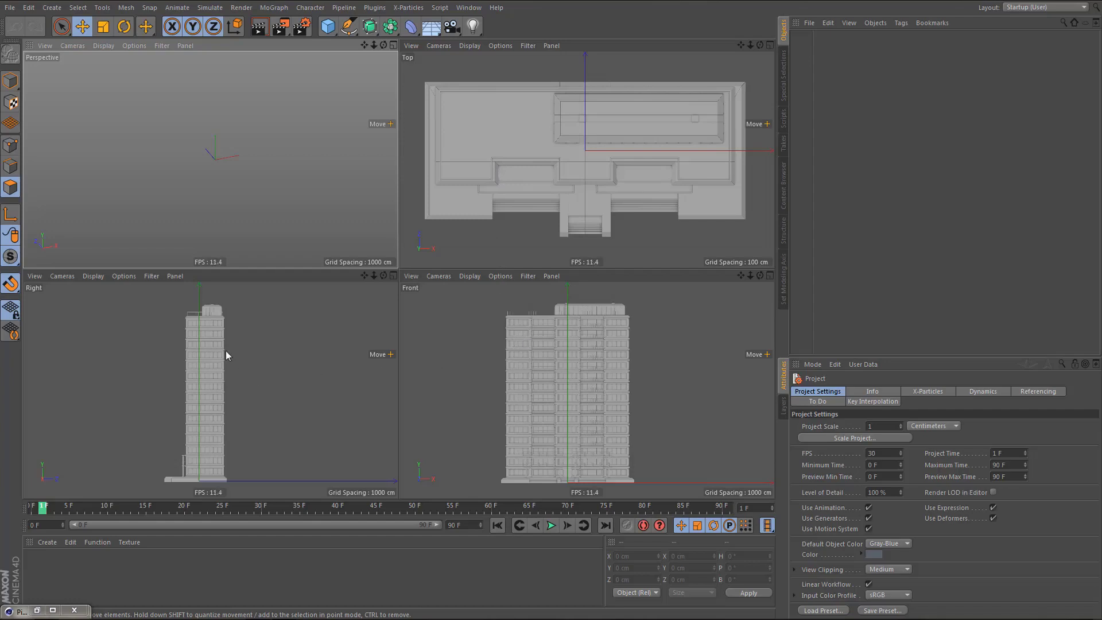
# - Look at the blueprint views in lamp start file.c4d and return to the highrise start file
pyautogui.click(468, 7)
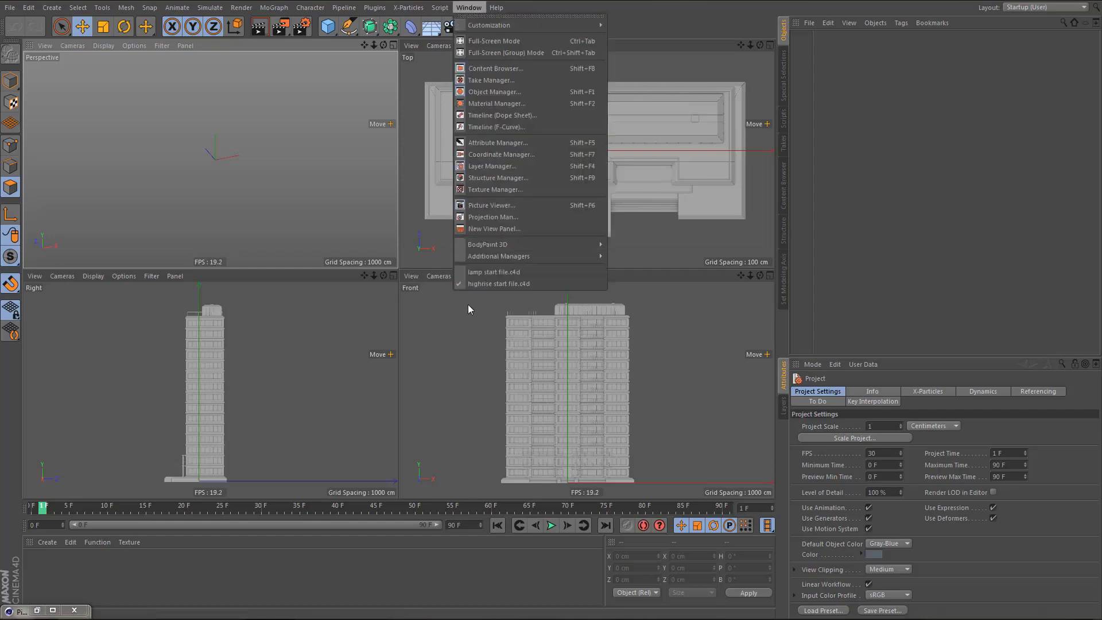
pyautogui.click(484, 273)
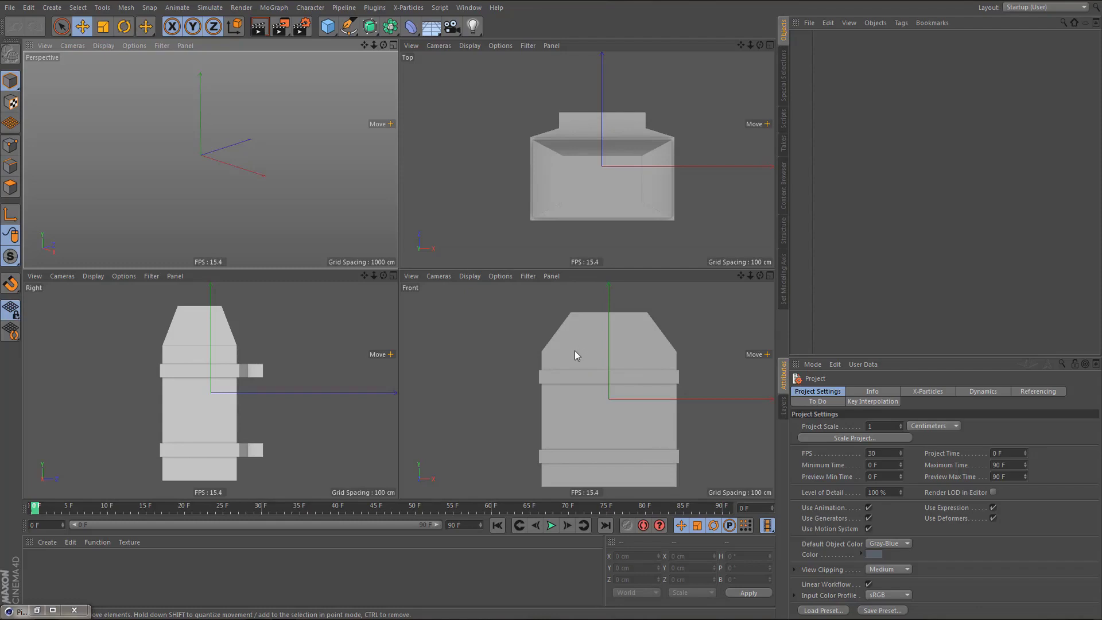
pyautogui.click(469, 7)
pyautogui.click(515, 283)
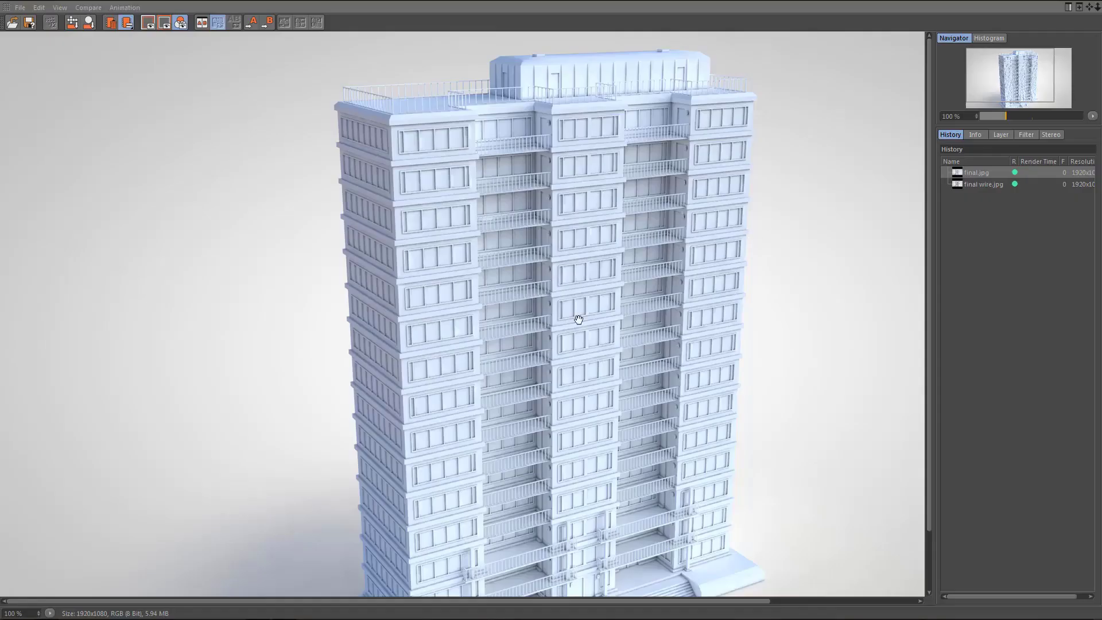
# - Examine the finished building in the reference renders final.jpg and final wire.jpg, from the roof down to the entrance steps
pyautogui.moveTo(575, 327)
pyautogui.mouseDown()
pyautogui.moveTo(571, 276)
pyautogui.moveTo(568, 320)
pyautogui.mouseUp()
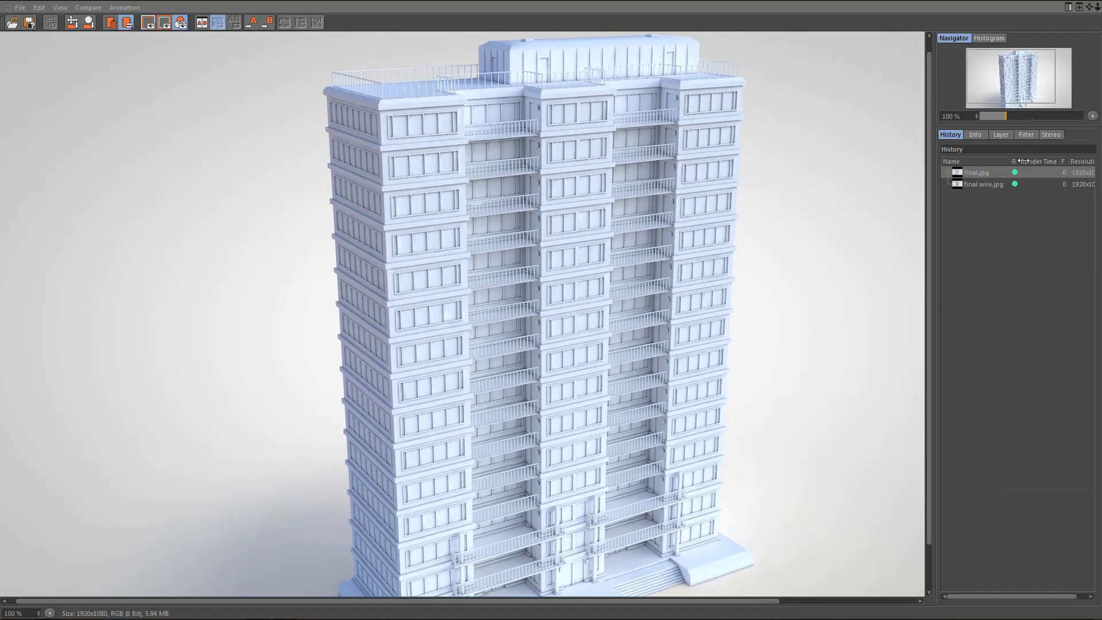
pyautogui.click(990, 185)
pyautogui.moveTo(540, 433); pyautogui.dragTo(530, 364)
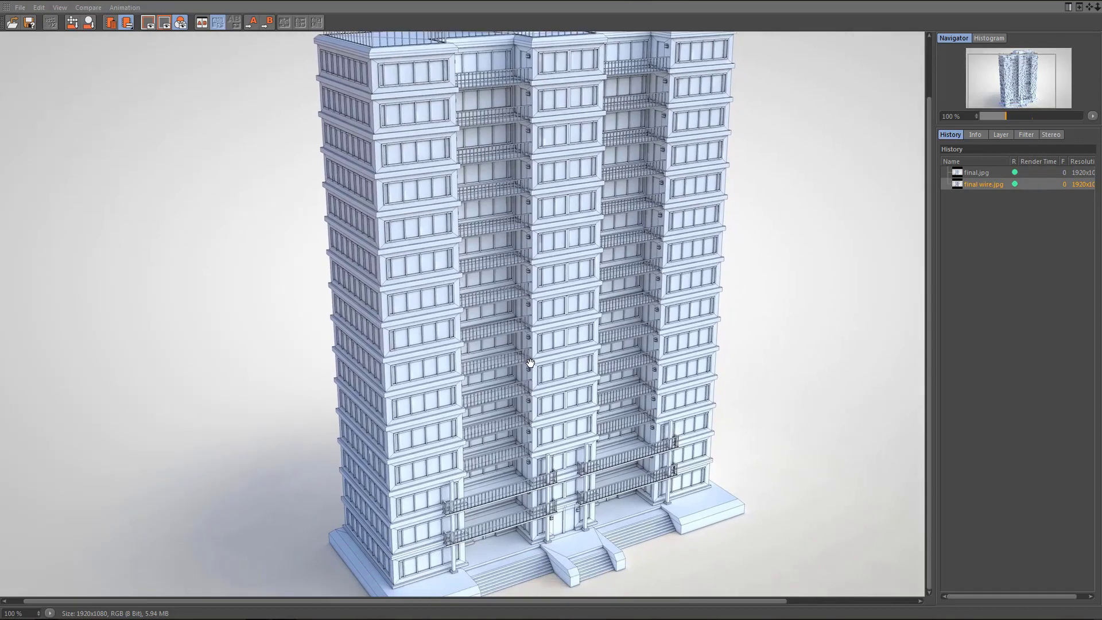
pyautogui.scroll(2, 531, 363)
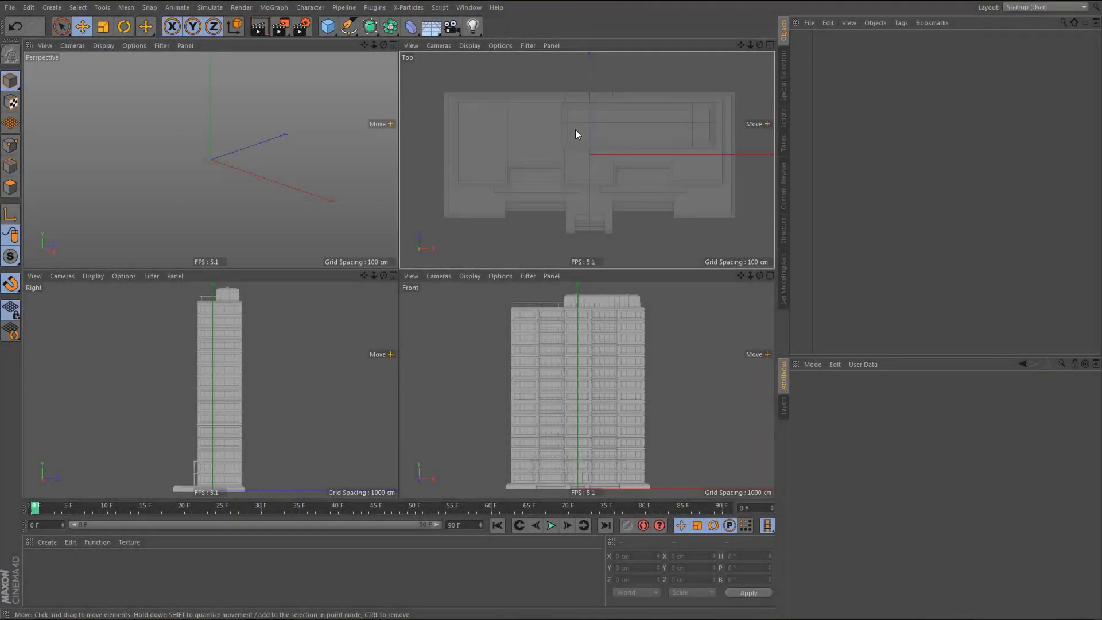
# - Add a plane in the enlarged Top view and stretch it over the building's base to about 3811 by 1598 cm
pyautogui.middleClick(567, 151)
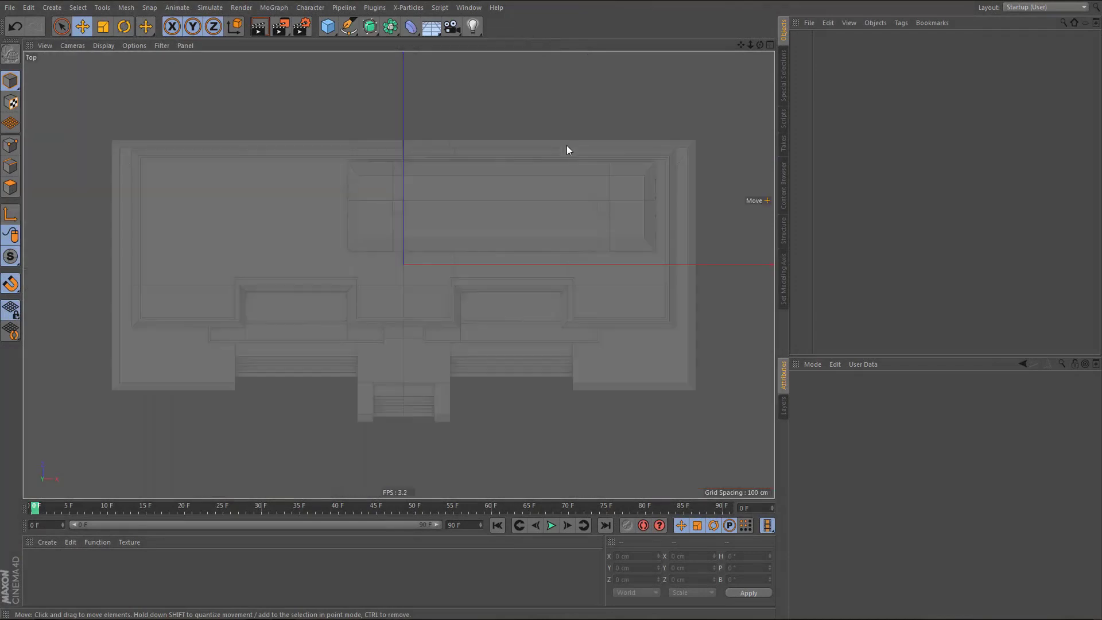
pyautogui.click(328, 26)
pyautogui.click(431, 64)
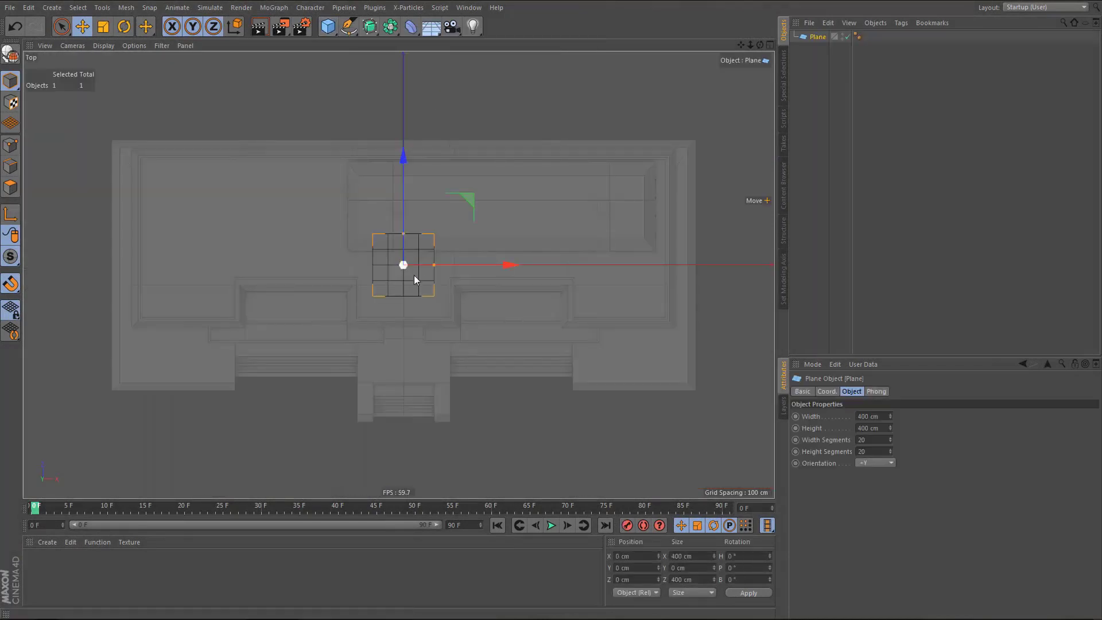
pyautogui.moveTo(434, 265); pyautogui.dragTo(697, 254)
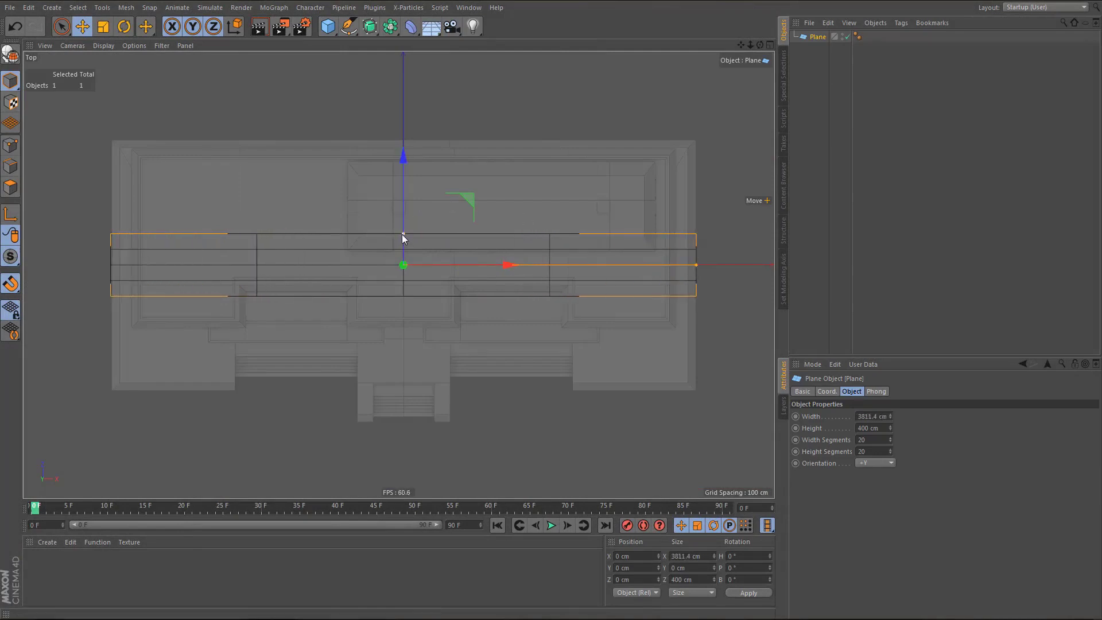
pyautogui.moveTo(403, 235); pyautogui.dragTo(408, 144)
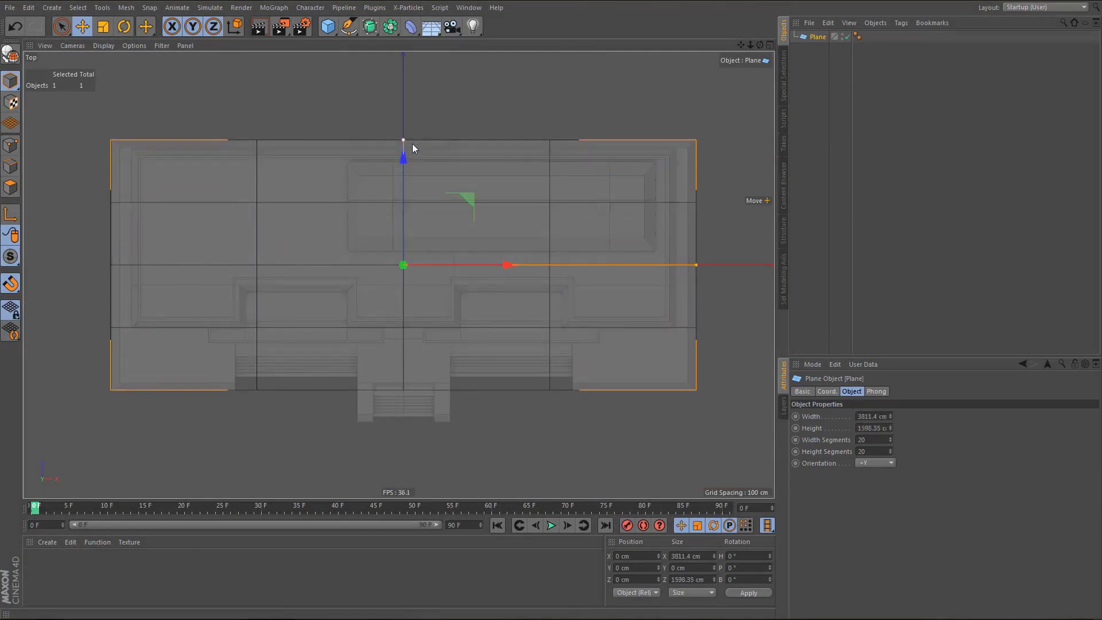
# - Set the plane's width to 3800 cm and height to 1600 cm, with 2 width segments and 1 height segment
pyautogui.moveTo(868, 416); pyautogui.dragTo(905, 417)
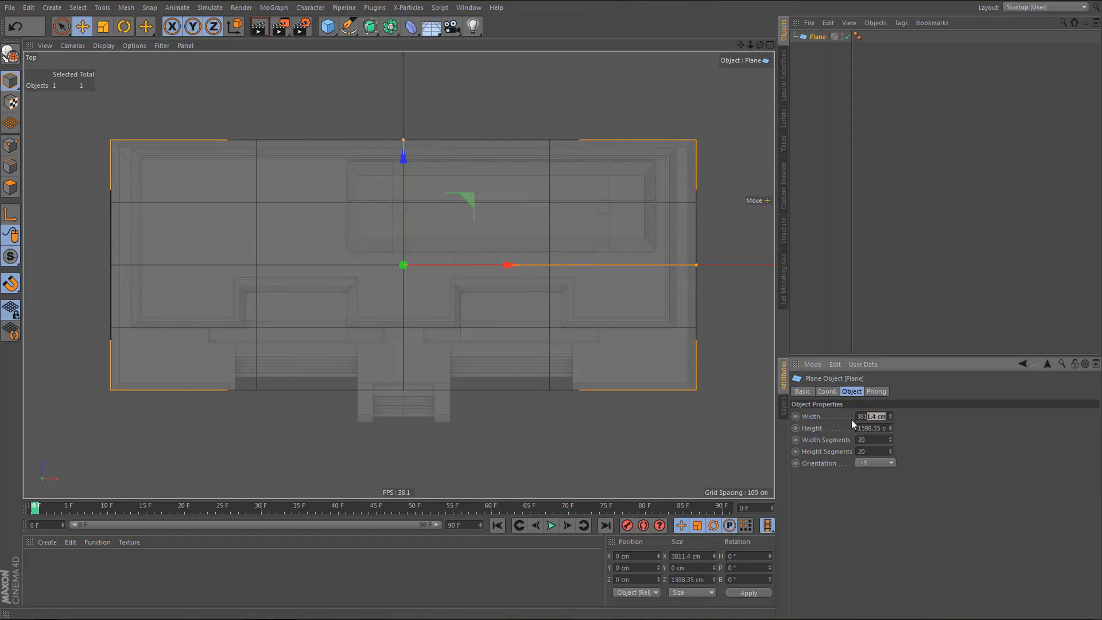
pyautogui.write('00')
pyautogui.press('Tab')
pyautogui.write('1600')
pyautogui.press('Tab')
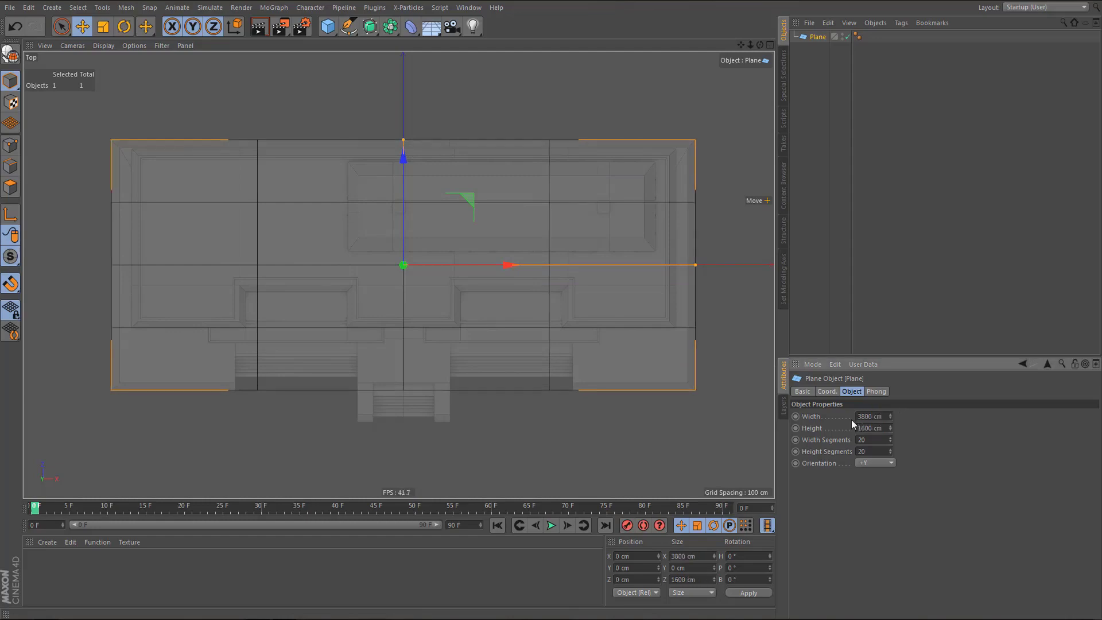
pyautogui.write('2')
pyautogui.press('Tab')
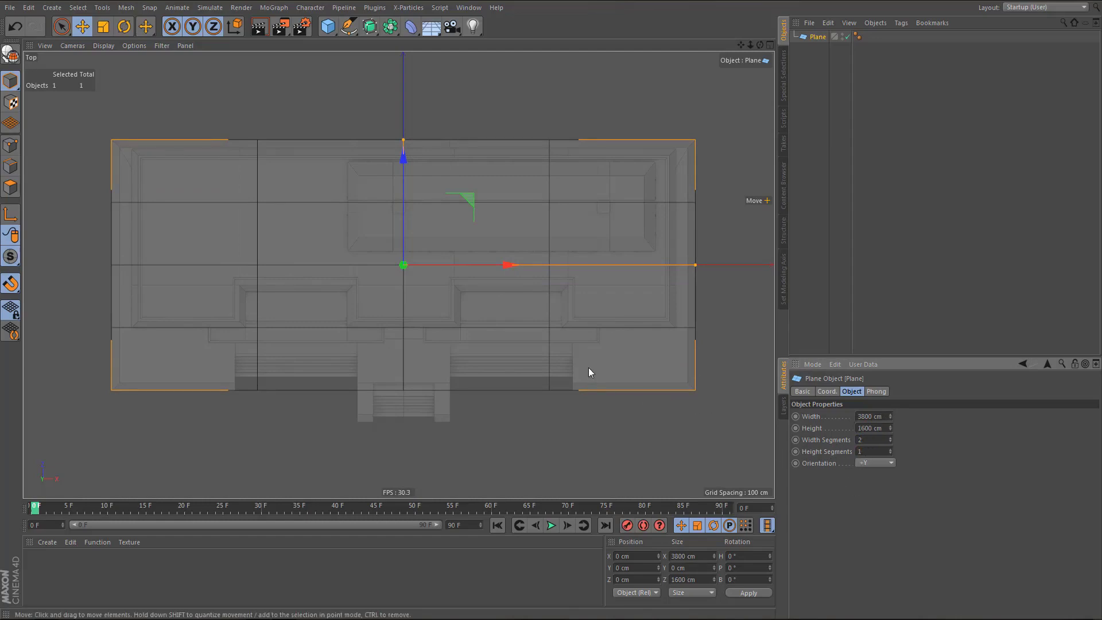
# - Make the plane editable and delete its left-edge points so that only the right half remains
pyautogui.press('c')
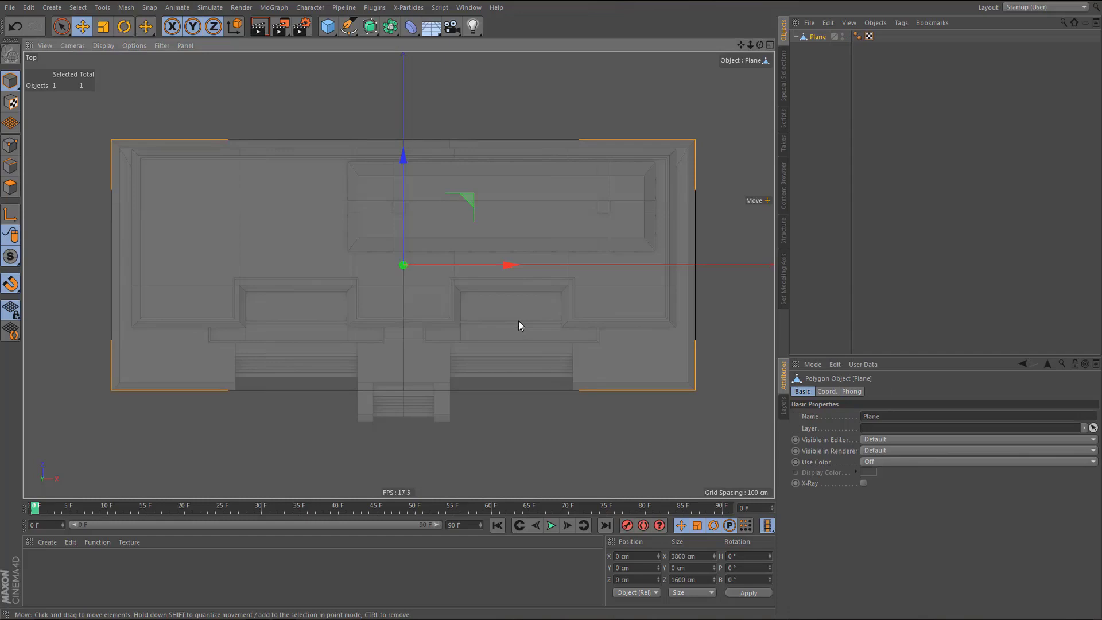
pyautogui.press('Tab')
pyautogui.press('a')
pyautogui.press('s')
pyautogui.press('r')
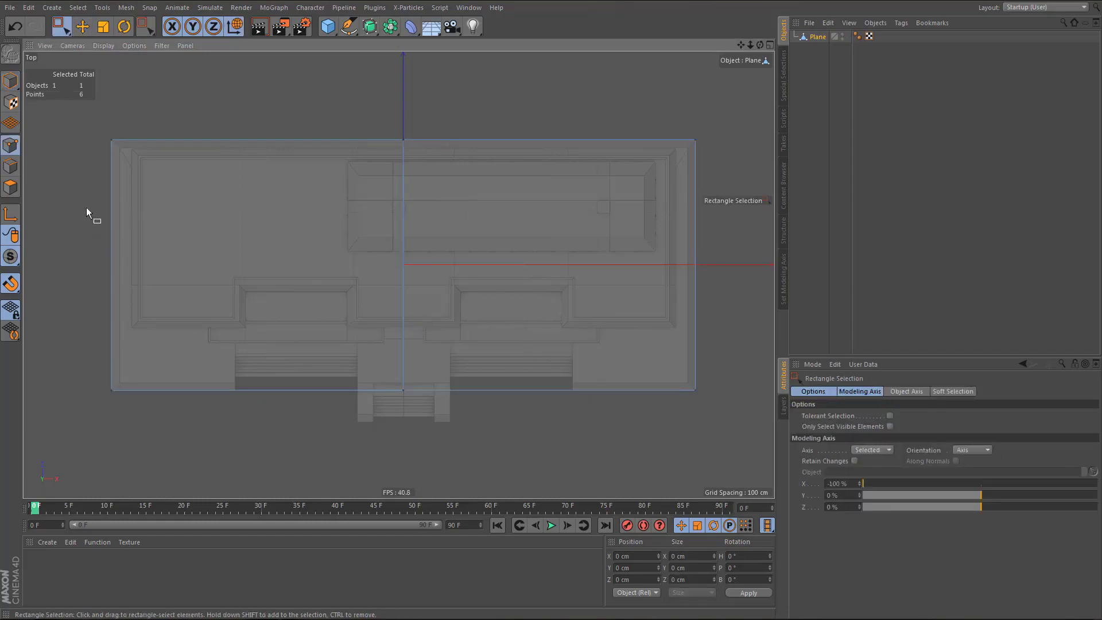
pyautogui.keyDown('ctrl'); pyautogui.moveTo(85, 121); pyautogui.dragTo(190, 485); pyautogui.keyUp('ctrl')
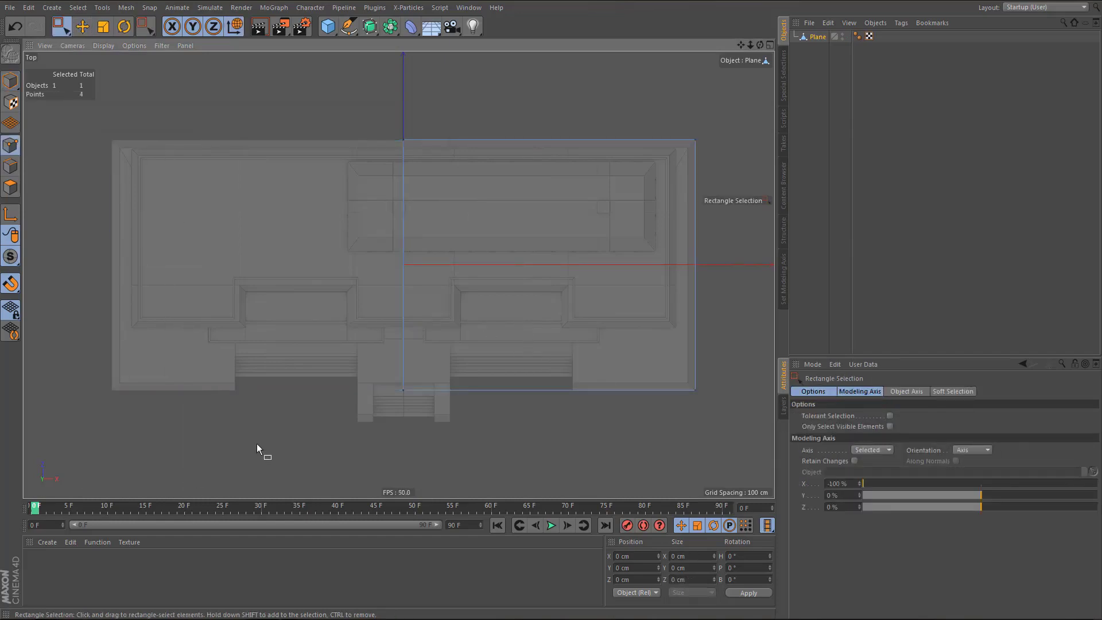
# - Loop-cut the half plane at both edges of the entrance side wall, the side stairs' outer edge, and crosswise about 20.75% from the front
pyautogui.scroll(2, 447, 405)
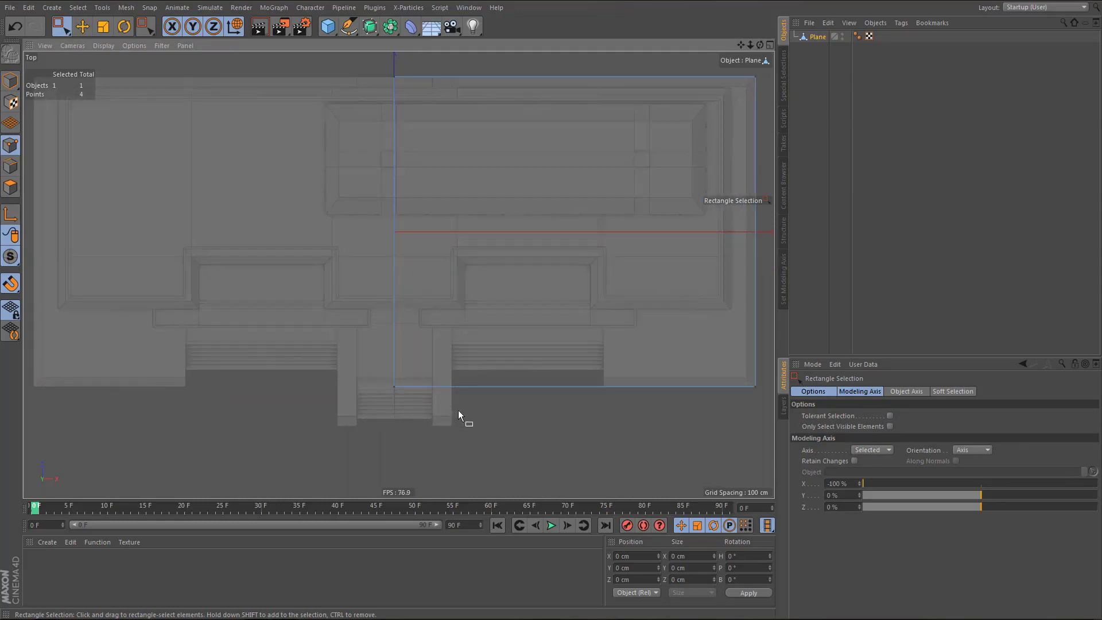
pyautogui.press('k')
pyautogui.press('l')
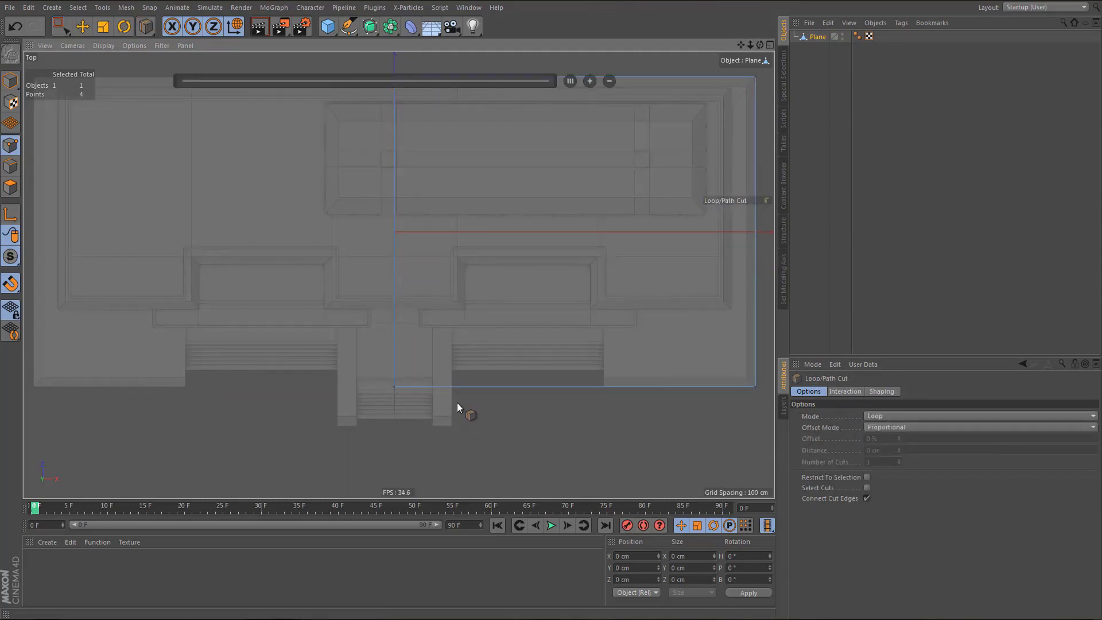
pyautogui.scroll(3, 410, 404)
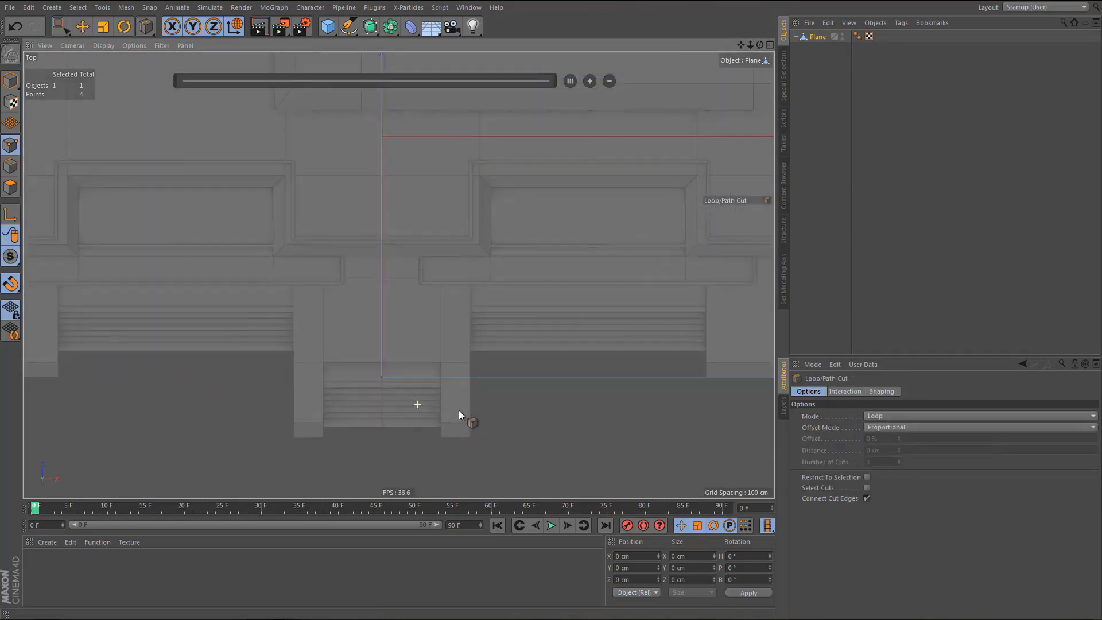
pyautogui.click(444, 374)
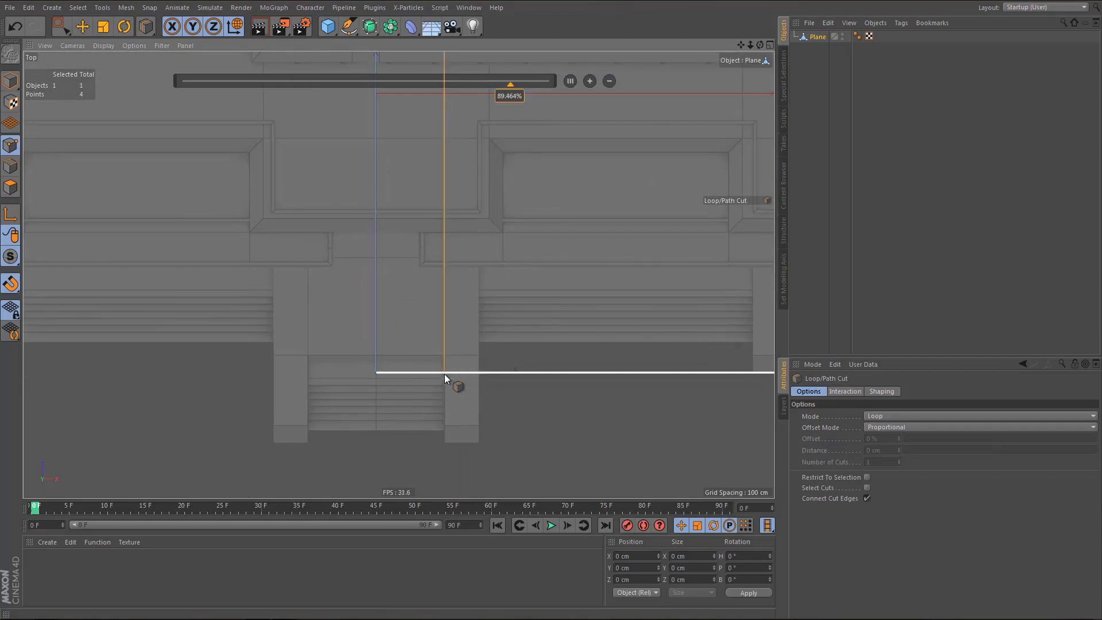
pyautogui.click(477, 375)
pyautogui.click(753, 374)
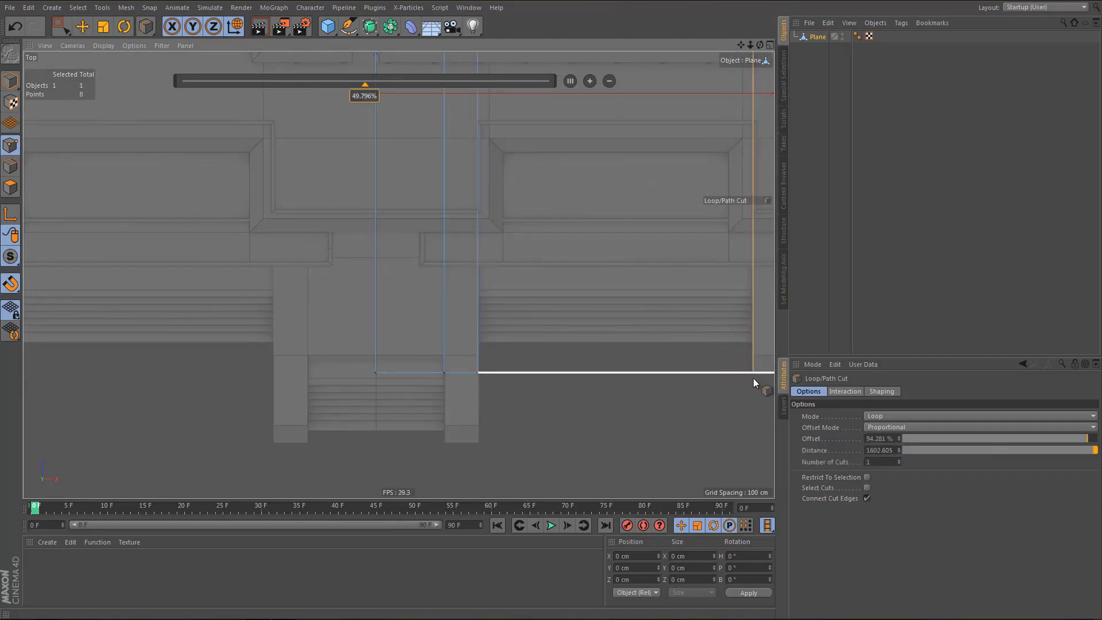
pyautogui.click(374, 256)
pyautogui.scroll(-6, 367, 310)
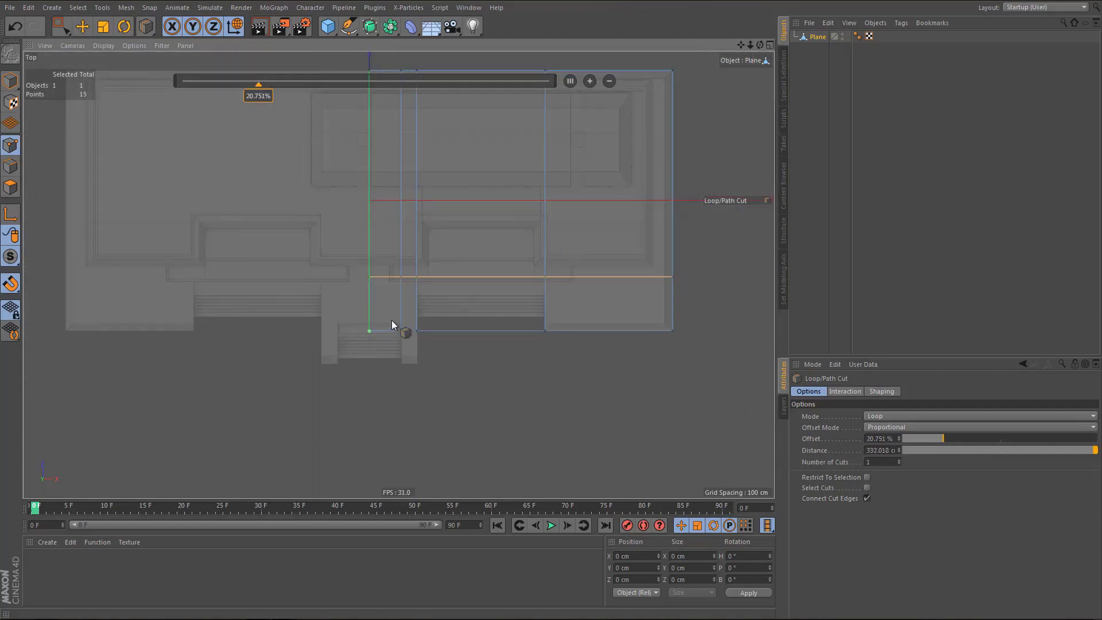
pyautogui.scroll(5, 443, 408)
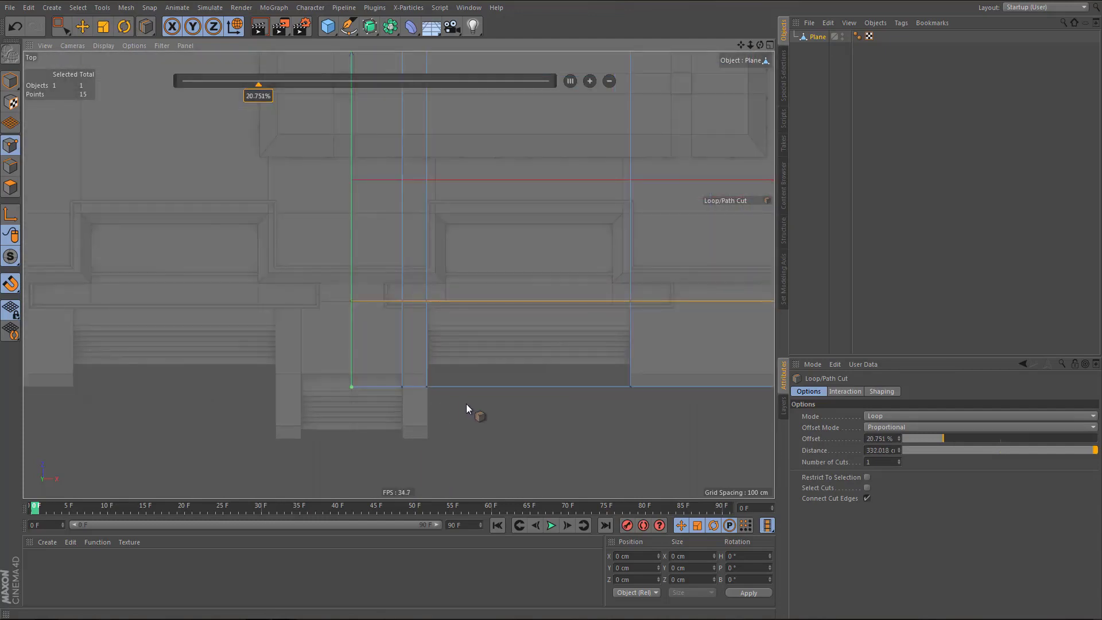
# - Delete the front polygon that covers the side stairs to the right of the entrance
pyautogui.press('Return')
pyautogui.press('Return')
pyautogui.press('9')
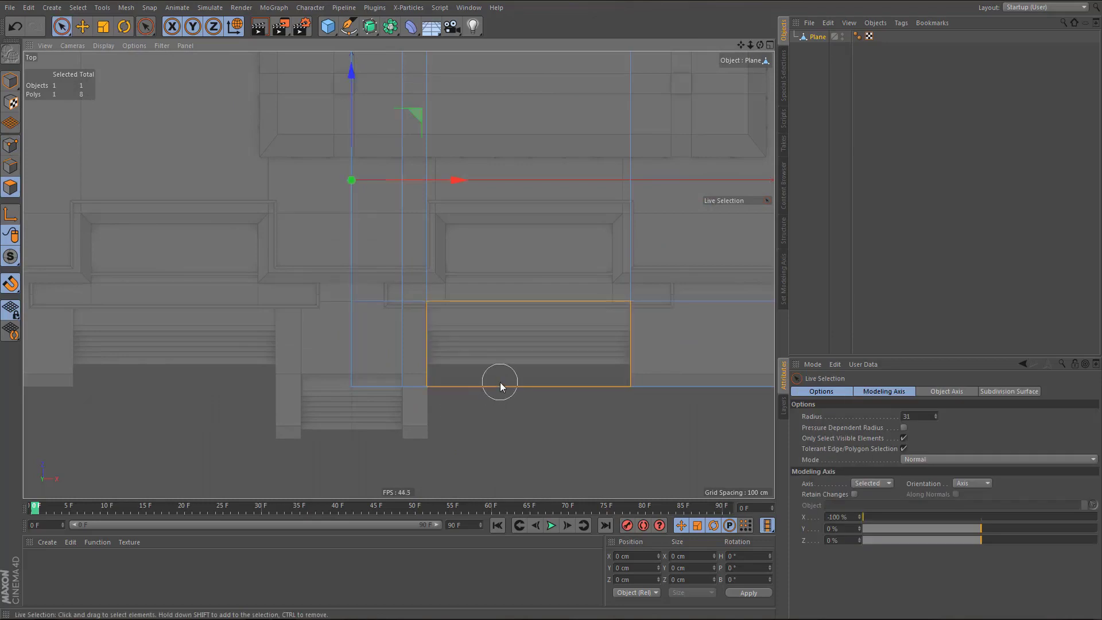
pyautogui.click(501, 383)
pyautogui.press('Delete')
pyautogui.scroll(4, 456, 435)
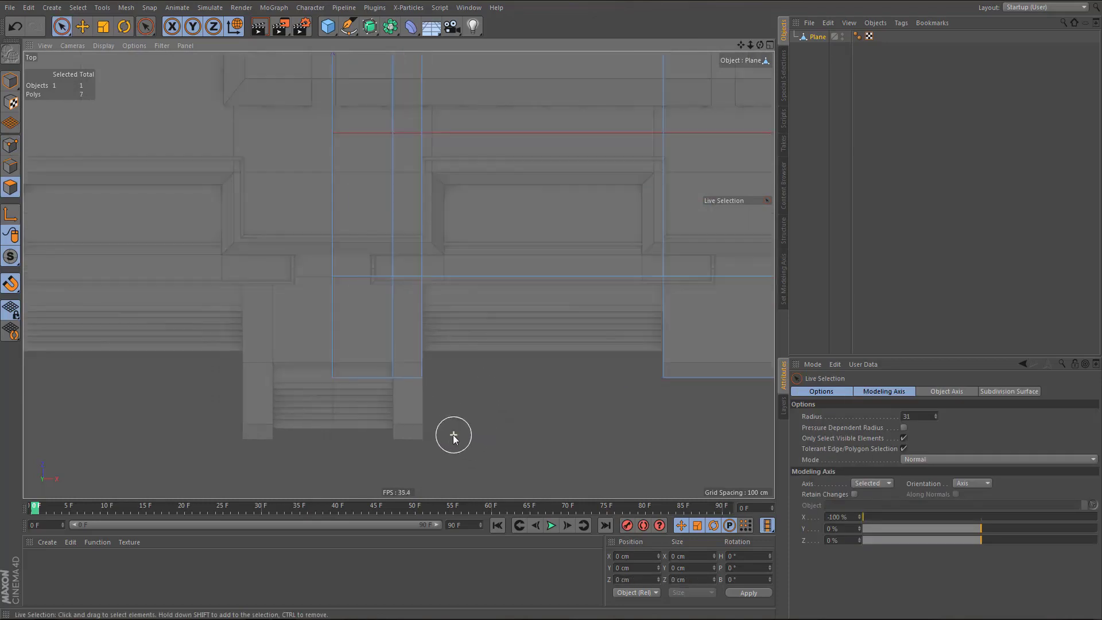
pyautogui.scroll(-3, 477, 432)
# - Set the X size between the center-line points and the first lengthwise cut's points to 200 cm
pyautogui.press('Return')
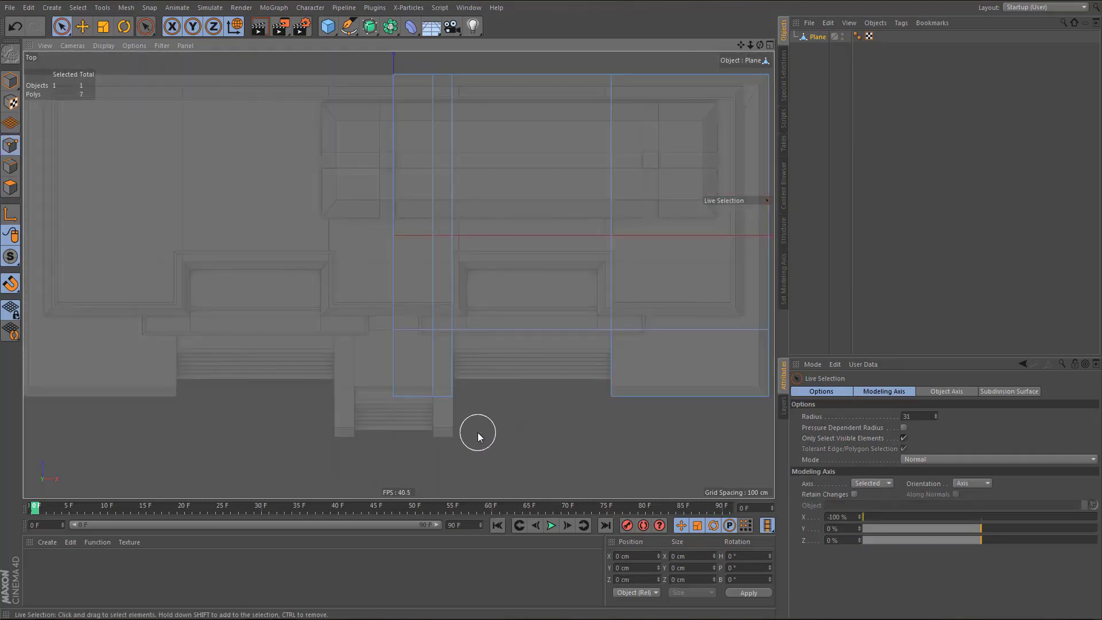
pyautogui.scroll(-2, 482, 431)
pyautogui.press('0')
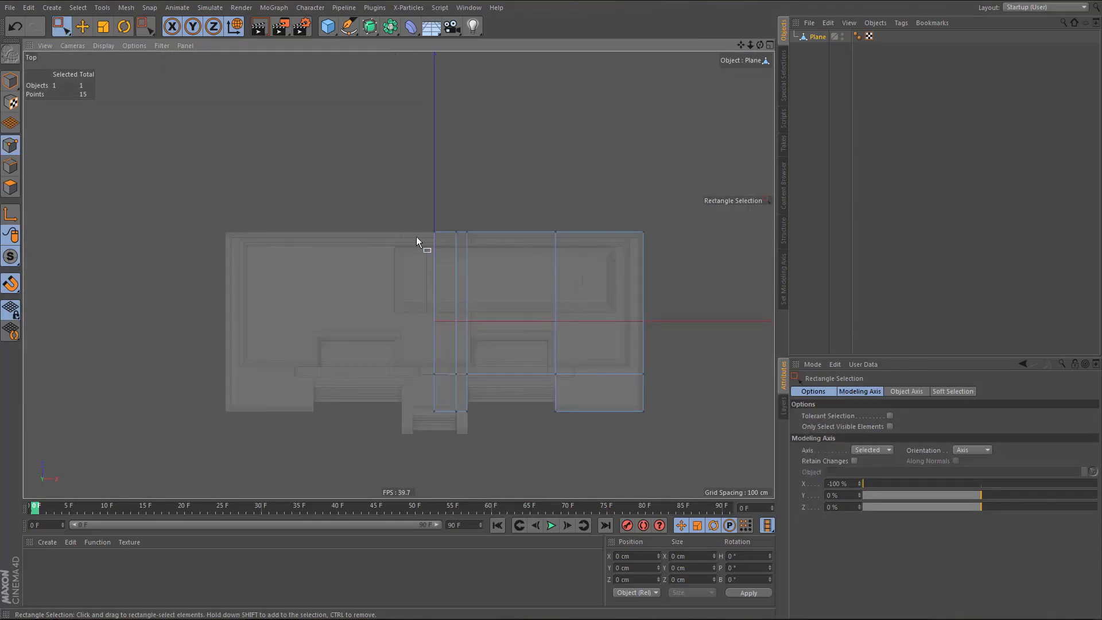
pyautogui.moveTo(409, 213); pyautogui.dragTo(460, 434)
pyautogui.scroll(4, 482, 423)
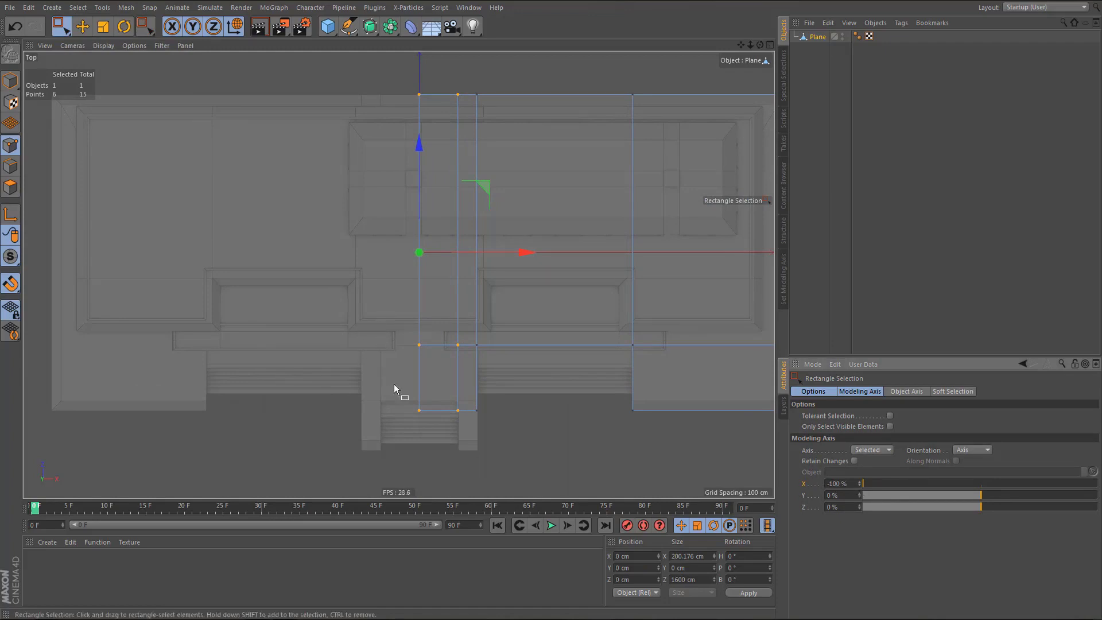
pyautogui.scroll(2, 433, 392)
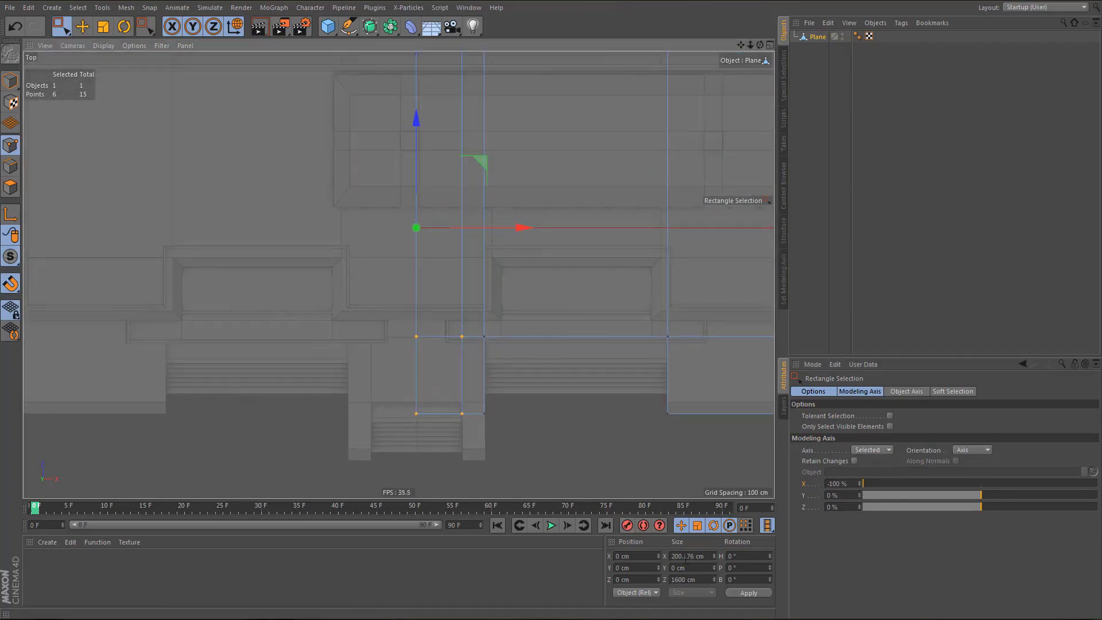
pyautogui.moveTo(678, 556); pyautogui.dragTo(705, 557)
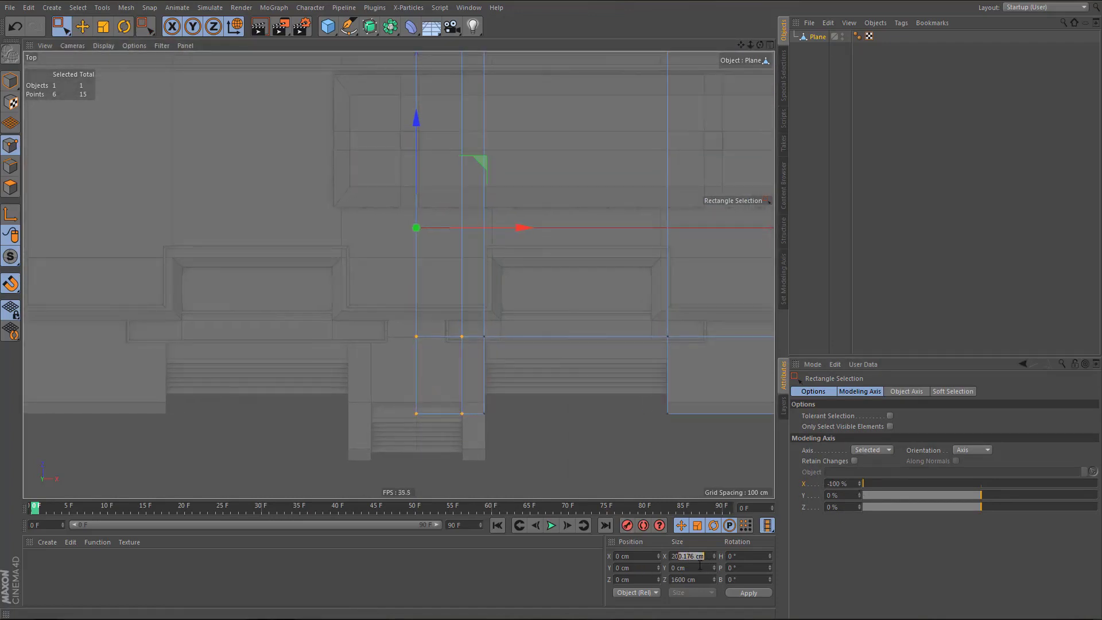
pyautogui.write('00')
pyautogui.press('Return')
pyautogui.scroll(-2, 465, 379)
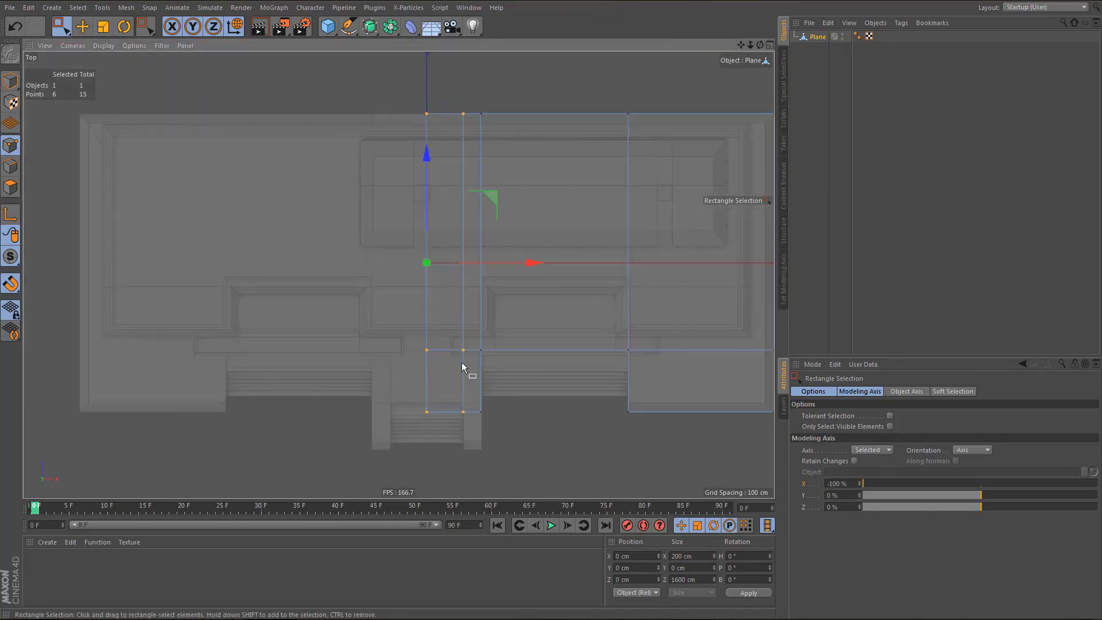
# - Set the X size between the points of the first and second lengthwise cuts to 100 cm
pyautogui.moveTo(455, 102); pyautogui.dragTo(540, 445)
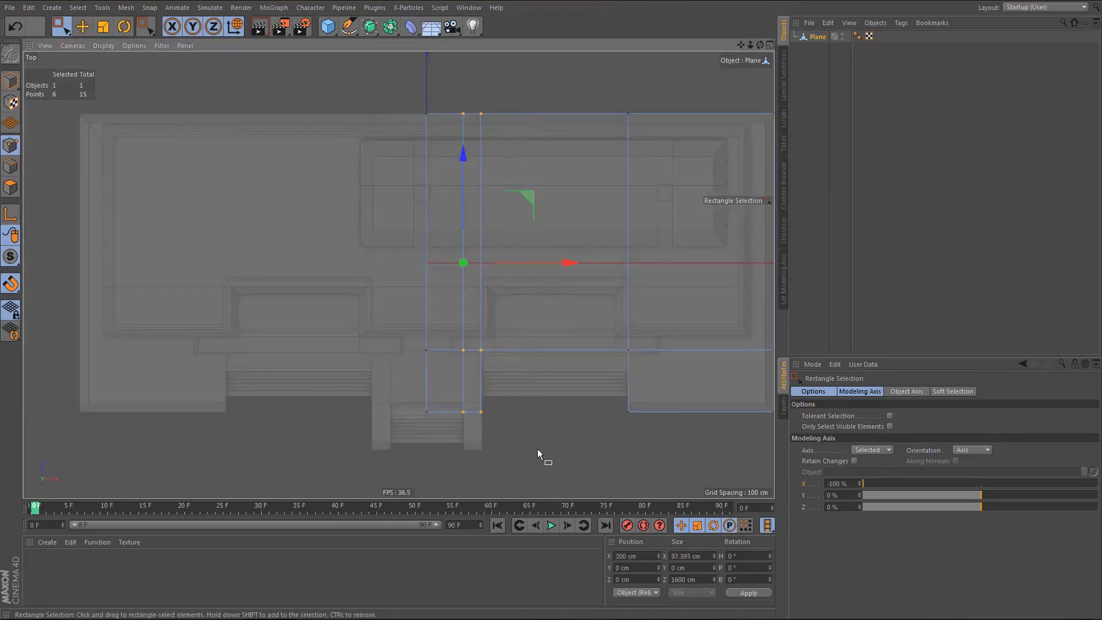
pyautogui.click(706, 557)
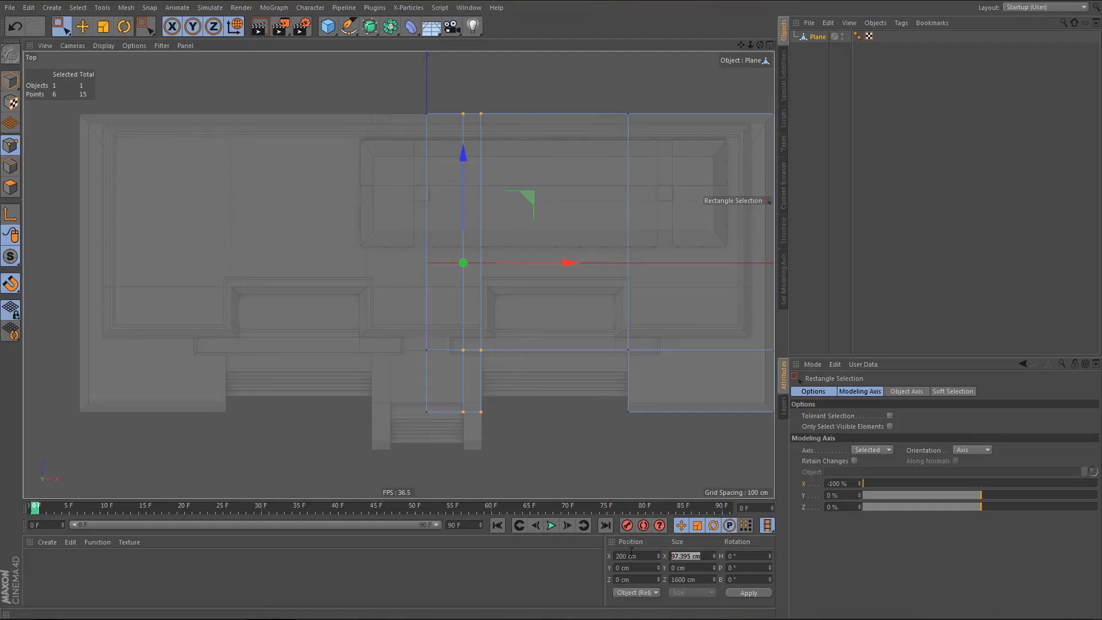
pyautogui.write('100')
pyautogui.press('Return')
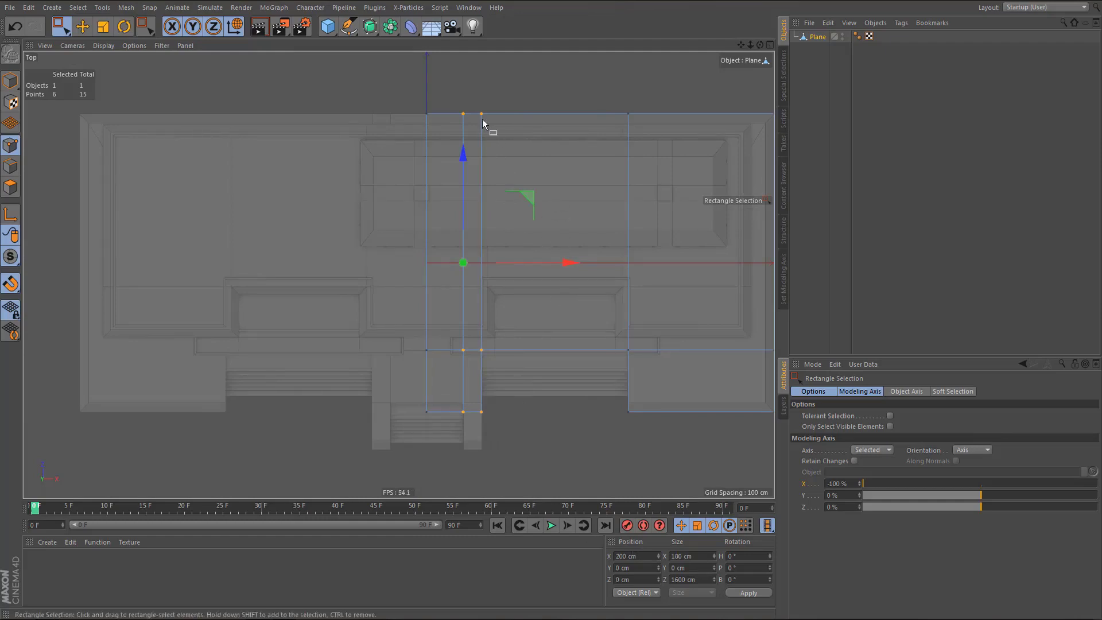
# - Set the X size between the points at the entrance side wall's outer edge and the side stairs' outer edge to 800 cm
pyautogui.moveTo(475, 105); pyautogui.dragTo(657, 462)
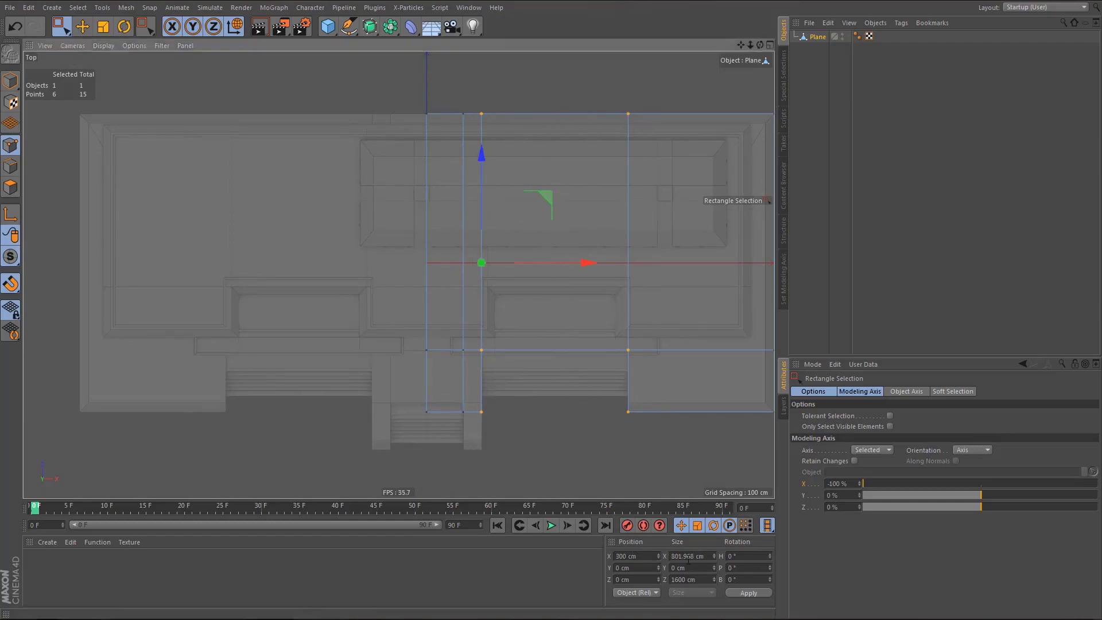
pyautogui.click(683, 556)
pyautogui.write('800')
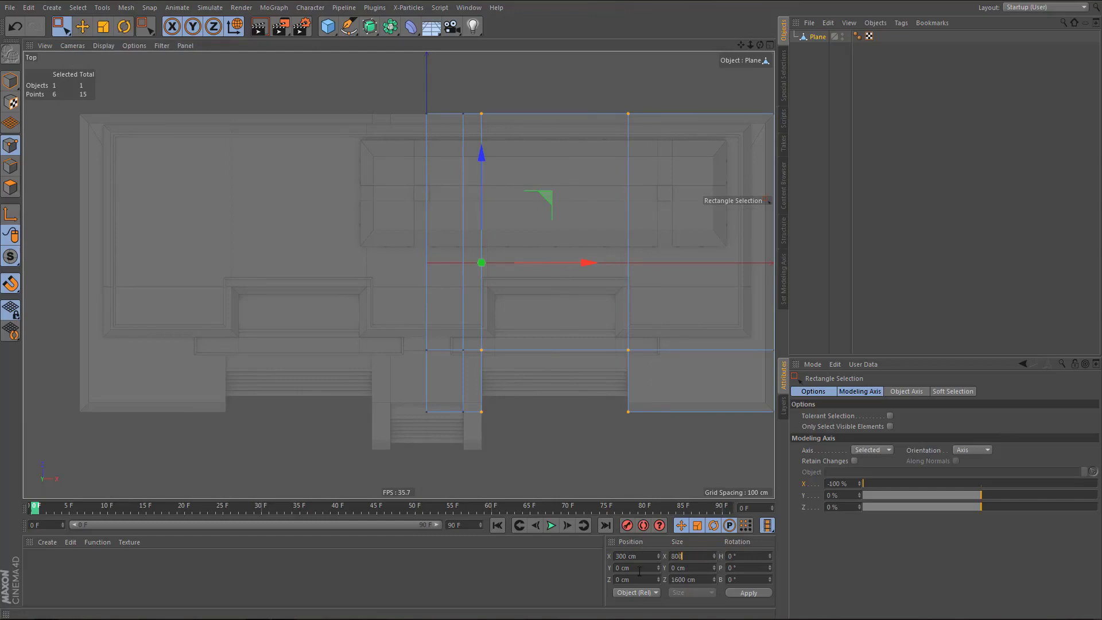
pyautogui.press('Return')
pyautogui.scroll(-4, 329, 402)
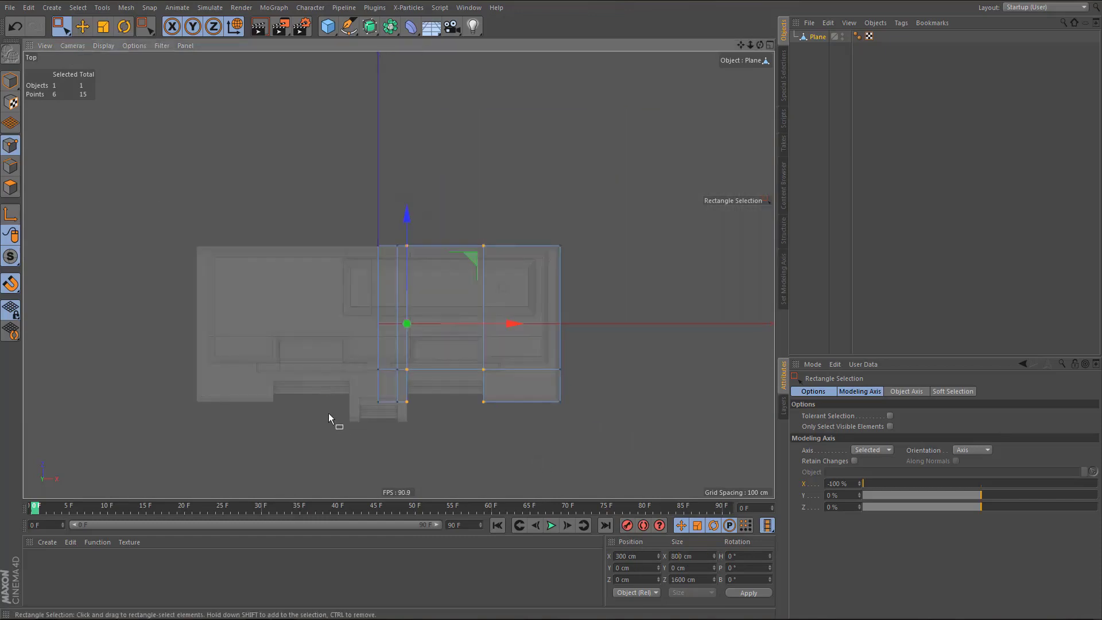
pyautogui.moveTo(457, 214); pyautogui.dragTo(564, 457)
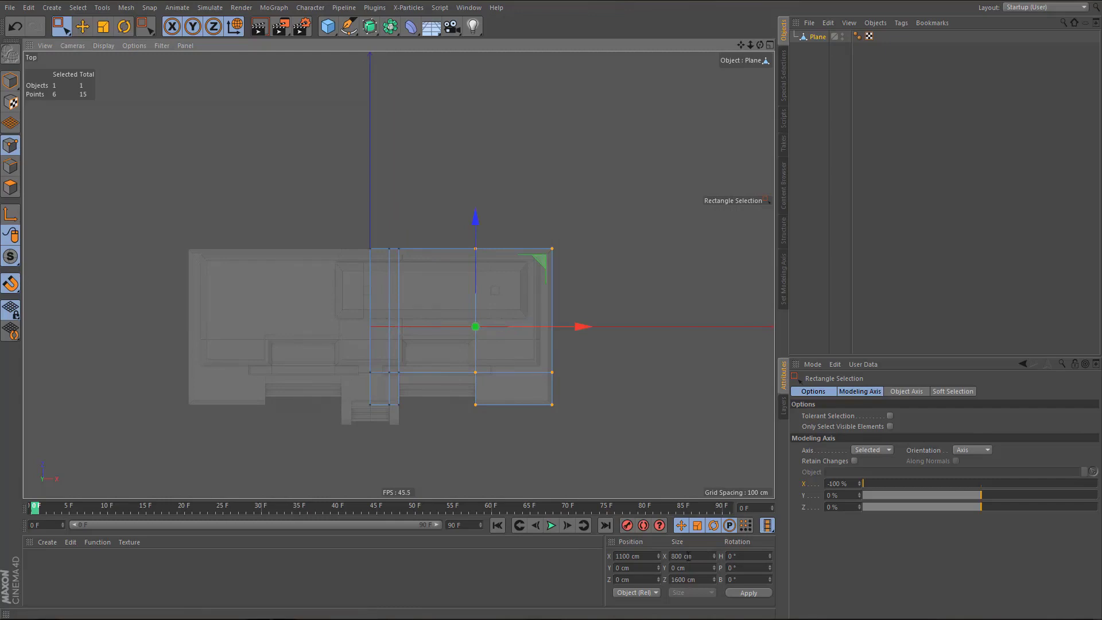
pyautogui.scroll(6, 498, 405)
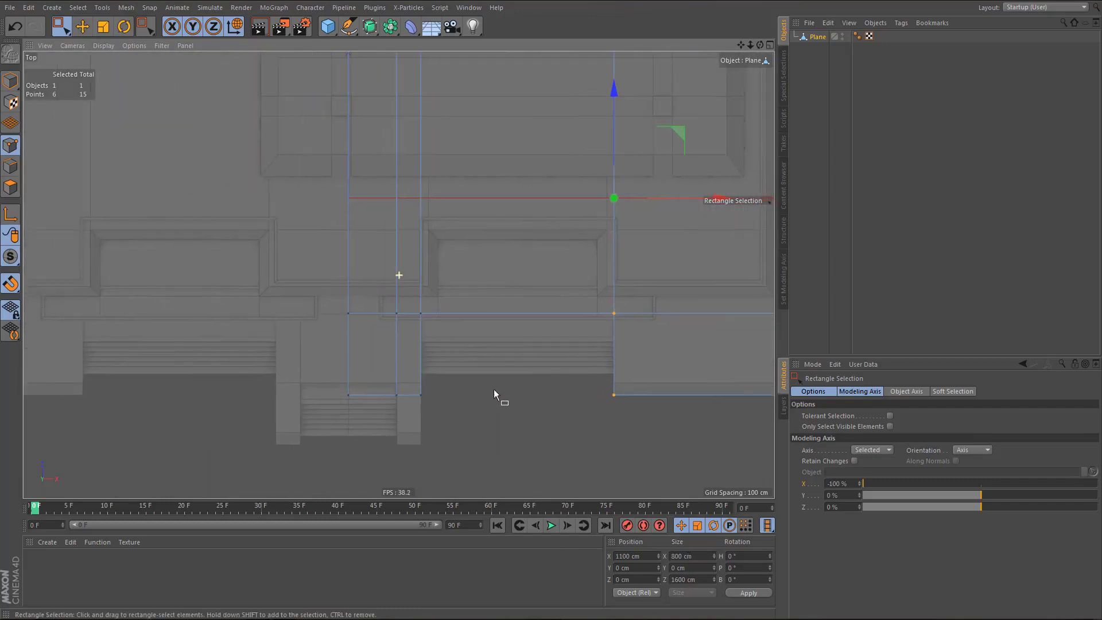
# - Reset the modeling axis X offset to 0% and extrude the two front edges of the entrance forward to Z -1000 cm
pyautogui.keyDown('alt'); pyautogui.moveTo(494, 389); pyautogui.dragTo(496, 389, button='middle'); pyautogui.keyUp('alt')
pyautogui.press('Return')
pyautogui.moveTo(331, 380); pyautogui.dragTo(458, 420)
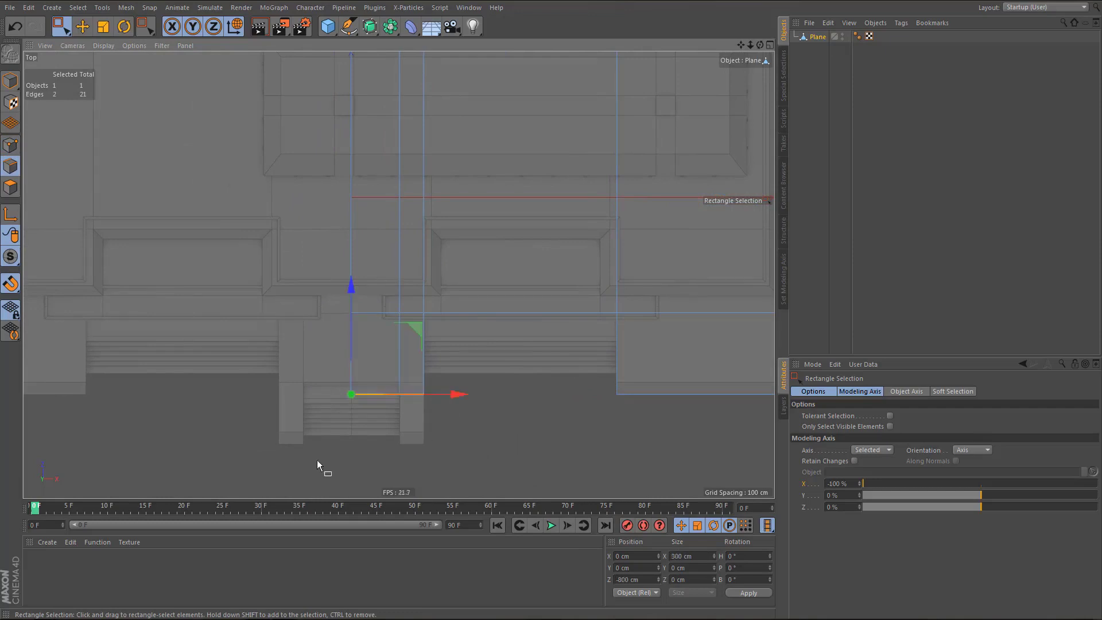
pyautogui.scroll(2, 318, 446)
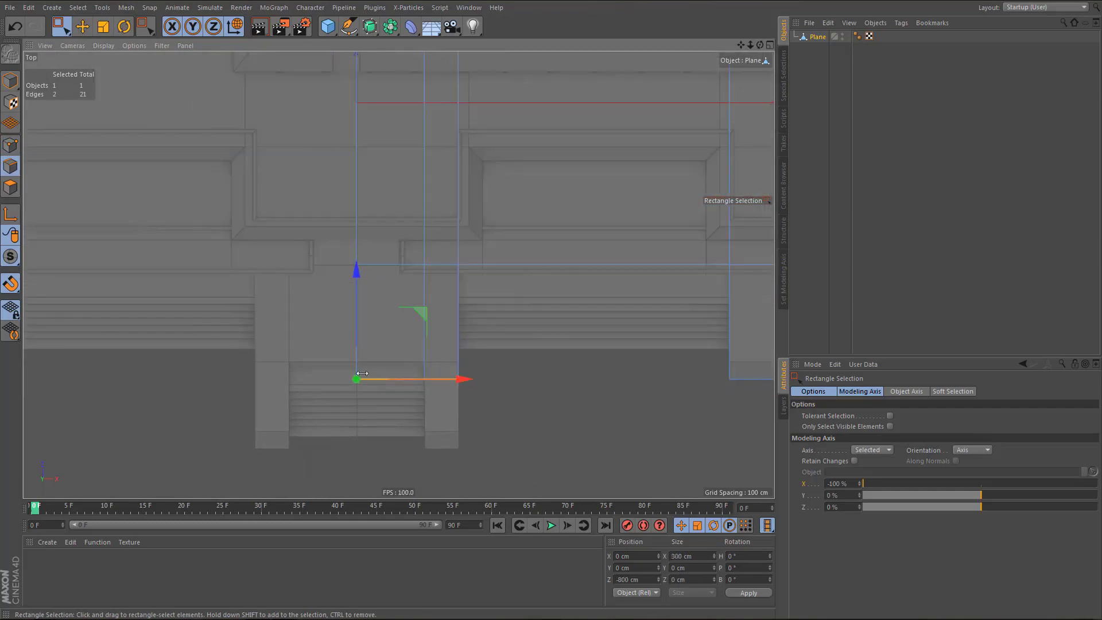
pyautogui.click(841, 483)
pyautogui.write('0')
pyautogui.press('Return')
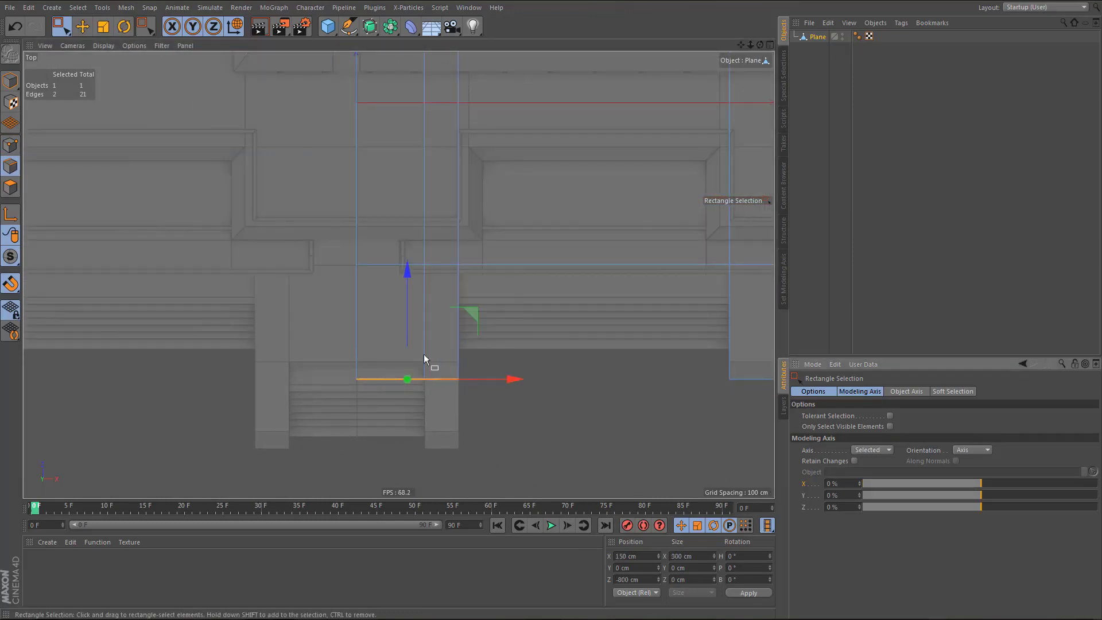
pyautogui.moveTo(408, 276); pyautogui.dragTo(408, 340)
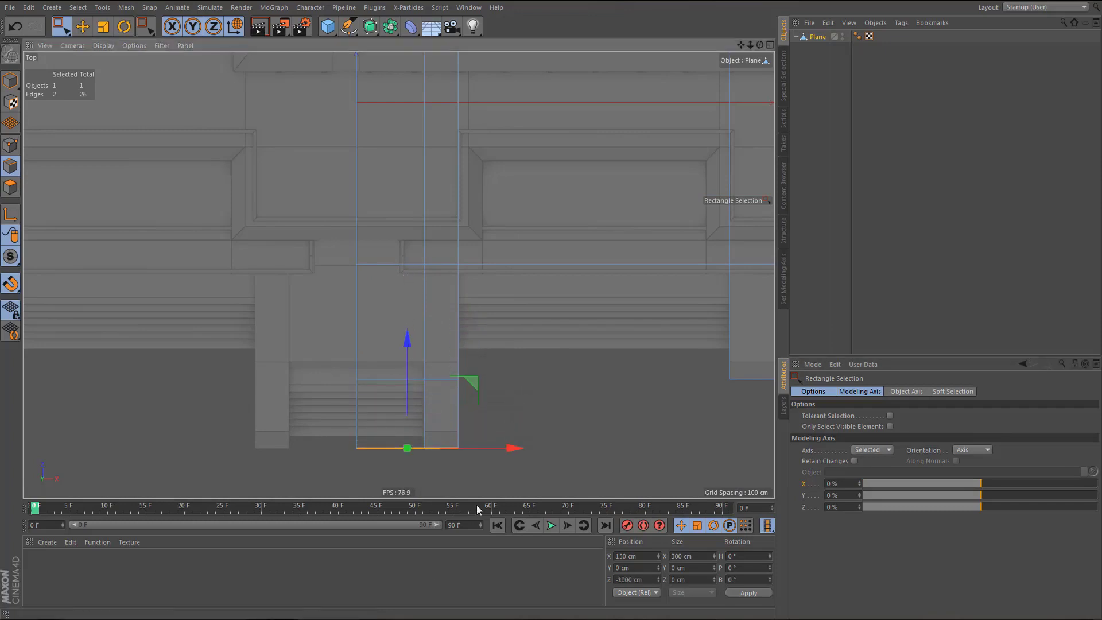
# - Delete the front polygon that covers the entrance stairs, keeping the side wall polygon next to it
pyautogui.keyDown('alt'); pyautogui.moveTo(484, 449); pyautogui.dragTo(528, 452, button='middle'); pyautogui.keyUp('alt')
pyautogui.press('Return')
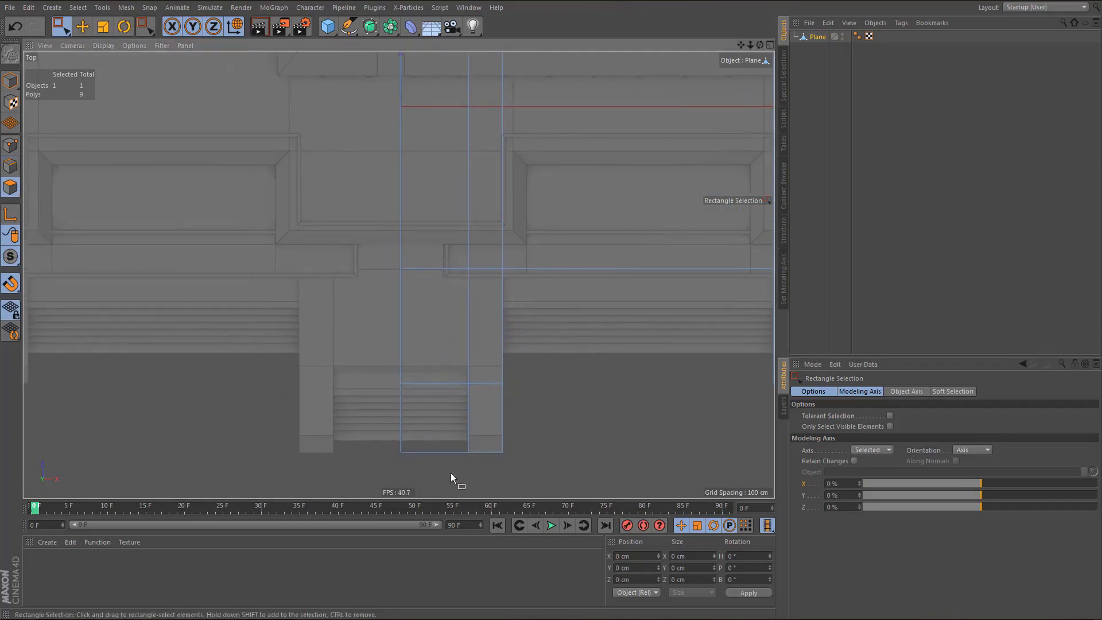
pyautogui.press('9')
pyautogui.click(414, 467)
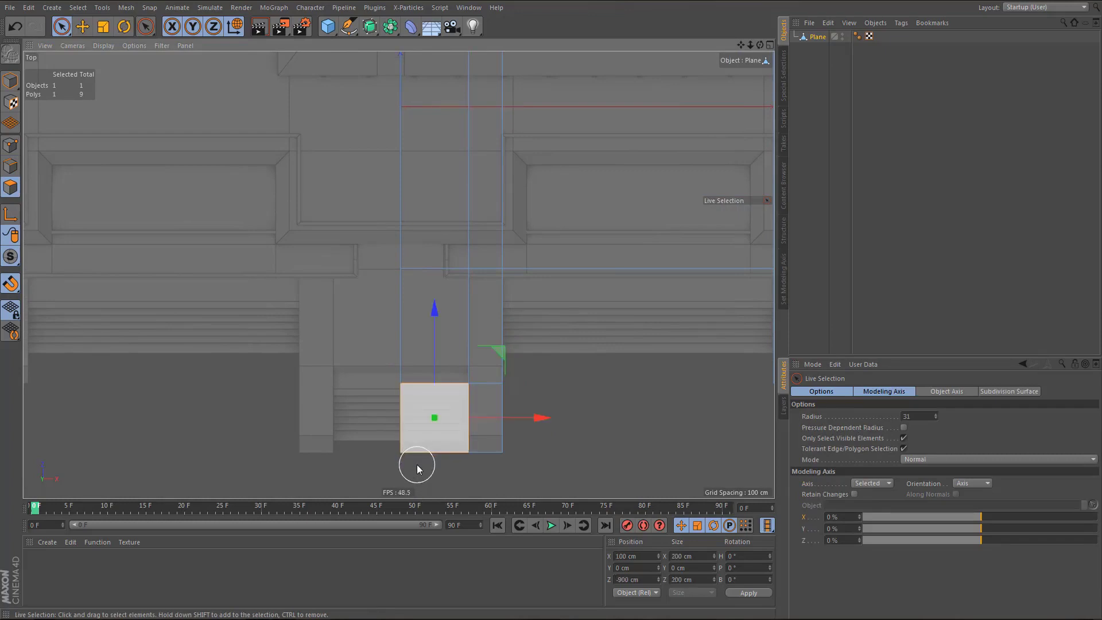
pyautogui.press('Delete')
pyautogui.scroll(-6, 431, 441)
pyautogui.keyDown('alt'); pyautogui.moveTo(435, 418); pyautogui.dragTo(346, 424, button='middle'); pyautogui.keyUp('alt')
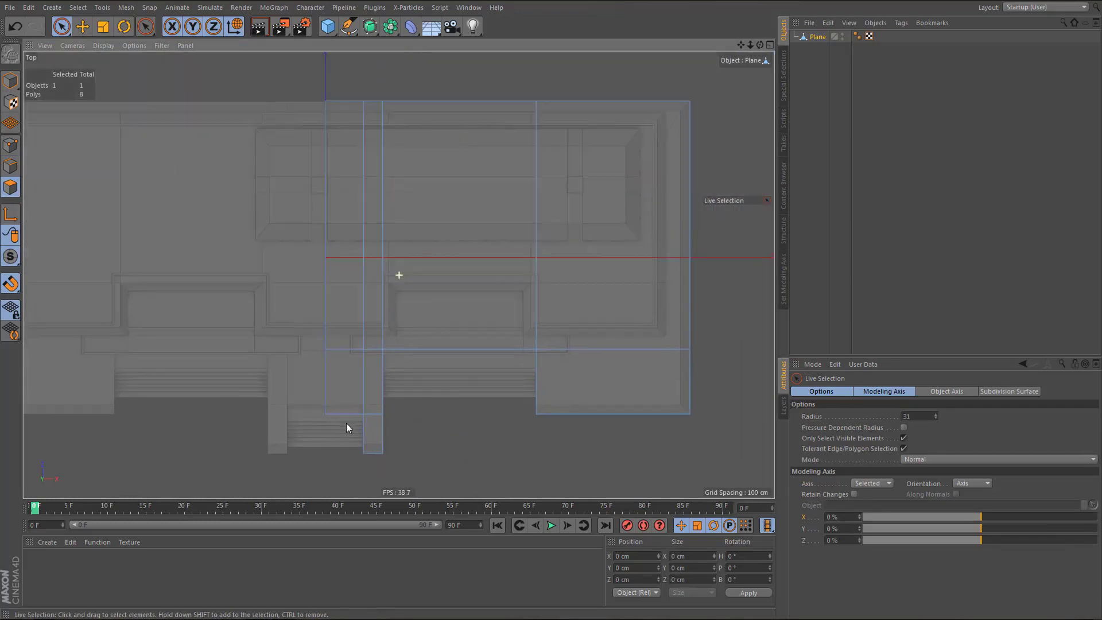
# - Extrude all the base polygons upward by 100 cm, and extrude their tops once more to a Y position of 150 cm
pyautogui.hotkey('ctrl', 'a')
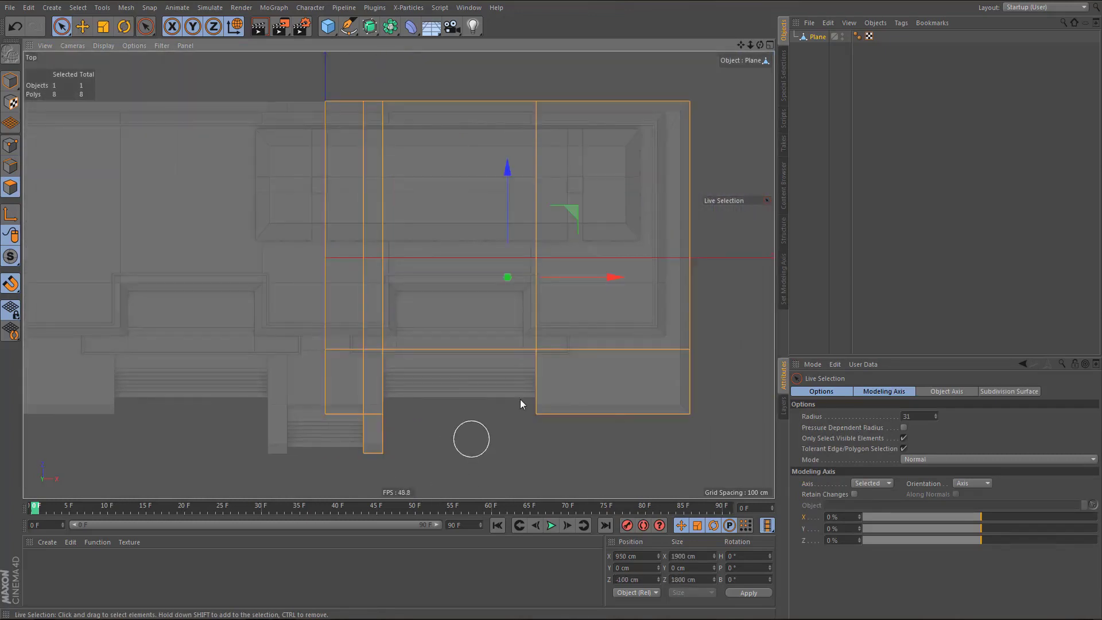
pyautogui.middleClick(541, 448)
pyautogui.middleClick(564, 450)
pyautogui.scroll(1, 501, 411)
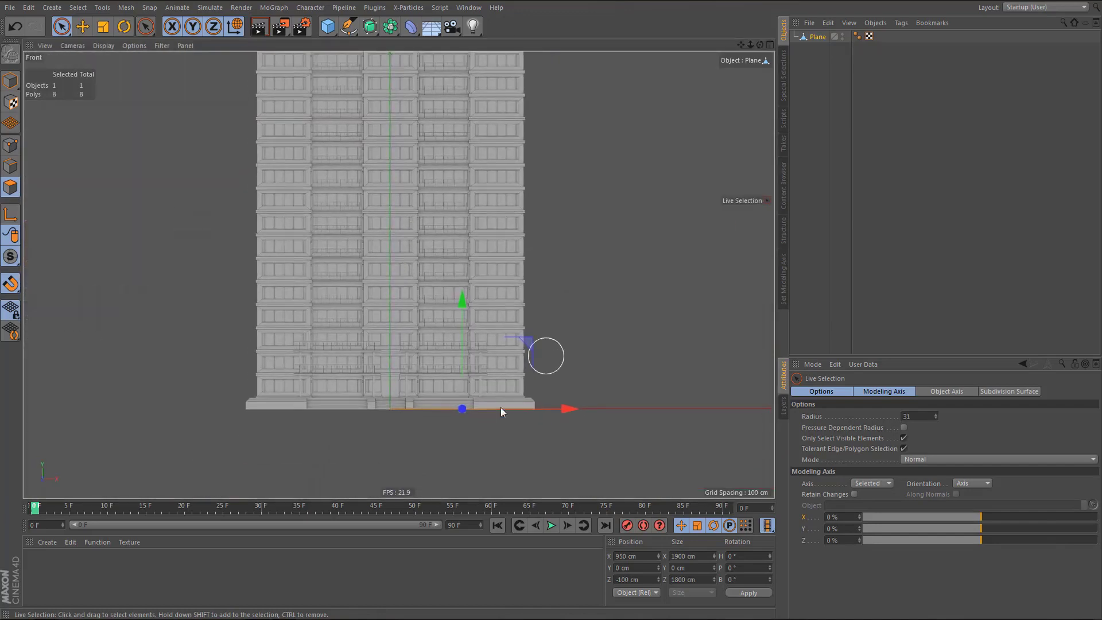
pyautogui.scroll(5, 502, 412)
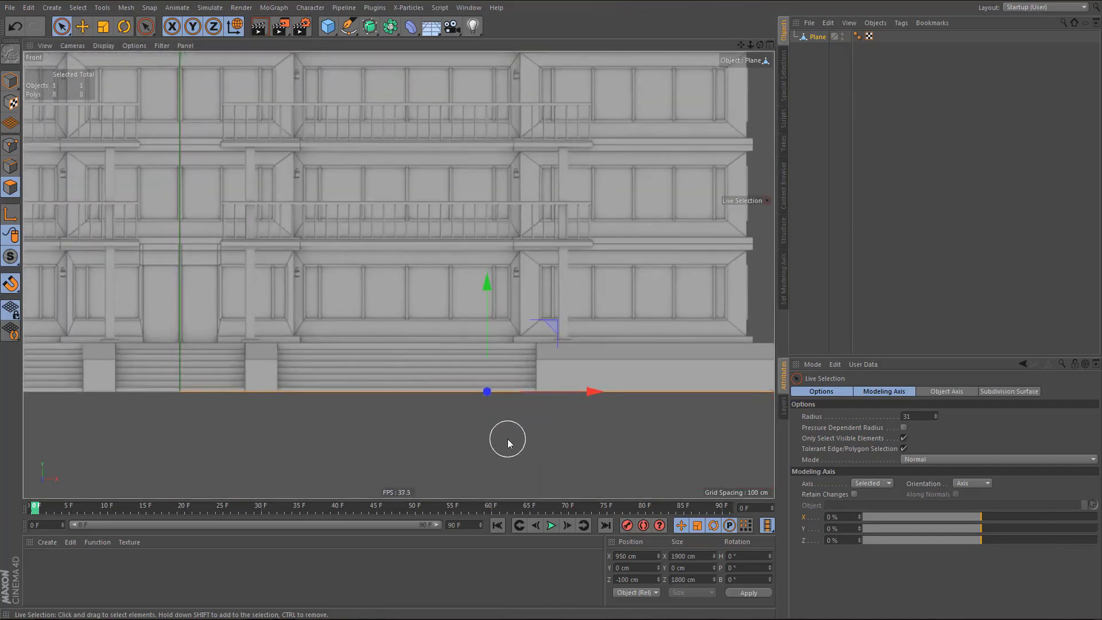
pyautogui.press('d')
pyautogui.moveTo(512, 436); pyautogui.dragTo(579, 437)
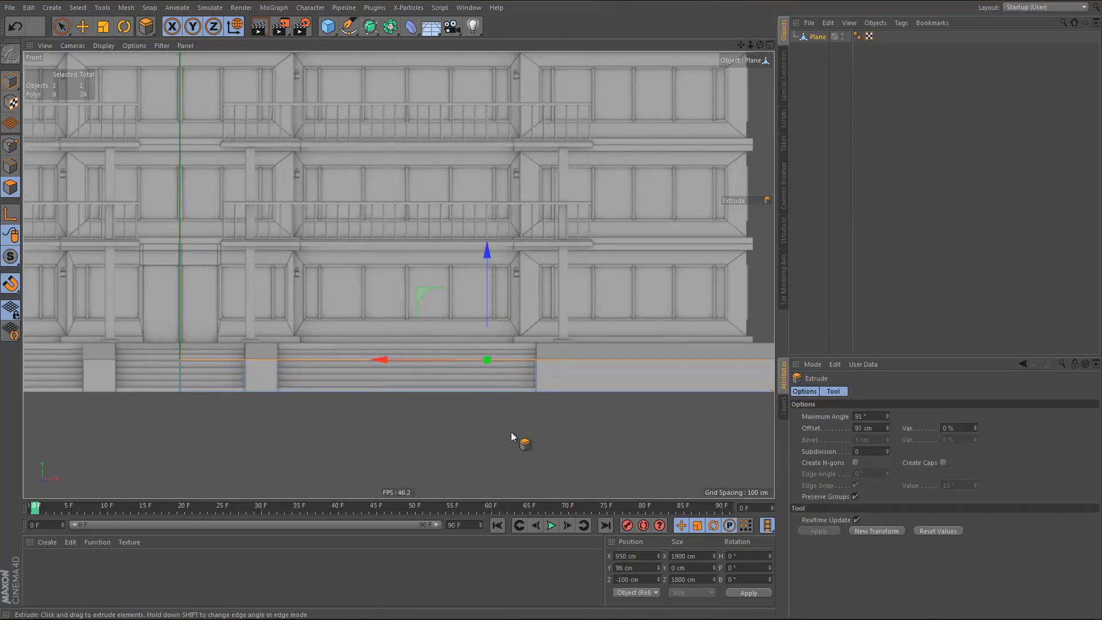
pyautogui.doubleClick(879, 426)
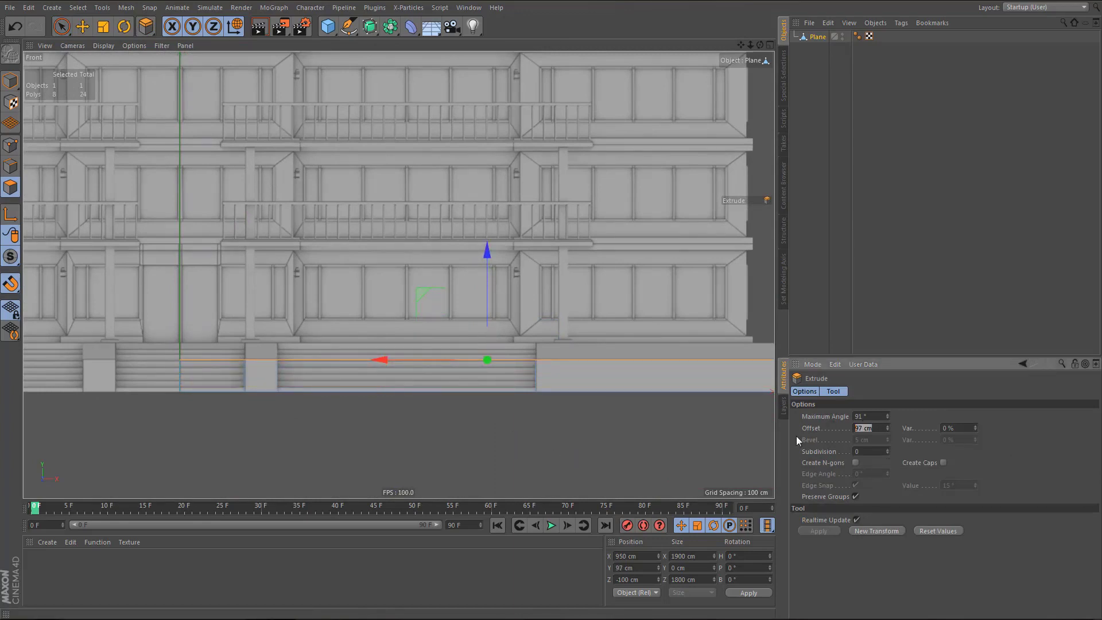
pyautogui.write('100')
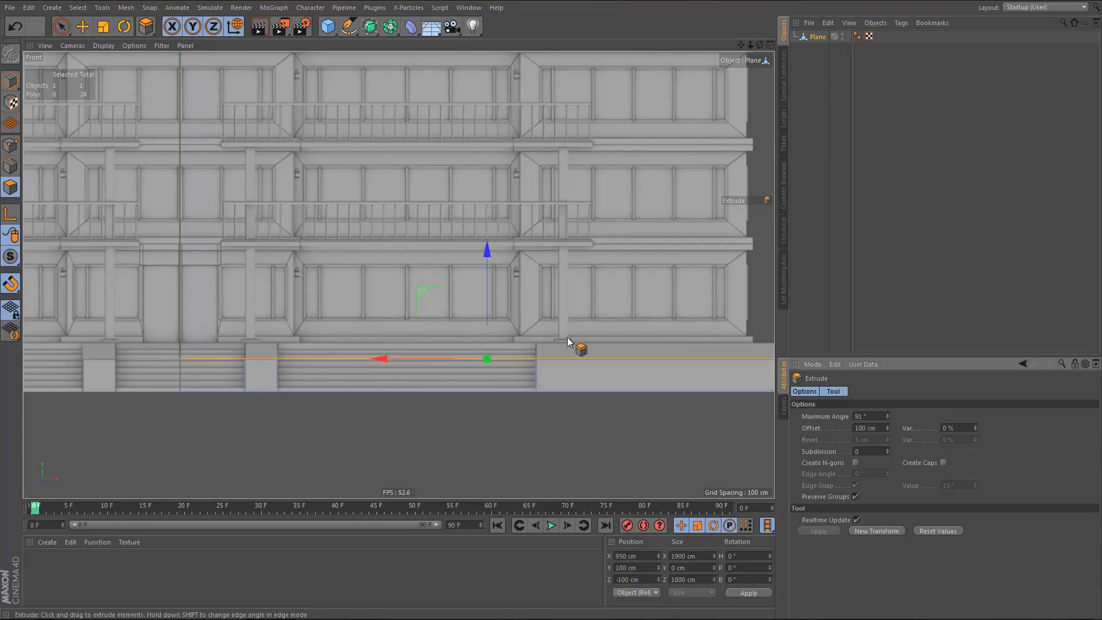
pyautogui.moveTo(487, 249); pyautogui.dragTo(497, 233)
# - Chamfer the base's top edges along the back, the outer side, the outer block's front and the entrance side wall's front with a 50 cm bevel
pyautogui.middleClick(484, 308)
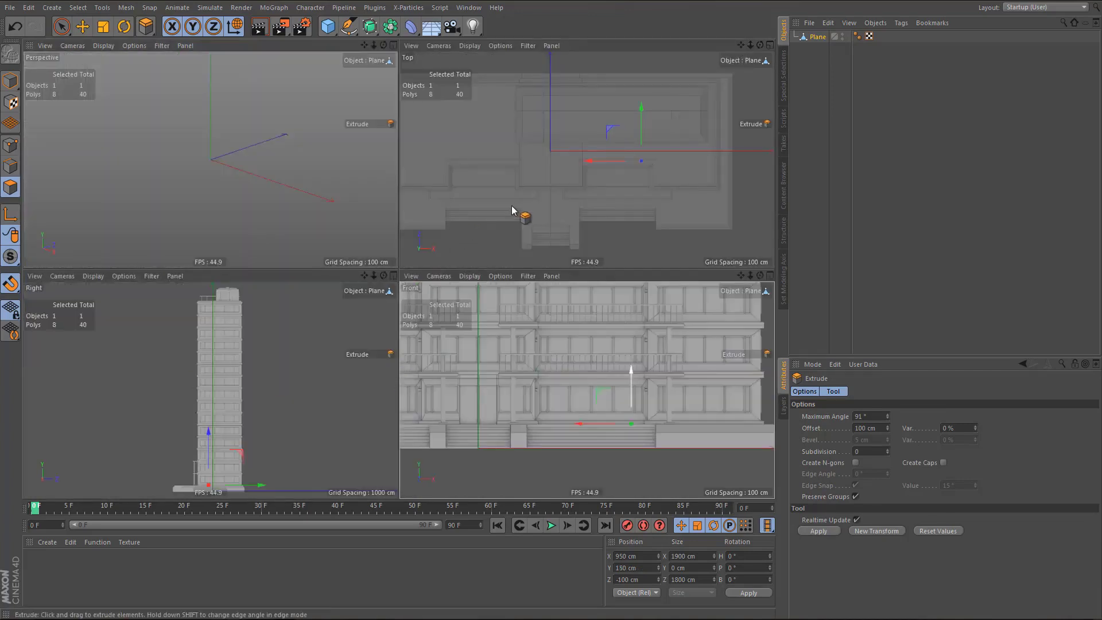
pyautogui.middleClick(509, 209)
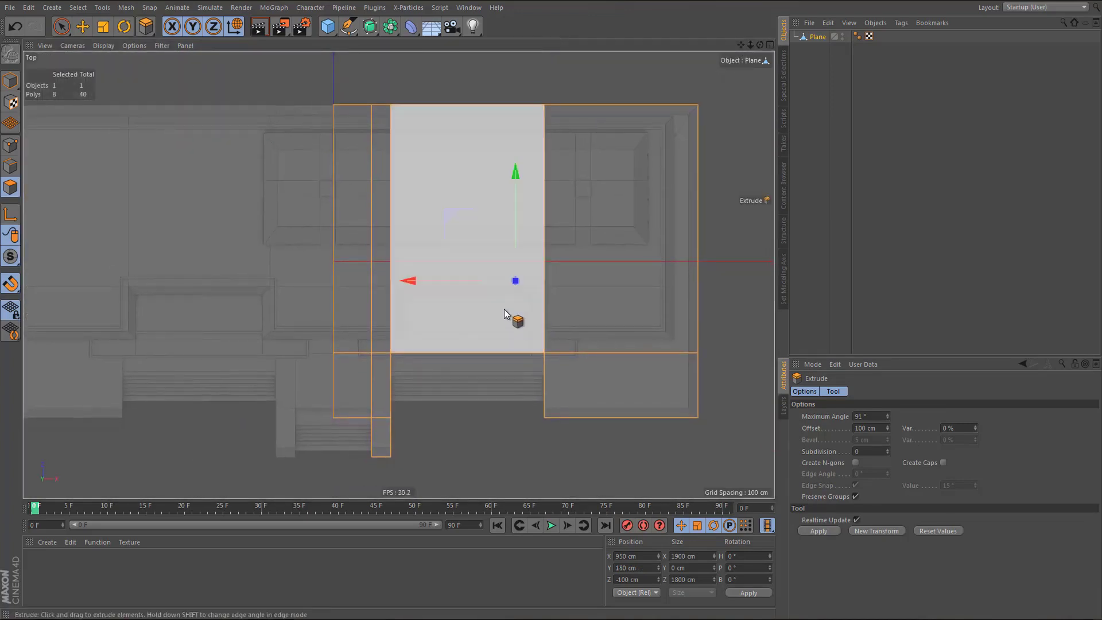
pyautogui.keyDown('alt'); pyautogui.moveTo(503, 312); pyautogui.dragTo(493, 282, button='middle'); pyautogui.keyUp('alt')
pyautogui.keyDown('alt'); pyautogui.moveTo(400, 408); pyautogui.dragTo(447, 406, button='right'); pyautogui.keyUp('alt')
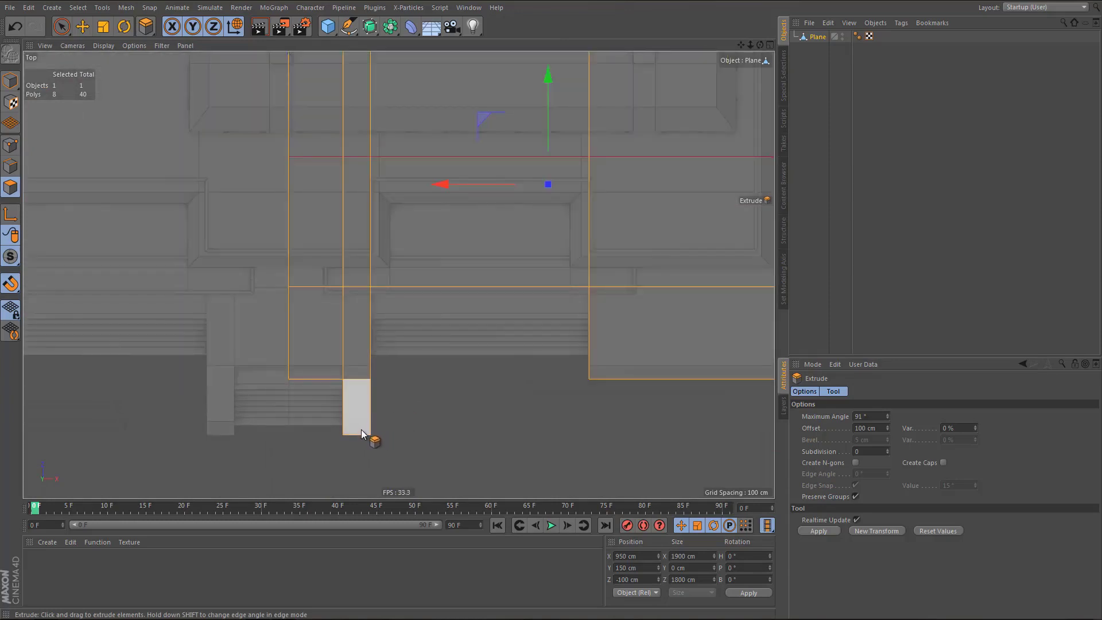
pyautogui.keyDown('alt'); pyautogui.moveTo(466, 421); pyautogui.dragTo(360, 432, button='middle'); pyautogui.keyUp('alt')
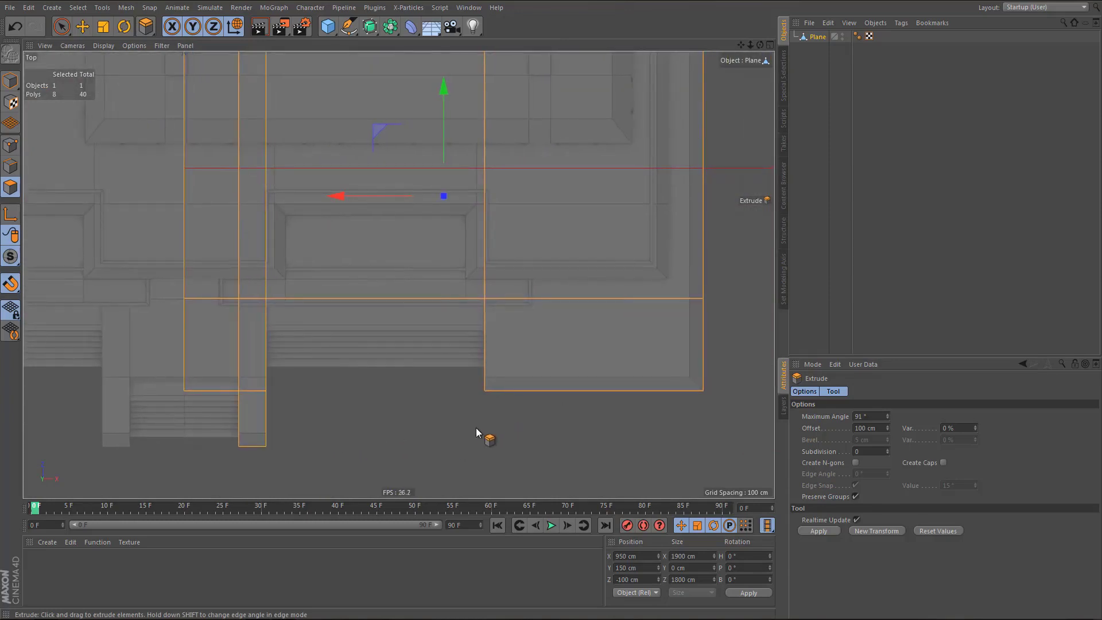
pyautogui.press('v')
pyautogui.press('e')
pyautogui.press('e')
pyautogui.click(404, 443)
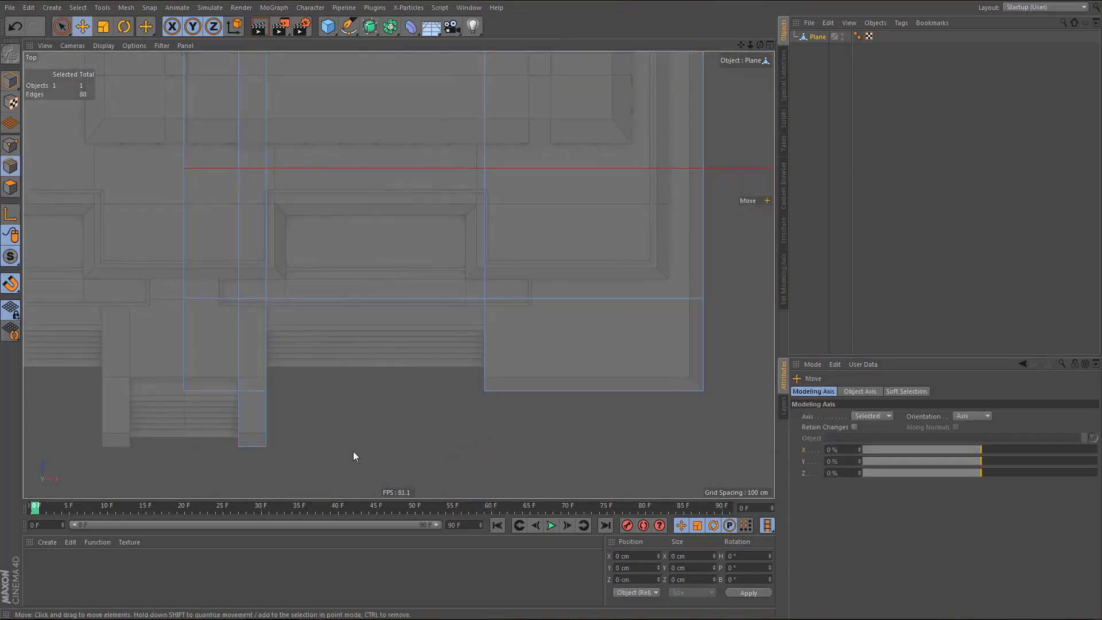
pyautogui.click(250, 447)
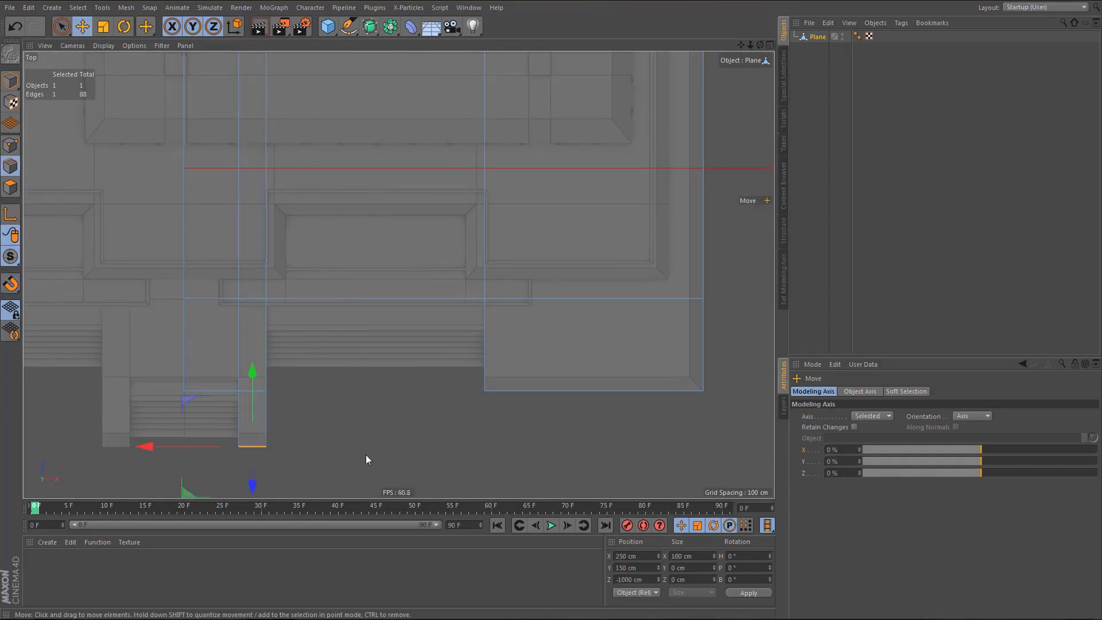
pyautogui.scroll(-2, 368, 455)
pyautogui.keyDown('shift'); pyautogui.doubleClick(394, 173); pyautogui.keyUp('shift')
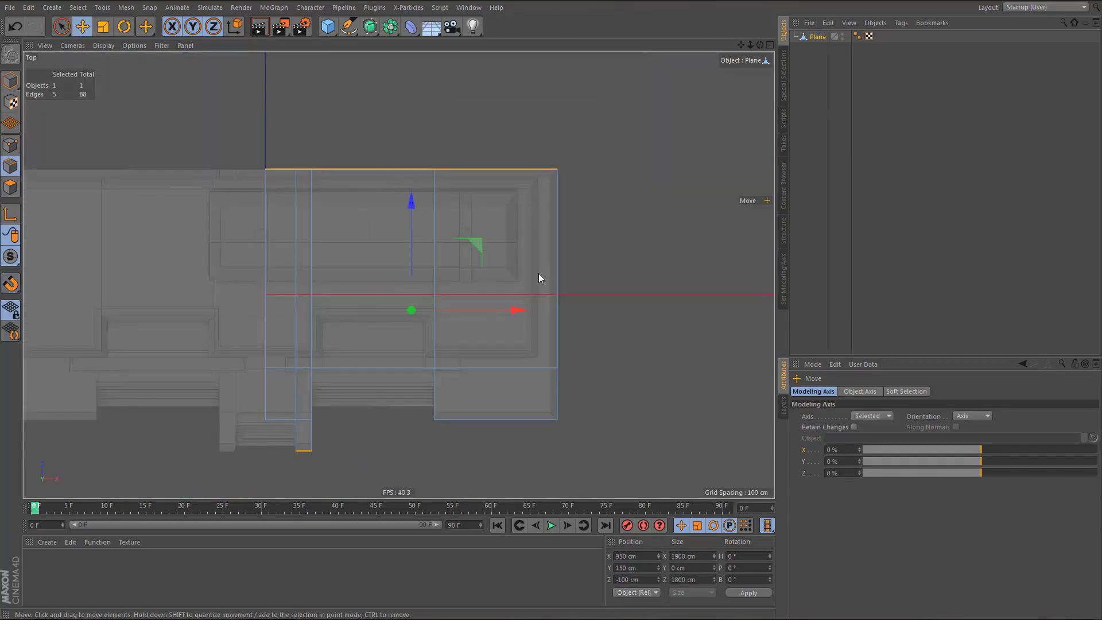
pyautogui.keyDown('shift'); pyautogui.doubleClick(558, 274); pyautogui.keyUp('shift')
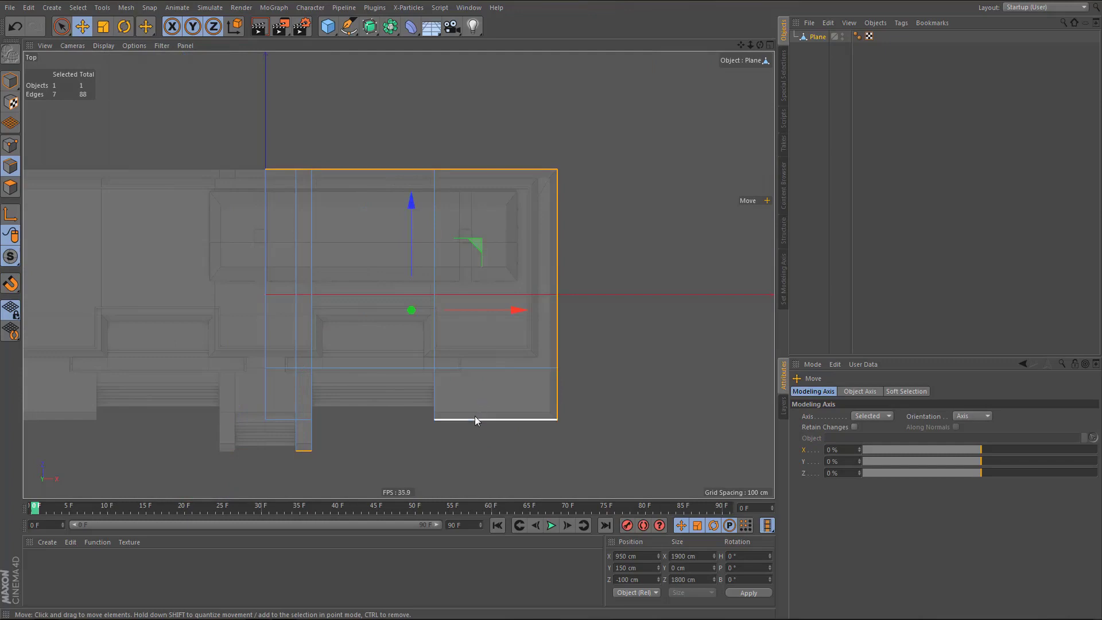
pyautogui.keyDown('shift'); pyautogui.click(475, 419); pyautogui.keyUp('shift')
pyautogui.press('m')
pyautogui.press('s')
pyautogui.scroll(4, 493, 433)
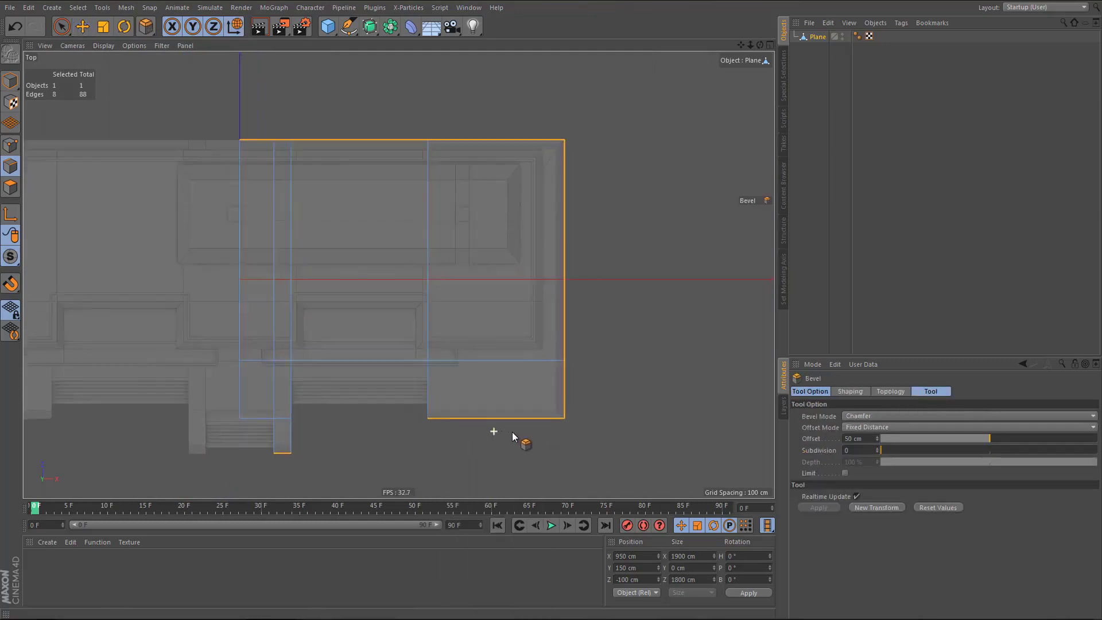
pyautogui.moveTo(501, 442); pyautogui.dragTo(734, 423)
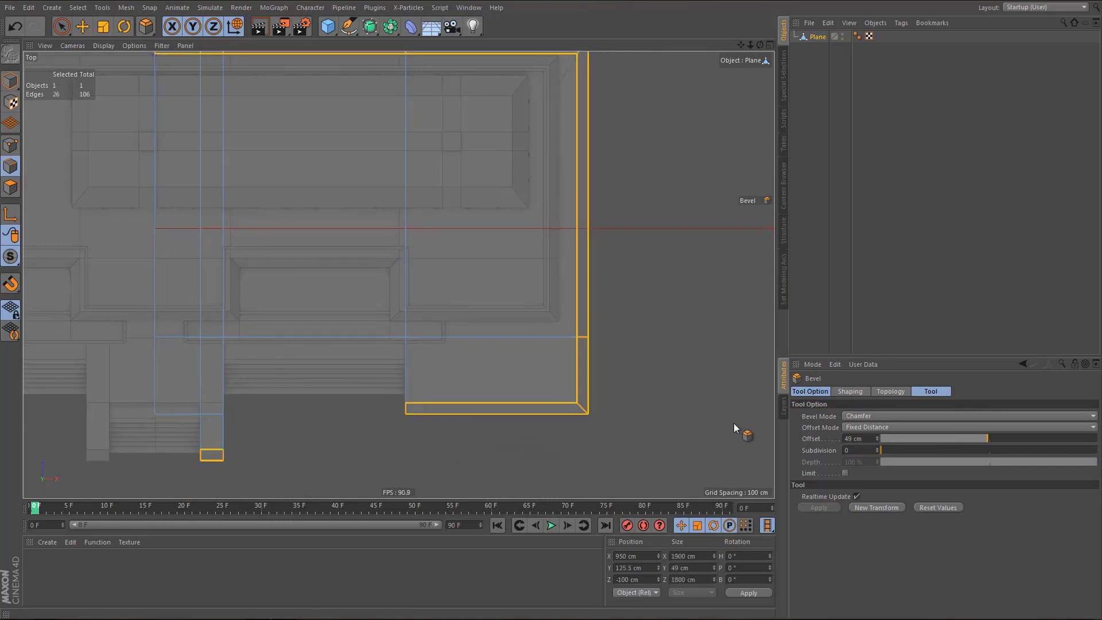
pyautogui.click(877, 436)
pyautogui.keyDown('alt'); pyautogui.moveTo(542, 423); pyautogui.dragTo(581, 414, button='middle'); pyautogui.keyUp('alt')
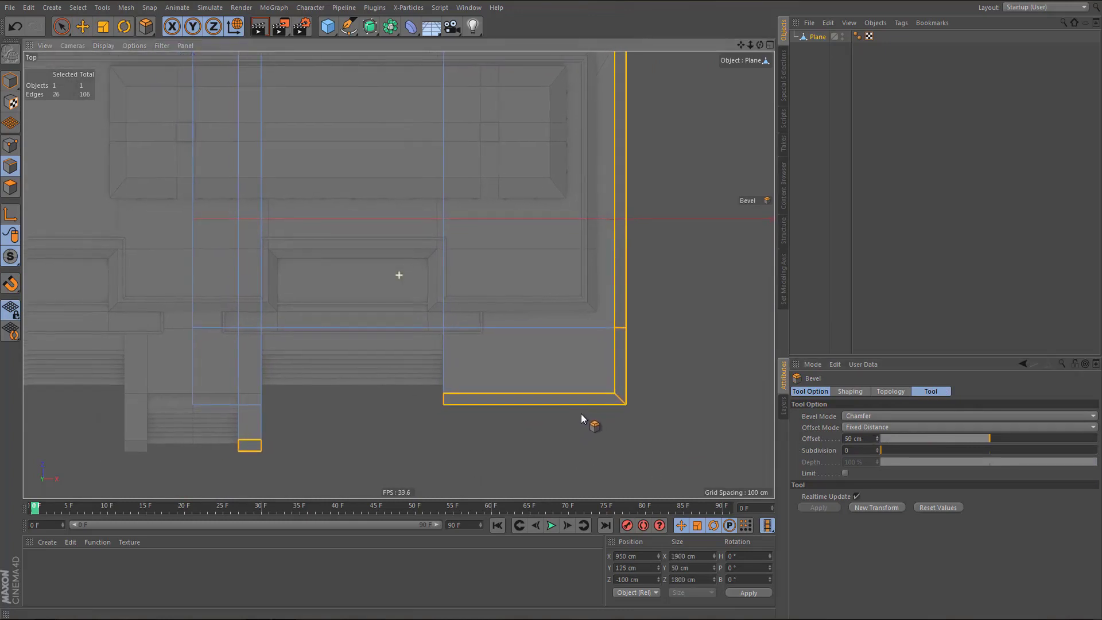
# - Deselect all edges and inspect the beveled base in perspective from several angles, including the entrance side wall
pyautogui.middleClick(542, 394)
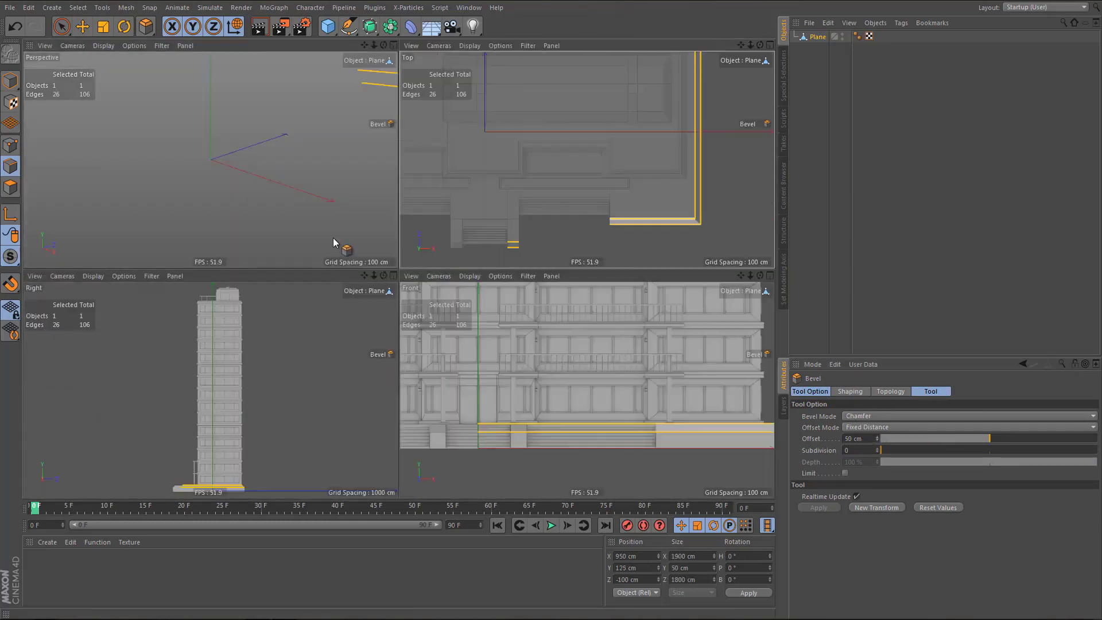
pyautogui.middleClick(335, 240)
pyautogui.press('g')
pyautogui.press('h')
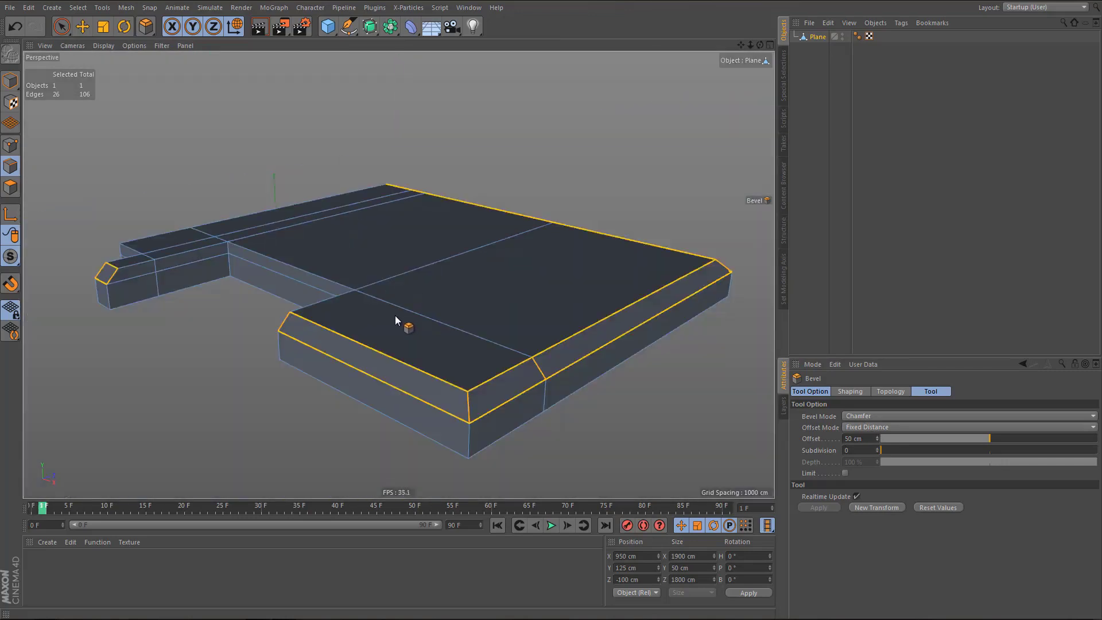
pyautogui.hotkey('ctrl', 'shift', 'a')
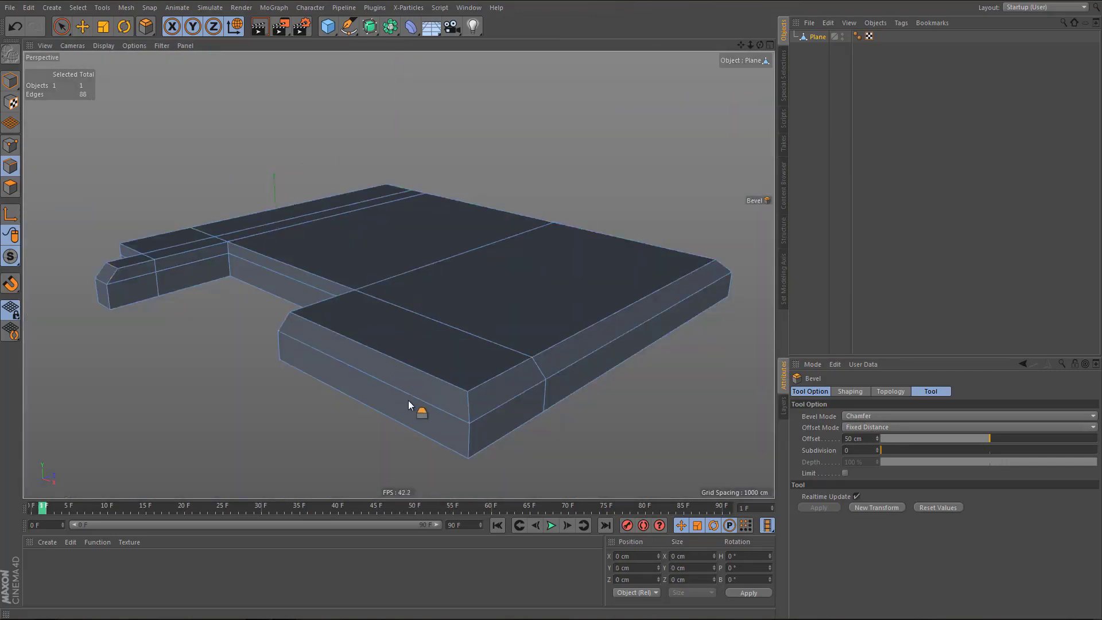
pyautogui.keyDown('alt'); pyautogui.moveTo(387, 365); pyautogui.dragTo(398, 361); pyautogui.keyUp('alt')
pyautogui.keyDown('alt'); pyautogui.moveTo(398, 360); pyautogui.dragTo(487, 363, button='middle'); pyautogui.keyUp('alt')
pyautogui.keyDown('alt'); pyautogui.moveTo(408, 345); pyautogui.dragTo(466, 344); pyautogui.keyUp('alt')
pyautogui.keyDown('alt'); pyautogui.moveTo(466, 344); pyautogui.dragTo(559, 324, button='middle'); pyautogui.keyUp('alt')
pyautogui.keyDown('alt'); pyautogui.moveTo(559, 323); pyautogui.dragTo(539, 338); pyautogui.keyUp('alt')
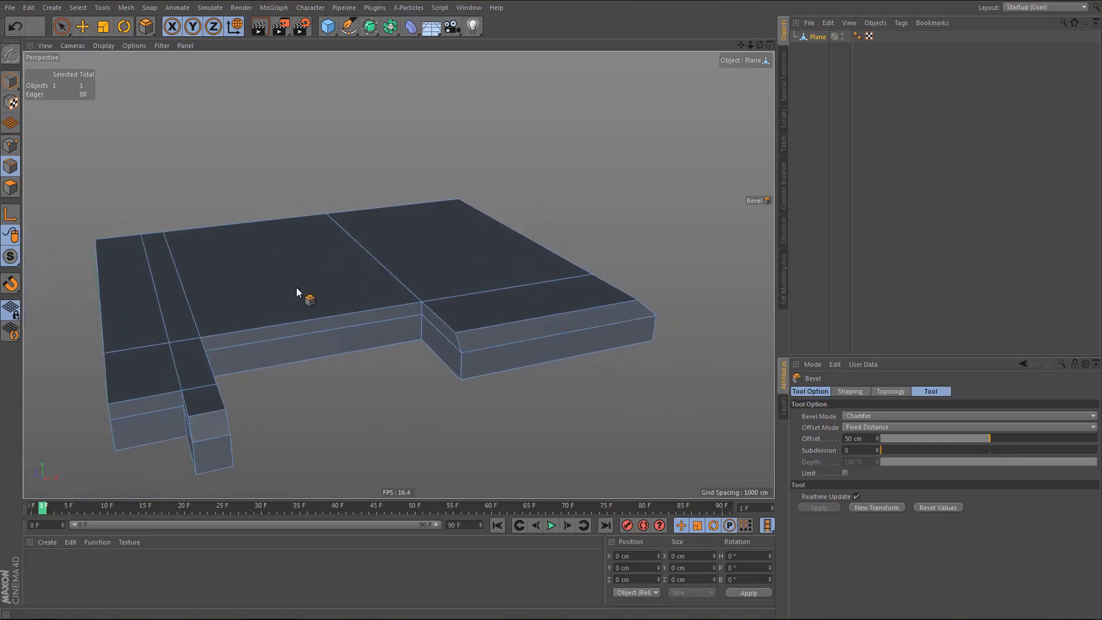
pyautogui.keyDown('alt'); pyautogui.moveTo(344, 327); pyautogui.dragTo(390, 331, button='middle'); pyautogui.keyUp('alt')
pyautogui.keyDown('alt'); pyautogui.moveTo(322, 320); pyautogui.dragTo(264, 338); pyautogui.keyUp('alt')
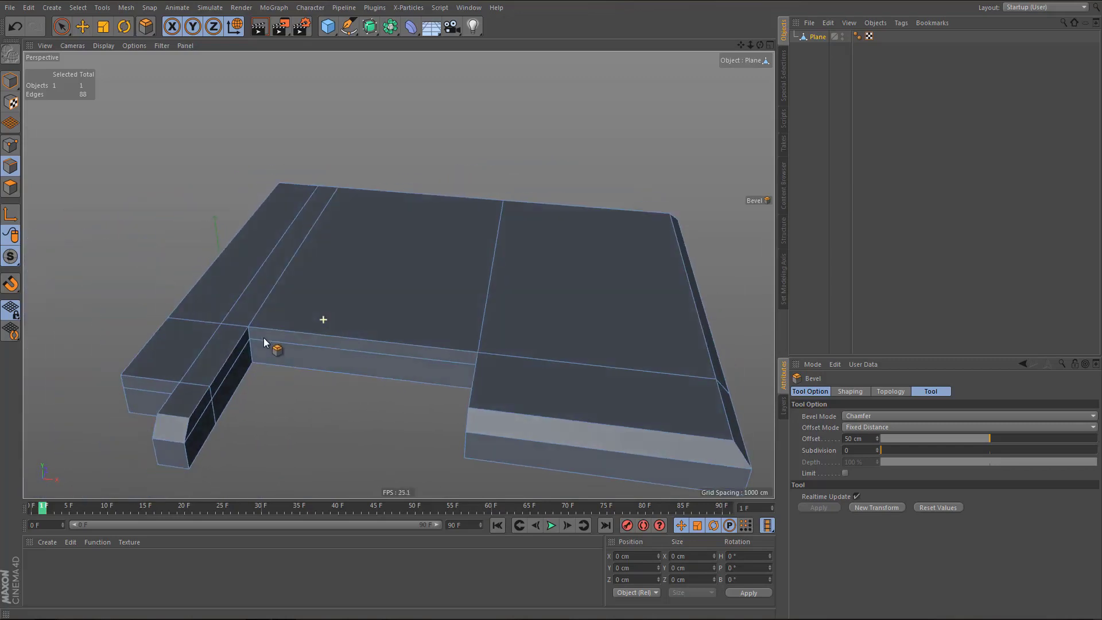
pyautogui.keyDown('alt'); pyautogui.moveTo(313, 329); pyautogui.dragTo(383, 323, button='middle'); pyautogui.keyUp('alt')
pyautogui.keyDown('alt'); pyautogui.moveTo(327, 344); pyautogui.dragTo(346, 339, button='right'); pyautogui.keyUp('alt')
pyautogui.keyDown('alt'); pyautogui.moveTo(324, 350); pyautogui.dragTo(301, 354); pyautogui.keyUp('alt')
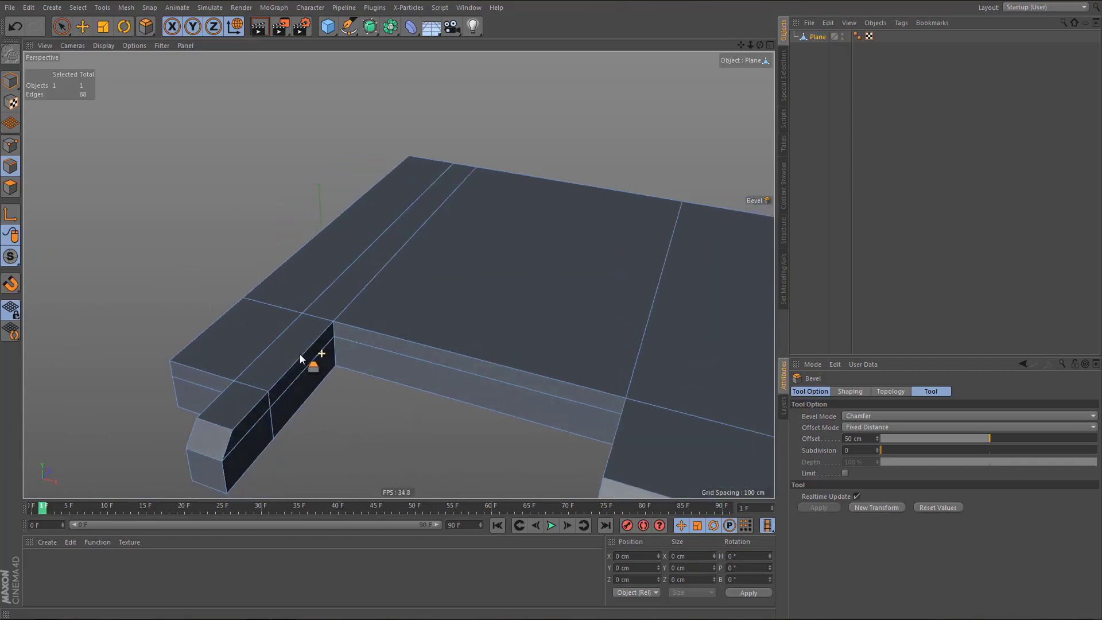
# - Weld the top points of the entrance side wall's inner edge together at the inner corner where the wall meets the base
pyautogui.press('Return')
pyautogui.press('space')
pyautogui.scroll(2, 333, 372)
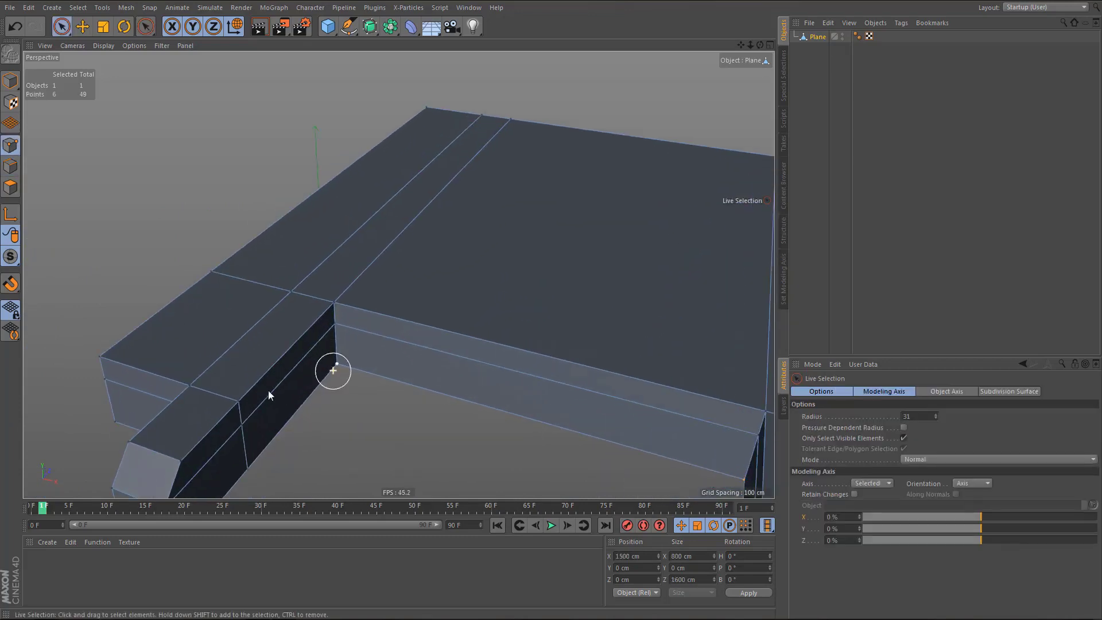
pyautogui.click(240, 399)
pyautogui.keyDown('shift'); pyautogui.click(336, 310); pyautogui.keyUp('shift')
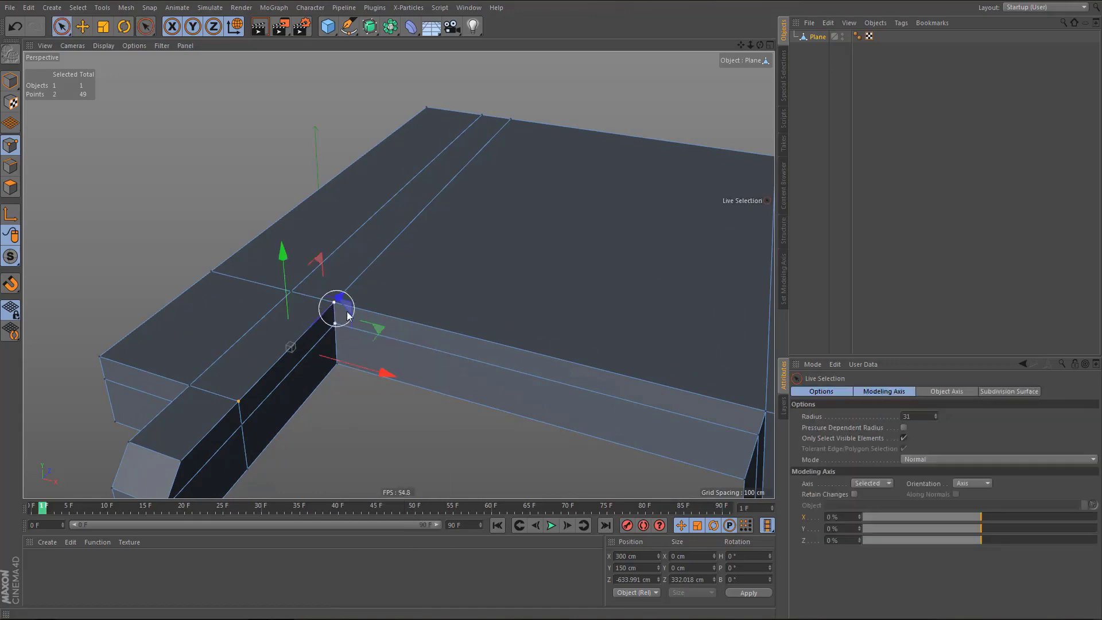
pyautogui.scroll(2, 339, 310)
pyautogui.scroll(1, 338, 305)
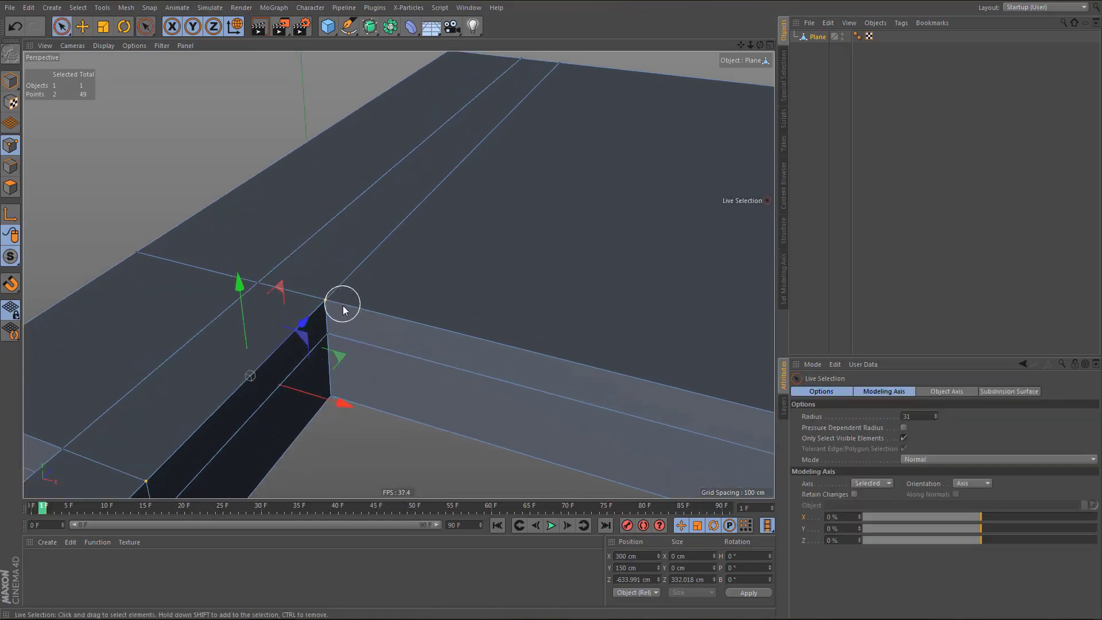
pyautogui.press('m')
pyautogui.press('q')
pyautogui.click(326, 301)
pyautogui.keyDown('alt'); pyautogui.moveTo(339, 352); pyautogui.dragTo(388, 253); pyautogui.keyUp('alt')
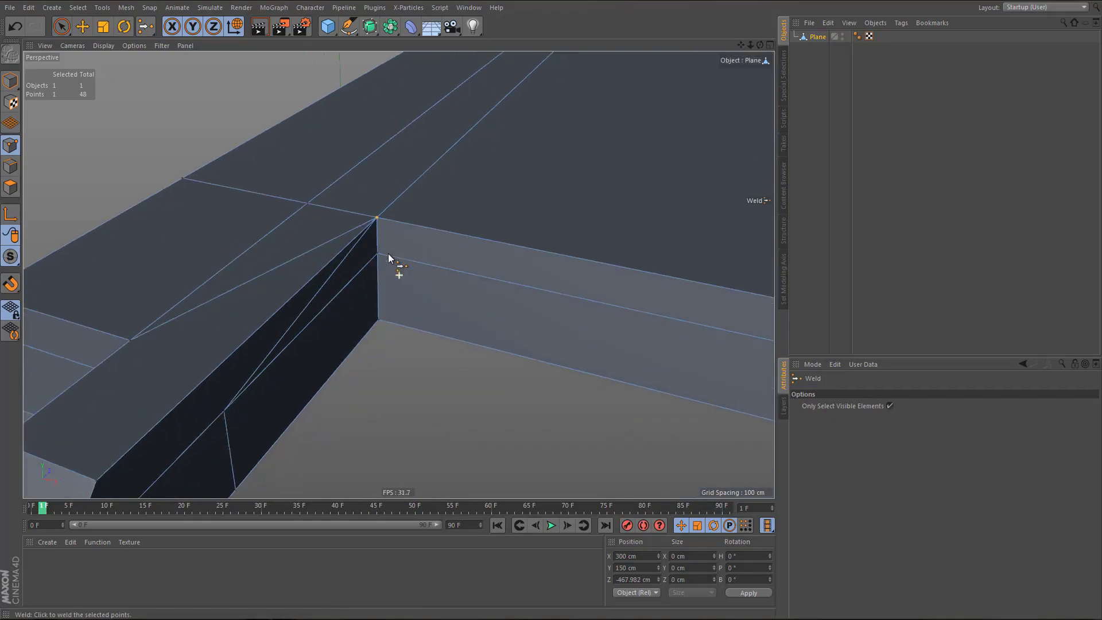
# - Weld the side wall's middle and bottom points onto the matching points of the same inner corner
pyautogui.press('space')
pyautogui.press('m')
pyautogui.press('q')
pyautogui.click(378, 253)
pyautogui.press('space')
pyautogui.keyDown('alt'); pyautogui.moveTo(300, 411); pyautogui.dragTo(269, 429); pyautogui.keyUp('alt')
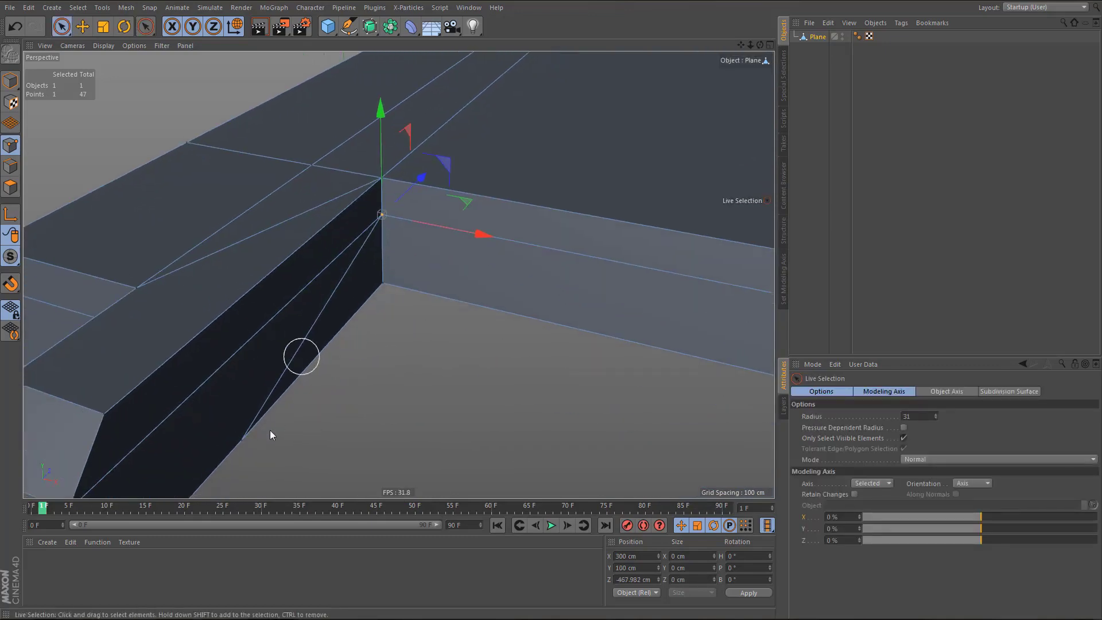
pyautogui.keyDown('shift'); pyautogui.click(385, 288); pyautogui.keyUp('shift')
pyautogui.press('m')
pyautogui.press('q')
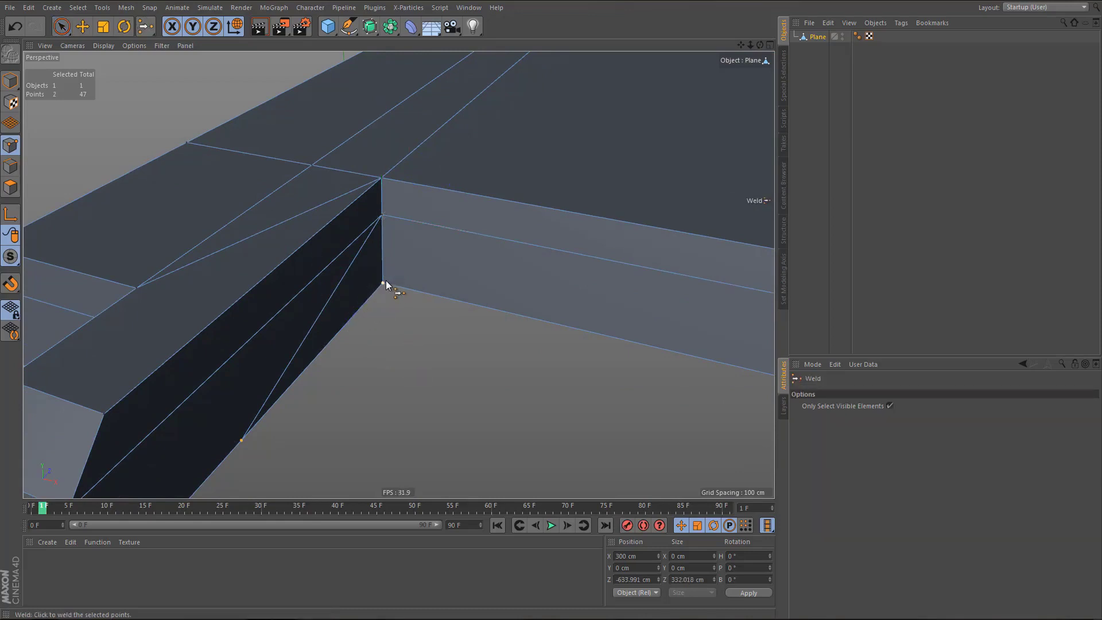
pyautogui.click(385, 280)
# - Delete the redundant edge loop running front to back across the base beside the entrance wall's inner corner
pyautogui.keyDown('alt'); pyautogui.moveTo(355, 295); pyautogui.dragTo(318, 301); pyautogui.keyUp('alt')
pyautogui.press('Return')
pyautogui.press('e')
pyautogui.doubleClick(318, 173)
pyautogui.press('Delete')
pyautogui.press('Return')
pyautogui.press('Return')
pyautogui.press('space')
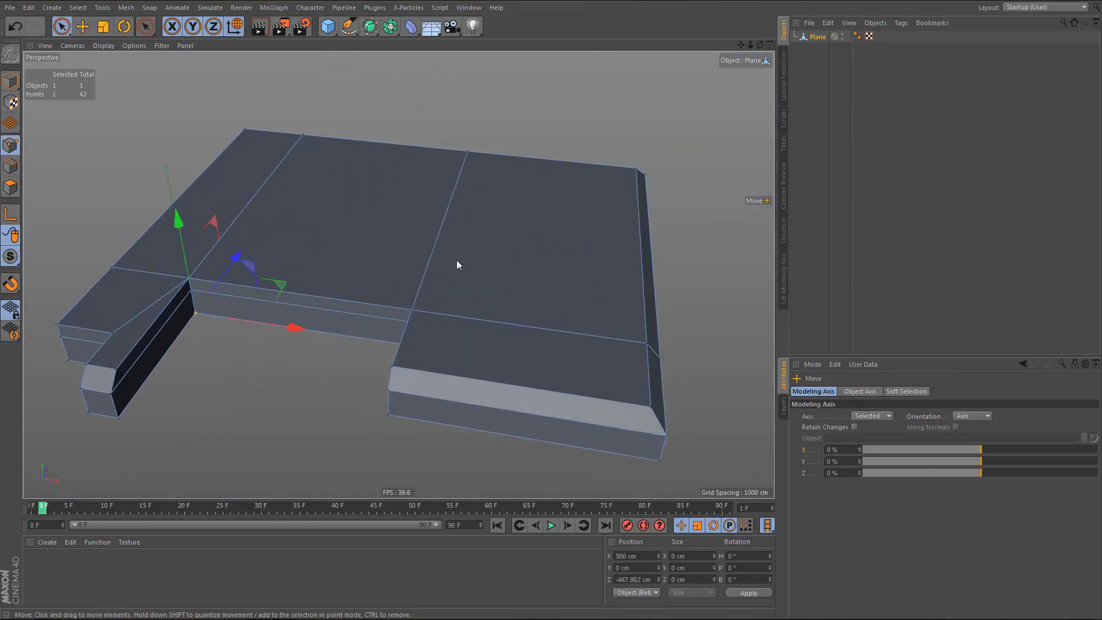
# - Weld the two extra top points along the back and outer edges onto the base's outer back corner
pyautogui.scroll(2, 555, 179)
pyautogui.moveTo(445, 149)
pyautogui.mouseDown()
pyautogui.moveTo(636, 171)
pyautogui.moveTo(653, 380)
pyautogui.mouseUp()
pyautogui.press('m')
pyautogui.press('q')
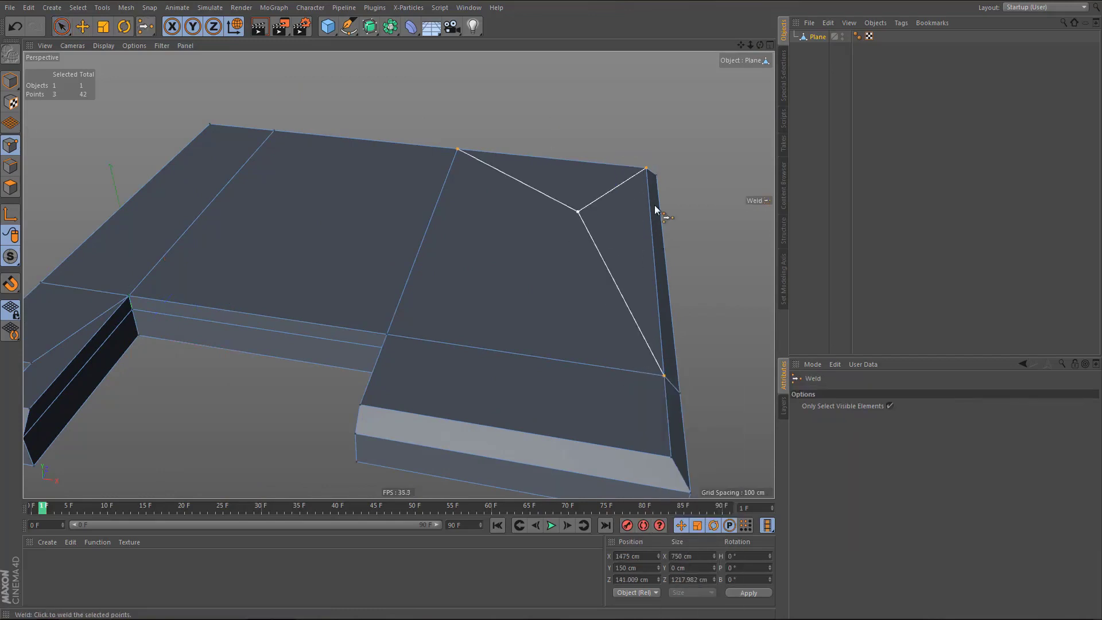
pyautogui.click(647, 169)
pyautogui.keyDown('alt'); pyautogui.moveTo(556, 274); pyautogui.dragTo(434, 276); pyautogui.keyUp('alt')
# - Dissolve the leftover diagonal bevel edge and the short vertical edge on the base's outer side
pyautogui.press('space')
pyautogui.press('w')
pyautogui.press('e')
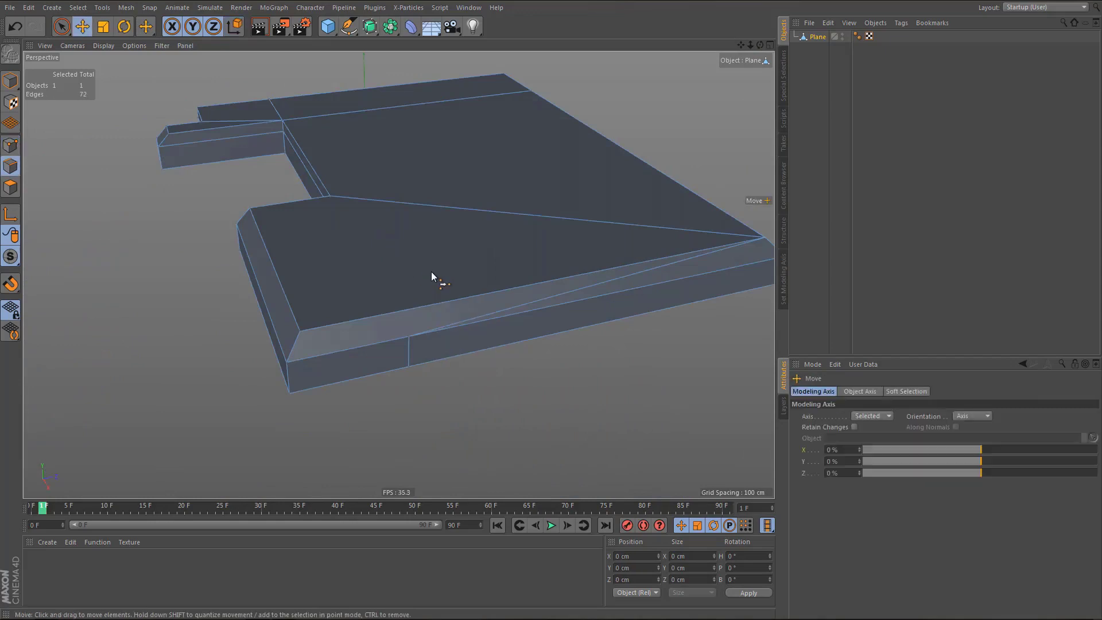
pyautogui.click(559, 295)
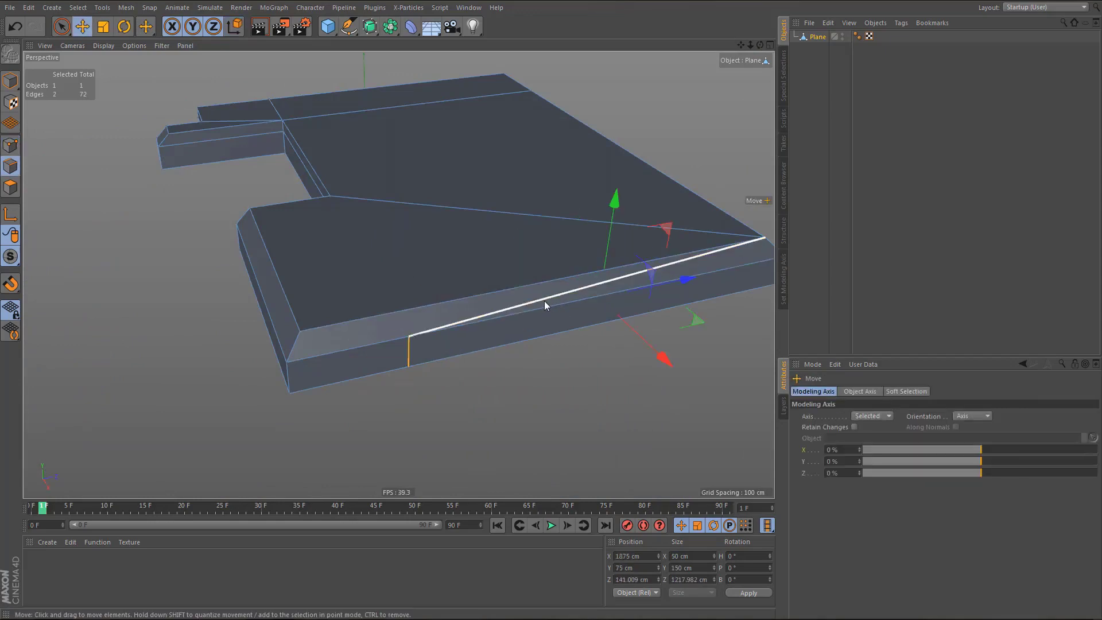
pyautogui.rightClick(532, 180)
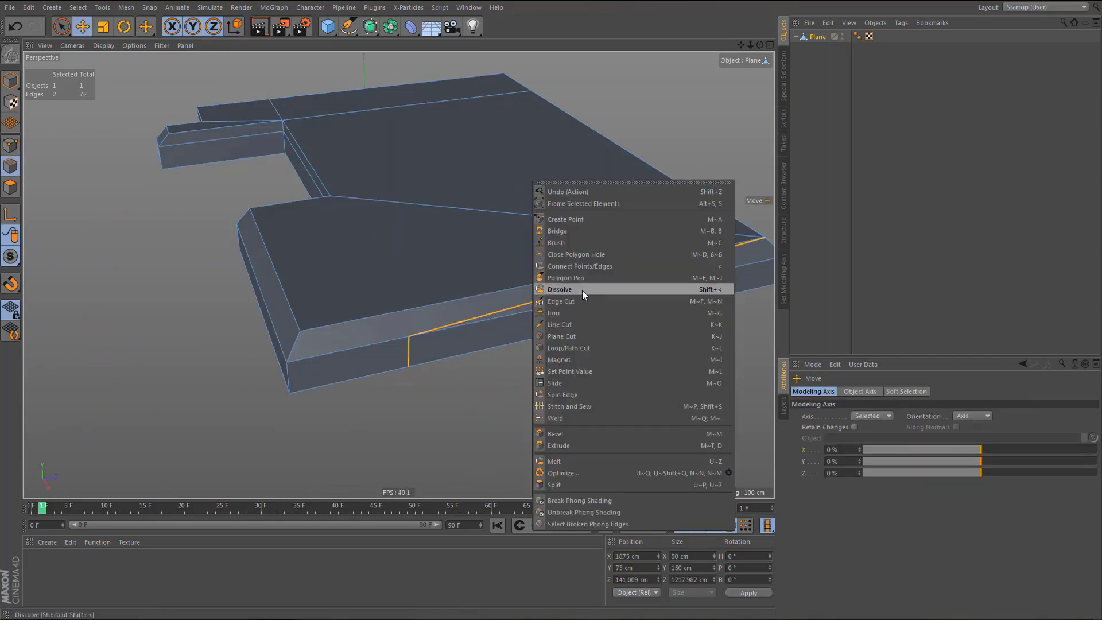
pyautogui.click(580, 290)
# - Delete the leftover diagonal bevel edge and its short vertical edge on the base's back side
pyautogui.scroll(-4, 500, 289)
pyautogui.keyDown('alt'); pyautogui.moveTo(519, 295); pyautogui.dragTo(376, 294); pyautogui.keyUp('alt')
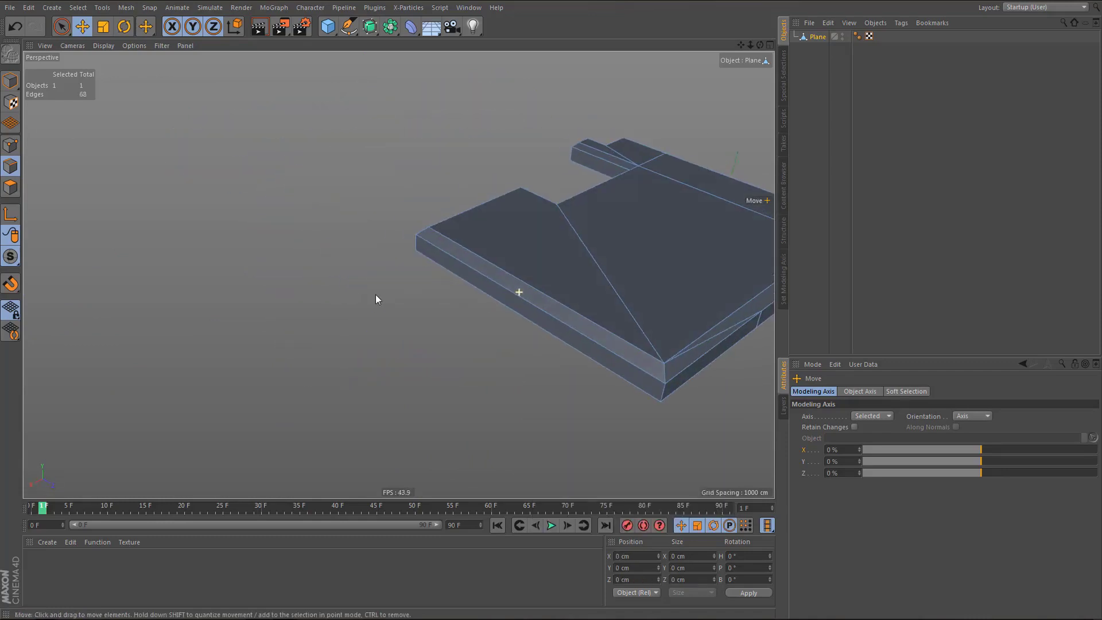
pyautogui.keyDown('alt'); pyautogui.moveTo(358, 319); pyautogui.dragTo(231, 324, button='middle'); pyautogui.keyUp('alt')
pyautogui.click(619, 319)
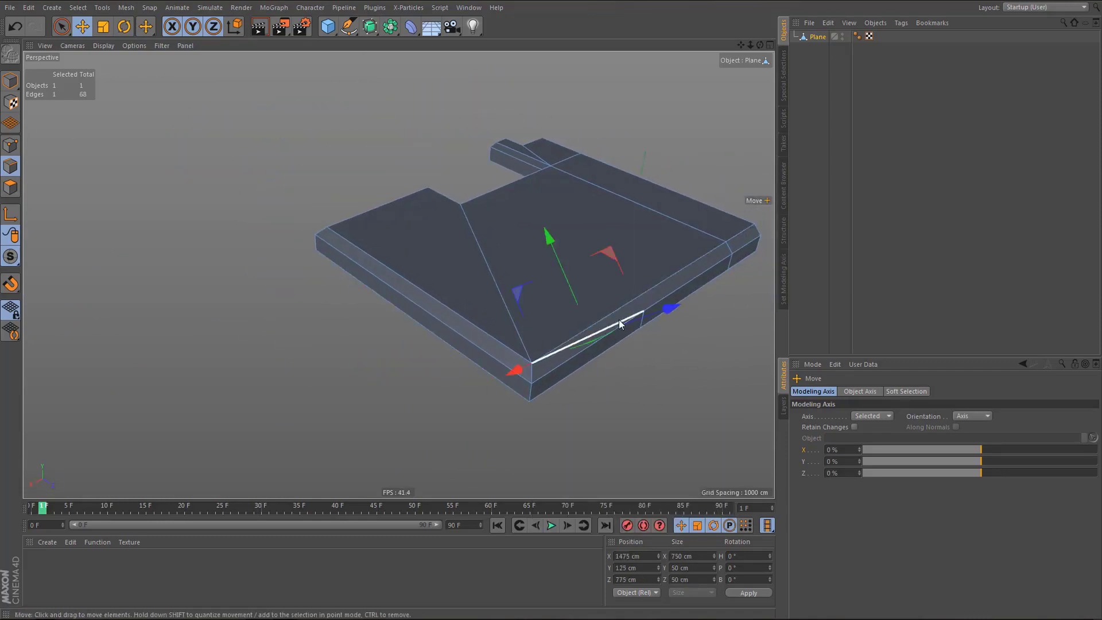
pyautogui.press('Delete')
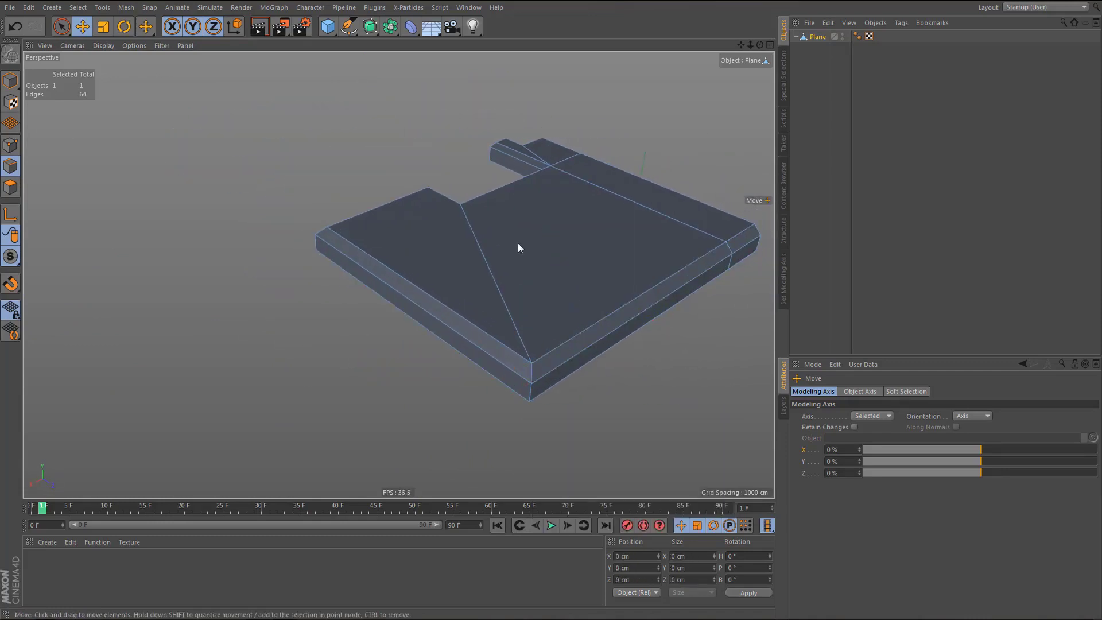
# - Select the polygons closing the base along its center line in the top view and delete them
pyautogui.keyDown('alt'); pyautogui.moveTo(518, 248); pyautogui.dragTo(509, 305); pyautogui.keyUp('alt')
pyautogui.press('Tab')
pyautogui.press('q')
pyautogui.press('0')
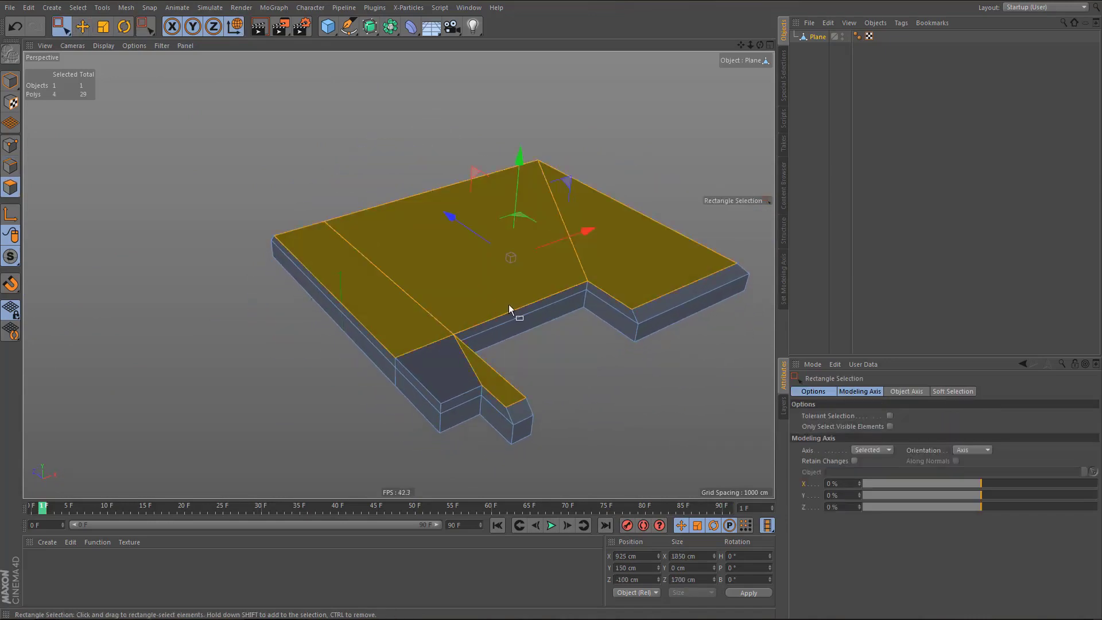
pyautogui.press('F2')
pyautogui.scroll(-4, 396, 230)
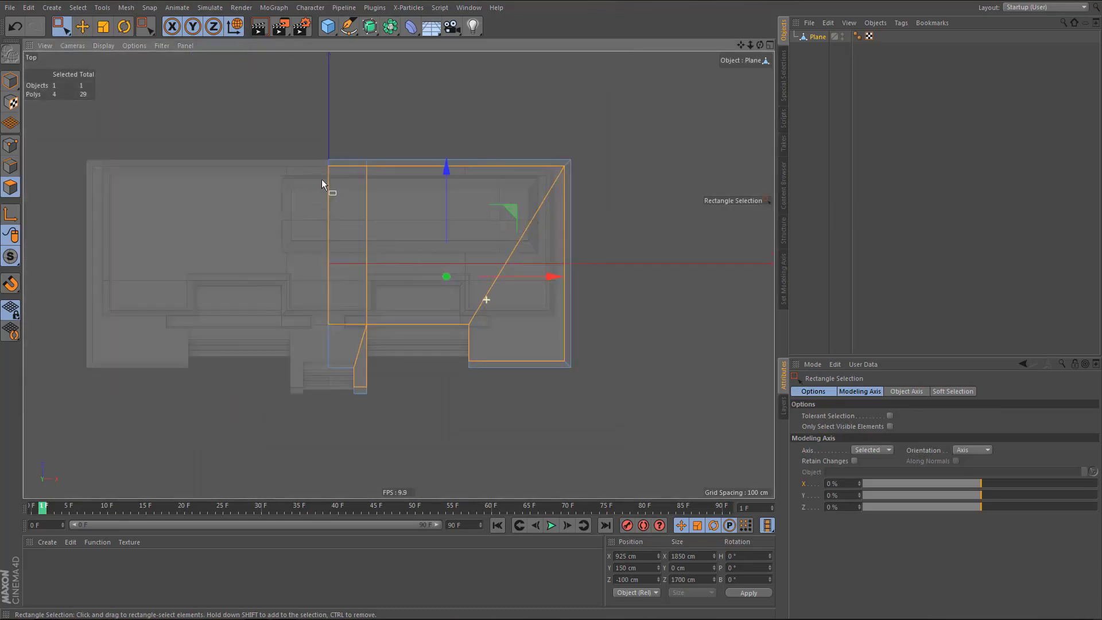
pyautogui.moveTo(293, 147); pyautogui.dragTo(338, 416)
pyautogui.press('Delete')
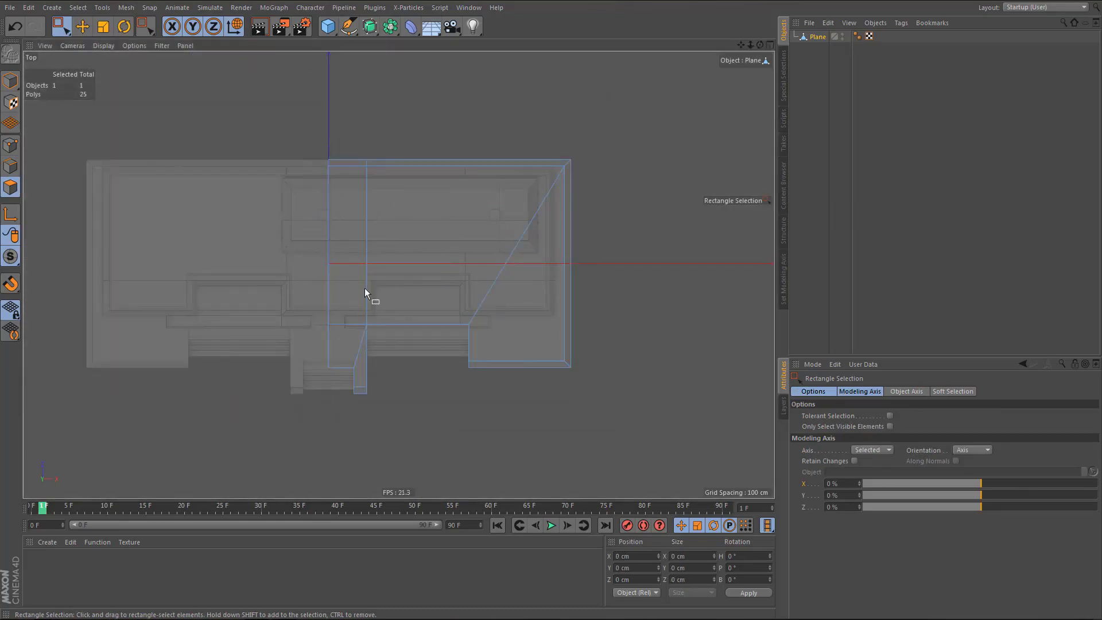
pyautogui.middleClick(364, 288)
pyautogui.middleClick(259, 198)
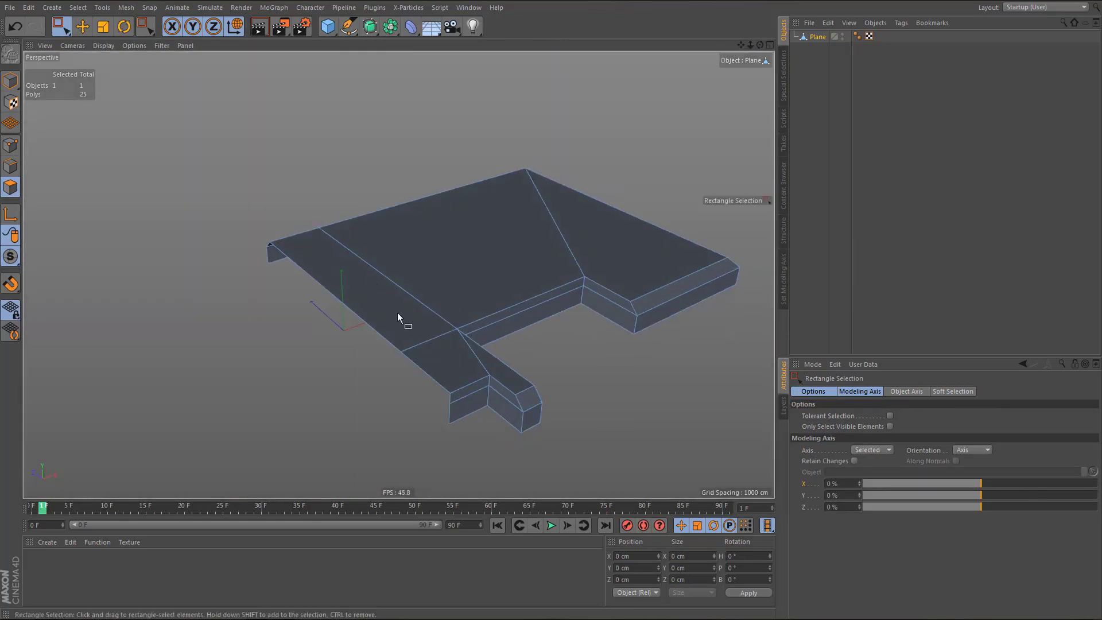
# - Add a new plane primitive at the origin and set its orientation to -X
pyautogui.press('F4')
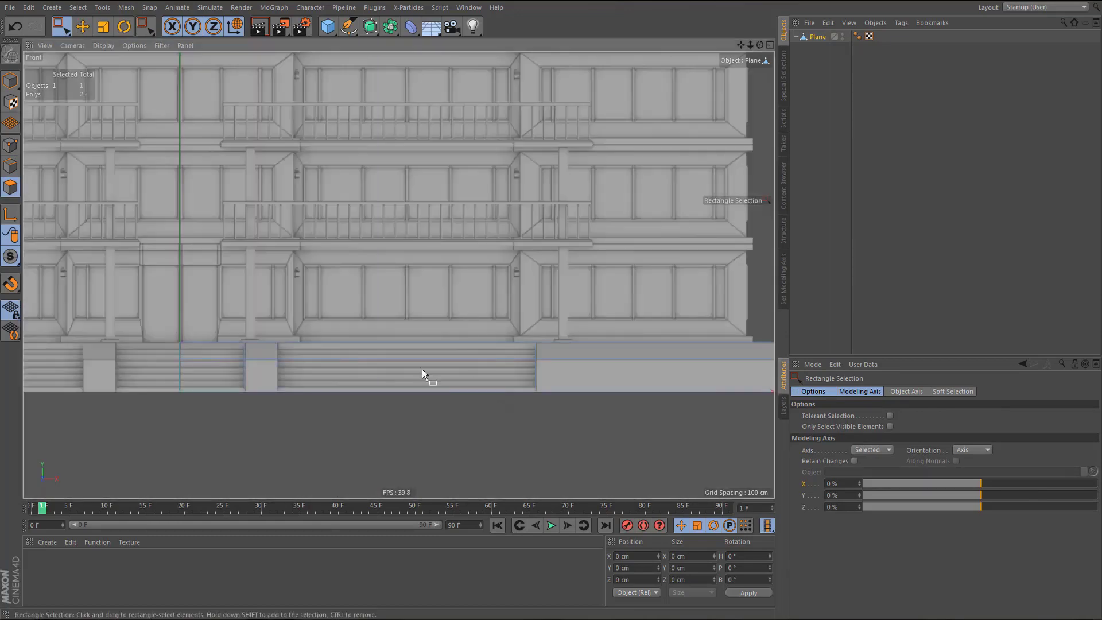
pyautogui.scroll(10, 422, 371)
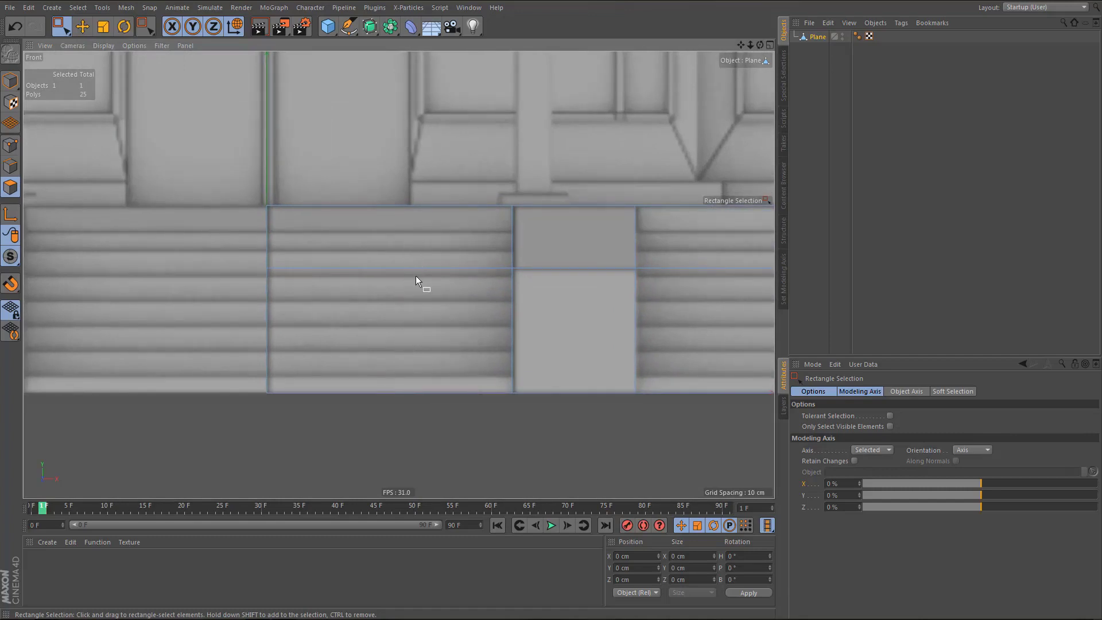
pyautogui.press('F1')
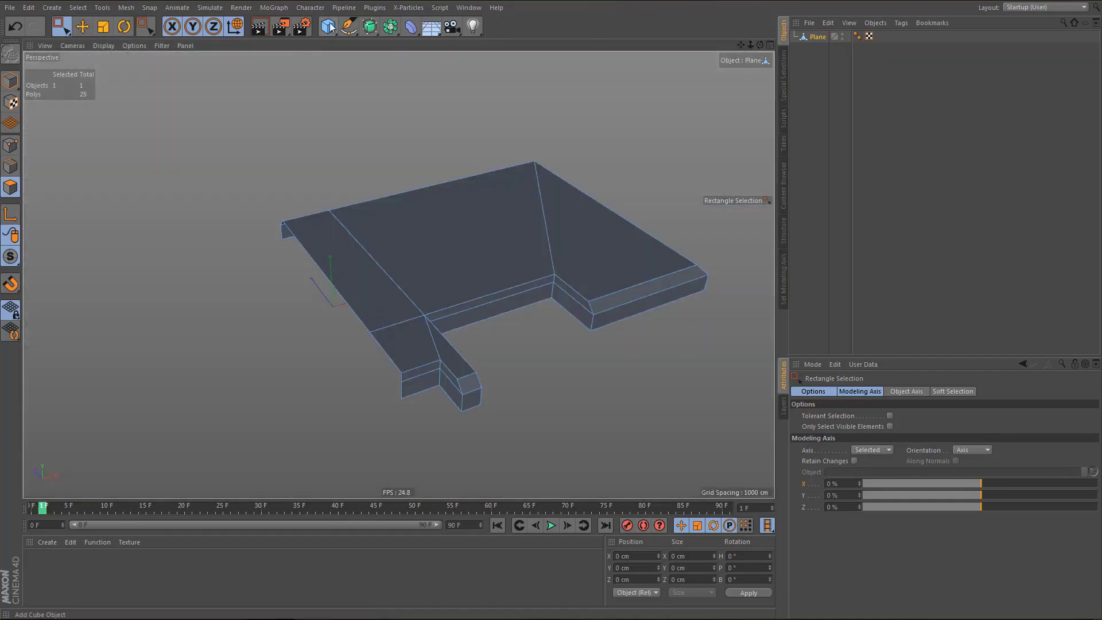
pyautogui.moveTo(328, 26); pyautogui.dragTo(391, 64)
pyautogui.click(434, 65)
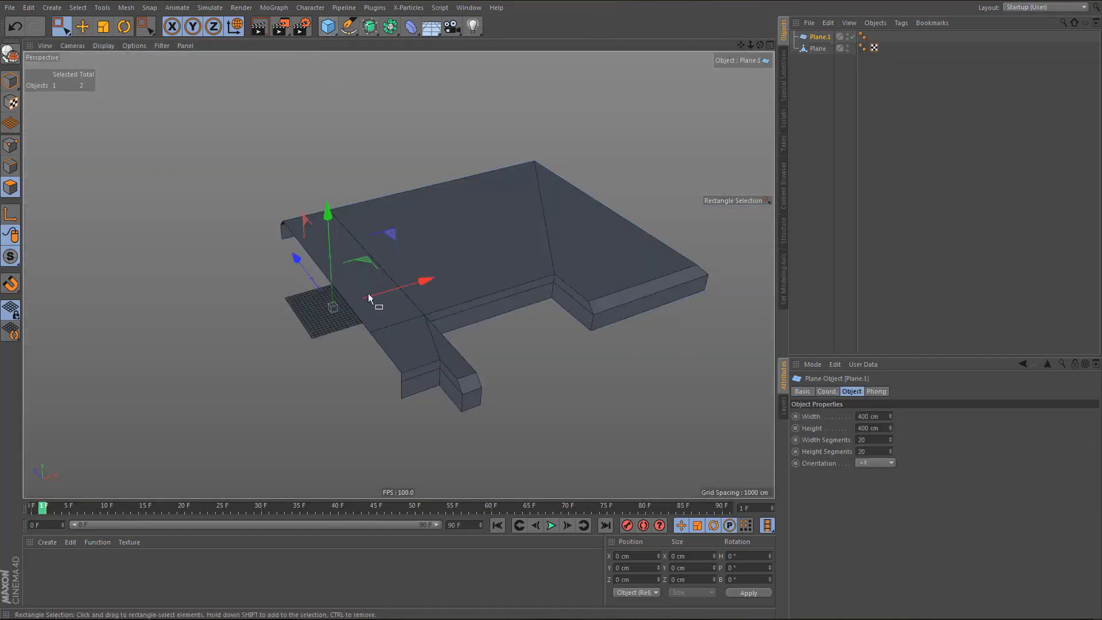
pyautogui.keyDown('alt'); pyautogui.moveTo(418, 284); pyautogui.dragTo(443, 286); pyautogui.keyUp('alt')
pyautogui.click(875, 462)
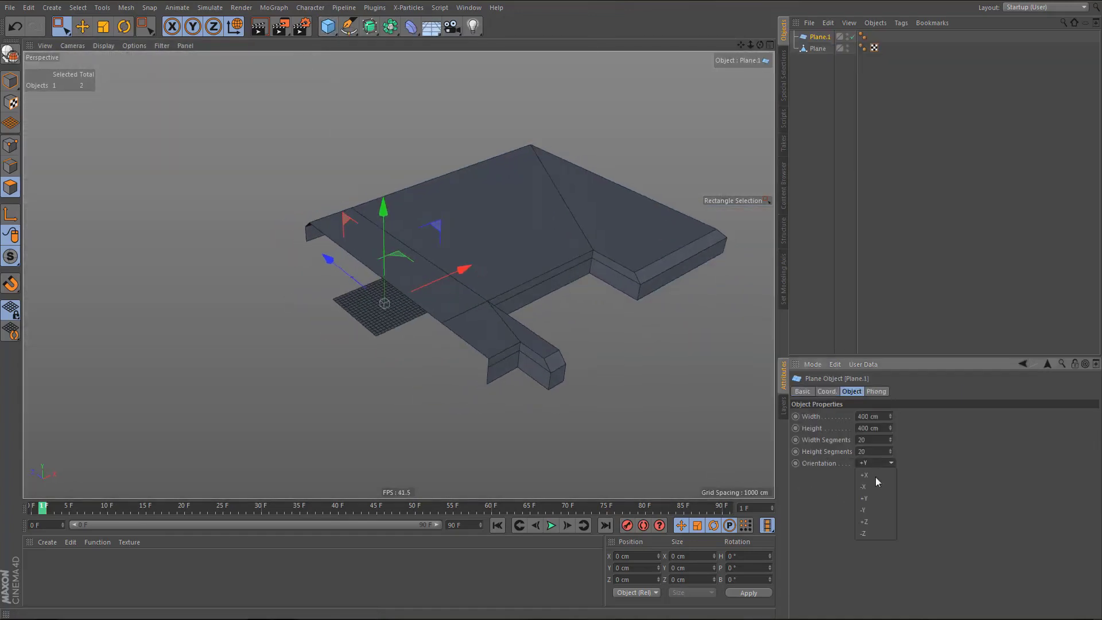
pyautogui.click(880, 486)
pyautogui.keyDown('alt'); pyautogui.moveTo(547, 423); pyautogui.dragTo(447, 354); pyautogui.keyUp('alt')
pyautogui.scroll(5, 446, 354)
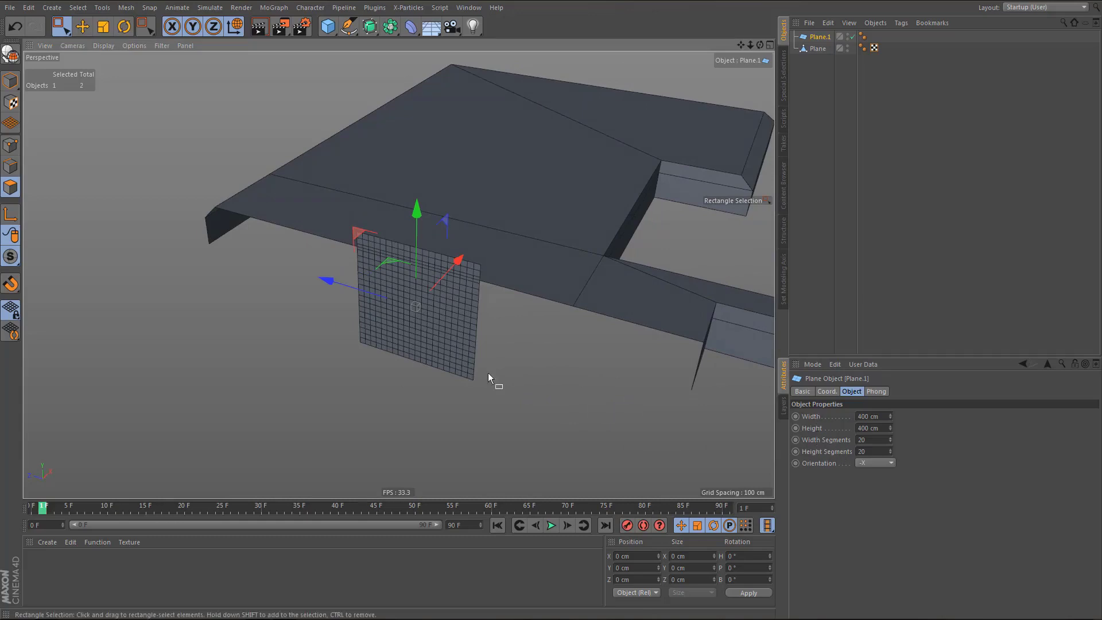
# - Make the new upright plane editable
pyautogui.scroll(5, 546, 382)
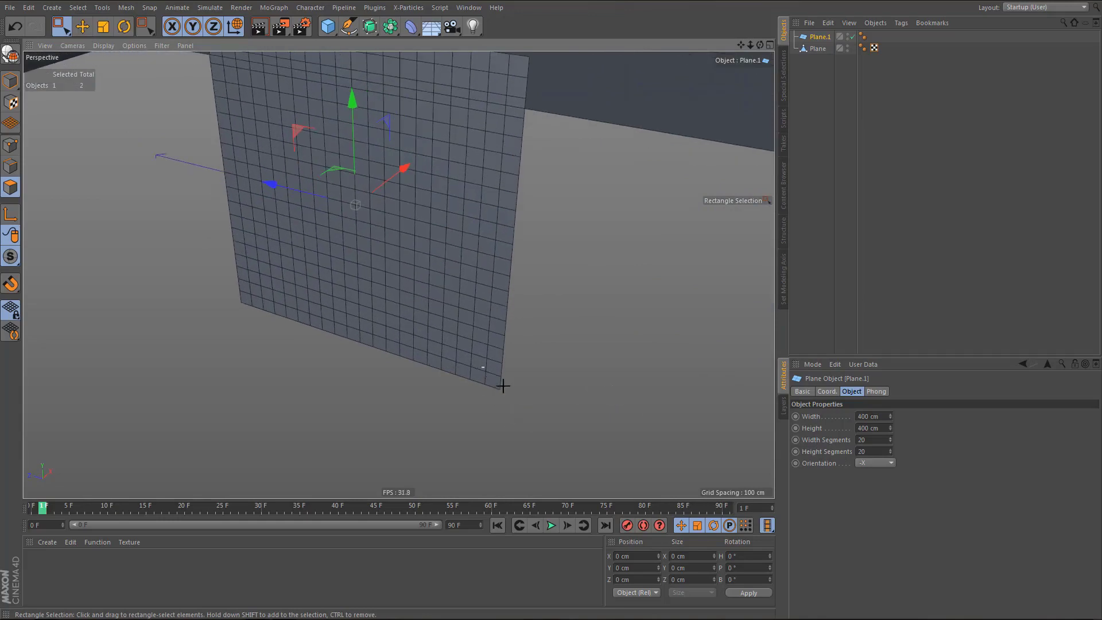
pyautogui.moveTo(503, 386); pyautogui.dragTo(509, 399)
pyautogui.keyDown('alt'); pyautogui.moveTo(498, 404); pyautogui.dragTo(458, 447, button='right'); pyautogui.keyUp('alt')
pyautogui.keyDown('alt'); pyautogui.moveTo(477, 392); pyautogui.dragTo(497, 422, button='middle'); pyautogui.keyUp('alt')
pyautogui.keyDown('alt'); pyautogui.moveTo(448, 392); pyautogui.dragTo(426, 415, button='right'); pyautogui.keyUp('alt')
pyautogui.keyDown('alt'); pyautogui.moveTo(465, 367); pyautogui.dragTo(481, 364); pyautogui.keyUp('alt')
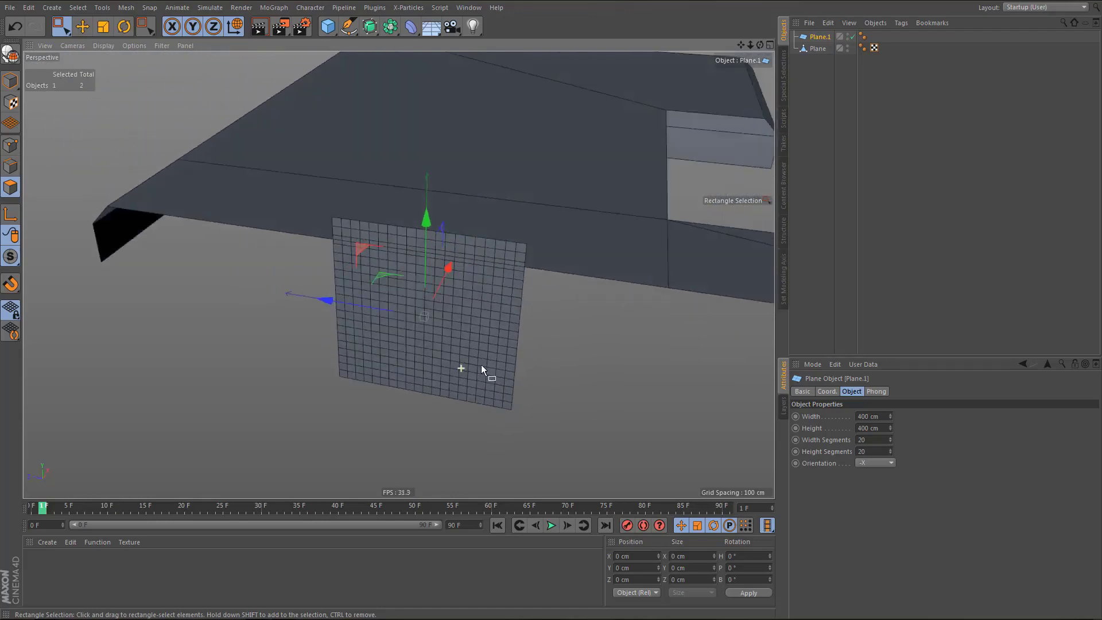
pyautogui.press('c')
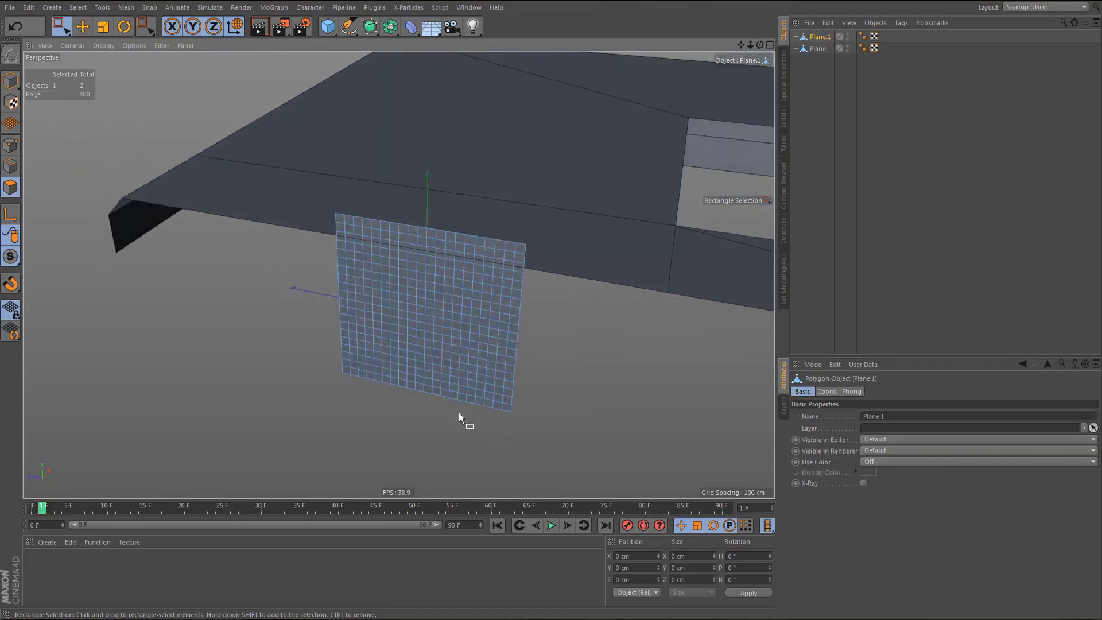
# - Select seven polygons in a rising diagonal from the plane's lower corner as a stair profile, using a Live Selection radius of 7
pyautogui.press('9')
pyautogui.keyDown('alt'); pyautogui.moveTo(460, 421); pyautogui.dragTo(469, 417, button='right'); pyautogui.keyUp('alt')
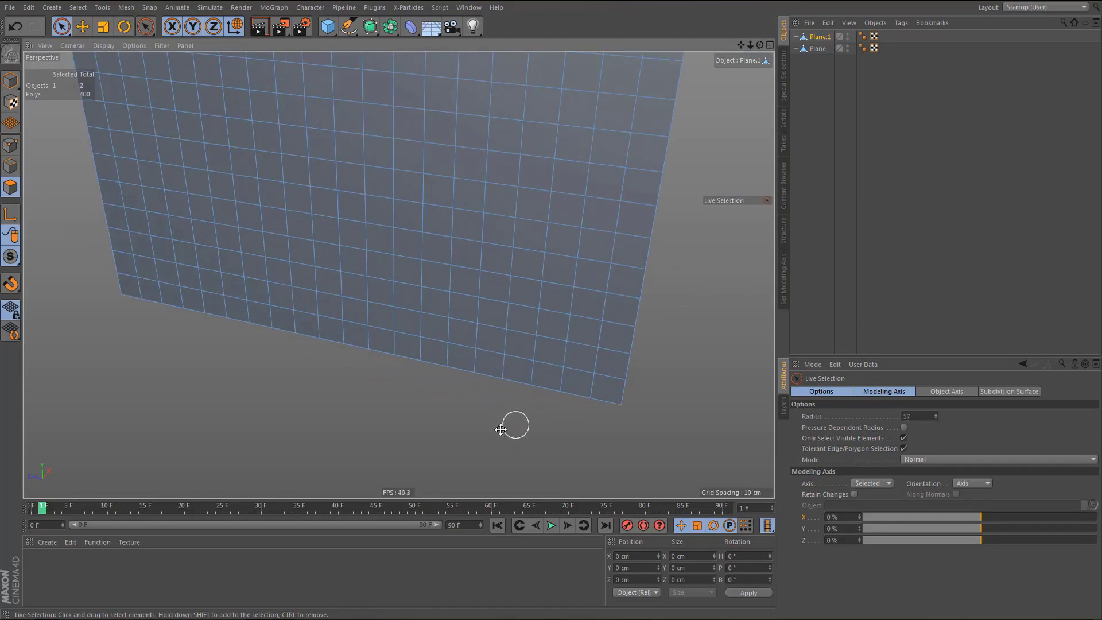
pyautogui.moveTo(501, 430); pyautogui.dragTo(504, 432, button='middle')
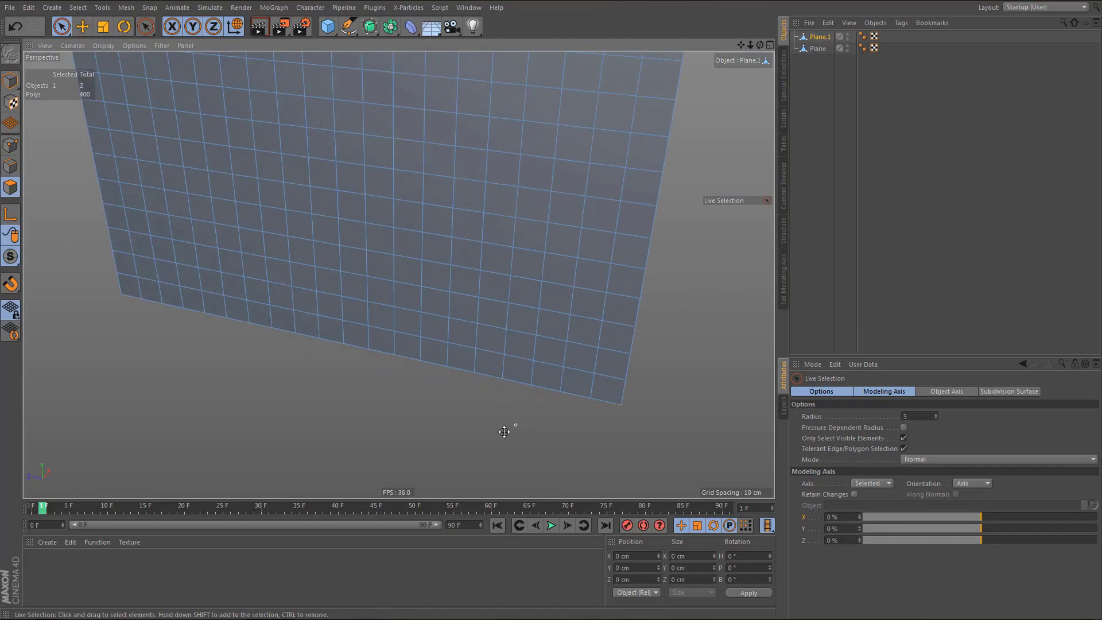
pyautogui.click(614, 391)
pyautogui.keyDown('shift'); pyautogui.click(580, 357); pyautogui.keyUp('shift')
pyautogui.keyDown('shift'); pyautogui.click(549, 324); pyautogui.keyUp('shift')
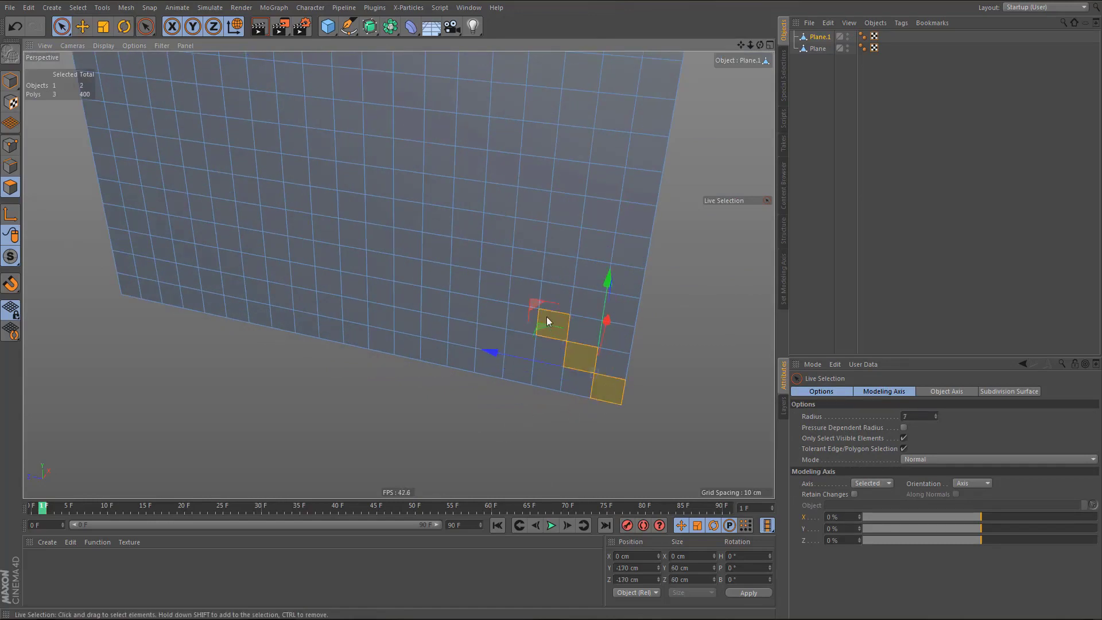
pyautogui.keyDown('shift'); pyautogui.click(530, 298); pyautogui.keyUp('shift')
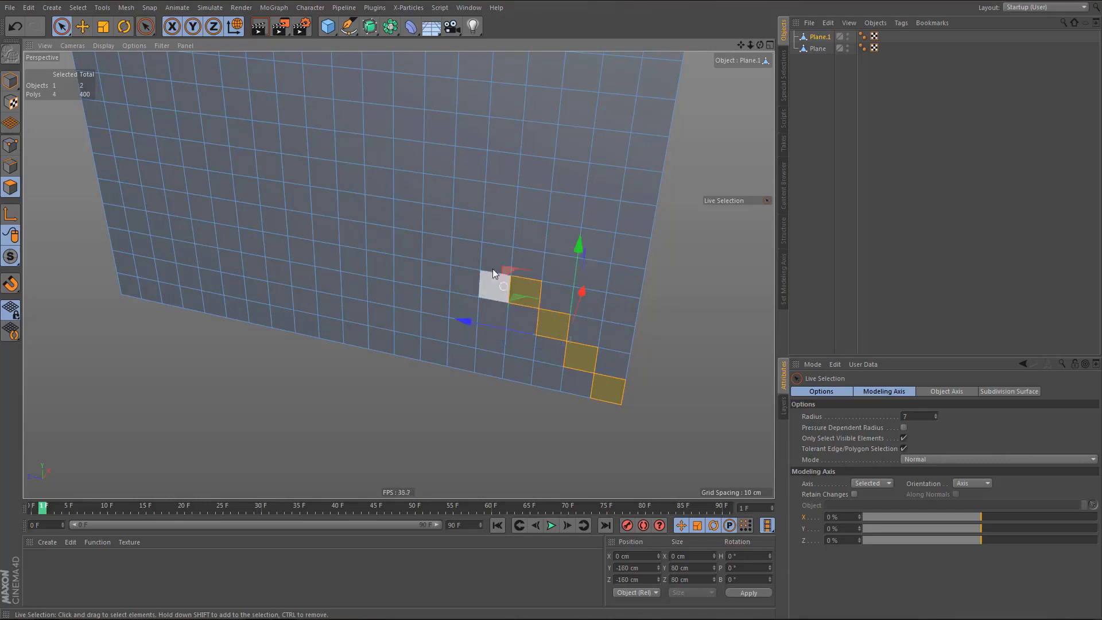
pyautogui.keyDown('shift'); pyautogui.click(495, 260); pyautogui.keyUp('shift')
pyautogui.keyDown('shift'); pyautogui.click(469, 225); pyautogui.keyUp('shift')
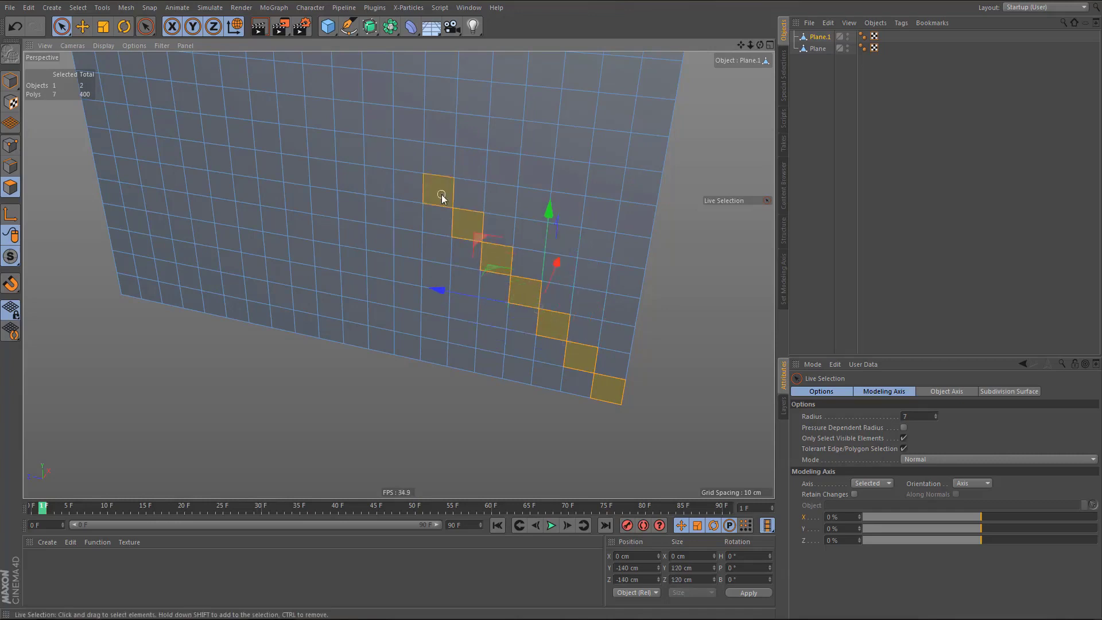
pyautogui.keyDown('alt'); pyautogui.moveTo(412, 278); pyautogui.dragTo(461, 307); pyautogui.keyUp('alt')
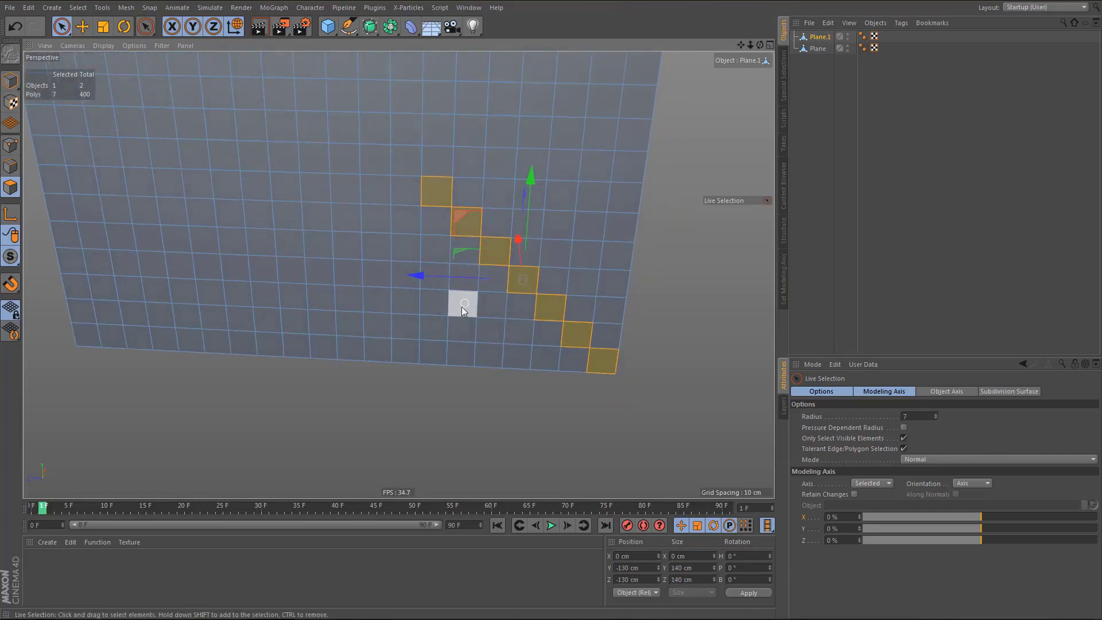
# - Add the polygons beneath the stair diagonal to the selection, extending the three upper rows across the plane, and show the right view
pyautogui.moveTo(52, 180)
pyautogui.keyDown('shift'); pyautogui.mouseDown()
pyautogui.moveTo(388, 204)
pyautogui.moveTo(54, 217)
pyautogui.moveTo(290, 240)
pyautogui.moveTo(433, 231)
pyautogui.moveTo(485, 373)
pyautogui.mouseUp(); pyautogui.keyUp('shift')
pyautogui.keyDown('shift'); pyautogui.click(233, 221); pyautogui.keyUp('shift')
pyautogui.moveTo(492, 278)
pyautogui.keyDown('shift'); pyautogui.mouseDown()
pyautogui.moveTo(487, 364)
pyautogui.moveTo(522, 322)
pyautogui.moveTo(555, 333)
pyautogui.mouseUp(); pyautogui.keyUp('shift')
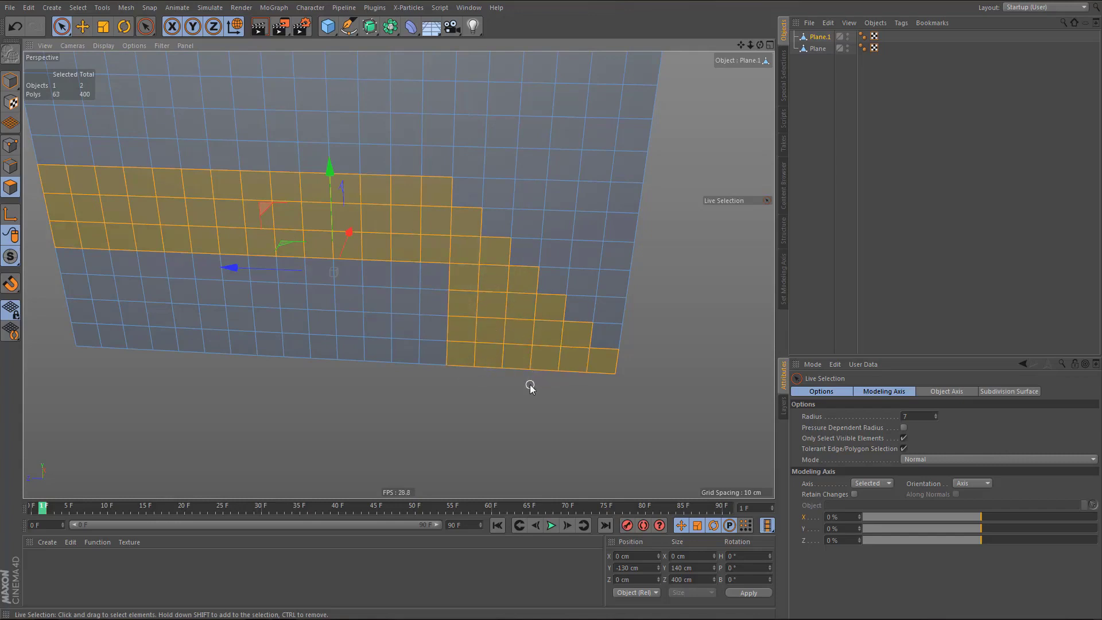
pyautogui.press('F3')
pyautogui.keyDown('alt'); pyautogui.moveTo(467, 335); pyautogui.dragTo(481, 240, button='middle'); pyautogui.keyUp('alt')
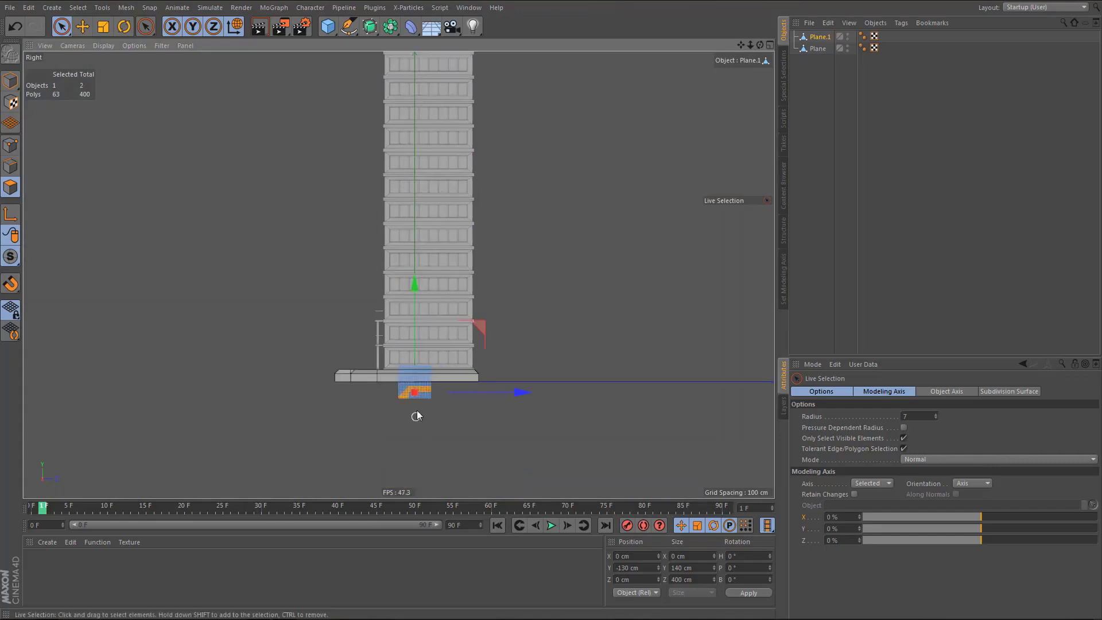
# - Add the remaining polygons below the stair profile to the selection, then invert it and delete everything outside the profile
pyautogui.scroll(8, 417, 409)
pyautogui.press('0')
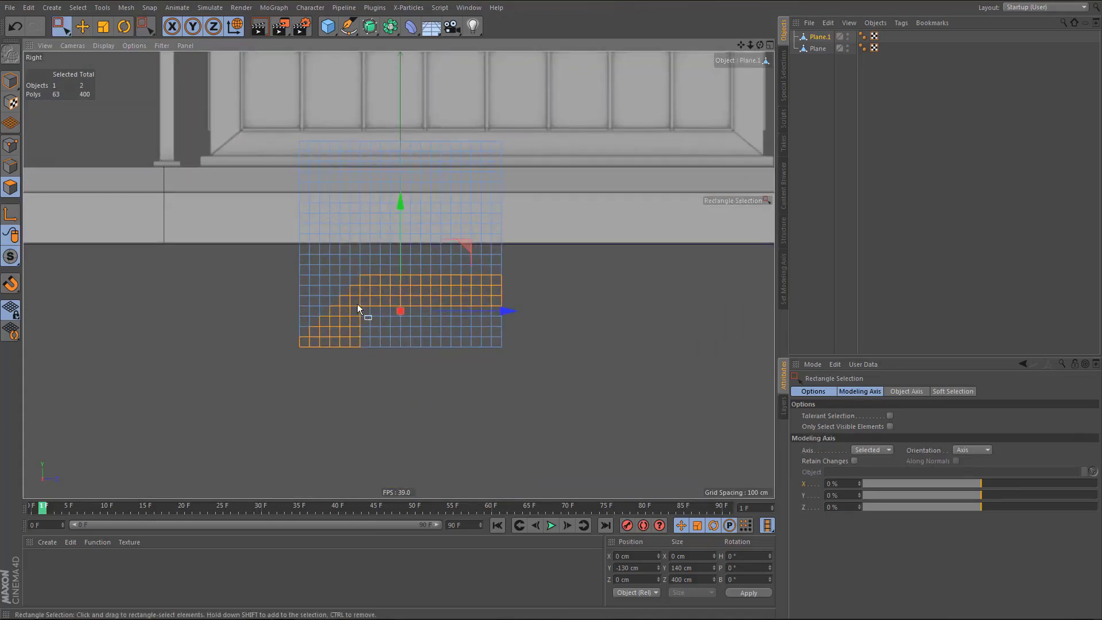
pyautogui.keyDown('shift'); pyautogui.moveTo(357, 305); pyautogui.dragTo(511, 376); pyautogui.keyUp('shift')
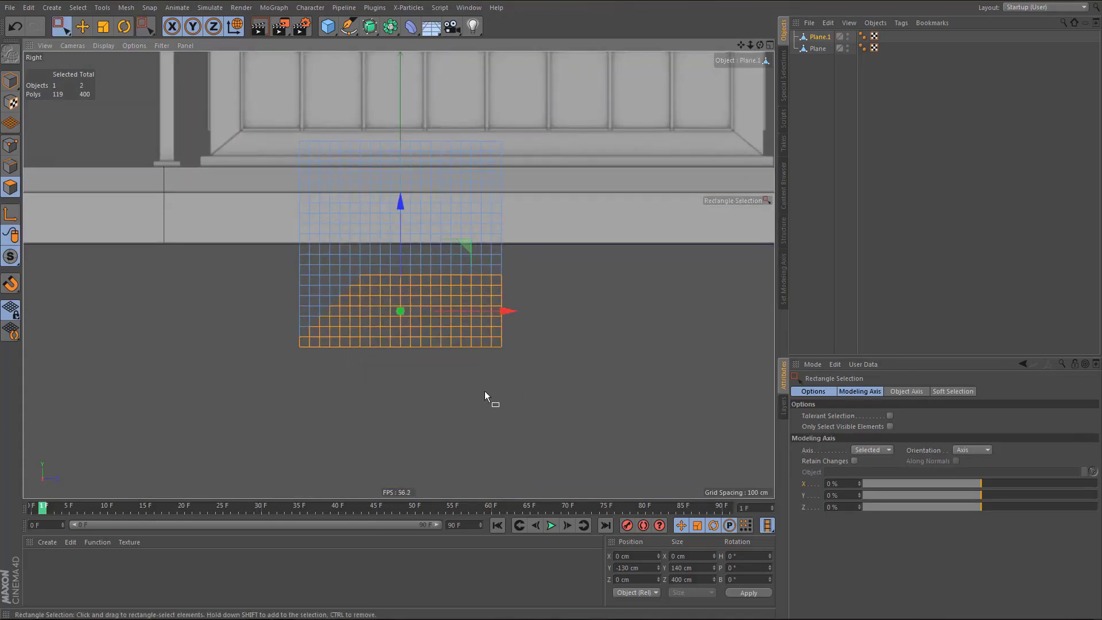
pyautogui.press('u')
pyautogui.press('i')
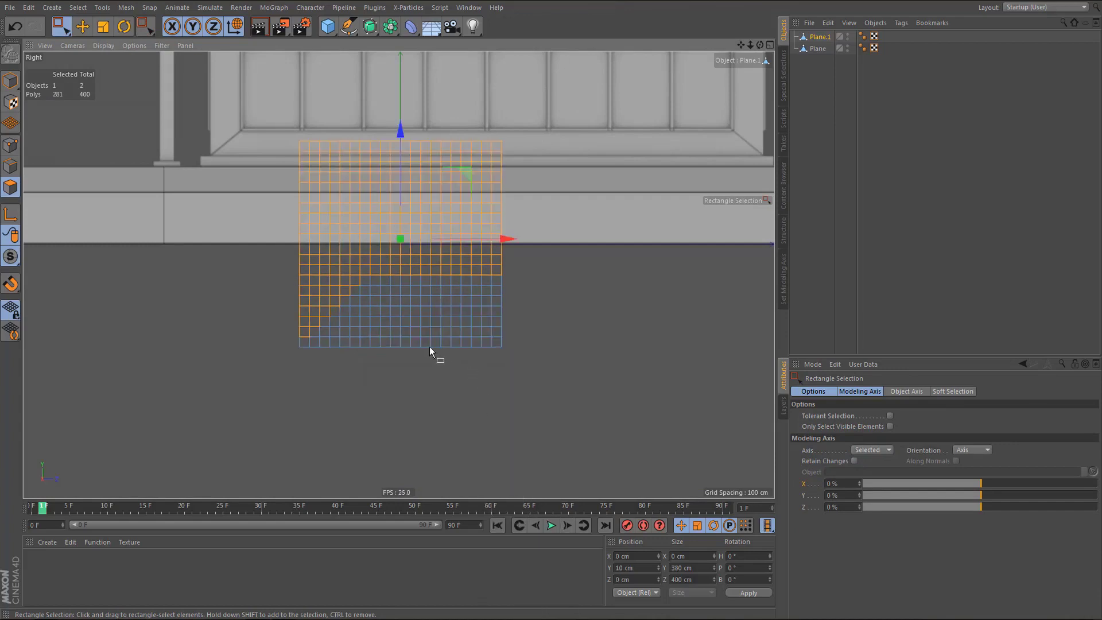
pyautogui.press('Delete')
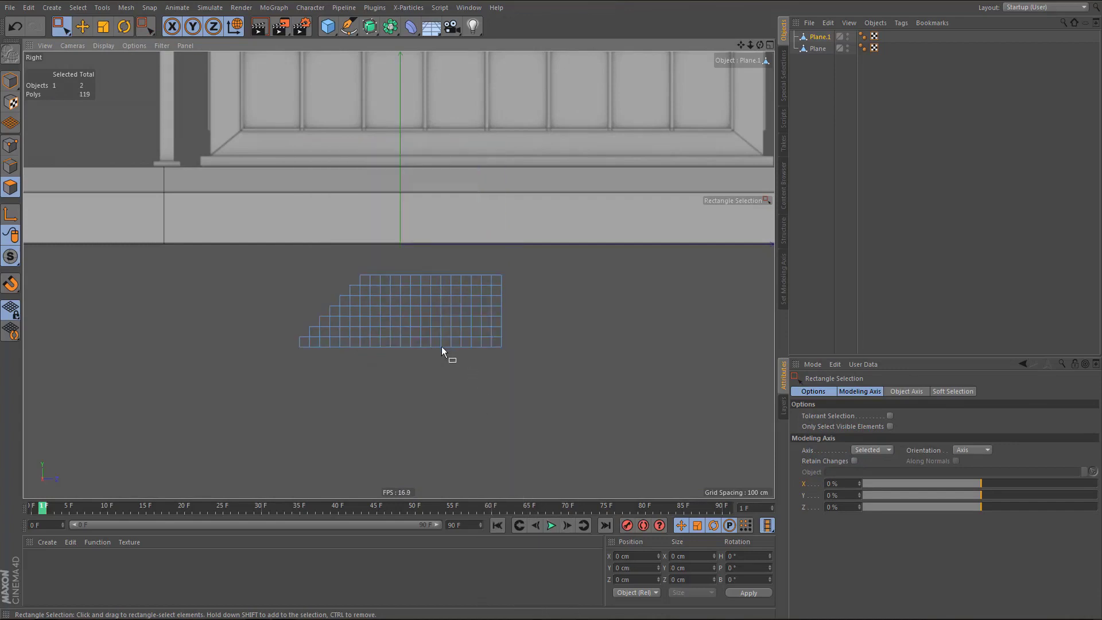
# - Select the profile's interior points and the bottom-edge points between its ends, following the steps and leaving the outer outline points unselected
pyautogui.scroll(6, 374, 337)
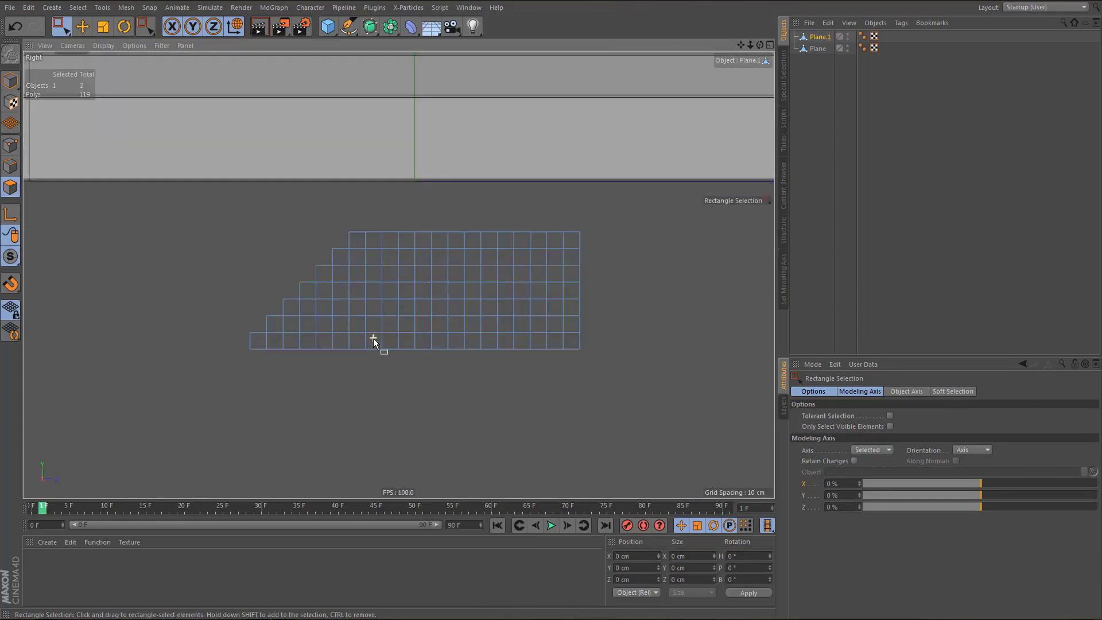
pyautogui.scroll(1, 401, 331)
pyautogui.press('v')
pyautogui.press('p')
pyautogui.scroll(-4, 370, 354)
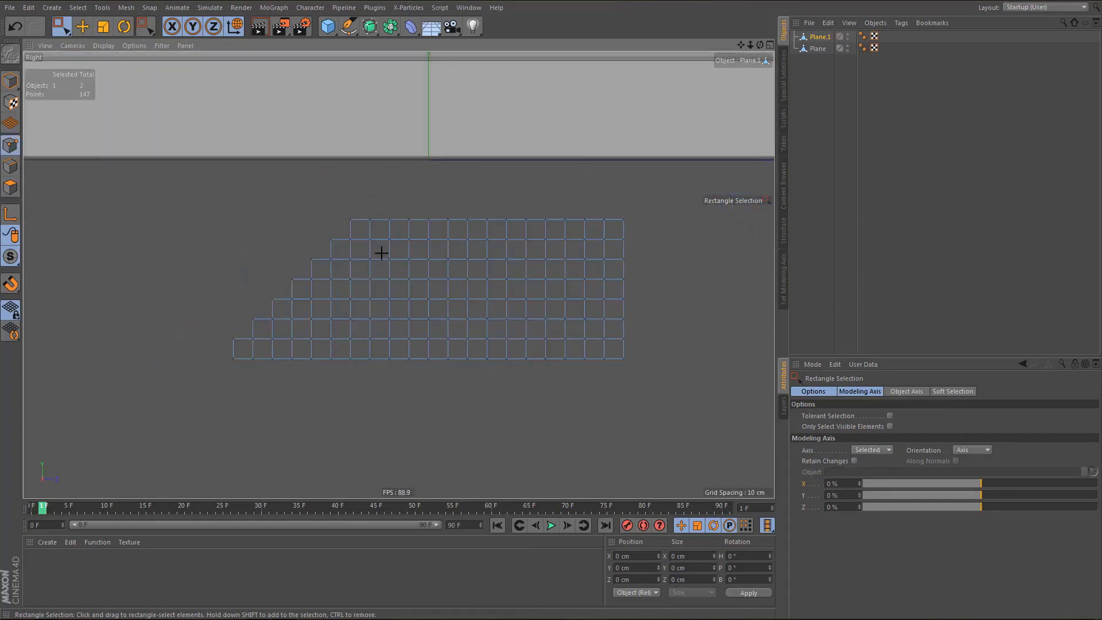
pyautogui.moveTo(364, 232); pyautogui.dragTo(612, 396)
pyautogui.scroll(2, 351, 335)
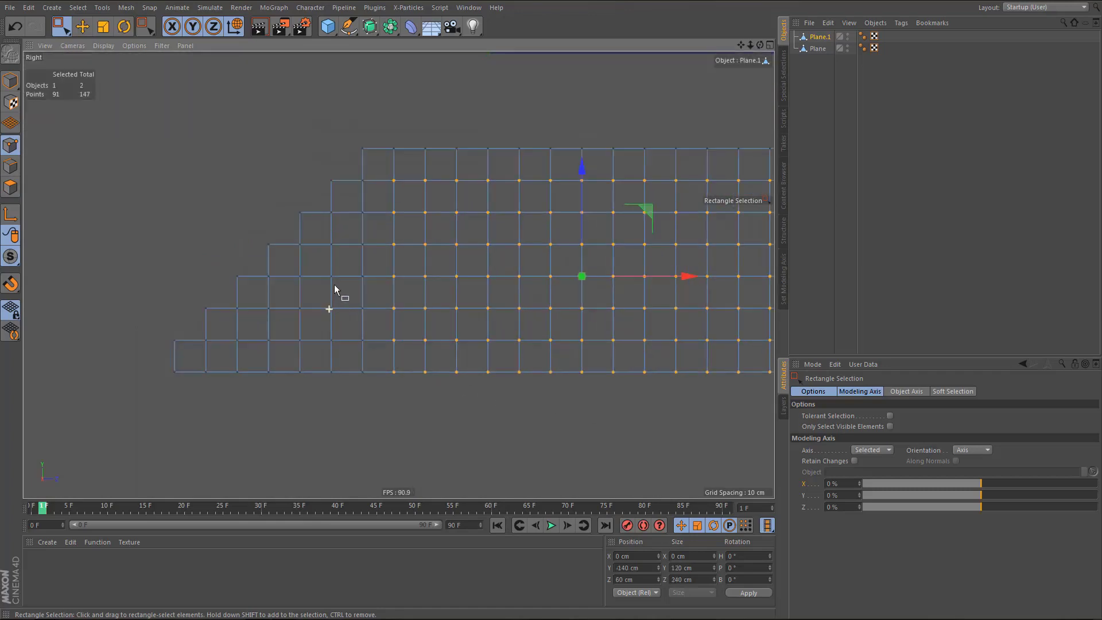
pyautogui.keyDown('shift'); pyautogui.moveTo(324, 246); pyautogui.dragTo(433, 439); pyautogui.keyUp('shift')
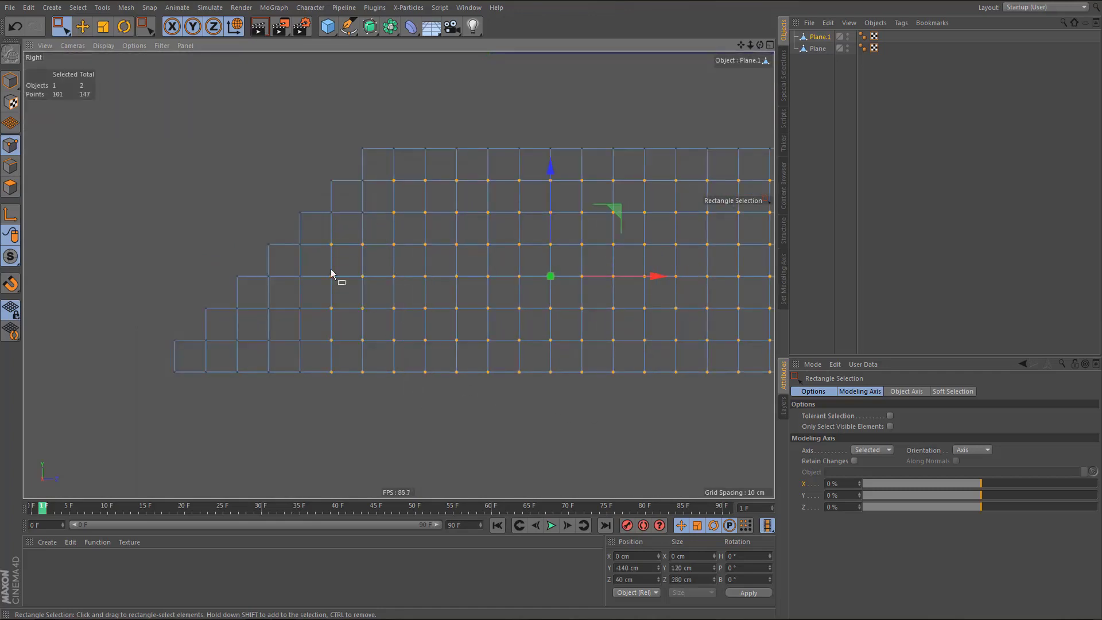
pyautogui.keyDown('shift'); pyautogui.moveTo(282, 270); pyautogui.dragTo(357, 377); pyautogui.keyUp('shift')
pyautogui.keyDown('shift'); pyautogui.moveTo(255, 300); pyautogui.dragTo(307, 376); pyautogui.keyUp('shift')
pyautogui.keyDown('shift'); pyautogui.moveTo(229, 338); pyautogui.dragTo(192, 358); pyautogui.keyUp('shift')
# - Weld the selected points into the bottom-edge point one column behind the top step's front edge
pyautogui.press('m')
pyautogui.press('q')
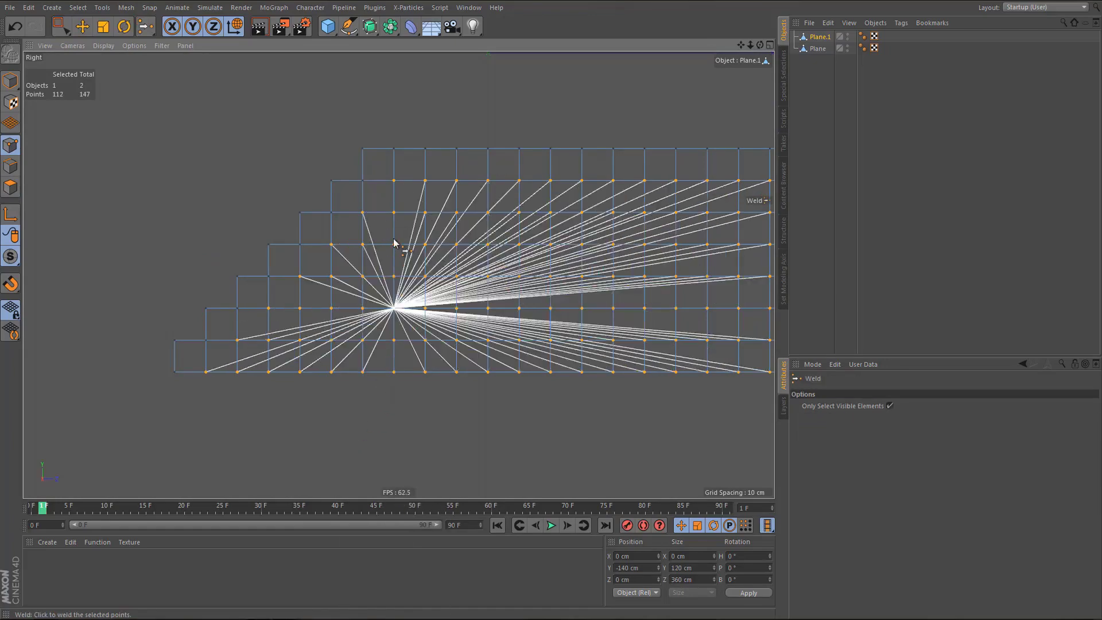
pyautogui.click(396, 373)
pyautogui.scroll(-3, 343, 400)
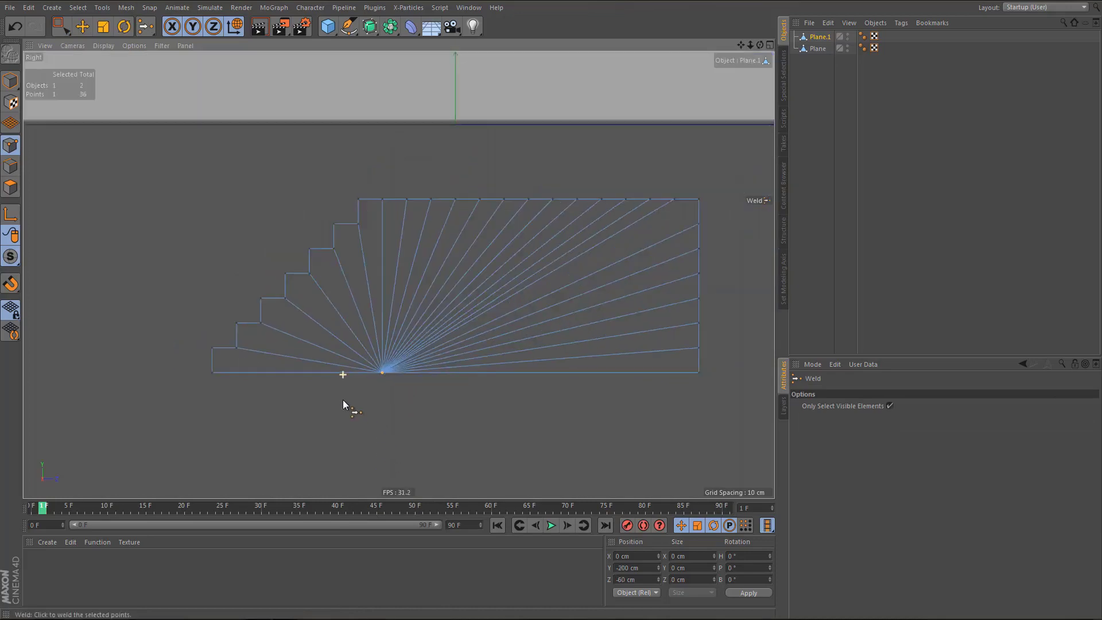
# - Delete the fan of edges behind the vertical edge at the weld point, leaving one large face behind the steps
pyautogui.press('Return')
pyautogui.press('space')
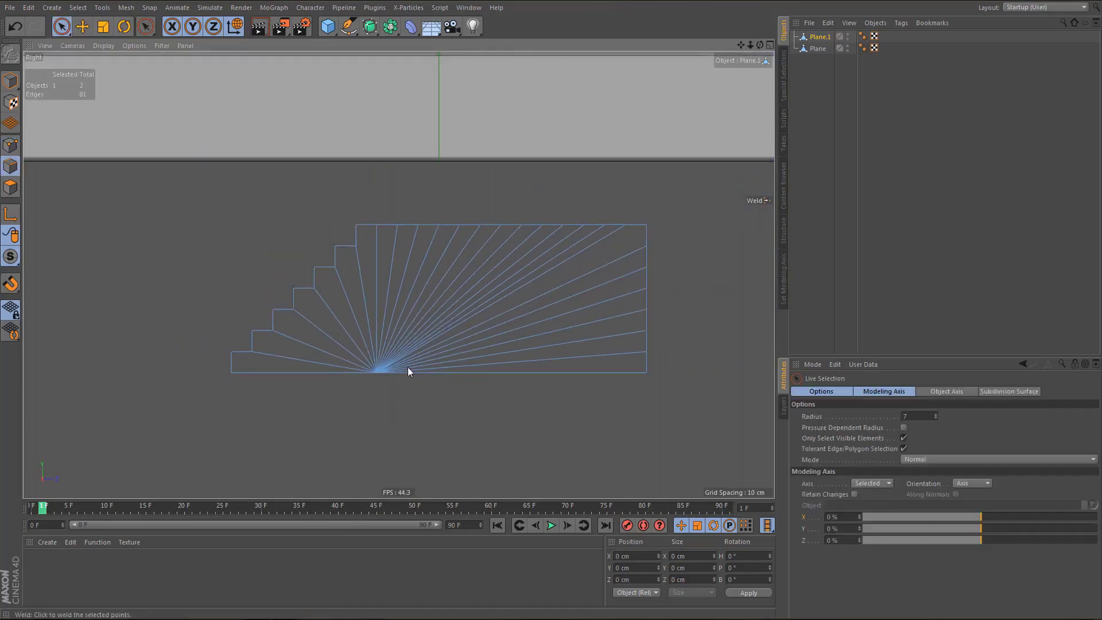
pyautogui.scroll(3, 413, 321)
pyautogui.moveTo(378, 188); pyautogui.dragTo(573, 385)
pyautogui.press('Delete')
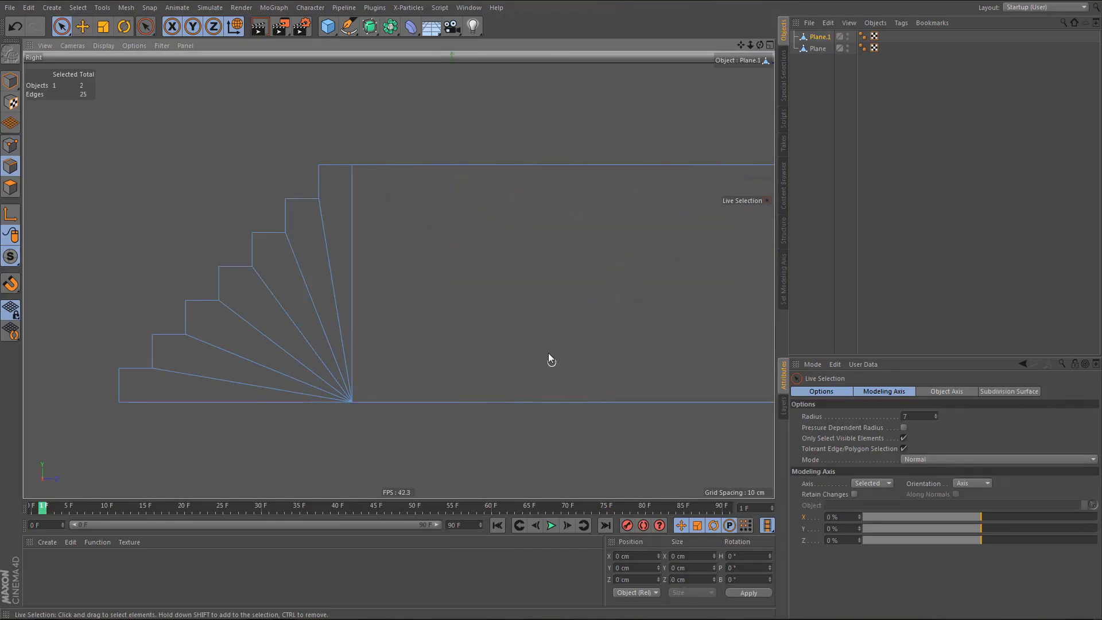
pyautogui.scroll(-3, 507, 365)
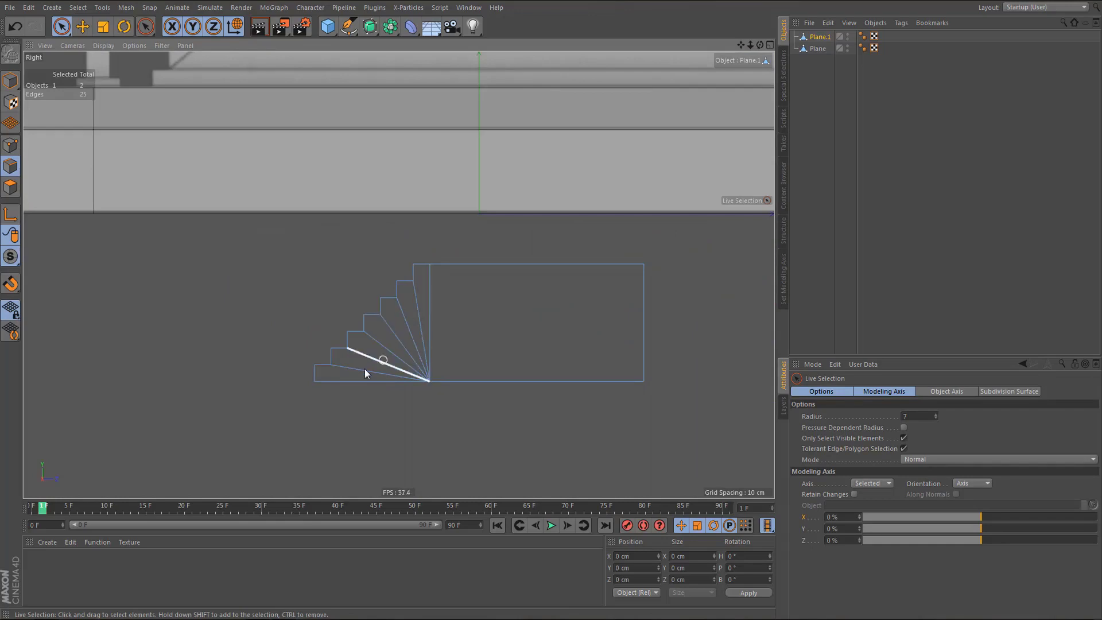
# - Move the stair profile's axis to its bottom rear corner using Axis Center with all points, Y -100% and Z 100%
pyautogui.middleClick(469, 325)
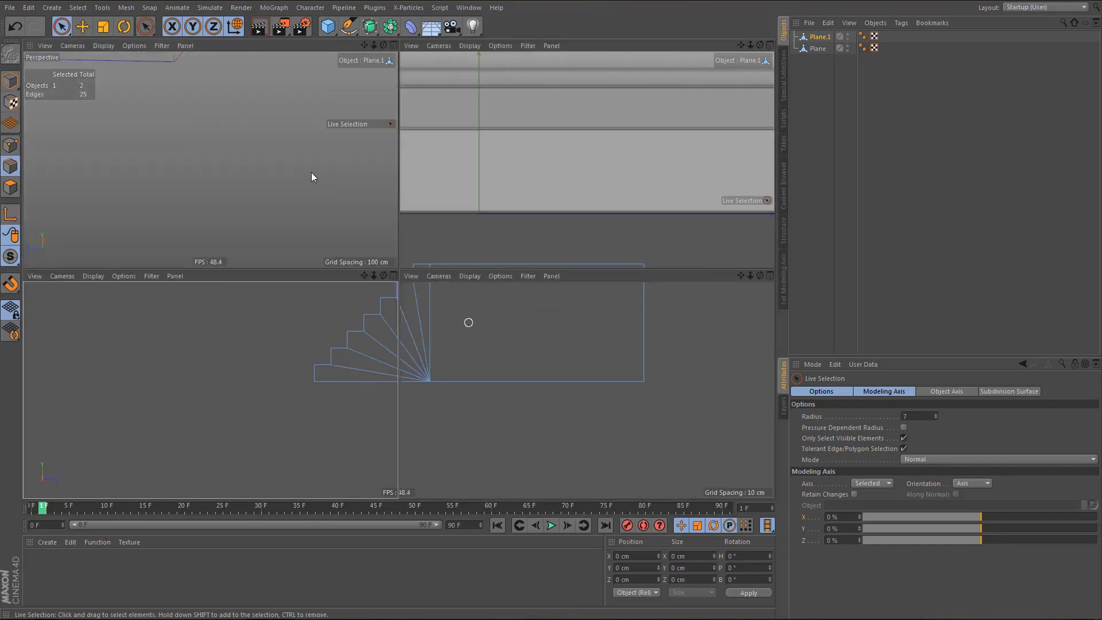
pyautogui.middleClick(309, 170)
pyautogui.keyDown('alt'); pyautogui.moveTo(354, 268); pyautogui.dragTo(476, 295); pyautogui.keyUp('alt')
pyautogui.press('Tab')
pyautogui.press('Tab')
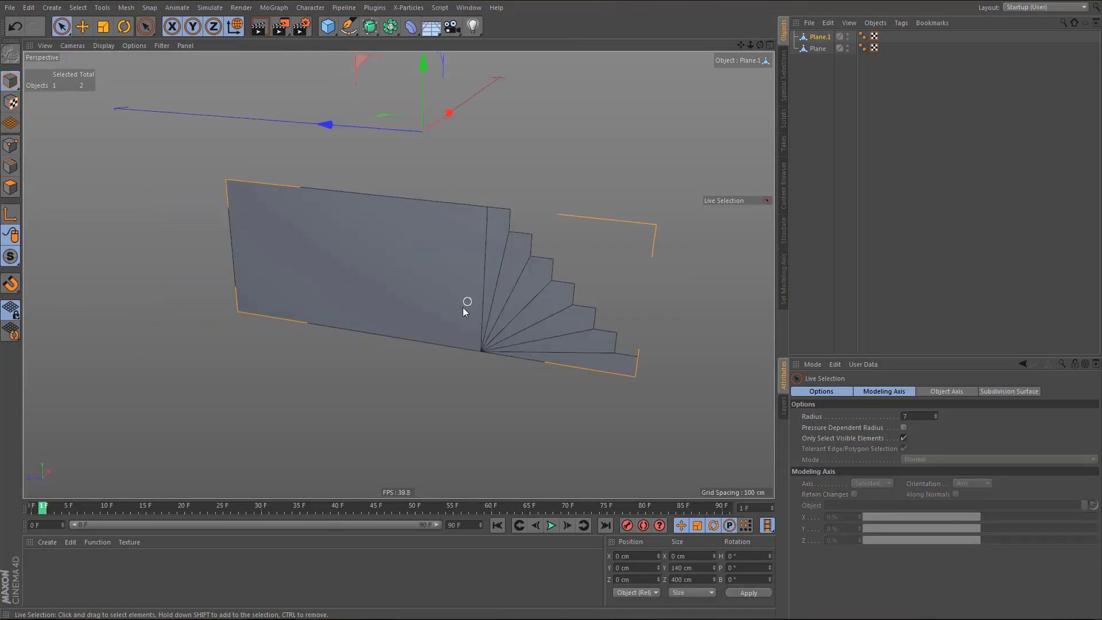
pyautogui.hotkey('shift', 'a')
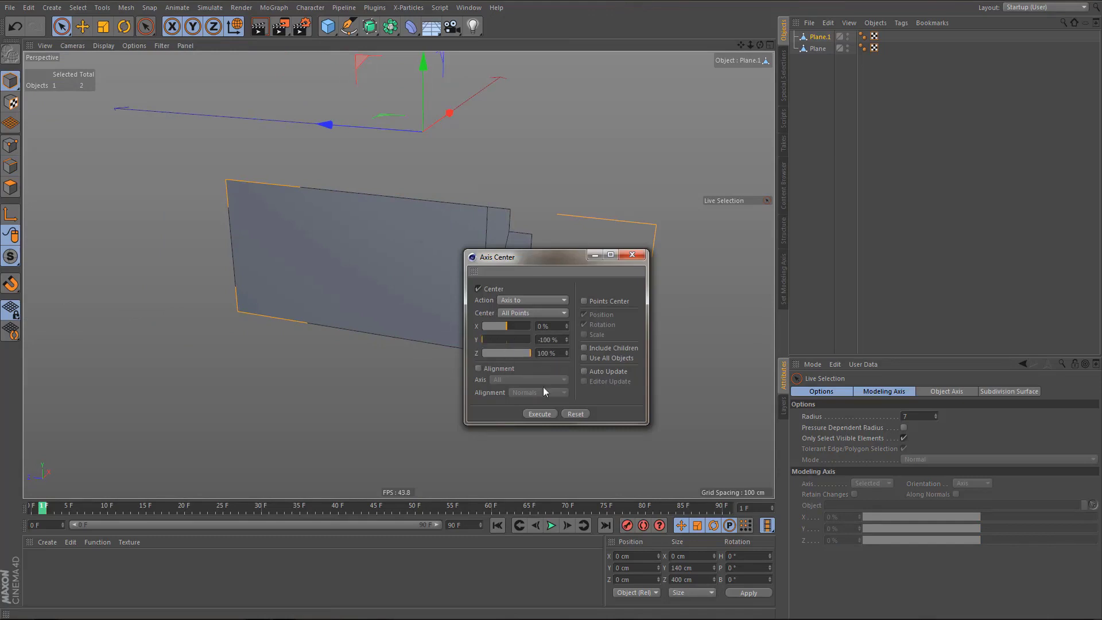
pyautogui.click(545, 414)
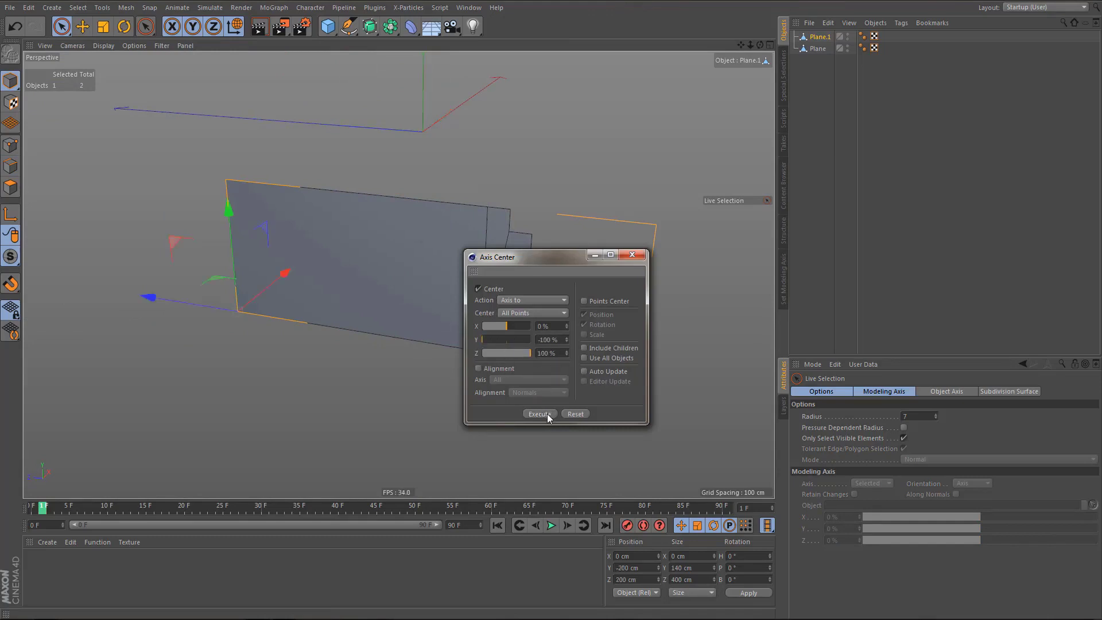
pyautogui.click(632, 254)
# - Show the top view and set the stair profile's Y position to 0 cm
pyautogui.middleClick(581, 274)
pyautogui.middleClick(576, 209)
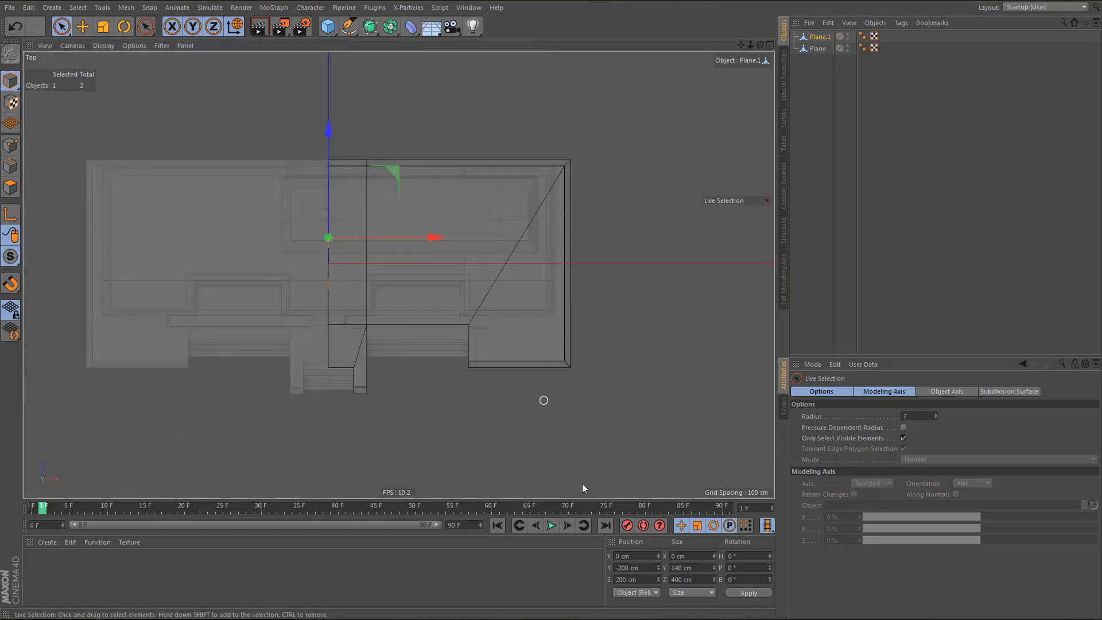
pyautogui.click(626, 568)
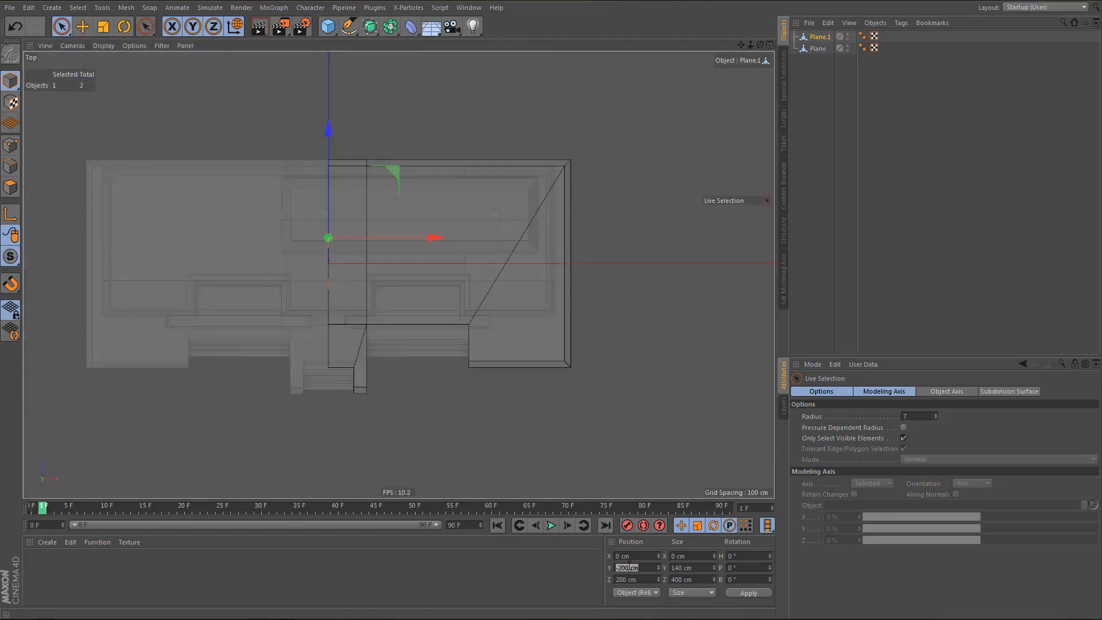
pyautogui.write('0')
# - Move the stair profile onto the inner corner of the base's front recess, at X 300 cm and Z about -468 cm
pyautogui.keyDown('alt'); pyautogui.moveTo(373, 336); pyautogui.dragTo(398, 350, button='middle'); pyautogui.keyUp('alt')
pyautogui.press('e')
pyautogui.moveTo(384, 277); pyautogui.dragTo(391, 348)
pyautogui.scroll(8, 425, 376)
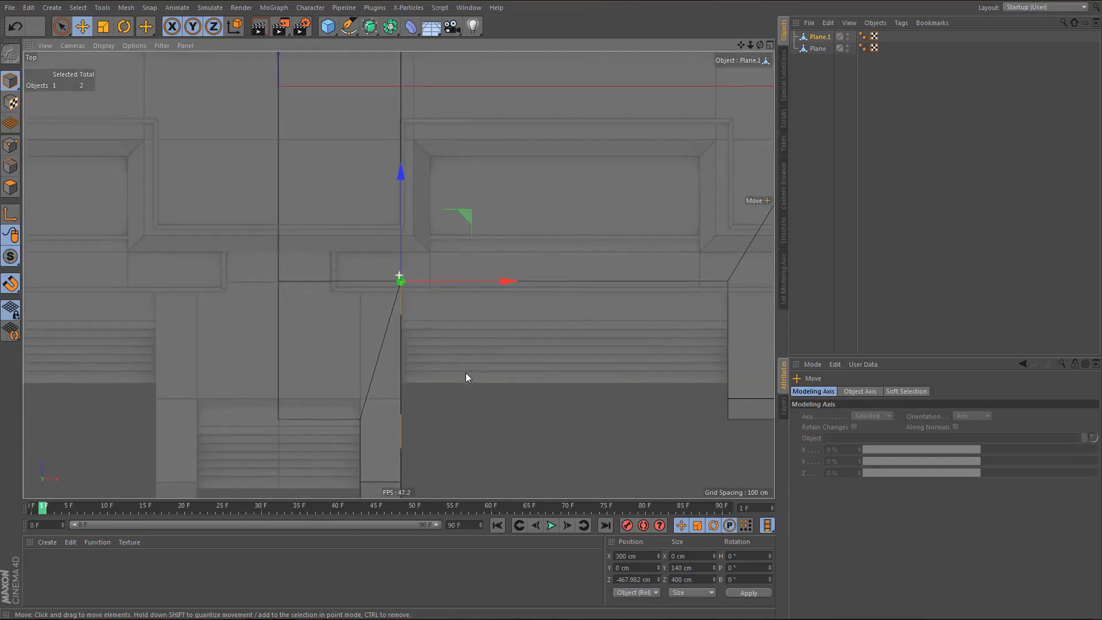
# - Shift the stair profile along Z to about -312.5 cm, aligning its lowest step with the front edge of the reference stairs
pyautogui.moveTo(408, 178); pyautogui.dragTo(426, 114)
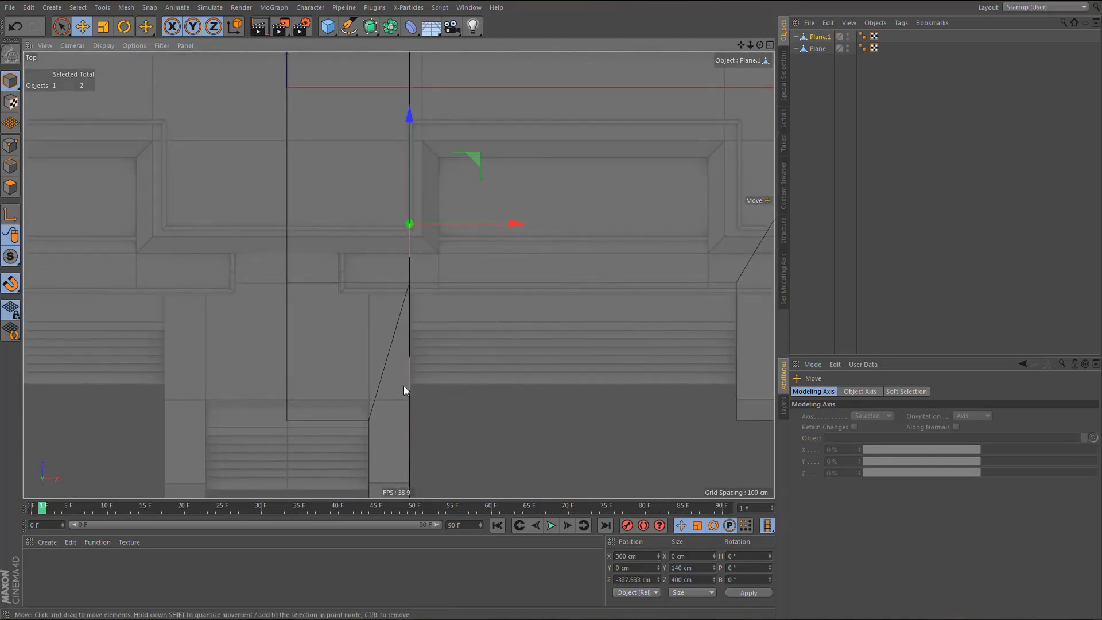
pyautogui.scroll(5, 405, 390)
pyautogui.scroll(-3, 425, 402)
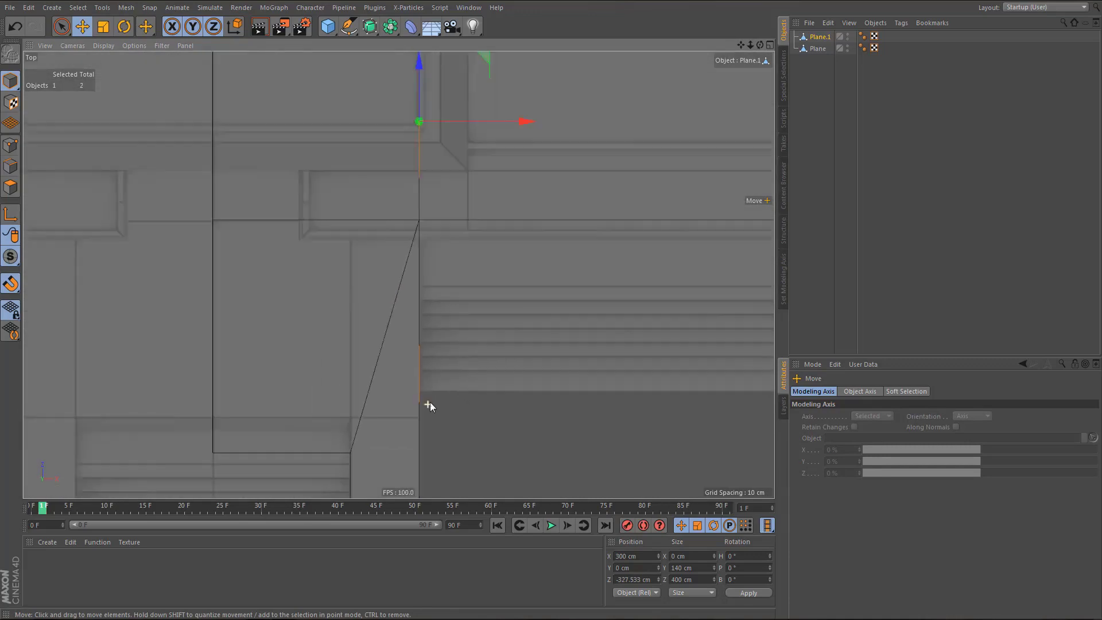
pyautogui.moveTo(419, 70); pyautogui.dragTo(427, 60)
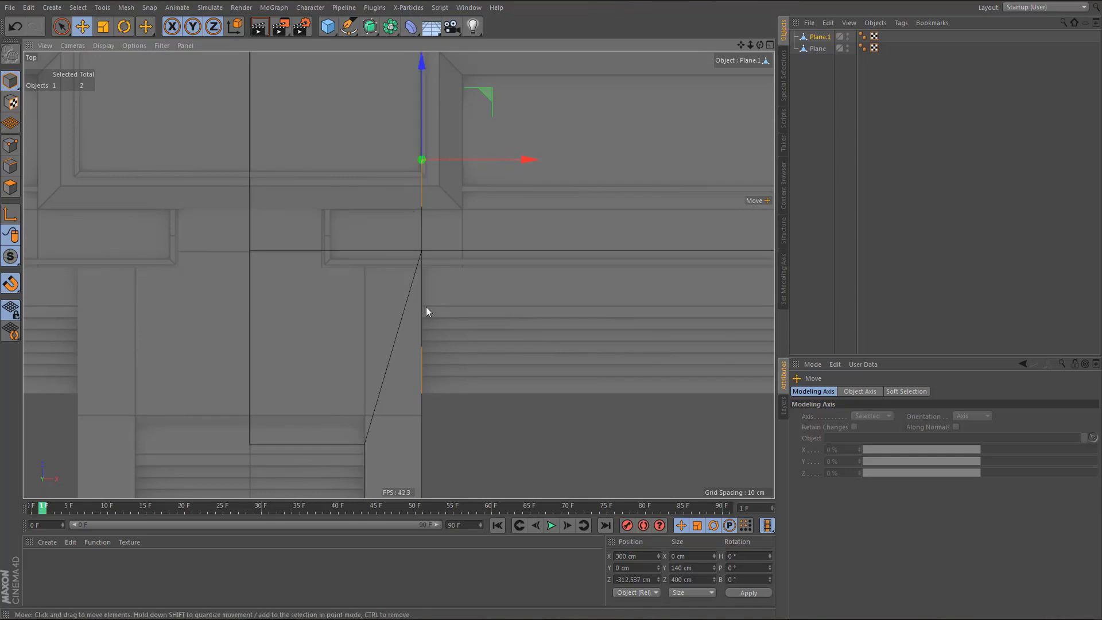
pyautogui.scroll(5, 428, 395)
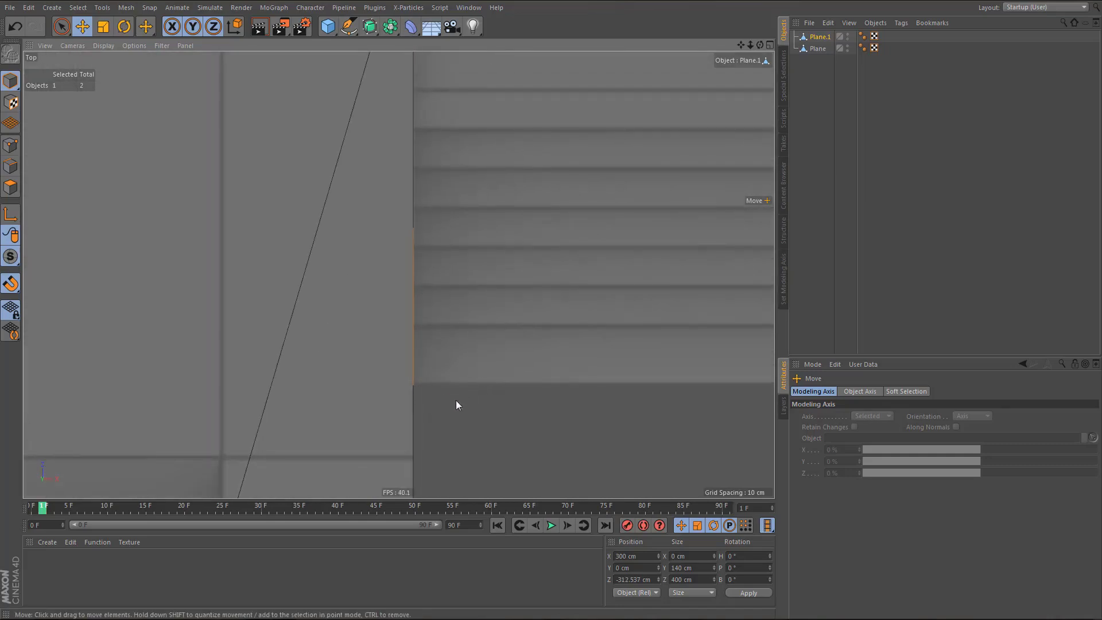
pyautogui.scroll(-5, 454, 374)
pyautogui.scroll(3, 447, 311)
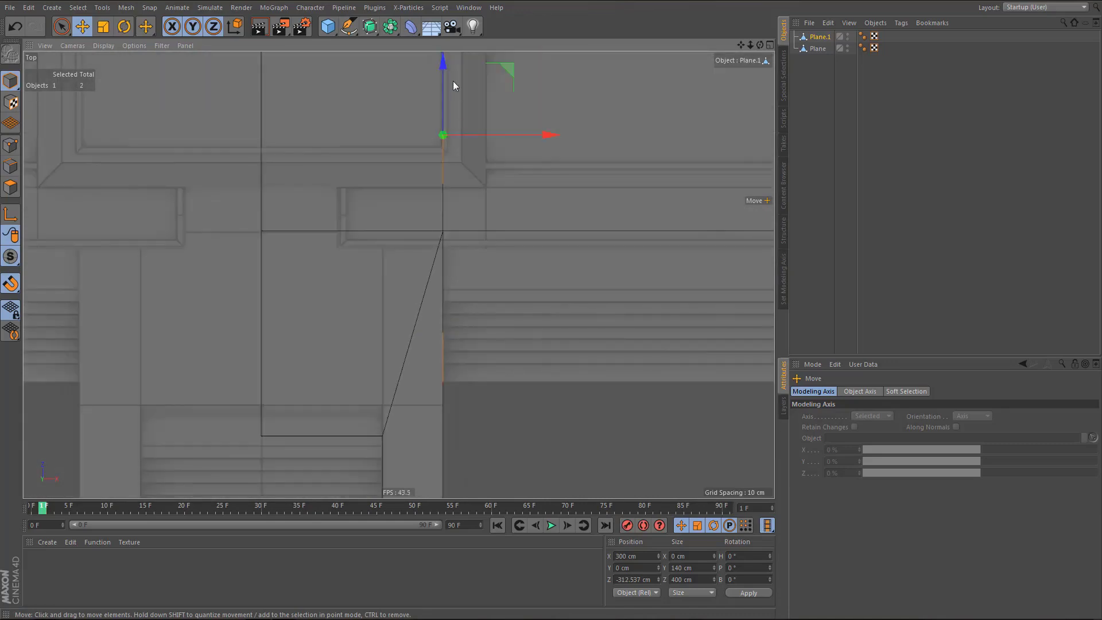
pyautogui.moveTo(445, 66); pyautogui.dragTo(450, 66)
# - Select the profile's two rear points and move them forward along Z onto the back edge of the base's recess
pyautogui.keyDown('alt'); pyautogui.moveTo(470, 164); pyautogui.dragTo(476, 223, button='middle'); pyautogui.keyUp('alt')
pyautogui.press('Return')
pyautogui.press('space')
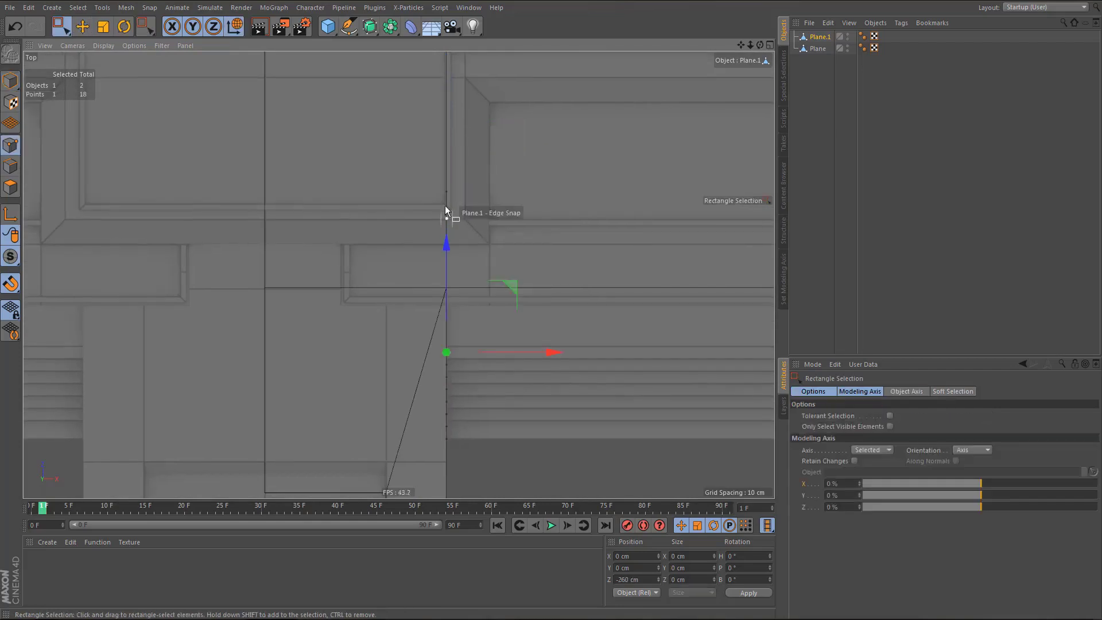
pyautogui.keyDown('shift'); pyautogui.moveTo(411, 162); pyautogui.dragTo(487, 259); pyautogui.keyUp('shift')
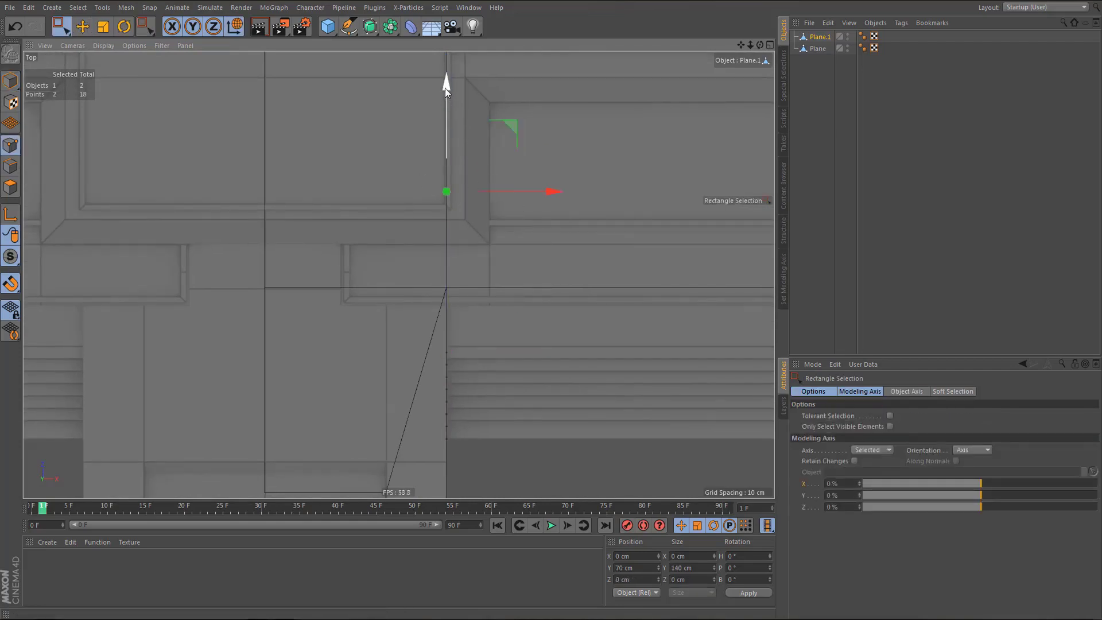
pyautogui.moveTo(446, 88); pyautogui.dragTo(451, 187)
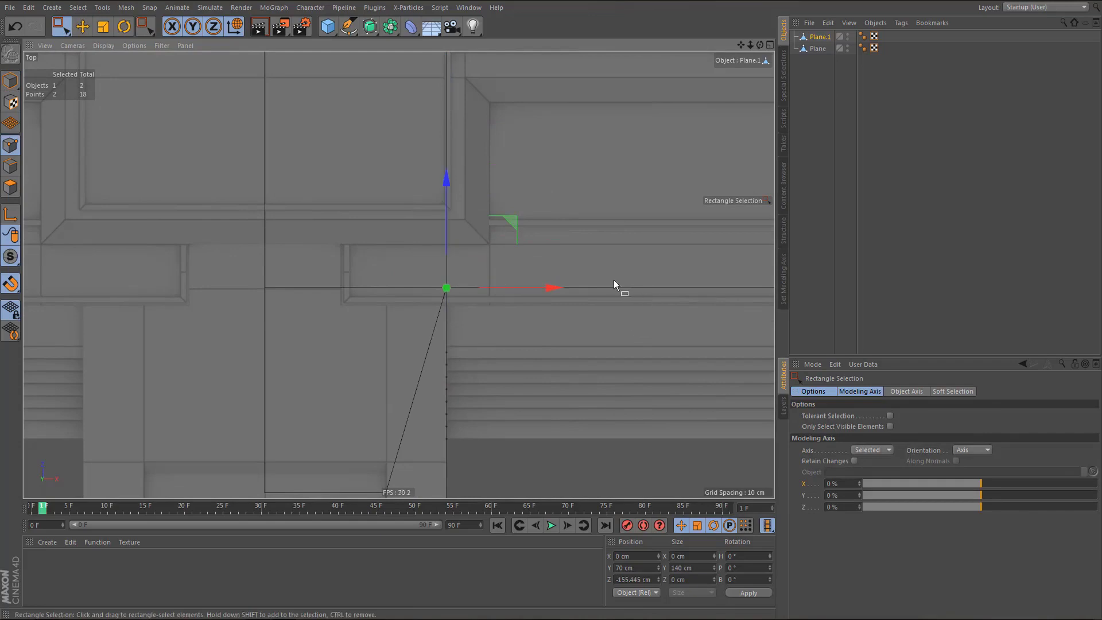
# - Frame the profile in perspective and recenter the shortened object's axis at its bottom rear corner with Y -100% and Z 100%
pyautogui.press('F1')
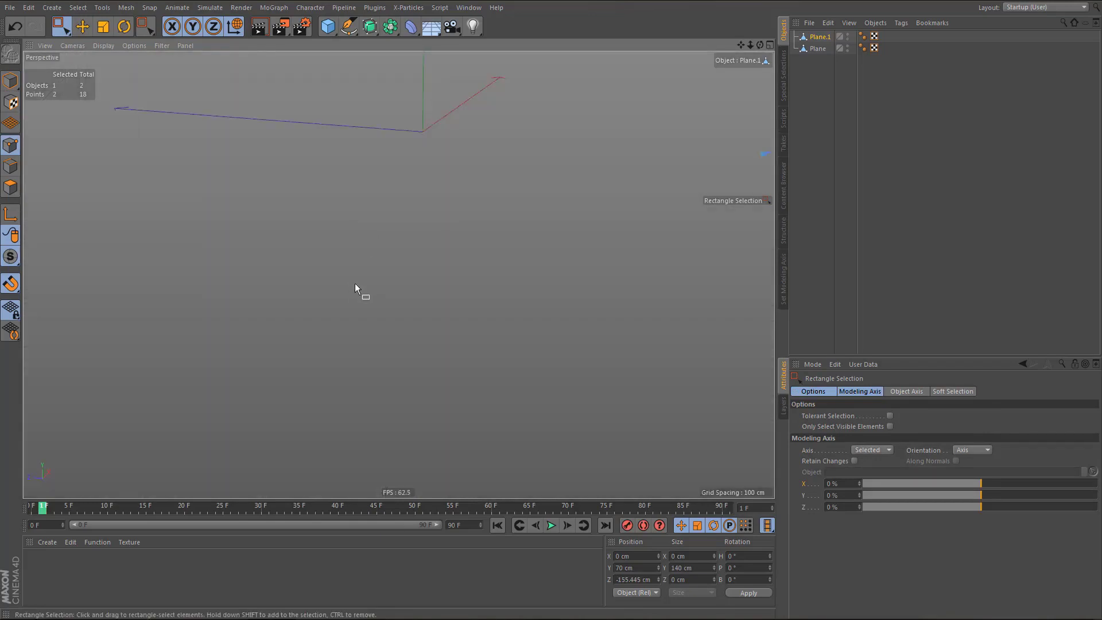
pyautogui.press('s')
pyautogui.keyDown('alt'); pyautogui.moveTo(372, 251); pyautogui.dragTo(212, 408, button='right'); pyautogui.keyUp('alt')
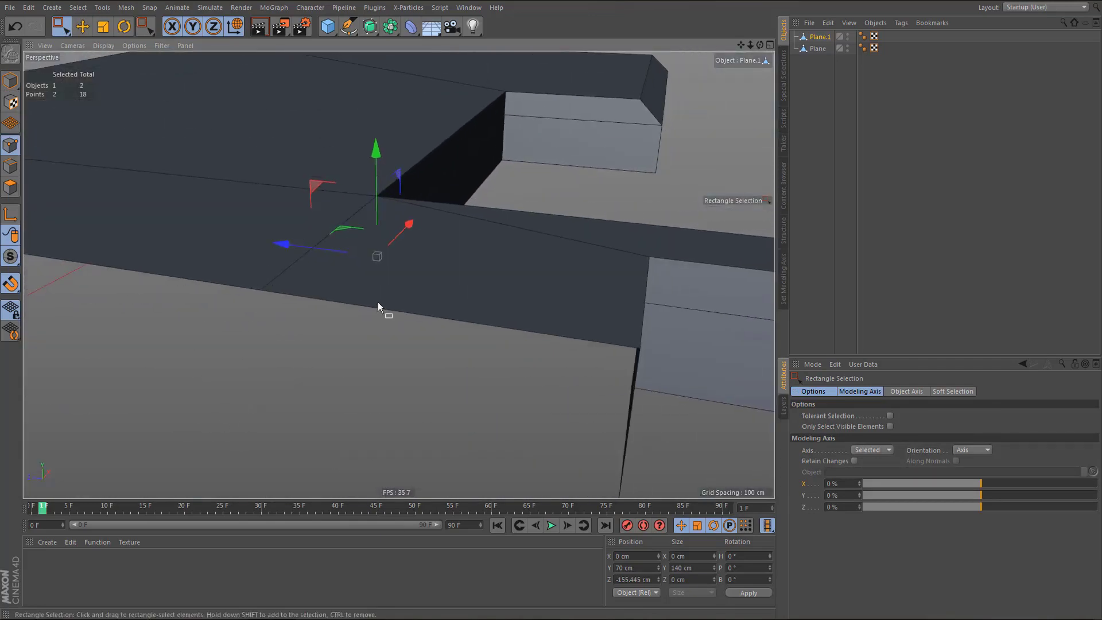
pyautogui.keyDown('alt'); pyautogui.moveTo(378, 303); pyautogui.dragTo(364, 327); pyautogui.keyUp('alt')
pyautogui.keyDown('alt'); pyautogui.moveTo(452, 360); pyautogui.dragTo(514, 363); pyautogui.keyUp('alt')
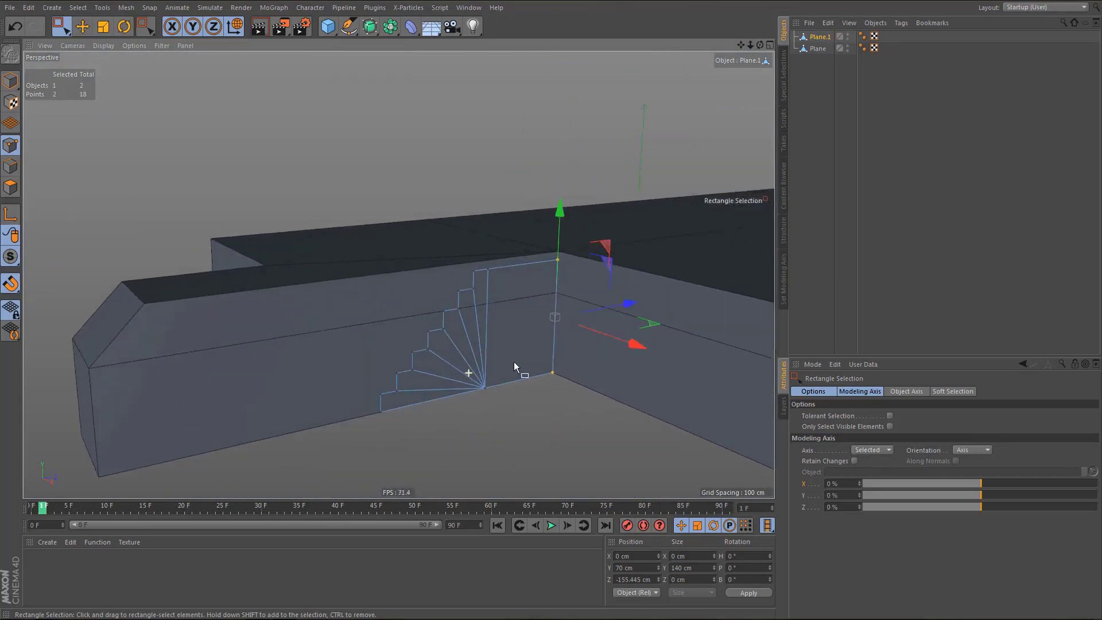
pyautogui.keyDown('alt'); pyautogui.moveTo(515, 362); pyautogui.dragTo(515, 360, button='right'); pyautogui.keyUp('alt')
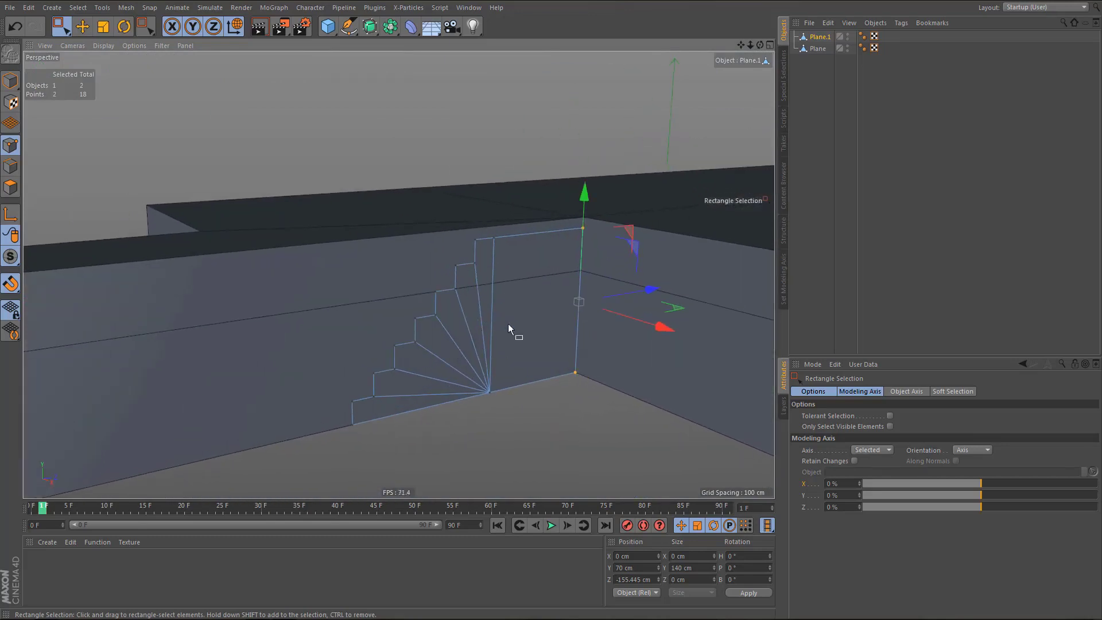
pyautogui.press('Return')
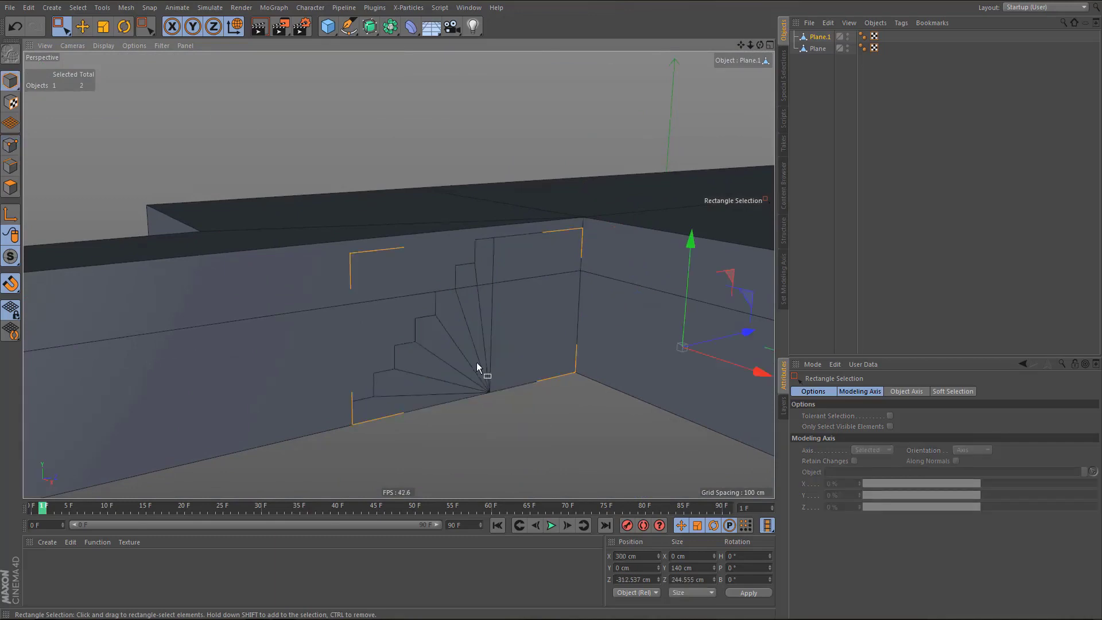
pyautogui.hotkey('shift', 'a')
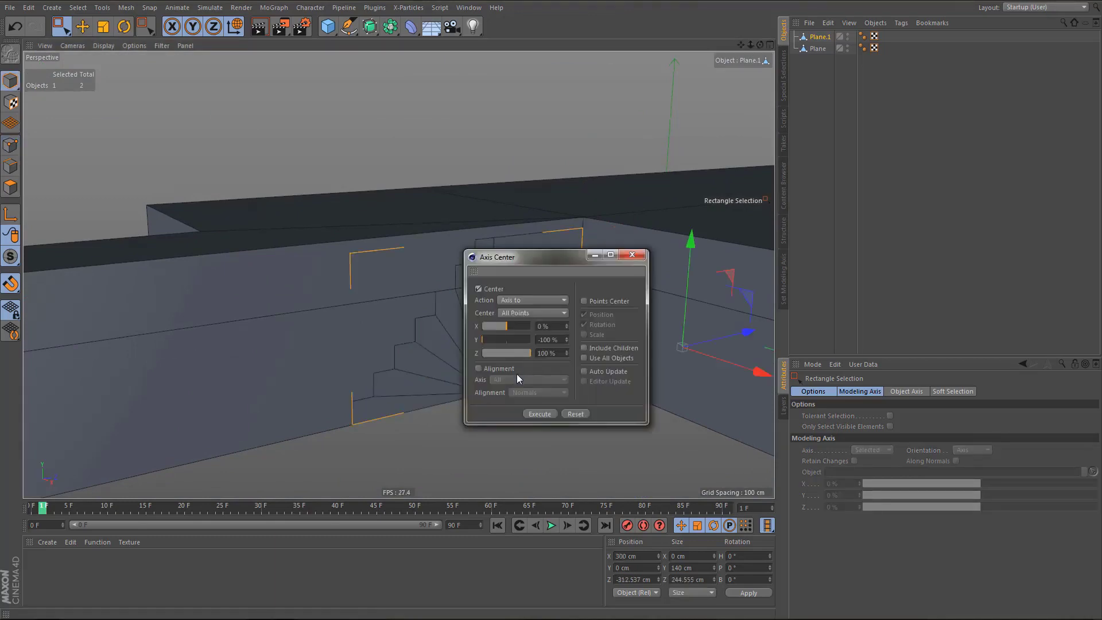
pyautogui.click(541, 414)
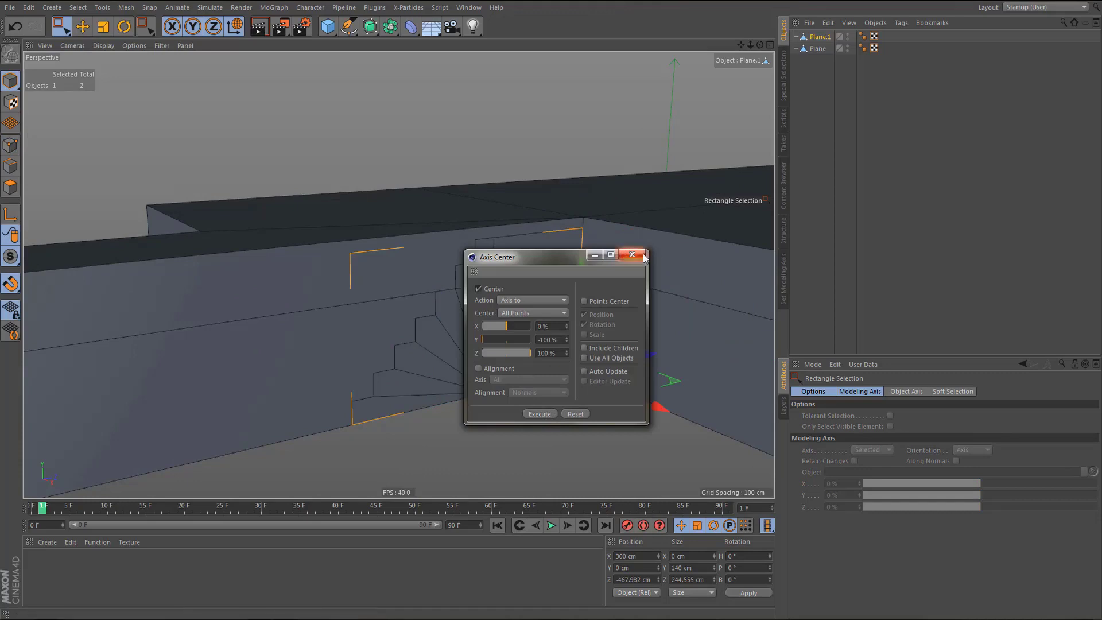
# - Reduce the stair profile's Y size to 126 cm, keeping its bottom edge on the ground
pyautogui.click(633, 255)
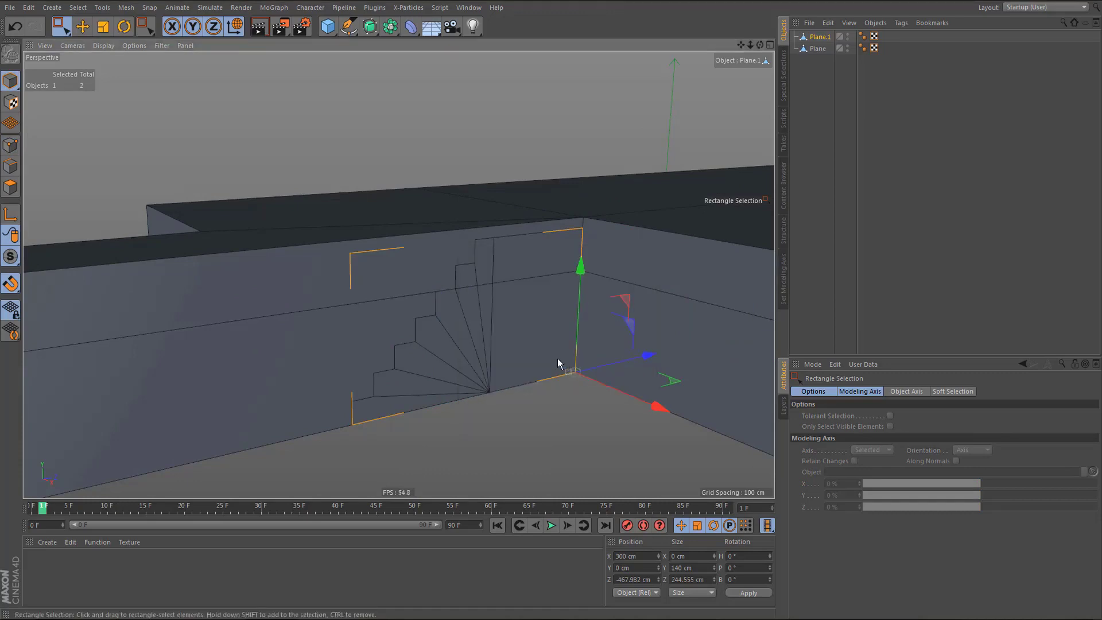
pyautogui.keyDown('alt'); pyautogui.moveTo(557, 359); pyautogui.dragTo(587, 373); pyautogui.keyUp('alt')
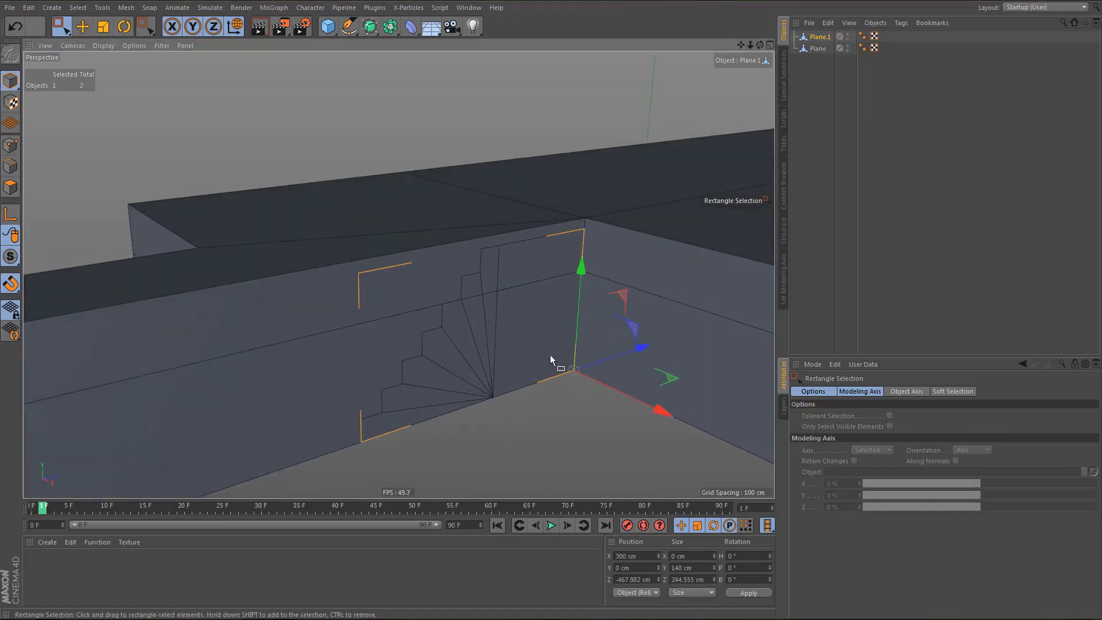
pyautogui.keyDown('alt'); pyautogui.moveTo(548, 274); pyautogui.dragTo(528, 257, button='middle'); pyautogui.keyUp('alt')
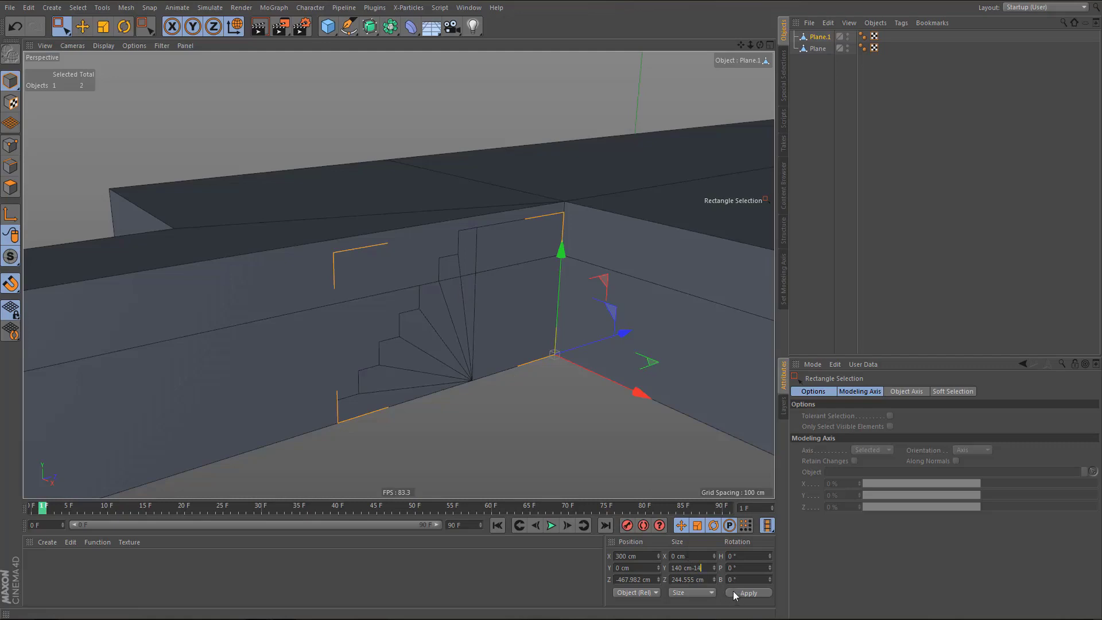
pyautogui.click(748, 595)
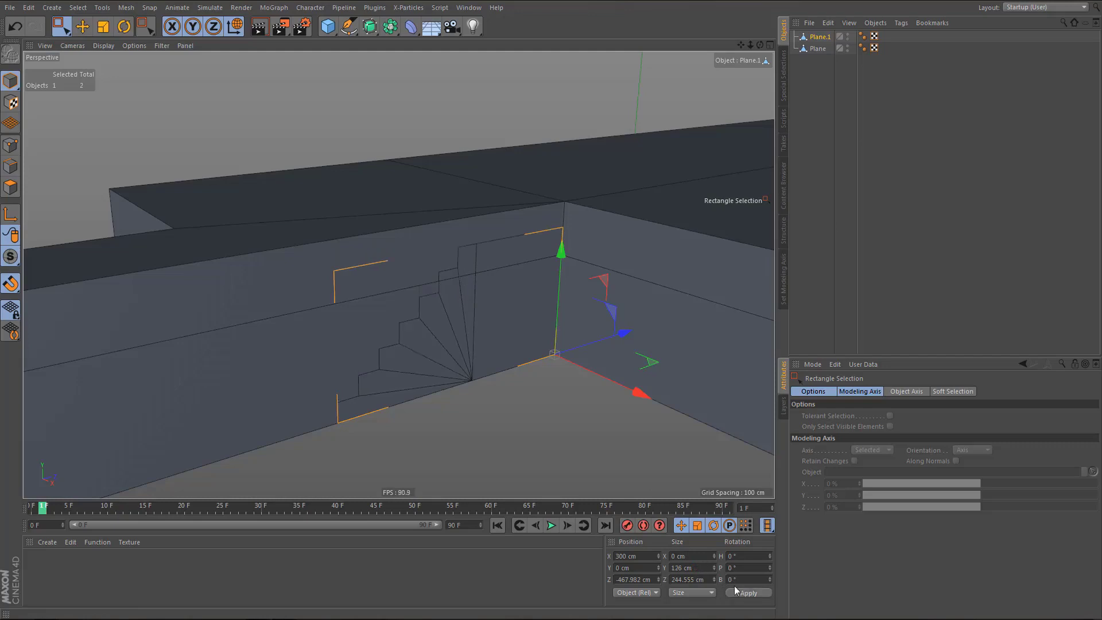
# - Select all polygons of the stair profile and extrude them about 62 cm along X into the base's front recess
pyautogui.keyDown('alt'); pyautogui.moveTo(512, 340); pyautogui.dragTo(474, 335); pyautogui.keyUp('alt')
pyautogui.press('q')
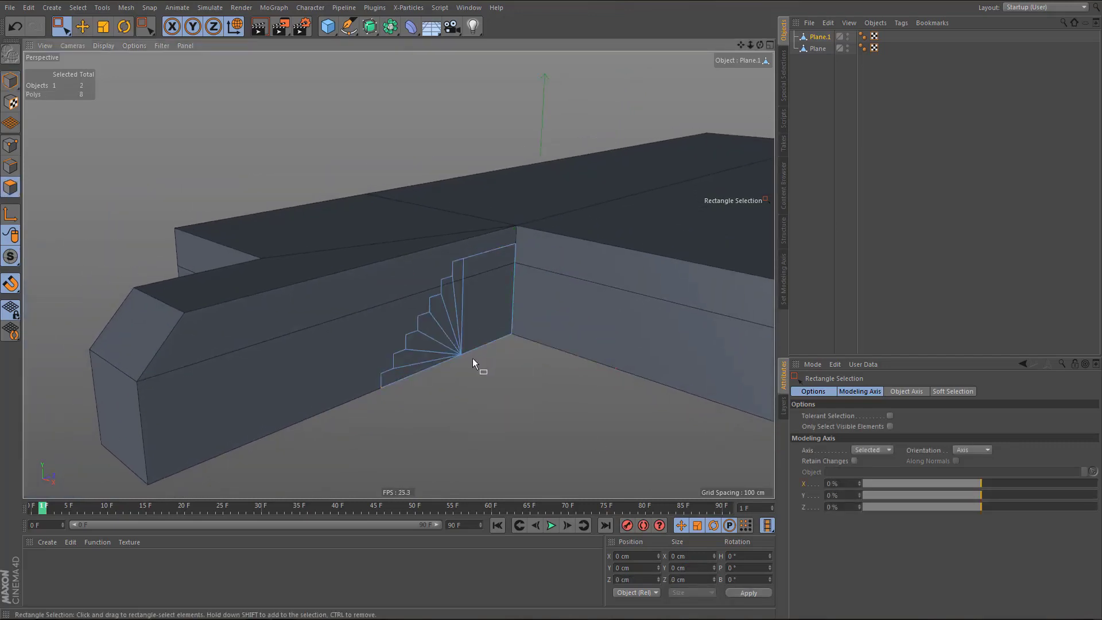
pyautogui.hotkey('ctrl', 'a')
pyautogui.press('d')
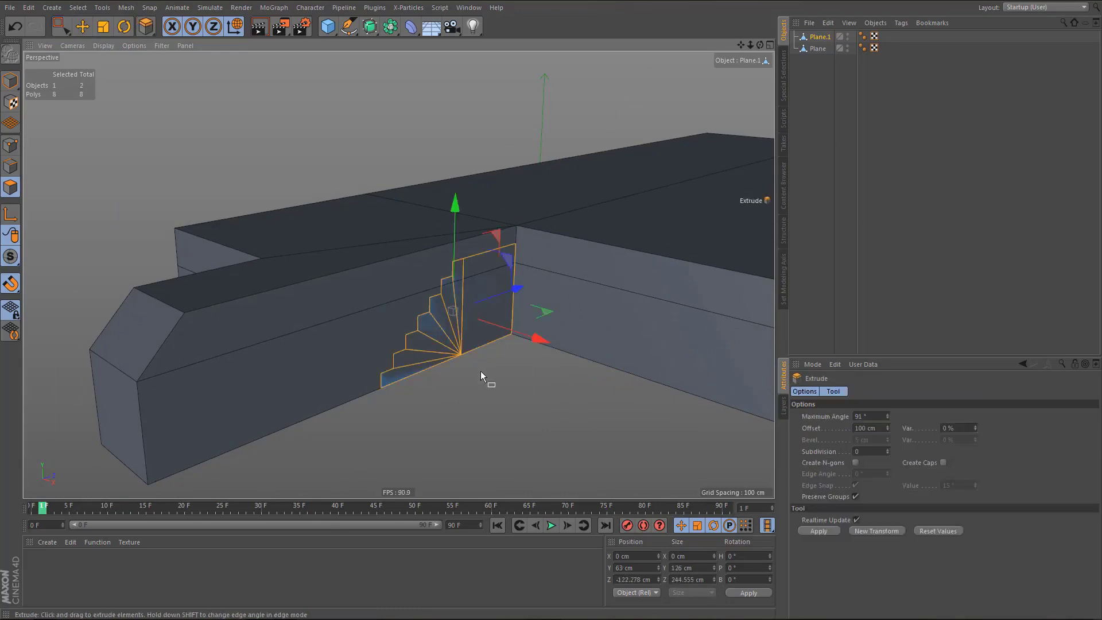
pyautogui.moveTo(480, 371); pyautogui.dragTo(626, 325)
# - Move the extruded stair faces along X to 800 cm, snapping them onto the opposite side wall of the recess
pyautogui.press('F2')
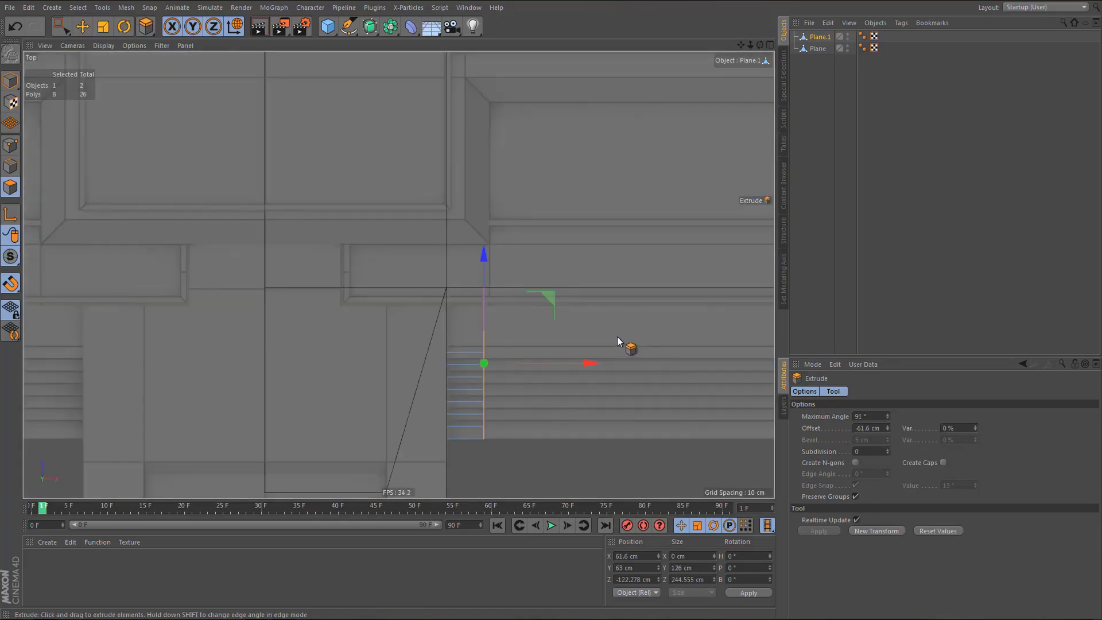
pyautogui.keyDown('alt'); pyautogui.moveTo(631, 356); pyautogui.dragTo(498, 361, button='middle'); pyautogui.keyUp('alt')
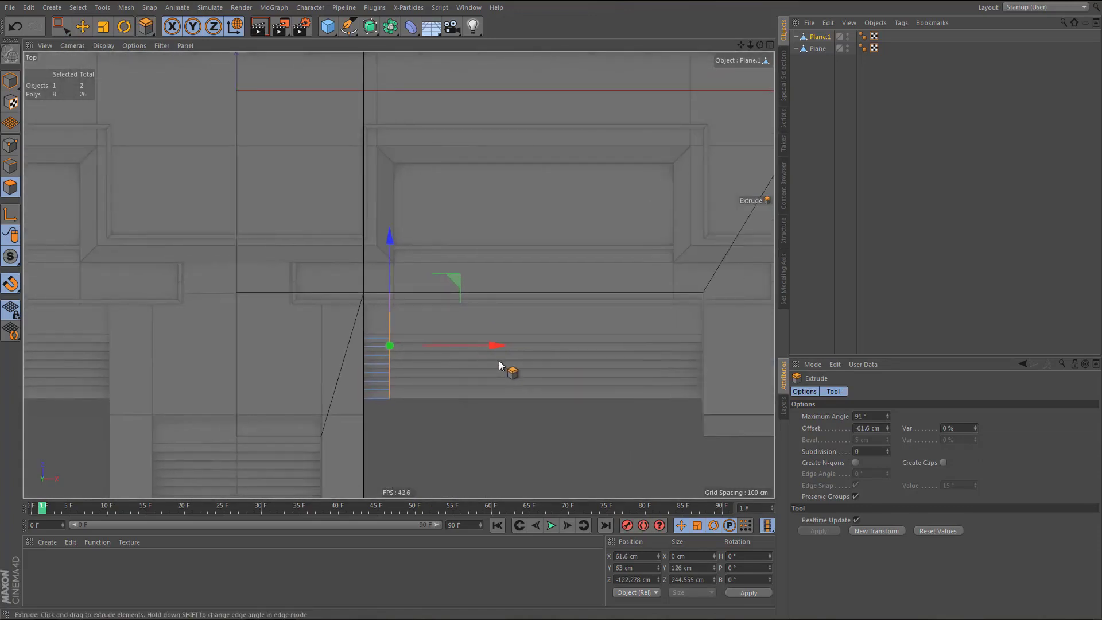
pyautogui.press('e')
pyautogui.moveTo(493, 346); pyautogui.dragTo(804, 367)
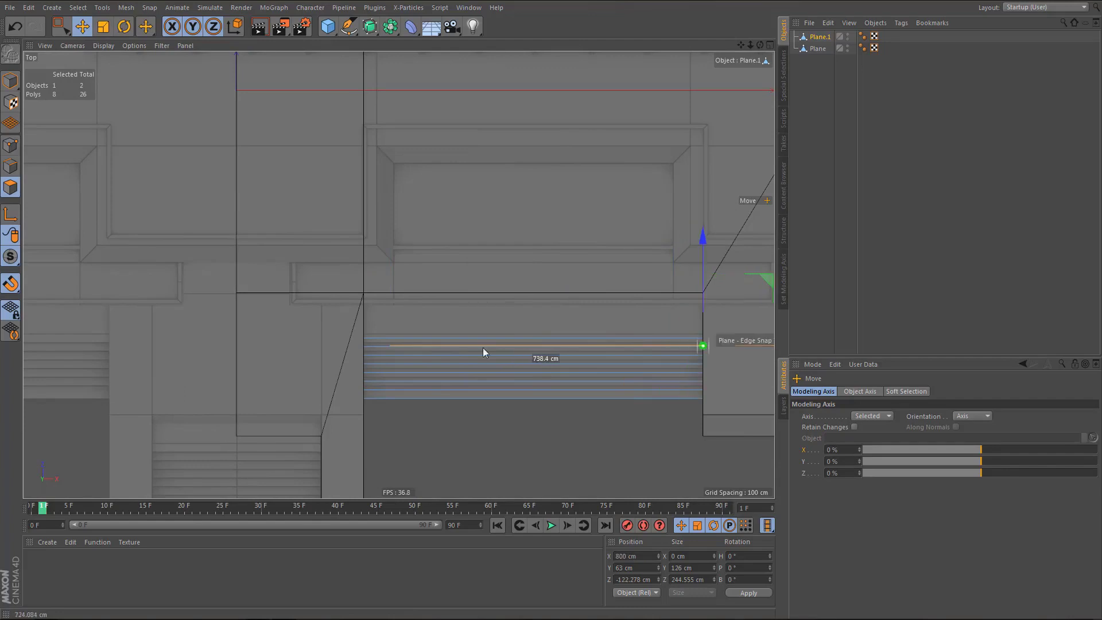
# - Select all polygons of the full-width stairs and reverse their normals
pyautogui.middleClick(479, 313)
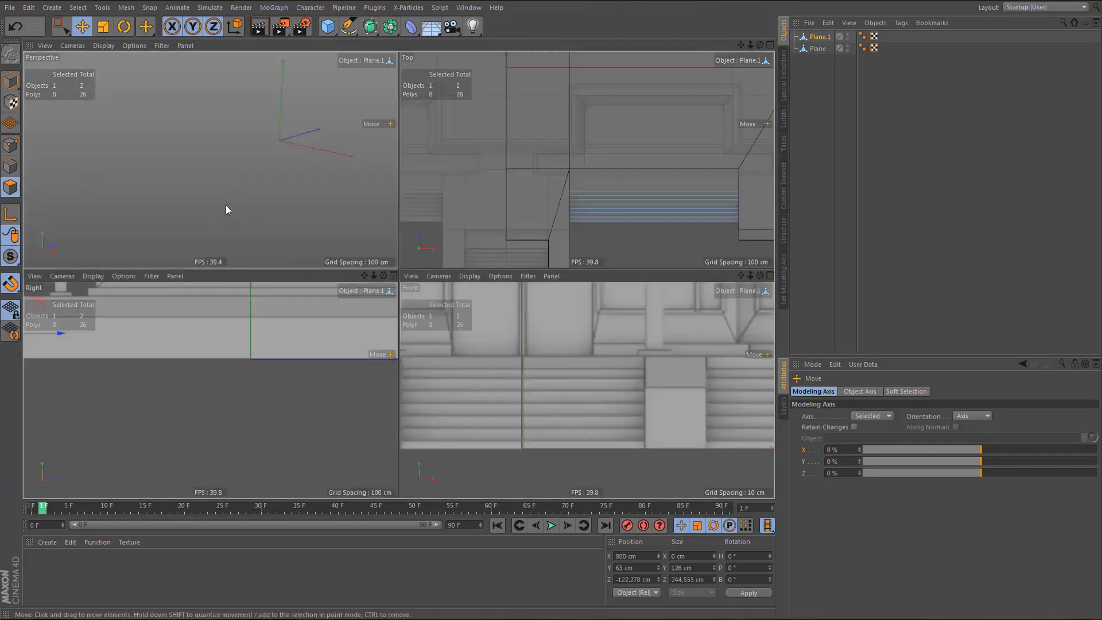
pyautogui.middleClick(225, 205)
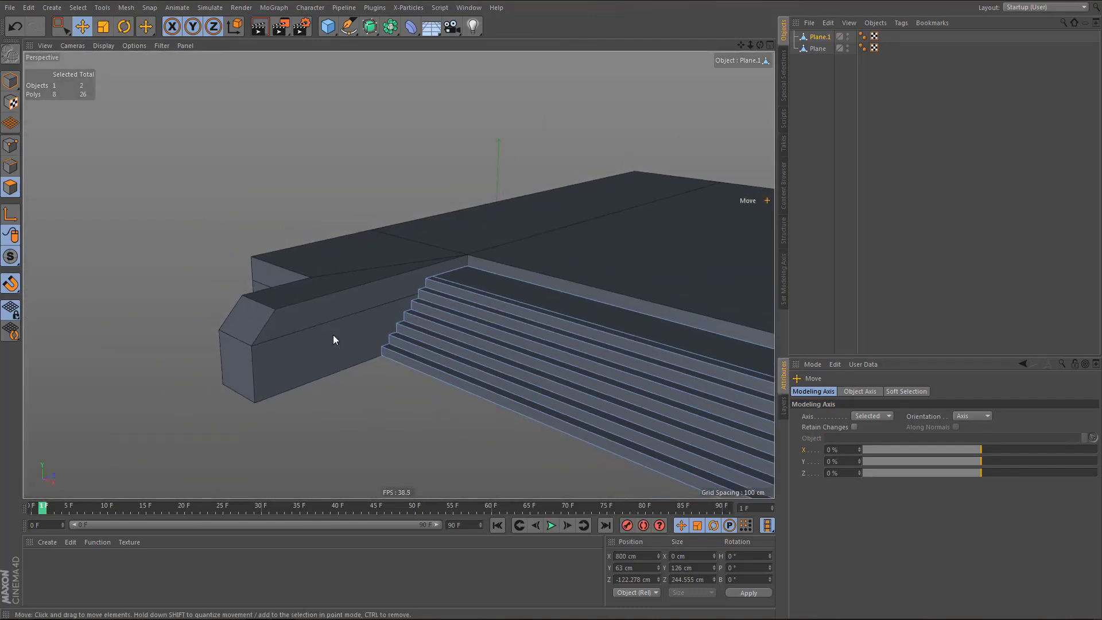
pyautogui.hotkey('ctrl', 'a')
pyautogui.rightClick(465, 326)
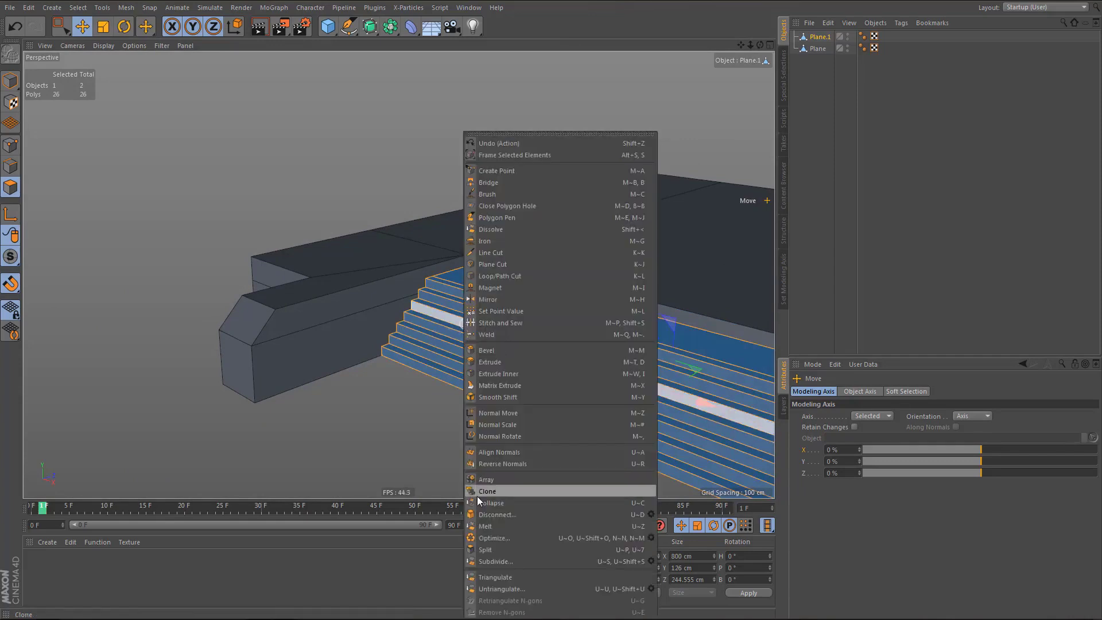
pyautogui.click(512, 463)
pyautogui.keyDown('alt'); pyautogui.moveTo(337, 293); pyautogui.dragTo(318, 361, button='right'); pyautogui.keyUp('alt')
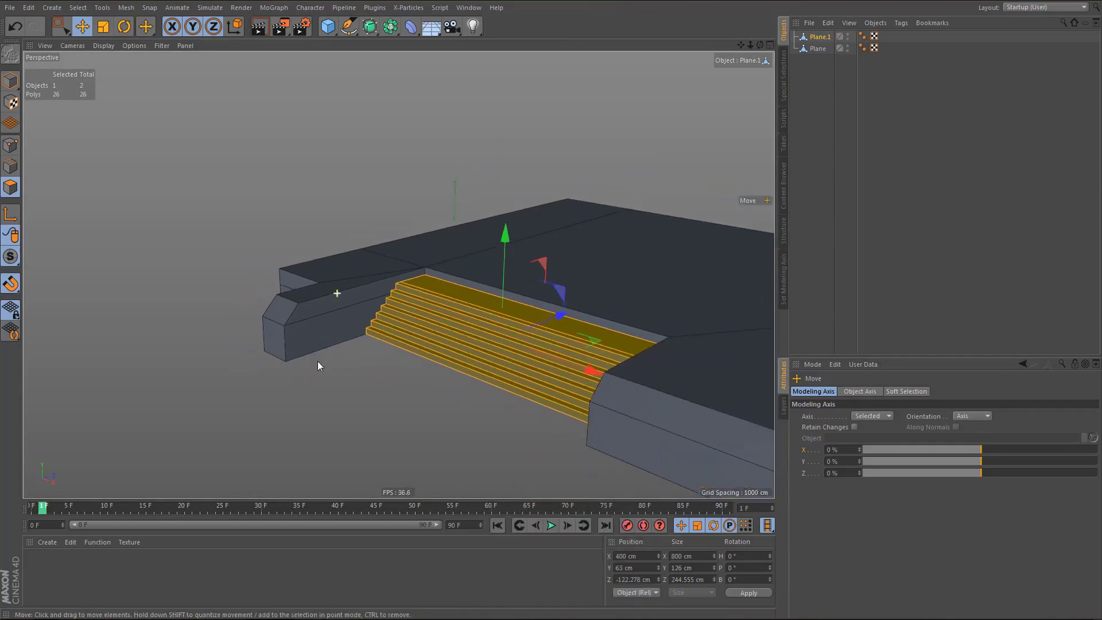
pyautogui.keyDown('alt'); pyautogui.moveTo(453, 313); pyautogui.dragTo(559, 323); pyautogui.keyUp('alt')
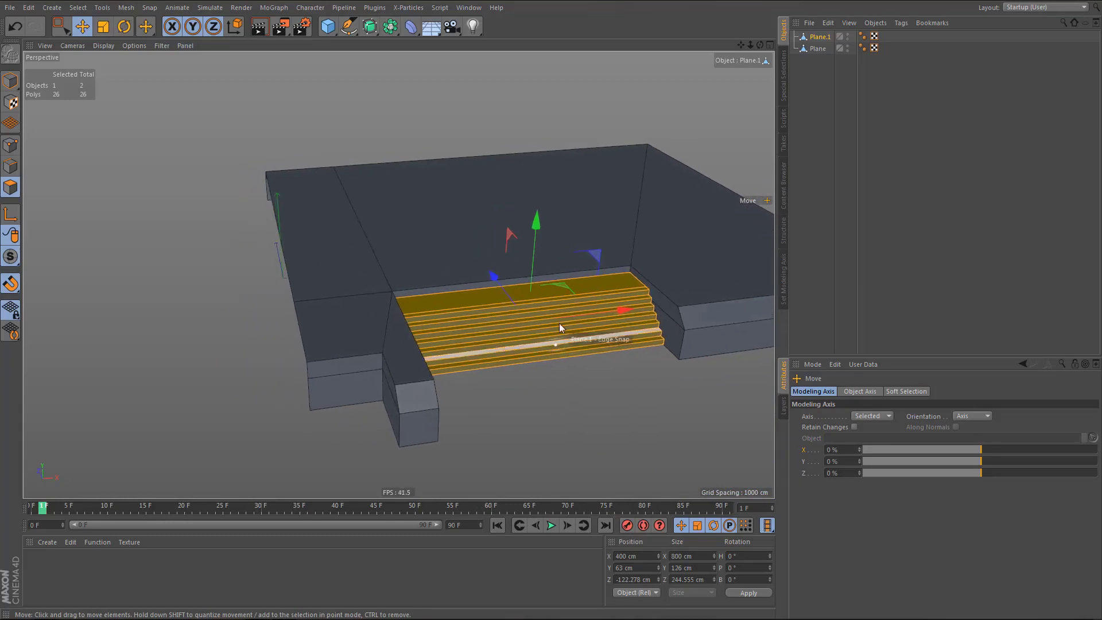
# - Rename the stairs object as "stairs side" and delete the UVW tags from both the stairs and the base
pyautogui.doubleClick(821, 36)
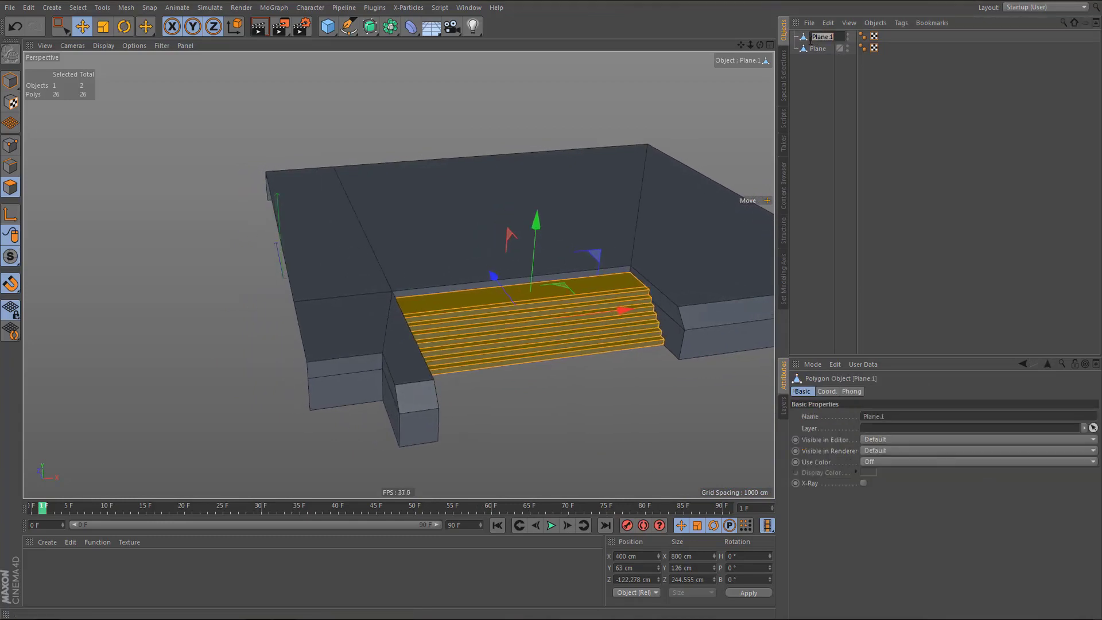
pyautogui.write('stairs side')
pyautogui.press('Return')
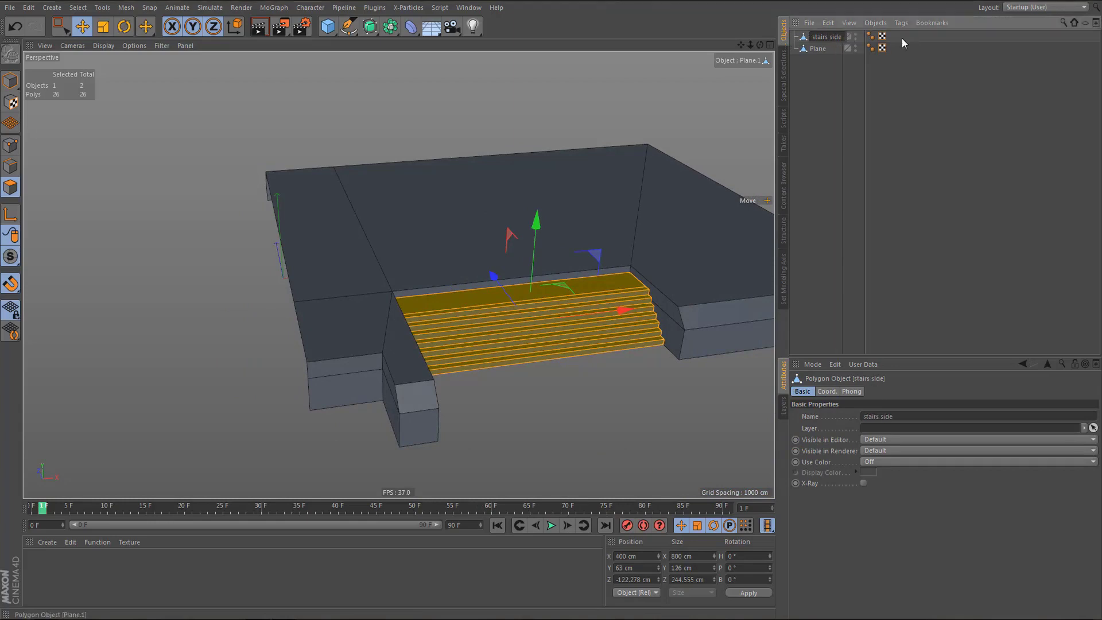
pyautogui.click(883, 37)
pyautogui.keyDown('shift'); pyautogui.click(883, 49); pyautogui.keyUp('shift')
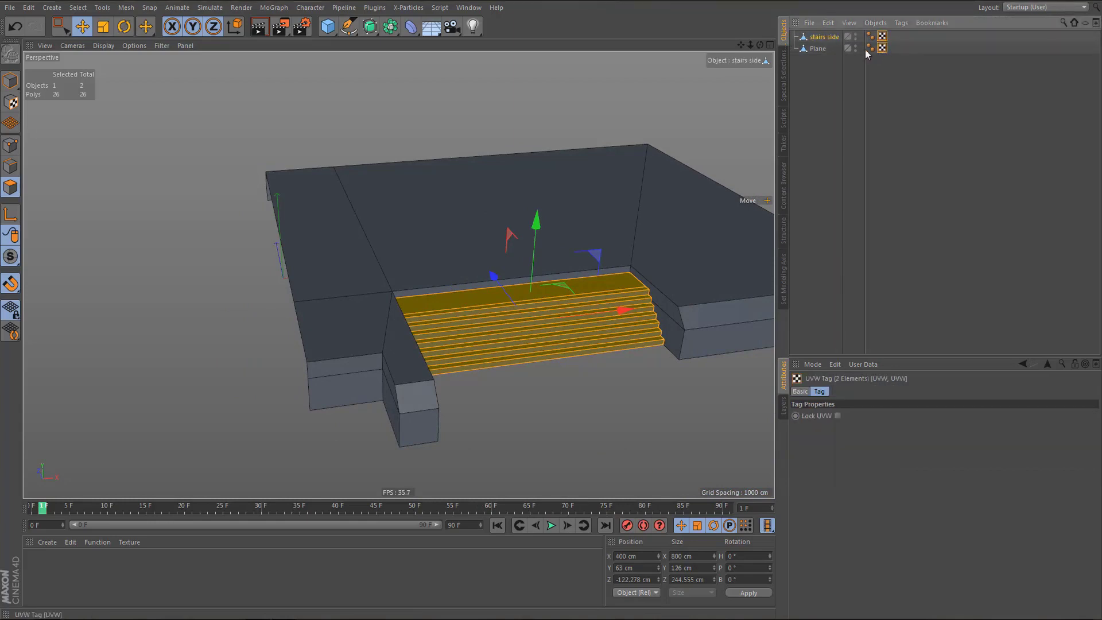
pyautogui.press('Delete')
# - Duplicate the stairs side object and rename the copy as "stairs center"
pyautogui.click(818, 37)
pyautogui.keyDown('ctrl'); pyautogui.moveTo(816, 37); pyautogui.dragTo(820, 43); pyautogui.keyUp('ctrl')
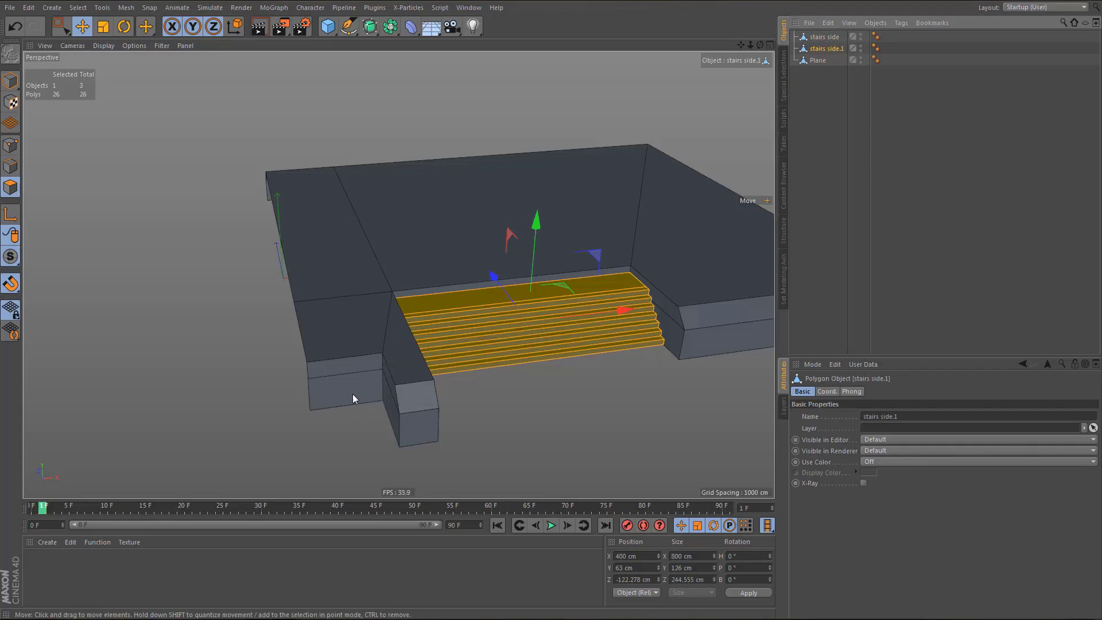
pyautogui.keyDown('alt'); pyautogui.moveTo(476, 343); pyautogui.dragTo(489, 343, button='middle'); pyautogui.keyUp('alt')
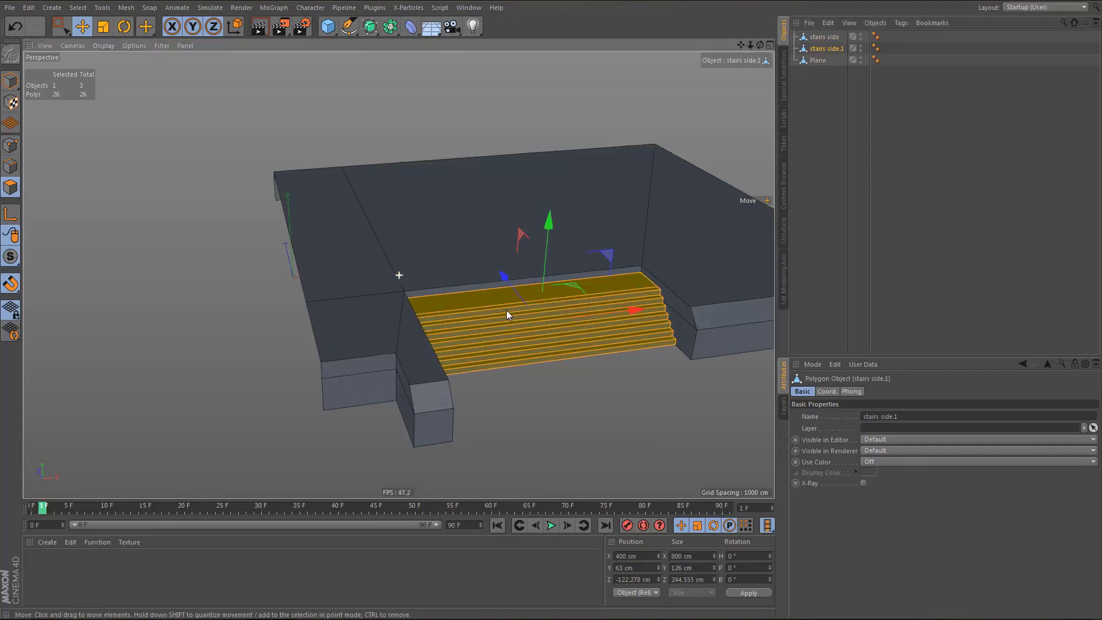
pyautogui.doubleClick(827, 49)
pyautogui.moveTo(829, 50); pyautogui.dragTo(861, 51)
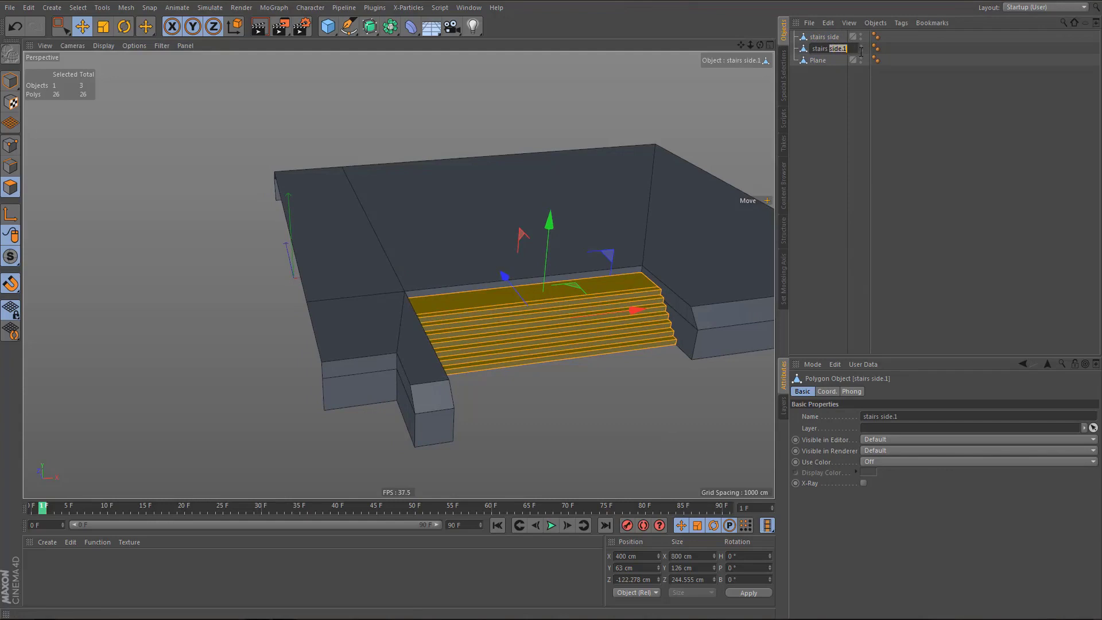
pyautogui.write('center')
pyautogui.press('Return')
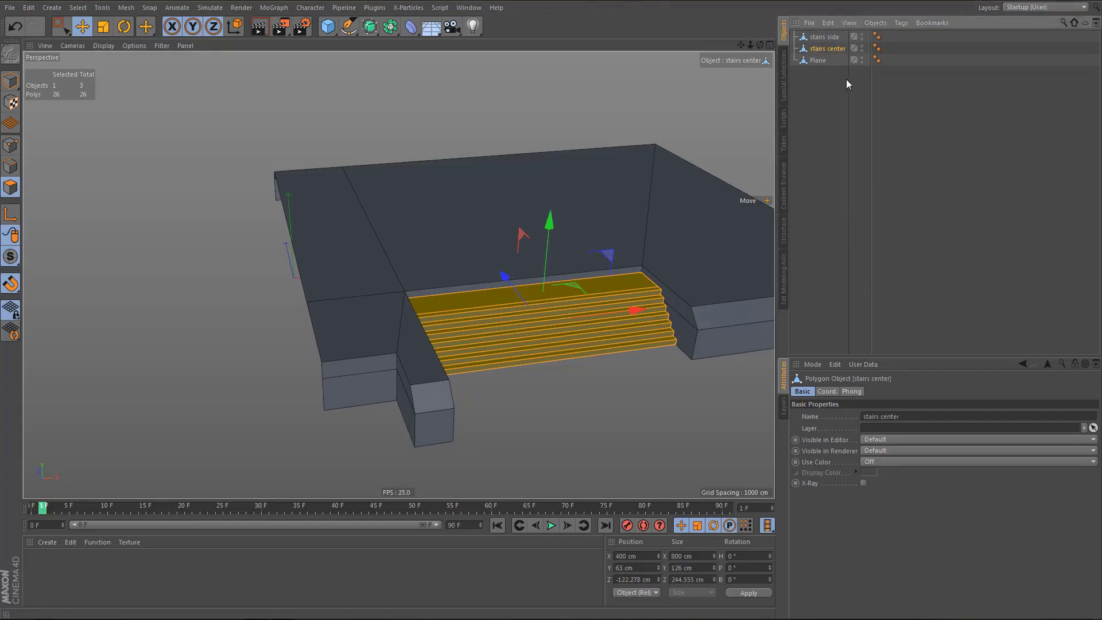
# - Reset the axis centering options and place the stairs center object's axis at its bottom middle with Y -100%
pyautogui.press('Return')
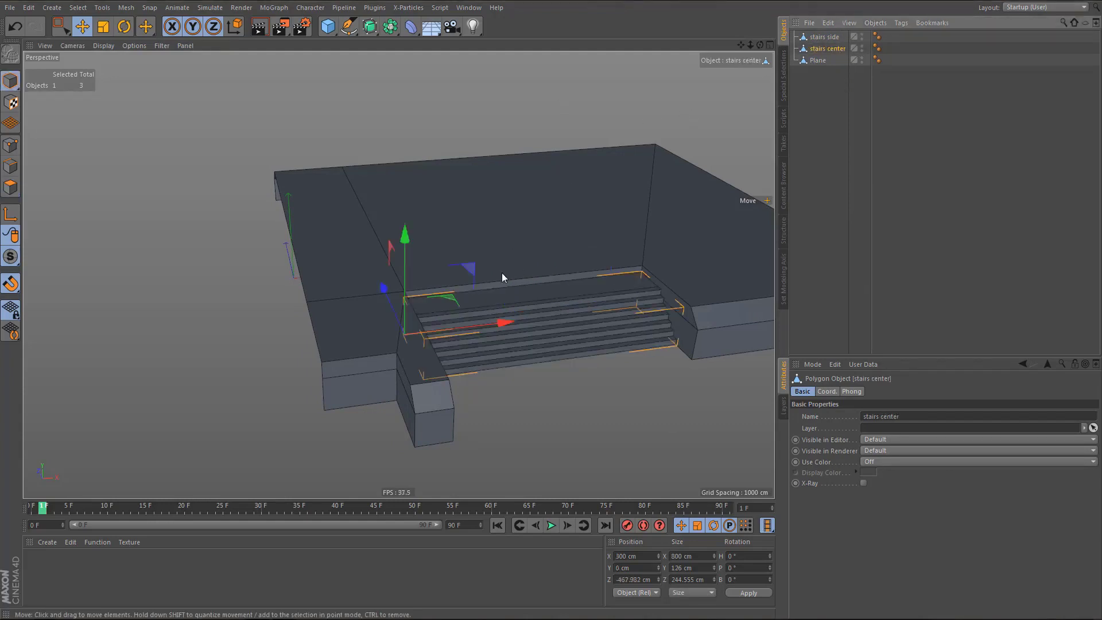
pyautogui.keyDown('alt'); pyautogui.moveTo(502, 274); pyautogui.dragTo(702, 237); pyautogui.keyUp('alt')
pyautogui.hotkey('shift', 'a')
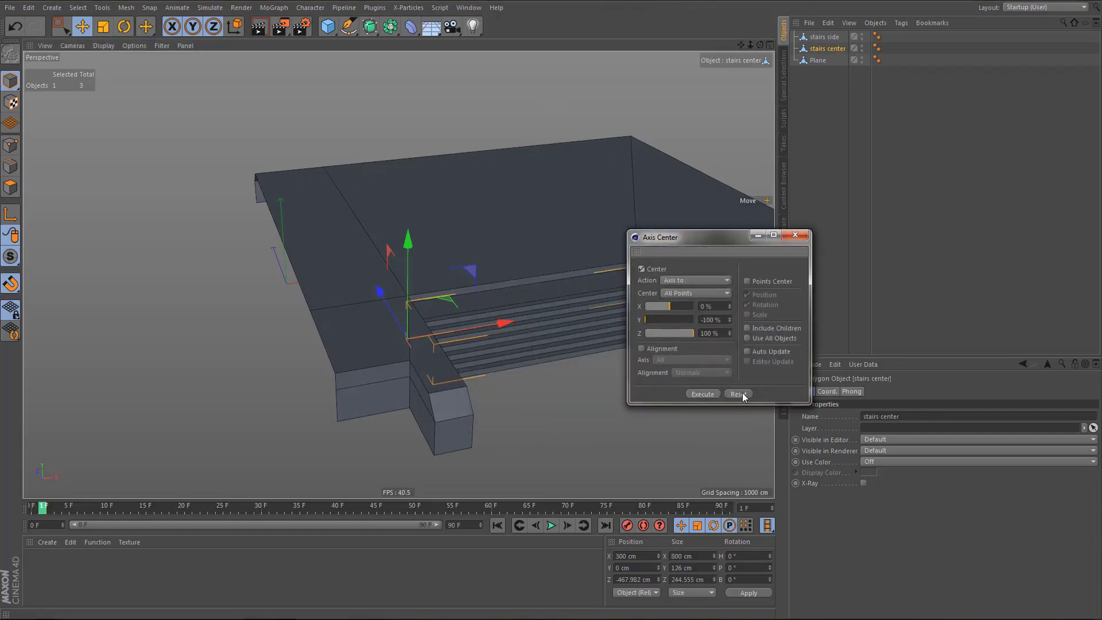
pyautogui.click(739, 394)
pyautogui.moveTo(669, 319); pyautogui.dragTo(633, 321)
pyautogui.click(703, 394)
pyautogui.click(798, 235)
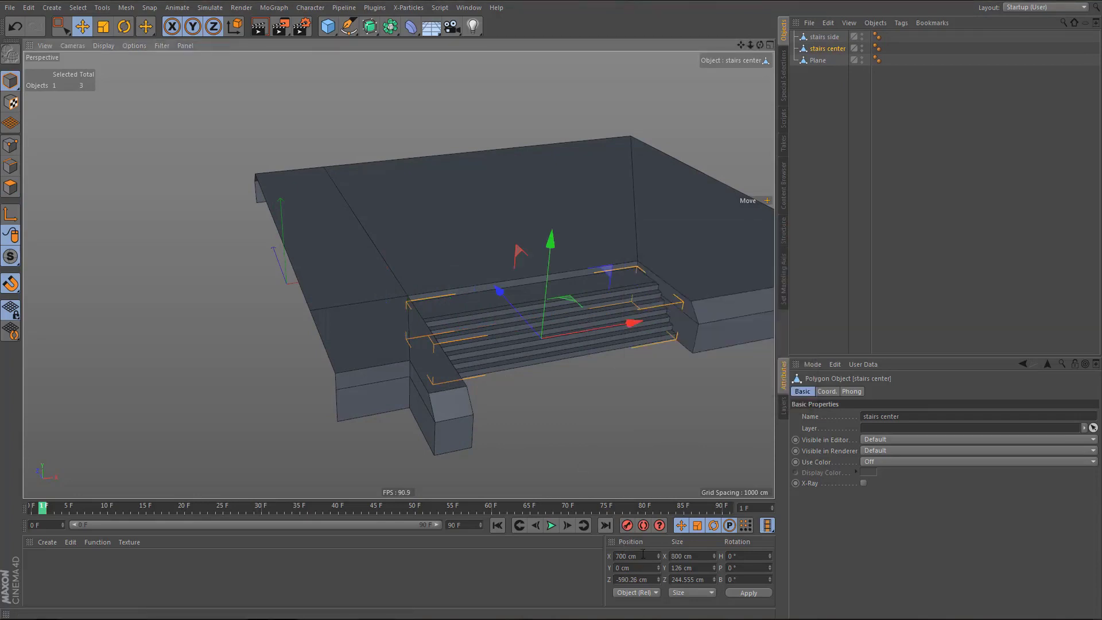
# - Set the X position of the stairs center object to 0 cm
pyautogui.moveTo(637, 556); pyautogui.dragTo(599, 555)
pyautogui.write('0')
pyautogui.press('Return')
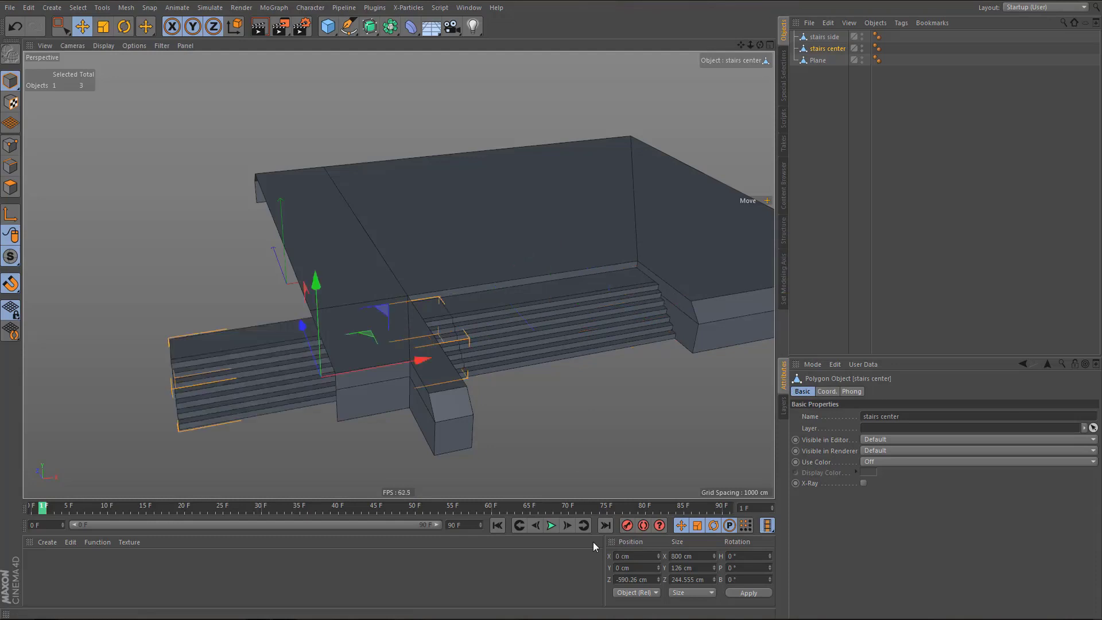
# - Move the center stairs forward along Z, aligning their steps with the middle stairs of the top blueprint
pyautogui.keyDown('alt'); pyautogui.moveTo(330, 372); pyautogui.dragTo(396, 354); pyautogui.keyUp('alt')
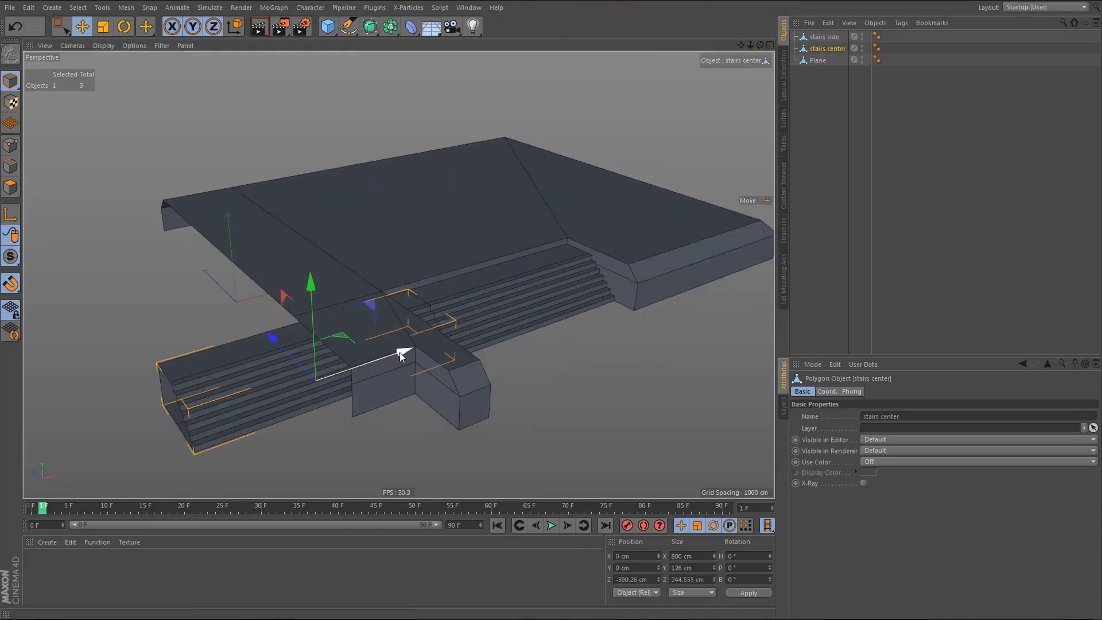
pyautogui.middleClick(405, 351)
pyautogui.middleClick(556, 175)
pyautogui.keyDown('alt'); pyautogui.moveTo(364, 378); pyautogui.dragTo(499, 309, button='middle'); pyautogui.keyUp('alt')
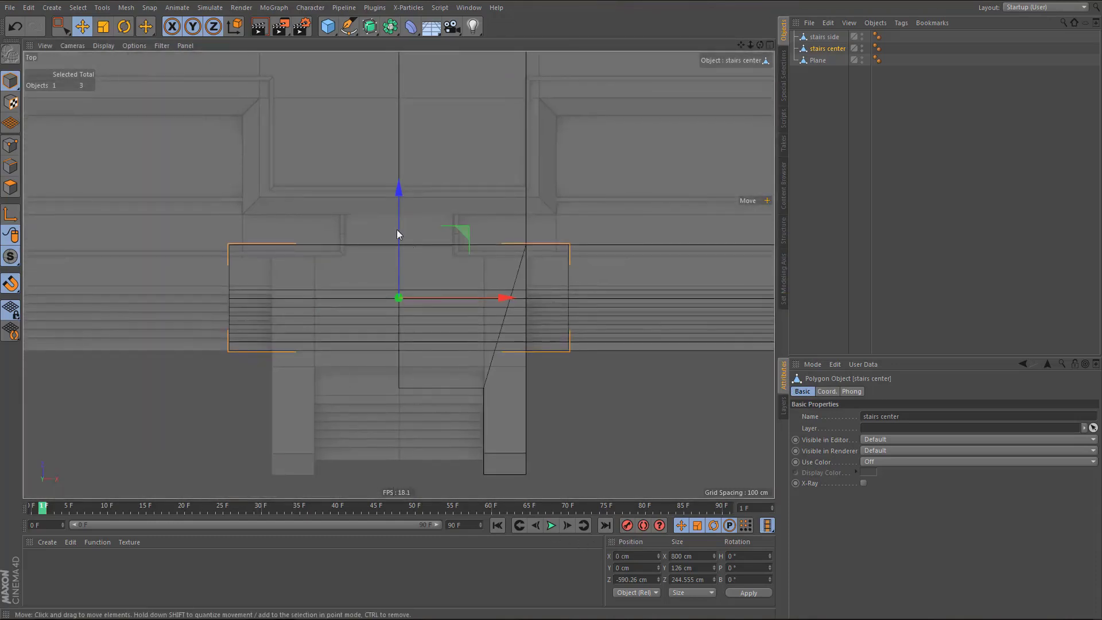
pyautogui.moveTo(398, 188); pyautogui.dragTo(426, 299)
# - Examine in point mode how the center stairs meet the base and the blueprint stairs, from above and in perspective
pyautogui.keyDown('alt'); pyautogui.moveTo(431, 386); pyautogui.dragTo(420, 356, button='middle'); pyautogui.keyUp('alt')
pyautogui.press('Return')
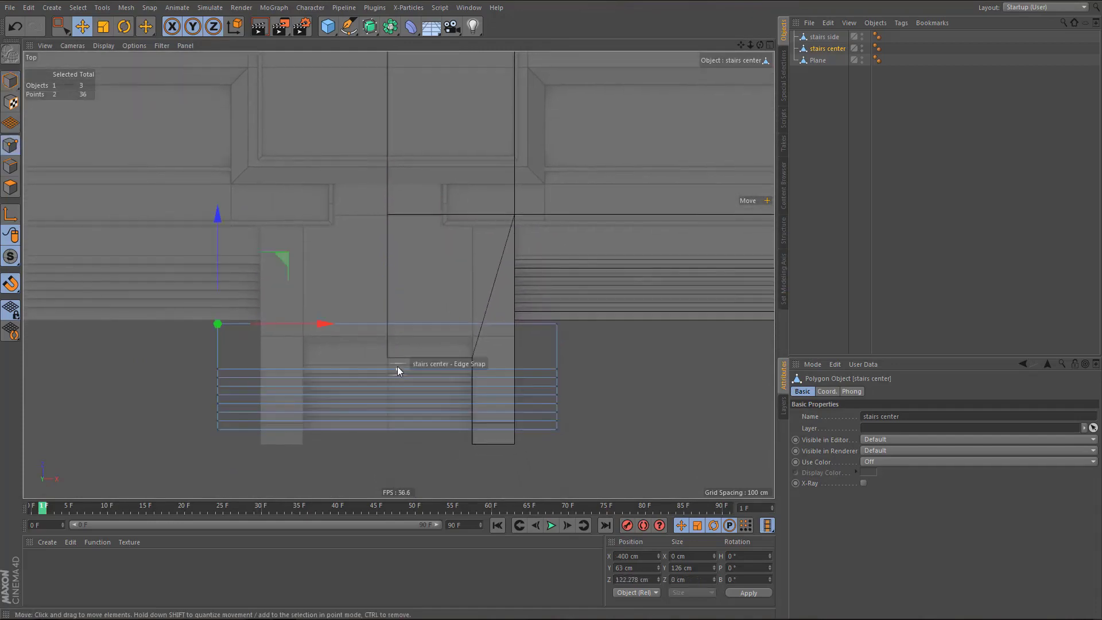
pyautogui.scroll(3, 439, 384)
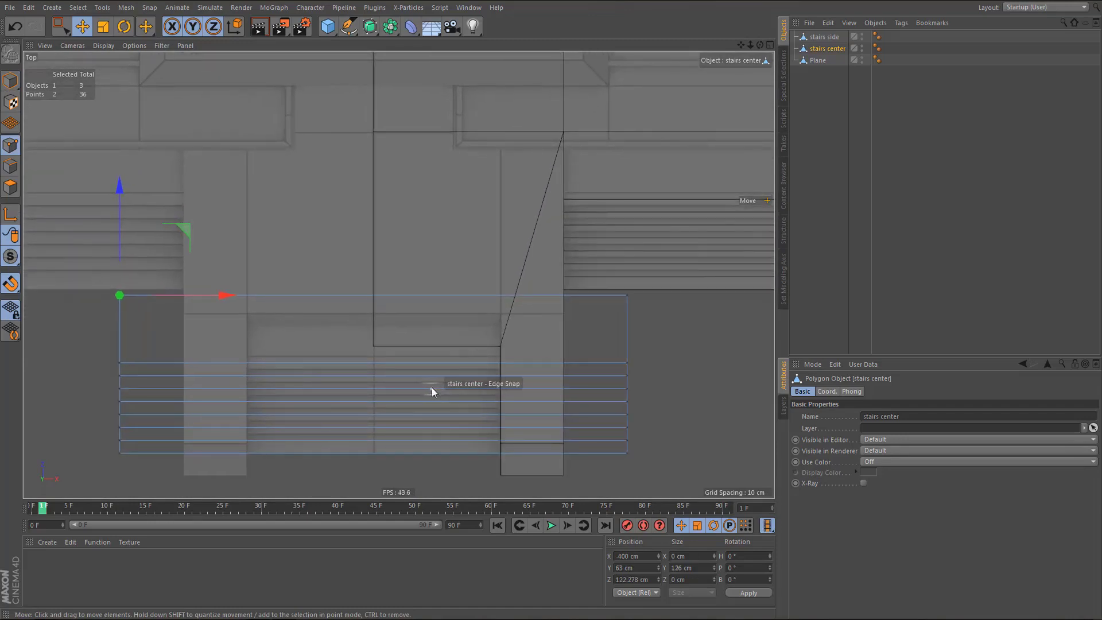
pyautogui.middleClick(432, 386)
pyautogui.middleClick(276, 211)
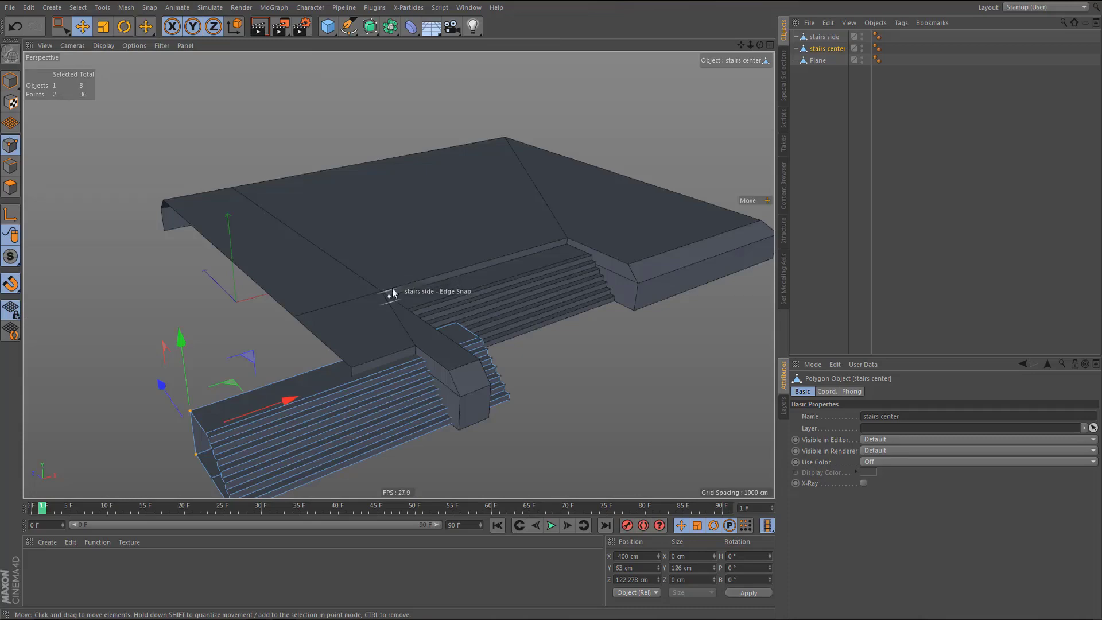
pyautogui.scroll(5, 396, 351)
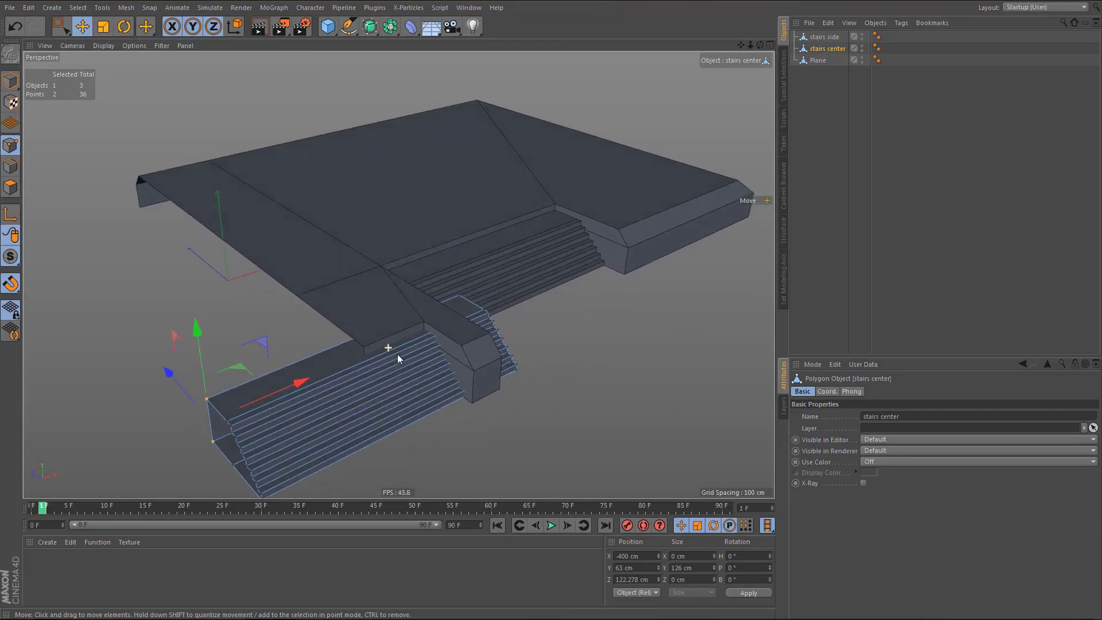
pyautogui.middleClick(443, 332)
pyautogui.middleClick(569, 237)
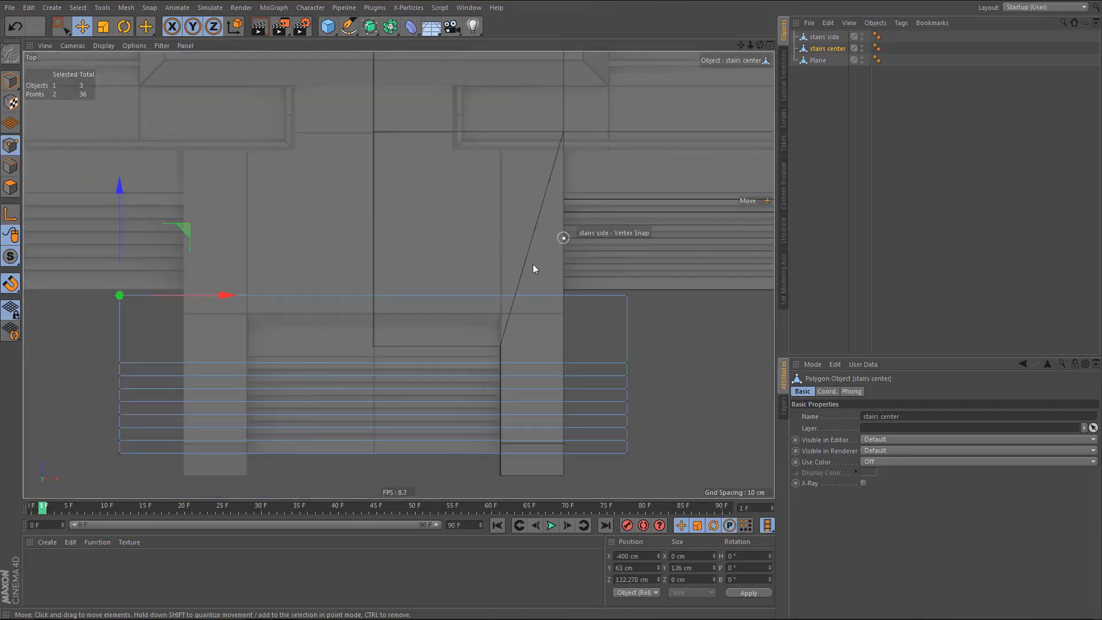
pyautogui.keyDown('alt'); pyautogui.moveTo(488, 296); pyautogui.dragTo(463, 299, button='middle'); pyautogui.keyUp('alt')
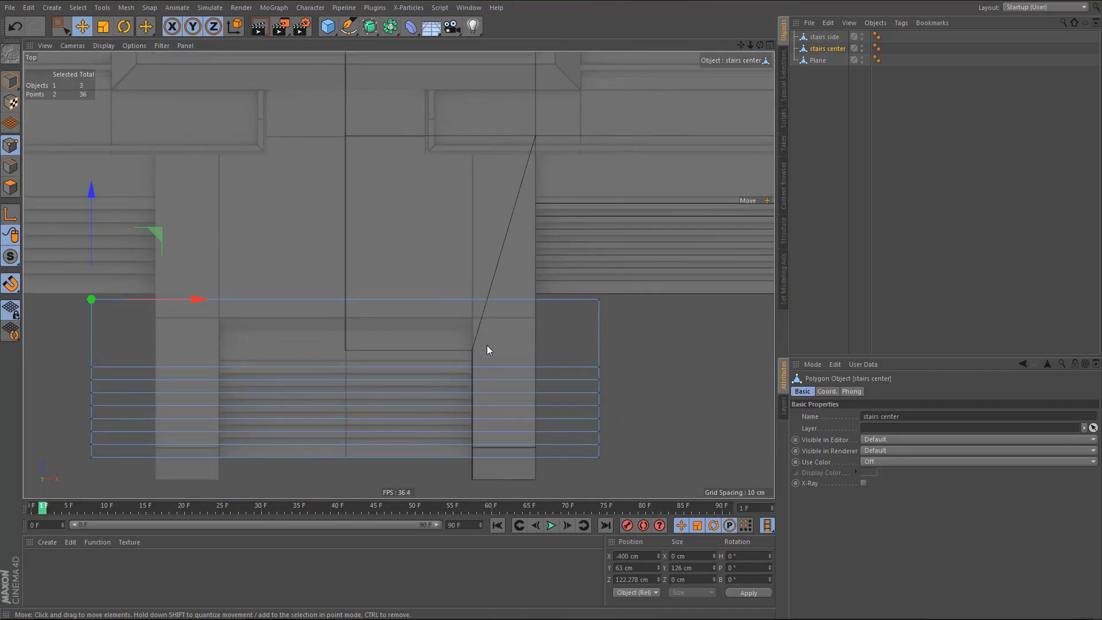
# - Rename the Plane object as building base plate
pyautogui.click(816, 59)
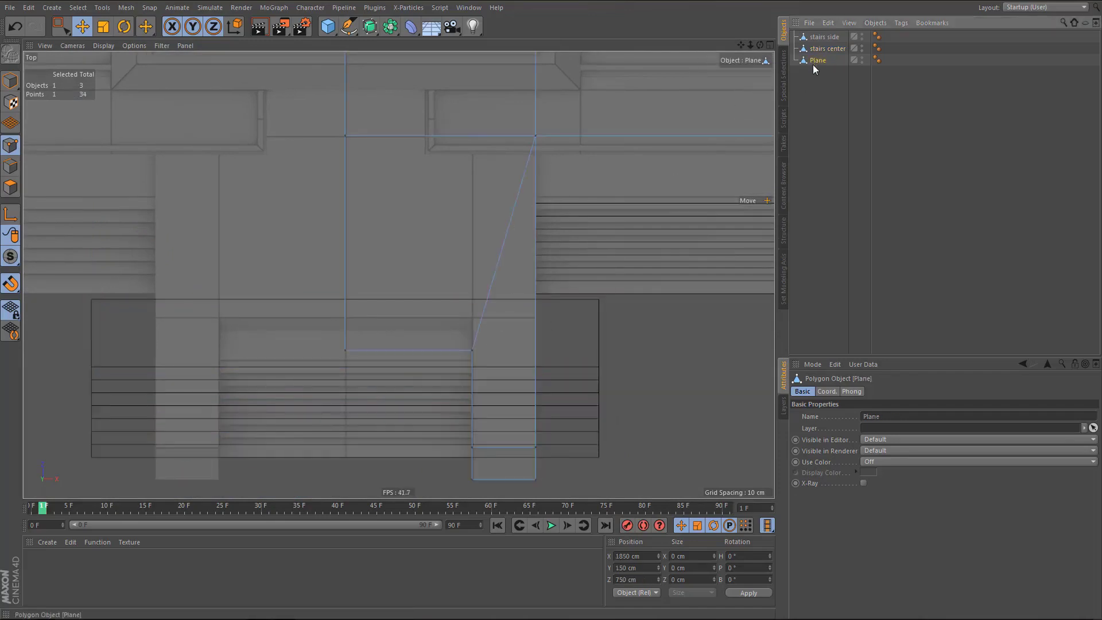
pyautogui.doubleClick(821, 60)
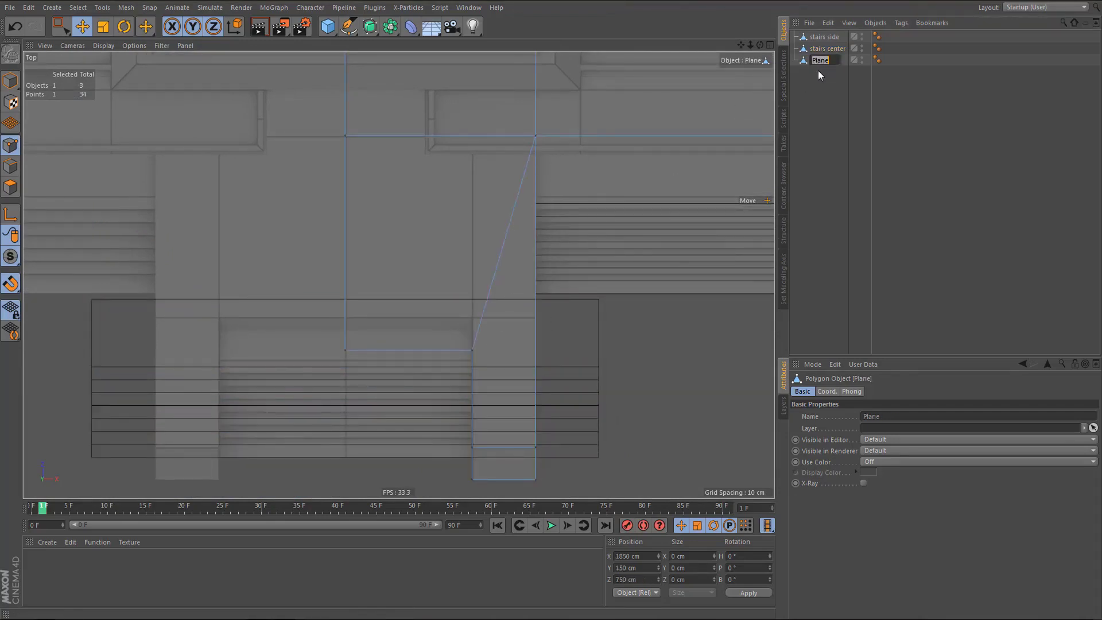
pyautogui.write('bu')
pyautogui.write('ilding base p')
pyautogui.write('late')
pyautogui.press('Return')
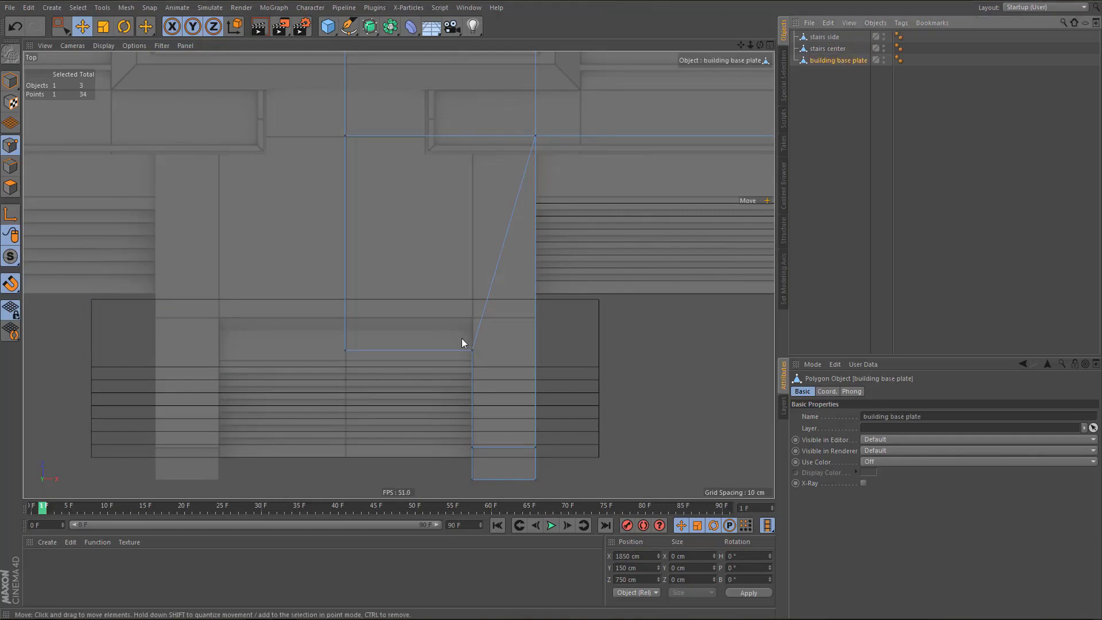
# - Move the base plate's front center edge points back along Z to about -772 cm
pyautogui.press('0')
pyautogui.moveTo(334, 330); pyautogui.dragTo(491, 382)
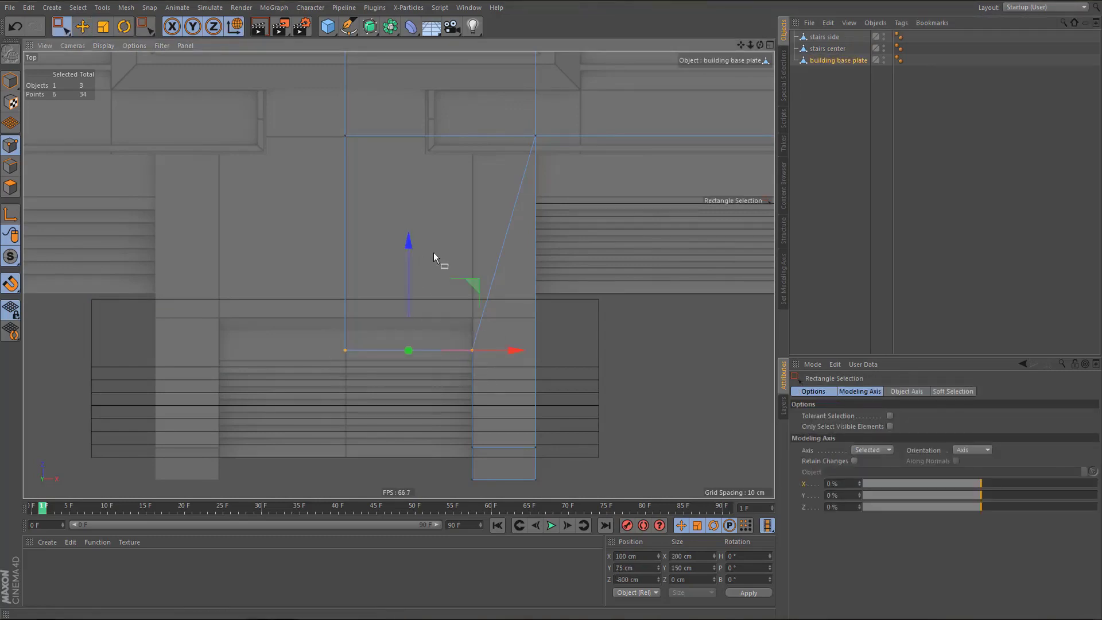
pyautogui.moveTo(407, 250); pyautogui.dragTo(414, 233)
pyautogui.keyDown('alt'); pyautogui.moveTo(515, 348); pyautogui.dragTo(545, 324, button='middle'); pyautogui.keyUp('alt')
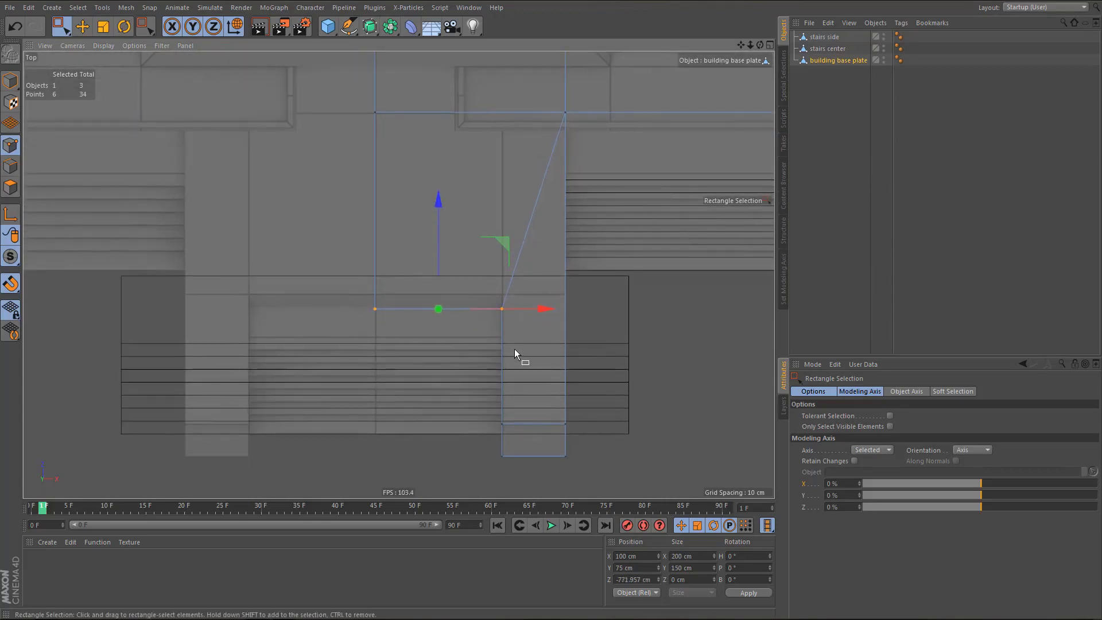
pyautogui.middleClick(515, 349)
pyautogui.middleClick(325, 201)
pyautogui.keyDown('alt'); pyautogui.moveTo(431, 251); pyautogui.dragTo(424, 263, button='right'); pyautogui.keyUp('alt')
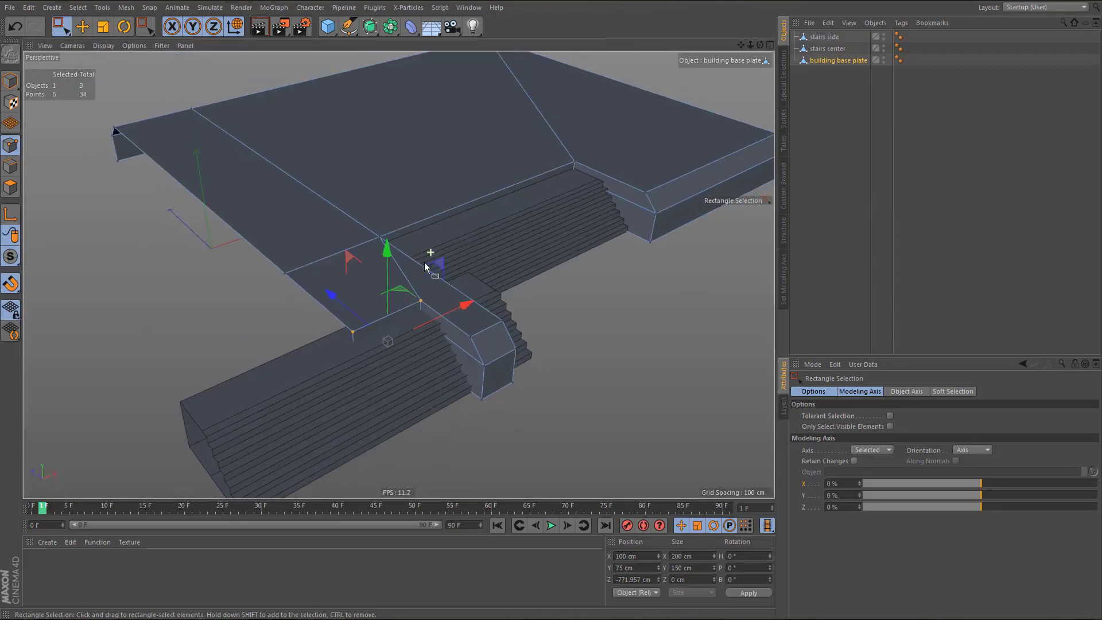
pyautogui.keyDown('alt'); pyautogui.moveTo(425, 263); pyautogui.dragTo(452, 244, button='middle'); pyautogui.keyUp('alt')
pyautogui.moveTo(438, 275)
pyautogui.keyDown('alt'); pyautogui.mouseDown()
pyautogui.moveTo(453, 267)
pyautogui.moveTo(431, 289)
pyautogui.mouseUp(); pyautogui.keyUp('alt')
# - Ring-select the lengthwise edges of the stairs center object and connect them to cut the stairs through the middle
pyautogui.click(826, 49)
pyautogui.keyDown('alt'); pyautogui.moveTo(500, 302); pyautogui.dragTo(434, 342); pyautogui.keyUp('alt')
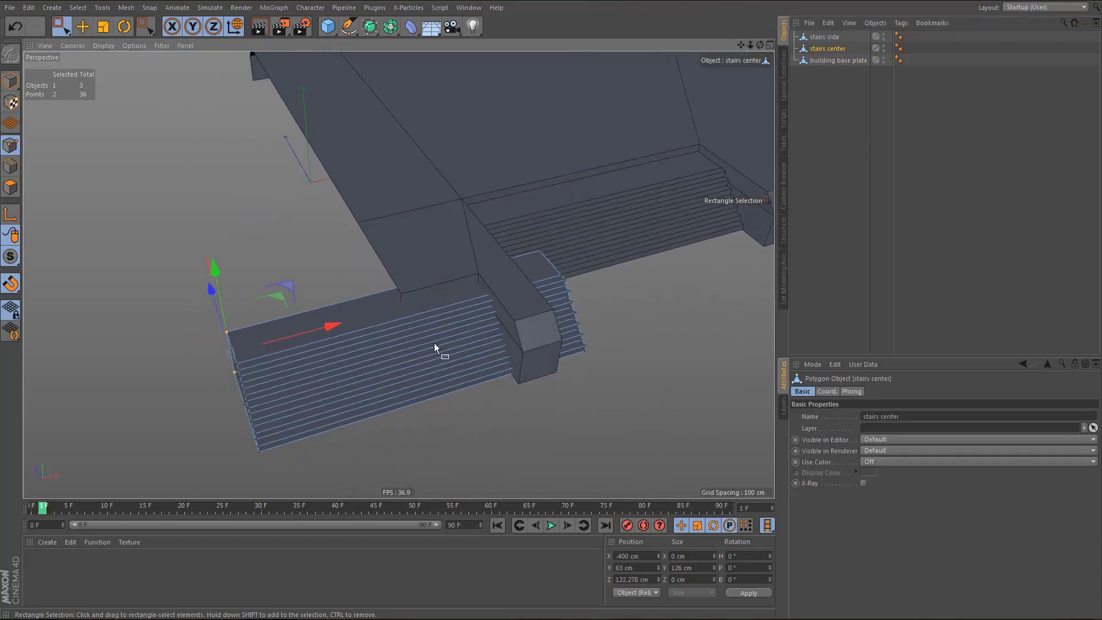
pyautogui.press('Return')
pyautogui.press('Return')
pyautogui.hotkey('ctrl', 'a')
pyautogui.press('Return')
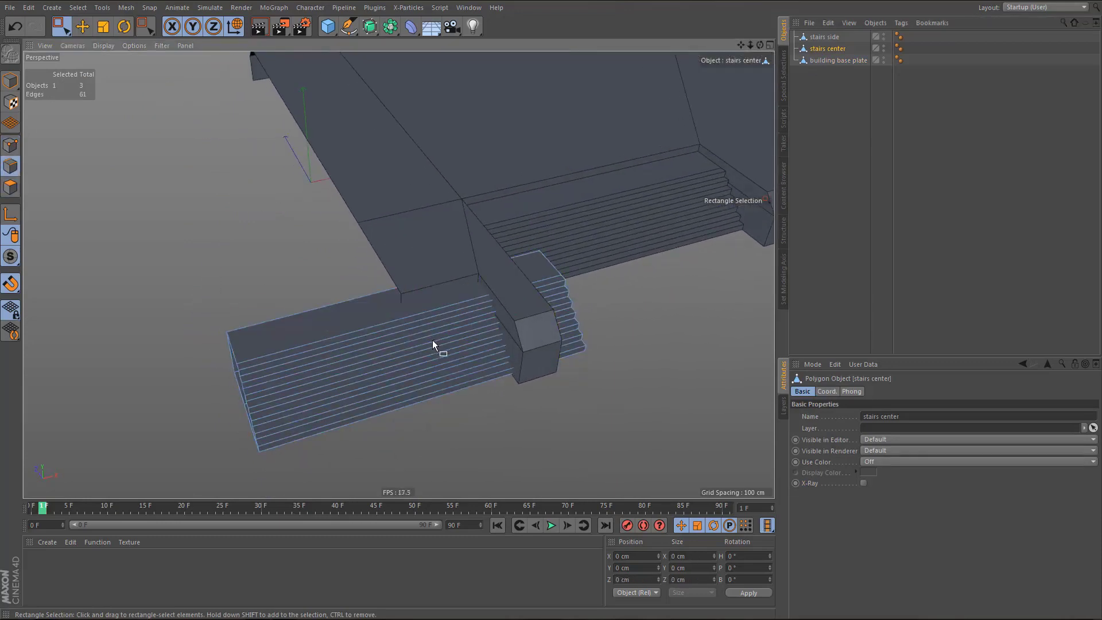
pyautogui.press('u')
pyautogui.press('b')
pyautogui.click(434, 377)
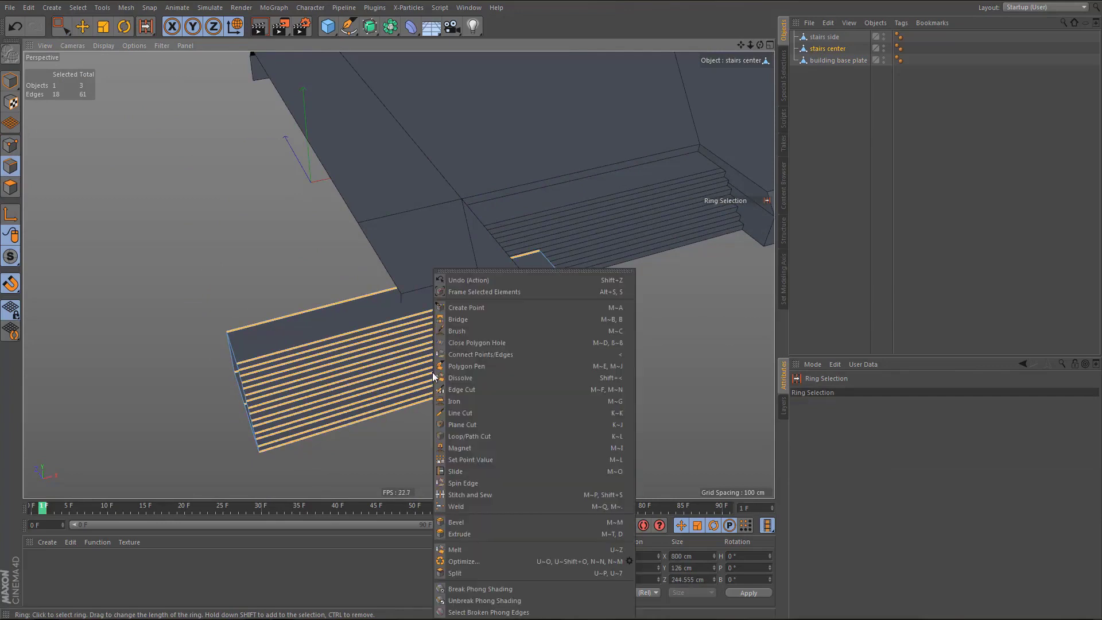
pyautogui.click(484, 354)
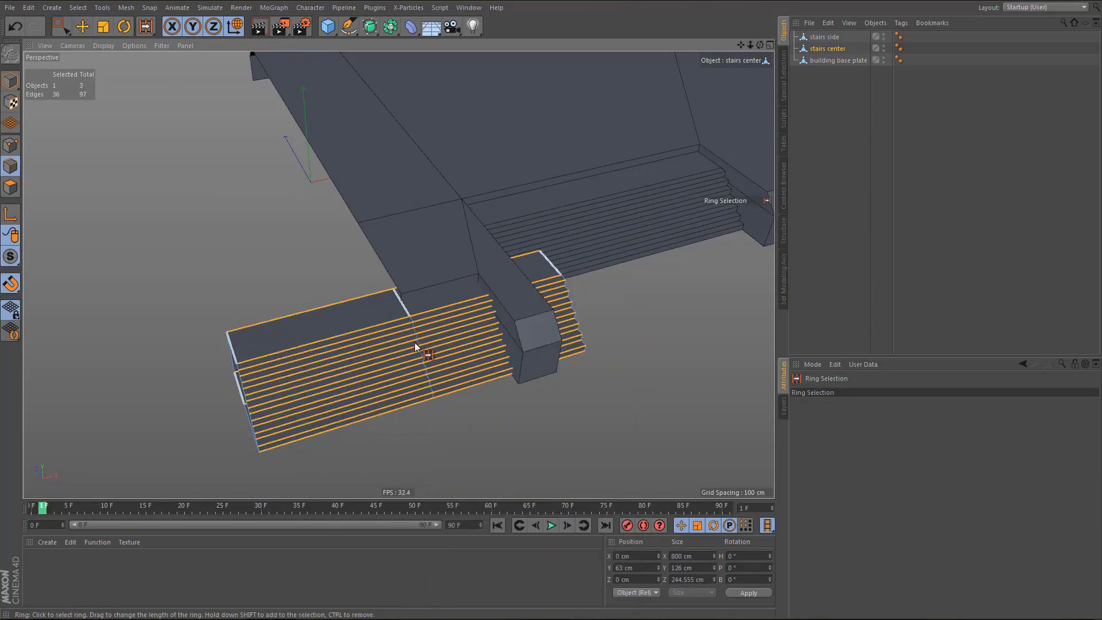
# - Delete the end points of the center stairs on the negative X side, leaving only the half over the base plate
pyautogui.press('Return')
pyautogui.press('0')
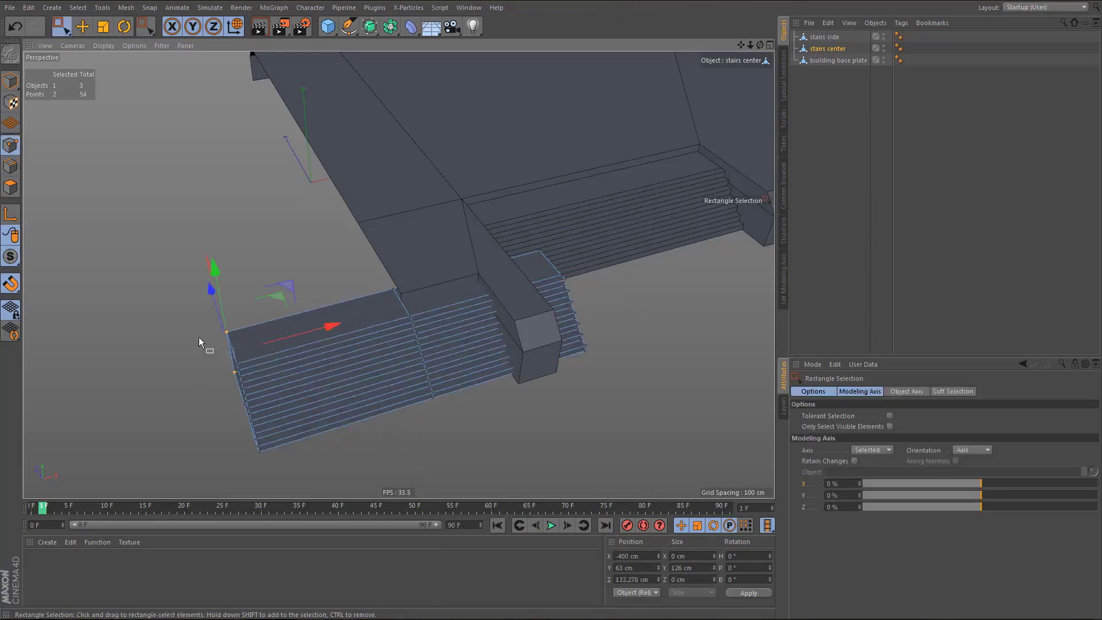
pyautogui.moveTo(165, 296); pyautogui.dragTo(281, 510)
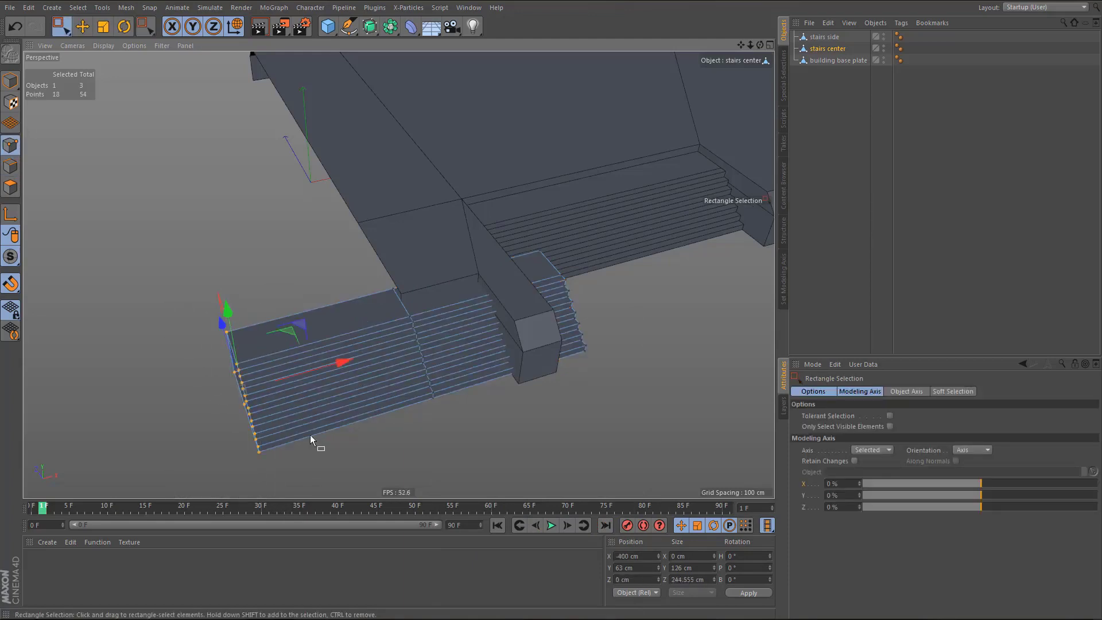
pyautogui.press('Delete')
pyautogui.keyDown('alt'); pyautogui.moveTo(445, 264); pyautogui.dragTo(399, 276, button='middle'); pyautogui.keyUp('alt')
pyautogui.keyDown('alt'); pyautogui.moveTo(402, 350); pyautogui.dragTo(375, 349); pyautogui.keyUp('alt')
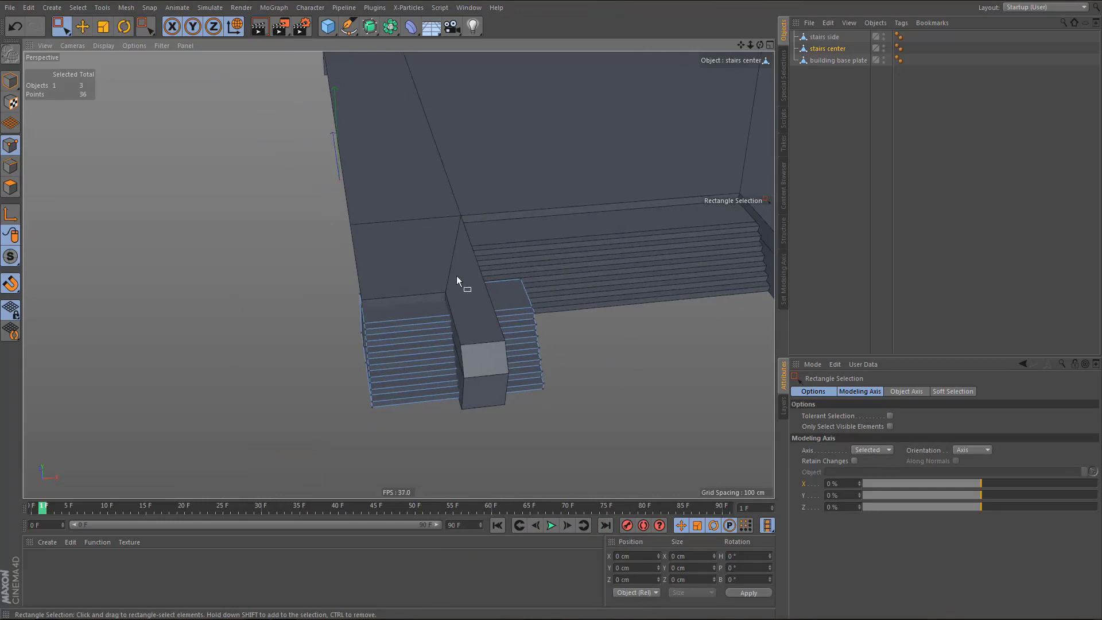
# - Move the outer end points of the center stairs along X to 200 cm, flush with the base's side wall
pyautogui.moveTo(486, 237); pyautogui.dragTo(595, 443)
pyautogui.middleClick(539, 301)
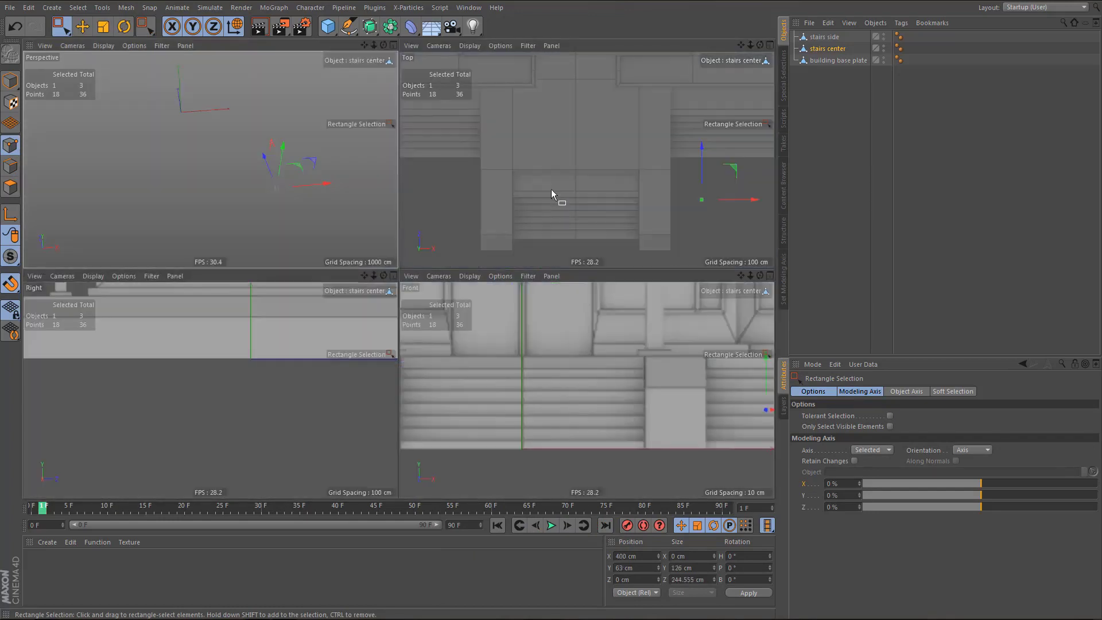
pyautogui.middleClick(551, 188)
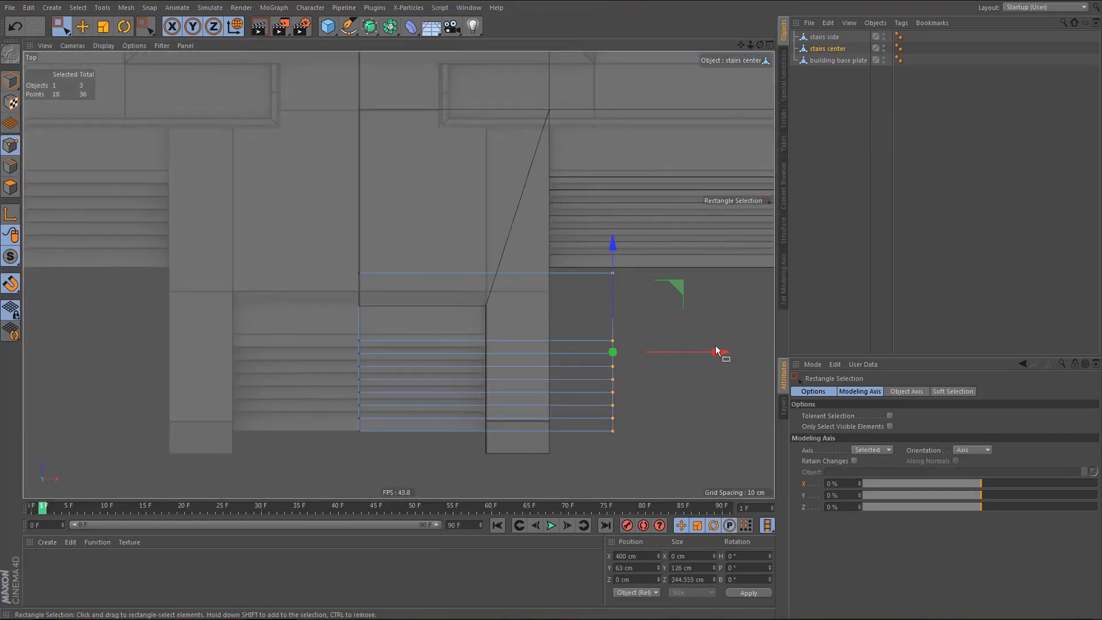
pyautogui.moveTo(717, 352); pyautogui.dragTo(588, 374)
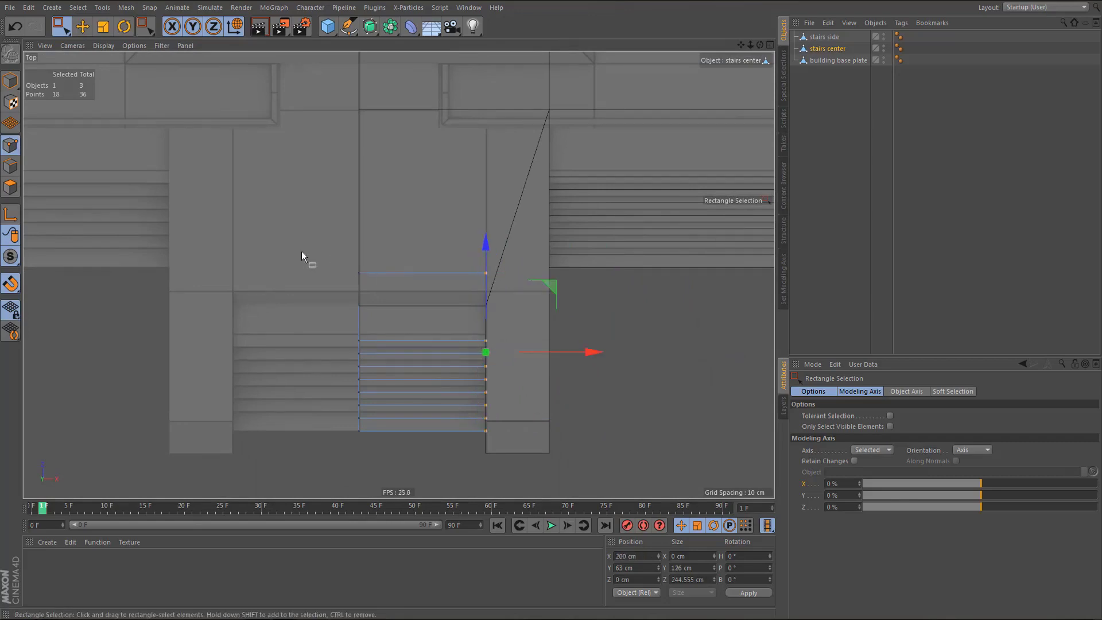
# - Move the rear points of the center stairs forward along Z to about 71.4 cm, meeting the base plate's front edge
pyautogui.moveTo(306, 251); pyautogui.dragTo(516, 289)
pyautogui.scroll(3, 416, 283)
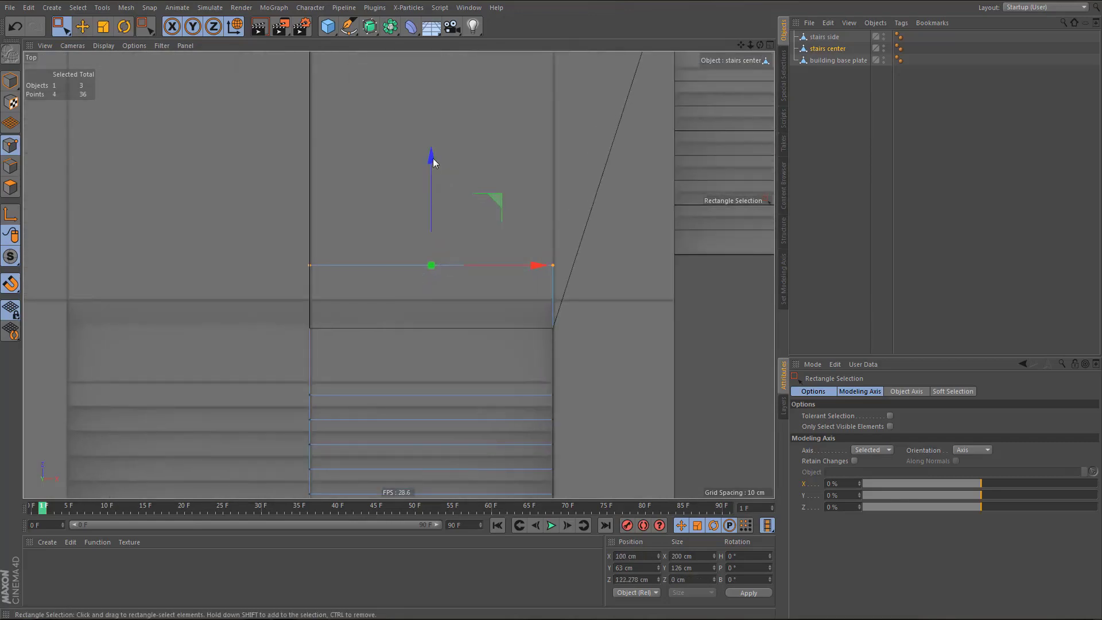
pyautogui.moveTo(434, 163); pyautogui.dragTo(436, 217)
pyautogui.scroll(-3, 363, 339)
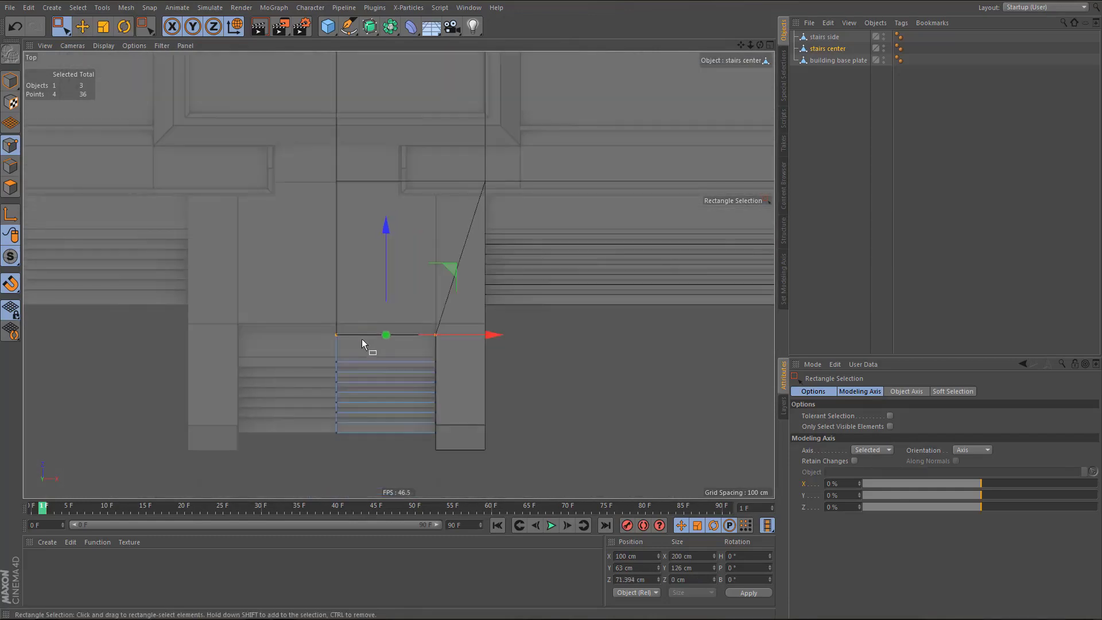
# - Delete the bottom polygons of both the stairs side and stairs center objects
pyautogui.middleClick(362, 339)
pyautogui.middleClick(239, 170)
pyautogui.keyDown('alt'); pyautogui.moveTo(396, 282); pyautogui.dragTo(462, 179); pyautogui.keyUp('alt')
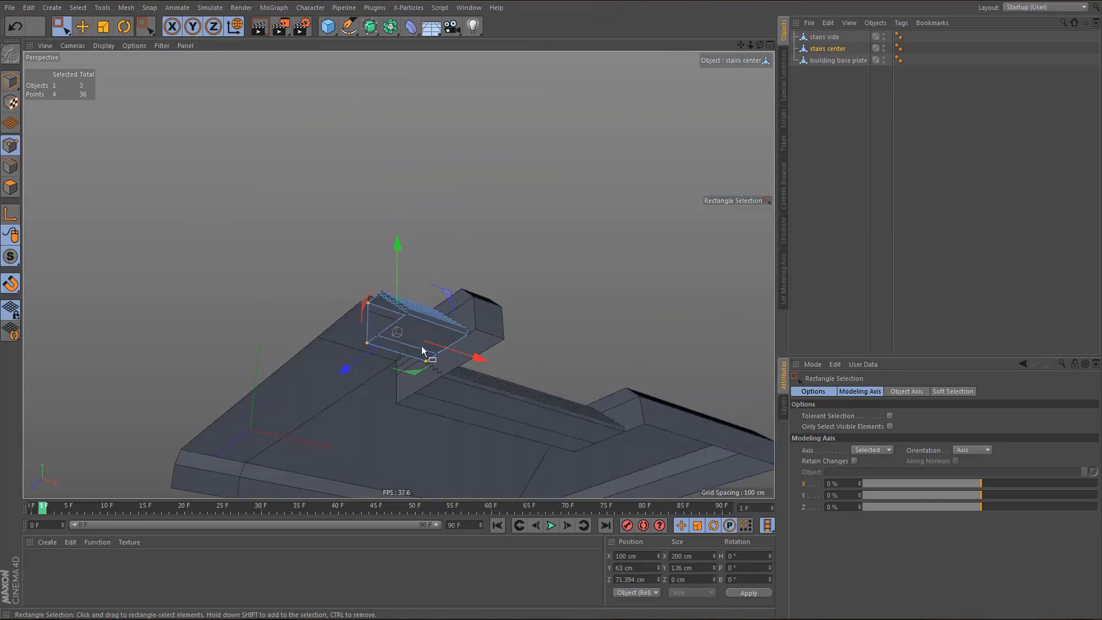
pyautogui.keyDown('alt'); pyautogui.moveTo(415, 377); pyautogui.dragTo(451, 361, button='right'); pyautogui.keyUp('alt')
pyautogui.keyDown('ctrl'); pyautogui.click(825, 36); pyautogui.keyUp('ctrl')
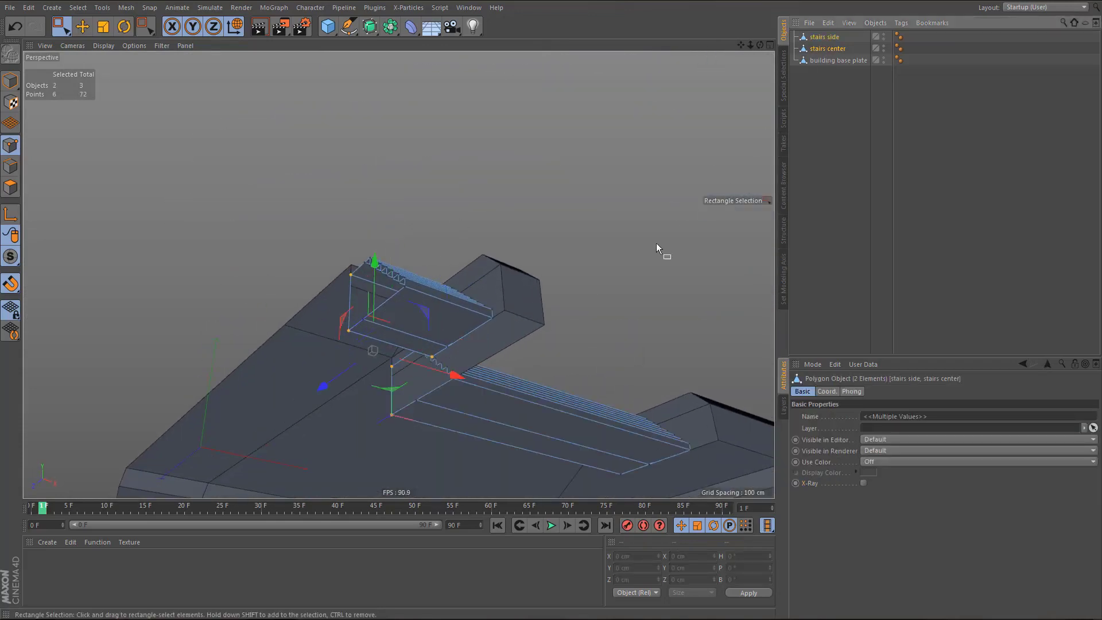
pyautogui.press('Return')
pyautogui.press('Return')
pyautogui.hotkey('ctrl', 'a')
pyautogui.press('9')
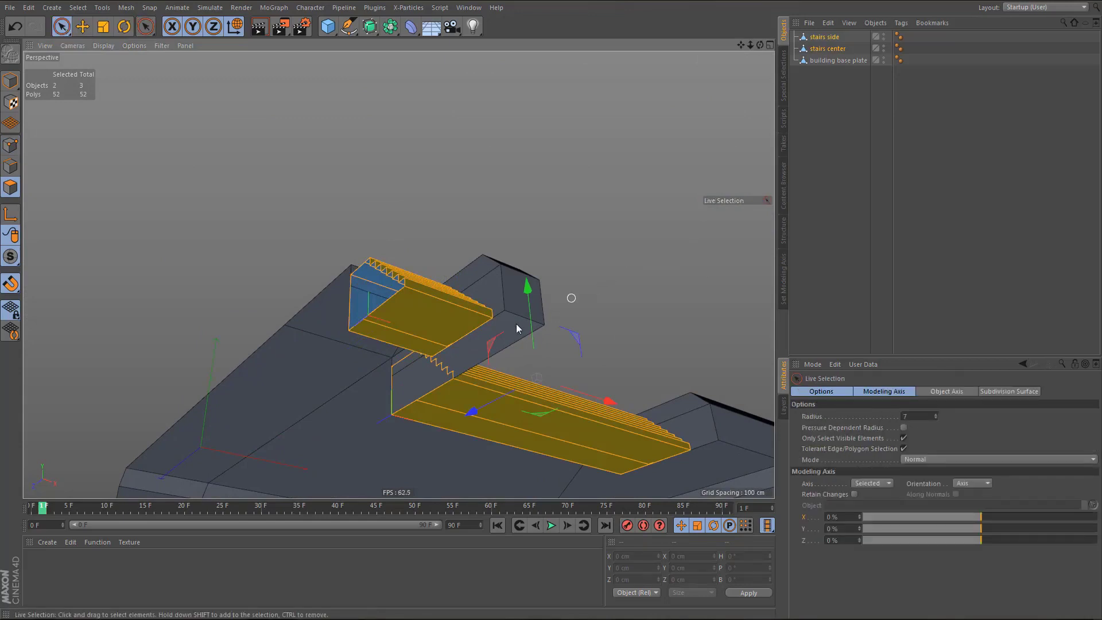
pyautogui.click(411, 324)
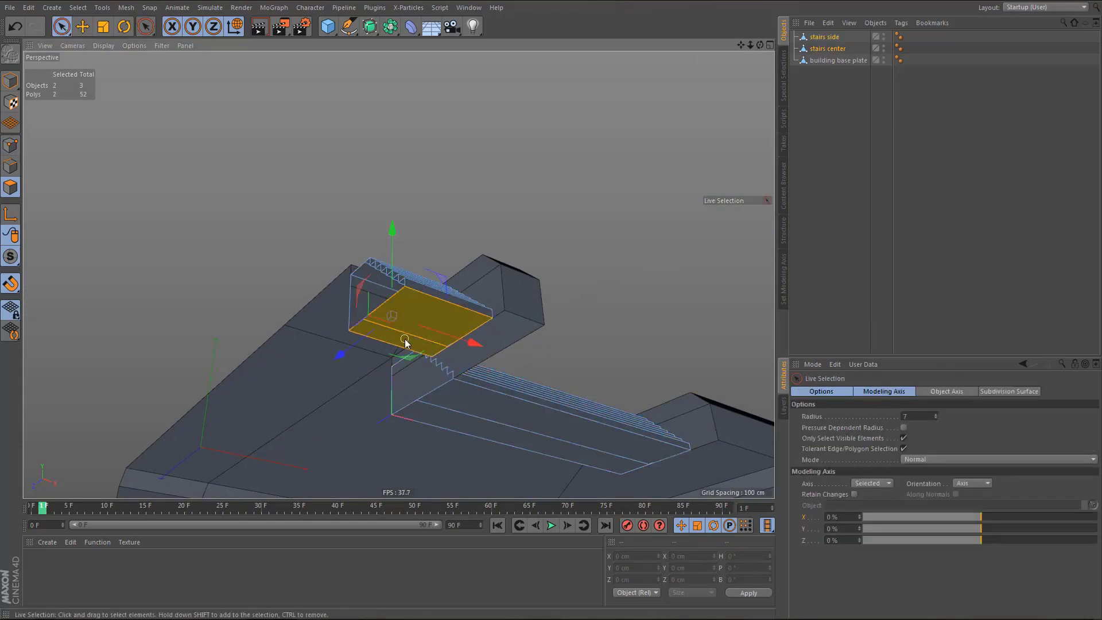
pyautogui.keyDown('shift'); pyautogui.click(469, 421); pyautogui.keyUp('shift')
pyautogui.press('Delete')
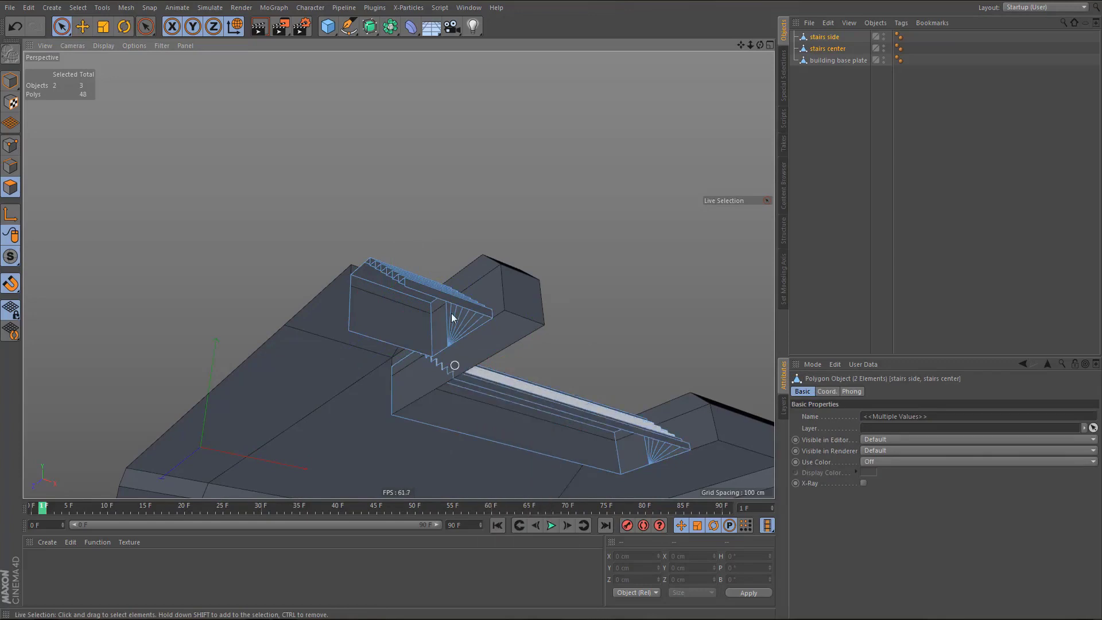
# - Copy the name of the building base plate object and mirror the object across the ZY plane with a Symmetry object
pyautogui.keyDown('alt'); pyautogui.moveTo(463, 325); pyautogui.dragTo(457, 381); pyautogui.keyUp('alt')
pyautogui.keyDown('alt'); pyautogui.moveTo(433, 346); pyautogui.dragTo(408, 390, button='right'); pyautogui.keyUp('alt')
pyautogui.keyDown('alt'); pyautogui.moveTo(427, 343); pyautogui.dragTo(433, 380, button='middle'); pyautogui.keyUp('alt')
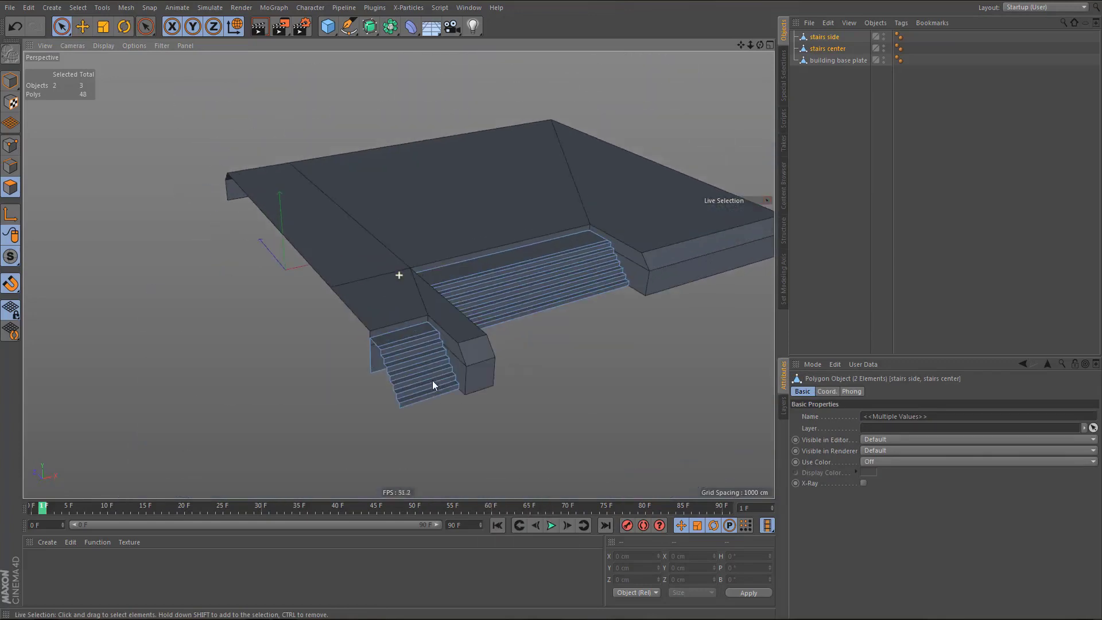
pyautogui.keyDown('alt'); pyautogui.moveTo(416, 347); pyautogui.dragTo(428, 372, button='right'); pyautogui.keyUp('alt')
pyautogui.keyDown('alt'); pyautogui.moveTo(434, 364); pyautogui.dragTo(424, 365); pyautogui.keyUp('alt')
pyautogui.keyDown('alt'); pyautogui.moveTo(423, 365); pyautogui.dragTo(400, 384, button='middle'); pyautogui.keyUp('alt')
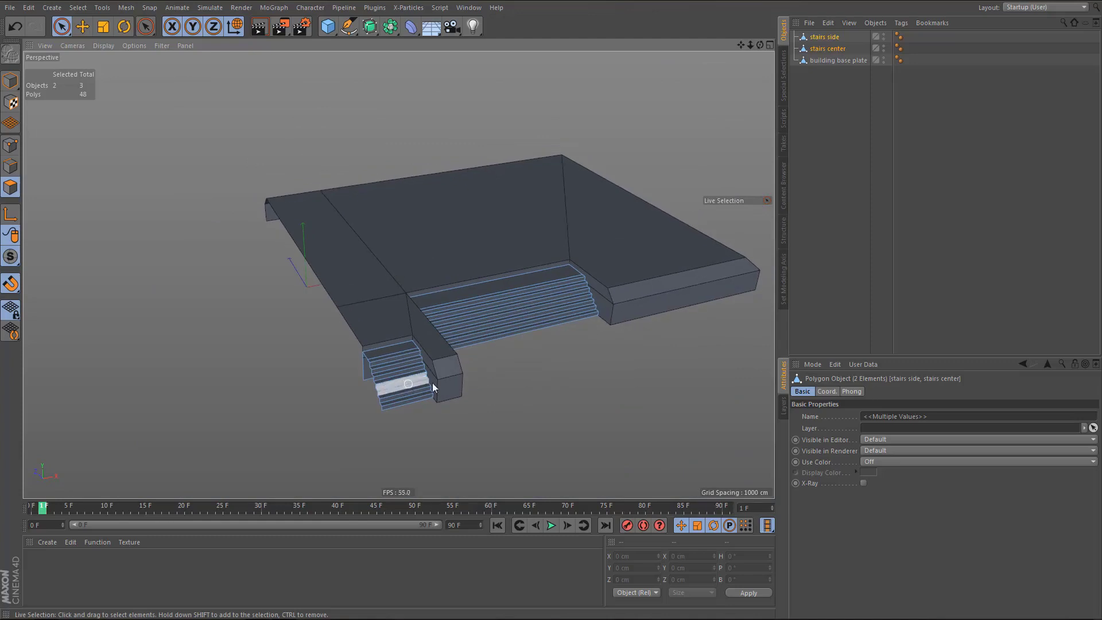
pyautogui.click(835, 57)
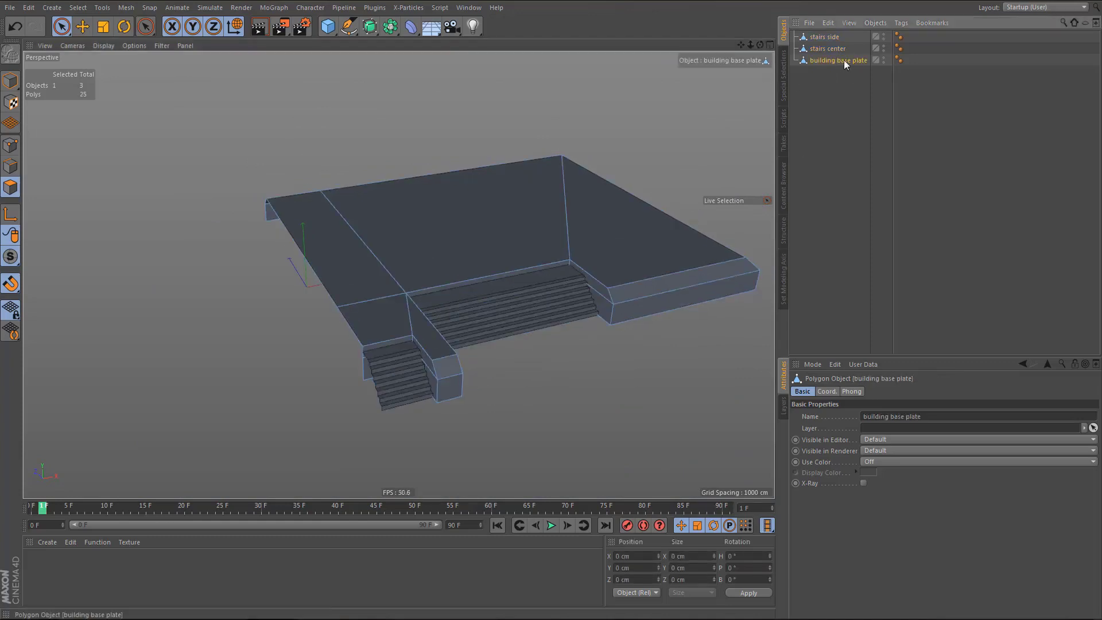
pyautogui.doubleClick(844, 60)
pyautogui.hotkey('ctrl', 'c')
pyautogui.press('Return')
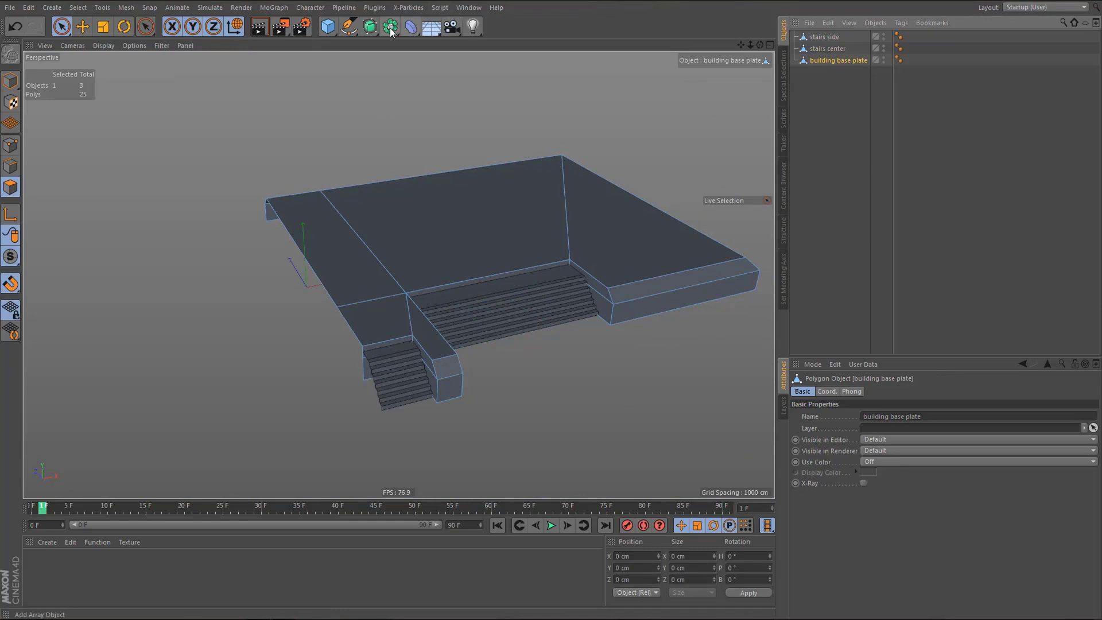
pyautogui.keyDown('alt'); pyautogui.moveTo(390, 25); pyautogui.dragTo(498, 86); pyautogui.keyUp('alt')
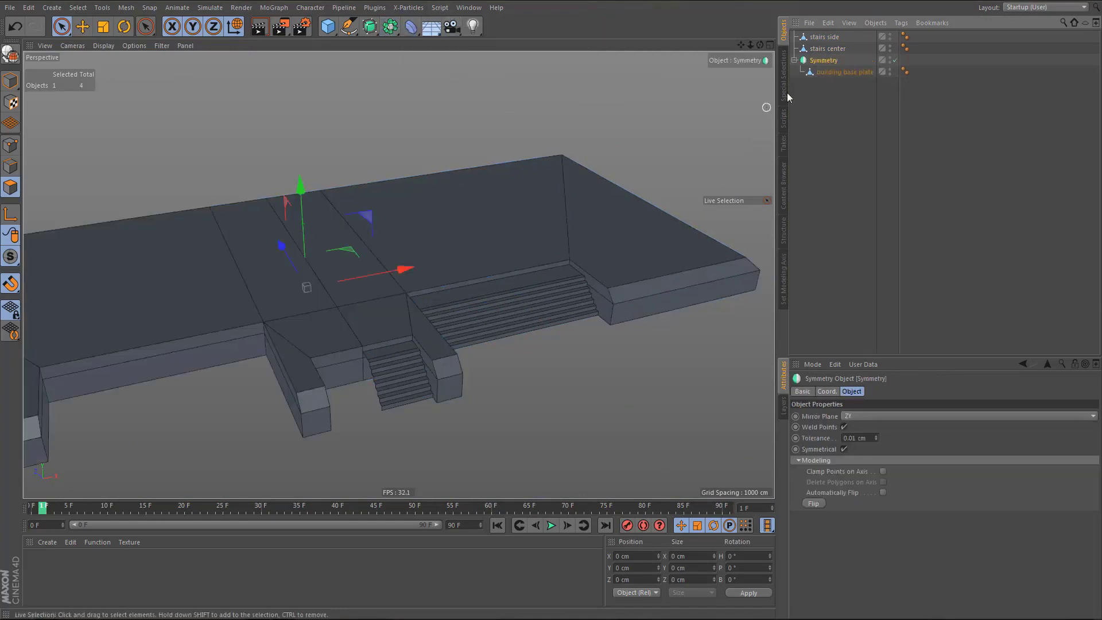
# - Rename the Symmetry object as building base, using the copied name without the word plate
pyautogui.doubleClick(822, 60)
pyautogui.hotkey('ctrl', 'v')
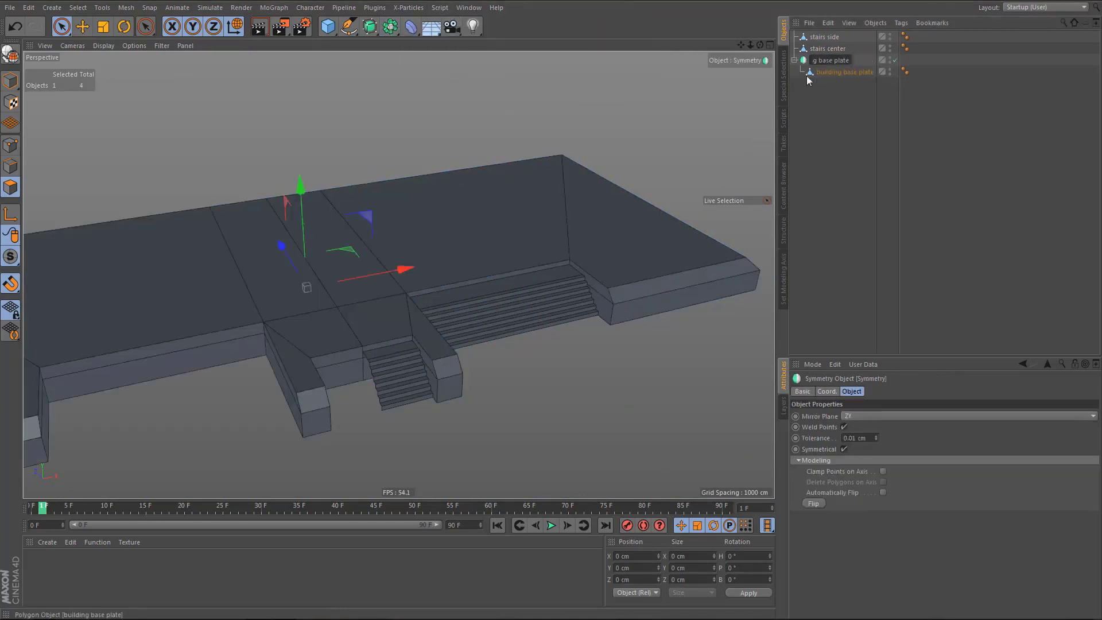
pyautogui.press('BackSpace')
pyautogui.press('BackSpace')
pyautogui.press('BackSpace')
pyautogui.press('BackSpace')
pyautogui.press('BackSpace')
pyautogui.press('BackSpace')
pyautogui.press('Return')
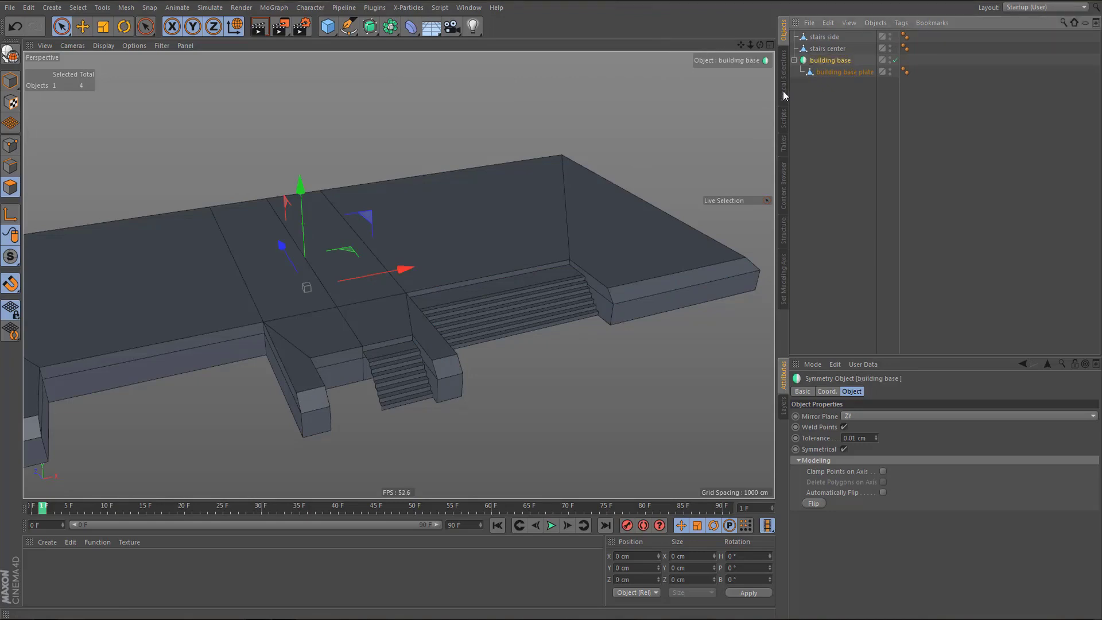
# - Make stairs side and stairs center children of building base plate so the symmetry mirrors them too
pyautogui.click(824, 37)
pyautogui.keyDown('ctrl'); pyautogui.click(828, 49); pyautogui.keyUp('ctrl')
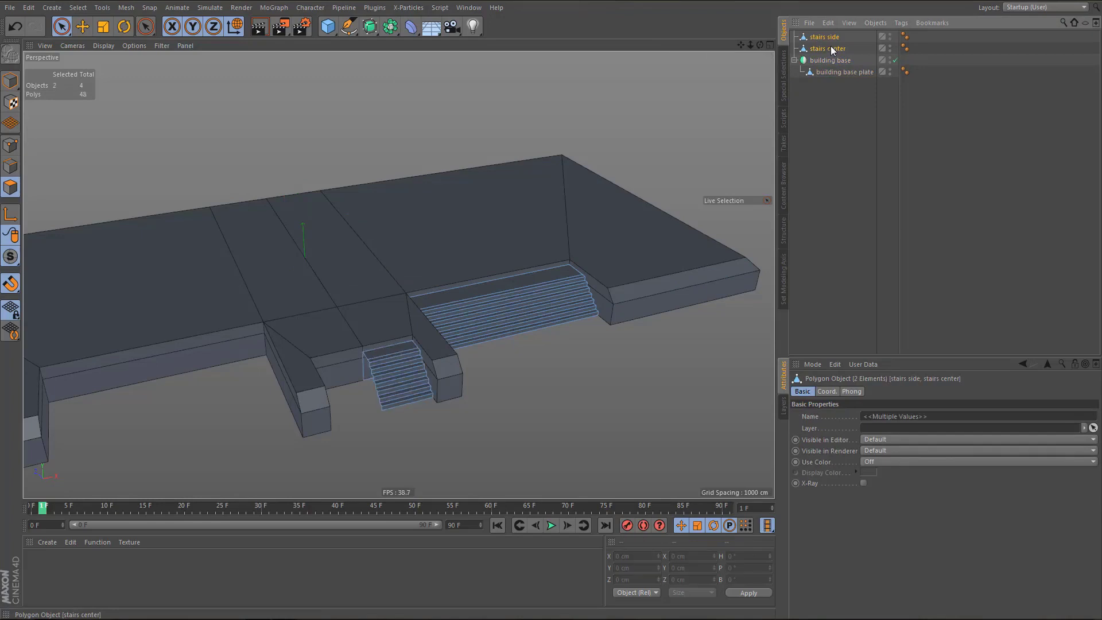
pyautogui.moveTo(839, 70); pyautogui.dragTo(840, 70)
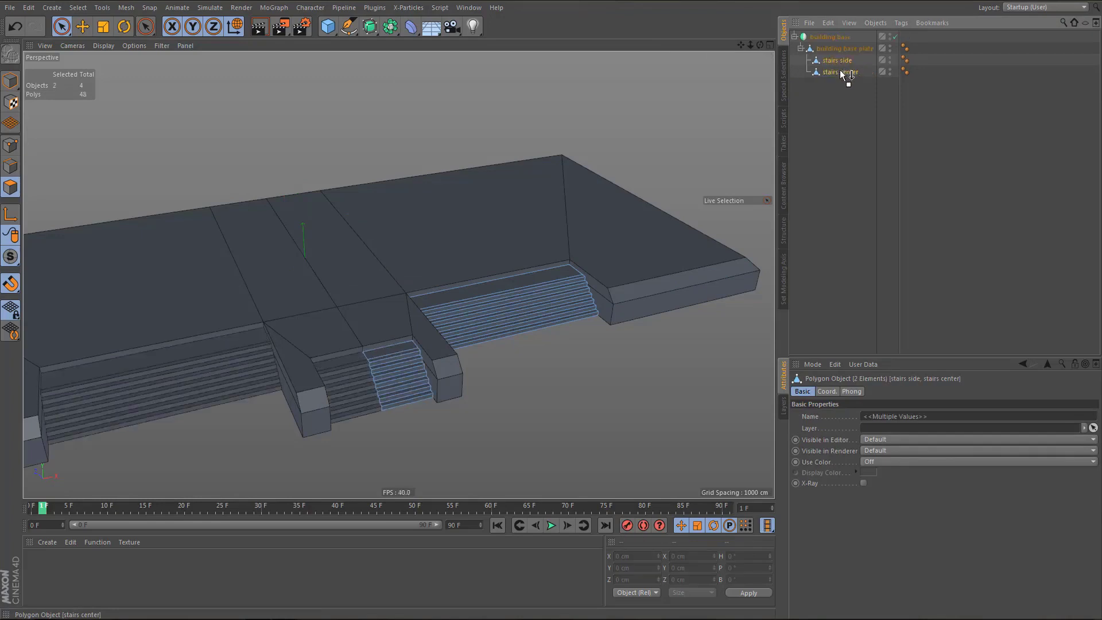
pyautogui.scroll(-2, 500, 310)
pyautogui.keyDown('alt'); pyautogui.moveTo(501, 310); pyautogui.dragTo(550, 298, button='middle'); pyautogui.keyUp('alt')
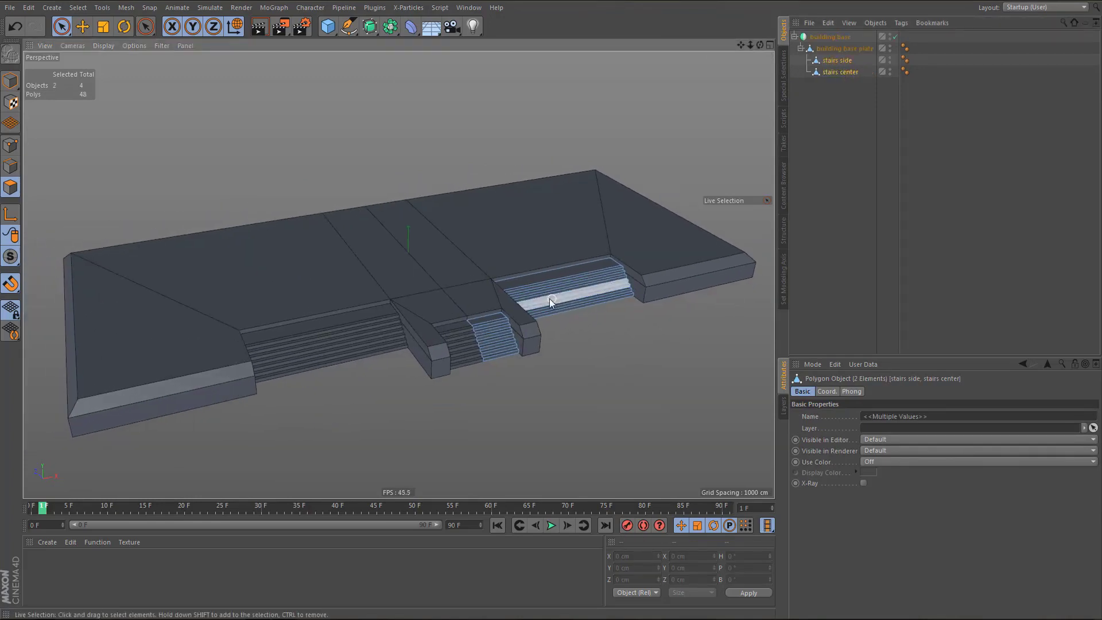
# - Enable the Ambient Occlusion effect in the render settings
pyautogui.click(302, 25)
pyautogui.rightClick(119, 157)
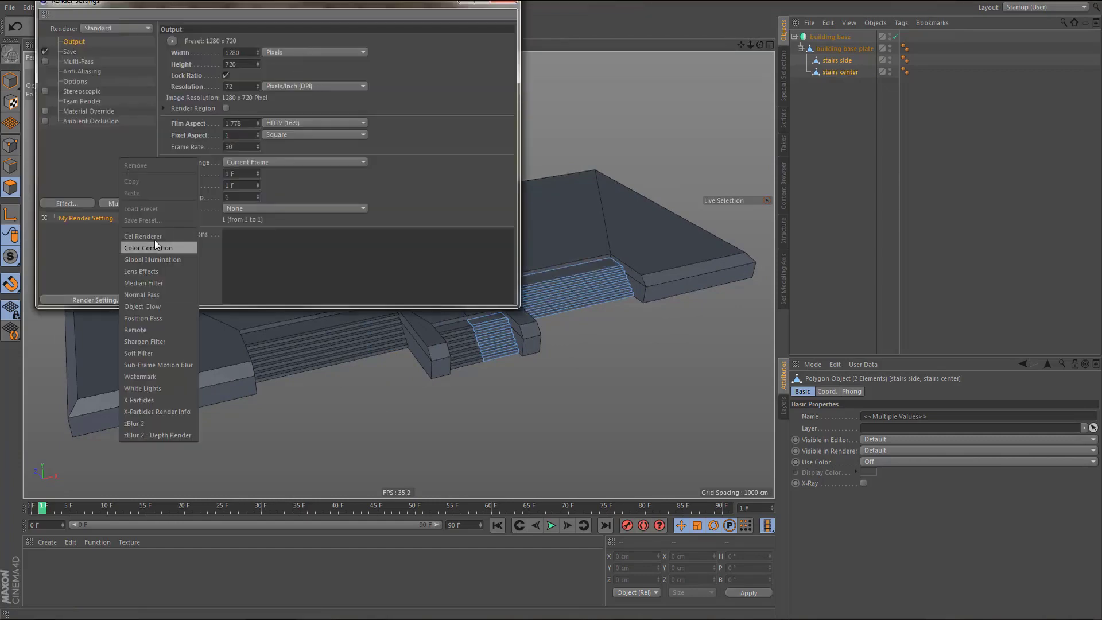
pyautogui.click(82, 171)
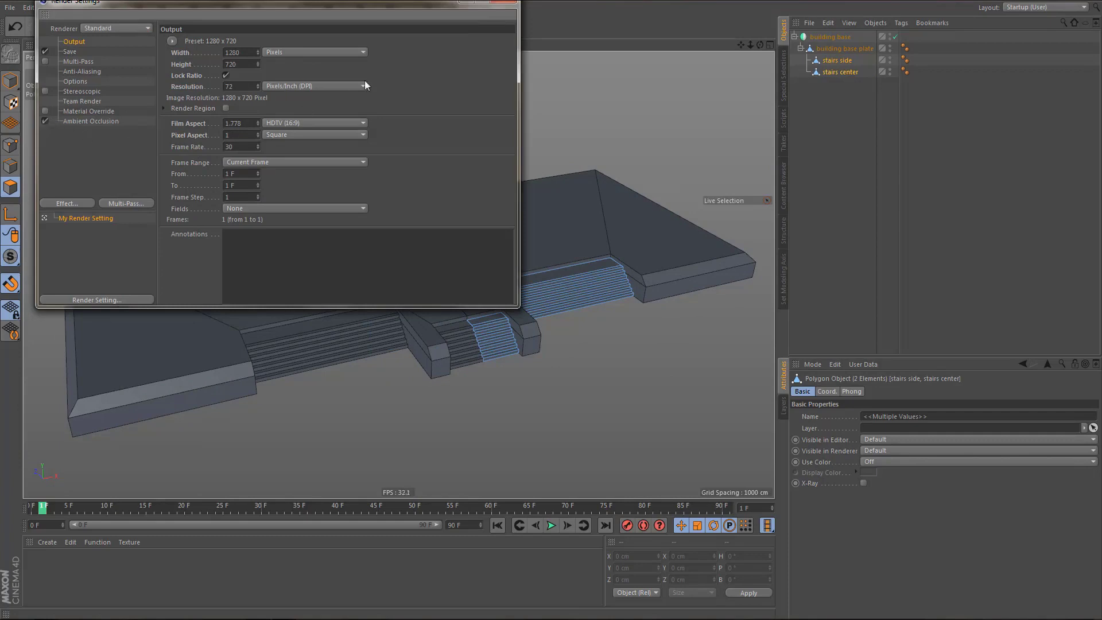
# - Render the perspective view with Ambient Occlusion and examine the building base and its entrance stairs
pyautogui.click(505, 2)
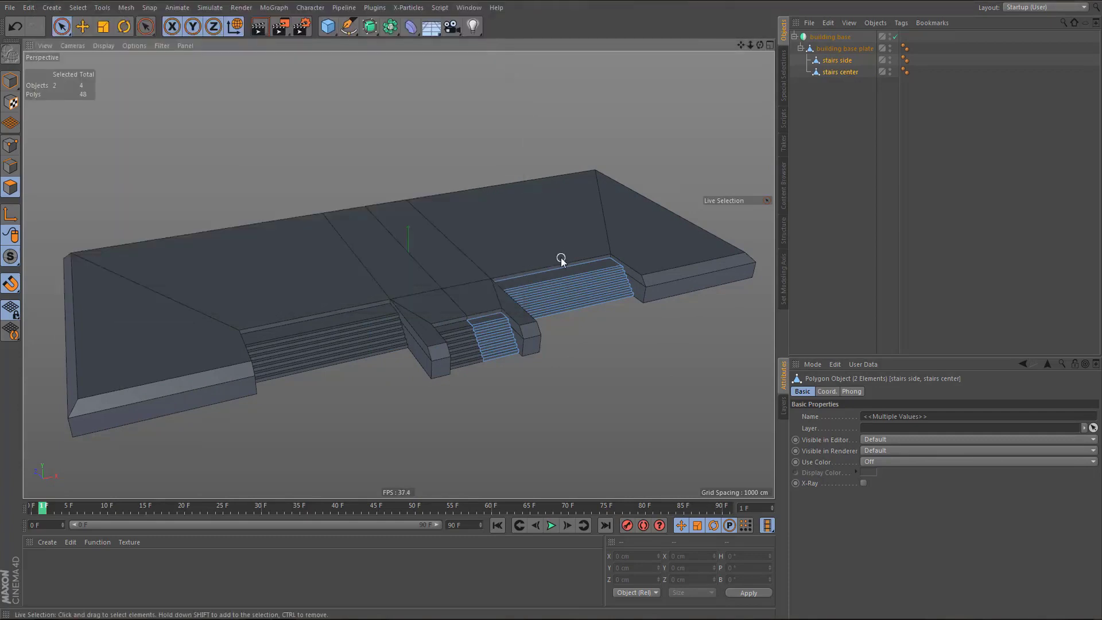
pyautogui.hotkey('ctrl', 'r')
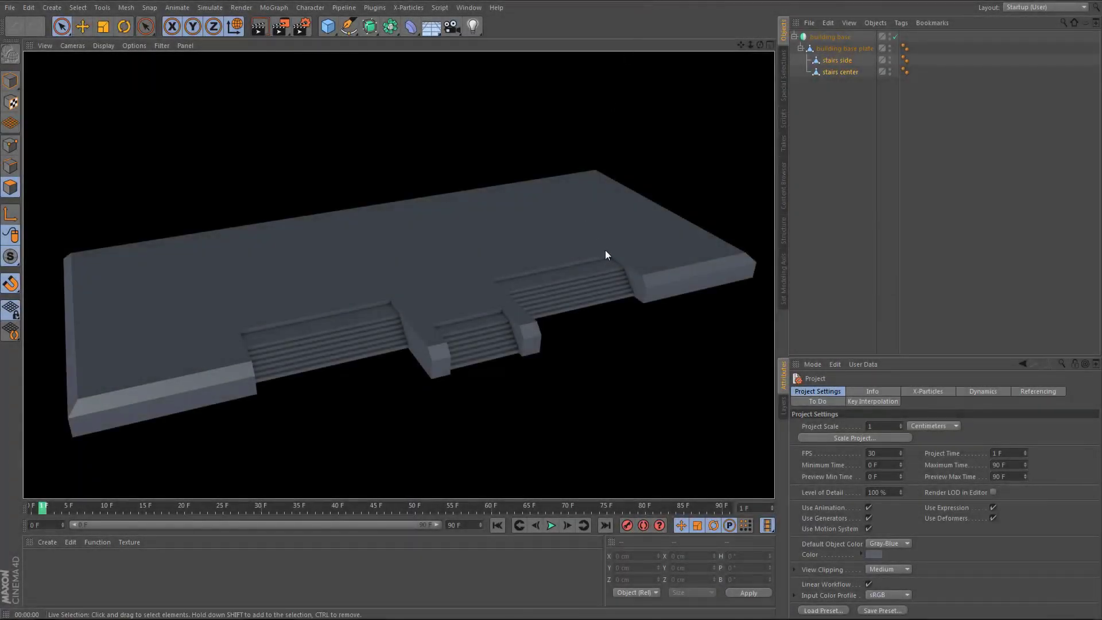
pyautogui.keyDown('alt'); pyautogui.moveTo(595, 268); pyautogui.dragTo(580, 292, button='middle'); pyautogui.keyUp('alt')
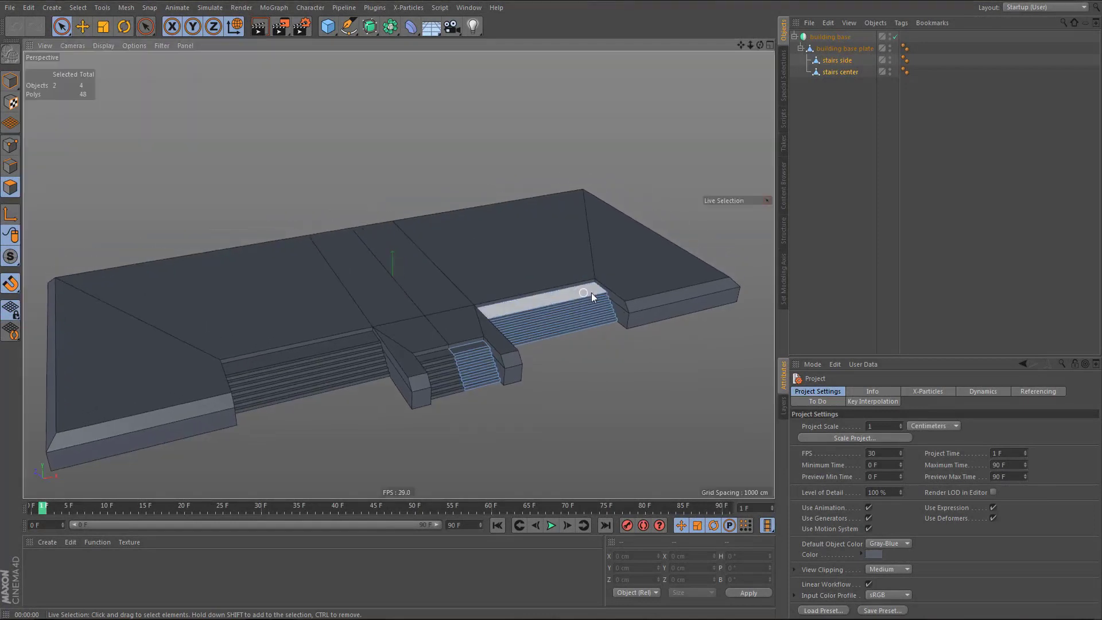
pyautogui.scroll(4, 561, 320)
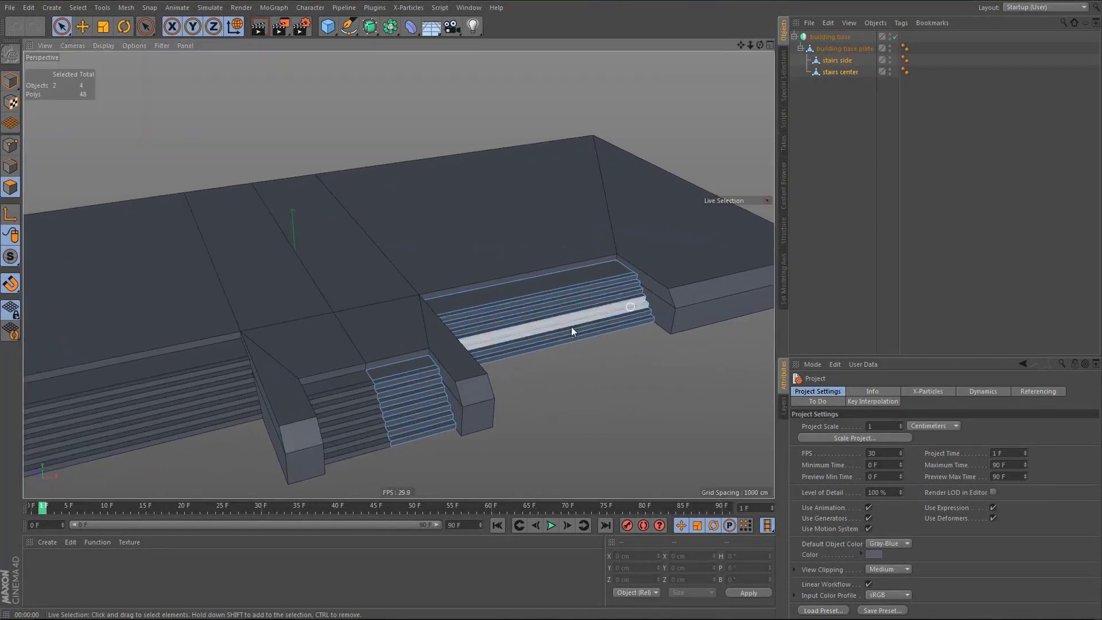
pyautogui.scroll(-2, 562, 310)
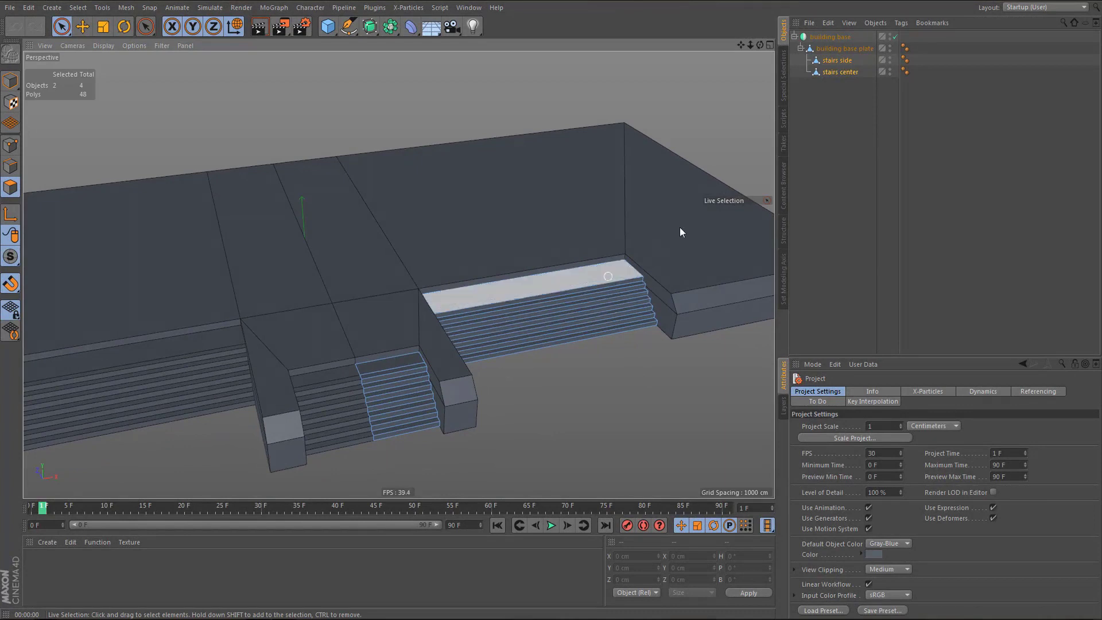
# - Move stairs side out of the building base hierarchy and hide building base to isolate the side stairs
pyautogui.click(843, 60)
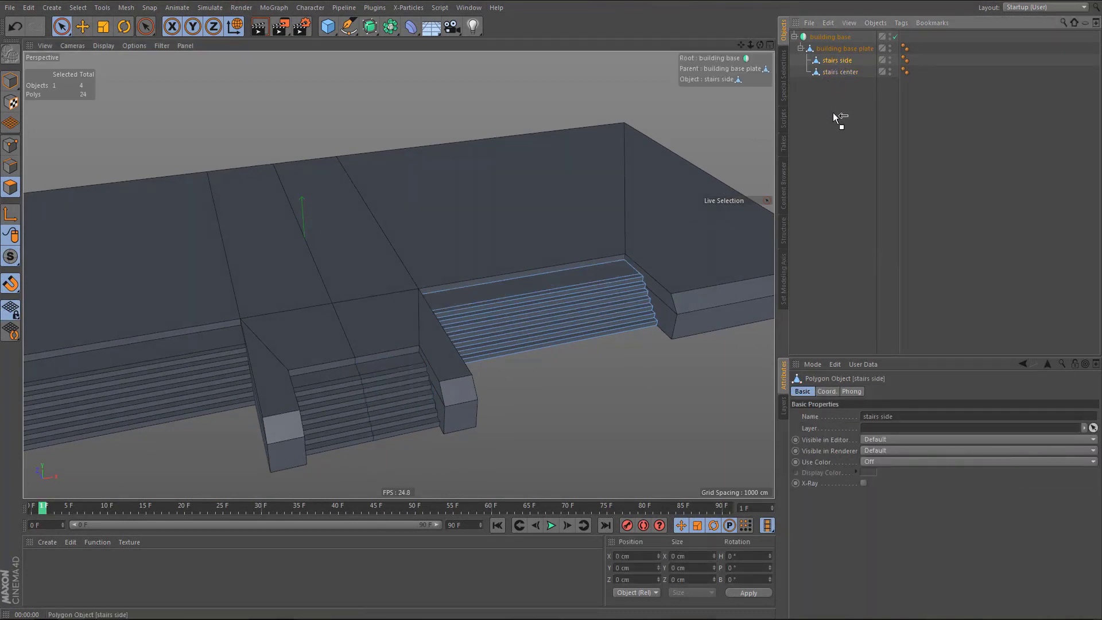
pyautogui.moveTo(833, 113); pyautogui.dragTo(833, 113)
pyautogui.keyDown('alt'); pyautogui.moveTo(524, 342); pyautogui.dragTo(508, 345, button='middle'); pyautogui.keyUp('alt')
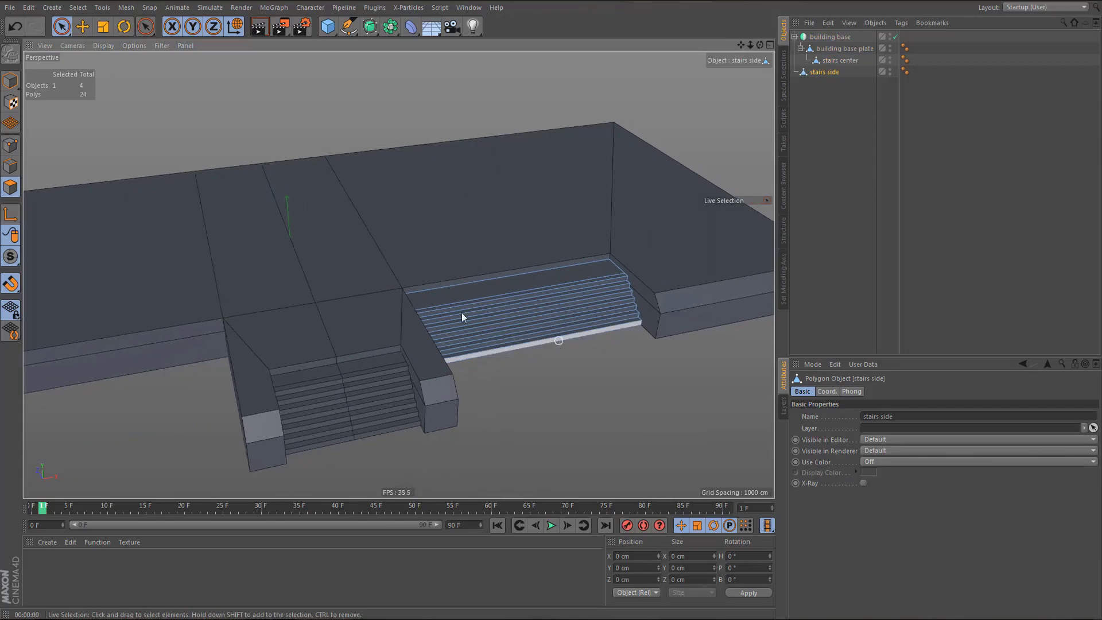
pyautogui.click(889, 35)
pyautogui.keyDown('alt'); pyautogui.moveTo(511, 325); pyautogui.dragTo(408, 357); pyautogui.keyUp('alt')
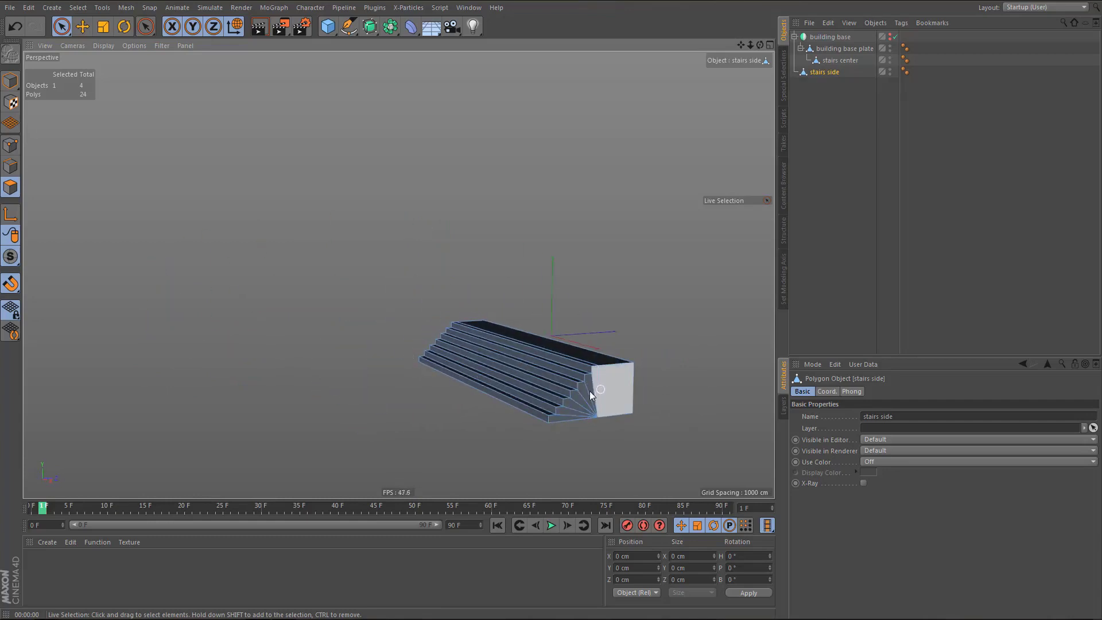
pyautogui.scroll(5, 590, 391)
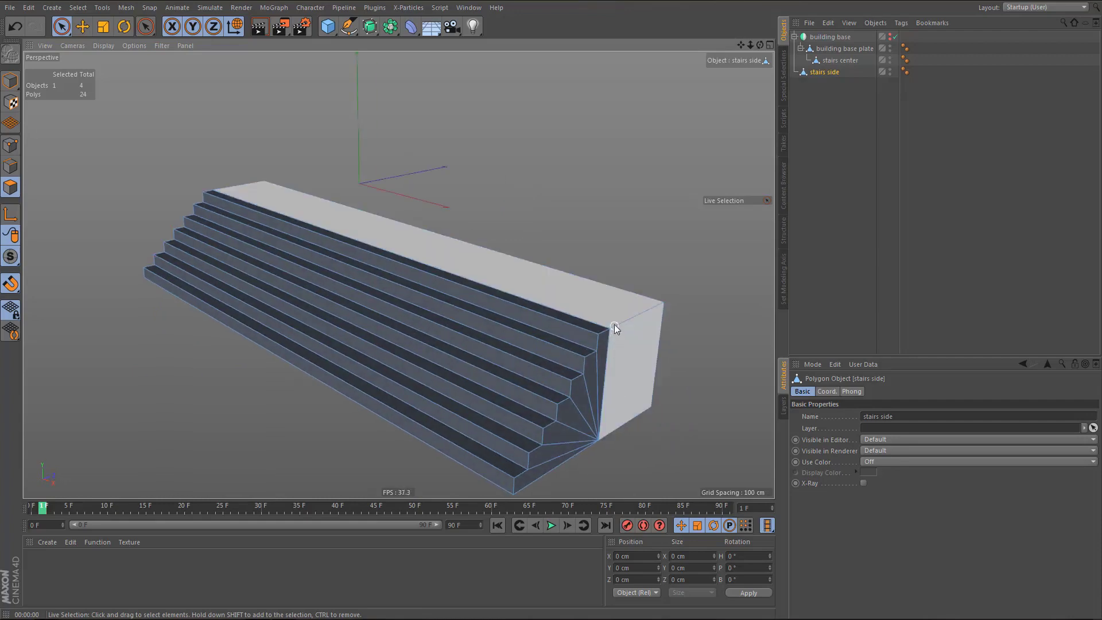
# - Ring-select the lengthwise edges of stairs side and cut them across the middle of the staircase
pyautogui.moveTo(623, 396)
pyautogui.keyDown('alt'); pyautogui.mouseDown()
pyautogui.moveTo(611, 399)
pyautogui.moveTo(625, 397)
pyautogui.mouseUp(); pyautogui.keyUp('alt')
pyautogui.press('Return')
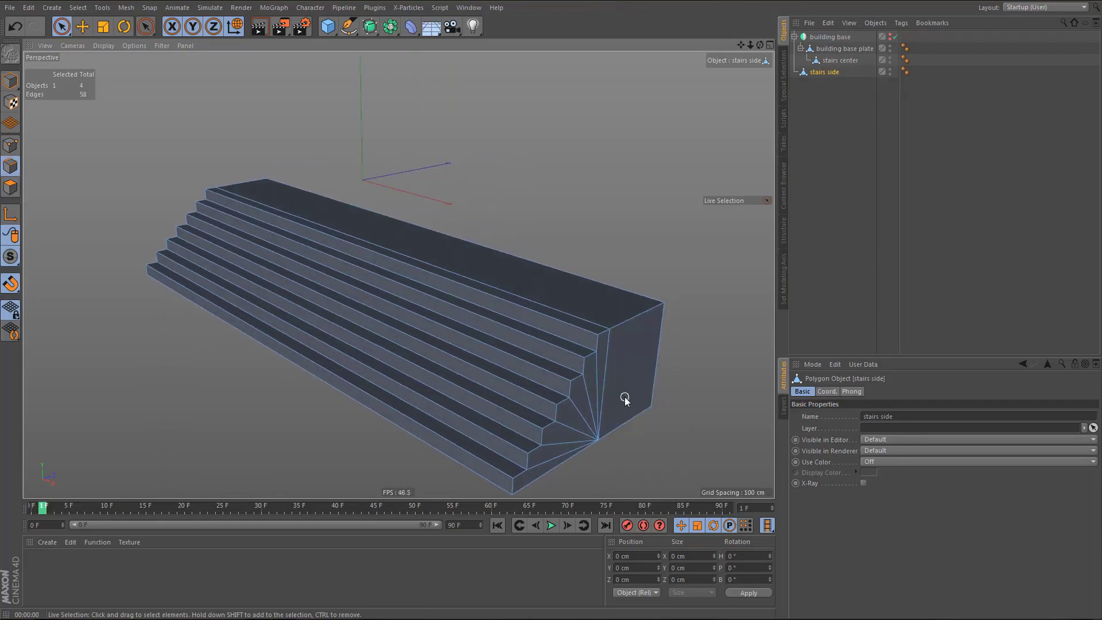
pyautogui.press('u')
pyautogui.press('b')
pyautogui.click(374, 377)
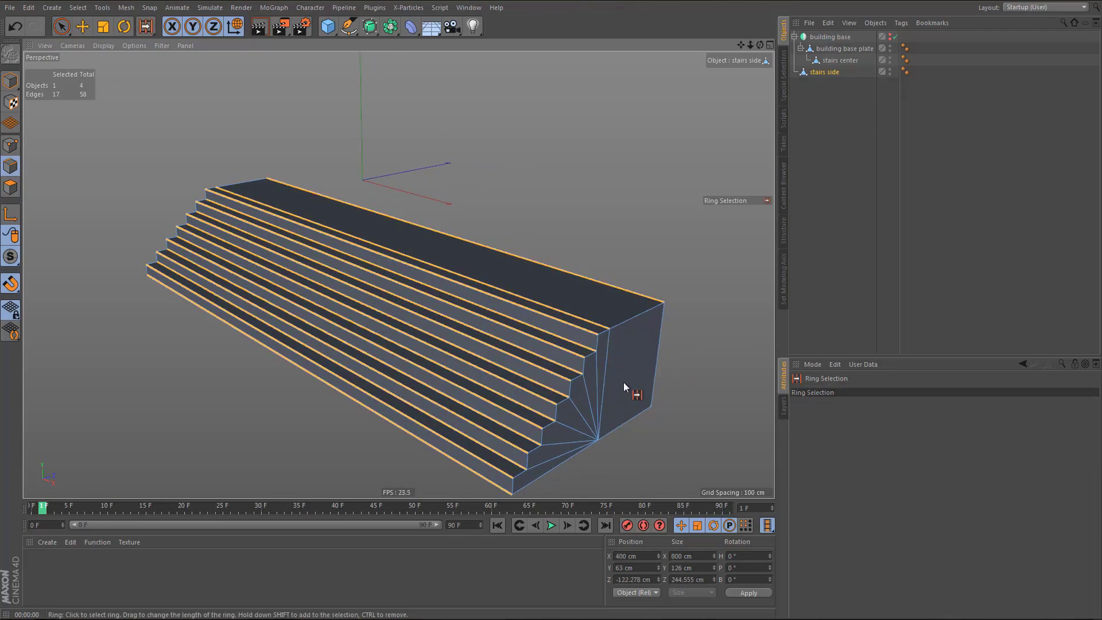
pyautogui.keyDown('alt'); pyautogui.moveTo(546, 358); pyautogui.dragTo(601, 322); pyautogui.keyUp('alt')
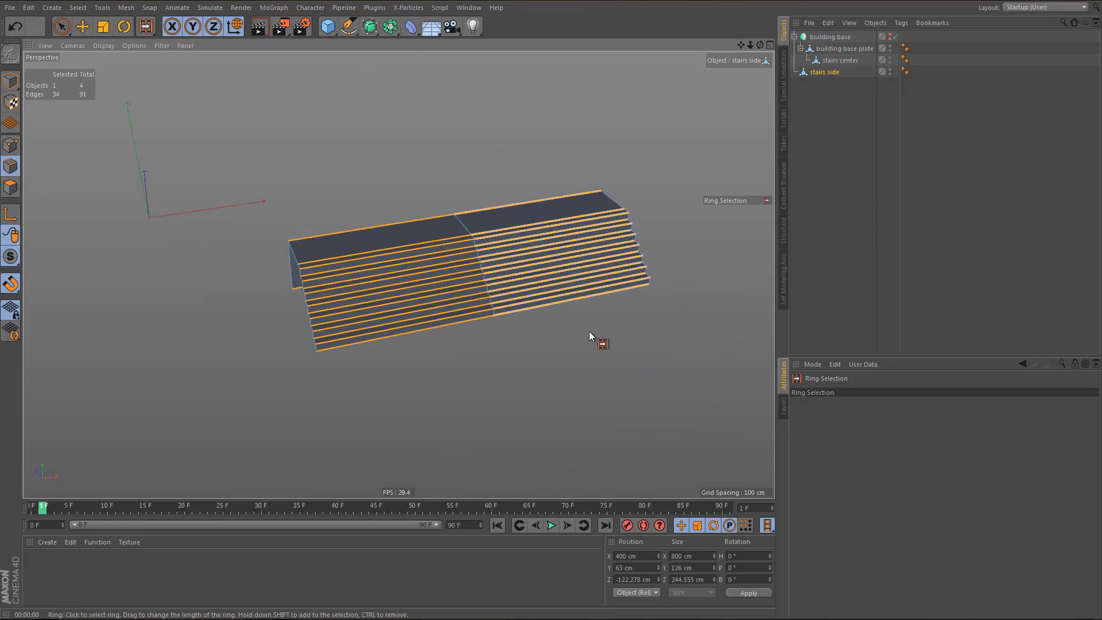
# - Delete the end points of stairs side nearest the building's center so only the outer half remains
pyautogui.press('Return')
pyautogui.press('0')
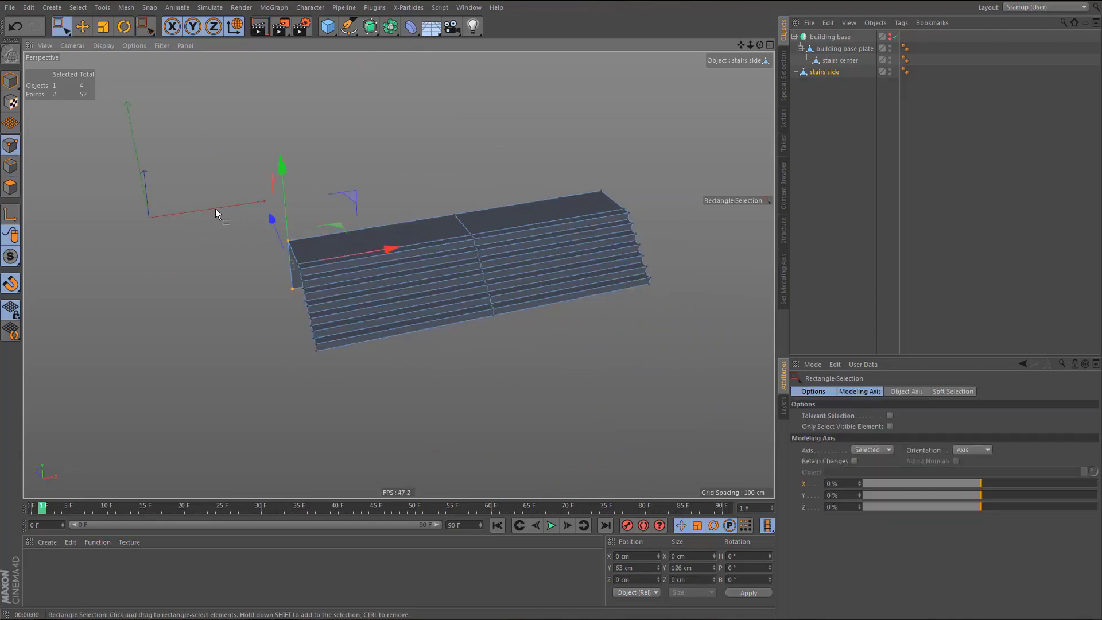
pyautogui.moveTo(220, 210); pyautogui.dragTo(381, 434)
pyautogui.press('Delete')
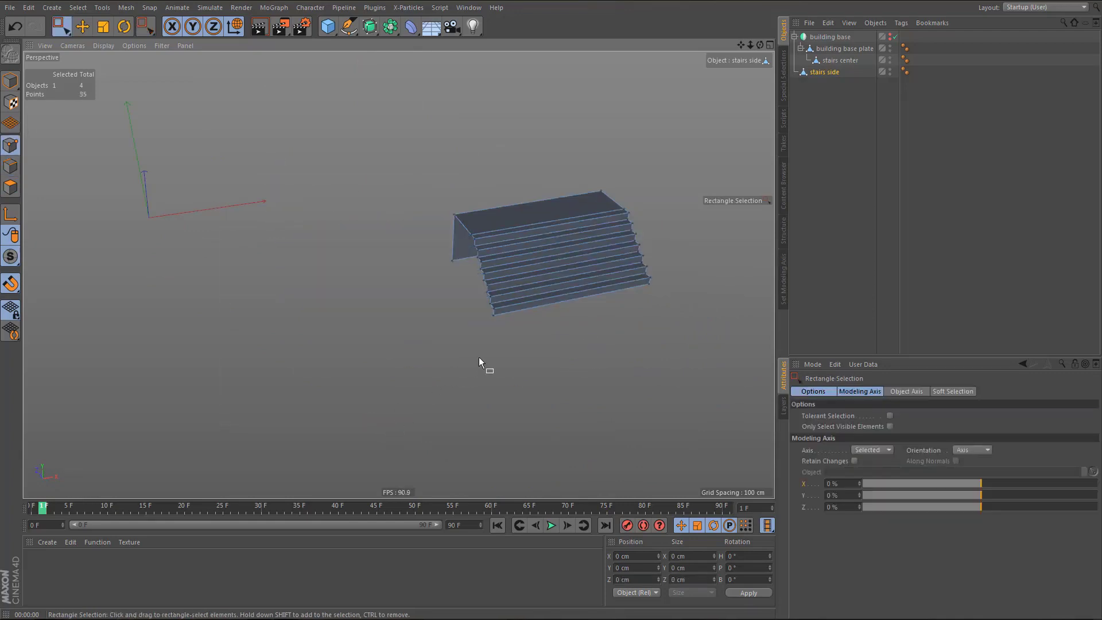
# - Move the axis of stairs side onto its cut end with Axis Center, using X -100 %, Y -100 % and the maximum Z
pyautogui.press('Return')
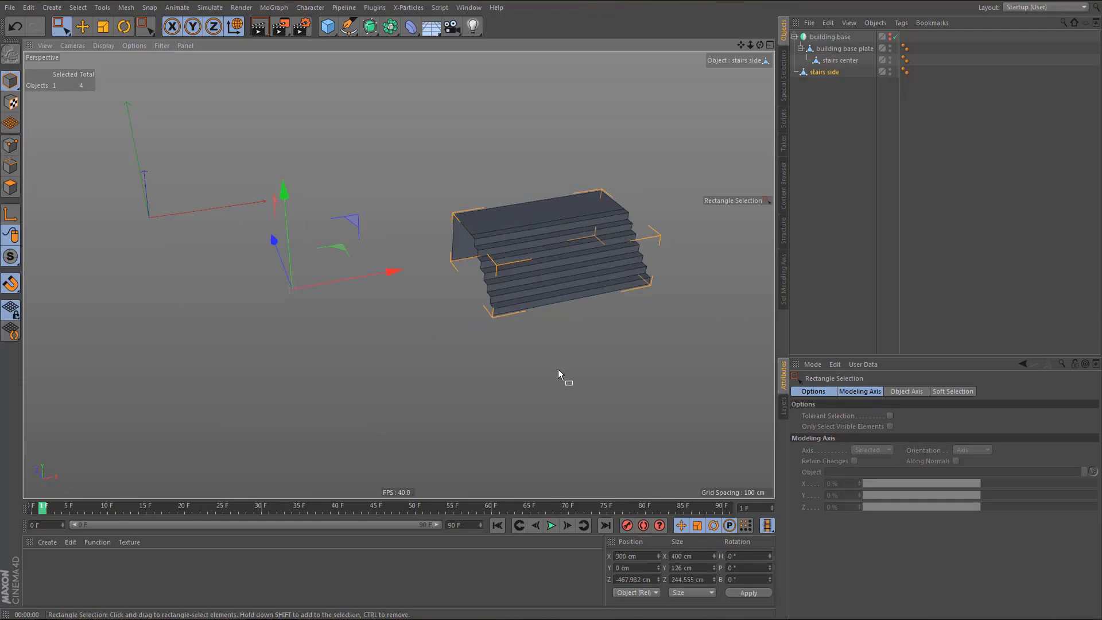
pyautogui.hotkey('shift', 'a')
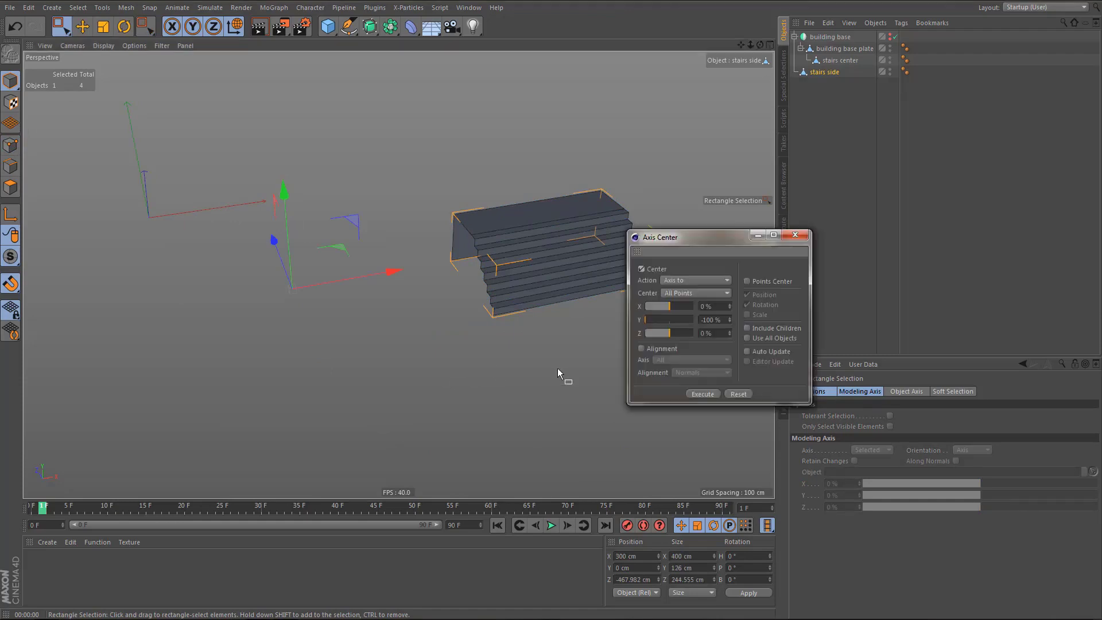
pyautogui.click(712, 394)
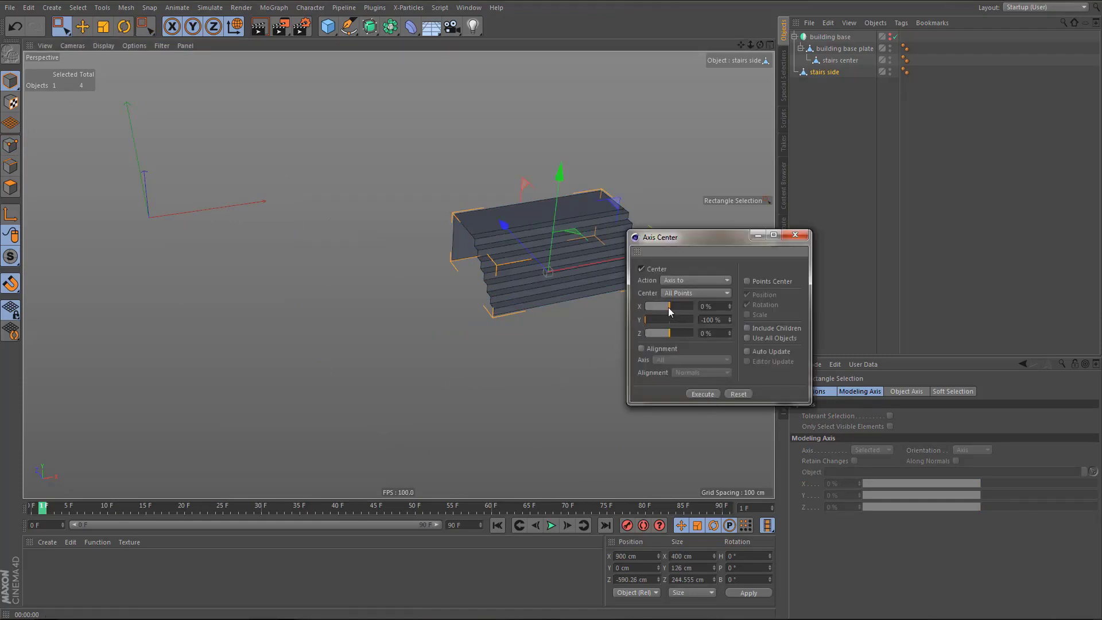
pyautogui.moveTo(669, 312); pyautogui.dragTo(636, 318)
pyautogui.click(700, 393)
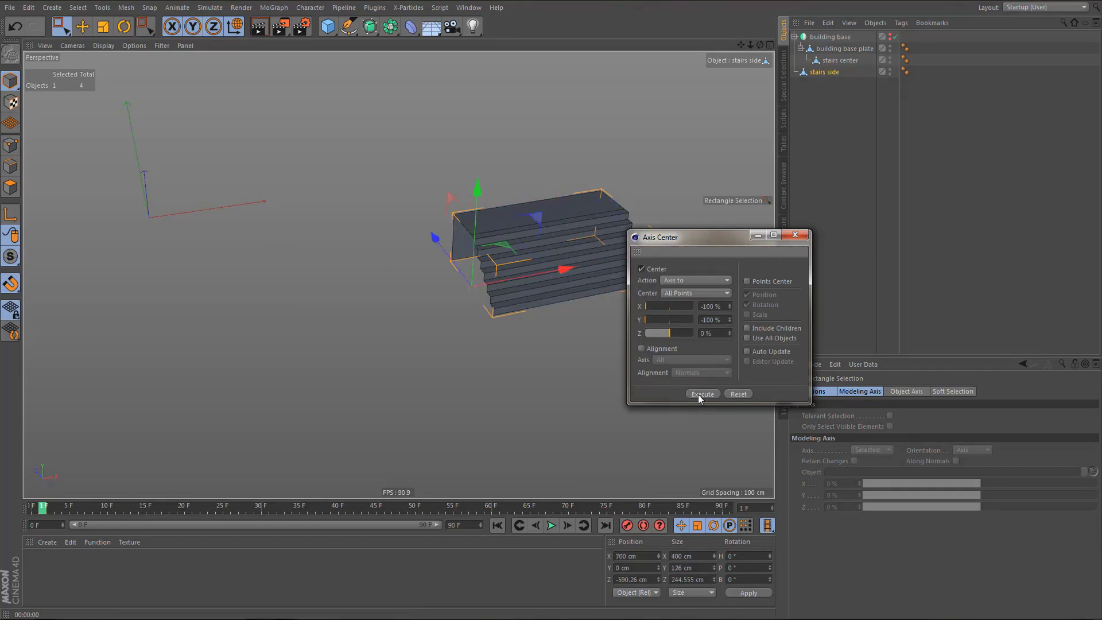
pyautogui.moveTo(670, 335); pyautogui.dragTo(714, 340)
pyautogui.click(709, 395)
pyautogui.keyDown('alt'); pyautogui.moveTo(460, 276); pyautogui.dragTo(562, 270); pyautogui.keyUp('alt')
pyautogui.click(795, 234)
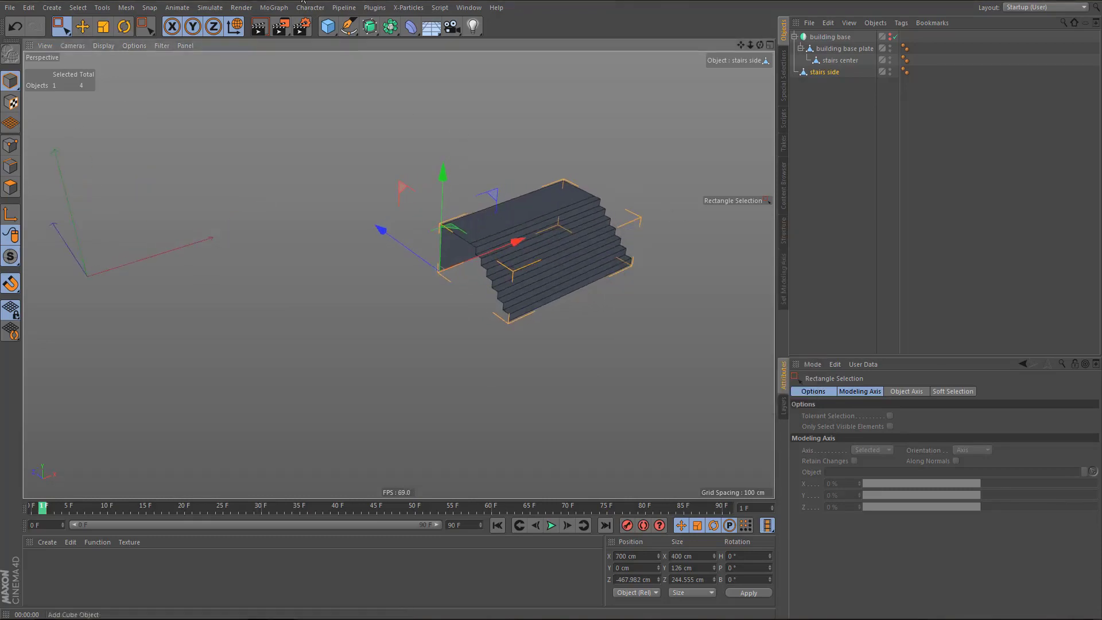
# - Mirror the half staircase across the ZY plane with a Symmetry object and make it editable
pyautogui.click(390, 26)
pyautogui.keyDown('alt'); pyautogui.click(522, 81); pyautogui.keyUp('alt')
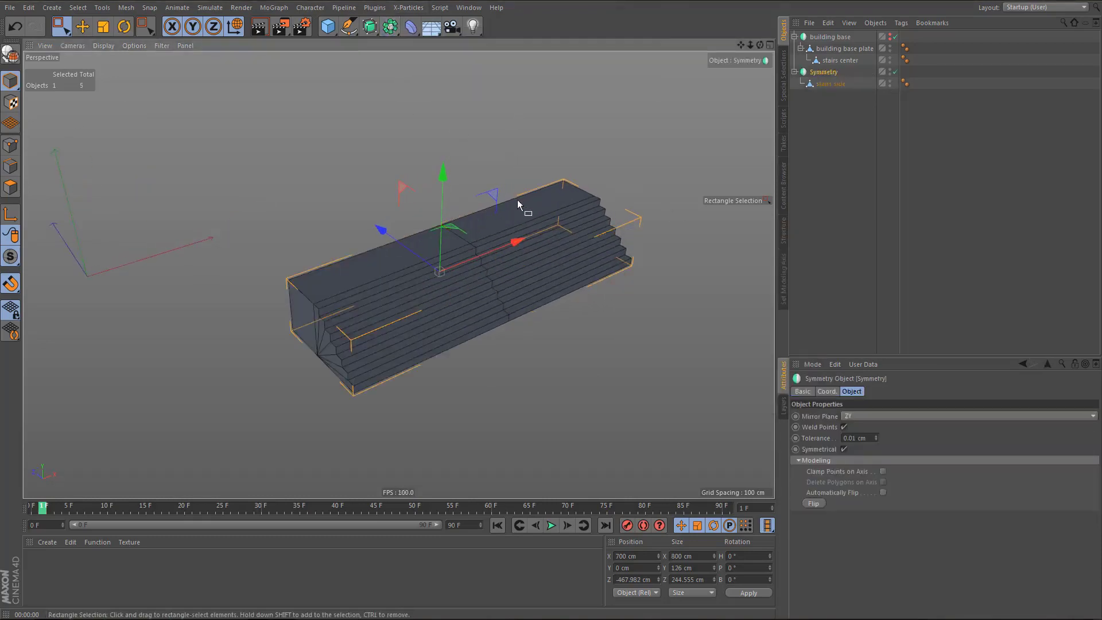
pyautogui.press('c')
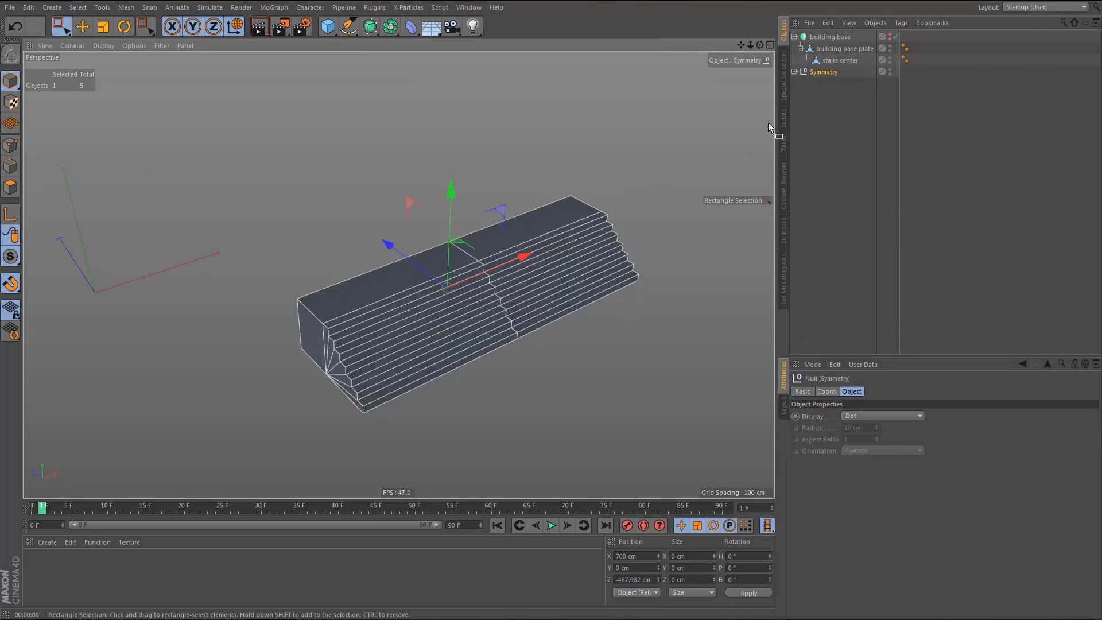
# - Ungroup the converted Symmetry null, delete the empty null and select stairs side
pyautogui.click(794, 72)
pyautogui.hotkey('shift', 'g')
pyautogui.click(819, 74)
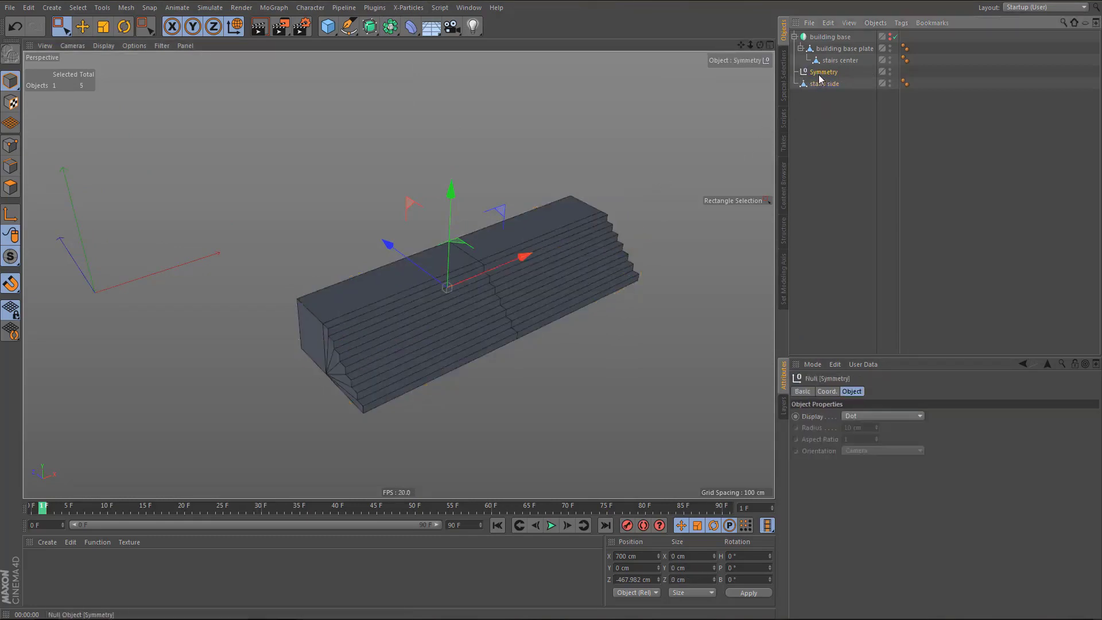
pyautogui.press('Delete')
pyautogui.click(824, 75)
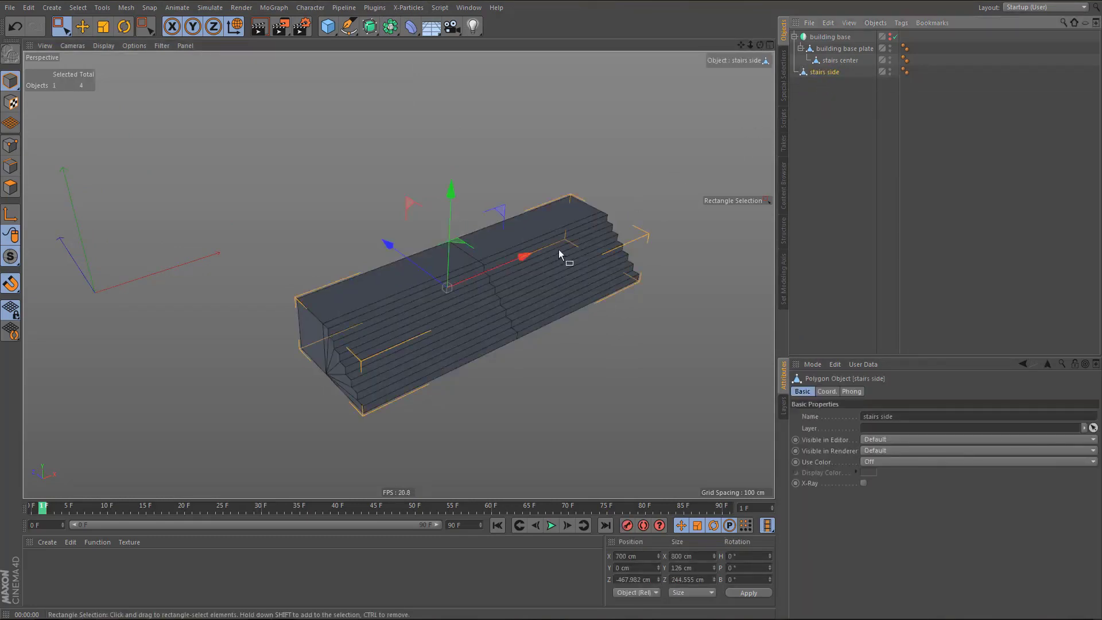
# - Remove the middle edge loop from stairs side
pyautogui.press('Return')
pyautogui.press('e')
pyautogui.press('Delete')
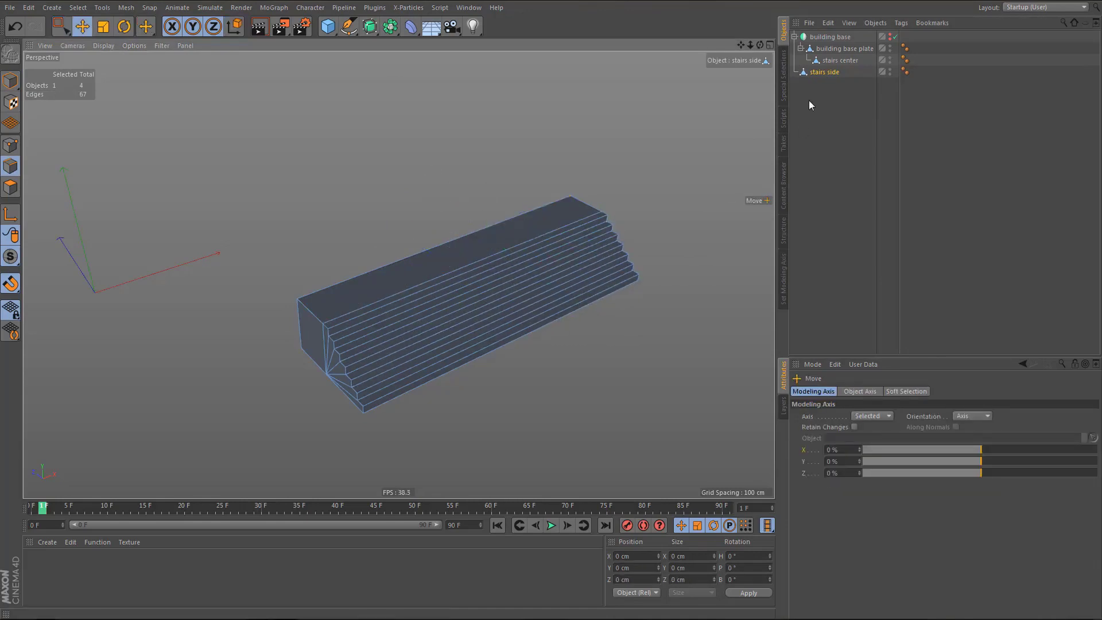
# - Make stairs side a child of building base plate again and show building base with its hierarchy collapsed
pyautogui.moveTo(819, 71); pyautogui.dragTo(836, 56)
pyautogui.click(890, 35)
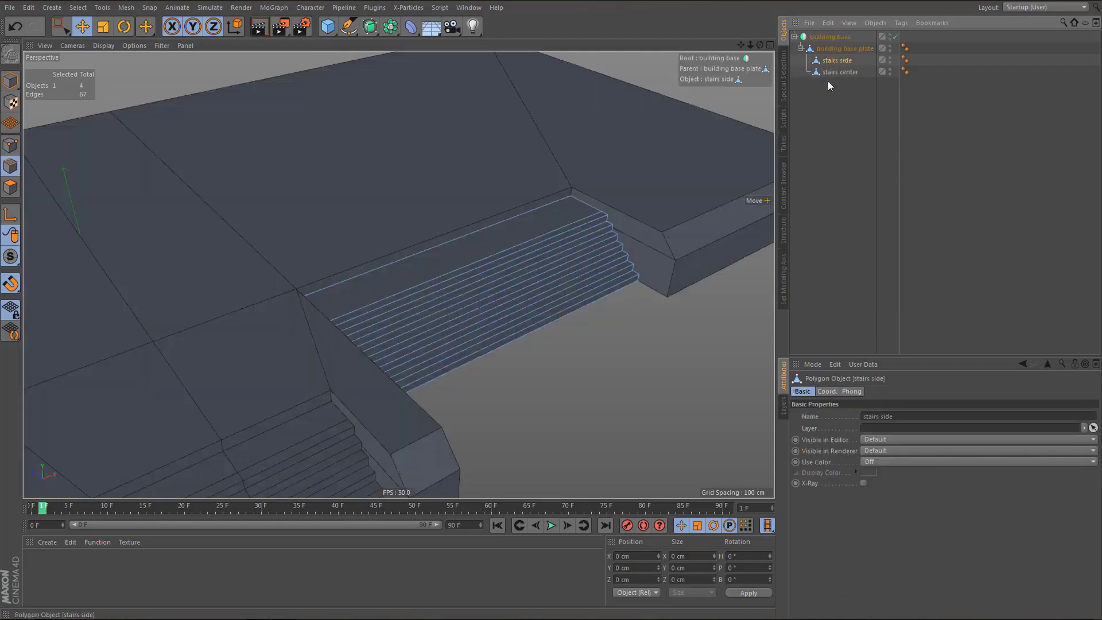
pyautogui.keyDown('alt'); pyautogui.moveTo(429, 327); pyautogui.dragTo(457, 331); pyautogui.keyUp('alt')
pyautogui.click(794, 36)
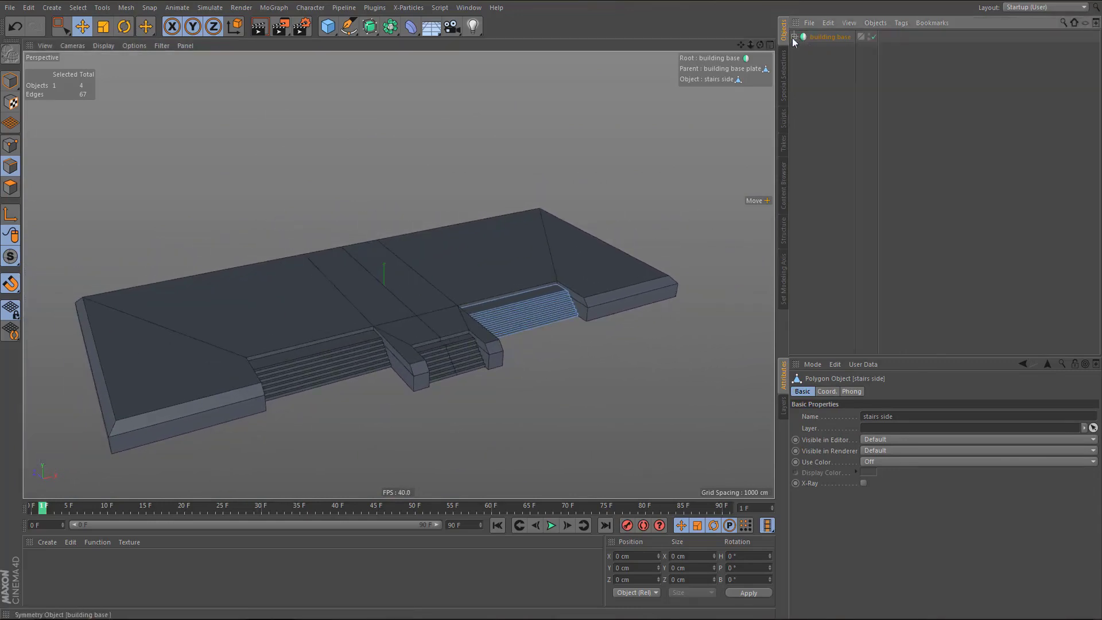
pyautogui.click(869, 35)
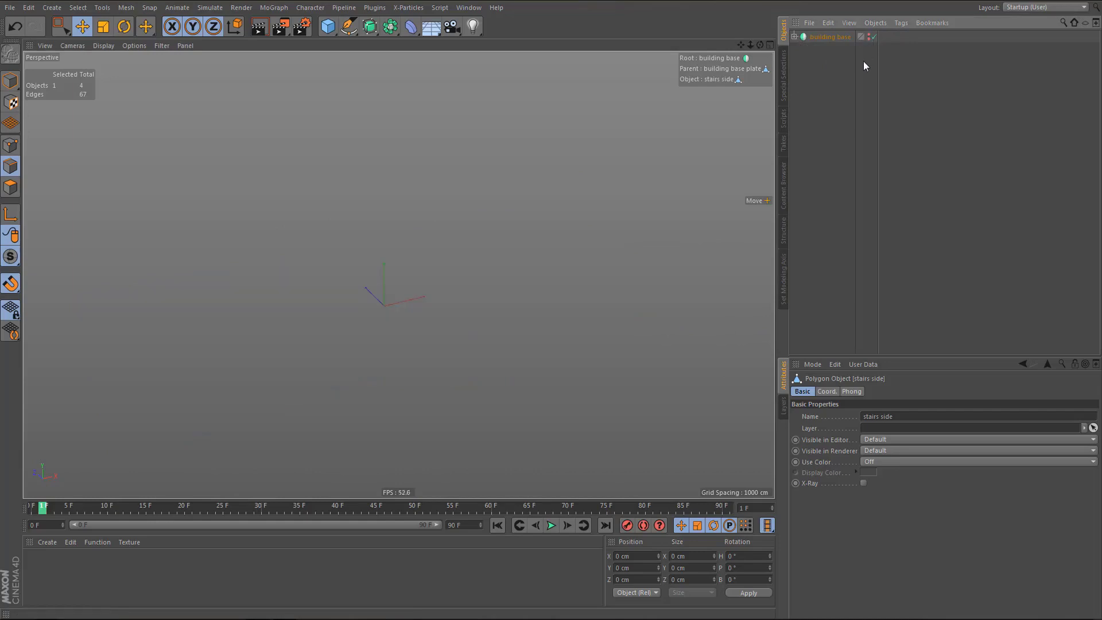
pyautogui.click(869, 35)
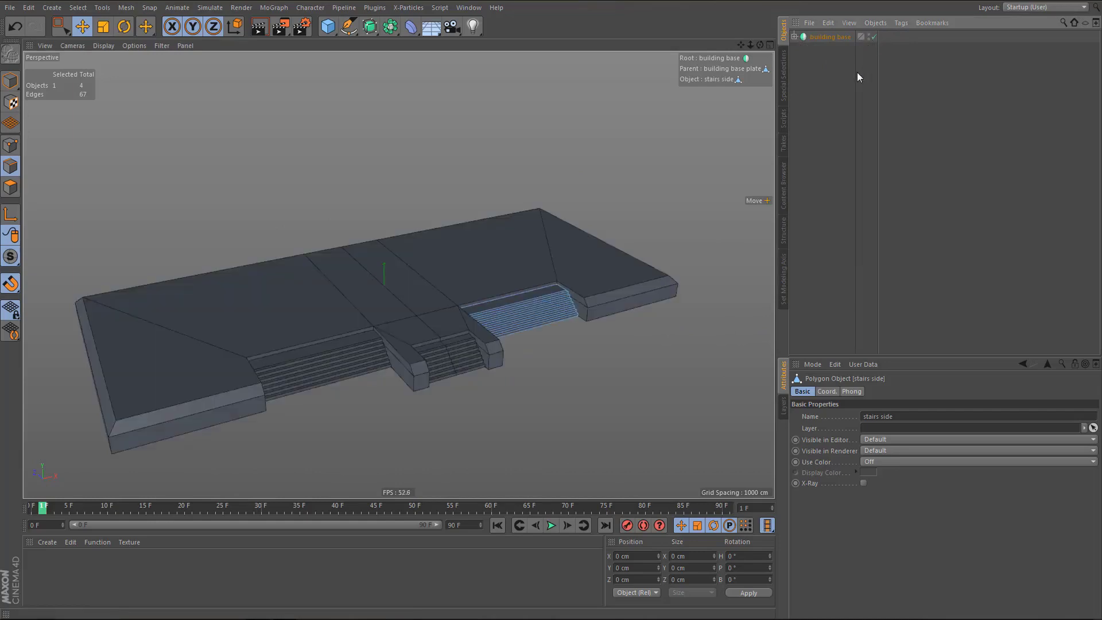
# - Examine the lower floors, balconies and pillars of the blueprint above the base in the front view
pyautogui.middleClick(599, 322)
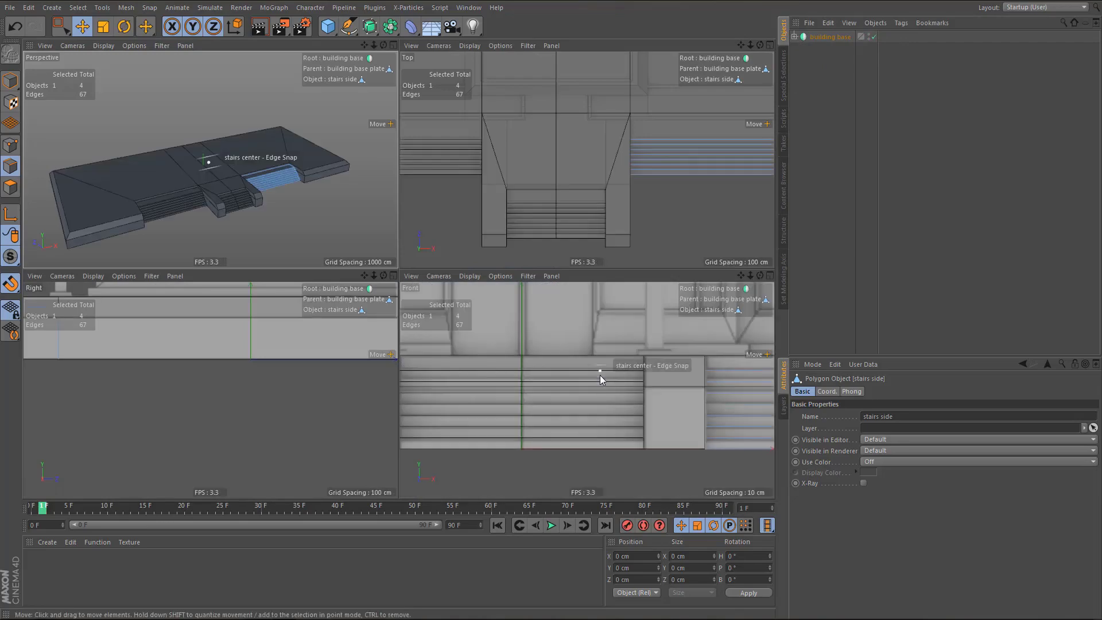
pyautogui.middleClick(608, 368)
pyautogui.scroll(-8, 472, 463)
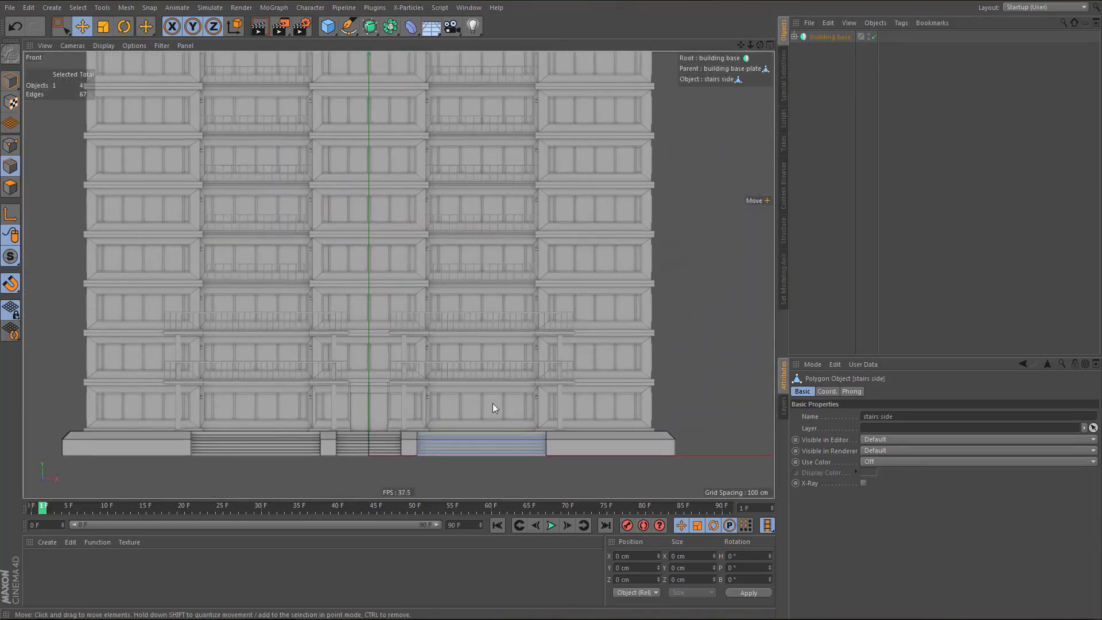
pyautogui.scroll(6, 492, 403)
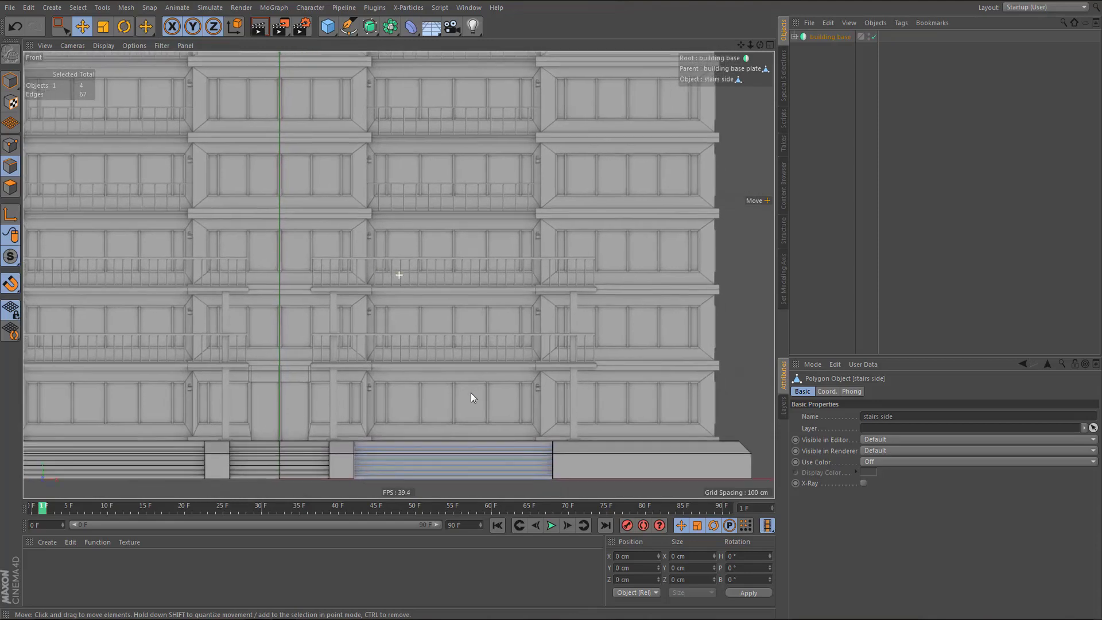
pyautogui.keyDown('alt'); pyautogui.moveTo(471, 393); pyautogui.dragTo(468, 392, button='middle'); pyautogui.keyUp('alt')
pyautogui.keyDown('alt'); pyautogui.moveTo(324, 423); pyautogui.dragTo(333, 421, button='middle'); pyautogui.keyUp('alt')
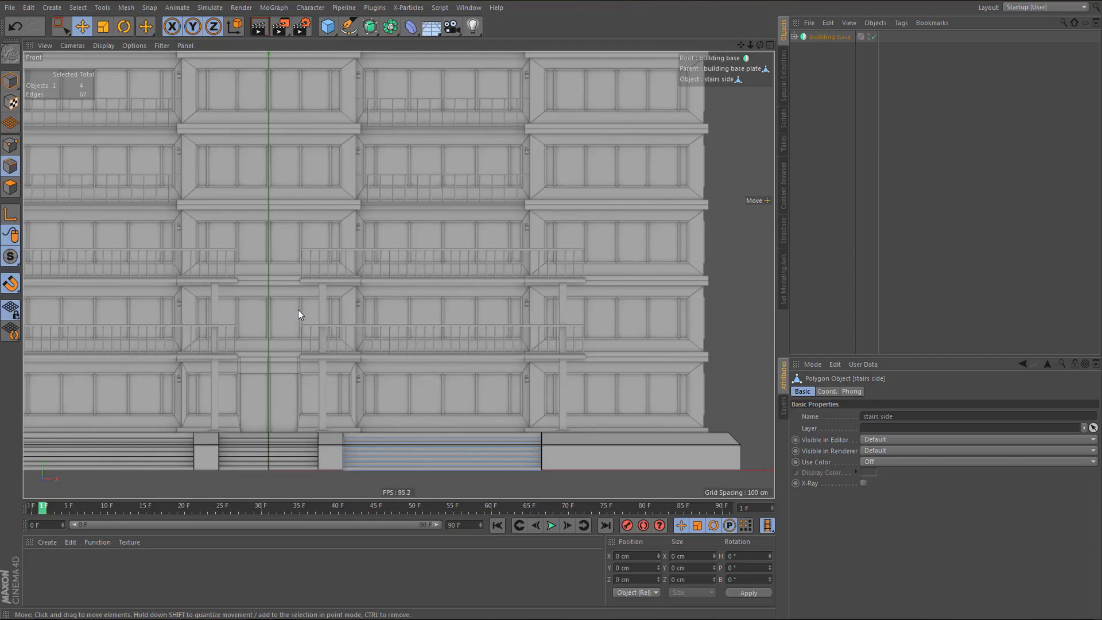
pyautogui.keyDown('alt'); pyautogui.moveTo(326, 377); pyautogui.dragTo(350, 385, button='middle'); pyautogui.keyUp('alt')
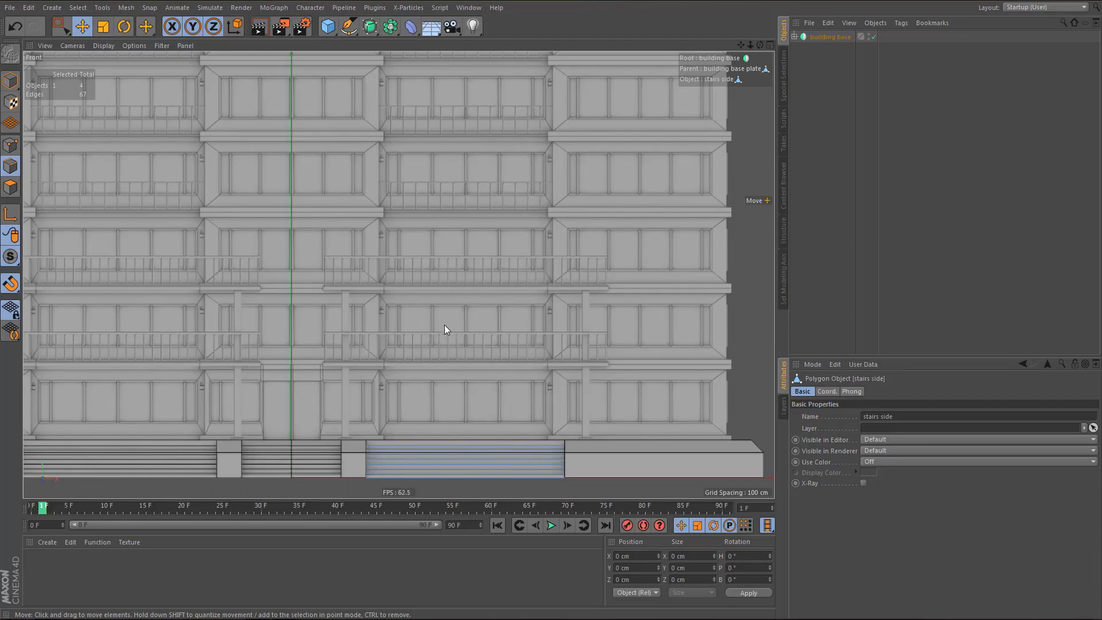
pyautogui.moveTo(459, 328); pyautogui.dragTo(514, 341, button='middle')
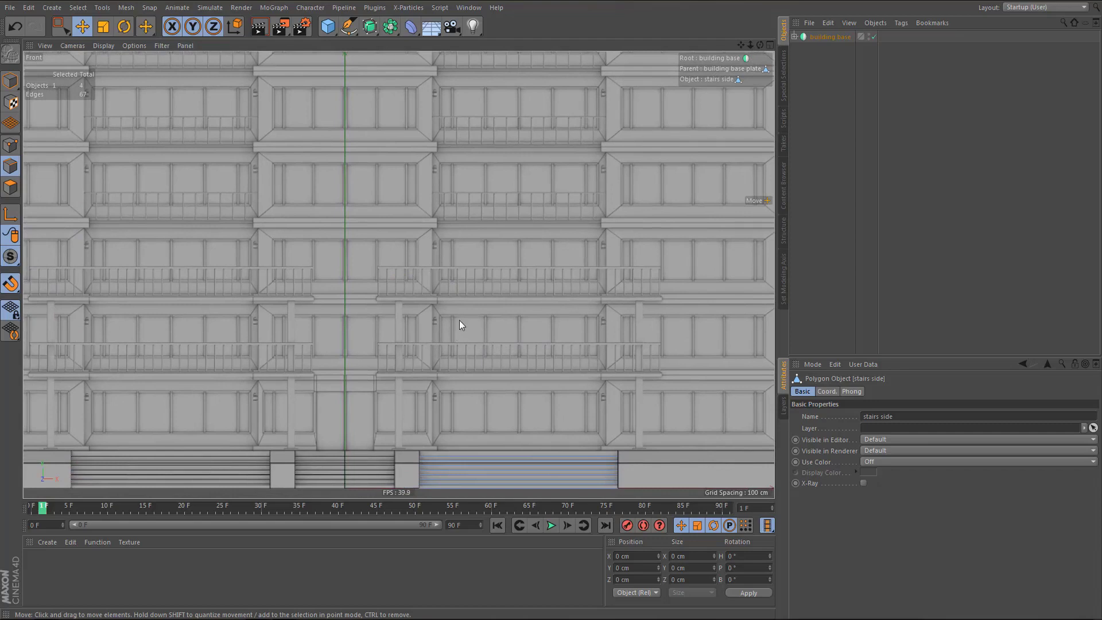
pyautogui.keyDown('alt'); pyautogui.moveTo(484, 375); pyautogui.dragTo(474, 375, button='middle'); pyautogui.keyUp('alt')
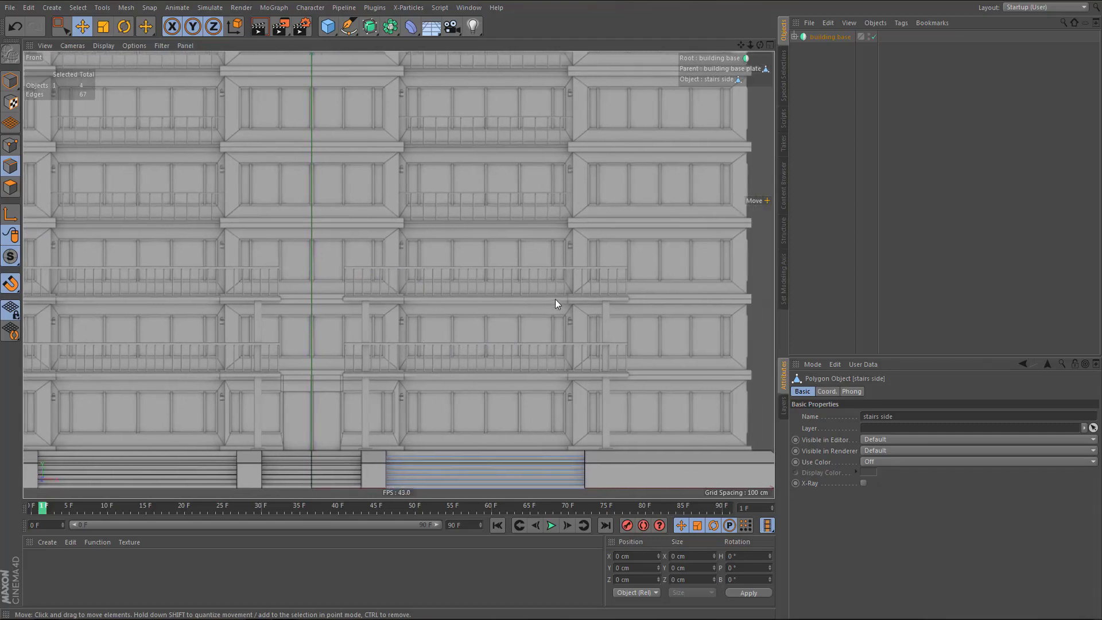
# - Add a plane primitive at the origin in the top view of the building
pyautogui.press('F2')
pyautogui.scroll(-8, 497, 321)
pyautogui.keyDown('alt'); pyautogui.moveTo(653, 197); pyautogui.dragTo(591, 306, button='middle'); pyautogui.keyUp('alt')
pyautogui.click(810, 106)
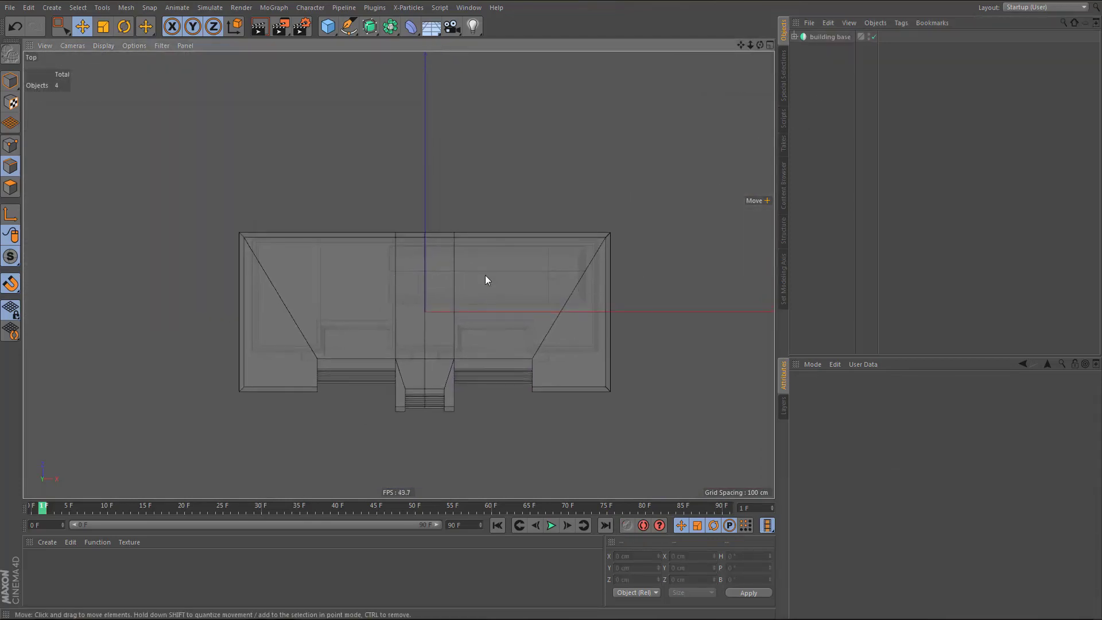
pyautogui.keyDown('alt'); pyautogui.moveTo(491, 277); pyautogui.dragTo(526, 292, button='right'); pyautogui.keyUp('alt')
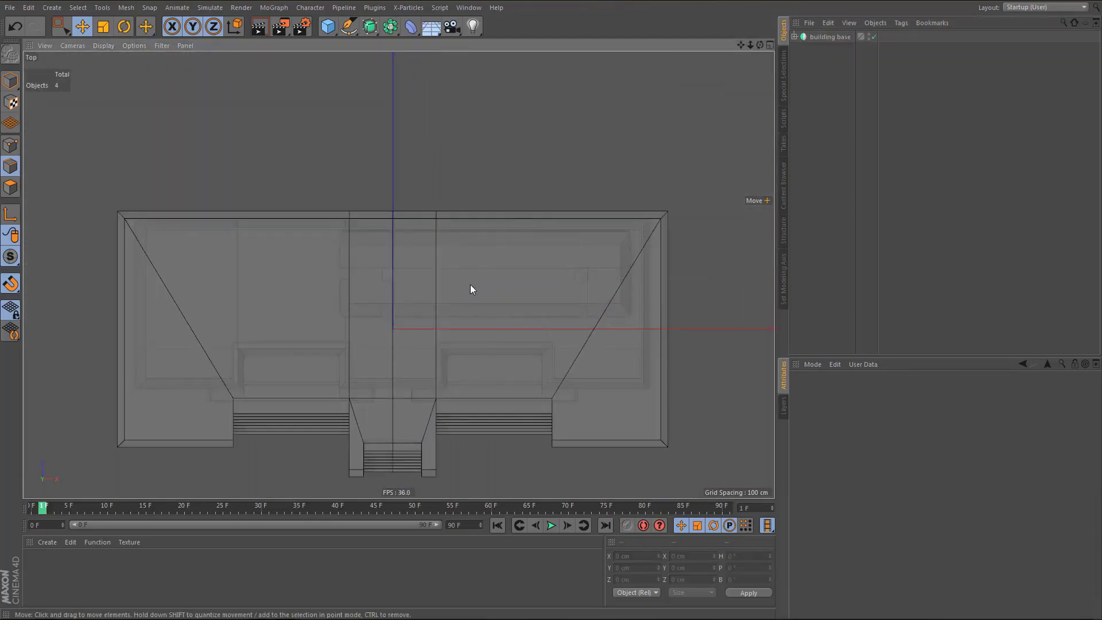
pyautogui.click(328, 26)
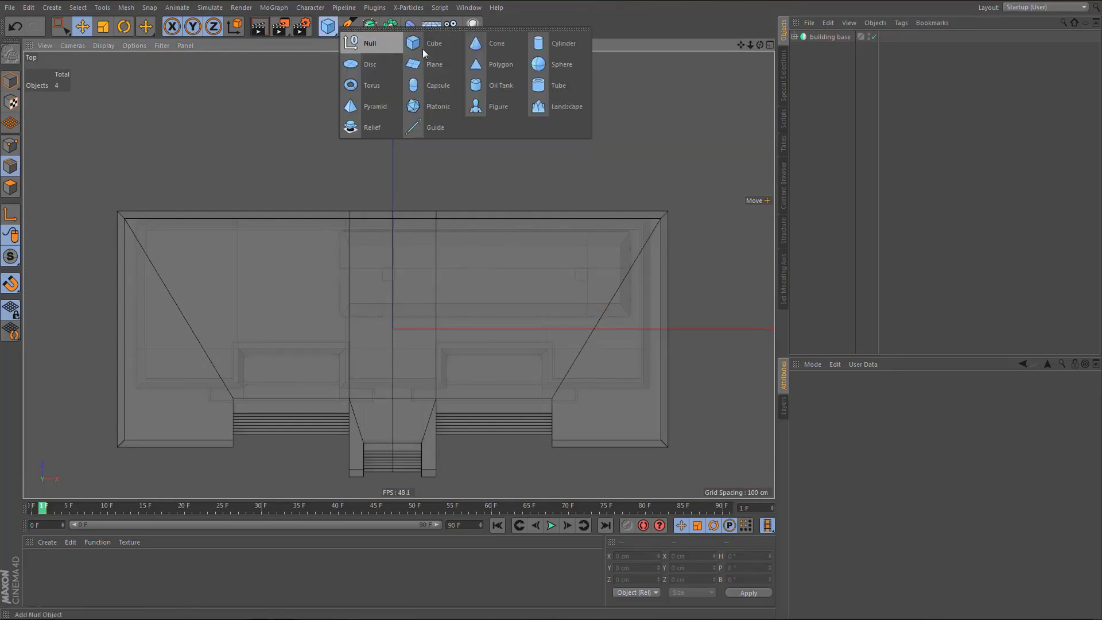
pyautogui.click(443, 65)
pyautogui.keyDown('alt'); pyautogui.moveTo(491, 284); pyautogui.dragTo(494, 263, button='middle'); pyautogui.keyUp('alt')
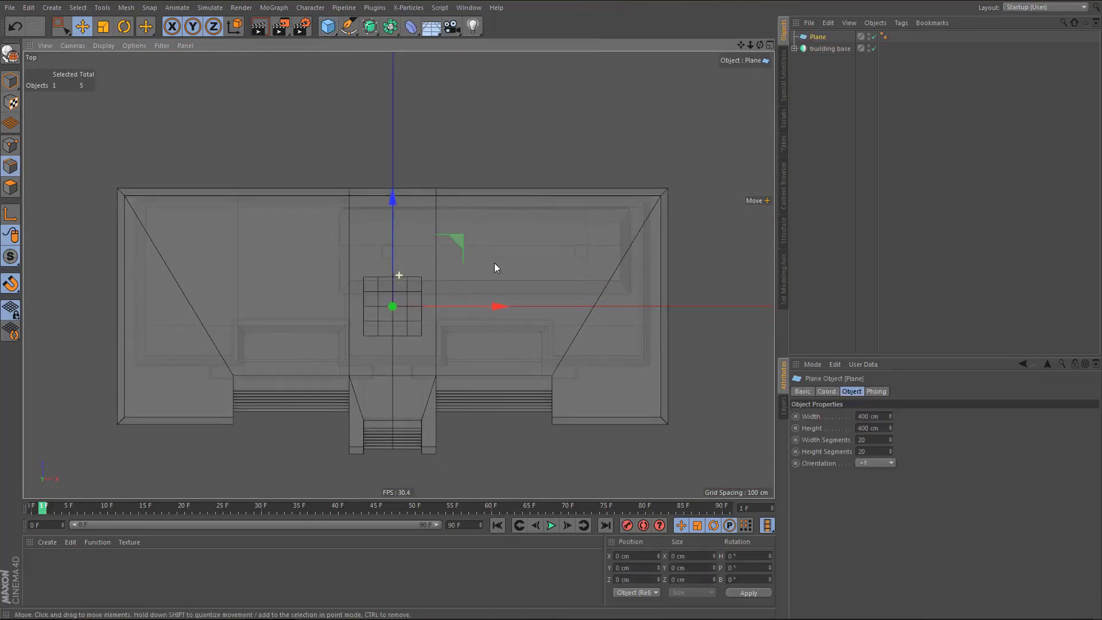
# - Resize the plane to about 3528 by 1026 cm over the upper floors' outline and move it to about Z 221 cm
pyautogui.press('e')
pyautogui.scroll(4, 476, 298)
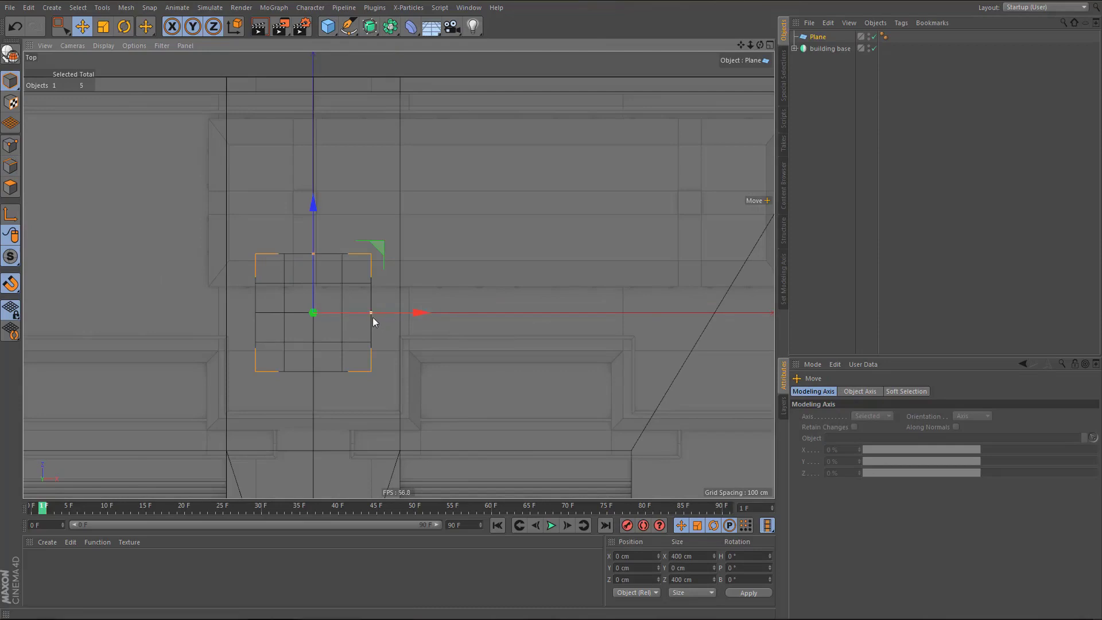
pyautogui.scroll(-2, 370, 333)
pyautogui.moveTo(339, 312); pyautogui.dragTo(649, 318)
pyautogui.moveTo(305, 274); pyautogui.dragTo(316, 163)
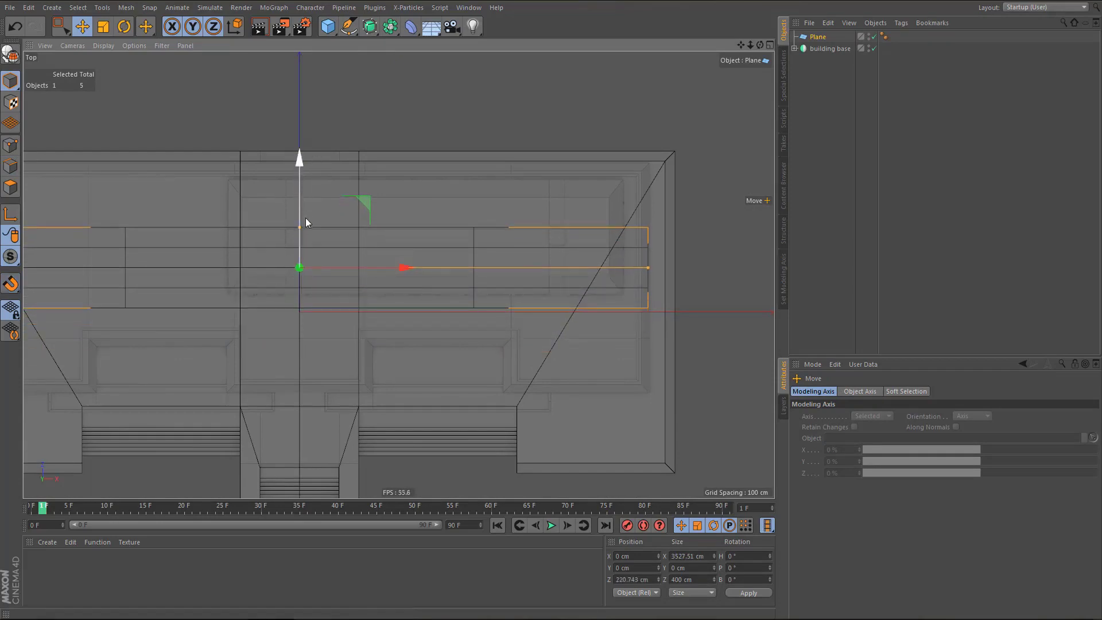
pyautogui.moveTo(298, 226); pyautogui.dragTo(312, 164)
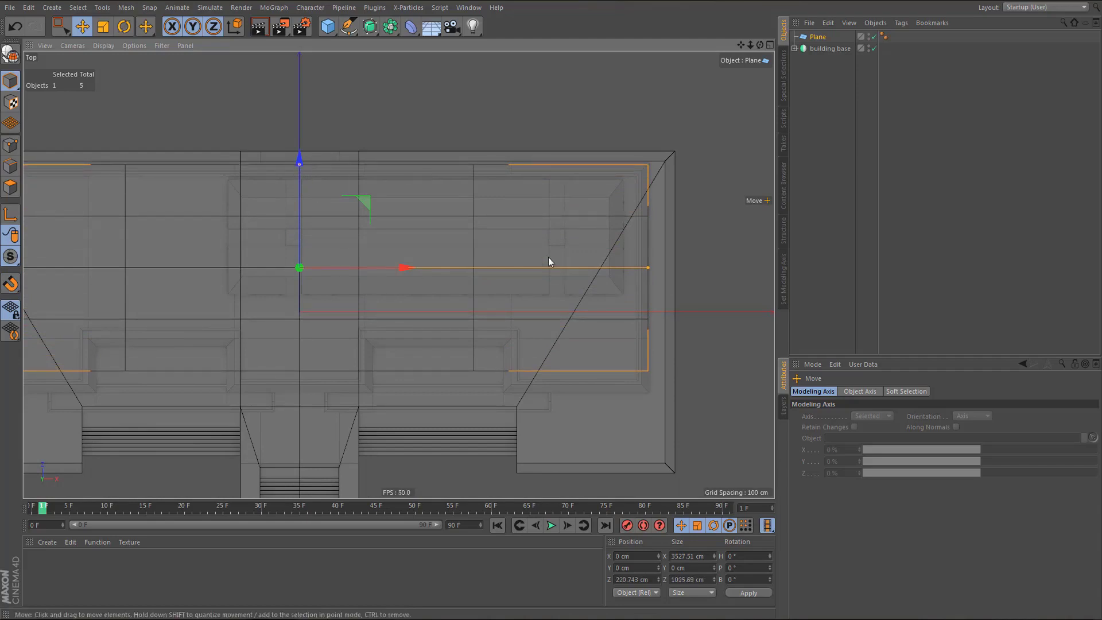
pyautogui.scroll(-4, 521, 260)
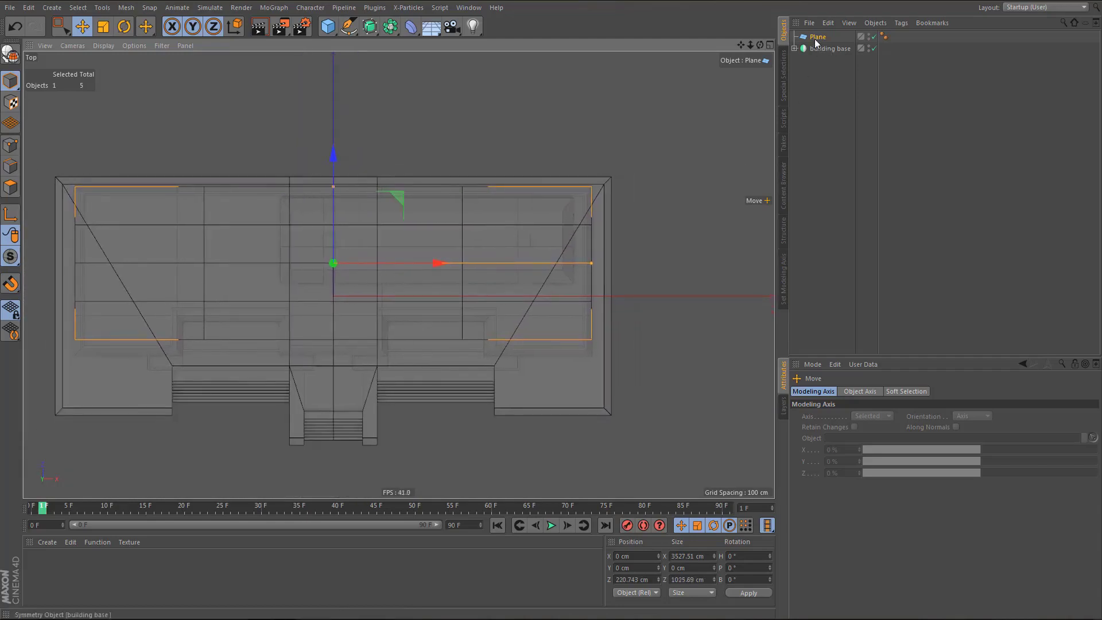
# - Place the plane after building base, reduce it to 2 width segments and 1 height segment, and make it editable
pyautogui.moveTo(818, 37); pyautogui.dragTo(822, 82)
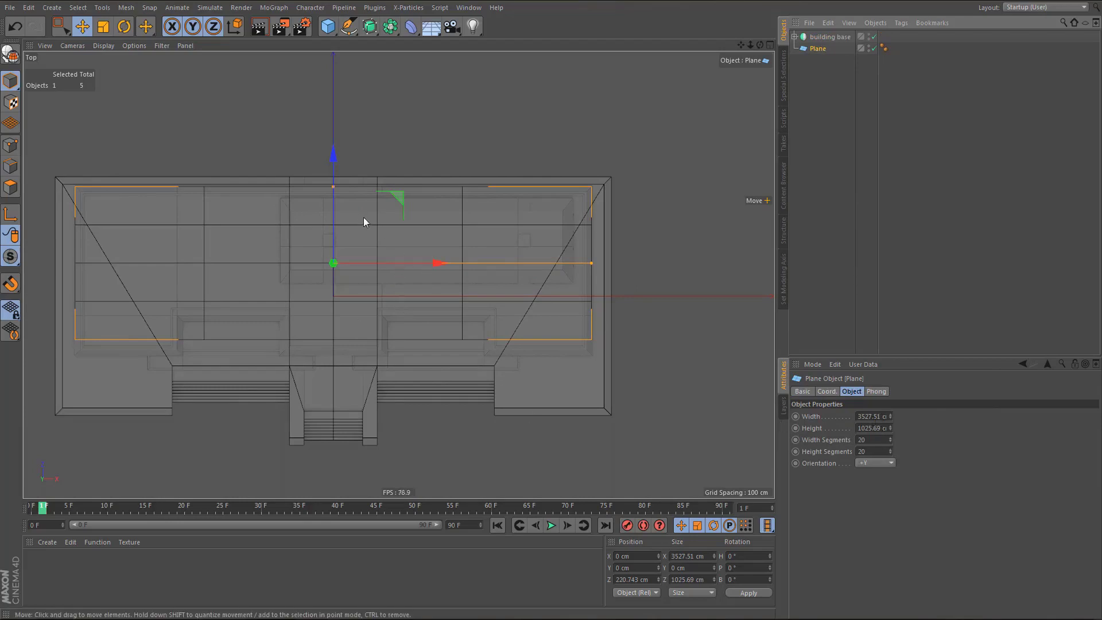
pyautogui.doubleClick(871, 440)
pyautogui.write('2')
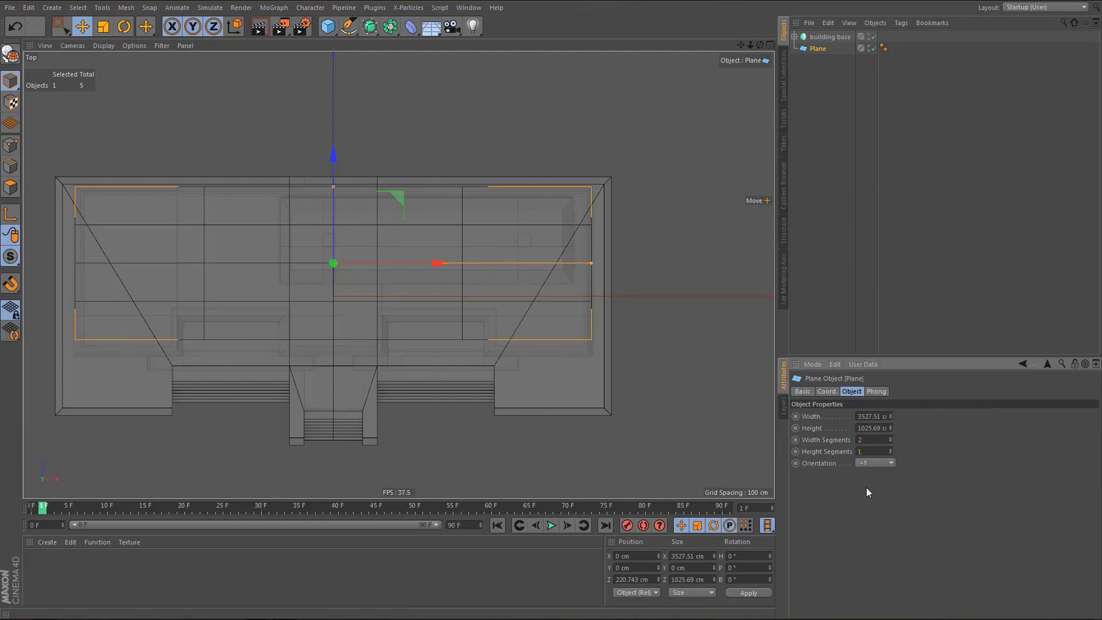
pyautogui.press('Return')
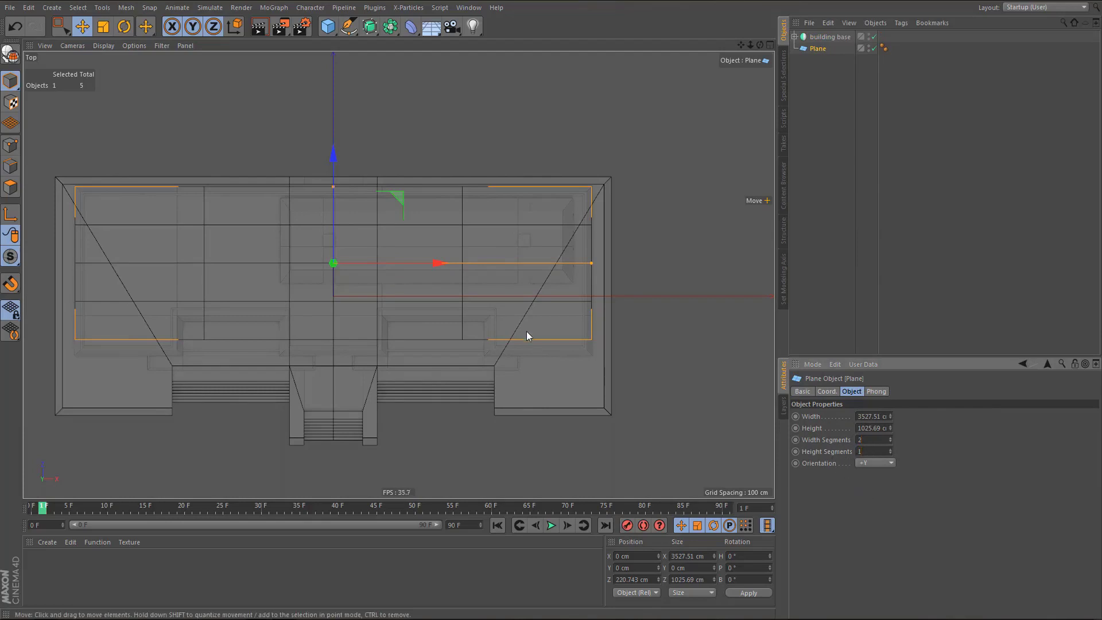
pyautogui.press('c')
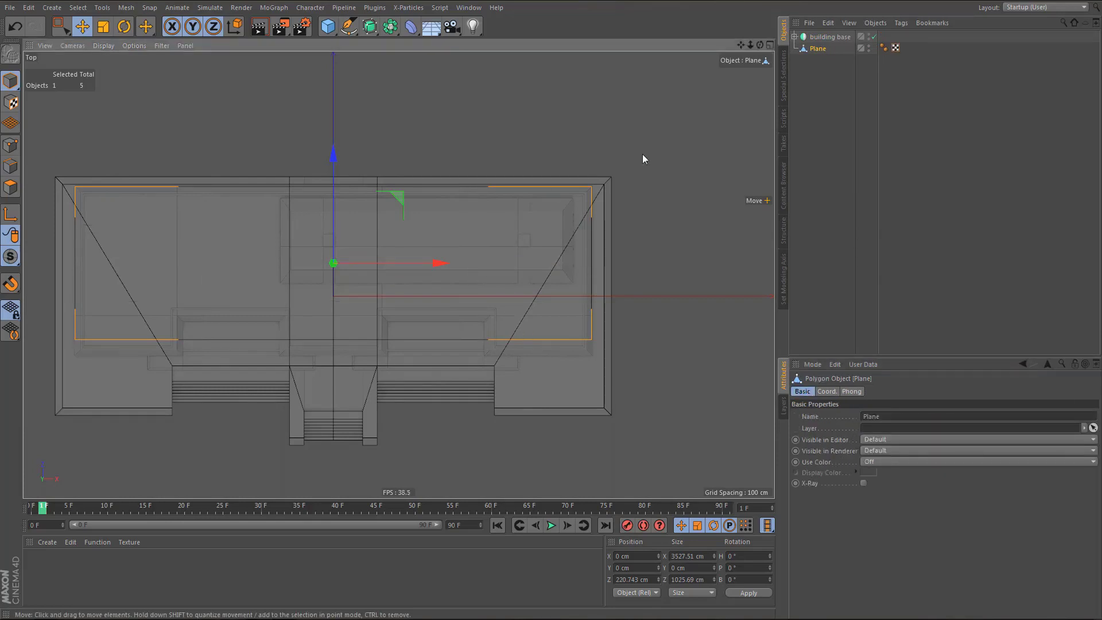
# - Rename the plane as wall 1at floor and up and delete its UVW tag
pyautogui.doubleClick(818, 48)
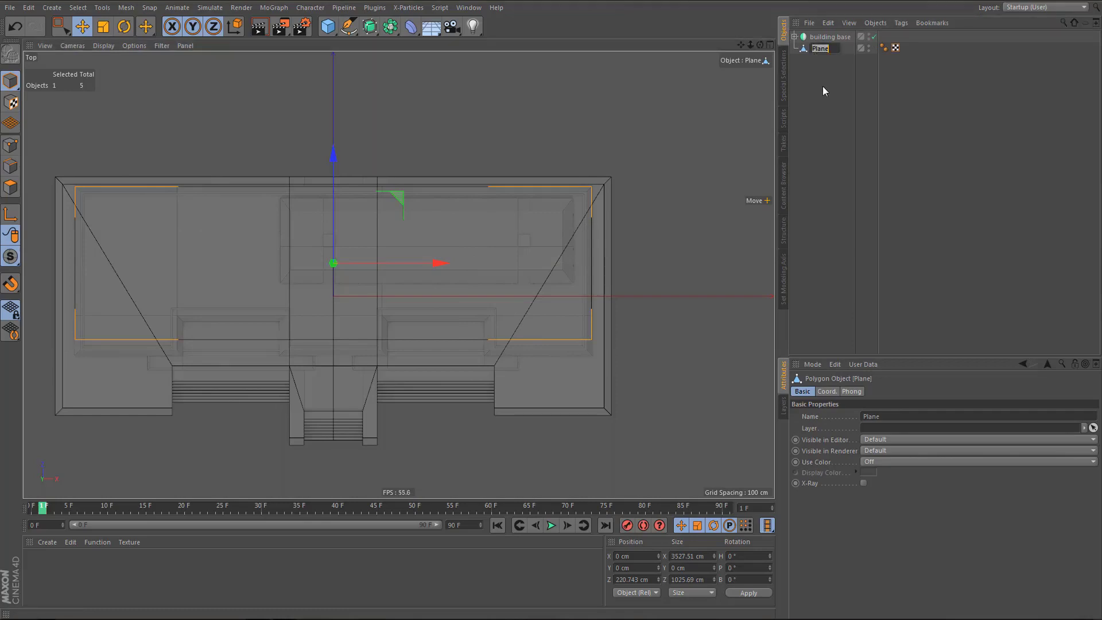
pyautogui.write('wall')
pyautogui.write(' 1st f')
pyautogui.write('loor and')
pyautogui.write(' up')
pyautogui.press('Return')
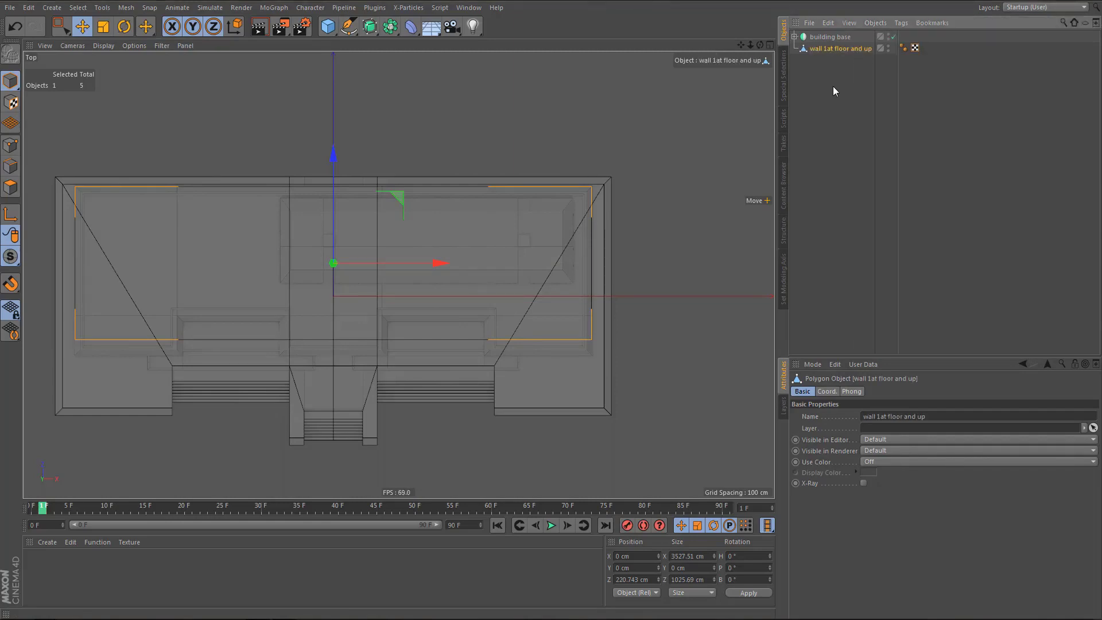
pyautogui.click(915, 48)
pyautogui.press('Delete')
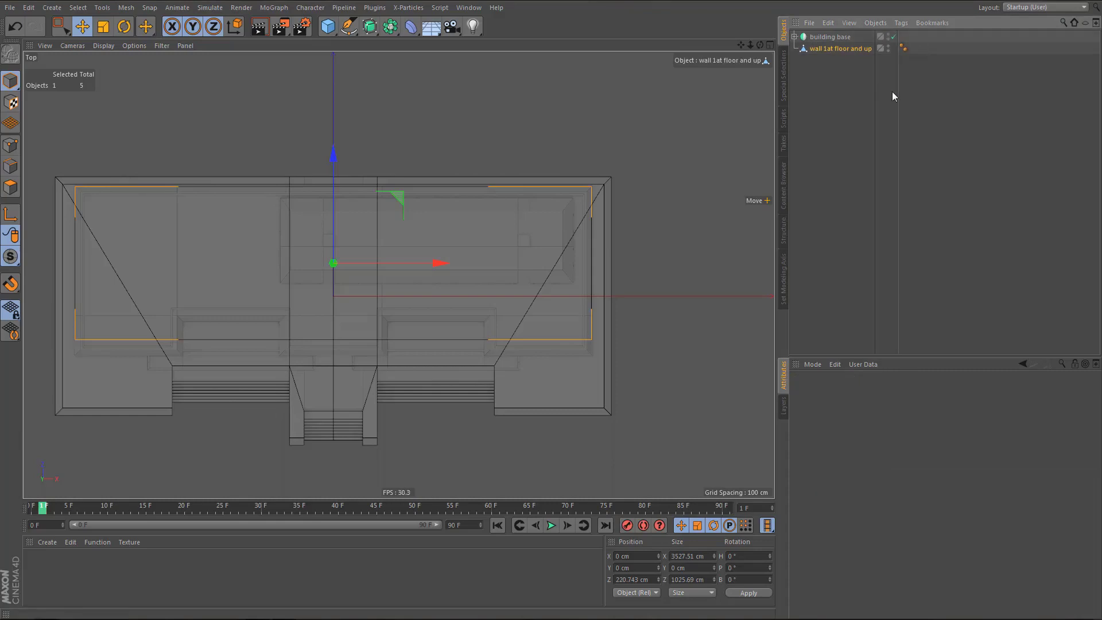
# - Hide building base and delete the two outer points on the negative X side of the wall plane
pyautogui.scroll(5, 483, 249)
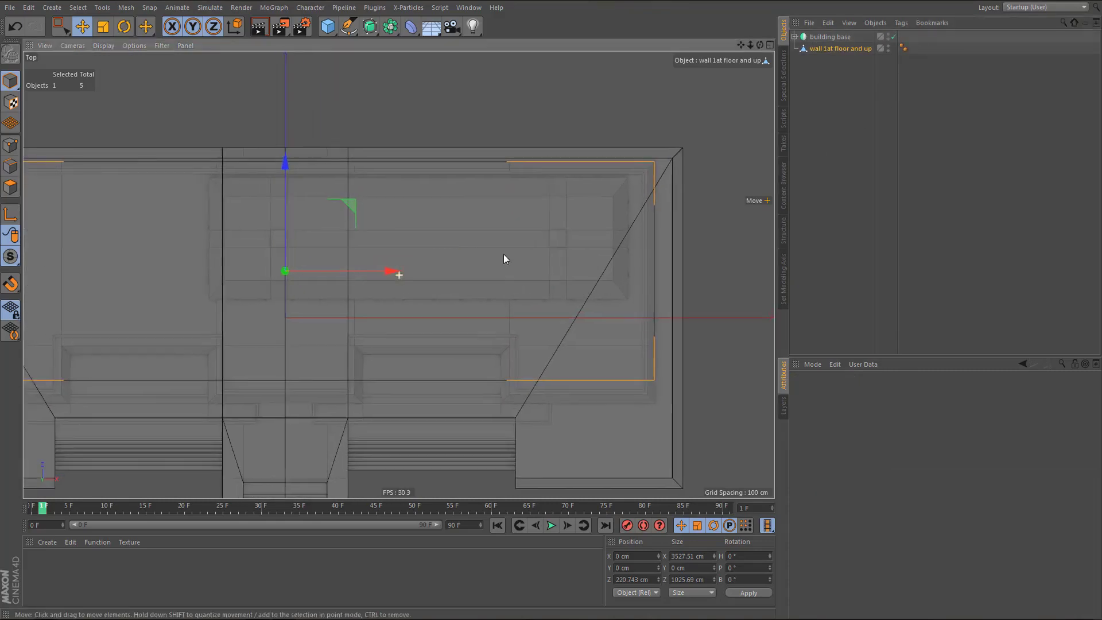
pyautogui.keyDown('alt'); pyautogui.doubleClick(889, 39); pyautogui.keyUp('alt')
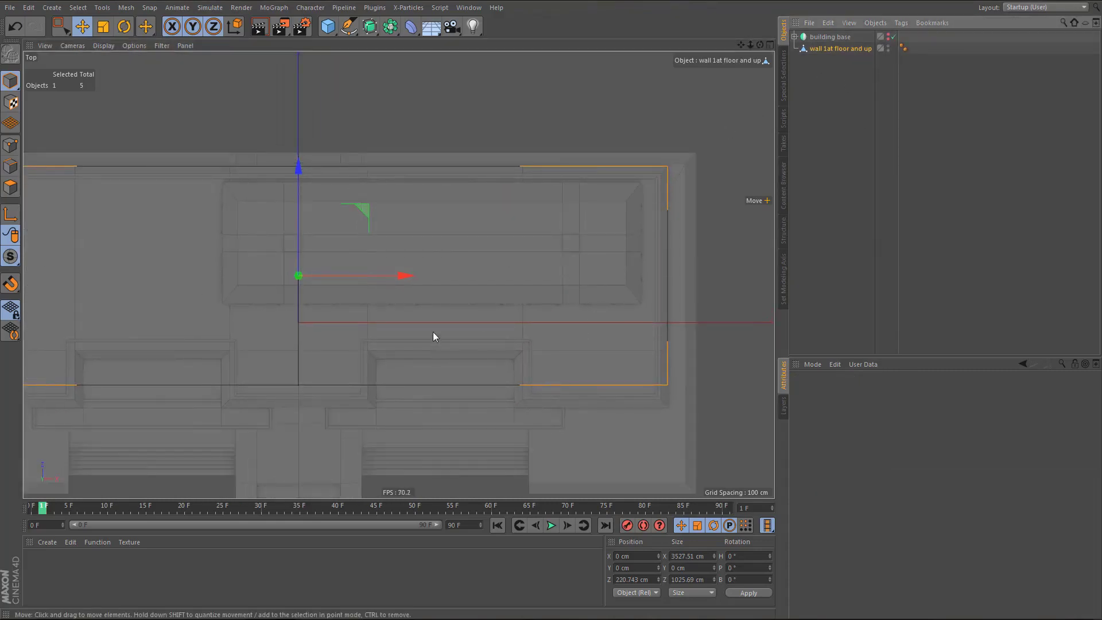
pyautogui.keyDown('alt'); pyautogui.moveTo(440, 327); pyautogui.dragTo(463, 325, button='middle'); pyautogui.keyUp('alt')
pyautogui.press('Return')
pyautogui.scroll(-3, 450, 330)
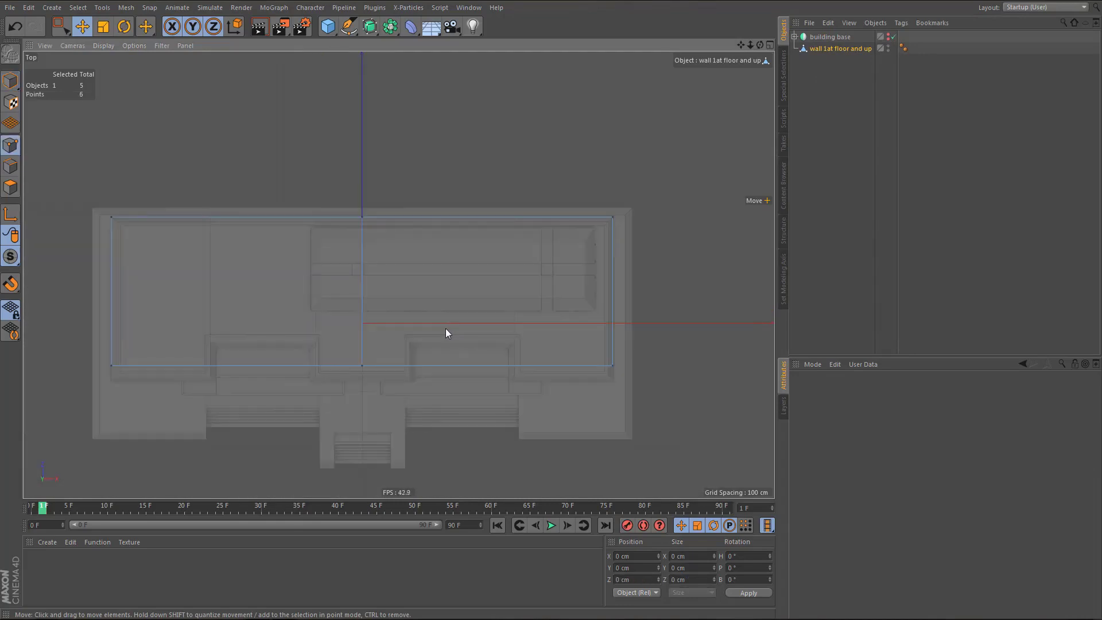
pyautogui.press('0')
pyautogui.moveTo(100, 198); pyautogui.dragTo(183, 412)
pyautogui.press('Delete')
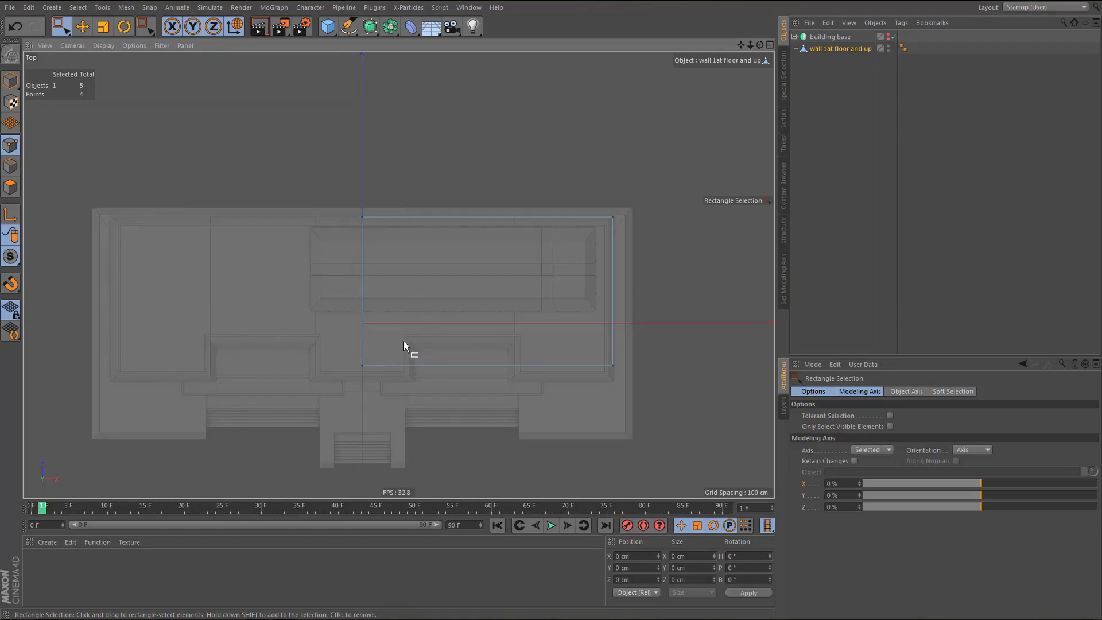
# - Select all four points of the remaining half plane and set the modeling axis X to -100%
pyautogui.scroll(1, 391, 335)
pyautogui.scroll(2, 402, 335)
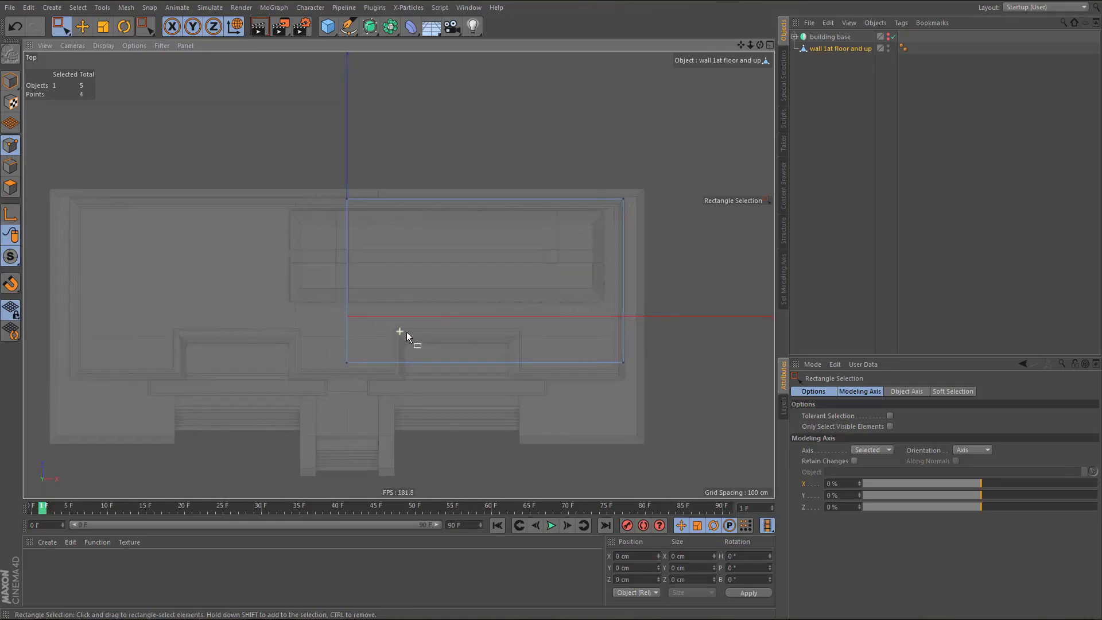
pyautogui.moveTo(323, 171); pyautogui.dragTo(678, 401)
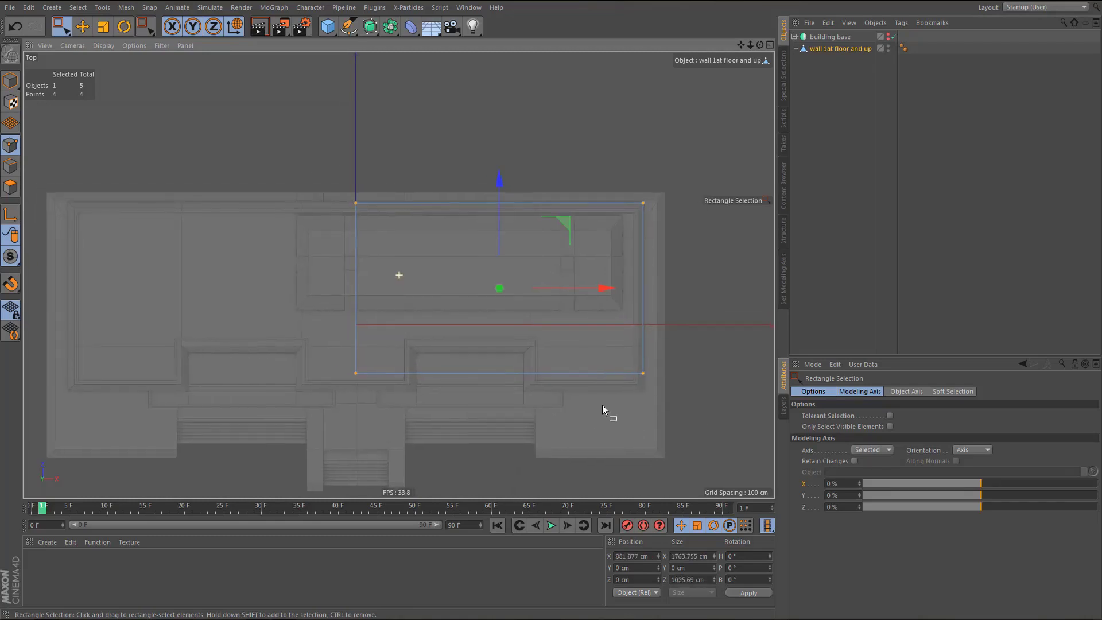
pyautogui.scroll(1, 562, 353)
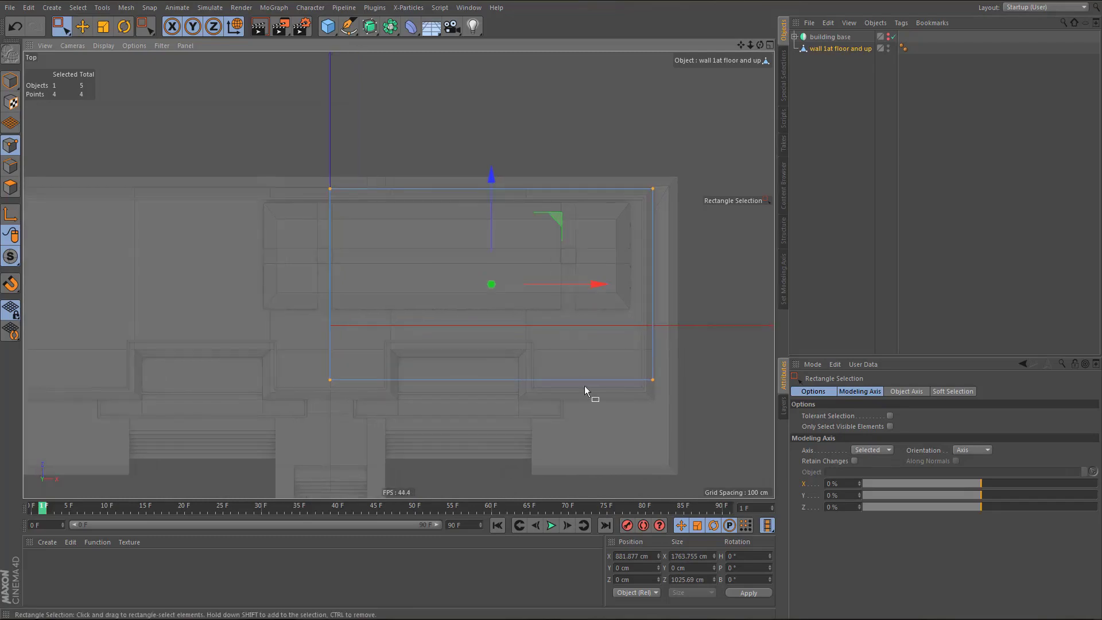
pyautogui.moveTo(883, 485); pyautogui.dragTo(822, 495)
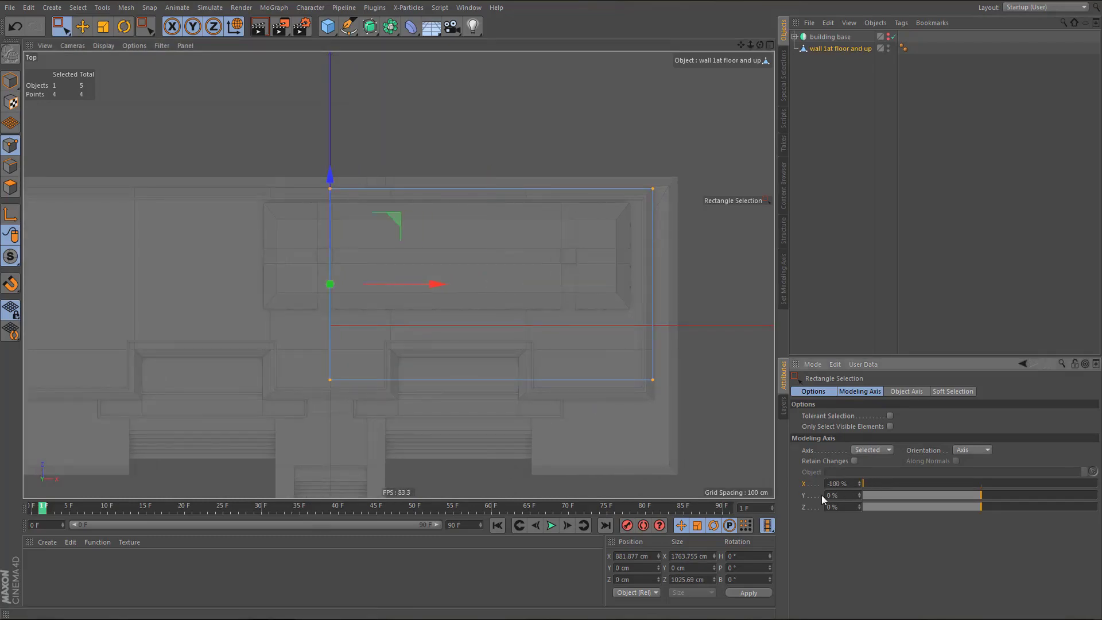
pyautogui.scroll(1, 653, 419)
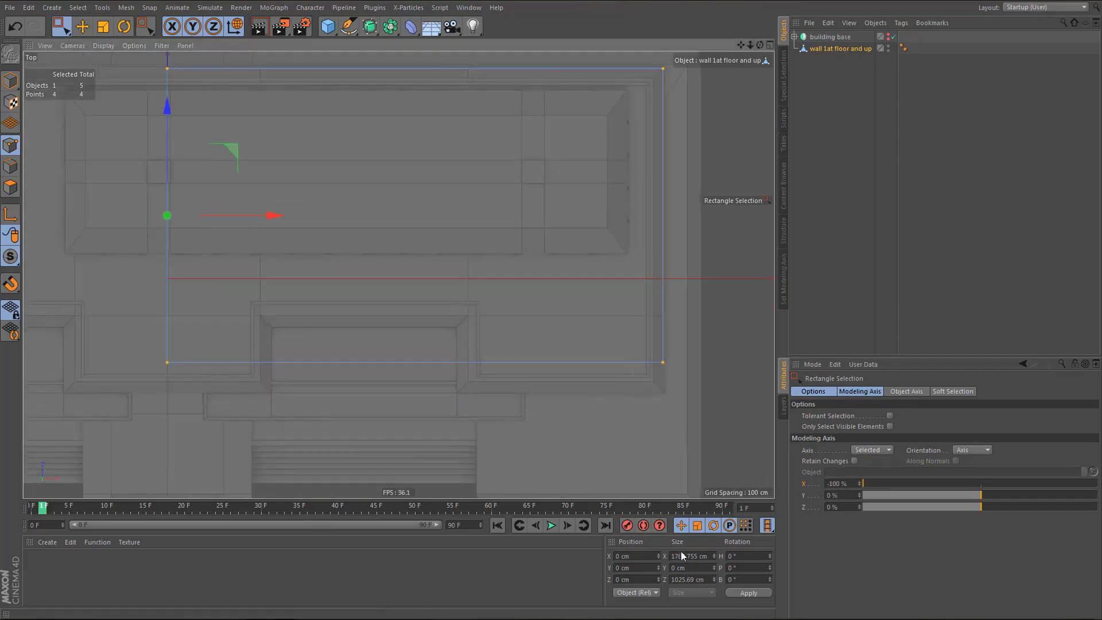
# - Try an X size of 1800 cm for the selected wall points
pyautogui.moveTo(679, 556); pyautogui.dragTo(709, 555)
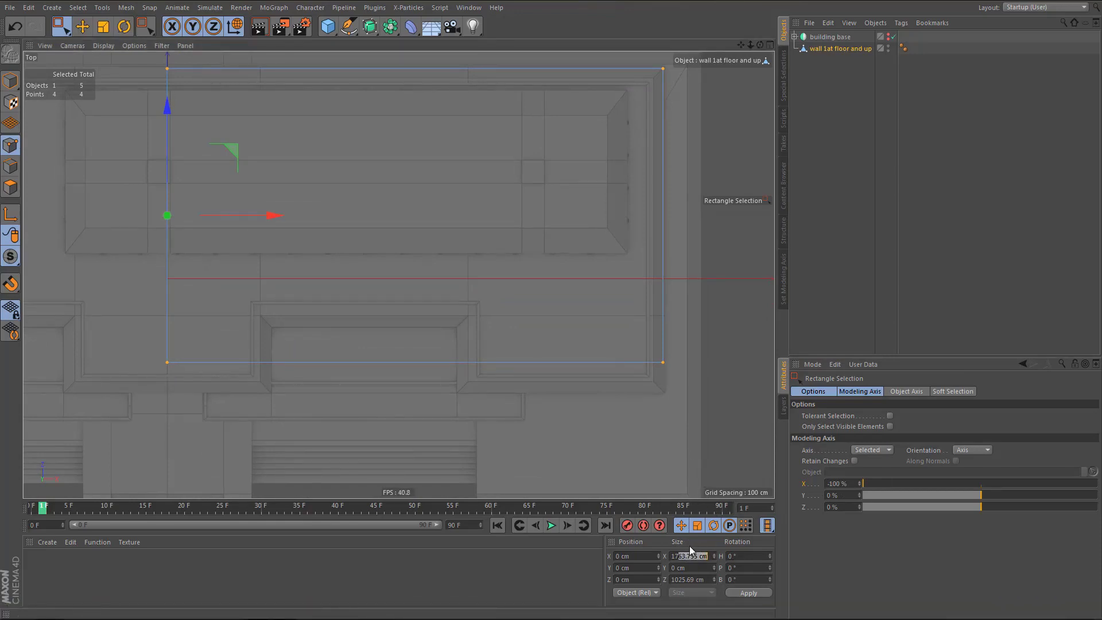
pyautogui.press('Return')
pyautogui.moveTo(706, 556); pyautogui.dragTo(658, 582)
pyautogui.write('1800')
pyautogui.press('Return')
# - Set the X size of the selected wall points to 1770 cm
pyautogui.moveTo(683, 558); pyautogui.dragTo(608, 573)
pyautogui.write('1770')
pyautogui.press('Return')
pyautogui.moveTo(611, 390)
pyautogui.keyDown('alt'); pyautogui.mouseDown(button='middle')
pyautogui.moveTo(612, 408)
pyautogui.moveTo(617, 389)
pyautogui.mouseUp(button='middle'); pyautogui.keyUp('alt')
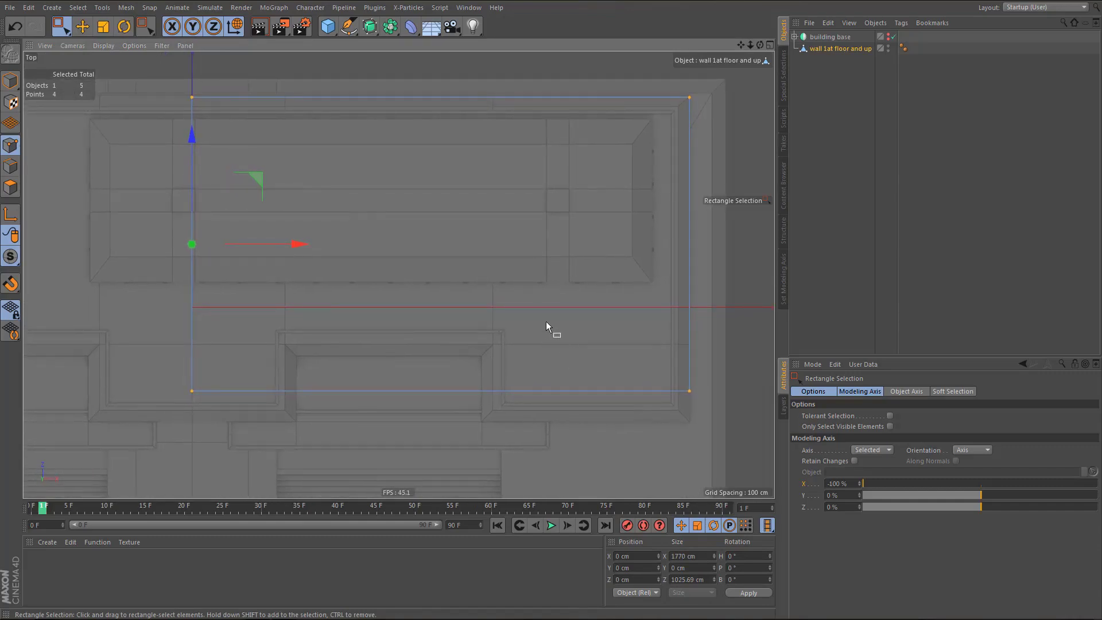
pyautogui.keyDown('alt'); pyautogui.moveTo(546, 321); pyautogui.dragTo(545, 359, button='right'); pyautogui.keyUp('alt')
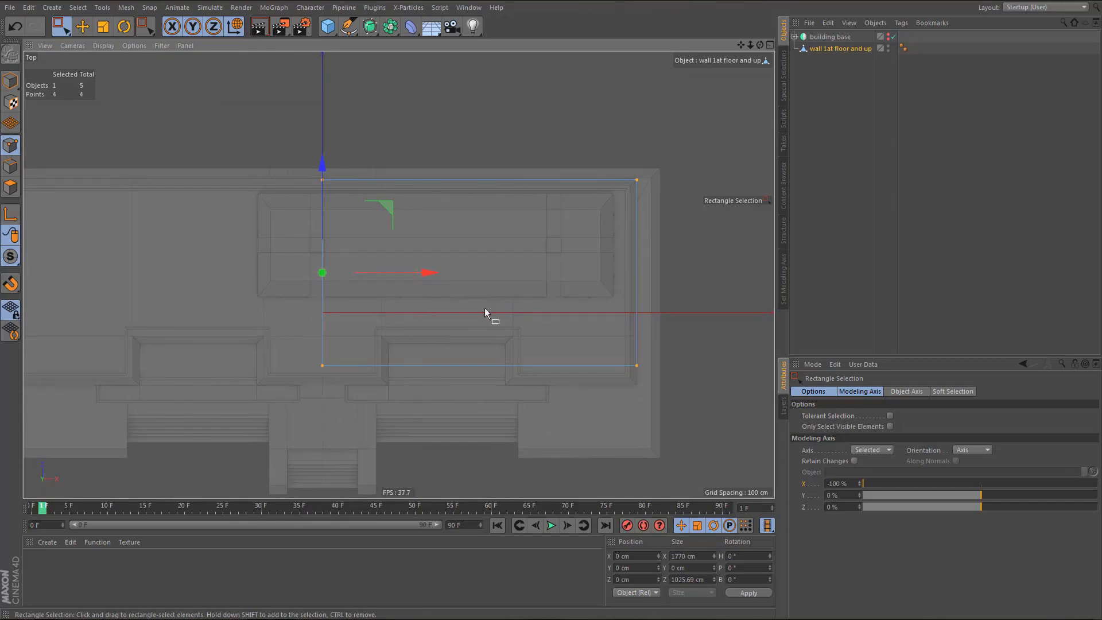
pyautogui.keyDown('alt'); pyautogui.moveTo(462, 282); pyautogui.dragTo(471, 285, button='right'); pyautogui.keyUp('alt')
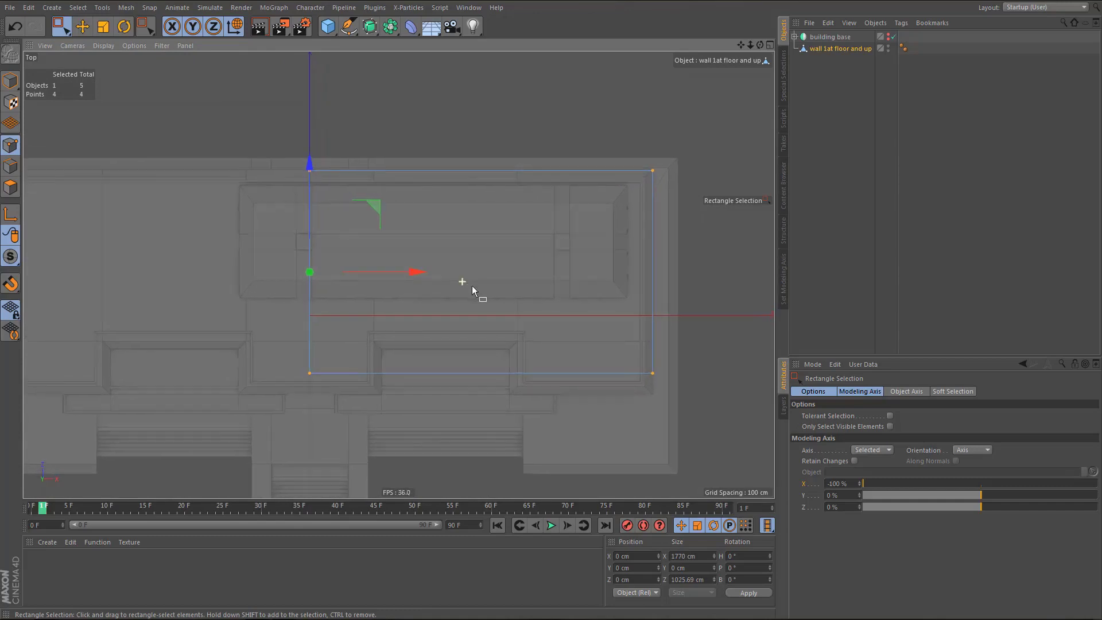
# - Move the wall plane's two rear points about 7 cm back onto the blueprint's rear wall line
pyautogui.keyDown('alt'); pyautogui.moveTo(410, 371); pyautogui.dragTo(392, 425, button='middle'); pyautogui.keyUp('alt')
pyautogui.moveTo(250, 202); pyautogui.dragTo(649, 258)
pyautogui.keyDown('alt'); pyautogui.moveTo(456, 264); pyautogui.dragTo(467, 308, button='middle'); pyautogui.keyUp('alt')
pyautogui.keyDown('alt'); pyautogui.moveTo(322, 254); pyautogui.dragTo(442, 264, button='right'); pyautogui.keyUp('alt')
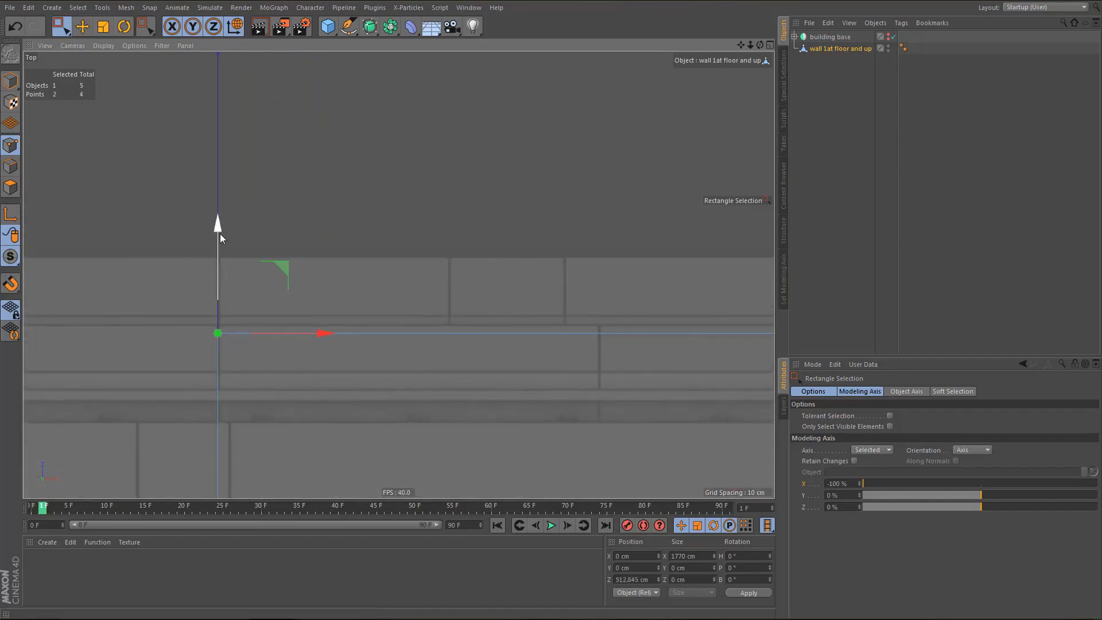
pyautogui.moveTo(219, 233); pyautogui.dragTo(228, 225)
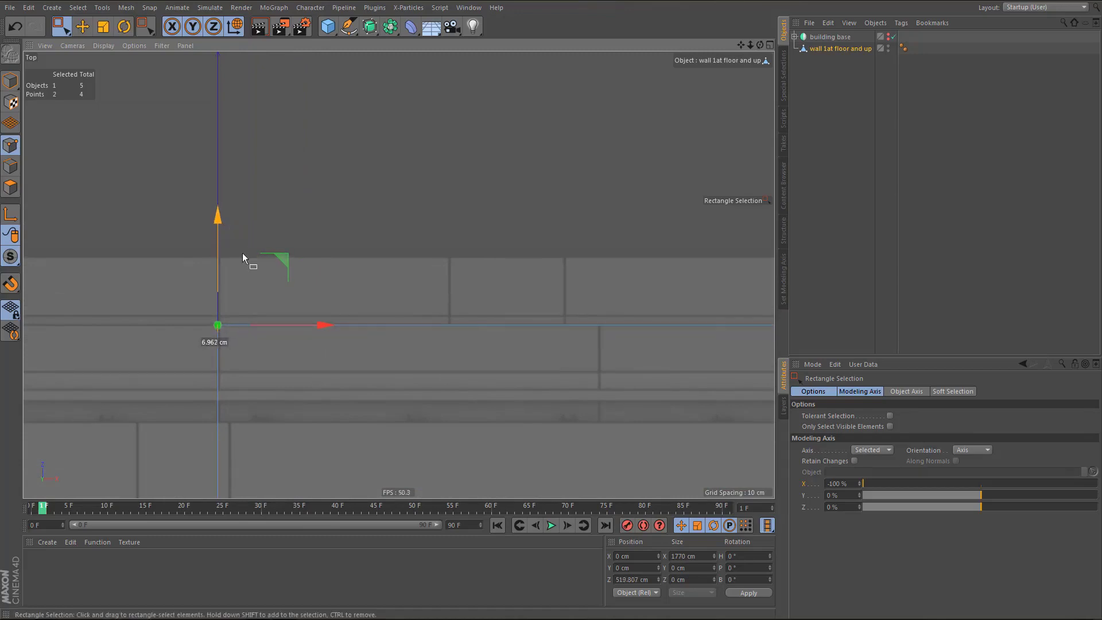
# - Move the wall plane's two front points to about Z -621 cm, aligned with the blueprint's front wall line
pyautogui.keyDown('alt'); pyautogui.moveTo(251, 251); pyautogui.dragTo(230, 361, button='right'); pyautogui.keyUp('alt')
pyautogui.keyDown('alt'); pyautogui.moveTo(232, 362); pyautogui.dragTo(222, 254, button='middle'); pyautogui.keyUp('alt')
pyautogui.moveTo(214, 344); pyautogui.dragTo(647, 419)
pyautogui.keyDown('alt'); pyautogui.moveTo(356, 364); pyautogui.dragTo(322, 319, button='right'); pyautogui.keyUp('alt')
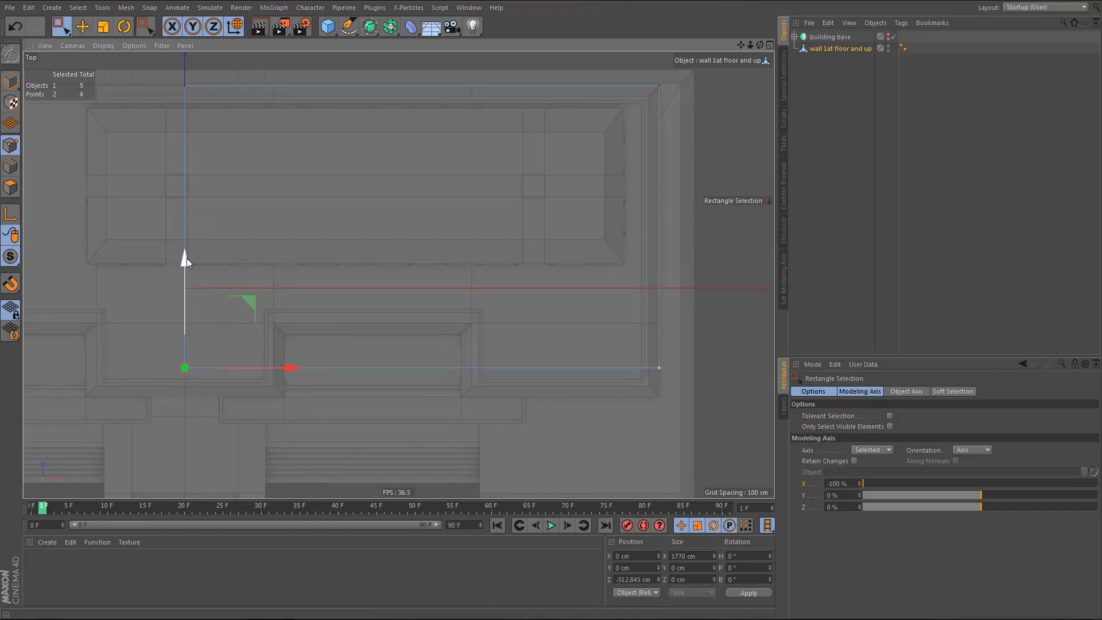
pyautogui.moveTo(187, 258); pyautogui.dragTo(192, 290)
pyautogui.keyDown('alt'); pyautogui.moveTo(147, 354); pyautogui.dragTo(319, 335, button='right'); pyautogui.keyUp('alt')
pyautogui.keyDown('alt'); pyautogui.moveTo(255, 451); pyautogui.dragTo(291, 418, button='middle'); pyautogui.keyUp('alt')
pyautogui.keyDown('alt'); pyautogui.moveTo(290, 418); pyautogui.dragTo(345, 379, button='right'); pyautogui.keyUp('alt')
pyautogui.moveTo(325, 308); pyautogui.dragTo(333, 304)
pyautogui.keyDown('alt'); pyautogui.moveTo(303, 327); pyautogui.dragTo(269, 396, button='right'); pyautogui.keyUp('alt')
pyautogui.keyDown('alt'); pyautogui.moveTo(303, 354); pyautogui.dragTo(224, 365, button='middle'); pyautogui.keyUp('alt')
pyautogui.keyDown('alt'); pyautogui.moveTo(298, 358); pyautogui.dragTo(284, 386, button='right'); pyautogui.keyUp('alt')
pyautogui.keyDown('alt'); pyautogui.moveTo(343, 374); pyautogui.dragTo(370, 390, button='middle'); pyautogui.keyUp('alt')
pyautogui.keyDown('alt'); pyautogui.moveTo(419, 353); pyautogui.dragTo(419, 373, button='middle'); pyautogui.keyUp('alt')
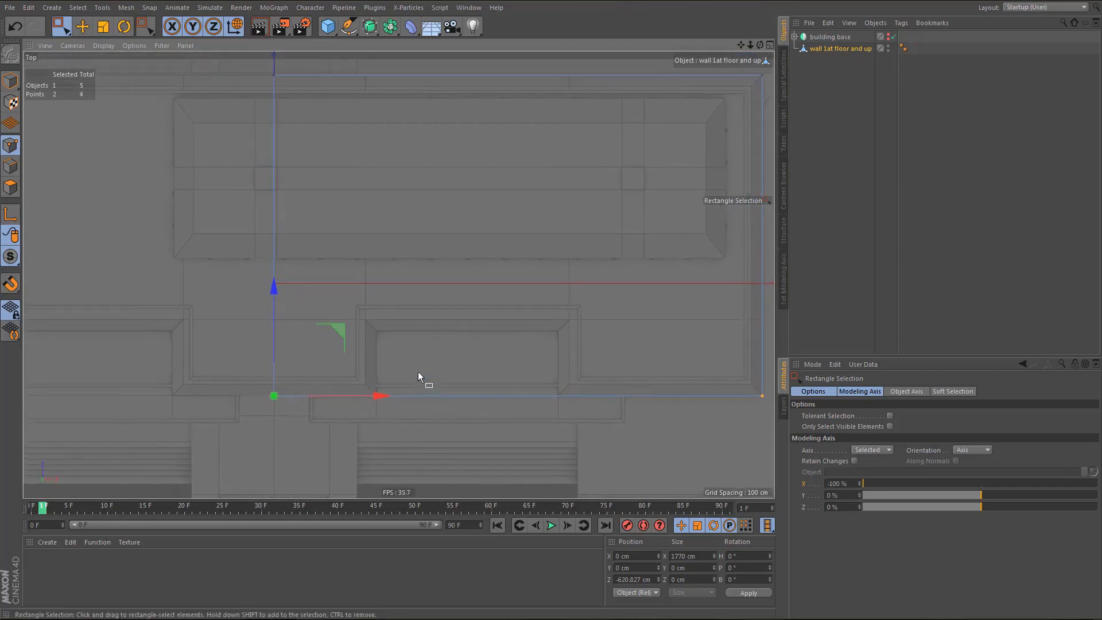
# - Set the Z size of all wall points to 1150 cm, with the modeling axis at Z 100% on the rear edge
pyautogui.scroll(-3, 418, 371)
pyautogui.hotkey('ctrl', 'a')
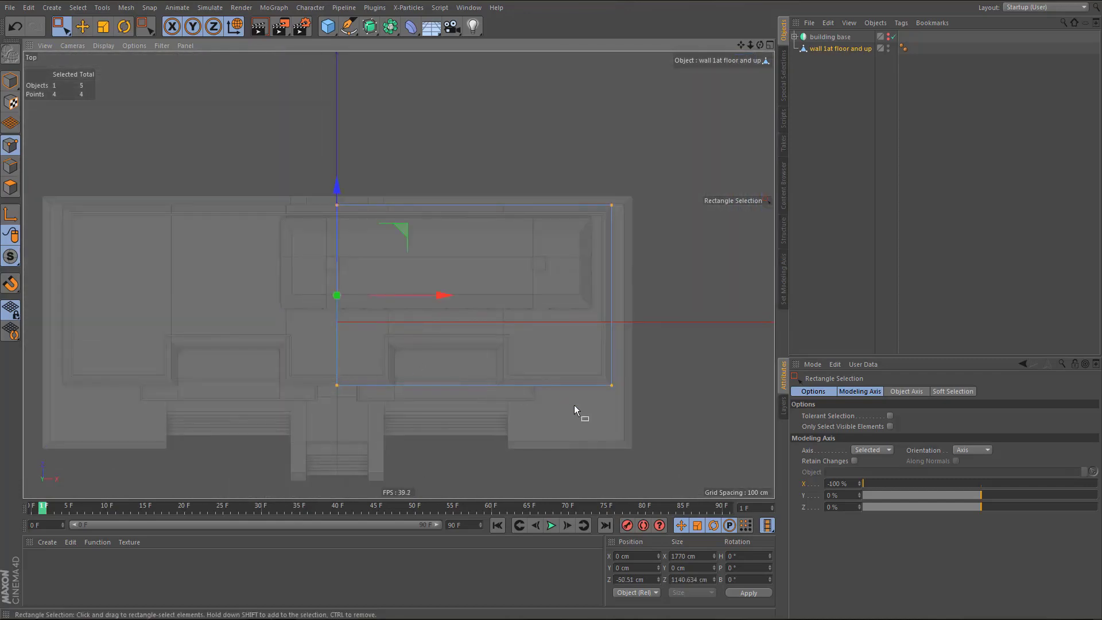
pyautogui.keyDown('alt'); pyautogui.moveTo(590, 418); pyautogui.dragTo(603, 424, button='middle'); pyautogui.keyUp('alt')
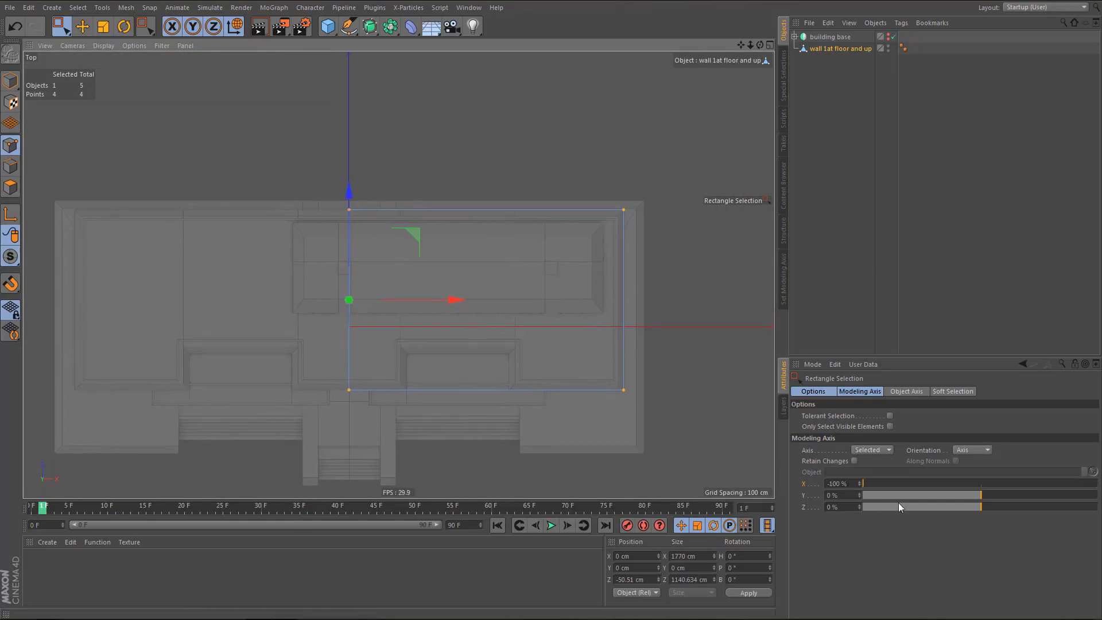
pyautogui.moveTo(905, 506); pyautogui.dragTo(1098, 507)
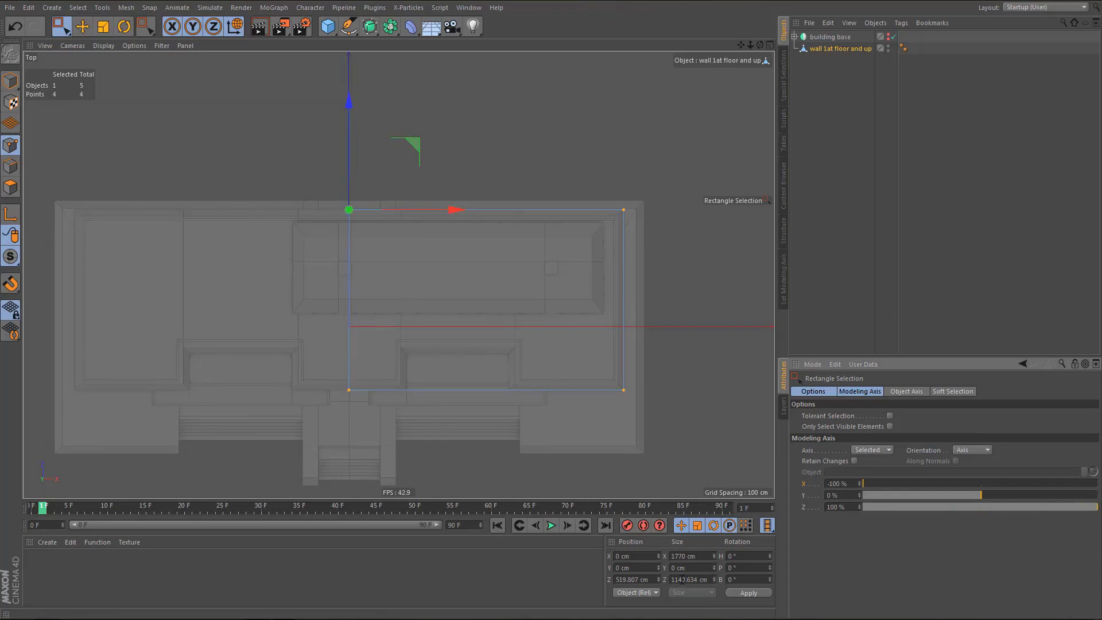
pyautogui.moveTo(679, 580); pyautogui.dragTo(746, 581)
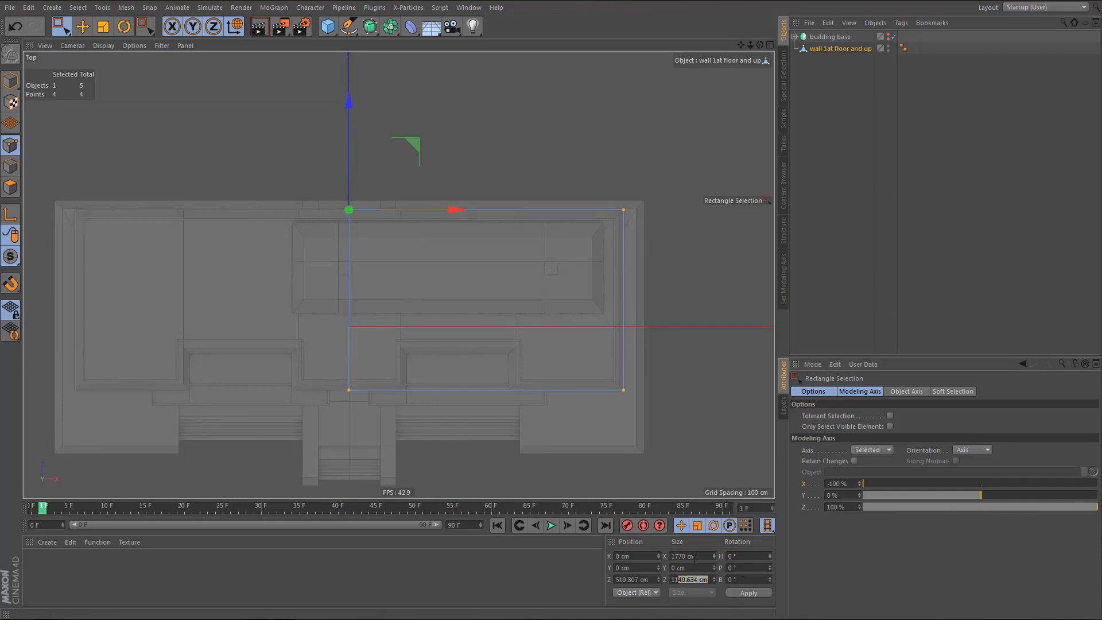
pyautogui.write('50')
pyautogui.press('Return')
pyautogui.scroll(1, 541, 393)
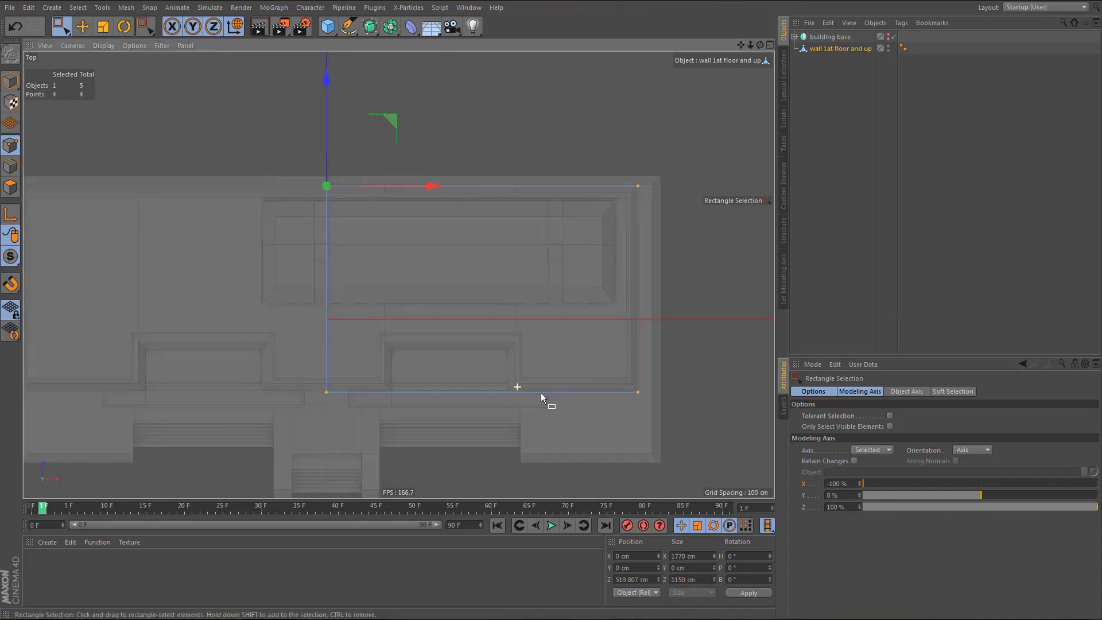
pyautogui.scroll(3, 540, 392)
pyautogui.scroll(-3, 564, 401)
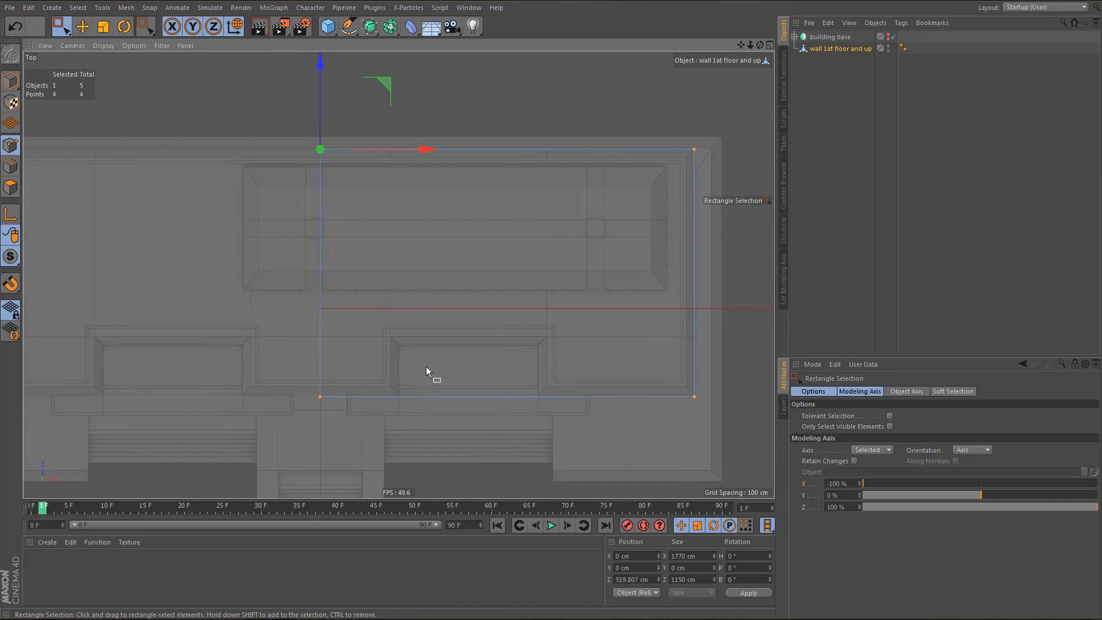
pyautogui.moveTo(426, 366)
pyautogui.keyDown('alt'); pyautogui.mouseDown(button='middle')
pyautogui.moveTo(416, 356)
pyautogui.moveTo(446, 364)
pyautogui.mouseUp(button='middle'); pyautogui.keyUp('alt')
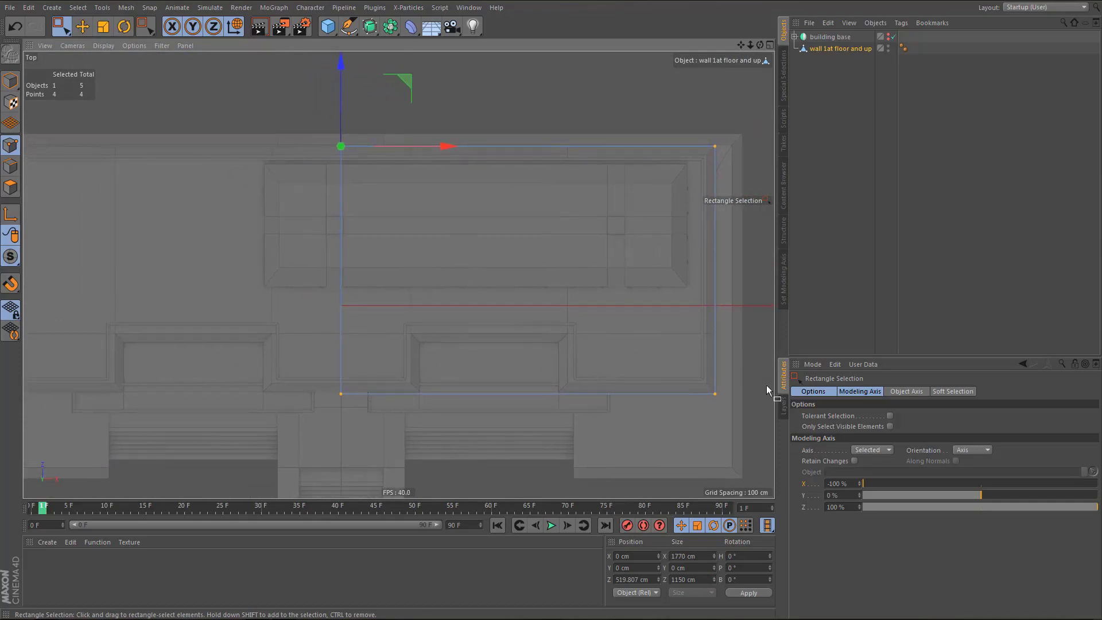
# - Reset the modeling axis X and Z offsets to 0% for the selected wall points
pyautogui.doubleClick(840, 483)
pyautogui.write('0')
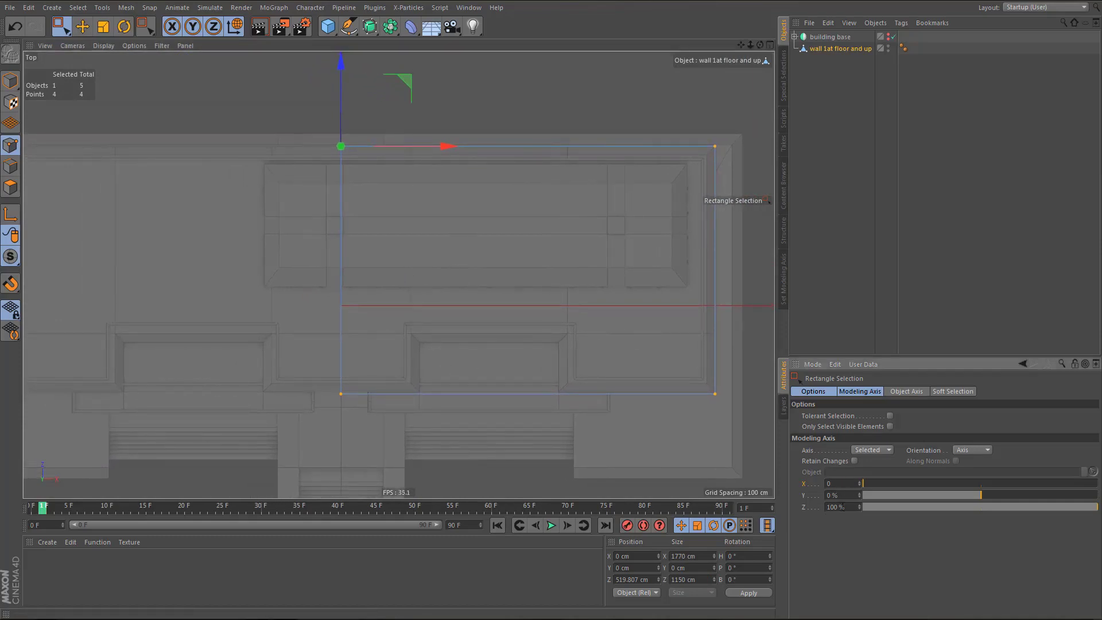
pyautogui.doubleClick(844, 507)
pyautogui.write('0')
pyautogui.click(824, 526)
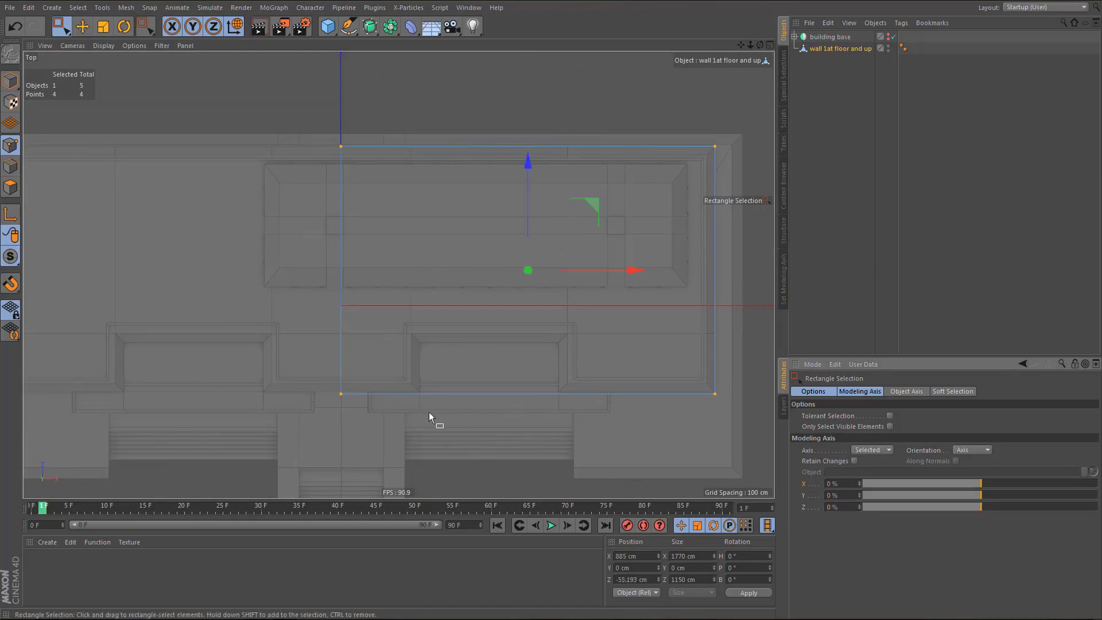
pyautogui.keyDown('alt'); pyautogui.moveTo(429, 412); pyautogui.dragTo(461, 420, button='middle'); pyautogui.keyUp('alt')
# - Try two loop cuts across the wall plane at the inner frame edges of the front recess, and undo both
pyautogui.press('k')
pyautogui.press('l')
pyautogui.scroll(3, 430, 415)
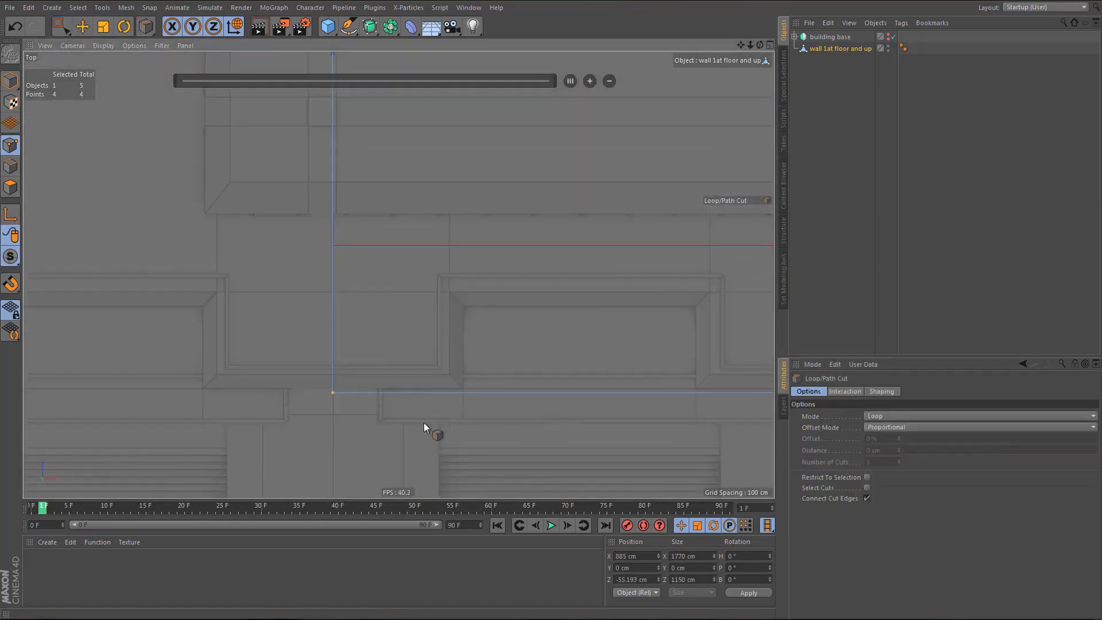
pyautogui.click(463, 392)
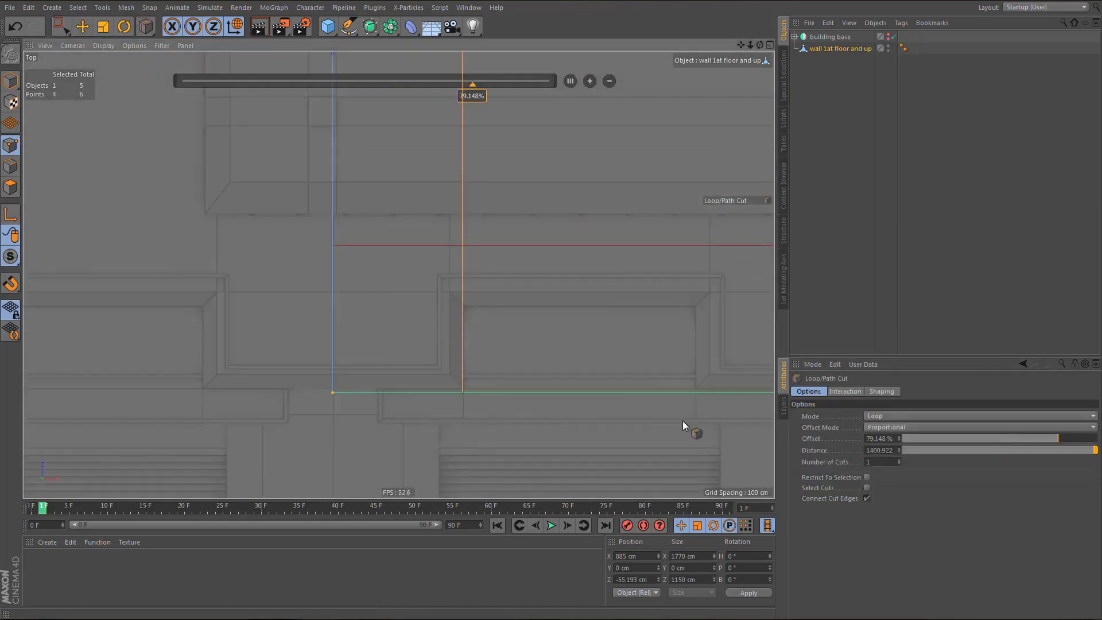
pyautogui.click(694, 391)
pyautogui.keyDown('alt'); pyautogui.moveTo(694, 390); pyautogui.dragTo(501, 401, button='middle'); pyautogui.keyUp('alt')
pyautogui.hotkey('ctrl', 'z')
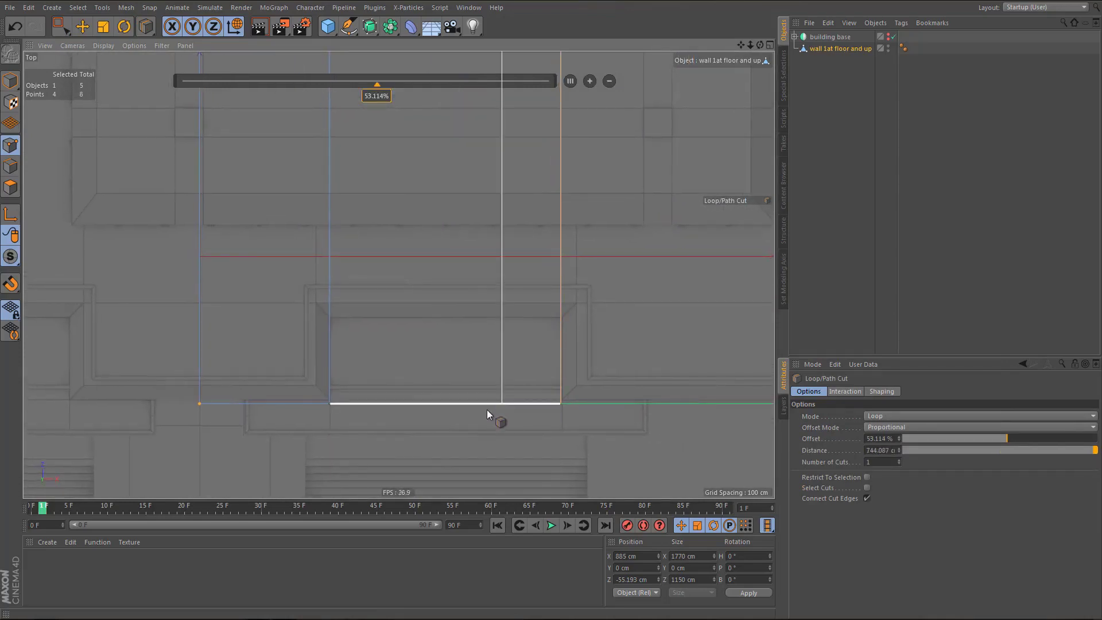
pyautogui.hotkey('ctrl', 'z')
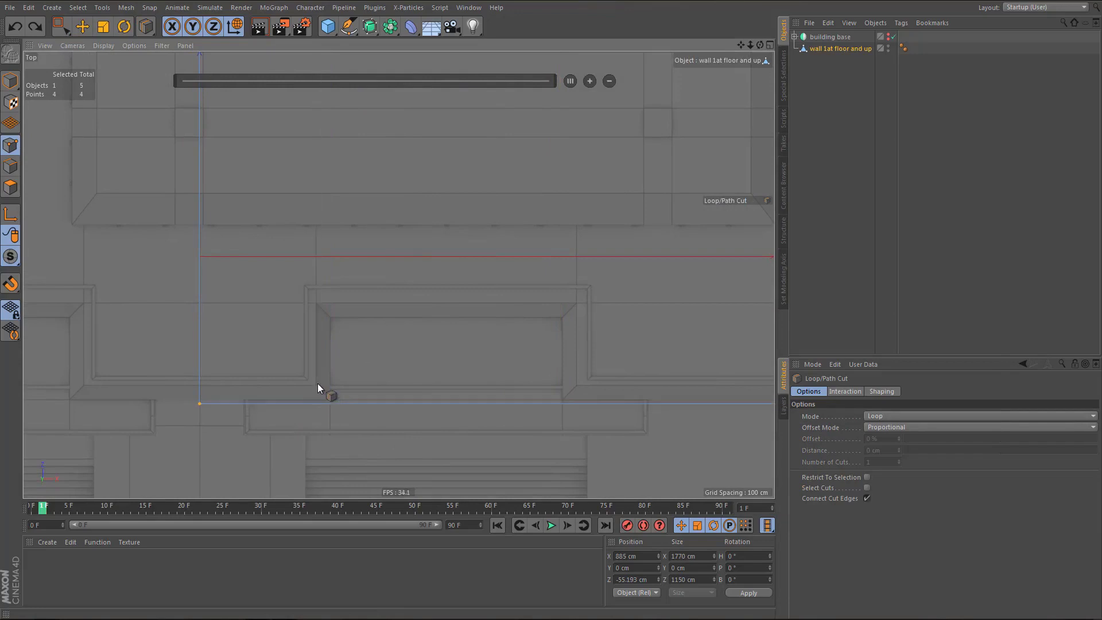
# - Loop-cut the wall plane along the front recess's two outer sides at about 81.4% and 48.6%, and along its rear edge at about 25.3%
pyautogui.click(316, 405)
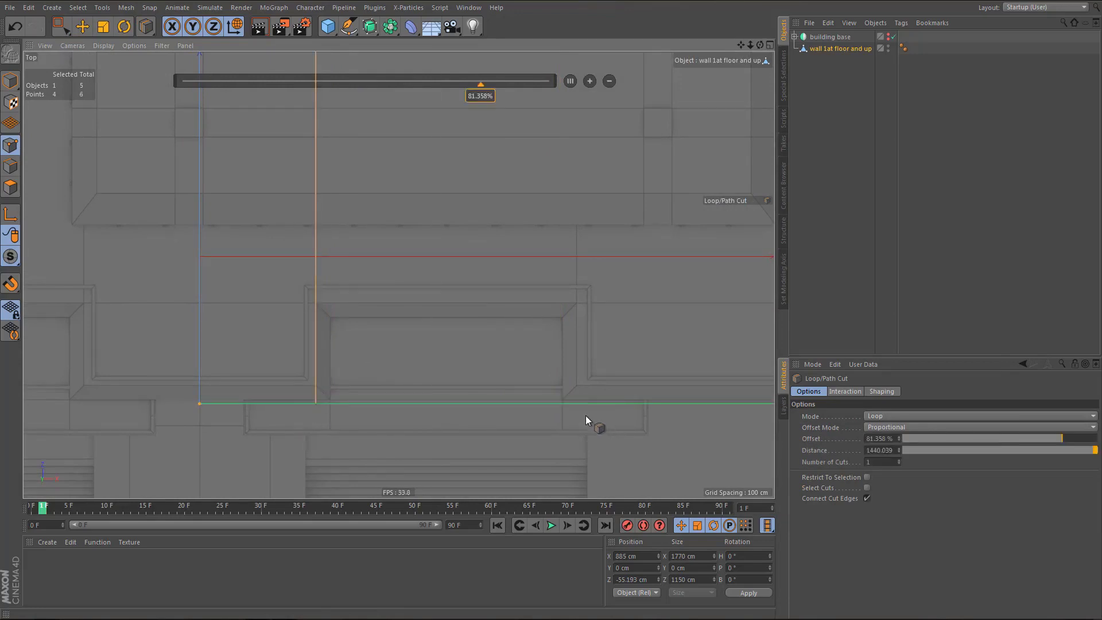
pyautogui.click(577, 399)
pyautogui.scroll(-4, 413, 407)
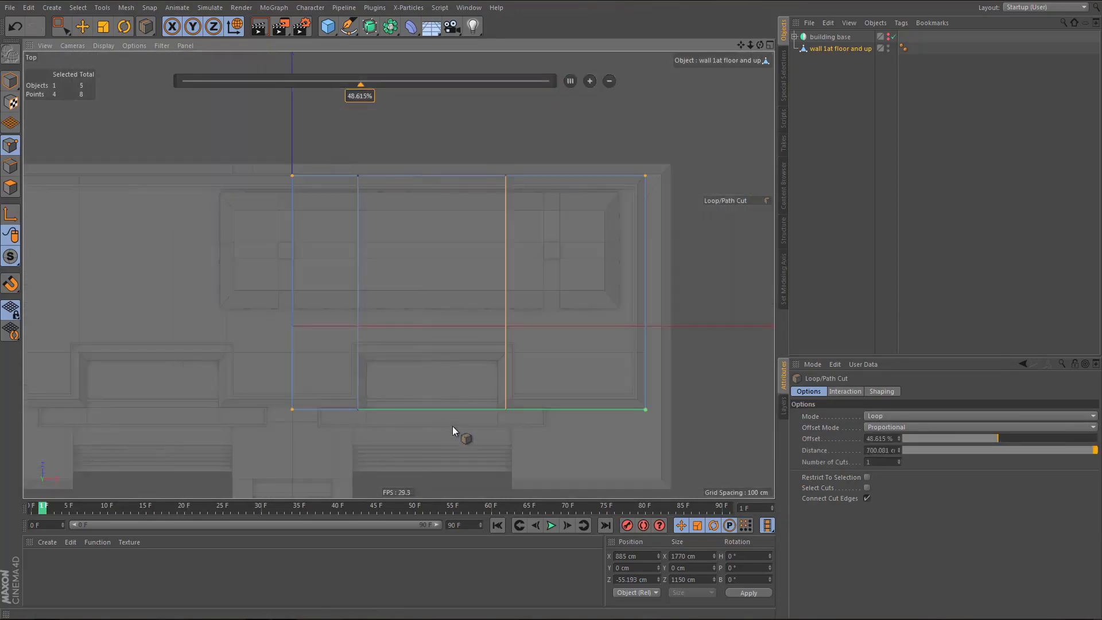
pyautogui.keyDown('alt'); pyautogui.moveTo(452, 426); pyautogui.dragTo(497, 437, button='middle'); pyautogui.keyUp('alt')
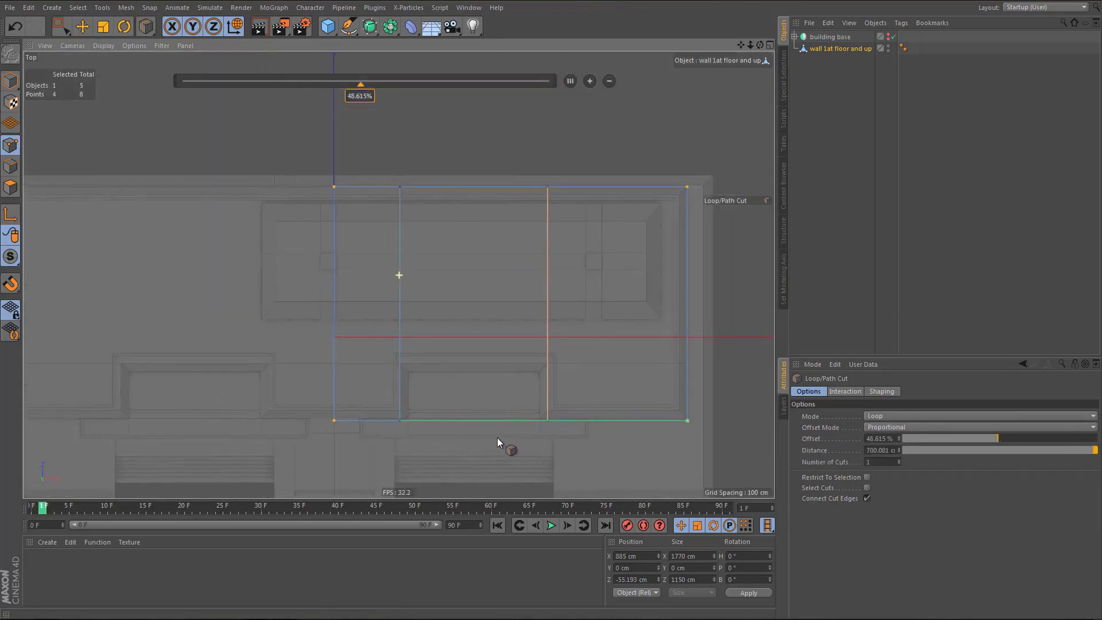
pyautogui.click(332, 363)
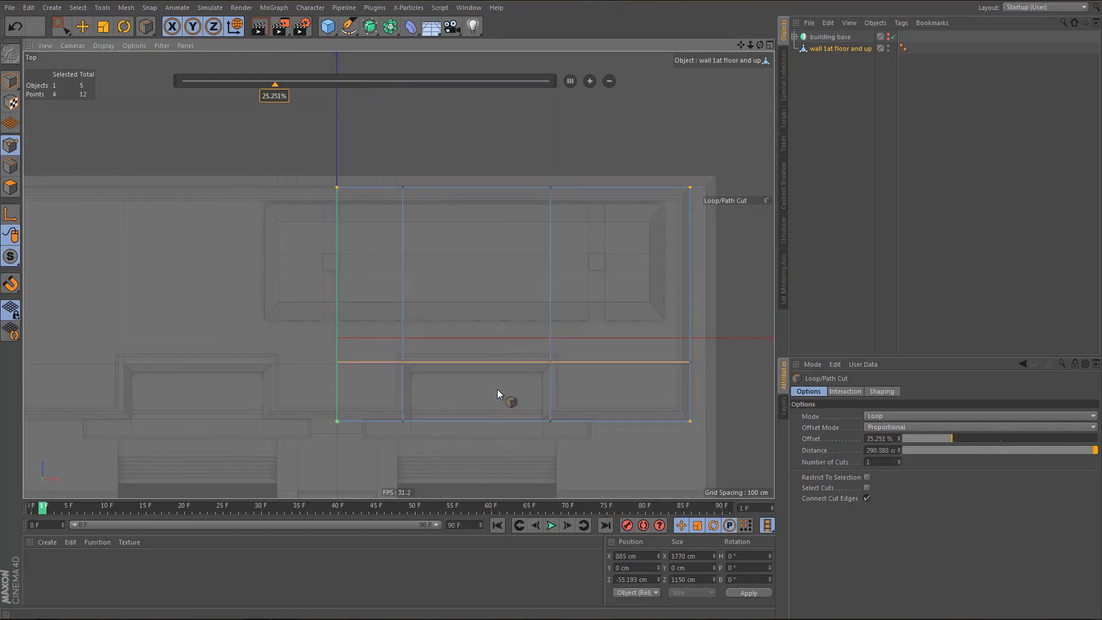
pyautogui.keyDown('alt'); pyautogui.moveTo(497, 389); pyautogui.dragTo(488, 371, button='middle'); pyautogui.keyUp('alt')
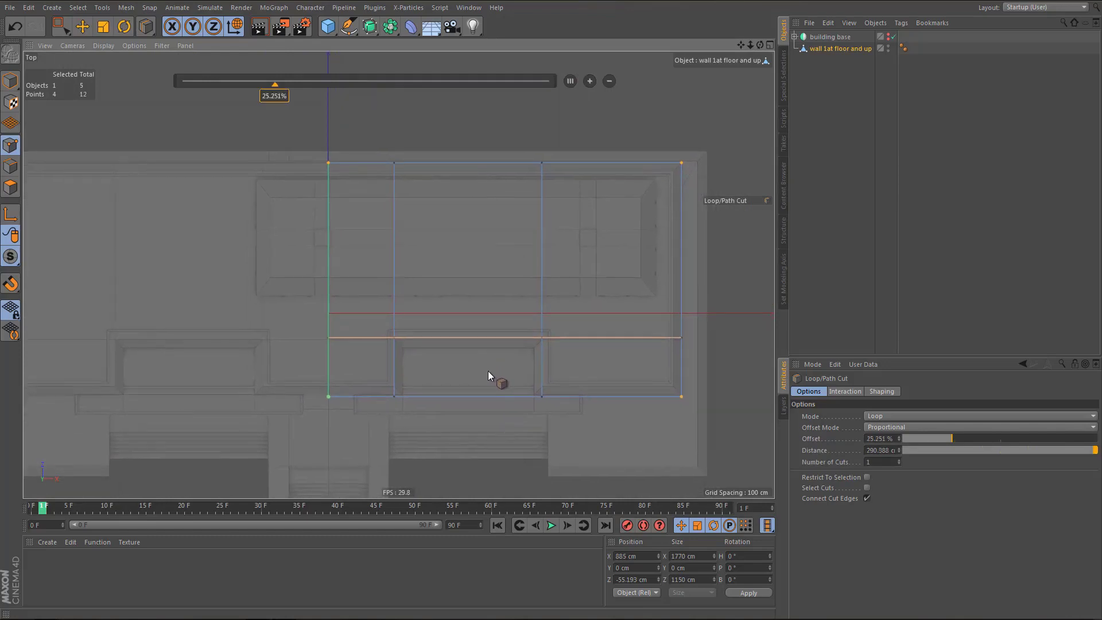
# - Delete the wall plane's middle front polygon to open the recess between the two side cuts
pyautogui.press('Return')
pyautogui.press('Return')
pyautogui.press('9')
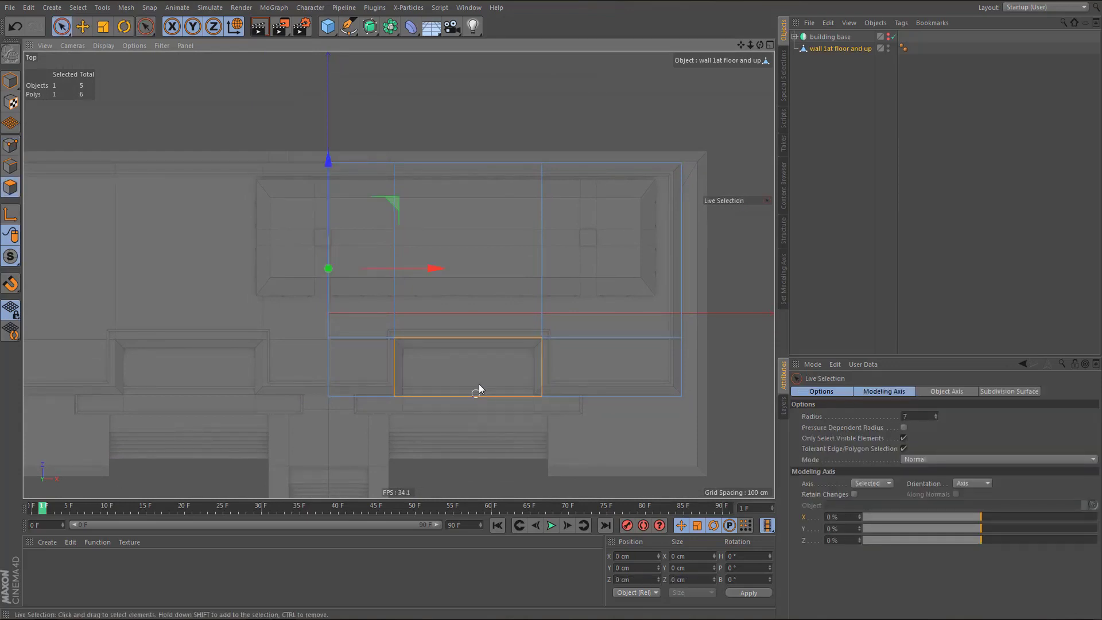
pyautogui.click(479, 384)
pyautogui.press('Delete')
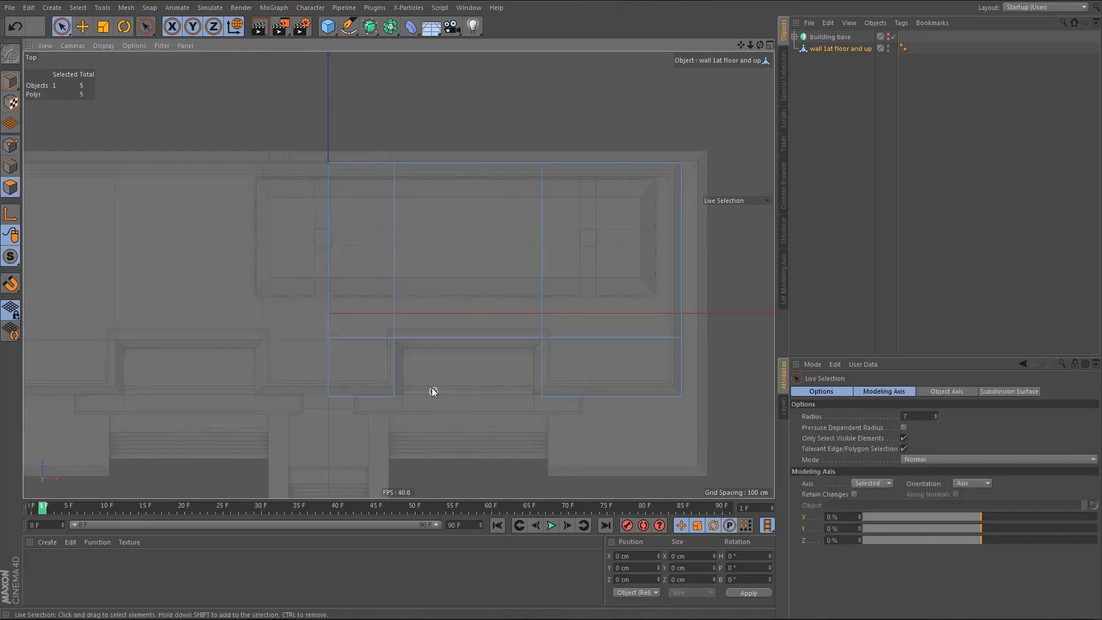
pyautogui.keyDown('alt'); pyautogui.moveTo(441, 393); pyautogui.dragTo(470, 401, button='middle'); pyautogui.keyUp('alt')
# - Set the X size of the section between the centre line and the first cut to 330 cm, with modeling axis X at -100%
pyautogui.press('Return')
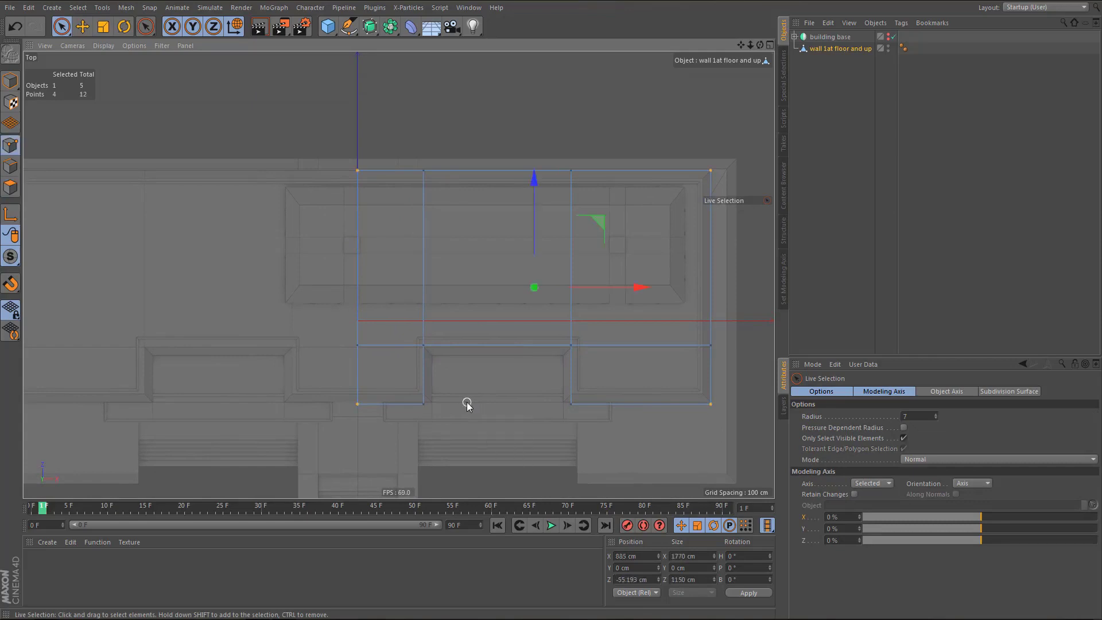
pyautogui.press('0')
pyautogui.moveTo(327, 141); pyautogui.dragTo(457, 466)
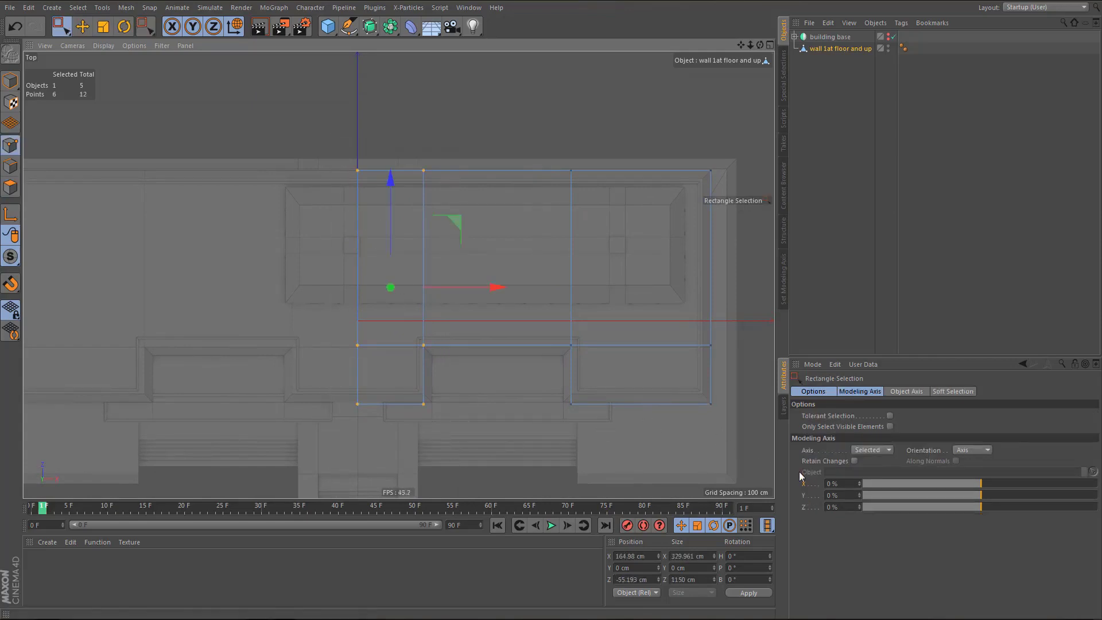
pyautogui.moveTo(898, 485); pyautogui.dragTo(818, 493)
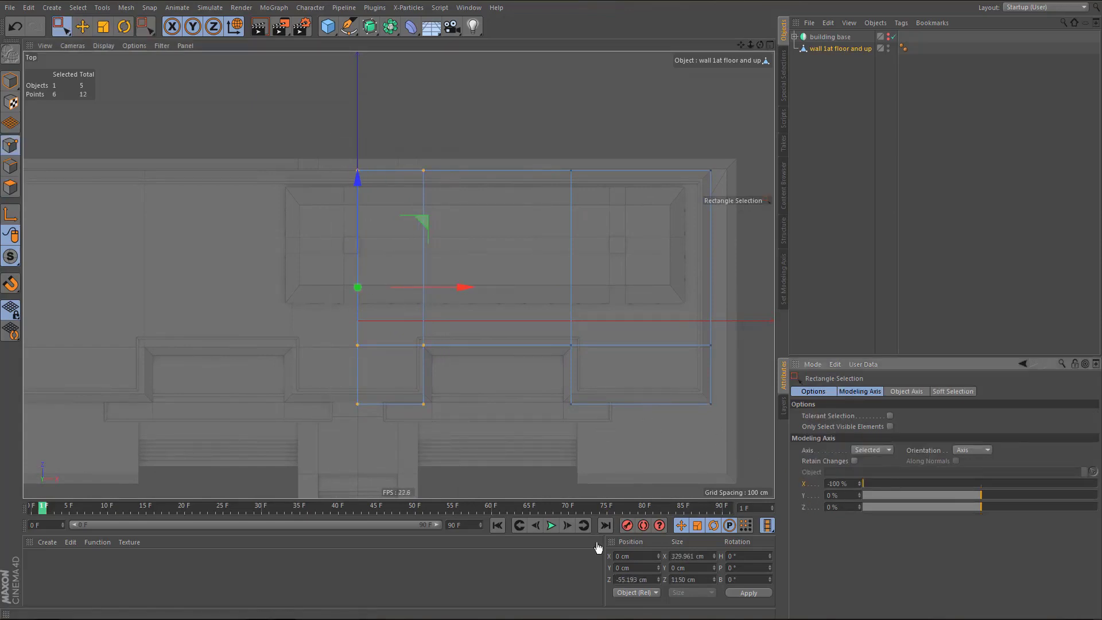
pyautogui.scroll(3, 451, 379)
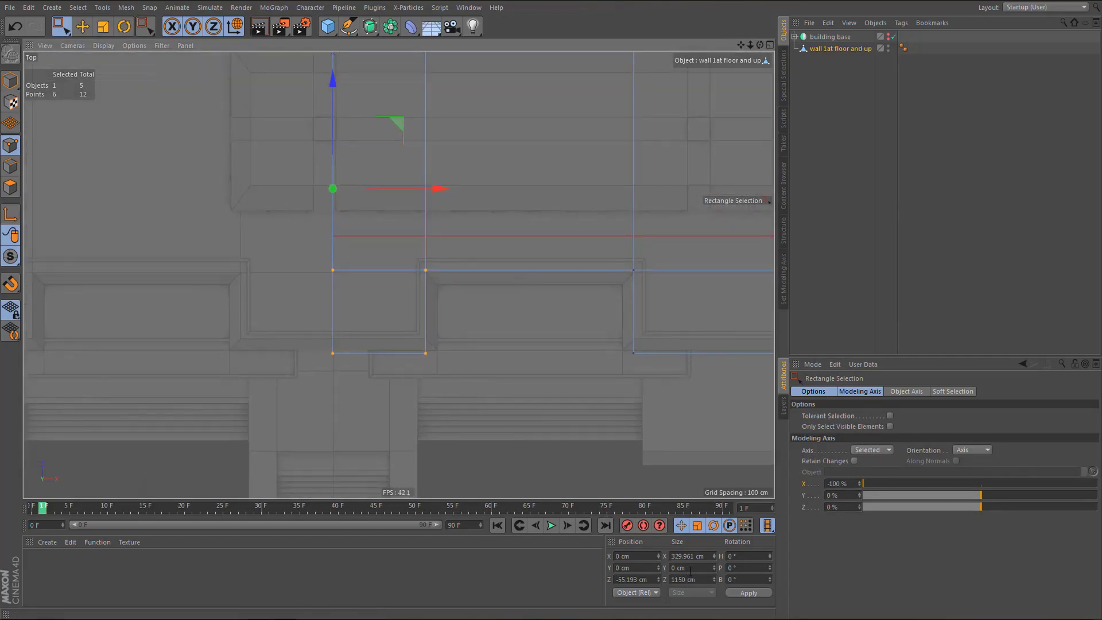
pyautogui.click(692, 556)
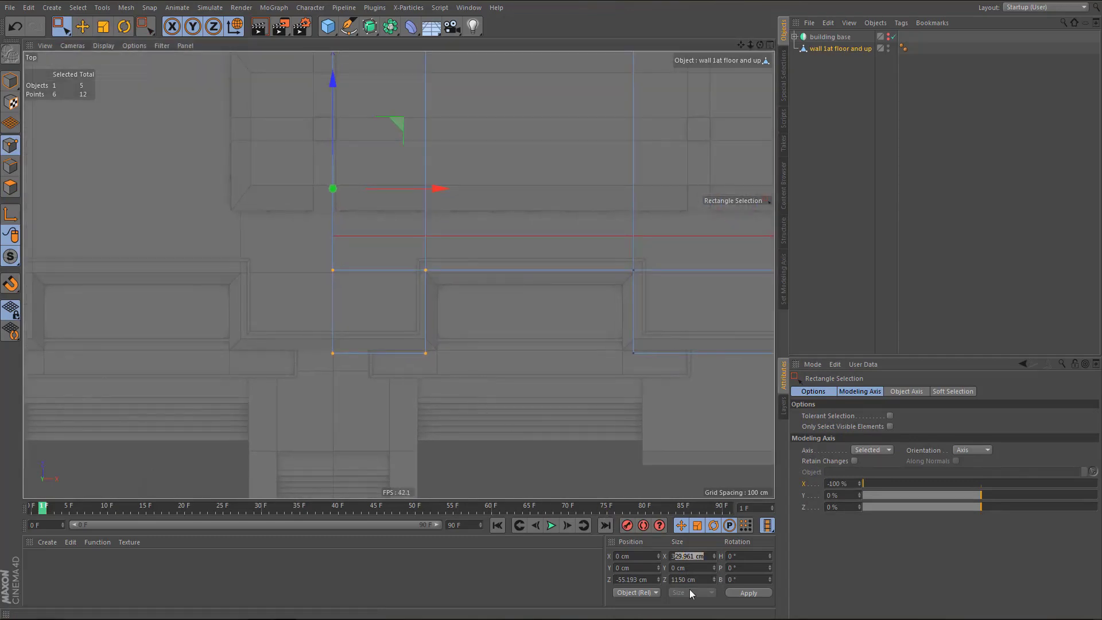
pyautogui.write('330')
# - Try an X size of 750 cm for the points of the middle section around the recess
pyautogui.scroll(-4, 391, 411)
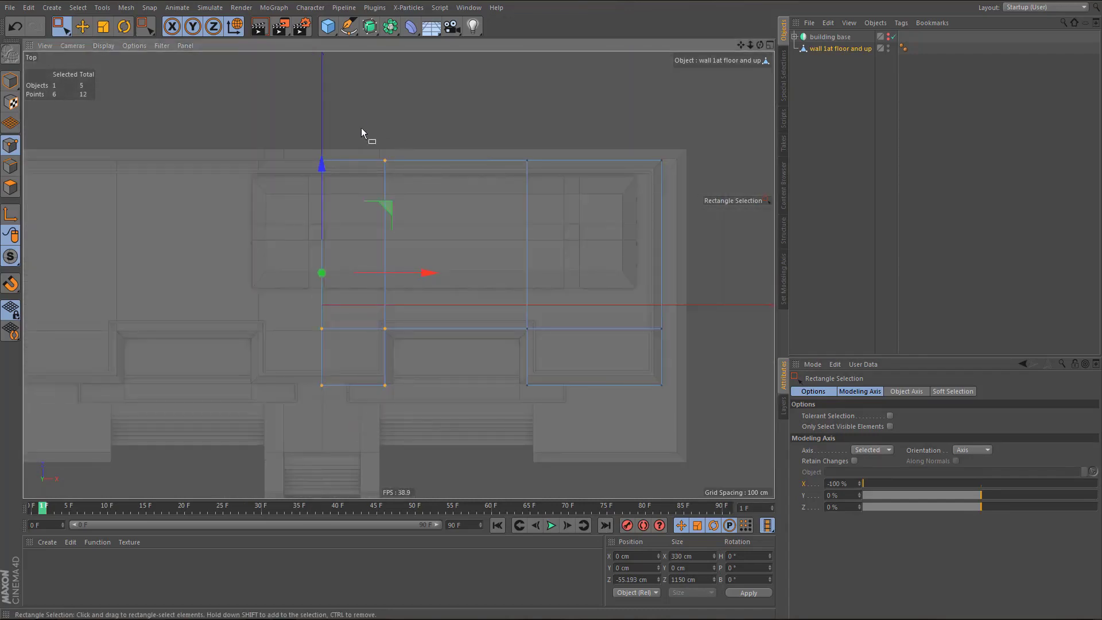
pyautogui.moveTo(378, 134); pyautogui.dragTo(548, 456)
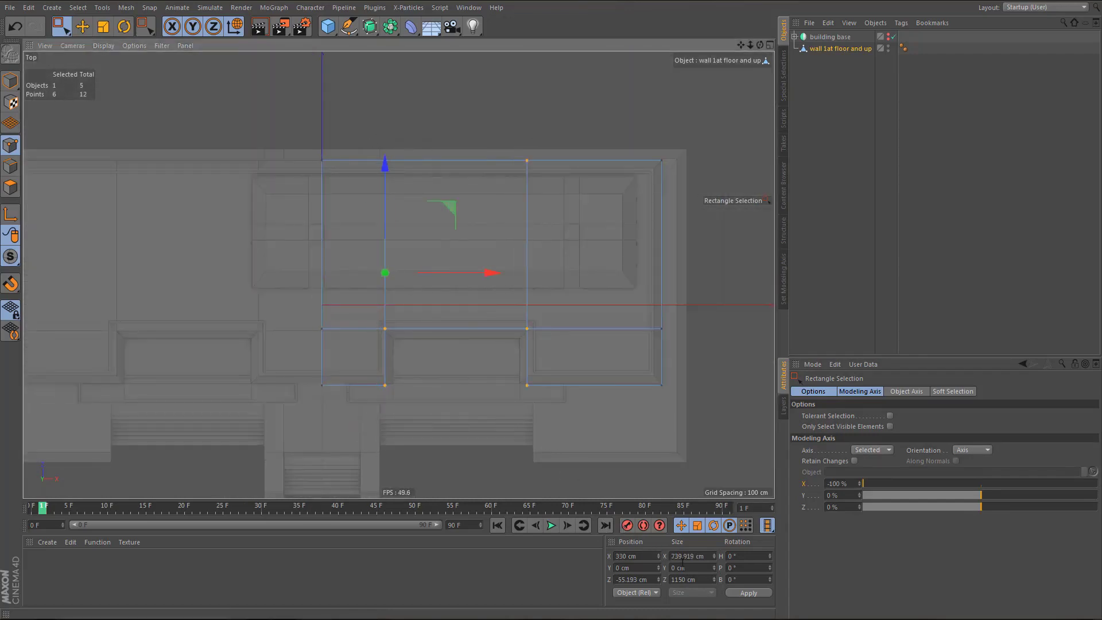
pyautogui.doubleClick(680, 557)
pyautogui.write('750')
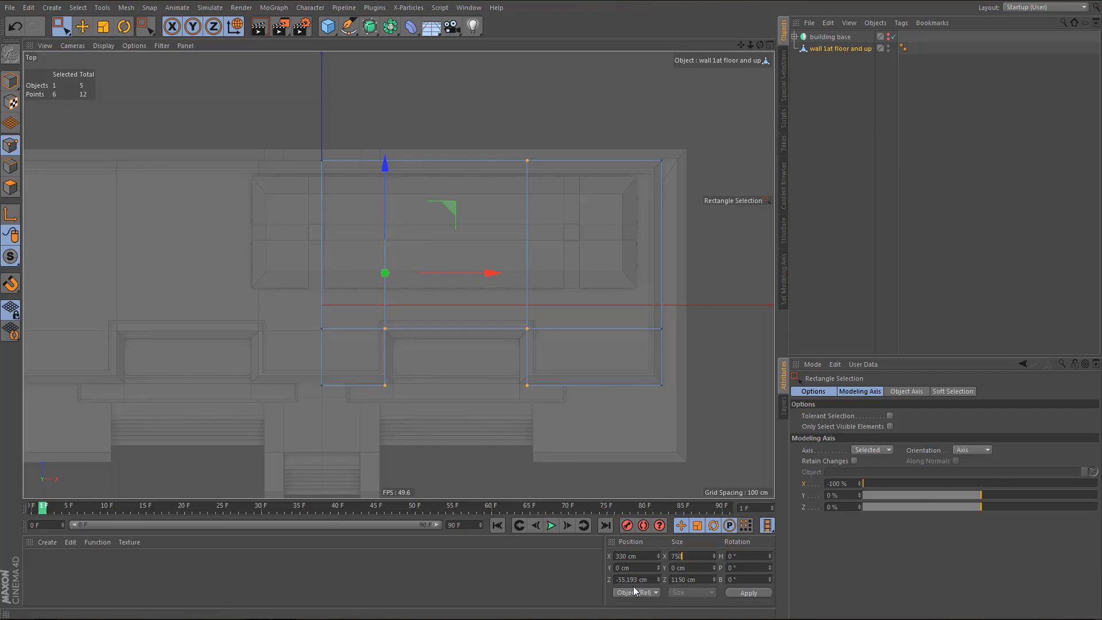
pyautogui.press('Return')
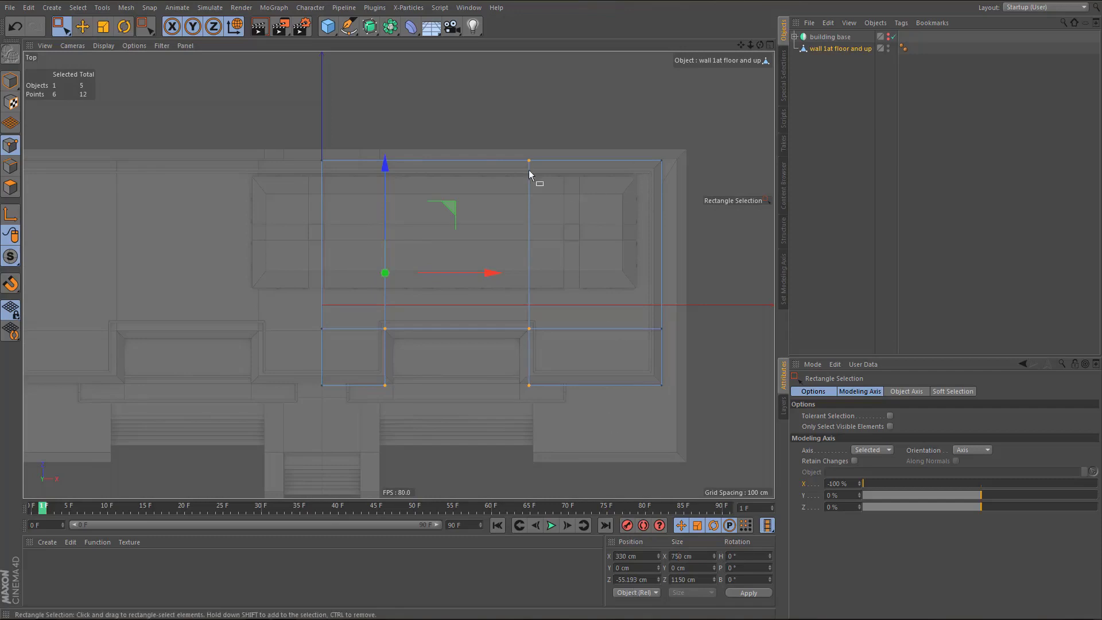
# - Check the outer section's width and set the X size of the middle recess section's points to 725 cm
pyautogui.moveTo(508, 134); pyautogui.dragTo(723, 420)
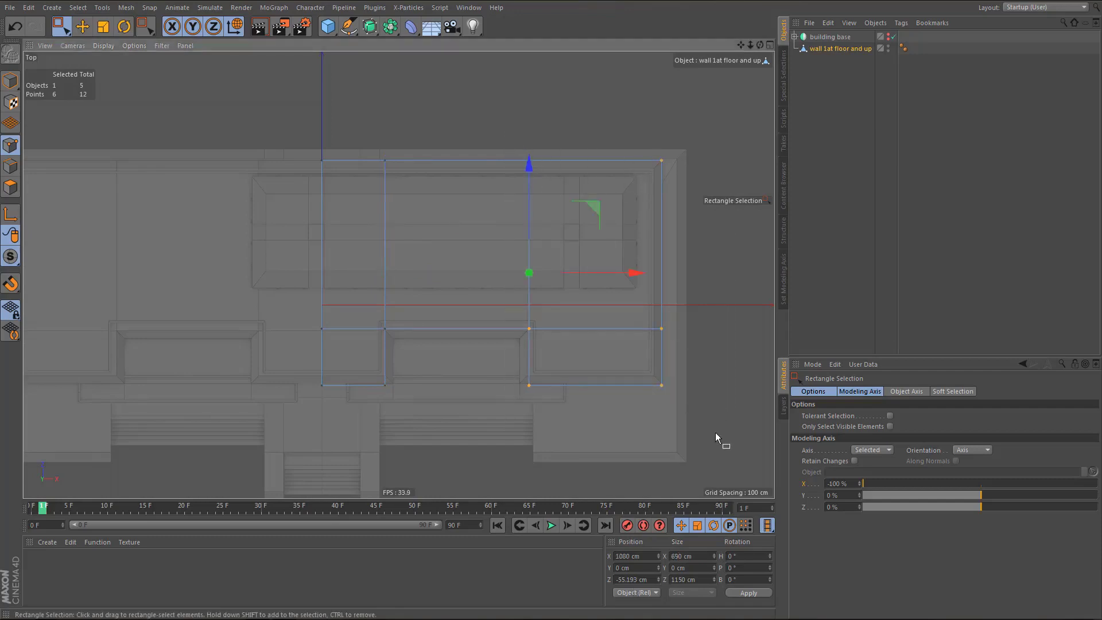
pyautogui.moveTo(363, 146); pyautogui.dragTo(597, 425)
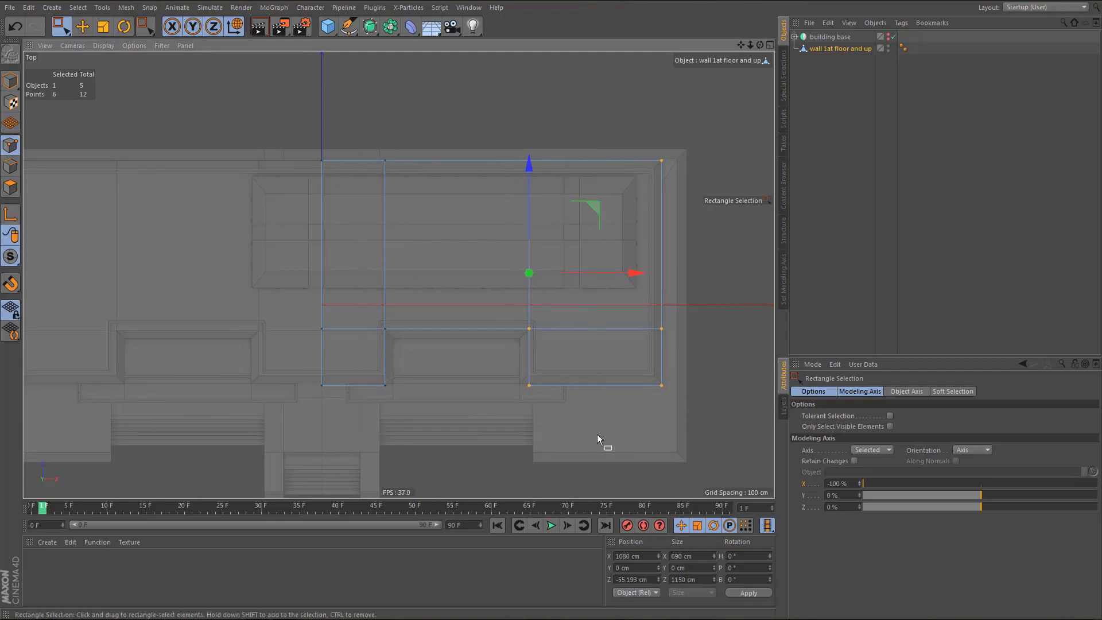
pyautogui.doubleClick(701, 554)
pyautogui.write('725')
pyautogui.press('Return')
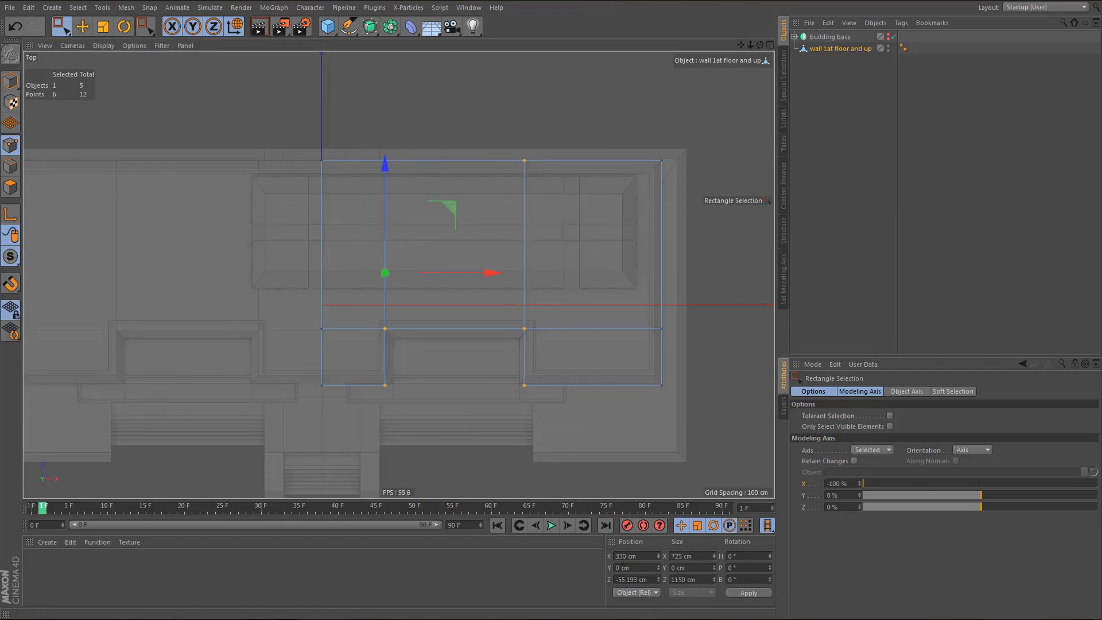
pyautogui.moveTo(509, 134); pyautogui.dragTo(689, 458)
pyautogui.moveTo(371, 138); pyautogui.dragTo(558, 422)
# - Raise the flat wall object to Y 150 cm, aligning it with the top of the stairs in the front blueprint
pyautogui.scroll(2, 539, 397)
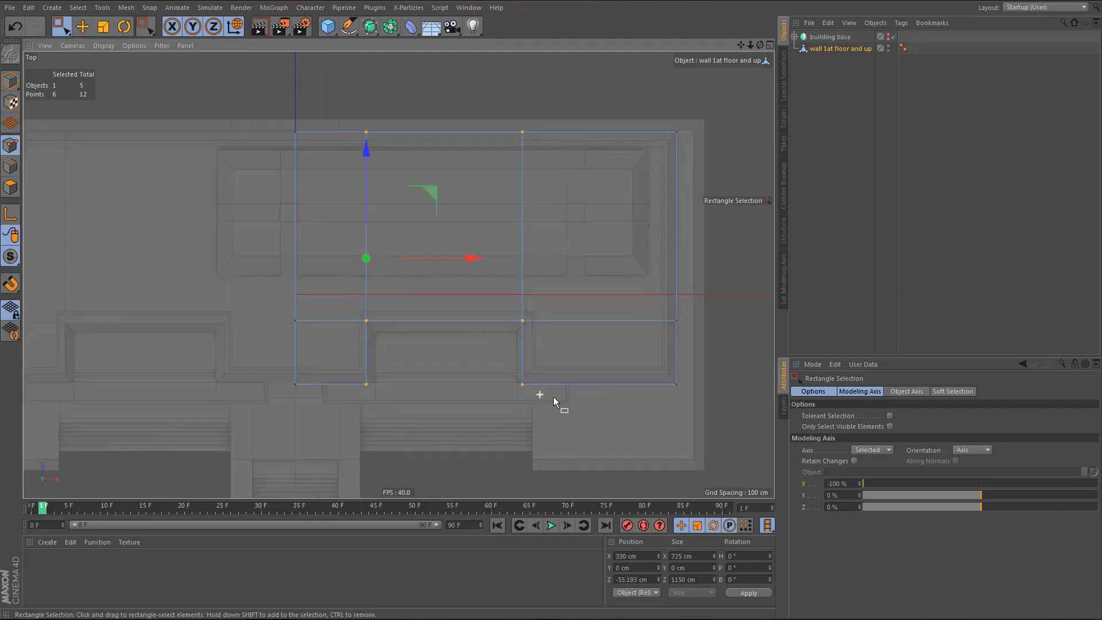
pyautogui.keyDown('alt'); pyautogui.moveTo(588, 338); pyautogui.dragTo(561, 328, button='middle'); pyautogui.keyUp('alt')
pyautogui.middleClick(591, 361)
pyautogui.middleClick(594, 424)
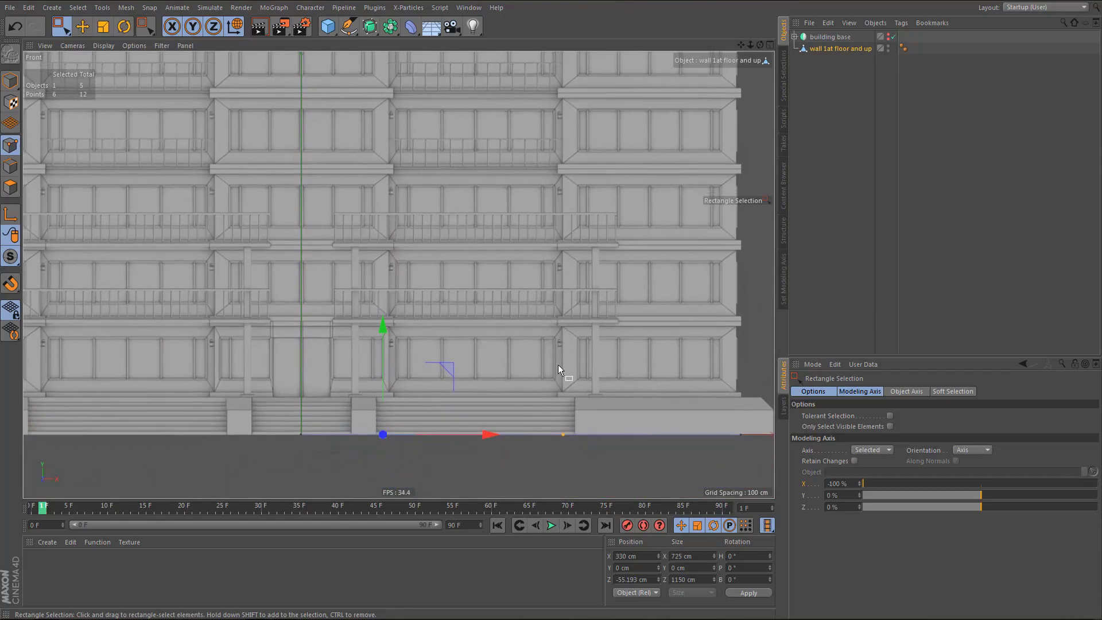
pyautogui.press('Return')
pyautogui.keyDown('alt'); pyautogui.moveTo(387, 416); pyautogui.dragTo(474, 424, button='middle'); pyautogui.keyUp('alt')
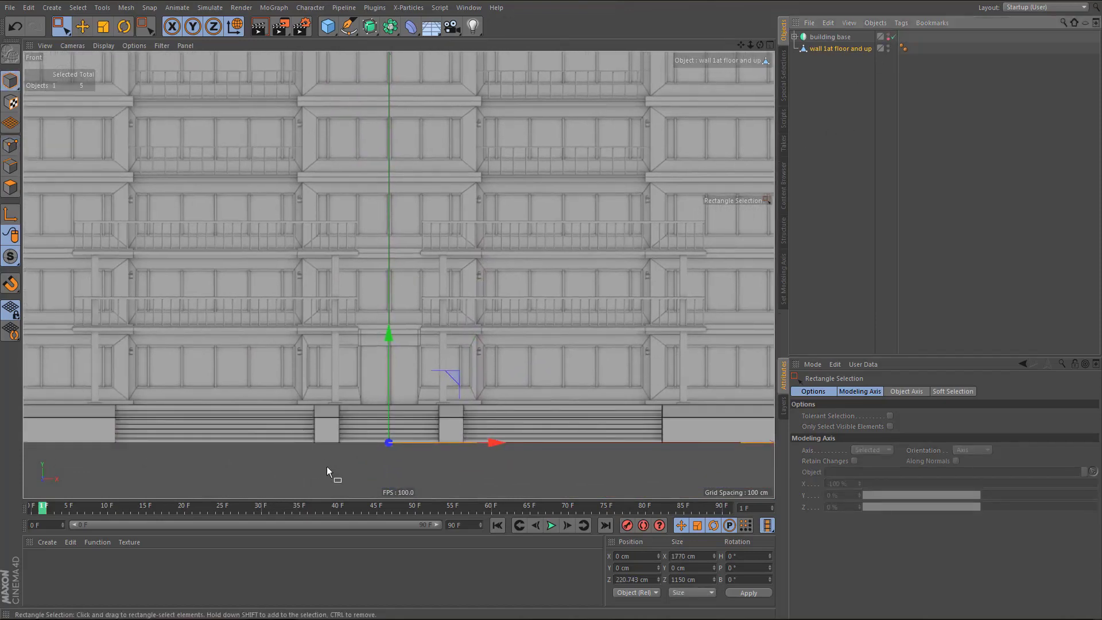
pyautogui.scroll(3, 326, 466)
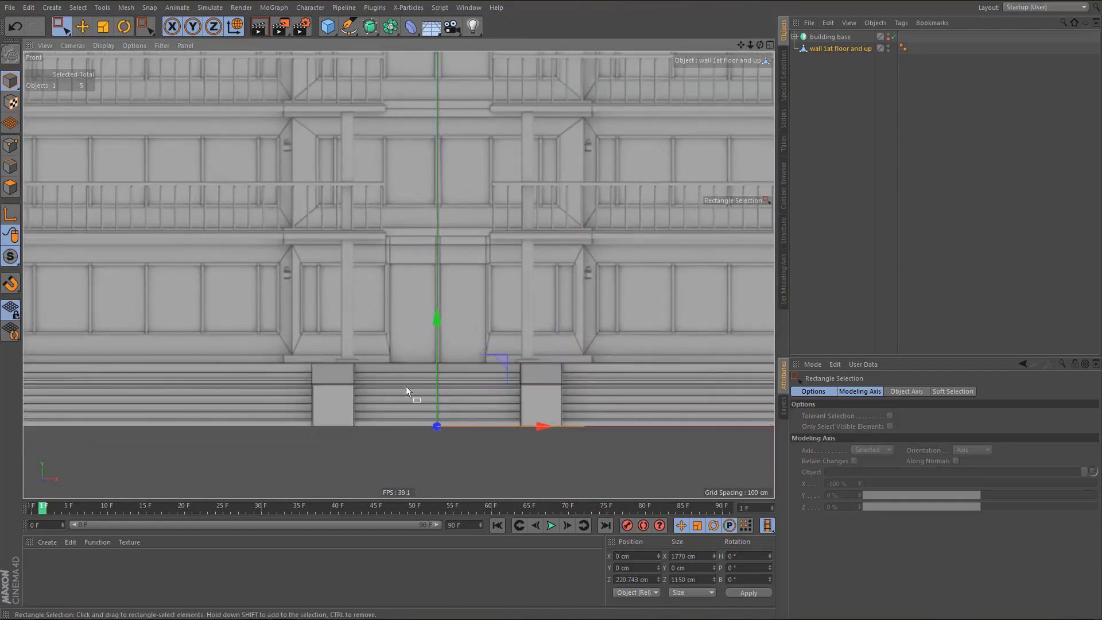
pyautogui.scroll(2, 438, 425)
pyautogui.moveTo(439, 325); pyautogui.dragTo(436, 232)
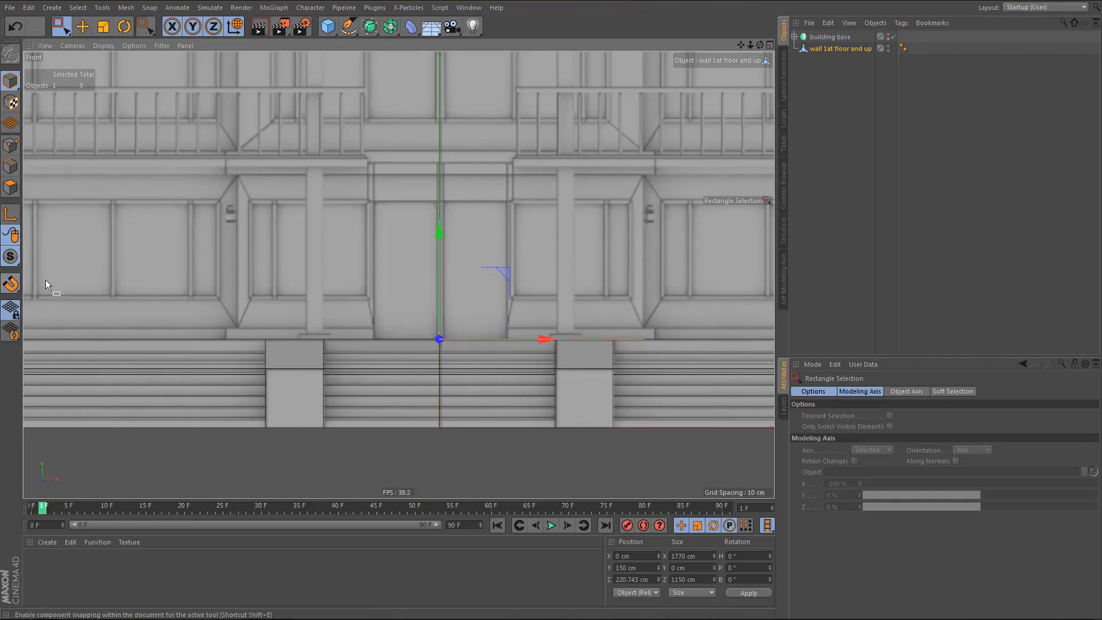
# - Hide the building base in the perspective view so that only the wall outline is displayed
pyautogui.middleClick(301, 227)
pyautogui.middleClick(288, 190)
pyautogui.keyDown('alt'); pyautogui.moveTo(363, 249); pyautogui.dragTo(344, 275); pyautogui.keyUp('alt')
pyautogui.keyDown('alt'); pyautogui.moveTo(458, 279); pyautogui.dragTo(515, 264, button='right'); pyautogui.keyUp('alt')
pyautogui.keyDown('alt'); pyautogui.moveTo(509, 272); pyautogui.dragTo(504, 279); pyautogui.keyUp('alt')
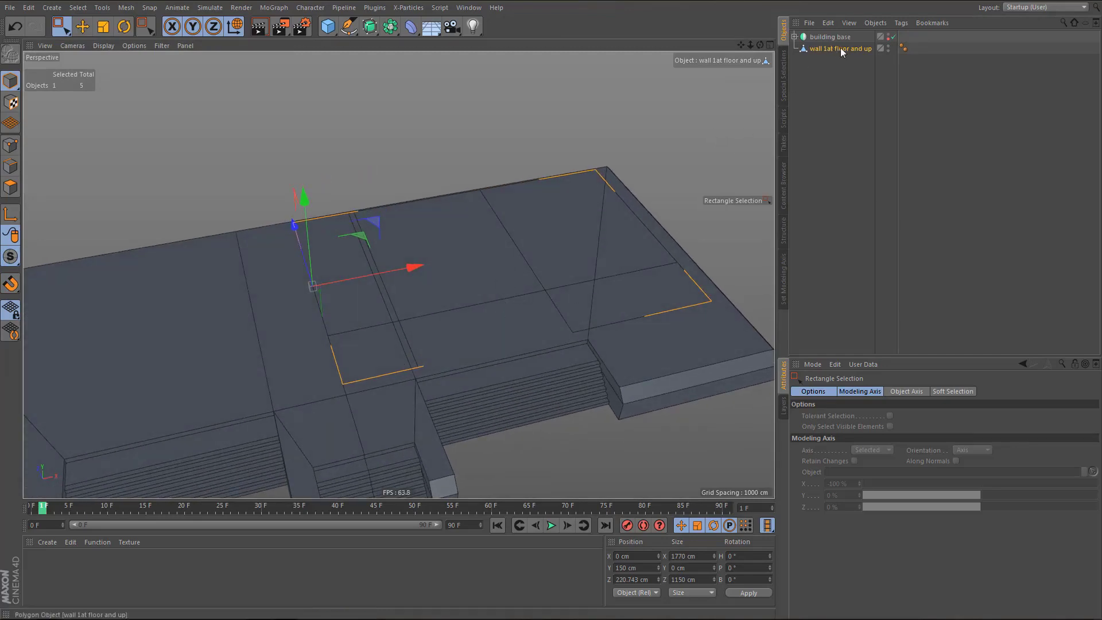
pyautogui.click(890, 38)
pyautogui.click(617, 194)
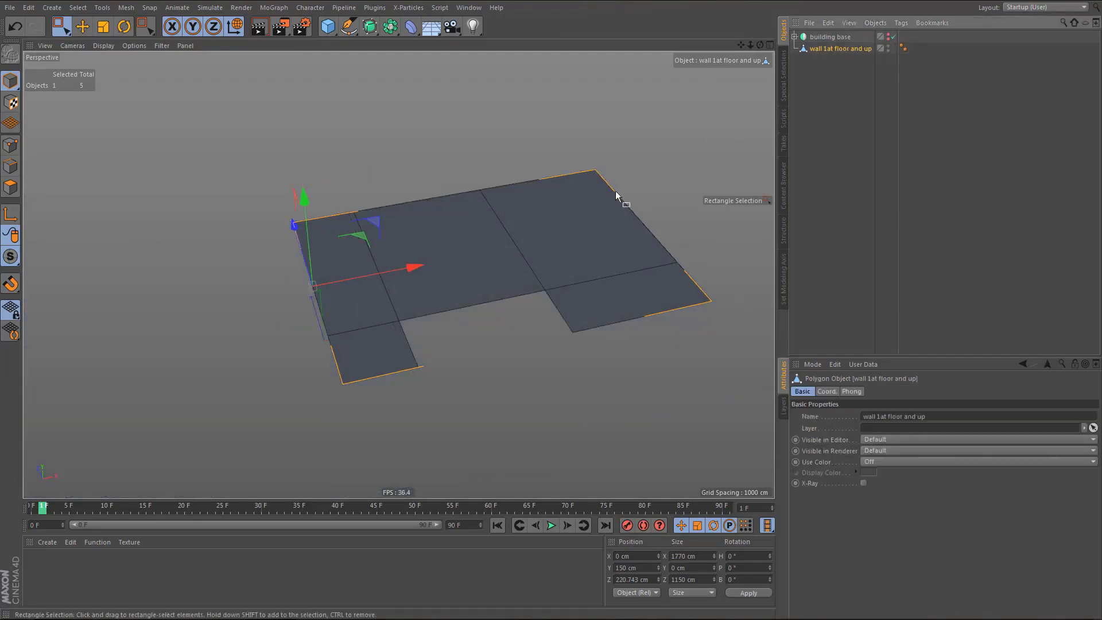
# - Extrude all polygons of the wall outline with an offset of 300 cm
pyautogui.press('Return')
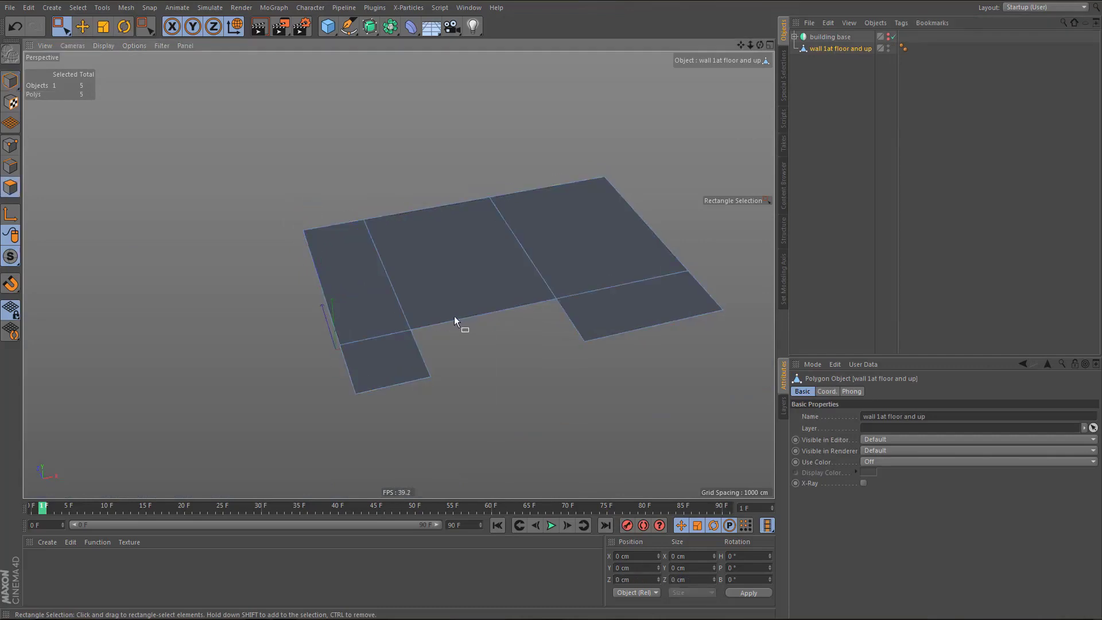
pyautogui.hotkey('ctrl', 'a')
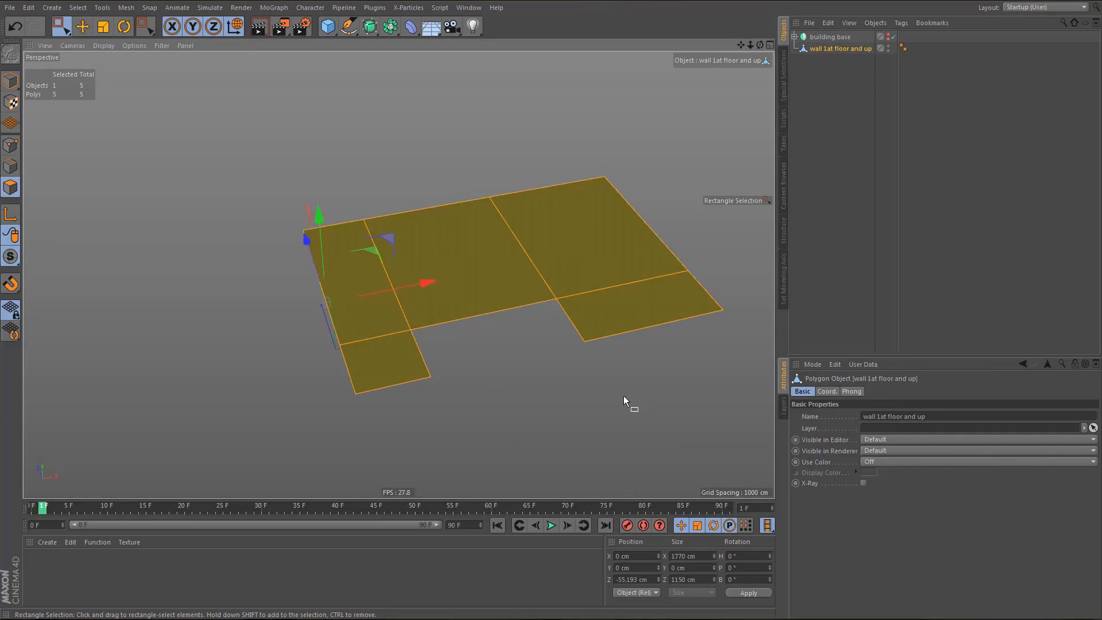
pyautogui.press('d')
pyautogui.click(866, 428)
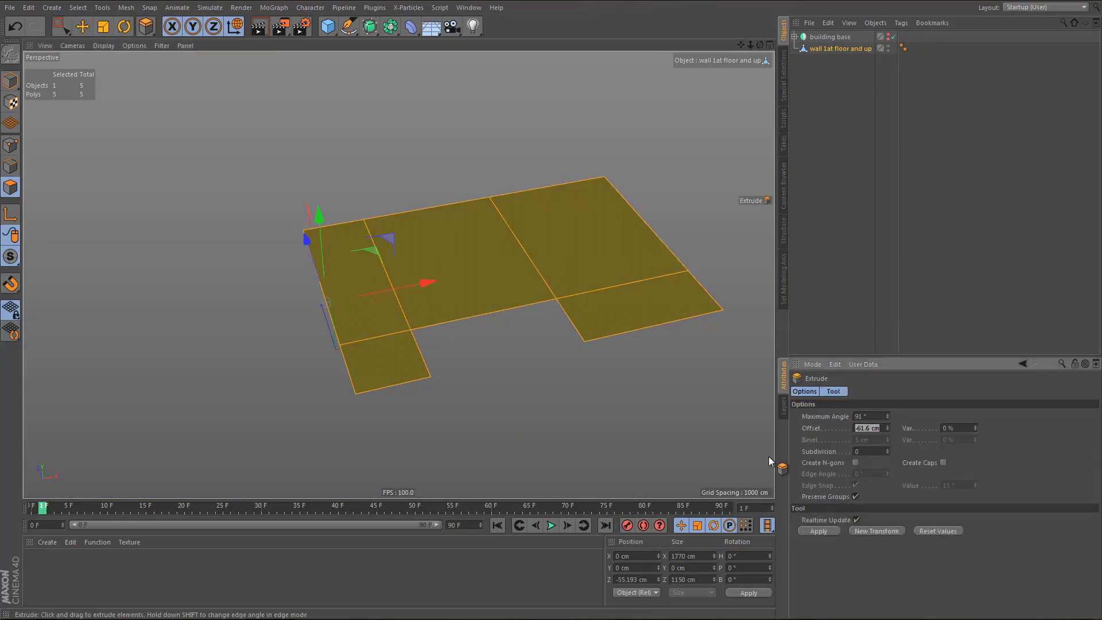
pyautogui.write('300')
pyautogui.press('Return')
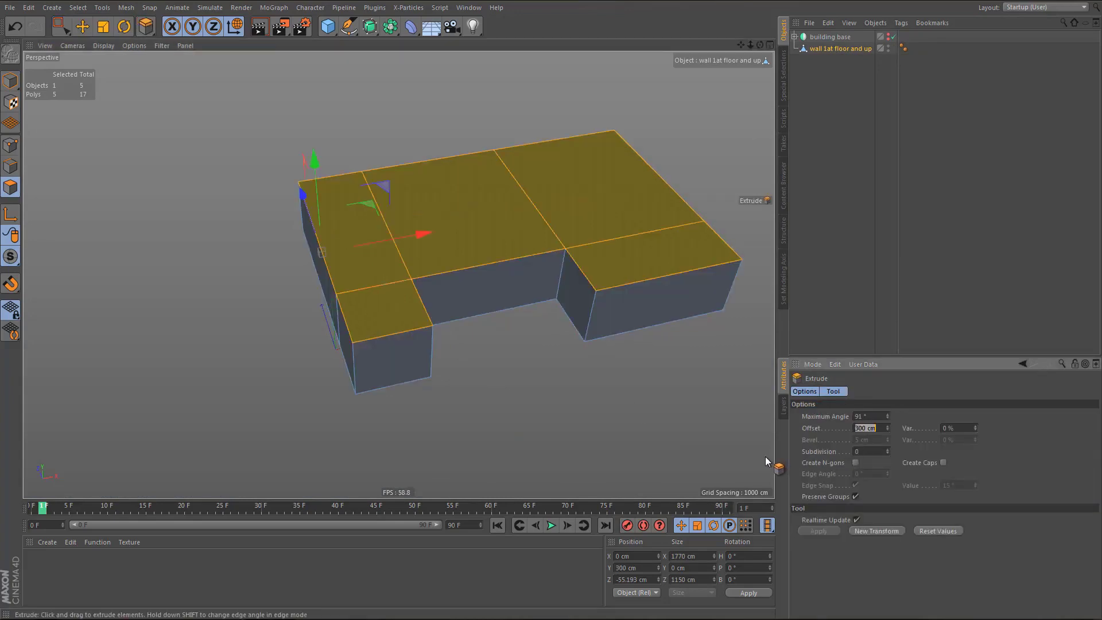
# - Set the front view's background picture transparency to 92%
pyautogui.middleClick(354, 358)
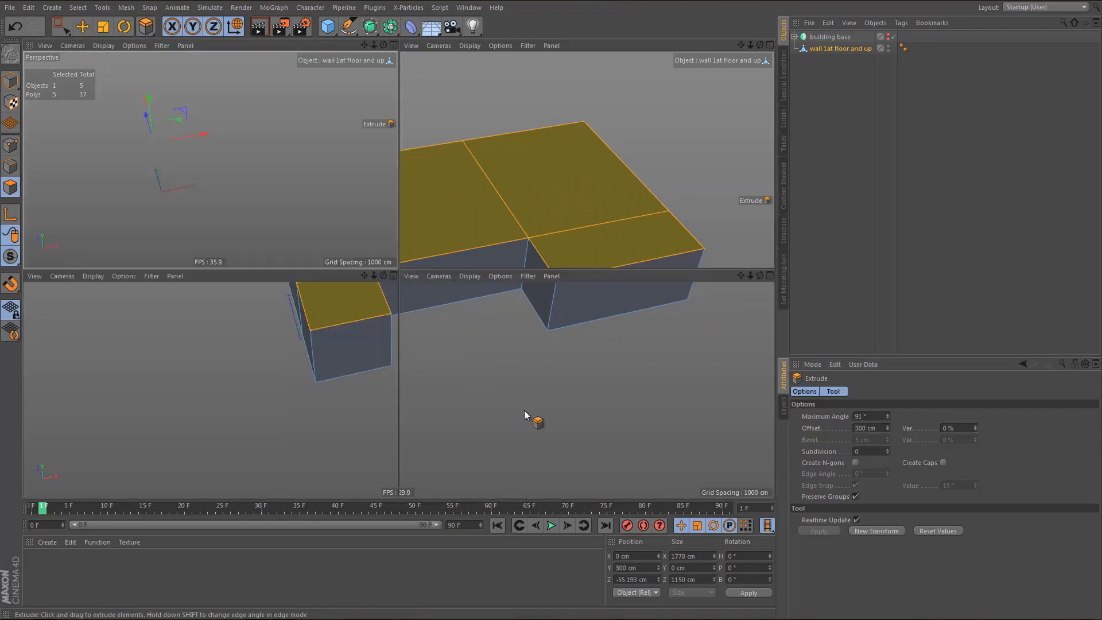
pyautogui.middleClick(551, 439)
pyautogui.scroll(4, 459, 379)
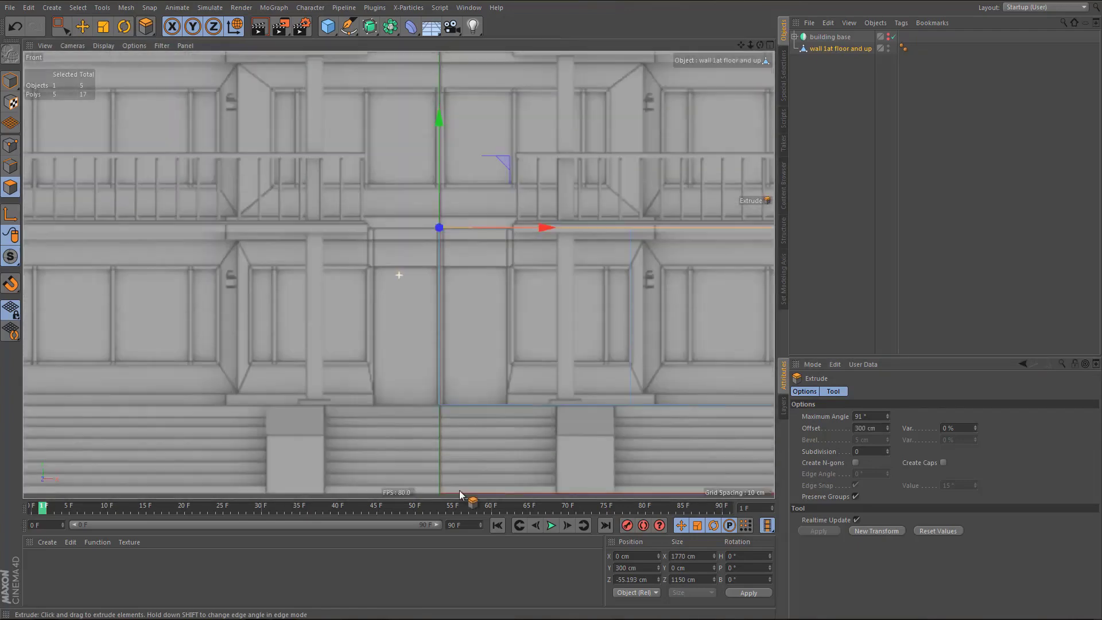
pyautogui.keyDown('alt'); pyautogui.moveTo(441, 363); pyautogui.dragTo(437, 404, button='middle'); pyautogui.keyUp('alt')
pyautogui.hotkey('shift', 'v')
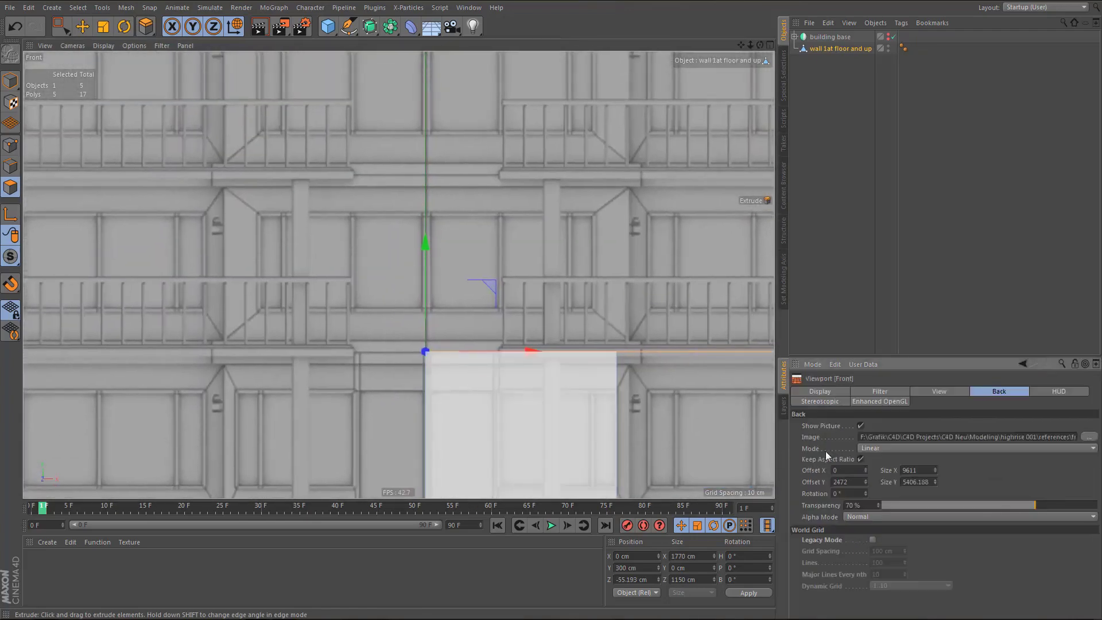
pyautogui.click(1083, 505)
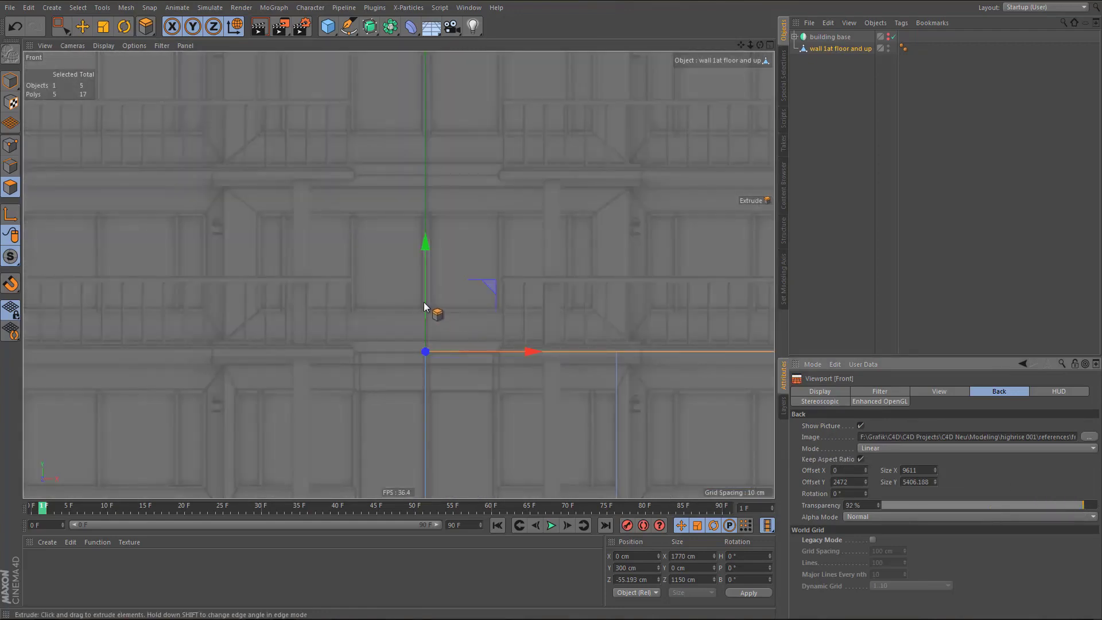
# - Select the wall points on both sides of the recess in the front view and set modeling axis X to 0%
pyautogui.scroll(-2, 424, 302)
pyautogui.keyDown('alt'); pyautogui.moveTo(446, 361); pyautogui.dragTo(337, 256, button='middle'); pyautogui.keyUp('alt')
pyautogui.keyDown('alt'); pyautogui.moveTo(374, 325); pyautogui.dragTo(266, 315, button='middle'); pyautogui.keyUp('alt')
pyautogui.keyDown('alt'); pyautogui.moveTo(374, 388); pyautogui.dragTo(290, 408, button='middle'); pyautogui.keyUp('alt')
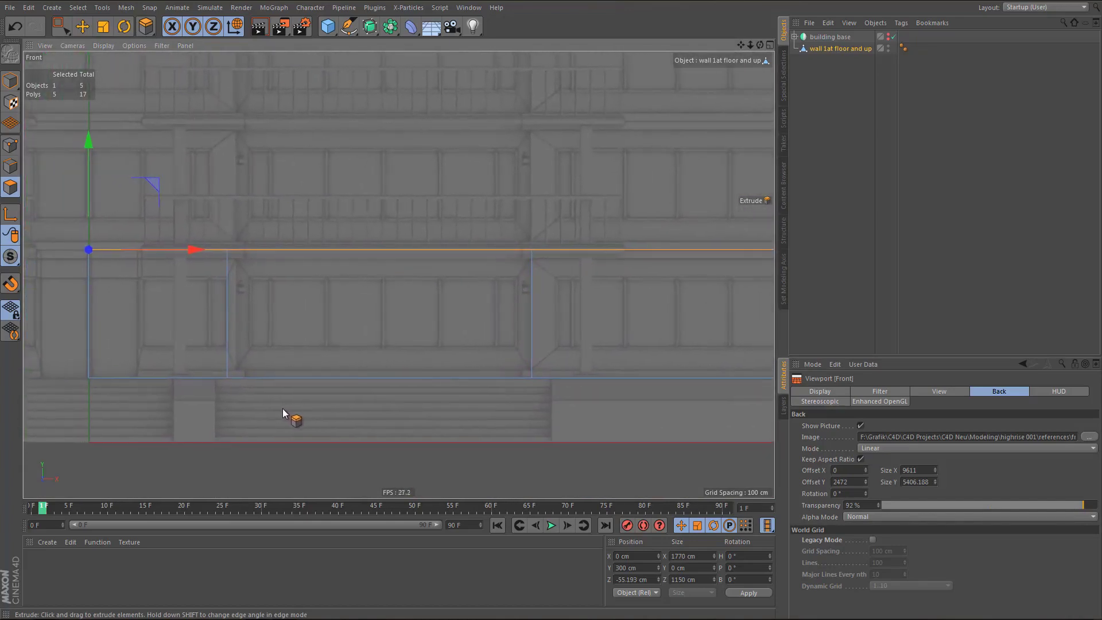
pyautogui.press('Return')
pyautogui.press('0')
pyautogui.moveTo(209, 205); pyautogui.dragTo(545, 445)
pyautogui.keyDown('alt'); pyautogui.moveTo(534, 435); pyautogui.dragTo(541, 445, button='middle'); pyautogui.keyUp('alt')
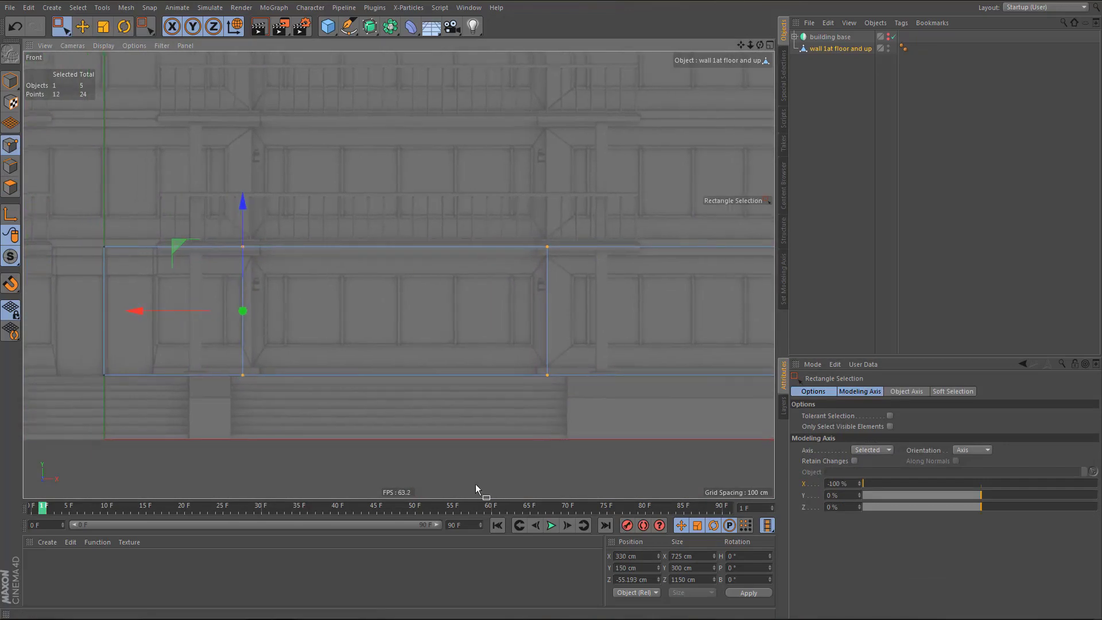
pyautogui.doubleClick(842, 484)
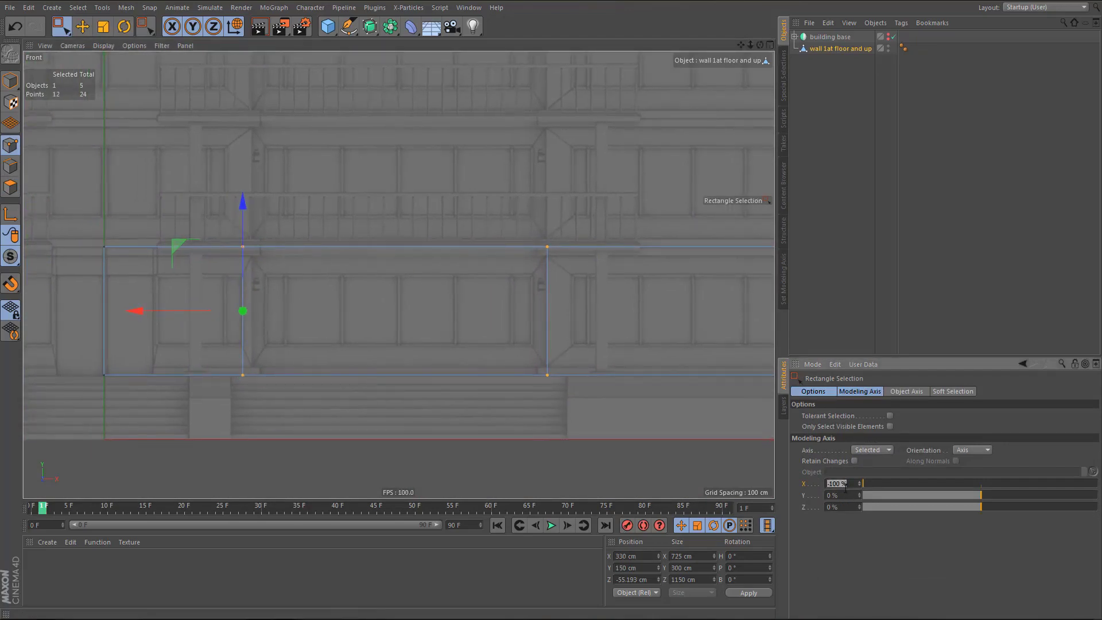
pyautogui.write('0')
pyautogui.press('Return')
# - Scale the recess section's points along X to about 710 cm wide and move them to about X 701 cm
pyautogui.scroll(3, 350, 333)
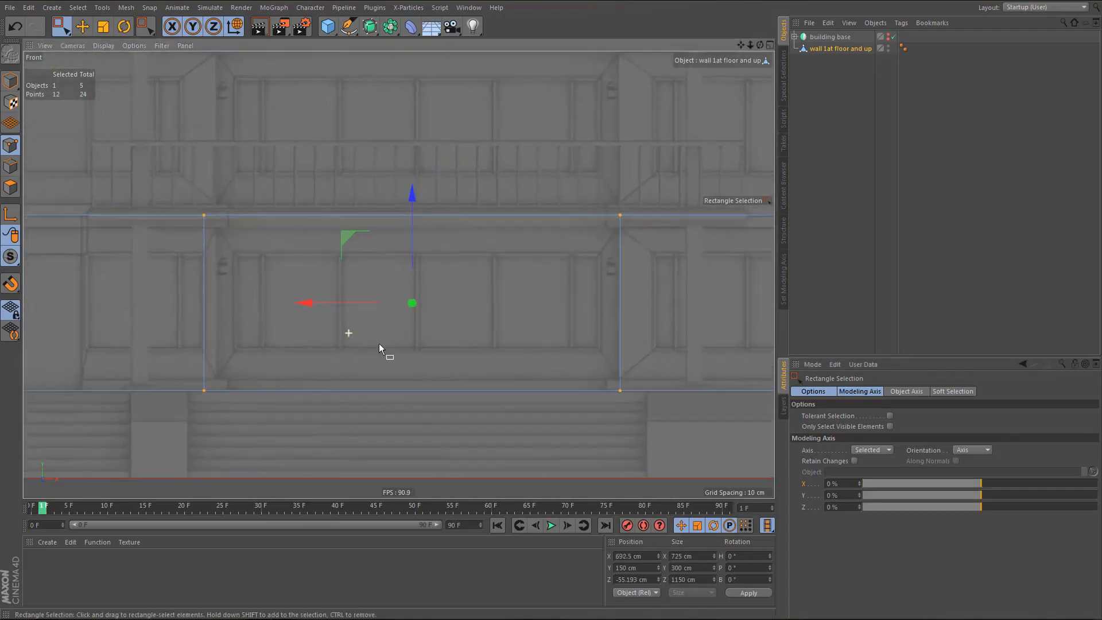
pyautogui.press('t')
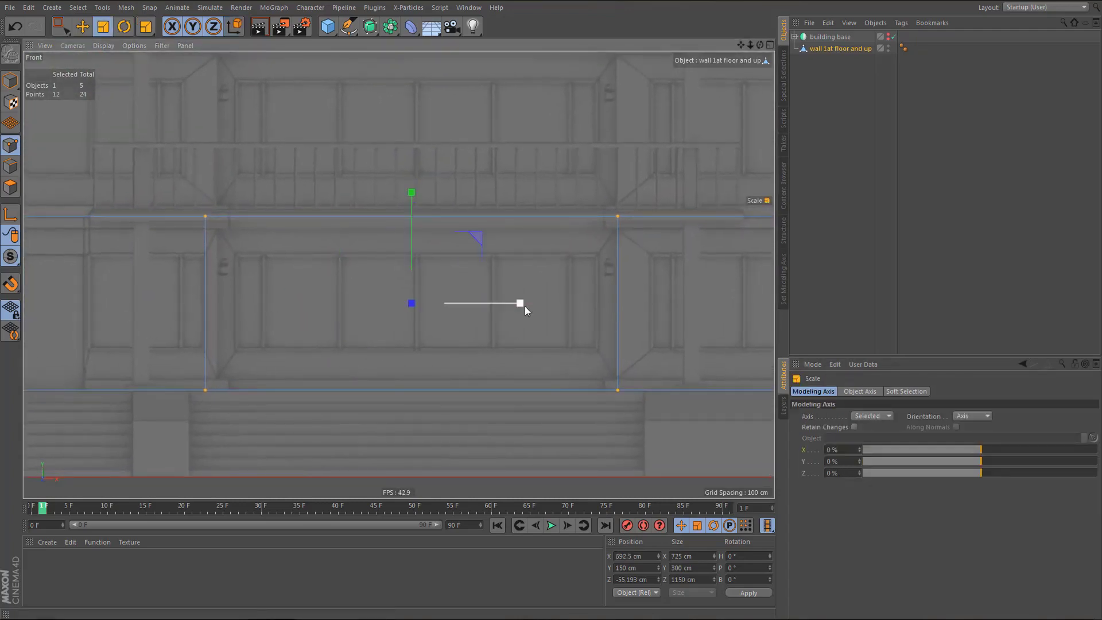
pyautogui.moveTo(524, 304); pyautogui.dragTo(522, 306)
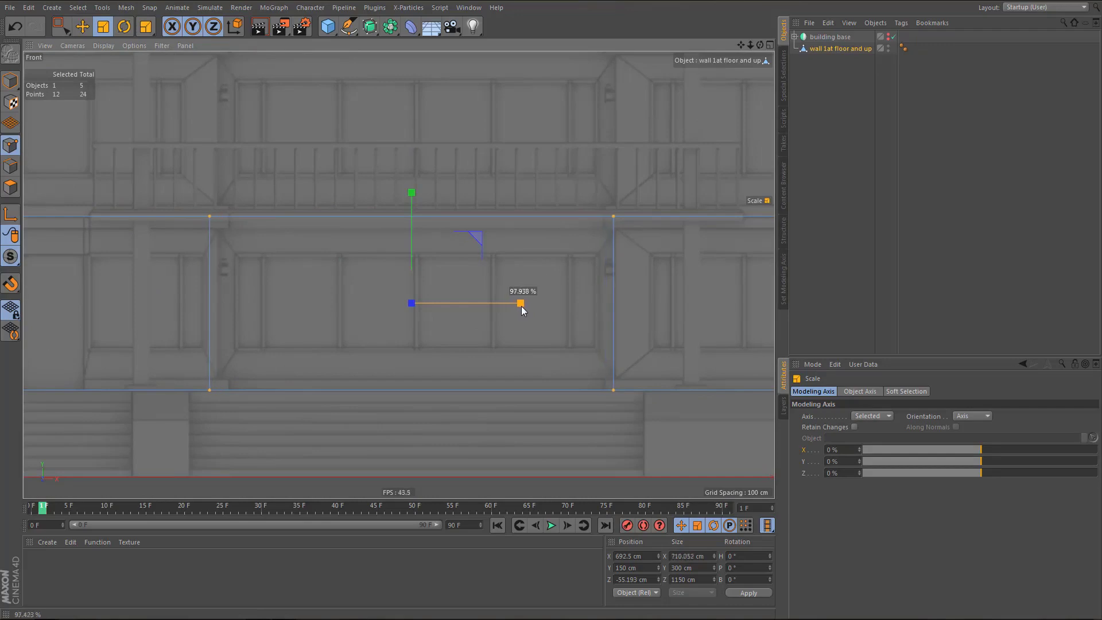
pyautogui.keyDown('alt'); pyautogui.moveTo(468, 330); pyautogui.dragTo(476, 332, button='middle'); pyautogui.keyUp('alt')
pyautogui.press('e')
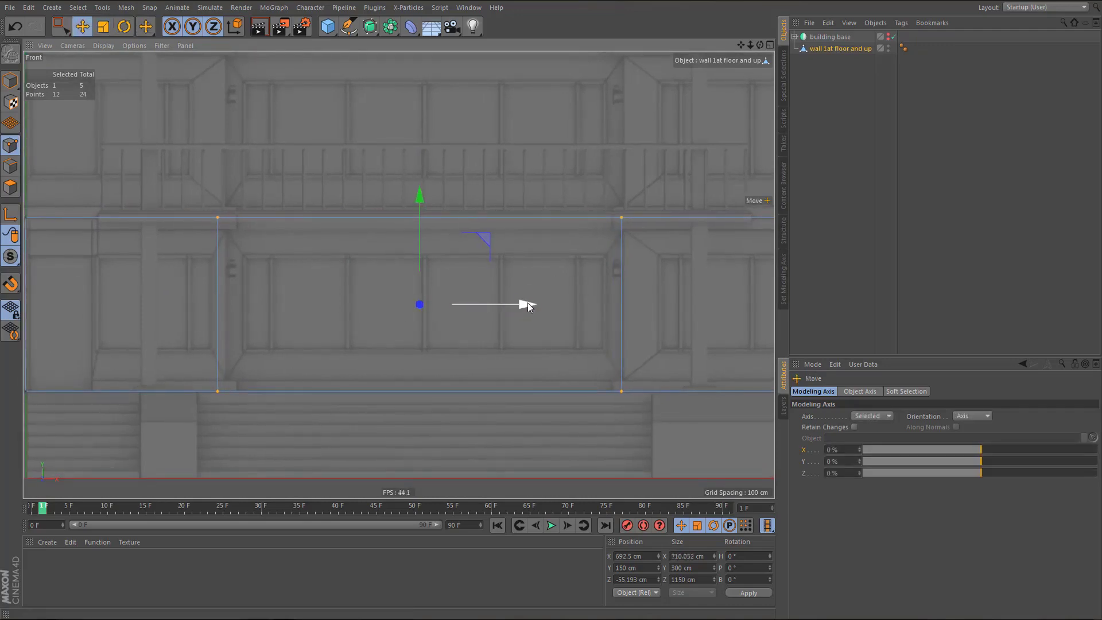
pyautogui.moveTo(528, 305); pyautogui.dragTo(529, 305)
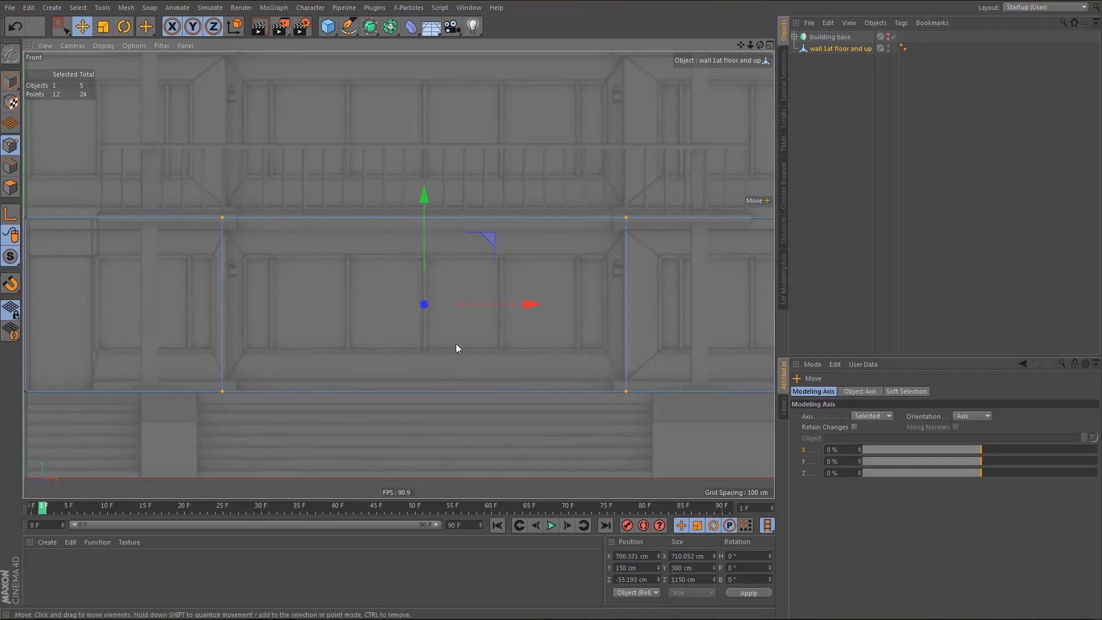
# - Move the points at the wall's outer end inward to about X 1749 cm, matching the blueprint
pyautogui.keyDown('alt'); pyautogui.moveTo(458, 346); pyautogui.dragTo(62, 336, button='middle'); pyautogui.keyUp('alt')
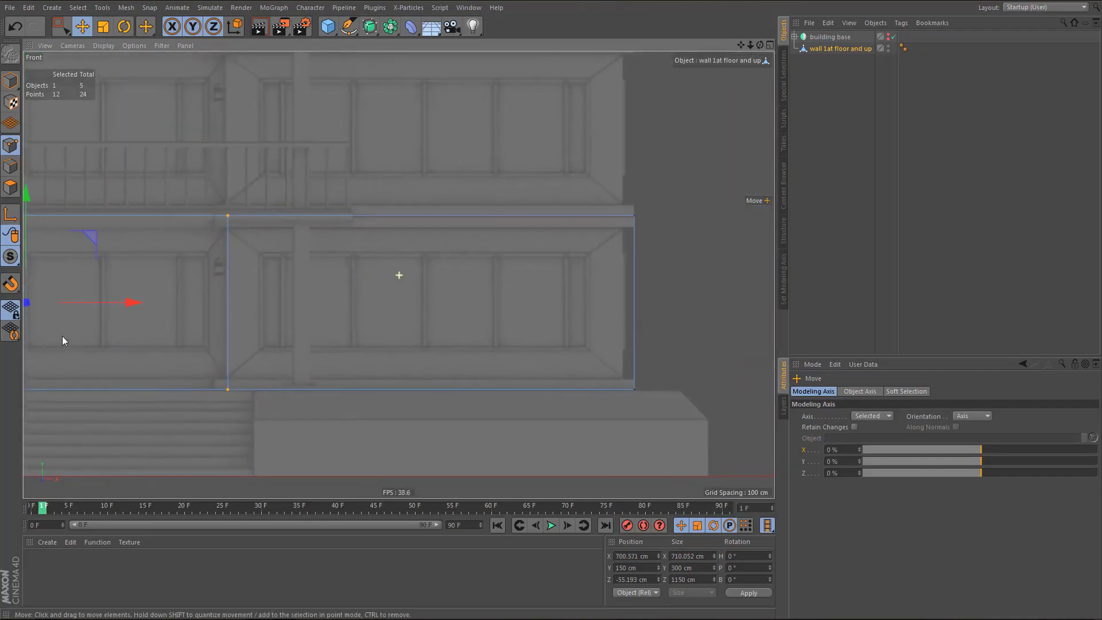
pyautogui.press('0')
pyautogui.moveTo(601, 193); pyautogui.dragTo(667, 391)
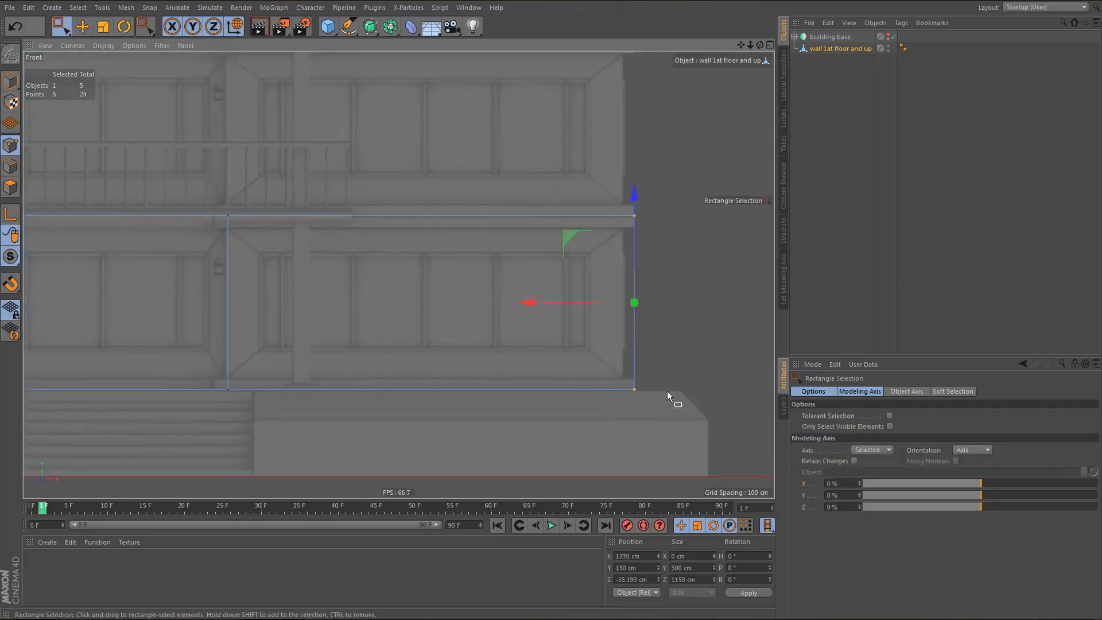
pyautogui.moveTo(533, 301); pyautogui.dragTo(521, 304)
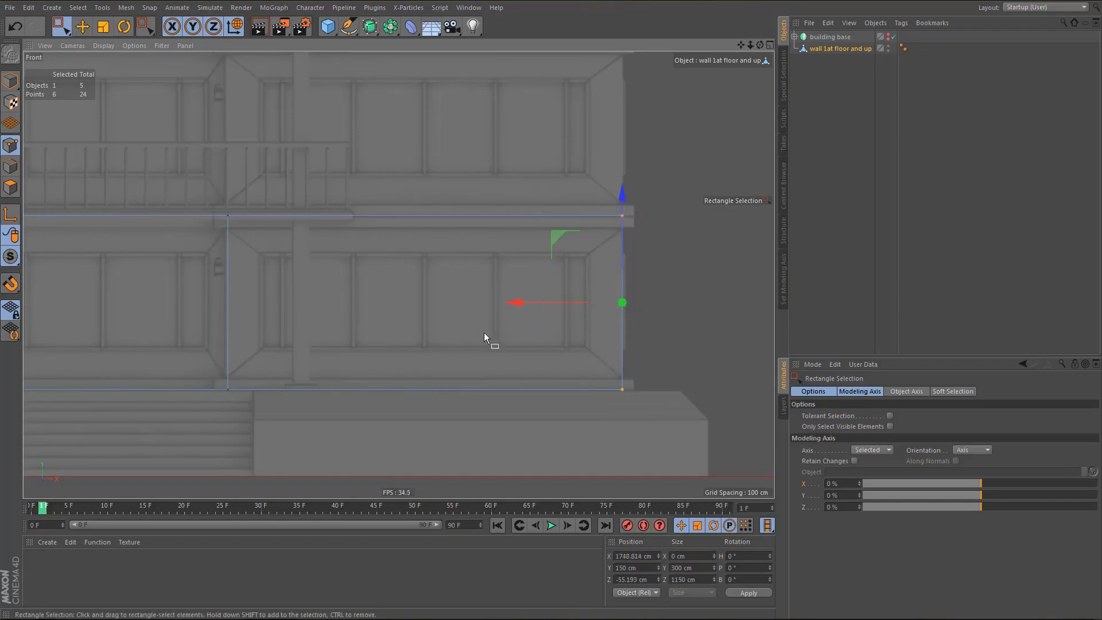
# - Set the section from the centre line to the first recess edge to 350 cm in X, with modeling axis X at -100%
pyautogui.keyDown('alt'); pyautogui.moveTo(484, 332); pyautogui.dragTo(518, 339, button='middle'); pyautogui.keyUp('alt')
pyautogui.scroll(-3, 501, 326)
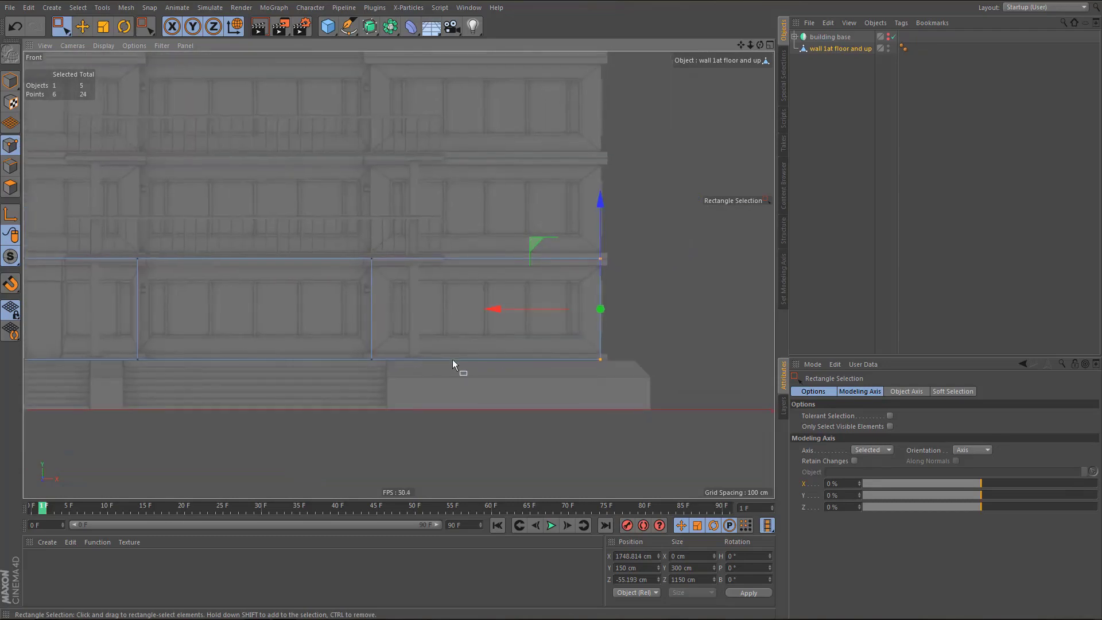
pyautogui.keyDown('alt'); pyautogui.moveTo(448, 357); pyautogui.dragTo(622, 333, button='middle'); pyautogui.keyUp('alt')
pyautogui.moveTo(171, 202); pyautogui.dragTo(316, 387)
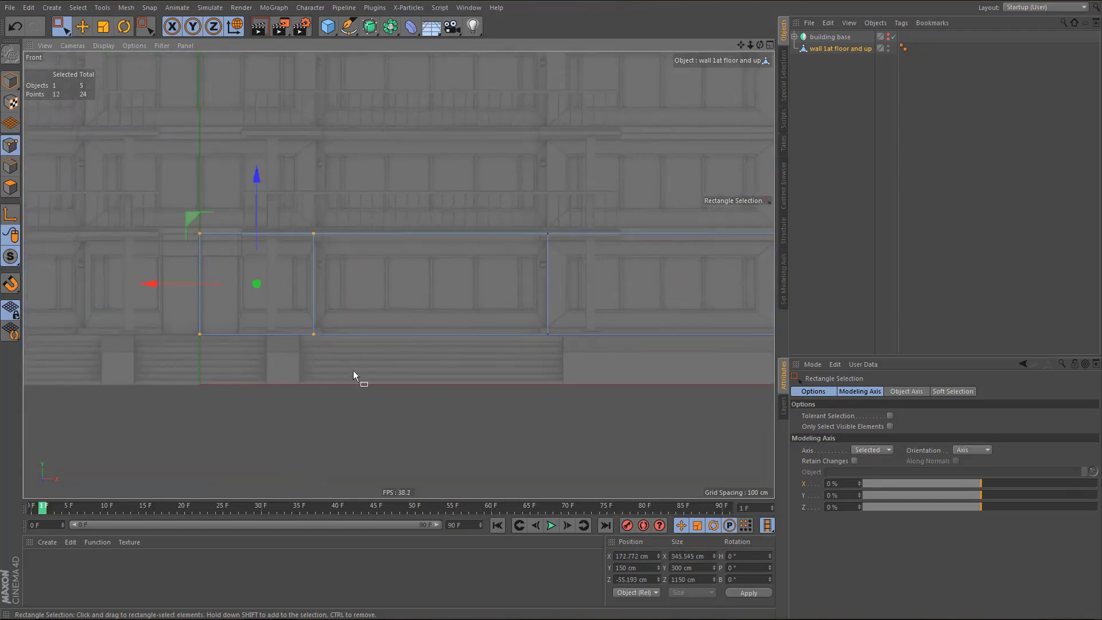
pyautogui.keyDown('alt'); pyautogui.moveTo(354, 374); pyautogui.dragTo(383, 382, button='middle'); pyautogui.keyUp('alt')
pyautogui.doubleClick(697, 557)
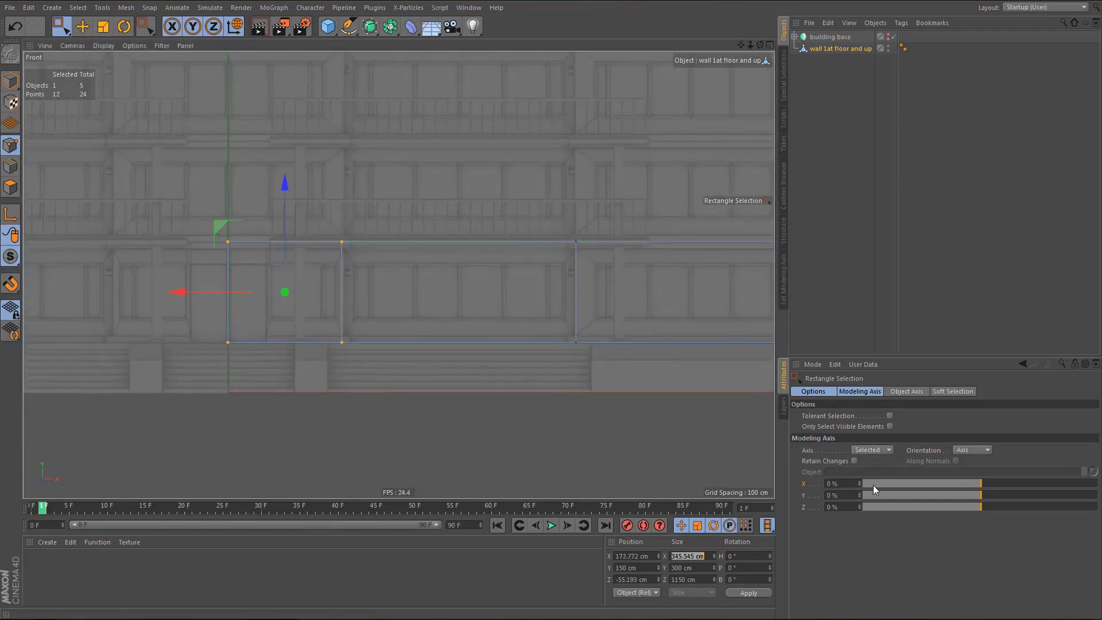
pyautogui.moveTo(874, 489); pyautogui.dragTo(838, 489)
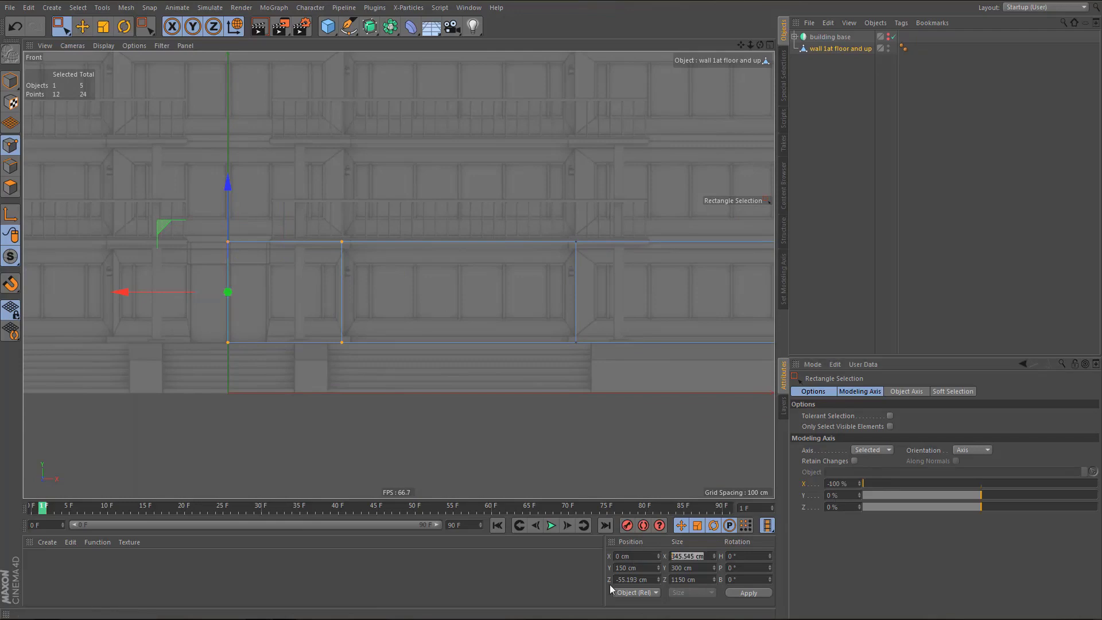
pyautogui.write('350')
pyautogui.press('Return')
# - Select the middle recess section's points and set their X size to 700 cm
pyautogui.moveTo(320, 221); pyautogui.dragTo(618, 400)
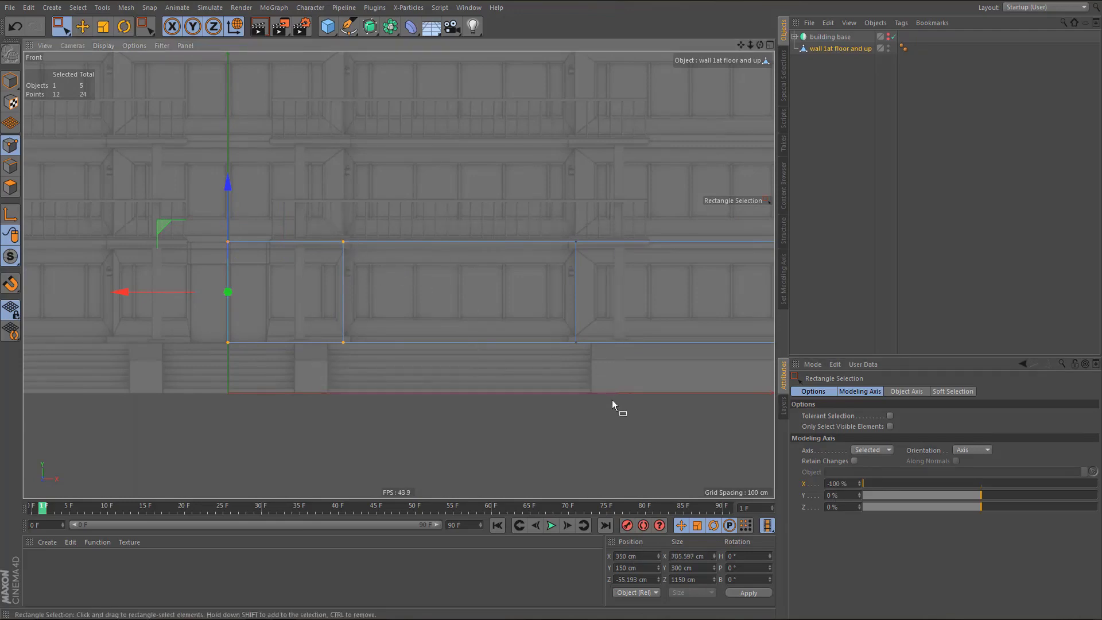
pyautogui.click(682, 556)
pyautogui.write('700')
pyautogui.press('Return')
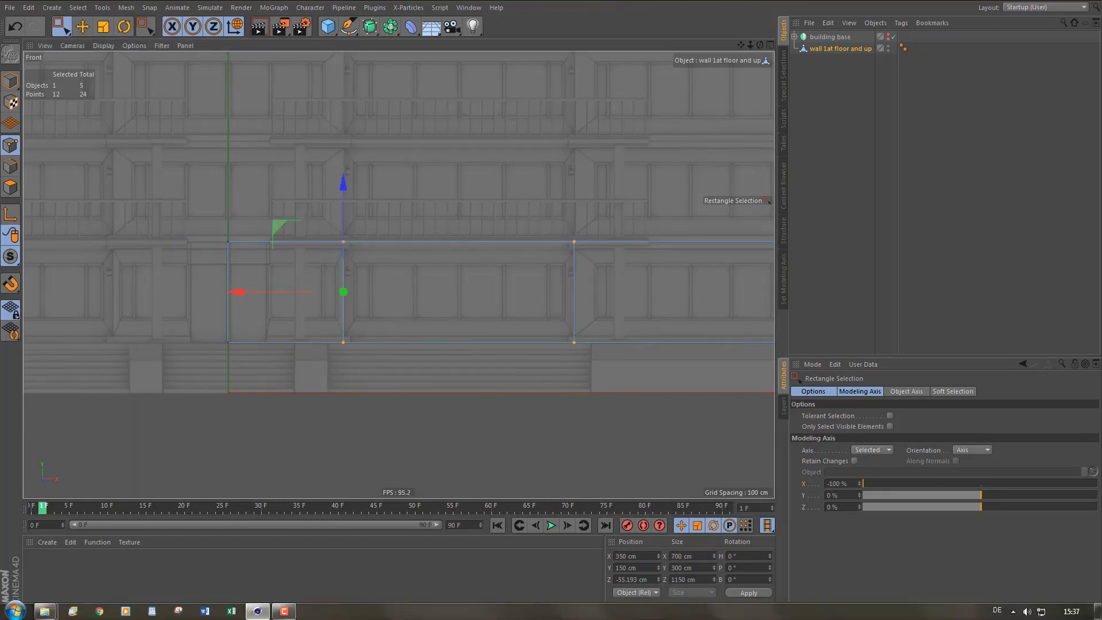
# - Set the X size of the outer wall section's points to 700 cm and switch to edge editing
pyautogui.scroll(-3, 339, 387)
pyautogui.moveTo(426, 268); pyautogui.dragTo(640, 367)
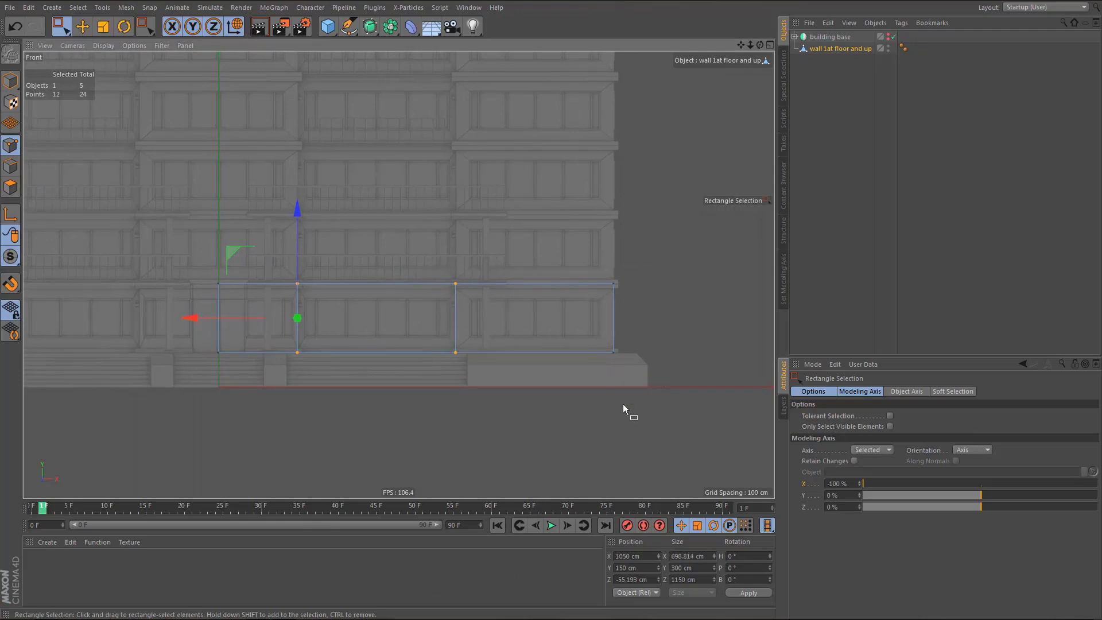
pyautogui.click(682, 557)
pyautogui.write('700')
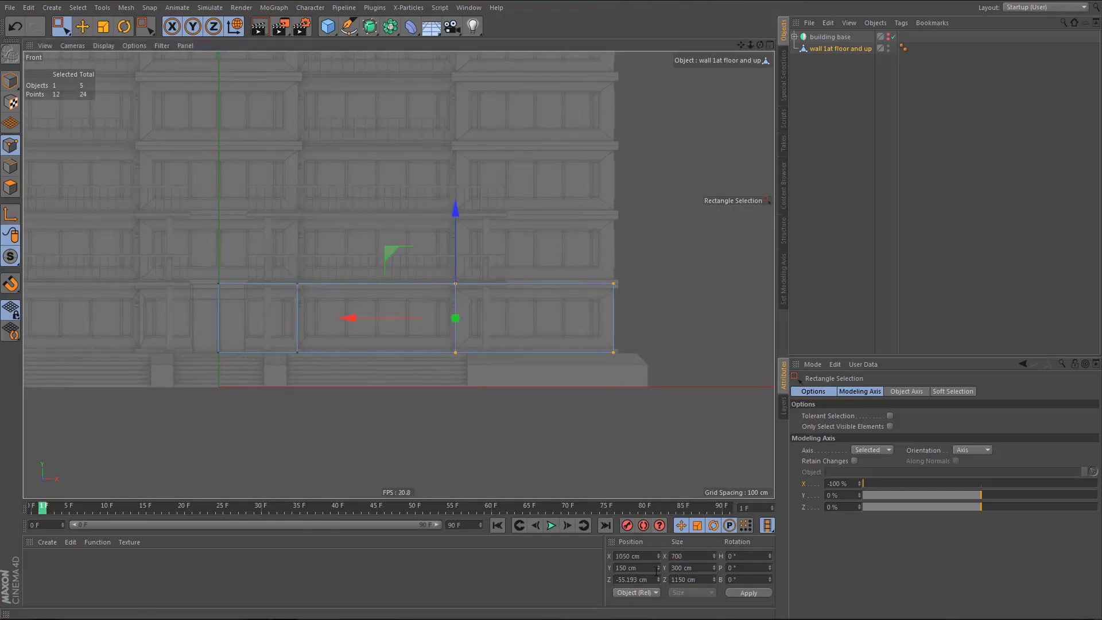
pyautogui.press('Return')
pyautogui.keyDown('alt'); pyautogui.moveTo(449, 332); pyautogui.dragTo(490, 366, button='right'); pyautogui.keyUp('alt')
pyautogui.moveTo(490, 366)
pyautogui.keyDown('alt'); pyautogui.mouseDown(button='middle')
pyautogui.moveTo(520, 374)
pyautogui.moveTo(488, 353)
pyautogui.mouseUp(button='middle'); pyautogui.keyUp('alt')
pyautogui.press('Return')
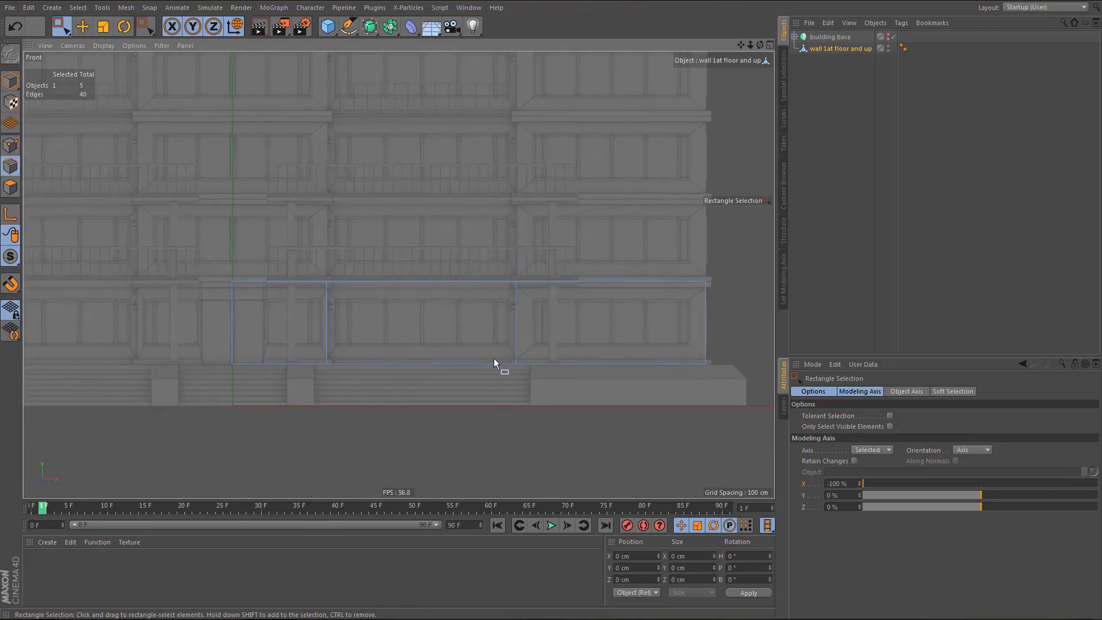
# - Ring-select the wall block's vertical edges and cut them with 2 subdivisions at 256.5% scale, matching the blueprint's top and bottom bands
pyautogui.press('u')
pyautogui.press('b')
pyautogui.click(533, 321)
pyautogui.press('m')
pyautogui.press('f')
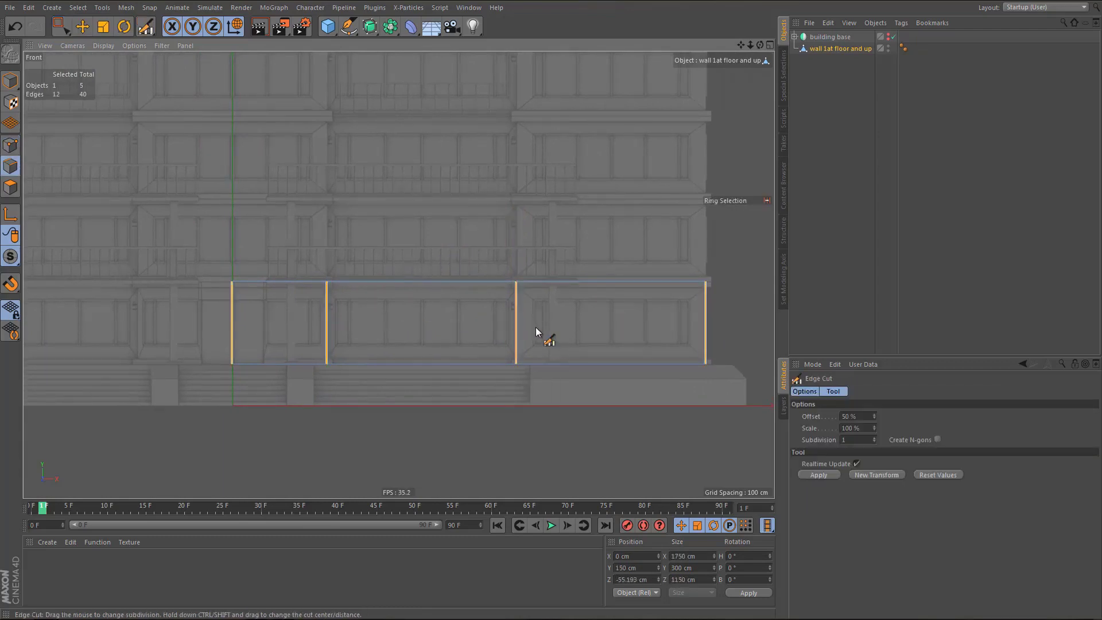
pyautogui.scroll(4, 556, 352)
pyautogui.click(581, 312)
pyautogui.moveTo(581, 312); pyautogui.dragTo(687, 312)
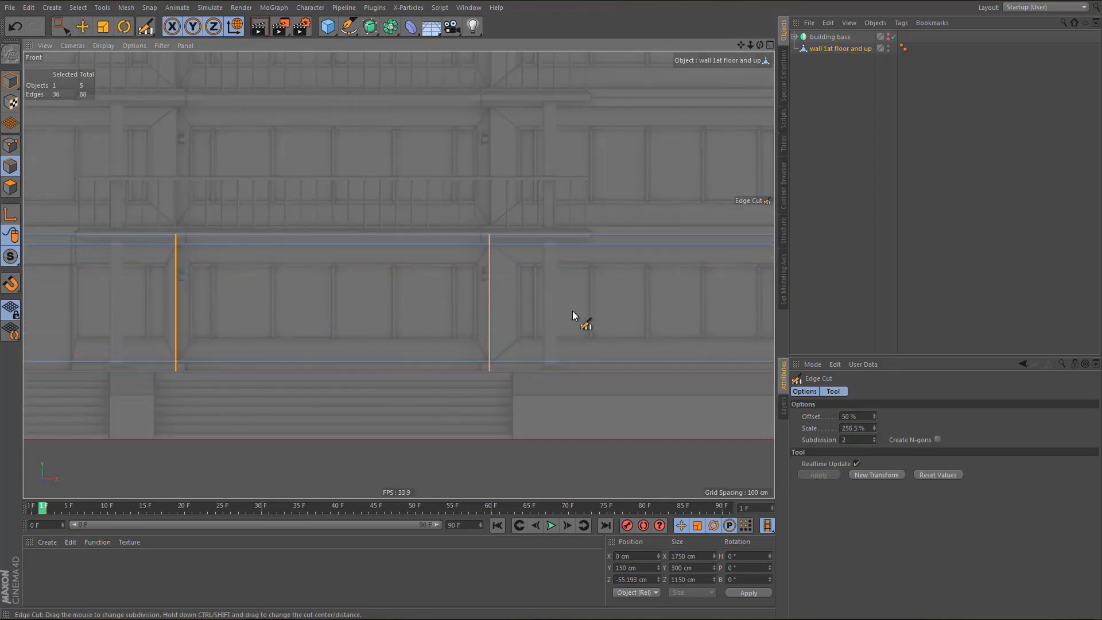
pyautogui.keyDown('alt'); pyautogui.moveTo(501, 307); pyautogui.dragTo(308, 344, button='middle'); pyautogui.keyUp('alt')
pyautogui.keyDown('alt'); pyautogui.moveTo(477, 305); pyautogui.dragTo(515, 298, button='right'); pyautogui.keyUp('alt')
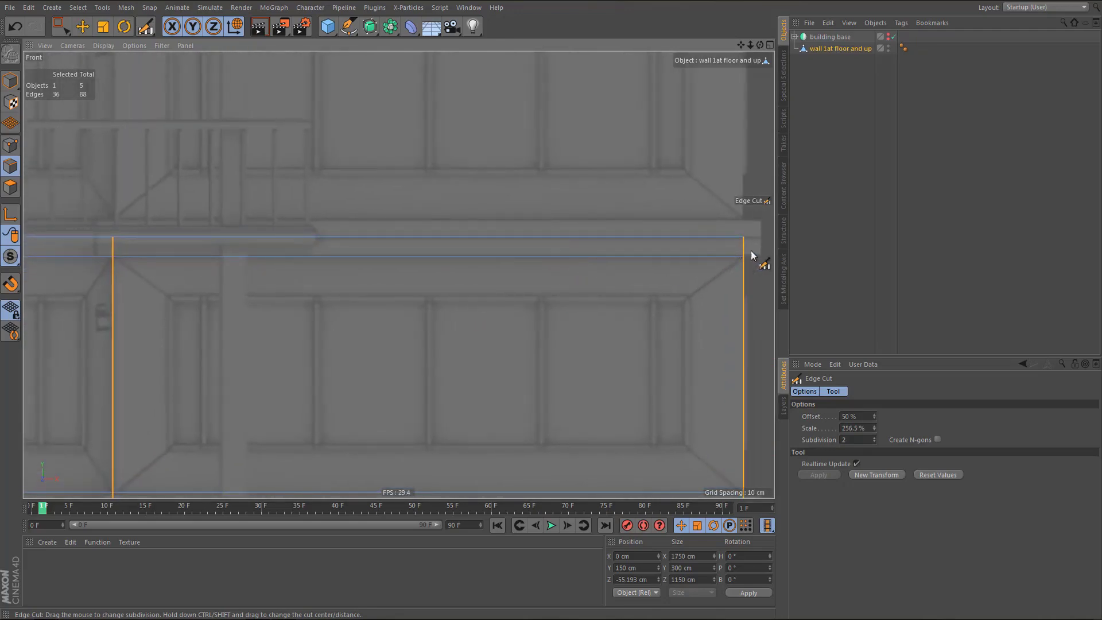
pyautogui.keyDown('alt'); pyautogui.moveTo(692, 328); pyautogui.dragTo(655, 209, button='middle'); pyautogui.keyUp('alt')
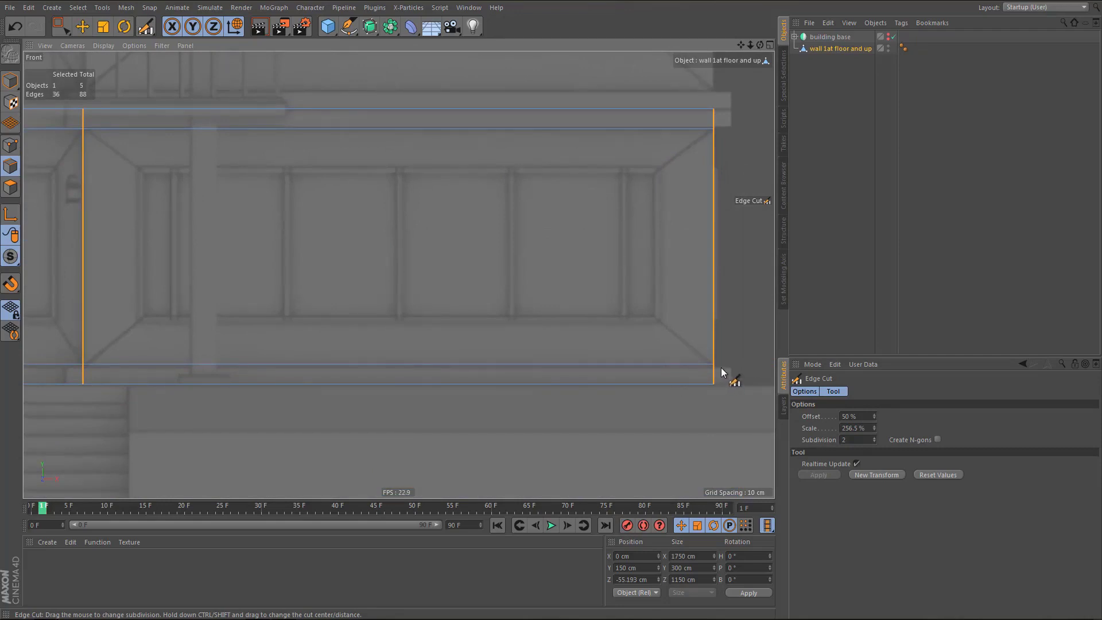
pyautogui.scroll(-3, 653, 384)
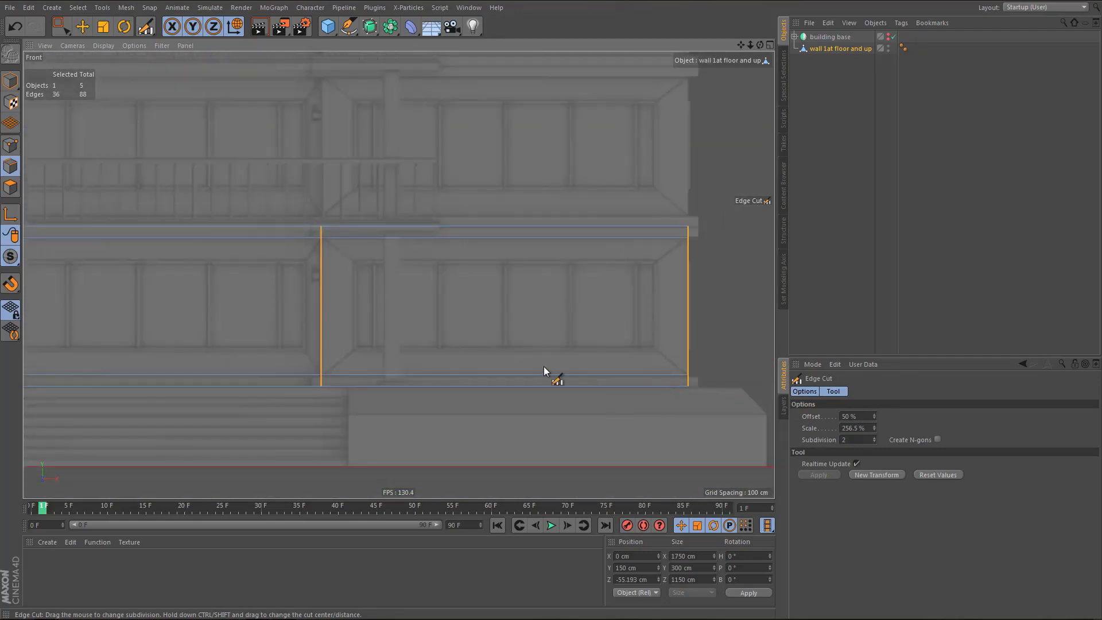
pyautogui.press('Return')
# - Select the two upper rows of wall points and set the modeling axis to 0% in X and 100% in Y
pyautogui.press('space')
pyautogui.scroll(-3, 509, 367)
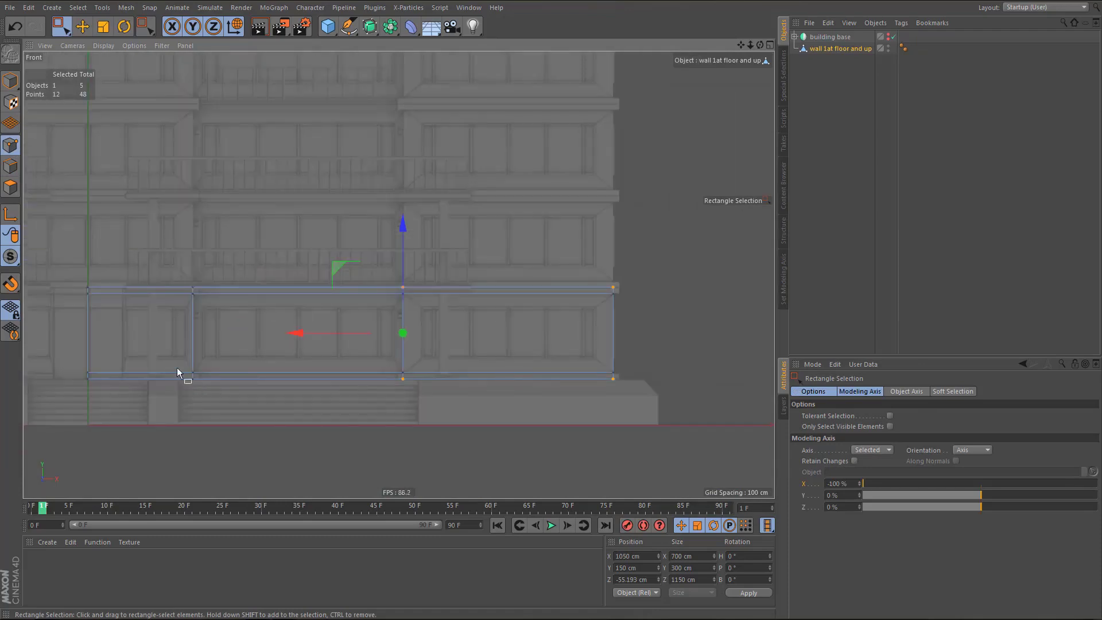
pyautogui.moveTo(65, 266); pyautogui.dragTo(677, 315)
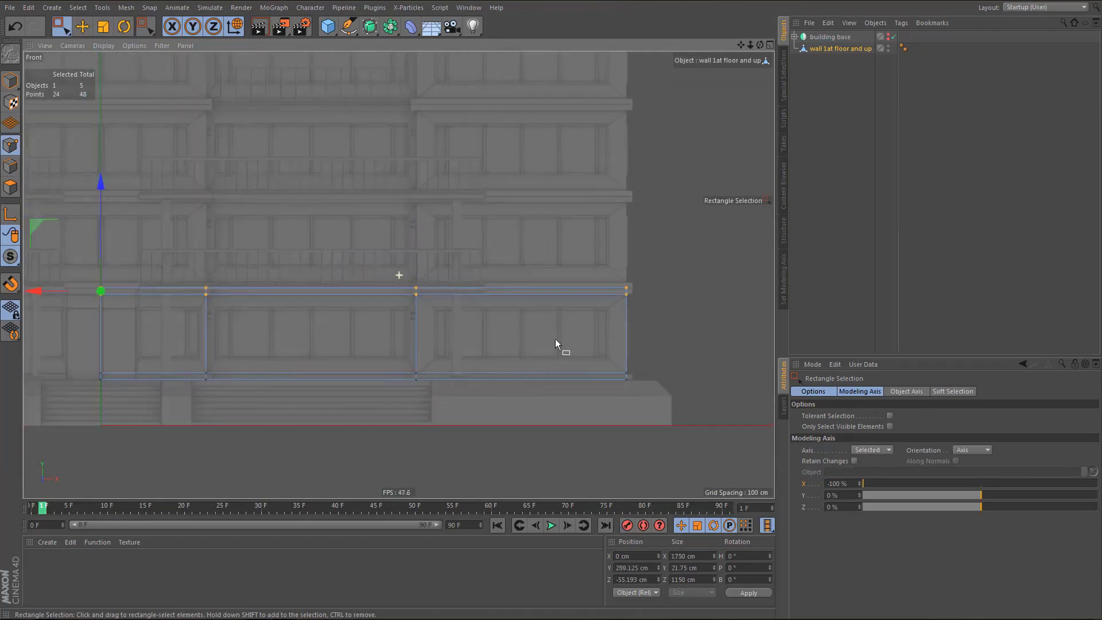
pyautogui.keyDown('alt'); pyautogui.moveTo(555, 339); pyautogui.dragTo(582, 351, button='middle'); pyautogui.keyUp('alt')
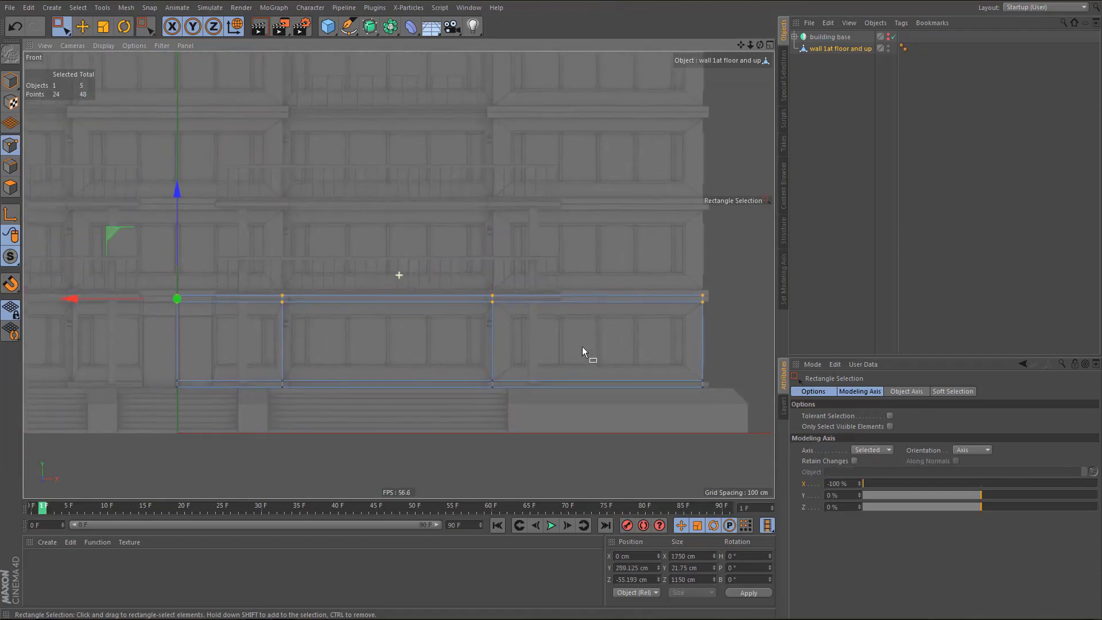
pyautogui.click(845, 485)
pyautogui.write('0')
pyautogui.press('Return')
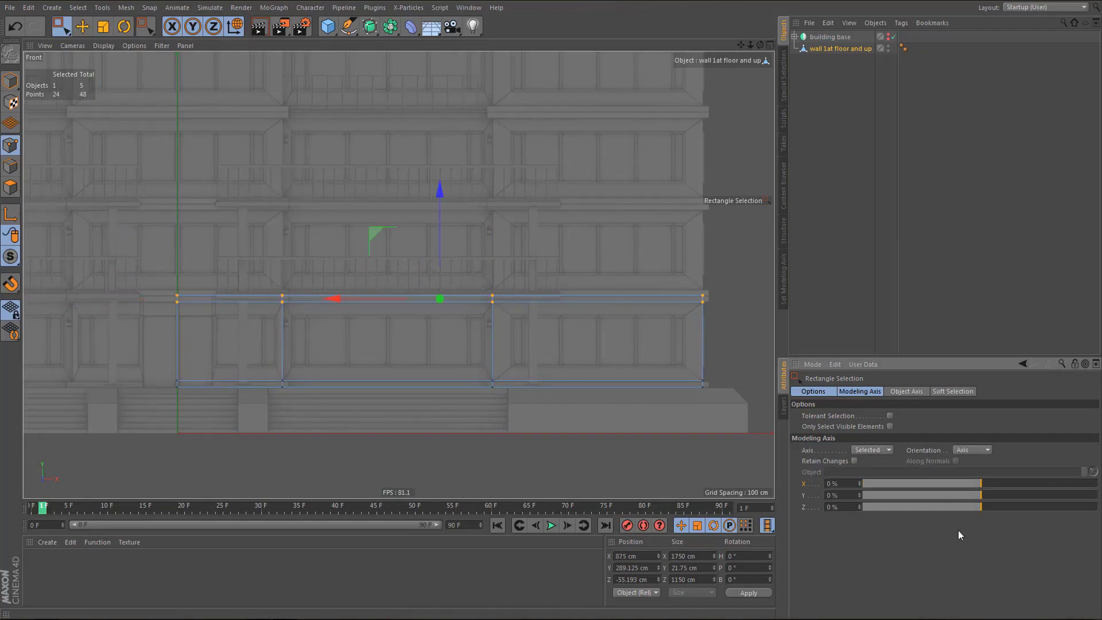
pyautogui.moveTo(980, 496); pyautogui.dragTo(1098, 496)
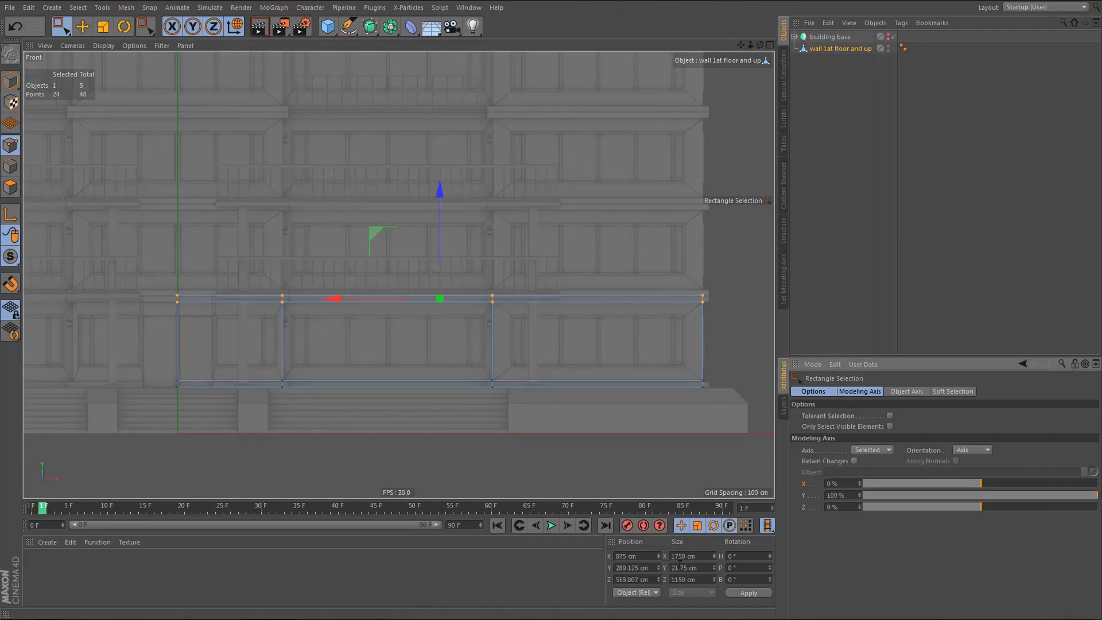
# - Try to set the Y size of the wall's top band of points to 20 cm
pyautogui.click(699, 568)
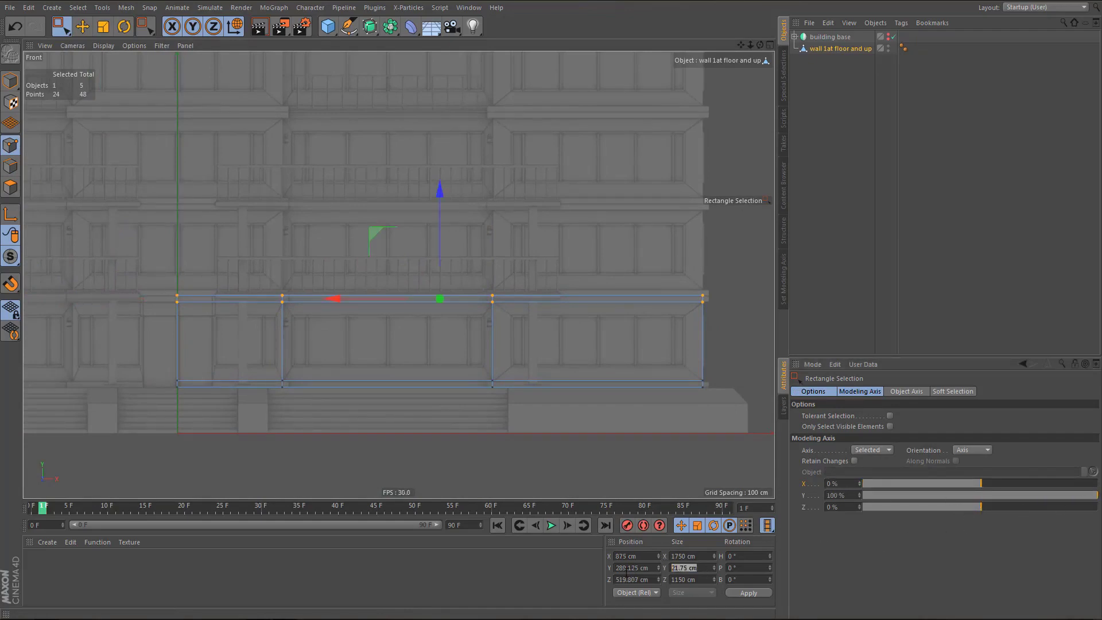
pyautogui.write('20')
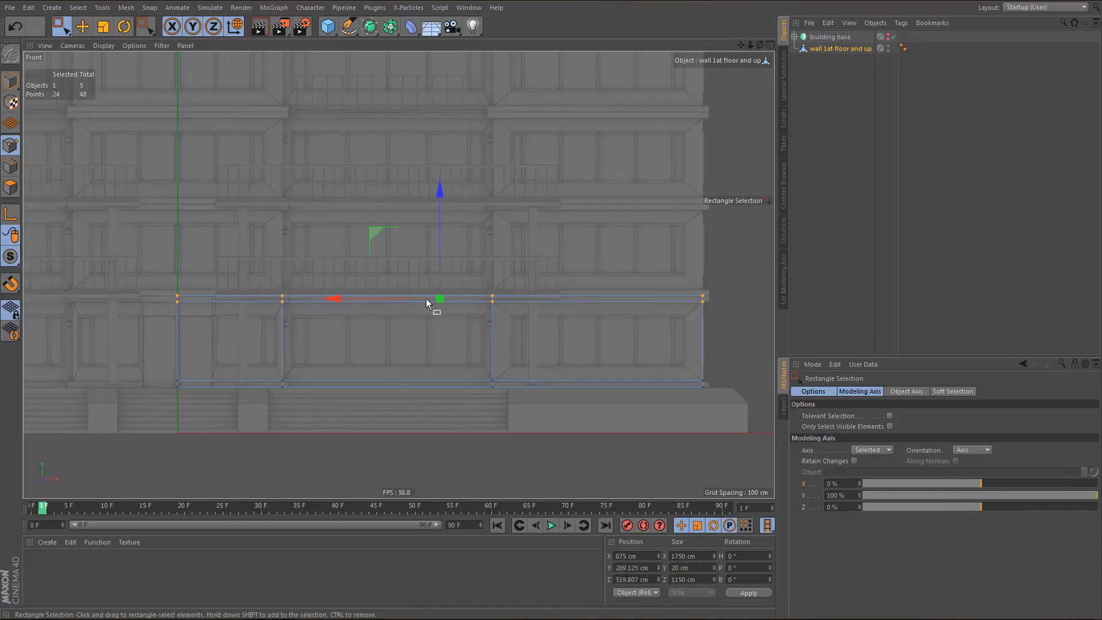
pyautogui.scroll(5, 426, 297)
pyautogui.hotkey('ctrl', 'z')
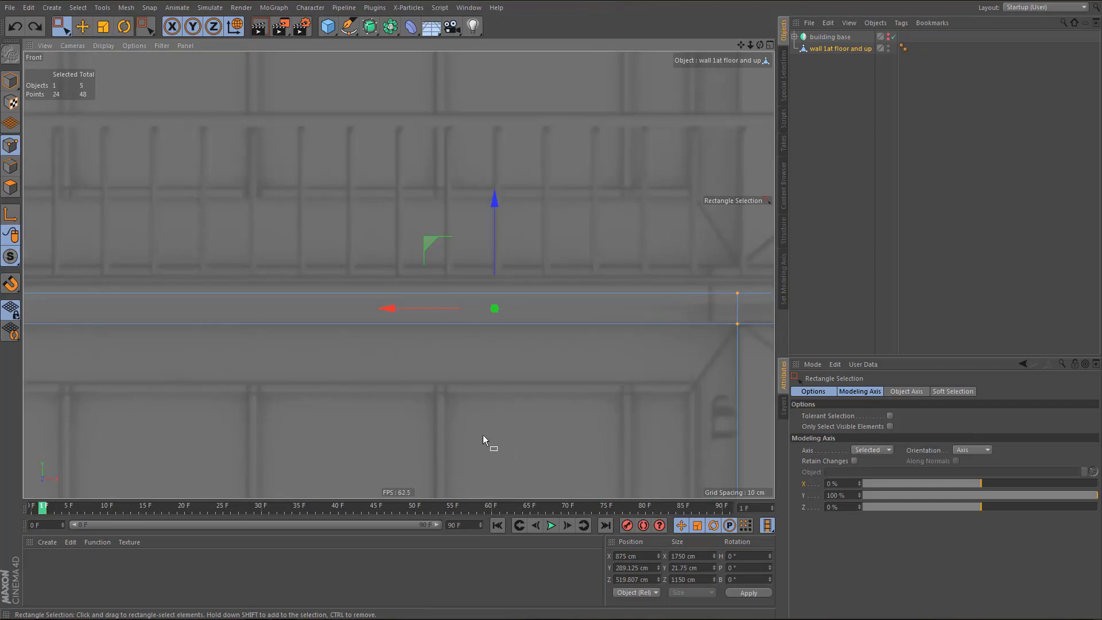
# - Toggle the world/object coordinate system and set the Y size of the wall's top band of points to 20 cm
pyautogui.press('w')
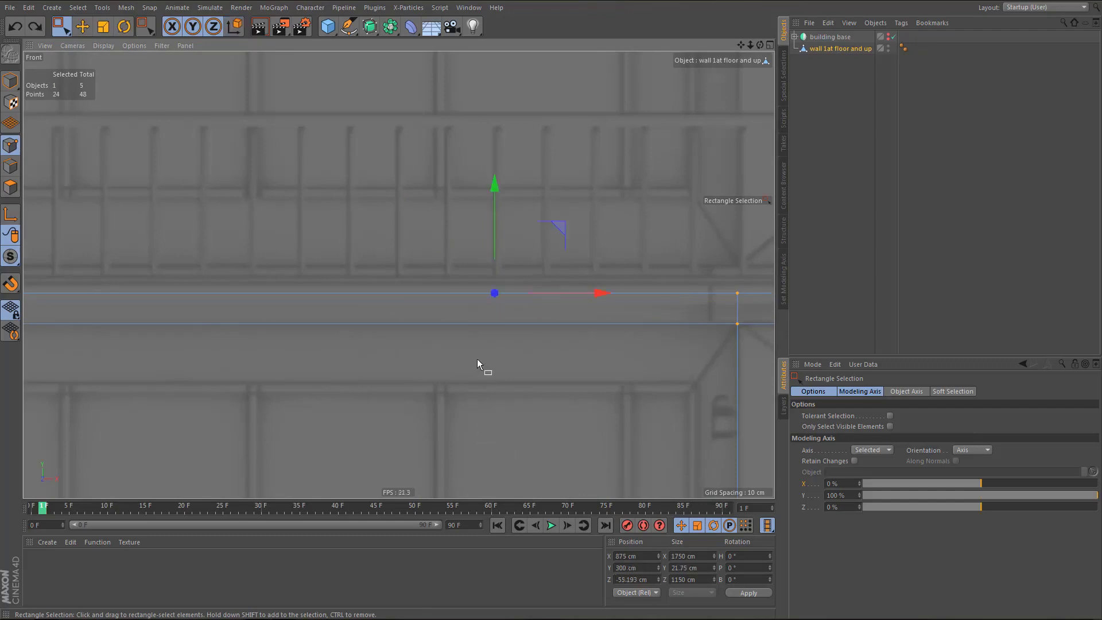
pyautogui.click(233, 28)
pyautogui.click(233, 29)
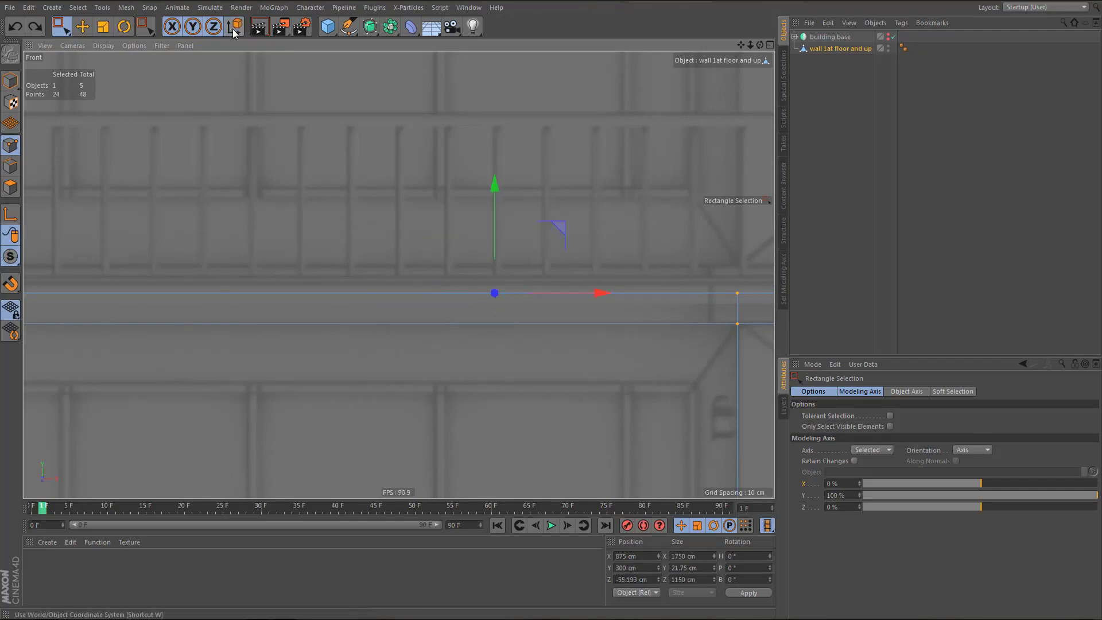
pyautogui.moveTo(529, 374); pyautogui.dragTo(514, 325, button='middle')
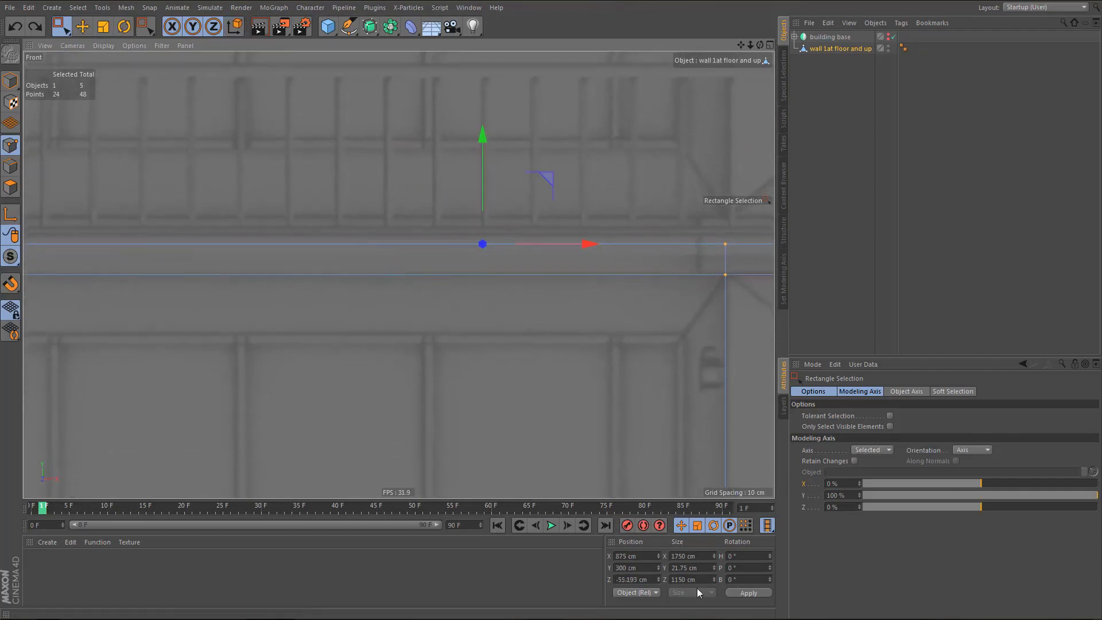
pyautogui.click(695, 567)
pyautogui.write('20')
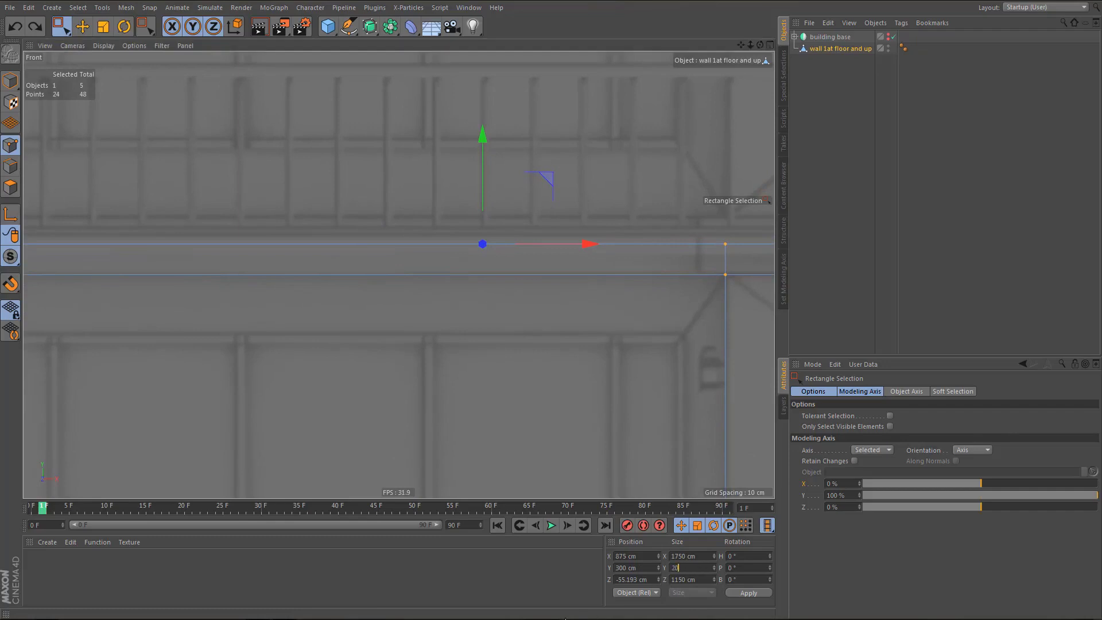
pyautogui.press('Return')
# - Select both rows of points in the wall's bottom band
pyautogui.scroll(-5, 504, 374)
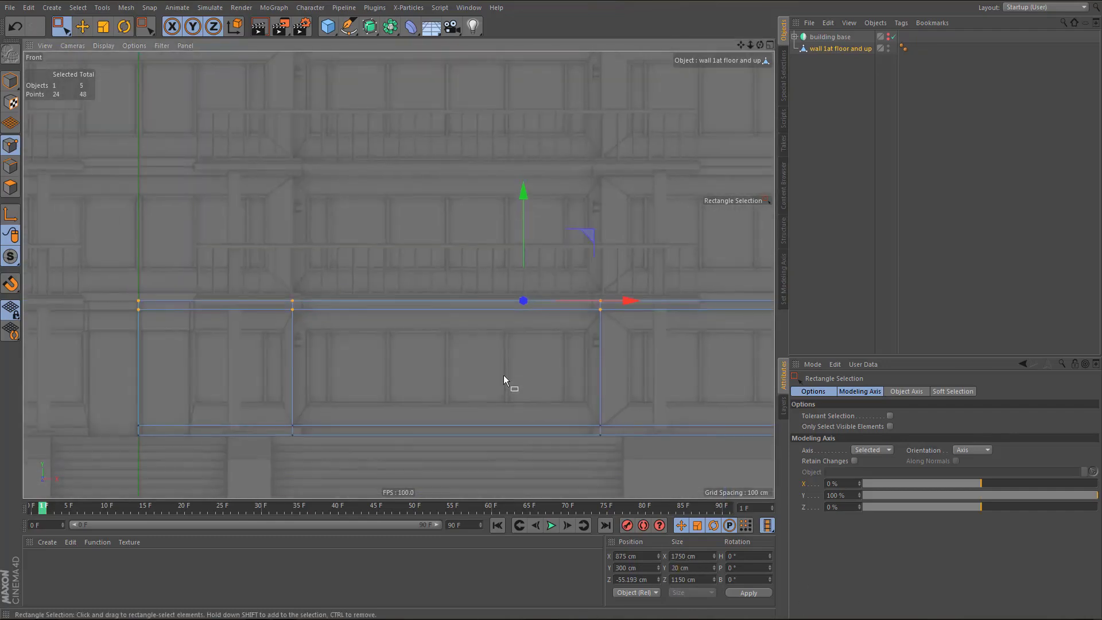
pyautogui.moveTo(497, 368); pyautogui.dragTo(430, 345, button='middle')
pyautogui.scroll(-2, 238, 365)
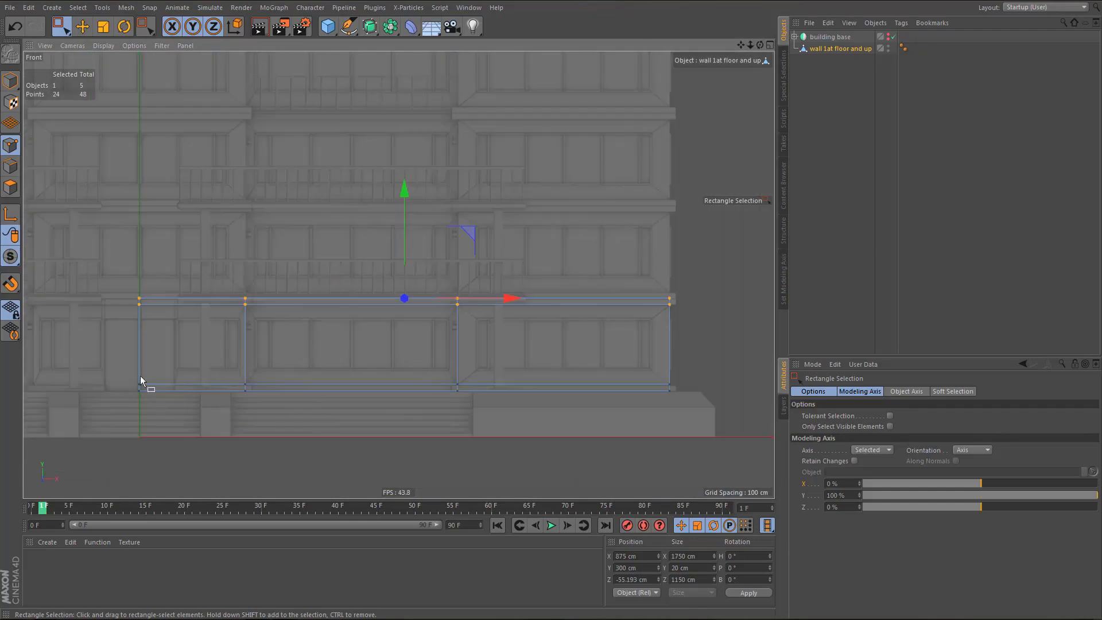
pyautogui.moveTo(124, 374); pyautogui.dragTo(732, 427)
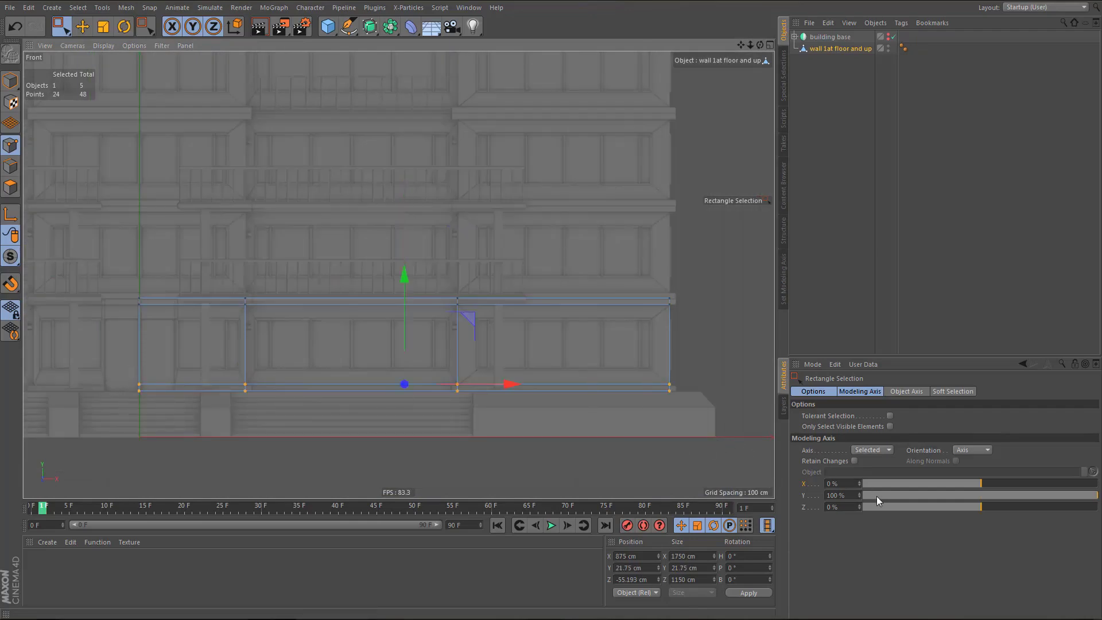
# - Set the modeling axis Y to -100 % and the Y size of the selected bottom strip points to 20 cm
pyautogui.moveTo(876, 496); pyautogui.dragTo(841, 497)
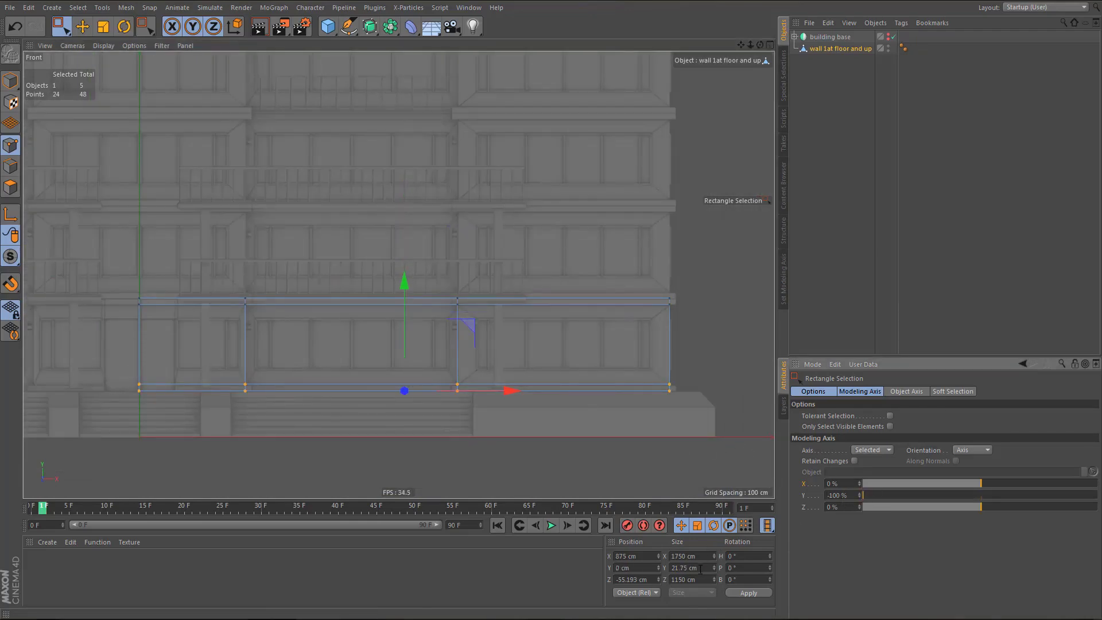
pyautogui.moveTo(704, 567); pyautogui.dragTo(621, 562)
pyautogui.write('20')
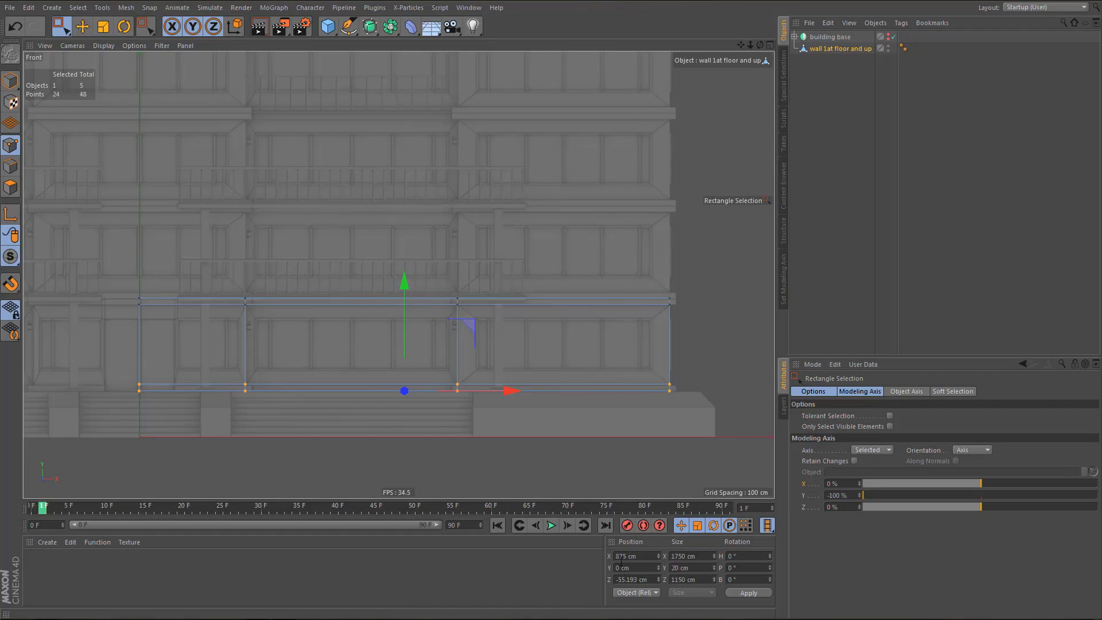
pyautogui.press('Return')
# - Delete the wall's end polygons that lie on the building's center line
pyautogui.moveTo(454, 407)
pyautogui.keyDown('alt'); pyautogui.mouseDown(button='right')
pyautogui.moveTo(481, 405)
pyautogui.moveTo(458, 414)
pyautogui.mouseUp(button='right'); pyautogui.keyUp('alt')
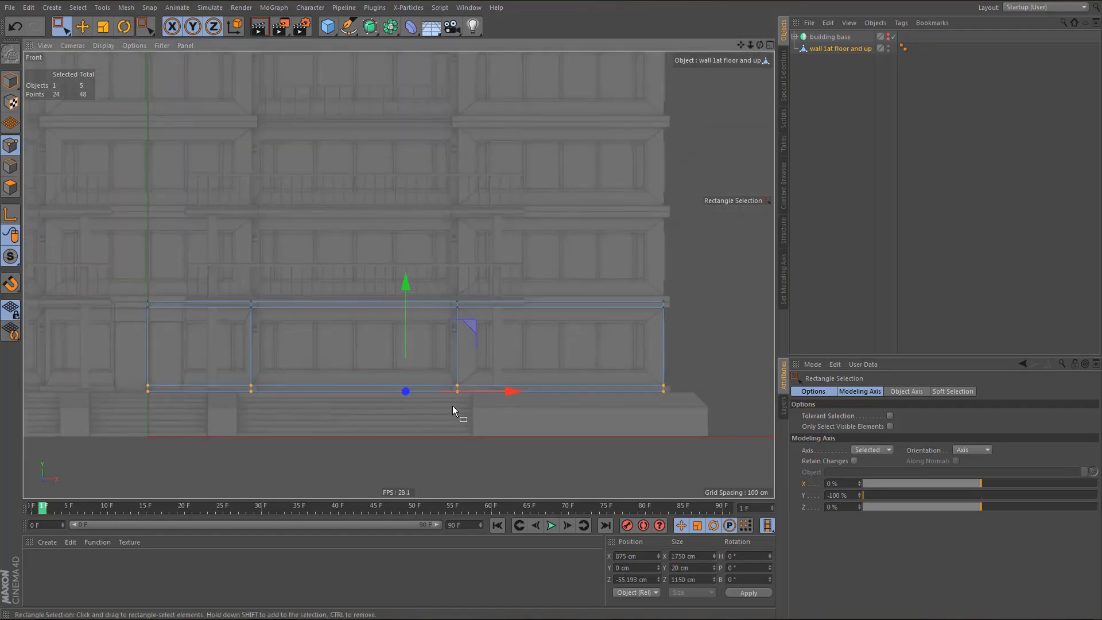
pyautogui.press('Return')
pyautogui.press('Return')
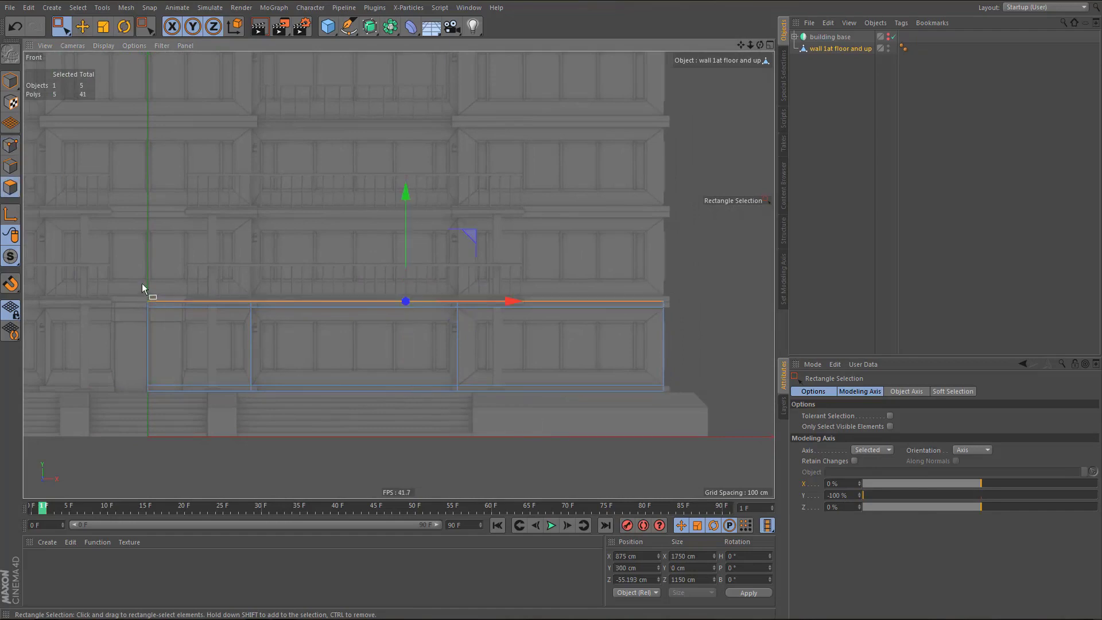
pyautogui.moveTo(135, 275); pyautogui.dragTo(696, 321)
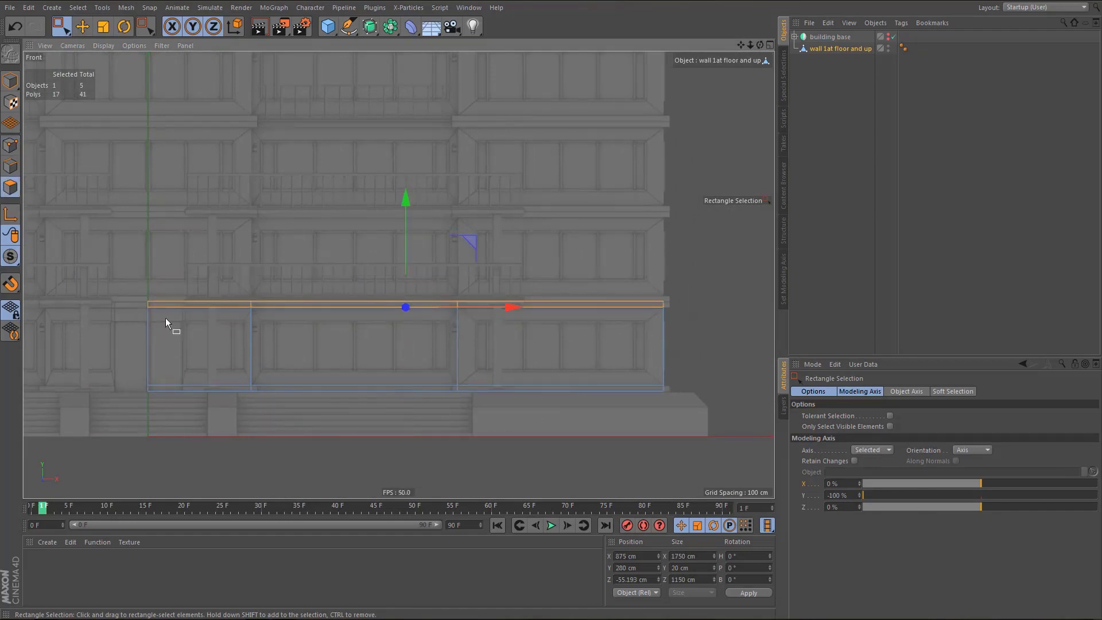
pyautogui.moveTo(132, 255); pyautogui.dragTo(172, 468)
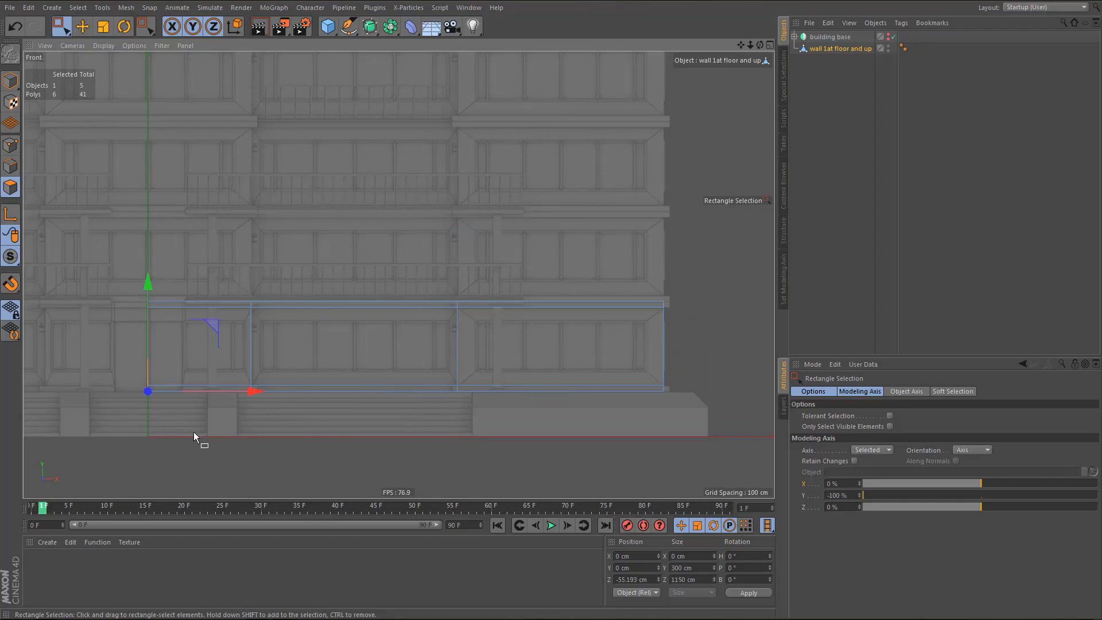
# - Select the polygons of the narrow strips along the wall's top and bottom edges
pyautogui.moveTo(89, 261); pyautogui.dragTo(745, 342)
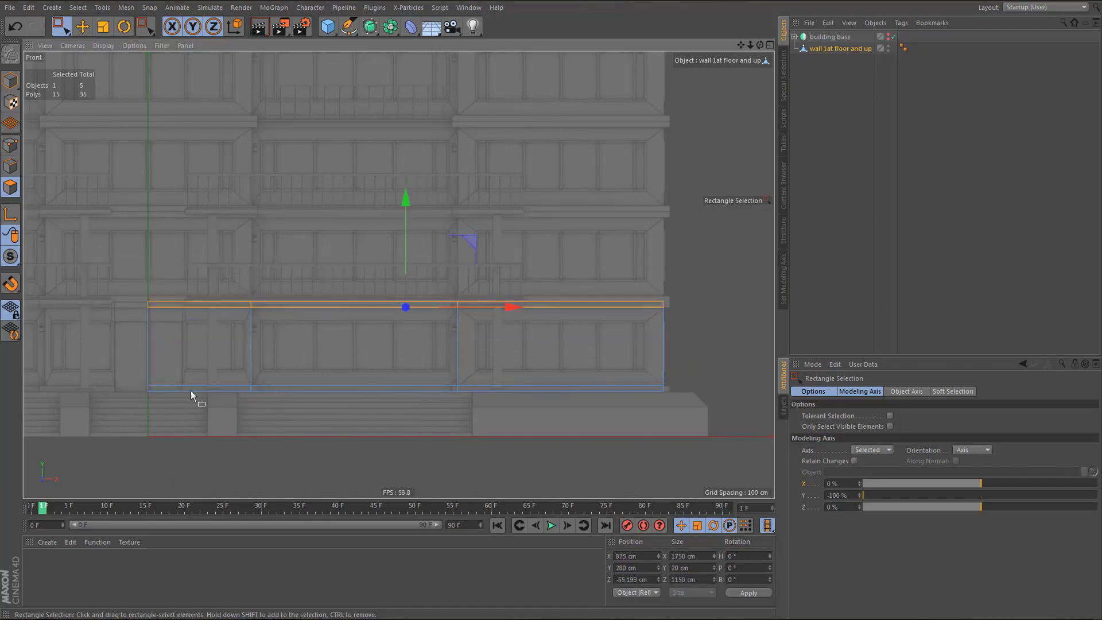
pyautogui.moveTo(145, 369); pyautogui.dragTo(659, 409)
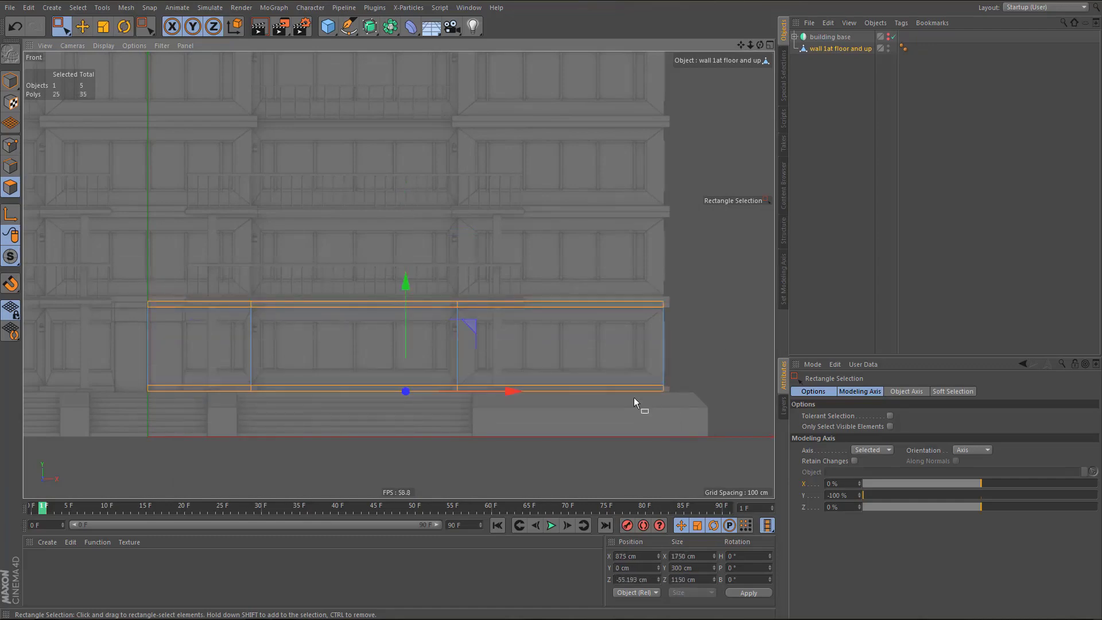
# - Try to extrude the selected top and bottom strips outward by about 10 cm
pyautogui.press('d')
pyautogui.scroll(5, 706, 304)
pyautogui.moveTo(667, 315); pyautogui.dragTo(650, 326)
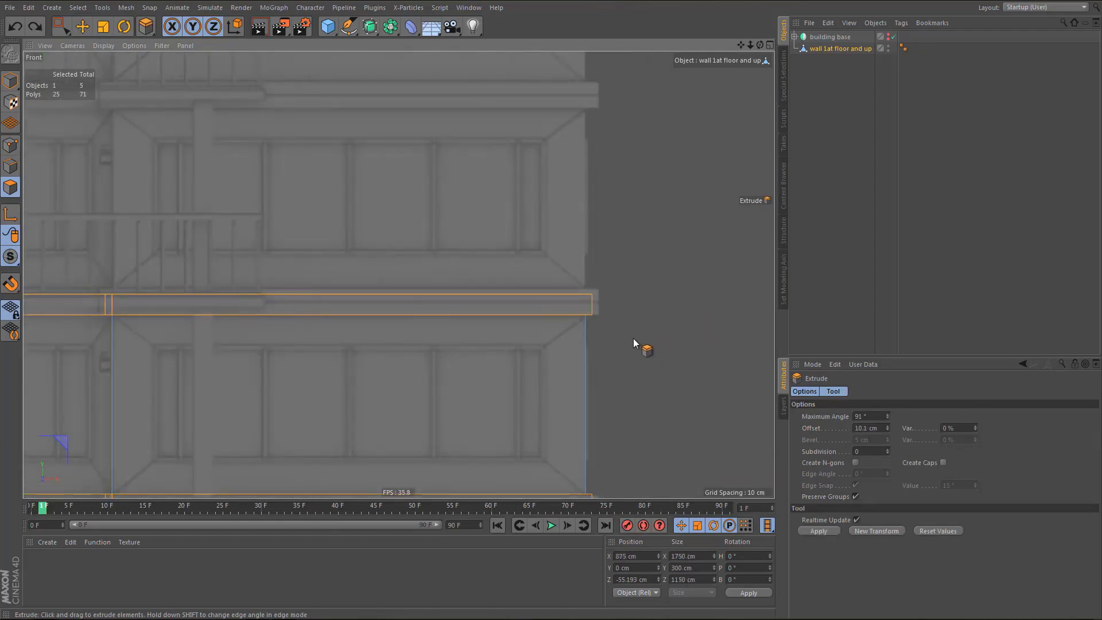
pyautogui.hotkey('ctrl', 'z')
pyautogui.scroll(-5, 629, 341)
pyautogui.keyDown('alt'); pyautogui.moveTo(596, 357); pyautogui.dragTo(630, 349, button='middle'); pyautogui.keyUp('alt')
# - Deselect the horizontal cap polygons so that only the vertical faces of both strips are selected
pyautogui.press('space')
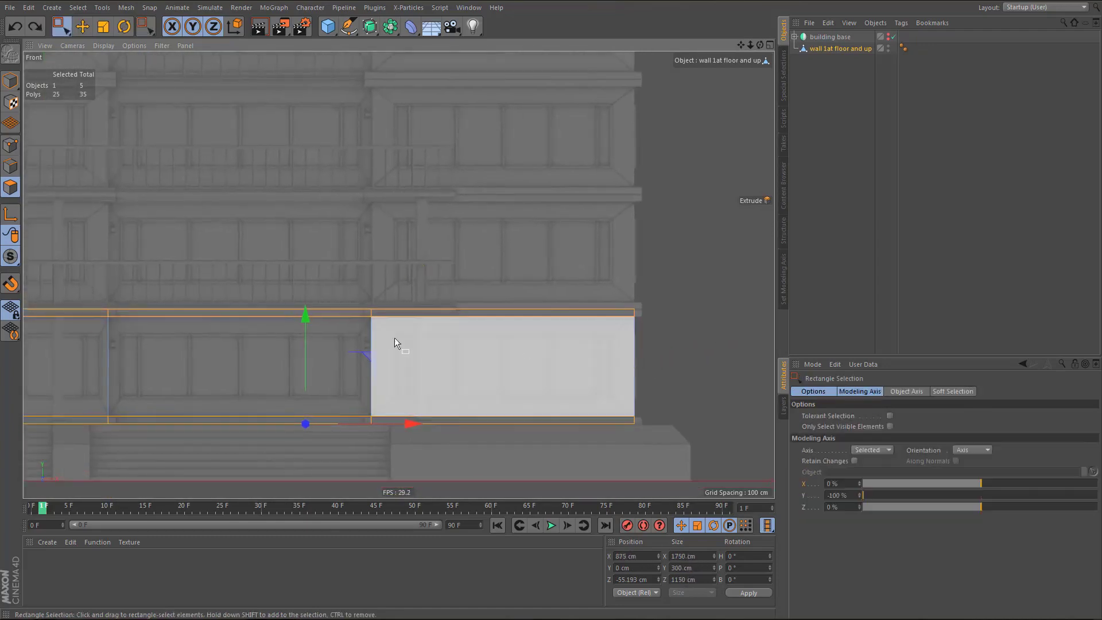
pyautogui.scroll(-2, 391, 313)
pyautogui.keyDown('alt'); pyautogui.moveTo(393, 323); pyautogui.dragTo(465, 316, button='middle'); pyautogui.keyUp('alt')
pyautogui.moveTo(97, 262); pyautogui.dragTo(741, 307)
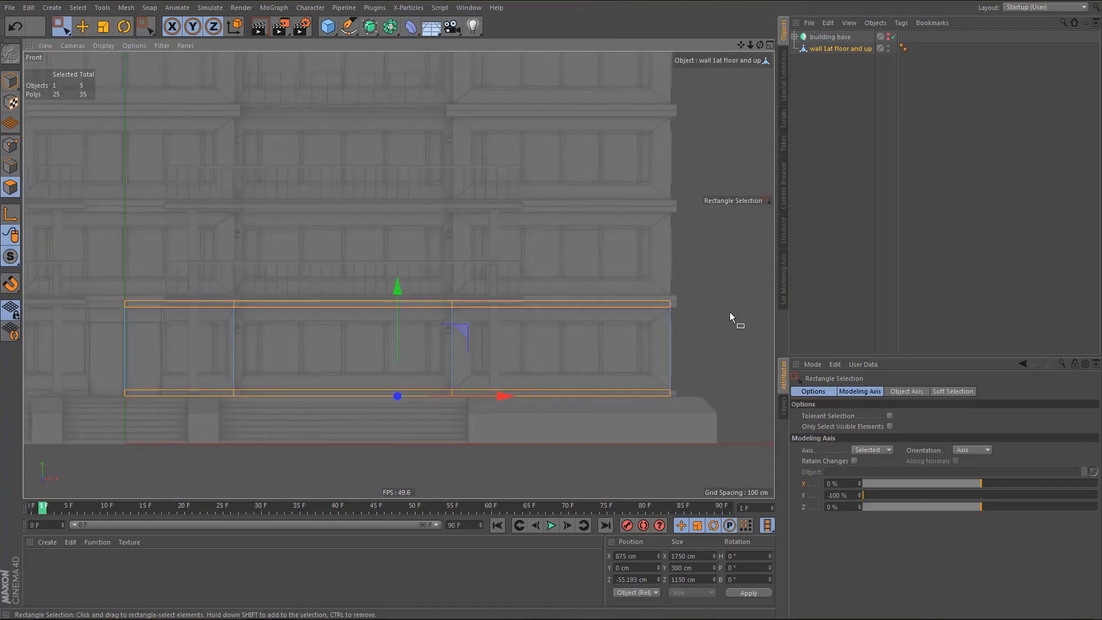
pyautogui.moveTo(116, 393); pyautogui.dragTo(757, 454)
pyautogui.scroll(3, 705, 367)
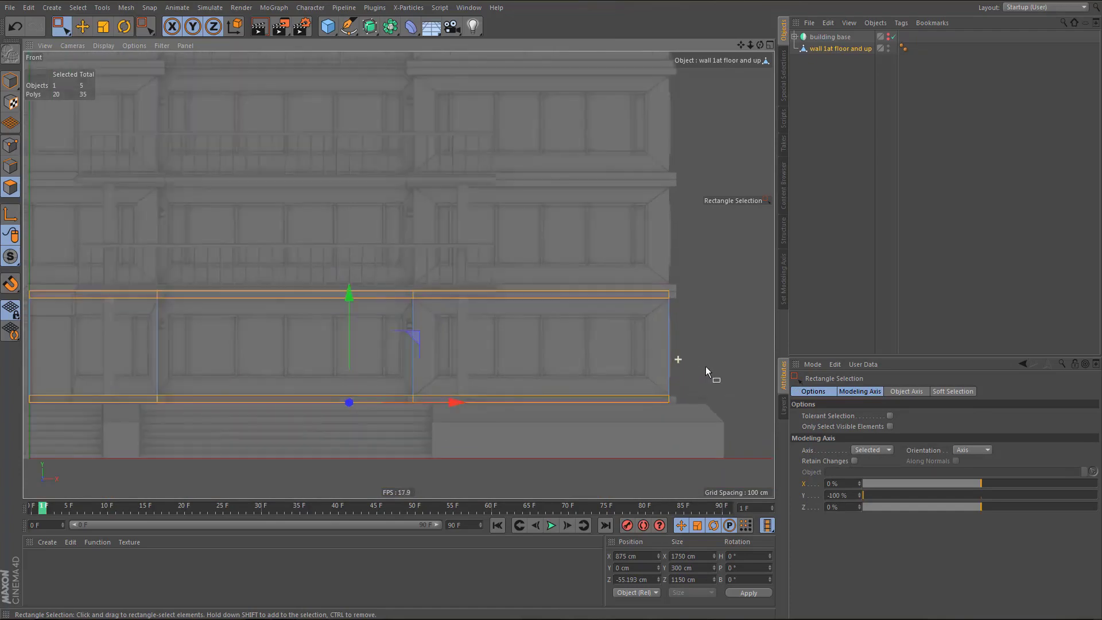
# - Extrude the vertical faces of the top and bottom strips outward with an offset of 20 cm
pyautogui.press('d')
pyautogui.moveTo(701, 319); pyautogui.dragTo(724, 320)
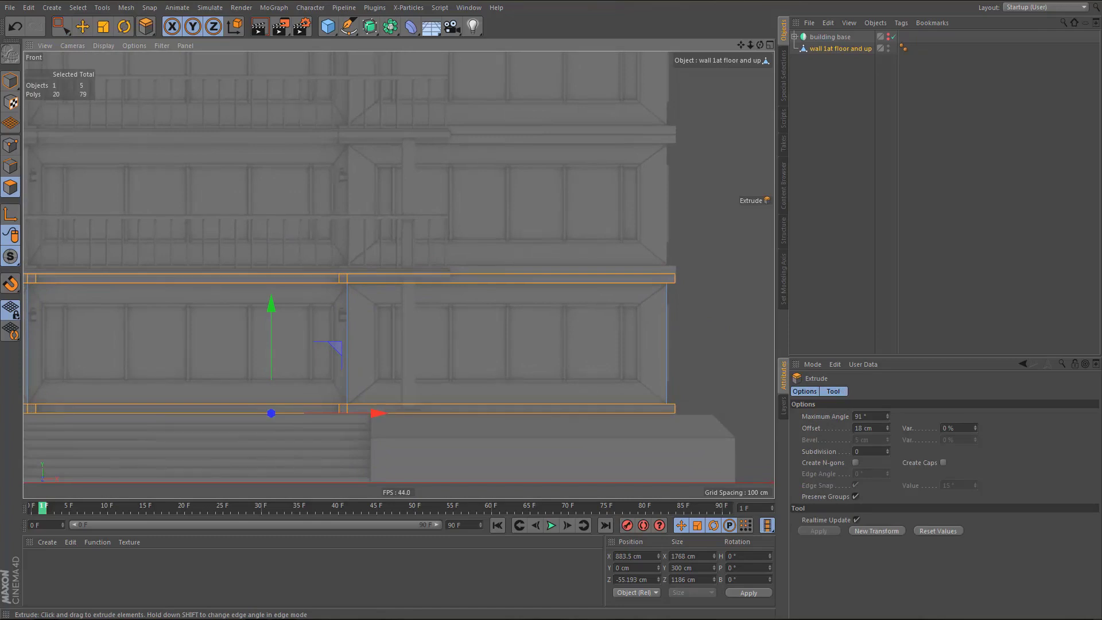
pyautogui.click(890, 425)
pyautogui.click(889, 425)
pyautogui.keyDown('alt'); pyautogui.moveTo(550, 359); pyautogui.dragTo(587, 348, button='middle'); pyautogui.keyUp('alt')
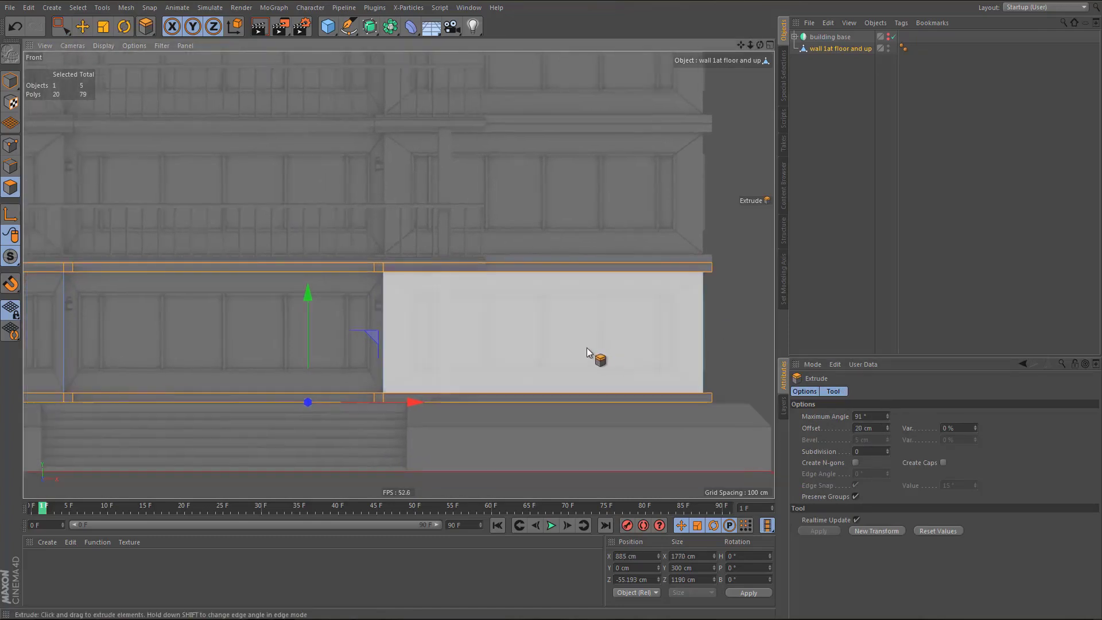
pyautogui.middleClick(587, 347)
pyautogui.middleClick(276, 197)
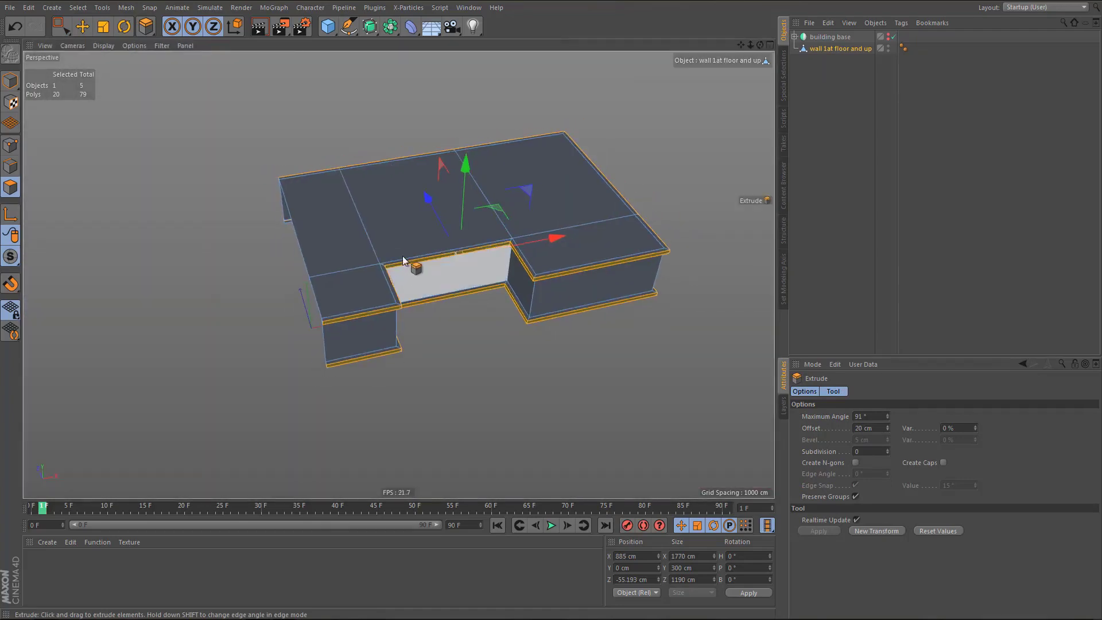
pyautogui.keyDown('alt'); pyautogui.moveTo(404, 260); pyautogui.dragTo(440, 308); pyautogui.keyUp('alt')
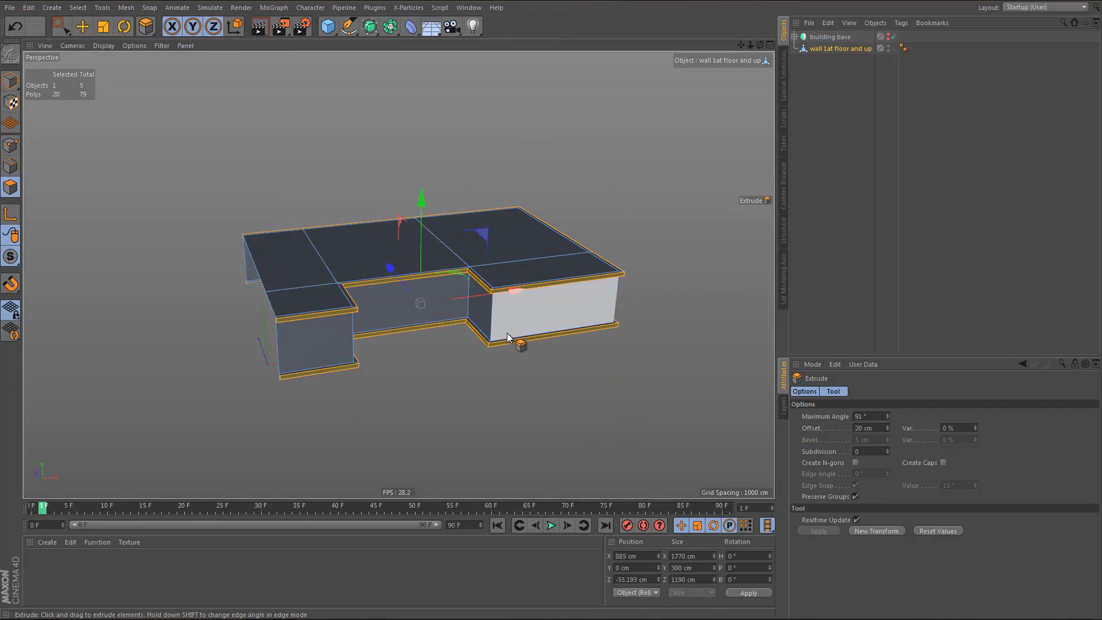
# - Select the downward-facing polygons along the underside of the bottom ledge and delete them
pyautogui.middleClick(507, 333)
pyautogui.middleClick(542, 385)
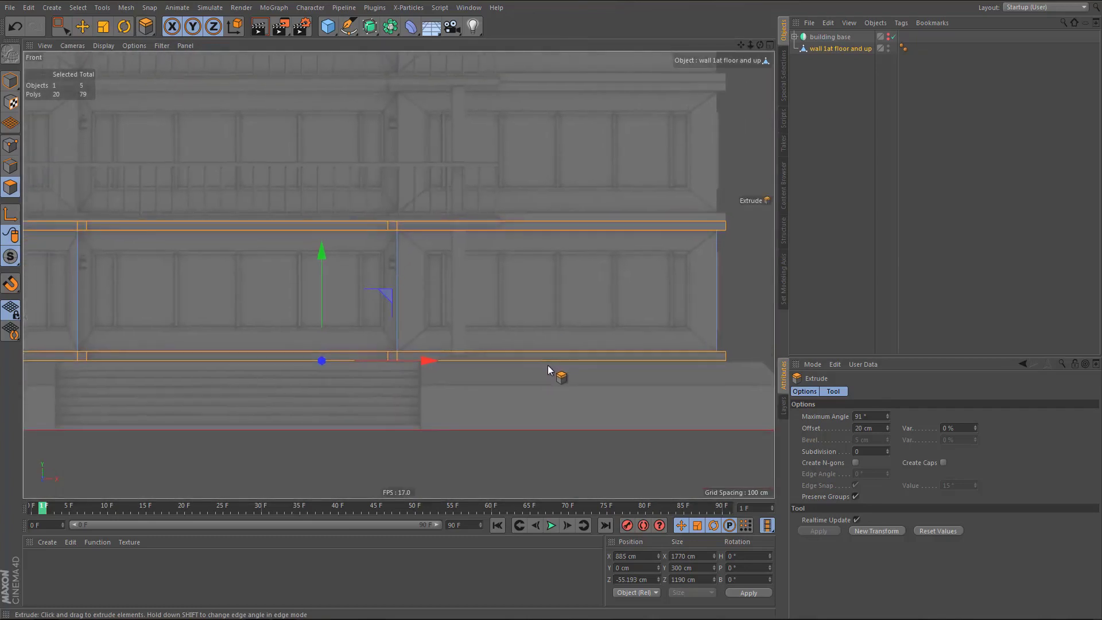
pyautogui.press('s')
pyautogui.press('r')
pyautogui.scroll(-5, 545, 360)
pyautogui.moveTo(209, 434); pyautogui.dragTo(692, 359)
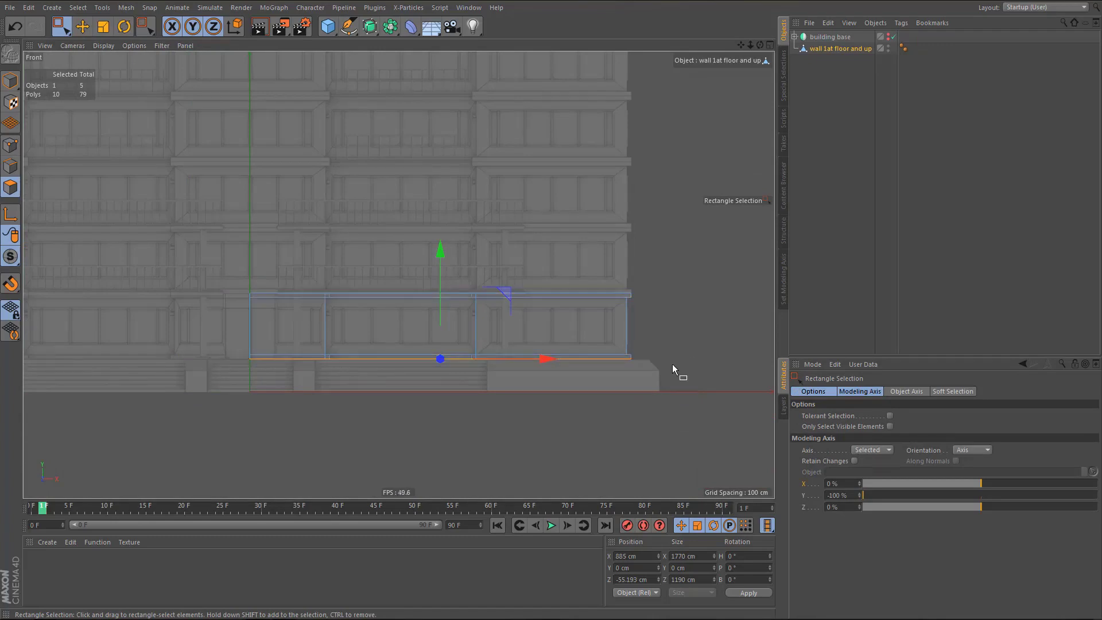
pyautogui.press('Delete')
# - Select all horizontal polygons on the top of the wall block, including the ledge's upper faces
pyautogui.scroll(1, 322, 299)
pyautogui.moveTo(206, 265); pyautogui.dragTo(786, 291)
pyautogui.scroll(-3, 643, 365)
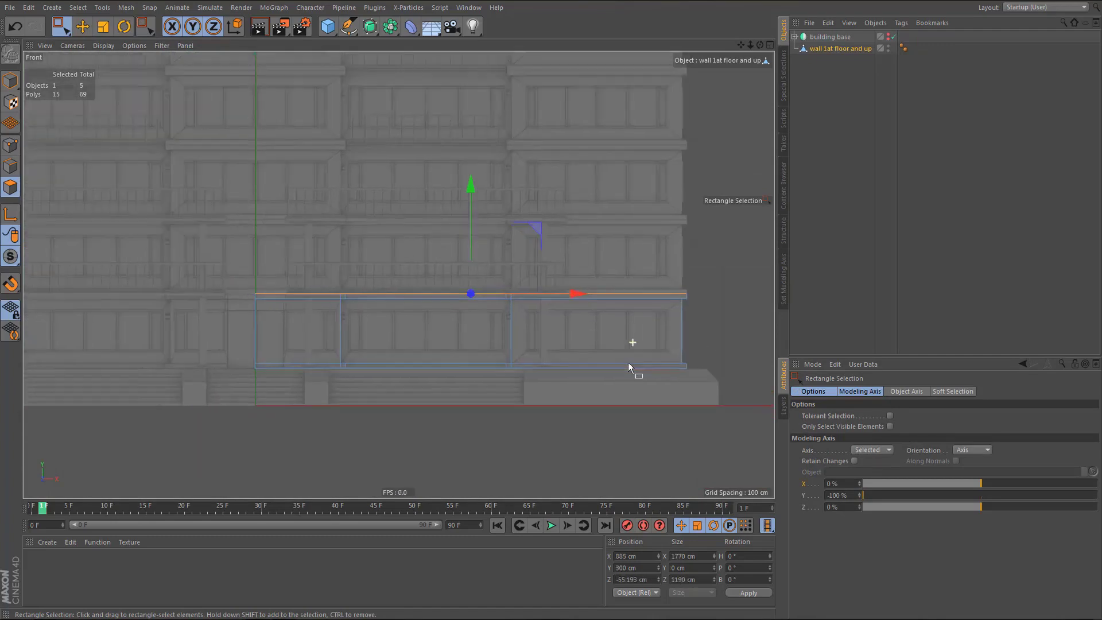
pyautogui.scroll(-1, 611, 391)
pyautogui.keyDown('alt'); pyautogui.moveTo(556, 438); pyautogui.dragTo(513, 619, button='middle'); pyautogui.keyUp('alt')
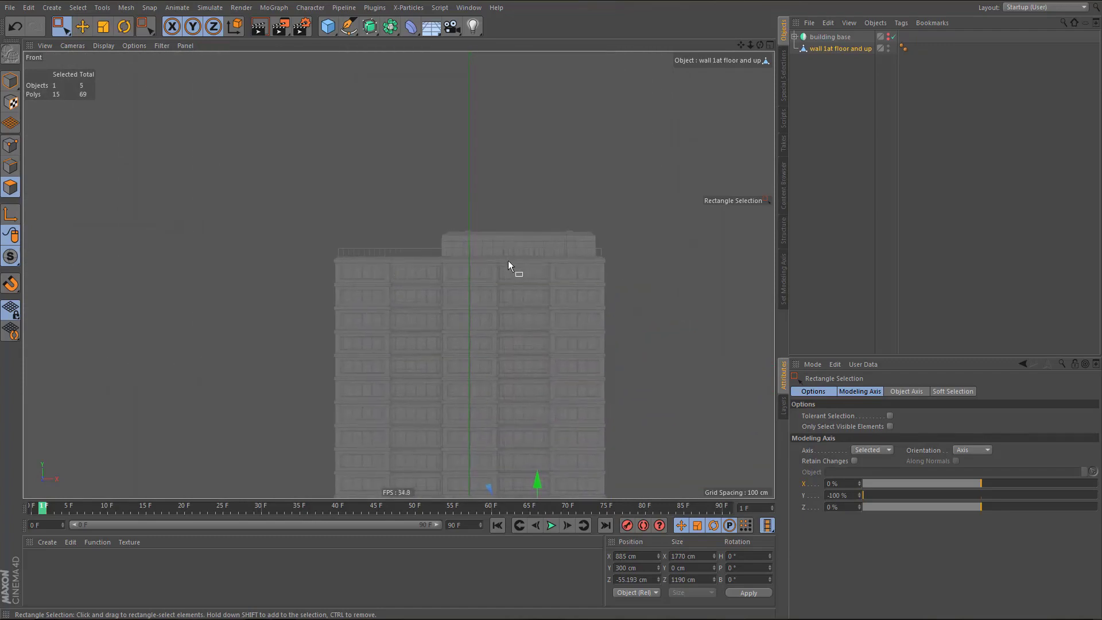
pyautogui.scroll(5, 509, 260)
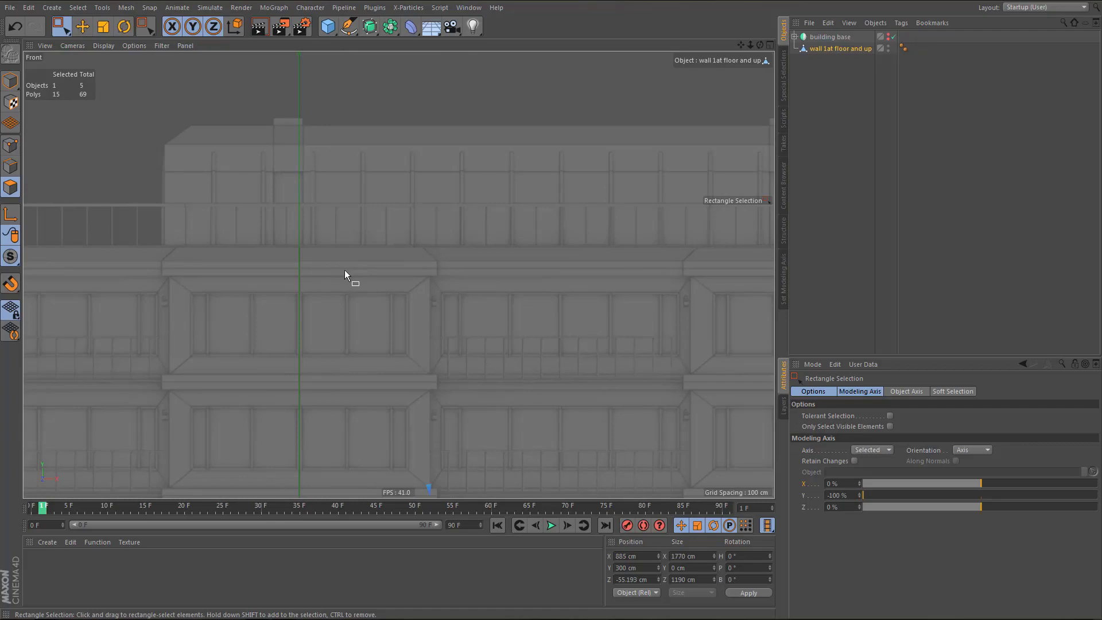
pyautogui.scroll(-4, 397, 256)
pyautogui.scroll(-2, 447, 322)
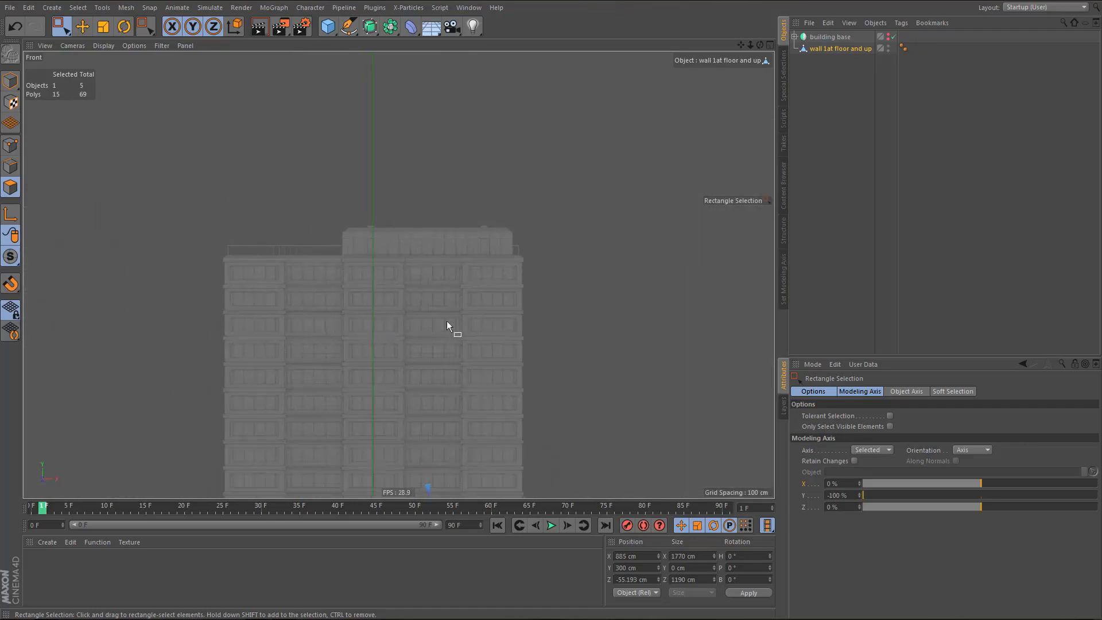
# - Split a copy of the selected top polygons off into a separate object
pyautogui.middleClick(401, 282)
pyautogui.middleClick(370, 222)
pyautogui.scroll(-1, 419, 258)
pyautogui.keyDown('alt'); pyautogui.moveTo(424, 276); pyautogui.dragTo(447, 291, button='middle'); pyautogui.keyUp('alt')
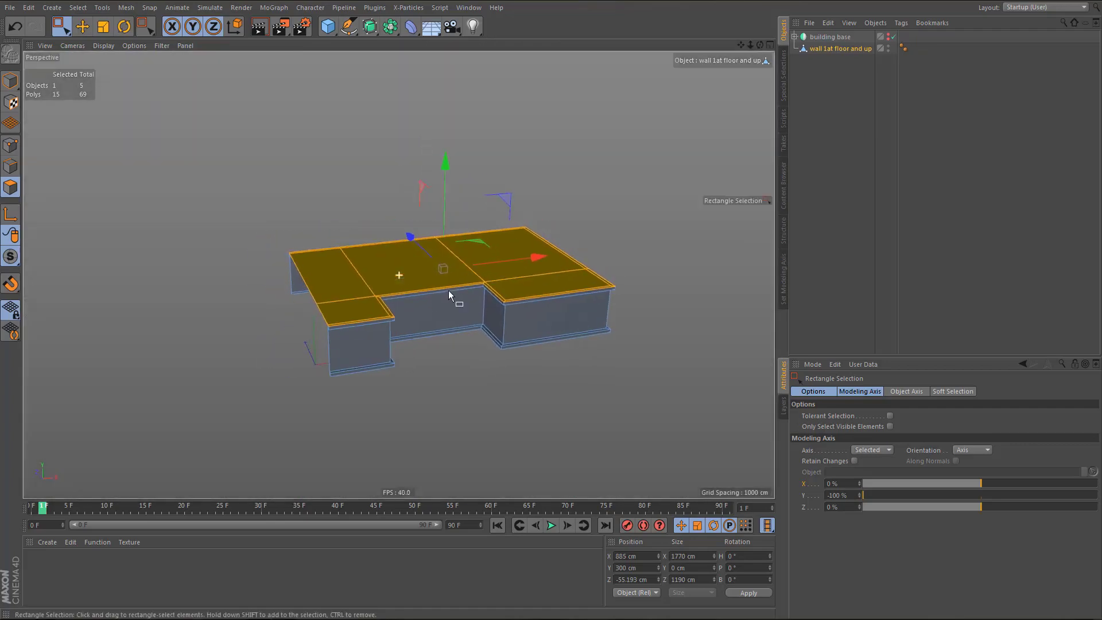
pyautogui.press('u')
pyautogui.press('p')
pyautogui.scroll(2, 505, 260)
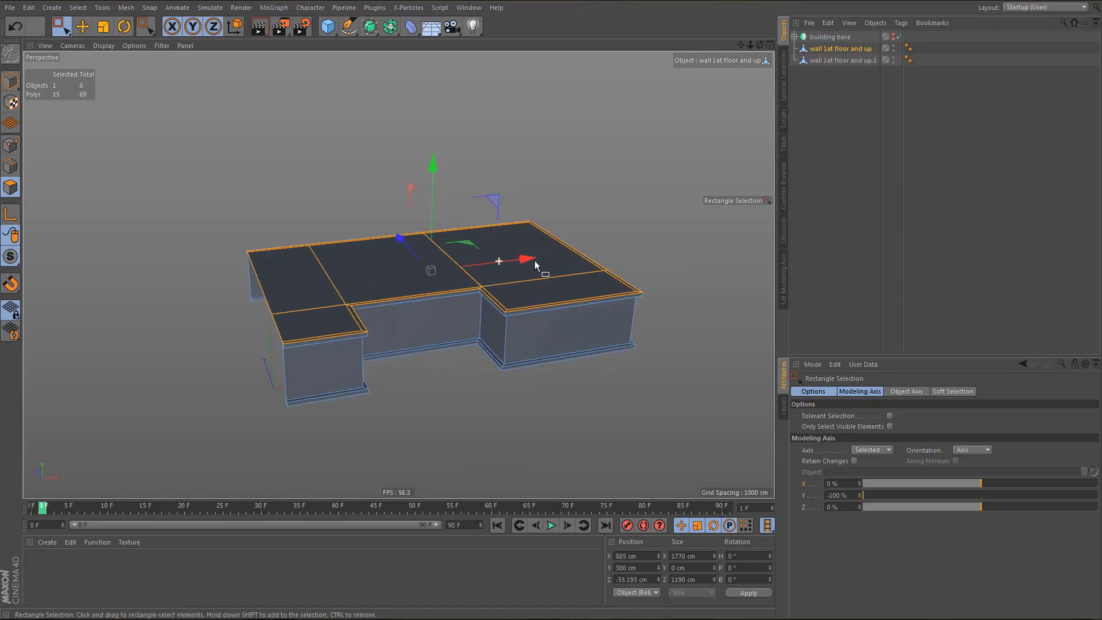
pyautogui.rightClick(564, 157)
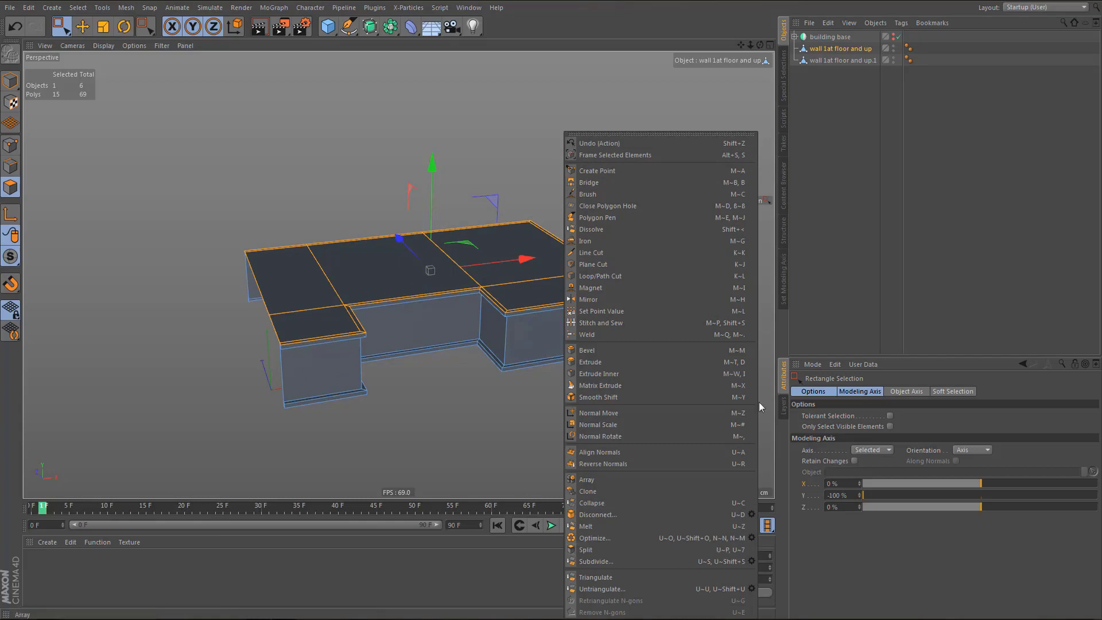
# - Rename the split-off object as roof and hide it in both the editor and the renderer
pyautogui.click(835, 61)
pyautogui.doubleClick(836, 60)
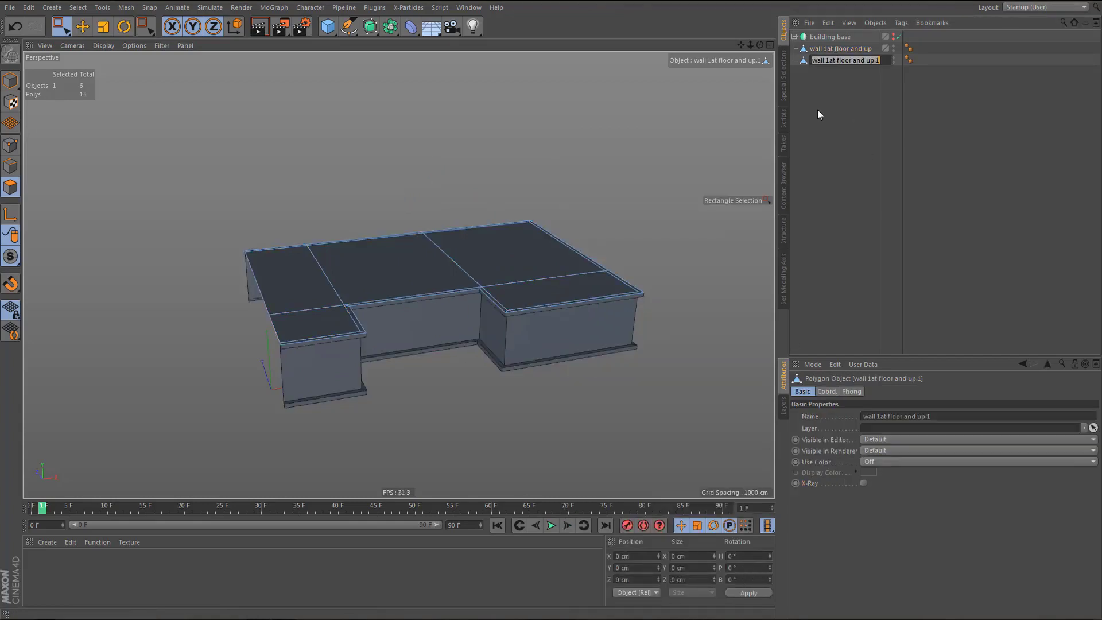
pyautogui.write('roof')
pyautogui.press('Return')
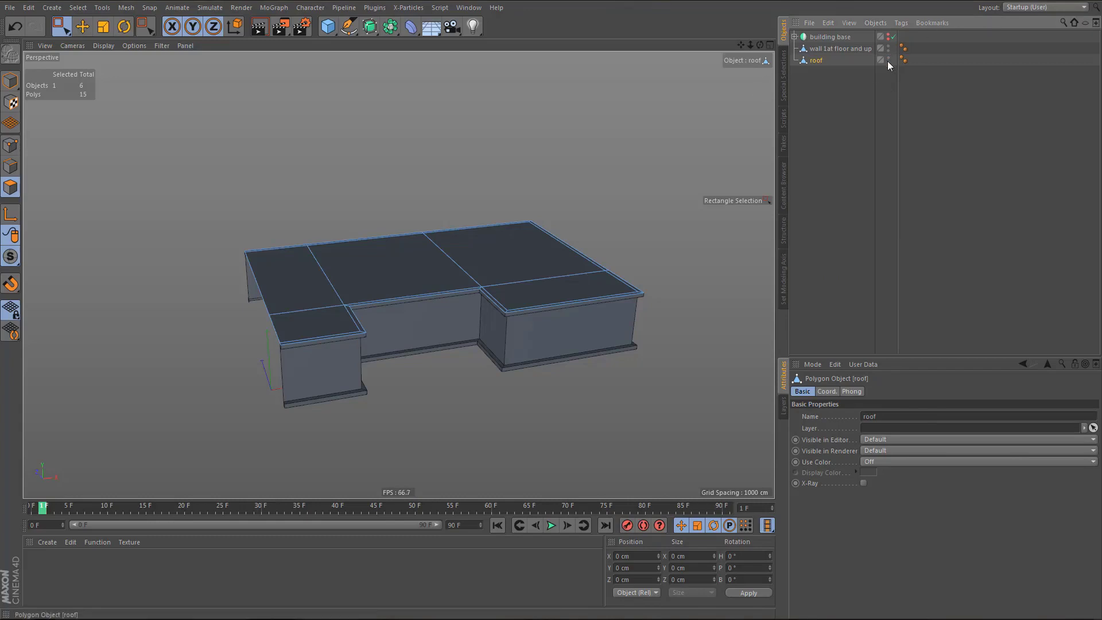
pyautogui.keyDown('alt'); pyautogui.doubleClick(887, 61); pyautogui.keyUp('alt')
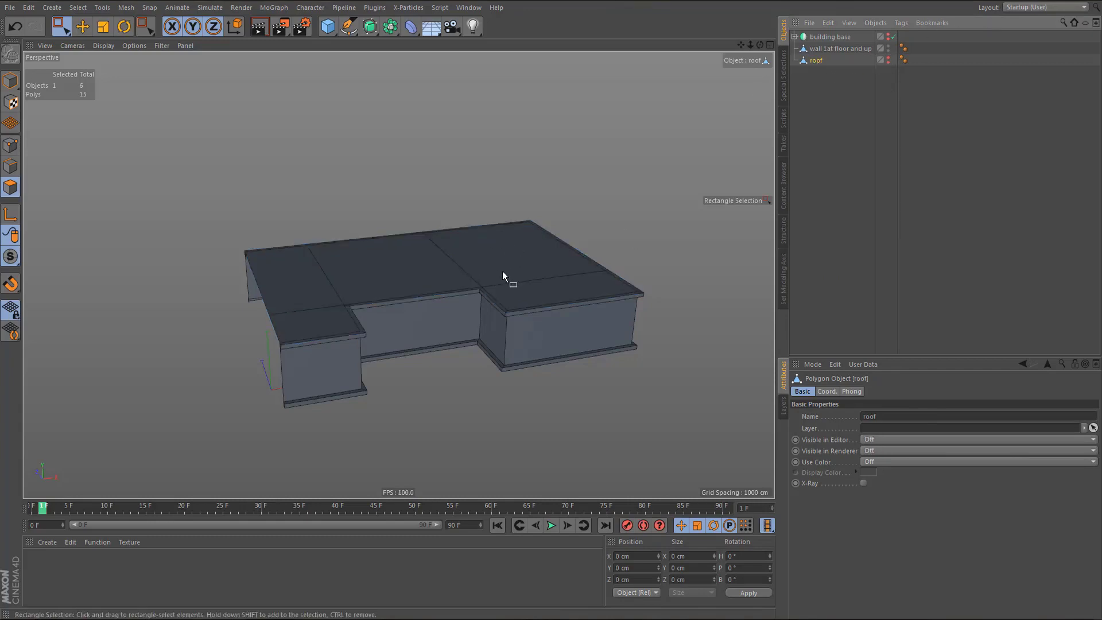
# - Delete the selected top polygons from the "wall 1at floor and up" object
pyautogui.scroll(1, 502, 271)
pyautogui.click(835, 48)
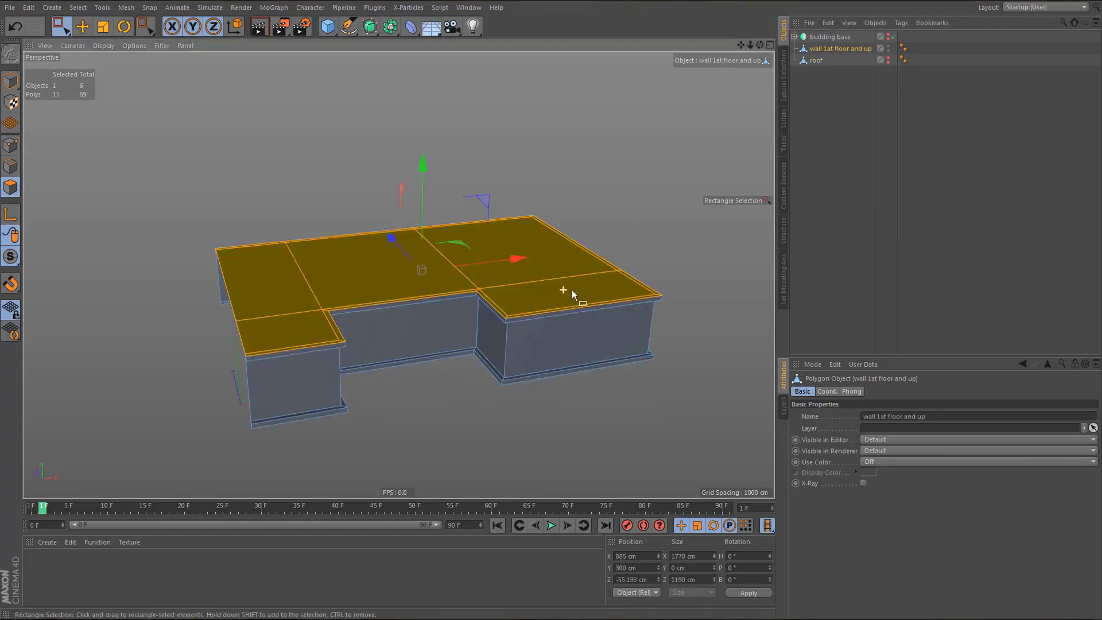
pyautogui.scroll(4, 572, 290)
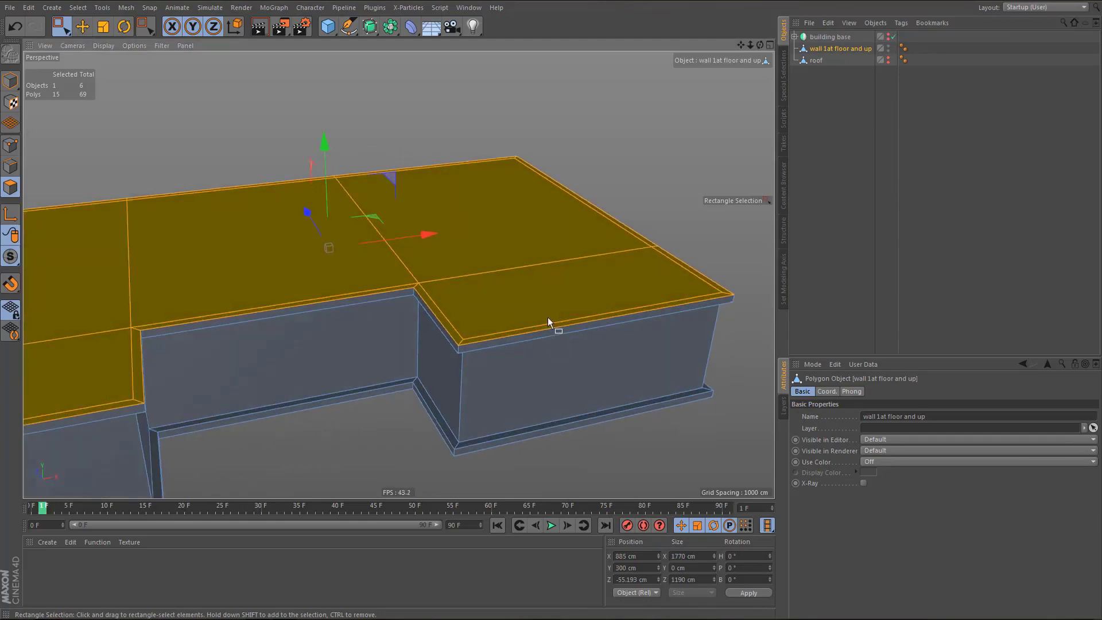
pyautogui.press('Delete')
pyautogui.scroll(-3, 588, 259)
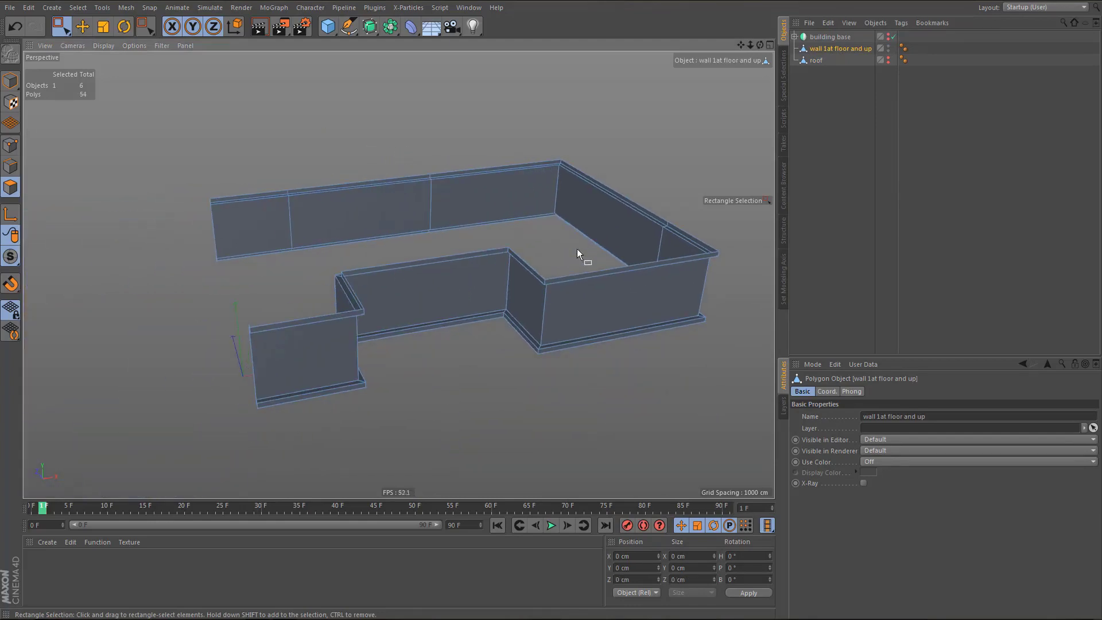
# - Select the vertical dividing edges in the long back wall and the adjoining side wall and remove them
pyautogui.keyDown('alt'); pyautogui.moveTo(559, 266); pyautogui.dragTo(569, 333); pyautogui.keyUp('alt')
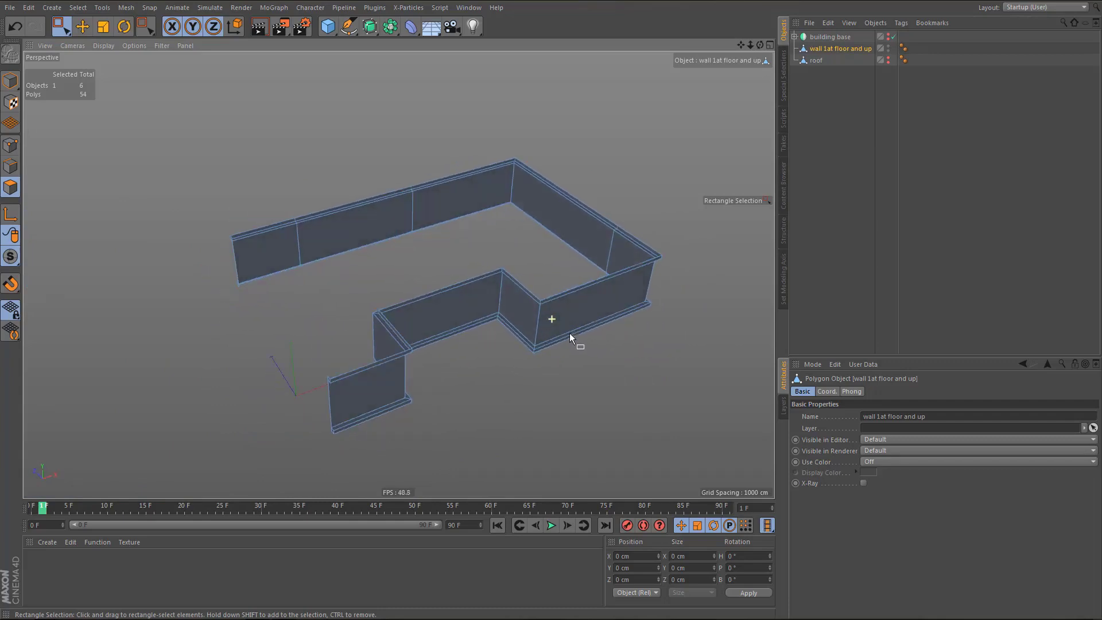
pyautogui.press('Return')
pyautogui.press('0')
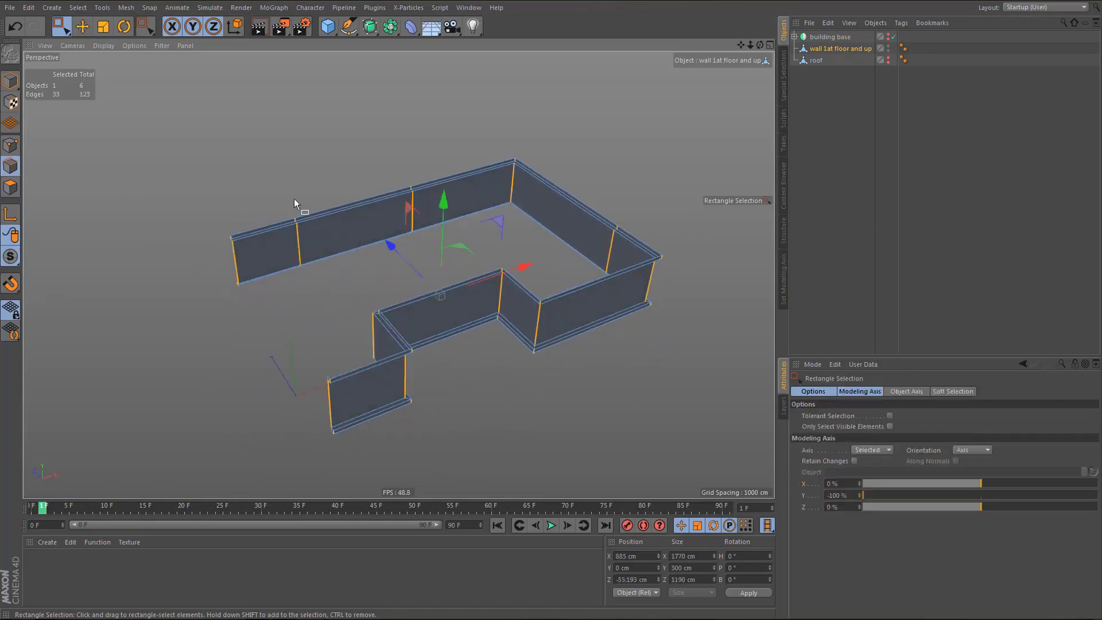
pyautogui.moveTo(283, 195); pyautogui.dragTo(303, 335)
pyautogui.keyDown('shift'); pyautogui.moveTo(369, 167); pyautogui.dragTo(439, 258); pyautogui.keyUp('shift')
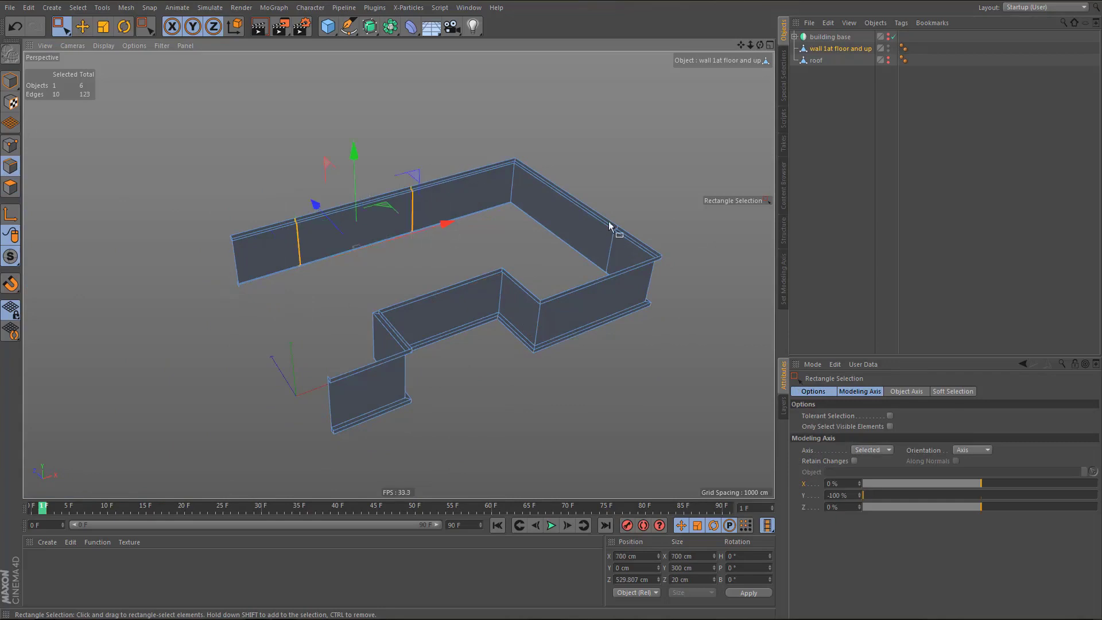
pyautogui.keyDown('alt'); pyautogui.moveTo(550, 263); pyautogui.dragTo(618, 251); pyautogui.keyUp('alt')
pyautogui.keyDown('shift'); pyautogui.moveTo(472, 129); pyautogui.dragTo(513, 233); pyautogui.keyUp('shift')
pyautogui.press('Delete')
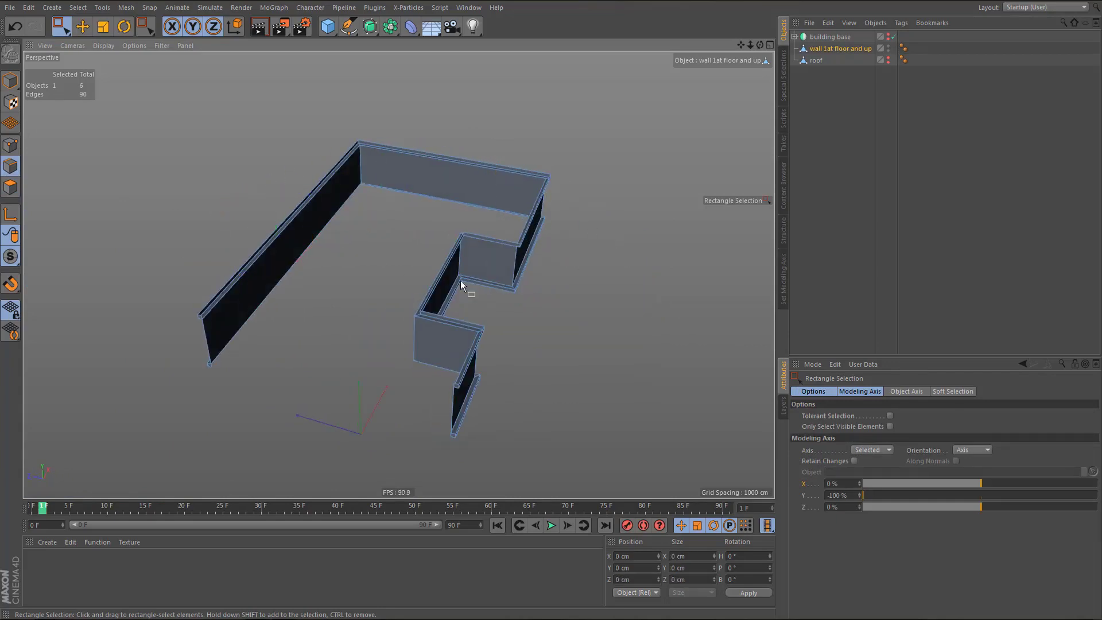
# - Ring-select the seven main vertical wall polygons between the upper and lower ledges of the "wall 1at floor and up" object
pyautogui.moveTo(461, 280)
pyautogui.keyDown('alt'); pyautogui.mouseDown()
pyautogui.moveTo(416, 243)
pyautogui.moveTo(346, 213)
pyautogui.moveTo(416, 275)
pyautogui.moveTo(467, 294)
pyautogui.mouseUp(); pyautogui.keyUp('alt')
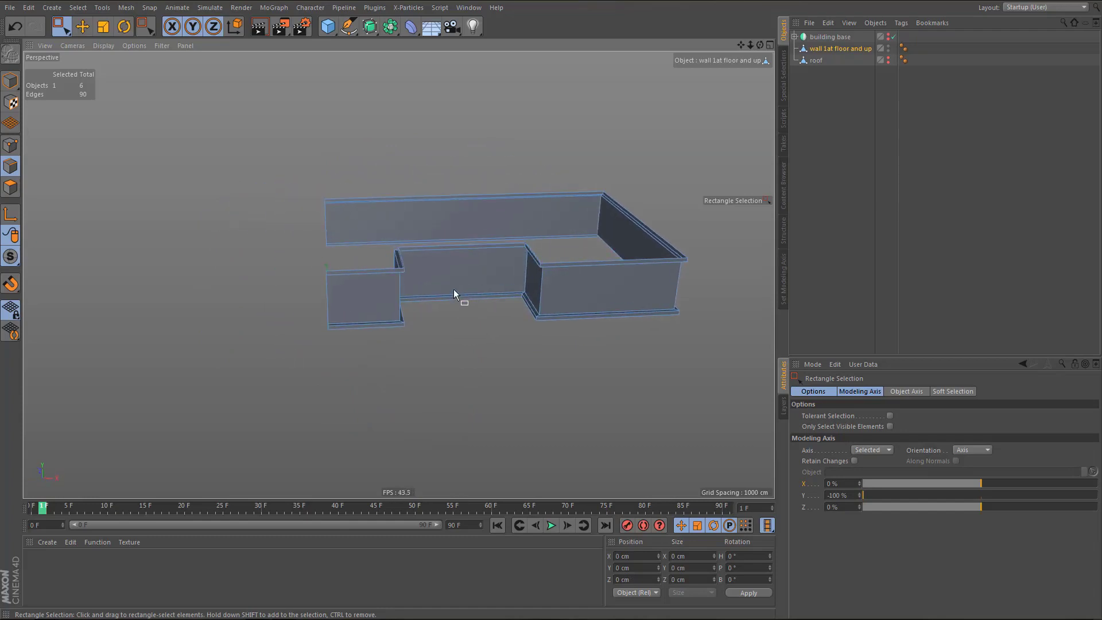
pyautogui.press('Return')
pyautogui.press('u')
pyautogui.press('b')
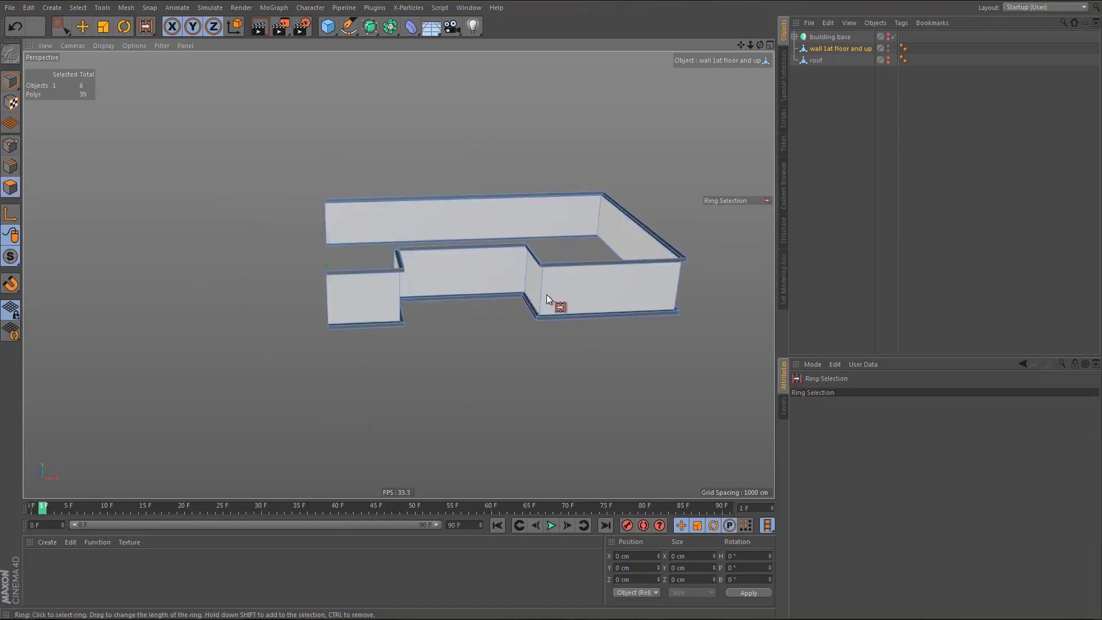
pyautogui.click(547, 295)
pyautogui.moveTo(551, 343)
pyautogui.keyDown('alt'); pyautogui.mouseDown(button='middle')
pyautogui.moveTo(522, 357)
pyautogui.moveTo(471, 91)
pyautogui.mouseUp(button='middle'); pyautogui.keyUp('alt')
pyautogui.middleClick(539, 360)
pyautogui.middleClick(573, 424)
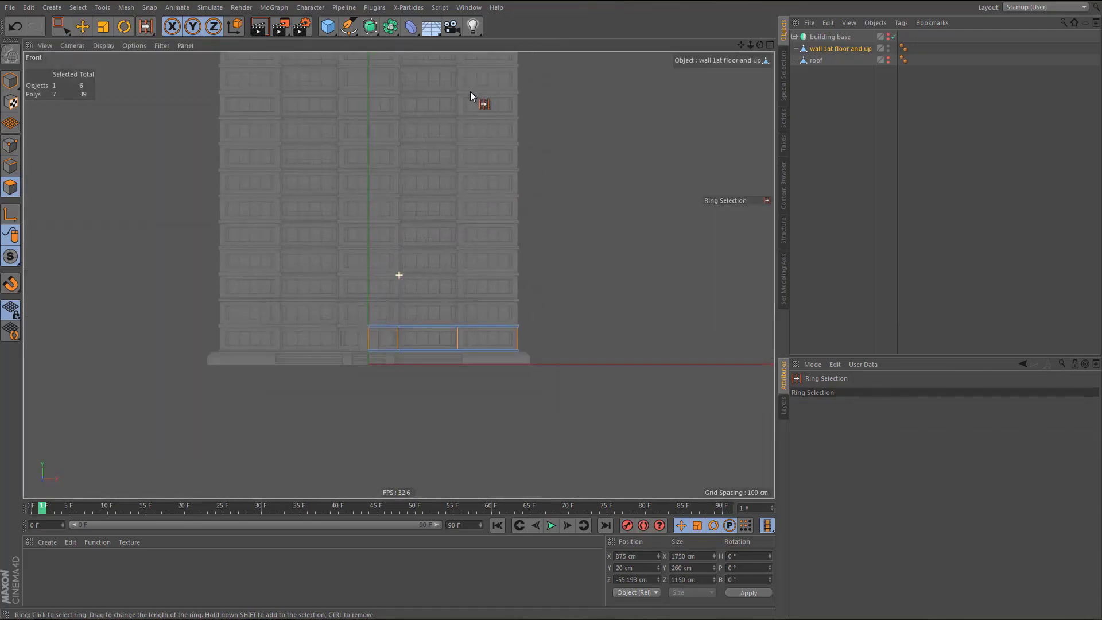
# - Raise the whole "wall 1at floor and up" object by 300 cm in Y, aligning it with the next floor of the reference
pyautogui.scroll(10, 398, 363)
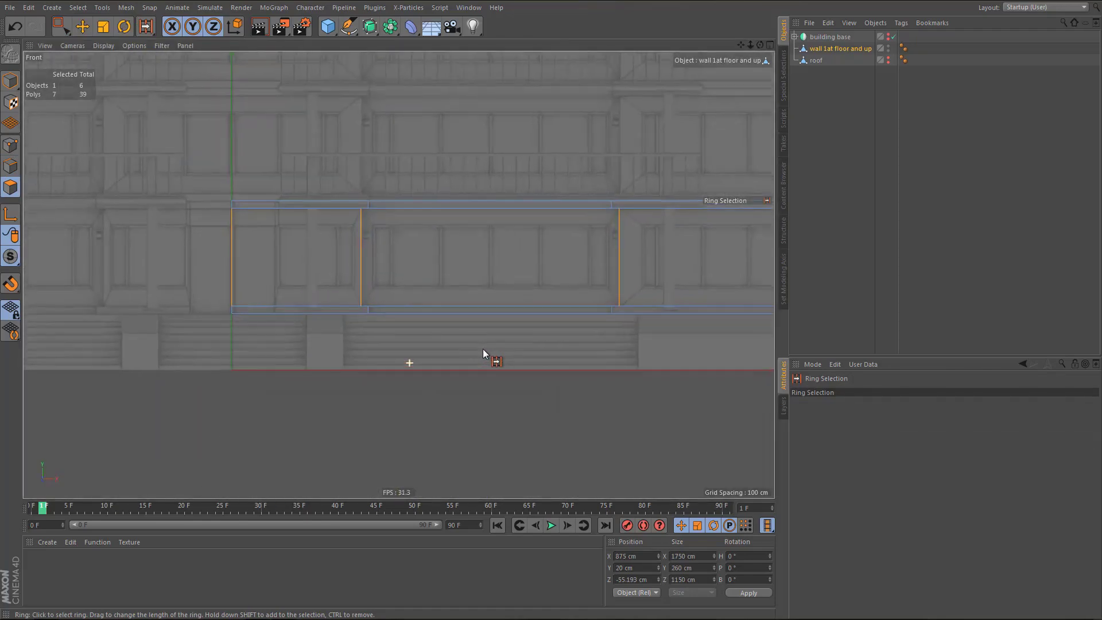
pyautogui.scroll(3, 484, 367)
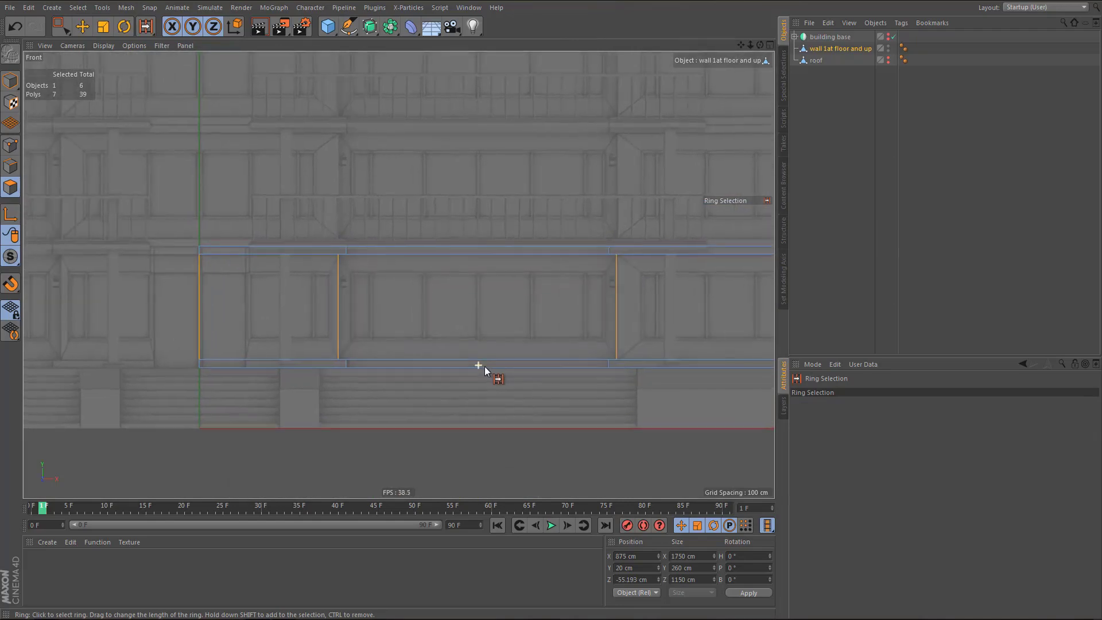
pyautogui.scroll(1, 492, 371)
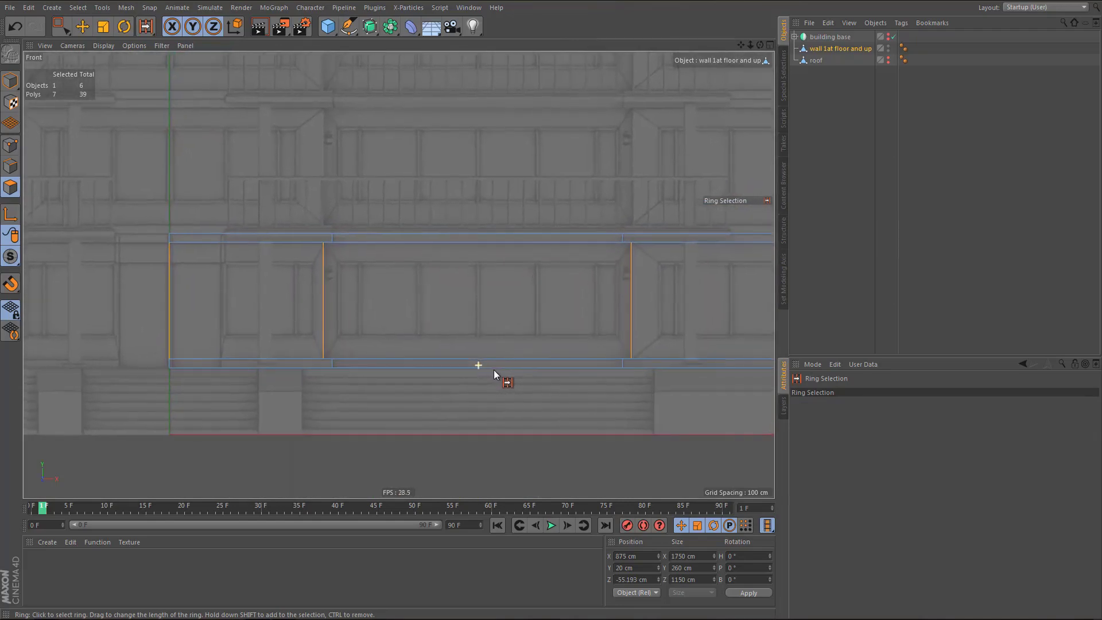
pyautogui.scroll(-6, 494, 372)
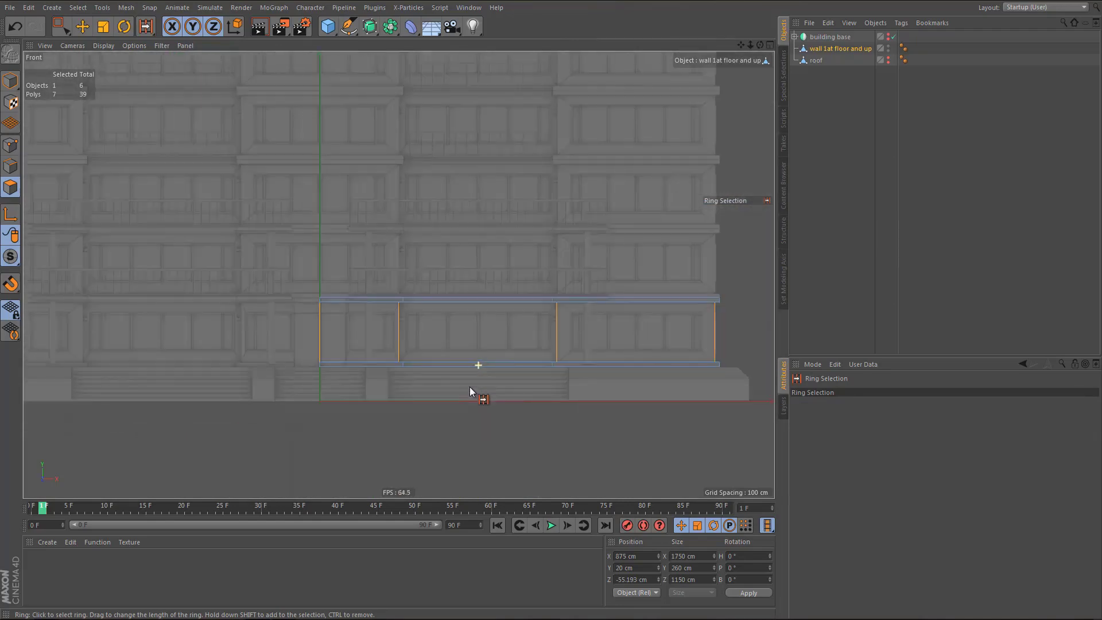
pyautogui.keyDown('alt'); pyautogui.moveTo(509, 333); pyautogui.dragTo(497, 333, button='middle'); pyautogui.keyUp('alt')
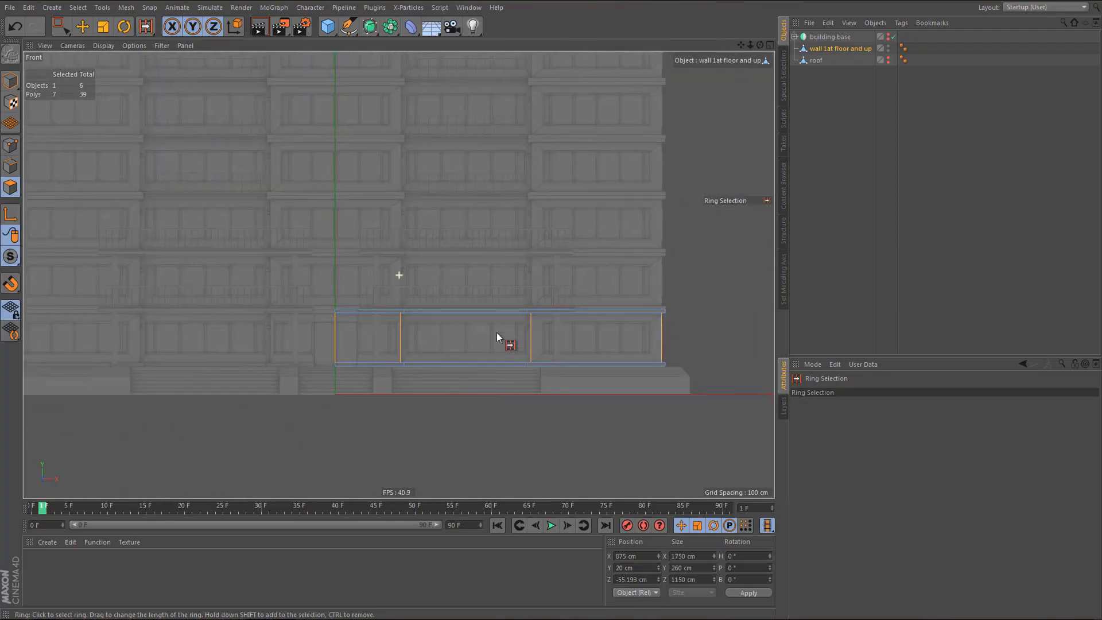
pyautogui.click(842, 47)
pyautogui.press('Return')
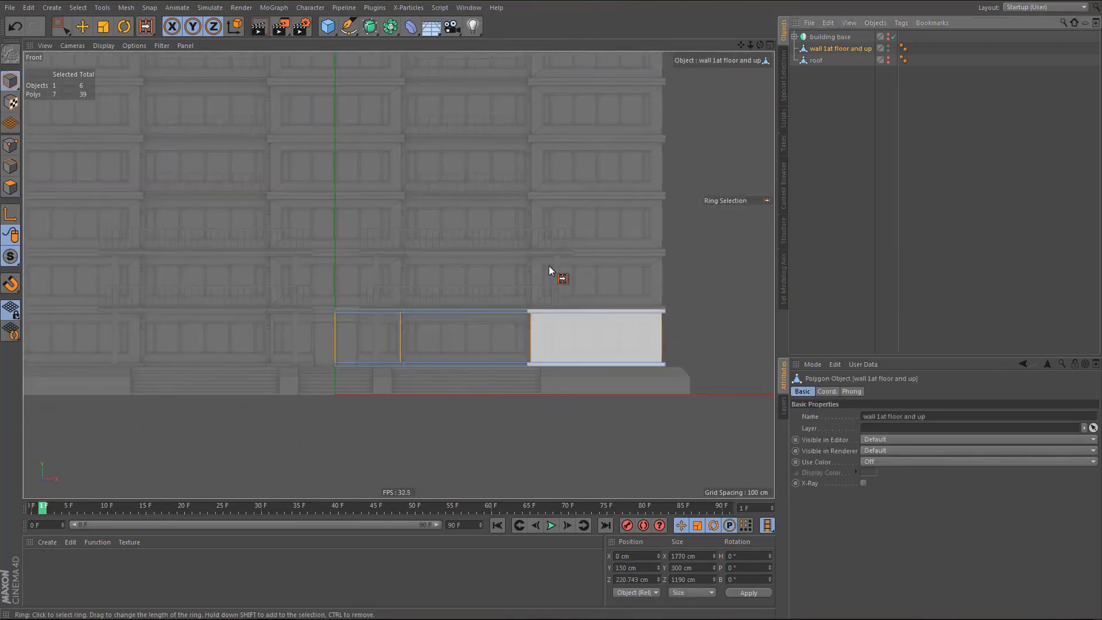
pyautogui.keyDown('alt'); pyautogui.moveTo(452, 306); pyautogui.dragTo(501, 304, button='middle'); pyautogui.keyUp('alt')
pyautogui.press('e')
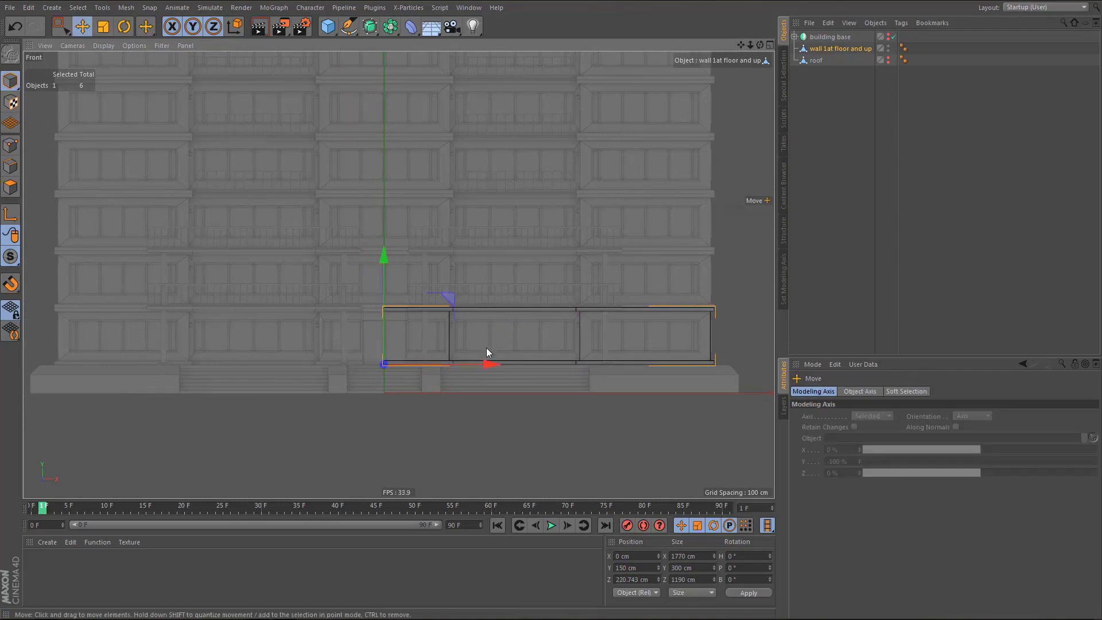
pyautogui.click(646, 568)
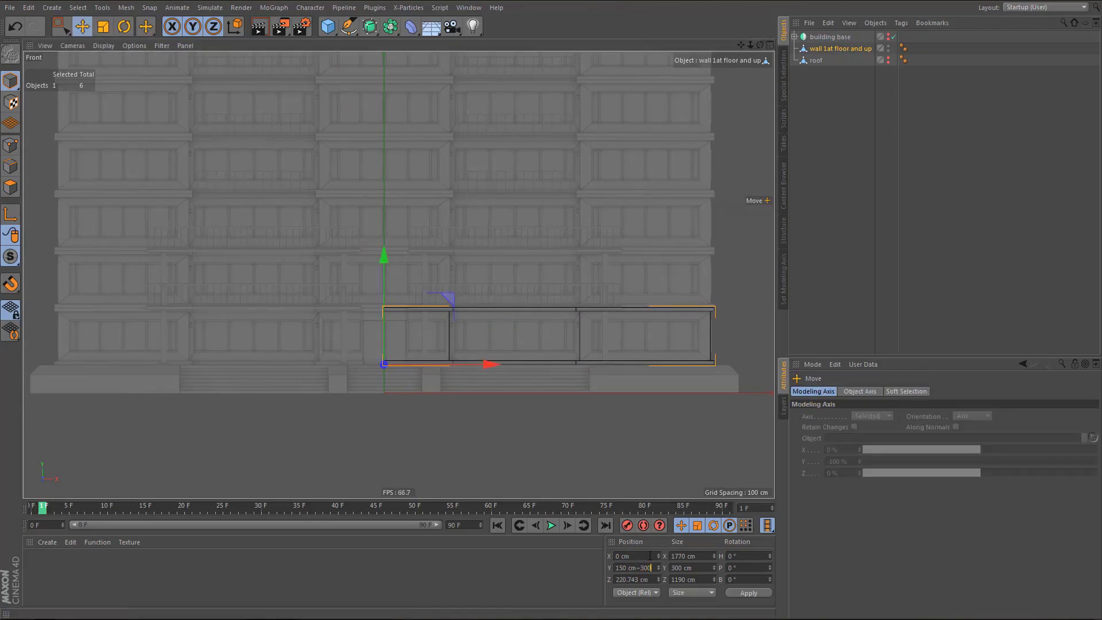
pyautogui.write('+300')
pyautogui.press('Return')
# - Inset the selected wall polygons individually with Extrude Inner, turning Preserve Groups off and using a 40 cm offset
pyautogui.keyDown('alt'); pyautogui.moveTo(486, 299); pyautogui.dragTo(505, 303, button='right'); pyautogui.keyUp('alt')
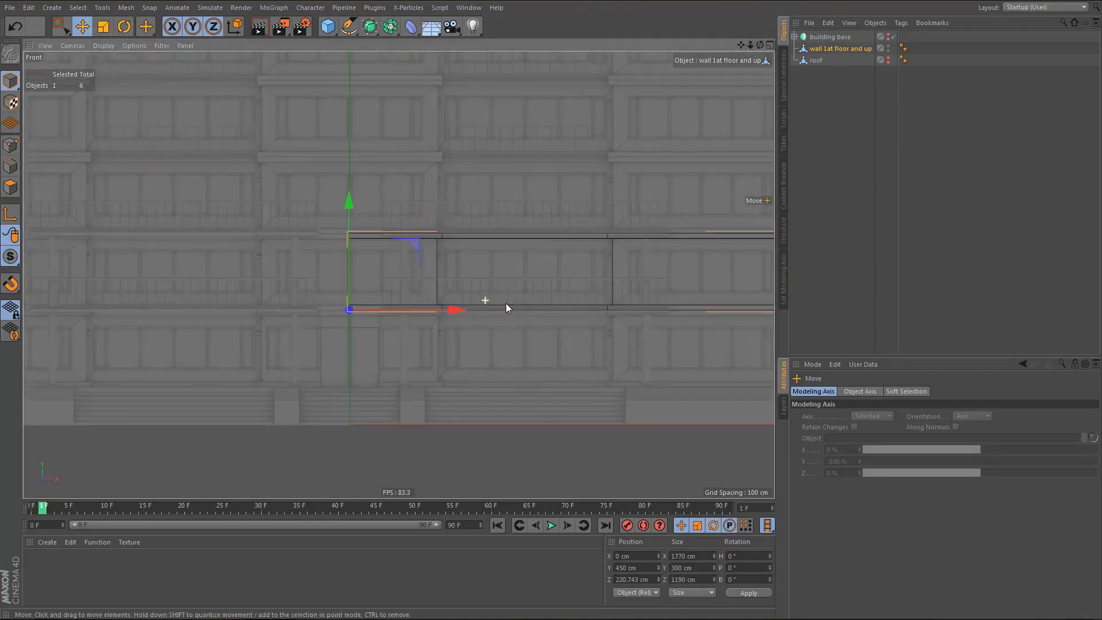
pyautogui.press('Return')
pyautogui.keyDown('alt'); pyautogui.moveTo(493, 309); pyautogui.dragTo(464, 333, button='middle'); pyautogui.keyUp('alt')
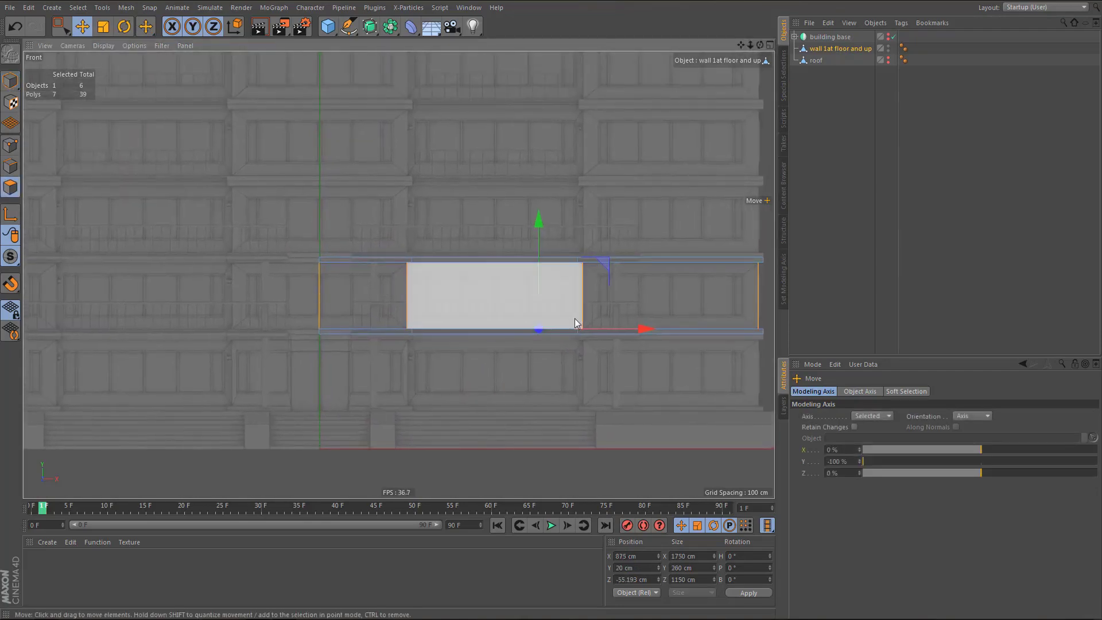
pyautogui.scroll(3, 574, 319)
pyautogui.press('i')
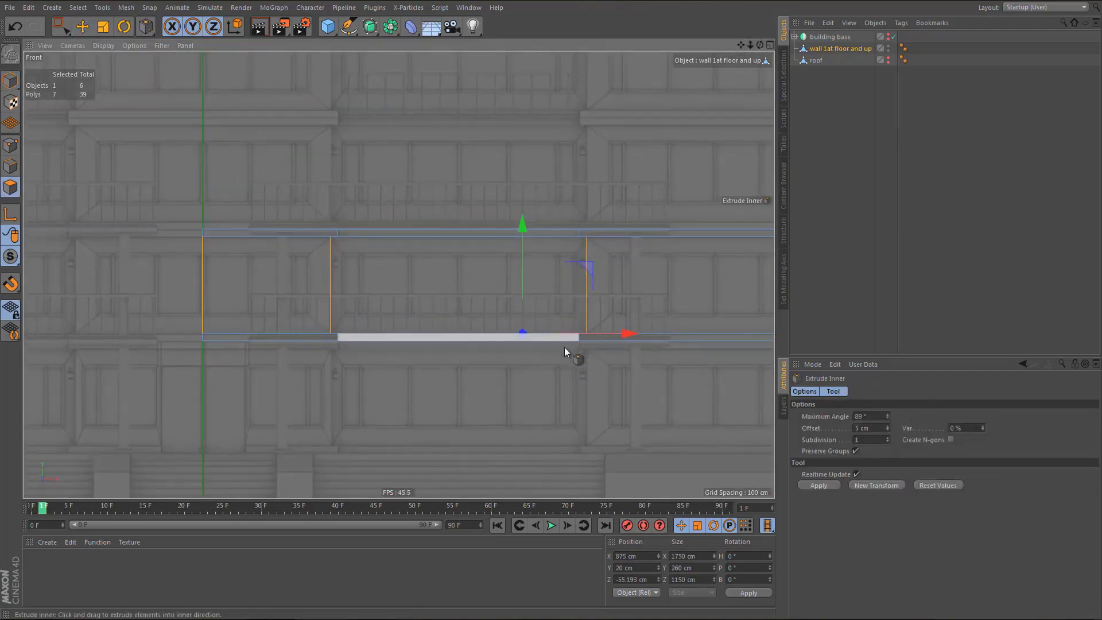
pyautogui.click(855, 450)
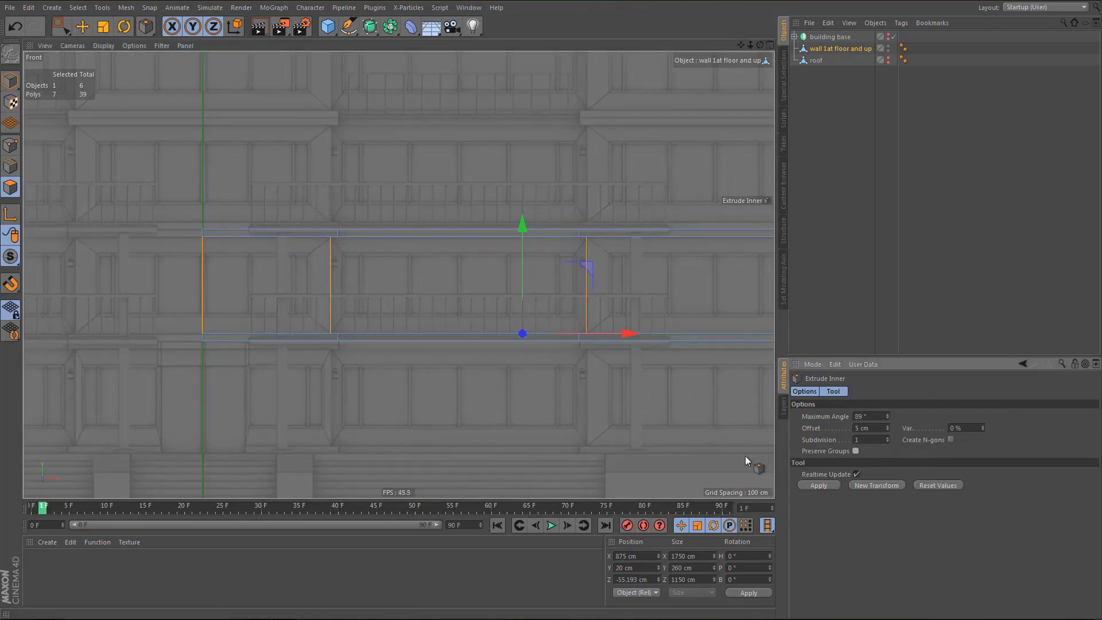
pyautogui.scroll(2, 529, 311)
pyautogui.moveTo(655, 284); pyautogui.dragTo(694, 284)
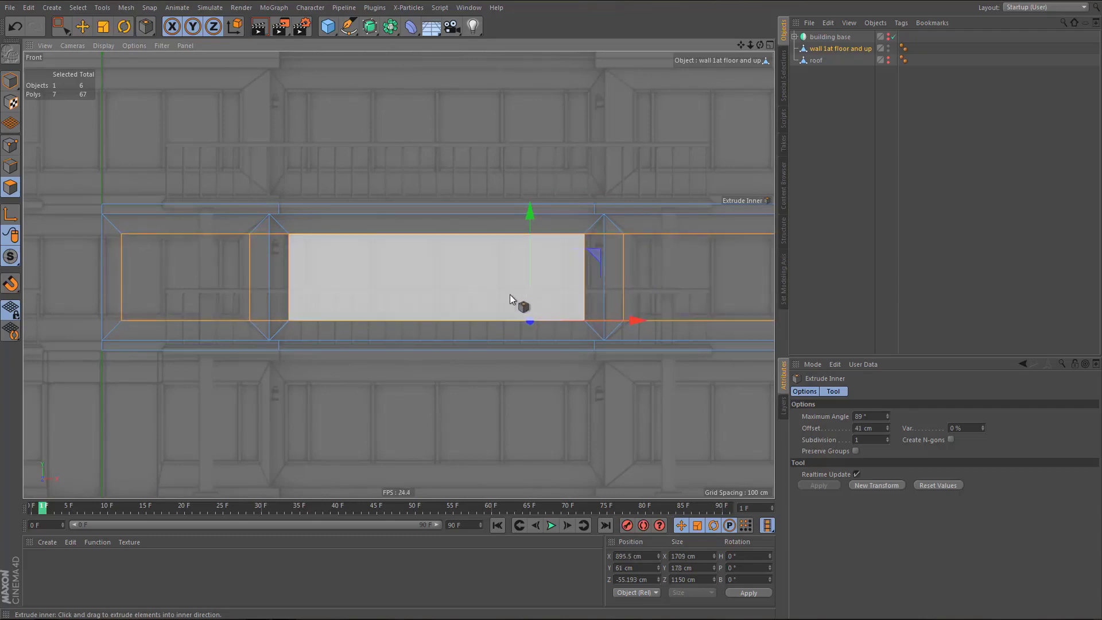
pyautogui.click(886, 432)
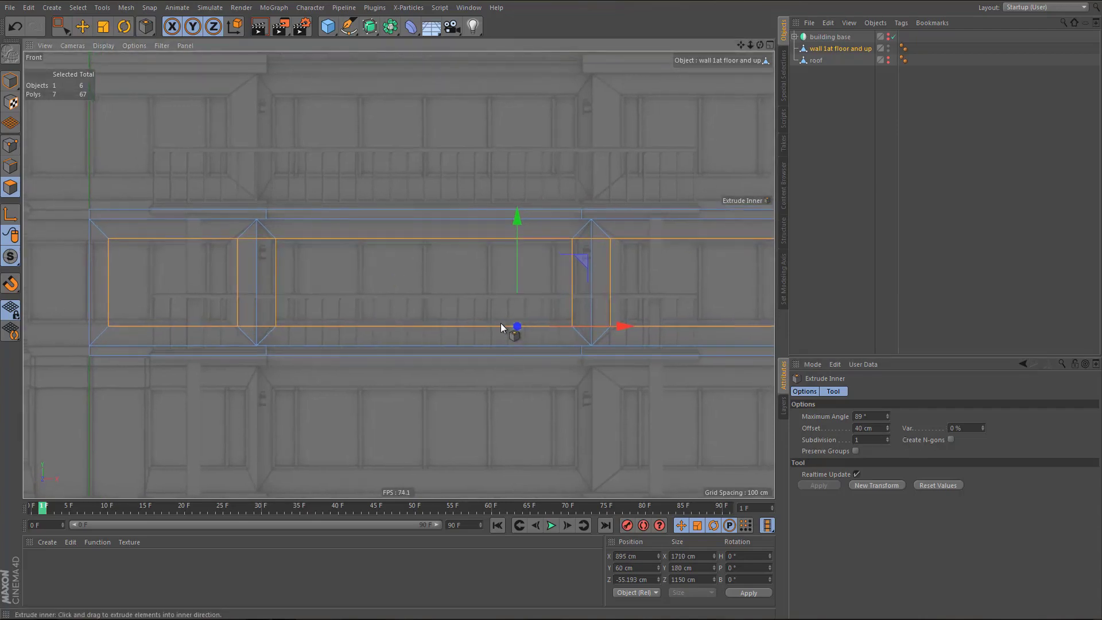
# - Examine the inset panels from the front against the reference facade and around the whole wall in perspective
pyautogui.scroll(6, 578, 287)
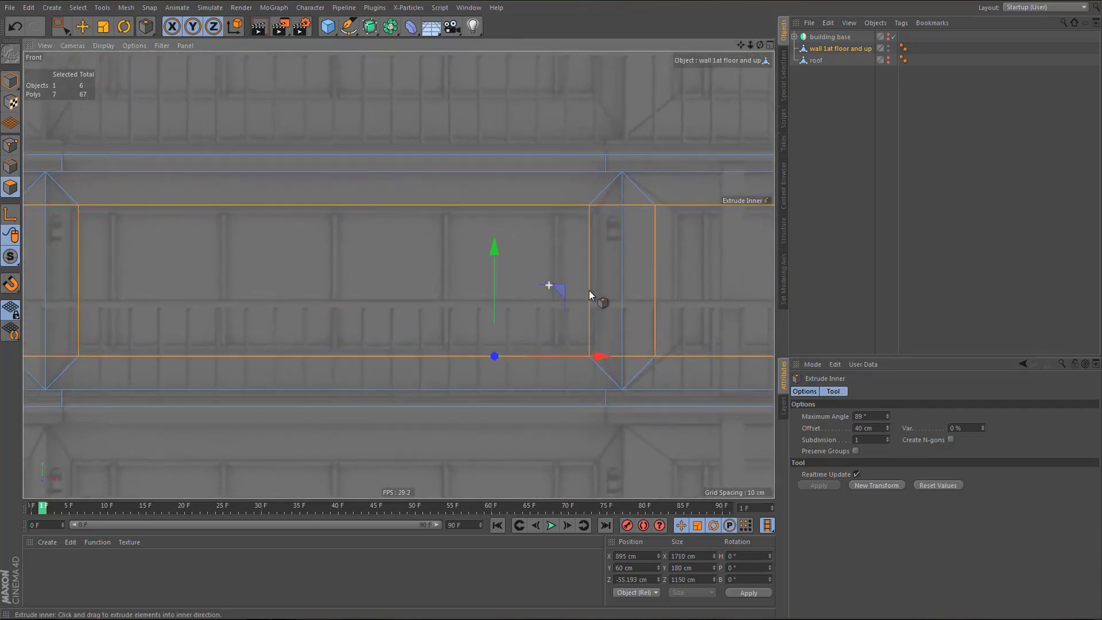
pyautogui.scroll(-5, 584, 294)
pyautogui.middleClick(546, 311)
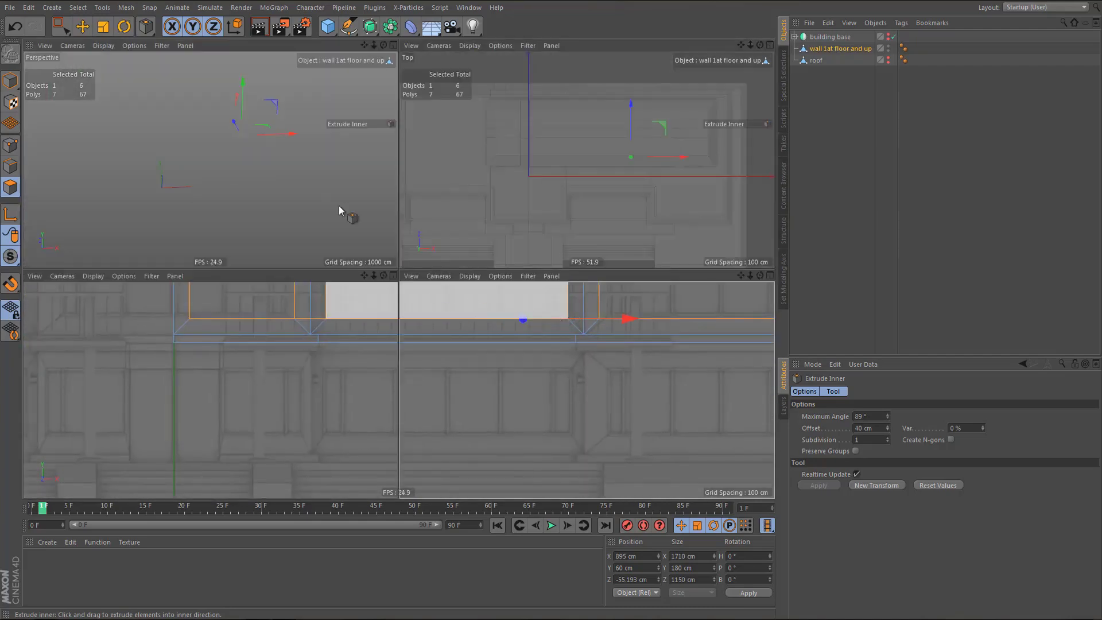
pyautogui.middleClick(339, 205)
pyautogui.keyDown('alt'); pyautogui.moveTo(401, 267); pyautogui.dragTo(408, 308, button='middle'); pyautogui.keyUp('alt')
pyautogui.keyDown('alt'); pyautogui.moveTo(414, 307); pyautogui.dragTo(468, 342); pyautogui.keyUp('alt')
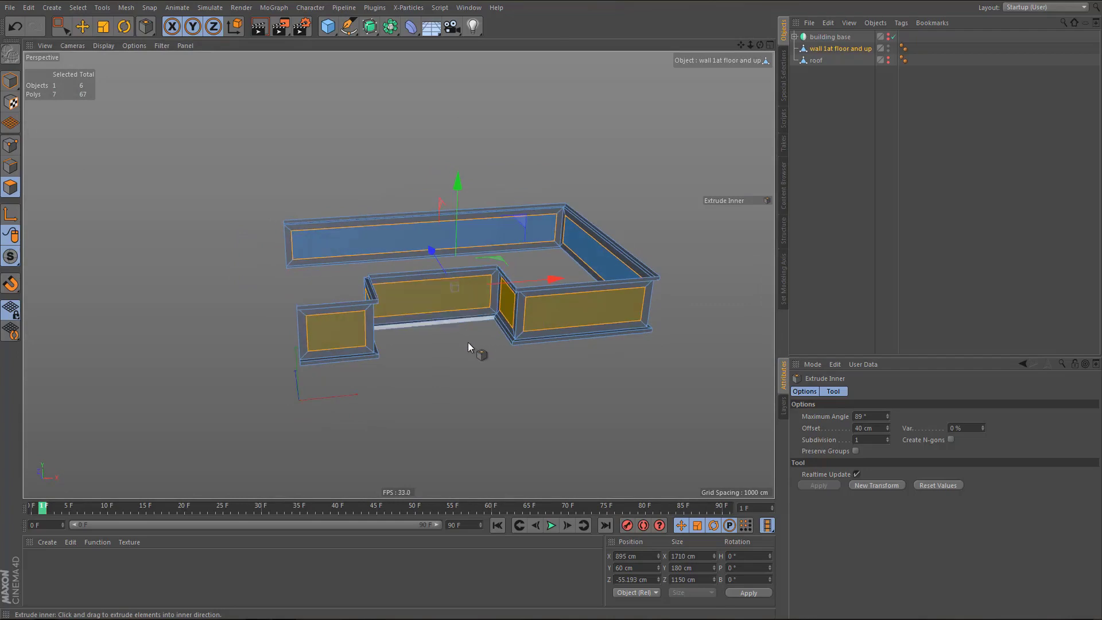
pyautogui.middleClick(467, 342)
pyautogui.middleClick(557, 397)
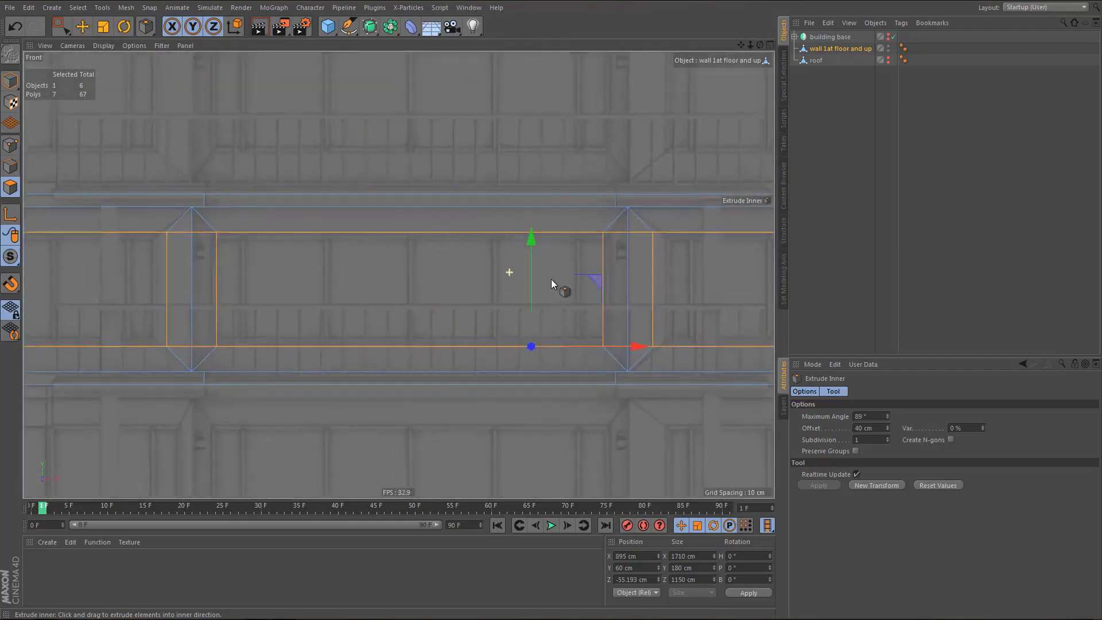
pyautogui.scroll(-8, 562, 283)
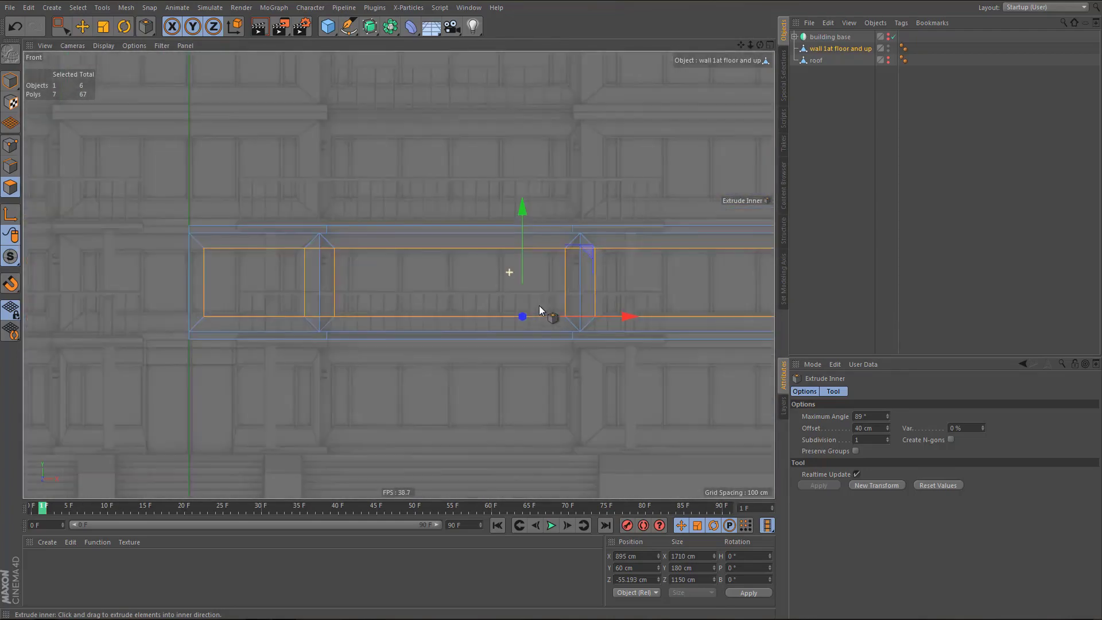
pyautogui.scroll(-2, 537, 309)
pyautogui.keyDown('alt'); pyautogui.moveTo(529, 323); pyautogui.dragTo(405, 318, button='middle'); pyautogui.keyUp('alt')
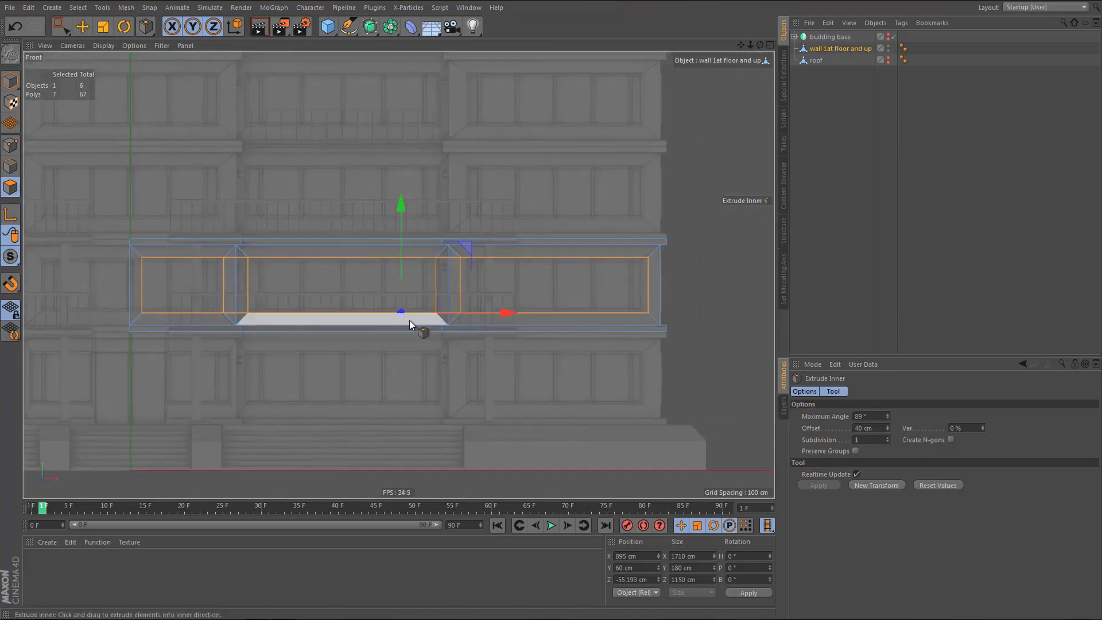
# - Select the lower horizontal edges of all inset panels and raise them to about 70 cm in Y, matching the reference windows
pyautogui.press('Return')
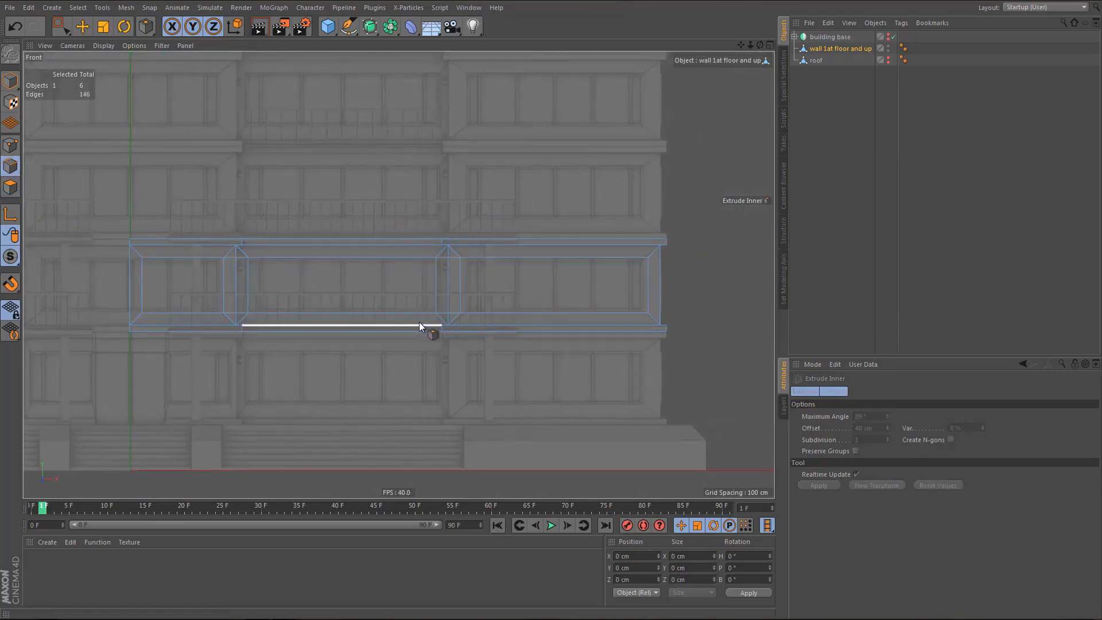
pyautogui.press('0')
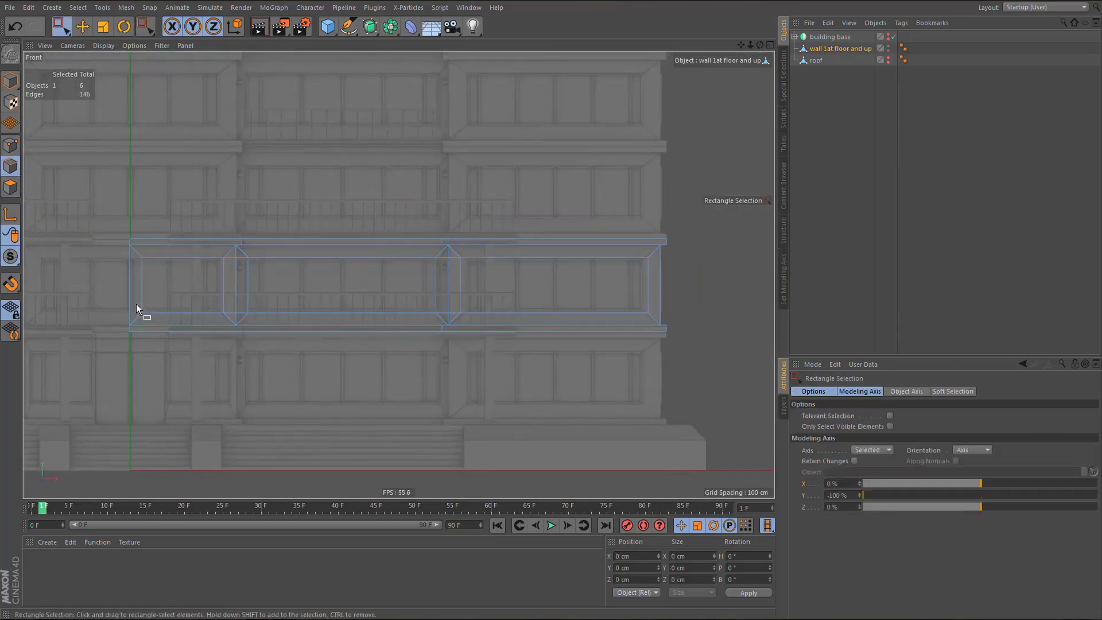
pyautogui.moveTo(136, 303); pyautogui.dragTo(690, 325)
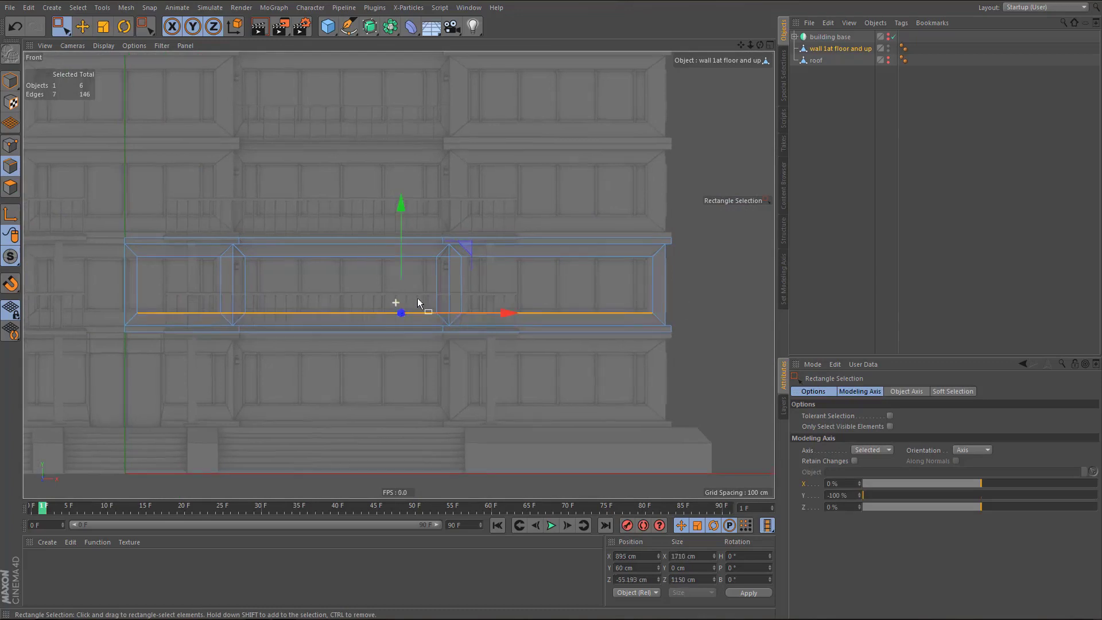
pyautogui.scroll(8, 418, 302)
pyautogui.moveTo(421, 240); pyautogui.dragTo(428, 227)
# - Select the upper horizontal edges of all inset panels and lower them to about 235 cm in Y, matching the reference window tops
pyautogui.scroll(-8, 466, 290)
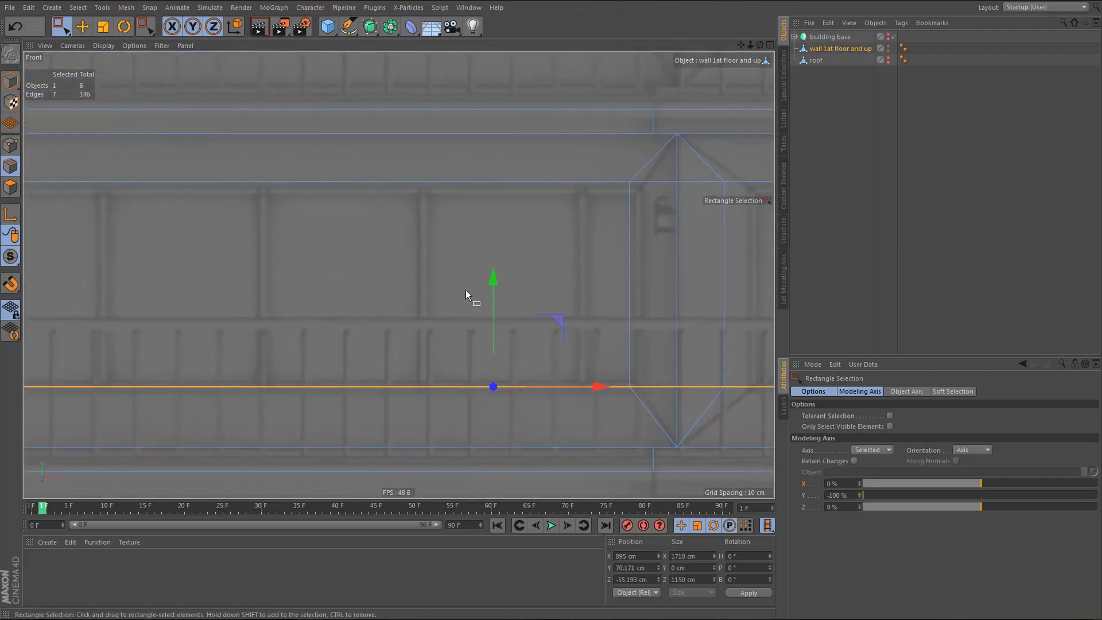
pyautogui.scroll(-3, 266, 265)
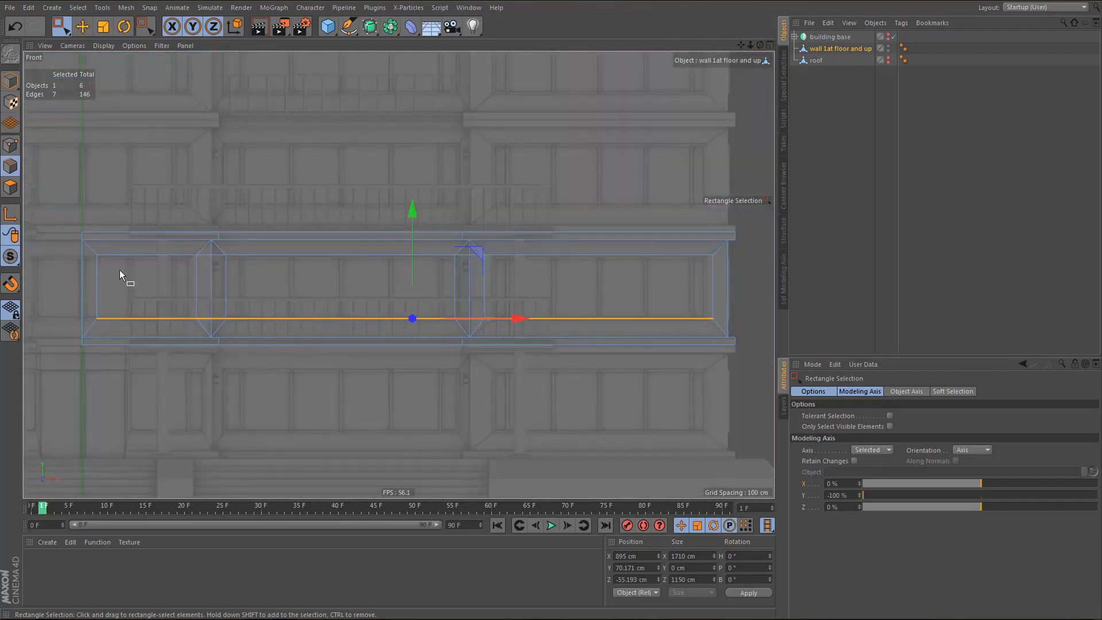
pyautogui.moveTo(85, 250); pyautogui.dragTo(772, 266)
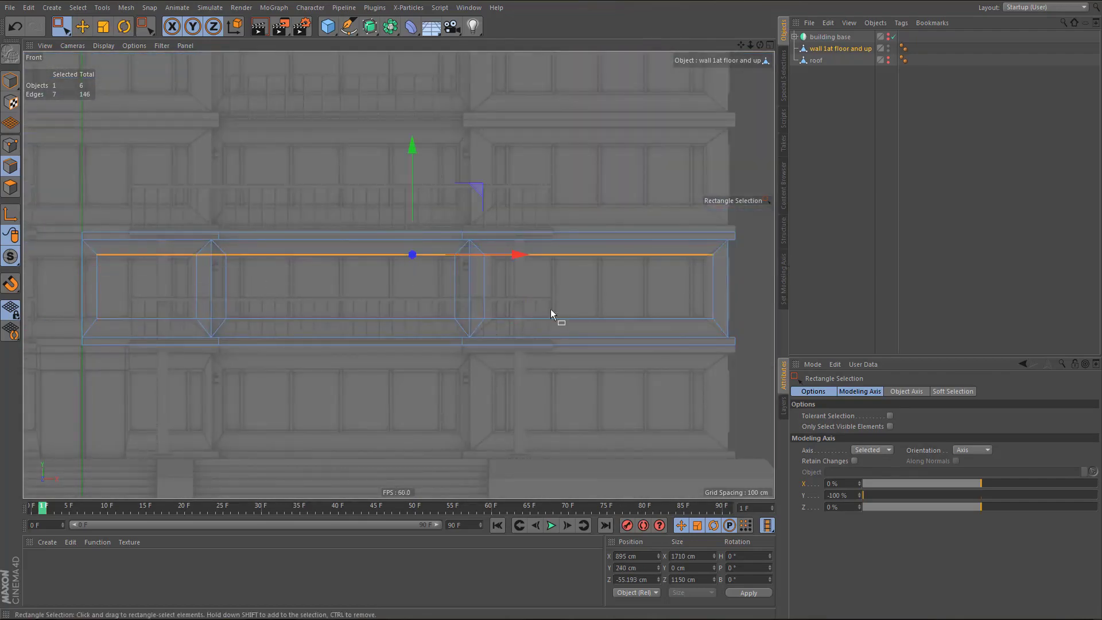
pyautogui.scroll(1, 484, 239)
pyautogui.scroll(4, 484, 239)
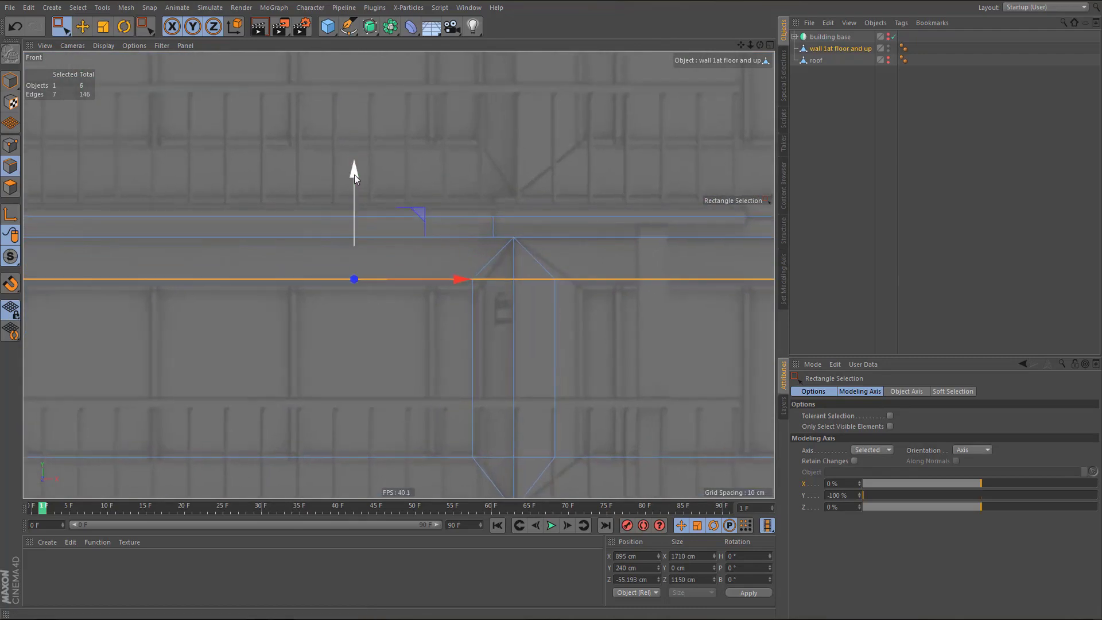
pyautogui.moveTo(353, 175); pyautogui.dragTo(353, 180)
pyautogui.scroll(-4, 381, 269)
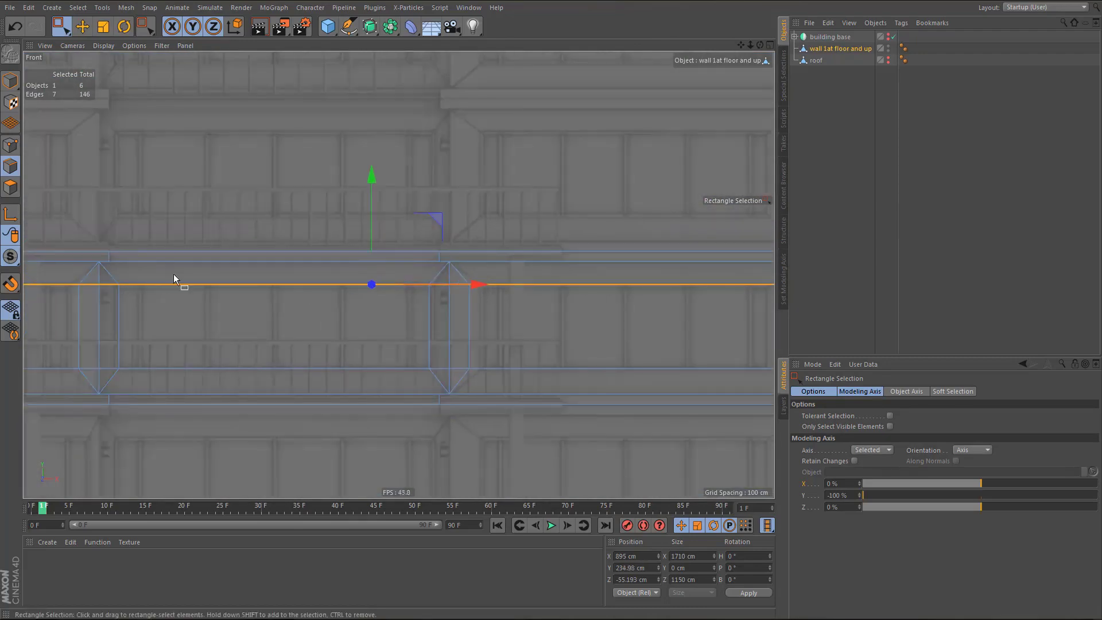
# - Select all edges outlining the inset panels and set their overall Y size to 165 cm
pyautogui.scroll(-3, 174, 274)
pyautogui.moveTo(112, 278); pyautogui.dragTo(587, 329)
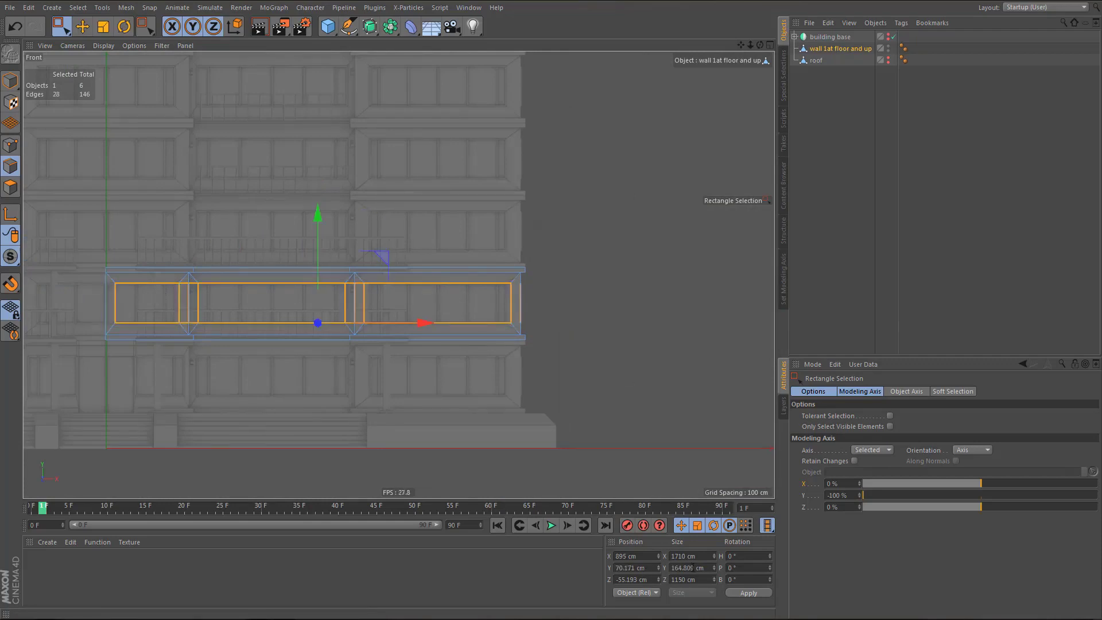
pyautogui.moveTo(680, 567); pyautogui.dragTo(720, 567)
pyautogui.write('5')
# - Select the middle front inset panel polygon and set its X size to 630 cm
pyautogui.keyDown('alt'); pyautogui.moveTo(496, 305); pyautogui.dragTo(559, 334, button='right'); pyautogui.keyUp('alt')
pyautogui.keyDown('alt'); pyautogui.moveTo(512, 339); pyautogui.dragTo(662, 337, button='middle'); pyautogui.keyUp('alt')
pyautogui.press('9')
pyautogui.click(425, 306)
pyautogui.press('Return')
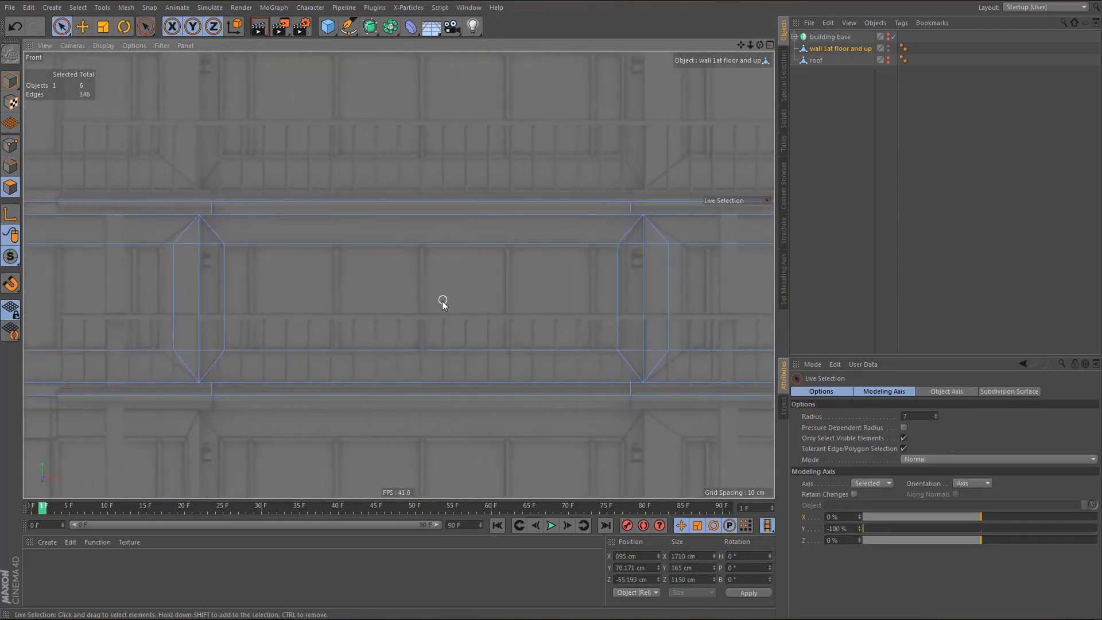
pyautogui.click(446, 298)
pyautogui.scroll(1, 426, 374)
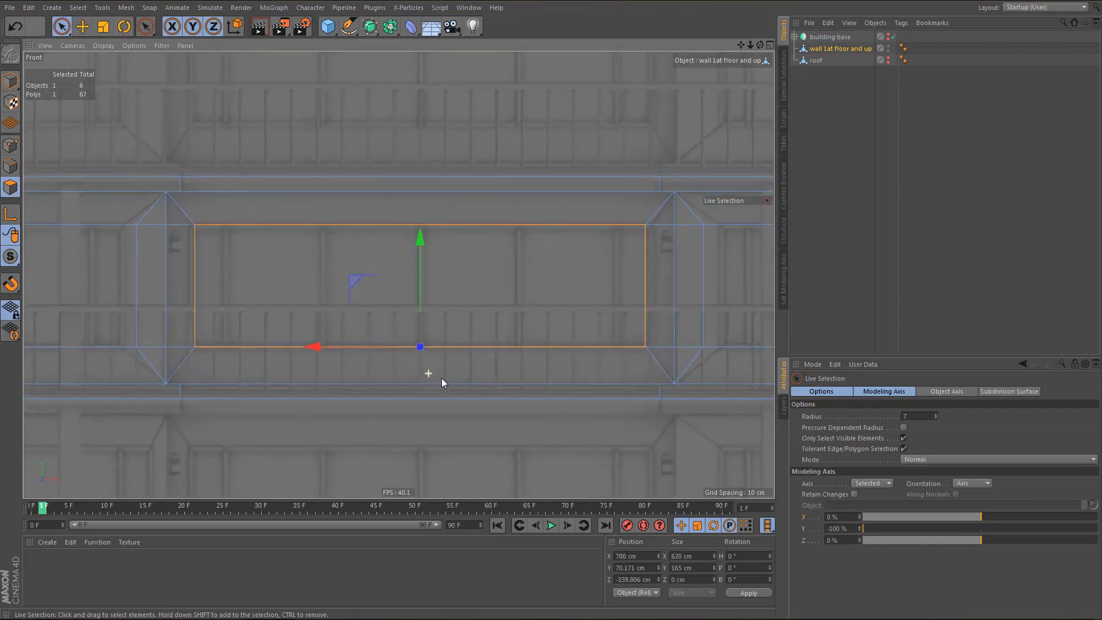
pyautogui.click(684, 556)
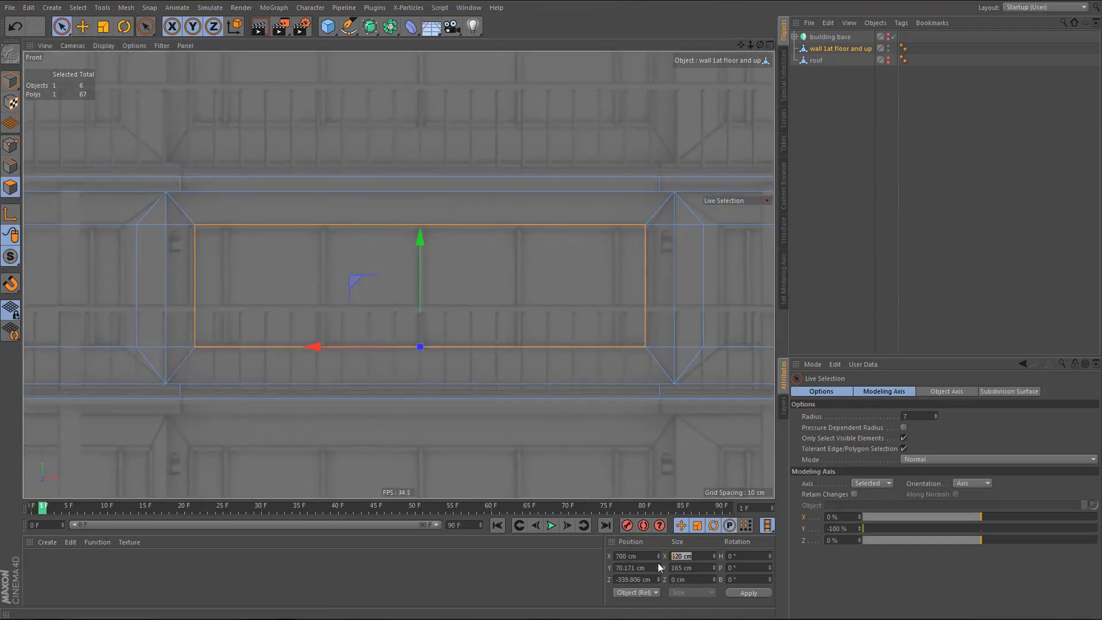
pyautogui.write('630')
pyautogui.press('Return')
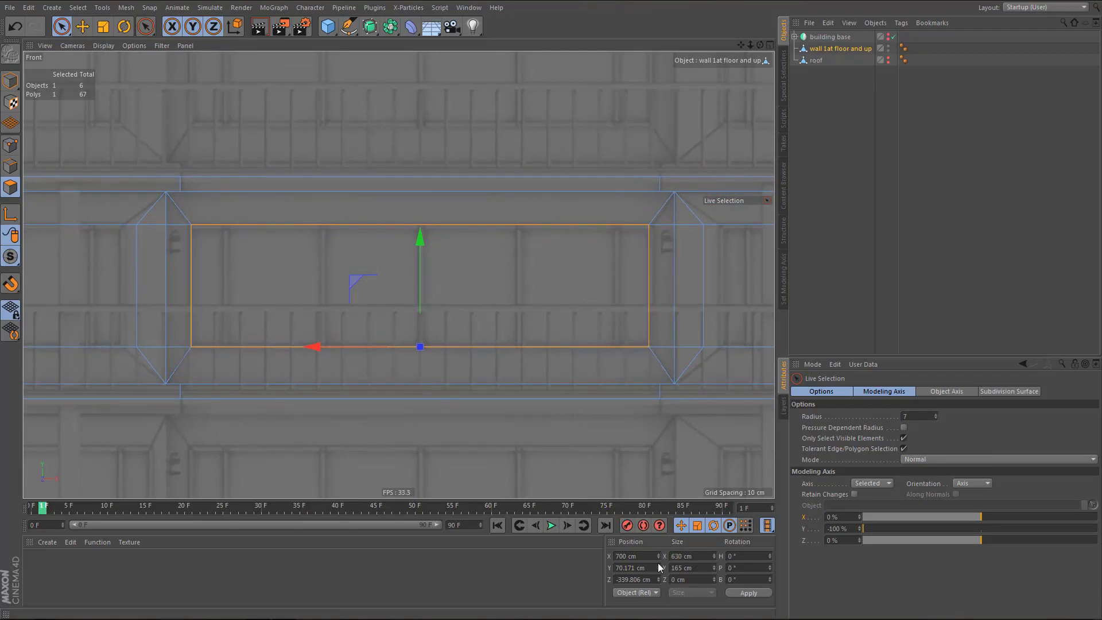
# - Delete the narrow frame polygon between the end panel and the open end of the front wall
pyautogui.moveTo(560, 378)
pyautogui.keyDown('alt'); pyautogui.mouseDown(button='middle')
pyautogui.moveTo(593, 353)
pyautogui.moveTo(677, 371)
pyautogui.mouseUp(button='middle'); pyautogui.keyUp('alt')
pyautogui.scroll(-2, 534, 359)
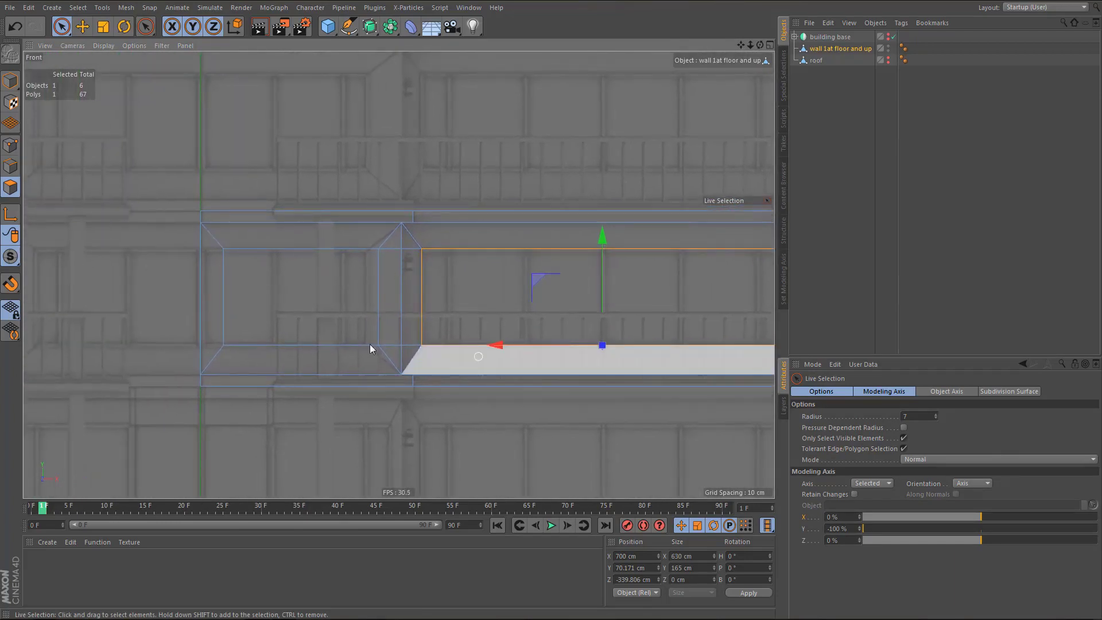
pyautogui.moveTo(373, 315)
pyautogui.keyDown('alt'); pyautogui.mouseDown(button='right')
pyautogui.moveTo(387, 317)
pyautogui.moveTo(325, 320)
pyautogui.mouseUp(button='right'); pyautogui.keyUp('alt')
pyautogui.keyDown('alt'); pyautogui.moveTo(266, 313); pyautogui.dragTo(340, 305, button='middle'); pyautogui.keyUp('alt')
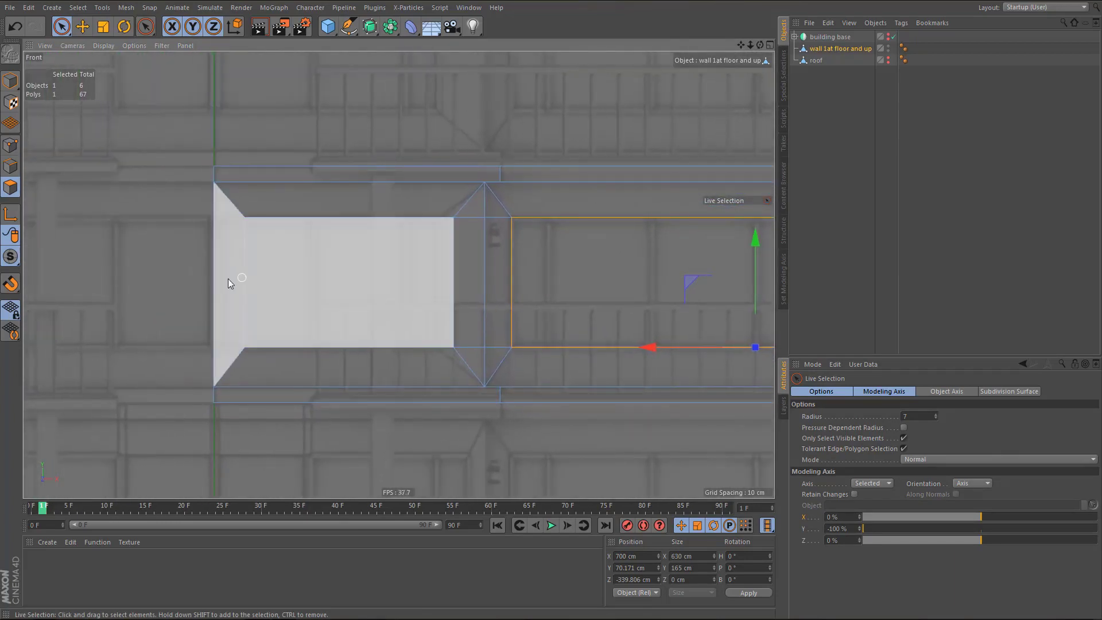
pyautogui.click(225, 275)
pyautogui.hotkey('ctrl', 'shift', 'a')
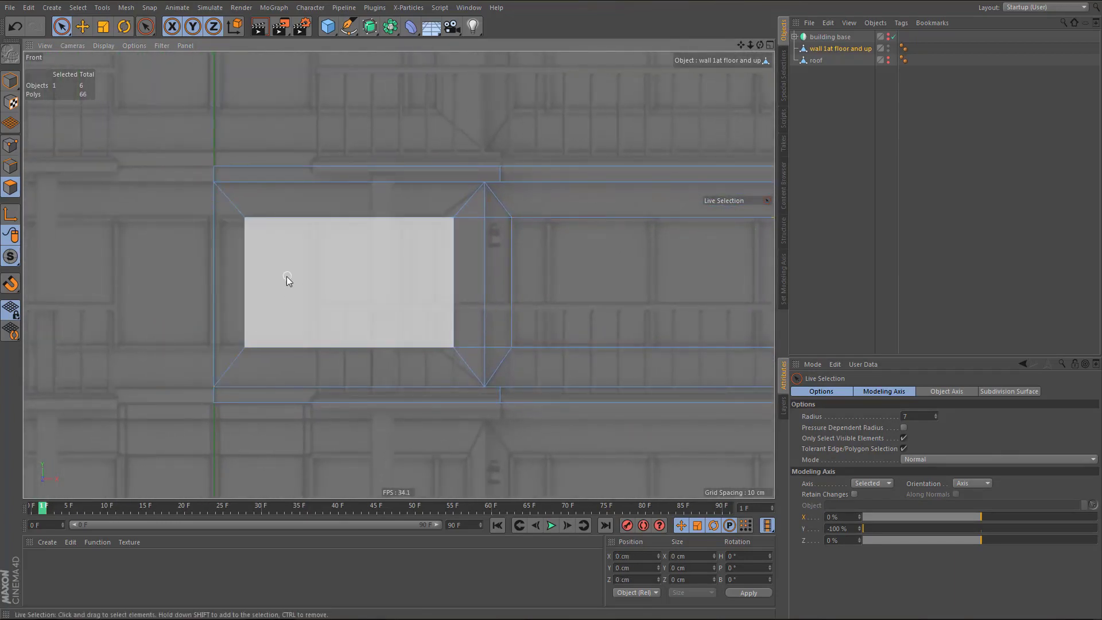
# - Select only the end panel's vertical edge on the open side, leaving out the rear wall's edge, and set its X position to 0 cm
pyautogui.press('Return')
pyautogui.click(244, 275)
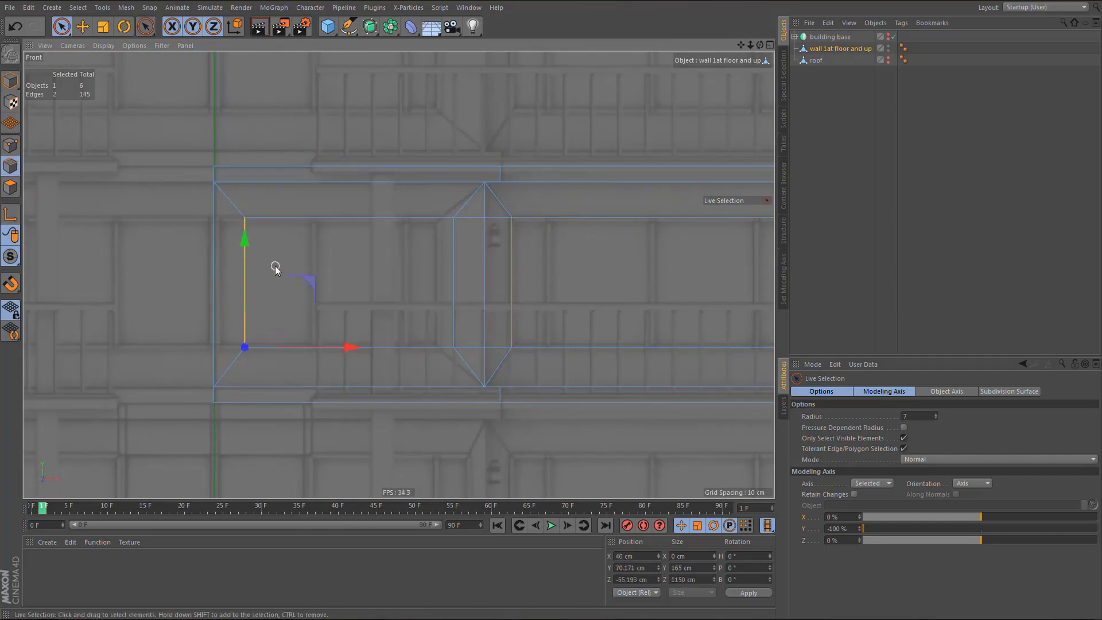
pyautogui.press('F1')
pyautogui.keyDown('alt'); pyautogui.moveTo(311, 336); pyautogui.dragTo(399, 325, button='right'); pyautogui.keyUp('alt')
pyautogui.keyDown('ctrl'); pyautogui.click(282, 195); pyautogui.keyUp('ctrl')
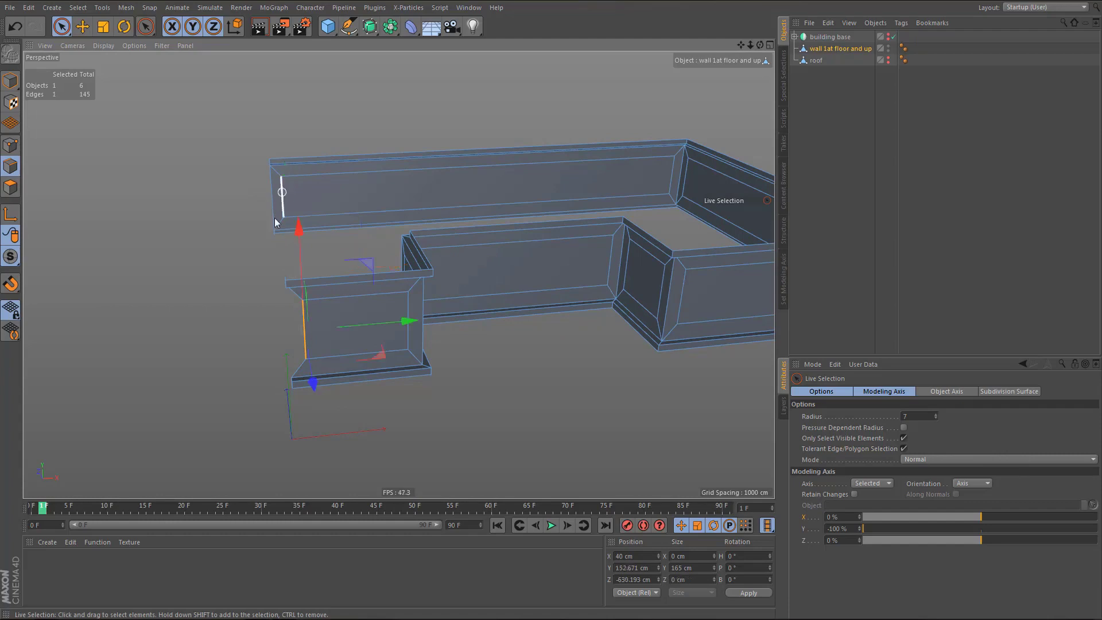
pyautogui.doubleClick(642, 557)
pyautogui.write('0')
pyautogui.press('Return')
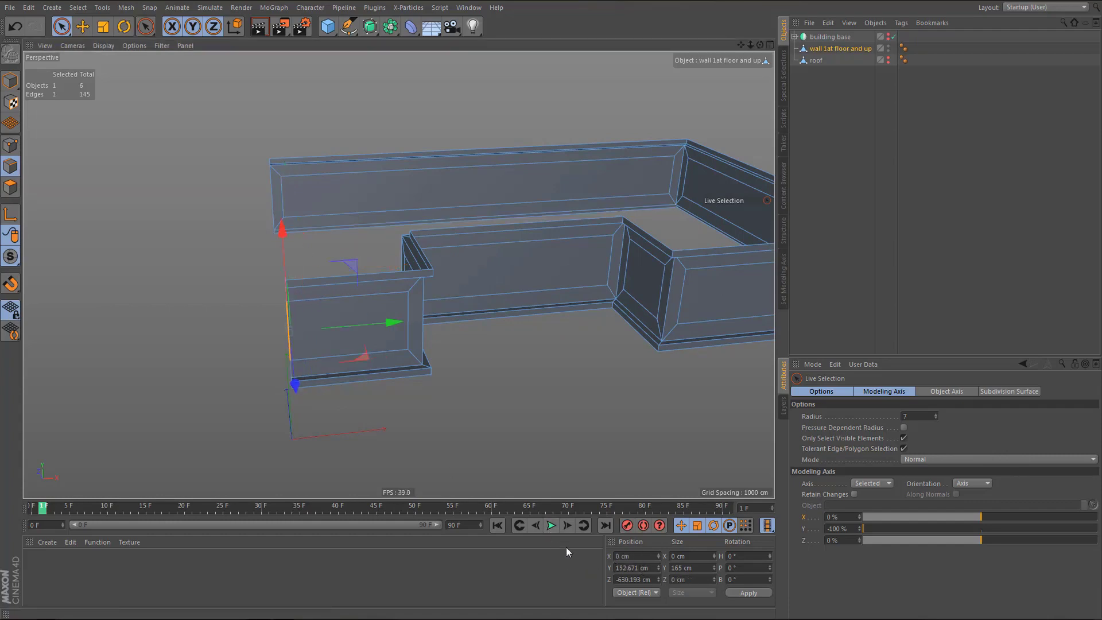
# - Select the end panel's opposite vertical edge and move it along X to about 291 cm, matching the reference window
pyautogui.middleClick(472, 364)
pyautogui.middleClick(499, 414)
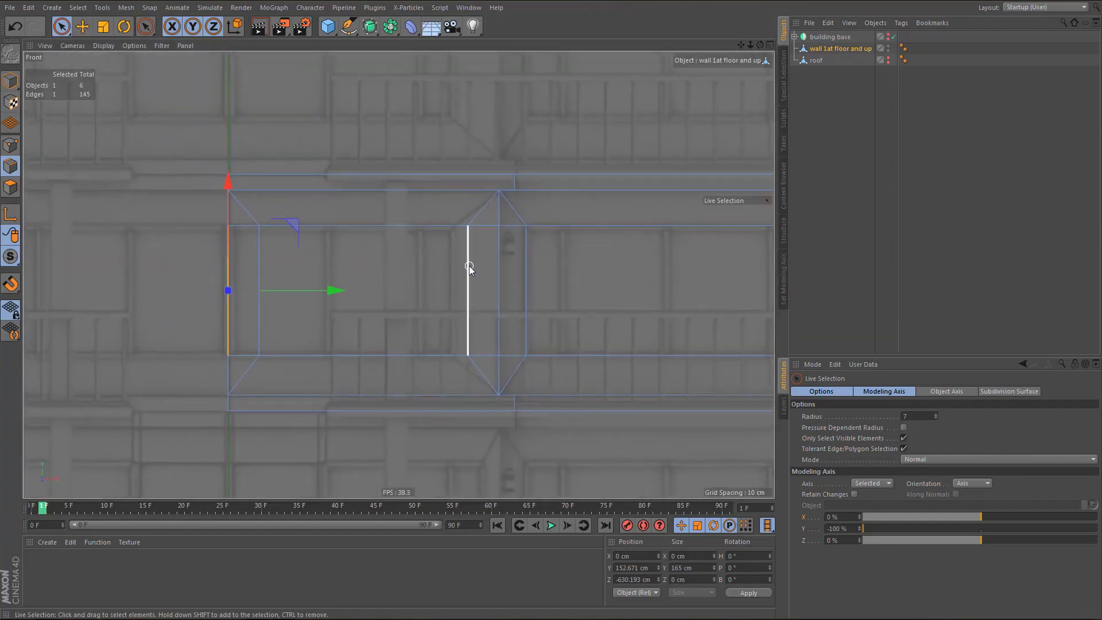
pyautogui.click(470, 266)
pyautogui.scroll(3, 494, 376)
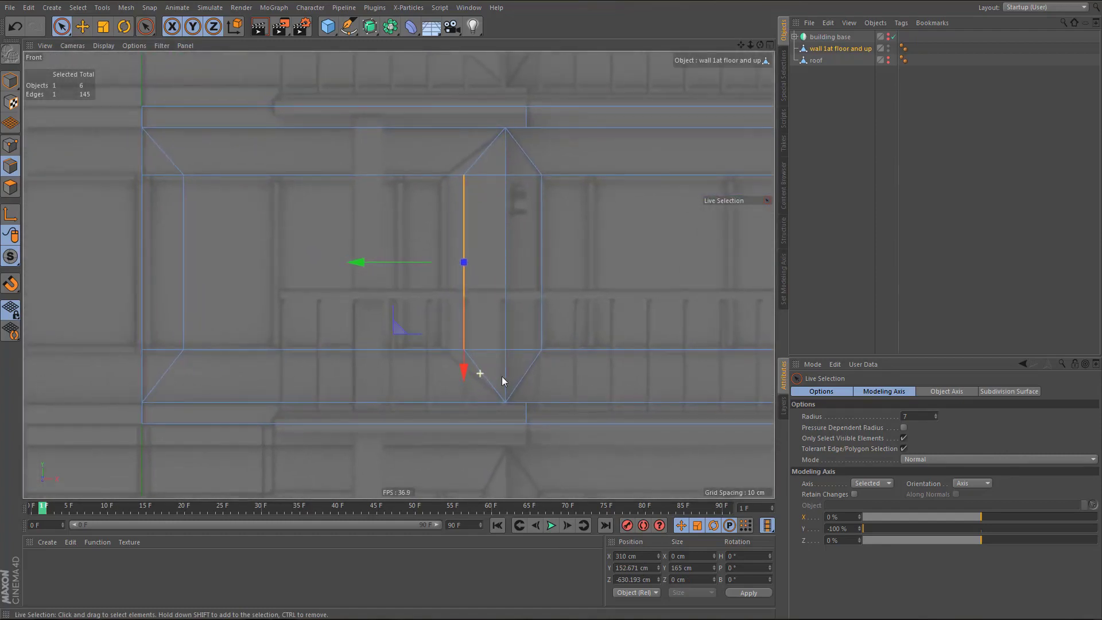
pyautogui.scroll(2, 503, 377)
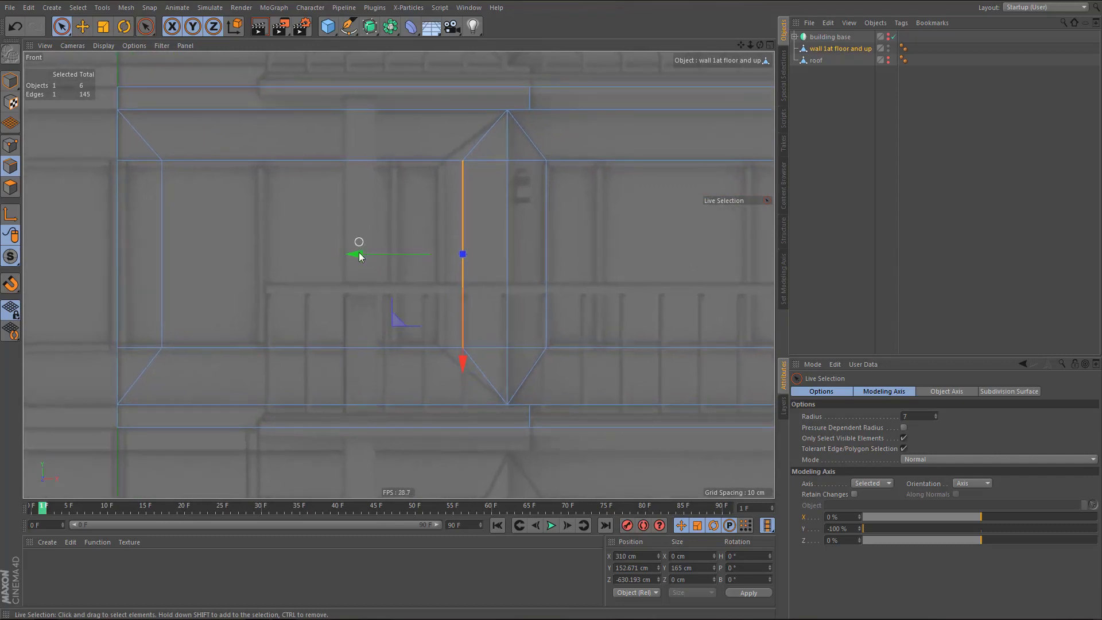
pyautogui.moveTo(359, 254); pyautogui.dragTo(341, 253)
pyautogui.scroll(-5, 352, 254)
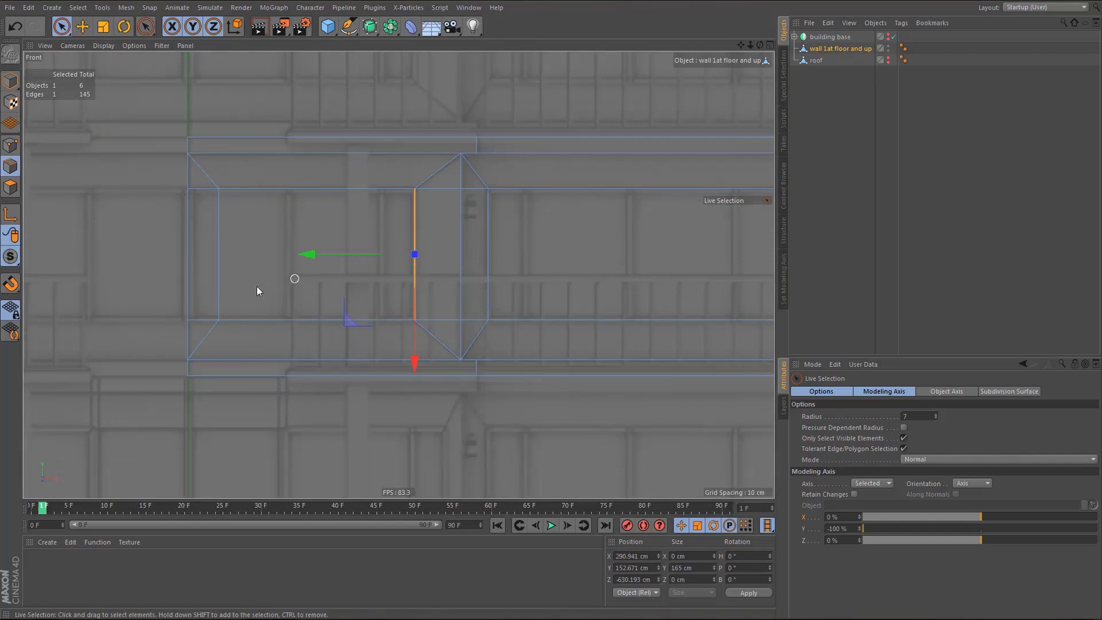
# - Select the front wall's open-end edges plus the panel's far vertical edge, and set their X size to 290 cm with the modeling axis X at -100 %
pyautogui.keyDown('shift'); pyautogui.click(187, 245); pyautogui.keyUp('shift')
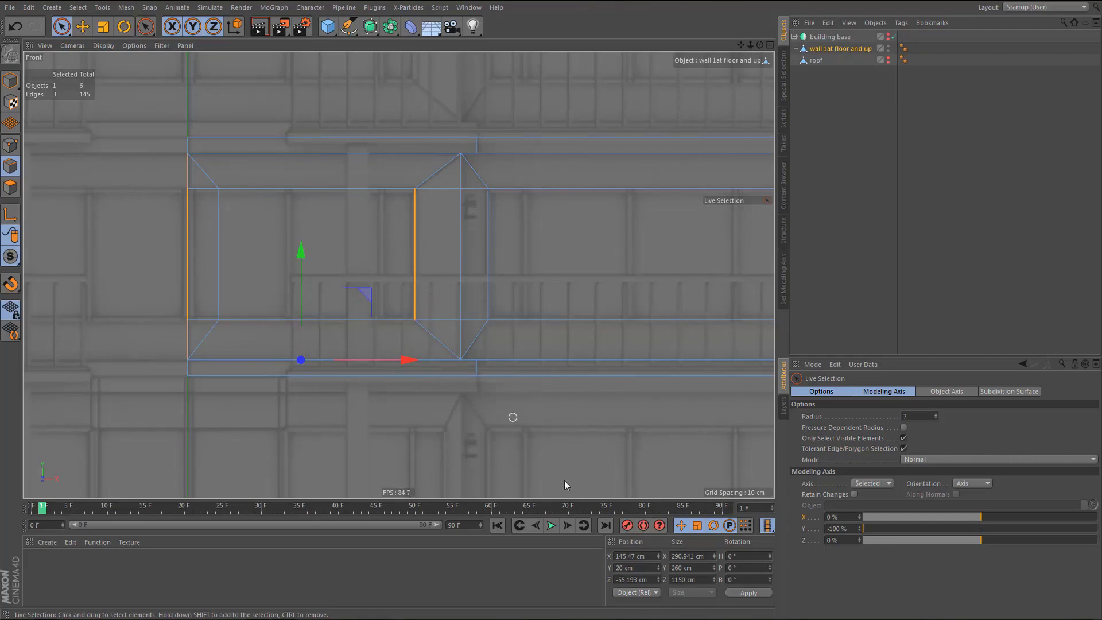
pyautogui.middleClick(273, 244)
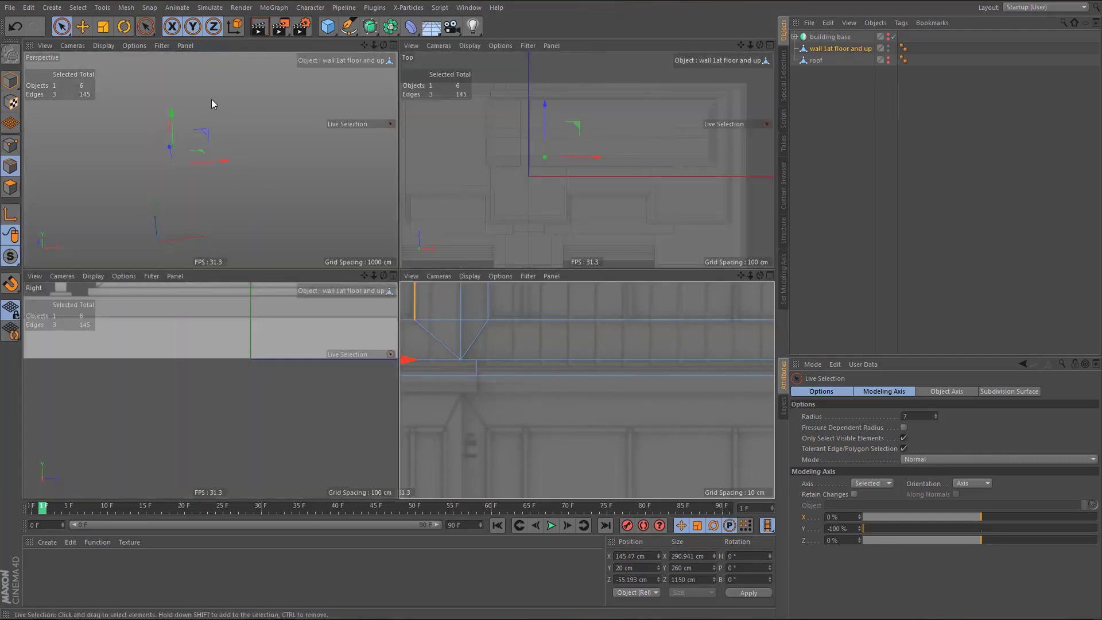
pyautogui.middleClick(211, 103)
pyautogui.press('0')
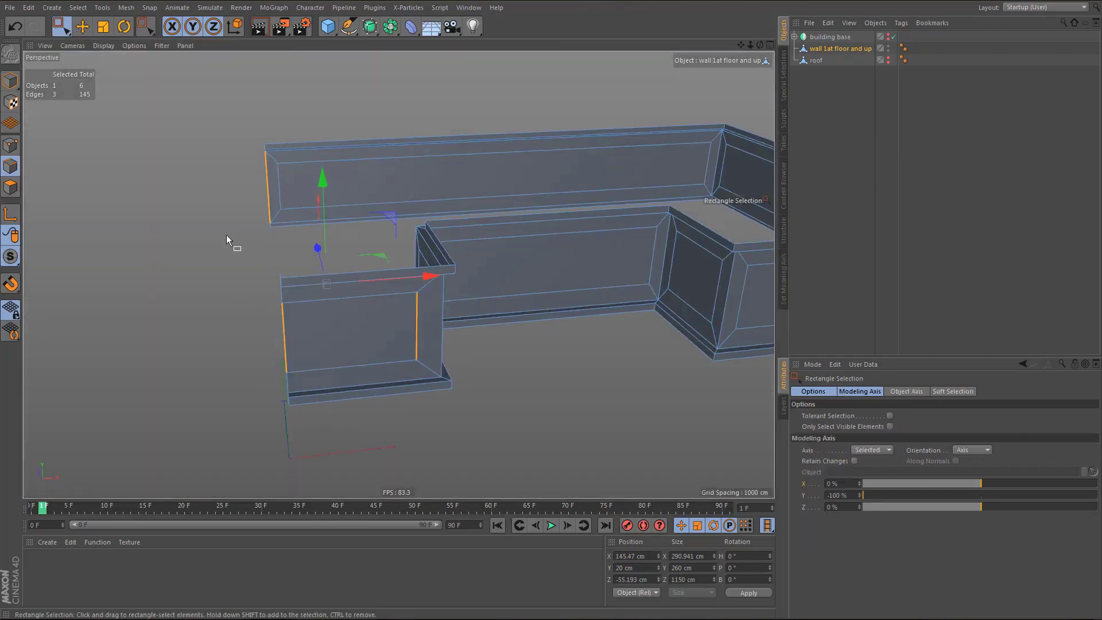
pyautogui.moveTo(232, 246); pyautogui.dragTo(319, 439)
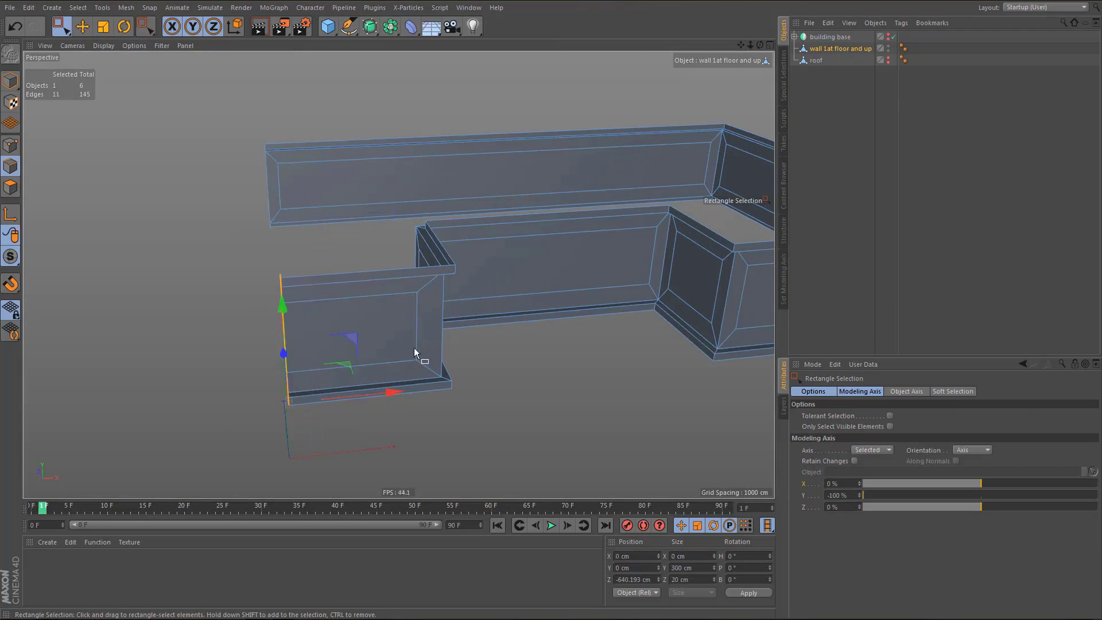
pyautogui.press('9')
pyautogui.keyDown('shift'); pyautogui.click(415, 330); pyautogui.keyUp('shift')
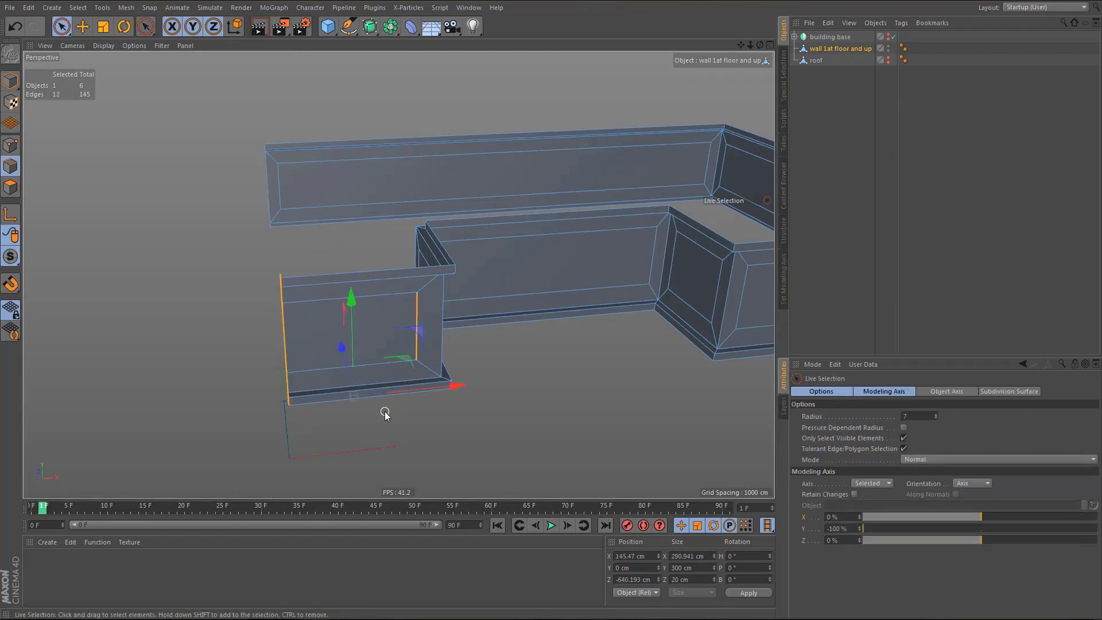
pyautogui.moveTo(899, 519); pyautogui.dragTo(836, 521)
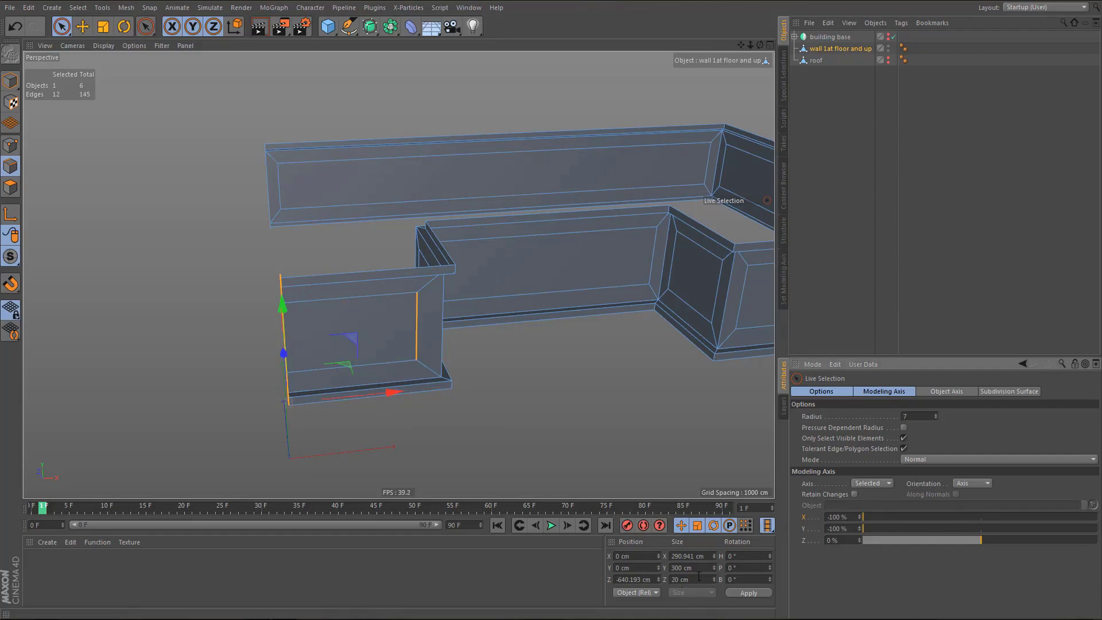
pyautogui.moveTo(684, 555); pyautogui.dragTo(705, 555)
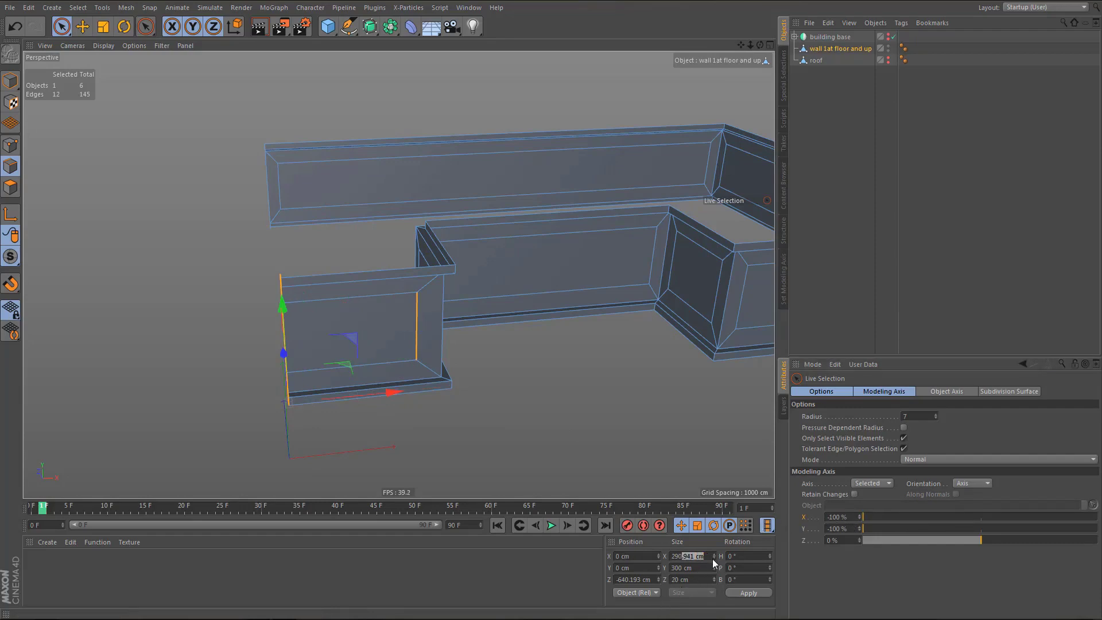
pyautogui.press('BackSpace')
pyautogui.press('Return')
# - Reset the modeling axis X and Y offsets to 0 %
pyautogui.scroll(2, 402, 382)
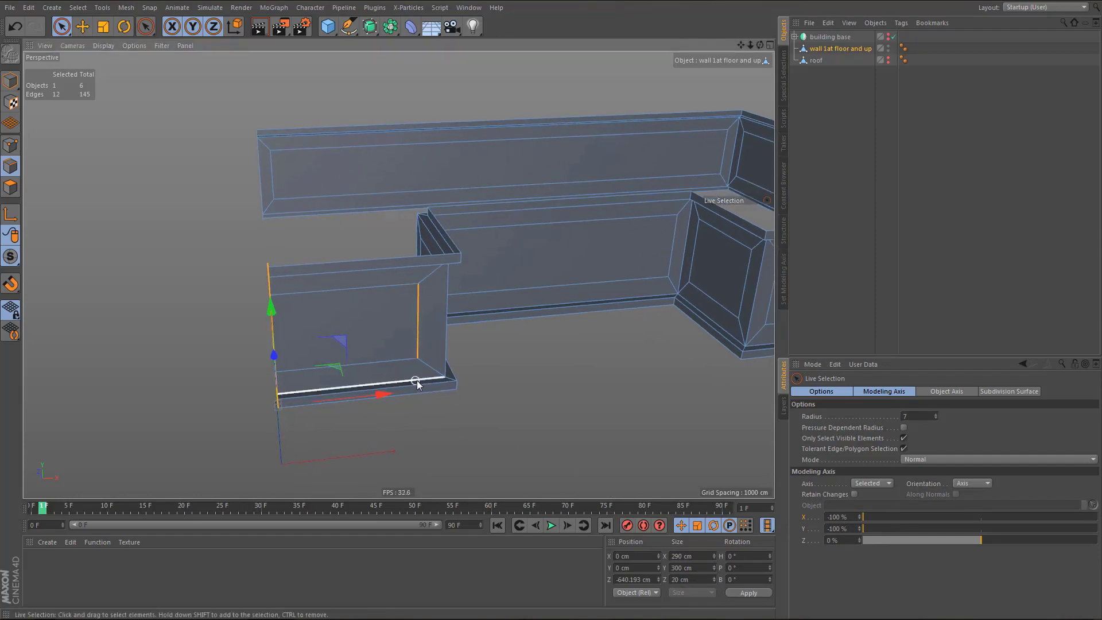
pyautogui.keyDown('alt'); pyautogui.moveTo(418, 385); pyautogui.dragTo(345, 393, button='middle'); pyautogui.keyUp('alt')
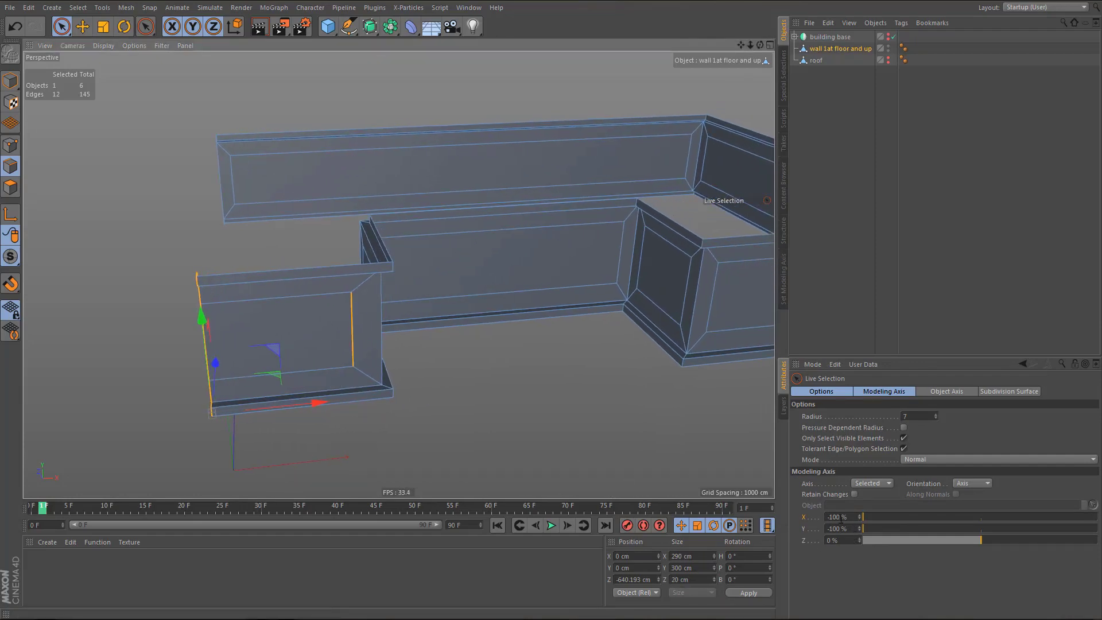
pyautogui.doubleClick(840, 518)
pyautogui.write('0')
pyautogui.press('Tab')
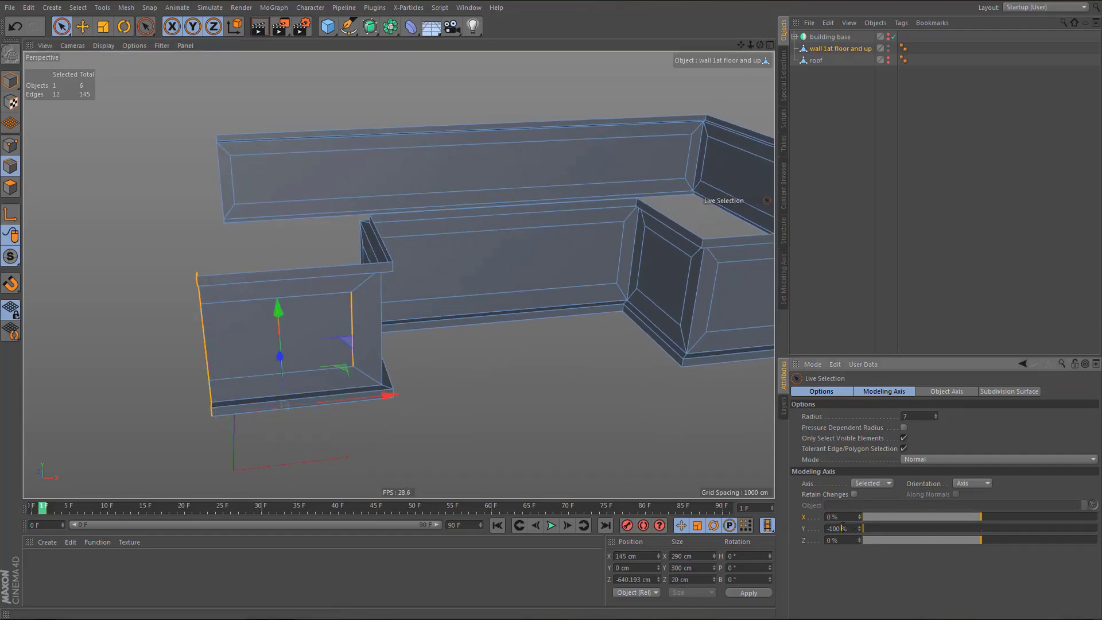
pyautogui.write('0')
pyautogui.press('Return')
# - Select the inset panel polygon of the projecting front section farthest from the open end and scale its X size to 580 cm
pyautogui.scroll(-3, 394, 383)
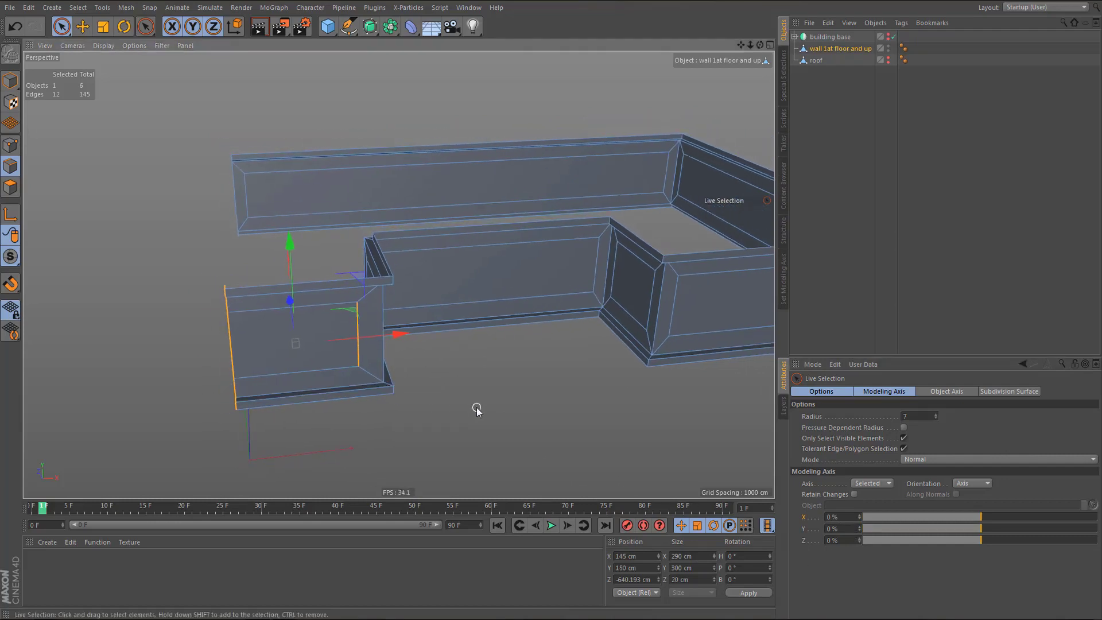
pyautogui.middleClick(478, 408)
pyautogui.middleClick(547, 440)
pyautogui.scroll(-3, 503, 404)
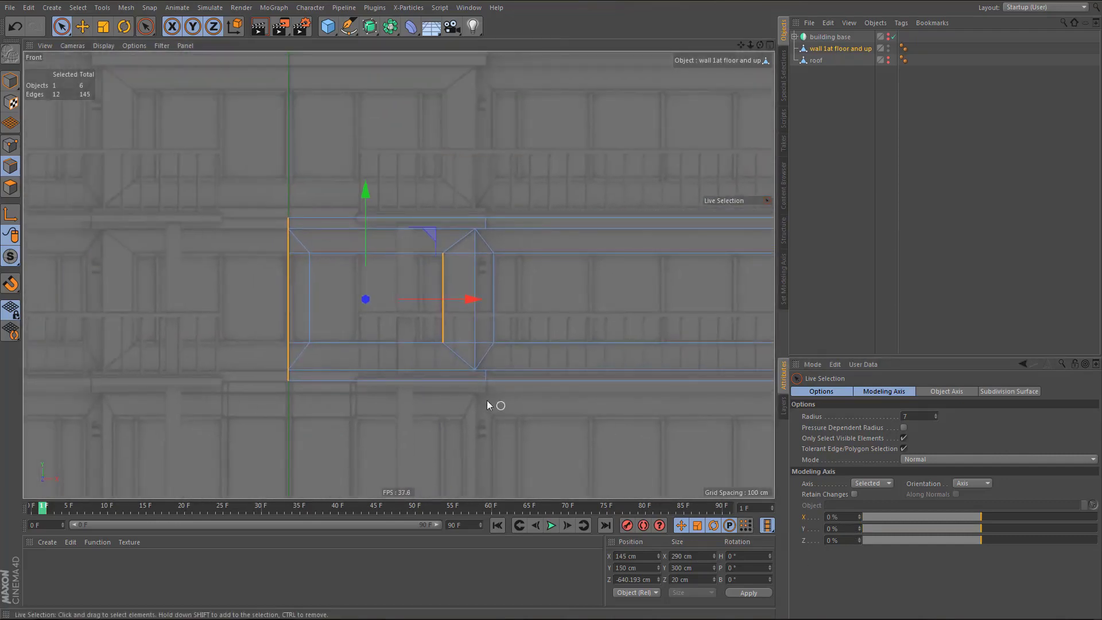
pyautogui.keyDown('alt'); pyautogui.moveTo(487, 401); pyautogui.dragTo(267, 414, button='middle'); pyautogui.keyUp('alt')
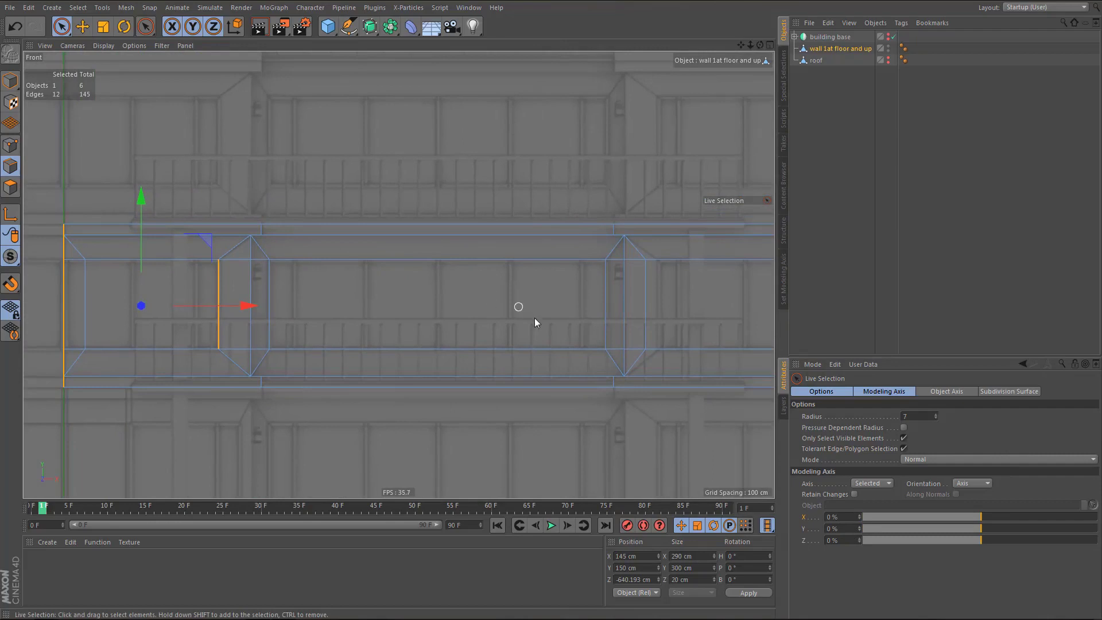
pyautogui.keyDown('alt'); pyautogui.moveTo(534, 318); pyautogui.dragTo(263, 325, button='middle'); pyautogui.keyUp('alt')
pyautogui.press('Return')
pyautogui.click(510, 337)
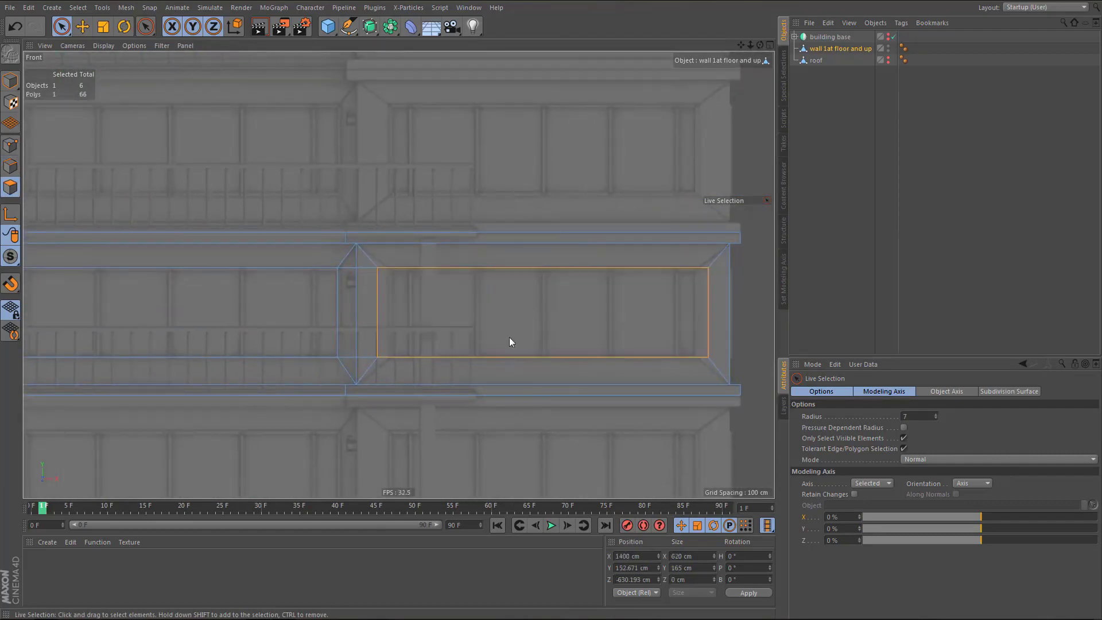
pyautogui.scroll(3, 561, 406)
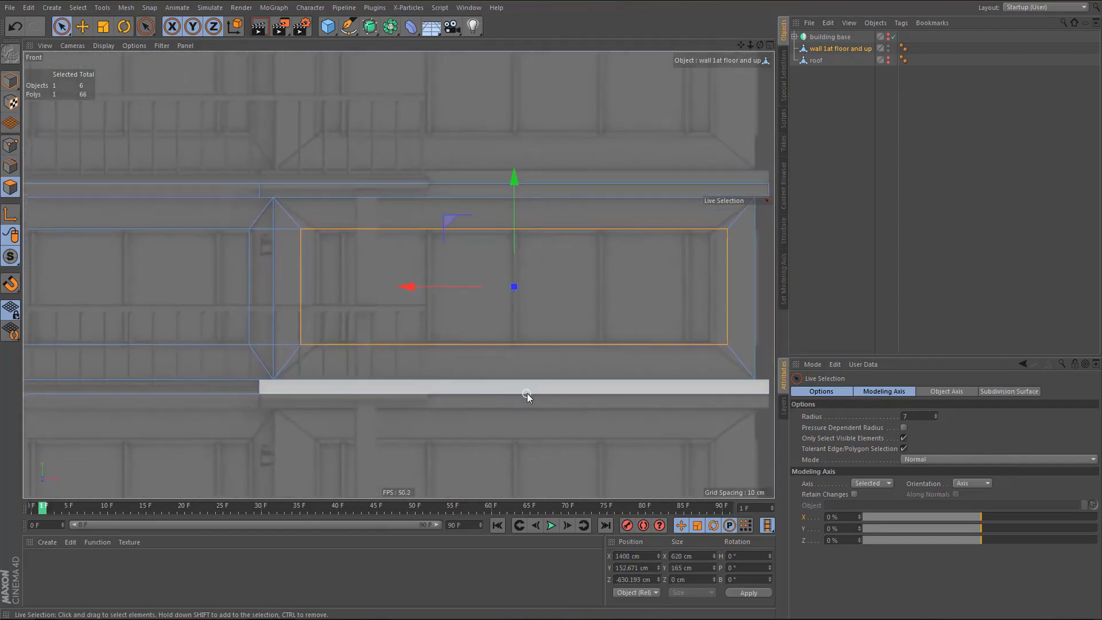
pyautogui.press('t')
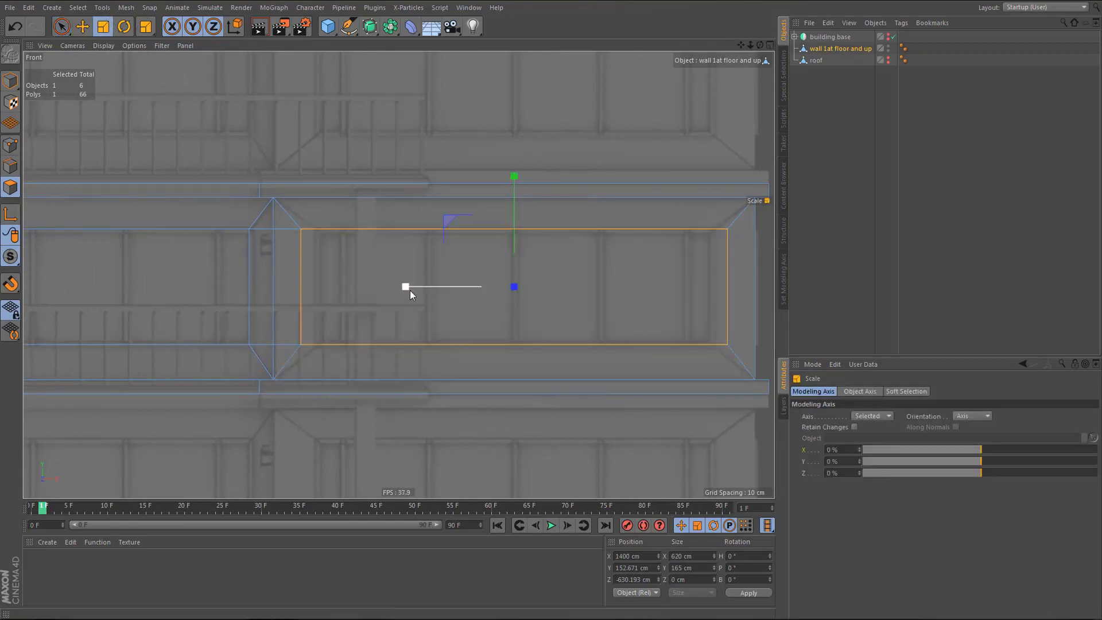
pyautogui.moveTo(409, 287); pyautogui.dragTo(416, 288)
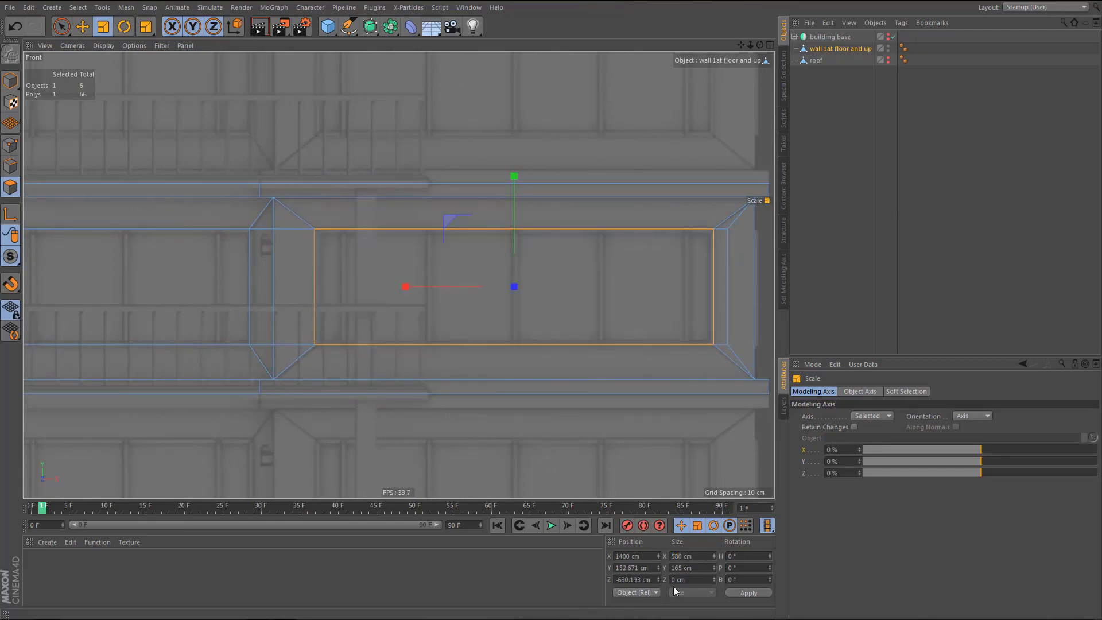
# - Select the inset polygons on the two facing side walls of the front recess and set their Z size to 110 cm
pyautogui.scroll(-5, 390, 271)
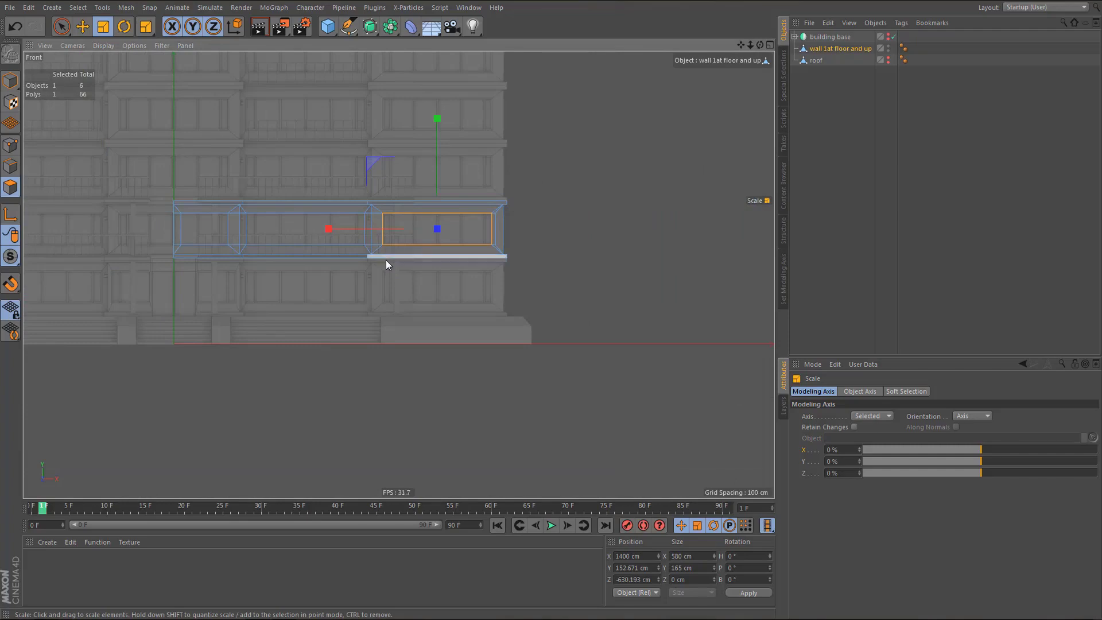
pyautogui.press('F1')
pyautogui.keyDown('alt'); pyautogui.moveTo(533, 226); pyautogui.dragTo(560, 275); pyautogui.keyUp('alt')
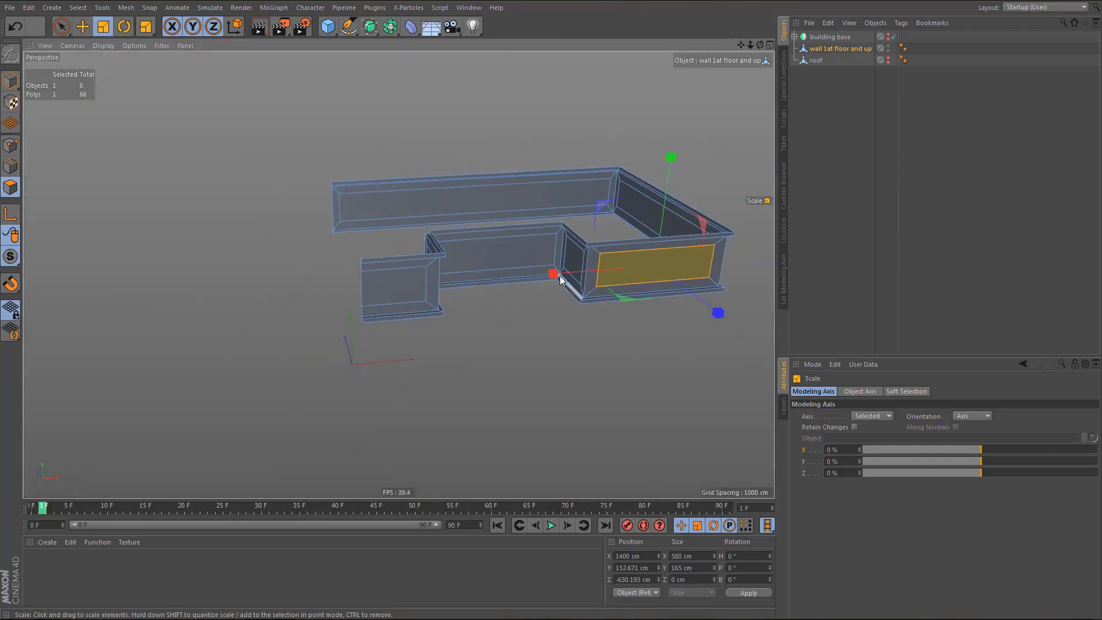
pyautogui.scroll(8, 560, 276)
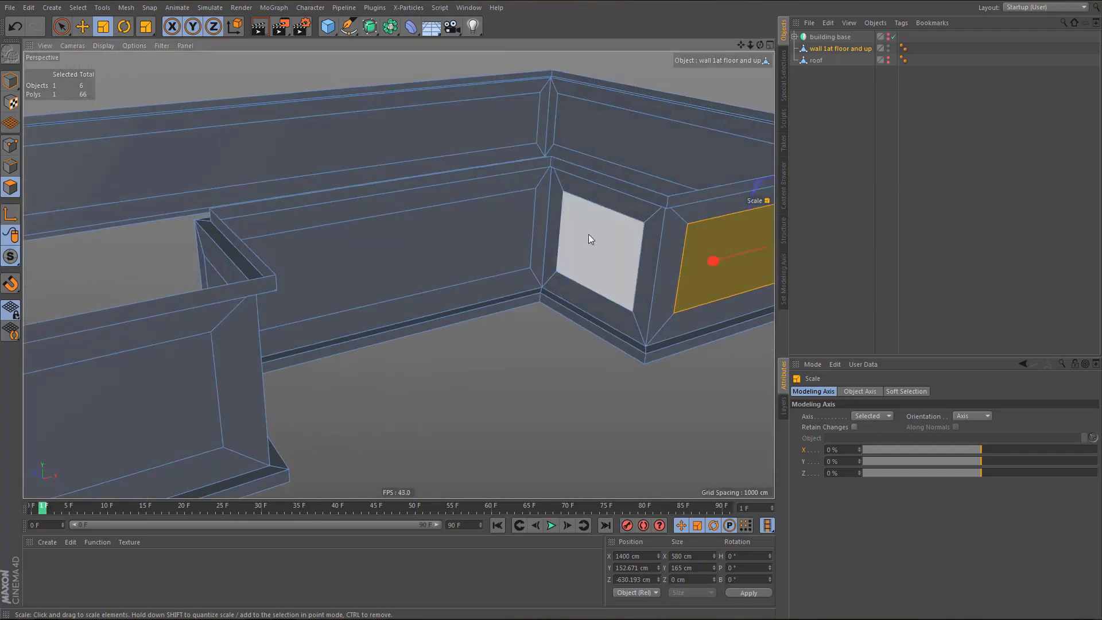
pyautogui.click(588, 236)
pyautogui.keyDown('alt'); pyautogui.moveTo(515, 319); pyautogui.dragTo(310, 299); pyautogui.keyUp('alt')
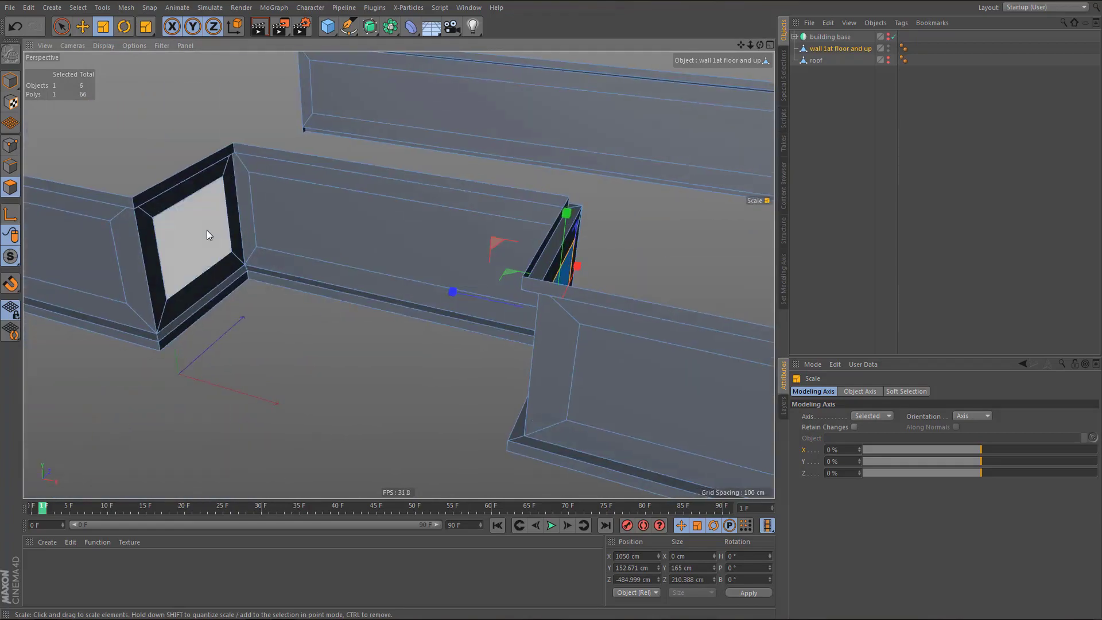
pyautogui.keyDown('shift'); pyautogui.click(207, 229); pyautogui.keyUp('shift')
pyautogui.keyDown('alt'); pyautogui.moveTo(290, 263); pyautogui.dragTo(406, 262); pyautogui.keyUp('alt')
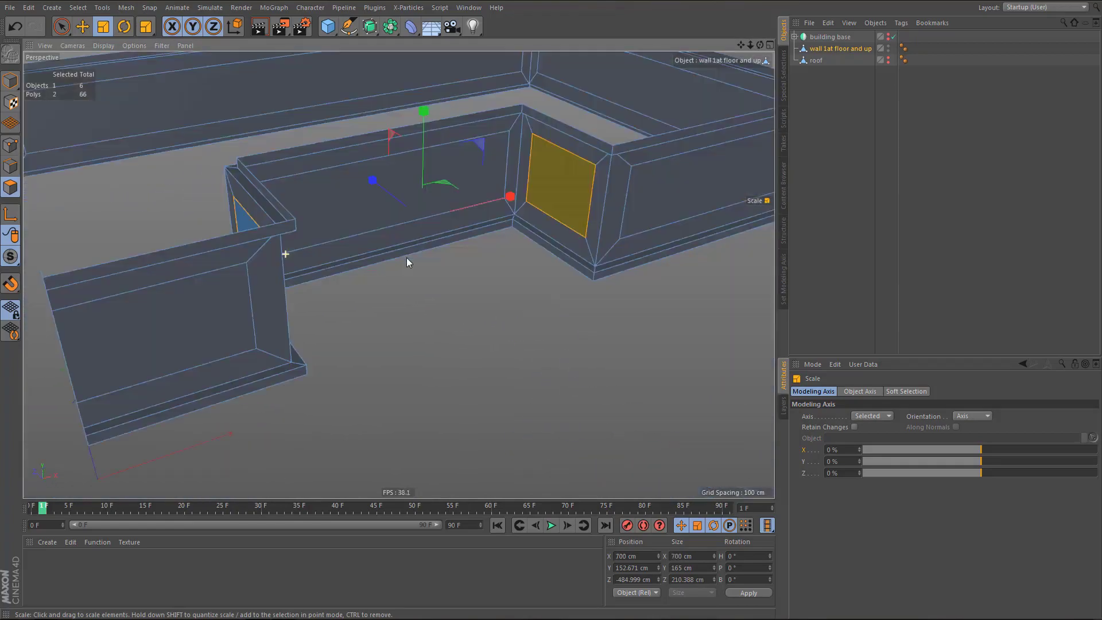
pyautogui.click(706, 582)
pyautogui.write('110')
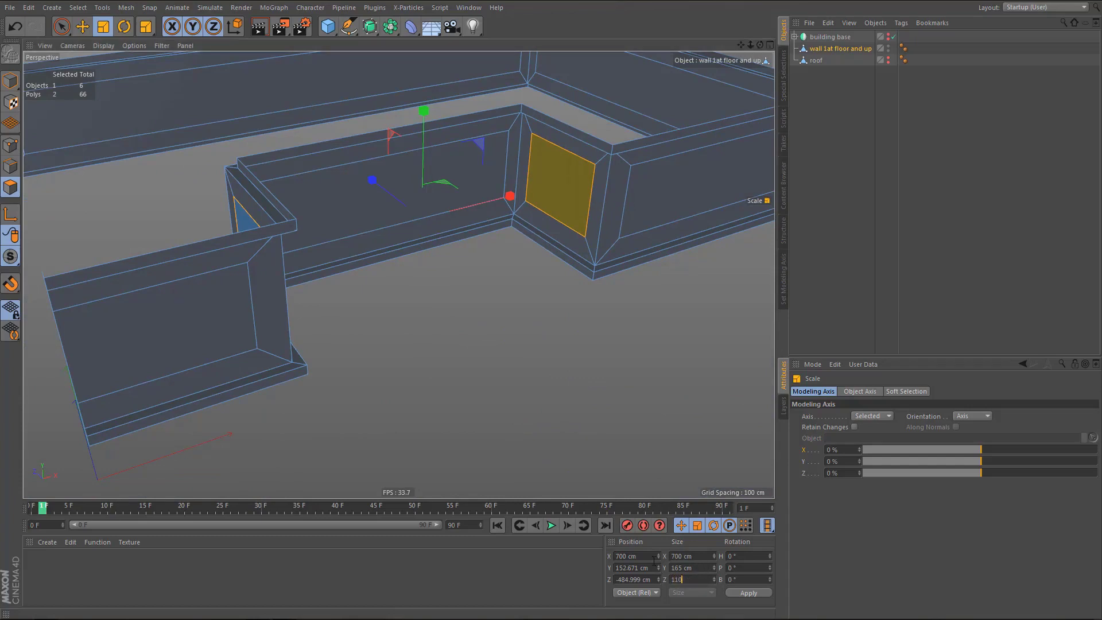
pyautogui.press('Return')
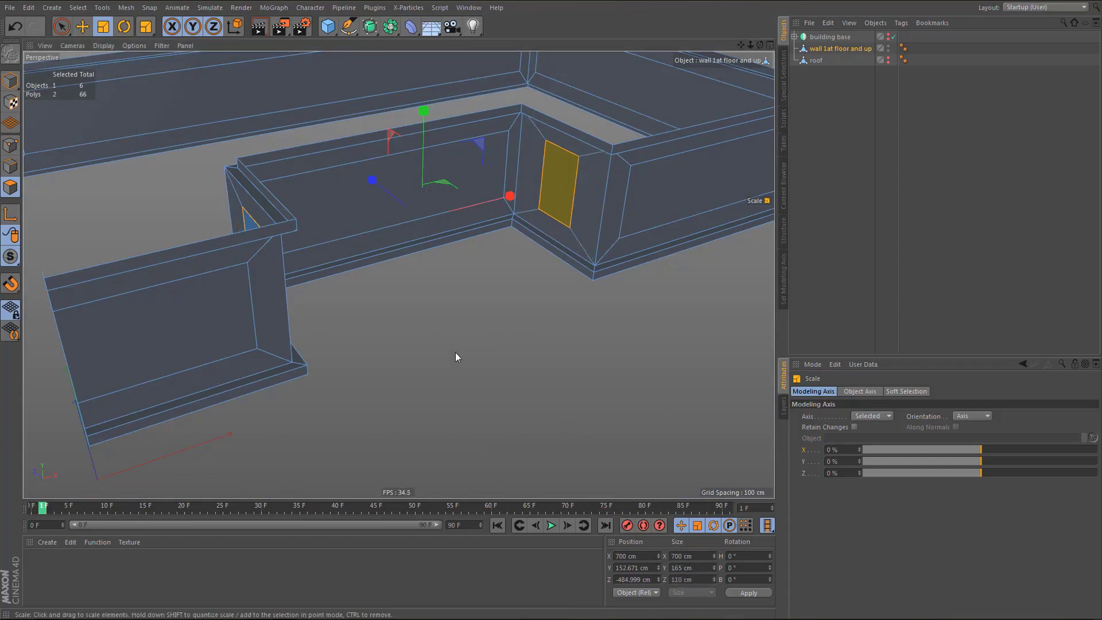
# - Select the outer side wall's inset panel and set its Z size to 990 cm, matching the reference windows in the Right view
pyautogui.keyDown('alt'); pyautogui.moveTo(480, 302); pyautogui.dragTo(543, 365); pyautogui.keyUp('alt')
pyautogui.click(534, 341)
pyautogui.middleClick(527, 365)
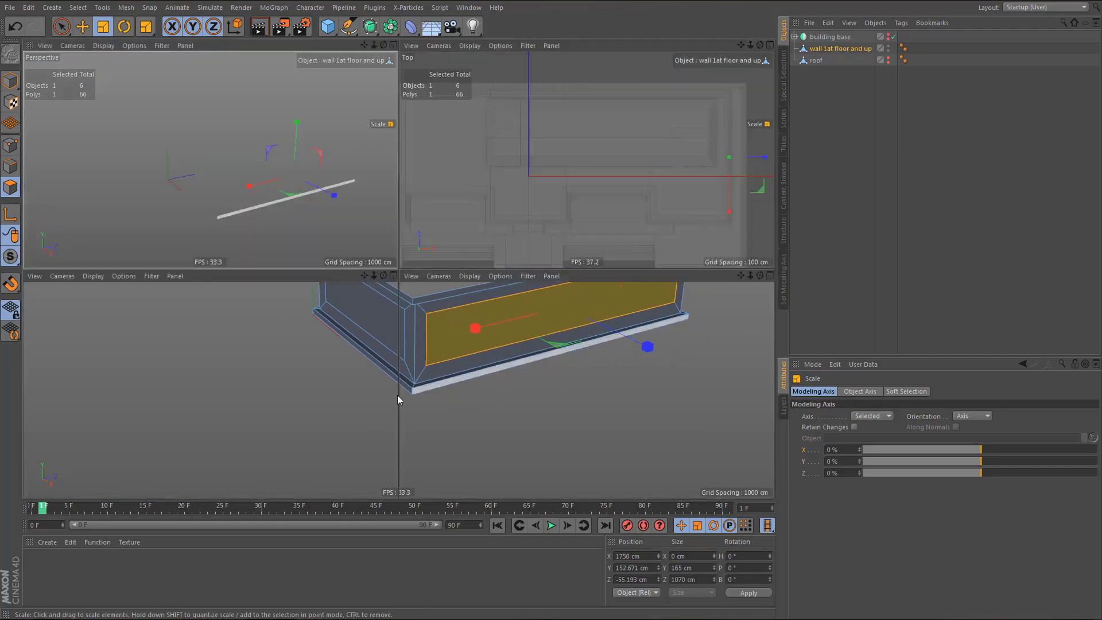
pyautogui.middleClick(234, 405)
pyautogui.scroll(-6, 292, 419)
pyautogui.keyDown('alt'); pyautogui.moveTo(362, 264); pyautogui.dragTo(377, 313, button='middle'); pyautogui.keyUp('alt')
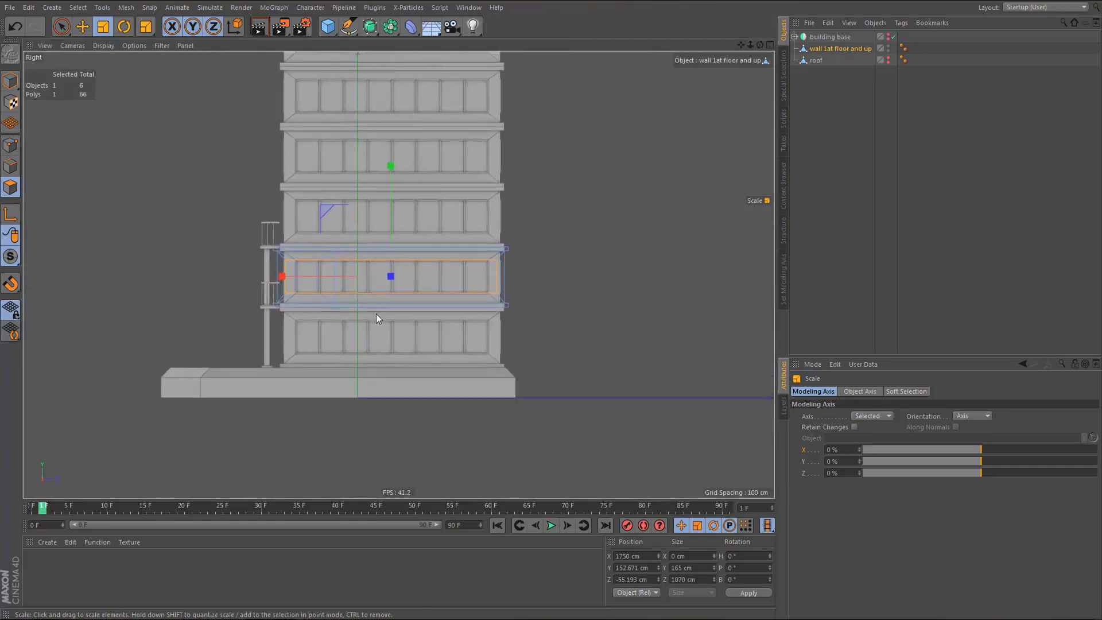
pyautogui.scroll(5, 396, 270)
pyautogui.keyDown('alt'); pyautogui.moveTo(329, 284); pyautogui.dragTo(243, 294, button='middle'); pyautogui.keyUp('alt')
pyautogui.moveTo(257, 310); pyautogui.dragTo(281, 309)
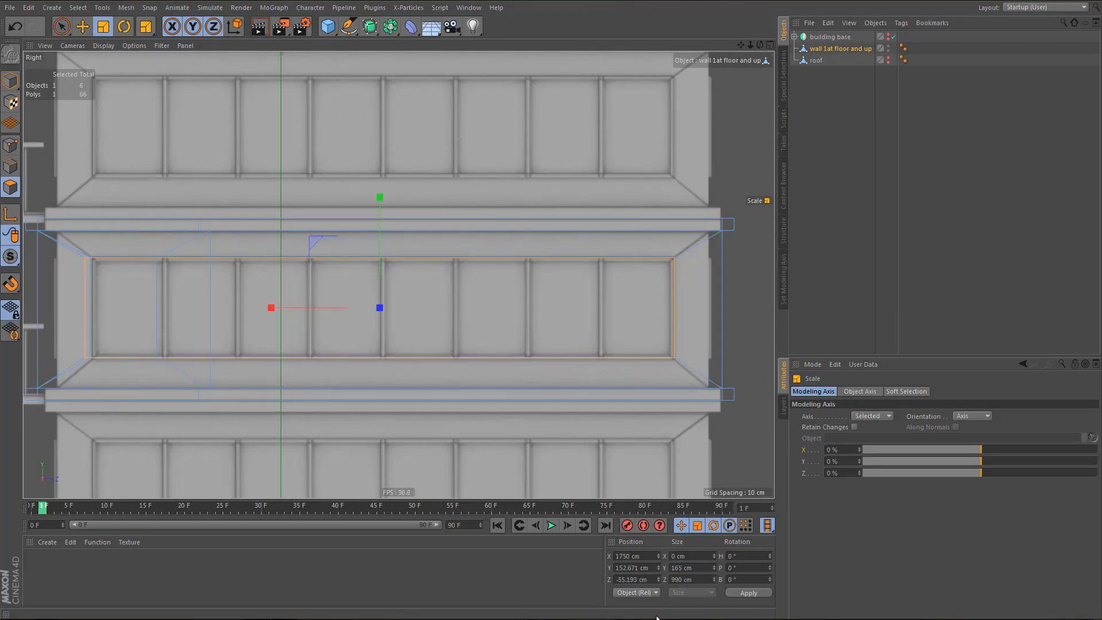
# - Compare both ends of the side wall's inset panel with the reference window row
pyautogui.keyDown('alt'); pyautogui.moveTo(380, 328); pyautogui.dragTo(449, 282, button='middle'); pyautogui.keyUp('alt')
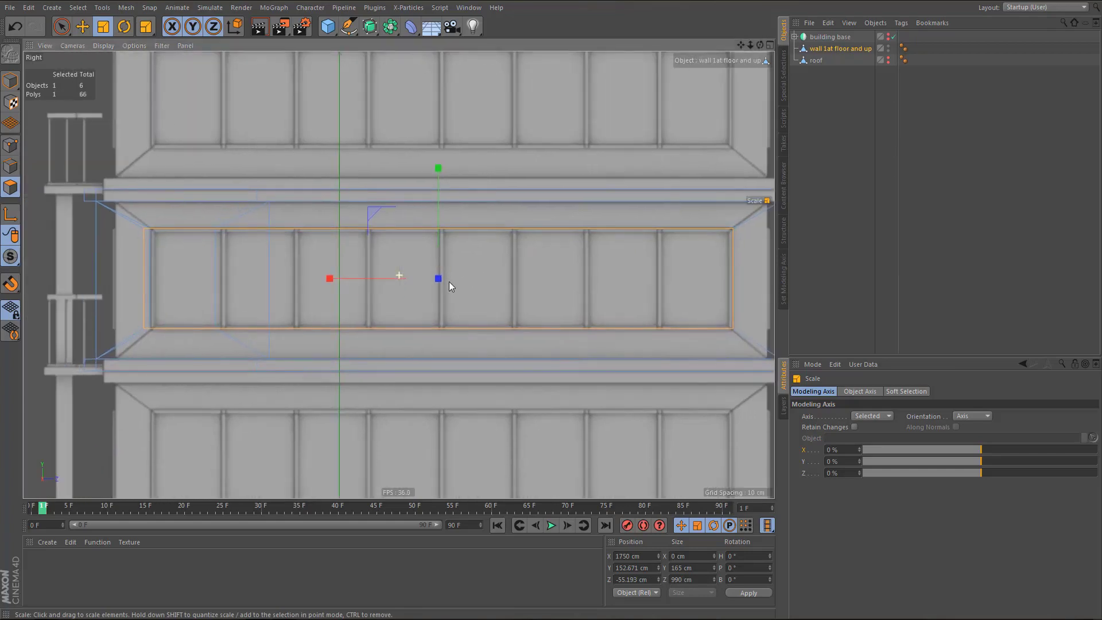
pyautogui.scroll(2, 439, 281)
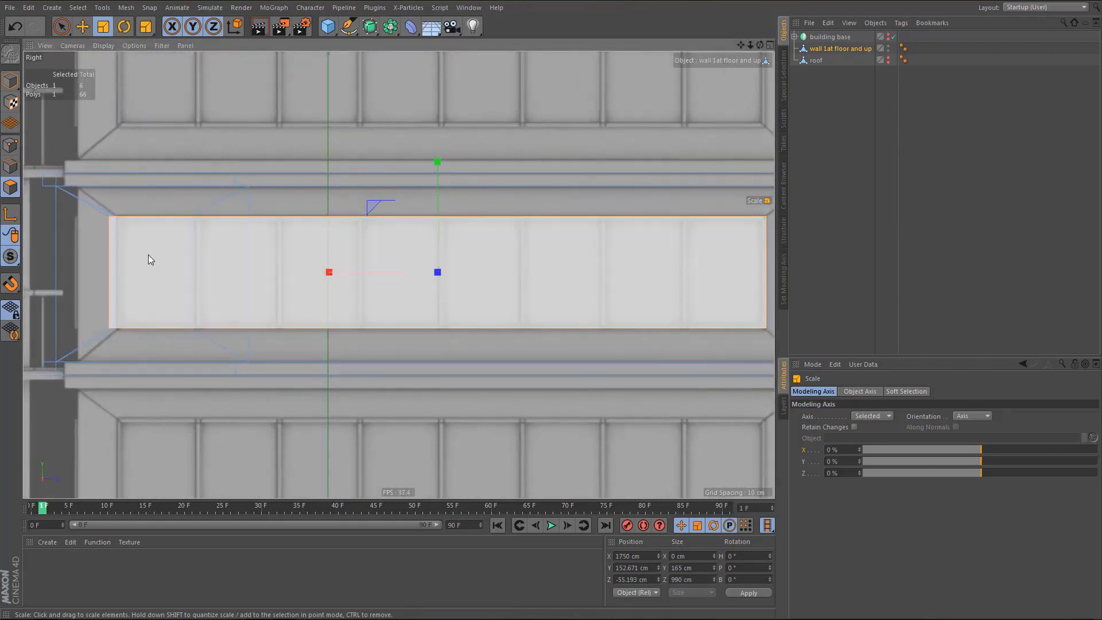
pyautogui.scroll(2, 148, 254)
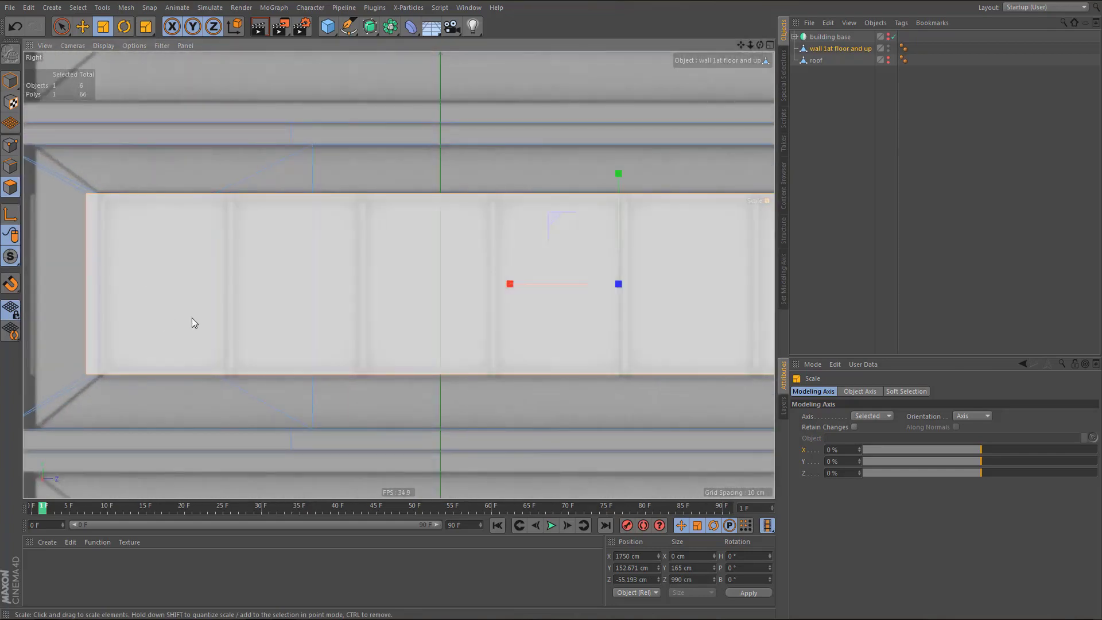
pyautogui.scroll(-3, 208, 319)
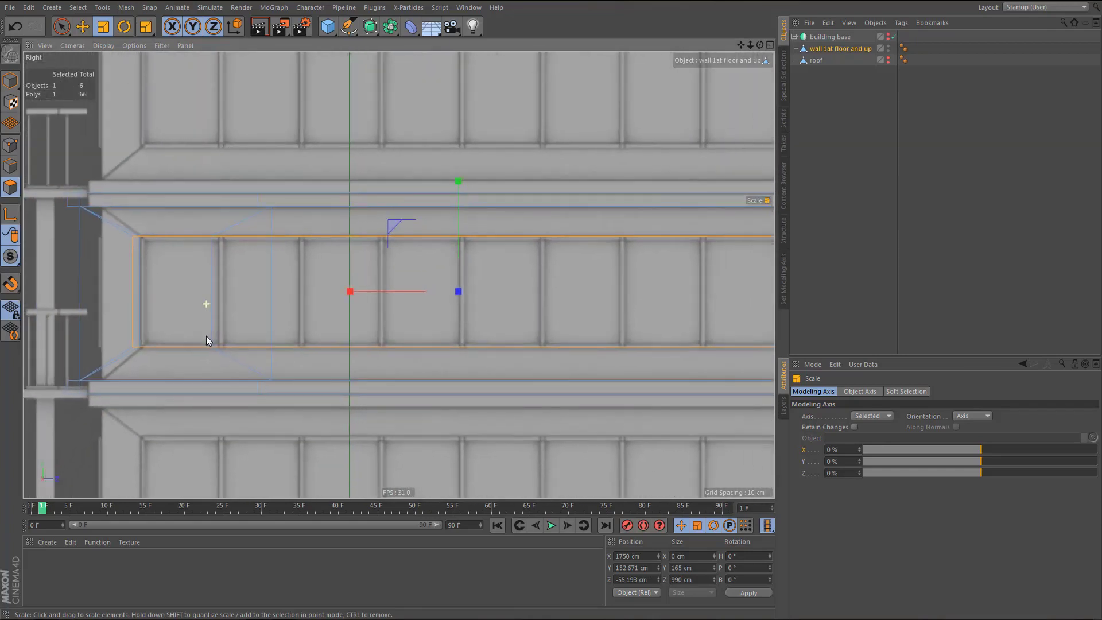
pyautogui.scroll(-3, 216, 323)
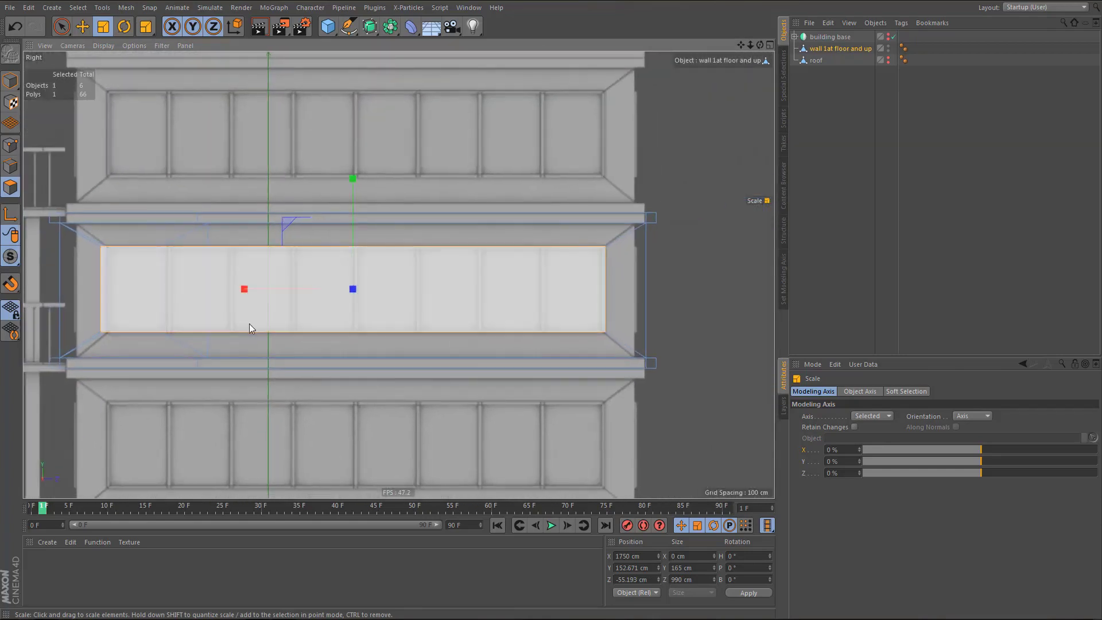
pyautogui.keyDown('alt'); pyautogui.moveTo(249, 288); pyautogui.dragTo(288, 285, button='middle'); pyautogui.keyUp('alt')
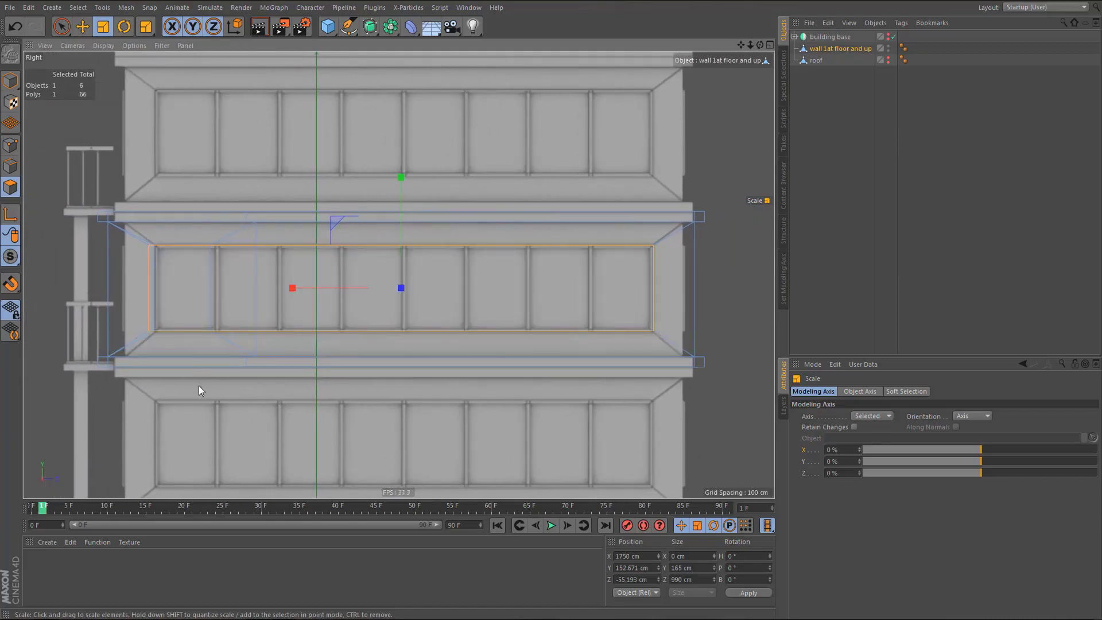
pyautogui.scroll(-2, 452, 282)
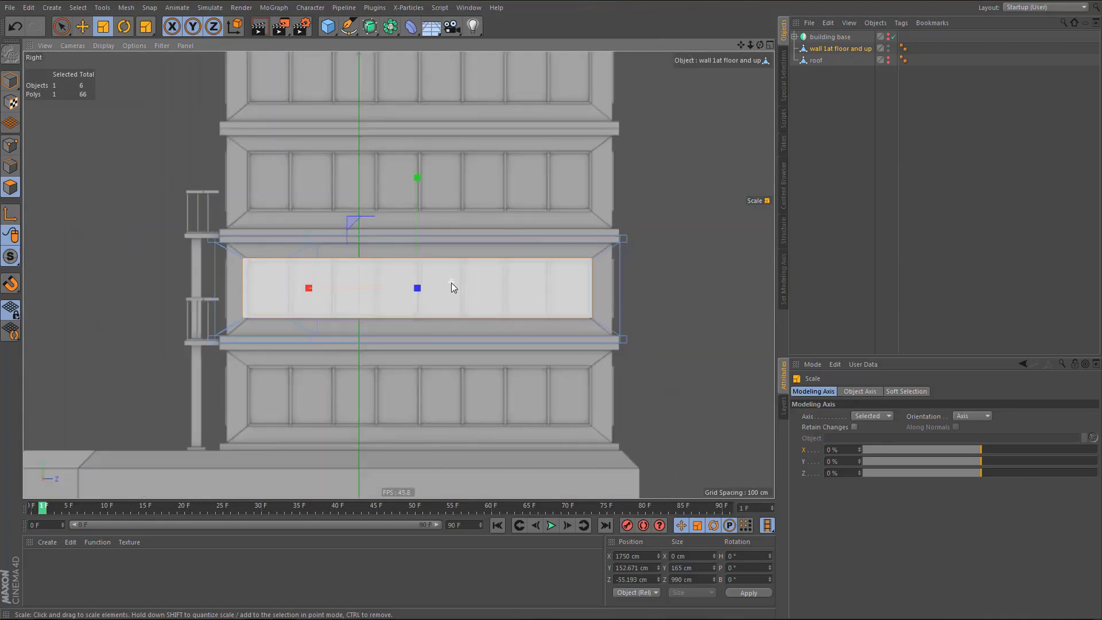
# - Select the long rear wall's inset panel in the perspective view and check its X size
pyautogui.middleClick(408, 291)
pyautogui.middleClick(201, 178)
pyautogui.keyDown('alt'); pyautogui.moveTo(453, 236); pyautogui.dragTo(387, 329); pyautogui.keyUp('alt')
pyautogui.click(387, 329)
pyautogui.scroll(2, 494, 379)
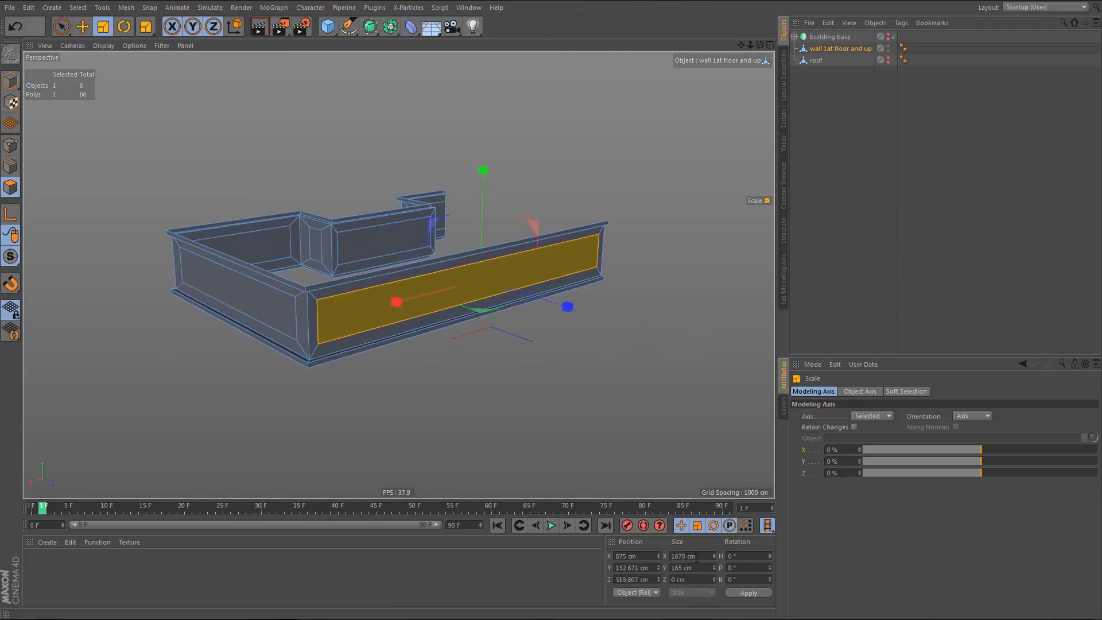
pyautogui.keyDown('alt'); pyautogui.moveTo(336, 300); pyautogui.dragTo(319, 239); pyautogui.keyUp('alt')
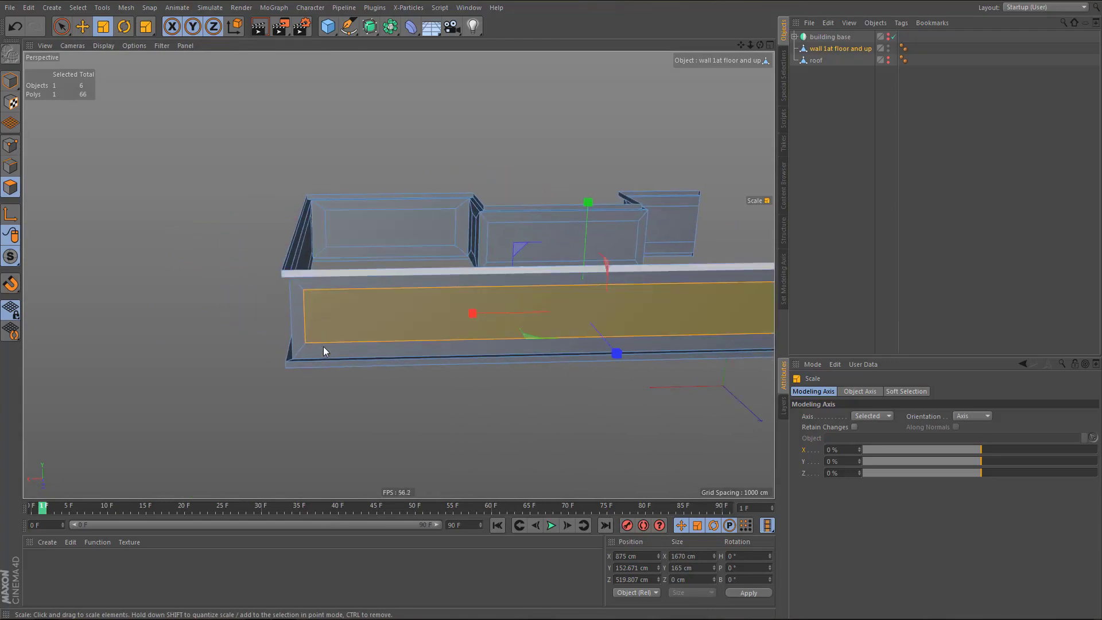
# - Align the rear panel's outer vertical edge with the front panel's matching edge by setting its X position to 1690 cm
pyautogui.press('Return')
pyautogui.press('Return')
pyautogui.click(326, 232)
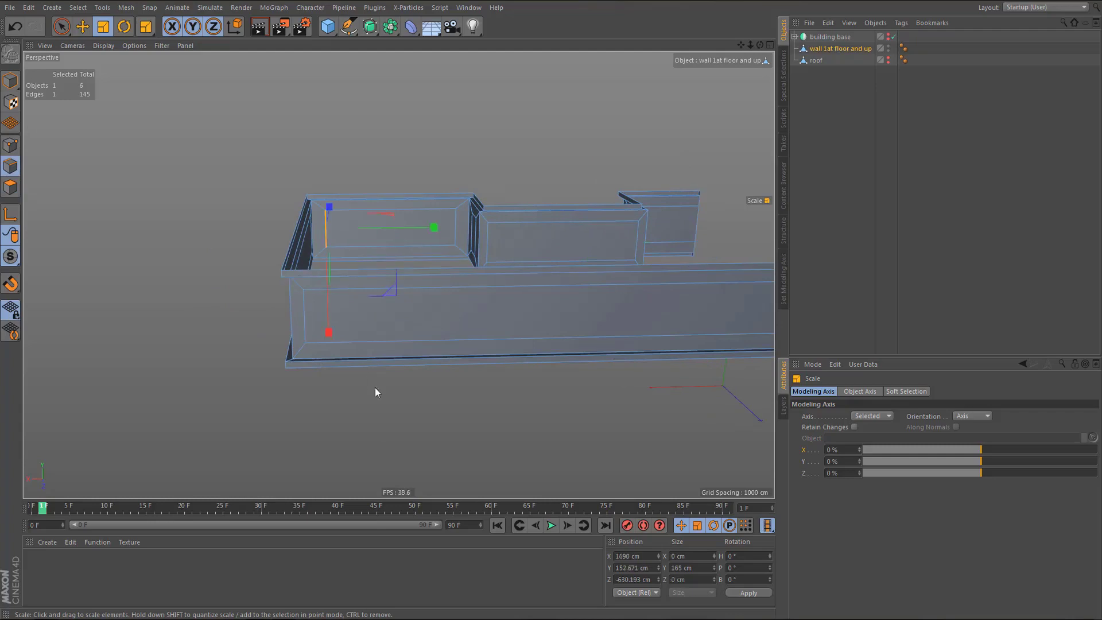
pyautogui.press('w')
pyautogui.press('e')
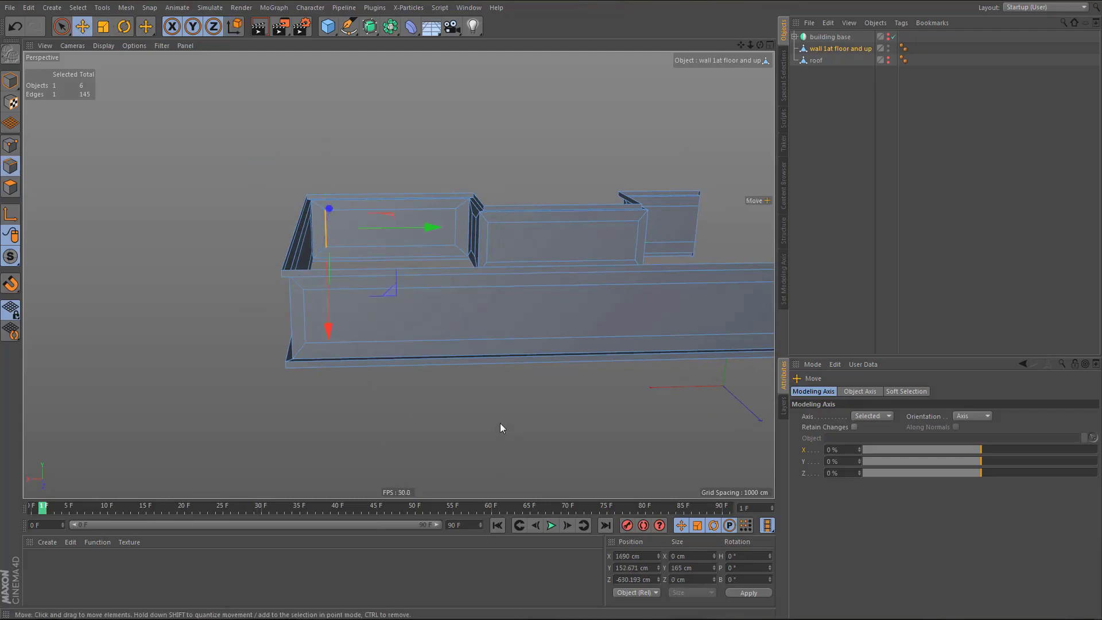
pyautogui.keyDown('alt'); pyautogui.moveTo(407, 334); pyautogui.dragTo(428, 384); pyautogui.keyUp('alt')
pyautogui.press('w')
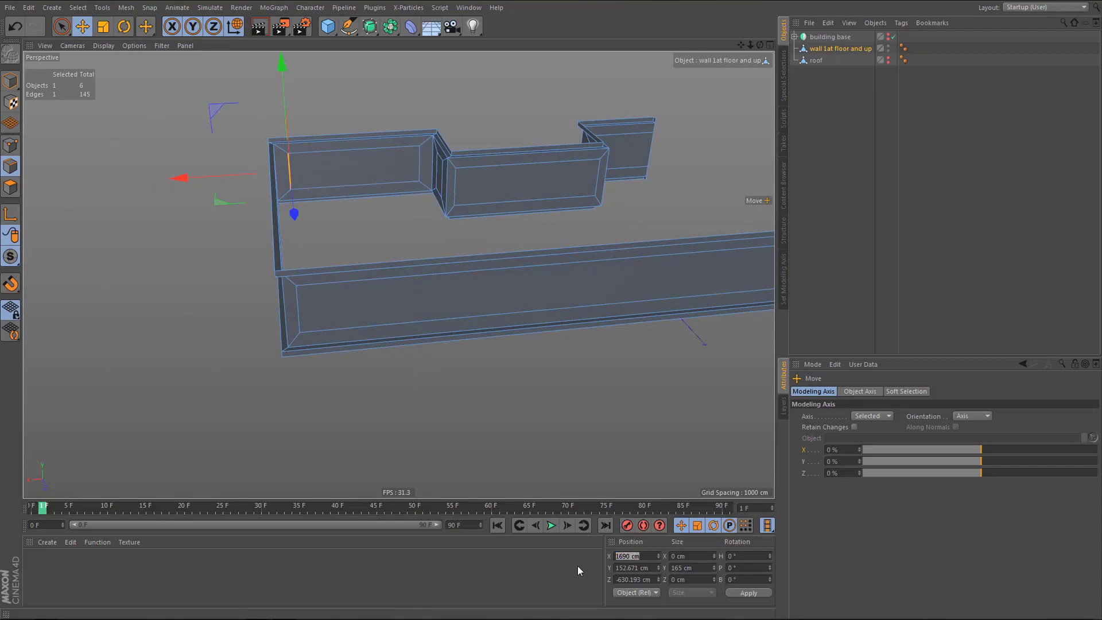
pyautogui.click(298, 309)
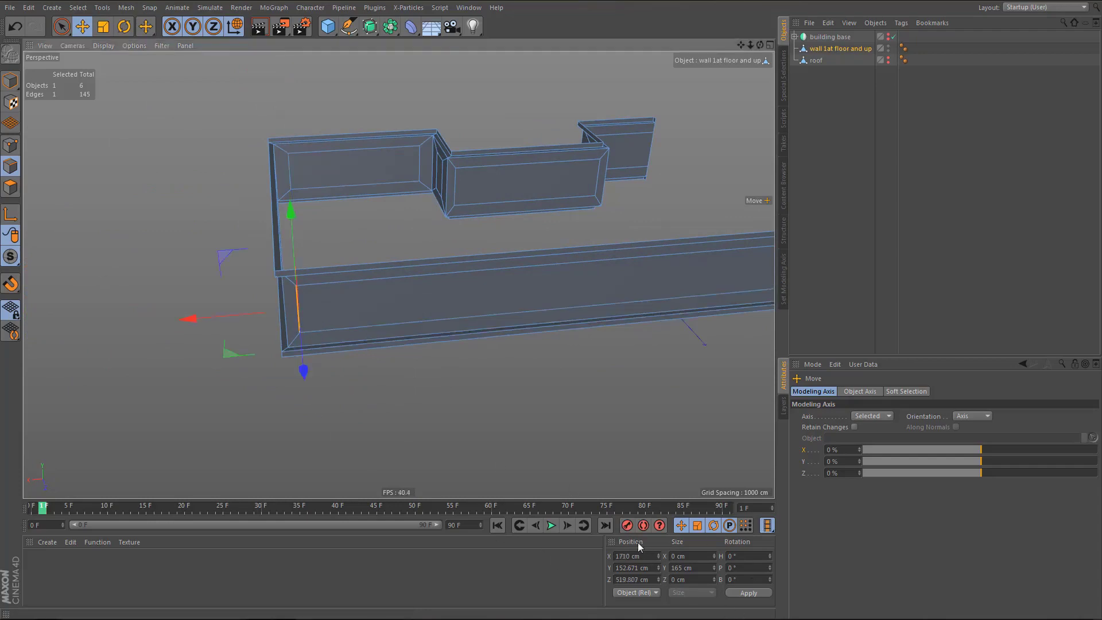
pyautogui.click(645, 555)
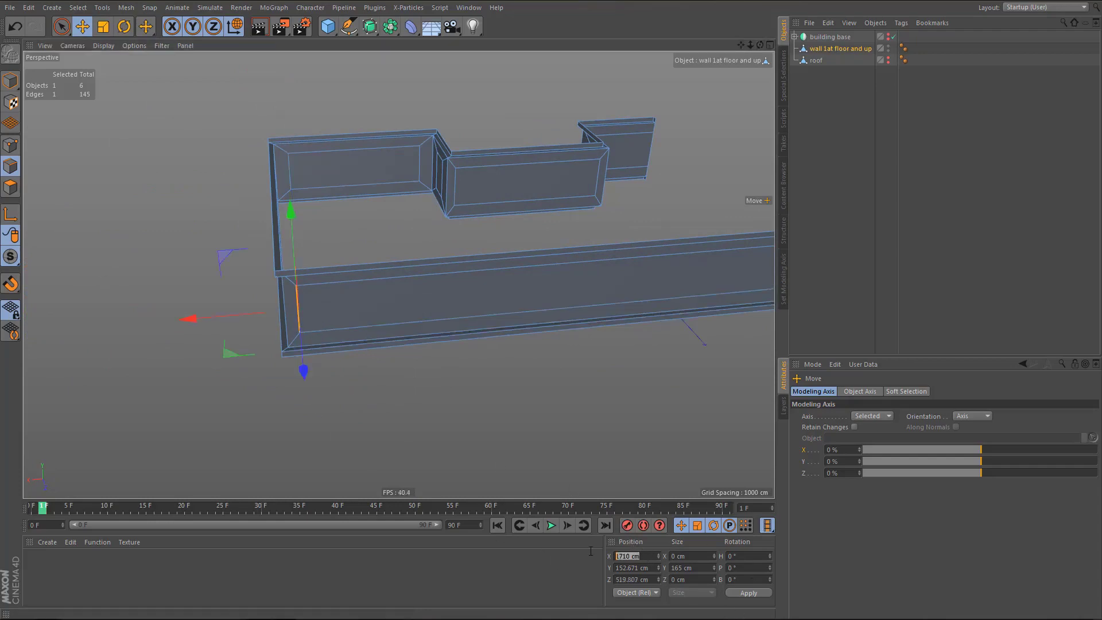
pyautogui.click(759, 595)
# - Select the rear panel's opposite vertical edge as well and examine the panel's width and the wall from several sides
pyautogui.scroll(-3, 279, 325)
pyautogui.keyDown('alt'); pyautogui.moveTo(403, 346); pyautogui.dragTo(352, 343, button='middle'); pyautogui.keyUp('alt')
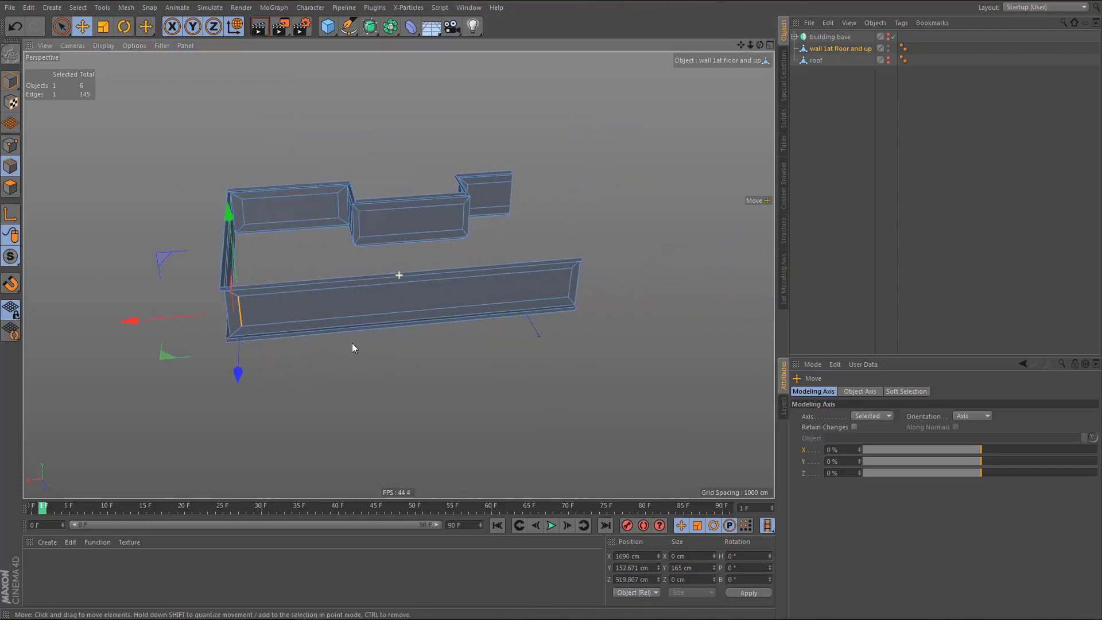
pyautogui.keyDown('alt'); pyautogui.moveTo(394, 300); pyautogui.dragTo(547, 311); pyautogui.keyUp('alt')
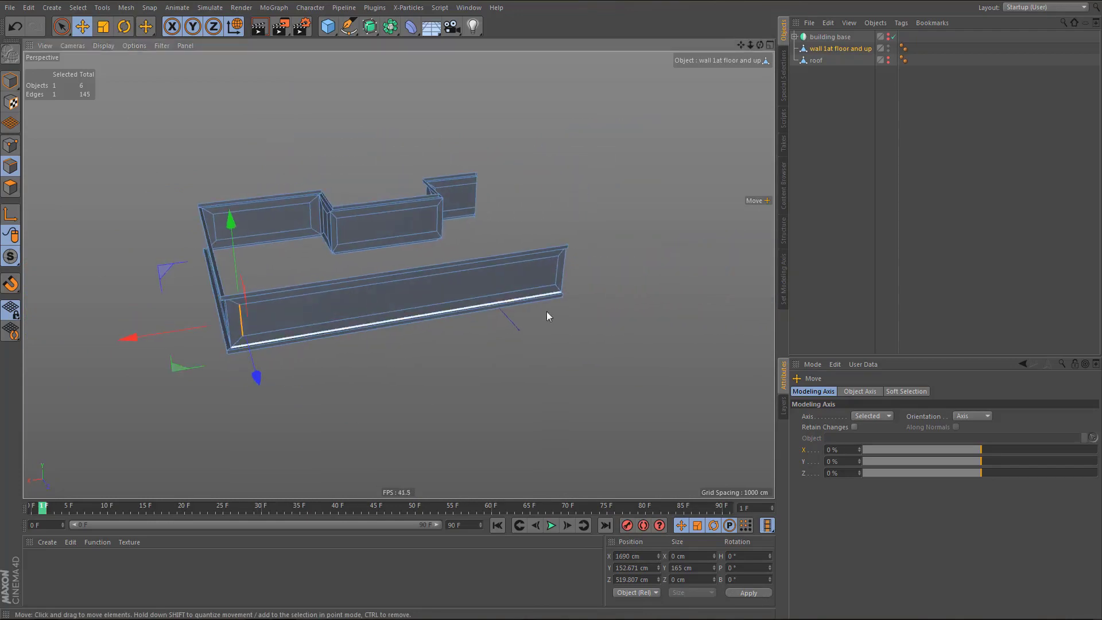
pyautogui.keyDown('shift'); pyautogui.click(557, 273); pyautogui.keyUp('shift')
pyautogui.keyDown('alt'); pyautogui.moveTo(465, 436); pyautogui.dragTo(429, 366); pyautogui.keyUp('alt')
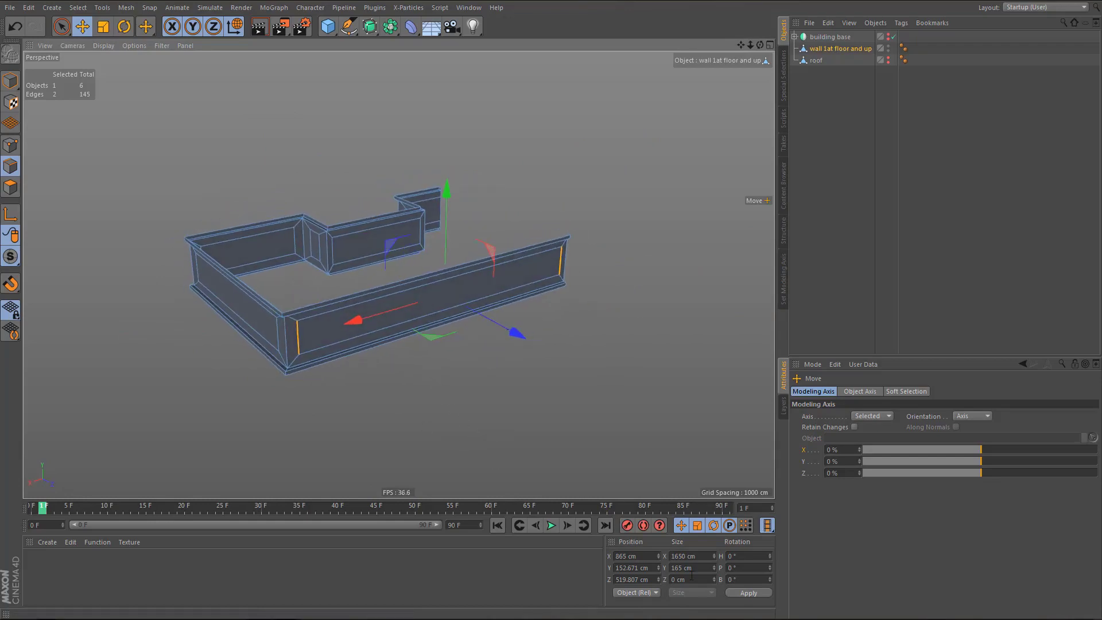
pyautogui.keyDown('alt'); pyautogui.moveTo(499, 401); pyautogui.dragTo(414, 316); pyautogui.keyUp('alt')
pyautogui.keyDown('alt'); pyautogui.moveTo(381, 305); pyautogui.dragTo(477, 307, button='right'); pyautogui.keyUp('alt')
pyautogui.keyDown('alt'); pyautogui.moveTo(408, 305); pyautogui.dragTo(545, 309); pyautogui.keyUp('alt')
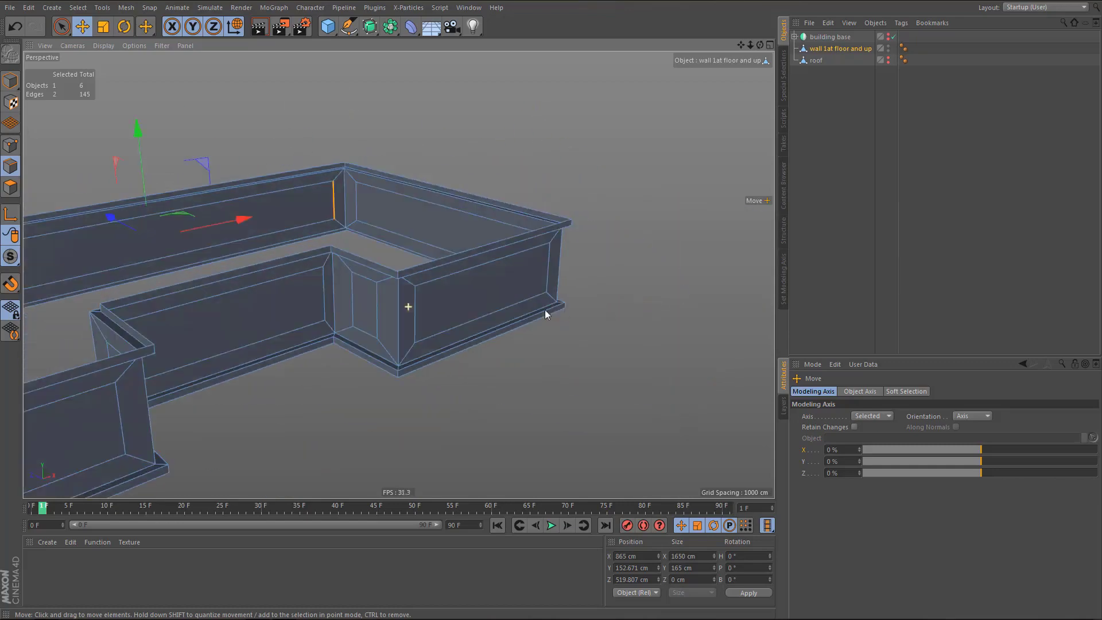
pyautogui.keyDown('alt'); pyautogui.moveTo(399, 275); pyautogui.dragTo(465, 295); pyautogui.keyUp('alt')
pyautogui.keyDown('alt'); pyautogui.moveTo(465, 295); pyautogui.dragTo(528, 298, button='right'); pyautogui.keyUp('alt')
pyautogui.keyDown('alt'); pyautogui.moveTo(480, 294); pyautogui.dragTo(393, 352); pyautogui.keyUp('alt')
pyautogui.keyDown('alt'); pyautogui.moveTo(393, 348); pyautogui.dragTo(466, 309, button='middle'); pyautogui.keyUp('alt')
pyautogui.keyDown('alt'); pyautogui.moveTo(466, 309); pyautogui.dragTo(450, 327, button='right'); pyautogui.keyUp('alt')
# - Select the five inset window polygons on the front, side and rear walls and split them into a separate object
pyautogui.press('Return')
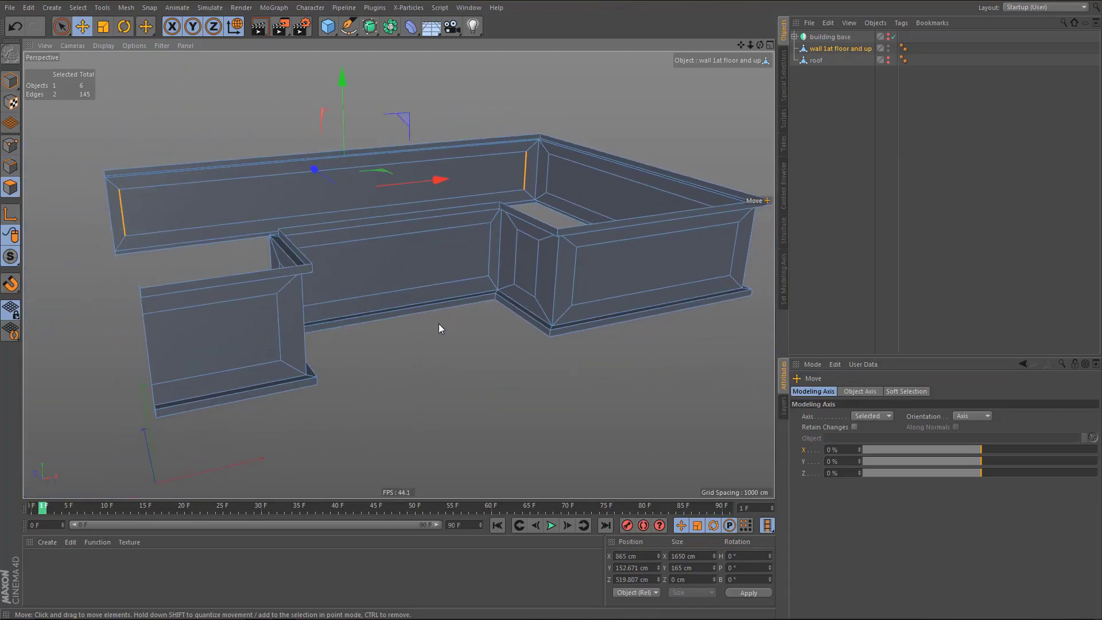
pyautogui.press('space')
pyautogui.click(180, 353)
pyautogui.keyDown('shift'); pyautogui.click(404, 263); pyautogui.keyUp('shift')
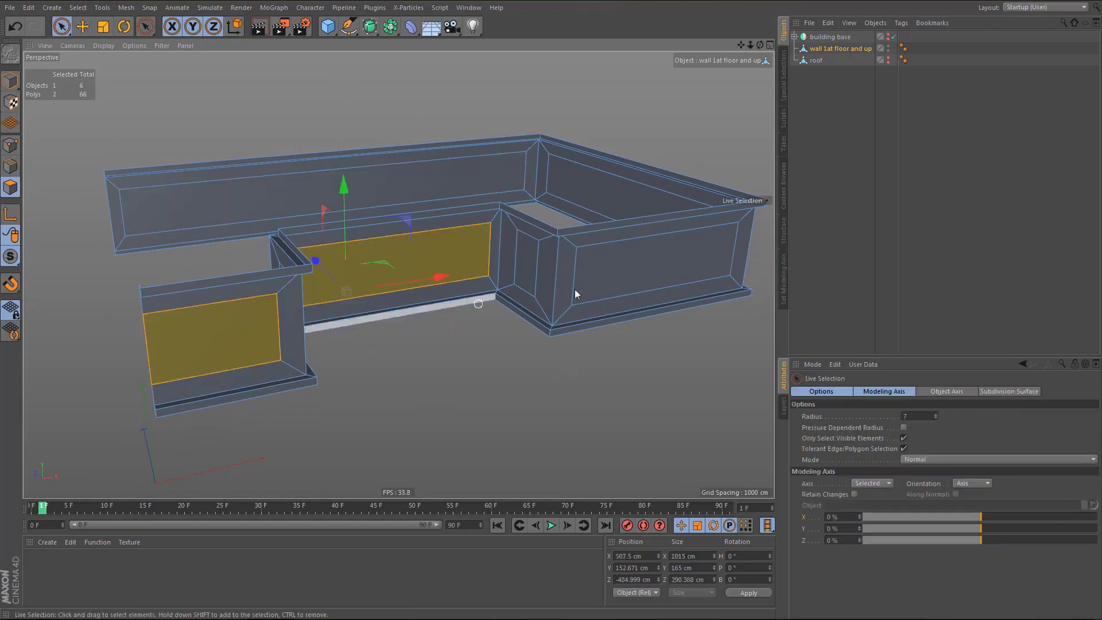
pyautogui.keyDown('shift'); pyautogui.click(618, 275); pyautogui.keyUp('shift')
pyautogui.keyDown('shift'); pyautogui.click(577, 184); pyautogui.keyUp('shift')
pyautogui.keyDown('shift'); pyautogui.click(347, 199); pyautogui.keyUp('shift')
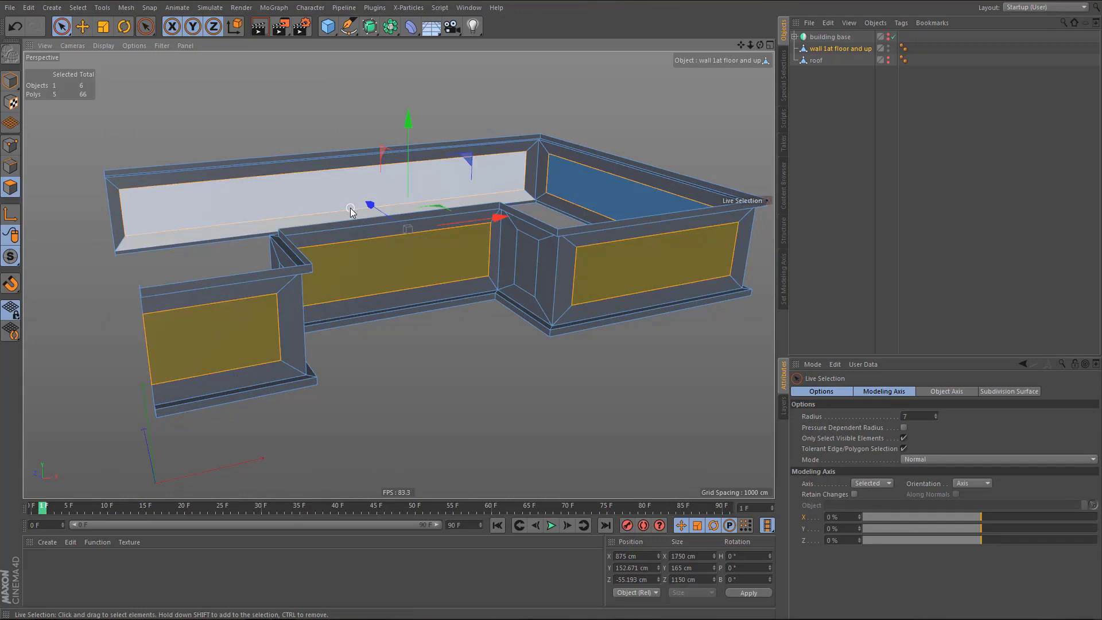
pyautogui.press('u')
pyautogui.press('p')
# - Rename the split-off polygon object as "window frames"
pyautogui.doubleClick(827, 61)
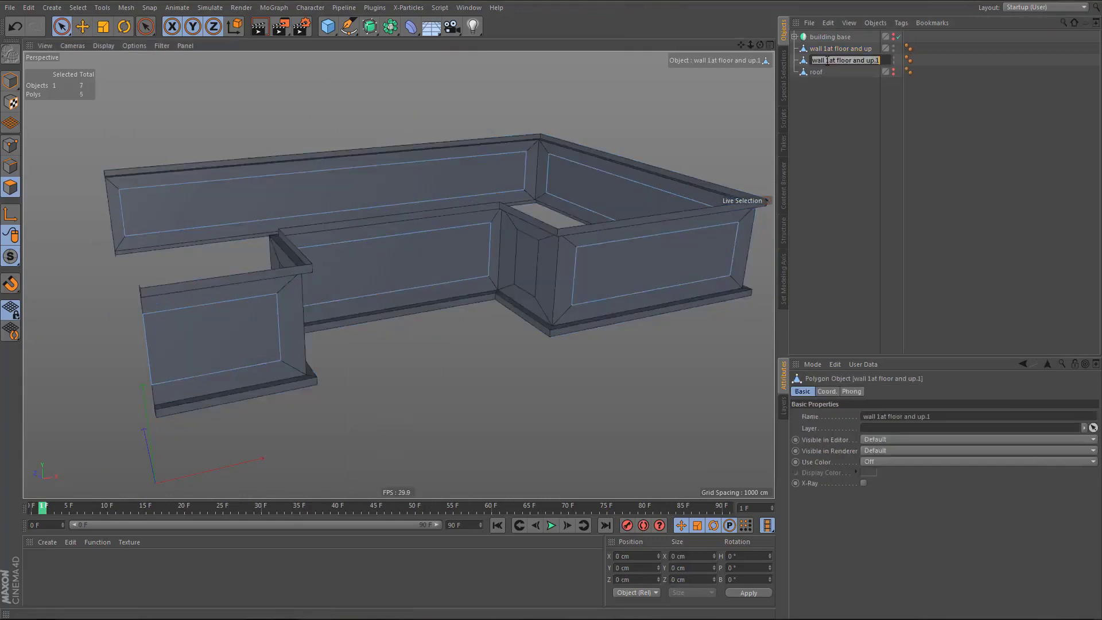
pyautogui.write('window')
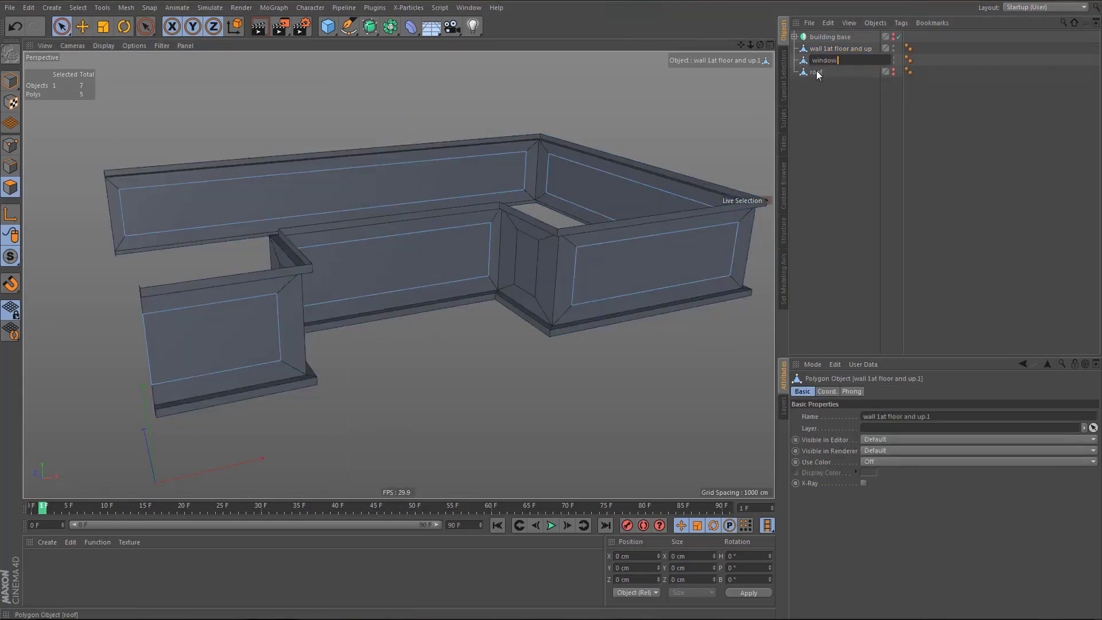
pyautogui.write(' frames')
pyautogui.press('Return')
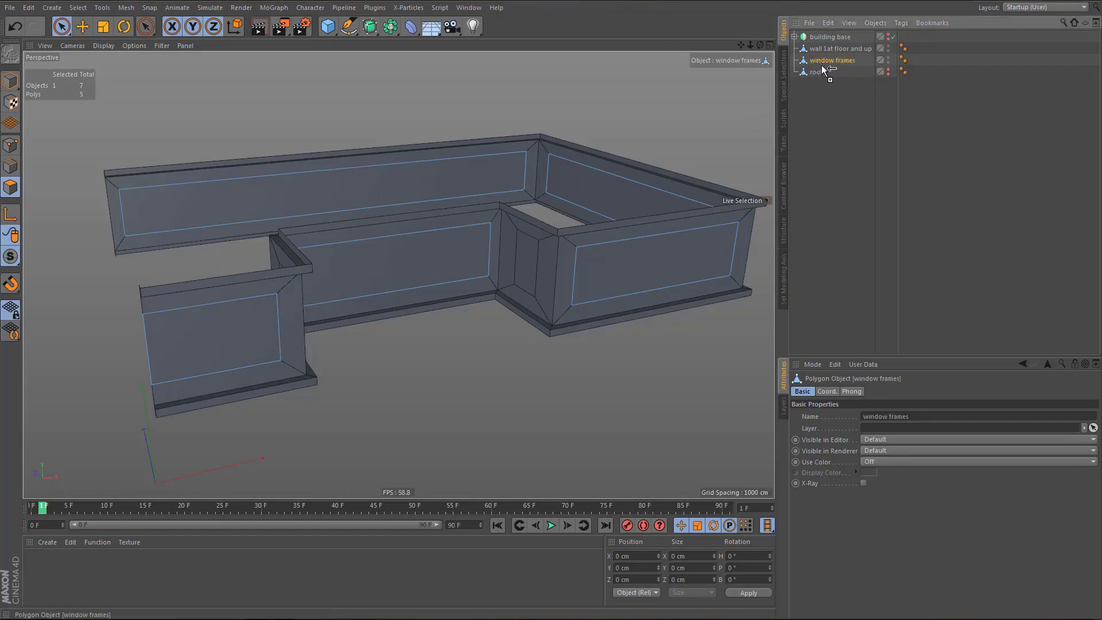
# - Duplicate the window frames object and rename the copy as "glass"
pyautogui.keyDown('ctrl'); pyautogui.moveTo(822, 64); pyautogui.dragTo(823, 65); pyautogui.keyUp('ctrl')
pyautogui.doubleClick(838, 72)
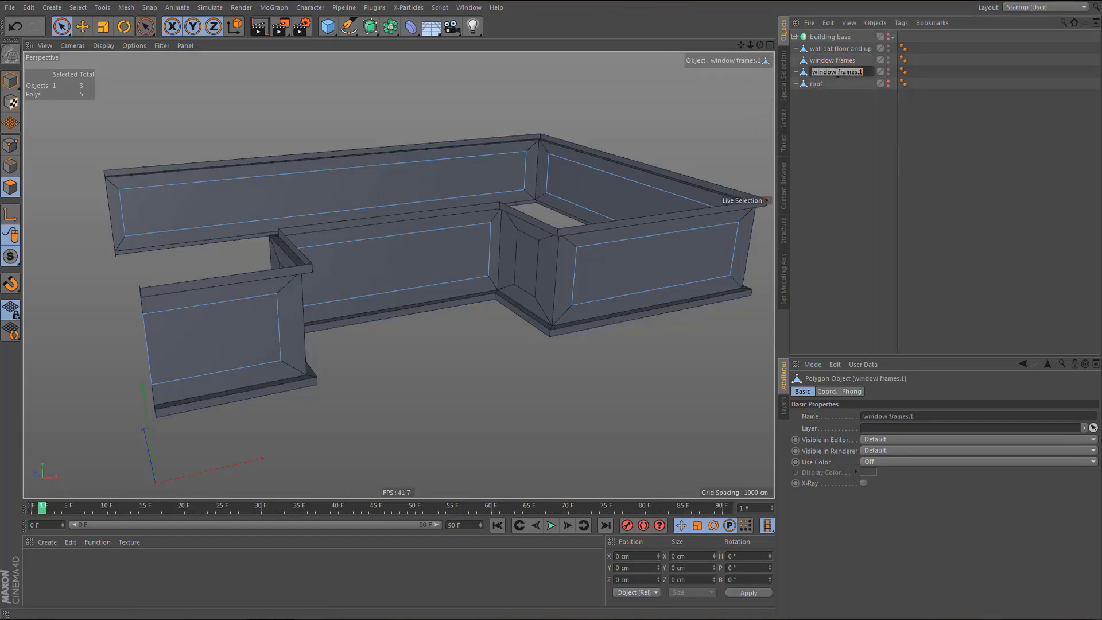
pyautogui.write('glass')
pyautogui.press('Return')
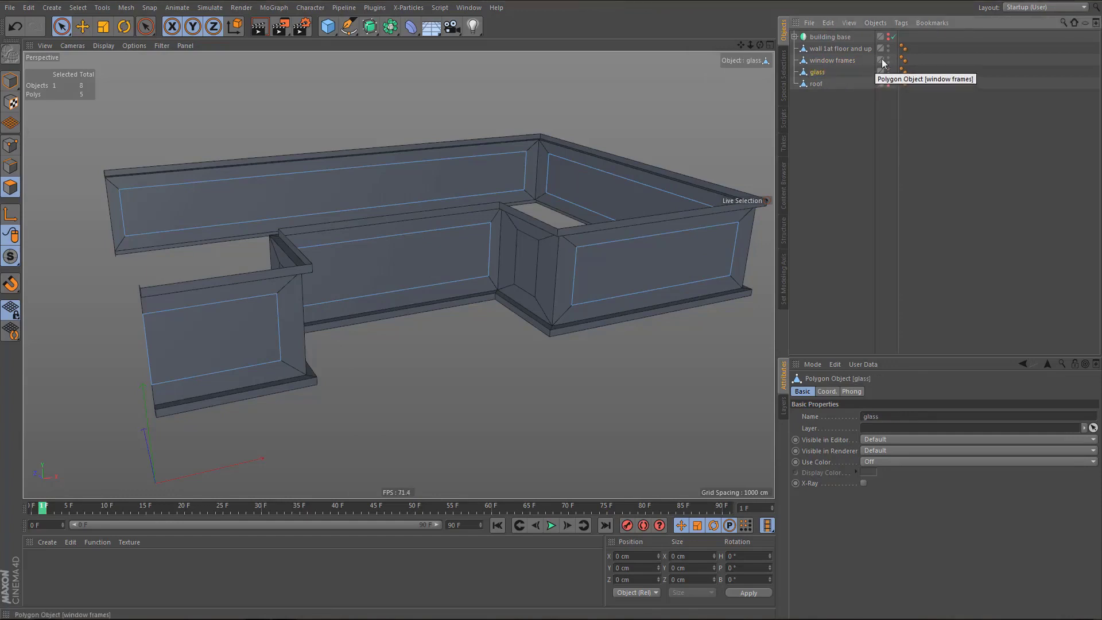
# - With the window frames and glass objects hidden, delete the five selected window polygons from the upper-floor wall object
pyautogui.click(832, 50)
pyautogui.press('o')
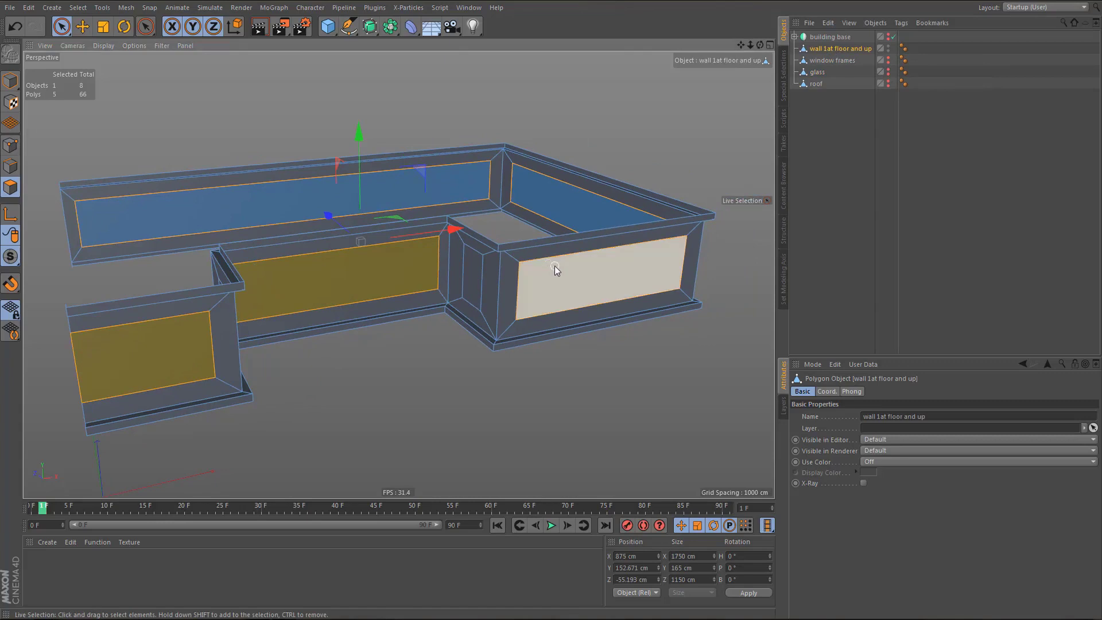
pyautogui.press('Delete')
# - Using Line Cut with Visible Only off, cut from both lower corners of the right wing's recess-side inset down through the ledge
pyautogui.keyDown('alt'); pyautogui.moveTo(483, 259); pyautogui.dragTo(569, 251, button='middle'); pyautogui.keyUp('alt')
pyautogui.keyDown('alt'); pyautogui.moveTo(523, 265); pyautogui.dragTo(586, 259, button='right'); pyautogui.keyUp('alt')
pyautogui.keyDown('alt'); pyautogui.moveTo(549, 270); pyautogui.dragTo(504, 250, button='middle'); pyautogui.keyUp('alt')
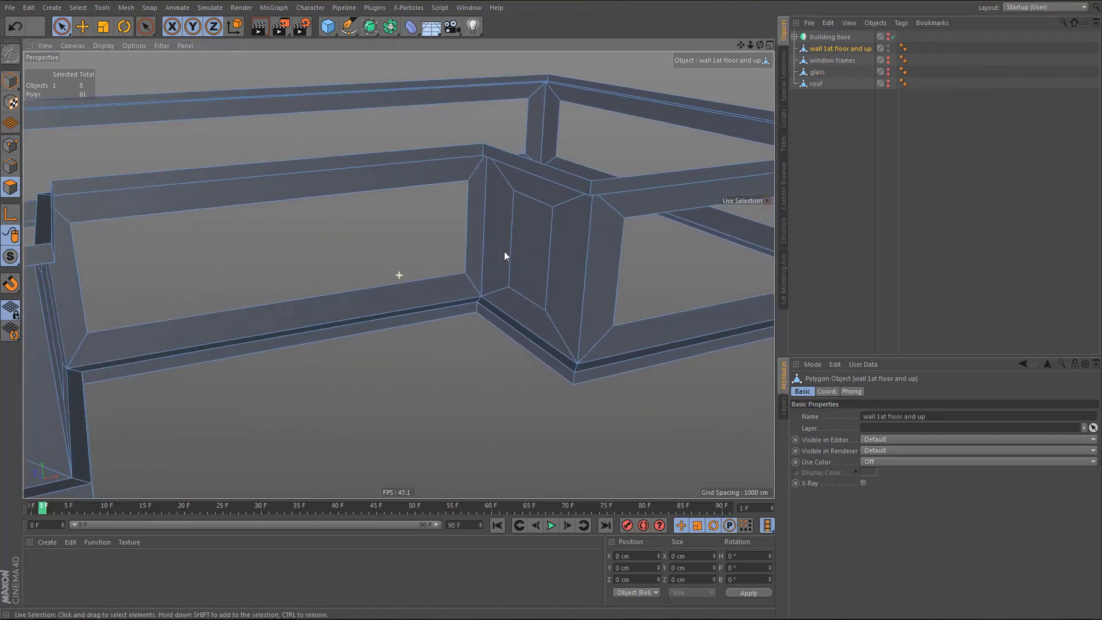
pyautogui.keyDown('alt'); pyautogui.moveTo(510, 247); pyautogui.dragTo(558, 260); pyautogui.keyUp('alt')
pyautogui.keyDown('alt'); pyautogui.moveTo(535, 245); pyautogui.dragTo(480, 260, button='middle'); pyautogui.keyUp('alt')
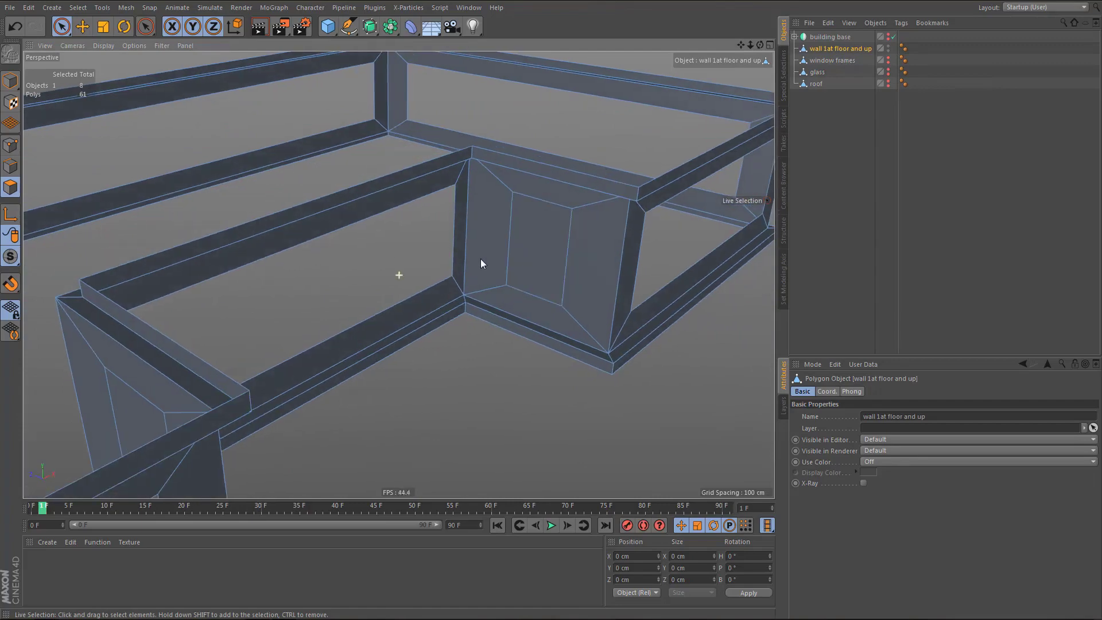
pyautogui.keyDown('alt'); pyautogui.moveTo(484, 263); pyautogui.dragTo(494, 283); pyautogui.keyUp('alt')
pyautogui.keyDown('alt'); pyautogui.moveTo(486, 284); pyautogui.dragTo(519, 293, button='right'); pyautogui.keyUp('alt')
pyautogui.keyDown('alt'); pyautogui.moveTo(518, 296); pyautogui.dragTo(533, 303); pyautogui.keyUp('alt')
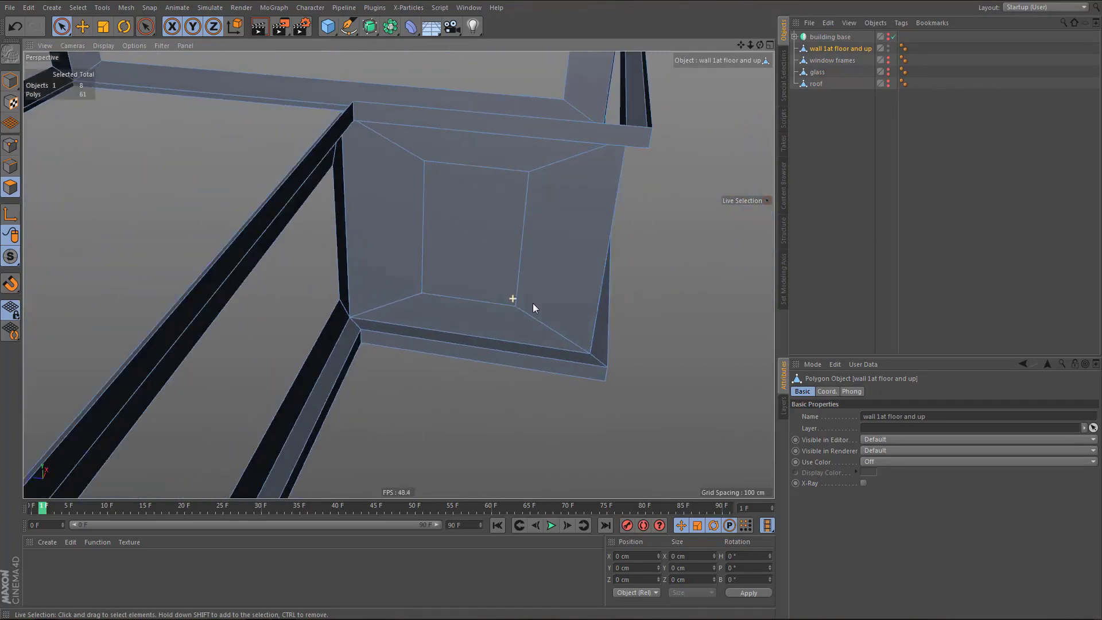
pyautogui.press('k')
pyautogui.press('k')
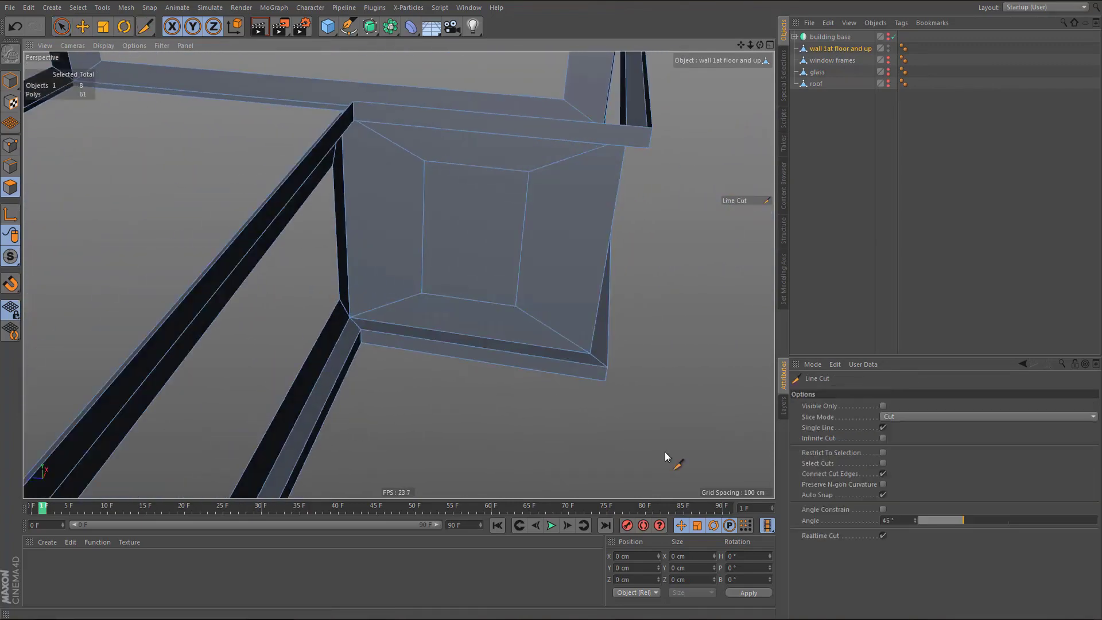
pyautogui.click(828, 406)
pyautogui.keyDown('alt'); pyautogui.moveTo(505, 364); pyautogui.dragTo(483, 349); pyautogui.keyUp('alt')
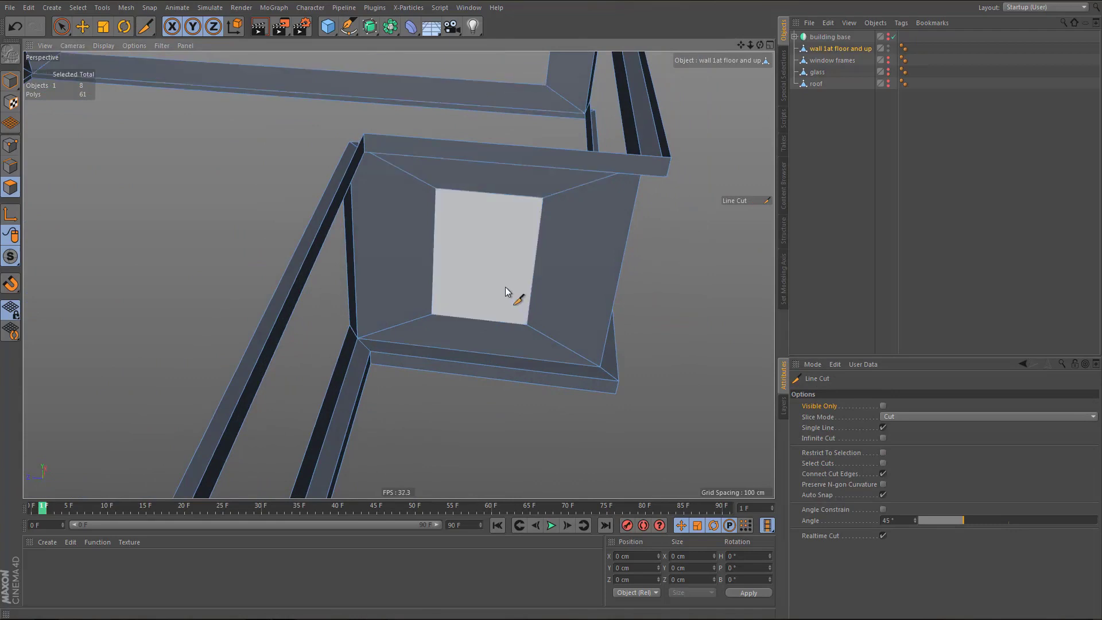
pyautogui.keyDown('alt'); pyautogui.moveTo(503, 287); pyautogui.dragTo(494, 229, button='middle'); pyautogui.keyUp('alt')
pyautogui.moveTo(521, 280)
pyautogui.keyDown('alt'); pyautogui.mouseDown()
pyautogui.moveTo(532, 280)
pyautogui.moveTo(523, 270)
pyautogui.mouseUp(); pyautogui.keyUp('alt')
pyautogui.moveTo(523, 270); pyautogui.dragTo(520, 344)
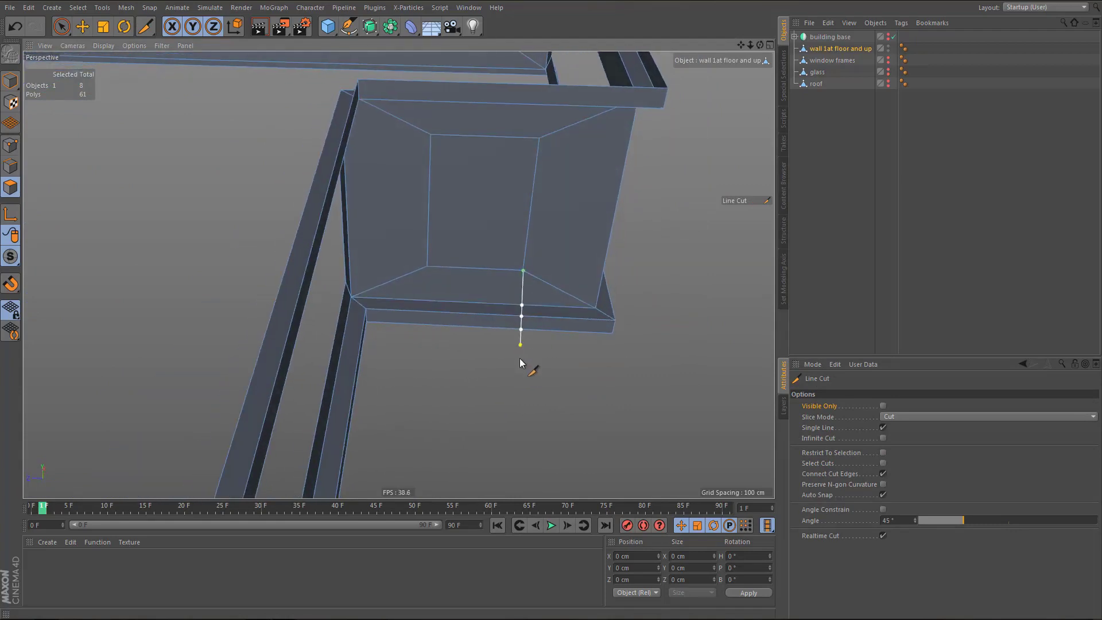
pyautogui.moveTo(427, 267)
pyautogui.mouseDown()
pyautogui.moveTo(425, 401)
pyautogui.moveTo(422, 393)
pyautogui.mouseUp()
# - Cut from both lower inset corners of the left wing's recess-side wall down through the ledge in the same way
pyautogui.keyDown('alt'); pyautogui.moveTo(480, 326); pyautogui.dragTo(252, 349); pyautogui.keyUp('alt')
pyautogui.keyDown('alt'); pyautogui.moveTo(325, 278); pyautogui.dragTo(432, 293, button='right'); pyautogui.keyUp('alt')
pyautogui.keyDown('alt'); pyautogui.moveTo(335, 292); pyautogui.dragTo(266, 352); pyautogui.keyUp('alt')
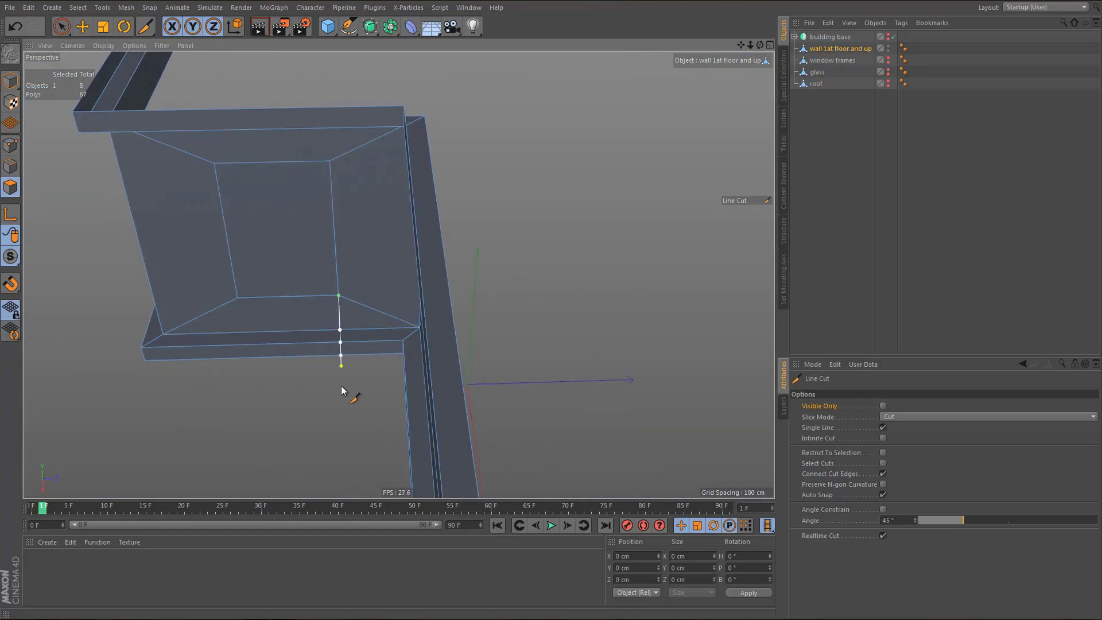
pyautogui.click(238, 299)
pyautogui.click(248, 387)
pyautogui.keyDown('alt'); pyautogui.moveTo(305, 345); pyautogui.dragTo(316, 319); pyautogui.keyUp('alt')
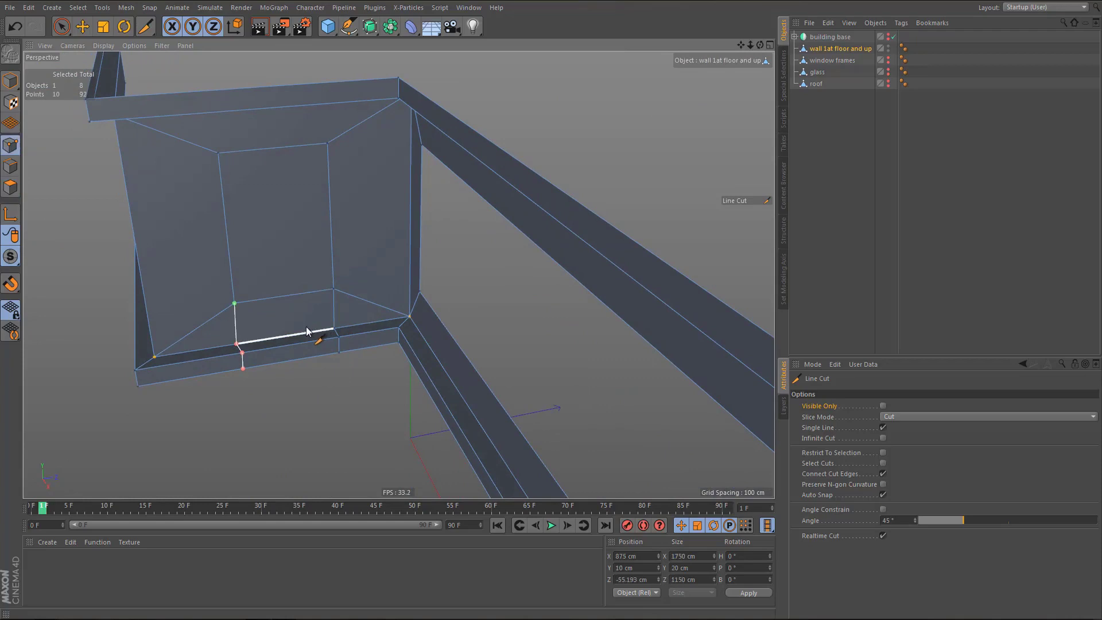
# - Align the left wing's four outer cut points with the inset's vertical edge: Z position -539.999 cm, Z size 0
pyautogui.press('space')
pyautogui.click(219, 154)
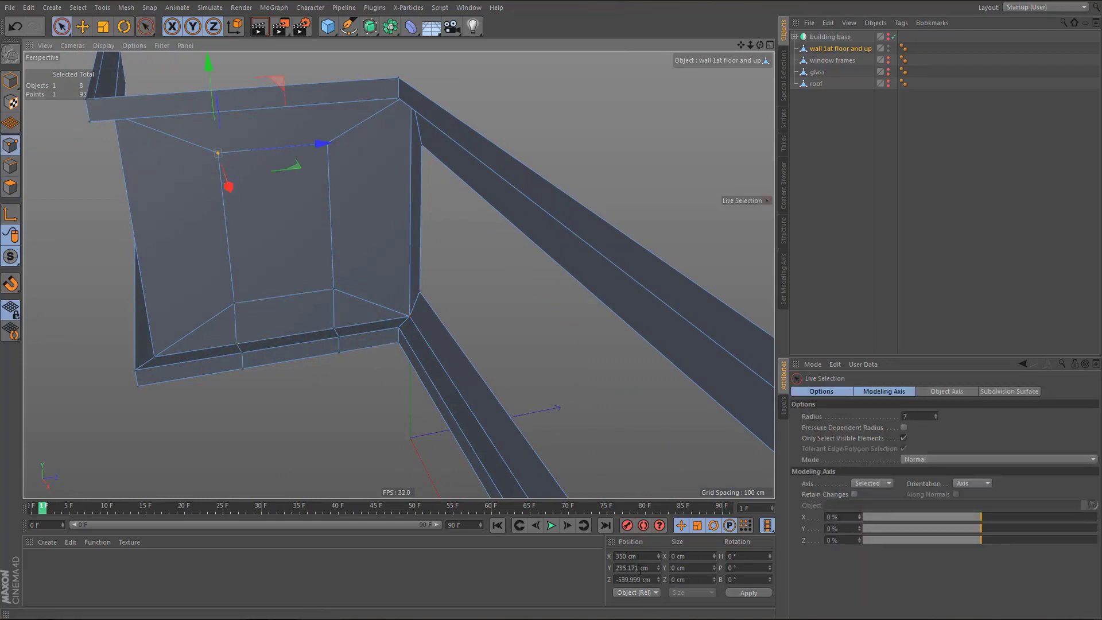
pyautogui.click(636, 577)
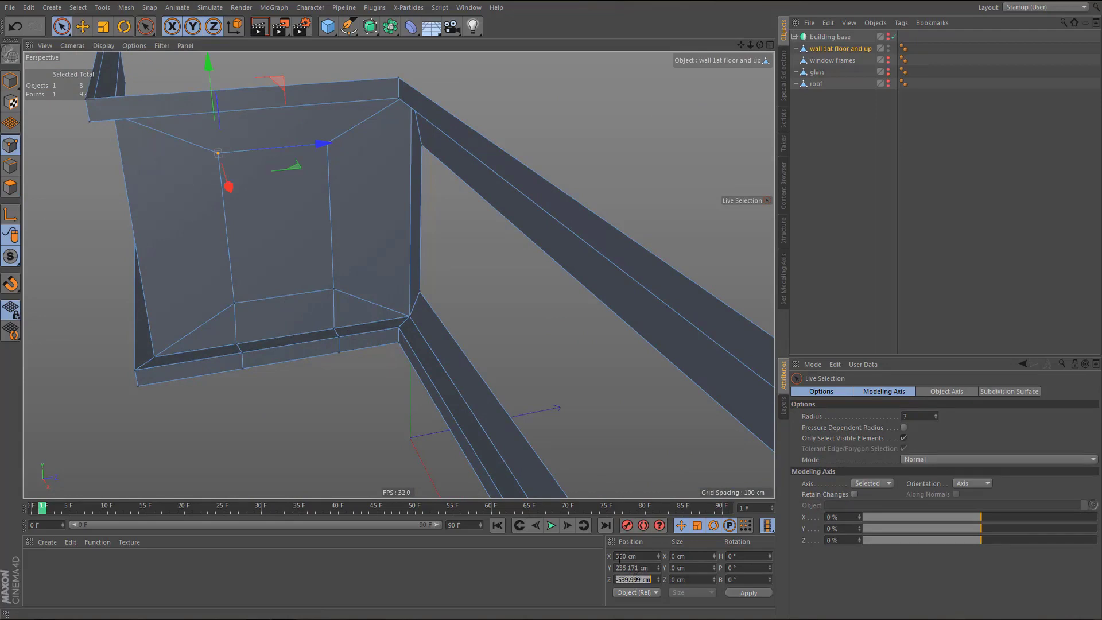
pyautogui.moveTo(285, 419); pyautogui.dragTo(289, 417, button='middle')
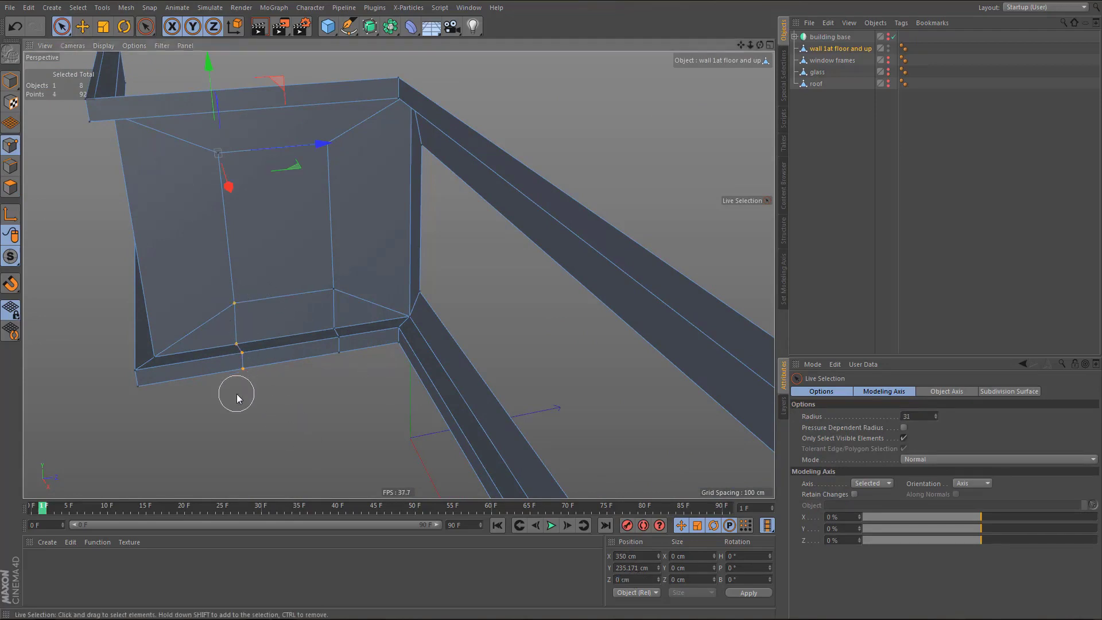
pyautogui.moveTo(237, 394); pyautogui.dragTo(242, 400)
pyautogui.click(632, 580)
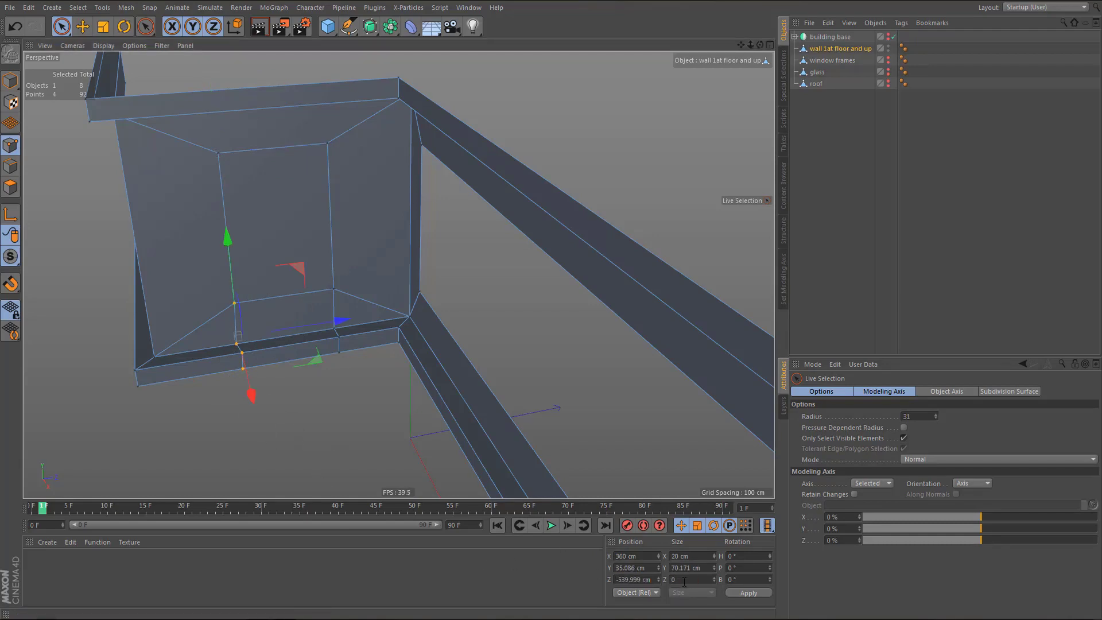
# - Align the right wing's four outer cut points as well, at Z position -539.999 cm with Z size 0
pyautogui.keyDown('alt'); pyautogui.moveTo(320, 361); pyautogui.dragTo(570, 290); pyautogui.keyUp('alt')
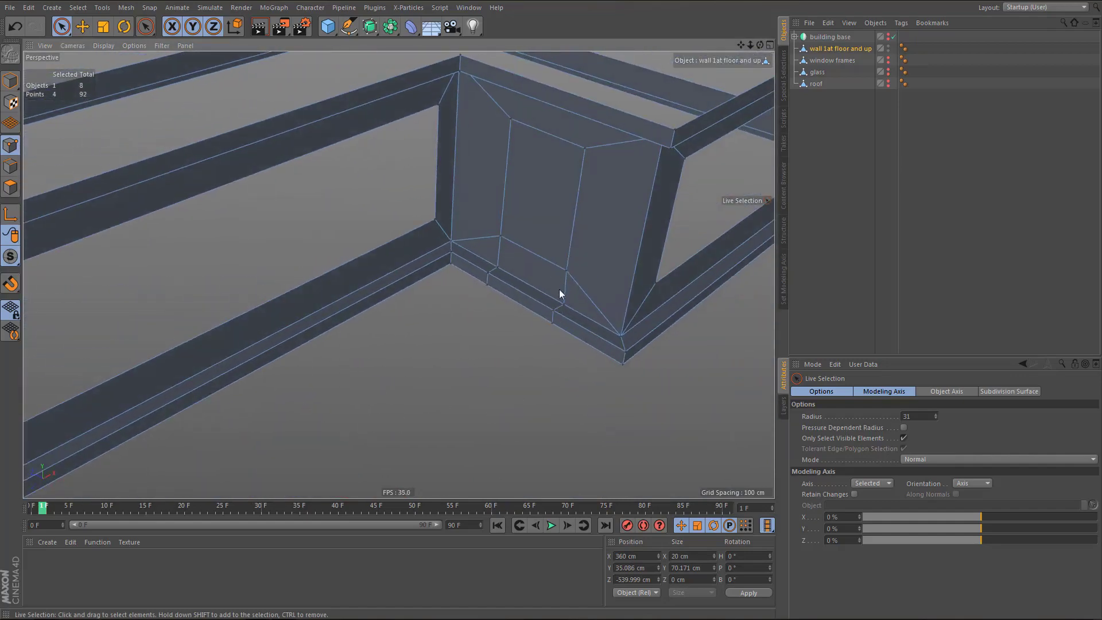
pyautogui.moveTo(548, 364); pyautogui.dragTo(548, 370)
pyautogui.click(637, 581)
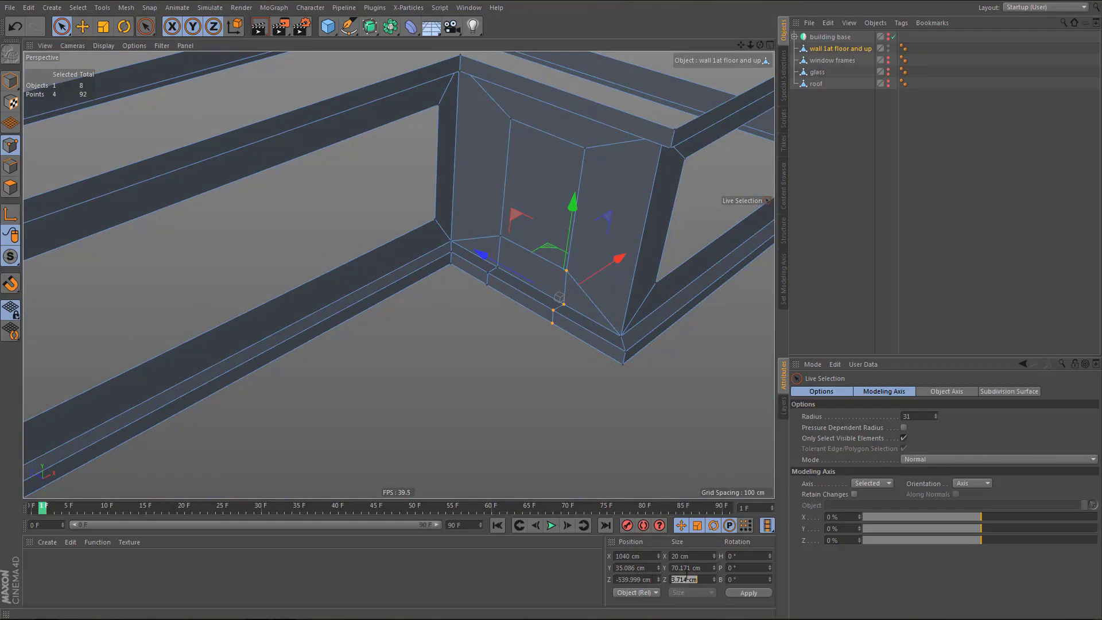
# - Align the right wing's four inner cut points with the inset's upper corner: Z position -429.999 cm, Z size 0
pyautogui.click(508, 118)
pyautogui.click(639, 579)
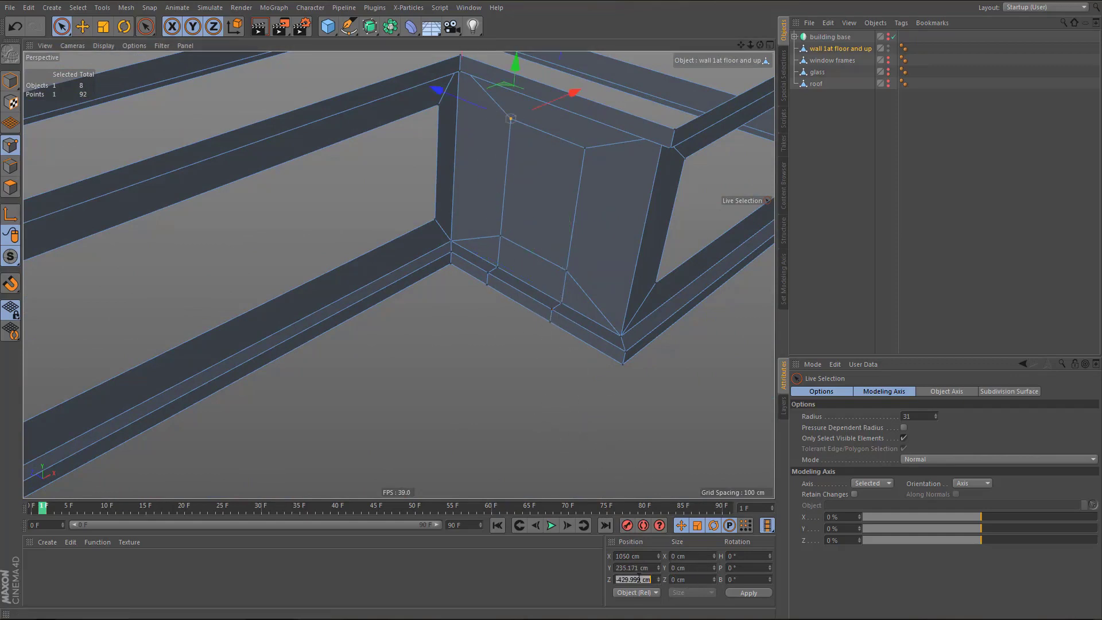
pyautogui.moveTo(501, 228); pyautogui.dragTo(486, 292)
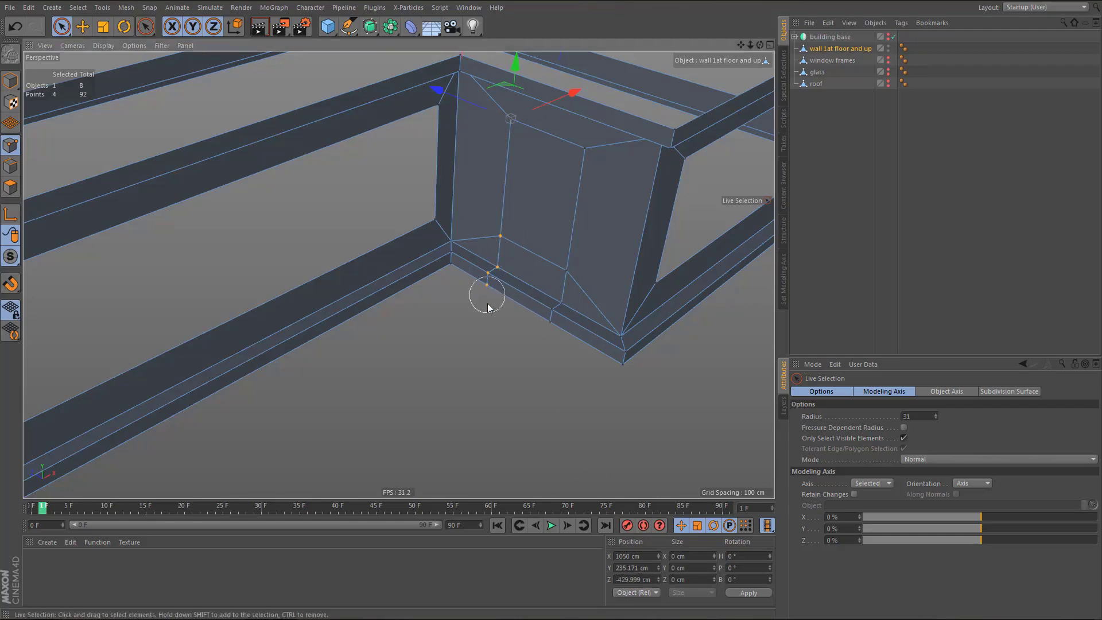
pyautogui.click(645, 580)
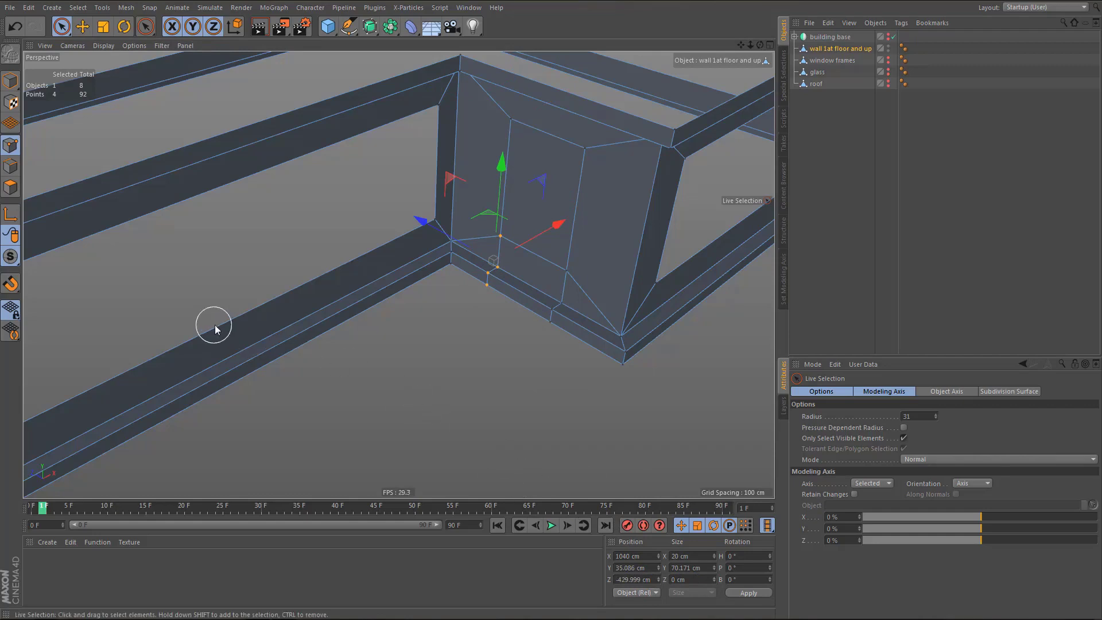
# - Align the left wing's four inner cut points as well, at Z position -429.999 cm with Z size 0
pyautogui.keyDown('alt'); pyautogui.moveTo(214, 325); pyautogui.dragTo(147, 319); pyautogui.keyUp('alt')
pyautogui.keyDown('alt'); pyautogui.moveTo(147, 315); pyautogui.dragTo(485, 228, button='middle'); pyautogui.keyUp('alt')
pyautogui.keyDown('alt'); pyautogui.moveTo(195, 328); pyautogui.dragTo(161, 317); pyautogui.keyUp('alt')
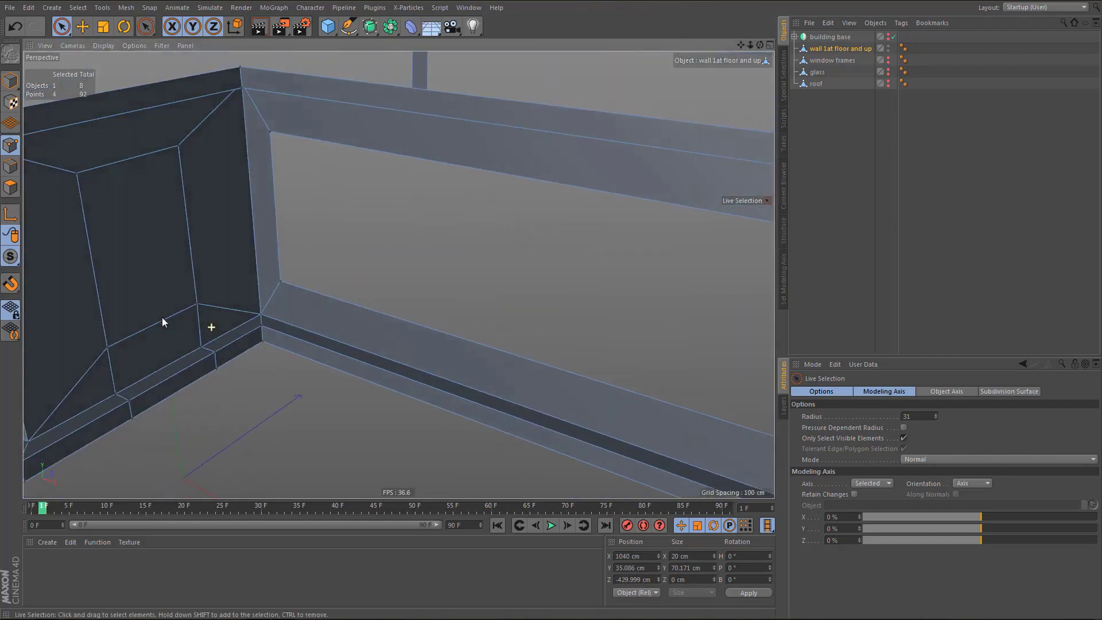
pyautogui.moveTo(227, 392); pyautogui.dragTo(229, 395)
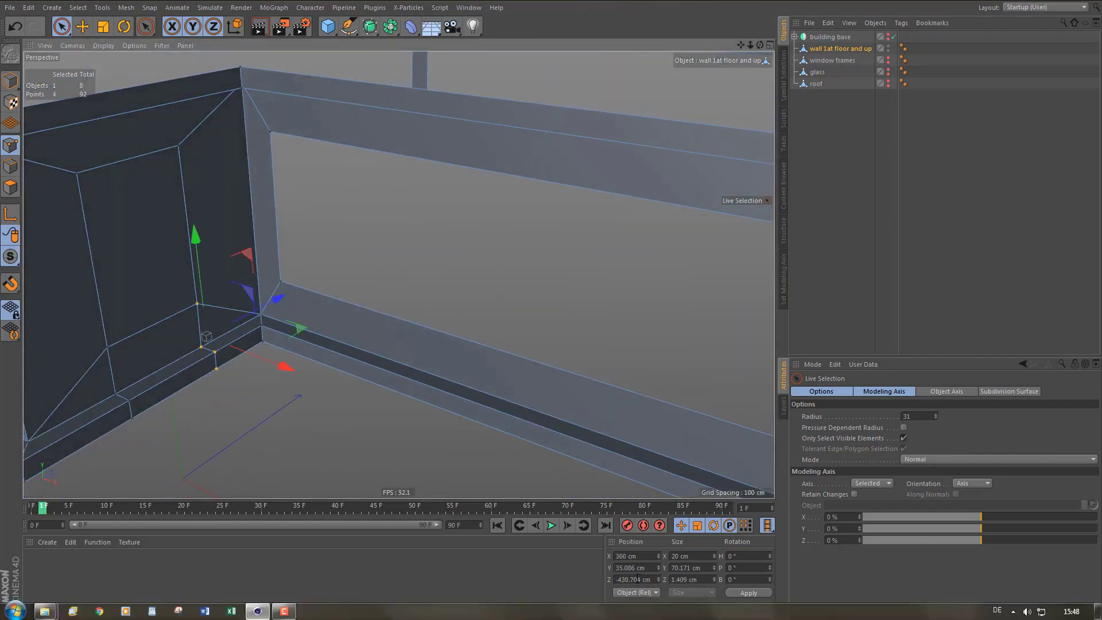
pyautogui.click(636, 579)
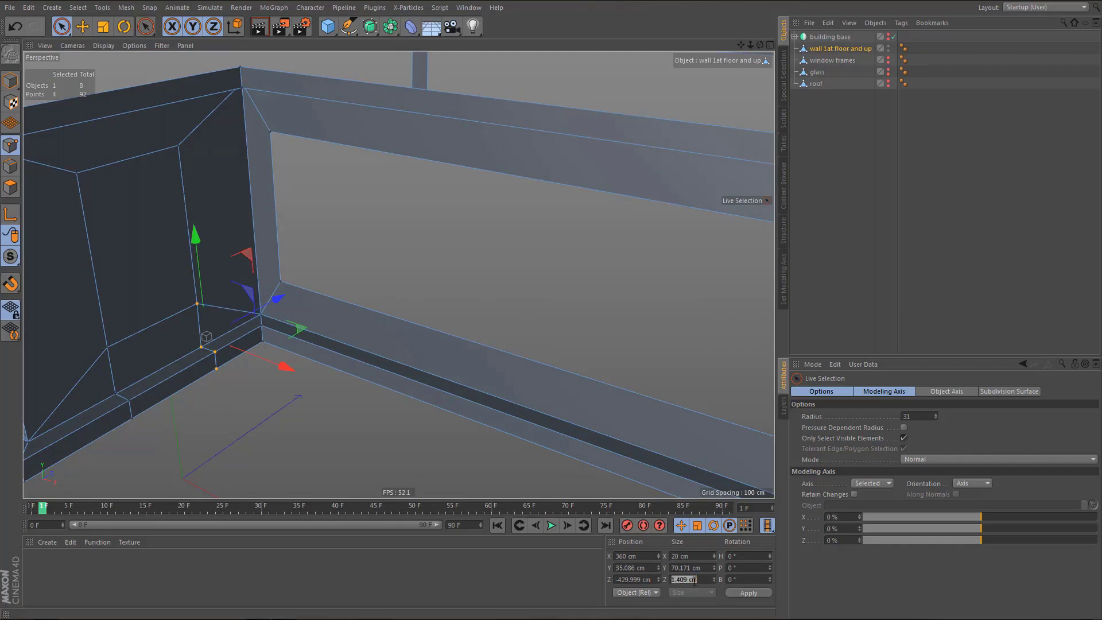
# - Try merging the left wing inset's two lower corner points into the ledge points below with the Polygon Pen, and undo both merges
pyautogui.keyDown('alt'); pyautogui.moveTo(229, 361); pyautogui.dragTo(311, 352, button='middle'); pyautogui.keyUp('alt')
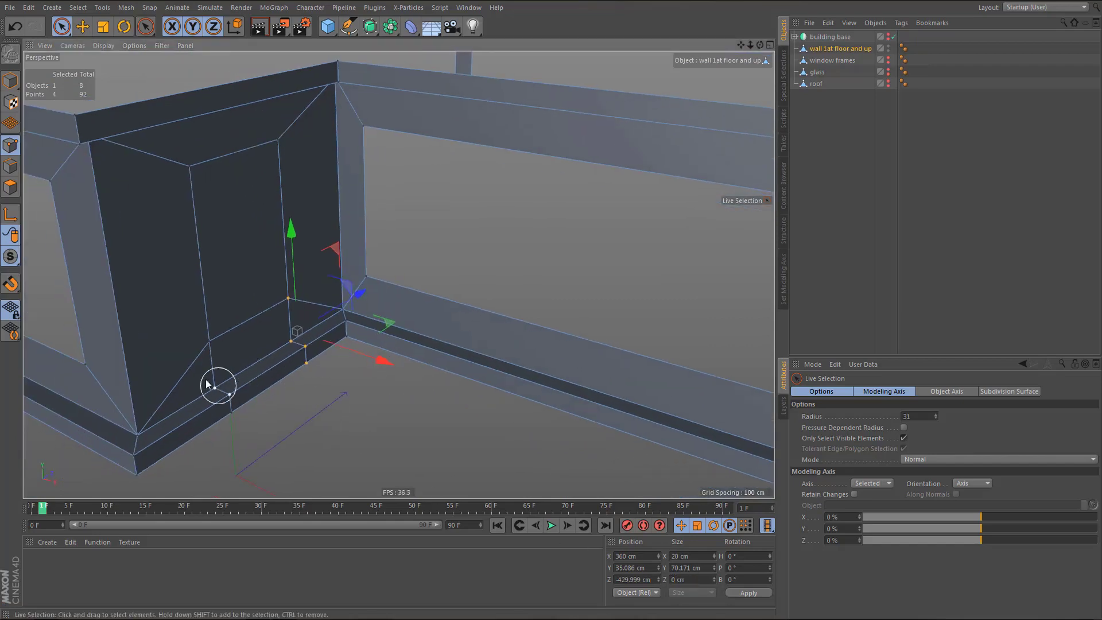
pyautogui.press('m')
pyautogui.press('e')
pyautogui.keyDown('alt'); pyautogui.moveTo(213, 383); pyautogui.dragTo(309, 346, button='right'); pyautogui.keyUp('alt')
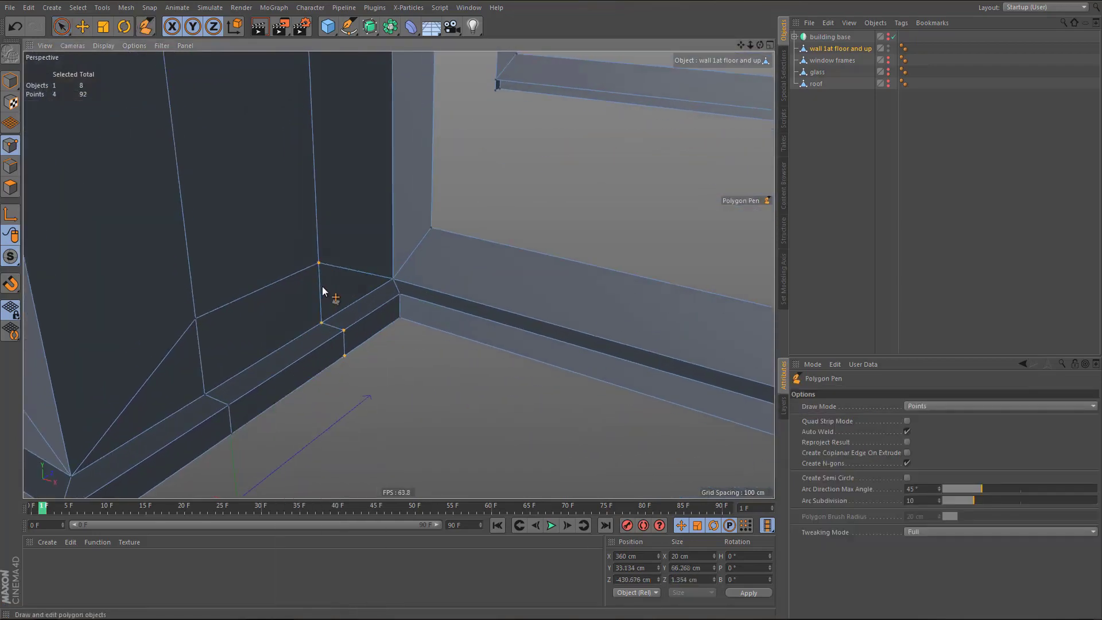
pyautogui.moveTo(322, 286); pyautogui.dragTo(322, 326)
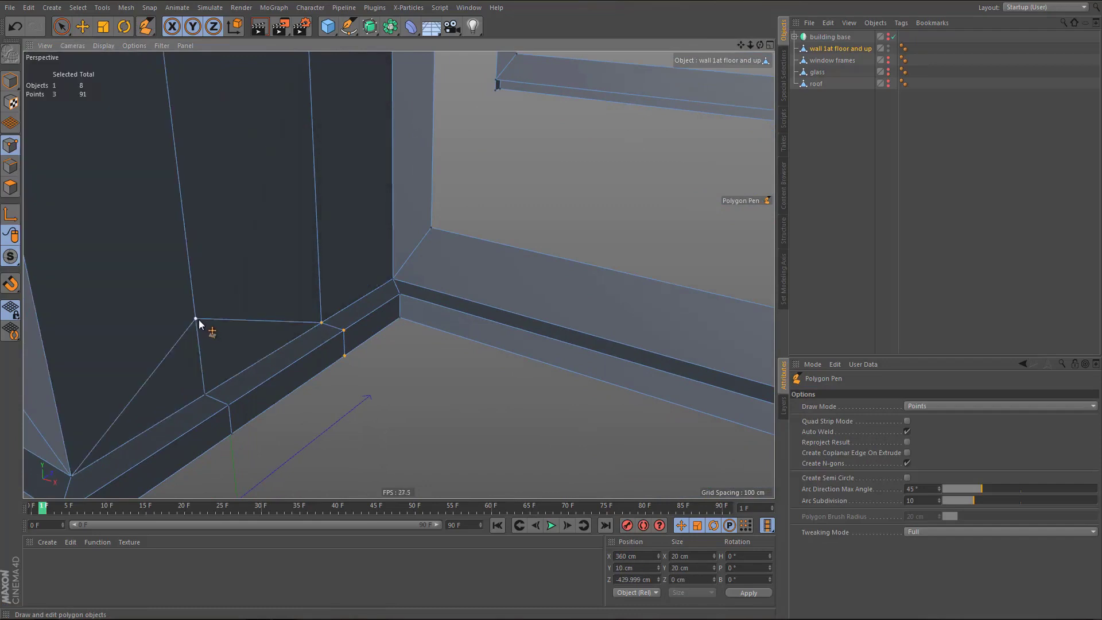
pyautogui.moveTo(199, 321); pyautogui.dragTo(208, 398)
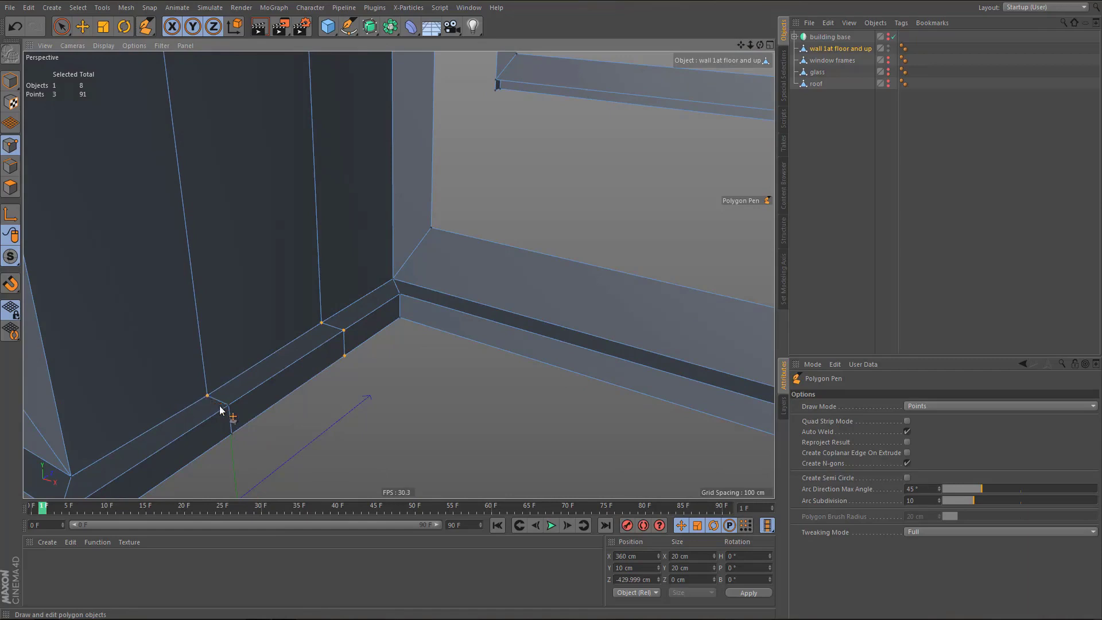
pyautogui.hotkey('ctrl', 'z')
pyautogui.hotkey('ctrl', 'z')
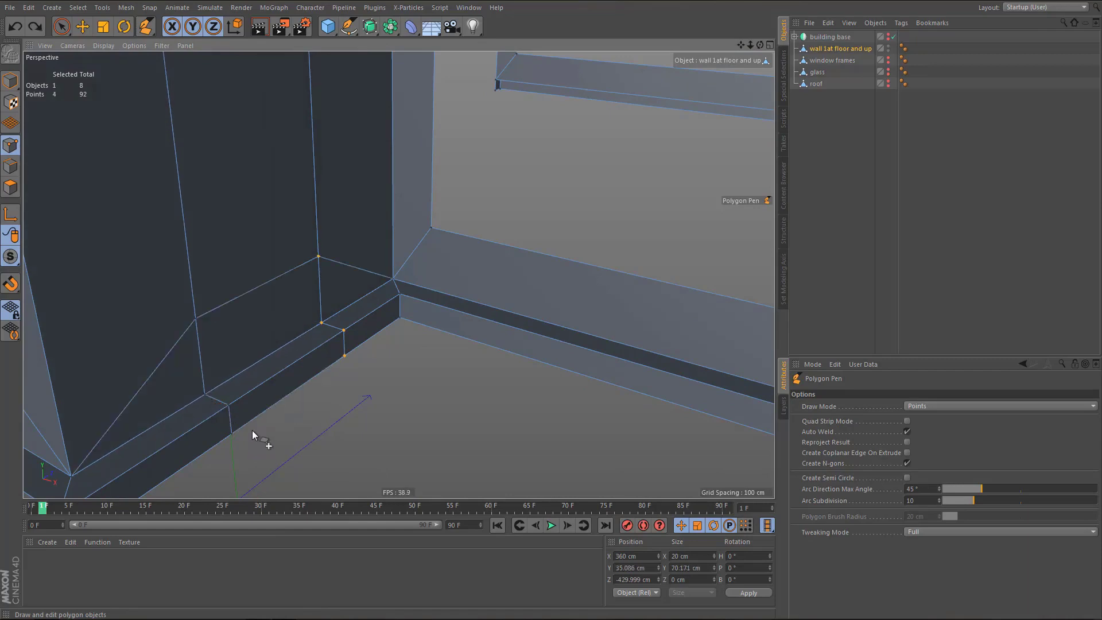
# - Weld the left wing inset's two lower corner points onto the ledge cut points directly below them
pyautogui.press('space')
pyautogui.click(193, 313)
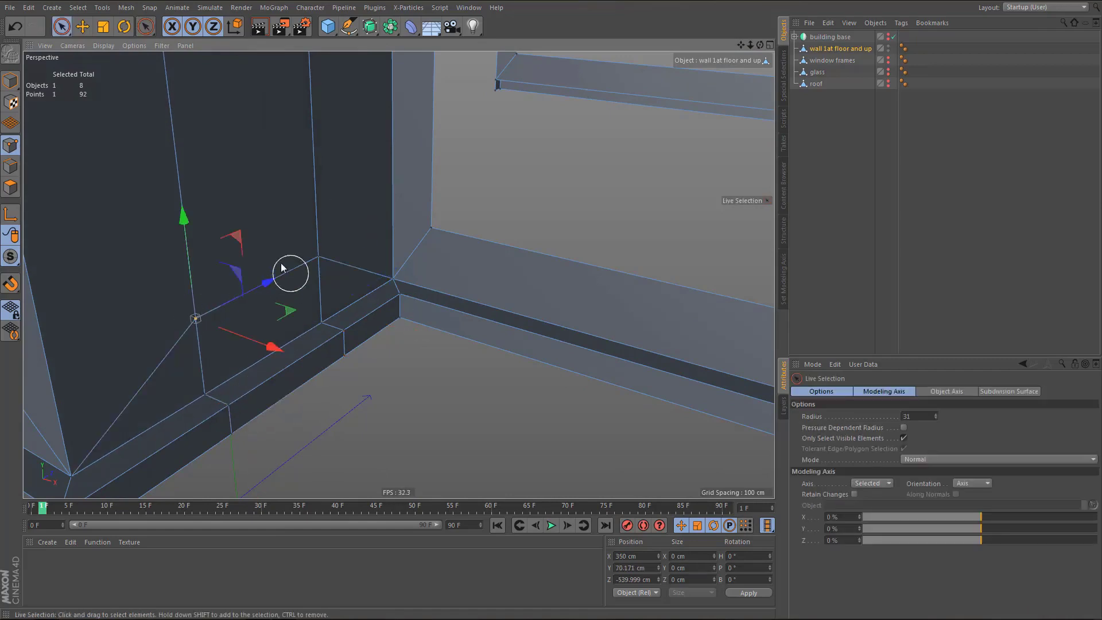
pyautogui.moveTo(310, 264); pyautogui.dragTo(319, 327)
pyautogui.press('m')
pyautogui.press('q')
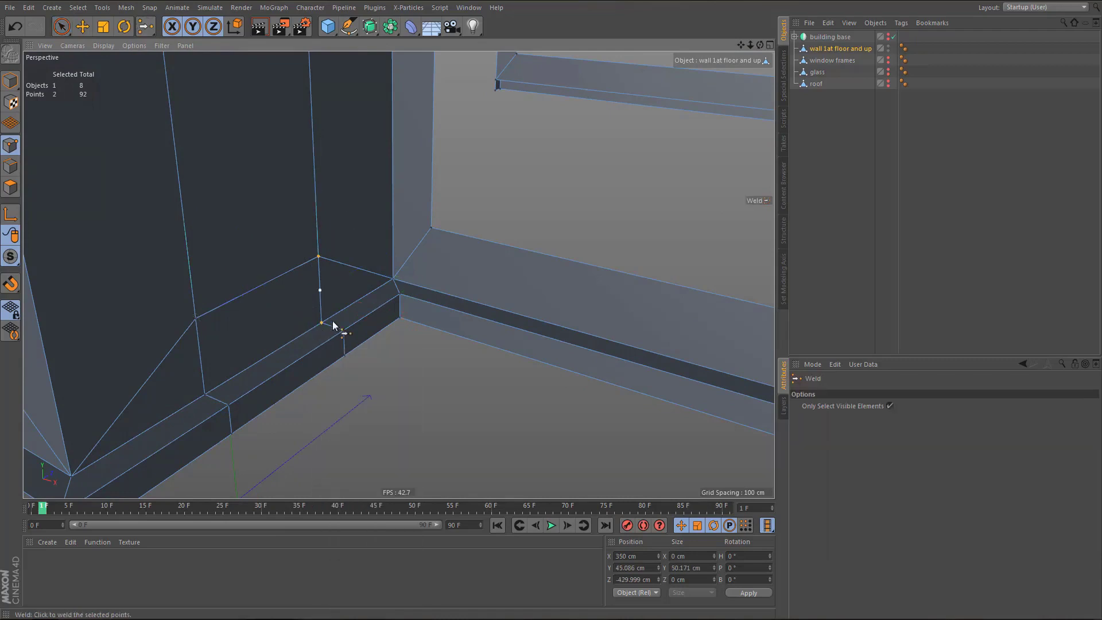
pyautogui.click(324, 326)
pyautogui.press('space')
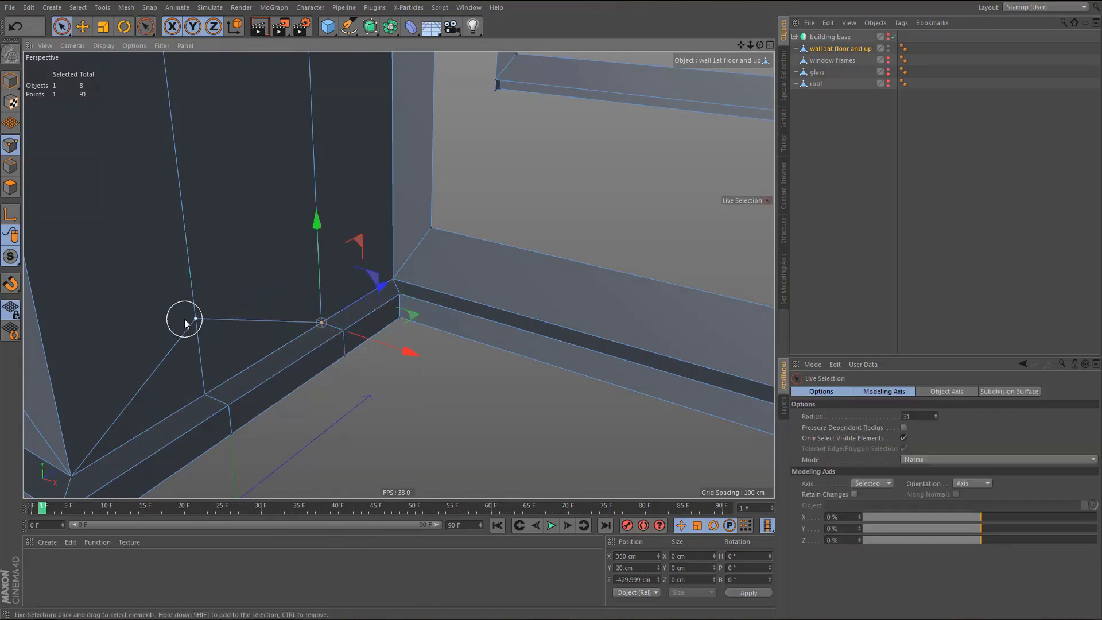
pyautogui.press('m')
pyautogui.press('q')
pyautogui.click(205, 393)
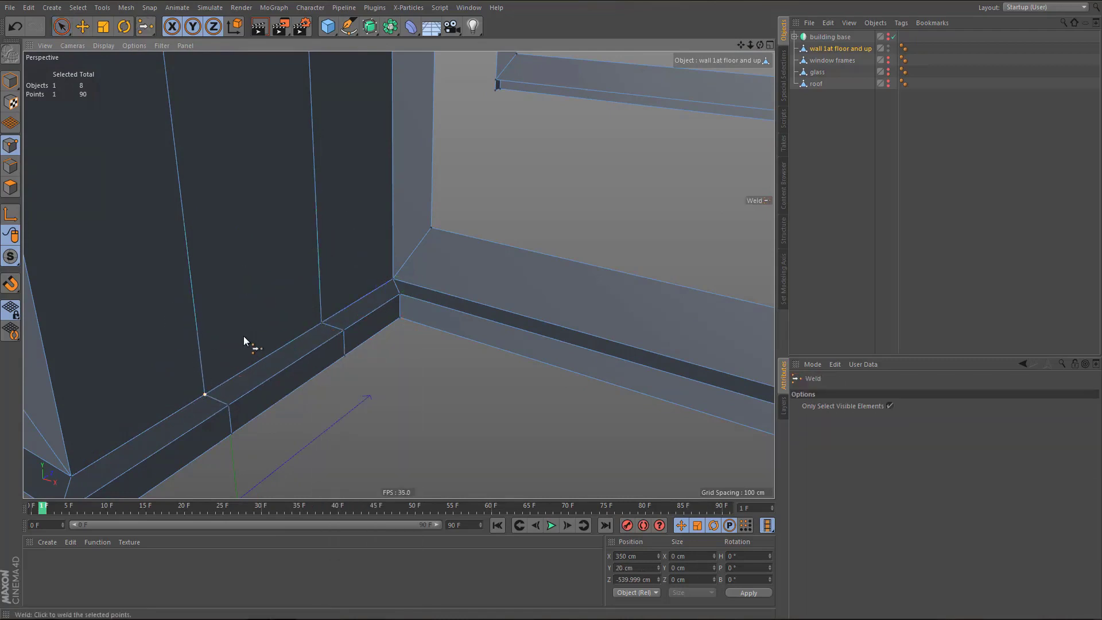
# - Weld the right wing inset's two lower corner points onto the ledge cut points directly below them
pyautogui.keyDown('alt'); pyautogui.moveTo(243, 336); pyautogui.dragTo(313, 348); pyautogui.keyUp('alt')
pyautogui.keyDown('alt'); pyautogui.moveTo(224, 352); pyautogui.dragTo(127, 385, button='right'); pyautogui.keyUp('alt')
pyautogui.keyDown('alt'); pyautogui.moveTo(254, 363); pyautogui.dragTo(175, 388, button='middle'); pyautogui.keyUp('alt')
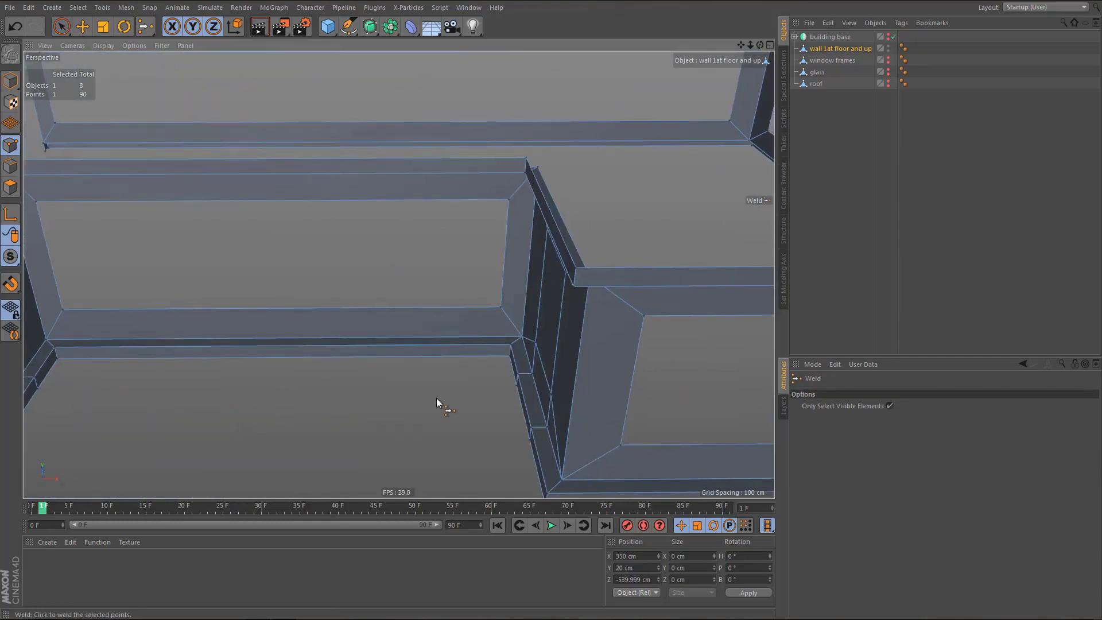
pyautogui.keyDown('alt'); pyautogui.moveTo(436, 398); pyautogui.dragTo(597, 379); pyautogui.keyUp('alt')
pyautogui.keyDown('alt'); pyautogui.moveTo(458, 311); pyautogui.dragTo(534, 308, button='right'); pyautogui.keyUp('alt')
pyautogui.press('space')
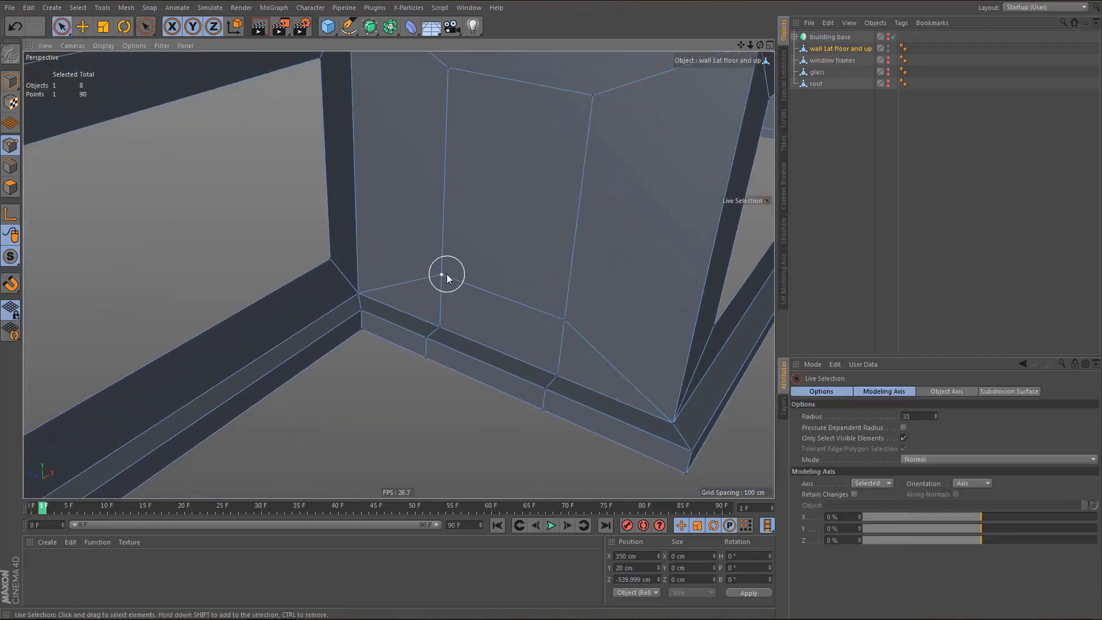
pyautogui.press('space')
pyautogui.click(439, 329)
pyautogui.press('space')
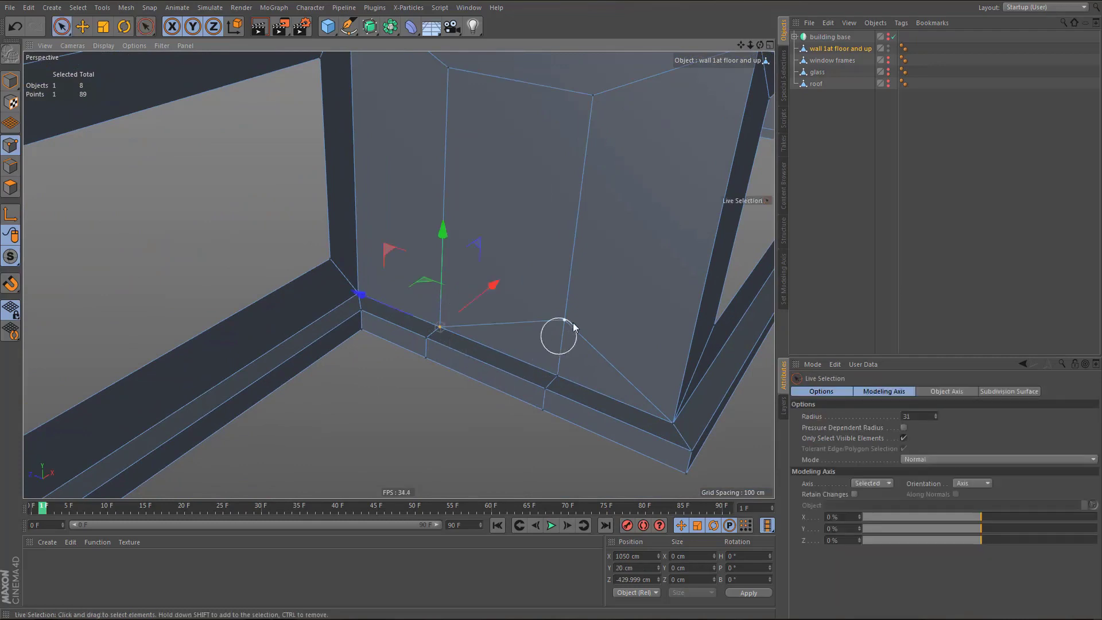
pyautogui.press('space')
pyautogui.click(557, 377)
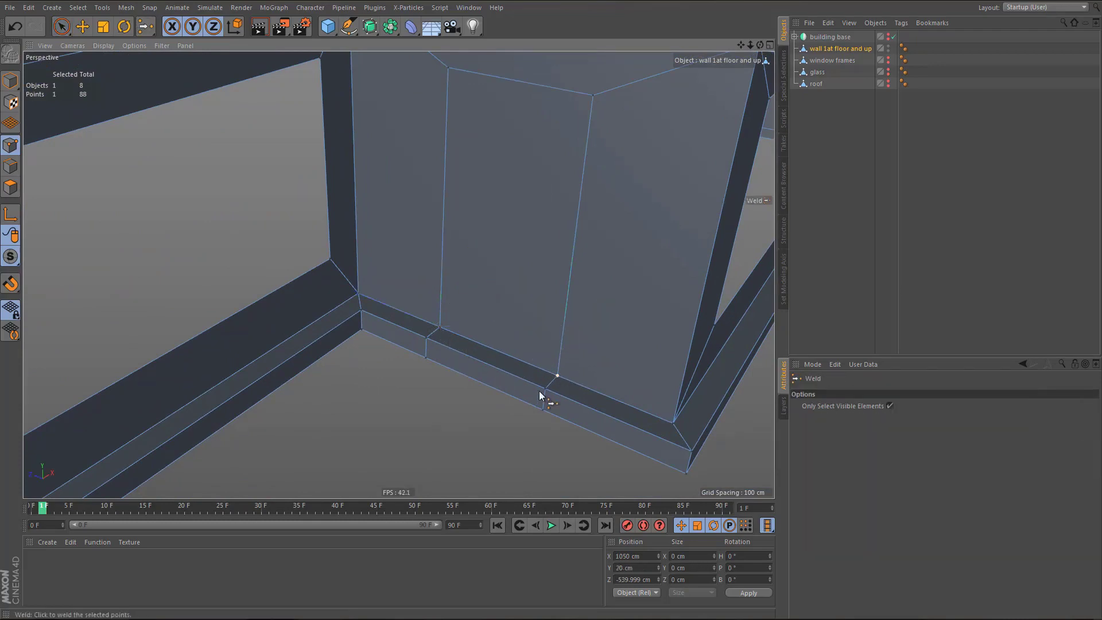
# - Delete the top and front ledge polygons between the two cuts below the inset on both wings
pyautogui.press('space')
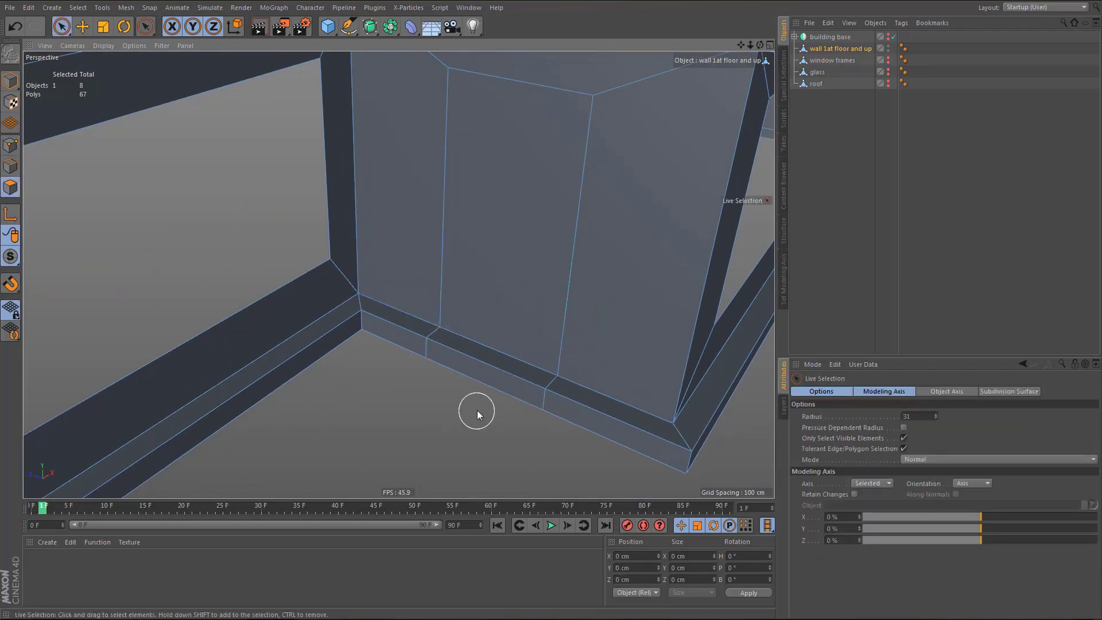
pyautogui.click(486, 384)
pyautogui.press('Delete')
pyautogui.keyDown('alt'); pyautogui.moveTo(509, 391); pyautogui.dragTo(534, 410); pyautogui.keyUp('alt')
pyautogui.keyDown('alt'); pyautogui.moveTo(123, 408); pyautogui.dragTo(184, 428); pyautogui.keyUp('alt')
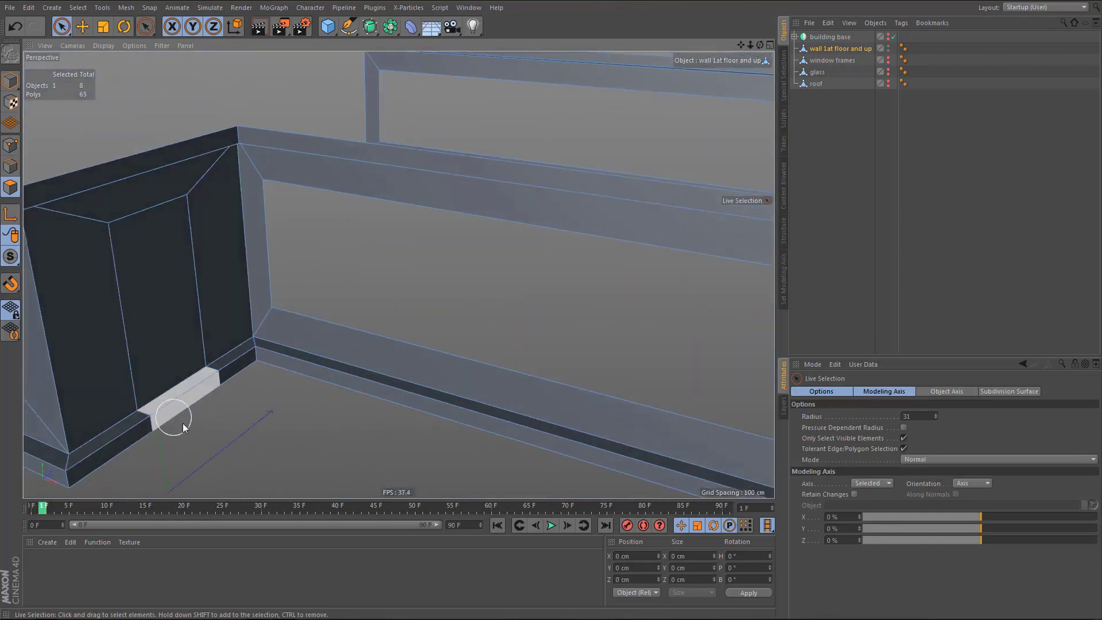
pyautogui.click(186, 410)
pyautogui.press('Delete')
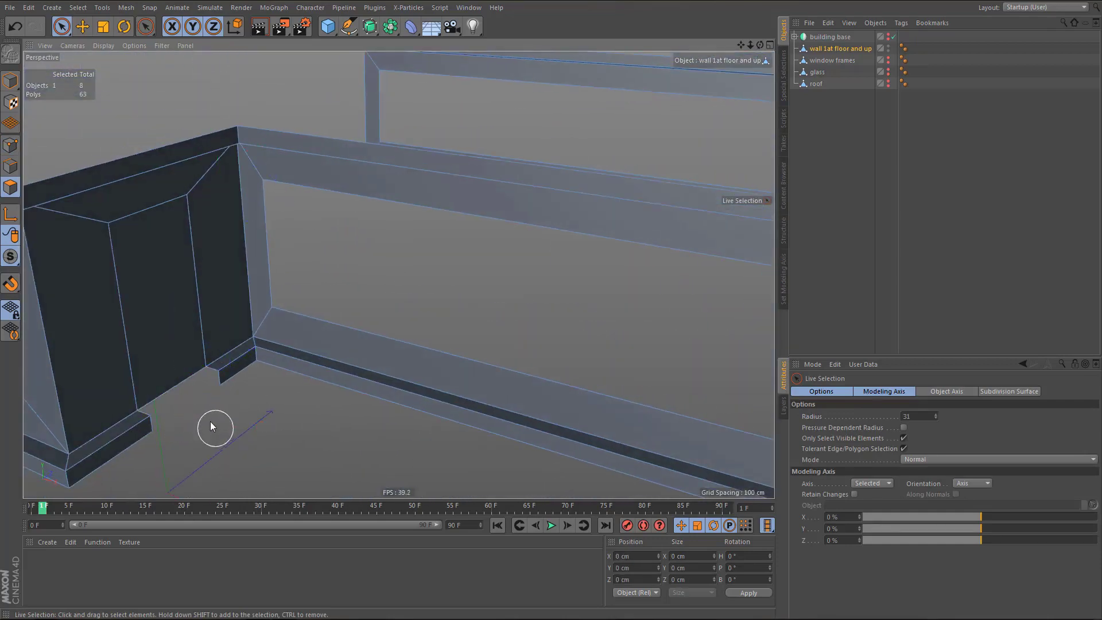
# - Extrude the bottom edges of both wing insets 20 cm straight down to the underside of the ledge
pyautogui.scroll(2, 209, 420)
pyautogui.press('Return')
pyautogui.click(174, 380)
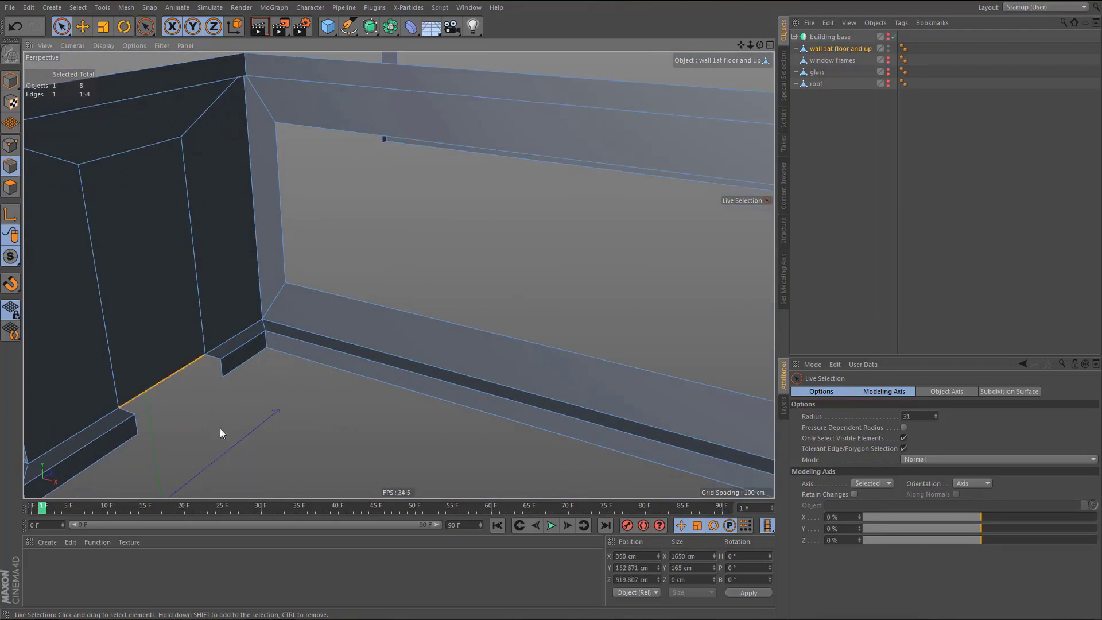
pyautogui.keyDown('alt'); pyautogui.moveTo(350, 410); pyautogui.dragTo(387, 398); pyautogui.keyUp('alt')
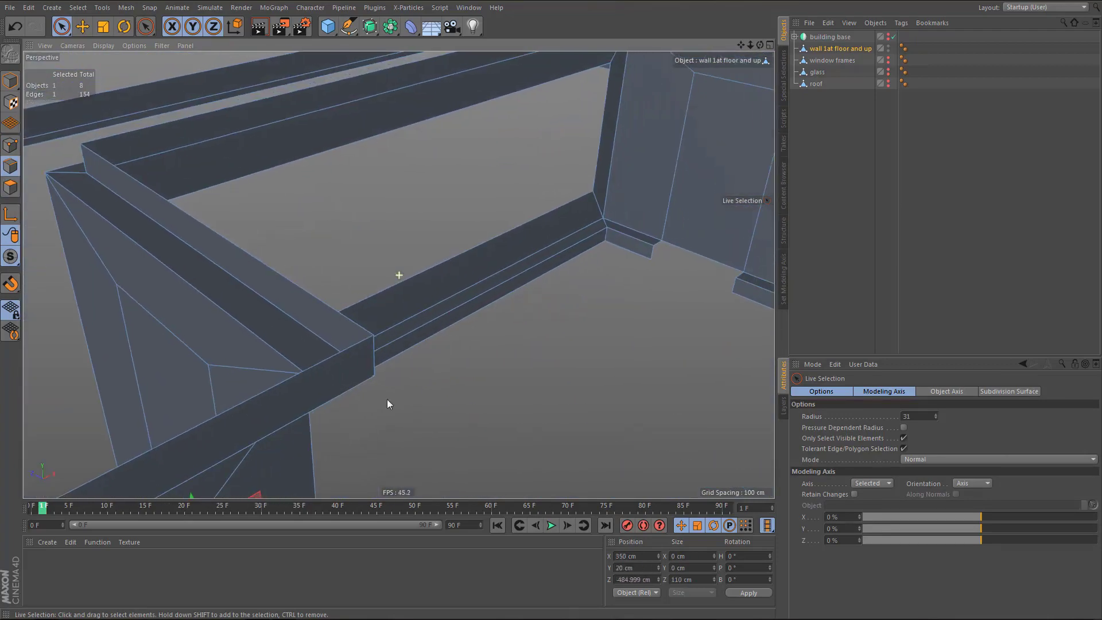
pyautogui.keyDown('shift'); pyautogui.click(705, 254); pyautogui.keyUp('shift')
pyautogui.press('e')
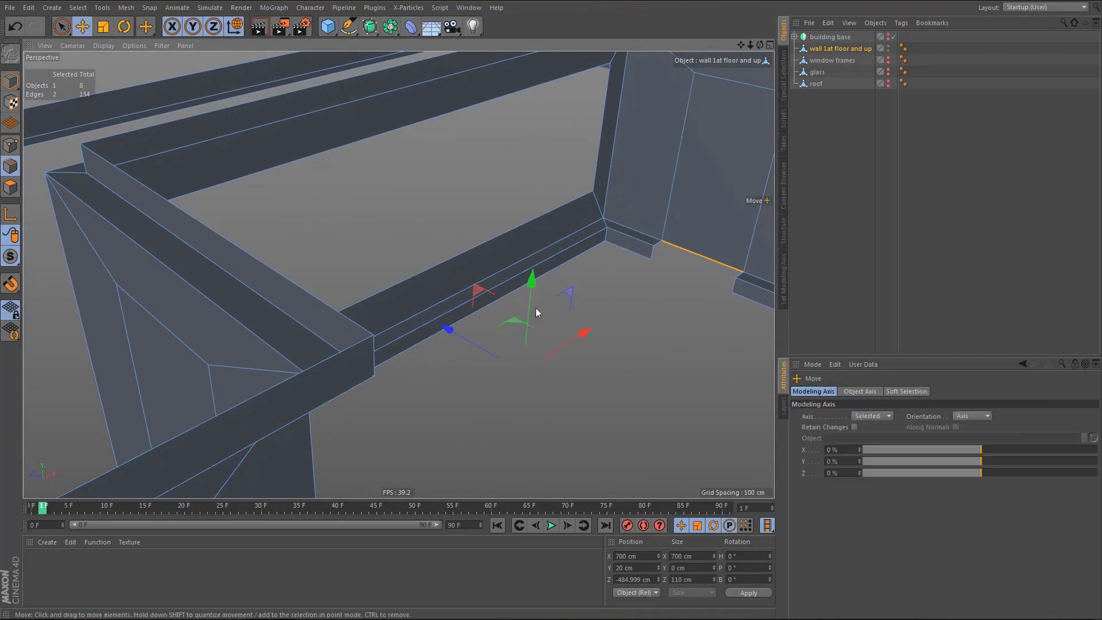
pyautogui.moveTo(532, 280); pyautogui.dragTo(533, 296)
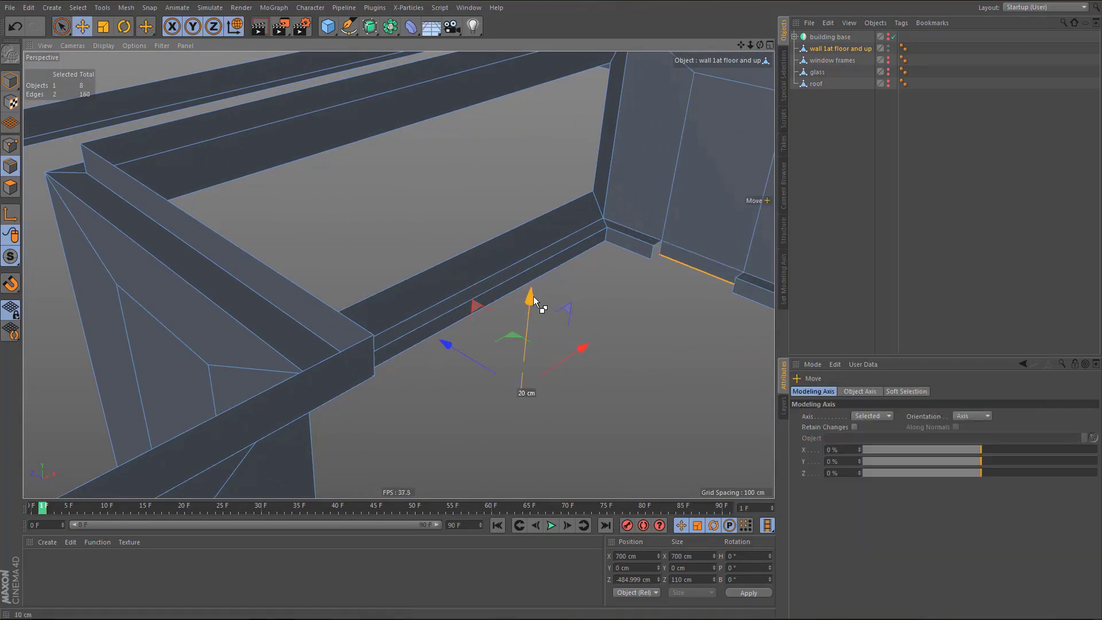
# - Cap the open ledge ends beside the right wing's gap by extending their end edges to the wall with the Polygon Pen
pyautogui.keyDown('alt'); pyautogui.moveTo(643, 268); pyautogui.dragTo(577, 278); pyautogui.keyUp('alt')
pyautogui.keyDown('alt'); pyautogui.moveTo(566, 276); pyautogui.dragTo(695, 251, button='right'); pyautogui.keyUp('alt')
pyautogui.press('m')
pyautogui.press('e')
pyautogui.scroll(3, 517, 280)
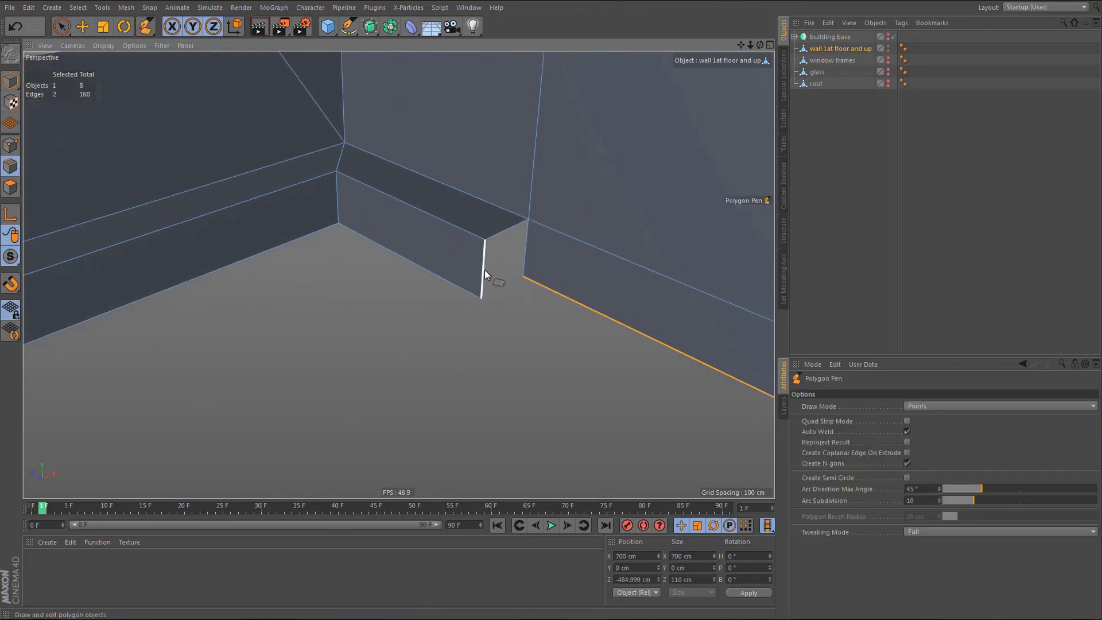
pyautogui.keyDown('ctrl'); pyautogui.moveTo(484, 270); pyautogui.dragTo(528, 260); pyautogui.keyUp('ctrl')
pyautogui.keyDown('alt'); pyautogui.moveTo(603, 265); pyautogui.dragTo(648, 264); pyautogui.keyUp('alt')
# - Cap the open ledge ends on the left wing by extending edges between the wall and ledge with the Polygon Pen
pyautogui.keyDown('alt'); pyautogui.moveTo(399, 275); pyautogui.dragTo(543, 253); pyautogui.keyUp('alt')
pyautogui.keyDown('alt'); pyautogui.moveTo(264, 373); pyautogui.dragTo(250, 316); pyautogui.keyUp('alt')
pyautogui.keyDown('alt'); pyautogui.moveTo(365, 315); pyautogui.dragTo(422, 294, button='right'); pyautogui.keyUp('alt')
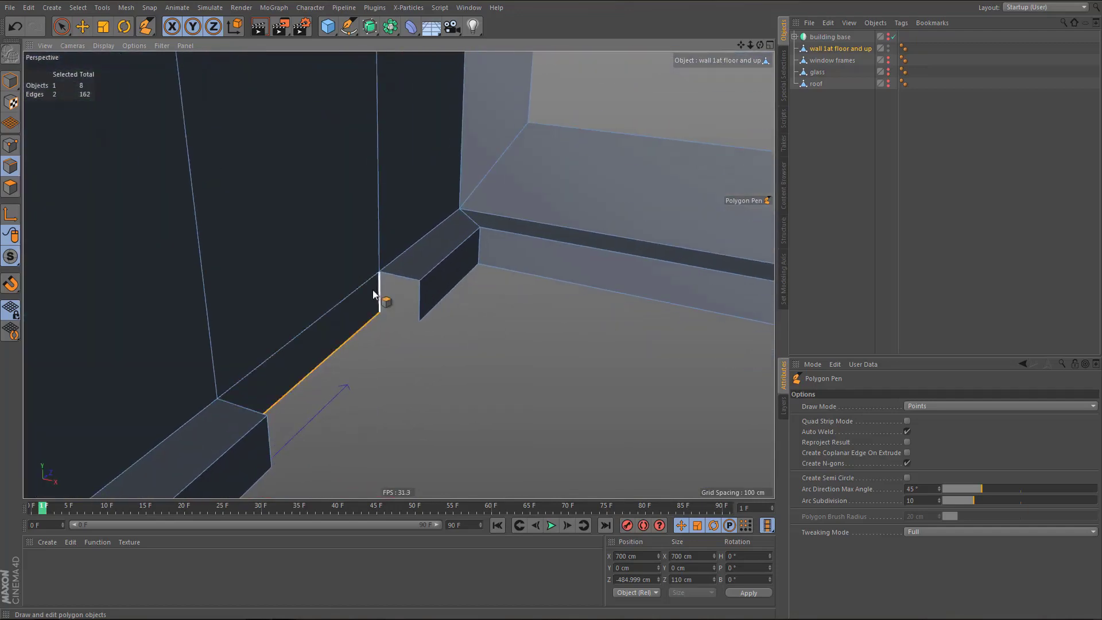
pyautogui.keyDown('ctrl'); pyautogui.moveTo(377, 289); pyautogui.dragTo(225, 350); pyautogui.keyUp('ctrl')
pyautogui.keyDown('alt'); pyautogui.moveTo(371, 304); pyautogui.dragTo(331, 308, button='right'); pyautogui.keyUp('alt')
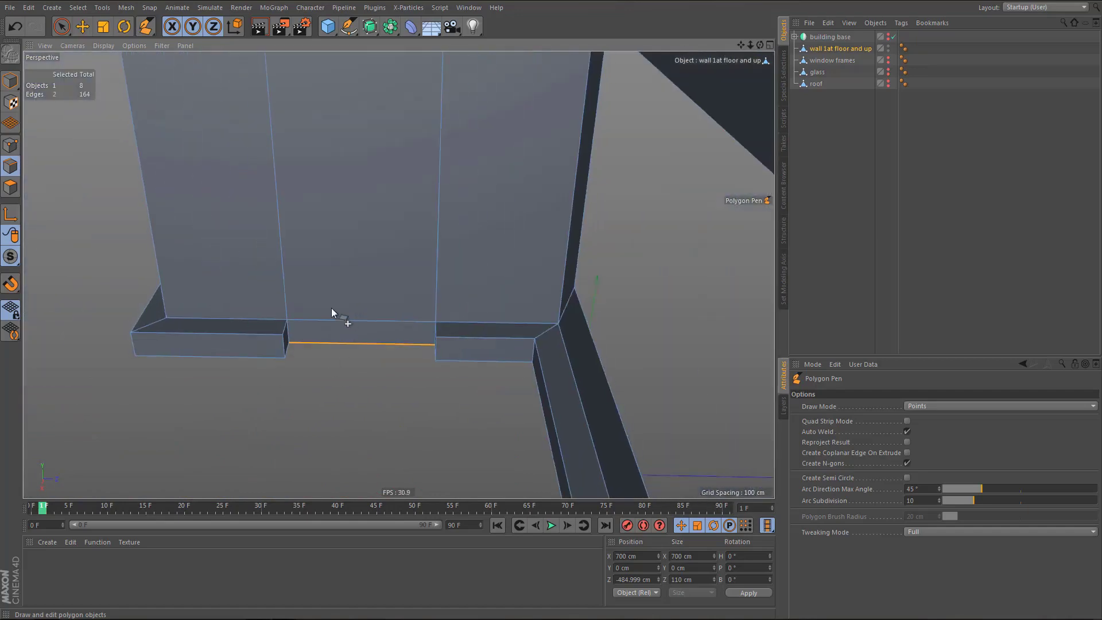
# - Extrude the inset panel and the strip below it on both wings together with an offset of -10 cm
pyautogui.keyDown('alt'); pyautogui.moveTo(332, 307); pyautogui.dragTo(387, 347); pyautogui.keyUp('alt')
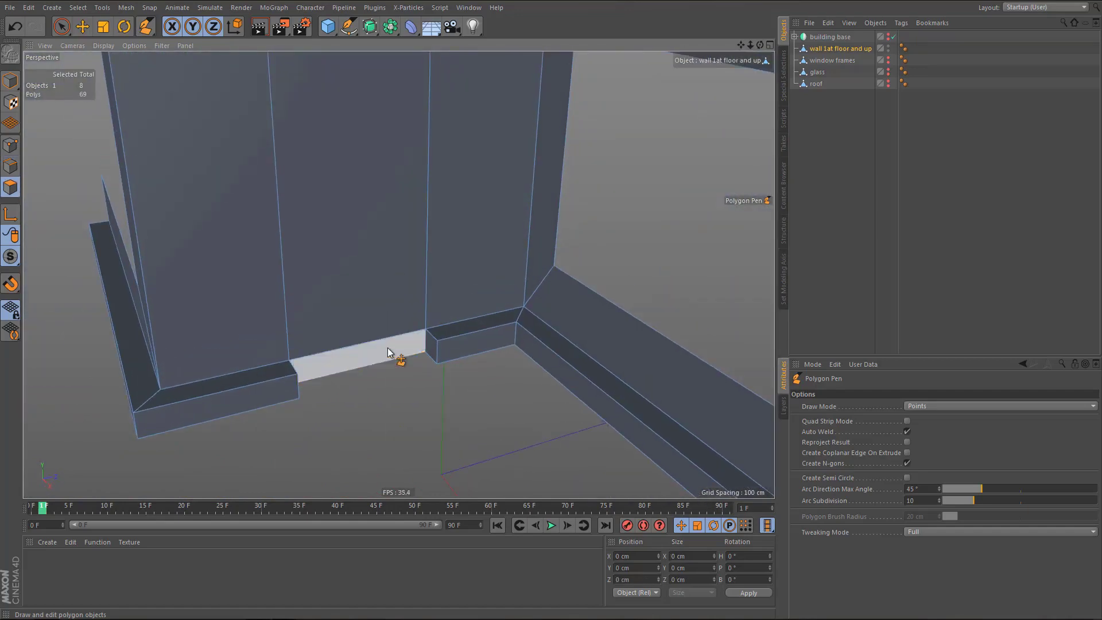
pyautogui.press('s')
pyautogui.press('l')
pyautogui.moveTo(356, 274); pyautogui.dragTo(345, 350)
pyautogui.keyDown('alt'); pyautogui.moveTo(302, 357); pyautogui.dragTo(273, 405, button='right'); pyautogui.keyUp('alt')
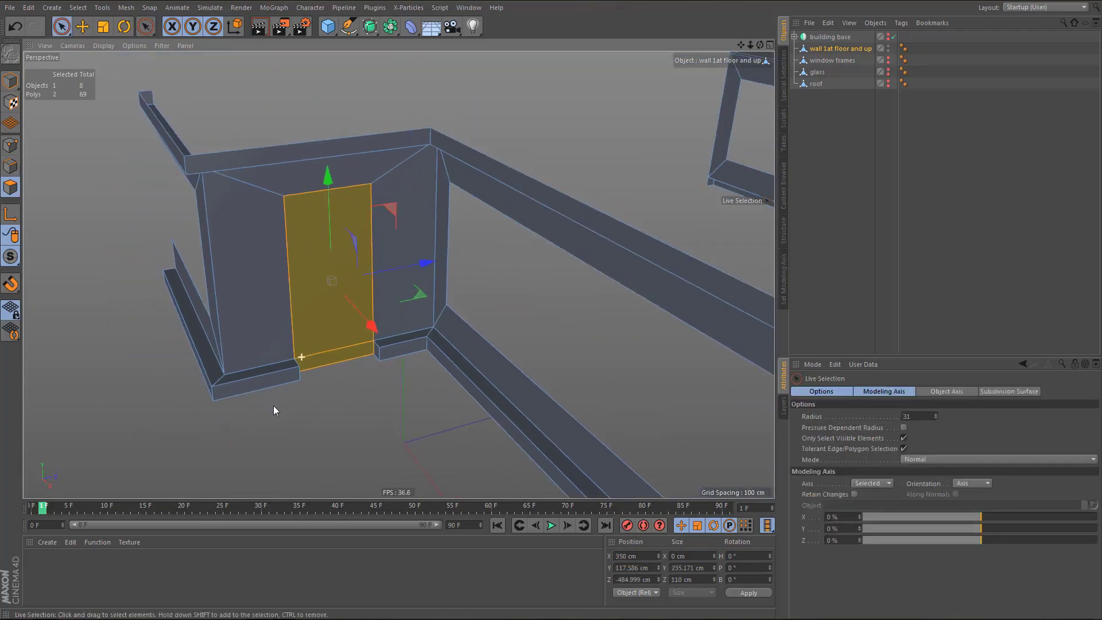
pyautogui.keyDown('alt'); pyautogui.moveTo(273, 405); pyautogui.dragTo(499, 336); pyautogui.keyUp('alt')
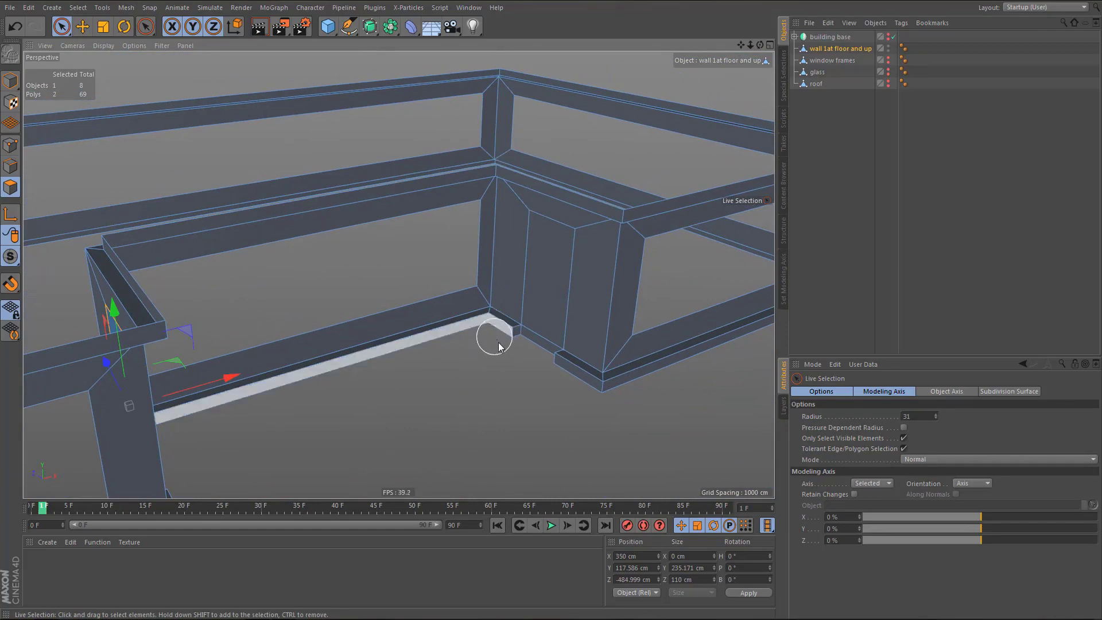
pyautogui.keyDown('shift'); pyautogui.click(543, 321); pyautogui.keyUp('shift')
pyautogui.keyDown('shift'); pyautogui.click(542, 326); pyautogui.keyUp('shift')
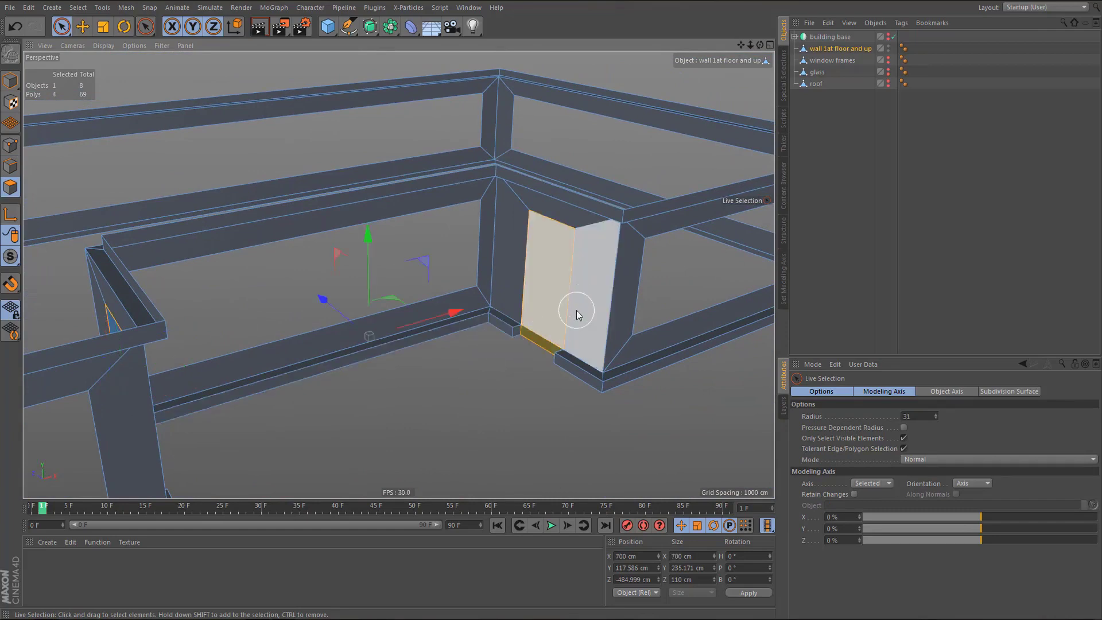
pyautogui.keyDown('alt'); pyautogui.moveTo(576, 310); pyautogui.dragTo(598, 307); pyautogui.keyUp('alt')
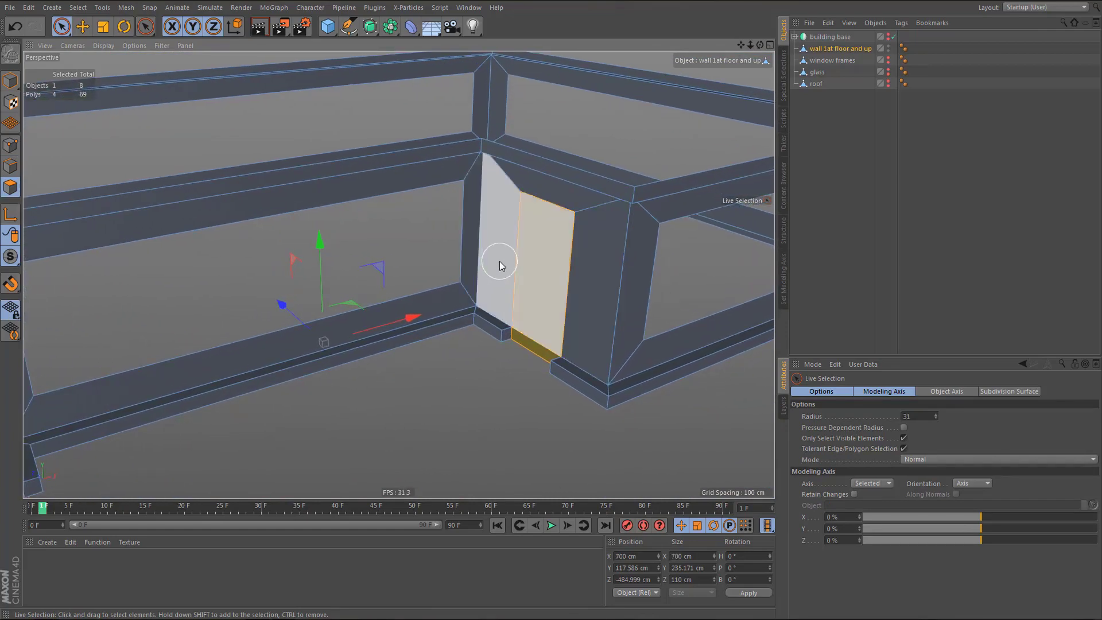
pyautogui.moveTo(549, 326)
pyautogui.keyDown('alt'); pyautogui.mouseDown()
pyautogui.moveTo(574, 320)
pyautogui.moveTo(501, 316)
pyautogui.moveTo(507, 295)
pyautogui.moveTo(510, 315)
pyautogui.moveTo(562, 306)
pyautogui.moveTo(534, 301)
pyautogui.moveTo(535, 310)
pyautogui.mouseUp(); pyautogui.keyUp('alt')
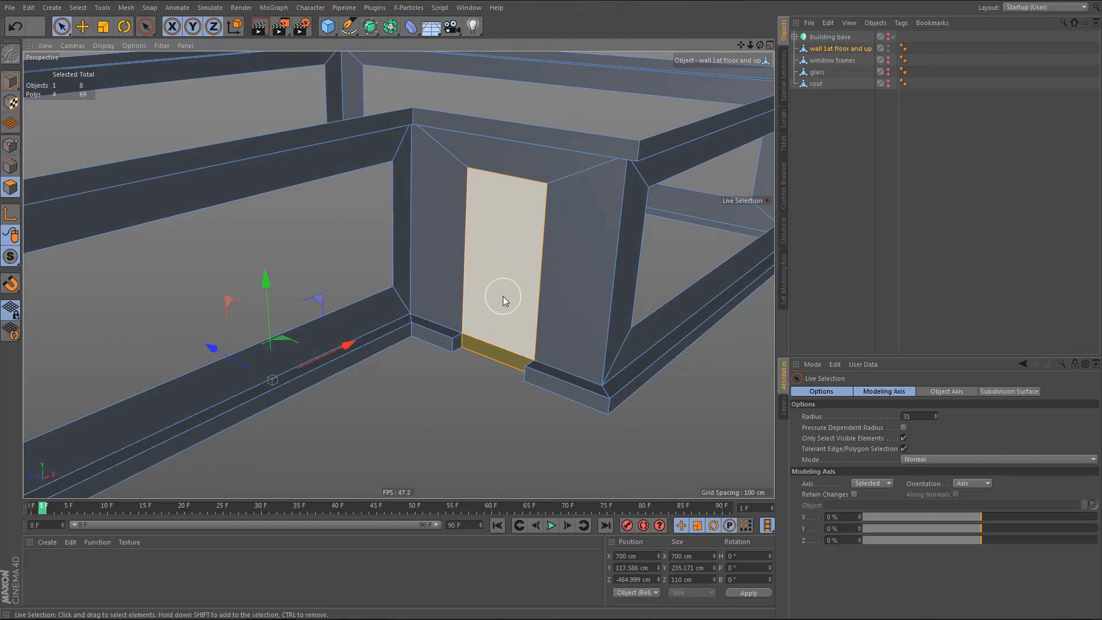
pyautogui.press('d')
pyautogui.moveTo(597, 456); pyautogui.dragTo(587, 458)
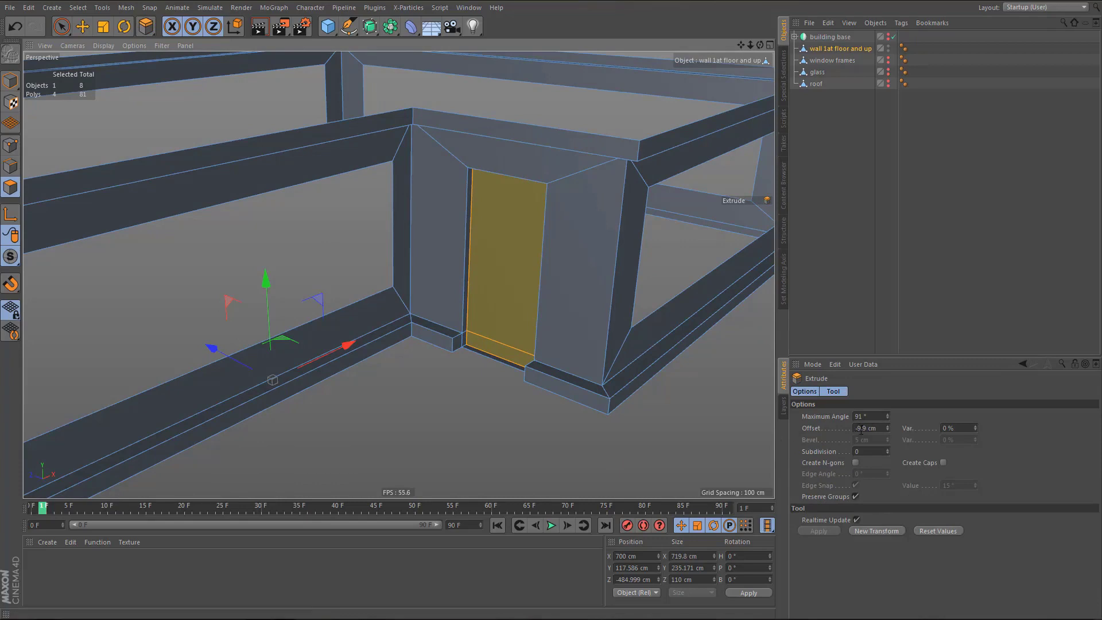
pyautogui.moveTo(861, 429); pyautogui.dragTo(893, 430)
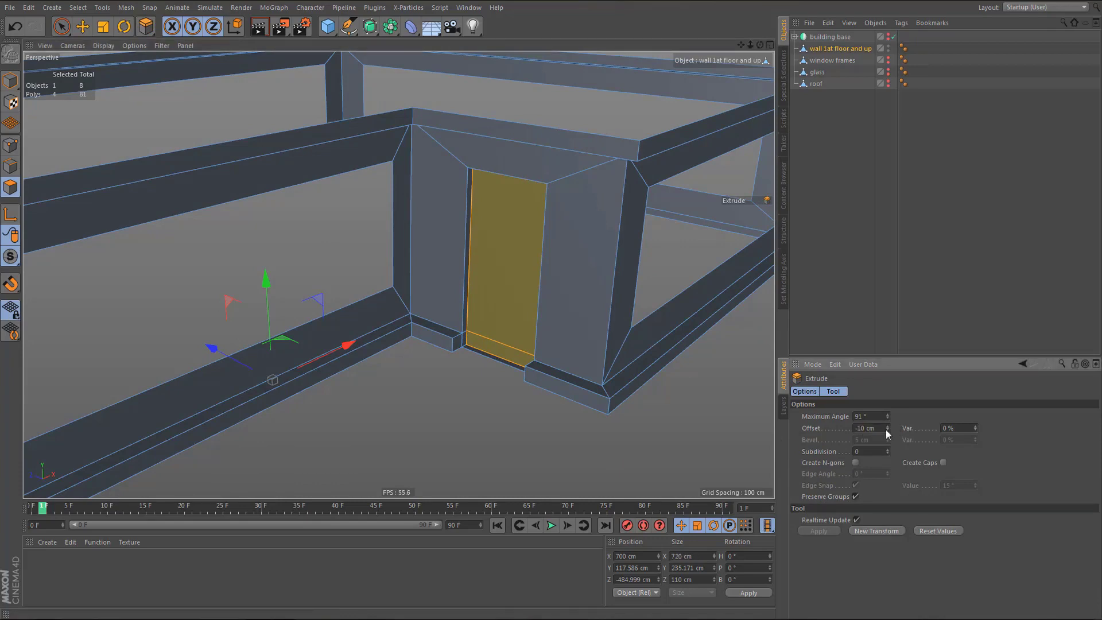
# - Render the viewport from a distance to check the recessed panels on both wings
pyautogui.scroll(-10, 369, 324)
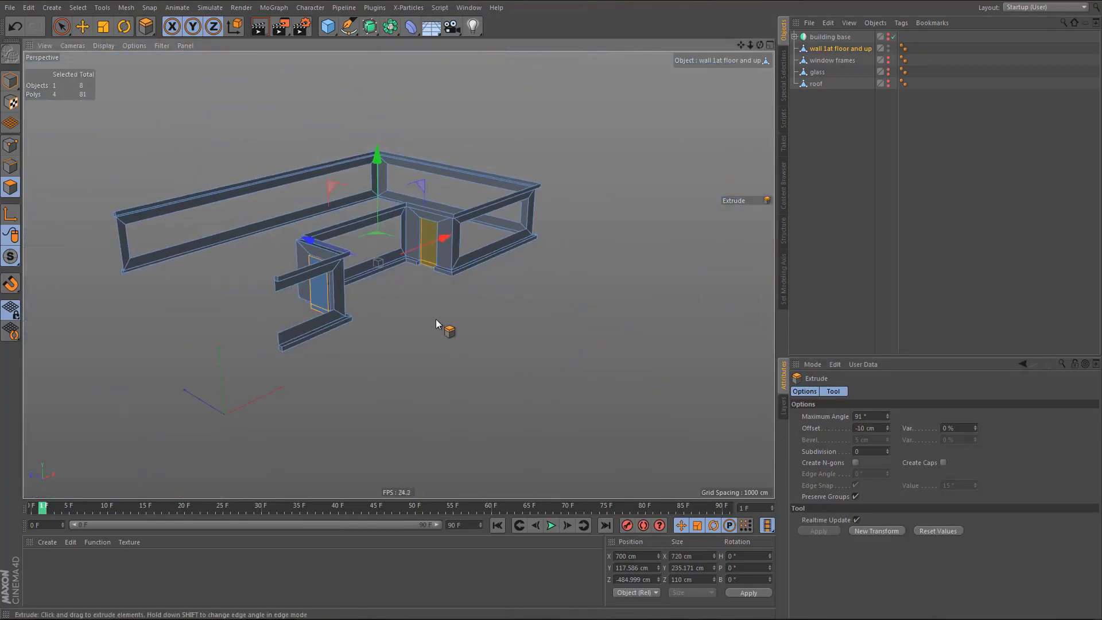
pyautogui.hotkey('ctrl', 'r')
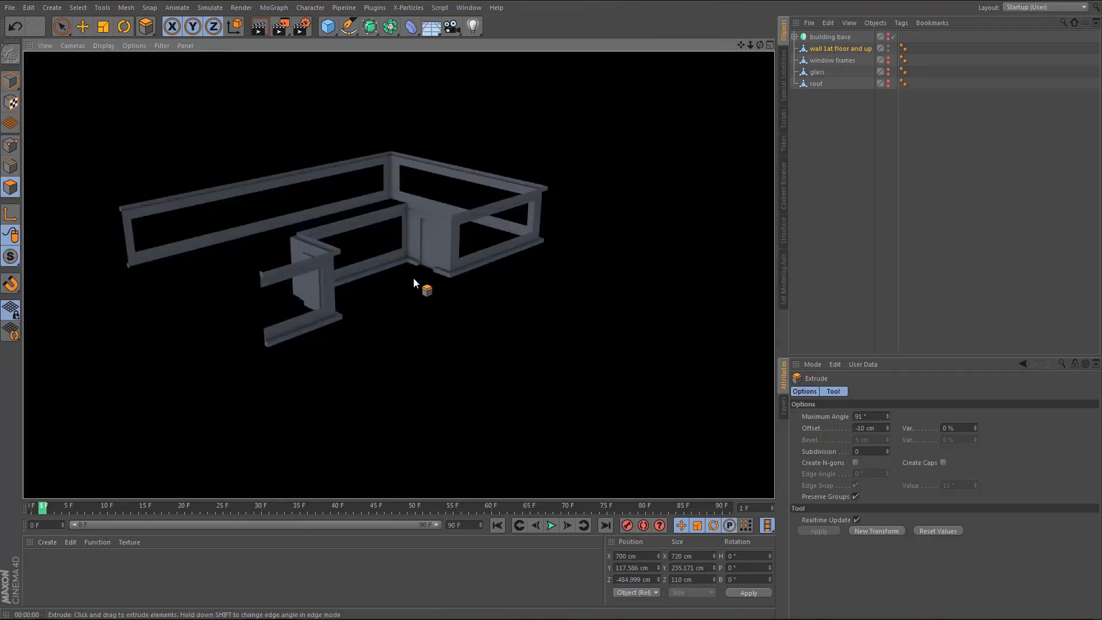
pyautogui.scroll(10, 428, 229)
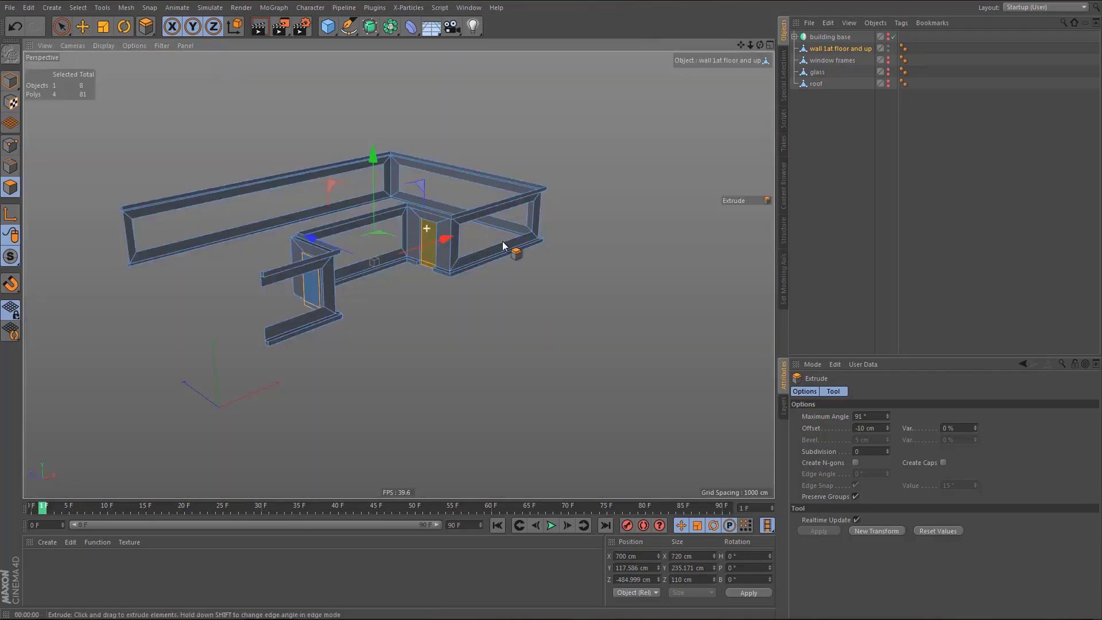
pyautogui.scroll(8, 487, 235)
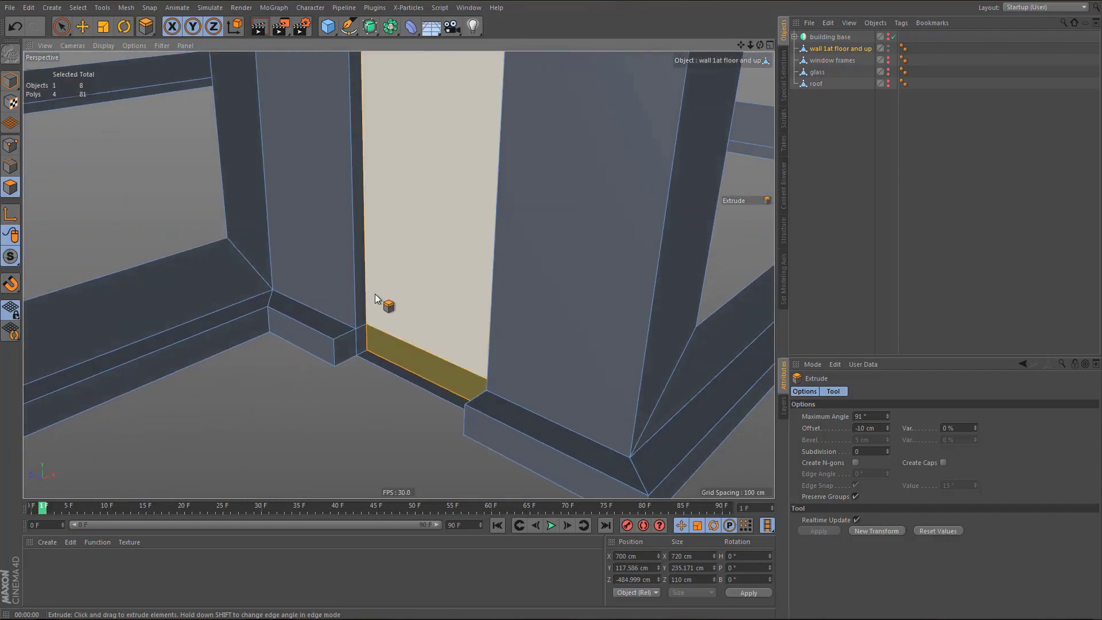
pyautogui.scroll(-15, 464, 315)
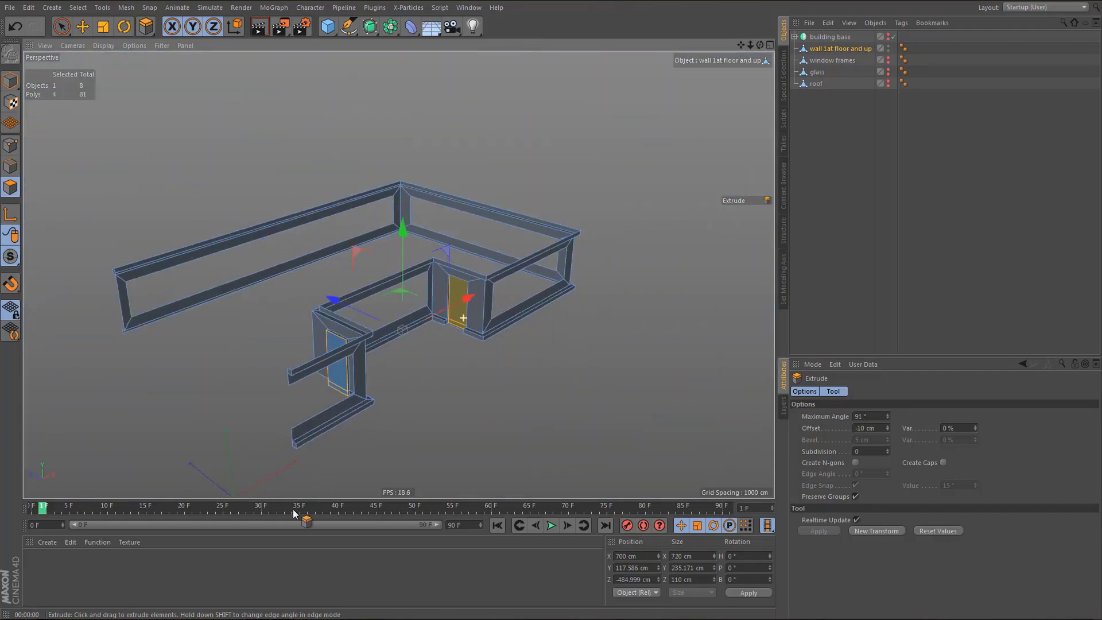
pyautogui.hotkey('ctrl', 'r')
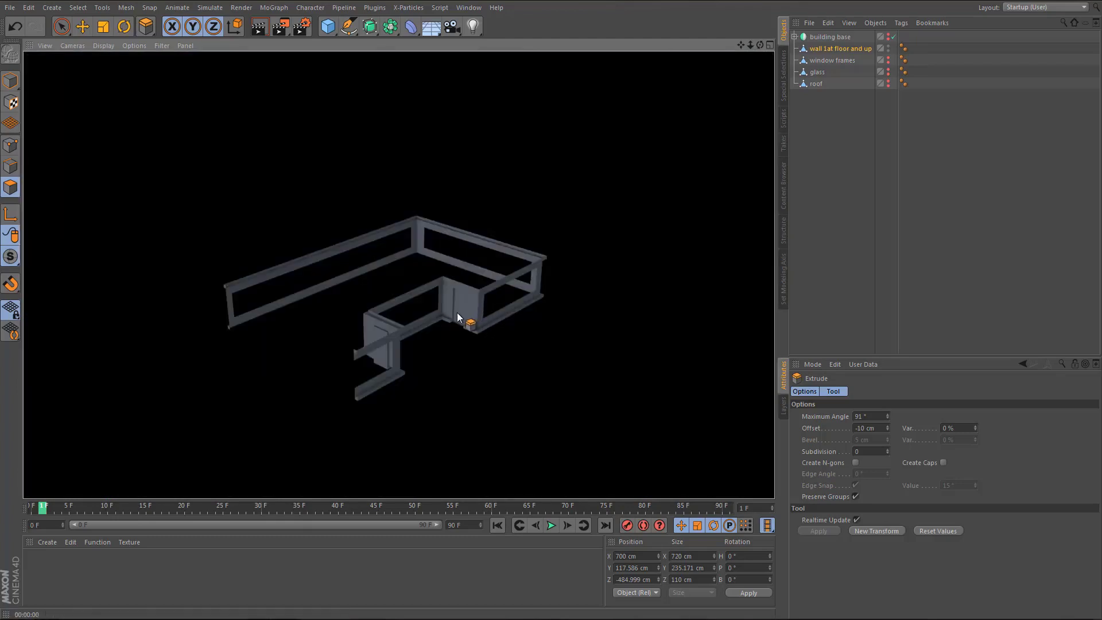
pyautogui.scroll(15, 464, 310)
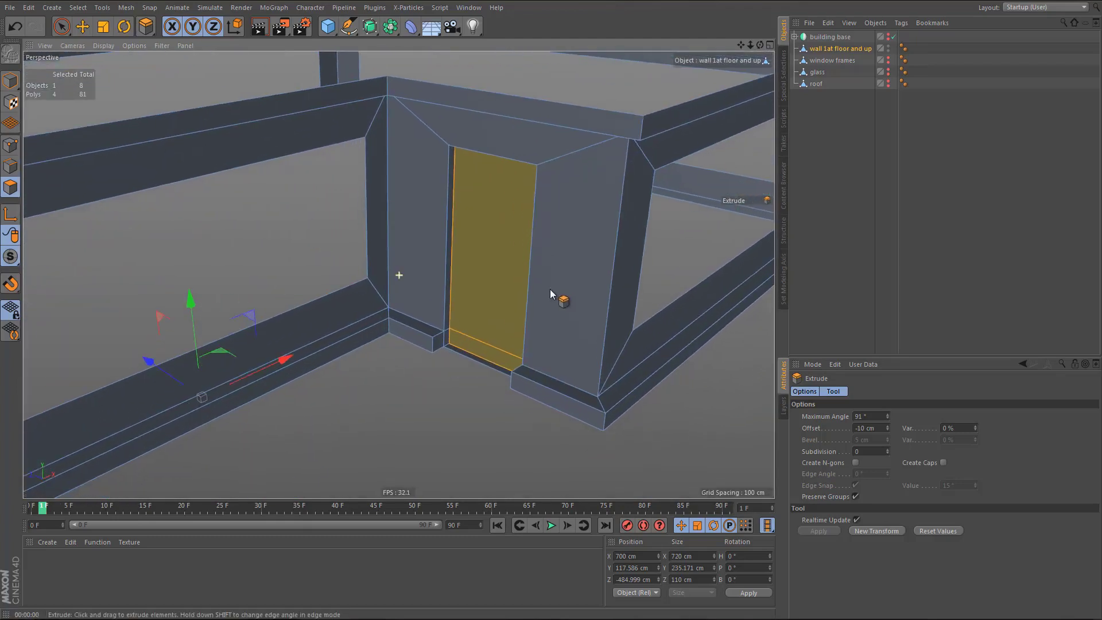
# - Delete the narrow underside polygon beneath the recessed panel on both wings
pyautogui.scroll(6, 552, 328)
pyautogui.press('e')
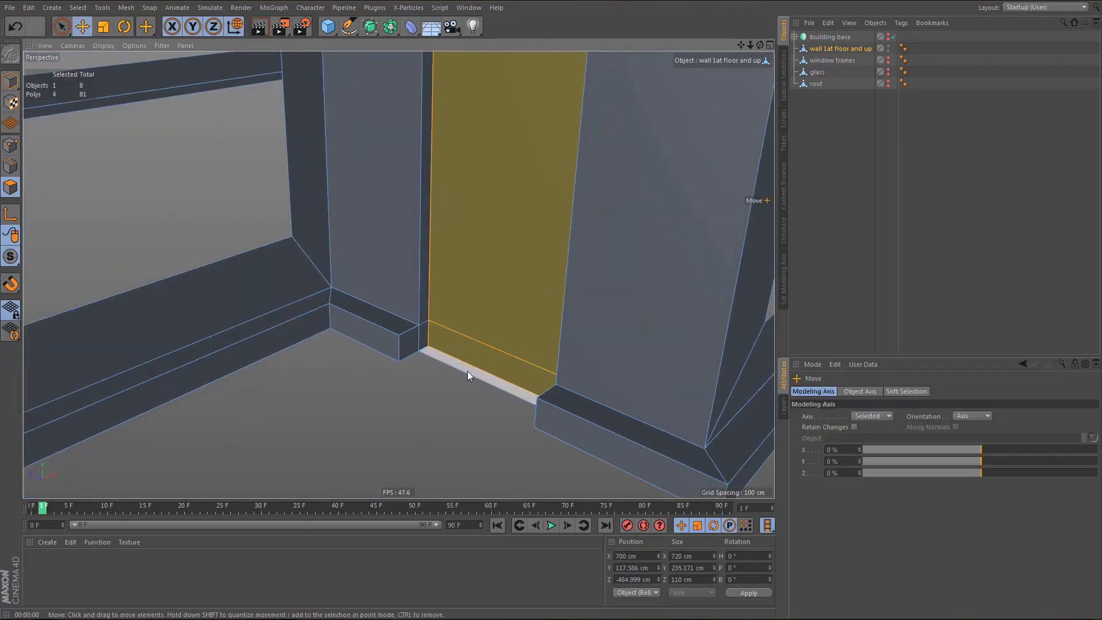
pyautogui.click(466, 372)
pyautogui.press('Delete')
pyautogui.scroll(-3, 490, 363)
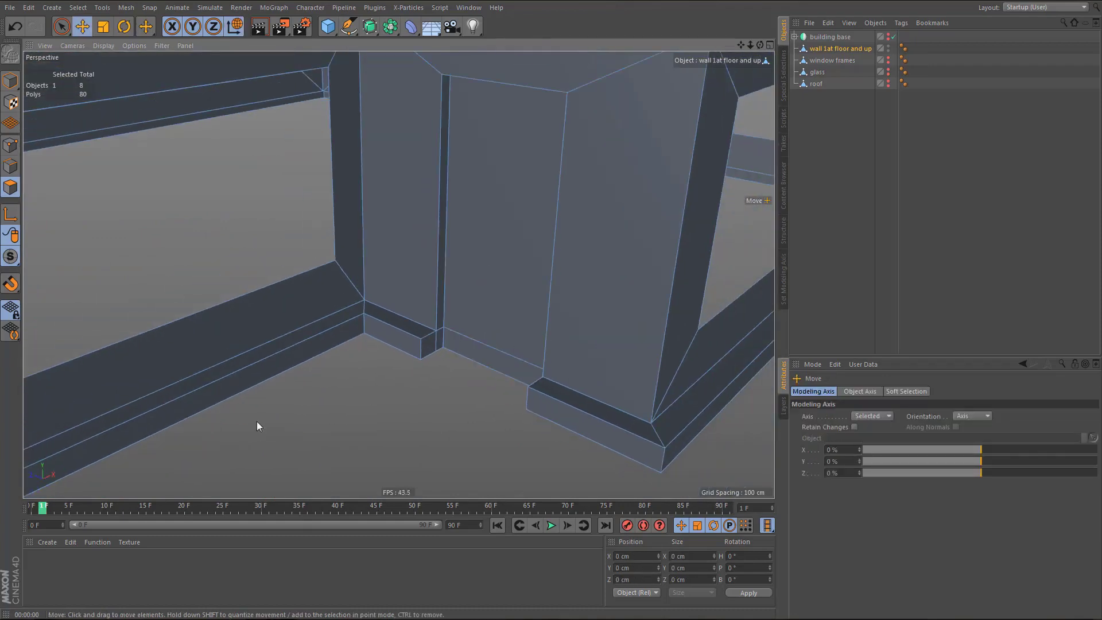
pyautogui.keyDown('alt'); pyautogui.moveTo(250, 395); pyautogui.dragTo(185, 367); pyautogui.keyUp('alt')
pyautogui.keyDown('alt'); pyautogui.moveTo(185, 367); pyautogui.dragTo(614, 318, button='middle'); pyautogui.keyUp('alt')
pyautogui.scroll(-1, 614, 319)
pyautogui.keyDown('alt'); pyautogui.moveTo(268, 363); pyautogui.dragTo(398, 273); pyautogui.keyUp('alt')
pyautogui.click(247, 351)
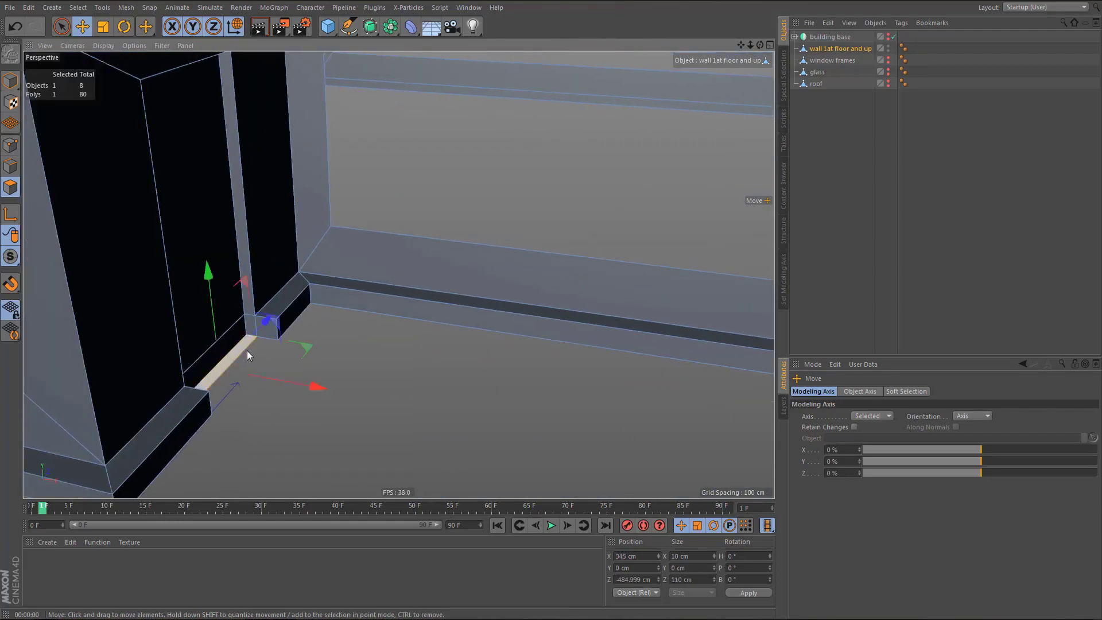
pyautogui.press('Delete')
# - Weld the three base points at the inner end of the left wing's recessed panel into its bottom recessed corner
pyautogui.scroll(4, 267, 339)
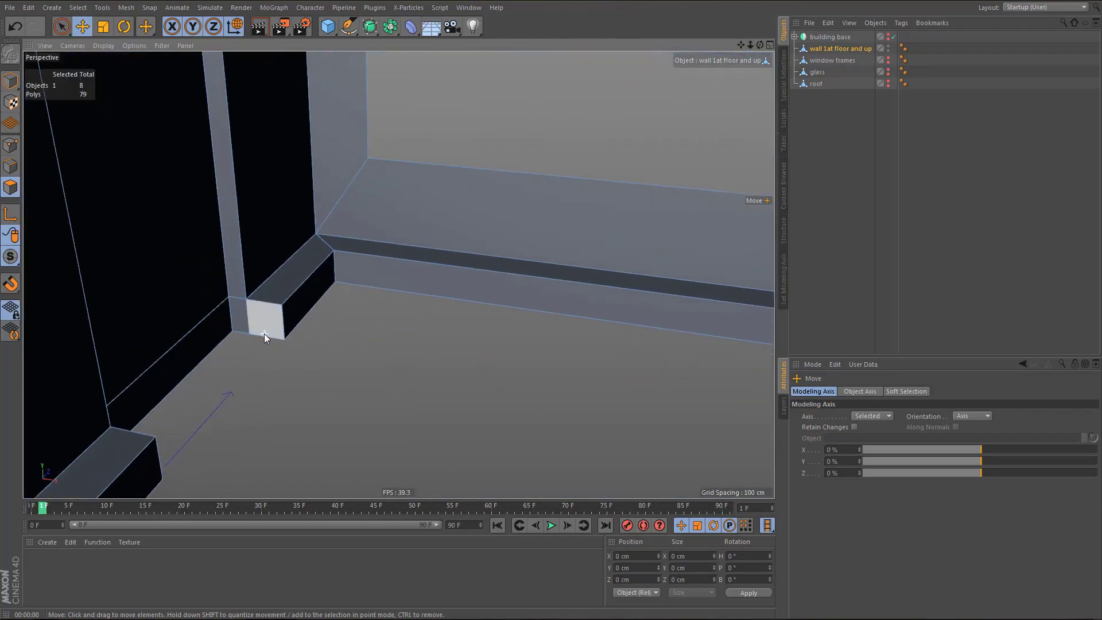
pyautogui.press('s')
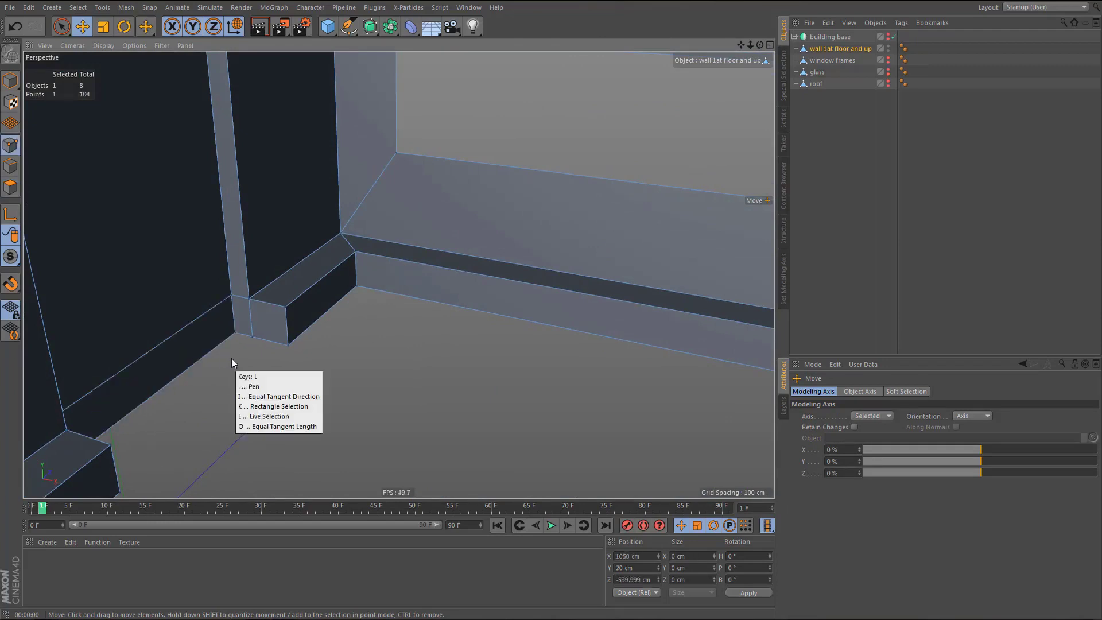
pyautogui.press('l')
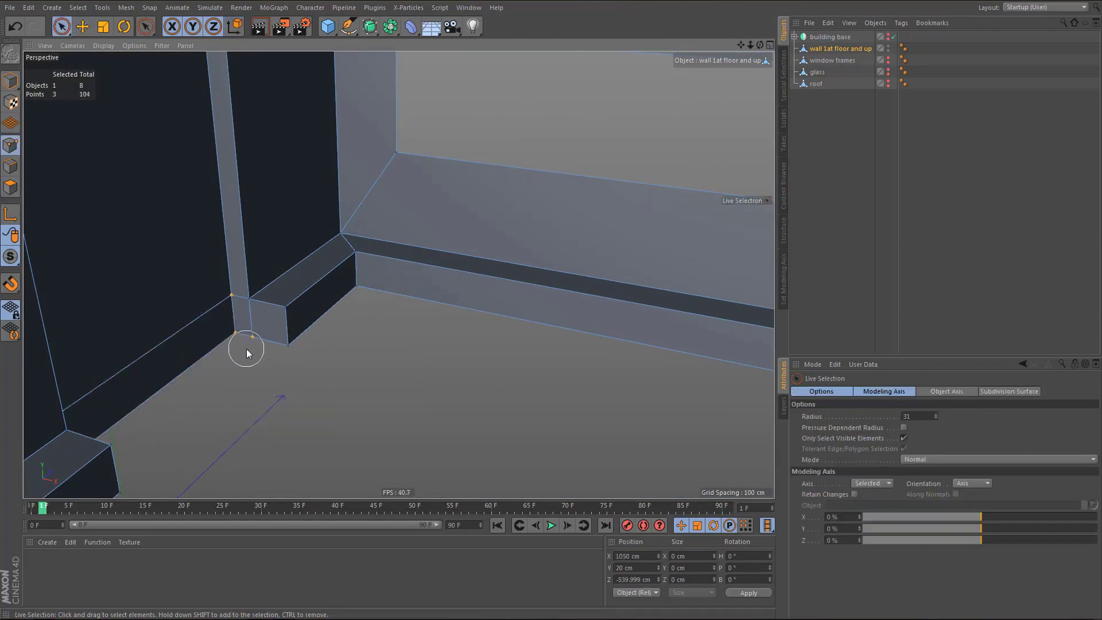
pyautogui.keyDown('shift'); pyautogui.click(246, 349); pyautogui.keyUp('shift')
pyautogui.press('m')
pyautogui.press('q')
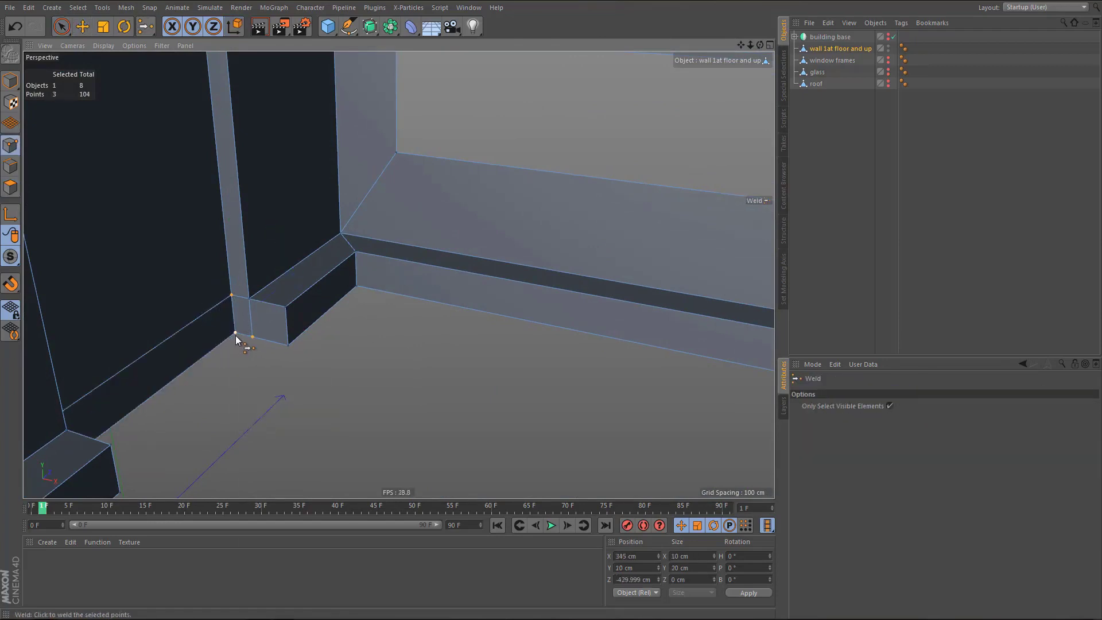
pyautogui.click(235, 335)
# - Weld the three base points at the outer end of the left wing's recessed panel into its bottom recessed corner
pyautogui.keyDown('alt'); pyautogui.moveTo(139, 350); pyautogui.dragTo(137, 291); pyautogui.keyUp('alt')
pyautogui.keyDown('alt'); pyautogui.moveTo(137, 291); pyautogui.dragTo(321, 238, button='middle'); pyautogui.keyUp('alt')
pyautogui.keyDown('alt'); pyautogui.moveTo(221, 320); pyautogui.dragTo(147, 328); pyautogui.keyUp('alt')
pyautogui.press('space')
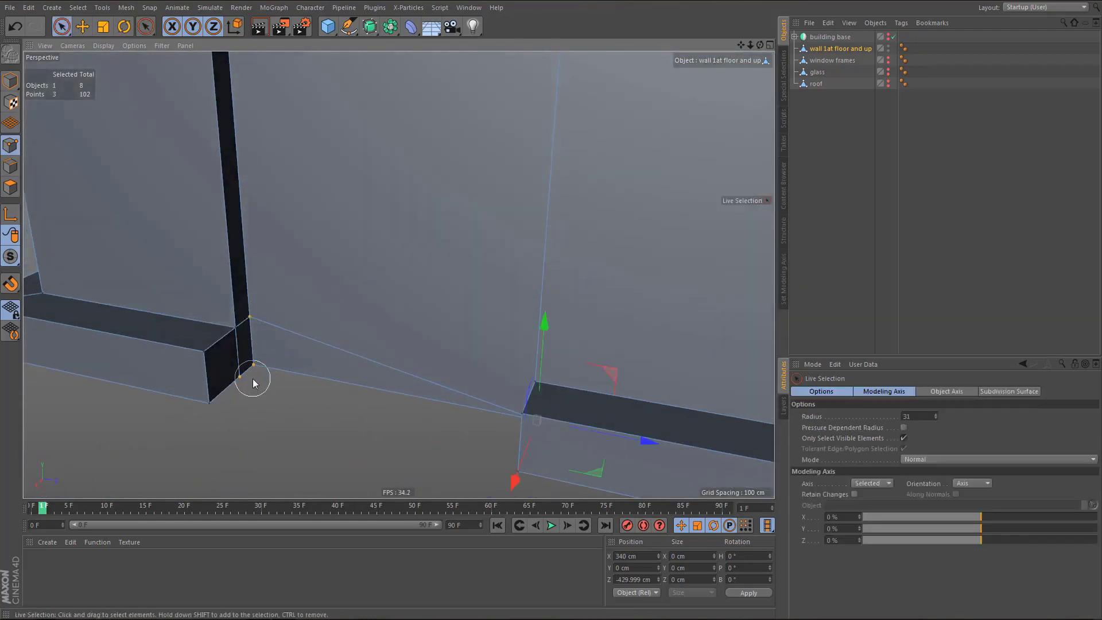
pyautogui.press('m')
pyautogui.press('q')
pyautogui.click(244, 347)
# - Weld the three base points at the inner end of the right wing's recessed panel into its bottom recessed corner
pyautogui.keyDown('alt'); pyautogui.moveTo(245, 347); pyautogui.dragTo(378, 328); pyautogui.keyUp('alt')
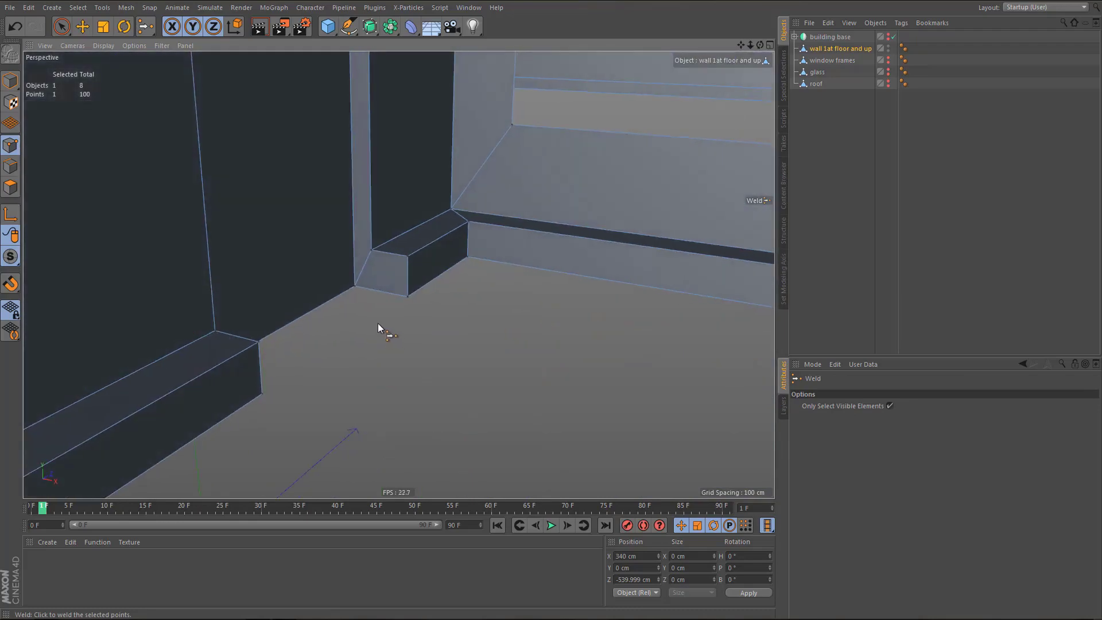
pyautogui.keyDown('alt'); pyautogui.moveTo(318, 324); pyautogui.dragTo(219, 364, button='right'); pyautogui.keyUp('alt')
pyautogui.keyDown('alt'); pyautogui.moveTo(398, 276); pyautogui.dragTo(191, 305, button='middle'); pyautogui.keyUp('alt')
pyautogui.keyDown('alt'); pyautogui.moveTo(216, 298); pyautogui.dragTo(215, 324, button='right'); pyautogui.keyUp('alt')
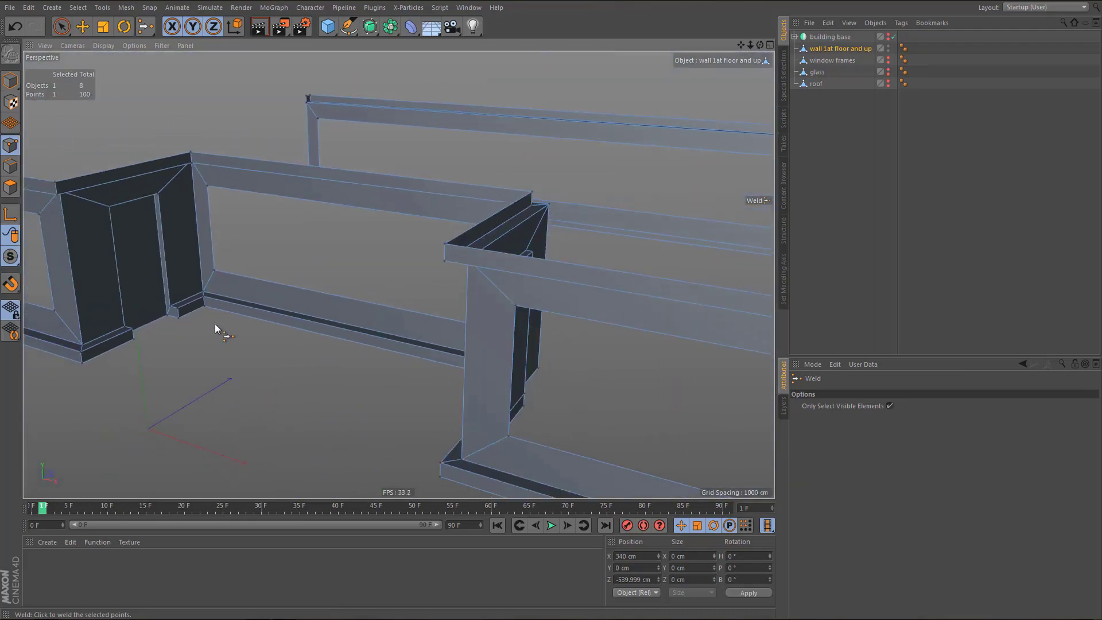
pyautogui.keyDown('alt'); pyautogui.moveTo(215, 323); pyautogui.dragTo(409, 326); pyautogui.keyUp('alt')
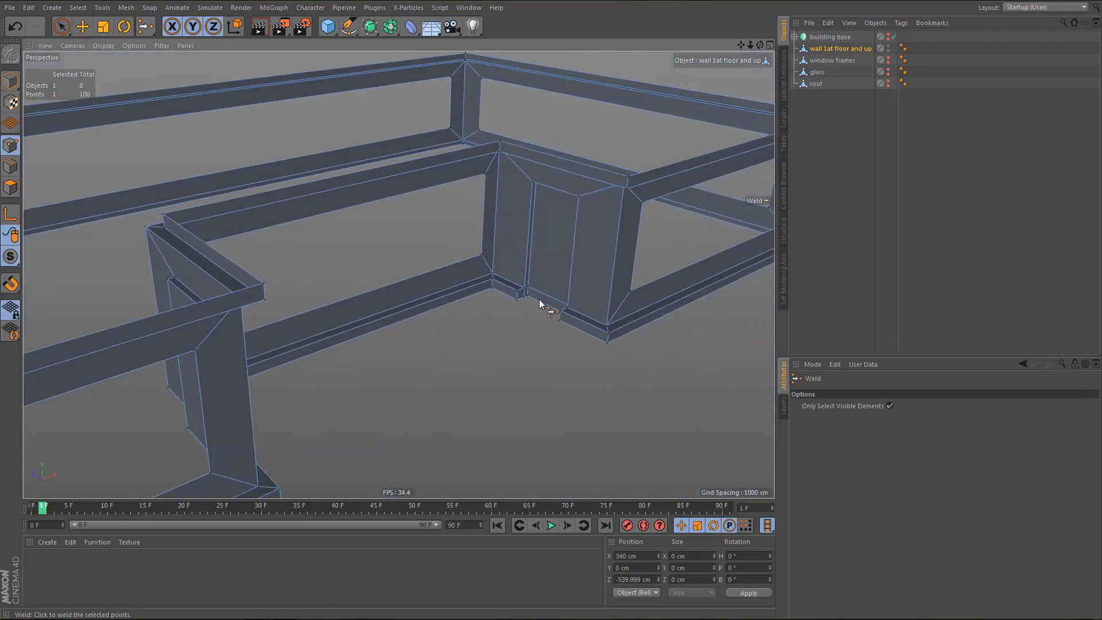
pyautogui.keyDown('alt'); pyautogui.moveTo(539, 299); pyautogui.dragTo(601, 249, button='right'); pyautogui.keyUp('alt')
pyautogui.press('space')
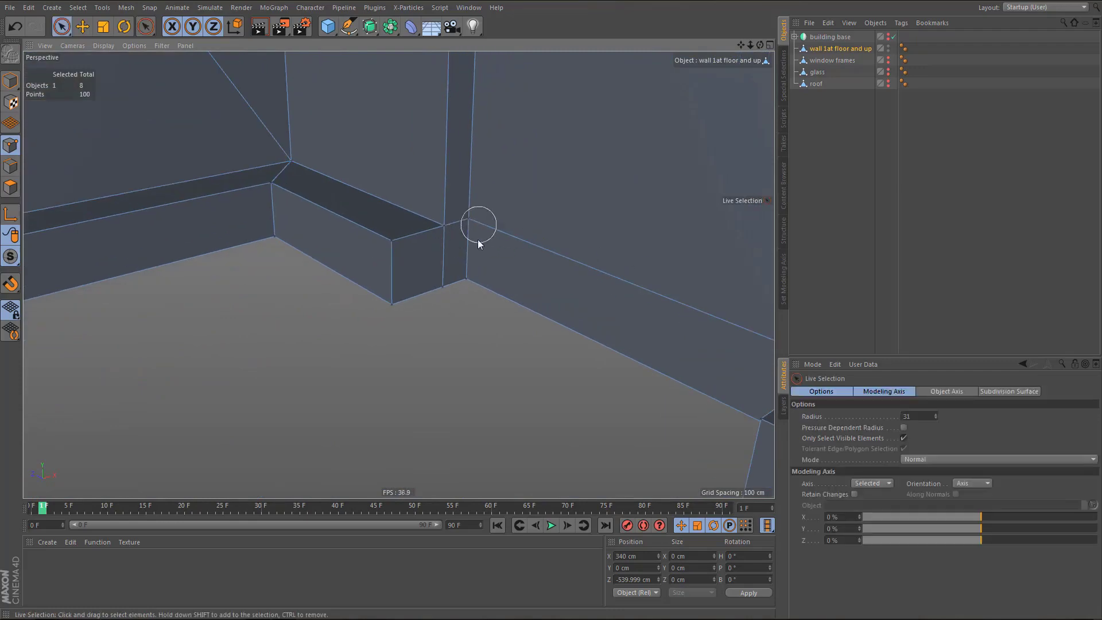
pyautogui.press('space')
pyautogui.keyDown('alt'); pyautogui.moveTo(519, 261); pyautogui.dragTo(553, 264); pyautogui.keyUp('alt')
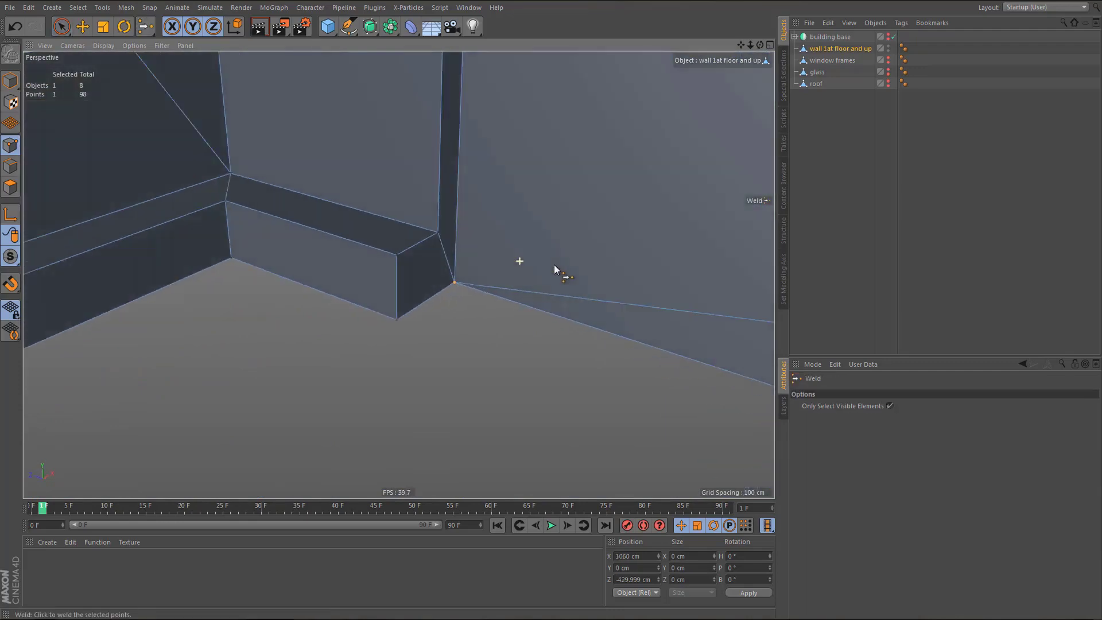
# - Weld the three base points at the outer end of the right wing's recessed panel into its bottom recessed corner
pyautogui.keyDown('alt'); pyautogui.moveTo(545, 264); pyautogui.dragTo(270, 229, button='middle'); pyautogui.keyUp('alt')
pyautogui.keyDown('alt'); pyautogui.moveTo(335, 286); pyautogui.dragTo(488, 299); pyautogui.keyUp('alt')
pyautogui.press('space')
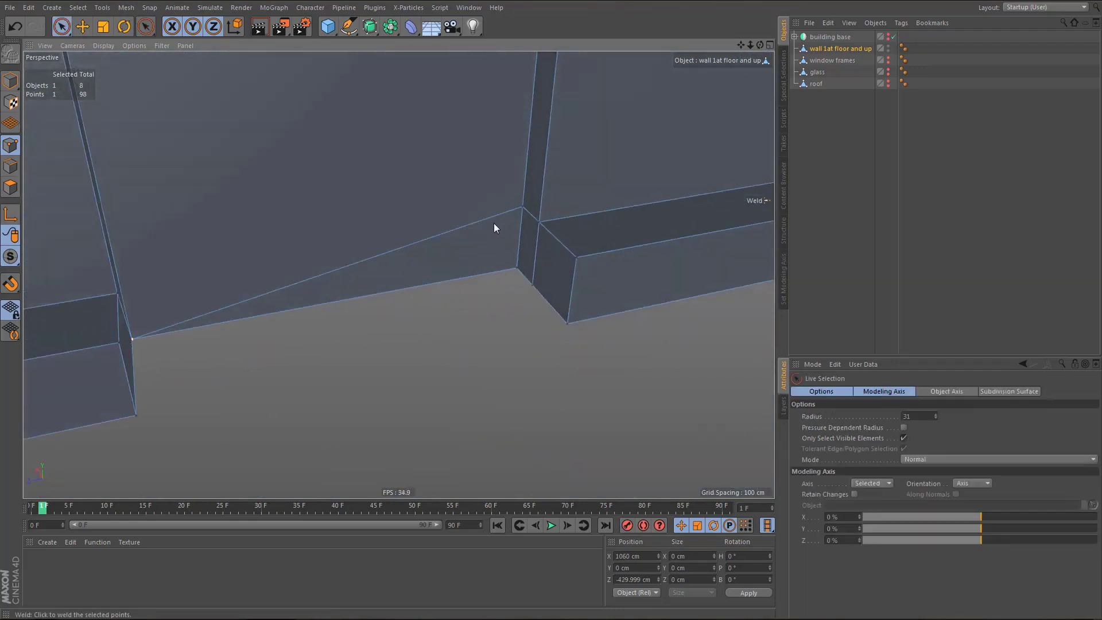
pyautogui.moveTo(520, 209)
pyautogui.mouseDown()
pyautogui.moveTo(509, 261)
pyautogui.moveTo(529, 293)
pyautogui.moveTo(347, 283)
pyautogui.moveTo(341, 254)
pyautogui.moveTo(232, 257)
pyautogui.mouseUp()
pyautogui.press('space')
pyautogui.click(511, 270)
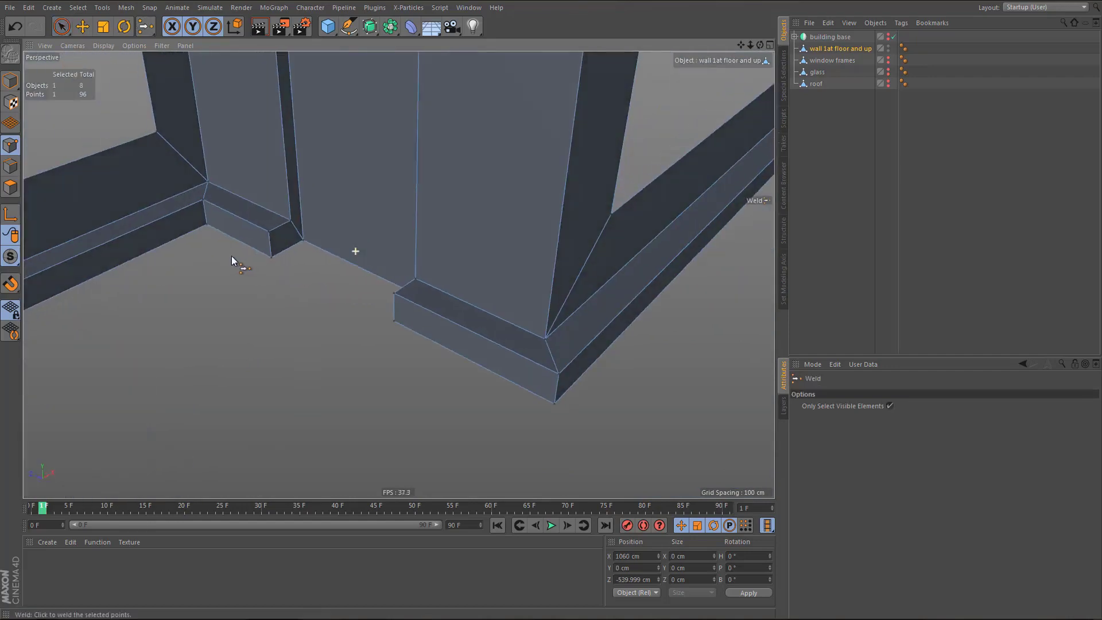
# - Make the window frames object visible in the viewport and select all of its polygons
pyautogui.keyDown('alt'); pyautogui.moveTo(232, 258); pyautogui.dragTo(235, 359, button='right'); pyautogui.keyUp('alt')
pyautogui.keyDown('alt'); pyautogui.moveTo(442, 236); pyautogui.dragTo(399, 255); pyautogui.keyUp('alt')
pyautogui.keyDown('alt'); pyautogui.moveTo(399, 256); pyautogui.dragTo(396, 304, button='right'); pyautogui.keyUp('alt')
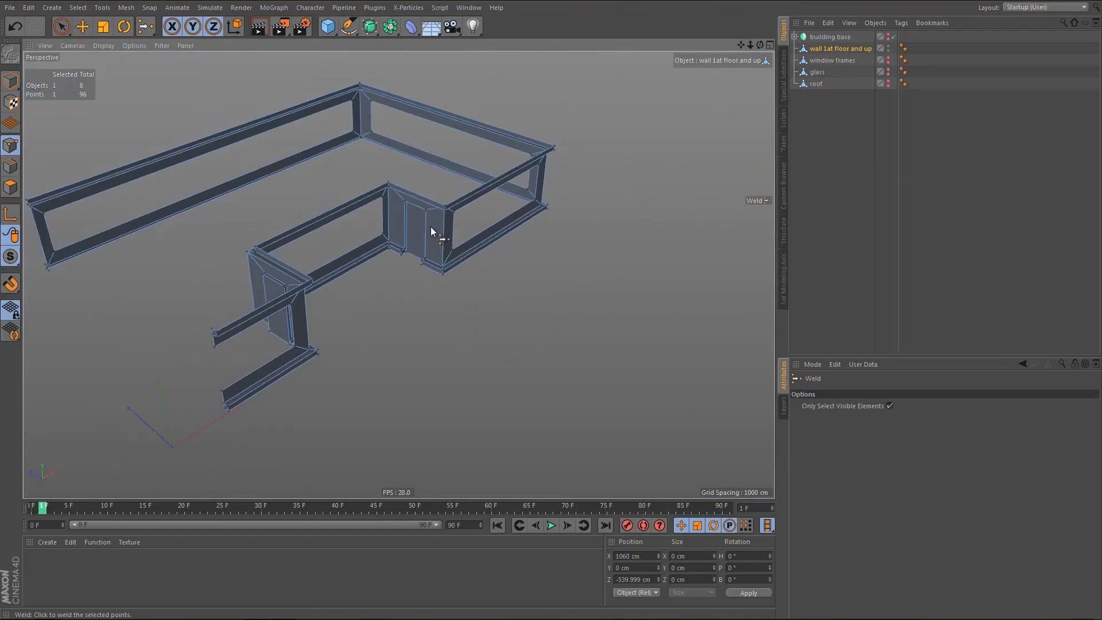
pyautogui.keyDown('alt'); pyautogui.moveTo(431, 226); pyautogui.dragTo(388, 243); pyautogui.keyUp('alt')
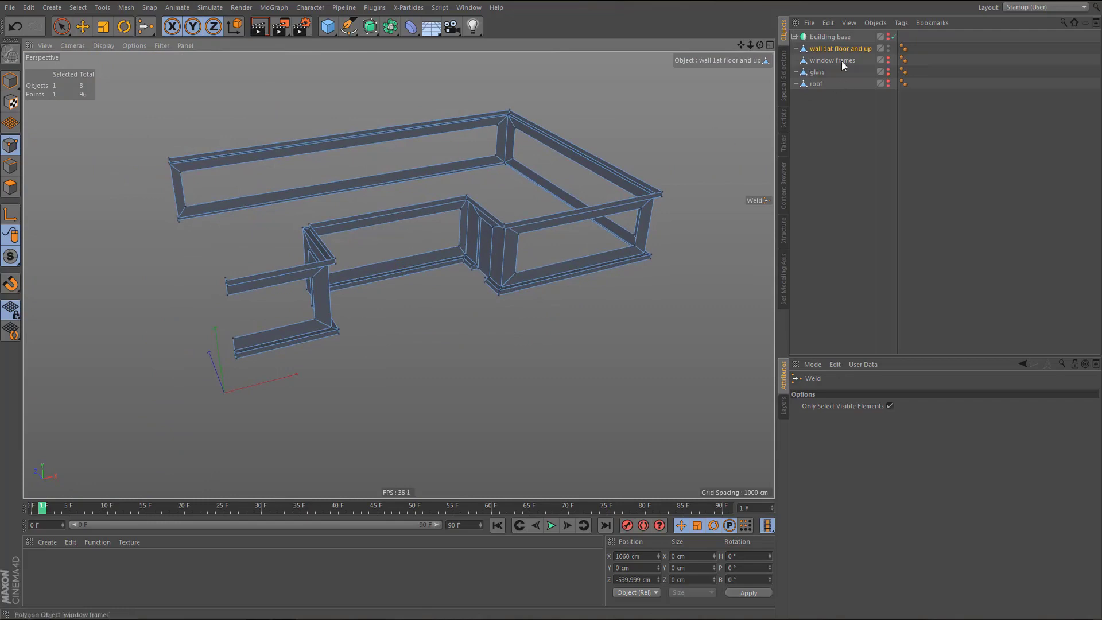
pyautogui.click(889, 60)
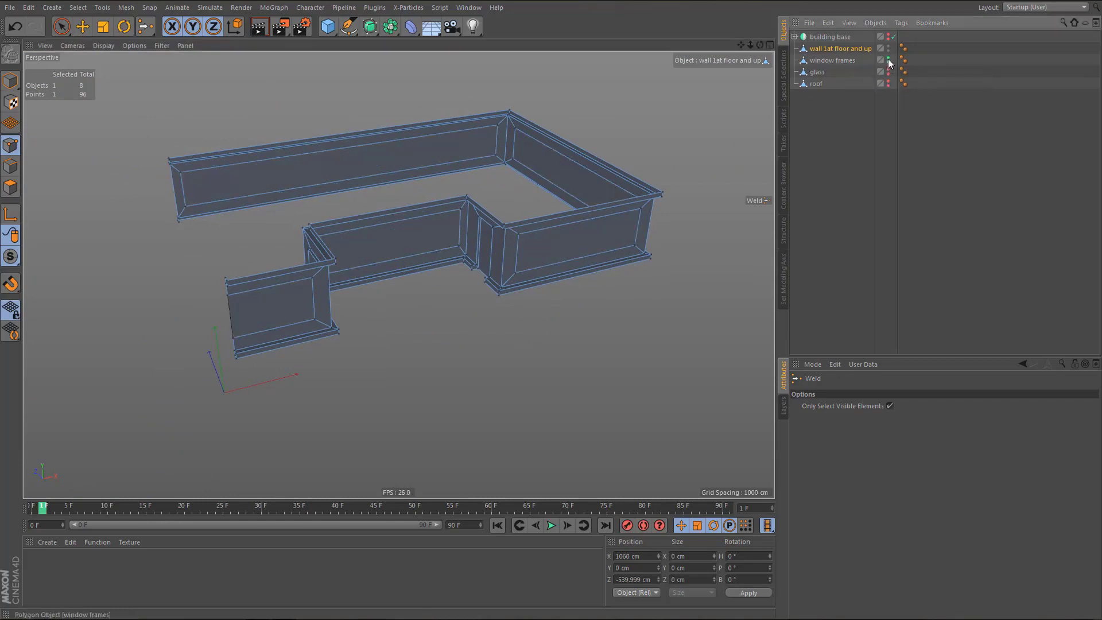
pyautogui.click(843, 60)
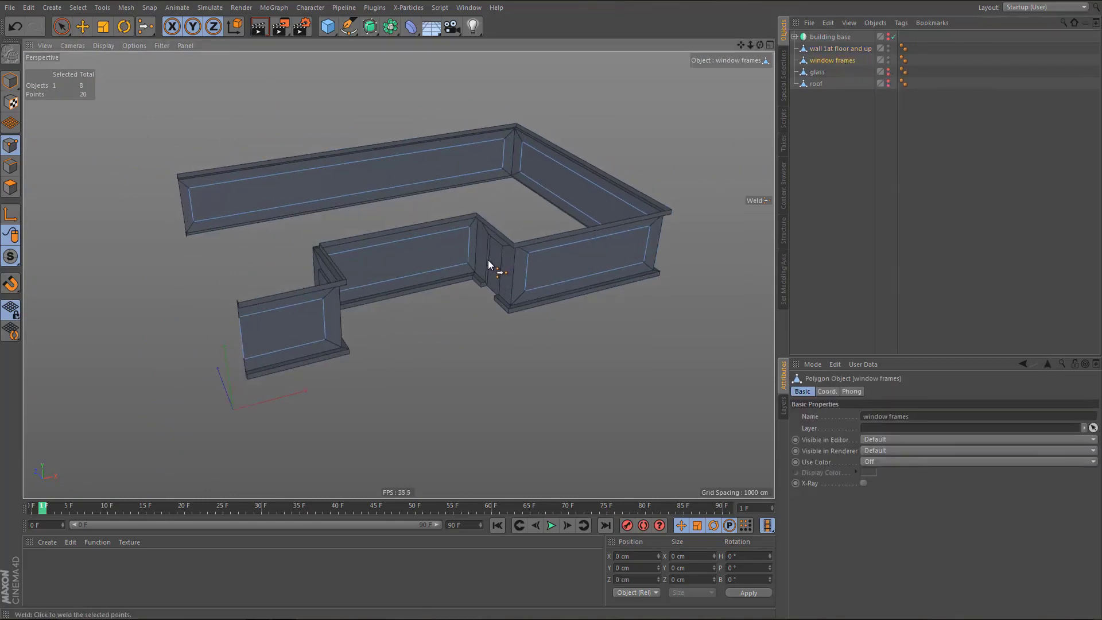
pyautogui.press('Return')
pyautogui.press('Return')
pyautogui.hotkey('ctrl', 'a')
# - Try a Y size of 175 cm on the selected frame polygons against the front blueprint, and undo it
pyautogui.middleClick(534, 354)
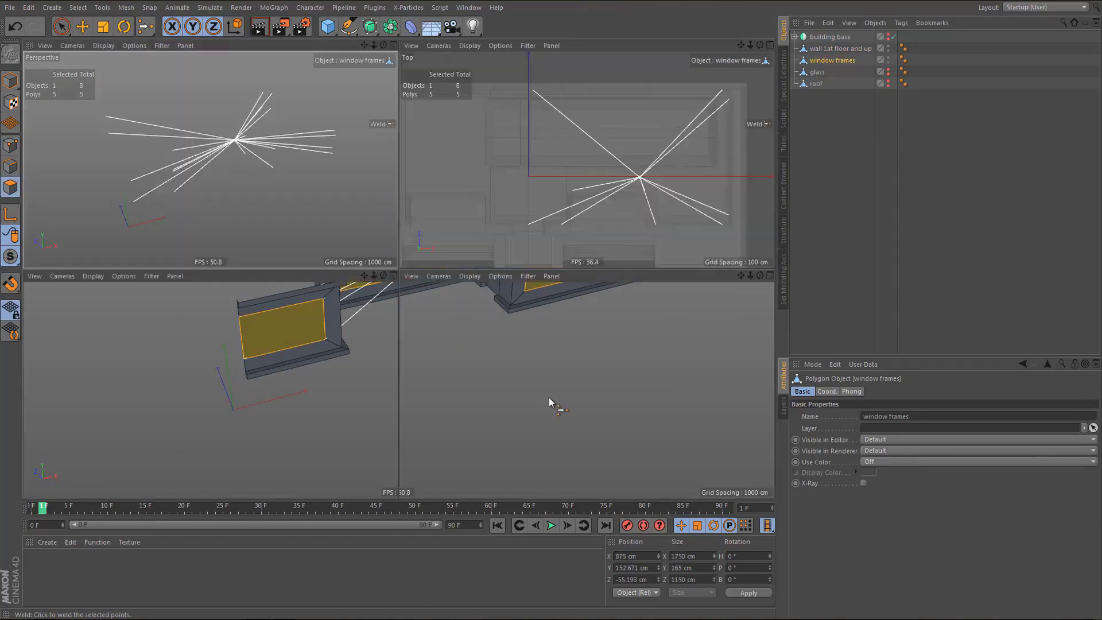
pyautogui.middleClick(548, 397)
pyautogui.scroll(8, 572, 270)
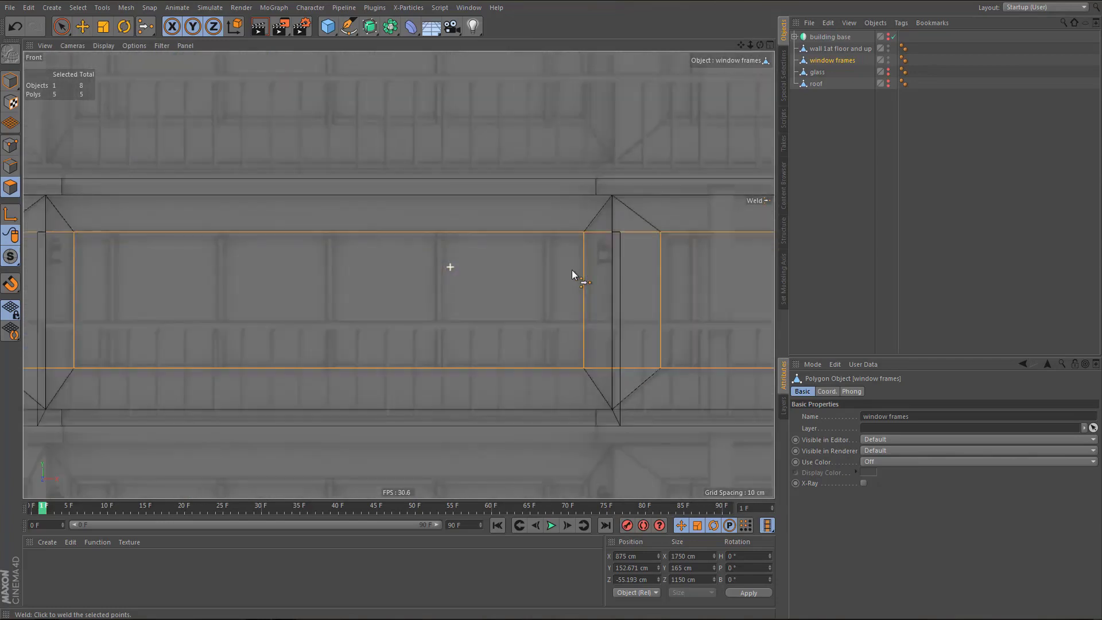
pyautogui.scroll(-3, 578, 270)
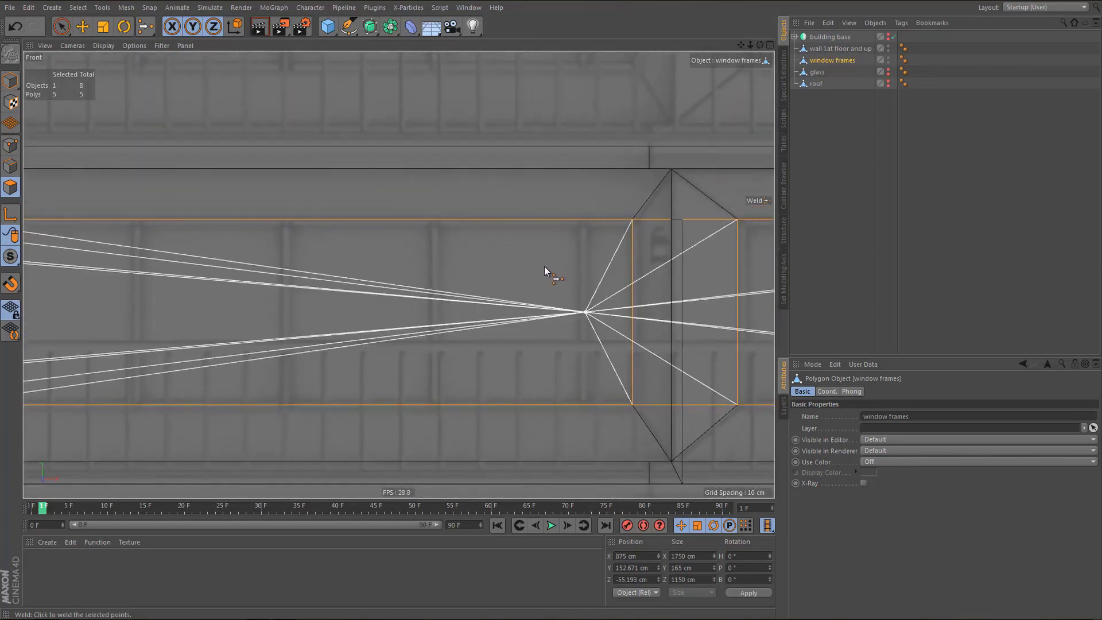
pyautogui.moveTo(542, 619)
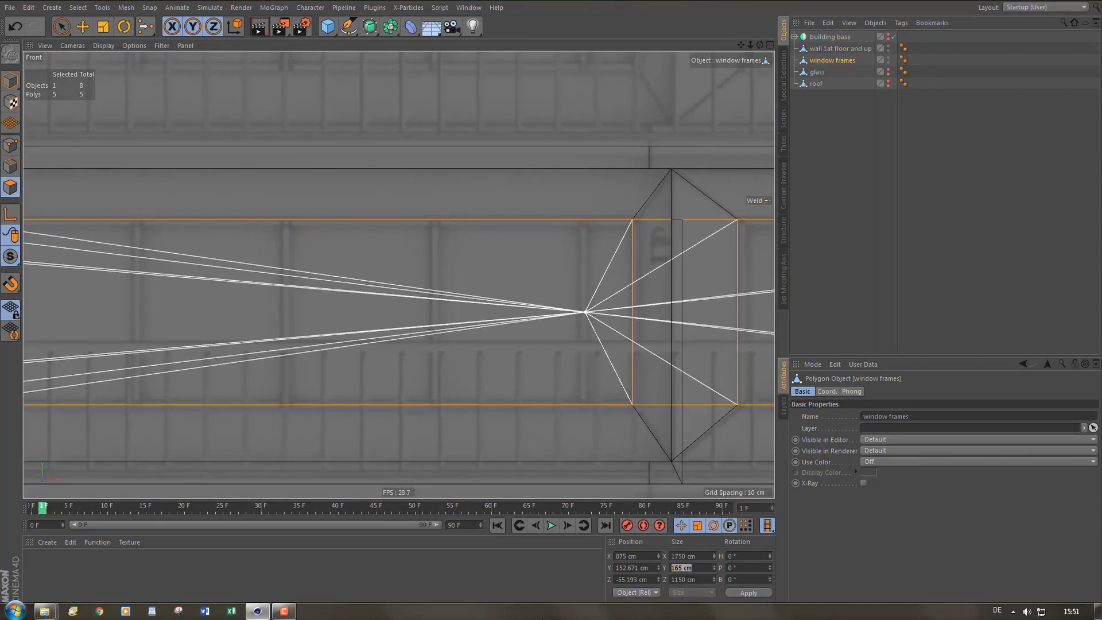
pyautogui.write('175')
pyautogui.press('Return')
pyautogui.hotkey('ctrl', 'z')
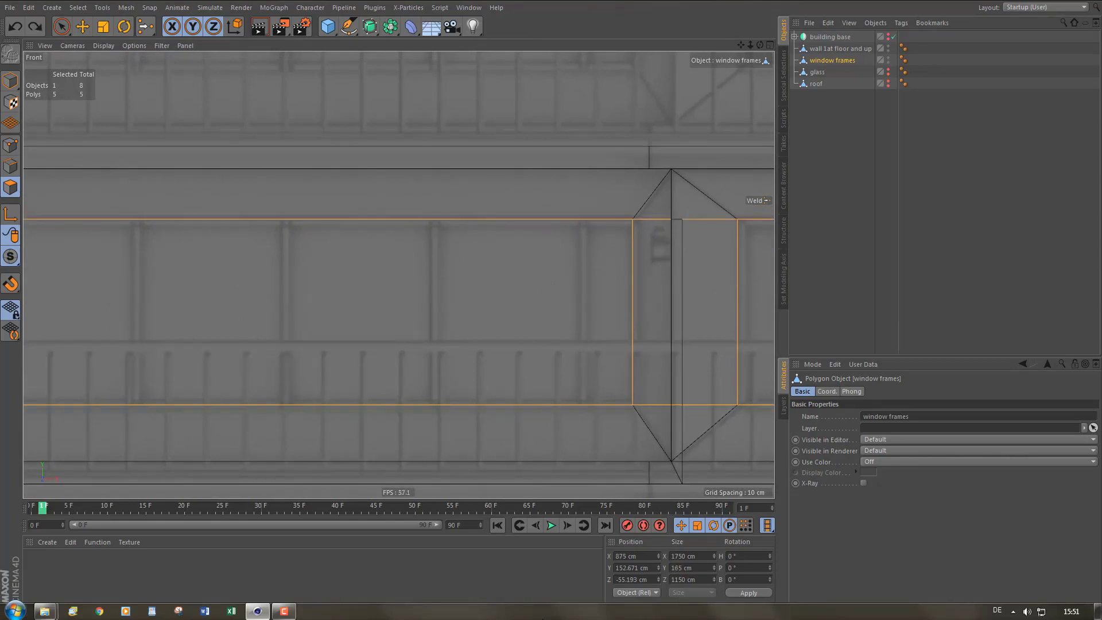
# - Set the Y size of all window frame polygons to 175 cm and return to the perspective view
pyautogui.click(682, 580)
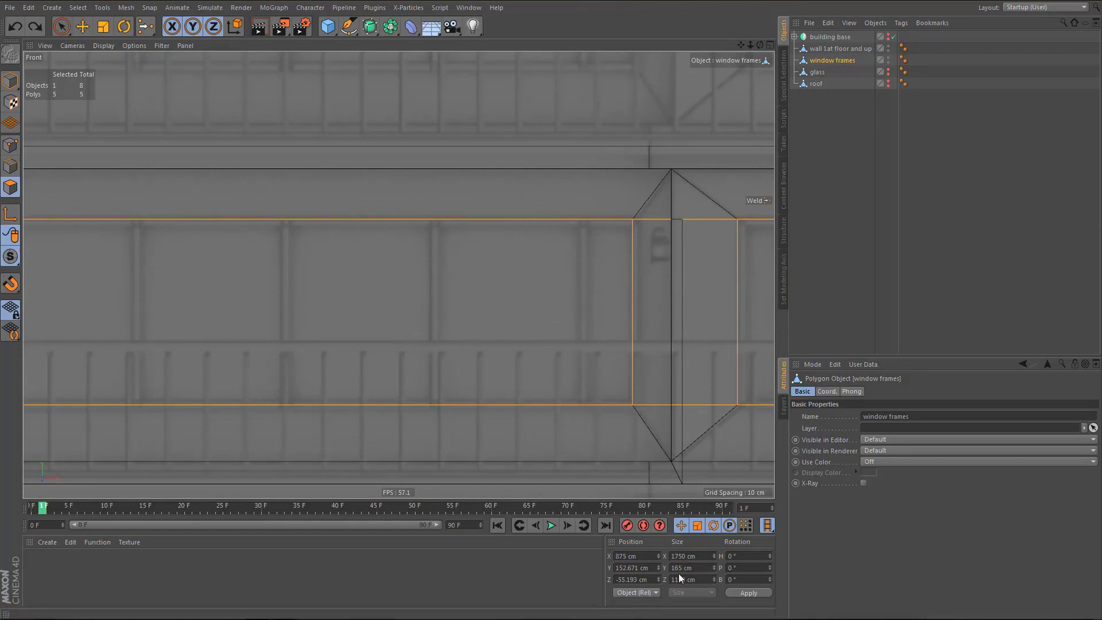
pyautogui.click(679, 568)
pyautogui.write('7')
pyautogui.press('Return')
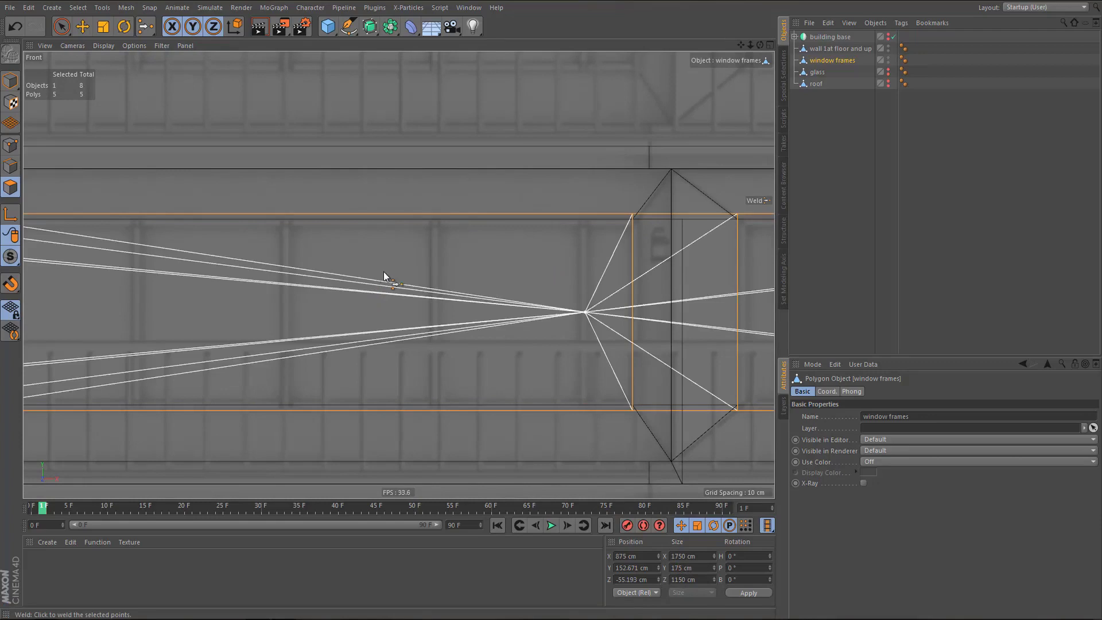
pyautogui.keyDown('alt'); pyautogui.moveTo(384, 277); pyautogui.dragTo(449, 316, button='middle'); pyautogui.keyUp('alt')
pyautogui.scroll(-4, 416, 304)
pyautogui.middleClick(446, 313)
pyautogui.middleClick(372, 213)
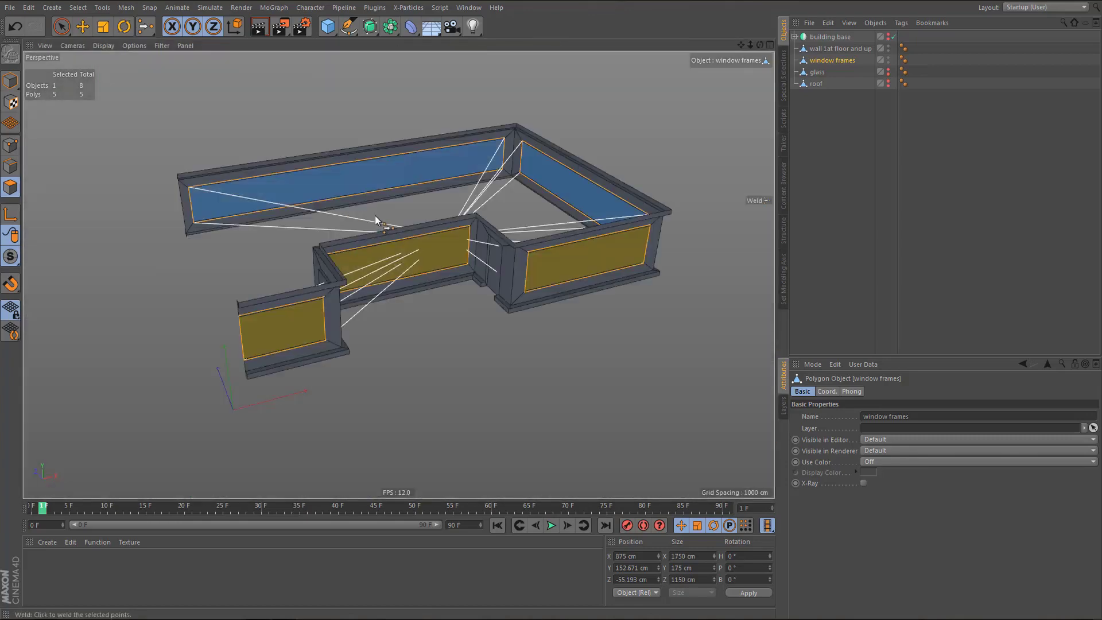
pyautogui.keyDown('alt'); pyautogui.moveTo(374, 216); pyautogui.dragTo(402, 240, button='middle'); pyautogui.keyUp('alt')
pyautogui.scroll(3, 460, 293)
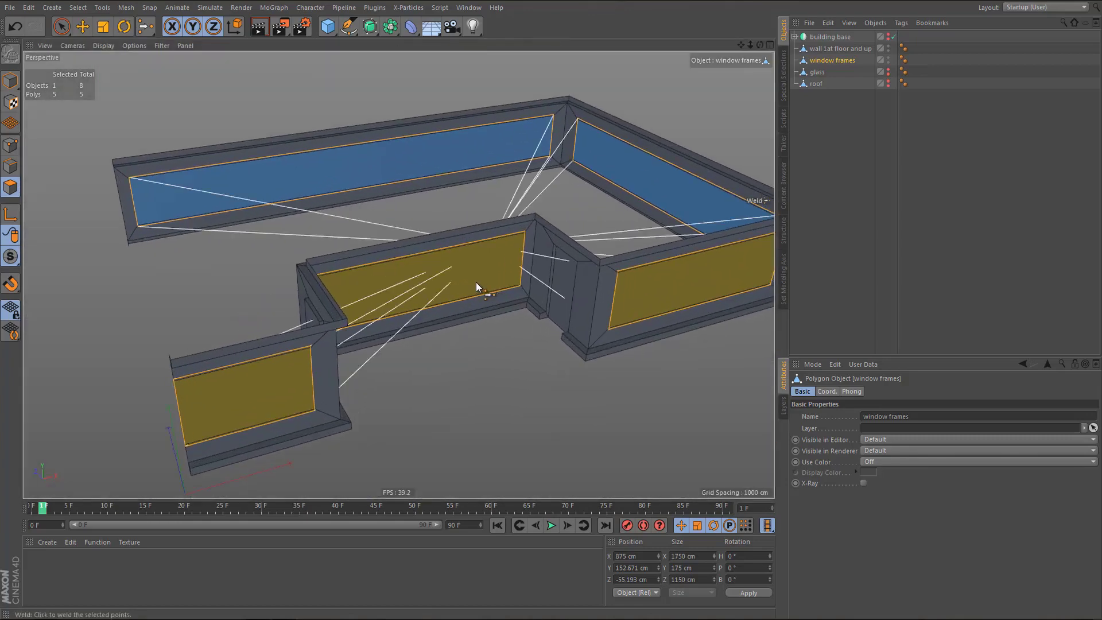
# - Cut the long horizontal edges of the recess back wall's window panel with Edge Cut, using 5 subdivisions and 129% scale to match the blueprint mullions
pyautogui.press('e')
pyautogui.scroll(3, 471, 286)
pyautogui.keyDown('alt'); pyautogui.moveTo(469, 288); pyautogui.dragTo(463, 297); pyautogui.keyUp('alt')
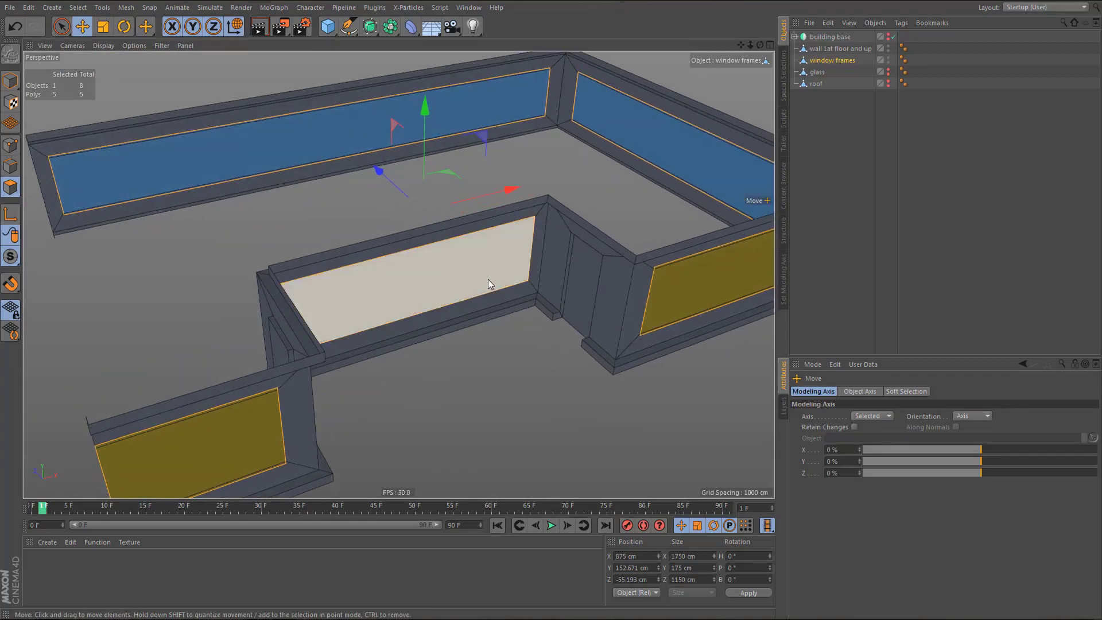
pyautogui.press('Return')
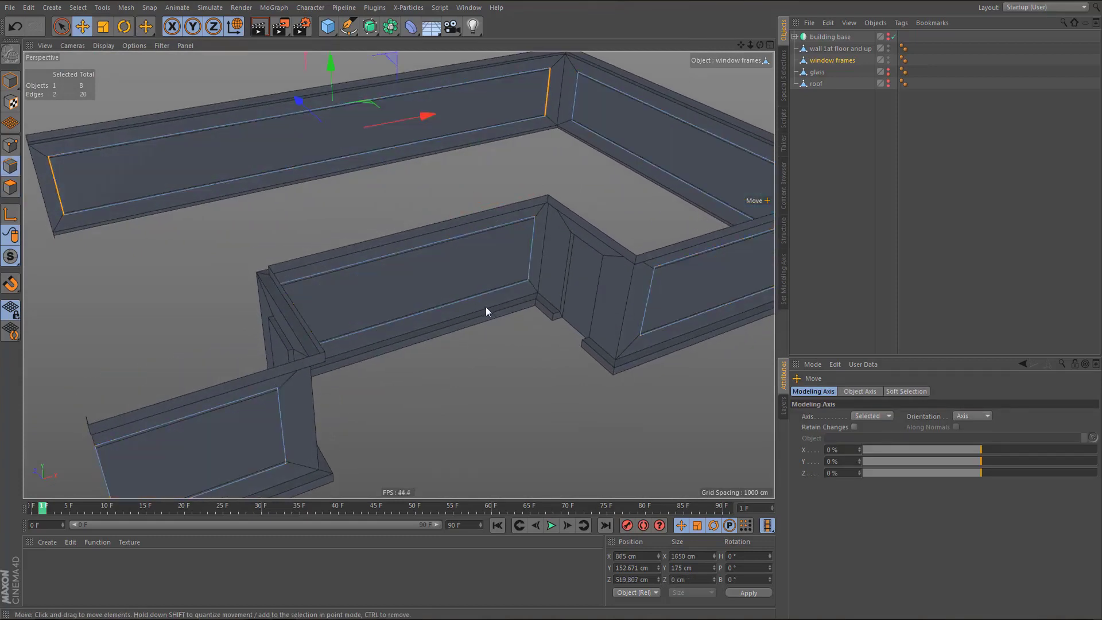
pyautogui.press('u')
pyautogui.press('b')
pyautogui.click(449, 309)
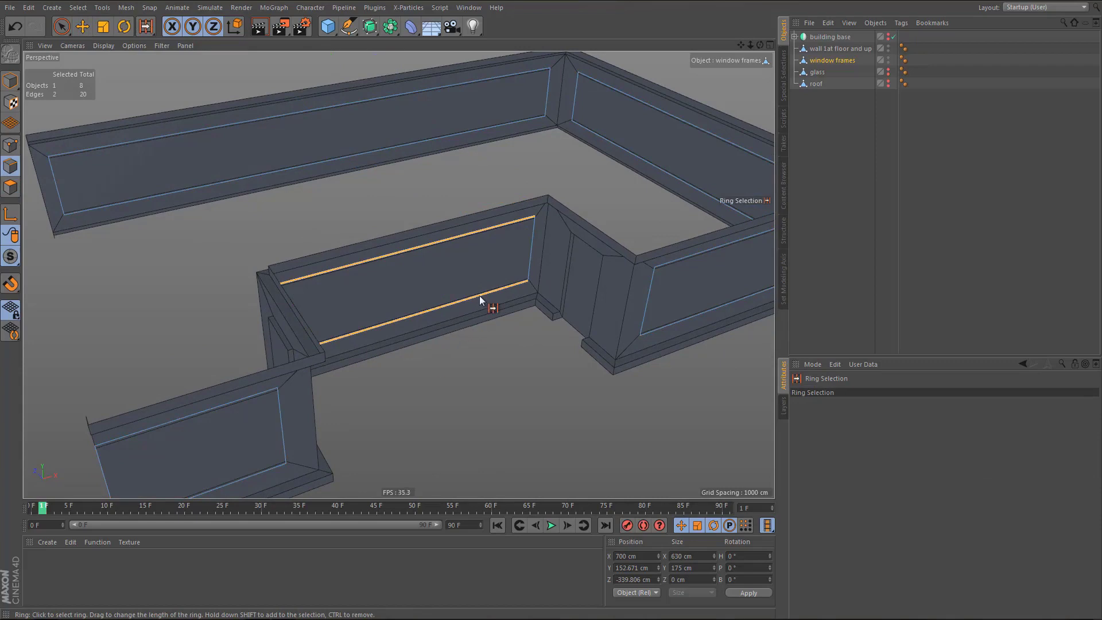
pyautogui.keyDown('alt'); pyautogui.moveTo(423, 308); pyautogui.dragTo(357, 296, button='middle'); pyautogui.keyUp('alt')
pyautogui.keyDown('alt'); pyautogui.moveTo(356, 297); pyautogui.dragTo(339, 333, button='right'); pyautogui.keyUp('alt')
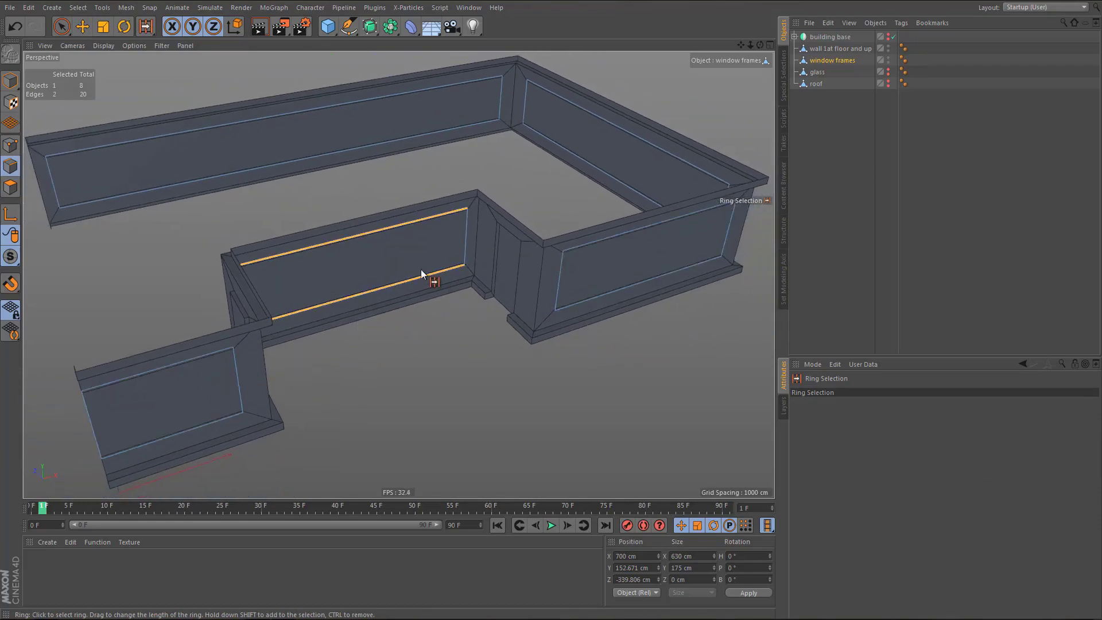
pyautogui.middleClick(422, 312)
pyautogui.middleClick(576, 387)
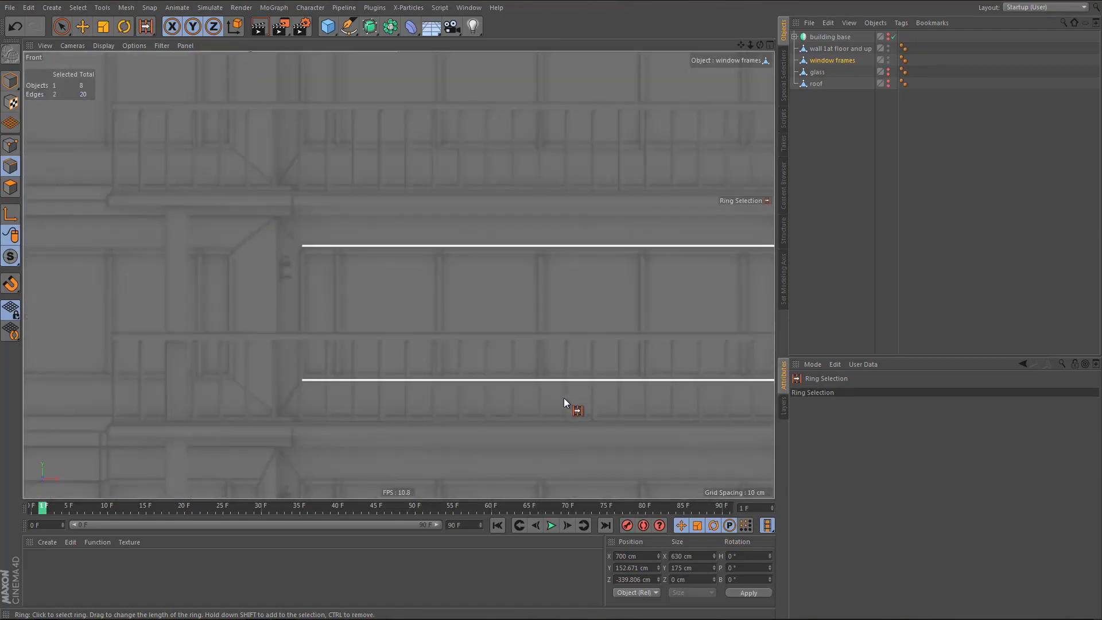
pyautogui.keyDown('alt'); pyautogui.moveTo(456, 385); pyautogui.dragTo(437, 382, button='middle'); pyautogui.keyUp('alt')
pyautogui.rightClick(443, 381)
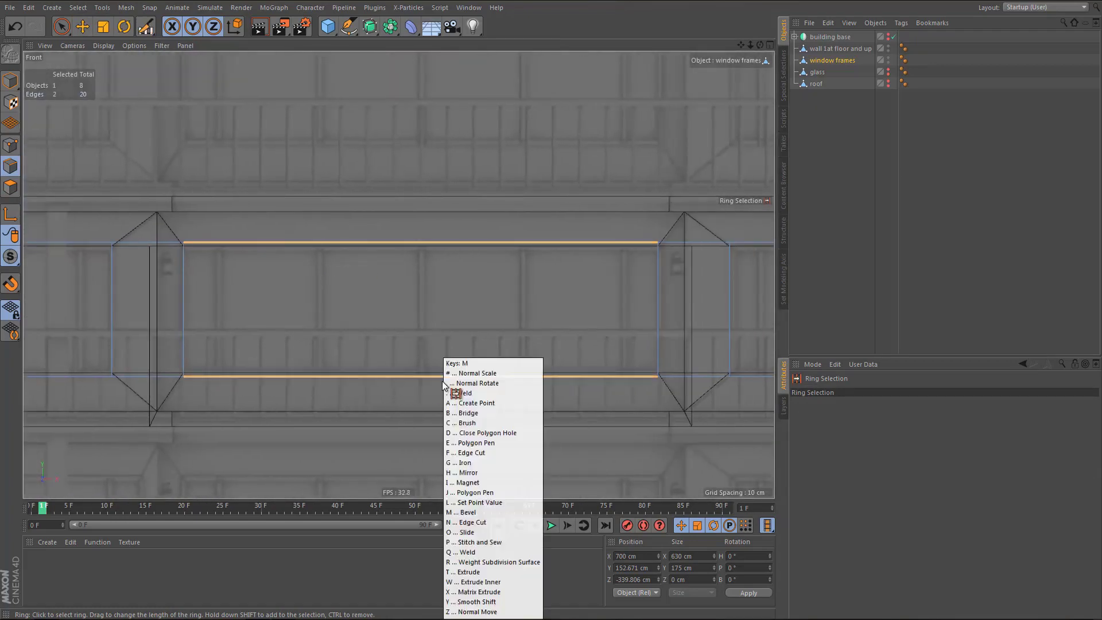
pyautogui.click(469, 405)
pyautogui.moveTo(470, 406); pyautogui.dragTo(585, 405)
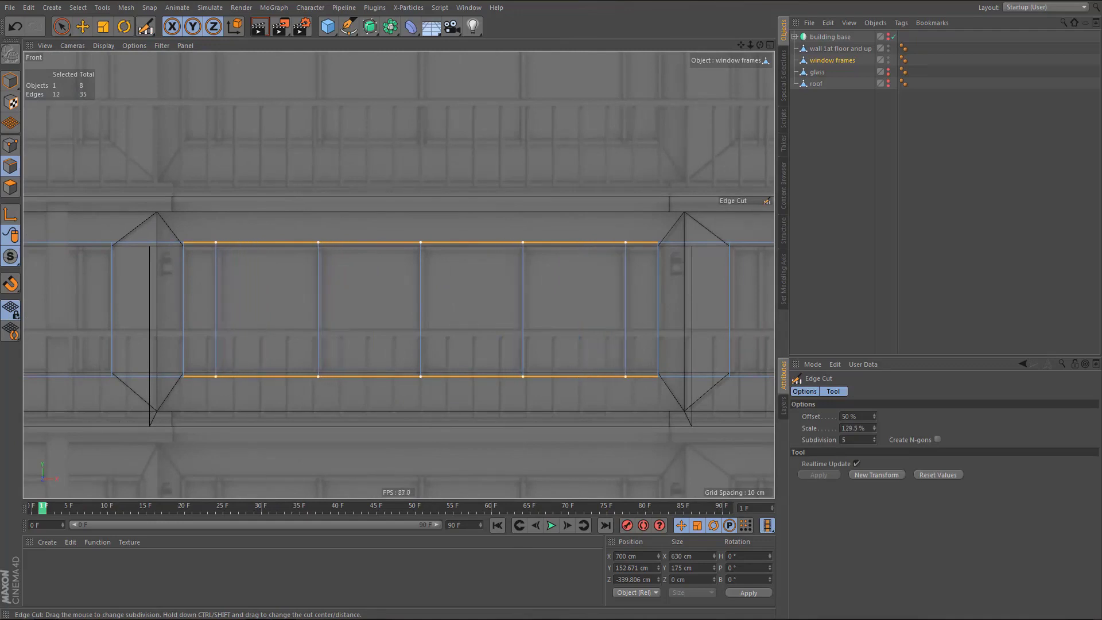
# - Select the five vertical cut edges on the recess back wall's window panel and bevel them with a 4 cm offset
pyautogui.press('F1')
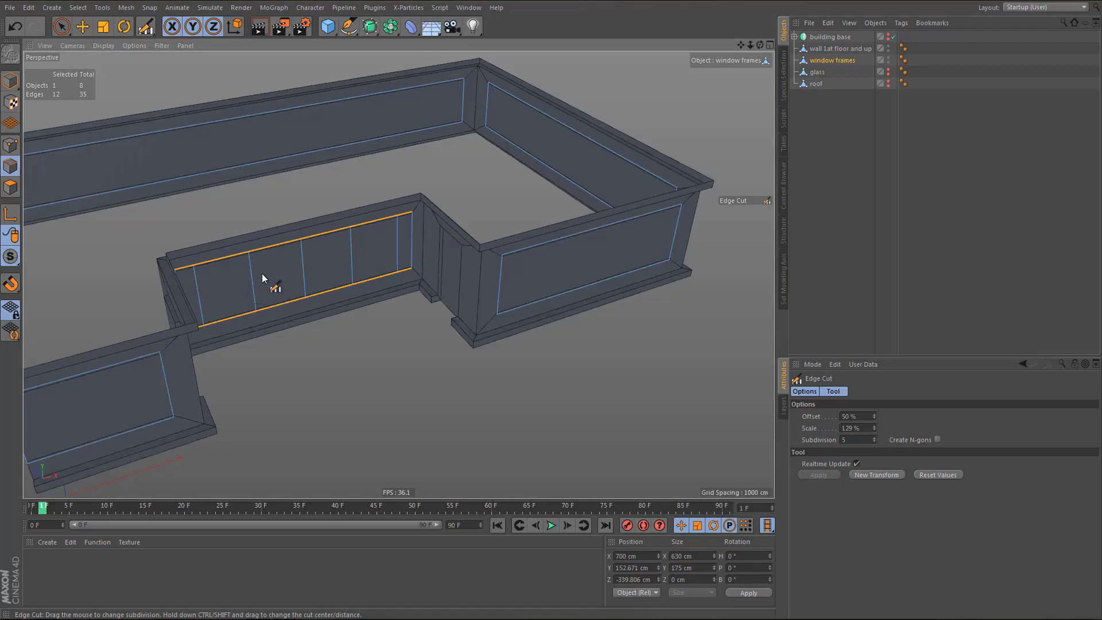
pyautogui.scroll(2, 262, 274)
pyautogui.press('space')
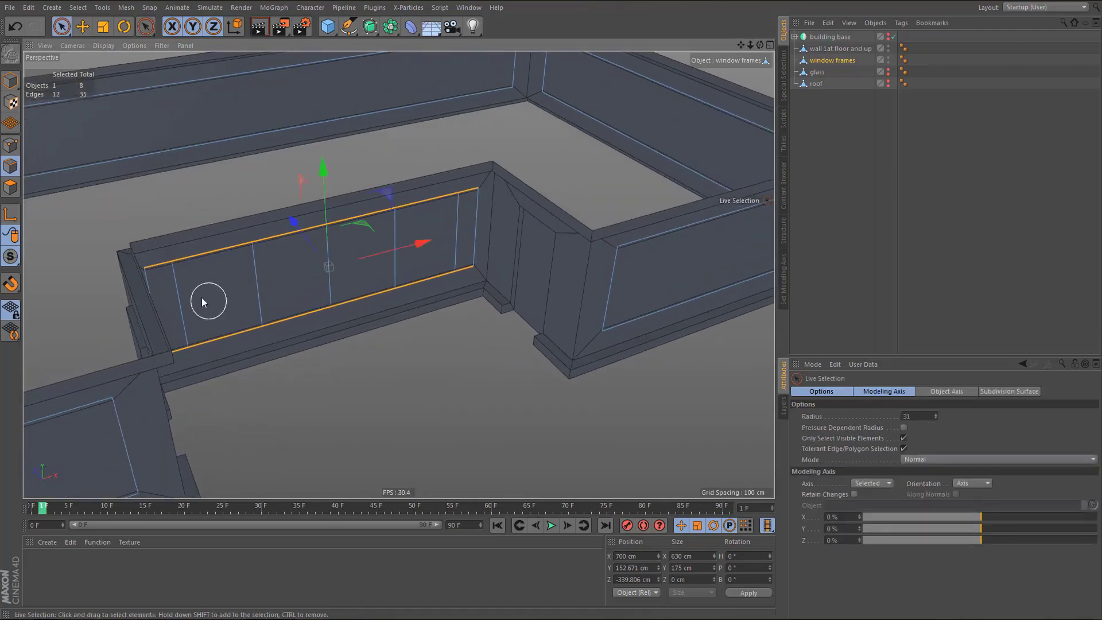
pyautogui.moveTo(199, 292); pyautogui.dragTo(426, 241)
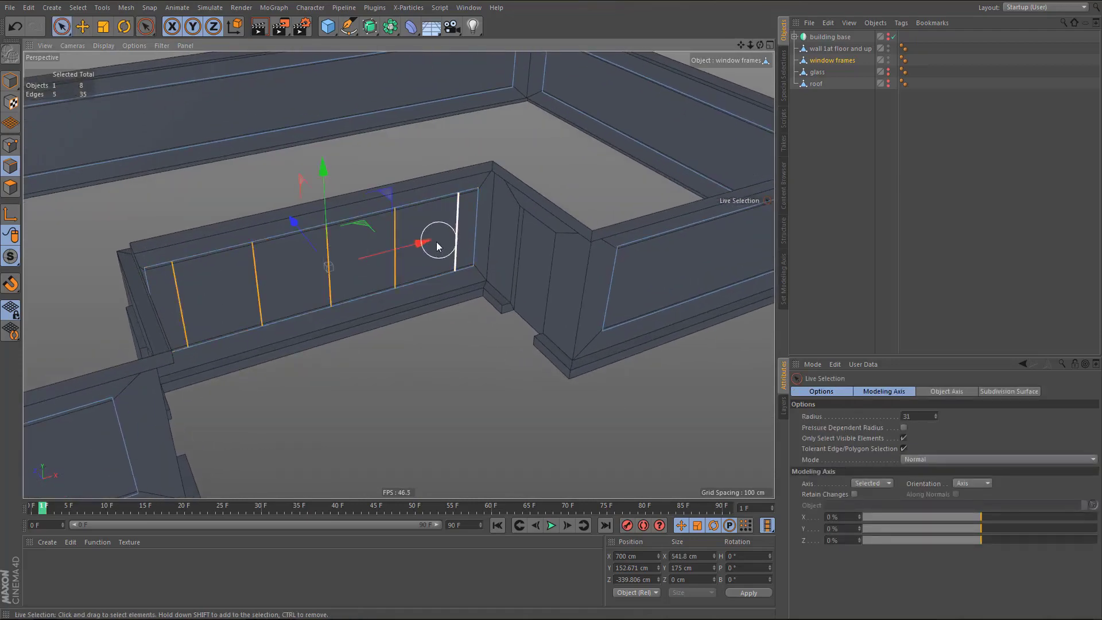
pyautogui.keyDown('shift'); pyautogui.click(438, 241); pyautogui.keyUp('shift')
pyautogui.press('m')
pyautogui.press('s')
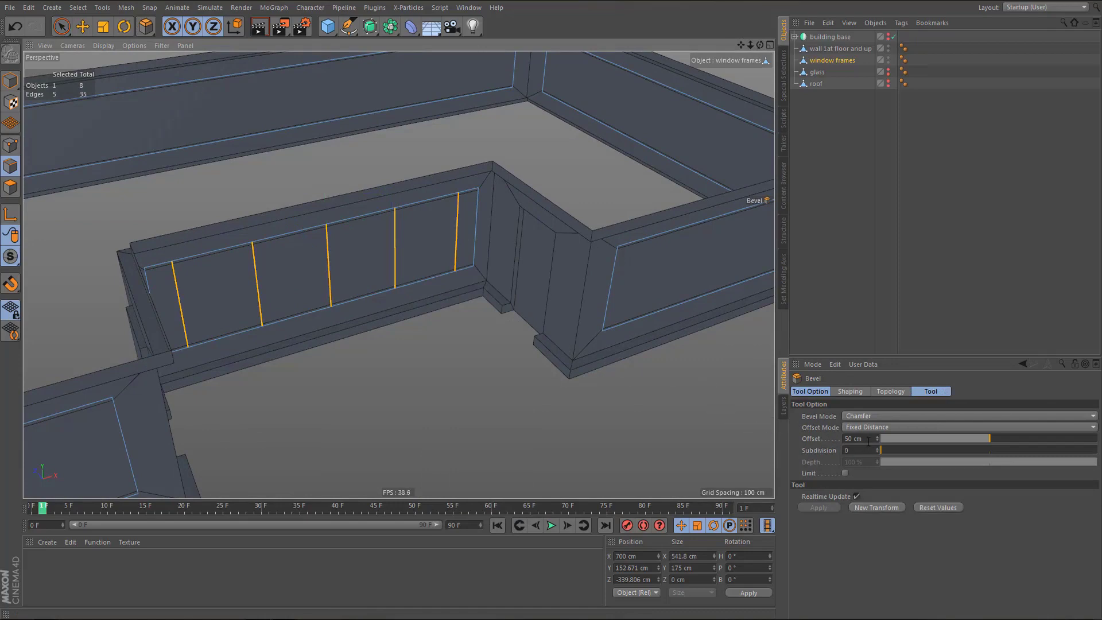
pyautogui.click(869, 440)
pyautogui.write('4')
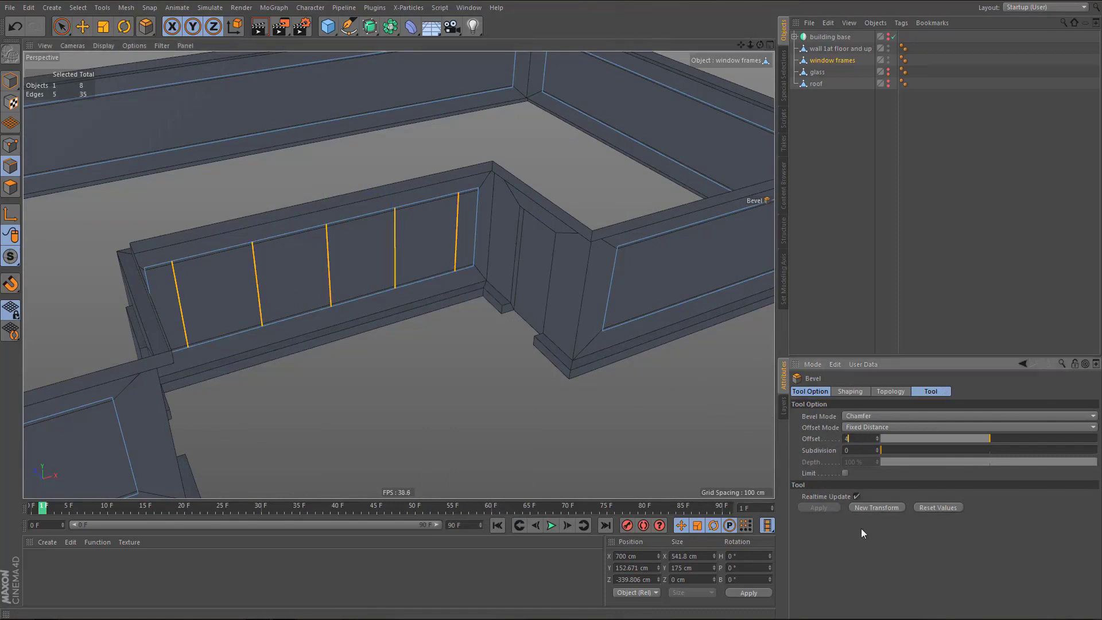
pyautogui.press('Return')
# - Select all polygons of the recess window panel and apply Extrude Inner with a 10 cm offset and Preserve Groups enabled
pyautogui.keyDown('alt'); pyautogui.moveTo(339, 280); pyautogui.dragTo(380, 271); pyautogui.keyUp('alt')
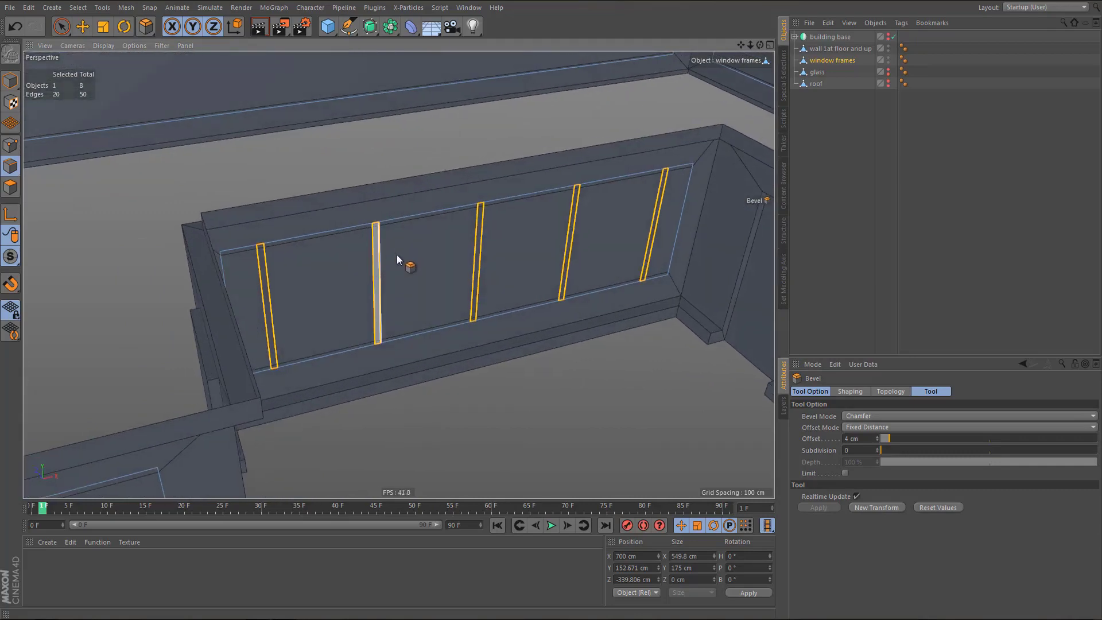
pyautogui.keyDown('alt'); pyautogui.moveTo(397, 257); pyautogui.dragTo(355, 256, button='middle'); pyautogui.keyUp('alt')
pyautogui.press('Return')
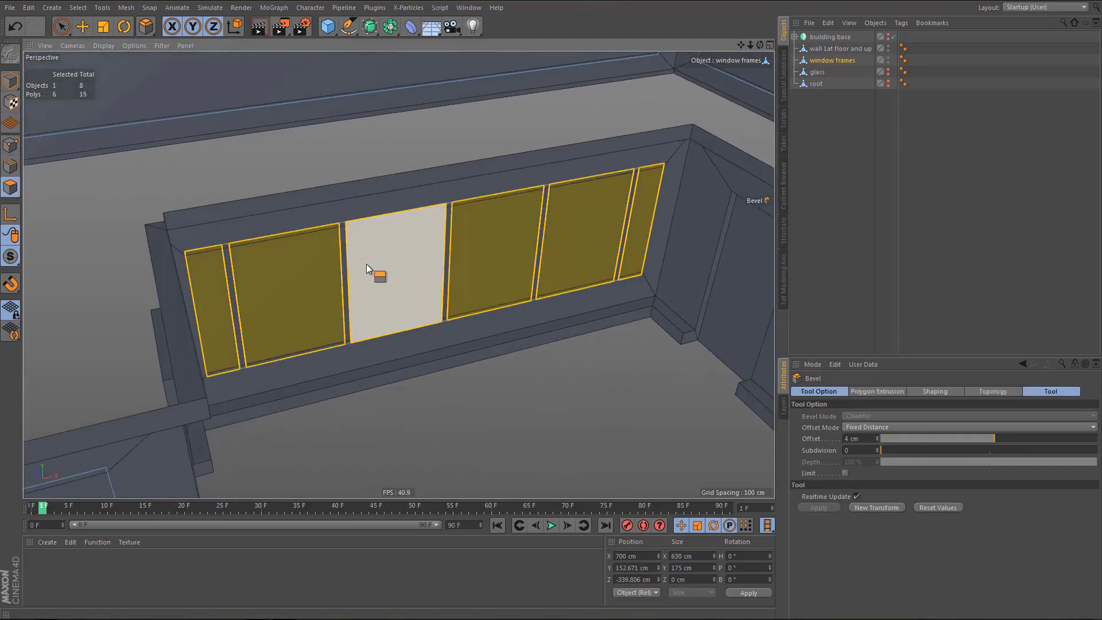
pyautogui.press('space')
pyautogui.moveTo(223, 282); pyautogui.dragTo(618, 231)
pyautogui.press('i')
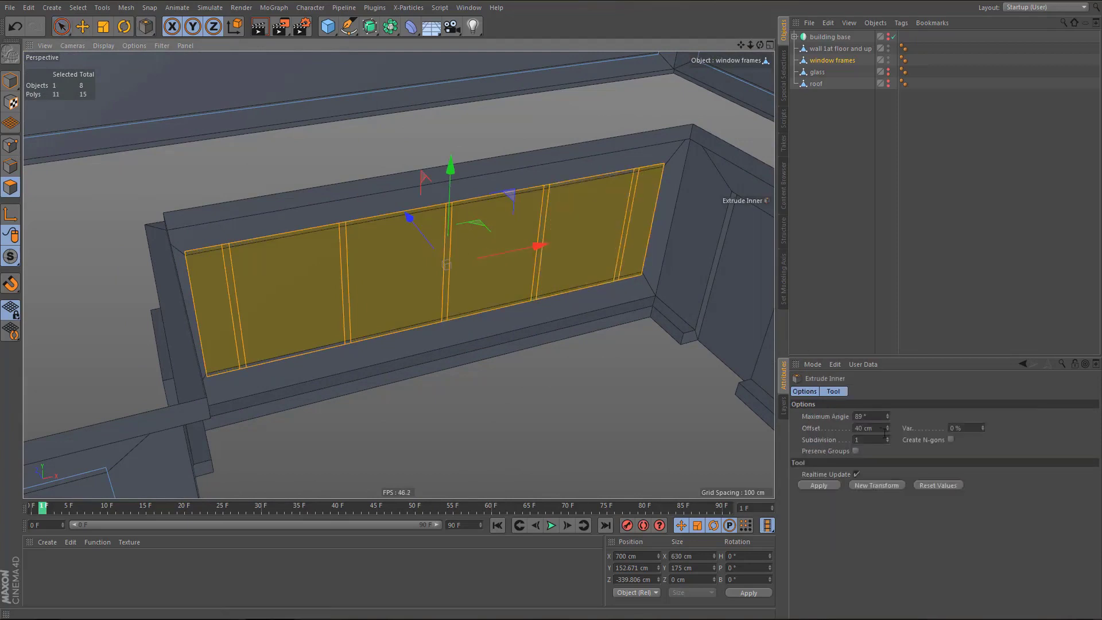
pyautogui.doubleClick(878, 428)
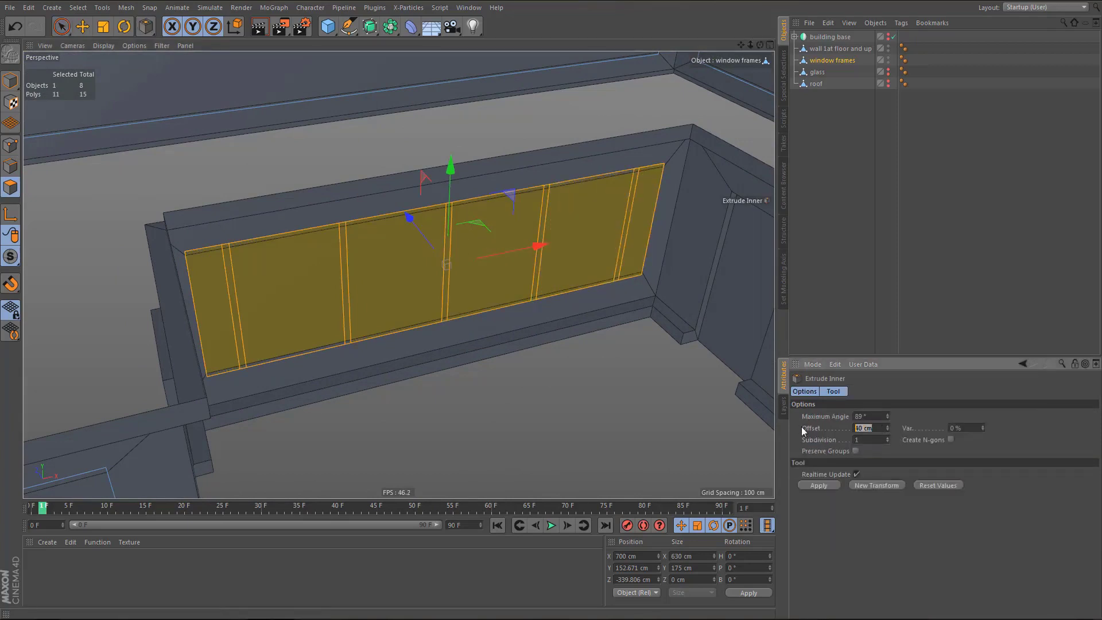
pyautogui.write('10')
pyautogui.press('Return')
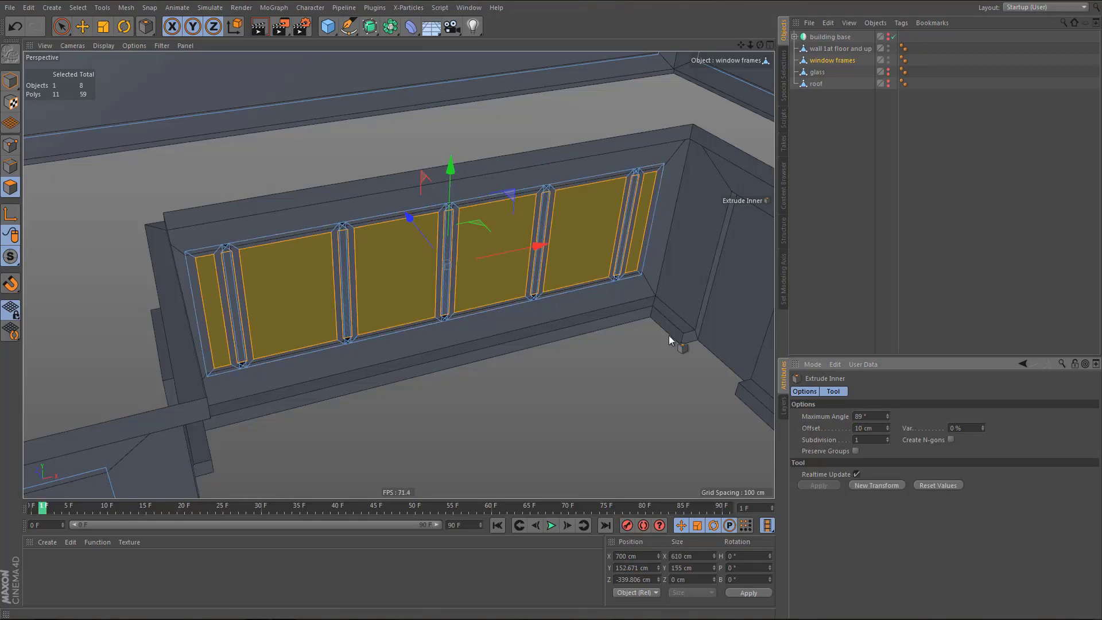
pyautogui.click(854, 451)
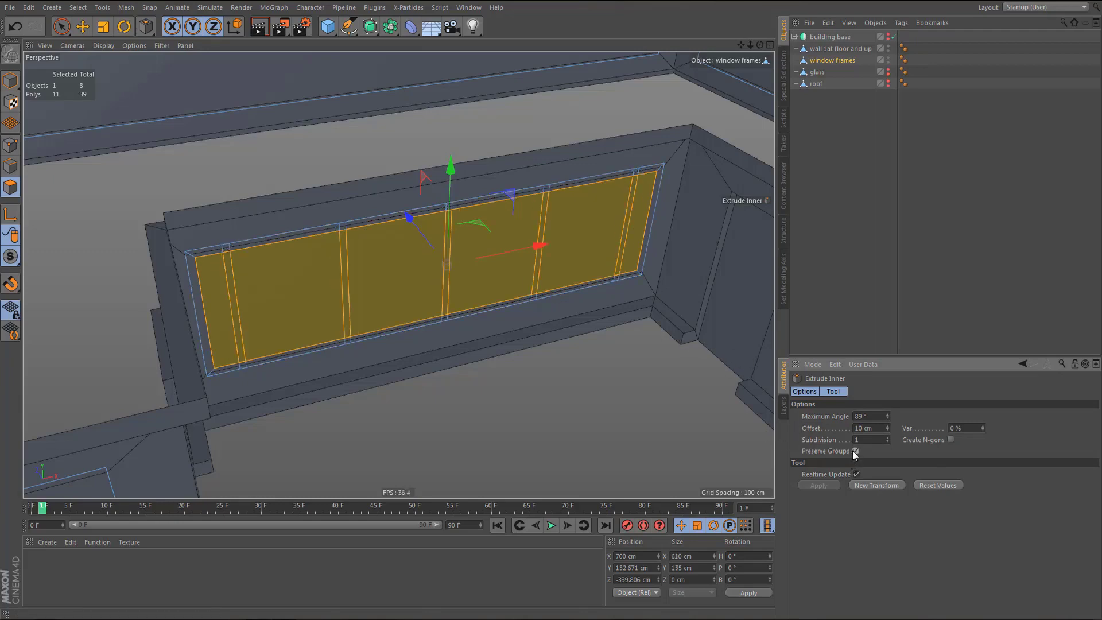
pyautogui.keyDown('alt'); pyautogui.moveTo(463, 340); pyautogui.dragTo(467, 339); pyautogui.keyUp('alt')
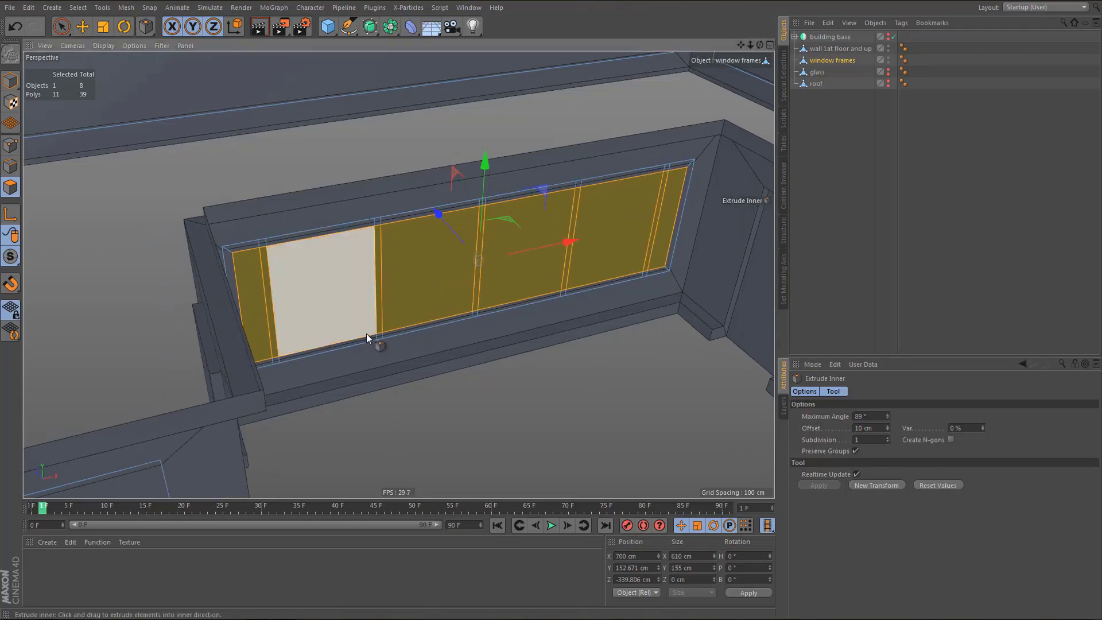
# - Delete the six pane polygons of the recess window panel, keeping only the border and mullions
pyautogui.scroll(3, 367, 333)
pyautogui.press('space')
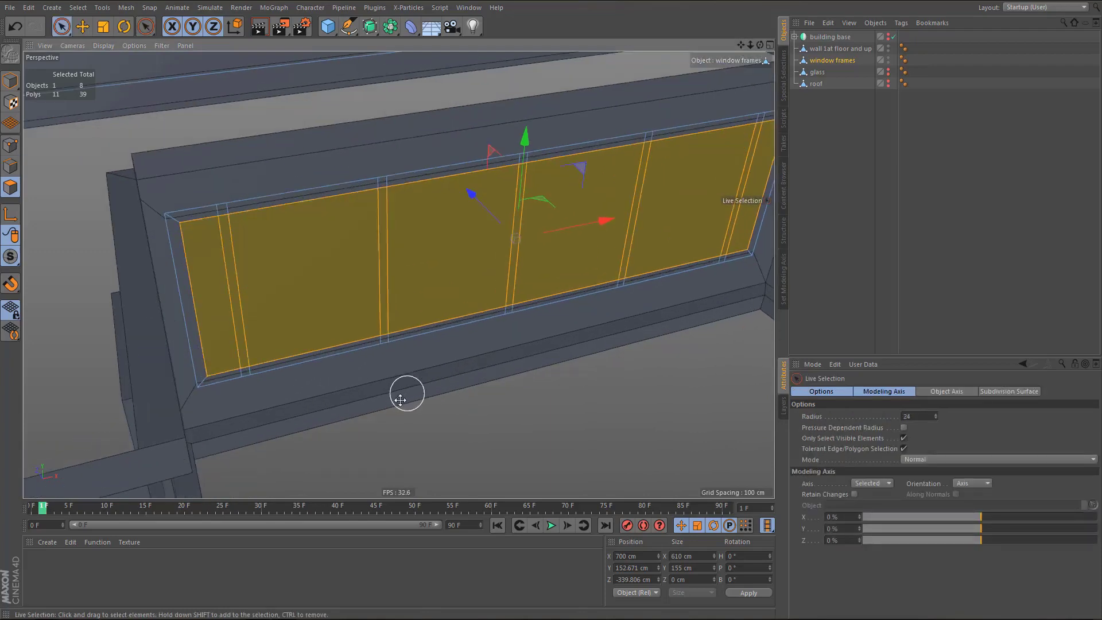
pyautogui.moveTo(407, 394); pyautogui.dragTo(389, 403, button='middle')
pyautogui.moveTo(227, 287)
pyautogui.mouseDown()
pyautogui.moveTo(450, 249)
pyautogui.moveTo(766, 152)
pyautogui.moveTo(662, 219)
pyautogui.moveTo(367, 336)
pyautogui.moveTo(320, 331)
pyautogui.mouseUp()
pyautogui.press('Delete')
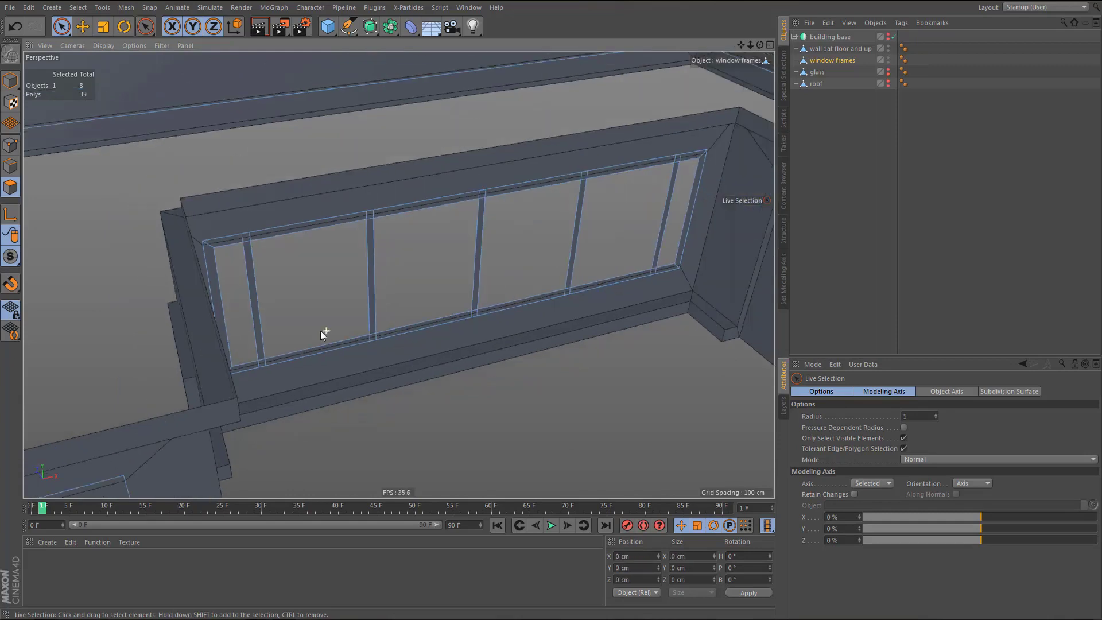
# - Loop-select the outer border edges of the recess window frame and enable Select Boundary Loop
pyautogui.keyDown('alt'); pyautogui.moveTo(312, 214); pyautogui.dragTo(318, 215); pyautogui.keyUp('alt')
pyautogui.press('Return')
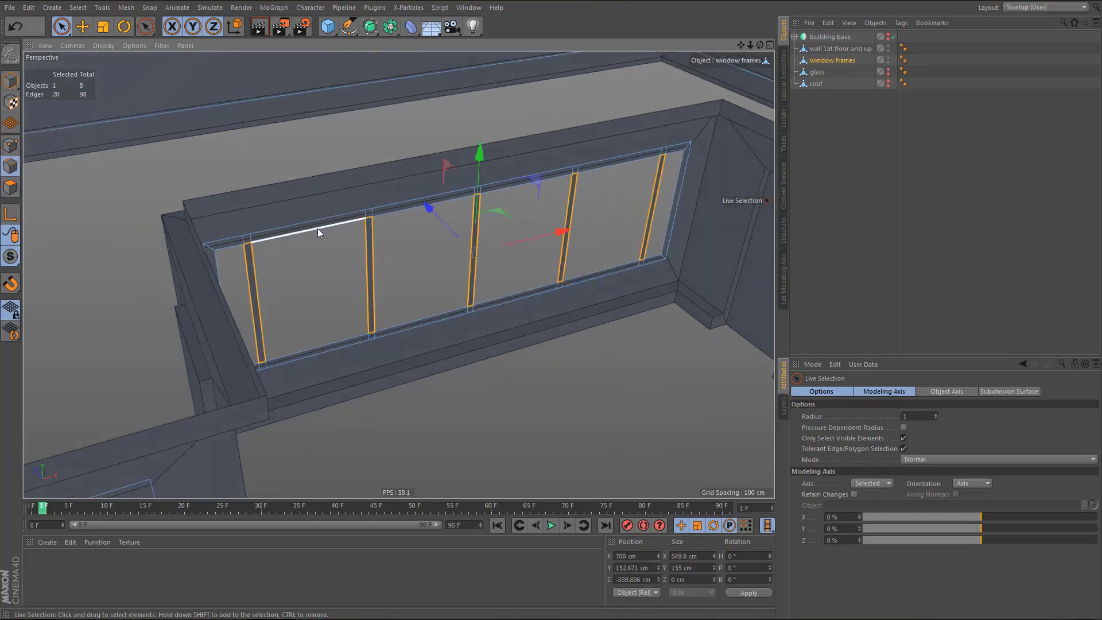
pyautogui.press('u')
pyautogui.press('l')
pyautogui.scroll(2, 453, 253)
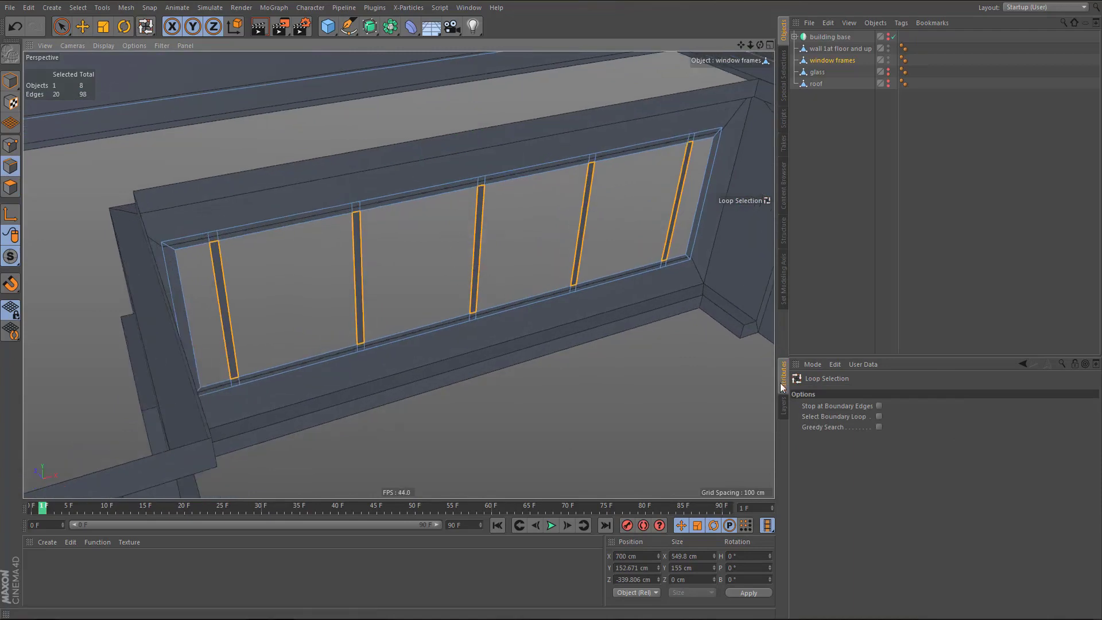
pyautogui.click(518, 170)
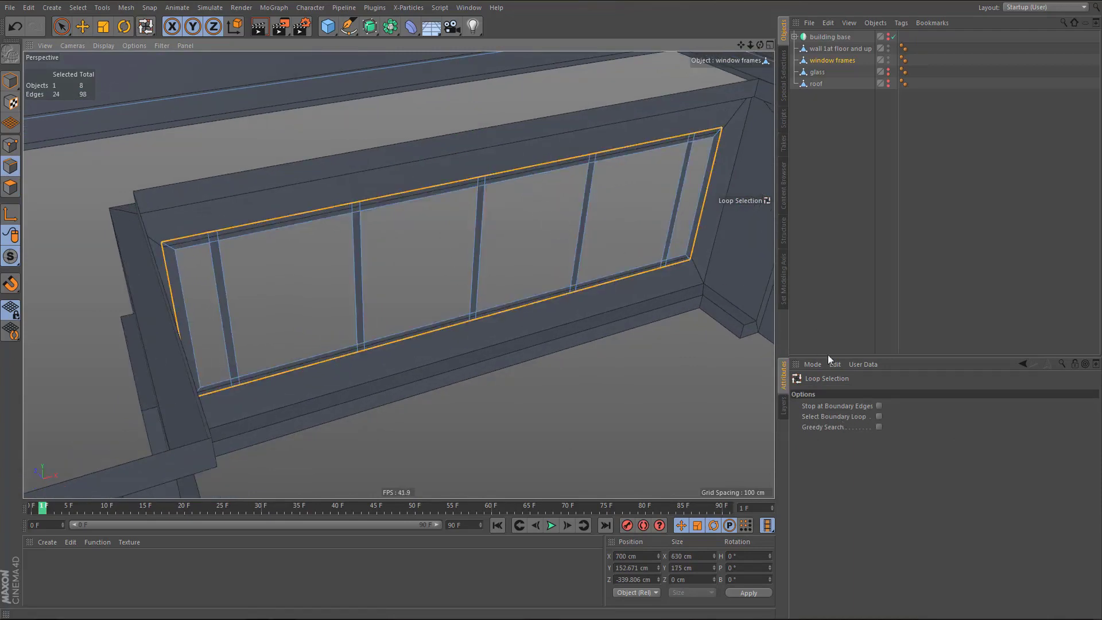
pyautogui.click(879, 417)
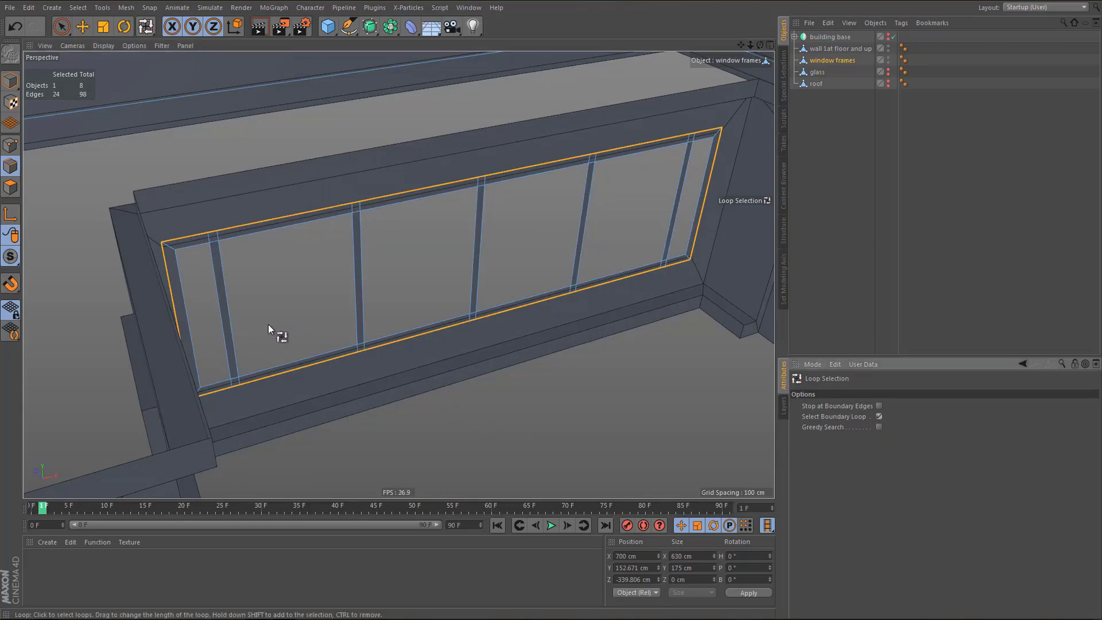
# - Add the edge loops of all six pane openings to the selection and extrude the edges 40 cm inward along Z
pyautogui.keyDown('shift'); pyautogui.click(196, 243); pyautogui.keyUp('shift')
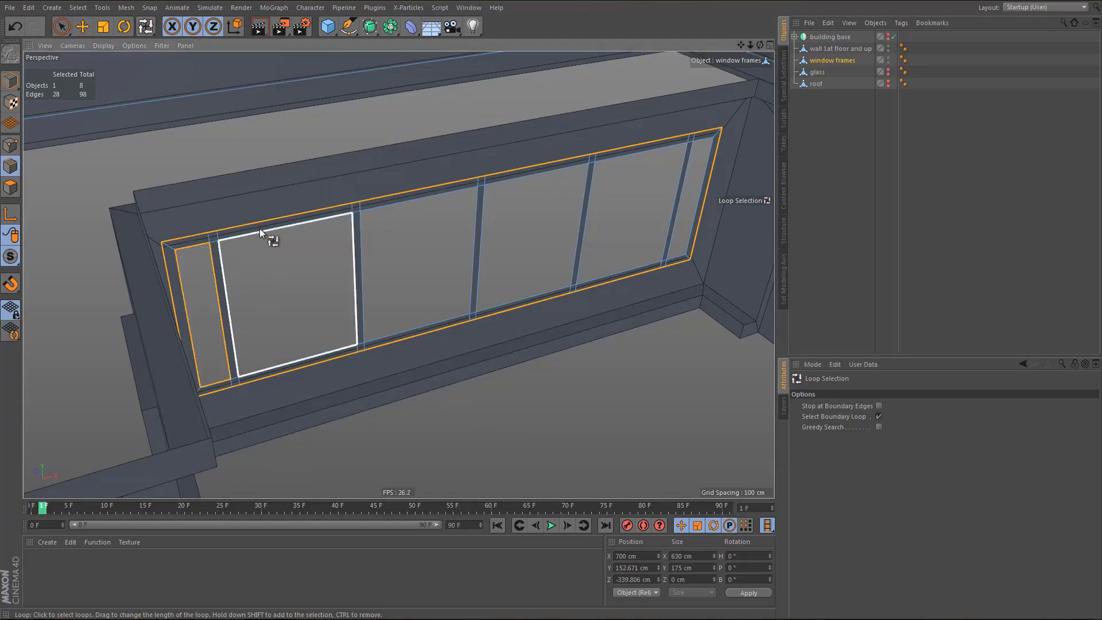
pyautogui.keyDown('shift'); pyautogui.click(260, 228); pyautogui.keyUp('shift')
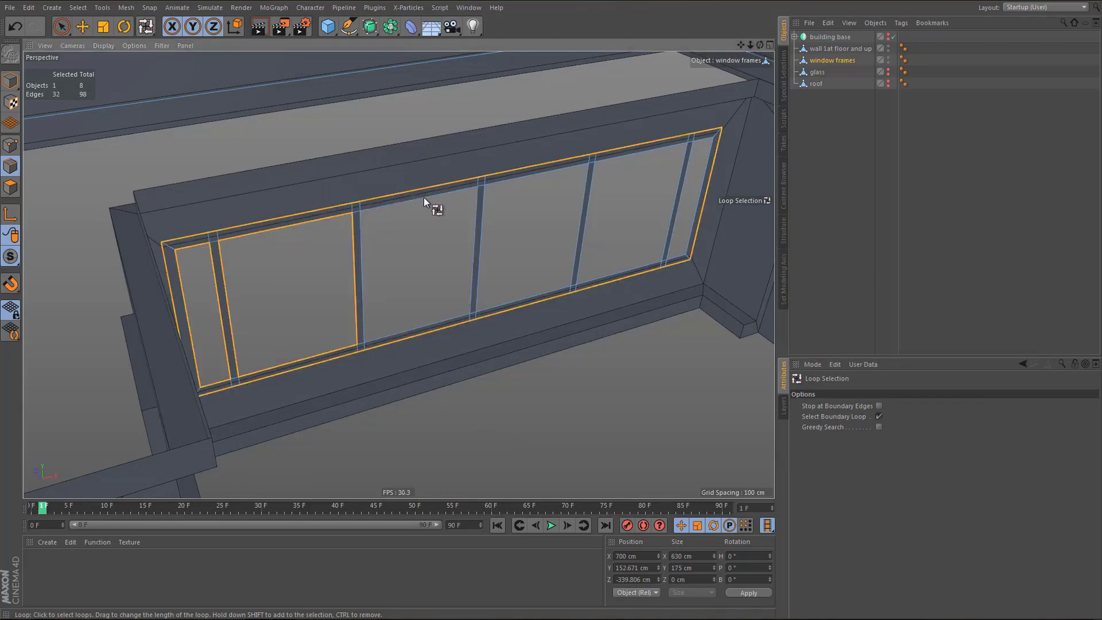
pyautogui.keyDown('shift'); pyautogui.click(423, 197); pyautogui.keyUp('shift')
pyautogui.keyDown('shift'); pyautogui.click(507, 178); pyautogui.keyUp('shift')
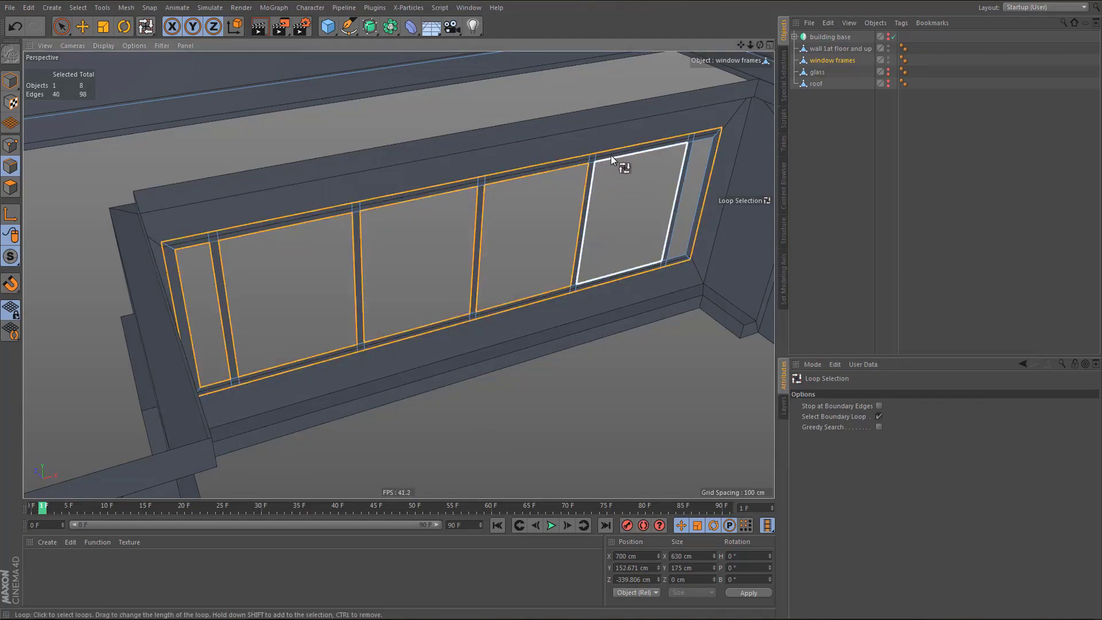
pyautogui.keyDown('shift'); pyautogui.click(632, 151); pyautogui.keyUp('shift')
pyautogui.keyDown('shift'); pyautogui.click(693, 144); pyautogui.keyUp('shift')
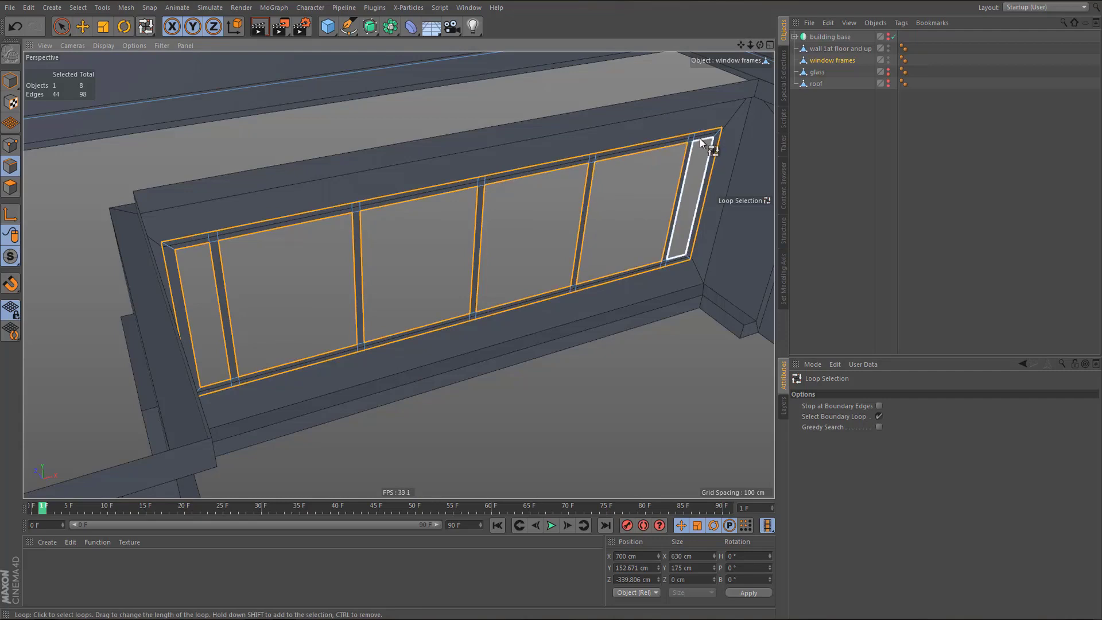
pyautogui.press('e')
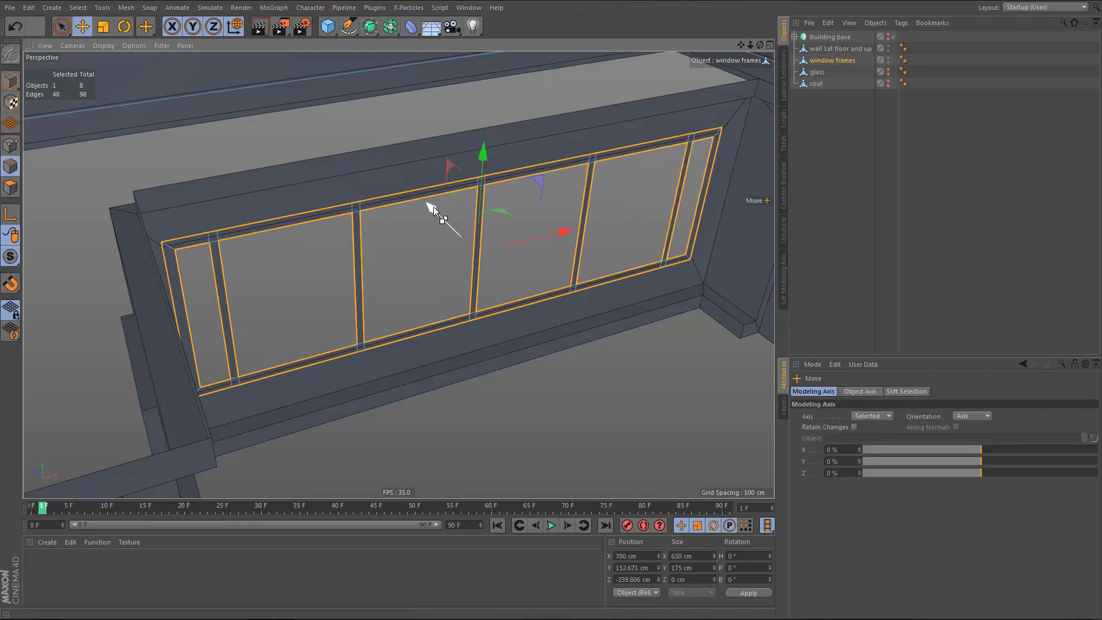
pyautogui.keyDown('ctrl'); pyautogui.moveTo(433, 207); pyautogui.dragTo(483, 216); pyautogui.keyUp('ctrl')
# - Rectangle-select the frame's front edges in the top view and move them 7 cm outward to Z -346.806 cm
pyautogui.middleClick(484, 215)
pyautogui.middleClick(570, 115)
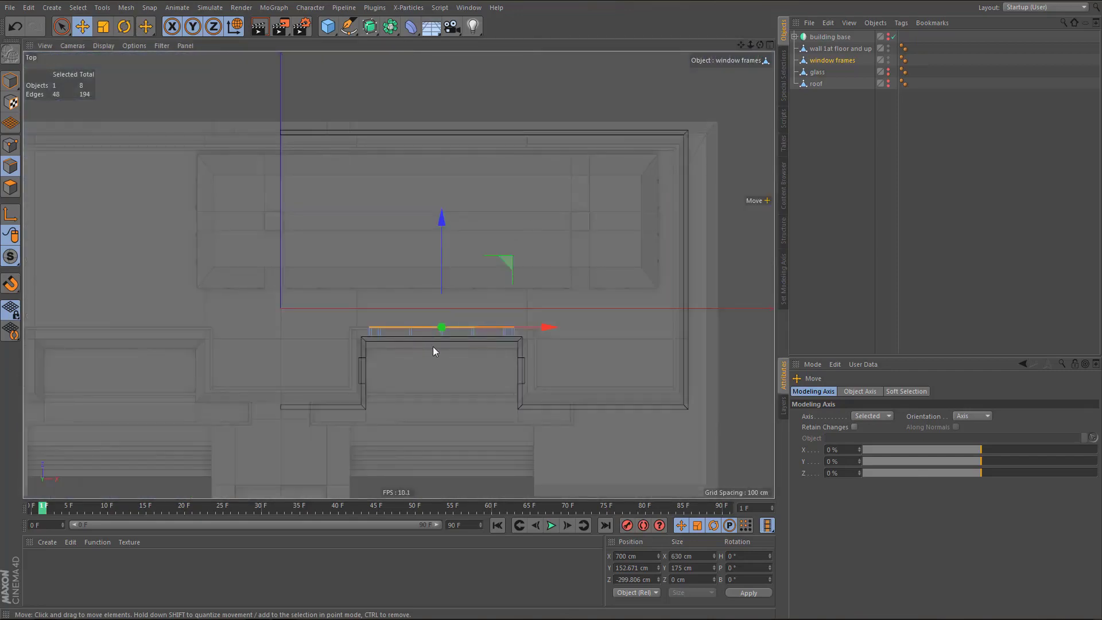
pyautogui.scroll(3, 433, 352)
pyautogui.press('0')
pyautogui.moveTo(260, 373); pyautogui.dragTo(669, 320)
pyautogui.middleClick(545, 347)
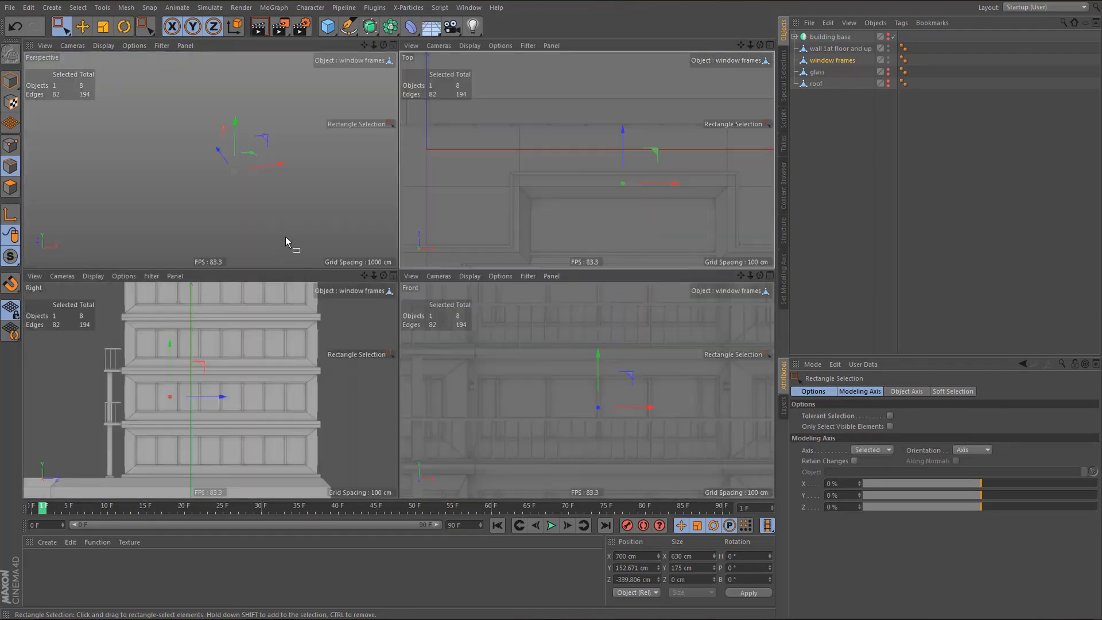
pyautogui.middleClick(285, 239)
pyautogui.press('s')
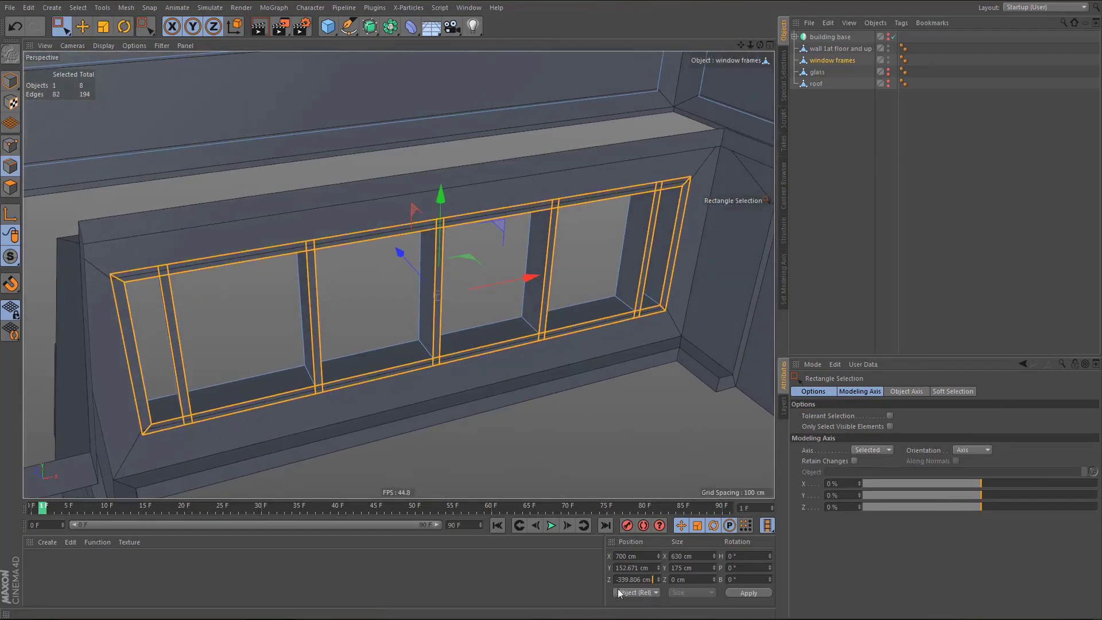
pyautogui.write('7')
pyautogui.press('Return')
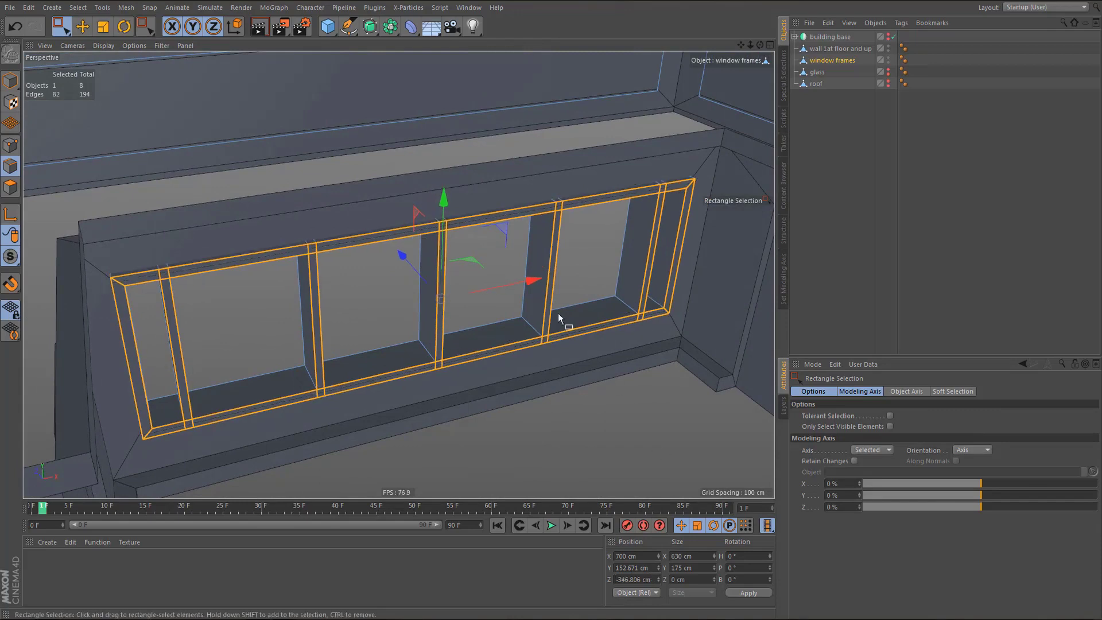
# - Render the perspective view to check the recess window frame's depth and mullions
pyautogui.keyDown('alt'); pyautogui.moveTo(534, 300); pyautogui.dragTo(498, 359, button='right'); pyautogui.keyUp('alt')
pyautogui.hotkey('ctrl', 'r')
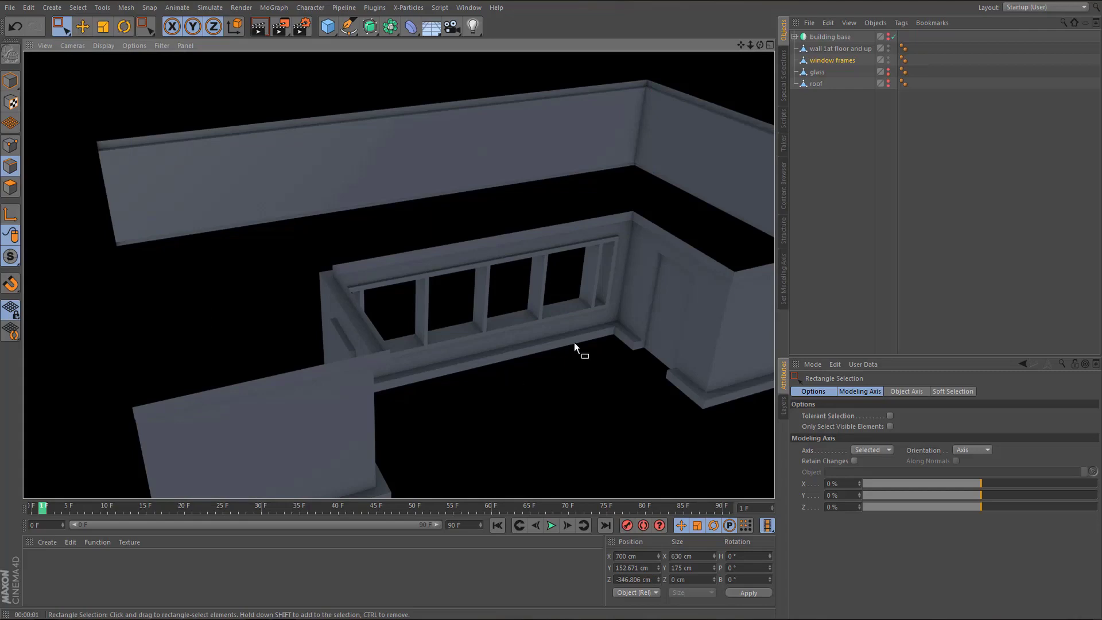
pyautogui.keyDown('alt'); pyautogui.moveTo(553, 311); pyautogui.dragTo(429, 298, button='middle'); pyautogui.keyUp('alt')
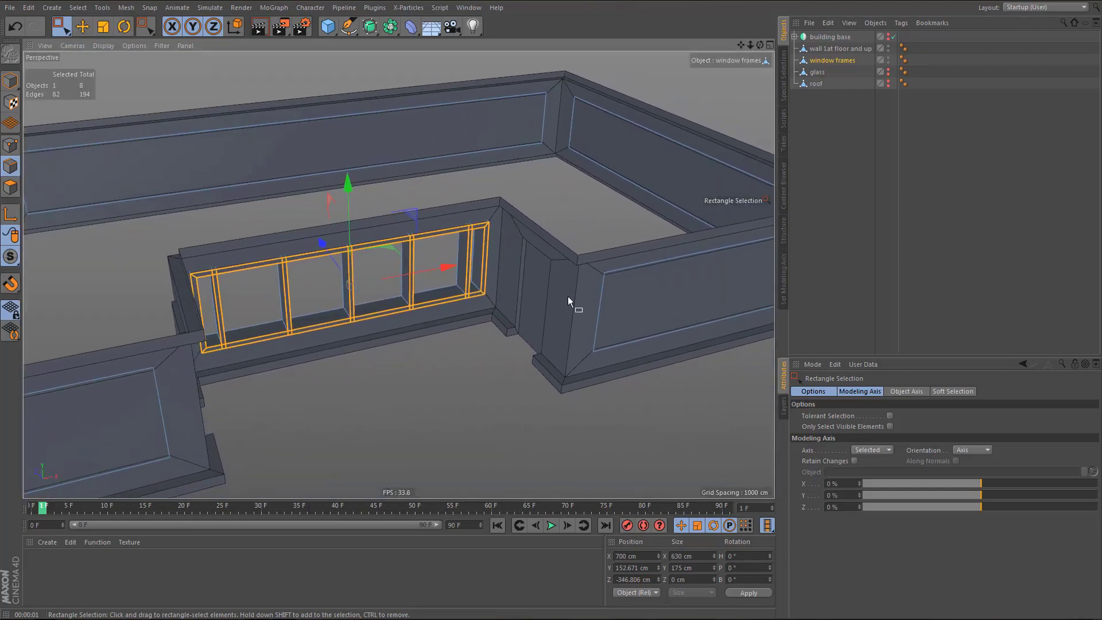
# - Cut the long horizontal edges of the outer front wall's window panel with Edge Cut, using 5 subdivisions and 130.5% scale to match the blueprint
pyautogui.keyDown('alt'); pyautogui.moveTo(636, 281); pyautogui.dragTo(501, 271, button='middle'); pyautogui.keyUp('alt')
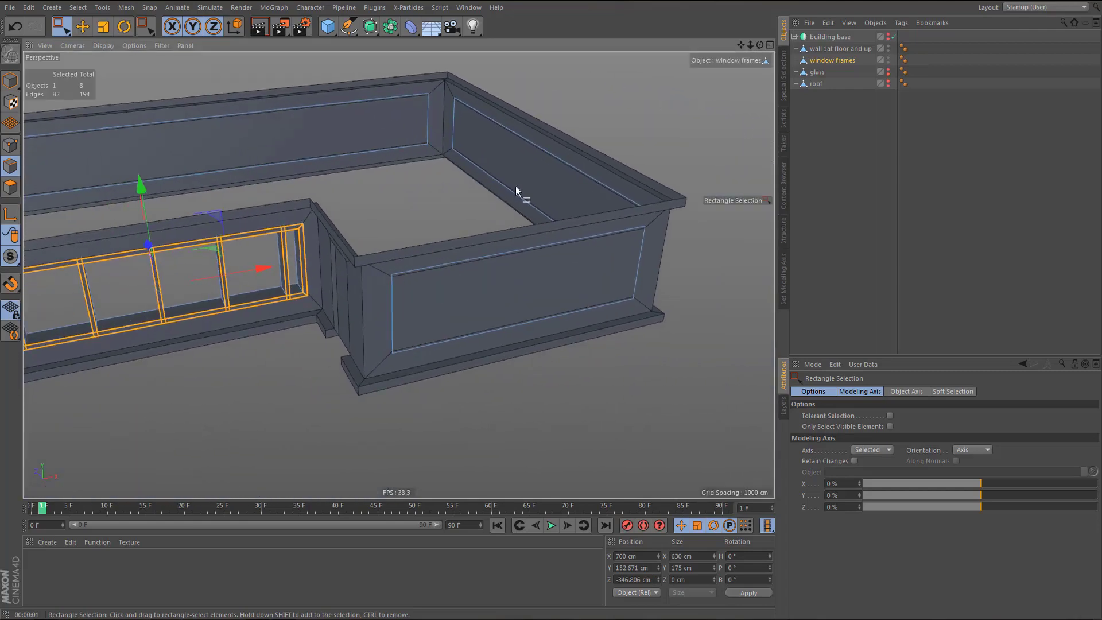
pyautogui.press('u')
pyautogui.press('b')
pyautogui.click(508, 311)
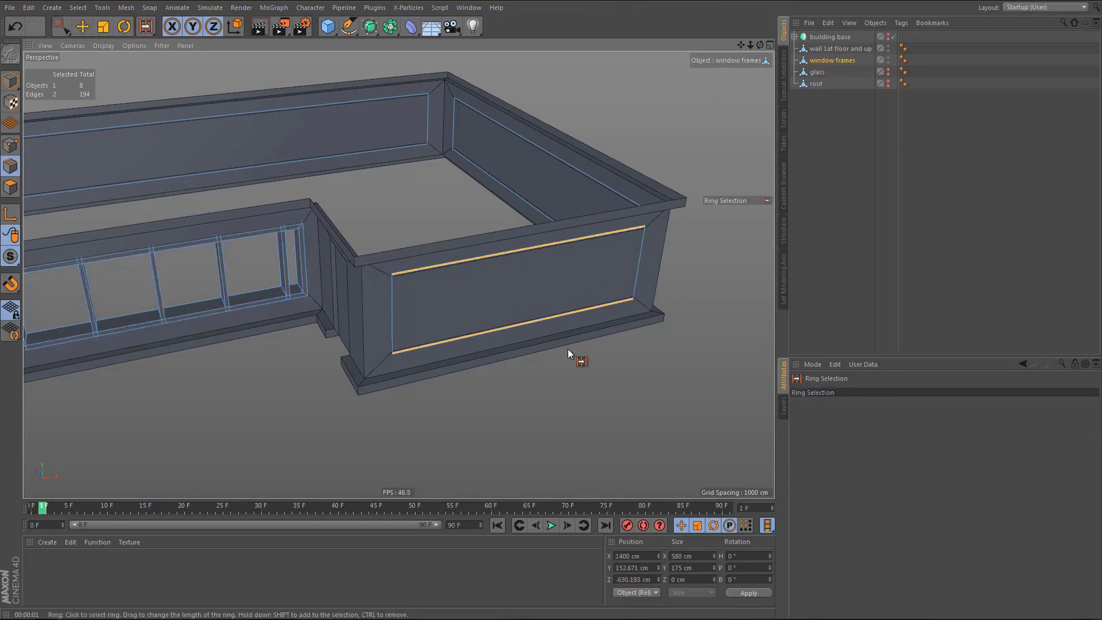
pyautogui.press('F5')
pyautogui.middleClick(596, 390)
pyautogui.keyDown('alt'); pyautogui.moveTo(492, 356); pyautogui.dragTo(457, 374, button='right'); pyautogui.keyUp('alt')
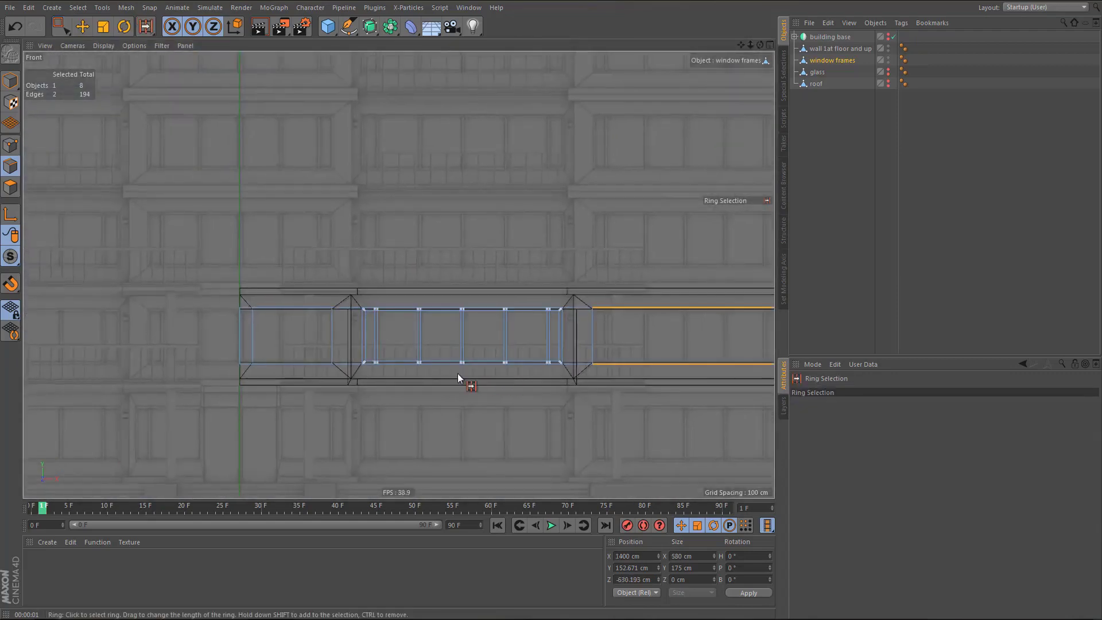
pyautogui.keyDown('alt'); pyautogui.moveTo(457, 373); pyautogui.dragTo(335, 369, button='middle'); pyautogui.keyUp('alt')
pyautogui.scroll(4, 670, 360)
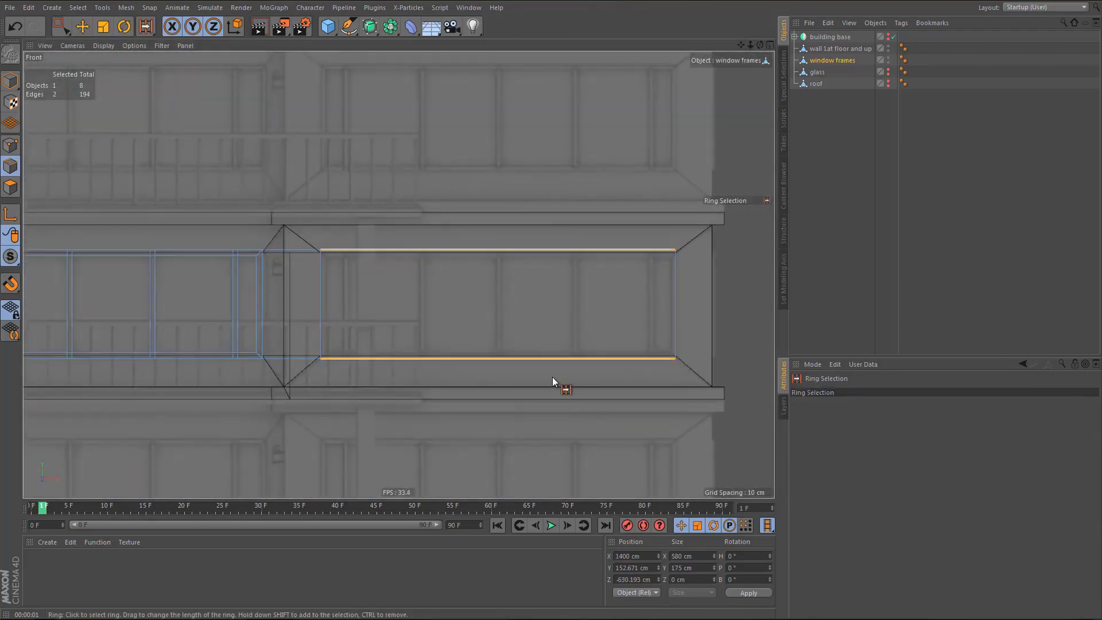
pyautogui.press('m')
pyautogui.press('f')
pyautogui.click(547, 406)
pyautogui.keyDown('shift'); pyautogui.moveTo(547, 405); pyautogui.dragTo(565, 406); pyautogui.keyUp('shift')
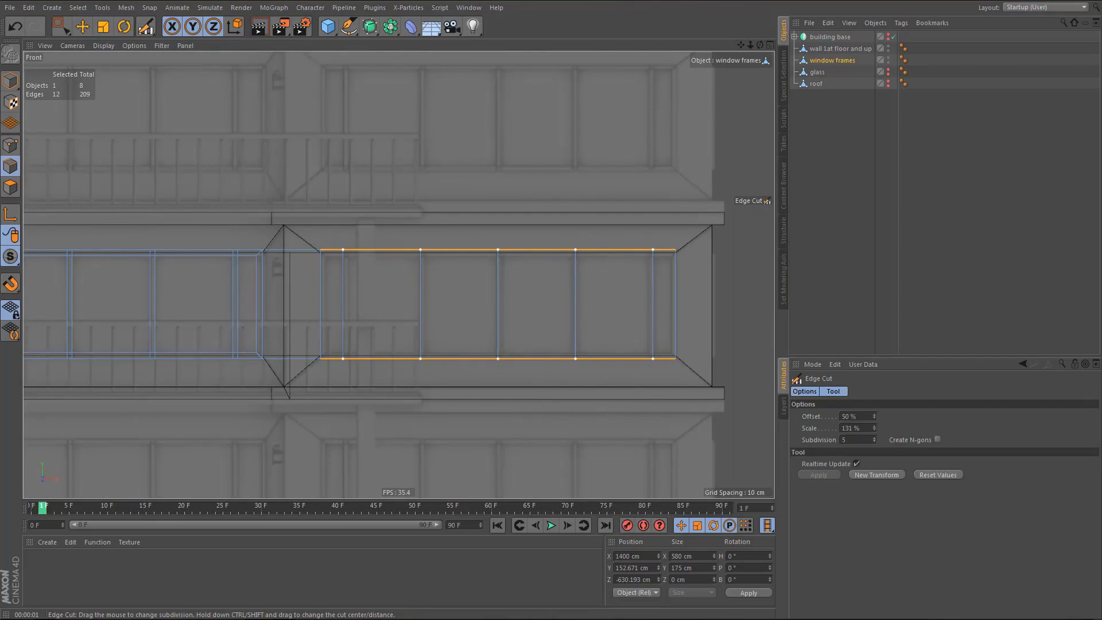
pyautogui.keyDown('shift'); pyautogui.moveTo(565, 405); pyautogui.dragTo(565, 406); pyautogui.keyUp('shift')
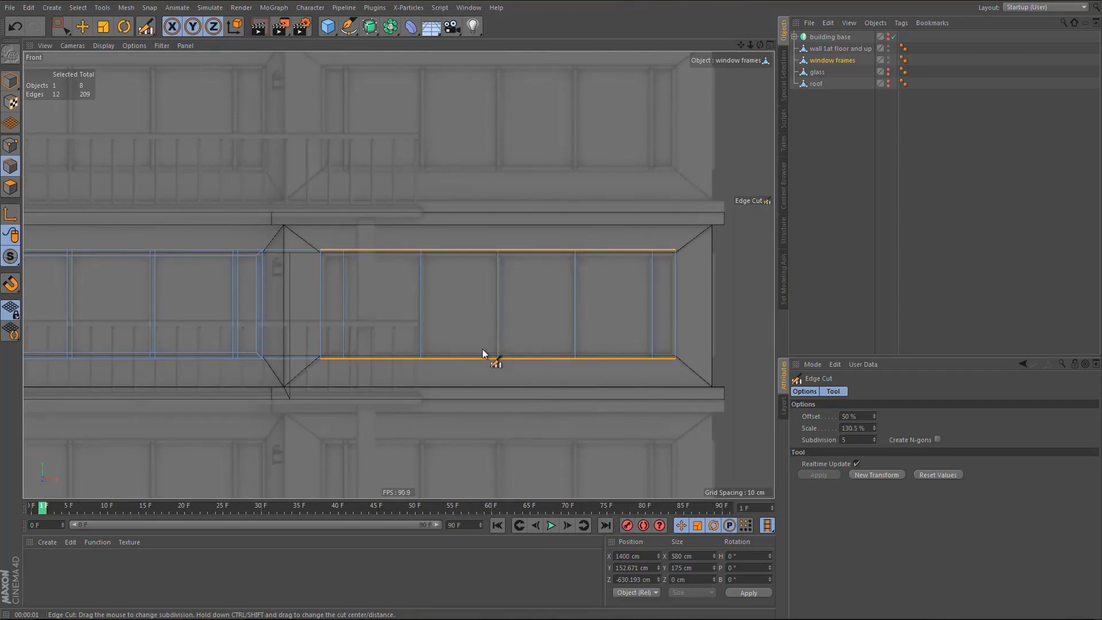
# - Bevel the five vertical cut edges of the outer front wall's window panel with a 4 cm offset in Chamfer mode
pyautogui.press('space')
pyautogui.moveTo(342, 295); pyautogui.dragTo(577, 295)
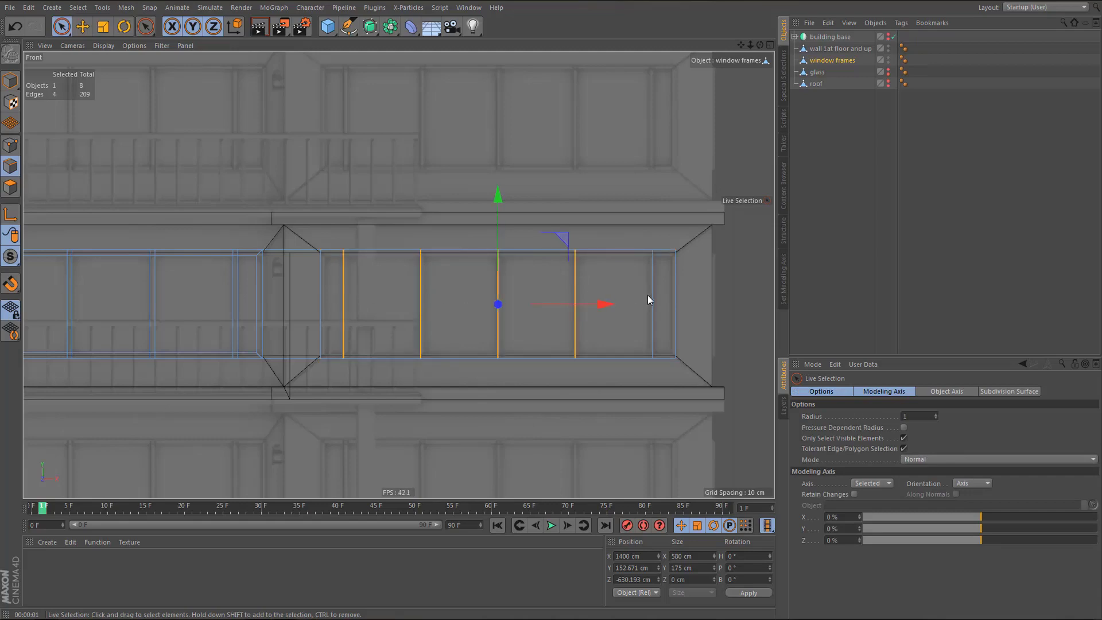
pyautogui.keyDown('shift'); pyautogui.click(655, 303); pyautogui.keyUp('shift')
pyautogui.press('m')
pyautogui.press('s')
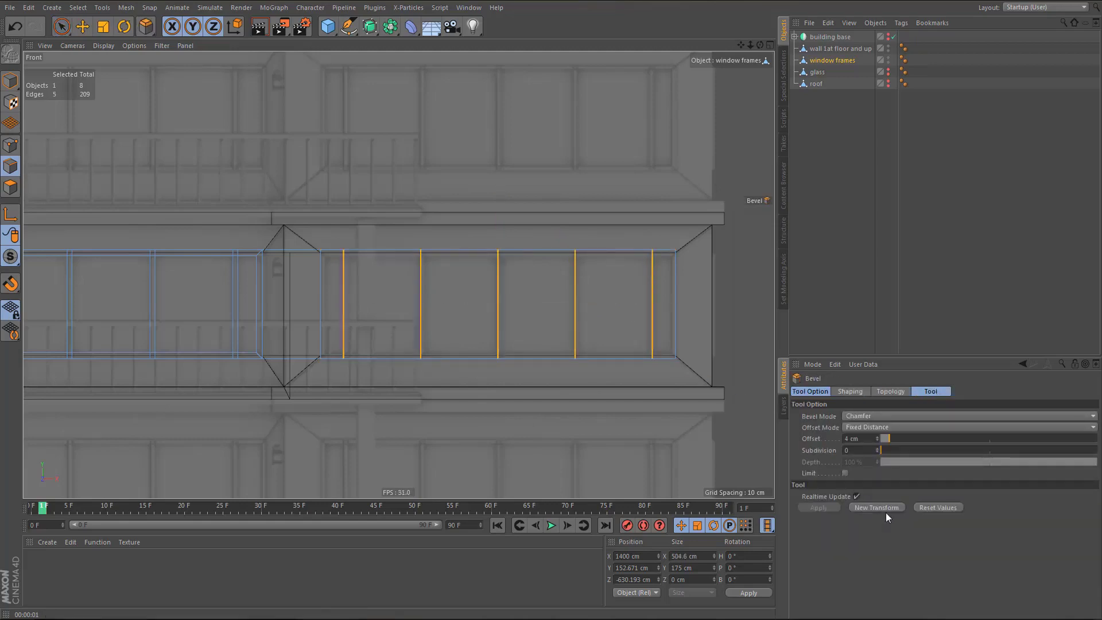
pyautogui.click(446, 375)
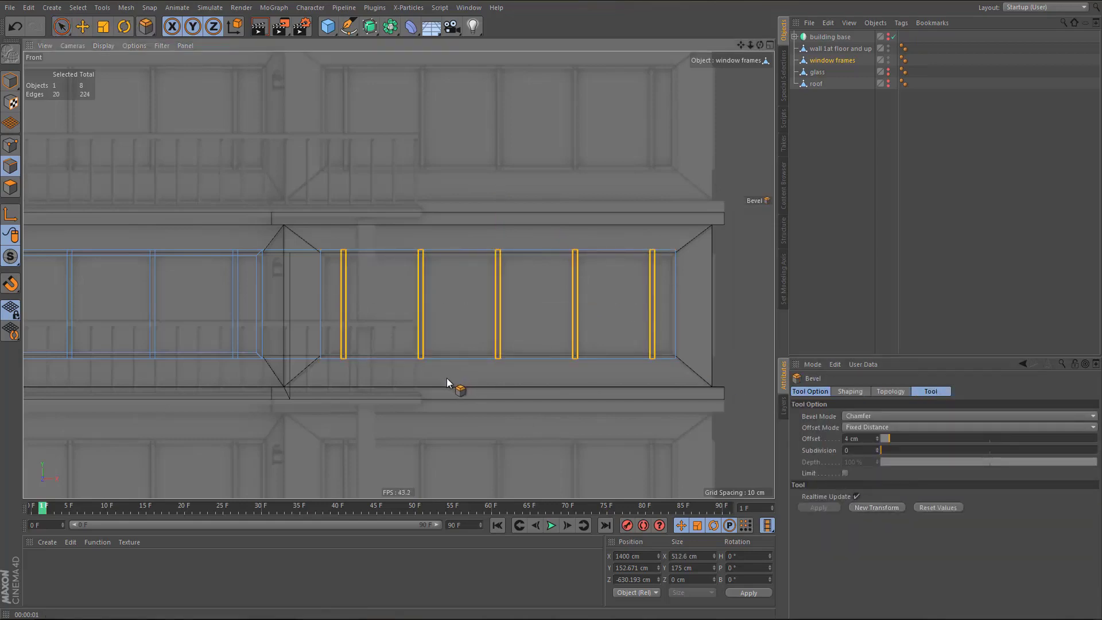
# - Select all polygons of the outer front wall's window panel in the perspective view and inset them 10 cm with Extrude Inner
pyautogui.press('space')
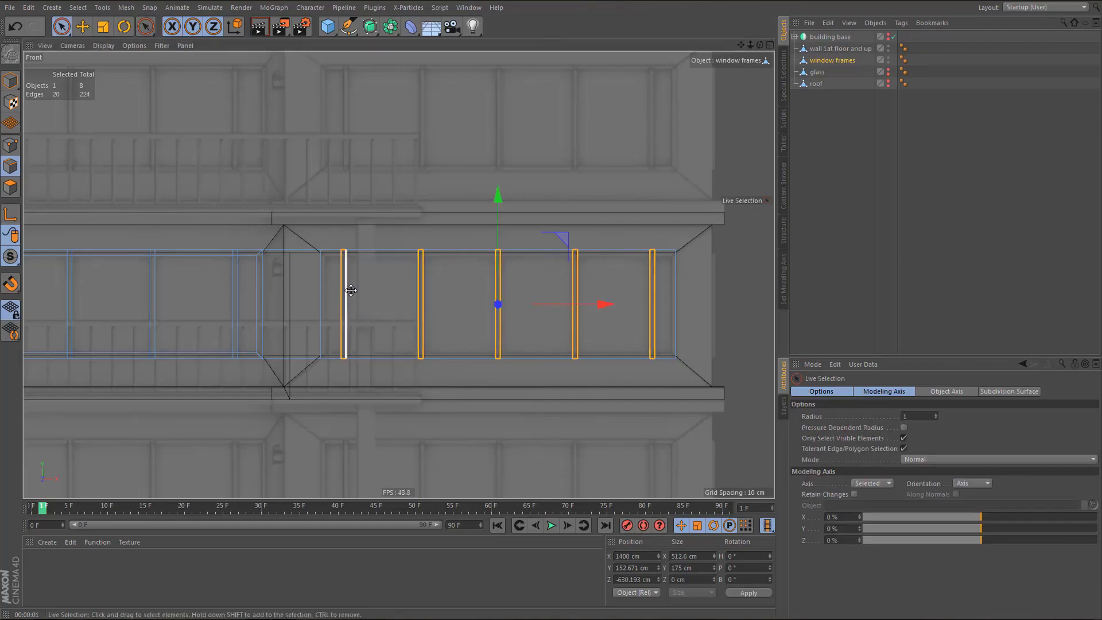
pyautogui.middleClick(345, 290)
pyautogui.middleClick(396, 247)
pyautogui.scroll(3, 444, 314)
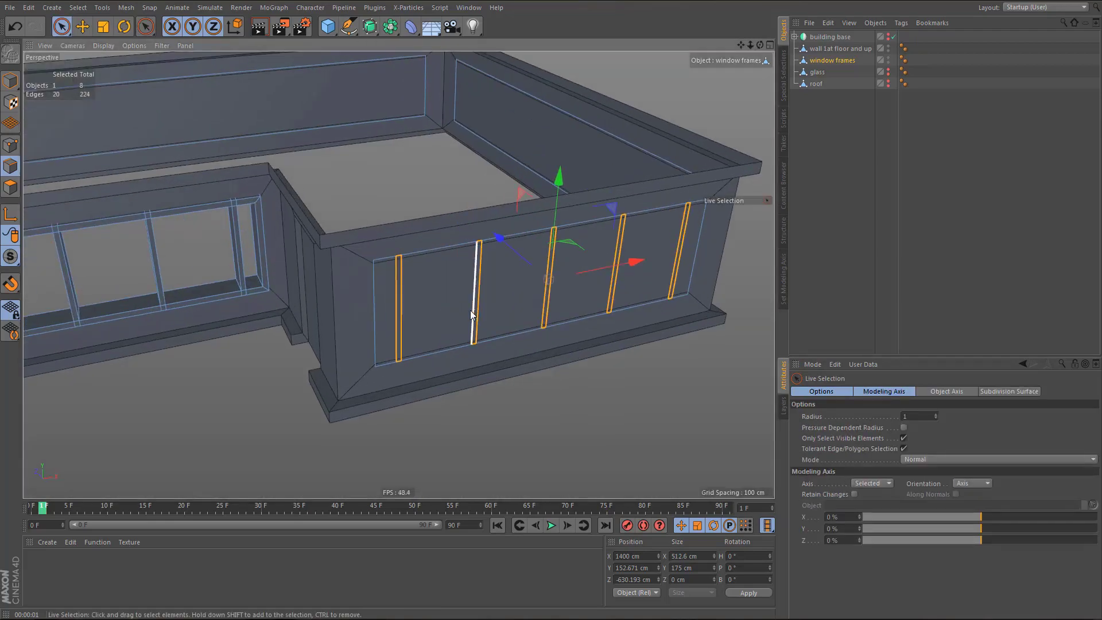
pyautogui.press('Return')
pyautogui.moveTo(395, 305)
pyautogui.mouseDown()
pyautogui.moveTo(477, 301)
pyautogui.moveTo(687, 251)
pyautogui.mouseUp()
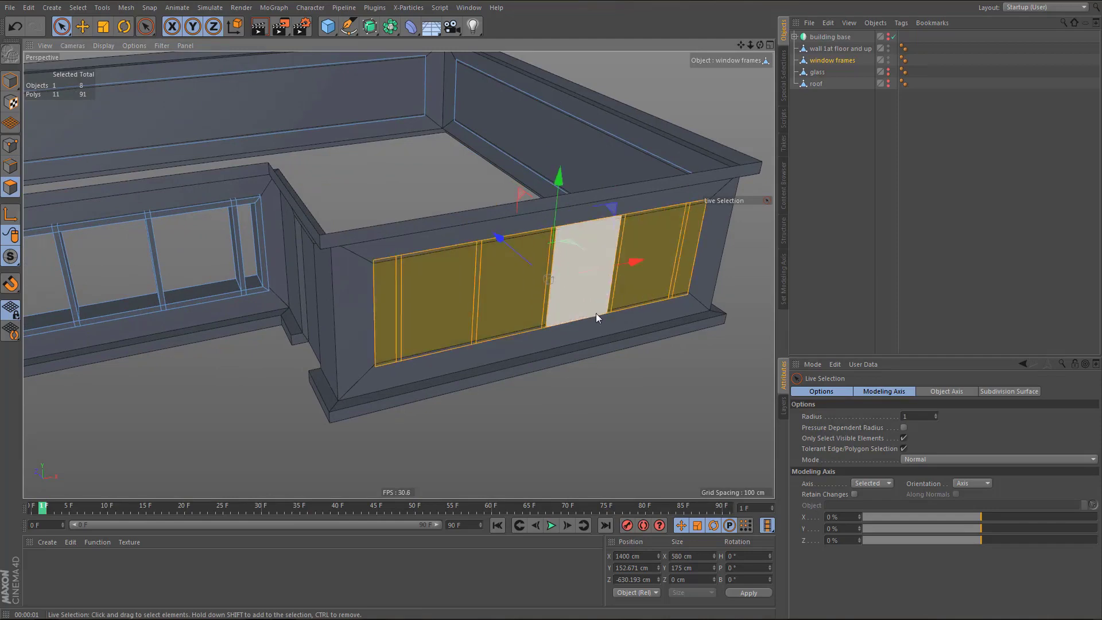
pyautogui.press('i')
pyautogui.click(873, 485)
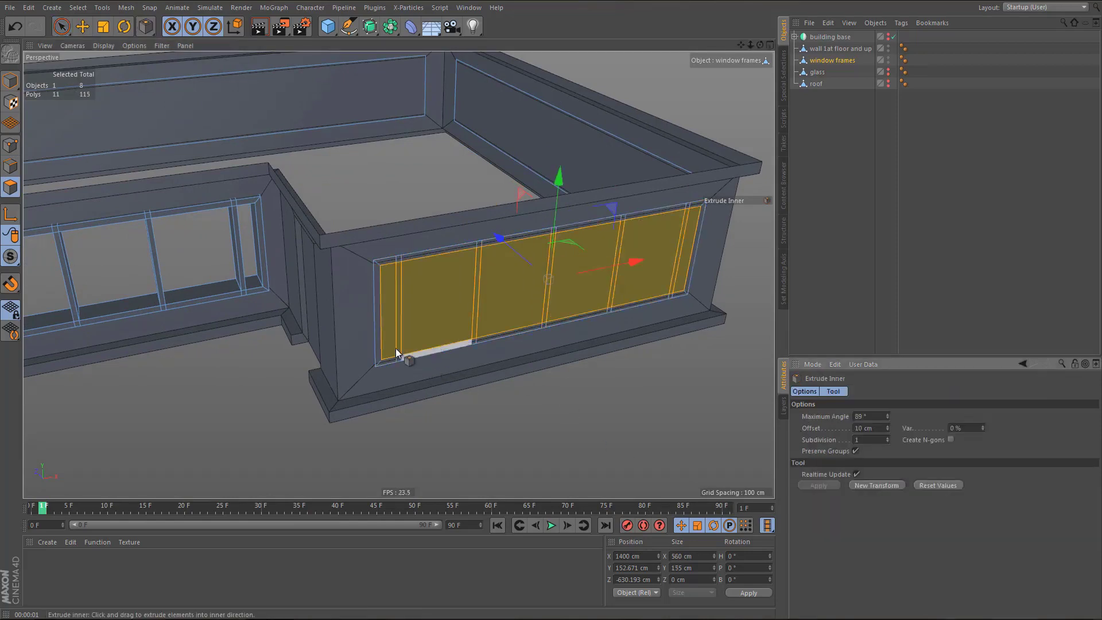
# - Delete the six pane polygons between the mullions of the outer front wall's window panel
pyautogui.scroll(2, 378, 322)
pyautogui.press('space')
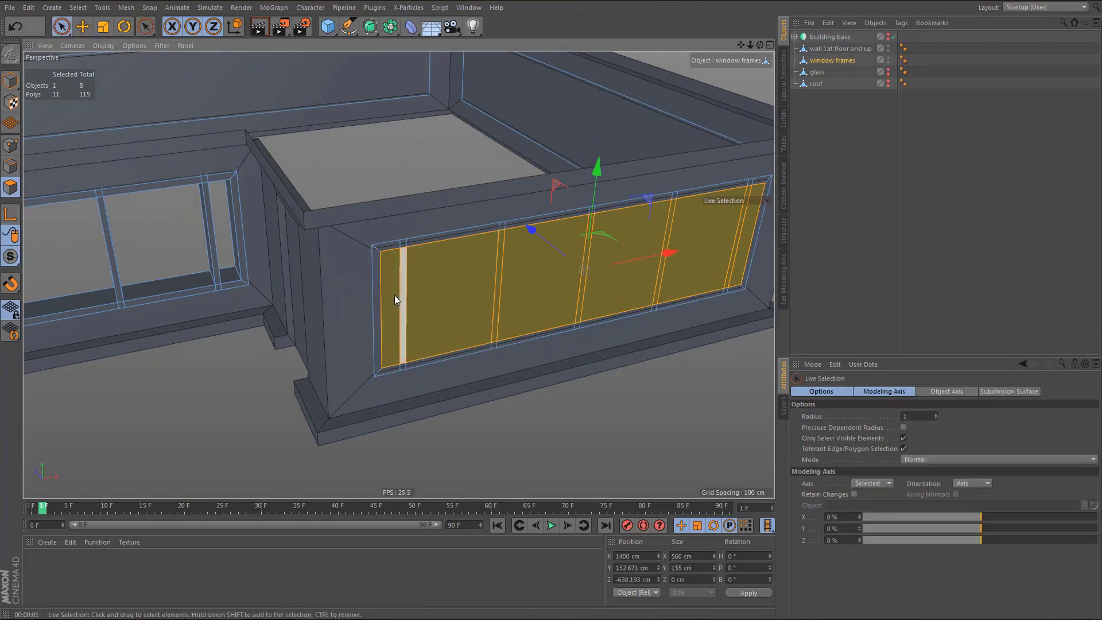
pyautogui.moveTo(390, 294); pyautogui.dragTo(447, 283)
pyautogui.moveTo(560, 267)
pyautogui.keyDown('shift'); pyautogui.mouseDown()
pyautogui.moveTo(741, 236)
pyautogui.moveTo(680, 283)
pyautogui.mouseUp(); pyautogui.keyUp('shift')
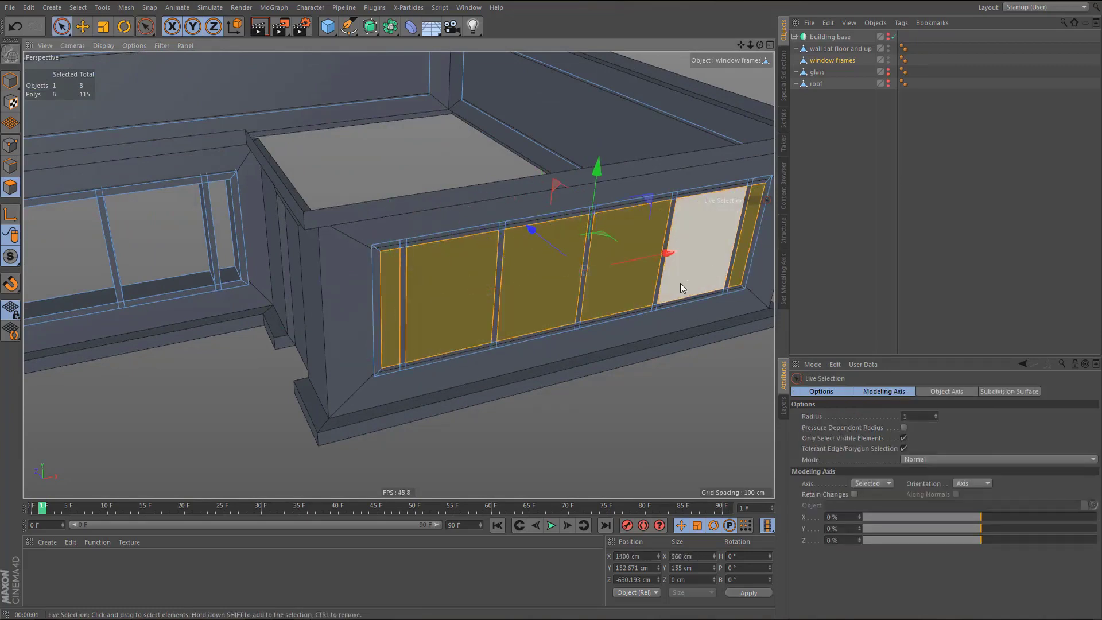
pyautogui.press('Delete')
# - Loop-select the outer front window frame's outer border and all six pane openings, and extrude the edges 40 cm inward along Z
pyautogui.keyDown('alt'); pyautogui.moveTo(404, 308); pyautogui.dragTo(405, 313, button='middle'); pyautogui.keyUp('alt')
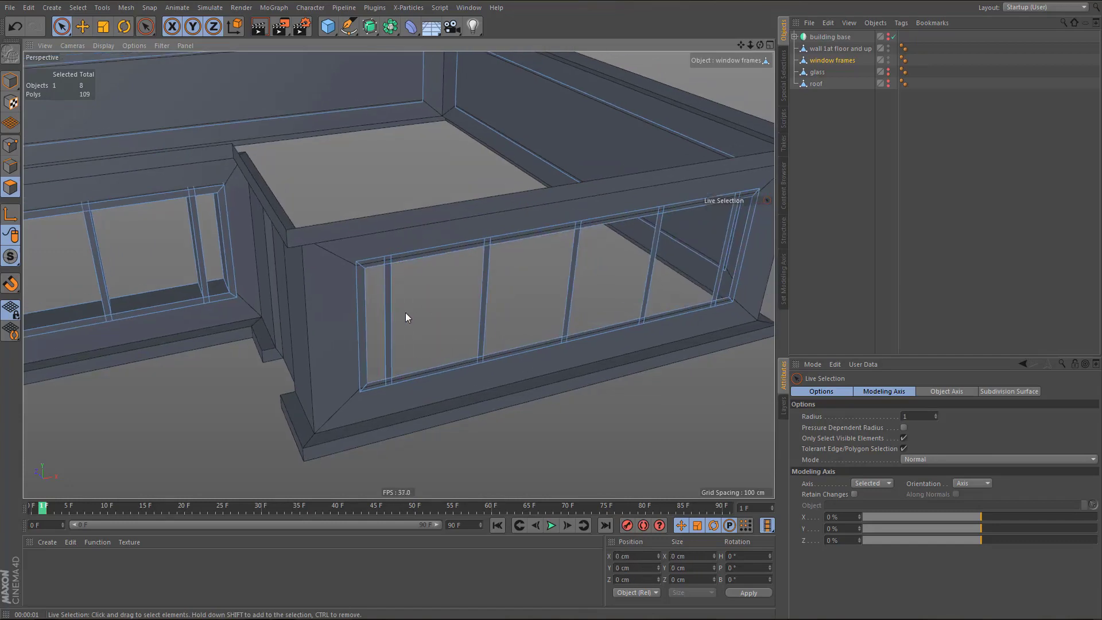
pyautogui.press('Return')
pyautogui.press('u')
pyautogui.press('l')
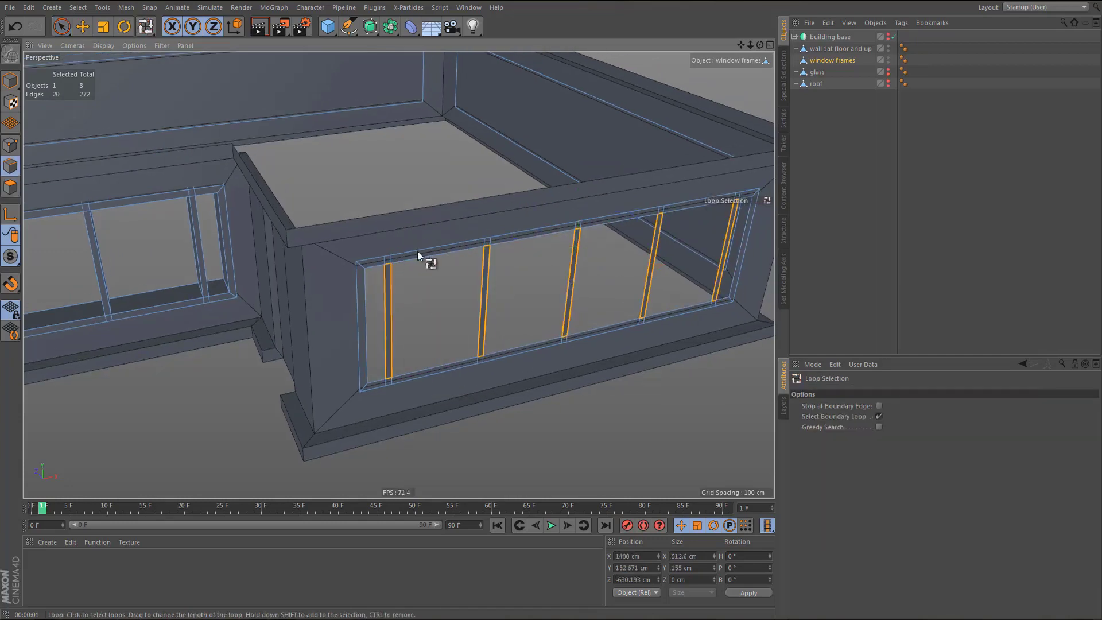
pyautogui.keyDown('alt'); pyautogui.moveTo(418, 251); pyautogui.dragTo(426, 256); pyautogui.keyUp('alt')
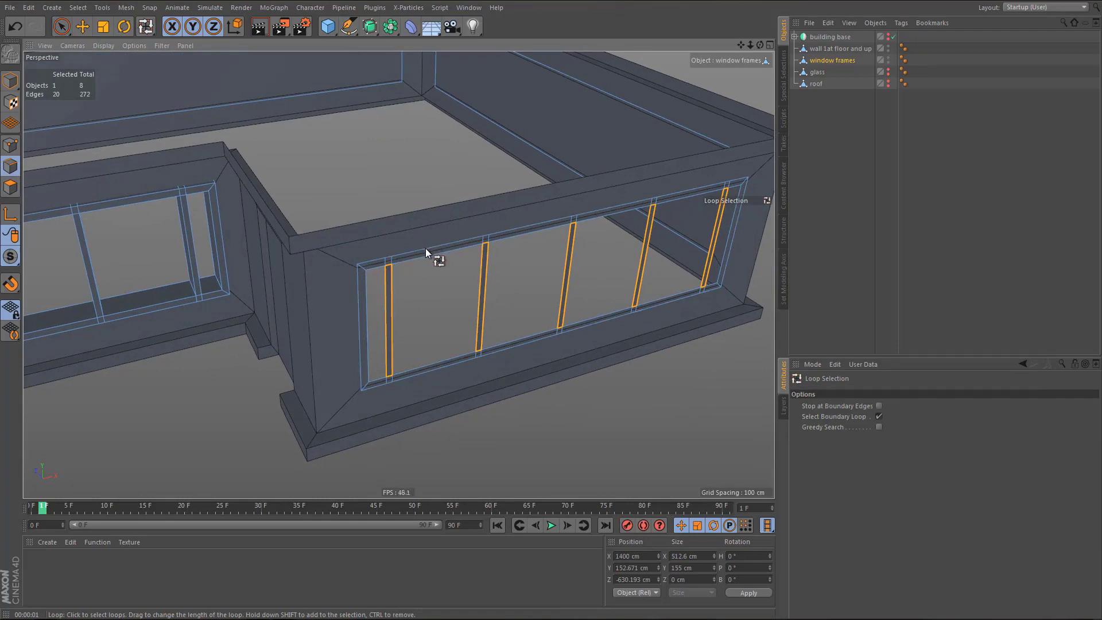
pyautogui.click(425, 250)
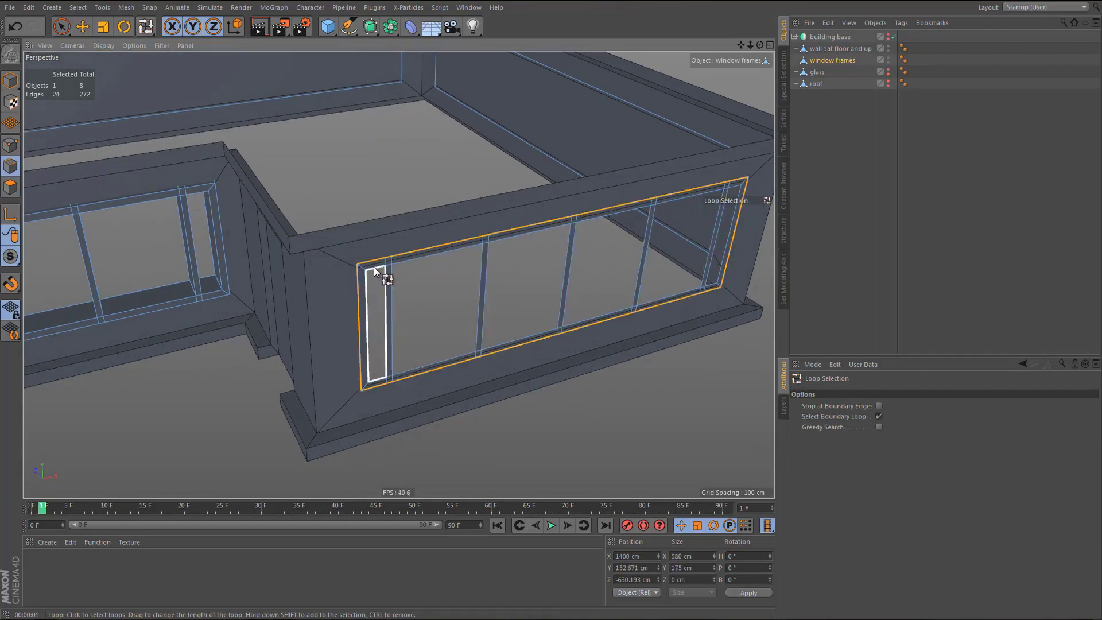
pyautogui.keyDown('shift'); pyautogui.click(446, 262); pyautogui.keyUp('shift')
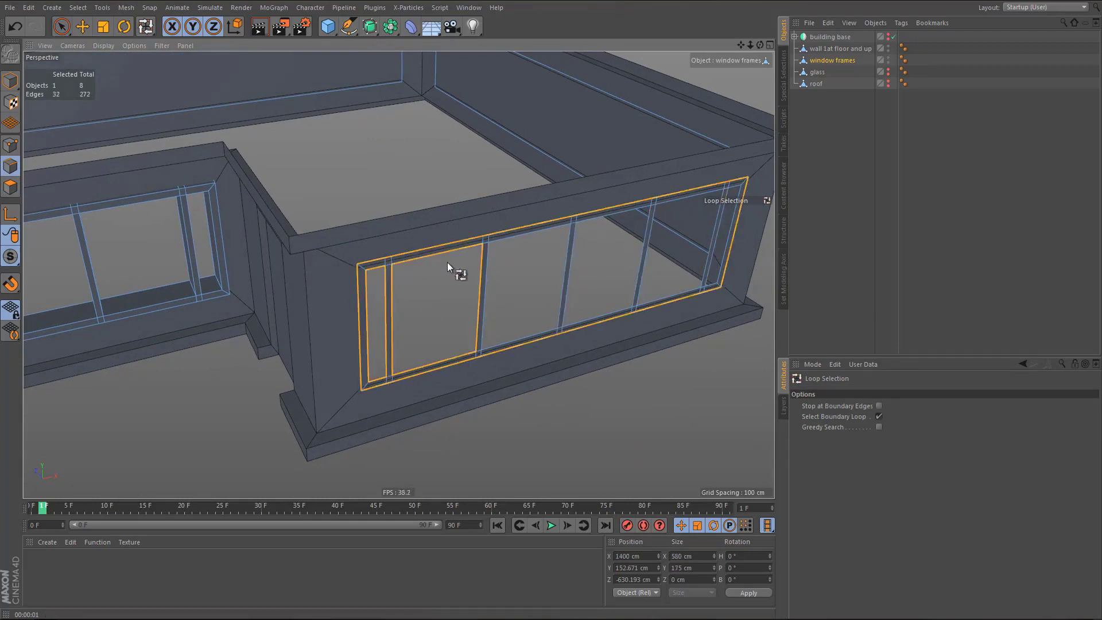
pyautogui.keyDown('shift'); pyautogui.click(525, 236); pyautogui.keyUp('shift')
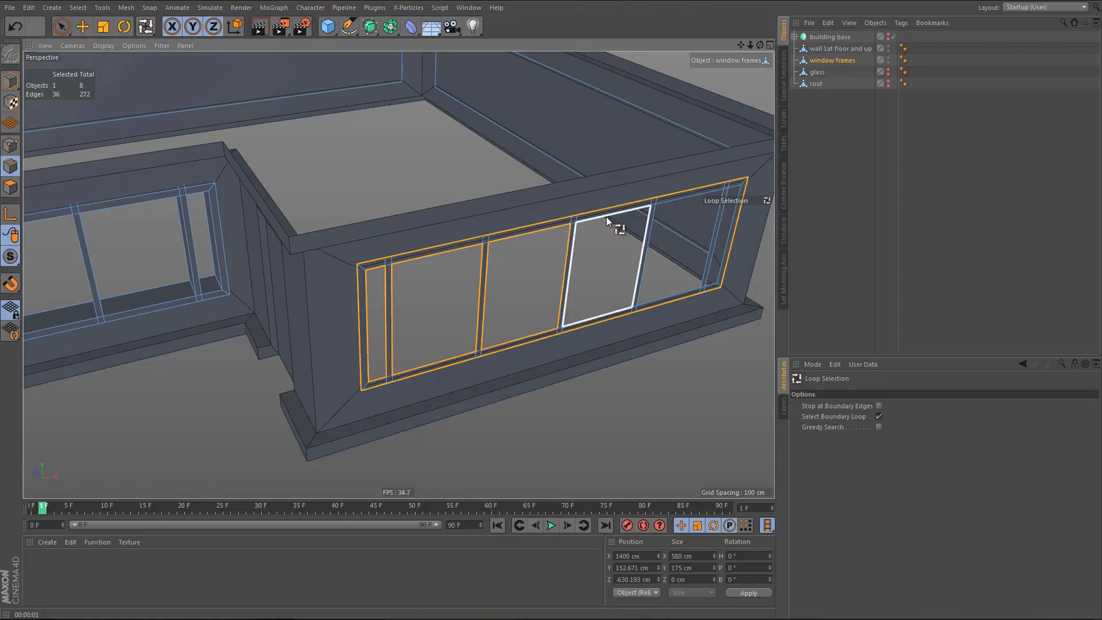
pyautogui.keyDown('shift'); pyautogui.click(607, 216); pyautogui.keyUp('shift')
pyautogui.keyDown('shift'); pyautogui.click(683, 211); pyautogui.keyUp('shift')
pyautogui.keyDown('alt'); pyautogui.moveTo(683, 211); pyautogui.dragTo(618, 285); pyautogui.keyUp('alt')
pyautogui.keyDown('shift'); pyautogui.click(588, 227); pyautogui.keyUp('shift')
pyautogui.press('e')
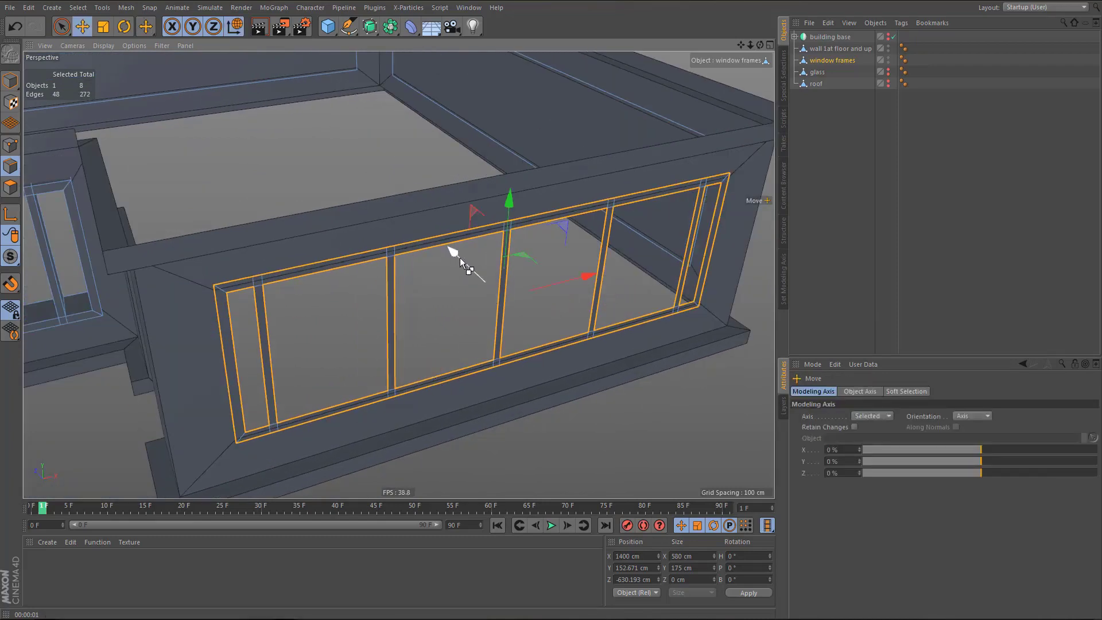
pyautogui.keyDown('ctrl'); pyautogui.moveTo(452, 251); pyautogui.dragTo(434, 247); pyautogui.keyUp('ctrl')
pyautogui.keyDown('alt'); pyautogui.moveTo(413, 288); pyautogui.dragTo(364, 330); pyautogui.keyUp('alt')
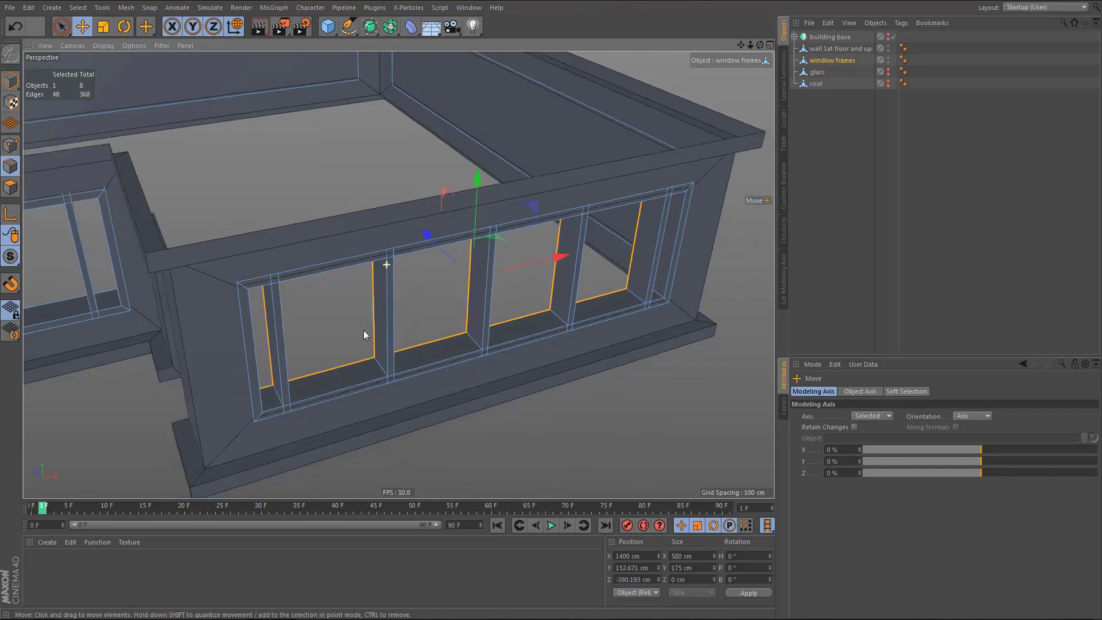
# - Rectangle-select the outer front window frame's front edges in the top view and move them 7 cm outward to Z -637.193 cm
pyautogui.scroll(-5, 363, 329)
pyautogui.moveTo(426, 308)
pyautogui.keyDown('alt'); pyautogui.mouseDown()
pyautogui.moveTo(405, 309)
pyautogui.moveTo(422, 314)
pyautogui.mouseUp(); pyautogui.keyUp('alt')
pyautogui.middleClick(446, 310)
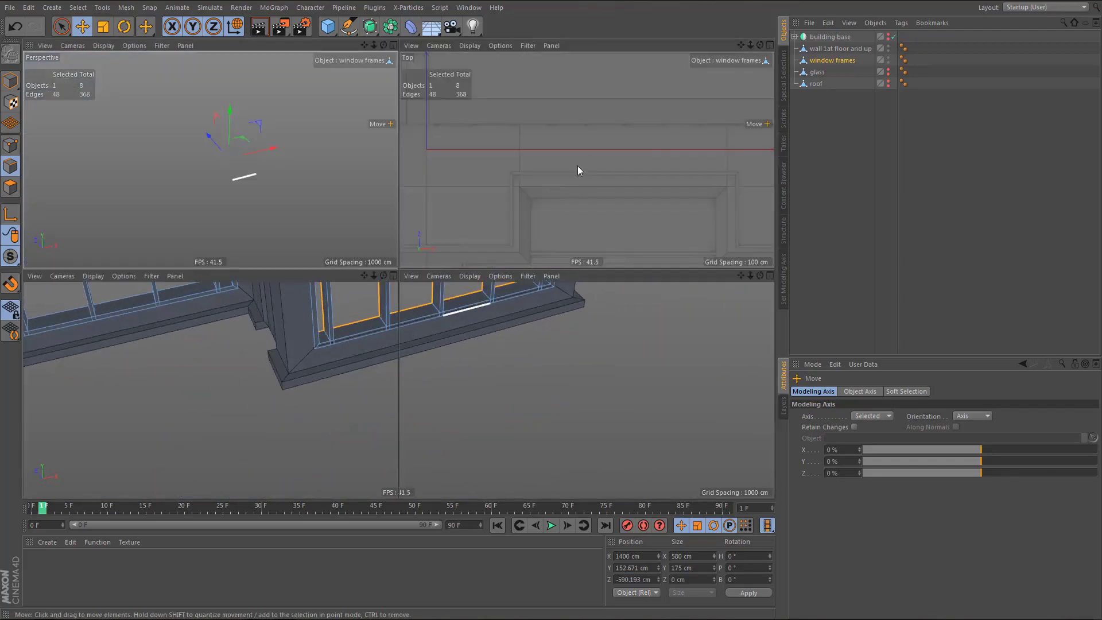
pyautogui.middleClick(578, 168)
pyautogui.scroll(-6, 460, 313)
pyautogui.keyDown('alt'); pyautogui.moveTo(449, 342); pyautogui.dragTo(314, 290, button='middle'); pyautogui.keyUp('alt')
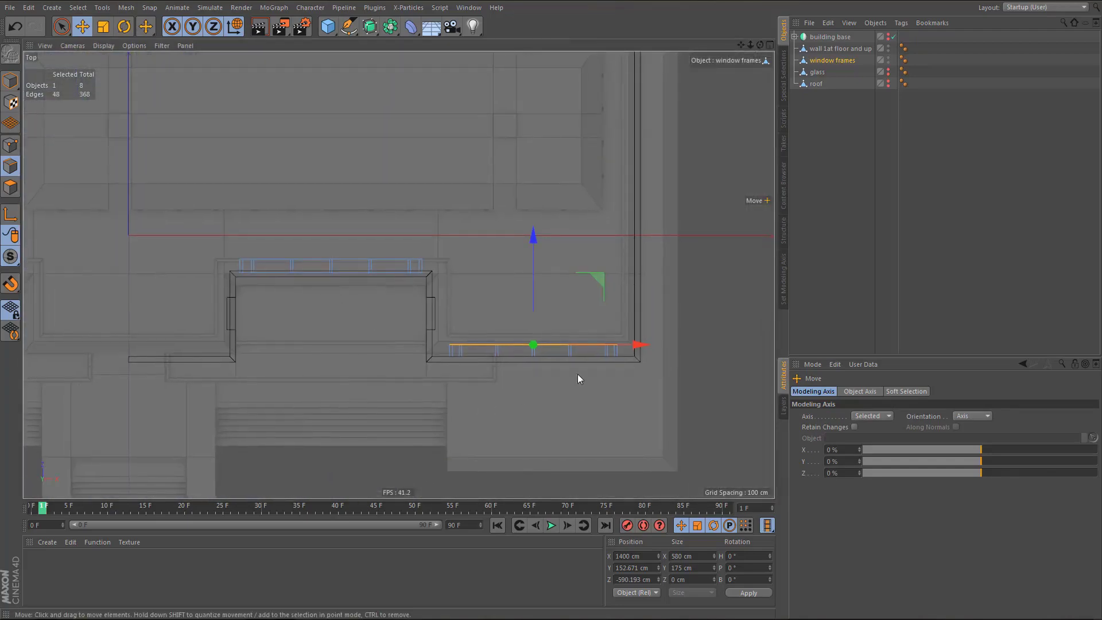
pyautogui.scroll(4, 578, 373)
pyautogui.press('0')
pyautogui.moveTo(327, 382); pyautogui.dragTo(696, 336)
pyautogui.scroll(3, 480, 370)
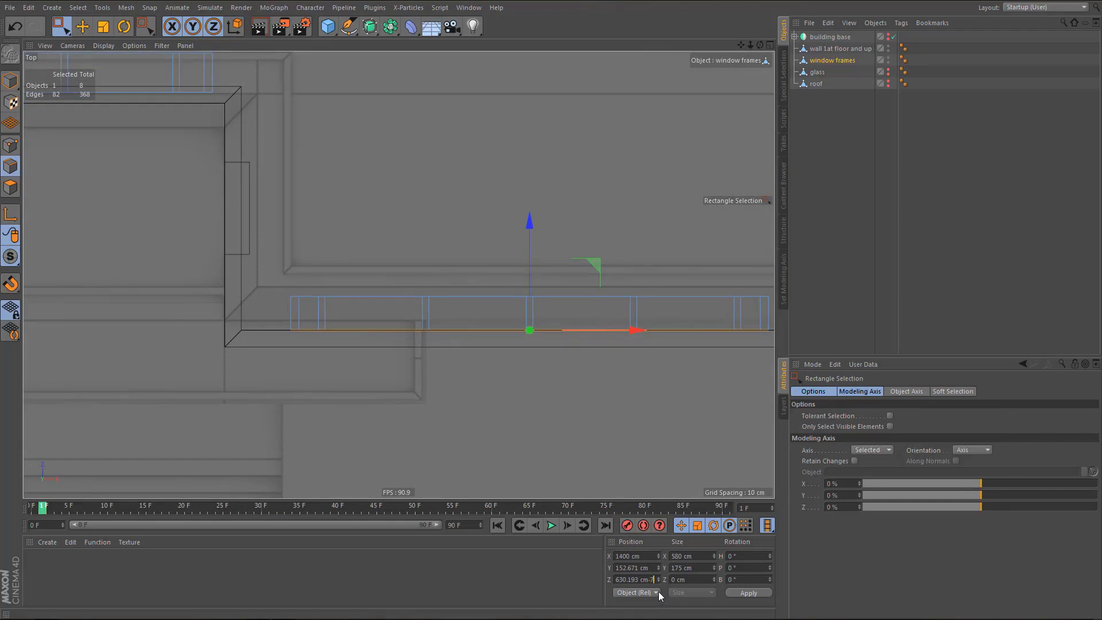
pyautogui.press('Return')
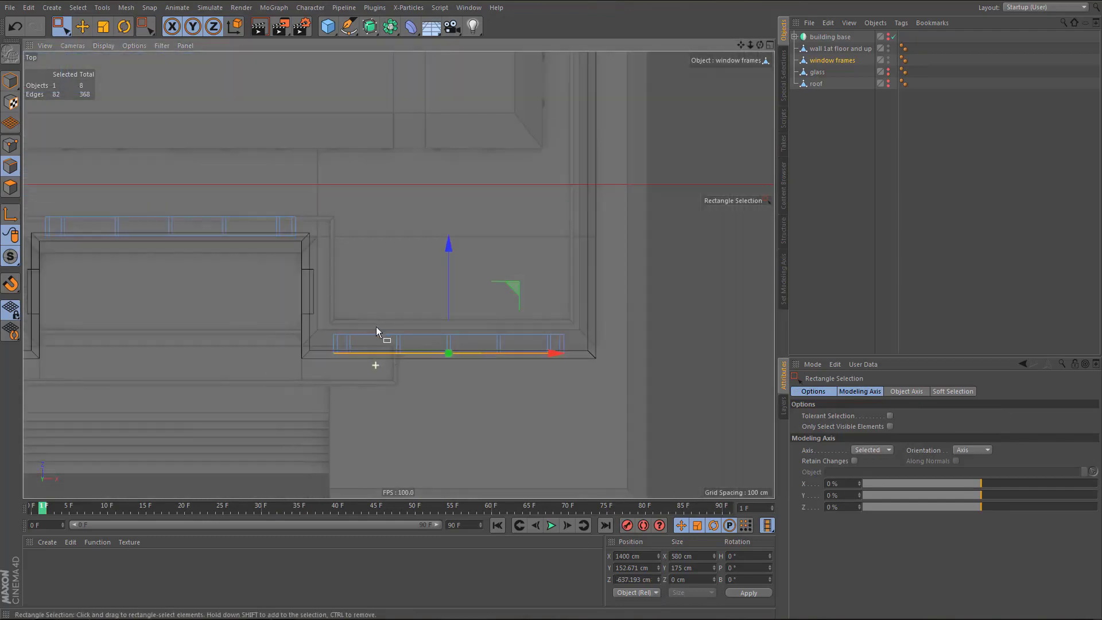
# - Ring-select the two long horizontal edges of the side wall's window panel and show them against the blueprint in the Right view
pyautogui.middleClick(377, 326)
pyautogui.middleClick(257, 178)
pyautogui.keyDown('alt'); pyautogui.moveTo(302, 281); pyautogui.dragTo(378, 302); pyautogui.keyUp('alt')
pyautogui.keyDown('alt'); pyautogui.moveTo(521, 341); pyautogui.dragTo(505, 356); pyautogui.keyUp('alt')
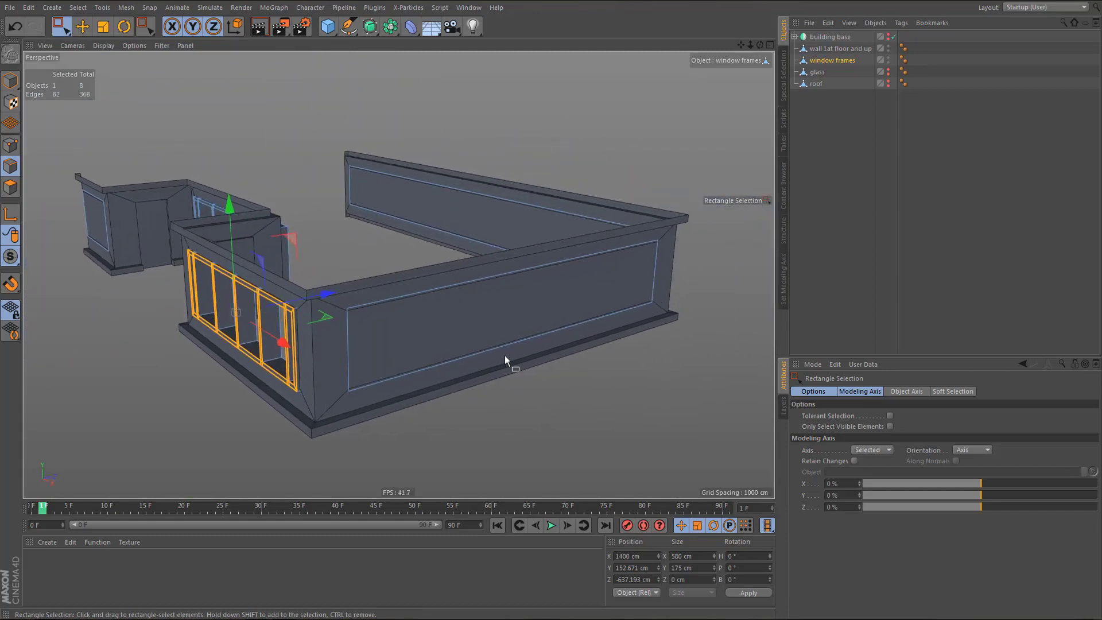
pyautogui.press('u')
pyautogui.press('b')
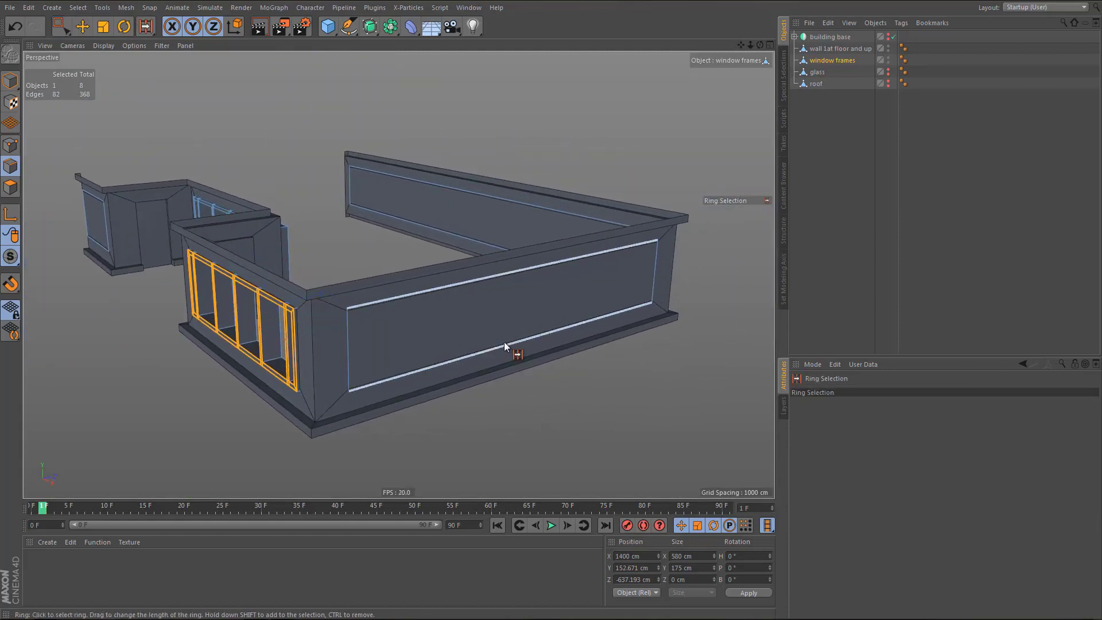
pyautogui.click(532, 349)
pyautogui.keyDown('alt'); pyautogui.moveTo(581, 331); pyautogui.dragTo(575, 331); pyautogui.keyUp('alt')
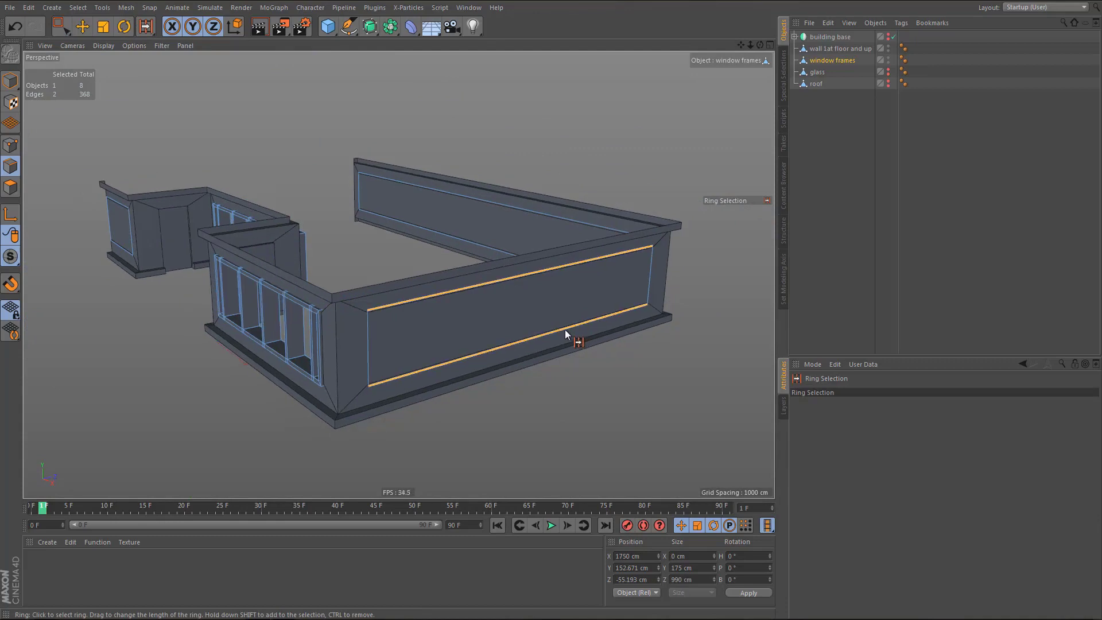
pyautogui.press('F3')
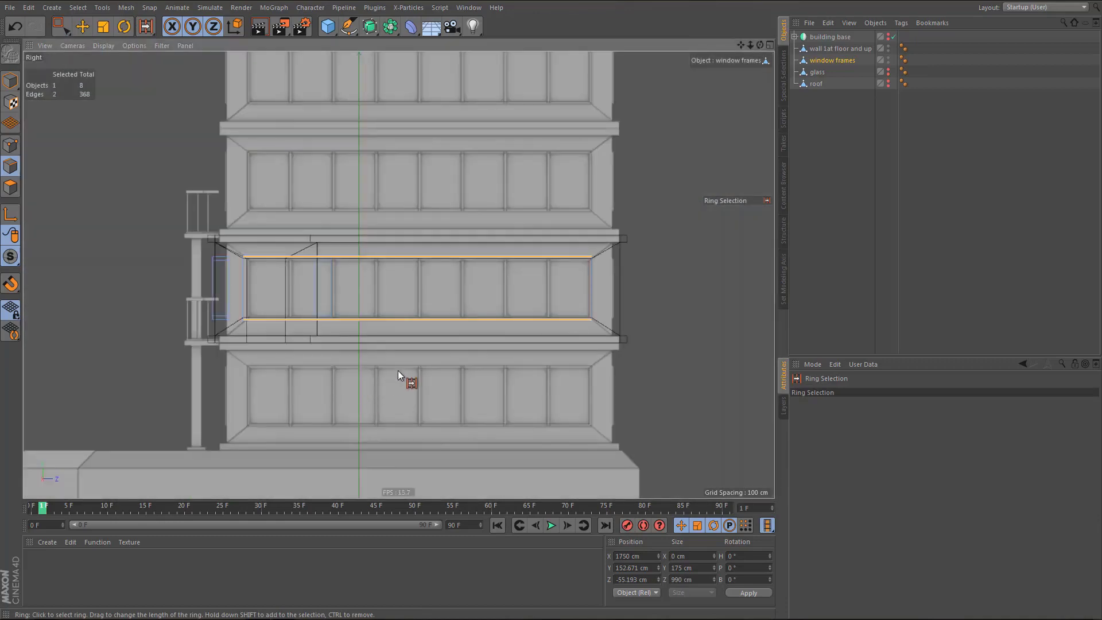
pyautogui.scroll(4, 398, 370)
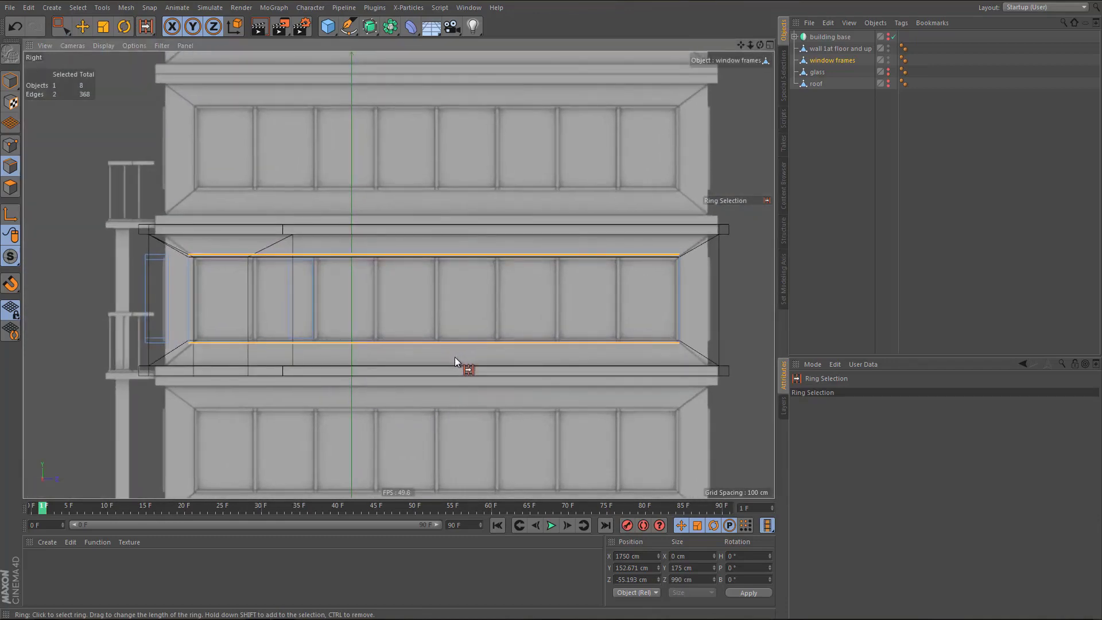
pyautogui.press('m')
pyautogui.press('f')
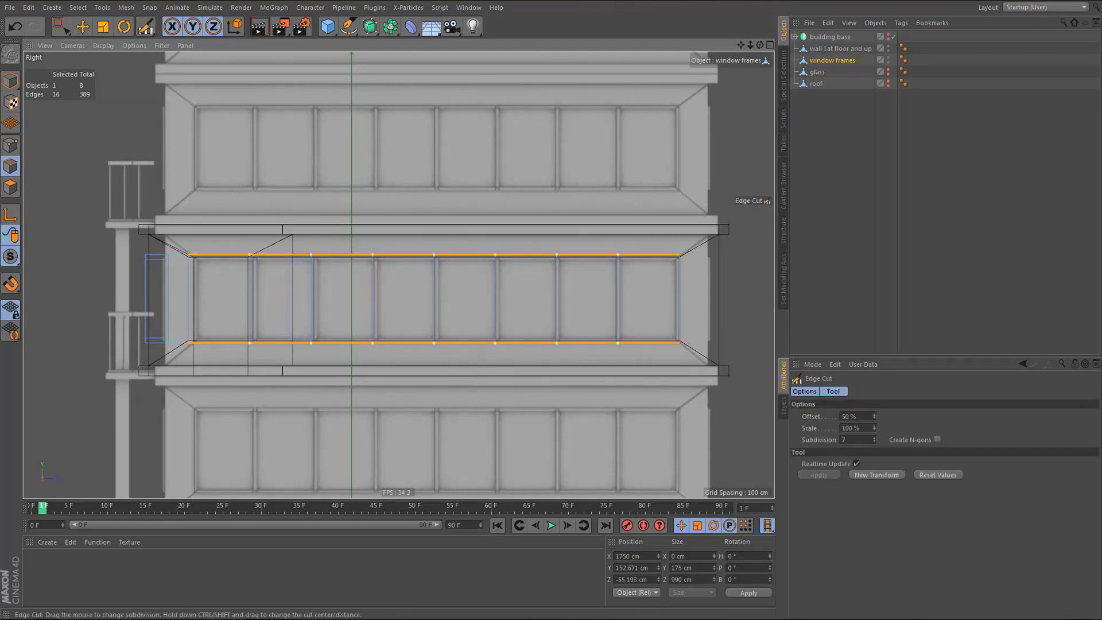
pyautogui.hotkey('ctrl', 'z')
# - Set the Right view's background transparency to 92% and cut the side panel's long edges with 7 subdivisions using Edge Cut
pyautogui.hotkey('shift', 'v')
pyautogui.click(1085, 506)
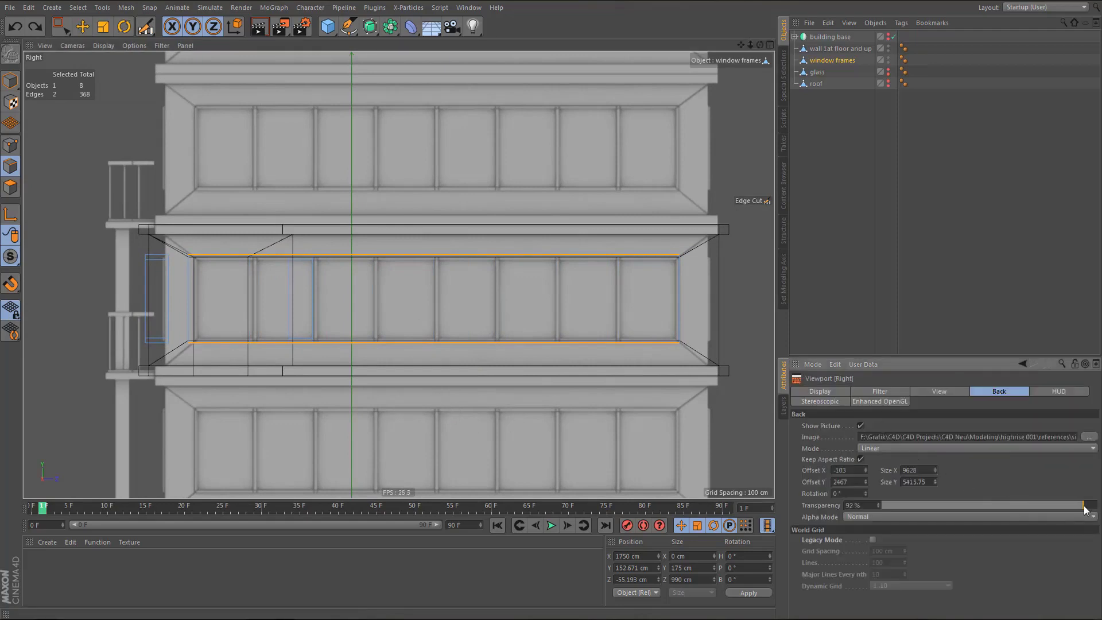
pyautogui.scroll(2, 409, 335)
pyautogui.click(410, 335)
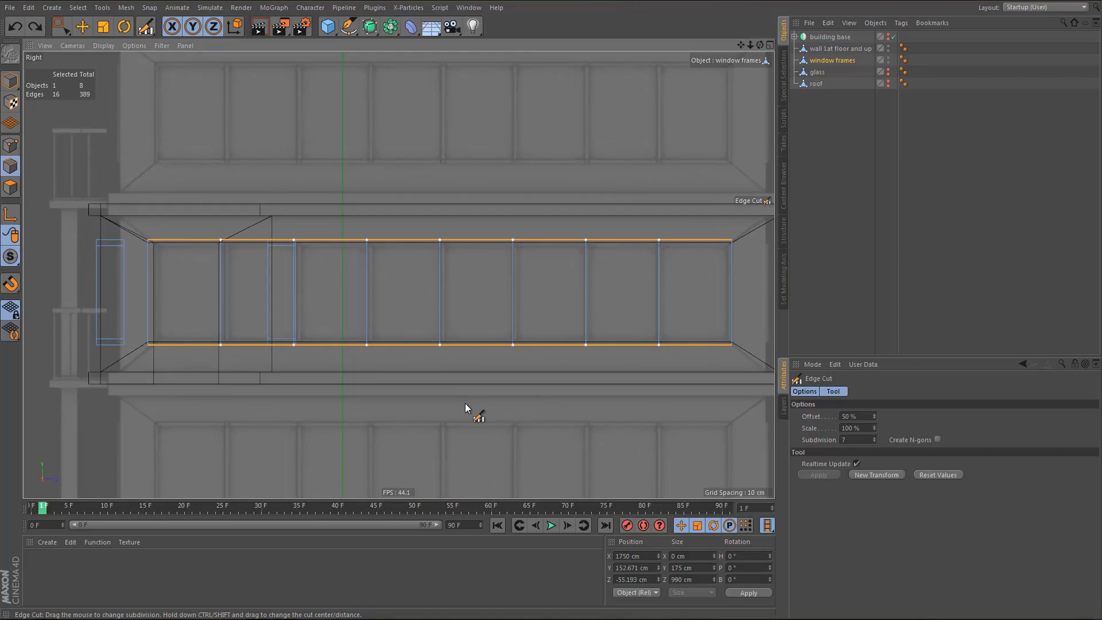
pyautogui.moveTo(465, 403); pyautogui.dragTo(465, 403)
# - Select the seven vertical cut edges of the side wall's window panel in the perspective view and bevel them with a 4 cm offset
pyautogui.middleClick(453, 360)
pyautogui.middleClick(241, 184)
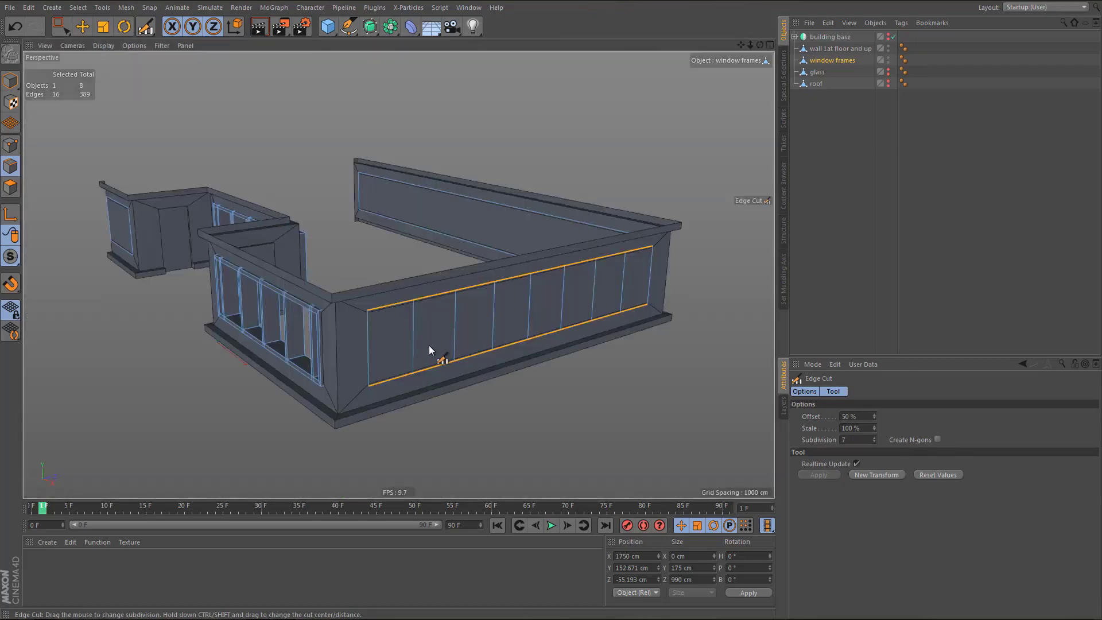
pyautogui.press('space')
pyautogui.moveTo(406, 340); pyautogui.dragTo(635, 281)
pyautogui.press('m')
pyautogui.press('s')
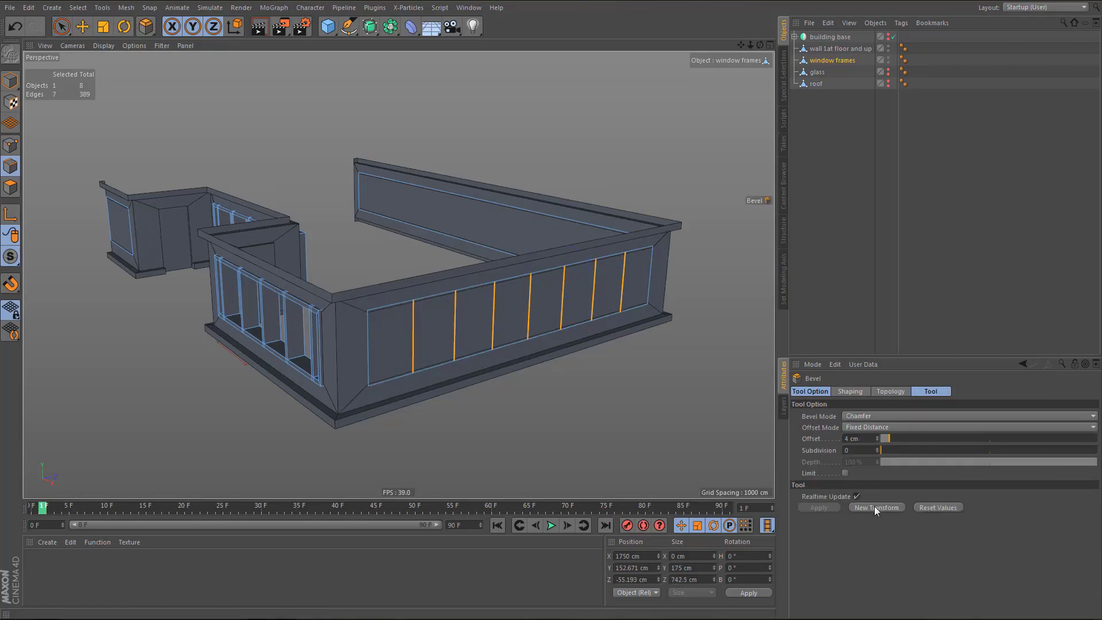
pyautogui.click(874, 508)
# - Select all polygons of the side wall's window panel and inset them 10 cm with Extrude Inner
pyautogui.keyDown('alt'); pyautogui.moveTo(444, 335); pyautogui.dragTo(470, 339, button='right'); pyautogui.keyUp('alt')
pyautogui.press('Return')
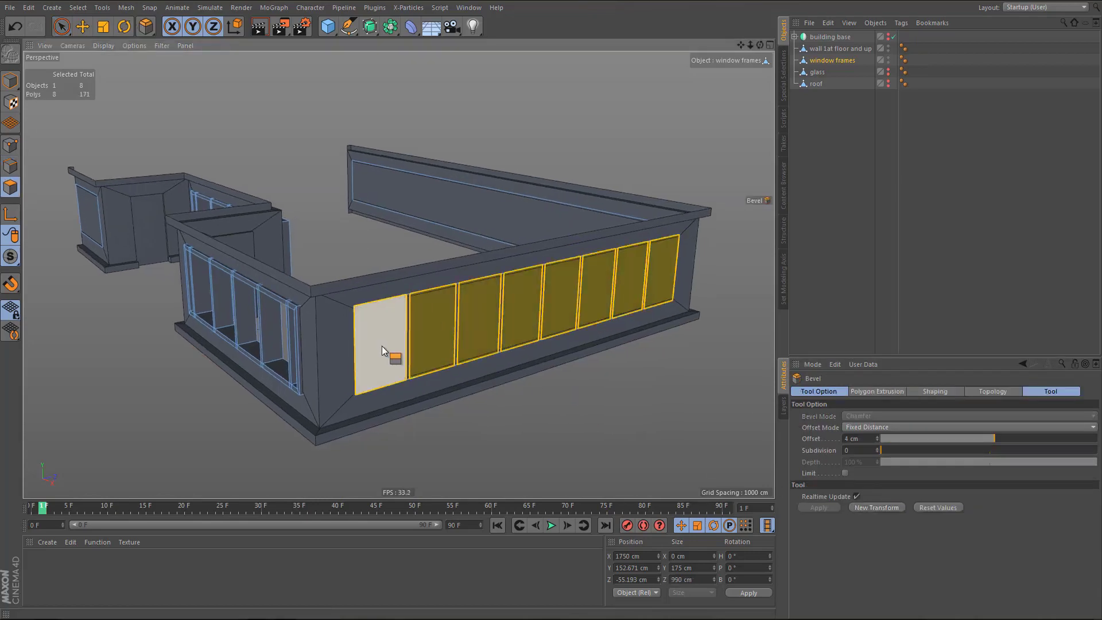
pyautogui.press('space')
pyautogui.moveTo(380, 343); pyautogui.dragTo(664, 282)
pyautogui.press('i')
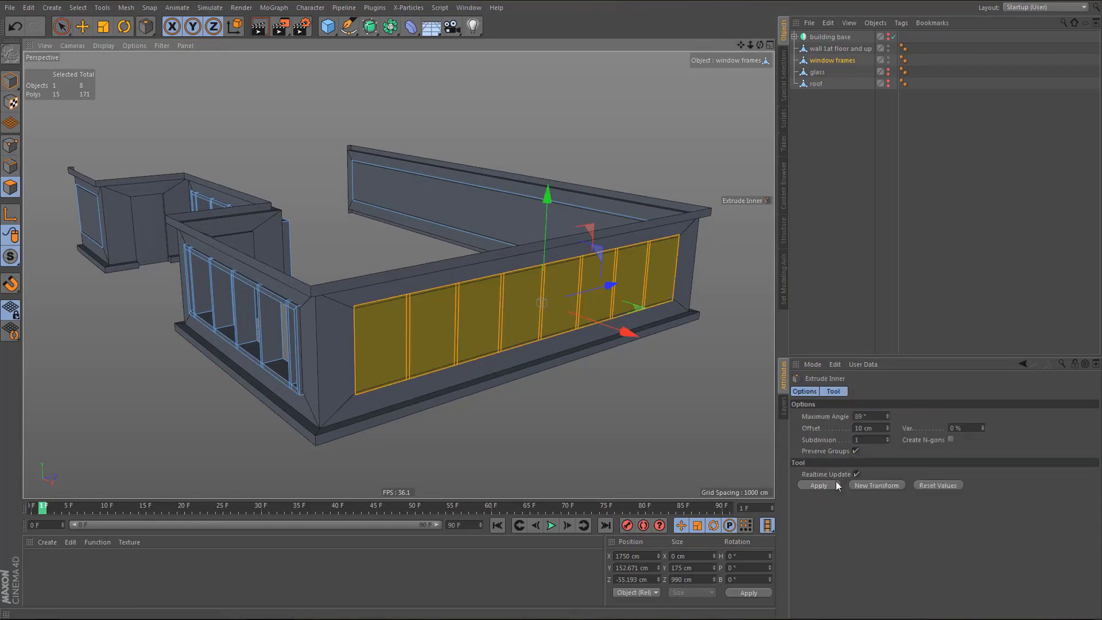
pyautogui.click(873, 482)
# - Select the eight inset pane polygons between the mullions of the side wall's window panel and delete them
pyautogui.scroll(2, 388, 337)
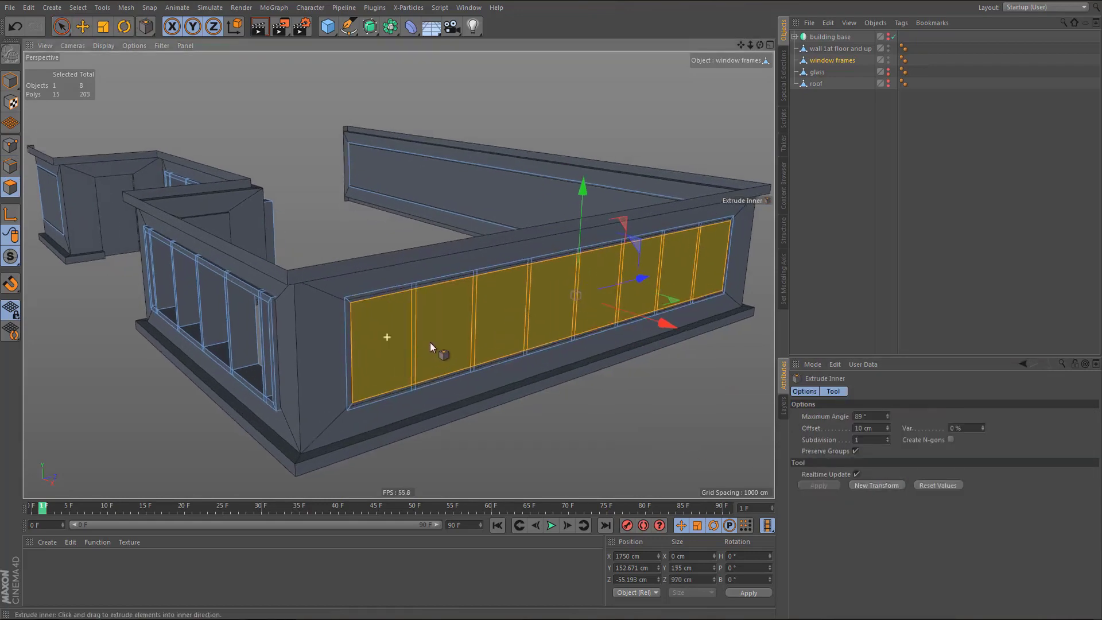
pyautogui.press('space')
pyautogui.moveTo(376, 344)
pyautogui.mouseDown()
pyautogui.moveTo(719, 260)
pyautogui.moveTo(712, 271)
pyautogui.mouseUp()
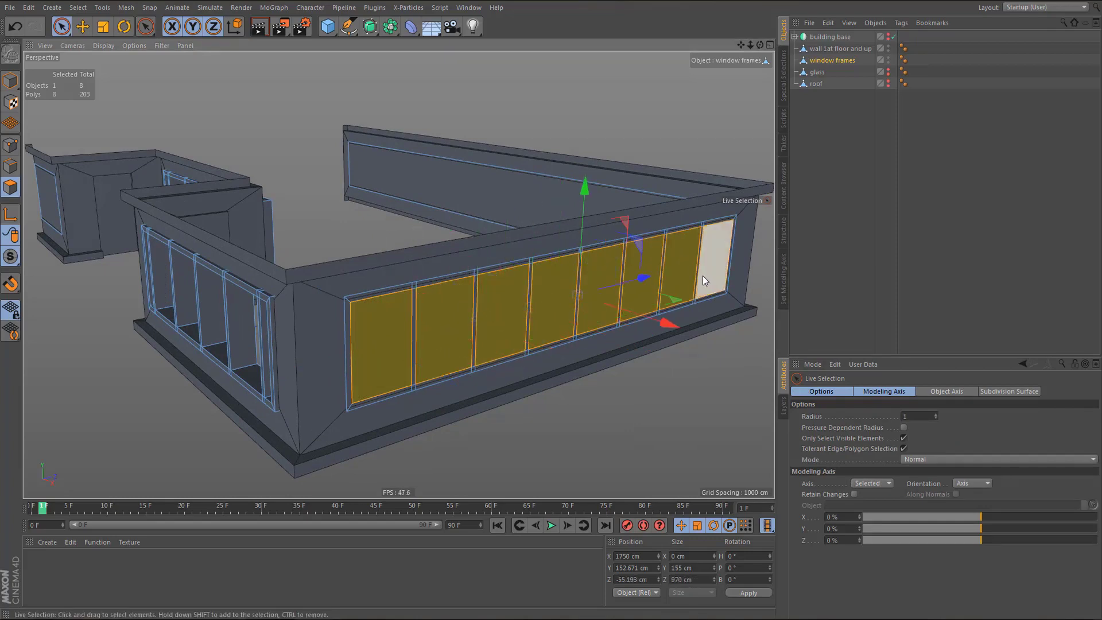
pyautogui.press('Delete')
pyautogui.scroll(2, 433, 320)
# - Loop-select the side window frame's outer edge and the boundary edges of the four openings nearest the front corner
pyautogui.press('Return')
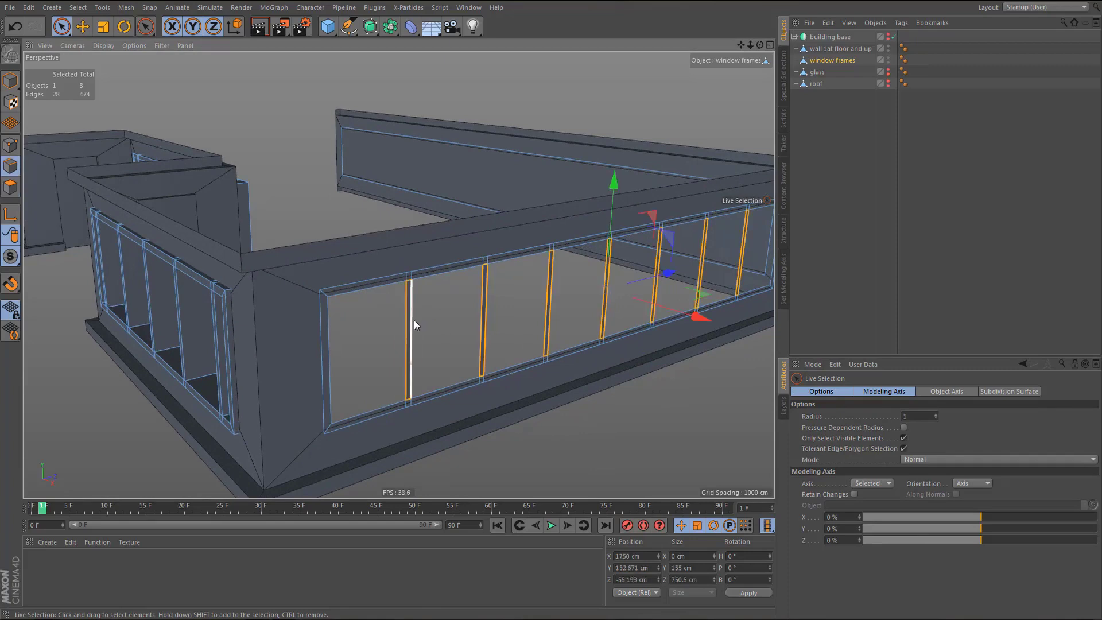
pyautogui.press('u')
pyautogui.press('l')
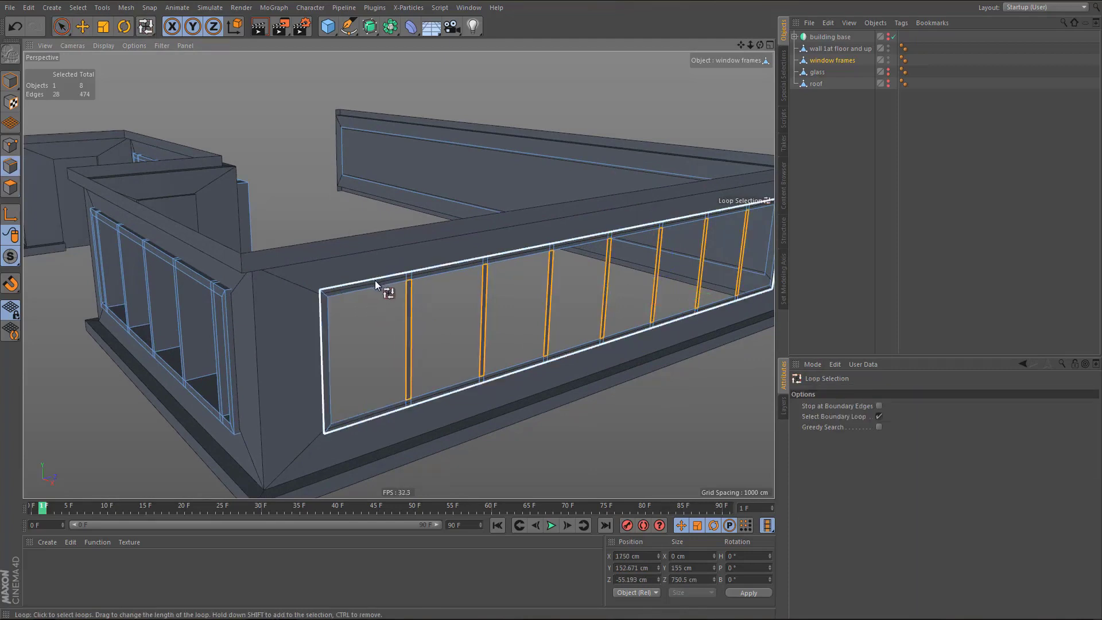
pyautogui.click(374, 282)
pyautogui.keyDown('shift'); pyautogui.click(370, 287); pyautogui.keyUp('shift')
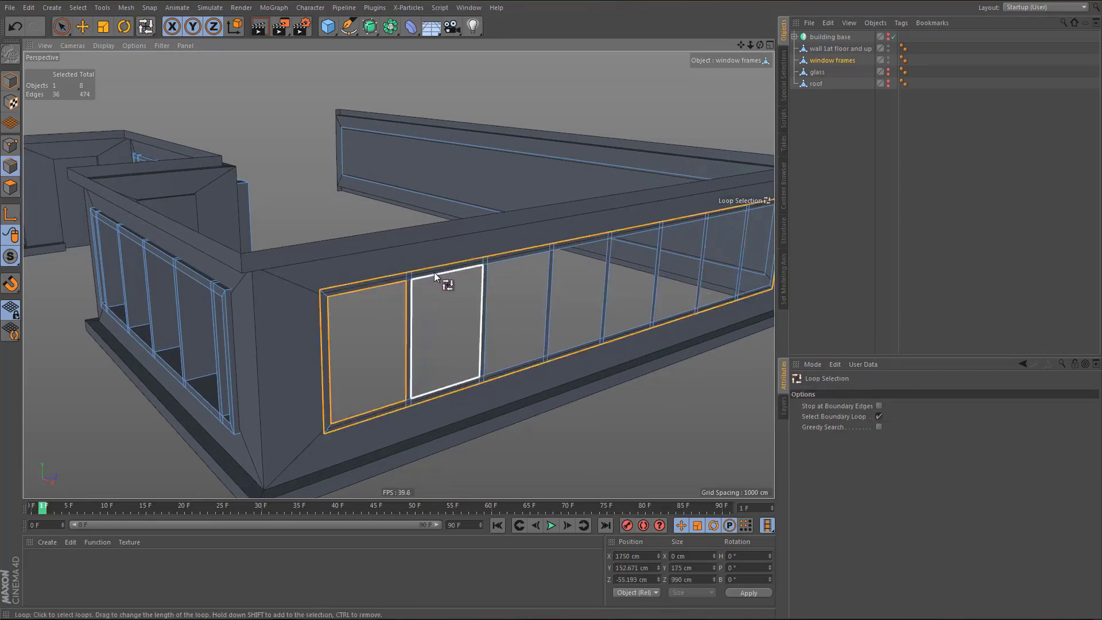
pyautogui.keyDown('shift'); pyautogui.click(434, 272); pyautogui.keyUp('shift')
pyautogui.keyDown('shift'); pyautogui.click(544, 268); pyautogui.keyUp('shift')
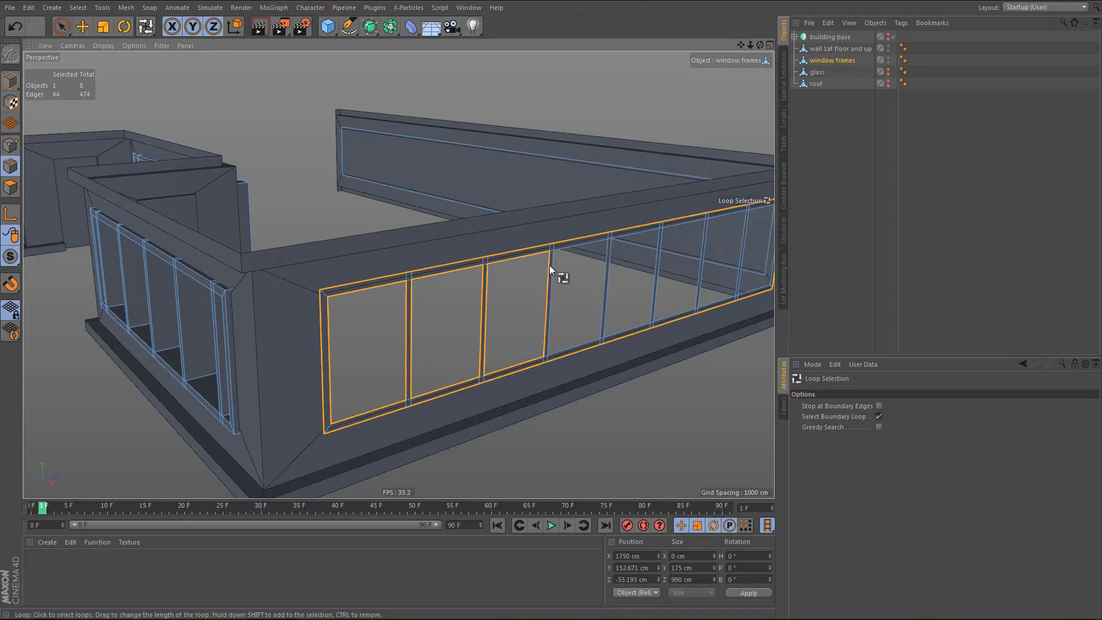
pyautogui.keyDown('shift'); pyautogui.click(573, 245); pyautogui.keyUp('shift')
# - Add the boundary loops of the four remaining openings toward the back of the side wall to the edge selection
pyautogui.keyDown('alt'); pyautogui.moveTo(451, 282); pyautogui.dragTo(386, 323, button='middle'); pyautogui.keyUp('alt')
pyautogui.scroll(2, 386, 323)
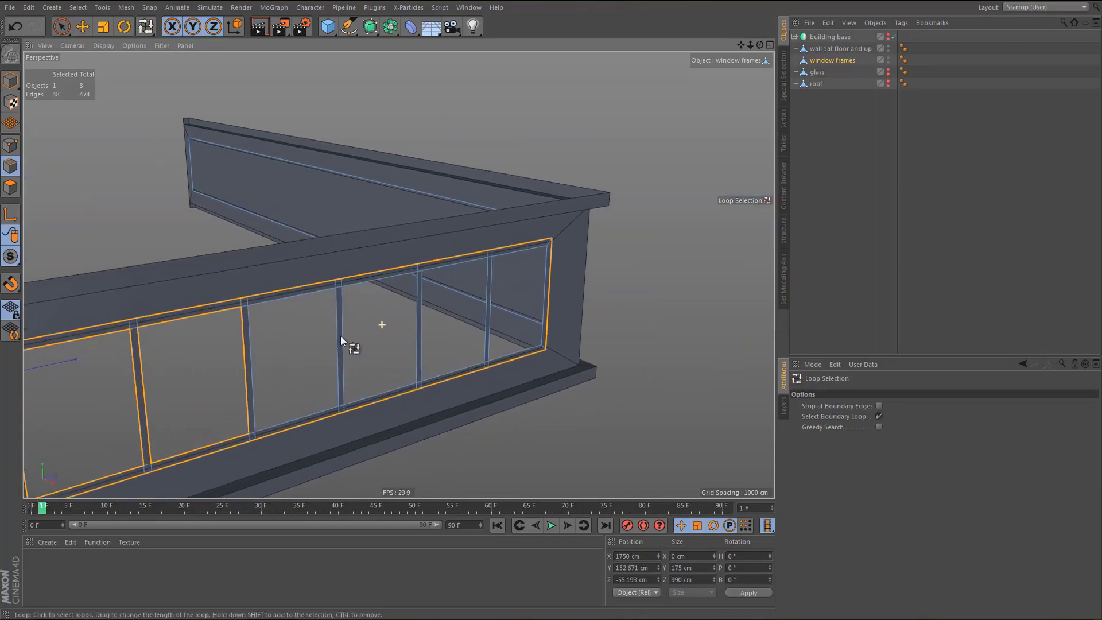
pyautogui.keyDown('shift'); pyautogui.click(289, 294); pyautogui.keyUp('shift')
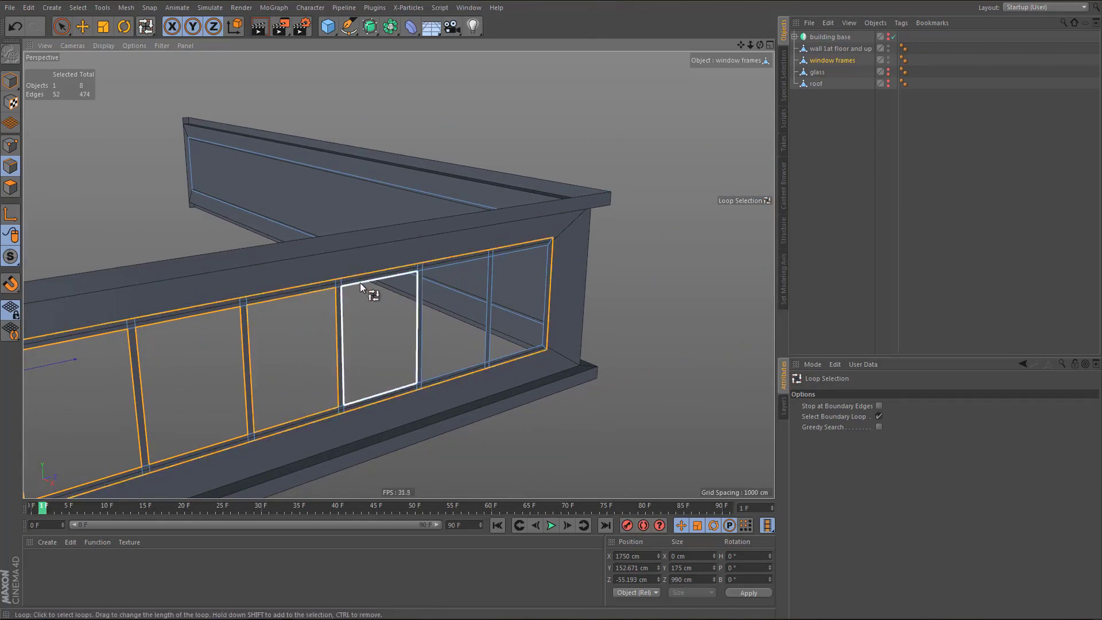
pyautogui.keyDown('shift'); pyautogui.click(360, 282); pyautogui.keyUp('shift')
pyautogui.keyDown('shift'); pyautogui.click(443, 267); pyautogui.keyUp('shift')
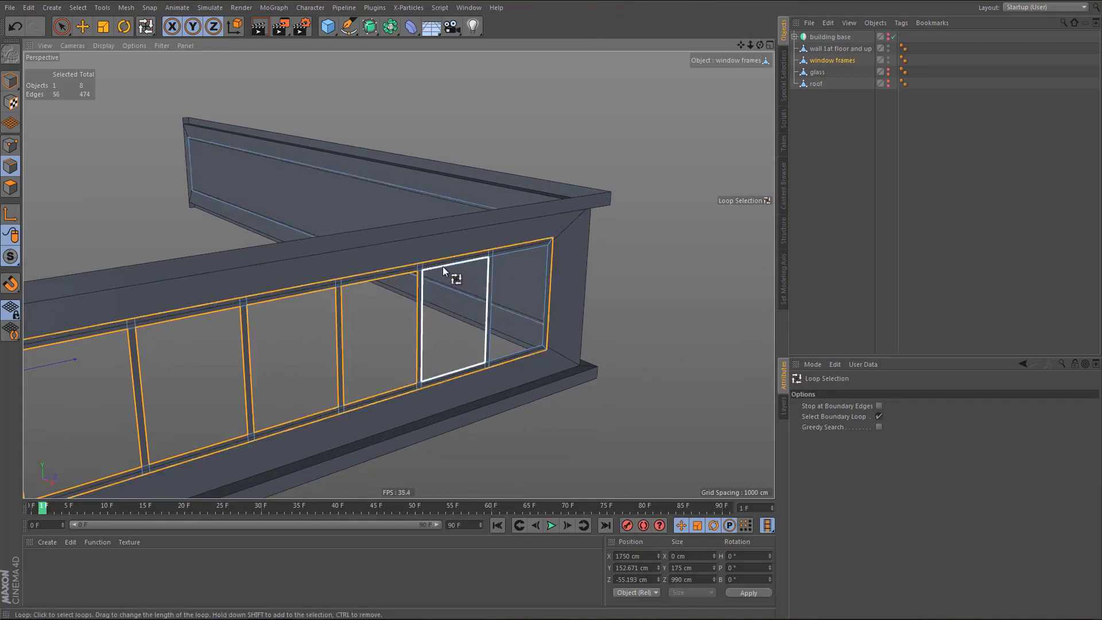
pyautogui.keyDown('shift'); pyautogui.click(516, 253); pyautogui.keyUp('shift')
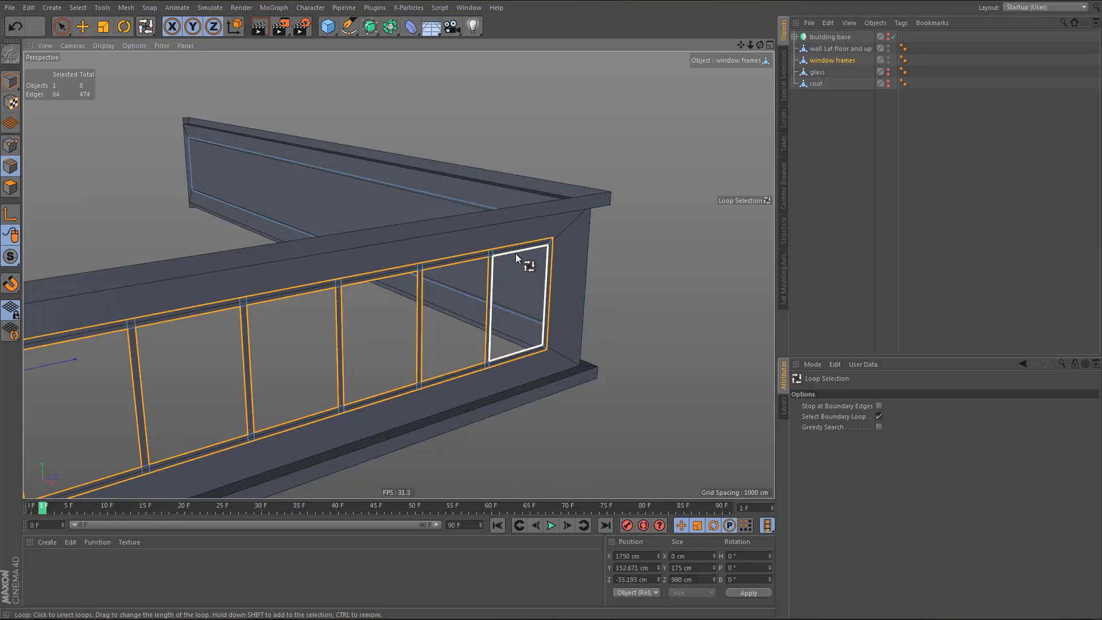
# - Extrude the selected side frame edges 40 cm inward along X to X 1710 cm by moving a copy
pyautogui.press('e')
pyautogui.scroll(-2, 515, 253)
pyautogui.keyDown('alt'); pyautogui.moveTo(360, 341); pyautogui.dragTo(470, 333, button='middle'); pyautogui.keyUp('alt')
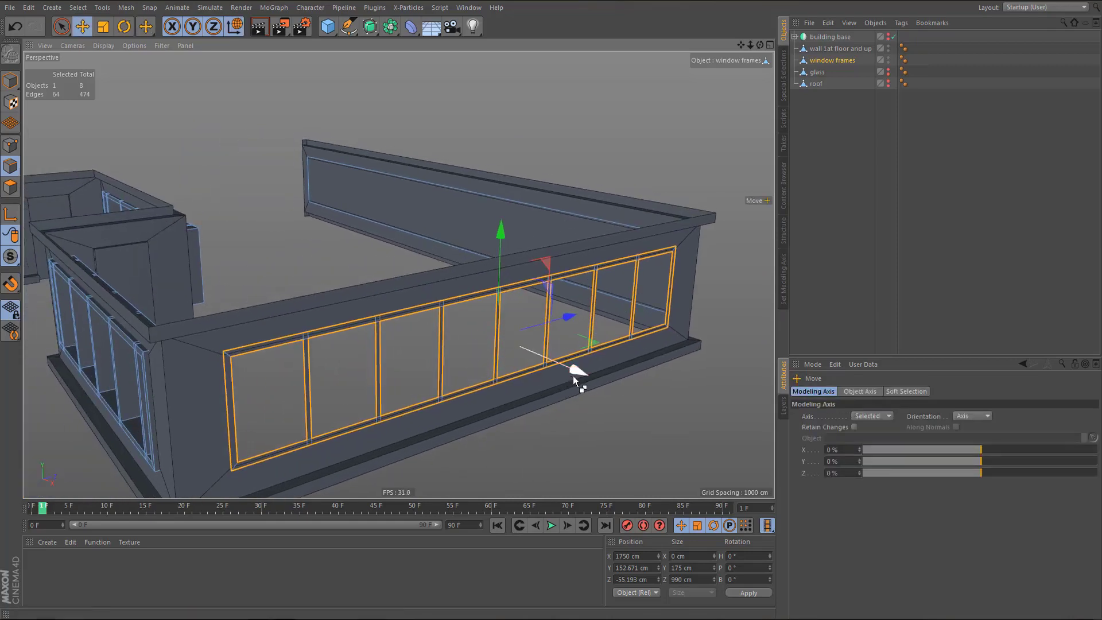
pyautogui.keyDown('ctrl'); pyautogui.moveTo(573, 375); pyautogui.dragTo(551, 370); pyautogui.keyUp('ctrl')
# - Rectangle-select the outward-facing edges of the extruded side window frame in the Top view and return to the perspective view
pyautogui.middleClick(534, 377)
pyautogui.middleClick(561, 219)
pyautogui.scroll(-3, 539, 249)
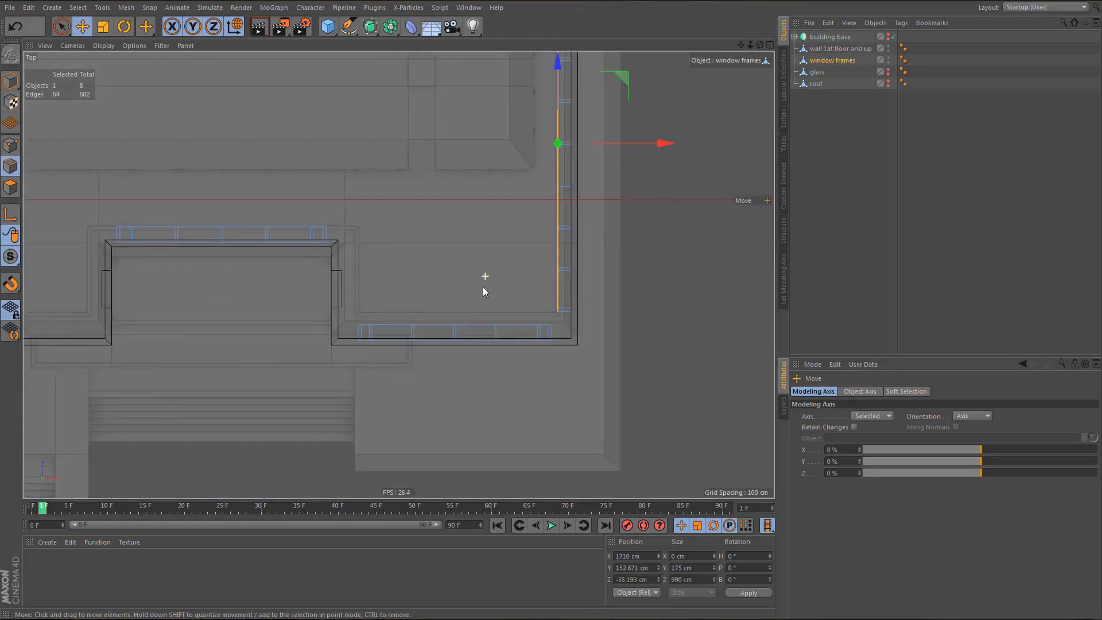
pyautogui.scroll(-1, 454, 353)
pyautogui.scroll(-2, 453, 354)
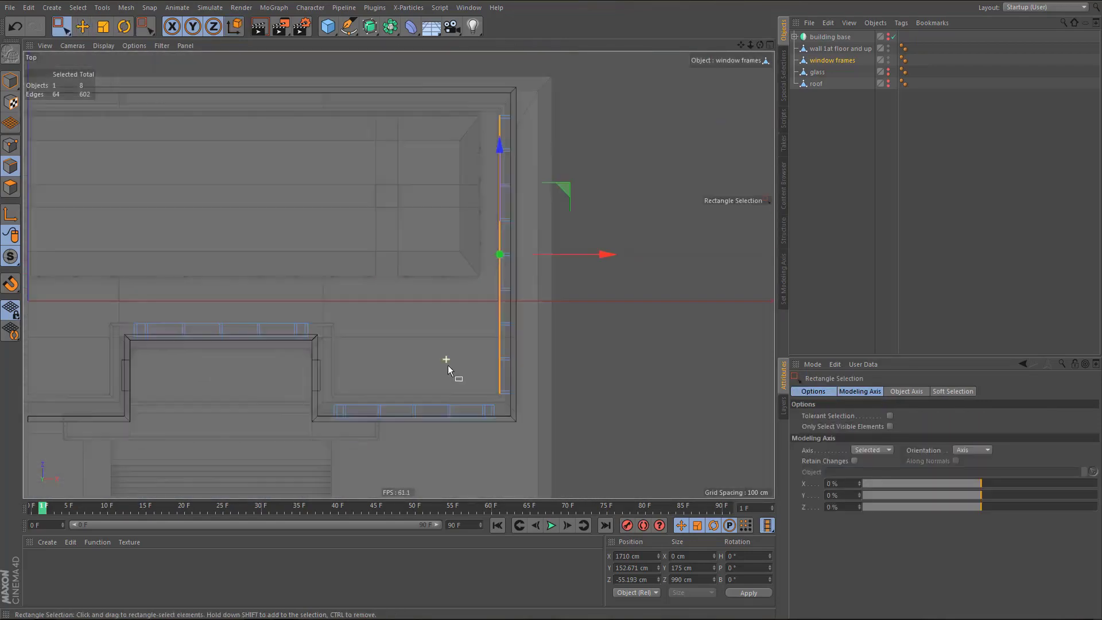
pyautogui.press('0')
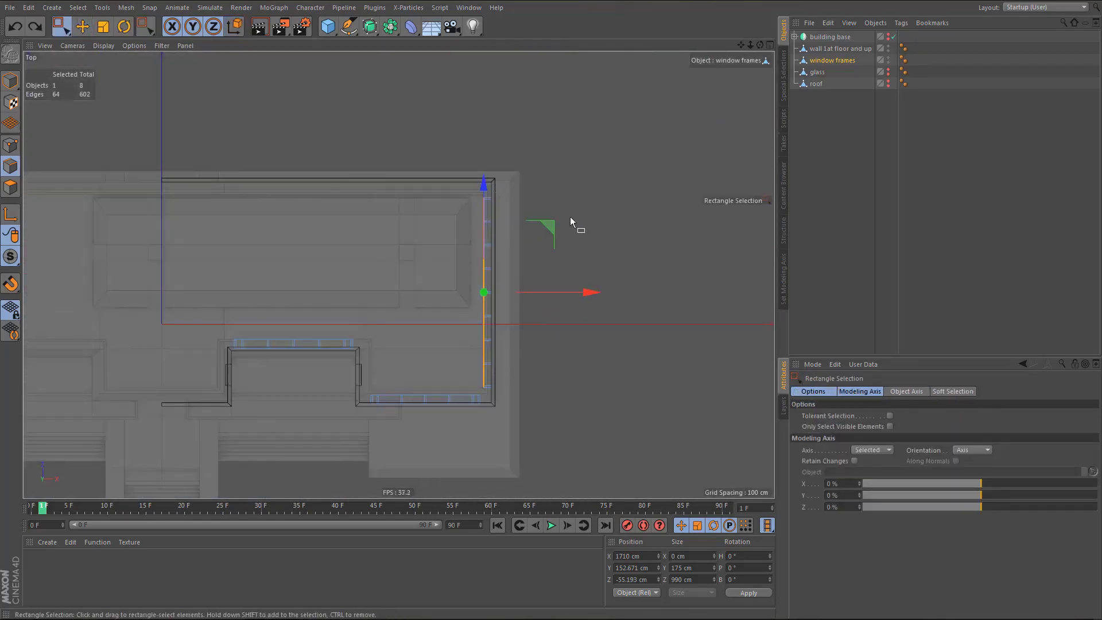
pyautogui.moveTo(547, 185); pyautogui.dragTo(500, 404)
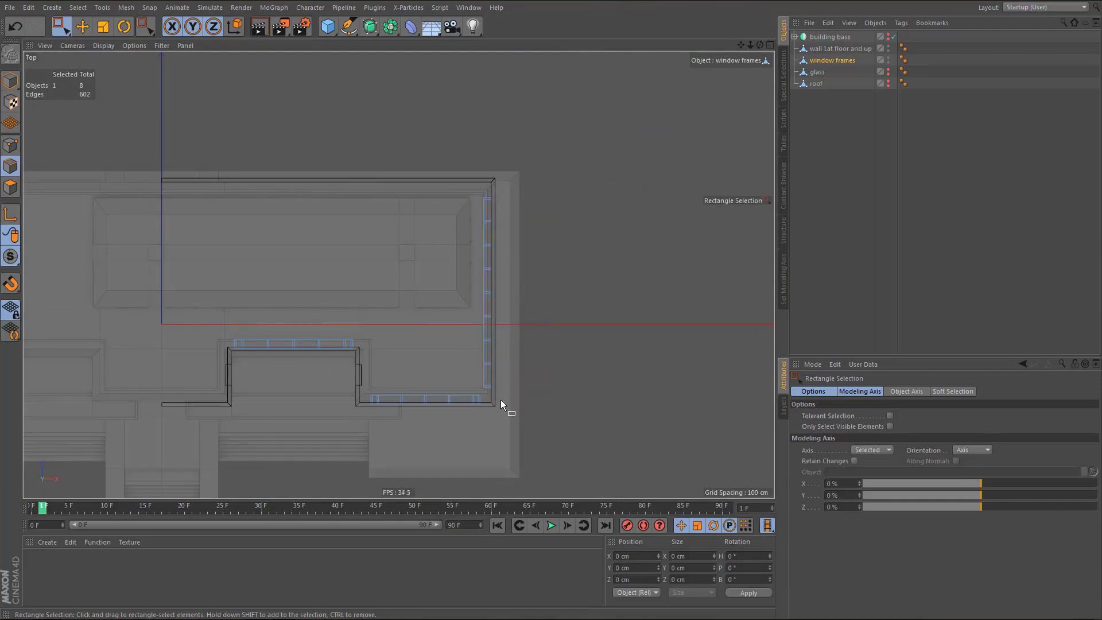
pyautogui.moveTo(488, 194); pyautogui.dragTo(563, 412)
pyautogui.middleClick(421, 315)
pyautogui.middleClick(258, 209)
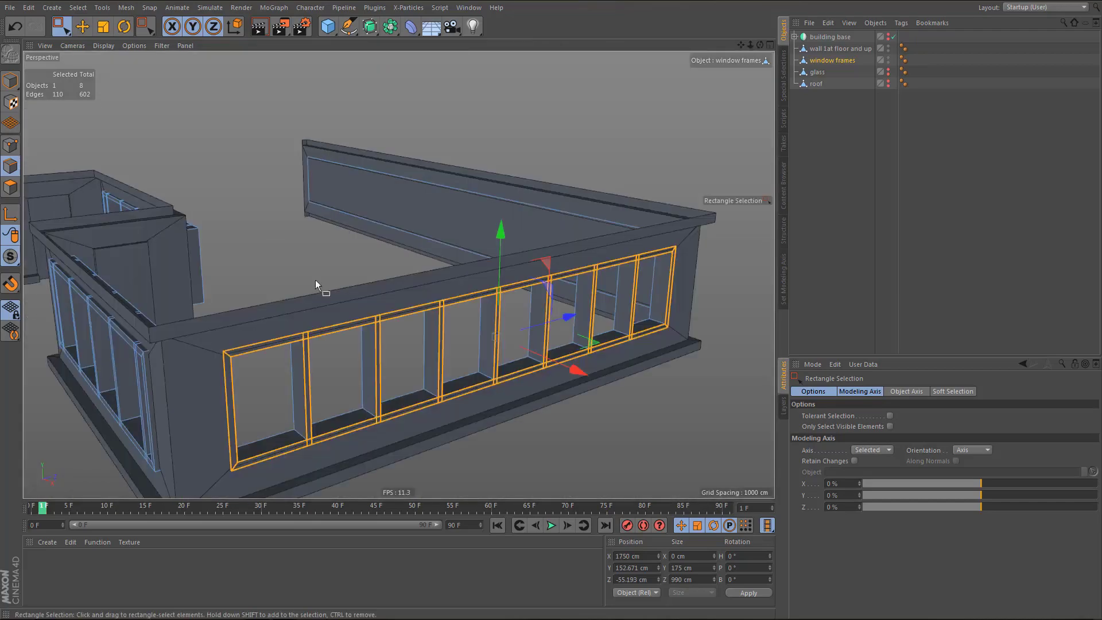
# - Shift the selected outer edges of the side window frame outward by 7 cm in X to 1757 cm
pyautogui.keyDown('alt'); pyautogui.moveTo(389, 344); pyautogui.dragTo(403, 349); pyautogui.keyUp('alt')
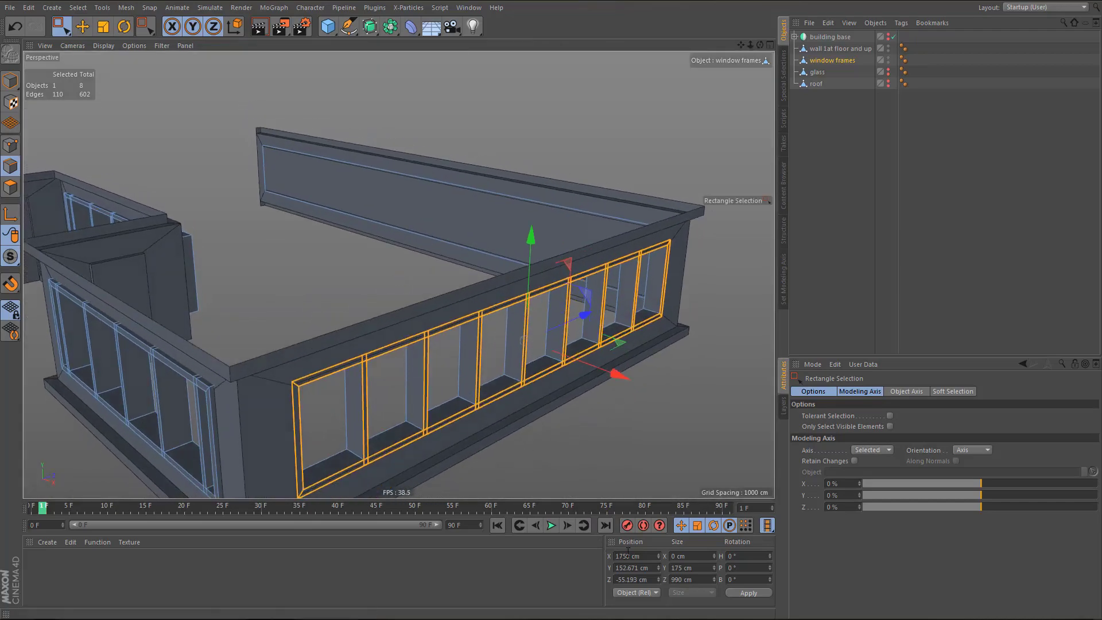
pyautogui.click(646, 556)
pyautogui.write('+')
pyautogui.write('7')
pyautogui.press('Return')
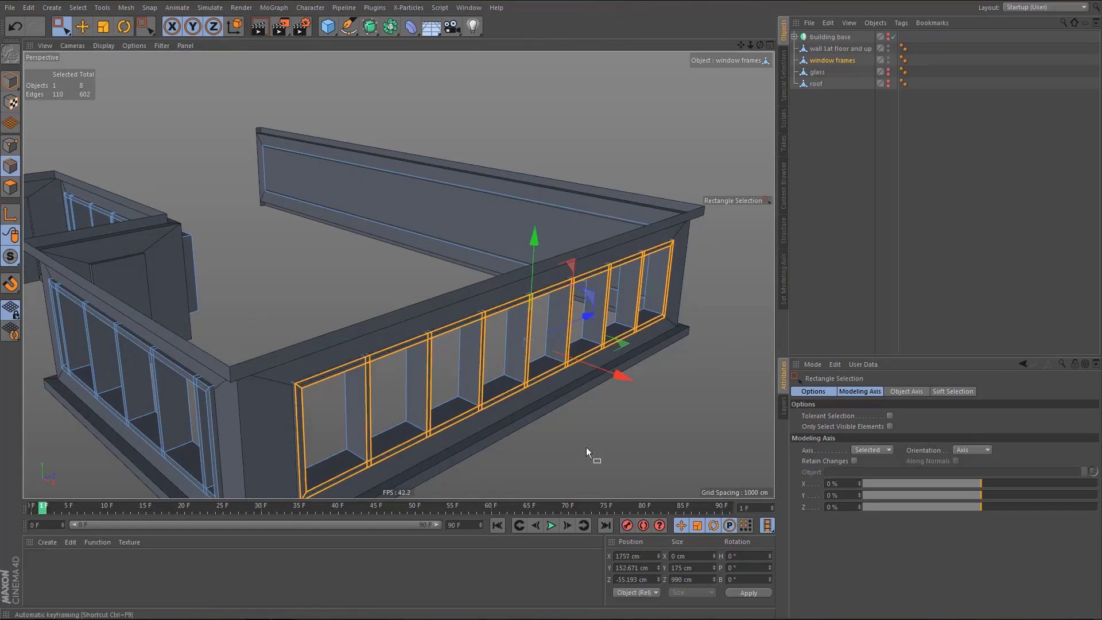
# - Zoom out and render the perspective view to check the finished side window frame
pyautogui.scroll(-5, 507, 394)
pyautogui.scroll(1, 507, 394)
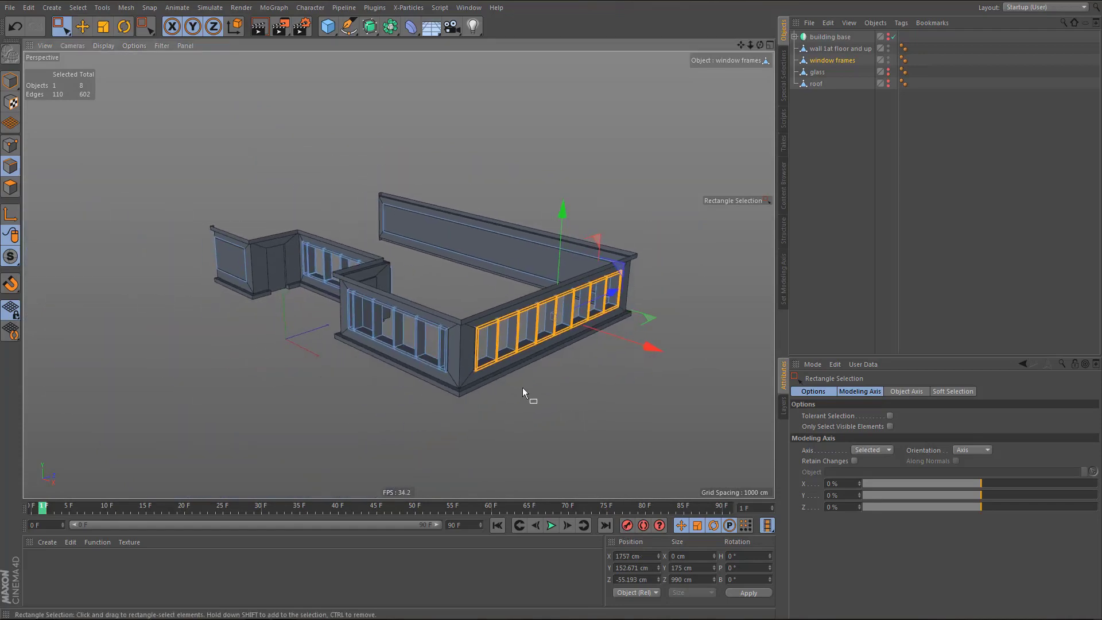
pyautogui.hotkey('ctrl', 'r')
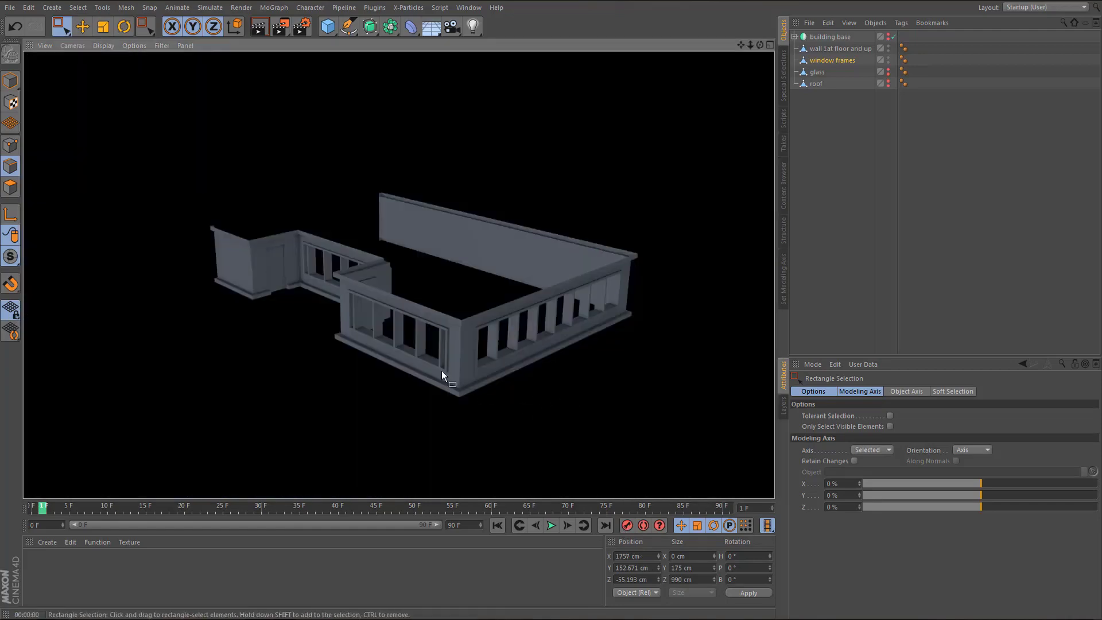
# - Ring-select the two horizontal edges of the narrow front window panel at the building's centre and show them in the Front view
pyautogui.keyDown('alt'); pyautogui.moveTo(442, 370); pyautogui.dragTo(431, 386, button='middle'); pyautogui.keyUp('alt')
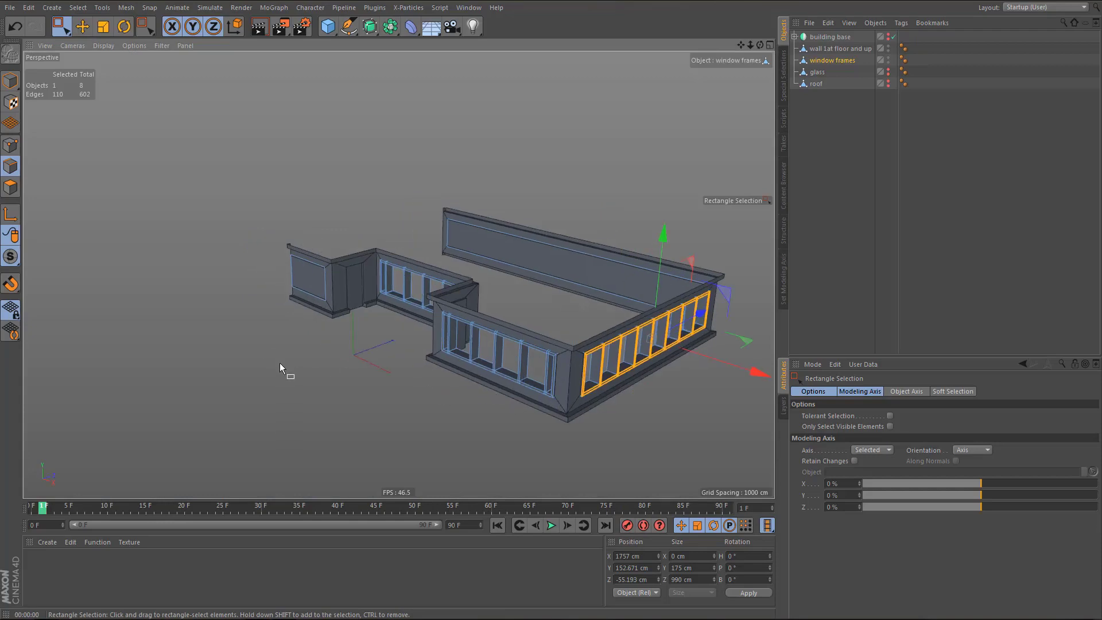
pyautogui.press('u')
pyautogui.press('b')
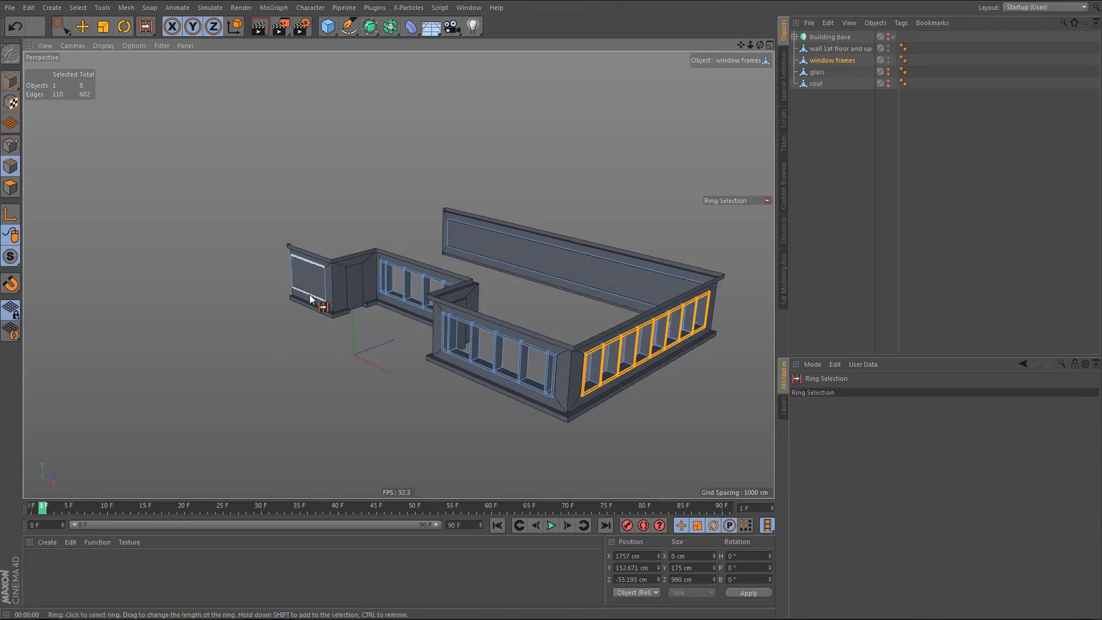
pyautogui.click(310, 296)
pyautogui.middleClick(367, 393)
pyautogui.middleClick(520, 422)
pyautogui.moveTo(494, 399)
pyautogui.keyDown('alt'); pyautogui.mouseDown(button='right')
pyautogui.moveTo(483, 414)
pyautogui.moveTo(290, 430)
pyautogui.moveTo(425, 381)
pyautogui.moveTo(466, 388)
pyautogui.mouseUp(button='right'); pyautogui.keyUp('alt')
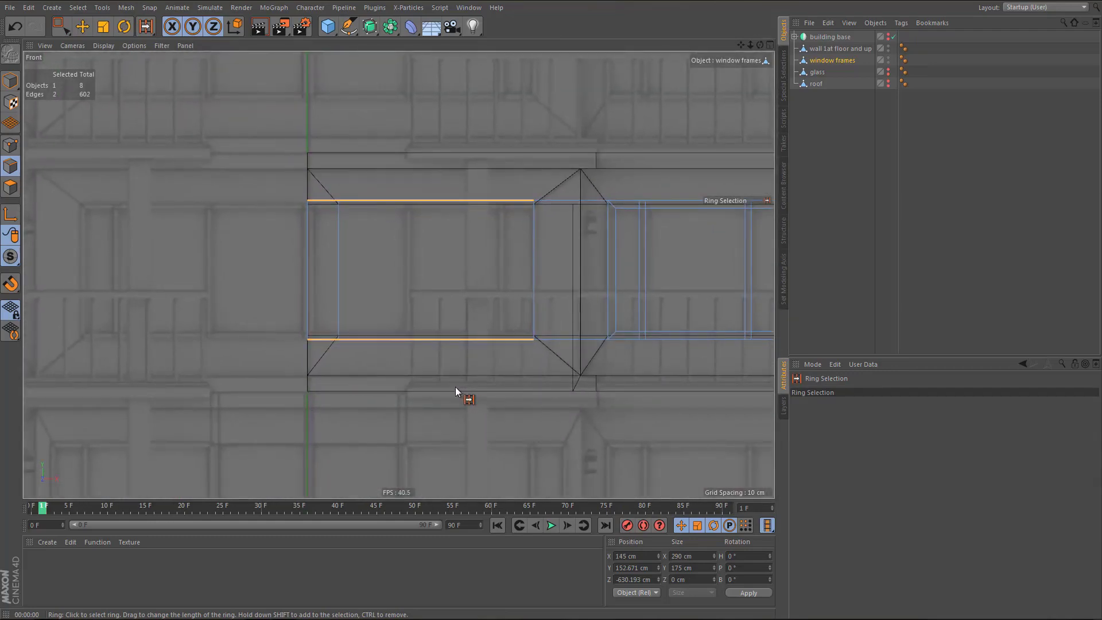
# - Cut the selected panel edges with Edge Cut using 2 subdivisions, 65.5% offset and 125% scale to match the blueprint
pyautogui.press('m')
pyautogui.press('f')
pyautogui.click(468, 397)
pyautogui.moveTo(469, 396)
pyautogui.mouseDown()
pyautogui.moveTo(428, 396)
pyautogui.moveTo(461, 396)
pyautogui.mouseUp()
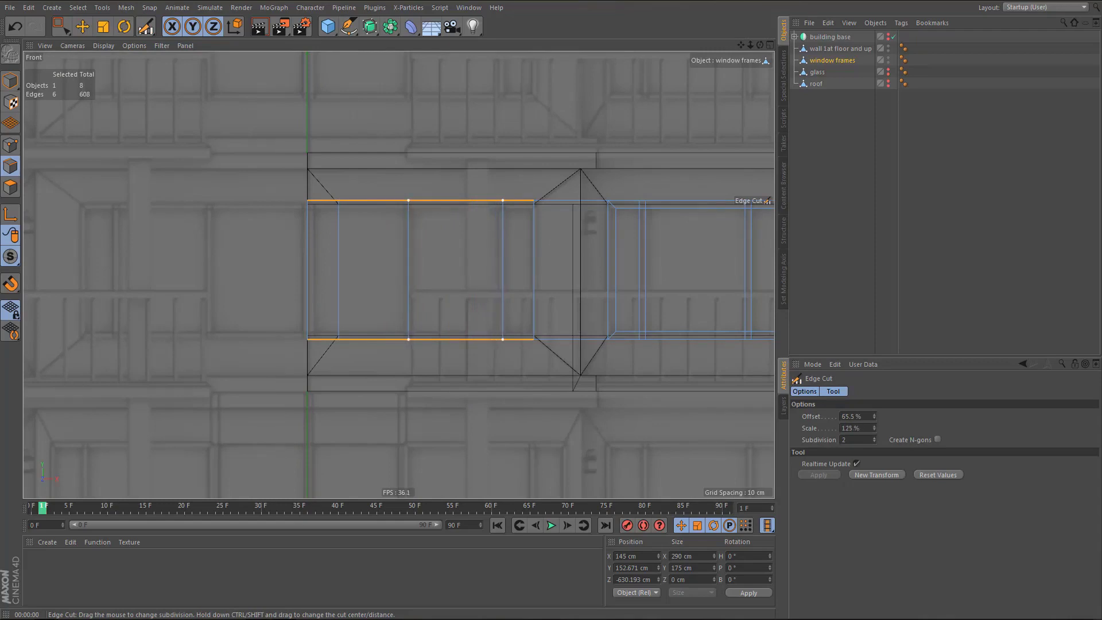
# - Select the two vertical cut edges of the centre front panel in the perspective view and bevel them with a 4 cm offset
pyautogui.press('F1')
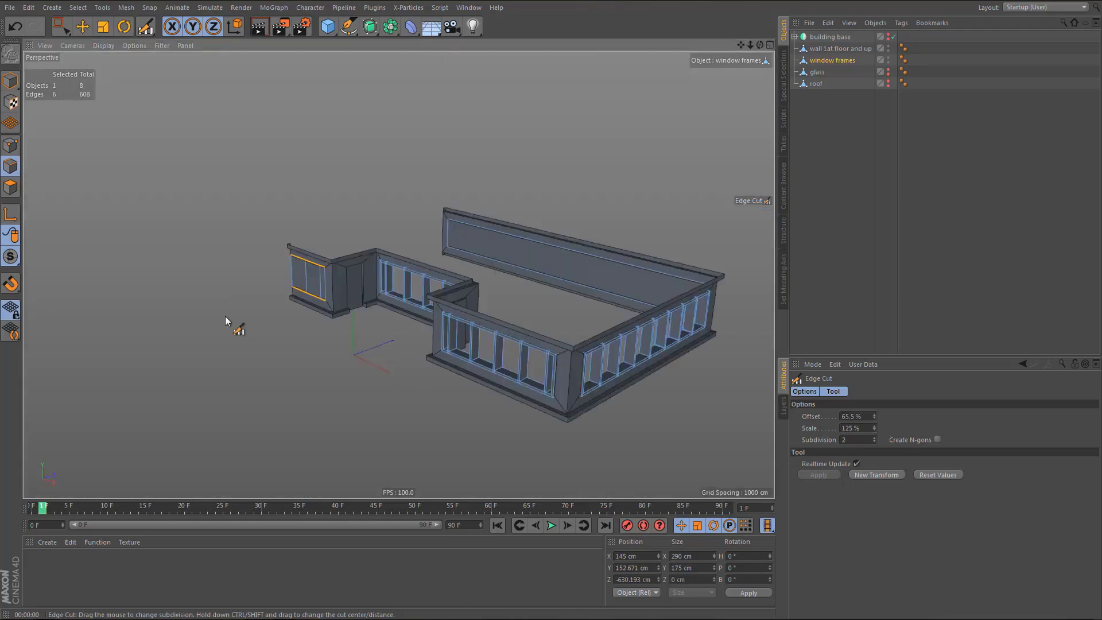
pyautogui.press('space')
pyautogui.scroll(3, 319, 267)
pyautogui.scroll(5, 296, 291)
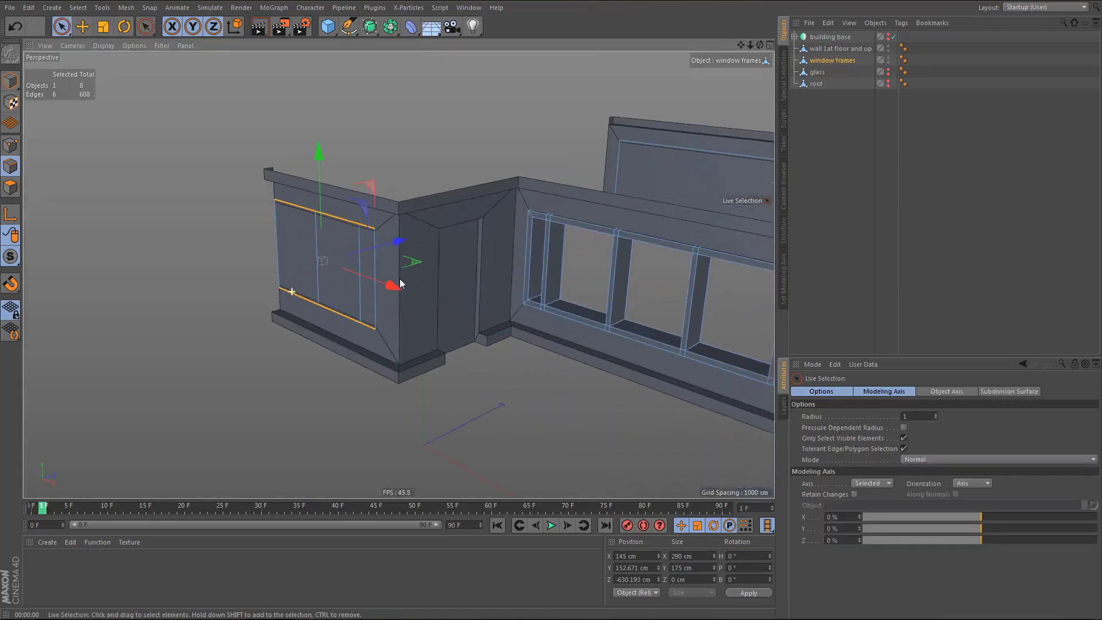
pyautogui.click(319, 287)
pyautogui.keyDown('shift'); pyautogui.click(363, 287); pyautogui.keyUp('shift')
pyautogui.press('m')
pyautogui.press('s')
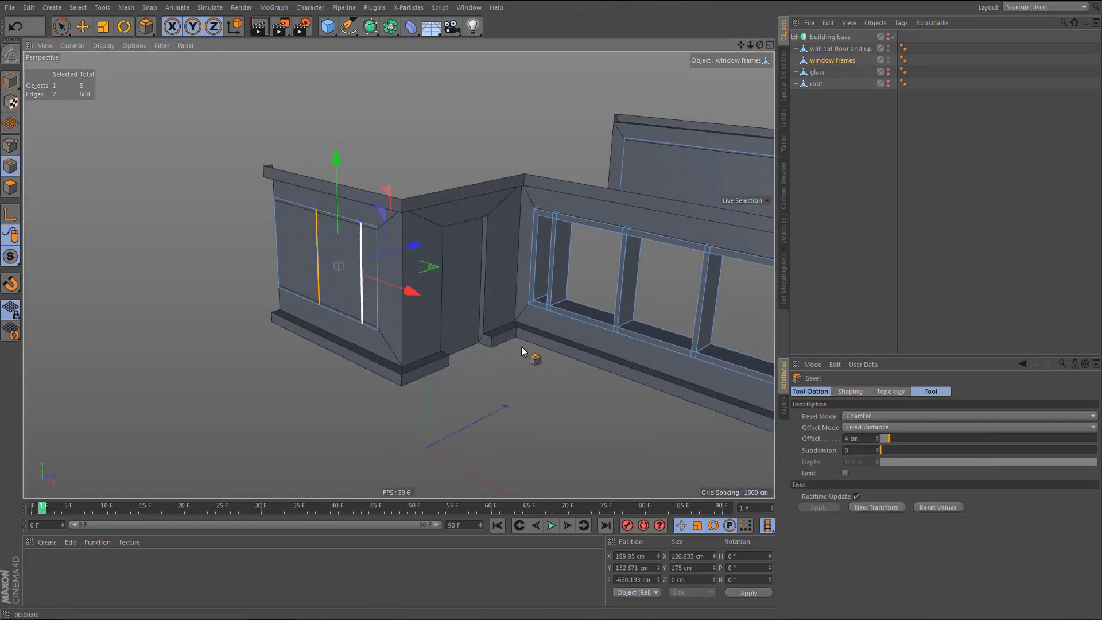
pyautogui.click(875, 507)
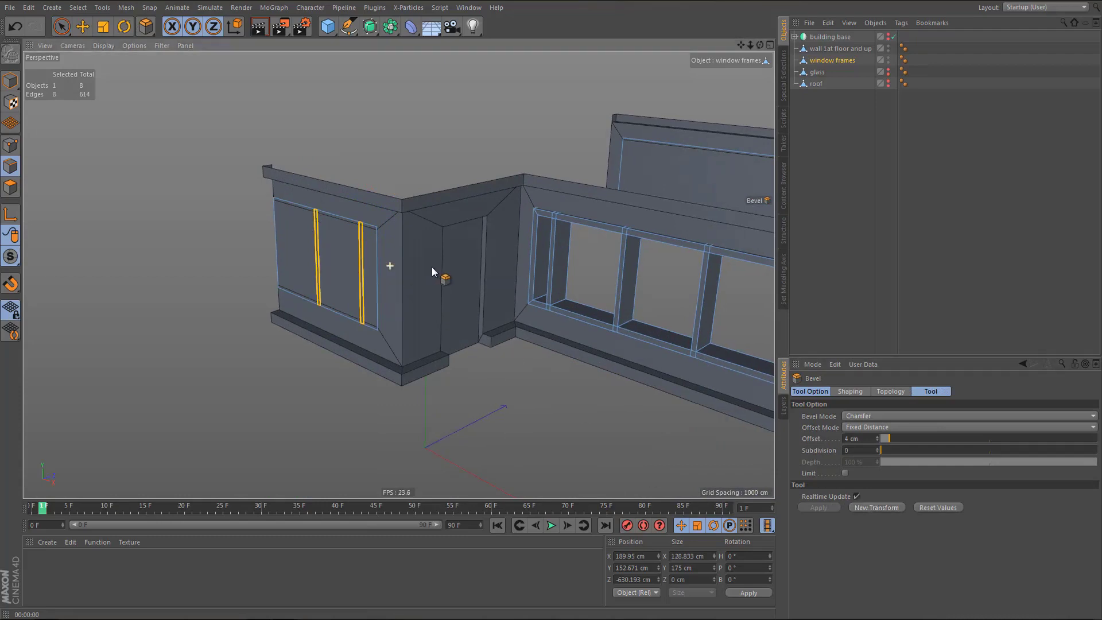
# - Select all five polygons of the centre front window panel and inset them 10 cm with Extrude Inner
pyautogui.keyDown('alt'); pyautogui.moveTo(432, 267); pyautogui.dragTo(335, 278); pyautogui.keyUp('alt')
pyautogui.press('Return')
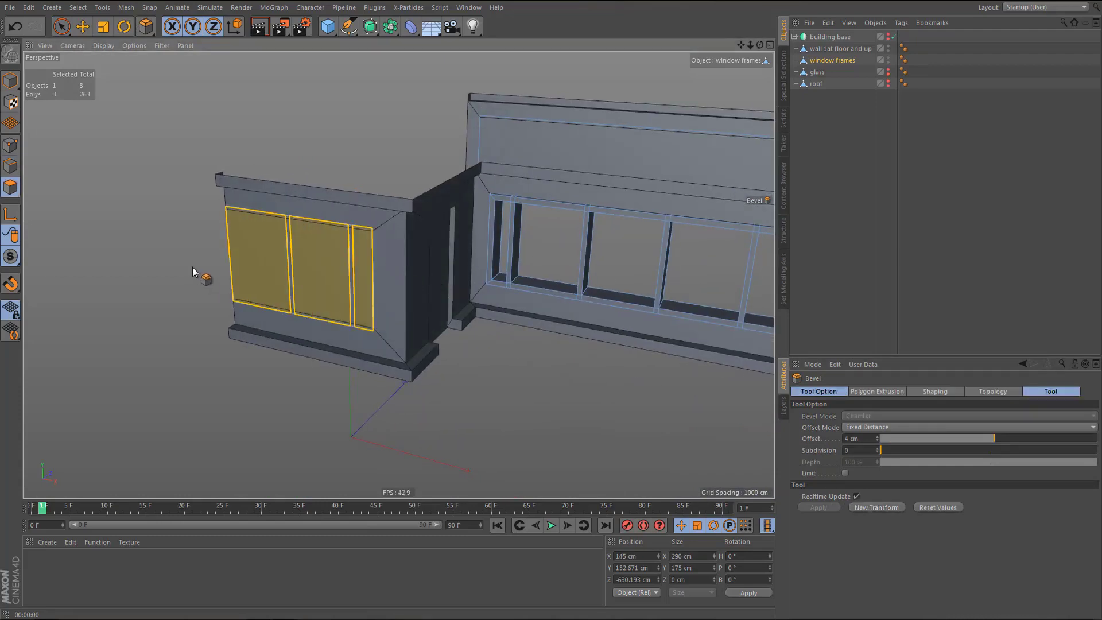
pyautogui.press('space')
pyautogui.moveTo(244, 262); pyautogui.dragTo(357, 277)
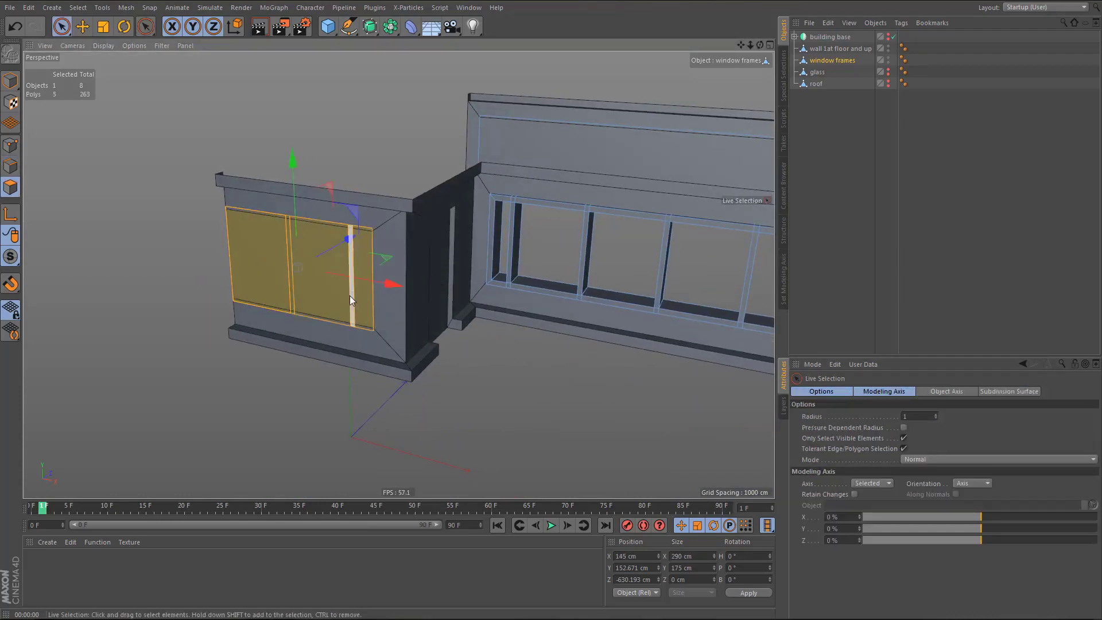
pyautogui.press('i')
pyautogui.click(880, 485)
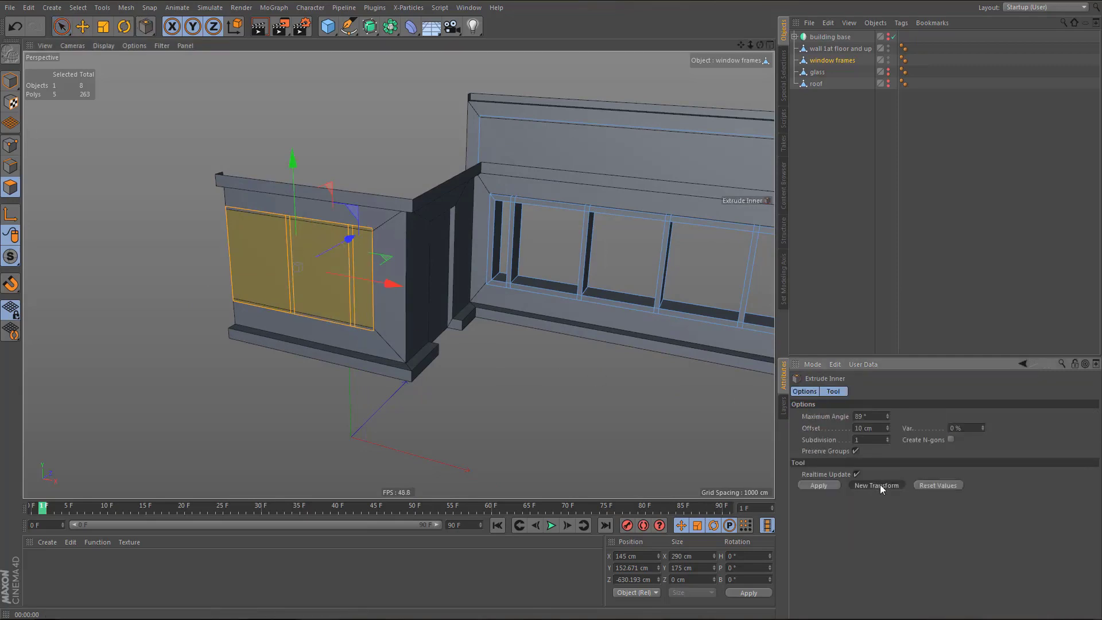
# - Select the inner vertical frame edge nearest the building's centre line and move it to about X 16.9 cm in the Front view
pyautogui.keyDown('alt'); pyautogui.moveTo(276, 229); pyautogui.dragTo(359, 231, button='right'); pyautogui.keyUp('alt')
pyautogui.keyDown('alt'); pyautogui.moveTo(235, 250); pyautogui.dragTo(263, 255, button='right'); pyautogui.keyUp('alt')
pyautogui.keyDown('alt'); pyautogui.moveTo(263, 255); pyautogui.dragTo(333, 243); pyautogui.keyUp('alt')
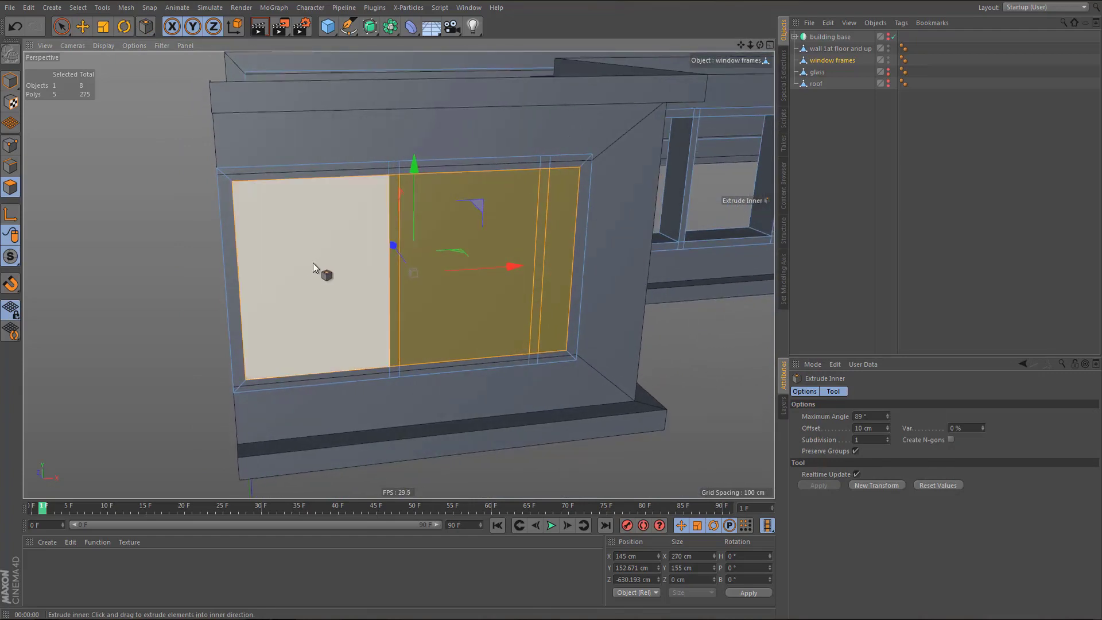
pyautogui.middleClick(421, 343)
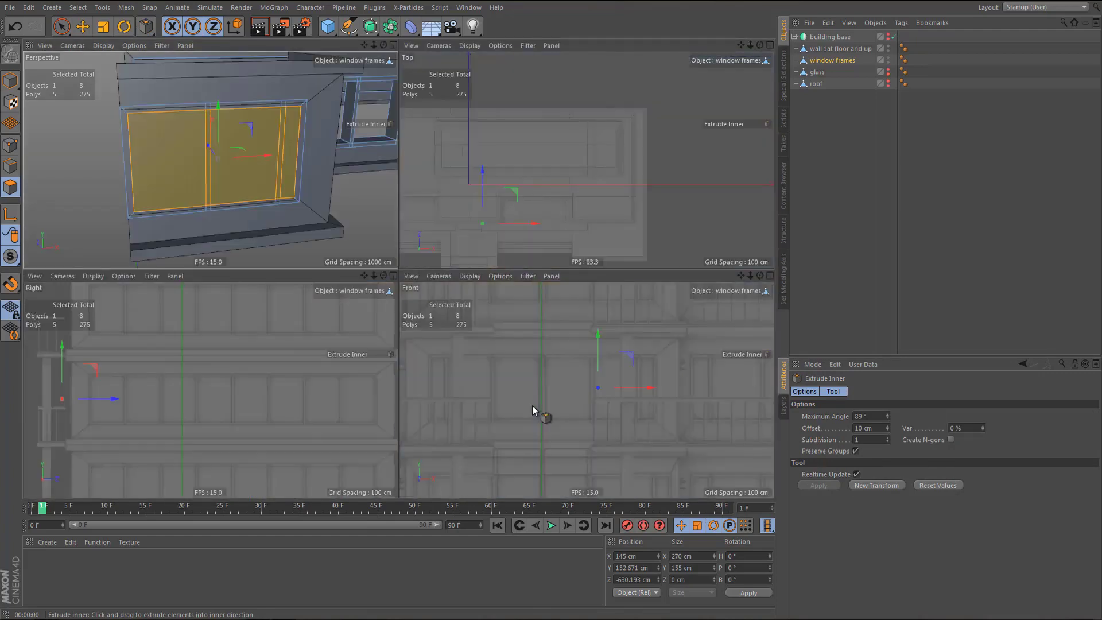
pyautogui.middleClick(531, 407)
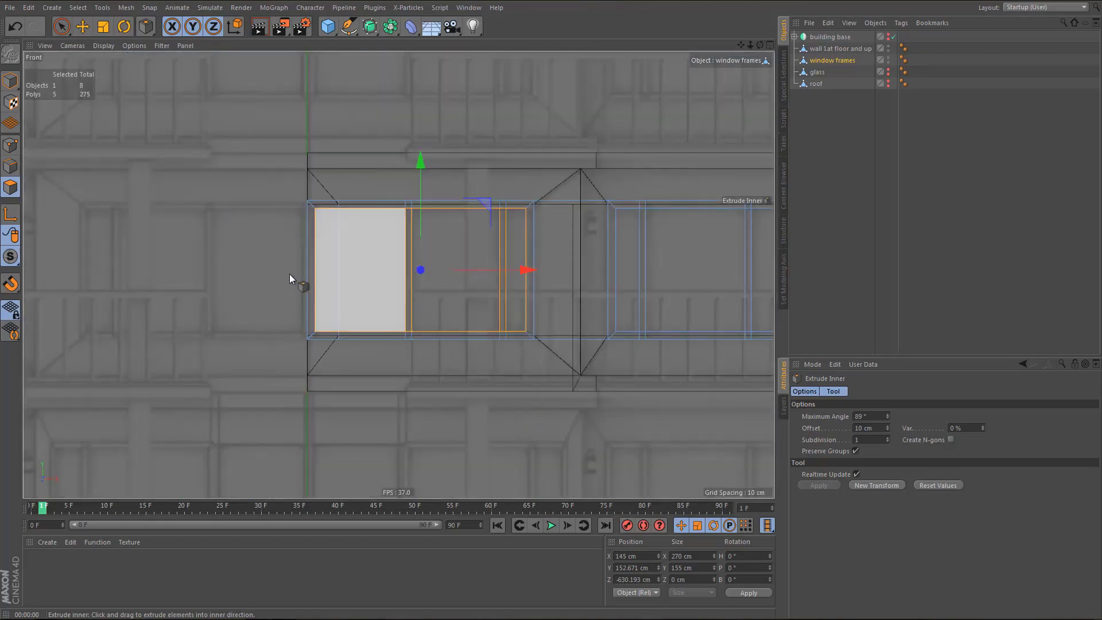
pyautogui.keyDown('alt'); pyautogui.moveTo(299, 271); pyautogui.dragTo(266, 267, button='right'); pyautogui.keyUp('alt')
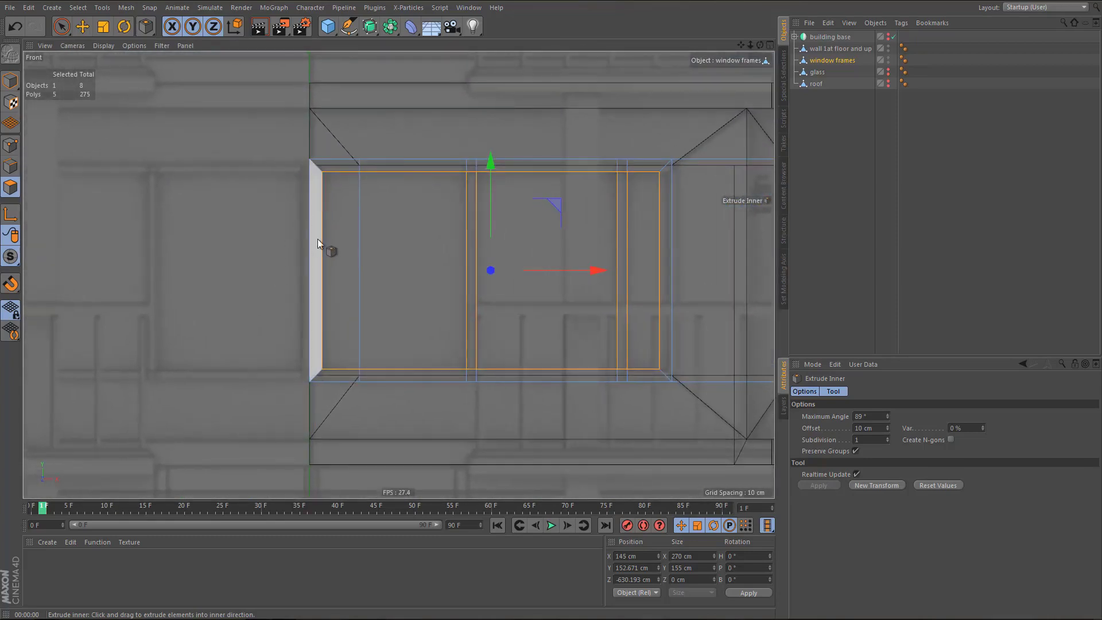
pyautogui.press('Return')
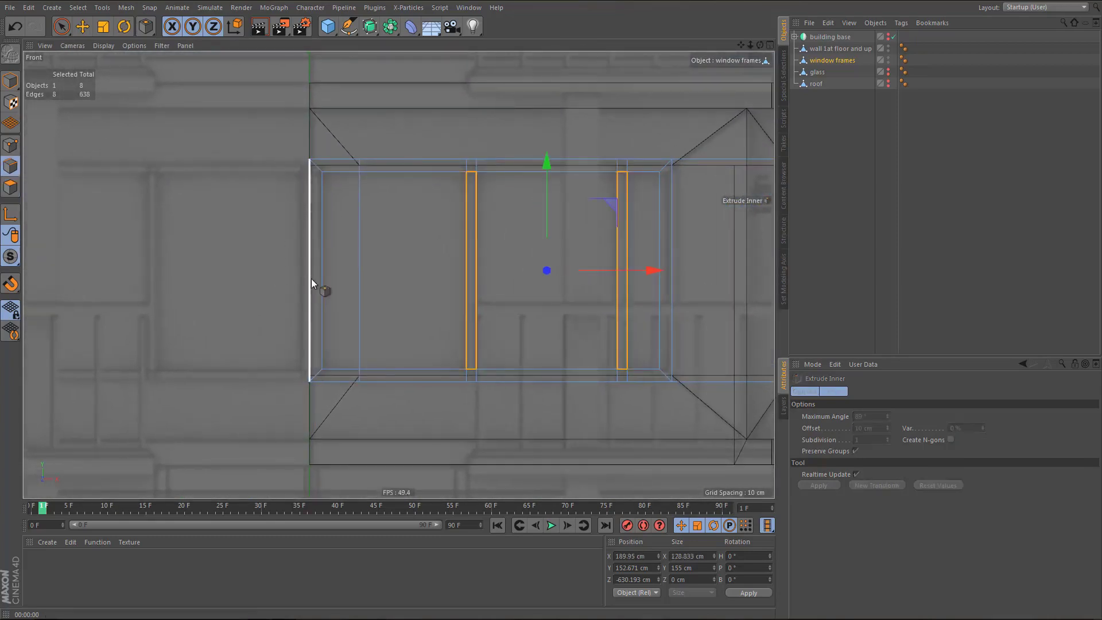
pyautogui.press('space')
pyautogui.click(322, 234)
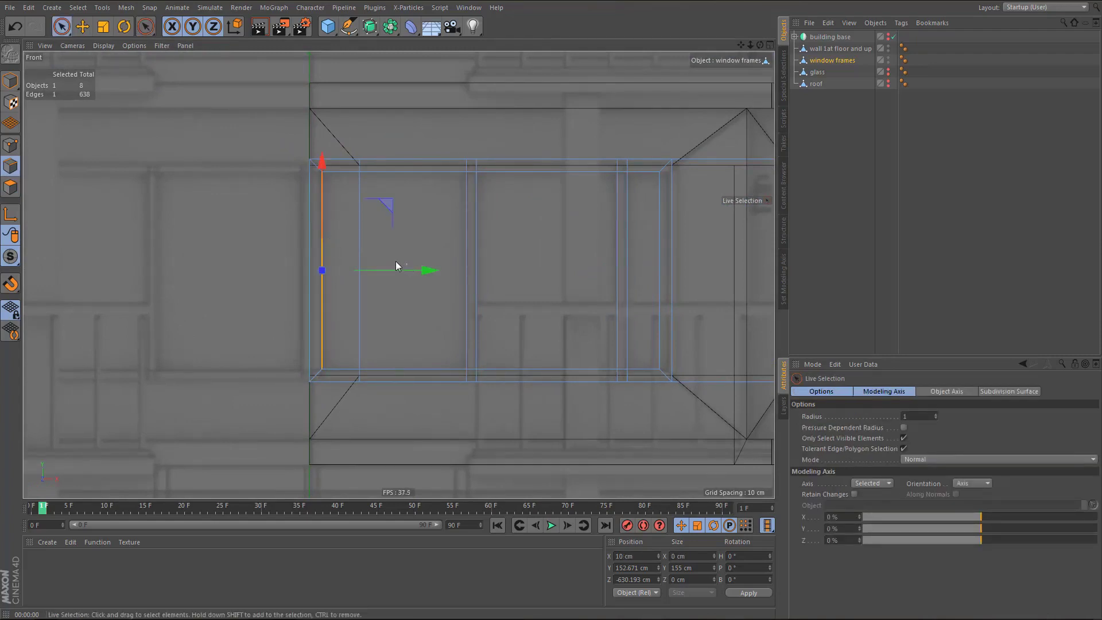
pyautogui.moveTo(430, 274); pyautogui.dragTo(436, 273)
pyautogui.keyDown('alt'); pyautogui.moveTo(398, 279); pyautogui.dragTo(386, 281, button='middle'); pyautogui.keyUp('alt')
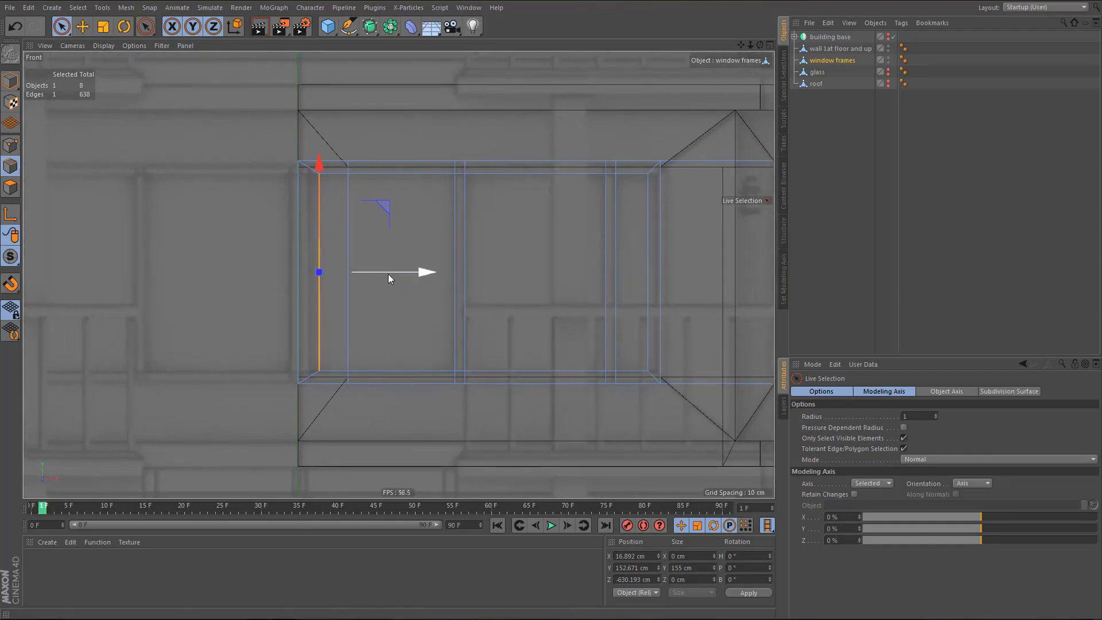
# - Select the three pane polygons inside the centre front window frame in the perspective view and delete them
pyautogui.middleClick(388, 275)
pyautogui.middleClick(186, 181)
pyautogui.keyDown('alt'); pyautogui.moveTo(232, 231); pyautogui.dragTo(277, 236); pyautogui.keyUp('alt')
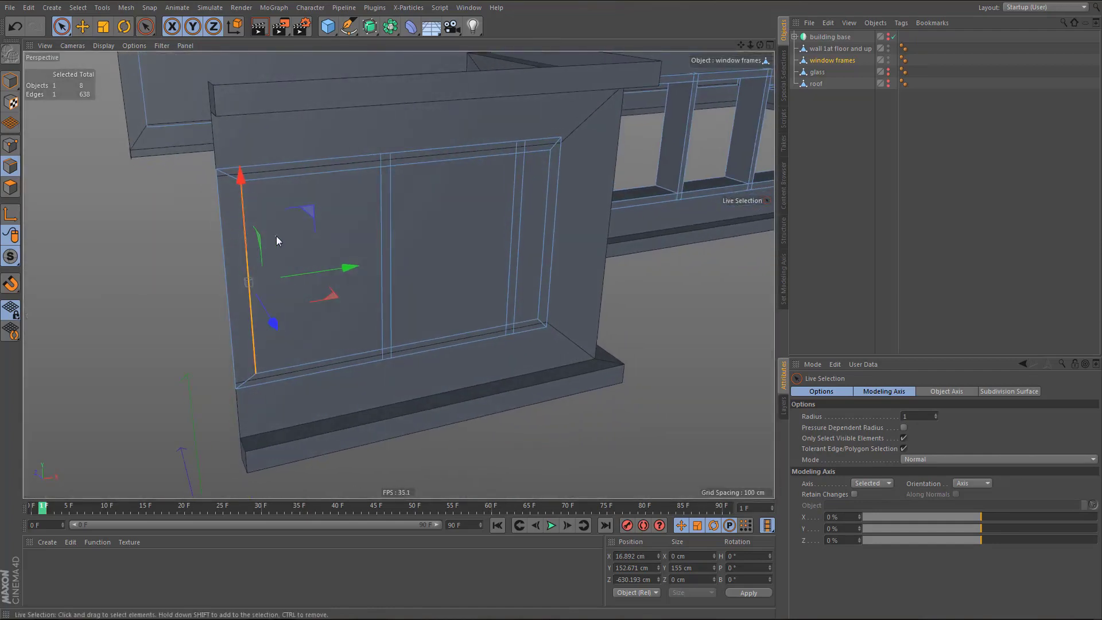
pyautogui.press('Return')
pyautogui.click(310, 229)
pyautogui.keyDown('shift'); pyautogui.click(453, 215); pyautogui.keyUp('shift')
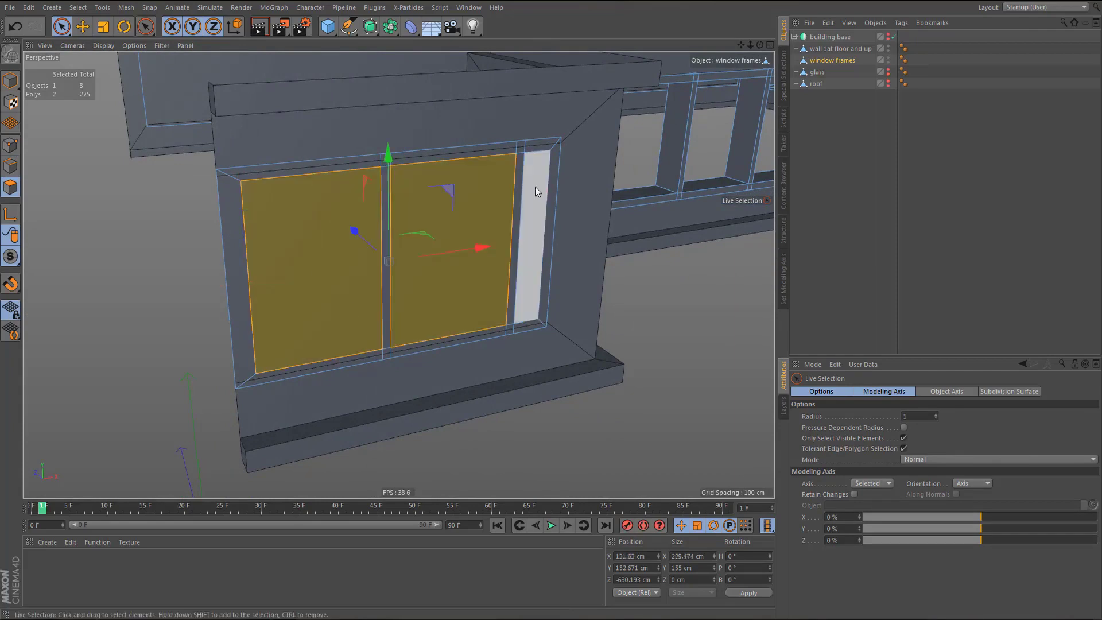
pyautogui.keyDown('shift'); pyautogui.click(535, 191); pyautogui.keyUp('shift')
pyautogui.press('Delete')
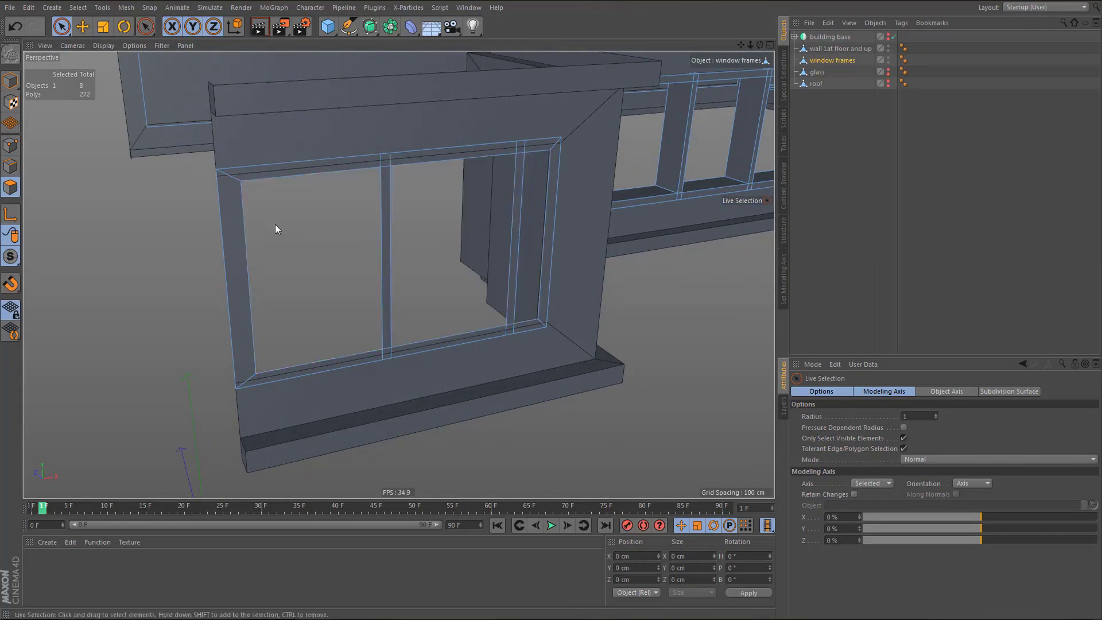
# - Loop-select the outer border edges of the centre front window frame plus the border edges of its three openings
pyautogui.press('Return')
pyautogui.press('u')
pyautogui.press('l')
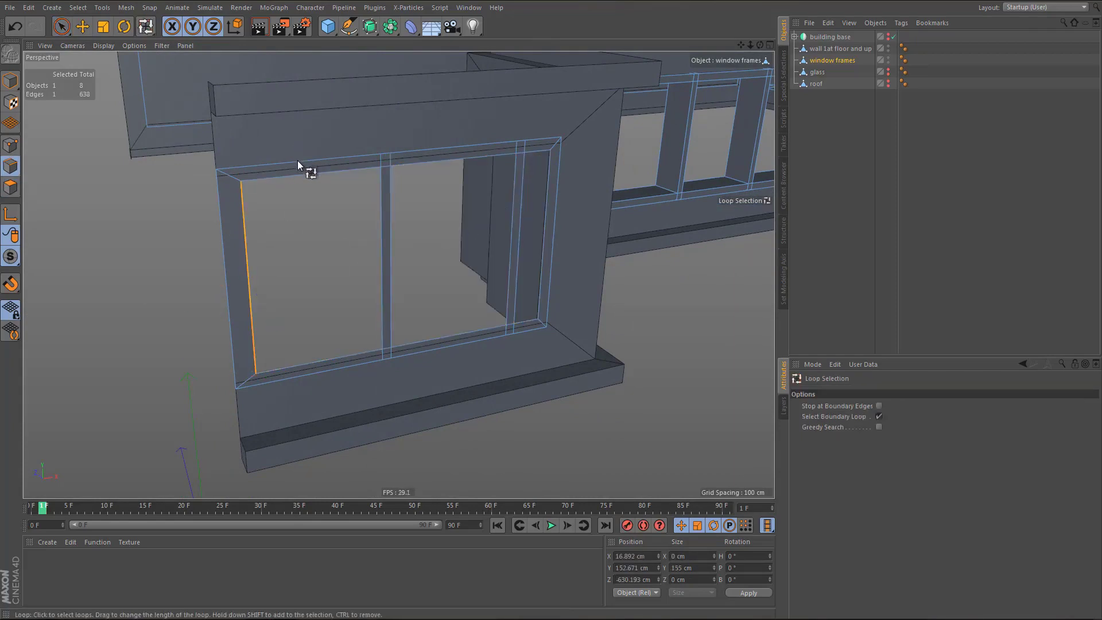
pyautogui.click(298, 162)
pyautogui.keyDown('shift'); pyautogui.click(384, 171); pyautogui.keyUp('shift')
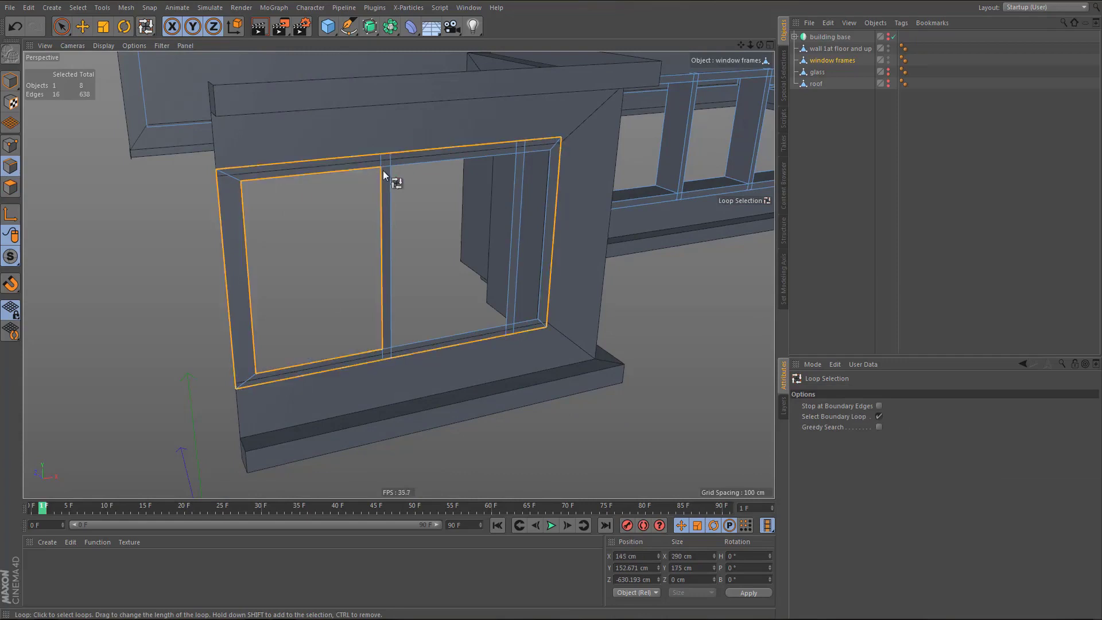
pyautogui.keyDown('shift'); pyautogui.click(412, 164); pyautogui.keyUp('shift')
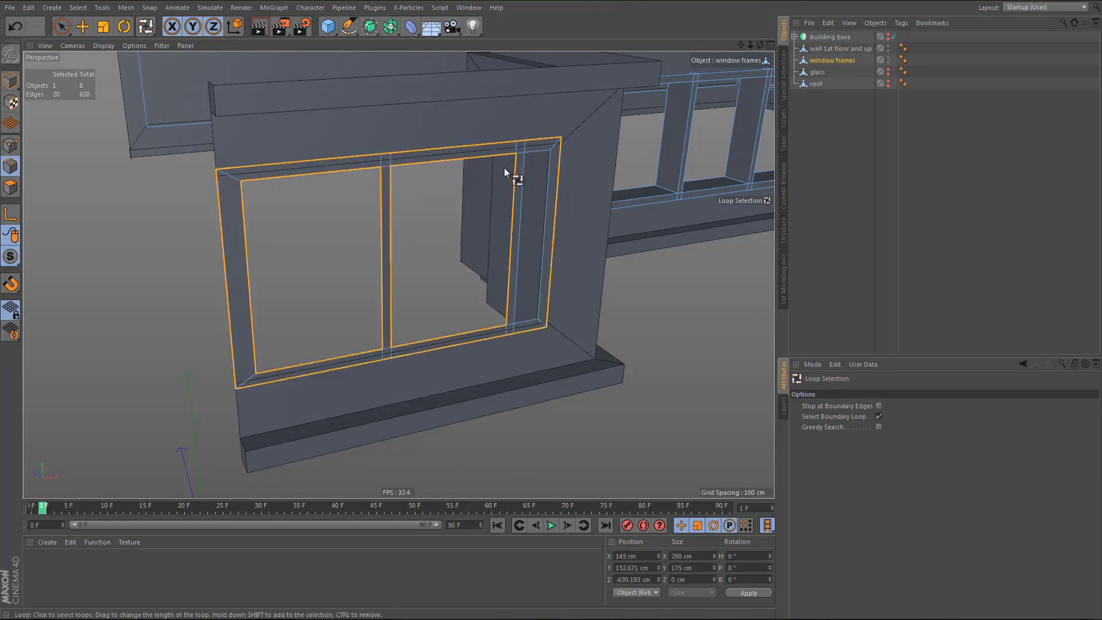
pyautogui.keyDown('shift'); pyautogui.click(533, 150); pyautogui.keyUp('shift')
# - Extrude the selected frame border edges about 40 cm inward along Z to give the centre front window frame depth
pyautogui.middleClick(503, 251)
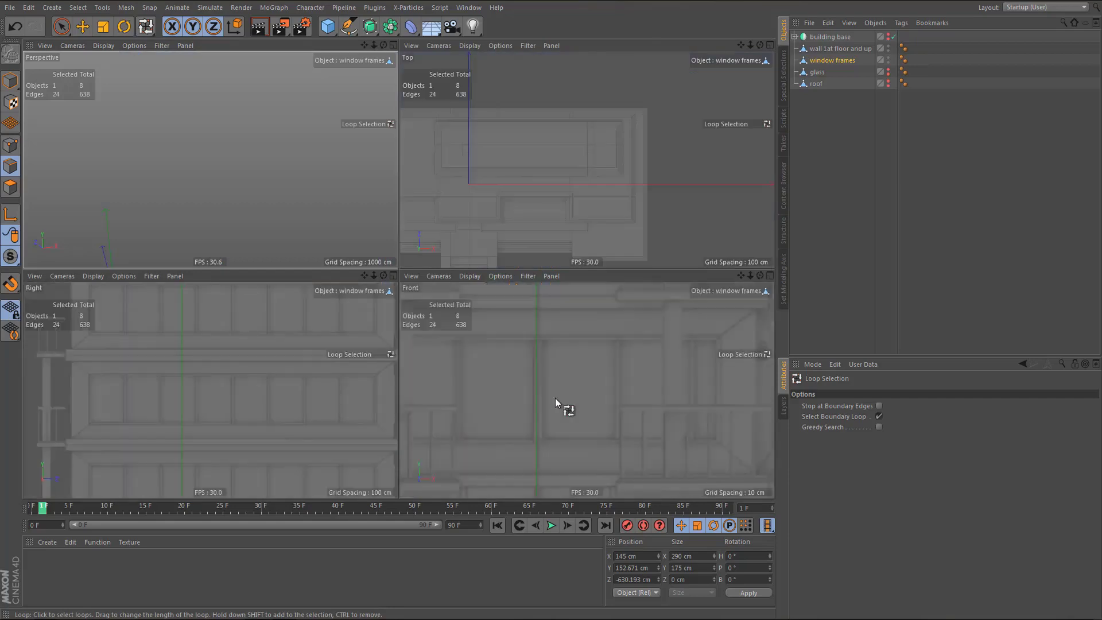
pyautogui.middleClick(556, 399)
pyautogui.scroll(-7, 422, 378)
pyautogui.scroll(3, 435, 365)
pyautogui.middleClick(437, 363)
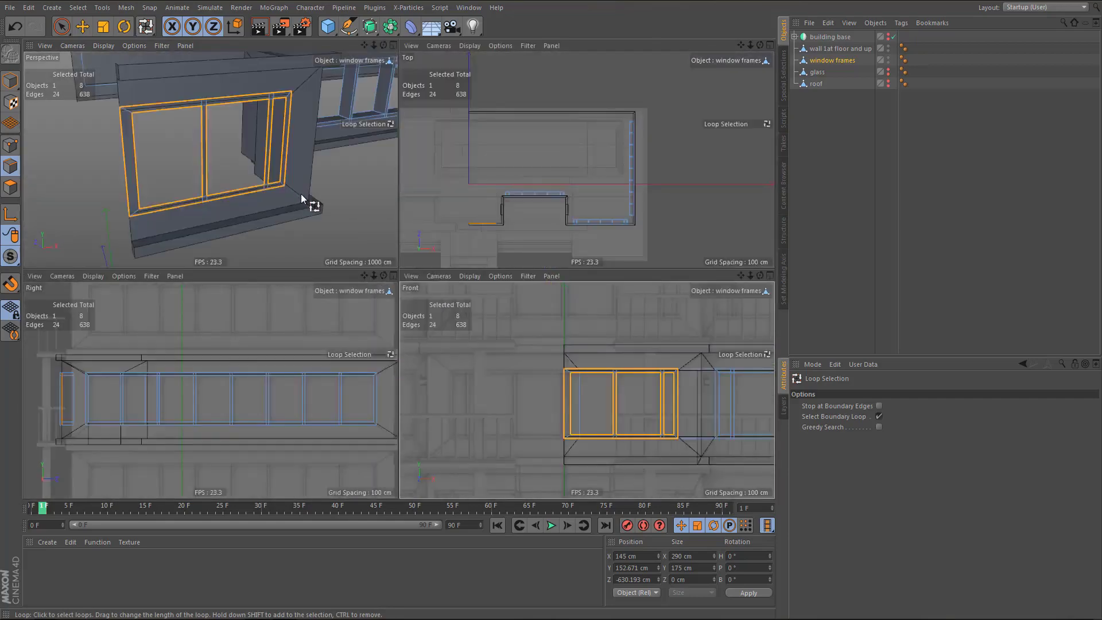
pyautogui.middleClick(301, 198)
pyautogui.scroll(1, 353, 270)
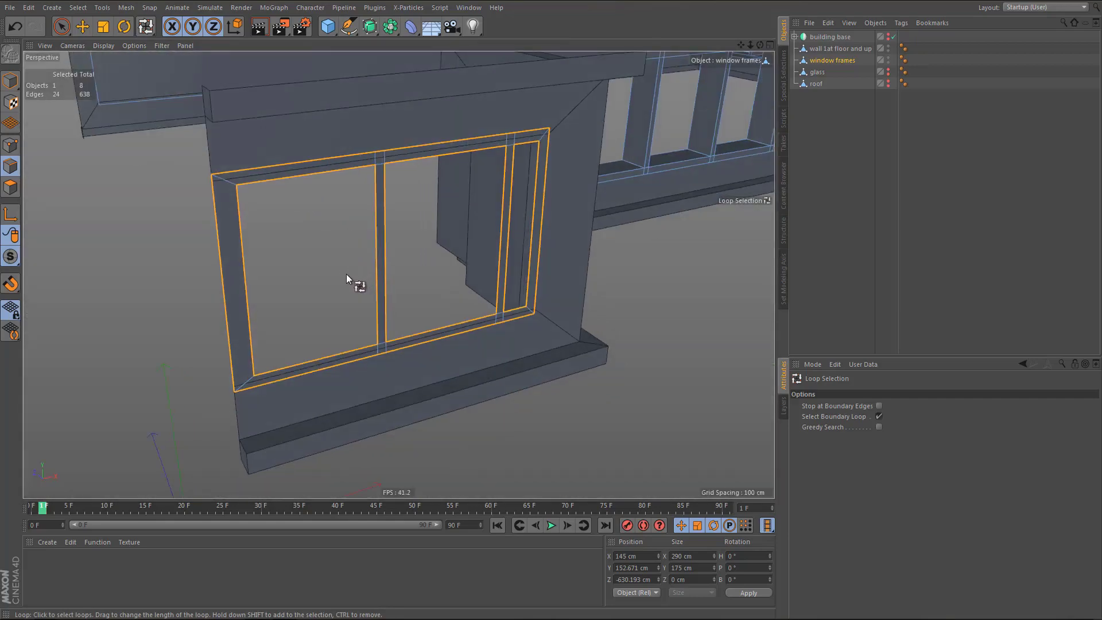
pyautogui.press('e')
pyautogui.keyDown('ctrl'); pyautogui.moveTo(359, 224); pyautogui.dragTo(336, 215); pyautogui.keyUp('ctrl')
# - Rectangle-select all front edges of the centre window frame in the Top view and set their Z position to -637.193 cm
pyautogui.middleClick(401, 246)
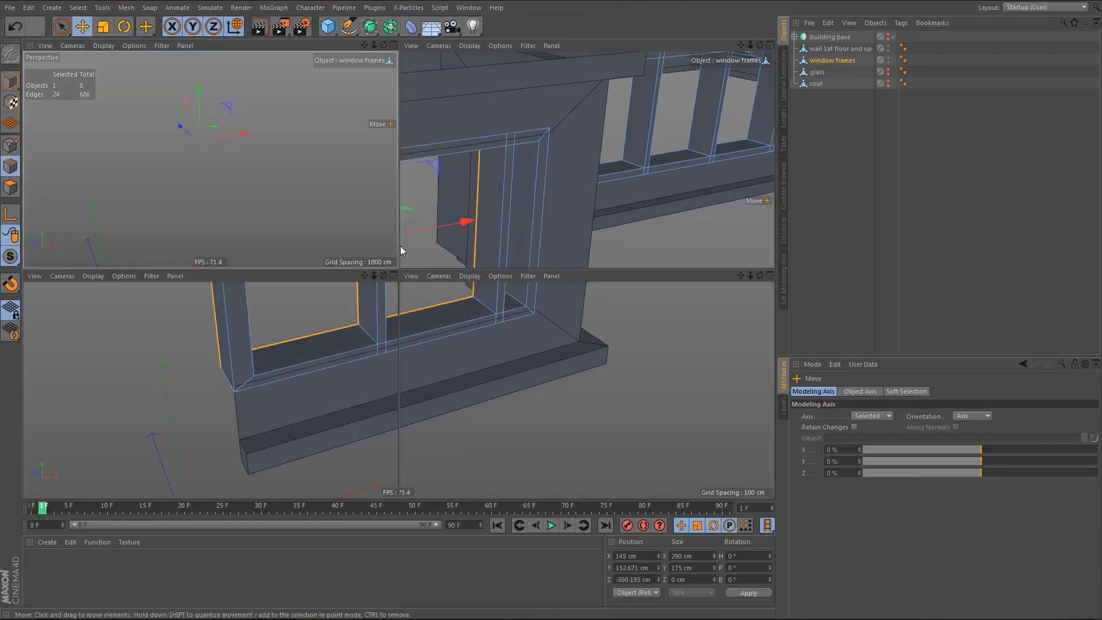
pyautogui.middleClick(574, 221)
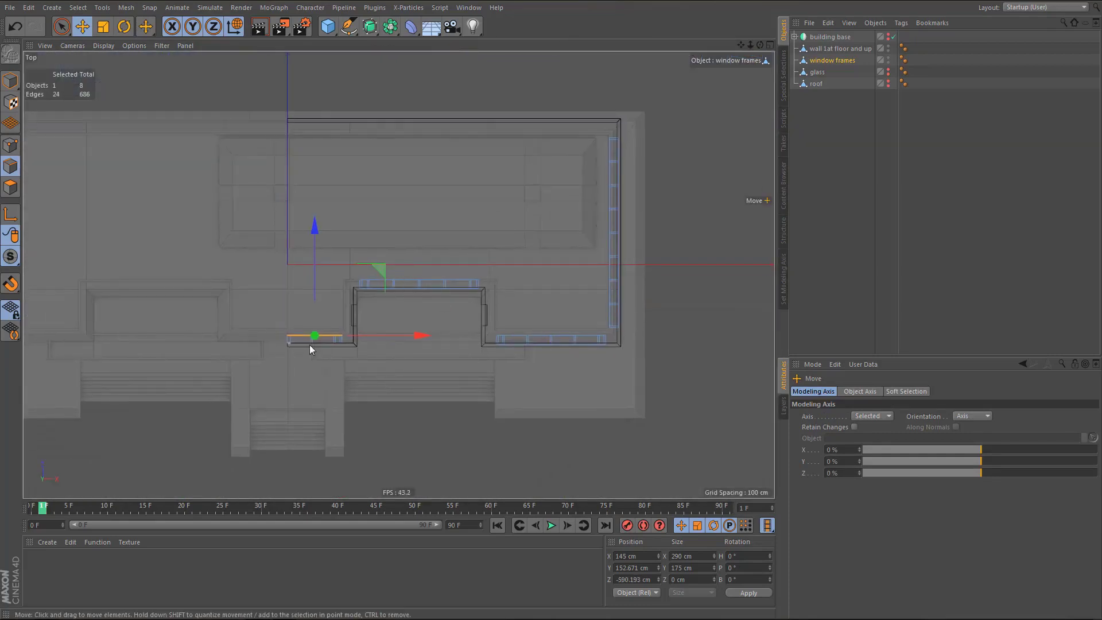
pyautogui.scroll(3, 313, 350)
pyautogui.press('0')
pyautogui.moveTo(255, 390); pyautogui.dragTo(463, 322)
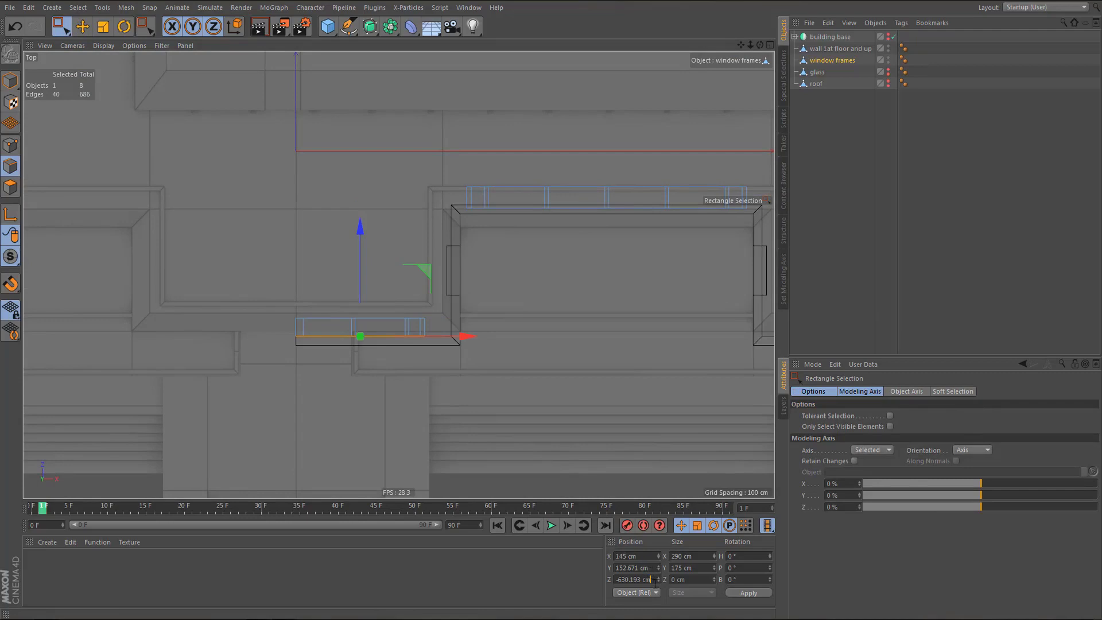
pyautogui.scroll(-7, 647, 580)
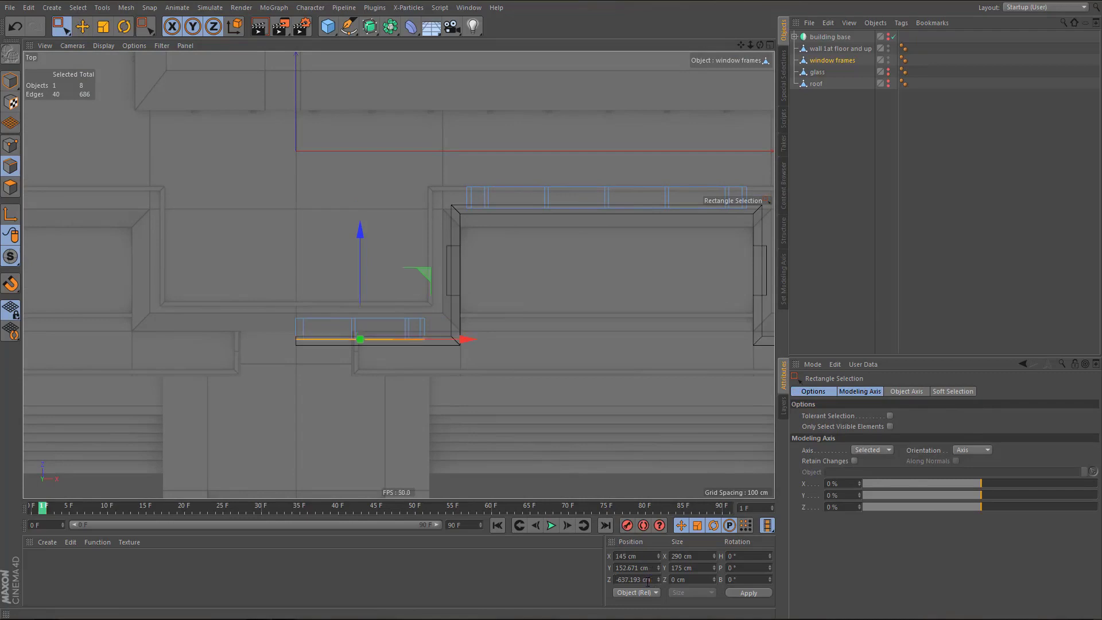
# - Delete the outer end polygon of the centre front window frame at the building's centre line
pyautogui.middleClick(284, 283)
pyautogui.middleClick(223, 192)
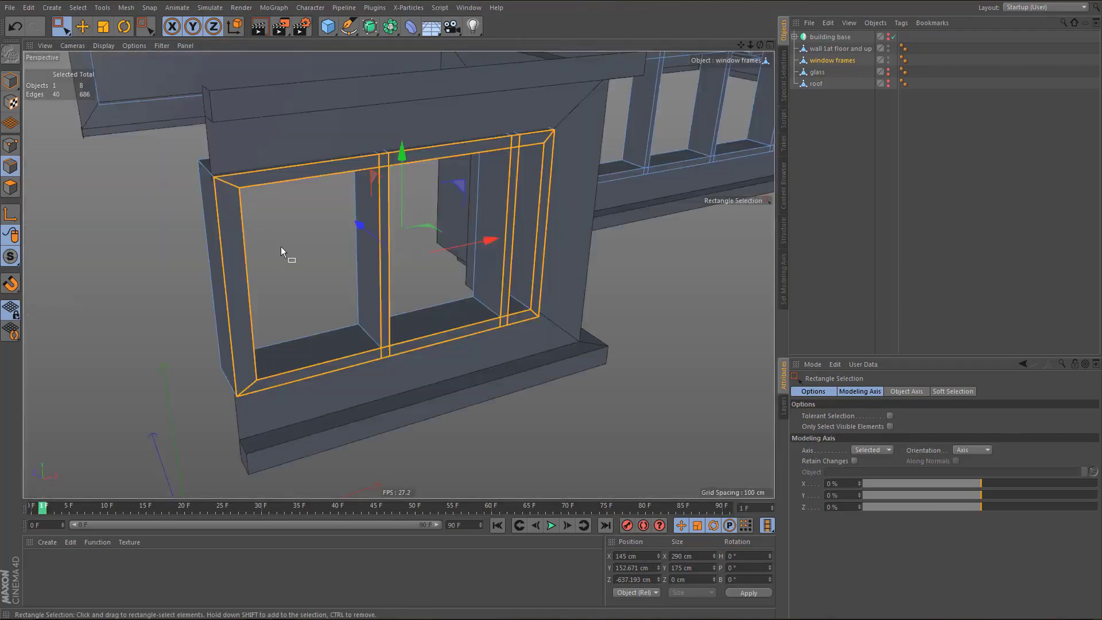
pyautogui.keyDown('alt'); pyautogui.moveTo(264, 223); pyautogui.dragTo(295, 239); pyautogui.keyUp('alt')
pyautogui.press('q')
pyautogui.press('9')
pyautogui.scroll(1, 273, 229)
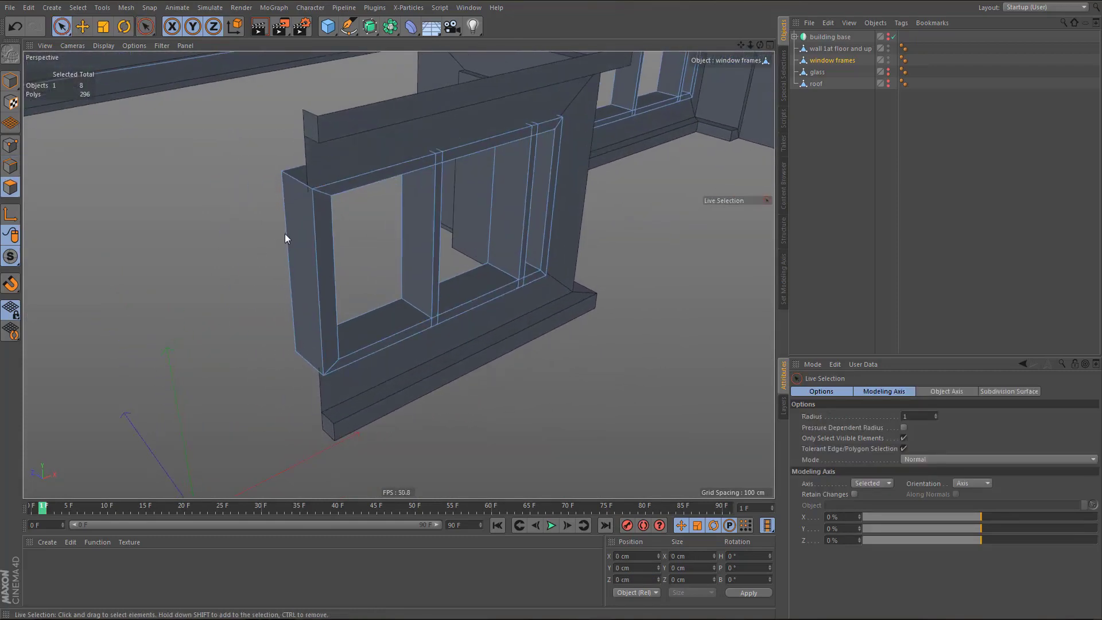
pyautogui.click(297, 240)
pyautogui.press('Delete')
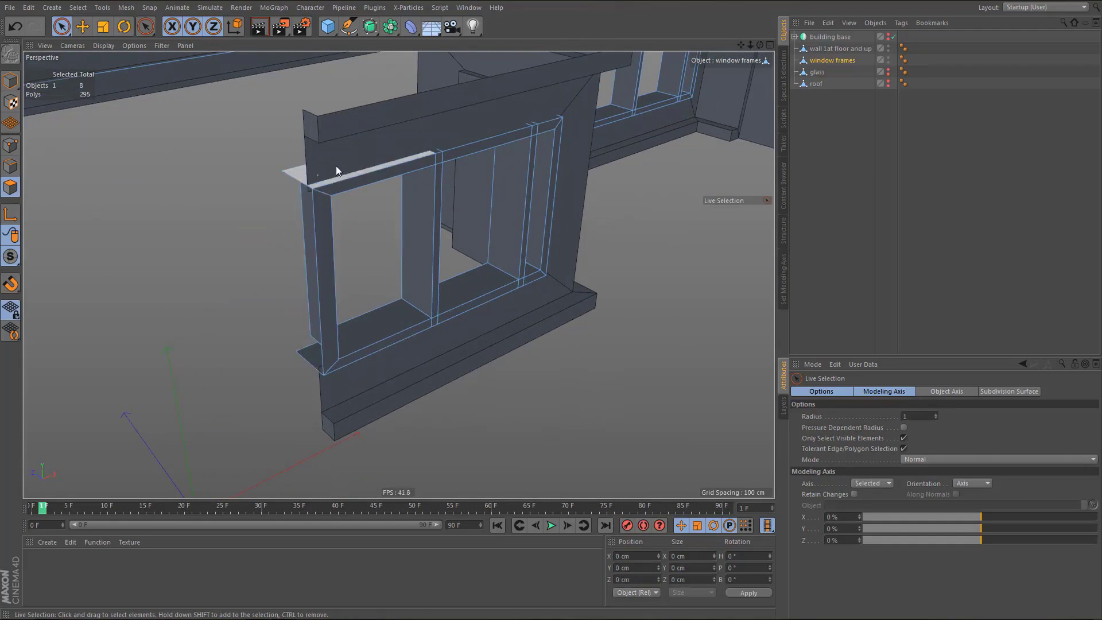
# - Ring-select the two long horizontal edges of the building's rear window panel
pyautogui.keyDown('alt'); pyautogui.moveTo(336, 166); pyautogui.dragTo(307, 170); pyautogui.keyUp('alt')
pyautogui.keyDown('alt'); pyautogui.moveTo(291, 259); pyautogui.dragTo(350, 239, button='right'); pyautogui.keyUp('alt')
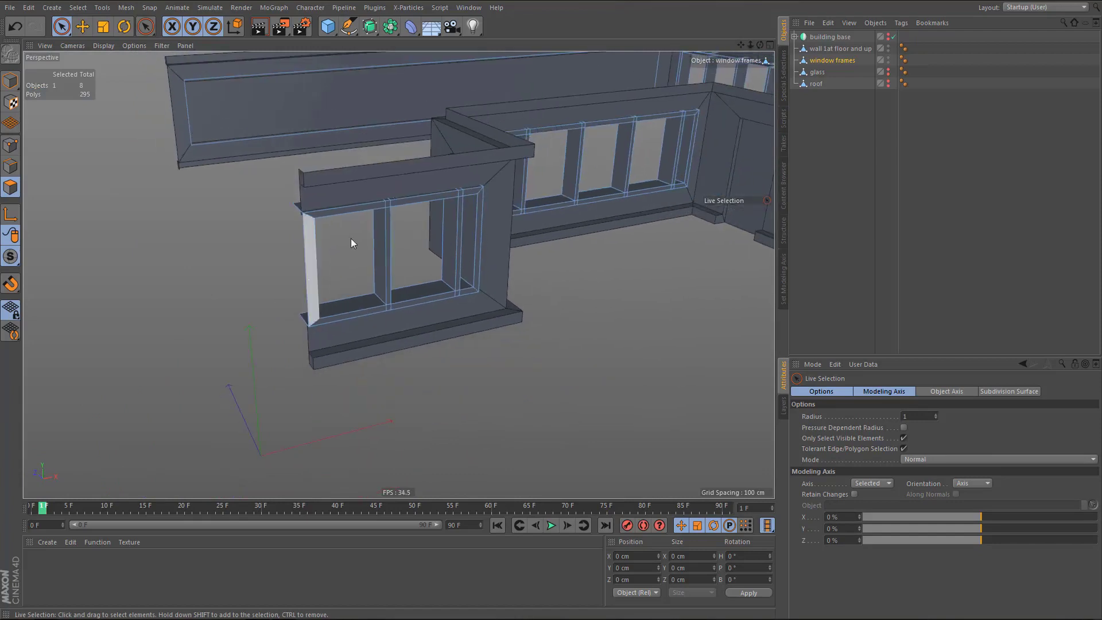
pyautogui.keyDown('alt'); pyautogui.moveTo(350, 239); pyautogui.dragTo(276, 261, button='middle'); pyautogui.keyUp('alt')
pyautogui.keyDown('alt'); pyautogui.moveTo(310, 244); pyautogui.dragTo(301, 271, button='right'); pyautogui.keyUp('alt')
pyautogui.doubleClick(300, 259)
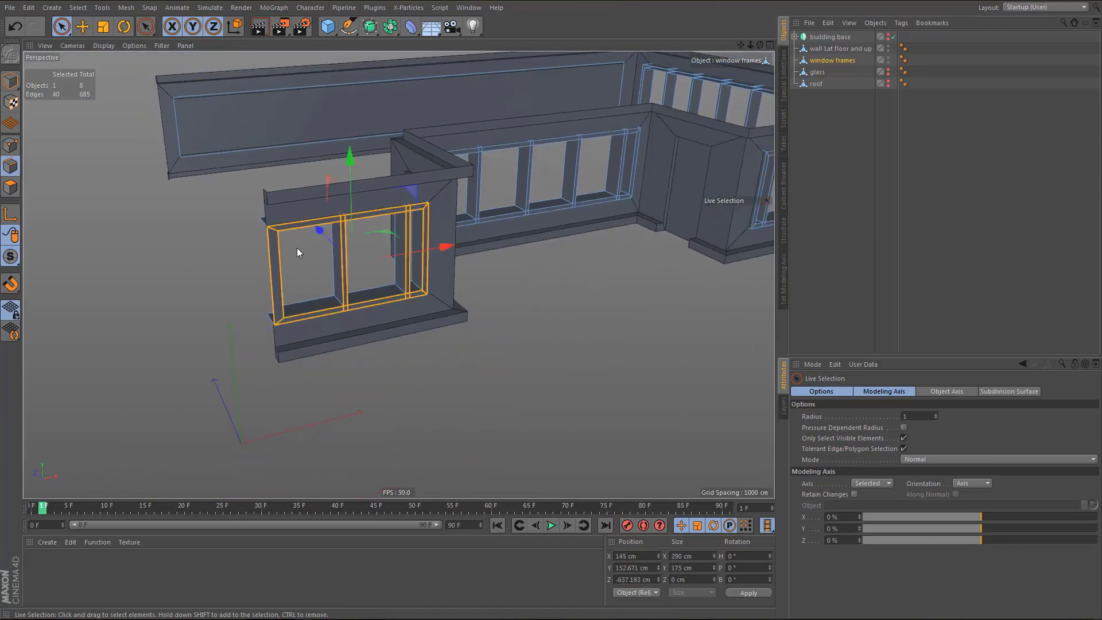
pyautogui.press('u')
pyautogui.press('b')
pyautogui.click(323, 133)
pyautogui.keyDown('alt'); pyautogui.moveTo(336, 164); pyautogui.dragTo(533, 228); pyautogui.keyUp('alt')
pyautogui.keyDown('alt'); pyautogui.moveTo(386, 237); pyautogui.dragTo(490, 241); pyautogui.keyUp('alt')
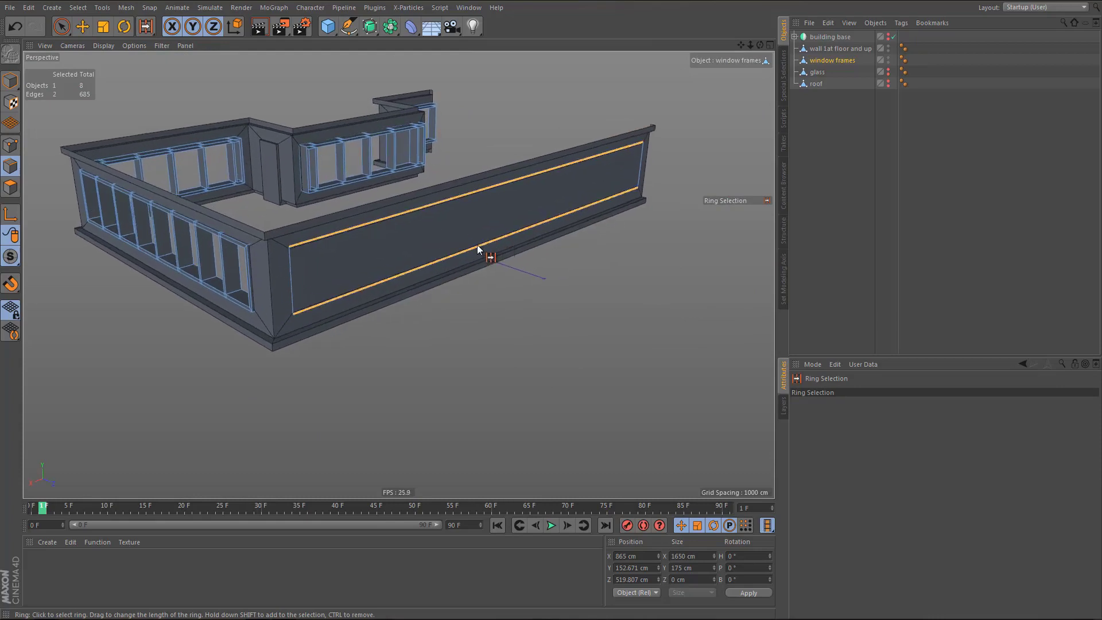
# - Show the rear panel in the Front view and replace that view's background with back wire.png from the references folder in the file explorer
pyautogui.press('F2')
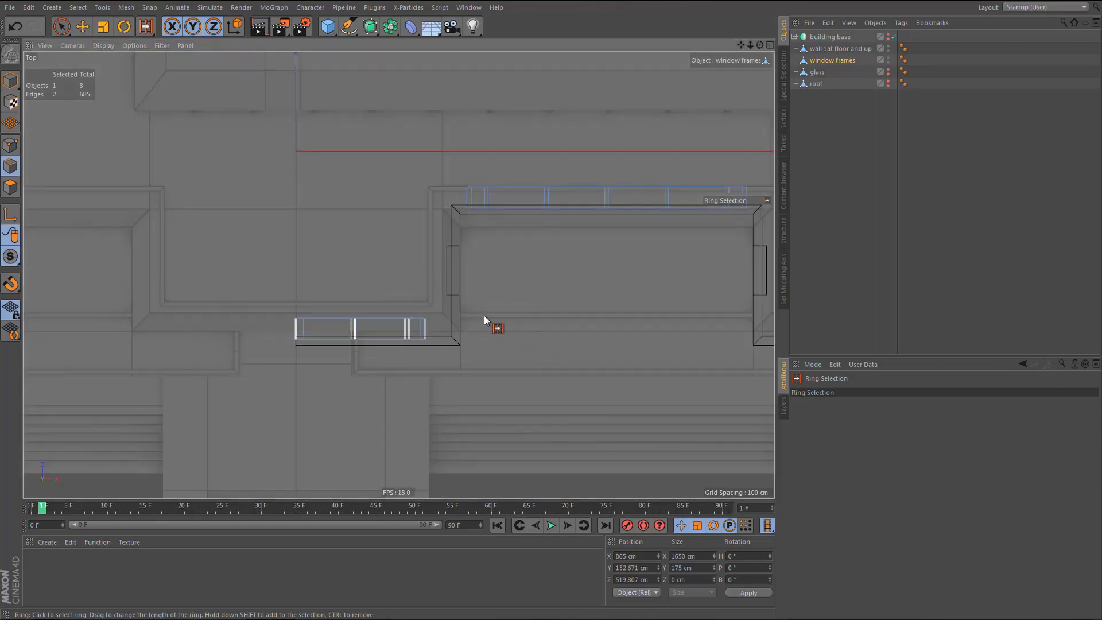
pyautogui.press('F4')
pyautogui.scroll(3, 480, 320)
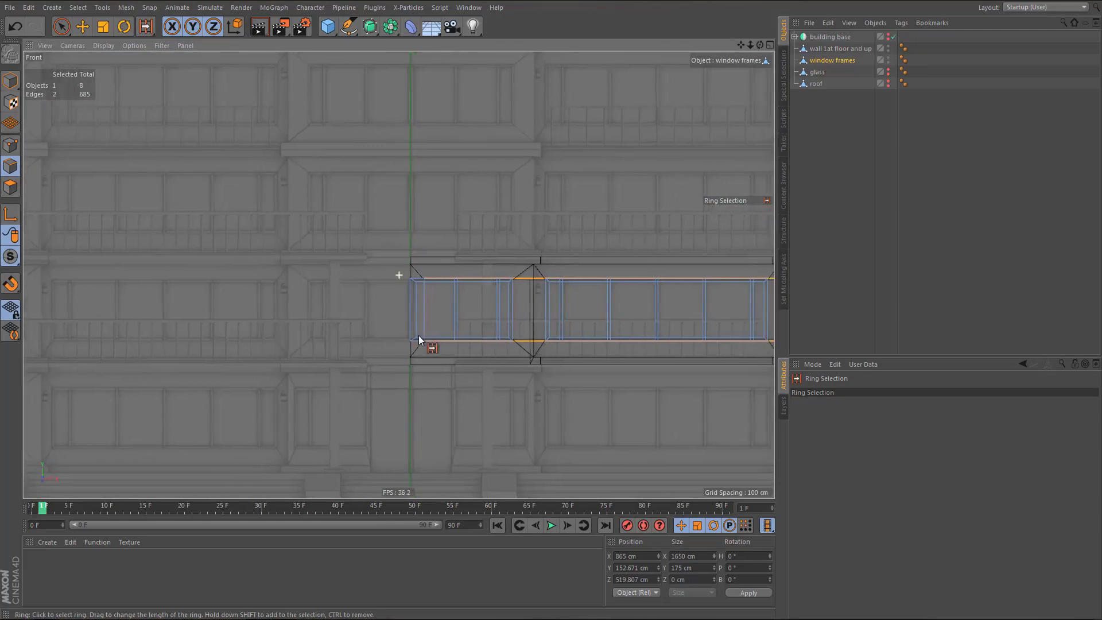
pyautogui.keyDown('alt'); pyautogui.moveTo(418, 339); pyautogui.dragTo(192, 323, button='middle'); pyautogui.keyUp('alt')
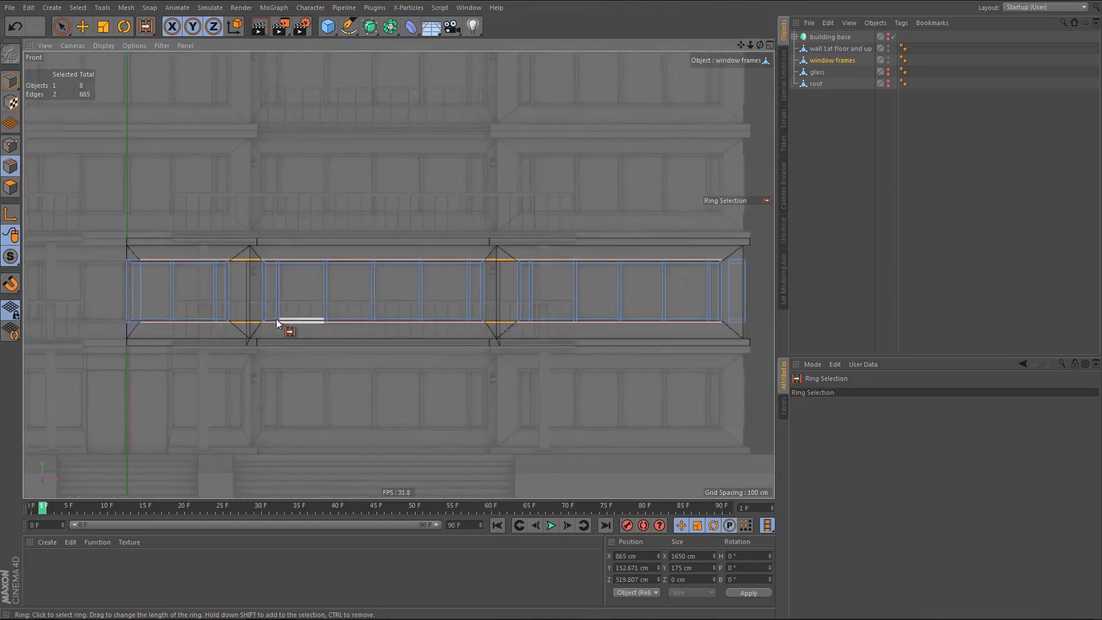
pyautogui.keyDown('alt'); pyautogui.moveTo(277, 322); pyautogui.dragTo(308, 319, button='middle'); pyautogui.keyUp('alt')
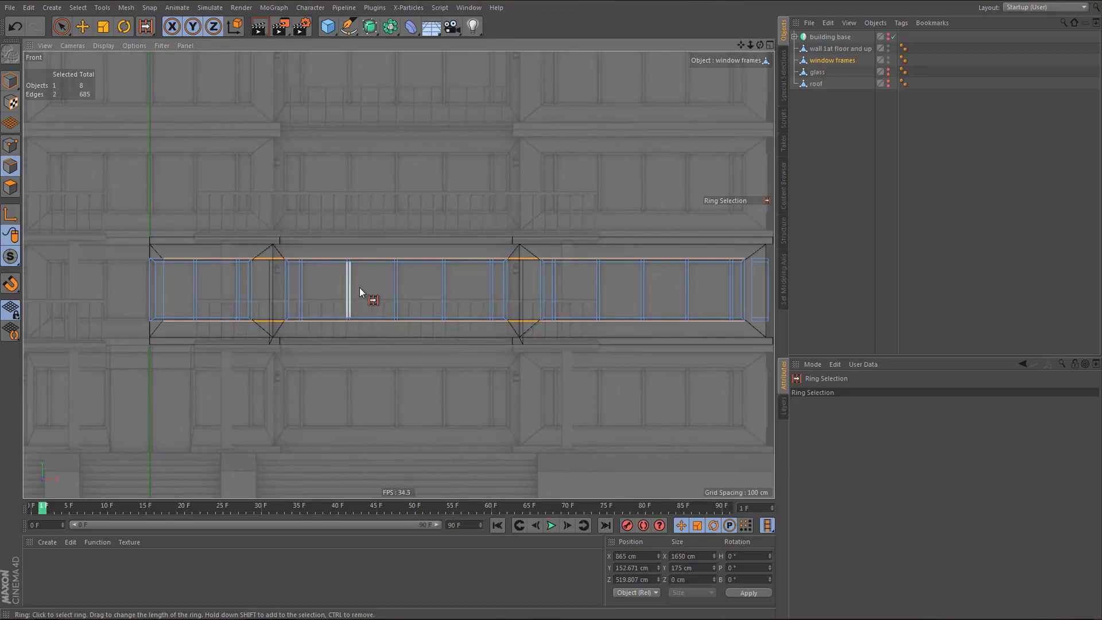
pyautogui.scroll(-5, 383, 287)
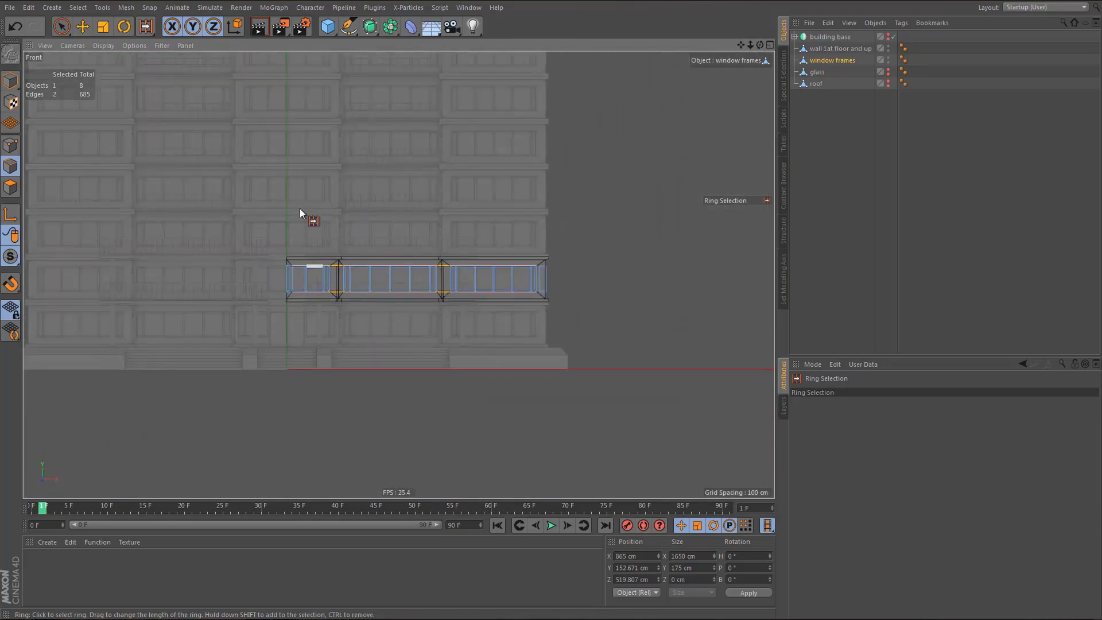
pyautogui.keyDown('alt'); pyautogui.moveTo(333, 216); pyautogui.dragTo(397, 232, button='middle'); pyautogui.keyUp('alt')
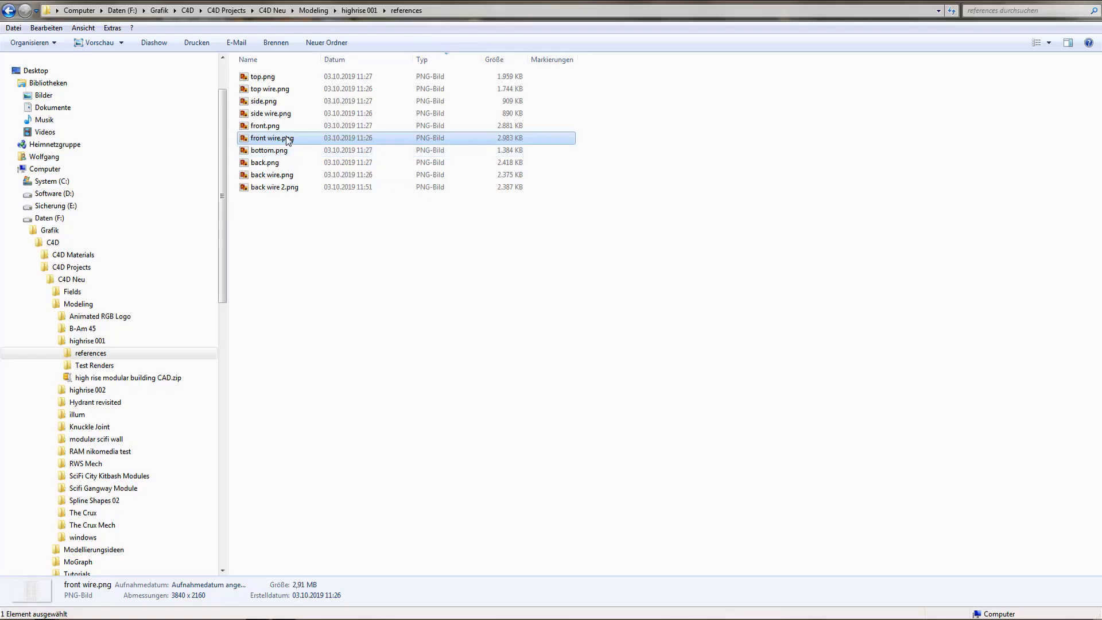
pyautogui.moveTo(281, 176); pyautogui.dragTo(395, 387)
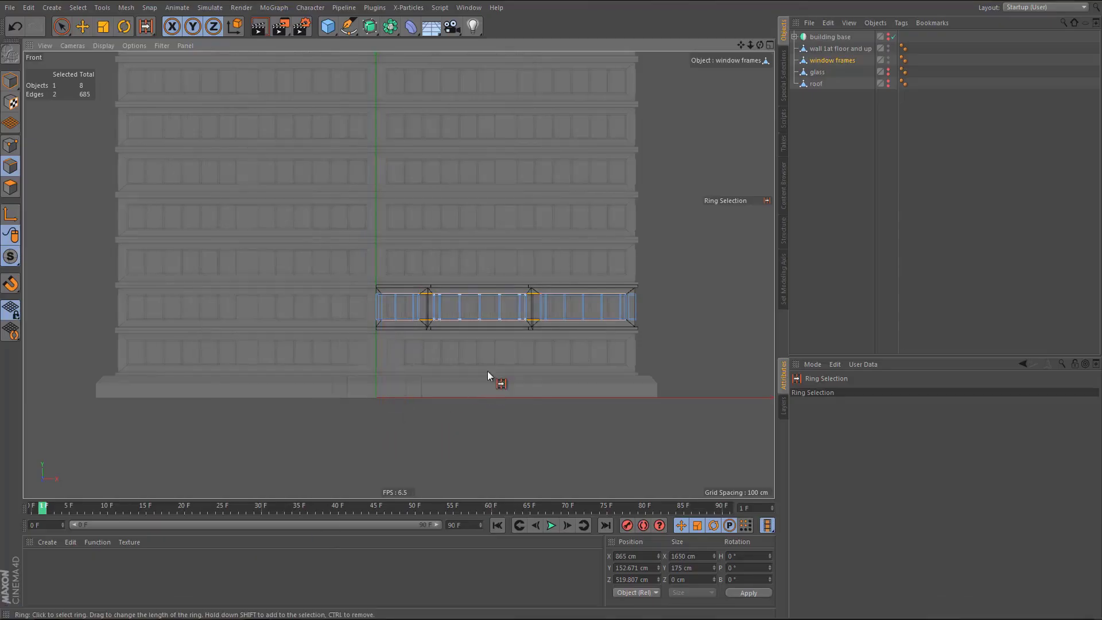
# - Cut the top and bottom edges of the long undivided wall panel with two subdivisions at 30.5% scale
pyautogui.moveTo(487, 330)
pyautogui.keyDown('alt'); pyautogui.mouseDown(button='right')
pyautogui.moveTo(535, 338)
pyautogui.moveTo(442, 349)
pyautogui.moveTo(451, 367)
pyautogui.moveTo(256, 235)
pyautogui.mouseUp(button='right'); pyautogui.keyUp('alt')
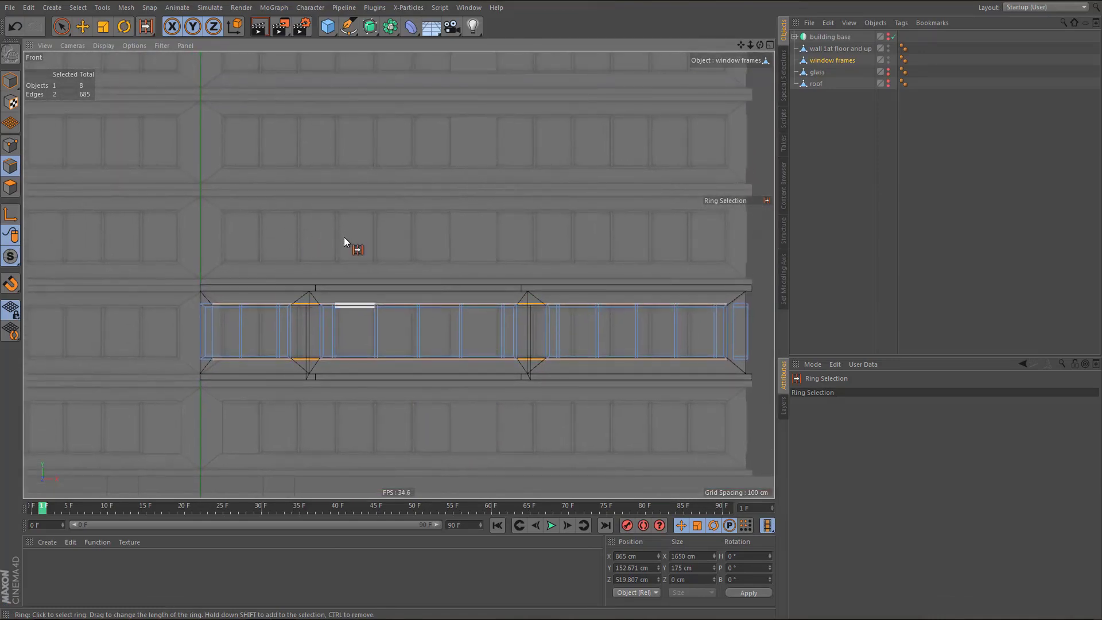
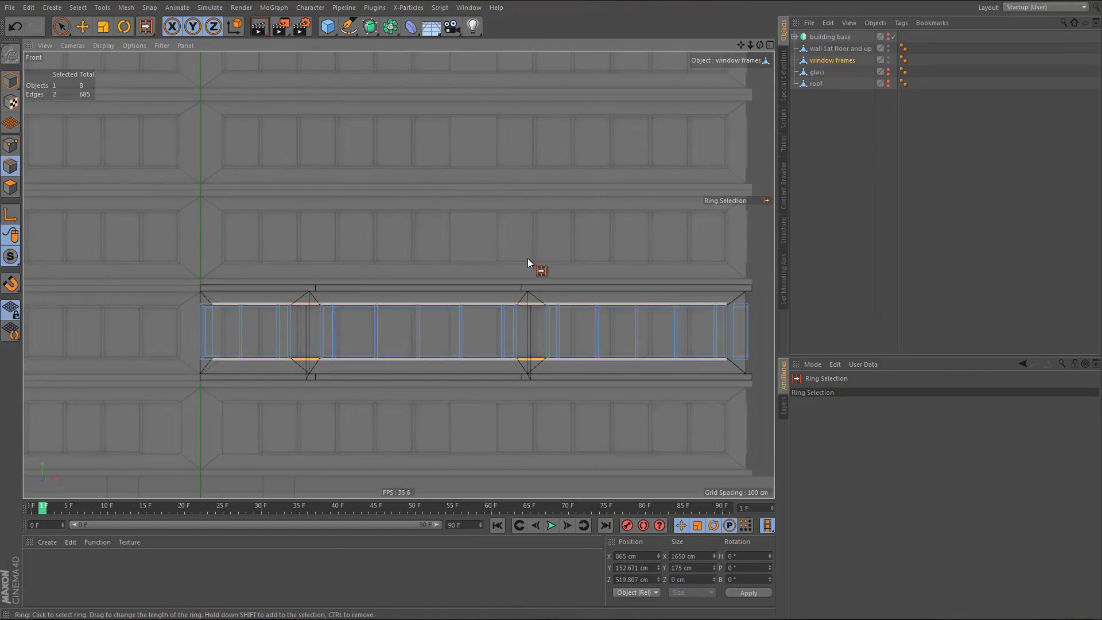
pyautogui.press('m')
pyautogui.press('f')
pyautogui.scroll(3, 453, 402)
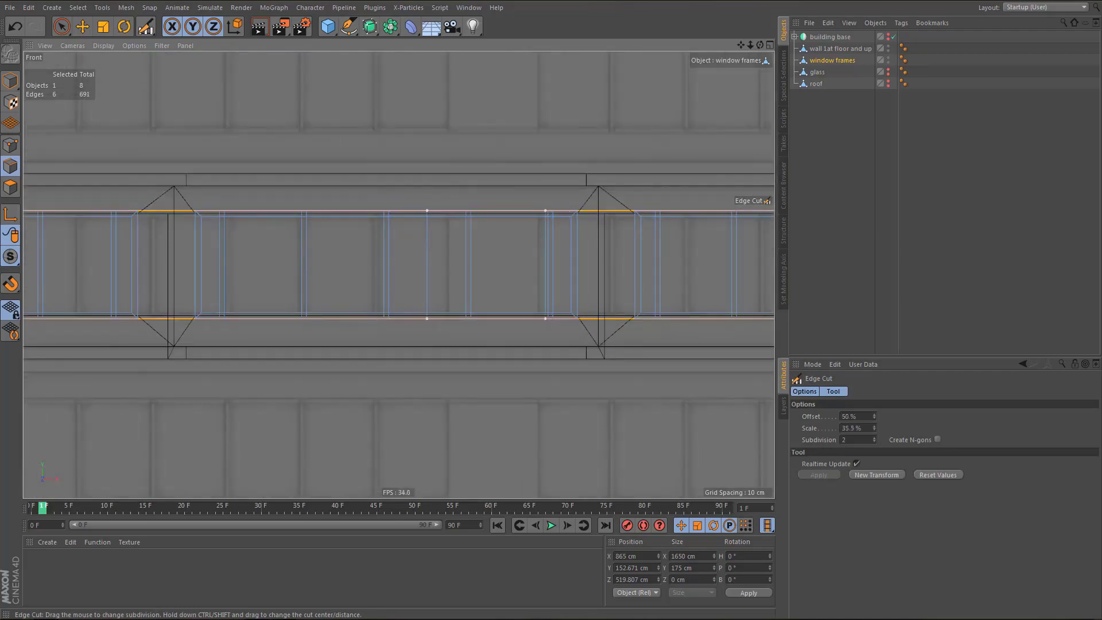
pyautogui.scroll(-3, 438, 374)
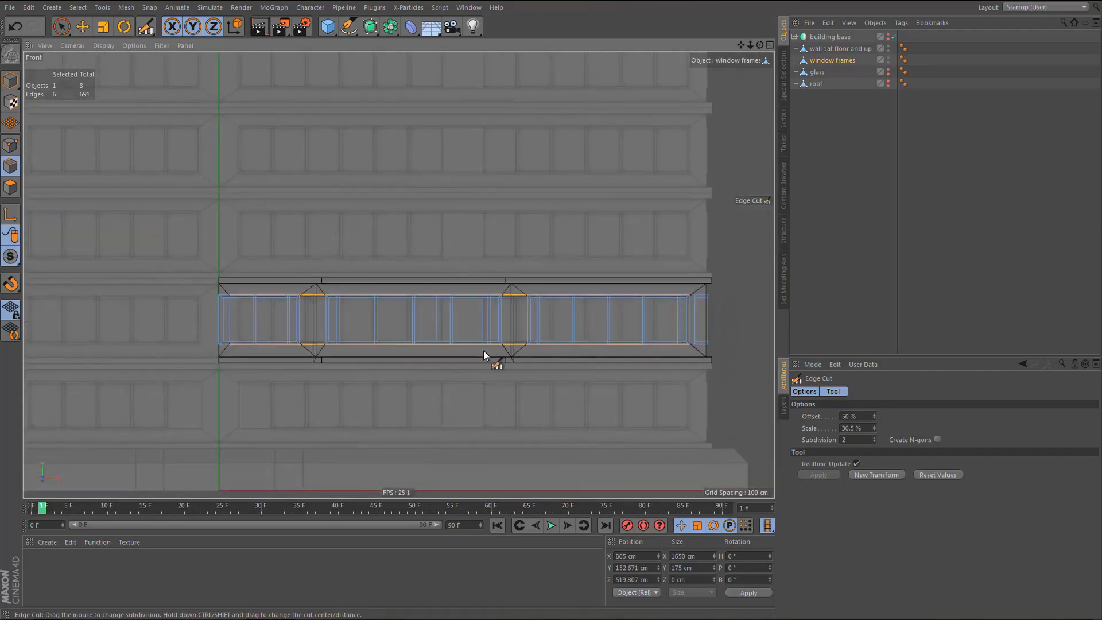
# - Select the two new vertical cut edges in the middle of the long wall panel in the perspective view
pyautogui.middleClick(462, 350)
pyautogui.middleClick(249, 182)
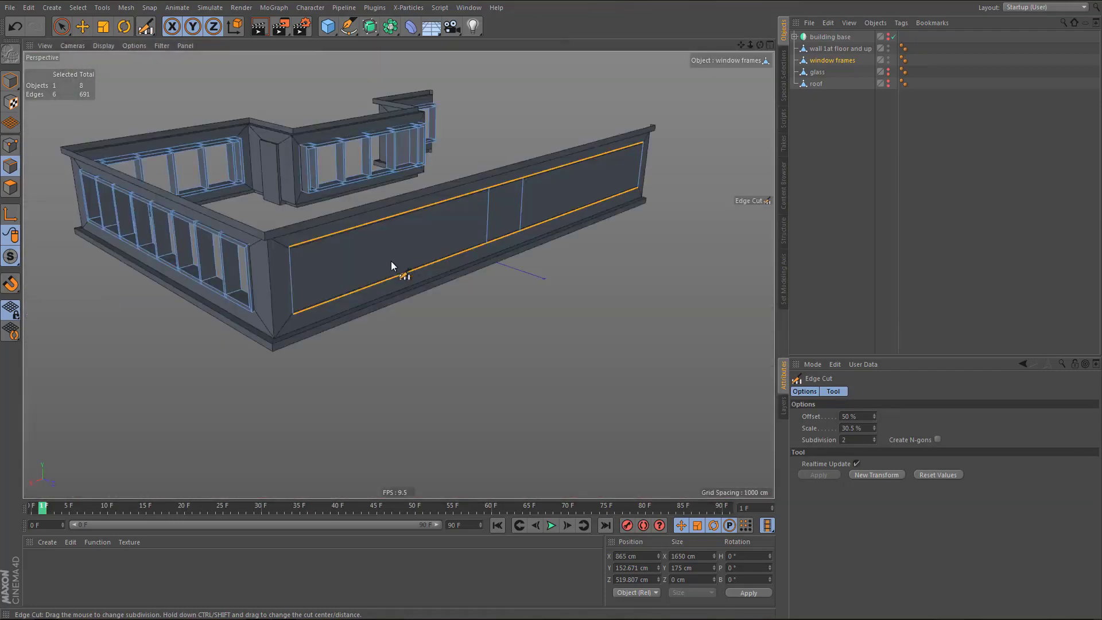
pyautogui.keyDown('alt'); pyautogui.moveTo(492, 219); pyautogui.dragTo(565, 214, button='right'); pyautogui.keyUp('alt')
pyautogui.keyDown('alt'); pyautogui.moveTo(474, 254); pyautogui.dragTo(413, 278, button='middle'); pyautogui.keyUp('alt')
pyautogui.keyDown('alt'); pyautogui.moveTo(462, 257); pyautogui.dragTo(413, 264); pyautogui.keyUp('alt')
pyautogui.scroll(-3, 379, 256)
pyautogui.keyDown('alt'); pyautogui.moveTo(387, 229); pyautogui.dragTo(455, 234, button='right'); pyautogui.keyUp('alt')
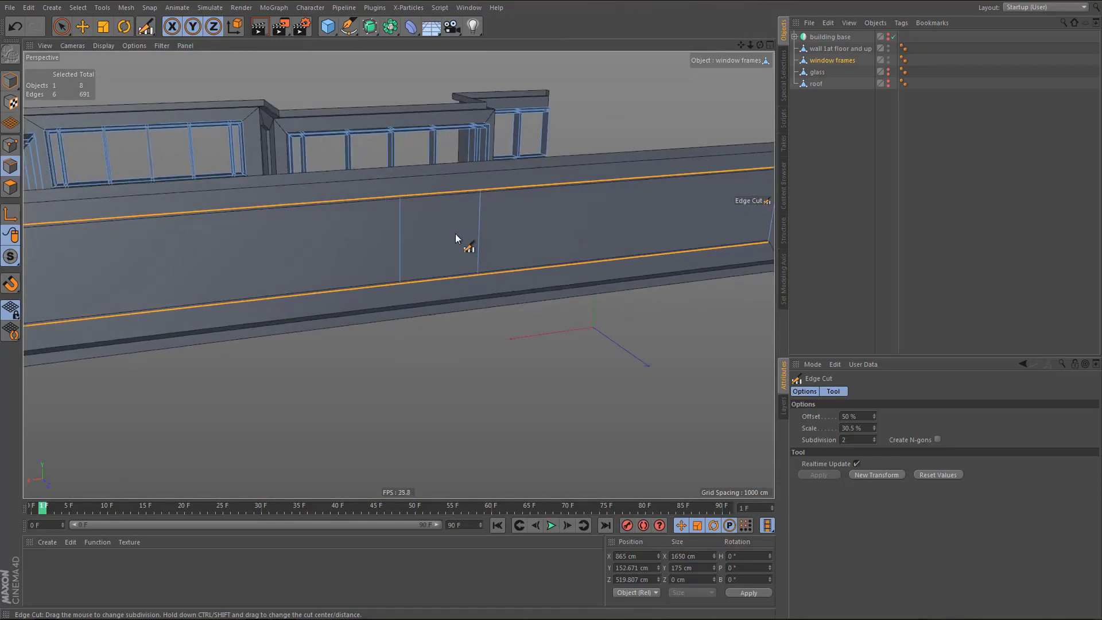
pyautogui.press('space')
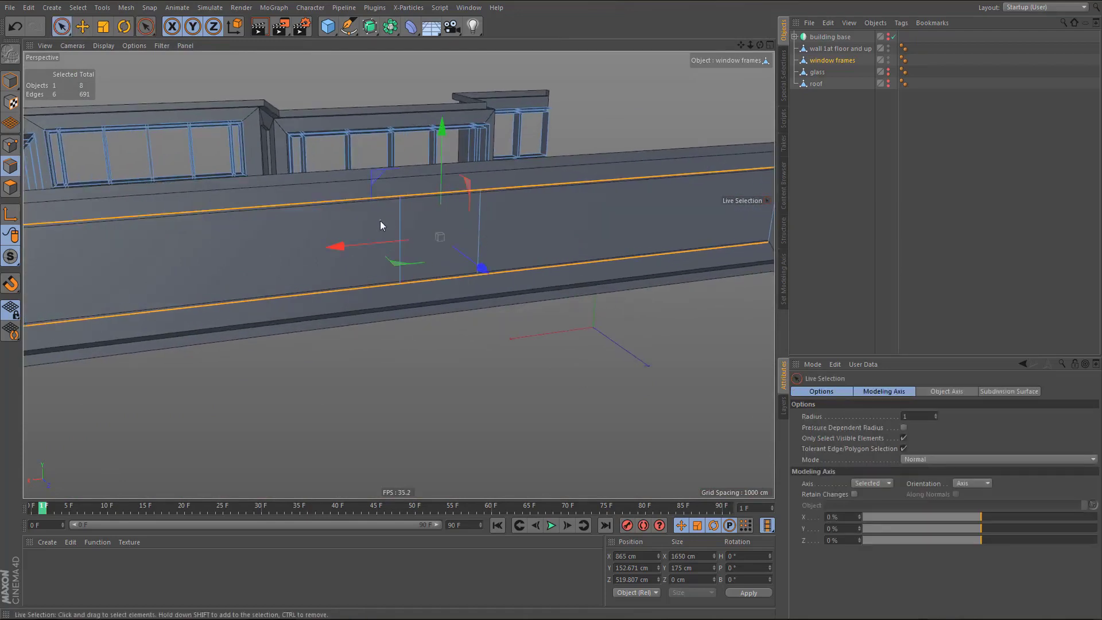
pyautogui.moveTo(400, 220); pyautogui.dragTo(508, 218)
pyautogui.keyDown('alt'); pyautogui.moveTo(446, 275); pyautogui.dragTo(468, 297); pyautogui.keyUp('alt')
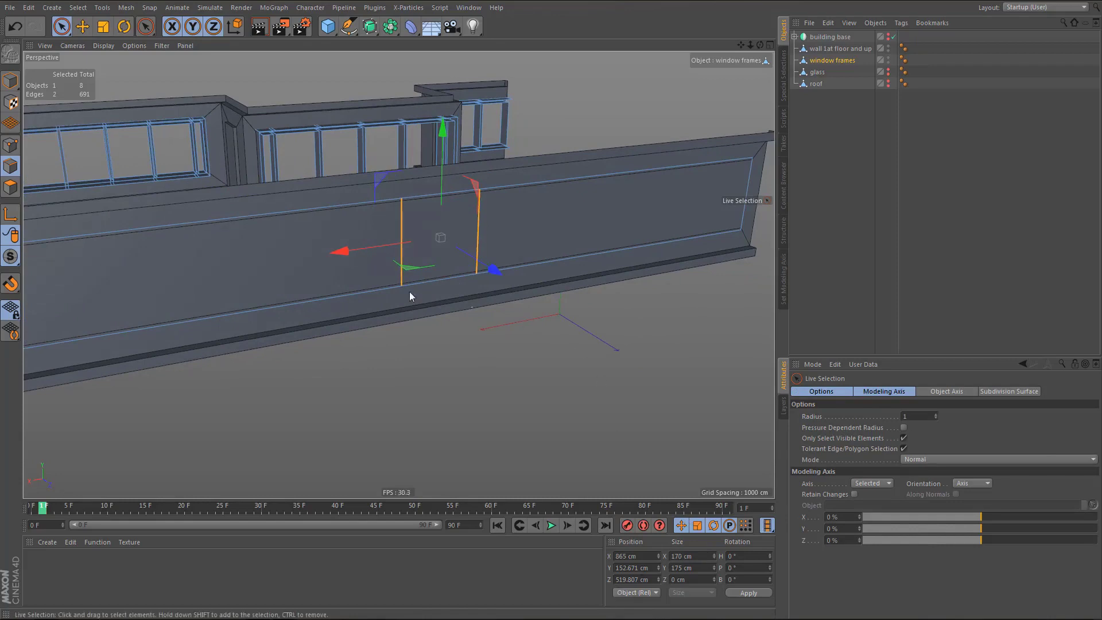
# - Delete the middle section of the long wall panel between the two vertical cuts
pyautogui.keyDown('alt'); pyautogui.moveTo(408, 293); pyautogui.dragTo(571, 304); pyautogui.keyUp('alt')
pyautogui.press('u')
pyautogui.press('b')
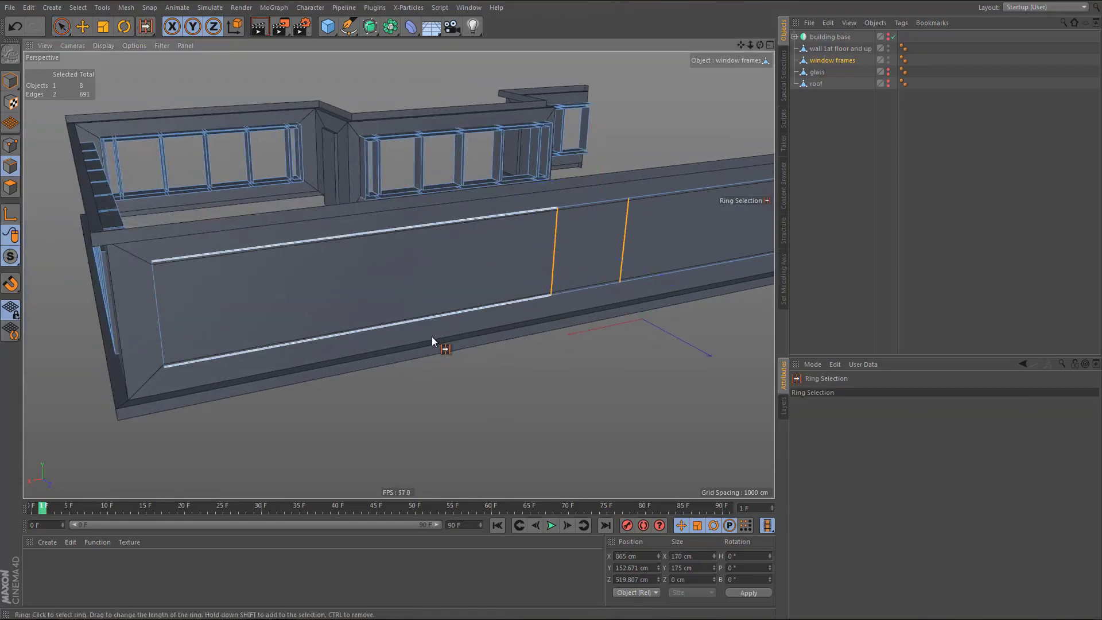
pyautogui.press('space')
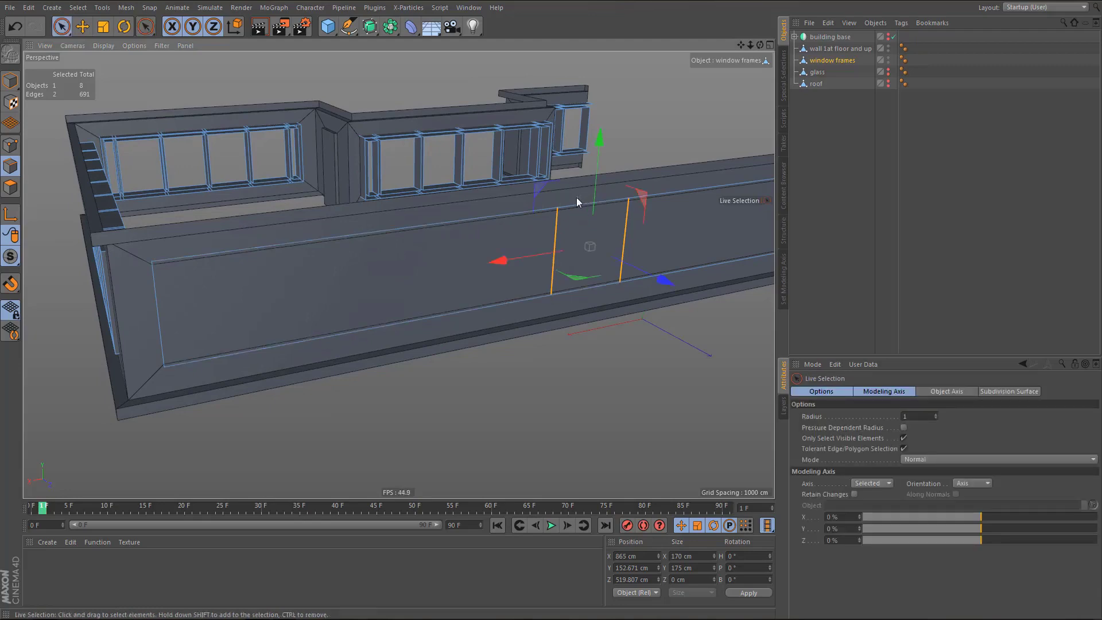
pyautogui.click(579, 204)
pyautogui.press('Delete')
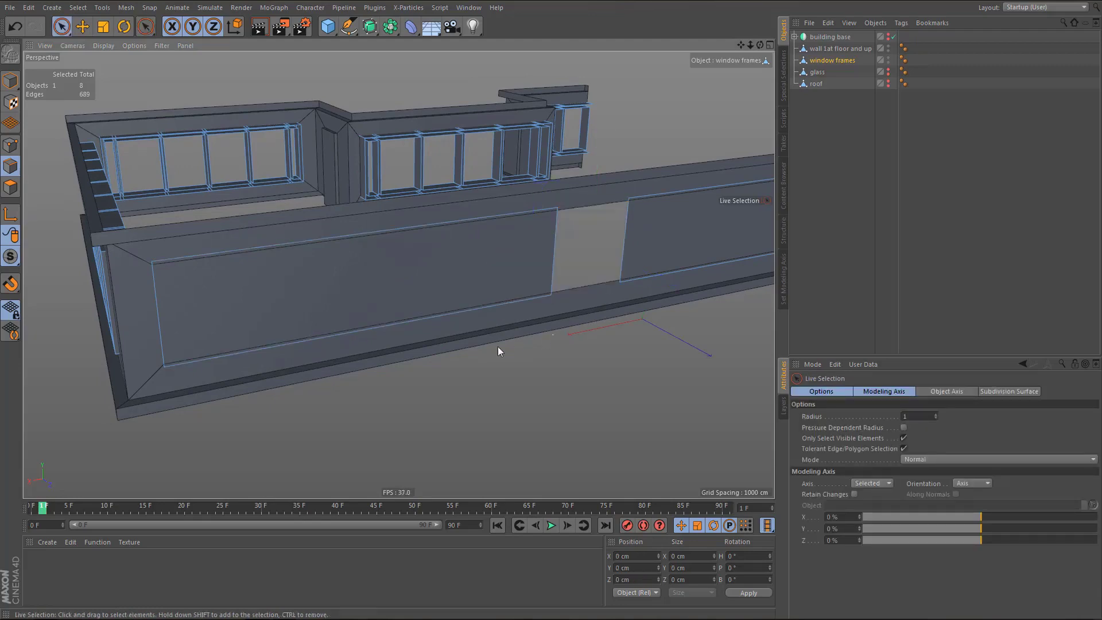
# - Ring-select the top and bottom edges of both remaining panels and cut them with 5 subdivisions at 100% scale
pyautogui.keyDown('alt'); pyautogui.moveTo(446, 278); pyautogui.dragTo(472, 296); pyautogui.keyUp('alt')
pyautogui.press('u')
pyautogui.press('b')
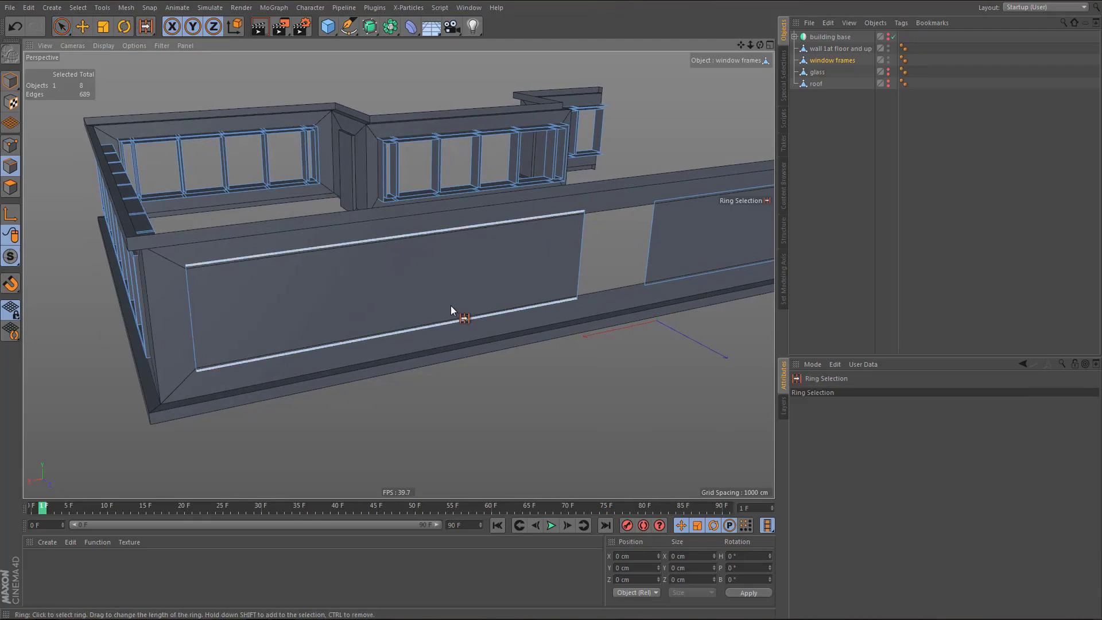
pyautogui.click(451, 305)
pyautogui.keyDown('shift'); pyautogui.click(649, 300); pyautogui.keyUp('shift')
pyautogui.press('m')
pyautogui.press('f')
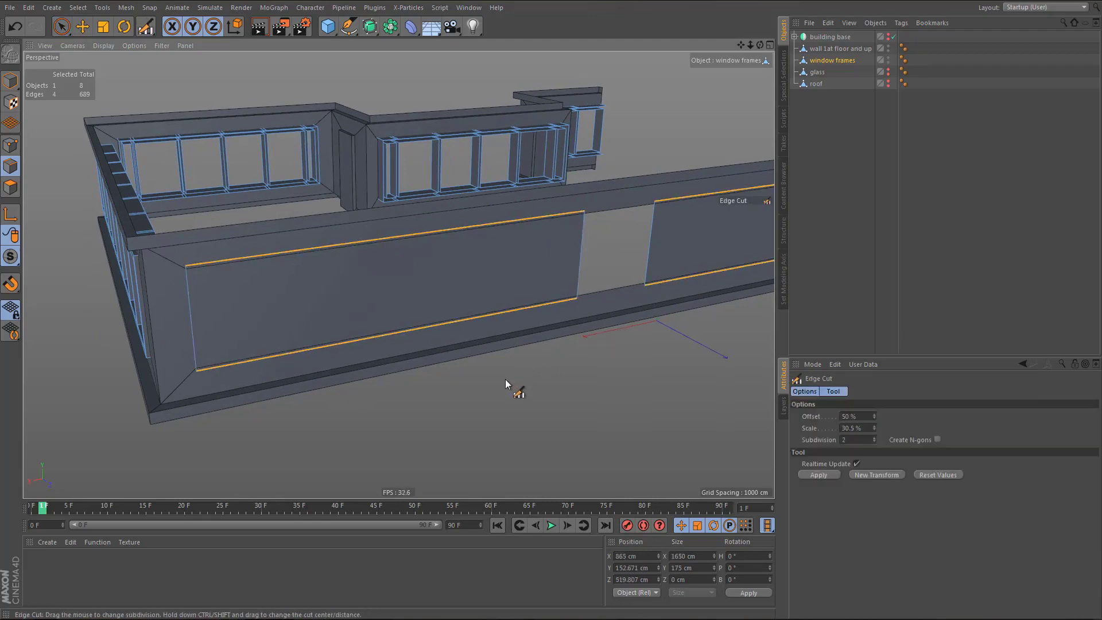
pyautogui.moveTo(506, 379); pyautogui.dragTo(528, 387)
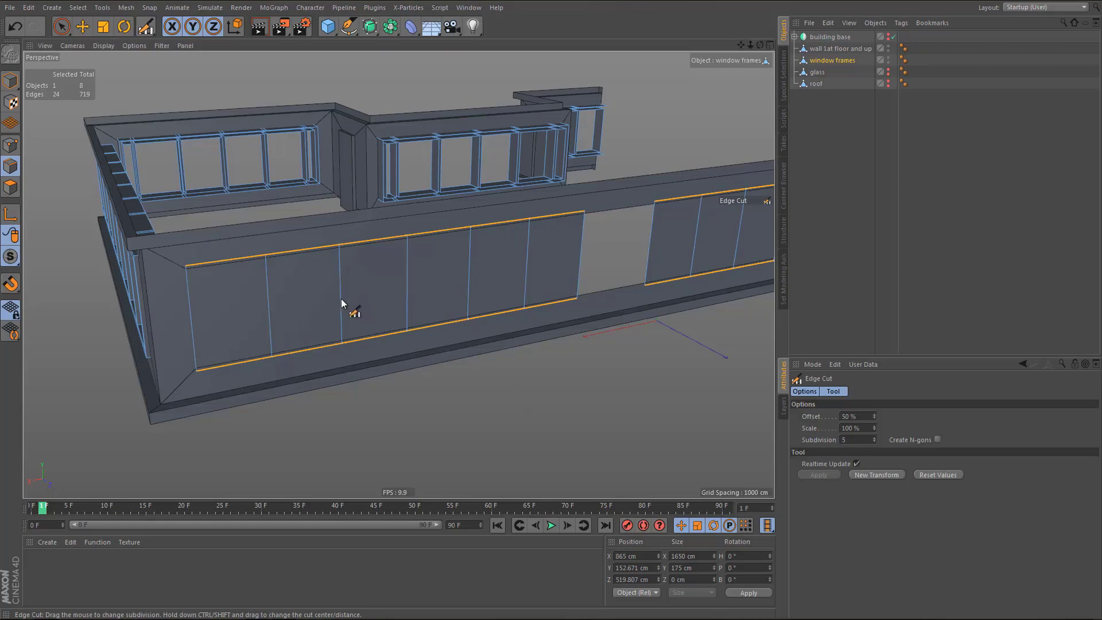
# - Select the ten vertical cut edges across both panels and bevel them in Chamfer mode with a fixed 4 cm offset
pyautogui.press('space')
pyautogui.moveTo(265, 295); pyautogui.dragTo(439, 270)
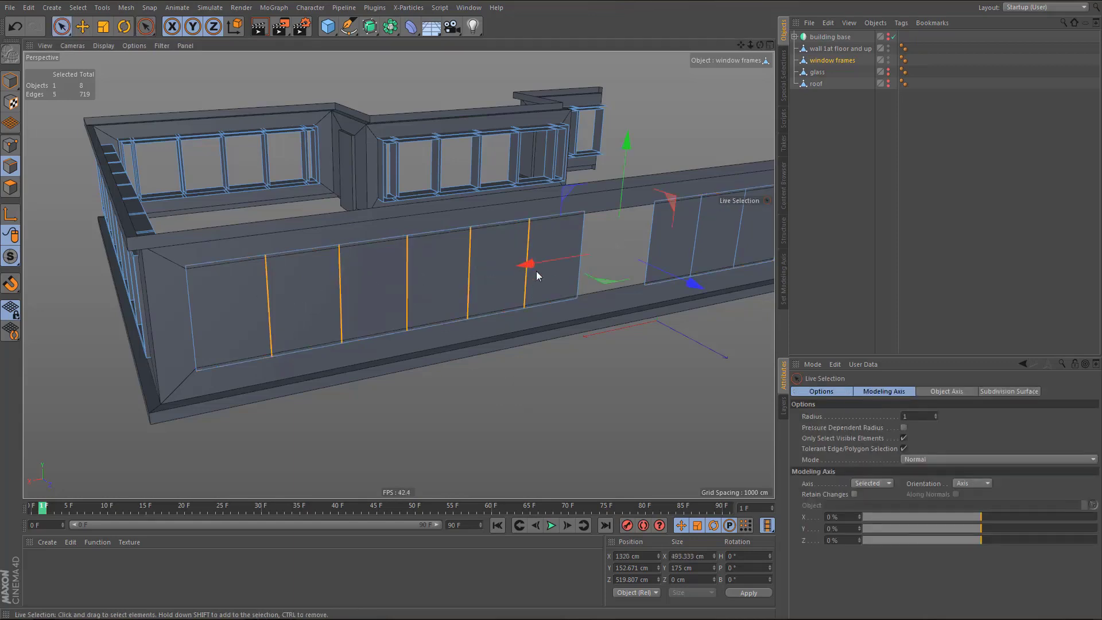
pyautogui.keyDown('alt'); pyautogui.moveTo(537, 277); pyautogui.dragTo(320, 322); pyautogui.keyUp('alt')
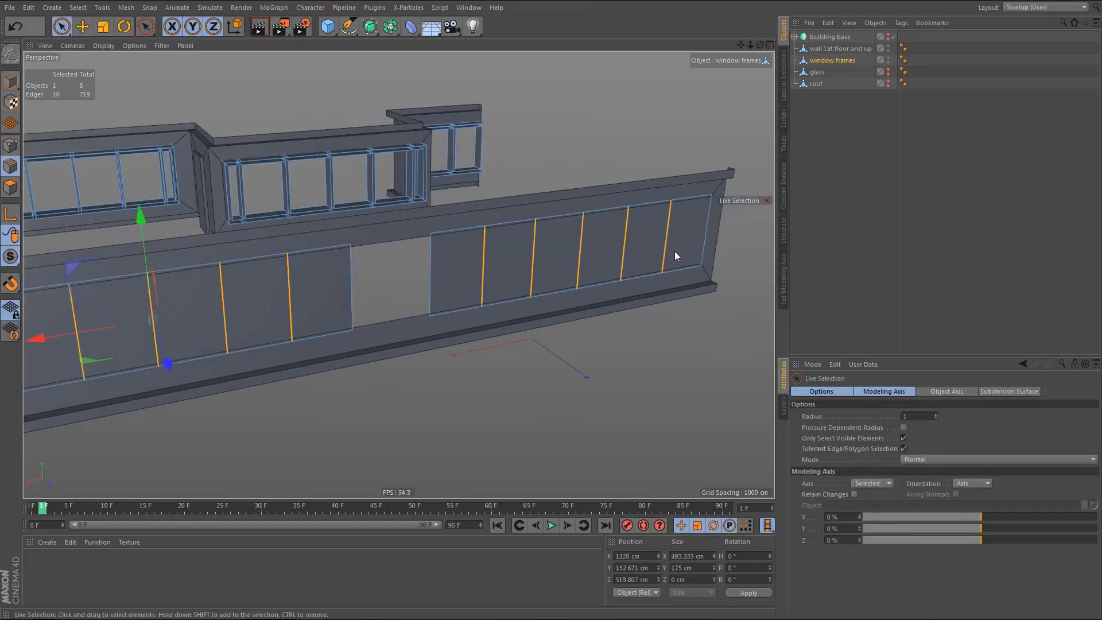
pyautogui.rightClick(642, 263)
pyautogui.click(666, 481)
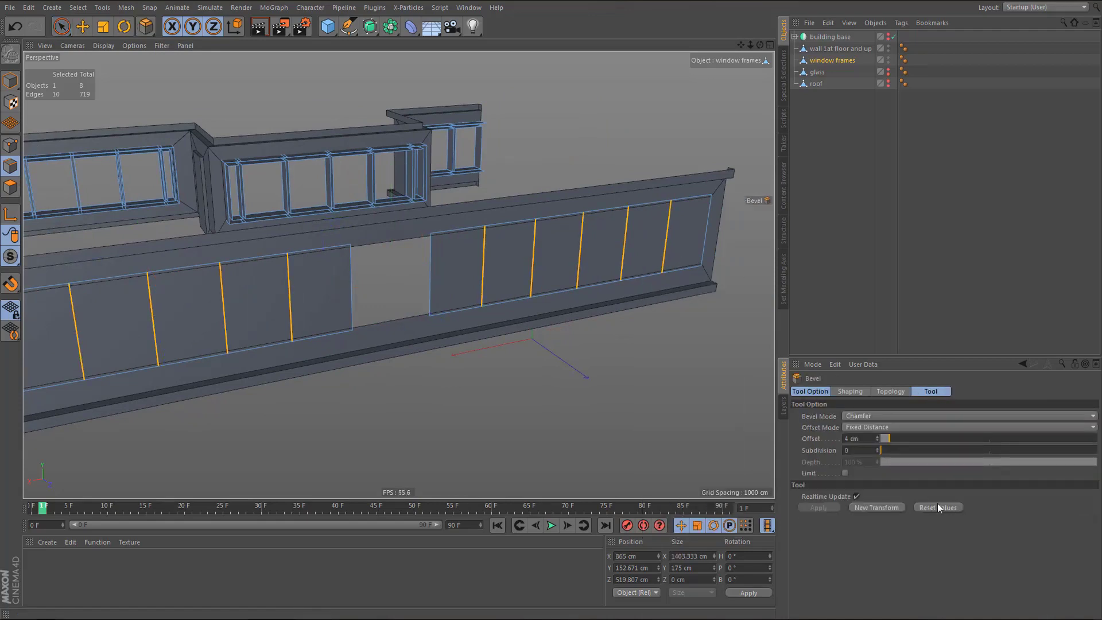
pyautogui.click(877, 505)
# - Select all pane and bar polygons of both panels and apply Extrude Inner with a 10 cm offset, preserving groups
pyautogui.keyDown('alt'); pyautogui.moveTo(445, 336); pyautogui.dragTo(532, 334); pyautogui.keyUp('alt')
pyautogui.press('Tab')
pyautogui.press('q')
pyautogui.press('space')
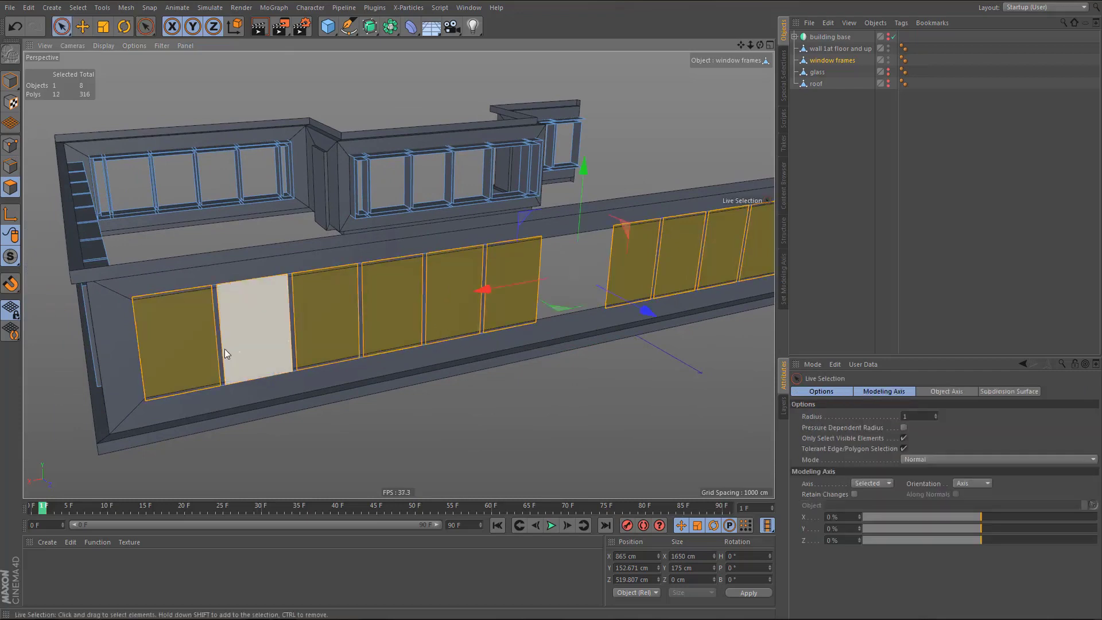
pyautogui.moveTo(206, 343); pyautogui.dragTo(499, 301)
pyautogui.keyDown('alt'); pyautogui.moveTo(625, 293); pyautogui.dragTo(387, 353, button='middle'); pyautogui.keyUp('alt')
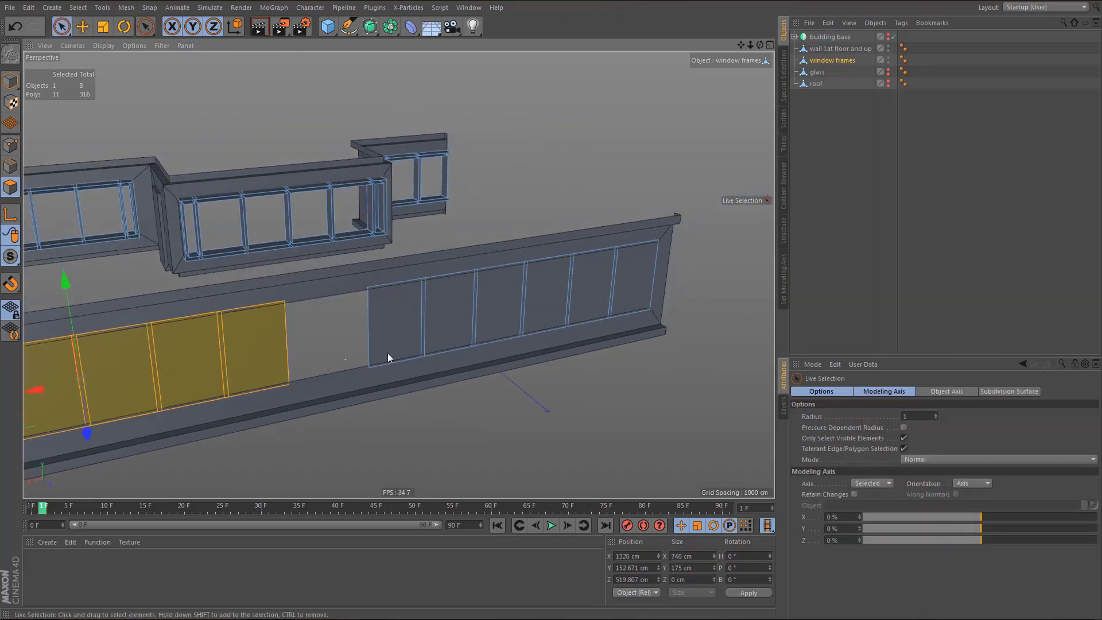
pyautogui.moveTo(391, 336)
pyautogui.mouseDown()
pyautogui.moveTo(622, 310)
pyautogui.moveTo(613, 314)
pyautogui.mouseUp()
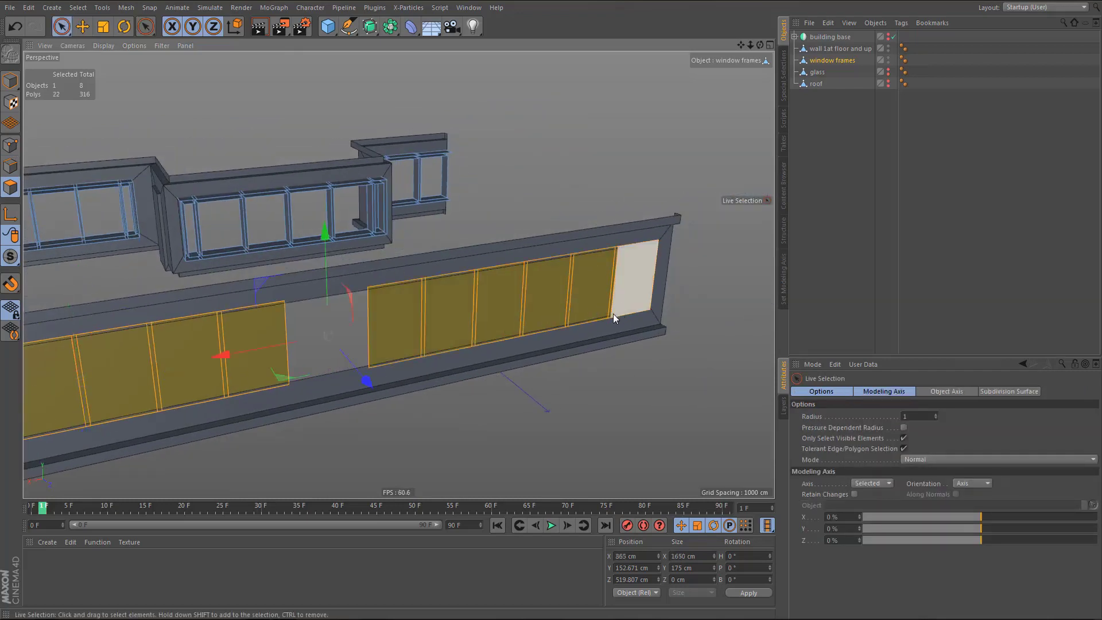
pyautogui.press('i')
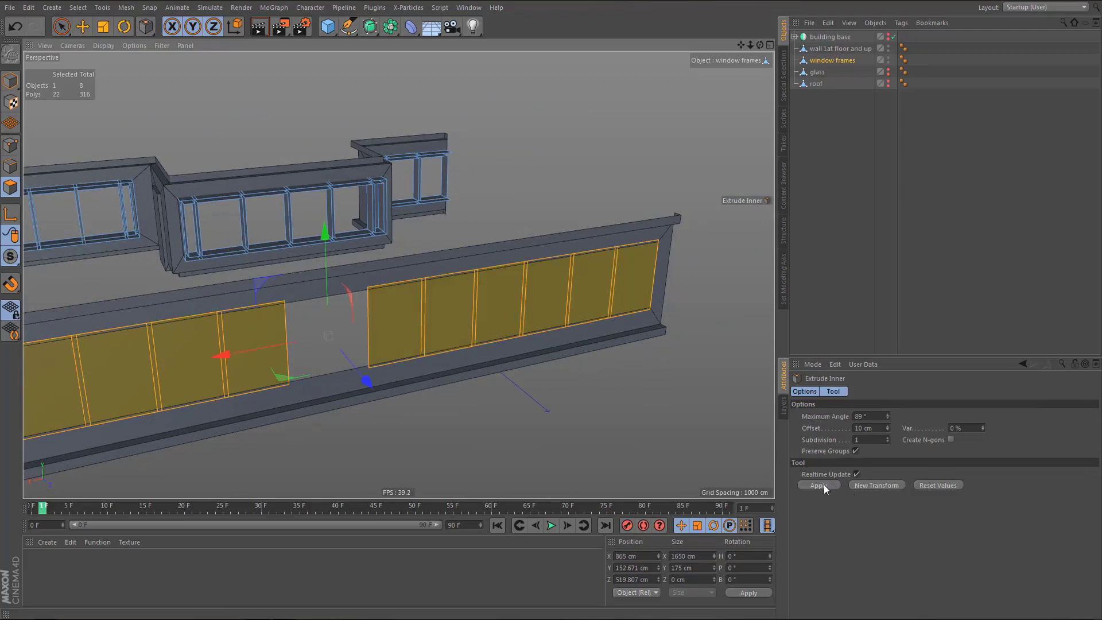
pyautogui.click(825, 485)
# - Select only the twelve large pane polygons in both panels and delete them to open the windows
pyautogui.keyDown('alt'); pyautogui.moveTo(430, 419); pyautogui.dragTo(641, 319); pyautogui.keyUp('alt')
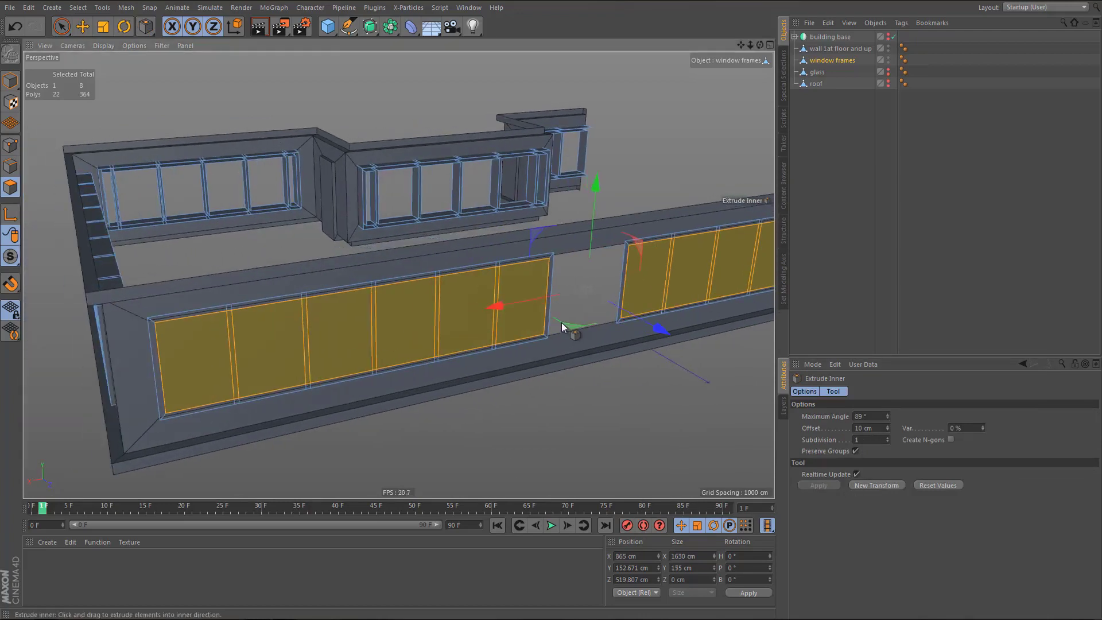
pyautogui.press('space')
pyautogui.click(200, 376)
pyautogui.moveTo(258, 365)
pyautogui.mouseDown()
pyautogui.moveTo(385, 325)
pyautogui.moveTo(532, 315)
pyautogui.mouseUp()
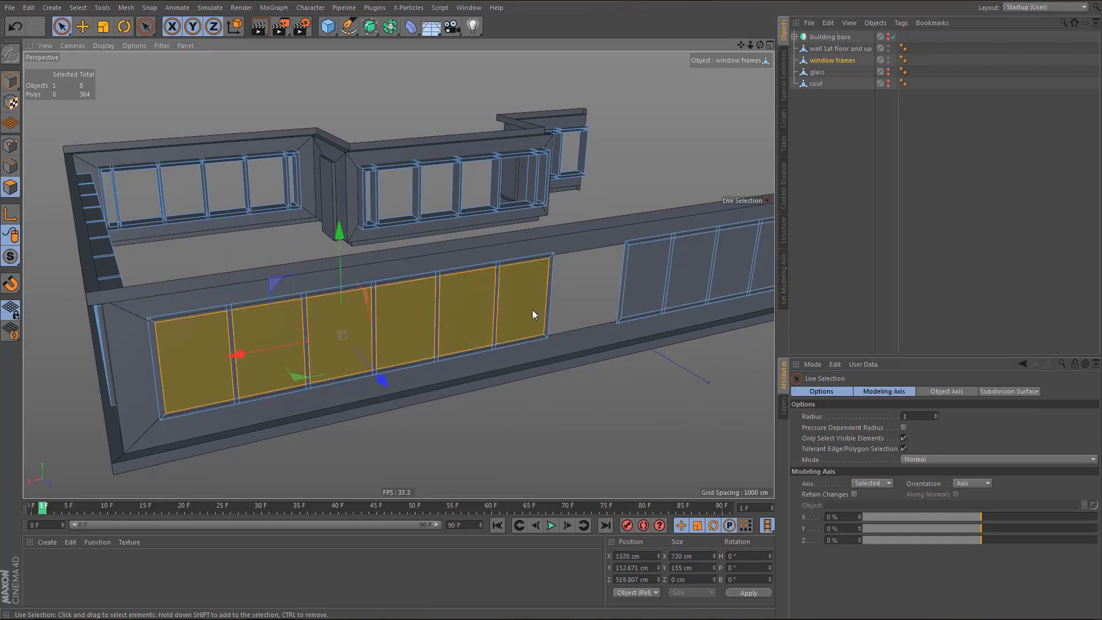
pyautogui.keyDown('shift'); pyautogui.click(640, 289); pyautogui.keyUp('shift')
pyautogui.keyDown('alt'); pyautogui.moveTo(654, 289); pyautogui.dragTo(445, 362); pyautogui.keyUp('alt')
pyautogui.keyDown('shift'); pyautogui.click(445, 357); pyautogui.keyUp('shift')
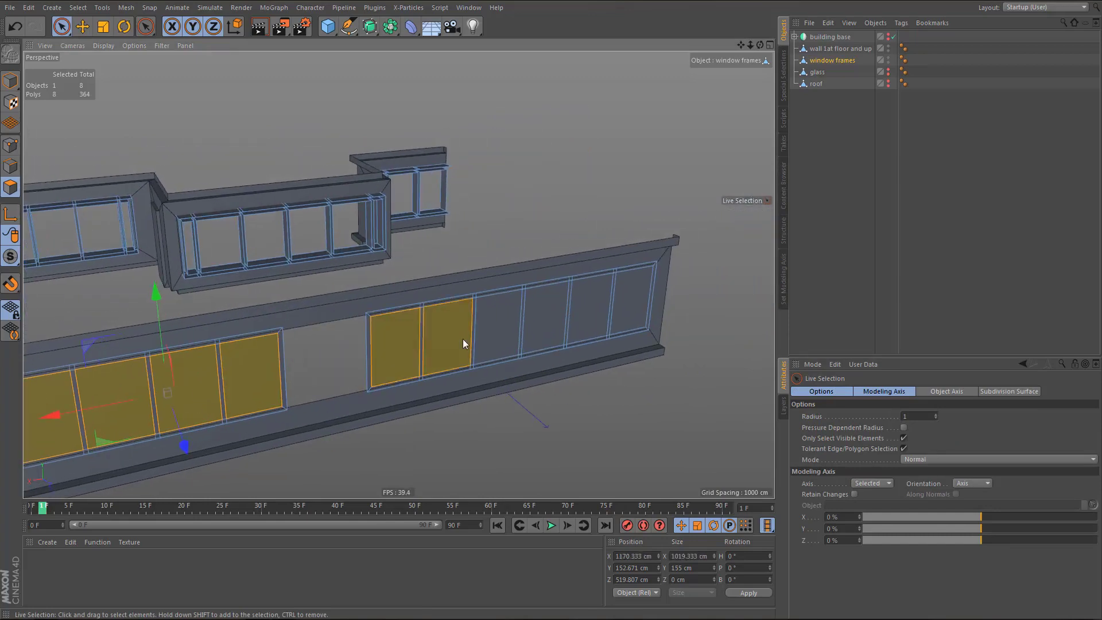
pyautogui.keyDown('shift'); pyautogui.click(503, 330); pyautogui.keyUp('shift')
pyautogui.keyDown('shift'); pyautogui.click(552, 315); pyautogui.keyUp('shift')
pyautogui.keyDown('shift'); pyautogui.click(582, 312); pyautogui.keyUp('shift')
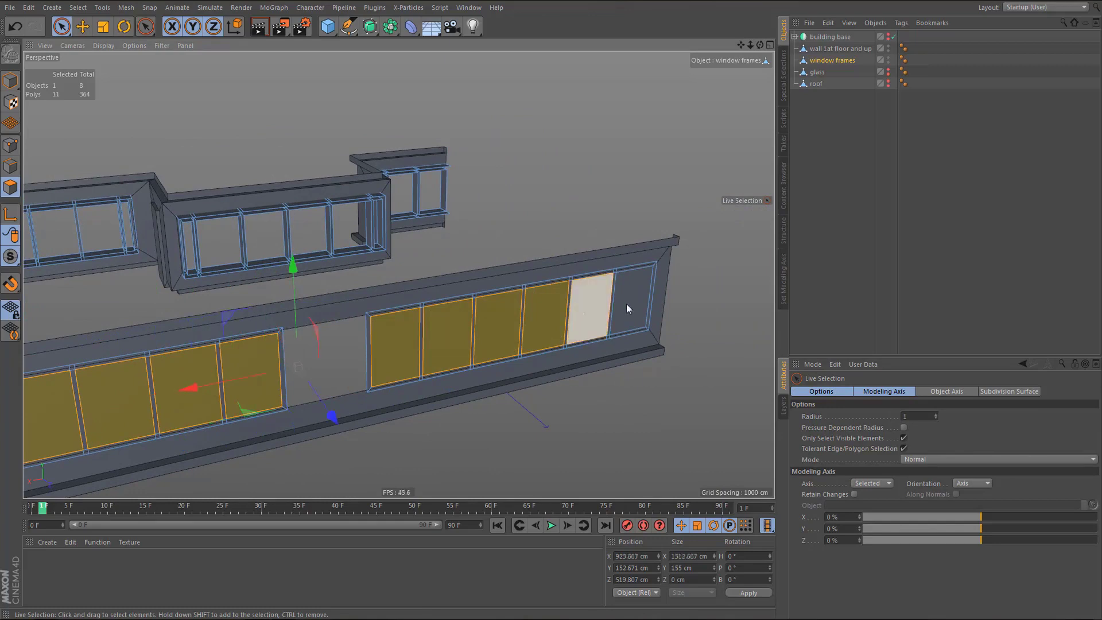
pyautogui.keyDown('shift'); pyautogui.click(625, 309); pyautogui.keyUp('shift')
pyautogui.press('Delete')
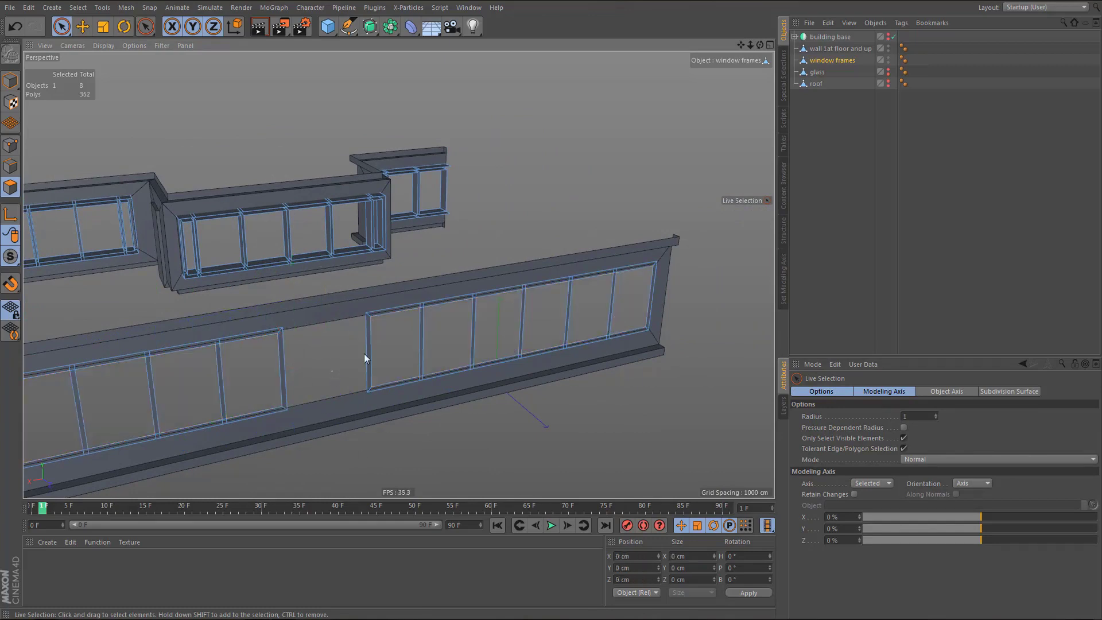
# - Loop-select the outer border edges and the six window opening edges of the first frame section
pyautogui.keyDown('alt'); pyautogui.moveTo(364, 354); pyautogui.dragTo(564, 301, button='middle'); pyautogui.keyUp('alt')
pyautogui.press('Return')
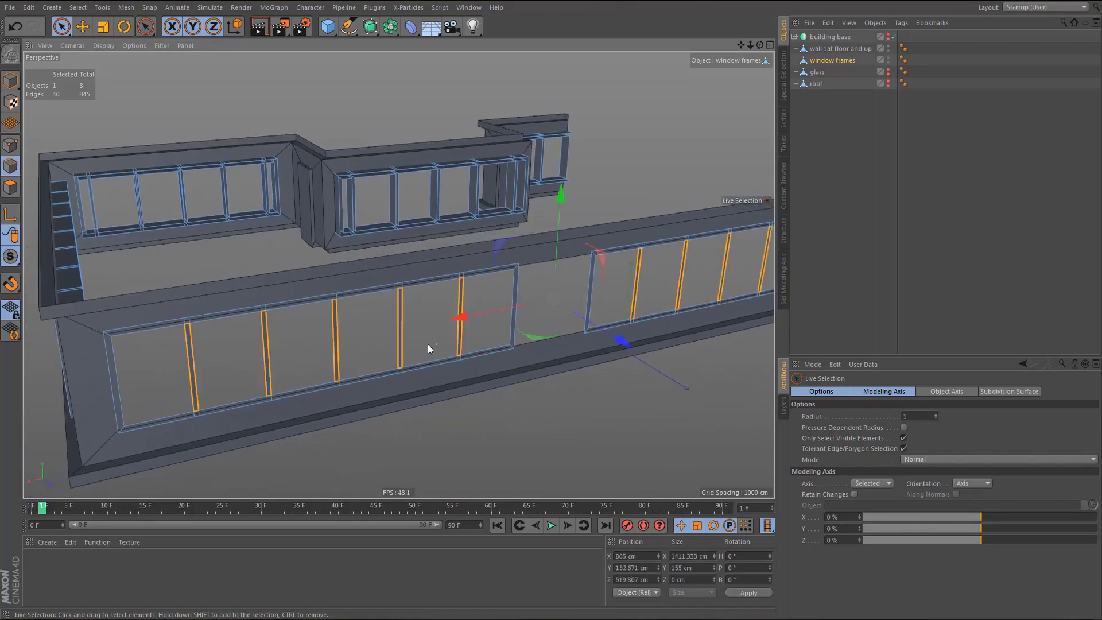
pyautogui.press('u')
pyautogui.press('l')
pyautogui.scroll(5, 275, 312)
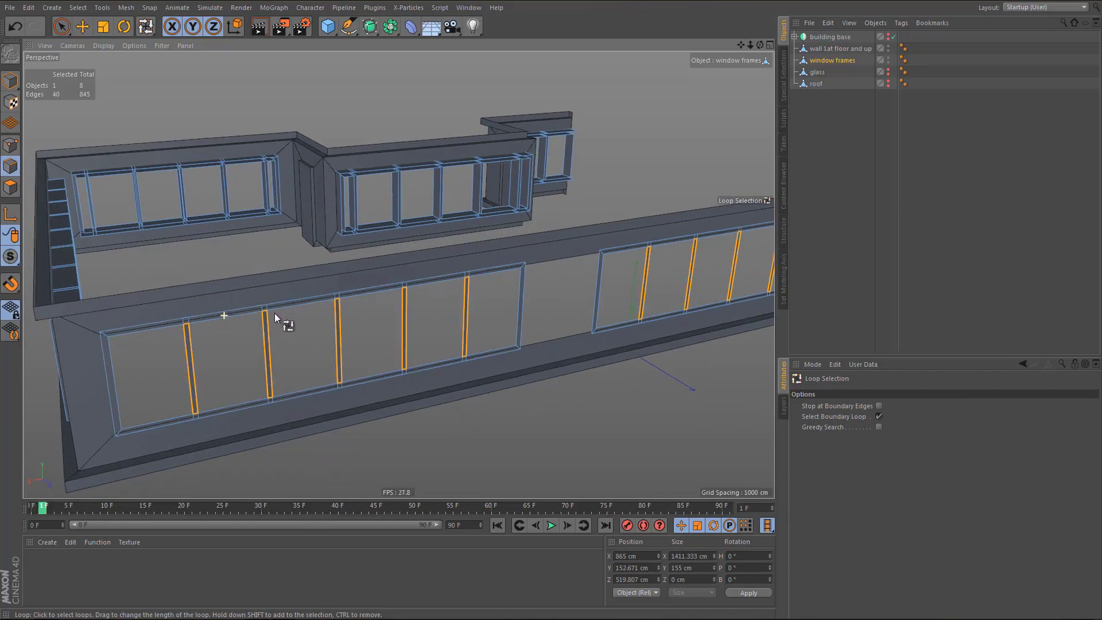
pyautogui.click(275, 303)
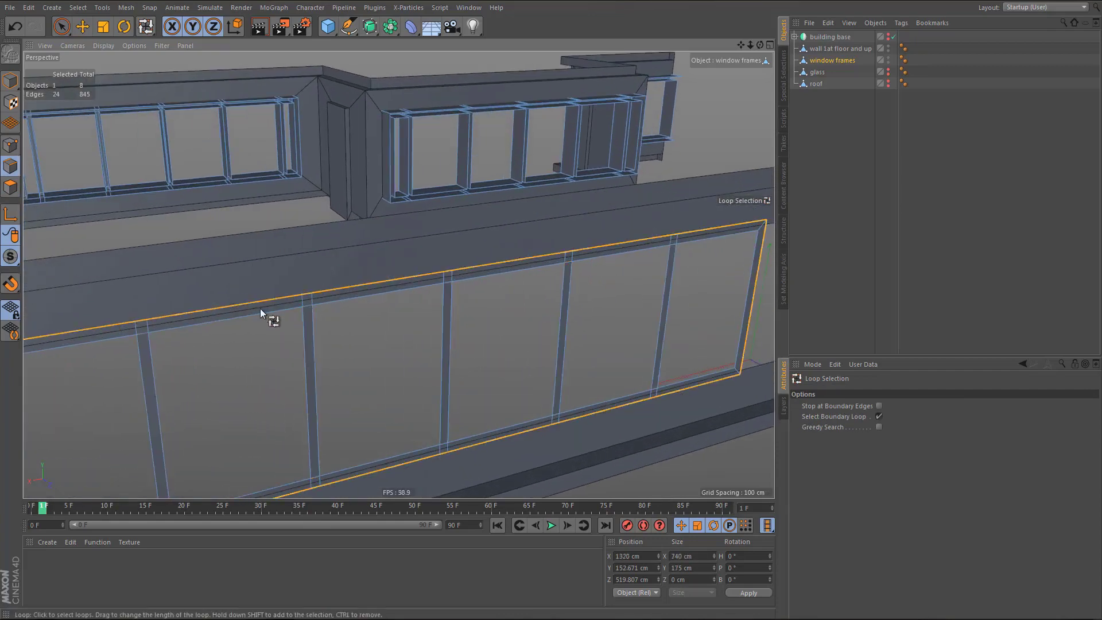
pyautogui.keyDown('shift'); pyautogui.click(229, 318); pyautogui.keyUp('shift')
pyautogui.keyDown('shift'); pyautogui.click(99, 339); pyautogui.keyUp('shift')
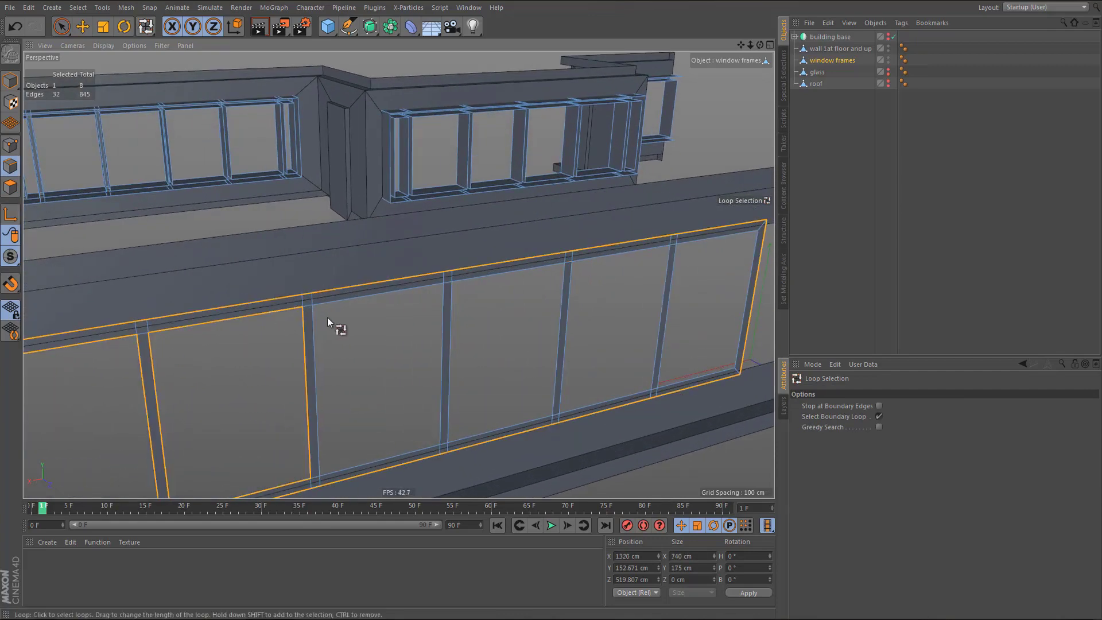
pyautogui.keyDown('shift'); pyautogui.click(340, 298); pyautogui.keyUp('shift')
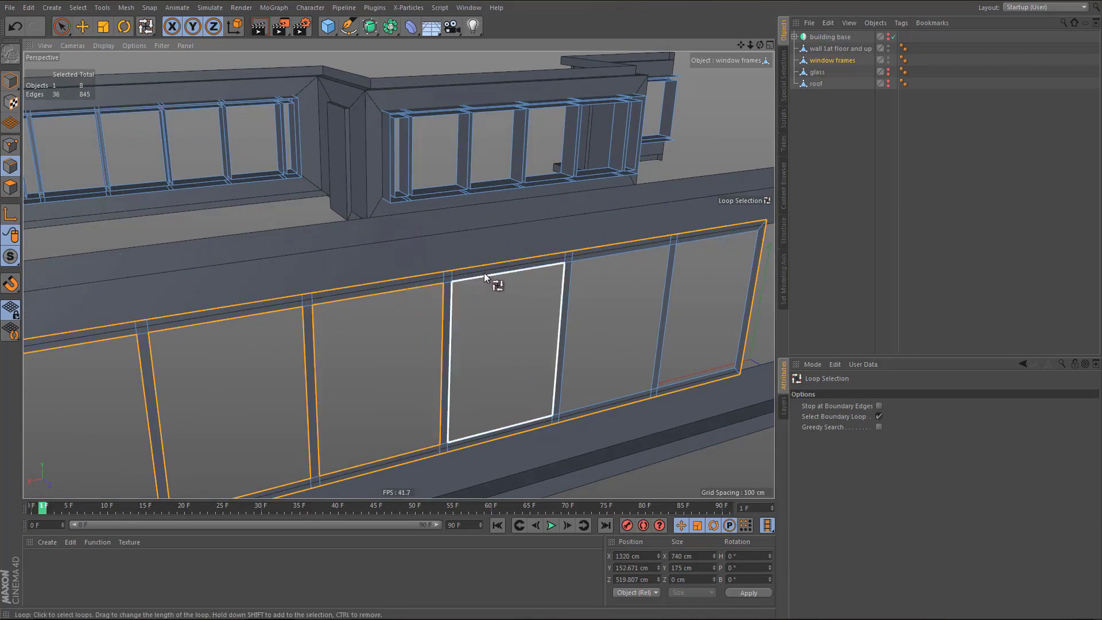
pyautogui.keyDown('shift'); pyautogui.click(484, 273); pyautogui.keyUp('shift')
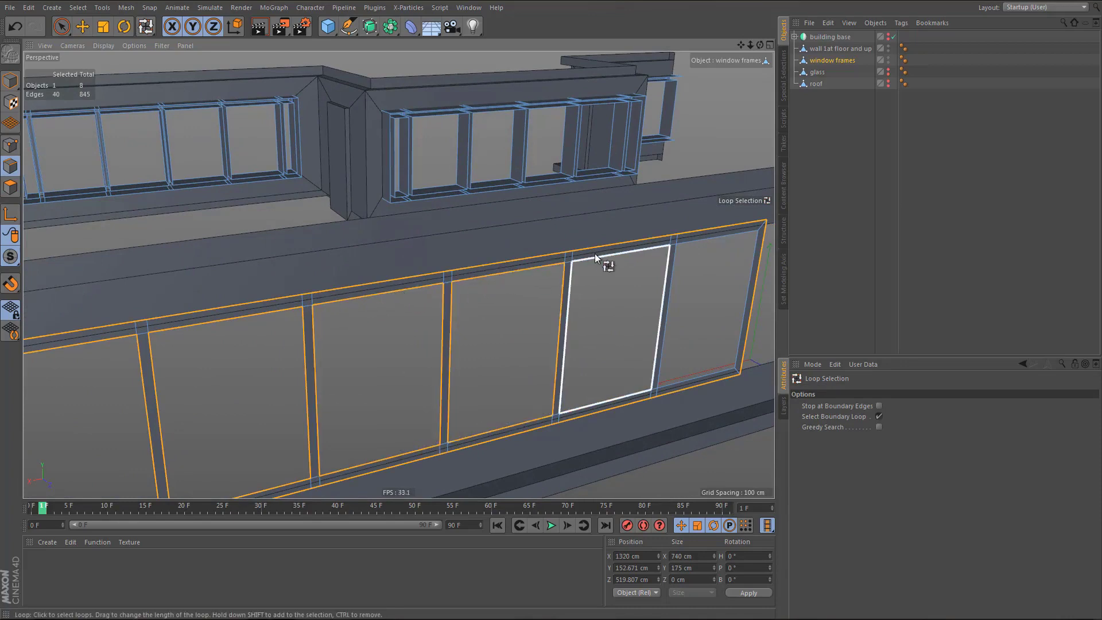
pyautogui.keyDown('shift'); pyautogui.click(695, 237); pyautogui.keyUp('shift')
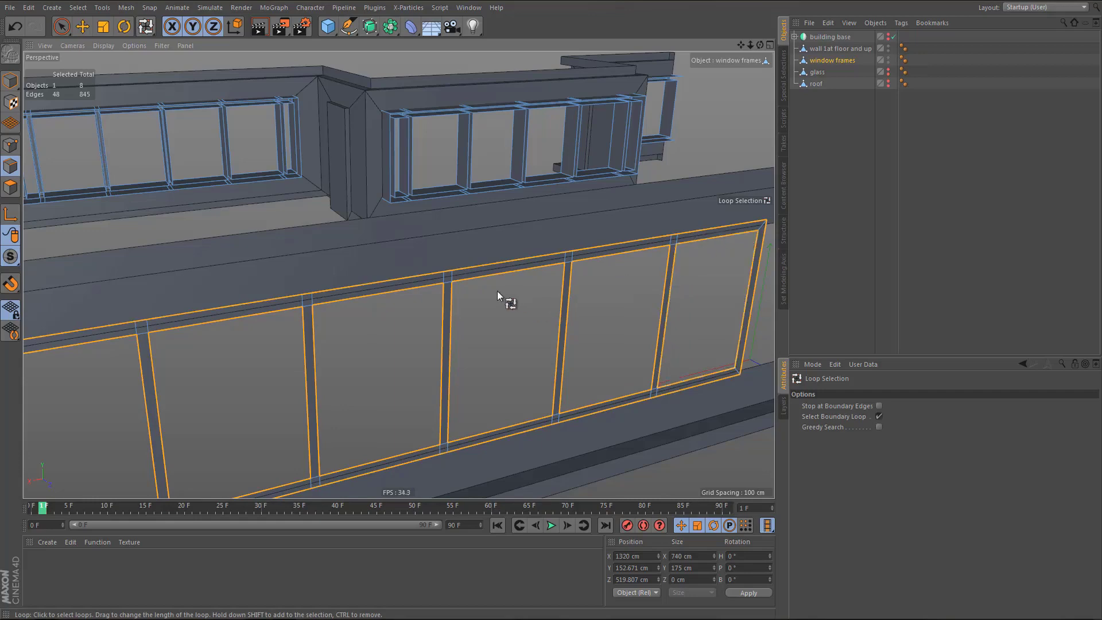
# - Add the outer border edges and the six window opening edges of the second frame section to the loop selection
pyautogui.keyDown('alt'); pyautogui.moveTo(421, 293); pyautogui.dragTo(391, 338, button='right'); pyautogui.keyUp('alt')
pyautogui.keyDown('alt'); pyautogui.moveTo(392, 338); pyautogui.dragTo(436, 351, button='middle'); pyautogui.keyUp('alt')
pyautogui.keyDown('alt'); pyautogui.moveTo(270, 411); pyautogui.dragTo(391, 256, button='right'); pyautogui.keyUp('alt')
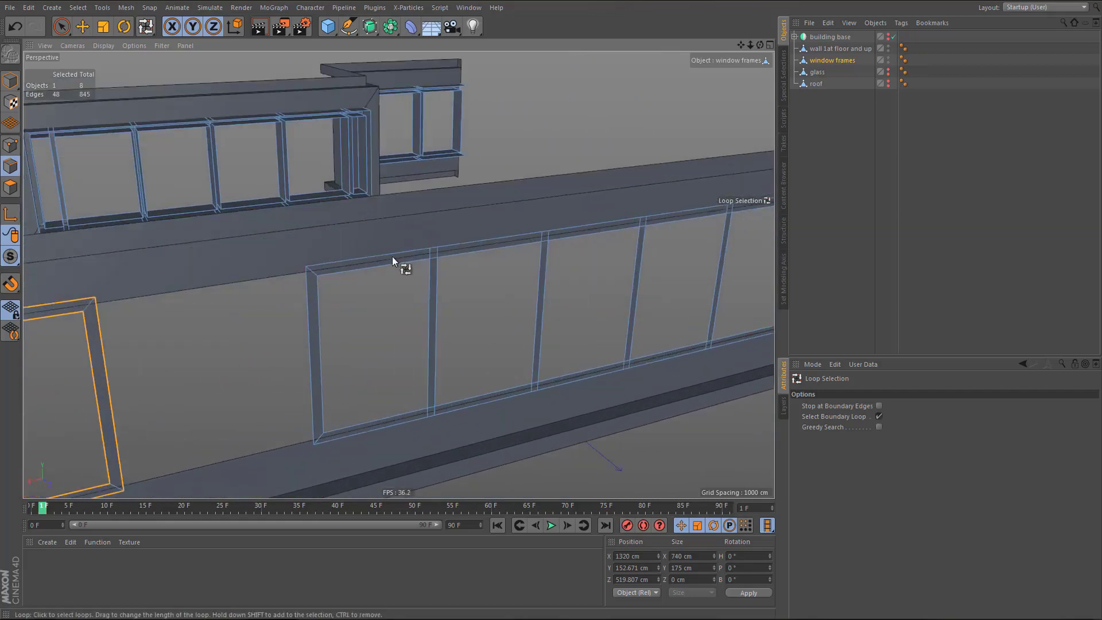
pyautogui.keyDown('shift'); pyautogui.click(386, 256); pyautogui.keyUp('shift')
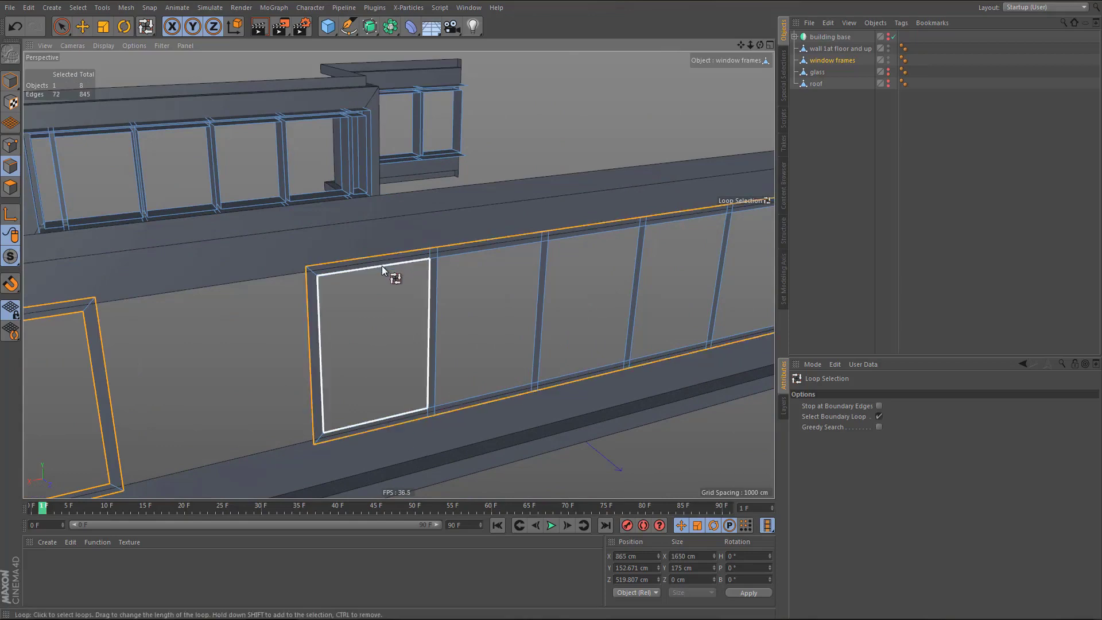
pyautogui.keyDown('shift'); pyautogui.click(381, 267); pyautogui.keyUp('shift')
pyautogui.keyDown('shift'); pyautogui.click(464, 252); pyautogui.keyUp('shift')
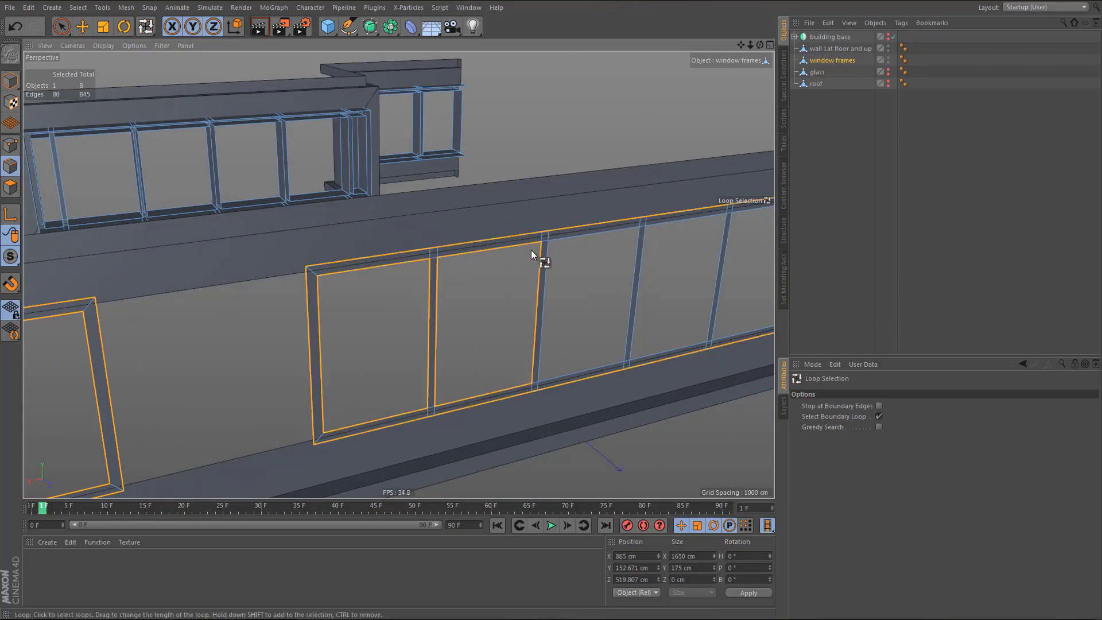
pyautogui.keyDown('shift'); pyautogui.click(567, 237); pyautogui.keyUp('shift')
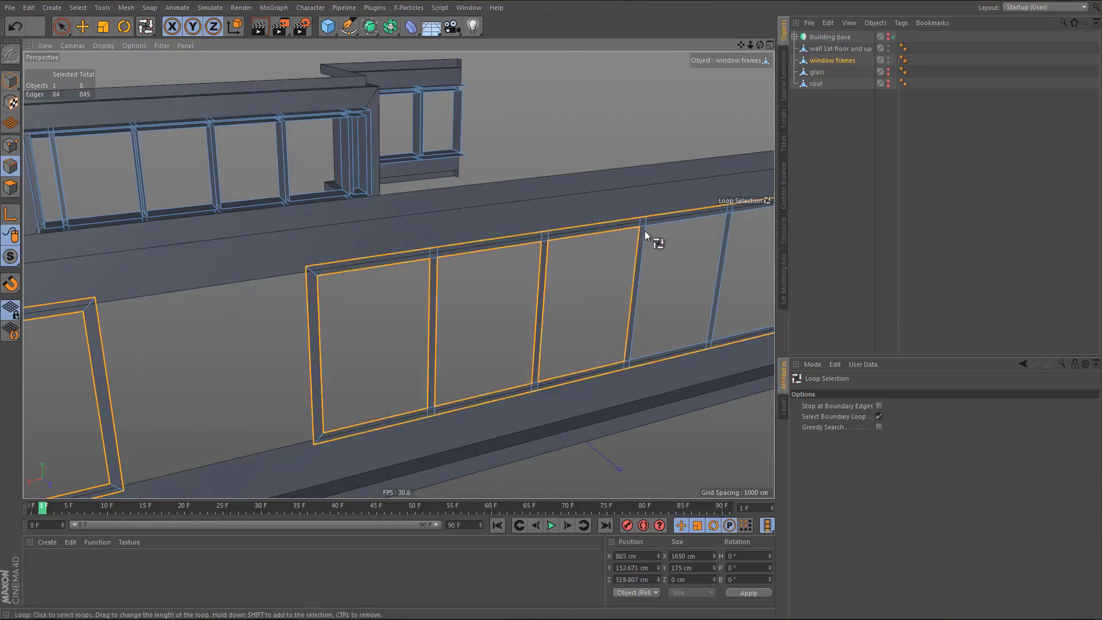
pyautogui.keyDown('shift'); pyautogui.click(677, 217); pyautogui.keyUp('shift')
pyautogui.keyDown('alt'); pyautogui.moveTo(674, 222); pyautogui.dragTo(365, 286, button='middle'); pyautogui.keyUp('alt')
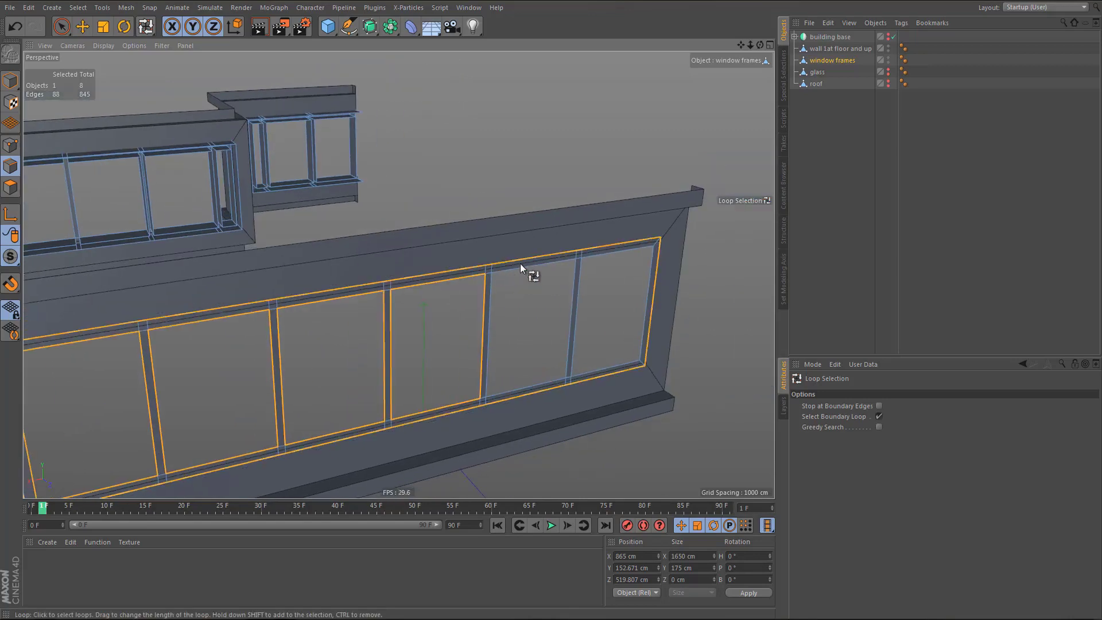
pyautogui.keyDown('shift'); pyautogui.click(538, 266); pyautogui.keyUp('shift')
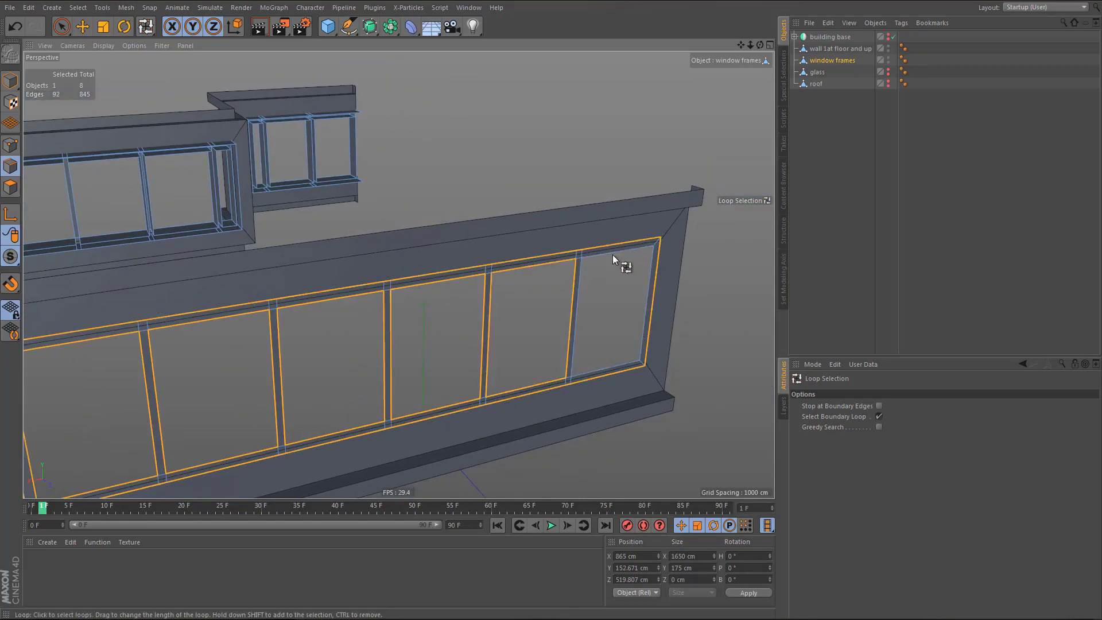
pyautogui.keyDown('shift'); pyautogui.click(625, 249); pyautogui.keyUp('shift')
# - Extrude the selected border and opening edges of both frame sections 40 cm inward along Z to give the frames depth
pyautogui.keyDown('alt'); pyautogui.moveTo(609, 255); pyautogui.dragTo(566, 302); pyautogui.keyUp('alt')
pyautogui.press('e')
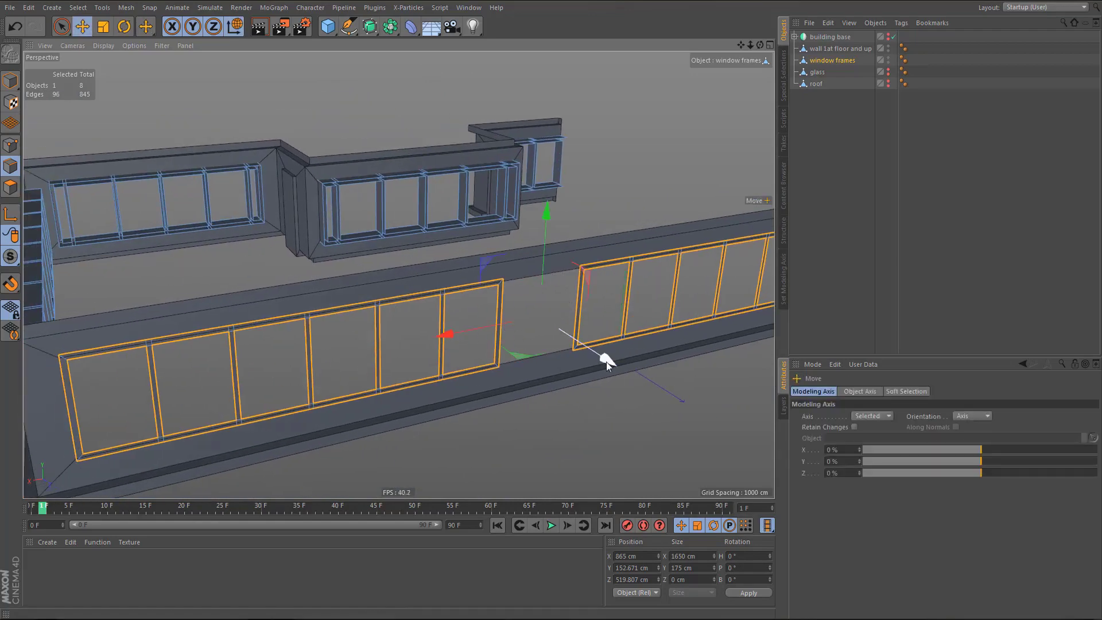
pyautogui.keyDown('ctrl'); pyautogui.moveTo(608, 358); pyautogui.dragTo(593, 356); pyautogui.keyUp('ctrl')
# - Select all outer-face edges of the long wall's two frame sections and set their Z position to 526.807 cm
pyautogui.keyDown('alt'); pyautogui.moveTo(401, 281); pyautogui.dragTo(418, 294, button='middle'); pyautogui.keyUp('alt')
pyautogui.middleClick(417, 295)
pyautogui.middleClick(569, 169)
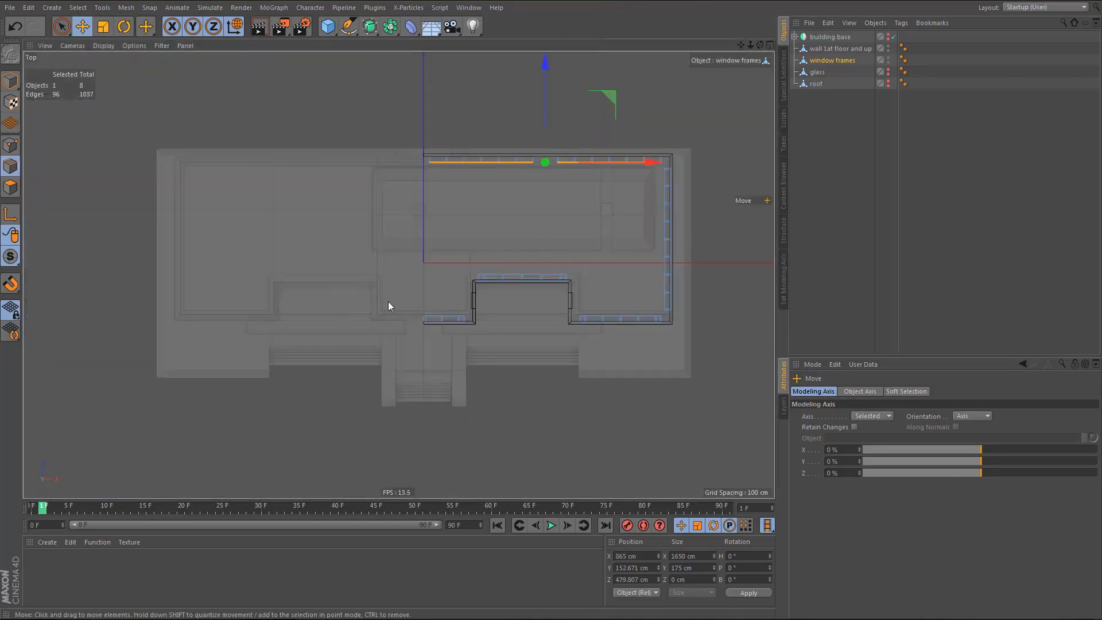
pyautogui.press('0')
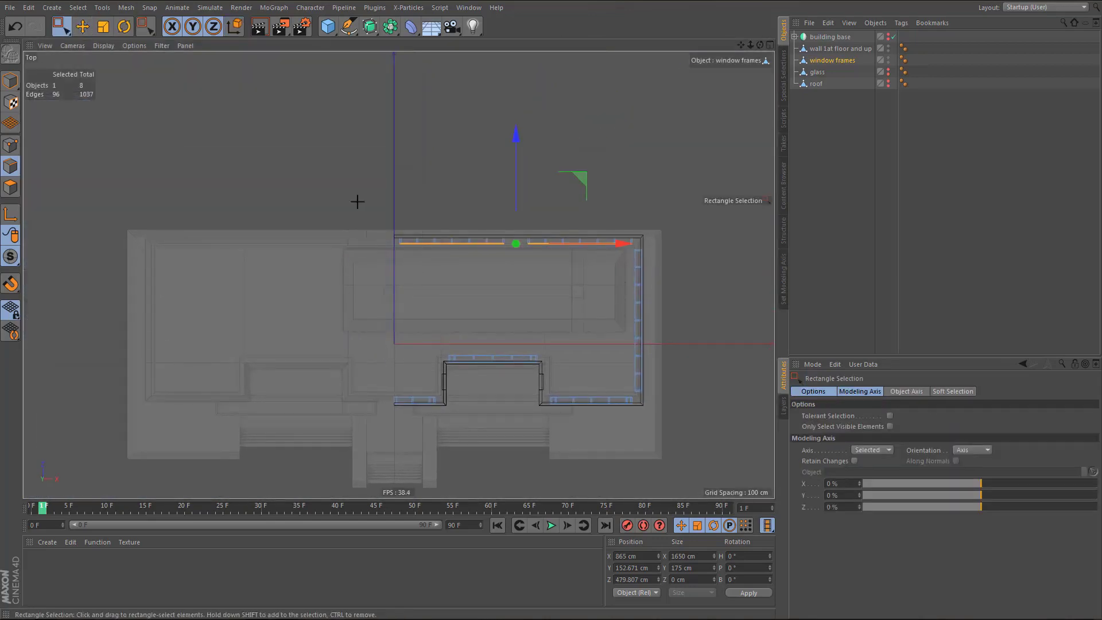
pyautogui.keyDown('shift'); pyautogui.moveTo(357, 201); pyautogui.dragTo(731, 239); pyautogui.keyUp('shift')
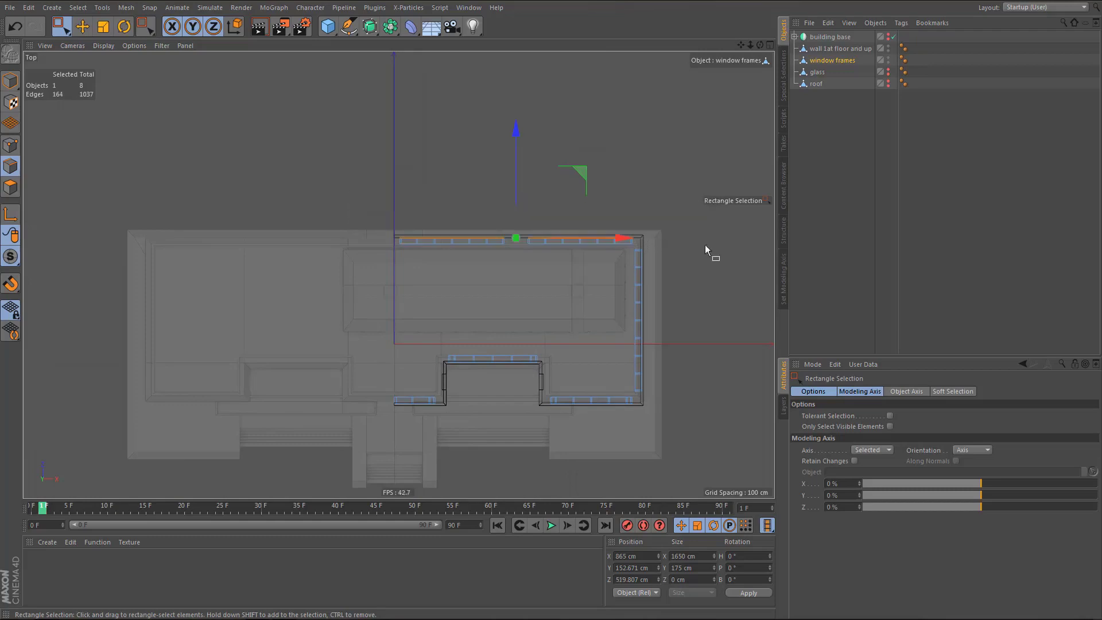
pyautogui.scroll(4, 585, 237)
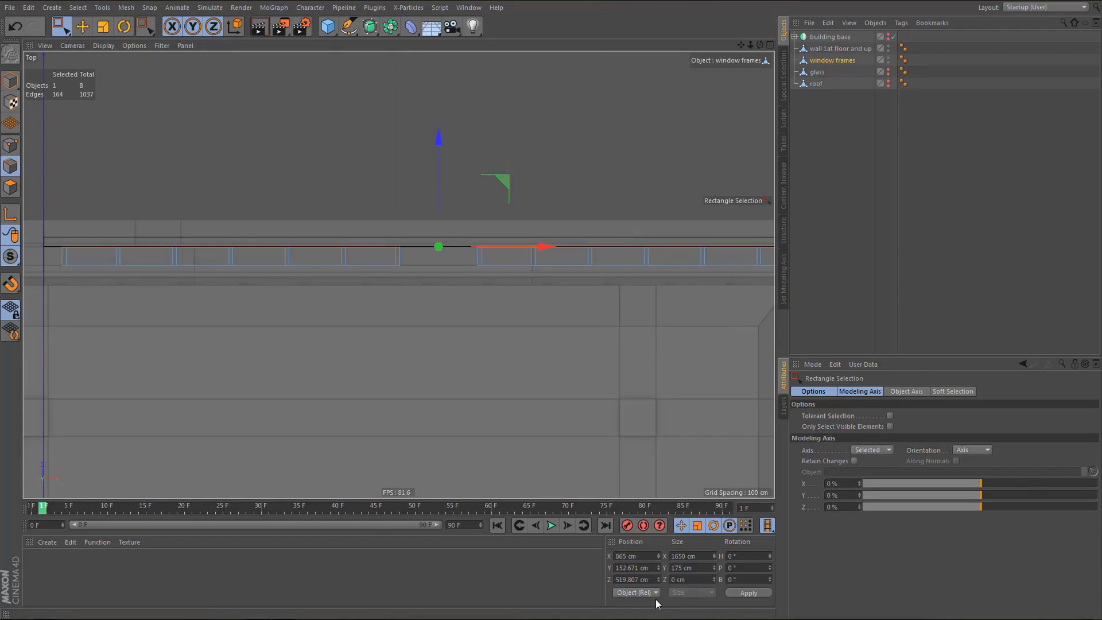
pyautogui.press('Return')
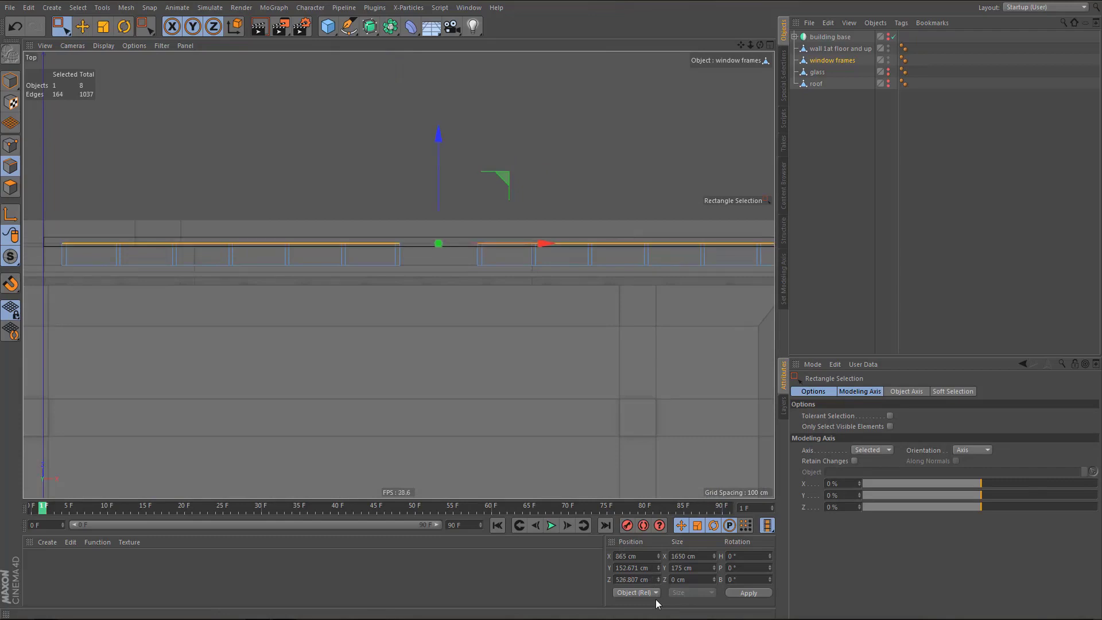
pyautogui.middleClick(400, 353)
pyautogui.middleClick(345, 247)
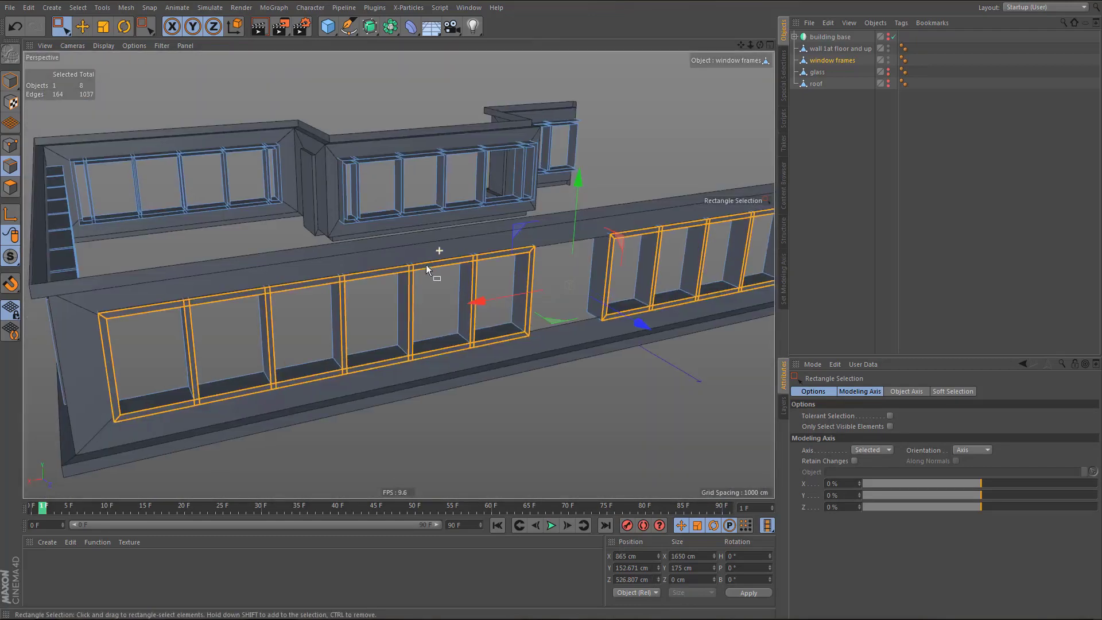
pyautogui.scroll(-3, 405, 288)
pyautogui.keyDown('alt'); pyautogui.moveTo(377, 268); pyautogui.dragTo(393, 278); pyautogui.keyUp('alt')
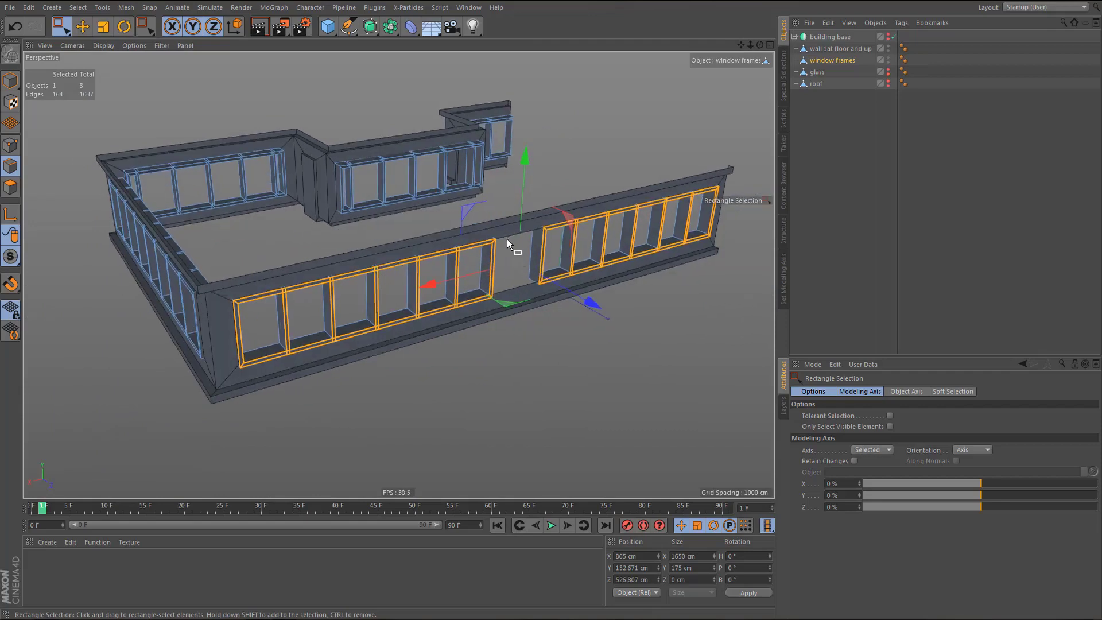
pyautogui.keyDown('alt'); pyautogui.moveTo(460, 268); pyautogui.dragTo(506, 285, button='middle'); pyautogui.keyUp('alt')
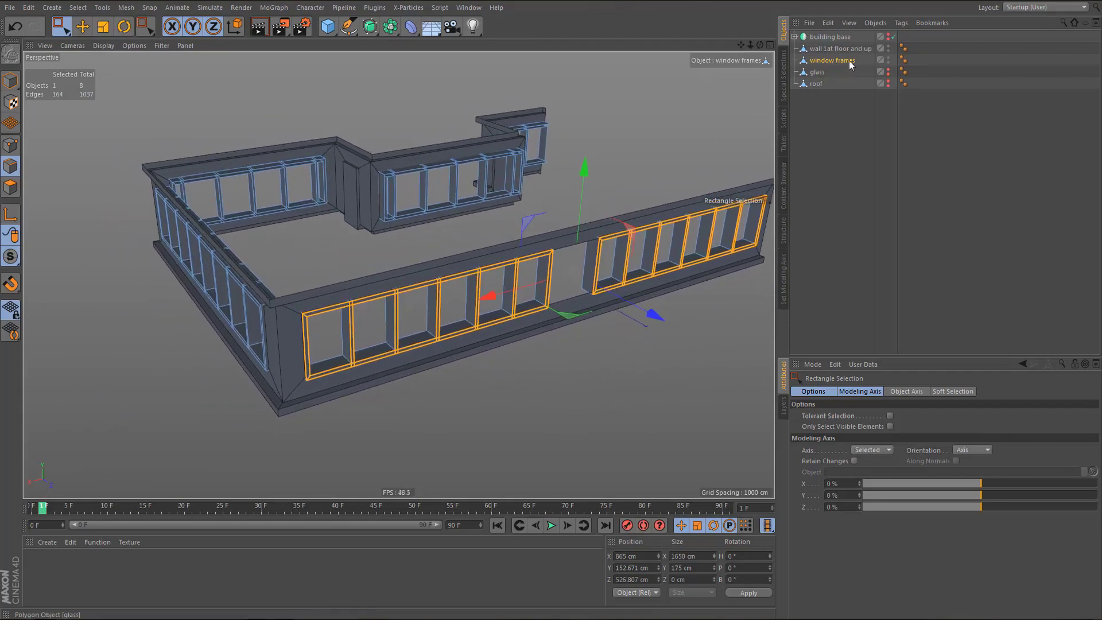
# - Hide the window frames and ring-select the long horizontal edges above and below the long wall's opening in wall 1at floor and up
pyautogui.click(888, 59)
pyautogui.click(658, 215)
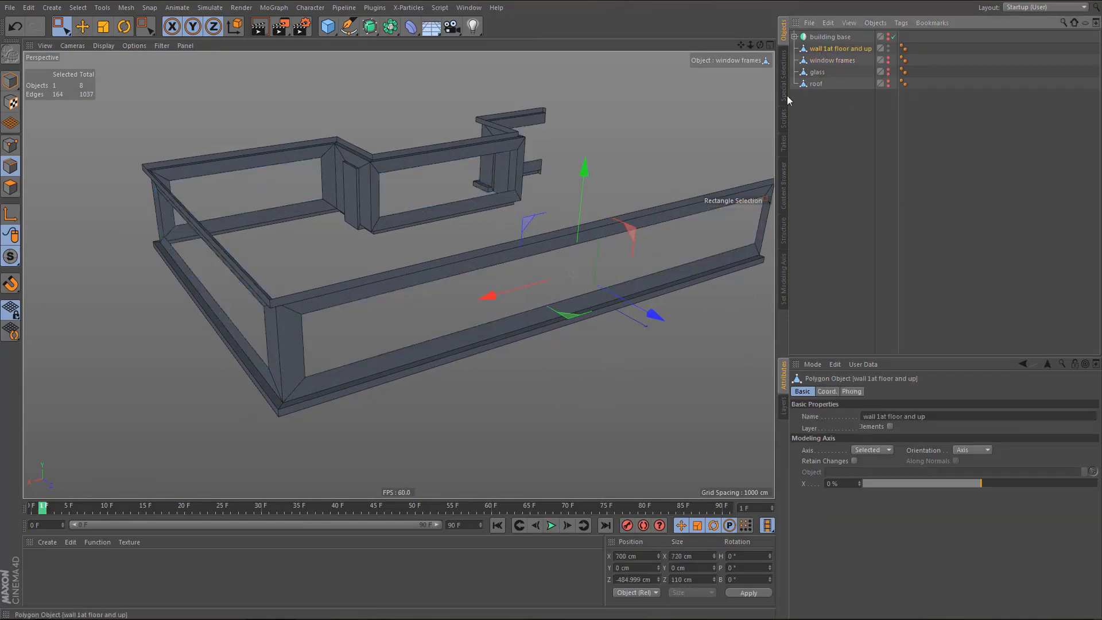
pyautogui.keyDown('alt'); pyautogui.moveTo(542, 292); pyautogui.dragTo(470, 312, button='middle'); pyautogui.keyUp('alt')
pyautogui.press('u')
pyautogui.press('b')
pyautogui.click(475, 248)
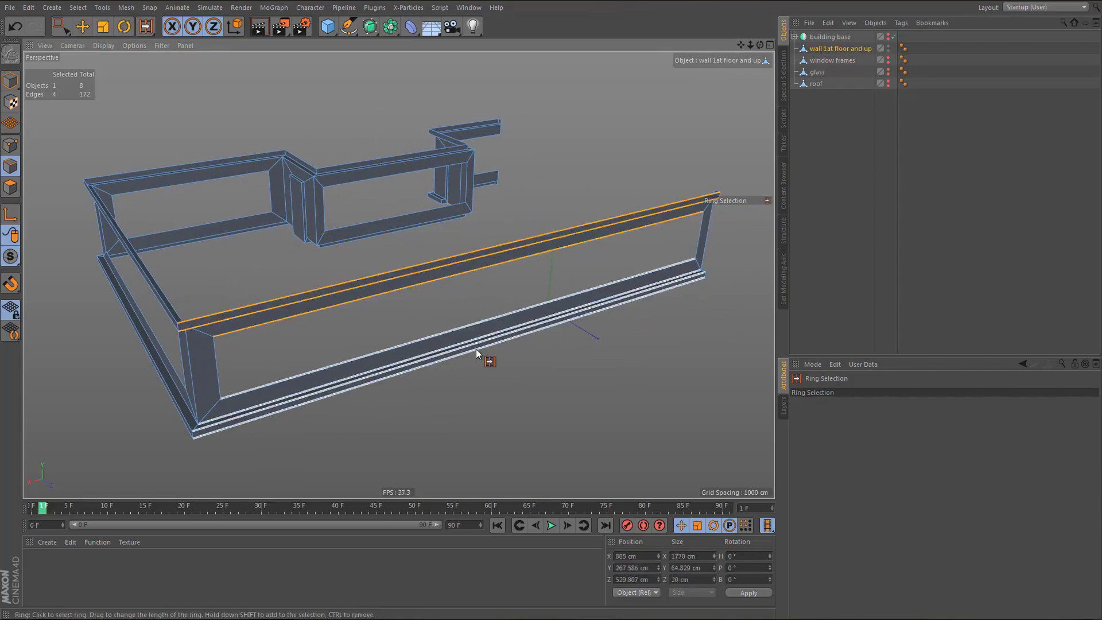
pyautogui.keyDown('shift'); pyautogui.click(476, 349); pyautogui.keyUp('shift')
# - Edge-cut the selected wall edges at 50 % offset, replacing the five-subdivision attempt with a single middle cut
pyautogui.press('k')
pyautogui.press('k')
pyautogui.press('m')
pyautogui.press('f')
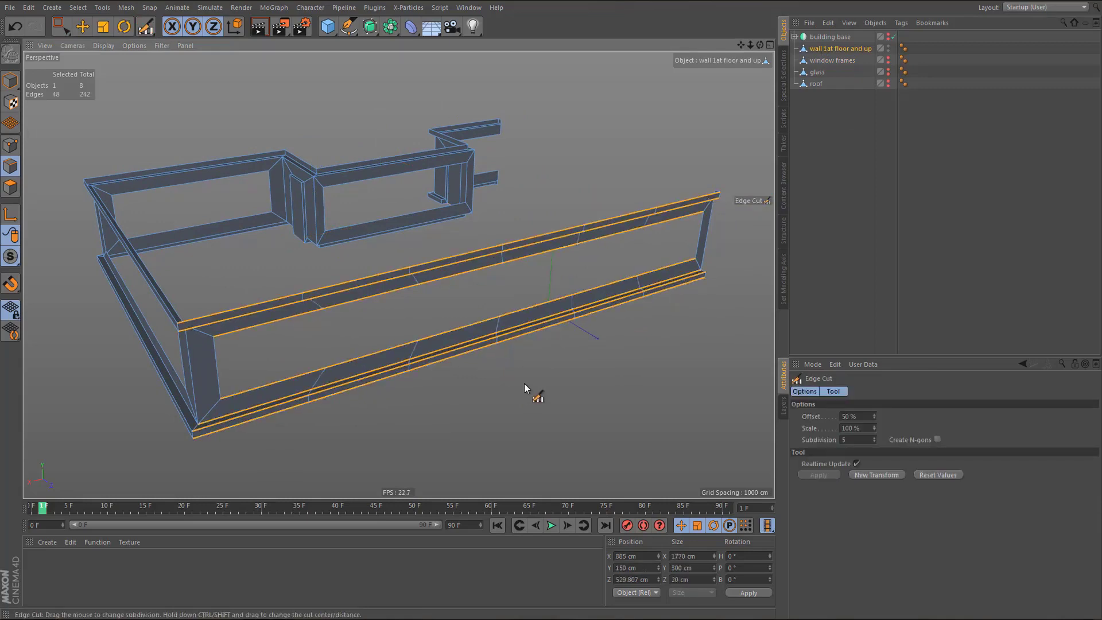
pyautogui.hotkey('ctrl', 'z')
pyautogui.middleClick(515, 366)
pyautogui.middleClick(561, 229)
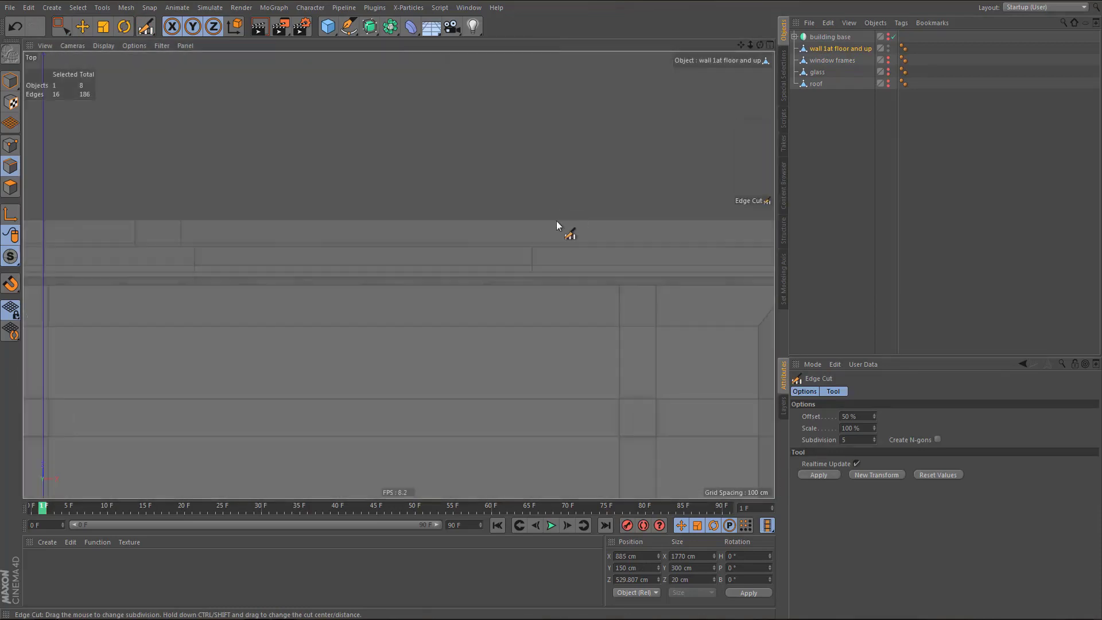
# - Select only the middle cut edges of the long wall and scale them flat along X so they line up
pyautogui.press('0')
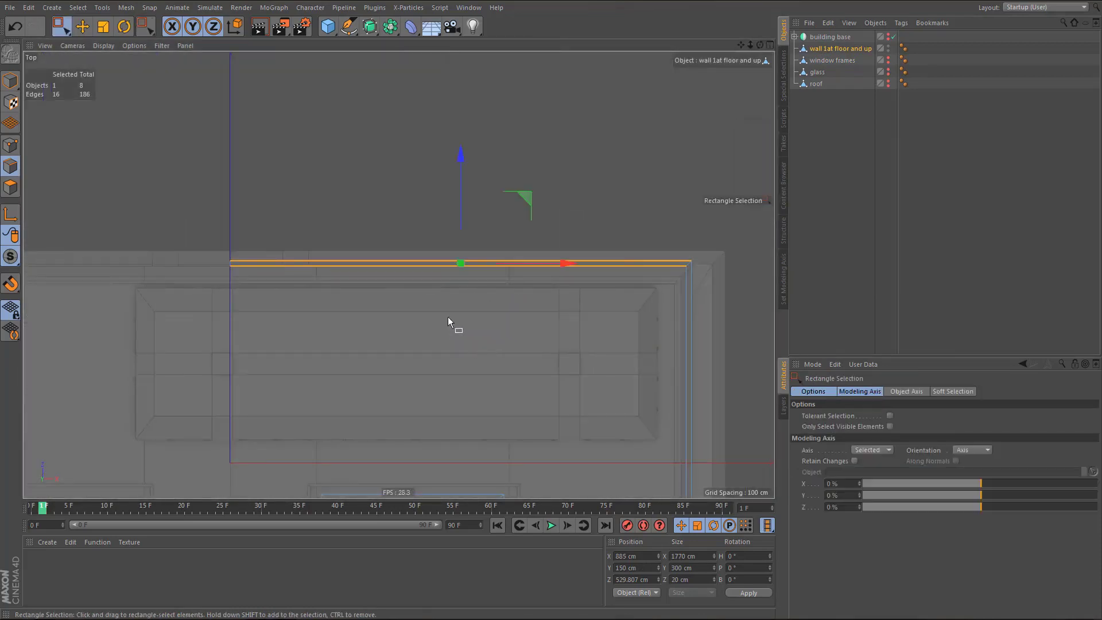
pyautogui.moveTo(433, 234); pyautogui.dragTo(480, 314)
pyautogui.press('t')
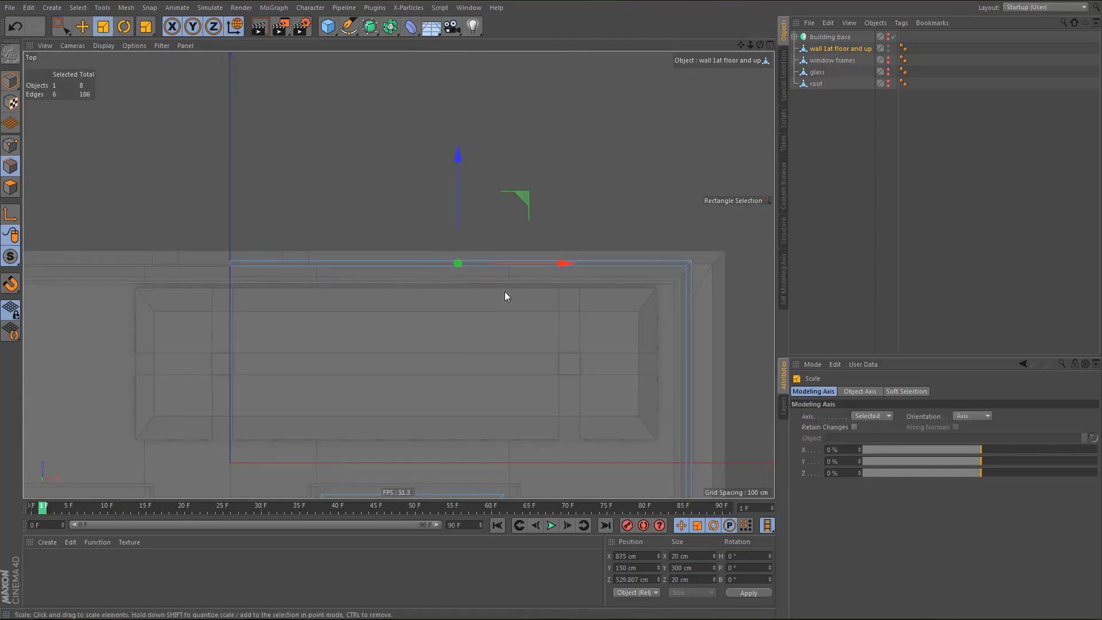
pyautogui.moveTo(564, 263); pyautogui.dragTo(508, 272)
# - Bevel the middle cut edges in Chamfer mode with a fixed-distance offset of 170/2, giving 85 cm
pyautogui.press('m')
pyautogui.press('s')
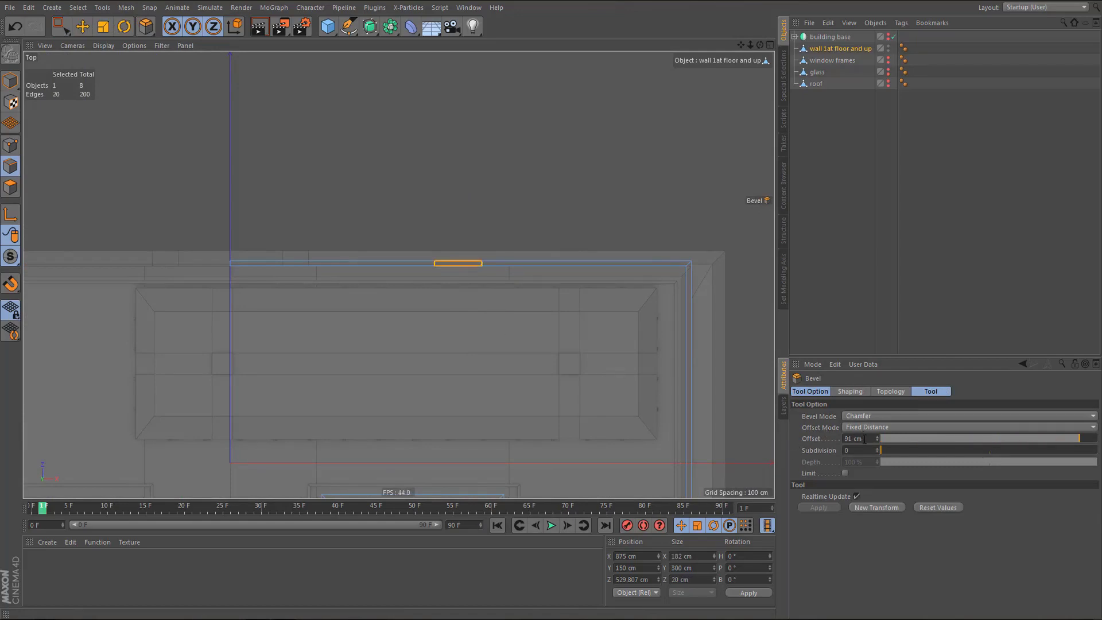
pyautogui.click(865, 439)
pyautogui.write('170')
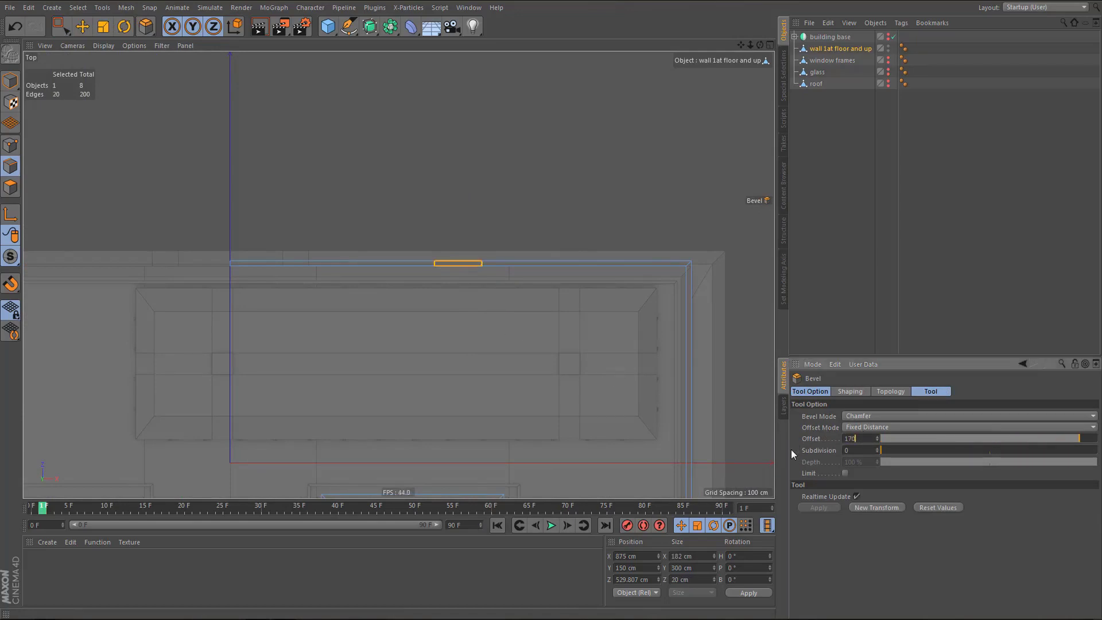
pyautogui.write('/2')
pyautogui.press('Return')
pyautogui.middleClick(517, 242)
pyautogui.middleClick(279, 174)
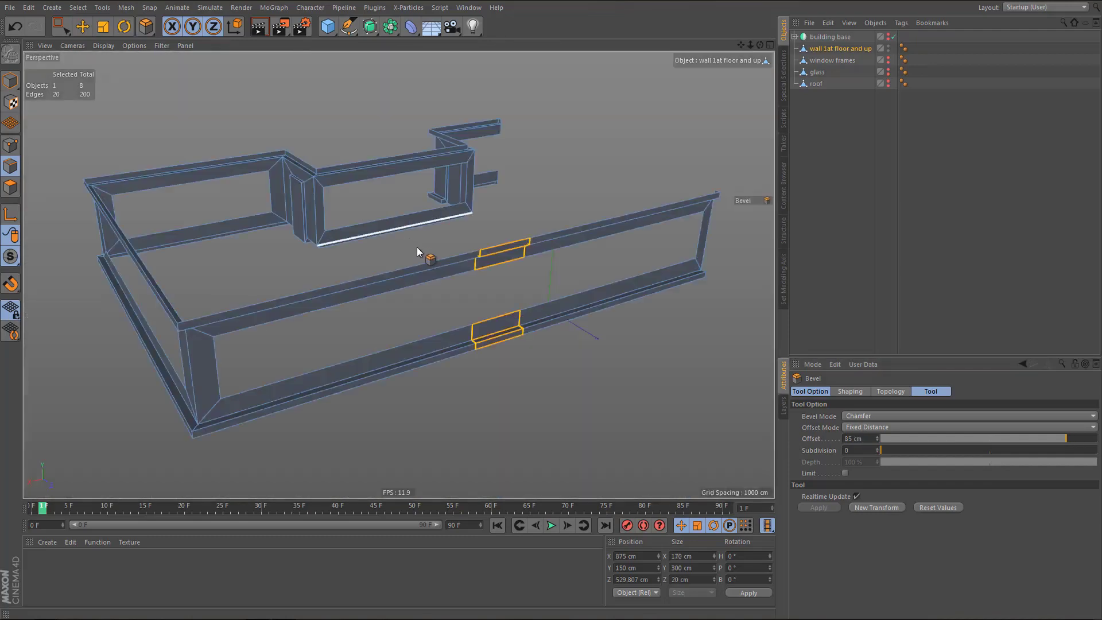
pyautogui.scroll(2, 501, 263)
pyautogui.keyDown('alt'); pyautogui.moveTo(501, 263); pyautogui.dragTo(496, 248); pyautogui.keyUp('alt')
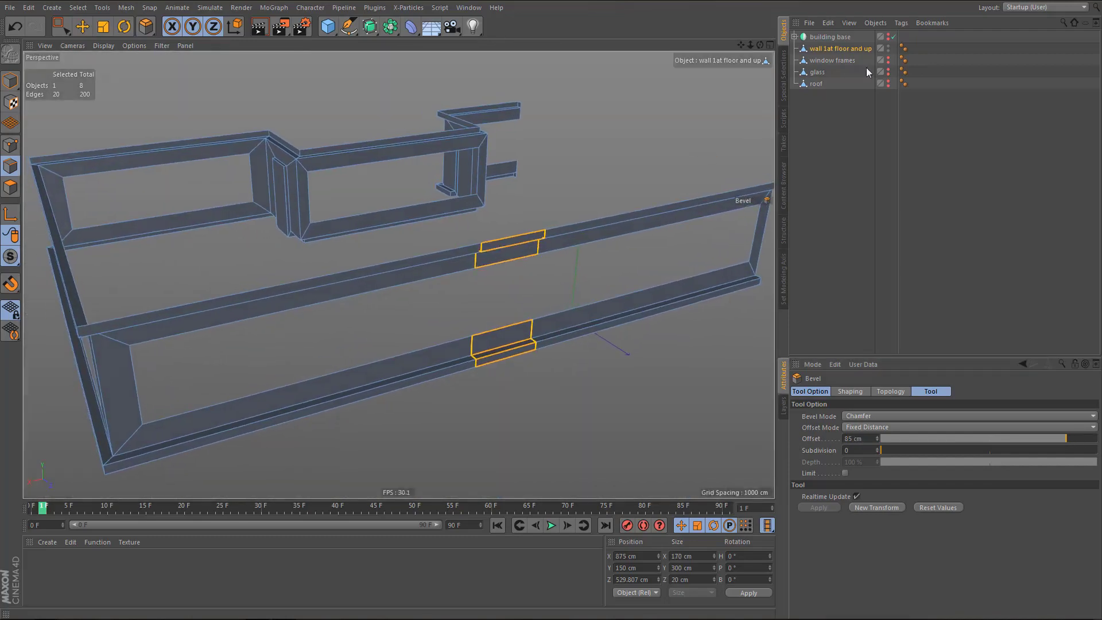
# - Show the window frames again and compare the beveled wall cuts with the gap between the two frame sections
pyautogui.click(889, 59)
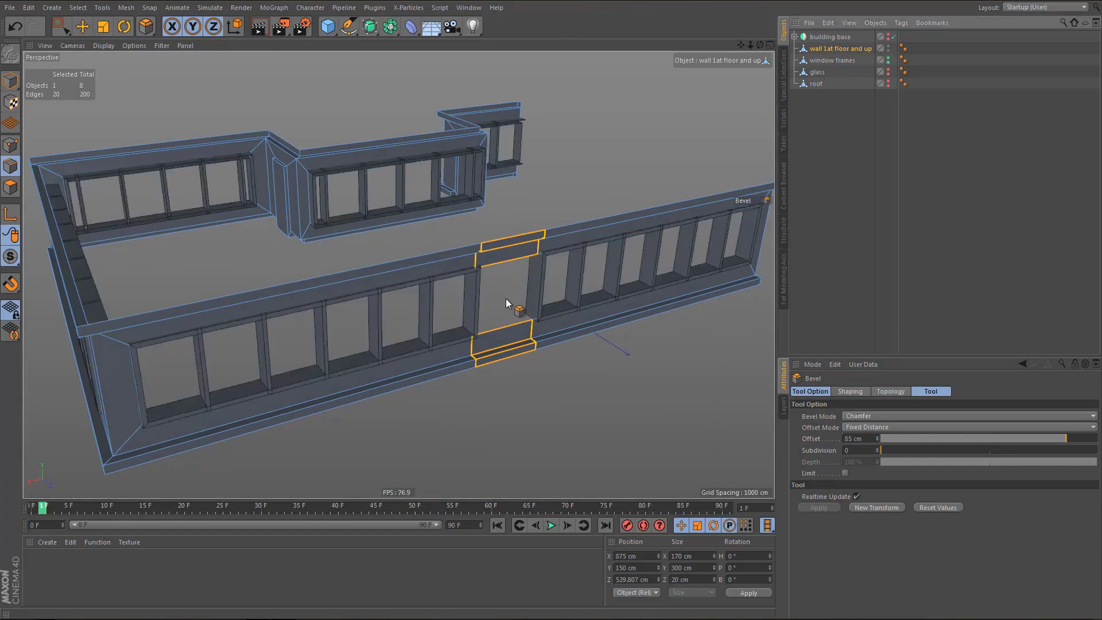
pyautogui.keyDown('alt'); pyautogui.moveTo(505, 298); pyautogui.dragTo(512, 236); pyautogui.keyUp('alt')
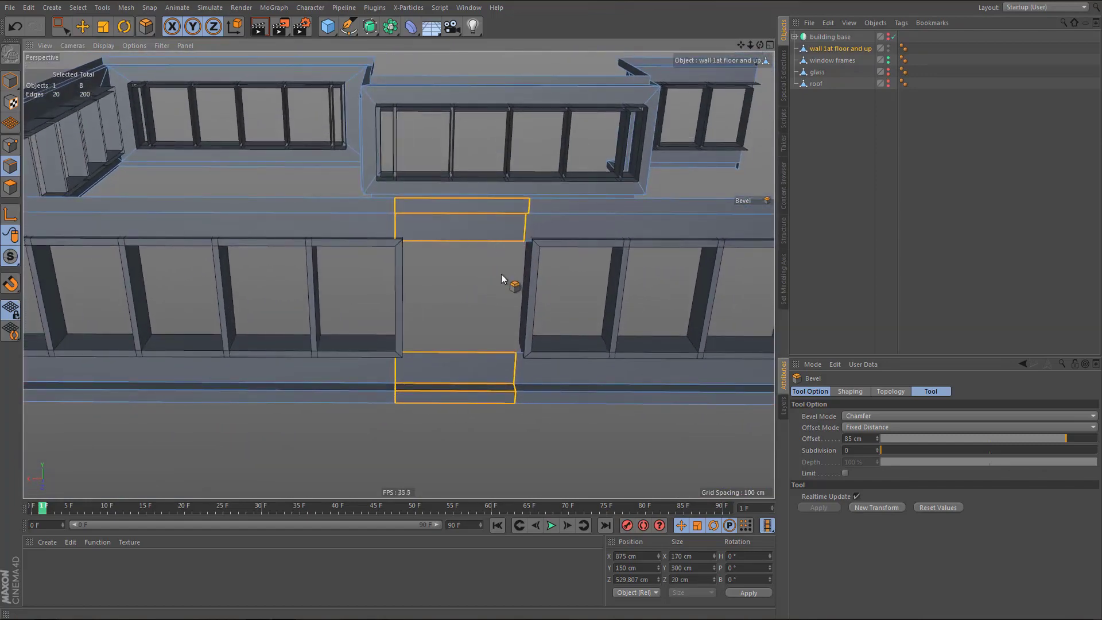
pyautogui.middleClick(520, 270)
pyautogui.middleClick(570, 226)
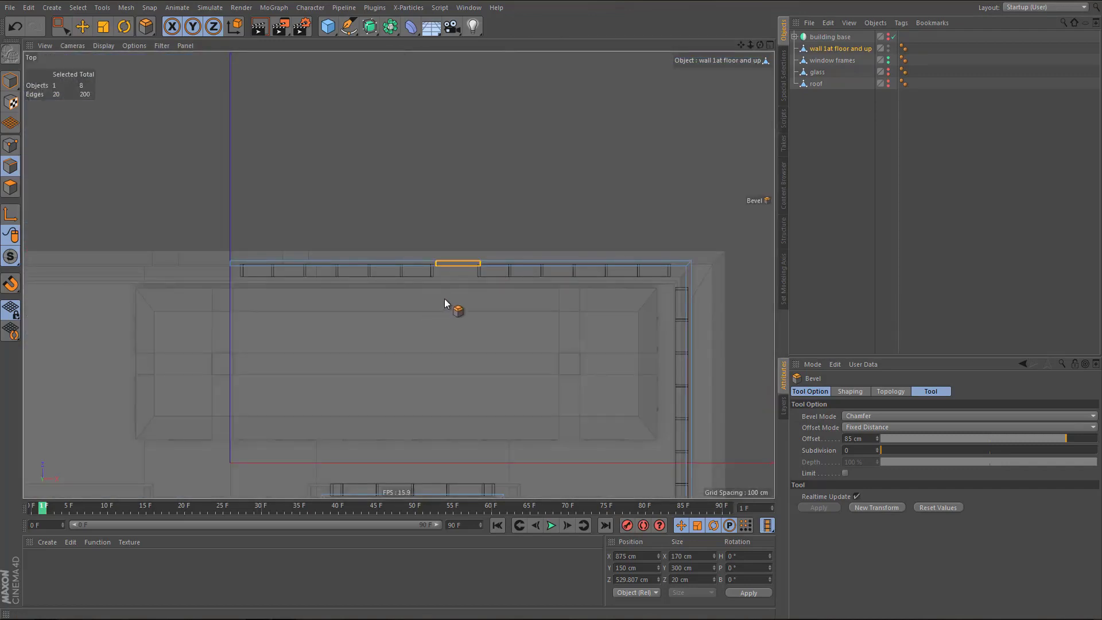
pyautogui.scroll(6, 459, 275)
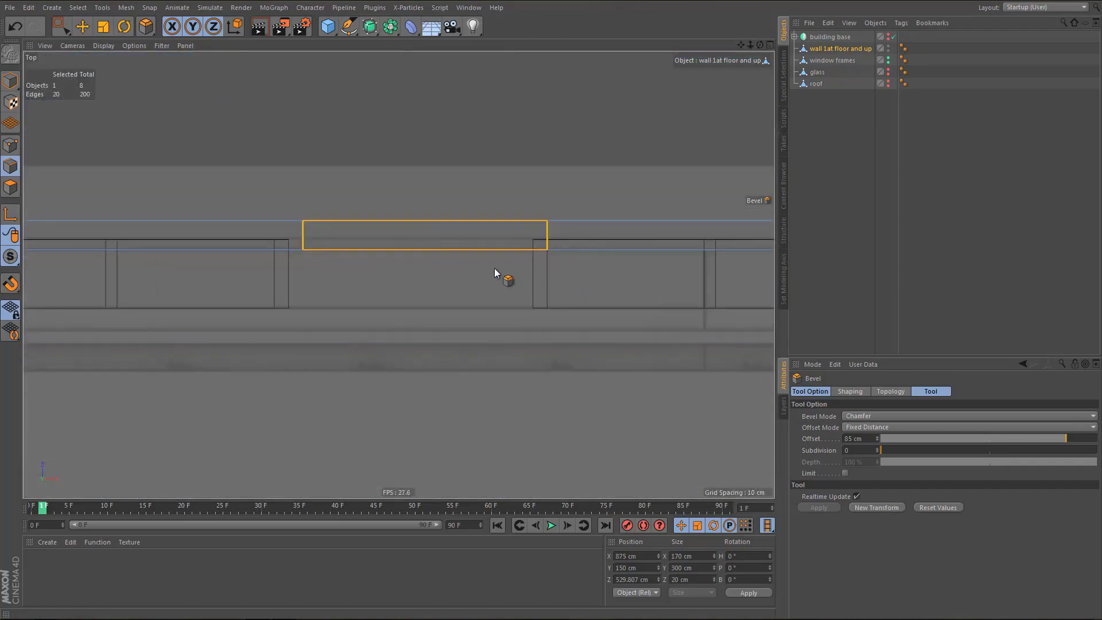
# - Select the wall cut edges at X 960 cm, set the modeling axis Z to -100 %, and snap them to the adjacent frame's outer corner
pyautogui.press('0')
pyautogui.moveTo(525, 195); pyautogui.dragTo(548, 270)
pyautogui.scroll(3, 580, 256)
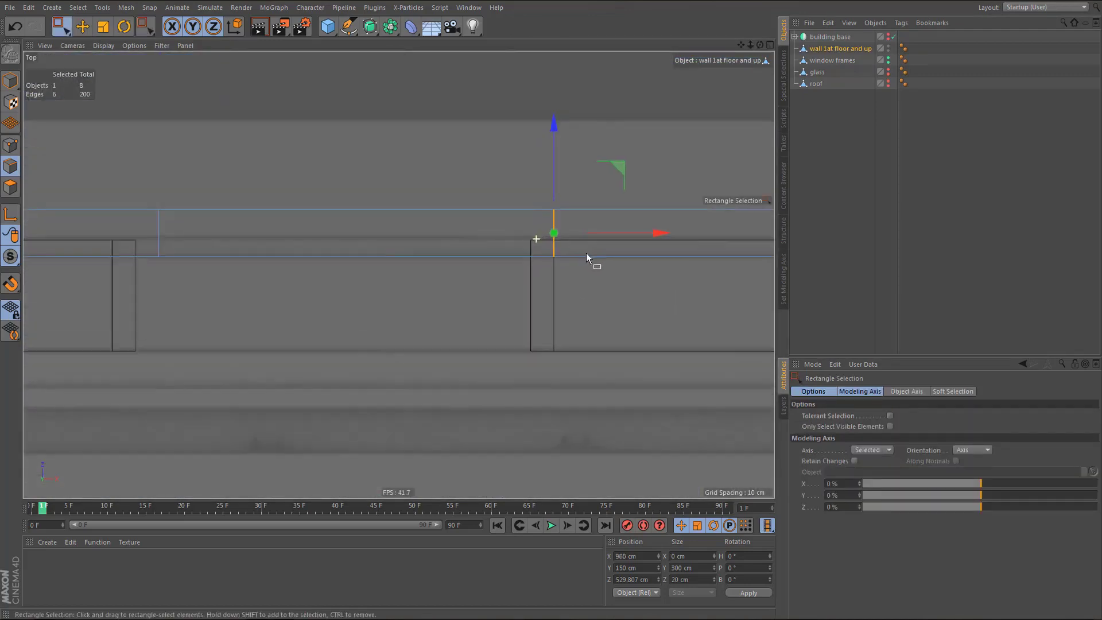
pyautogui.moveTo(908, 510); pyautogui.dragTo(863, 508)
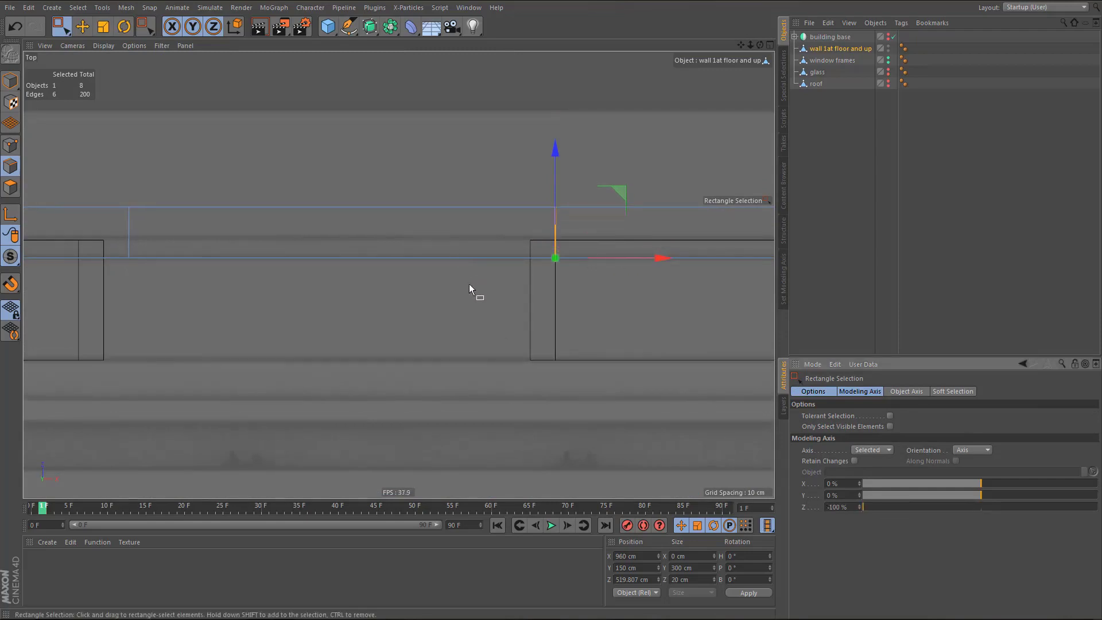
pyautogui.scroll(3, 504, 267)
pyautogui.moveTo(696, 253); pyautogui.dragTo(653, 252)
pyautogui.scroll(-2, 388, 311)
# - Select the opposite wall cut edges and snap them along X to the other frame section's outer corner at 780 cm
pyautogui.press('m')
pyautogui.press('s')
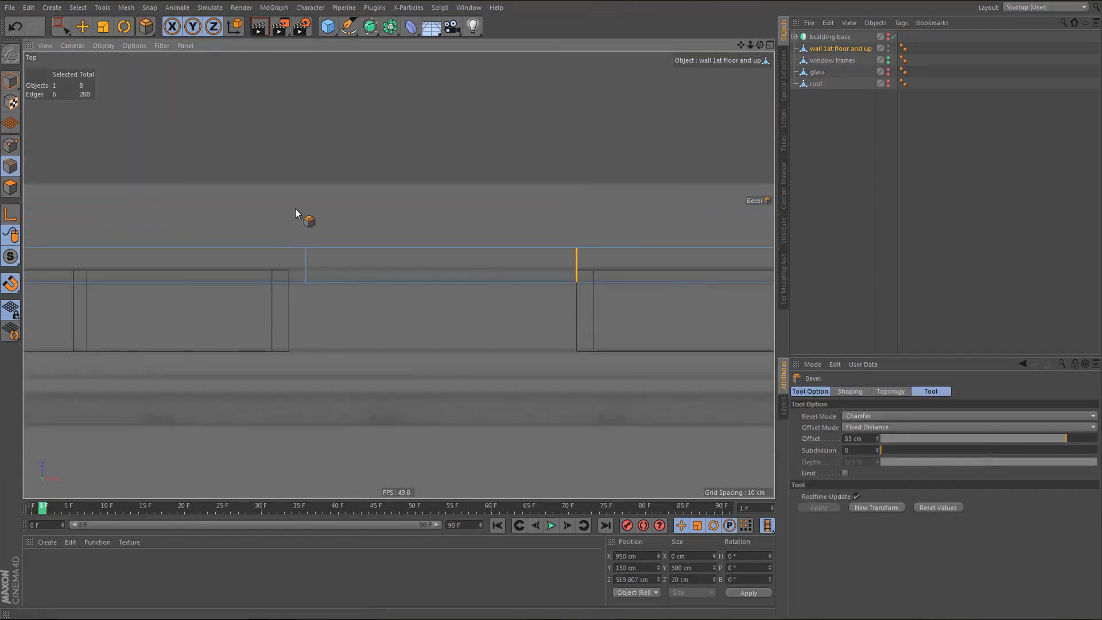
pyautogui.moveTo(295, 209); pyautogui.dragTo(319, 286)
pyautogui.press('0')
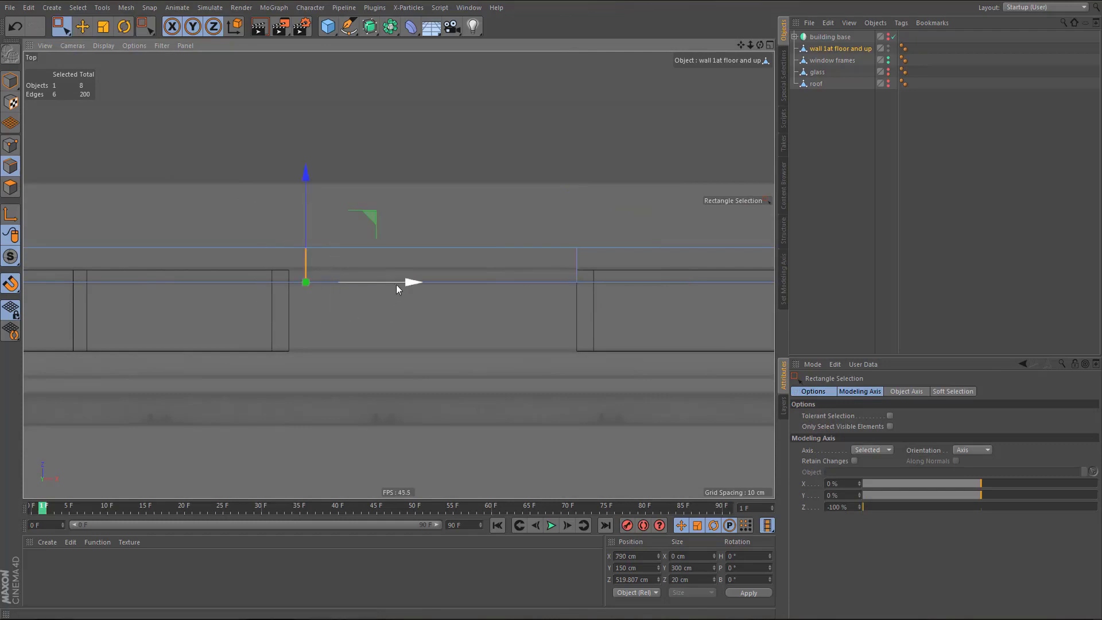
pyautogui.moveTo(413, 283); pyautogui.dragTo(397, 283)
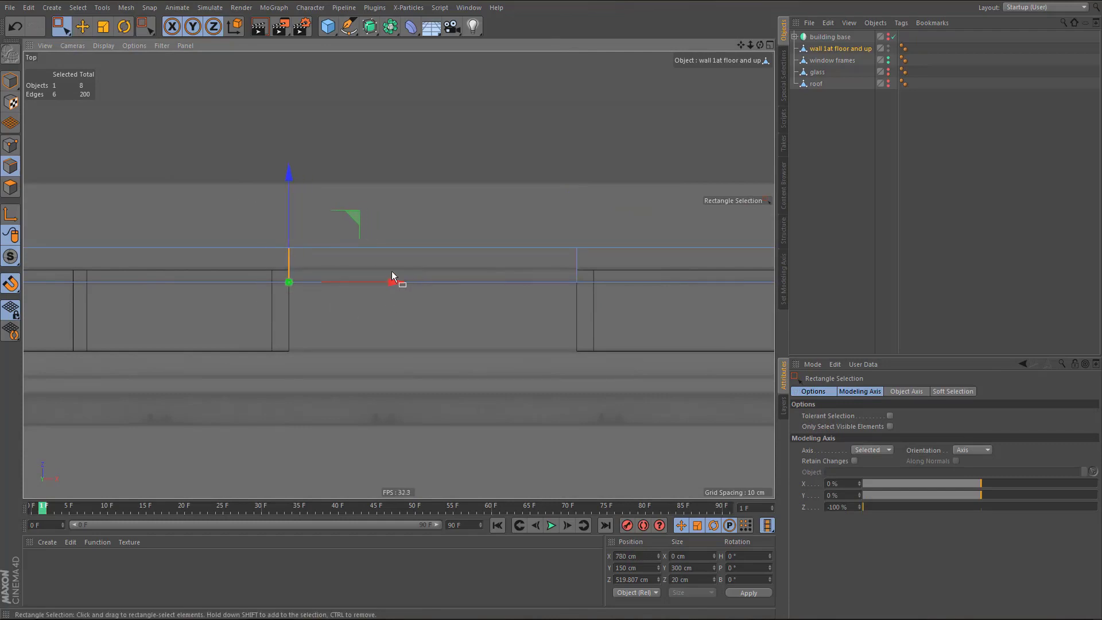
# - Return to the perspective view, hide the window frames, and select the wall 1at floor and up object
pyautogui.middleClick(395, 281)
pyautogui.middleClick(240, 189)
pyautogui.keyDown('alt'); pyautogui.moveTo(381, 246); pyautogui.dragTo(419, 218); pyautogui.keyUp('alt')
pyautogui.click(891, 60)
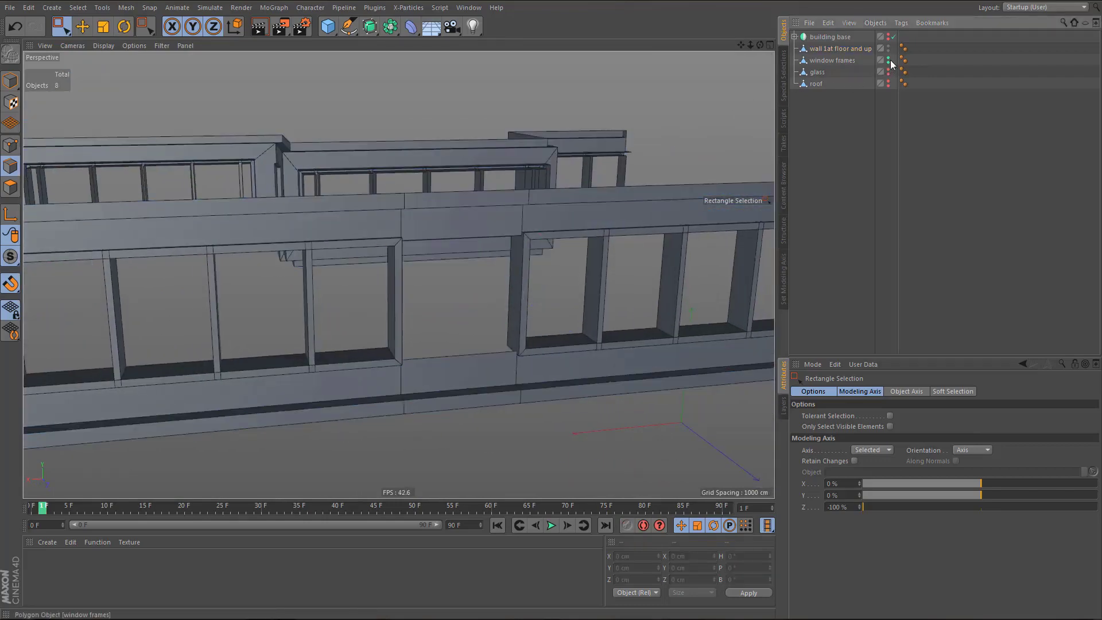
pyautogui.click(888, 58)
pyautogui.click(836, 51)
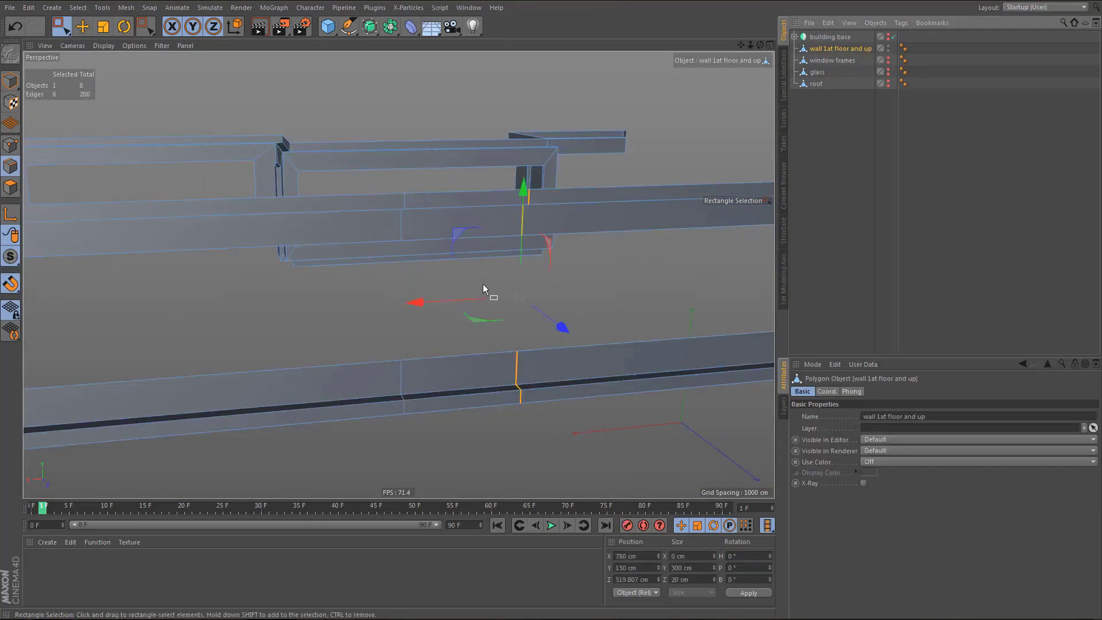
# - Delete the front wall faces between the two cuts by removing their upper and lower opening edges
pyautogui.keyDown('alt'); pyautogui.moveTo(483, 283); pyautogui.dragTo(413, 311); pyautogui.keyUp('alt')
pyautogui.press('9')
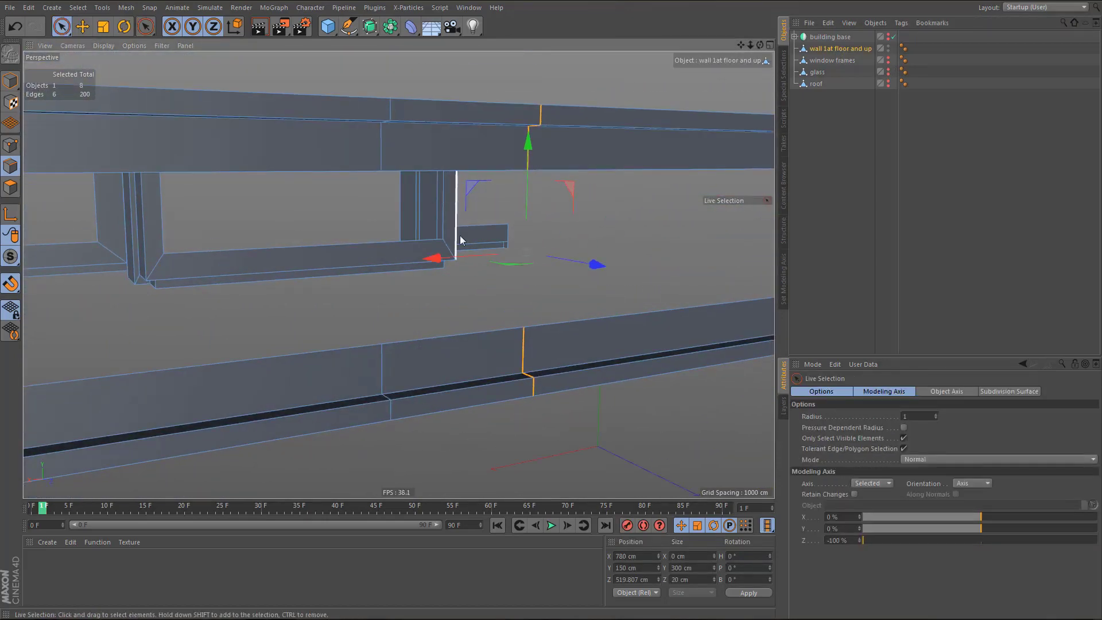
pyautogui.keyDown('alt'); pyautogui.moveTo(460, 241); pyautogui.dragTo(414, 279); pyautogui.keyUp('alt')
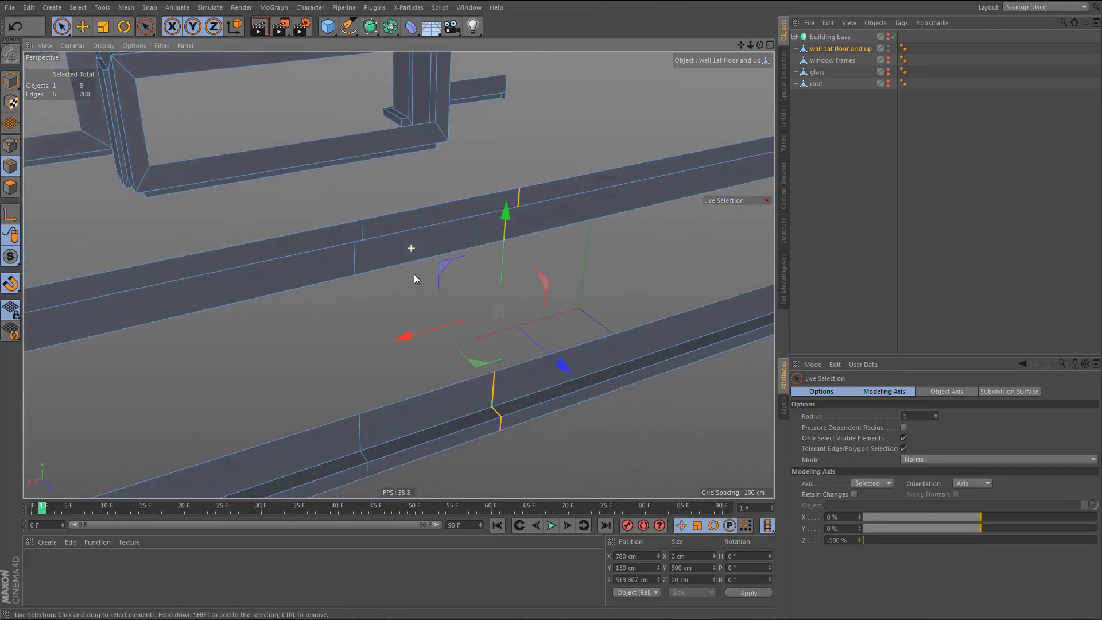
pyautogui.click(398, 261)
pyautogui.keyDown('shift'); pyautogui.click(408, 408); pyautogui.keyUp('shift')
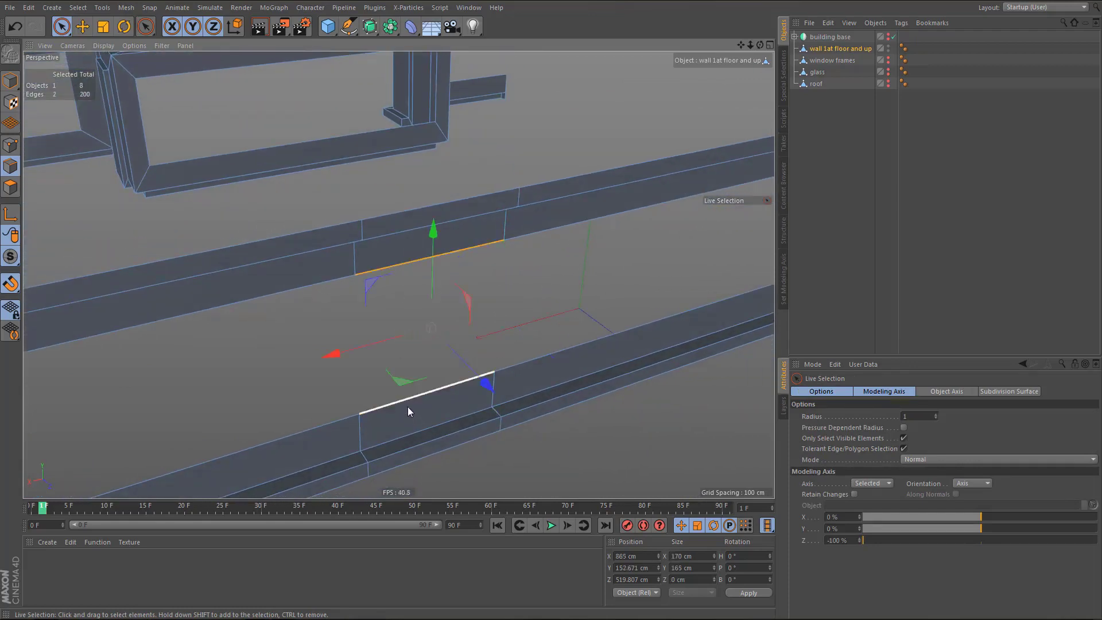
pyautogui.press('Delete')
# - Delete the narrow ledge faces above and below the opening between the two cuts
pyautogui.keyDown('alt'); pyautogui.moveTo(395, 410); pyautogui.dragTo(378, 284); pyautogui.keyUp('alt')
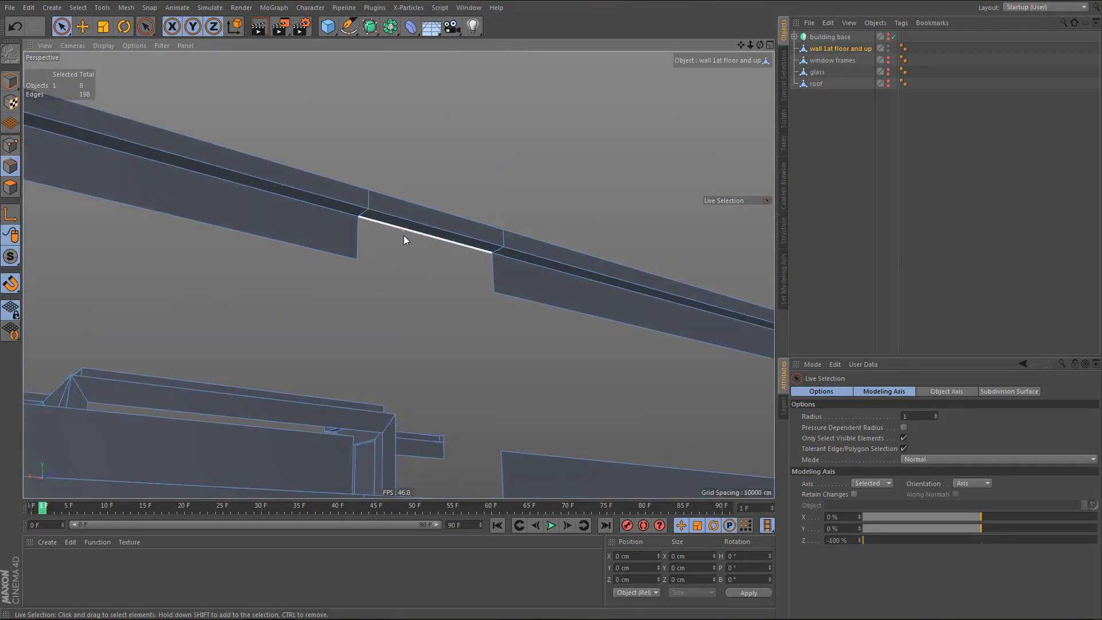
pyautogui.keyDown('alt'); pyautogui.moveTo(407, 240); pyautogui.dragTo(423, 259); pyautogui.keyUp('alt')
pyautogui.click(423, 258)
pyautogui.press('Delete')
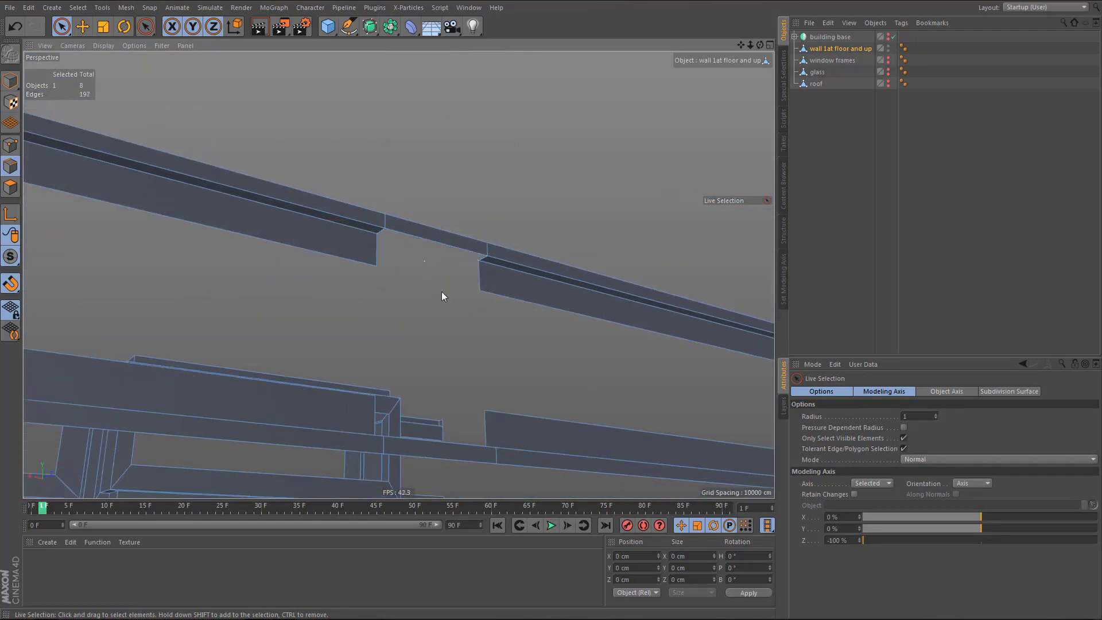
pyautogui.keyDown('alt'); pyautogui.moveTo(423, 325); pyautogui.dragTo(399, 274); pyautogui.keyUp('alt')
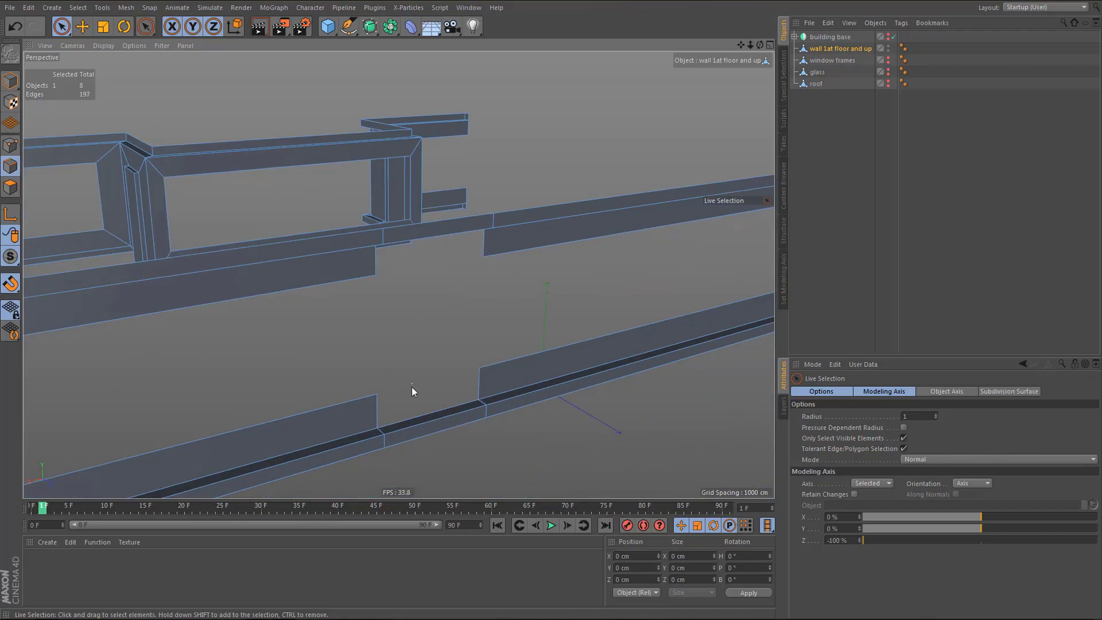
pyautogui.click(425, 415)
pyautogui.press('Delete')
pyautogui.keyDown('alt'); pyautogui.moveTo(409, 405); pyautogui.dragTo(433, 407); pyautogui.keyUp('alt')
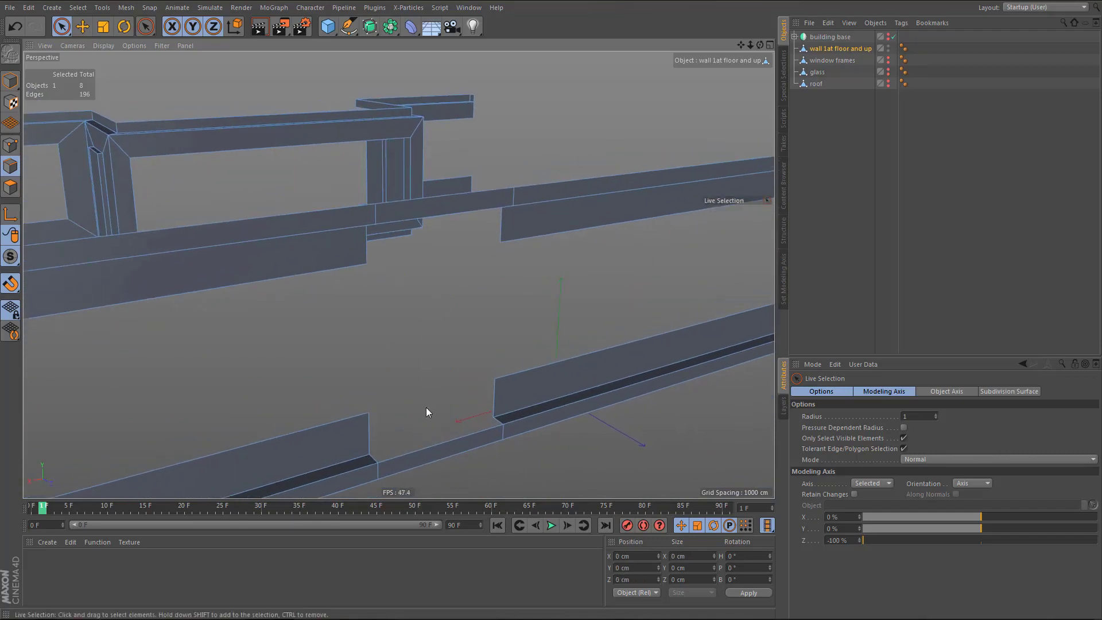
# - Extrude the lower edge of the gap with the Polygon Pen and weld it to the upper edge, forming a full-height panel
pyautogui.press('m')
pyautogui.press('e')
pyautogui.keyDown('ctrl'); pyautogui.moveTo(432, 448); pyautogui.dragTo(426, 213); pyautogui.keyUp('ctrl')
pyautogui.moveTo(404, 303)
pyautogui.keyDown('alt'); pyautogui.mouseDown()
pyautogui.moveTo(455, 294)
pyautogui.moveTo(409, 287)
pyautogui.moveTo(419, 297)
pyautogui.mouseUp(); pyautogui.keyUp('alt')
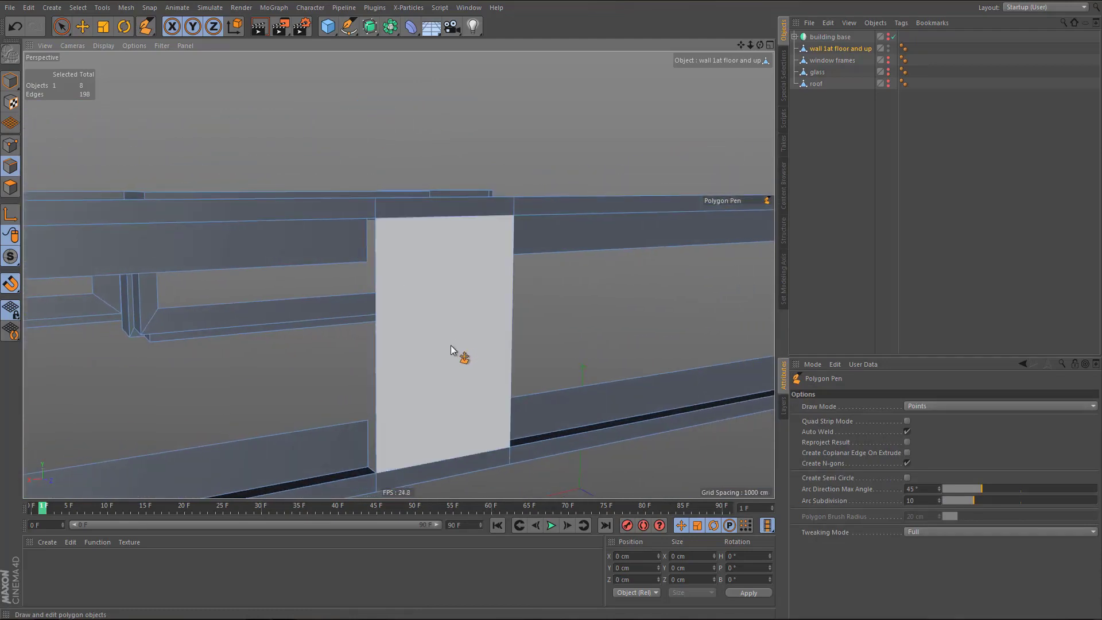
# - Ring-select the panel's vertical edges and cut them with Edge Cut using 2 subdivisions and a scale of 200.5 %
pyautogui.press('u')
pyautogui.press('b')
pyautogui.click(476, 334)
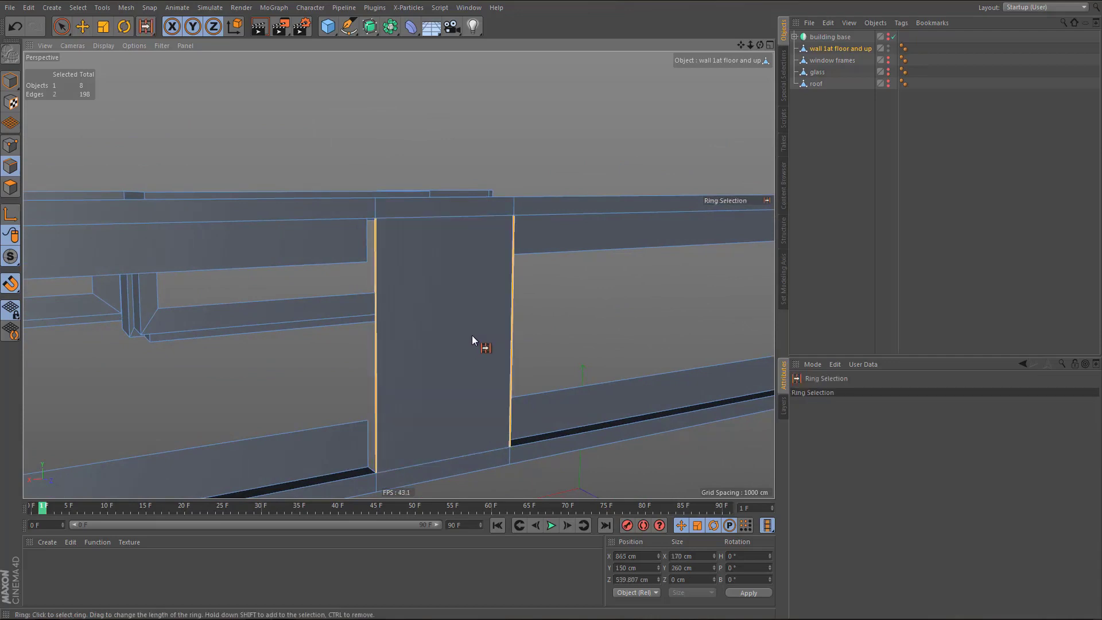
pyautogui.press('m')
pyautogui.press('f')
pyautogui.click(566, 310)
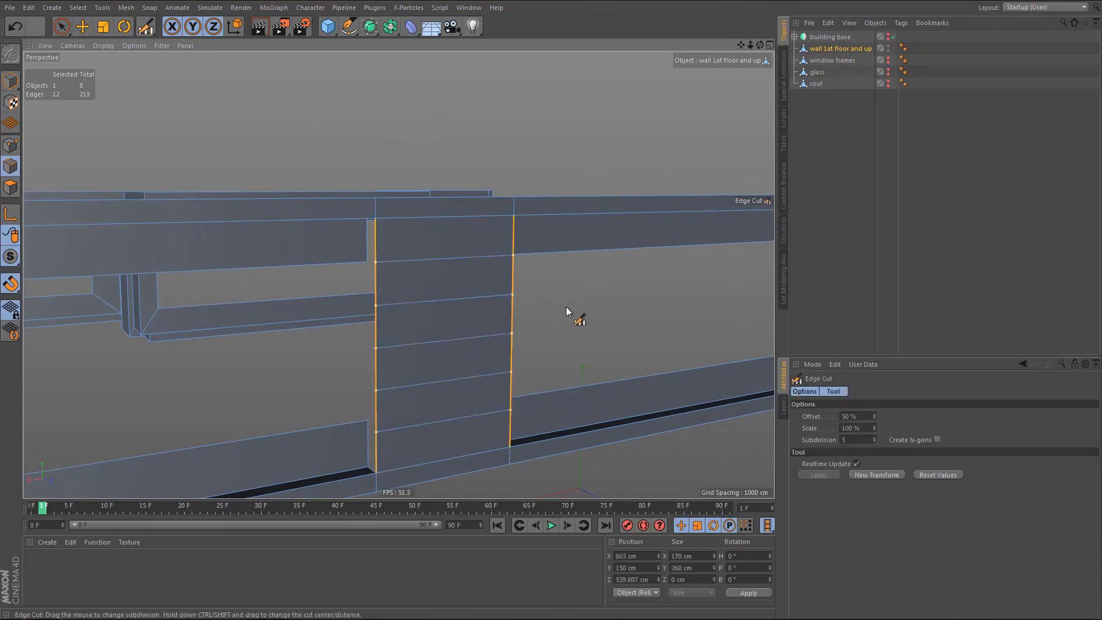
pyautogui.moveTo(566, 307); pyautogui.dragTo(603, 307)
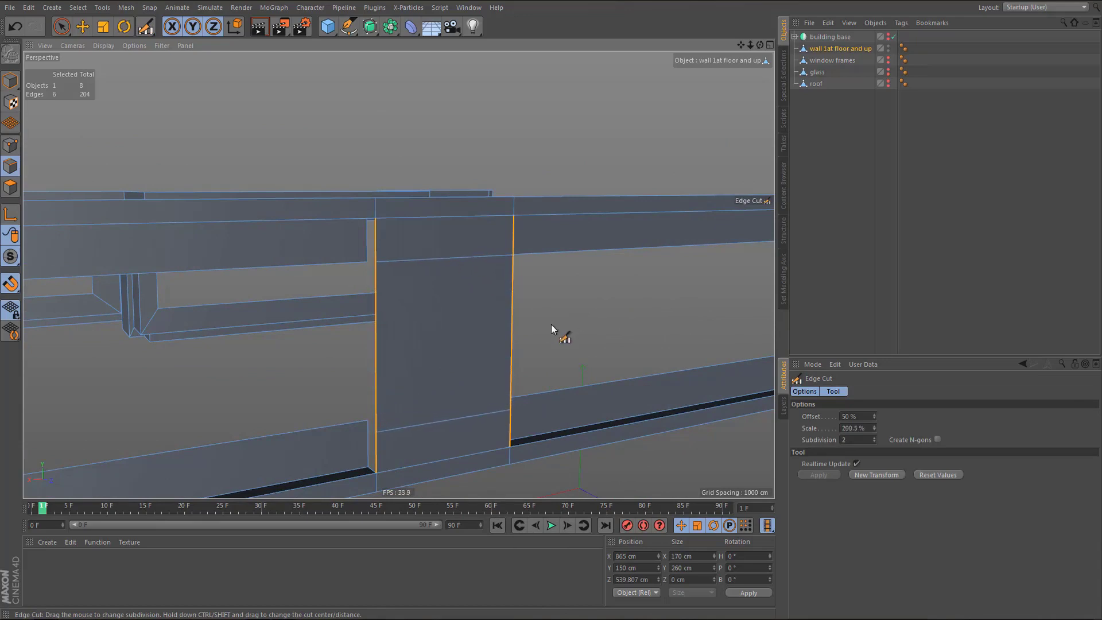
# - Close the lower and upper side gaps between one wall section and the panel with the Polygon Pen
pyautogui.keyDown('alt'); pyautogui.moveTo(374, 325); pyautogui.dragTo(466, 373); pyautogui.keyUp('alt')
pyautogui.scroll(5, 551, 408)
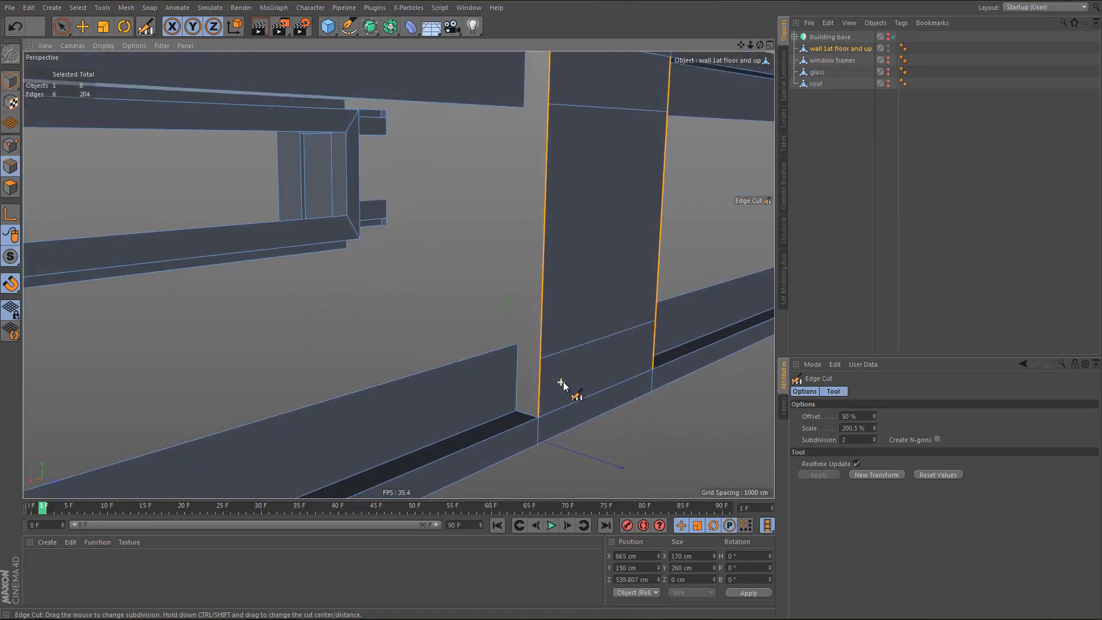
pyautogui.press('m')
pyautogui.press('e')
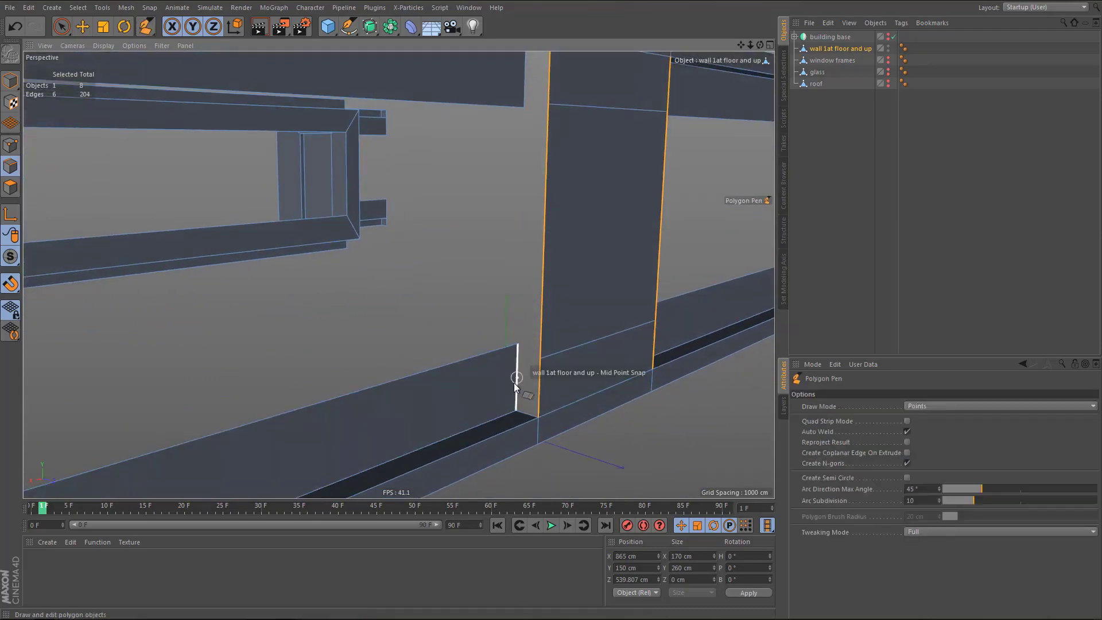
pyautogui.keyDown('ctrl'); pyautogui.moveTo(535, 387); pyautogui.dragTo(541, 390); pyautogui.keyUp('ctrl')
pyautogui.keyDown('alt'); pyautogui.moveTo(526, 236); pyautogui.dragTo(474, 362, button='middle'); pyautogui.keyUp('alt')
pyautogui.click(477, 220)
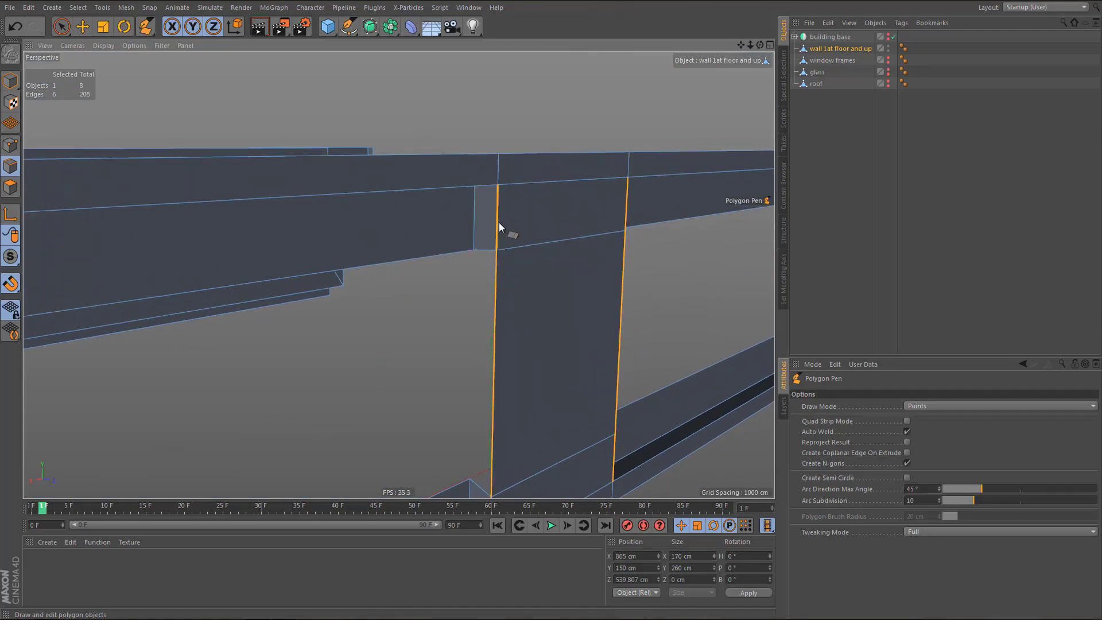
# - Close the upper and lower side gaps on the panel's opposite side with the Polygon Pen
pyautogui.keyDown('alt'); pyautogui.moveTo(499, 222); pyautogui.dragTo(299, 286); pyautogui.keyUp('alt')
pyautogui.click(665, 243)
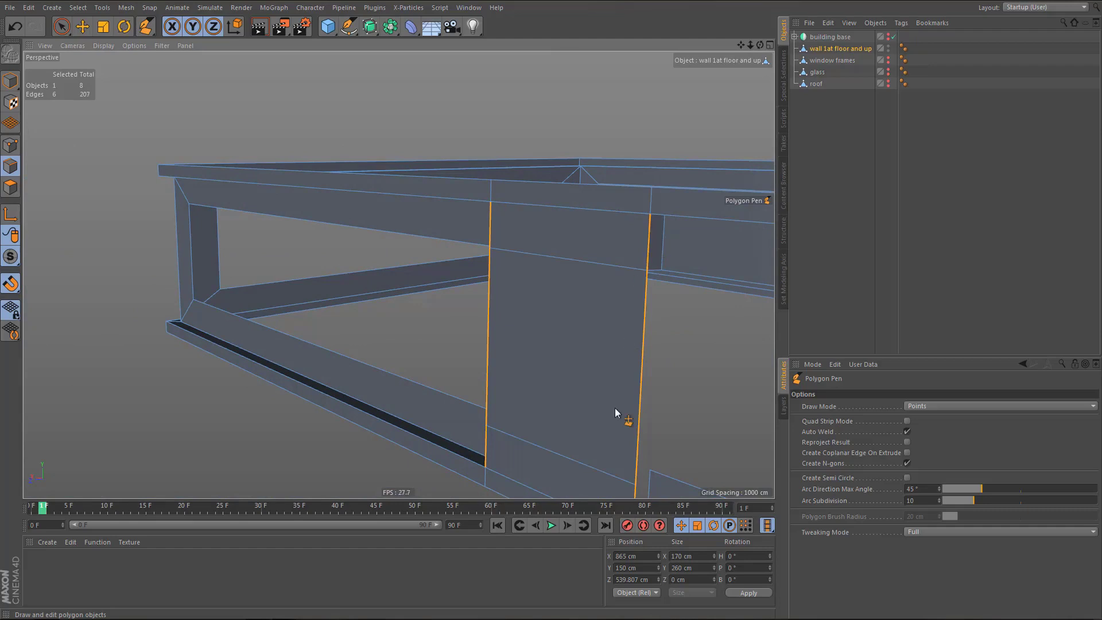
pyautogui.keyDown('alt'); pyautogui.moveTo(555, 401); pyautogui.dragTo(495, 280, button='middle'); pyautogui.keyUp('alt')
pyautogui.scroll(2, 585, 394)
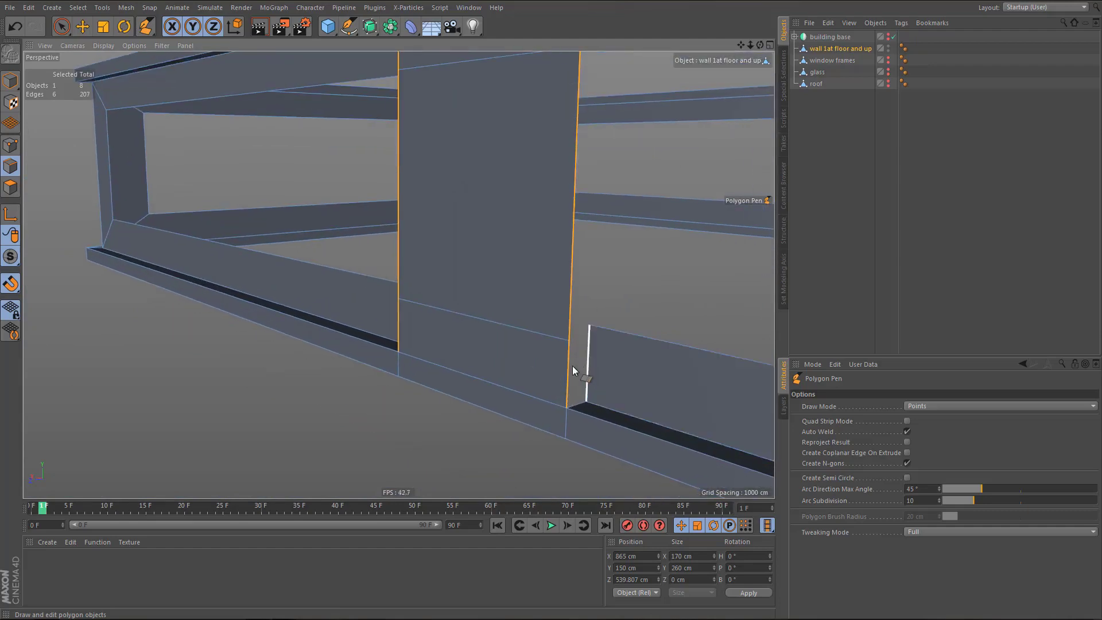
pyautogui.click(573, 368)
# - Match the panel's lower horizontal edge to the adjacent window sill edge by setting its Y position to 70.171 cm
pyautogui.press('e')
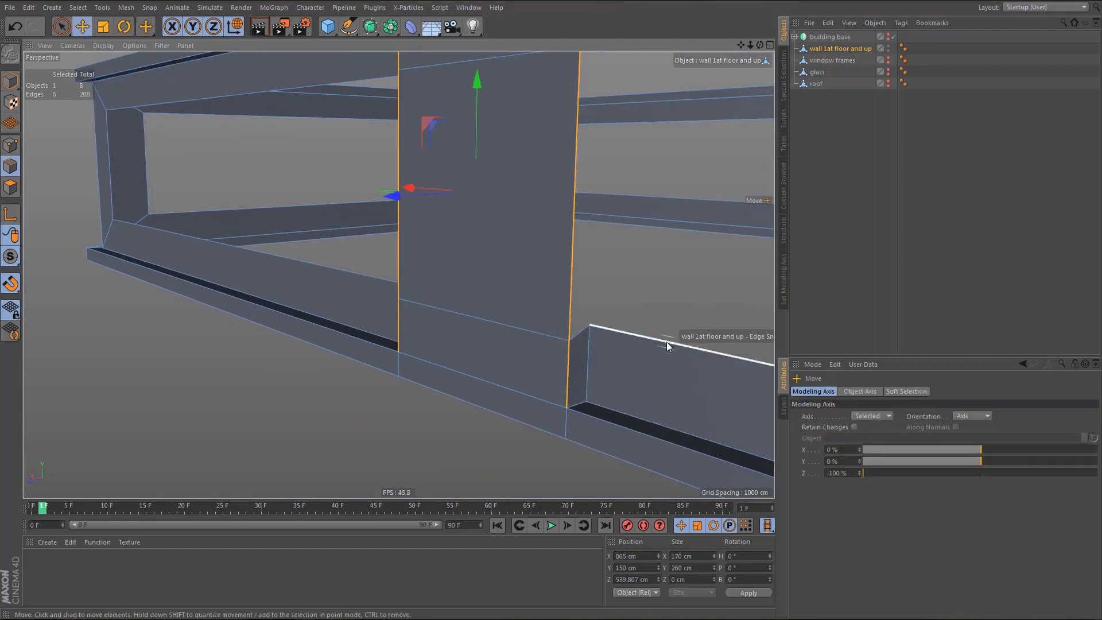
pyautogui.click(667, 342)
pyautogui.scroll(-2, 556, 393)
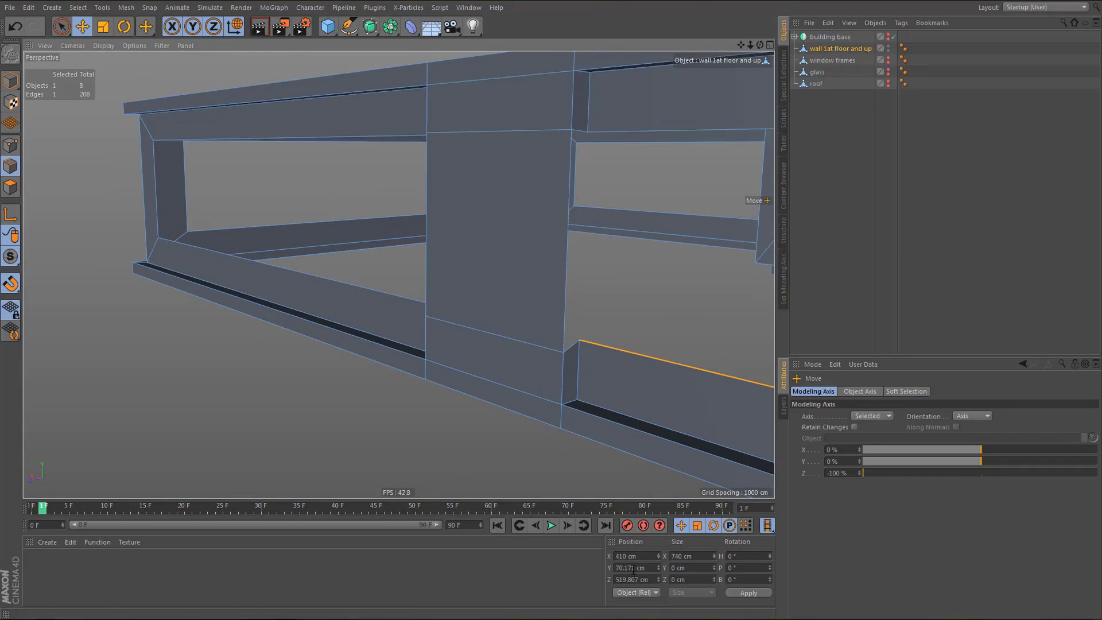
pyautogui.click(633, 569)
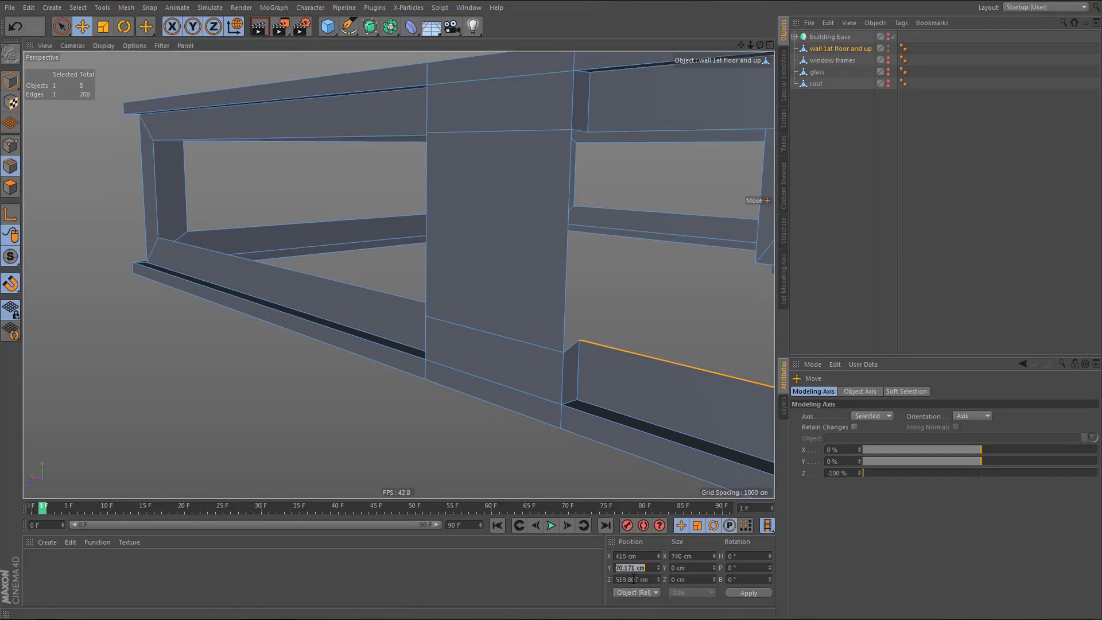
pyautogui.click(511, 342)
pyautogui.keyDown('alt'); pyautogui.moveTo(518, 370); pyautogui.dragTo(575, 407); pyautogui.keyUp('alt')
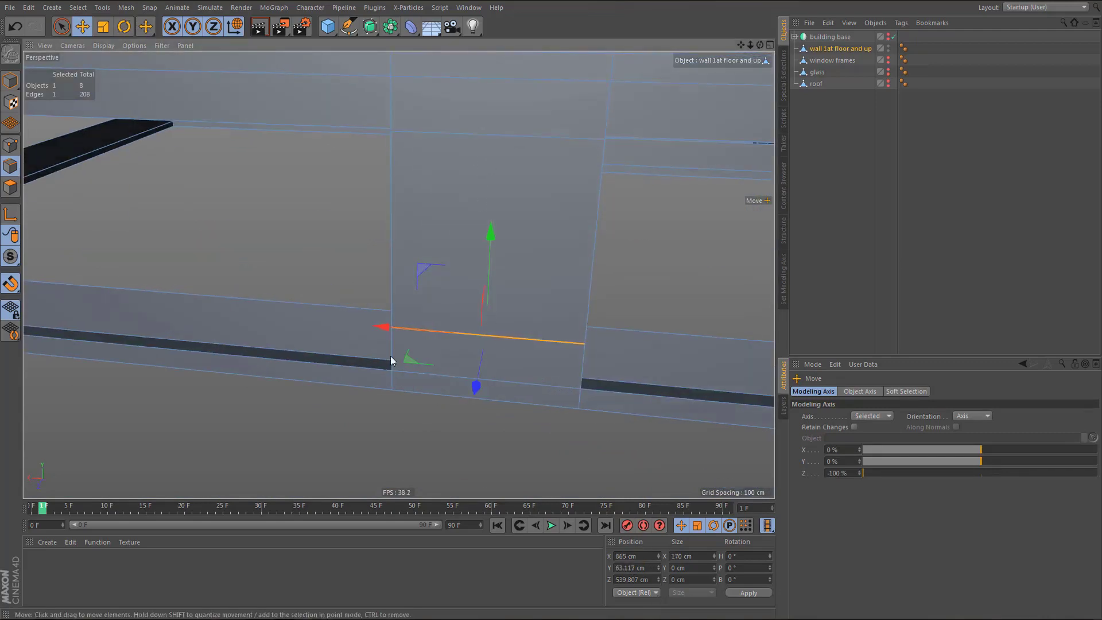
pyautogui.keyDown('alt'); pyautogui.moveTo(394, 361); pyautogui.dragTo(575, 350); pyautogui.keyUp('alt')
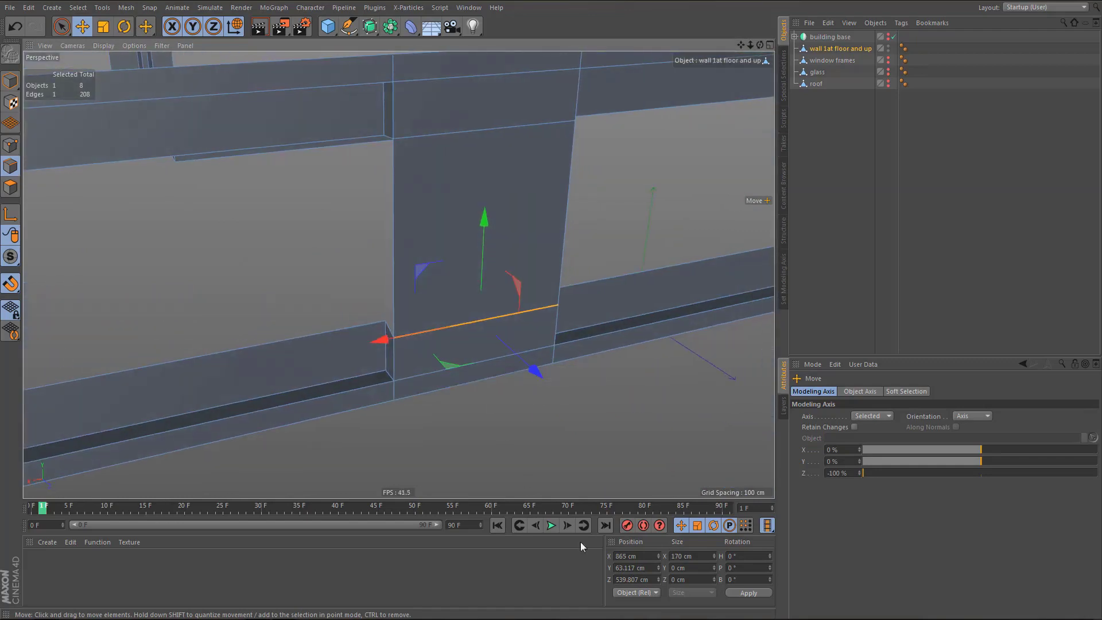
pyautogui.click(631, 568)
pyautogui.click(749, 592)
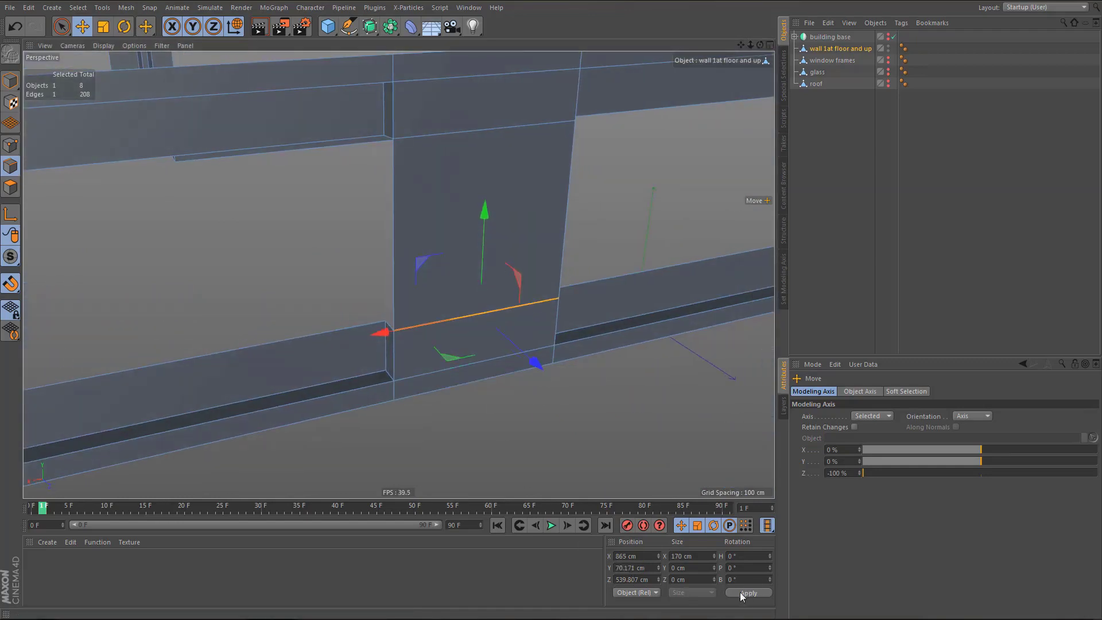
# - Match the panel's upper horizontal edge to the adjacent window opening's top edge by setting its Y position to 235.171 cm
pyautogui.keyDown('alt'); pyautogui.moveTo(448, 318); pyautogui.dragTo(455, 415, button='middle'); pyautogui.keyUp('alt')
pyautogui.keyDown('alt'); pyautogui.moveTo(452, 267); pyautogui.dragTo(354, 264); pyautogui.keyUp('alt')
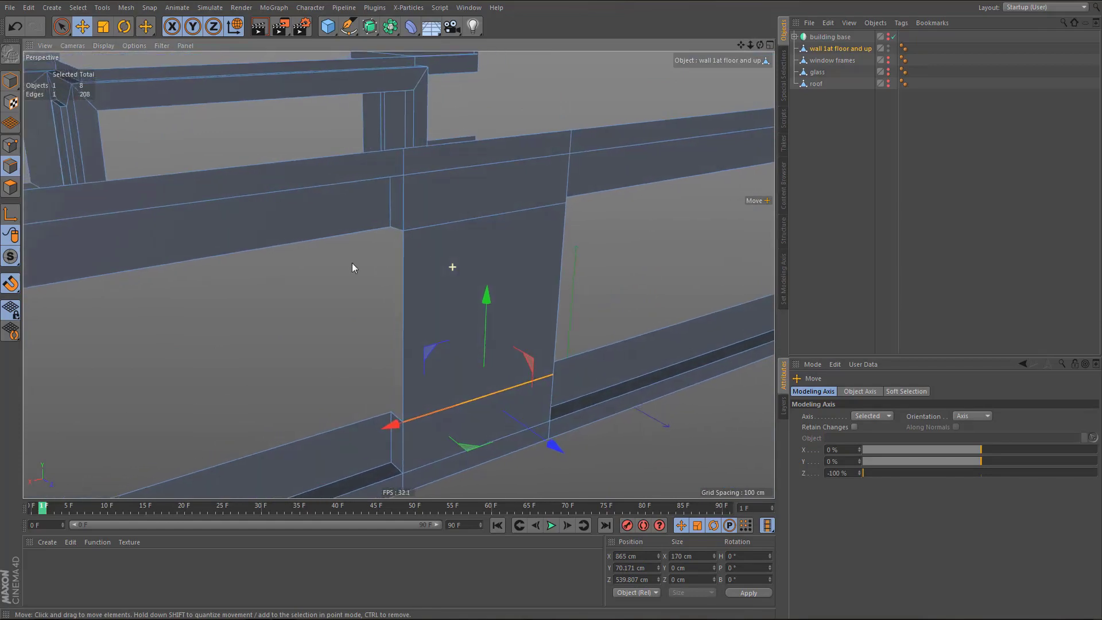
pyautogui.click(337, 235)
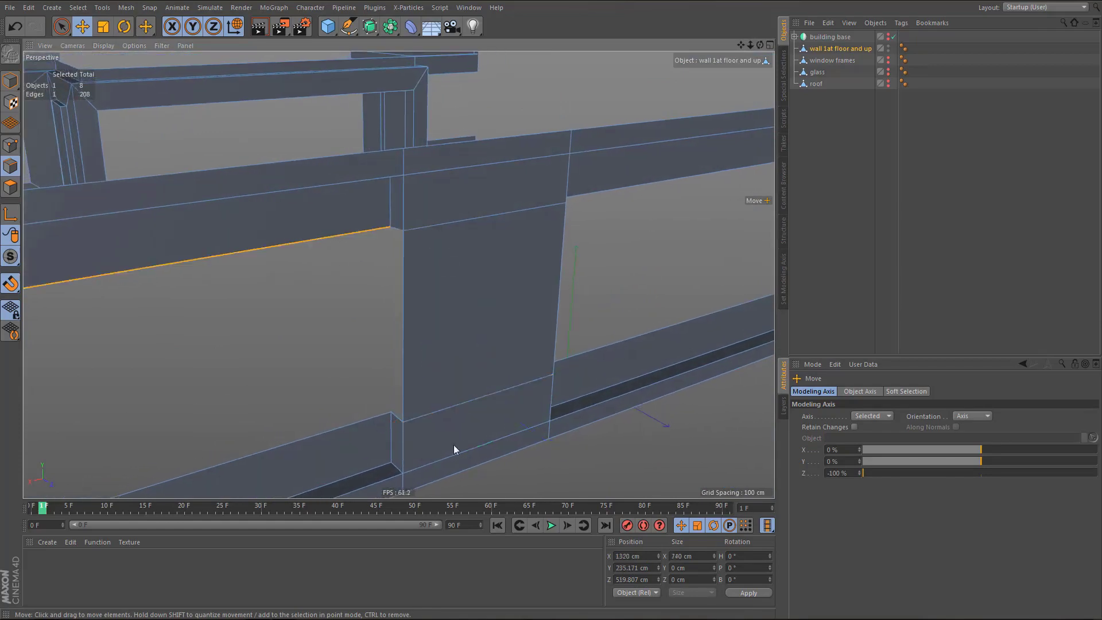
pyautogui.click(632, 568)
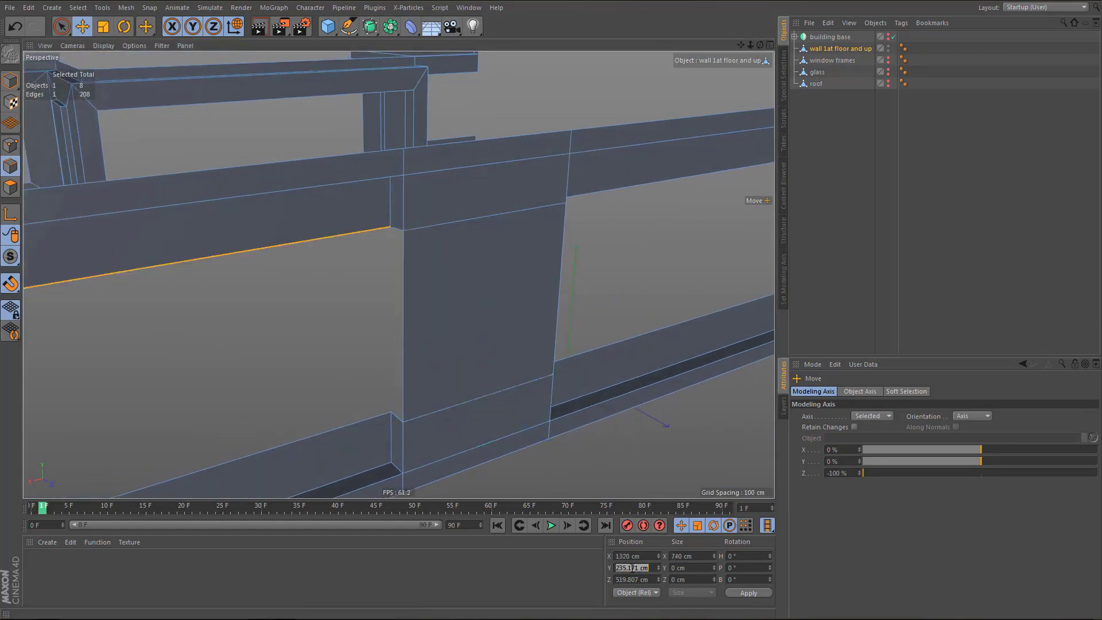
pyautogui.click(478, 217)
pyautogui.click(641, 580)
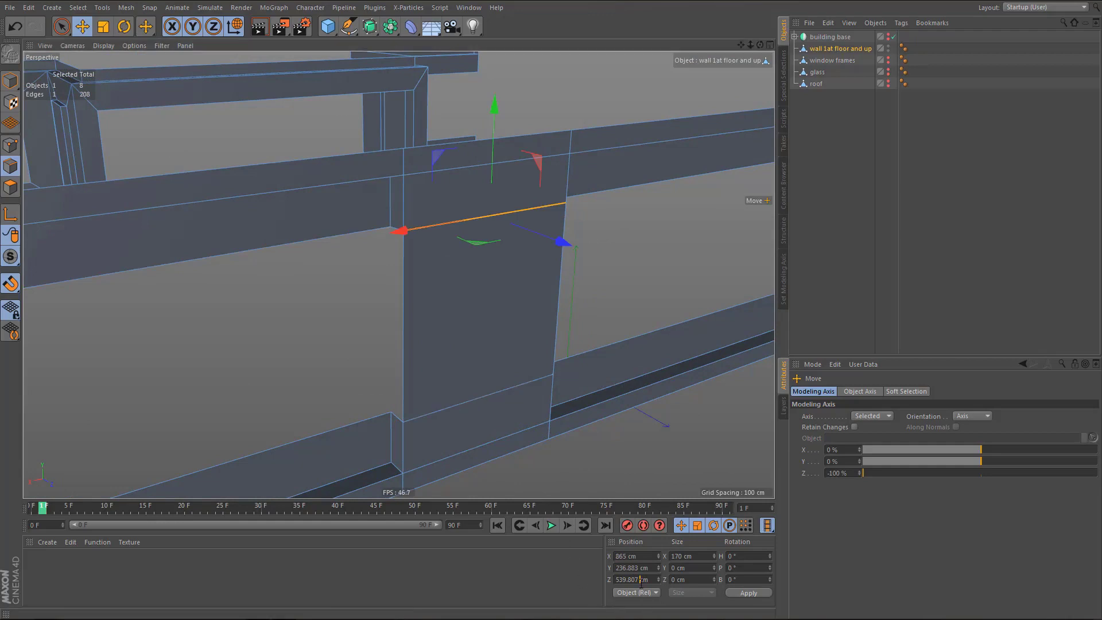
pyautogui.click(750, 594)
# - Extrude the short lower side edges up to the upper ones with the Polygon Pen, closing both sides of the panel
pyautogui.moveTo(451, 284)
pyautogui.keyDown('alt'); pyautogui.mouseDown()
pyautogui.moveTo(497, 277)
pyautogui.moveTo(486, 276)
pyautogui.mouseUp(); pyautogui.keyUp('alt')
pyautogui.press('m')
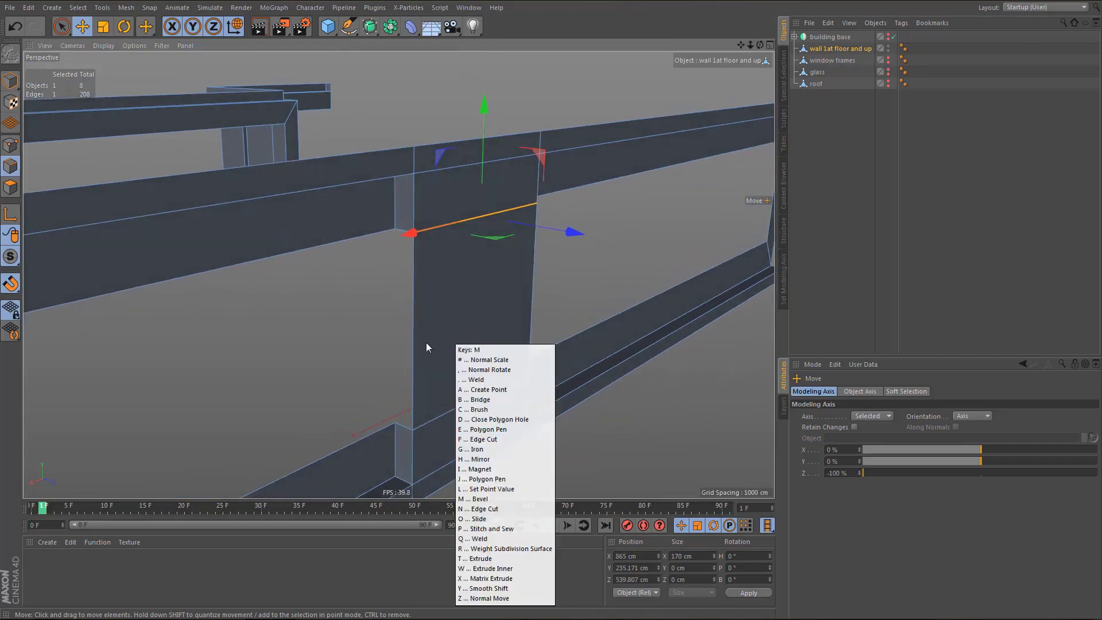
pyautogui.press('e')
pyautogui.scroll(3, 389, 357)
pyautogui.keyDown('ctrl'); pyautogui.moveTo(408, 458); pyautogui.dragTo(405, 177); pyautogui.keyUp('ctrl')
pyautogui.keyDown('alt'); pyautogui.moveTo(517, 243); pyautogui.dragTo(292, 225); pyautogui.keyUp('alt')
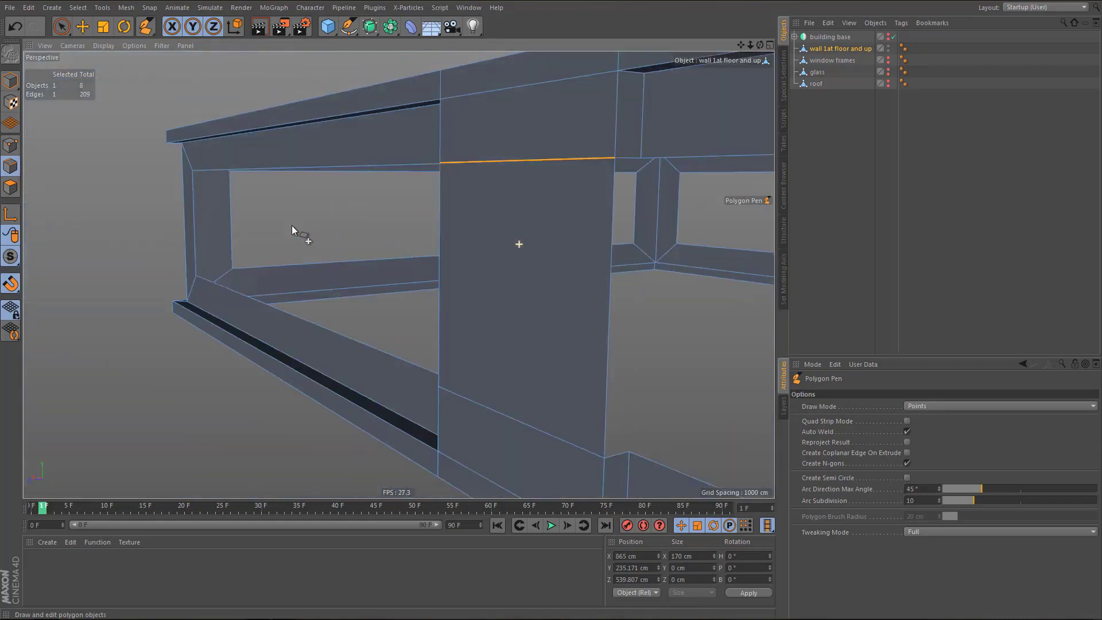
pyautogui.keyDown('ctrl'); pyautogui.moveTo(619, 457); pyautogui.dragTo(622, 154); pyautogui.keyUp('ctrl')
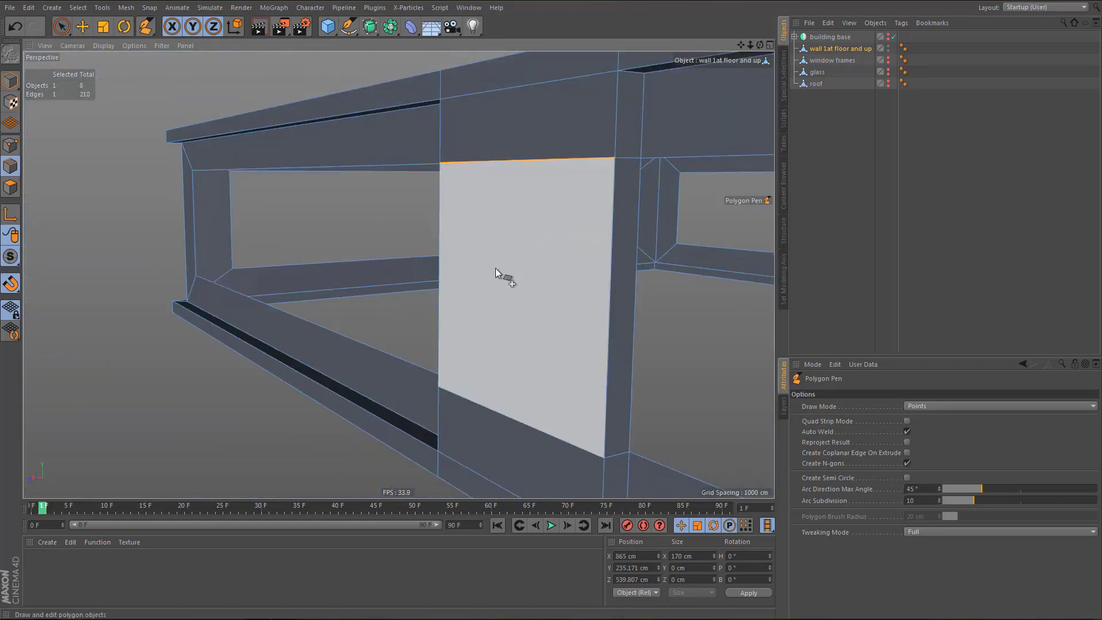
# - Show the window frames again and delete the panel's front faces by removing its upper and lower horizontal edges
pyautogui.scroll(-5, 491, 273)
pyautogui.keyDown('alt'); pyautogui.moveTo(487, 279); pyautogui.dragTo(646, 292); pyautogui.keyUp('alt')
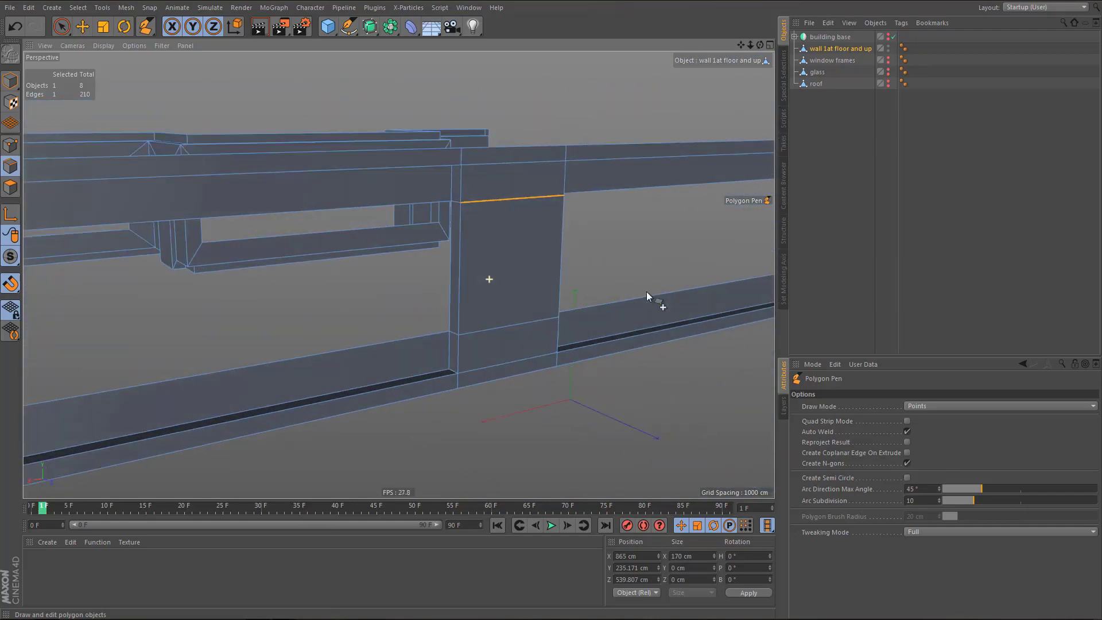
pyautogui.click(888, 58)
pyautogui.keyDown('alt'); pyautogui.moveTo(537, 302); pyautogui.dragTo(480, 234); pyautogui.keyUp('alt')
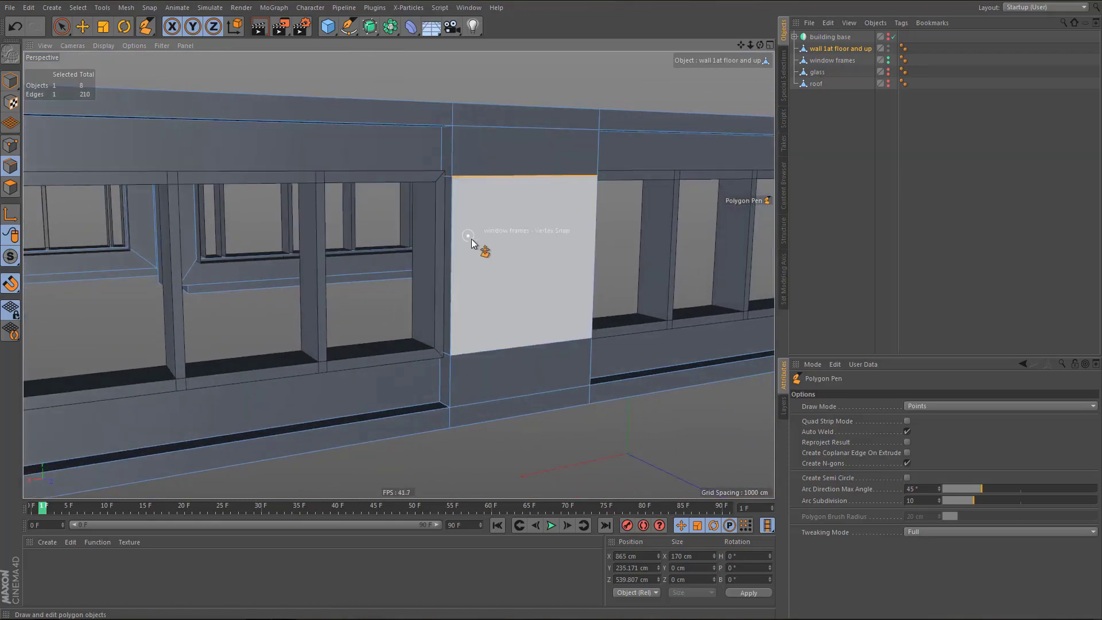
pyautogui.press('l')
pyautogui.press('l')
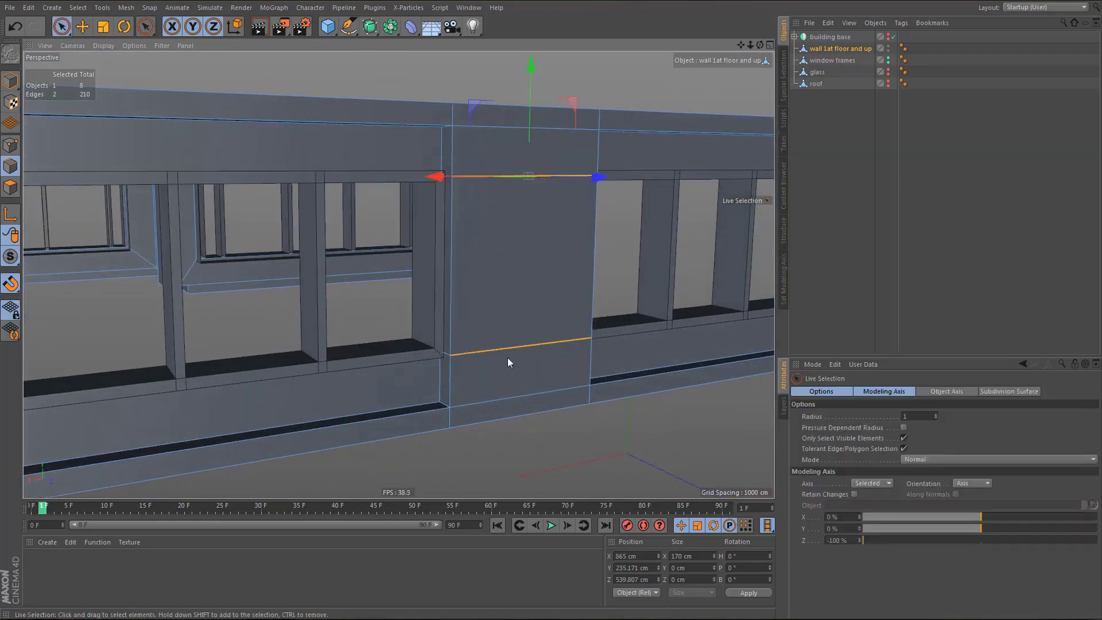
pyautogui.press('Delete')
pyautogui.scroll(2, 478, 393)
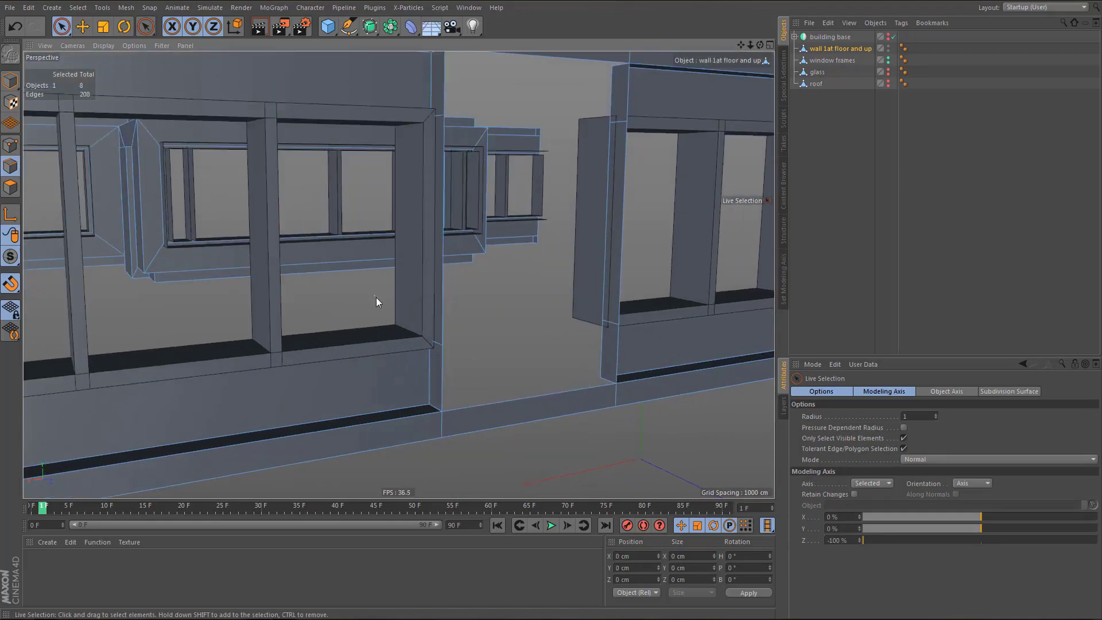
# - Delete the full-height vertical edges on both sides of the gap between the two window frame sections
pyautogui.scroll(2, 381, 302)
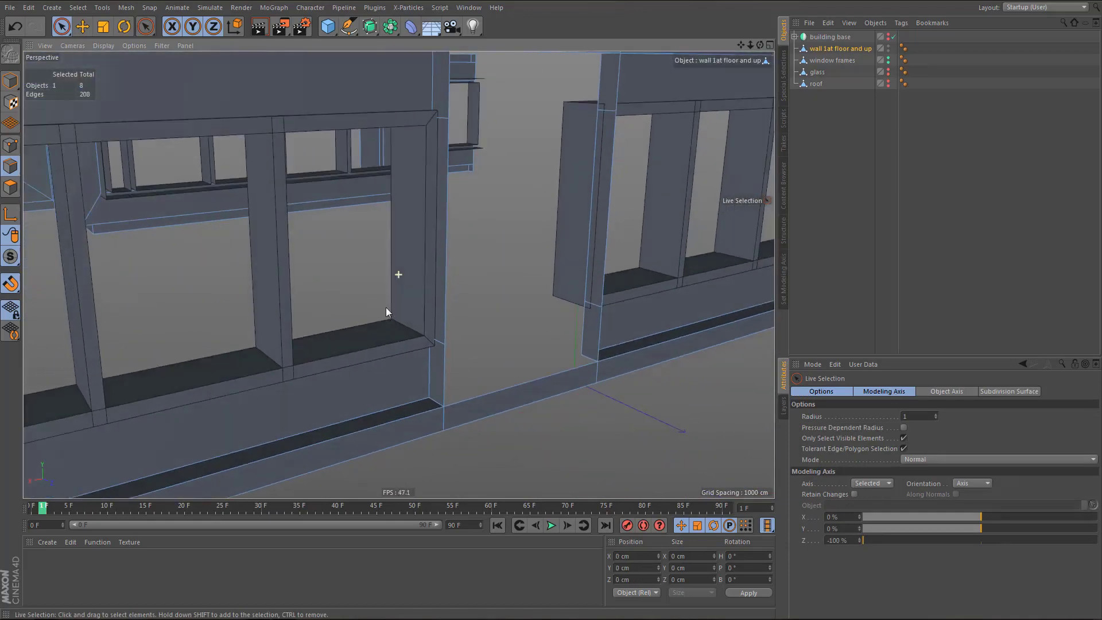
pyautogui.press('e')
pyautogui.click(448, 97)
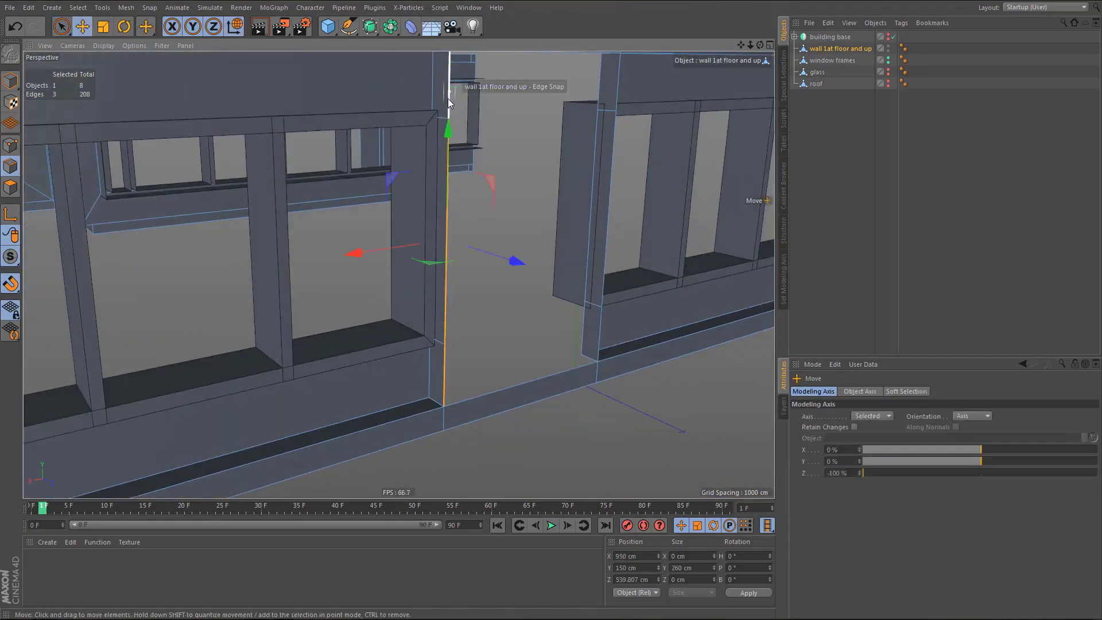
pyautogui.keyDown('shift'); pyautogui.click(617, 92); pyautogui.keyUp('shift')
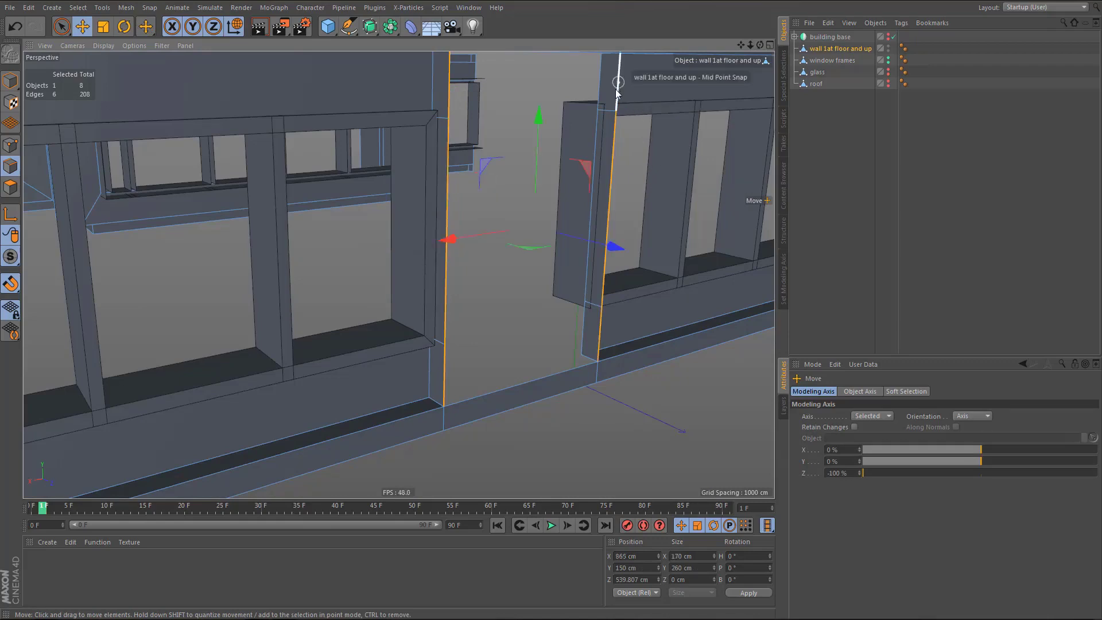
pyautogui.press('Delete')
# - Fill the underside of the upper ledge across the gap by extruding its short end edge to the opposite end with the Polygon Pen
pyautogui.scroll(-1, 571, 348)
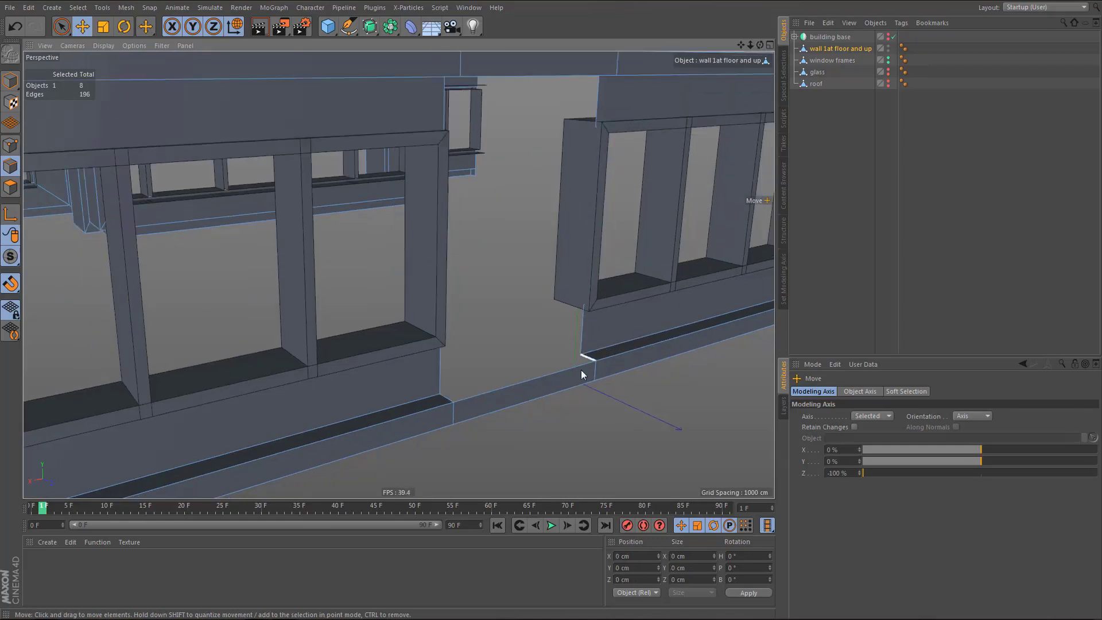
pyautogui.keyDown('alt'); pyautogui.moveTo(581, 369); pyautogui.dragTo(579, 429, button='middle'); pyautogui.keyUp('alt')
pyautogui.keyDown('alt'); pyautogui.moveTo(449, 455); pyautogui.dragTo(426, 385); pyautogui.keyUp('alt')
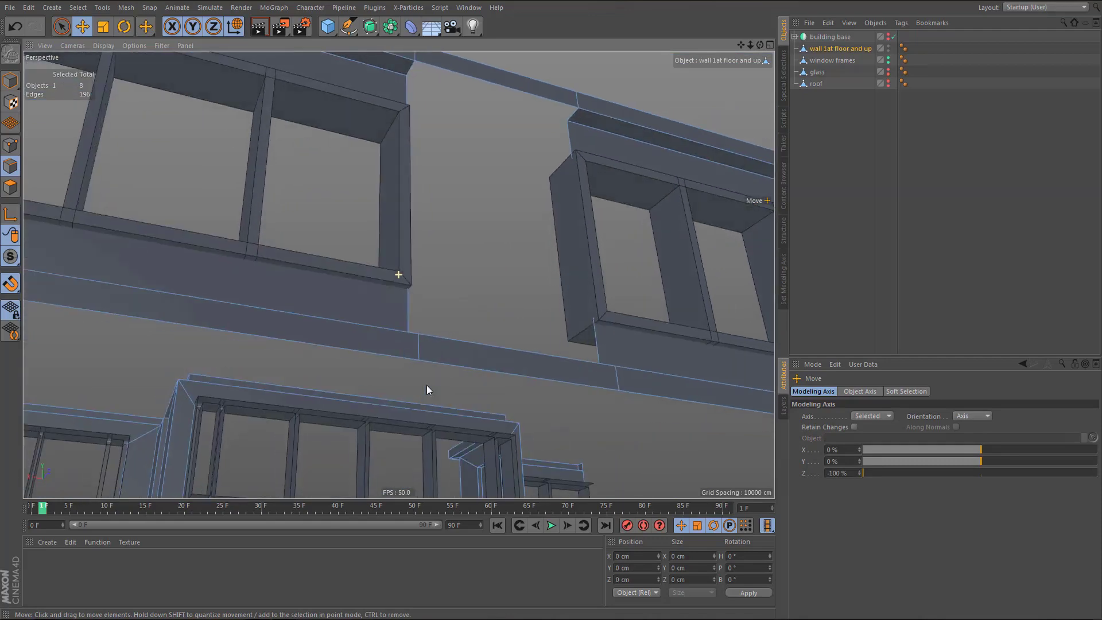
pyautogui.keyDown('alt'); pyautogui.moveTo(412, 436); pyautogui.dragTo(379, 551, button='middle'); pyautogui.keyUp('alt')
pyautogui.keyDown('alt'); pyautogui.moveTo(429, 215); pyautogui.dragTo(490, 215, button='right'); pyautogui.keyUp('alt')
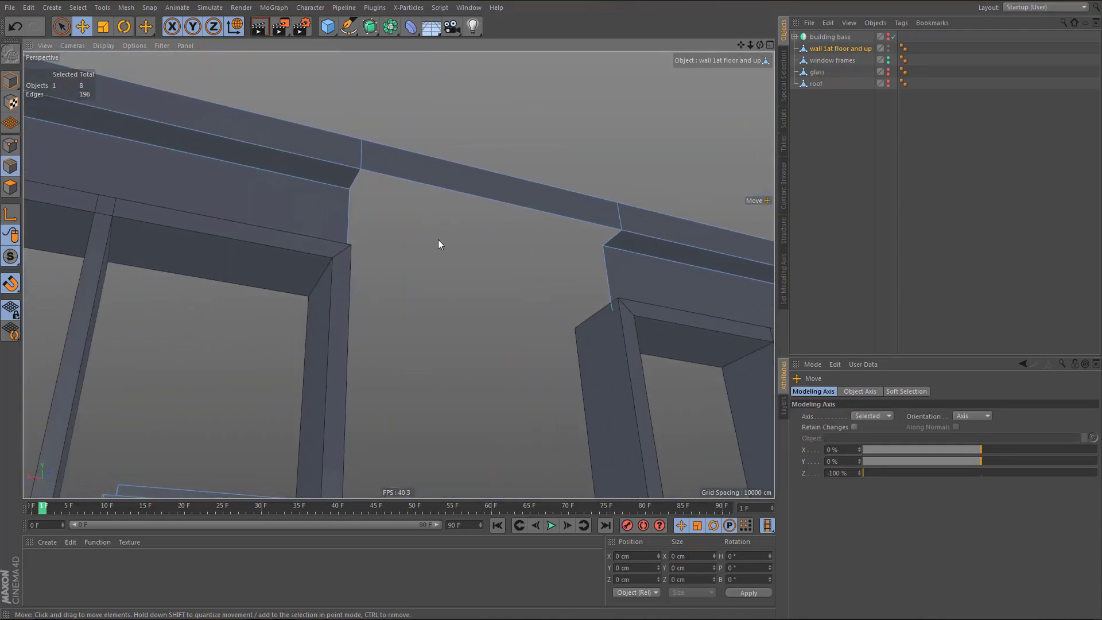
pyautogui.press('m')
pyautogui.press('e')
pyautogui.keyDown('ctrl'); pyautogui.moveTo(354, 180); pyautogui.dragTo(616, 239); pyautogui.keyUp('ctrl')
# - Try to fill the top of the lower ledge across the gap by extruding its short end edge with the Polygon Pen
pyautogui.keyDown('alt'); pyautogui.moveTo(597, 310); pyautogui.dragTo(622, 465); pyautogui.keyUp('alt')
pyautogui.keyDown('alt'); pyautogui.moveTo(598, 364); pyautogui.dragTo(568, 275, button='middle'); pyautogui.keyUp('alt')
pyautogui.keyDown('alt'); pyautogui.moveTo(446, 457); pyautogui.dragTo(498, 445, button='right'); pyautogui.keyUp('alt')
pyautogui.keyDown('ctrl'); pyautogui.moveTo(423, 433); pyautogui.dragTo(628, 386); pyautogui.keyUp('ctrl')
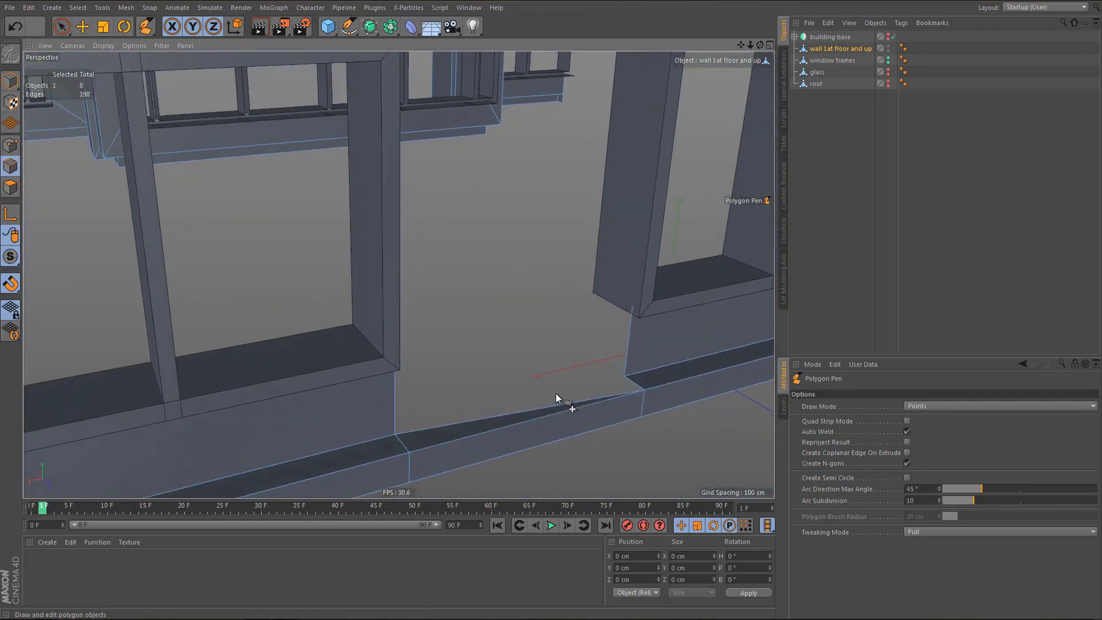
pyautogui.scroll(3, 560, 395)
pyautogui.keyDown('alt'); pyautogui.moveTo(555, 446); pyautogui.dragTo(556, 466); pyautogui.keyUp('alt')
pyautogui.hotkey('ctrl', 'z')
# - Extrude the lower ledge's short end edge across the gap onto the matching edge at the other end
pyautogui.keyDown('alt'); pyautogui.moveTo(540, 451); pyautogui.dragTo(495, 366, button='middle'); pyautogui.keyUp('alt')
pyautogui.keyDown('ctrl'); pyautogui.moveTo(296, 426); pyautogui.dragTo(639, 290); pyautogui.keyUp('ctrl')
# - Fill the wall strip under the upper ledge by extruding its vertical end edge across the gap with the Polygon Pen
pyautogui.keyDown('alt'); pyautogui.moveTo(584, 383); pyautogui.dragTo(560, 387, button='right'); pyautogui.keyUp('alt')
pyautogui.keyDown('alt'); pyautogui.moveTo(560, 387); pyautogui.dragTo(531, 312); pyautogui.keyUp('alt')
pyautogui.keyDown('alt'); pyautogui.moveTo(531, 312); pyautogui.dragTo(529, 371, button='middle'); pyautogui.keyUp('alt')
pyautogui.keyDown('alt'); pyautogui.moveTo(505, 472); pyautogui.dragTo(513, 482); pyautogui.keyUp('alt')
pyautogui.keyDown('alt'); pyautogui.moveTo(512, 373); pyautogui.dragTo(419, 328); pyautogui.keyUp('alt')
pyautogui.keyDown('alt'); pyautogui.moveTo(550, 248); pyautogui.dragTo(550, 210); pyautogui.keyUp('alt')
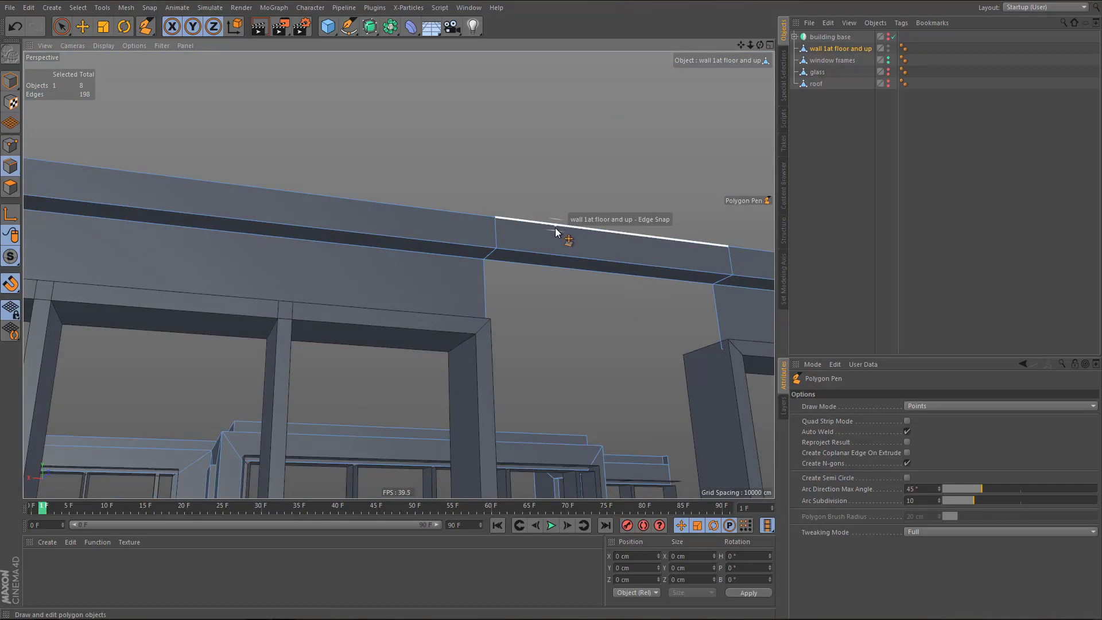
pyautogui.press('m')
pyautogui.press('d')
pyautogui.scroll(-3, 502, 342)
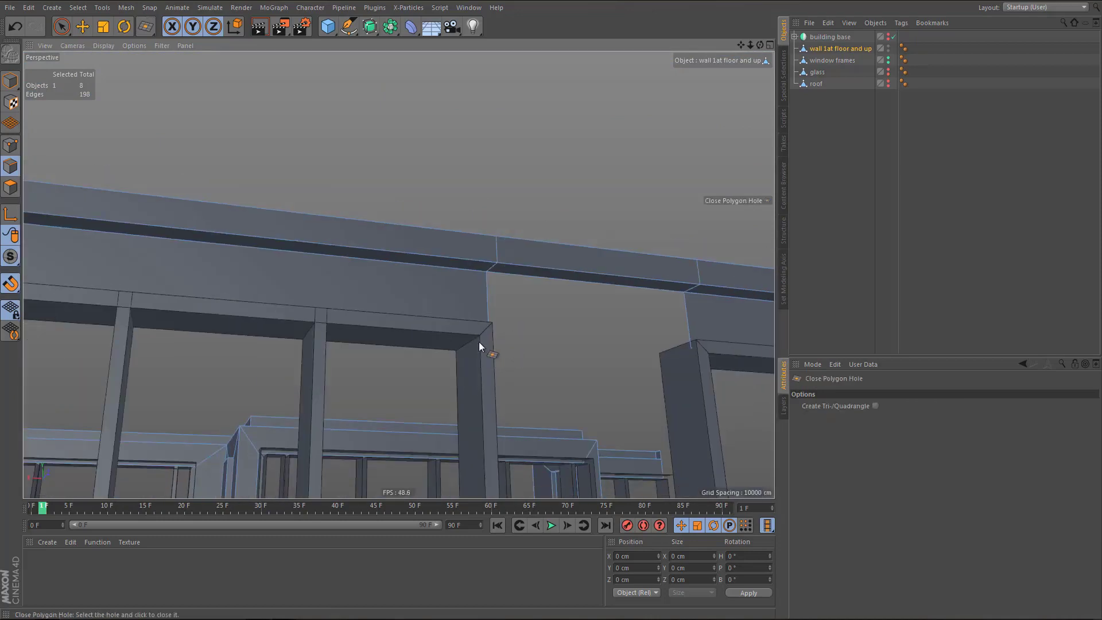
pyautogui.press('m')
pyautogui.press('e')
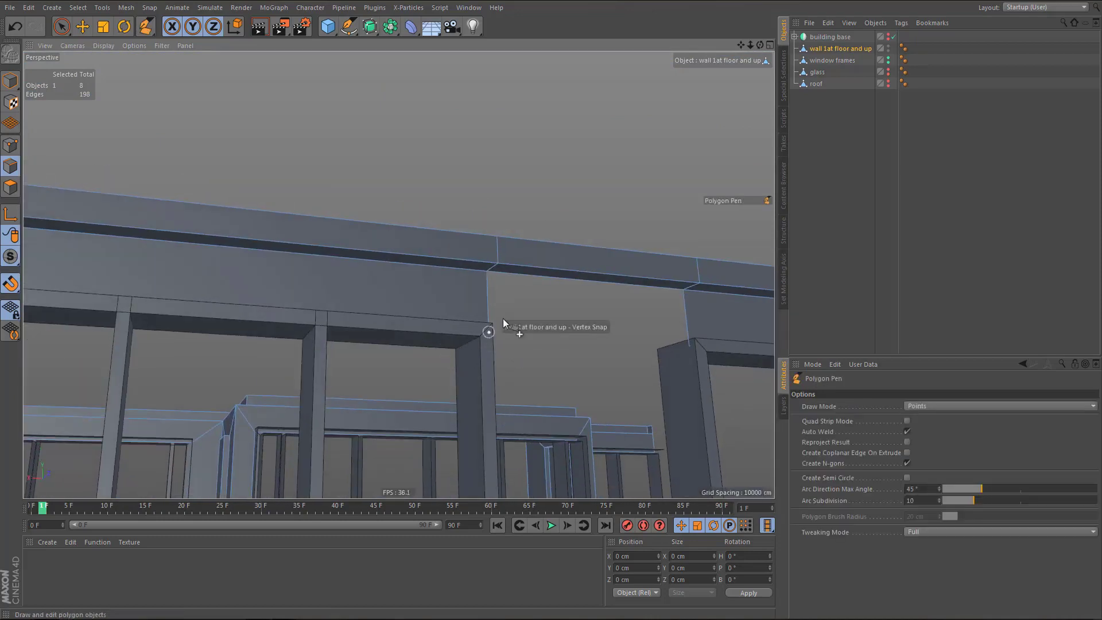
pyautogui.keyDown('ctrl'); pyautogui.moveTo(490, 297); pyautogui.dragTo(691, 312); pyautogui.keyUp('ctrl')
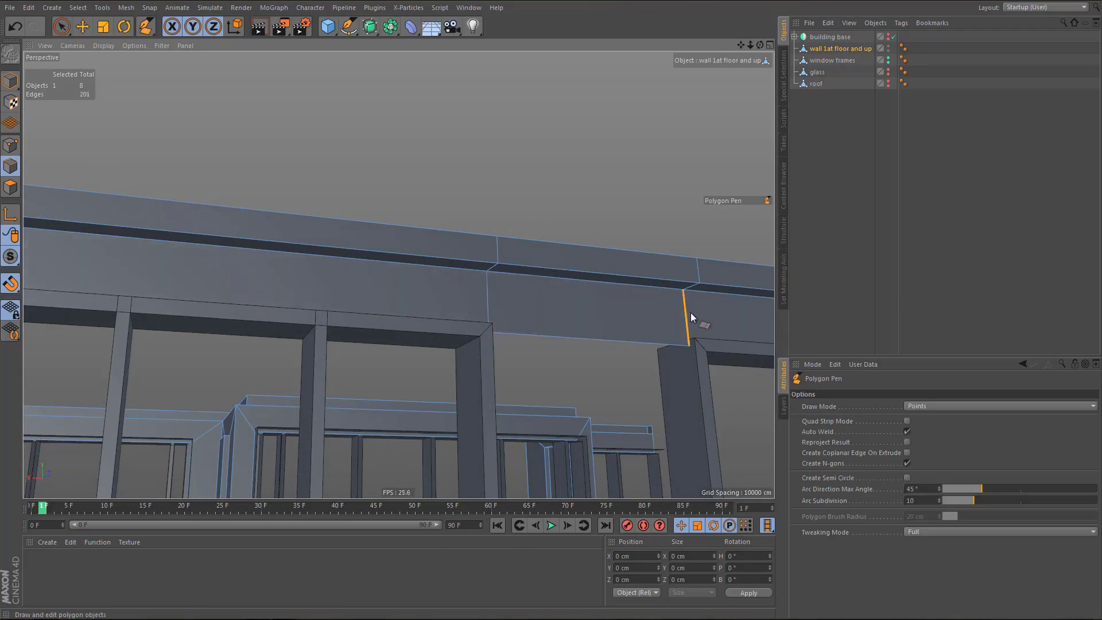
# - Extrude the lower wall strip across the gap and pull the upper strip's bottom edge down to it, closing the wall between the frames
pyautogui.keyDown('alt'); pyautogui.moveTo(561, 297); pyautogui.dragTo(572, 325); pyautogui.keyUp('alt')
pyautogui.keyDown('alt'); pyautogui.moveTo(572, 325); pyautogui.dragTo(512, 138, button='middle'); pyautogui.keyUp('alt')
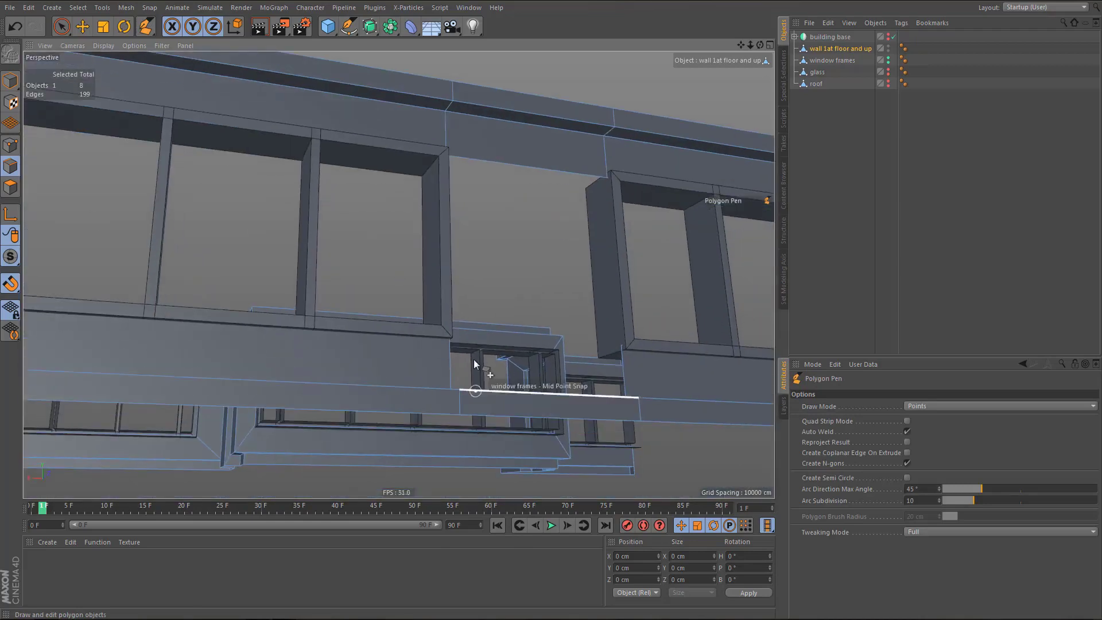
pyautogui.moveTo(472, 379)
pyautogui.keyDown('alt'); pyautogui.mouseDown()
pyautogui.moveTo(473, 404)
pyautogui.moveTo(472, 367)
pyautogui.moveTo(480, 374)
pyautogui.mouseUp(); pyautogui.keyUp('alt')
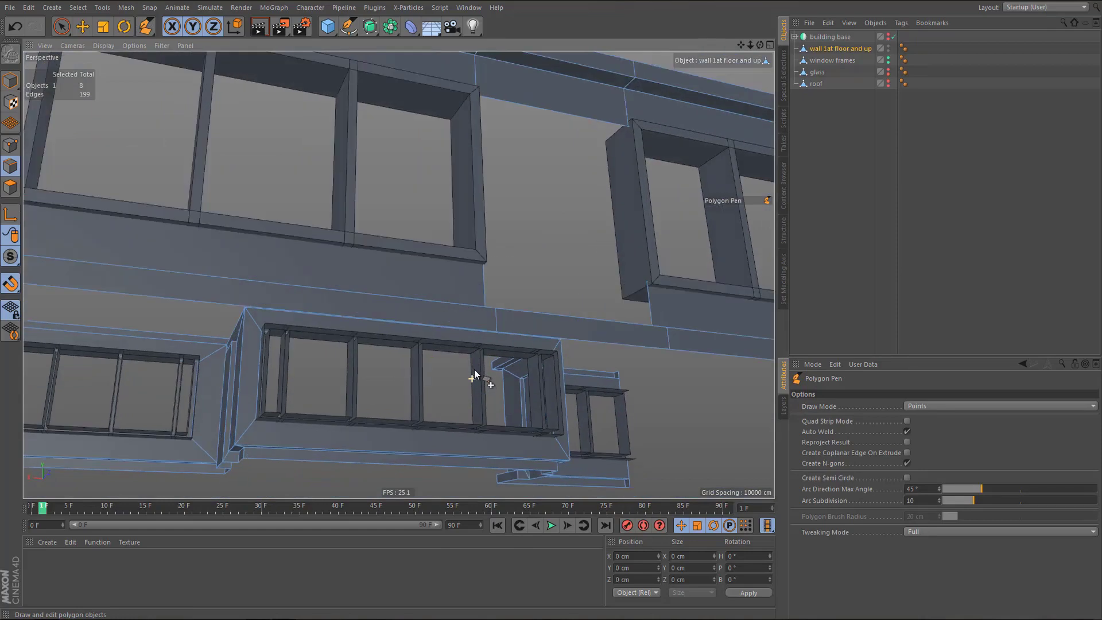
pyautogui.keyDown('ctrl'); pyautogui.moveTo(487, 281); pyautogui.dragTo(657, 304); pyautogui.keyUp('ctrl')
pyautogui.keyDown('ctrl'); pyautogui.moveTo(552, 115); pyautogui.dragTo(567, 278); pyautogui.keyUp('ctrl')
pyautogui.keyDown('alt'); pyautogui.moveTo(532, 299); pyautogui.dragTo(529, 329, button='right'); pyautogui.keyUp('alt')
pyautogui.moveTo(529, 332)
pyautogui.keyDown('alt'); pyautogui.mouseDown()
pyautogui.moveTo(531, 318)
pyautogui.moveTo(500, 342)
pyautogui.moveTo(526, 323)
pyautogui.moveTo(536, 328)
pyautogui.mouseUp(); pyautogui.keyUp('alt')
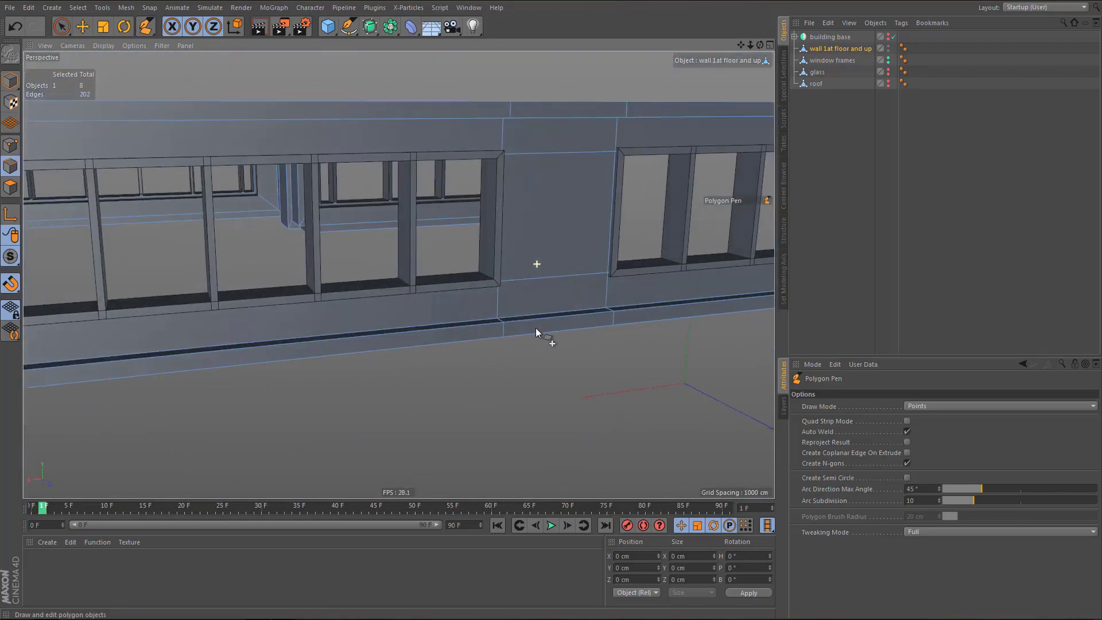
# - Check the closed wall with the window frames hidden and shown again, and render the view from the opposite side
pyautogui.click(888, 60)
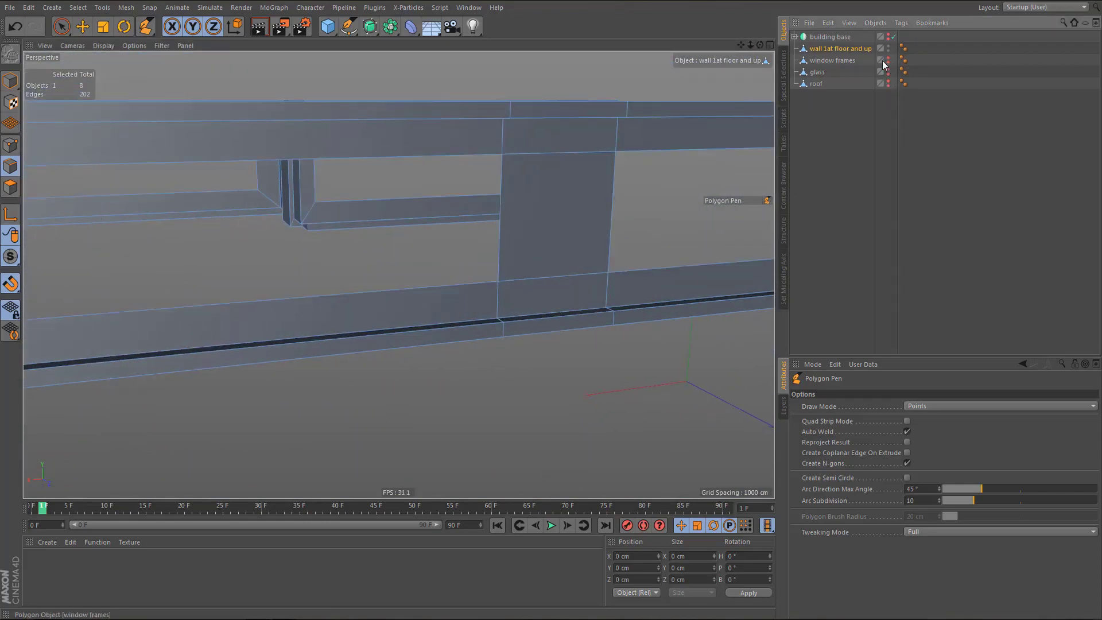
pyautogui.keyDown('alt'); pyautogui.moveTo(603, 183); pyautogui.dragTo(549, 277); pyautogui.keyUp('alt')
pyautogui.click(888, 59)
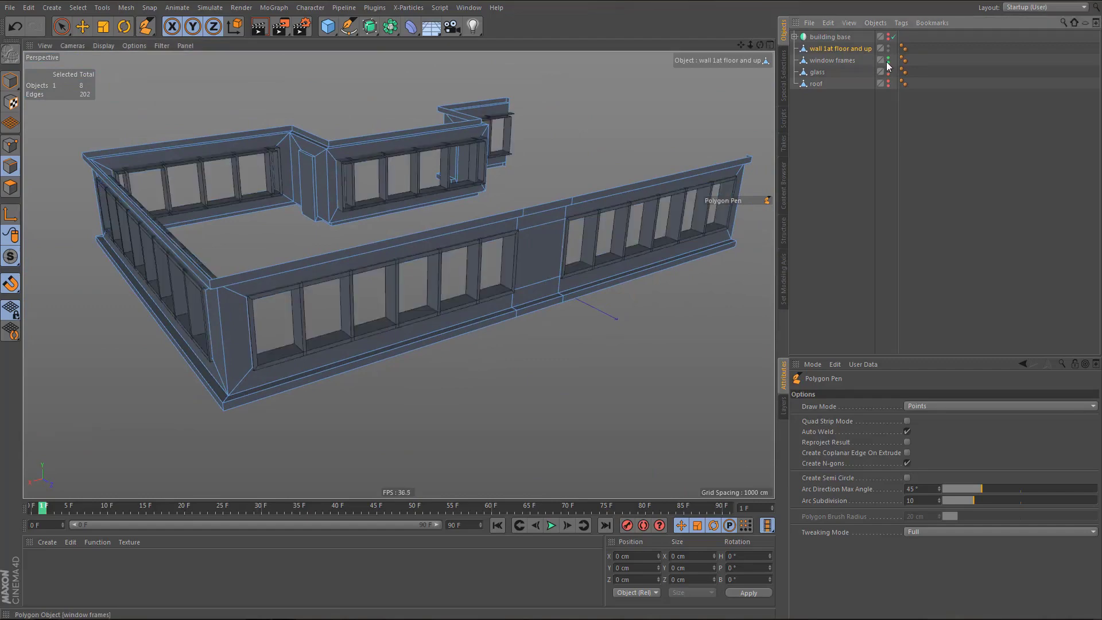
pyautogui.moveTo(522, 234)
pyautogui.keyDown('alt'); pyautogui.mouseDown()
pyautogui.moveTo(460, 276)
pyautogui.moveTo(664, 250)
pyautogui.moveTo(637, 280)
pyautogui.moveTo(524, 344)
pyautogui.moveTo(490, 323)
pyautogui.moveTo(557, 315)
pyautogui.mouseUp(); pyautogui.keyUp('alt')
pyautogui.hotkey('ctrl', 'r')
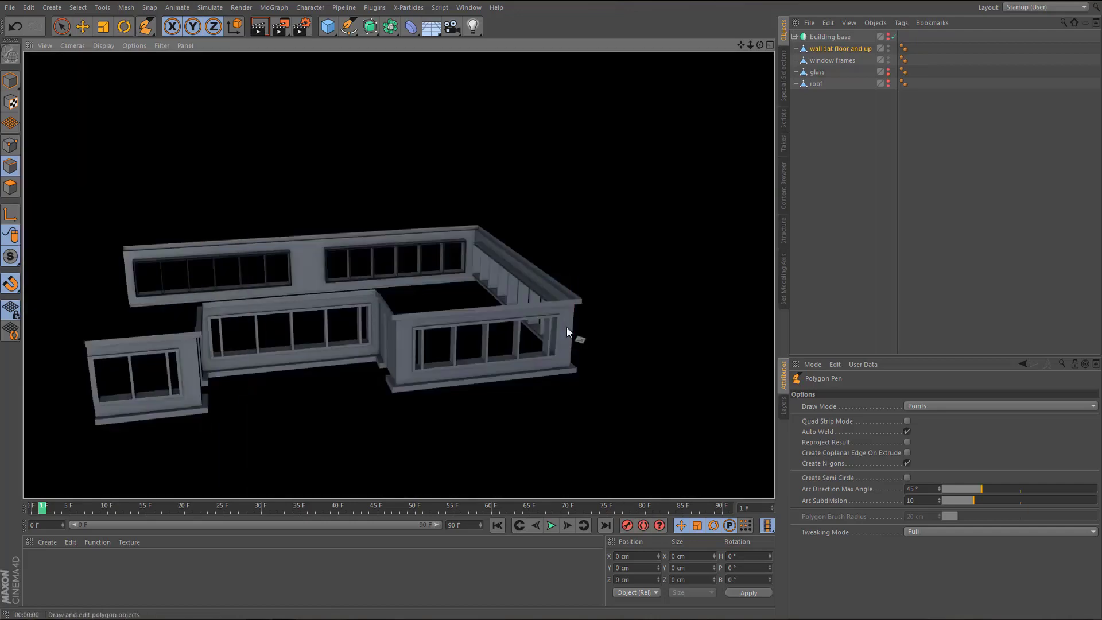
pyautogui.keyDown('alt'); pyautogui.moveTo(501, 372); pyautogui.dragTo(576, 362, button='middle'); pyautogui.keyUp('alt')
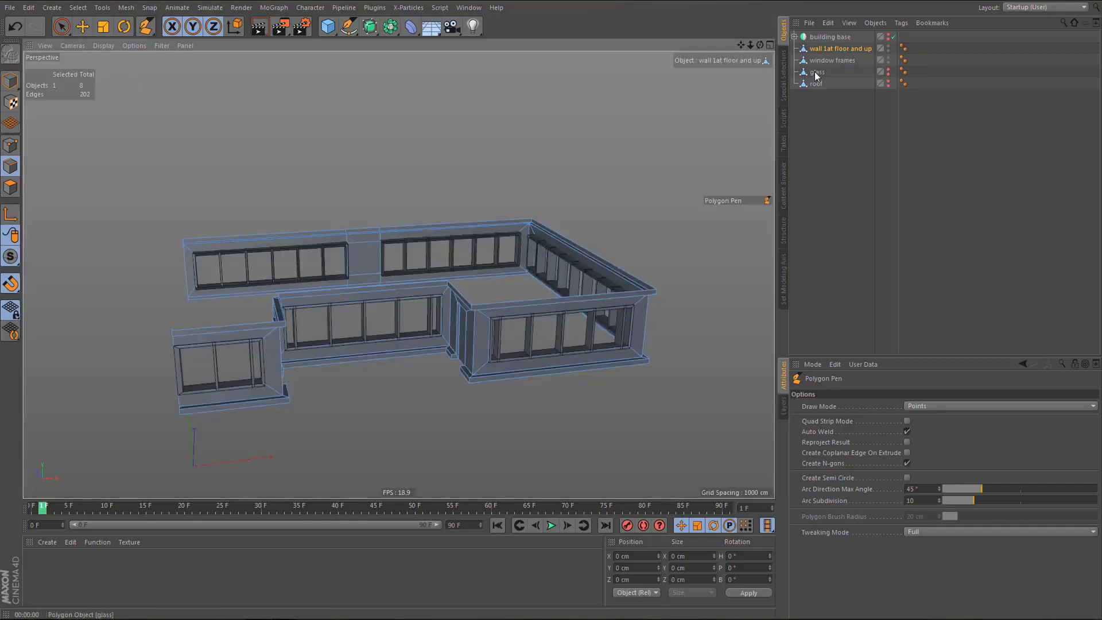
# - Select the glass object, make it visible and hide the wall and window frames so only the glass panes show
pyautogui.click(816, 73)
pyautogui.keyDown('alt'); pyautogui.click(888, 73); pyautogui.keyUp('alt')
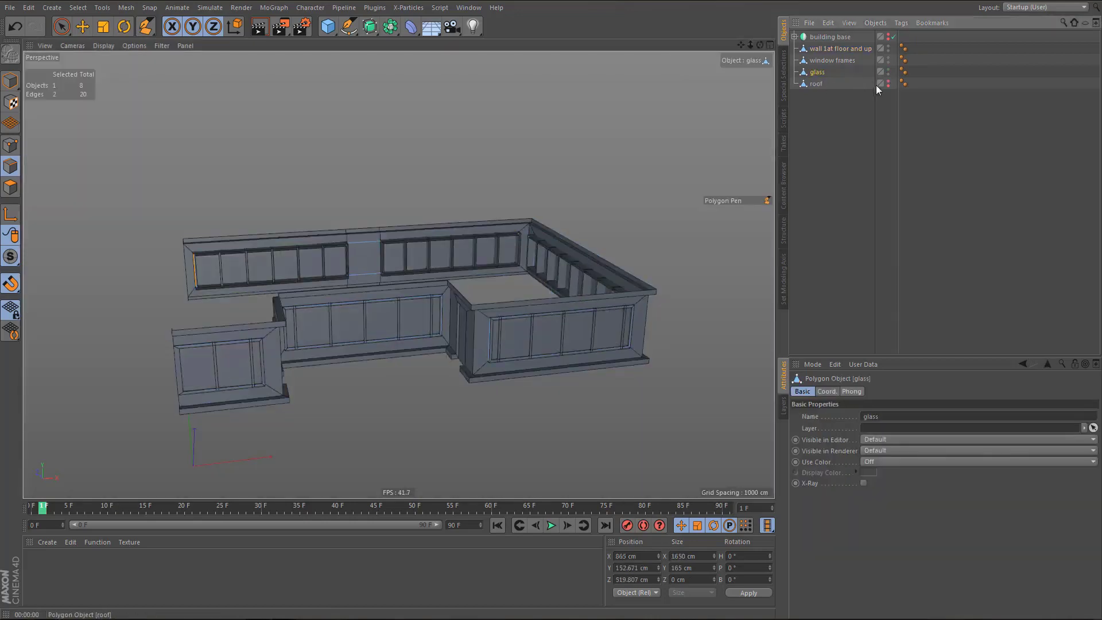
pyautogui.moveTo(888, 59)
pyautogui.keyDown('alt'); pyautogui.mouseDown()
pyautogui.moveTo(889, 48)
pyautogui.moveTo(888, 60)
pyautogui.mouseUp(); pyautogui.keyUp('alt')
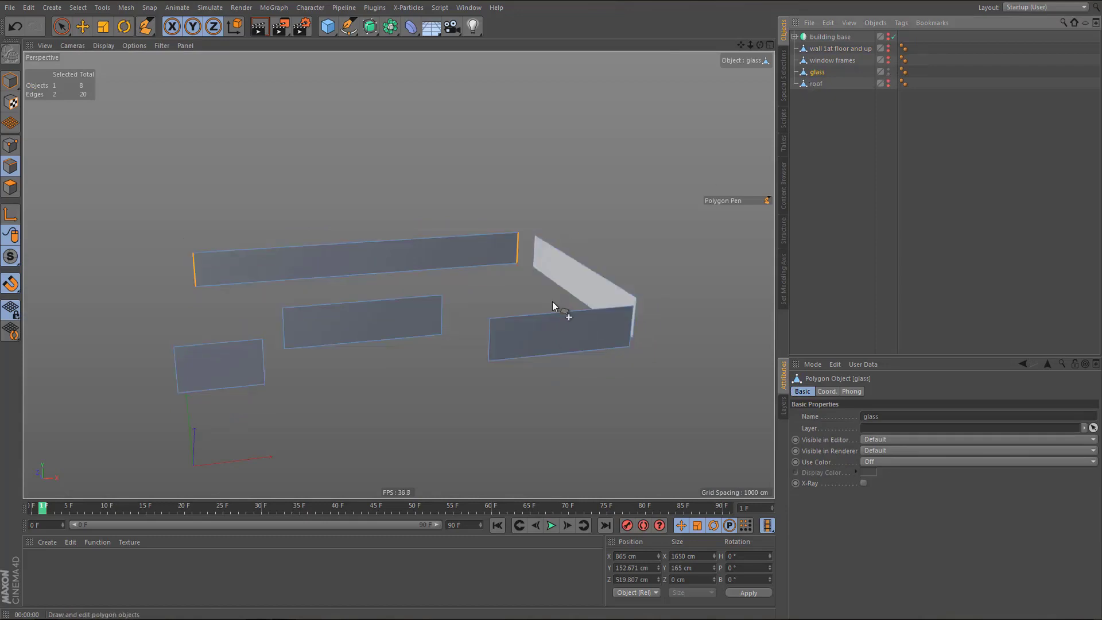
pyautogui.keyDown('alt'); pyautogui.moveTo(512, 346); pyautogui.dragTo(536, 360); pyautogui.keyUp('alt')
# - Select all glass polygons and extrude them with an offset of -3 cm and Create Caps enabled
pyautogui.press('Return')
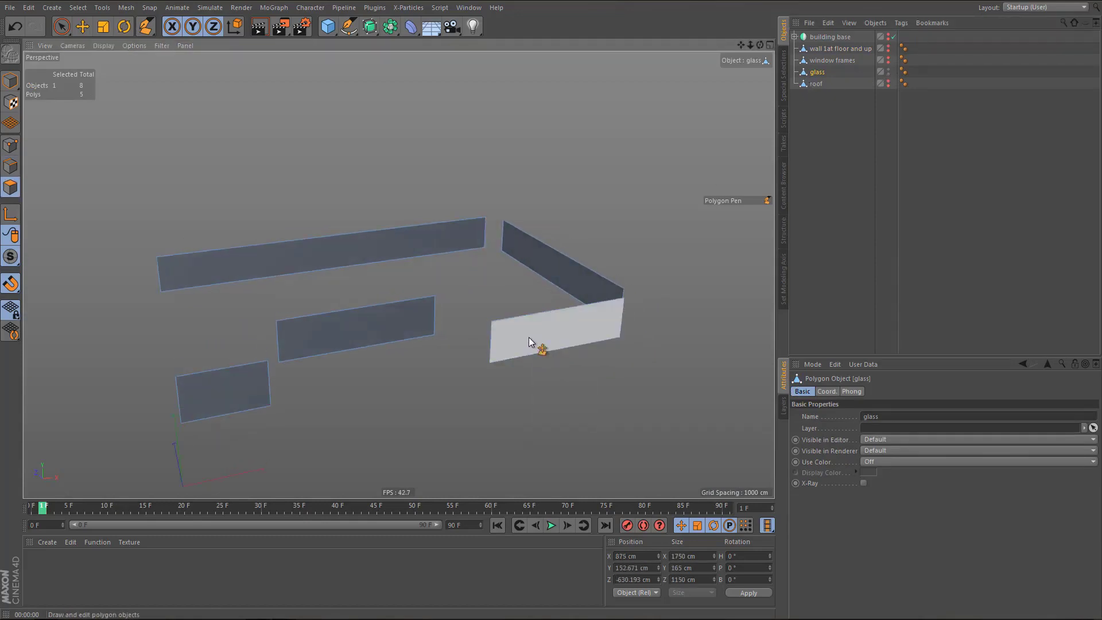
pyautogui.hotkey('ctrl', 'a')
pyautogui.press('d')
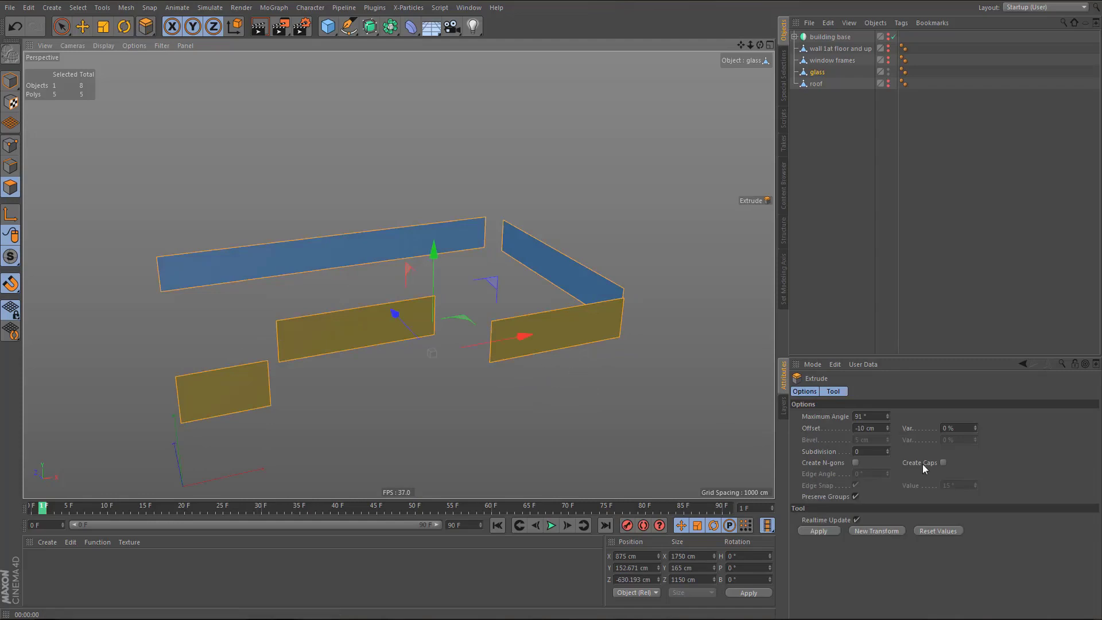
pyautogui.click(945, 462)
pyautogui.scroll(3, 517, 356)
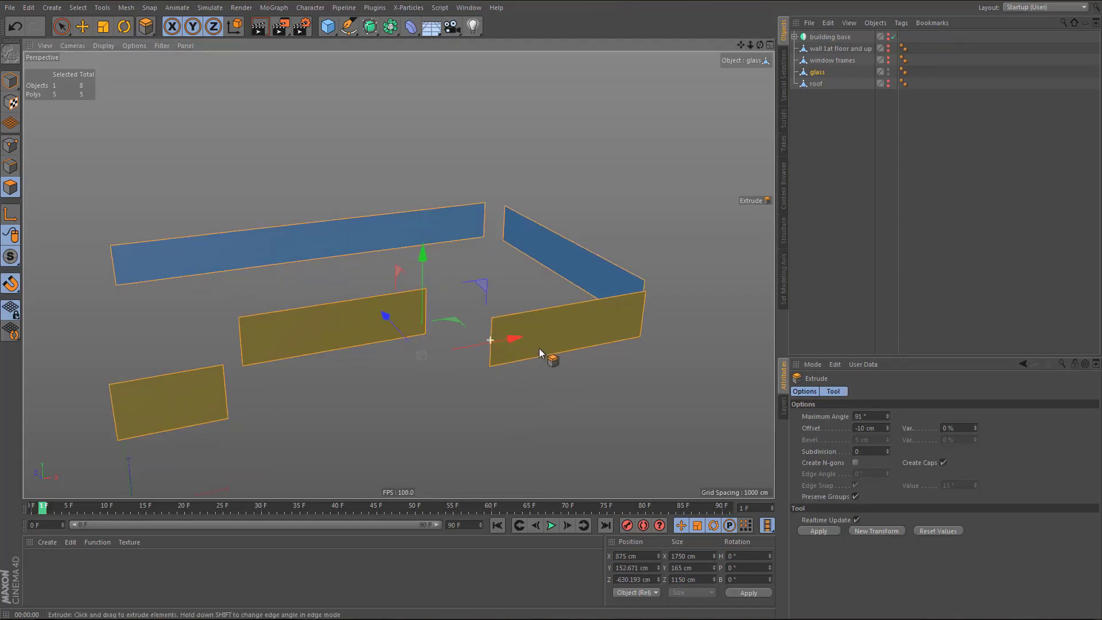
pyautogui.moveTo(885, 431); pyautogui.dragTo(844, 429)
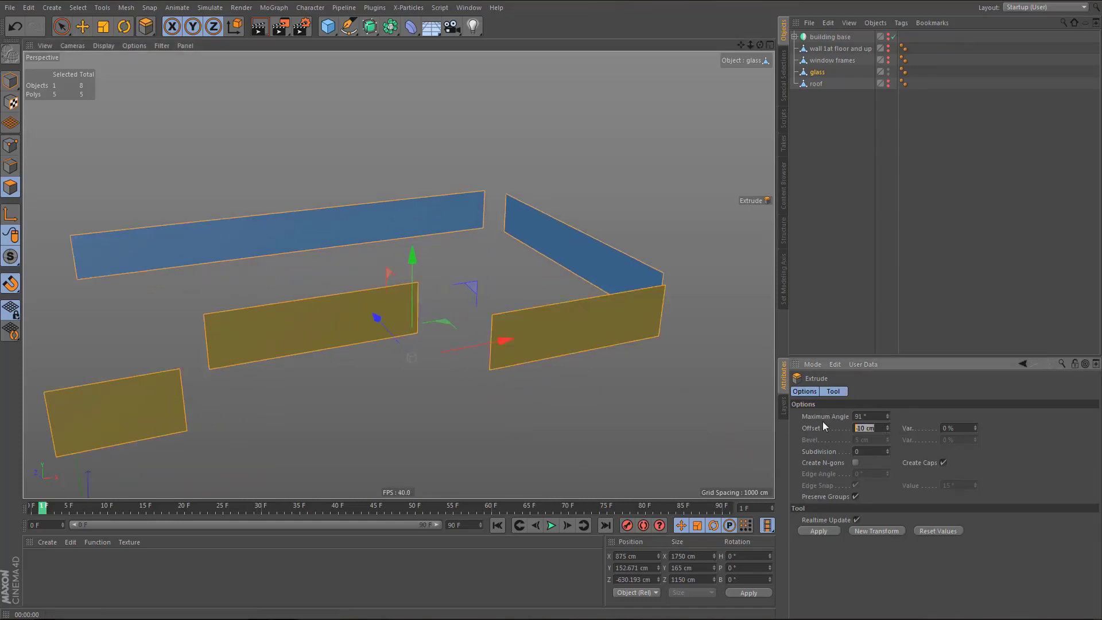
pyautogui.write('-3')
pyautogui.press('Return')
# - Select every polygon of the extruded glass panes and reverse their normals
pyautogui.keyDown('alt'); pyautogui.moveTo(563, 331); pyautogui.dragTo(567, 332, button='right'); pyautogui.keyUp('alt')
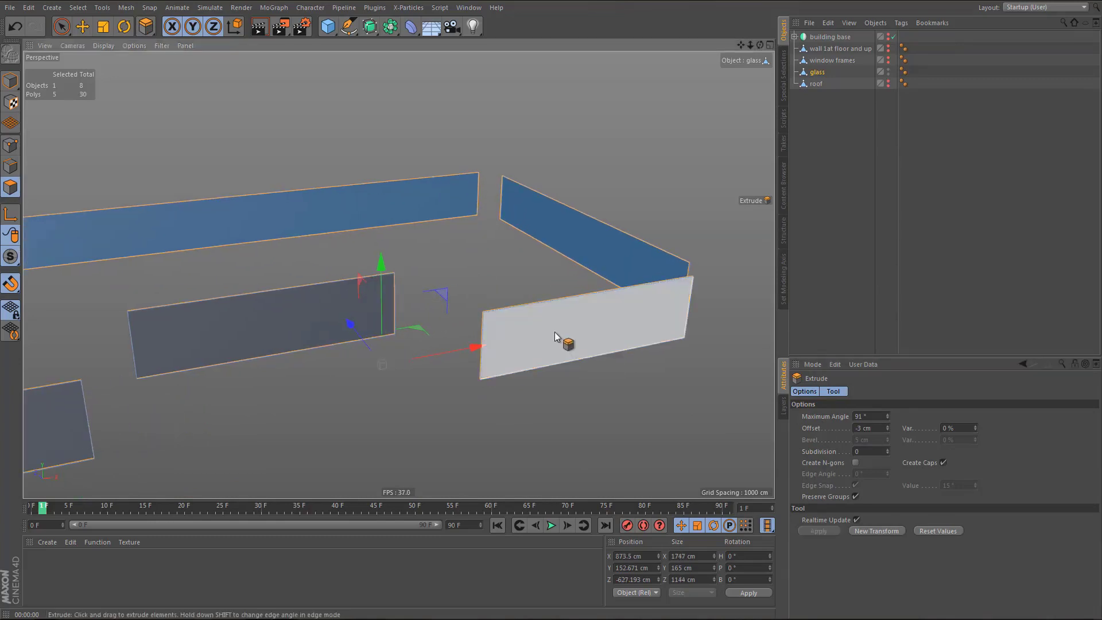
pyautogui.moveTo(554, 332)
pyautogui.keyDown('alt'); pyautogui.mouseDown()
pyautogui.moveTo(587, 343)
pyautogui.moveTo(545, 323)
pyautogui.moveTo(615, 338)
pyautogui.moveTo(553, 332)
pyautogui.moveTo(567, 332)
pyautogui.mouseUp(); pyautogui.keyUp('alt')
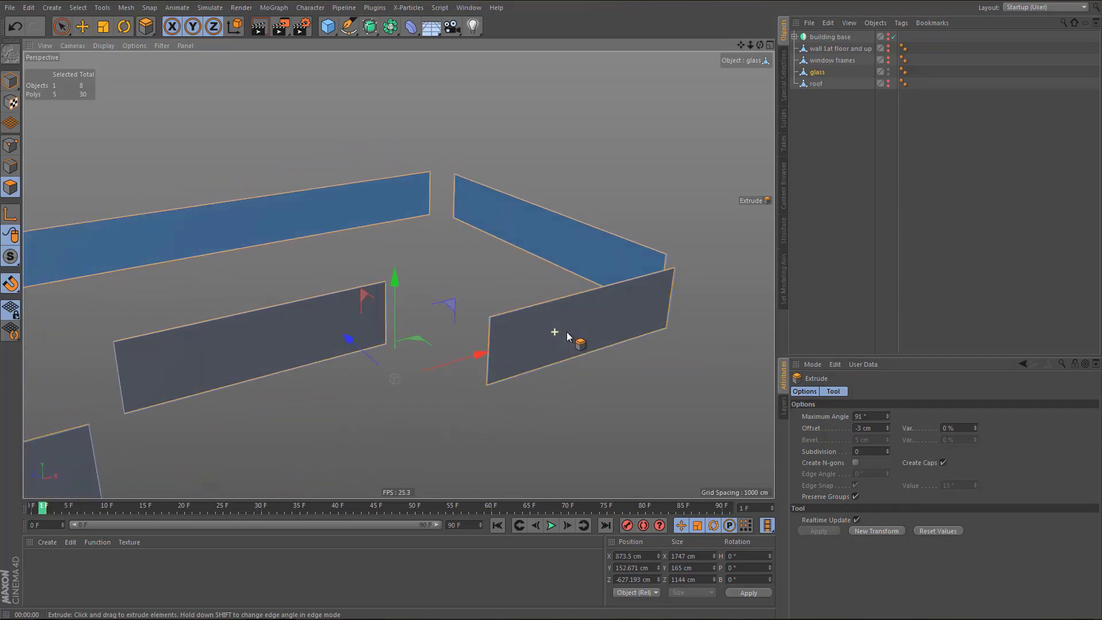
pyautogui.hotkey('ctrl', 'a')
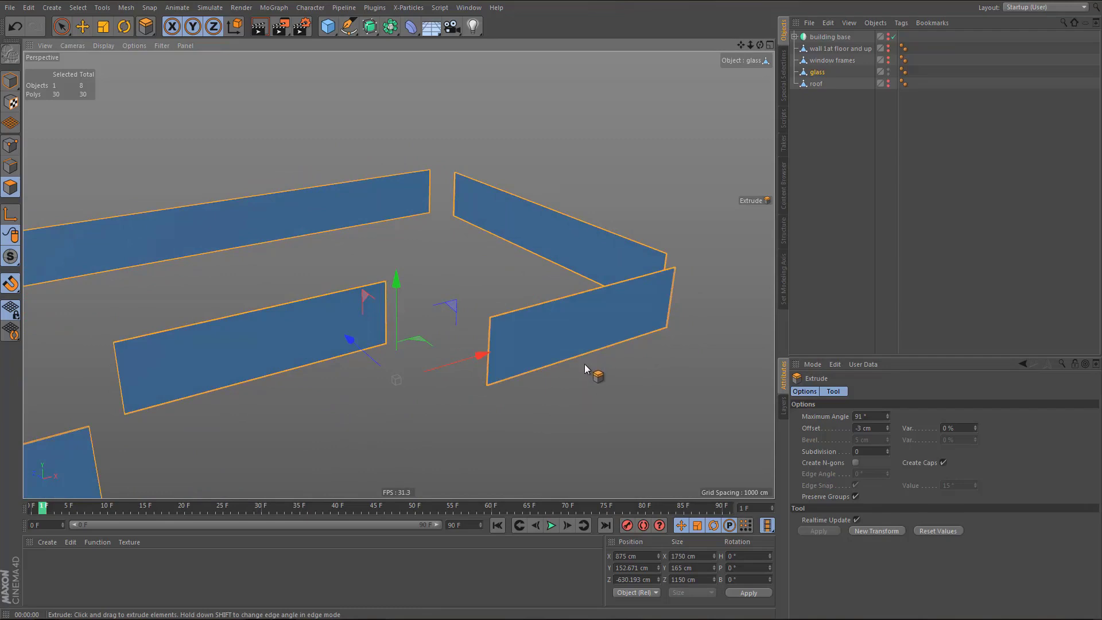
pyautogui.rightClick(615, 380)
pyautogui.click(651, 462)
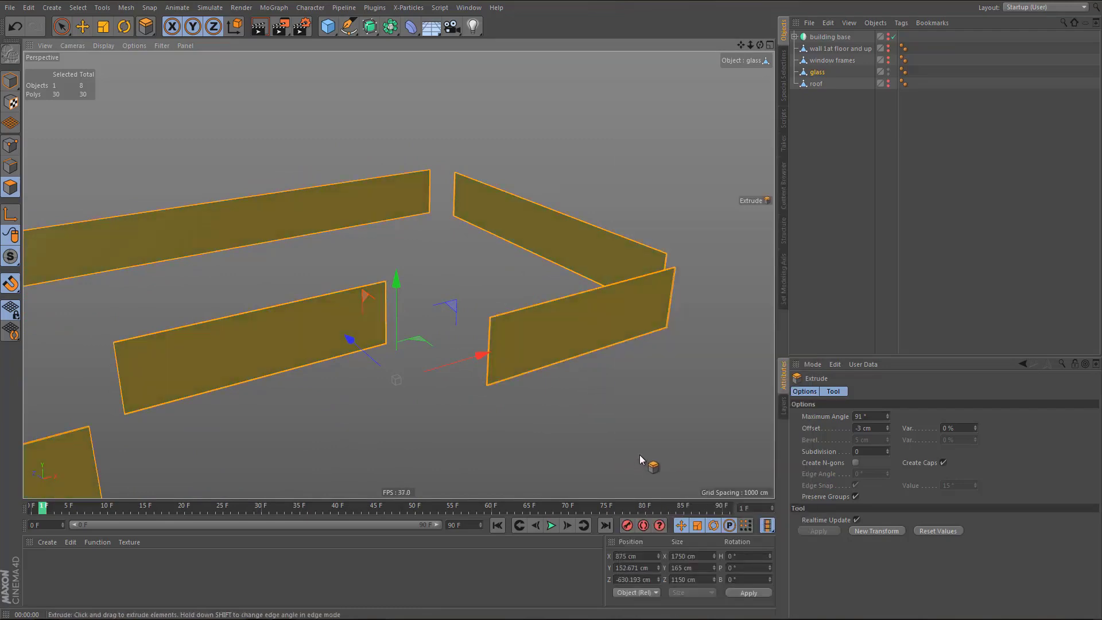
pyautogui.keyDown('alt'); pyautogui.moveTo(587, 319); pyautogui.dragTo(573, 373); pyautogui.keyUp('alt')
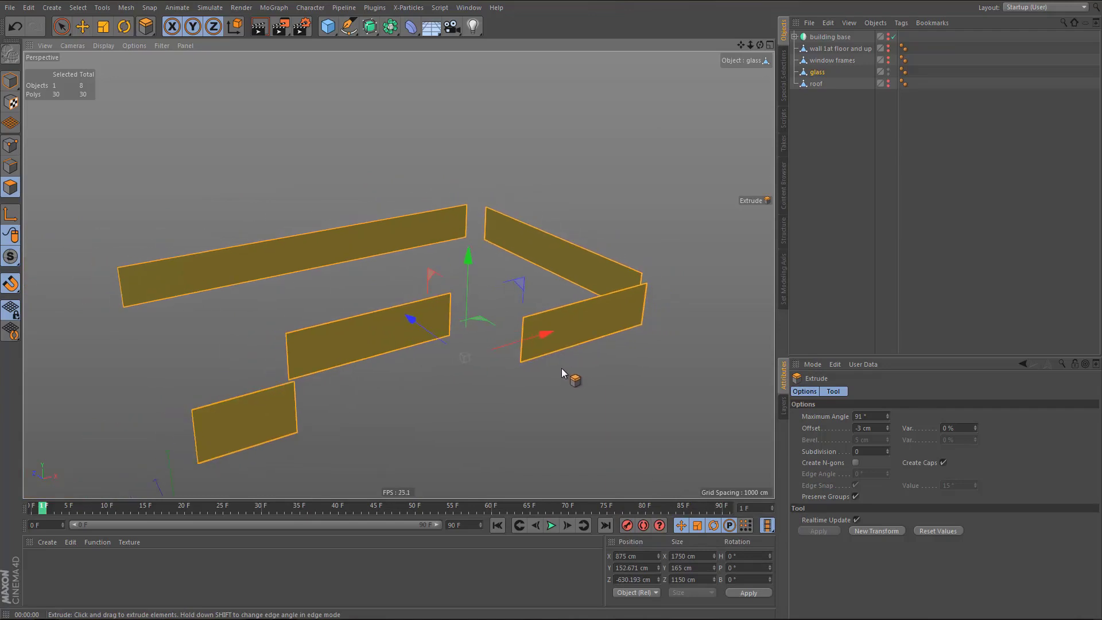
# - Select the three front glass panes, expand the selection with Select Connected to their whole thickness, and show the window frames again
pyautogui.press('space')
pyautogui.click(276, 427)
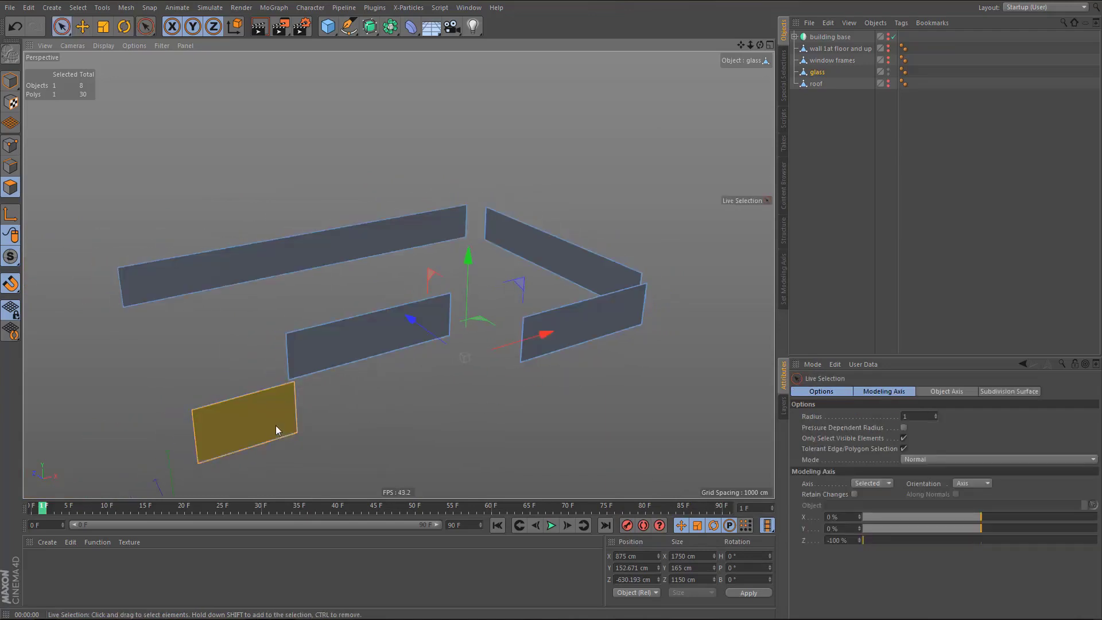
pyautogui.keyDown('shift'); pyautogui.click(384, 331); pyautogui.keyUp('shift')
pyautogui.keyDown('shift'); pyautogui.click(580, 327); pyautogui.keyUp('shift')
pyautogui.rightClick(598, 289)
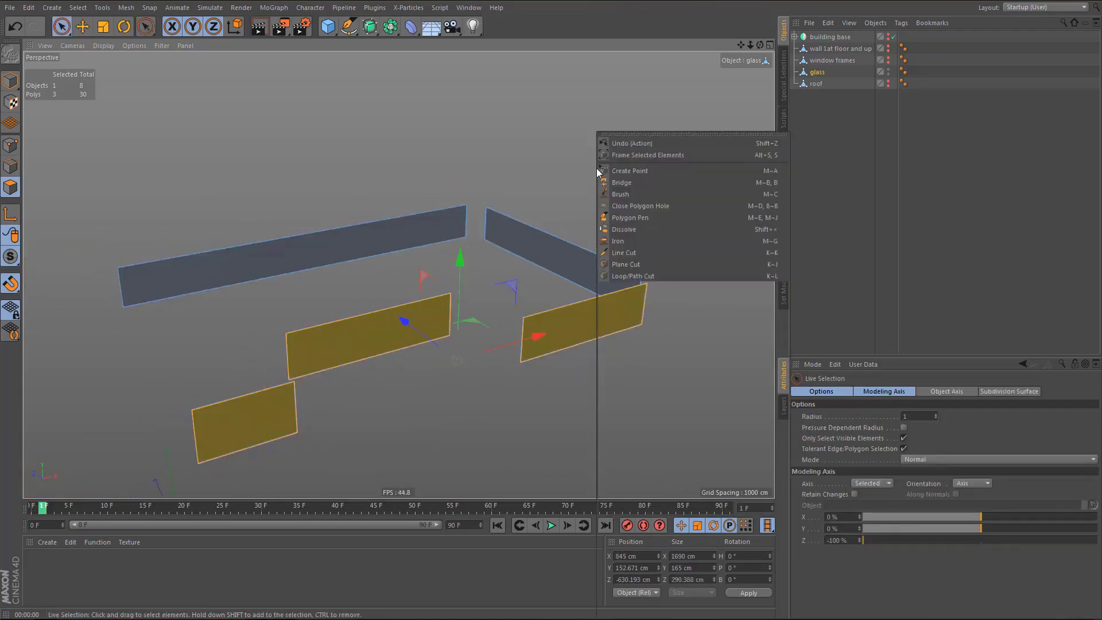
pyautogui.click(70, 8)
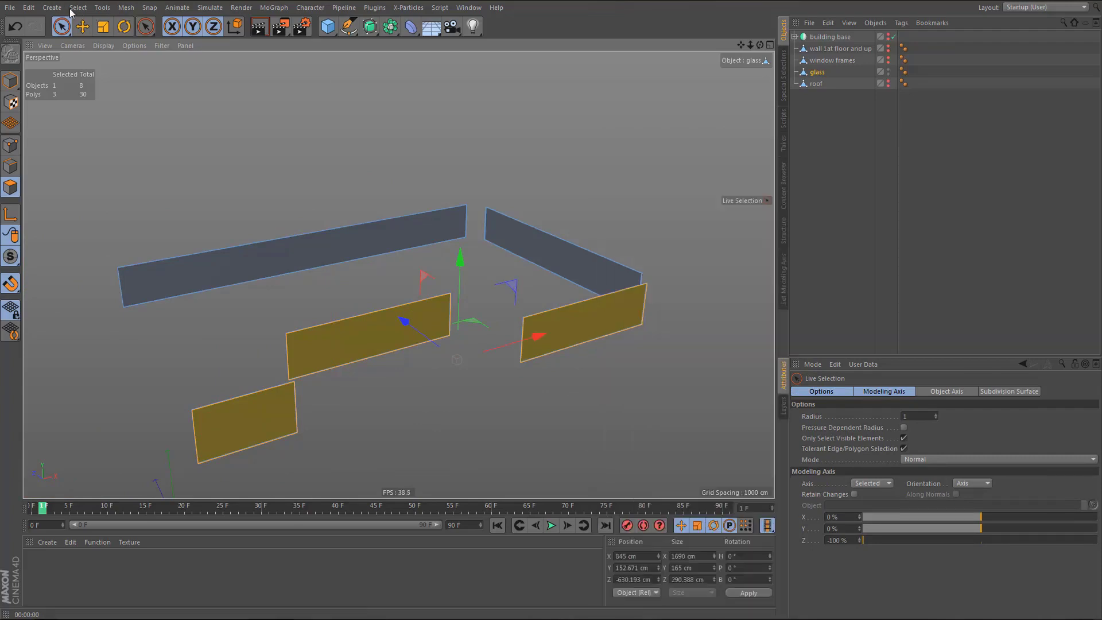
pyautogui.click(78, 7)
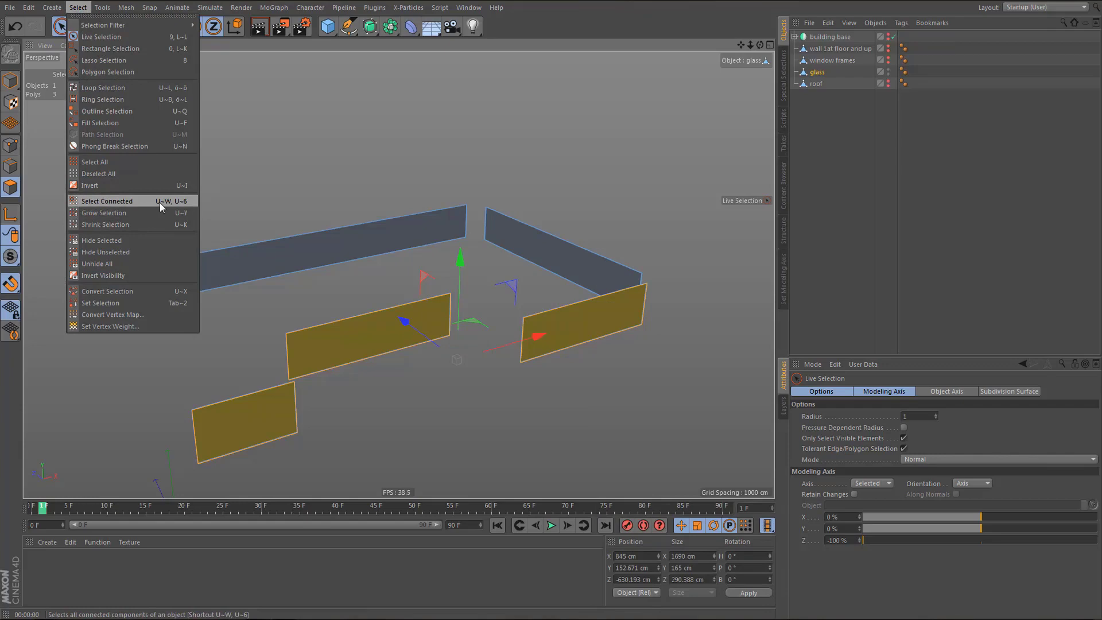
pyautogui.click(130, 202)
pyautogui.keyDown('alt'); pyautogui.moveTo(411, 336); pyautogui.dragTo(375, 343); pyautogui.keyUp('alt')
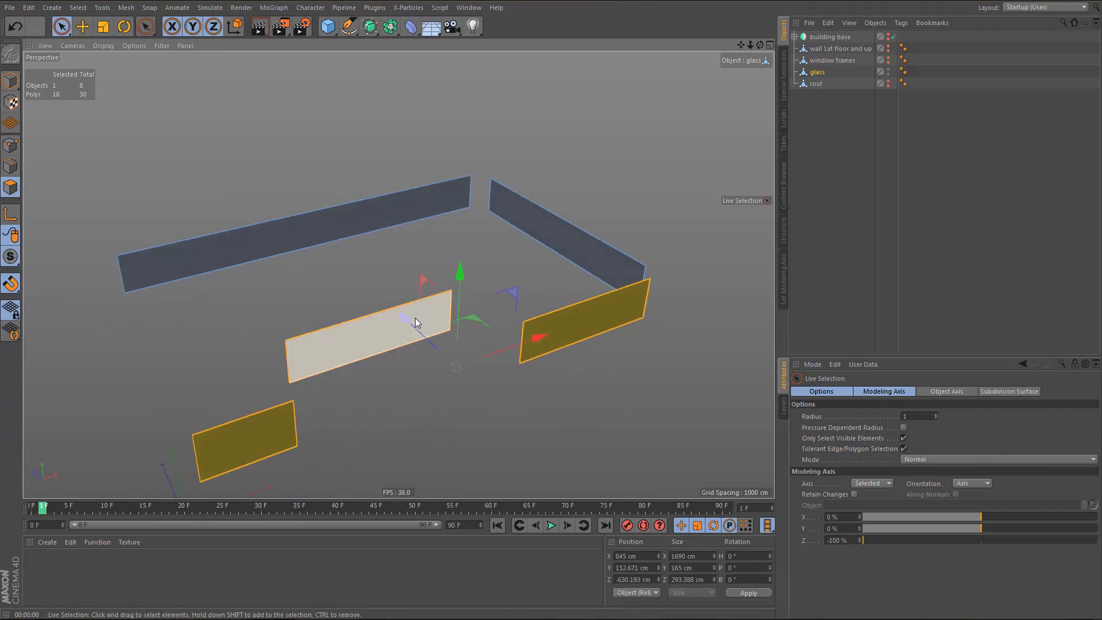
pyautogui.click(888, 58)
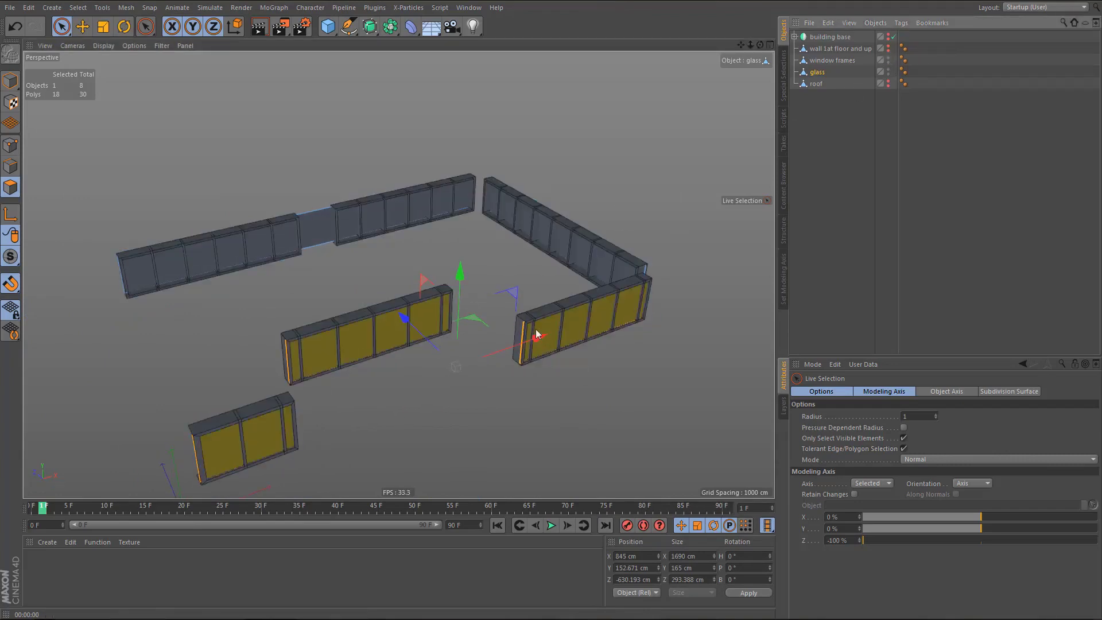
# - Move the selected front glass panes inward by adding 5 cm to their Z position
pyautogui.scroll(5, 480, 333)
pyautogui.keyDown('alt'); pyautogui.moveTo(550, 330); pyautogui.dragTo(490, 398); pyautogui.keyUp('alt')
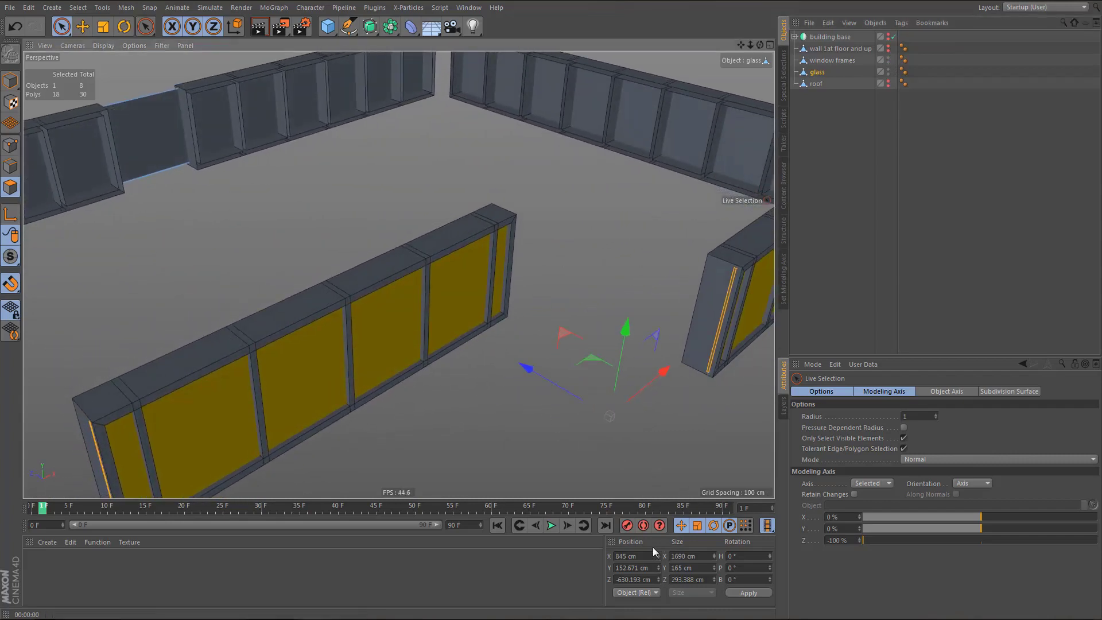
pyautogui.click(653, 577)
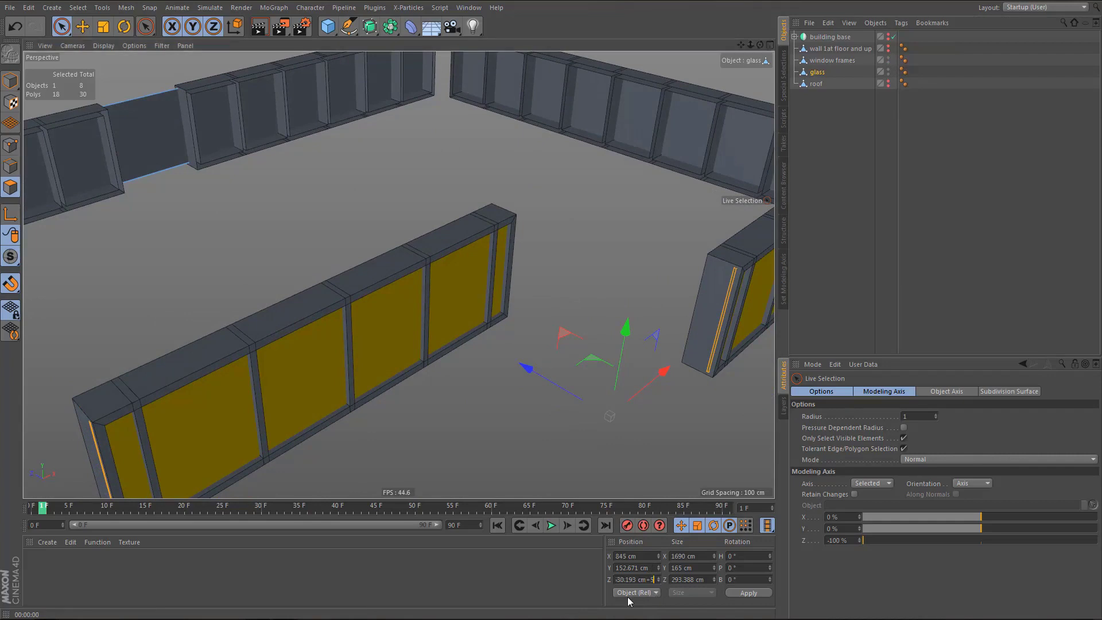
pyautogui.press('Return')
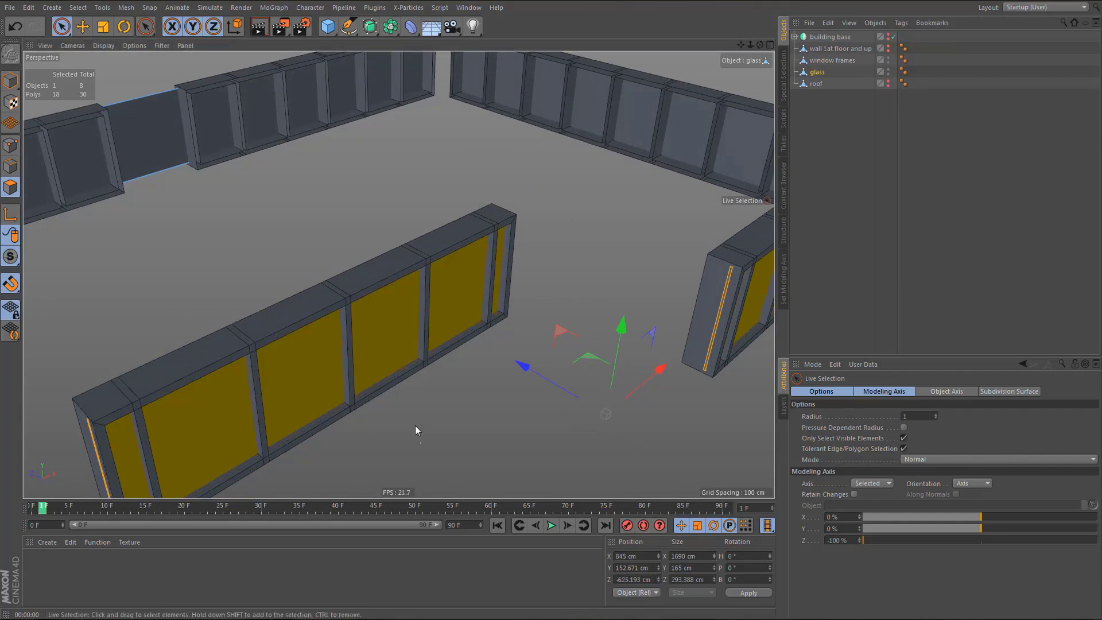
# - Select the side wall's glass panes, set the modeling axis Z to 0 % and shift the panes by -5 cm in X
pyautogui.scroll(-5, 420, 327)
pyautogui.keyDown('alt'); pyautogui.moveTo(463, 366); pyautogui.dragTo(366, 396, button='middle'); pyautogui.keyUp('alt')
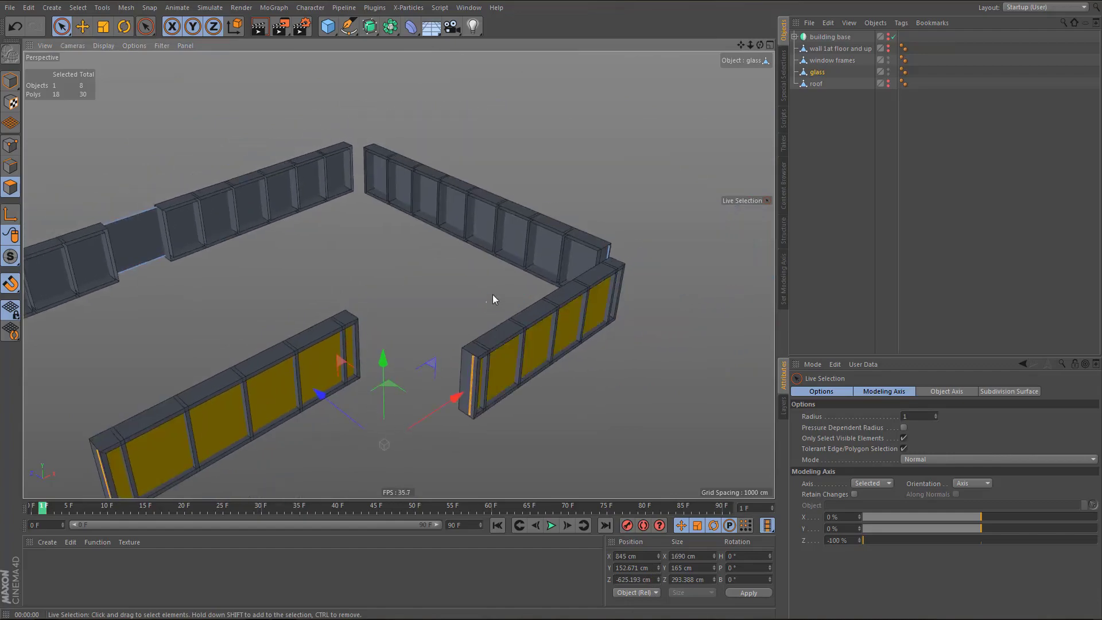
pyautogui.keyDown('alt'); pyautogui.moveTo(493, 294); pyautogui.dragTo(451, 428); pyautogui.keyUp('alt')
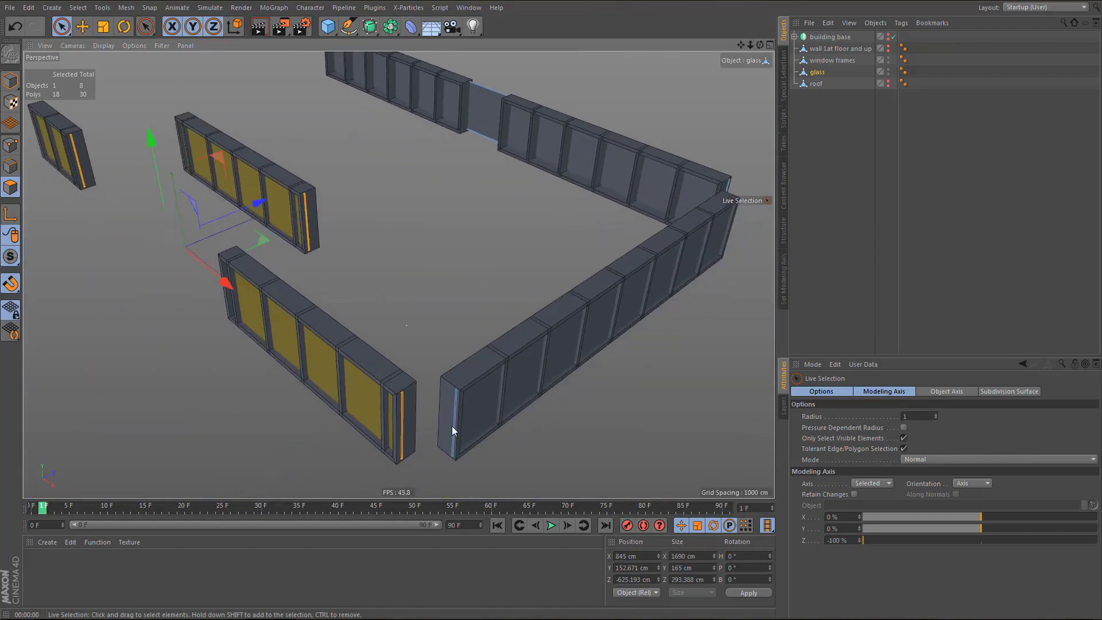
pyautogui.click(490, 391)
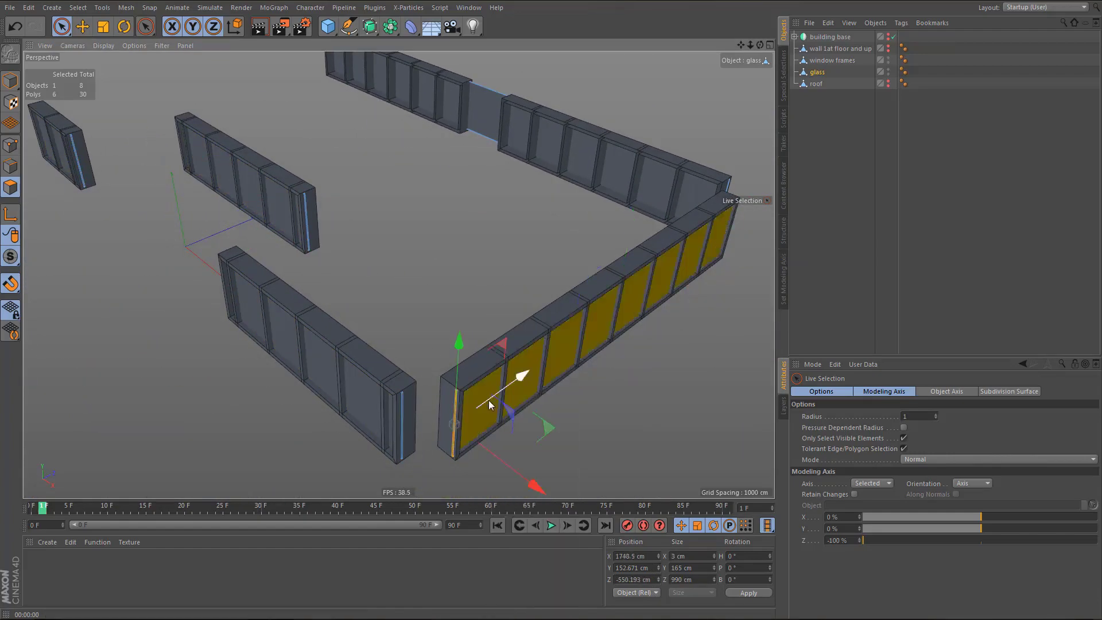
pyautogui.keyDown('alt'); pyautogui.moveTo(551, 395); pyautogui.dragTo(566, 433); pyautogui.keyUp('alt')
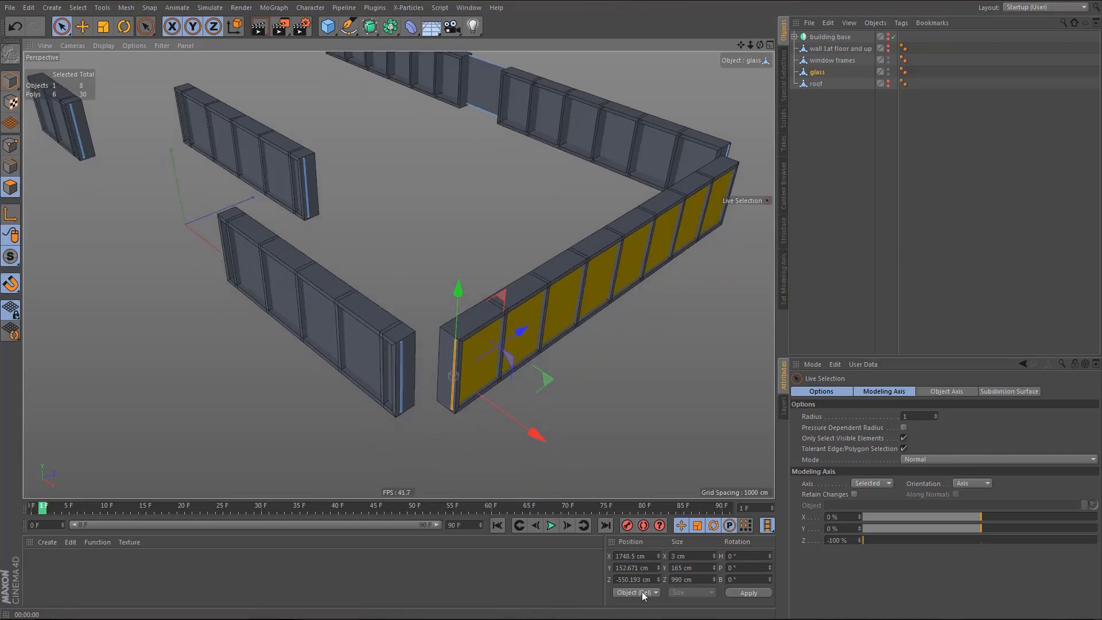
pyautogui.click(840, 540)
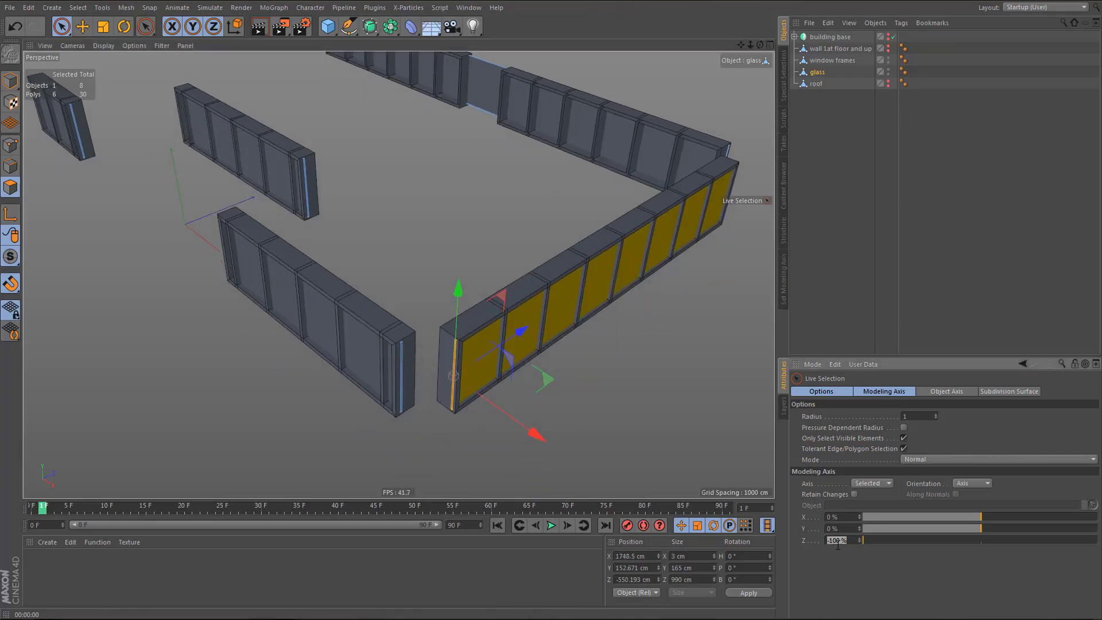
pyautogui.press('Return')
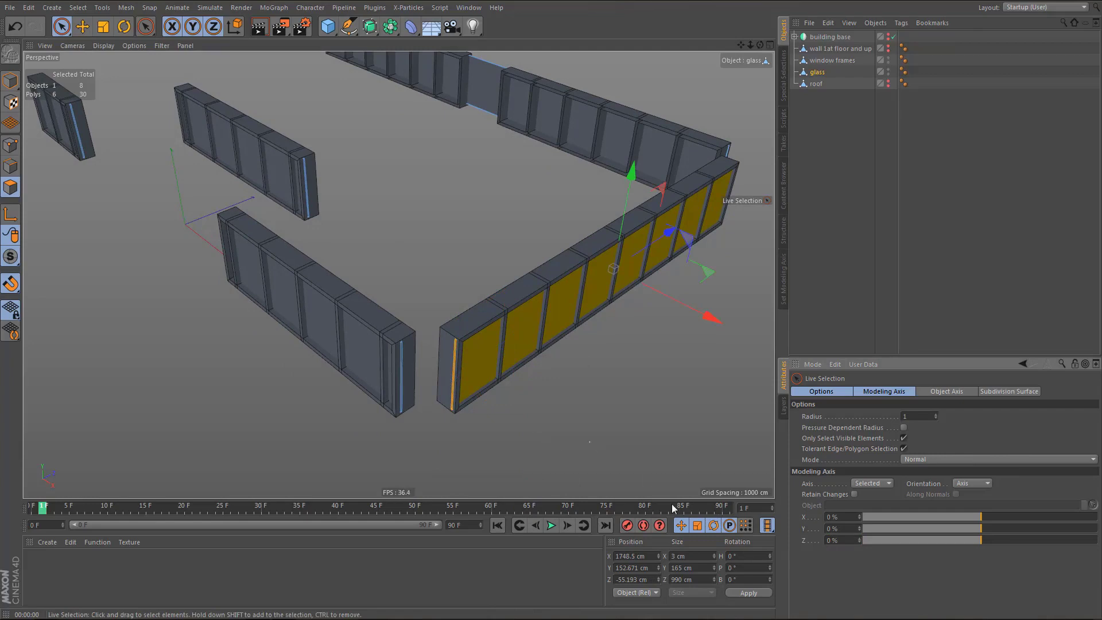
pyautogui.click(653, 555)
pyautogui.write('-5')
pyautogui.press('Return')
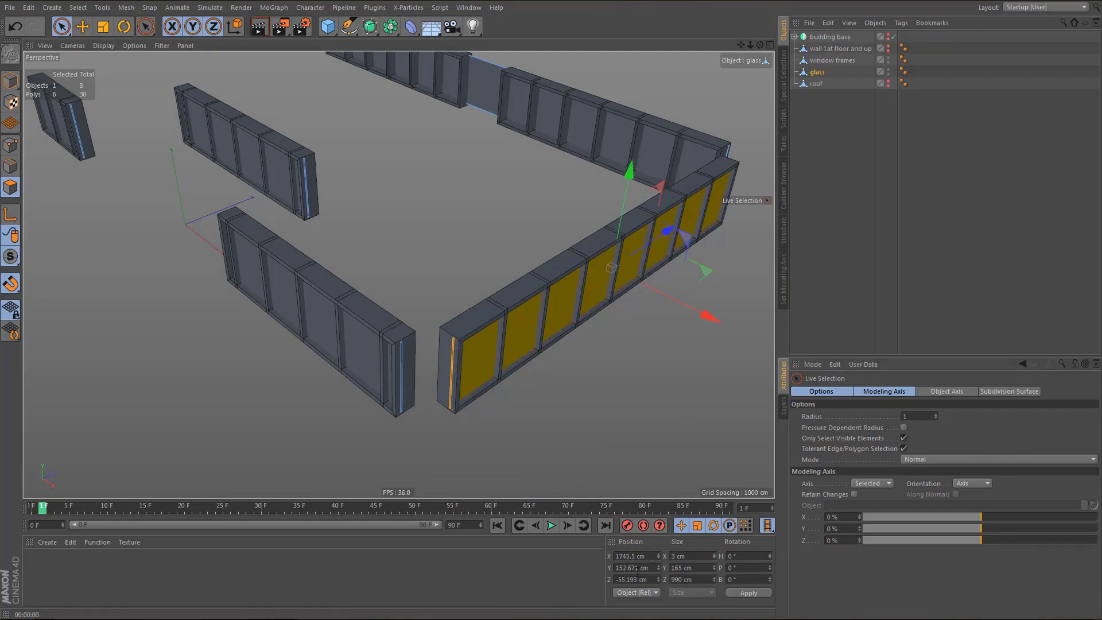
# - Select the glass panes of the long back wall and shift them by -5 cm in Z
pyautogui.keyDown('alt'); pyautogui.moveTo(529, 366); pyautogui.dragTo(458, 339); pyautogui.keyUp('alt')
pyautogui.hotkey('ctrl', 'a')
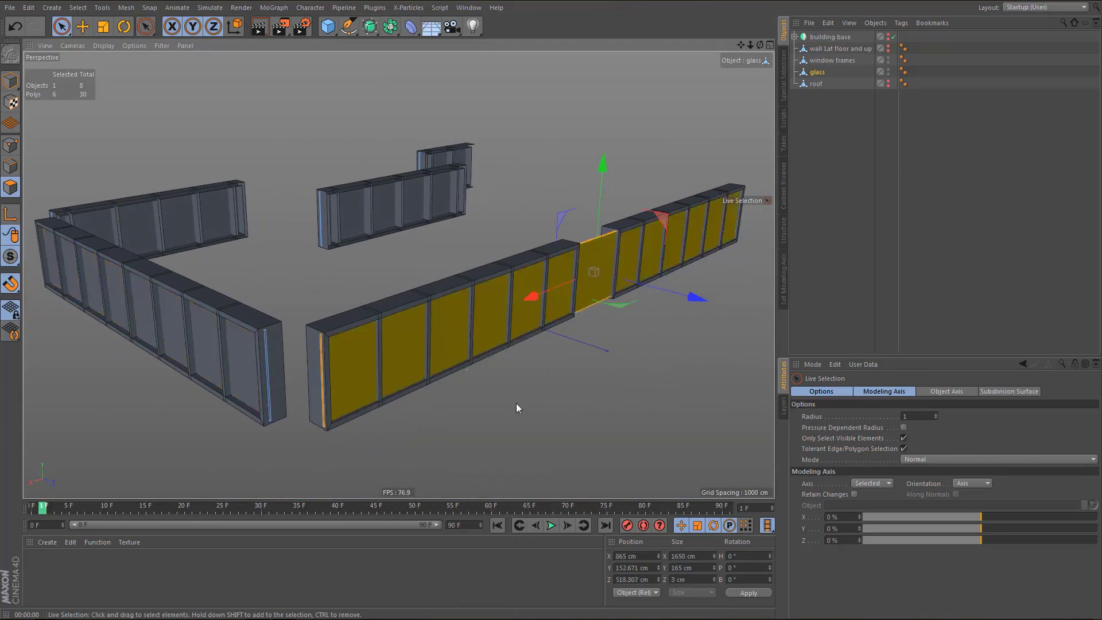
pyautogui.click(647, 580)
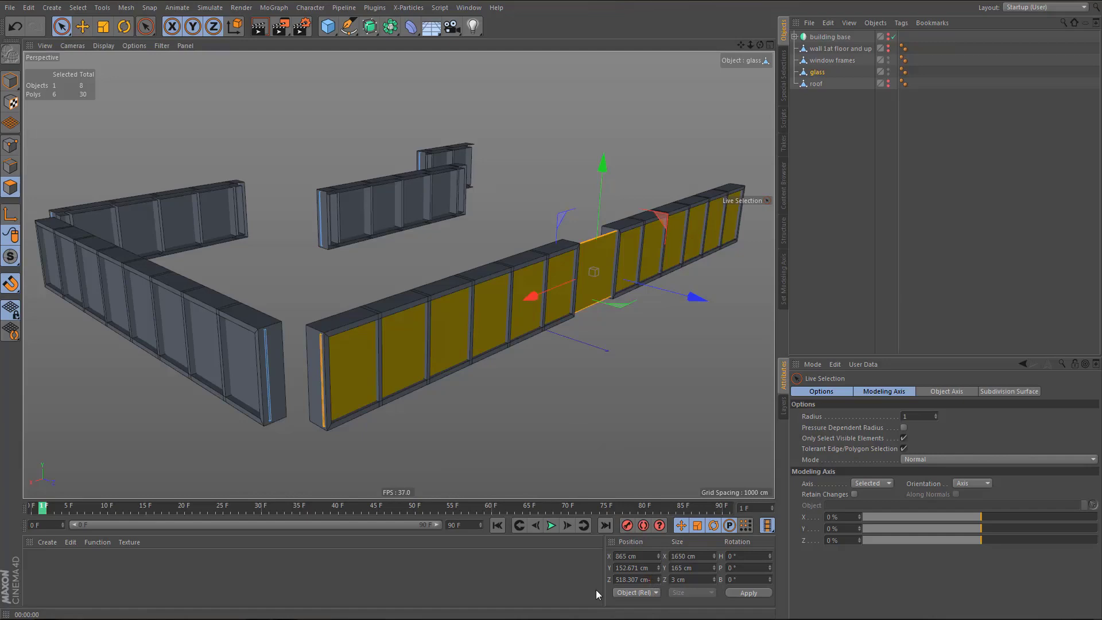
pyautogui.write('-5')
pyautogui.press('Return')
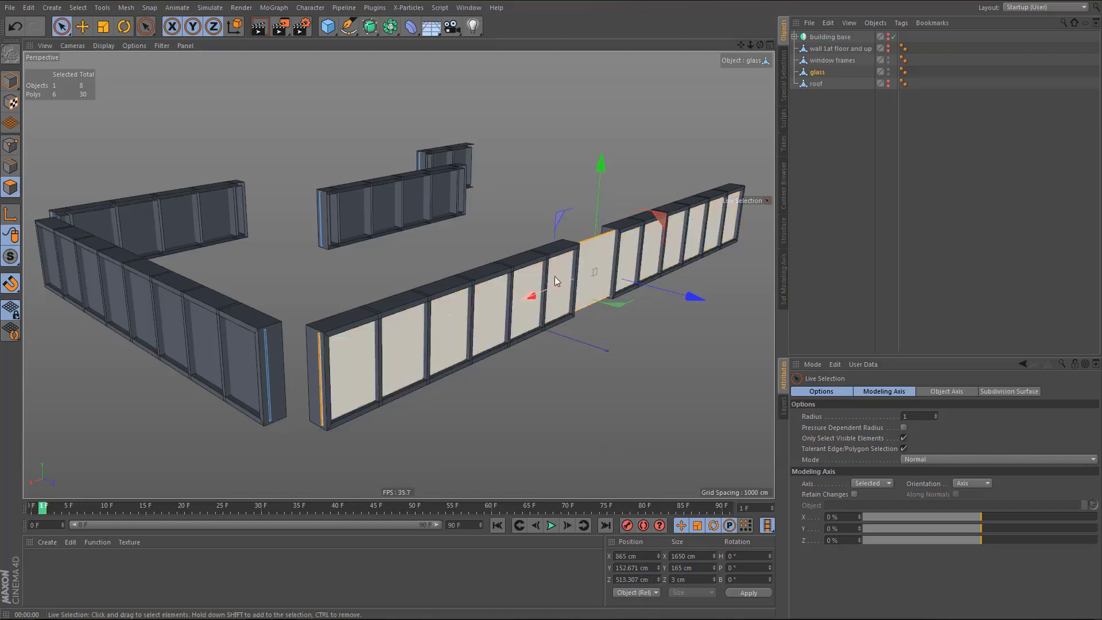
# - Show the first-floor wall again and check from all sides how the glass panes sit in the frames
pyautogui.click(888, 49)
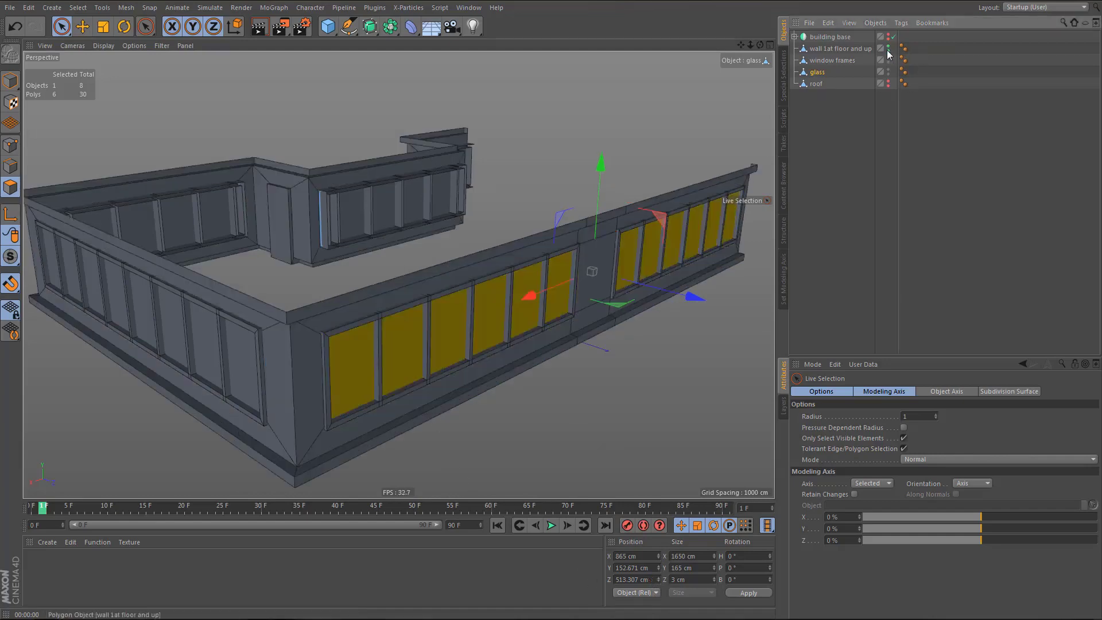
pyautogui.keyDown('alt'); pyautogui.moveTo(593, 277); pyautogui.dragTo(432, 281); pyautogui.keyUp('alt')
pyautogui.keyDown('alt'); pyautogui.moveTo(453, 290); pyautogui.dragTo(428, 343, button='right'); pyautogui.keyUp('alt')
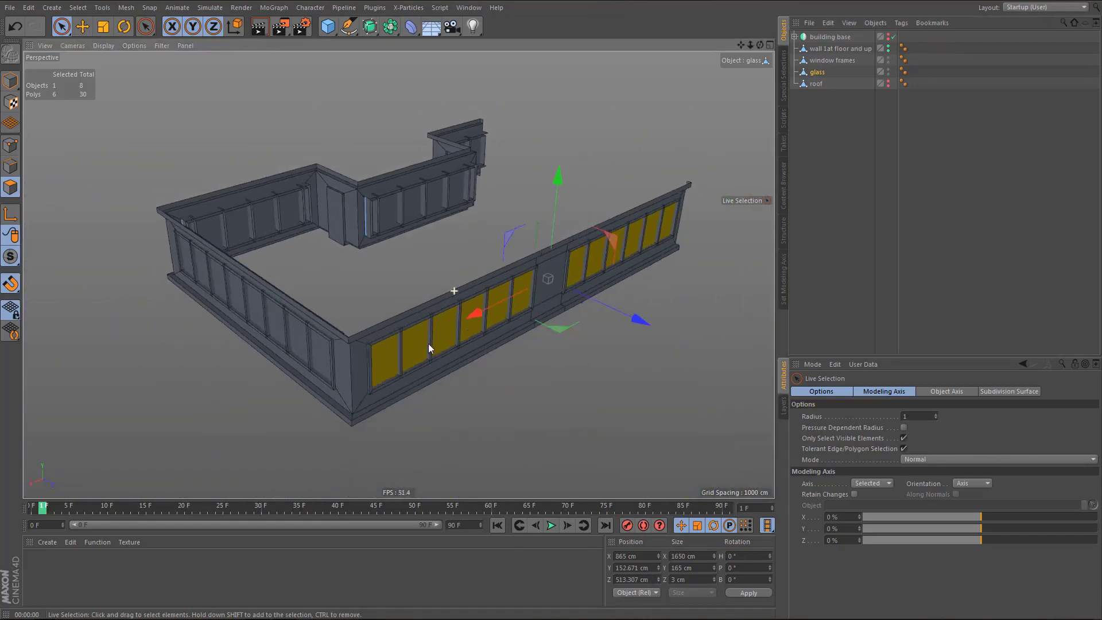
pyautogui.keyDown('alt'); pyautogui.moveTo(355, 349); pyautogui.dragTo(537, 325); pyautogui.keyUp('alt')
pyautogui.keyDown('alt'); pyautogui.moveTo(536, 325); pyautogui.dragTo(435, 378, button='right'); pyautogui.keyUp('alt')
pyautogui.keyDown('alt'); pyautogui.moveTo(435, 379); pyautogui.dragTo(464, 350); pyautogui.keyUp('alt')
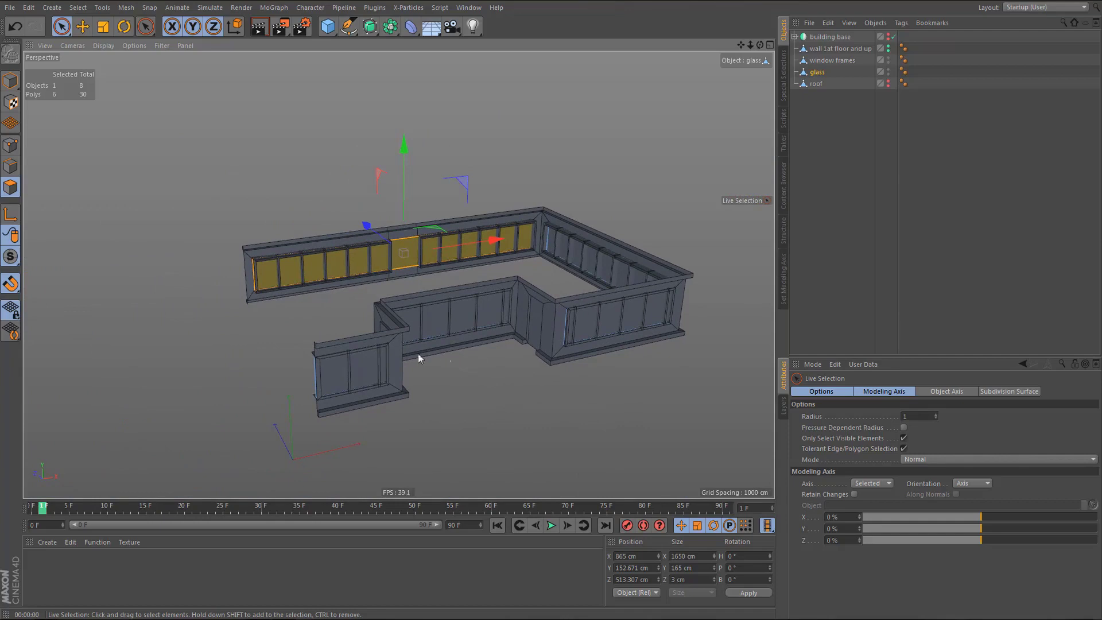
pyautogui.keyDown('alt'); pyautogui.moveTo(418, 354); pyautogui.dragTo(463, 330, button='middle'); pyautogui.keyUp('alt')
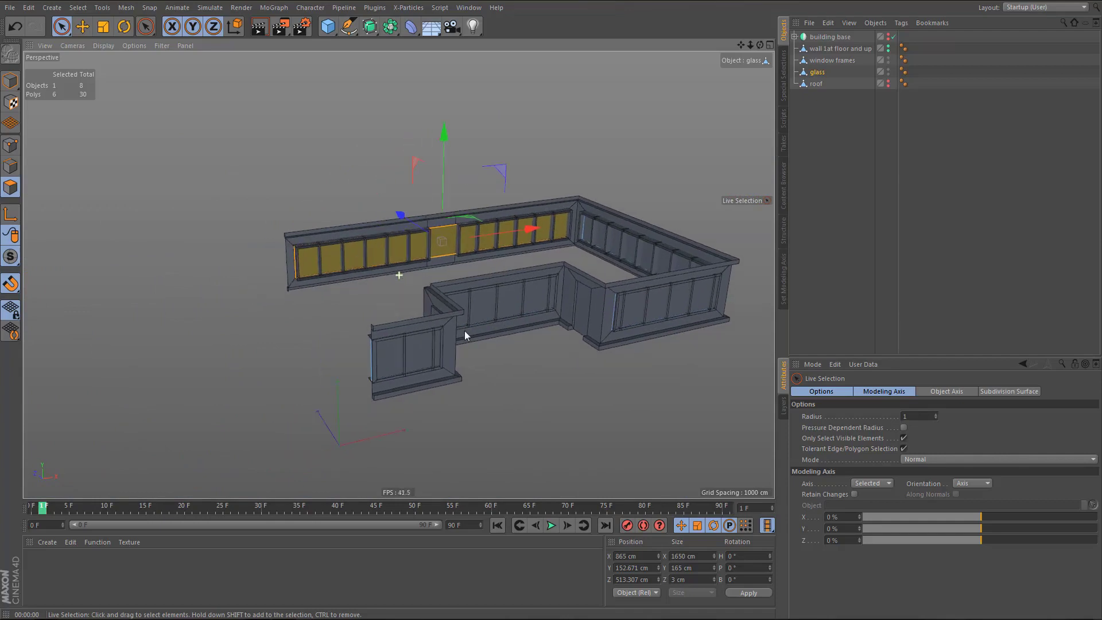
# - Replace the Front view's background with the building's front reference image from the references folder
pyautogui.middleClick(587, 311)
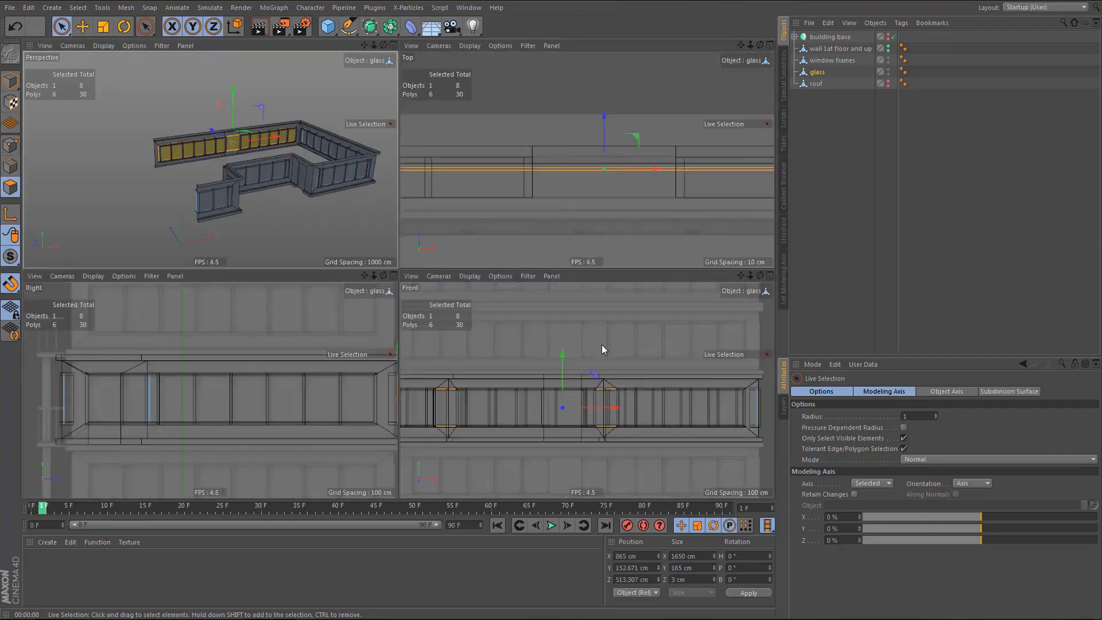
pyautogui.middleClick(602, 346)
pyautogui.keyDown('alt'); pyautogui.moveTo(457, 356); pyautogui.dragTo(536, 312, button='middle'); pyautogui.keyUp('alt')
pyautogui.scroll(-2, 537, 312)
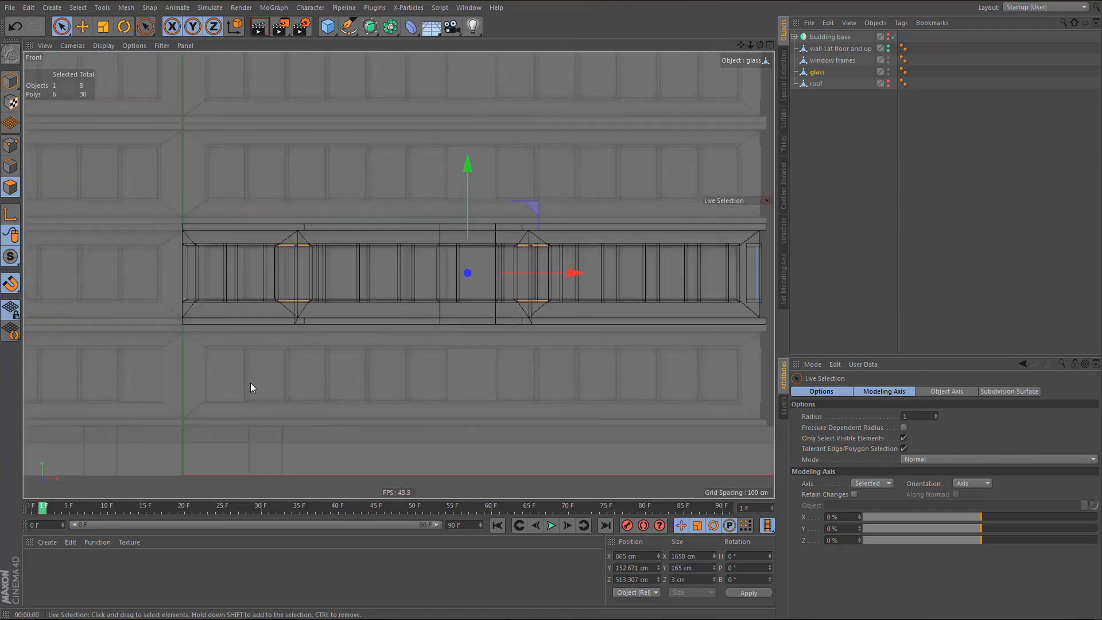
pyautogui.hotkey('alt', 'Tab')
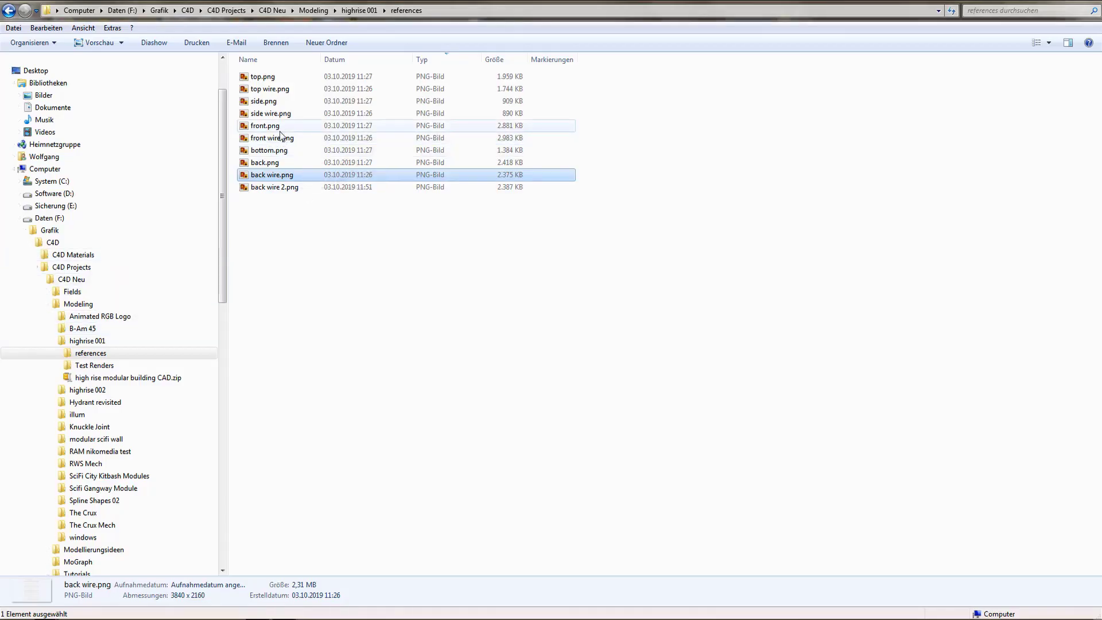
pyautogui.moveTo(281, 136); pyautogui.dragTo(356, 421)
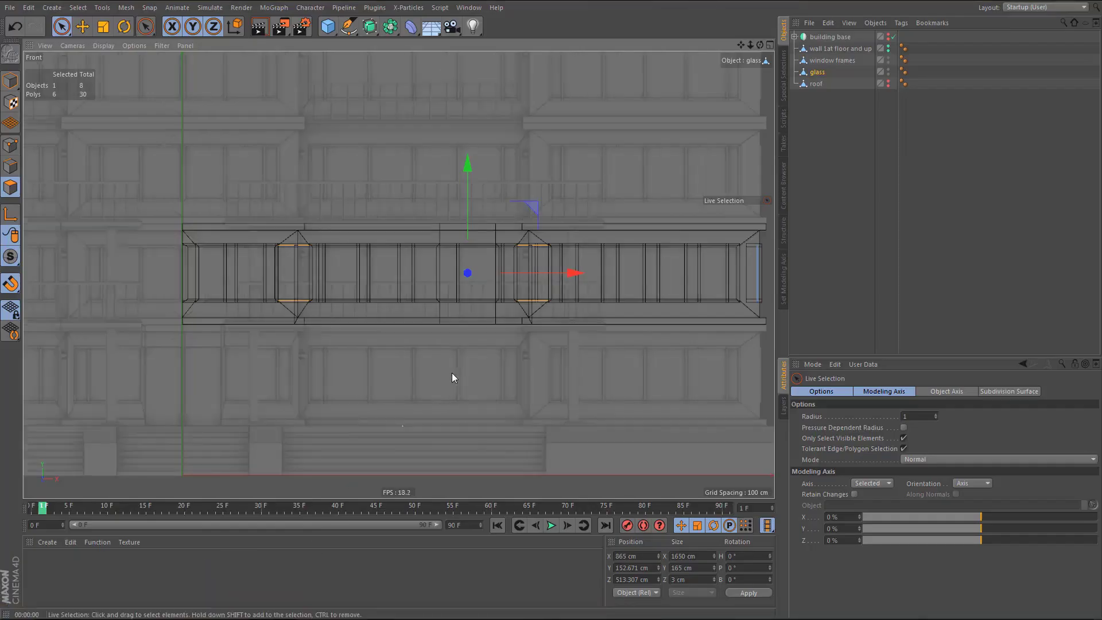
# - Examine the wall corners and balcony railings in the front reference, and return to the perspective view
pyautogui.scroll(-4, 453, 377)
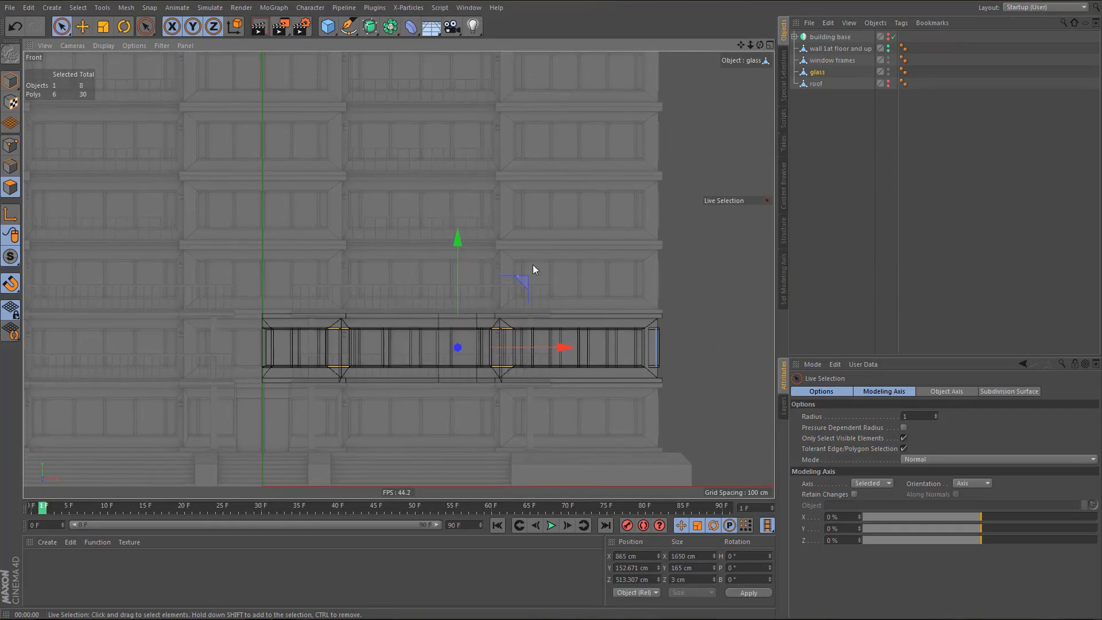
pyautogui.scroll(6, 533, 265)
pyautogui.scroll(3, 418, 275)
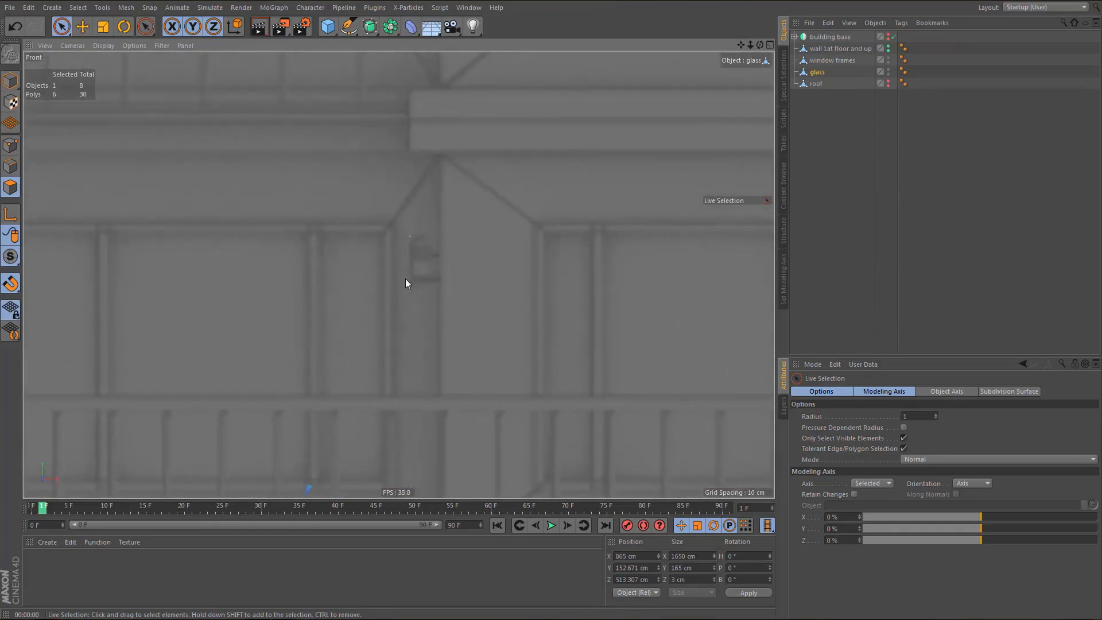
pyautogui.scroll(-4, 447, 310)
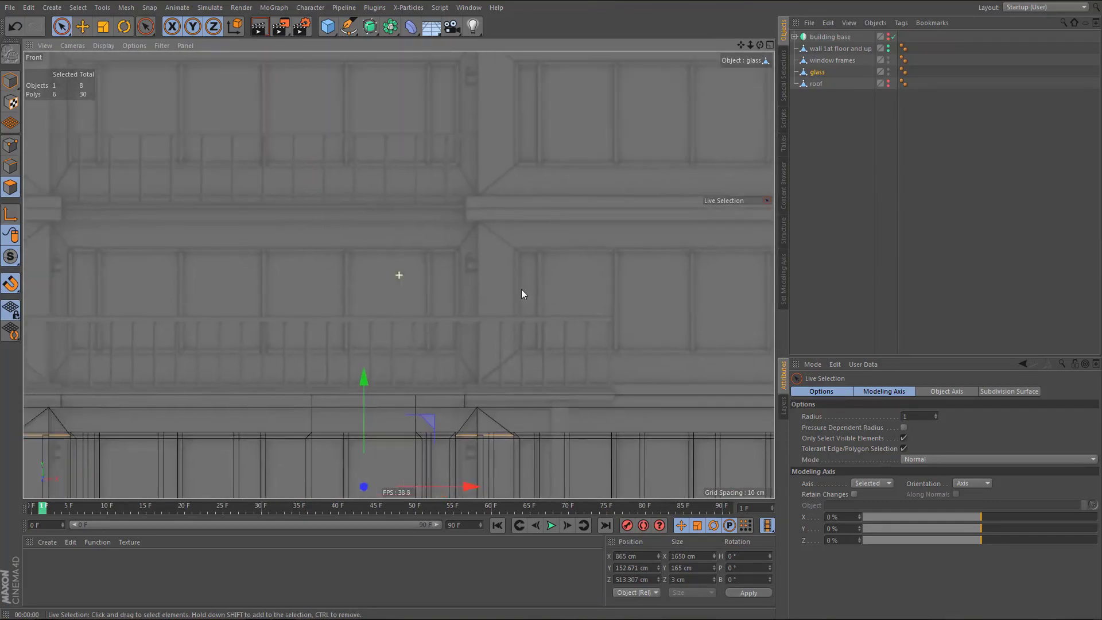
pyautogui.scroll(-5, 517, 267)
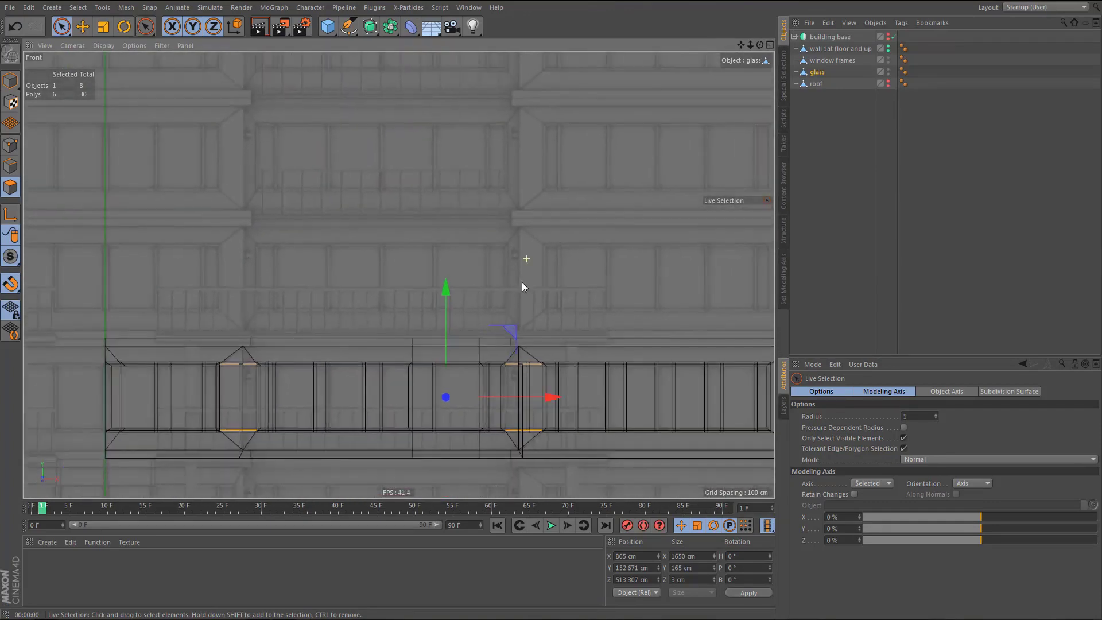
pyautogui.scroll(-3, 519, 247)
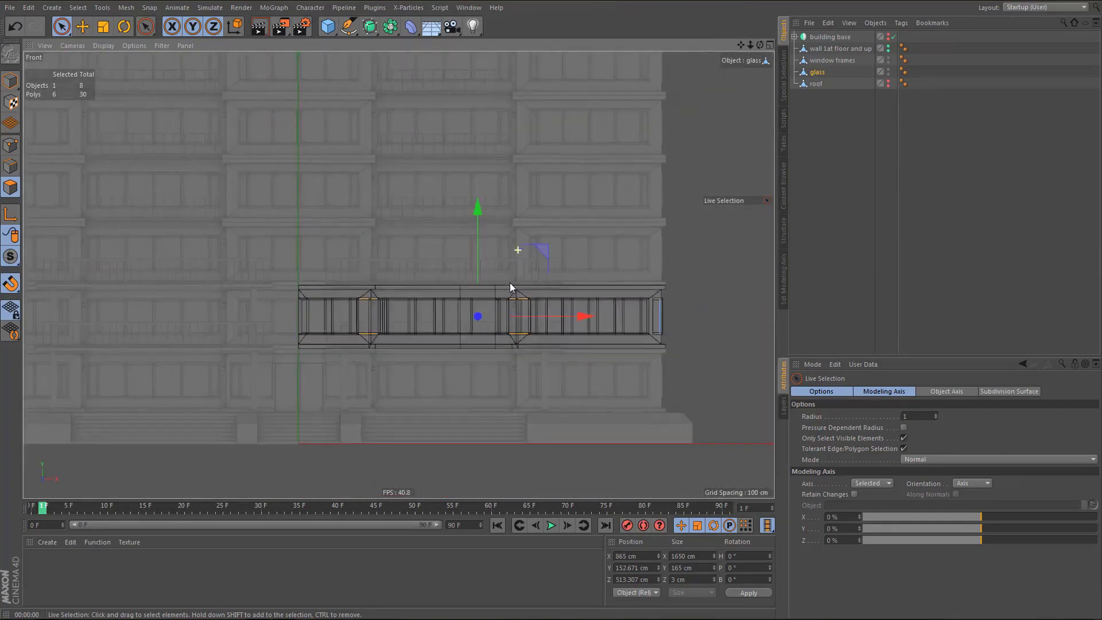
pyautogui.middleClick(495, 329)
pyautogui.middleClick(311, 121)
pyautogui.scroll(-3, 428, 278)
pyautogui.keyDown('alt'); pyautogui.moveTo(429, 278); pyautogui.dragTo(436, 280); pyautogui.keyUp('alt')
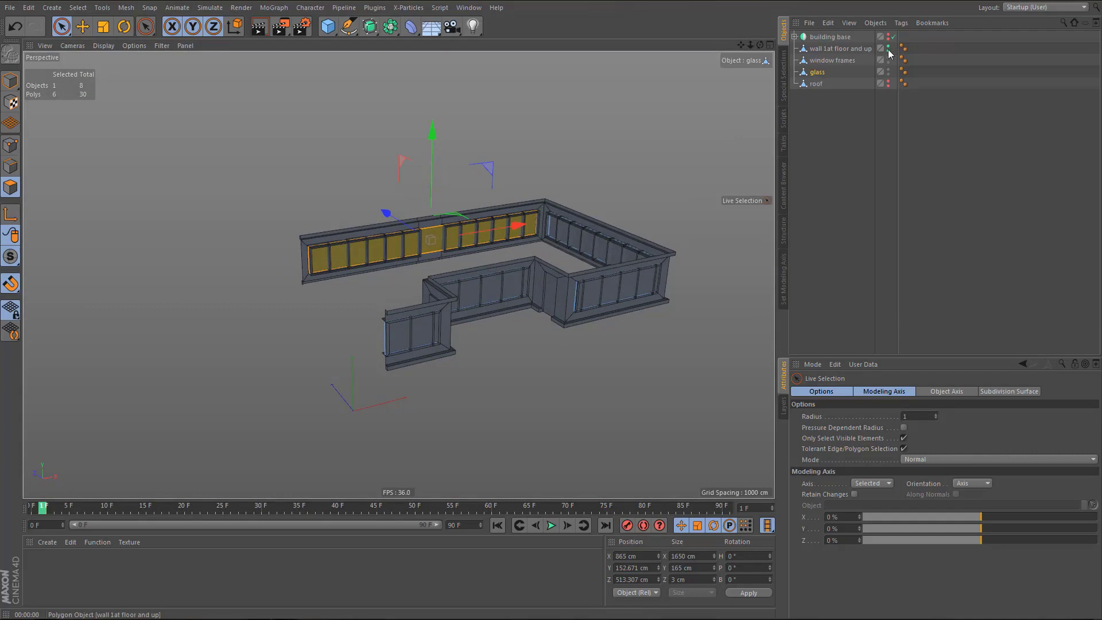
# - Reset the wall object's visibility to default and place the wall inside a new Symmetry object
pyautogui.click(824, 49)
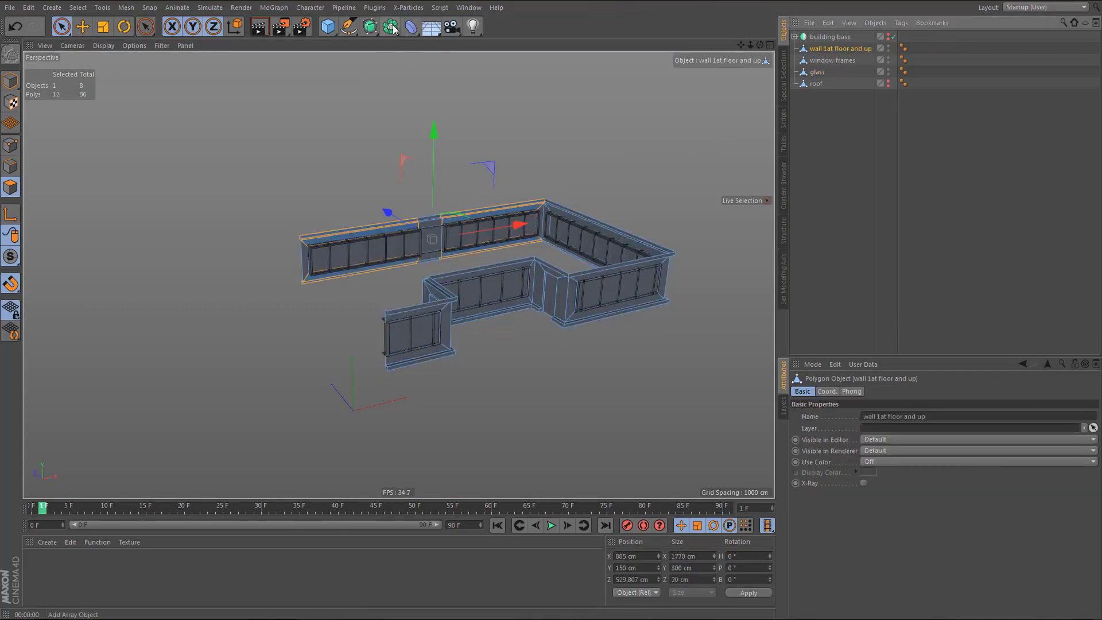
pyautogui.keyDown('alt'); pyautogui.moveTo(391, 27); pyautogui.dragTo(522, 85); pyautogui.keyUp('alt')
pyautogui.keyDown('alt'); pyautogui.moveTo(484, 248); pyautogui.dragTo(539, 256, button='middle'); pyautogui.keyUp('alt')
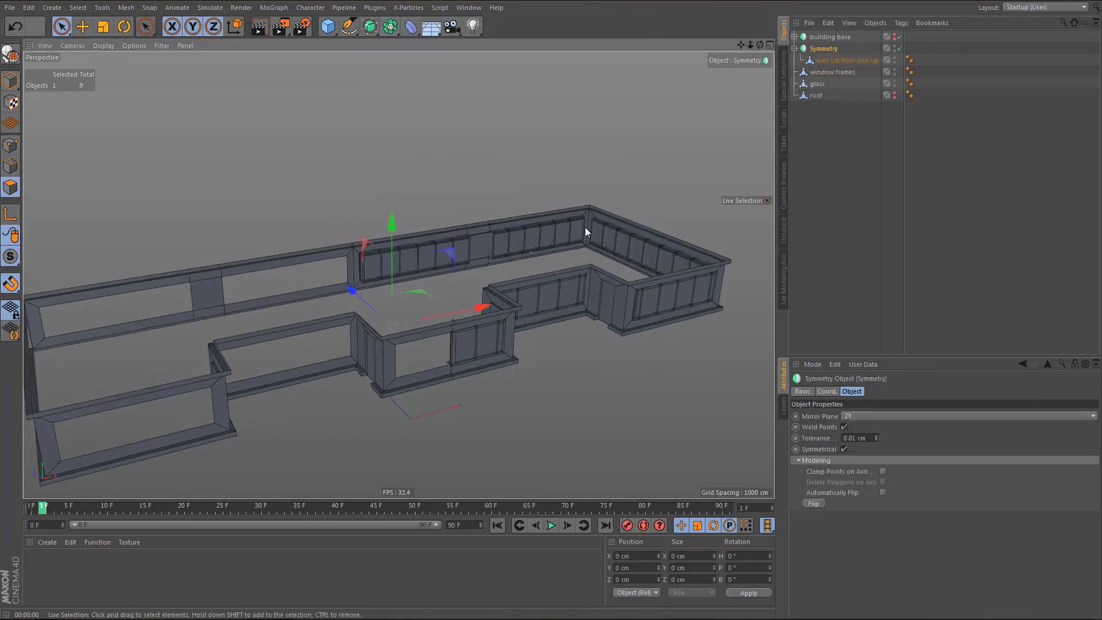
# - Rename the Symmetry object with its child's name, "wall 1at floor and up"
pyautogui.doubleClick(839, 62)
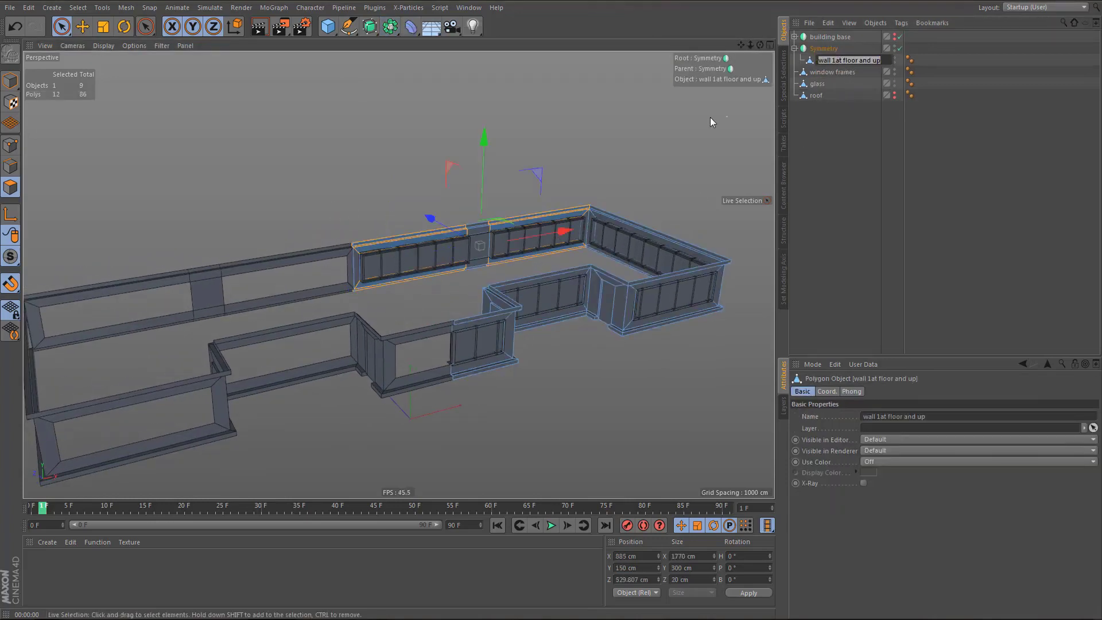
pyautogui.hotkey('ctrl', 'c')
pyautogui.press('Up')
pyautogui.hotkey('ctrl', 'v')
pyautogui.press('Return')
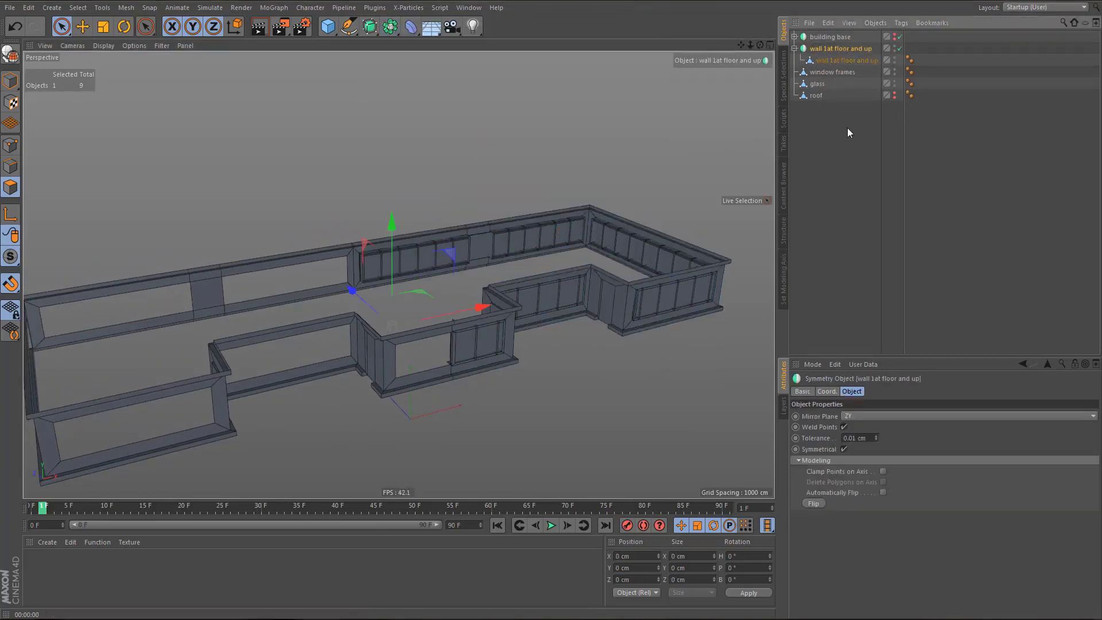
pyautogui.keyDown('alt'); pyautogui.moveTo(584, 241); pyautogui.dragTo(589, 249, button='middle'); pyautogui.keyUp('alt')
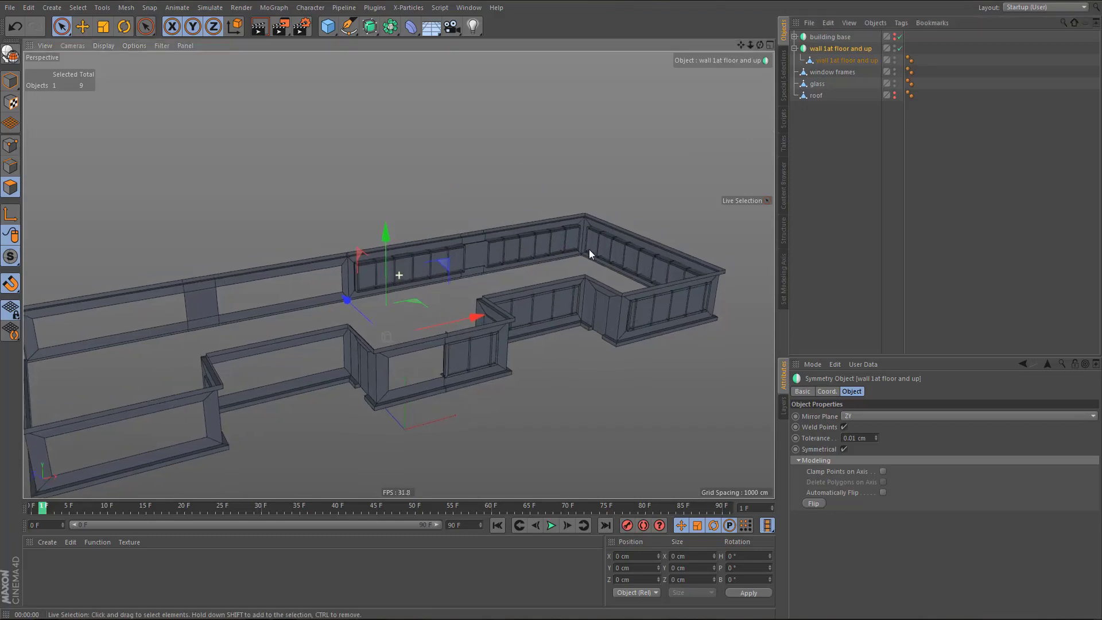
# - Make the window frames and glass objects children of the wall object so the symmetry mirrors them too
pyautogui.click(828, 72)
pyautogui.keyDown('ctrl'); pyautogui.click(818, 84); pyautogui.keyUp('ctrl')
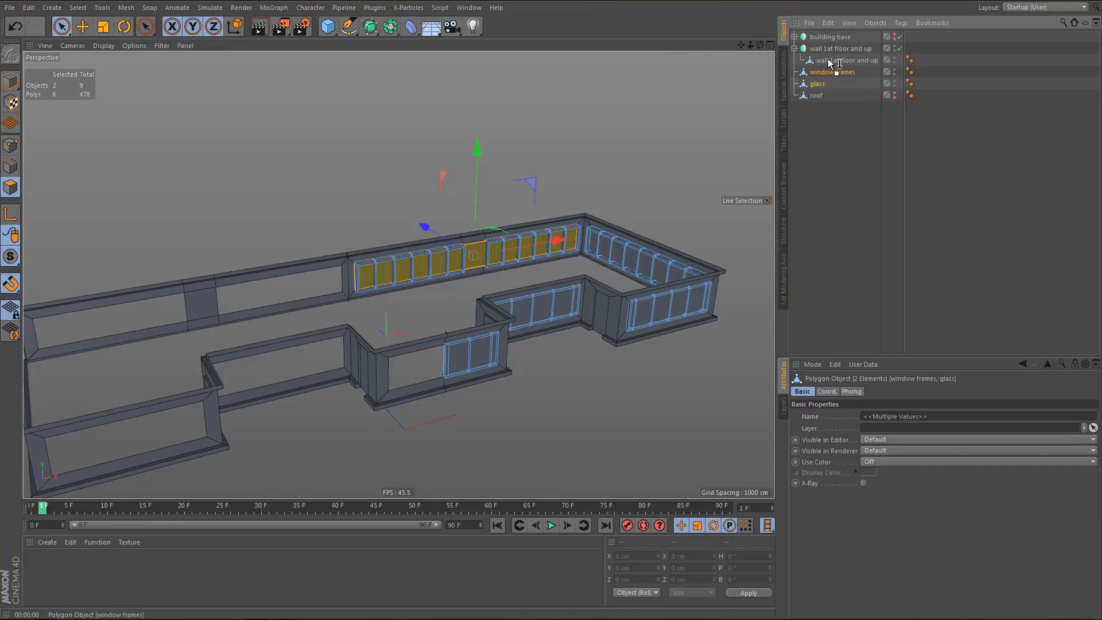
pyautogui.moveTo(828, 59); pyautogui.dragTo(828, 60)
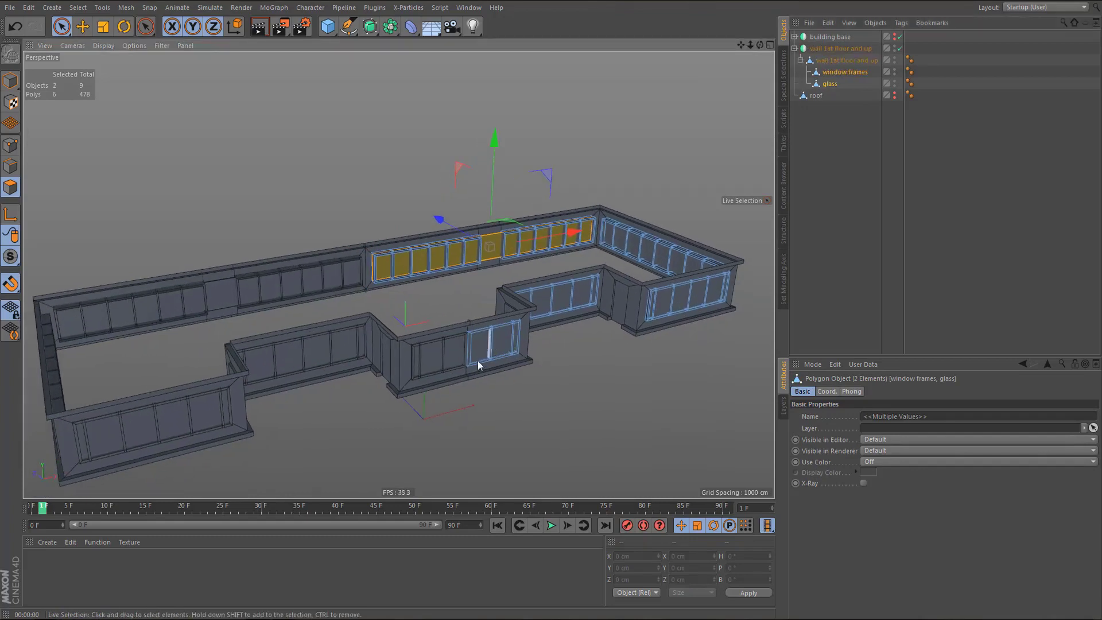
pyautogui.scroll(-3, 478, 361)
pyautogui.hotkey('ctrl', 'r')
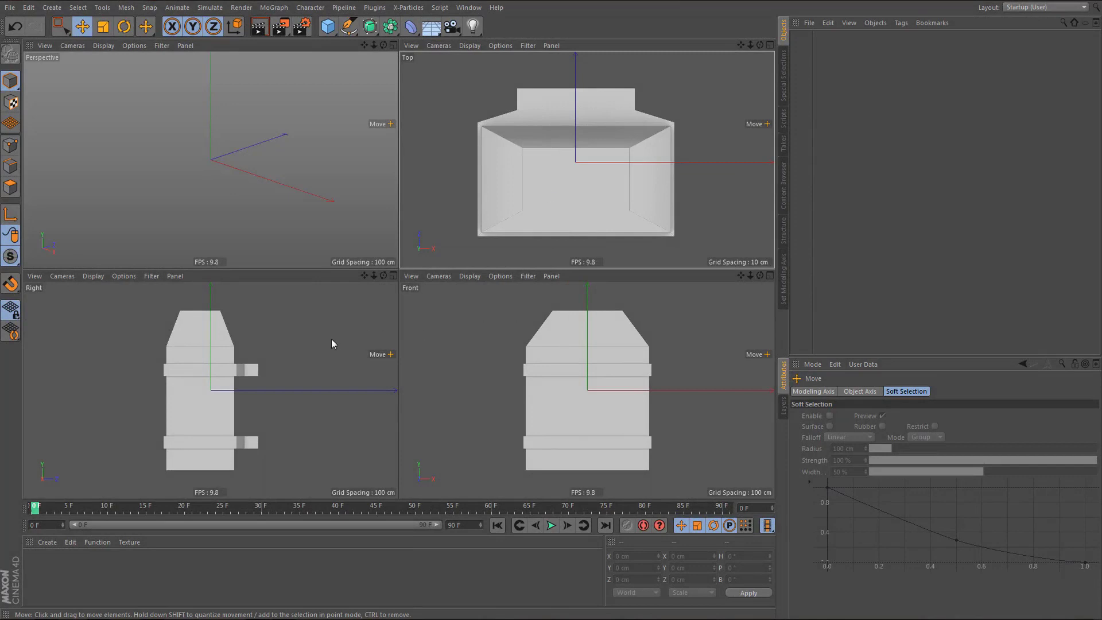
# - Add a cube and resize it to about 337 cm wide and 427 cm high, matching the lamp in the front reference
pyautogui.middleClick(560, 363)
pyautogui.click(328, 26)
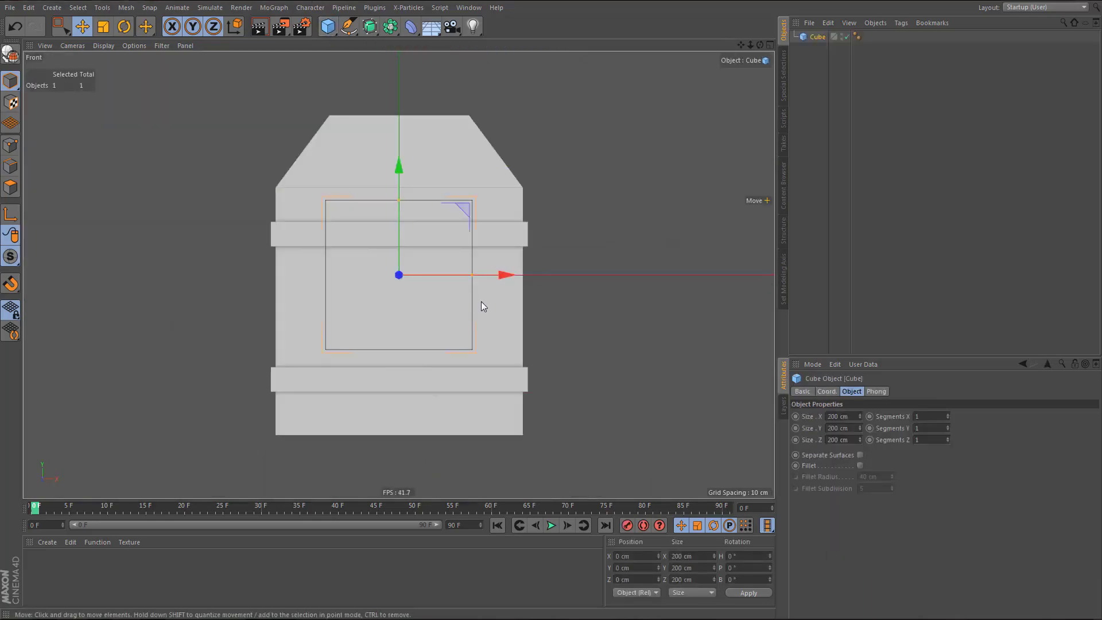
pyautogui.moveTo(472, 275); pyautogui.dragTo(524, 278)
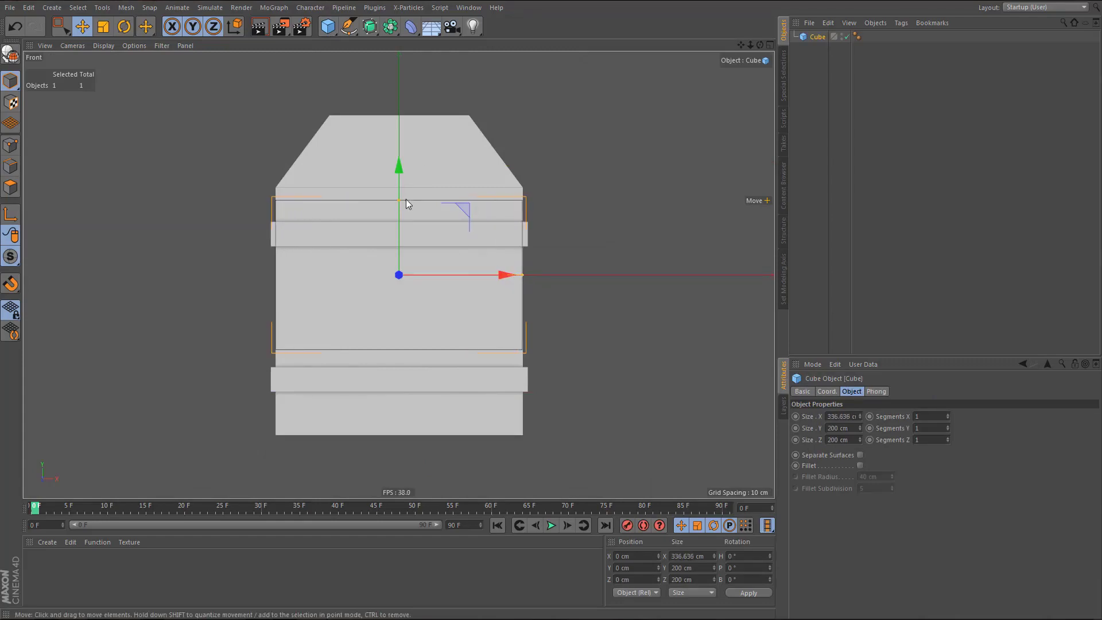
pyautogui.moveTo(398, 201); pyautogui.dragTo(414, 116)
# - Set the front view's background image transparency to 86 %
pyautogui.hotkey('shift', 'v')
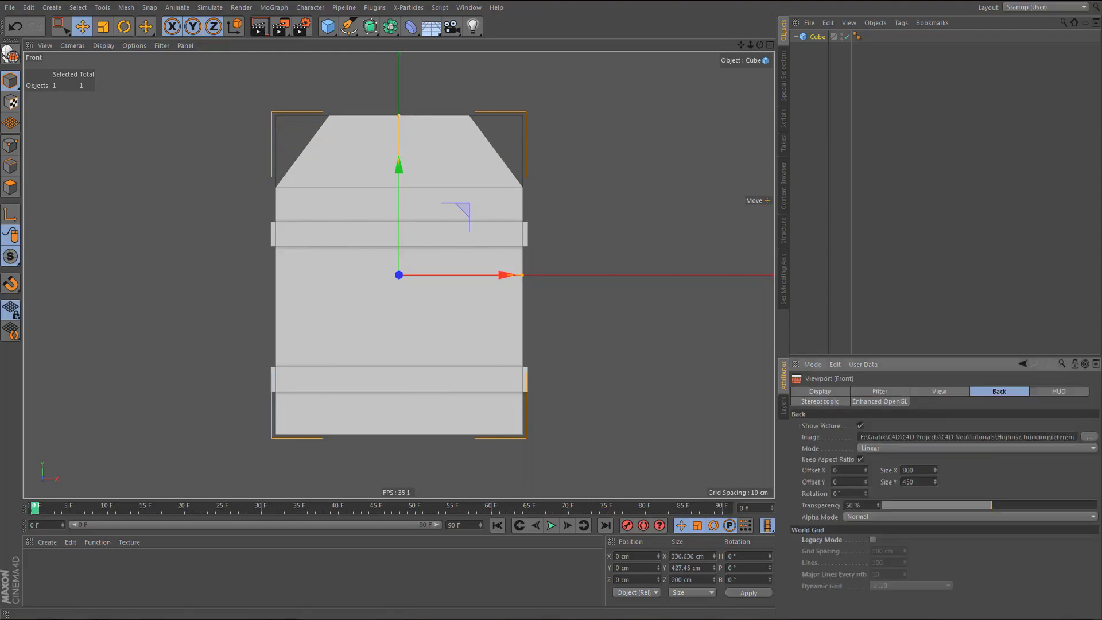
pyautogui.click(1070, 506)
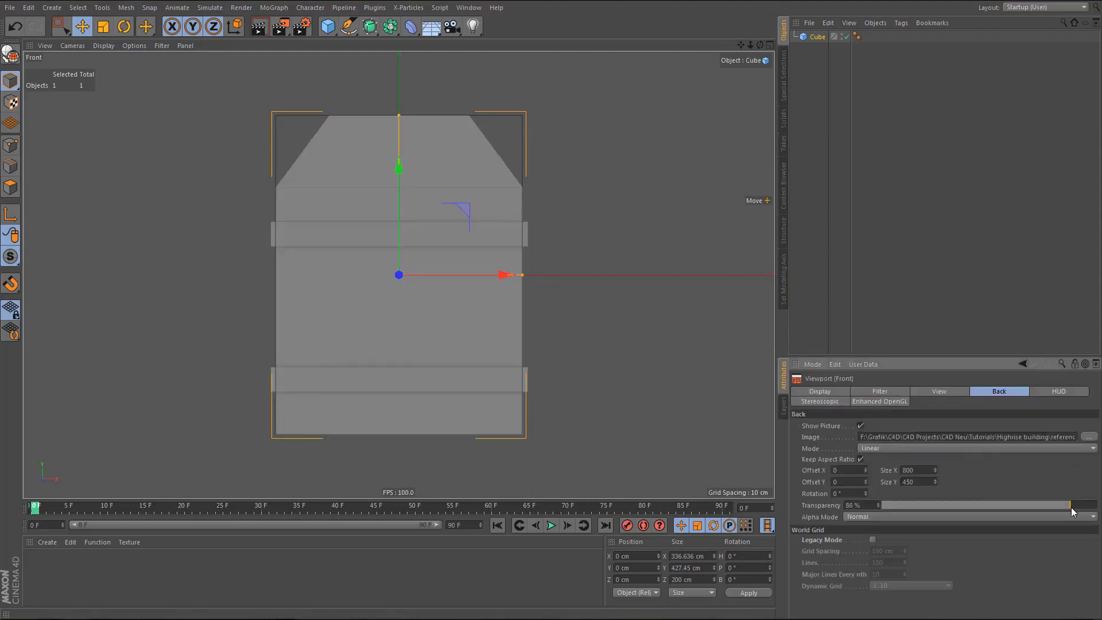
pyautogui.moveTo(446, 336); pyautogui.dragTo(494, 346, button='middle')
# - Fit the cube's depth and Z position to the lamp body in the top view, and set that view's background transparency to 89 %
pyautogui.middleClick(528, 306)
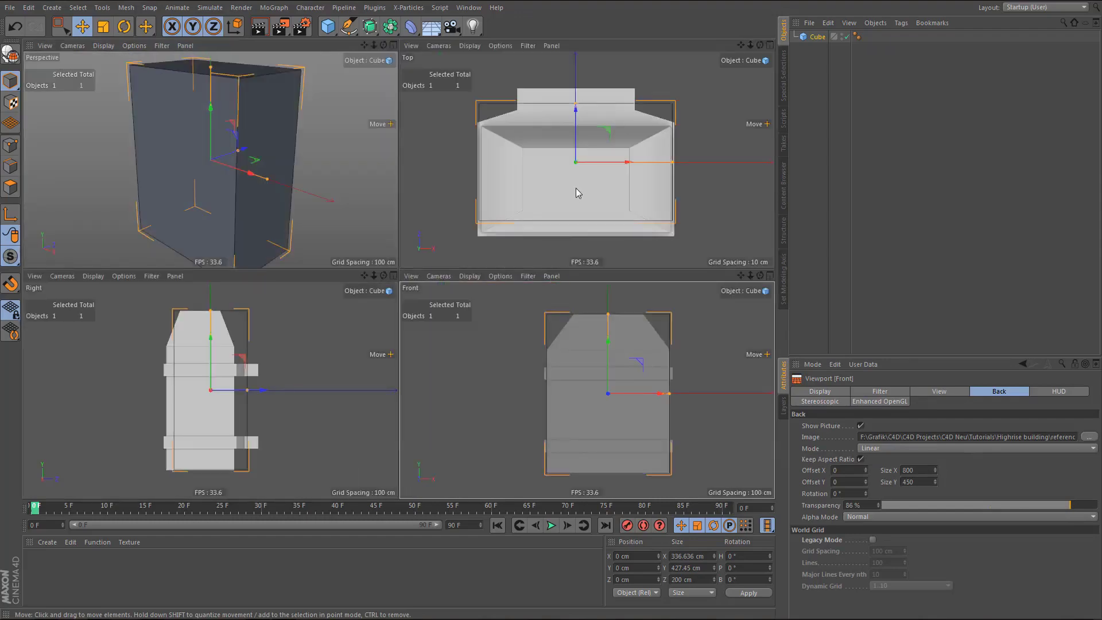
pyautogui.middleClick(577, 189)
pyautogui.moveTo(373, 177); pyautogui.dragTo(377, 201)
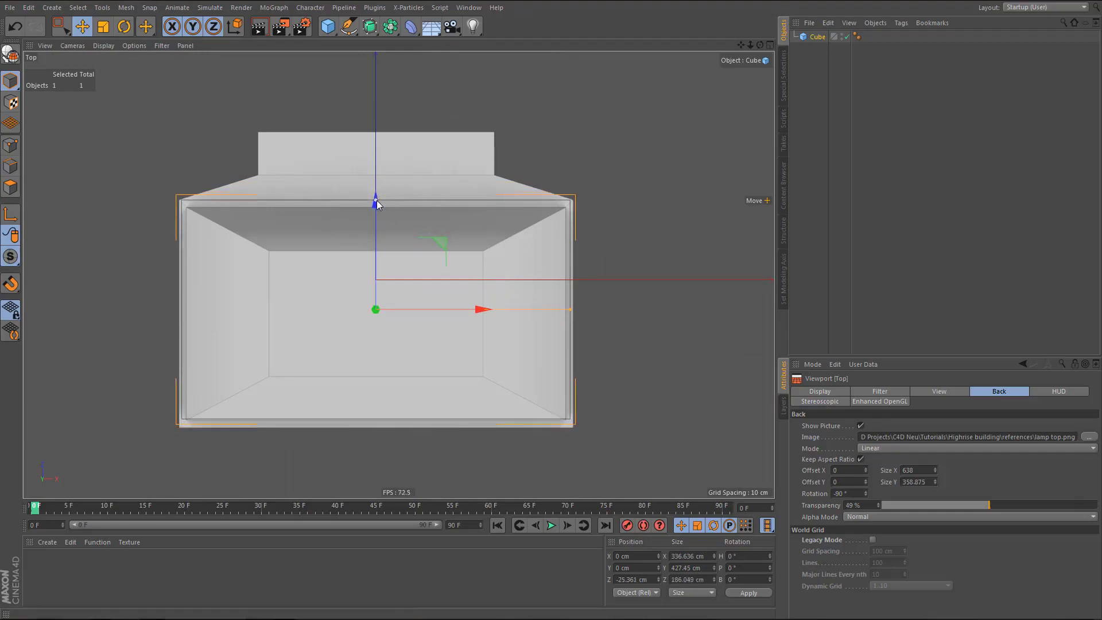
pyautogui.keyDown('alt'); pyautogui.moveTo(376, 240); pyautogui.dragTo(410, 222, button='middle'); pyautogui.keyUp('alt')
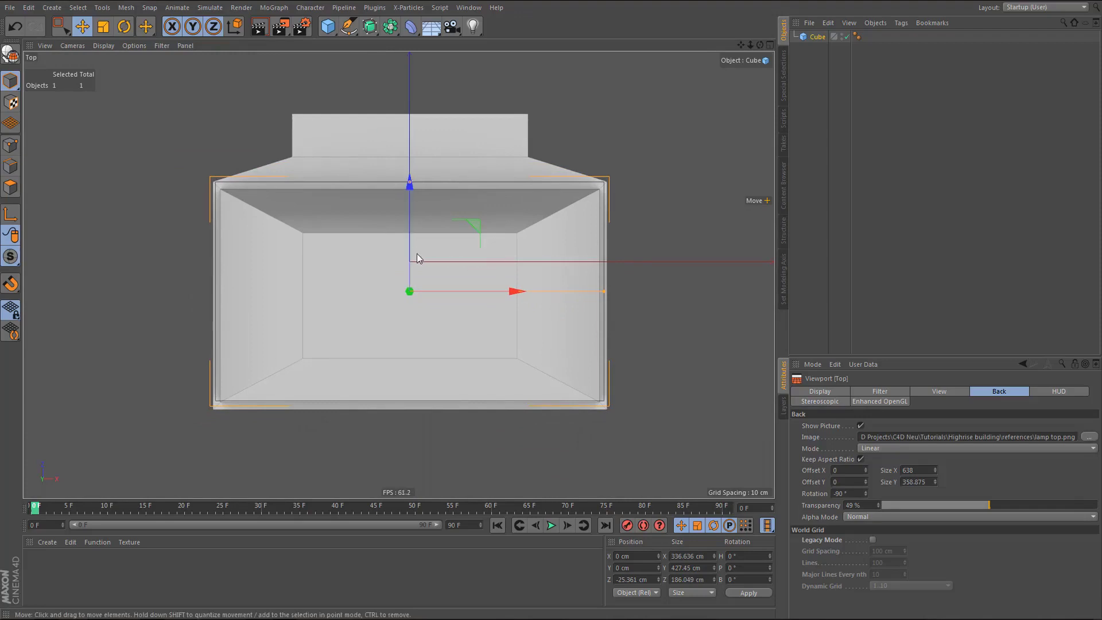
pyautogui.scroll(-2, 484, 234)
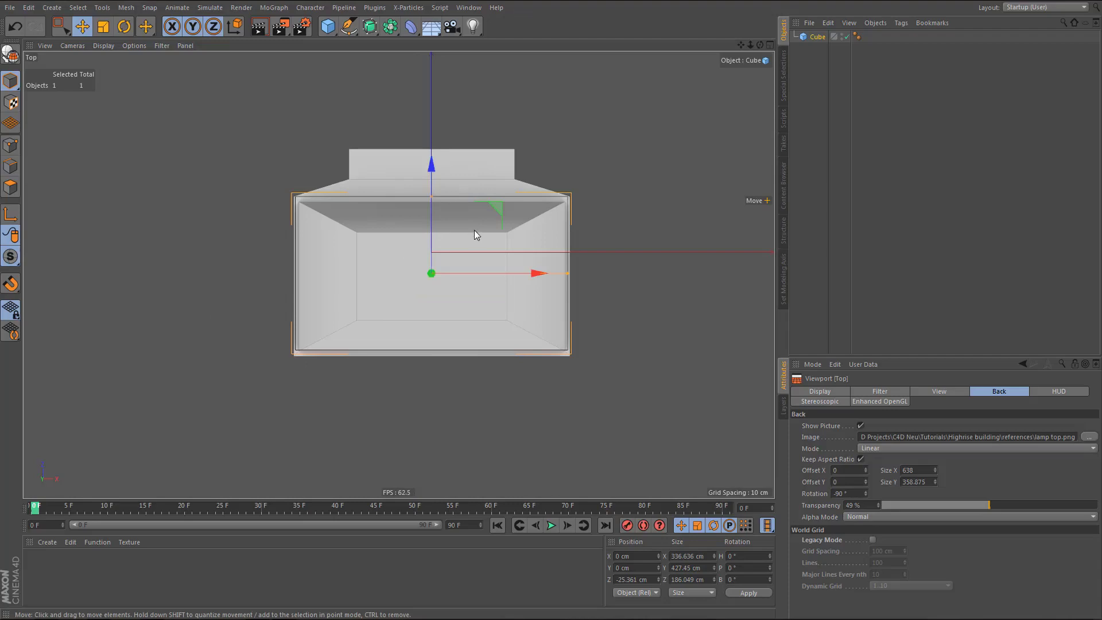
pyautogui.click(1078, 508)
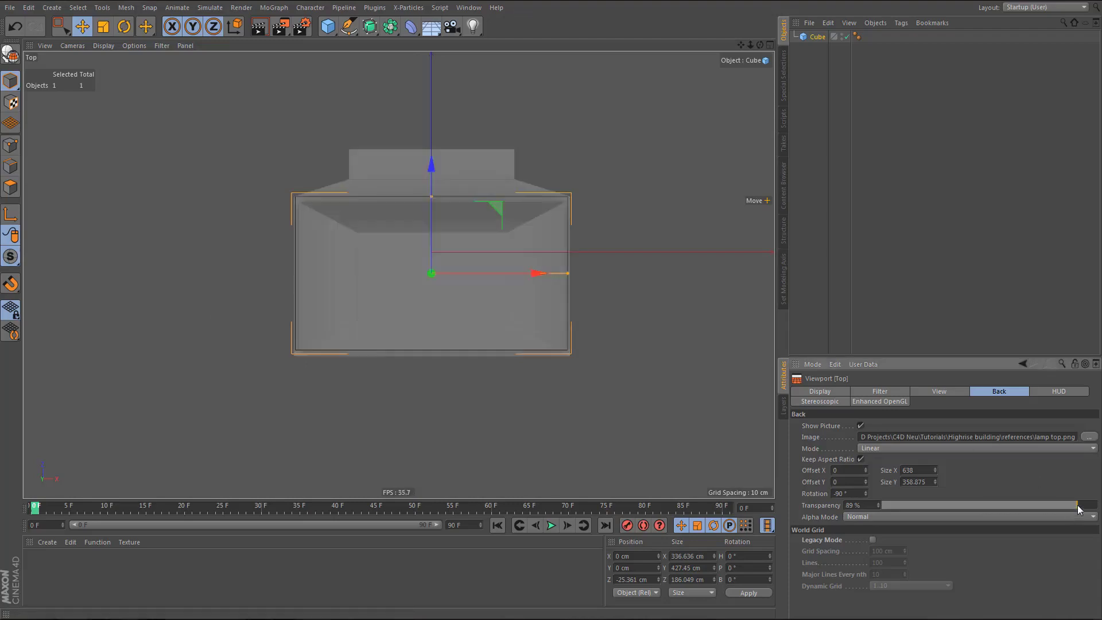
# - Make the cube editable and move its four rear points to about Z 94 cm, matching the top reference
pyautogui.press('c')
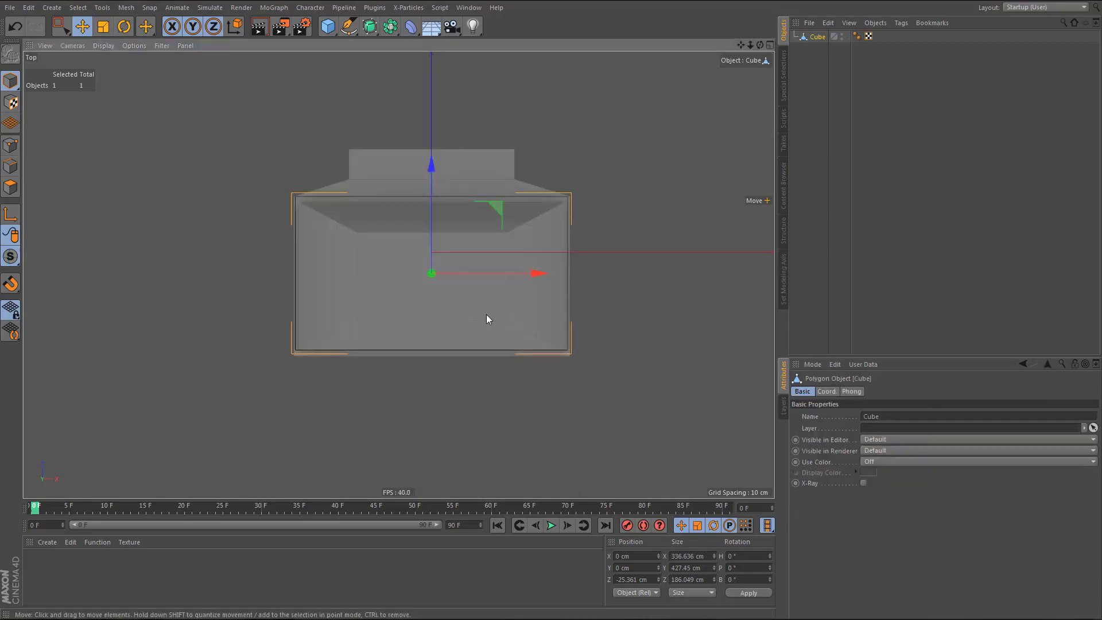
pyautogui.keyDown('alt'); pyautogui.moveTo(403, 256); pyautogui.dragTo(421, 261, button='right'); pyautogui.keyUp('alt')
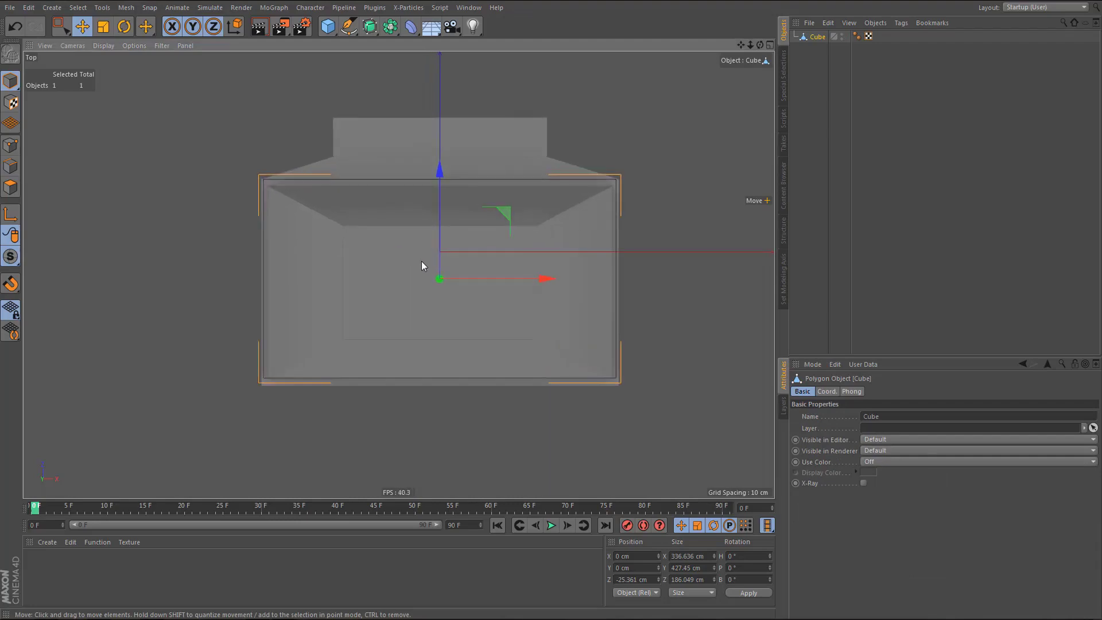
pyautogui.press('Return')
pyautogui.press('l')
pyautogui.press('k')
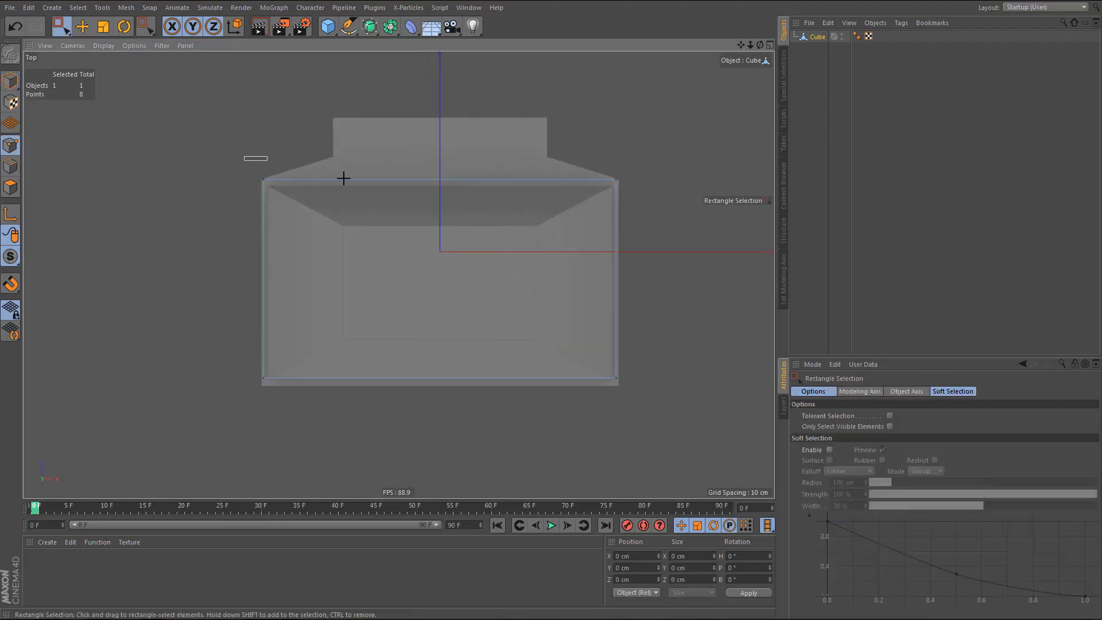
pyautogui.moveTo(243, 155); pyautogui.dragTo(657, 248)
pyautogui.keyDown('alt'); pyautogui.moveTo(360, 172); pyautogui.dragTo(399, 173, button='right'); pyautogui.keyUp('alt')
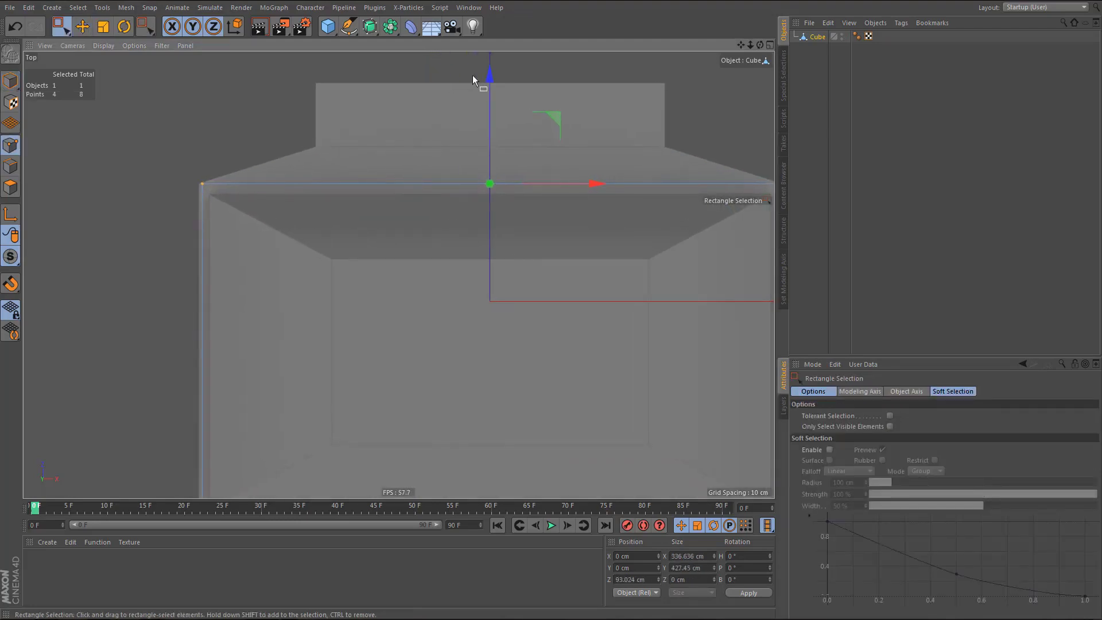
pyautogui.moveTo(492, 77); pyautogui.dragTo(494, 75)
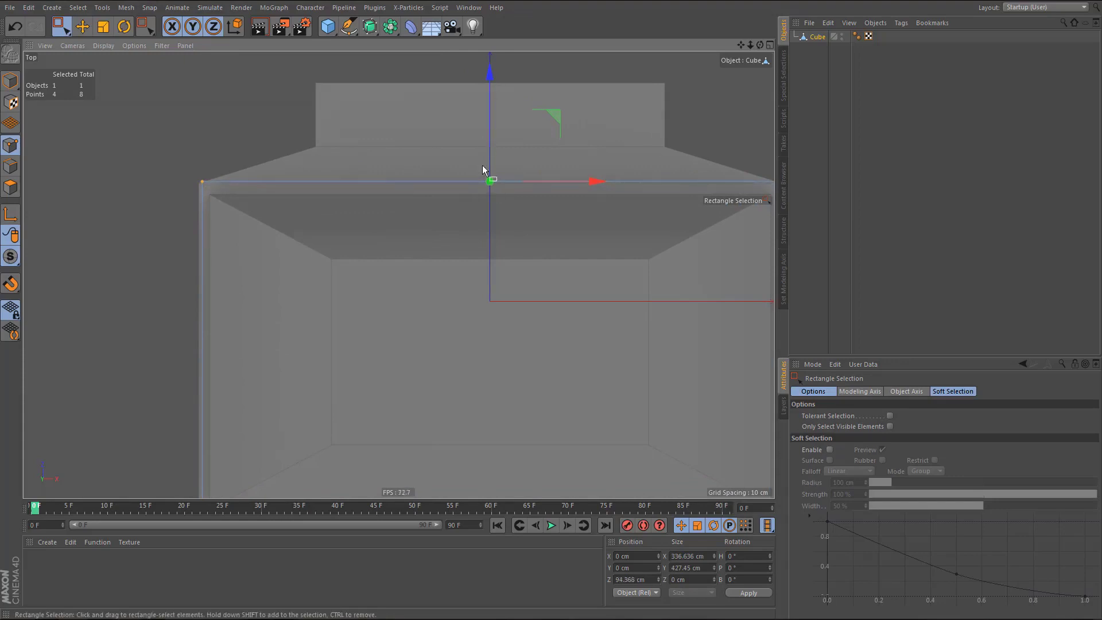
# - Move the cube's four front points to about Z -101 cm, onto the front edge of the lamp body in the top reference
pyautogui.keyDown('alt'); pyautogui.moveTo(483, 166); pyautogui.dragTo(439, 310, button='right'); pyautogui.keyUp('alt')
pyautogui.moveTo(291, 339); pyautogui.dragTo(718, 394)
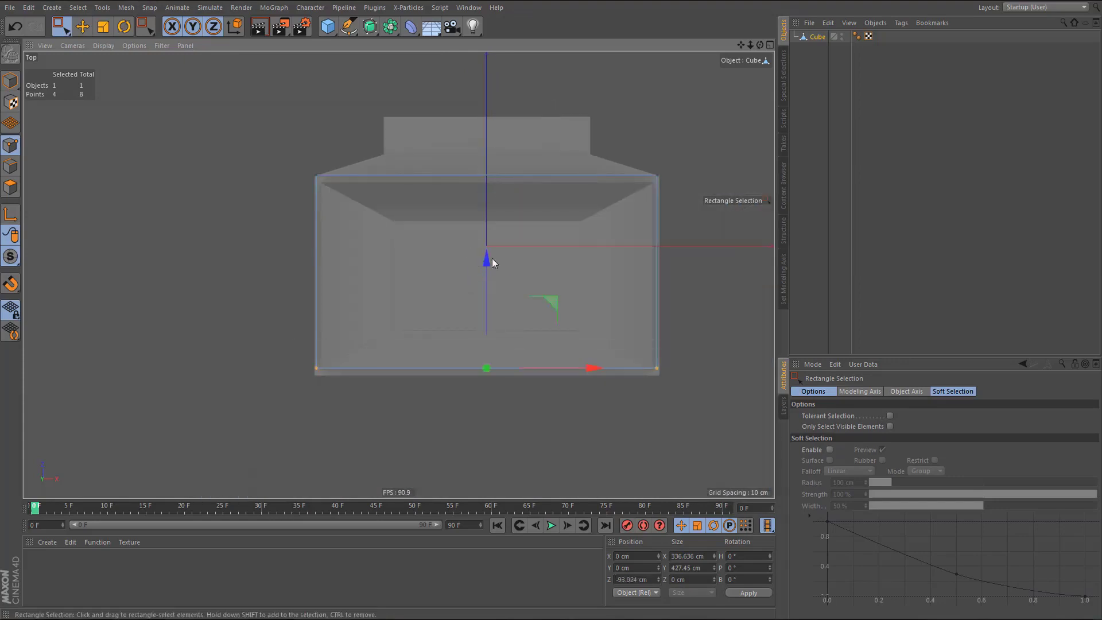
pyautogui.moveTo(491, 260); pyautogui.dragTo(501, 268)
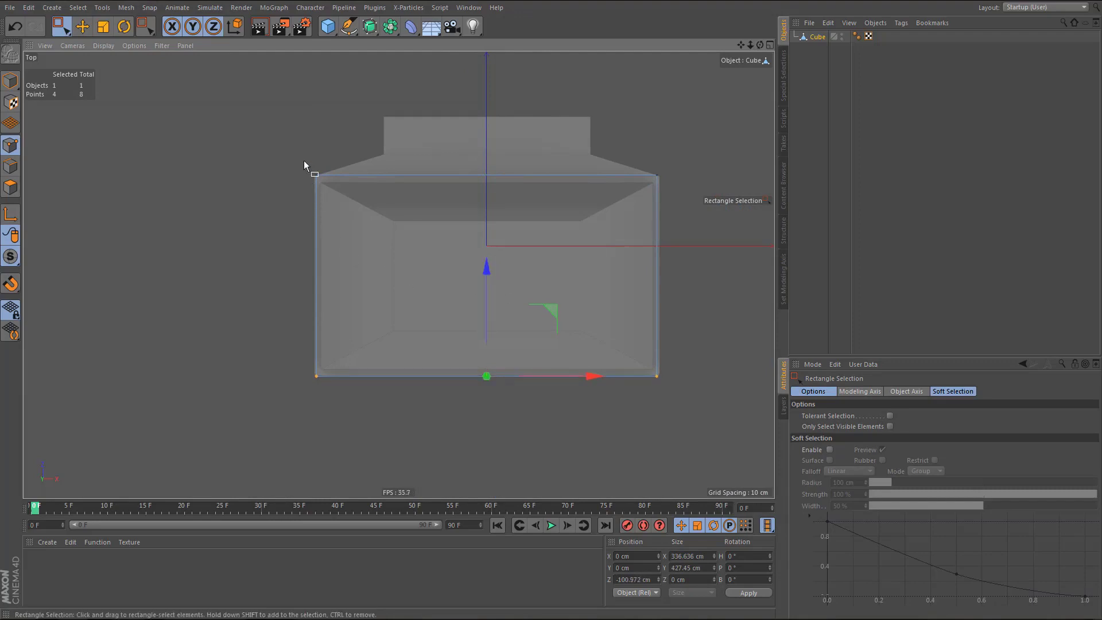
# - Select all the cube's points and scale them to about 342 cm wide and 185 cm deep, following the top and right references
pyautogui.moveTo(304, 160); pyautogui.dragTo(683, 399)
pyautogui.press('t')
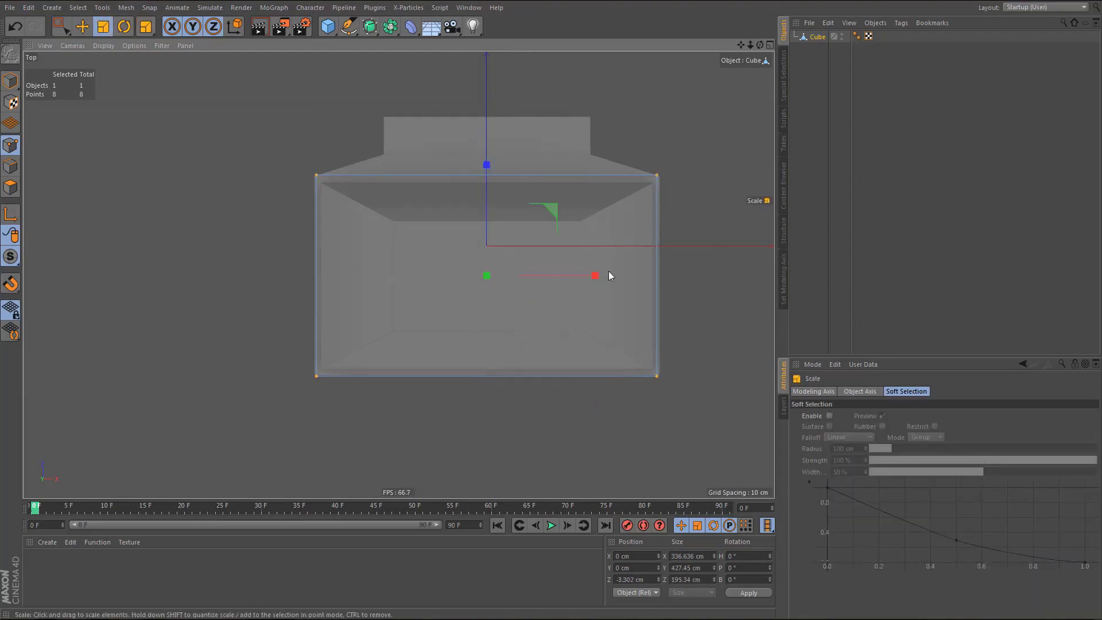
pyautogui.moveTo(597, 276); pyautogui.dragTo(597, 276)
pyautogui.middleClick(575, 293)
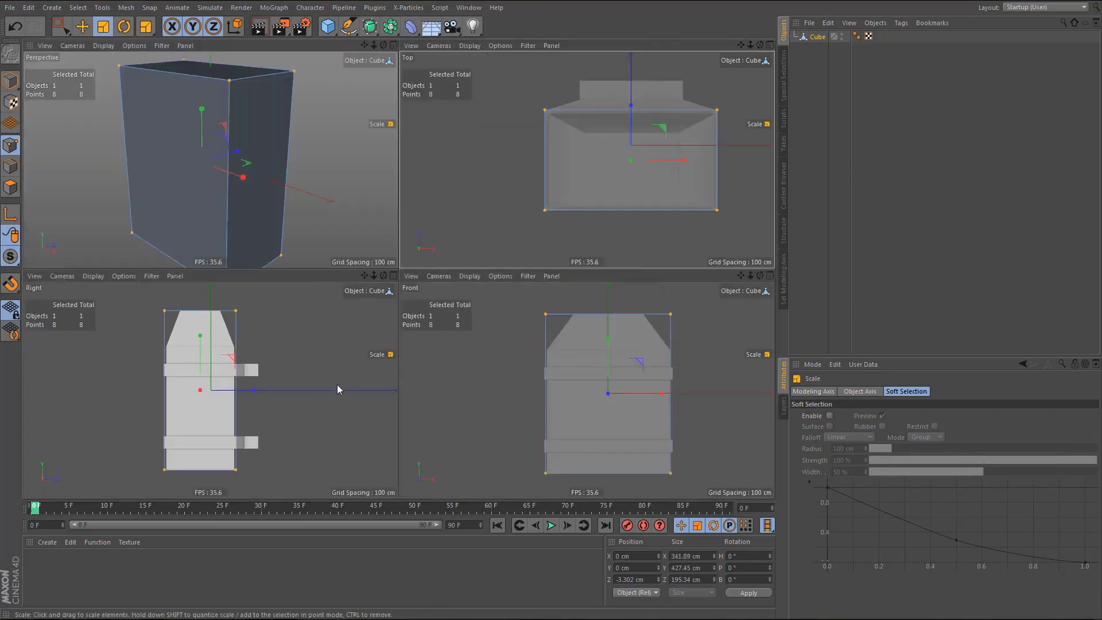
pyautogui.middleClick(336, 385)
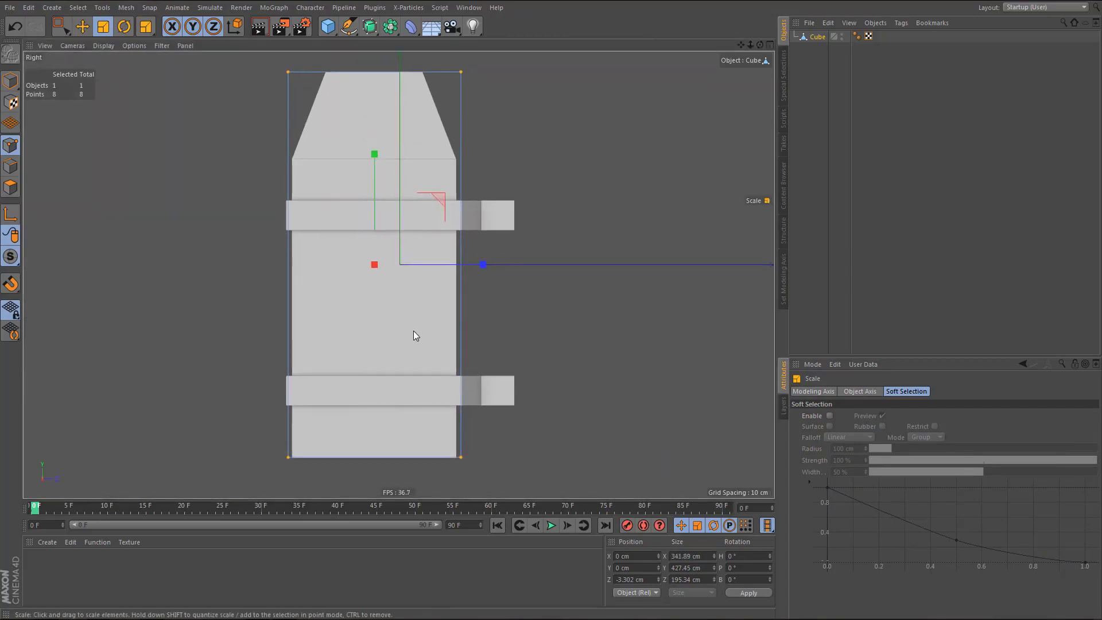
pyautogui.moveTo(487, 266); pyautogui.dragTo(467, 283)
pyautogui.keyDown('alt'); pyautogui.moveTo(442, 309); pyautogui.dragTo(488, 333, button='middle'); pyautogui.keyUp('alt')
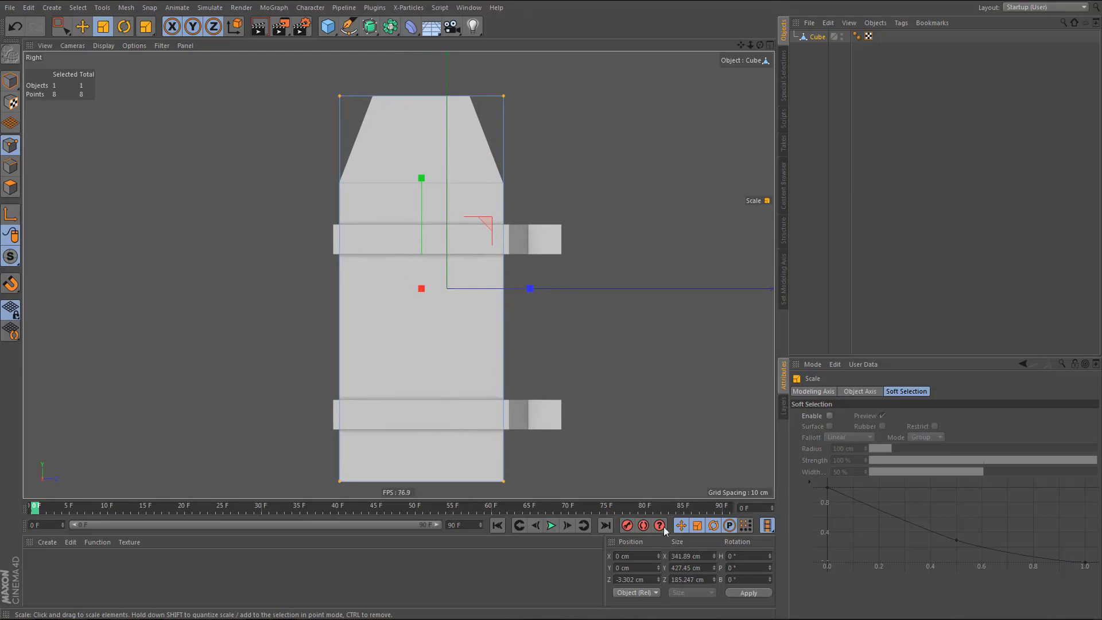
# - Set the size of the selected points to 340 cm in X, 430 cm in Y and 185 cm in Z
pyautogui.doubleClick(679, 556)
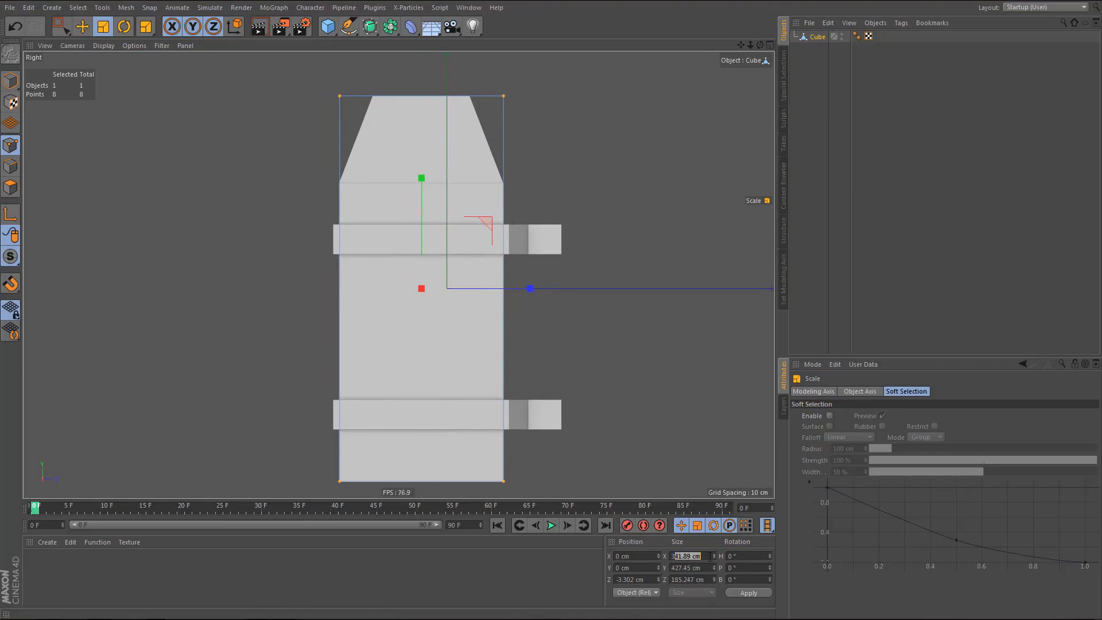
pyautogui.write('340')
pyautogui.press('Tab')
pyautogui.write('430')
pyautogui.press('Tab')
pyautogui.write('185')
pyautogui.press('Return')
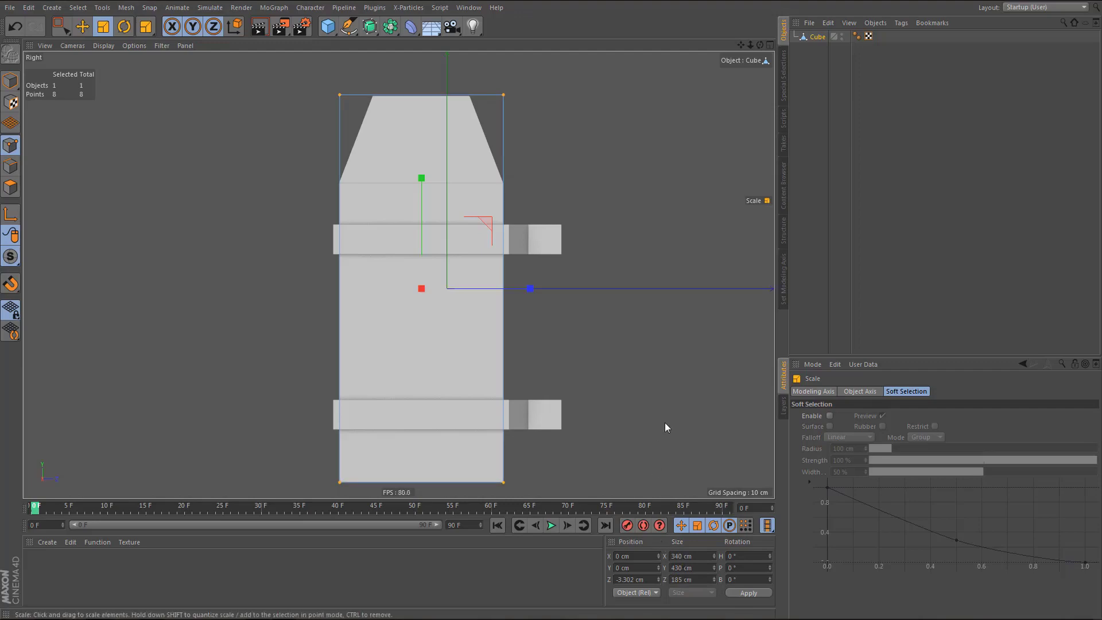
# - Cut the box's vertical edges in the front view with Edge Cut at 2 subdivisions, 37.5 % offset and 22.5 % scale around the upper band
pyautogui.middleClick(616, 363)
pyautogui.middleClick(615, 384)
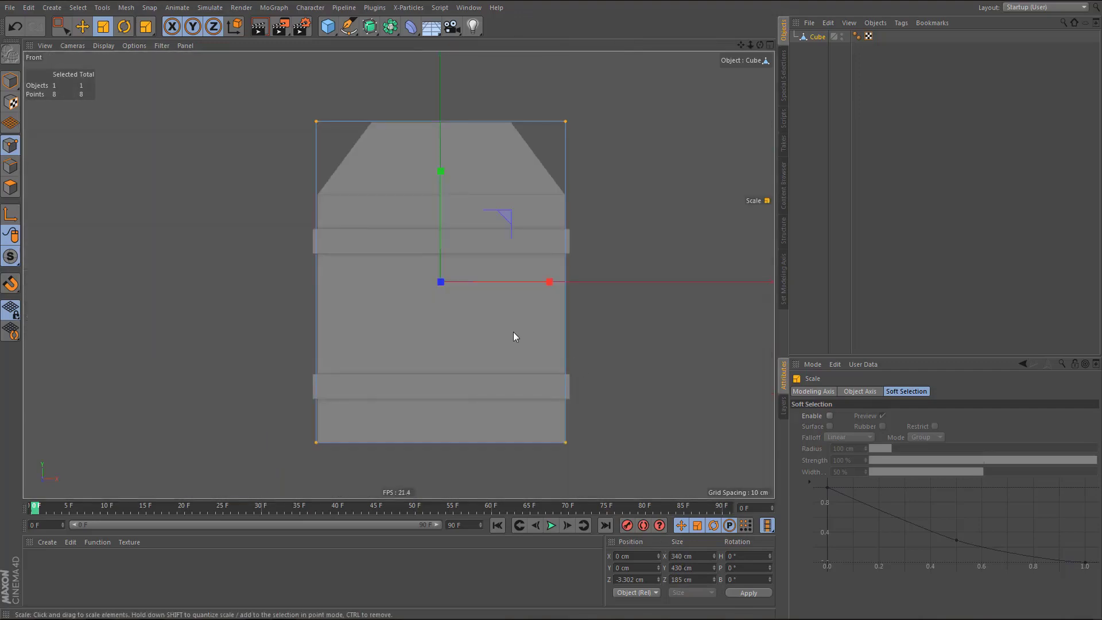
pyautogui.press('Return')
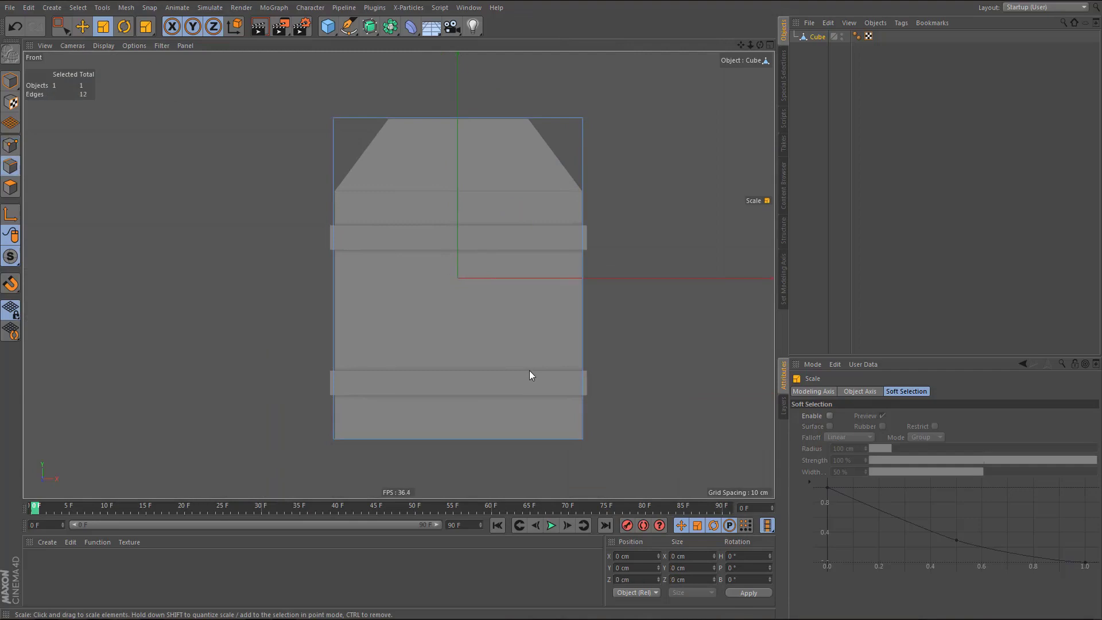
pyautogui.press('u')
pyautogui.press('b')
pyautogui.click(547, 261)
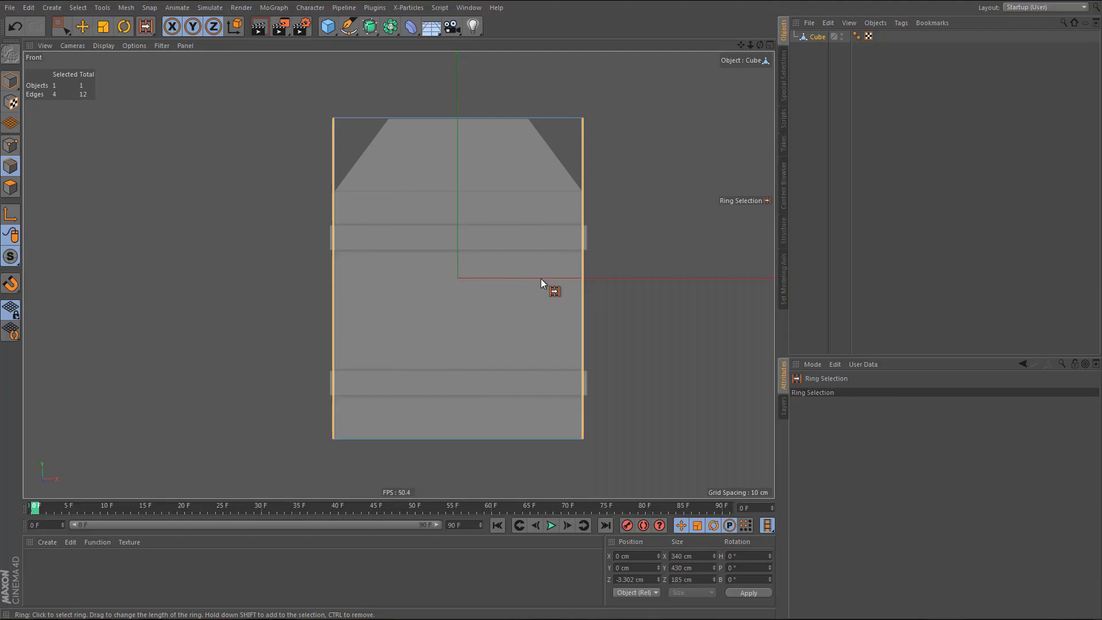
pyautogui.press('m')
pyautogui.press('f')
pyautogui.moveTo(543, 275)
pyautogui.mouseDown()
pyautogui.moveTo(569, 276)
pyautogui.moveTo(525, 276)
pyautogui.mouseUp()
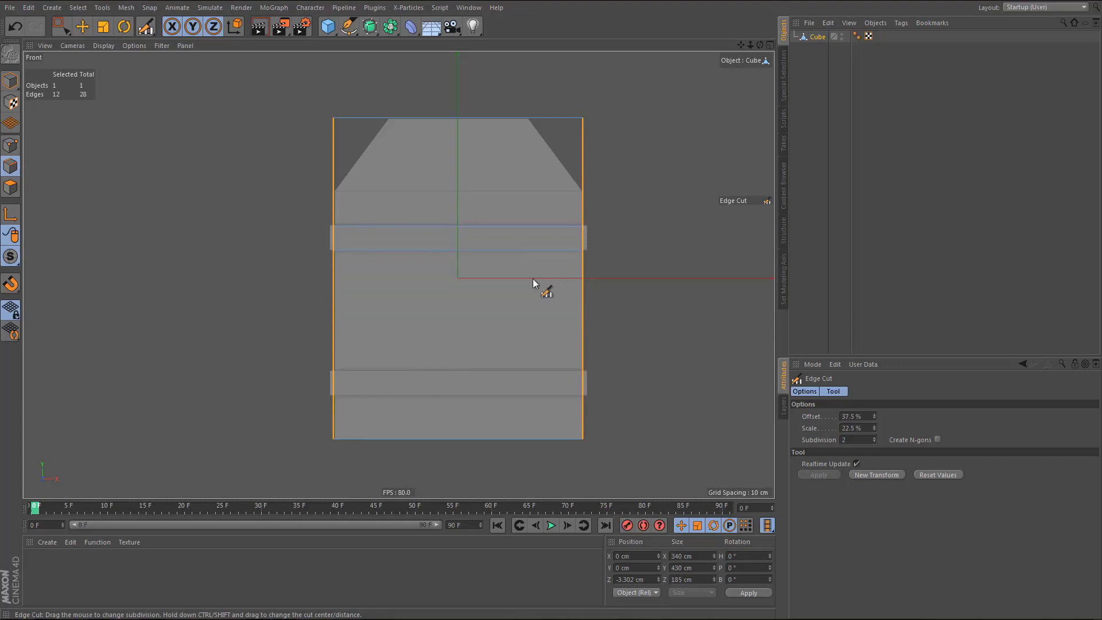
# - Select the new edge loops at the upper band and set their Y size to 32 cm
pyautogui.press('space')
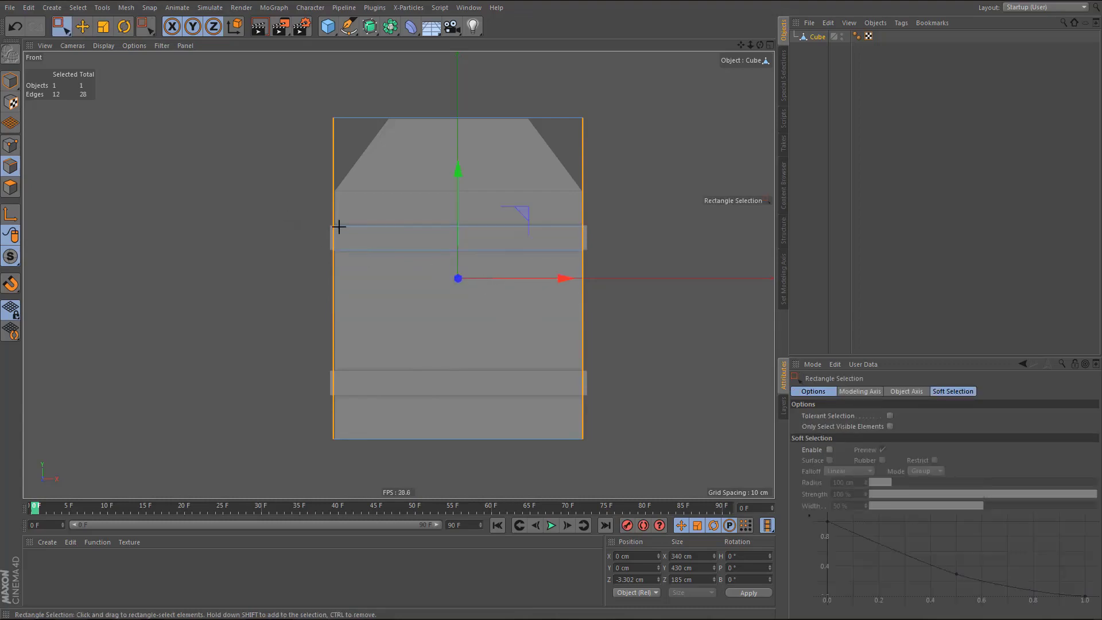
pyautogui.moveTo(289, 212); pyautogui.dragTo(656, 304)
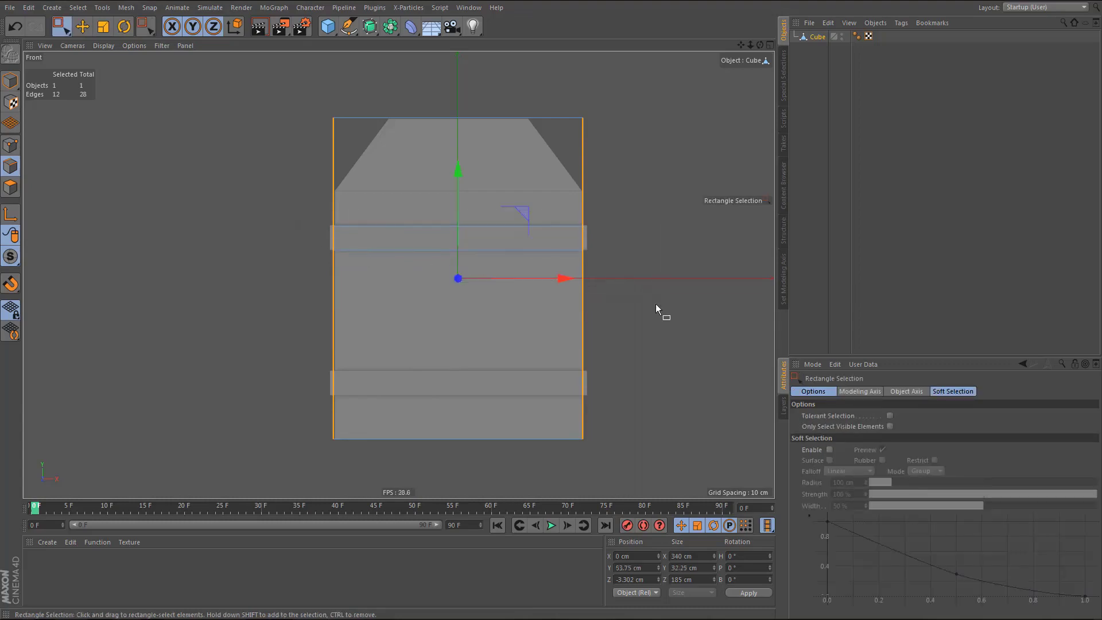
pyautogui.click(701, 568)
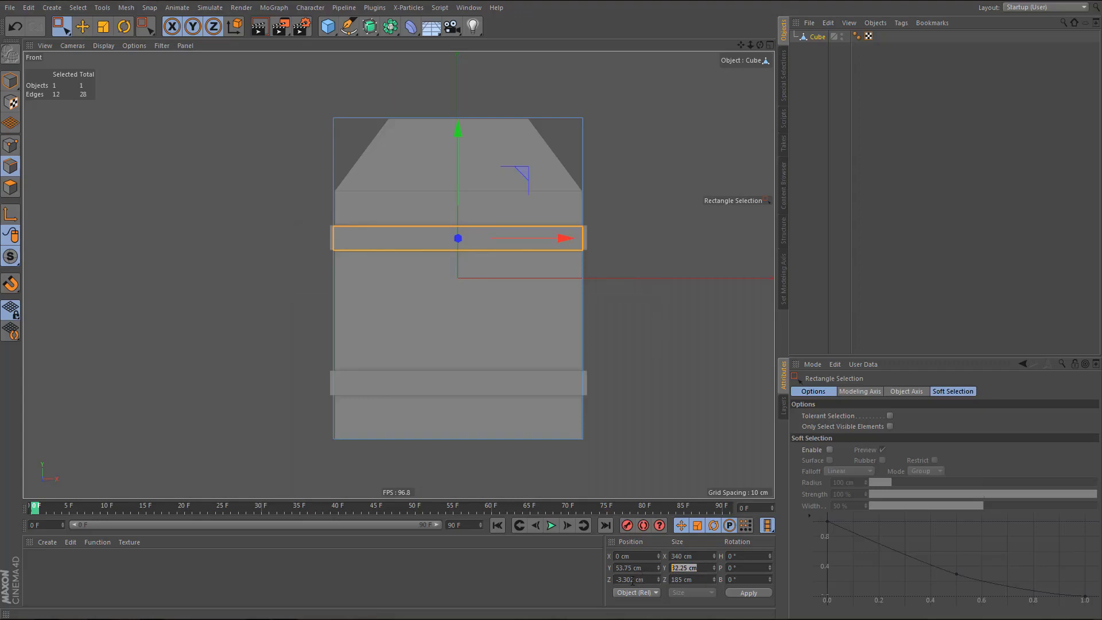
pyautogui.write('32')
pyautogui.press('Return')
# - Cut the vertical edges below the upper band with Edge Cut at 2 subdivisions, 50 % offset and 100 % scale
pyautogui.scroll(1, 482, 359)
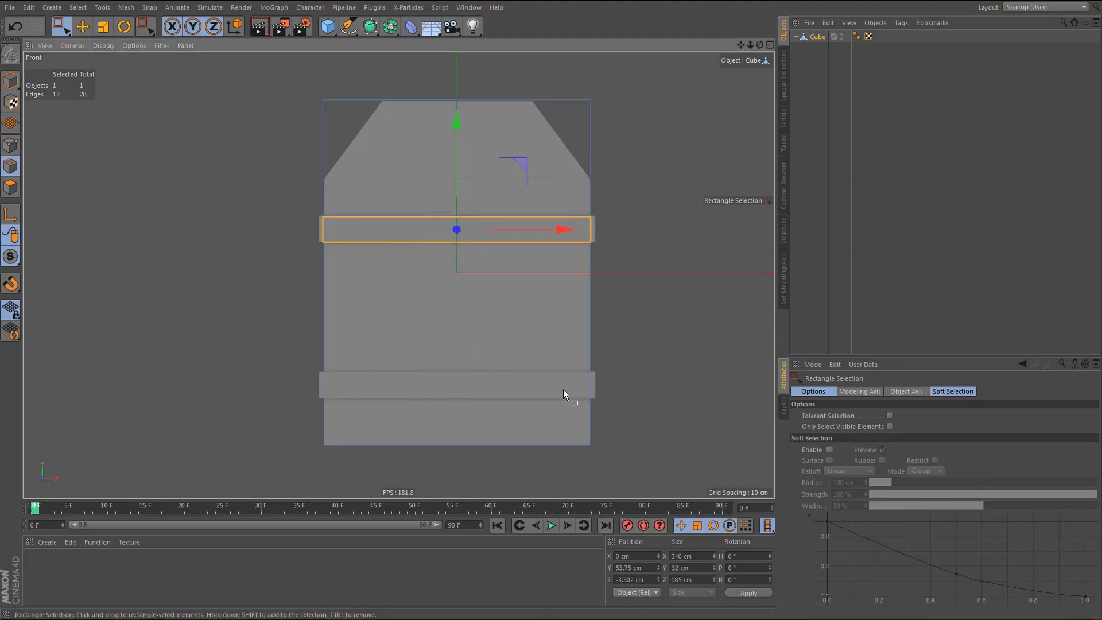
pyautogui.press('u')
pyautogui.press('b')
pyautogui.click(594, 392)
pyautogui.press('m')
pyautogui.press('f')
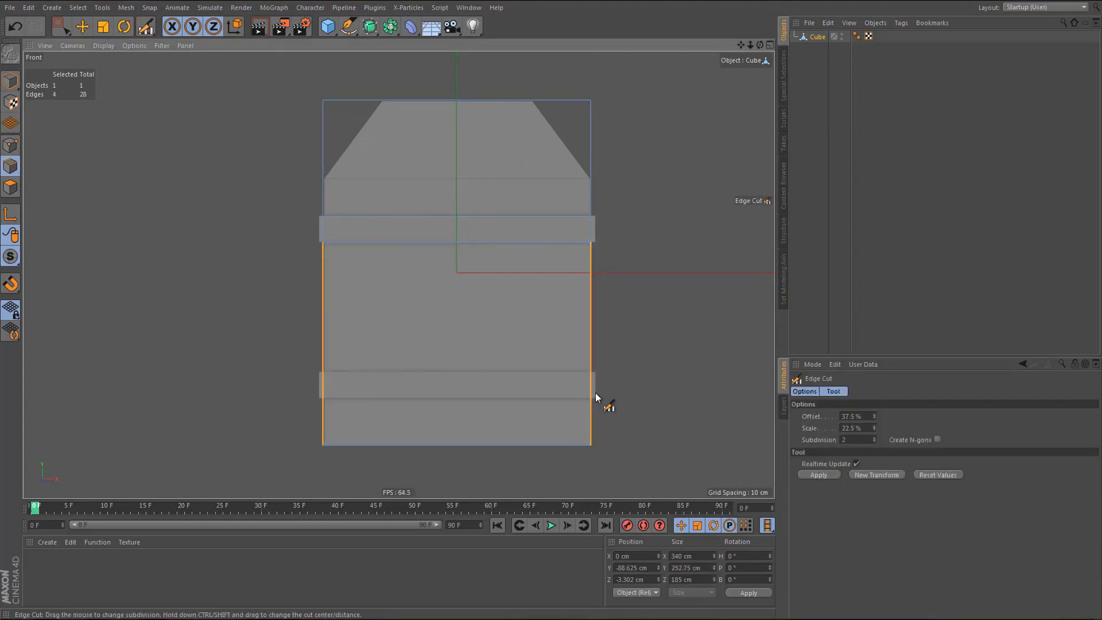
pyautogui.click(596, 397)
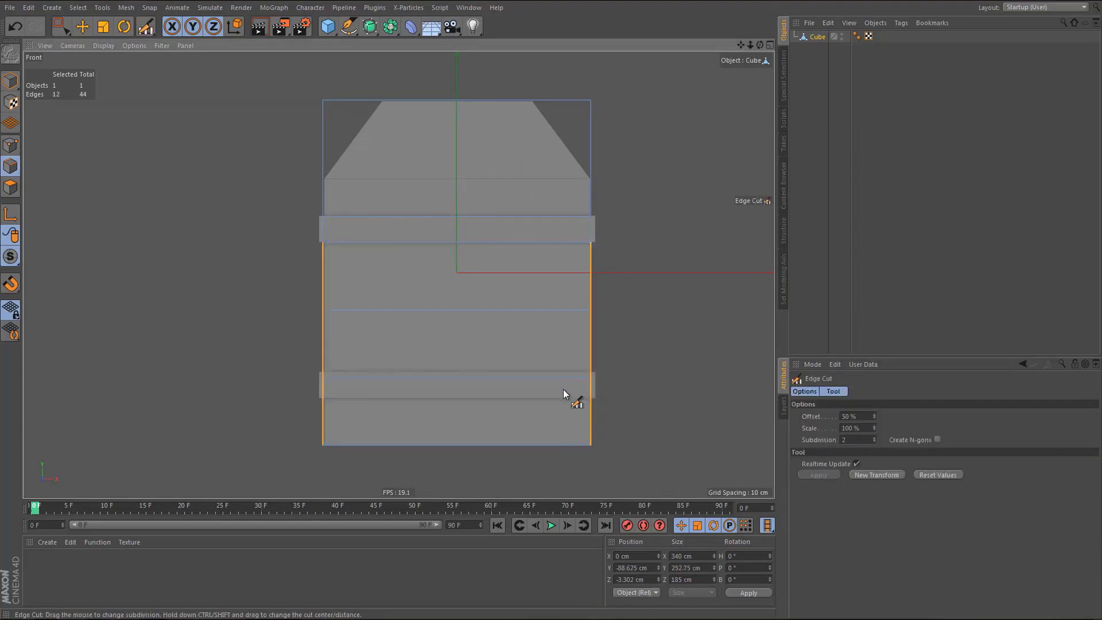
# - Select the two new edge loops above the lower band and set their Y size to 32 cm
pyautogui.press('0')
pyautogui.moveTo(437, 334); pyautogui.dragTo(687, 397)
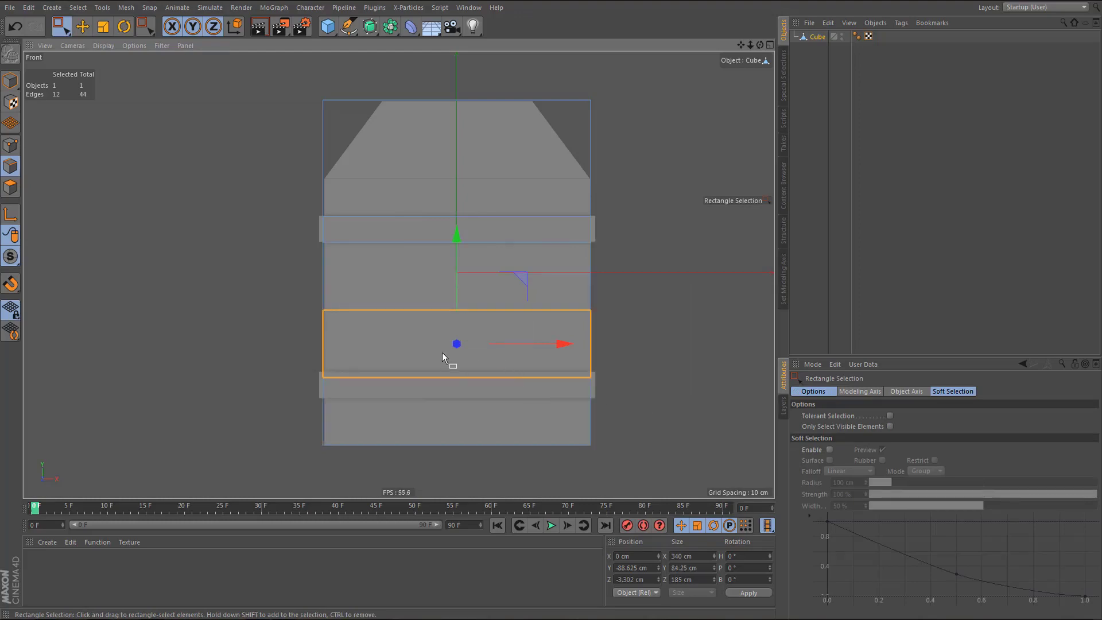
pyautogui.click(704, 567)
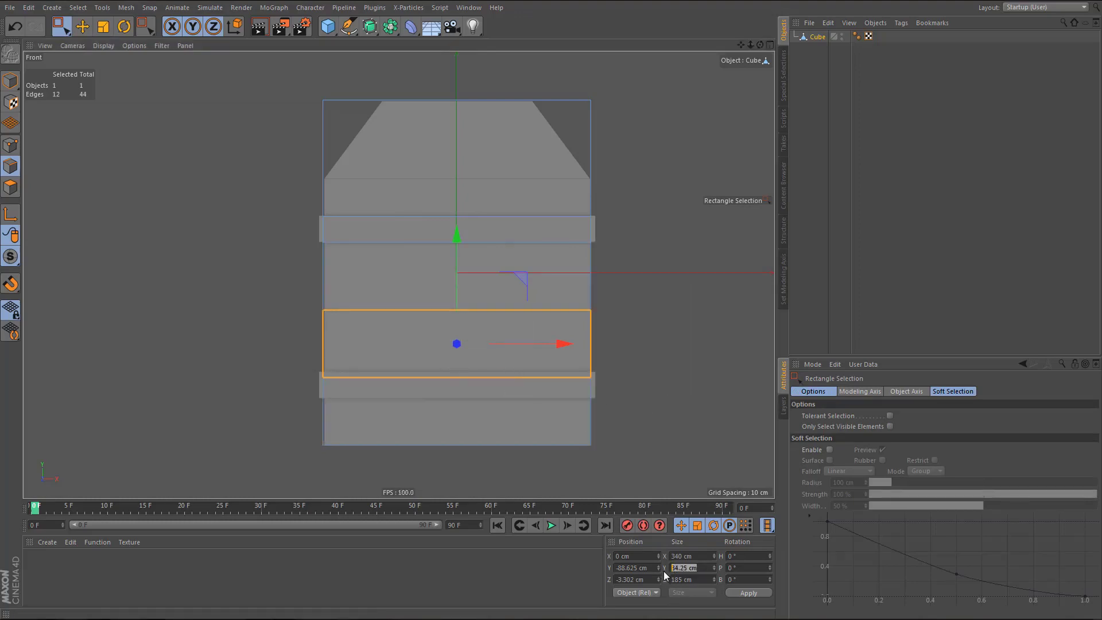
pyautogui.write('32')
pyautogui.press('Return')
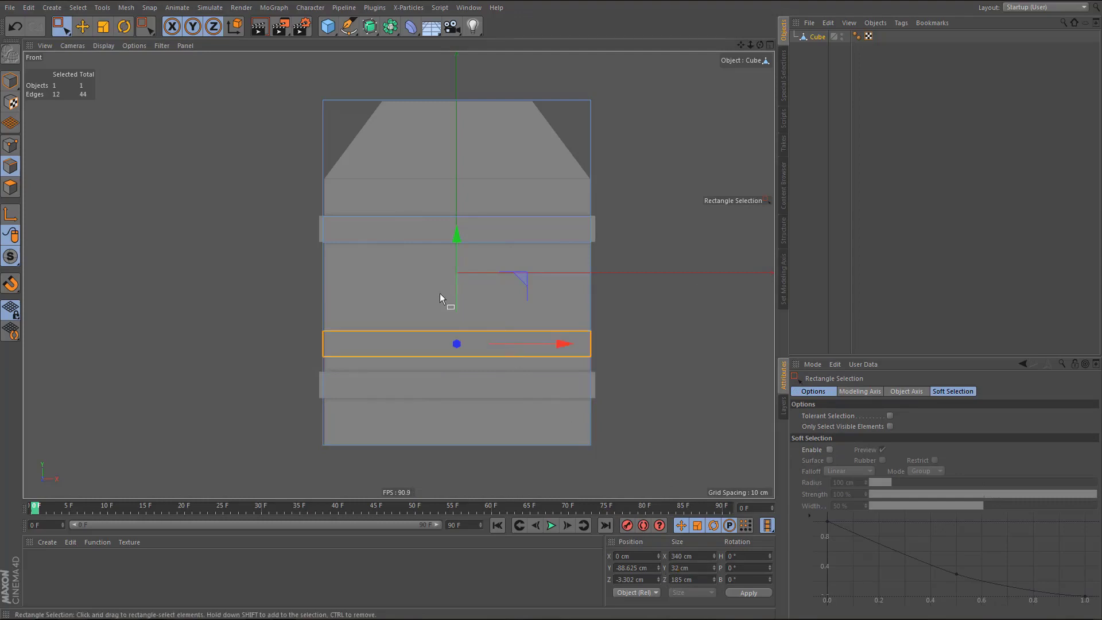
# - Move the selected edge loops down onto the lower band and add a loop cut at about 33.8 % where the top starts tapering
pyautogui.moveTo(457, 236); pyautogui.dragTo(456, 277)
pyautogui.keyDown('alt'); pyautogui.moveTo(480, 246); pyautogui.dragTo(478, 258, button='middle'); pyautogui.keyUp('alt')
pyautogui.press('k')
pyautogui.press('l')
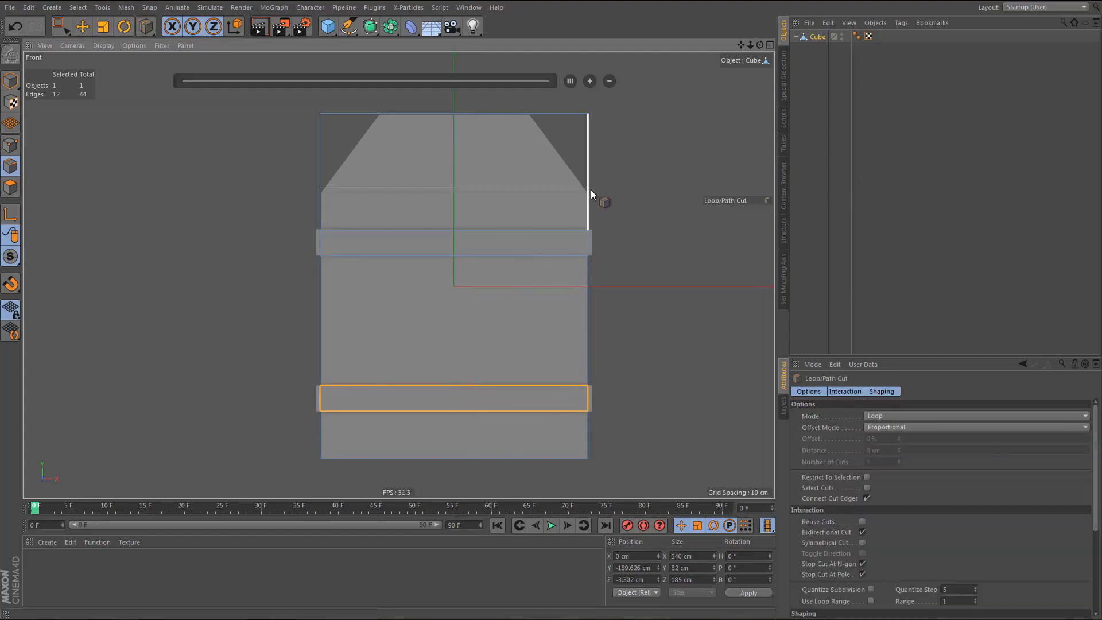
pyautogui.click(590, 191)
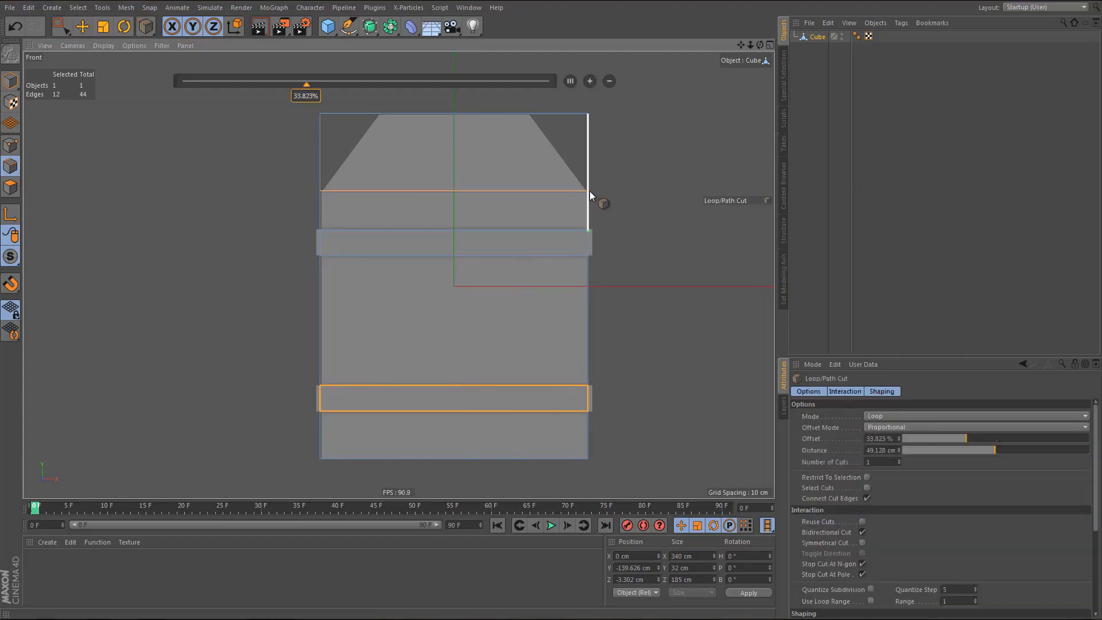
# - Select the box's top points and scale them inward to about 185 by 101 cm to form the tapered top
pyautogui.press('Return')
pyautogui.press('space')
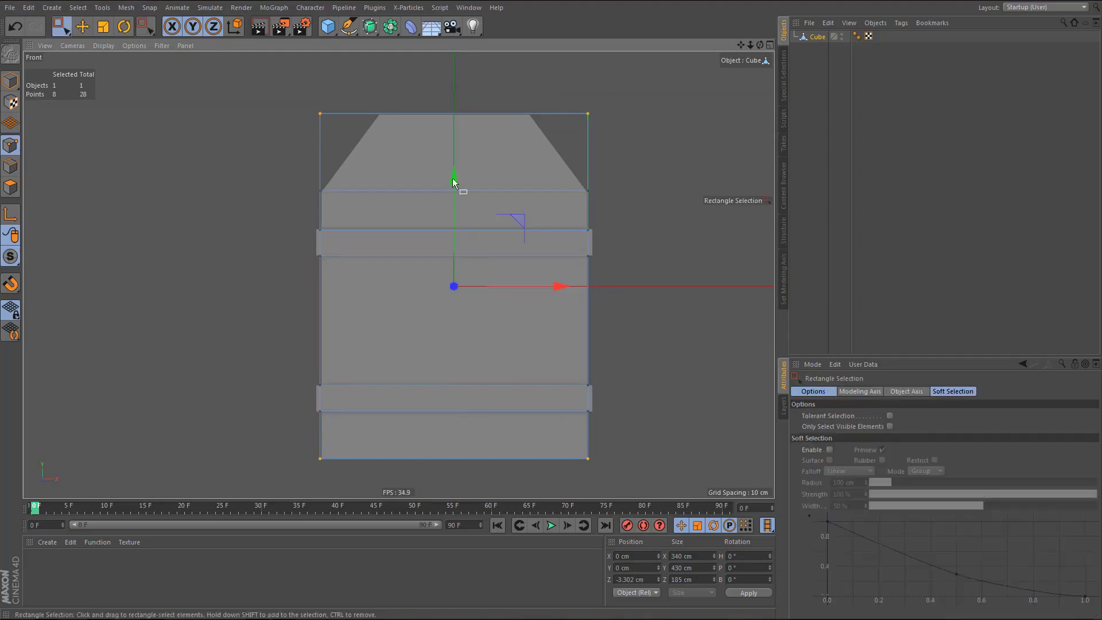
pyautogui.moveTo(310, 96); pyautogui.dragTo(629, 151)
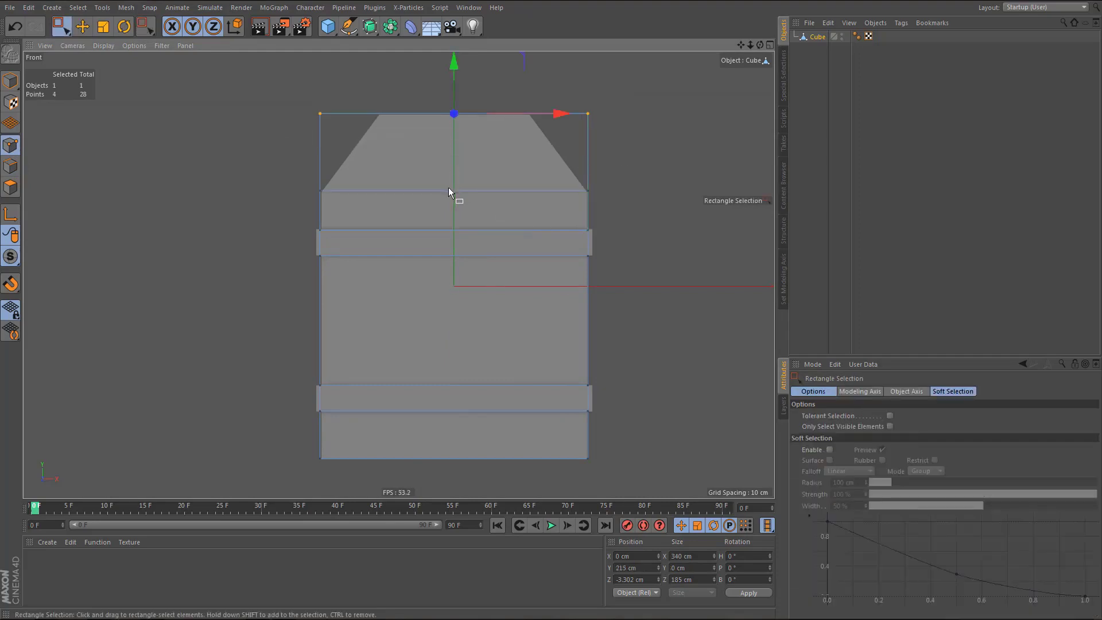
pyautogui.press('t')
pyautogui.moveTo(510, 187); pyautogui.dragTo(267, 207)
# - Set the cube's Phong tag angle to 33°
pyautogui.press('F1')
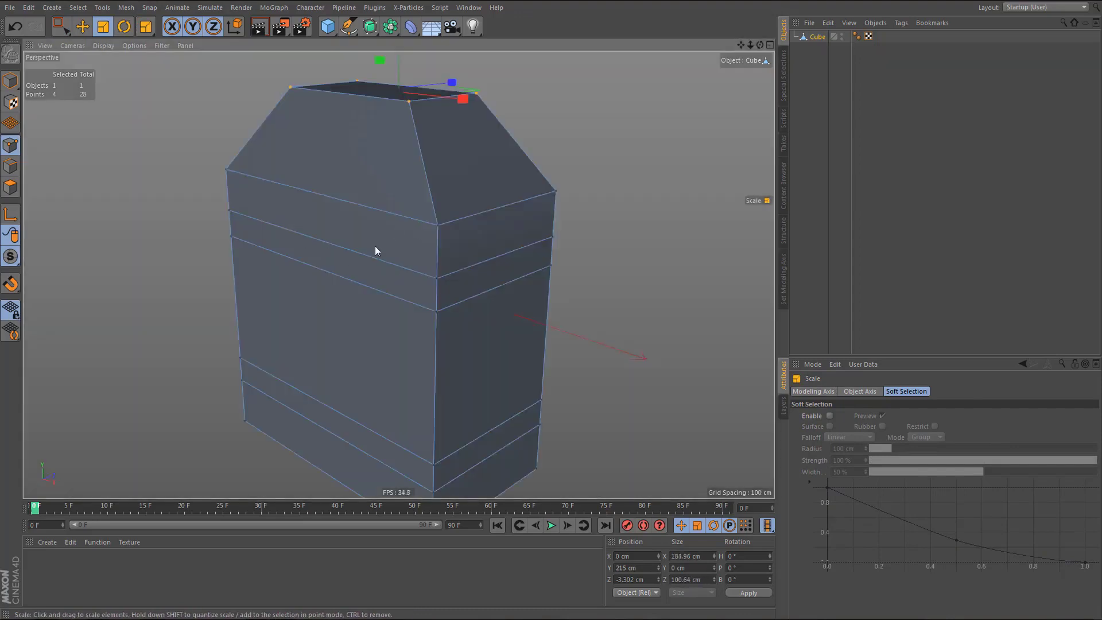
pyautogui.scroll(-3, 373, 248)
pyautogui.moveTo(389, 258)
pyautogui.keyDown('alt'); pyautogui.mouseDown()
pyautogui.moveTo(273, 258)
pyautogui.moveTo(386, 266)
pyautogui.mouseUp(); pyautogui.keyUp('alt')
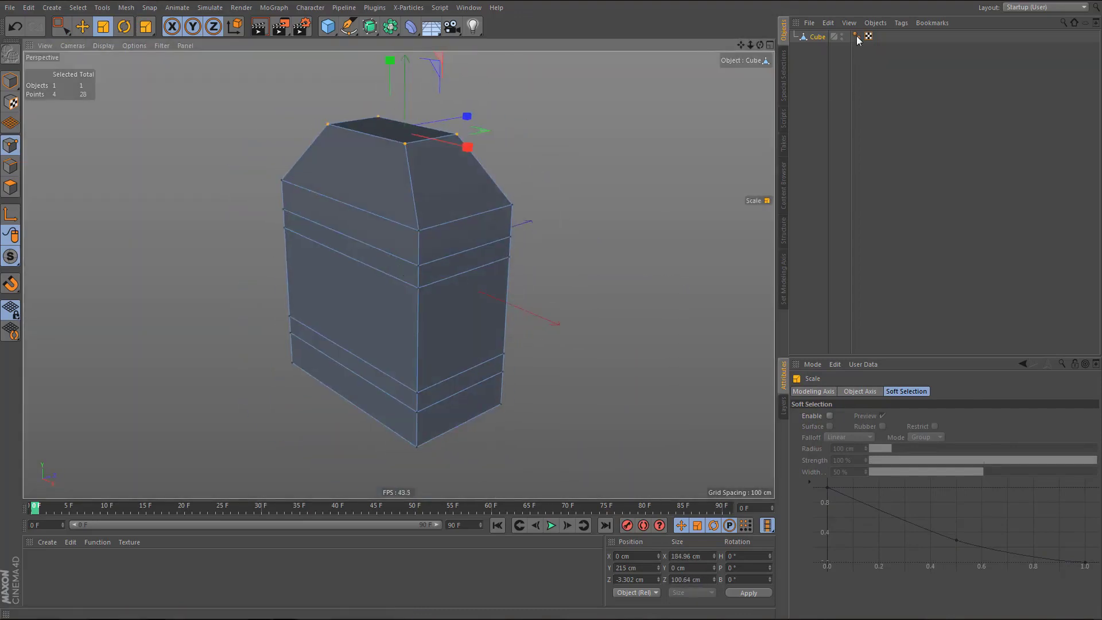
pyautogui.click(856, 36)
pyautogui.doubleClick(873, 426)
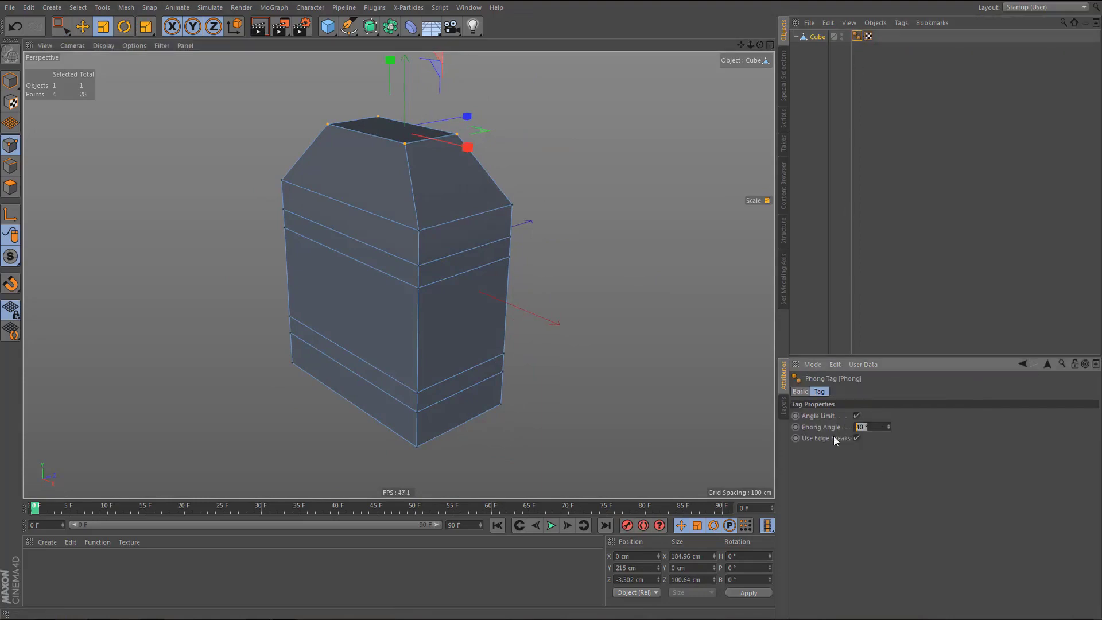
pyautogui.write('33')
pyautogui.press('Return')
# - Select the polygon rings at both bands with Ring Selection and extrude them outward by 5.2 cm
pyautogui.keyDown('alt'); pyautogui.moveTo(449, 297); pyautogui.dragTo(497, 281); pyautogui.keyUp('alt')
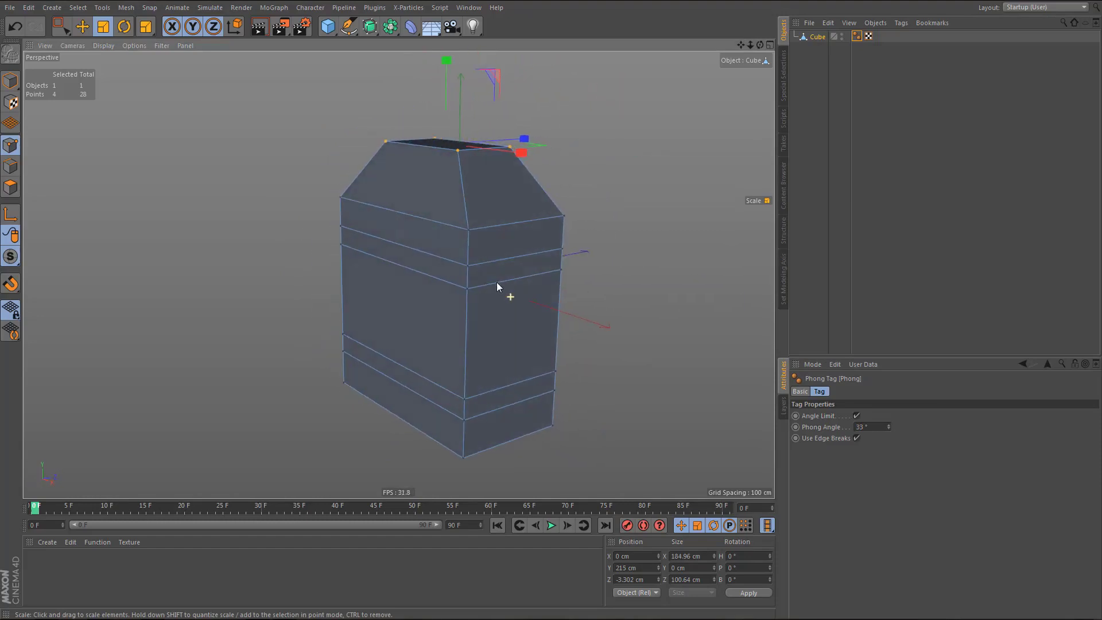
pyautogui.press('Return')
pyautogui.press('Return')
pyautogui.press('u')
pyautogui.press('b')
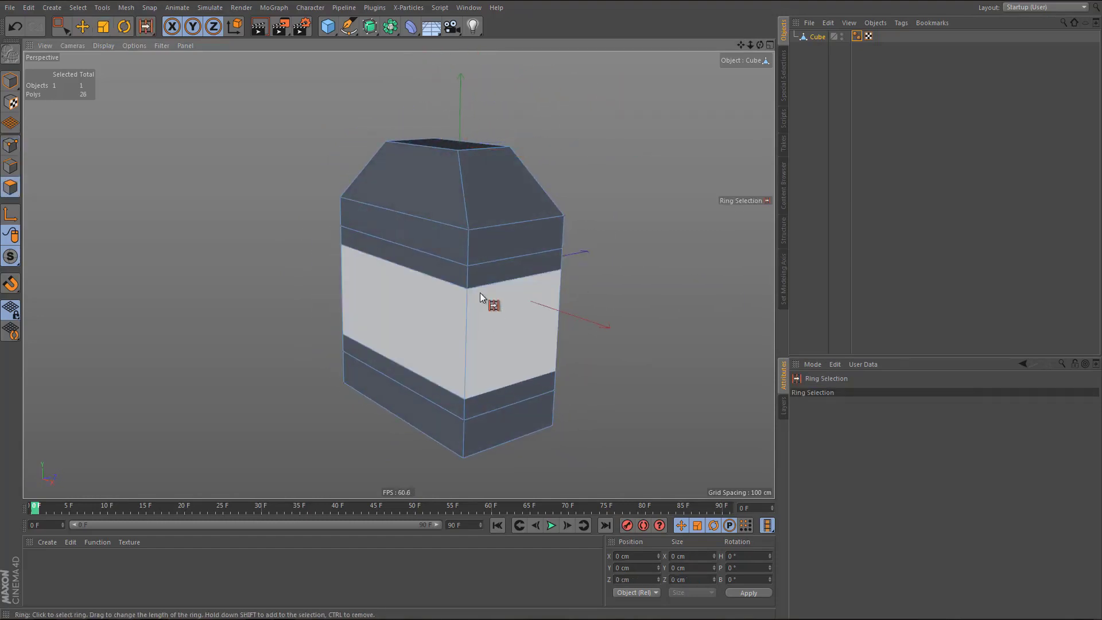
pyautogui.click(466, 276)
pyautogui.keyDown('shift'); pyautogui.click(465, 405); pyautogui.keyUp('shift')
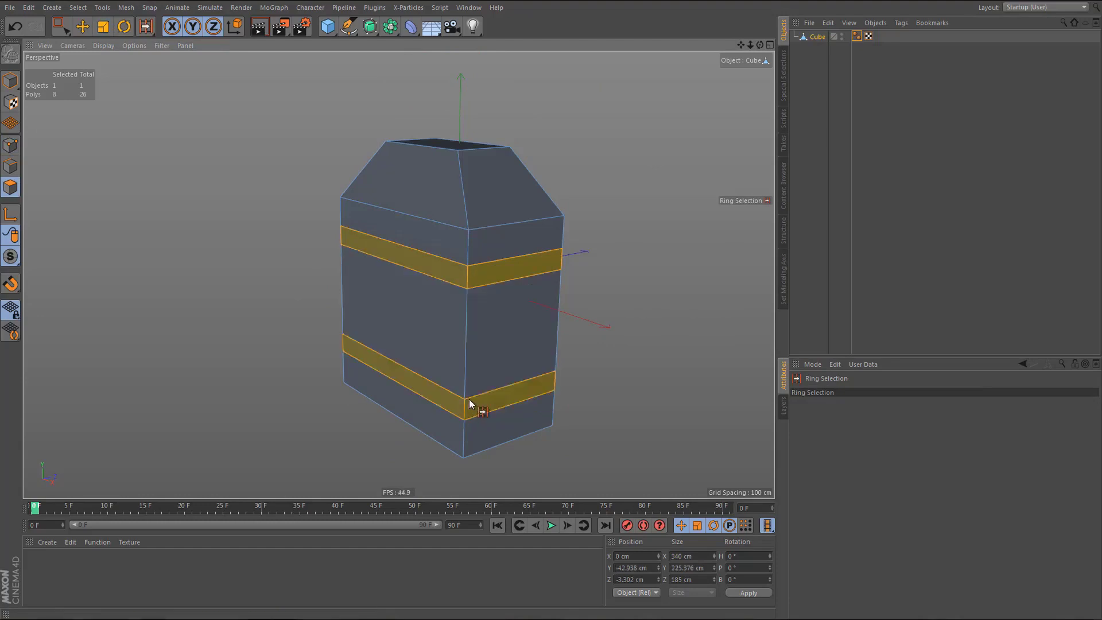
pyautogui.middleClick(519, 339)
pyautogui.middleClick(525, 368)
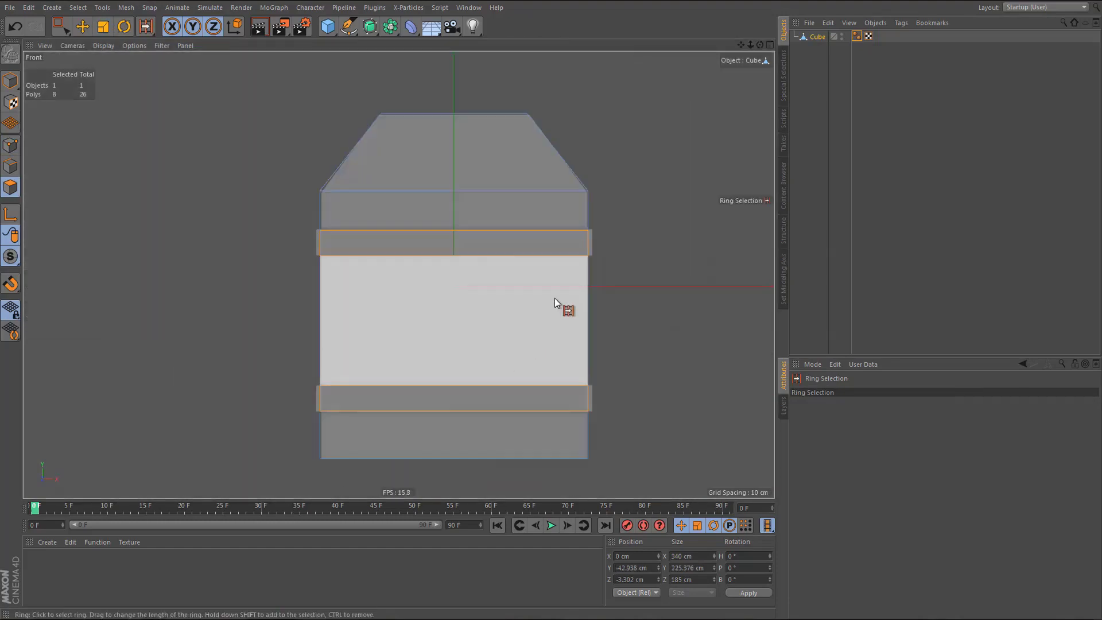
pyautogui.keyDown('alt'); pyautogui.moveTo(555, 297); pyautogui.dragTo(605, 303, button='right'); pyautogui.keyUp('alt')
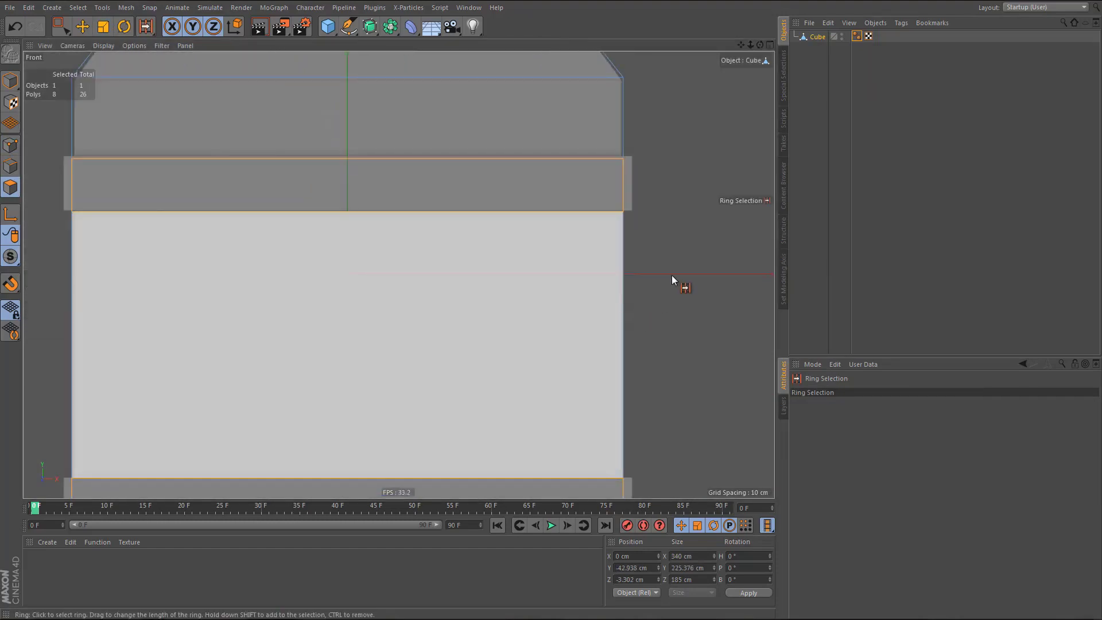
pyautogui.press('d')
pyautogui.moveTo(673, 276); pyautogui.dragTo(580, 290)
# - Select the rear face of each band and extrude both about 20 cm backward to the start of the reference's wall mount
pyautogui.middleClick(580, 291)
pyautogui.middleClick(342, 197)
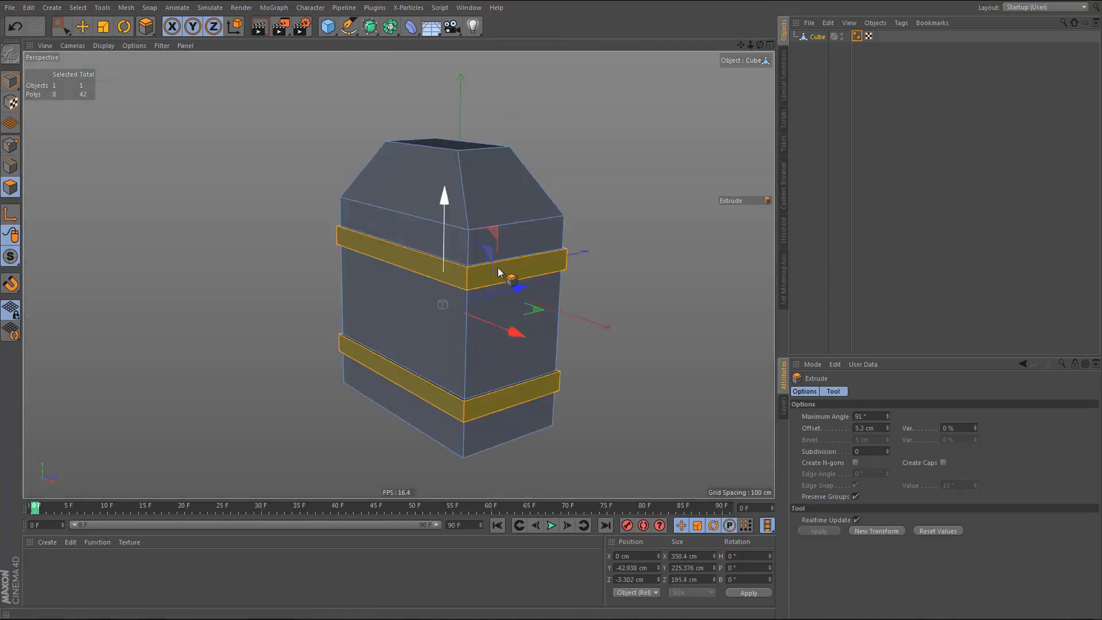
pyautogui.middleClick(540, 293)
pyautogui.middleClick(595, 177)
pyautogui.keyDown('alt'); pyautogui.moveTo(523, 254); pyautogui.dragTo(525, 294, button='middle'); pyautogui.keyUp('alt')
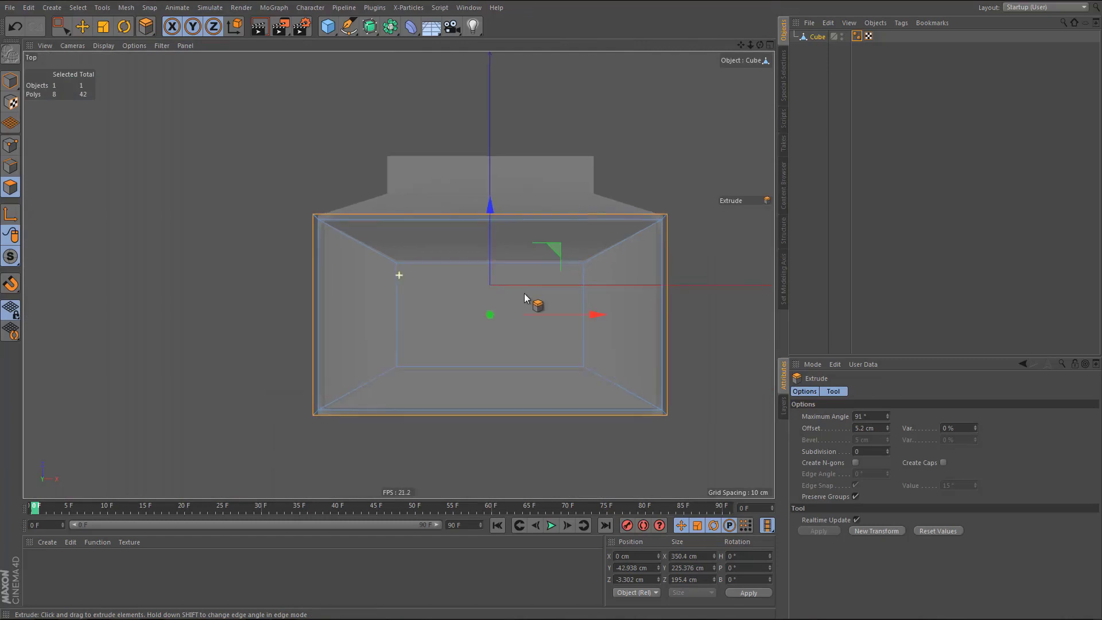
pyautogui.middleClick(515, 293)
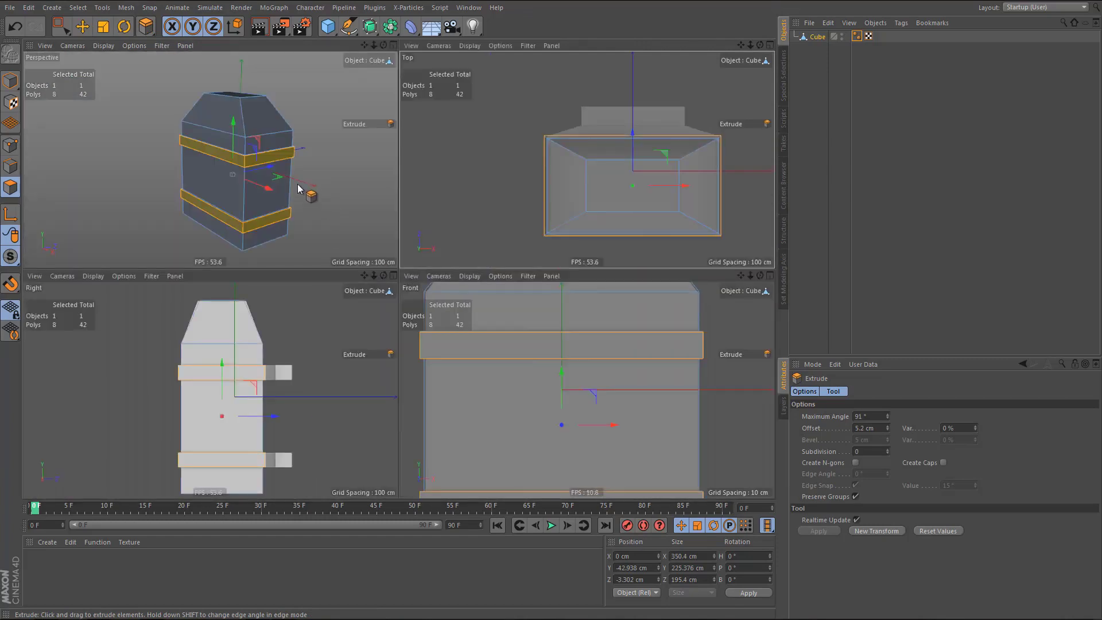
pyautogui.keyDown('alt'); pyautogui.moveTo(298, 188); pyautogui.dragTo(233, 212); pyautogui.keyUp('alt')
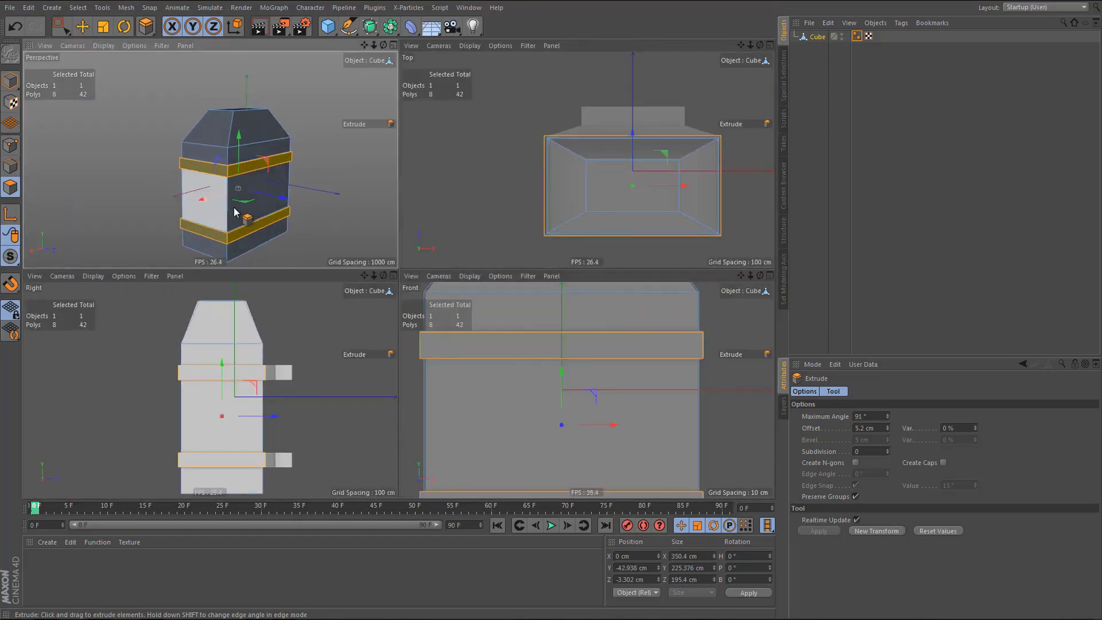
pyautogui.press('e')
pyautogui.scroll(3, 284, 216)
pyautogui.click(271, 145)
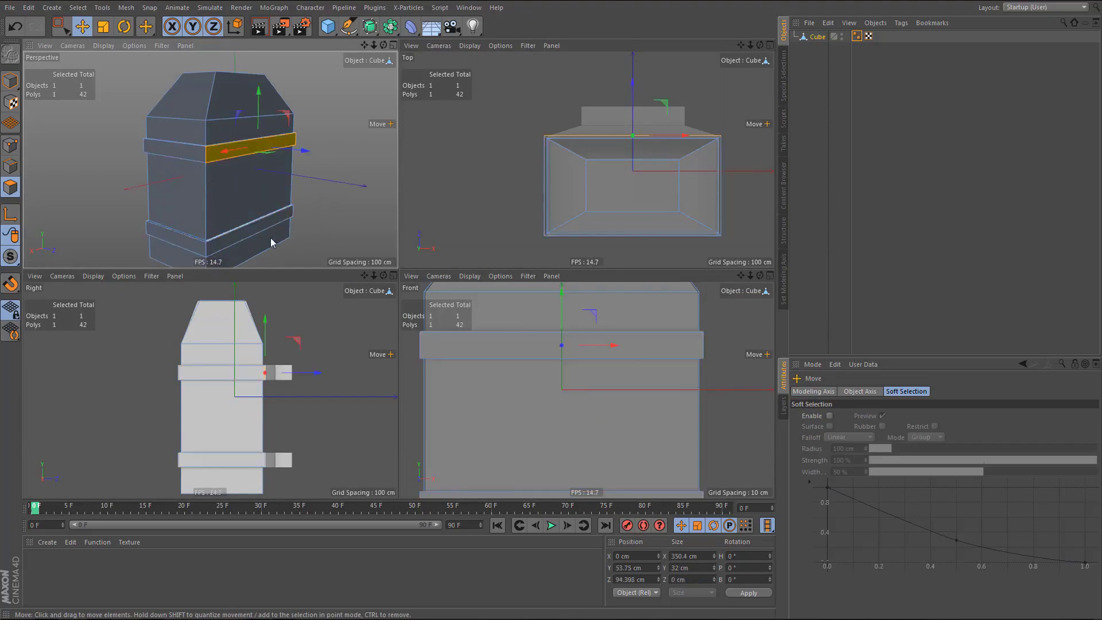
pyautogui.middleClick(621, 167)
pyautogui.scroll(2, 432, 198)
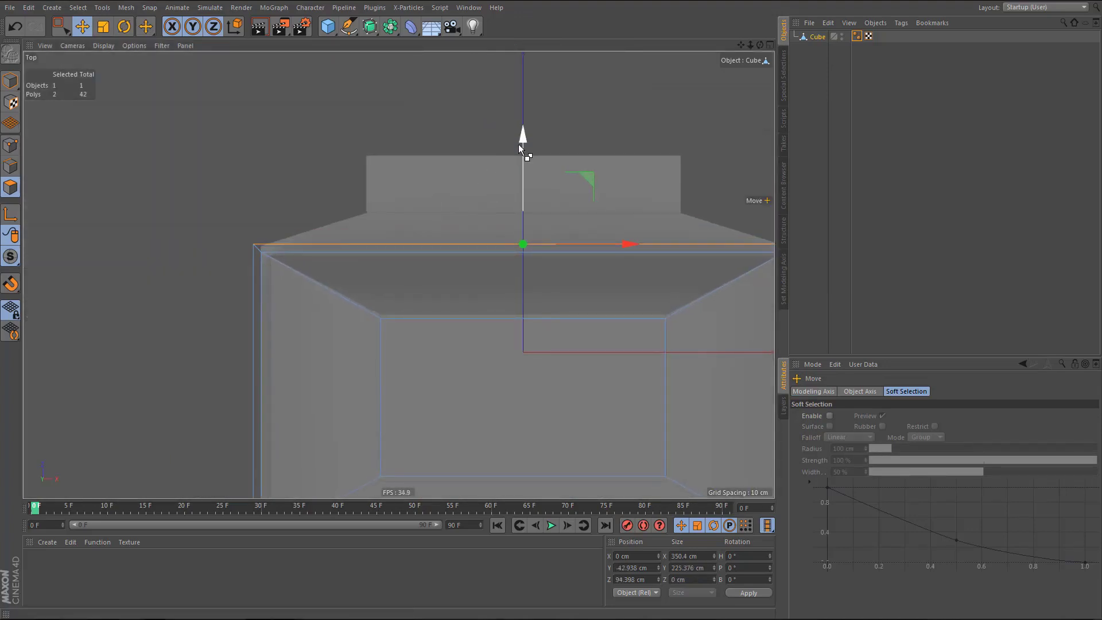
pyautogui.moveTo(523, 141); pyautogui.dragTo(531, 109)
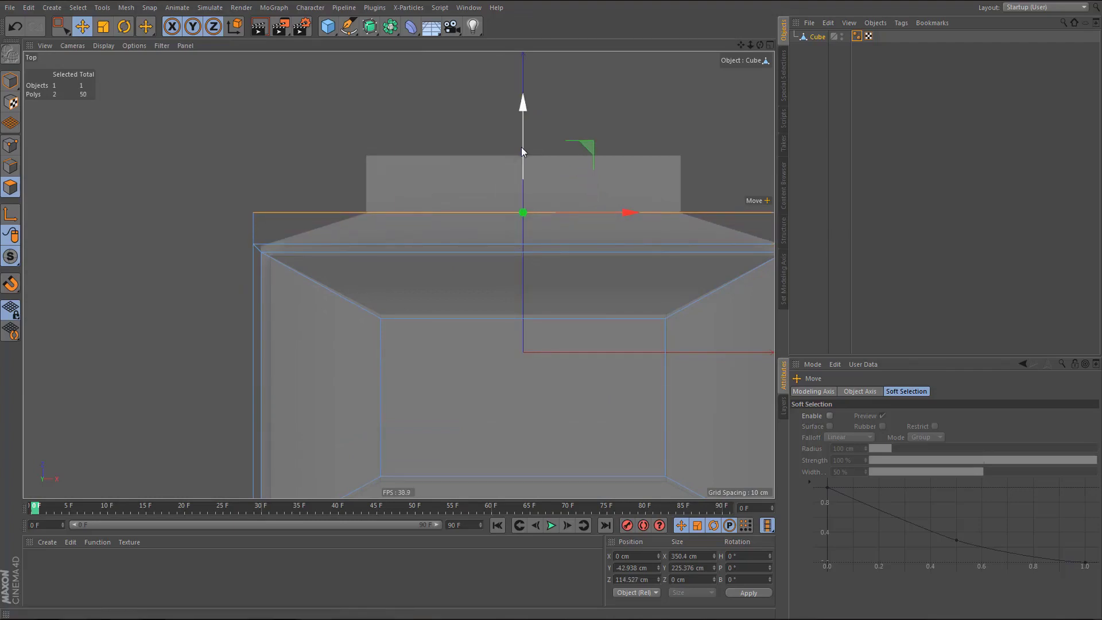
# - Scale the extruded rear faces to about 206.5 cm in X and extrude them backward about 36 cm more to complete the wall mounts
pyautogui.press('t')
pyautogui.moveTo(628, 213); pyautogui.dragTo(589, 217)
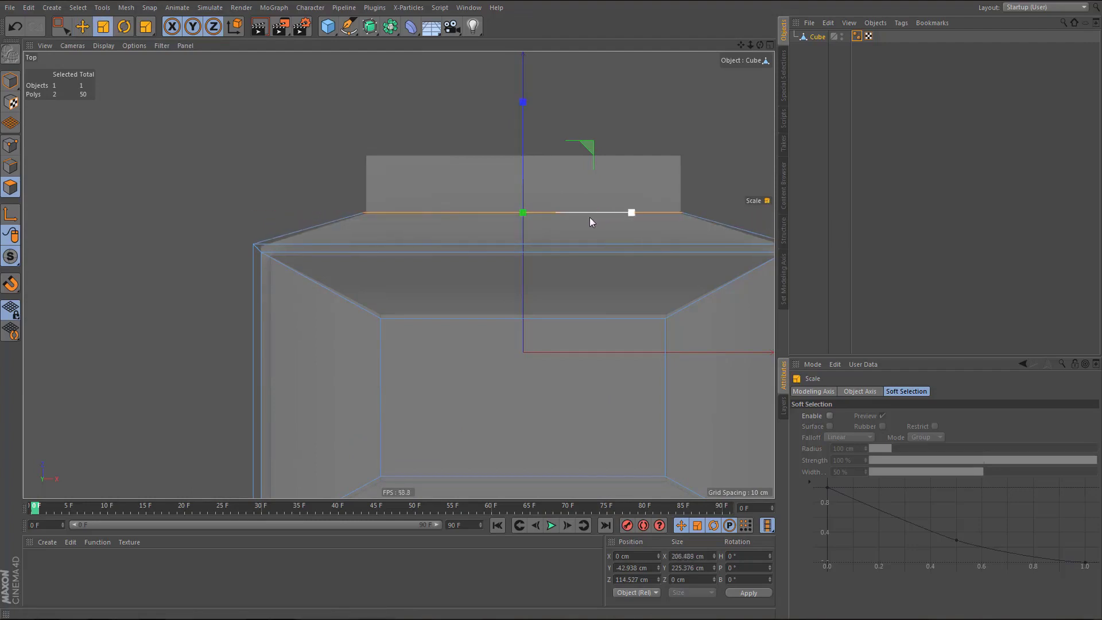
pyautogui.press('e')
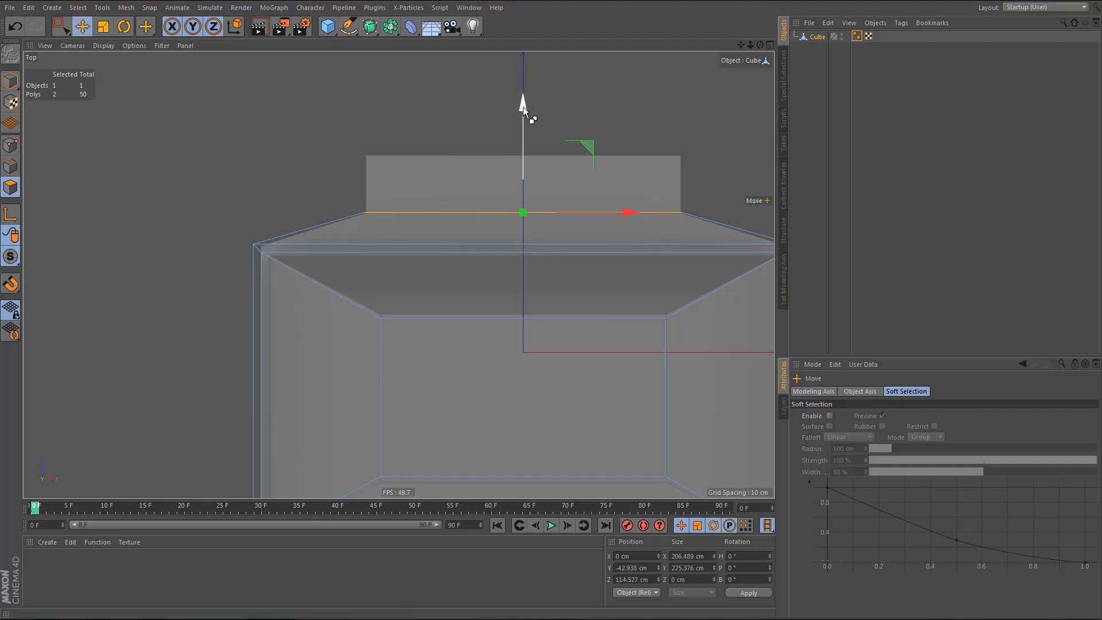
pyautogui.moveTo(523, 107); pyautogui.dragTo(527, 64)
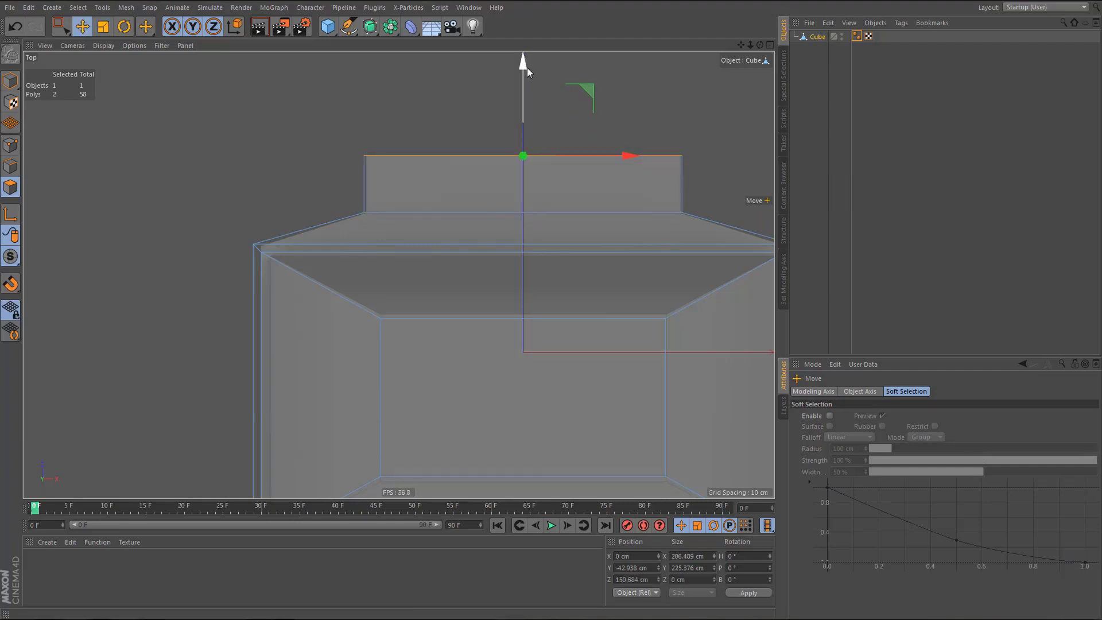
pyautogui.middleClick(457, 144)
pyautogui.middleClick(363, 163)
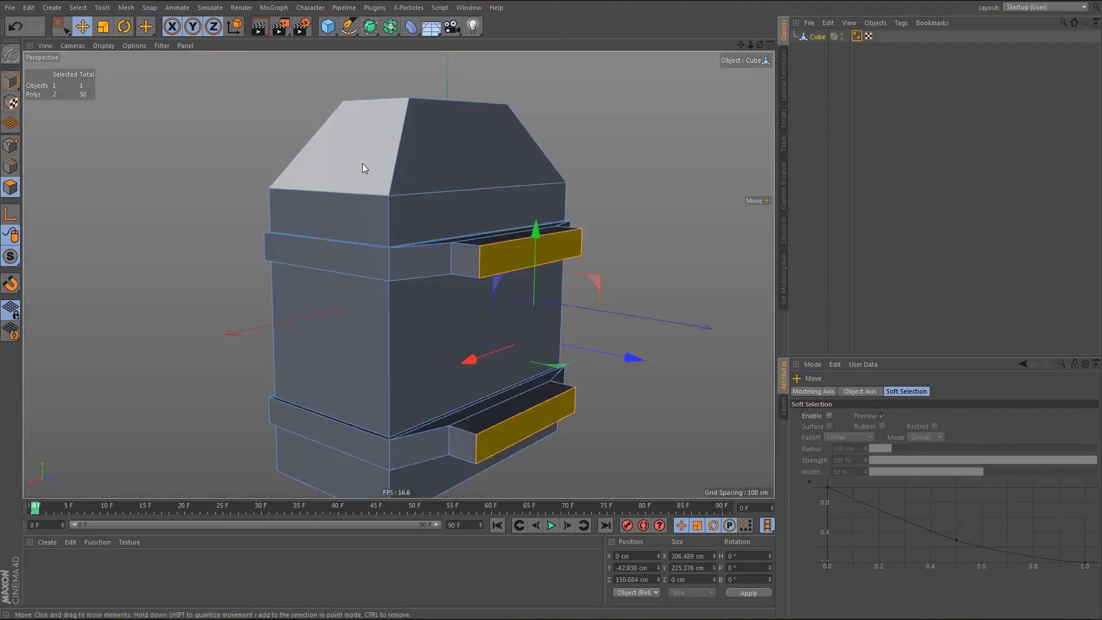
pyautogui.keyDown('alt'); pyautogui.moveTo(371, 205); pyautogui.dragTo(422, 229); pyautogui.keyUp('alt')
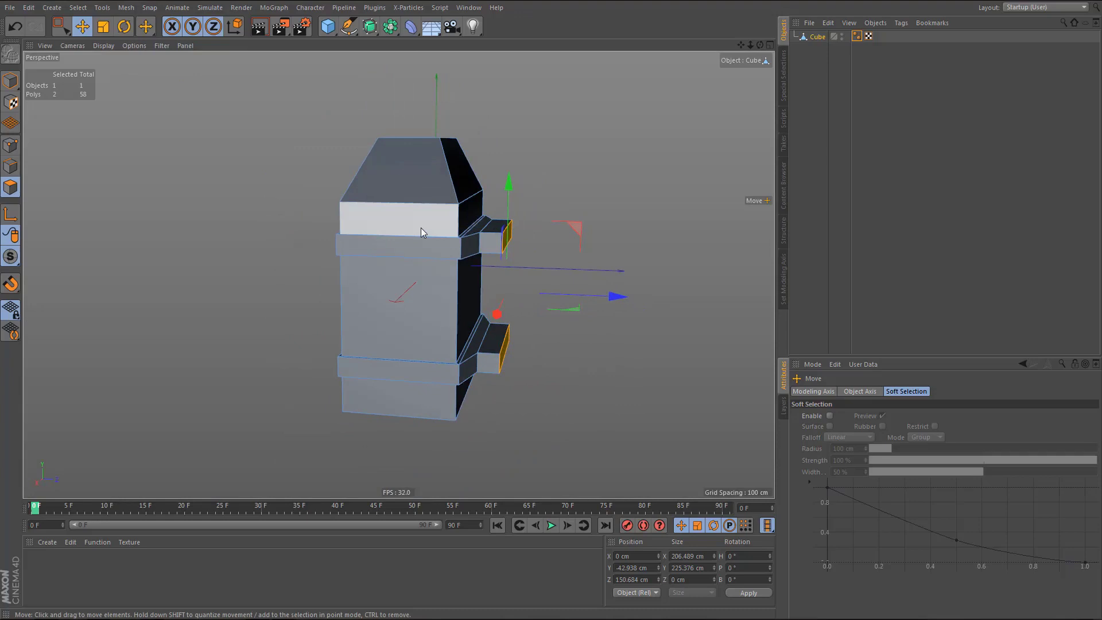
# - Move the whole object's axis to its rear end with Axis Center, using Z 100 % and All Points
pyautogui.press('Return')
pyautogui.keyDown('alt'); pyautogui.moveTo(454, 263); pyautogui.dragTo(424, 255); pyautogui.keyUp('alt')
pyautogui.middleClick(446, 294)
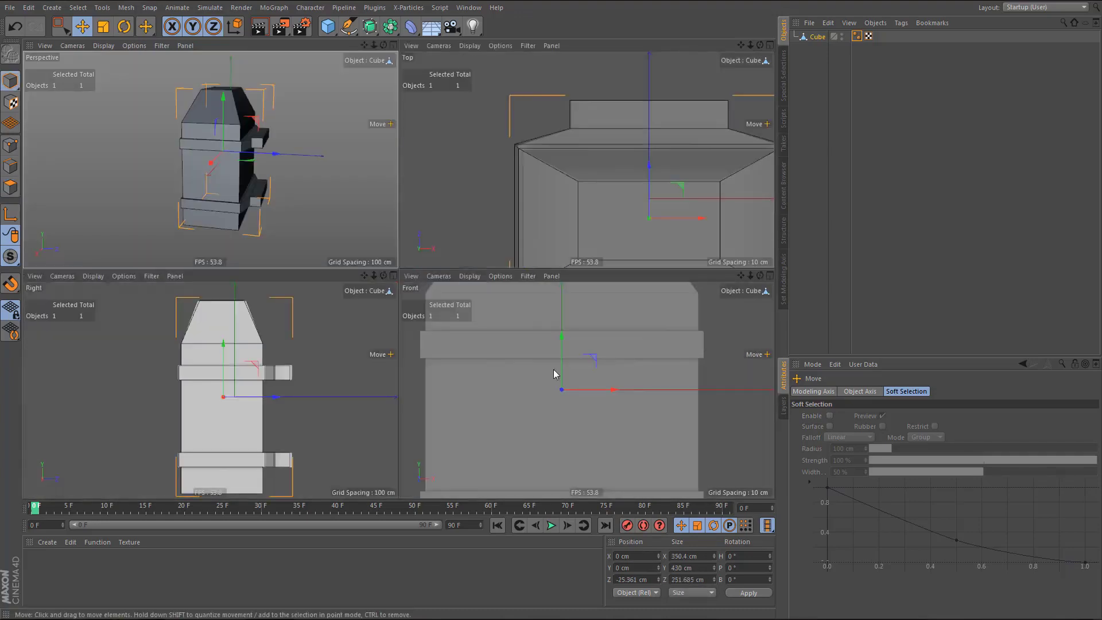
pyautogui.middleClick(537, 369)
pyautogui.middleClick(529, 327)
pyautogui.middleClick(297, 233)
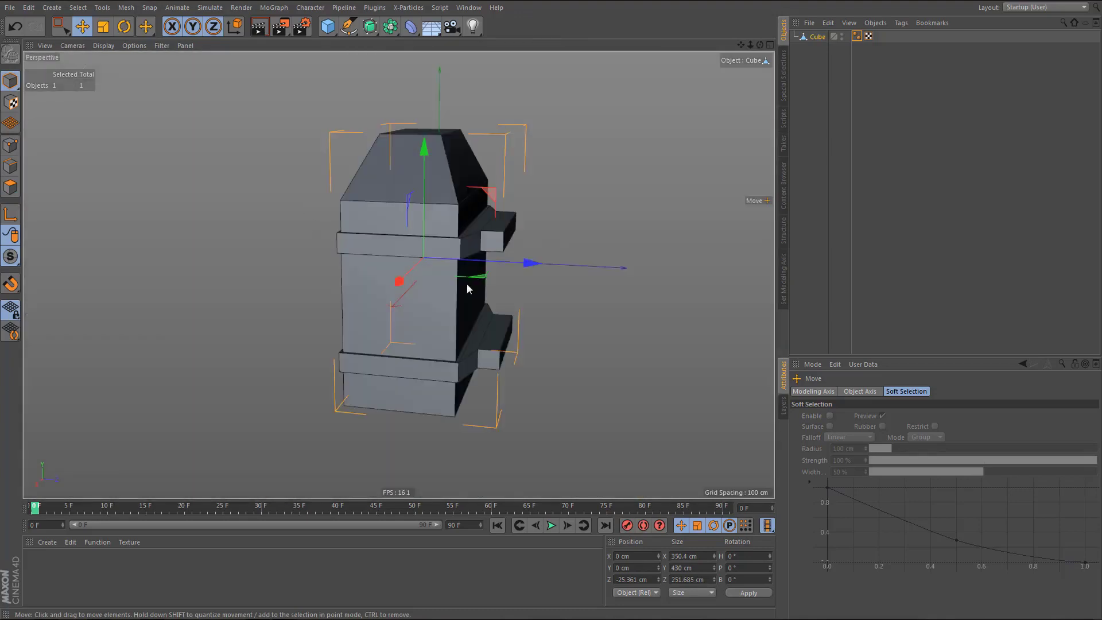
pyautogui.hotkey('shift', 'a')
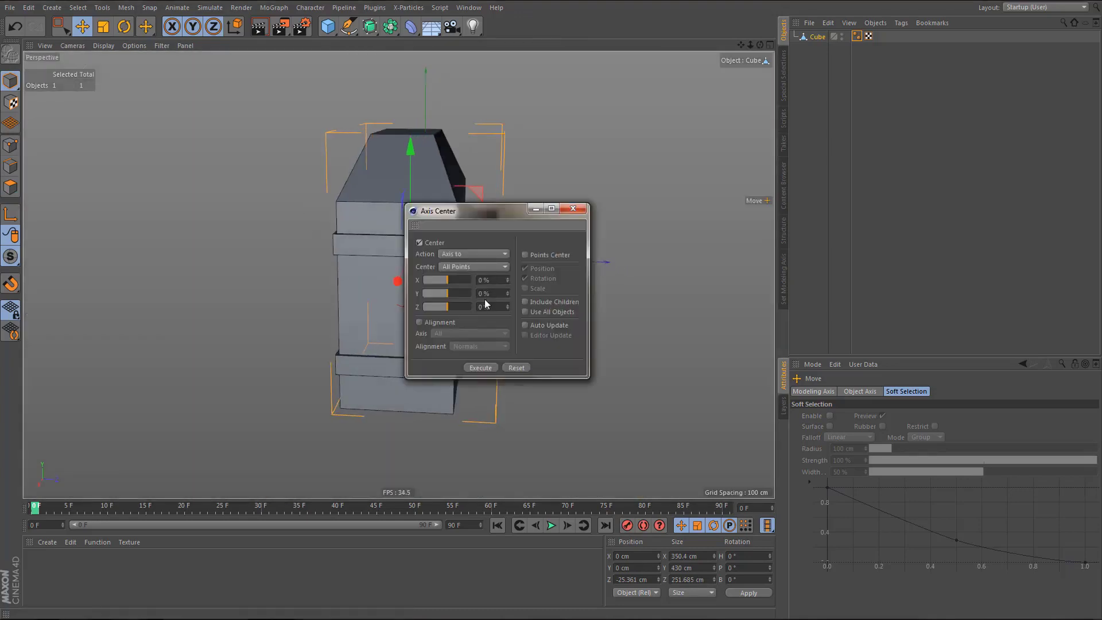
pyautogui.moveTo(490, 212); pyautogui.dragTo(771, 217)
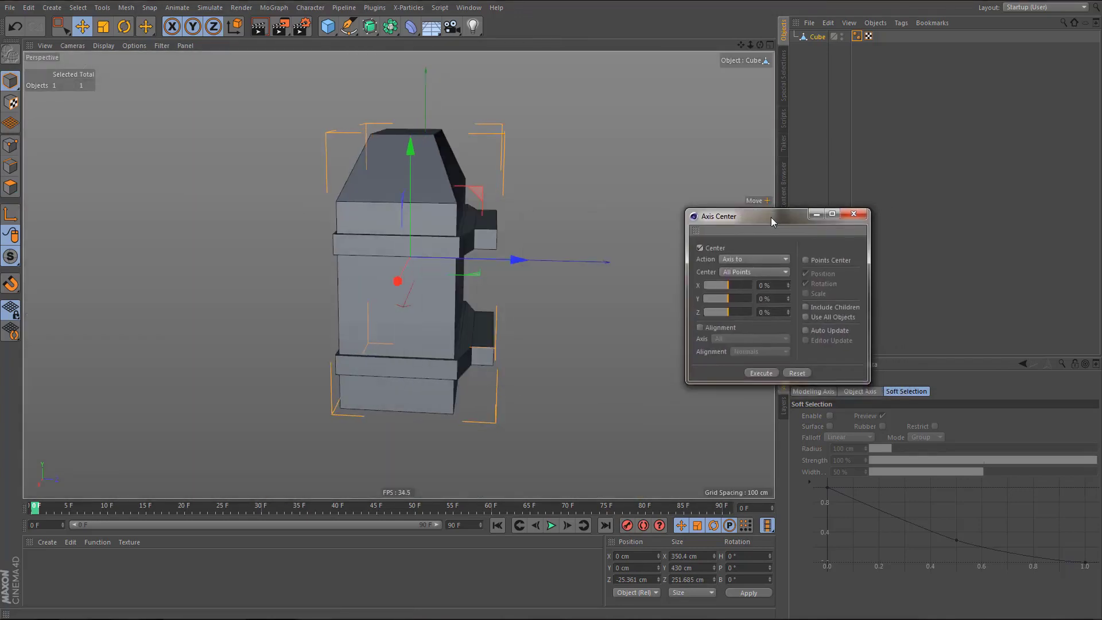
pyautogui.moveTo(726, 312); pyautogui.dragTo(764, 313)
pyautogui.click(769, 373)
# - Raise the object's axis to the mid-height of the upper wall mount at Y 53.75 cm, using snapping, and close the Axis Center dialog
pyautogui.middleClick(517, 390)
pyautogui.middleClick(319, 407)
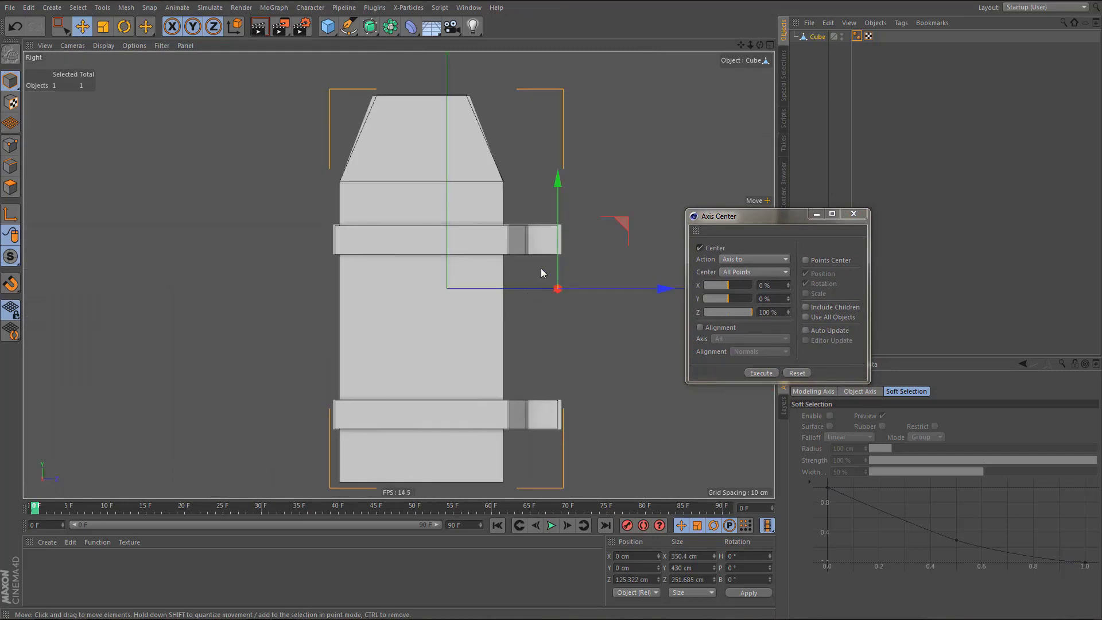
pyautogui.scroll(3, 541, 268)
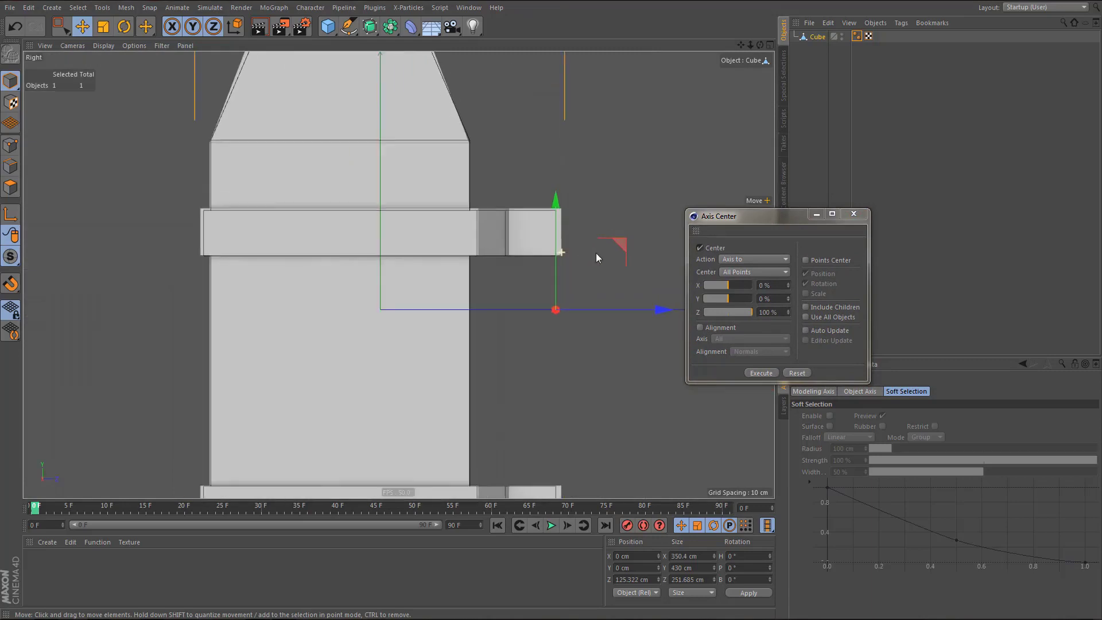
pyautogui.click(12, 215)
pyautogui.moveTo(556, 208); pyautogui.dragTo(573, 123)
pyautogui.scroll(5, 571, 228)
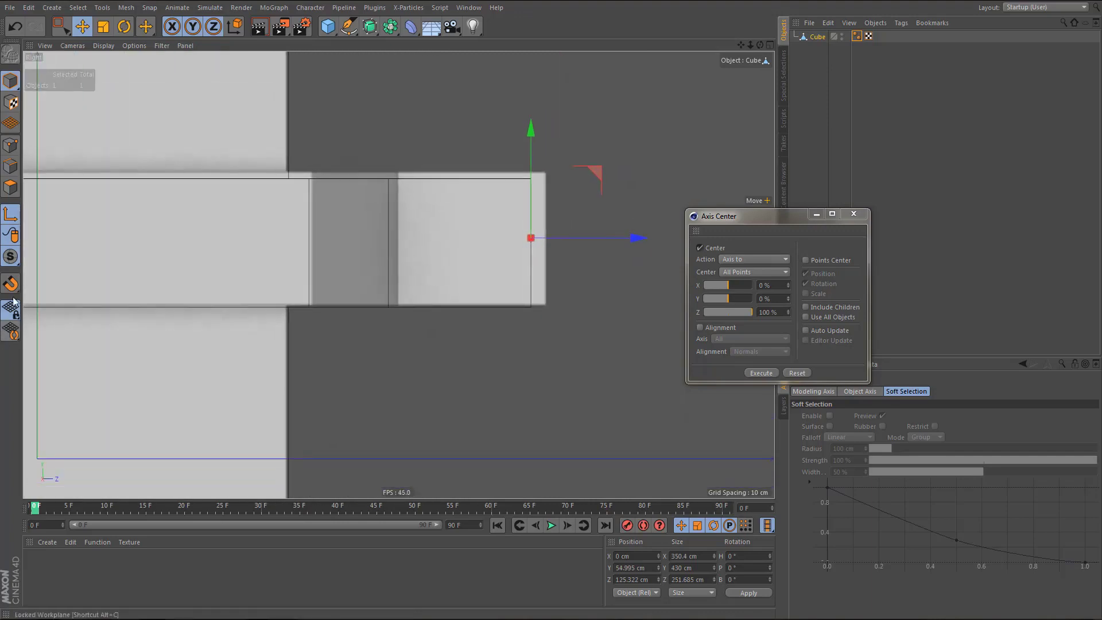
pyautogui.moveTo(531, 131)
pyautogui.mouseDown()
pyautogui.moveTo(537, 146)
pyautogui.moveTo(543, 135)
pyautogui.mouseUp()
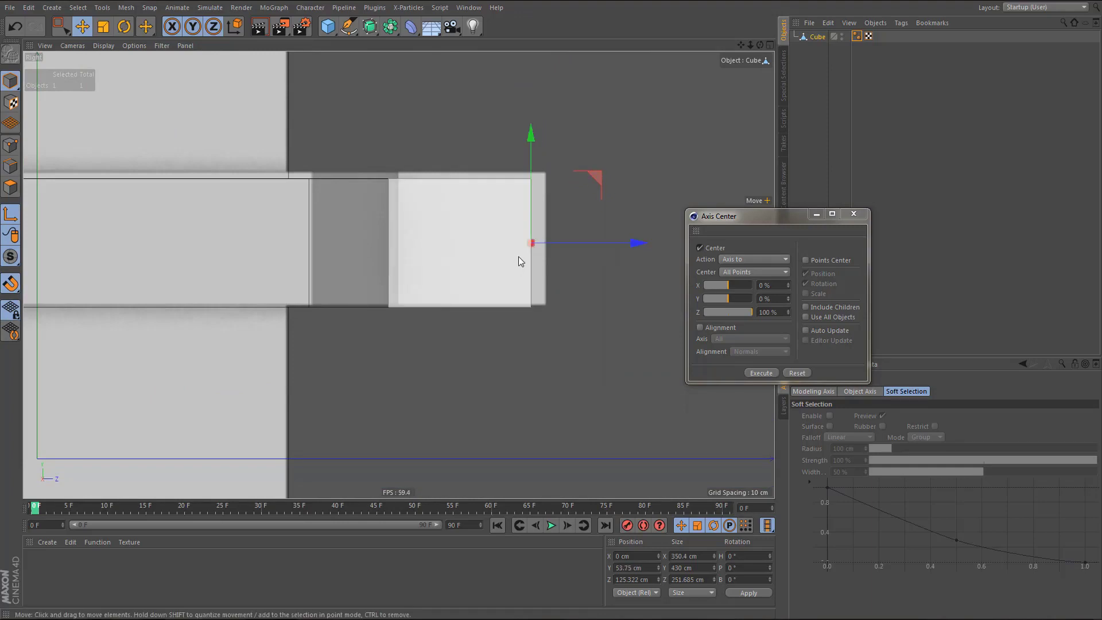
pyautogui.click(11, 285)
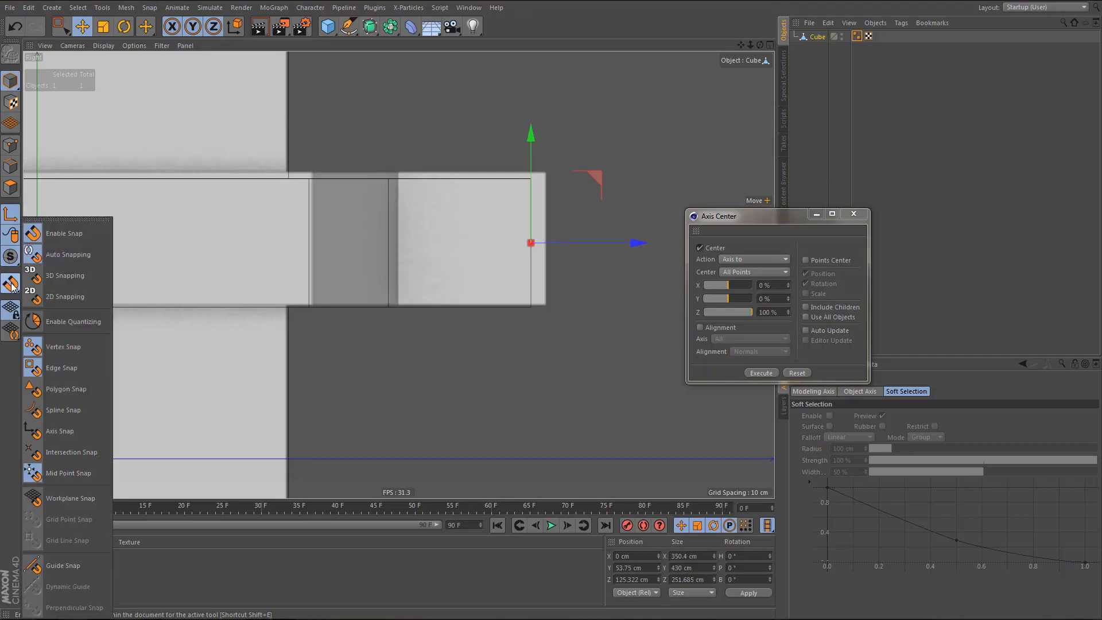
pyautogui.click(98, 469)
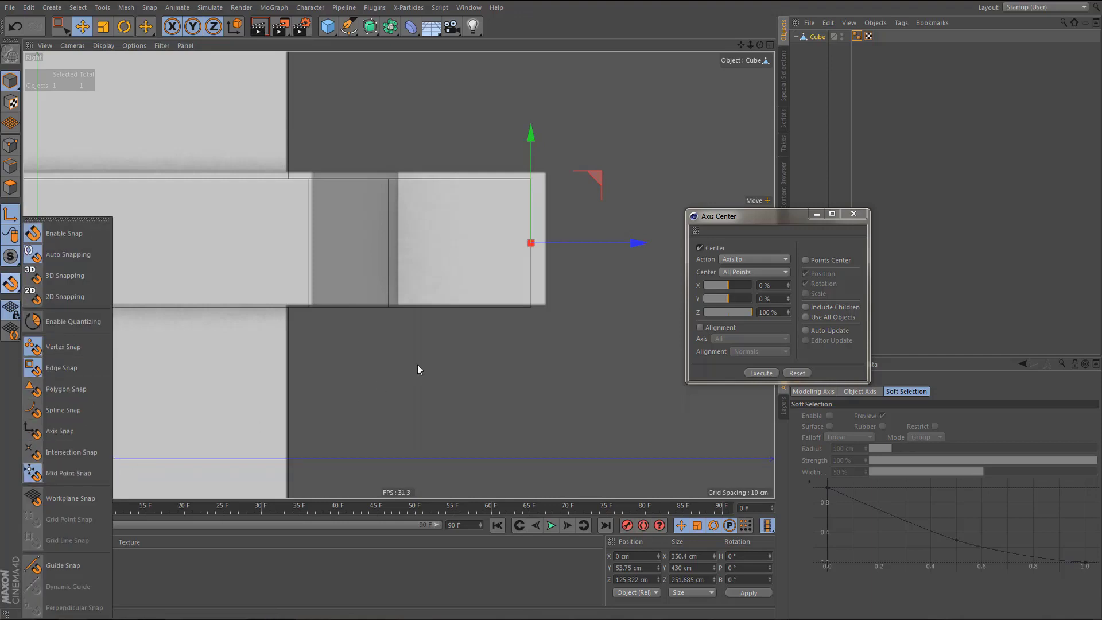
pyautogui.click(853, 214)
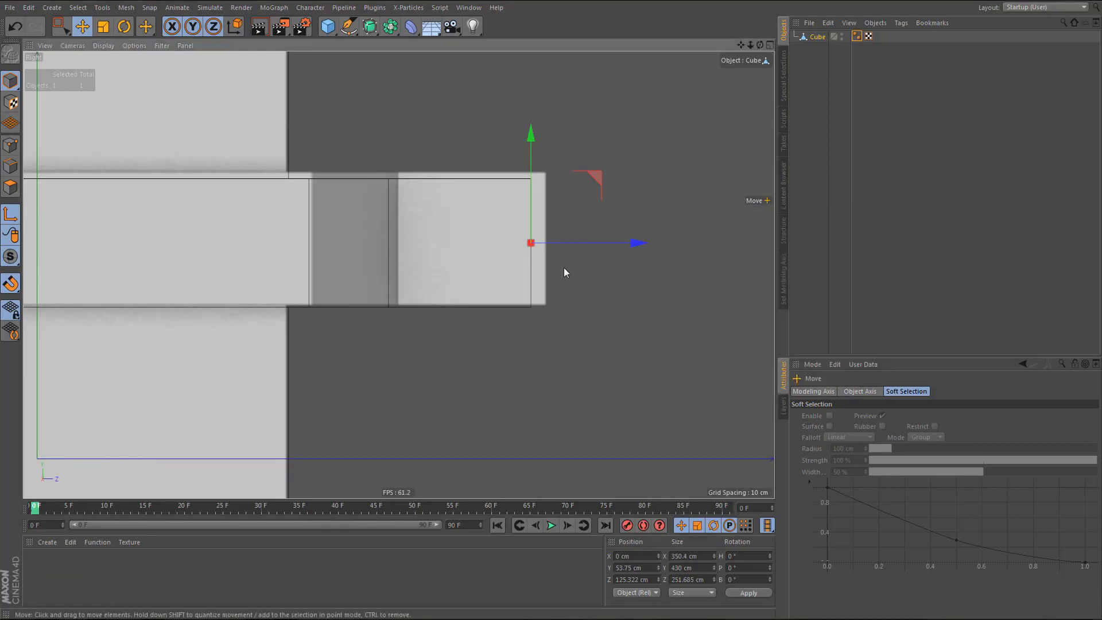
# - Rename the Cube object as lamp and delete its UVW tag
pyautogui.scroll(-4, 557, 269)
pyautogui.middleClick(512, 259)
pyautogui.middleClick(273, 189)
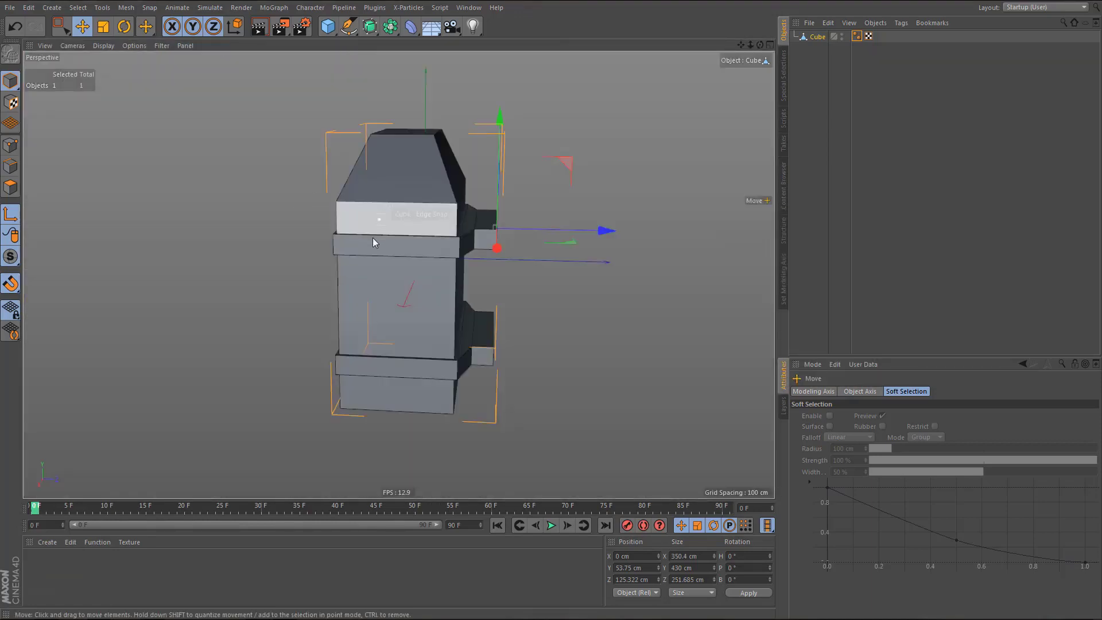
pyautogui.keyDown('alt'); pyautogui.moveTo(373, 241); pyautogui.dragTo(456, 287); pyautogui.keyUp('alt')
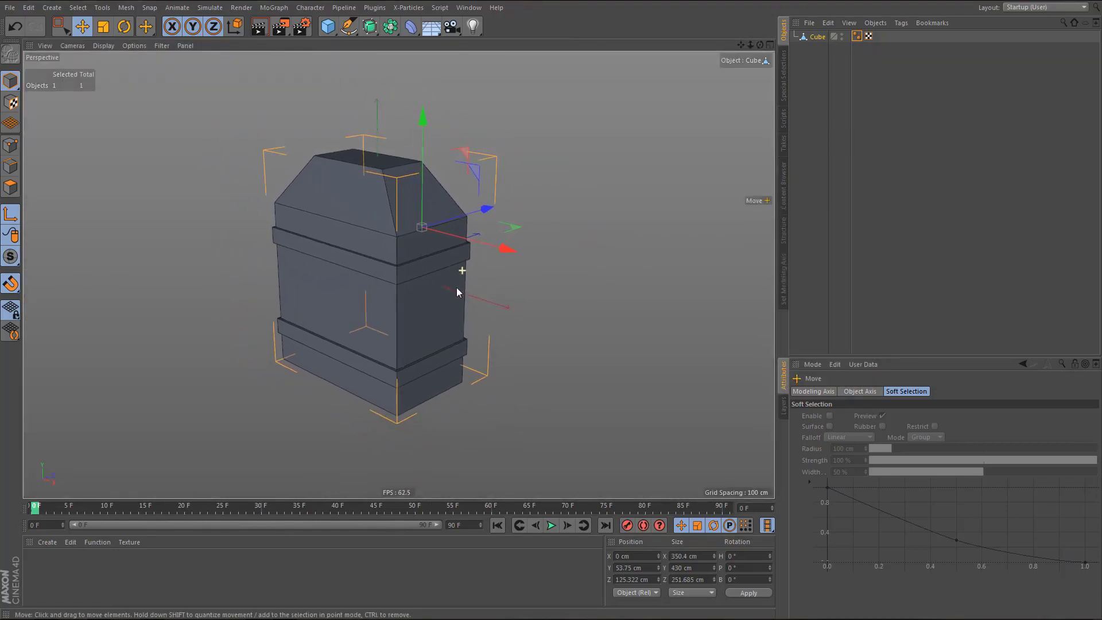
pyautogui.doubleClick(818, 37)
pyautogui.write('lam')
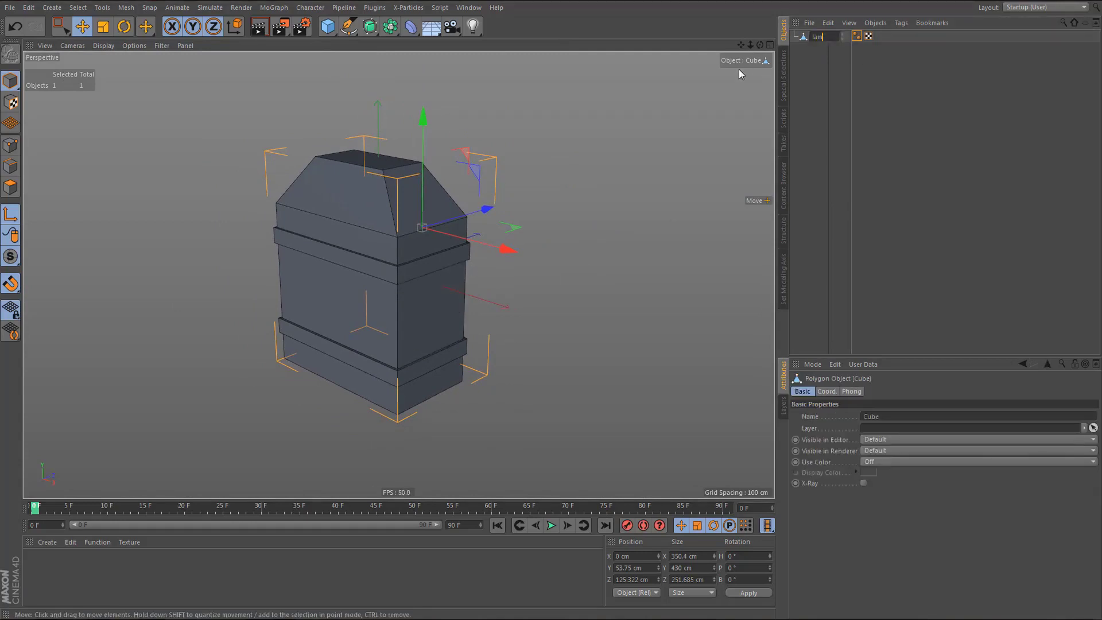
pyautogui.write('p')
pyautogui.press('Return')
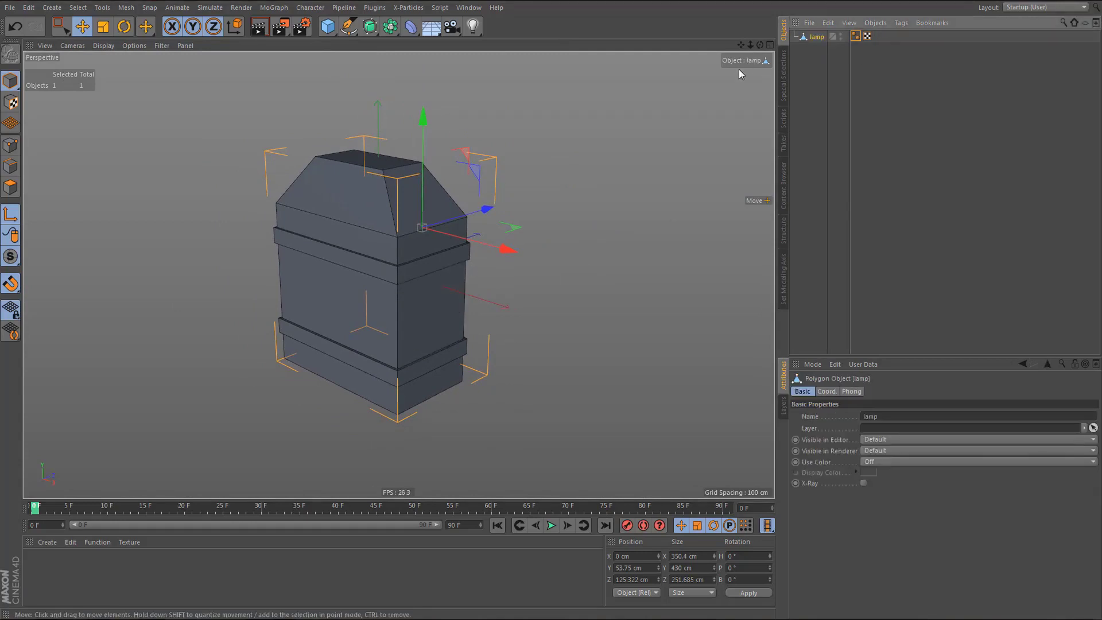
pyautogui.click(869, 38)
pyautogui.press('Delete')
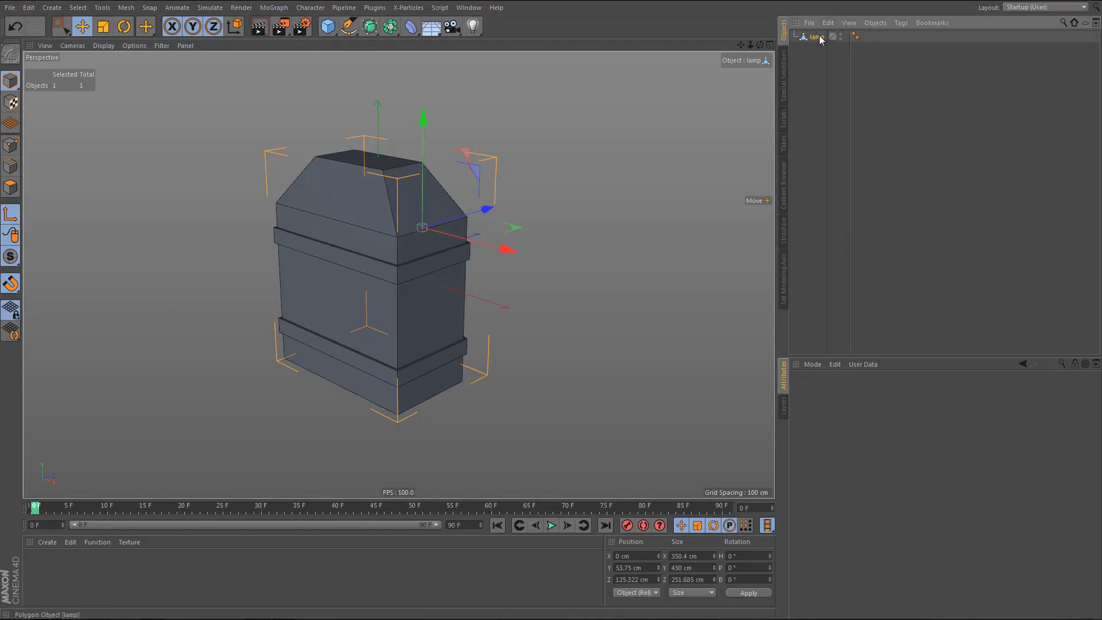
# - Copy the lamp object and paste it into the building scene start file 02.c4d
pyautogui.click(819, 38)
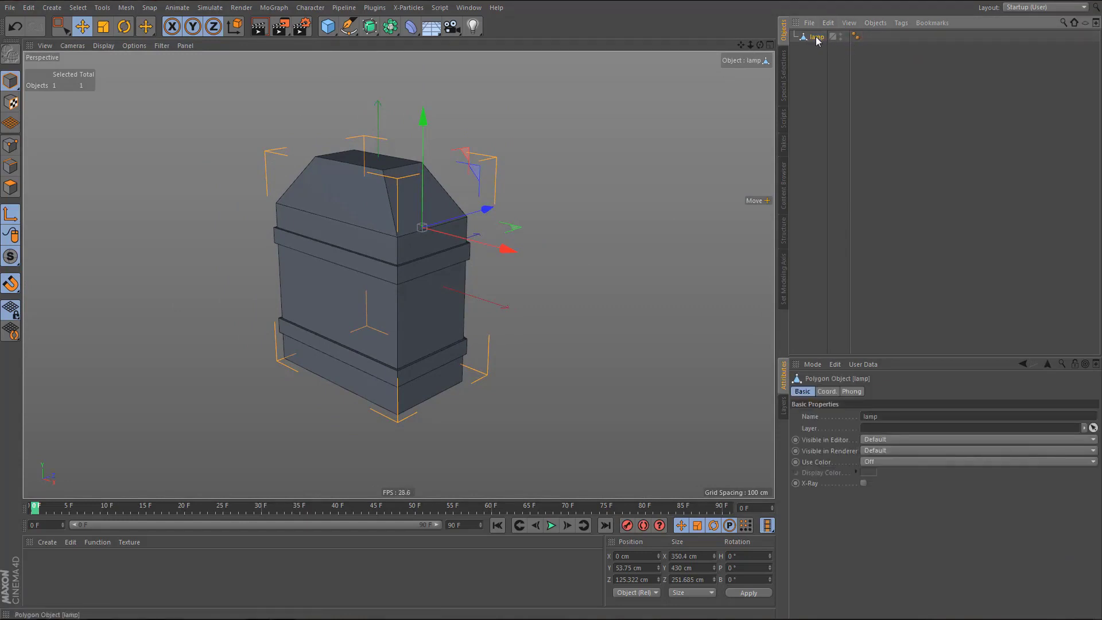
pyautogui.click(469, 7)
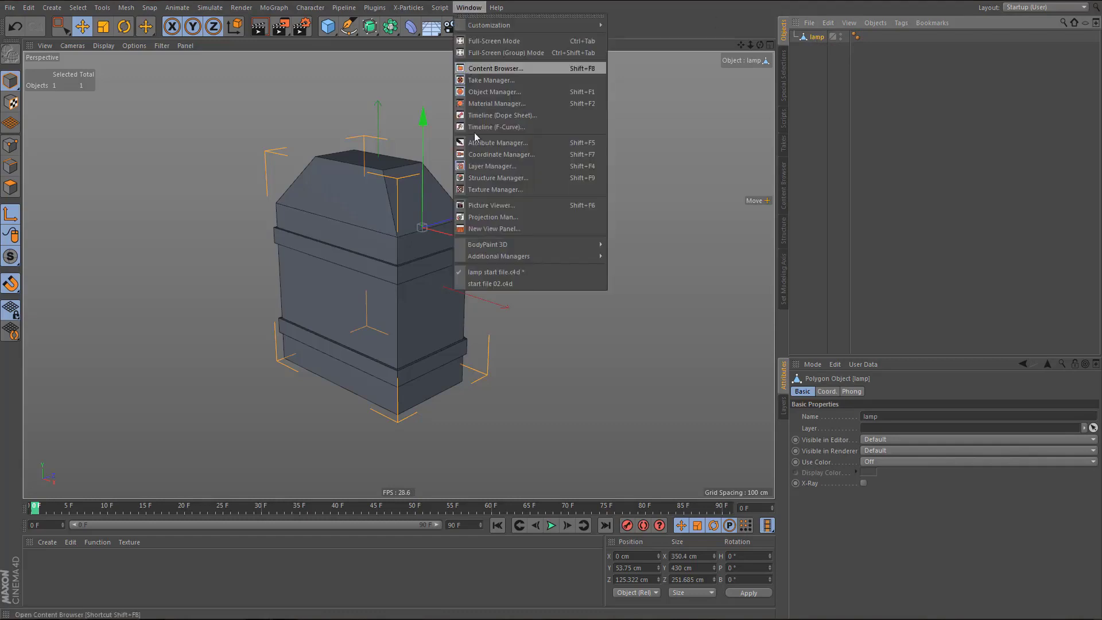
pyautogui.click(495, 283)
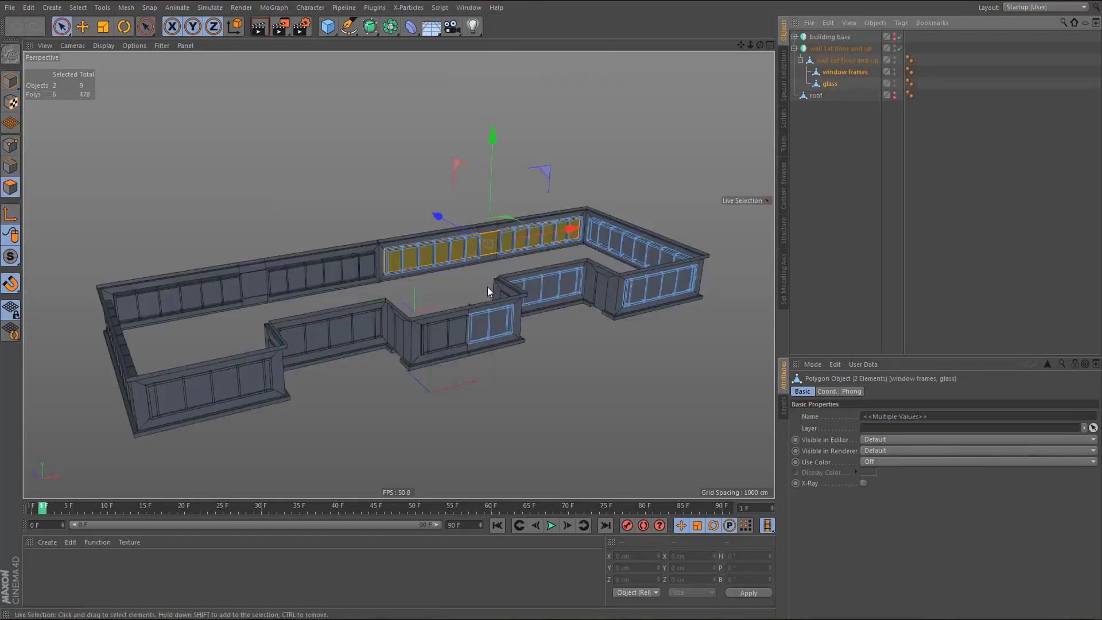
pyautogui.hotkey('ctrl', 'v')
# - Move the whole pasted lamp along X to about 1528 cm, in front of the building's end section
pyautogui.keyDown('alt'); pyautogui.moveTo(476, 384); pyautogui.dragTo(386, 334, button='middle'); pyautogui.keyUp('alt')
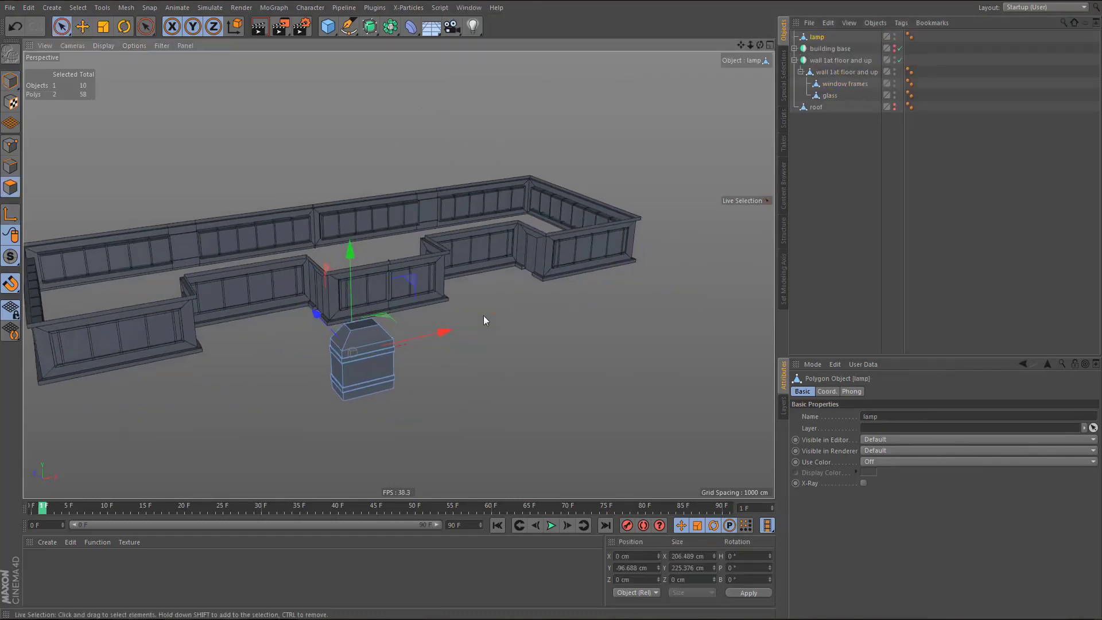
pyautogui.keyDown('alt'); pyautogui.moveTo(360, 379); pyautogui.dragTo(384, 379, button='right'); pyautogui.keyUp('alt')
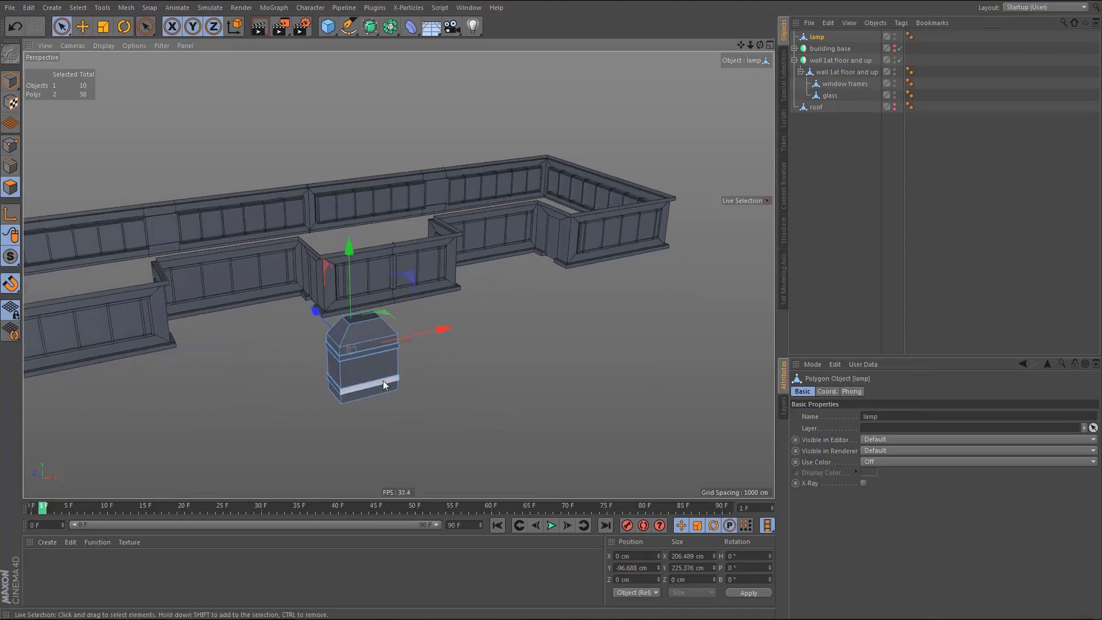
pyautogui.press('Return')
pyautogui.moveTo(441, 316); pyautogui.dragTo(648, 248)
pyautogui.keyDown('alt'); pyautogui.moveTo(549, 285); pyautogui.dragTo(455, 309, button='middle'); pyautogui.keyUp('alt')
pyautogui.keyDown('alt'); pyautogui.moveTo(465, 310); pyautogui.dragTo(551, 266, button='right'); pyautogui.keyUp('alt')
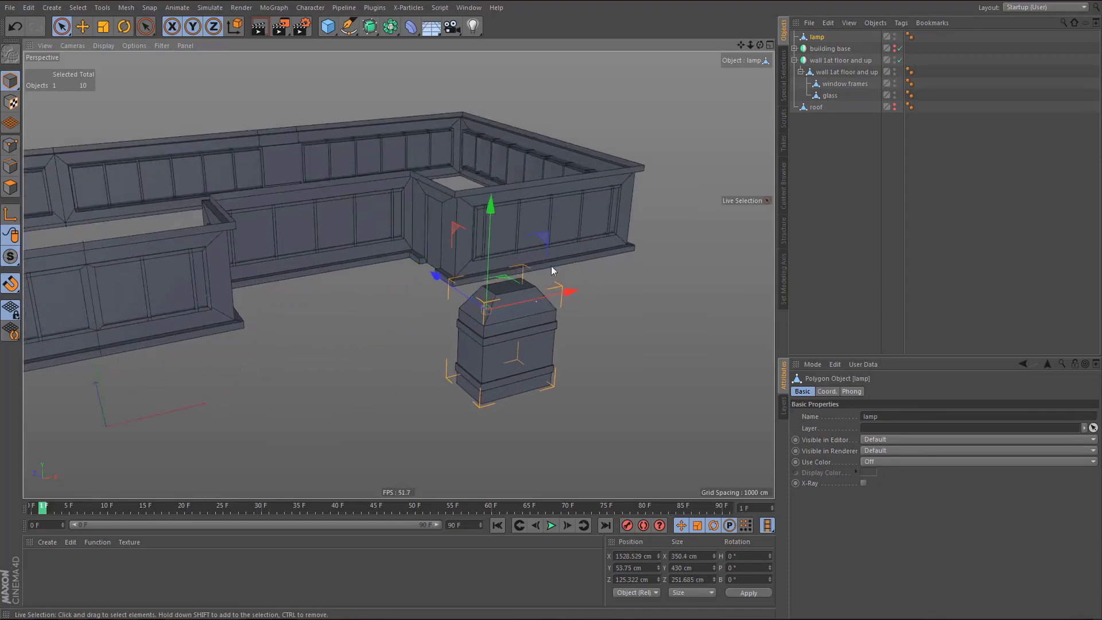
# - Place the lamp in the facade recess at about X 835 cm, Z -200 cm and rotate its heading to -90°
pyautogui.middleClick(596, 142)
pyautogui.middleClick(520, 201)
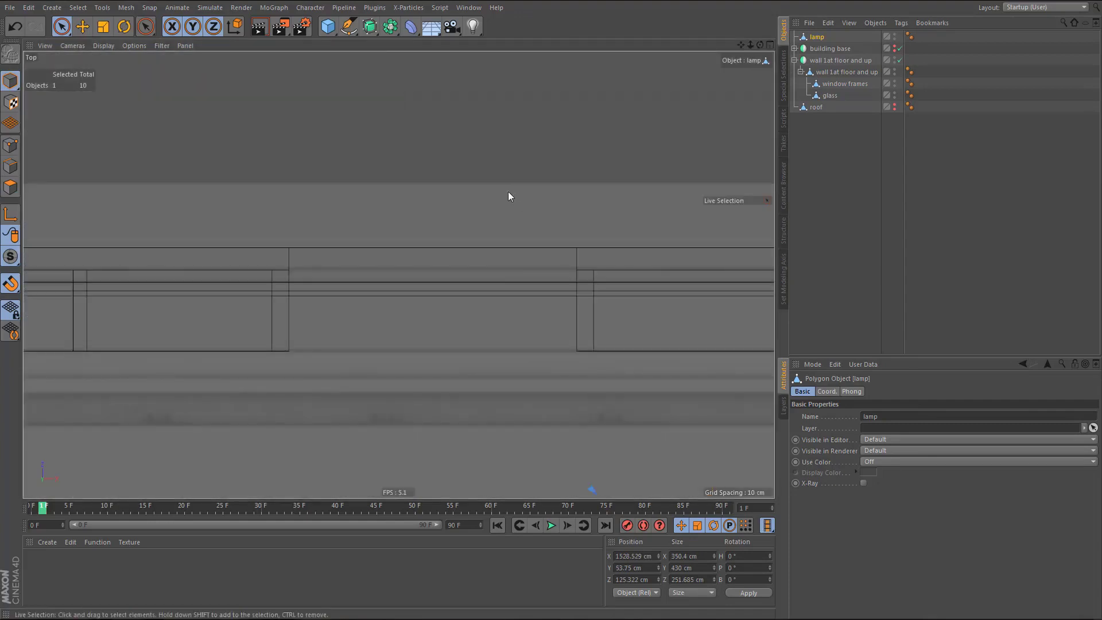
pyautogui.press('s')
pyautogui.keyDown('alt'); pyautogui.moveTo(465, 242); pyautogui.dragTo(436, 368, button='right'); pyautogui.keyUp('alt')
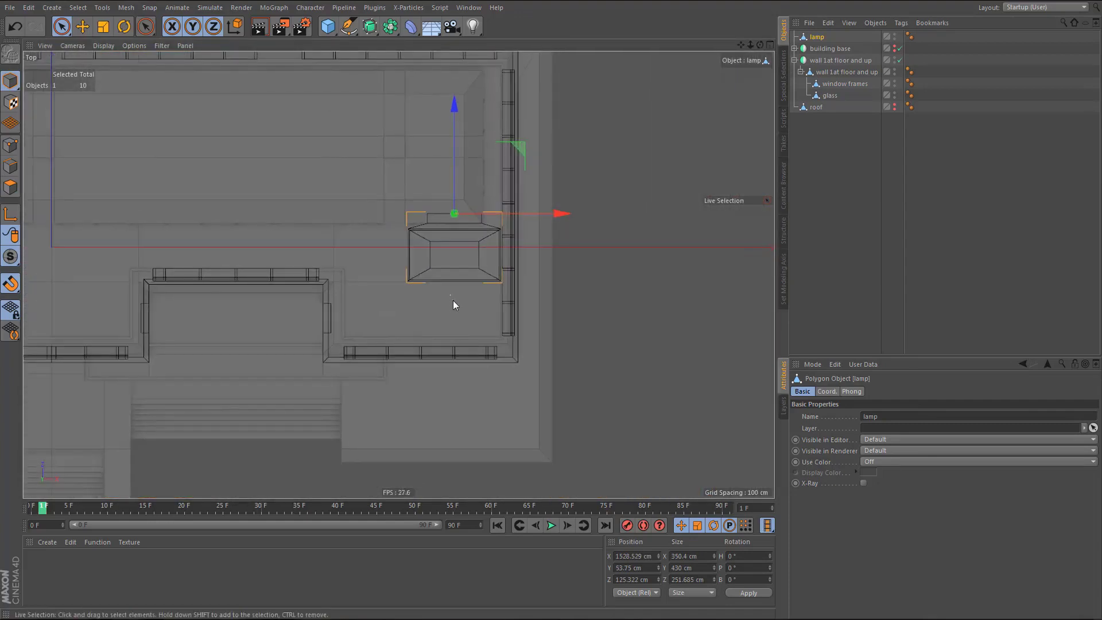
pyautogui.keyDown('alt'); pyautogui.moveTo(452, 299); pyautogui.dragTo(575, 276, button='middle'); pyautogui.keyUp('alt')
pyautogui.keyDown('alt'); pyautogui.moveTo(553, 309); pyautogui.dragTo(578, 253, button='right'); pyautogui.keyUp('alt')
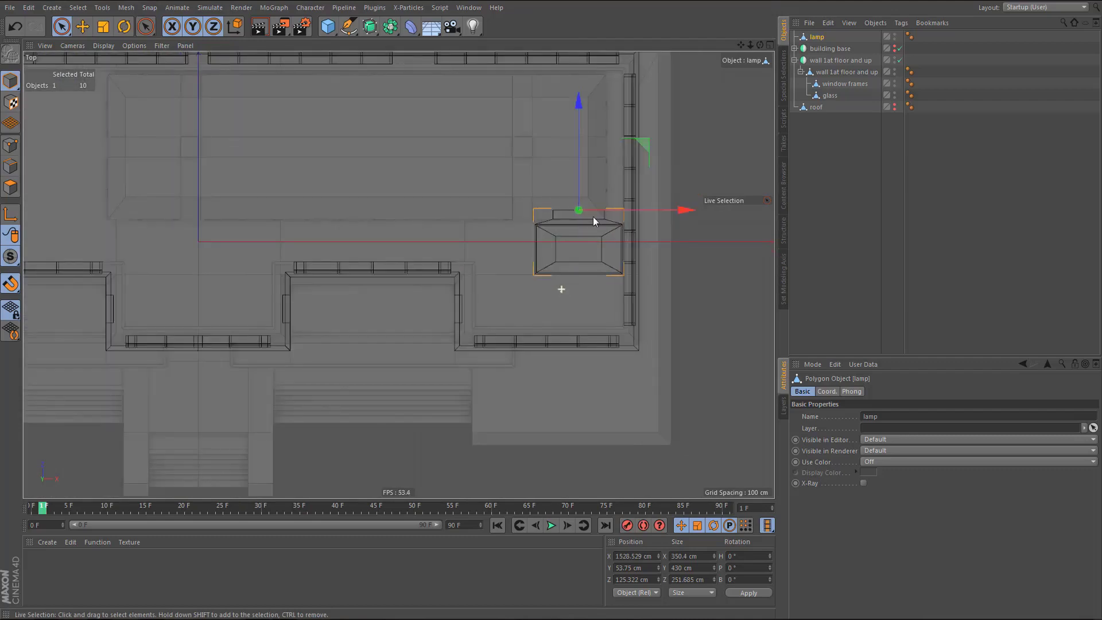
pyautogui.moveTo(646, 143); pyautogui.dragTo(453, 340)
pyautogui.press('r')
pyautogui.scroll(5, 425, 329)
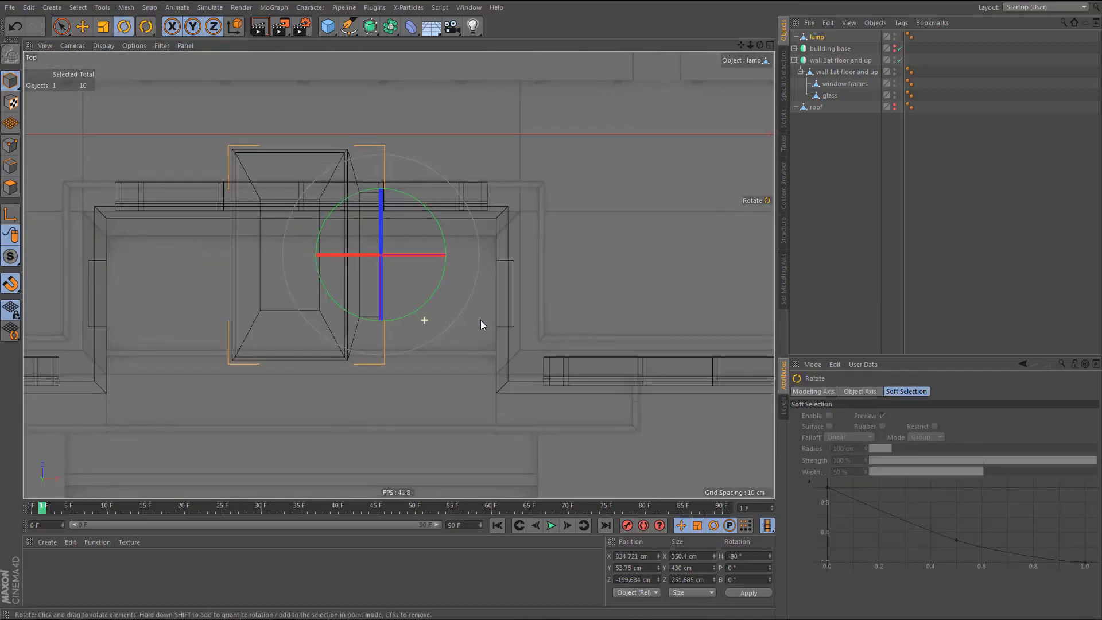
# - Move the lamp's back against the recess's side wall at X 1030 cm and about Z -358.5 cm
pyautogui.press('e')
pyautogui.scroll(2, 462, 315)
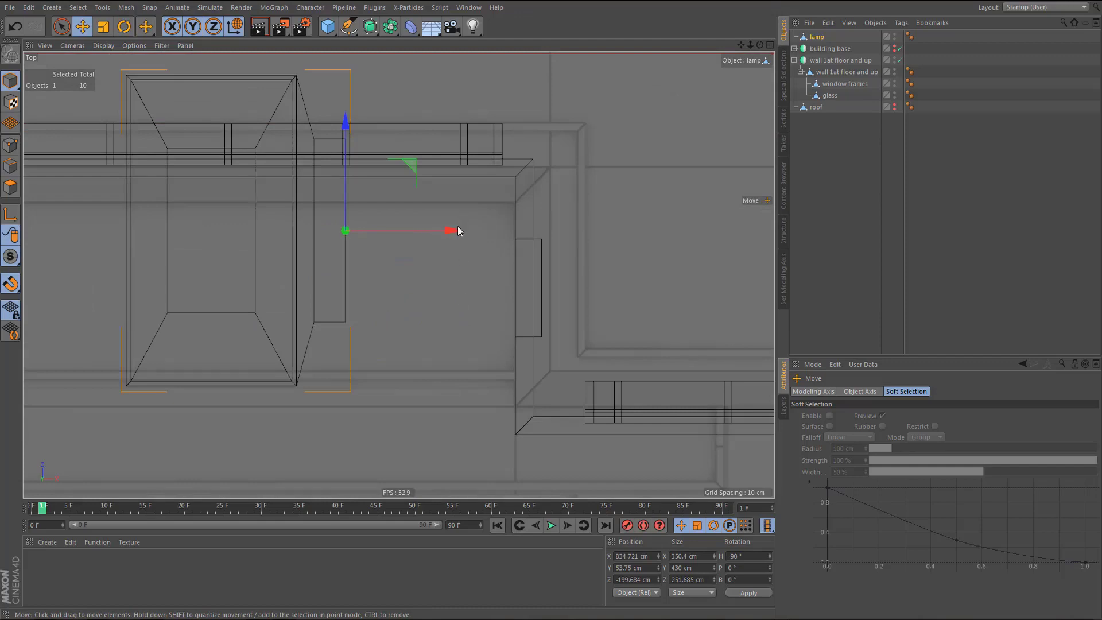
pyautogui.moveTo(457, 231); pyautogui.dragTo(617, 258)
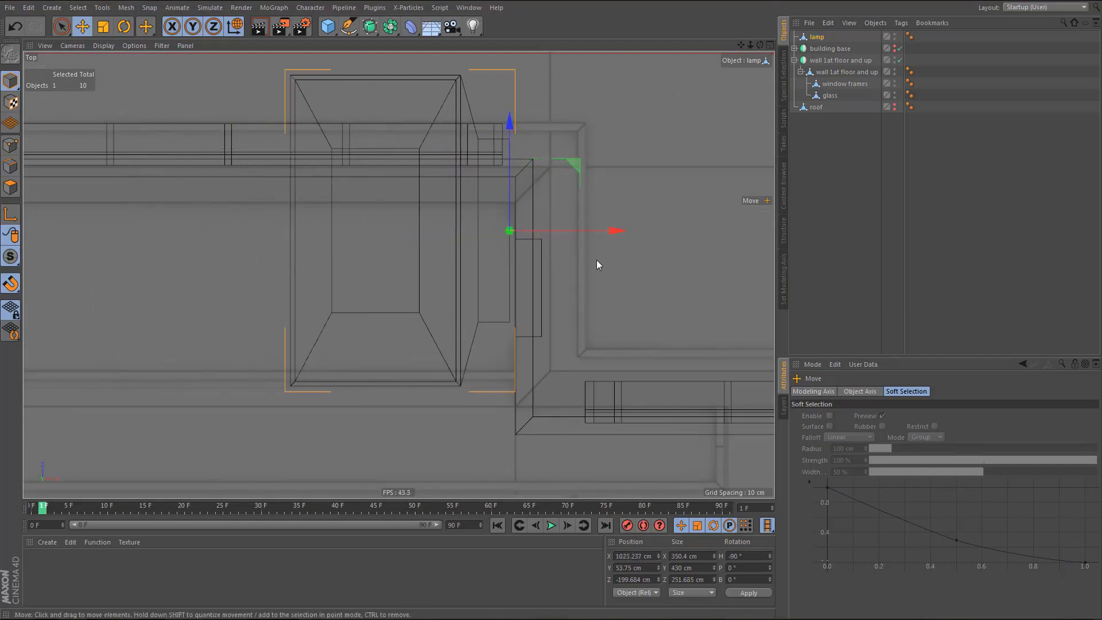
pyautogui.moveTo(511, 157); pyautogui.dragTo(499, 271)
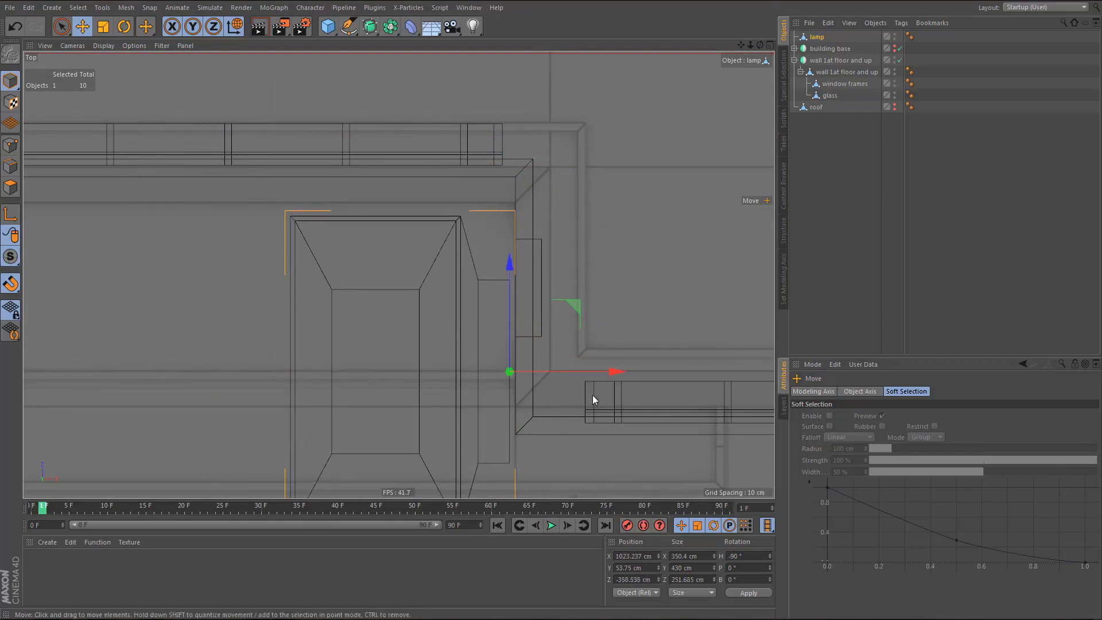
pyautogui.moveTo(618, 371); pyautogui.dragTo(623, 373)
# - Raise the lamp to about Y 695 cm, level with the upper part of the first-floor wall
pyautogui.middleClick(574, 327)
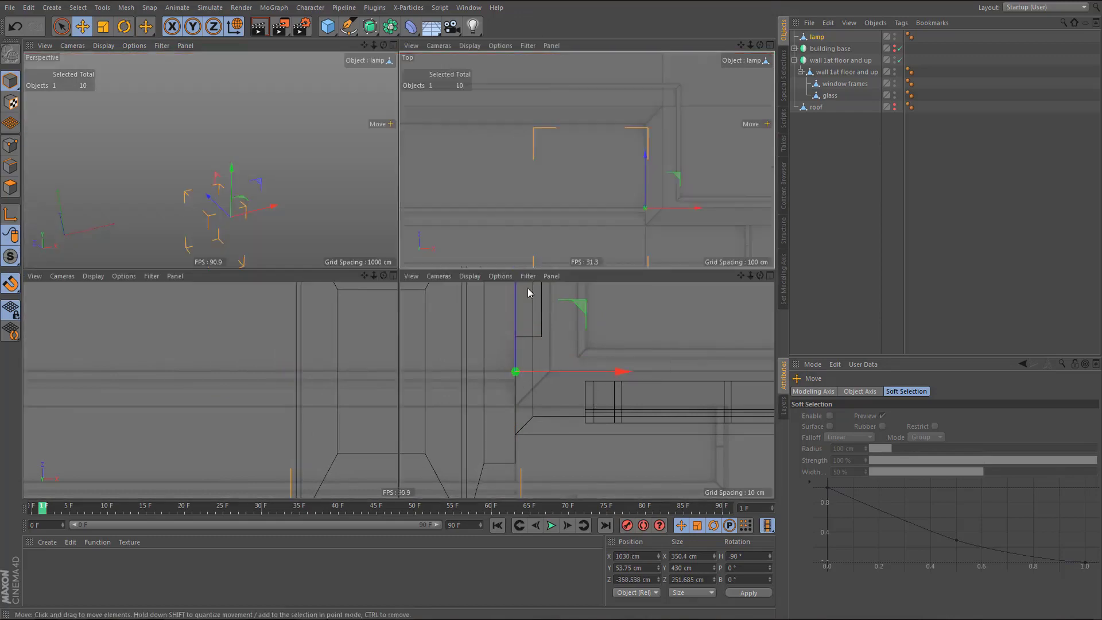
pyautogui.middleClick(350, 174)
pyautogui.keyDown('alt'); pyautogui.moveTo(470, 312); pyautogui.dragTo(431, 222, button='middle'); pyautogui.keyUp('alt')
pyautogui.moveTo(424, 252); pyautogui.dragTo(425, 56)
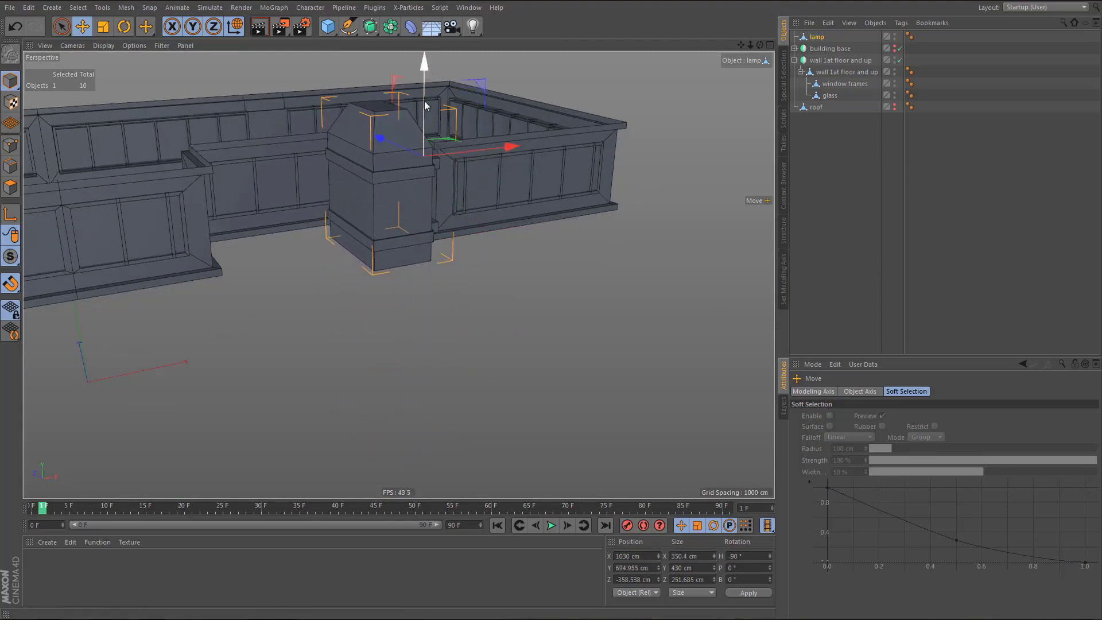
# - Scale the lamp down uniformly to a height of about 86 cm
pyautogui.scroll(3, 446, 184)
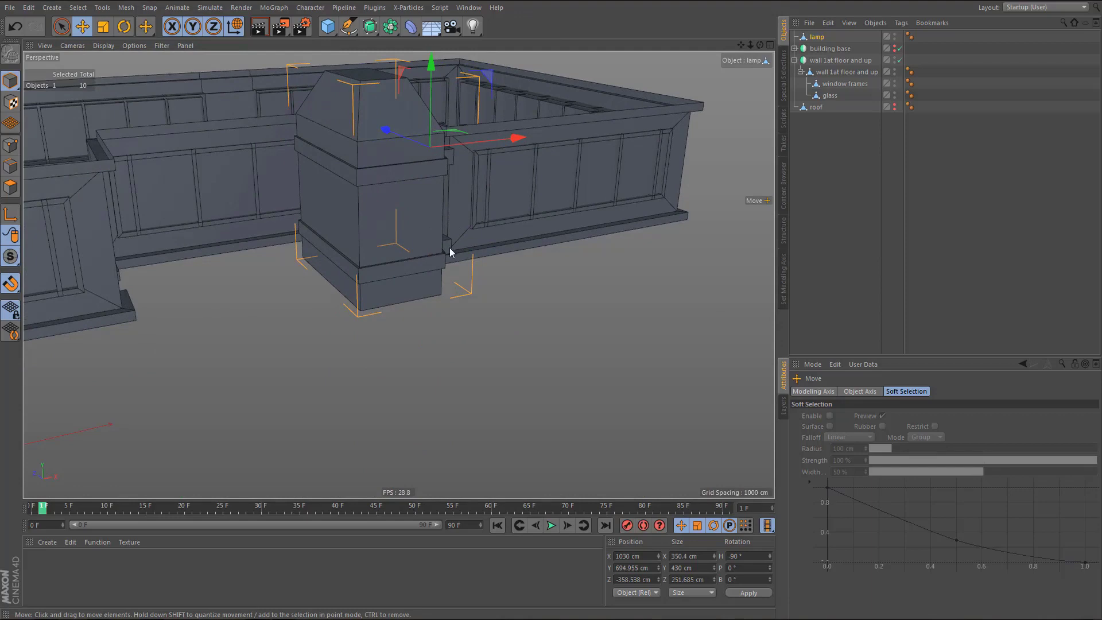
pyautogui.press('t')
pyautogui.moveTo(593, 246); pyautogui.dragTo(290, 395)
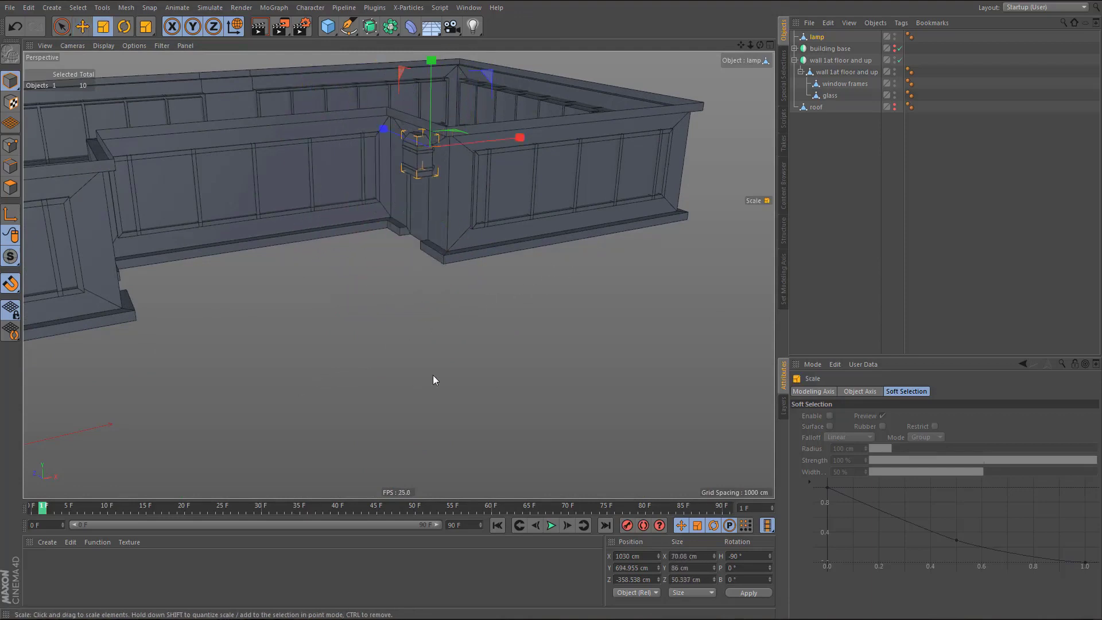
# - Scale the lamp further down to about 29.5 × 36.2 × 21.2 cm to match the lamp in the front reference
pyautogui.keyDown('alt'); pyautogui.moveTo(431, 124); pyautogui.dragTo(556, 129, button='right'); pyautogui.keyUp('alt')
pyautogui.keyDown('alt'); pyautogui.moveTo(413, 179); pyautogui.dragTo(429, 196); pyautogui.keyUp('alt')
pyautogui.middleClick(429, 196)
pyautogui.middleClick(593, 325)
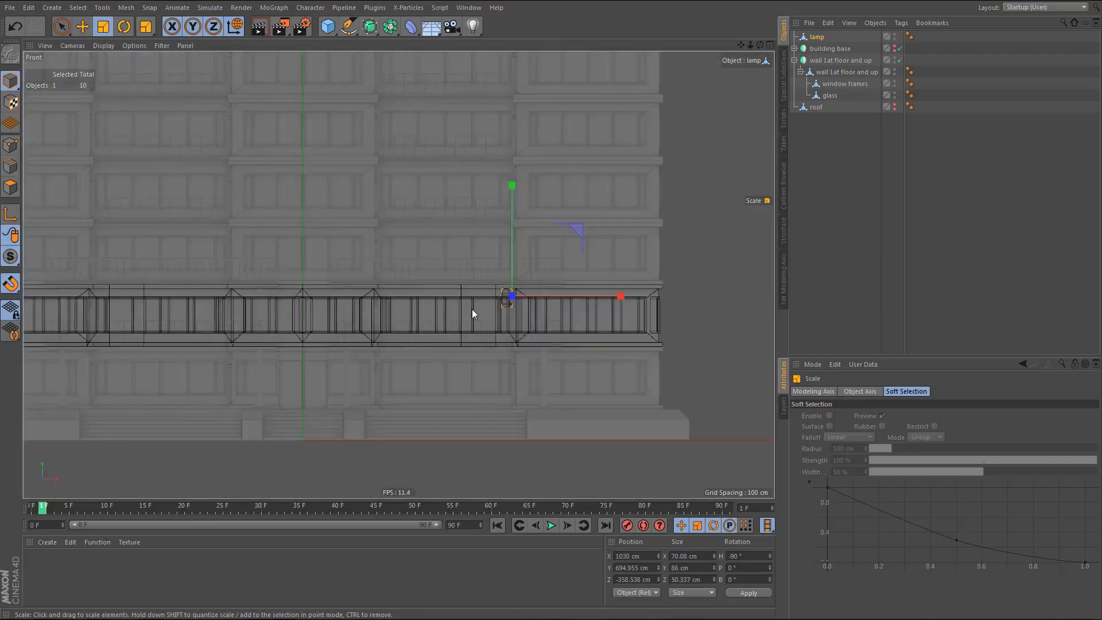
pyautogui.scroll(10, 521, 304)
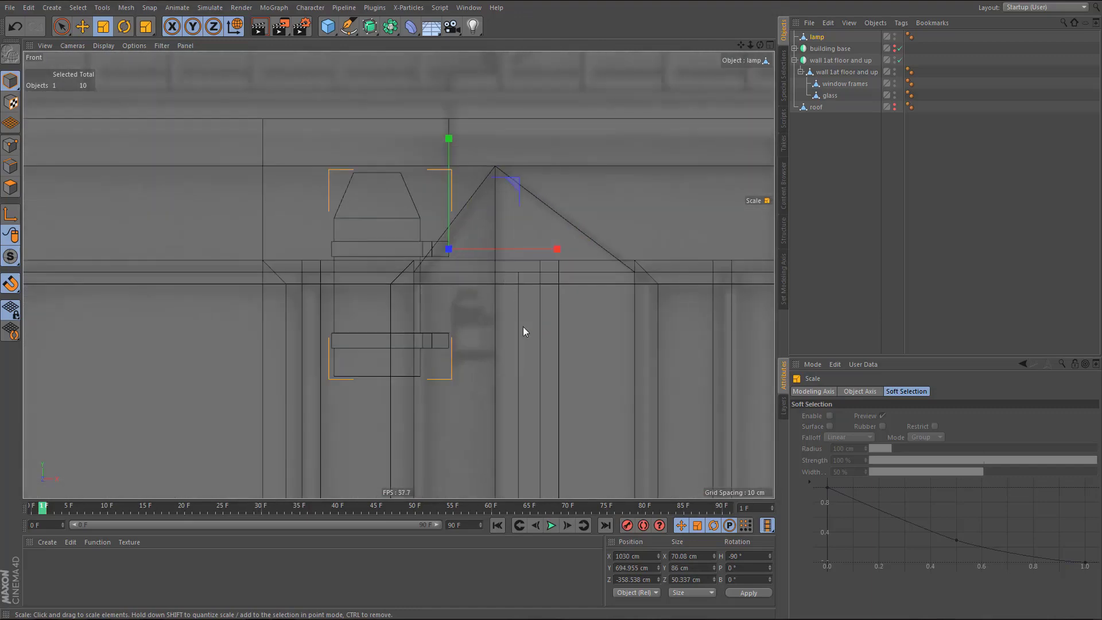
pyautogui.moveTo(541, 326); pyautogui.dragTo(288, 407)
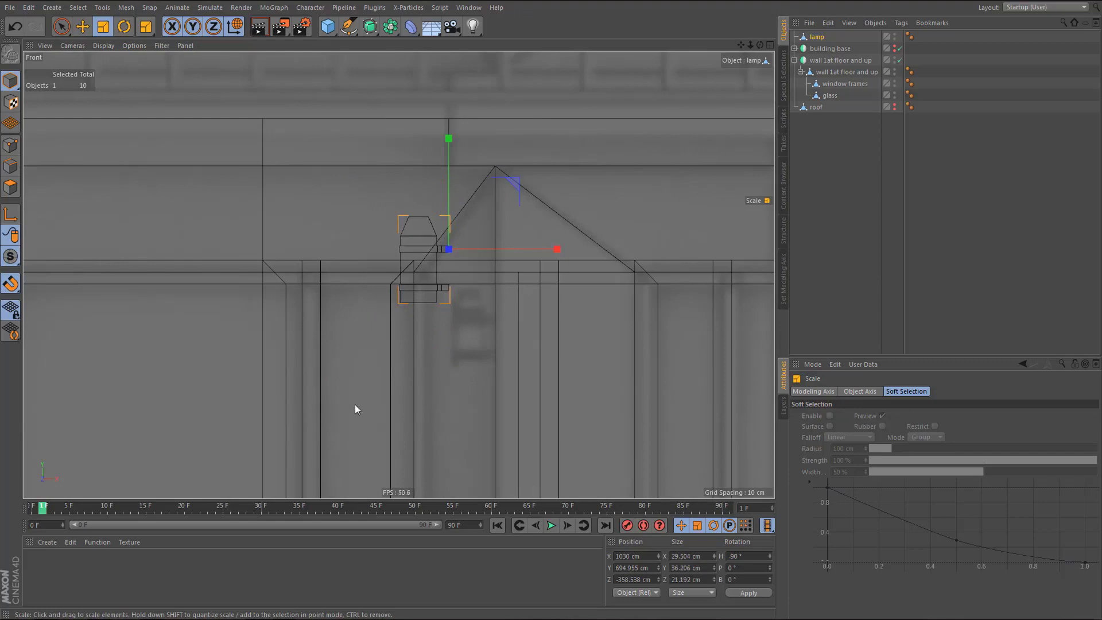
pyautogui.scroll(3, 440, 319)
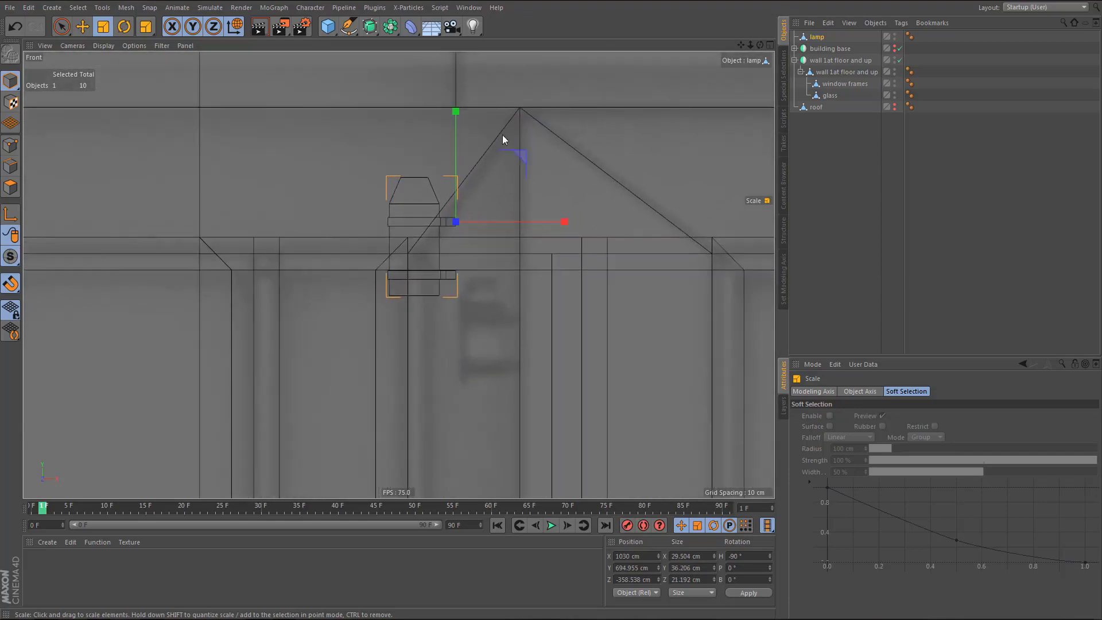
# - Lower the lamp on the wall to about Y 662.7 cm
pyautogui.middleClick(460, 206)
pyautogui.middleClick(314, 169)
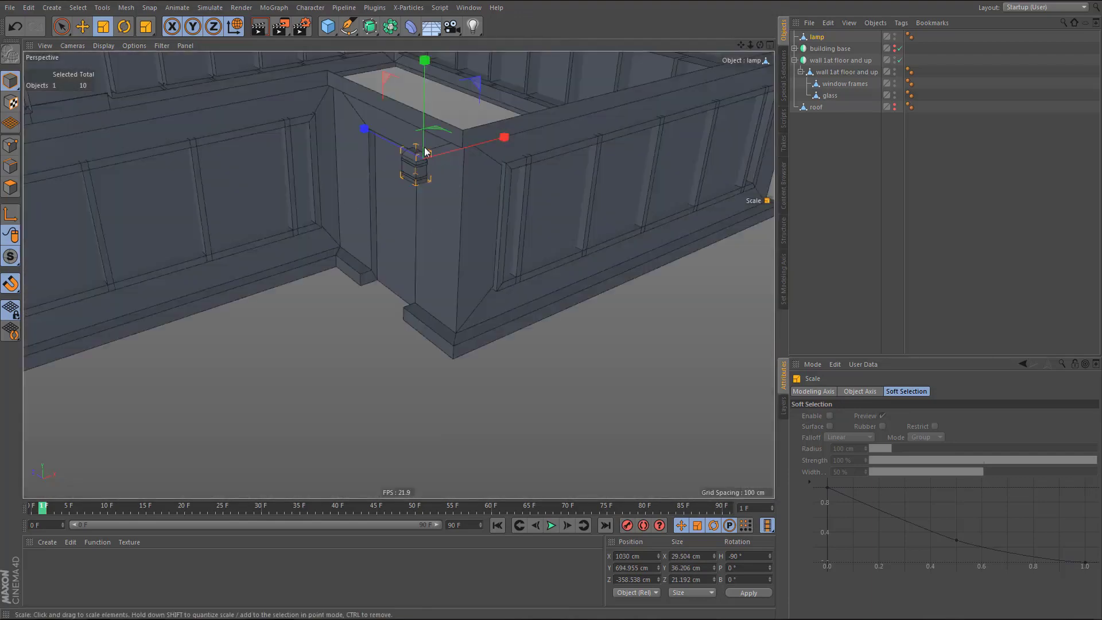
pyautogui.scroll(5, 425, 152)
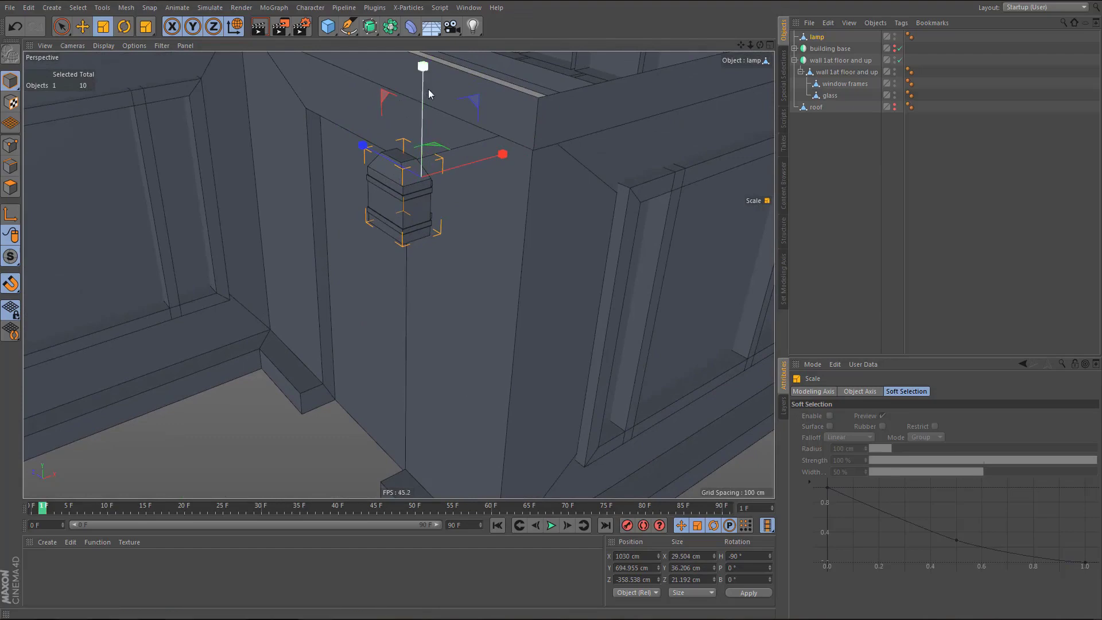
pyautogui.press('e')
pyautogui.moveTo(429, 77); pyautogui.dragTo(429, 139)
# - Move the lamp along X to 1050 cm so its mounts sit on the recessed wall surface
pyautogui.scroll(2, 501, 233)
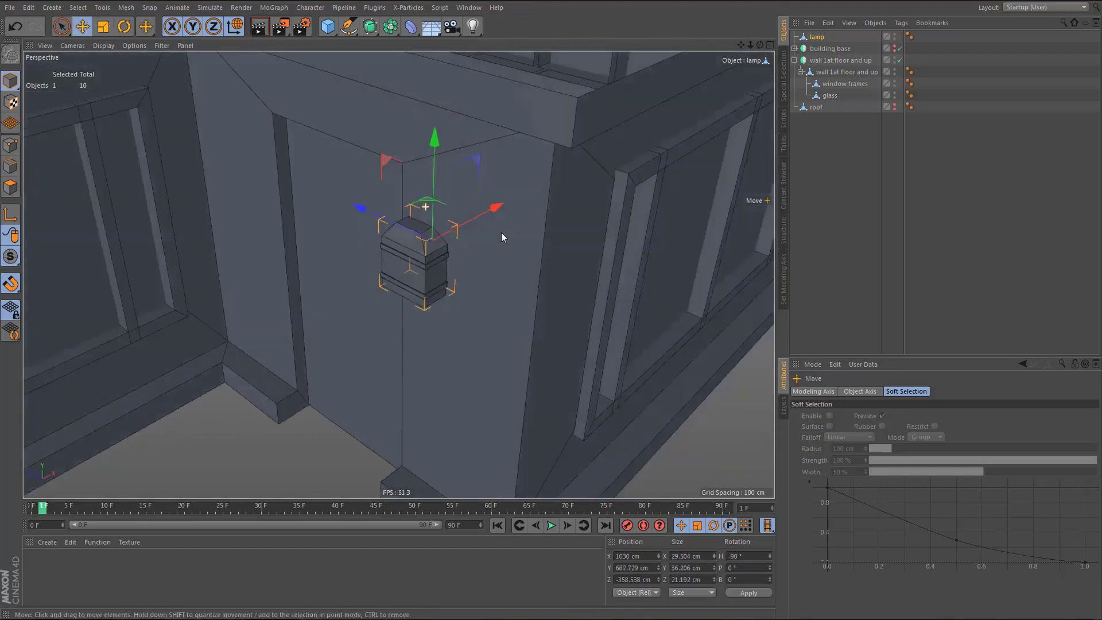
pyautogui.keyDown('alt'); pyautogui.moveTo(501, 233); pyautogui.dragTo(445, 264); pyautogui.keyUp('alt')
pyautogui.middleClick(445, 264)
pyautogui.middleClick(547, 156)
pyautogui.scroll(2, 419, 231)
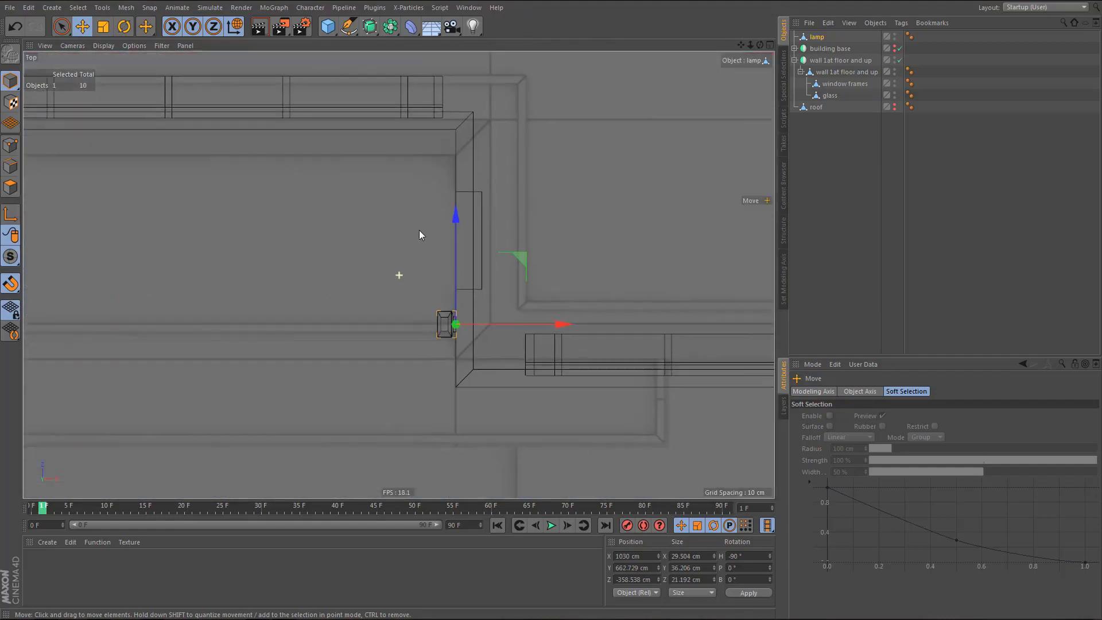
pyautogui.scroll(4, 461, 315)
pyautogui.moveTo(540, 363); pyautogui.dragTo(620, 362)
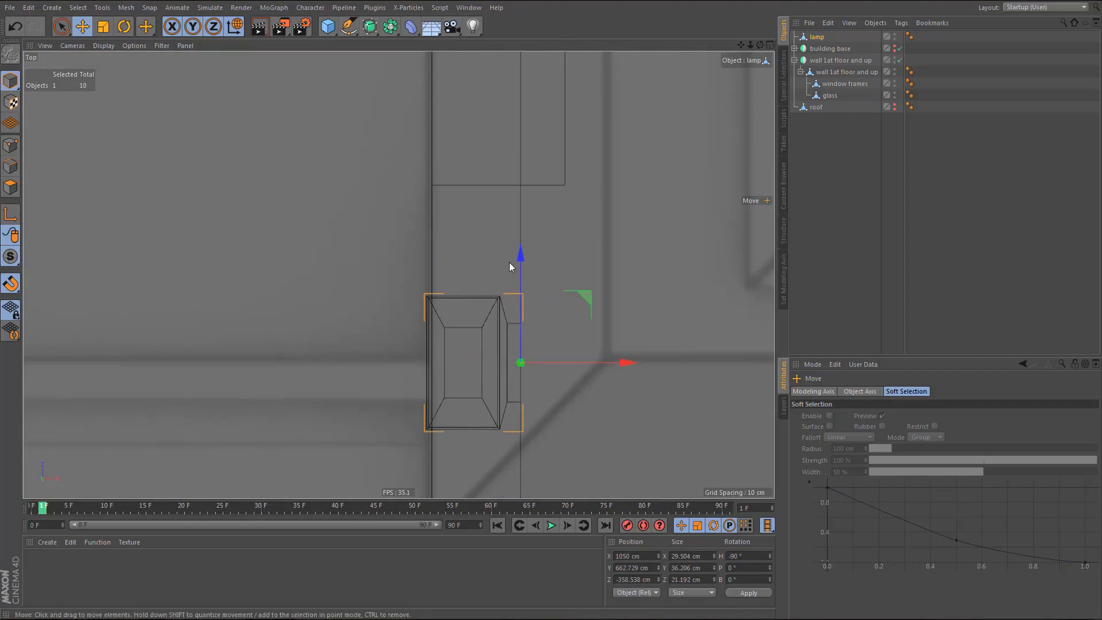
# - Raise the lamp slightly to about Y 664.1 cm to line it up with the front reference
pyautogui.middleClick(510, 264)
pyautogui.middleClick(347, 190)
pyautogui.keyDown('alt'); pyautogui.moveTo(466, 236); pyautogui.dragTo(501, 216); pyautogui.keyUp('alt')
pyautogui.keyDown('alt'); pyautogui.moveTo(508, 207); pyautogui.dragTo(542, 125, button='middle'); pyautogui.keyUp('alt')
pyautogui.keyDown('alt'); pyautogui.moveTo(451, 324); pyautogui.dragTo(440, 272); pyautogui.keyUp('alt')
pyautogui.middleClick(572, 339)
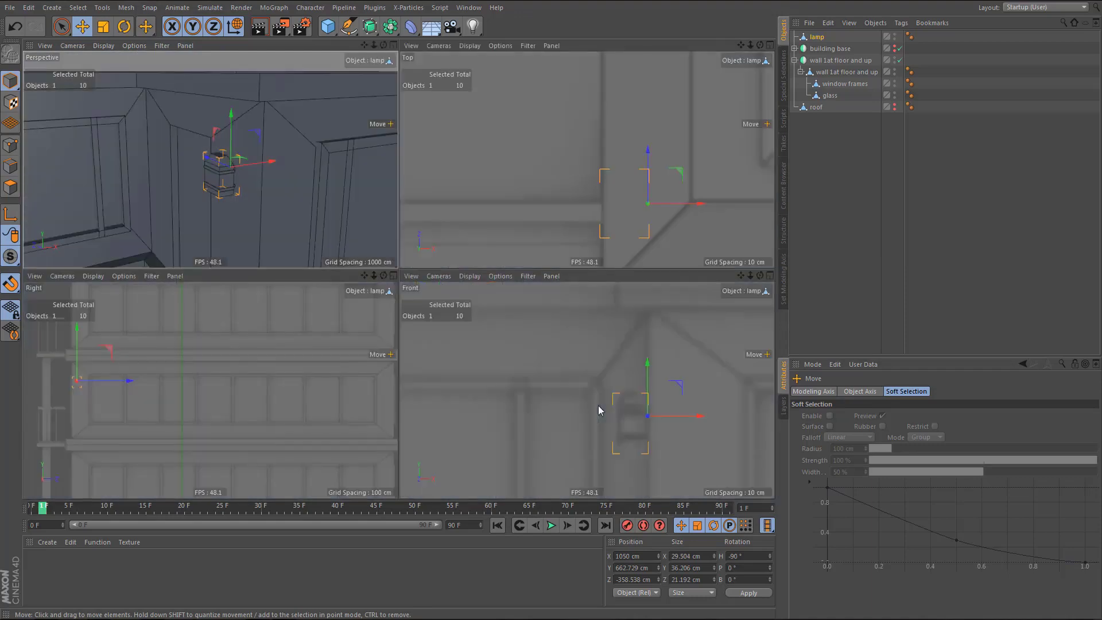
pyautogui.middleClick(598, 405)
pyautogui.keyDown('alt'); pyautogui.moveTo(511, 353); pyautogui.dragTo(533, 350, button='right'); pyautogui.keyUp('alt')
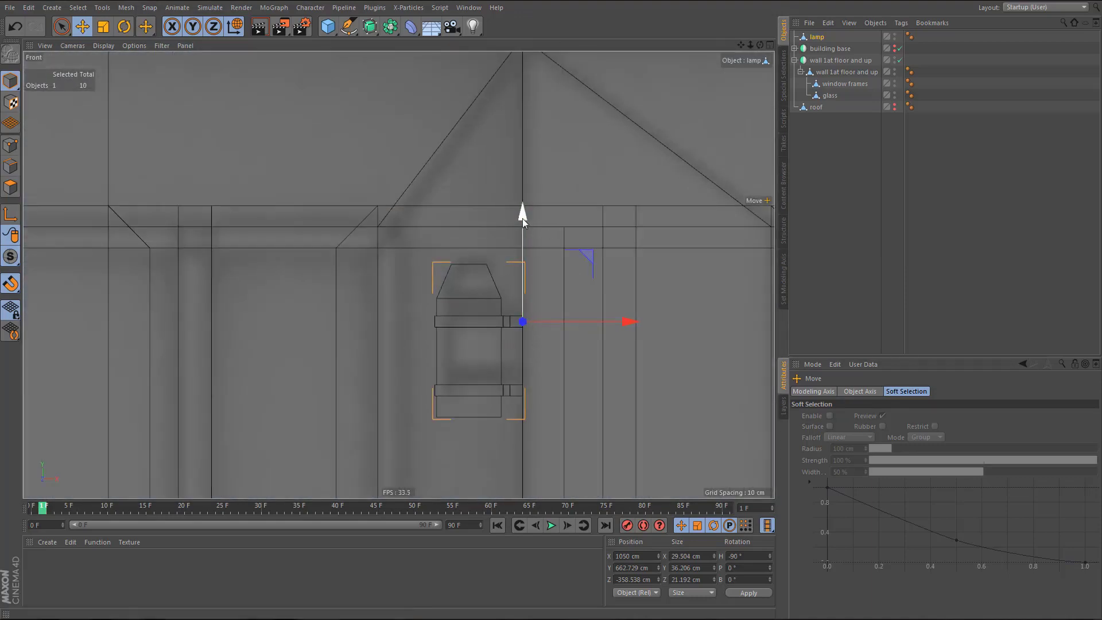
pyautogui.moveTo(523, 217); pyautogui.dragTo(531, 215)
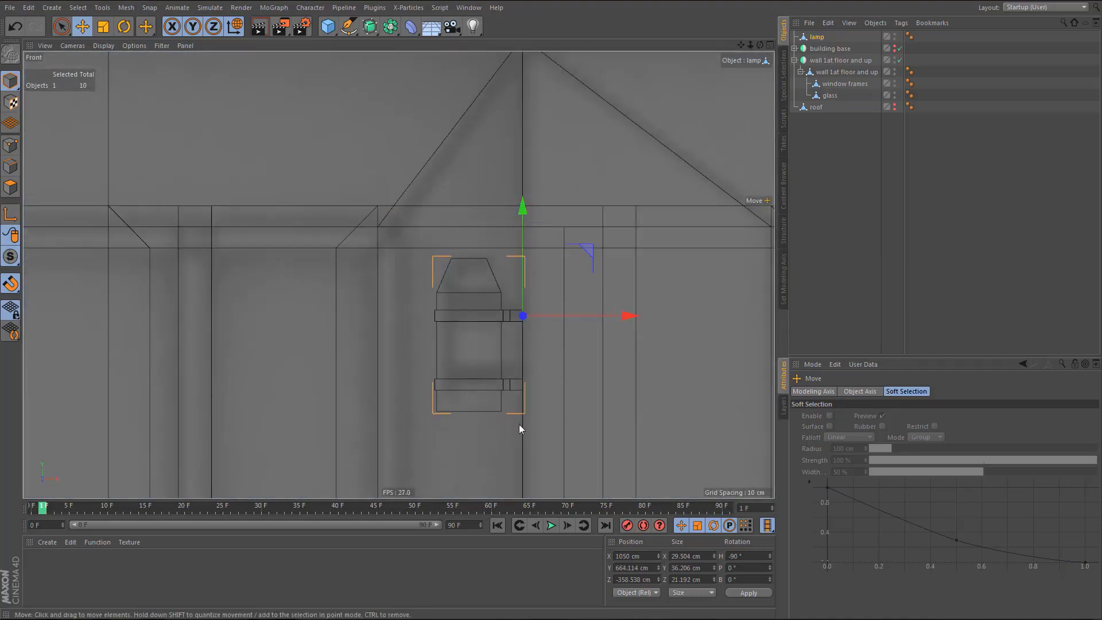
pyautogui.moveTo(505, 372)
pyautogui.keyDown('alt'); pyautogui.mouseDown(button='right')
pyautogui.moveTo(560, 380)
pyautogui.moveTo(499, 412)
pyautogui.mouseUp(button='right'); pyautogui.keyUp('alt')
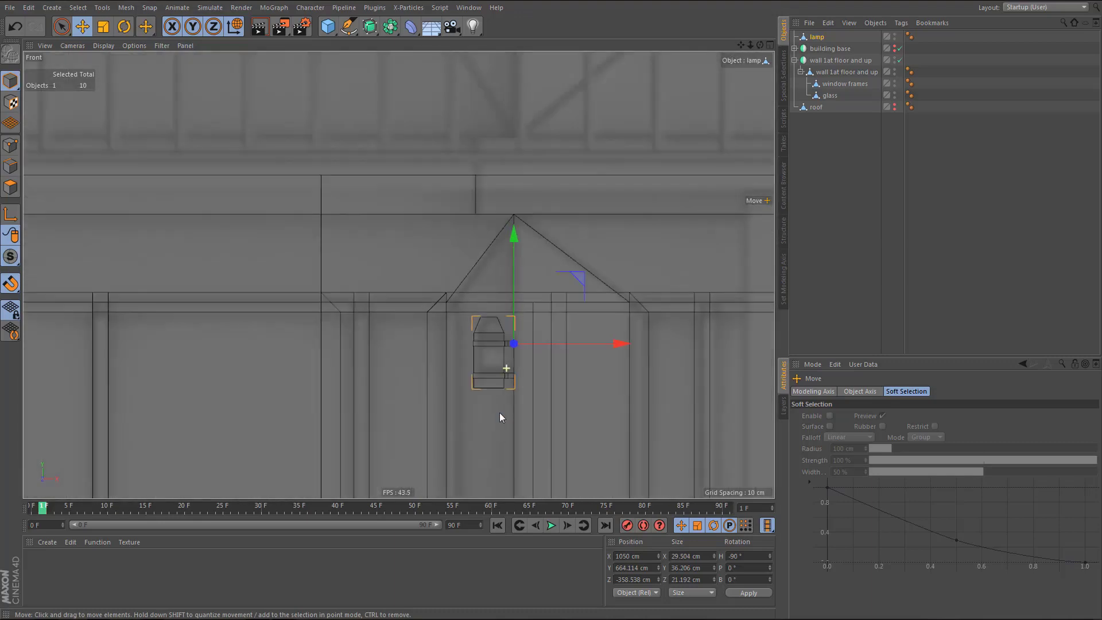
# - Move the lamp to the end of the object list, below the roof
pyautogui.keyDown('alt'); pyautogui.moveTo(497, 375); pyautogui.dragTo(535, 294, button='middle'); pyautogui.keyUp('alt')
pyautogui.keyDown('alt'); pyautogui.moveTo(535, 292); pyautogui.dragTo(518, 335, button='right'); pyautogui.keyUp('alt')
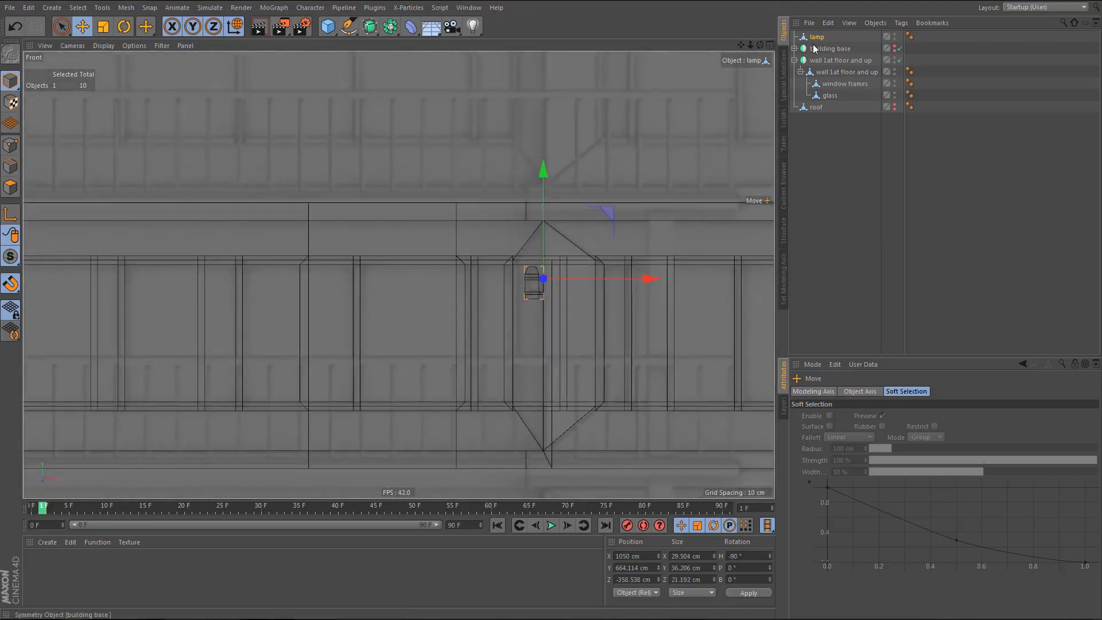
pyautogui.moveTo(811, 153); pyautogui.dragTo(810, 150)
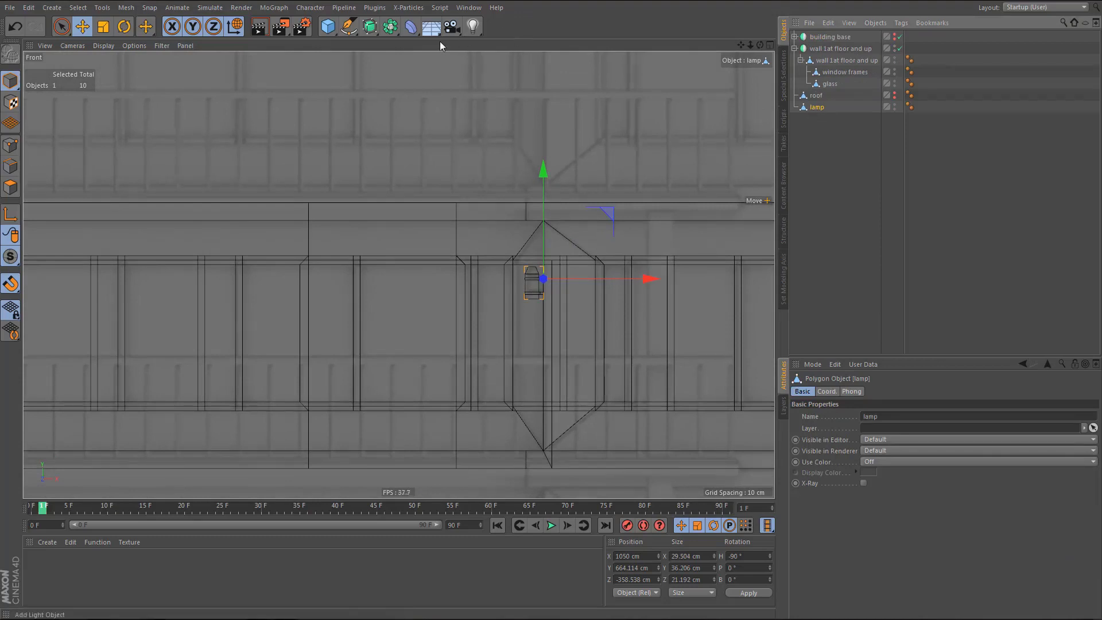
# - Create an instance of the lamp, enable Render Instance, and place it below the lamp in the object list
pyautogui.click(395, 34)
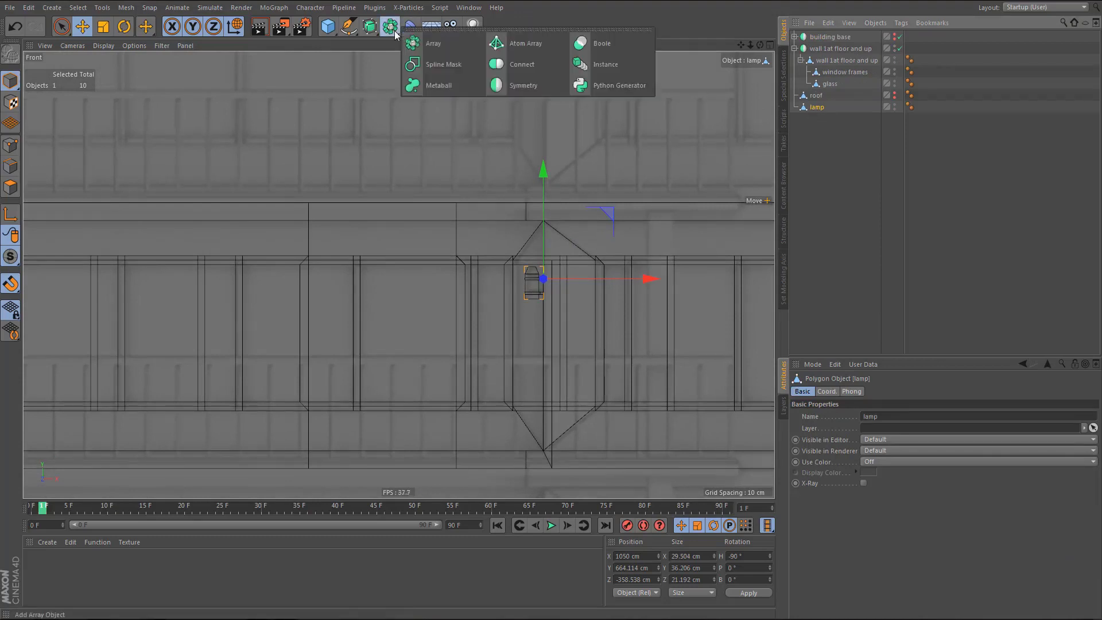
pyautogui.click(615, 70)
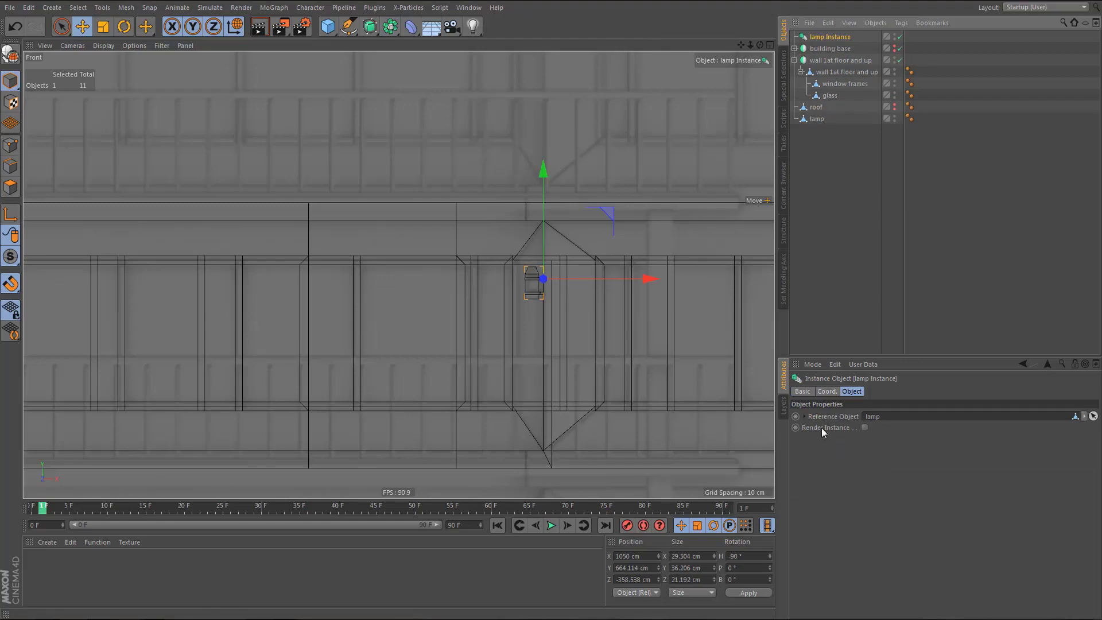
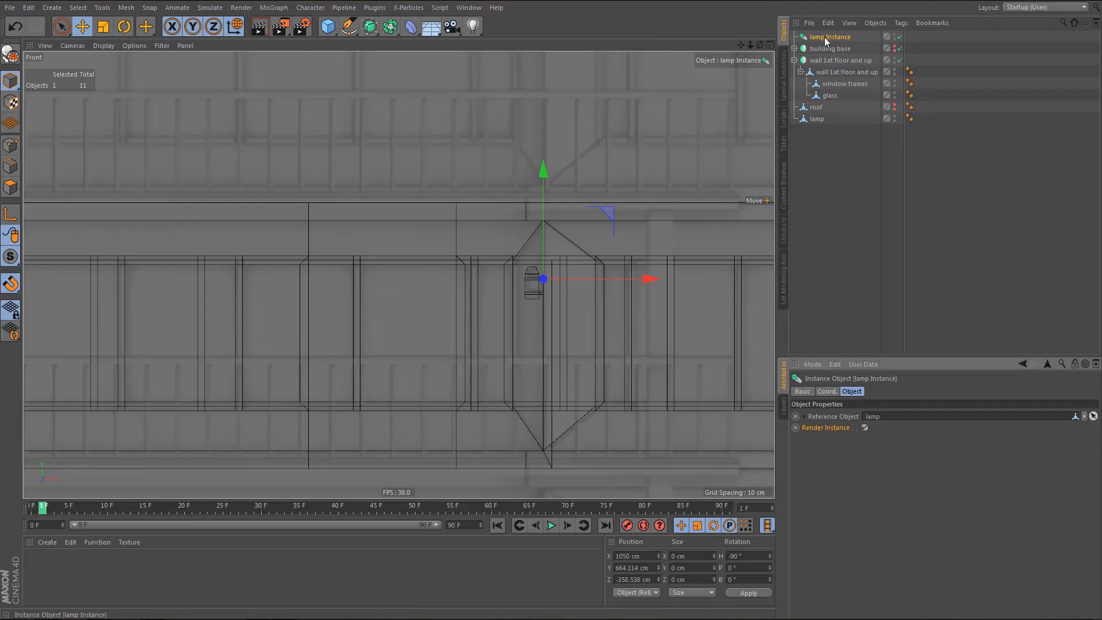
pyautogui.moveTo(830, 36); pyautogui.dragTo(825, 123)
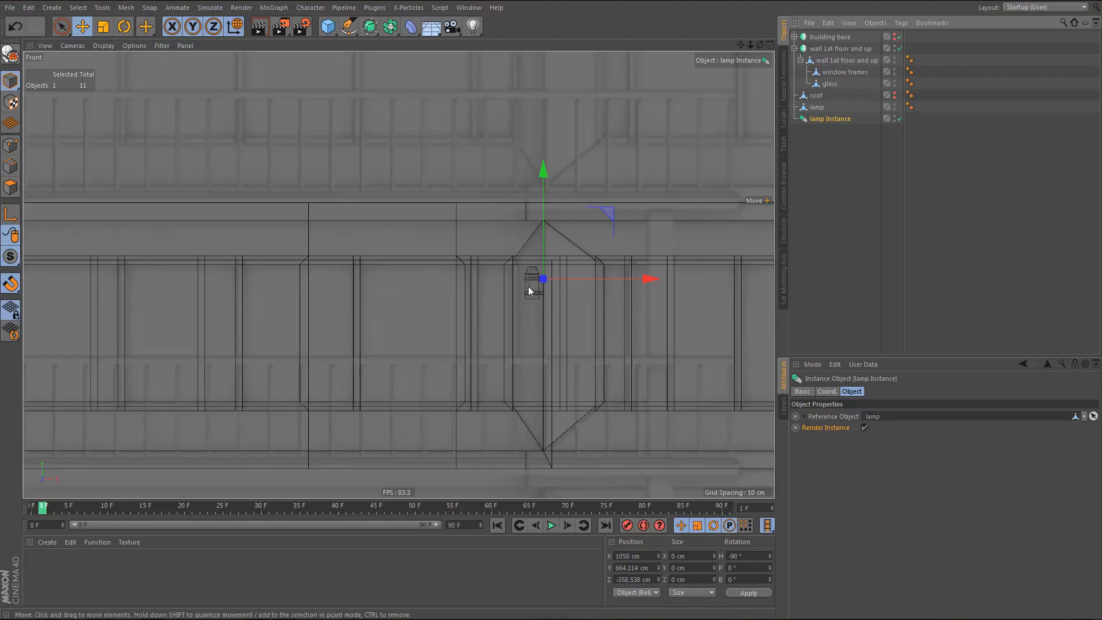
# - Reset the heading of the lamp's axis to 0° without turning its geometry, and delete the old lamp instance
pyautogui.scroll(-4, 528, 287)
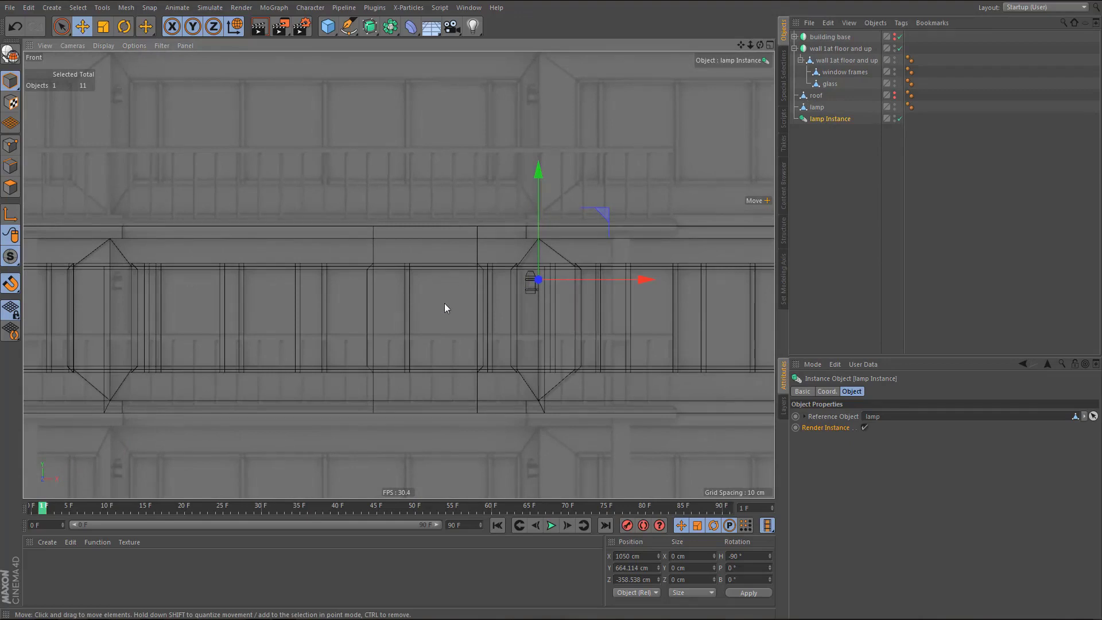
pyautogui.scroll(-4, 442, 308)
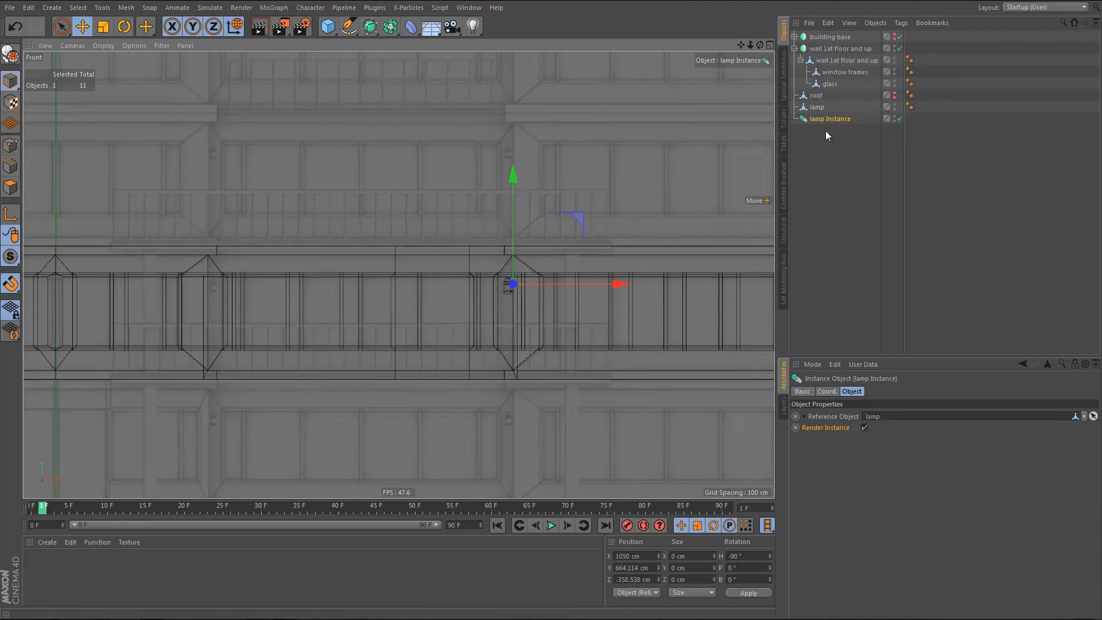
pyautogui.keyDown('alt'); pyautogui.moveTo(532, 313); pyautogui.dragTo(554, 316, button='middle'); pyautogui.keyUp('alt')
pyautogui.click(818, 108)
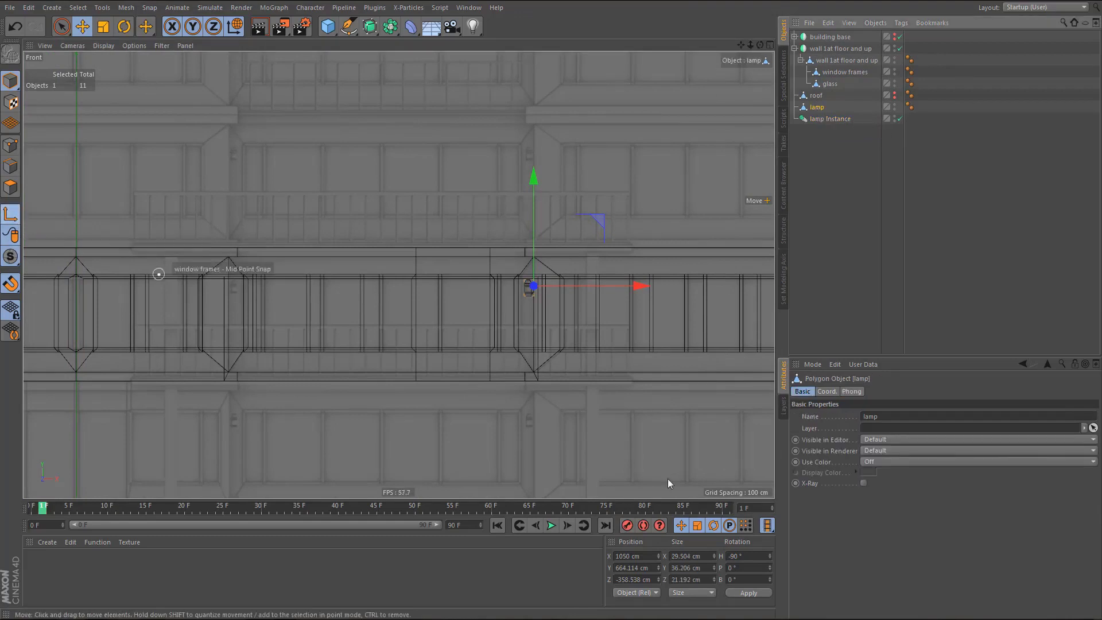
pyautogui.click(738, 555)
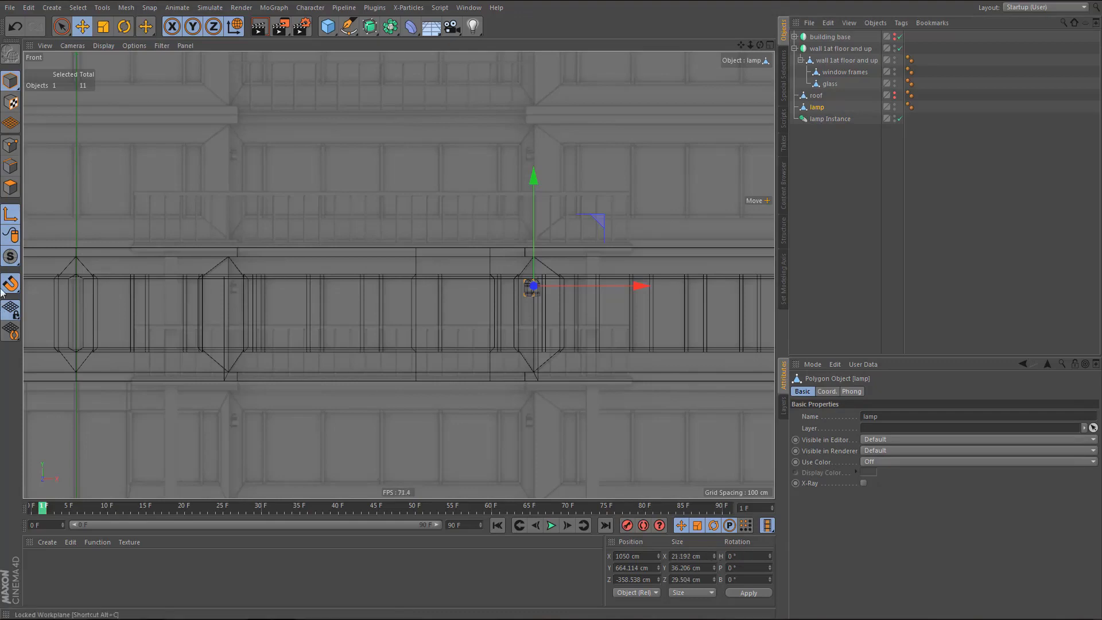
pyautogui.click(830, 119)
pyautogui.press('Delete')
# - Create a new instance of the lamp and rotate its heading to -180°
pyautogui.click(816, 107)
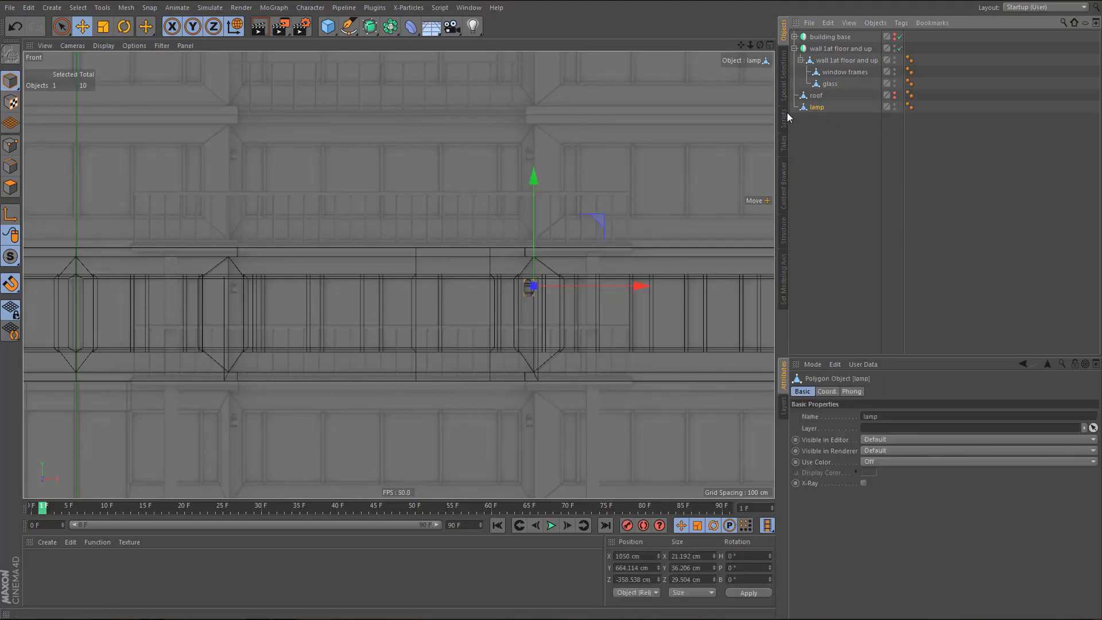
pyautogui.moveTo(389, 31); pyautogui.dragTo(603, 67)
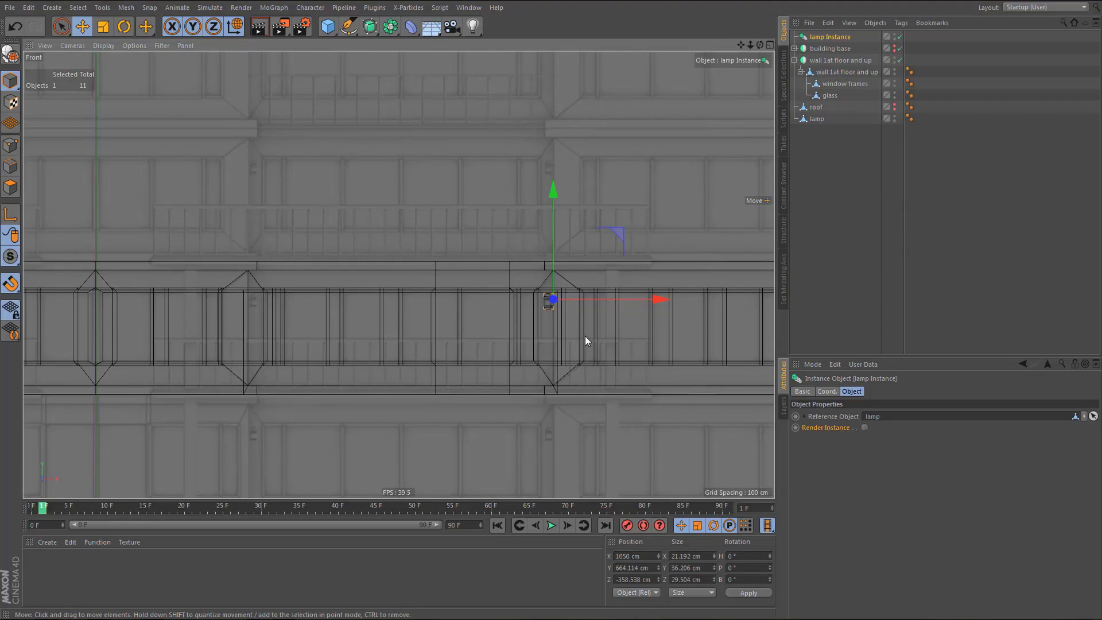
pyautogui.press('r')
pyautogui.moveTo(595, 299); pyautogui.dragTo(340, 319)
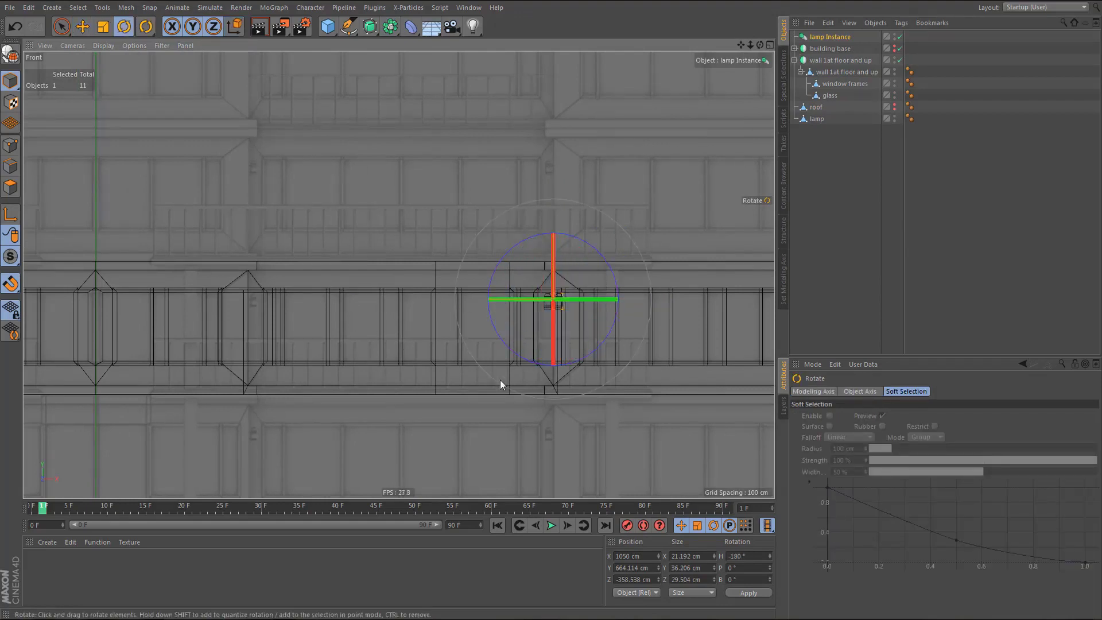
# - Move the lamp instance along X to 350 cm so it sits against the opposite recessed side wall
pyautogui.press('e')
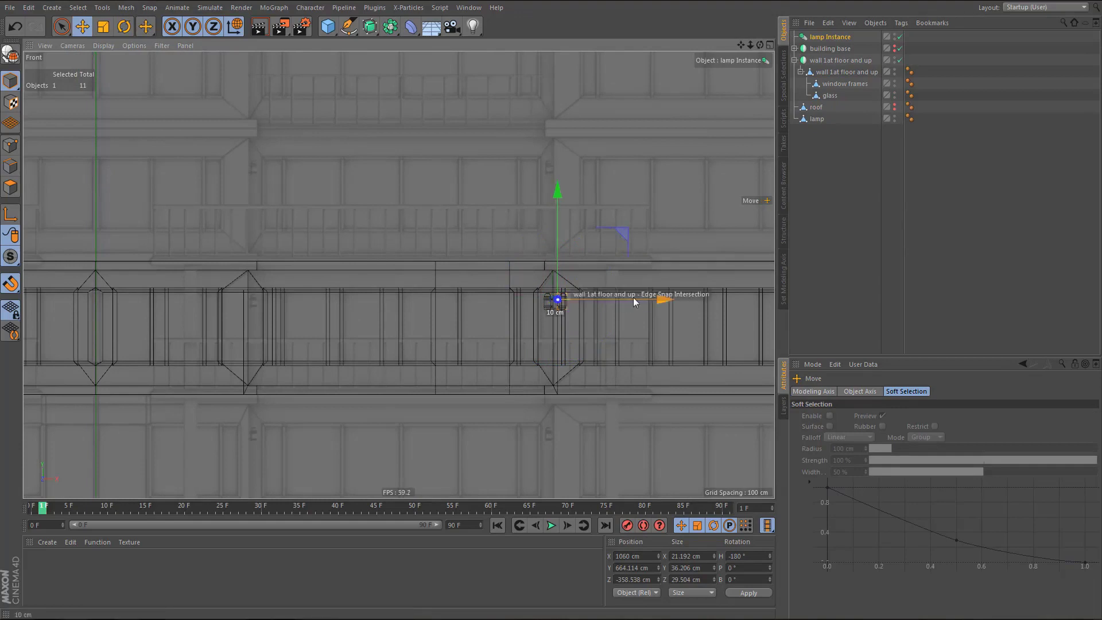
pyautogui.moveTo(633, 297); pyautogui.dragTo(375, 332)
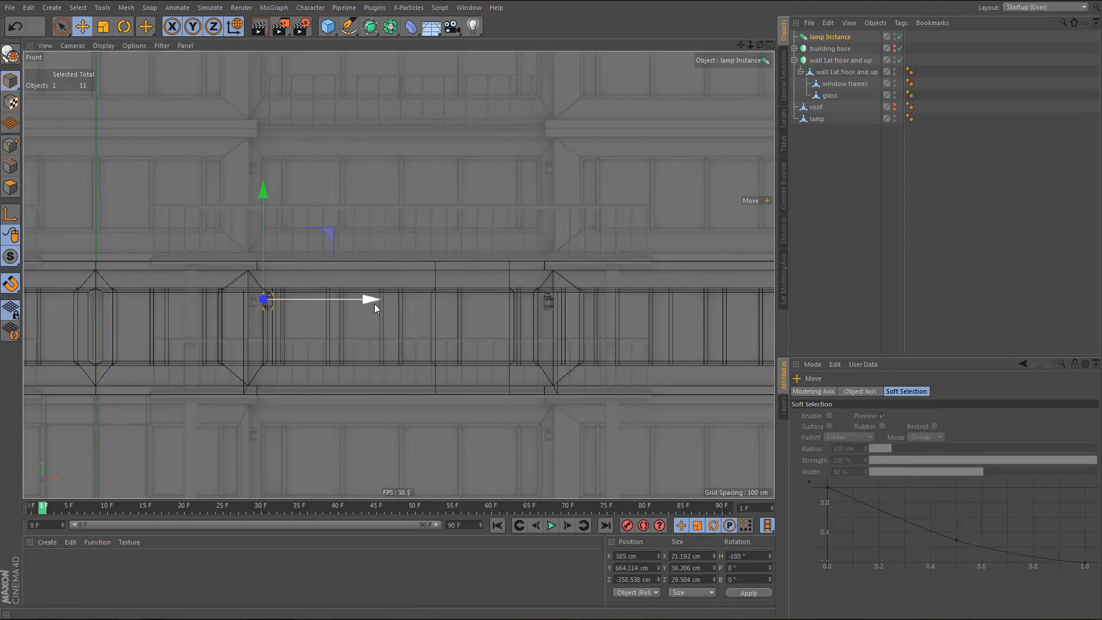
pyautogui.middleClick(375, 303)
pyautogui.middleClick(482, 166)
pyautogui.scroll(-5, 379, 333)
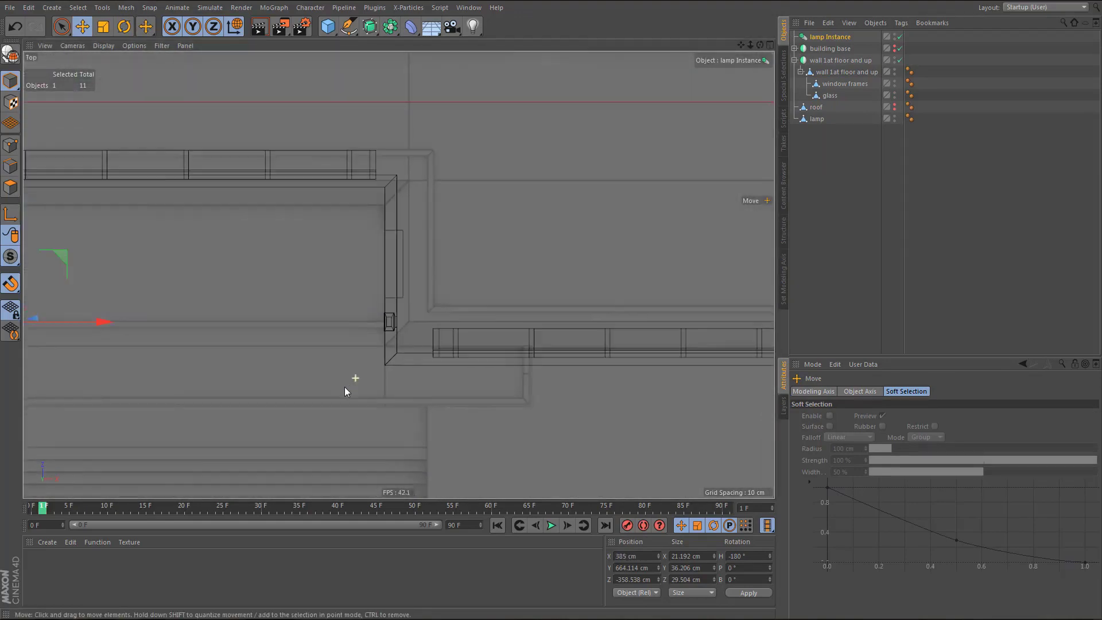
pyautogui.keyDown('alt'); pyautogui.moveTo(335, 376); pyautogui.dragTo(947, 344, button='middle'); pyautogui.keyUp('alt')
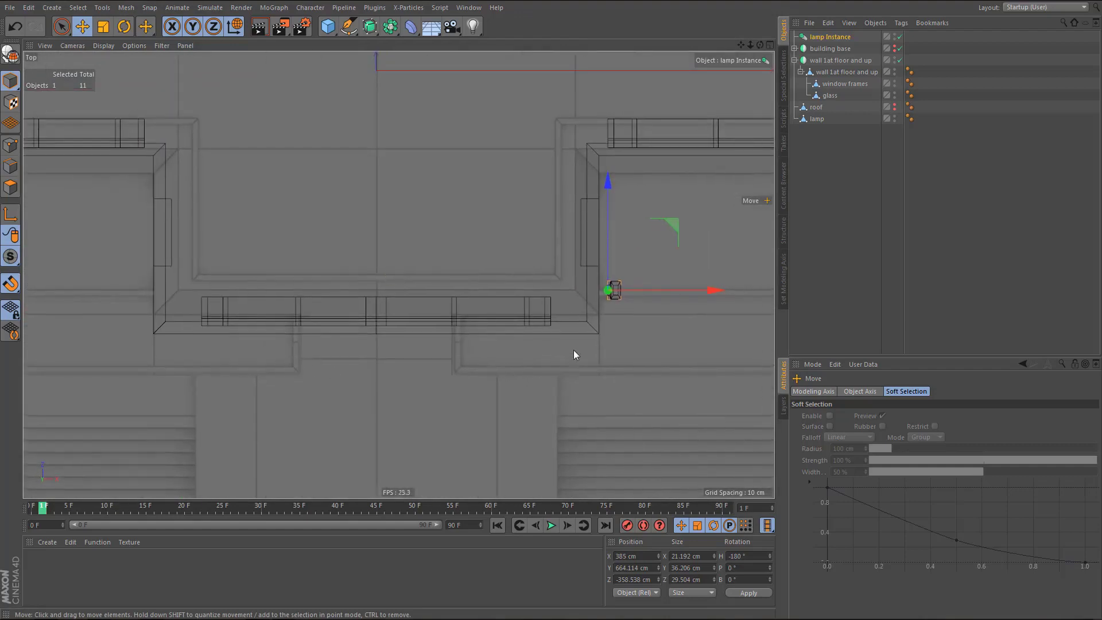
pyautogui.scroll(5, 701, 294)
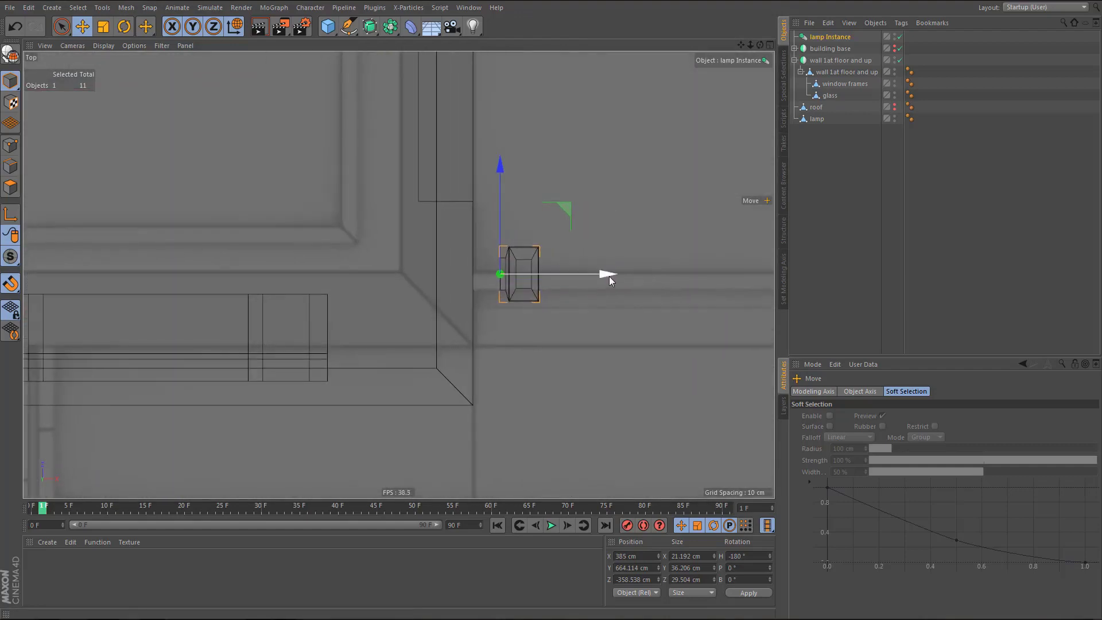
pyautogui.moveTo(608, 274); pyautogui.dragTo(548, 281)
# - Make the original lamp a child of the first-floor wall polygon object, above the window frames
pyautogui.middleClick(393, 297)
pyautogui.middleClick(246, 215)
pyautogui.scroll(-8, 305, 245)
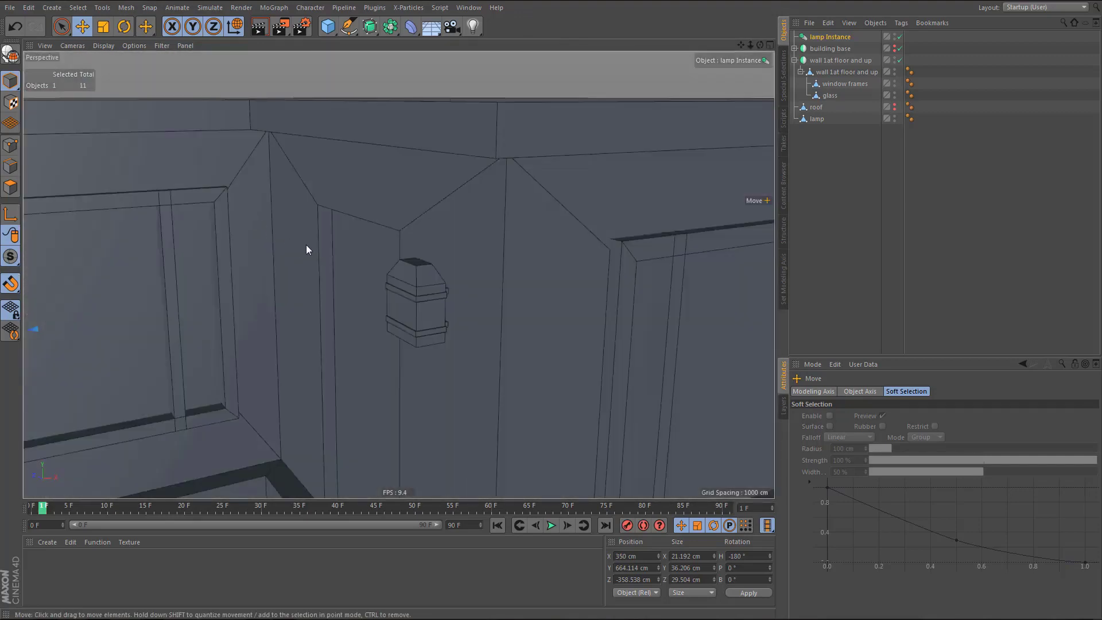
pyautogui.keyDown('alt'); pyautogui.moveTo(225, 371); pyautogui.dragTo(439, 280, button='middle'); pyautogui.keyUp('alt')
pyautogui.keyDown('alt'); pyautogui.moveTo(423, 278); pyautogui.dragTo(414, 282); pyautogui.keyUp('alt')
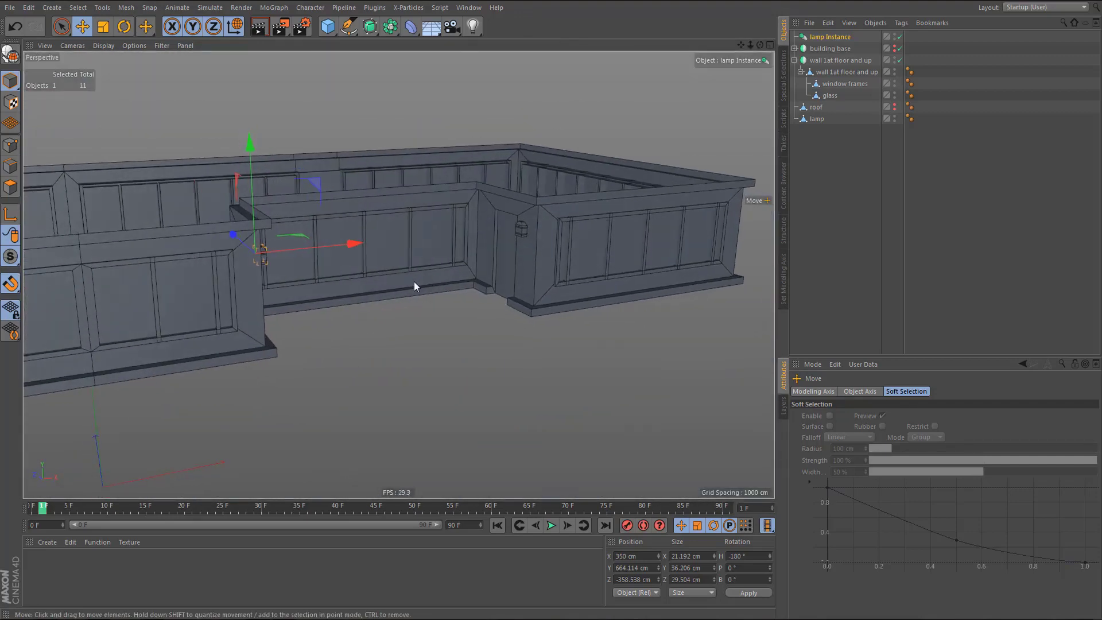
pyautogui.keyDown('alt'); pyautogui.moveTo(537, 227); pyautogui.dragTo(443, 274); pyautogui.keyUp('alt')
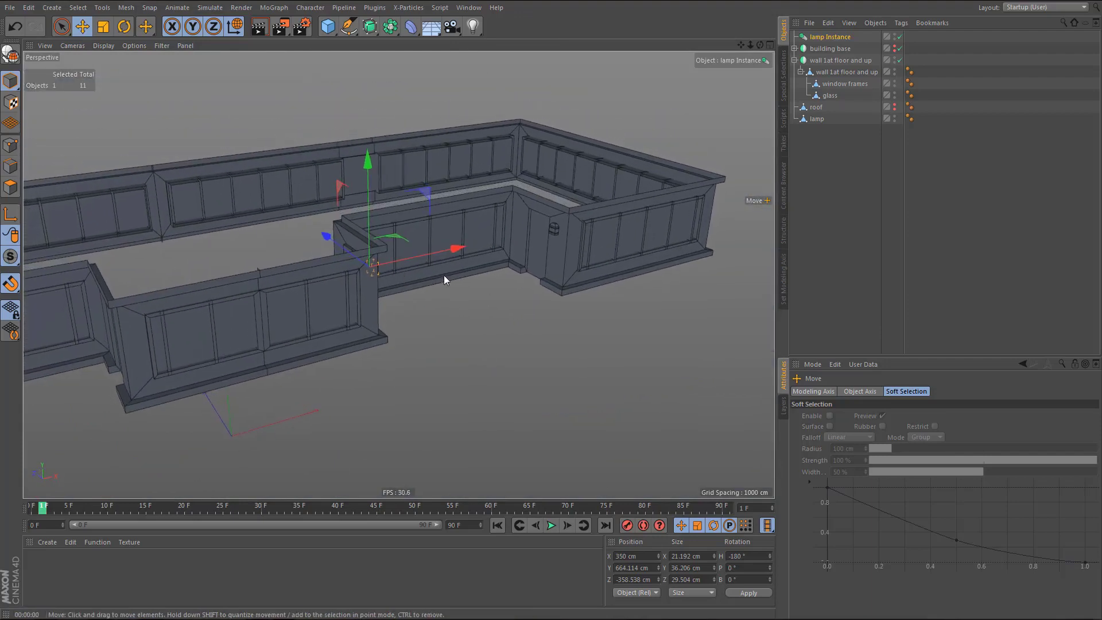
pyautogui.moveTo(818, 120); pyautogui.dragTo(837, 83)
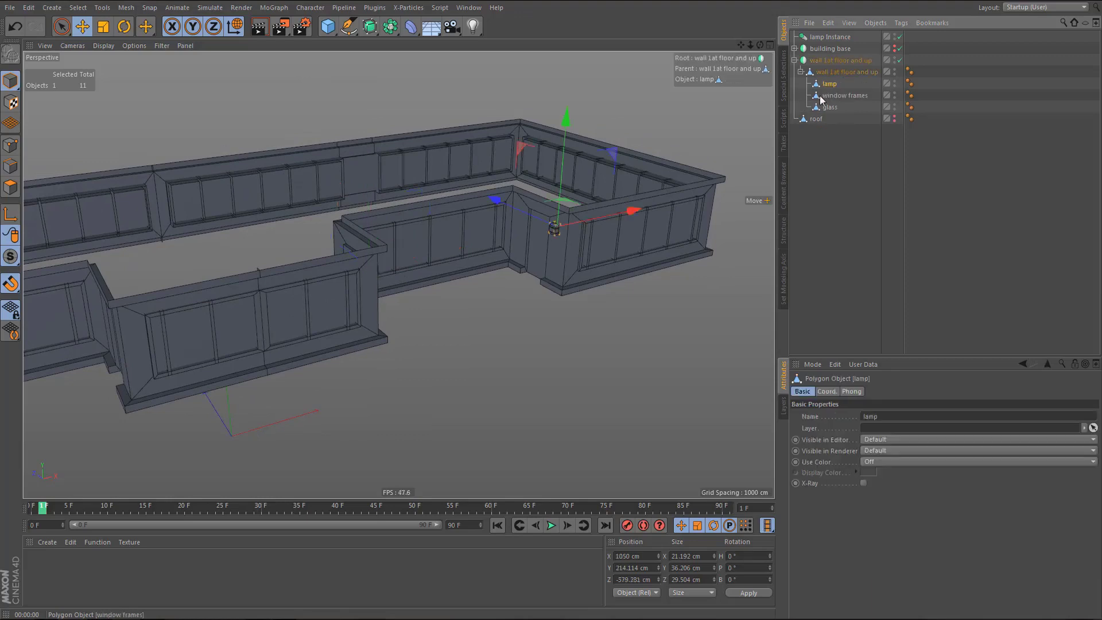
# - Select the first-floor wall polygon object and turn off its parent symmetry
pyautogui.keyDown('alt'); pyautogui.moveTo(558, 238); pyautogui.dragTo(553, 249); pyautogui.keyUp('alt')
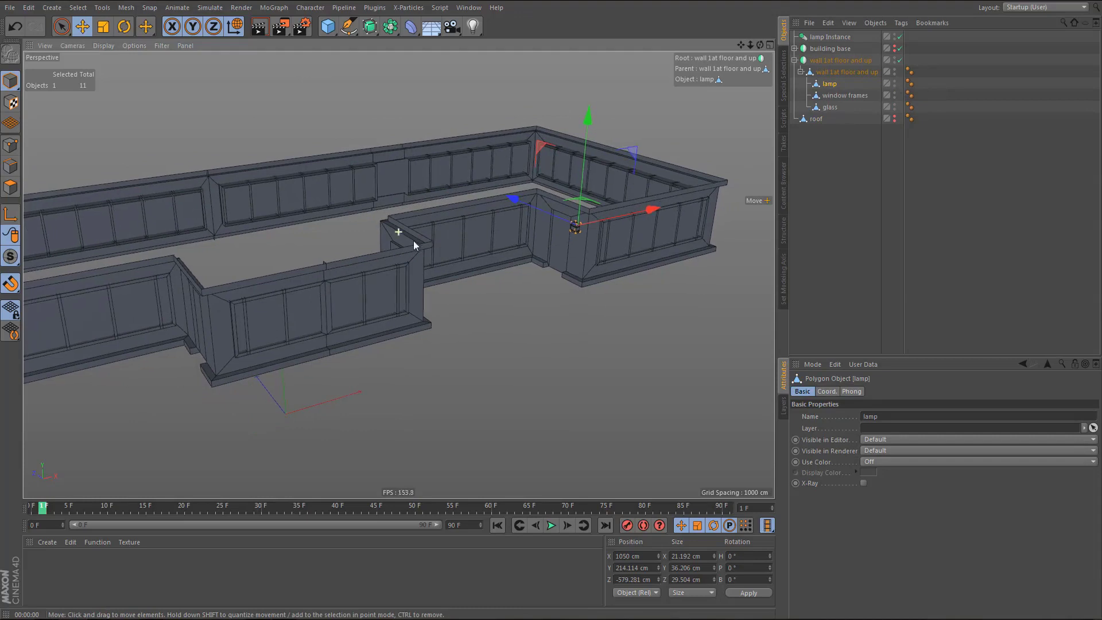
pyautogui.keyDown('alt'); pyautogui.moveTo(413, 240); pyautogui.dragTo(441, 248); pyautogui.keyUp('alt')
pyautogui.keyDown('alt'); pyautogui.moveTo(350, 299); pyautogui.dragTo(375, 296); pyautogui.keyUp('alt')
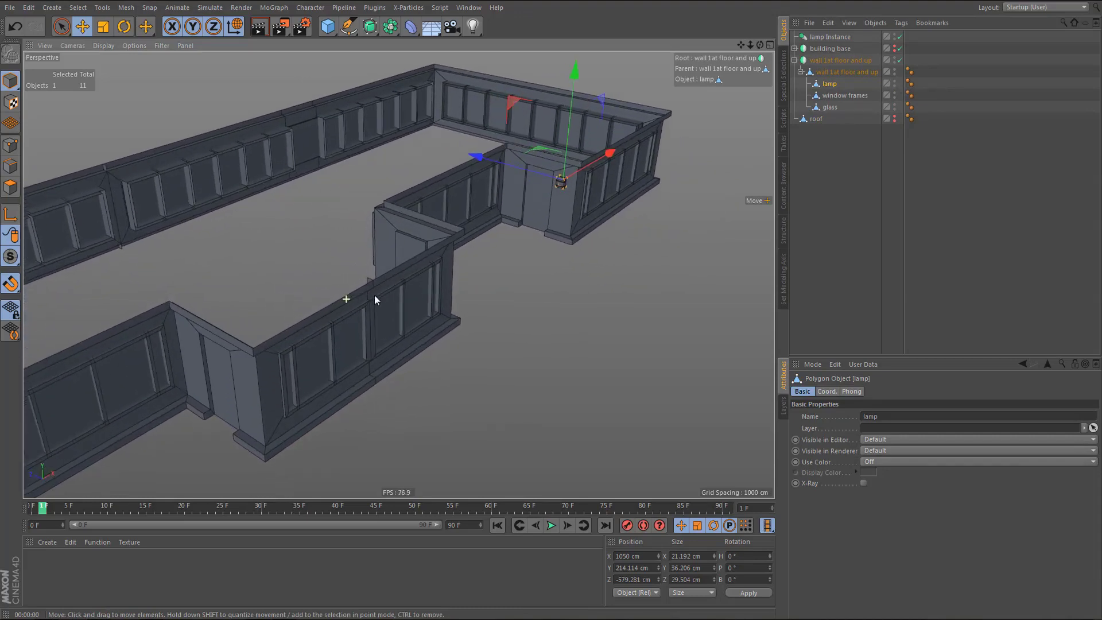
pyautogui.keyDown('alt'); pyautogui.moveTo(362, 301); pyautogui.dragTo(386, 249, button='right'); pyautogui.keyUp('alt')
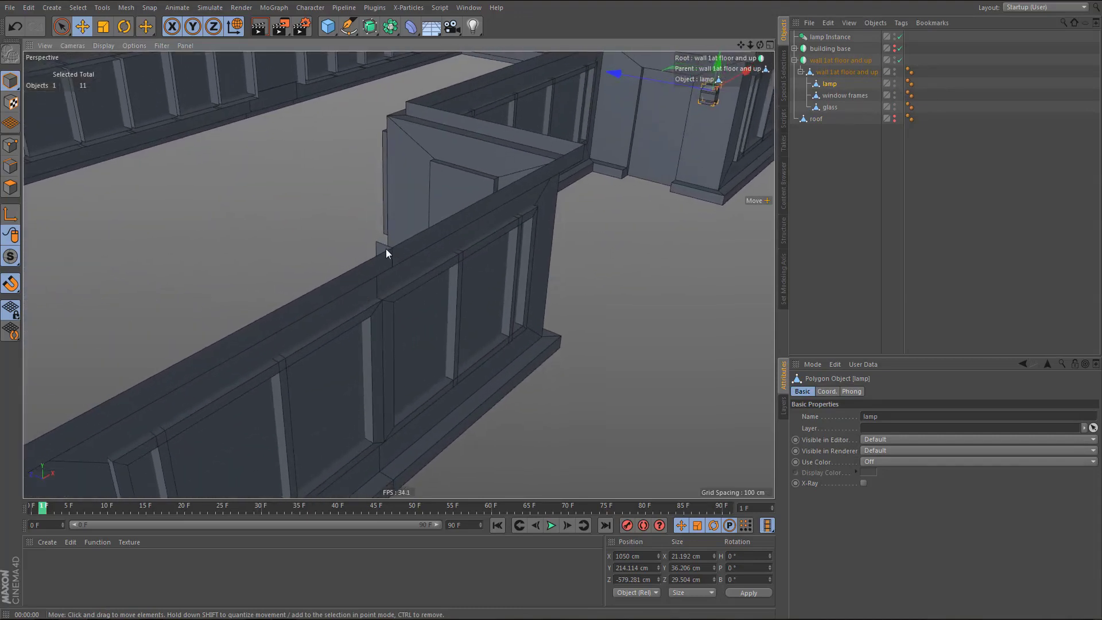
pyautogui.click(838, 72)
pyautogui.click(900, 59)
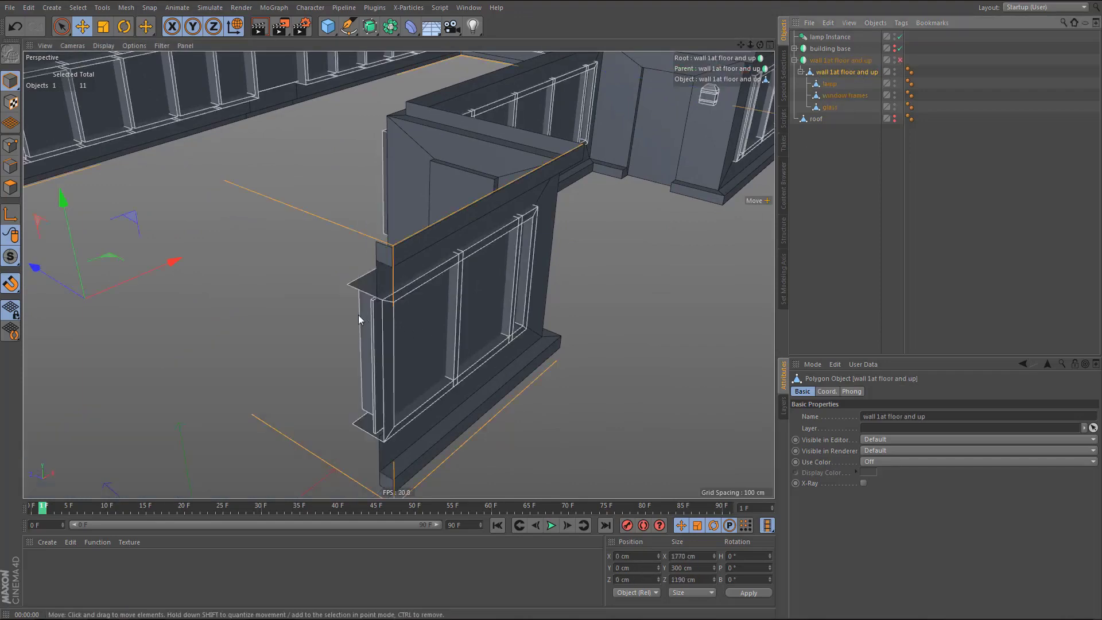
# - Delete the two small end polygons of the upper and lower ledges at the front wall's symmetry seam
pyautogui.keyDown('alt'); pyautogui.moveTo(358, 315); pyautogui.dragTo(387, 317); pyautogui.keyUp('alt')
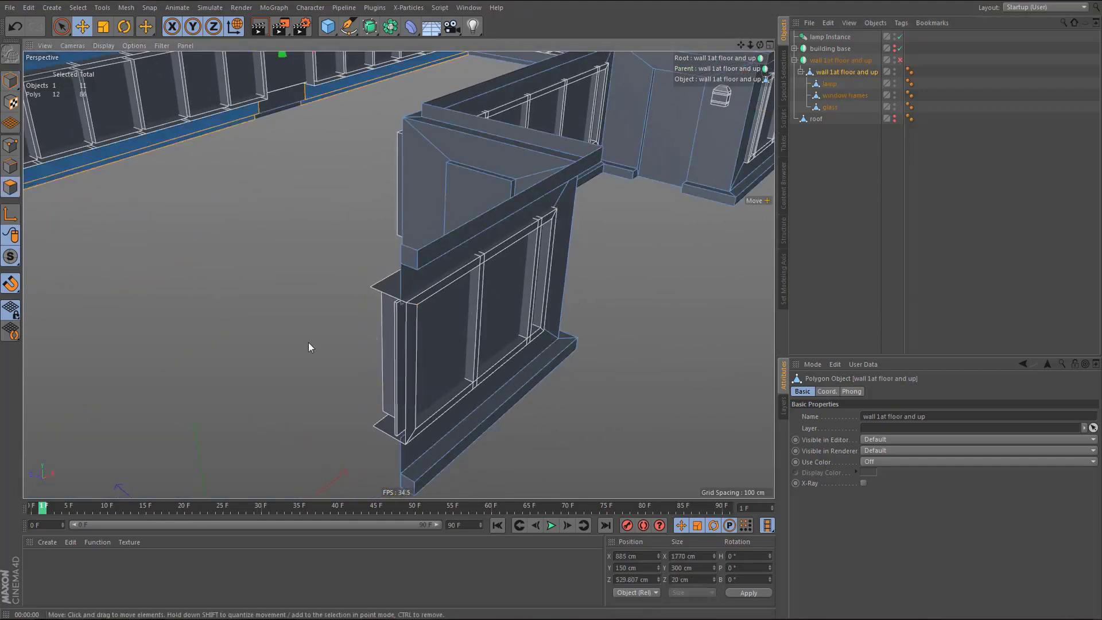
pyautogui.keyDown('alt'); pyautogui.moveTo(345, 303); pyautogui.dragTo(385, 297, button='right'); pyautogui.keyUp('alt')
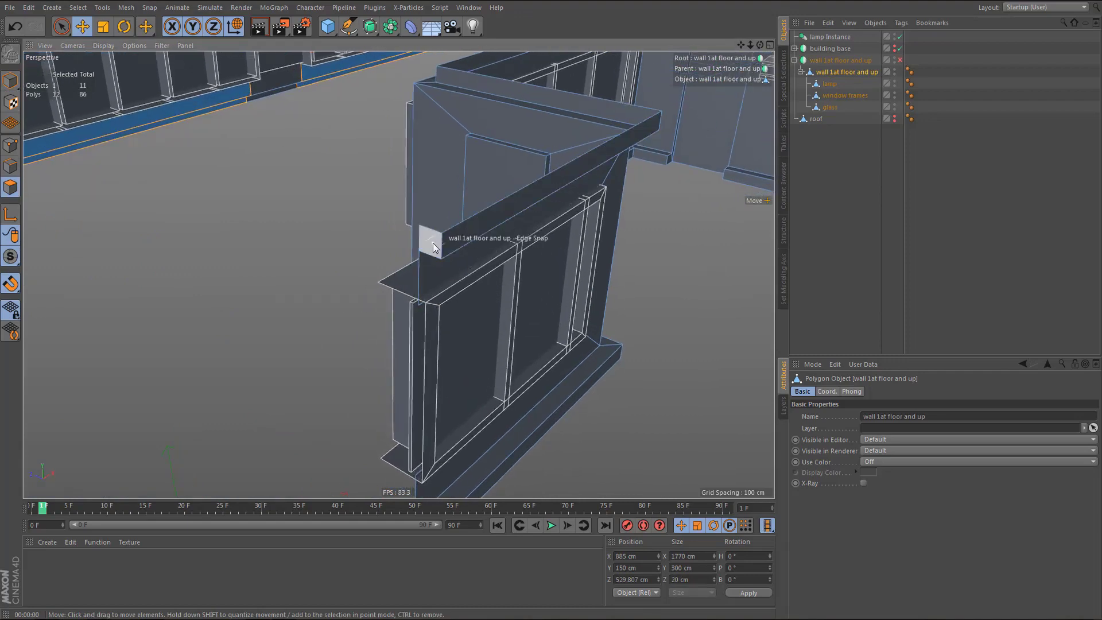
pyautogui.press('e')
pyautogui.click(430, 242)
pyautogui.keyDown('alt'); pyautogui.moveTo(431, 242); pyautogui.dragTo(438, 271); pyautogui.keyUp('alt')
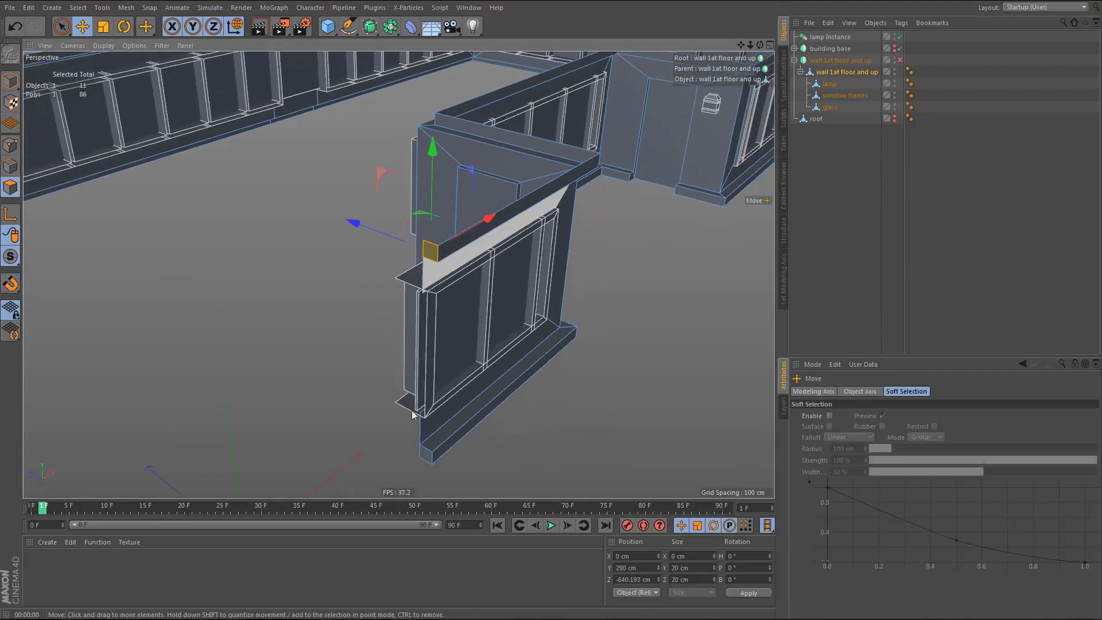
pyautogui.keyDown('shift'); pyautogui.click(425, 457); pyautogui.keyUp('shift')
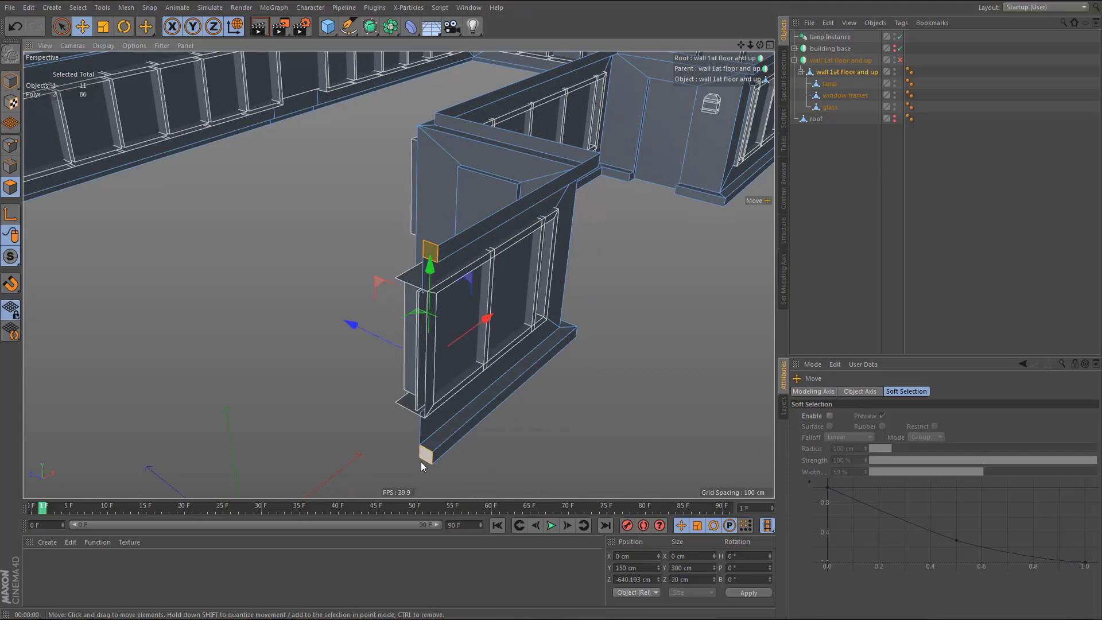
pyautogui.press('Delete')
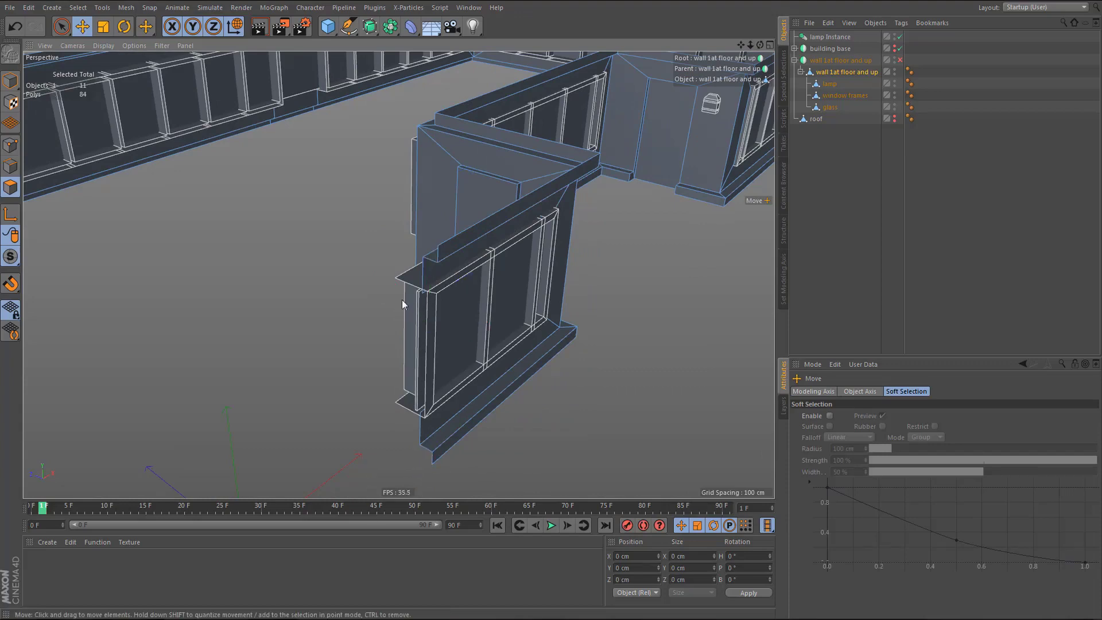
# - Delete the two matching ledge end polygons at the back wall's symmetry seam
pyautogui.keyDown('alt'); pyautogui.moveTo(402, 300); pyautogui.dragTo(491, 296); pyautogui.keyUp('alt')
pyautogui.keyDown('alt'); pyautogui.moveTo(404, 284); pyautogui.dragTo(270, 253); pyautogui.keyUp('alt')
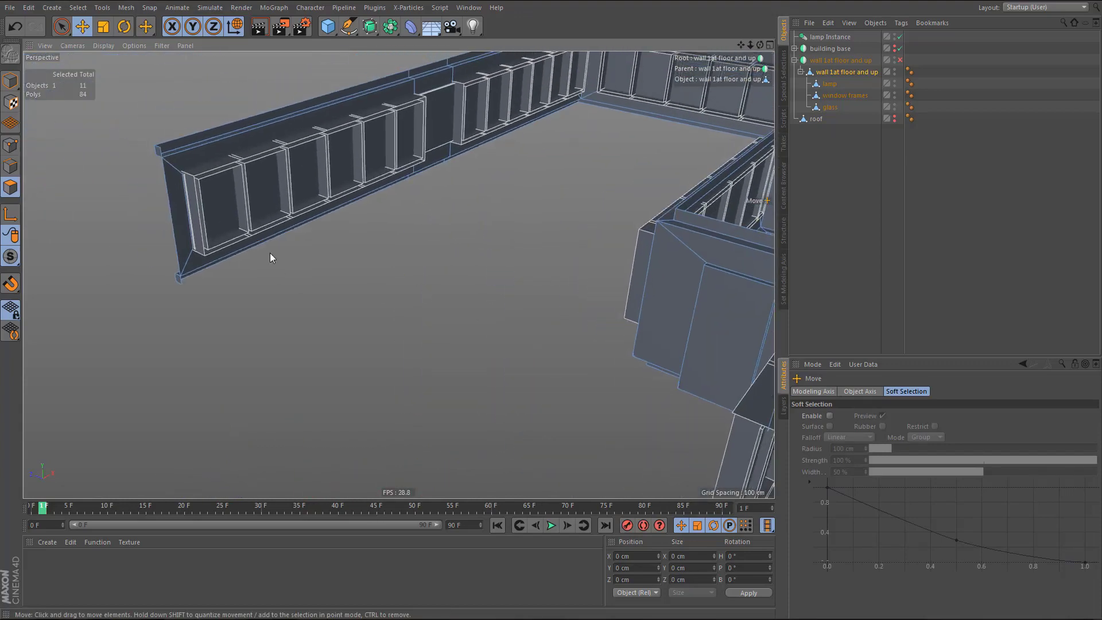
pyautogui.keyDown('alt'); pyautogui.moveTo(162, 170); pyautogui.dragTo(290, 167, button='right'); pyautogui.keyUp('alt')
pyautogui.click(156, 136)
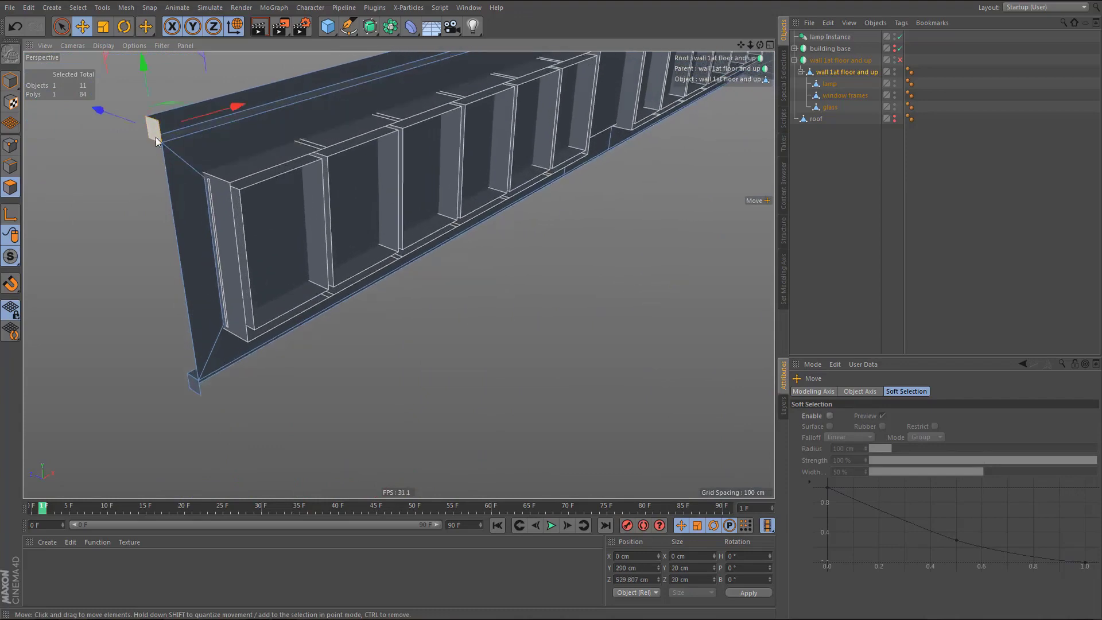
pyautogui.keyDown('shift'); pyautogui.click(193, 385); pyautogui.keyUp('shift')
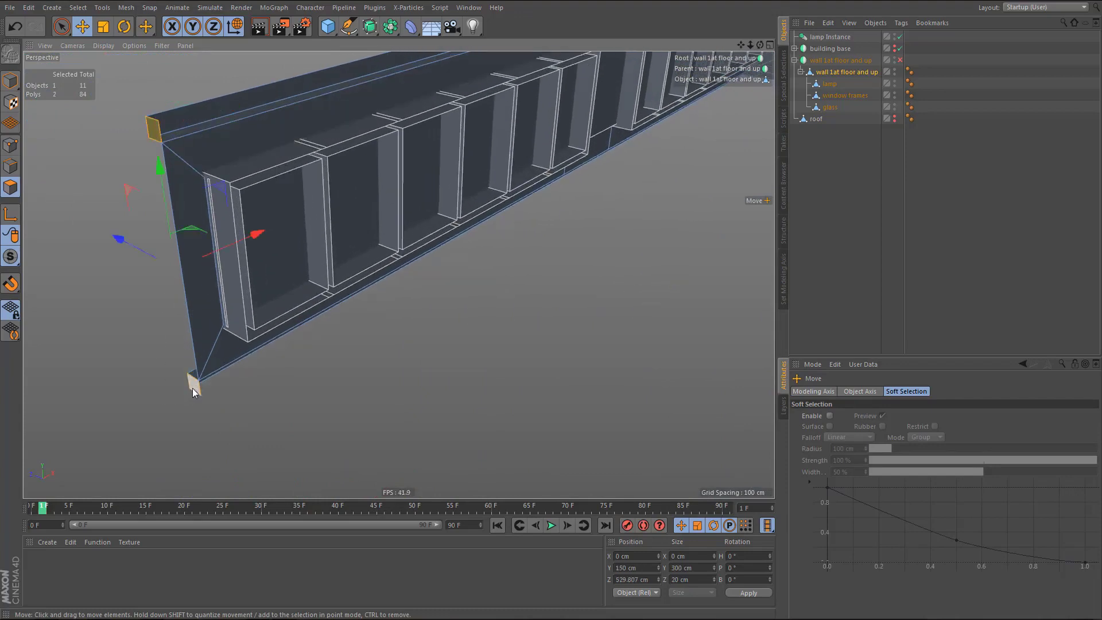
pyautogui.press('Delete')
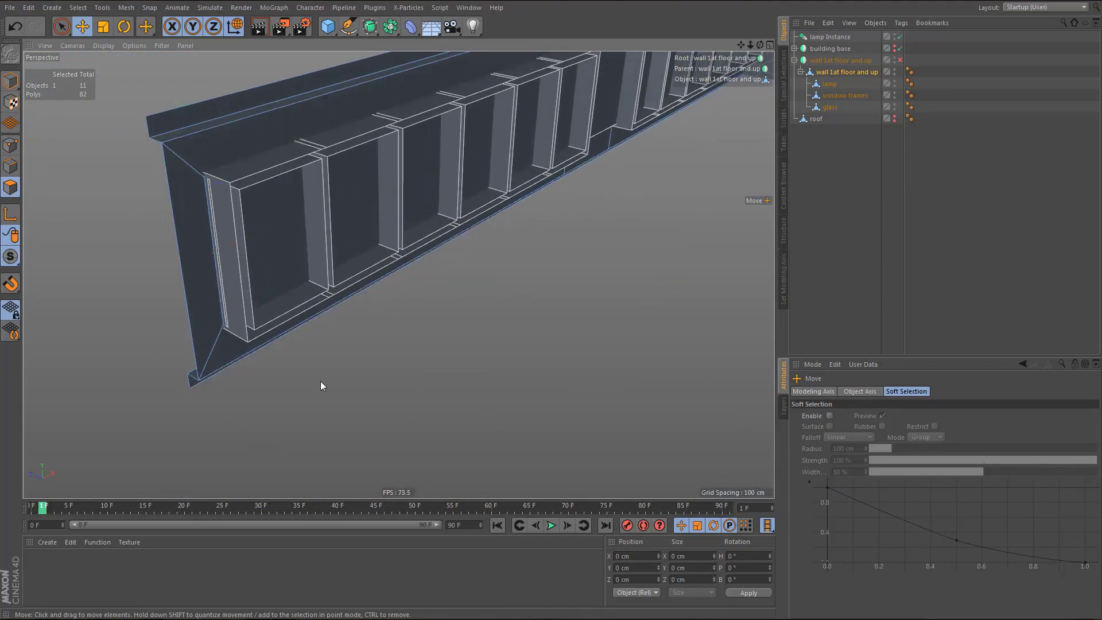
# - Select all quadrangles of the first-floor wall polygon object to check its topology
pyautogui.keyDown('alt'); pyautogui.moveTo(304, 267); pyautogui.dragTo(244, 348, button='right'); pyautogui.keyUp('alt')
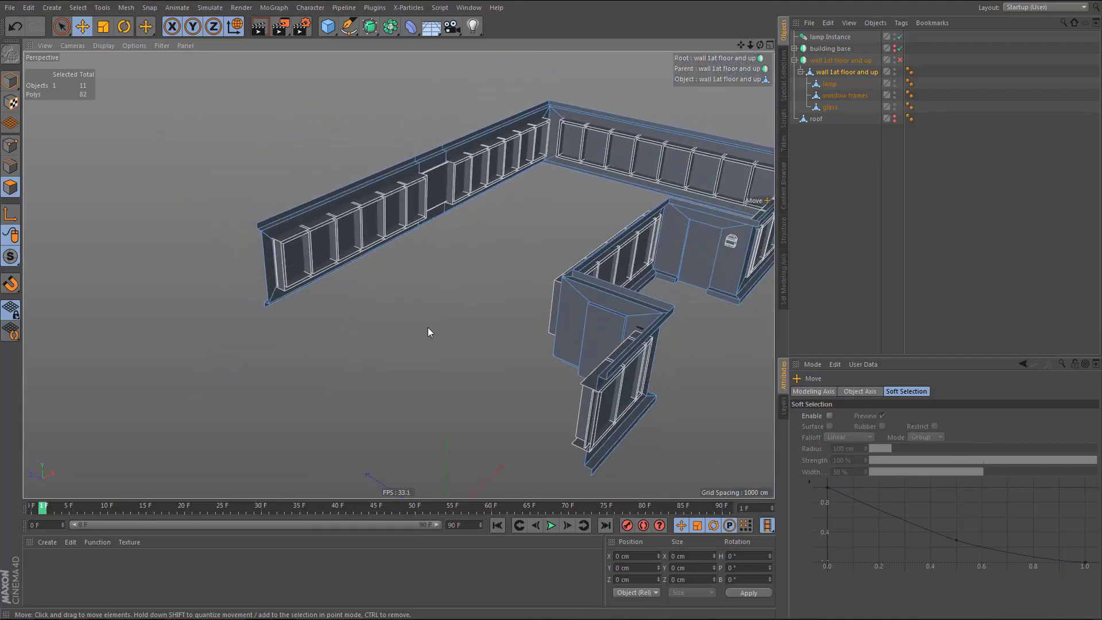
pyautogui.keyDown('alt'); pyautogui.moveTo(428, 331); pyautogui.dragTo(413, 350); pyautogui.keyUp('alt')
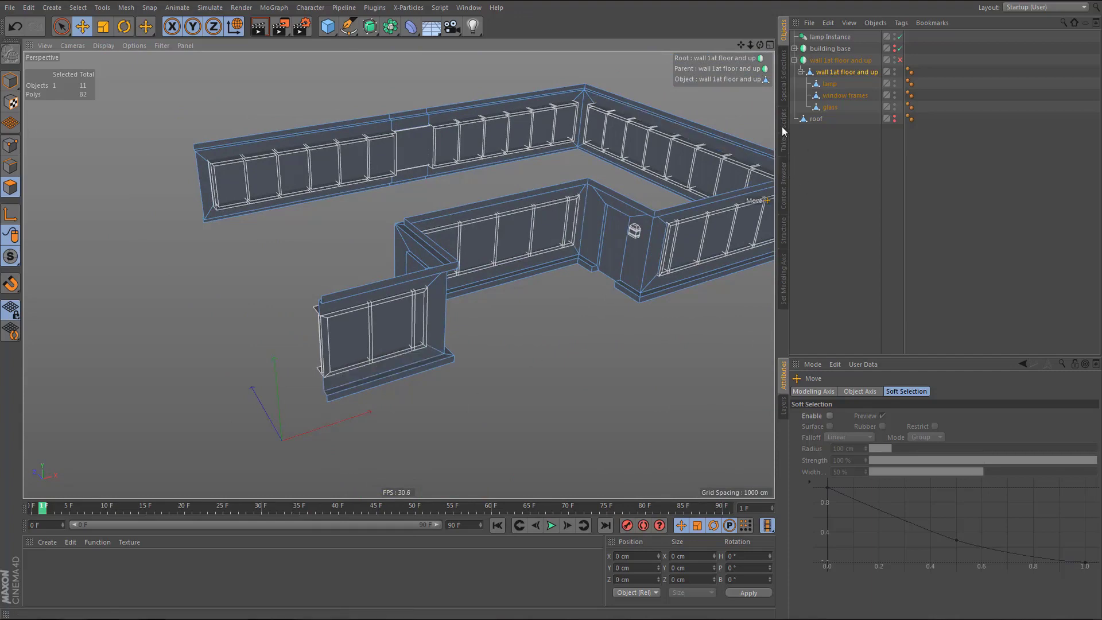
pyautogui.click(784, 83)
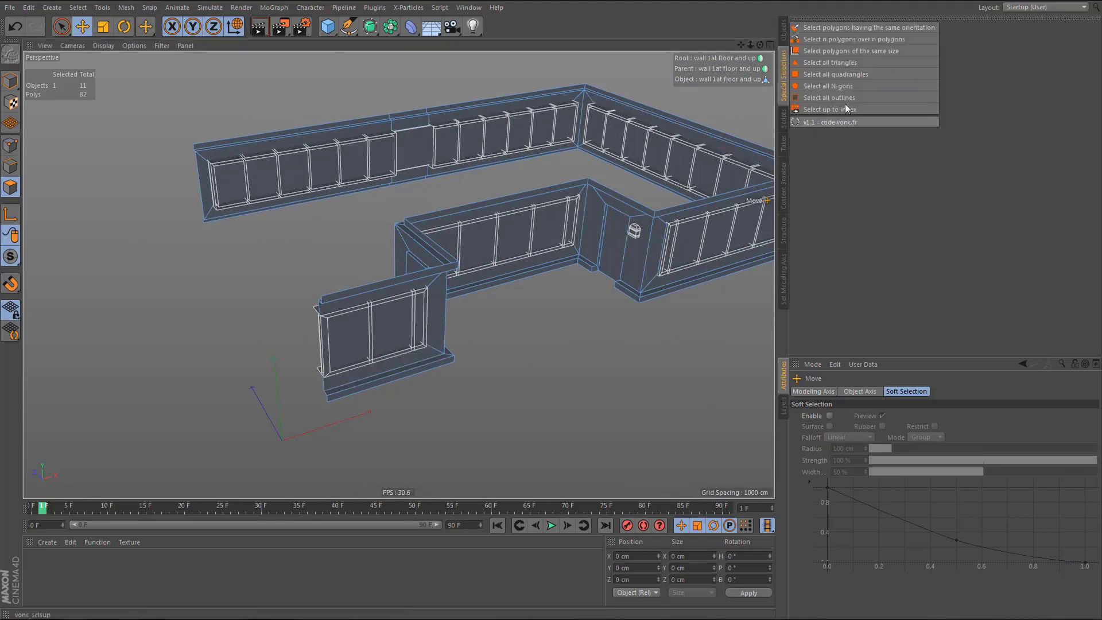
pyautogui.click(847, 73)
pyautogui.keyDown('alt'); pyautogui.moveTo(383, 330); pyautogui.dragTo(334, 371, button='middle'); pyautogui.keyUp('alt')
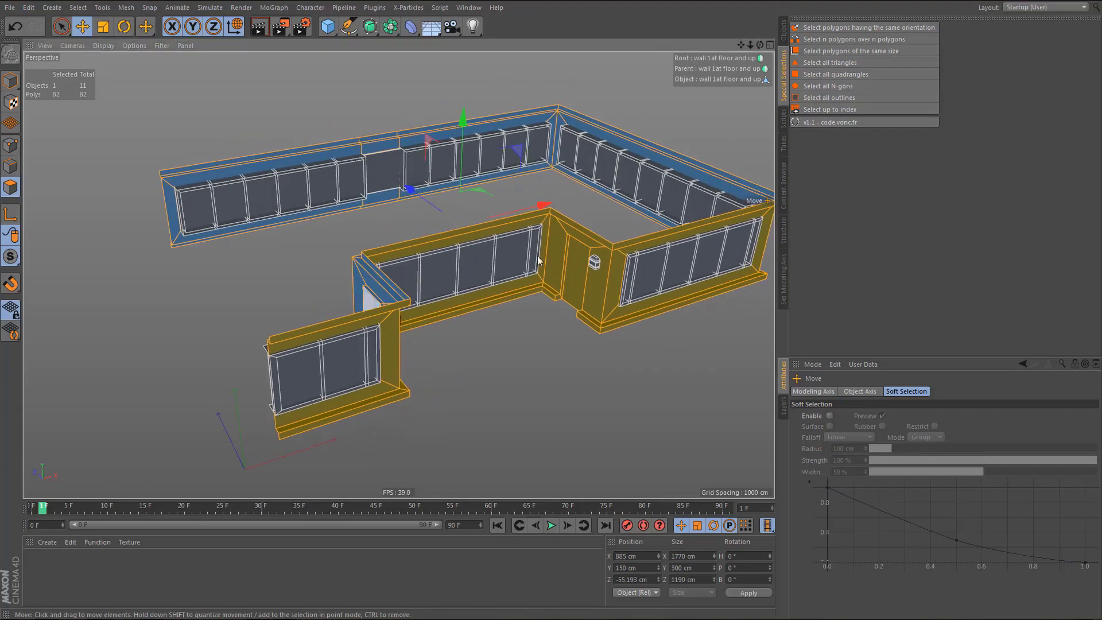
# - Select all quadrangles of the lamp object to check that no other polygon types remain
pyautogui.click(785, 28)
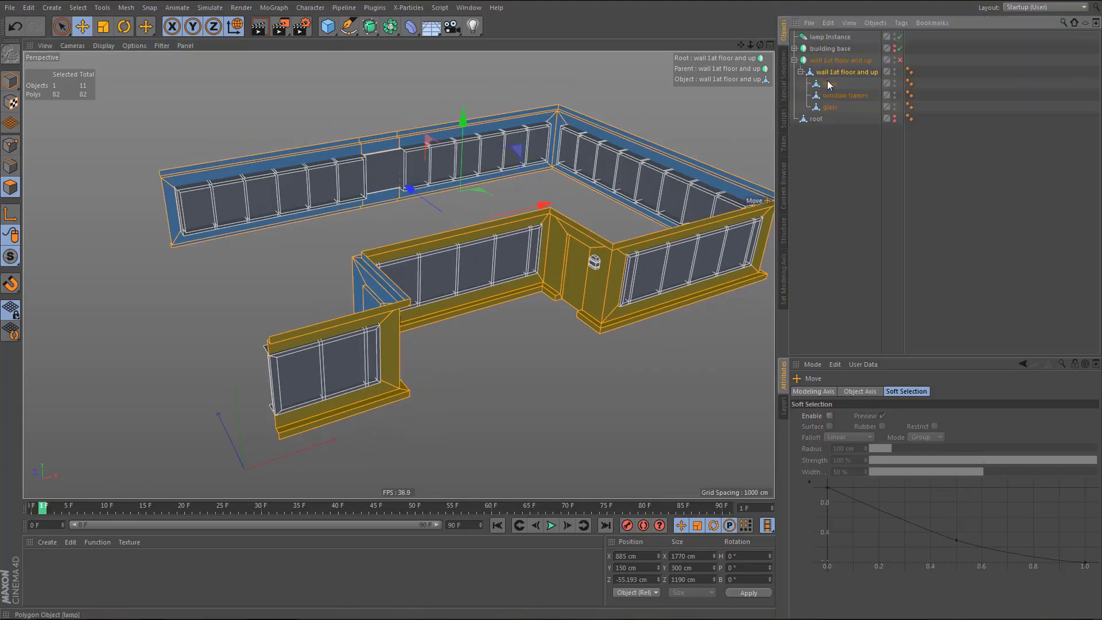
pyautogui.click(829, 83)
pyautogui.keyDown('alt'); pyautogui.moveTo(606, 249); pyautogui.dragTo(577, 267, button='middle'); pyautogui.keyUp('alt')
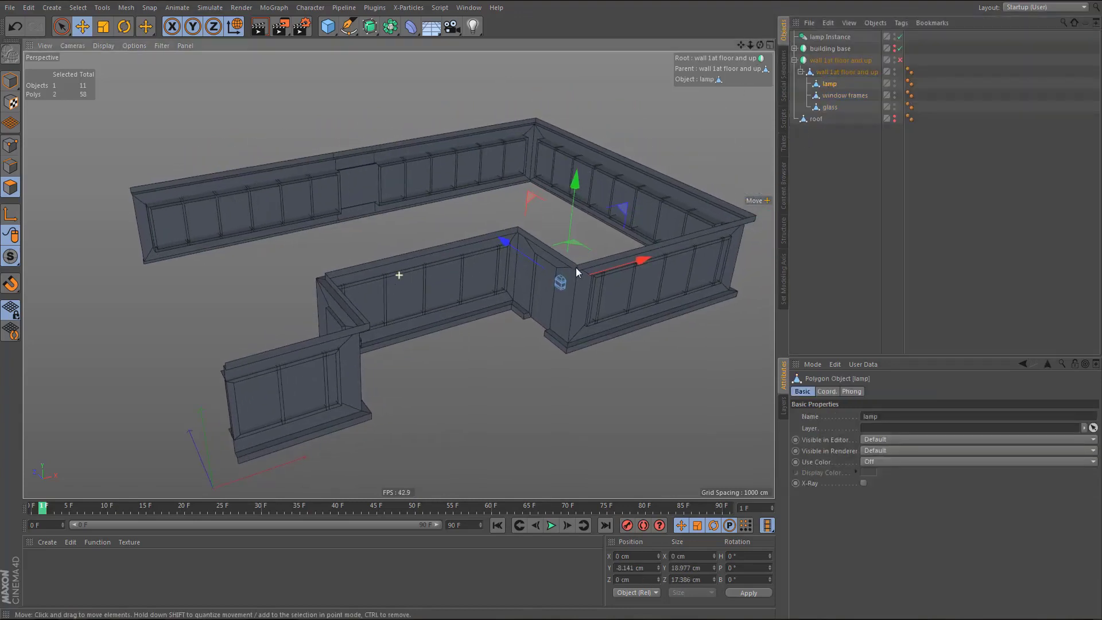
pyautogui.click(574, 263)
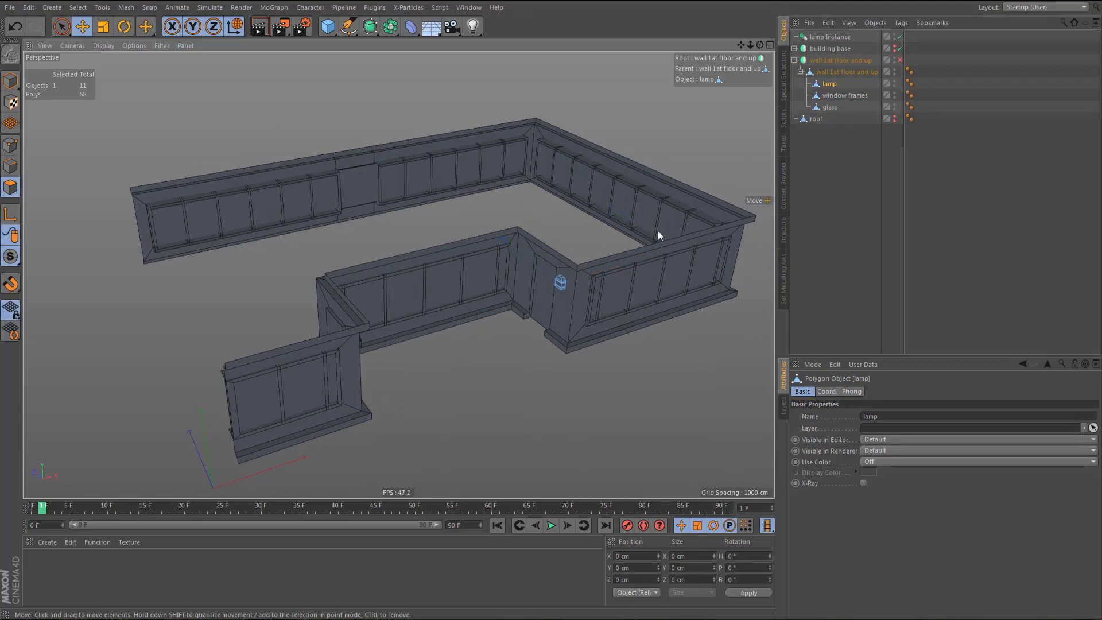
pyautogui.click(783, 73)
pyautogui.click(837, 74)
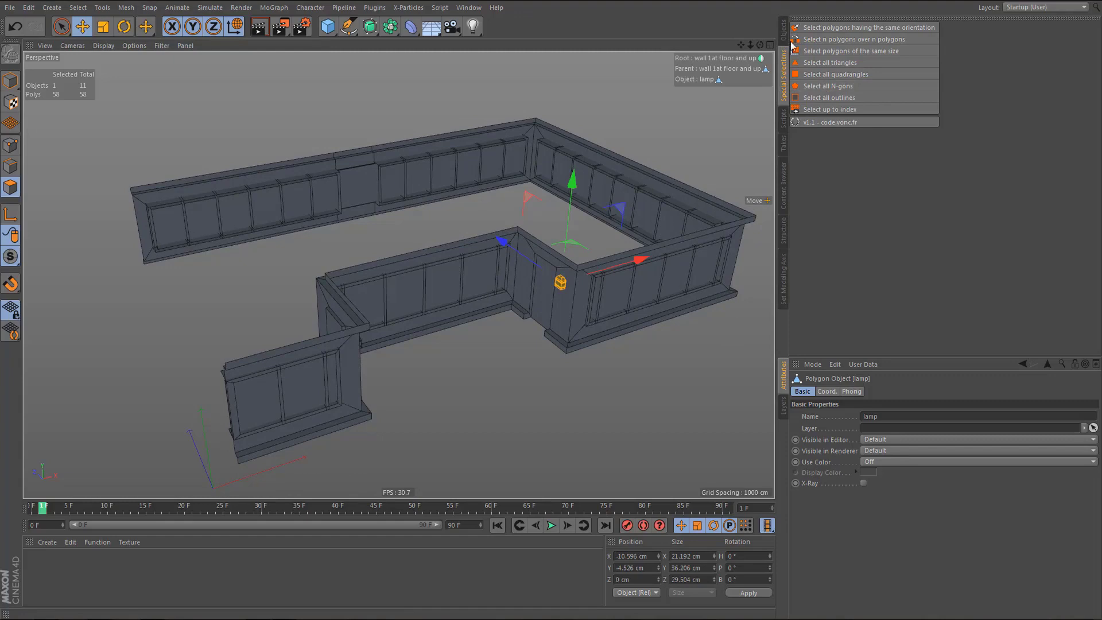
# - Select all quadrangles of the window frames object to check its topology
pyautogui.click(783, 30)
pyautogui.click(829, 93)
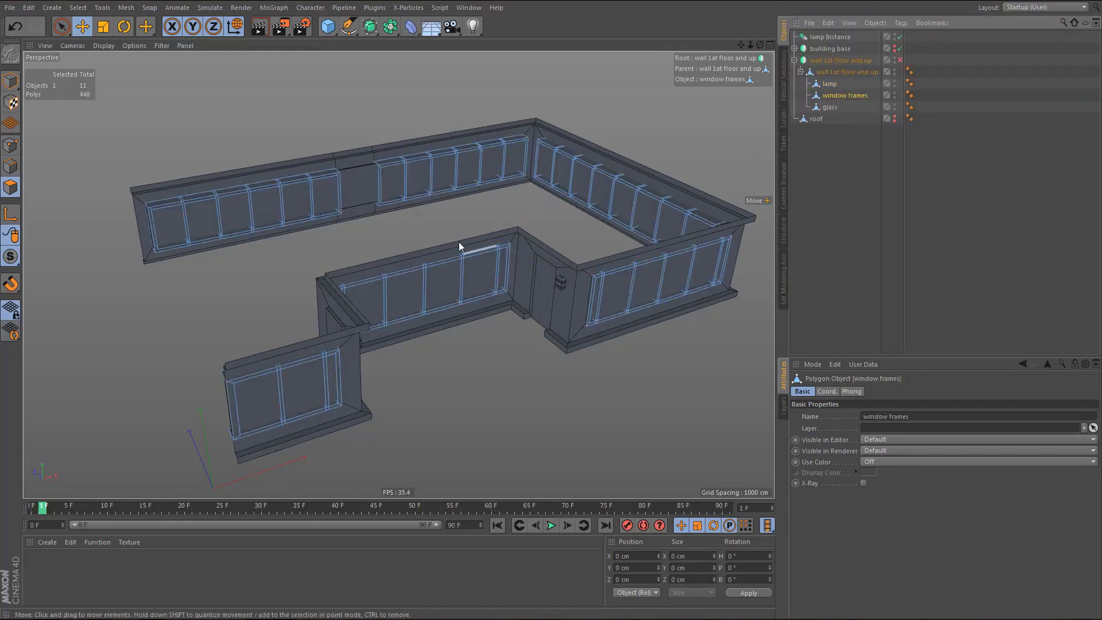
pyautogui.click(785, 72)
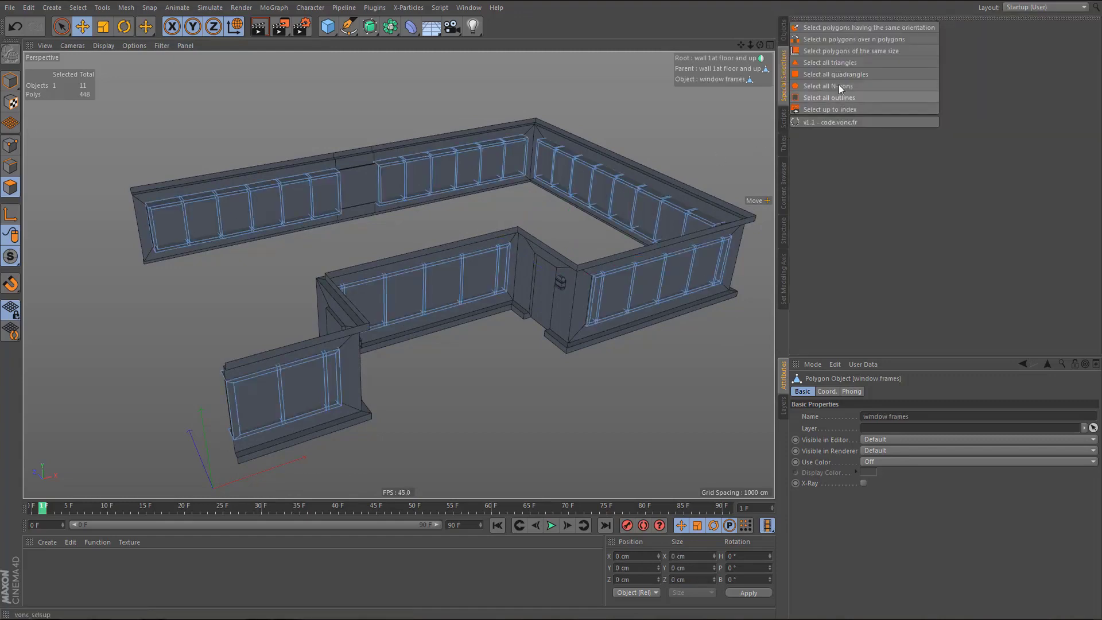
pyautogui.click(842, 74)
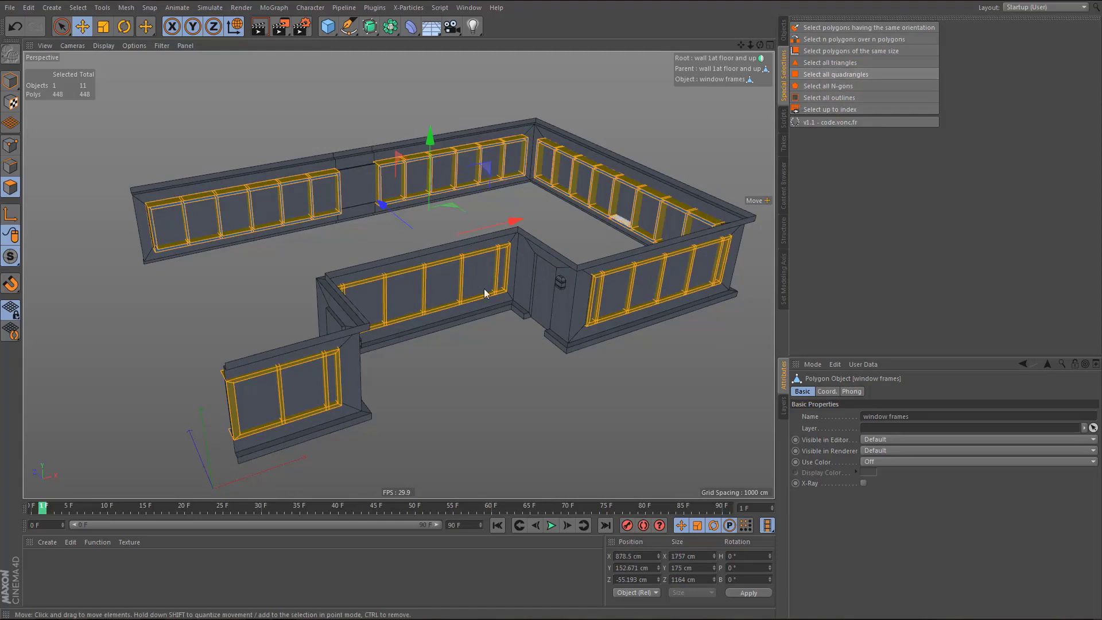
# - Select all quadrangles of the glass object to check its topology, and clear the selection
pyautogui.click(783, 29)
pyautogui.click(830, 107)
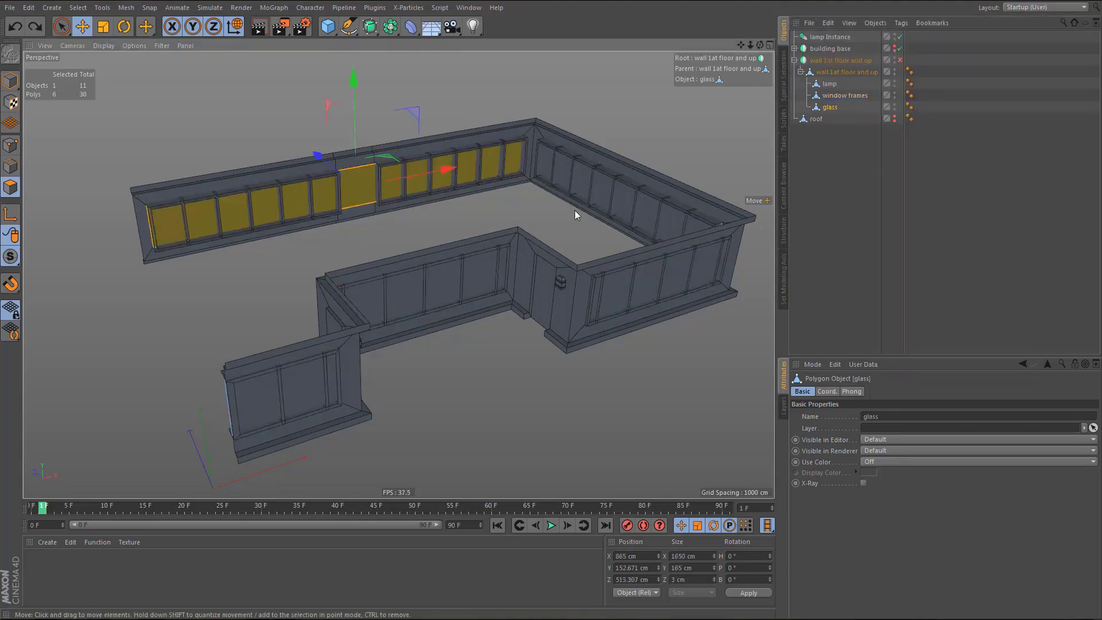
pyautogui.click(785, 71)
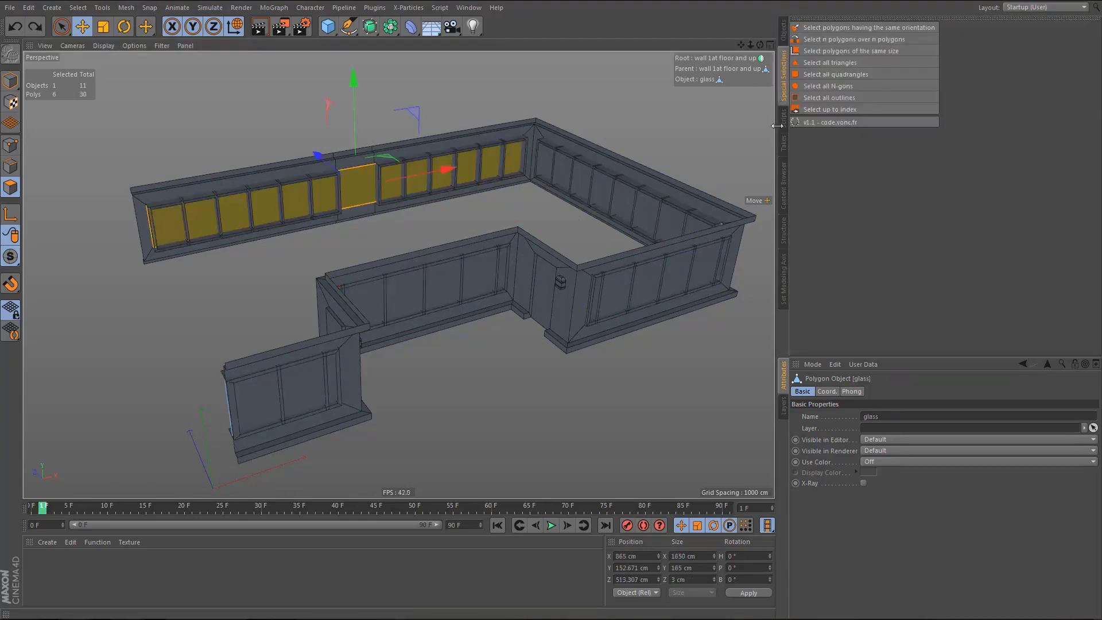
pyautogui.click(841, 74)
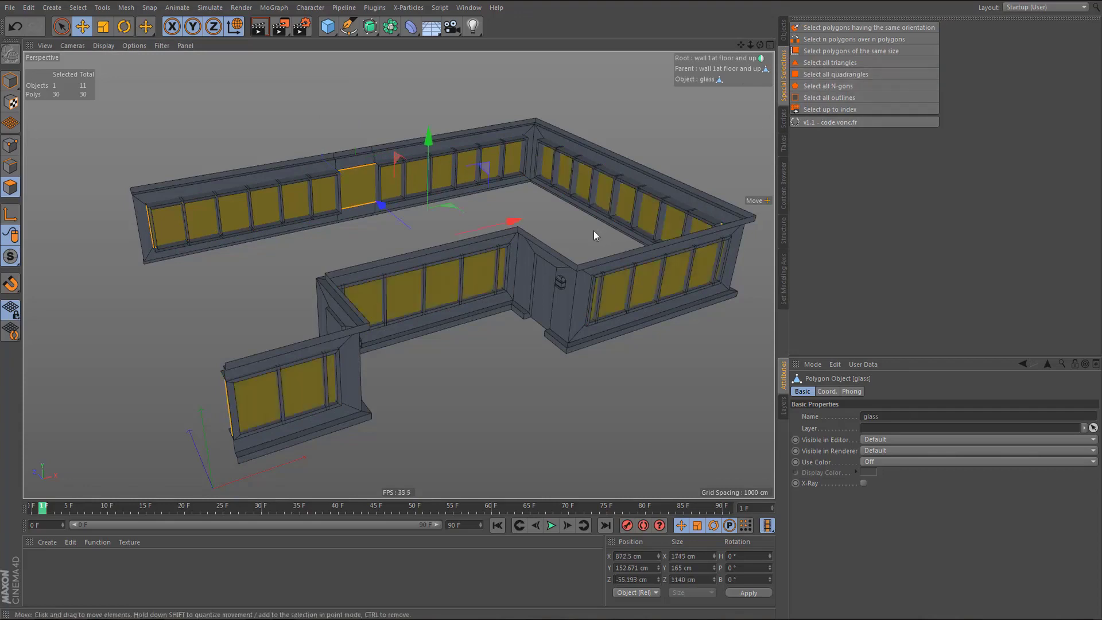
pyautogui.click(492, 273)
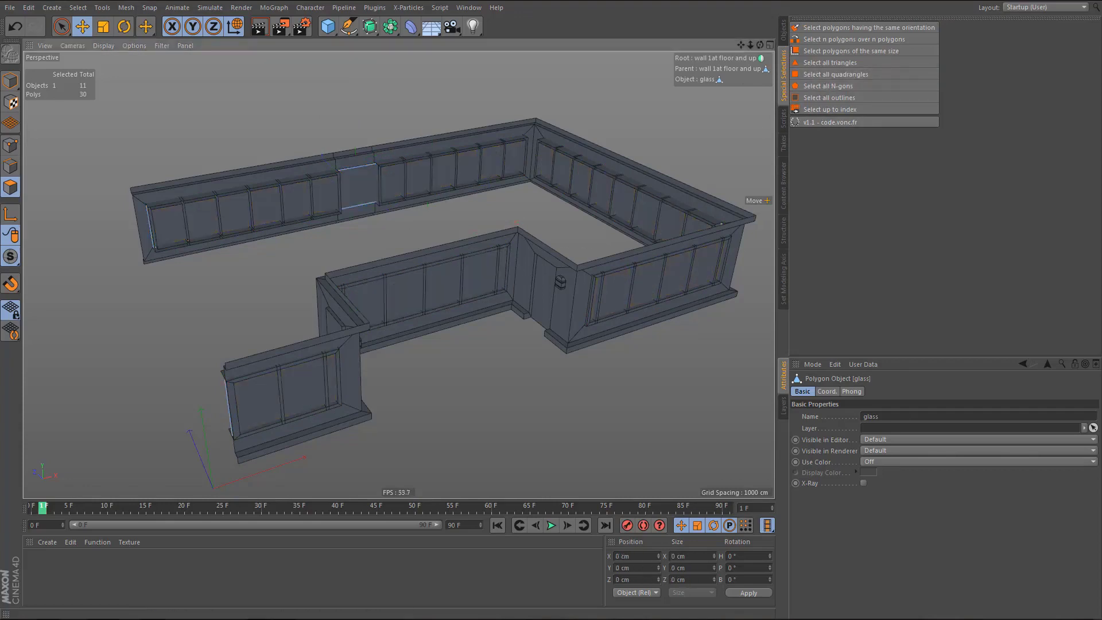
# - Collapse the first-floor wall hierarchy and turn its symmetry back on
pyautogui.click(785, 38)
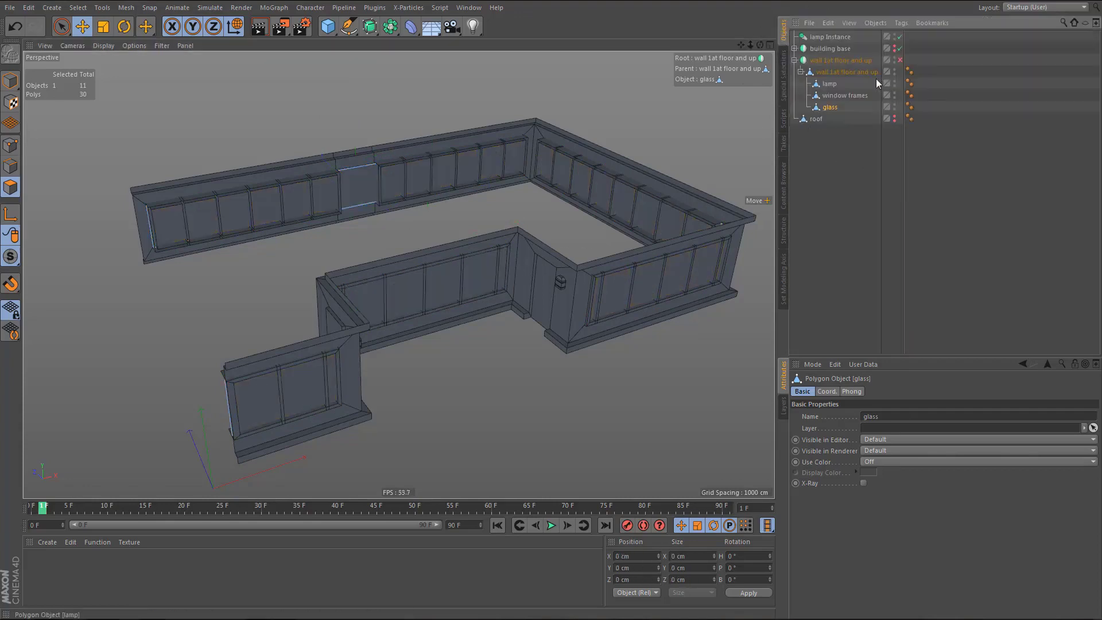
pyautogui.click(795, 60)
pyautogui.click(832, 63)
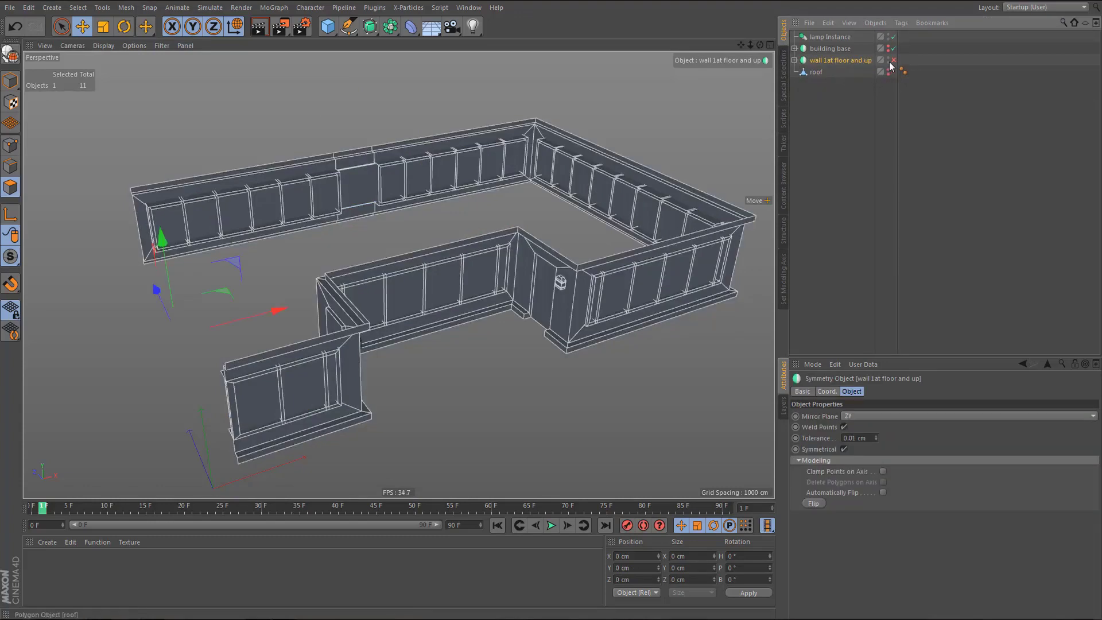
pyautogui.click(894, 60)
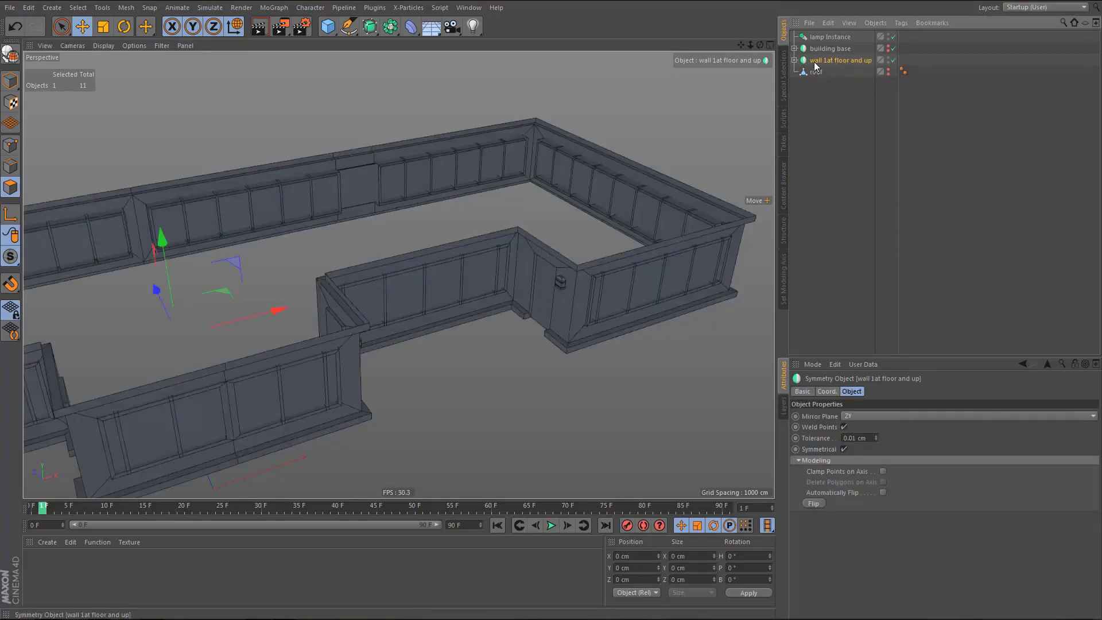
pyautogui.keyDown('alt'); pyautogui.moveTo(473, 267); pyautogui.dragTo(467, 308, button='right'); pyautogui.keyUp('alt')
pyautogui.keyDown('alt'); pyautogui.moveTo(467, 308); pyautogui.dragTo(521, 283, button='middle'); pyautogui.keyUp('alt')
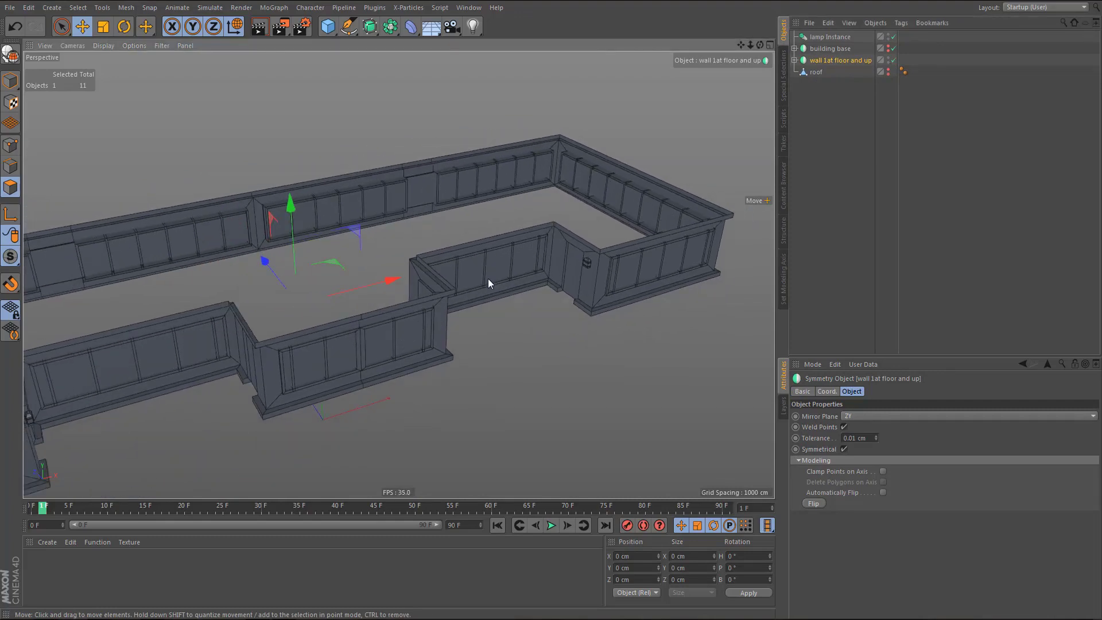
# - Duplicate the first-floor wall symmetry object below the roof and rename the copy "ground floor"
pyautogui.moveTo(820, 61); pyautogui.dragTo(815, 85)
pyautogui.doubleClick(837, 85)
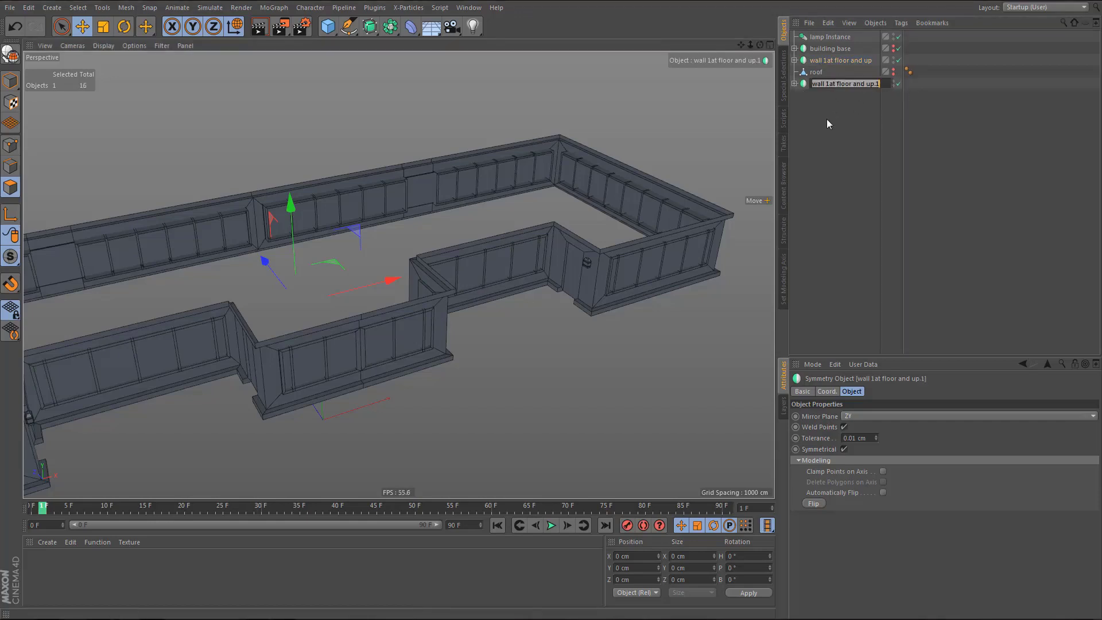
pyautogui.write('grou')
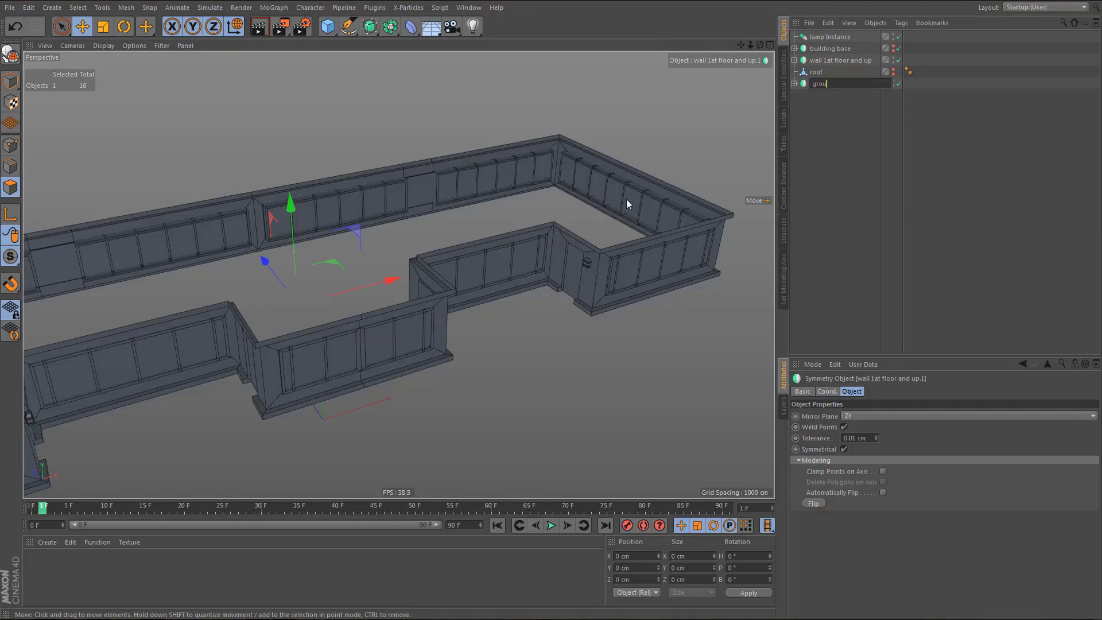
pyautogui.write('nd floor')
pyautogui.press('Return')
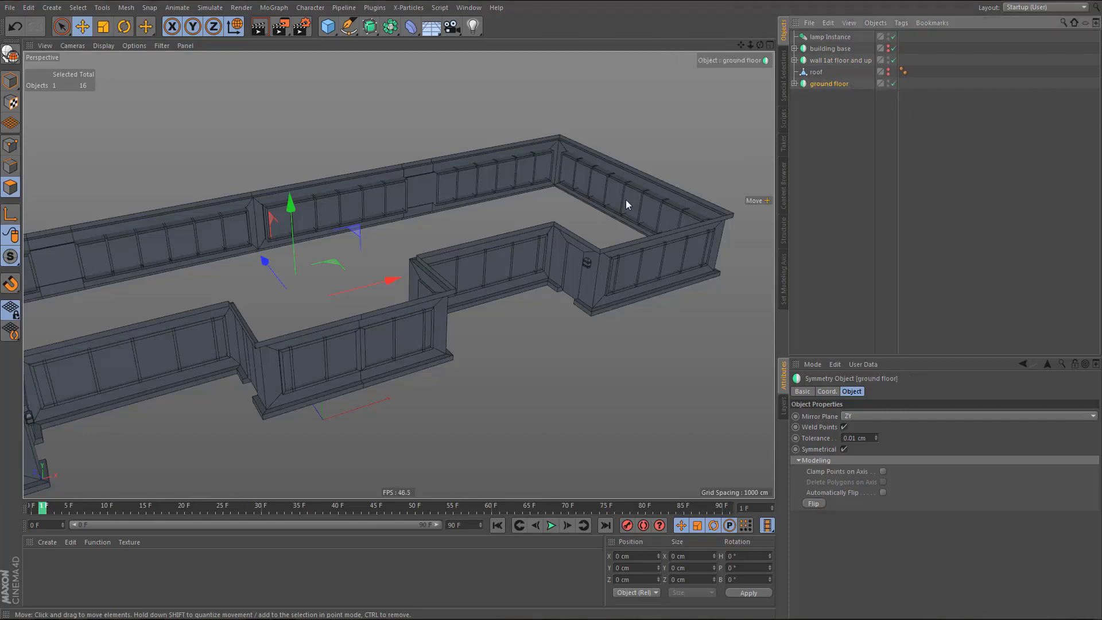
# - Rename the wall polygon object inside the ground floor symmetry to "wall ground floor"
pyautogui.click(794, 84)
pyautogui.doubleClick(835, 95)
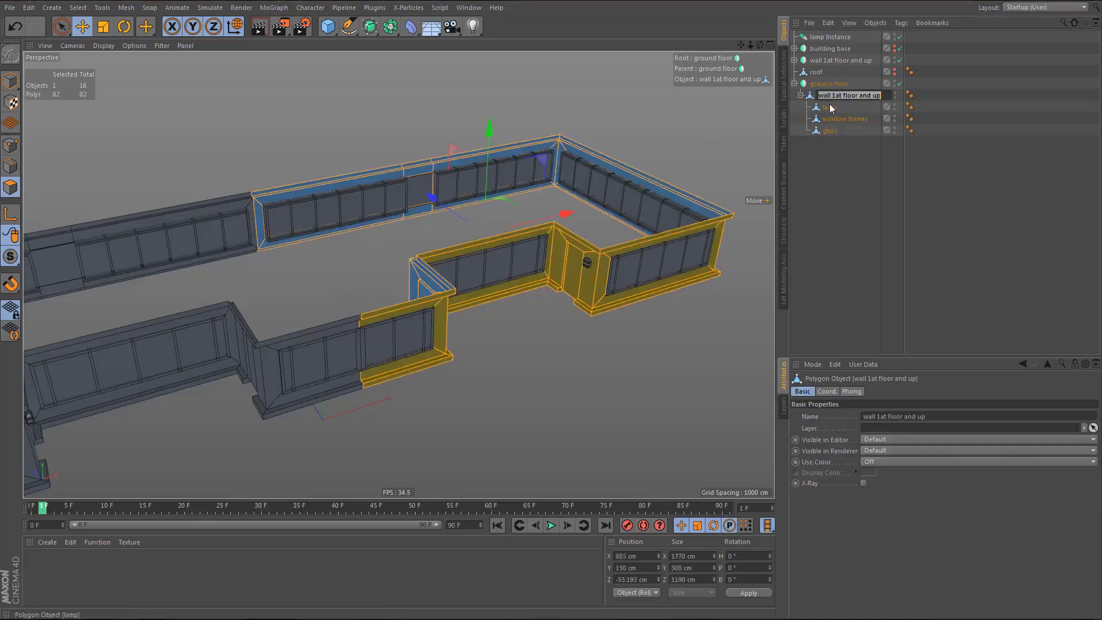
pyautogui.write('wall ground f')
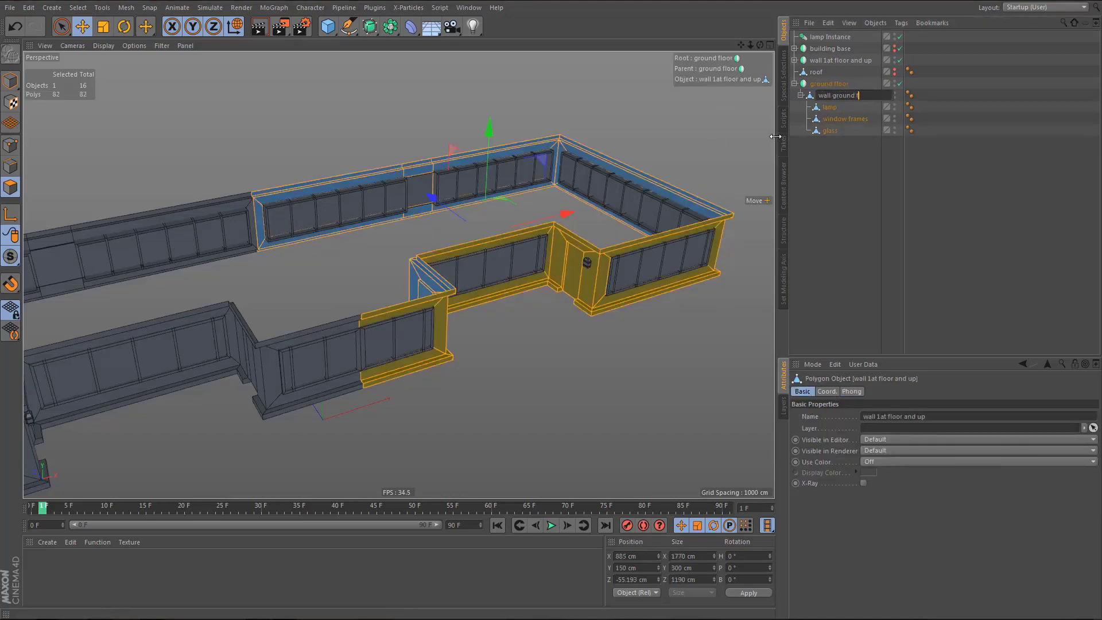
pyautogui.write('loor')
pyautogui.press('Return')
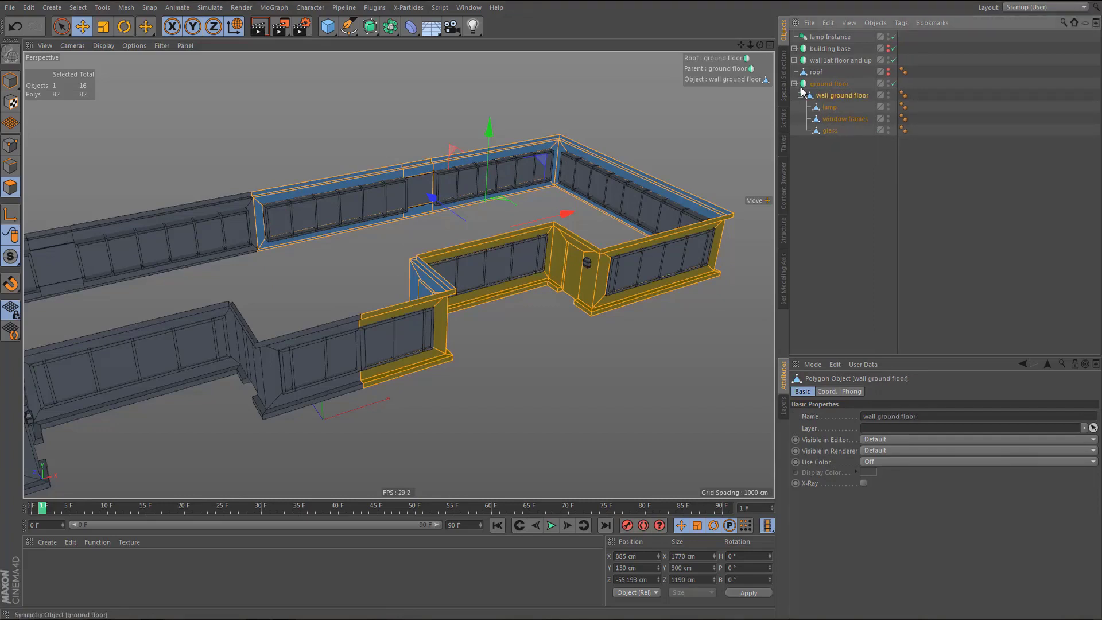
# - Make the lamp instance a child of the ground-floor wall, and place a copy of it under the first-floor wall polygon object
pyautogui.moveTo(820, 39); pyautogui.dragTo(828, 111)
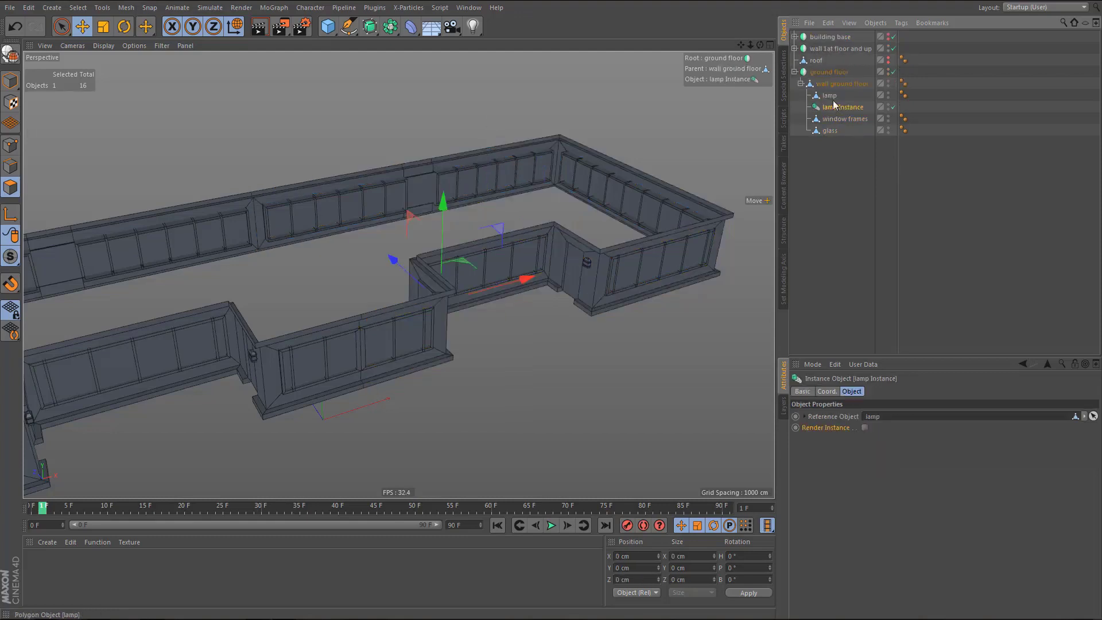
pyautogui.click(794, 72)
pyautogui.click(795, 48)
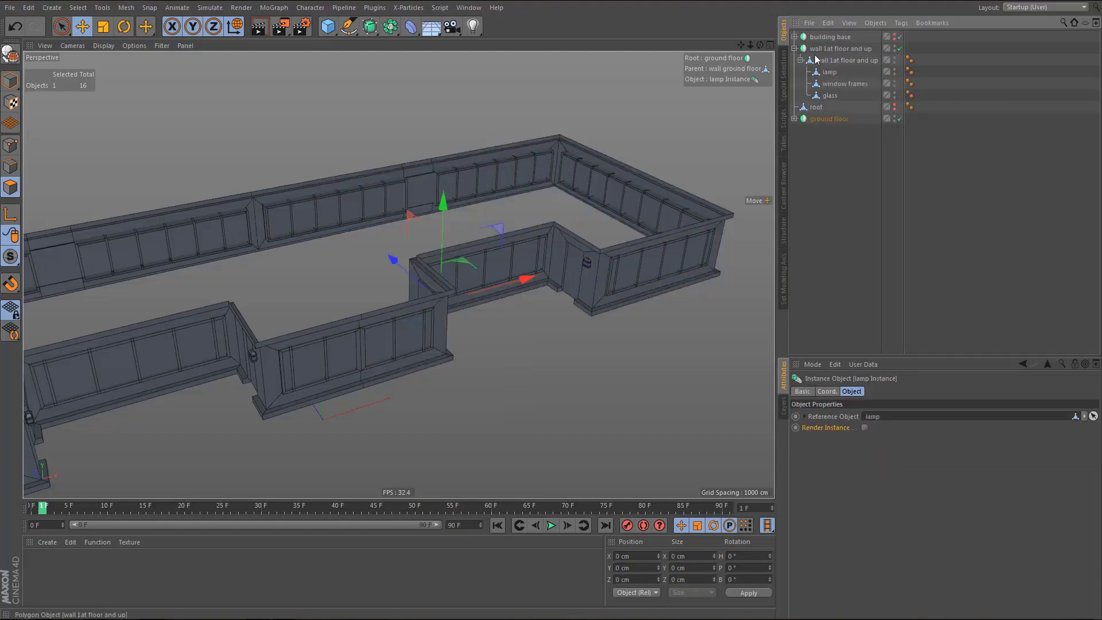
pyautogui.click(795, 118)
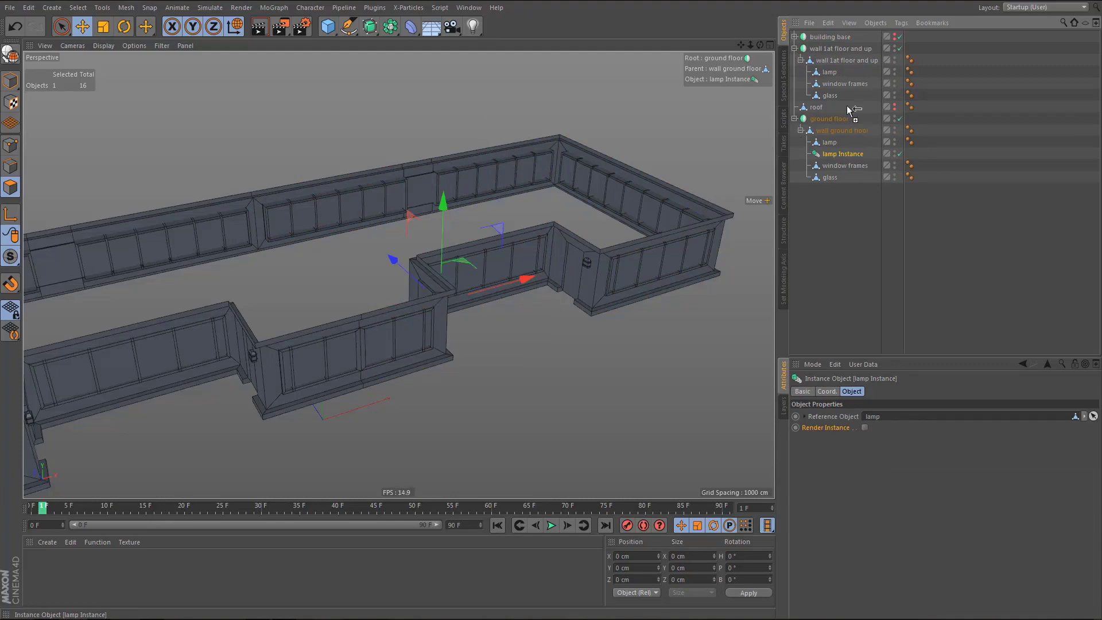
pyautogui.moveTo(849, 109); pyautogui.dragTo(832, 79)
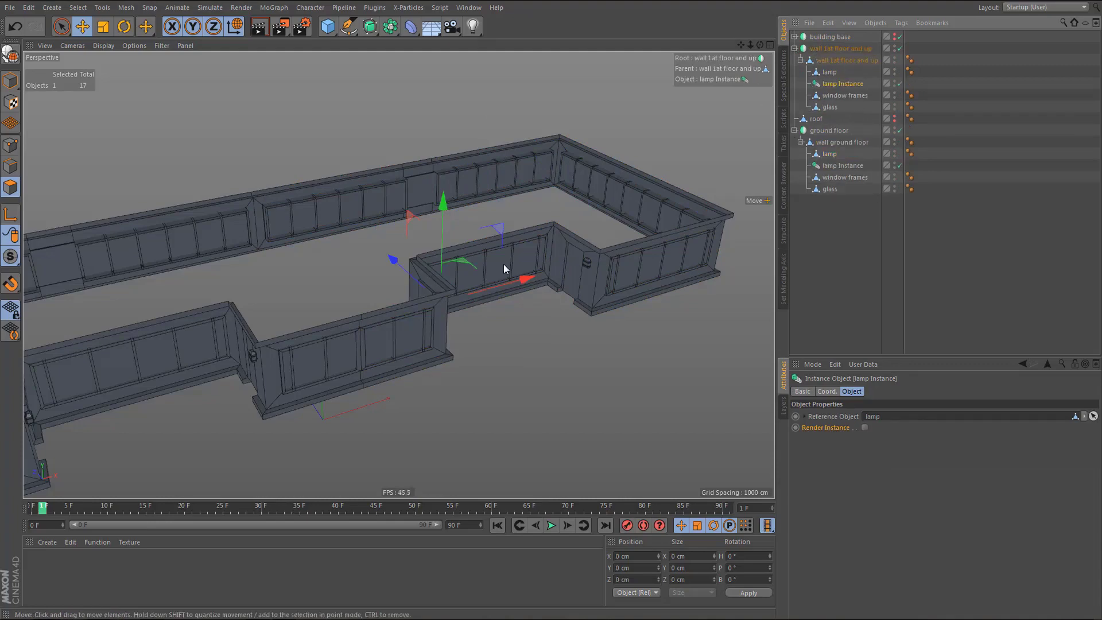
pyautogui.keyDown('alt'); pyautogui.moveTo(399, 276); pyautogui.dragTo(484, 265, button='middle'); pyautogui.keyUp('alt')
pyautogui.moveTo(450, 303)
pyautogui.keyDown('alt'); pyautogui.mouseDown()
pyautogui.moveTo(361, 303)
pyautogui.moveTo(473, 298)
pyautogui.moveTo(440, 291)
pyautogui.mouseUp(); pyautogui.keyUp('alt')
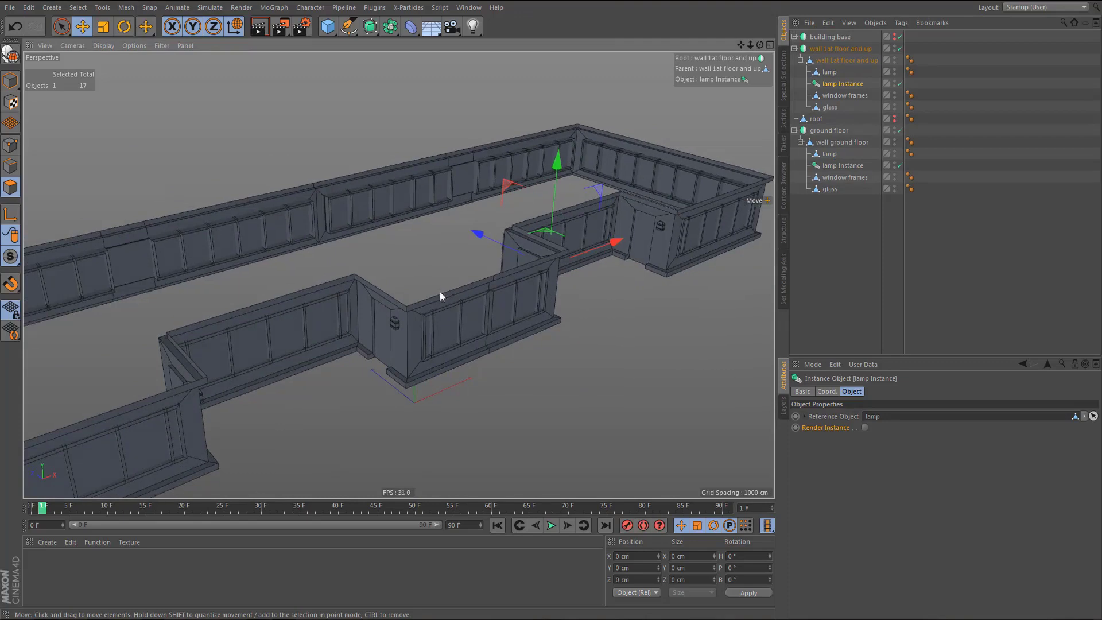
pyautogui.click(795, 49)
pyautogui.click(795, 72)
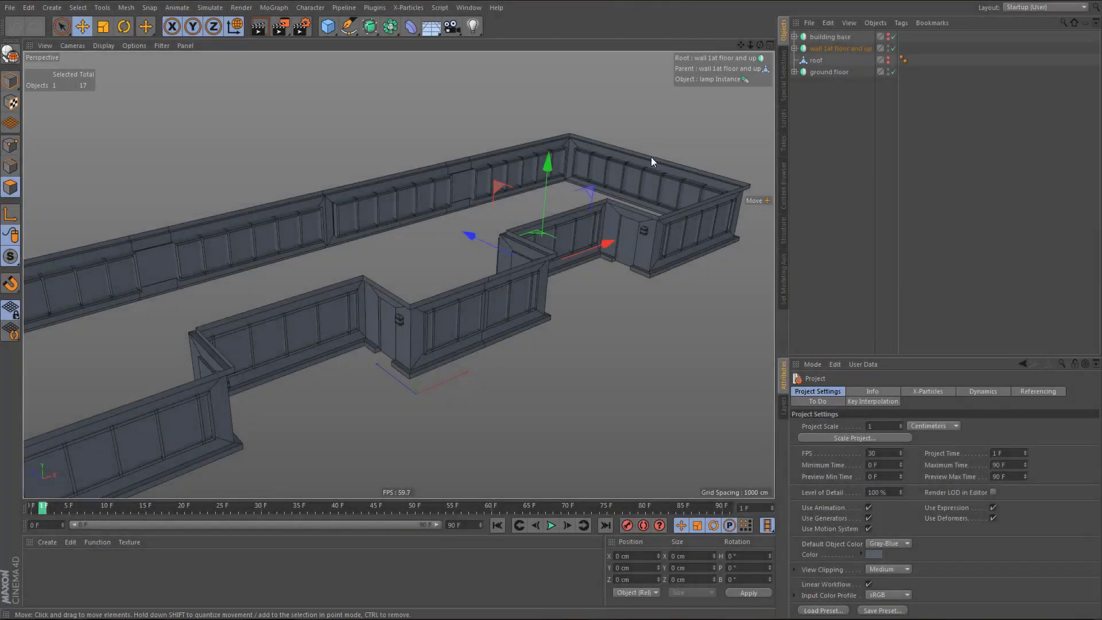
# - Set the ground floor symmetry object's Y position to 150 cm in Model mode
pyautogui.click(824, 73)
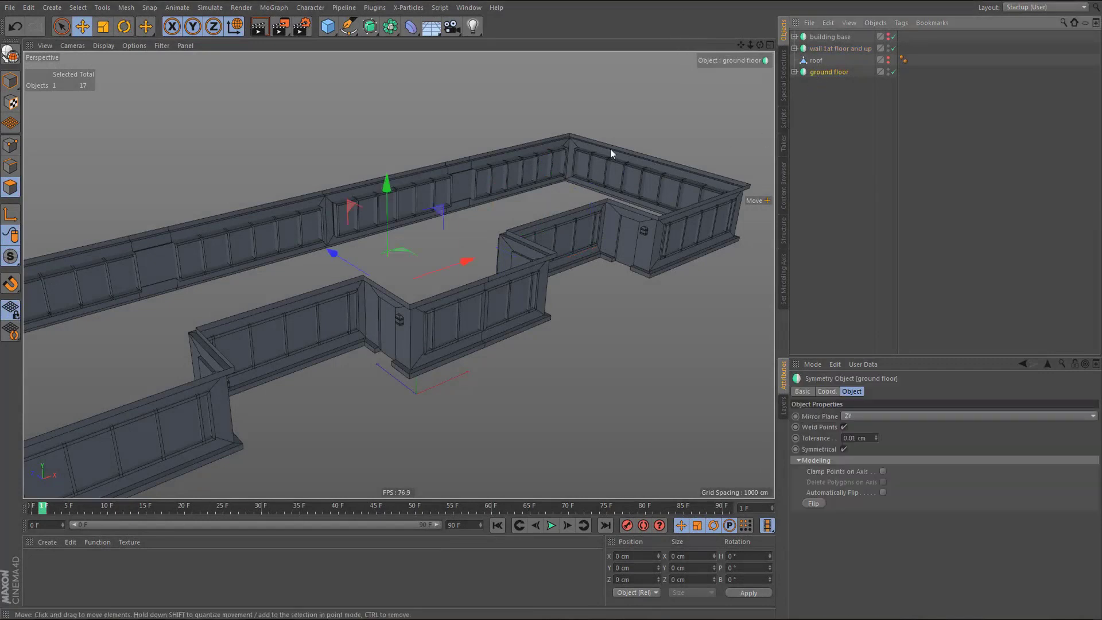
pyautogui.click(10, 82)
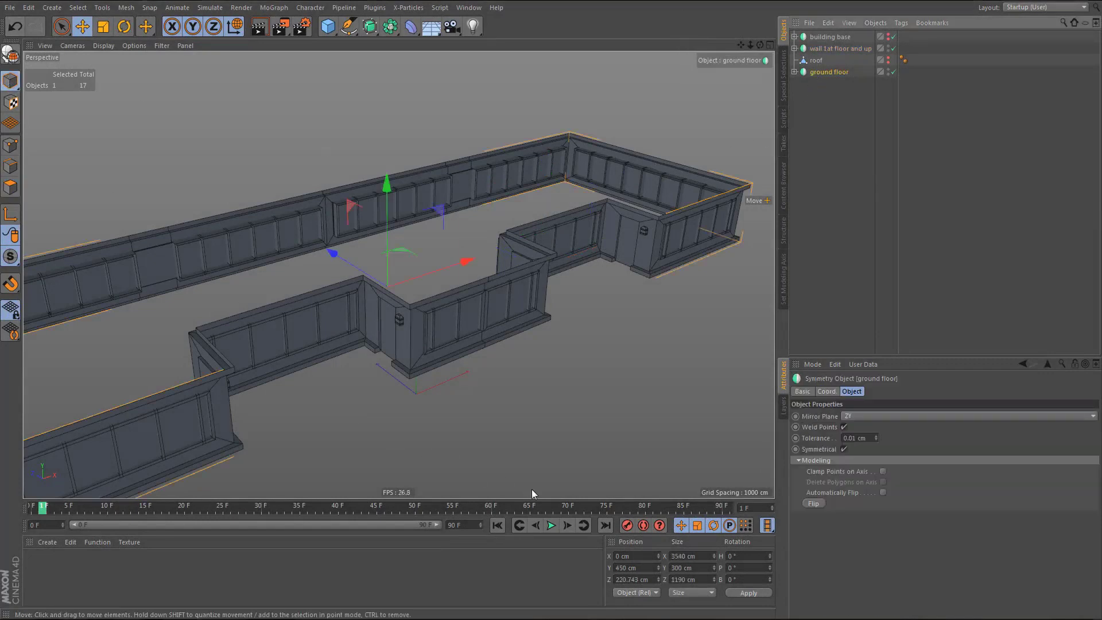
pyautogui.moveTo(647, 570); pyautogui.dragTo(561, 565)
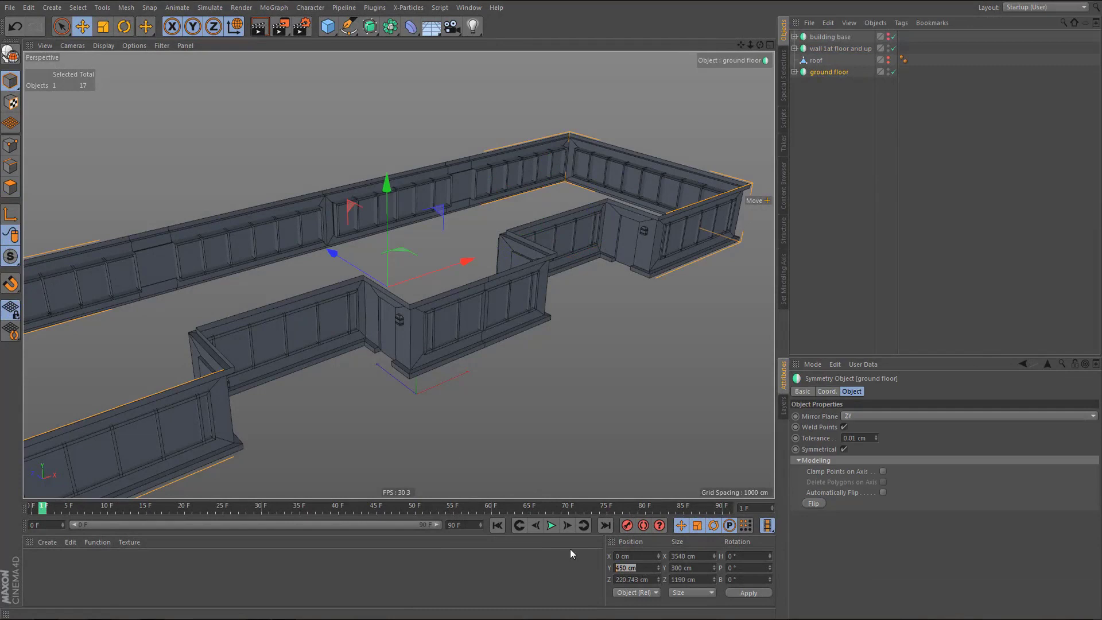
pyautogui.write('150')
pyautogui.press('Return')
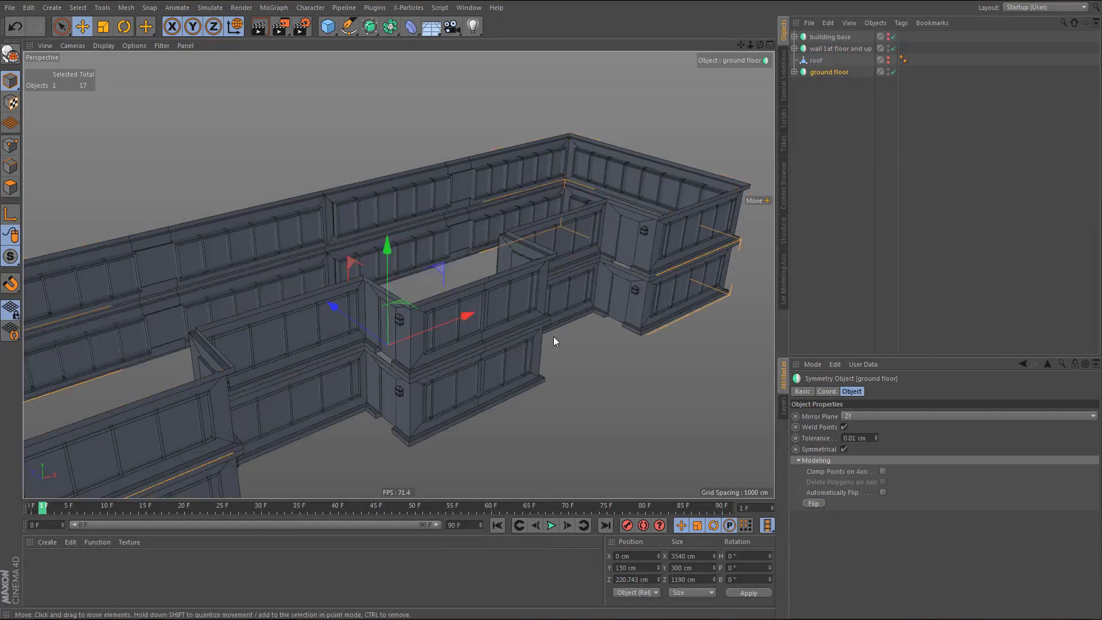
# - Check the ground floor walls against the building base, leave the base hidden, and inspect the corner joint between the two wall levels
pyautogui.click(888, 35)
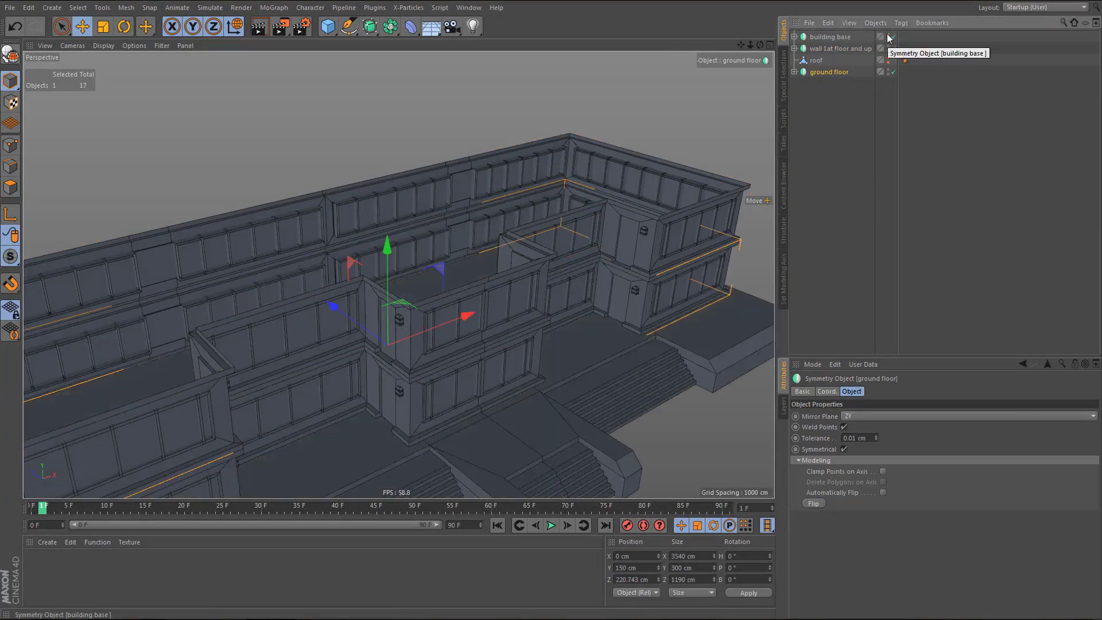
pyautogui.keyDown('alt'); pyautogui.doubleClick(888, 35); pyautogui.keyUp('alt')
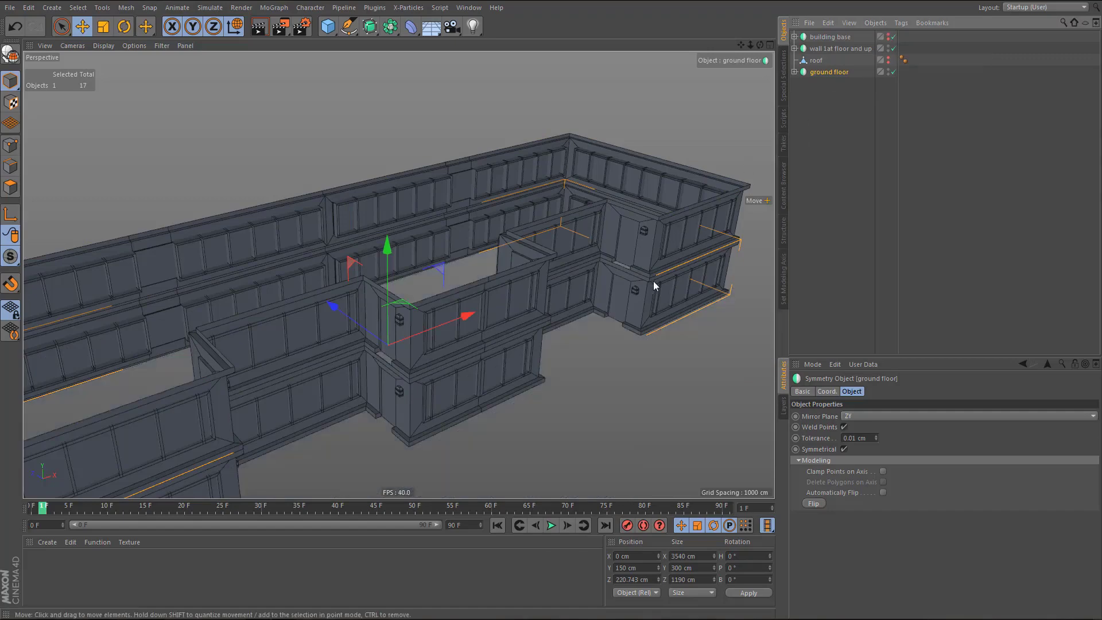
pyautogui.scroll(4, 653, 276)
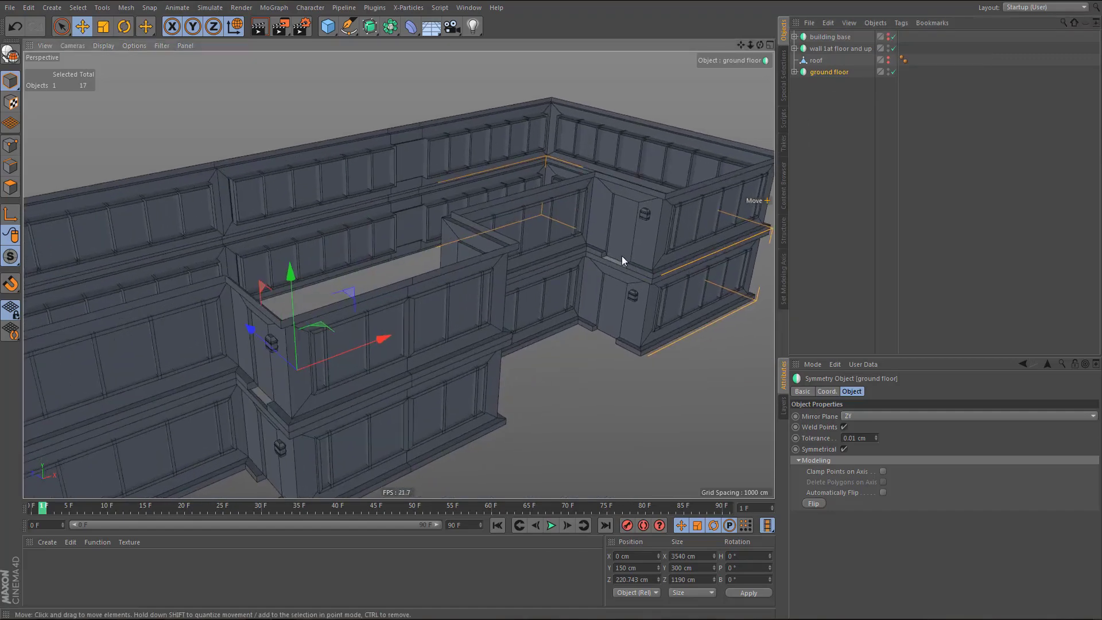
pyautogui.scroll(4, 622, 256)
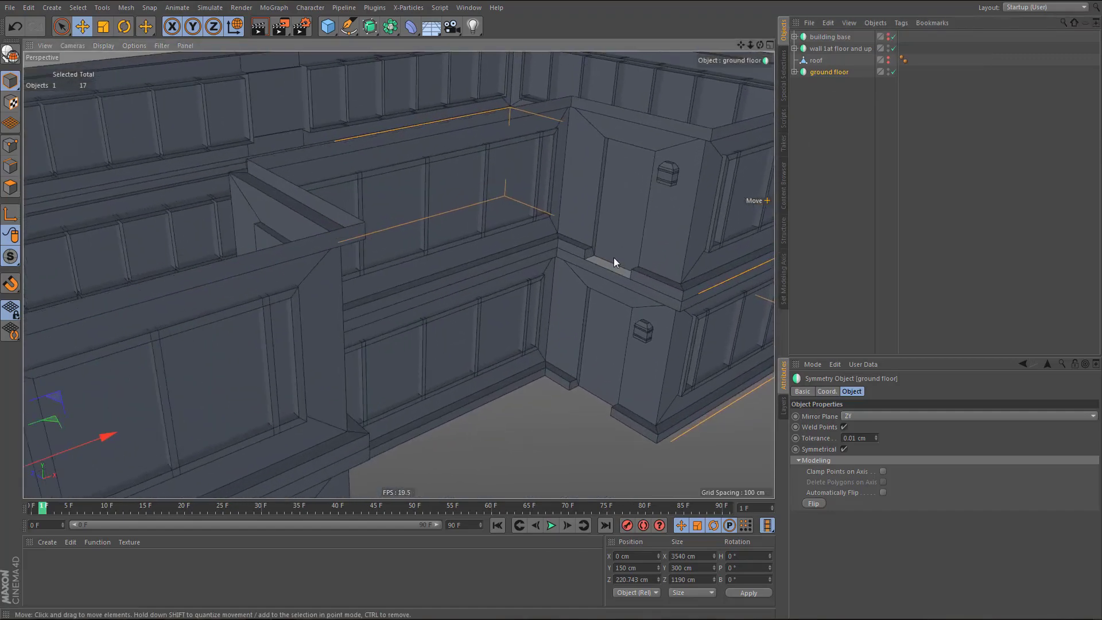
pyautogui.scroll(-2, 615, 259)
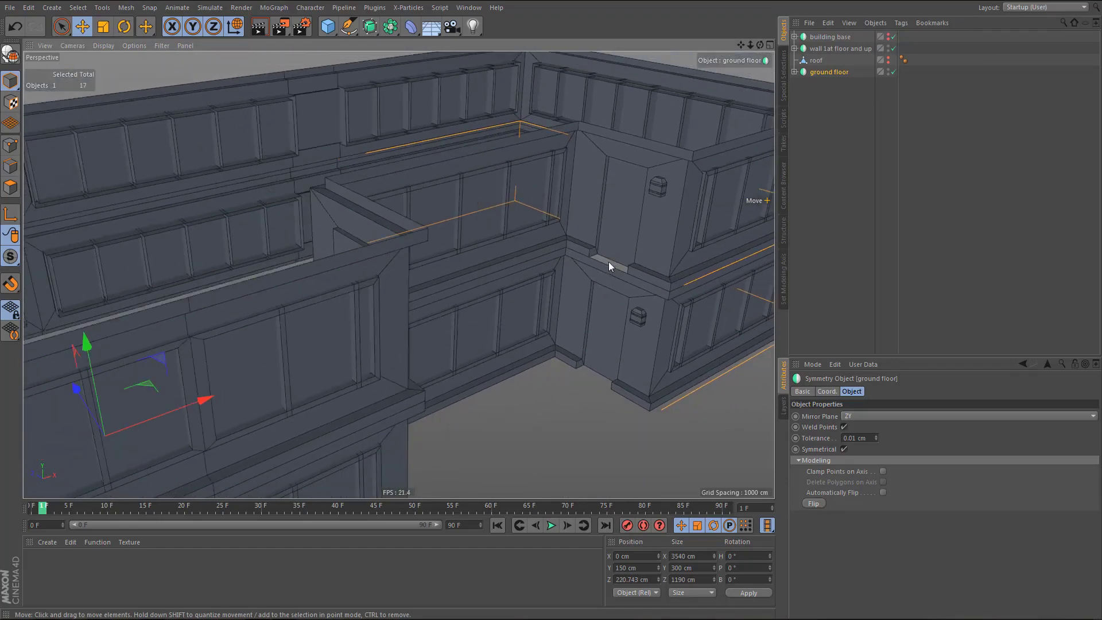
pyautogui.scroll(-3, 607, 260)
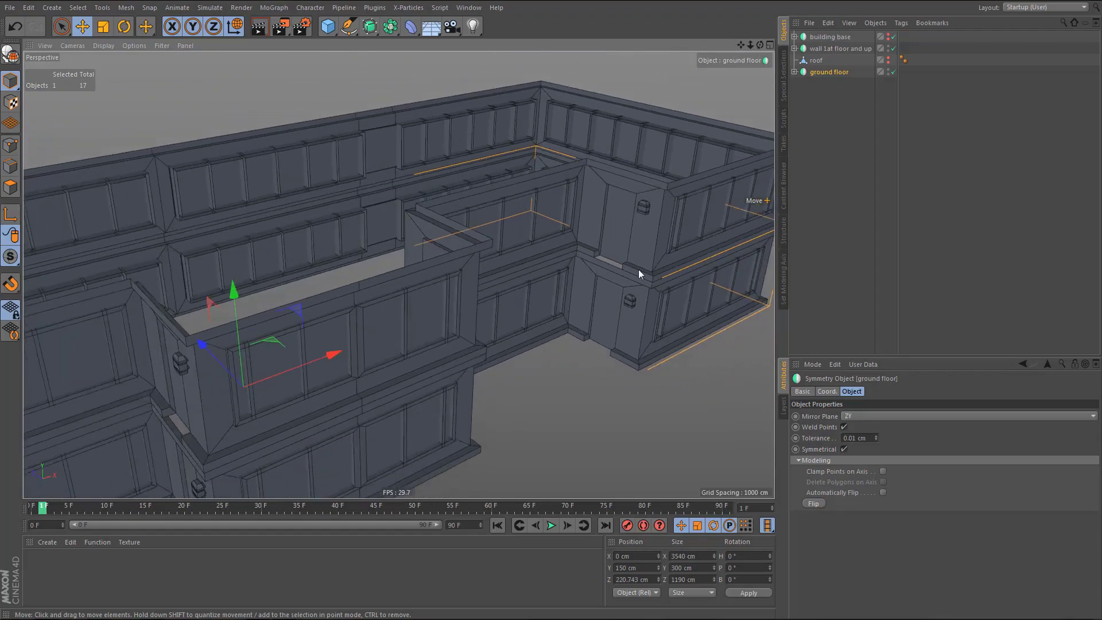
# - Hide the first-floor wall symmetry object and display the ground floor over the building reference in a maximized Front view
pyautogui.click(889, 47)
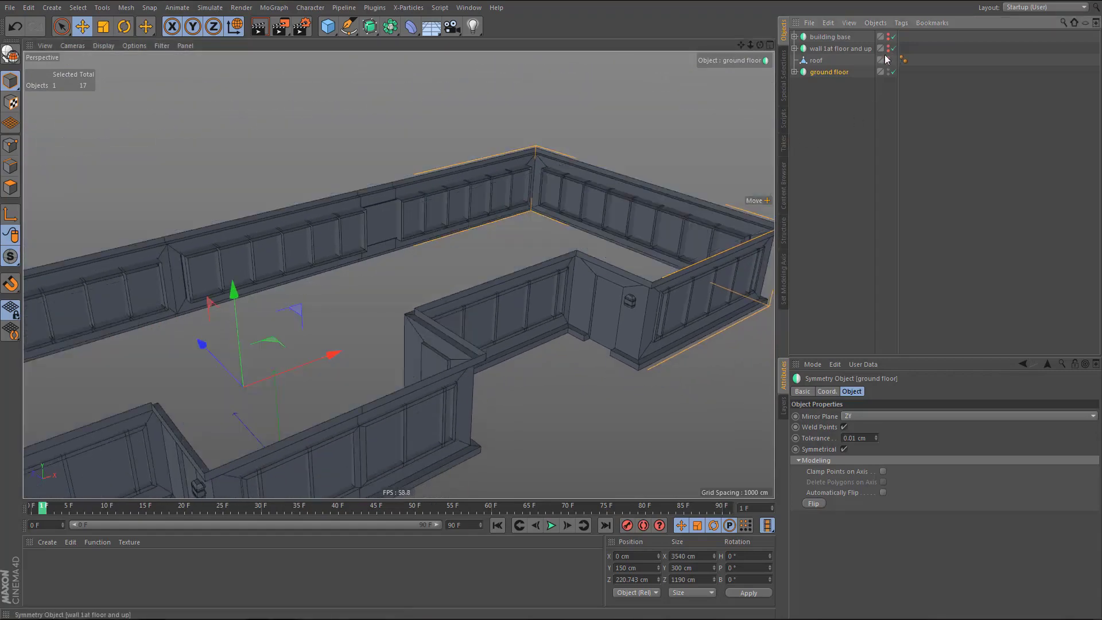
pyautogui.scroll(-3, 586, 275)
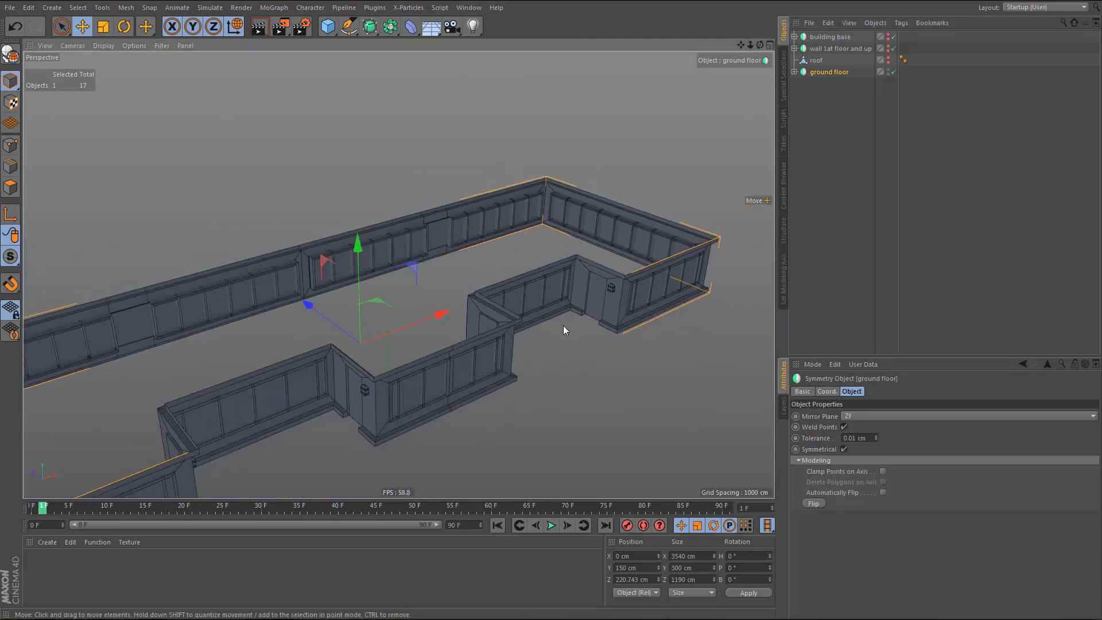
pyautogui.middleClick(575, 298)
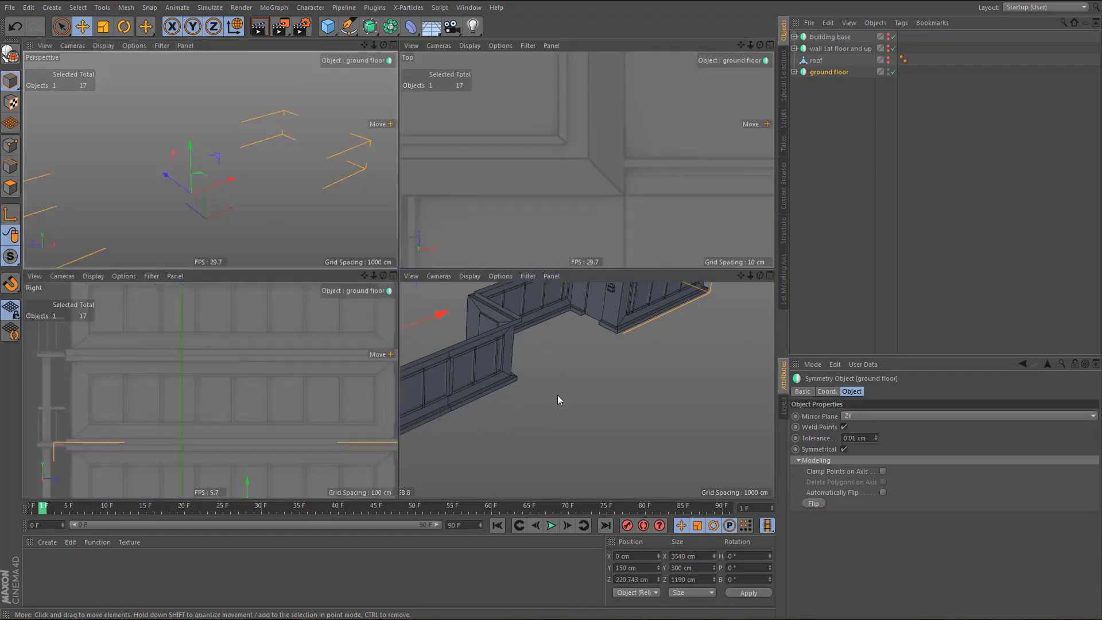
pyautogui.middleClick(560, 400)
pyautogui.keyDown('alt'); pyautogui.moveTo(511, 353); pyautogui.dragTo(512, 355, button='right'); pyautogui.keyUp('alt')
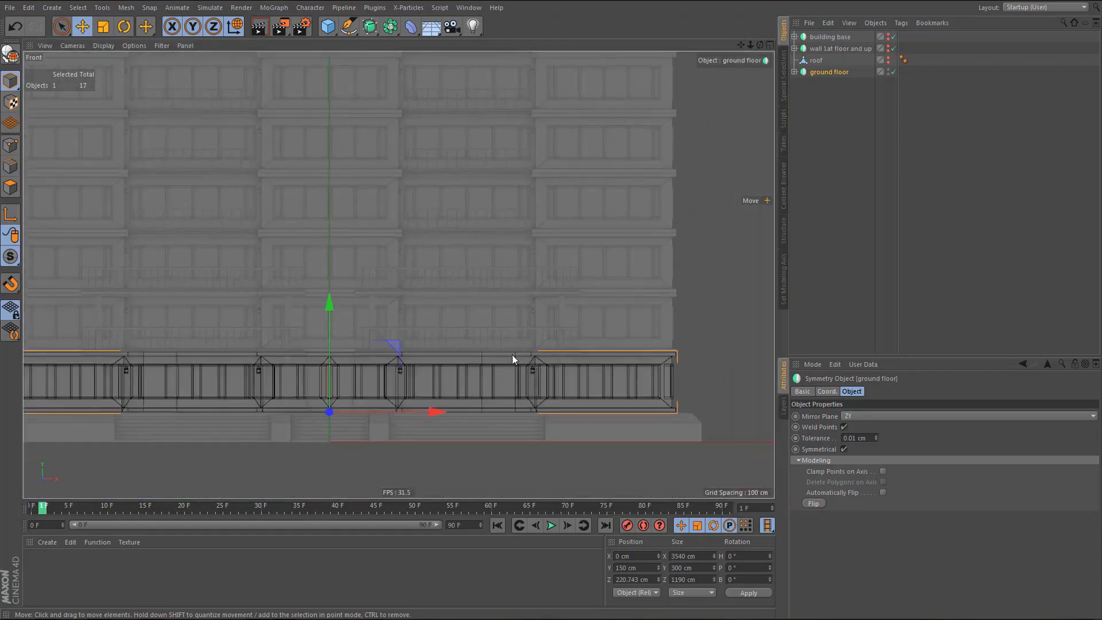
pyautogui.keyDown('alt'); pyautogui.moveTo(512, 355); pyautogui.dragTo(648, 333, button='middle'); pyautogui.keyUp('alt')
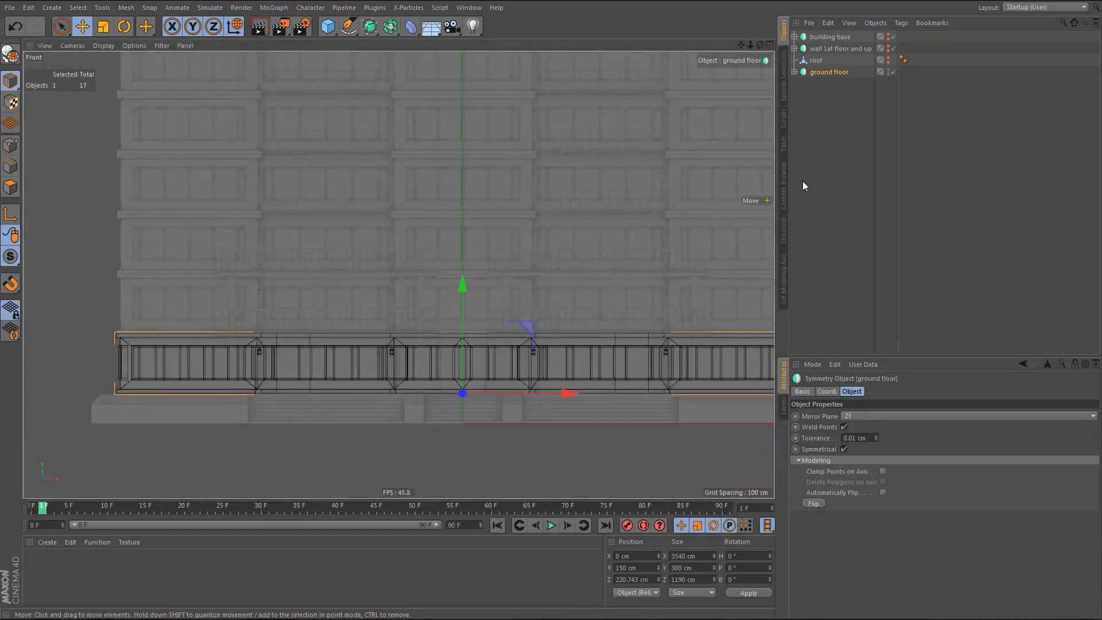
# - Hide the ground floor symmetry object in the viewport and examine the reference around the central entrance and stairs
pyautogui.keyDown('alt'); pyautogui.doubleClick(888, 74); pyautogui.keyUp('alt')
pyautogui.scroll(3, 496, 396)
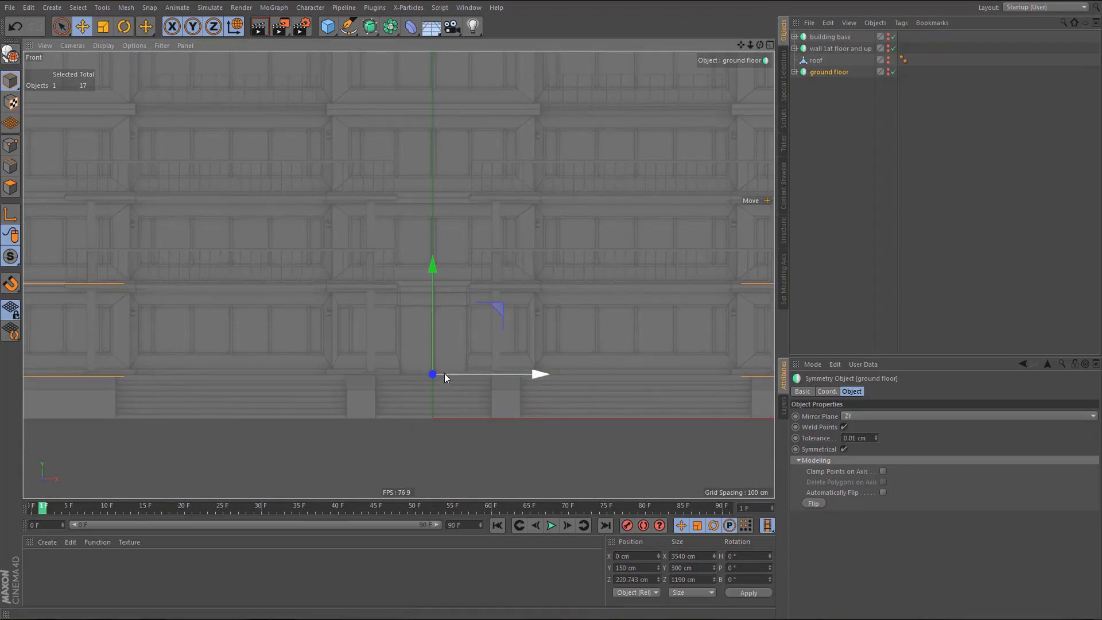
pyautogui.scroll(-1, 428, 385)
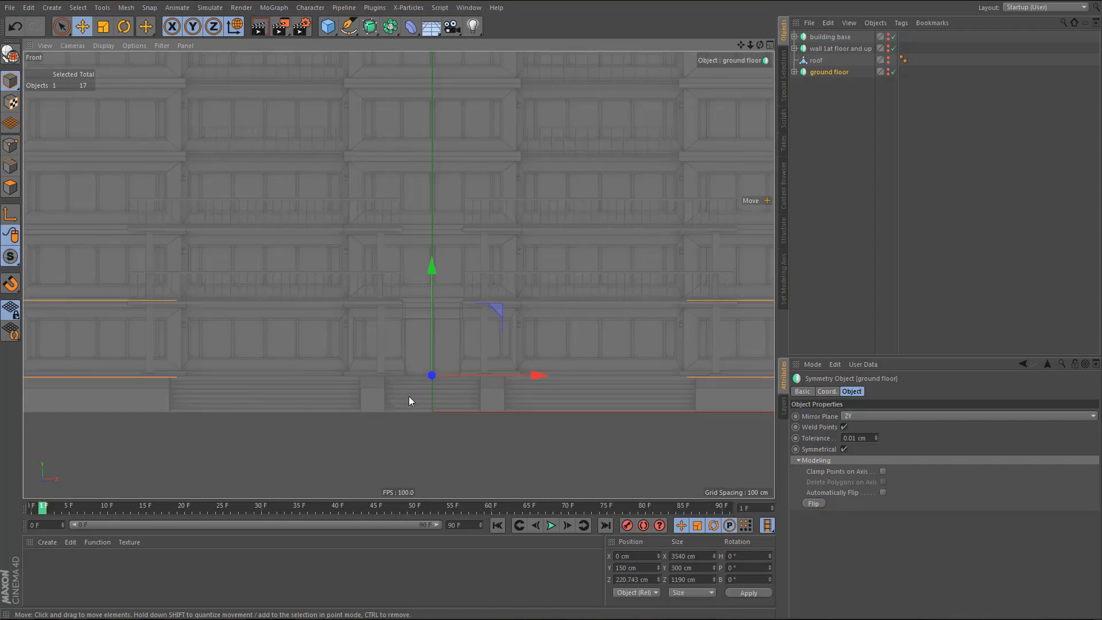
pyautogui.keyDown('alt'); pyautogui.moveTo(381, 416); pyautogui.dragTo(366, 416, button='middle'); pyautogui.keyUp('alt')
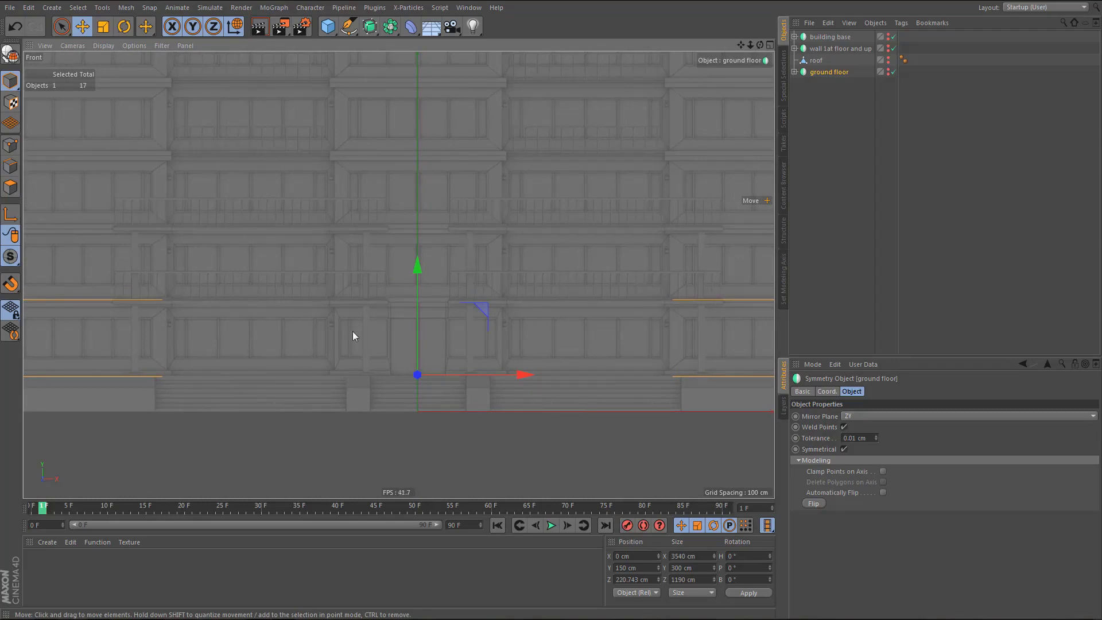
# - Make the ground floor symmetry object visible in the editor and show the perspective view full size
pyautogui.middleClick(302, 348)
pyautogui.click(889, 70)
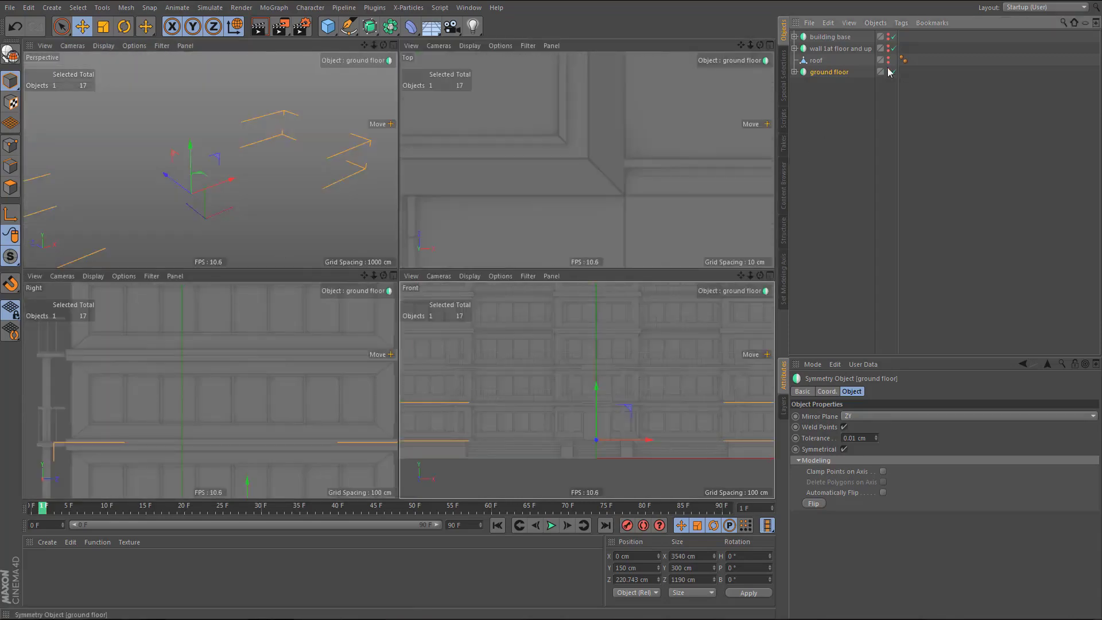
pyautogui.middleClick(356, 209)
# - Examine the ground floor walls around the recessed facade section and its side walls from several angles
pyautogui.moveTo(481, 351); pyautogui.dragTo(423, 374, button='middle')
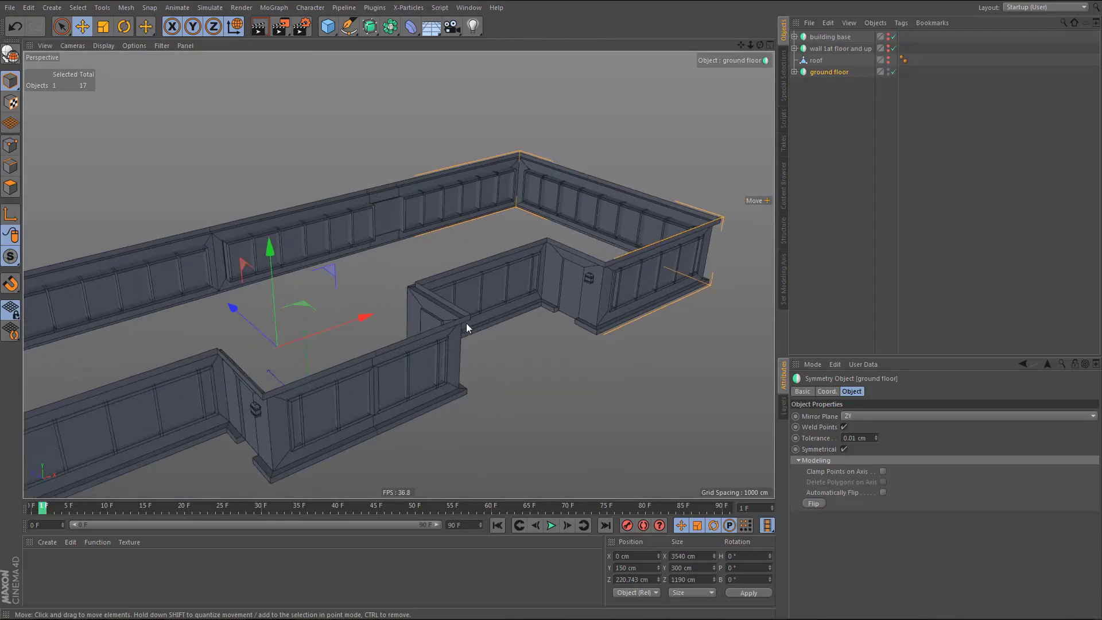
pyautogui.scroll(4, 466, 323)
pyautogui.keyDown('alt'); pyautogui.moveTo(414, 346); pyautogui.dragTo(363, 362); pyautogui.keyUp('alt')
pyautogui.keyDown('alt'); pyautogui.moveTo(397, 362); pyautogui.dragTo(367, 367, button='middle'); pyautogui.keyUp('alt')
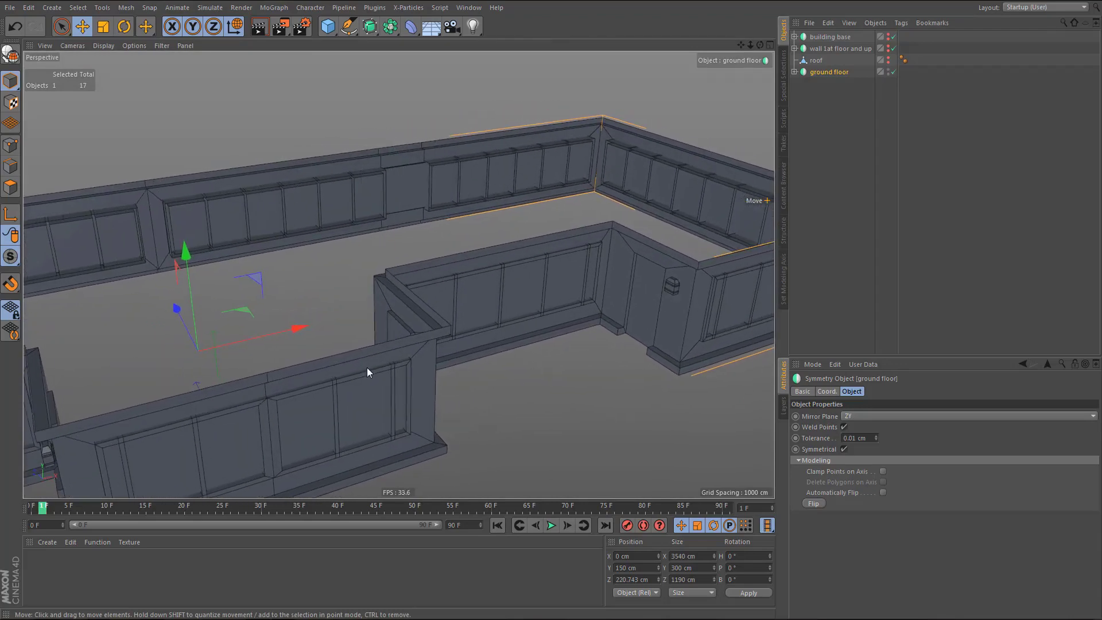
pyautogui.keyDown('alt'); pyautogui.moveTo(366, 368); pyautogui.dragTo(550, 345); pyautogui.keyUp('alt')
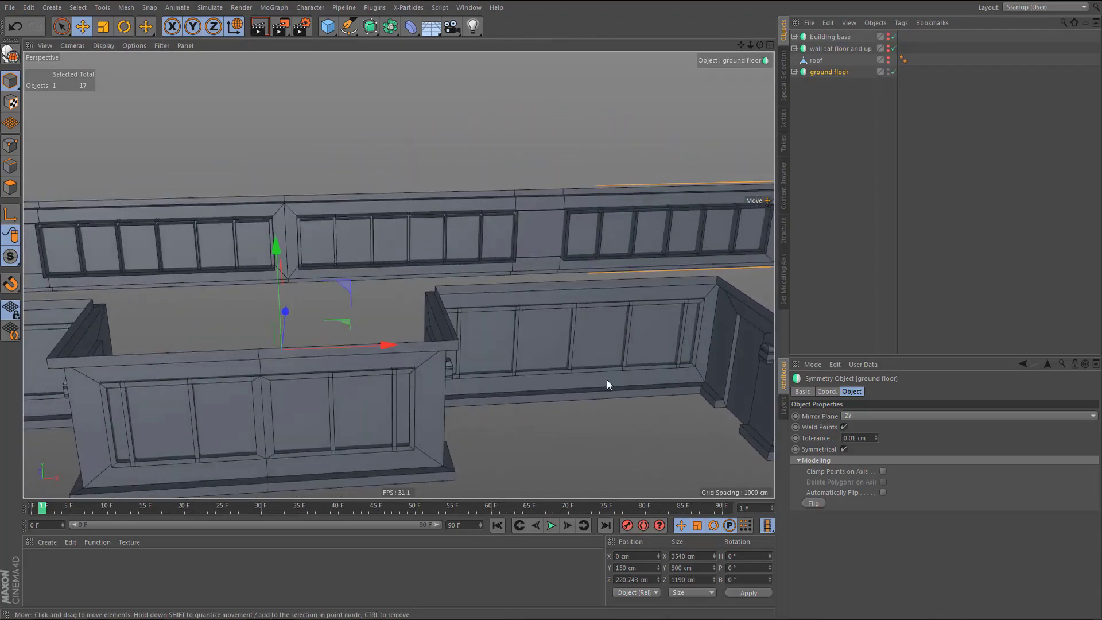
pyautogui.keyDown('alt'); pyautogui.moveTo(607, 380); pyautogui.dragTo(471, 318); pyautogui.keyUp('alt')
pyautogui.keyDown('alt'); pyautogui.moveTo(425, 230); pyautogui.dragTo(535, 307); pyautogui.keyUp('alt')
pyautogui.keyDown('alt'); pyautogui.moveTo(545, 271); pyautogui.dragTo(588, 268, button='right'); pyautogui.keyUp('alt')
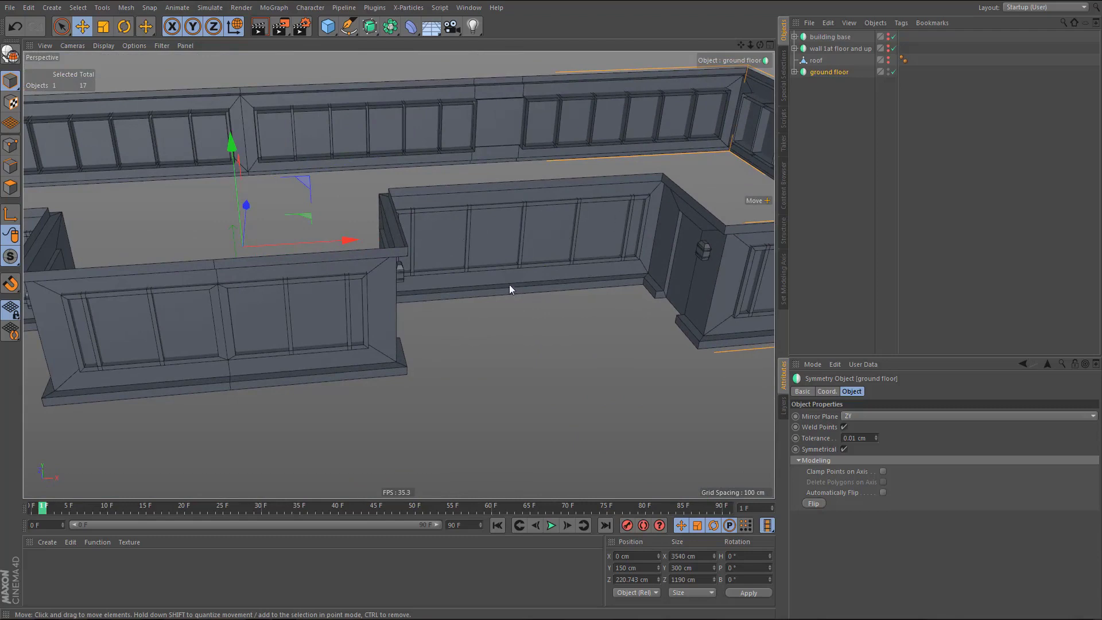
pyautogui.keyDown('alt'); pyautogui.moveTo(546, 264); pyautogui.dragTo(500, 287, button='middle'); pyautogui.keyUp('alt')
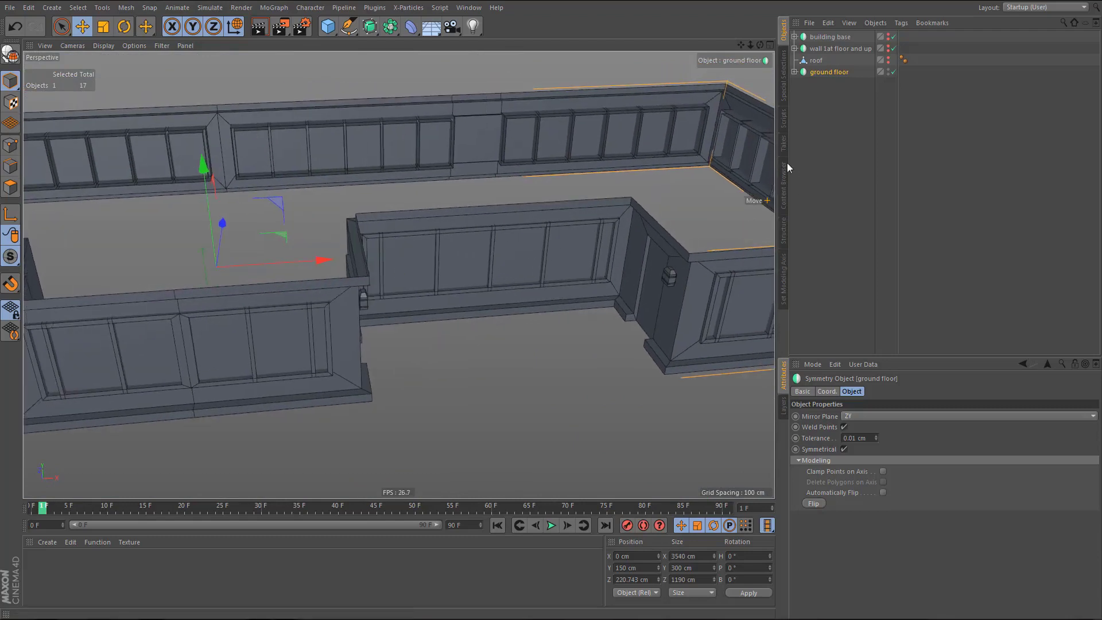
# - Take the wall ground floor object out of the ground floor symmetry object in the hierarchy
pyautogui.click(794, 71)
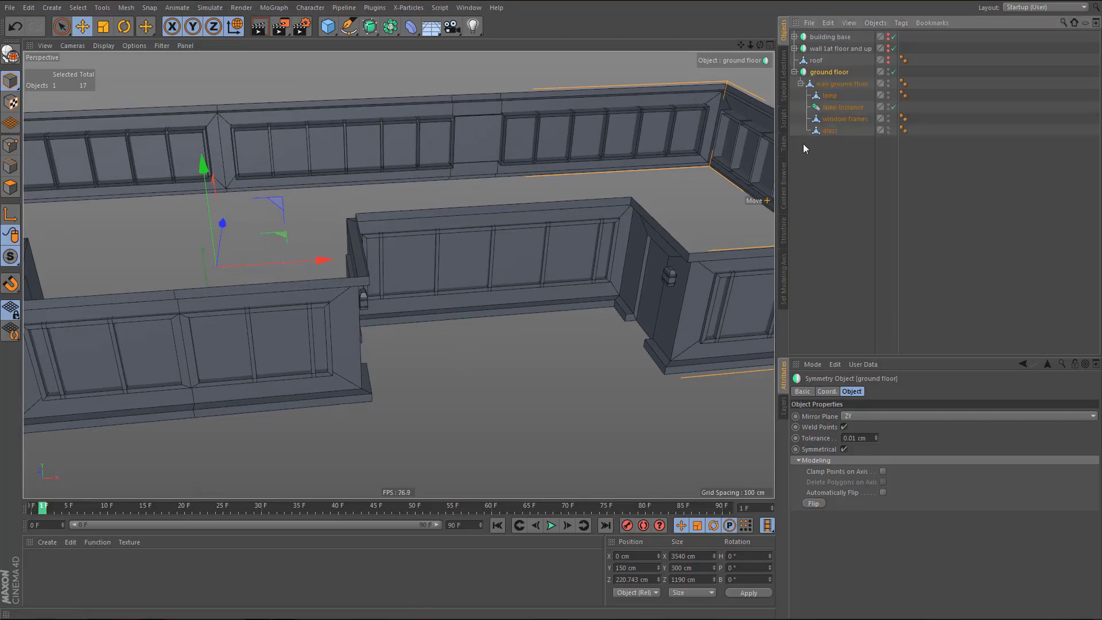
pyautogui.moveTo(829, 86); pyautogui.dragTo(831, 130)
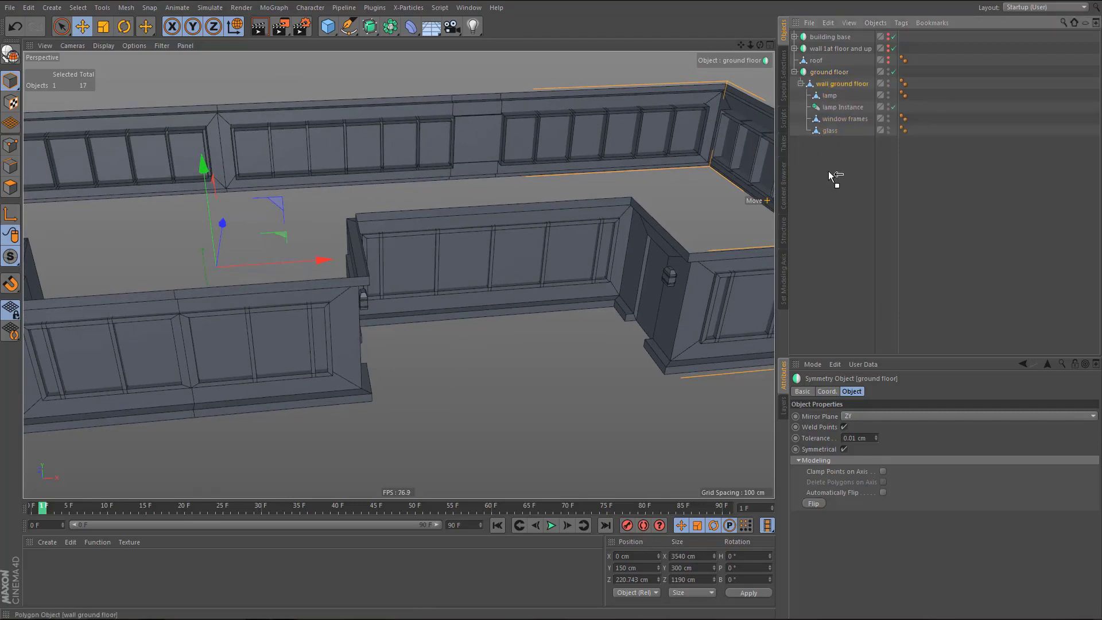
pyautogui.moveTo(830, 172); pyautogui.dragTo(830, 174)
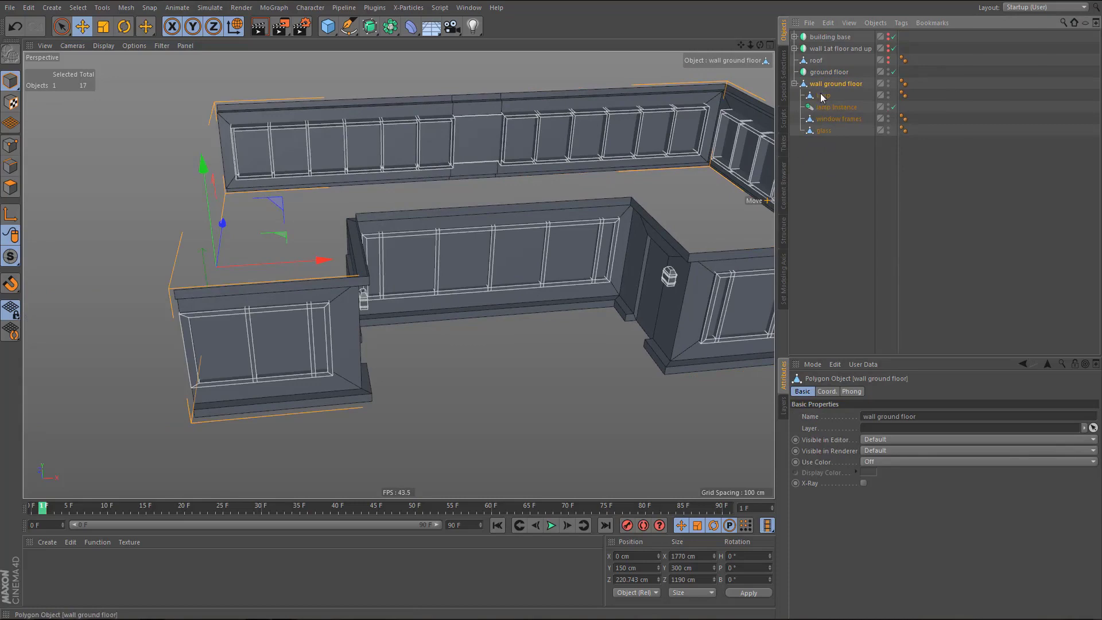
# - Move lamp, lamp Instance, window frames and glass out of the wall ground floor object to the top hierarchy level
pyautogui.click(824, 95)
pyautogui.keyDown('shift'); pyautogui.click(827, 130); pyautogui.keyUp('shift')
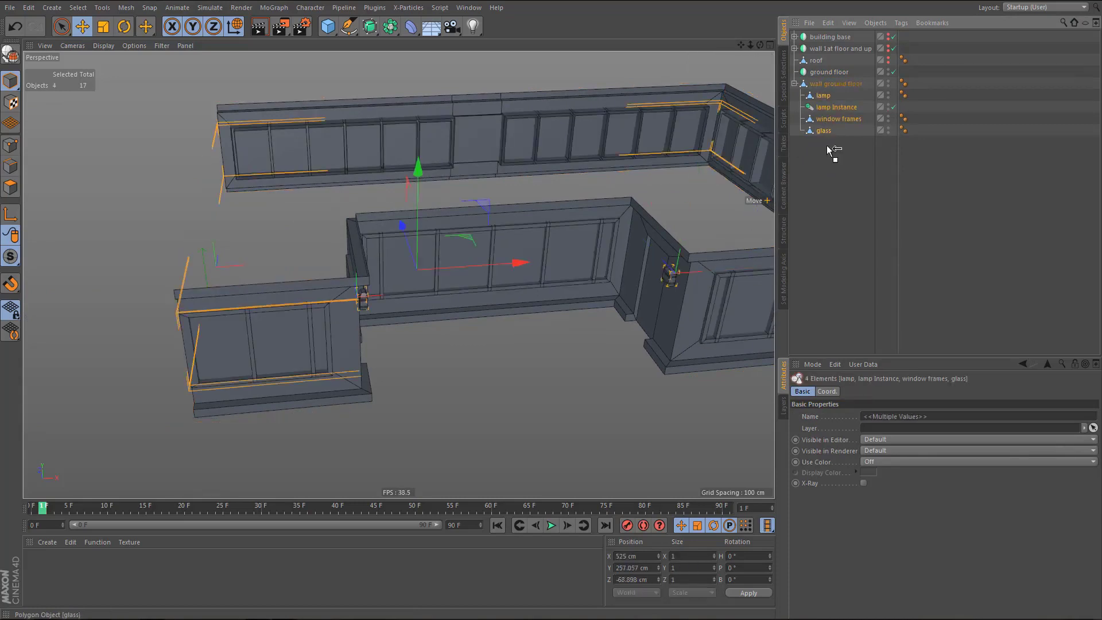
pyautogui.moveTo(827, 150); pyautogui.dragTo(827, 151)
pyautogui.keyDown('alt'); pyautogui.moveTo(696, 261); pyautogui.dragTo(593, 289, button='middle'); pyautogui.keyUp('alt')
pyautogui.keyDown('alt'); pyautogui.moveTo(453, 285); pyautogui.dragTo(485, 288, button='middle'); pyautogui.keyUp('alt')
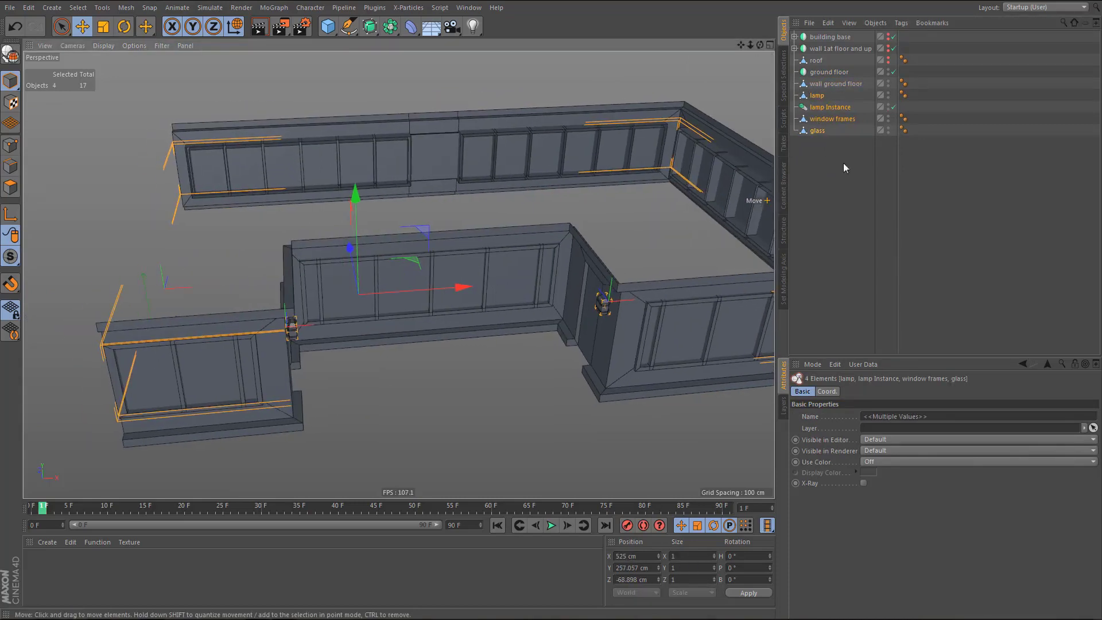
# - Delete the glass polygons in the window band of the recessed front wall
pyautogui.click(822, 131)
pyautogui.keyDown('alt'); pyautogui.moveTo(518, 282); pyautogui.dragTo(525, 281); pyautogui.keyUp('alt')
pyautogui.press('Return')
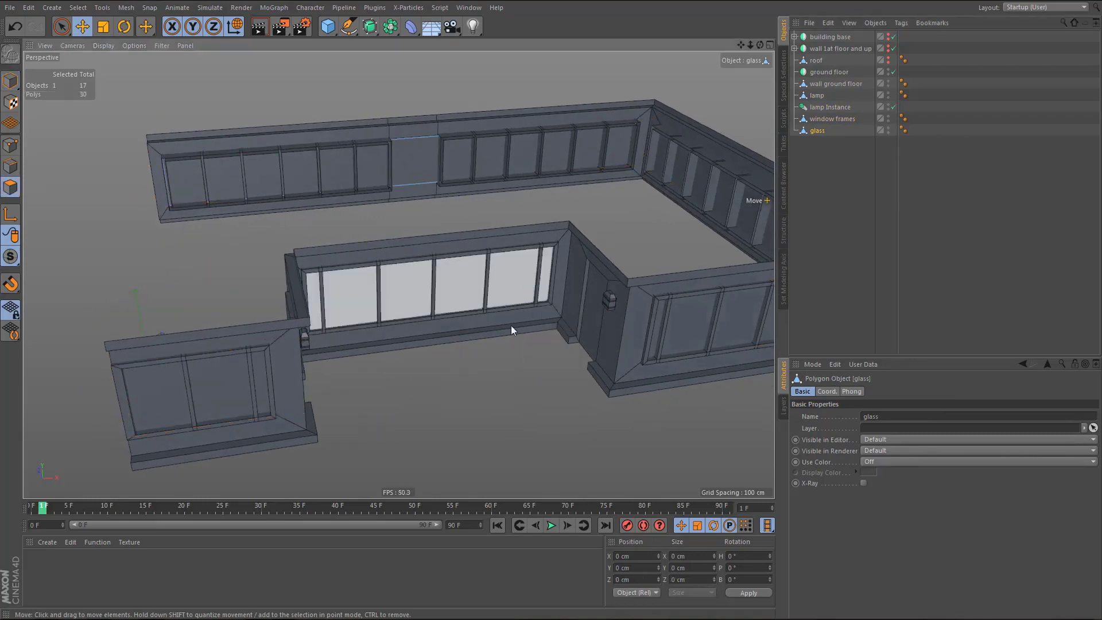
pyautogui.keyDown('alt'); pyautogui.moveTo(439, 314); pyautogui.dragTo(482, 323); pyautogui.keyUp('alt')
pyautogui.click(482, 322)
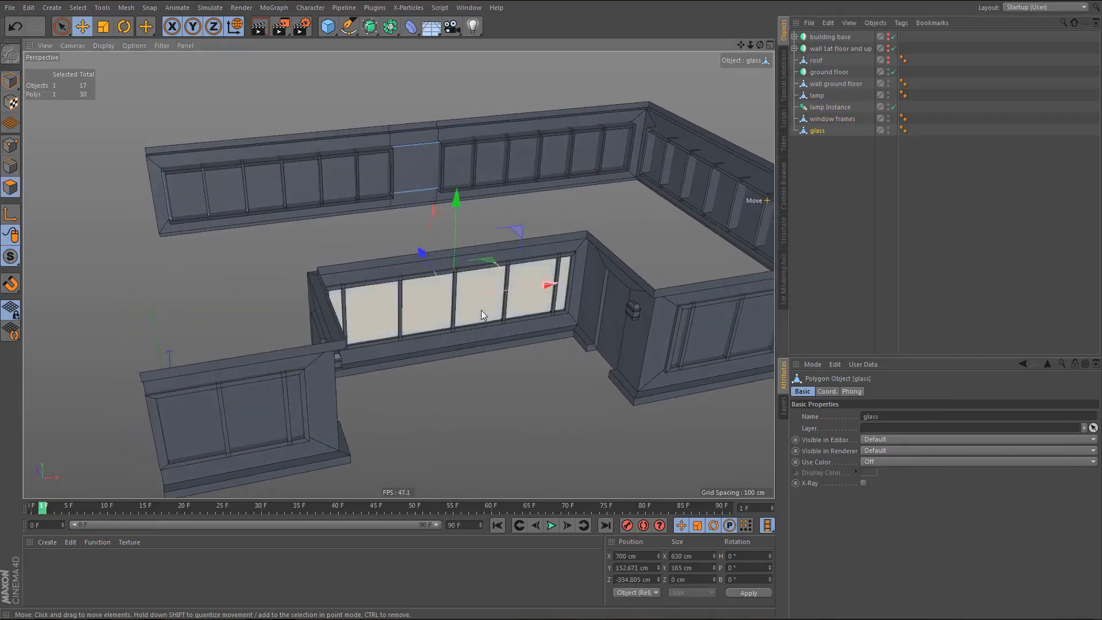
pyautogui.doubleClick(461, 326)
pyautogui.press('Delete')
pyautogui.press('n')
pyautogui.press('Escape')
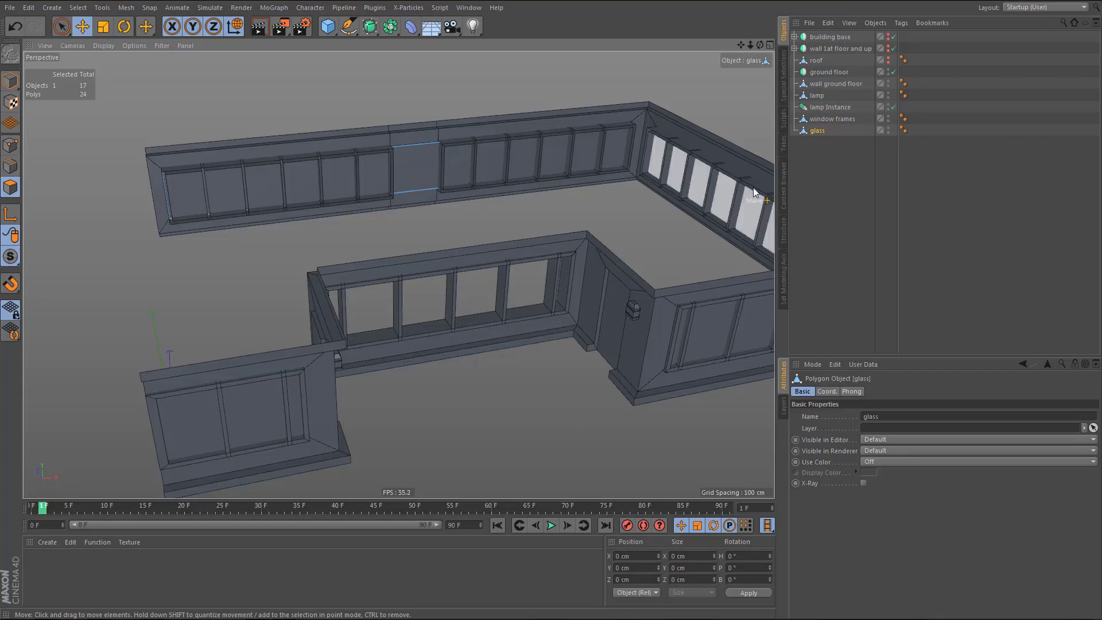
# - Delete the connected window frame polygons in the recessed front wall's opening
pyautogui.click(831, 119)
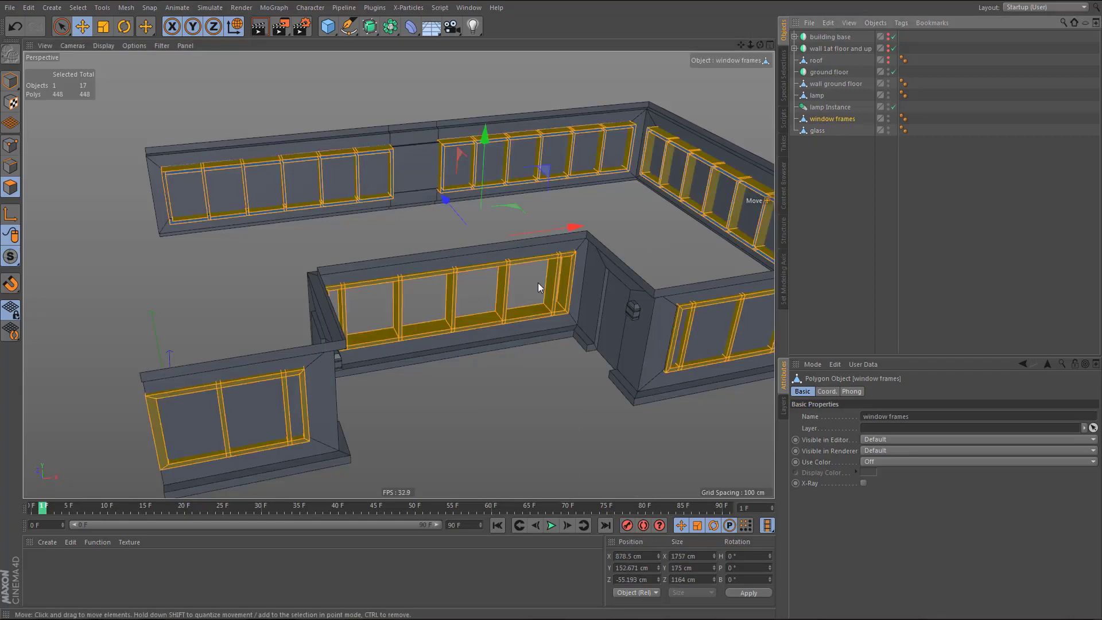
pyautogui.click(476, 269)
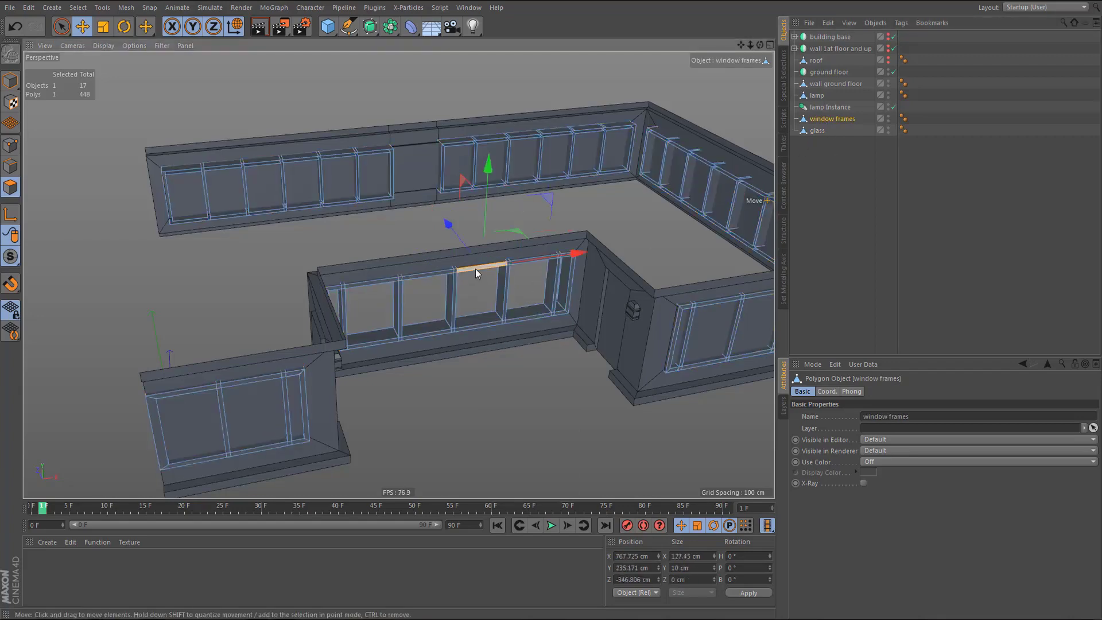
pyautogui.doubleClick(476, 268)
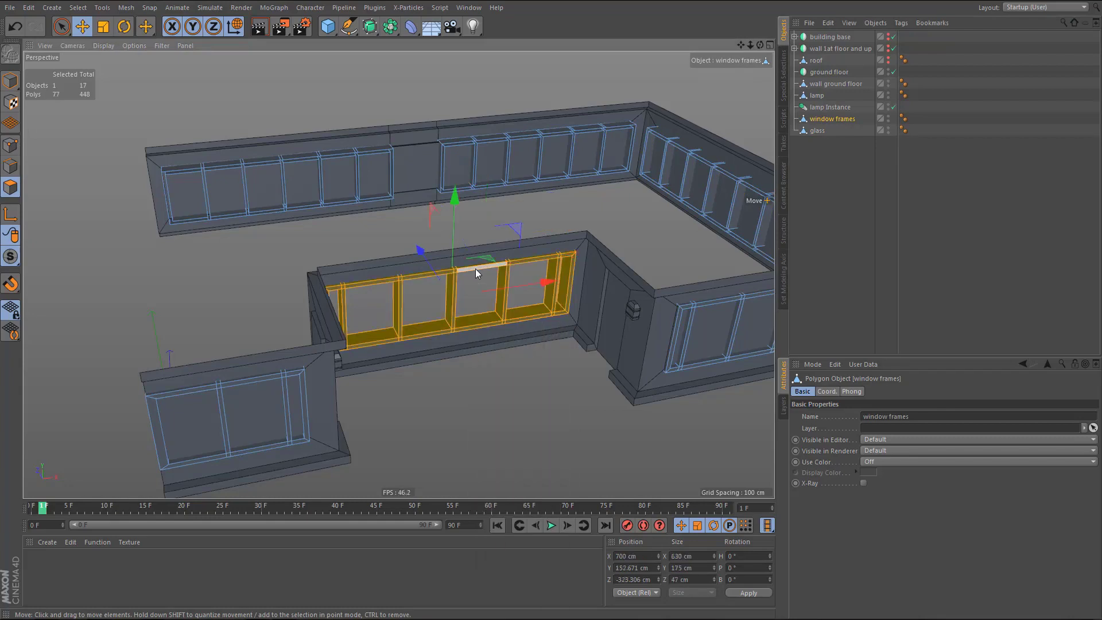
pyautogui.press('Delete')
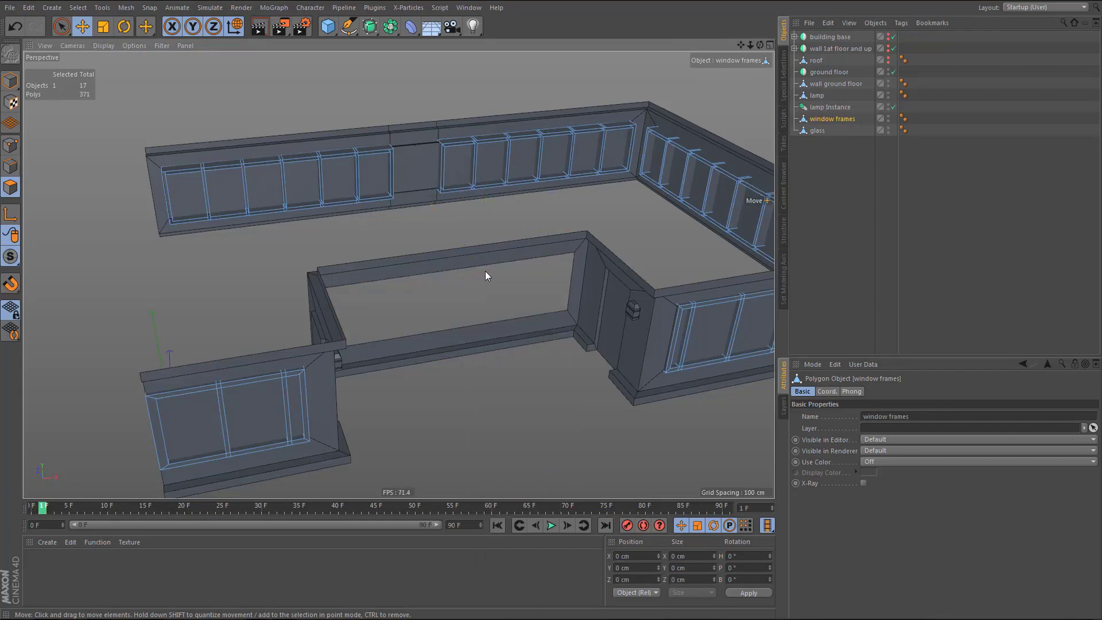
# - Close the window opening in the recessed front wall of wall ground floor with one polygon using the Polygon Pen
pyautogui.click(821, 107)
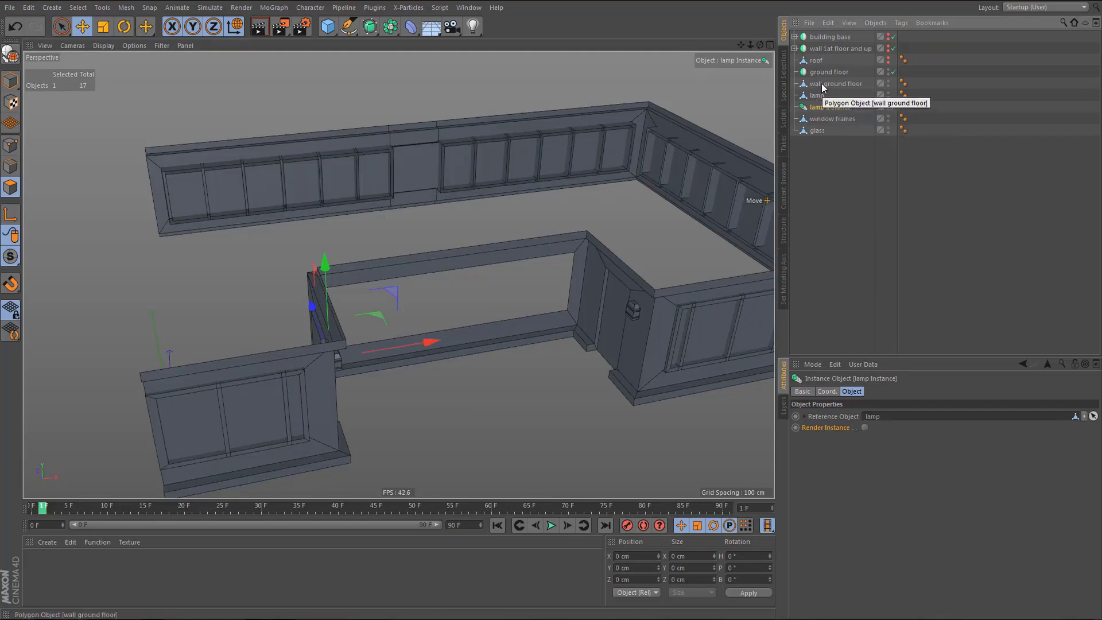
pyautogui.click(827, 84)
pyautogui.moveTo(543, 291)
pyautogui.keyDown('alt'); pyautogui.mouseDown()
pyautogui.moveTo(562, 282)
pyautogui.moveTo(543, 272)
pyautogui.moveTo(529, 295)
pyautogui.mouseUp(); pyautogui.keyUp('alt')
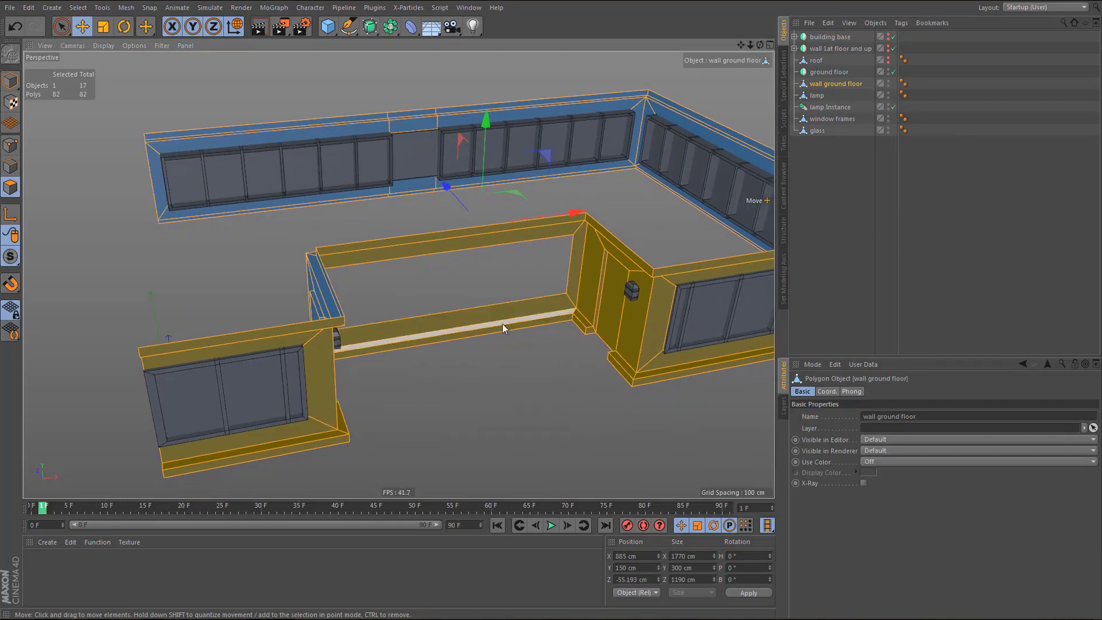
pyautogui.scroll(5, 499, 325)
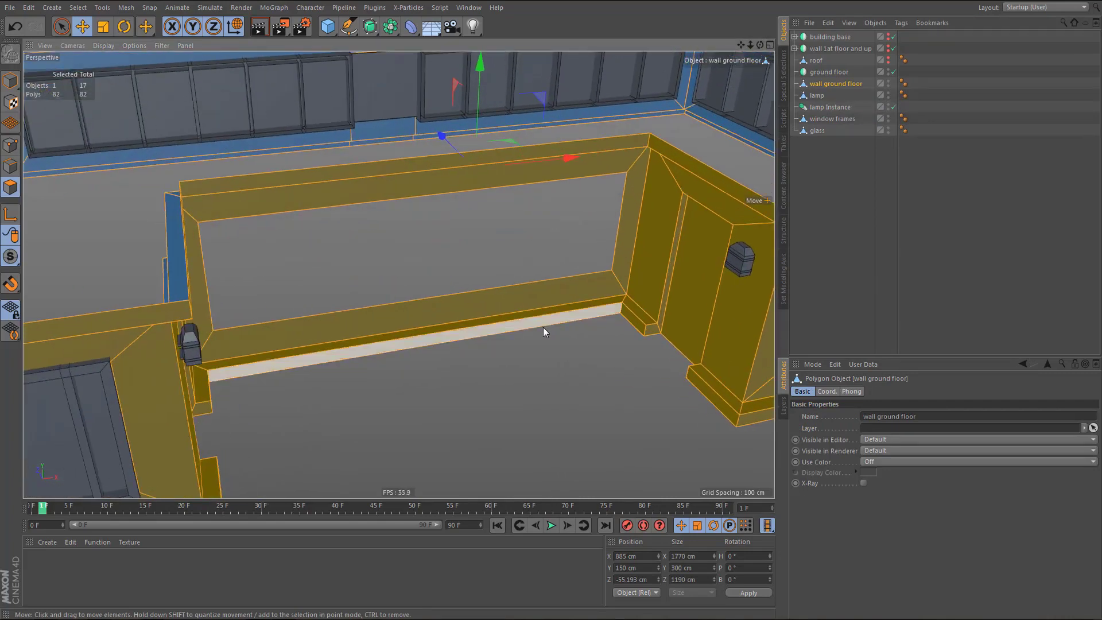
pyautogui.press('m')
pyautogui.press('e')
pyautogui.keyDown('ctrl'); pyautogui.moveTo(479, 286); pyautogui.dragTo(491, 191); pyautogui.keyUp('ctrl')
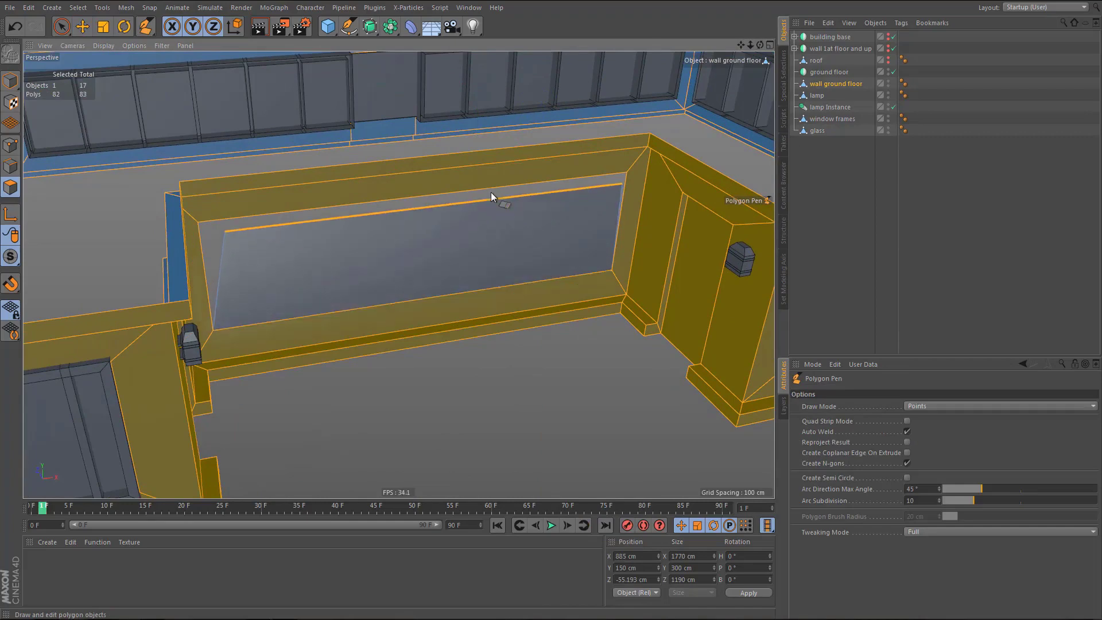
# - Delete the four end polygons of the base trim on both sides of the two facing doorways
pyautogui.keyDown('alt'); pyautogui.moveTo(511, 260); pyautogui.dragTo(628, 359); pyautogui.keyUp('alt')
pyautogui.press('e')
pyautogui.keyDown('alt'); pyautogui.moveTo(629, 355); pyautogui.dragTo(606, 314, button='right'); pyautogui.keyUp('alt')
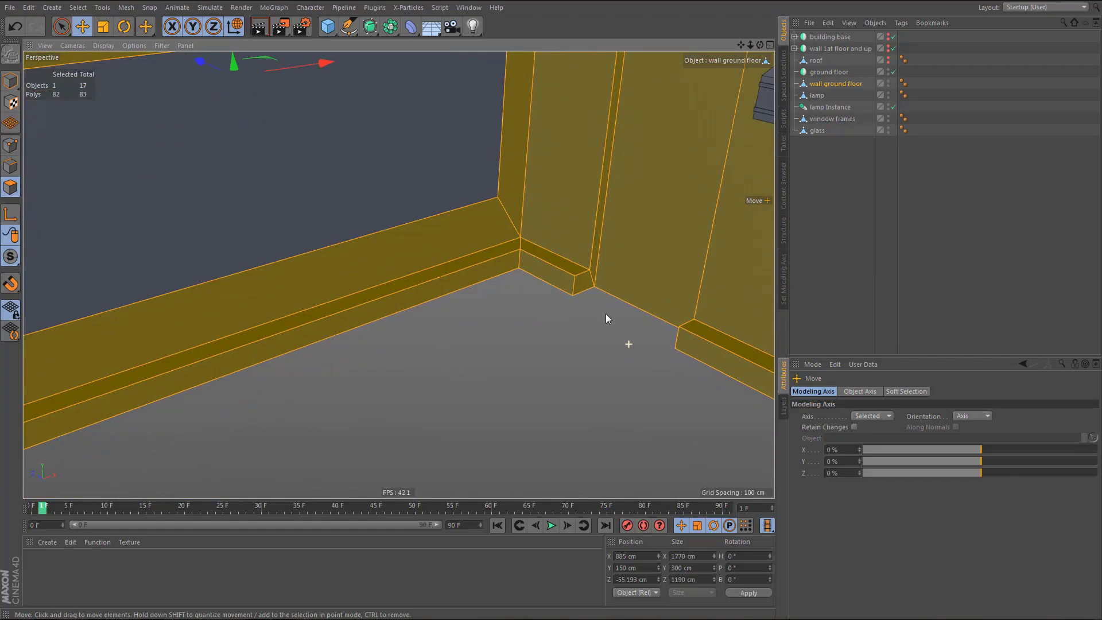
pyautogui.click(583, 283)
pyautogui.keyDown('alt'); pyautogui.moveTo(605, 331); pyautogui.dragTo(702, 332); pyautogui.keyUp('alt')
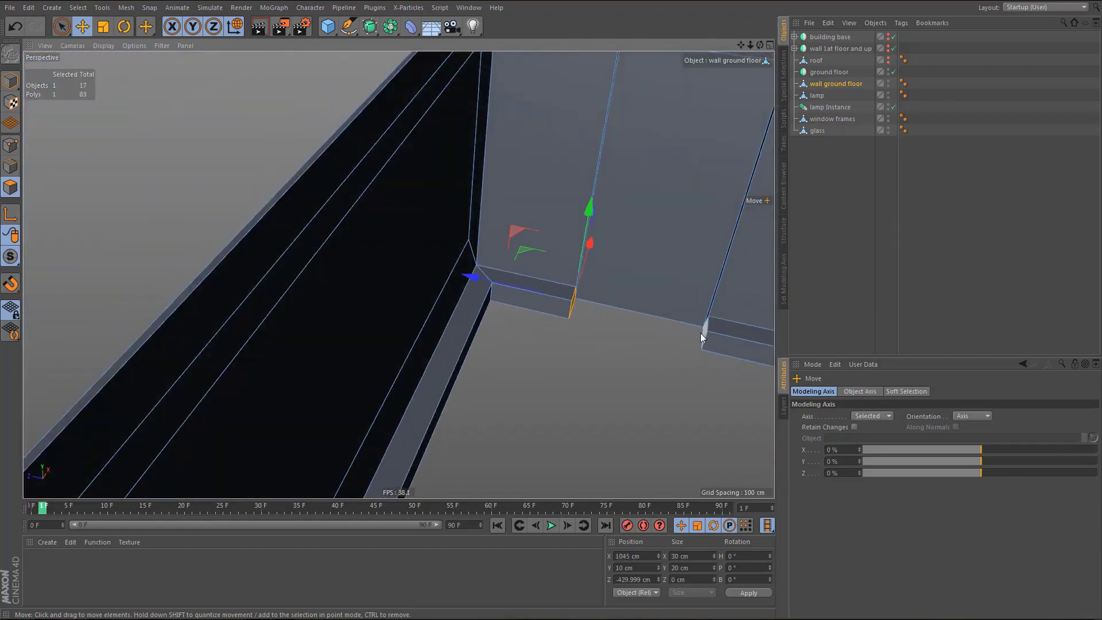
pyautogui.keyDown('shift'); pyautogui.click(700, 333); pyautogui.keyUp('shift')
pyautogui.keyDown('alt'); pyautogui.moveTo(614, 373); pyautogui.dragTo(385, 316); pyautogui.keyUp('alt')
pyautogui.keyDown('alt'); pyautogui.moveTo(385, 316); pyautogui.dragTo(595, 265, button='right'); pyautogui.keyUp('alt')
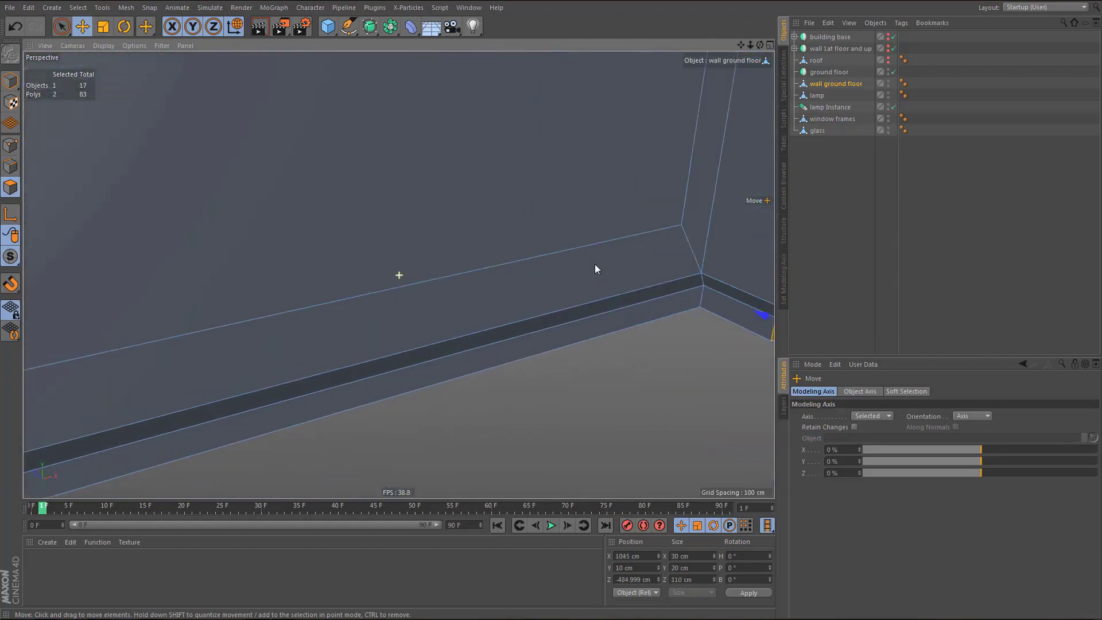
pyautogui.keyDown('alt'); pyautogui.moveTo(594, 269); pyautogui.dragTo(235, 364); pyautogui.keyUp('alt')
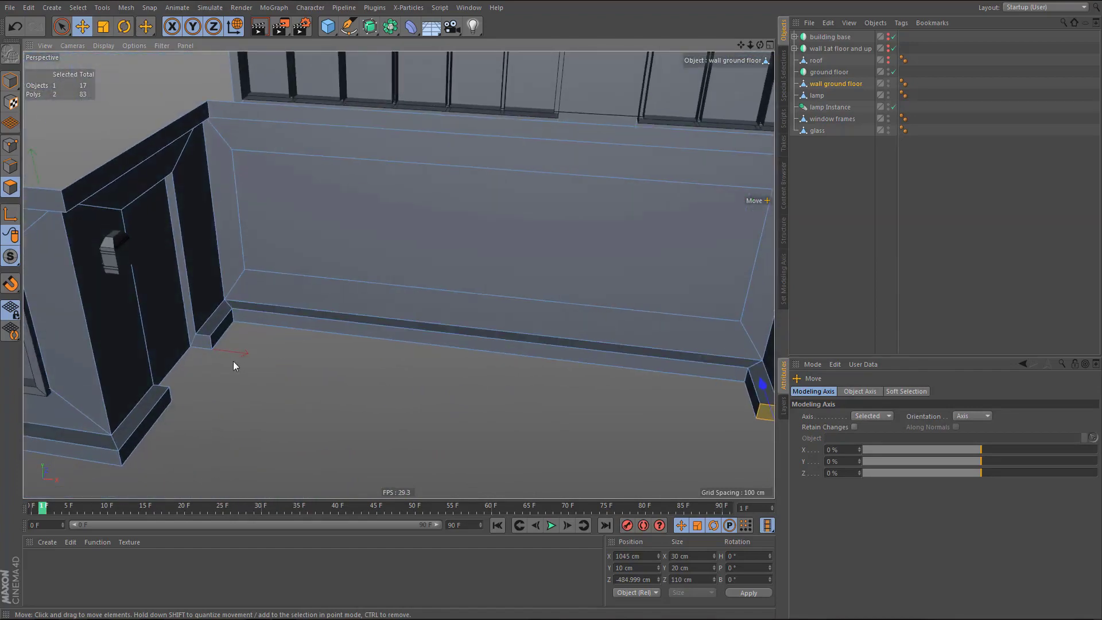
pyautogui.keyDown('shift'); pyautogui.click(203, 347); pyautogui.keyUp('shift')
pyautogui.keyDown('alt'); pyautogui.moveTo(167, 388); pyautogui.dragTo(203, 396); pyautogui.keyUp('alt')
pyautogui.keyDown('shift'); pyautogui.click(163, 398); pyautogui.keyUp('shift')
pyautogui.press('Delete')
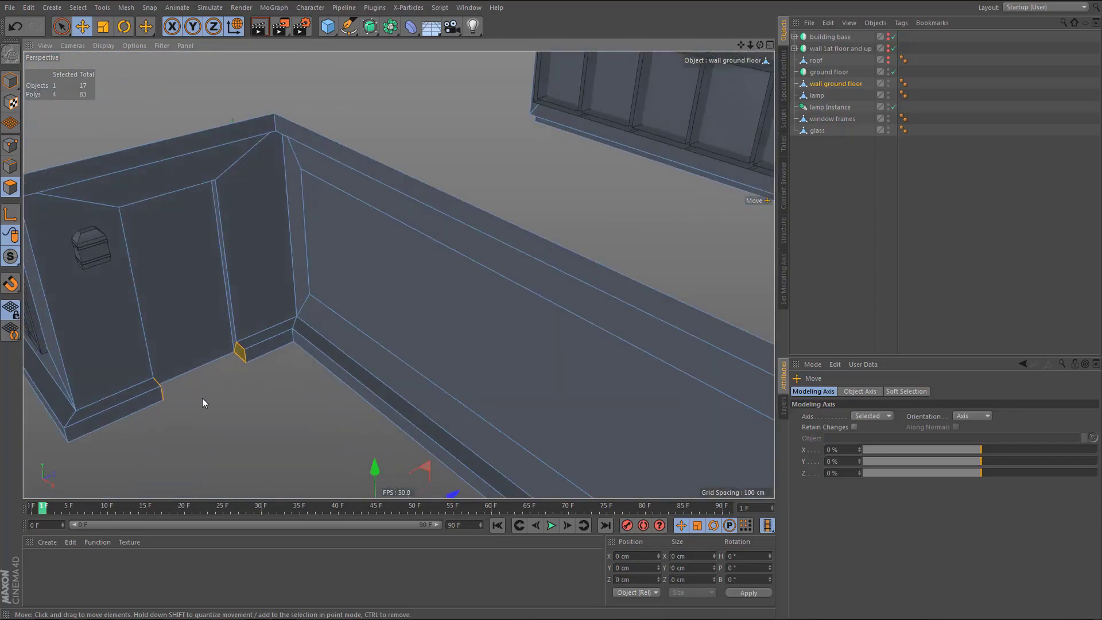
# - Delete the door panel and its connected reveal polygons in the side wall nearest the building's centre
pyautogui.keyDown('alt'); pyautogui.moveTo(284, 376); pyautogui.dragTo(281, 400); pyautogui.keyUp('alt')
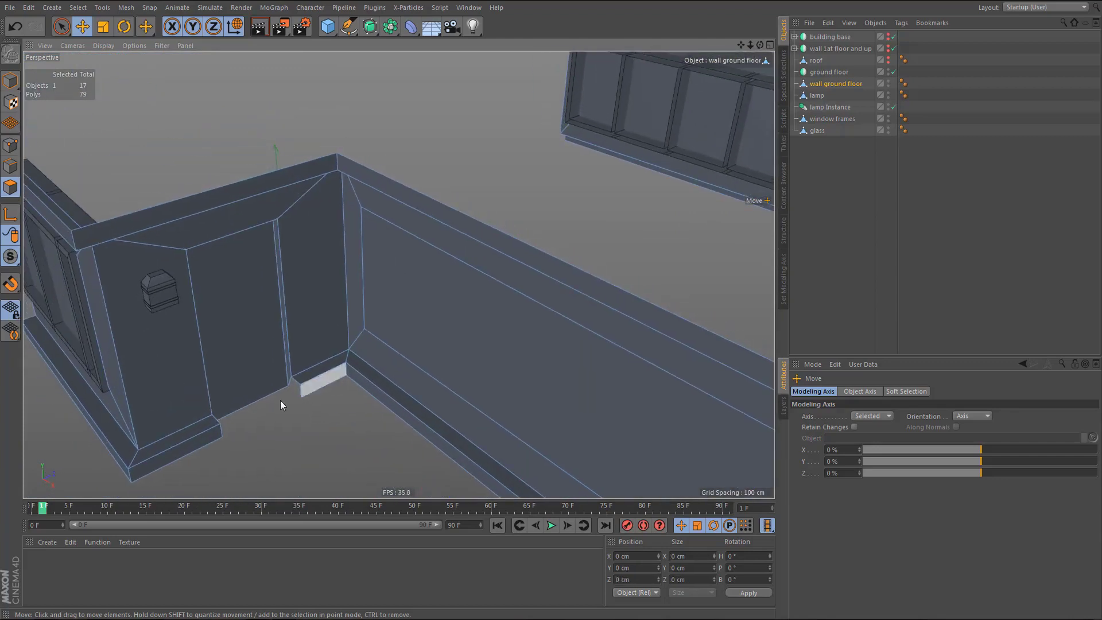
pyautogui.doubleClick(252, 370)
pyautogui.keyDown('alt'); pyautogui.moveTo(253, 366); pyautogui.dragTo(91, 340); pyautogui.keyUp('alt')
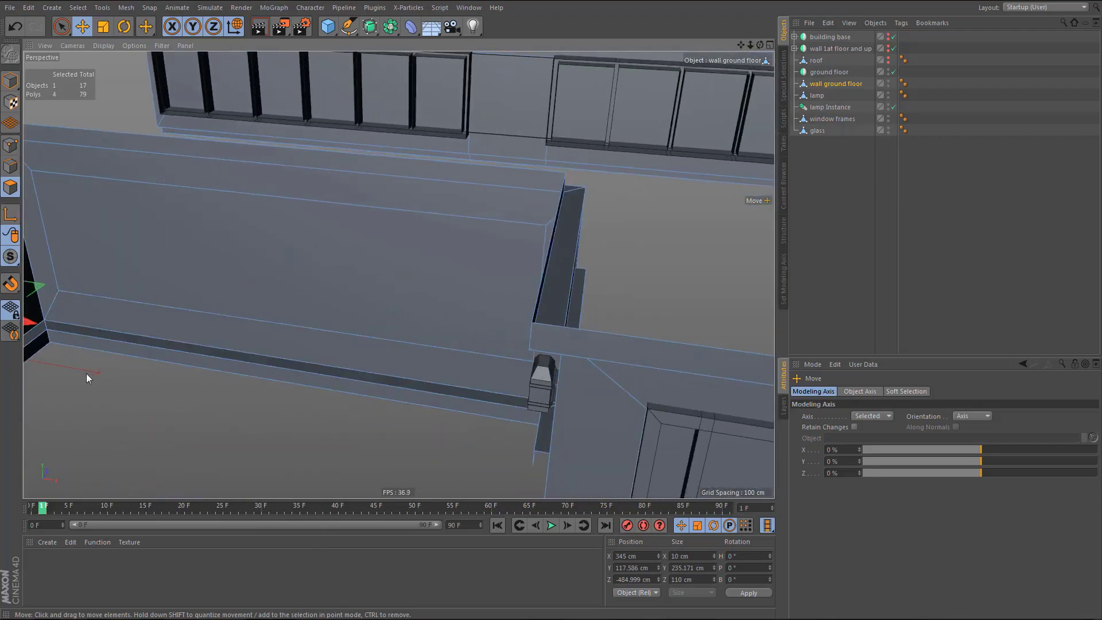
pyautogui.scroll(-3, 189, 362)
pyautogui.press('Delete')
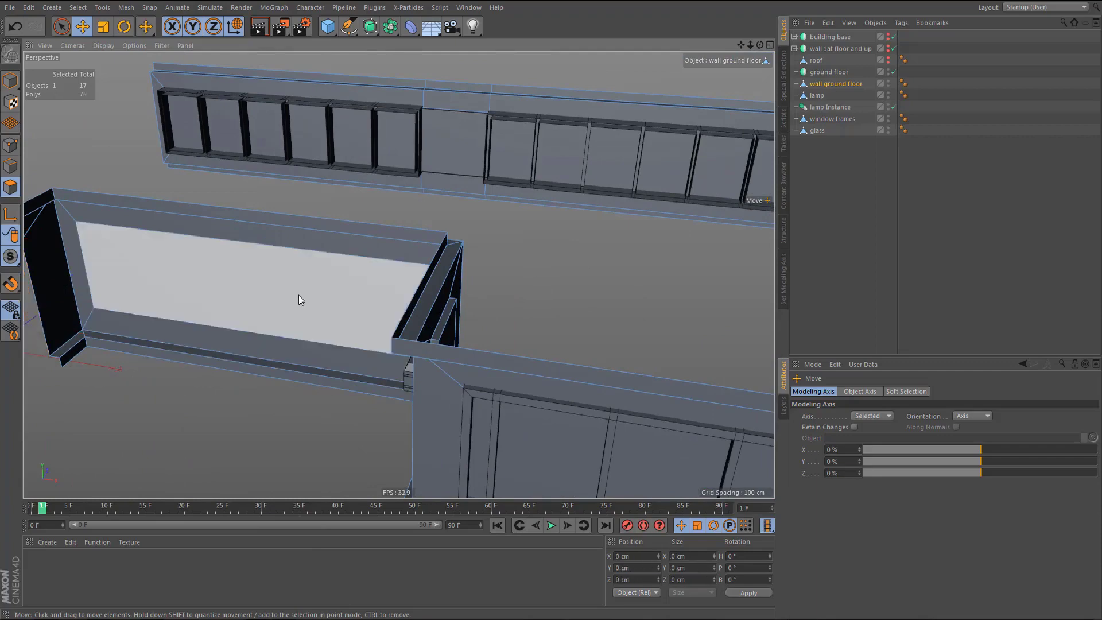
# - Delete the door panel and its connected reveal polygons in the outer side wall beside the lamp
pyautogui.keyDown('alt'); pyautogui.moveTo(298, 295); pyautogui.dragTo(434, 296); pyautogui.keyUp('alt')
pyautogui.click(474, 285)
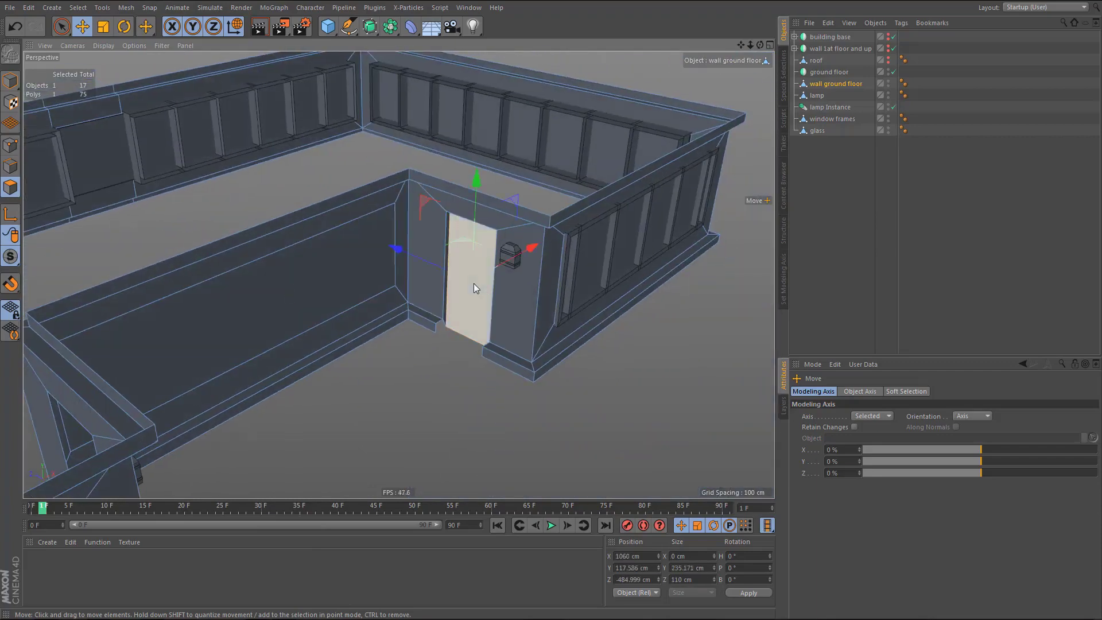
pyautogui.press('u')
pyautogui.press('y')
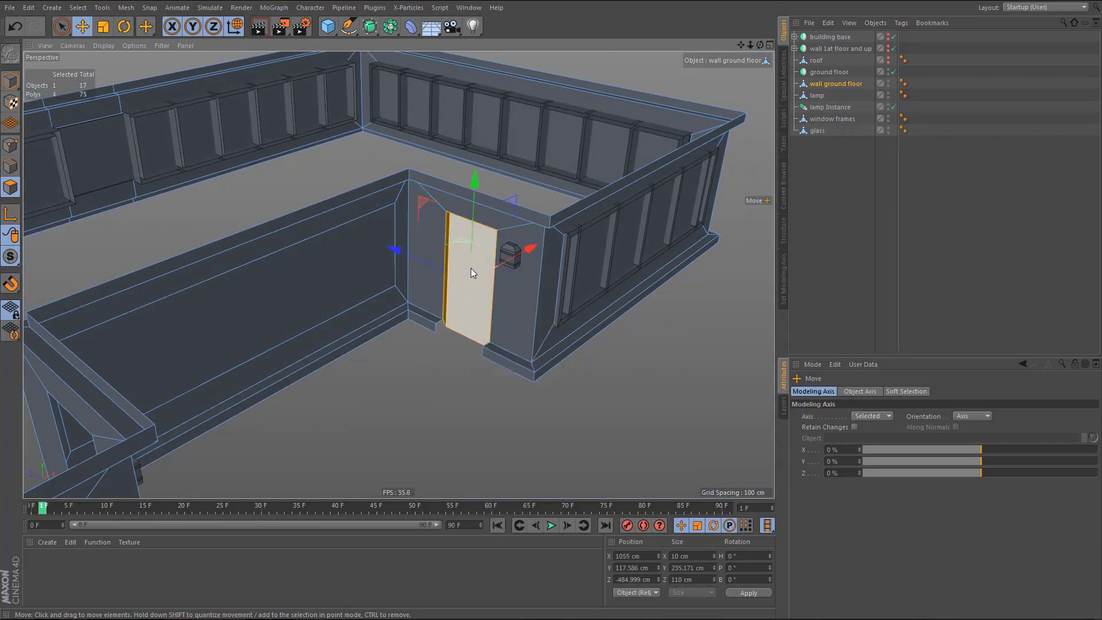
pyautogui.press('Delete')
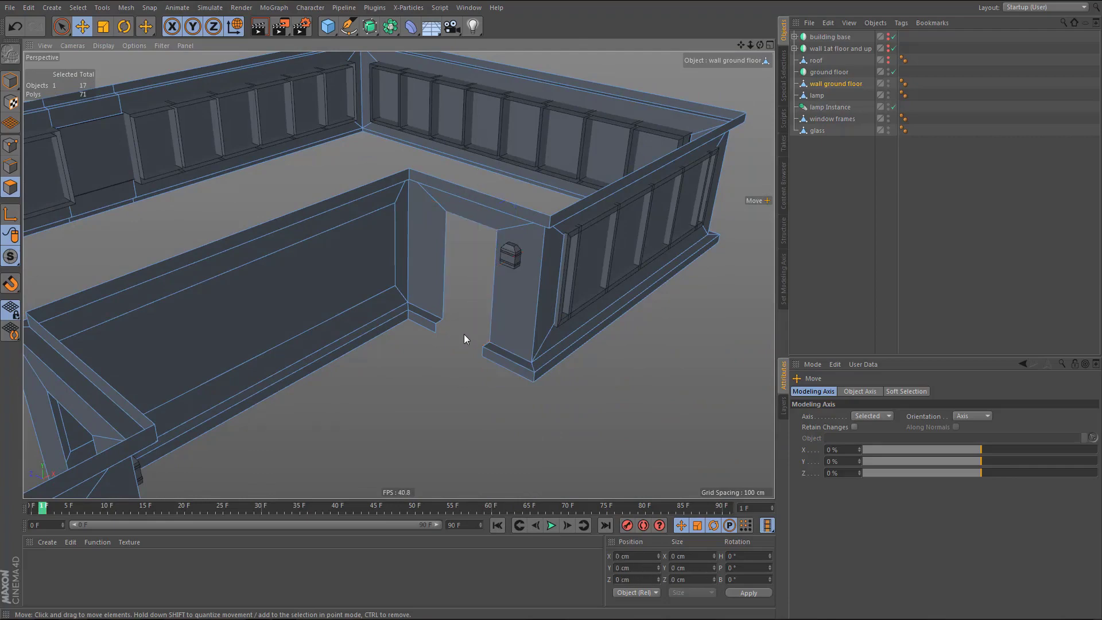
# - Split the two vertical edges of the doorway in the recess's right side wall at their midpoints with Connect Points/Edges
pyautogui.scroll(5, 448, 336)
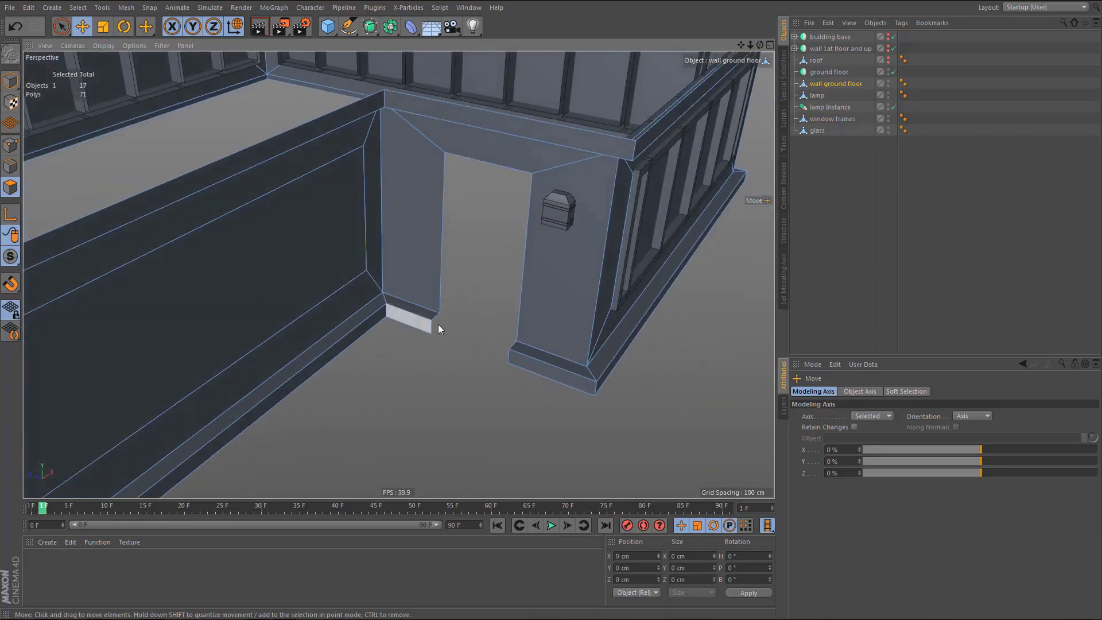
pyautogui.scroll(2, 439, 326)
pyautogui.press('Return')
pyautogui.press('space')
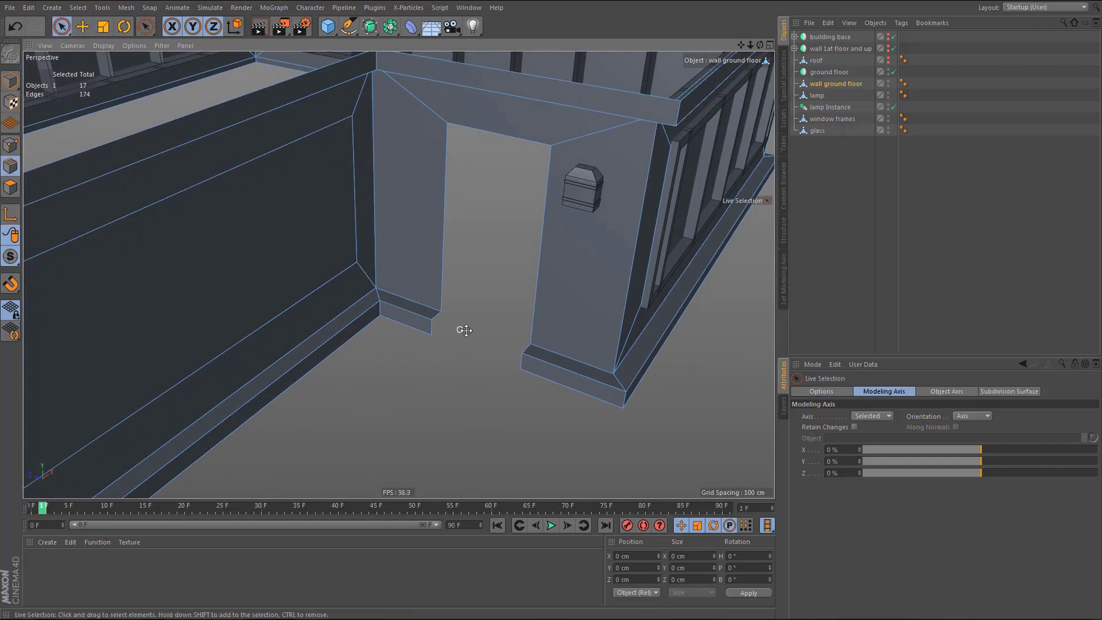
pyautogui.click(446, 217)
pyautogui.keyDown('shift'); pyautogui.click(544, 241); pyautogui.keyUp('shift')
pyautogui.rightClick(482, 301)
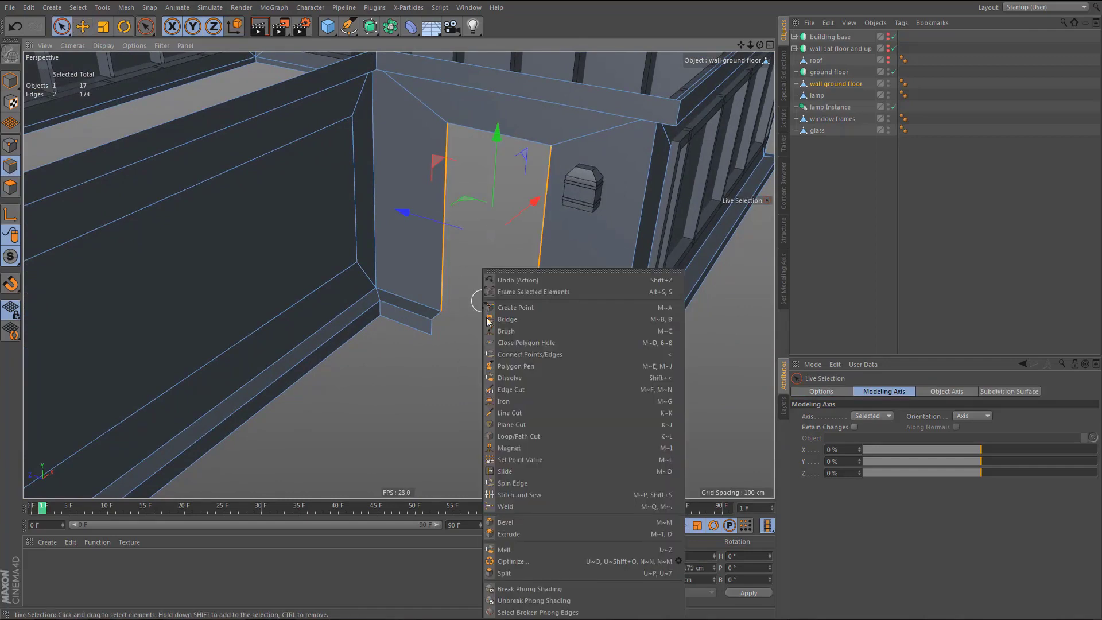
pyautogui.click(518, 354)
pyautogui.press('Return')
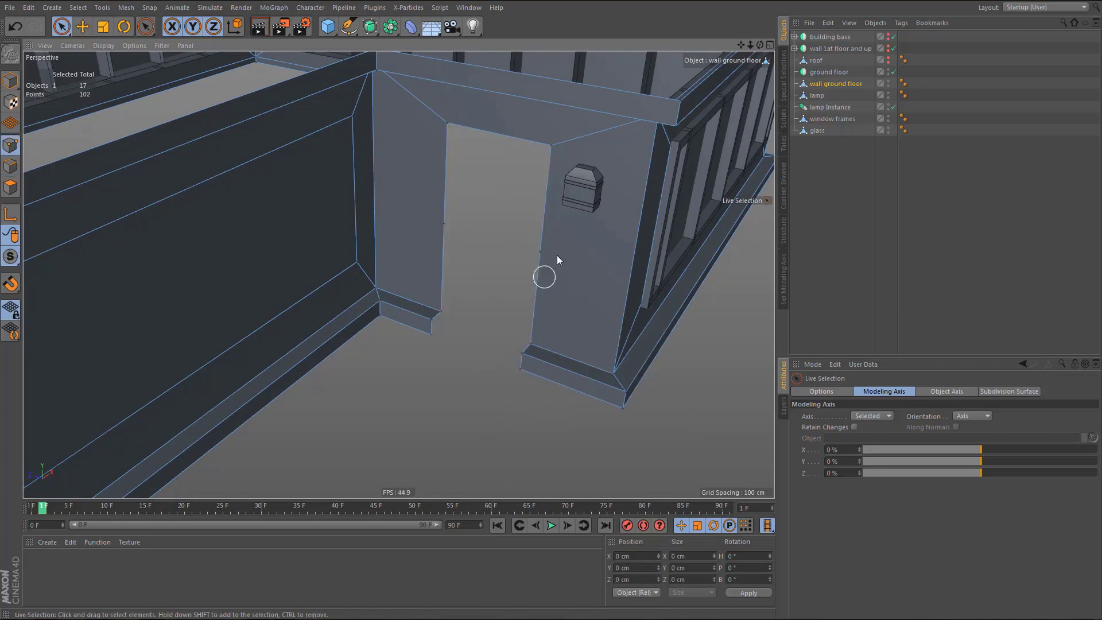
# - Connect each new midpoint beside the right side wall's doorway to the nearest lower corner point of that wall
pyautogui.moveTo(538, 250); pyautogui.dragTo(613, 372)
pyautogui.press('m')
pyautogui.press('m')
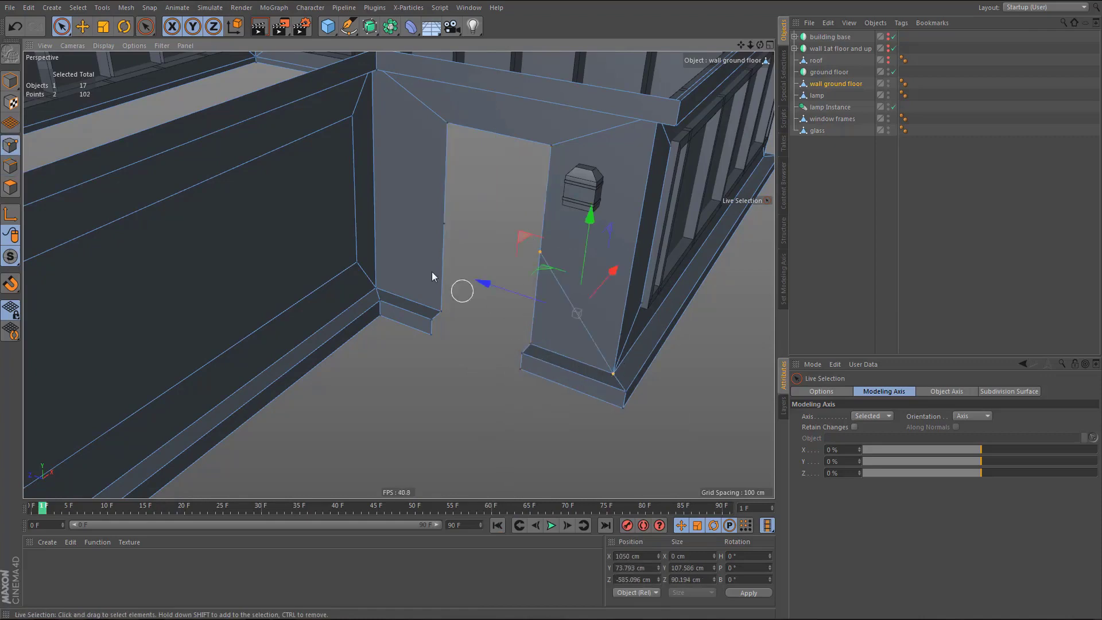
pyautogui.moveTo(380, 287); pyautogui.dragTo(451, 225)
pyautogui.press('m')
pyautogui.press('m')
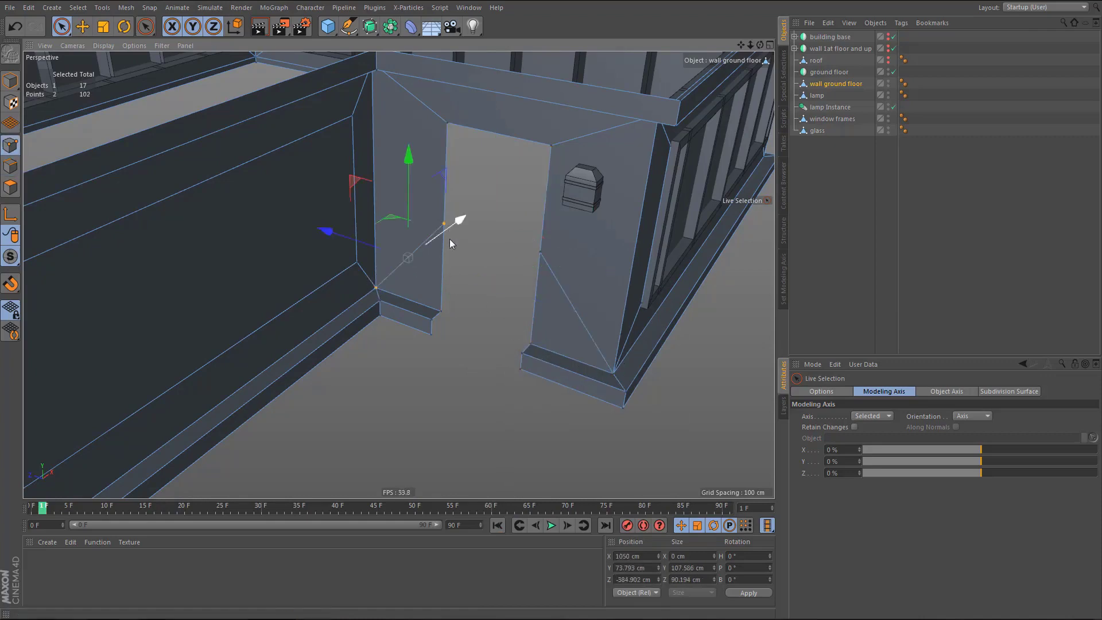
# - Close the doorway in the recess's right side wall with an upper and a lower polygon using the Polygon Pen
pyautogui.press('m')
pyautogui.press('e')
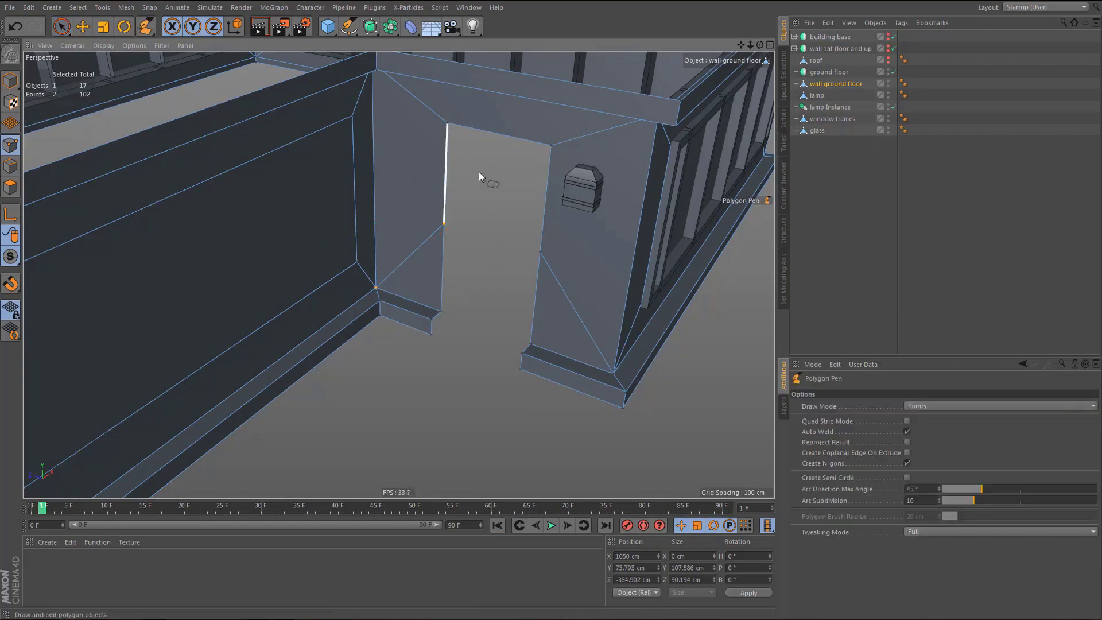
pyautogui.keyDown('ctrl'); pyautogui.moveTo(478, 171); pyautogui.dragTo(549, 185); pyautogui.keyUp('ctrl')
pyautogui.keyDown('ctrl'); pyautogui.moveTo(440, 266); pyautogui.dragTo(536, 288); pyautogui.keyUp('ctrl')
# - Bridge the gap in the base trim below the filled right doorway with two polygons, one for the ledge and one for the front face
pyautogui.scroll(4, 447, 316)
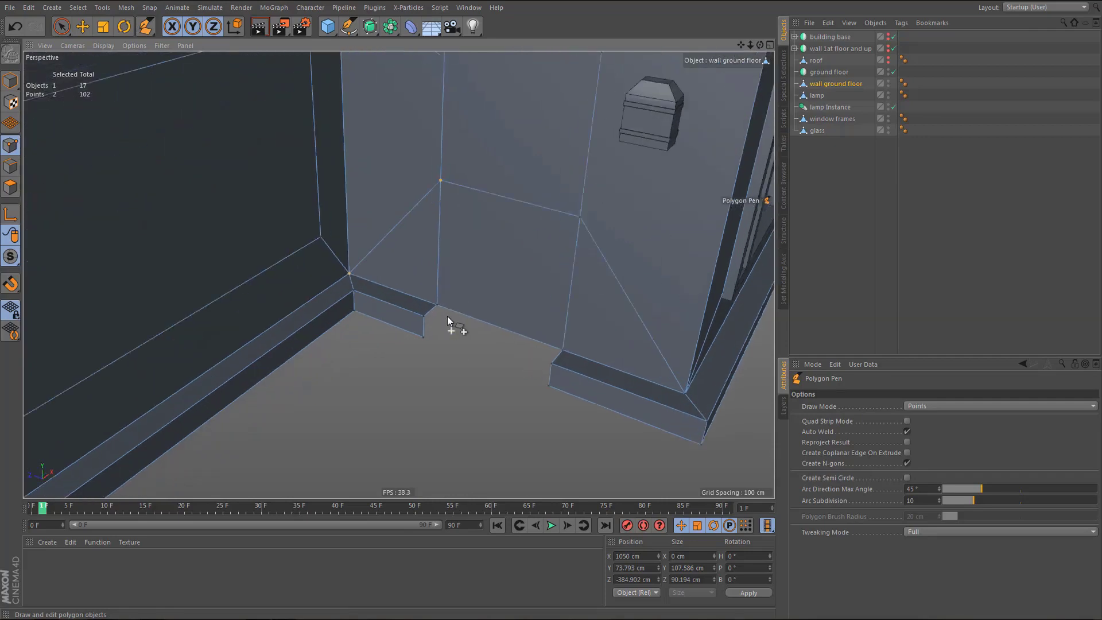
pyautogui.scroll(2, 447, 315)
pyautogui.keyDown('ctrl'); pyautogui.moveTo(424, 307); pyautogui.dragTo(585, 372); pyautogui.keyUp('ctrl')
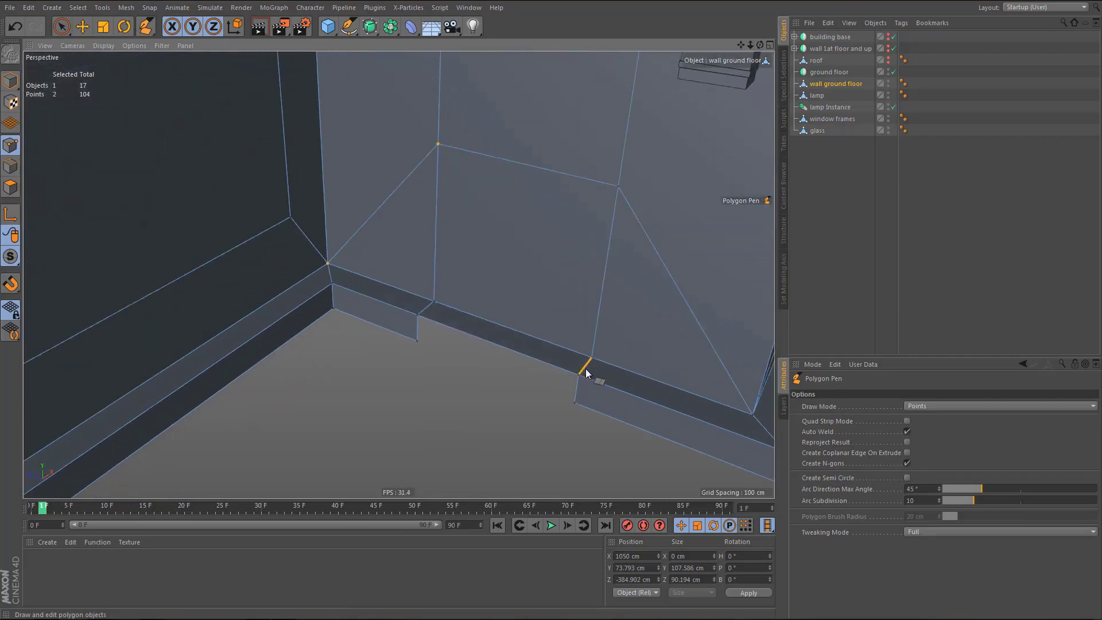
pyautogui.keyDown('ctrl'); pyautogui.moveTo(417, 331); pyautogui.dragTo(578, 392); pyautogui.keyUp('ctrl')
# - Split the two vertical edges of the doorway in the opposite side wall of the recess at their midpoints
pyautogui.keyDown('alt'); pyautogui.moveTo(524, 352); pyautogui.dragTo(452, 431, button='right'); pyautogui.keyUp('alt')
pyautogui.keyDown('alt'); pyautogui.moveTo(348, 384); pyautogui.dragTo(209, 368); pyautogui.keyUp('alt')
pyautogui.keyDown('alt'); pyautogui.moveTo(209, 369); pyautogui.dragTo(283, 395, button='middle'); pyautogui.keyUp('alt')
pyautogui.keyDown('alt'); pyautogui.moveTo(268, 377); pyautogui.dragTo(322, 384, button='right'); pyautogui.keyUp('alt')
pyautogui.press('Return')
pyautogui.press('space')
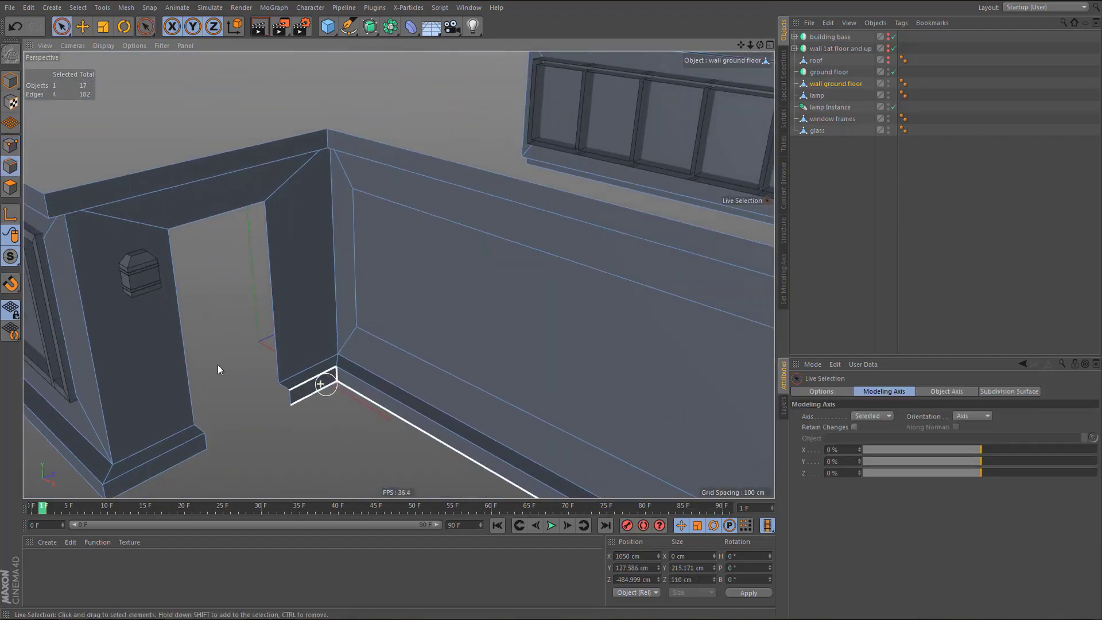
pyautogui.click(172, 356)
pyautogui.keyDown('shift'); pyautogui.click(274, 312); pyautogui.keyUp('shift')
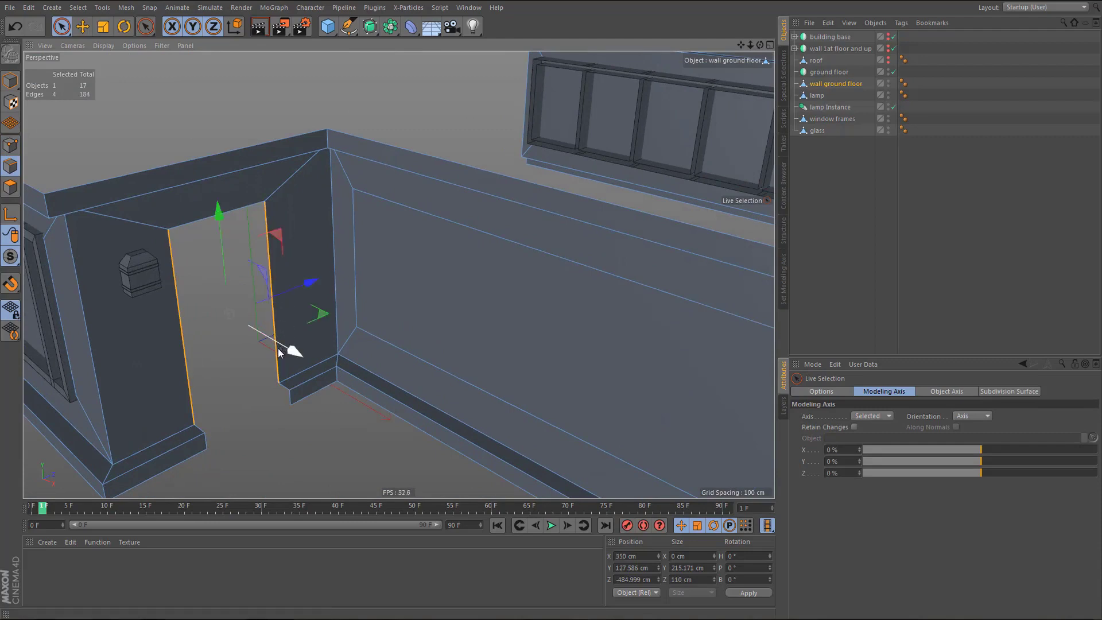
pyautogui.press('Return')
pyautogui.press('Return')
# - Connect each midpoint beside the opposite side wall's doorway to the nearest lower corner point of the wall
pyautogui.moveTo(183, 337); pyautogui.dragTo(119, 461)
pyautogui.press('m')
pyautogui.press('m')
pyautogui.moveTo(273, 300); pyautogui.dragTo(334, 357)
pyautogui.press('m')
pyautogui.press('m')
# - Fill the doorway in the opposite side wall with an upper and a lower polygon using the Polygon Pen
pyautogui.press('m')
pyautogui.press('e')
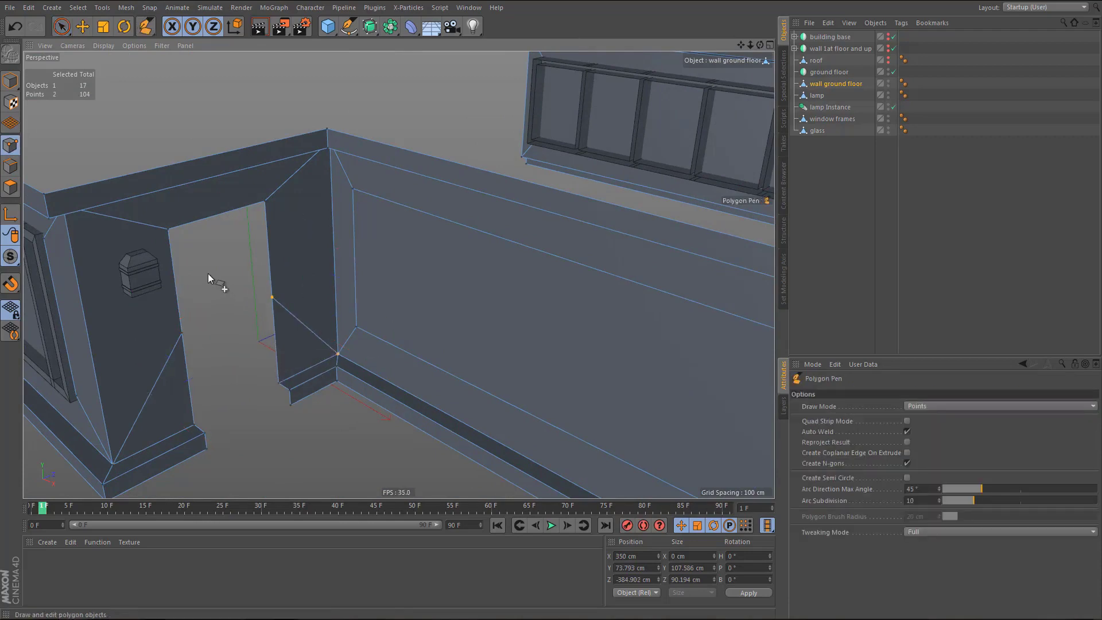
pyautogui.keyDown('ctrl'); pyautogui.moveTo(177, 287); pyautogui.dragTo(268, 263); pyautogui.keyUp('ctrl')
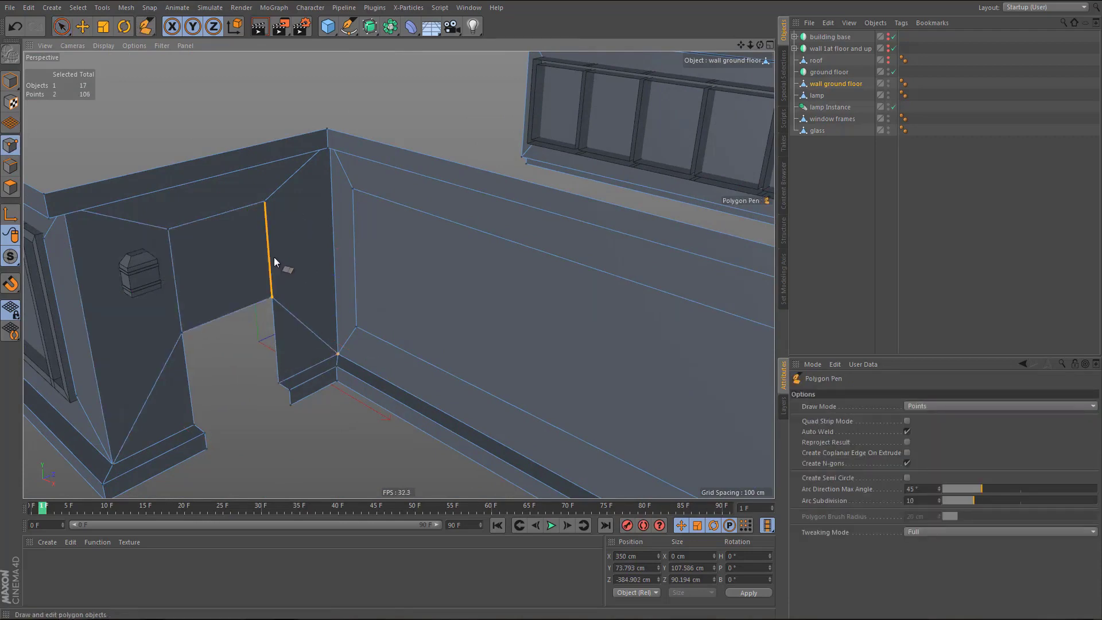
pyautogui.keyDown('ctrl'); pyautogui.moveTo(189, 376); pyautogui.dragTo(279, 339); pyautogui.keyUp('ctrl')
# - Close the base trim gap below the opposite side wall's filled doorway with ledge and front face polygons
pyautogui.keyDown('alt'); pyautogui.moveTo(187, 459); pyautogui.dragTo(243, 432, button='right'); pyautogui.keyUp('alt')
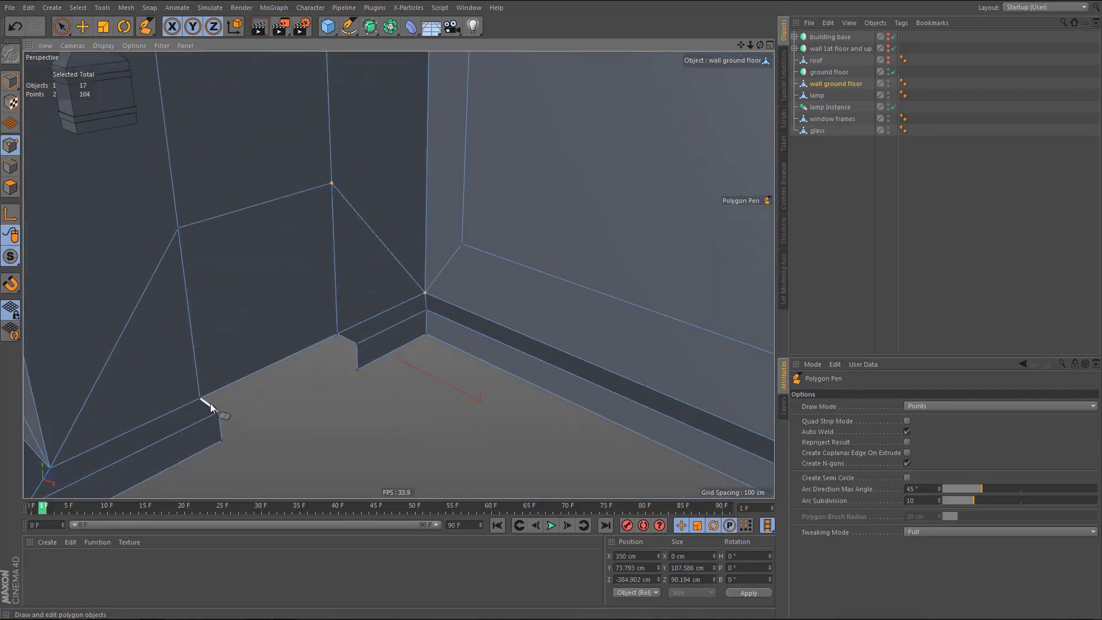
pyautogui.keyDown('ctrl'); pyautogui.moveTo(210, 403); pyautogui.dragTo(344, 338); pyautogui.keyUp('ctrl')
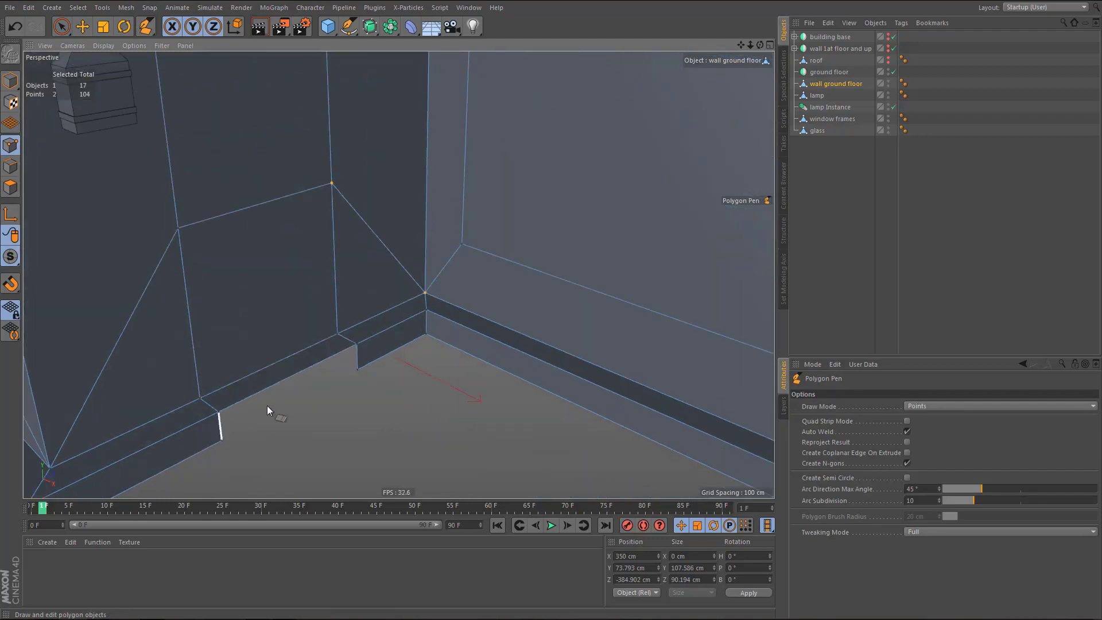
pyautogui.scroll(-4, 281, 421)
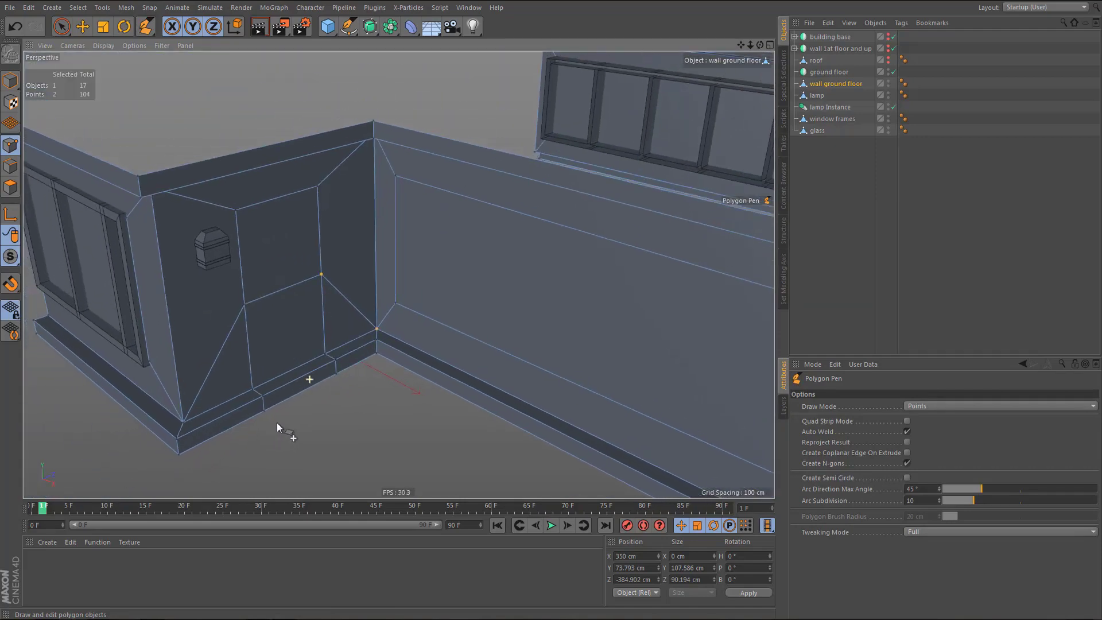
# - Set the Y position of both filled doorways' horizontal middle edges to 70.171 cm, copied from the recessed back wall's lower panel edge
pyautogui.keyDown('alt'); pyautogui.moveTo(272, 394); pyautogui.dragTo(288, 391); pyautogui.keyUp('alt')
pyautogui.press('Return')
pyautogui.press('e')
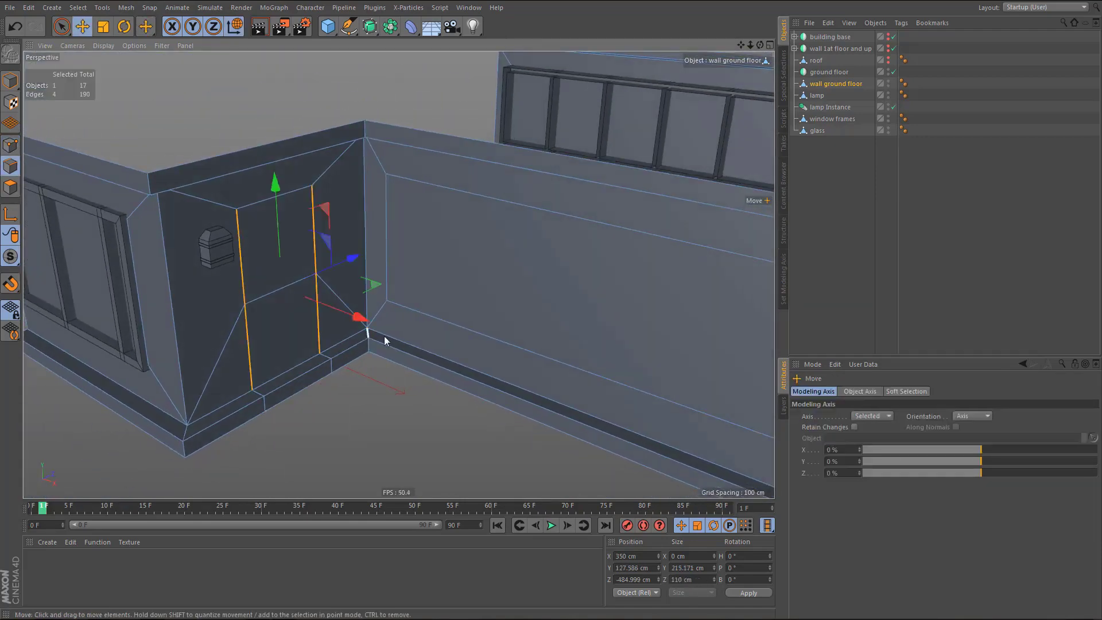
pyautogui.click(439, 323)
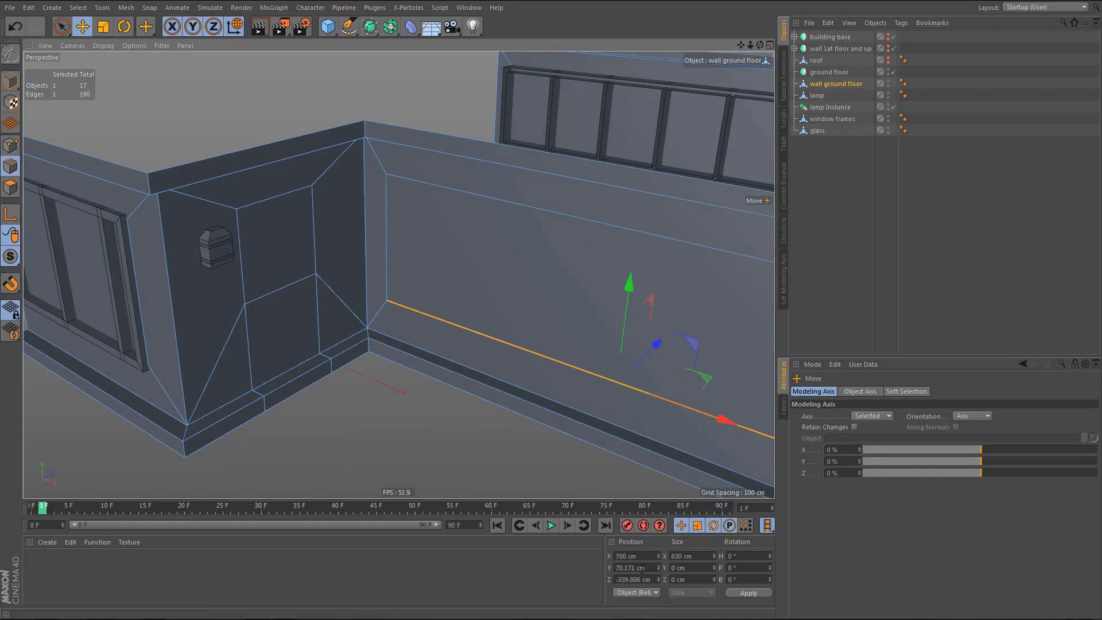
pyautogui.click(642, 568)
pyautogui.hotkey('ctrl', 'c')
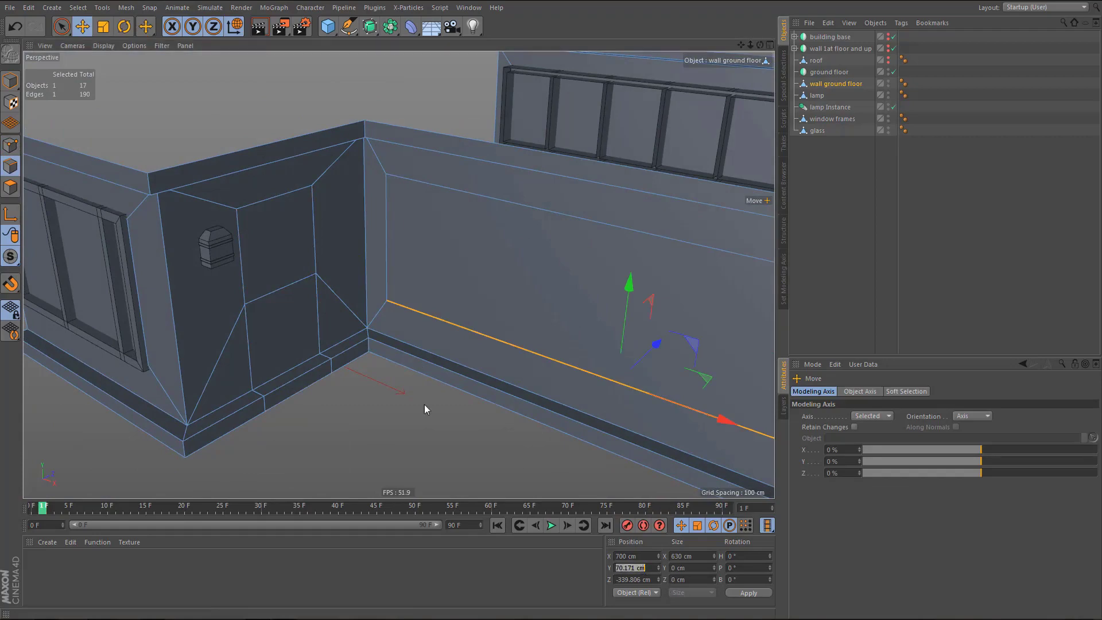
pyautogui.click(274, 297)
pyautogui.keyDown('alt'); pyautogui.moveTo(274, 299); pyautogui.dragTo(429, 379); pyautogui.keyUp('alt')
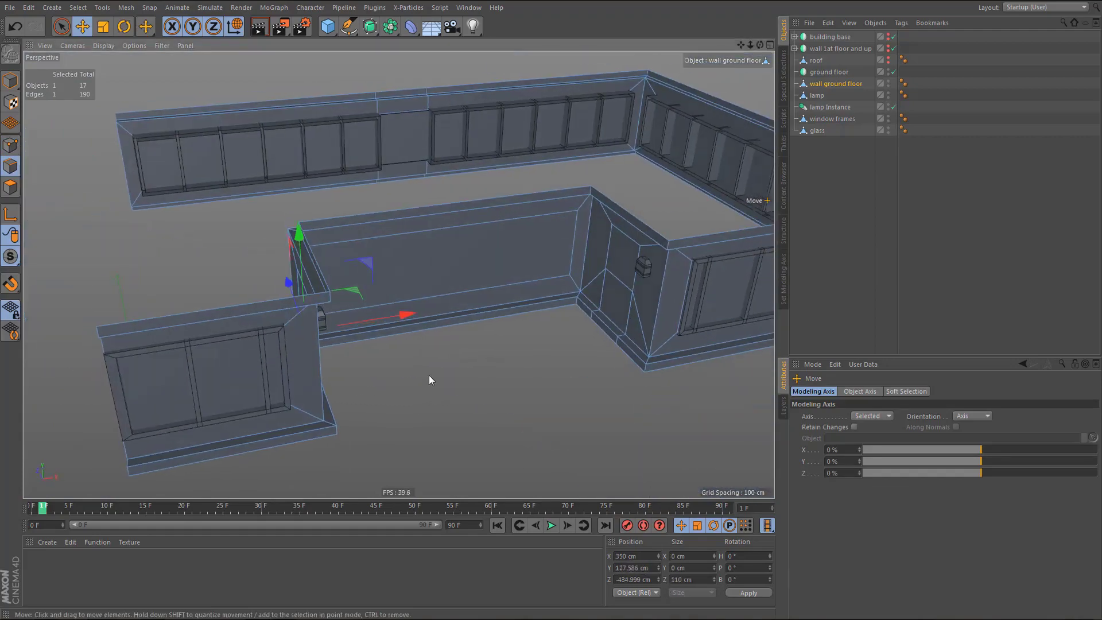
pyautogui.keyDown('shift'); pyautogui.click(610, 273); pyautogui.keyUp('shift')
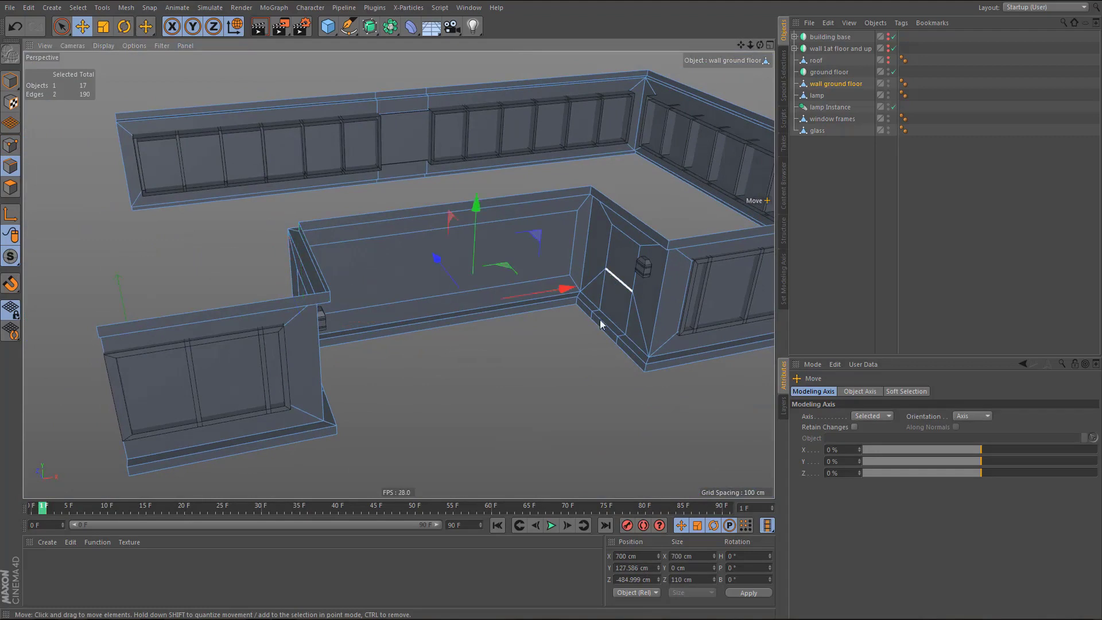
pyautogui.click(637, 568)
pyautogui.hotkey('ctrl', 'v')
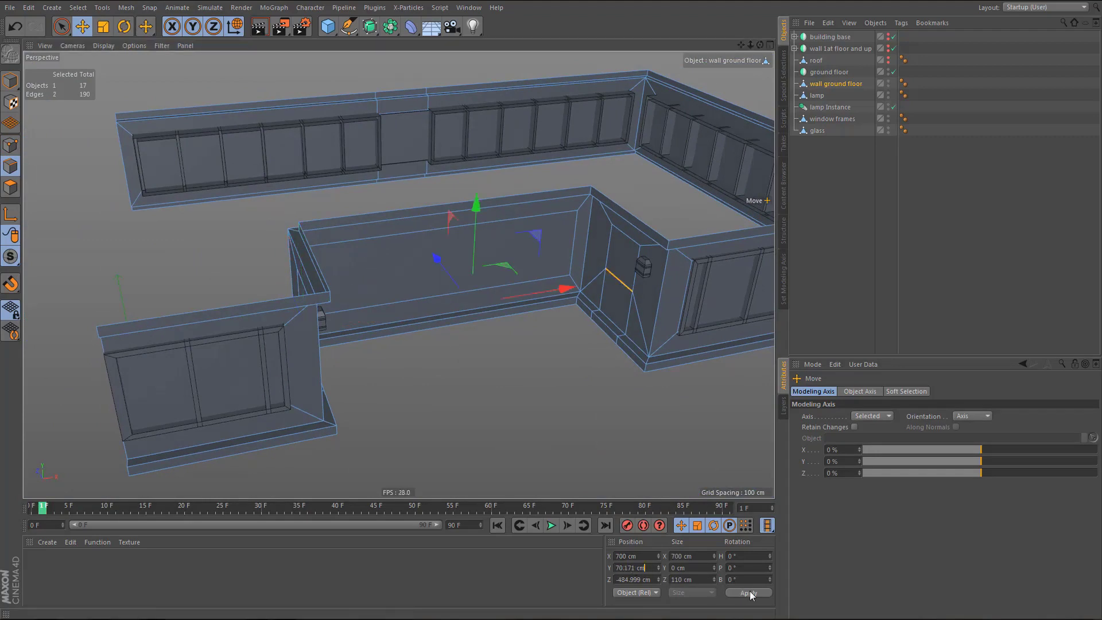
pyautogui.click(749, 593)
# - Delete the leftover short edges below the horizontal edge and across the base trim on the recess's right side wall
pyautogui.scroll(5, 581, 318)
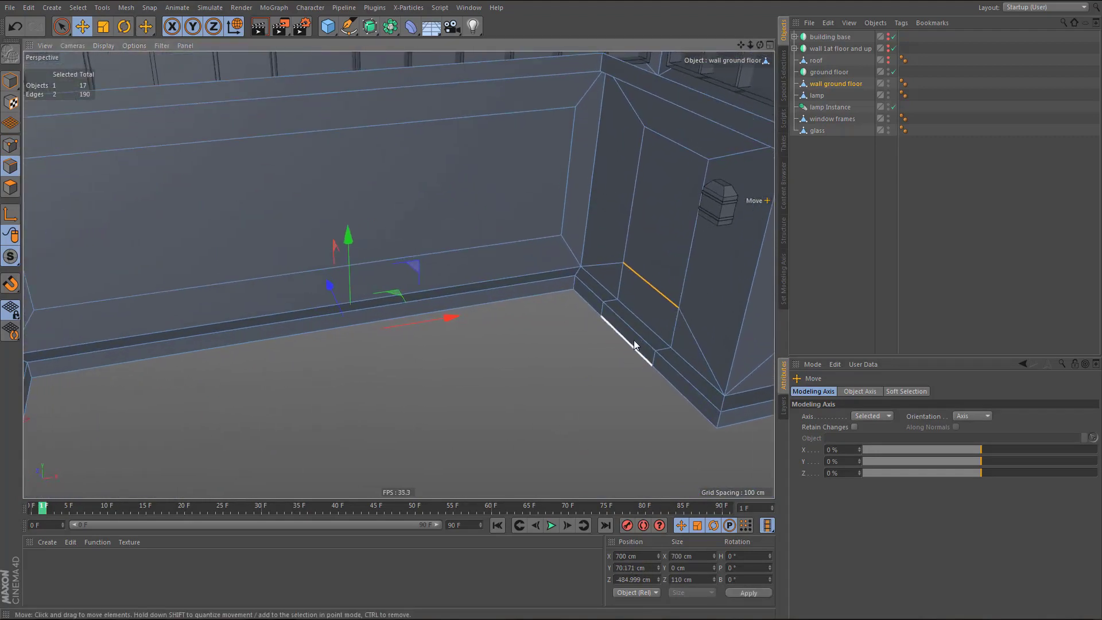
pyautogui.moveTo(635, 345); pyautogui.dragTo(632, 355, button='middle')
pyautogui.click(618, 297)
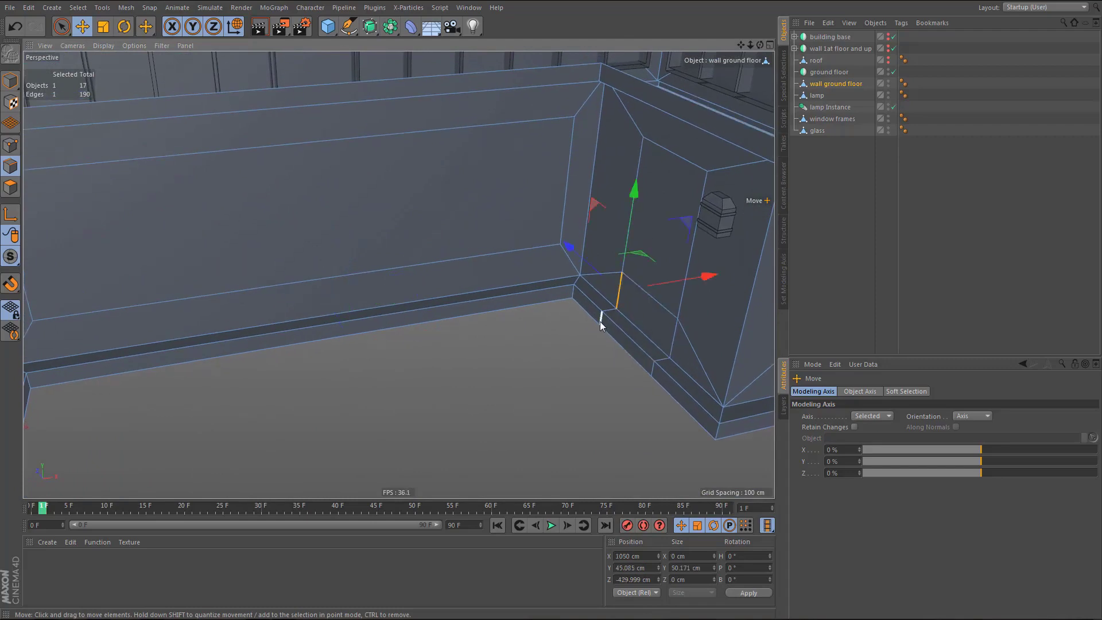
pyautogui.keyDown('shift'); pyautogui.click(608, 311); pyautogui.keyUp('shift')
pyautogui.keyDown('shift'); pyautogui.click(601, 320); pyautogui.keyUp('shift')
pyautogui.keyDown('shift'); pyautogui.click(674, 338); pyautogui.keyUp('shift')
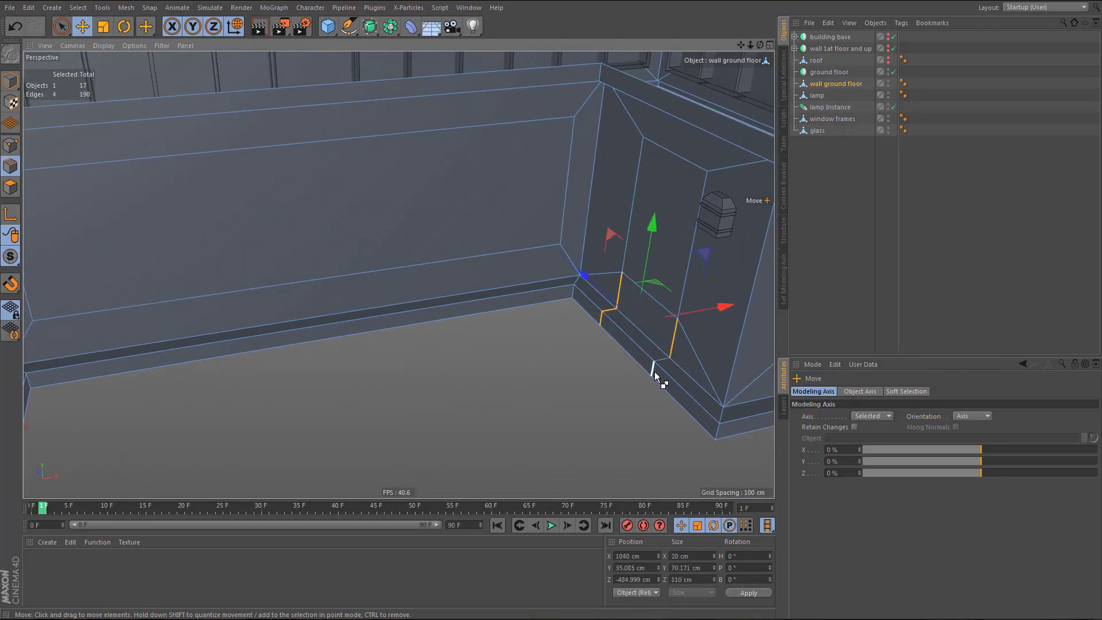
pyautogui.press('Delete')
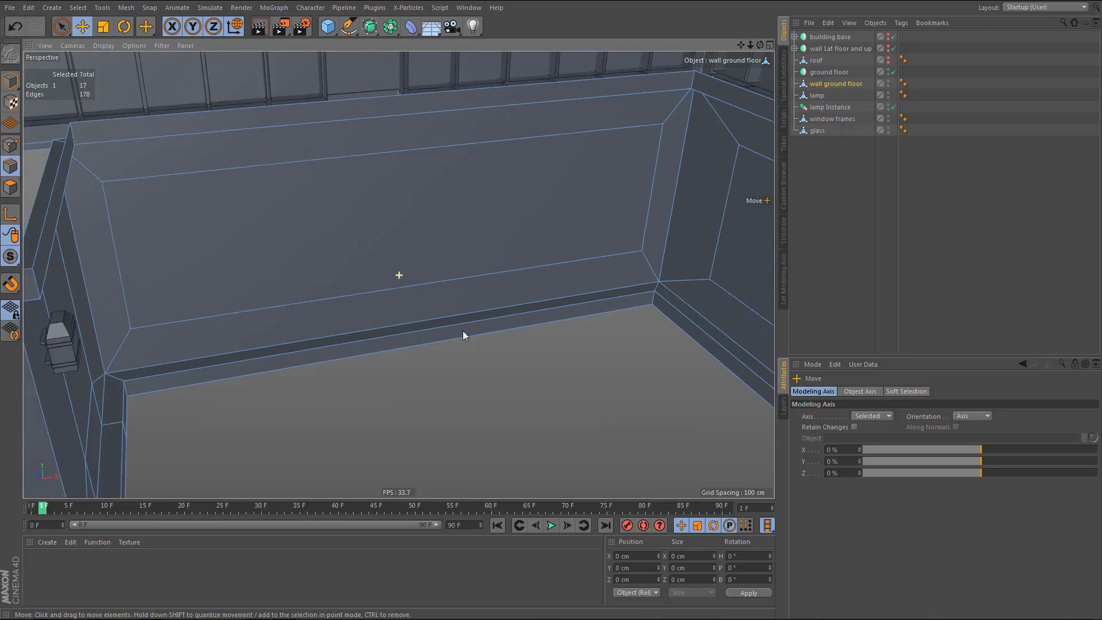
# - Delete the six leftover short edges running down from the horizontal edge and across the base trim on the opposite side wall
pyautogui.keyDown('alt'); pyautogui.moveTo(462, 331); pyautogui.dragTo(296, 294); pyautogui.keyUp('alt')
pyautogui.keyDown('alt'); pyautogui.moveTo(152, 352); pyautogui.dragTo(150, 356); pyautogui.keyUp('alt')
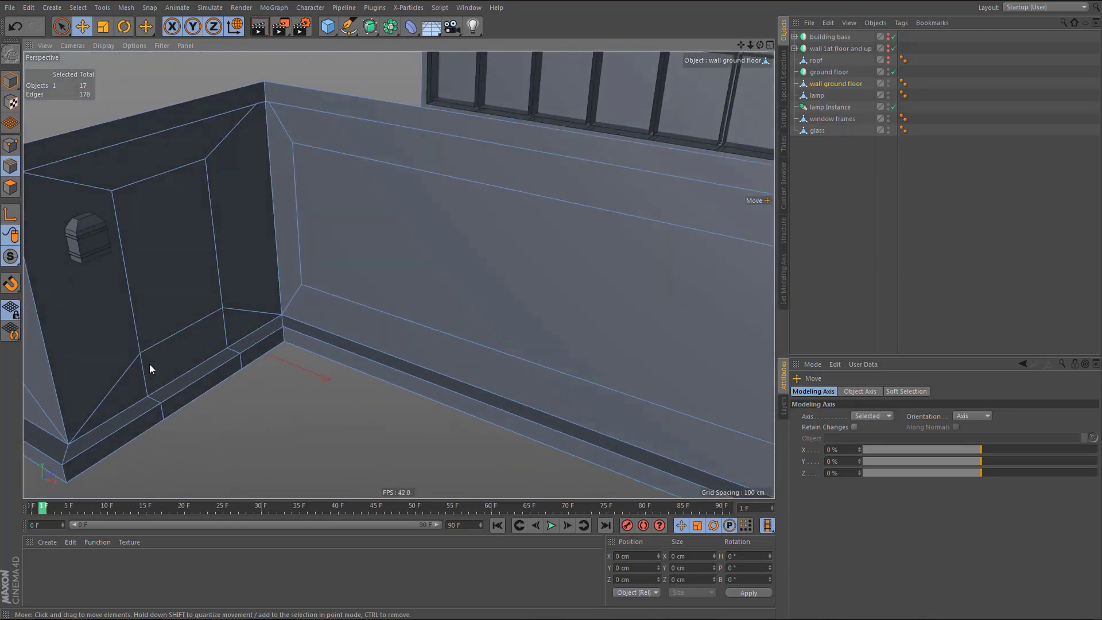
pyautogui.click(150, 384)
pyautogui.keyDown('shift'); pyautogui.click(155, 400); pyautogui.keyUp('shift')
pyautogui.keyDown('shift'); pyautogui.click(163, 410); pyautogui.keyUp('shift')
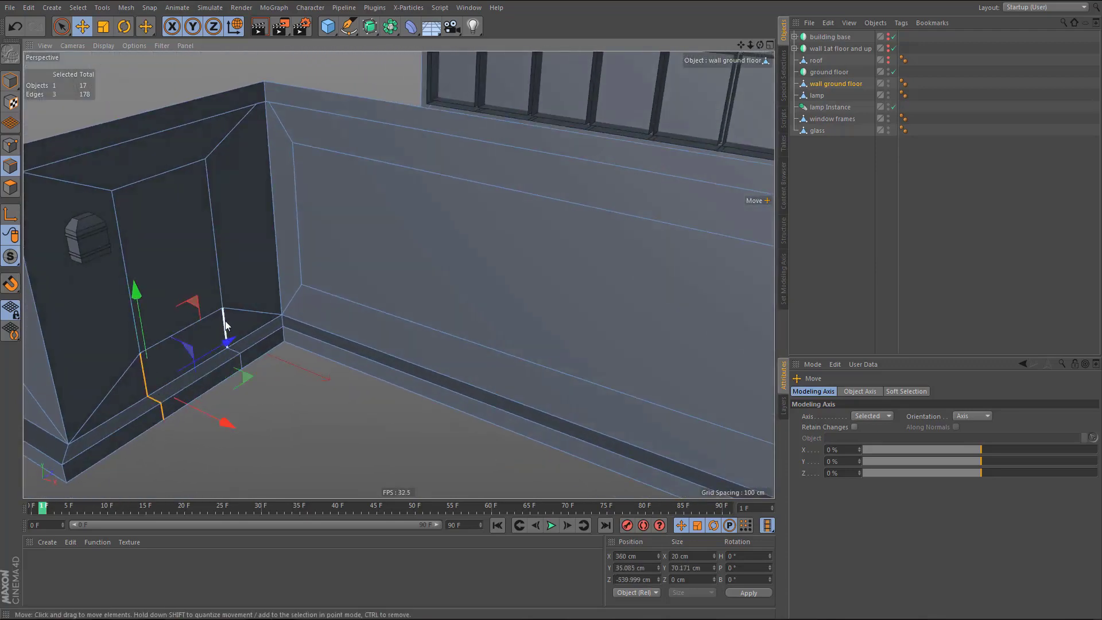
pyautogui.keyDown('shift'); pyautogui.click(225, 328); pyautogui.keyUp('shift')
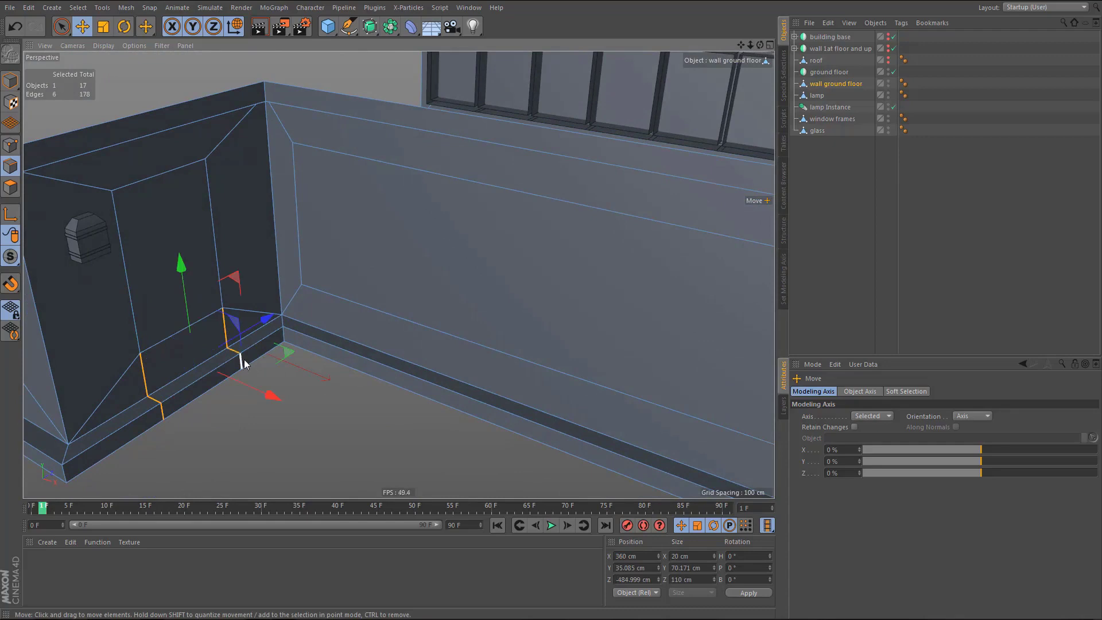
pyautogui.press('Delete')
# - Select the four vertical panel edges on both side walls of the recess and set their Z size to 200 cm
pyautogui.keyDown('alt'); pyautogui.moveTo(172, 349); pyautogui.dragTo(493, 297); pyautogui.keyUp('alt')
pyautogui.click(138, 309)
pyautogui.keyDown('shift'); pyautogui.click(199, 258); pyautogui.keyUp('shift')
pyautogui.keyDown('shift'); pyautogui.click(571, 255); pyautogui.keyUp('shift')
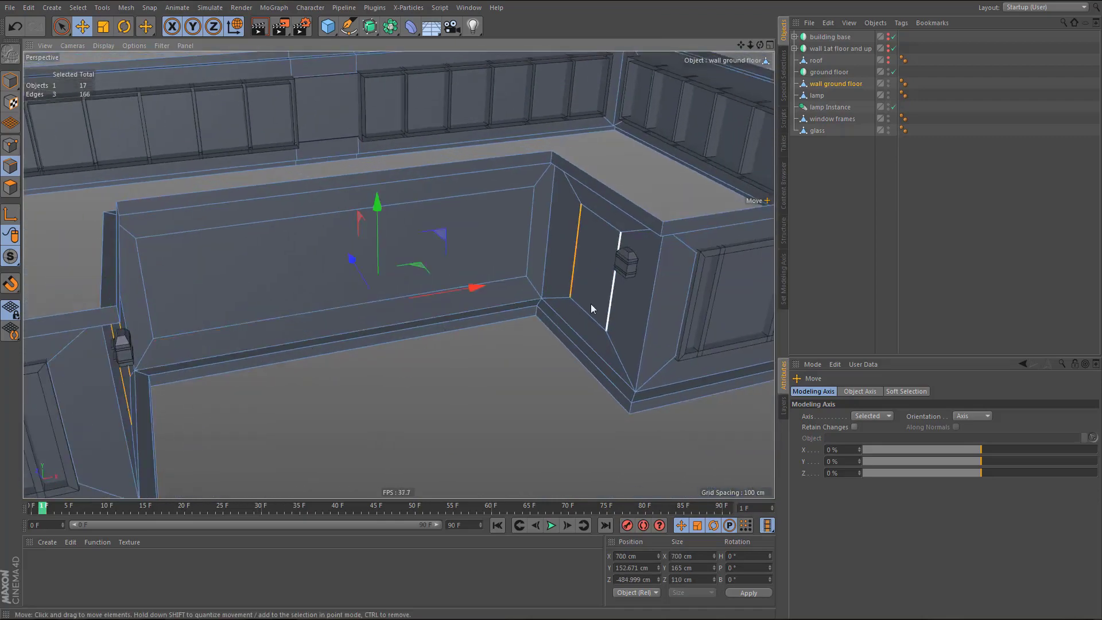
pyautogui.keyDown('shift'); pyautogui.click(610, 303); pyautogui.keyUp('shift')
pyautogui.keyDown('alt'); pyautogui.moveTo(610, 303); pyautogui.dragTo(476, 367); pyautogui.keyUp('alt')
pyautogui.click(701, 579)
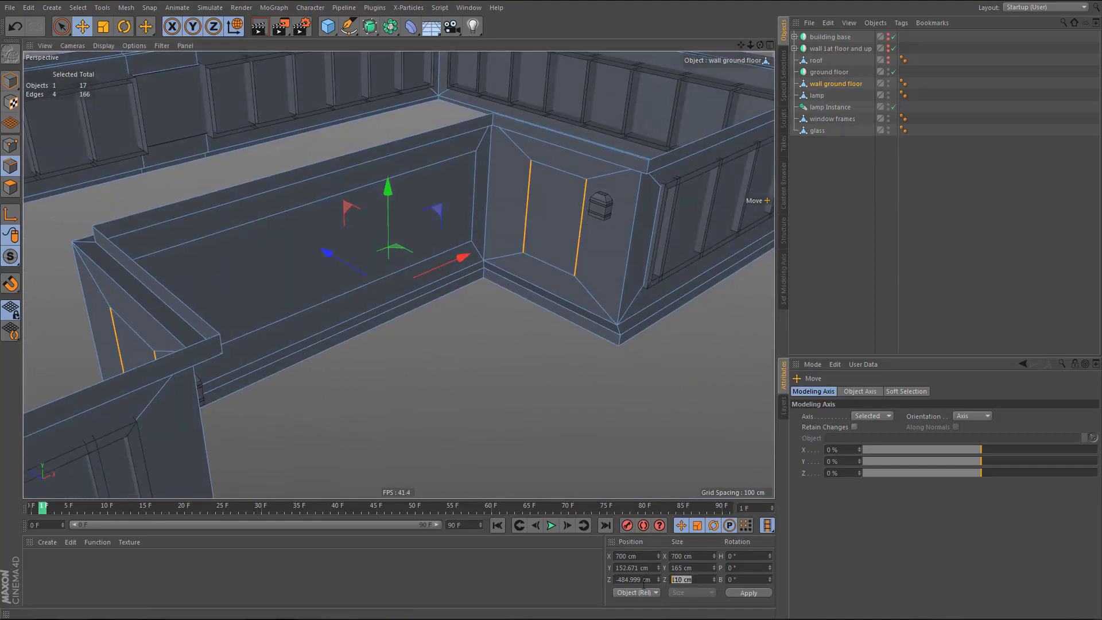
pyautogui.write('200')
pyautogui.press('Return')
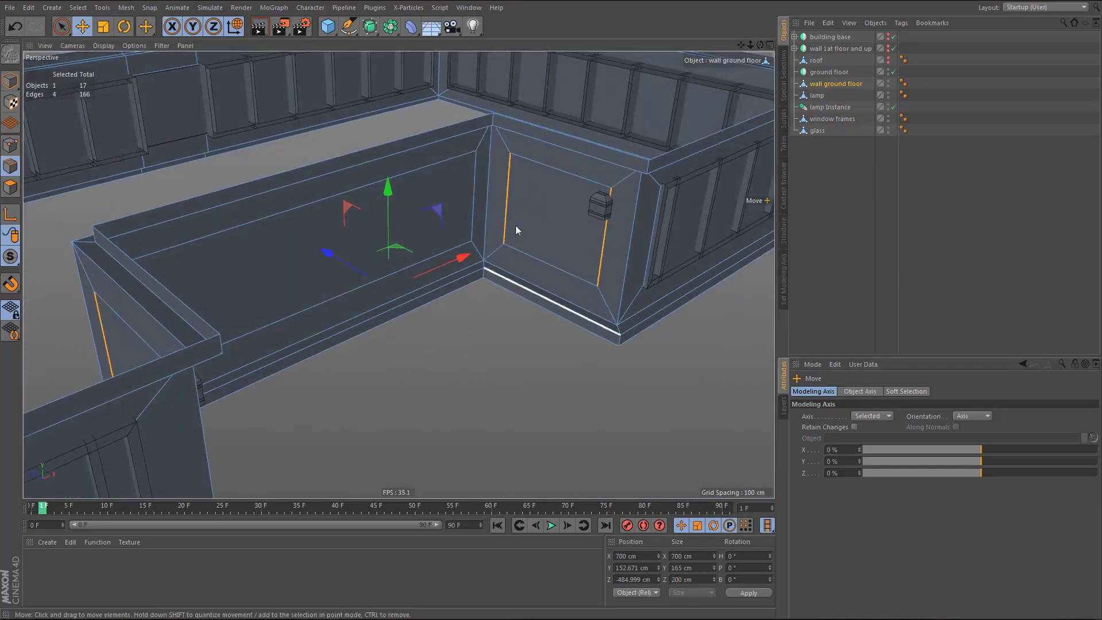
# - Ring-select the horizontal edges of the recessed back wall and connect them with a vertical cut through the middle
pyautogui.scroll(2, 515, 225)
pyautogui.keyDown('alt'); pyautogui.moveTo(542, 205); pyautogui.dragTo(534, 205); pyautogui.keyUp('alt')
pyautogui.keyDown('alt'); pyautogui.moveTo(527, 235); pyautogui.dragTo(598, 274); pyautogui.keyUp('alt')
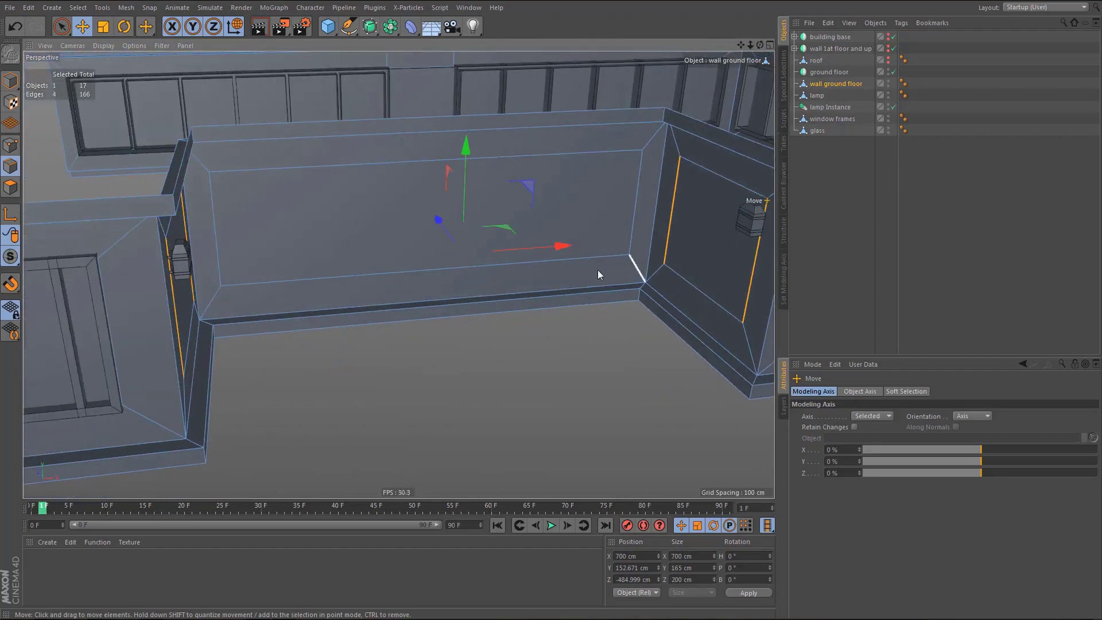
pyautogui.press('u')
pyautogui.press('b')
pyautogui.click(480, 295)
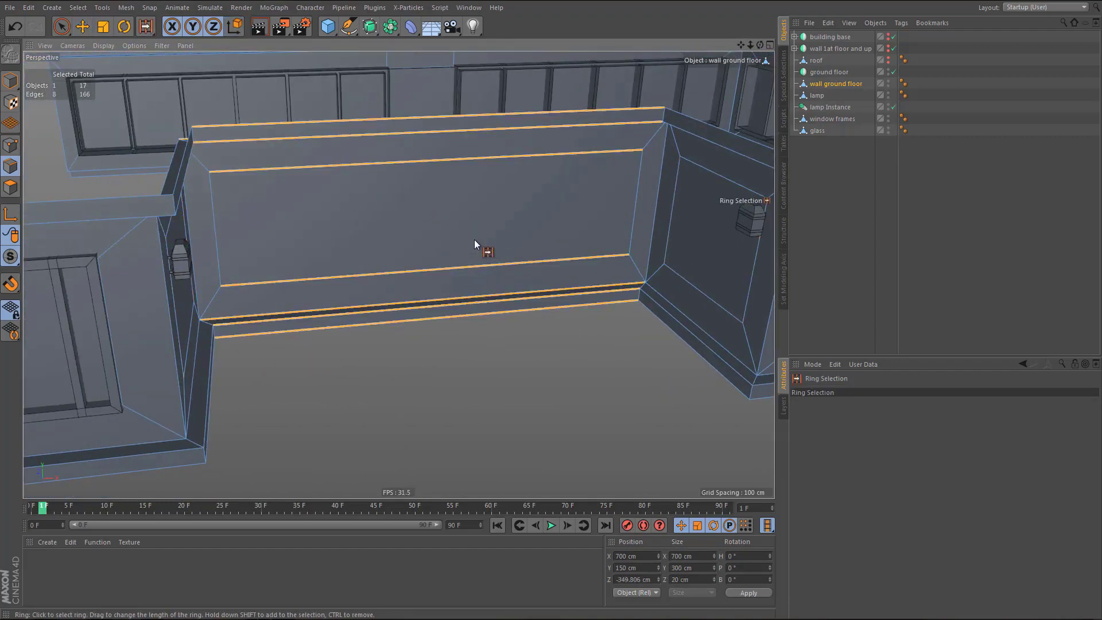
pyautogui.keyDown('alt'); pyautogui.moveTo(494, 291); pyautogui.dragTo(504, 262); pyautogui.keyUp('alt')
pyautogui.keyDown('shift'); pyautogui.click(468, 269); pyautogui.keyUp('shift')
# - Bevel the vertical centre loop of the recess's back wall with a 120 cm offset and 1 subdivision
pyautogui.press('e')
pyautogui.doubleClick(438, 236)
pyautogui.press('m')
pyautogui.press('s')
pyautogui.scroll(-1, 474, 286)
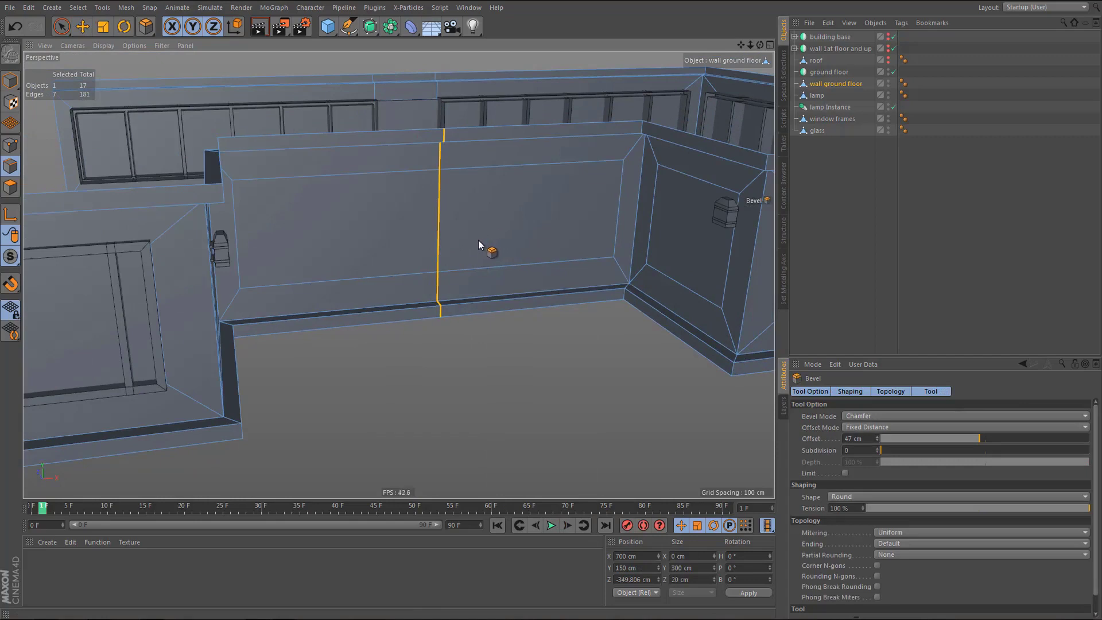
pyautogui.keyDown('alt'); pyautogui.moveTo(481, 242); pyautogui.dragTo(491, 279); pyautogui.keyUp('alt')
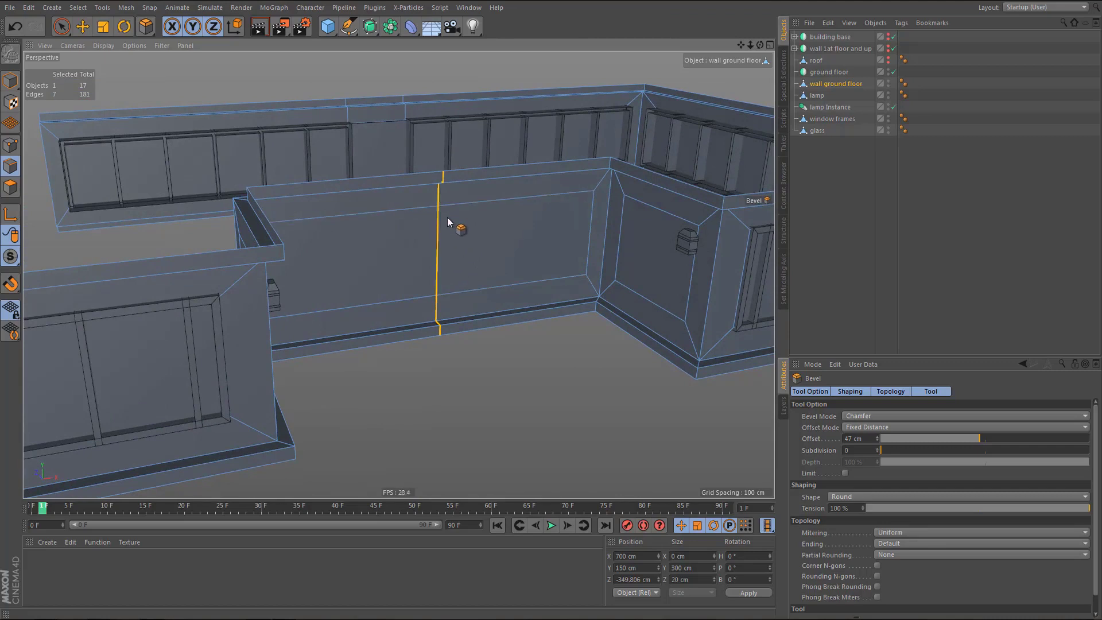
pyautogui.click(854, 439)
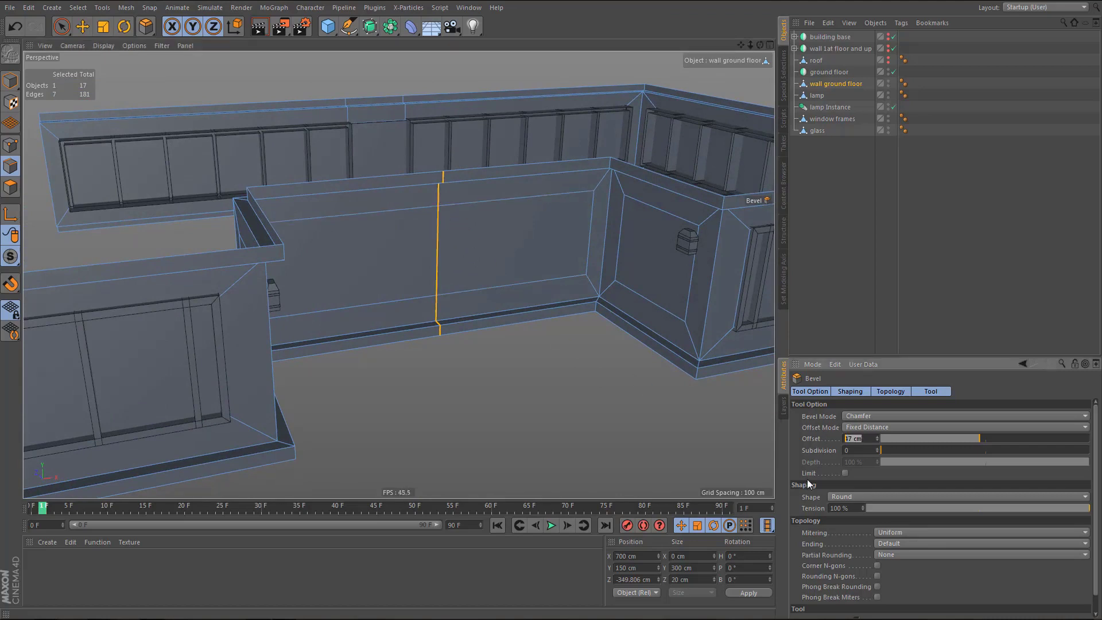
pyautogui.write('110')
pyautogui.press('Return')
pyautogui.click(877, 447)
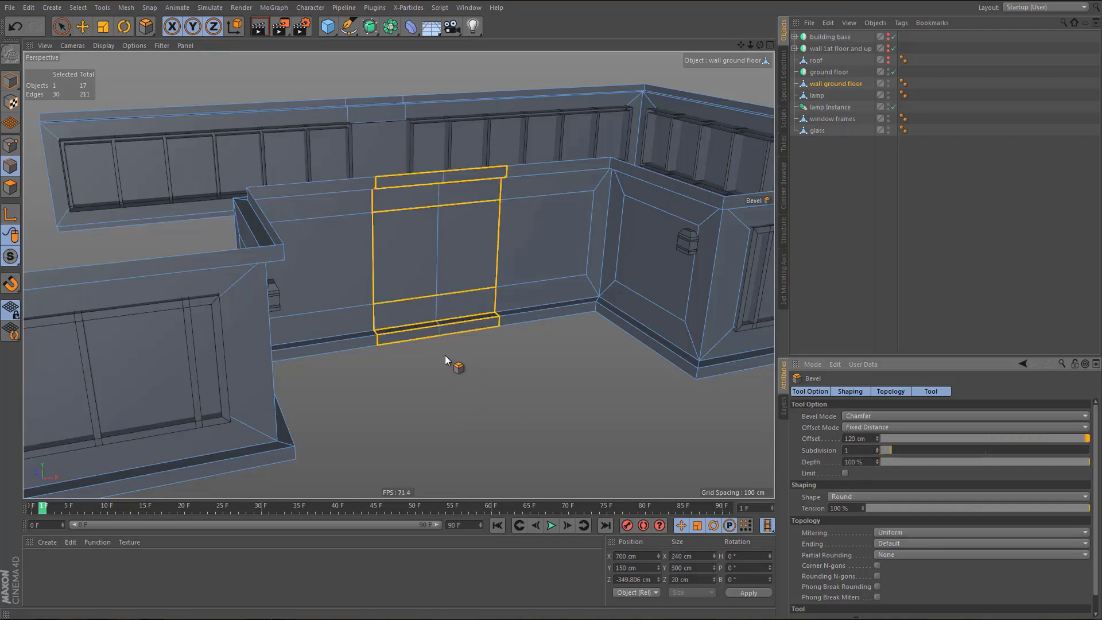
# - Bevel the remaining centre loop of the back wall with a 10 cm offset and 0 subdivisions
pyautogui.keyDown('alt'); pyautogui.moveTo(444, 345); pyautogui.dragTo(470, 357, button='middle'); pyautogui.keyUp('alt')
pyautogui.keyDown('alt'); pyautogui.moveTo(471, 338); pyautogui.dragTo(447, 329); pyautogui.keyUp('alt')
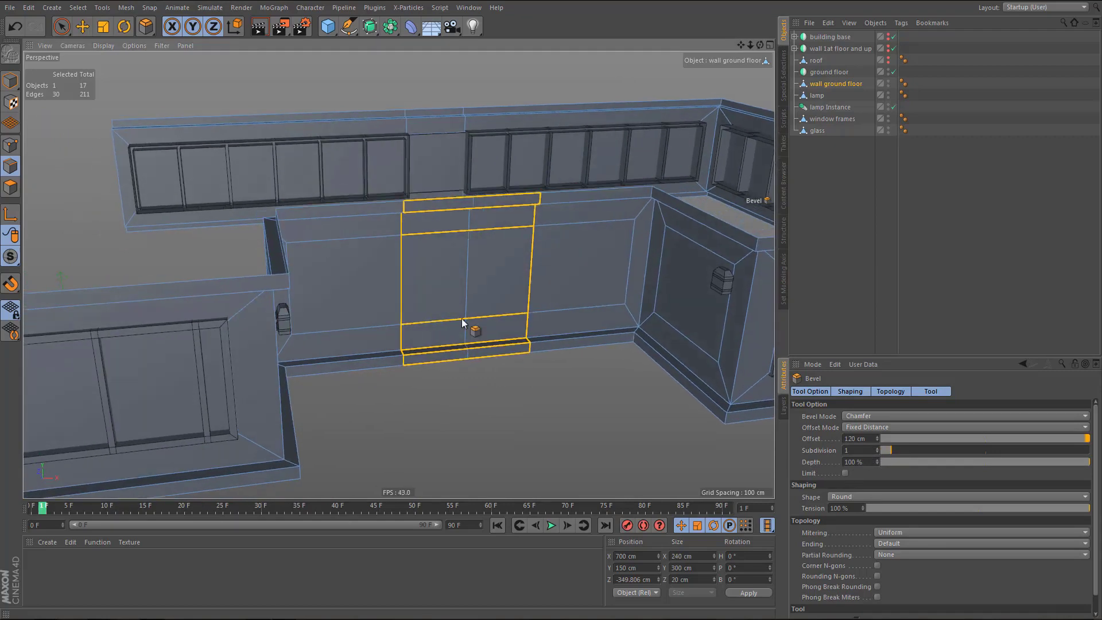
pyautogui.press('e')
pyautogui.doubleClick(467, 272)
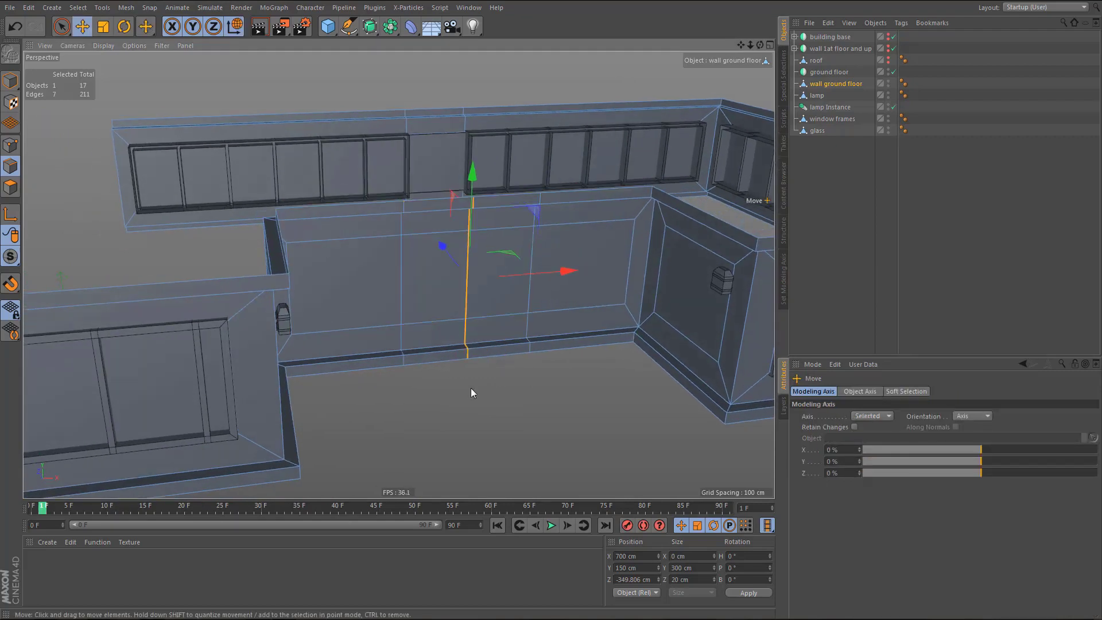
pyautogui.press('m')
pyautogui.press('s')
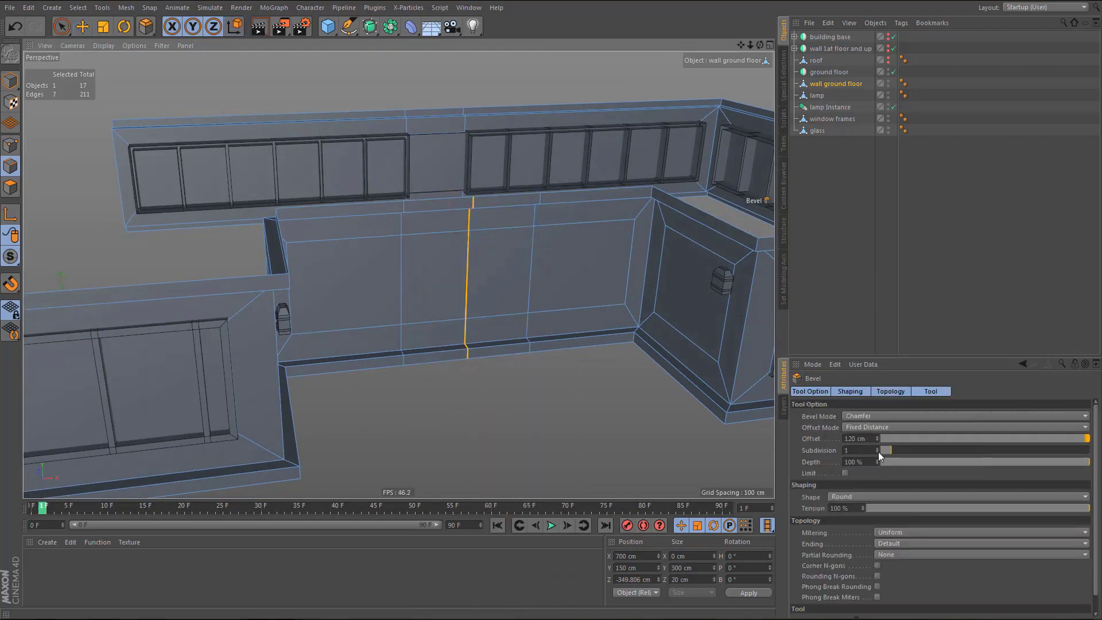
pyautogui.click(878, 453)
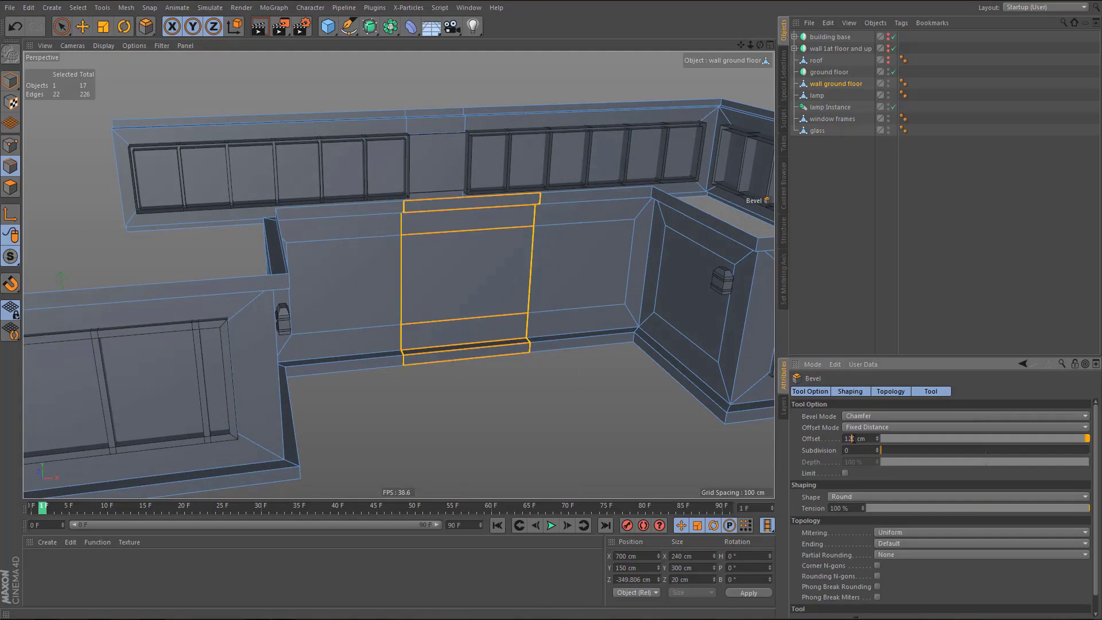
pyautogui.press('Return')
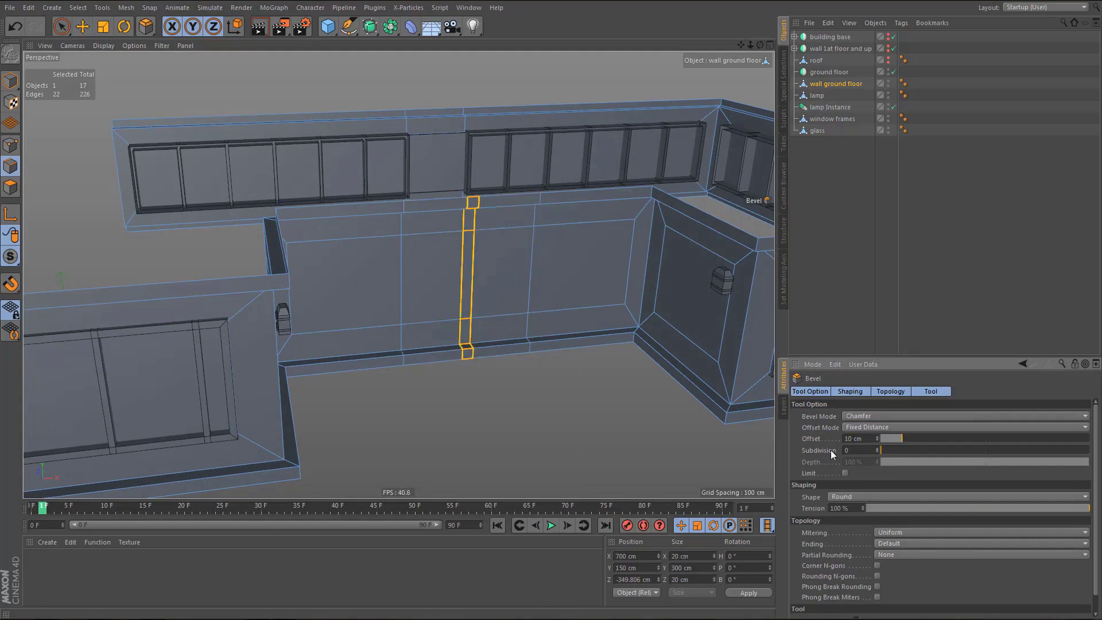
pyautogui.keyDown('alt'); pyautogui.moveTo(477, 301); pyautogui.dragTo(481, 302); pyautogui.keyUp('alt')
pyautogui.press('e')
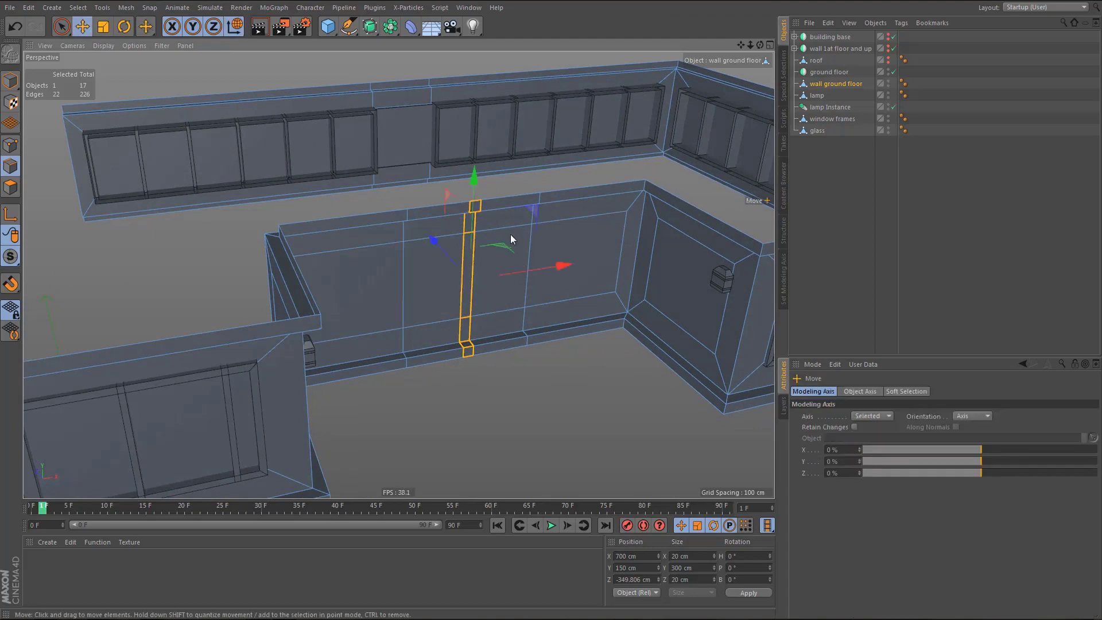
pyautogui.click(505, 228)
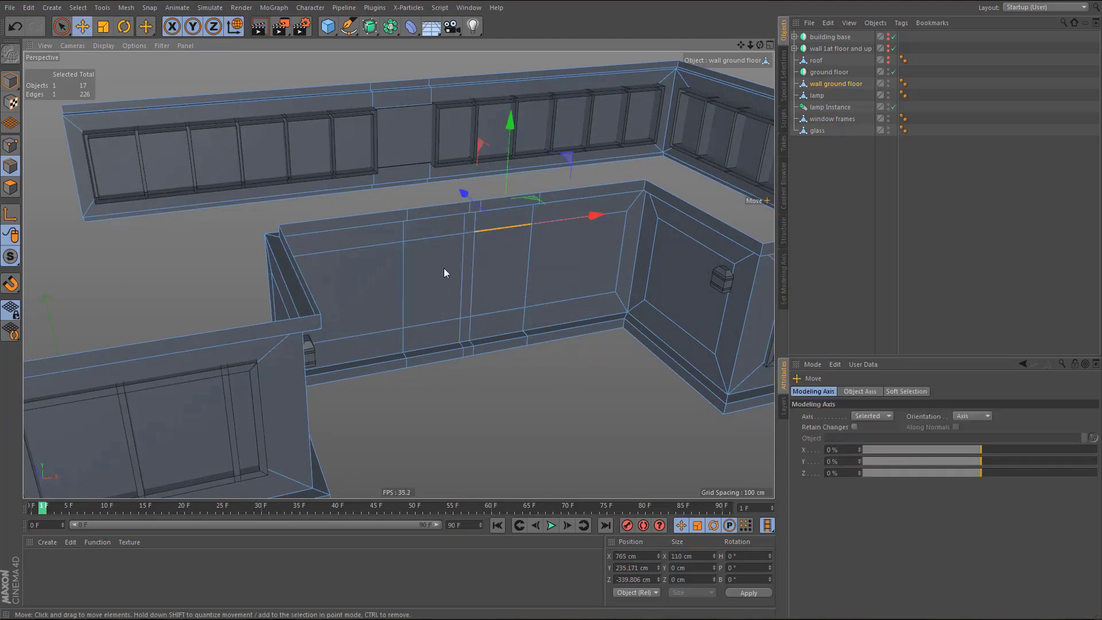
pyautogui.click(431, 236)
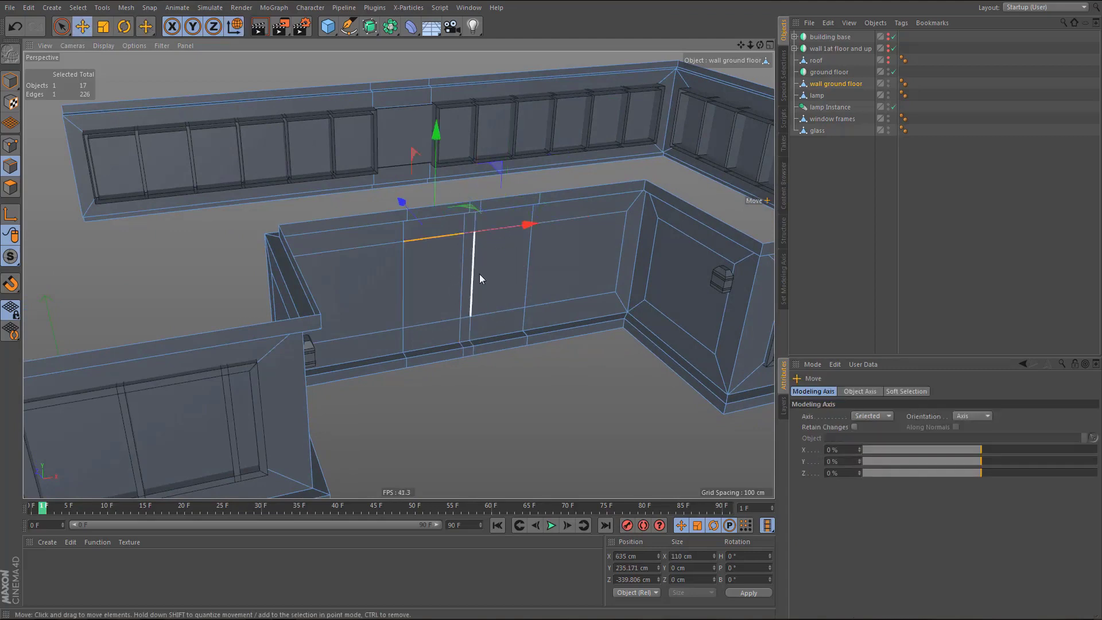
pyautogui.keyDown('alt'); pyautogui.moveTo(480, 274); pyautogui.dragTo(463, 266); pyautogui.keyUp('alt')
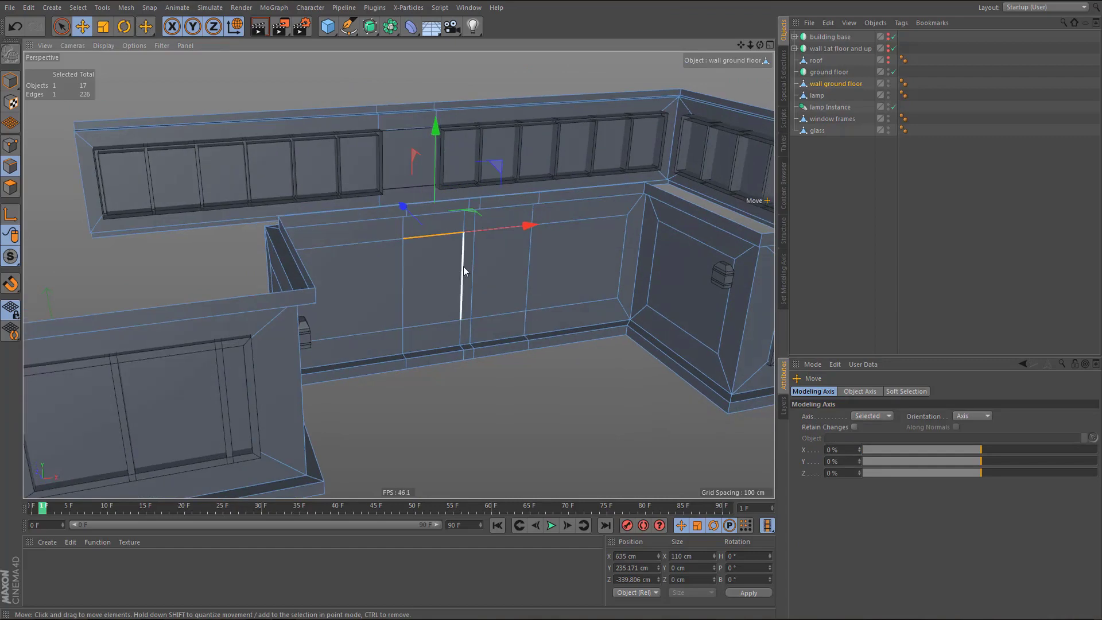
pyautogui.click(468, 319)
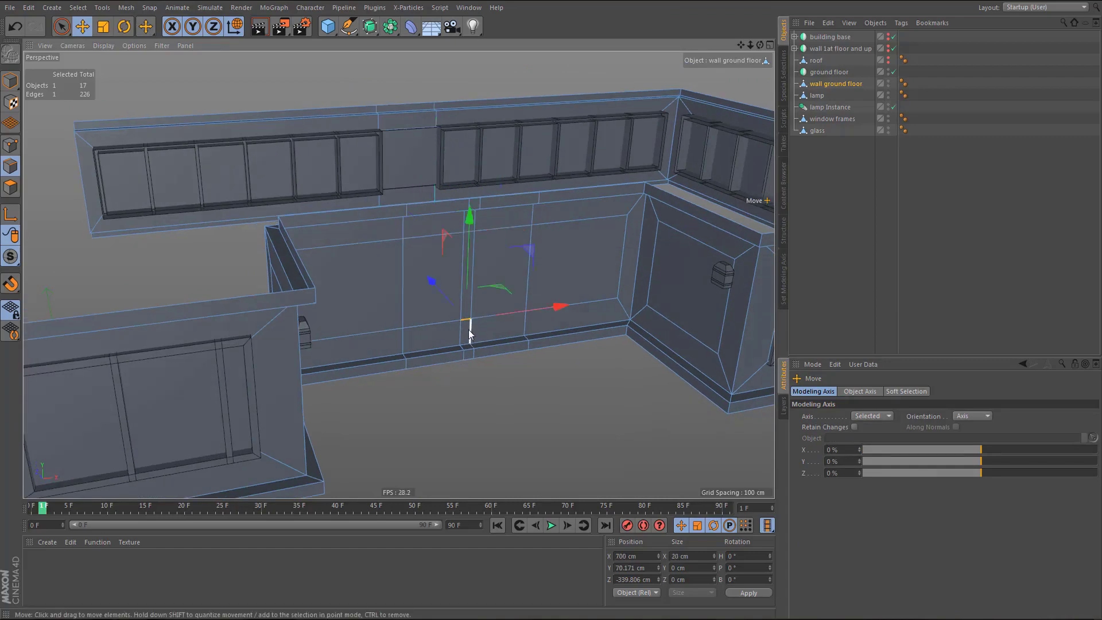
# - Delete the base trim edges across the back wall's middle section, between the two outer bevel cuts
pyautogui.moveTo(505, 360)
pyautogui.keyDown('alt'); pyautogui.mouseDown()
pyautogui.moveTo(471, 329)
pyautogui.moveTo(492, 339)
pyautogui.moveTo(457, 267)
pyautogui.moveTo(460, 291)
pyautogui.moveTo(459, 257)
pyautogui.moveTo(488, 244)
pyautogui.moveTo(475, 266)
pyautogui.moveTo(459, 265)
pyautogui.moveTo(493, 339)
pyautogui.mouseUp(); pyautogui.keyUp('alt')
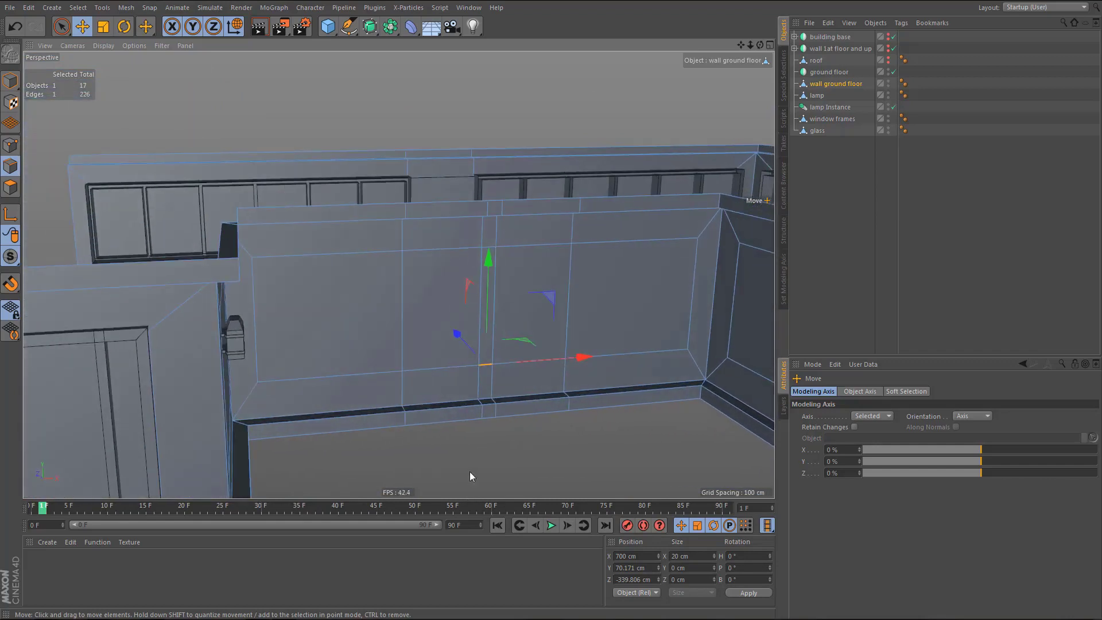
pyautogui.keyDown('alt'); pyautogui.moveTo(472, 411); pyautogui.dragTo(511, 415, button='right'); pyautogui.keyUp('alt')
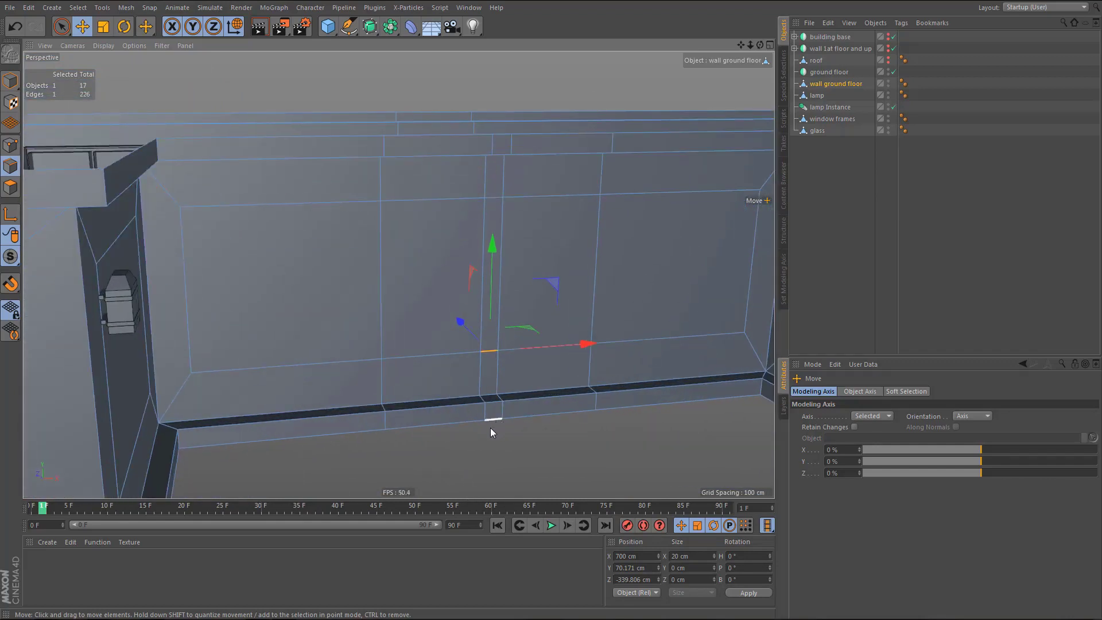
pyautogui.press('9')
pyautogui.scroll(4, 487, 448)
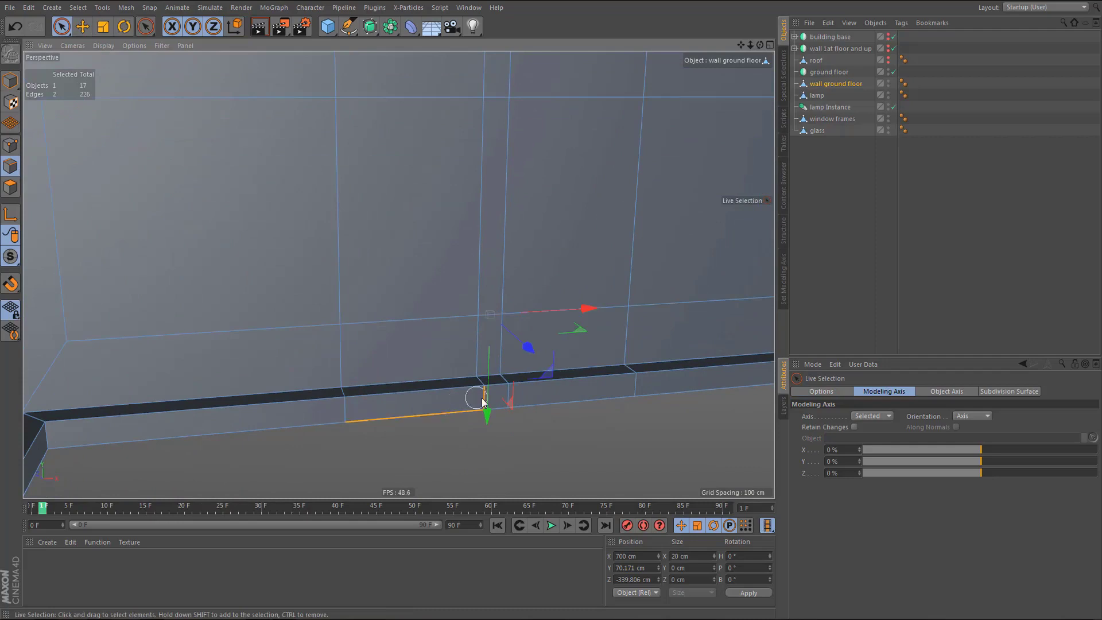
pyautogui.doubleClick(484, 396)
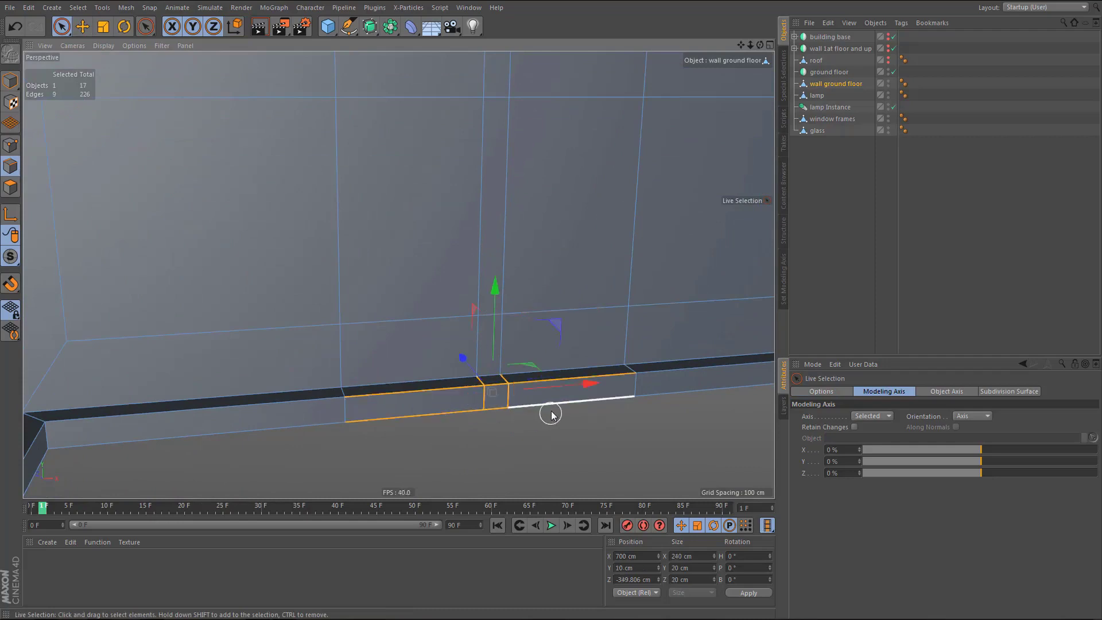
pyautogui.press('Delete')
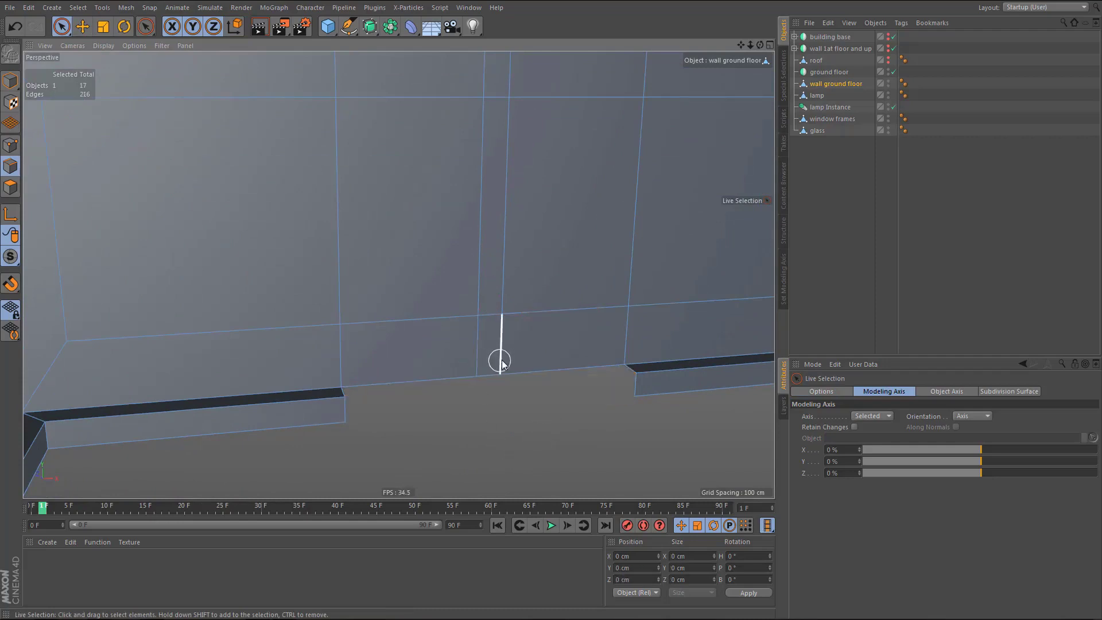
# - Select the three lower edges of the back wall's middle section and extrude them straight down to Y 0 cm
pyautogui.keyDown('alt'); pyautogui.moveTo(493, 352); pyautogui.dragTo(500, 379); pyautogui.keyUp('alt')
pyautogui.click(451, 389)
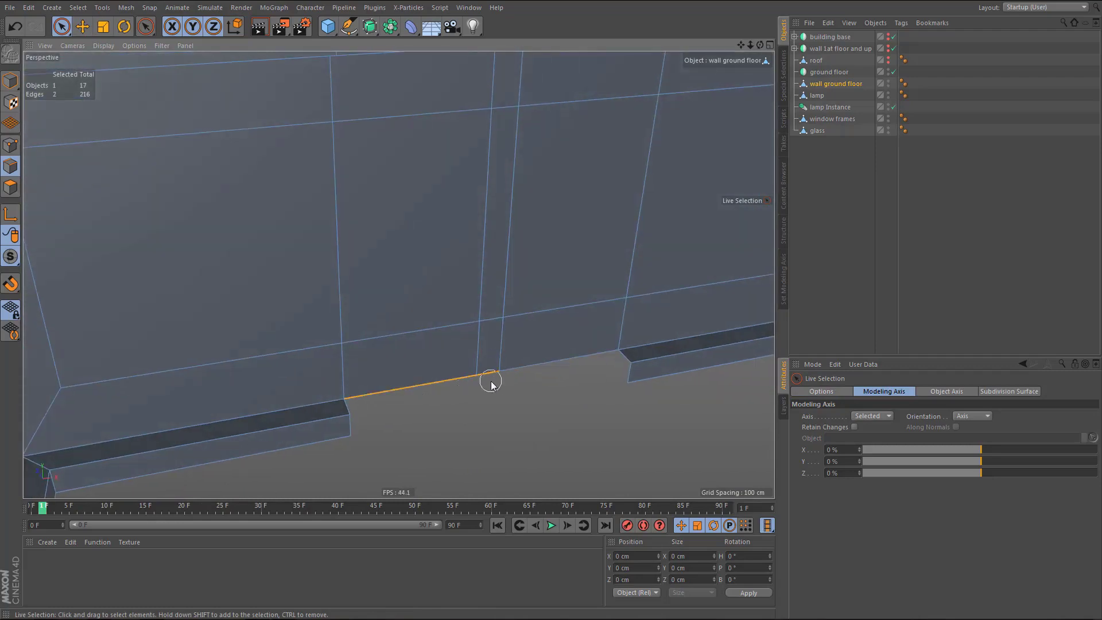
pyautogui.keyDown('shift'); pyautogui.click(519, 378); pyautogui.keyUp('shift')
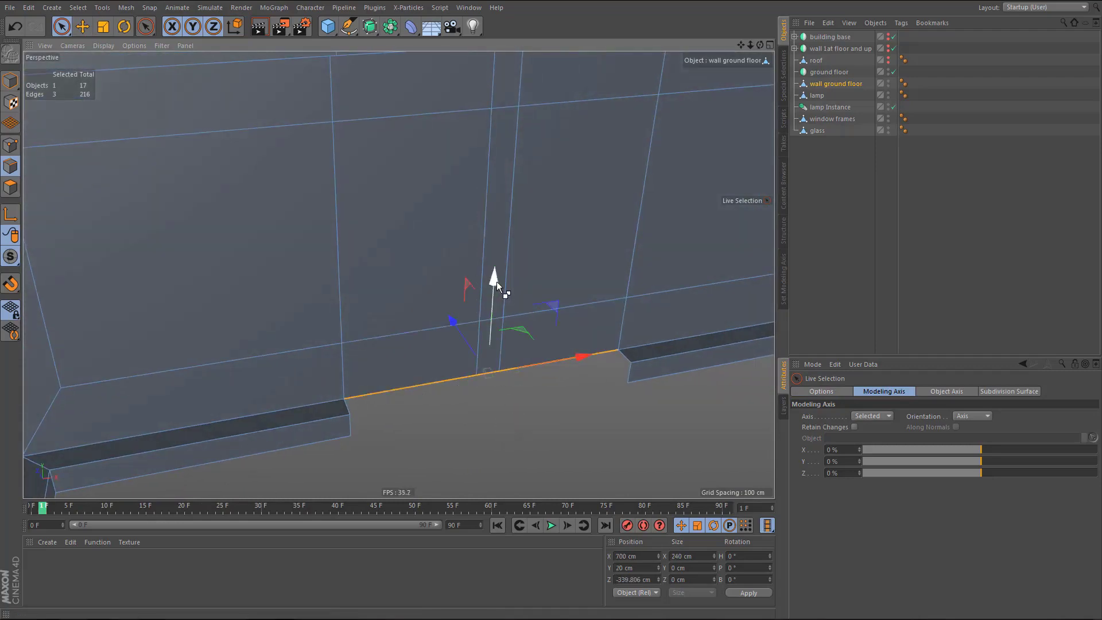
pyautogui.keyDown('ctrl'); pyautogui.moveTo(497, 284); pyautogui.dragTo(498, 298); pyautogui.keyUp('ctrl')
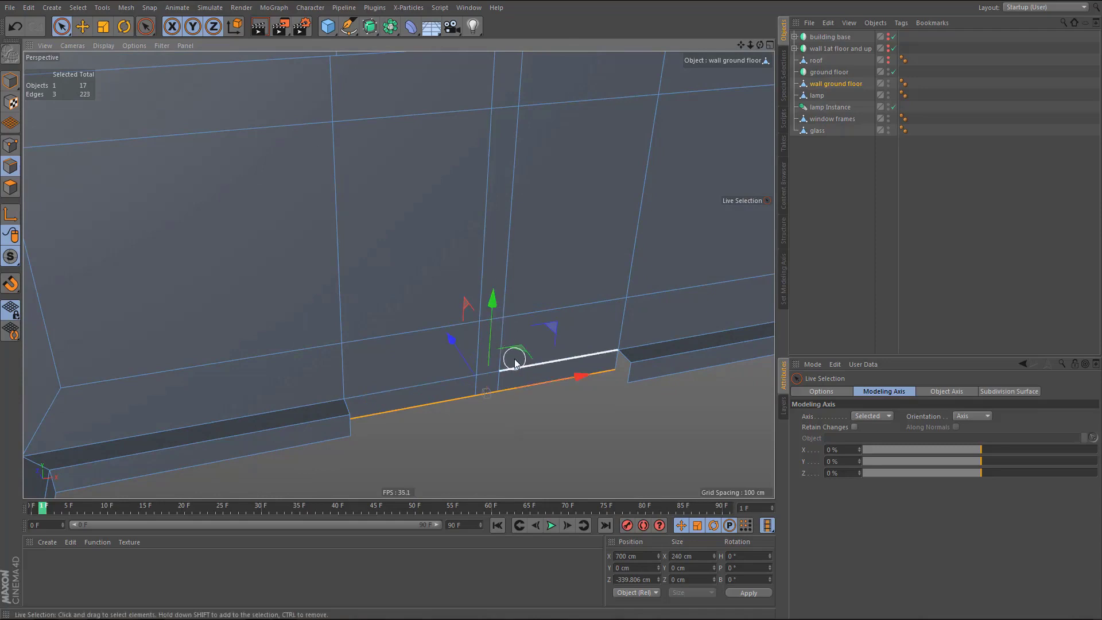
# - Close the open base trim ends on both sides of the middle section with the Polygon Pen
pyautogui.press('m')
pyautogui.press('e')
pyautogui.scroll(2, 605, 404)
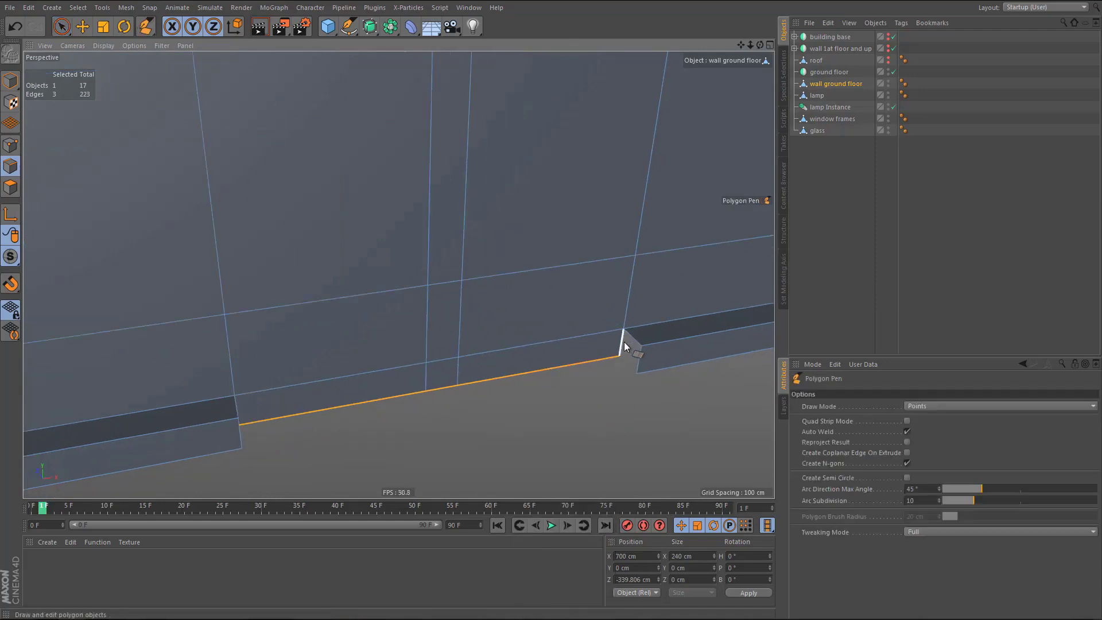
pyautogui.keyDown('ctrl'); pyautogui.moveTo(640, 358); pyautogui.dragTo(641, 358); pyautogui.keyUp('ctrl')
pyautogui.keyDown('alt'); pyautogui.moveTo(303, 369); pyautogui.dragTo(229, 406); pyautogui.keyUp('alt')
pyautogui.keyDown('alt'); pyautogui.moveTo(414, 330); pyautogui.dragTo(351, 404, button='right'); pyautogui.keyUp('alt')
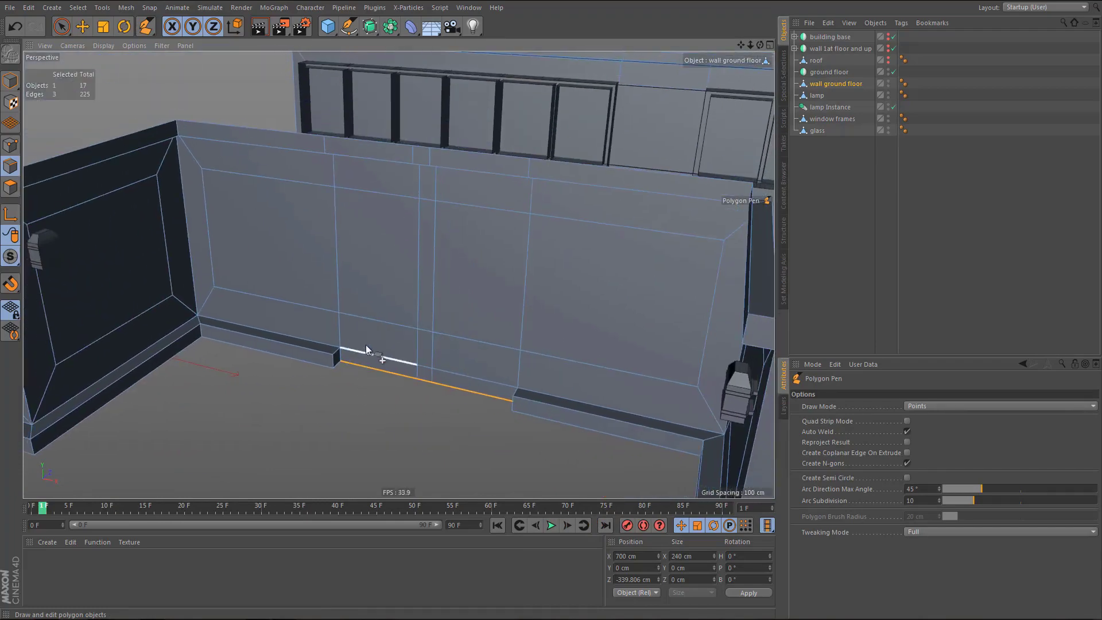
pyautogui.keyDown('alt'); pyautogui.moveTo(366, 345); pyautogui.dragTo(423, 352); pyautogui.keyUp('alt')
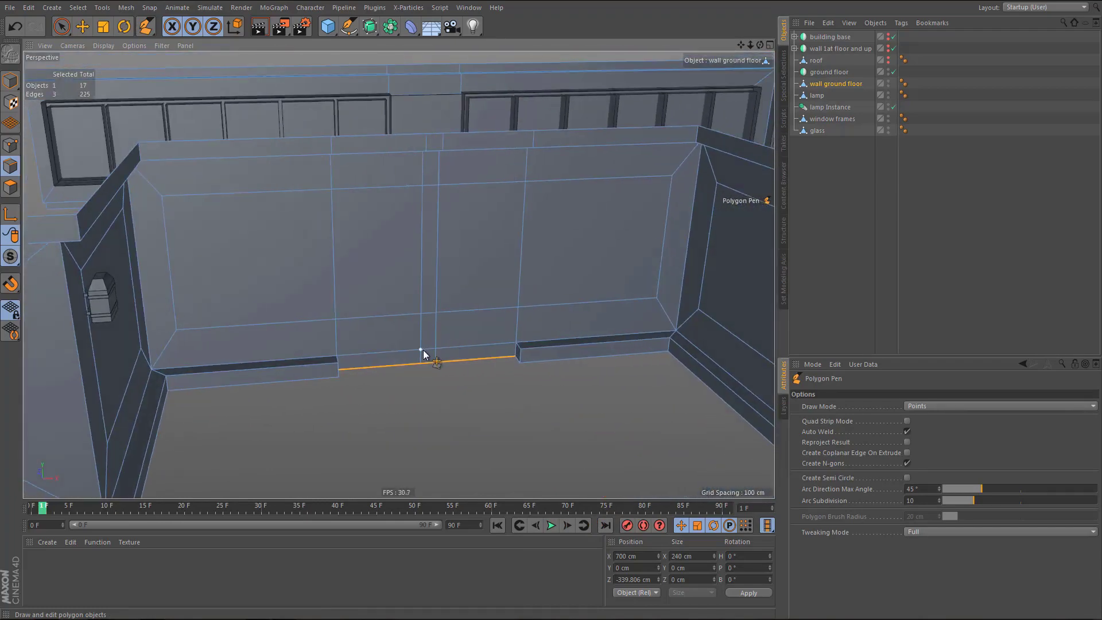
# - Ring-select the horizontal edges of the two outer back wall sections and connect each set with a vertical cut
pyautogui.press('u')
pyautogui.press('b')
pyautogui.click(294, 402)
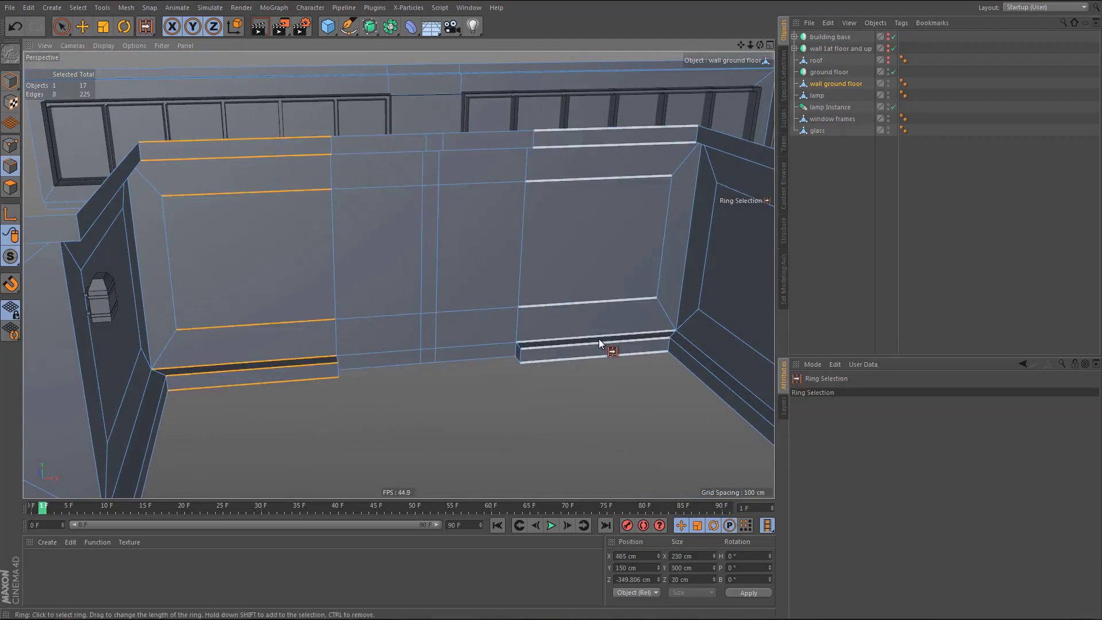
pyautogui.keyDown('shift'); pyautogui.click(599, 340); pyautogui.keyUp('shift')
pyautogui.press('m')
pyautogui.press('m')
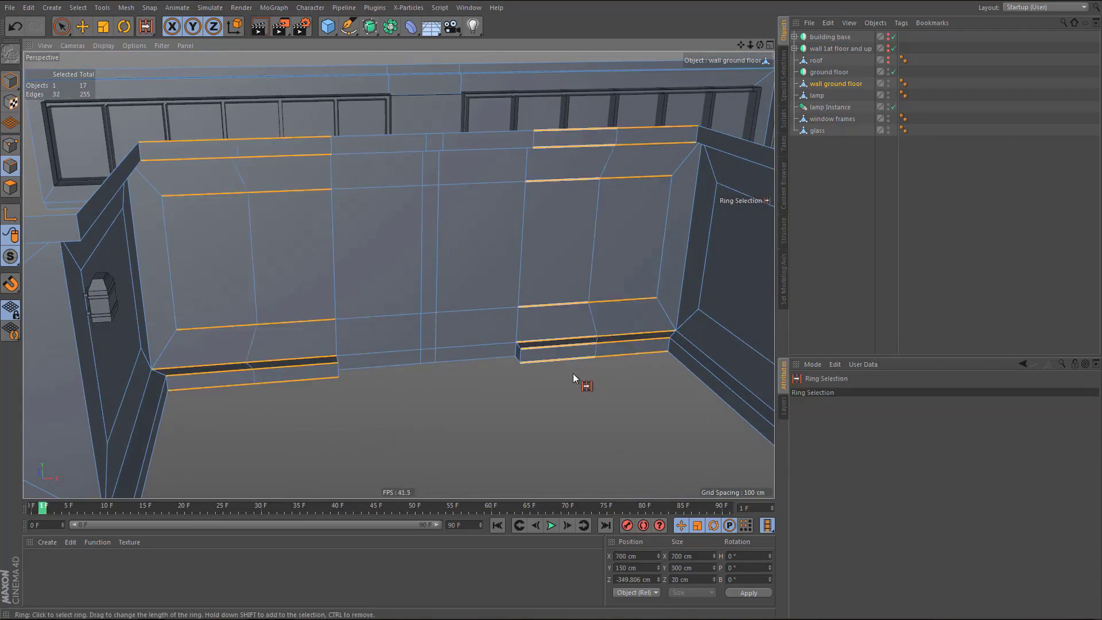
# - Straighten both new vertical cuts by scaling each loop to an X size of 0 cm
pyautogui.press('e')
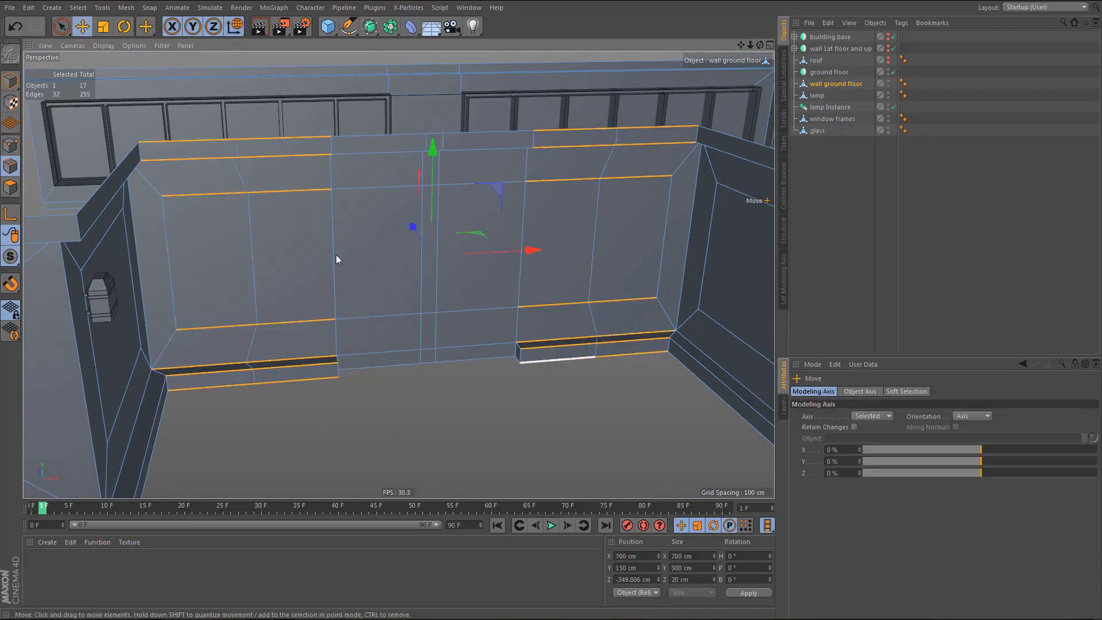
pyautogui.doubleClick(253, 243)
pyautogui.press('t')
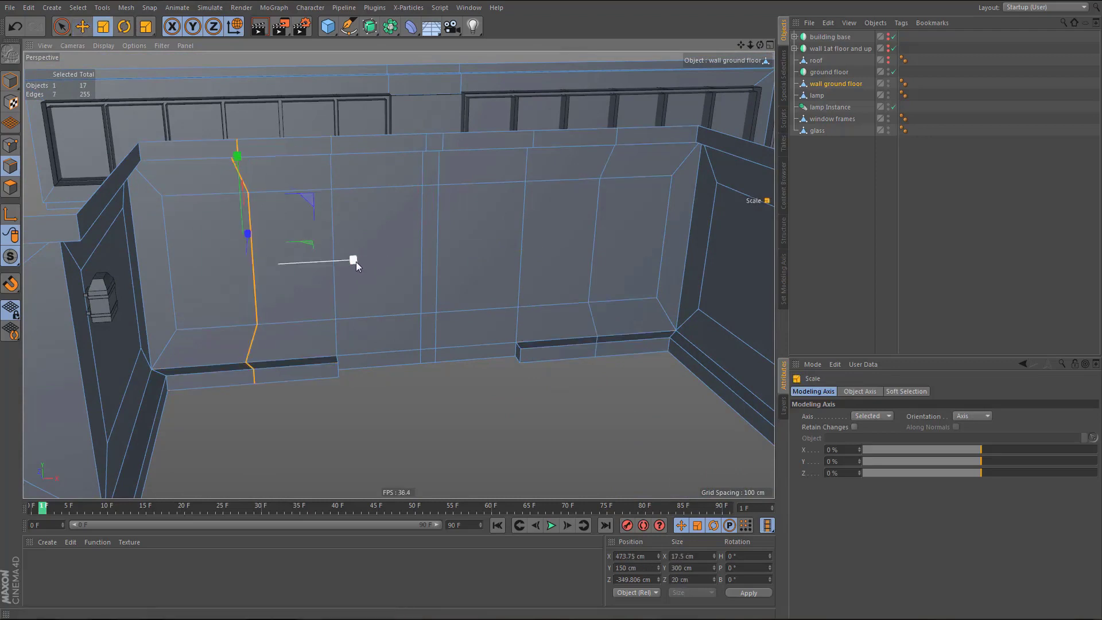
pyautogui.moveTo(352, 261); pyautogui.dragTo(249, 264)
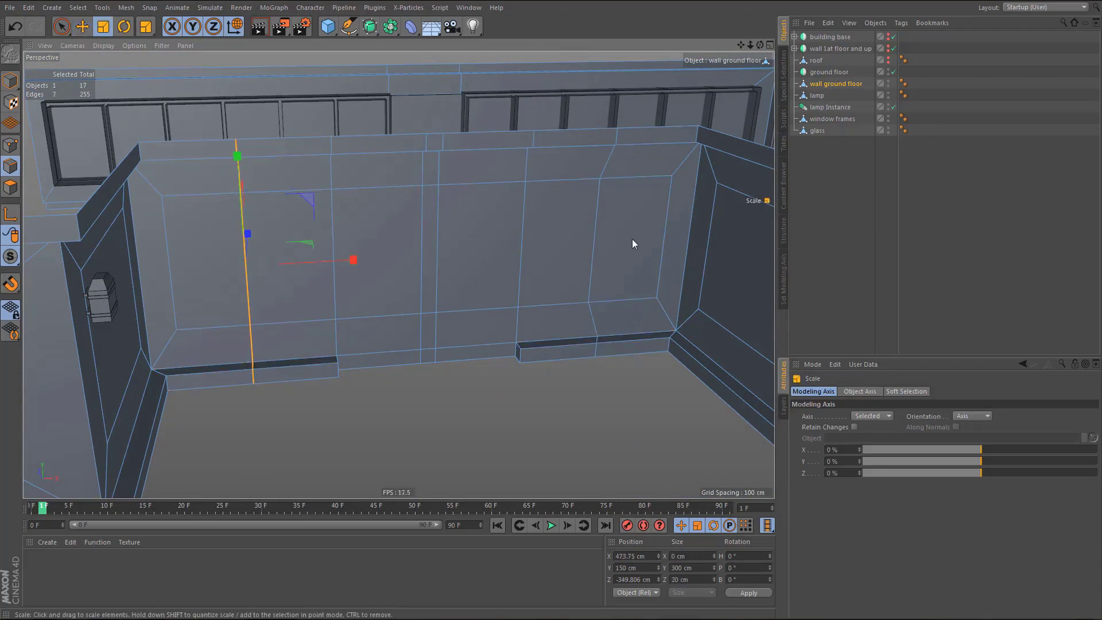
pyautogui.doubleClick(594, 231)
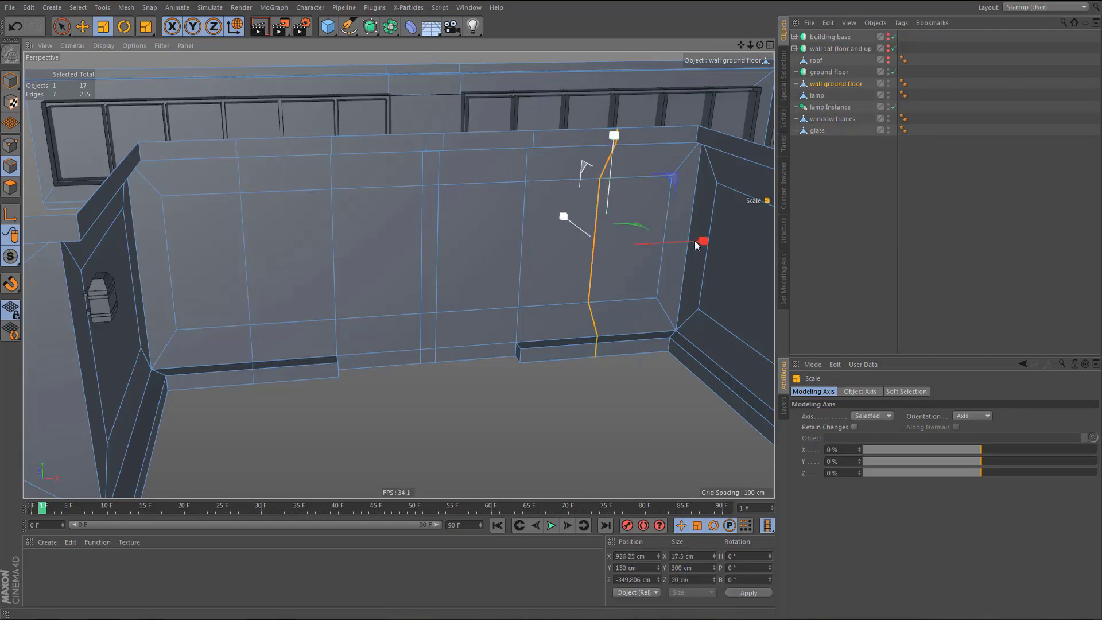
pyautogui.moveTo(698, 240); pyautogui.dragTo(601, 245)
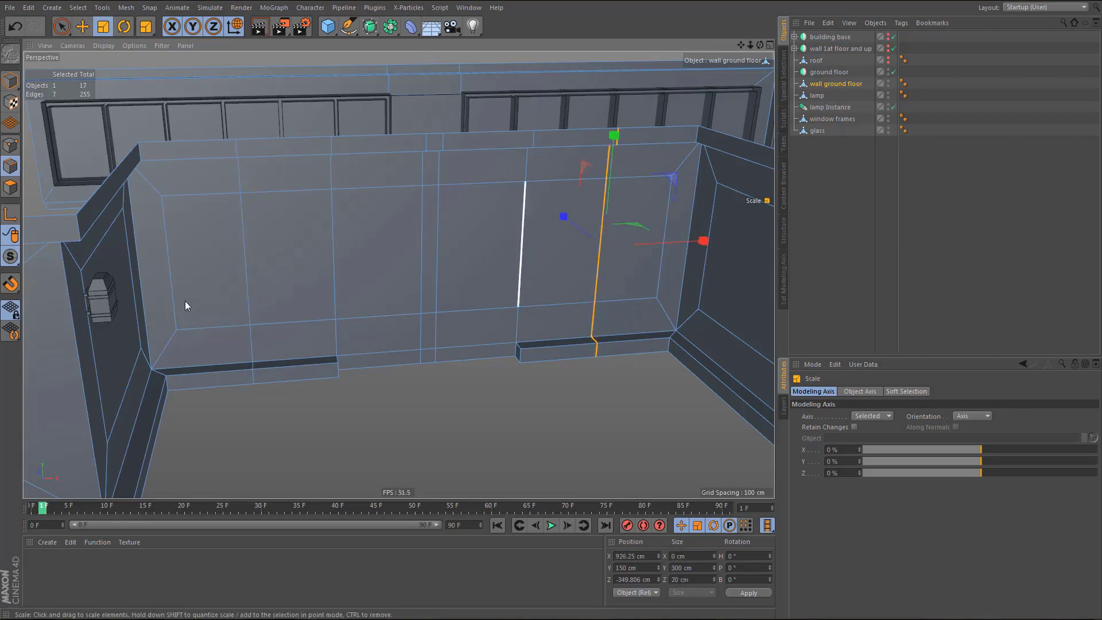
# - Select both vertical cuts together and scale them along X towards the middle section, to an overall width of about 346 cm
pyautogui.press('e')
pyautogui.keyDown('shift'); pyautogui.doubleClick(247, 239); pyautogui.keyUp('shift')
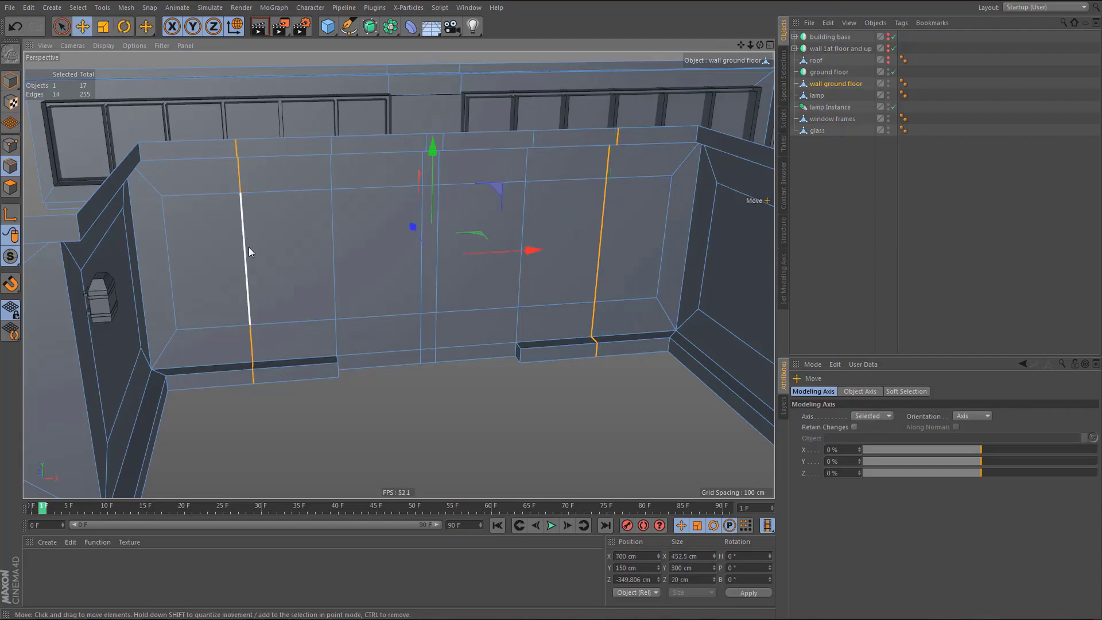
pyautogui.press('t')
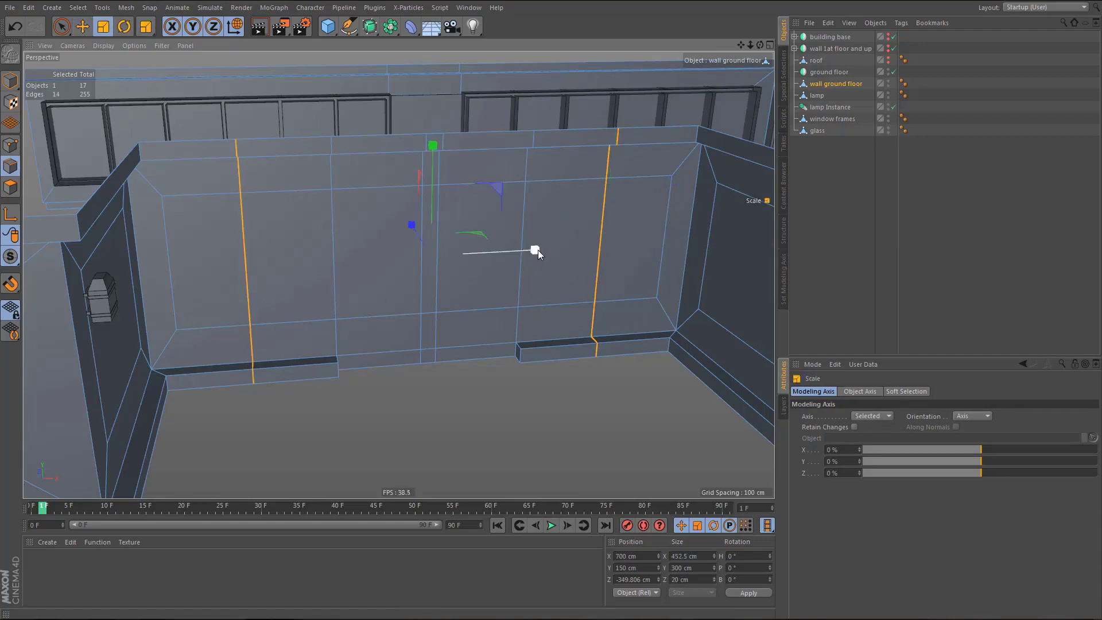
pyautogui.moveTo(536, 251); pyautogui.dragTo(514, 253)
pyautogui.keyDown('alt'); pyautogui.moveTo(309, 265); pyautogui.dragTo(335, 249); pyautogui.keyUp('alt')
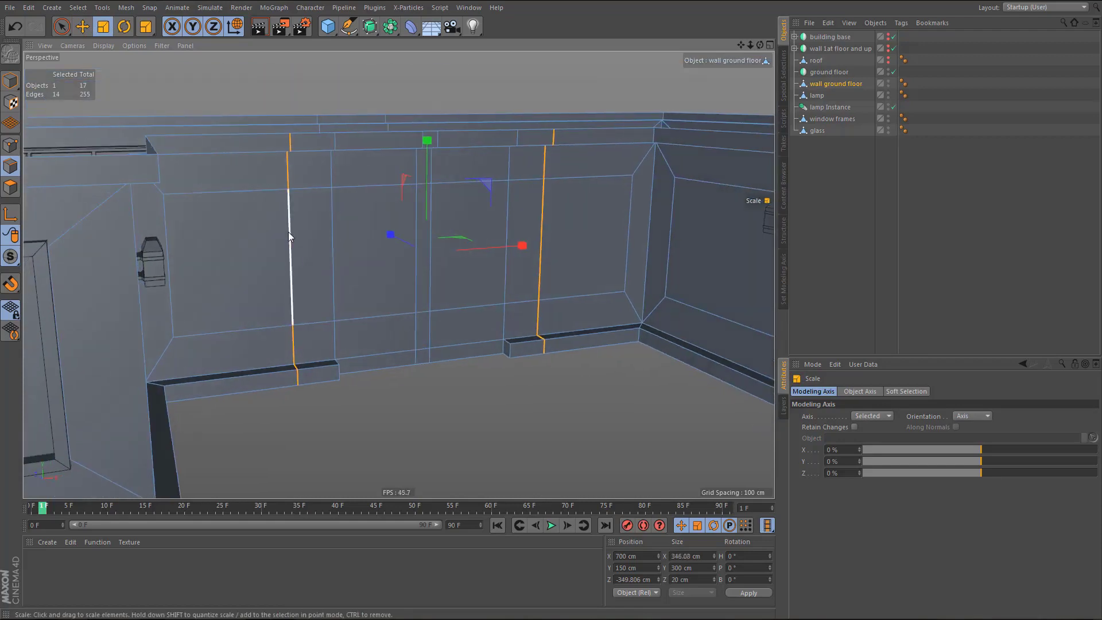
# - Set the back wall's left outer panel to an X size of 140 cm, scaling its outer edge and cut loop with the modeling axis X at -100%
pyautogui.keyDown('alt'); pyautogui.moveTo(305, 254); pyautogui.dragTo(282, 312, button='right'); pyautogui.keyUp('alt')
pyautogui.keyDown('alt'); pyautogui.moveTo(398, 273); pyautogui.dragTo(364, 281, button='right'); pyautogui.keyUp('alt')
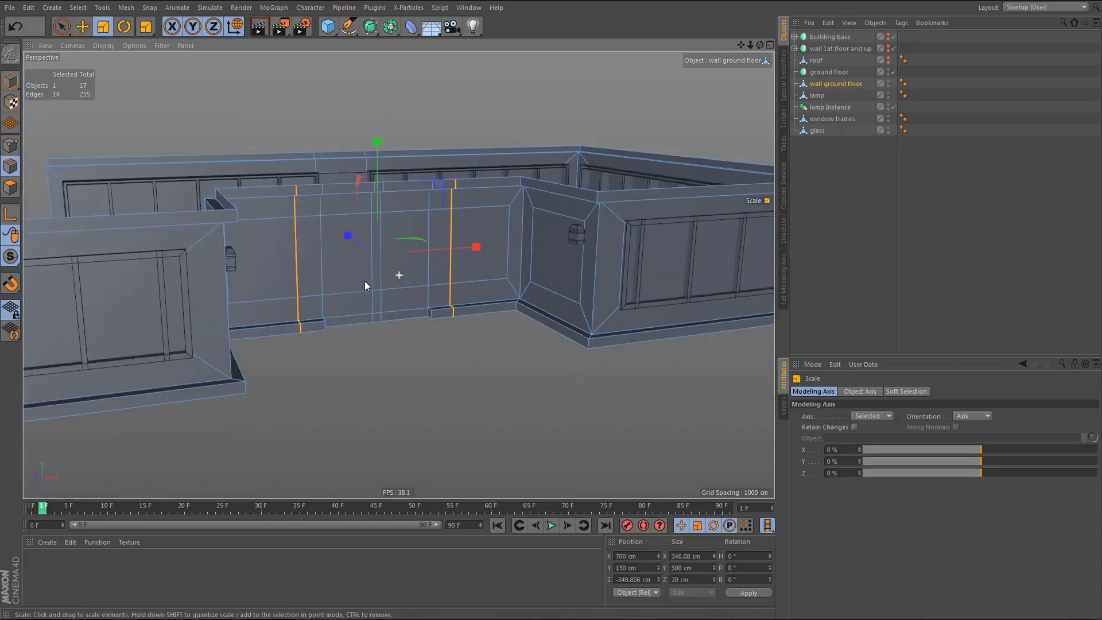
pyautogui.keyDown('alt'); pyautogui.moveTo(364, 281); pyautogui.dragTo(366, 290, button='middle'); pyautogui.keyUp('alt')
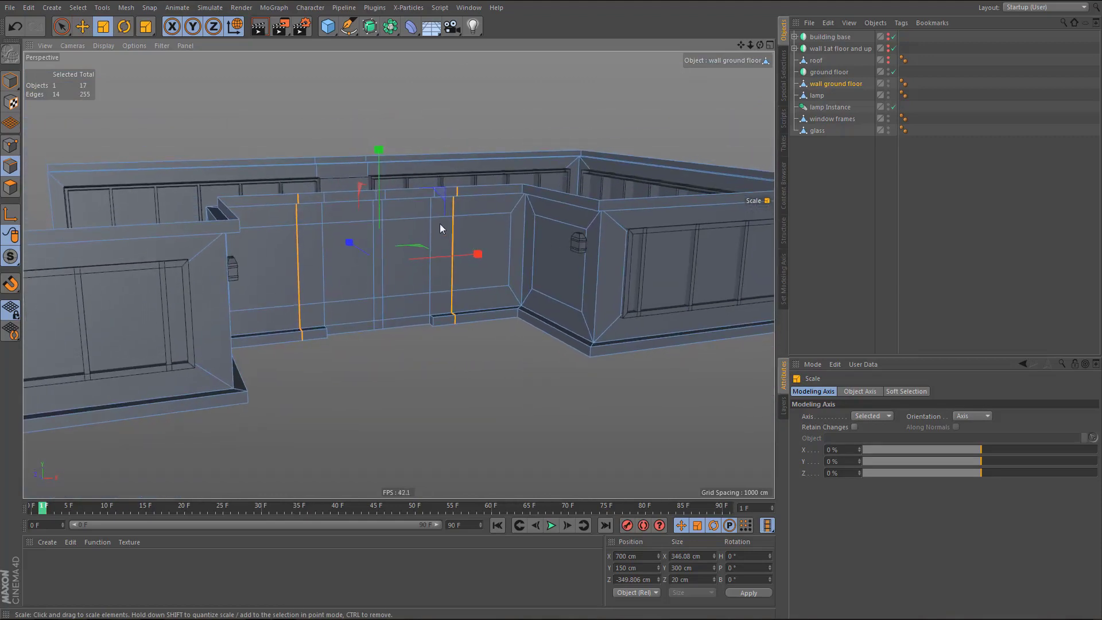
pyautogui.keyDown('alt'); pyautogui.moveTo(376, 255); pyautogui.dragTo(437, 251, button='middle'); pyautogui.keyUp('alt')
pyautogui.keyDown('alt'); pyautogui.moveTo(333, 251); pyautogui.dragTo(348, 256, button='right'); pyautogui.keyUp('alt')
pyautogui.keyDown('alt'); pyautogui.moveTo(348, 257); pyautogui.dragTo(315, 270); pyautogui.keyUp('alt')
pyautogui.click(271, 267)
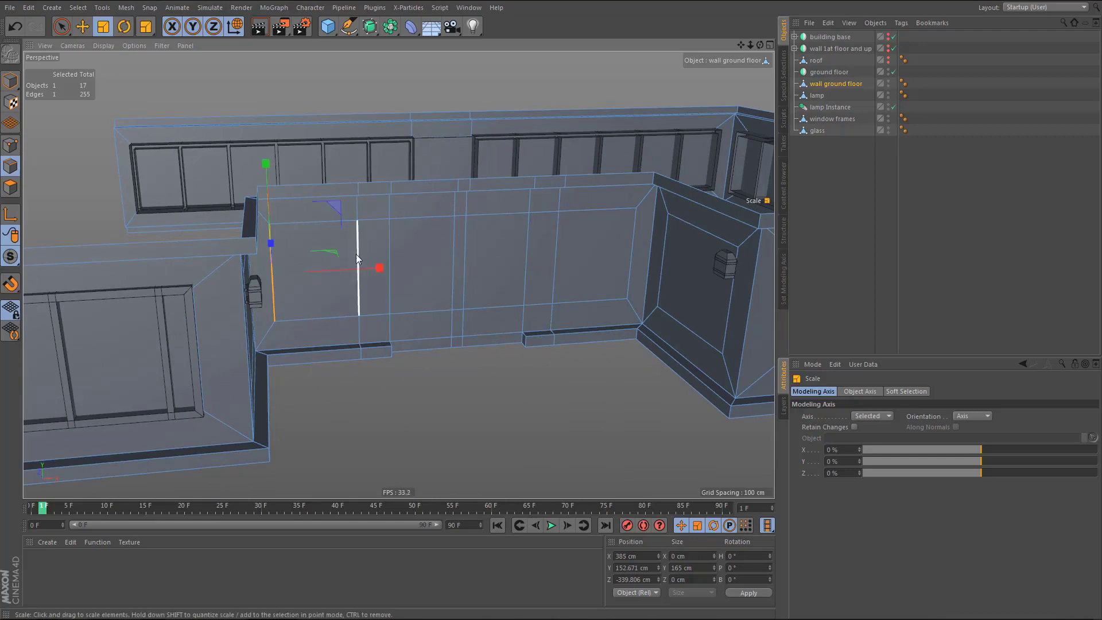
pyautogui.keyDown('shift'); pyautogui.click(357, 247); pyautogui.keyUp('shift')
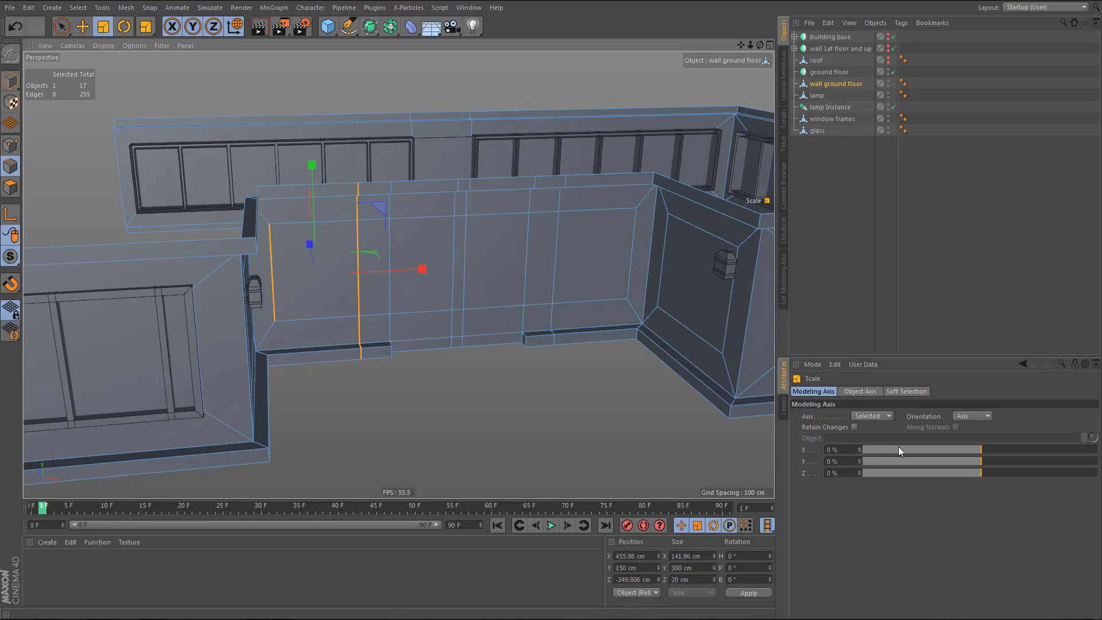
pyautogui.moveTo(898, 447); pyautogui.dragTo(826, 451)
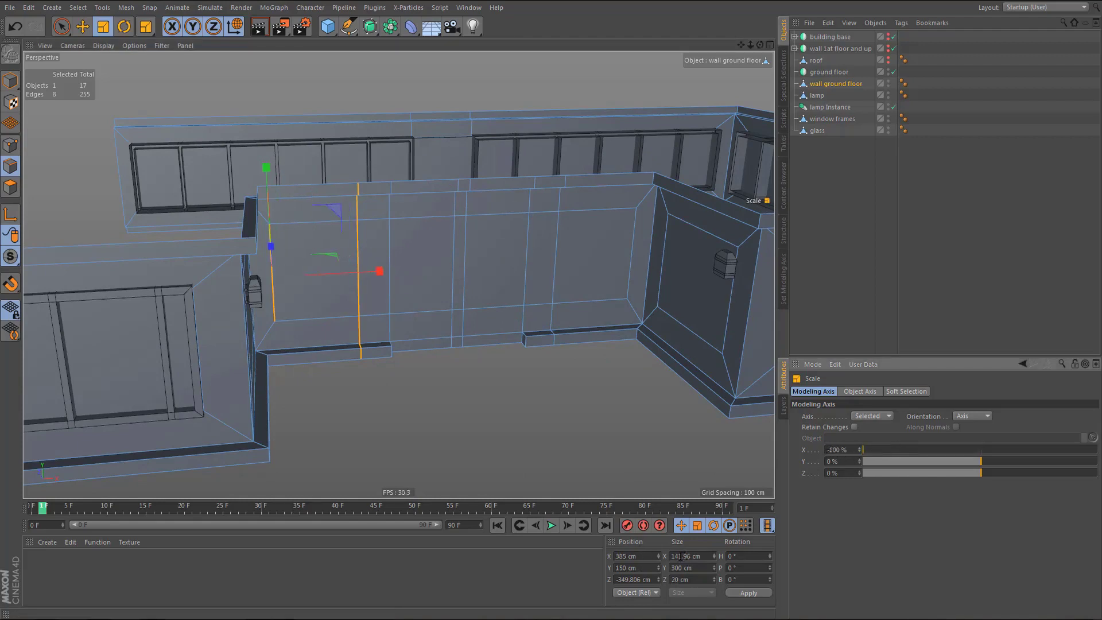
pyautogui.moveTo(679, 556); pyautogui.dragTo(701, 556)
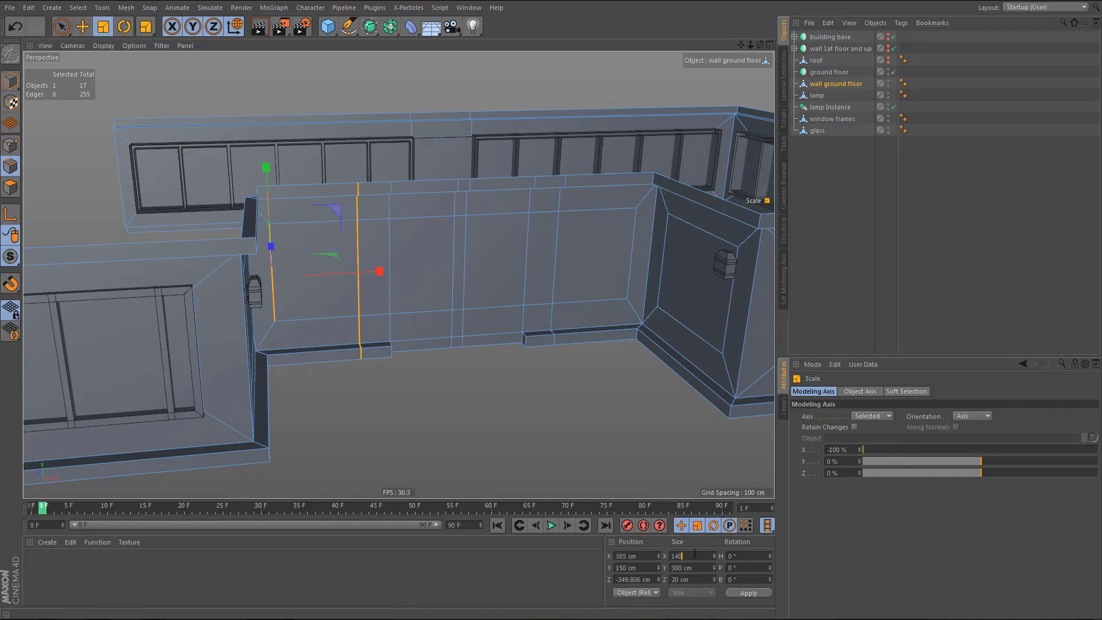
pyautogui.write('0')
pyautogui.press('Return')
# - Set the right outer panel to an X size of 140 cm, scaling its cut loop and outer edge with the modeling axis X at 100%
pyautogui.click(563, 249)
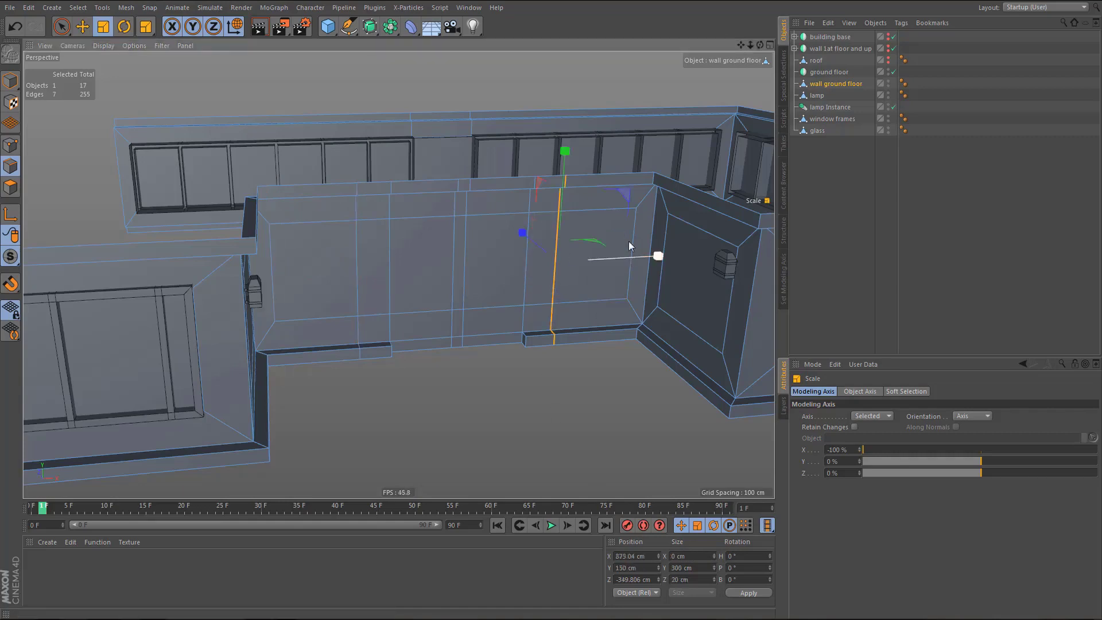
pyautogui.keyDown('shift'); pyautogui.click(633, 239); pyautogui.keyUp('shift')
pyautogui.moveTo(880, 449); pyautogui.dragTo(1098, 450)
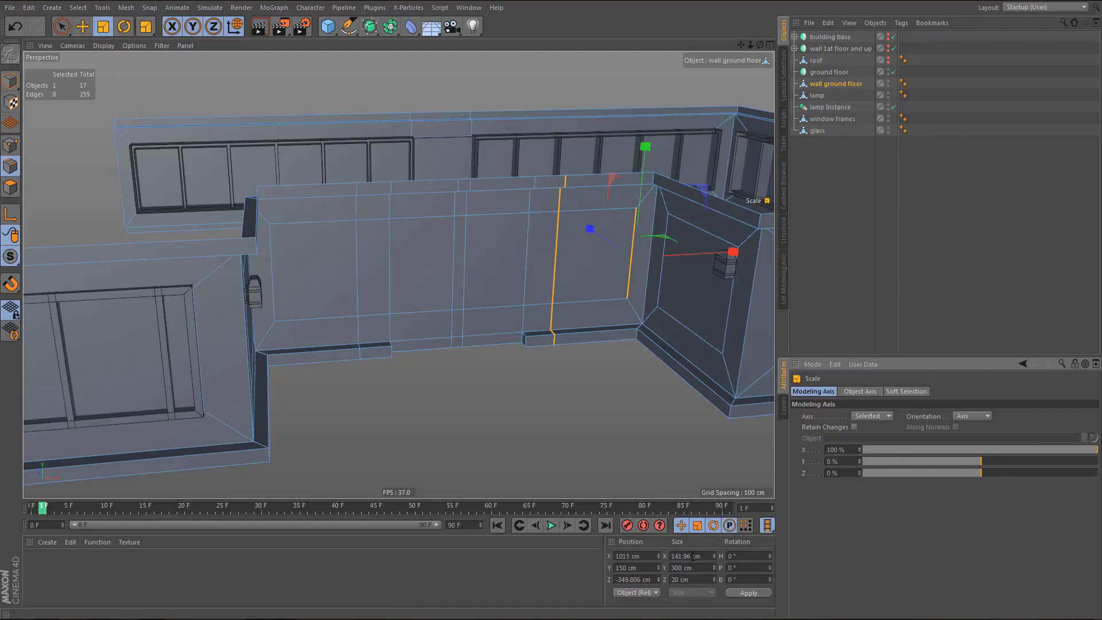
pyautogui.moveTo(678, 556); pyautogui.dragTo(702, 555)
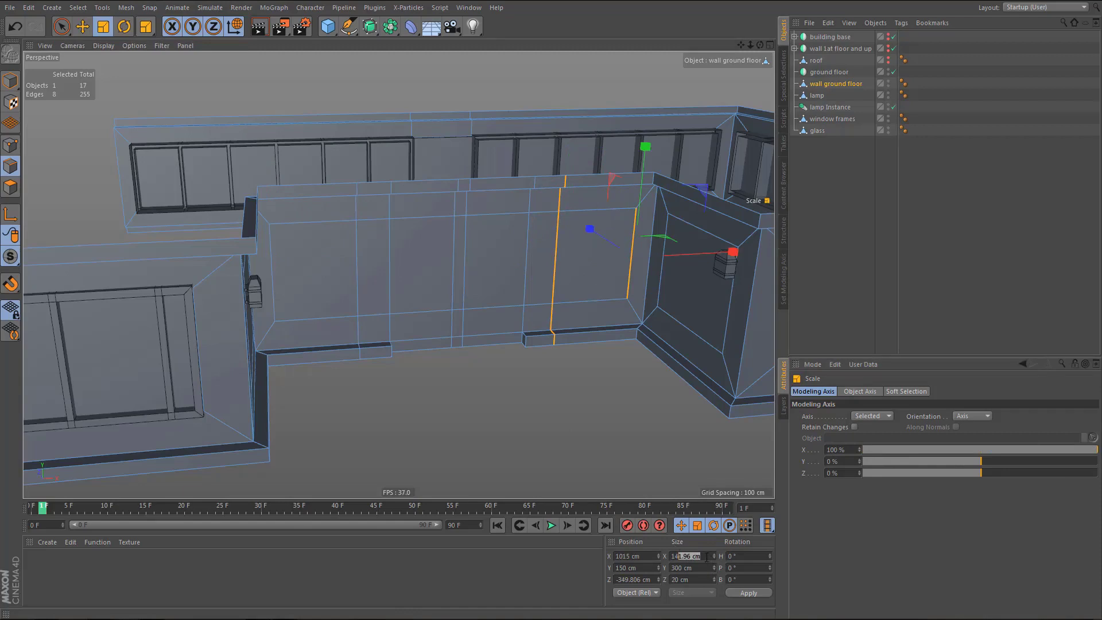
pyautogui.press('Return')
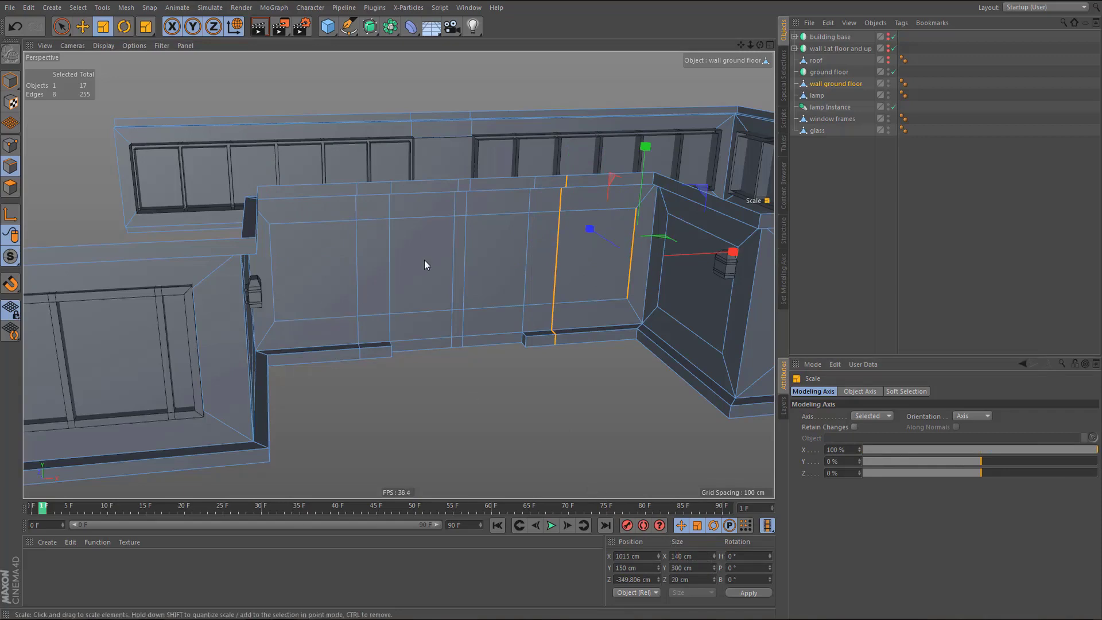
# - Weld the upper points of both vertical cuts onto the neighbouring top corners of the middle section with the Polygon Pen
pyautogui.keyDown('alt'); pyautogui.moveTo(425, 260); pyautogui.dragTo(459, 242); pyautogui.keyUp('alt')
pyautogui.keyDown('alt'); pyautogui.moveTo(460, 243); pyautogui.dragTo(494, 241, button='right'); pyautogui.keyUp('alt')
pyautogui.keyDown('alt'); pyautogui.moveTo(297, 243); pyautogui.dragTo(312, 188); pyautogui.keyUp('alt')
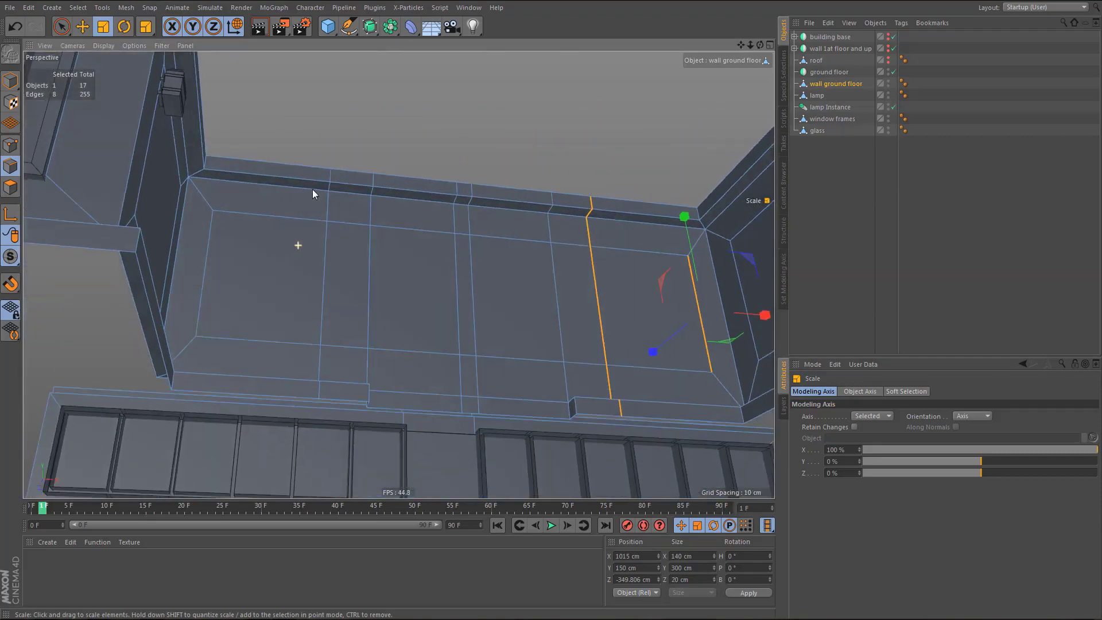
pyautogui.keyDown('alt'); pyautogui.moveTo(351, 249); pyautogui.dragTo(391, 253, button='right'); pyautogui.keyUp('alt')
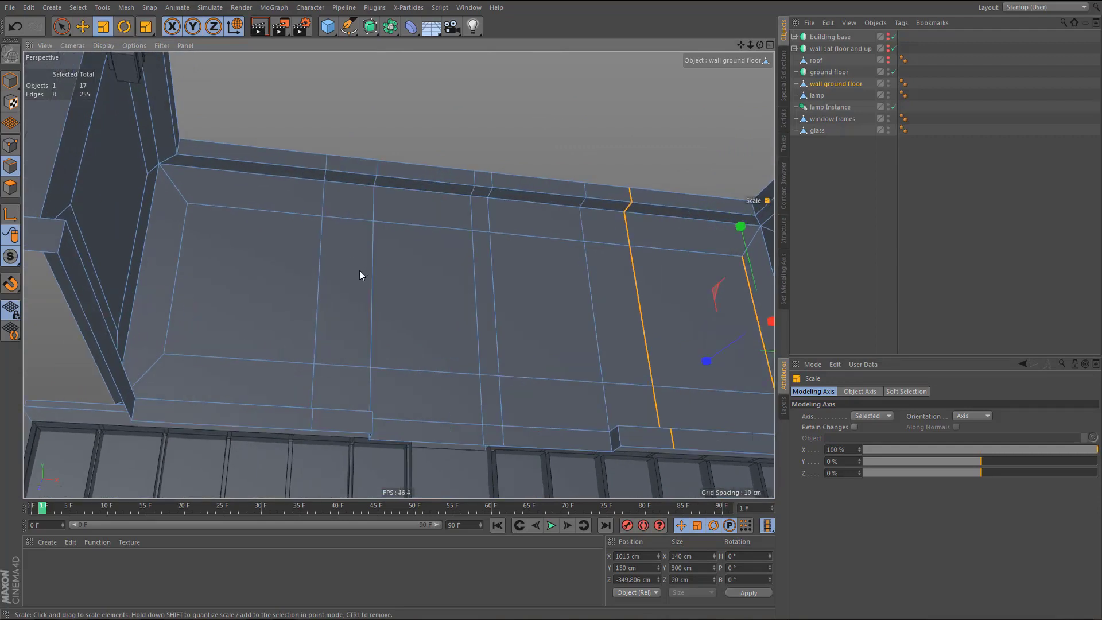
pyautogui.press('m')
pyautogui.press('e')
pyautogui.moveTo(325, 183); pyautogui.dragTo(373, 185)
pyautogui.keyDown('alt'); pyautogui.moveTo(525, 267); pyautogui.dragTo(459, 250, button='middle'); pyautogui.keyUp('alt')
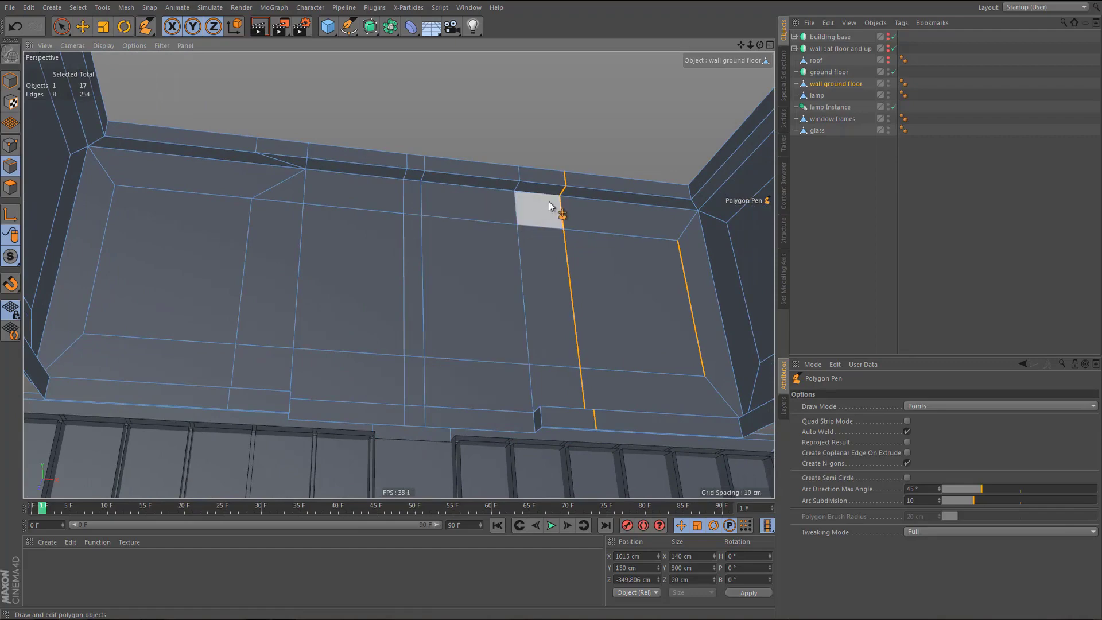
pyautogui.moveTo(557, 199); pyautogui.dragTo(519, 204)
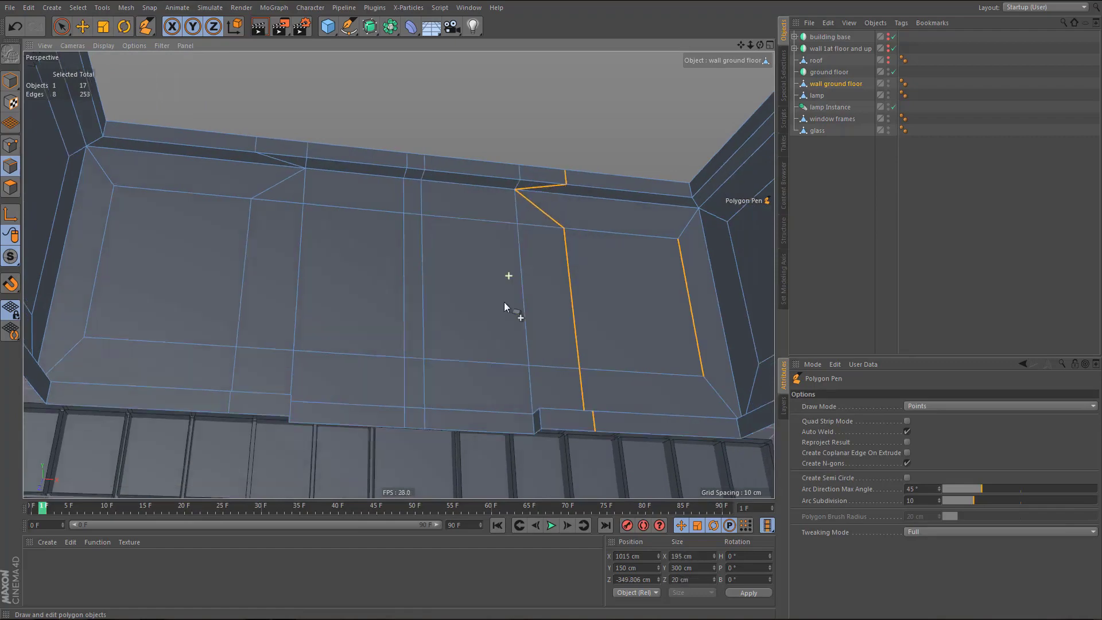
# - Weld the lower points of both vertical cuts onto the middle section's neighbouring corners above the base trim
pyautogui.keyDown('alt'); pyautogui.moveTo(507, 307); pyautogui.dragTo(514, 389); pyautogui.keyUp('alt')
pyautogui.keyDown('alt'); pyautogui.moveTo(272, 402); pyautogui.dragTo(297, 404); pyautogui.keyUp('alt')
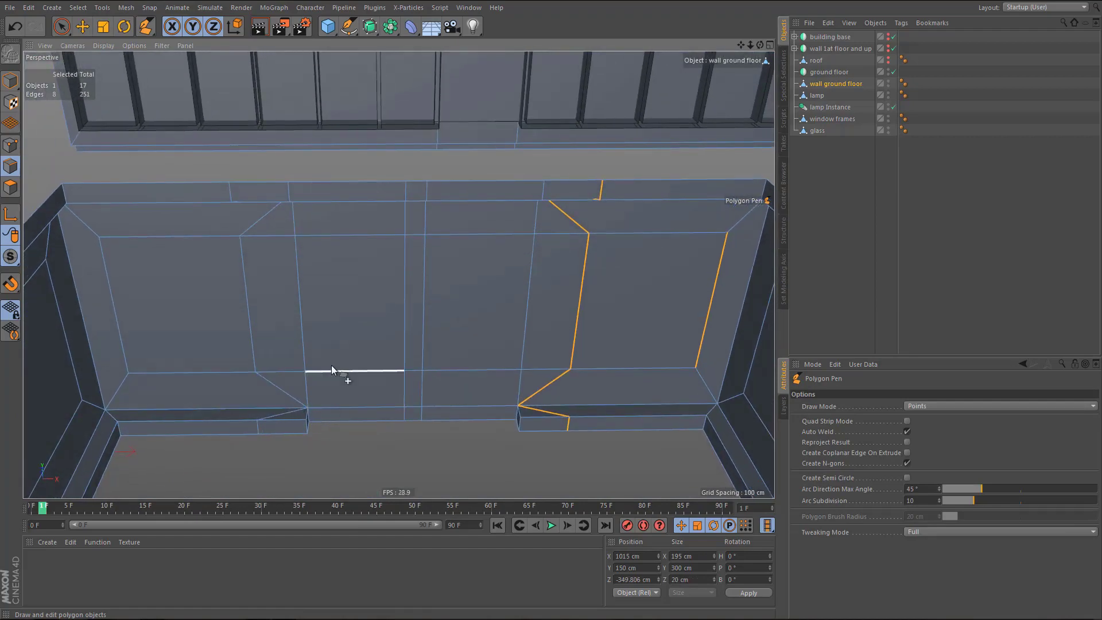
pyautogui.keyDown('alt'); pyautogui.moveTo(332, 367); pyautogui.dragTo(351, 225); pyautogui.keyUp('alt')
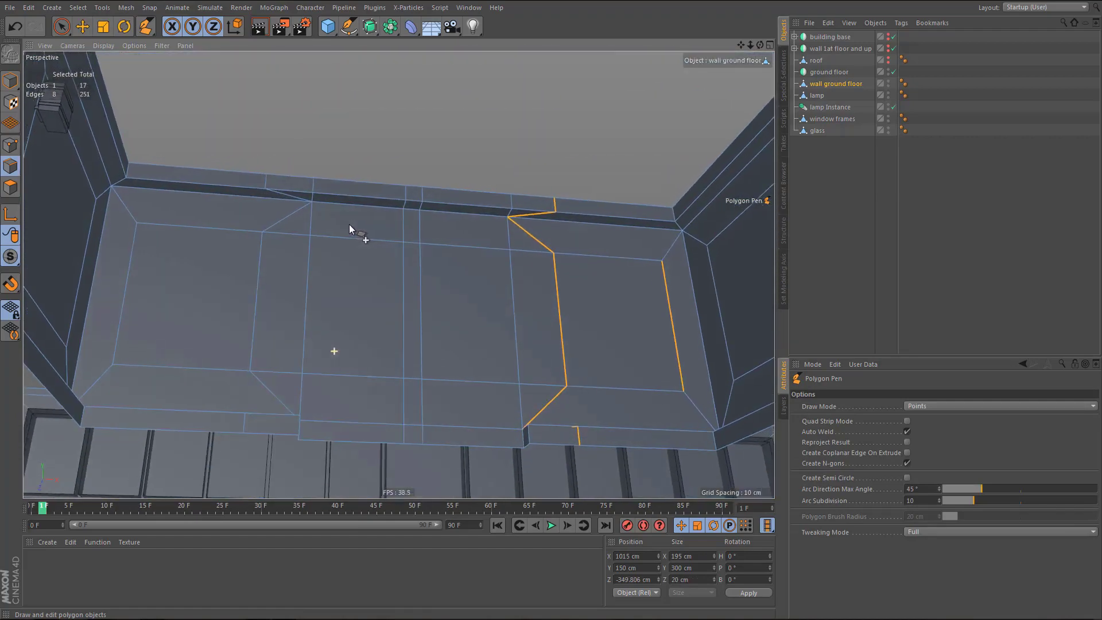
pyautogui.keyDown('alt'); pyautogui.moveTo(368, 272); pyautogui.dragTo(370, 291, button='middle'); pyautogui.keyUp('alt')
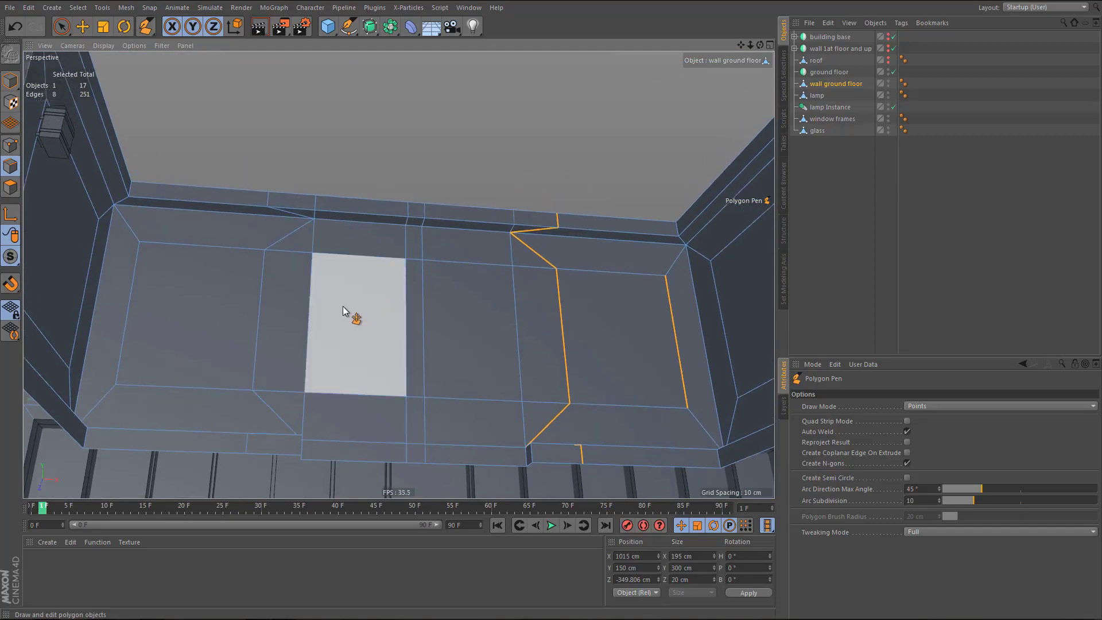
pyautogui.scroll(2, 344, 305)
pyautogui.keyDown('alt'); pyautogui.moveTo(295, 294); pyautogui.dragTo(298, 304); pyautogui.keyUp('alt')
pyautogui.keyDown('alt'); pyautogui.moveTo(286, 282); pyautogui.dragTo(266, 272, button='middle'); pyautogui.keyUp('alt')
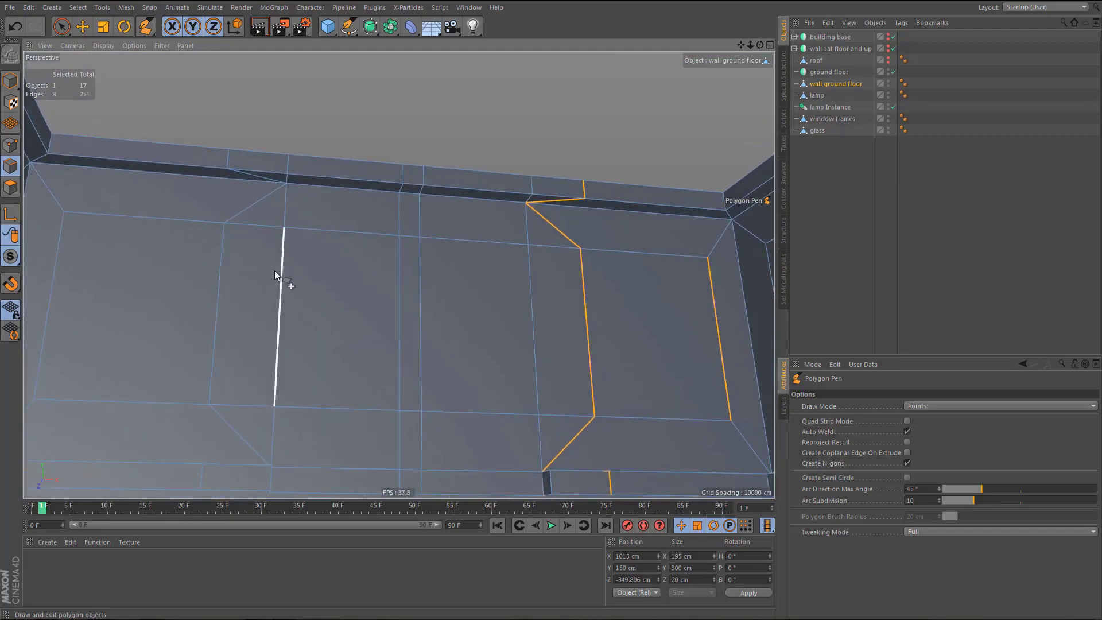
pyautogui.keyDown('alt'); pyautogui.moveTo(274, 270); pyautogui.dragTo(308, 344); pyautogui.keyUp('alt')
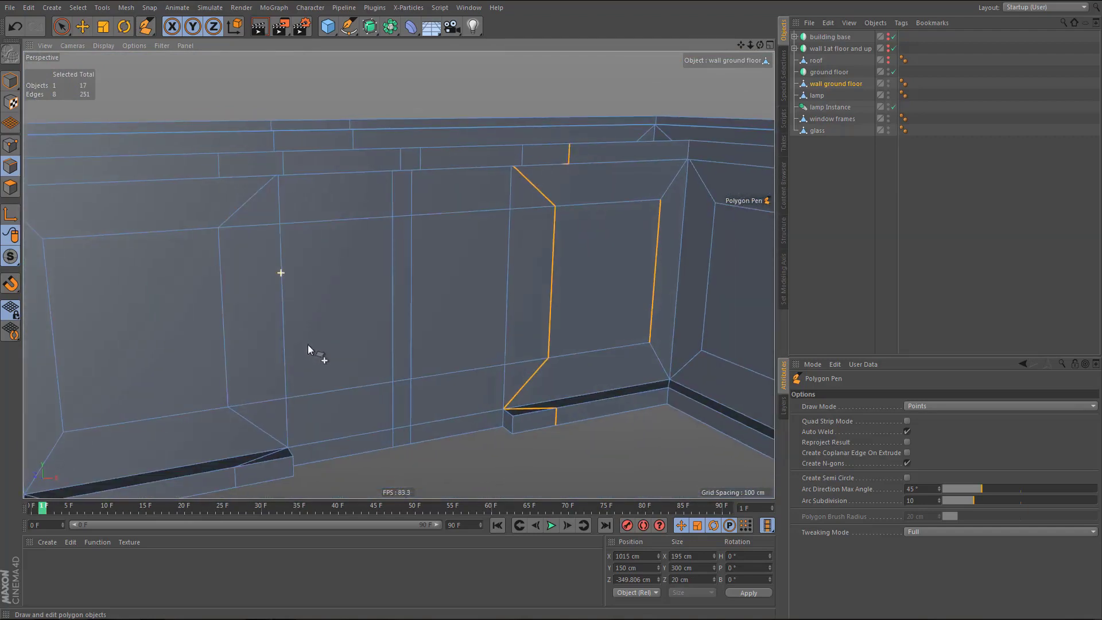
# - Select the six polygons forming the two middle openings down to the floor and extrude them with an offset of -10 cm, without caps
pyautogui.press('Return')
pyautogui.press('space')
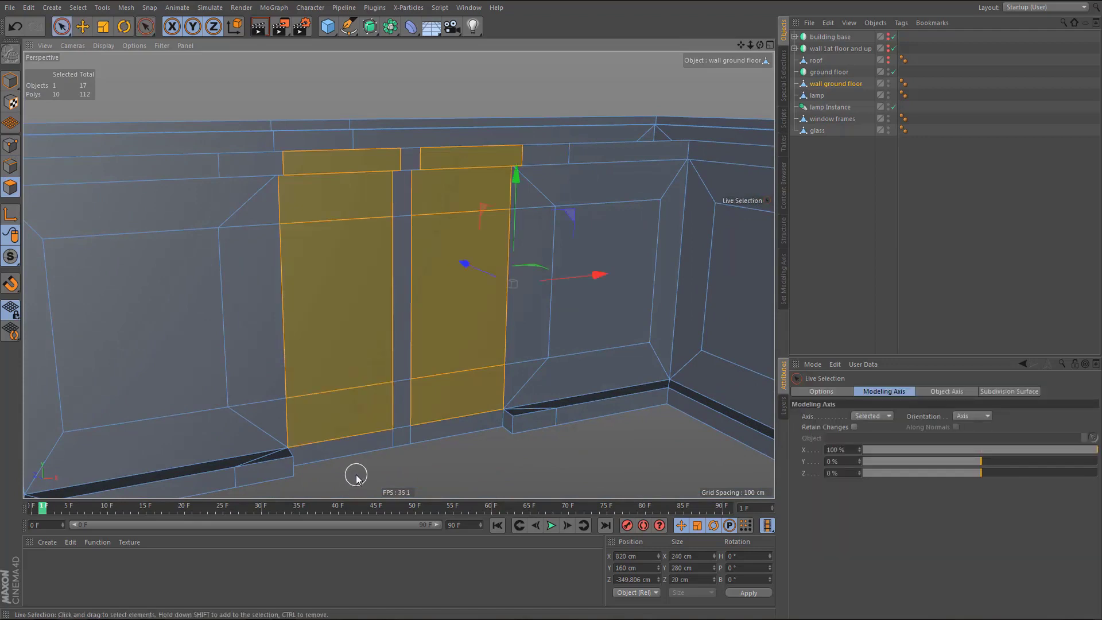
pyautogui.moveTo(356, 474); pyautogui.dragTo(341, 356)
pyautogui.keyDown('shift'); pyautogui.moveTo(438, 461); pyautogui.dragTo(456, 381); pyautogui.keyUp('shift')
pyautogui.press('d')
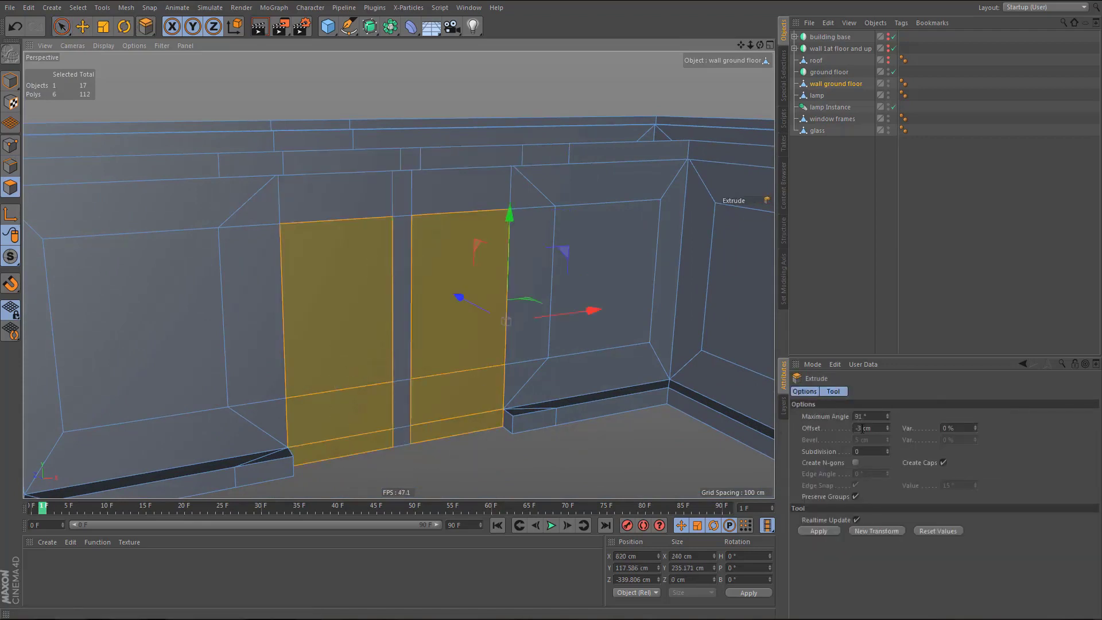
pyautogui.doubleClick(861, 429)
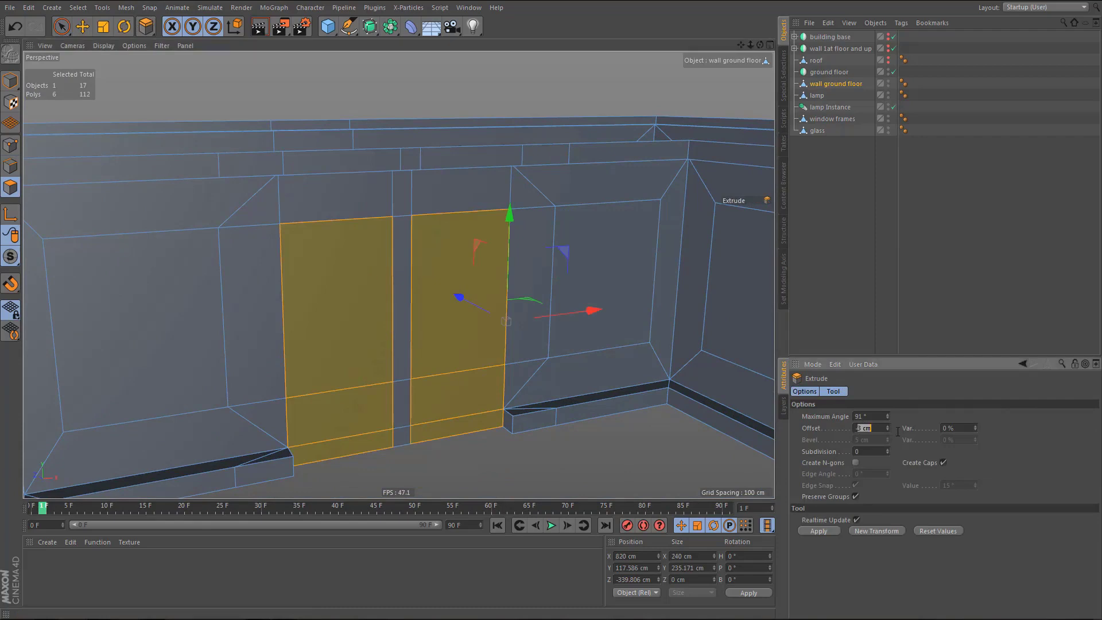
pyautogui.click(943, 462)
pyautogui.doubleClick(862, 428)
pyautogui.write('-10')
pyautogui.press('Return')
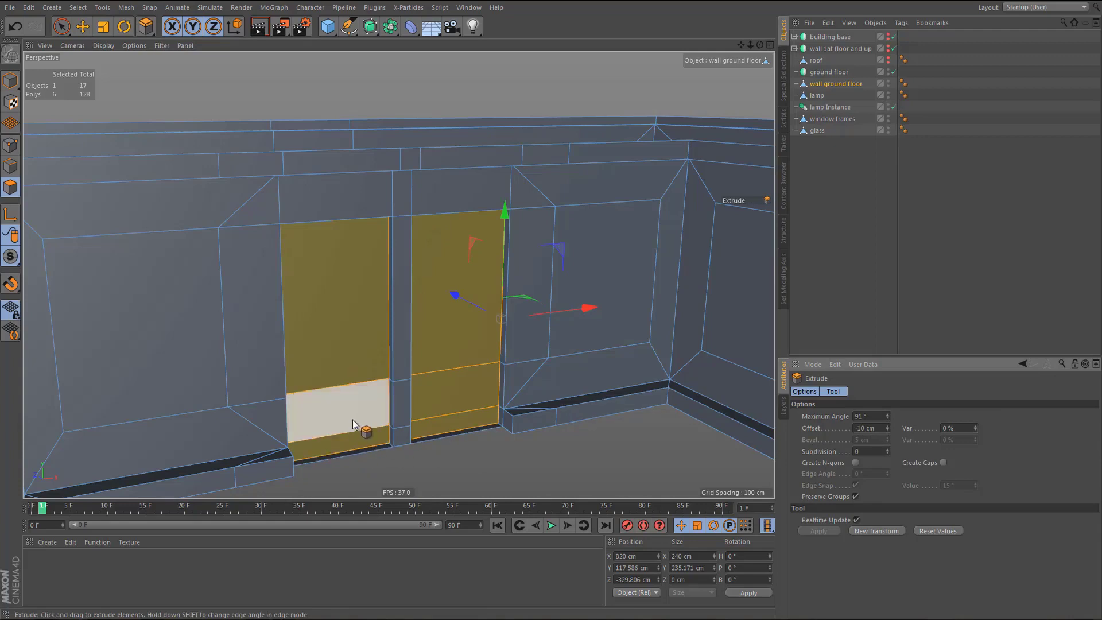
# - Delete the two thin floor polygons at the bottom of the recessed openings
pyautogui.scroll(3, 386, 423)
pyautogui.keyDown('alt'); pyautogui.moveTo(423, 426); pyautogui.dragTo(419, 450); pyautogui.keyUp('alt')
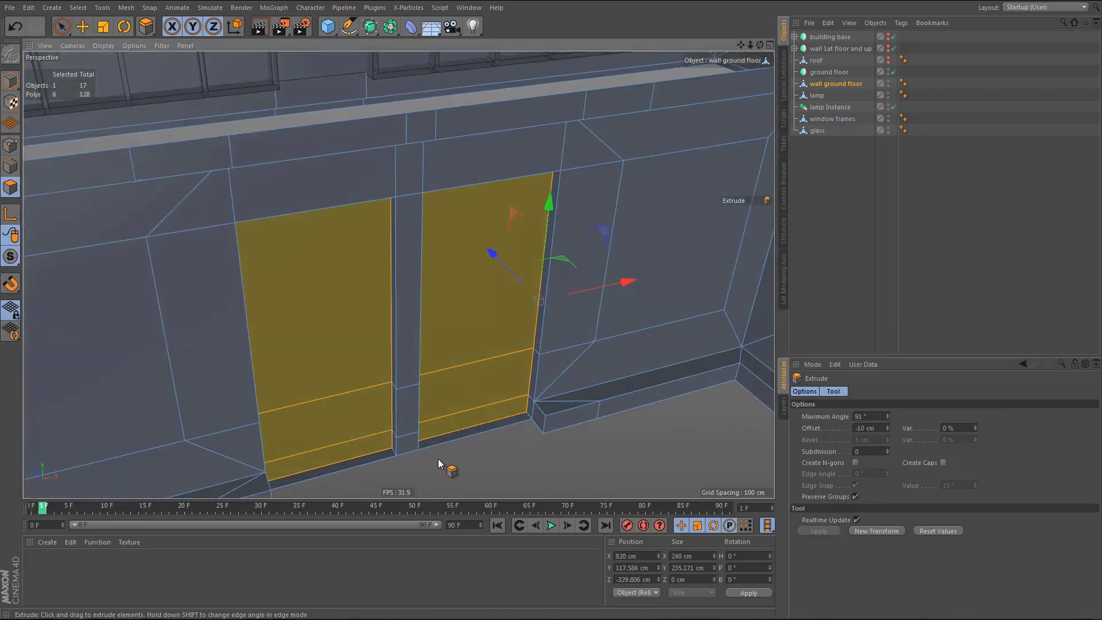
pyautogui.press('e')
pyautogui.click(477, 431)
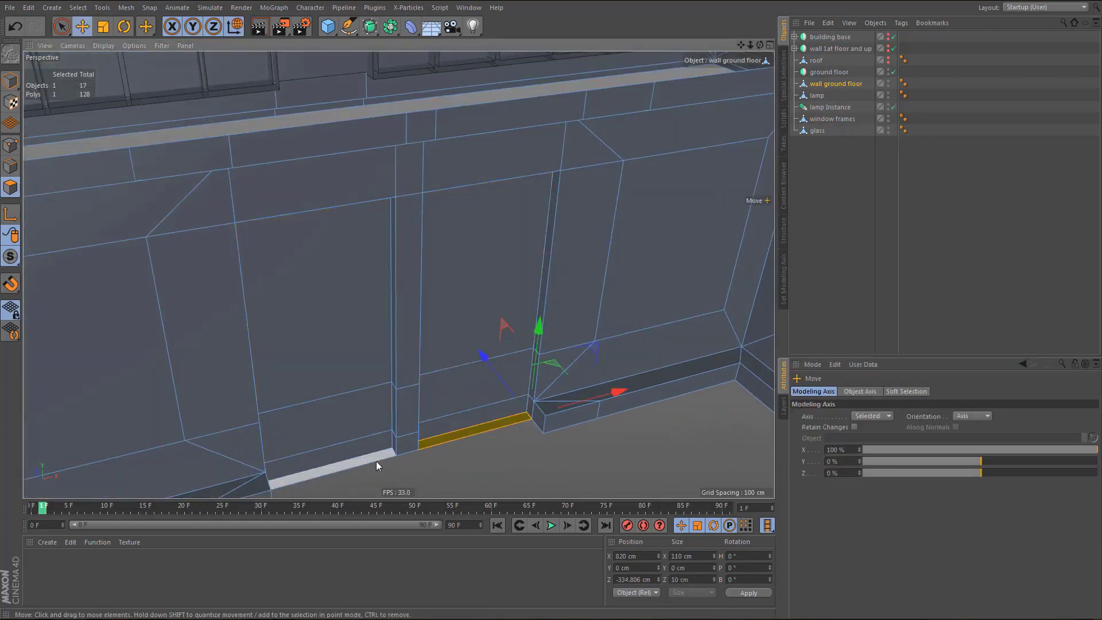
pyautogui.keyDown('shift'); pyautogui.click(377, 460); pyautogui.keyUp('shift')
pyautogui.press('Delete')
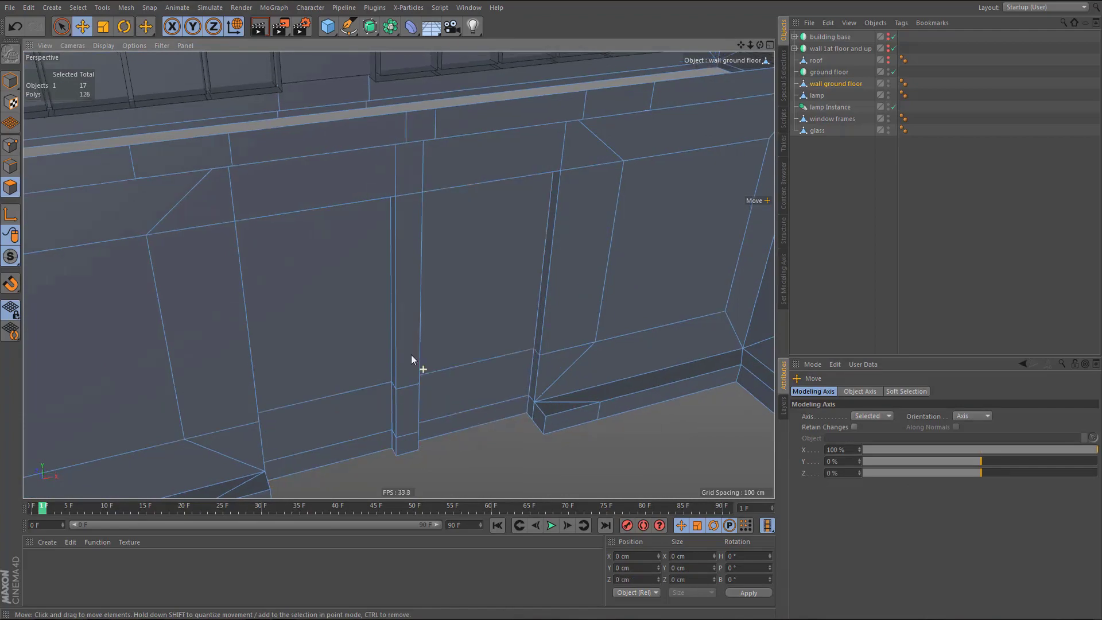
# - Dissolve the horizontal edges crossing both recessed openings and the middle post, up to the outer panels' lower inner corners
pyautogui.keyDown('alt'); pyautogui.moveTo(411, 354); pyautogui.dragTo(366, 250); pyautogui.keyUp('alt')
pyautogui.keyDown('alt'); pyautogui.moveTo(378, 280); pyautogui.dragTo(444, 254, button='middle'); pyautogui.keyUp('alt')
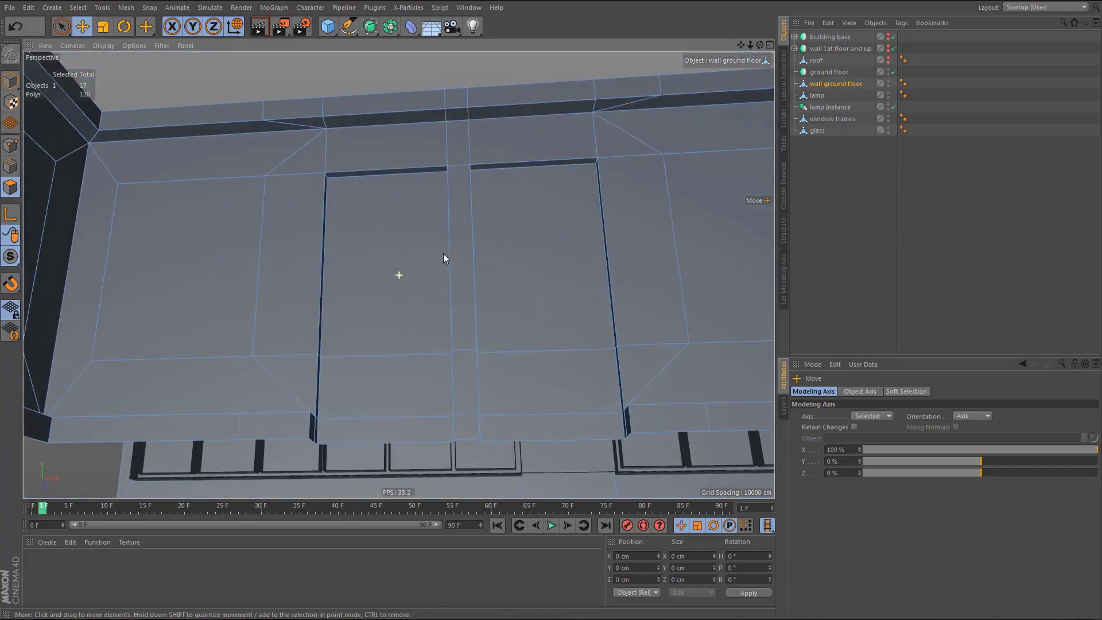
pyautogui.keyDown('alt'); pyautogui.moveTo(363, 236); pyautogui.dragTo(419, 337); pyautogui.keyUp('alt')
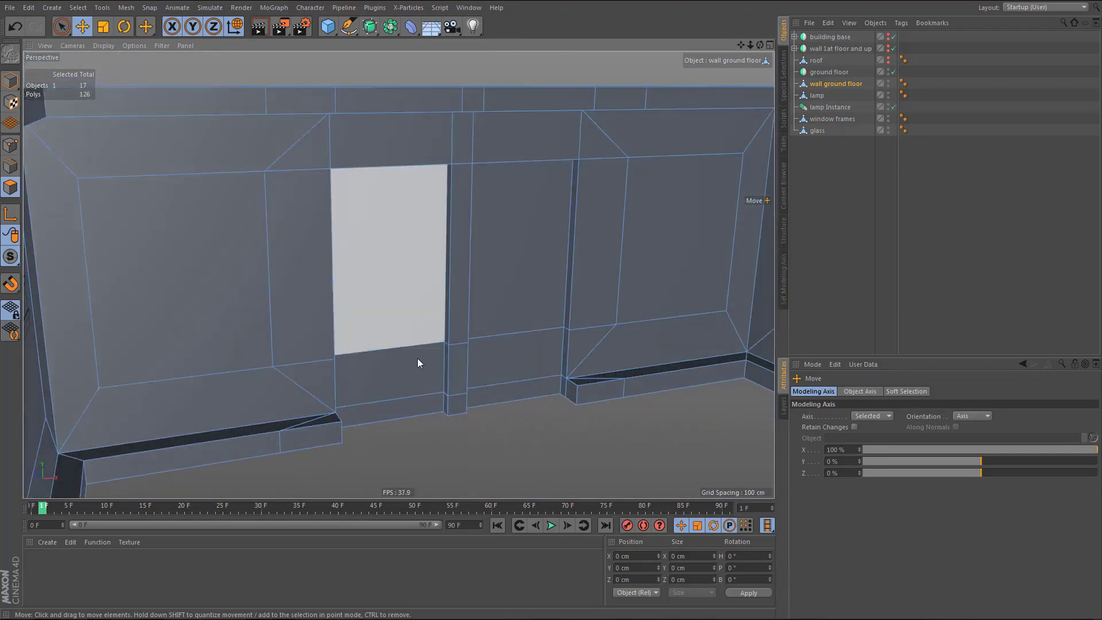
pyautogui.press('Return')
pyautogui.doubleClick(409, 344)
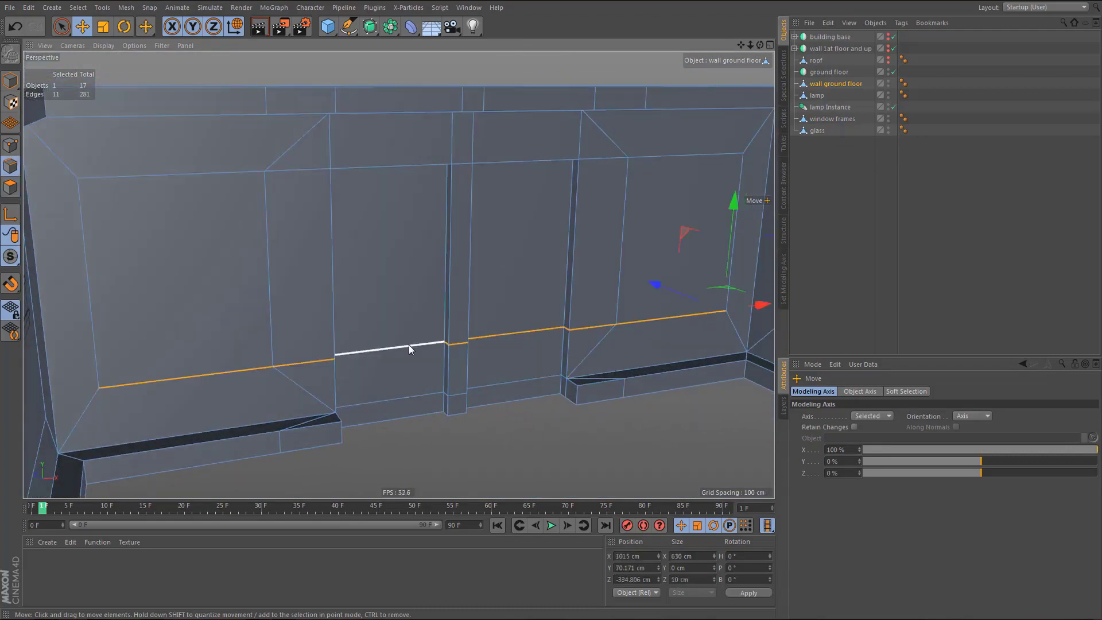
pyautogui.click(335, 355)
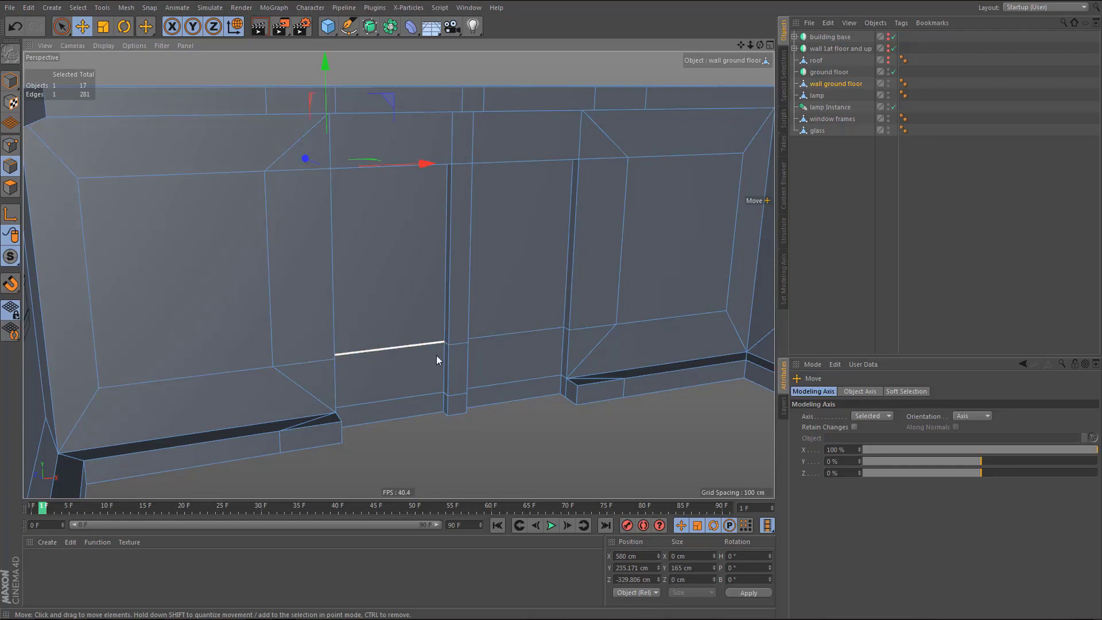
pyautogui.doubleClick(584, 329)
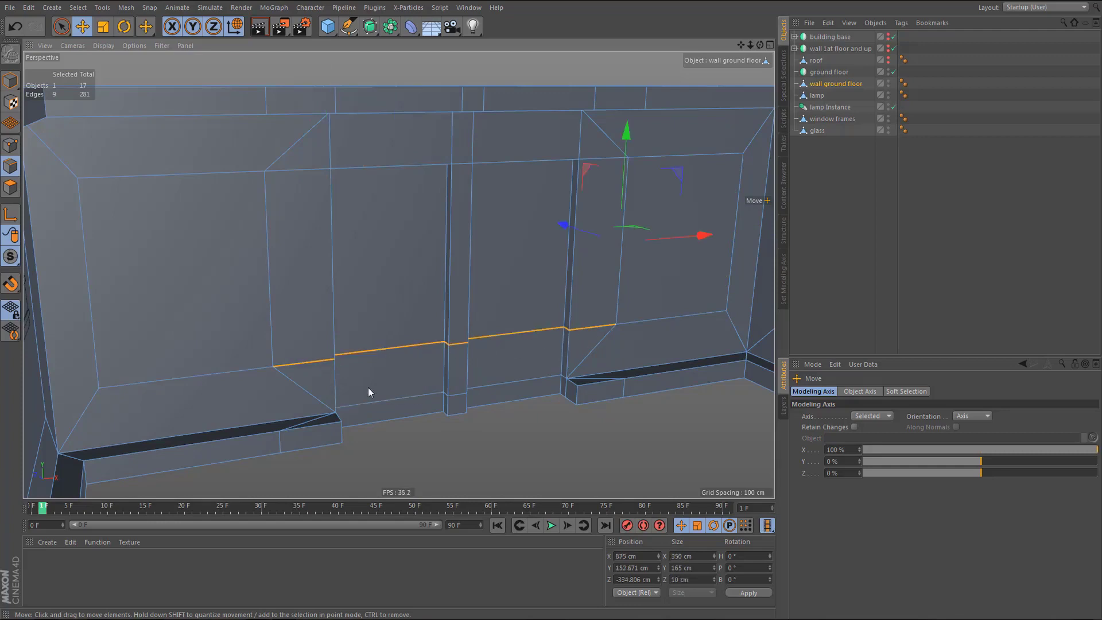
pyautogui.keyDown('alt'); pyautogui.moveTo(295, 376); pyautogui.dragTo(239, 395); pyautogui.keyUp('alt')
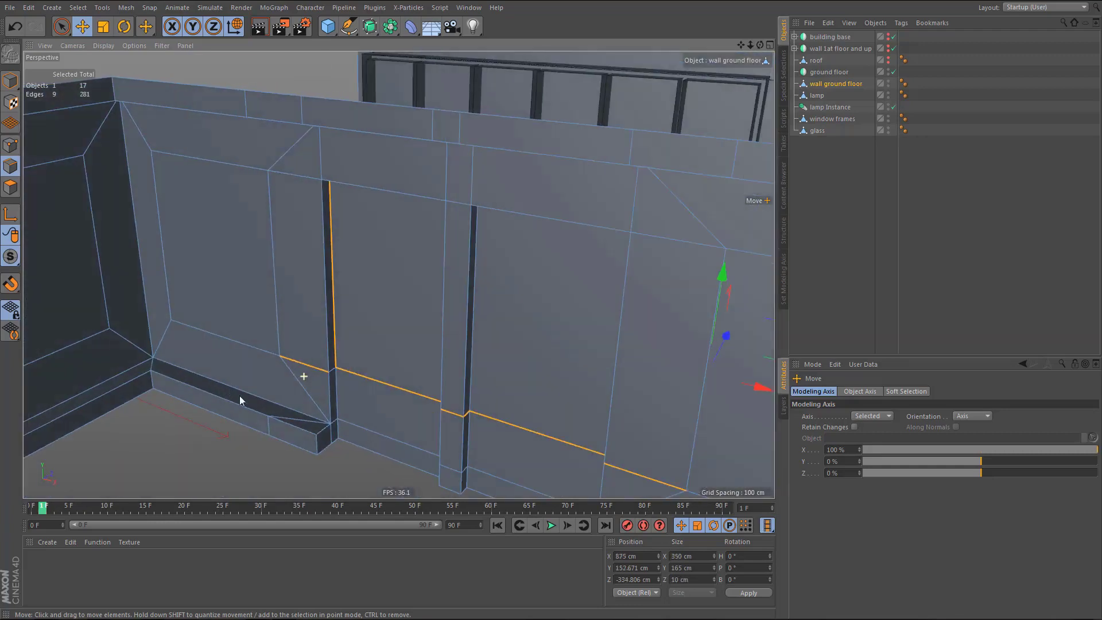
pyautogui.click(304, 364)
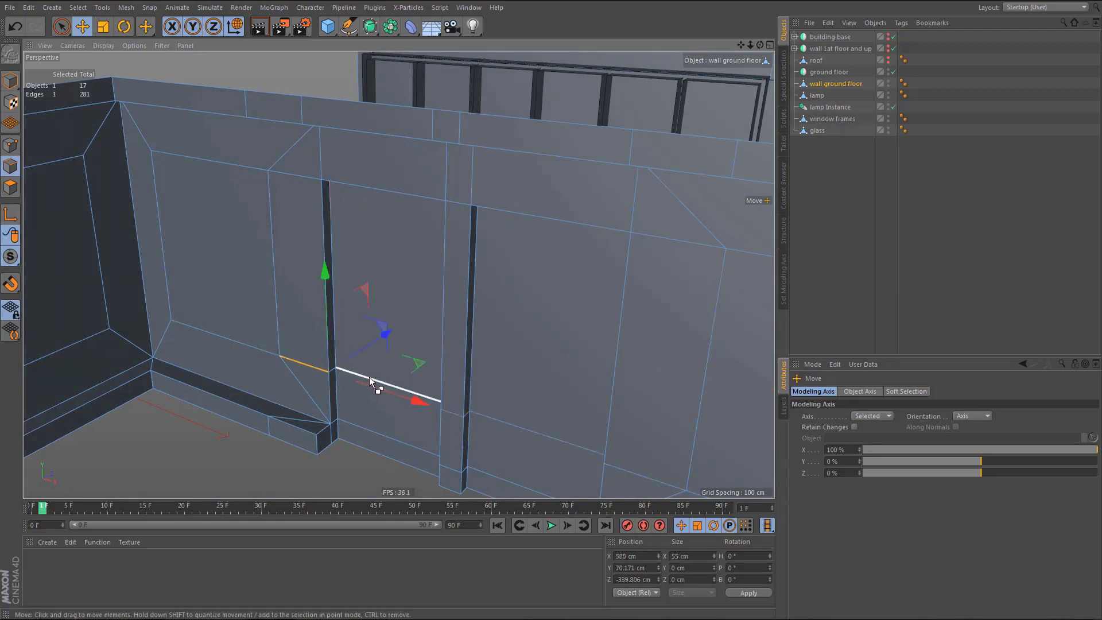
pyautogui.keyDown('shift'); pyautogui.click(370, 380); pyautogui.keyUp('shift')
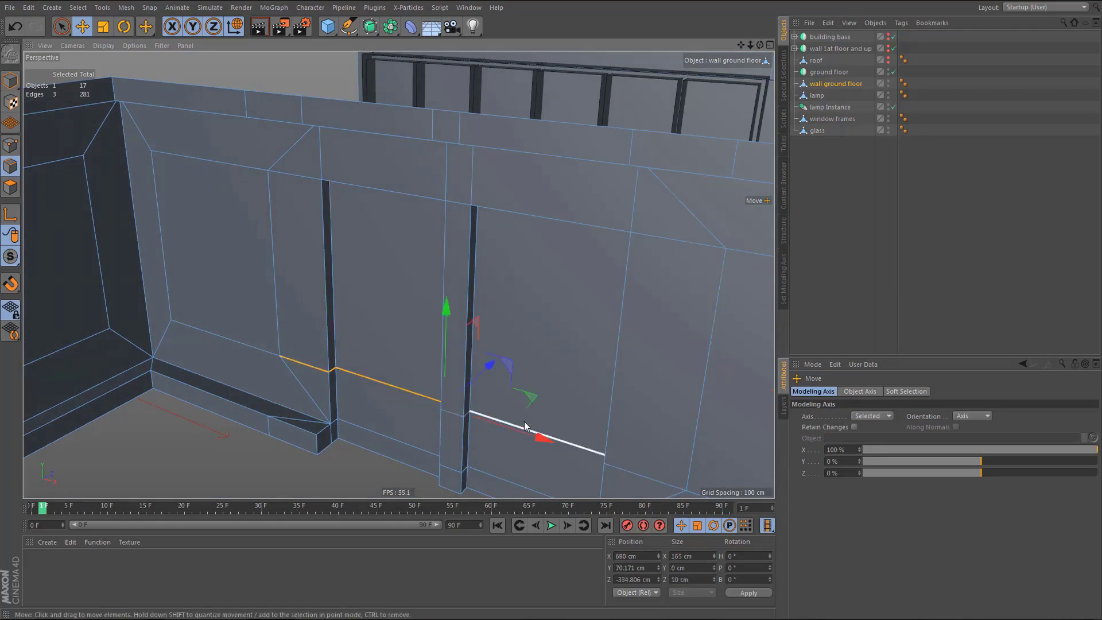
pyautogui.keyDown('shift'); pyautogui.click(594, 454); pyautogui.keyUp('shift')
pyautogui.keyDown('shift'); pyautogui.click(623, 471); pyautogui.keyUp('shift')
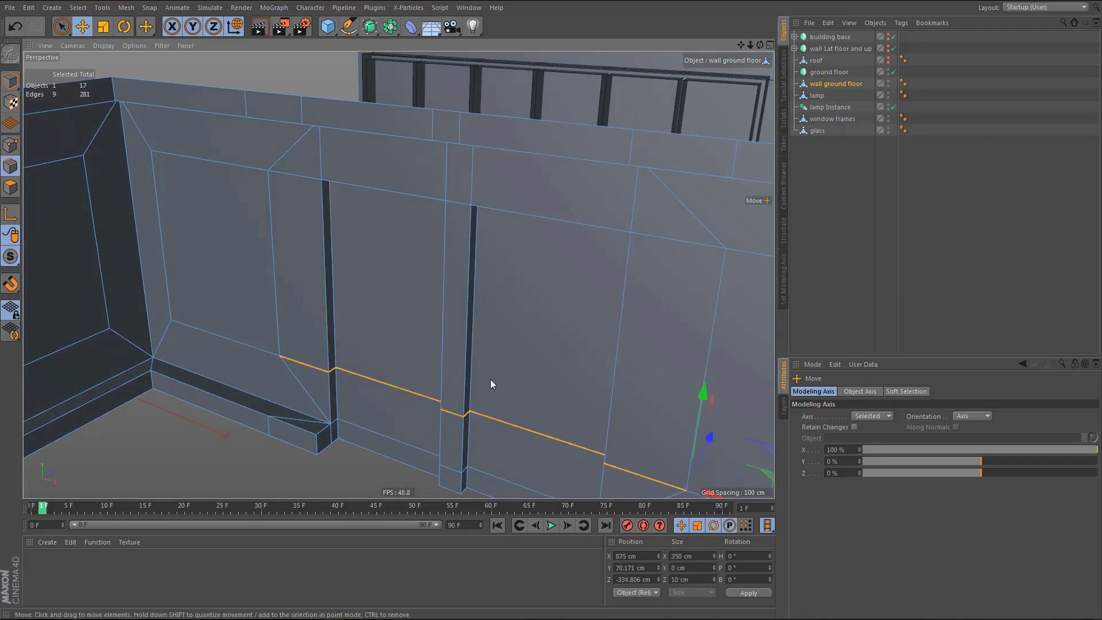
pyautogui.keyDown('alt'); pyautogui.moveTo(490, 379); pyautogui.dragTo(567, 384); pyautogui.keyUp('alt')
pyautogui.hotkey('ctrl', 'BackSpace')
# - Dissolve the diagonal edges and short vertical edges in the base trim on both sides of the middle section
pyautogui.keyDown('alt'); pyautogui.moveTo(427, 352); pyautogui.dragTo(404, 391, button='right'); pyautogui.keyUp('alt')
pyautogui.keyDown('alt'); pyautogui.moveTo(388, 348); pyautogui.dragTo(365, 322); pyautogui.keyUp('alt')
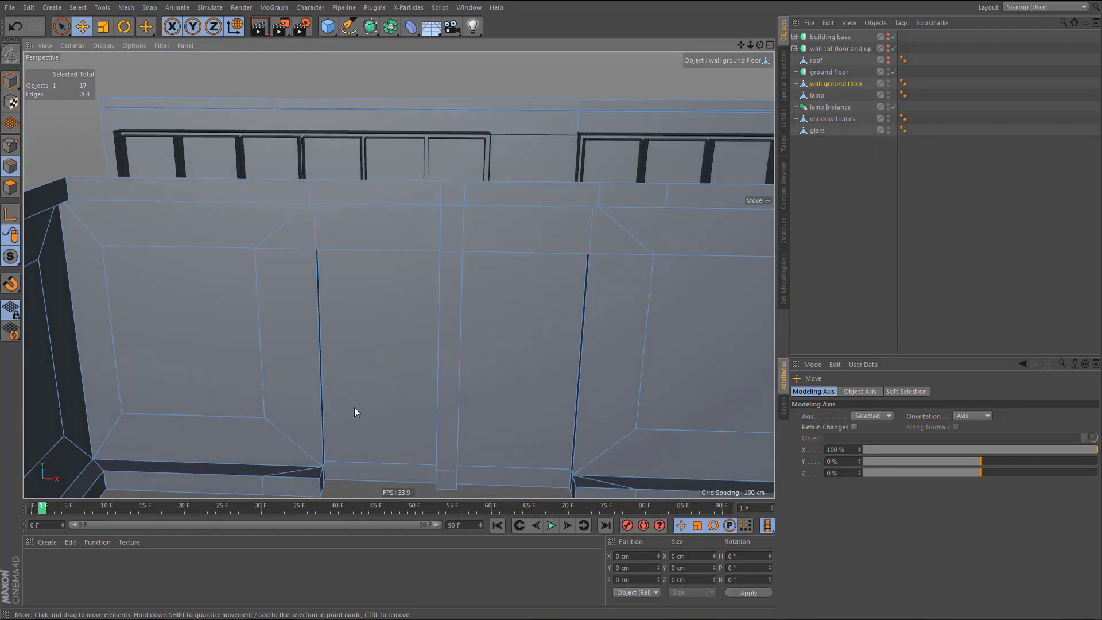
pyautogui.keyDown('alt'); pyautogui.moveTo(353, 408); pyautogui.dragTo(390, 305, button='middle'); pyautogui.keyUp('alt')
pyautogui.click(323, 372)
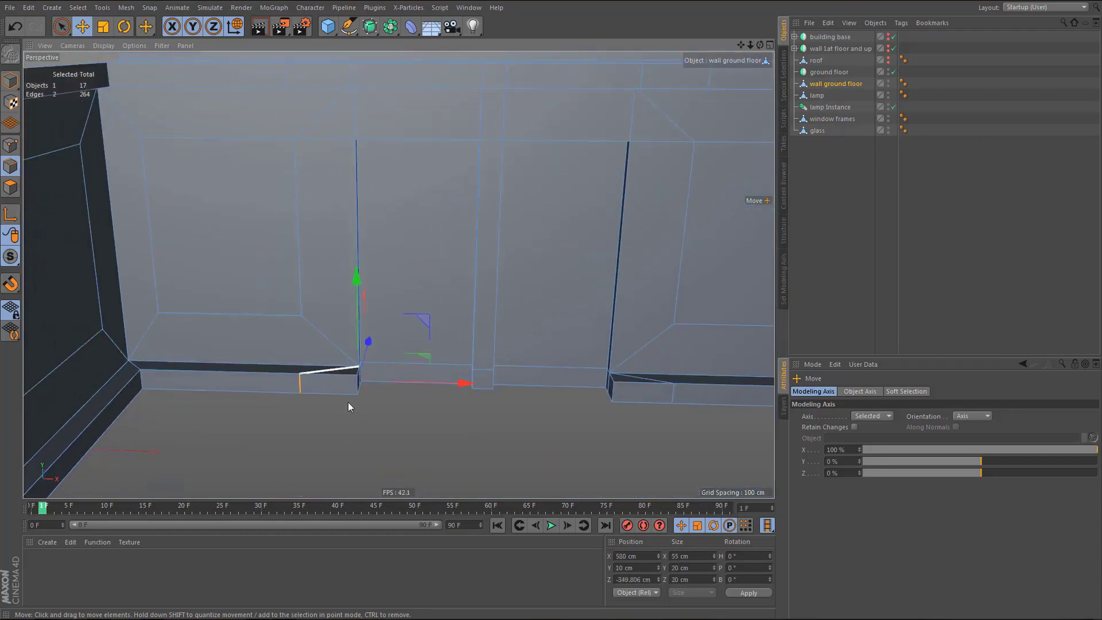
pyautogui.hotkey('ctrl', 'BackSpace')
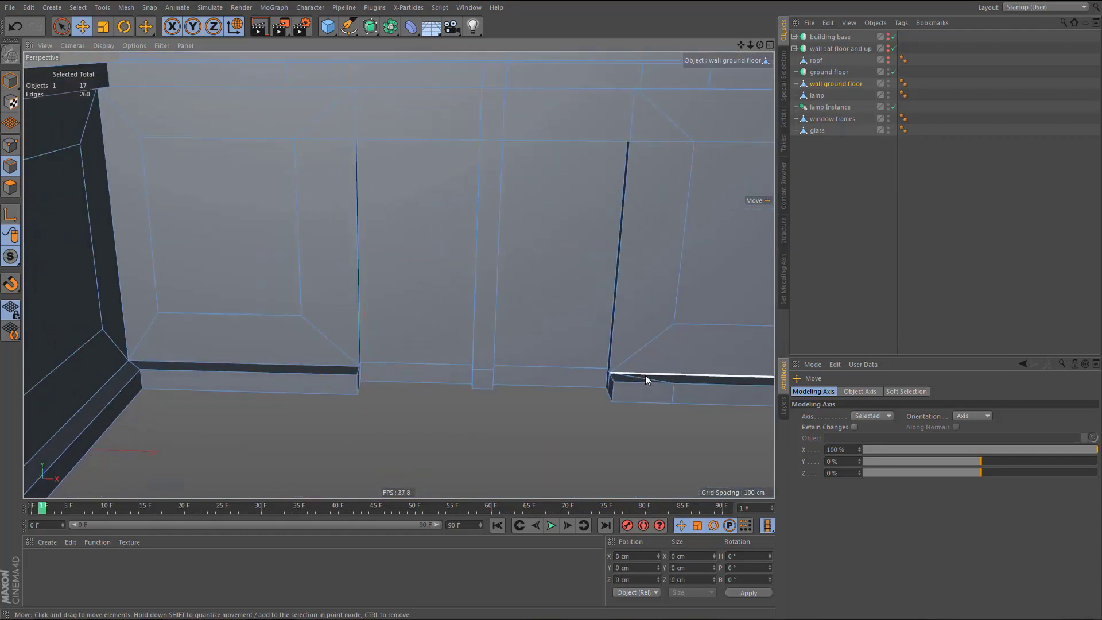
pyautogui.click(646, 377)
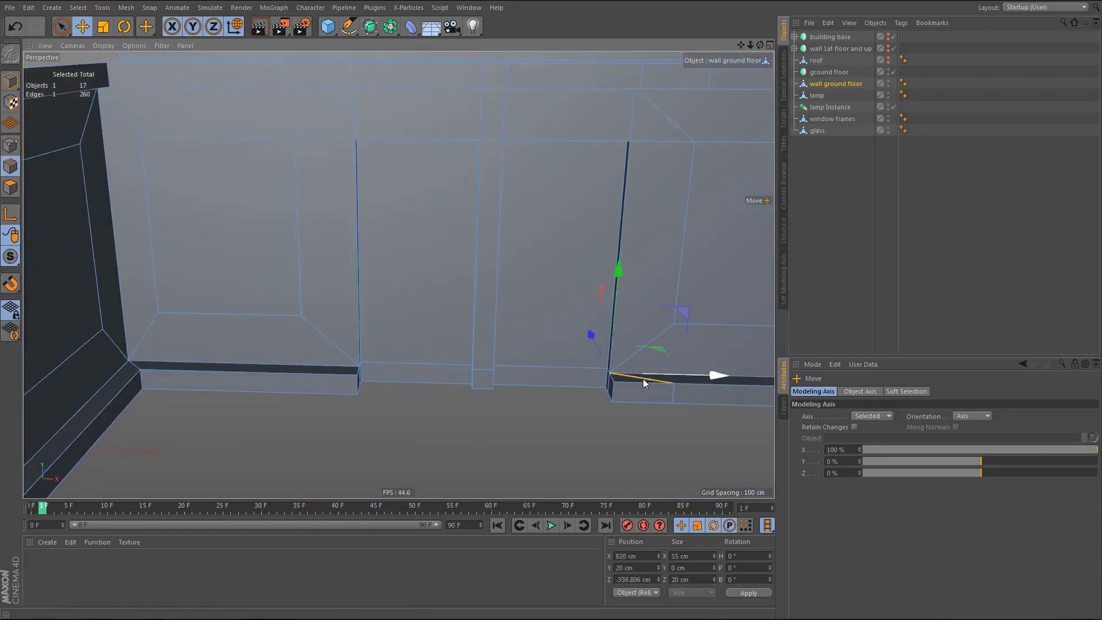
pyautogui.hotkey('ctrl', 'BackSpace')
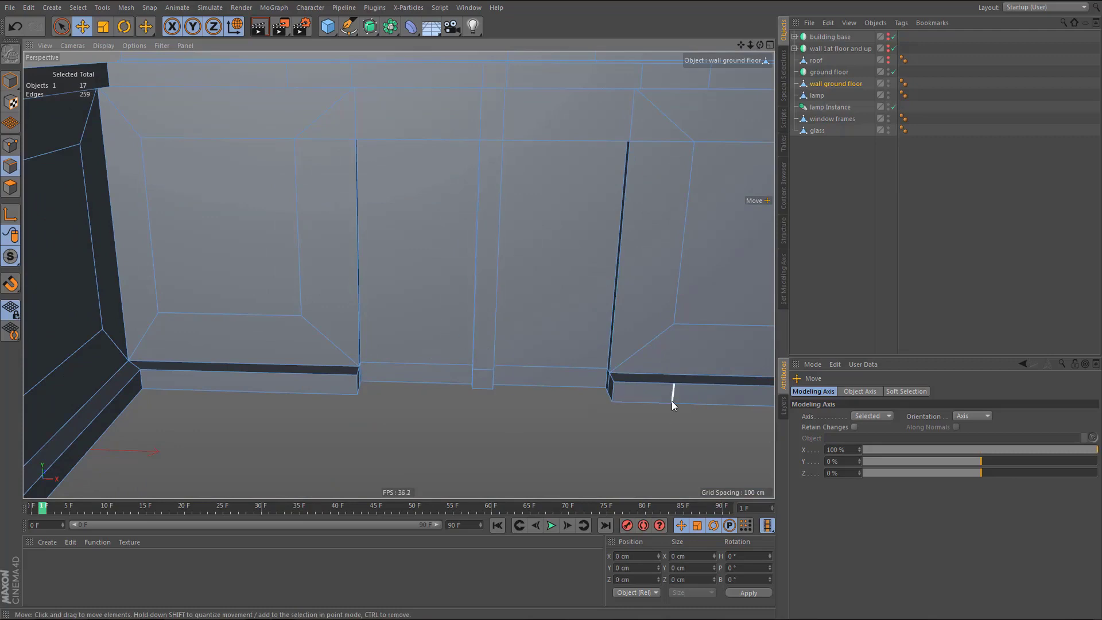
pyautogui.click(673, 397)
pyautogui.hotkey('ctrl', 'BackSpace')
# - Weld the three points at the left opening's lower outer side onto its rear floor corner
pyautogui.keyDown('alt'); pyautogui.moveTo(473, 306); pyautogui.dragTo(422, 265); pyautogui.keyUp('alt')
pyautogui.keyDown('alt'); pyautogui.moveTo(379, 382); pyautogui.dragTo(458, 383, button='right'); pyautogui.keyUp('alt')
pyautogui.press('Return')
pyautogui.press('space')
pyautogui.keyDown('alt'); pyautogui.moveTo(426, 420); pyautogui.dragTo(494, 410, button='right'); pyautogui.keyUp('alt')
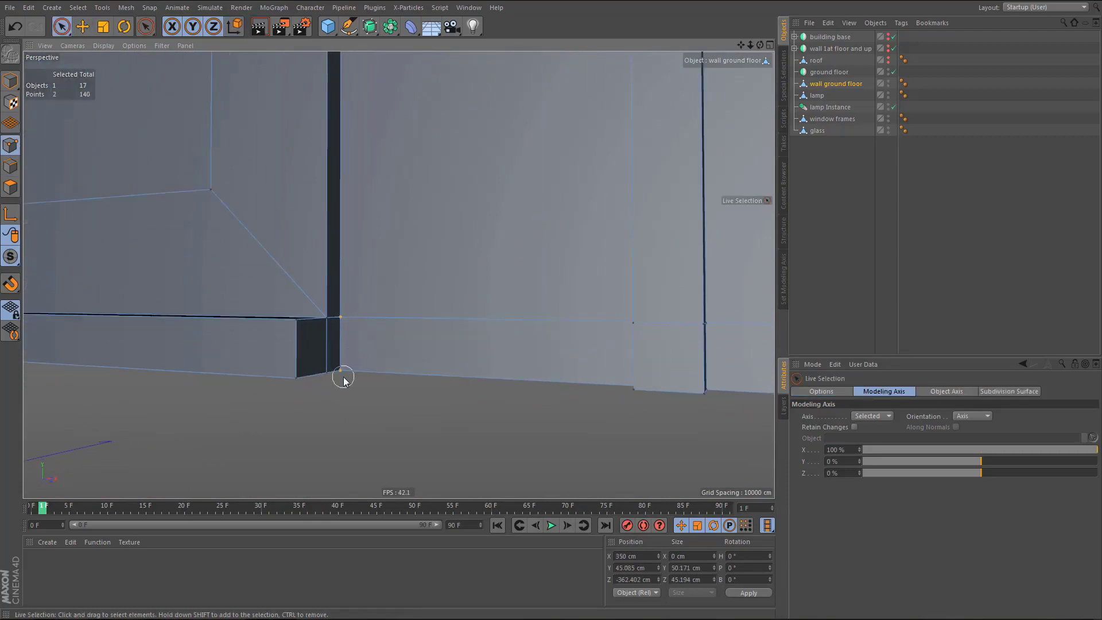
pyautogui.keyDown('shift'); pyautogui.click(328, 375); pyautogui.keyUp('shift')
pyautogui.press('m')
pyautogui.press('q')
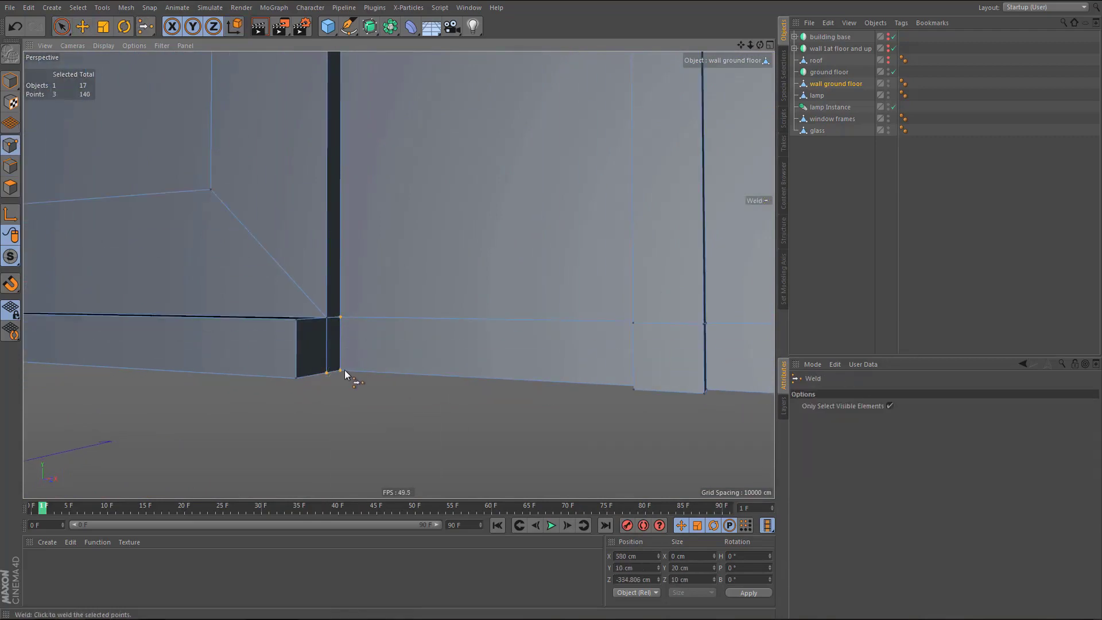
pyautogui.click(341, 372)
# - Weld the lower outer side points of the right opening onto its rear floor corner
pyautogui.keyDown('alt'); pyautogui.moveTo(354, 341); pyautogui.dragTo(296, 346, button='right'); pyautogui.keyUp('alt')
pyautogui.keyDown('alt'); pyautogui.moveTo(487, 368); pyautogui.dragTo(515, 370); pyautogui.keyUp('alt')
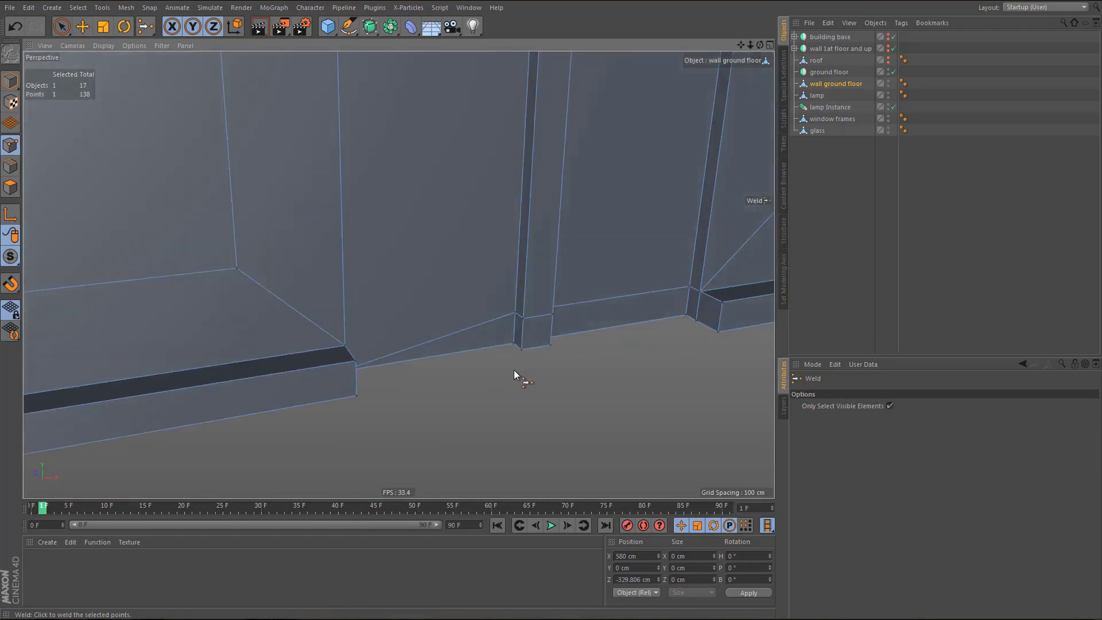
pyautogui.keyDown('alt'); pyautogui.moveTo(515, 370); pyautogui.dragTo(445, 374, button='middle'); pyautogui.keyUp('alt')
pyautogui.press('space')
pyautogui.moveTo(623, 292); pyautogui.dragTo(629, 325)
pyautogui.press('m')
pyautogui.press('q')
pyautogui.click(623, 319)
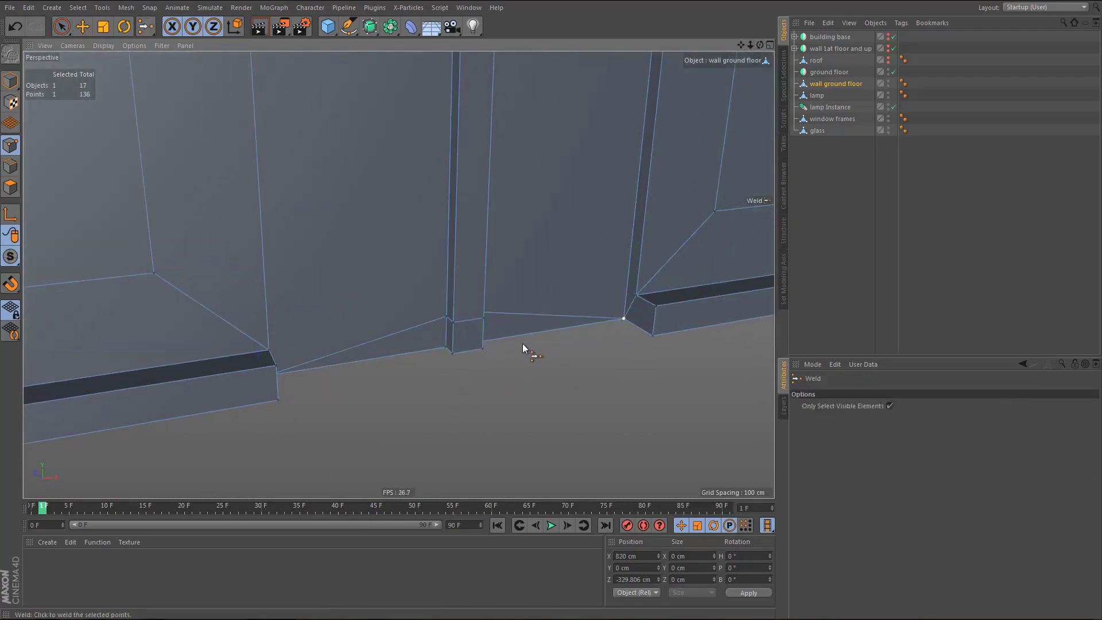
# - Remove the five-edge line across the openings and middle post just above the floor, keeping the outer side edges
pyautogui.press('Return')
pyautogui.press('e')
pyautogui.doubleClick(422, 322)
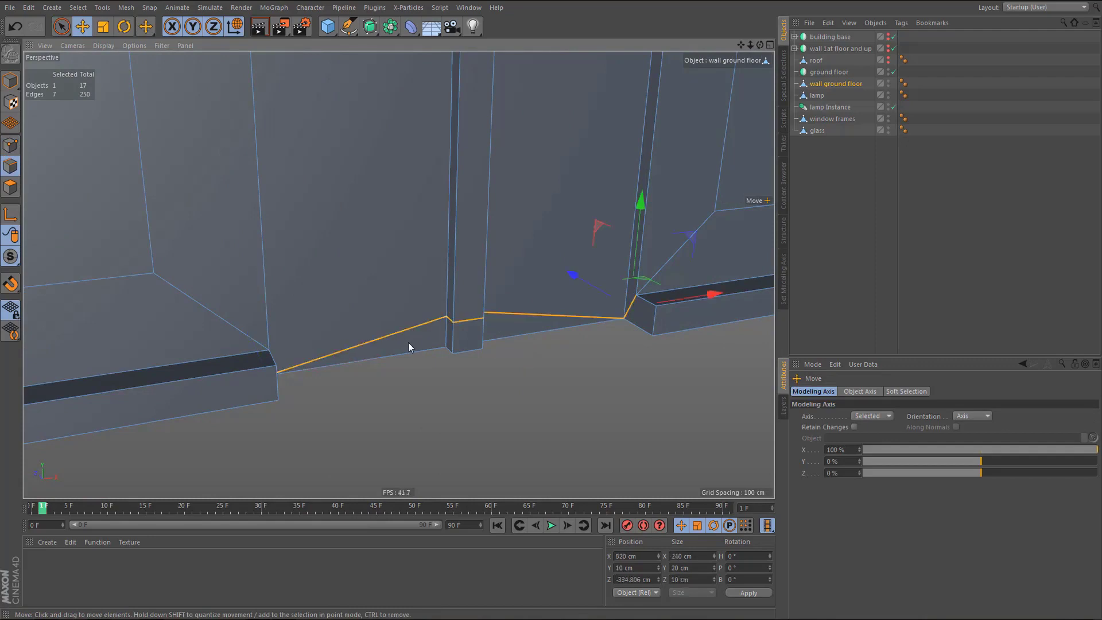
pyautogui.keyDown('ctrl'); pyautogui.click(632, 305); pyautogui.keyUp('ctrl')
pyautogui.keyDown('alt'); pyautogui.moveTo(219, 361); pyautogui.dragTo(192, 365); pyautogui.keyUp('alt')
pyautogui.keyDown('ctrl'); pyautogui.click(275, 380); pyautogui.keyUp('ctrl')
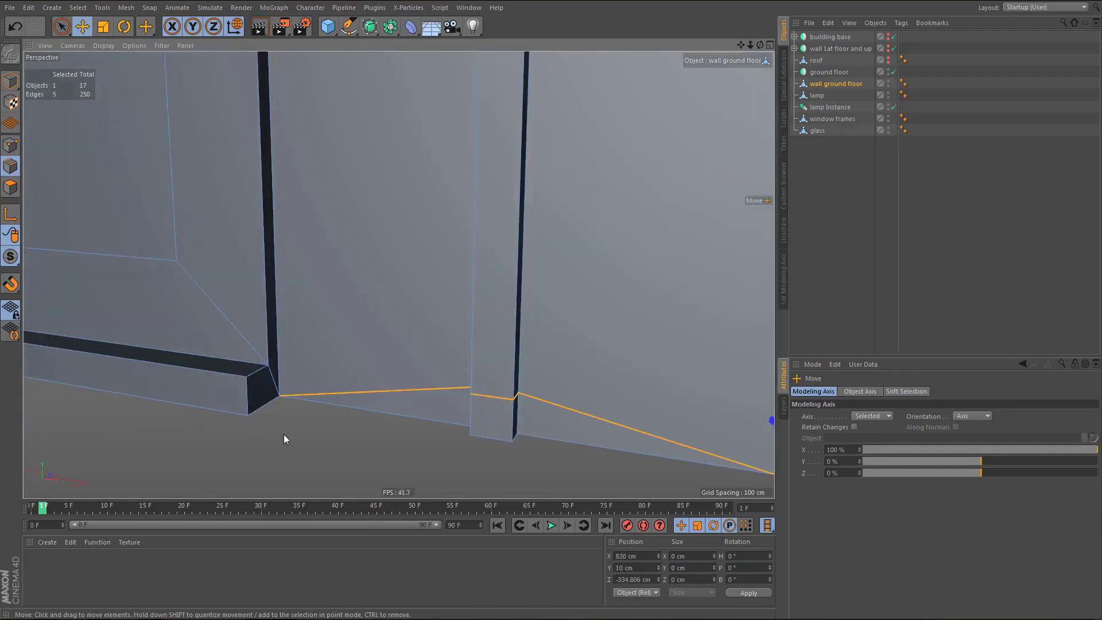
pyautogui.press('Delete')
# - Line Cut both sides of the wall from the upper trim's edge points down to the outer panels' upper inner corners
pyautogui.keyDown('alt'); pyautogui.moveTo(284, 434); pyautogui.dragTo(344, 229); pyautogui.keyUp('alt')
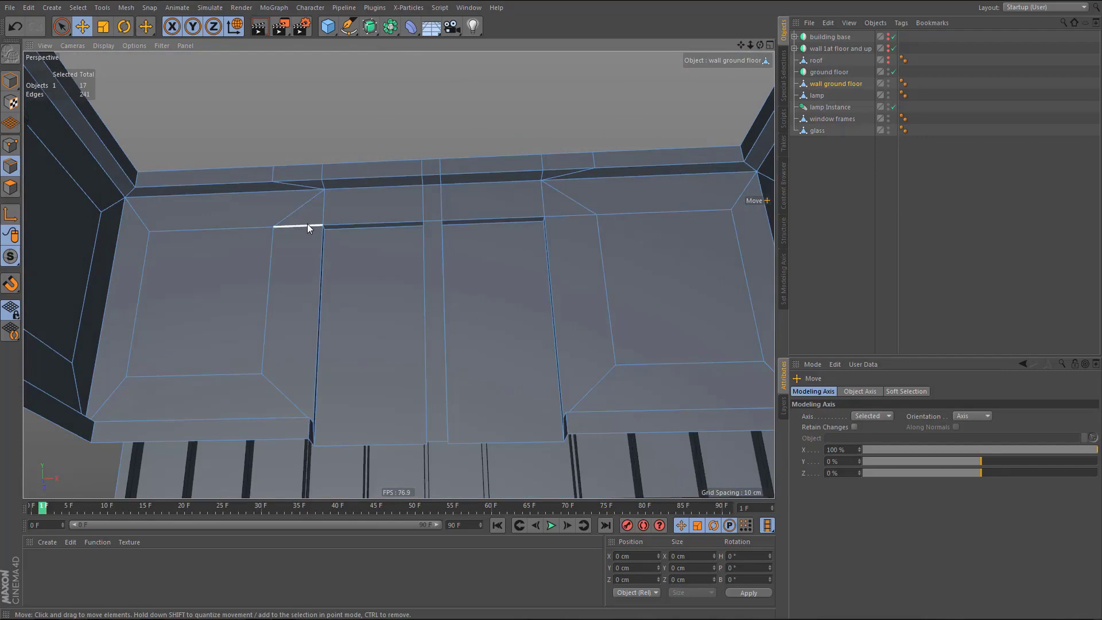
pyautogui.scroll(3, 310, 224)
pyautogui.press('k')
pyautogui.press('k')
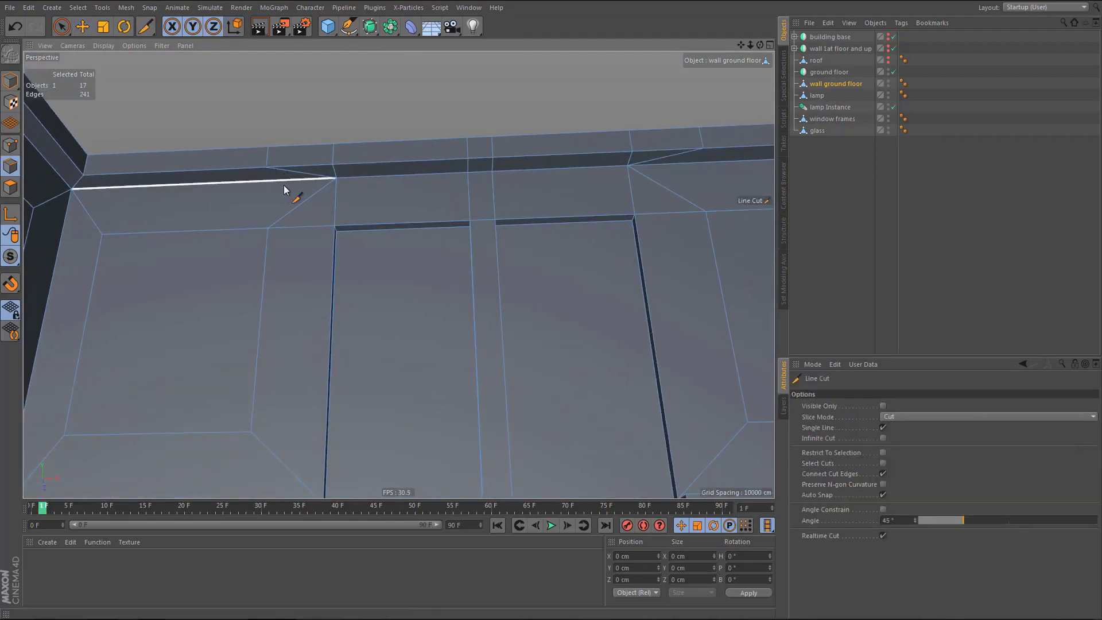
pyautogui.keyDown('alt'); pyautogui.moveTo(283, 185); pyautogui.dragTo(288, 183); pyautogui.keyUp('alt')
pyautogui.click(270, 167)
pyautogui.click(268, 228)
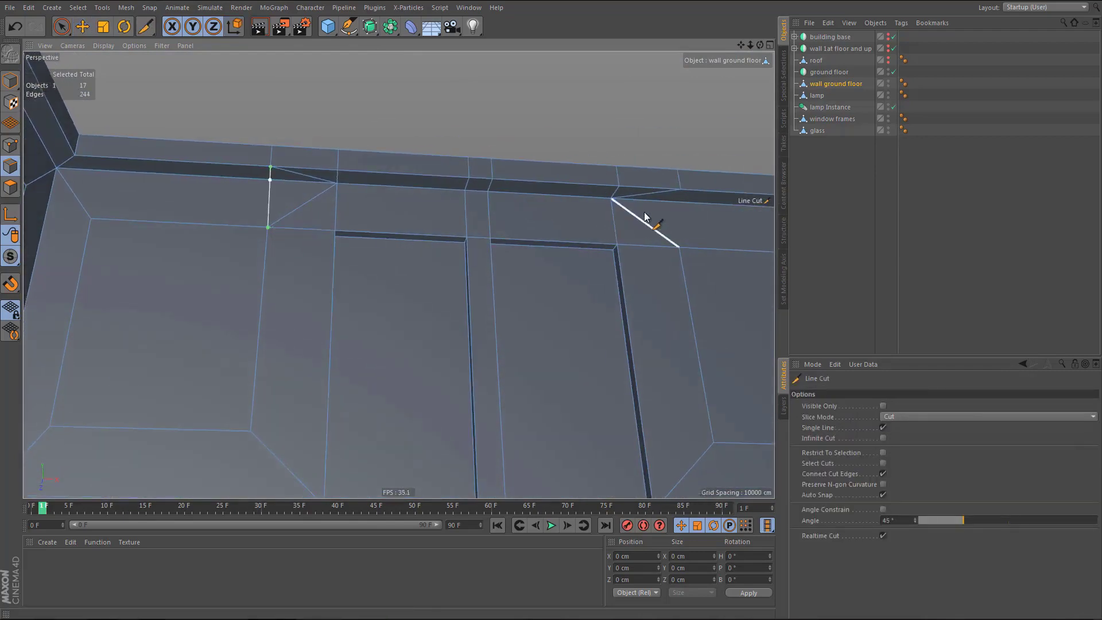
pyautogui.click(682, 190)
pyautogui.click(680, 248)
pyautogui.keyDown('alt'); pyautogui.moveTo(516, 269); pyautogui.dragTo(481, 345); pyautogui.keyUp('alt')
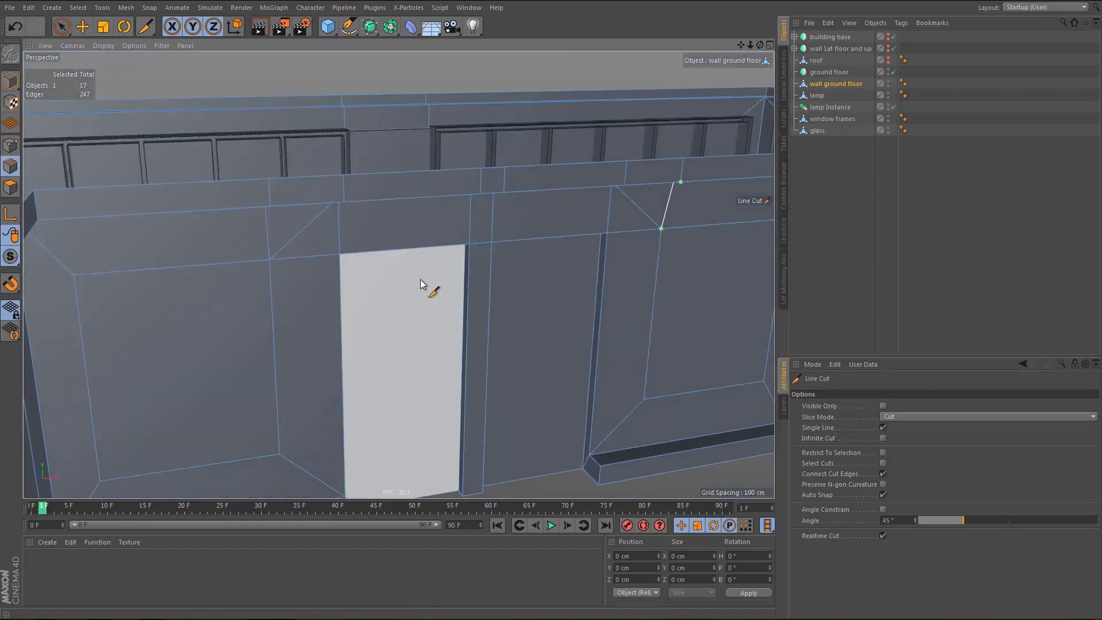
pyautogui.keyDown('alt'); pyautogui.moveTo(421, 292); pyautogui.dragTo(393, 227); pyautogui.keyUp('alt')
pyautogui.press('Tab')
pyautogui.press('w')
pyautogui.press('e')
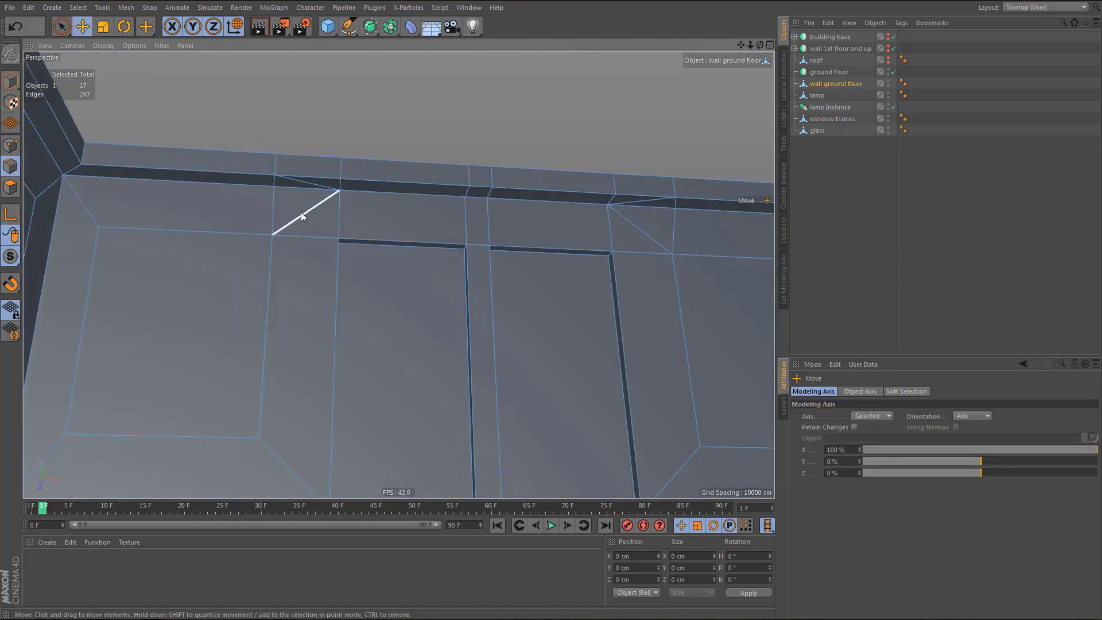
# - Dissolve the diagonal edges beside the new cuts, on the wall face and the trim underside, on both sides
pyautogui.click(301, 212)
pyautogui.hotkey('ctrl', 'BackSpace')
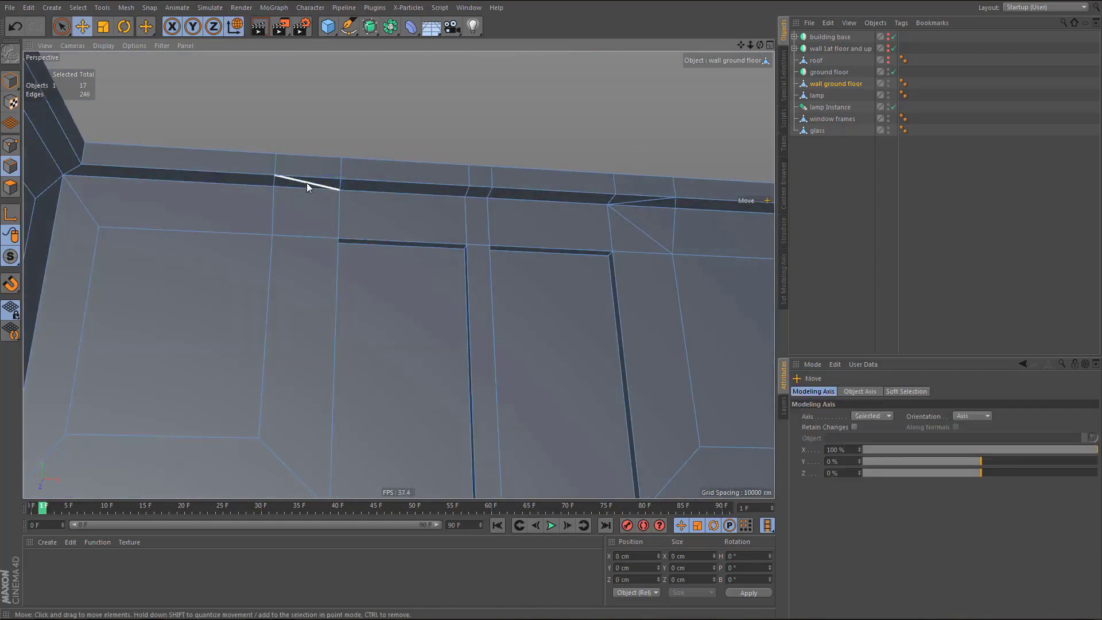
pyautogui.click(307, 183)
pyautogui.hotkey('ctrl', 'BackSpace')
pyautogui.click(632, 201)
pyautogui.hotkey('ctrl', 'BackSpace')
pyautogui.click(632, 222)
pyautogui.hotkey('ctrl', 'BackSpace')
# - Straighten the three connected edges above the left panel's upper inner corner by setting their X size to 0 cm
pyautogui.keyDown('alt'); pyautogui.moveTo(452, 193); pyautogui.dragTo(413, 217, button='right'); pyautogui.keyUp('alt')
pyautogui.keyDown('alt'); pyautogui.moveTo(414, 218); pyautogui.dragTo(390, 239); pyautogui.keyUp('alt')
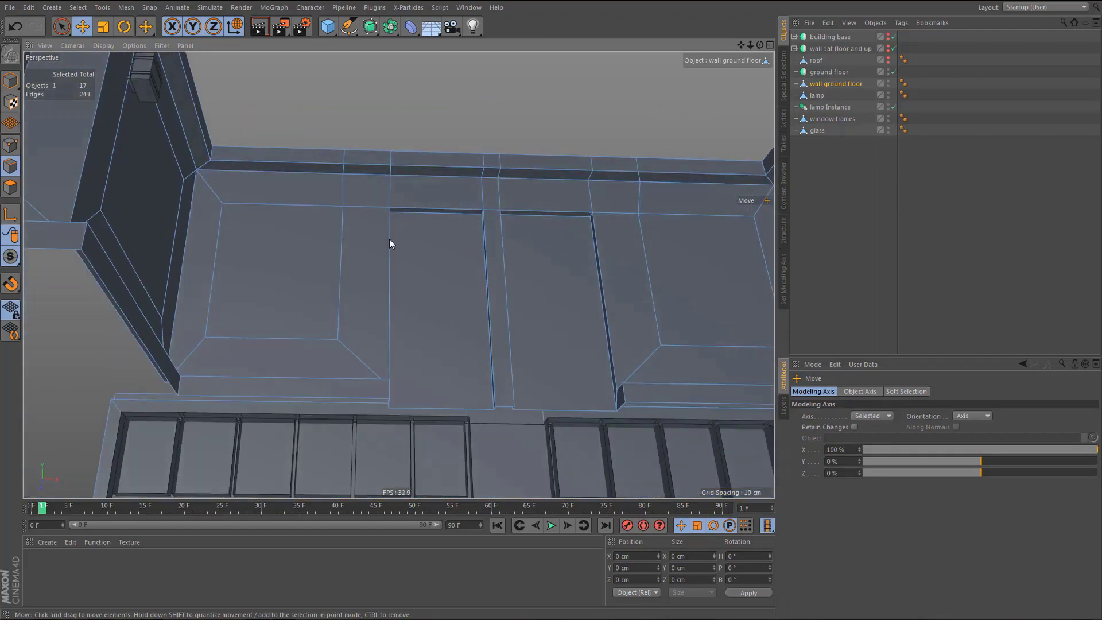
pyautogui.click(340, 257)
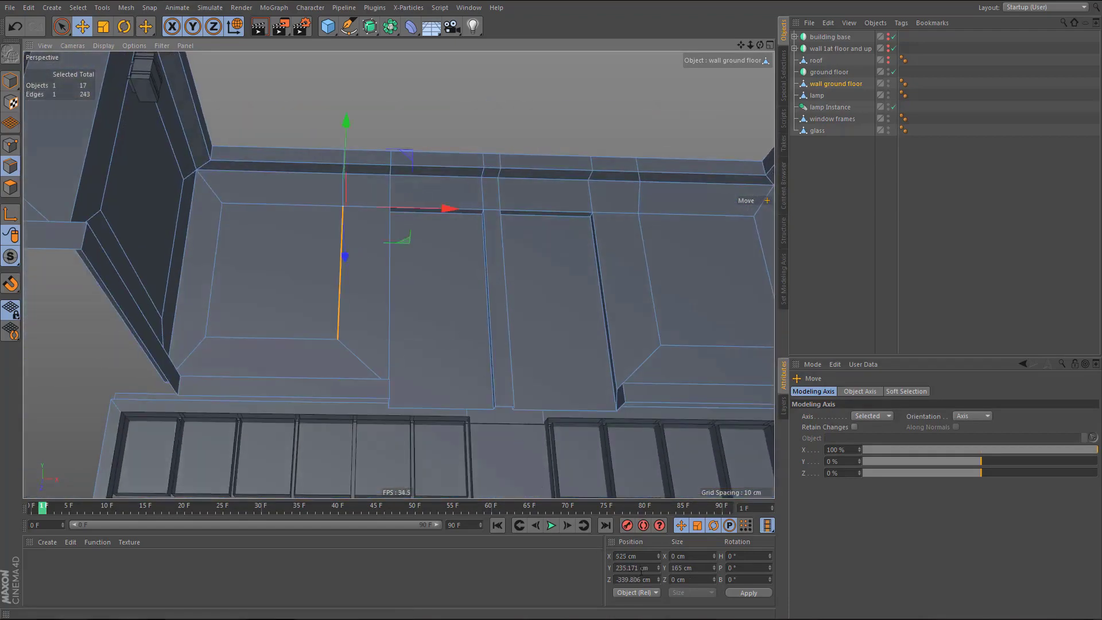
pyautogui.doubleClick(631, 556)
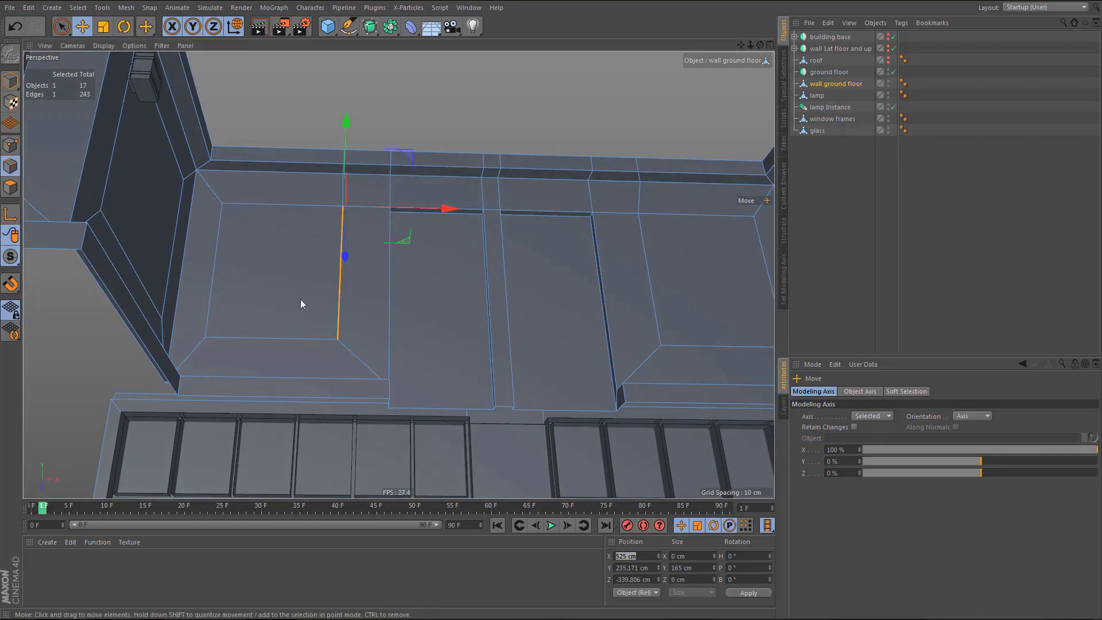
pyautogui.scroll(2, 374, 193)
pyautogui.click(363, 194)
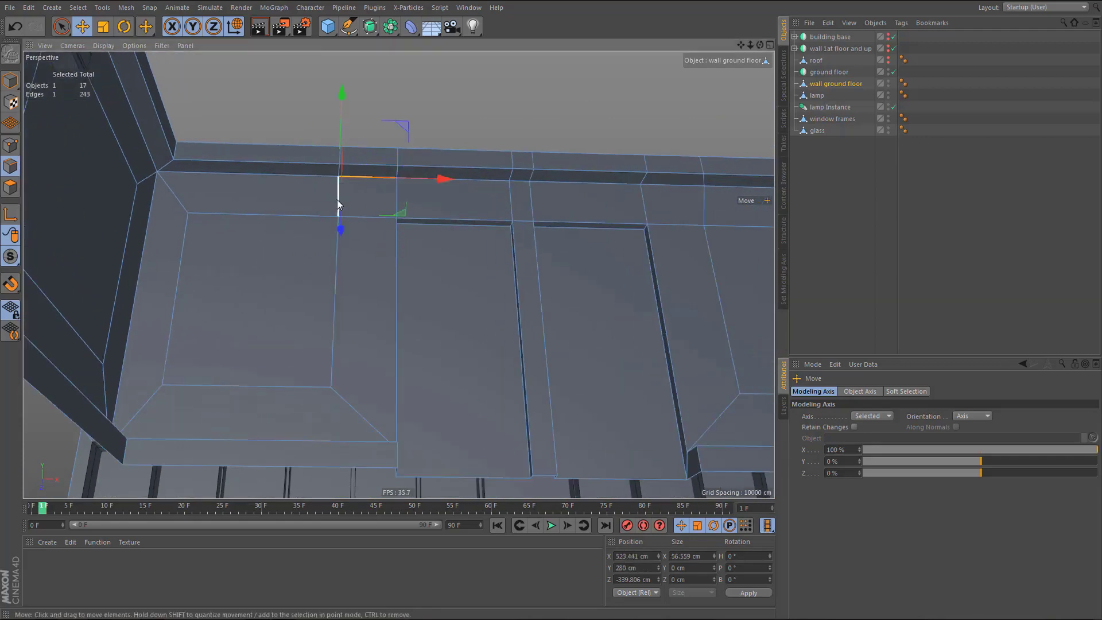
pyautogui.keyDown('alt'); pyautogui.moveTo(329, 198); pyautogui.dragTo(346, 154); pyautogui.keyUp('alt')
pyautogui.click(342, 164)
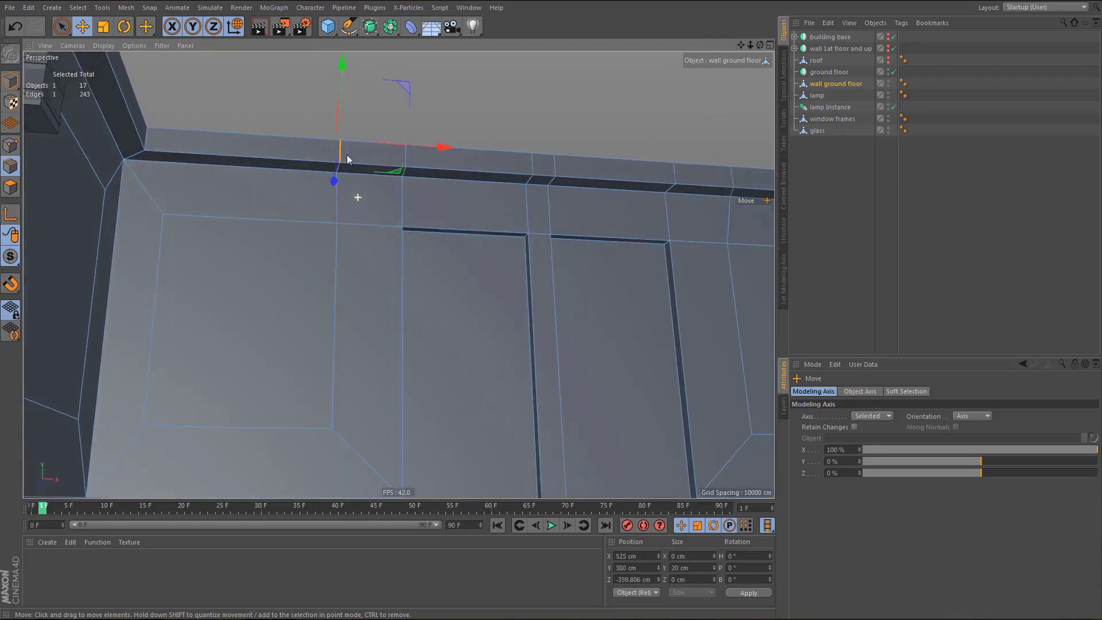
pyautogui.keyDown('shift'); pyautogui.click(334, 205); pyautogui.keyUp('shift')
pyautogui.keyDown('alt'); pyautogui.moveTo(371, 307); pyautogui.dragTo(360, 278); pyautogui.keyUp('alt')
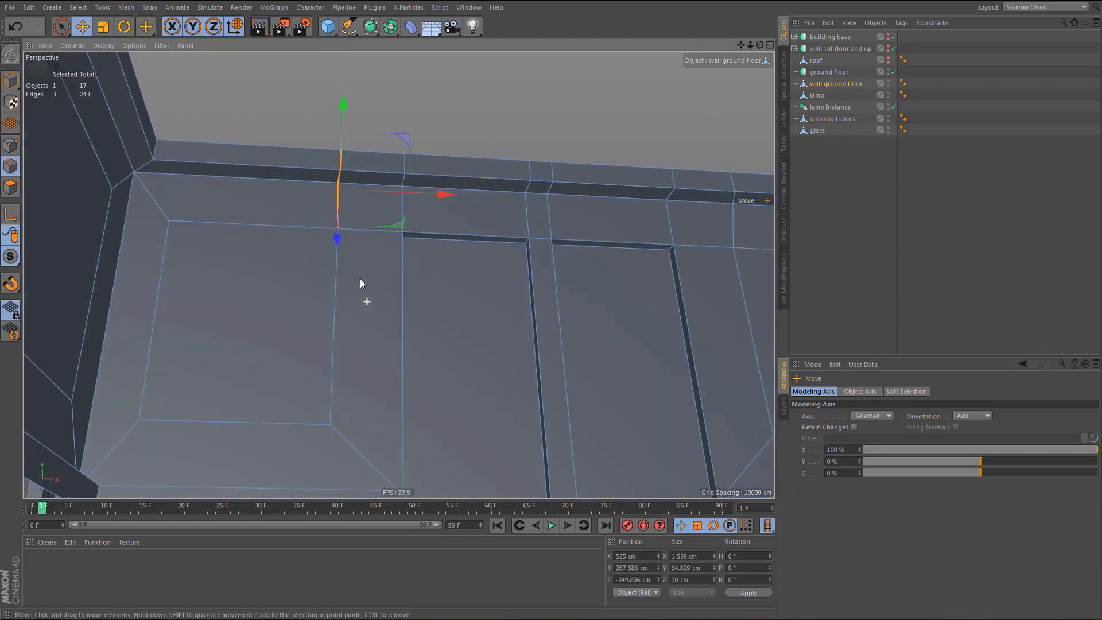
pyautogui.doubleClick(704, 555)
pyautogui.write('0')
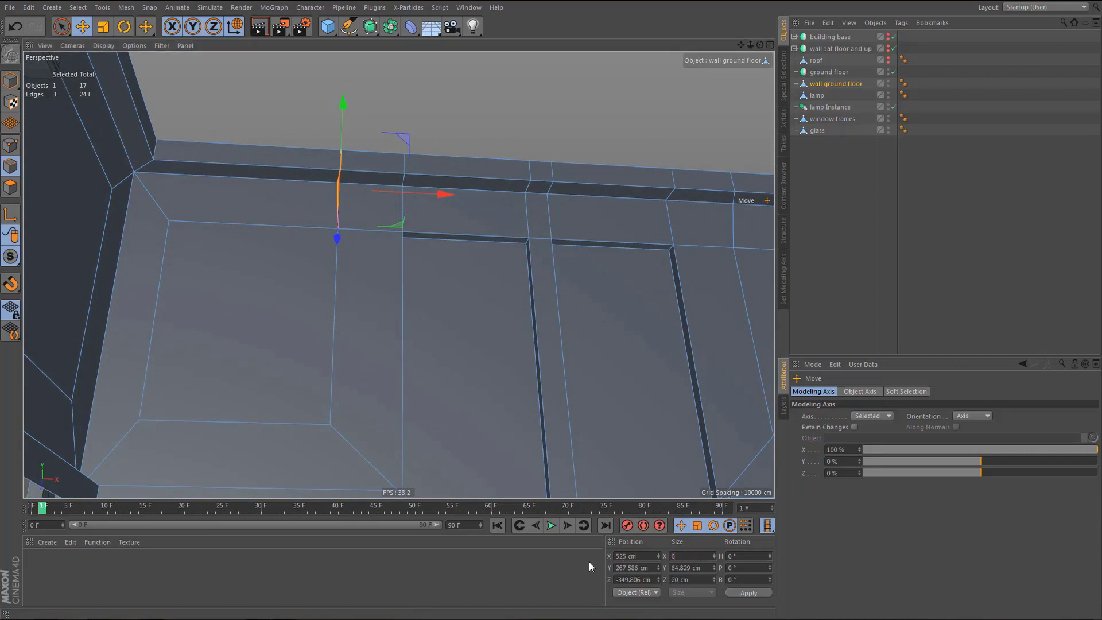
pyautogui.press('Return')
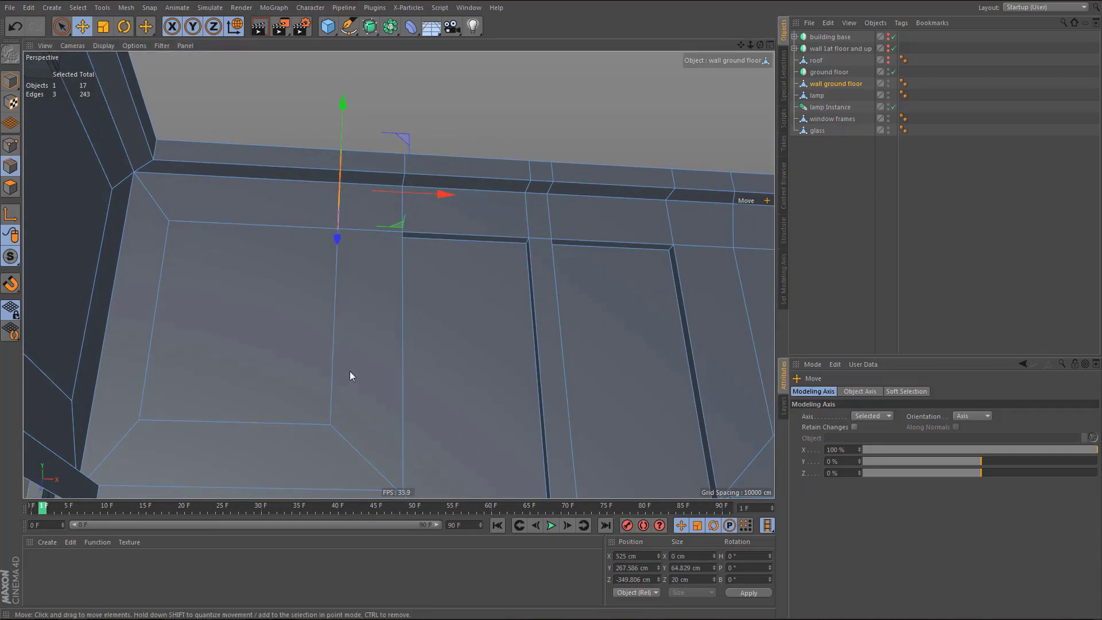
pyautogui.moveTo(345, 358)
pyautogui.keyDown('alt'); pyautogui.mouseDown(button='right')
pyautogui.moveTo(397, 344)
pyautogui.moveTo(375, 290)
pyautogui.mouseUp(button='right'); pyautogui.keyUp('alt')
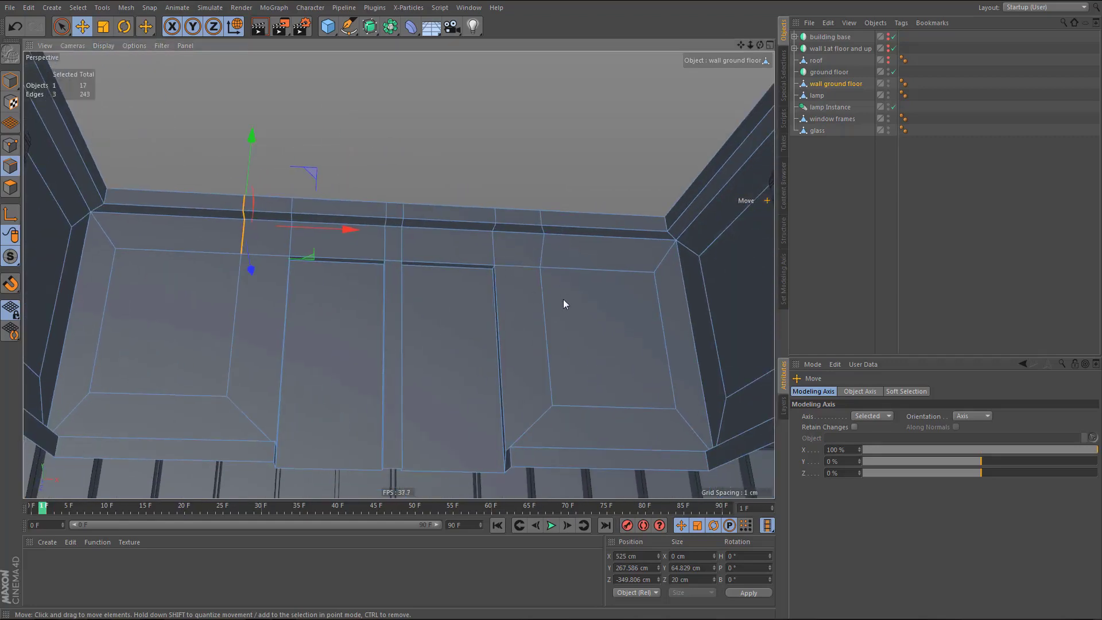
# - Straighten the three connected edges above the right panel's upper inner corner by setting their X position to 875 cm and X size to 0 cm
pyautogui.click(546, 316)
pyautogui.doubleClick(647, 557)
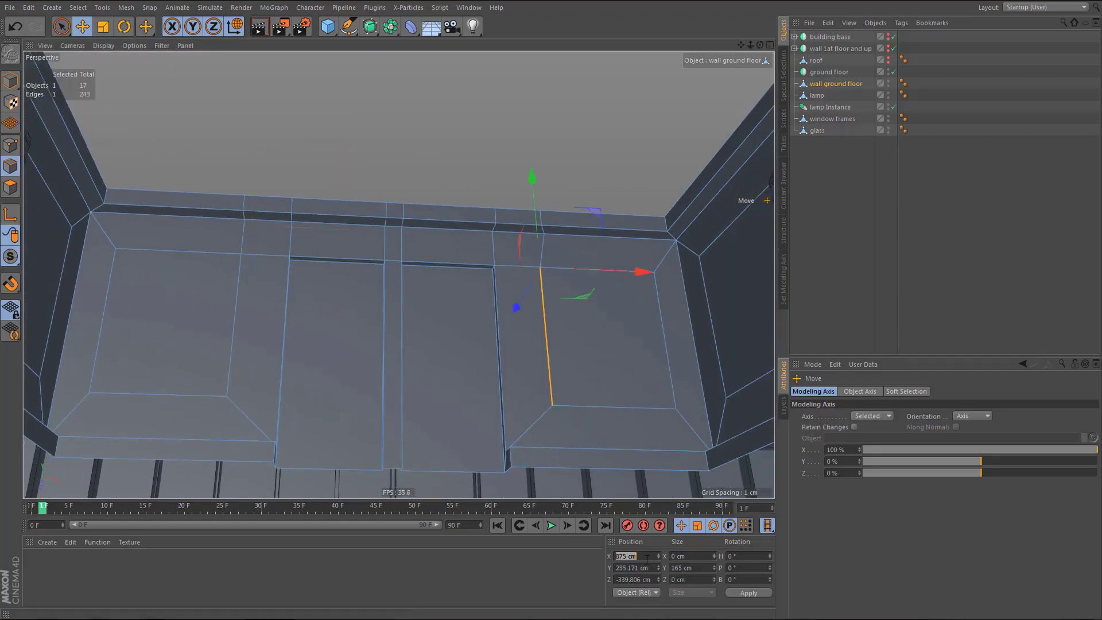
pyautogui.write('875')
pyautogui.press('Return')
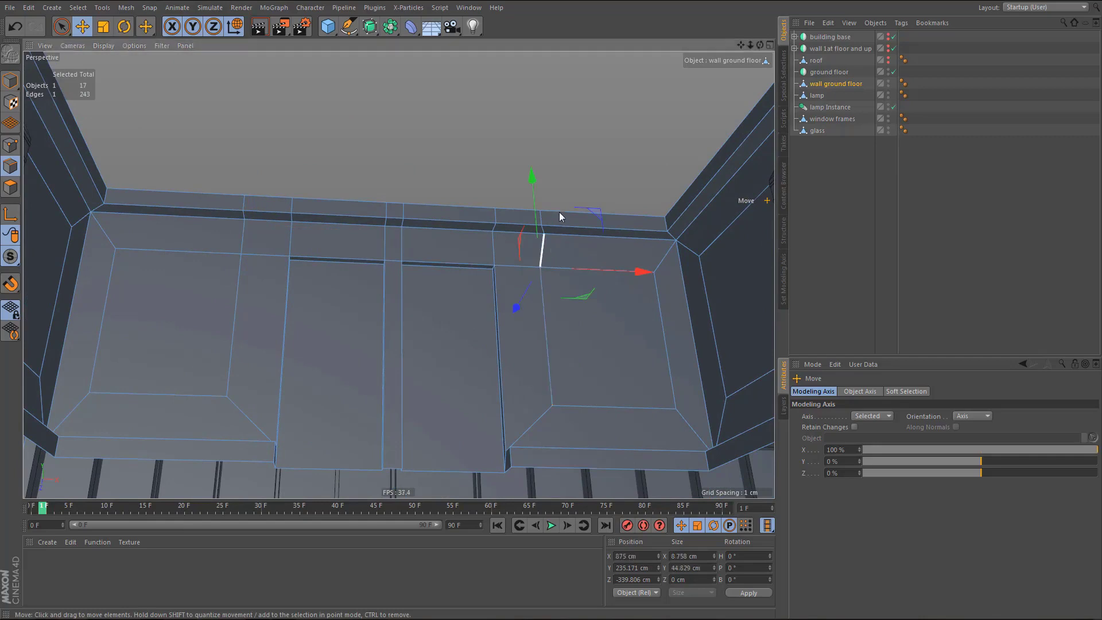
pyautogui.scroll(3, 558, 215)
pyautogui.moveTo(556, 222)
pyautogui.keyDown('alt'); pyautogui.mouseDown()
pyautogui.moveTo(558, 259)
pyautogui.moveTo(559, 233)
pyautogui.mouseUp(); pyautogui.keyUp('alt')
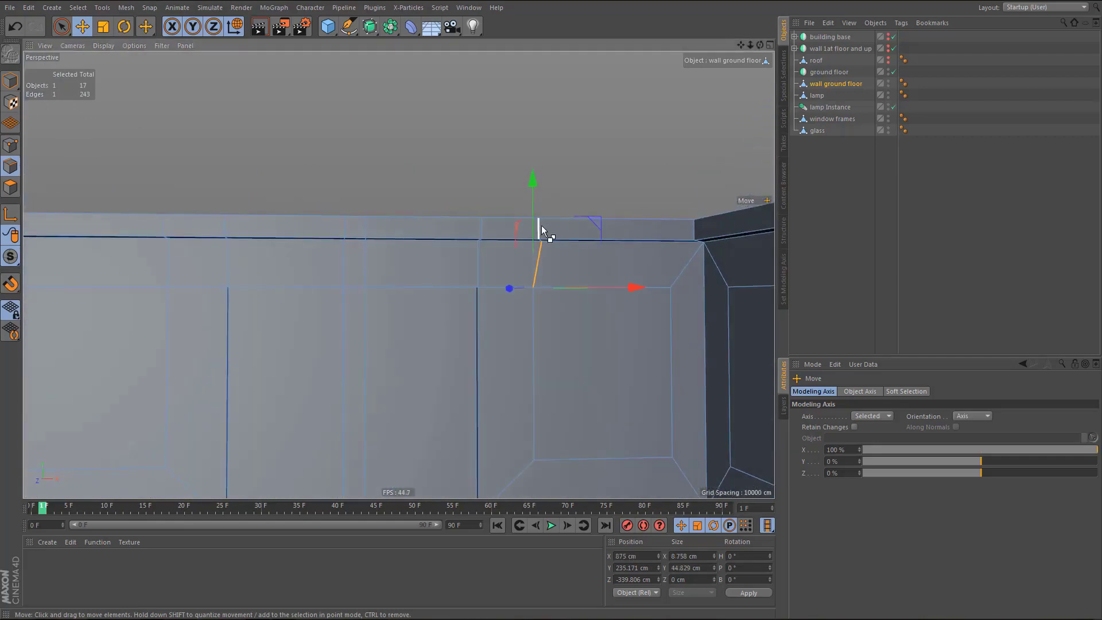
pyautogui.keyDown('shift'); pyautogui.click(540, 228); pyautogui.keyUp('shift')
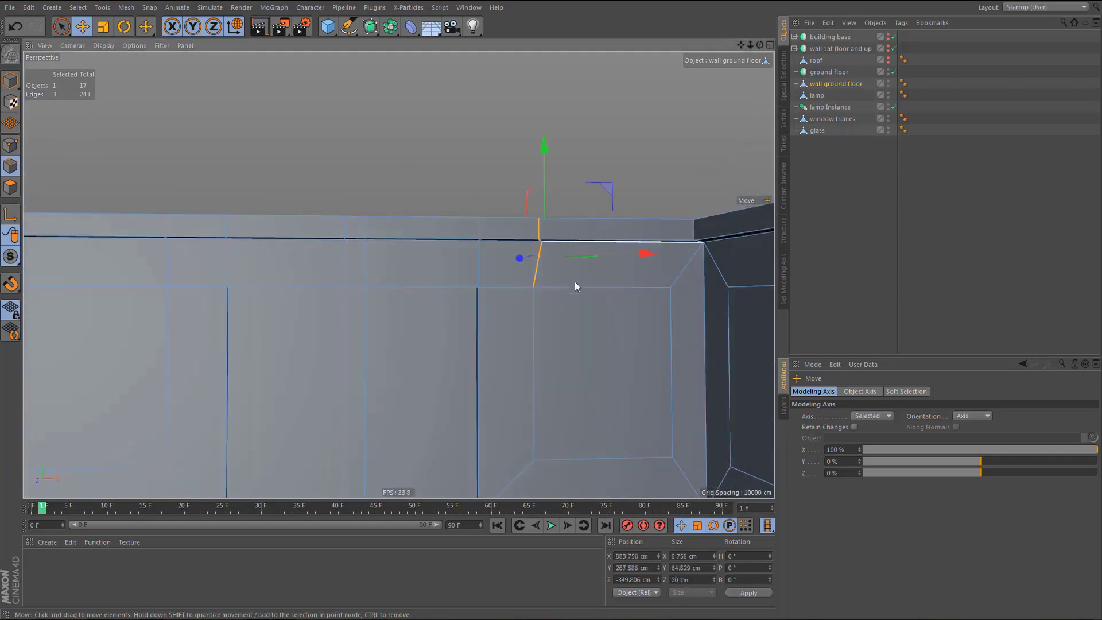
pyautogui.doubleClick(644, 558)
pyautogui.write('875 cm')
pyautogui.doubleClick(685, 557)
pyautogui.write('0')
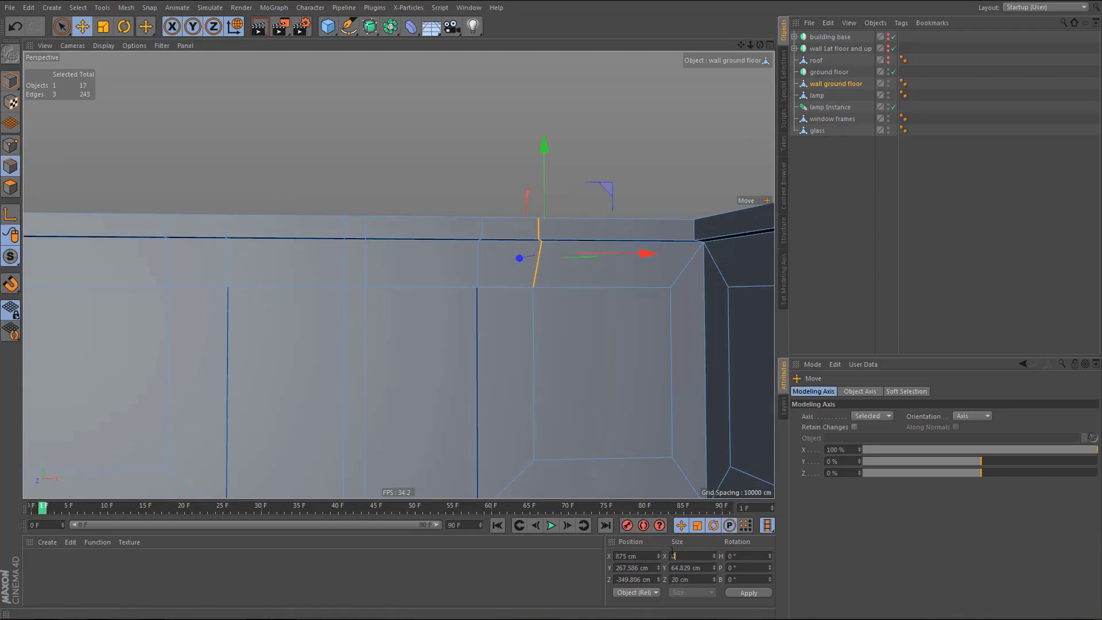
pyautogui.press('Return')
# - Try to weld the trim points above the openings' outer corners onto the neighbouring points above the side panels with Polygon Pen
pyautogui.keyDown('alt'); pyautogui.moveTo(485, 368); pyautogui.dragTo(491, 282); pyautogui.keyUp('alt')
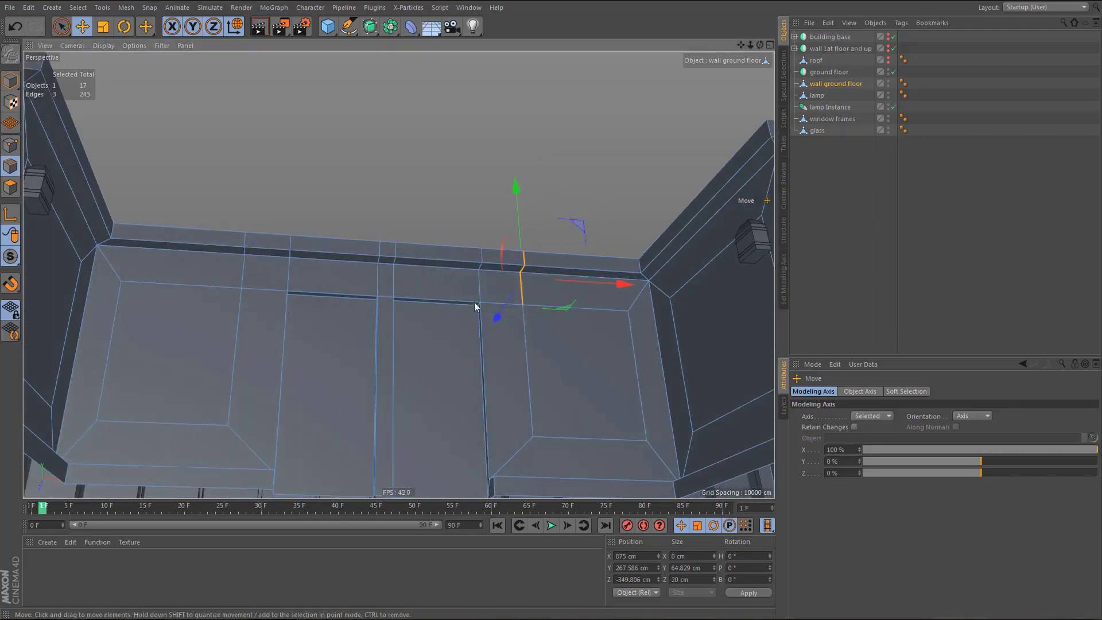
pyautogui.keyDown('alt'); pyautogui.moveTo(303, 316); pyautogui.dragTo(389, 265, button='middle'); pyautogui.keyUp('alt')
pyautogui.keyDown('alt'); pyautogui.moveTo(364, 237); pyautogui.dragTo(395, 241, button='right'); pyautogui.keyUp('alt')
pyautogui.keyDown('alt'); pyautogui.moveTo(390, 240); pyautogui.dragTo(400, 240, button='middle'); pyautogui.keyUp('alt')
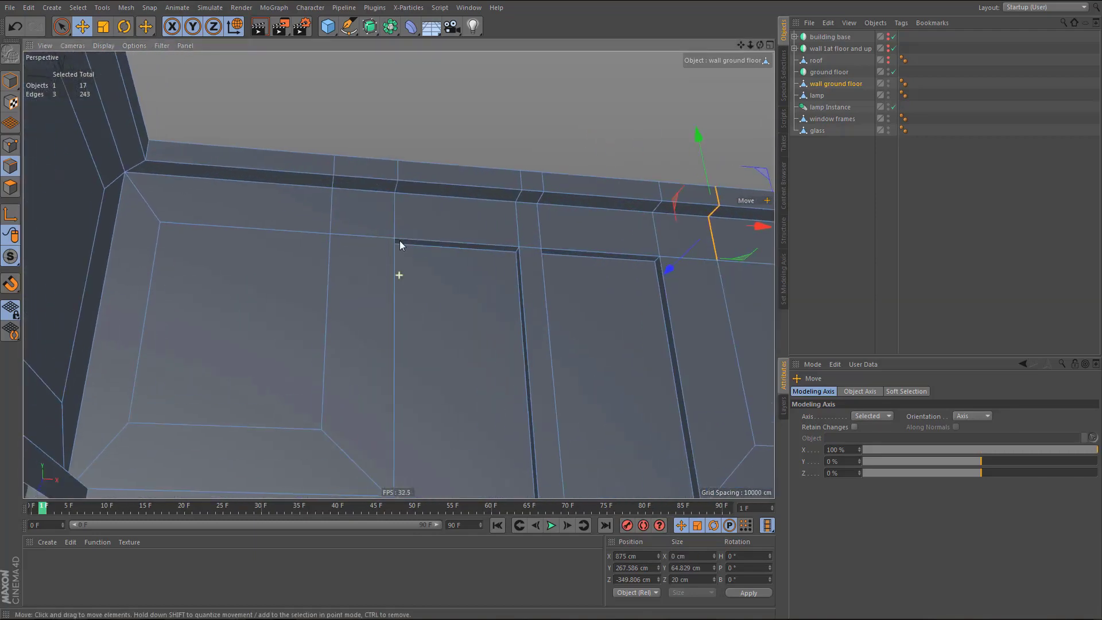
pyautogui.press('m')
pyautogui.press('e')
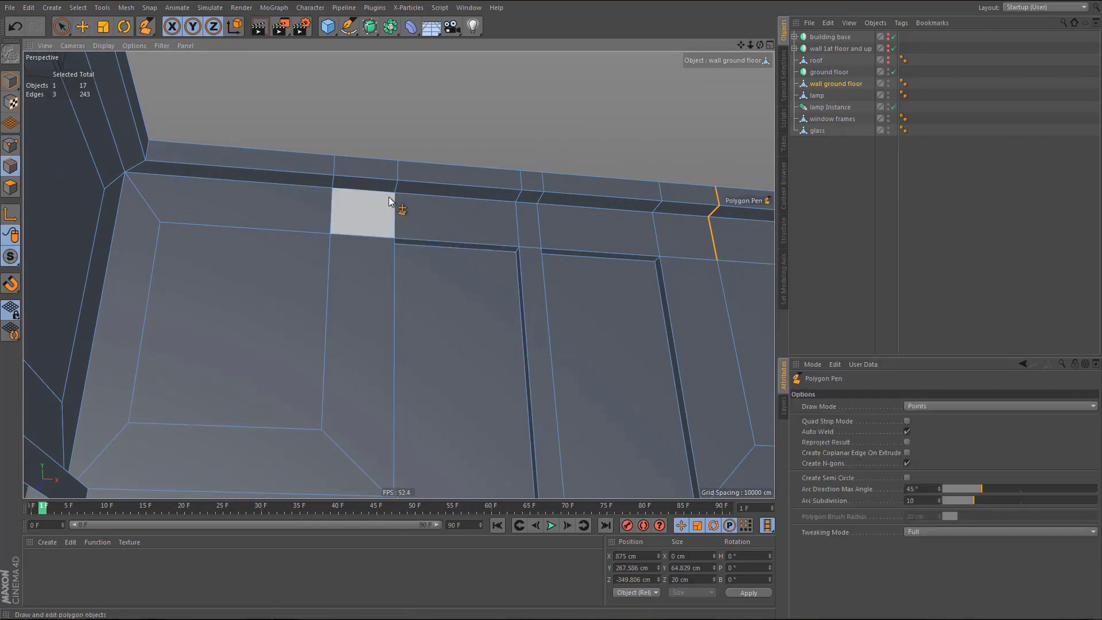
pyautogui.moveTo(395, 190); pyautogui.dragTo(337, 192)
pyautogui.keyDown('alt'); pyautogui.moveTo(426, 264); pyautogui.dragTo(347, 260, button='middle'); pyautogui.keyUp('alt')
pyautogui.moveTo(583, 209); pyautogui.dragTo(636, 215)
pyautogui.press('e')
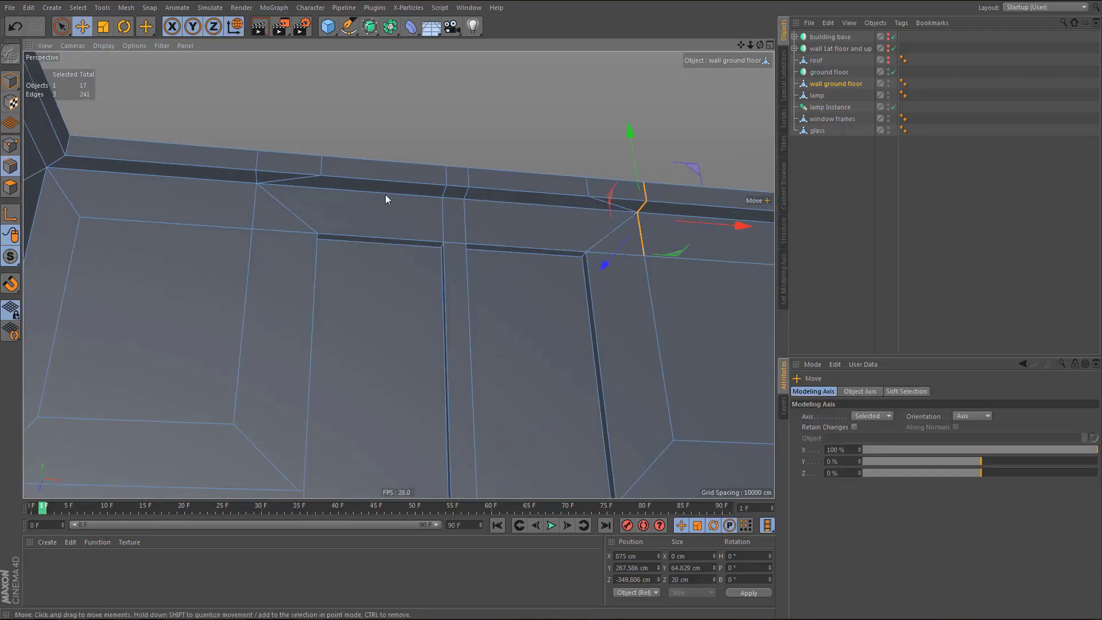
# - Try deleting the leftover trim edges beside both welded points above the openings
pyautogui.click(298, 177)
pyautogui.press('Delete')
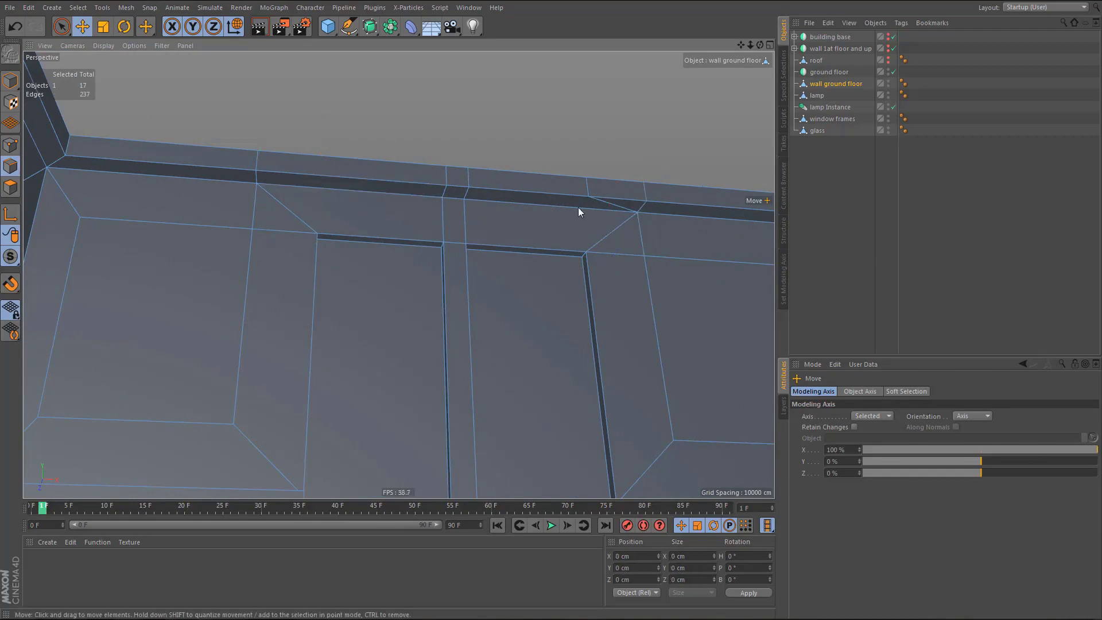
pyautogui.click(611, 205)
pyautogui.press('Delete')
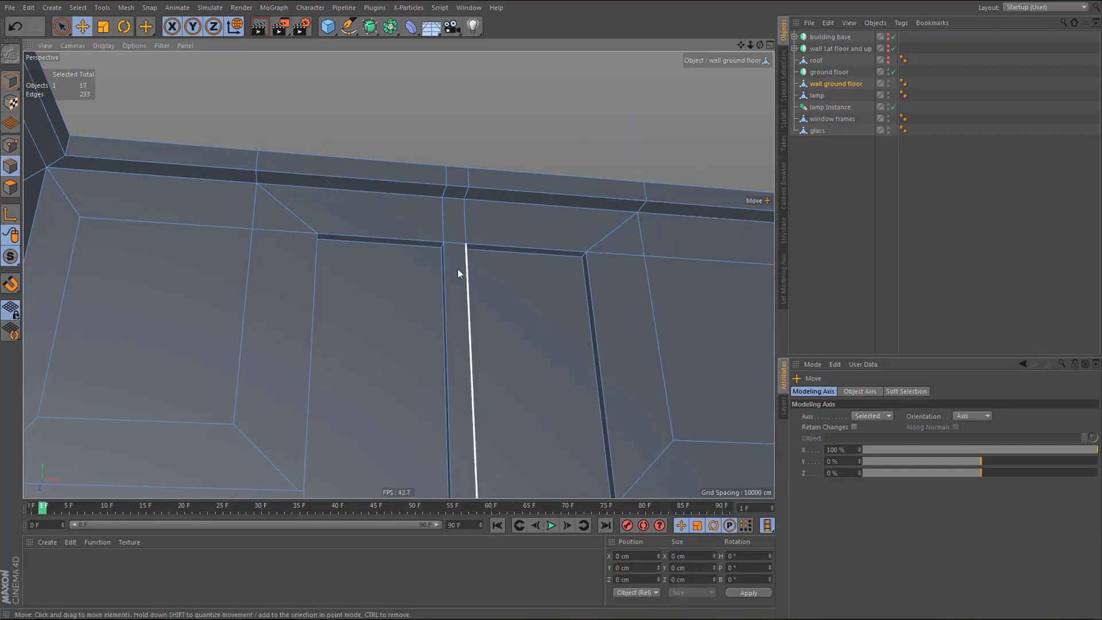
pyautogui.scroll(-3, 563, 281)
pyautogui.keyDown('alt'); pyautogui.moveTo(563, 277); pyautogui.dragTo(519, 242, button='middle'); pyautogui.keyUp('alt')
pyautogui.keyDown('alt'); pyautogui.moveTo(519, 243); pyautogui.dragTo(518, 254); pyautogui.keyUp('alt')
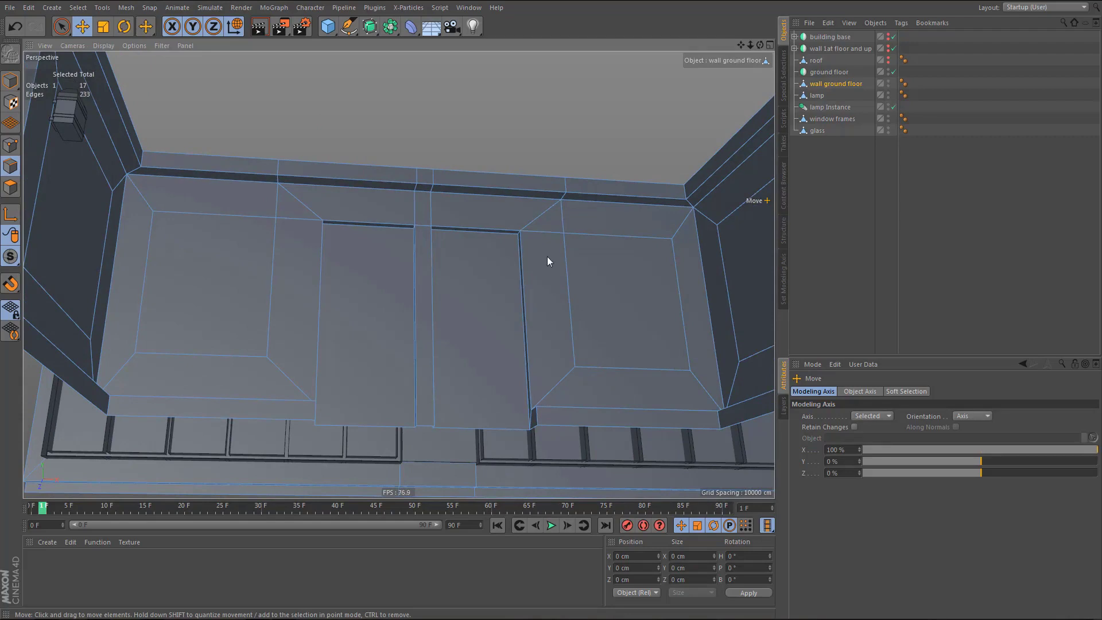
# - Undo the trim edge deletions and the point welds above both openings
pyautogui.hotkey('ctrl', 'z')
pyautogui.hotkey('ctrl', 'z')
pyautogui.hotkey('ctrl', 'z')
pyautogui.hotkey('ctrl', 'z')
pyautogui.hotkey('ctrl', 'z')
pyautogui.hotkey('ctrl', 'z')
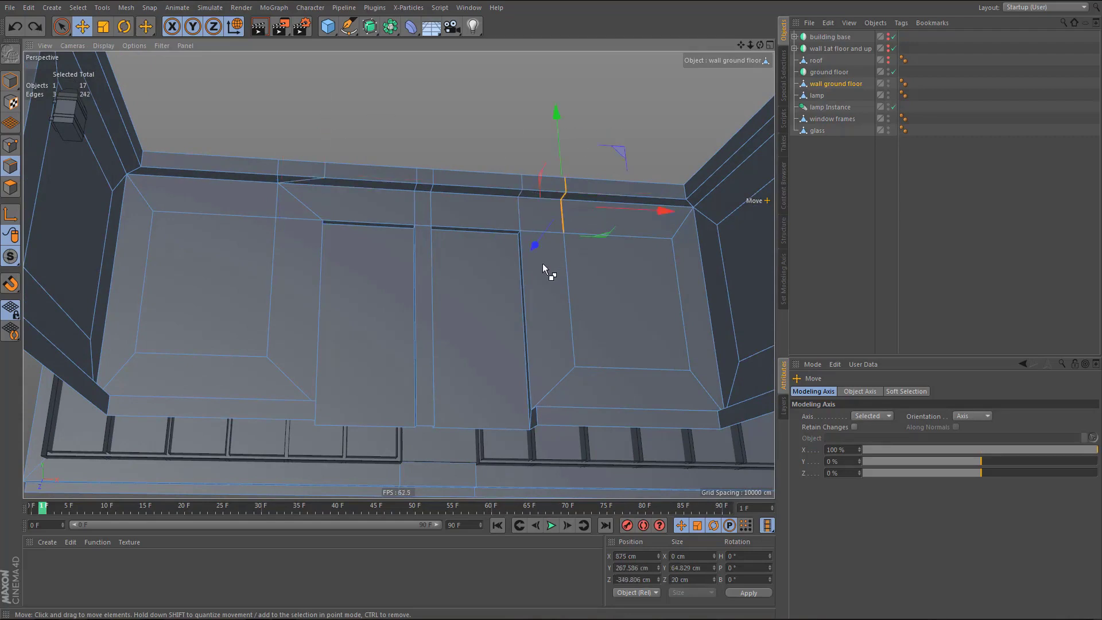
pyautogui.hotkey('ctrl', 'z')
# - Delete the glass panes of the window in the short front wall section at the facade's origin end
pyautogui.keyDown('alt'); pyautogui.moveTo(427, 246); pyautogui.dragTo(497, 267); pyautogui.keyUp('alt')
pyautogui.keyDown('alt'); pyautogui.moveTo(398, 275); pyautogui.dragTo(514, 302); pyautogui.keyUp('alt')
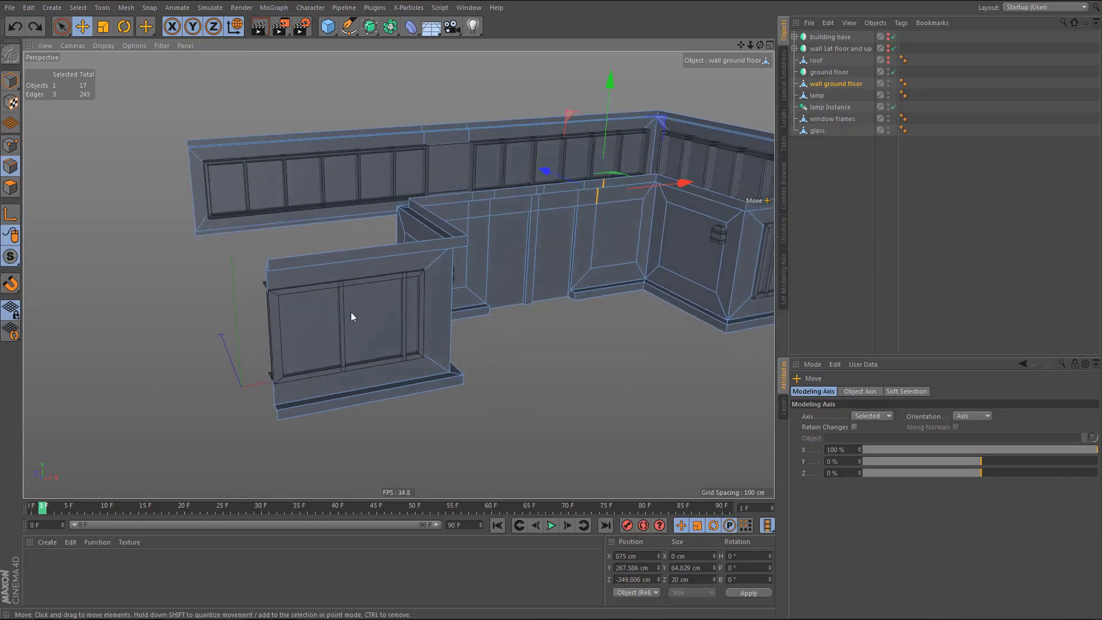
pyautogui.keyDown('alt'); pyautogui.moveTo(353, 291); pyautogui.dragTo(323, 311, button='right'); pyautogui.keyUp('alt')
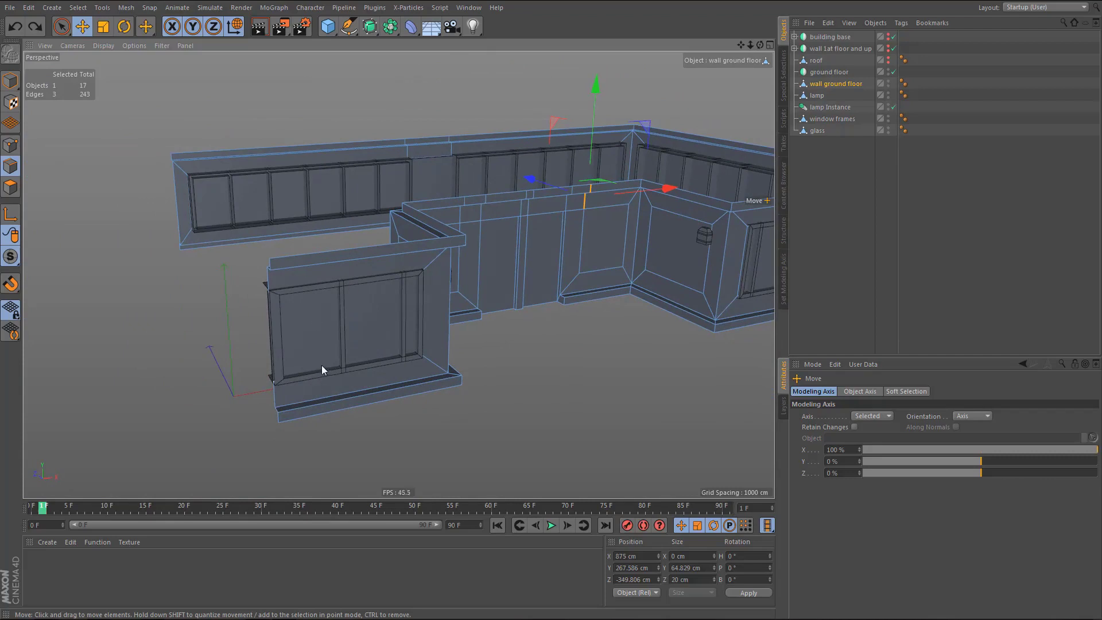
pyautogui.click(818, 131)
pyautogui.keyDown('alt'); pyautogui.moveTo(313, 310); pyautogui.dragTo(356, 318); pyautogui.keyUp('alt')
pyautogui.press('Return')
pyautogui.click(325, 322)
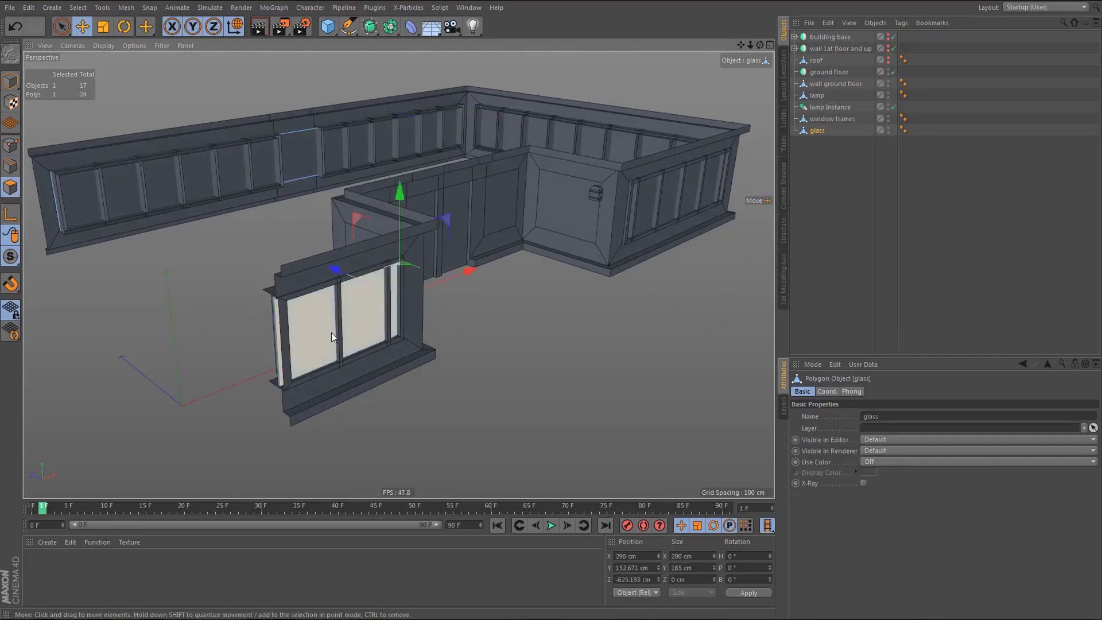
pyautogui.doubleClick(328, 327)
pyautogui.press('Delete')
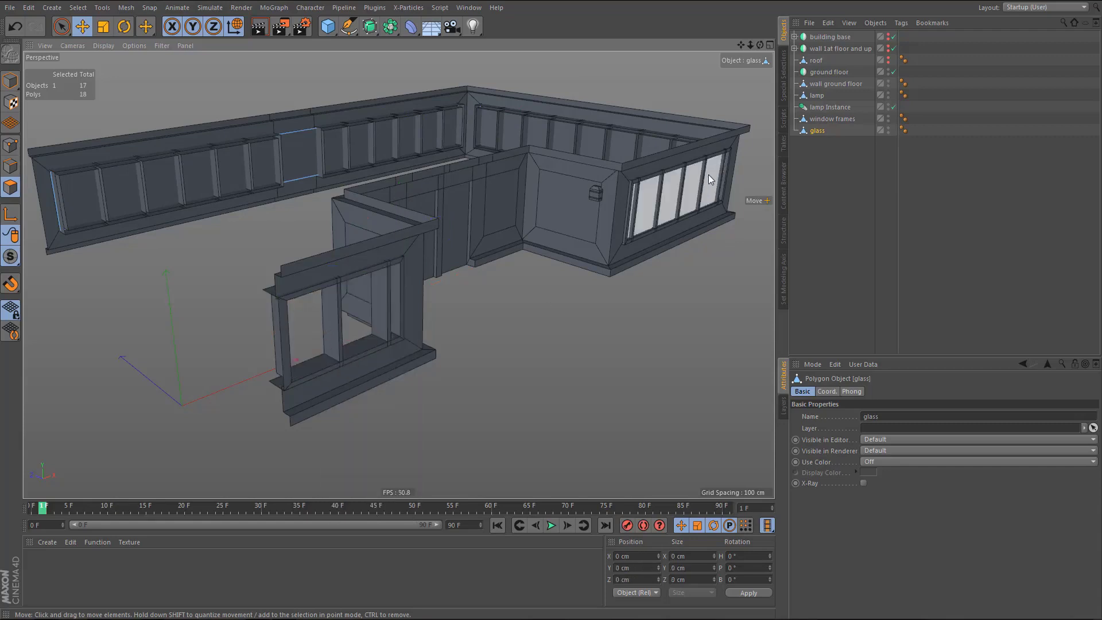
# - Delete the connected window frame polygons of the short front wall section
pyautogui.click(821, 118)
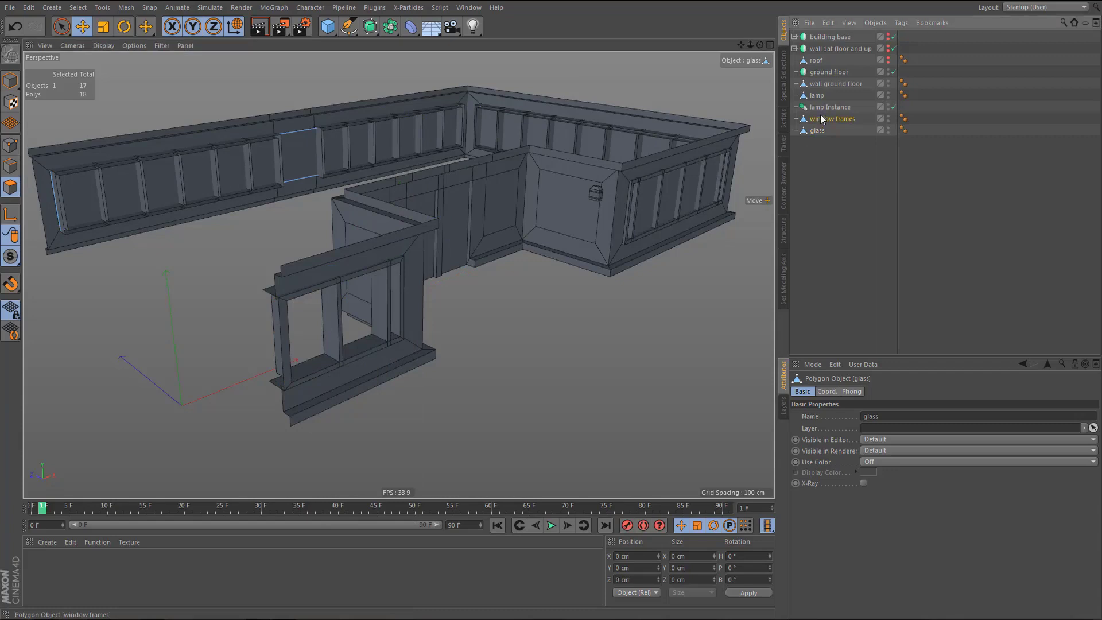
pyautogui.click(356, 277)
pyautogui.press('u')
pyautogui.press('w')
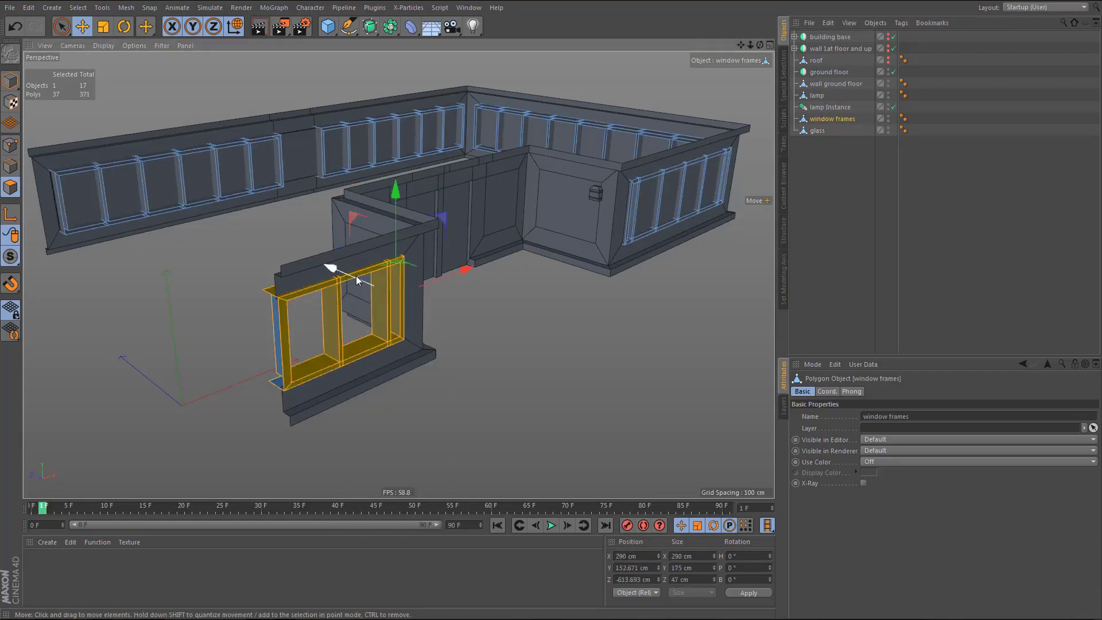
pyautogui.press('Delete')
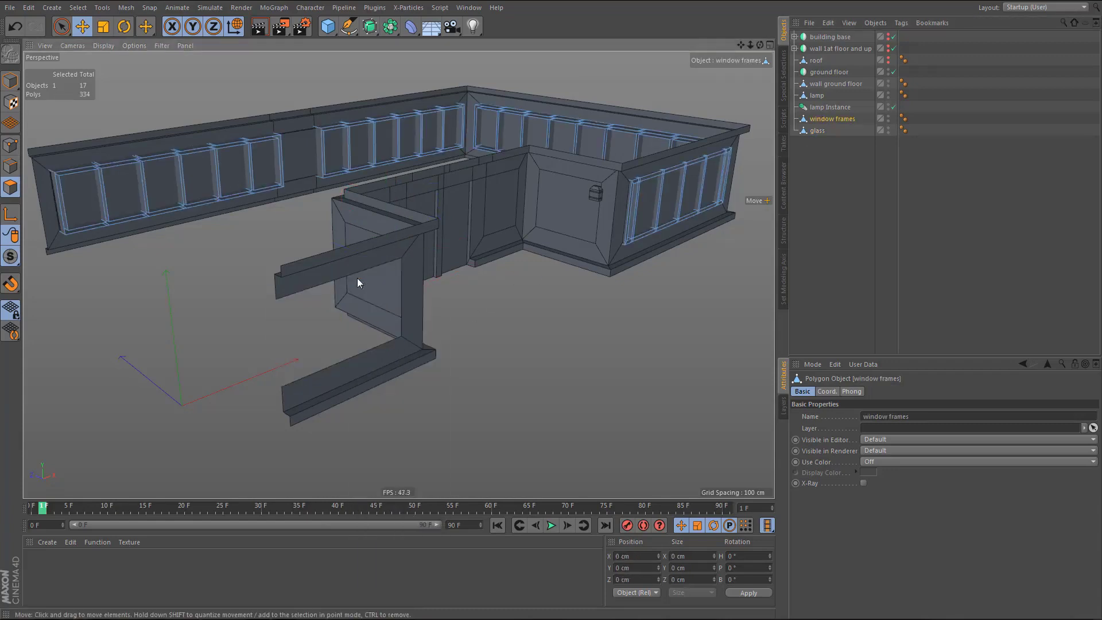
pyautogui.press('n')
pyautogui.press('b')
pyautogui.keyDown('alt'); pyautogui.moveTo(387, 263); pyautogui.dragTo(326, 262); pyautogui.keyUp('alt')
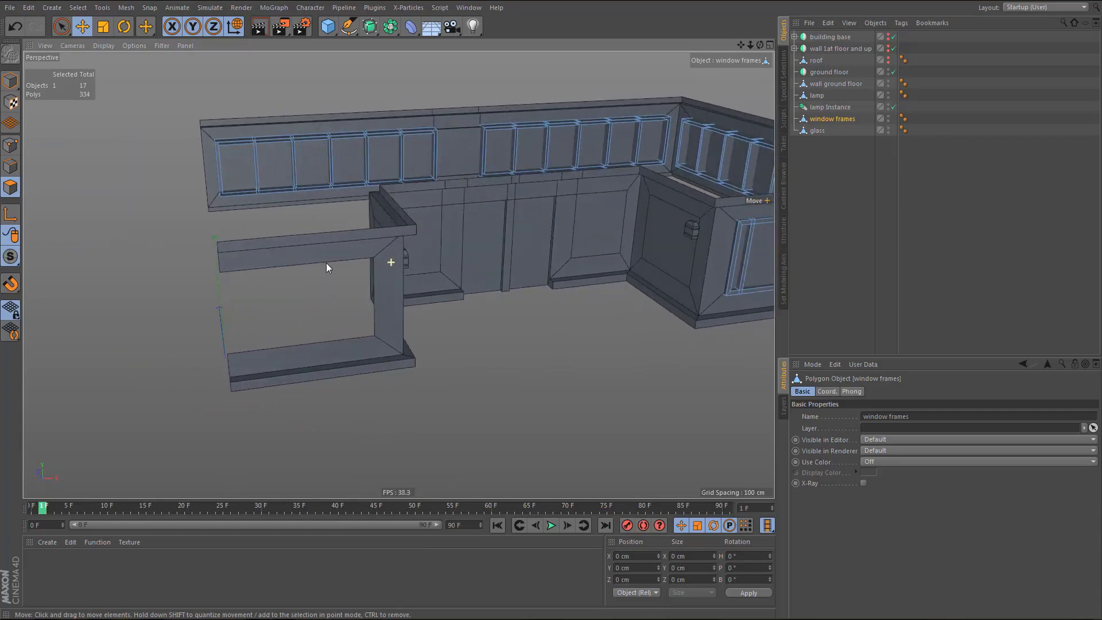
# - Close the empty window opening in the short front wall section with one polygon between its lower and upper edges, and compare with the front reference
pyautogui.click(823, 86)
pyautogui.keyDown('alt'); pyautogui.moveTo(418, 280); pyautogui.dragTo(501, 291); pyautogui.keyUp('alt')
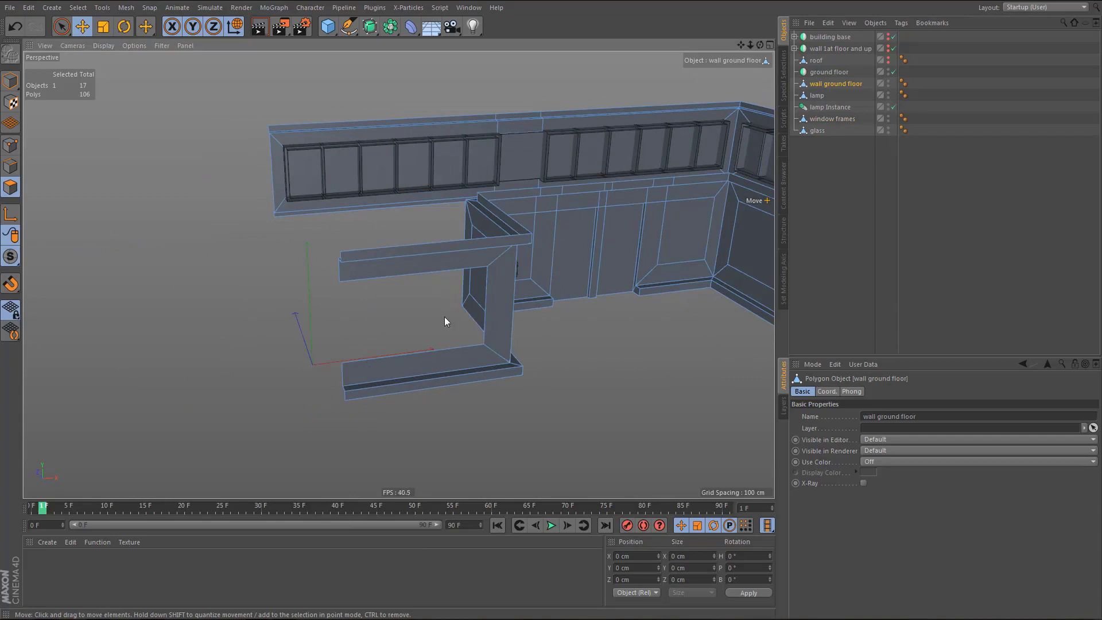
pyautogui.press('m')
pyautogui.press('e')
pyautogui.keyDown('ctrl'); pyautogui.moveTo(371, 359); pyautogui.dragTo(381, 275); pyautogui.keyUp('ctrl')
pyautogui.keyDown('alt'); pyautogui.moveTo(455, 320); pyautogui.dragTo(449, 398); pyautogui.keyUp('alt')
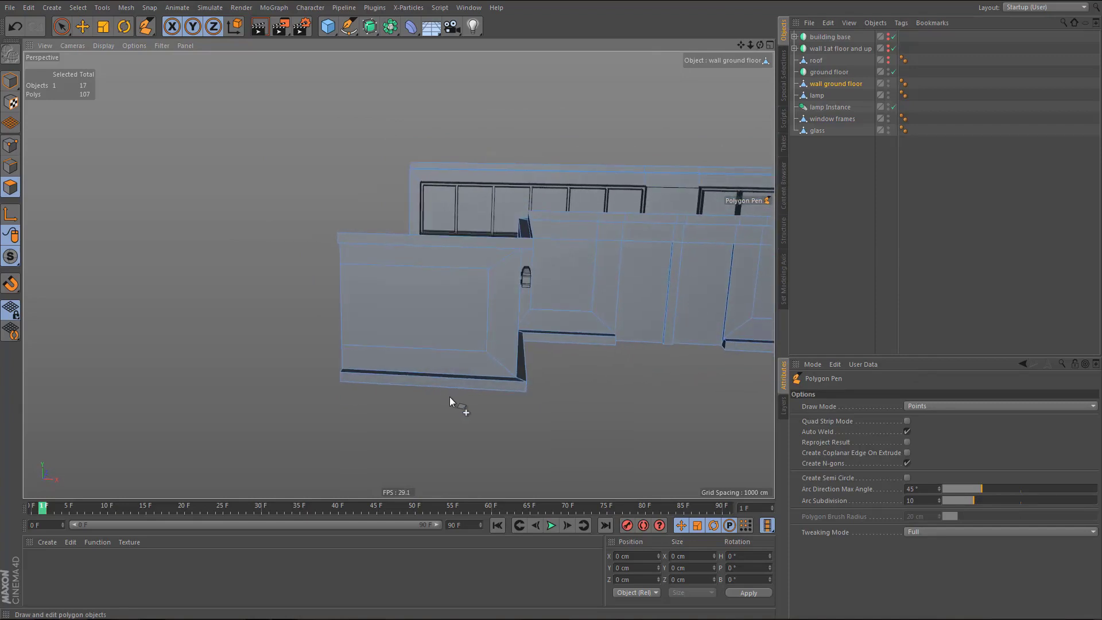
pyautogui.middleClick(480, 409)
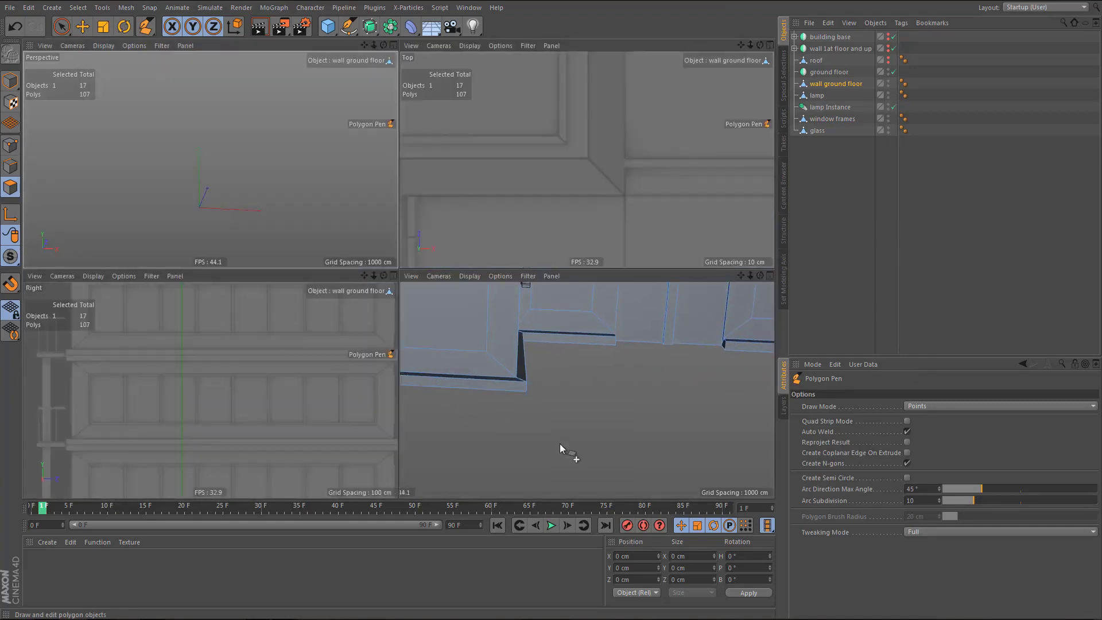
pyautogui.middleClick(560, 443)
pyautogui.keyDown('alt'); pyautogui.moveTo(489, 395); pyautogui.dragTo(497, 397, button='right'); pyautogui.keyUp('alt')
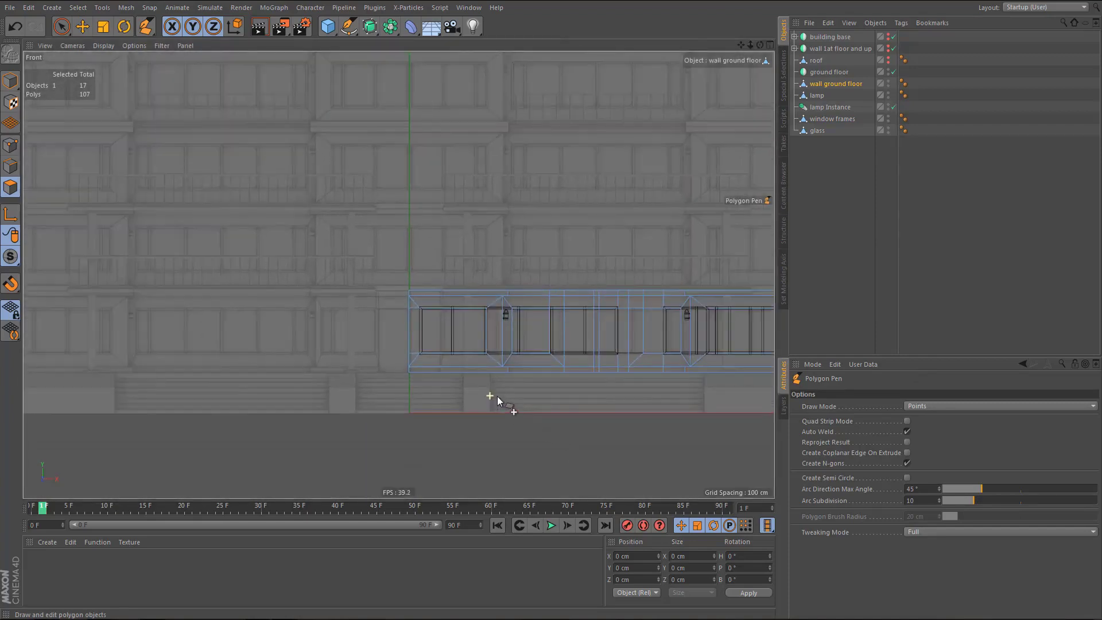
pyautogui.press('F1')
# - Ring-select the horizontal edges of the short front wall section and cut one vertical edge loop through their middle
pyautogui.keyDown('alt'); pyautogui.moveTo(385, 328); pyautogui.dragTo(409, 342); pyautogui.keyUp('alt')
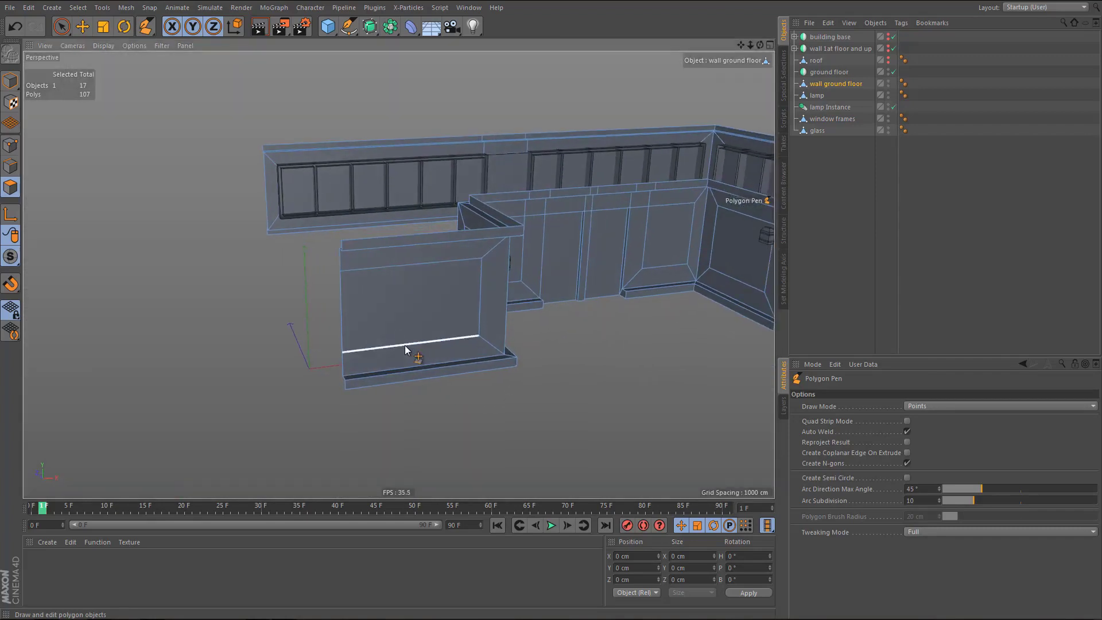
pyautogui.press('u')
pyautogui.press('b')
pyautogui.press('v')
pyautogui.press('e')
pyautogui.click(402, 368)
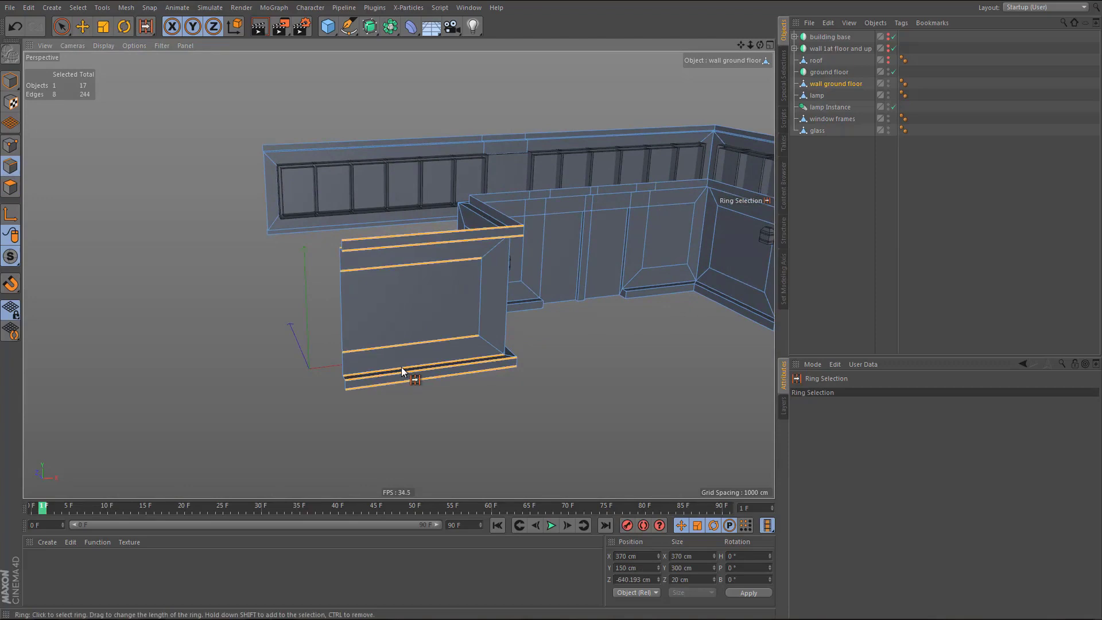
pyautogui.press('m')
pyautogui.press('m')
pyautogui.press('e')
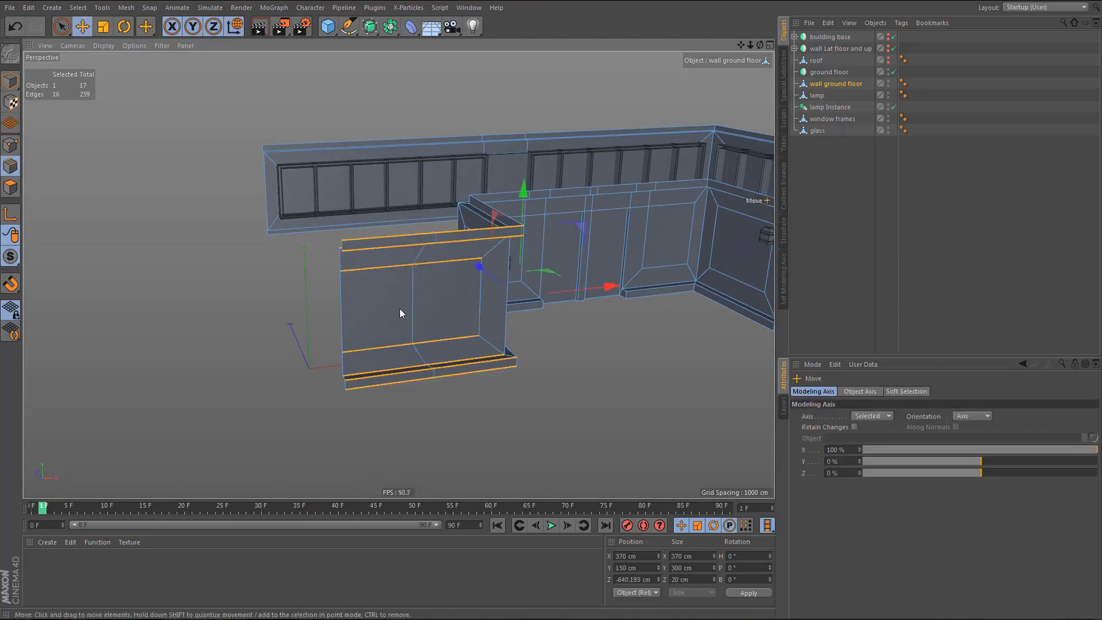
# - Flatten the new vertical edge loop along X so it runs straight from trim to base
pyautogui.doubleClick(411, 298)
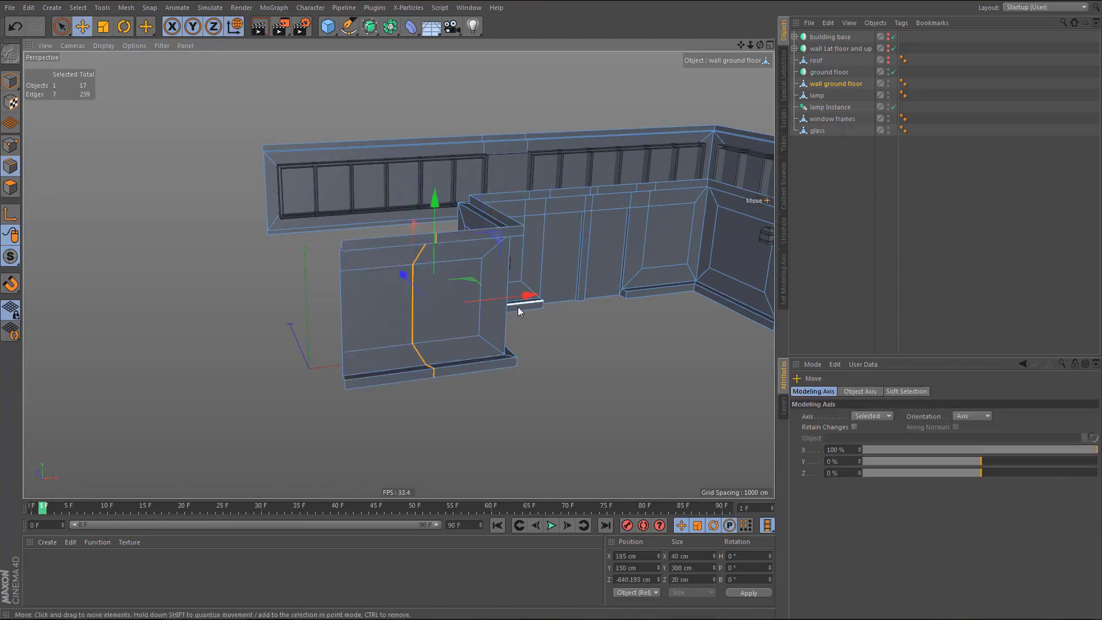
pyautogui.press('t')
pyautogui.moveTo(528, 295); pyautogui.dragTo(432, 299)
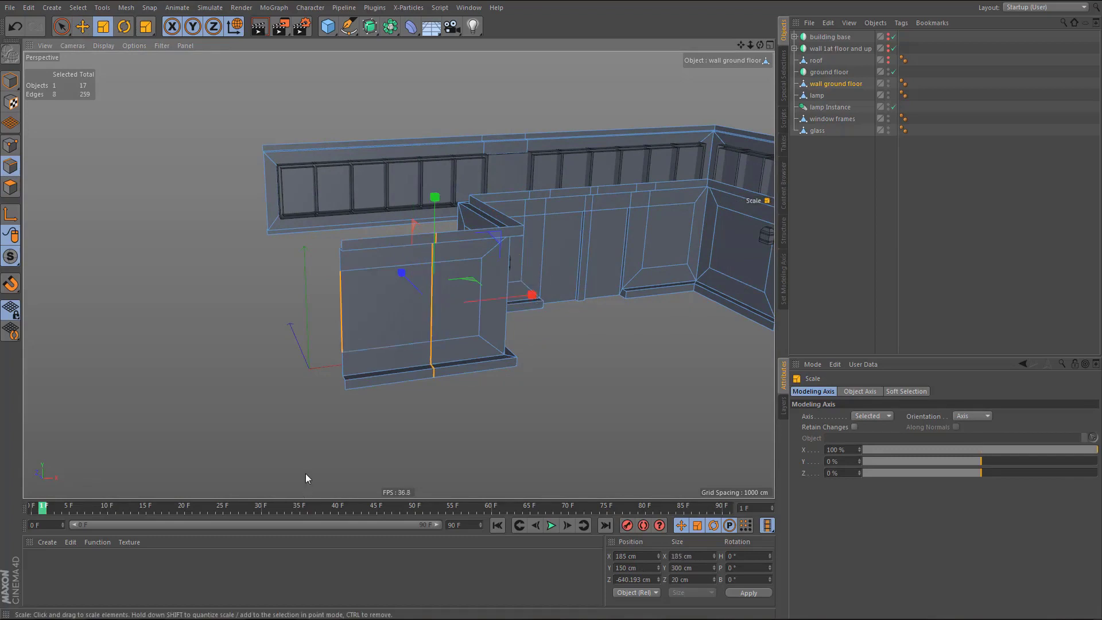
# - With the wall's outer end edge also selected, set the modeling axis X to -100% and the selection's X size to 120 cm
pyautogui.moveTo(931, 453); pyautogui.dragTo(839, 444)
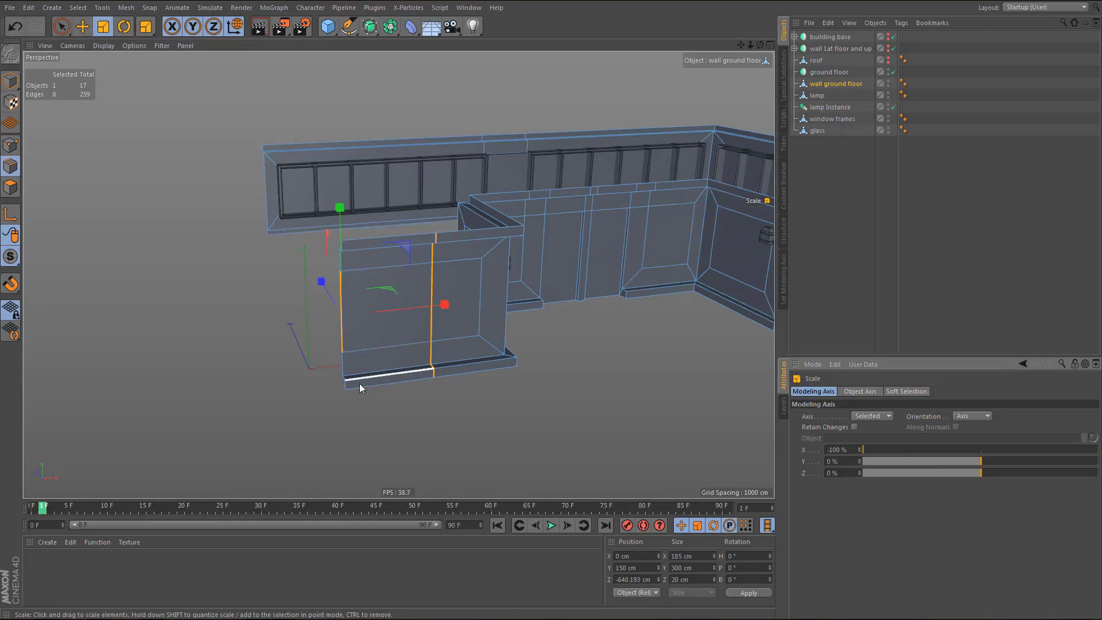
pyautogui.click(703, 556)
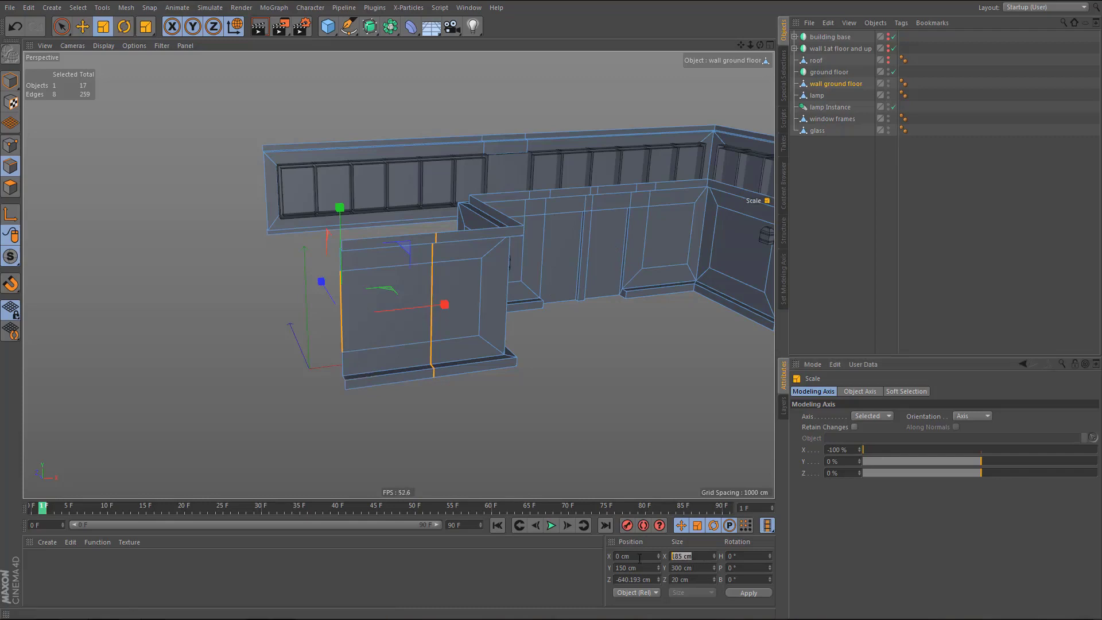
pyautogui.press('Return')
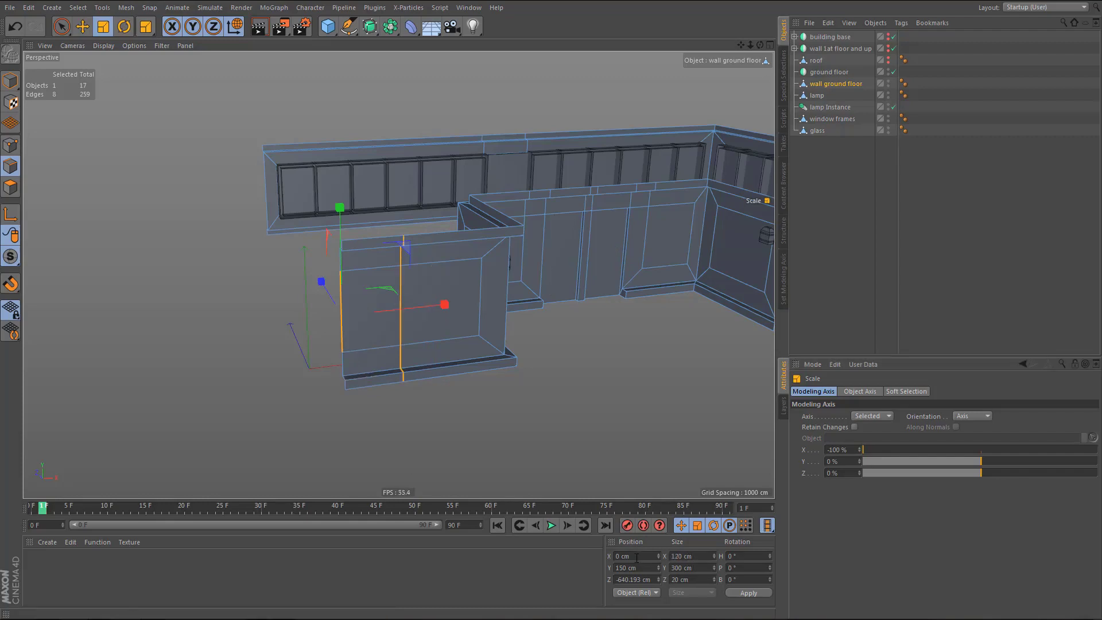
# - Ring-select the horizontal edges of the 120 cm outer strip and cut a vertical edge loop through its middle
pyautogui.scroll(2, 392, 394)
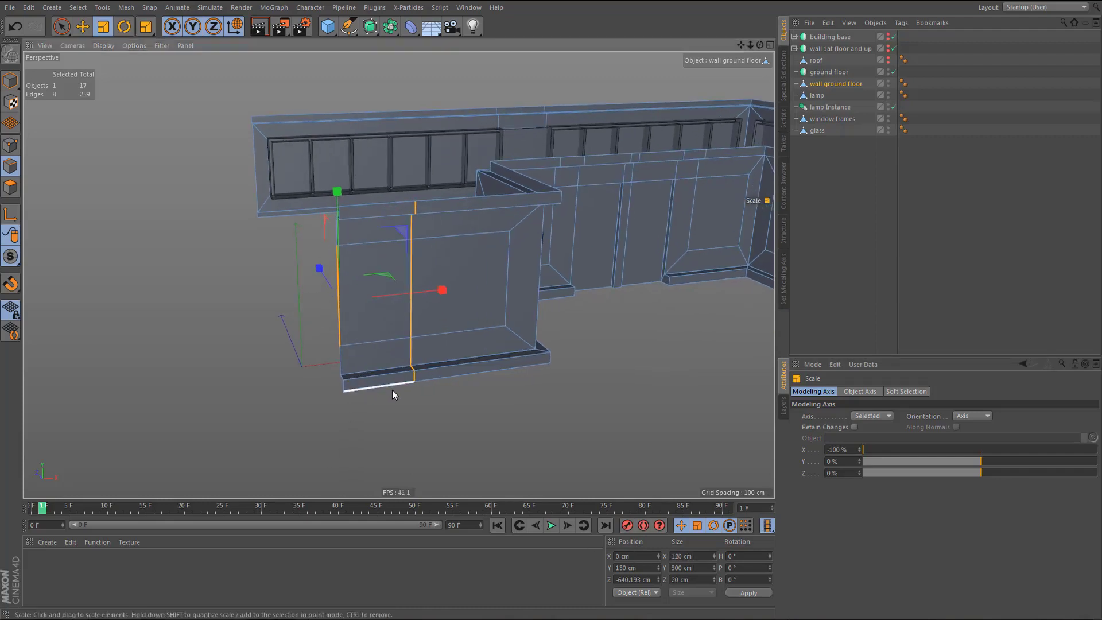
pyautogui.press('u')
pyautogui.press('b')
pyautogui.click(384, 388)
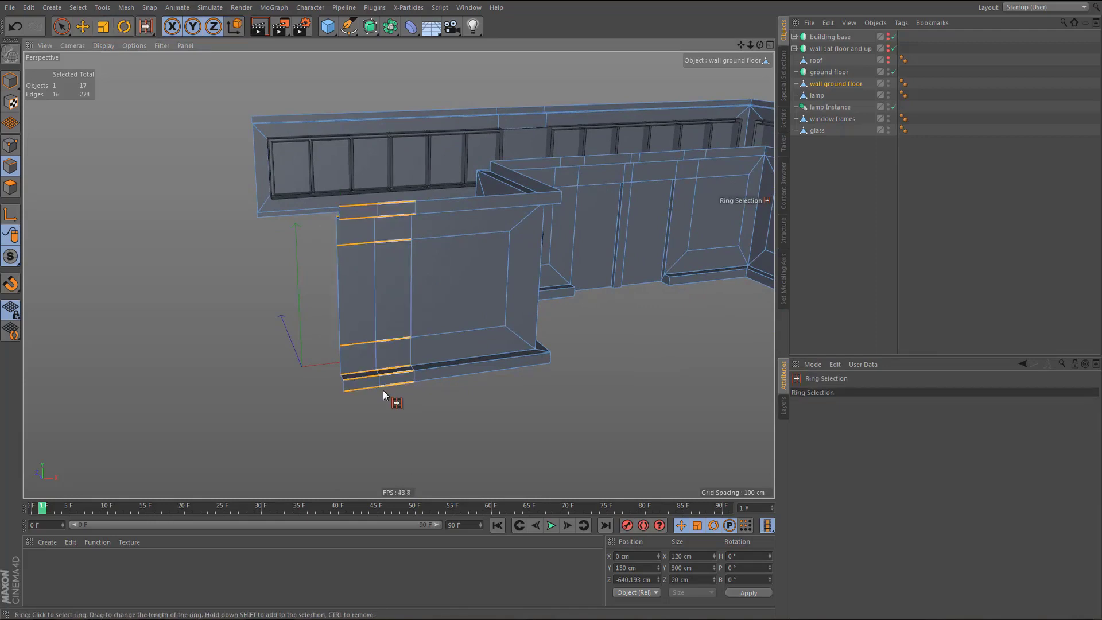
# - Select the strip's middle vertical edge loop together with the wall's outer end edge and set the selection's X size to 10 cm
pyautogui.press('e')
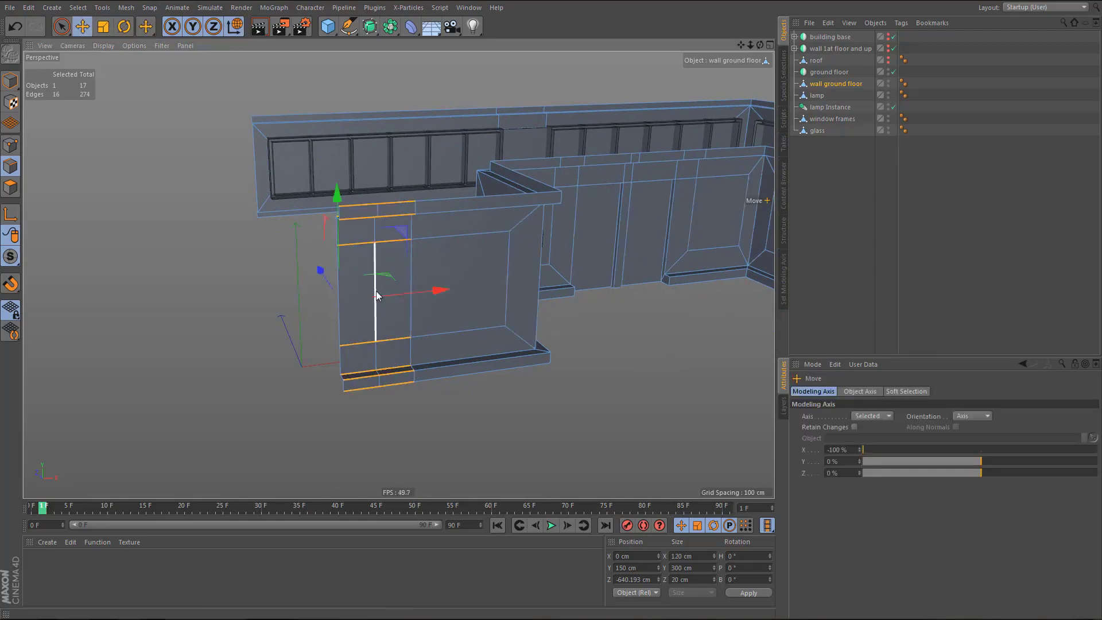
pyautogui.doubleClick(376, 262)
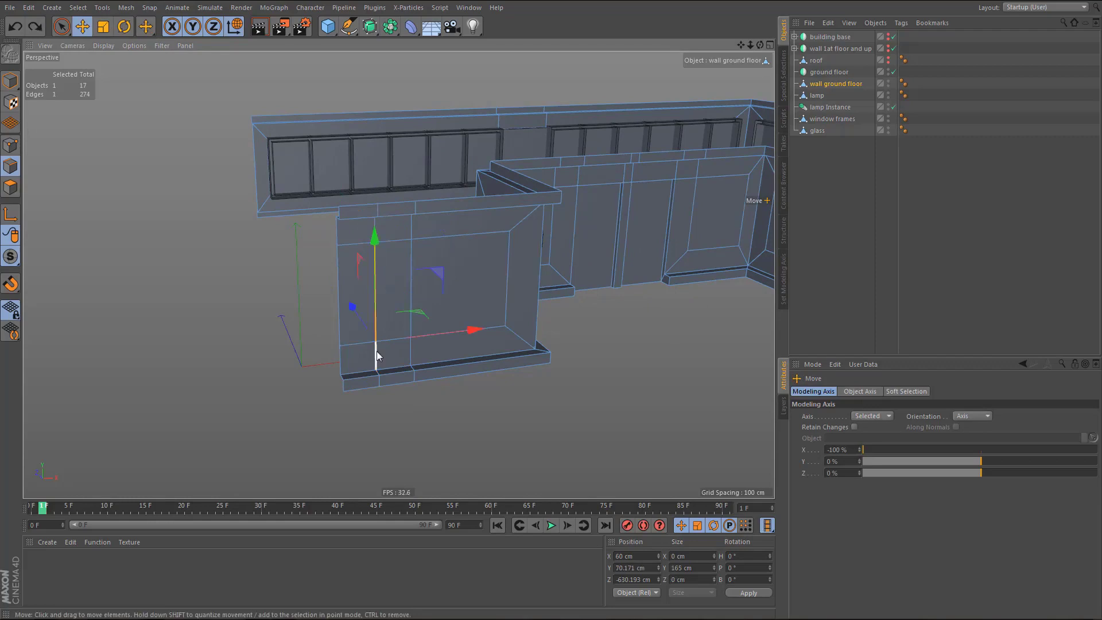
pyautogui.keyDown('shift'); pyautogui.click(339, 303); pyautogui.keyUp('shift')
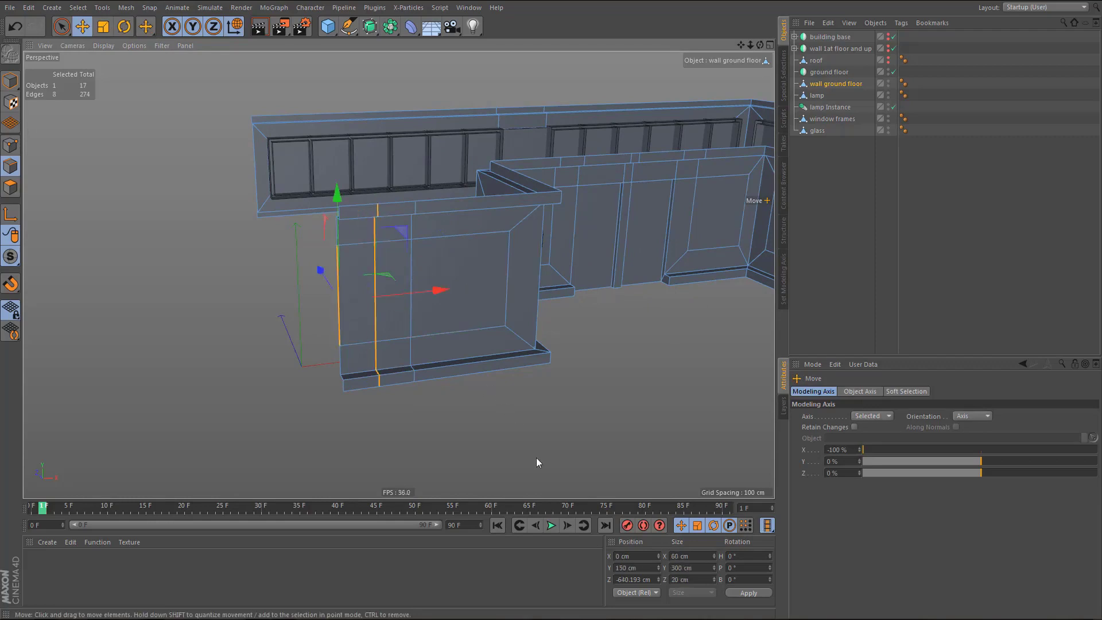
pyautogui.doubleClick(703, 557)
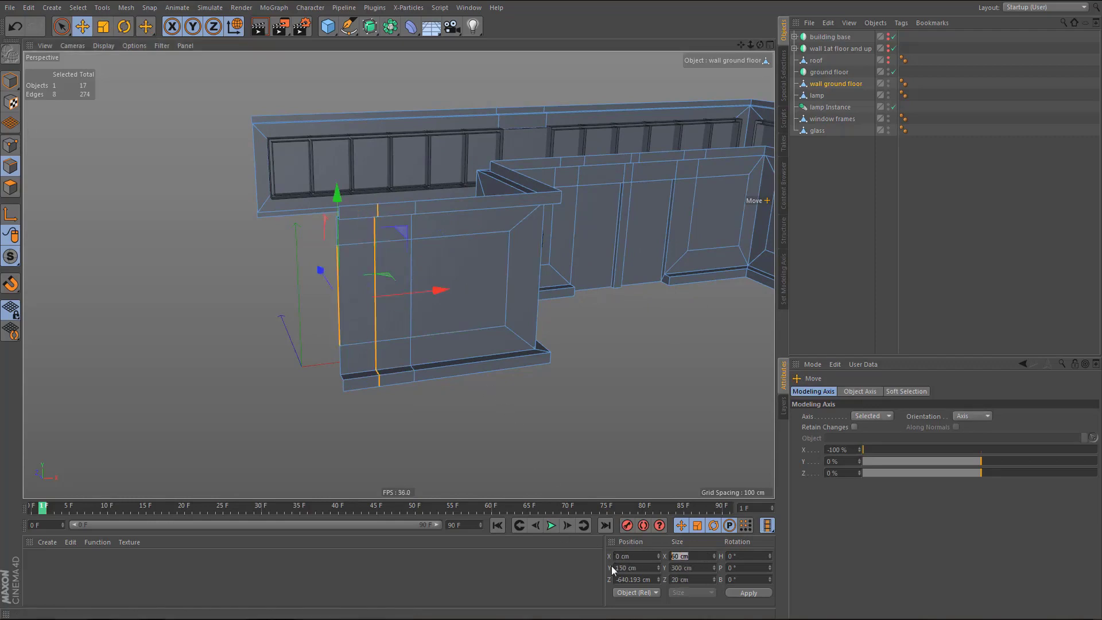
pyautogui.write('10')
pyautogui.press('Return')
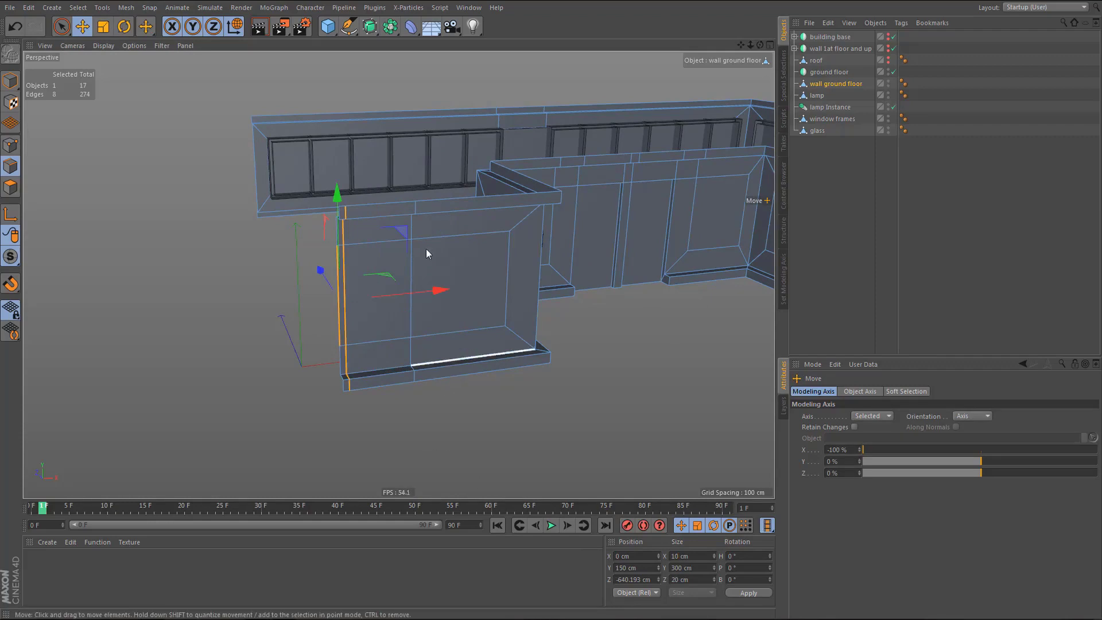
pyautogui.click(376, 242)
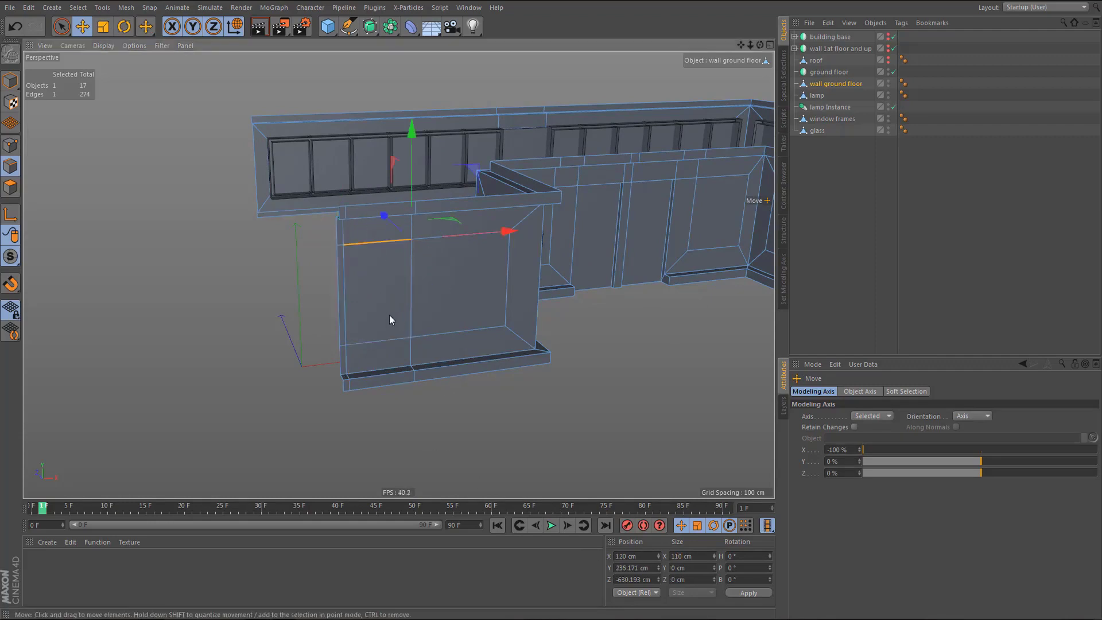
pyautogui.keyDown('alt'); pyautogui.moveTo(389, 315); pyautogui.dragTo(347, 265); pyautogui.keyUp('alt')
pyautogui.keyDown('alt'); pyautogui.moveTo(392, 327); pyautogui.dragTo(321, 406); pyautogui.keyUp('alt')
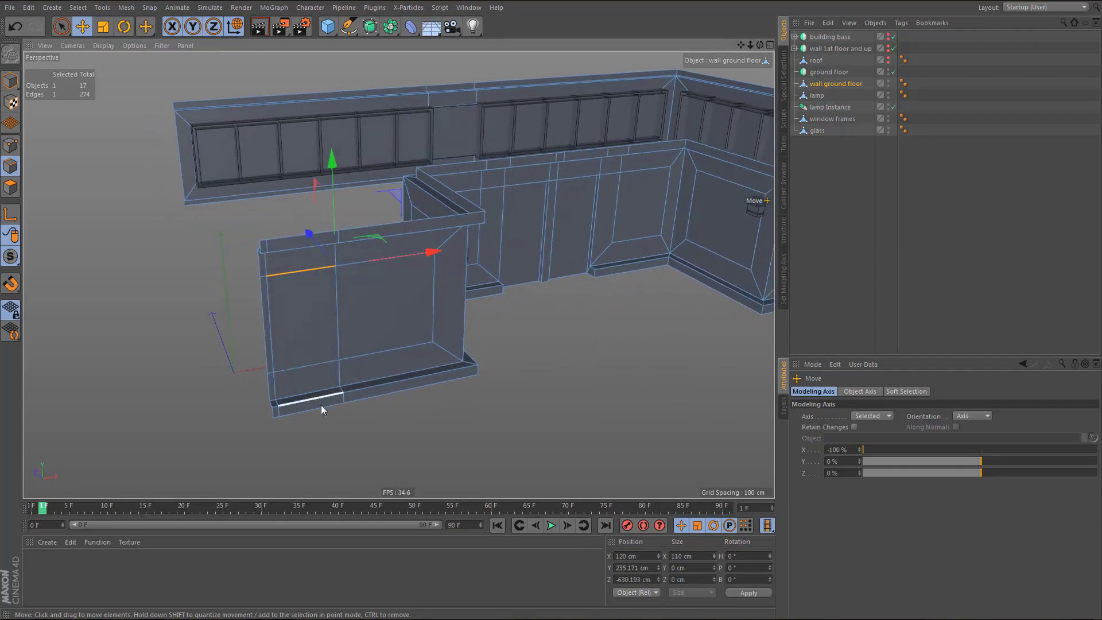
pyautogui.press('9')
pyautogui.scroll(5, 320, 418)
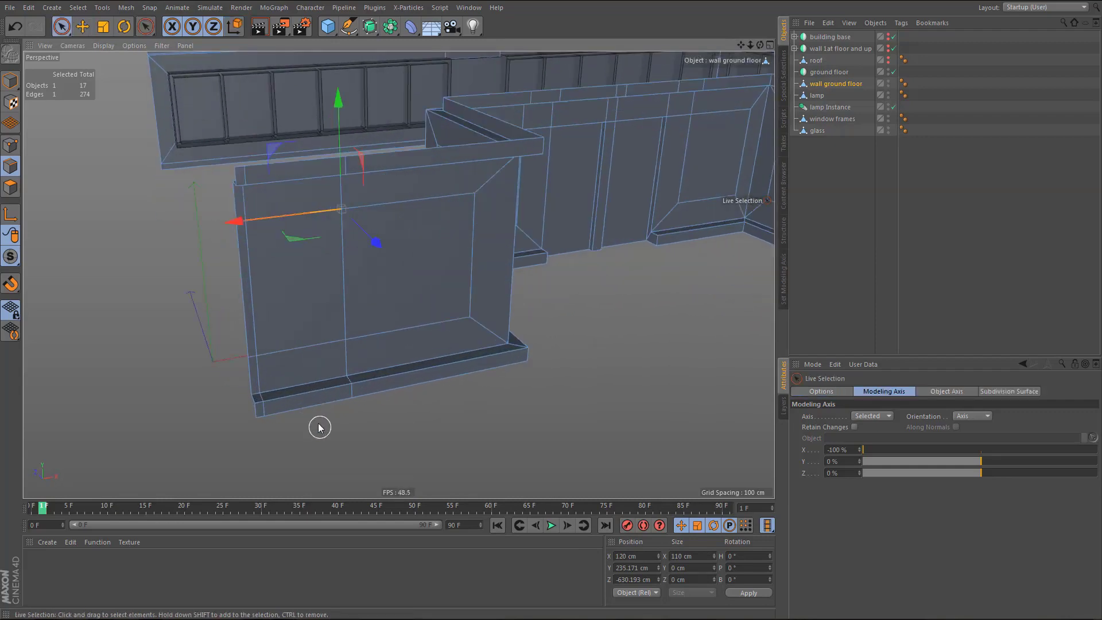
pyautogui.moveTo(315, 420); pyautogui.dragTo(305, 365)
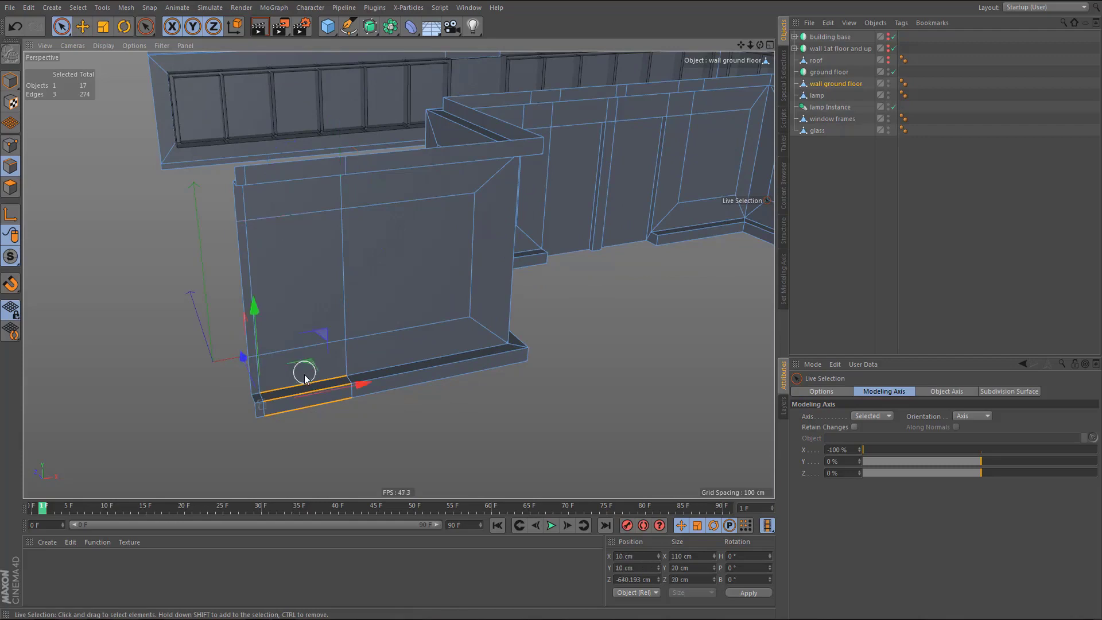
pyautogui.press('Delete')
pyautogui.scroll(2, 273, 435)
pyautogui.moveTo(256, 420)
pyautogui.mouseDown()
pyautogui.moveTo(253, 402)
pyautogui.moveTo(264, 425)
pyautogui.mouseUp()
pyautogui.press('Delete')
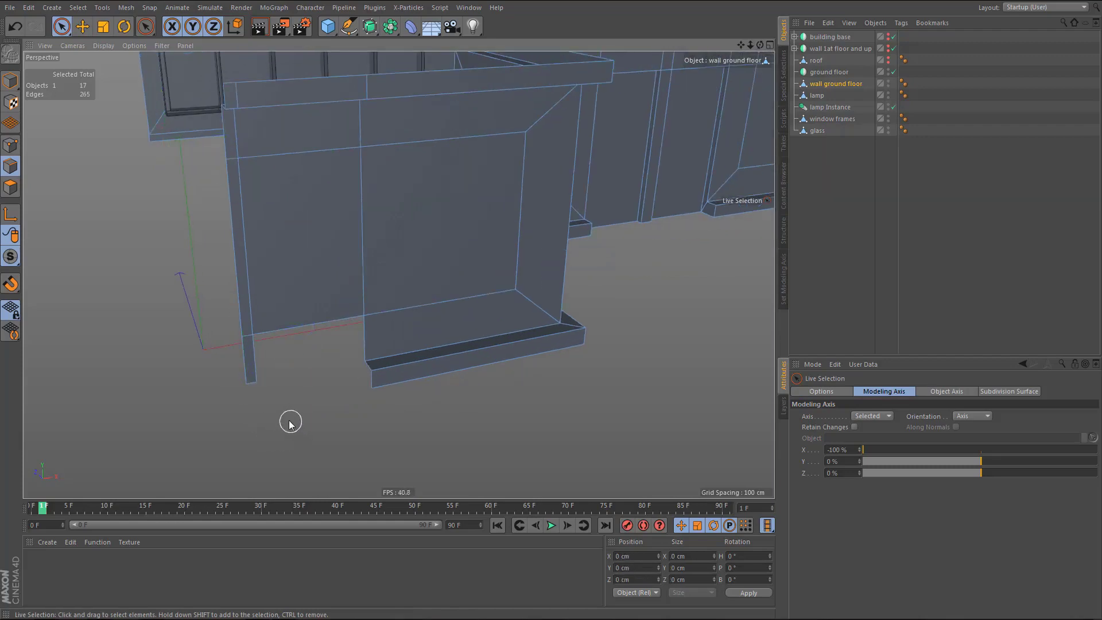
pyautogui.scroll(2, 290, 421)
pyautogui.hotkey('ctrl', 'z')
pyautogui.hotkey('ctrl', 'z')
pyautogui.hotkey('ctrl', 'z')
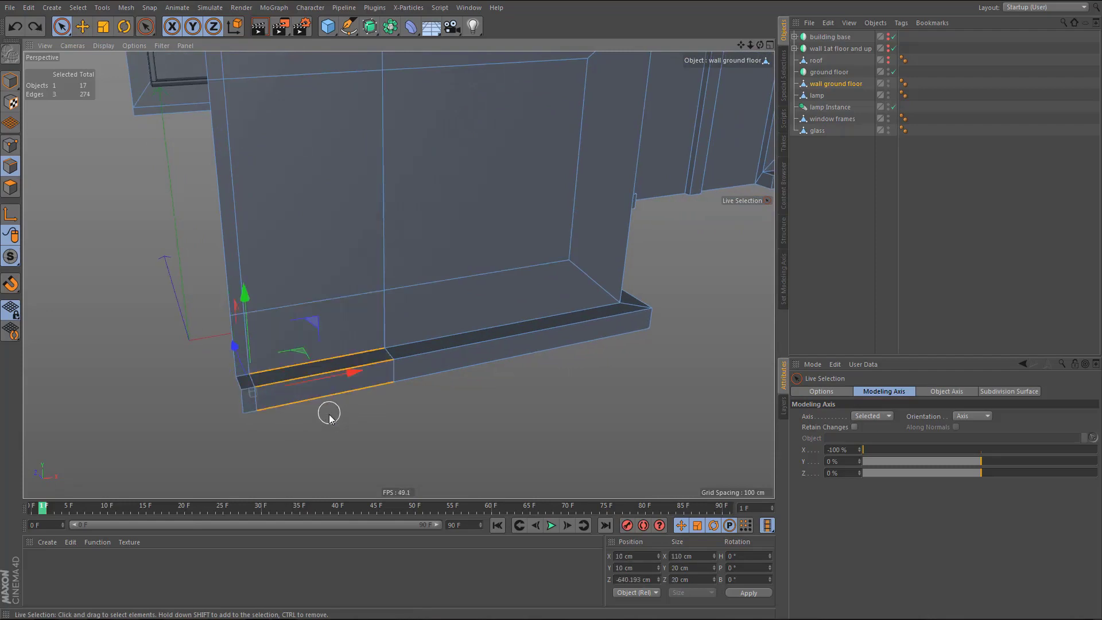
# - Delete the protruding base molding edges along the 120 cm strip and extrude the strip's bottom edges down to Y 0 cm
pyautogui.moveTo(329, 409); pyautogui.dragTo(334, 375)
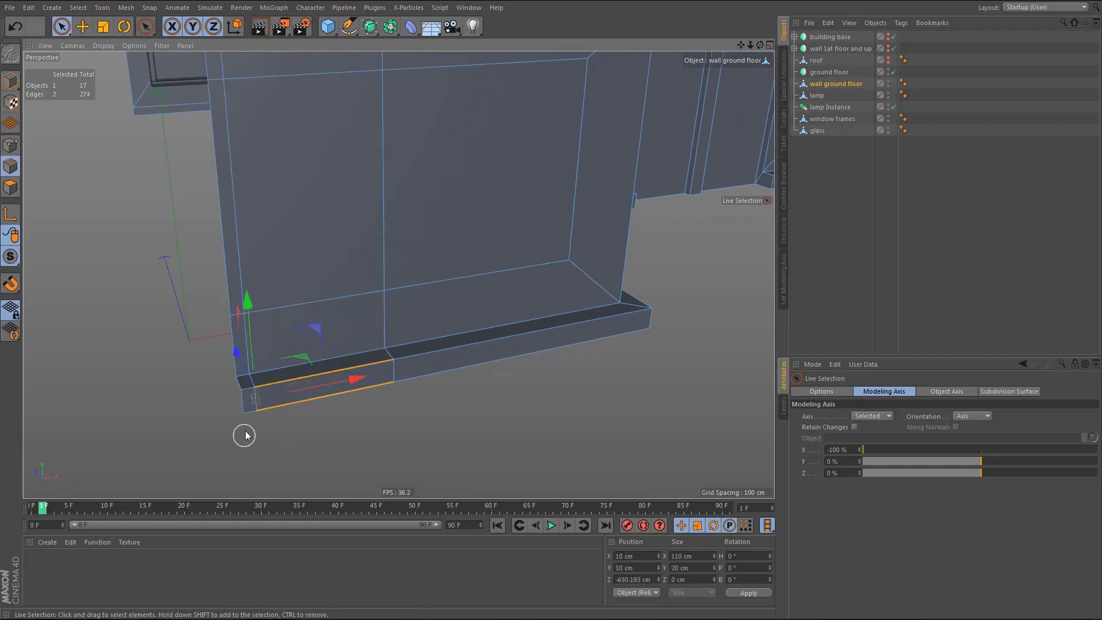
pyautogui.moveTo(246, 426)
pyautogui.keyDown('shift'); pyautogui.mouseDown()
pyautogui.moveTo(248, 397)
pyautogui.moveTo(249, 409)
pyautogui.mouseUp(); pyautogui.keyUp('shift')
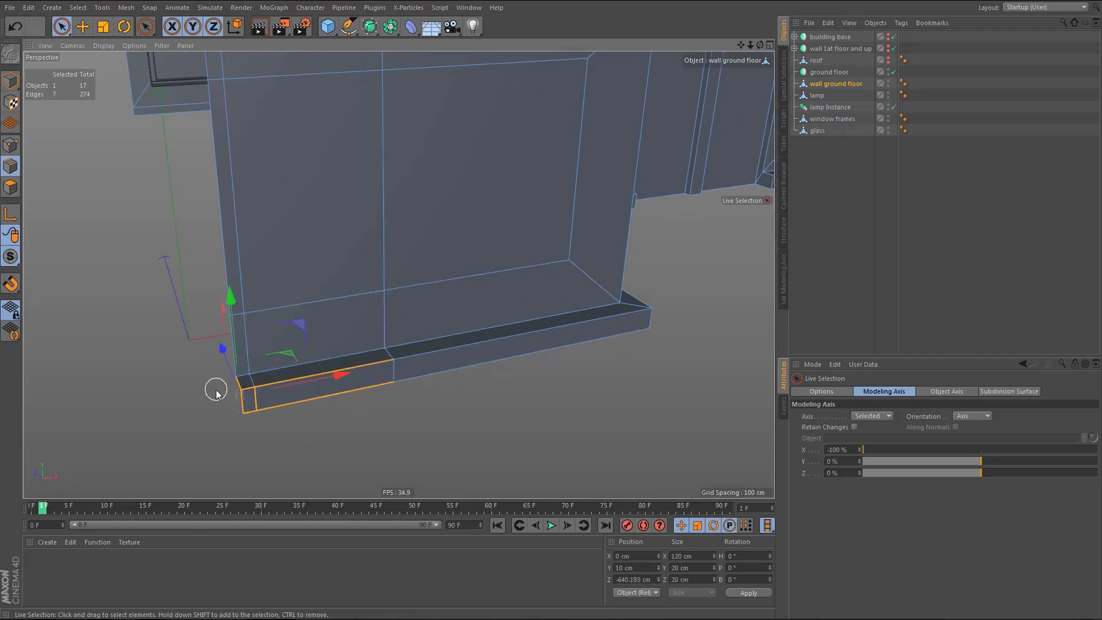
pyautogui.press('Delete')
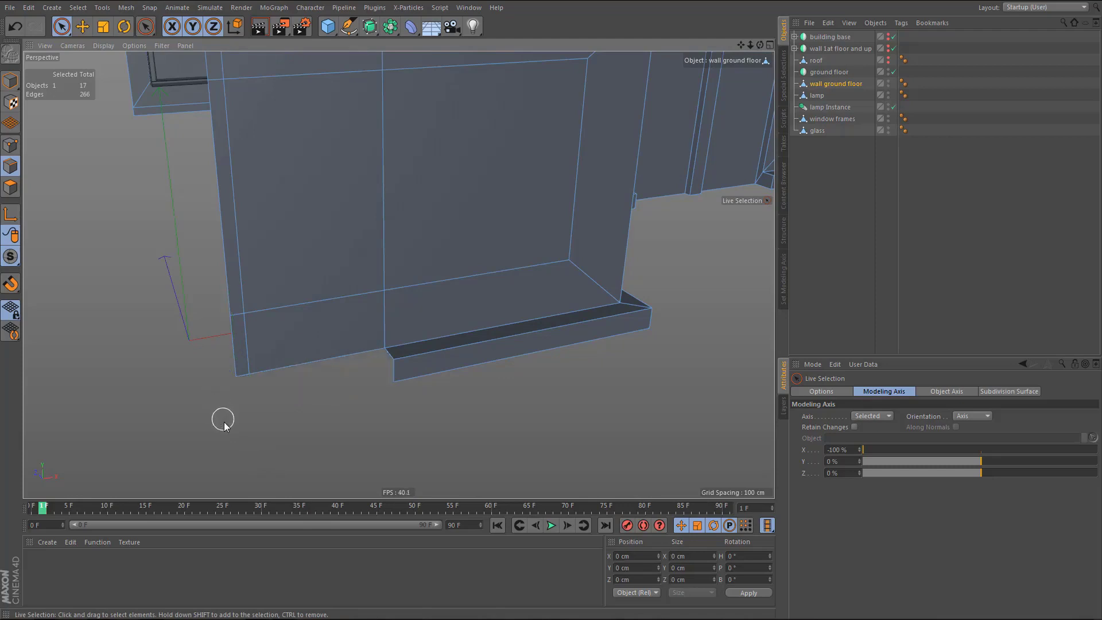
pyautogui.click(275, 379)
pyautogui.keyDown('shift'); pyautogui.click(246, 380); pyautogui.keyUp('shift')
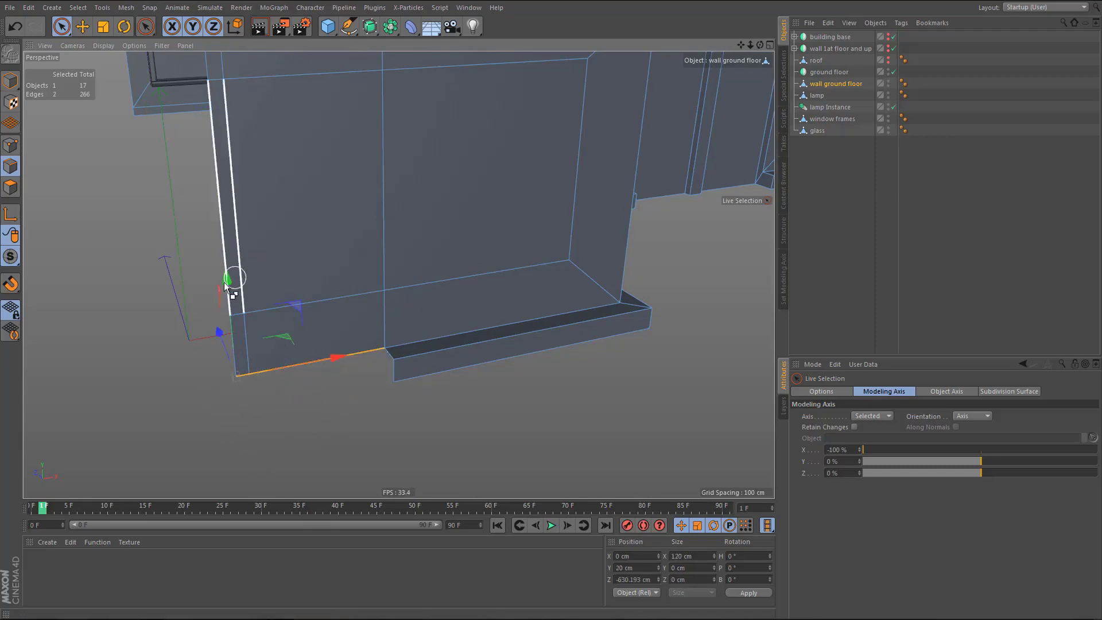
pyautogui.keyDown('ctrl'); pyautogui.moveTo(224, 284); pyautogui.dragTo(229, 310); pyautogui.keyUp('ctrl')
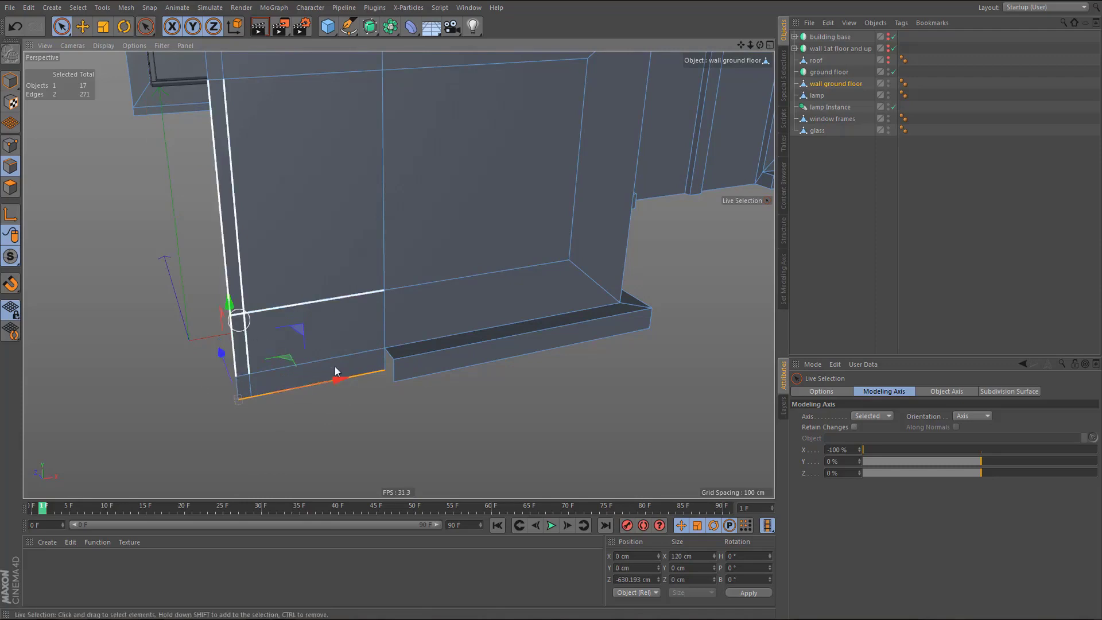
# - Close the open end of the remaining base molding beside the strip with a polygon using the Polygon Pen
pyautogui.scroll(1, 362, 380)
pyautogui.press('m')
pyautogui.press('e')
pyautogui.scroll(1, 370, 376)
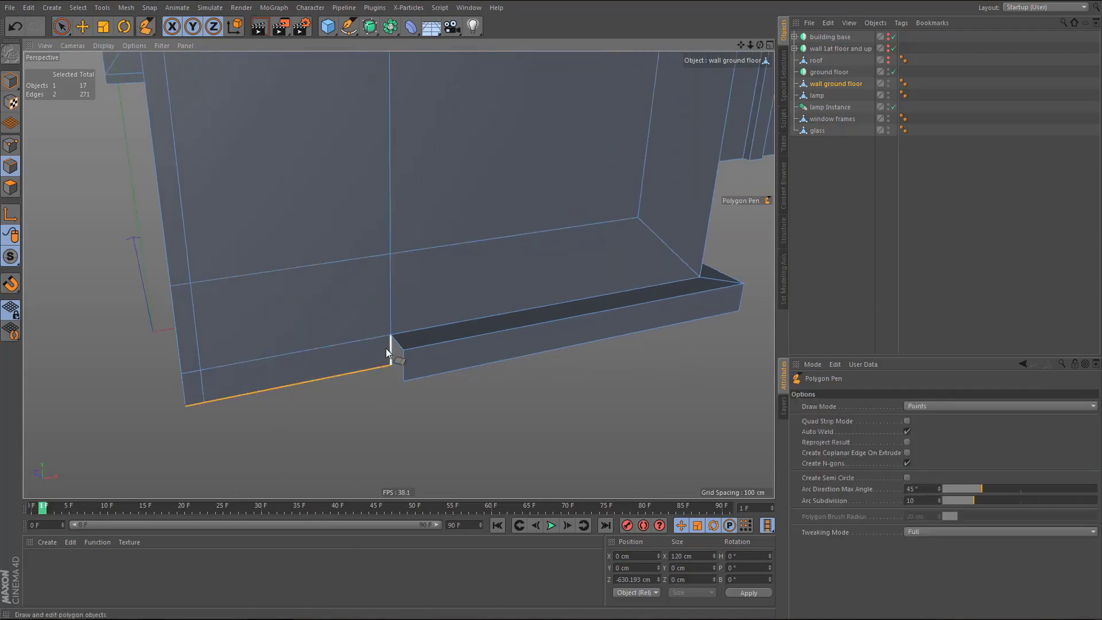
pyautogui.scroll(-5, 397, 387)
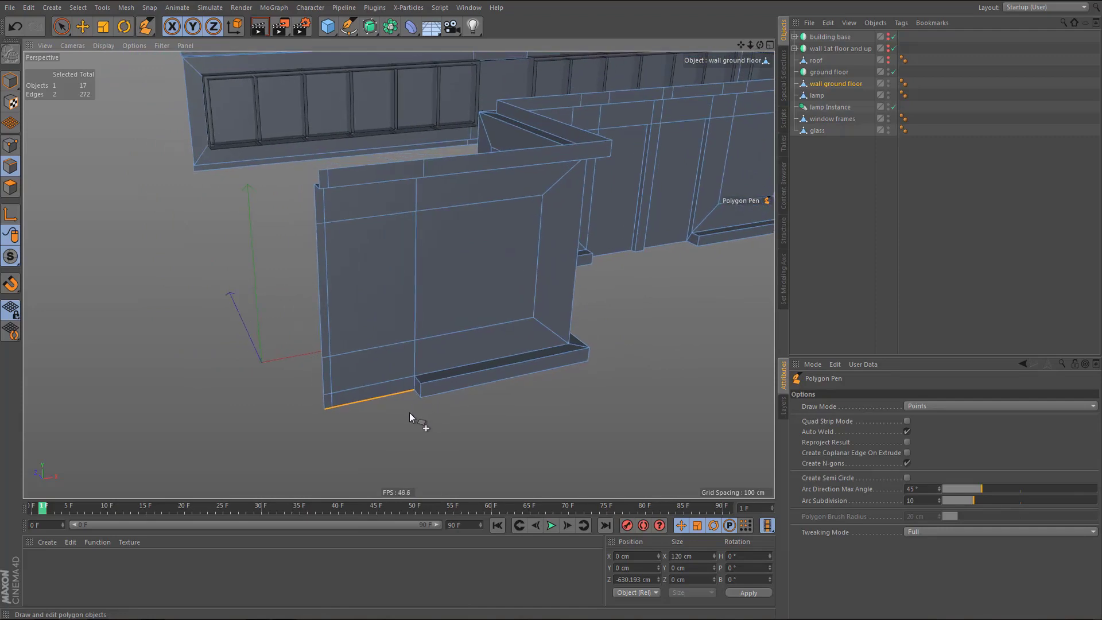
# - Extrude the strip's three polygons below the upper border with a -10 cm offset and delete the recess's bottom face
pyautogui.press('Return')
pyautogui.press('space')
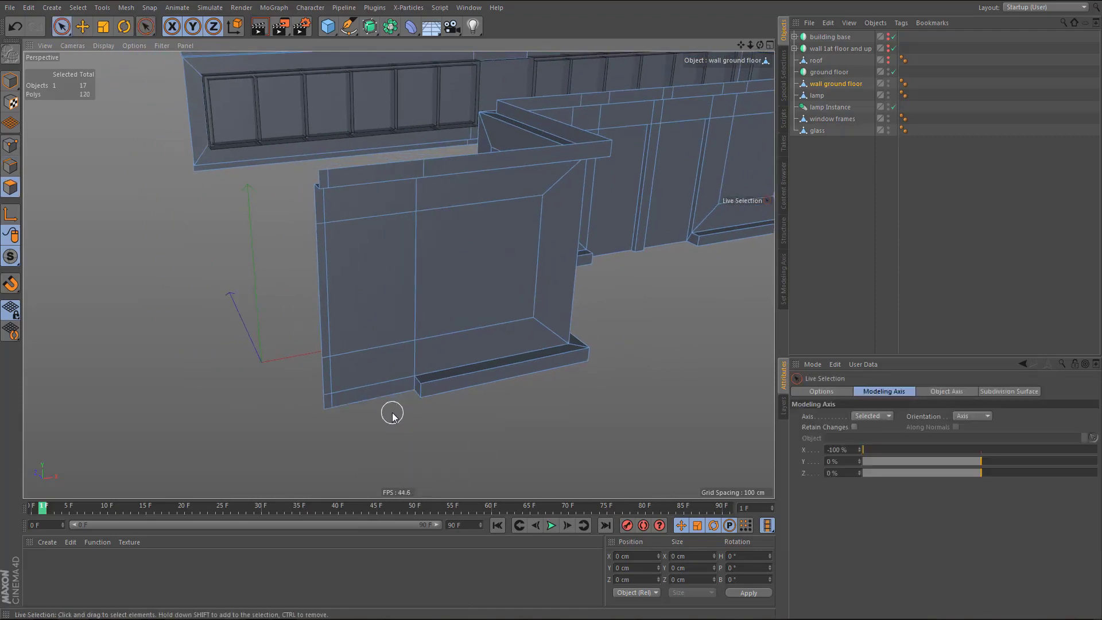
pyautogui.moveTo(382, 394)
pyautogui.mouseDown()
pyautogui.moveTo(377, 327)
pyautogui.moveTo(372, 360)
pyautogui.mouseUp()
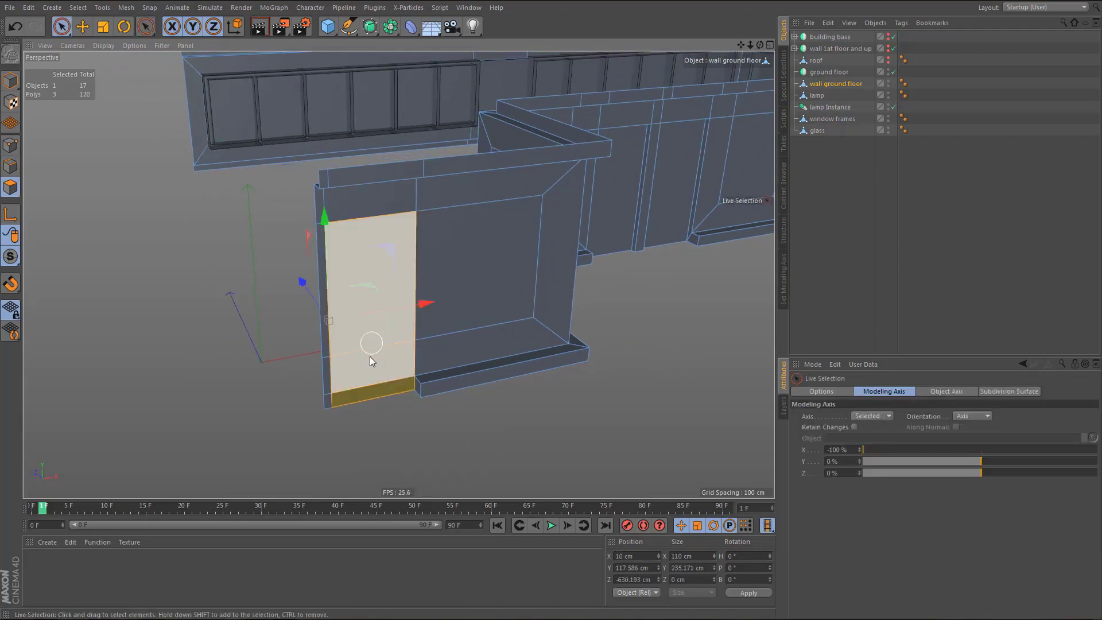
pyautogui.press('d')
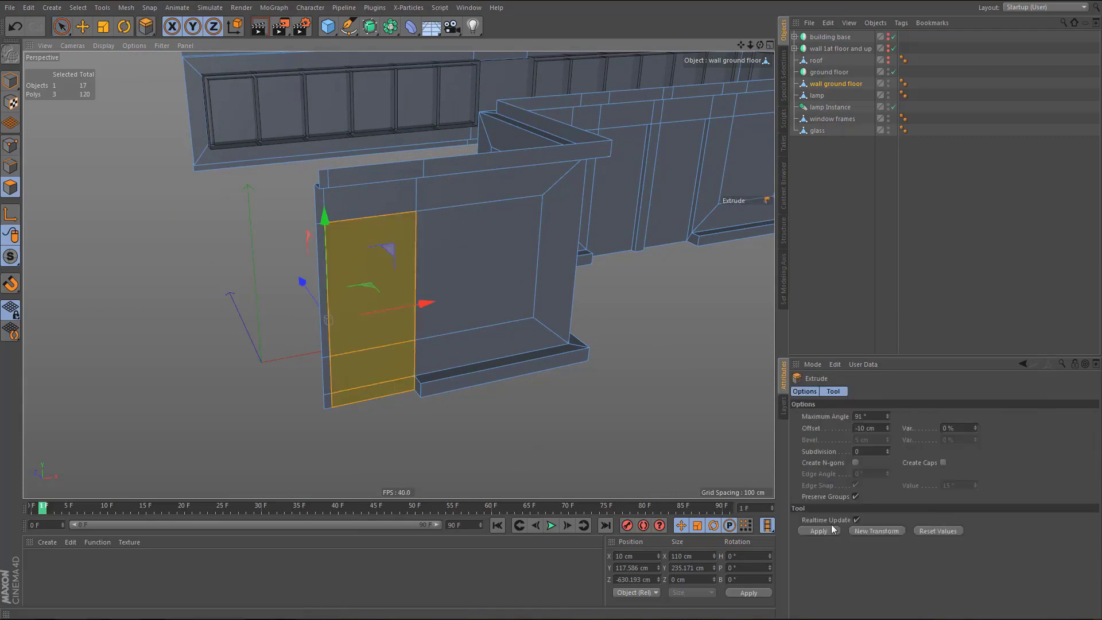
pyautogui.click(876, 529)
pyautogui.scroll(4, 424, 401)
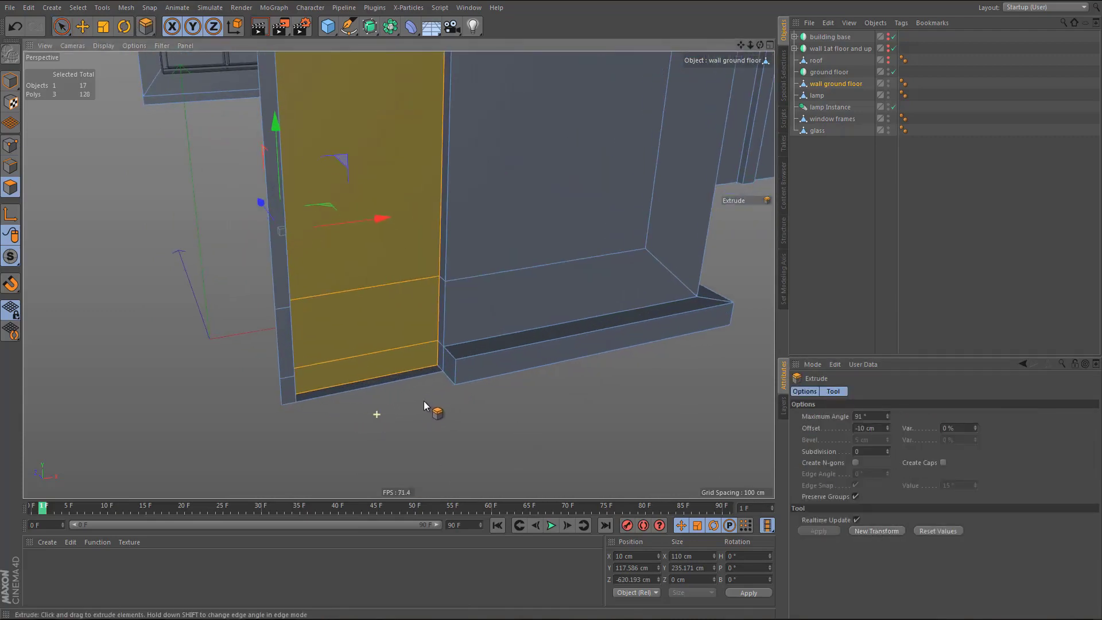
pyautogui.press('e')
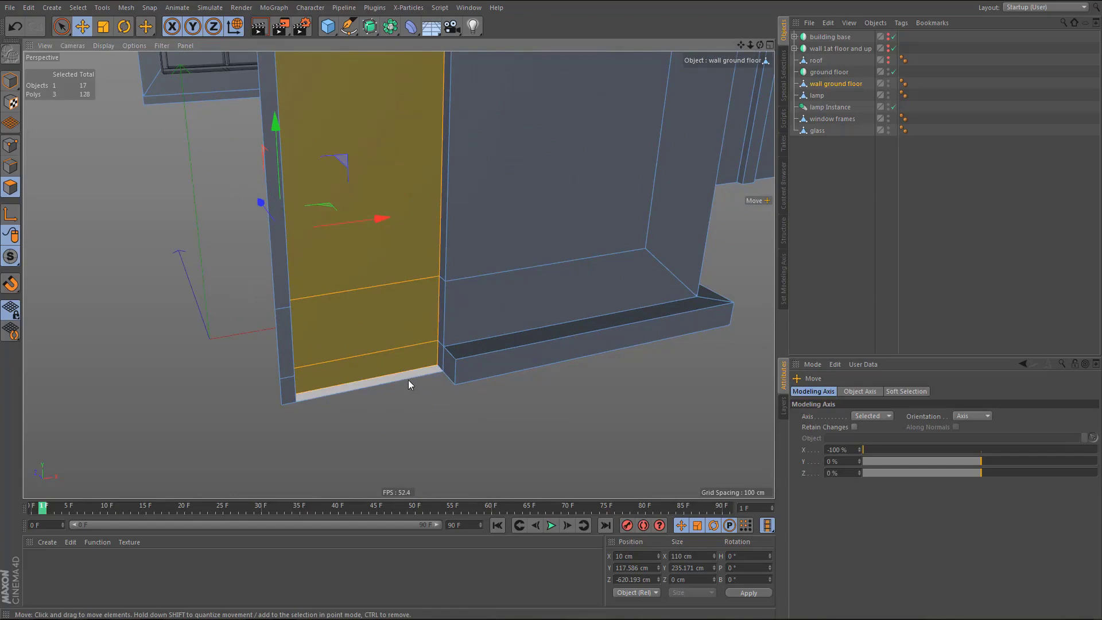
pyautogui.click(409, 380)
pyautogui.press('Delete')
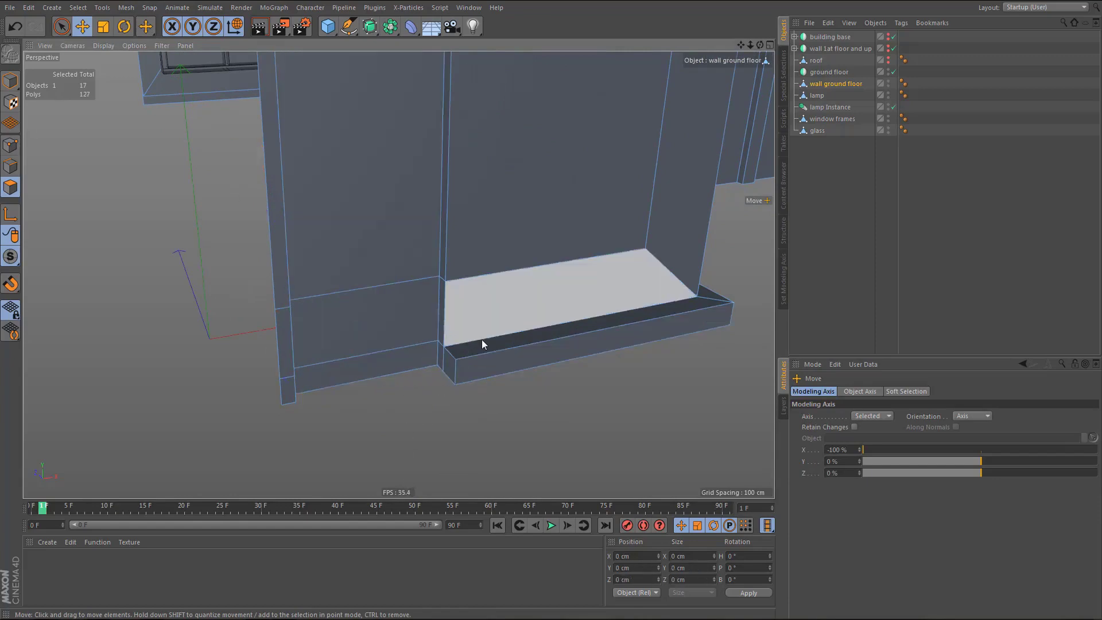
# - Ring-select the horizontal edges of the wall portion beside the recess and cut a vertical edge loop through its middle
pyautogui.keyDown('alt'); pyautogui.moveTo(481, 339); pyautogui.dragTo(445, 334); pyautogui.keyUp('alt')
pyautogui.keyDown('alt'); pyautogui.moveTo(428, 361); pyautogui.dragTo(379, 396, button='right'); pyautogui.keyUp('alt')
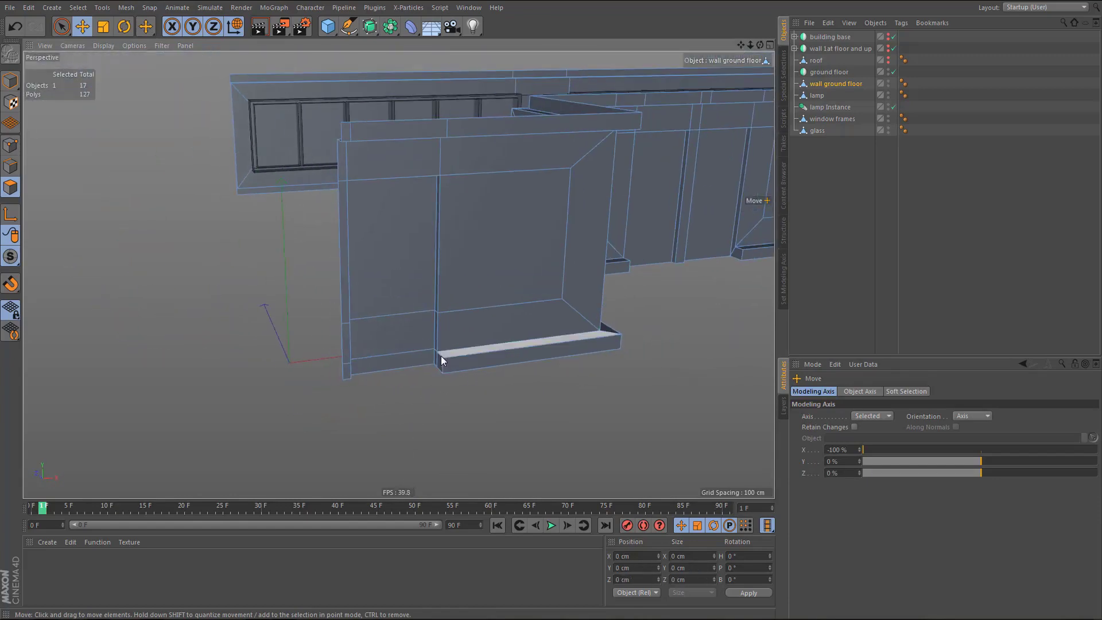
pyautogui.keyDown('alt'); pyautogui.moveTo(441, 356); pyautogui.dragTo(426, 383, button='middle'); pyautogui.keyUp('alt')
pyautogui.keyDown('alt'); pyautogui.moveTo(466, 341); pyautogui.dragTo(434, 336, button='middle'); pyautogui.keyUp('alt')
pyautogui.middleClick(489, 366)
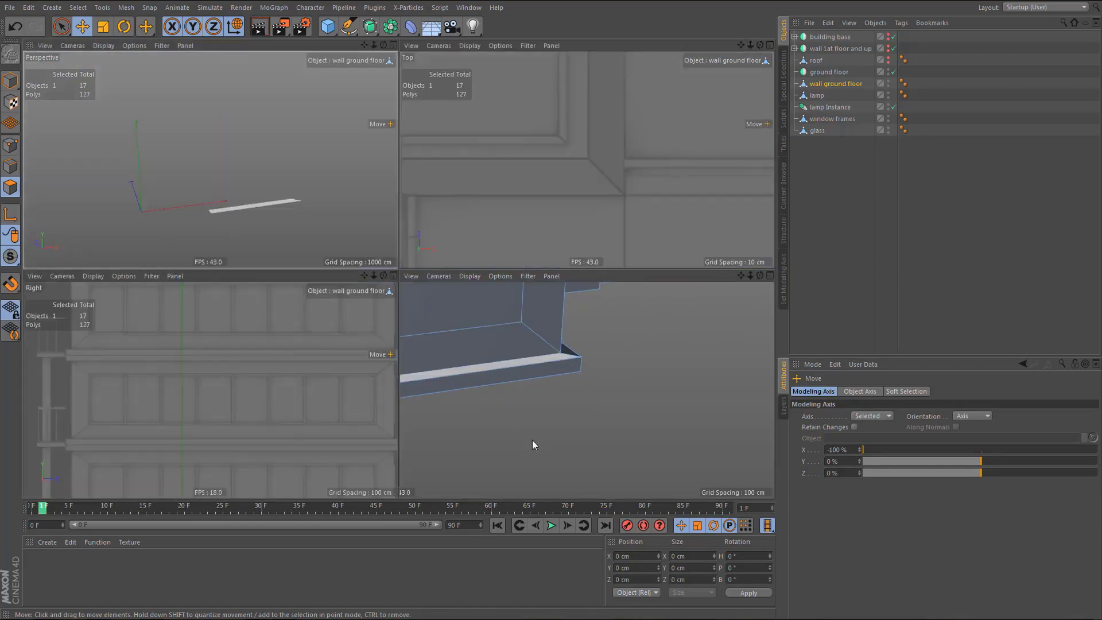
pyautogui.middleClick(531, 438)
pyautogui.keyDown('alt'); pyautogui.moveTo(494, 382); pyautogui.dragTo(511, 363, button='right'); pyautogui.keyUp('alt')
pyautogui.moveTo(501, 366)
pyautogui.keyDown('alt'); pyautogui.mouseDown(button='middle')
pyautogui.moveTo(492, 381)
pyautogui.moveTo(506, 387)
pyautogui.mouseUp(button='middle'); pyautogui.keyUp('alt')
pyautogui.press('Return')
pyautogui.press('Return')
pyautogui.press('u')
pyautogui.press('b')
pyautogui.click(464, 404)
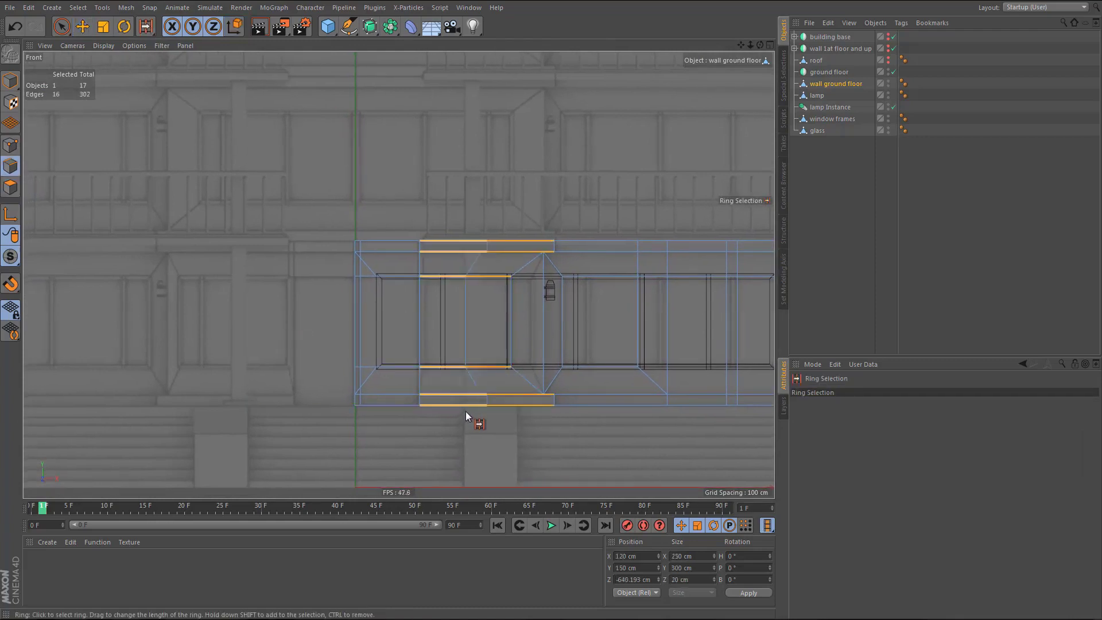
# - Flatten the new vertical edge loop along X and move it about 30 cm towards the recessed strip
pyautogui.press('e')
pyautogui.doubleClick(463, 318)
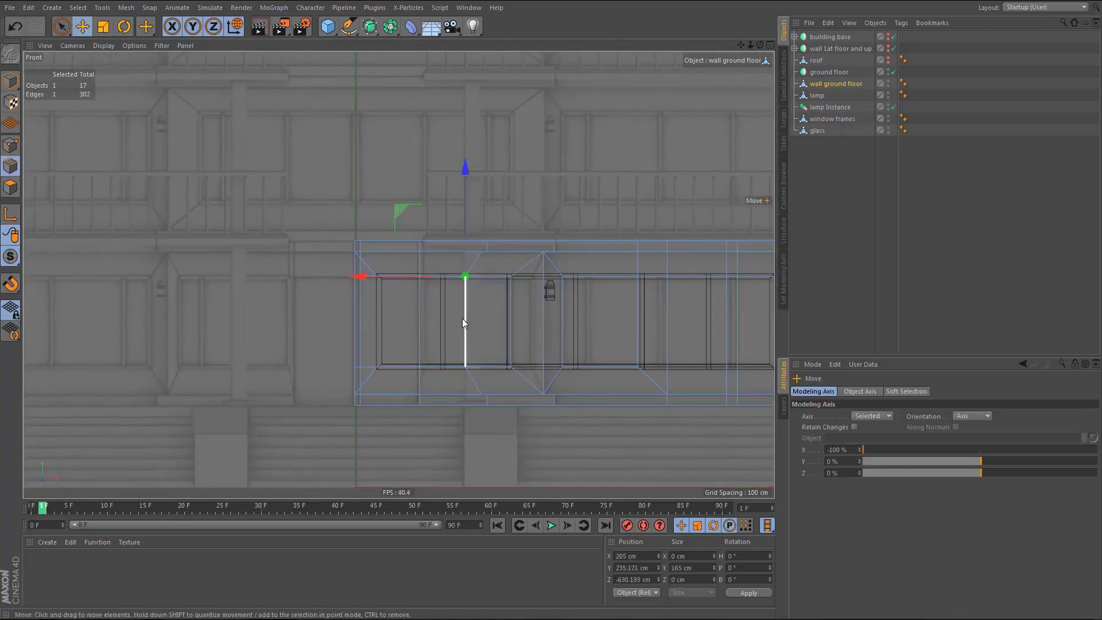
pyautogui.press('t')
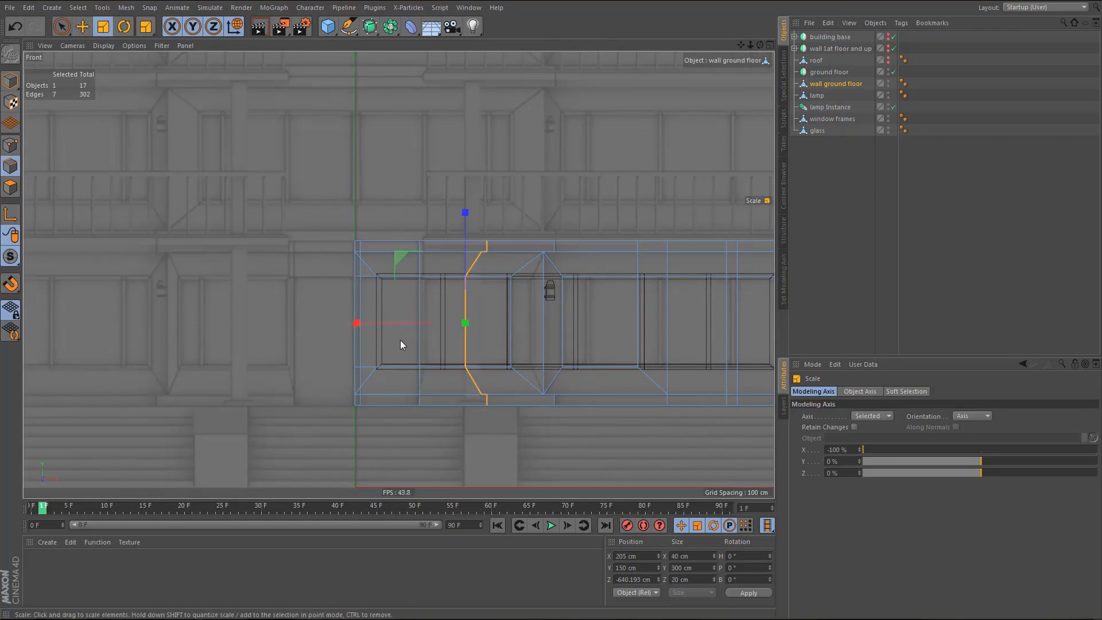
pyautogui.moveTo(360, 327); pyautogui.dragTo(463, 329)
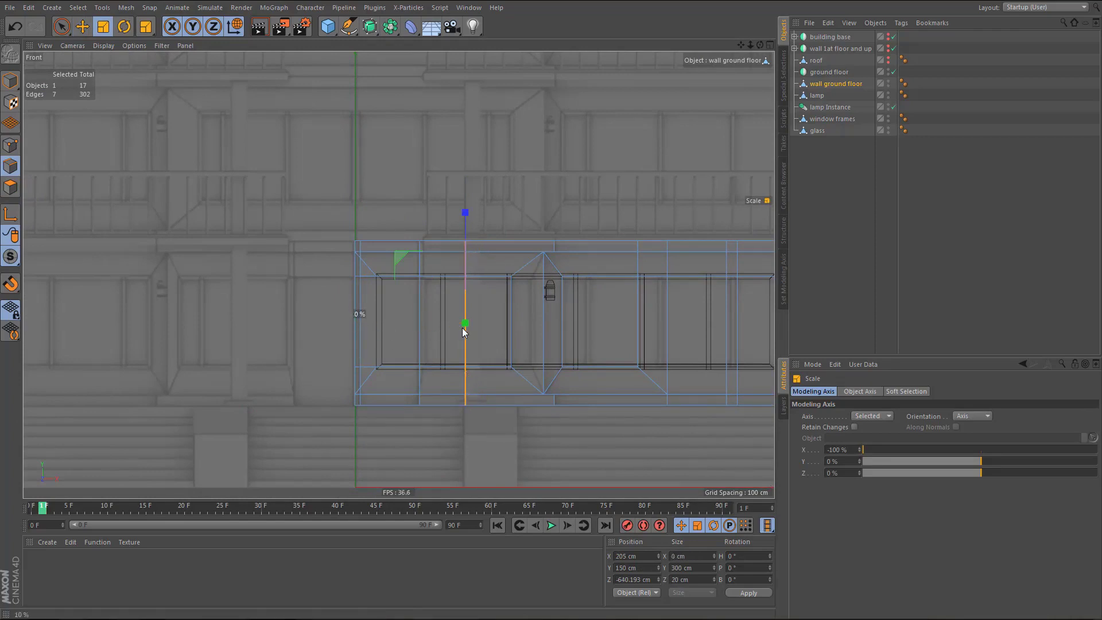
pyautogui.press('e')
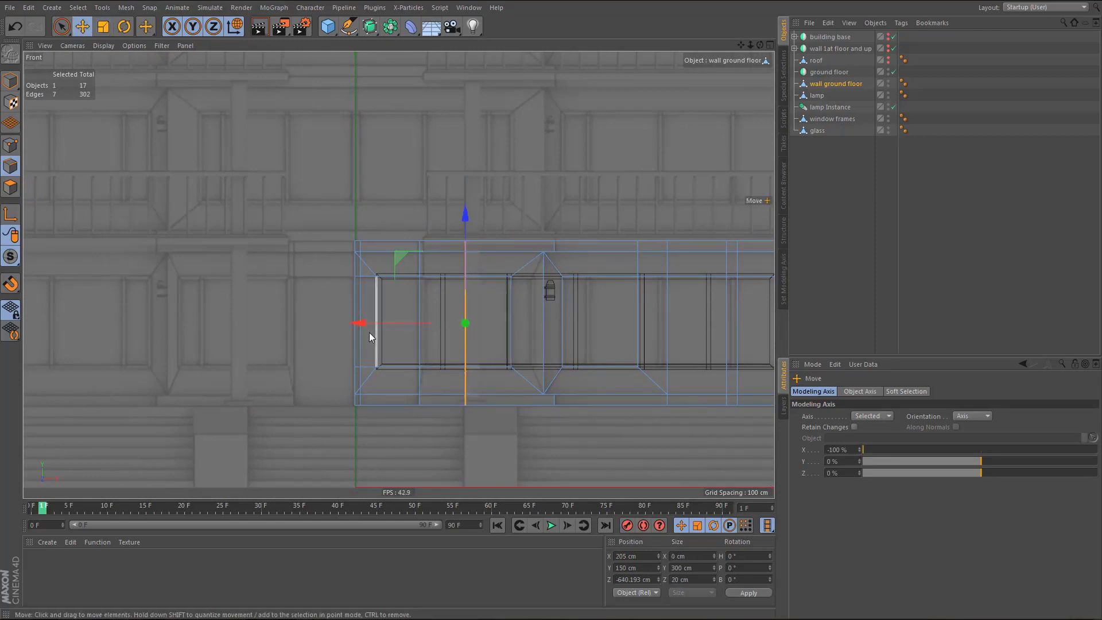
pyautogui.moveTo(363, 327); pyautogui.dragTo(346, 322)
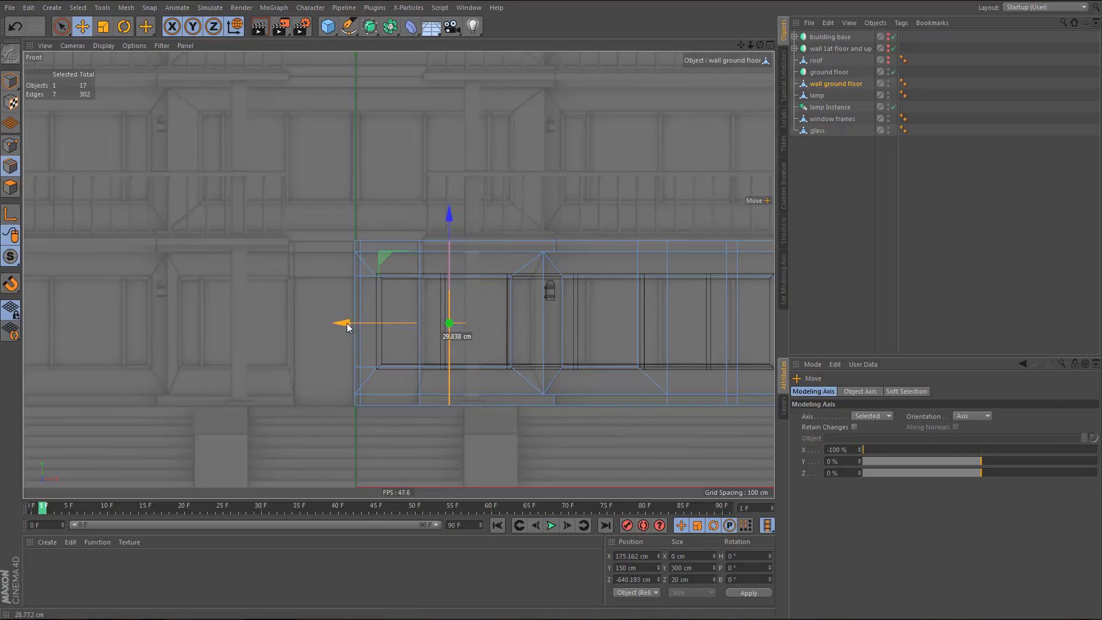
# - Add the panel's opposite vertical edge to the selected loop, set the modeling axis X to 100% and the X size to 115 cm
pyautogui.middleClick(377, 304)
pyautogui.middleClick(293, 197)
pyautogui.keyDown('alt'); pyautogui.moveTo(415, 322); pyautogui.dragTo(471, 314); pyautogui.keyUp('alt')
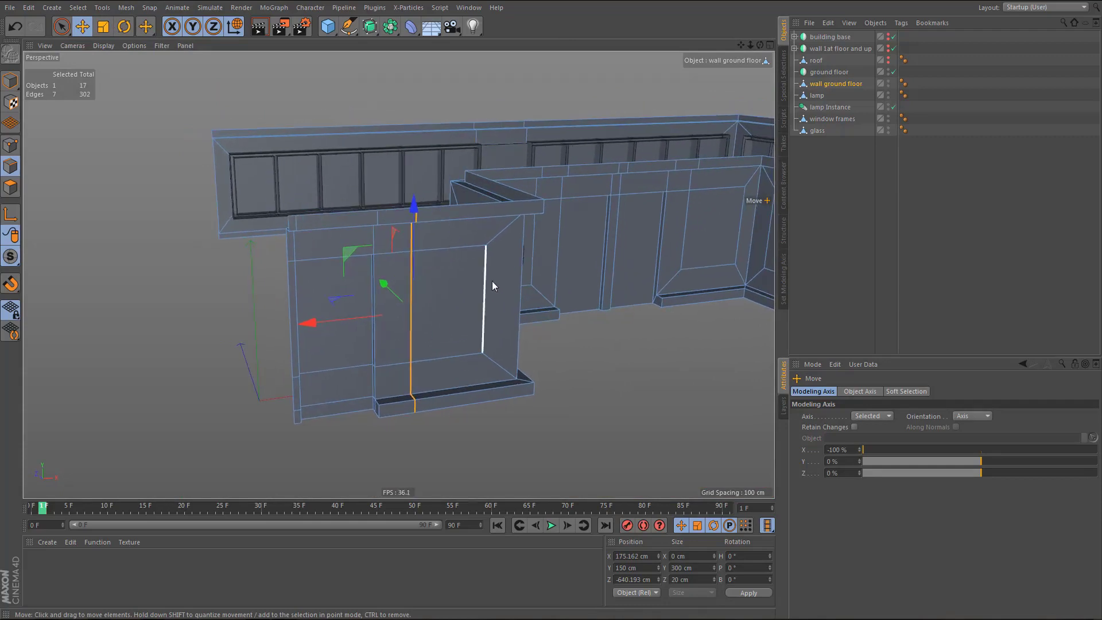
pyautogui.keyDown('shift'); pyautogui.click(486, 287); pyautogui.keyUp('shift')
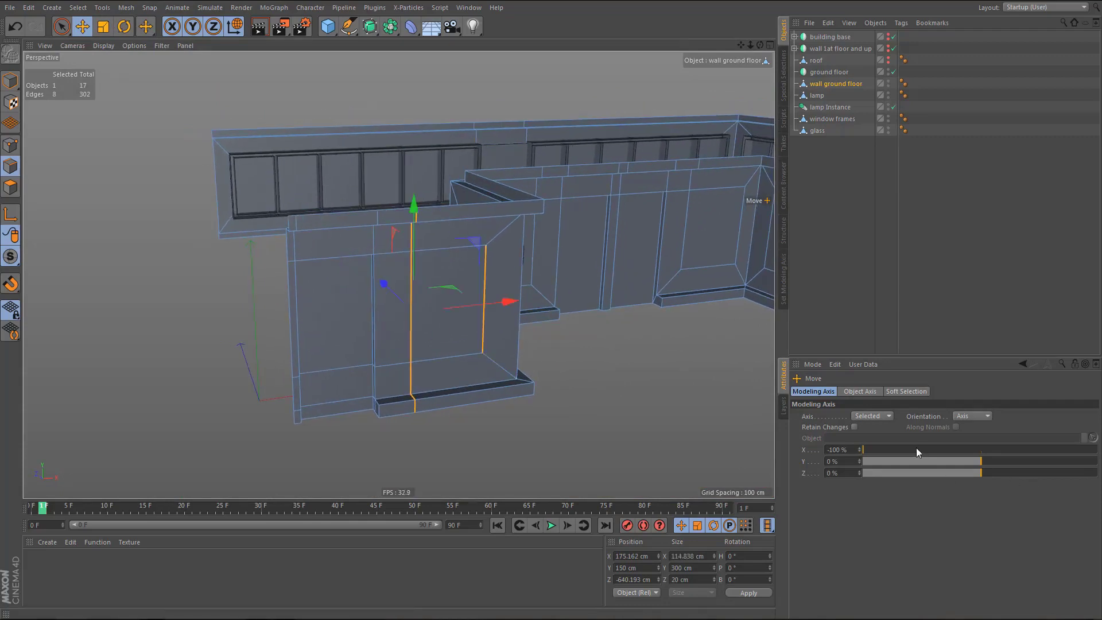
pyautogui.moveTo(919, 450); pyautogui.dragTo(1097, 450)
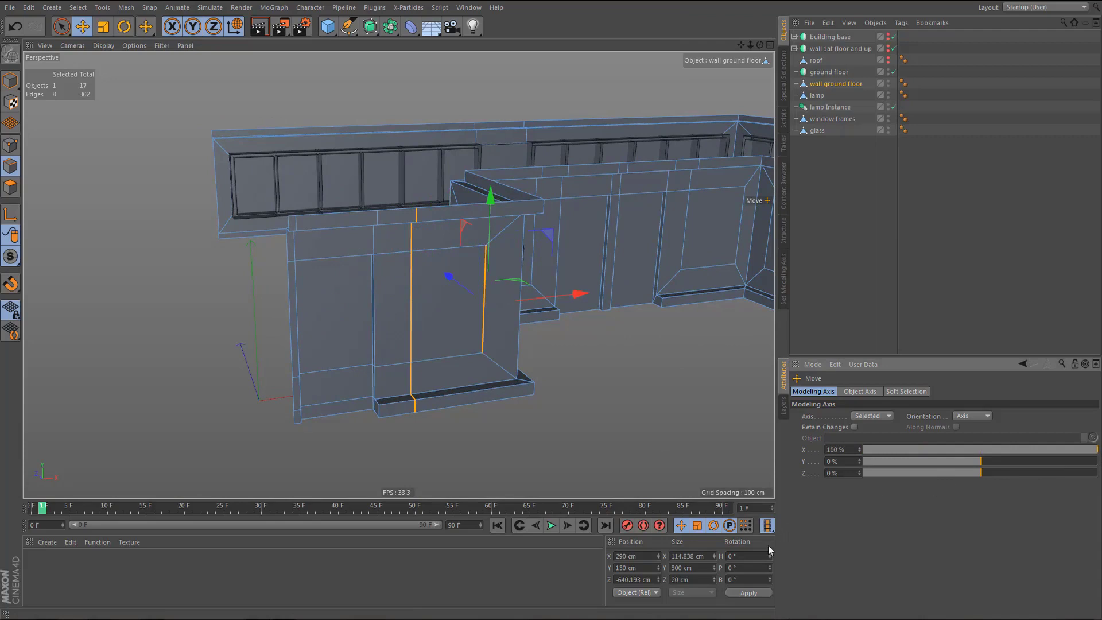
pyautogui.moveTo(678, 556); pyautogui.dragTo(718, 556)
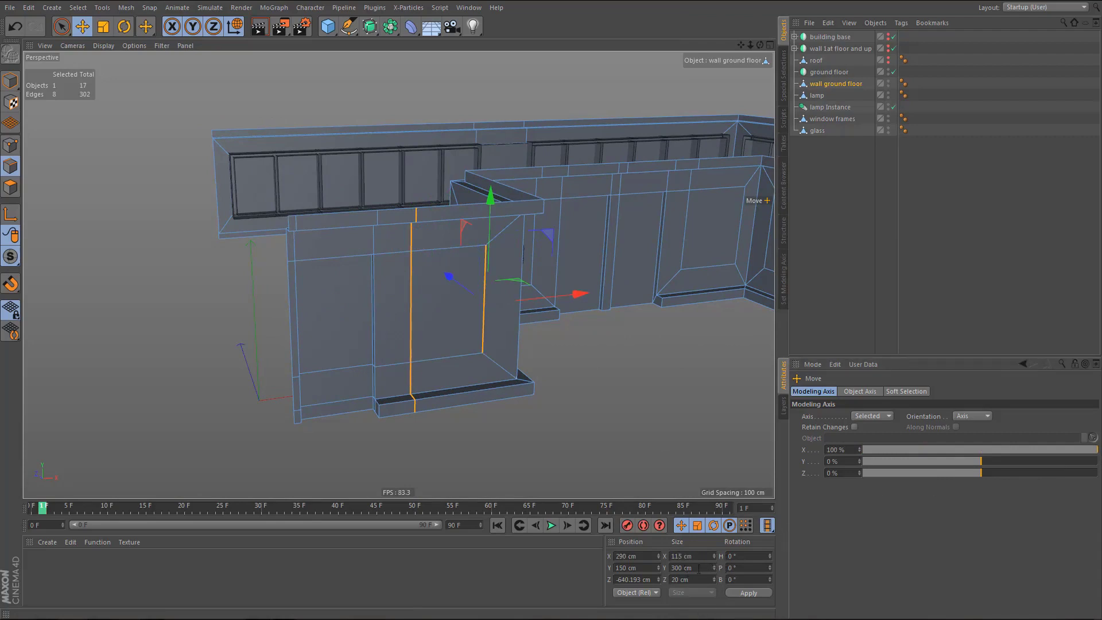
# - Switch to polygon mode and move the wall ground floor object to the end of the object list
pyautogui.keyDown('alt'); pyautogui.moveTo(306, 318); pyautogui.dragTo(394, 290); pyautogui.keyUp('alt')
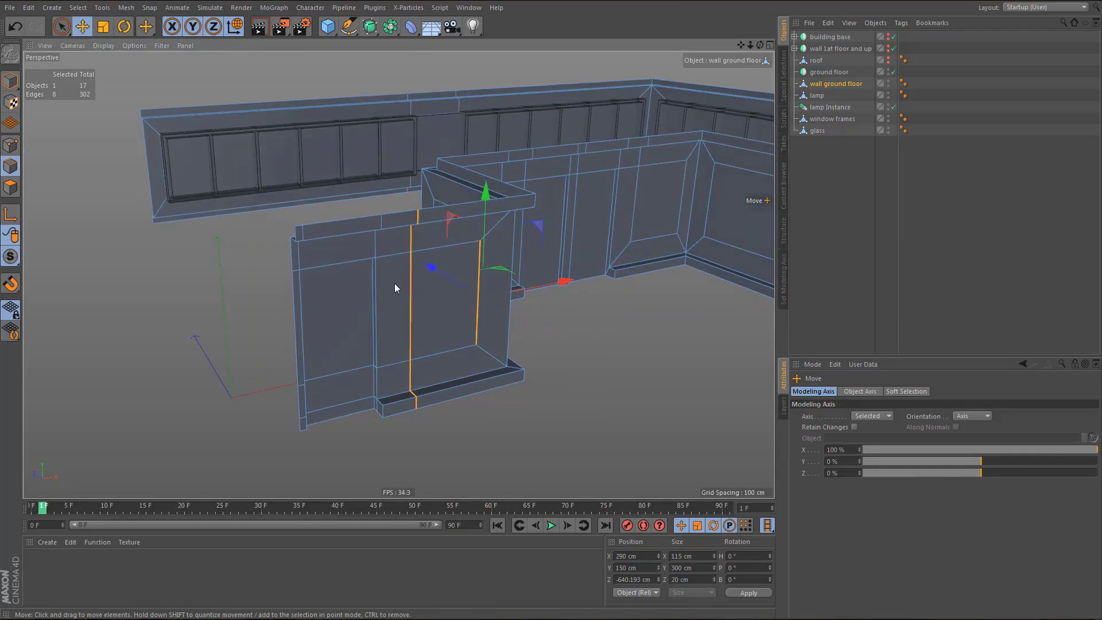
pyautogui.keyDown('alt'); pyautogui.moveTo(397, 295); pyautogui.dragTo(372, 293); pyautogui.keyUp('alt')
pyautogui.keyDown('alt'); pyautogui.moveTo(412, 320); pyautogui.dragTo(450, 318, button='right'); pyautogui.keyUp('alt')
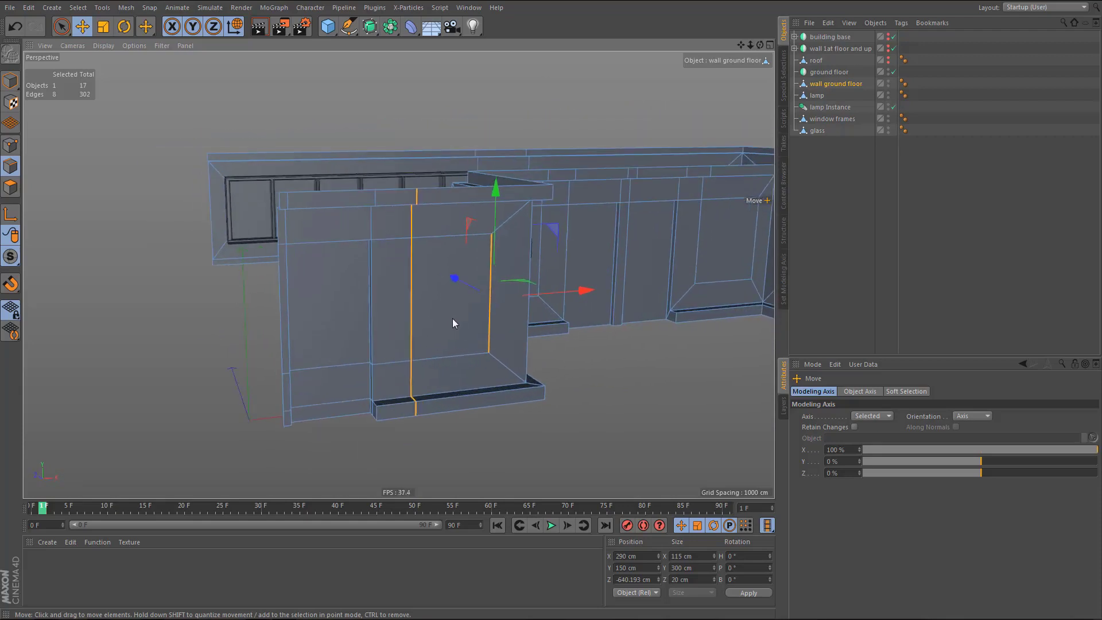
pyautogui.keyDown('alt'); pyautogui.moveTo(450, 318); pyautogui.dragTo(437, 322, button='middle'); pyautogui.keyUp('alt')
pyautogui.keyDown('alt'); pyautogui.moveTo(445, 346); pyautogui.dragTo(444, 348); pyautogui.keyUp('alt')
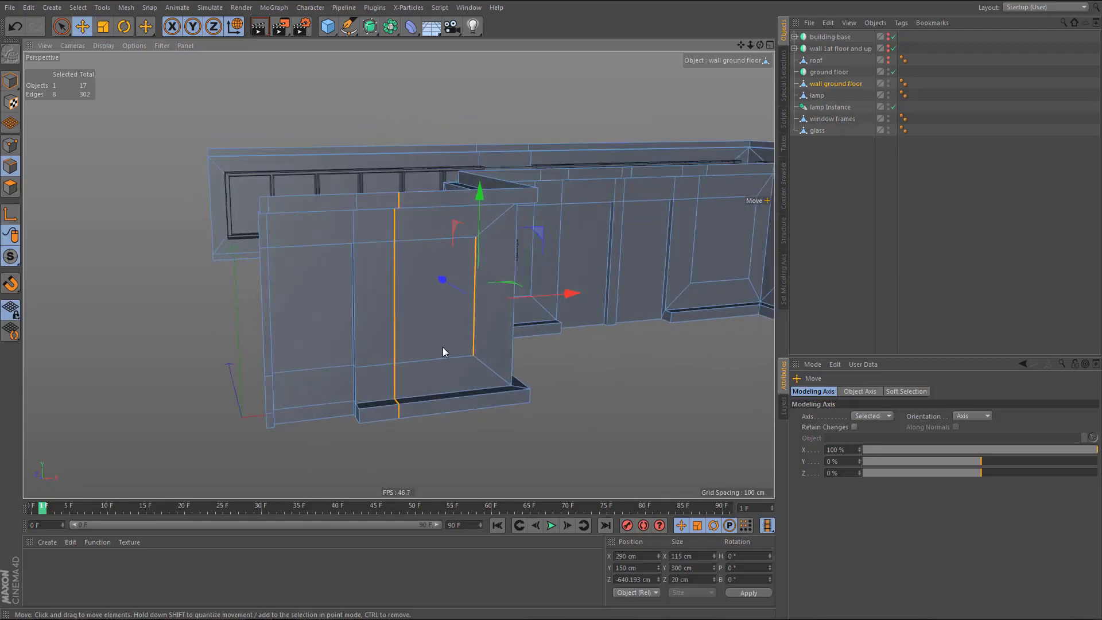
pyautogui.press('Return')
pyautogui.scroll(-2, 477, 388)
pyautogui.keyDown('alt'); pyautogui.moveTo(466, 351); pyautogui.dragTo(439, 350, button='middle'); pyautogui.keyUp('alt')
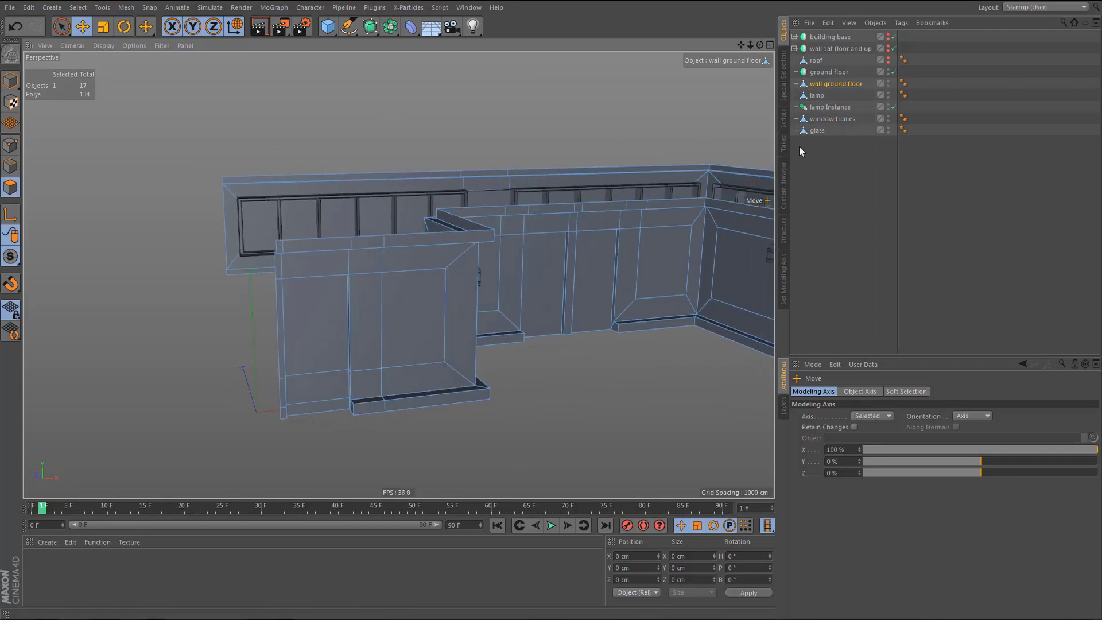
pyautogui.moveTo(828, 84); pyautogui.dragTo(824, 154)
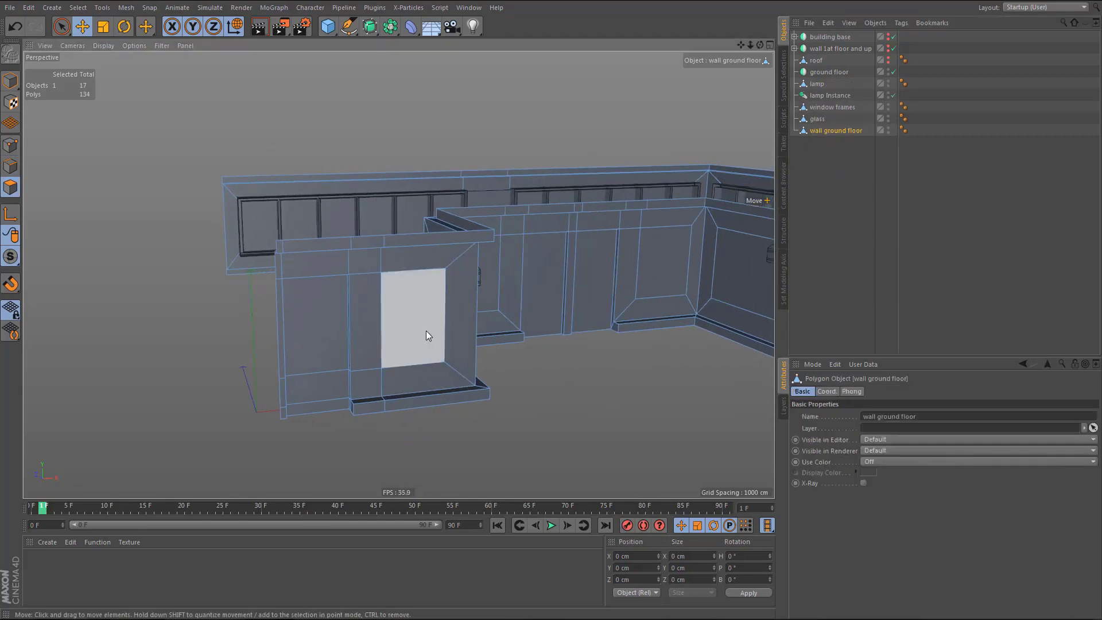
# - Select the five inner window panel polygons on the wall ground floor's front sections and corner returns
pyautogui.keyDown('alt'); pyautogui.moveTo(426, 331); pyautogui.dragTo(439, 328, button='middle'); pyautogui.keyUp('alt')
pyautogui.click(439, 314)
pyautogui.keyDown('alt'); pyautogui.moveTo(401, 367); pyautogui.dragTo(293, 361); pyautogui.keyUp('alt')
pyautogui.keyDown('shift'); pyautogui.click(542, 308); pyautogui.keyUp('shift')
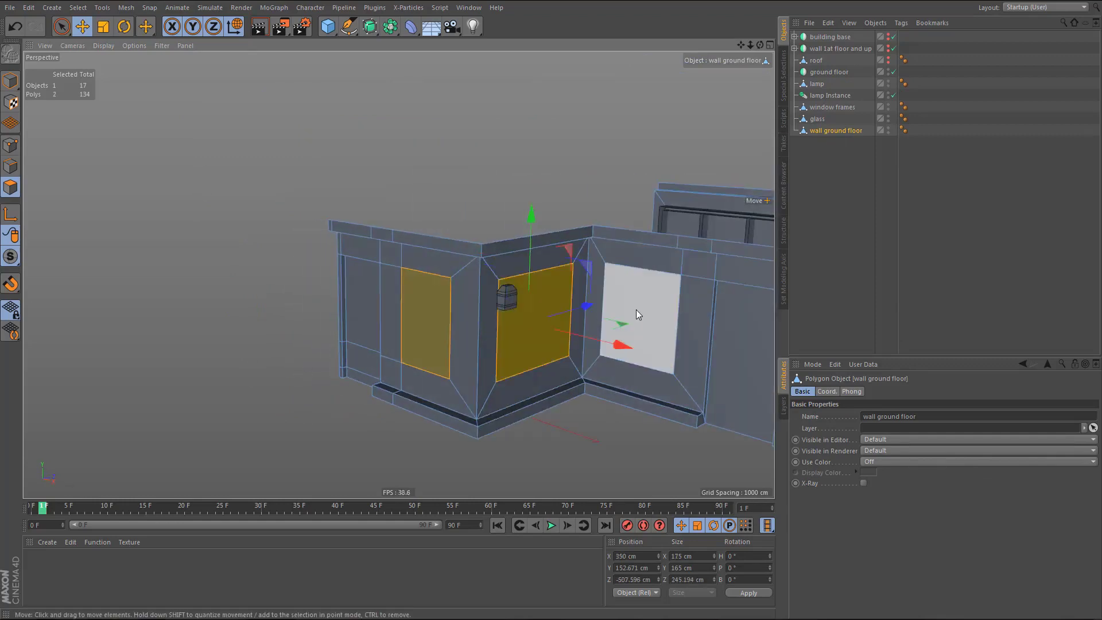
pyautogui.keyDown('shift'); pyautogui.click(636, 309); pyautogui.keyUp('shift')
pyautogui.keyDown('alt'); pyautogui.moveTo(636, 309); pyautogui.dragTo(601, 339); pyautogui.keyUp('alt')
pyautogui.keyDown('shift'); pyautogui.click(601, 340); pyautogui.keyUp('shift')
pyautogui.keyDown('shift'); pyautogui.click(668, 379); pyautogui.keyUp('shift')
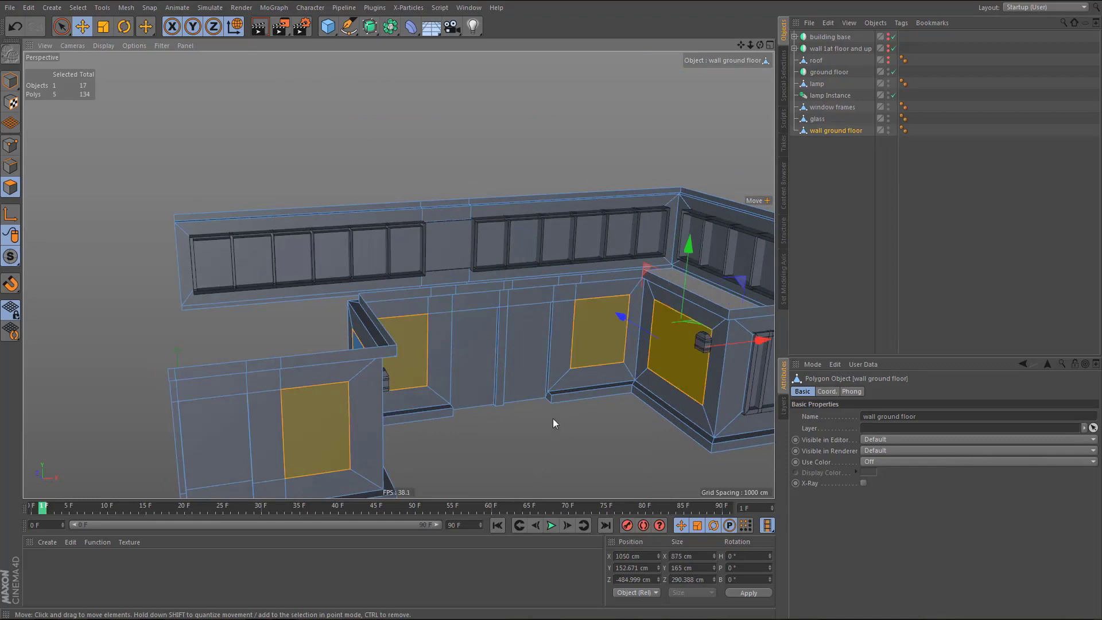
pyautogui.keyDown('alt'); pyautogui.moveTo(553, 418); pyautogui.dragTo(460, 384); pyautogui.keyUp('alt')
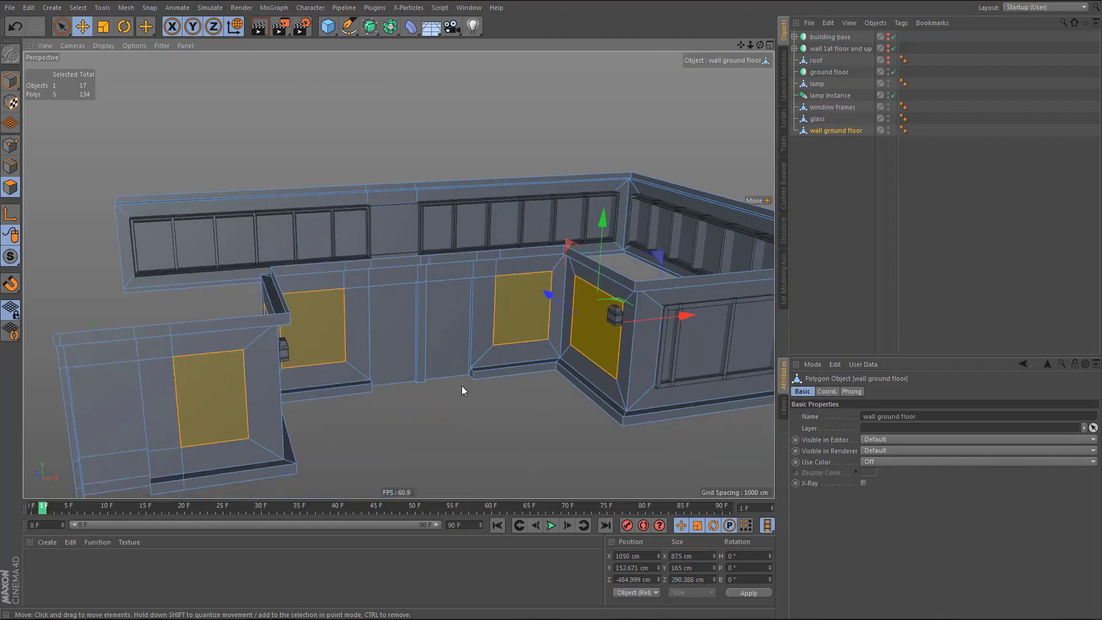
# - Split the five selected polygons into a new object and rename it "window frames ground floor"
pyautogui.press('u')
pyautogui.press('p')
pyautogui.click(850, 143)
pyautogui.doubleClick(849, 143)
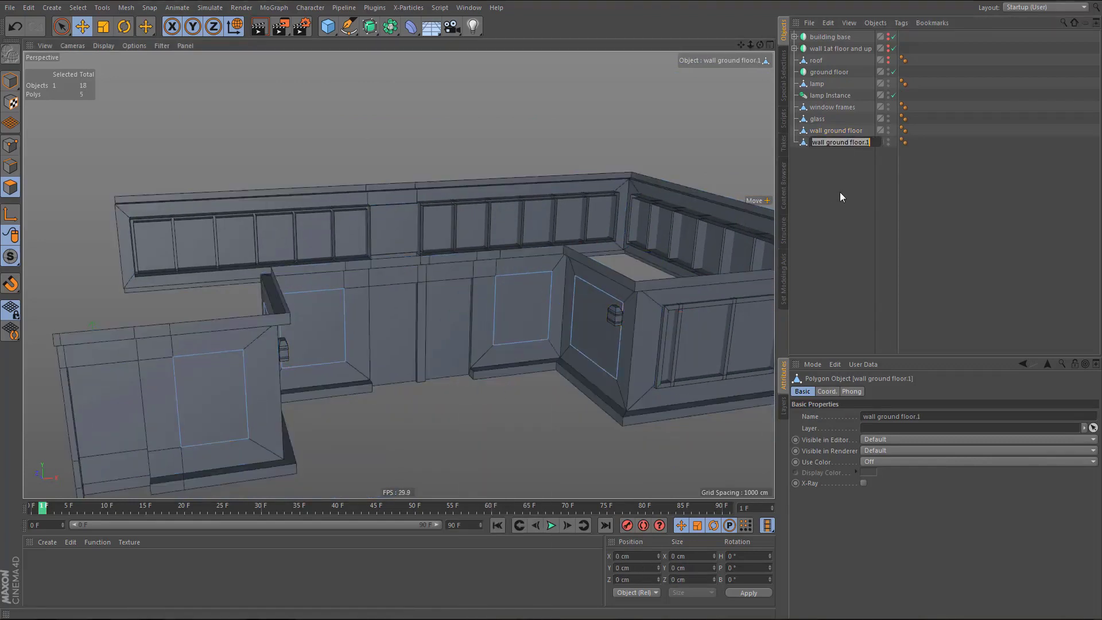
pyautogui.write('window frame')
pyautogui.write('s')
pyautogui.write(' ground floo')
pyautogui.write('r')
pyautogui.press('Return')
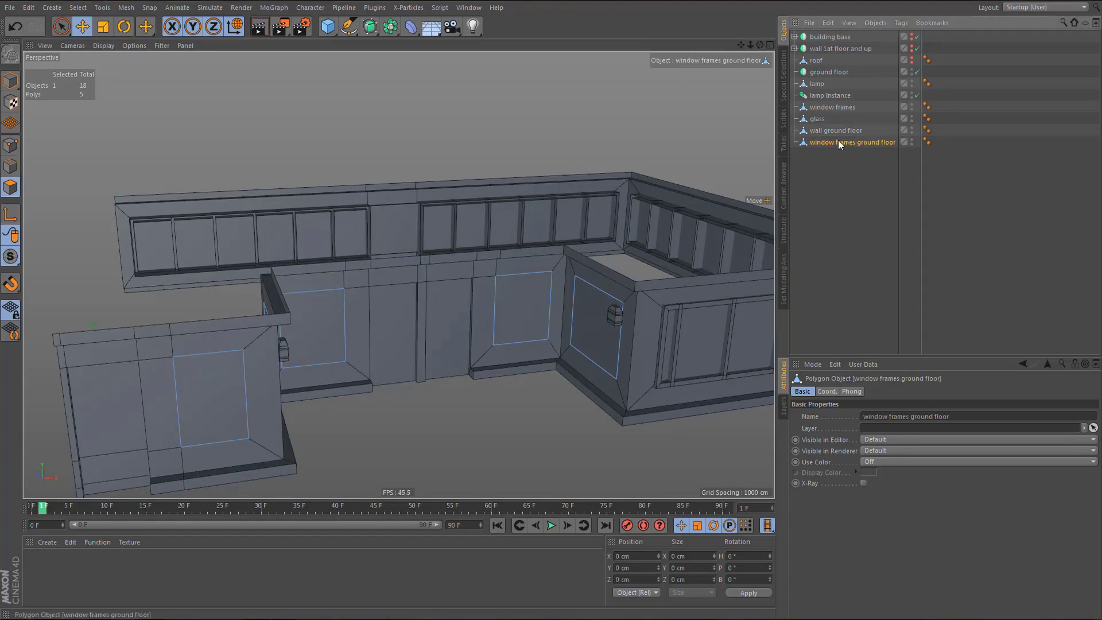
# - Duplicate the window frames ground floor object and rename the copy "glass ground floor.1"
pyautogui.click(830, 107)
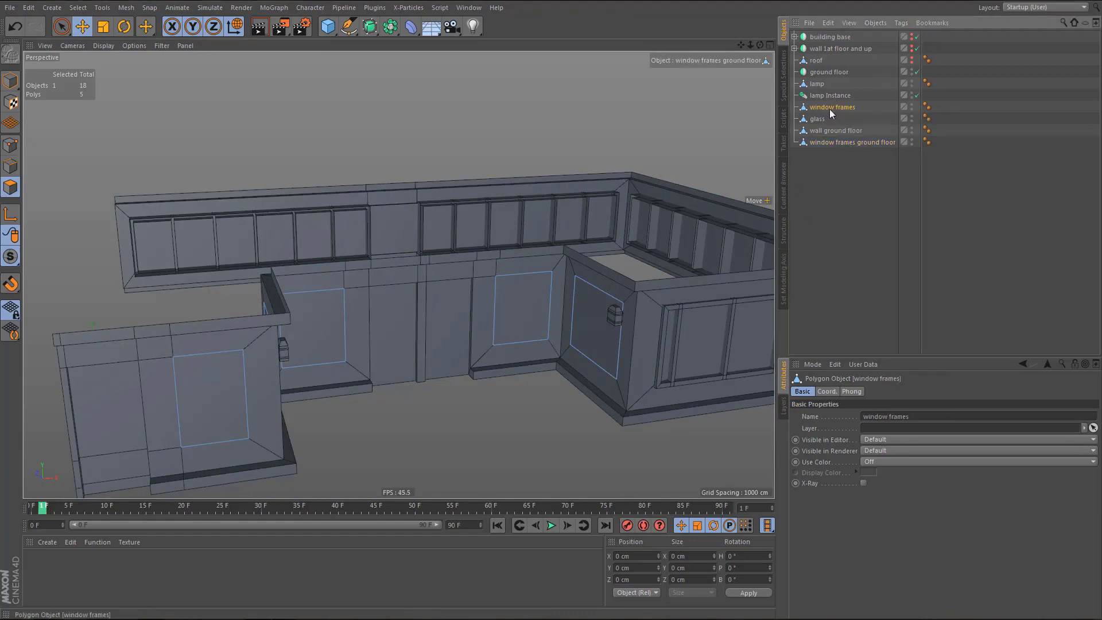
pyautogui.click(834, 143)
pyautogui.keyDown('alt'); pyautogui.moveTo(567, 323); pyautogui.dragTo(584, 325); pyautogui.keyUp('alt')
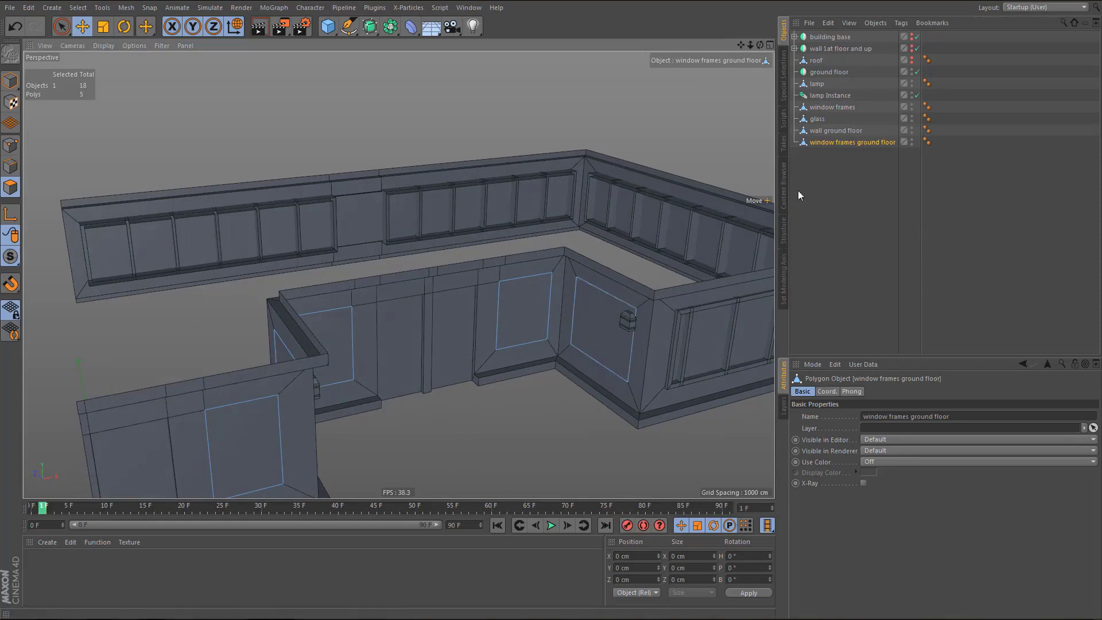
pyautogui.keyDown('ctrl'); pyautogui.moveTo(832, 142); pyautogui.dragTo(752, 201); pyautogui.keyUp('ctrl')
pyautogui.doubleClick(840, 154)
pyautogui.write('glass ground floor.1')
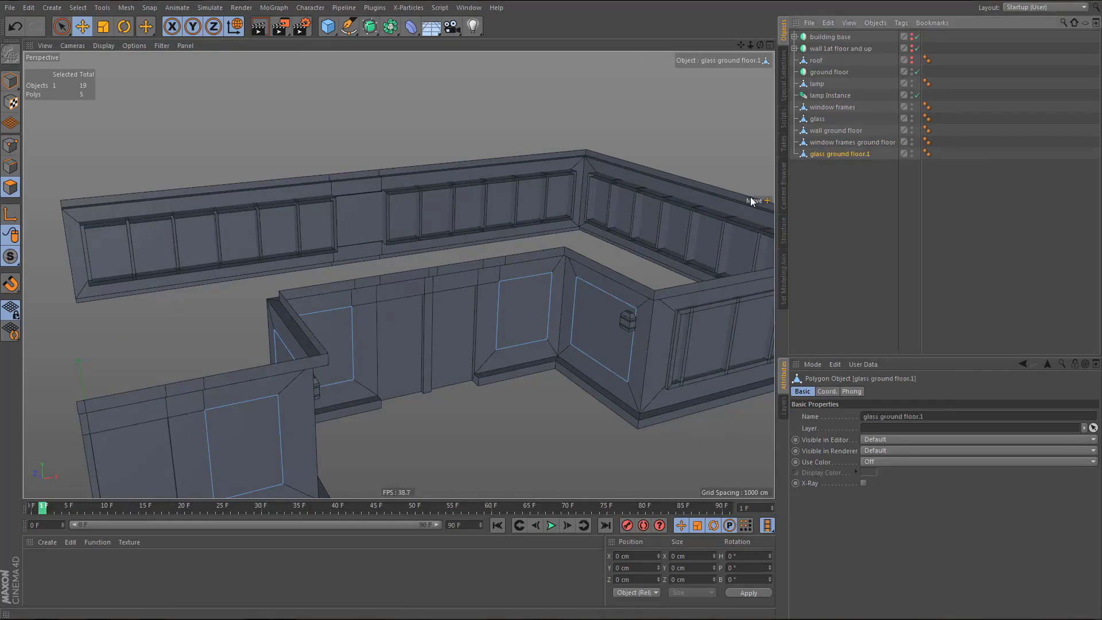
# - Hide both split-off window objects and delete the five selected window polygons from the wall ground floor object
pyautogui.keyDown('ctrl'); pyautogui.click(912, 153); pyautogui.keyUp('ctrl')
pyautogui.keyDown('alt'); pyautogui.moveTo(513, 332); pyautogui.dragTo(522, 300); pyautogui.keyUp('alt')
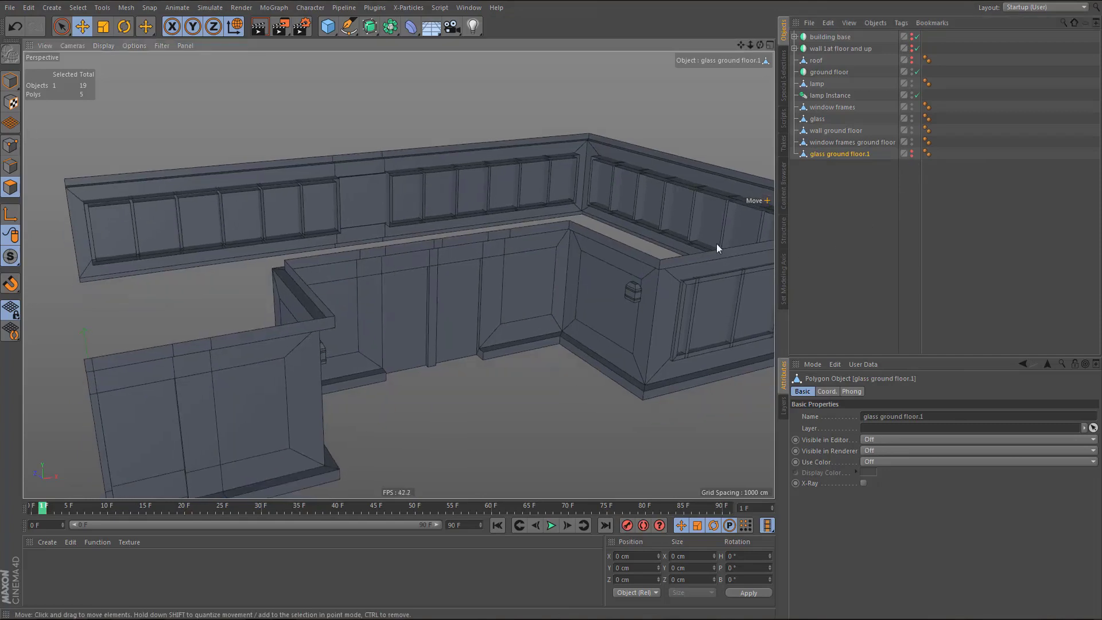
pyautogui.click(849, 131)
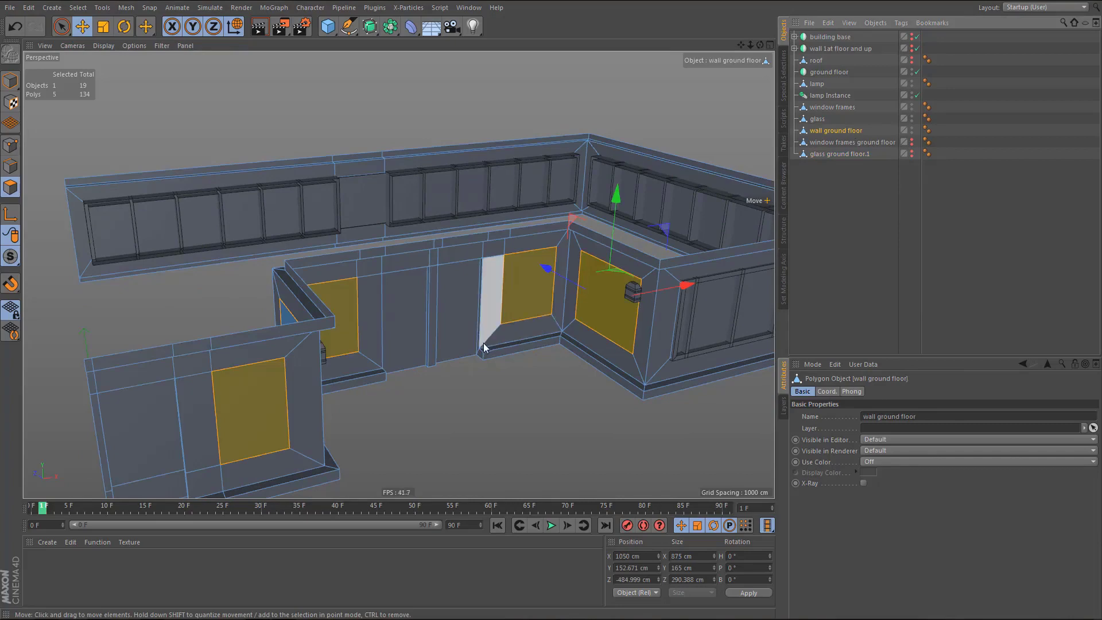
pyautogui.keyDown('alt'); pyautogui.moveTo(483, 342); pyautogui.dragTo(482, 313); pyautogui.keyUp('alt')
pyautogui.press('Delete')
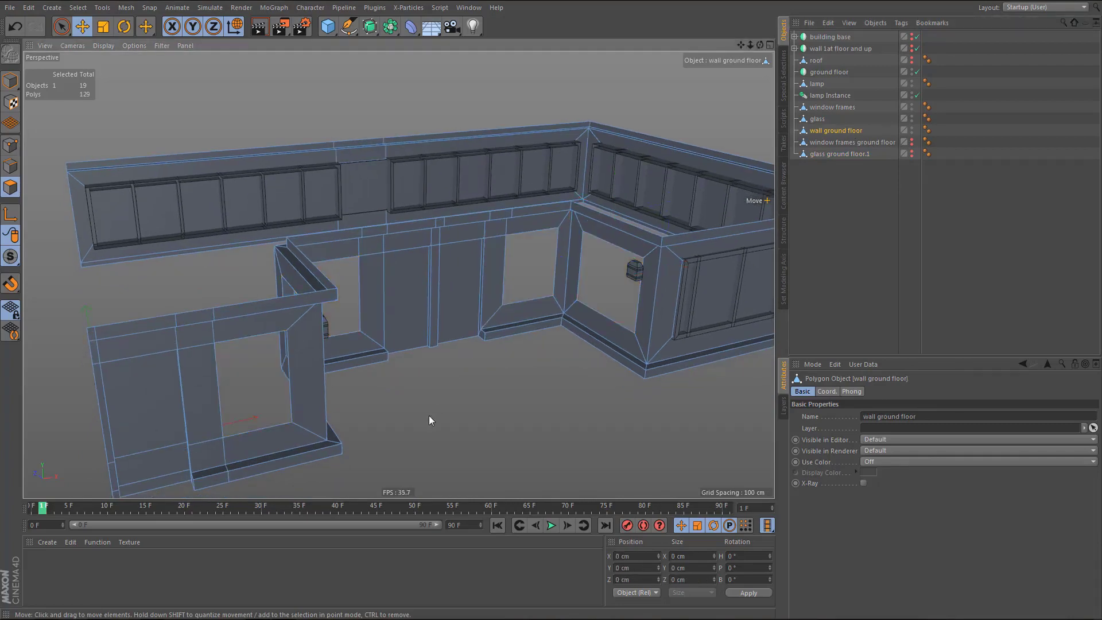
# - Make the window frames ground floor object visible, select all its polygons and set their Y size to 175 cm
pyautogui.scroll(-3, 402, 413)
pyautogui.keyDown('alt'); pyautogui.moveTo(359, 359); pyautogui.dragTo(454, 344); pyautogui.keyUp('alt')
pyautogui.scroll(2, 464, 348)
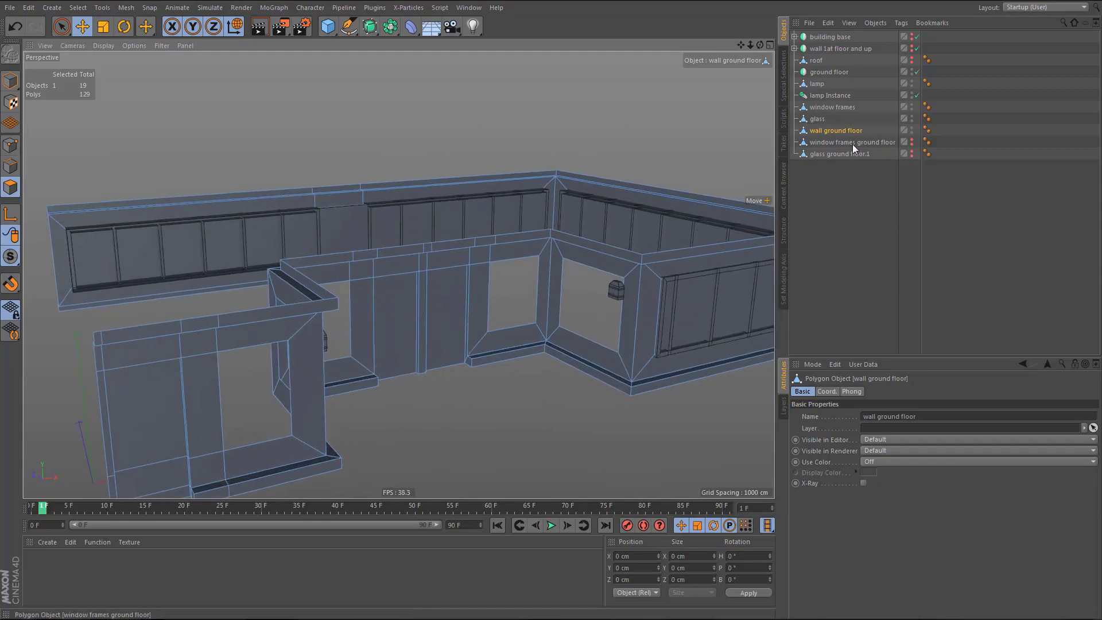
pyautogui.click(852, 142)
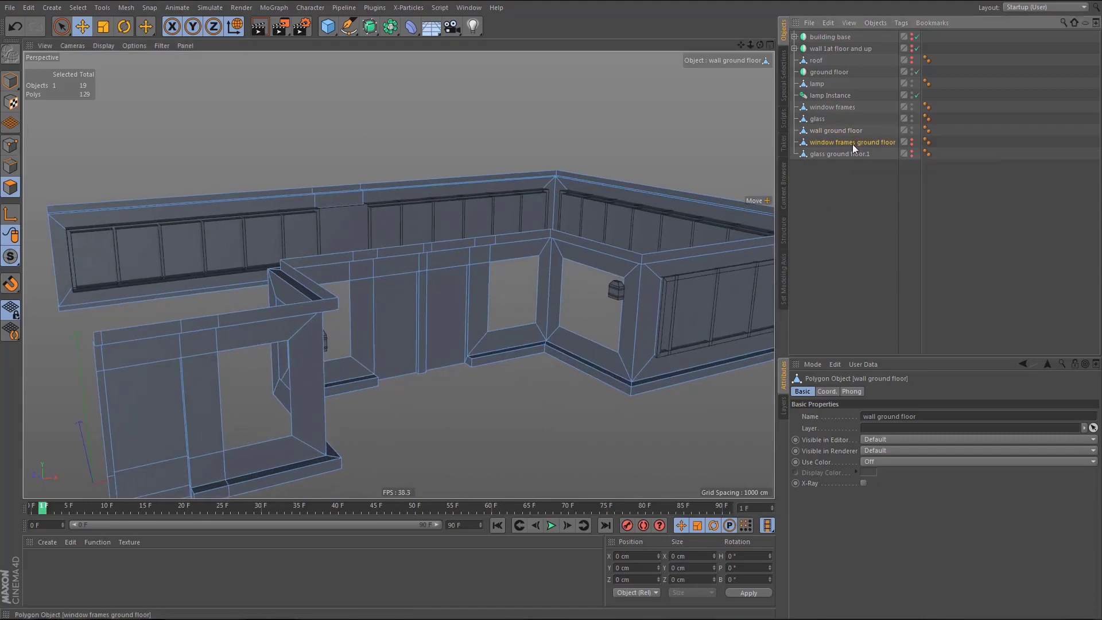
pyautogui.keyDown('alt'); pyautogui.doubleClick(912, 144); pyautogui.keyUp('alt')
pyautogui.hotkey('ctrl', 'a')
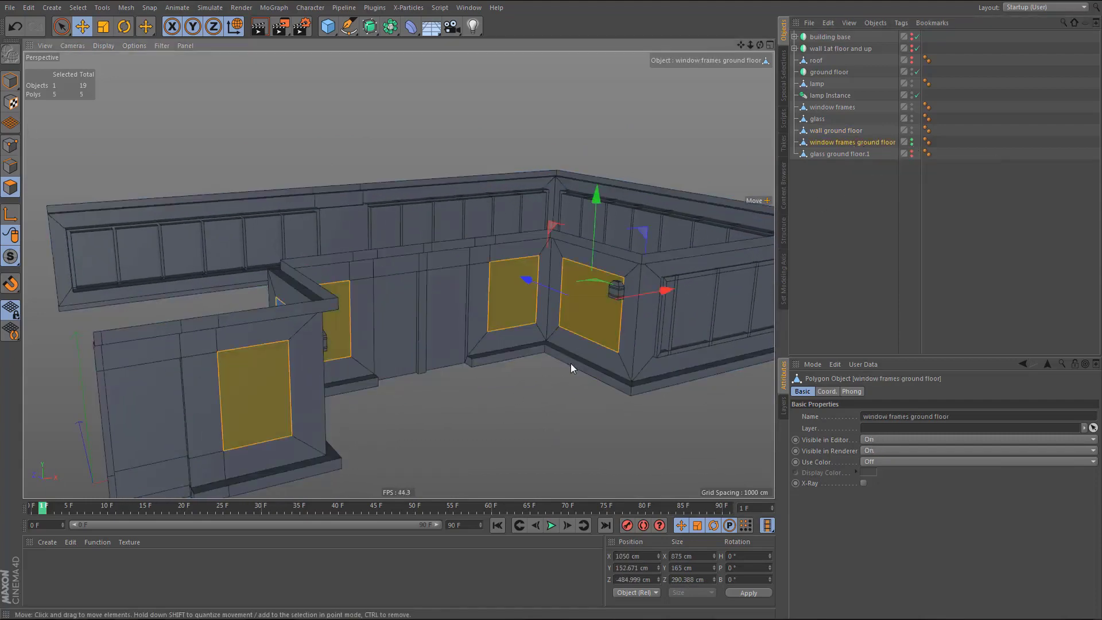
pyautogui.click(683, 569)
pyautogui.write('175')
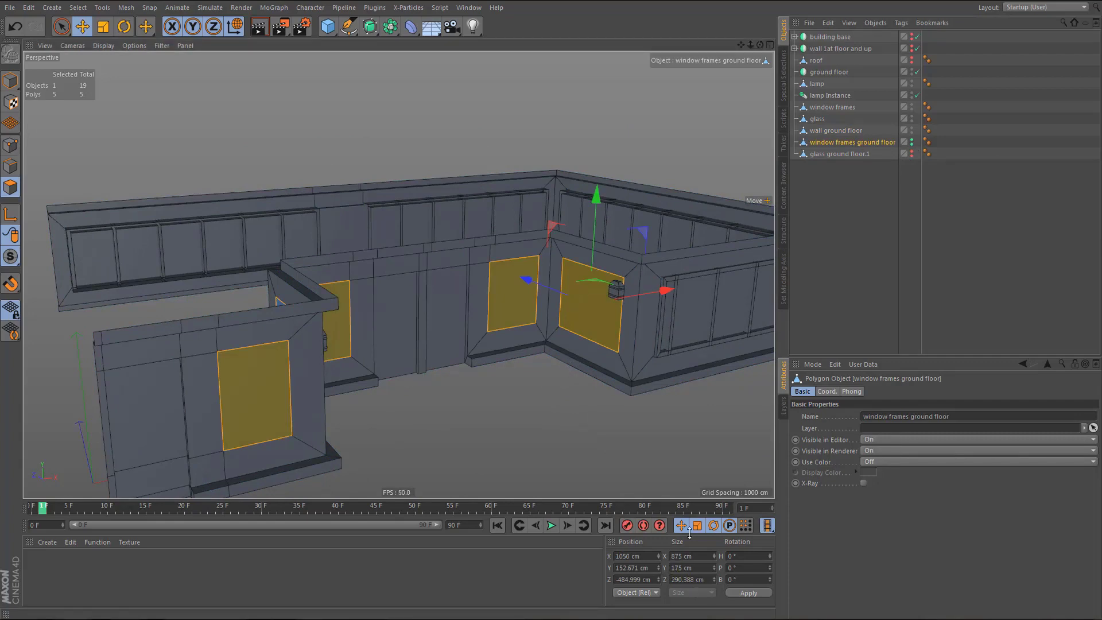
pyautogui.press('Return')
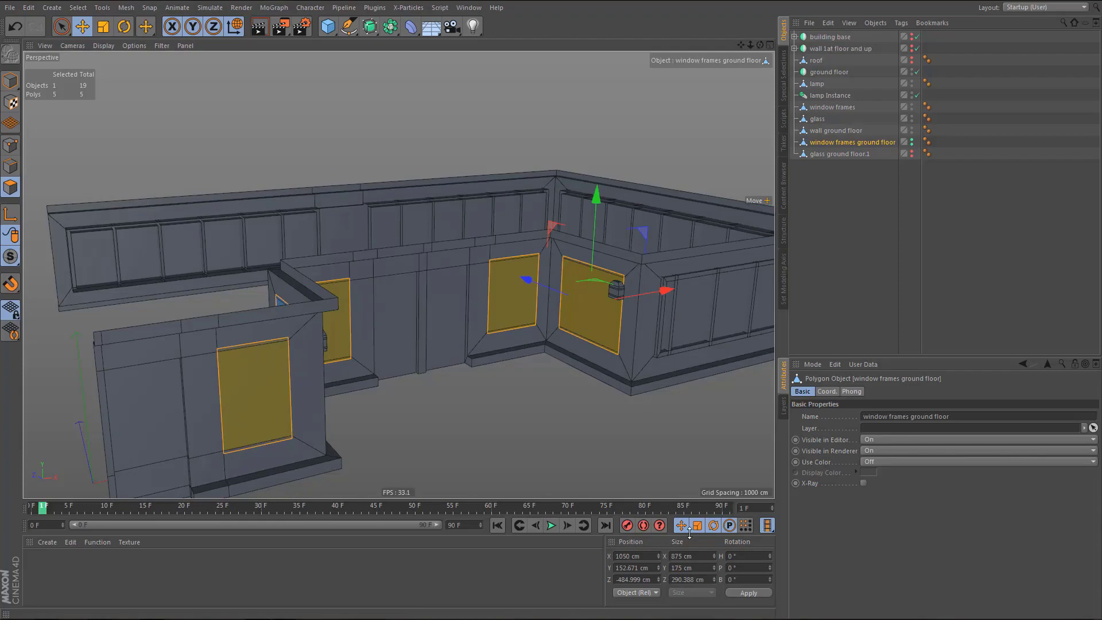
# - Select only the window frame polygon behind the lamp at the outer corner and set its Z size to 210 cm
pyautogui.scroll(5, 498, 288)
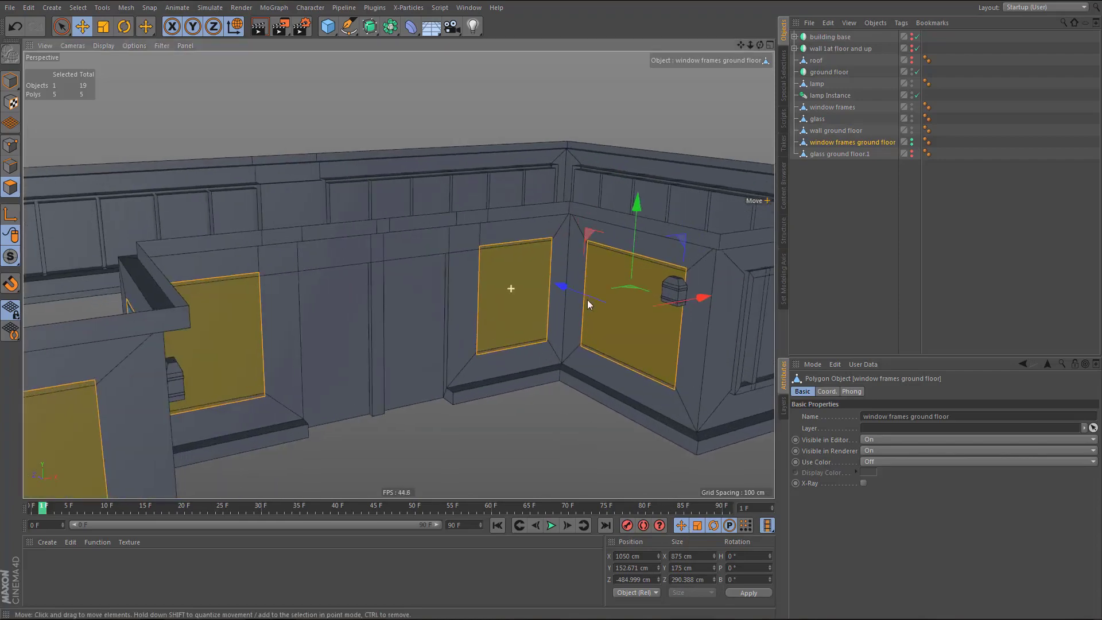
pyautogui.moveTo(534, 303)
pyautogui.keyDown('alt'); pyautogui.mouseDown()
pyautogui.moveTo(490, 310)
pyautogui.moveTo(541, 310)
pyautogui.moveTo(532, 325)
pyautogui.mouseUp(); pyautogui.keyUp('alt')
pyautogui.keyDown('alt'); pyautogui.moveTo(520, 325); pyautogui.dragTo(473, 331, button='middle'); pyautogui.keyUp('alt')
pyautogui.scroll(2, 625, 336)
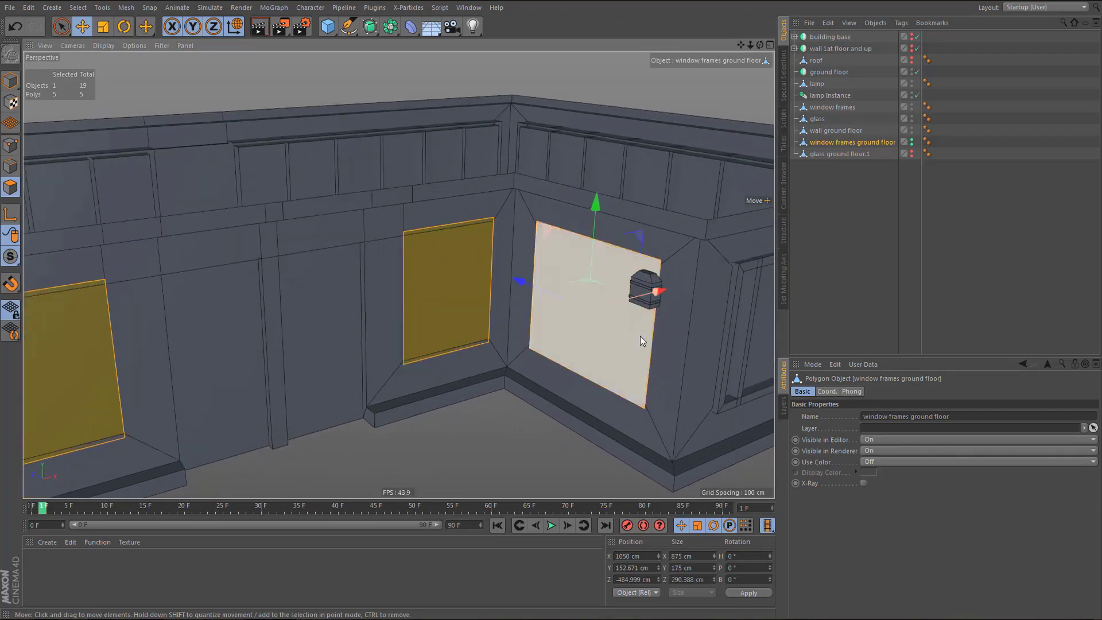
pyautogui.keyDown('alt'); pyautogui.moveTo(640, 336); pyautogui.dragTo(546, 371); pyautogui.keyUp('alt')
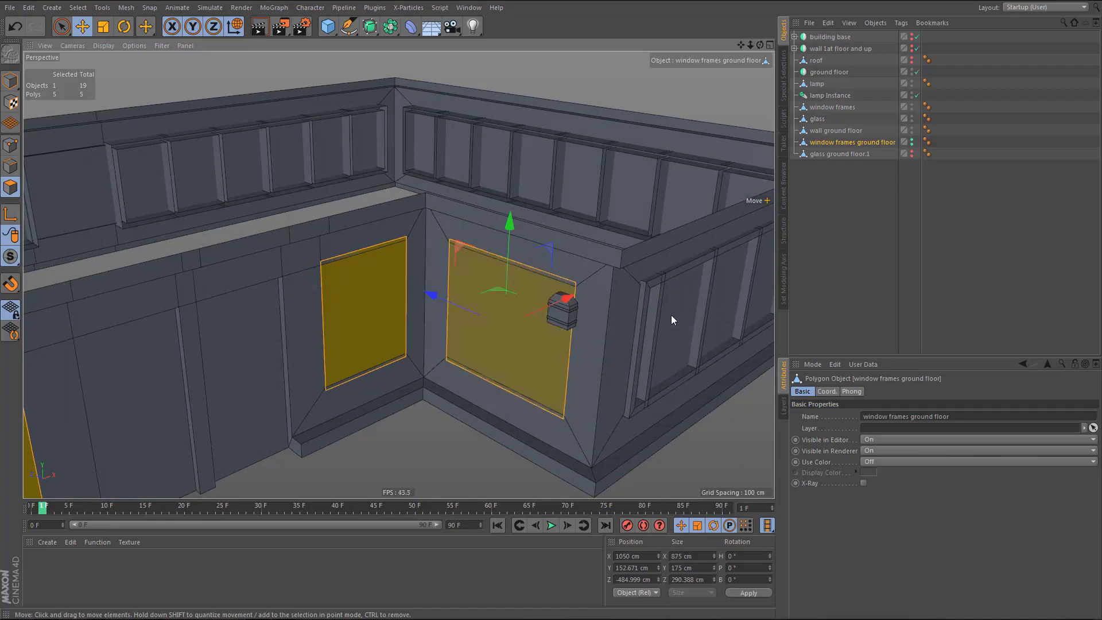
pyautogui.keyDown('alt'); pyautogui.moveTo(670, 315); pyautogui.dragTo(522, 287); pyautogui.keyUp('alt')
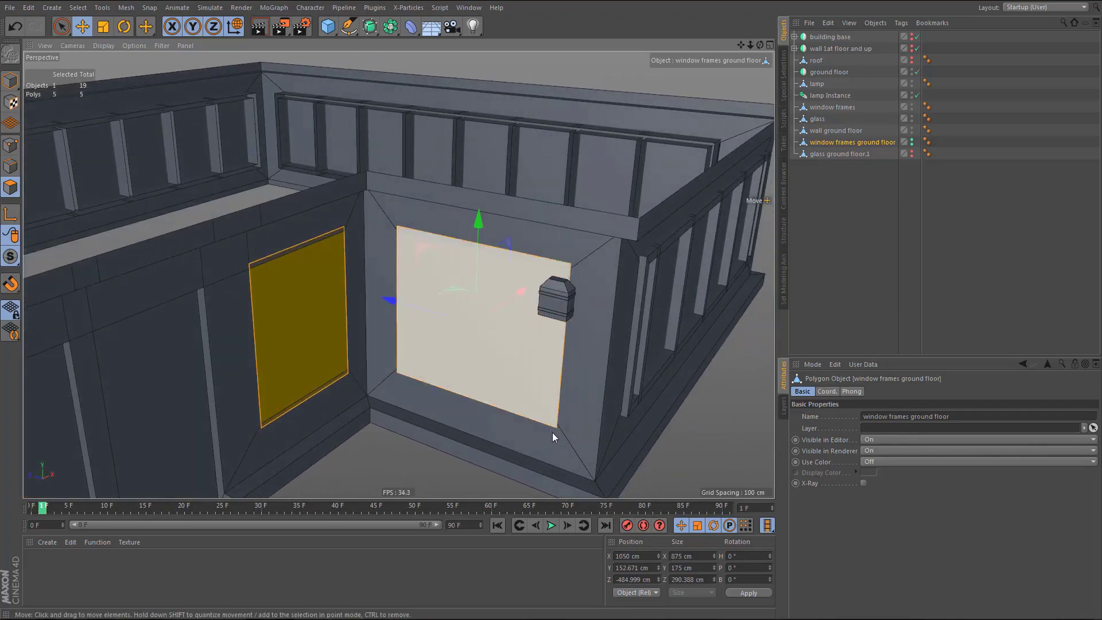
pyautogui.keyDown('alt'); pyautogui.moveTo(561, 418); pyautogui.dragTo(449, 356); pyautogui.keyUp('alt')
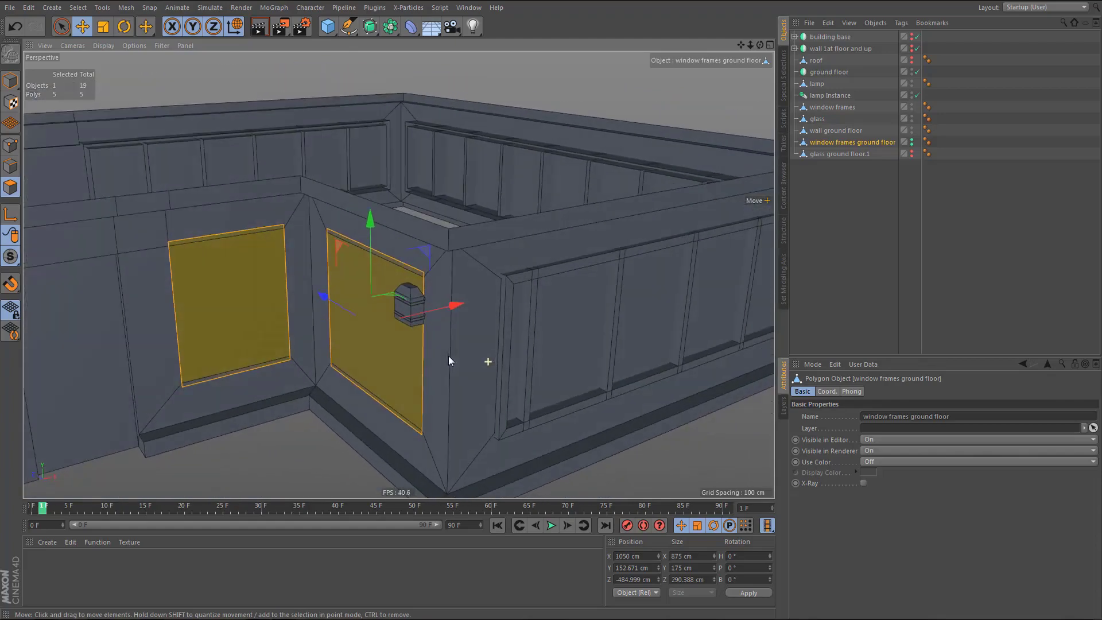
pyautogui.keyDown('alt'); pyautogui.moveTo(514, 281); pyautogui.dragTo(566, 351); pyautogui.keyUp('alt')
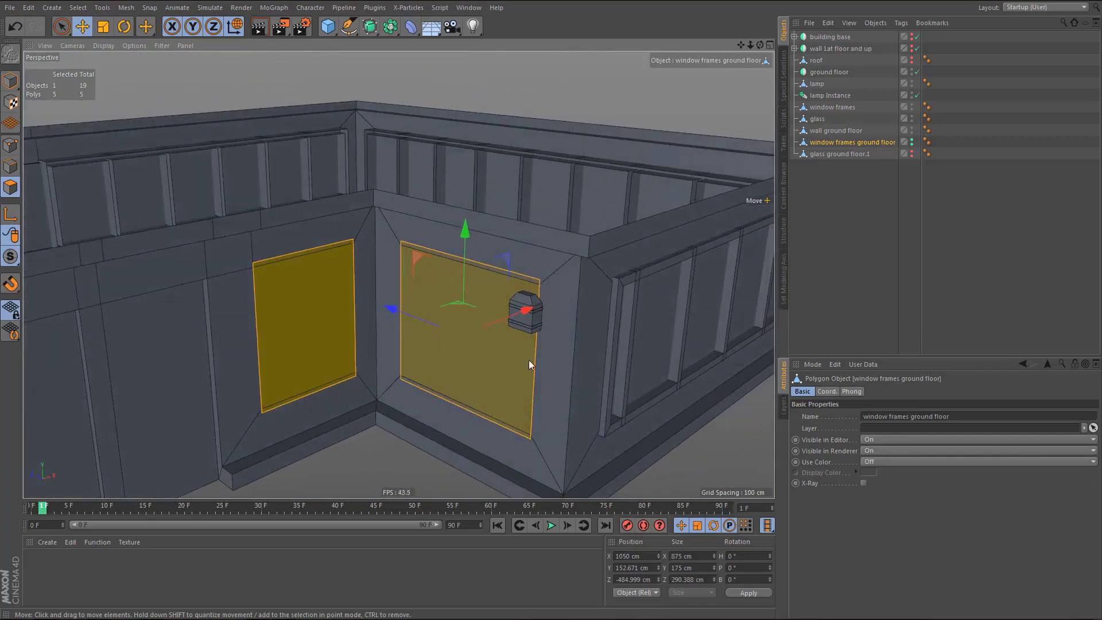
pyautogui.click(493, 373)
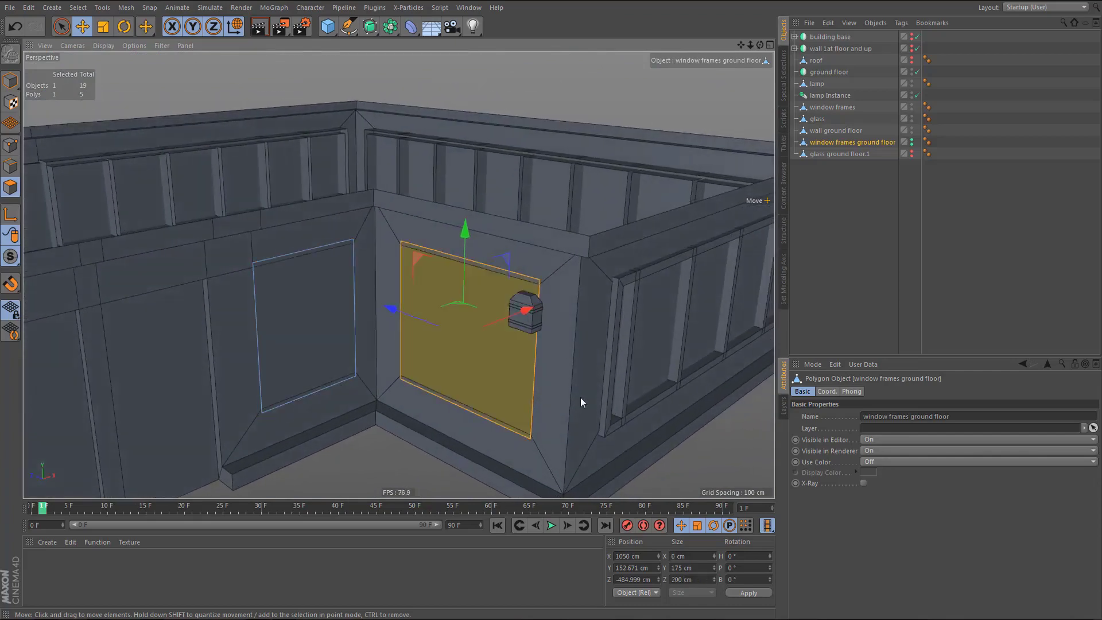
pyautogui.moveTo(580, 398)
pyautogui.keyDown('alt'); pyautogui.mouseDown()
pyautogui.moveTo(598, 397)
pyautogui.moveTo(578, 392)
pyautogui.mouseUp(); pyautogui.keyUp('alt')
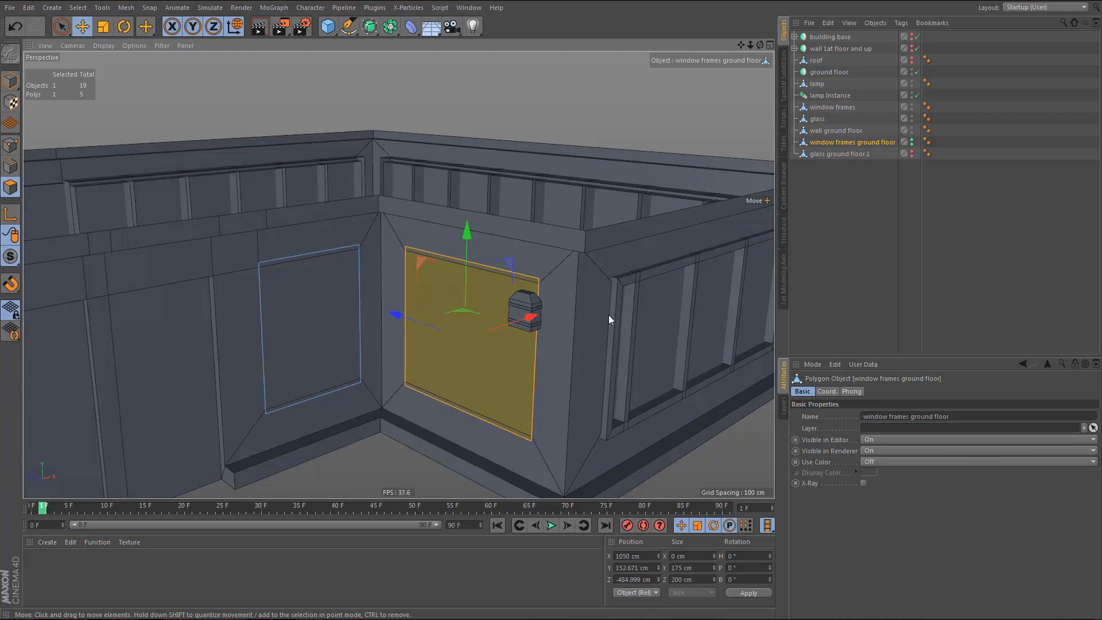
pyautogui.moveTo(600, 335)
pyautogui.keyDown('alt'); pyautogui.mouseDown()
pyautogui.moveTo(621, 330)
pyautogui.moveTo(594, 332)
pyautogui.moveTo(603, 336)
pyautogui.mouseUp(); pyautogui.keyUp('alt')
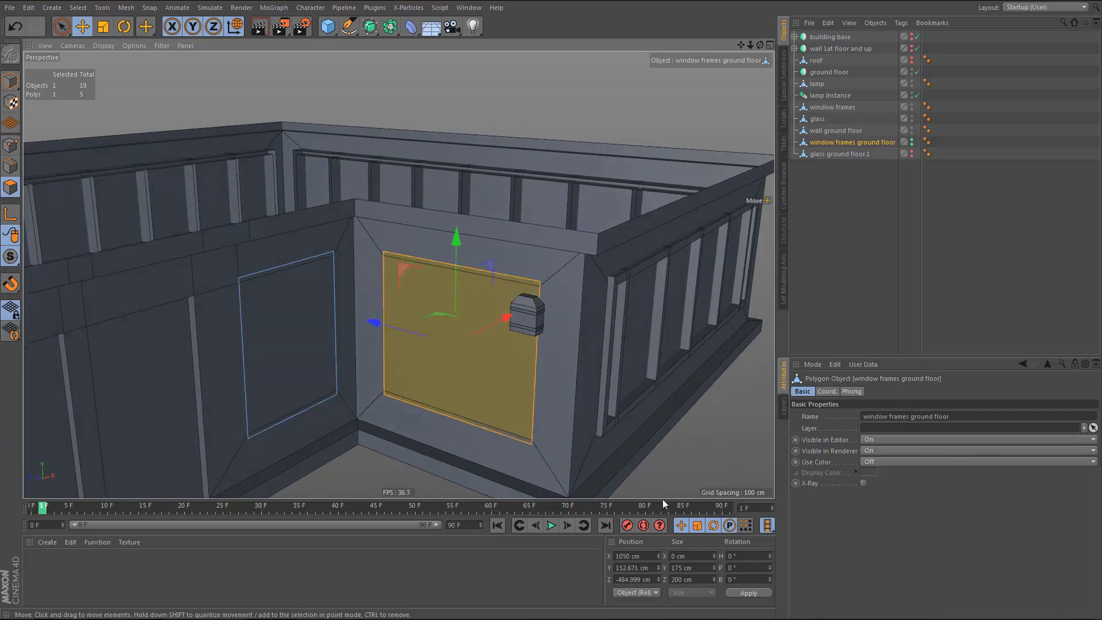
pyautogui.moveTo(671, 580); pyautogui.dragTo(727, 603)
pyautogui.write('210')
pyautogui.press('Return')
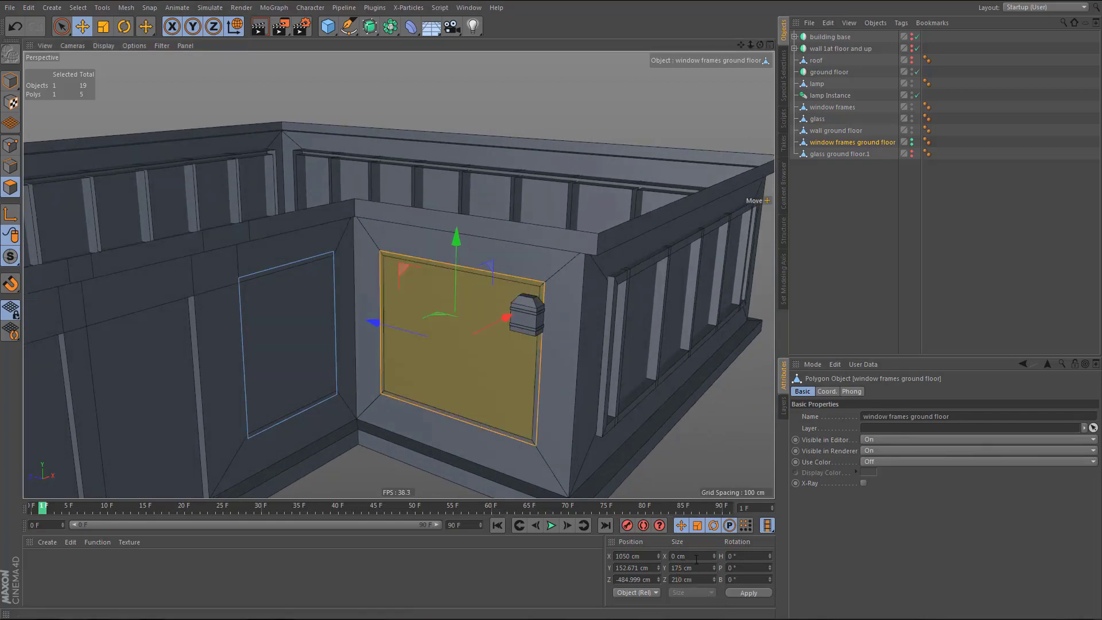
# - Select the window frame polygon on the wall just around the inner corner from the outer window with the lamp
pyautogui.keyDown('alt'); pyautogui.moveTo(268, 349); pyautogui.dragTo(318, 335, button='middle'); pyautogui.keyUp('alt')
pyautogui.keyDown('alt'); pyautogui.moveTo(313, 346); pyautogui.dragTo(284, 348); pyautogui.keyUp('alt')
pyautogui.click(319, 333)
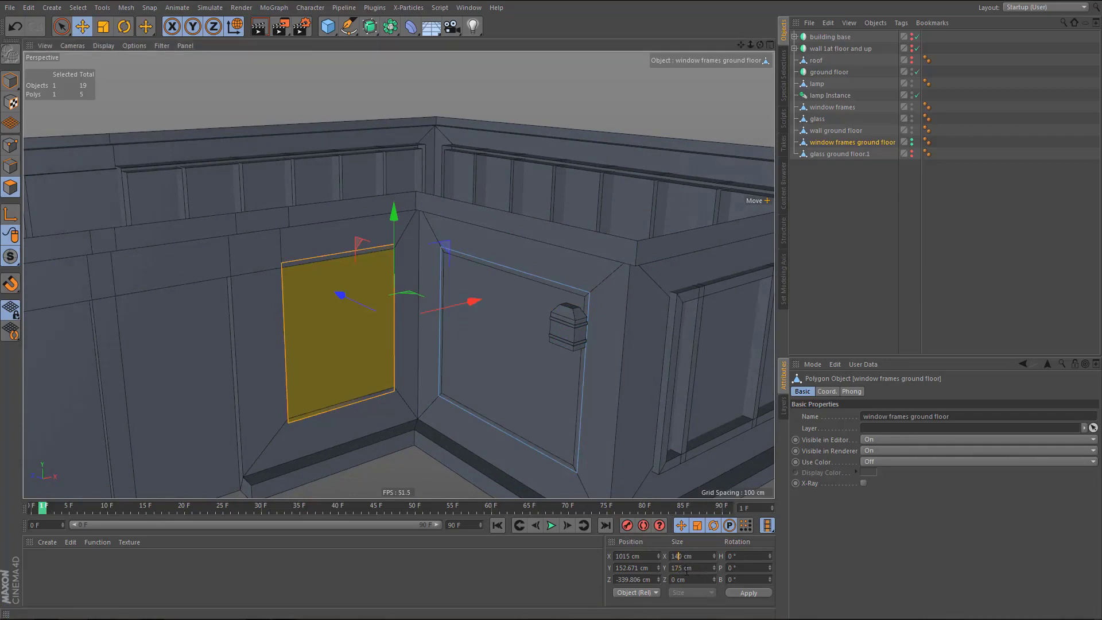
# - Try an X size of 150 cm on the selected frame polygon, and undo the change
pyautogui.press('BackSpace')
pyautogui.write('5')
pyautogui.press('Return')
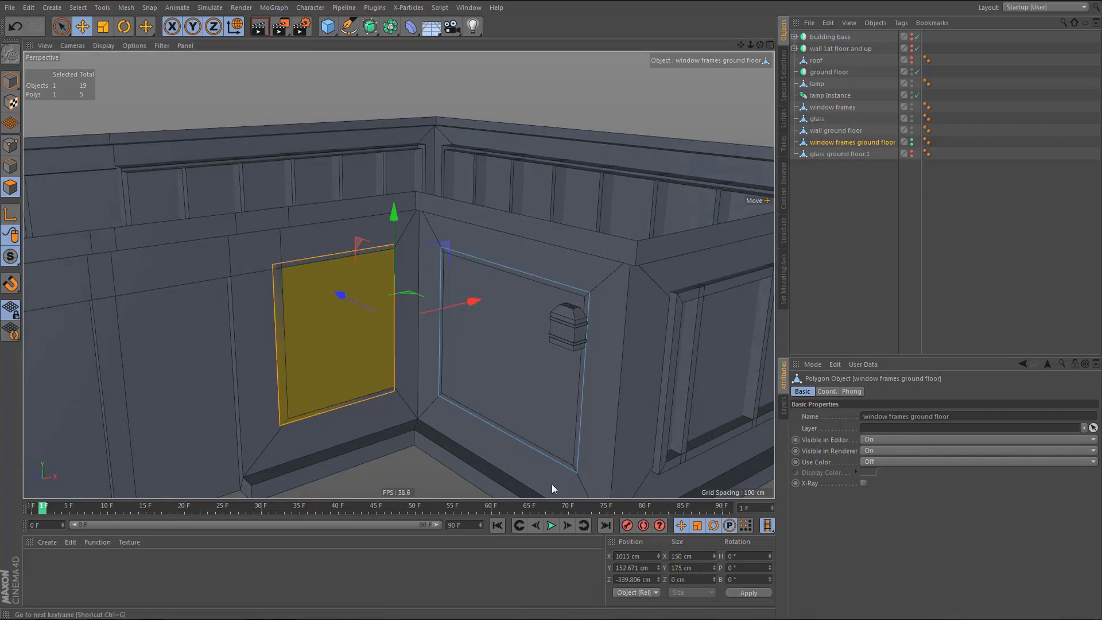
pyautogui.hotkey('ctrl', 'z')
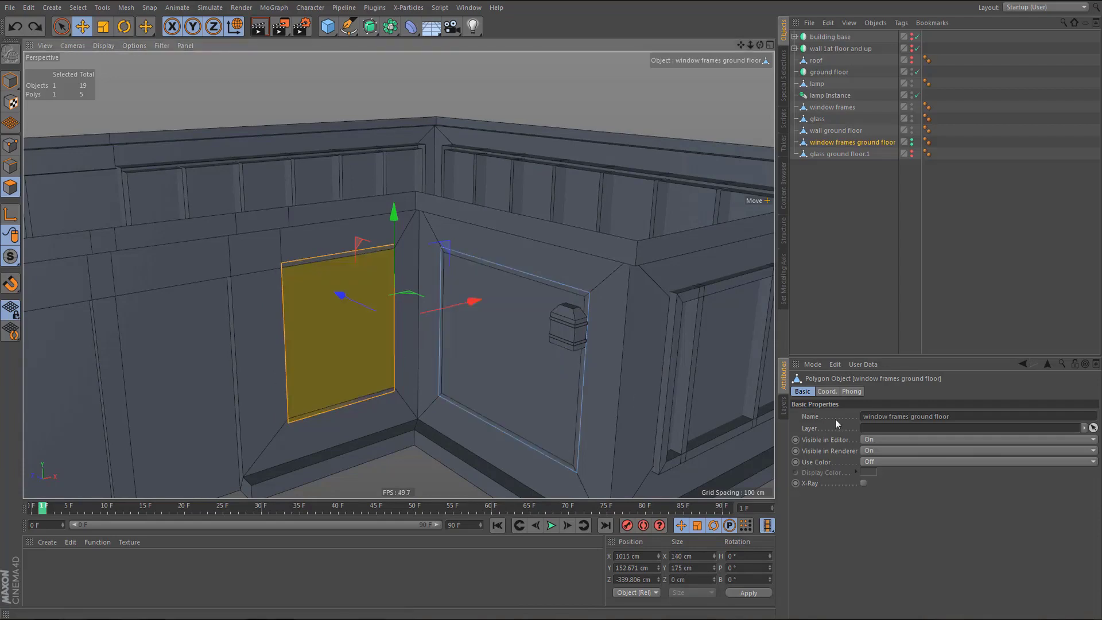
# - Set the modeling axis X offset to 0% and resize the selected frame polygon to 145 cm in X
pyautogui.press('e')
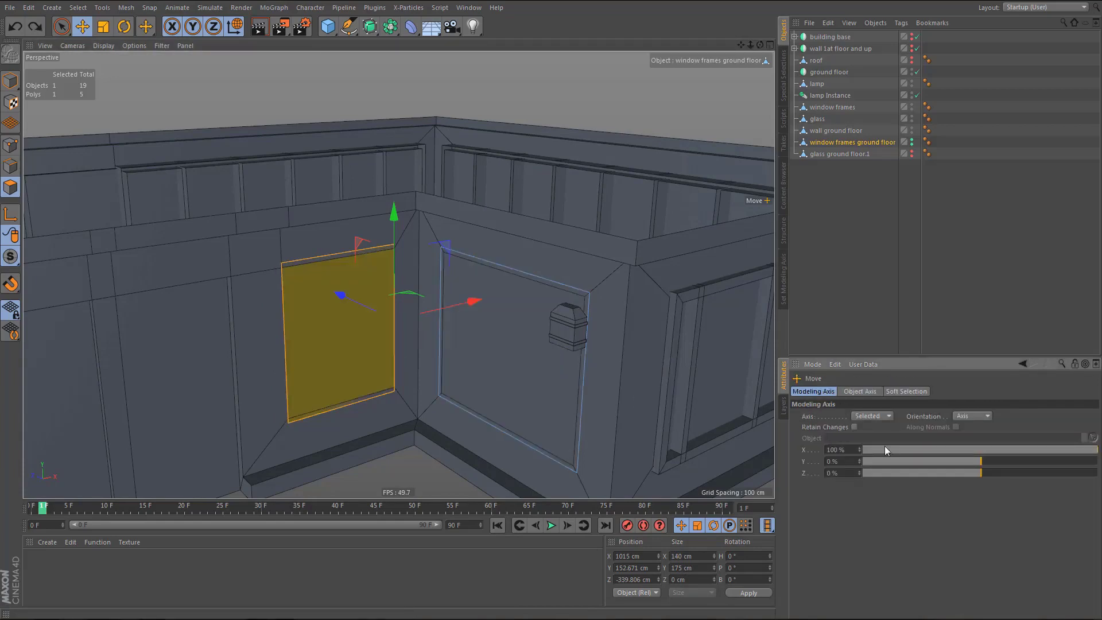
pyautogui.click(842, 450)
pyautogui.write('0')
pyautogui.press('Return')
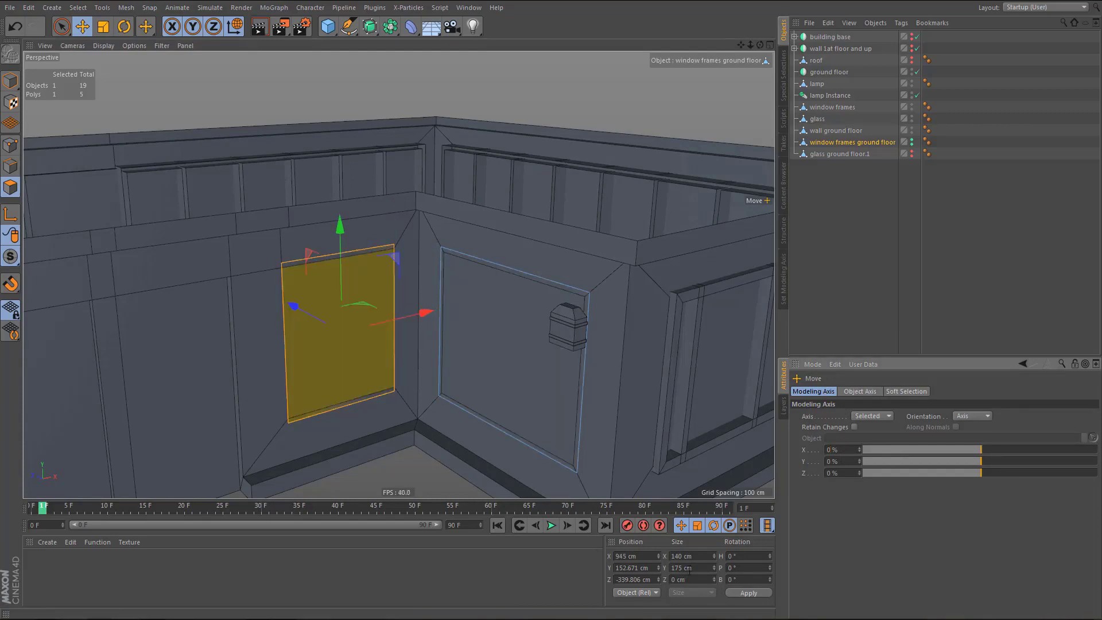
pyautogui.click(685, 556)
pyautogui.press('BackSpace')
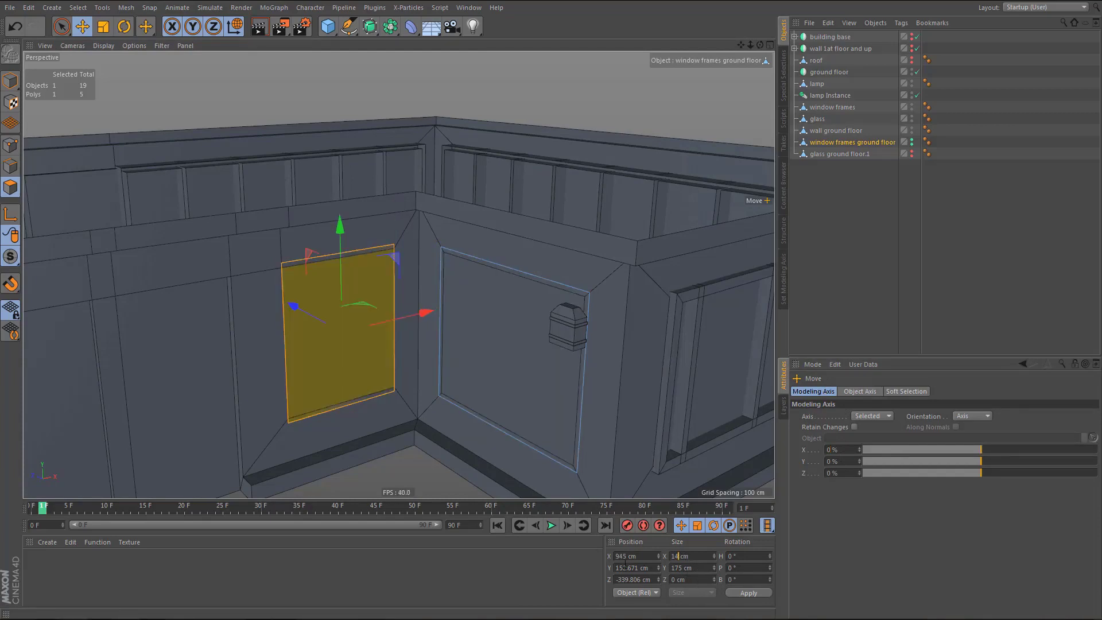
pyautogui.write('5')
pyautogui.press('Return')
# - Select the frame polygon at the other end of the same recessed wall and set its X size to 150 cm
pyautogui.keyDown('alt'); pyautogui.moveTo(213, 308); pyautogui.dragTo(399, 237, button='middle'); pyautogui.keyUp('alt')
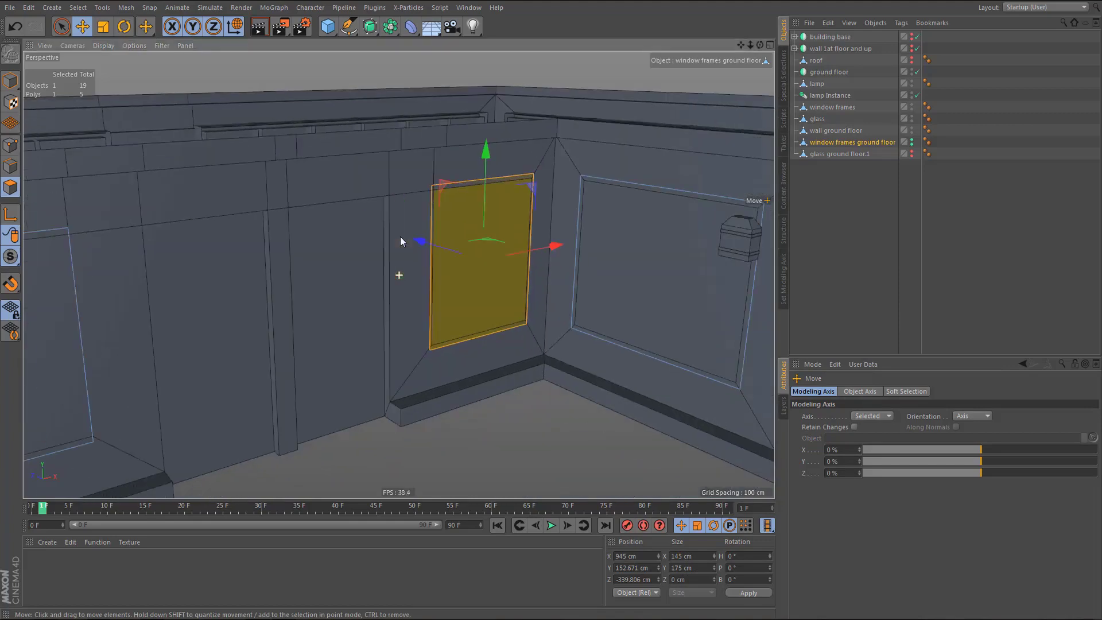
pyautogui.keyDown('alt'); pyautogui.moveTo(390, 241); pyautogui.dragTo(369, 258, button='right'); pyautogui.keyUp('alt')
pyautogui.keyDown('alt'); pyautogui.moveTo(369, 261); pyautogui.dragTo(215, 294); pyautogui.keyUp('alt')
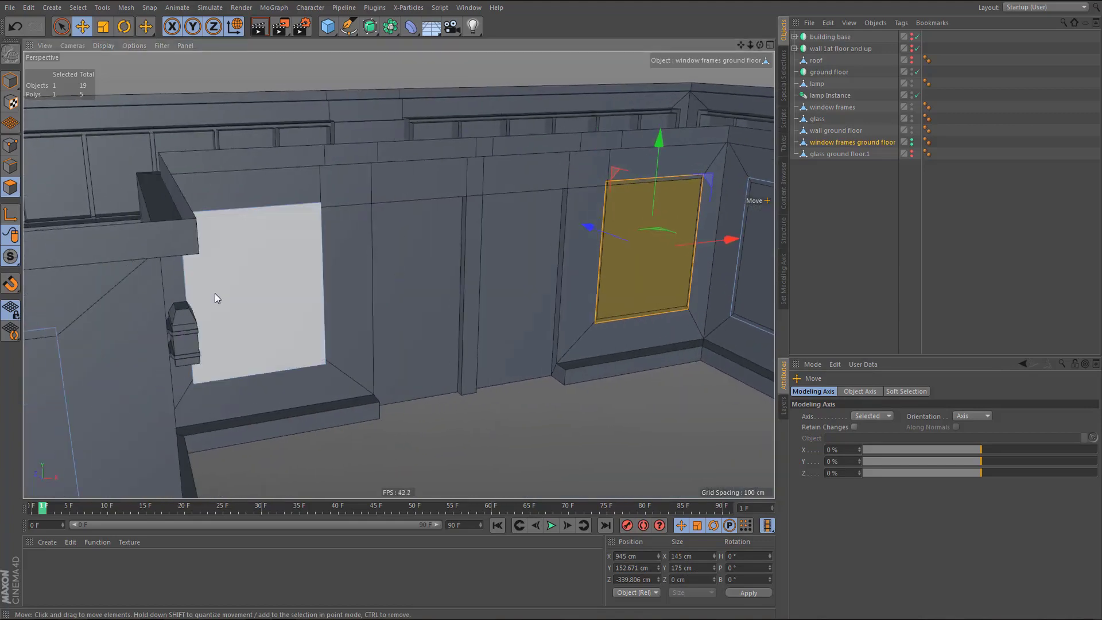
pyautogui.click(253, 281)
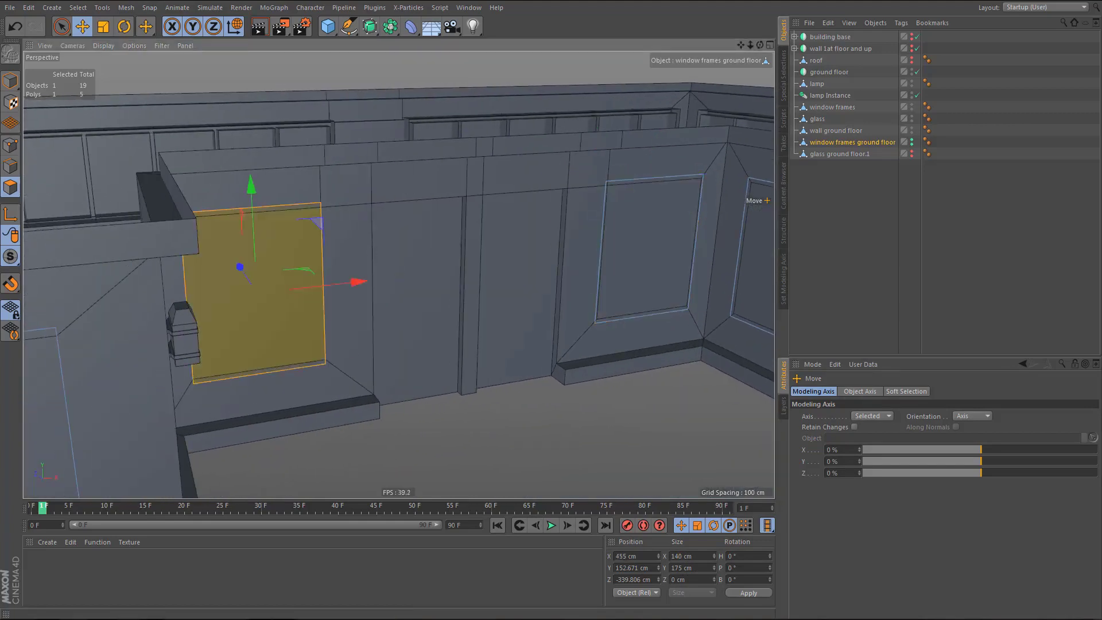
pyautogui.click(682, 556)
pyautogui.press('BackSpace')
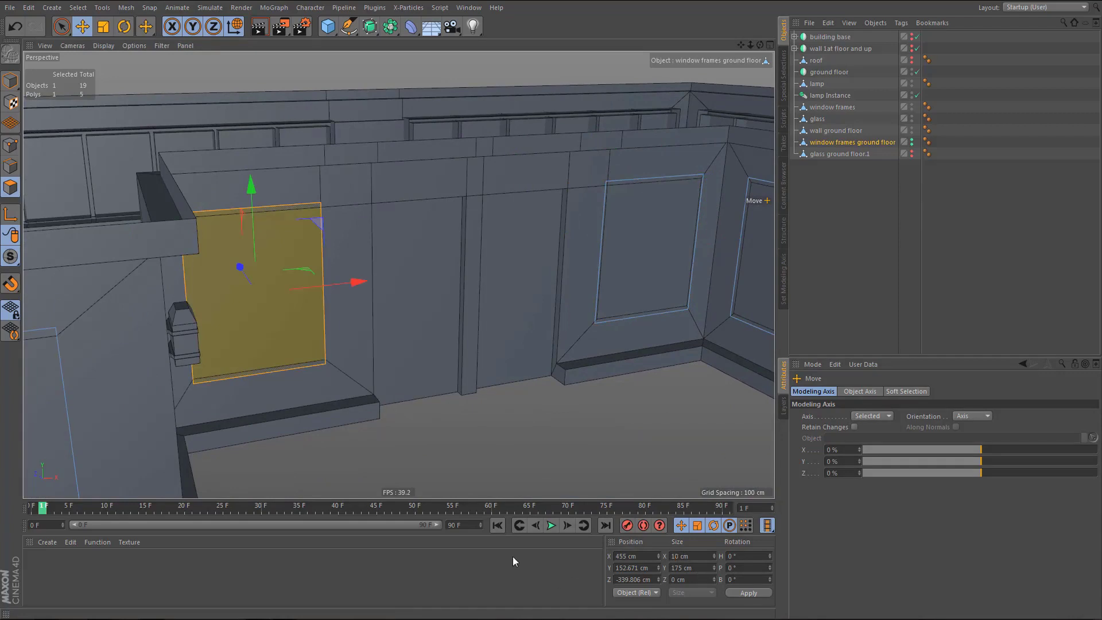
pyautogui.write('5')
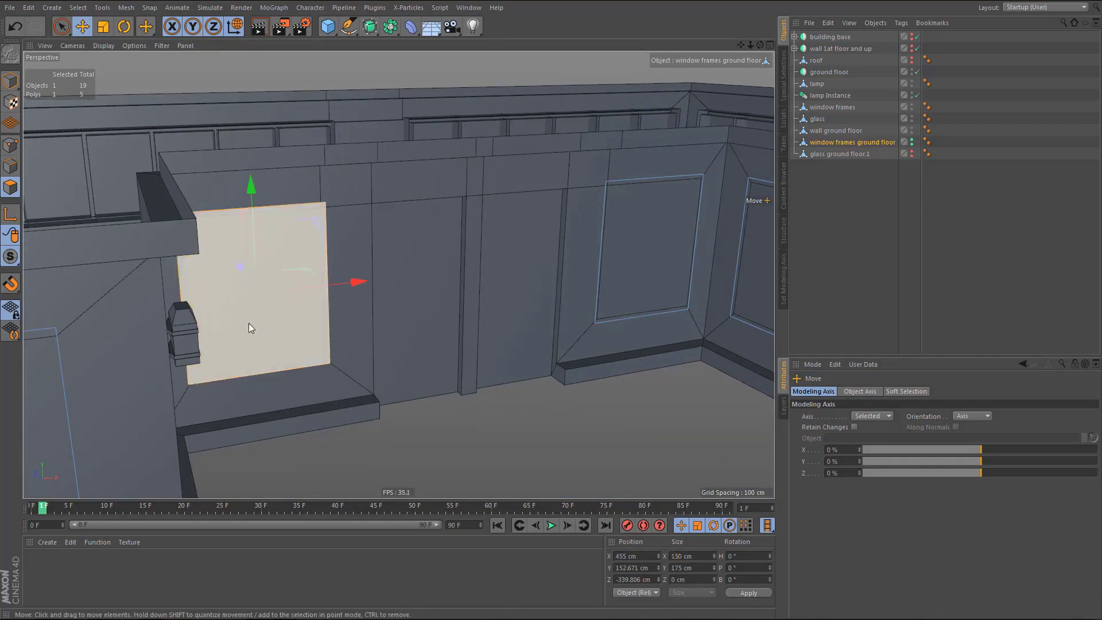
# - Select the frame polygon behind the other lamp on the adjoining side wall and set its Z size to 210 cm
pyautogui.keyDown('alt'); pyautogui.moveTo(249, 323); pyautogui.dragTo(161, 326); pyautogui.keyUp('alt')
pyautogui.keyDown('alt'); pyautogui.moveTo(161, 326); pyautogui.dragTo(328, 256, button='middle'); pyautogui.keyUp('alt')
pyautogui.click(250, 246)
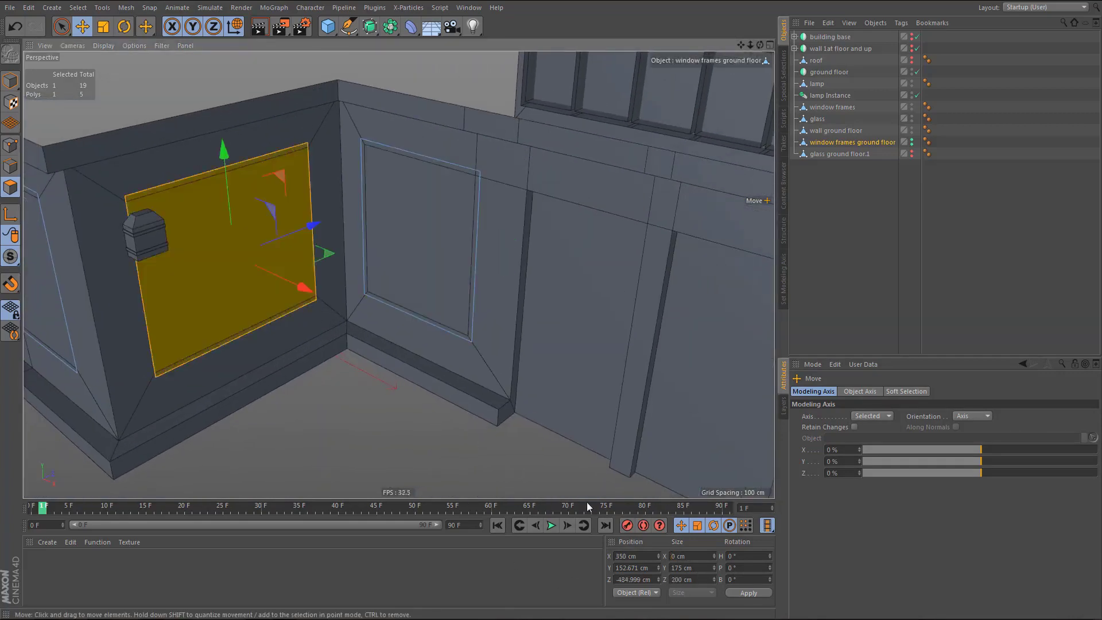
pyautogui.click(680, 580)
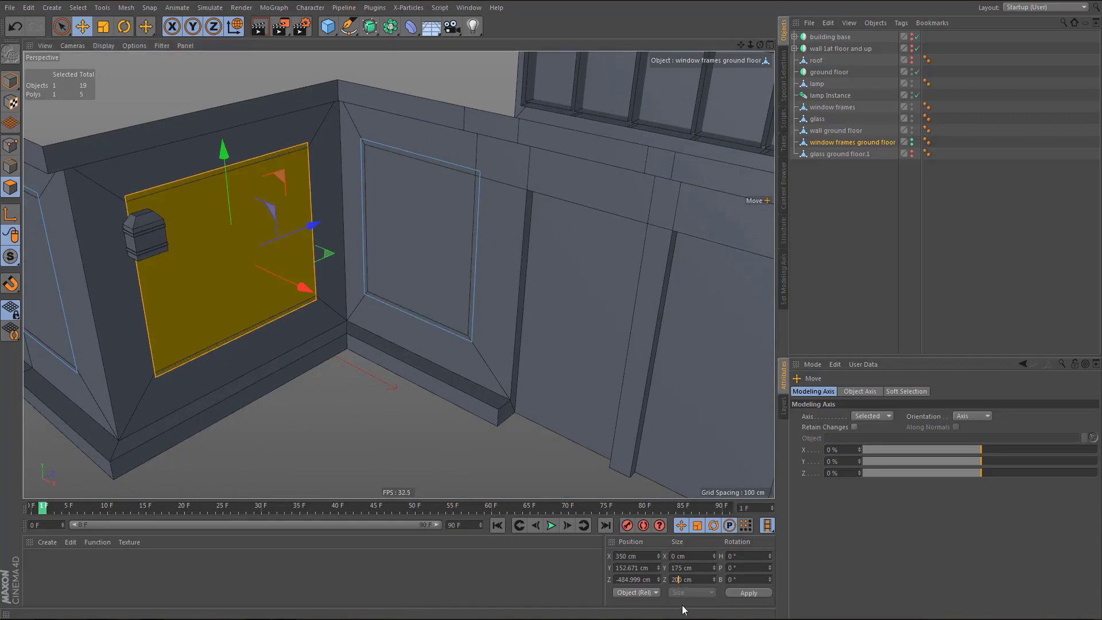
pyautogui.press('Up')
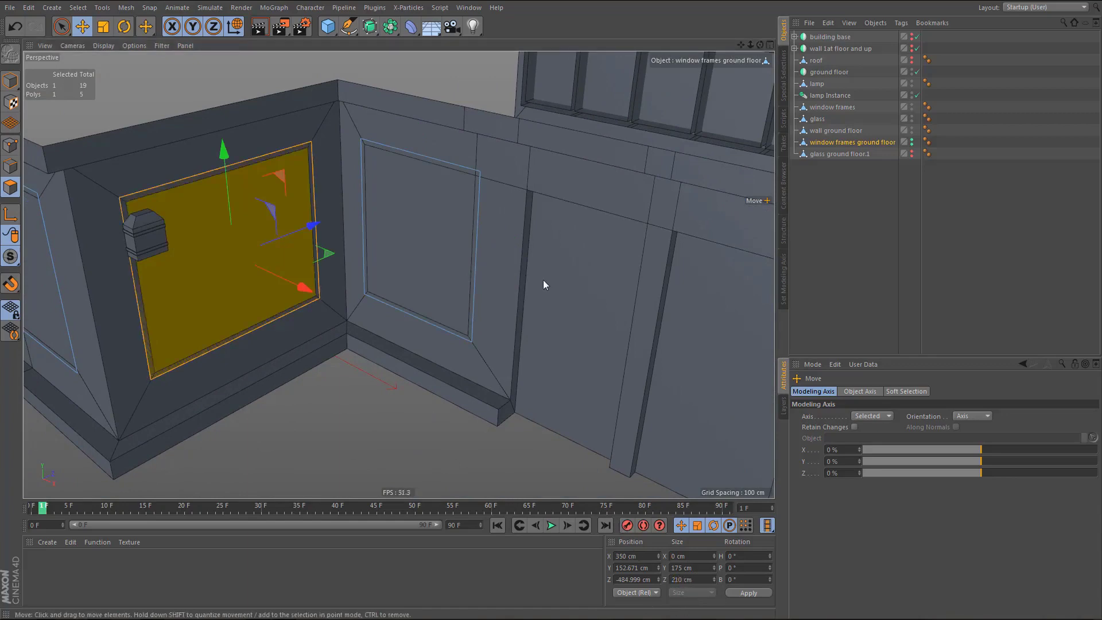
# - Select the frame polygon around the outer corner from that lamp and set its X size to 125 cm
pyautogui.keyDown('alt'); pyautogui.moveTo(504, 291); pyautogui.dragTo(470, 433); pyautogui.keyUp('alt')
pyautogui.click(195, 271)
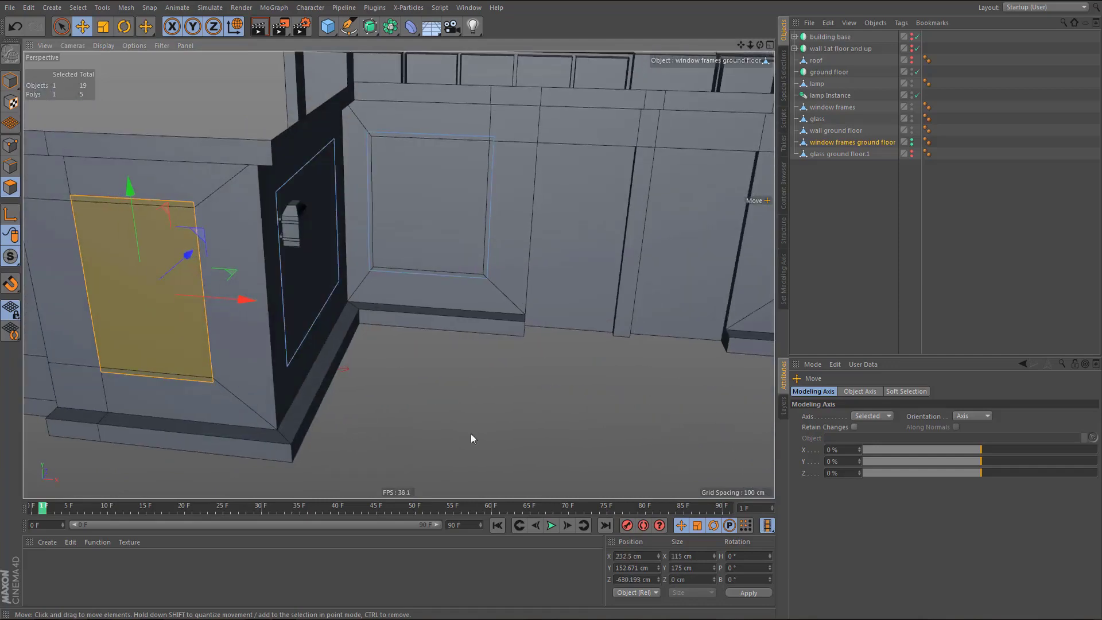
pyautogui.click(680, 556)
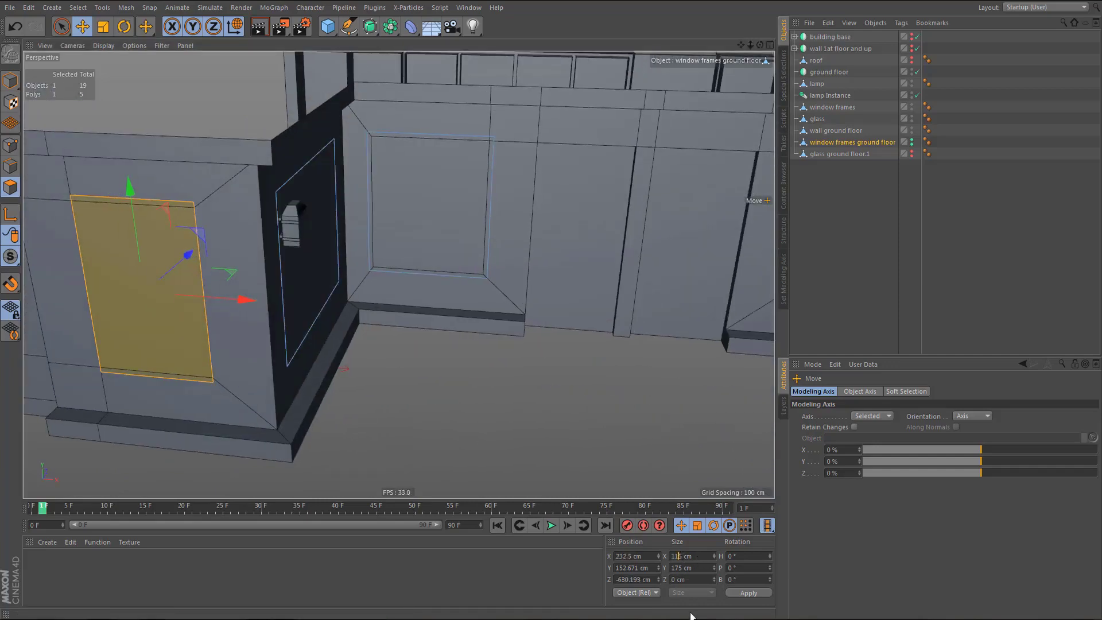
pyautogui.press('BackSpace')
pyautogui.write('2')
pyautogui.press('Return')
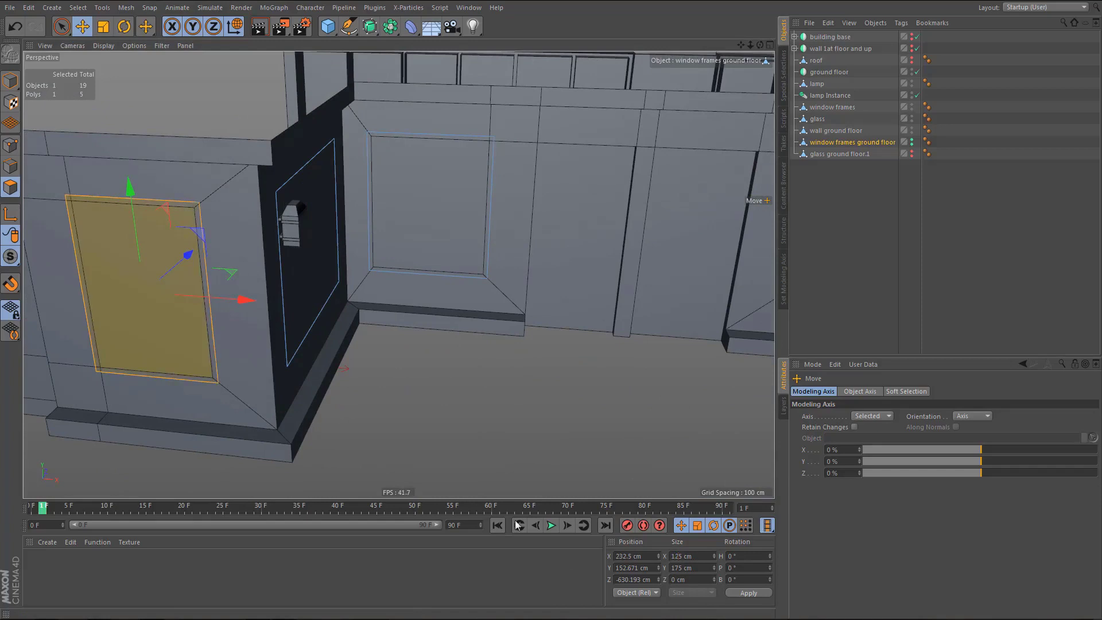
# - Examine the resized frame polygons along the ground floor walls from several angles
pyautogui.keyDown('alt'); pyautogui.moveTo(415, 335); pyautogui.dragTo(506, 315, button='middle'); pyautogui.keyUp('alt')
pyautogui.keyDown('alt'); pyautogui.moveTo(463, 292); pyautogui.dragTo(446, 356, button='right'); pyautogui.keyUp('alt')
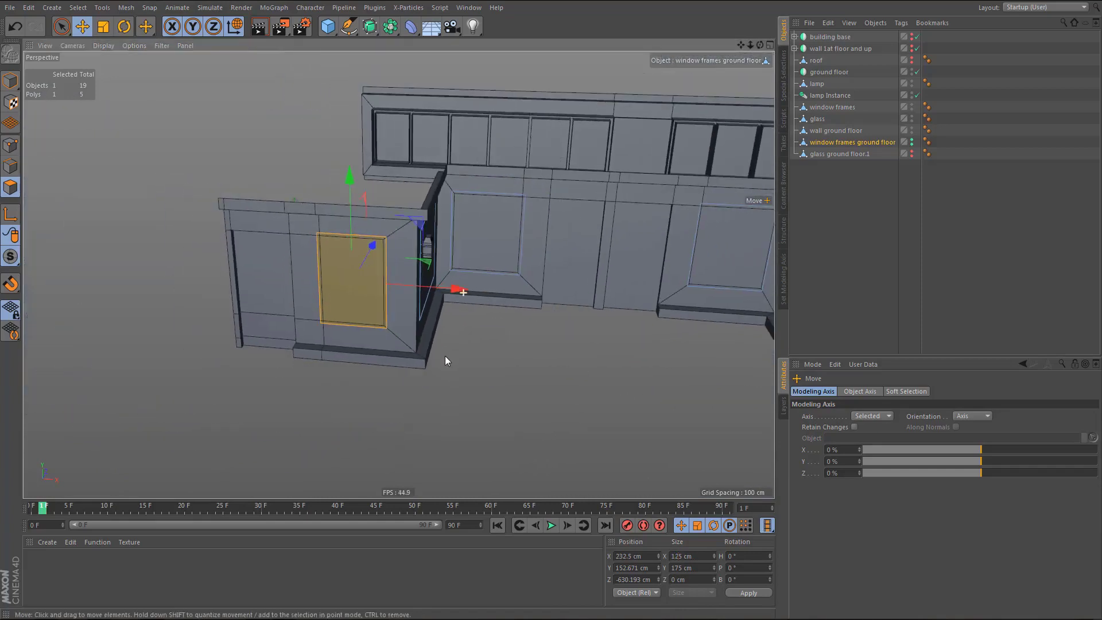
pyautogui.keyDown('alt'); pyautogui.moveTo(396, 352); pyautogui.dragTo(430, 346); pyautogui.keyUp('alt')
pyautogui.keyDown('alt'); pyautogui.moveTo(426, 347); pyautogui.dragTo(381, 378, button='middle'); pyautogui.keyUp('alt')
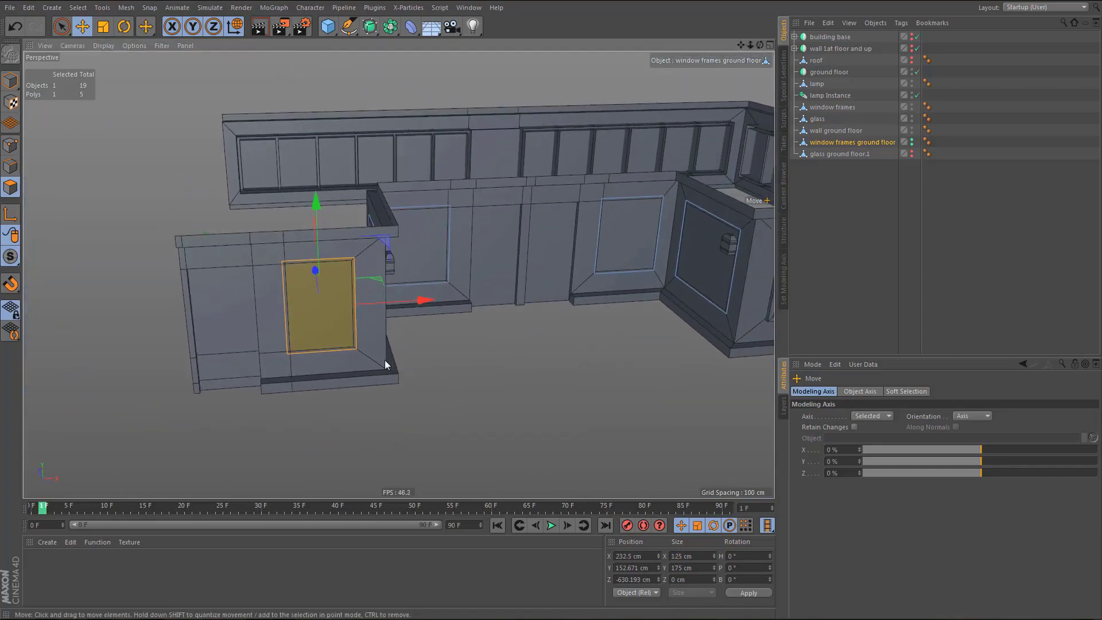
pyautogui.keyDown('alt'); pyautogui.moveTo(385, 361); pyautogui.dragTo(338, 411); pyautogui.keyUp('alt')
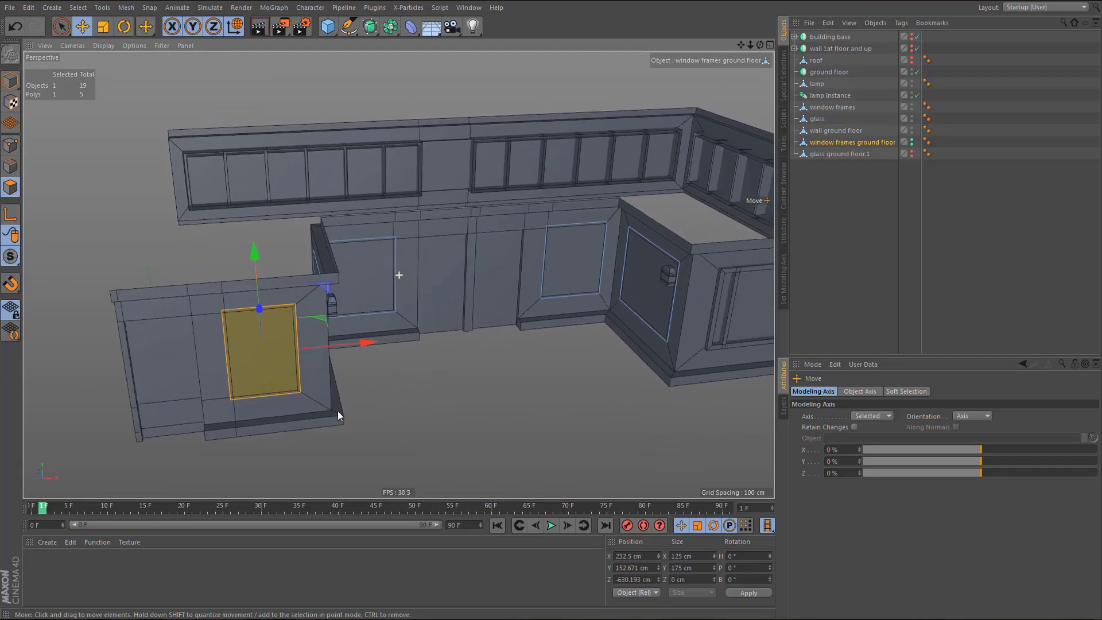
pyautogui.keyDown('alt'); pyautogui.moveTo(508, 340); pyautogui.dragTo(466, 349); pyautogui.keyUp('alt')
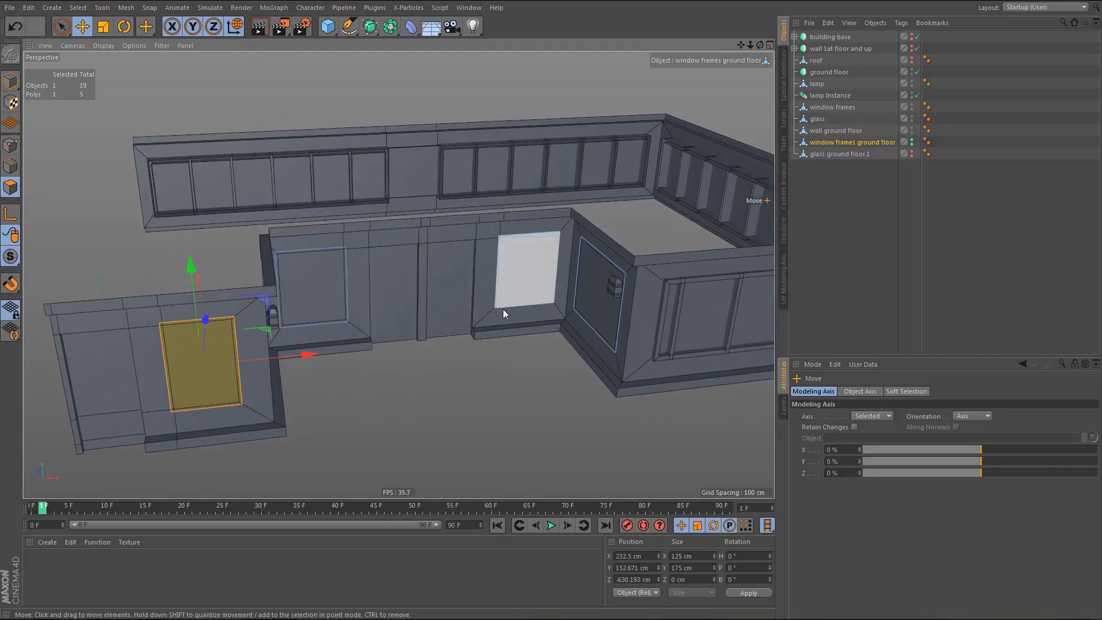
pyautogui.keyDown('alt'); pyautogui.moveTo(503, 309); pyautogui.dragTo(534, 312); pyautogui.keyUp('alt')
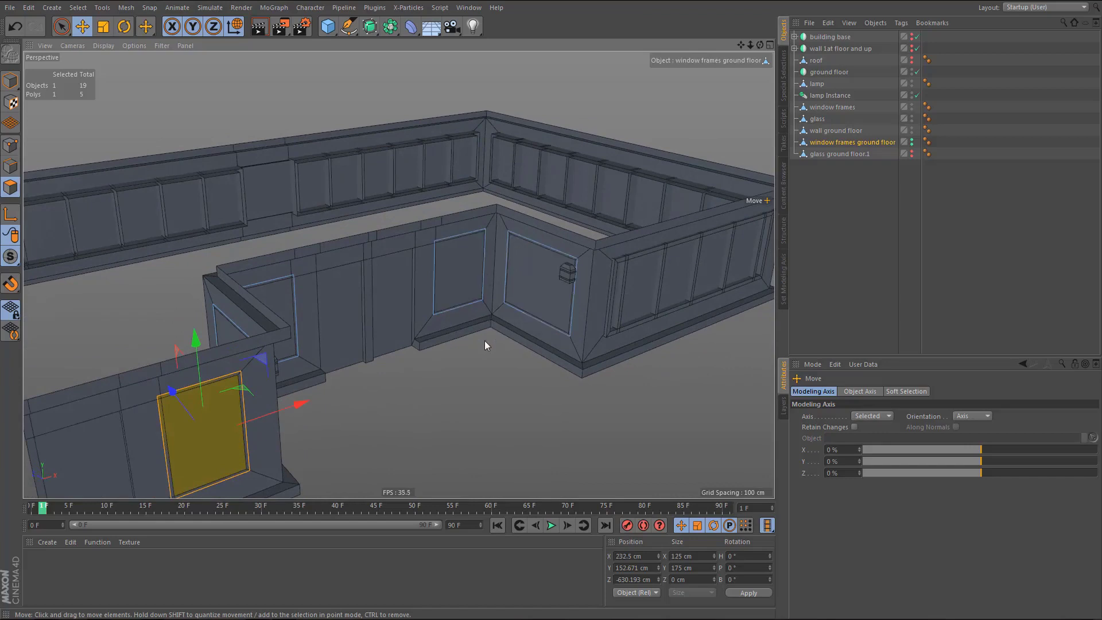
# - In edge mode, use Ring Selection to select the upper and lower edges of all five window frame polygons
pyautogui.press('Return')
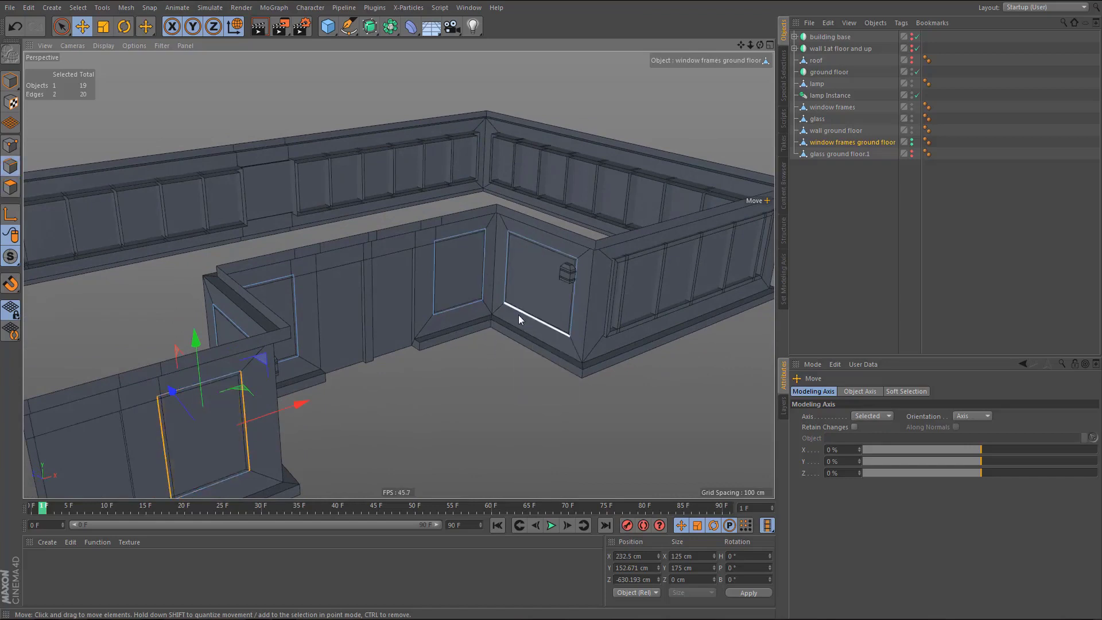
pyautogui.press('u')
pyautogui.press('b')
pyautogui.click(531, 310)
pyautogui.keyDown('shift'); pyautogui.click(459, 307); pyautogui.keyUp('shift')
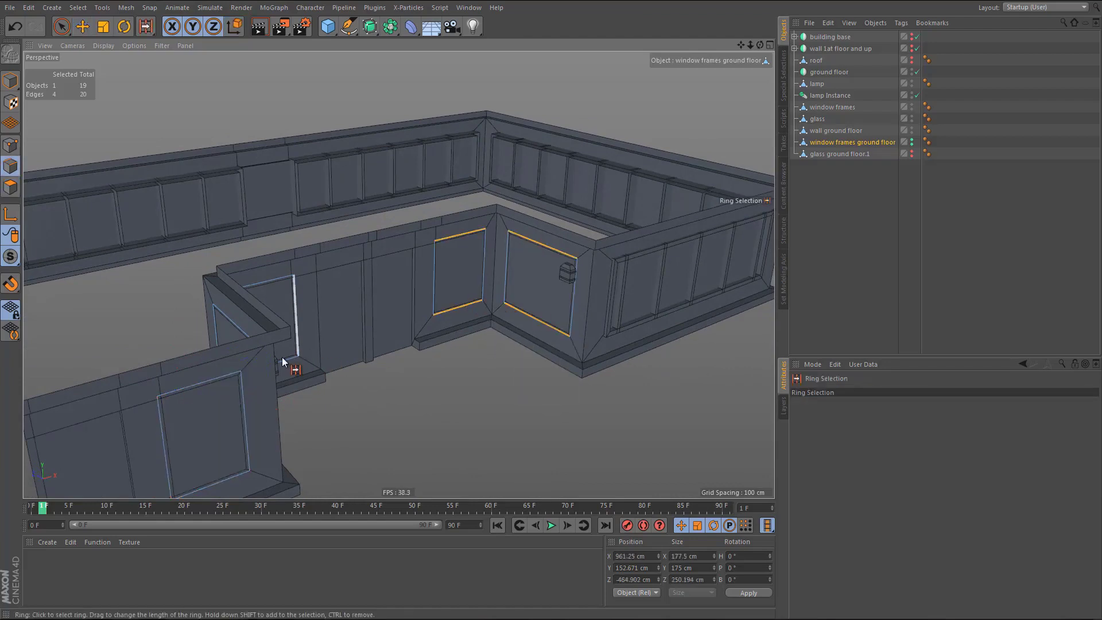
pyautogui.keyDown('shift'); pyautogui.click(284, 361); pyautogui.keyUp('shift')
pyautogui.keyDown('shift'); pyautogui.click(225, 480); pyautogui.keyUp('shift')
# - Connect the selected edges so each window frame polygon is split vertically down its middle, and return to the Move tool
pyautogui.keyDown('alt'); pyautogui.moveTo(280, 393); pyautogui.dragTo(234, 408); pyautogui.keyUp('alt')
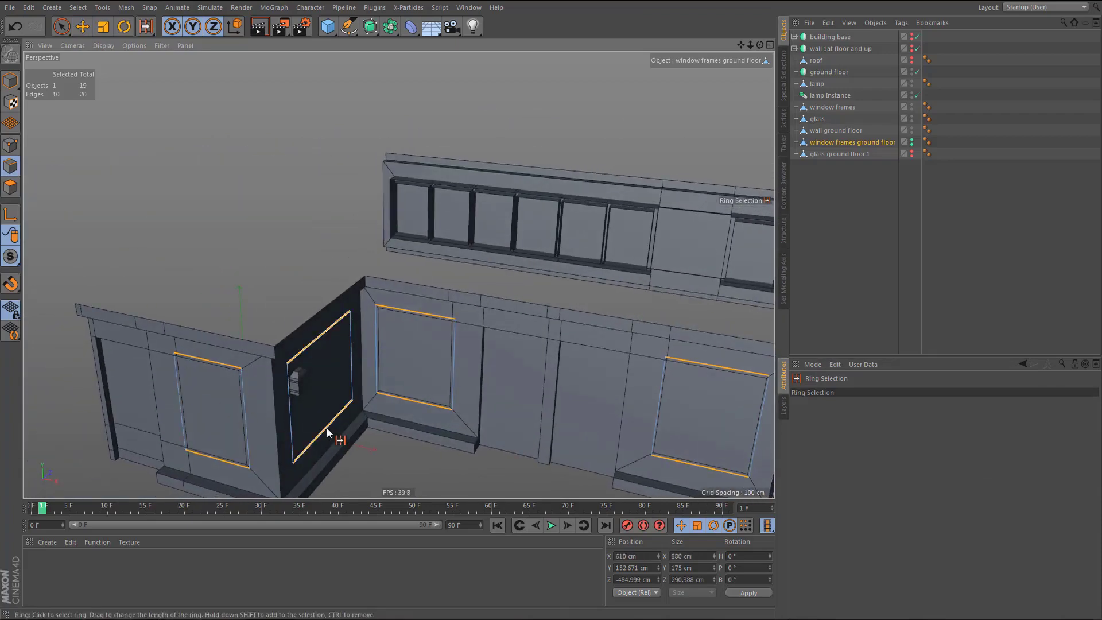
pyautogui.press('m')
pyautogui.press('m')
pyautogui.press('e')
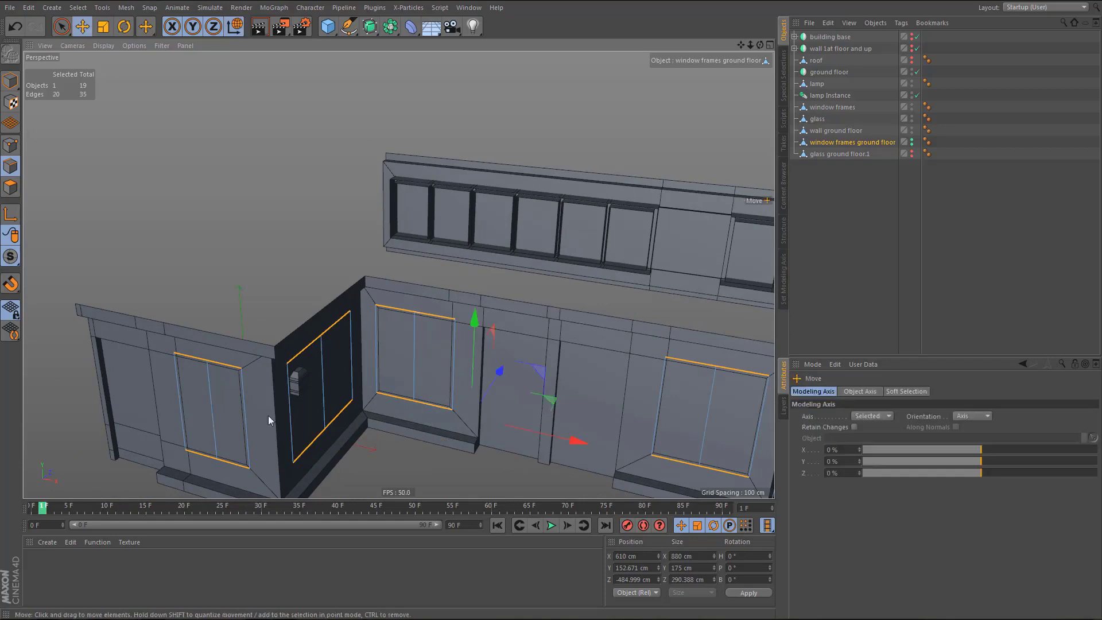
# - Select the central vertical edge in each of the five window frames
pyautogui.click(210, 396)
pyautogui.keyDown('shift'); pyautogui.click(322, 363); pyautogui.keyUp('shift')
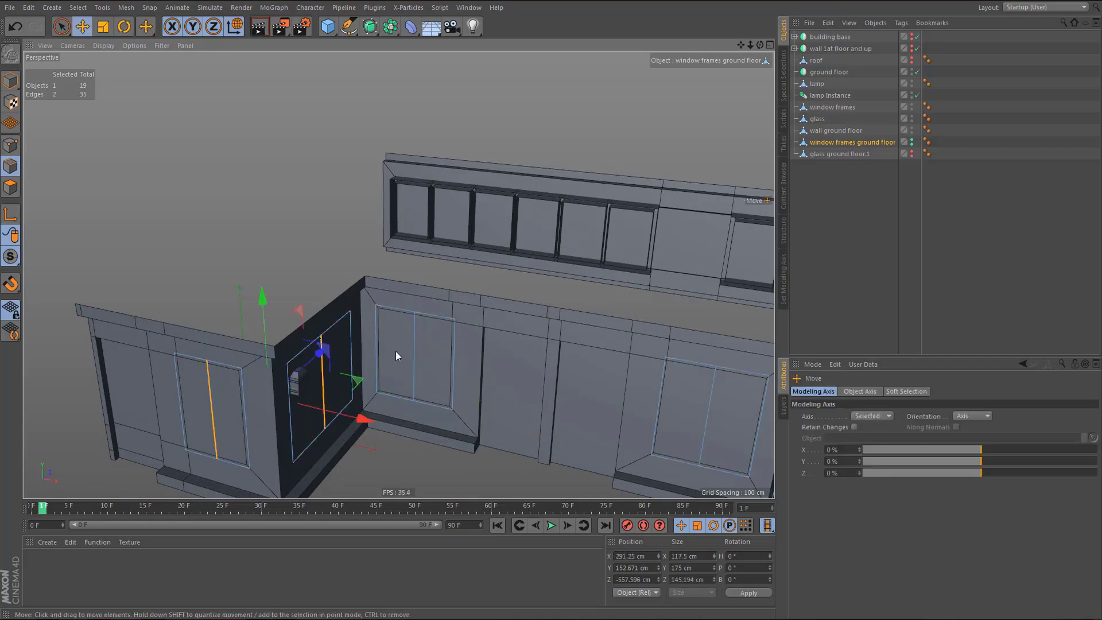
pyautogui.keyDown('shift'); pyautogui.click(419, 353); pyautogui.keyUp('shift')
pyautogui.keyDown('shift'); pyautogui.click(711, 404); pyautogui.keyUp('shift')
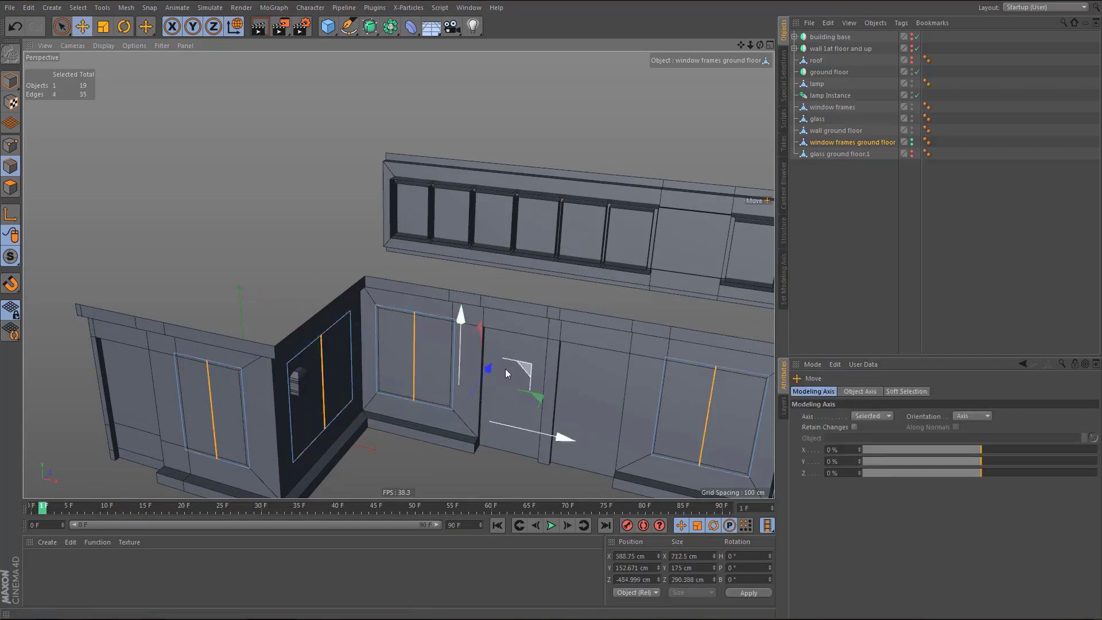
pyautogui.keyDown('alt'); pyautogui.moveTo(505, 368); pyautogui.dragTo(646, 367); pyautogui.keyUp('alt')
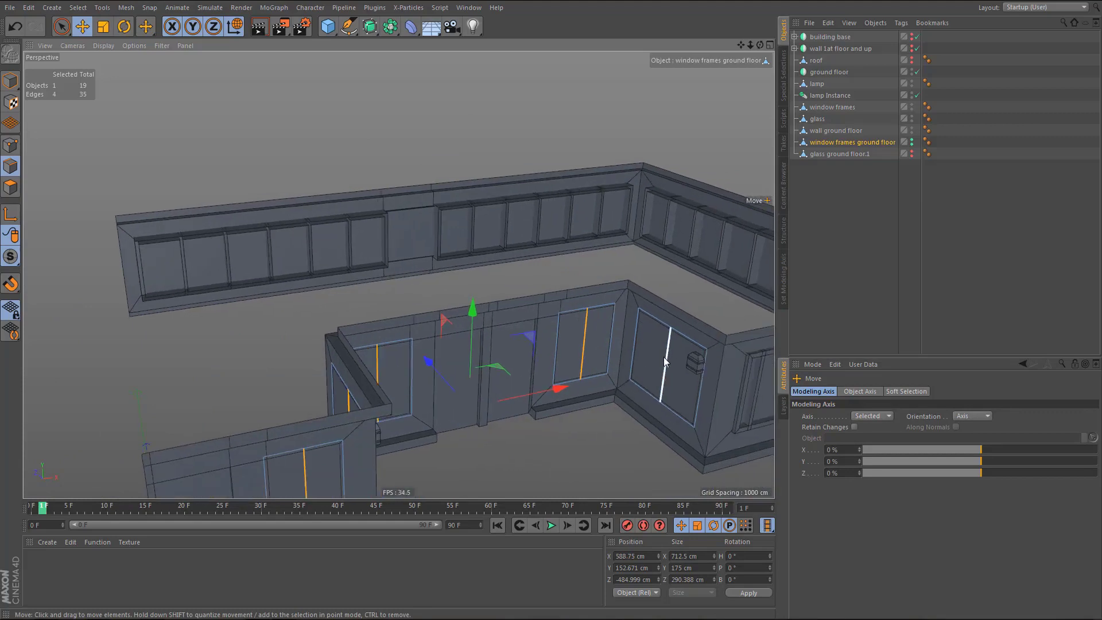
pyautogui.keyDown('shift'); pyautogui.click(664, 357); pyautogui.keyUp('shift')
# - Bevel the five central edges in Chamfer mode with a 4 cm offset to form narrow vertical strips
pyautogui.press('m')
pyautogui.press('s')
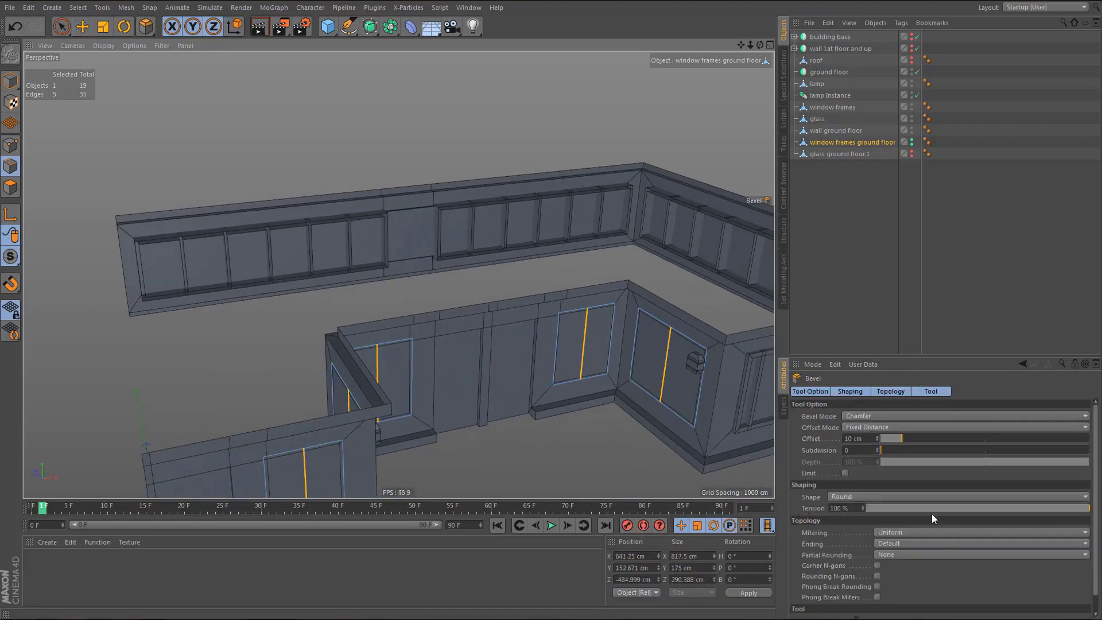
pyautogui.doubleClick(869, 440)
pyautogui.write('4')
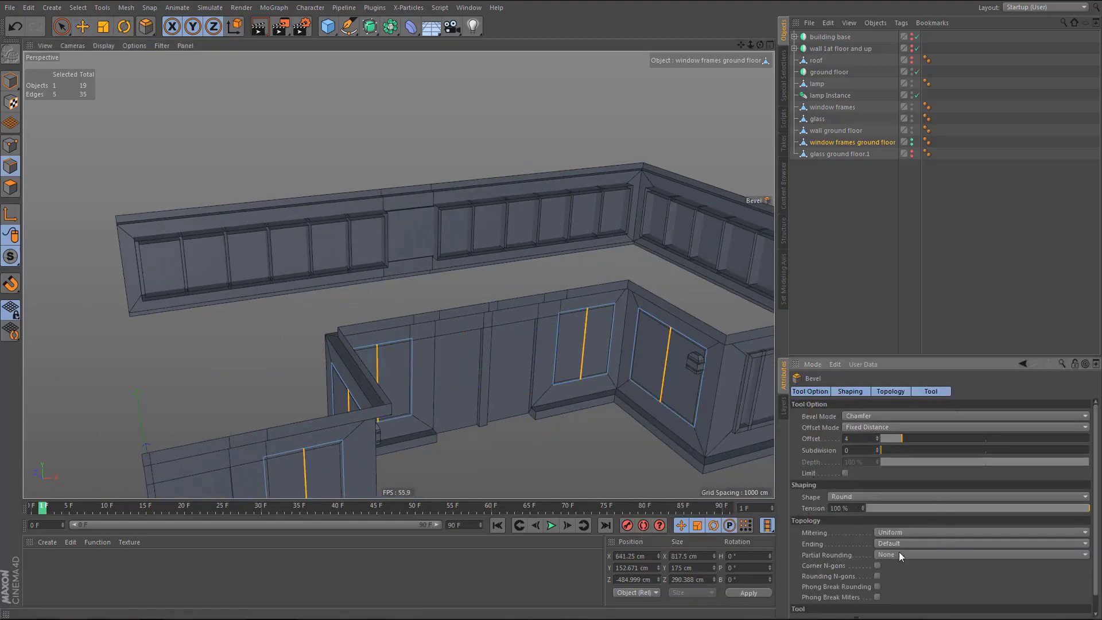
pyautogui.click(932, 395)
pyautogui.click(877, 427)
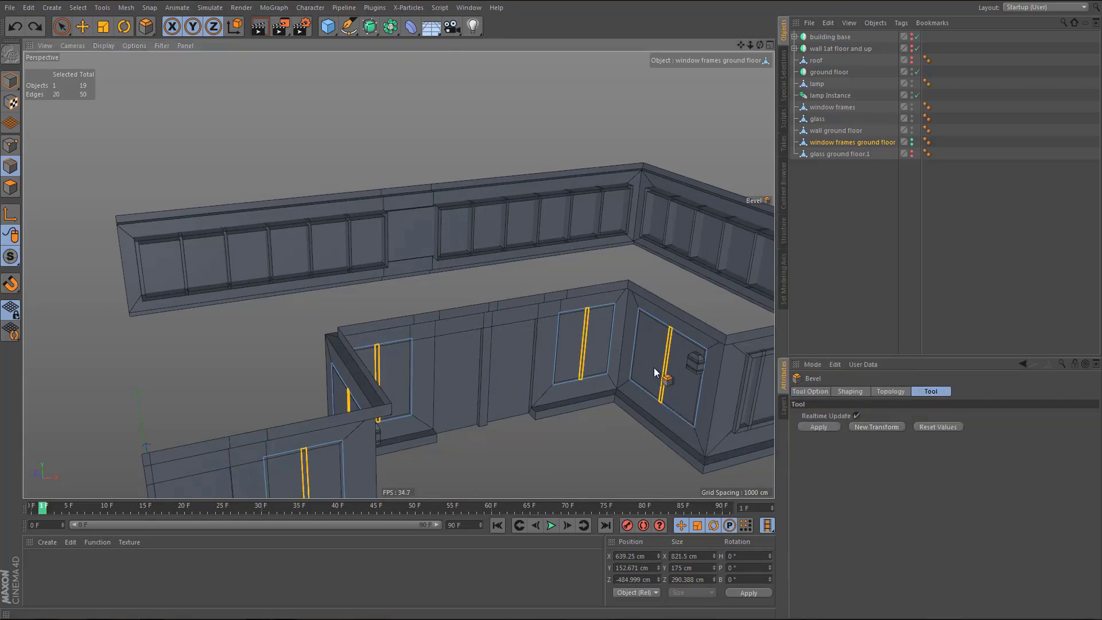
# - Switch to polygon mode with Live Selection and select the ten pane polygons on both sides of the central strips
pyautogui.keyDown('alt'); pyautogui.moveTo(654, 367); pyautogui.dragTo(684, 371, button='right'); pyautogui.keyUp('alt')
pyautogui.keyDown('alt'); pyautogui.moveTo(646, 367); pyautogui.dragTo(592, 364, button='middle'); pyautogui.keyUp('alt')
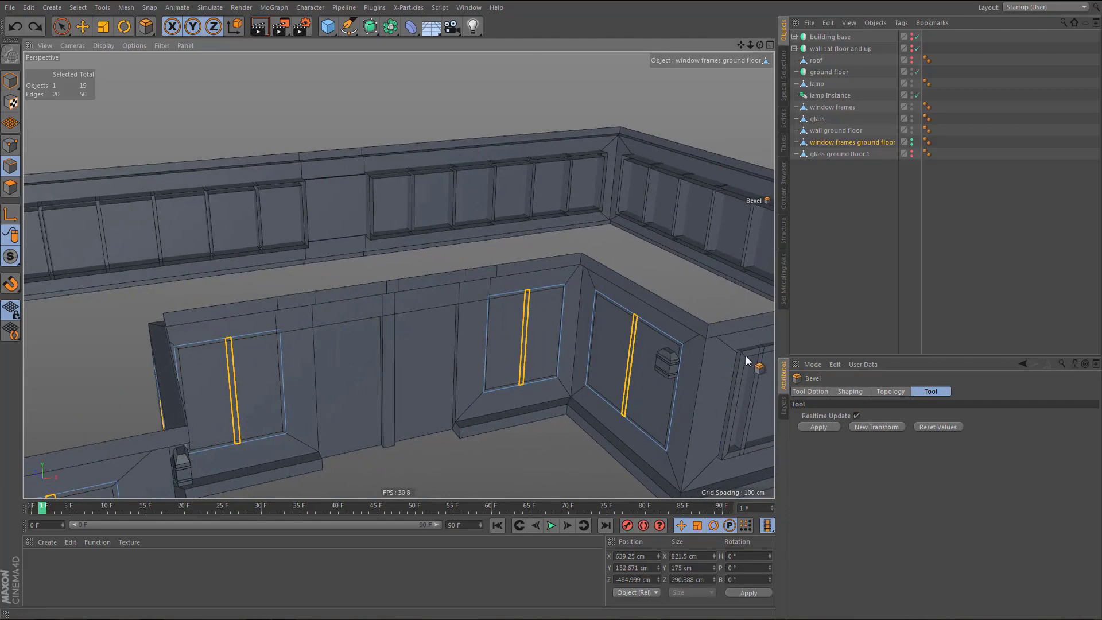
pyautogui.keyDown('alt'); pyautogui.moveTo(746, 357); pyautogui.dragTo(733, 361, button='right'); pyautogui.keyUp('alt')
pyautogui.keyDown('alt'); pyautogui.moveTo(689, 357); pyautogui.dragTo(690, 350); pyautogui.keyUp('alt')
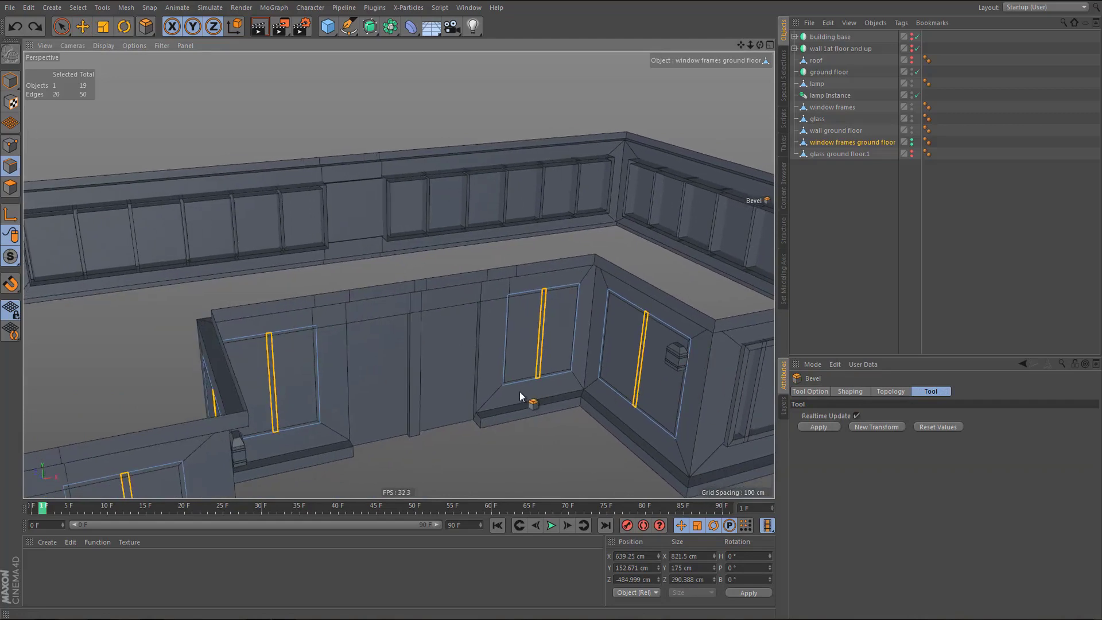
pyautogui.press('Return')
pyautogui.press('space')
pyautogui.scroll(-5, 470, 430)
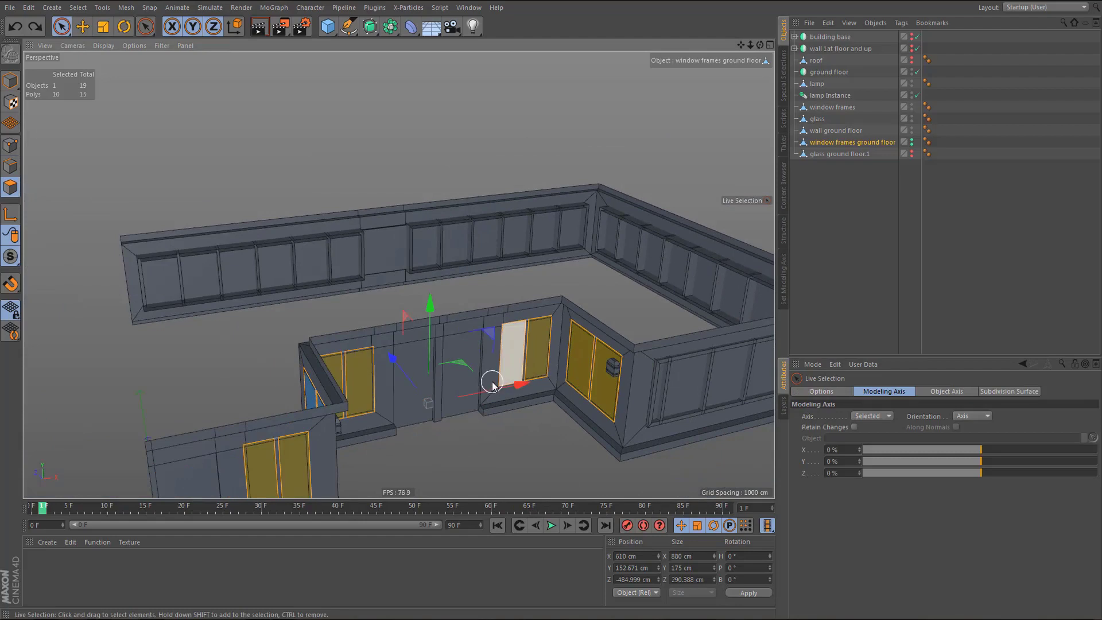
# - Add the central strips to the pane selection and inset the window frame polygons with Extrude Inner at a 10 cm offset
pyautogui.keyDown('shift'); pyautogui.click(508, 384); pyautogui.keyUp('shift')
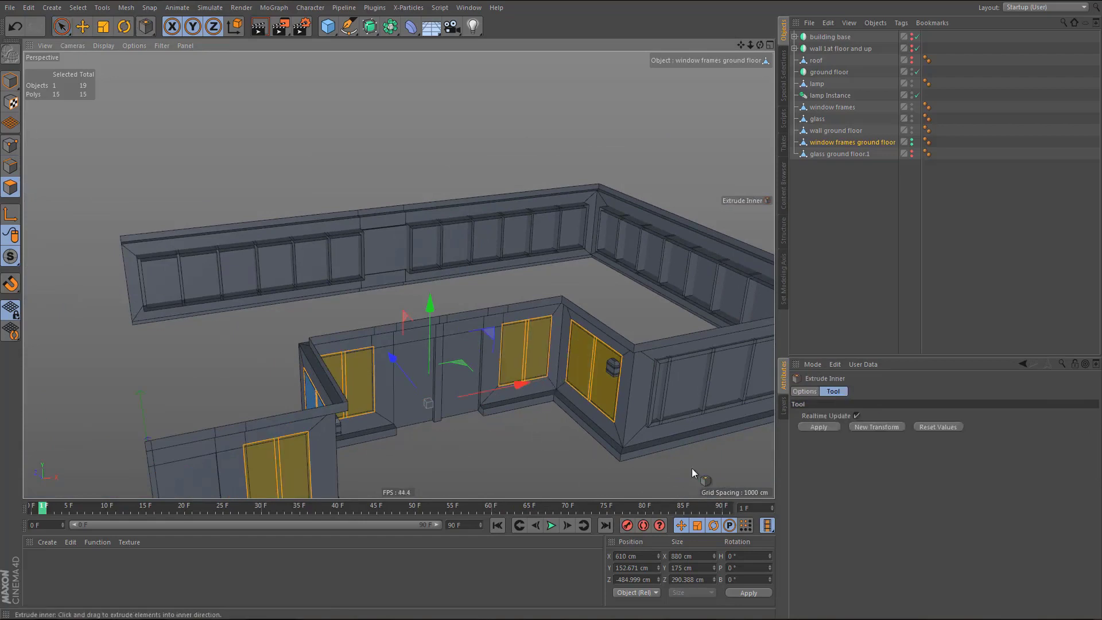
pyautogui.press('i')
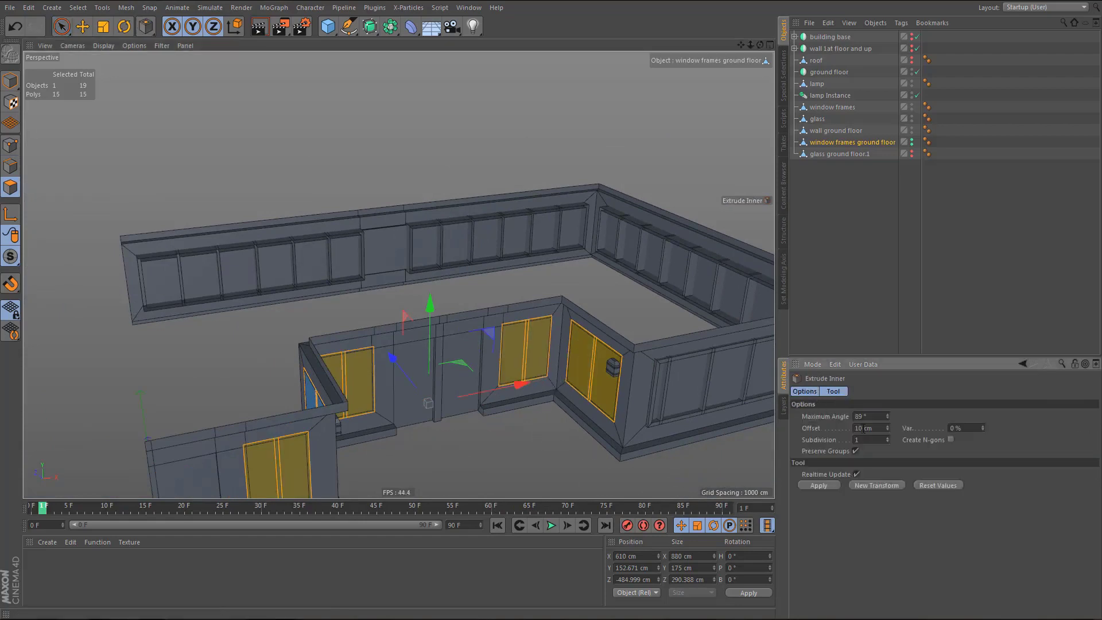
pyautogui.click(819, 486)
pyautogui.keyDown('alt'); pyautogui.moveTo(445, 425); pyautogui.dragTo(344, 309); pyautogui.keyUp('alt')
pyautogui.press('space')
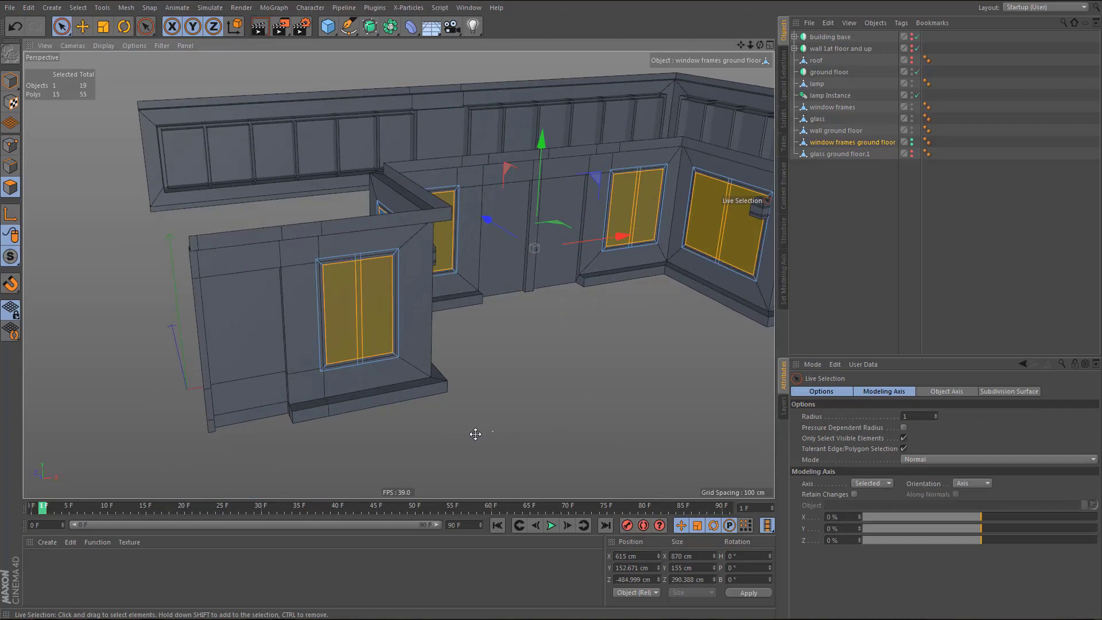
# - Delete the inset pane polygons on both sides of the central strip in the four windows visible from the front
pyautogui.click(347, 305)
pyautogui.keyDown('shift'); pyautogui.click(375, 301); pyautogui.keyUp('shift')
pyautogui.keyDown('alt'); pyautogui.moveTo(422, 298); pyautogui.dragTo(363, 308); pyautogui.keyUp('alt')
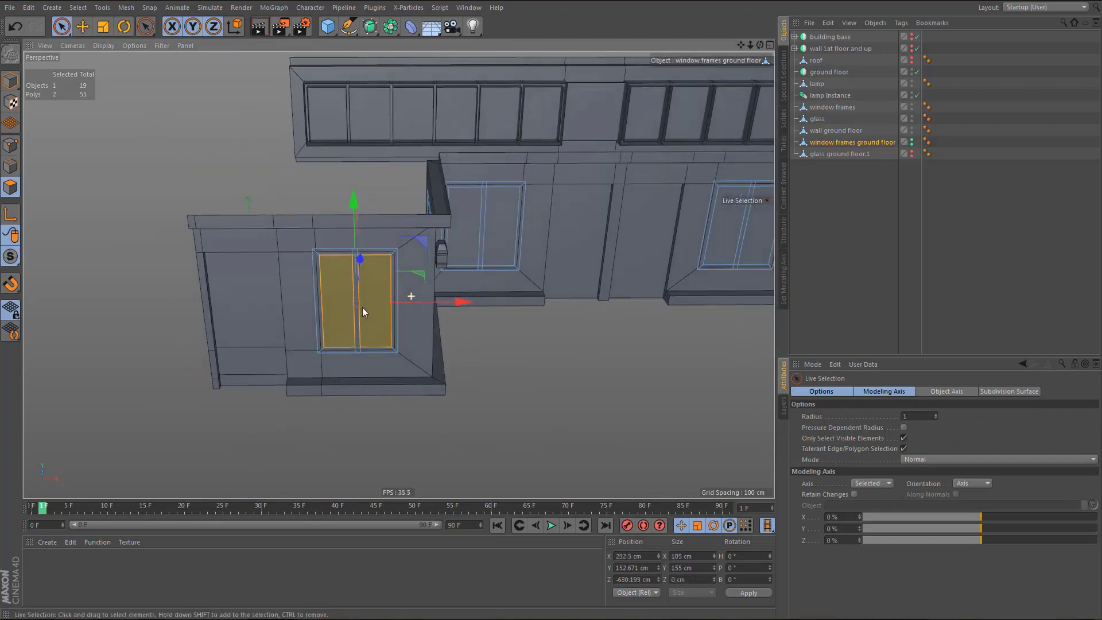
pyautogui.moveTo(378, 302)
pyautogui.keyDown('alt'); pyautogui.mouseDown(button='right')
pyautogui.moveTo(430, 288)
pyautogui.moveTo(408, 304)
pyautogui.moveTo(363, 293)
pyautogui.mouseUp(button='right'); pyautogui.keyUp('alt')
pyautogui.keyDown('shift'); pyautogui.click(443, 224); pyautogui.keyUp('shift')
pyautogui.keyDown('shift'); pyautogui.click(468, 216); pyautogui.keyUp('shift')
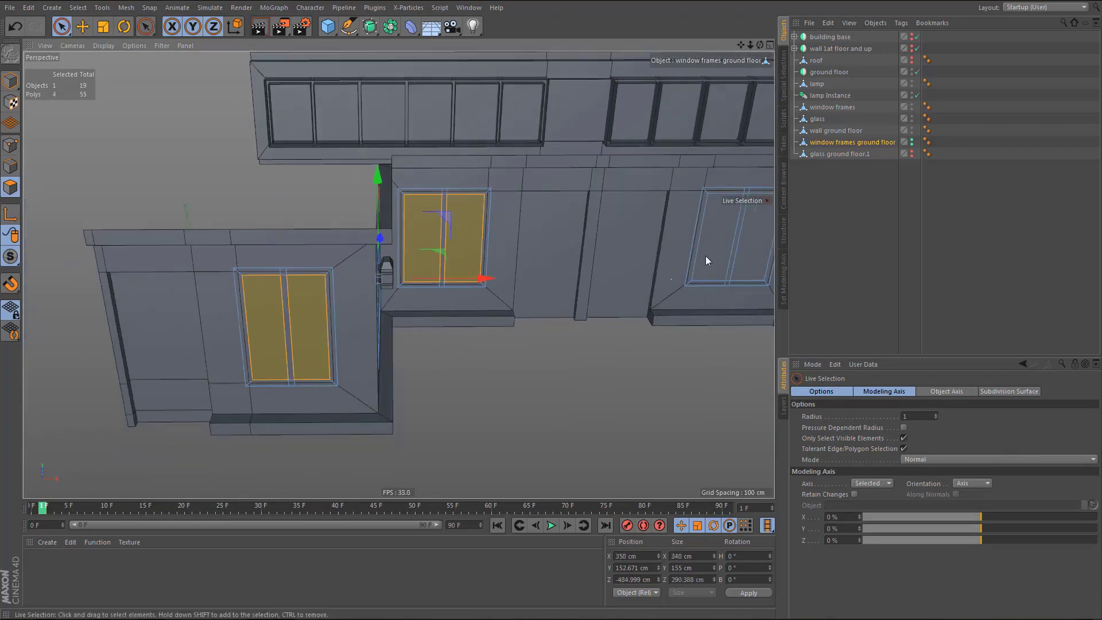
pyautogui.keyDown('shift'); pyautogui.click(718, 245); pyautogui.keyUp('shift')
pyautogui.keyDown('shift'); pyautogui.click(748, 250); pyautogui.keyUp('shift')
pyautogui.keyDown('alt'); pyautogui.moveTo(584, 299); pyautogui.dragTo(437, 349); pyautogui.keyUp('alt')
pyautogui.keyDown('shift'); pyautogui.click(489, 265); pyautogui.keyUp('shift')
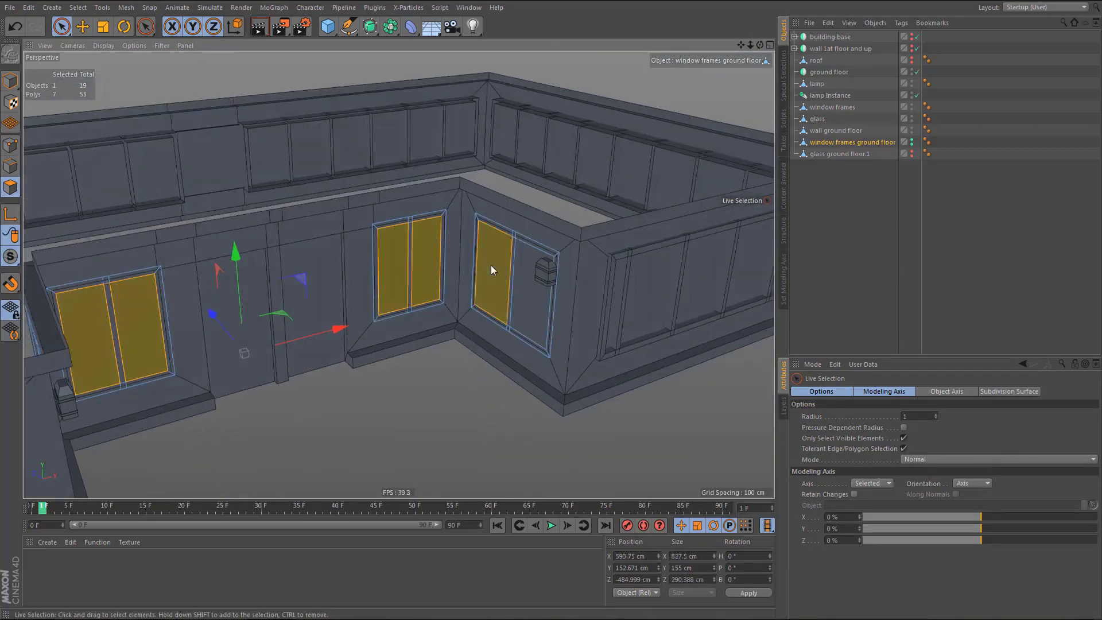
pyautogui.keyDown('shift'); pyautogui.click(523, 292); pyautogui.keyUp('shift')
pyautogui.press('Delete')
# - In edge mode, clear the selection and select the outline edges of all five window frames, including the open pane edges, using Outline Selection
pyautogui.keyDown('alt'); pyautogui.moveTo(446, 351); pyautogui.dragTo(401, 291); pyautogui.keyUp('alt')
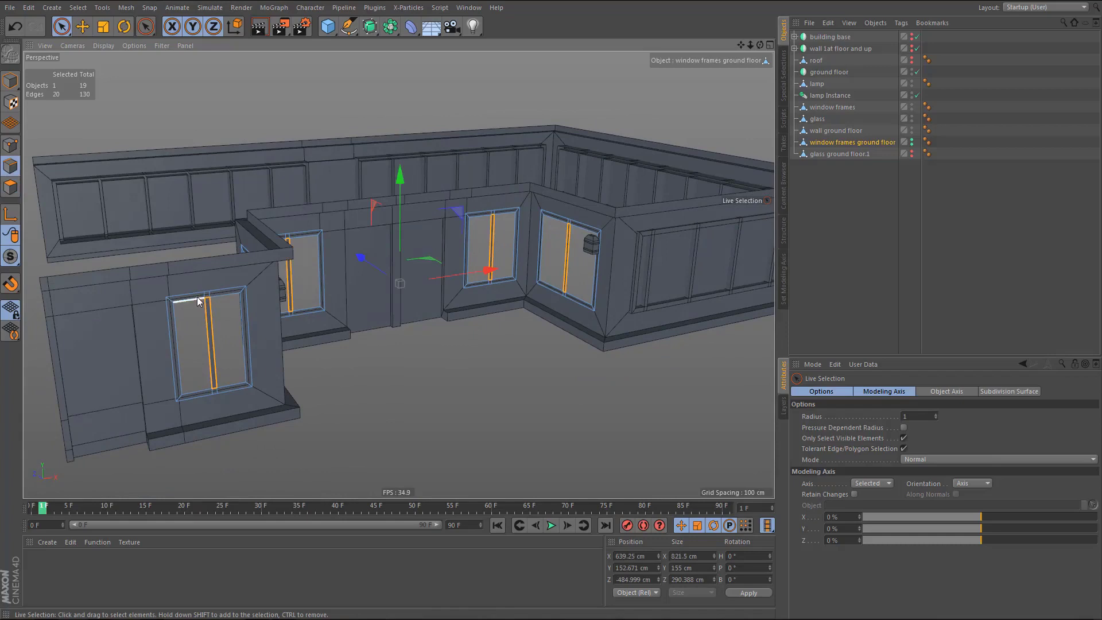
pyautogui.keyDown('alt'); pyautogui.moveTo(253, 306); pyautogui.dragTo(248, 301); pyautogui.keyUp('alt')
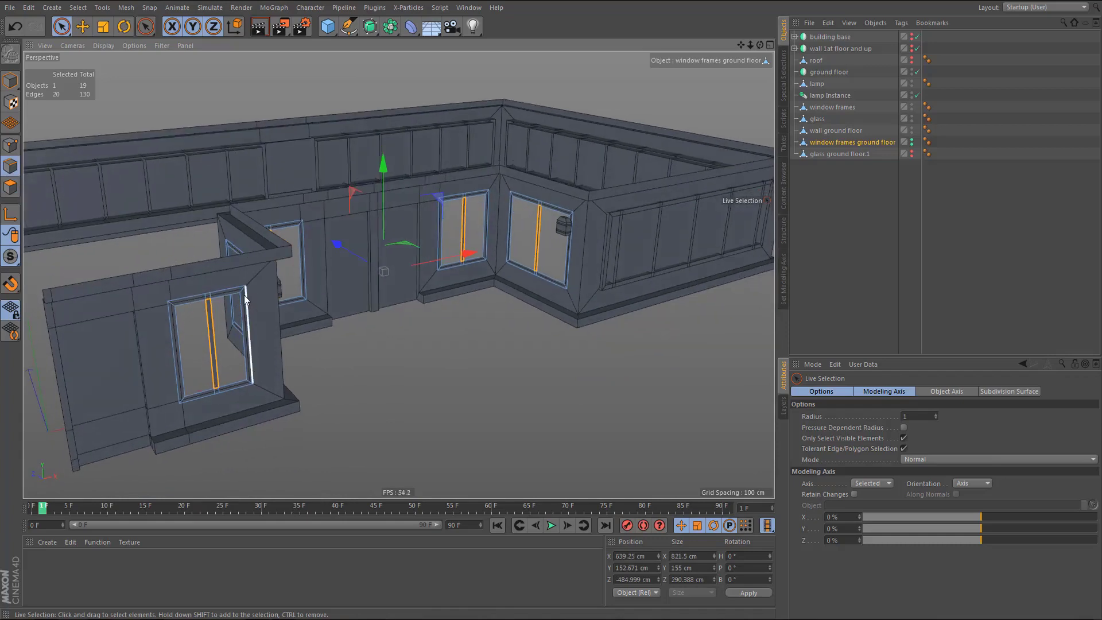
pyautogui.click(237, 304)
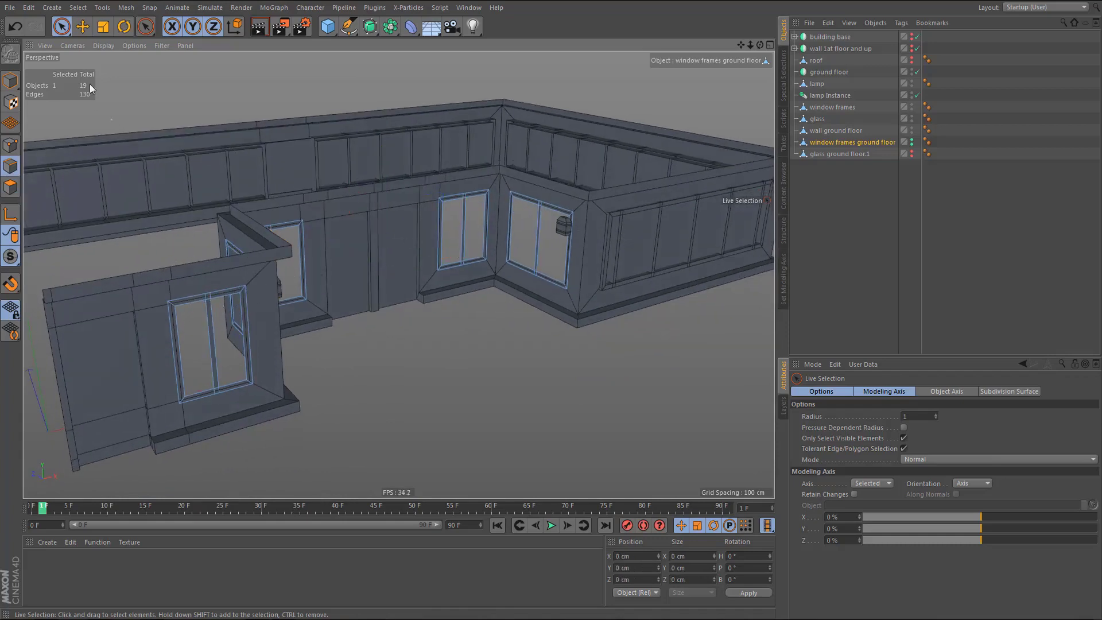
pyautogui.click(78, 8)
pyautogui.click(104, 111)
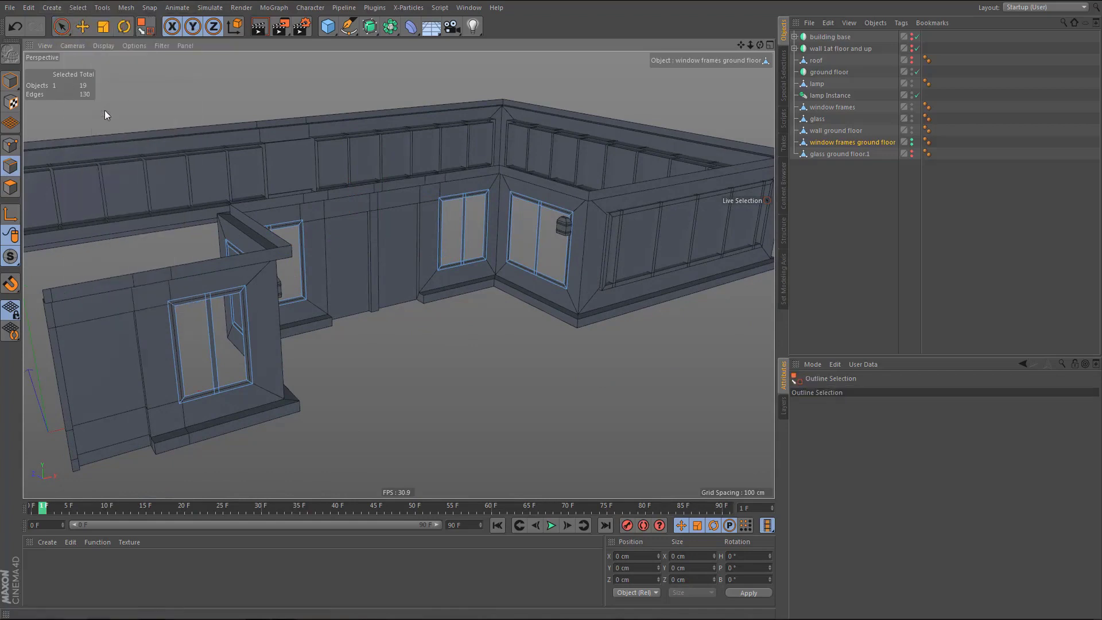
pyautogui.click(226, 296)
pyautogui.keyDown('alt'); pyautogui.moveTo(270, 287); pyautogui.dragTo(305, 286); pyautogui.keyUp('alt')
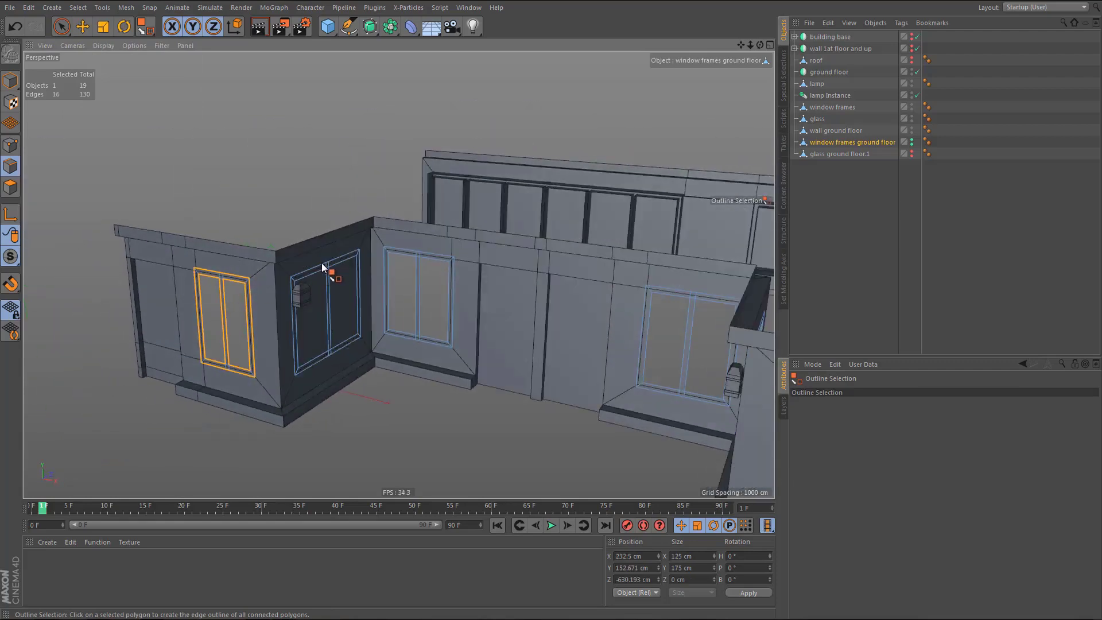
pyautogui.keyDown('shift'); pyautogui.click(322, 268); pyautogui.keyUp('shift')
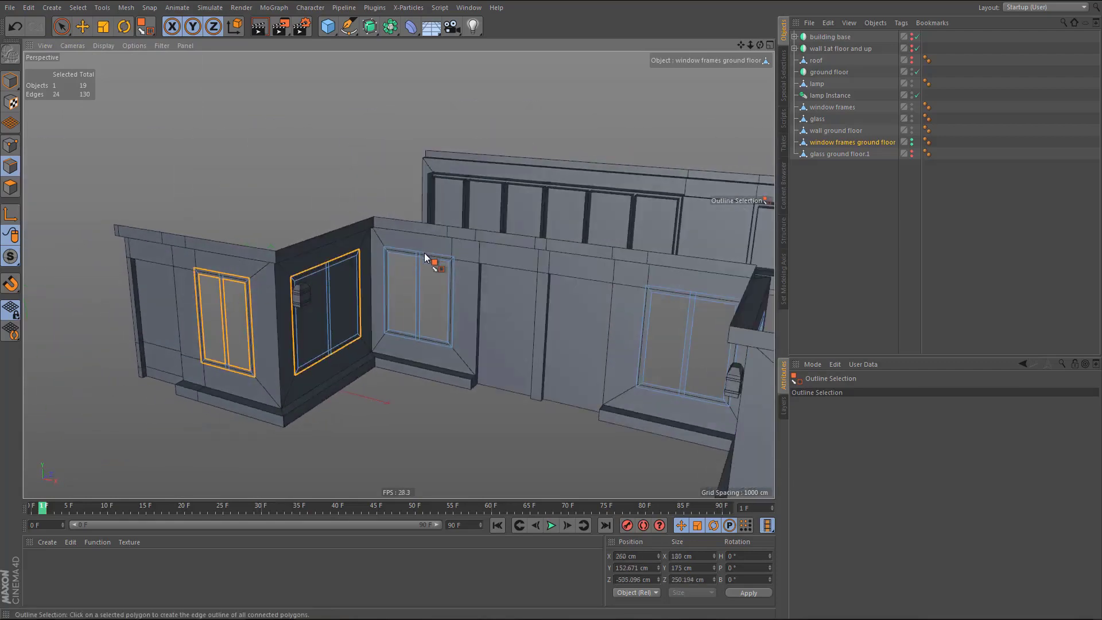
pyautogui.keyDown('shift'); pyautogui.click(434, 258); pyautogui.keyUp('shift')
pyautogui.keyDown('shift'); pyautogui.click(671, 292); pyautogui.keyUp('shift')
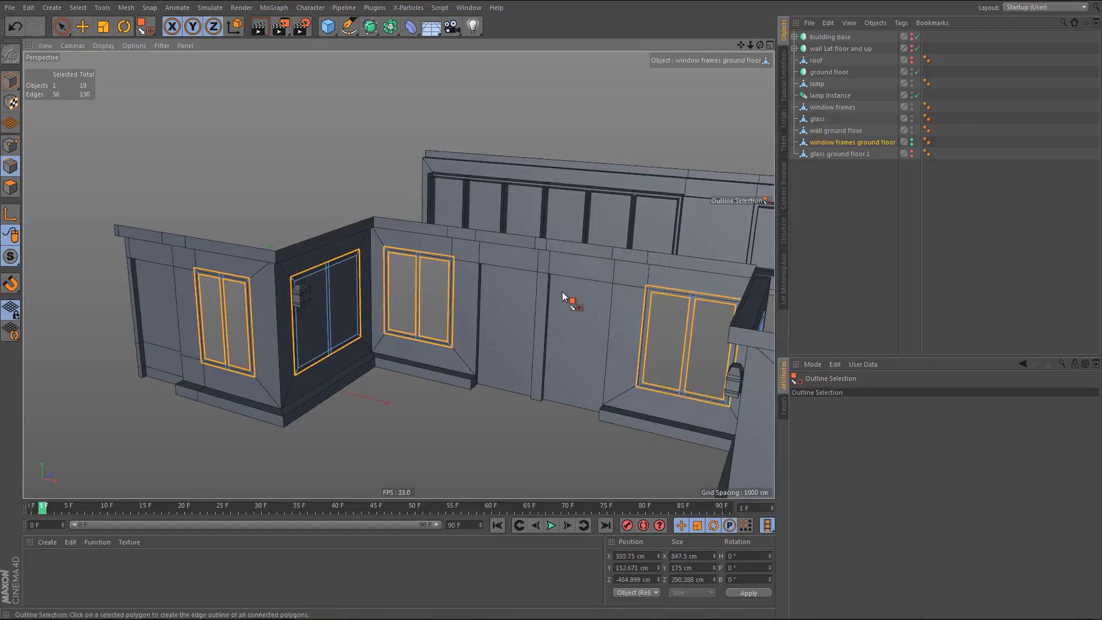
pyautogui.keyDown('alt'); pyautogui.moveTo(563, 292); pyautogui.dragTo(567, 267); pyautogui.keyUp('alt')
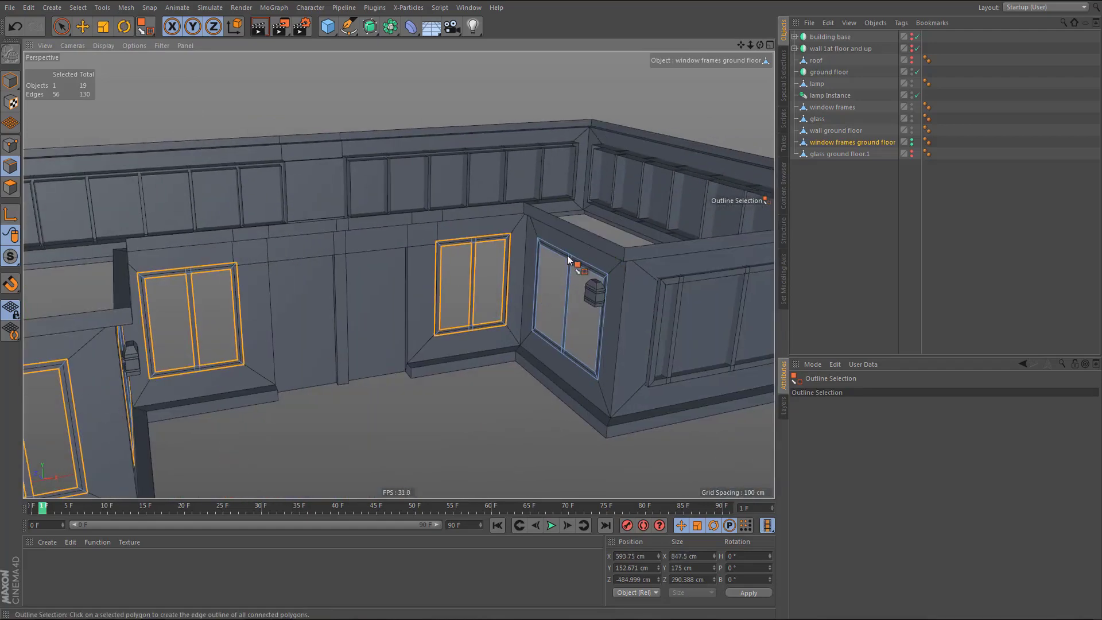
pyautogui.keyDown('shift'); pyautogui.click(568, 260); pyautogui.keyUp('shift')
pyautogui.moveTo(487, 300)
pyautogui.keyDown('alt'); pyautogui.mouseDown()
pyautogui.moveTo(443, 291)
pyautogui.moveTo(470, 281)
pyautogui.moveTo(488, 297)
pyautogui.mouseUp(); pyautogui.keyUp('alt')
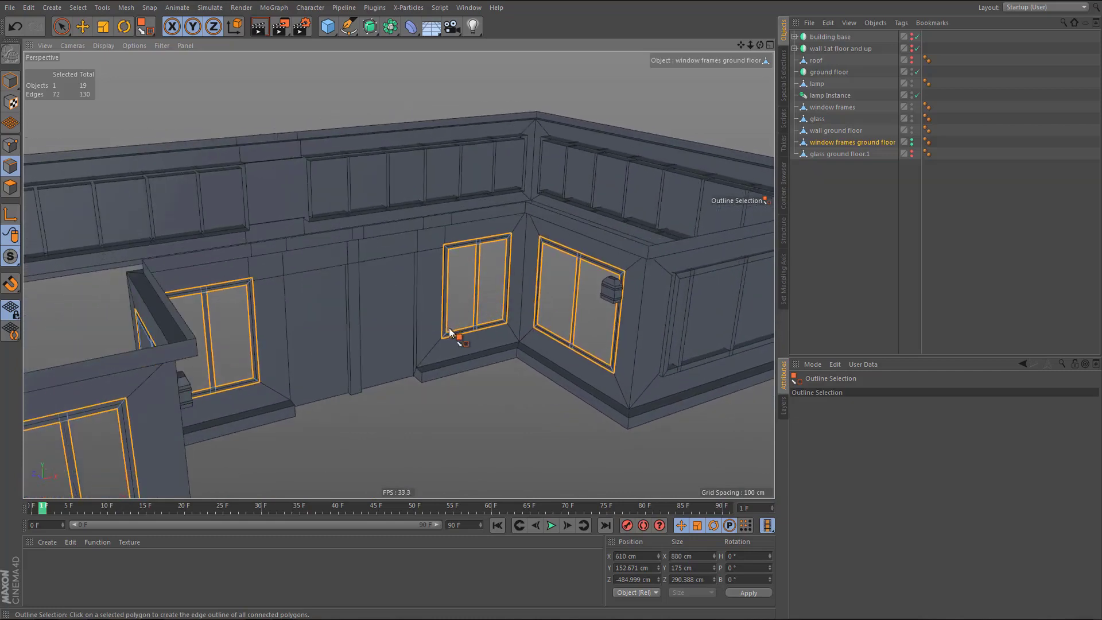
# - Delete the two remaining pane polygons in the side window of the left wing, and return to the edge selection
pyautogui.keyDown('alt'); pyautogui.moveTo(437, 295); pyautogui.dragTo(336, 274); pyautogui.keyUp('alt')
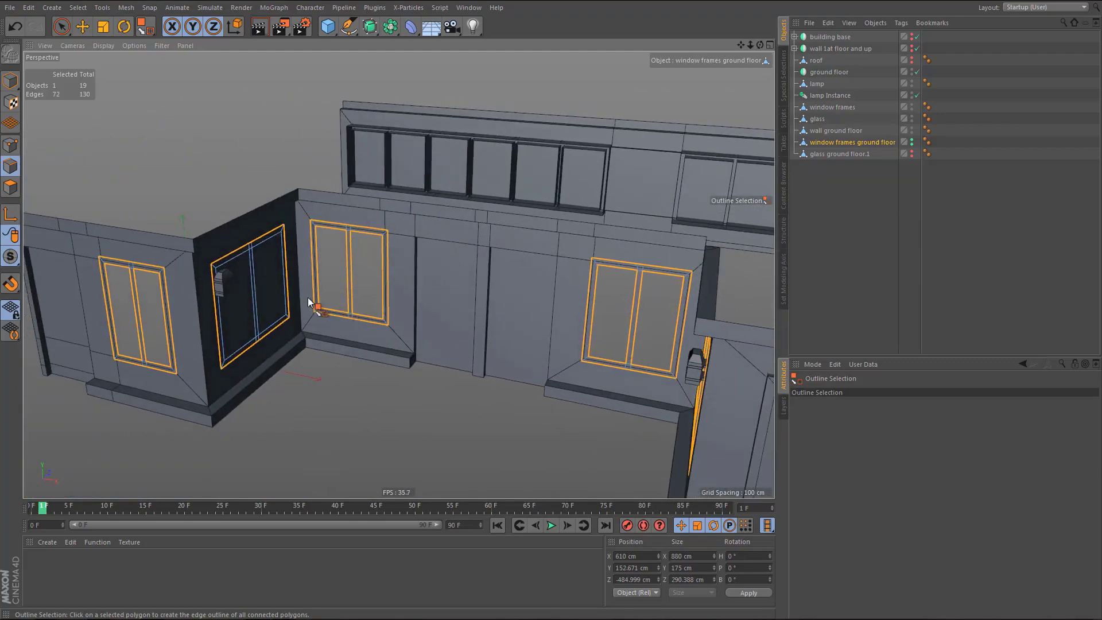
pyautogui.keyDown('alt'); pyautogui.moveTo(252, 305); pyautogui.dragTo(311, 303, button='middle'); pyautogui.keyUp('alt')
pyautogui.keyDown('alt'); pyautogui.moveTo(312, 302); pyautogui.dragTo(271, 301); pyautogui.keyUp('alt')
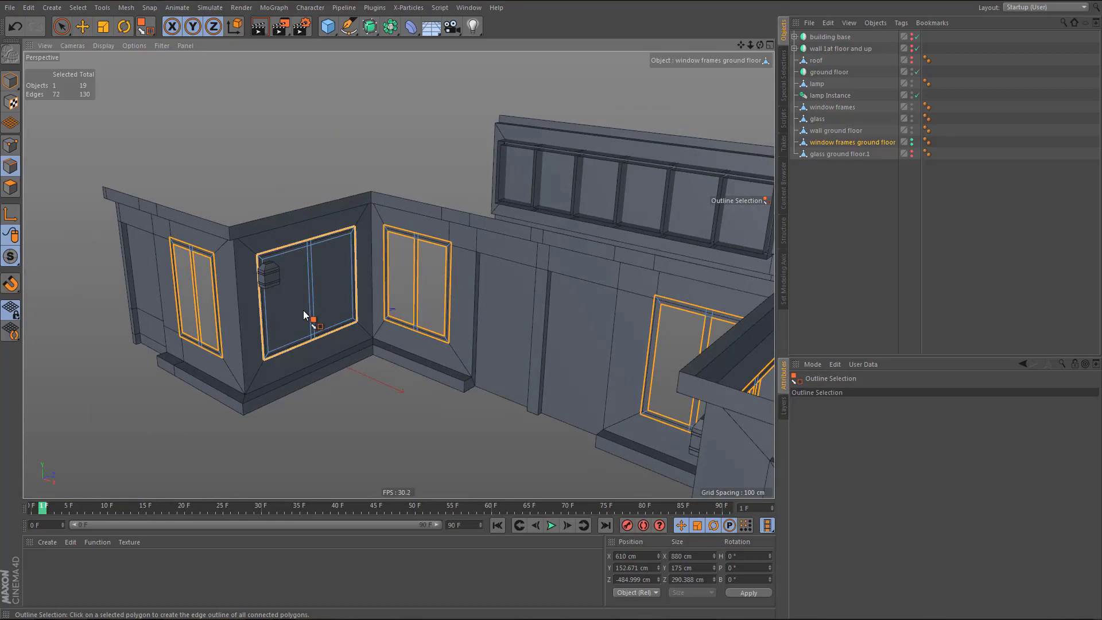
pyautogui.press('Return')
pyautogui.press('space')
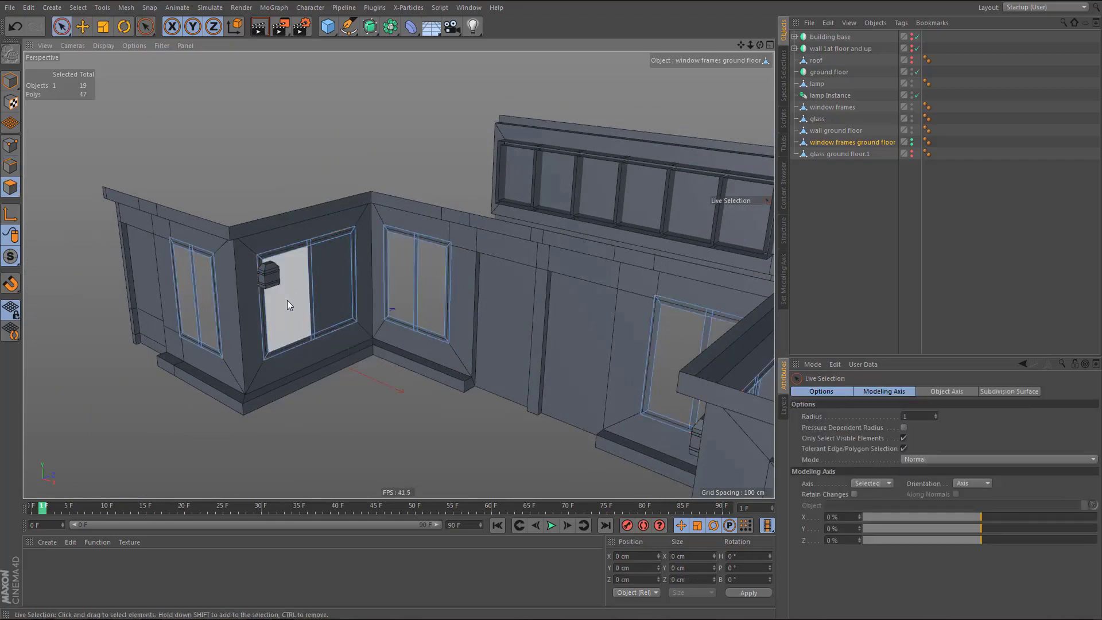
pyautogui.click(287, 301)
pyautogui.keyDown('shift'); pyautogui.click(334, 289); pyautogui.keyUp('shift')
pyautogui.press('Delete')
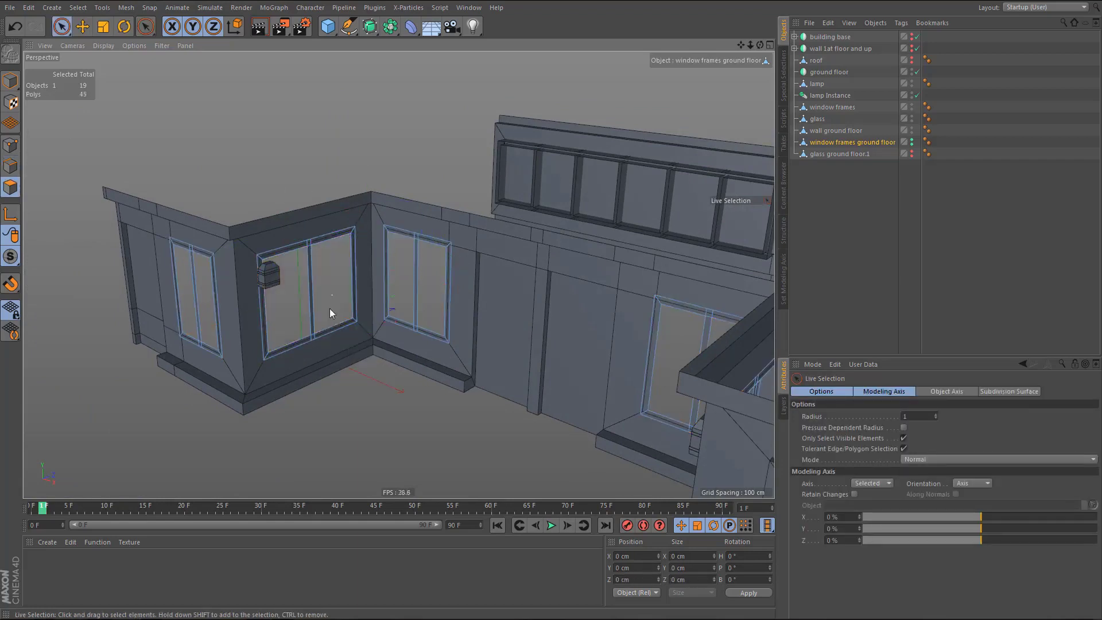
pyautogui.press('Return')
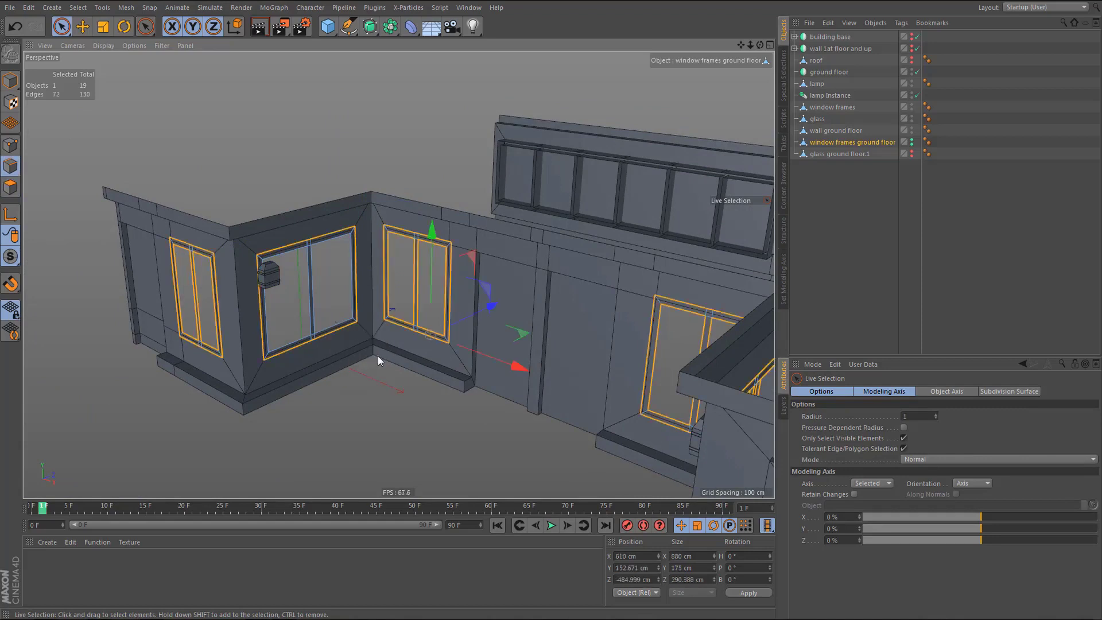
# - Add the inner pane opening edges of that side window to the edge selection with Outline Selection
pyautogui.click(78, 8)
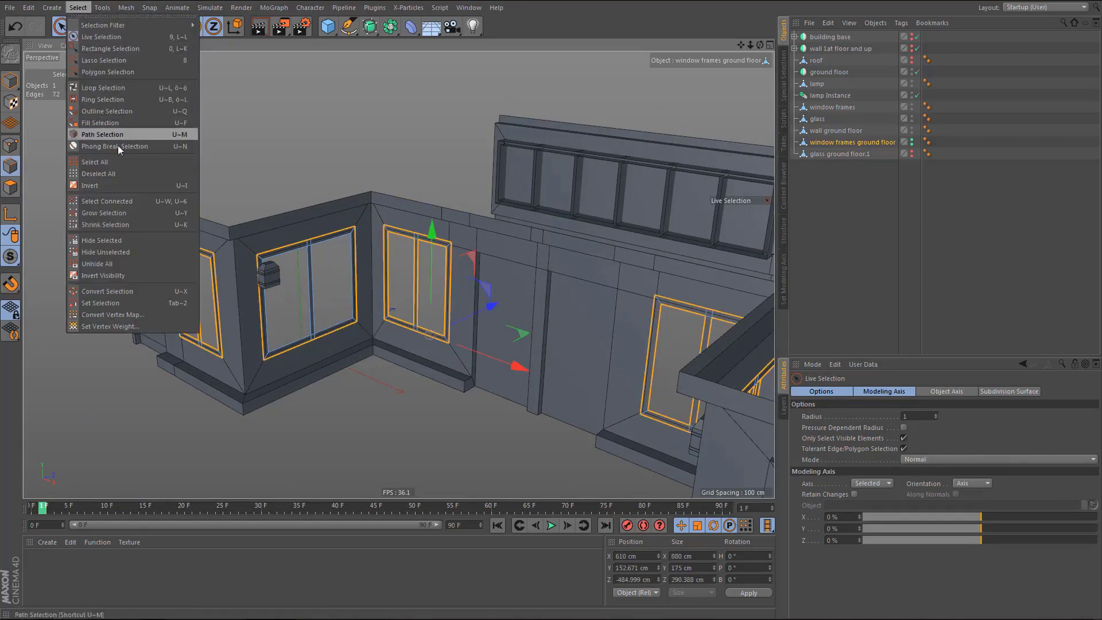
pyautogui.click(123, 112)
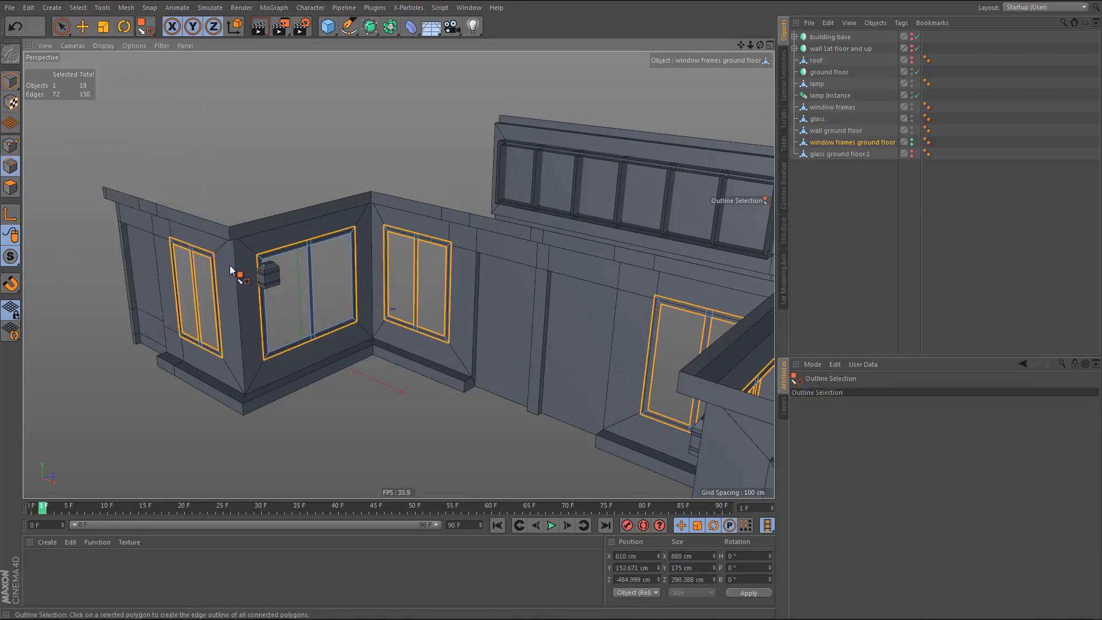
pyautogui.click(312, 280)
pyautogui.scroll(3, 311, 279)
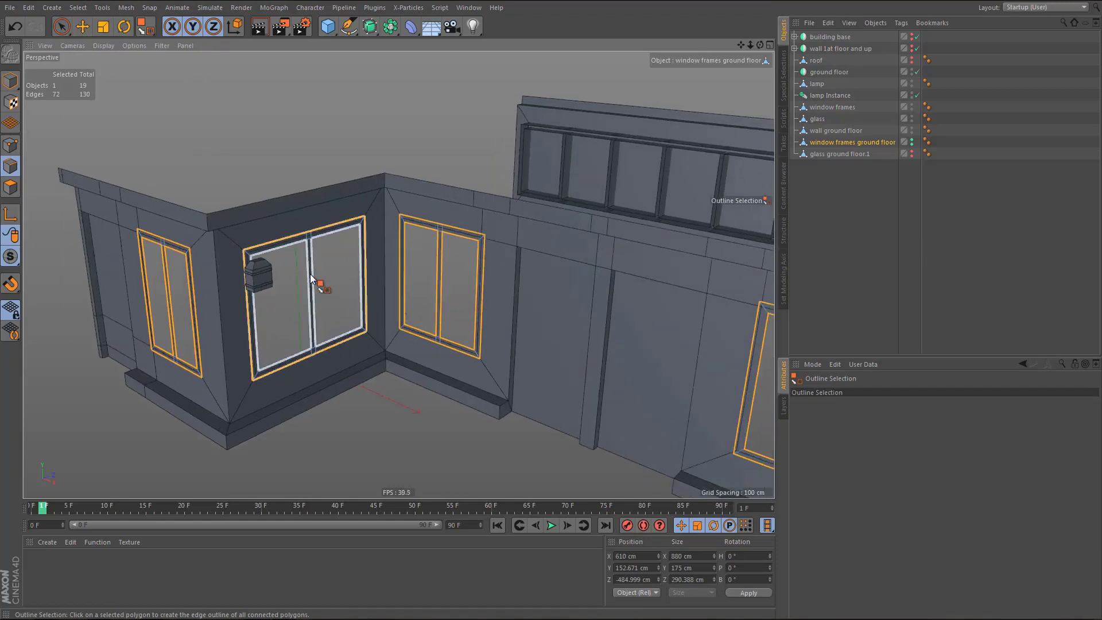
pyautogui.scroll(3, 310, 270)
pyautogui.click(270, 229)
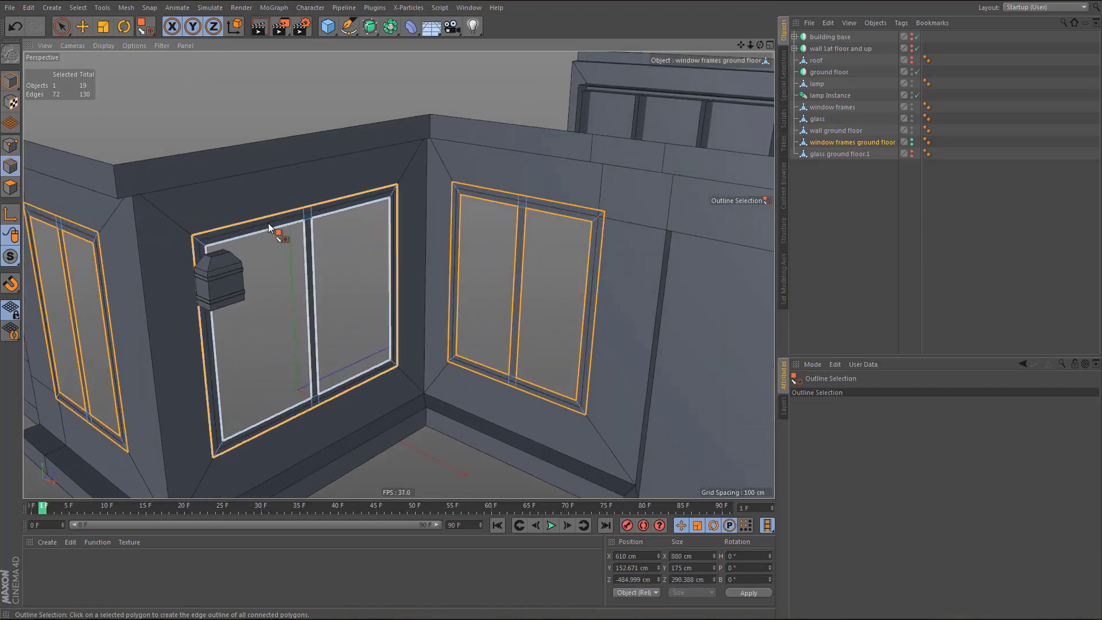
pyautogui.keyDown('shift'); pyautogui.click(269, 225); pyautogui.keyUp('shift')
# - Extrude the selected window frame edges with an offset of -40 cm and an edge angle of 90°
pyautogui.keyDown('alt'); pyautogui.moveTo(353, 192); pyautogui.dragTo(353, 221); pyautogui.keyUp('alt')
pyautogui.press('d')
pyautogui.keyDown('alt'); pyautogui.moveTo(443, 328); pyautogui.dragTo(467, 364); pyautogui.keyUp('alt')
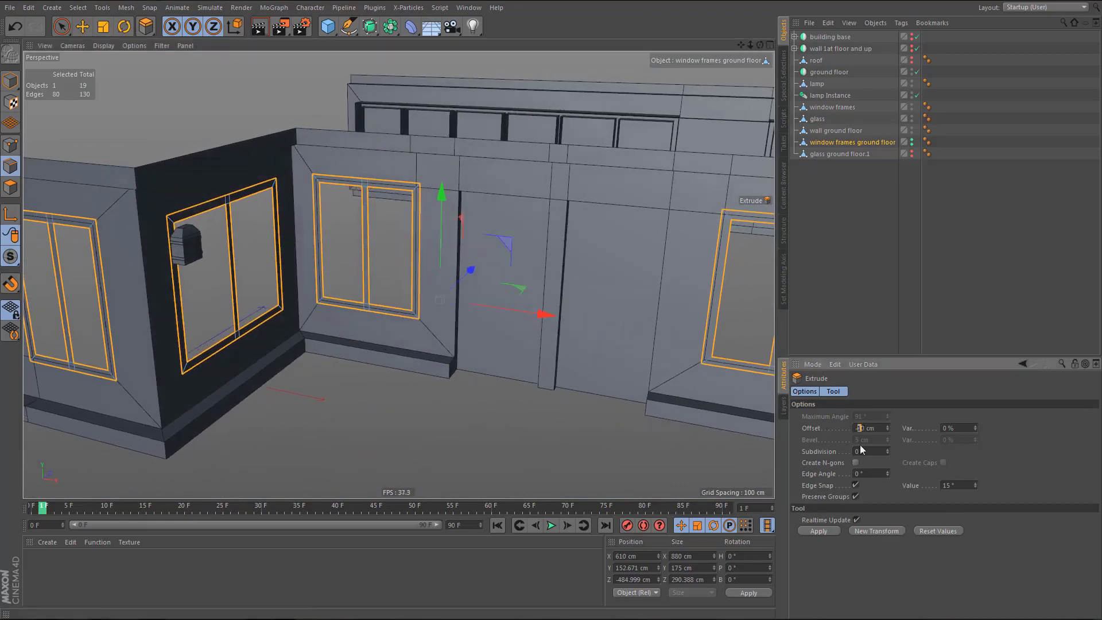
pyautogui.write('4')
pyautogui.click(818, 531)
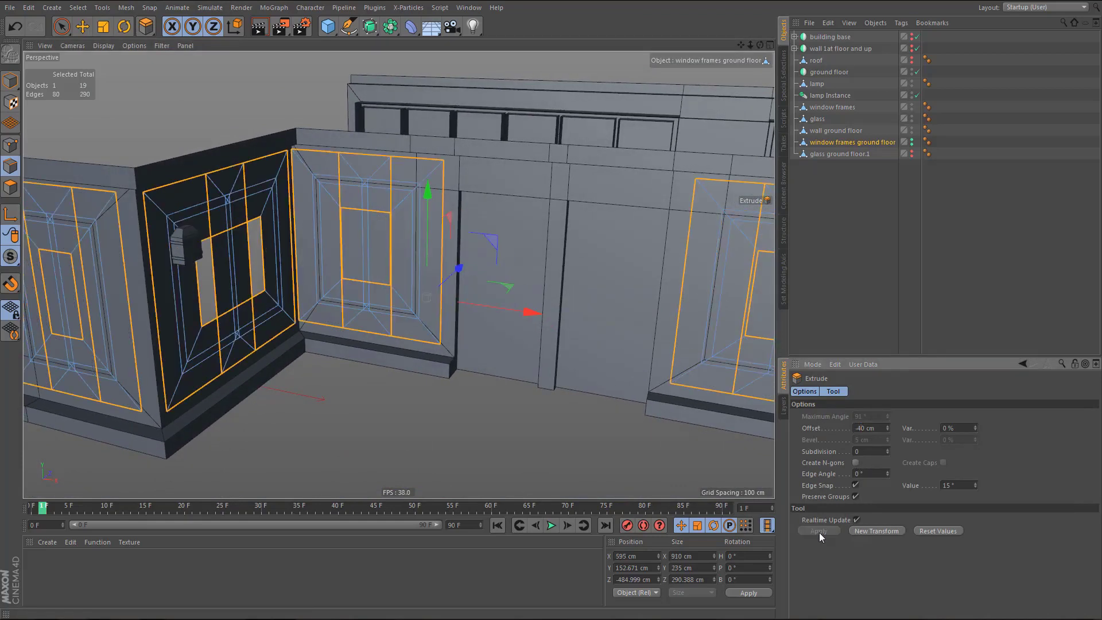
pyautogui.click(855, 496)
pyautogui.moveTo(451, 322)
pyautogui.keyDown('alt'); pyautogui.mouseDown()
pyautogui.moveTo(395, 347)
pyautogui.moveTo(467, 312)
pyautogui.moveTo(667, 329)
pyautogui.moveTo(491, 292)
pyautogui.moveTo(441, 322)
pyautogui.mouseUp(); pyautogui.keyUp('alt')
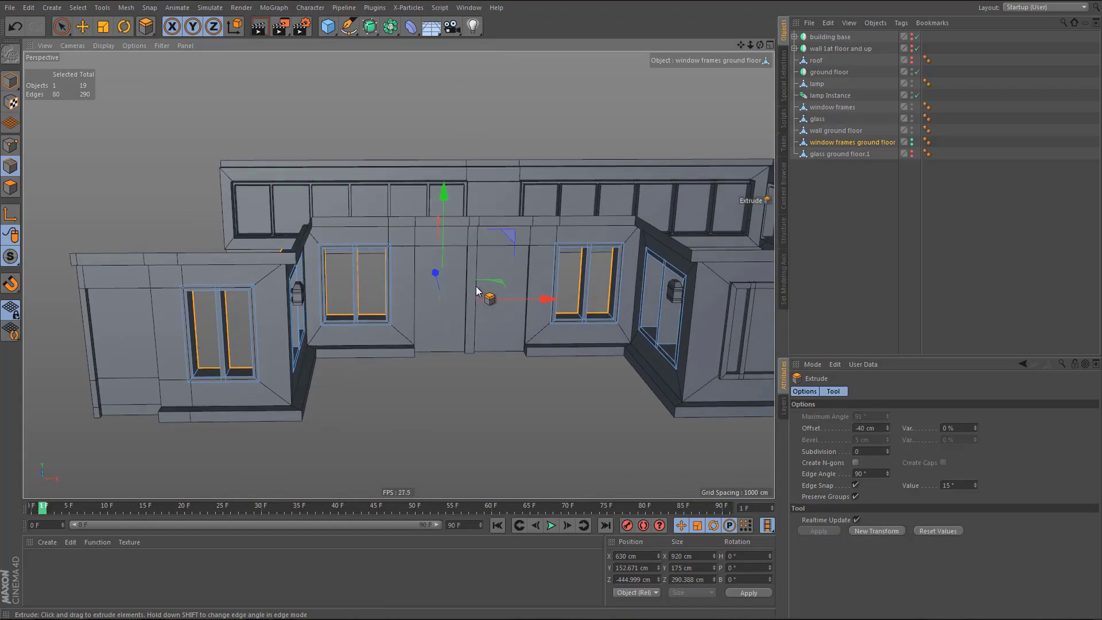
# - In the Top view, rectangle-select the front face edges of the three front-facing window frames
pyautogui.keyDown('alt'); pyautogui.moveTo(476, 285); pyautogui.dragTo(533, 274, button='right'); pyautogui.keyUp('alt')
pyautogui.keyDown('alt'); pyautogui.moveTo(533, 275); pyautogui.dragTo(501, 290); pyautogui.keyUp('alt')
pyautogui.middleClick(501, 287)
pyautogui.middleClick(518, 165)
pyautogui.keyDown('alt'); pyautogui.moveTo(414, 287); pyautogui.dragTo(402, 354, button='right'); pyautogui.keyUp('alt')
pyautogui.keyDown('alt'); pyautogui.moveTo(401, 354); pyautogui.dragTo(438, 337, button='middle'); pyautogui.keyUp('alt')
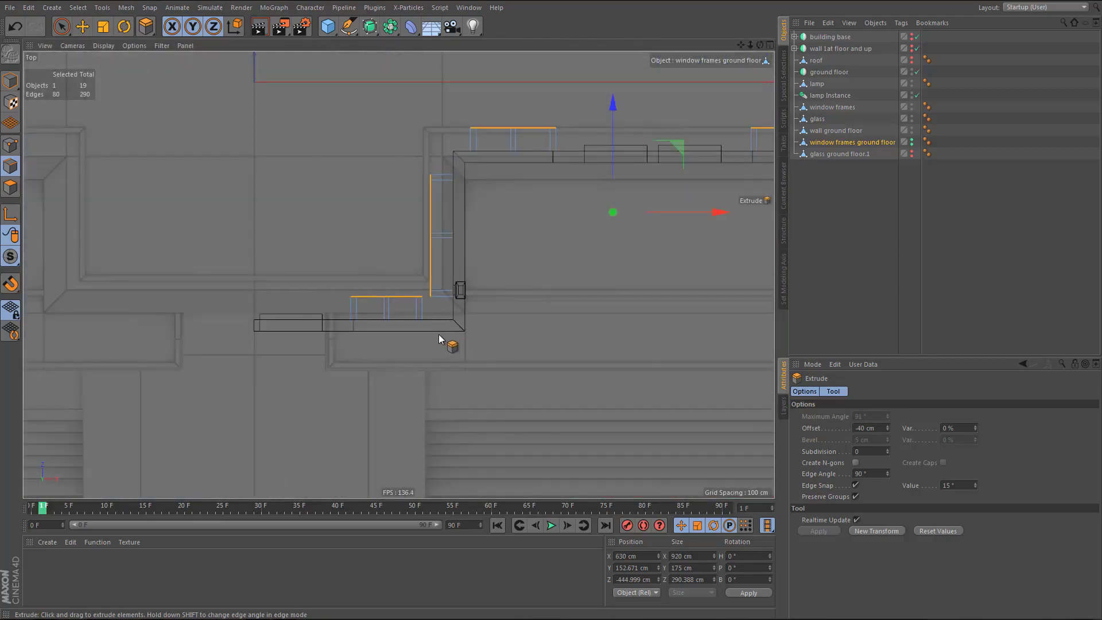
pyautogui.press('0')
pyautogui.moveTo(322, 350); pyautogui.dragTo(471, 314)
pyautogui.keyDown('alt'); pyautogui.moveTo(523, 237); pyautogui.dragTo(476, 284, button='middle'); pyautogui.keyUp('alt')
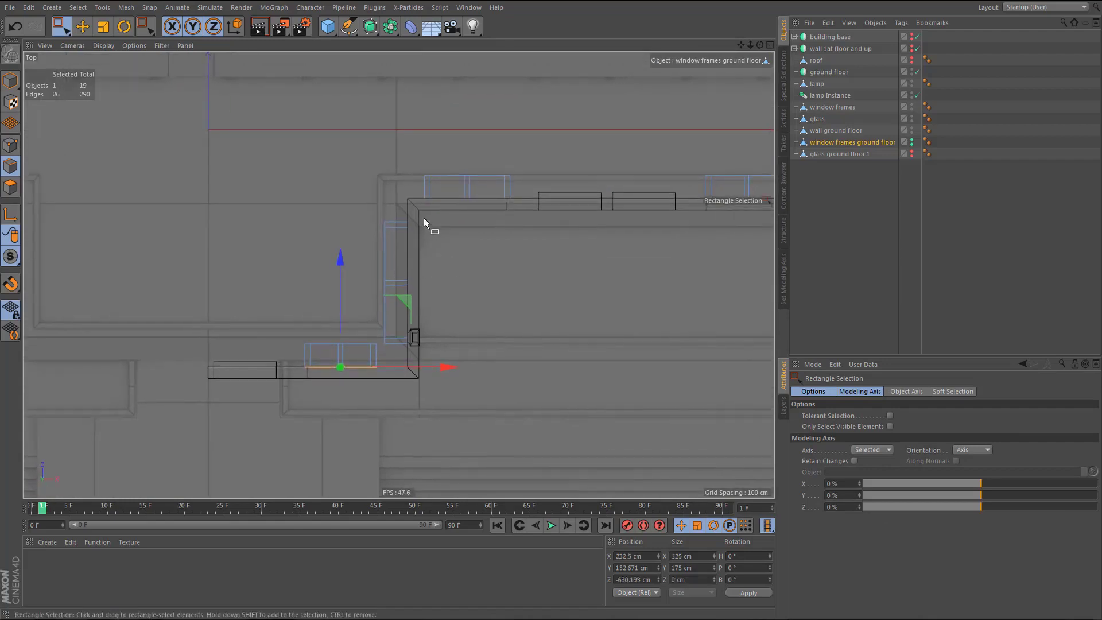
pyautogui.keyDown('shift'); pyautogui.moveTo(419, 216); pyautogui.dragTo(531, 198); pyautogui.keyUp('shift')
pyautogui.keyDown('alt'); pyautogui.moveTo(543, 276); pyautogui.dragTo(338, 296, button='middle'); pyautogui.keyUp('alt')
pyautogui.keyDown('shift'); pyautogui.moveTo(519, 225); pyautogui.dragTo(636, 213); pyautogui.keyUp('shift')
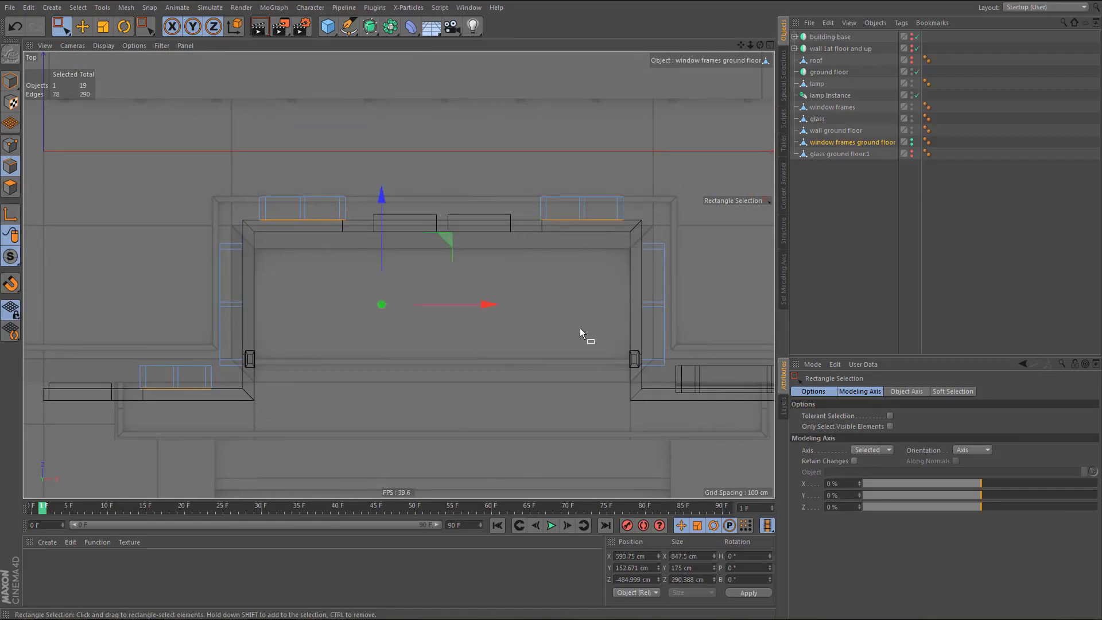
# - Move the selected front frame edges to a Z position of -490.999 cm and check them in perspective
pyautogui.click(657, 579)
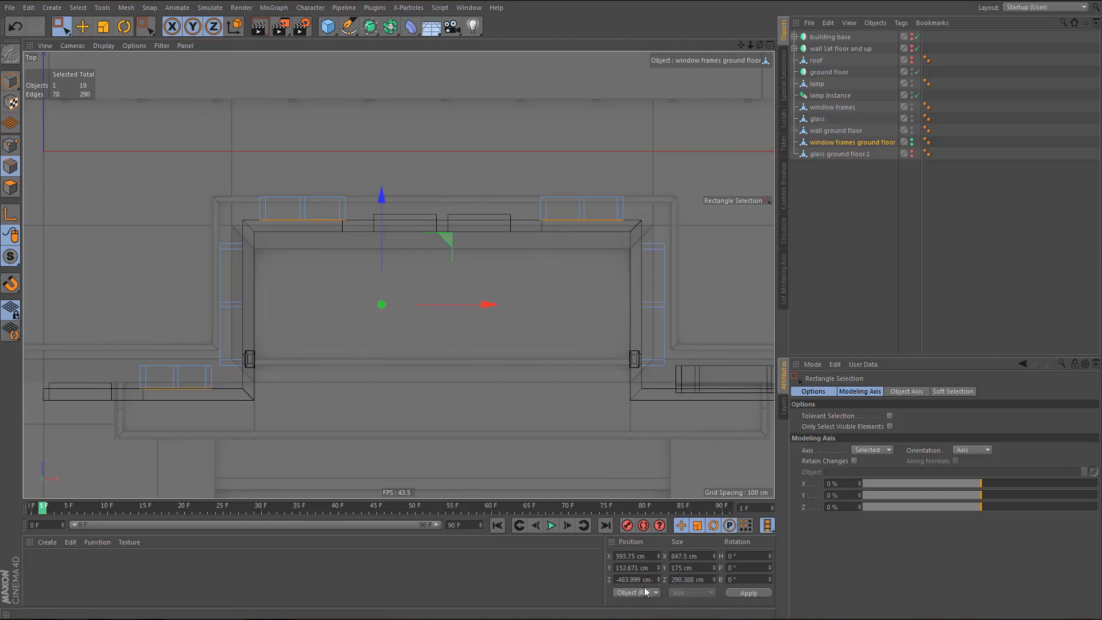
pyautogui.press('Return')
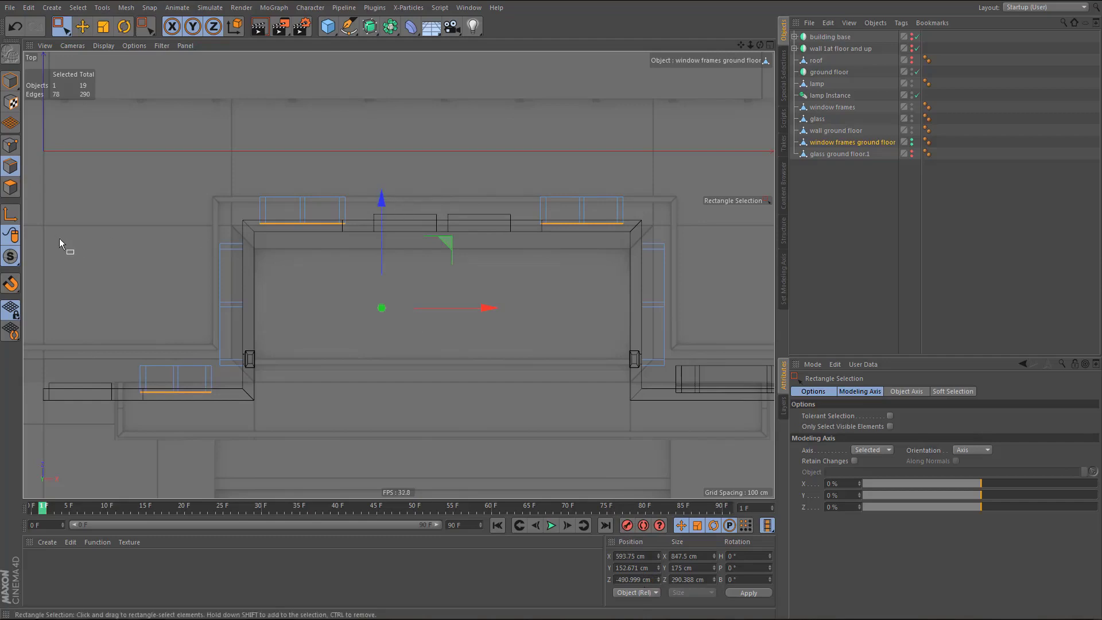
pyautogui.middleClick(188, 212)
pyautogui.middleClick(328, 226)
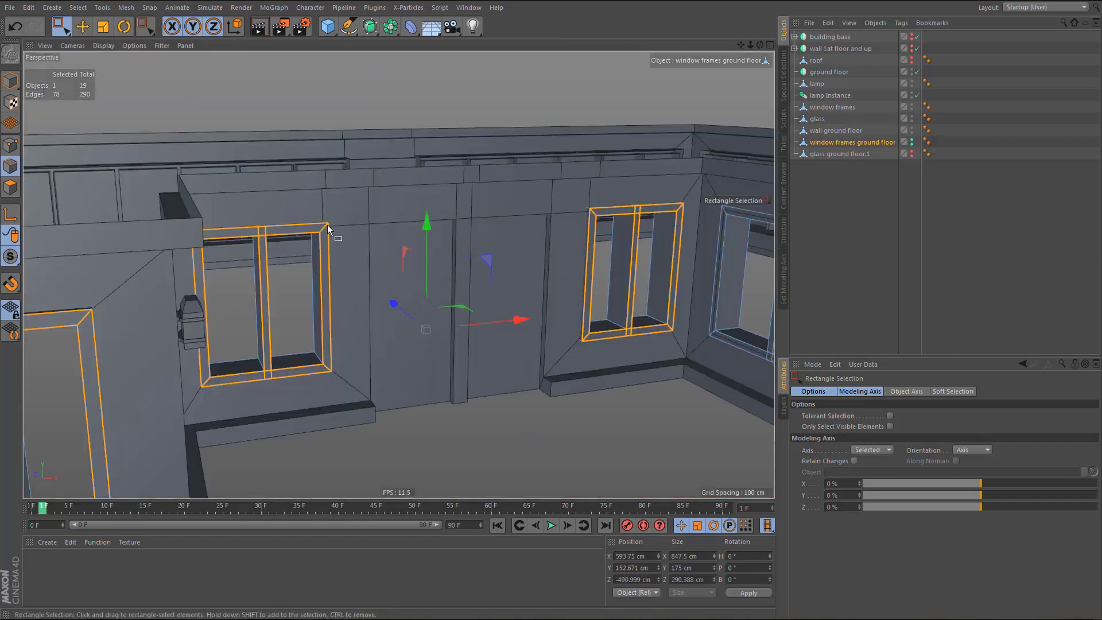
pyautogui.keyDown('alt'); pyautogui.moveTo(325, 237); pyautogui.dragTo(395, 254); pyautogui.keyUp('alt')
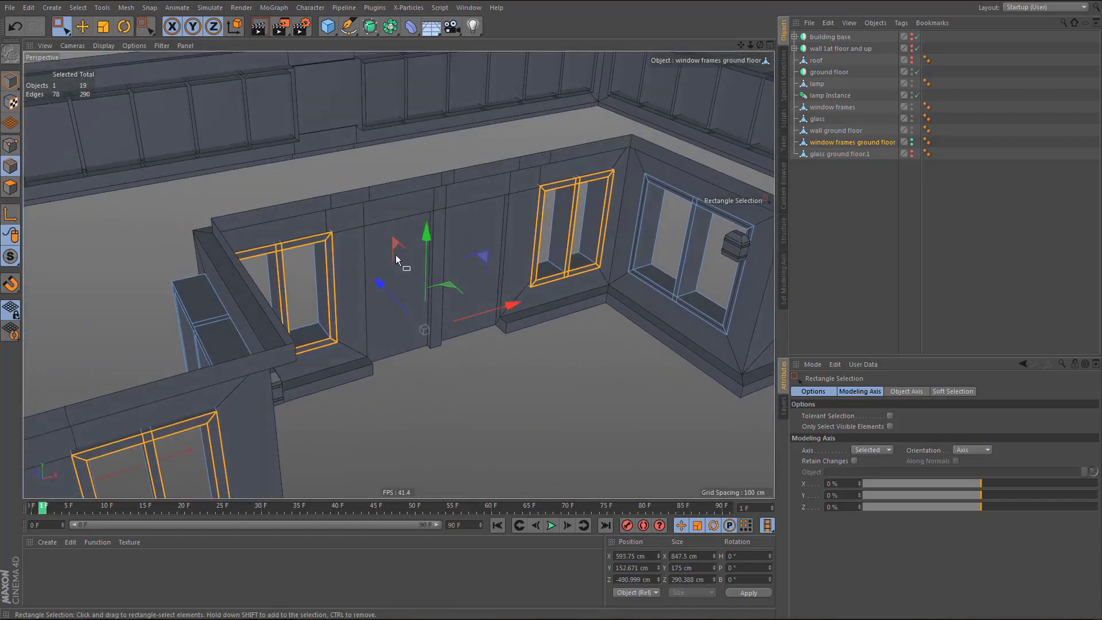
pyautogui.middleClick(379, 261)
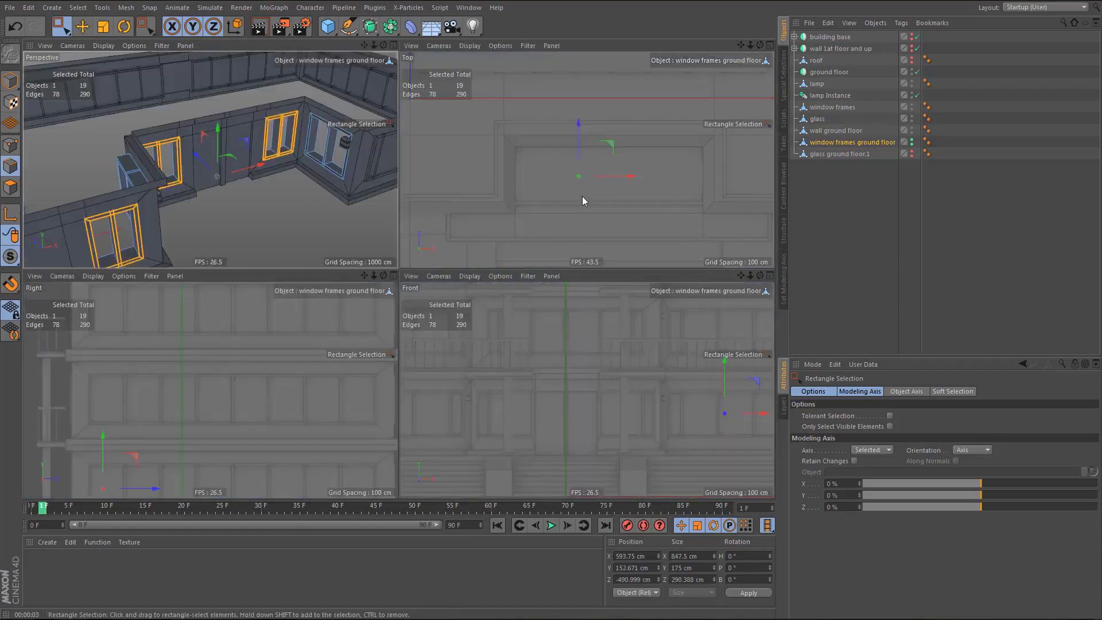
# - In the Top view, rectangle-select the inner face edges of the window frame on the recess's right side wall
pyautogui.middleClick(582, 197)
pyautogui.keyDown('alt'); pyautogui.moveTo(480, 243); pyautogui.dragTo(439, 284, button='middle'); pyautogui.keyUp('alt')
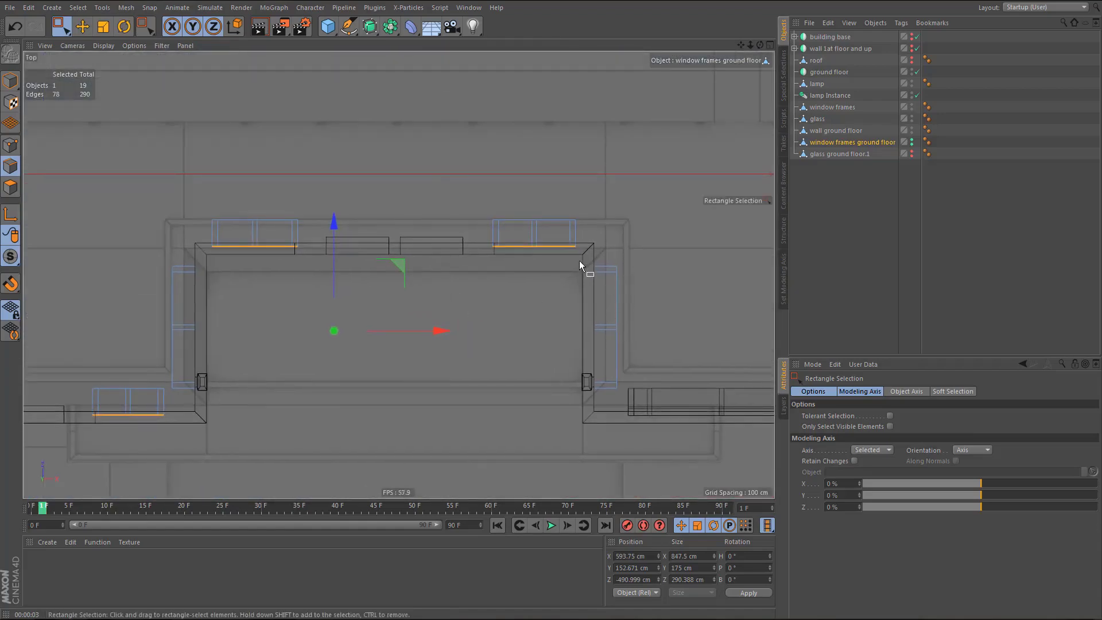
pyautogui.moveTo(580, 260); pyautogui.dragTo(606, 418)
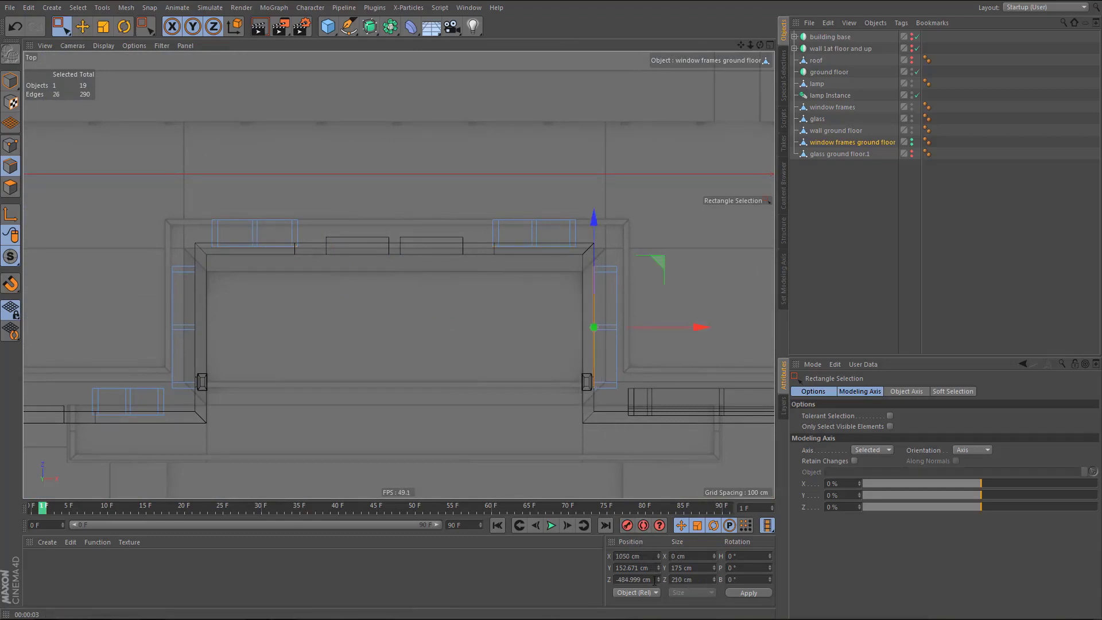
pyautogui.write('-7')
pyautogui.press('Return')
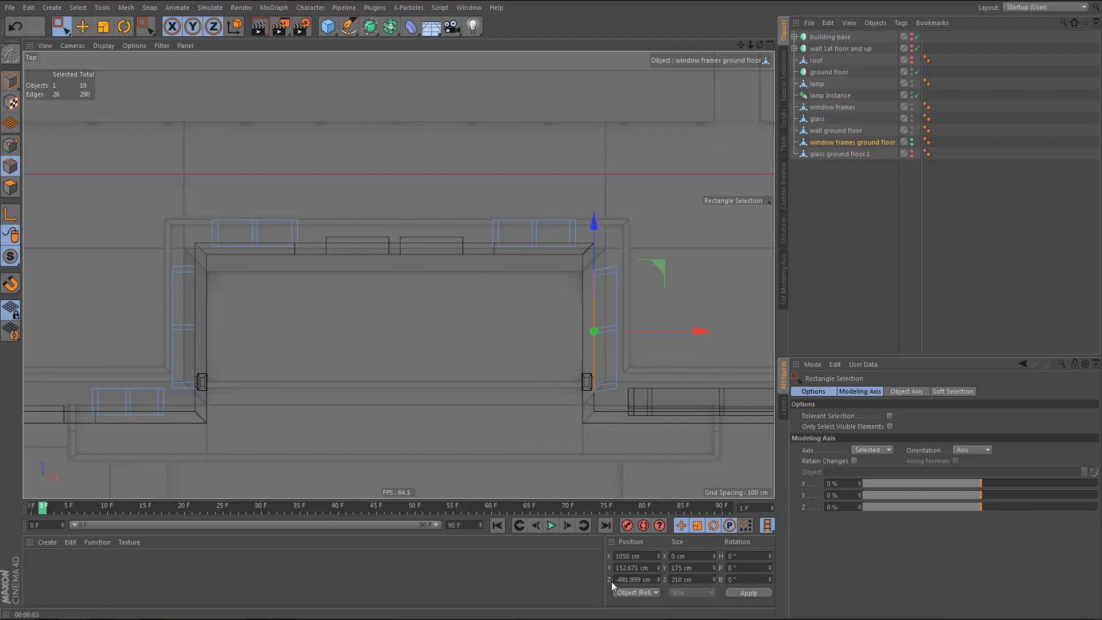
pyautogui.hotkey('ctrl', 'z')
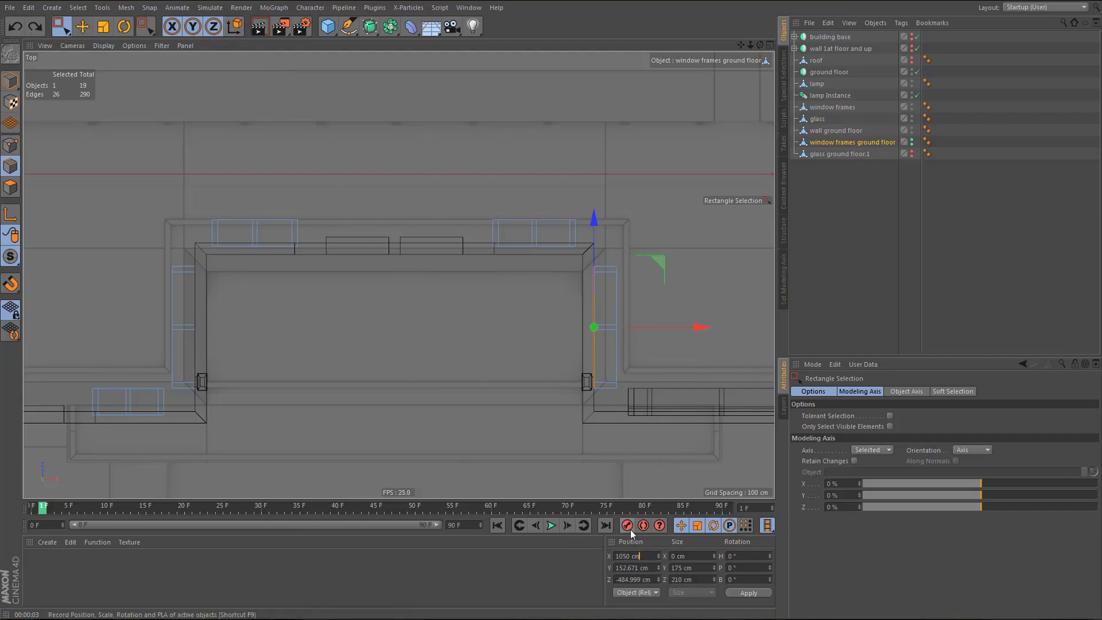
# - Move the selected side window edges to X 1043 cm, and the opposite side window's matching edges by +7 to X 357 cm
pyautogui.press('Return')
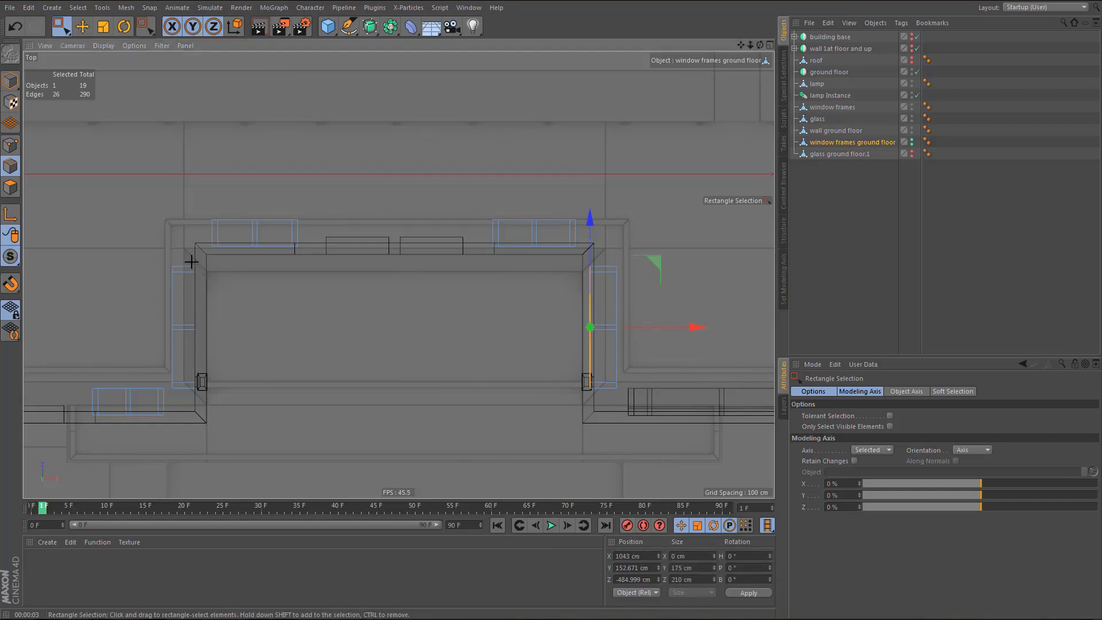
pyautogui.moveTo(194, 263); pyautogui.dragTo(222, 412)
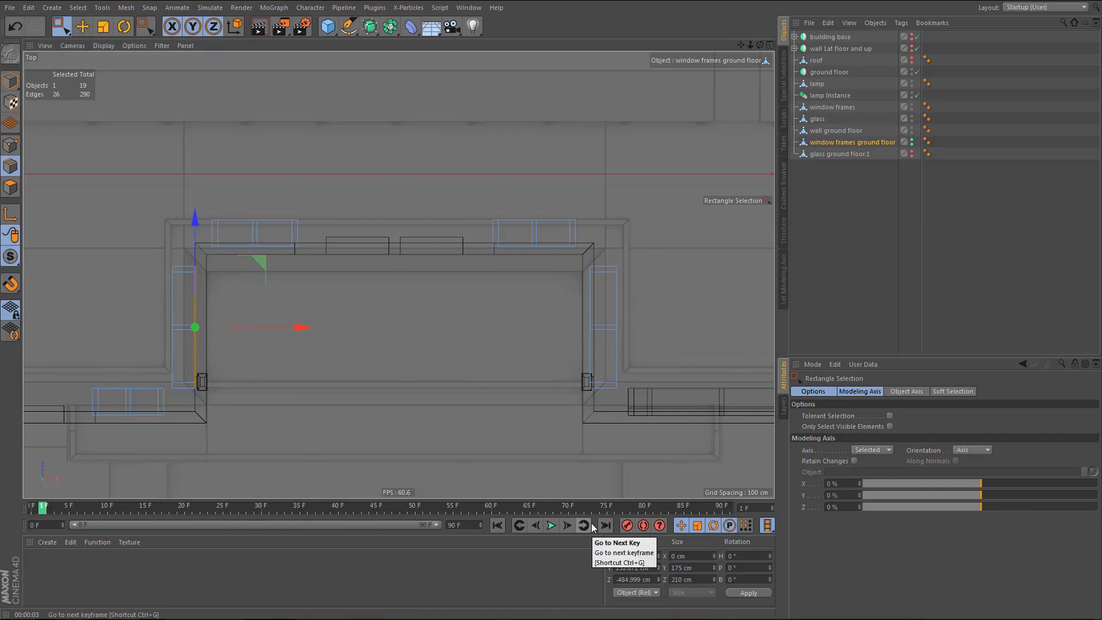
pyautogui.write('+7')
pyautogui.press('Return')
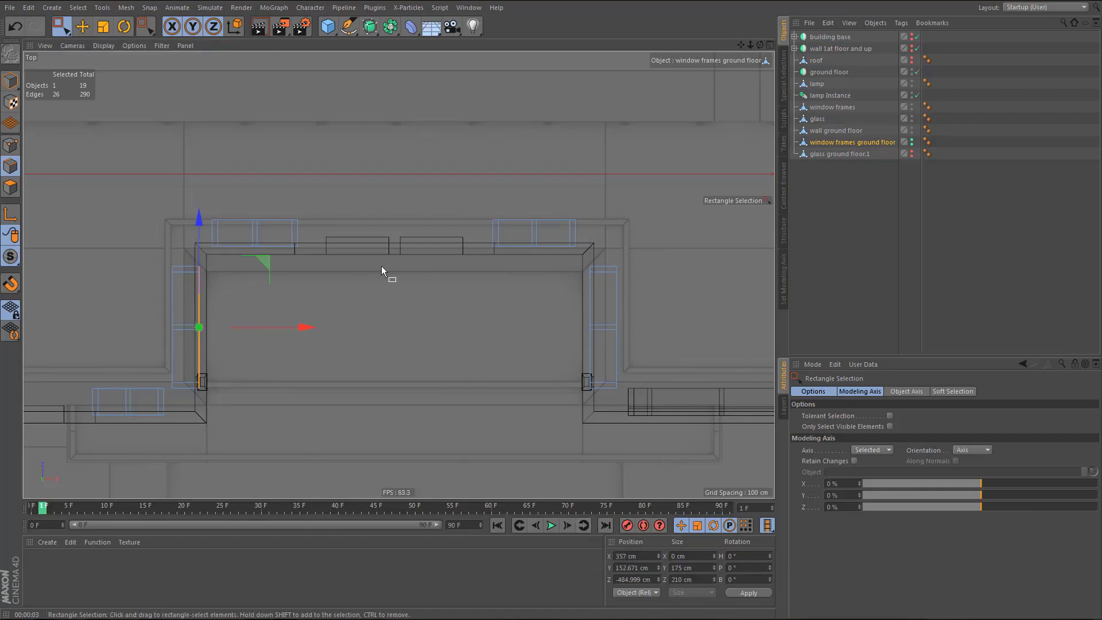
# - Render the perspective view and examine the adjusted ground floor window frames around the recess
pyautogui.middleClick(369, 280)
pyautogui.middleClick(294, 168)
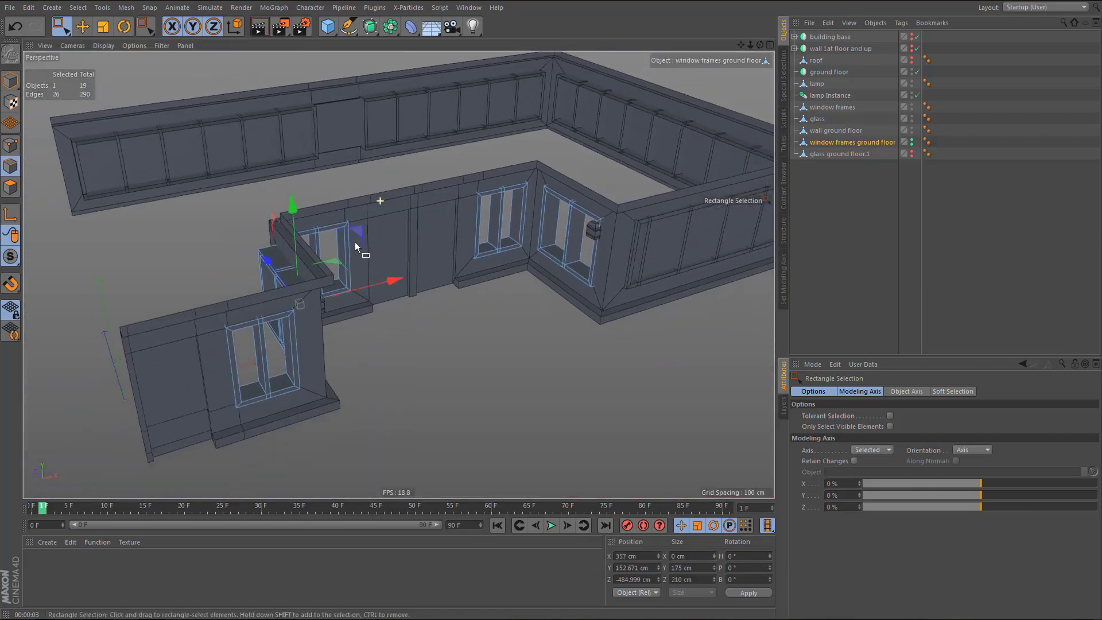
pyautogui.scroll(-6, 355, 245)
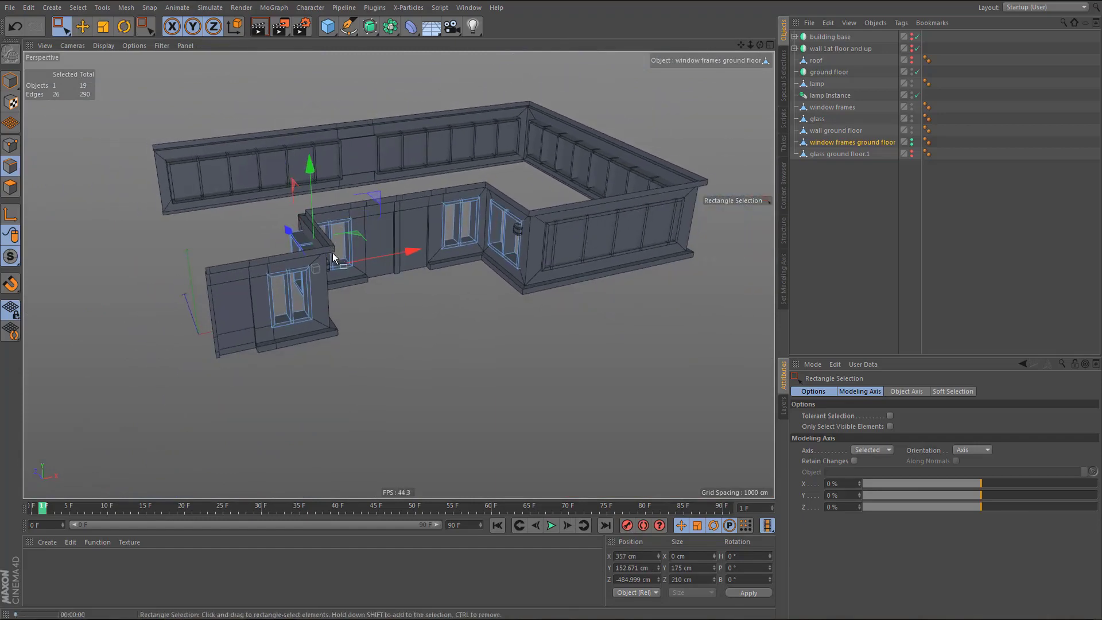
pyautogui.hotkey('ctrl', 'r')
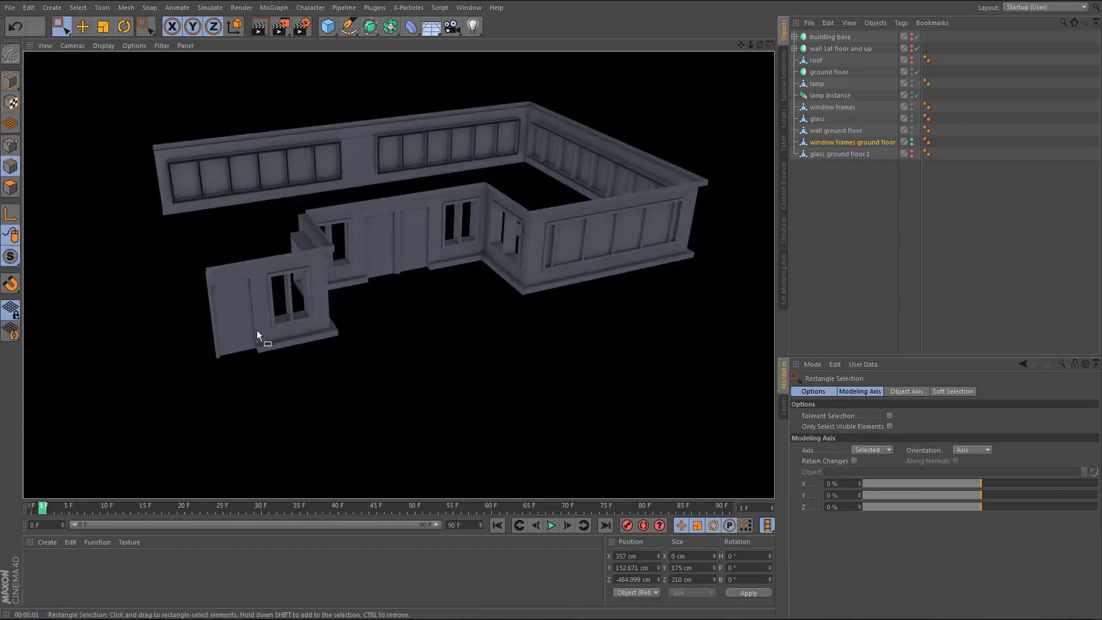
pyautogui.scroll(5, 314, 308)
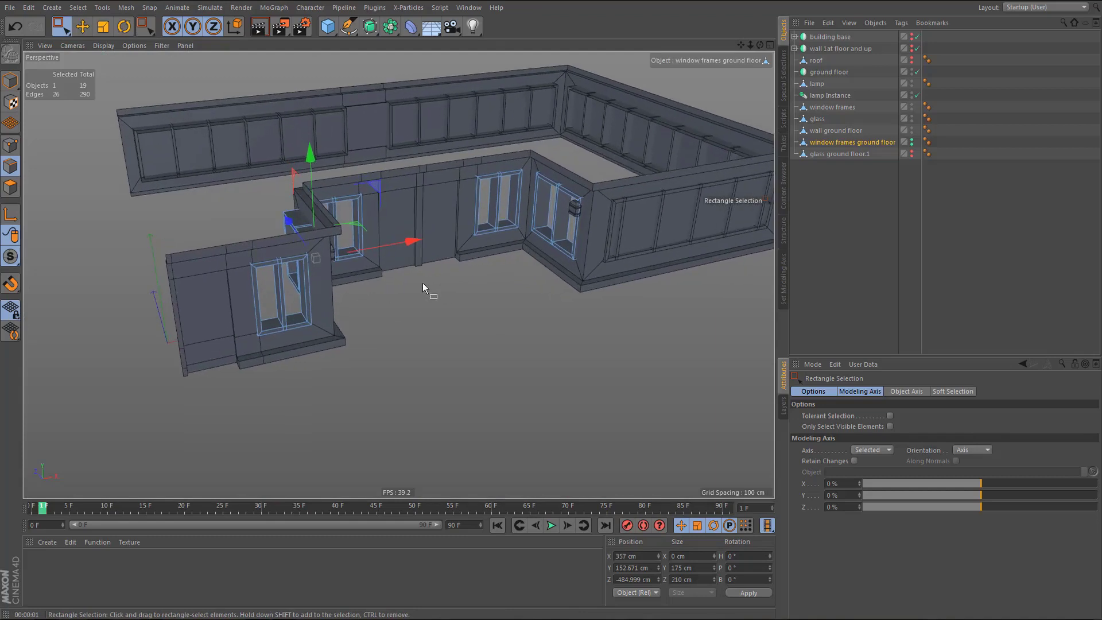
pyautogui.keyDown('alt'); pyautogui.moveTo(512, 253); pyautogui.dragTo(463, 247); pyautogui.keyUp('alt')
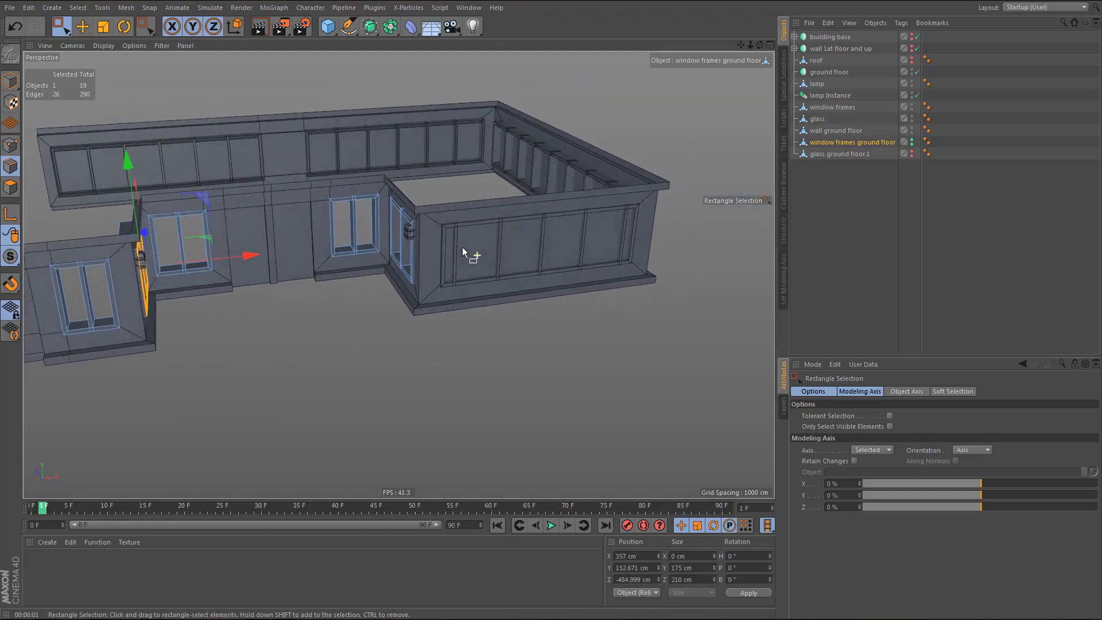
# - Make the window frames object active in point mode and rectangle-select the front frame's end points nearest the recess in the Top view
pyautogui.click(834, 109)
pyautogui.middleClick(600, 317)
pyautogui.middleClick(580, 411)
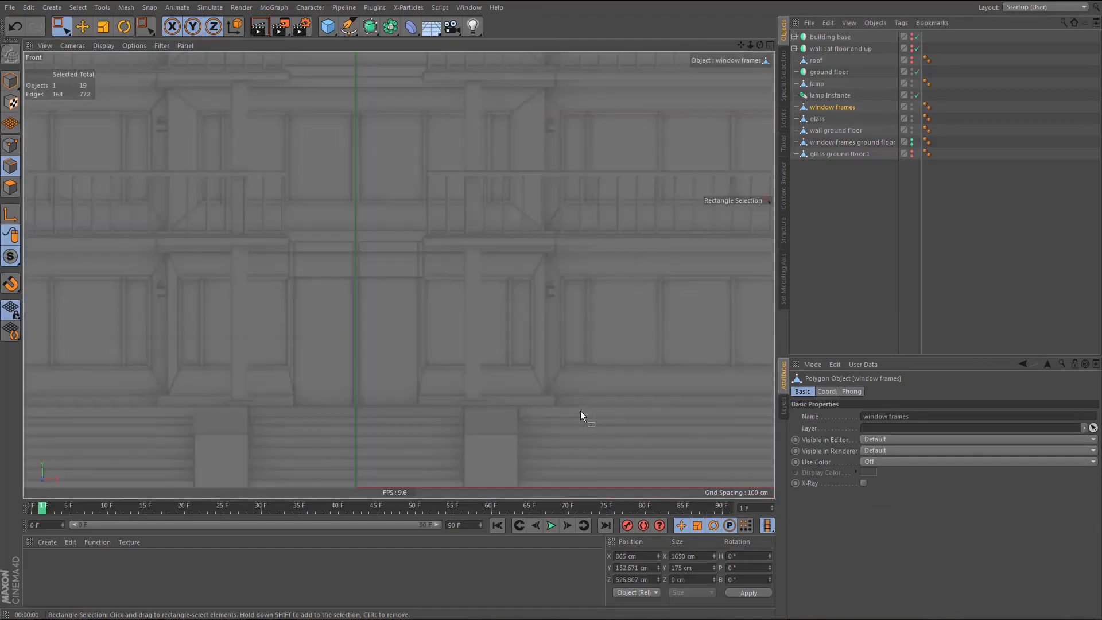
pyautogui.scroll(-2, 441, 323)
pyautogui.middleClick(467, 292)
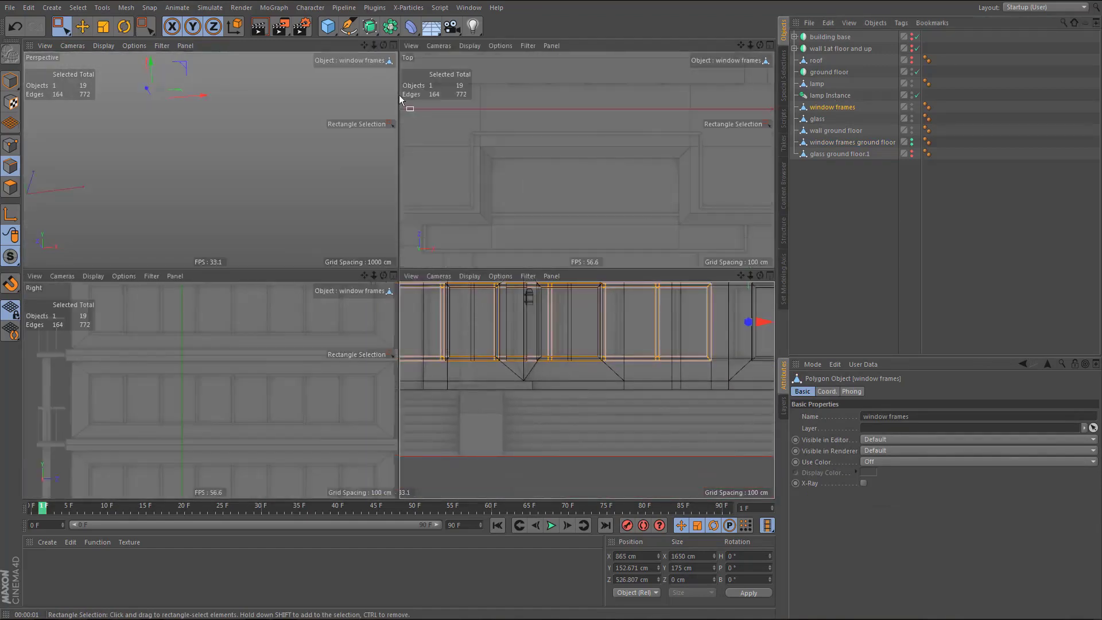
pyautogui.middleClick(406, 100)
pyautogui.middleClick(344, 141)
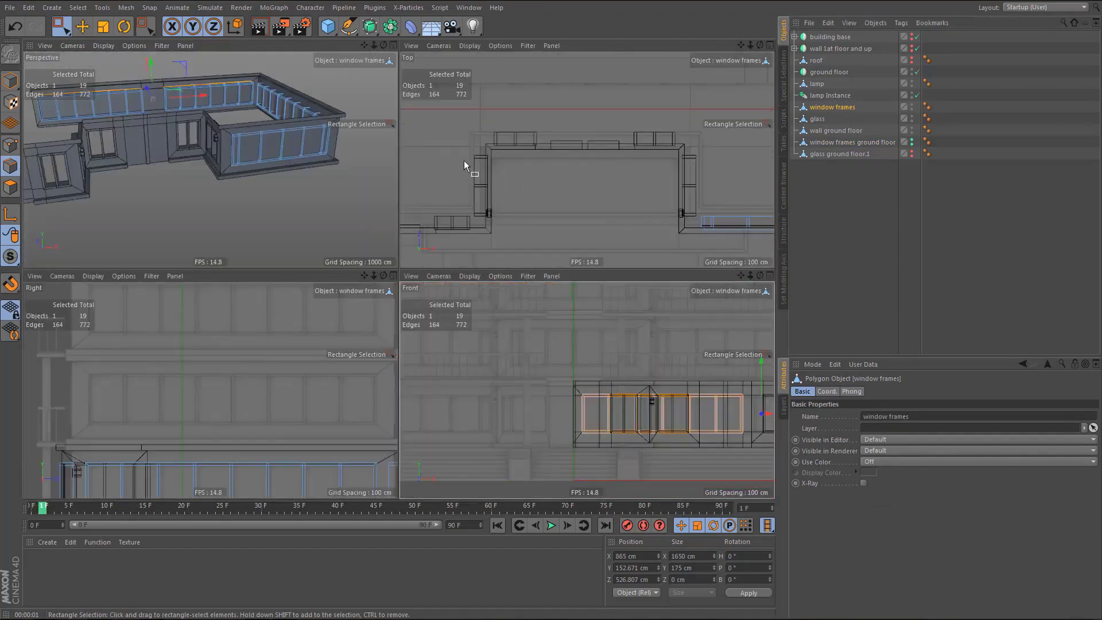
pyautogui.middleClick(506, 184)
pyautogui.scroll(-4, 487, 200)
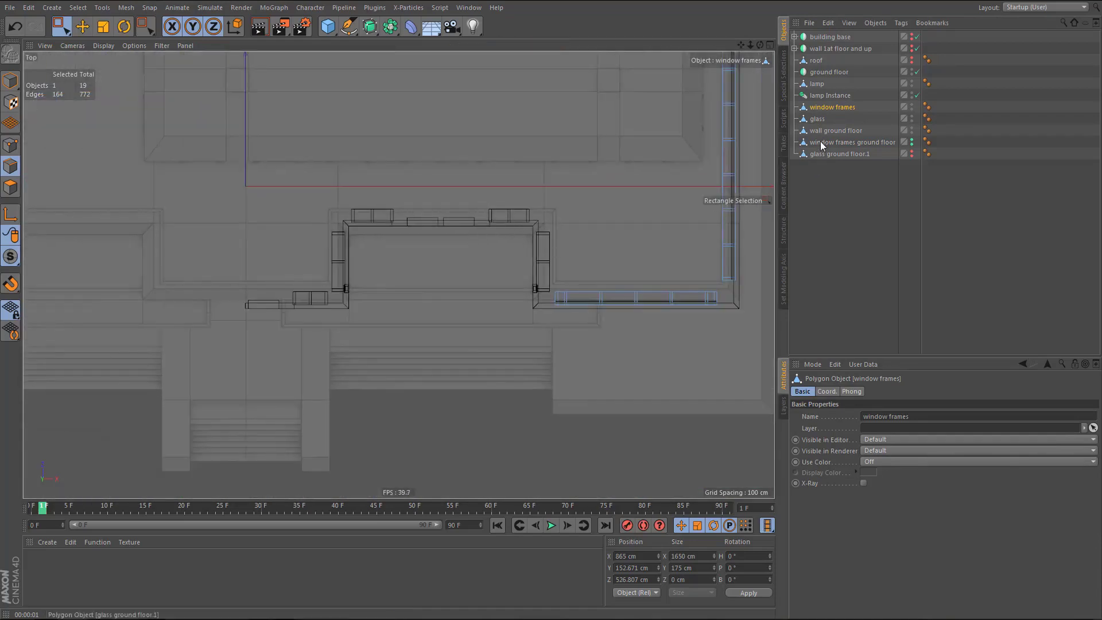
pyautogui.click(831, 108)
pyautogui.press('Return')
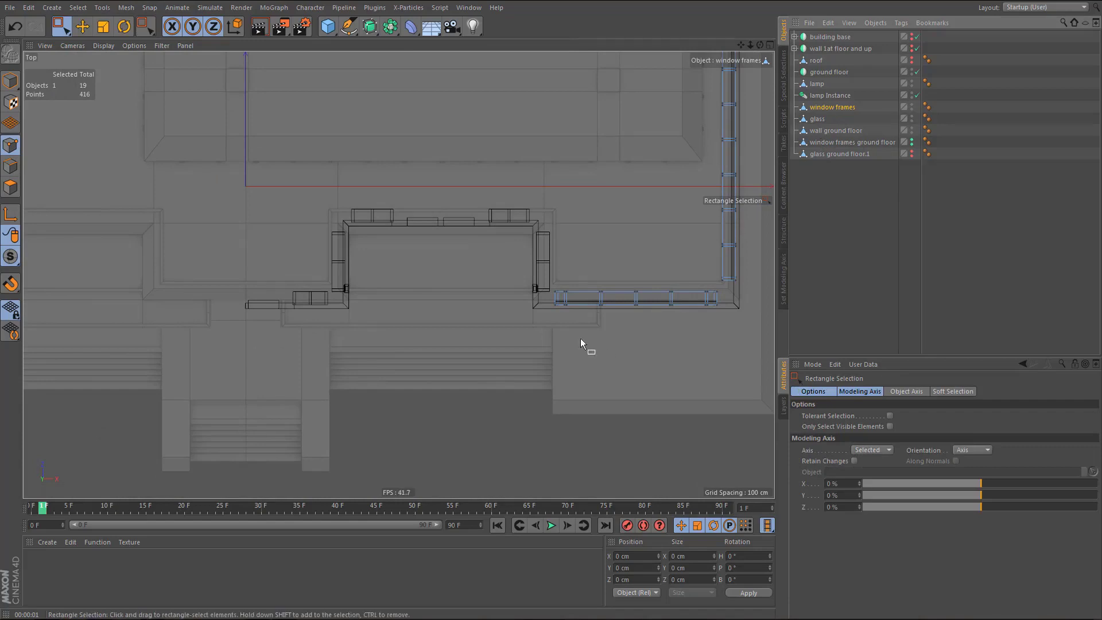
pyautogui.scroll(3, 581, 339)
pyautogui.moveTo(458, 236); pyautogui.dragTo(494, 292)
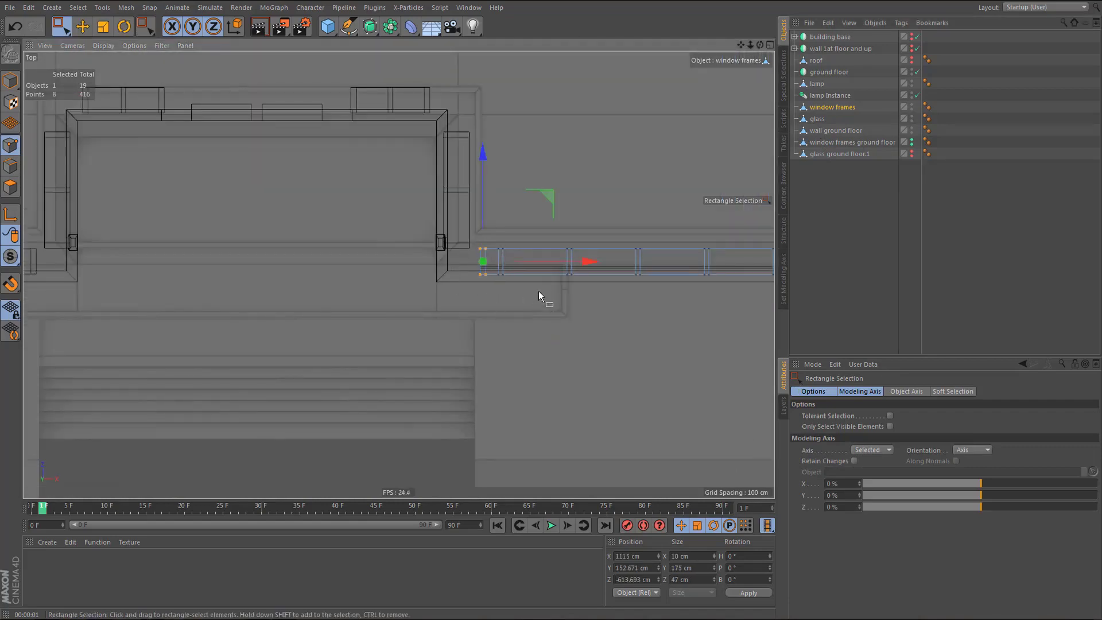
# - Move the selected end points of the front window frame to X 1110 cm and check the corner in perspective
pyautogui.scroll(5, 537, 310)
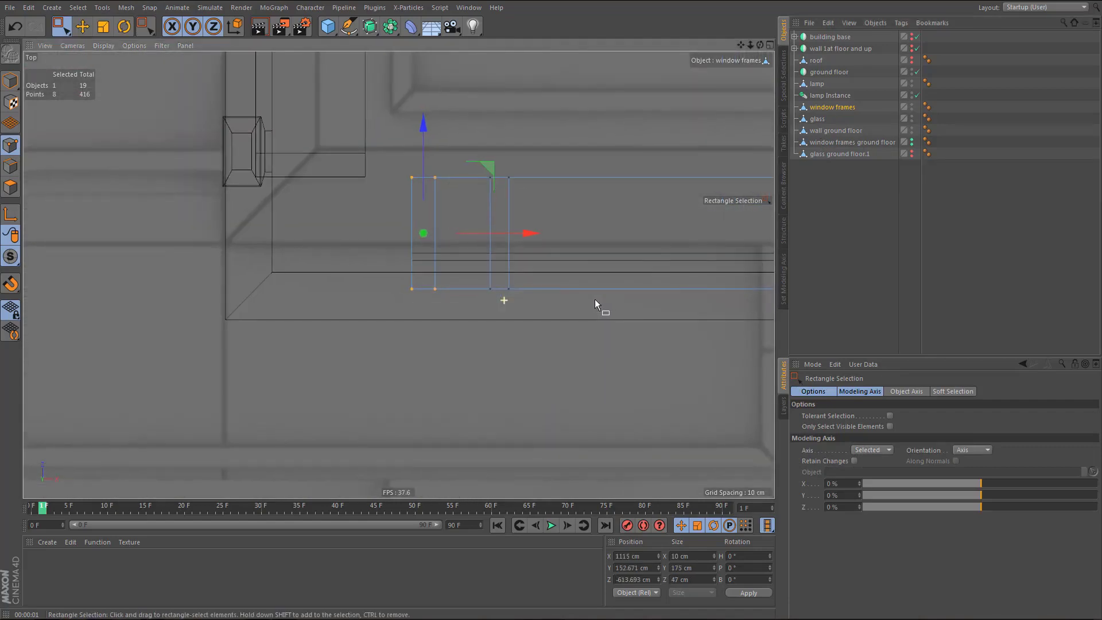
pyautogui.middleClick(554, 290)
pyautogui.middleClick(305, 222)
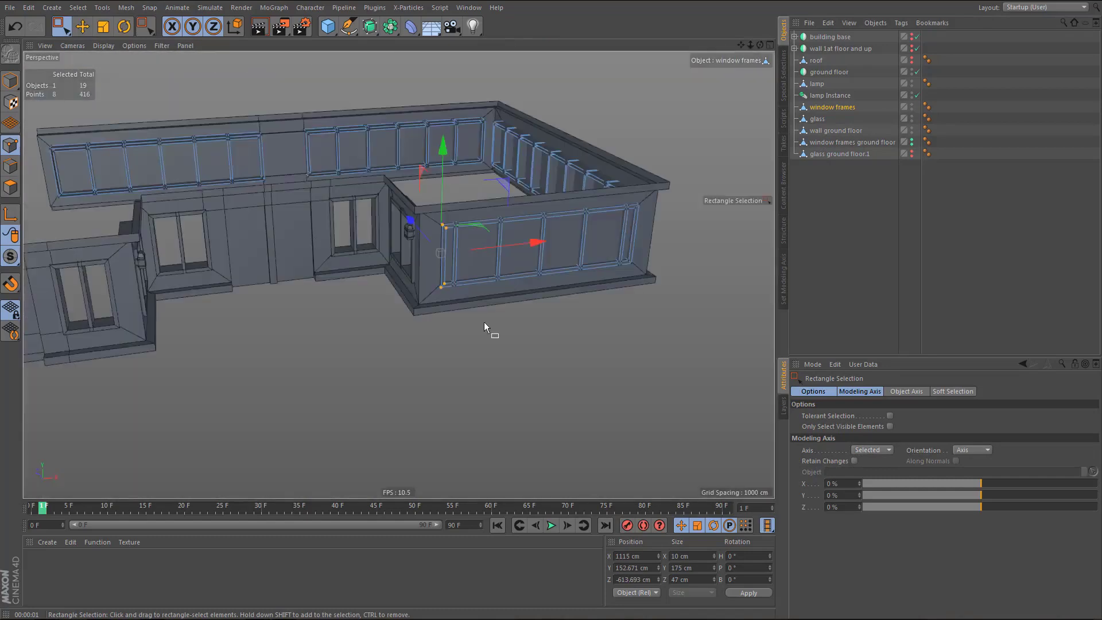
pyautogui.scroll(5, 531, 264)
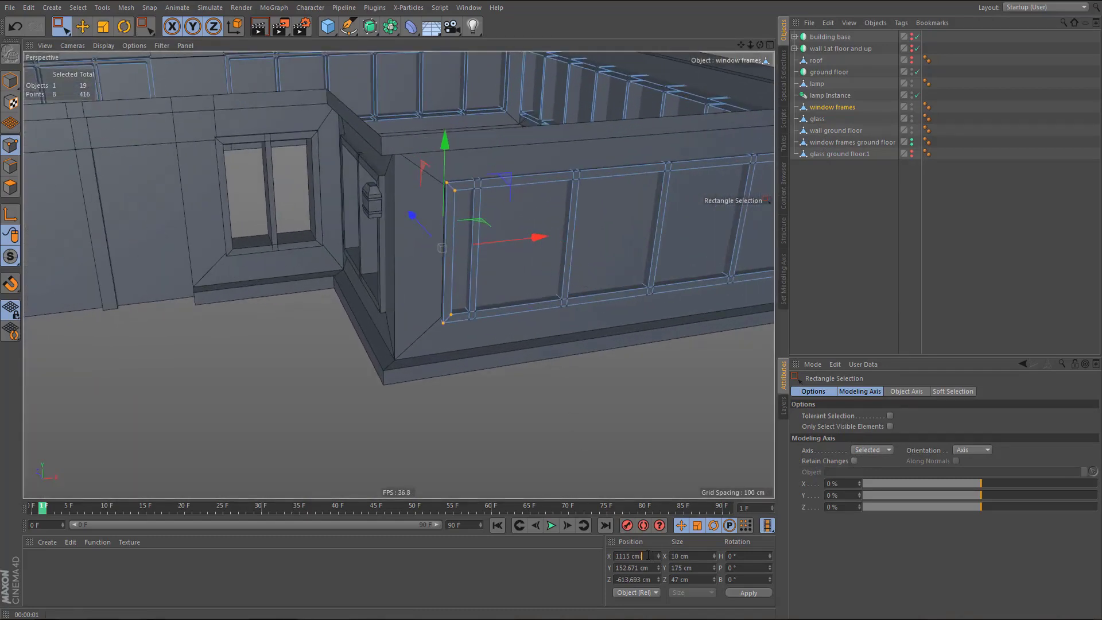
pyautogui.press('Return')
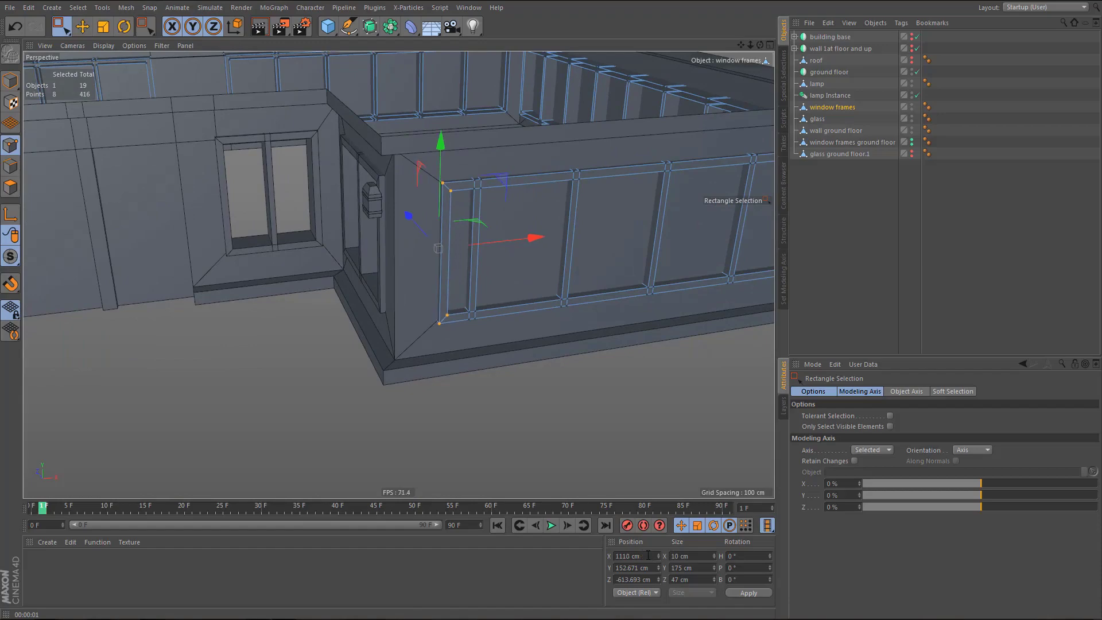
pyautogui.scroll(6, 517, 182)
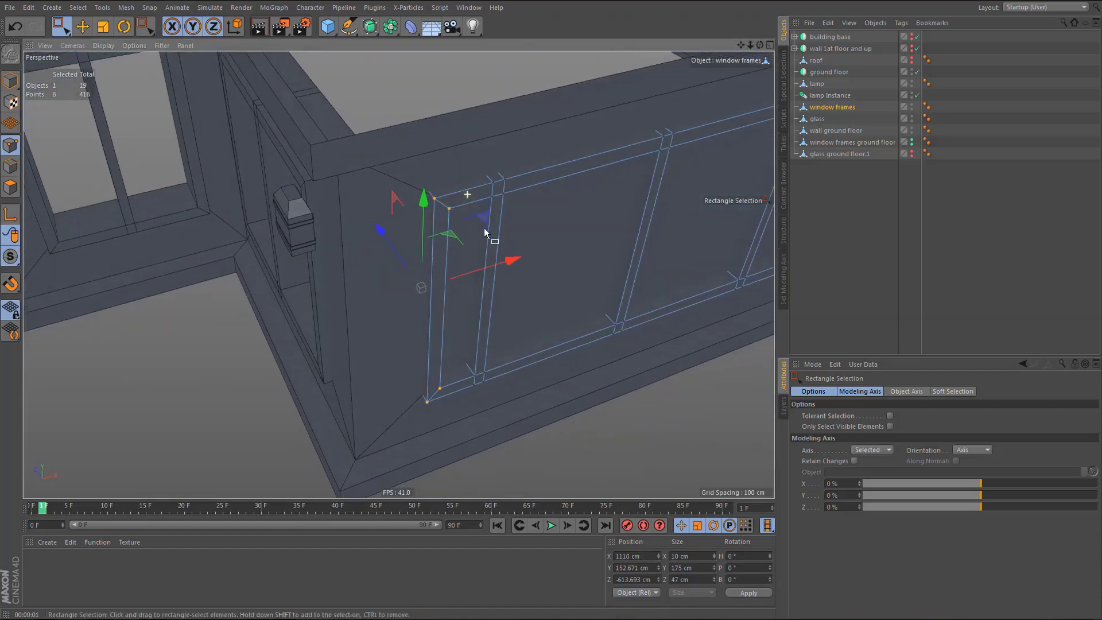
pyautogui.keyDown('alt'); pyautogui.moveTo(484, 229); pyautogui.dragTo(357, 263); pyautogui.keyUp('alt')
pyautogui.scroll(-4, 438, 192)
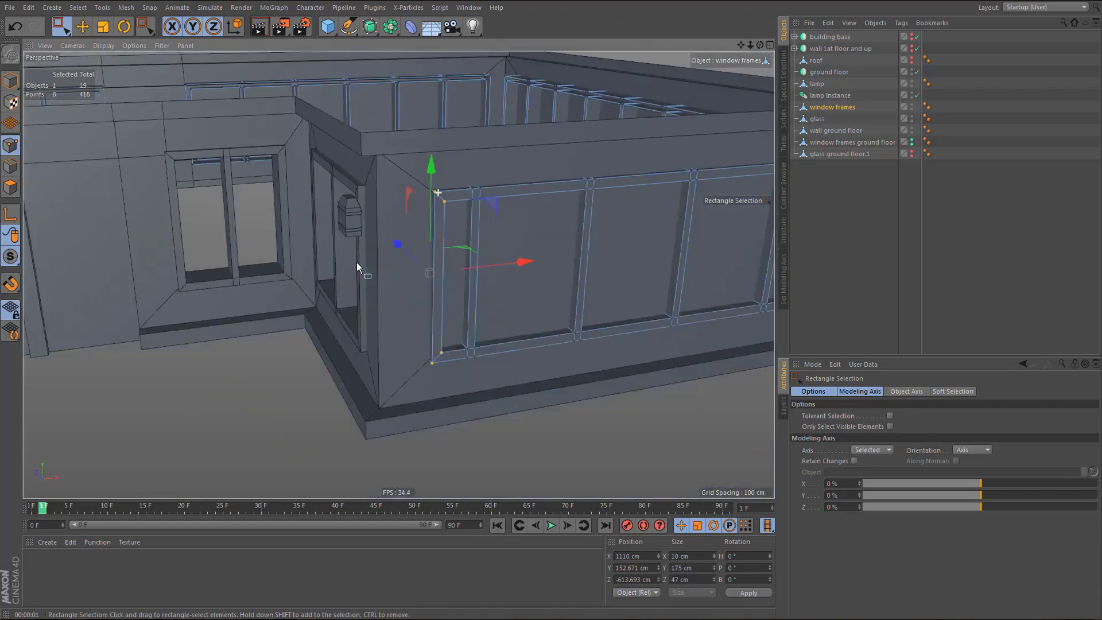
pyautogui.scroll(-8, 357, 263)
# - Bring the front window frame's vertical dividers into close view in the Top view
pyautogui.middleClick(477, 239)
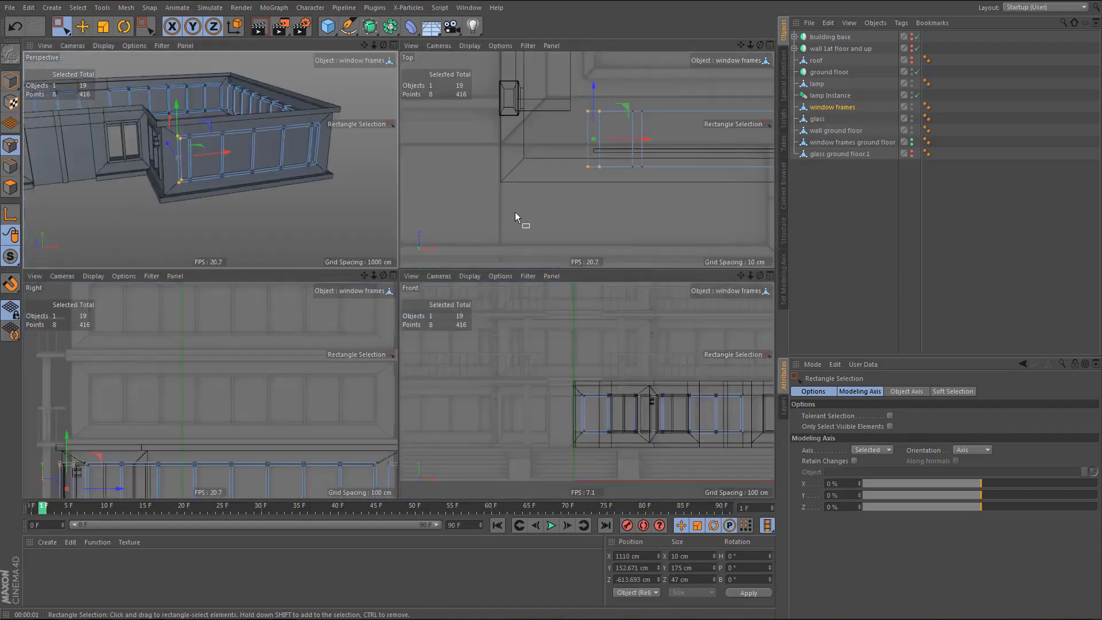
pyautogui.middleClick(515, 216)
pyautogui.keyDown('alt'); pyautogui.moveTo(523, 225); pyautogui.dragTo(234, 275, button='middle'); pyautogui.keyUp('alt')
pyautogui.scroll(2, 234, 275)
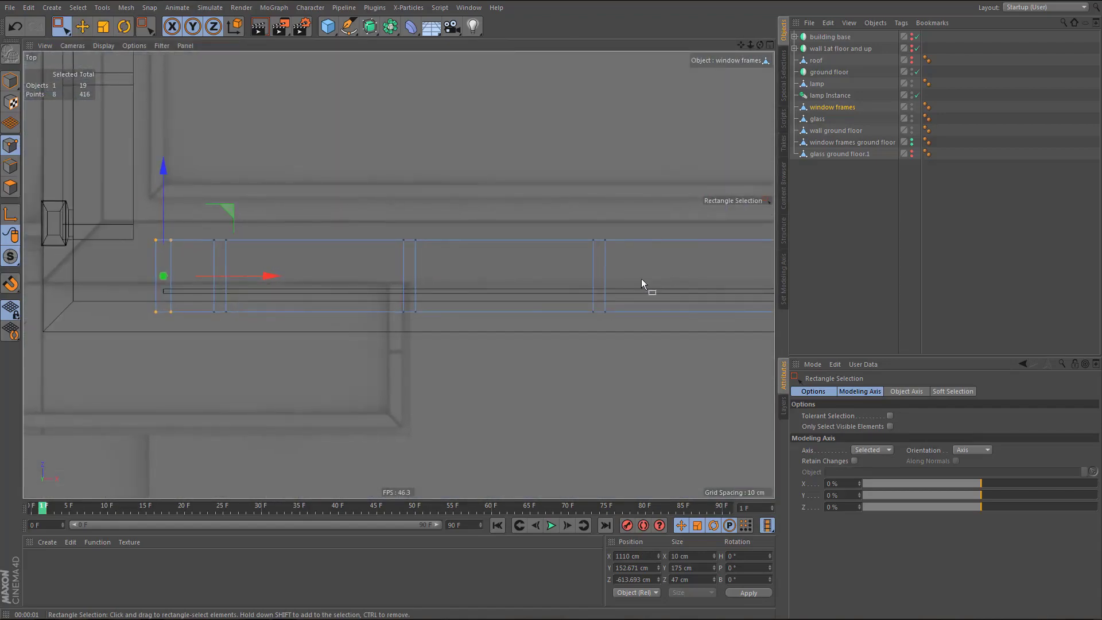
# - Move the outer end post of the front window row, nearest the building's right corner, 5 cm outward to X 1690 cm
pyautogui.keyDown('alt'); pyautogui.moveTo(492, 283); pyautogui.dragTo(441, 344, button='right'); pyautogui.keyUp('alt')
pyautogui.keyDown('alt'); pyautogui.moveTo(675, 291); pyautogui.dragTo(586, 297, button='middle'); pyautogui.keyUp('alt')
pyautogui.keyDown('alt'); pyautogui.moveTo(565, 295); pyautogui.dragTo(637, 296, button='right'); pyautogui.keyUp('alt')
pyautogui.moveTo(577, 237); pyautogui.dragTo(612, 325)
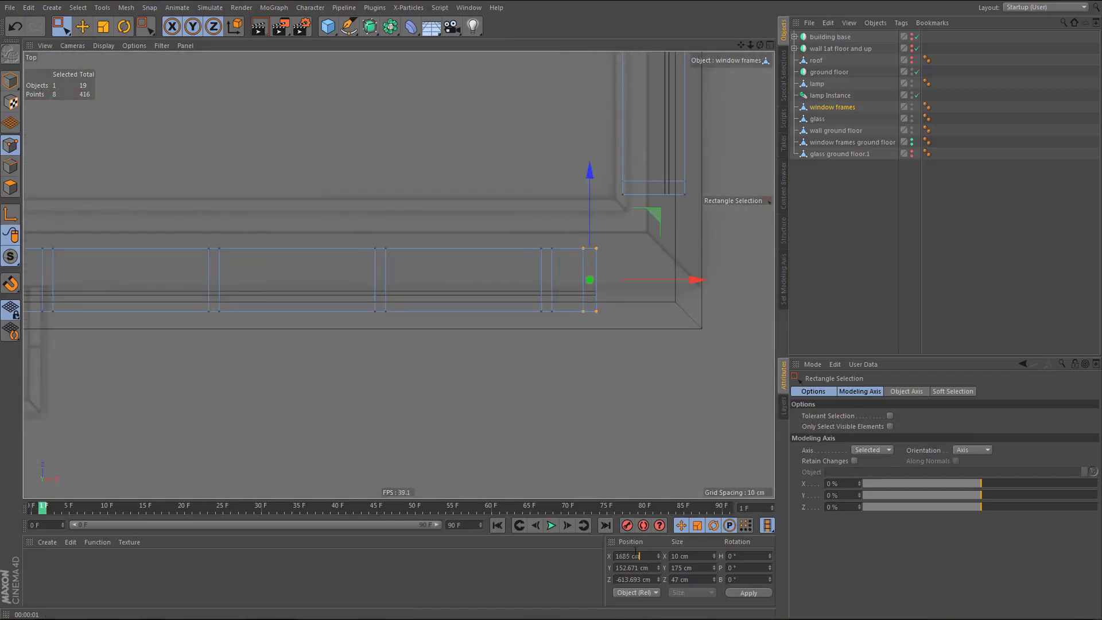
pyautogui.press('Return')
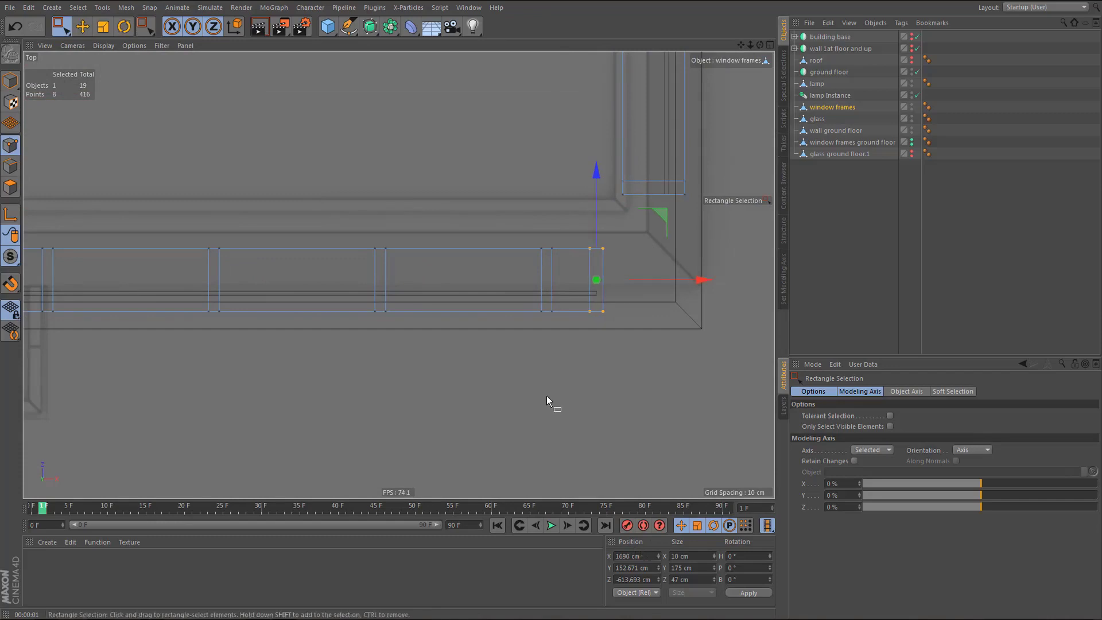
# - Select the front end post of the right-side window row and shift it 5 cm outward to Z -550.193 cm
pyautogui.keyDown('alt'); pyautogui.moveTo(563, 257); pyautogui.dragTo(427, 343, button='middle'); pyautogui.keyUp('alt')
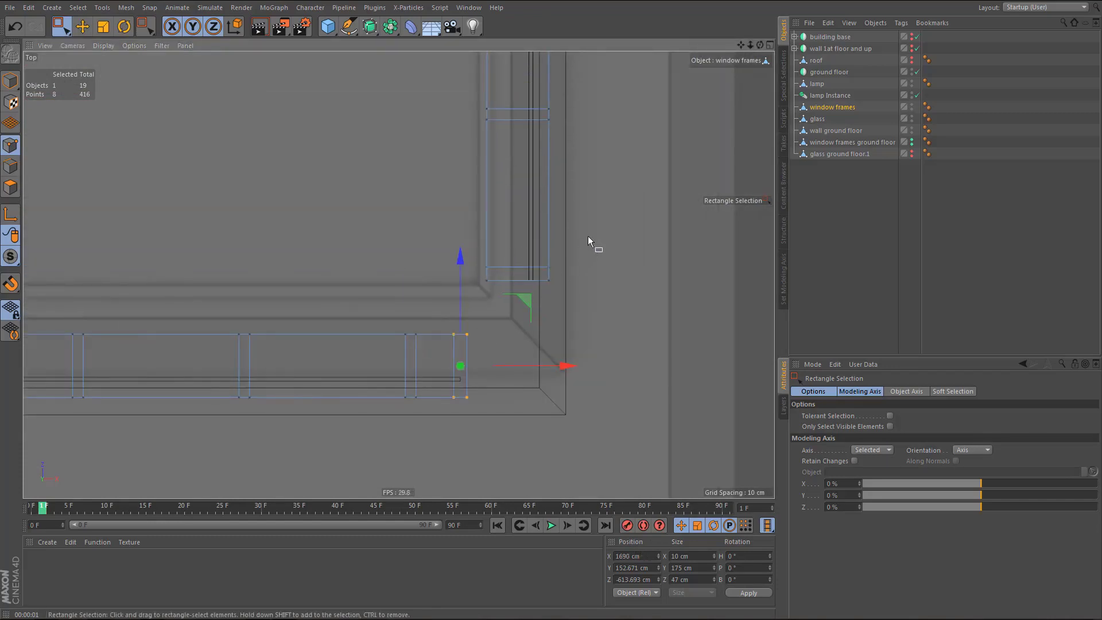
pyautogui.moveTo(588, 236); pyautogui.dragTo(479, 306)
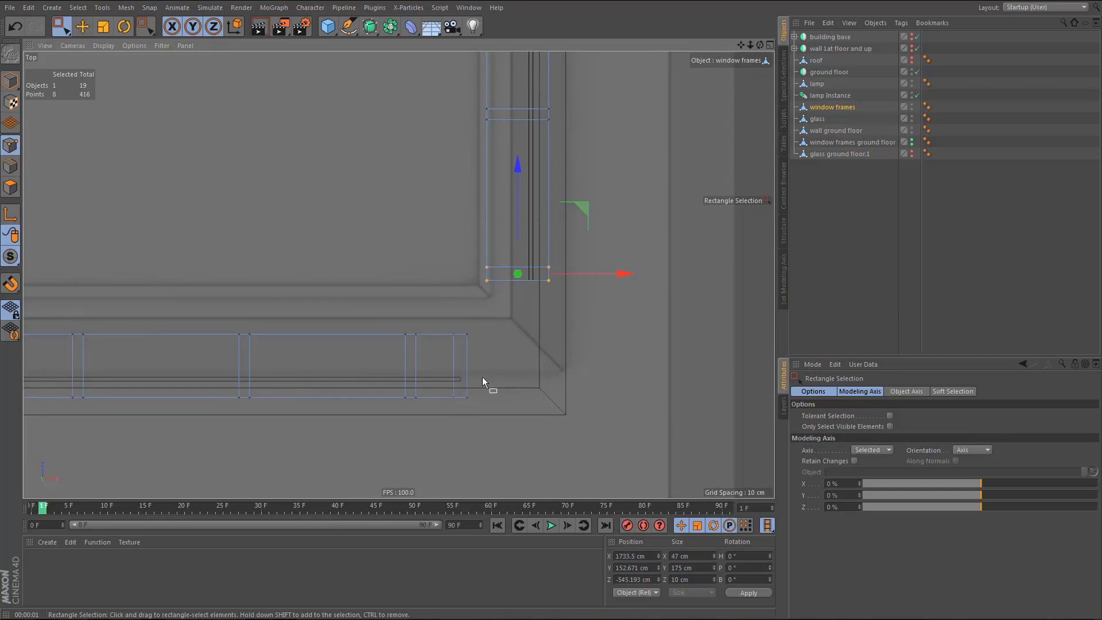
pyautogui.keyDown('alt'); pyautogui.moveTo(570, 275); pyautogui.dragTo(573, 303, button='middle'); pyautogui.keyUp('alt')
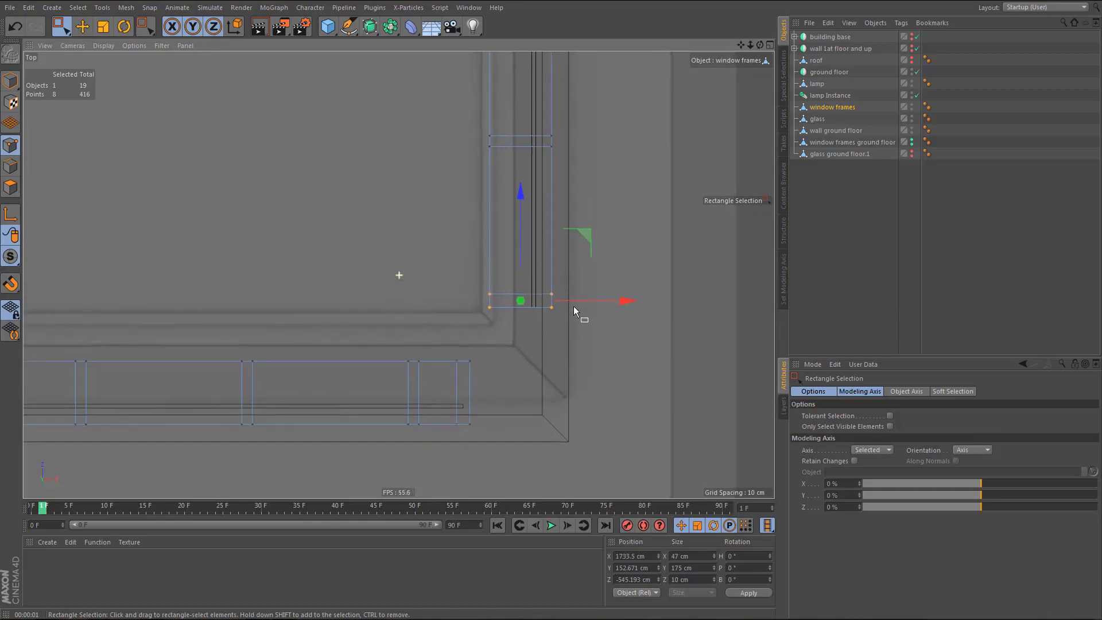
pyautogui.click(656, 581)
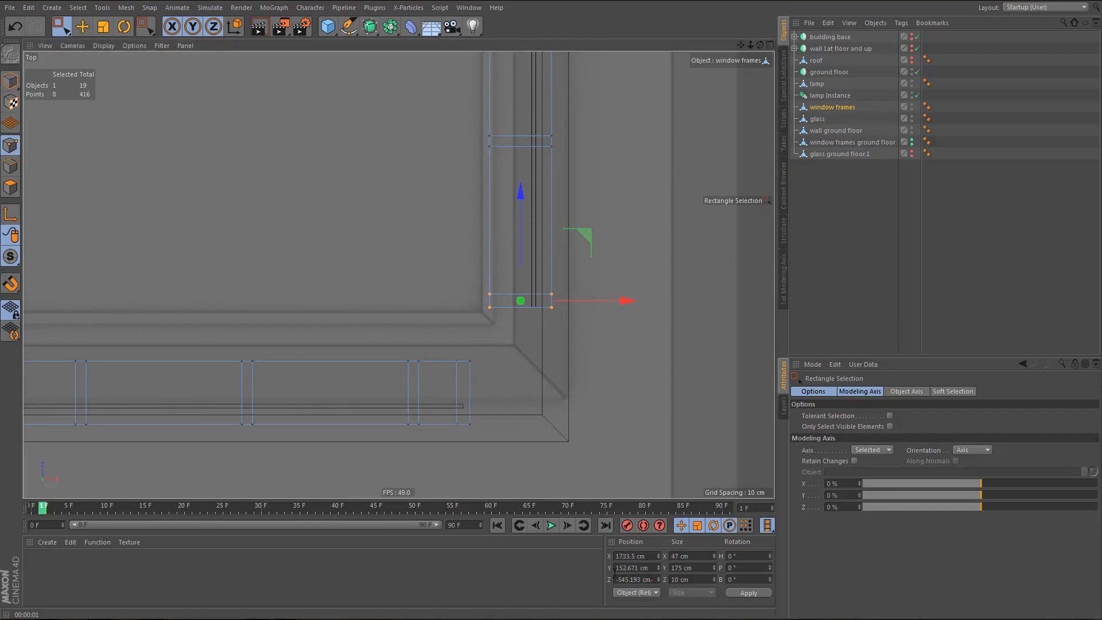
pyautogui.write('-5')
pyautogui.press('Return')
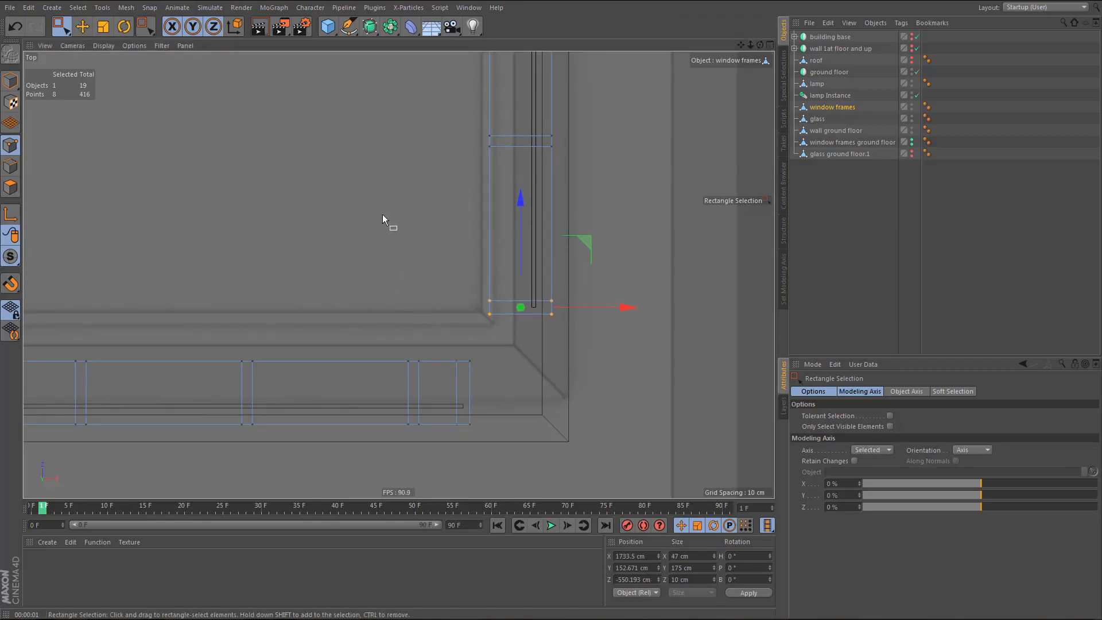
# - Select the rear end post of the right-side window row and shift it 5 cm outward to Z 439.807 cm
pyautogui.scroll(-5, 383, 216)
pyautogui.keyDown('alt'); pyautogui.moveTo(448, 146); pyautogui.dragTo(456, 486, button='middle'); pyautogui.keyUp('alt')
pyautogui.scroll(5, 450, 241)
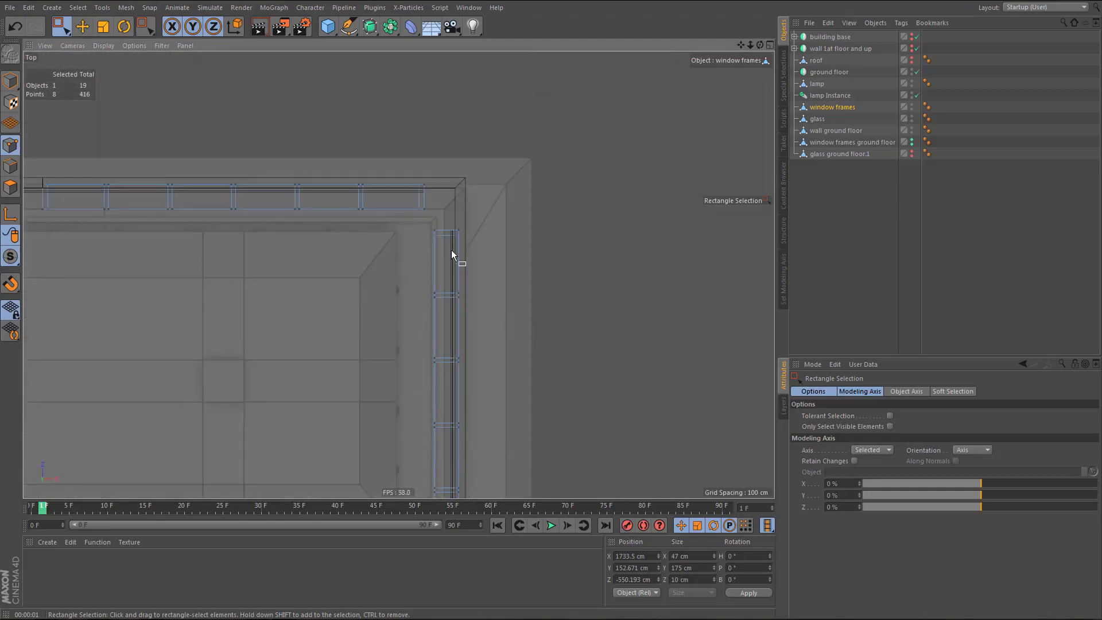
pyautogui.moveTo(396, 182); pyautogui.dragTo(496, 229)
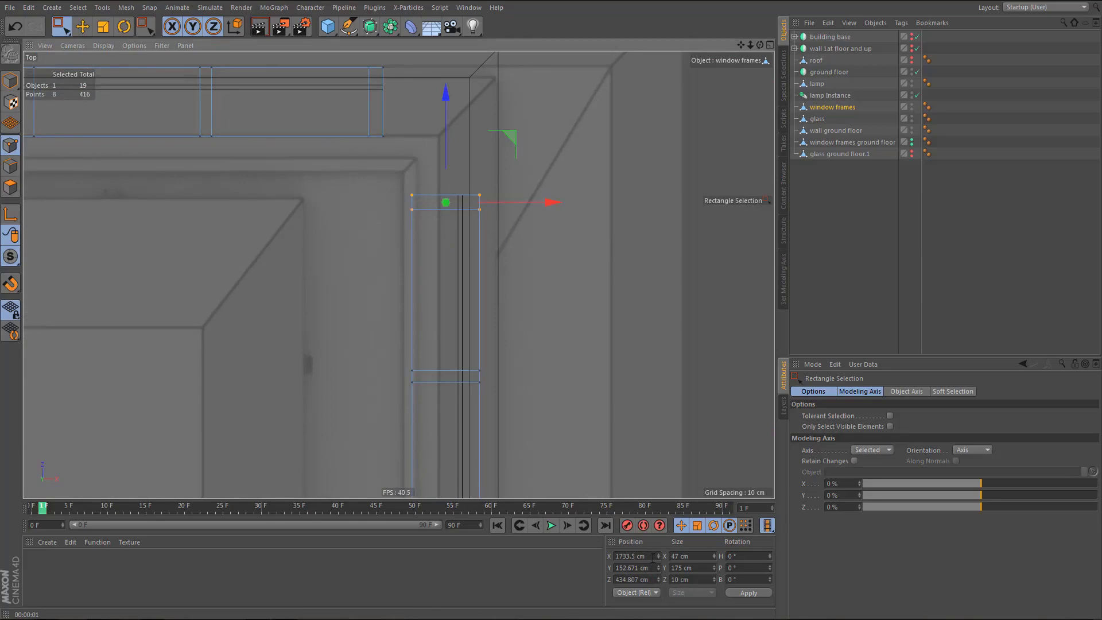
pyautogui.click(652, 556)
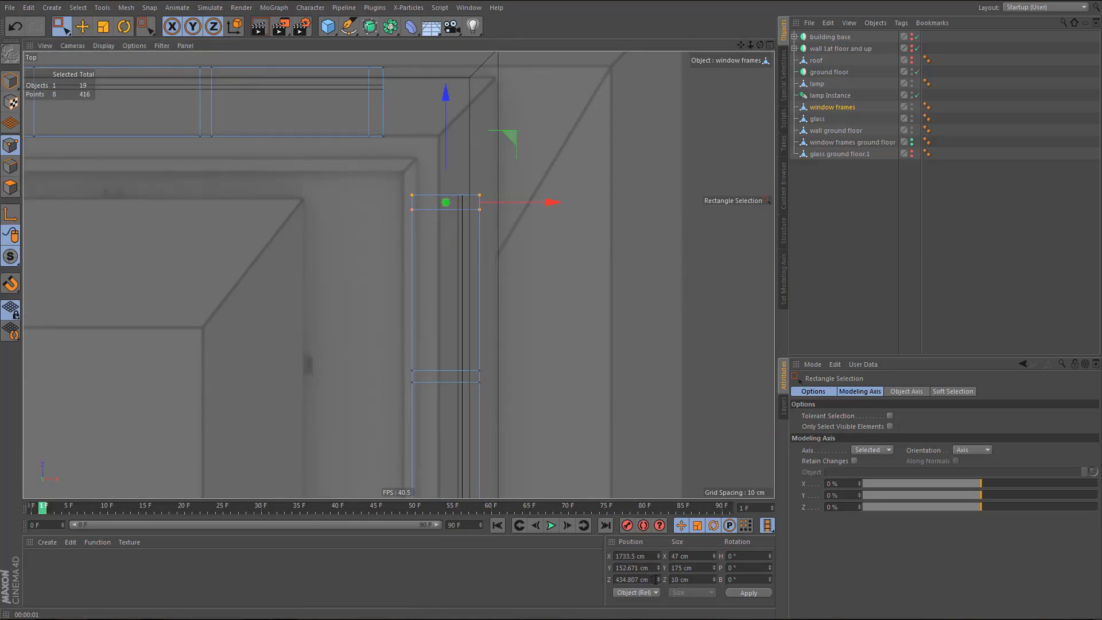
pyautogui.write('-5')
pyautogui.press('Return')
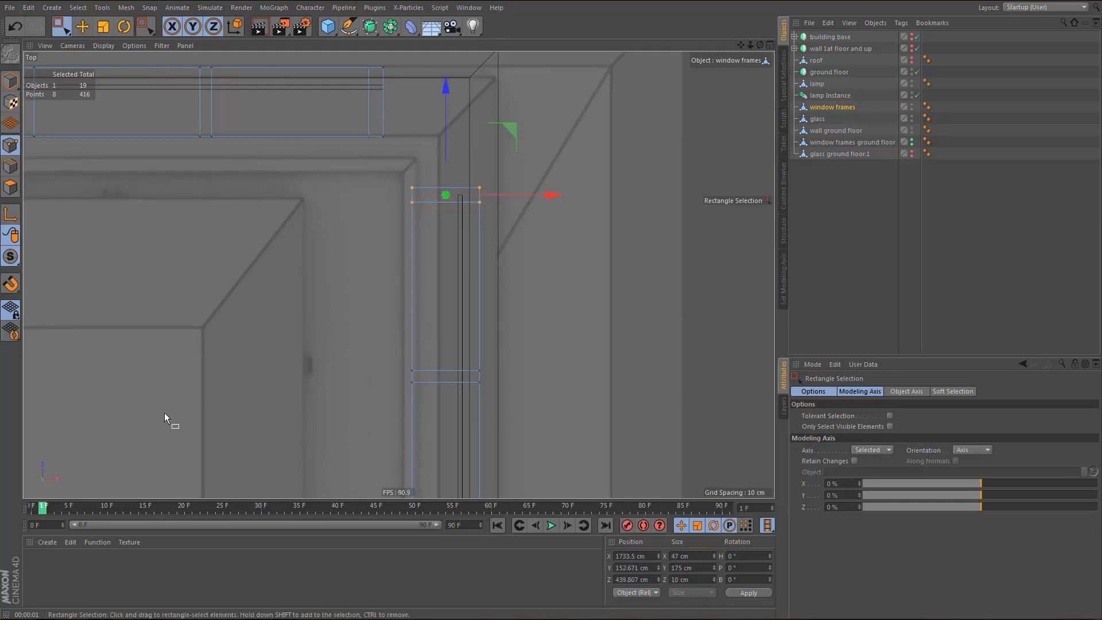
# - Move the end post of the rear window row at the building's right corner 5 cm outward to X 1690 cm
pyautogui.keyDown('alt'); pyautogui.moveTo(367, 329); pyautogui.dragTo(506, 406, button='middle'); pyautogui.keyUp('alt')
pyautogui.moveTo(481, 117); pyautogui.dragTo(549, 256)
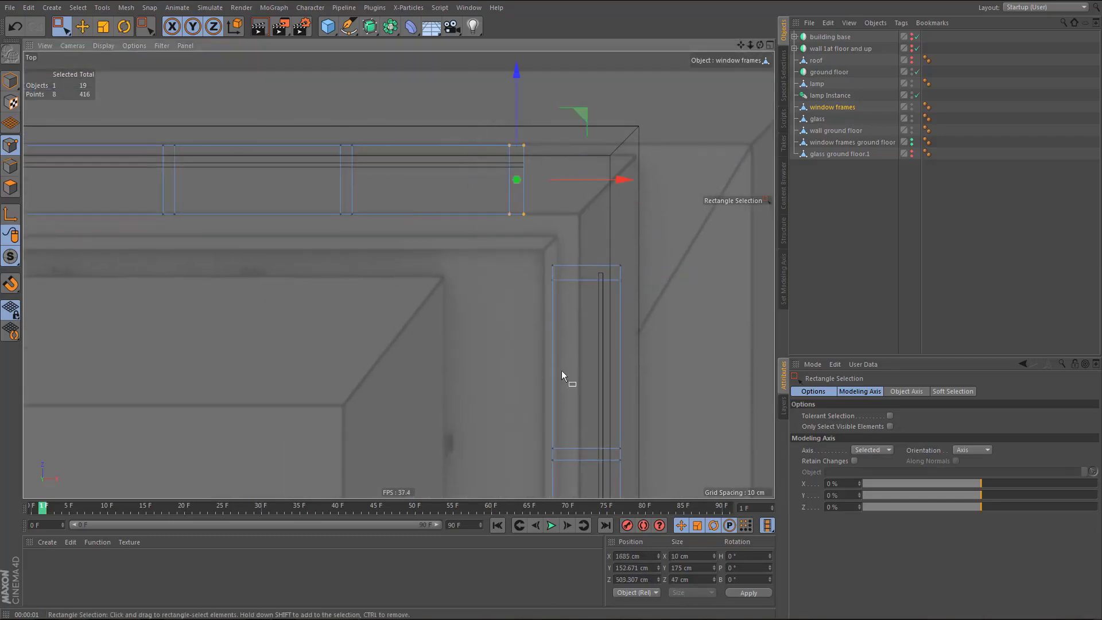
pyautogui.click(651, 557)
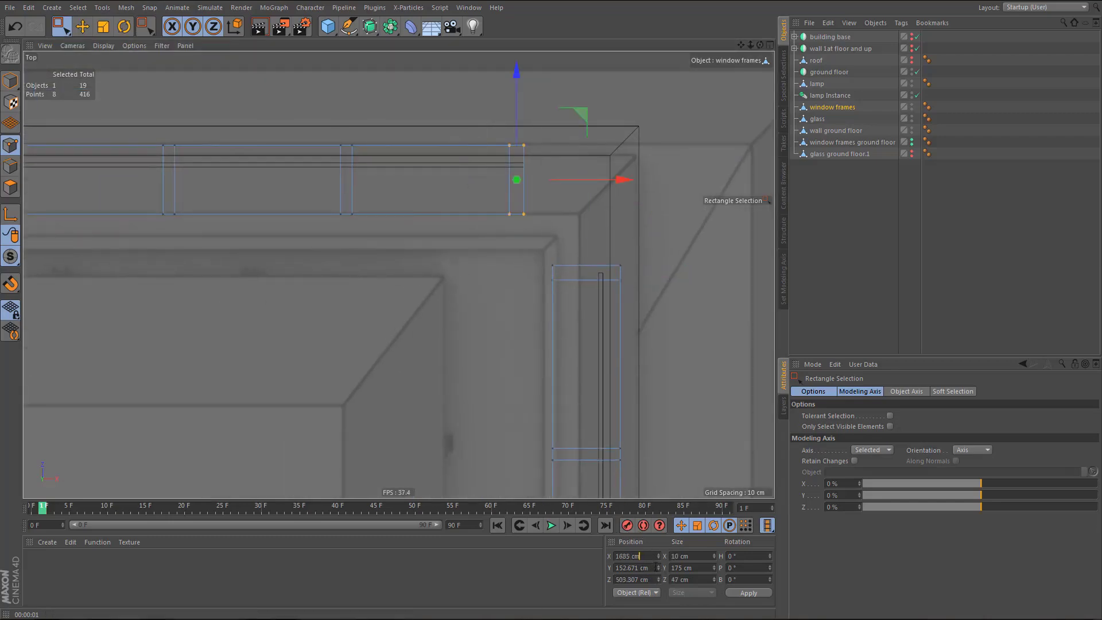
pyautogui.write('+5')
pyautogui.press('Return')
# - Move the inner end post of the outer rear window row 5 cm into the wall gap, to X 950 cm
pyautogui.scroll(-3, 139, 252)
pyautogui.keyDown('alt'); pyautogui.moveTo(135, 250); pyautogui.dragTo(796, 281, button='middle'); pyautogui.keyUp('alt')
pyautogui.scroll(-3, 94, 247)
pyautogui.keyDown('alt'); pyautogui.moveTo(92, 247); pyautogui.dragTo(298, 243, button='middle'); pyautogui.keyUp('alt')
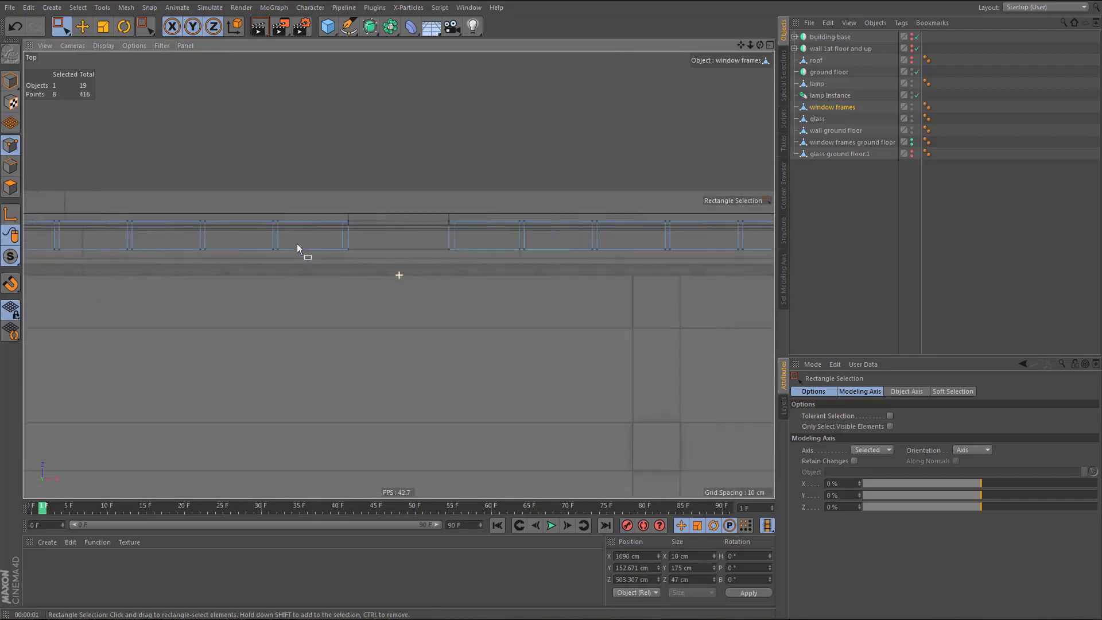
pyautogui.scroll(3, 441, 239)
pyautogui.moveTo(485, 259); pyautogui.dragTo(488, 269)
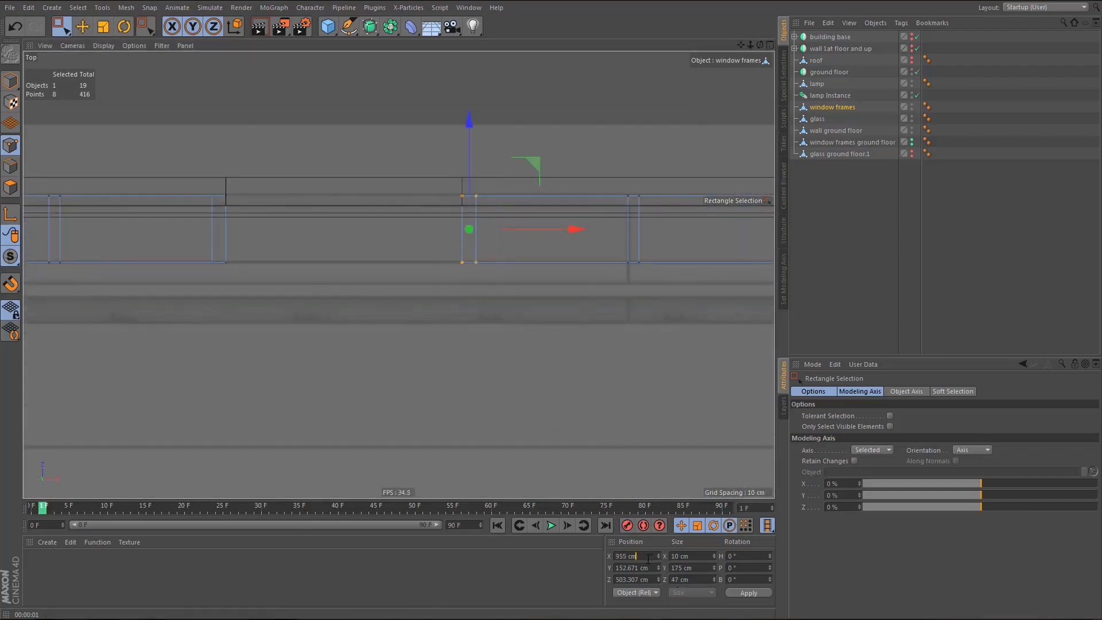
pyautogui.write('5')
pyautogui.press('Return')
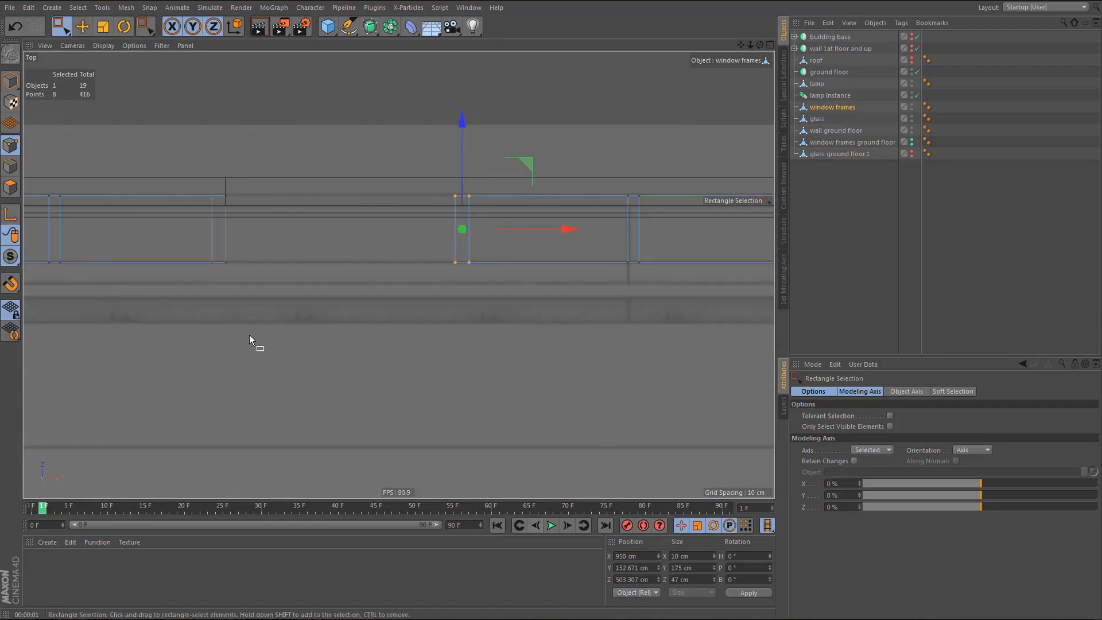
# - Move the end post on the opposite side of the rear wall gap 5 cm inward, to X 780 cm
pyautogui.moveTo(201, 165); pyautogui.dragTo(245, 298)
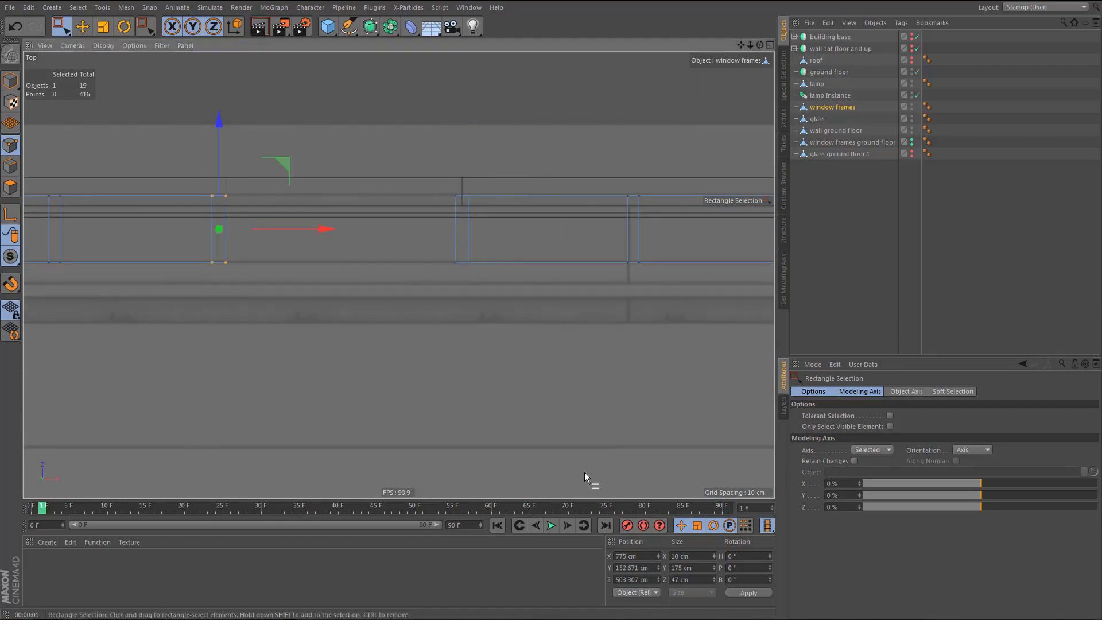
pyautogui.click(616, 555)
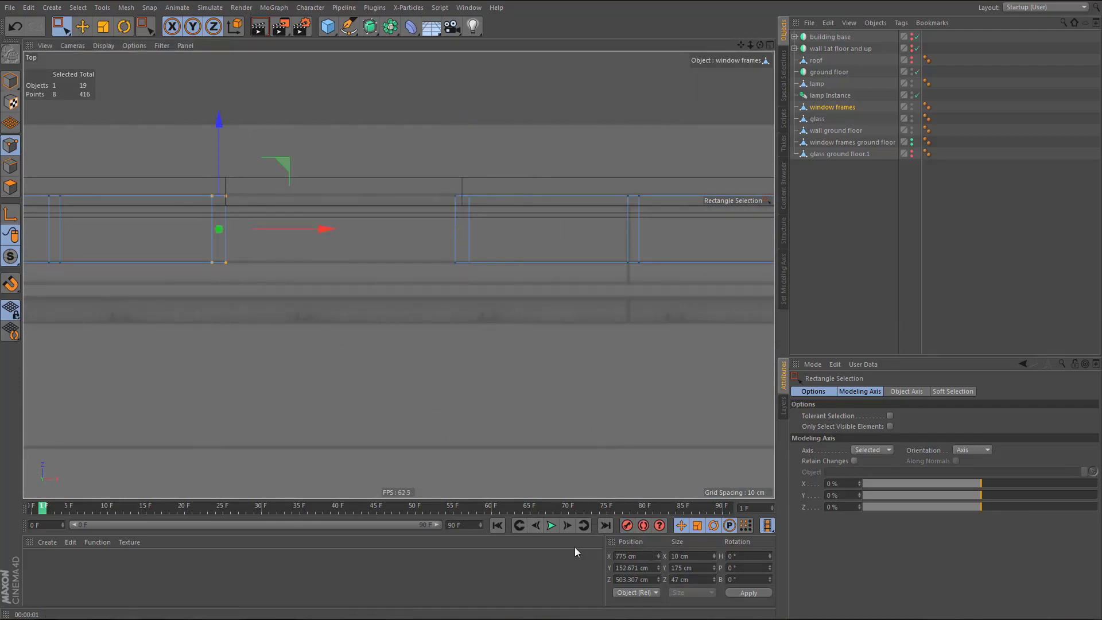
pyautogui.write('-5')
pyautogui.press('Return')
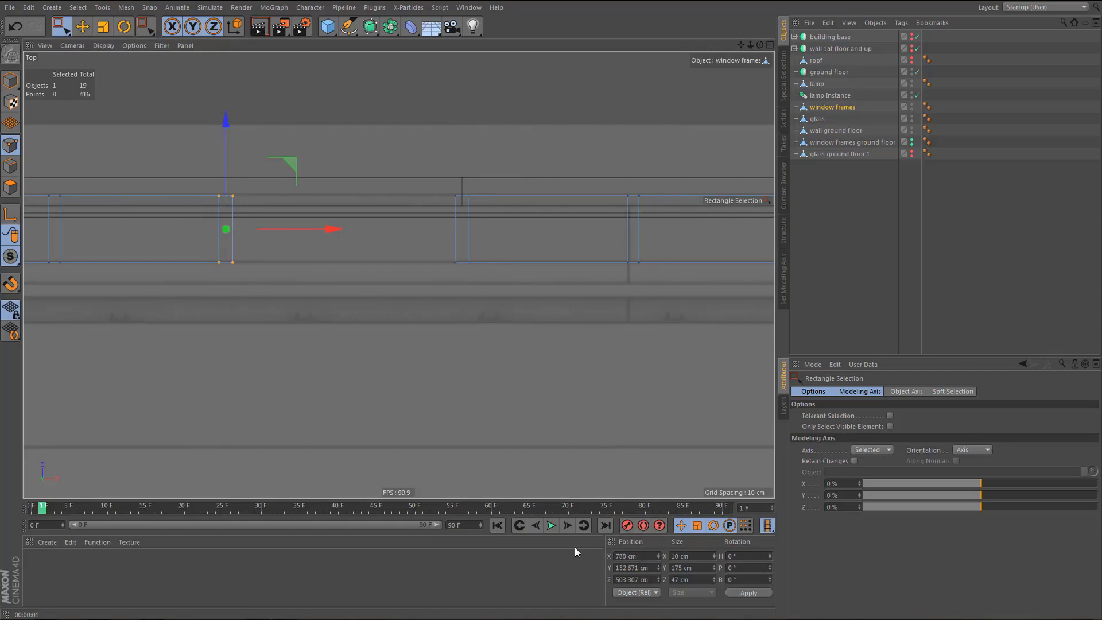
# - Move the rear window row's end post nearest the building's centre line 5 cm outward, to X 40 cm
pyautogui.scroll(-4, 345, 271)
pyautogui.keyDown('alt'); pyautogui.moveTo(296, 288); pyautogui.dragTo(544, 257, button='middle'); pyautogui.keyUp('alt')
pyautogui.keyDown('alt'); pyautogui.moveTo(476, 247); pyautogui.dragTo(641, 277, button='middle'); pyautogui.keyUp('alt')
pyautogui.keyDown('alt'); pyautogui.moveTo(367, 270); pyautogui.dragTo(567, 257, button='middle'); pyautogui.keyUp('alt')
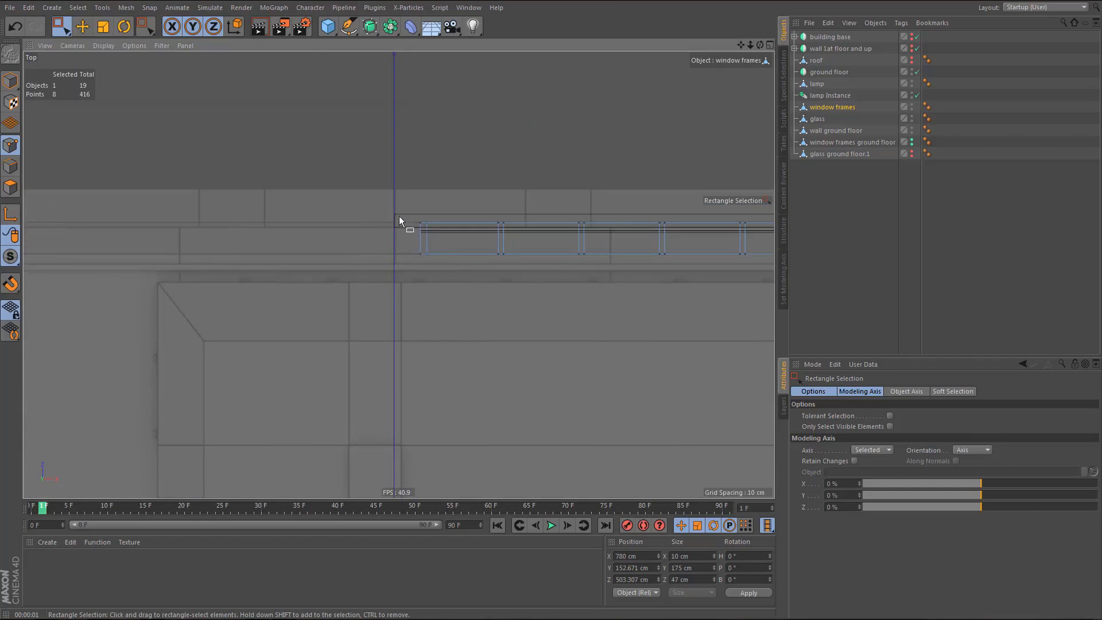
pyautogui.moveTo(411, 208); pyautogui.dragTo(445, 283)
pyautogui.keyDown('alt'); pyautogui.moveTo(437, 244); pyautogui.dragTo(489, 244, button='right'); pyautogui.keyUp('alt')
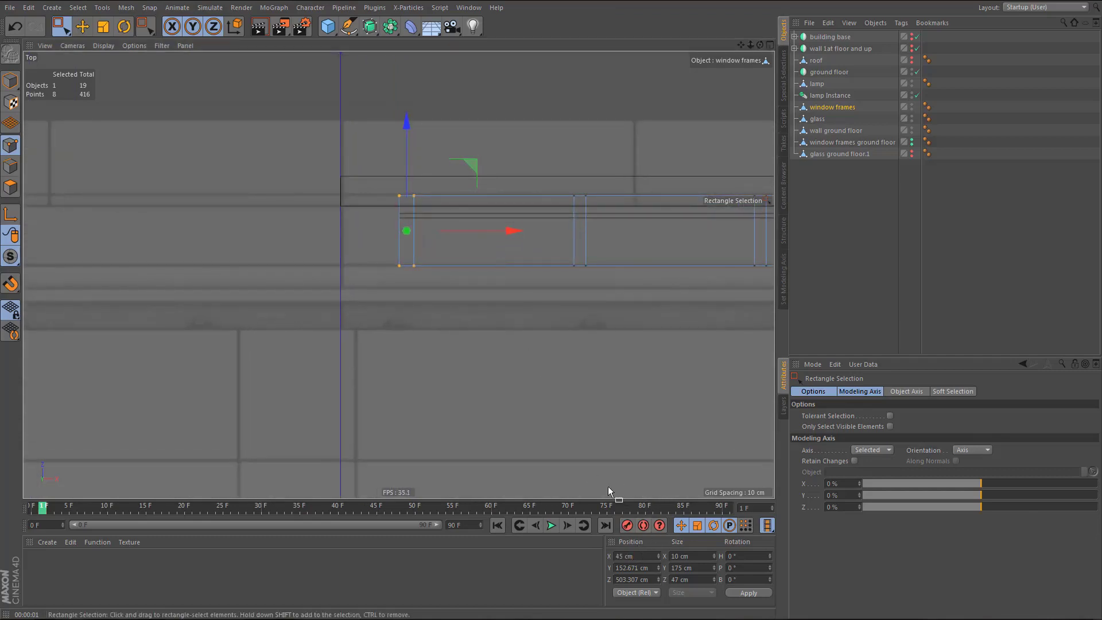
pyautogui.press('Return')
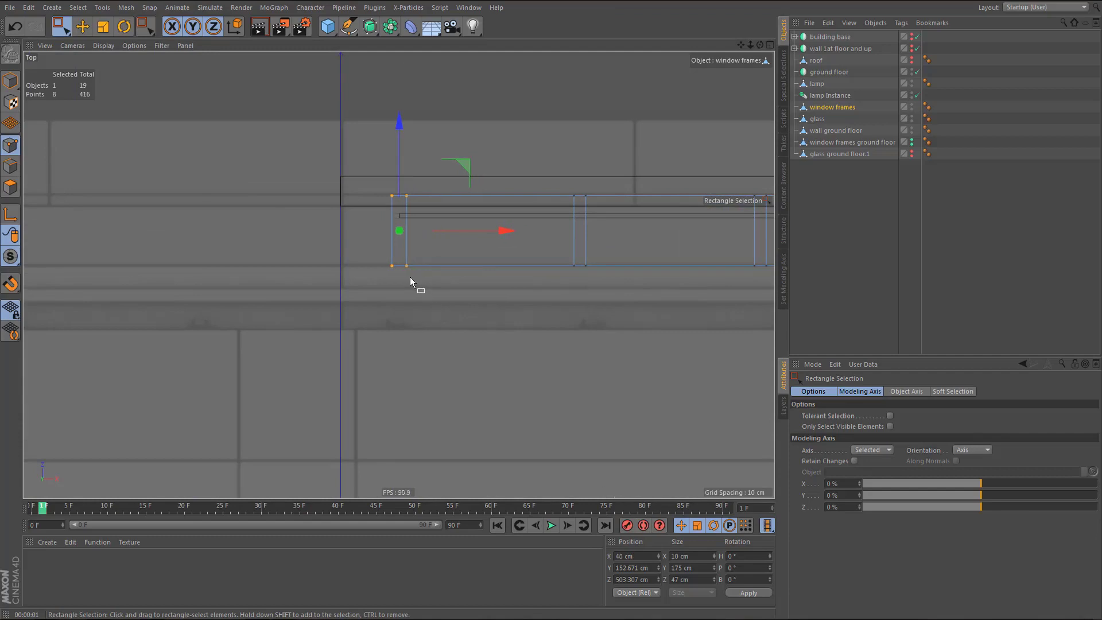
# - Check the adjusted frames in the perspective view and hide all the building's objects in both the editor and the renderer
pyautogui.scroll(-4, 410, 277)
pyautogui.middleClick(436, 301)
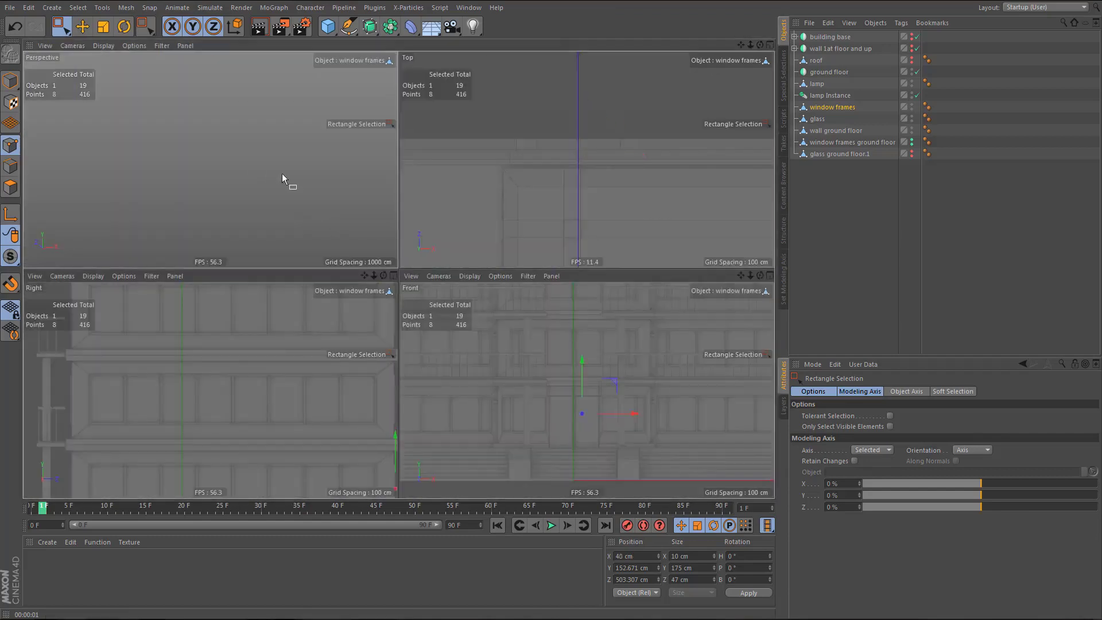
pyautogui.middleClick(281, 174)
pyautogui.keyDown('alt'); pyautogui.moveTo(336, 233); pyautogui.dragTo(486, 225, button='middle'); pyautogui.keyUp('alt')
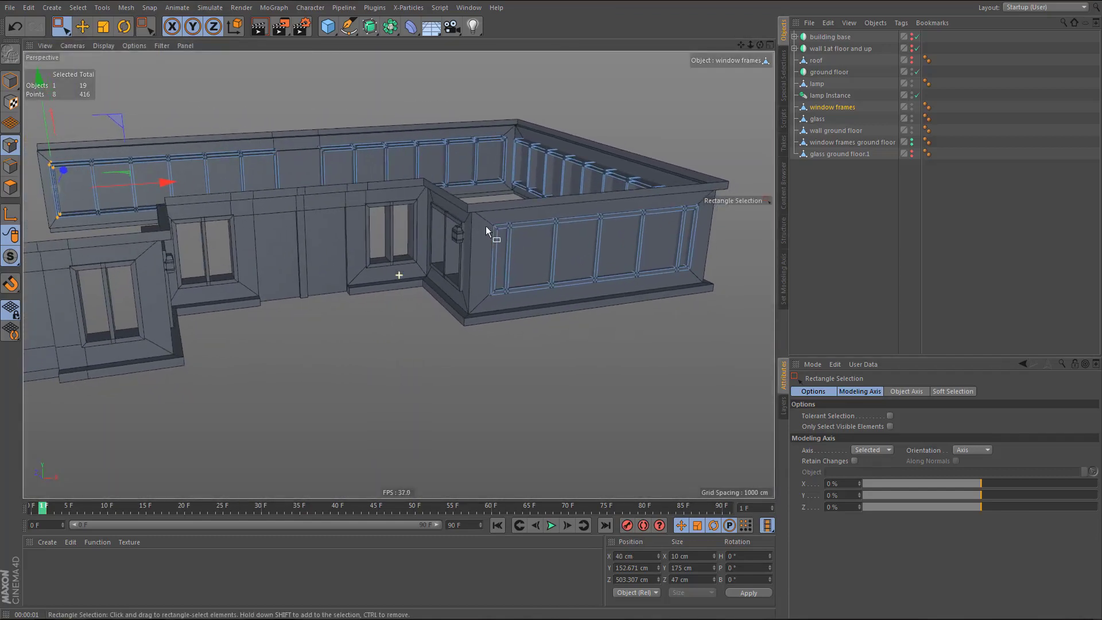
pyautogui.keyDown('alt'); pyautogui.moveTo(468, 220); pyautogui.dragTo(477, 219); pyautogui.keyUp('alt')
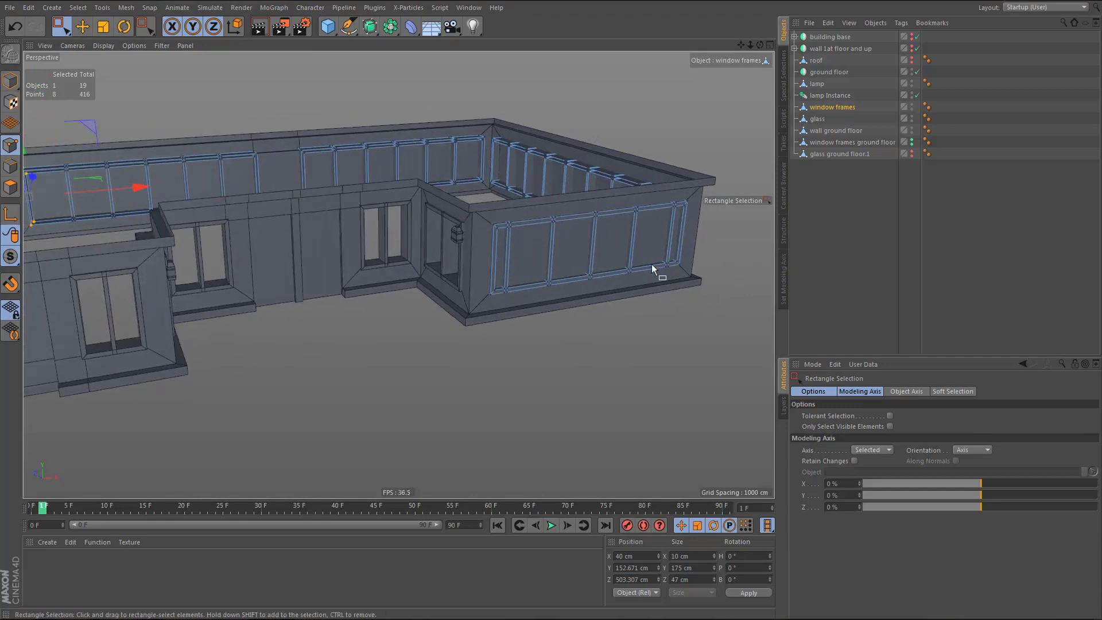
pyautogui.keyDown('alt'); pyautogui.moveTo(599, 282); pyautogui.dragTo(541, 296, button='middle'); pyautogui.keyUp('alt')
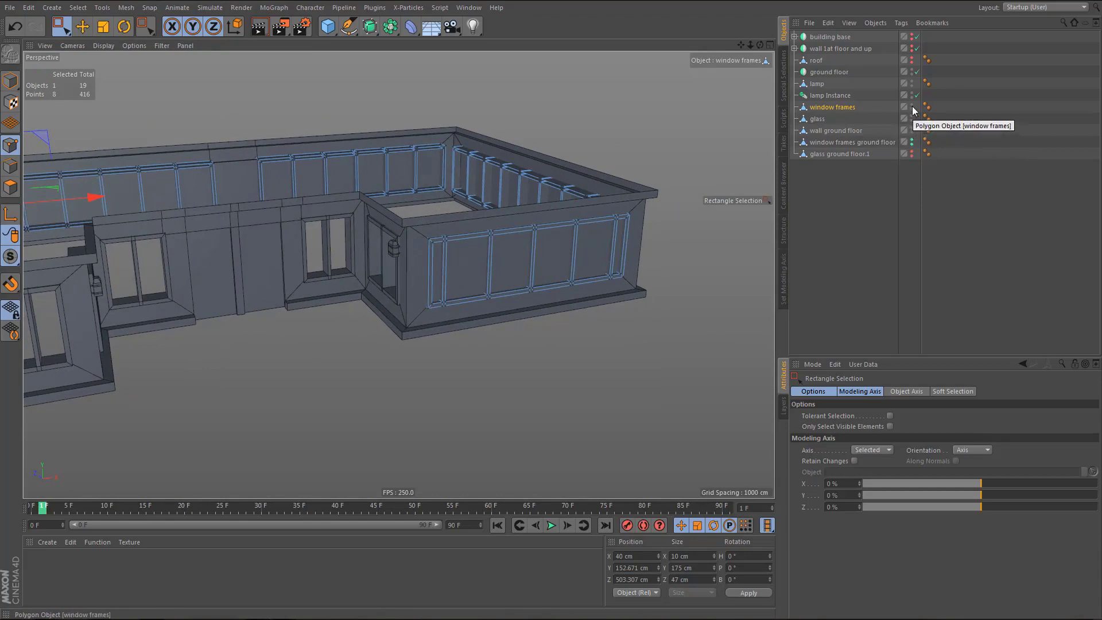
pyautogui.keyDown('alt'); pyautogui.moveTo(911, 73); pyautogui.dragTo(917, 157); pyautogui.keyUp('alt')
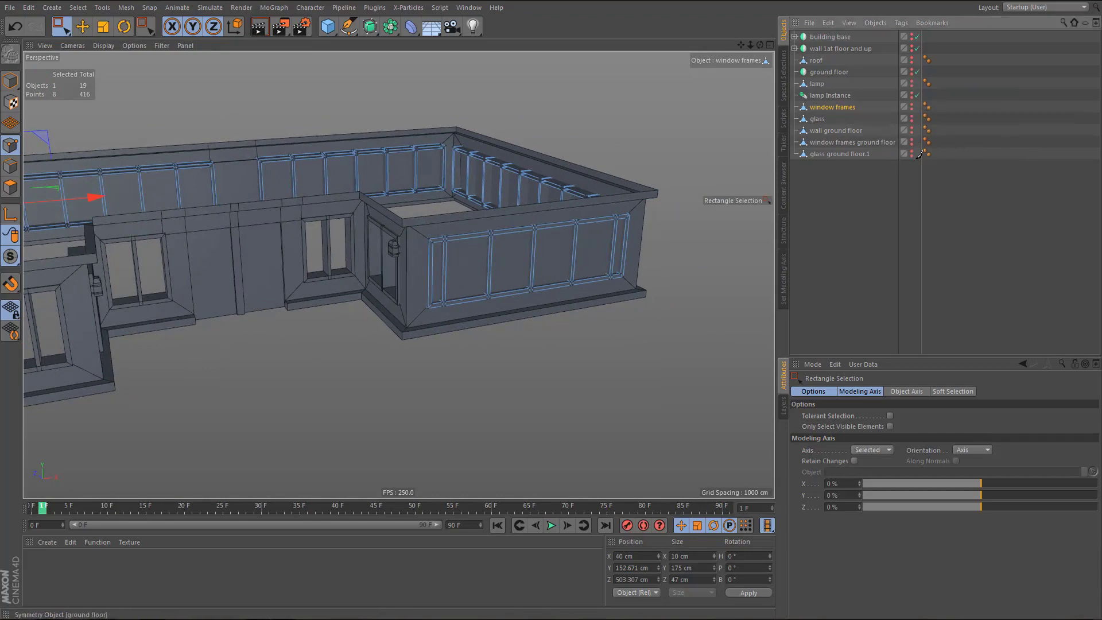
pyautogui.keyDown('alt'); pyautogui.click(912, 50); pyautogui.keyUp('alt')
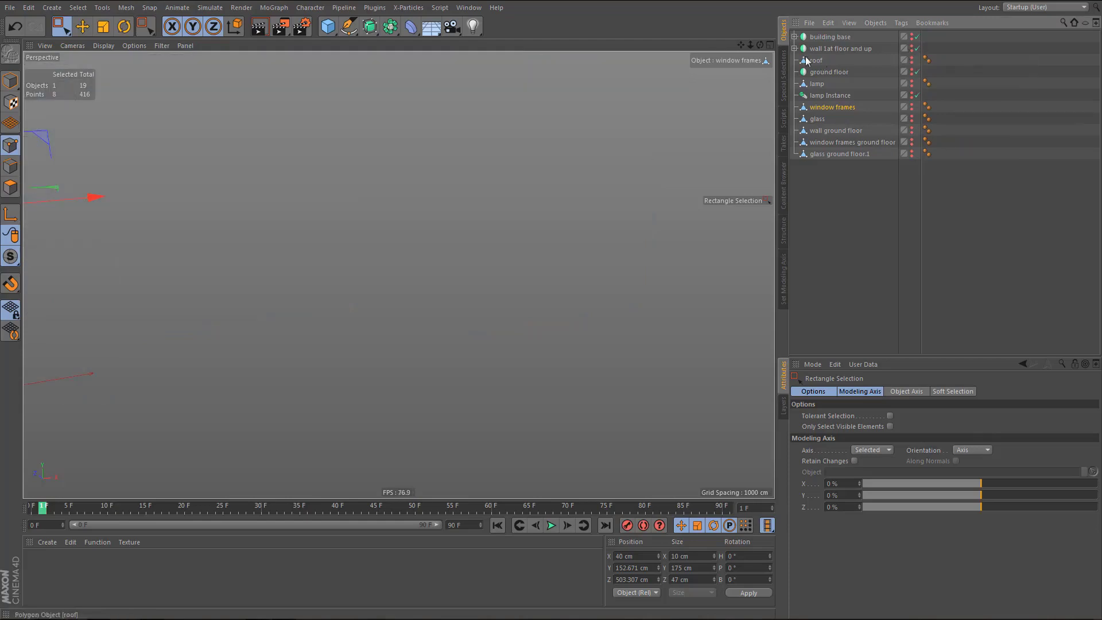
# - Expand the wall 1at floor and up group and make only its nested window frames object visible
pyautogui.click(796, 48)
pyautogui.click(852, 60)
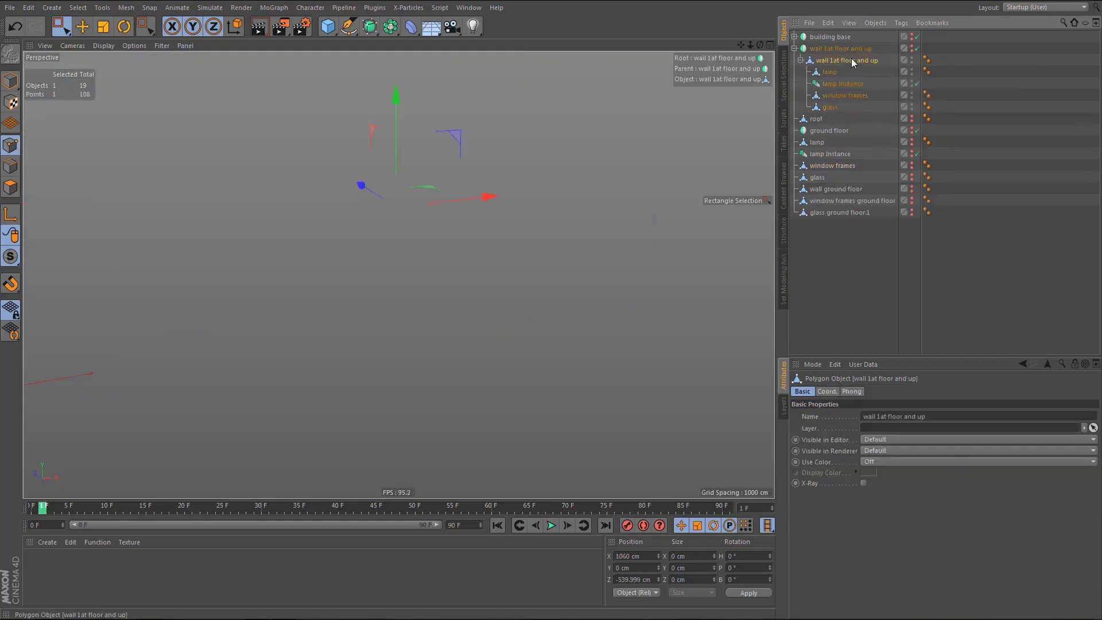
pyautogui.click(849, 96)
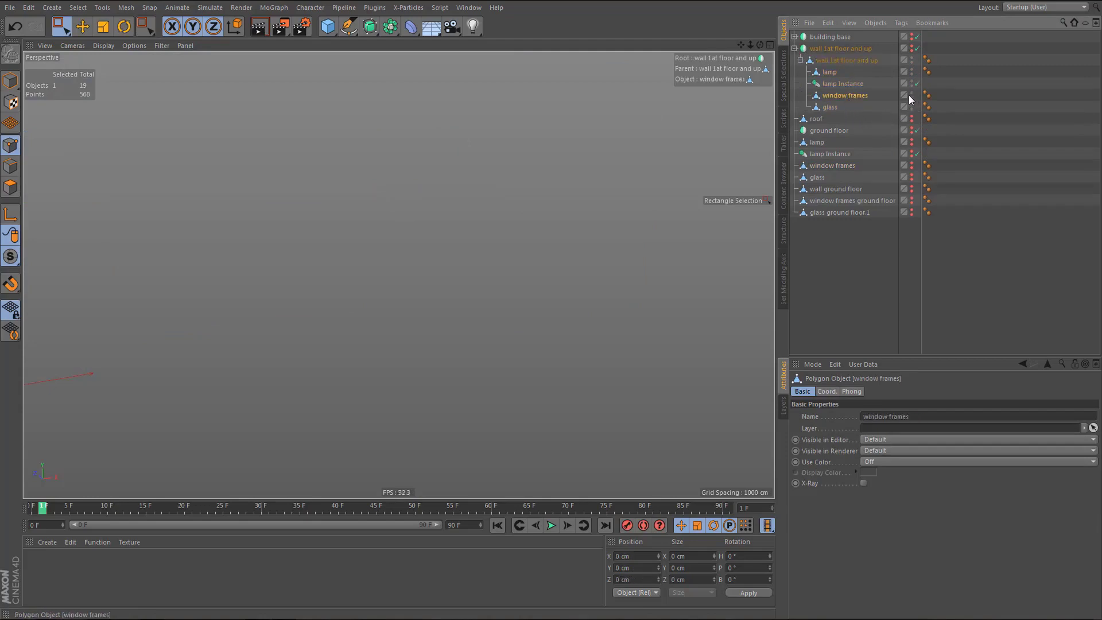
pyautogui.keyDown('alt'); pyautogui.click(912, 95); pyautogui.keyUp('alt')
pyautogui.keyDown('alt'); pyautogui.click(912, 96); pyautogui.keyUp('alt')
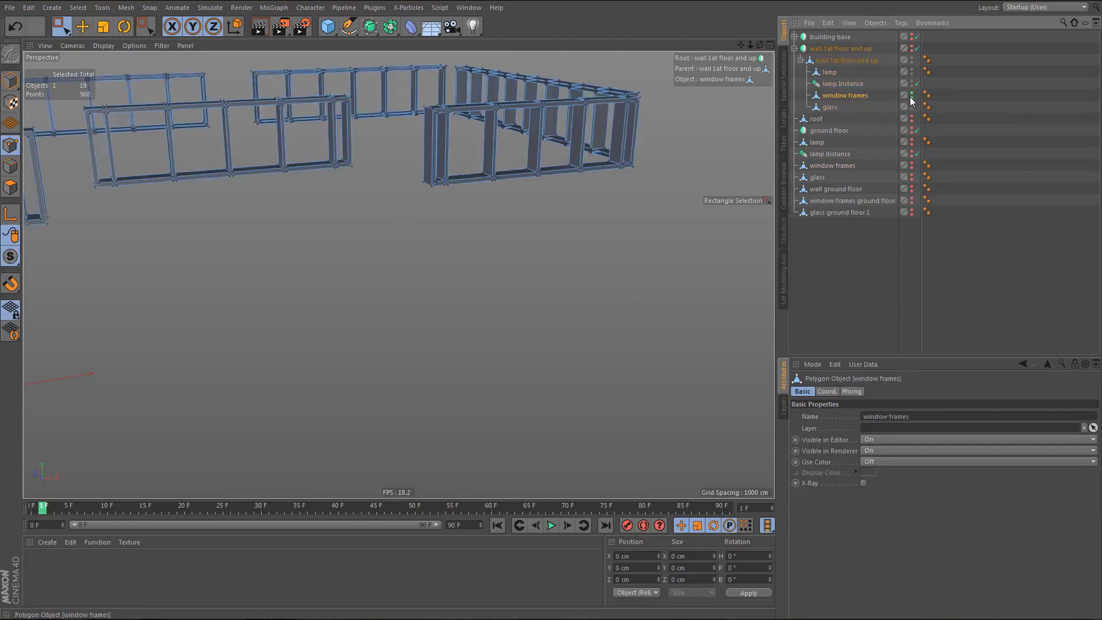
pyautogui.scroll(5, 580, 217)
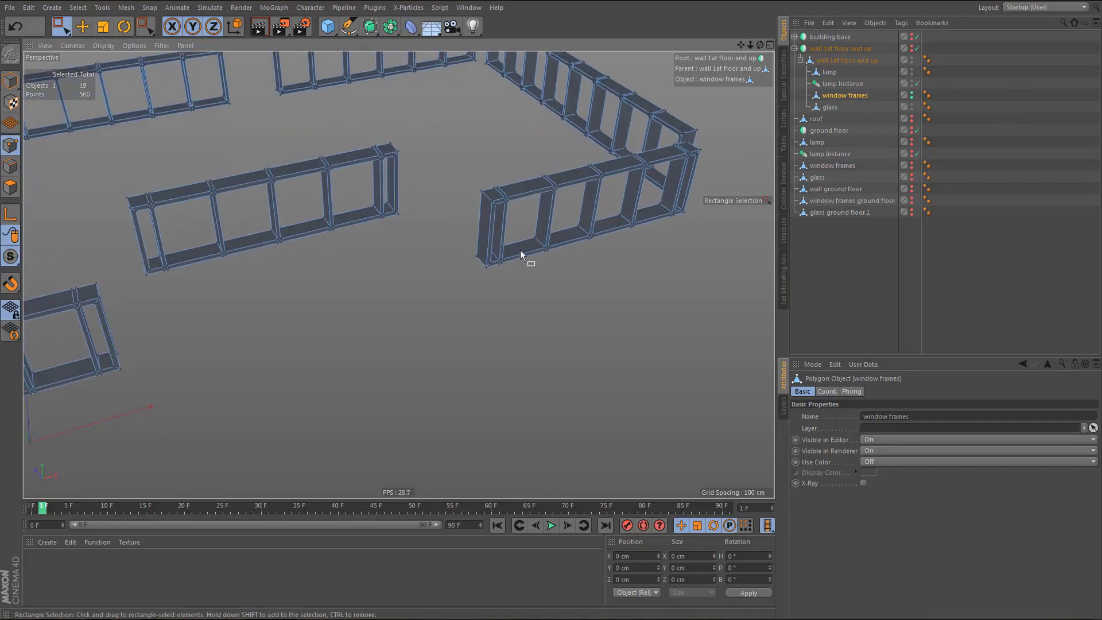
# - In the top view, move the upper-floor frames' rear end post nearest the centre line 5 cm outward, to X 40 cm
pyautogui.middleClick(520, 250)
pyautogui.middleClick(601, 218)
pyautogui.scroll(-1, 520, 206)
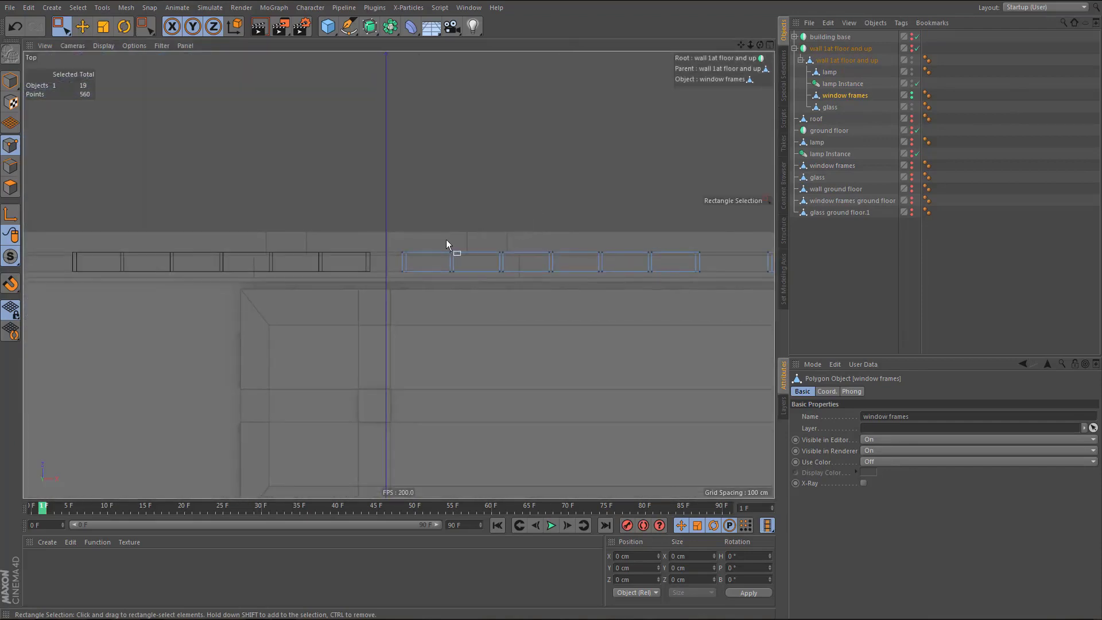
pyautogui.moveTo(390, 236); pyautogui.dragTo(410, 287)
pyautogui.scroll(1, 419, 286)
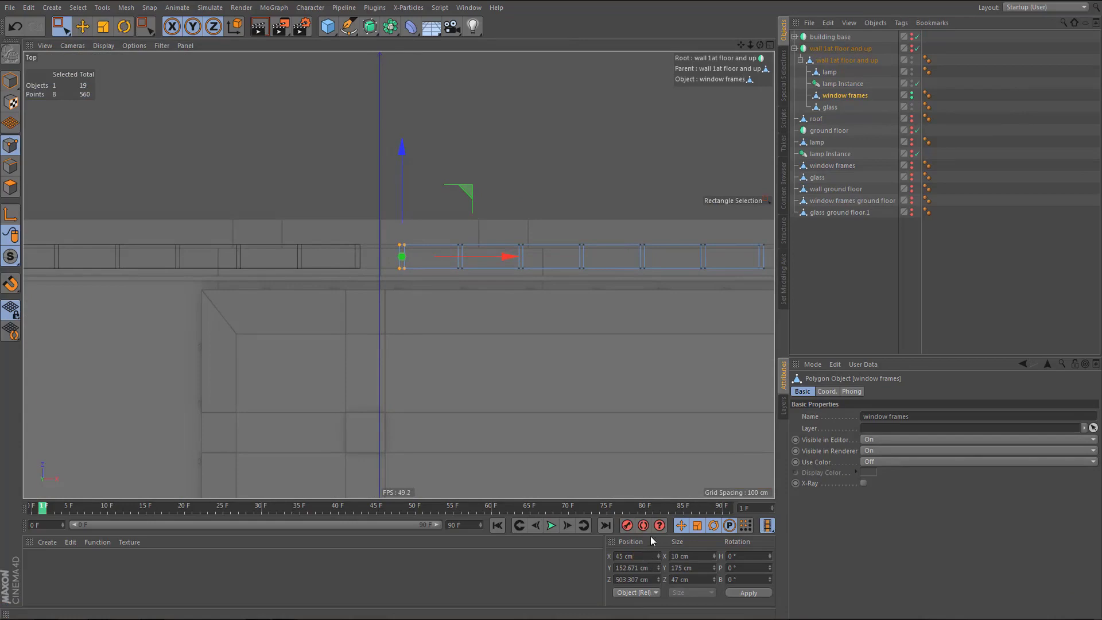
pyautogui.press('Return')
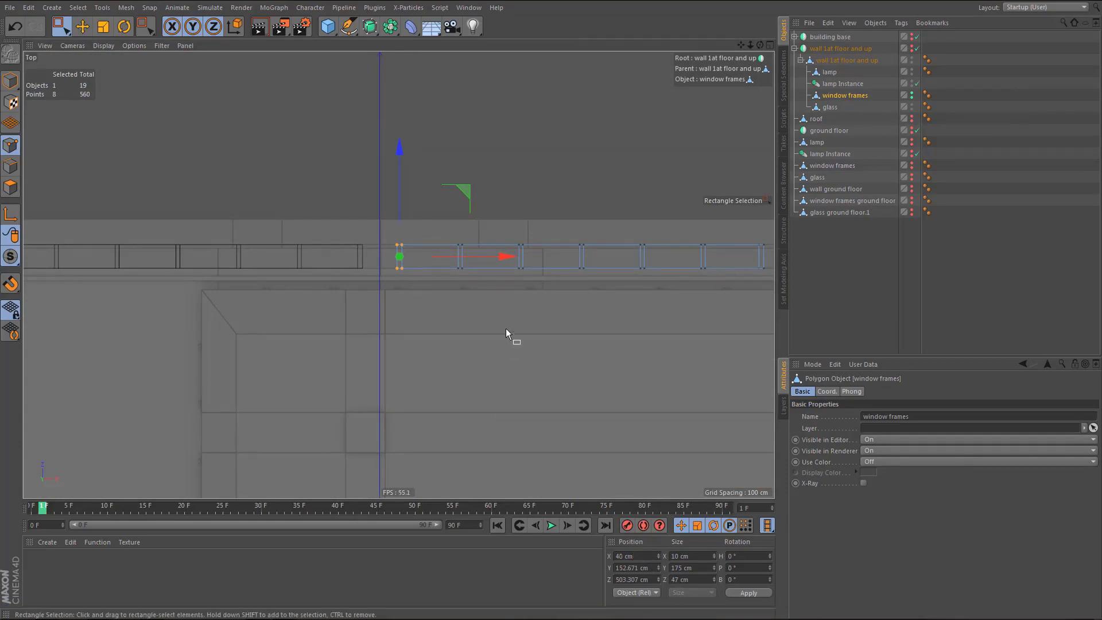
# - Move the end posts on both sides of the gap between the two rear window rows 5 cm outward, to X 780 cm and 950 cm
pyautogui.keyDown('alt'); pyautogui.moveTo(505, 329); pyautogui.dragTo(64, 353, button='middle'); pyautogui.keyUp('alt')
pyautogui.moveTo(325, 256); pyautogui.dragTo(348, 314)
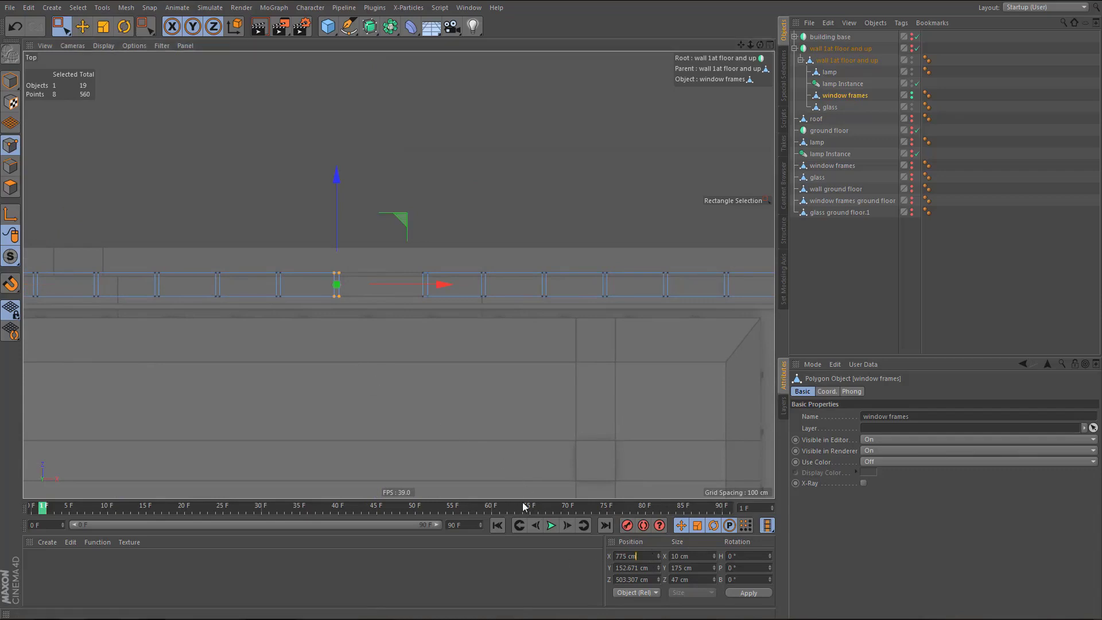
pyautogui.press('Return')
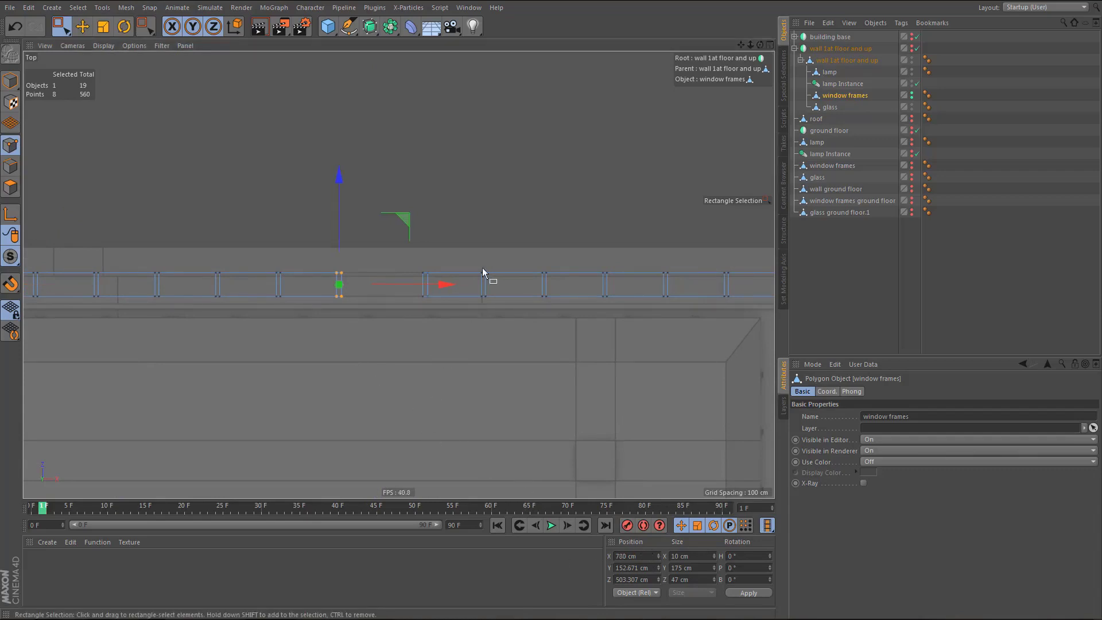
pyautogui.moveTo(410, 254); pyautogui.dragTo(447, 320)
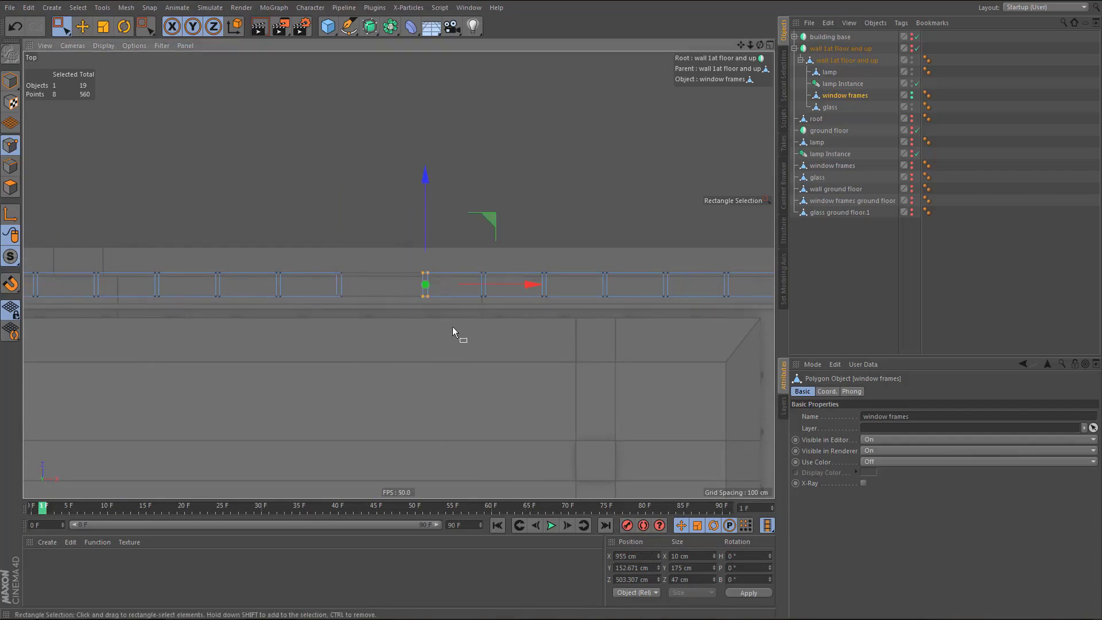
pyautogui.click(641, 557)
pyautogui.write('-5')
pyautogui.press('Return')
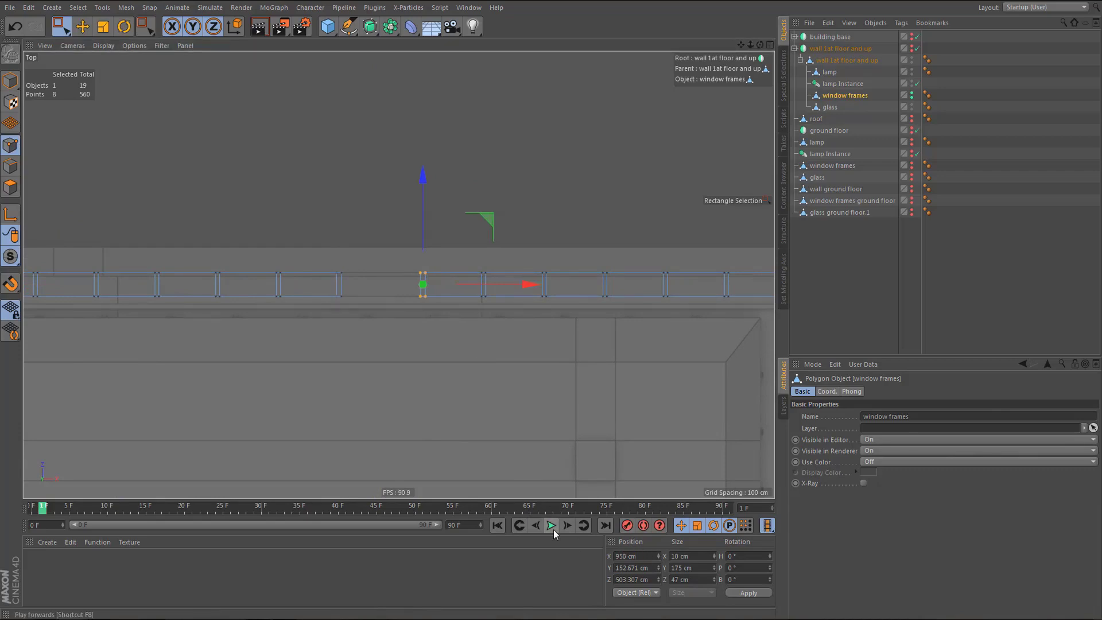
# - At the rear corner, move the rear row's end post to X 1690 cm and the side row's end post to Z 439.807 cm
pyautogui.moveTo(421, 372); pyautogui.dragTo(189, 389, button='middle')
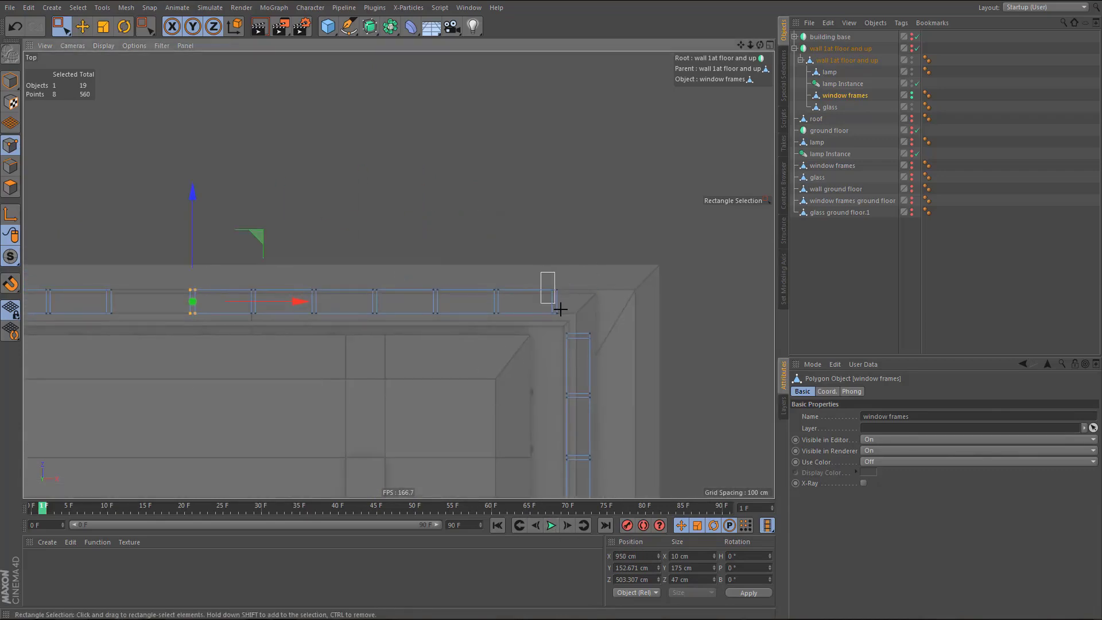
pyautogui.moveTo(560, 309); pyautogui.dragTo(571, 317)
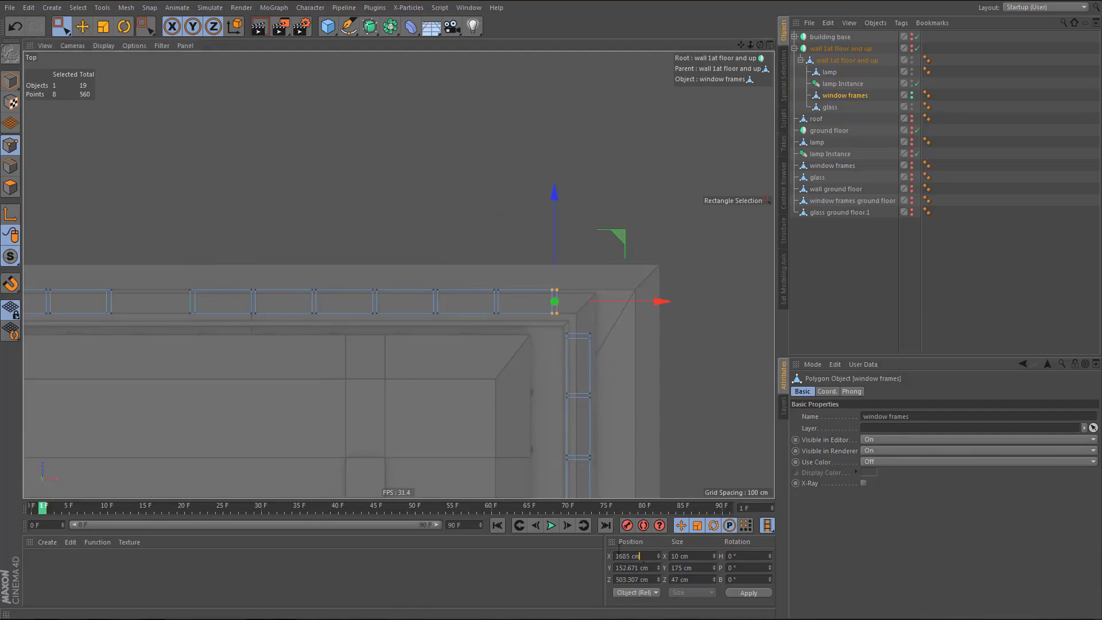
pyautogui.press('Return')
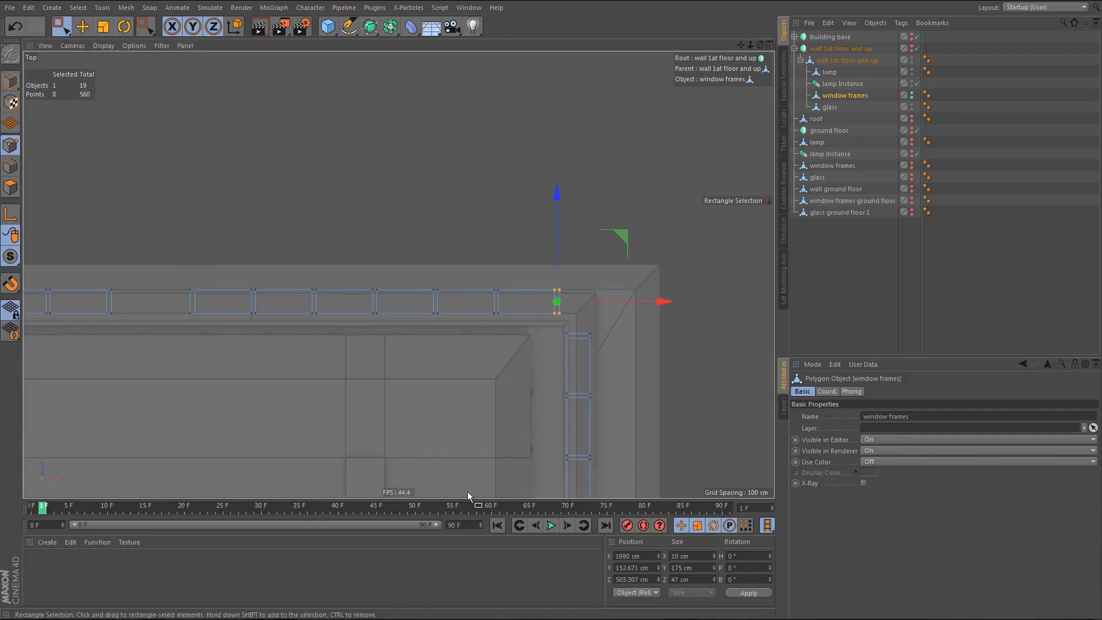
pyautogui.moveTo(547, 326); pyautogui.dragTo(603, 348)
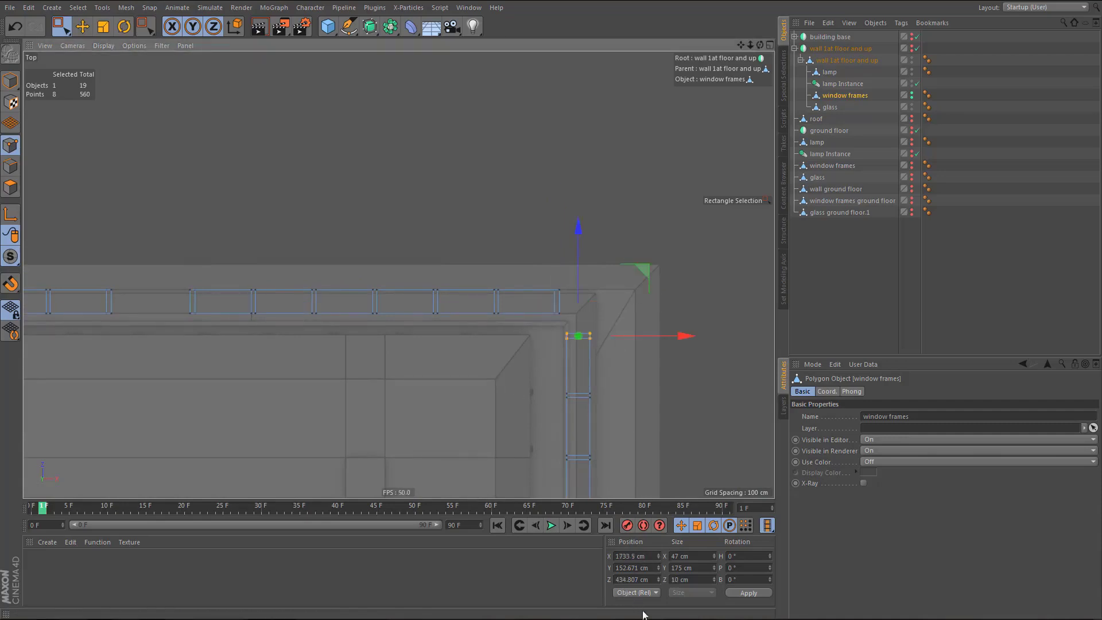
pyautogui.click(655, 581)
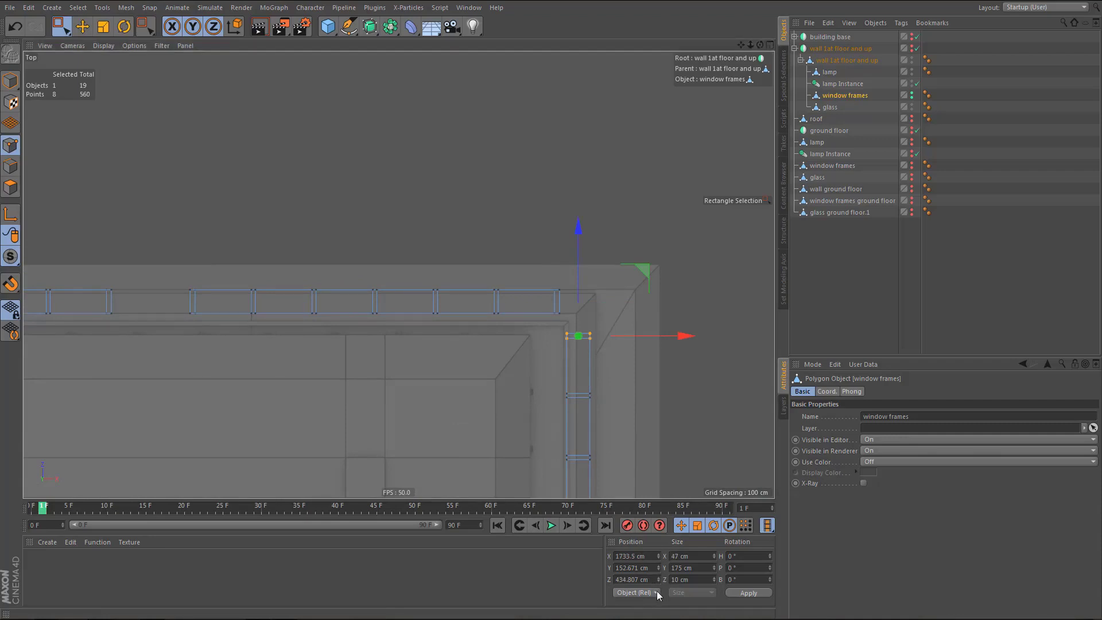
pyautogui.write('+5')
pyautogui.press('Return')
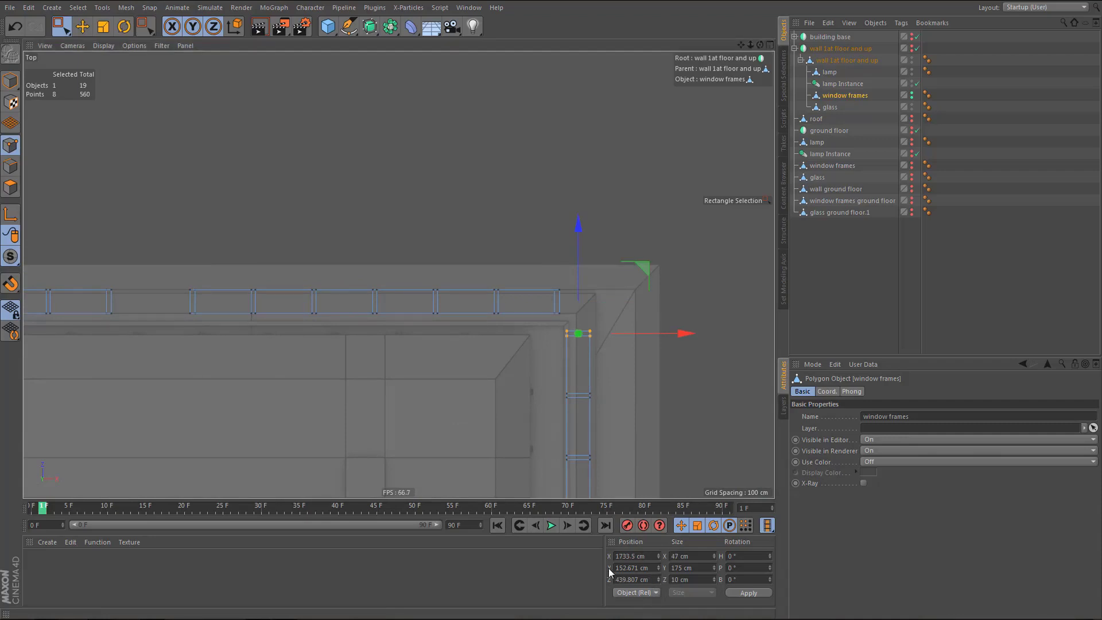
# - Move the side window row's front end post 5 cm outward, to Z -550.193 cm
pyautogui.scroll(-3, 482, 307)
pyautogui.keyDown('alt'); pyautogui.moveTo(495, 301); pyautogui.dragTo(551, 190, button='middle'); pyautogui.keyUp('alt')
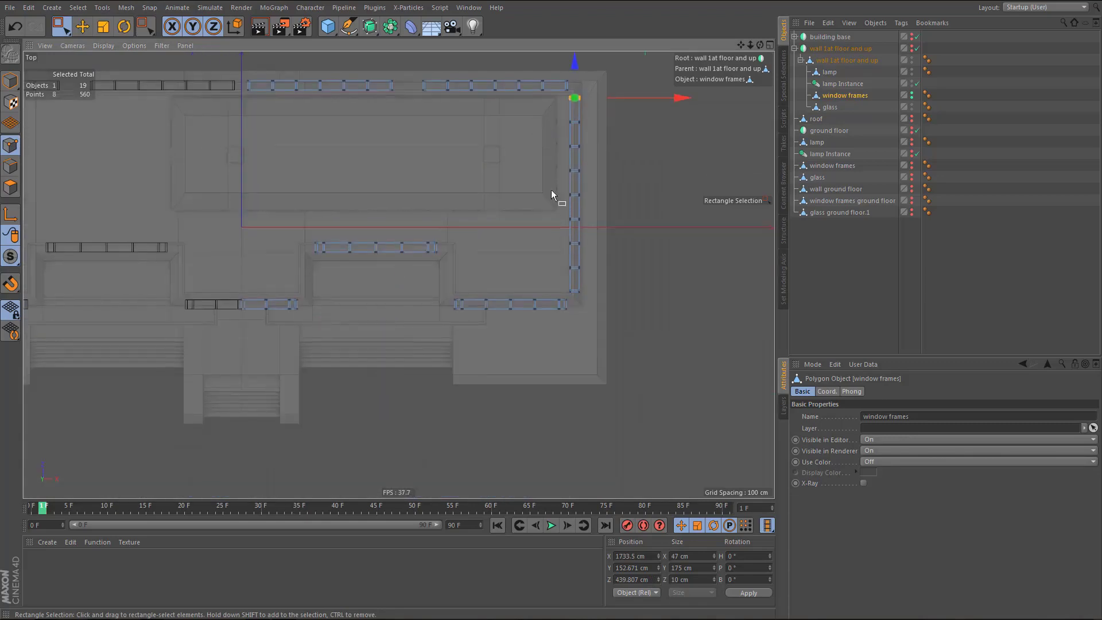
pyautogui.scroll(5, 557, 297)
pyautogui.moveTo(585, 268); pyautogui.dragTo(630, 288)
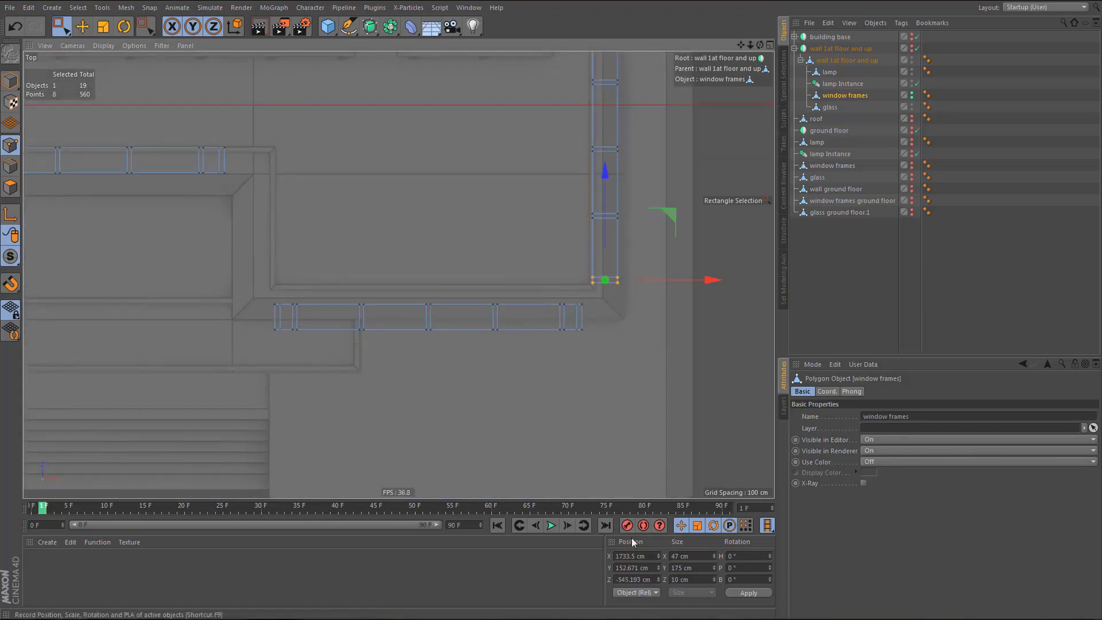
pyautogui.click(655, 580)
pyautogui.write('-5')
pyautogui.press('Return')
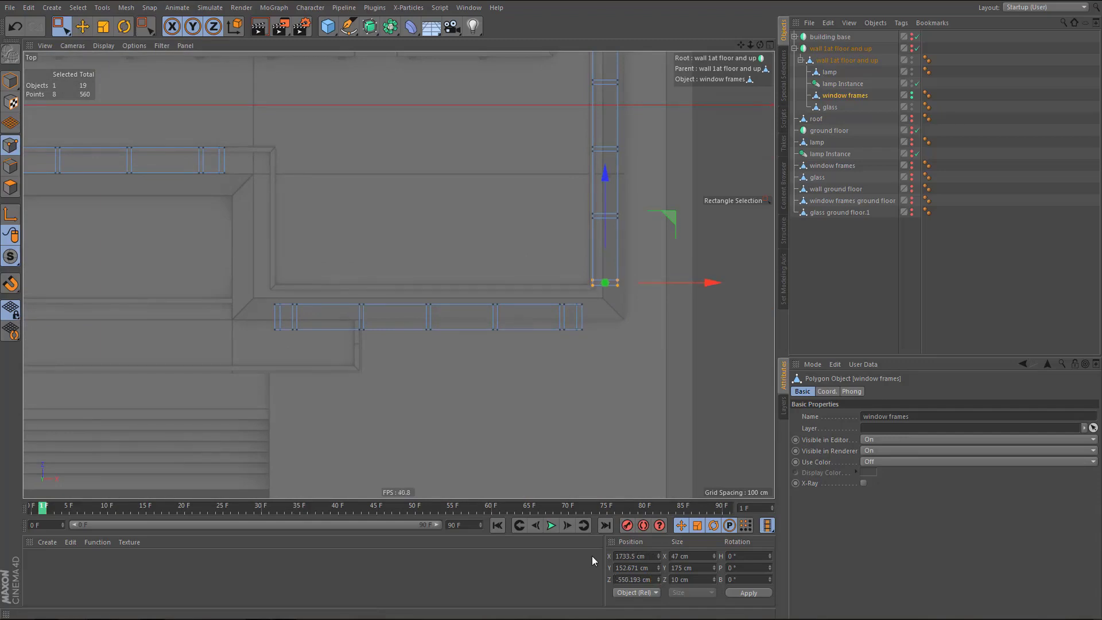
# - Move both end posts of the front corner window row 5 cm outward, to X 1690 cm and X 1110 cm
pyautogui.moveTo(570, 295); pyautogui.dragTo(598, 343)
pyautogui.click(651, 556)
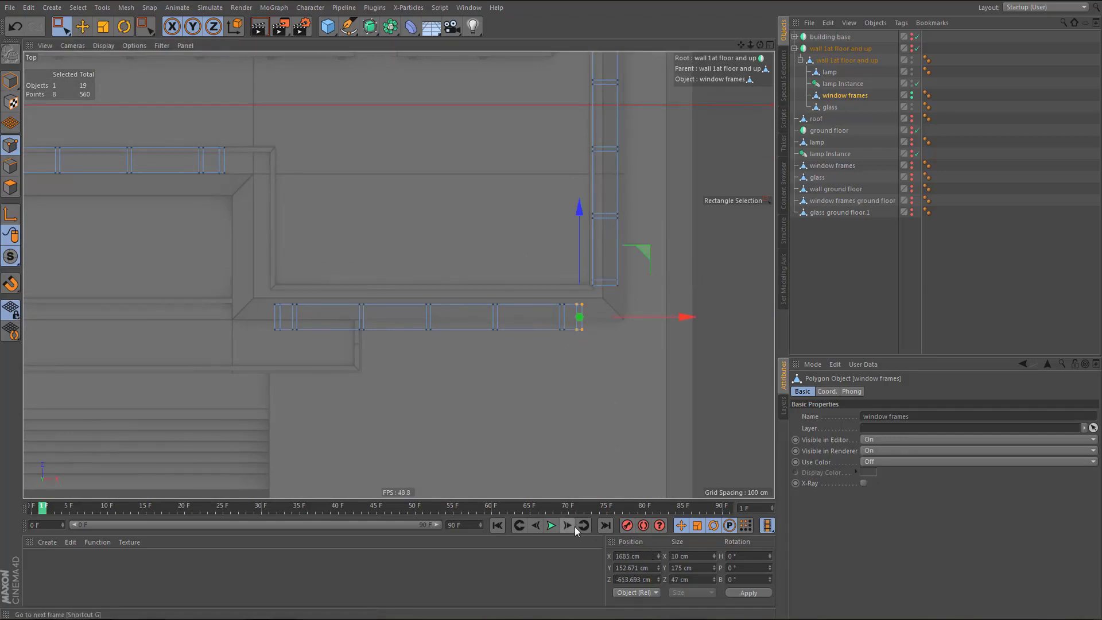
pyautogui.write('+5')
pyautogui.press('Return')
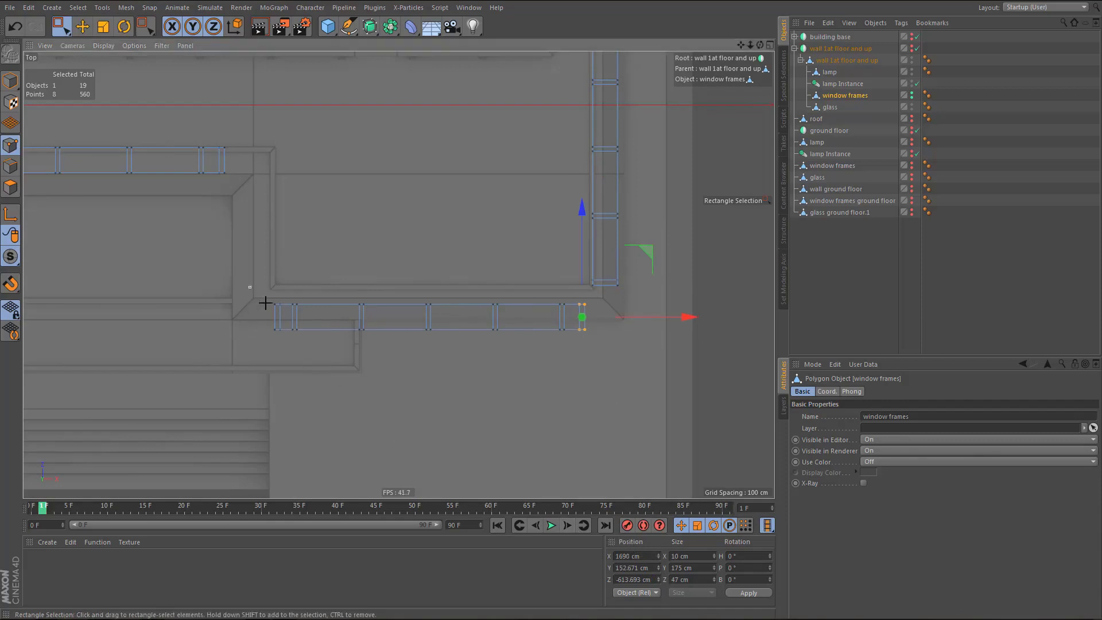
pyautogui.moveTo(248, 287); pyautogui.dragTo(290, 346)
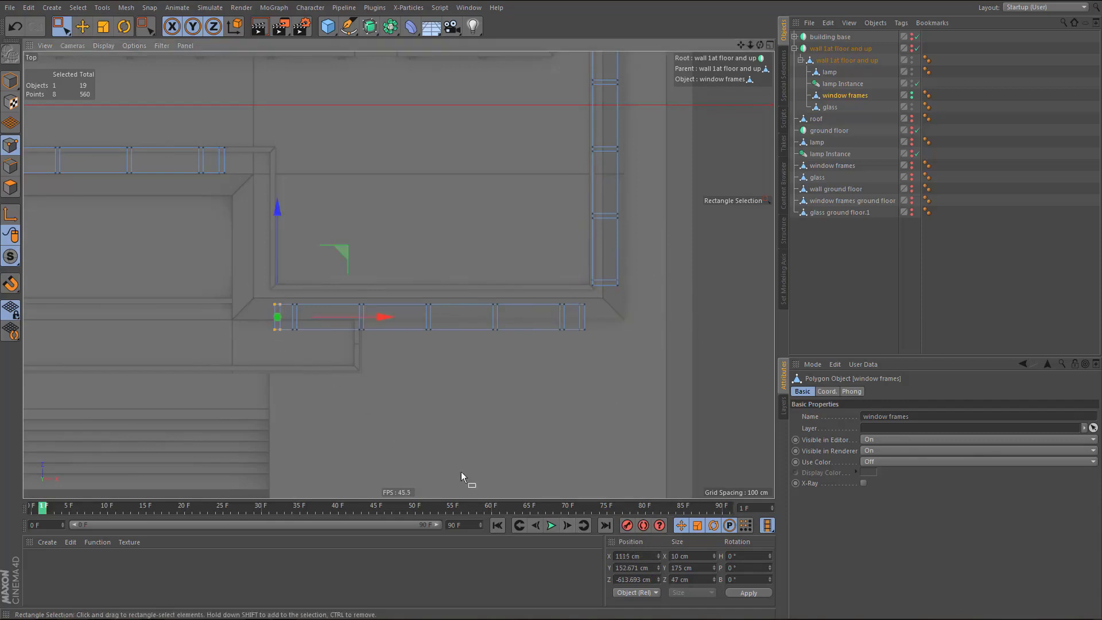
pyautogui.click(652, 557)
pyautogui.write('-')
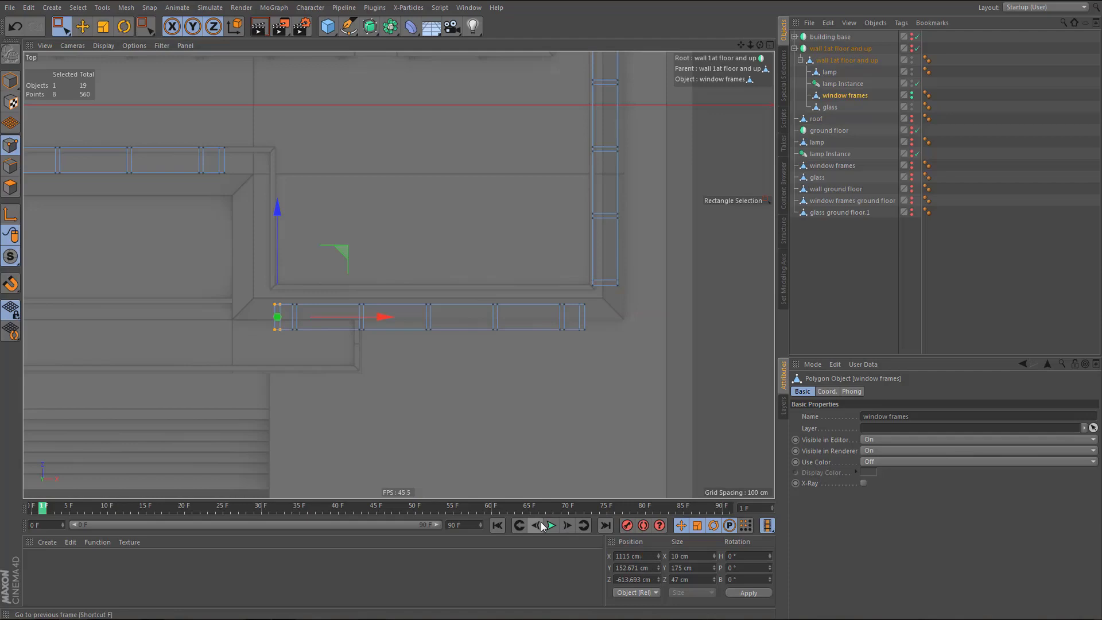
pyautogui.write('5')
pyautogui.press('Return')
# - Move both end posts of the recessed front window row 5 cm outward, to X 1015 cm and X 385 cm
pyautogui.moveTo(235, 166); pyautogui.dragTo(340, 199, button='middle')
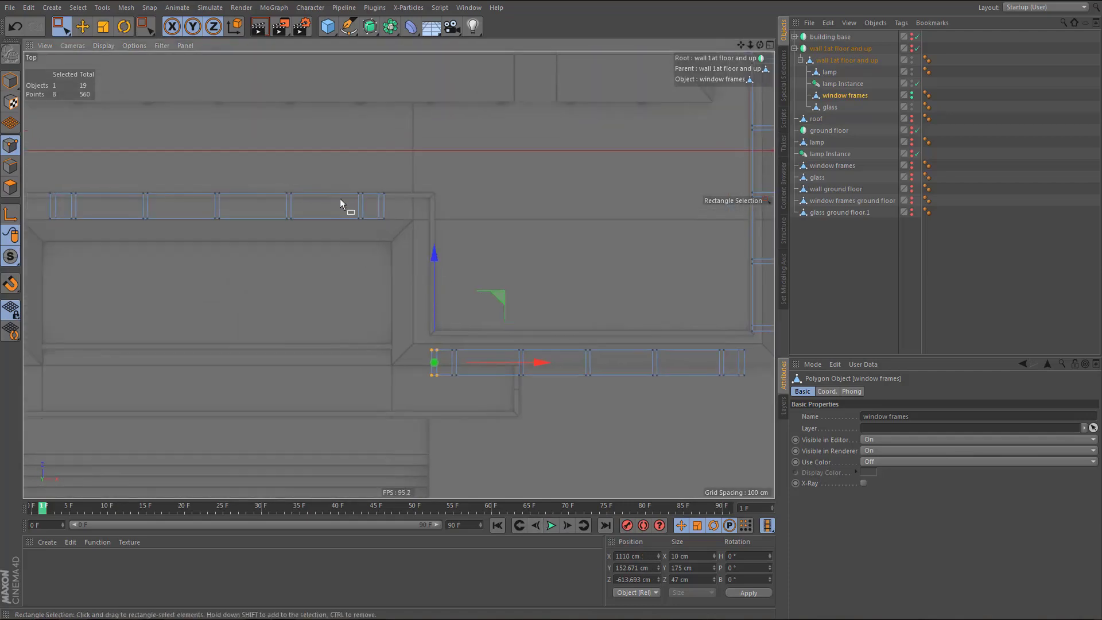
pyautogui.moveTo(374, 185); pyautogui.dragTo(402, 248)
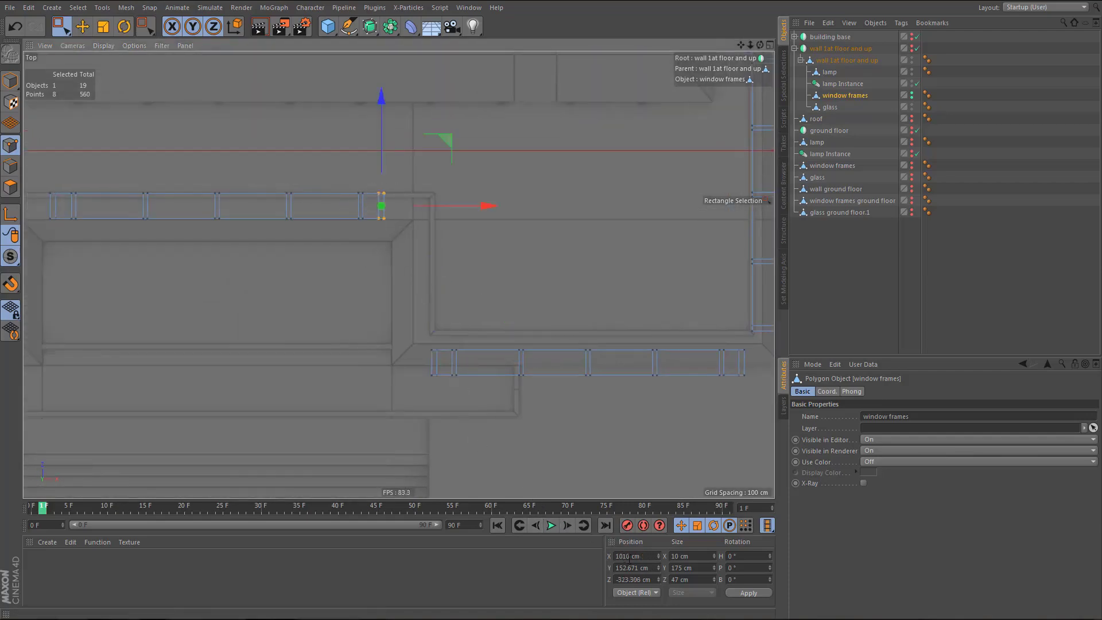
pyautogui.click(648, 555)
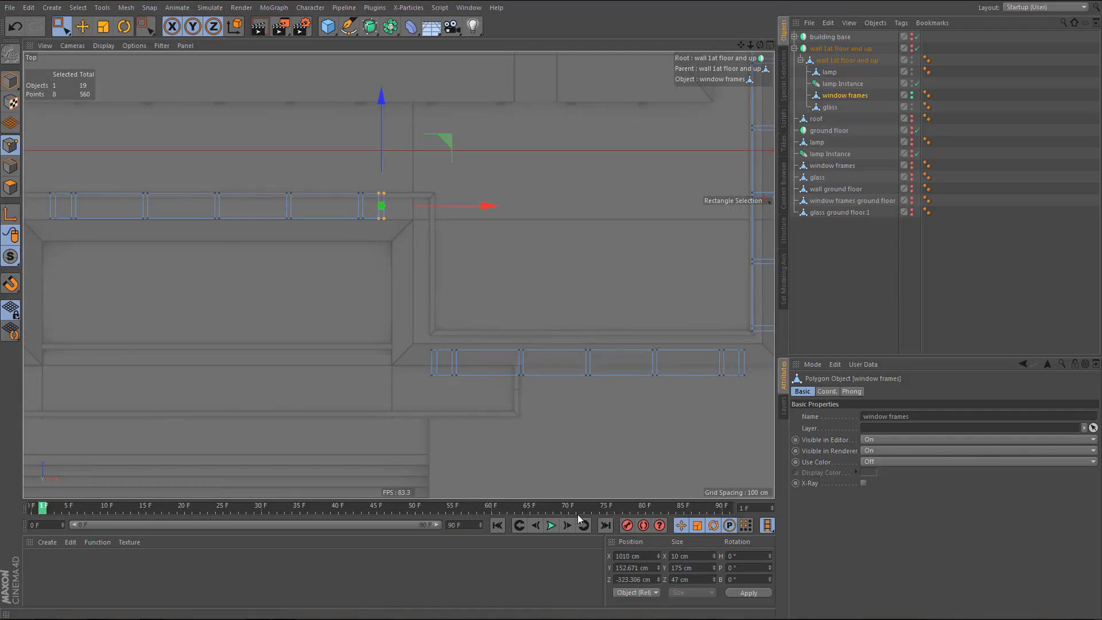
pyautogui.write('+5')
pyautogui.press('Return')
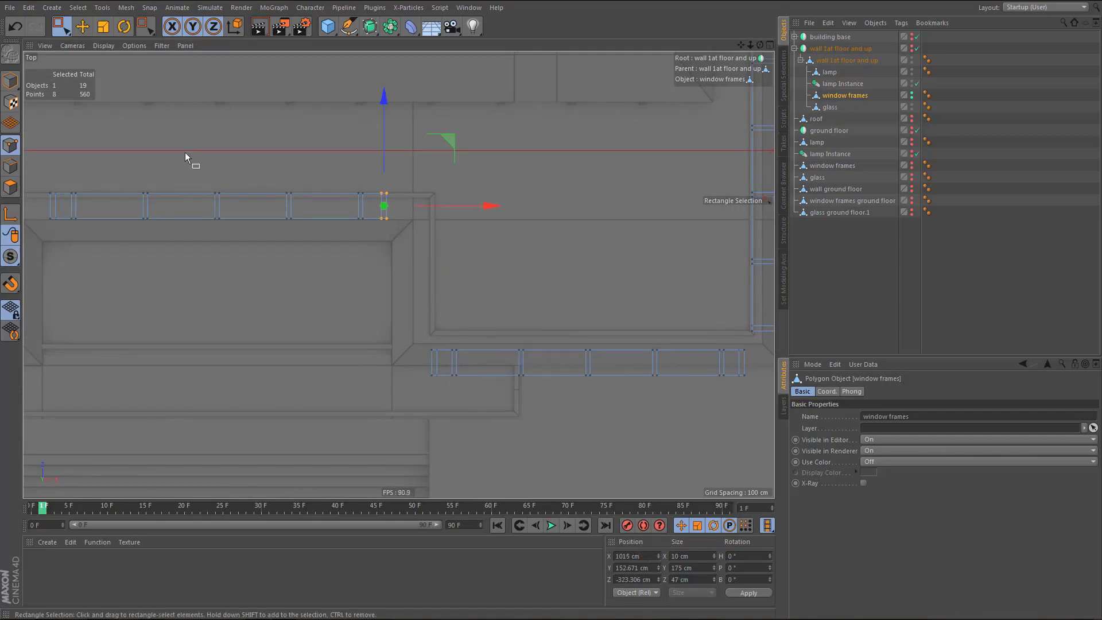
pyautogui.keyDown('alt'); pyautogui.moveTo(184, 153); pyautogui.dragTo(390, 177, button='middle'); pyautogui.keyUp('alt')
pyautogui.moveTo(242, 209); pyautogui.dragTo(268, 253)
pyautogui.click(635, 557)
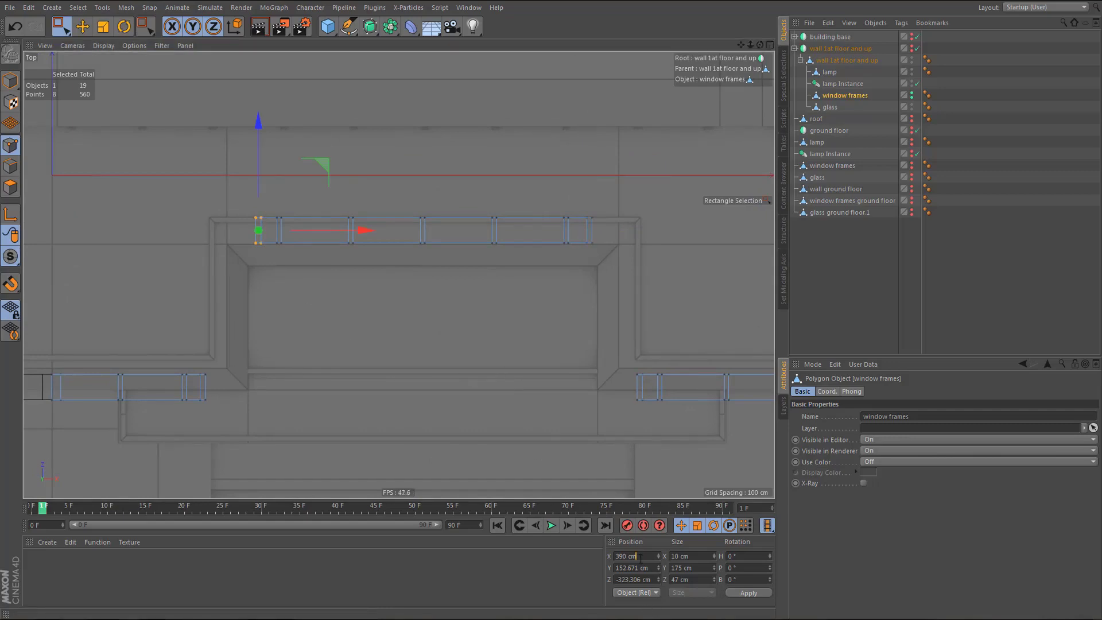
pyautogui.write('-5')
pyautogui.press('Return')
# - Move the central front window row's outer end post 5 cm outward, to X 290 cm
pyautogui.keyDown('alt'); pyautogui.moveTo(162, 475); pyautogui.dragTo(272, 344, button='middle'); pyautogui.keyUp('alt')
pyautogui.scroll(3, 272, 345)
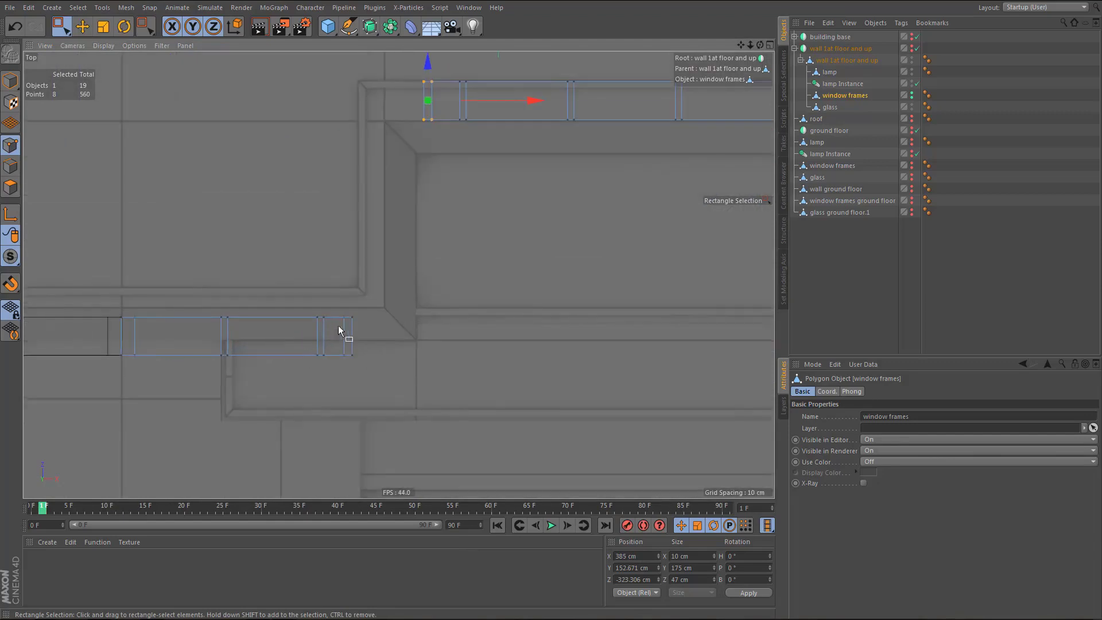
pyautogui.moveTo(340, 307); pyautogui.dragTo(380, 398)
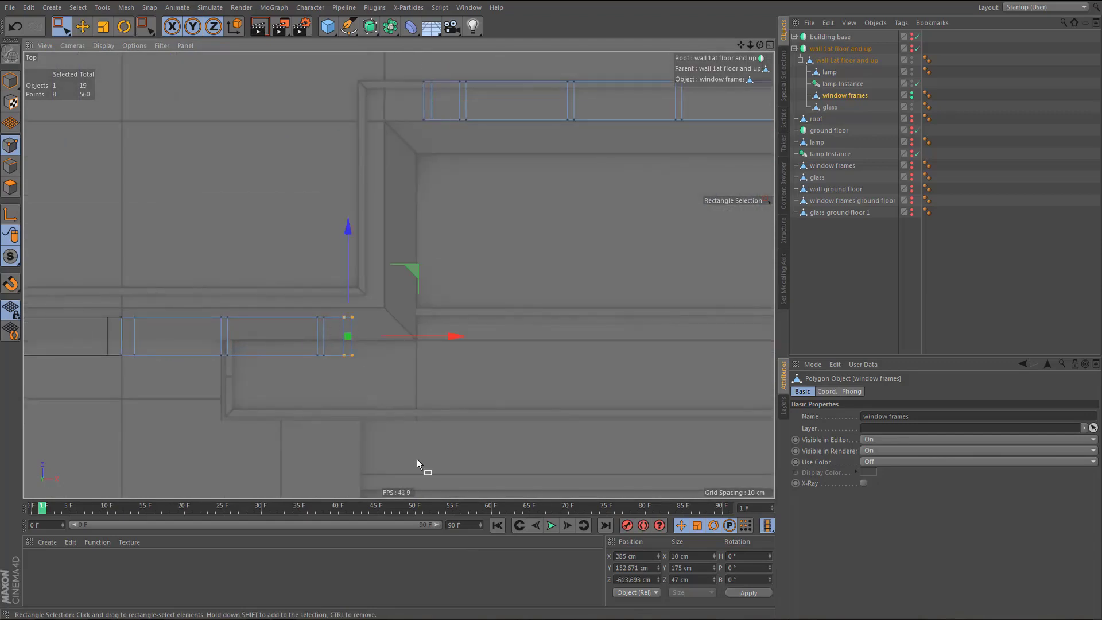
pyautogui.click(644, 554)
pyautogui.write('+')
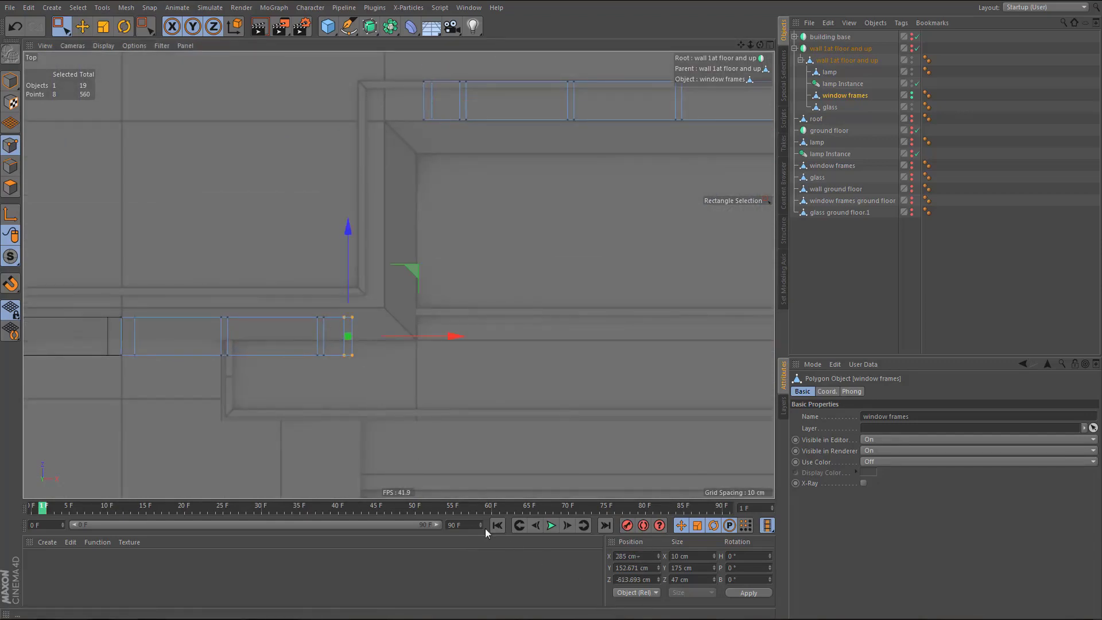
pyautogui.write('5')
pyautogui.press('Return')
# - In the perspective view, disable the wall 1at floor and up symmetry and inspect the adjusted window frames
pyautogui.scroll(-1, 389, 358)
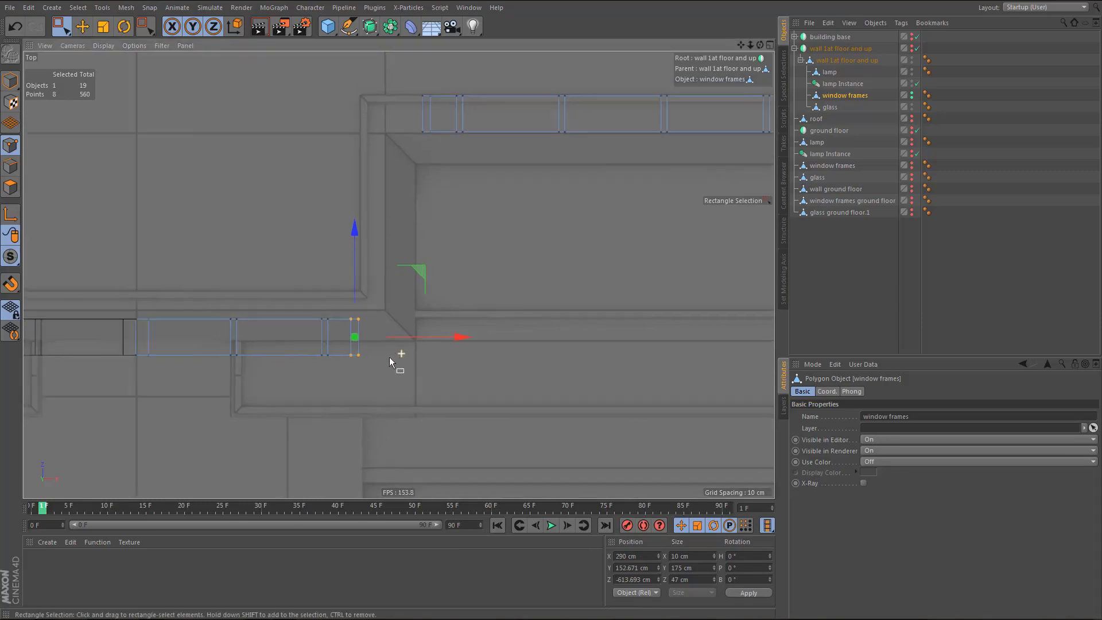
pyautogui.scroll(-2, 393, 362)
pyautogui.moveTo(297, 320); pyautogui.dragTo(323, 384)
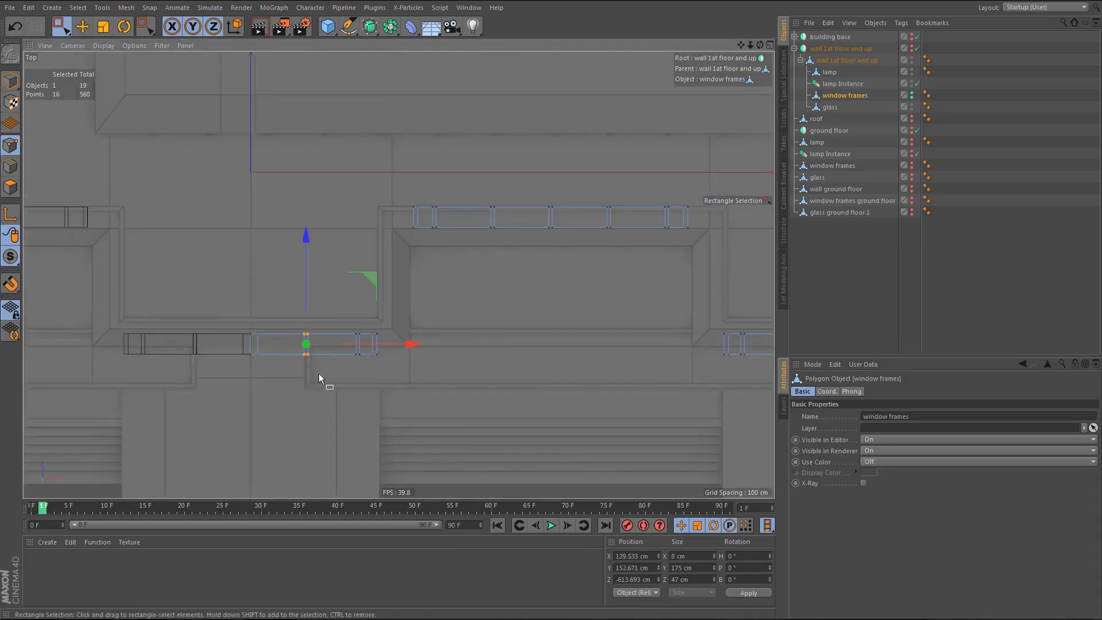
pyautogui.middleClick(319, 373)
pyautogui.middleClick(232, 210)
pyautogui.scroll(-2, 360, 248)
pyautogui.moveTo(332, 267)
pyautogui.keyDown('alt'); pyautogui.mouseDown(button='middle')
pyautogui.moveTo(375, 257)
pyautogui.moveTo(353, 256)
pyautogui.mouseUp(button='middle'); pyautogui.keyUp('alt')
pyautogui.moveTo(278, 268)
pyautogui.keyDown('alt'); pyautogui.mouseDown()
pyautogui.moveTo(241, 237)
pyautogui.moveTo(260, 209)
pyautogui.moveTo(277, 220)
pyautogui.moveTo(275, 253)
pyautogui.mouseUp(); pyautogui.keyUp('alt')
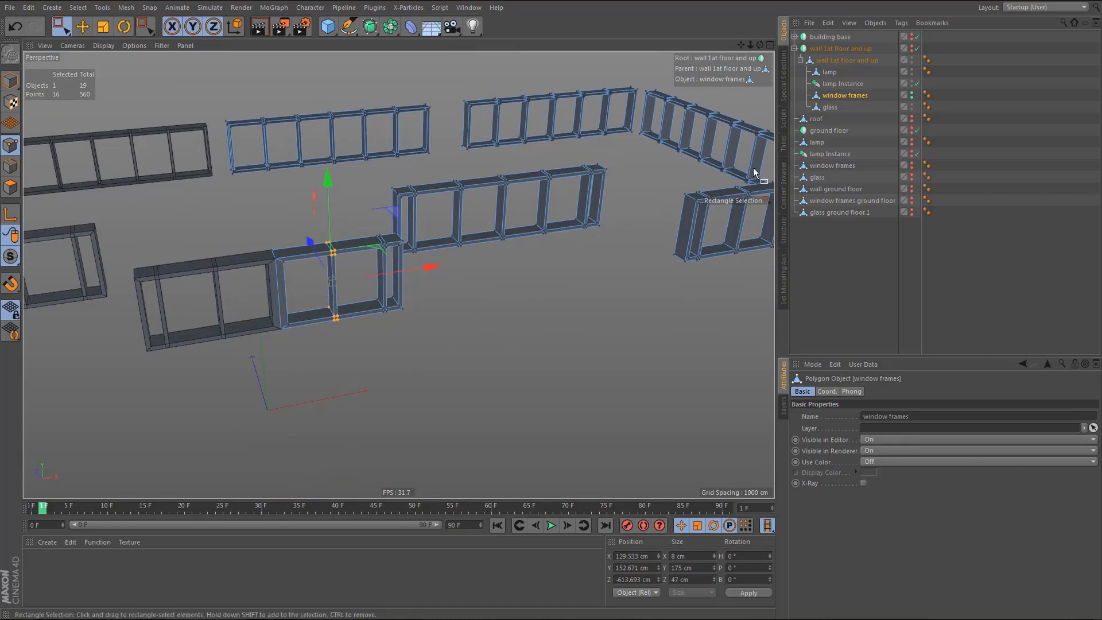
pyautogui.click(917, 48)
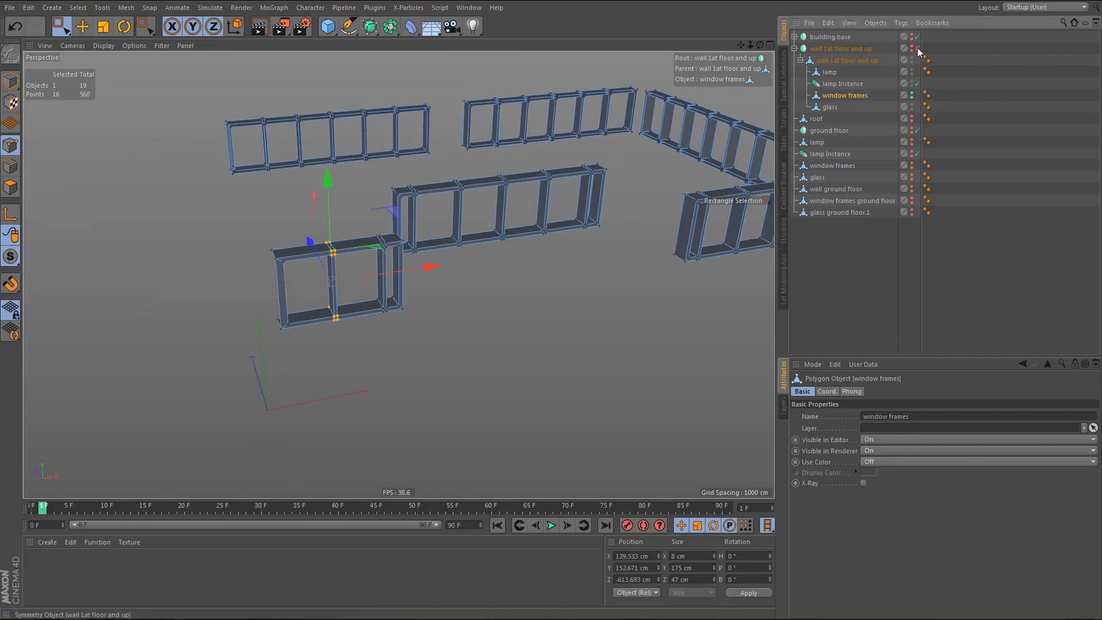
pyautogui.scroll(2, 339, 244)
pyautogui.keyDown('alt'); pyautogui.moveTo(341, 242); pyautogui.dragTo(308, 254); pyautogui.keyUp('alt')
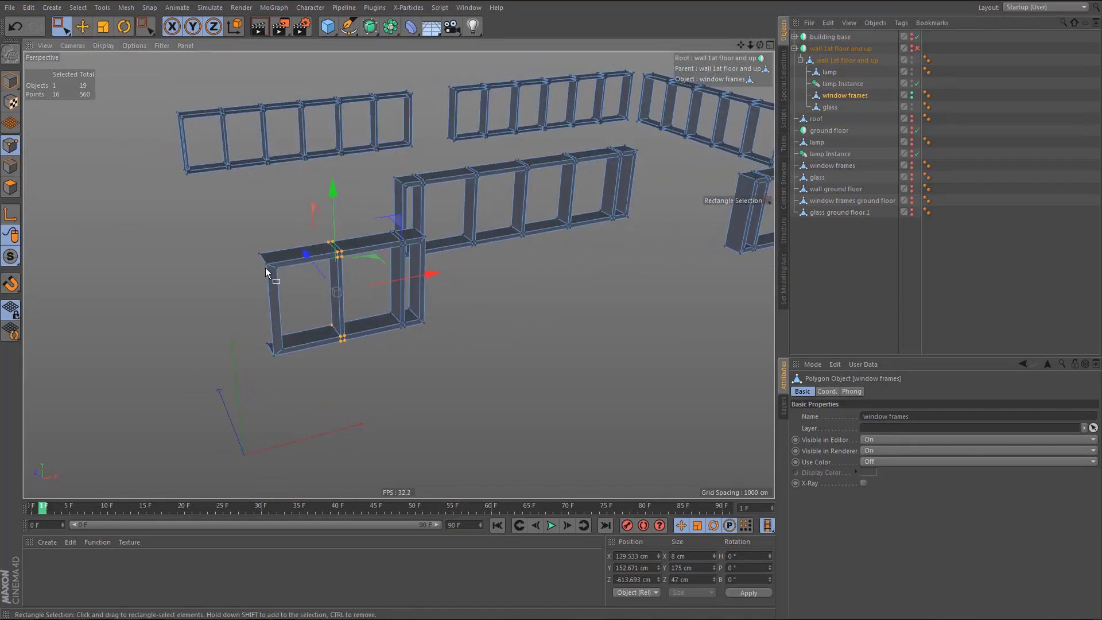
pyautogui.scroll(-2, 274, 289)
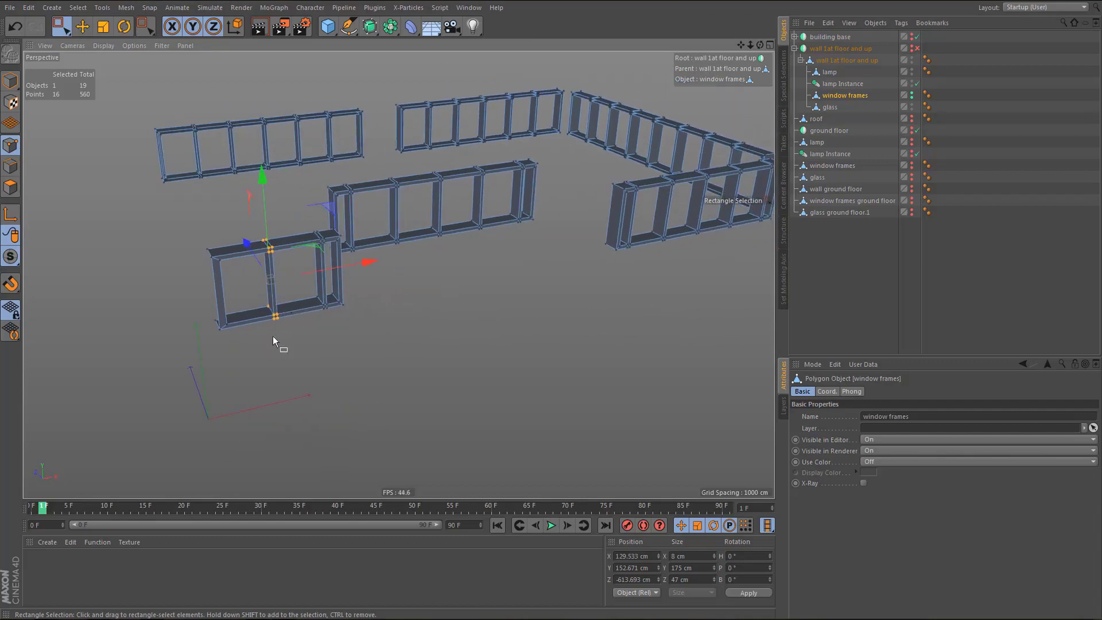
pyautogui.keyDown('alt'); pyautogui.moveTo(274, 341); pyautogui.dragTo(315, 349); pyautogui.keyUp('alt')
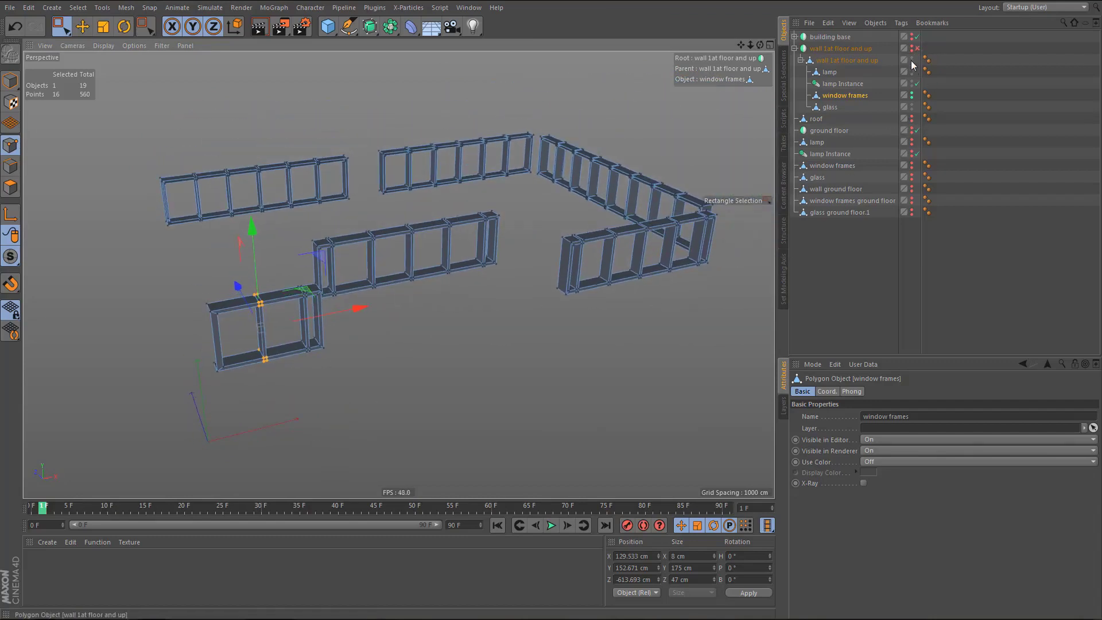
# - Reset the nested window frames' editor and renderer visibility to Default and collapse the wall 1at floor and up group
pyautogui.keyDown('alt'); pyautogui.click(911, 97); pyautogui.keyUp('alt')
pyautogui.keyDown('alt'); pyautogui.click(912, 96); pyautogui.keyUp('alt')
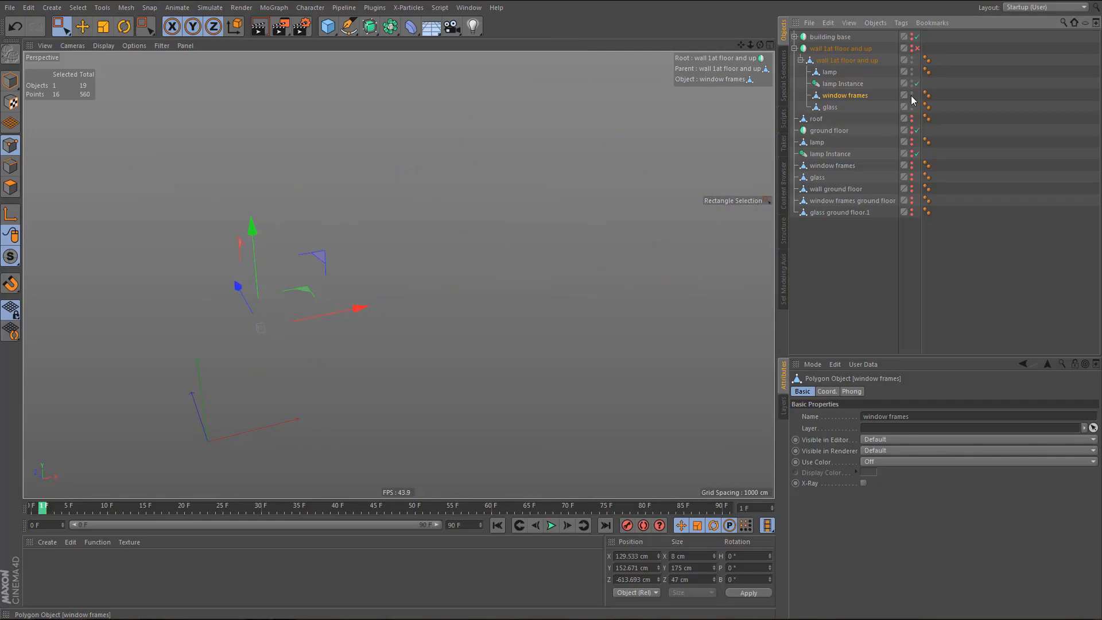
pyautogui.click(794, 48)
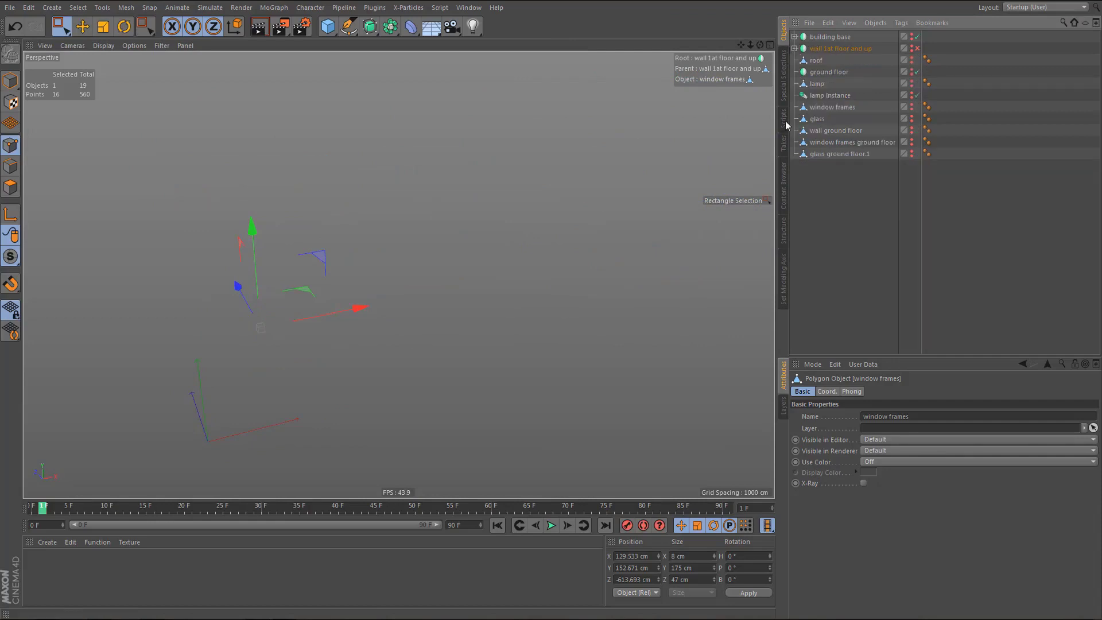
# - Make the ground floor object and every object listed below it visible in both the editor and the renderer
pyautogui.keyDown('alt'); pyautogui.click(912, 71); pyautogui.keyUp('alt')
pyautogui.keyDown('alt'); pyautogui.moveTo(912, 71); pyautogui.dragTo(912, 153); pyautogui.keyUp('alt')
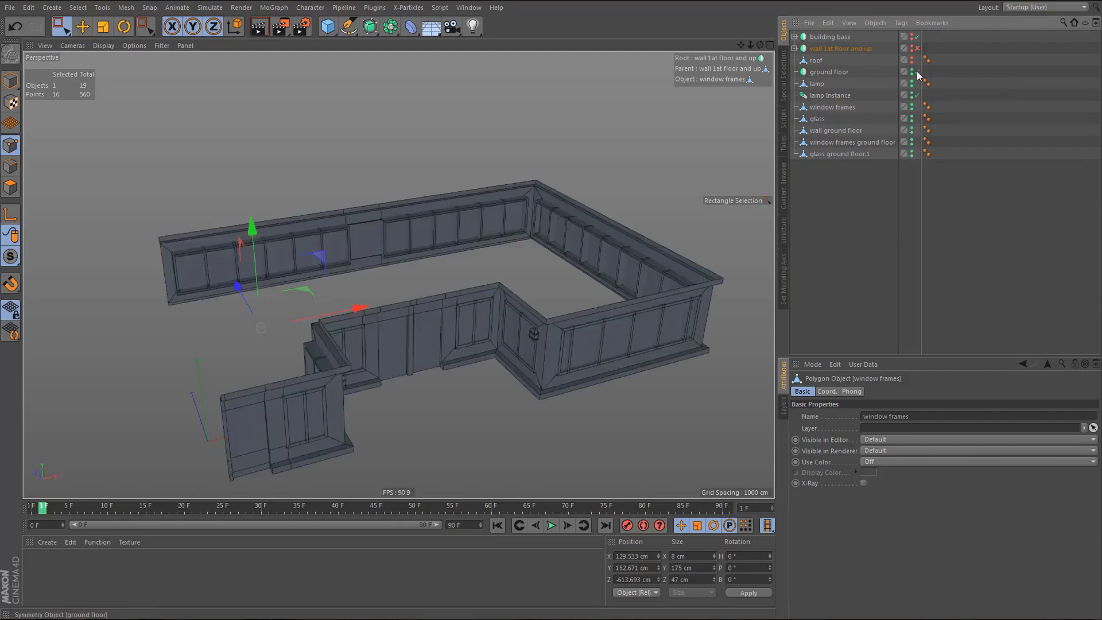
# - Reset editor and renderer visibility to default for the ground floor and every object below it, and inspect the walls and windows
pyautogui.keyDown('alt'); pyautogui.moveTo(912, 73); pyautogui.dragTo(913, 155); pyautogui.keyUp('alt')
pyautogui.keyDown('alt'); pyautogui.moveTo(600, 304); pyautogui.dragTo(495, 331); pyautogui.keyUp('alt')
pyautogui.keyDown('alt'); pyautogui.moveTo(291, 366); pyautogui.dragTo(491, 314); pyautogui.keyUp('alt')
pyautogui.scroll(3, 406, 302)
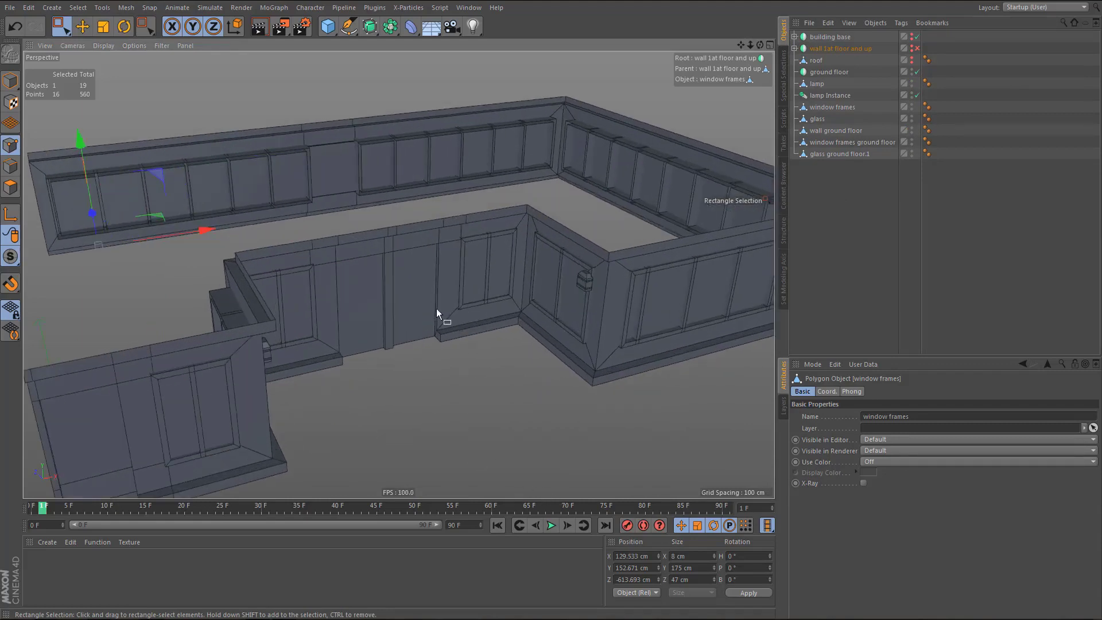
pyautogui.scroll(4, 397, 295)
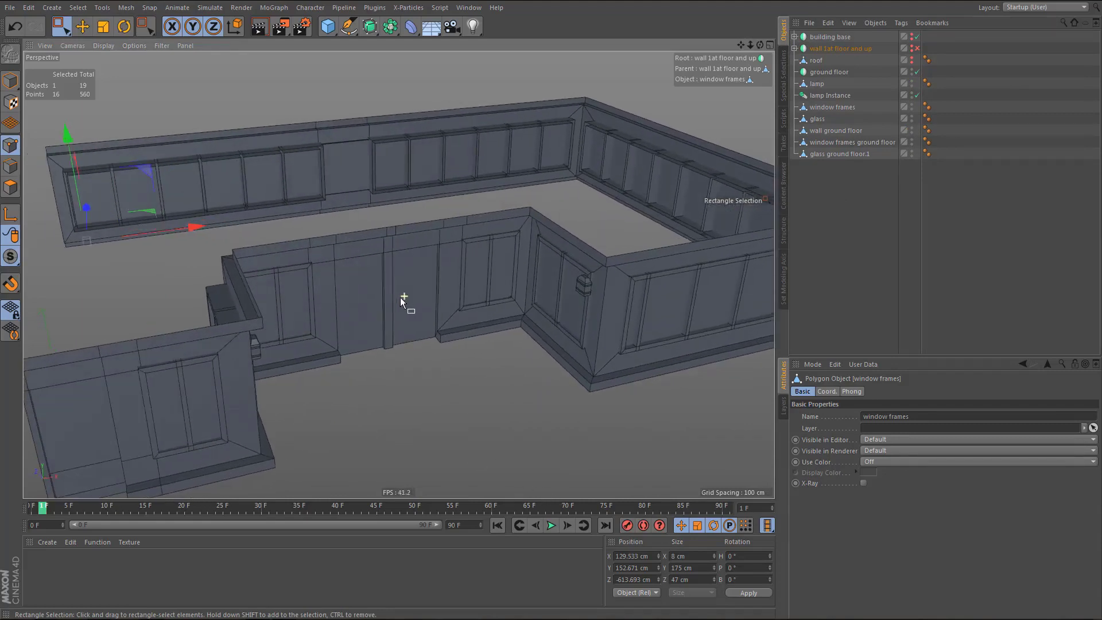
pyautogui.scroll(2, 400, 298)
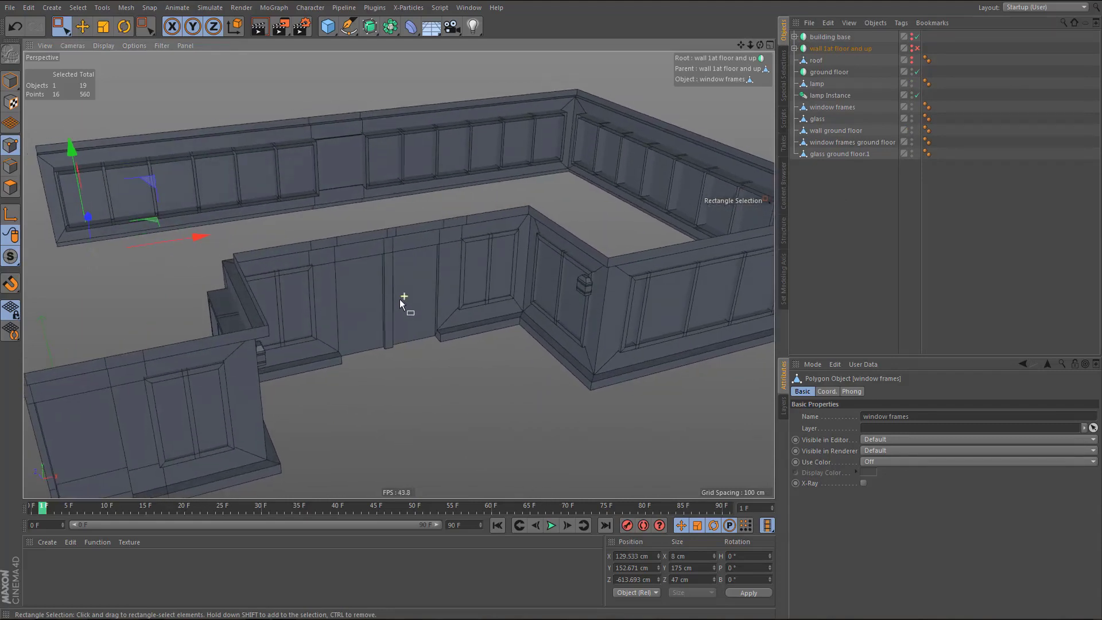
# - Isolate glass ground floor.1 by hiding the other objects, and select all of its polygons in polygon mode
pyautogui.click(820, 120)
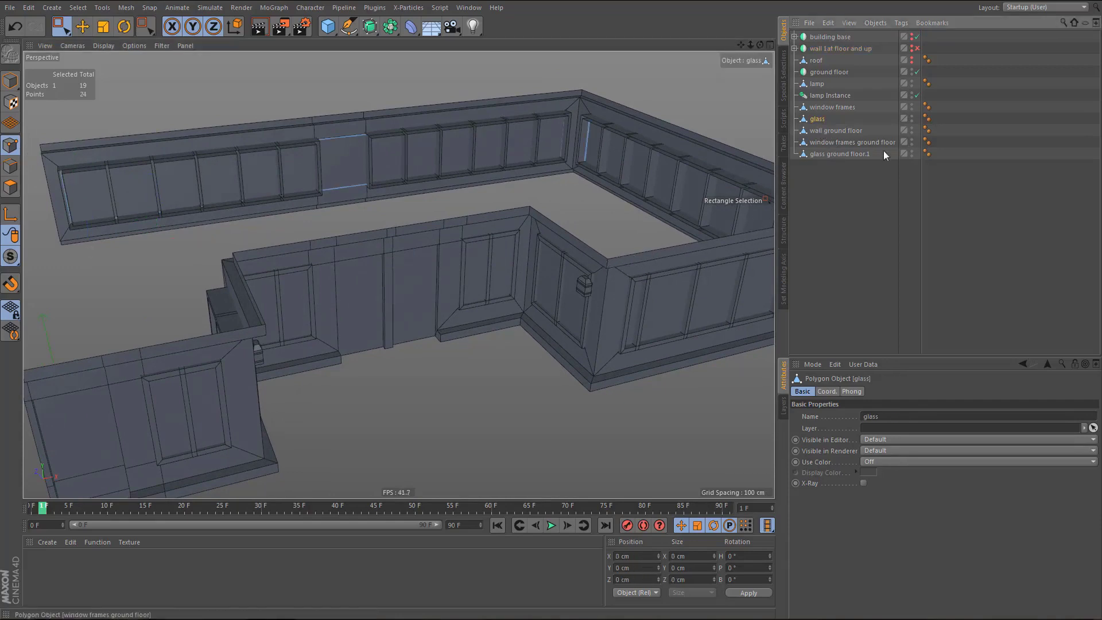
pyautogui.click(832, 155)
pyautogui.keyDown('alt'); pyautogui.moveTo(519, 315); pyautogui.dragTo(505, 306, button='middle'); pyautogui.keyUp('alt')
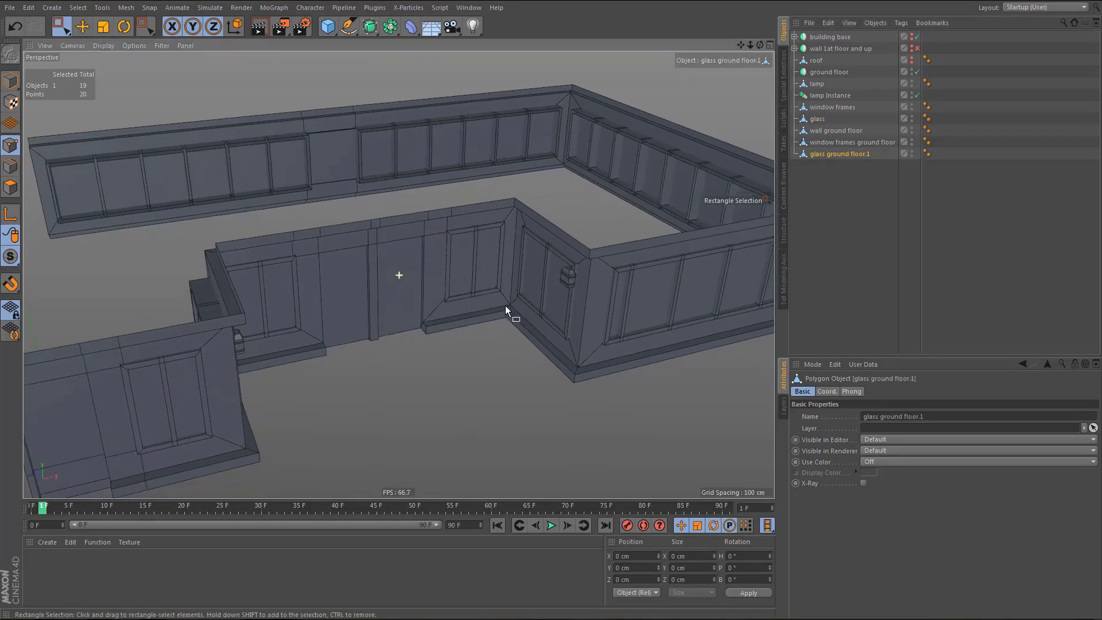
pyautogui.press('Return')
pyautogui.press('Return')
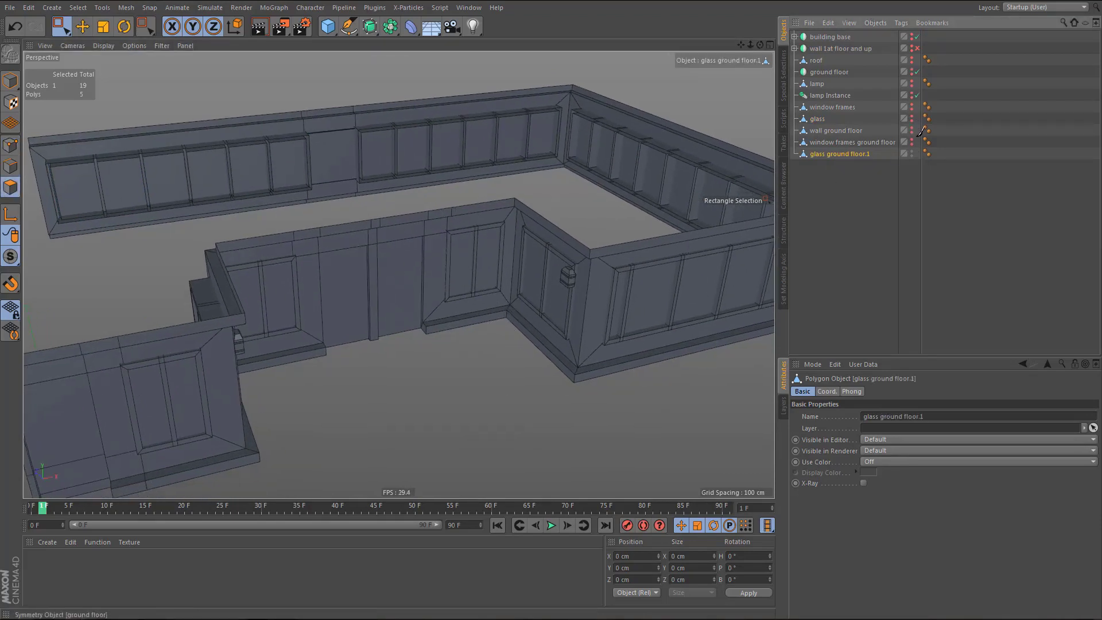
pyautogui.scroll(-5, 514, 274)
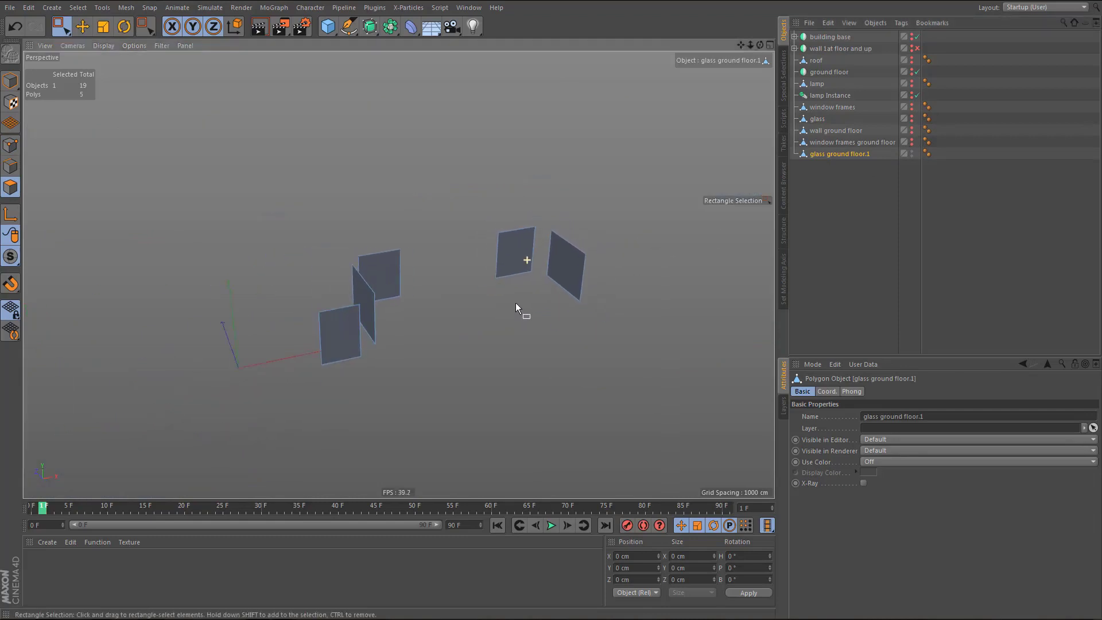
pyautogui.hotkey('ctrl', 'a')
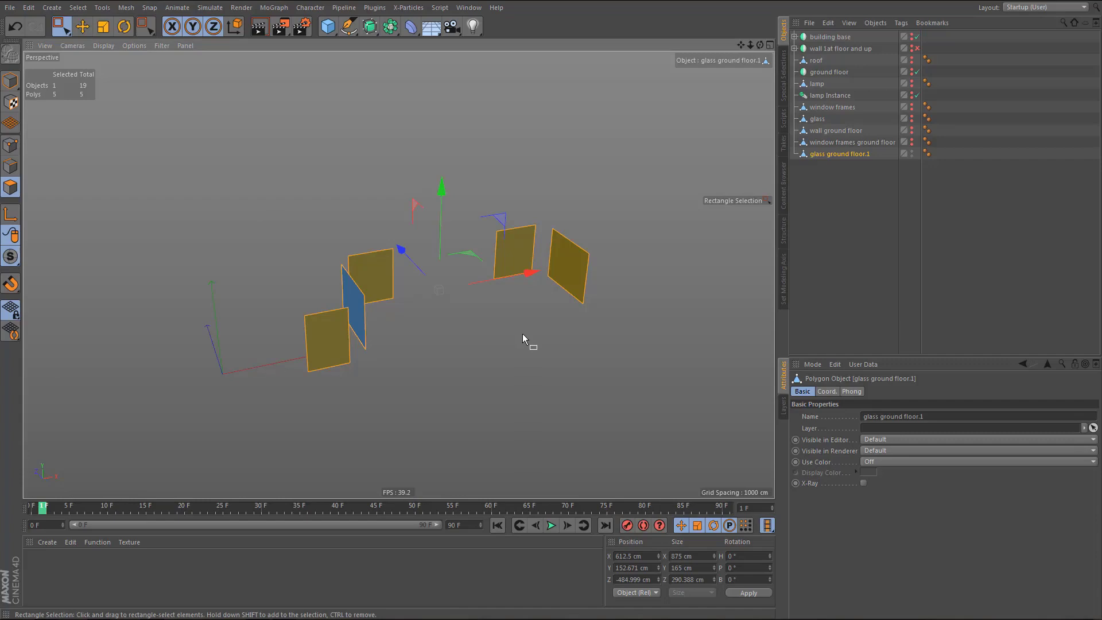
# - Unhide the glass object and select the narrow end polygon of its front pane to check the glass thickness
pyautogui.press('d')
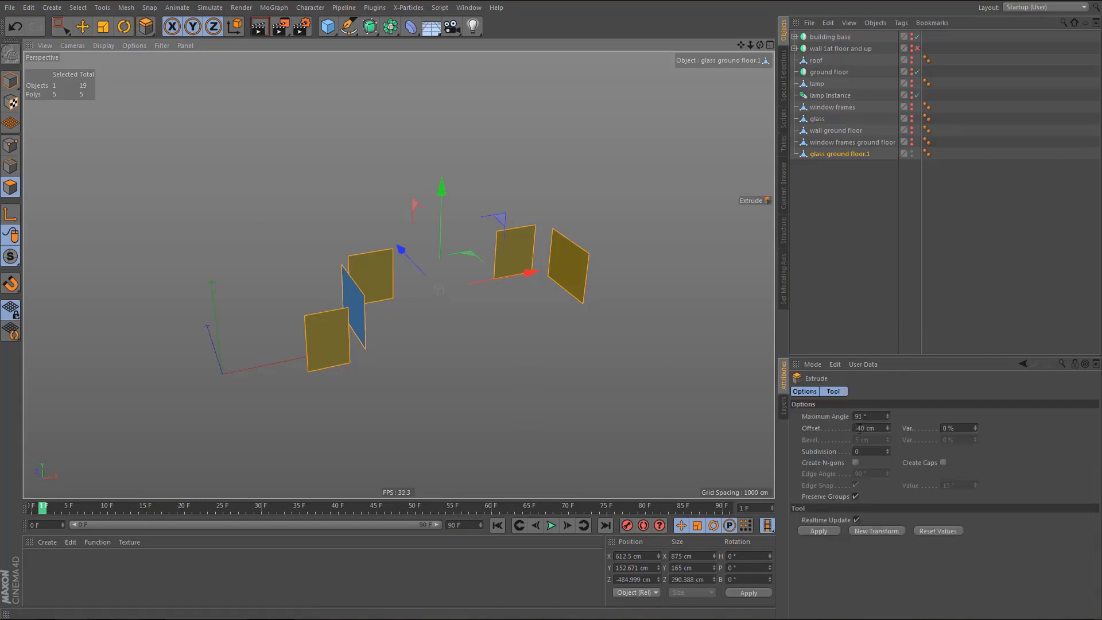
pyautogui.moveTo(859, 428); pyautogui.dragTo(896, 436)
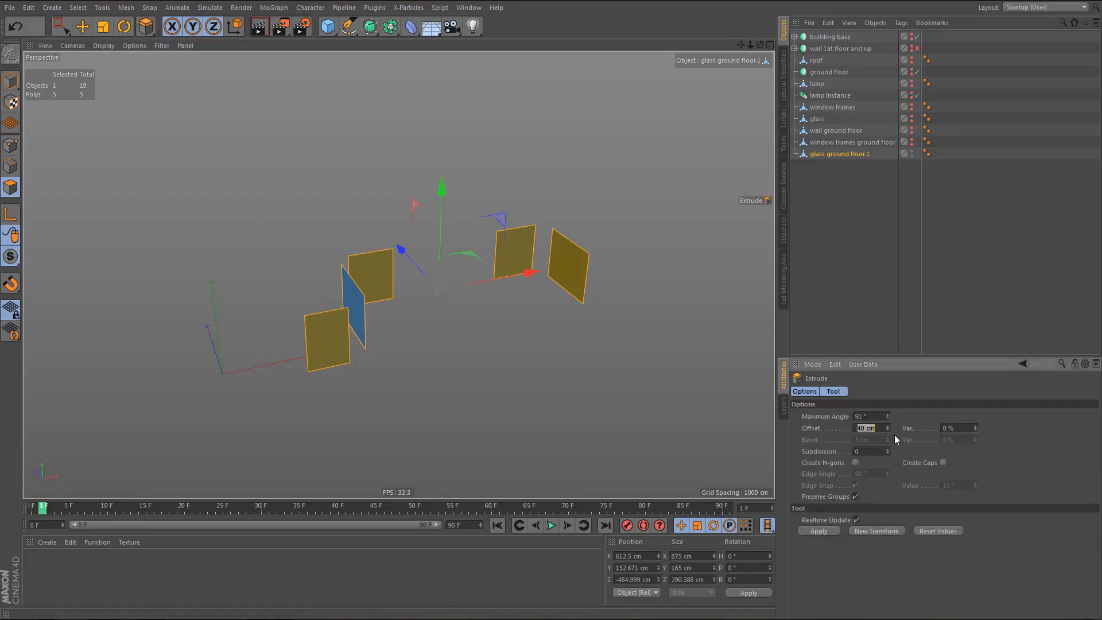
pyautogui.click(822, 119)
pyautogui.click(912, 116)
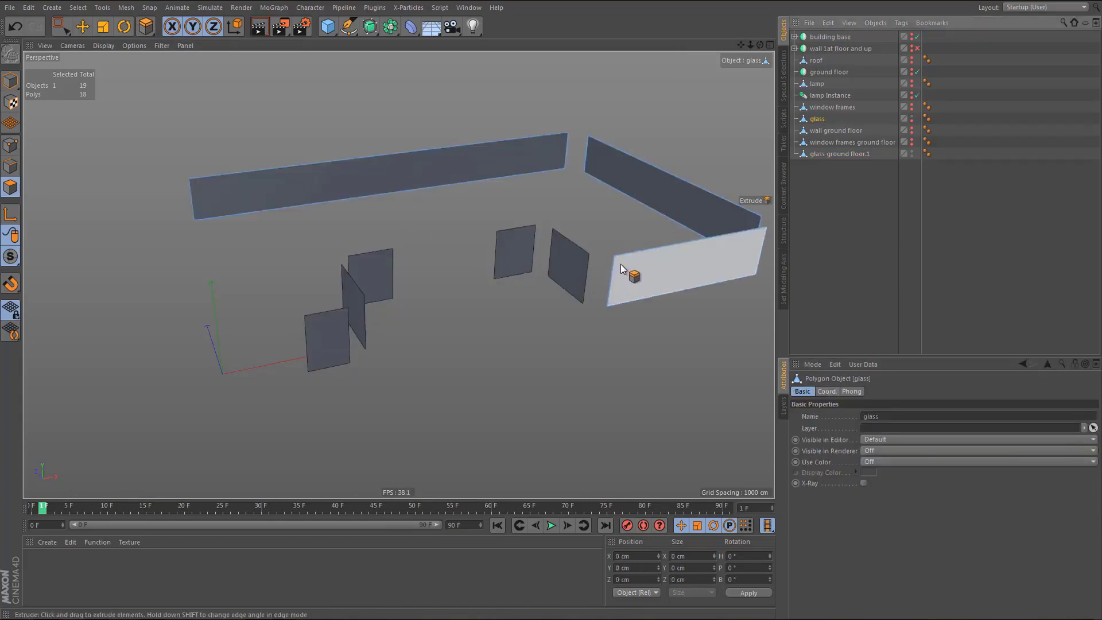
pyautogui.press('e')
pyautogui.scroll(5, 621, 264)
pyautogui.click(604, 257)
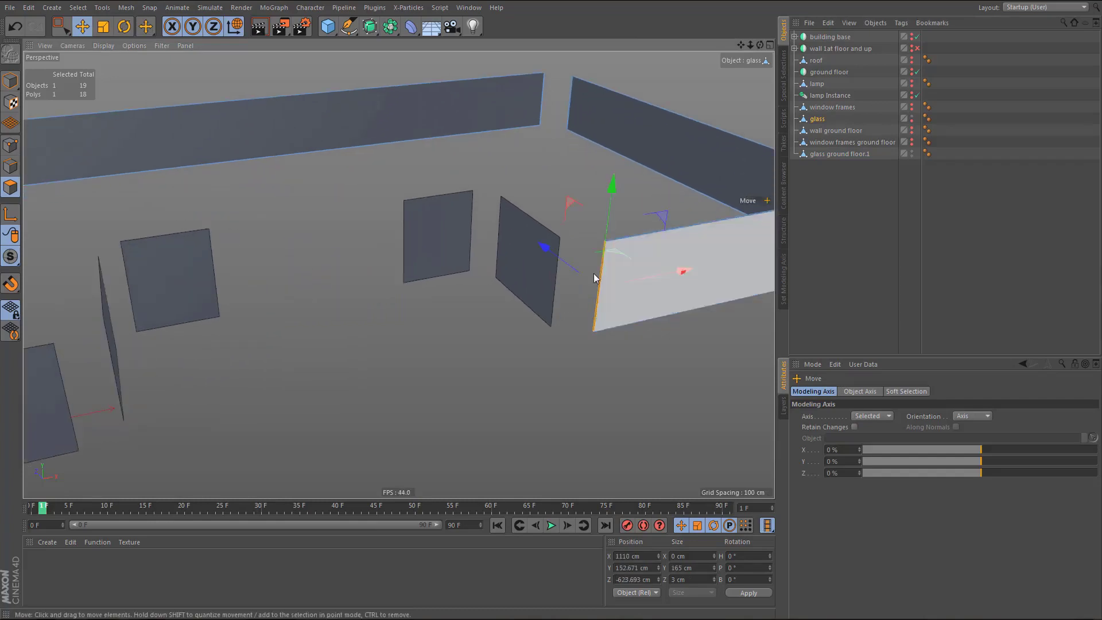
# - Extrude all panes of glass ground floor.1 with an offset of -3 cm and caps created
pyautogui.click(833, 154)
pyautogui.scroll(-3, 599, 269)
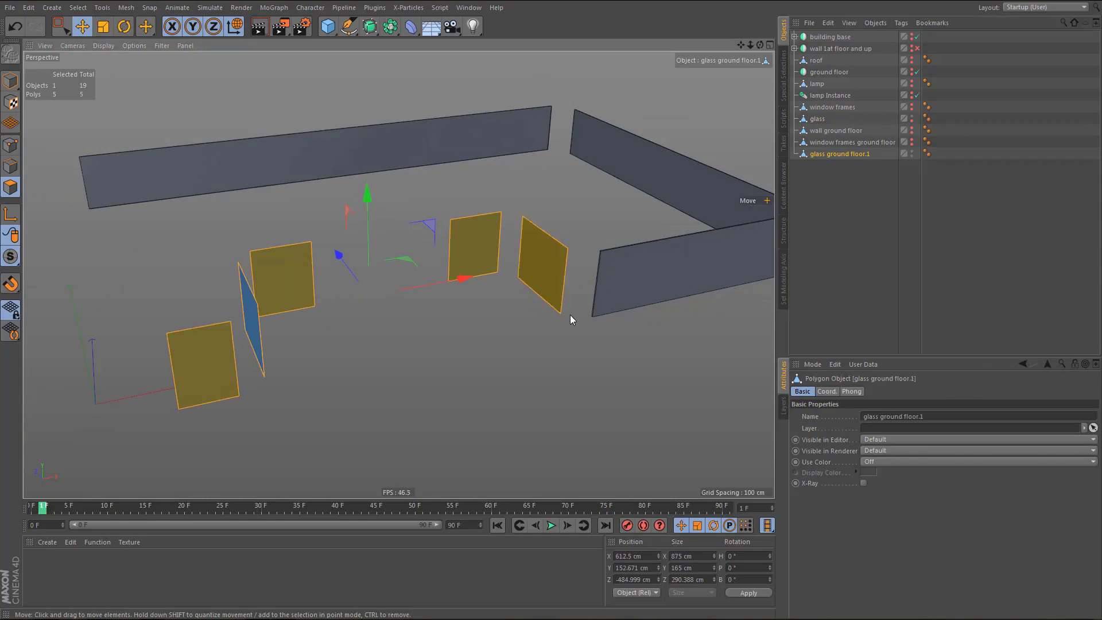
pyautogui.press('d')
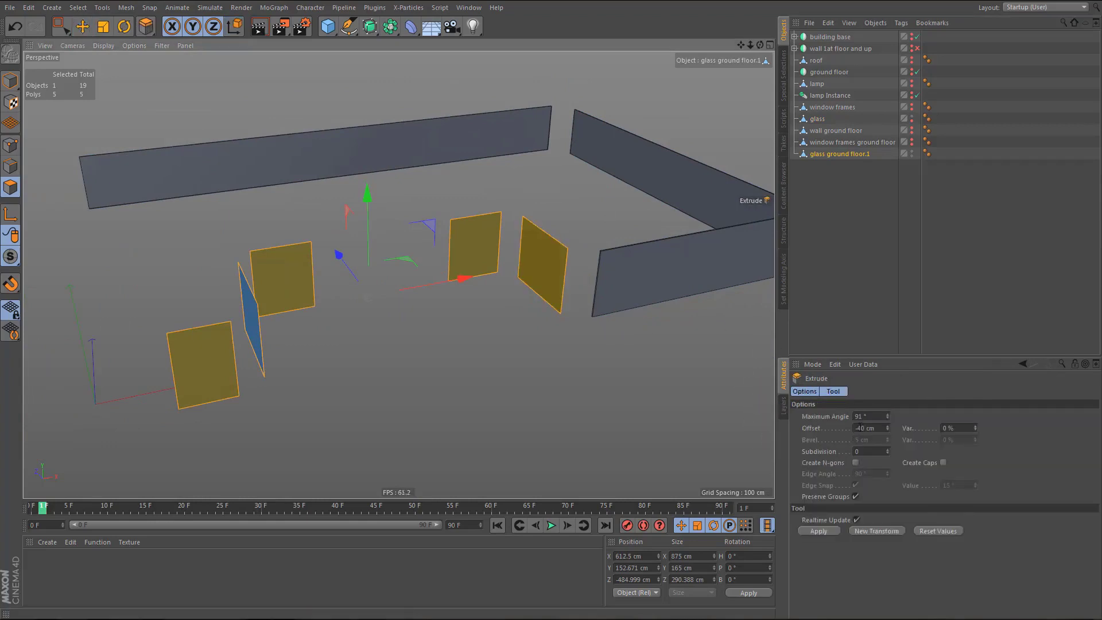
pyautogui.moveTo(859, 428); pyautogui.dragTo(874, 429)
pyautogui.write('-3')
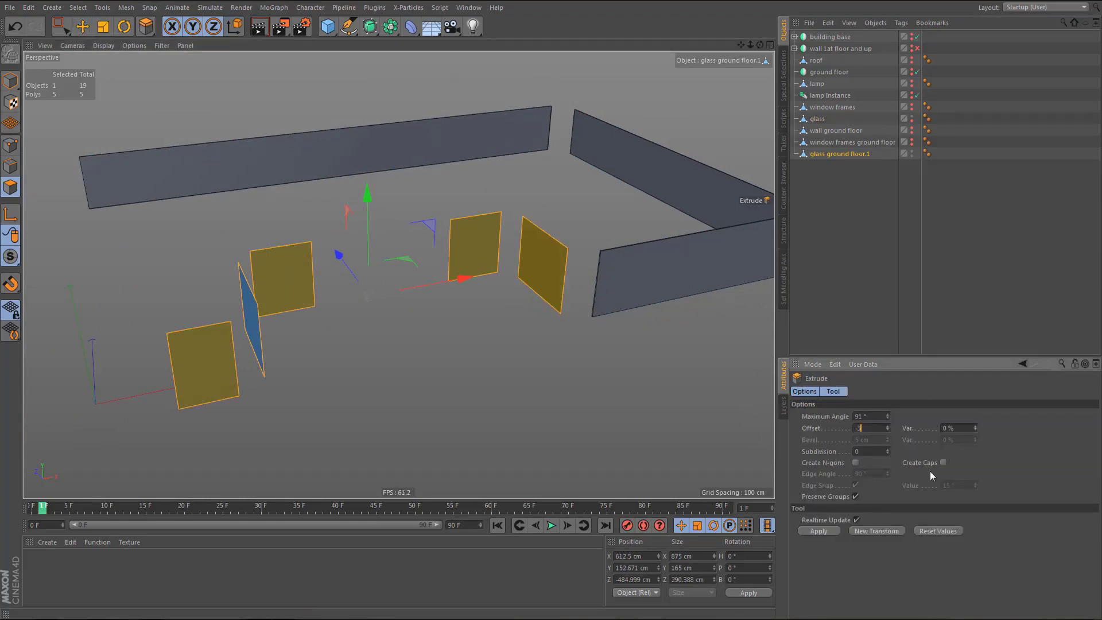
pyautogui.click(876, 530)
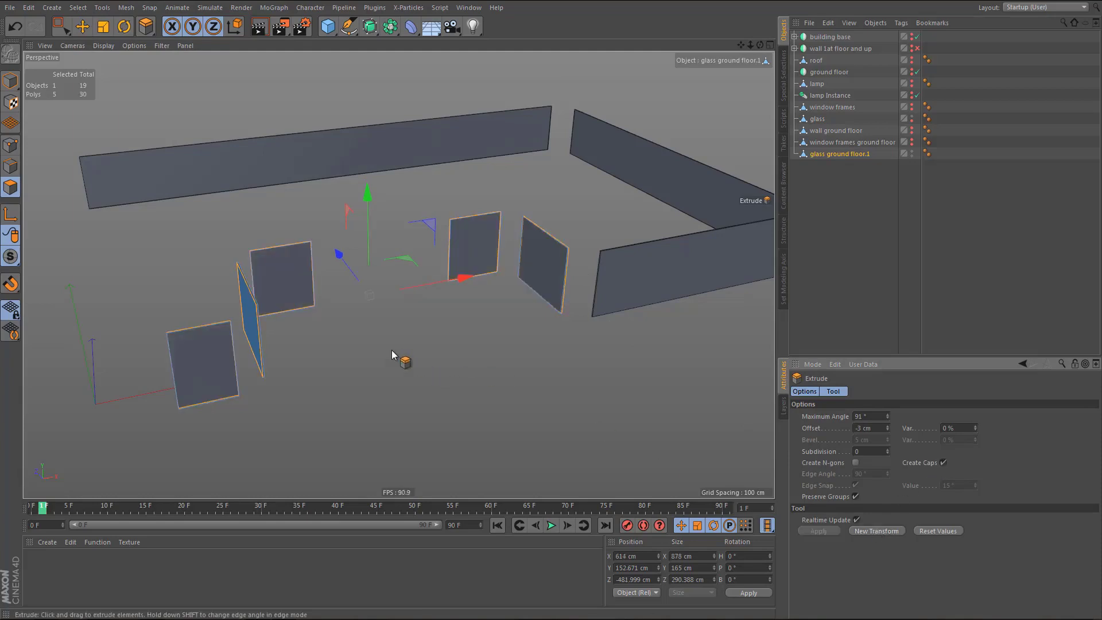
# - Select all polygons of glass ground floor.1, reverse their normals, and inspect the thickened panes
pyautogui.hotkey('ctrl', 'a')
pyautogui.rightClick(485, 377)
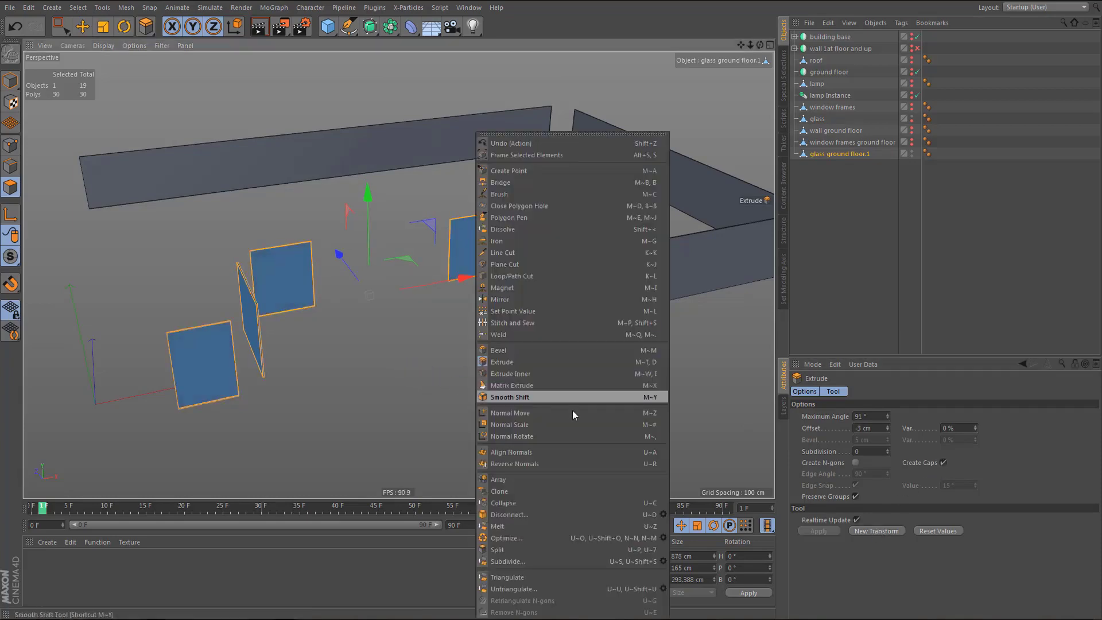
pyautogui.click(563, 465)
pyautogui.keyDown('alt'); pyautogui.moveTo(466, 316); pyautogui.dragTo(463, 332, button='right'); pyautogui.keyUp('alt')
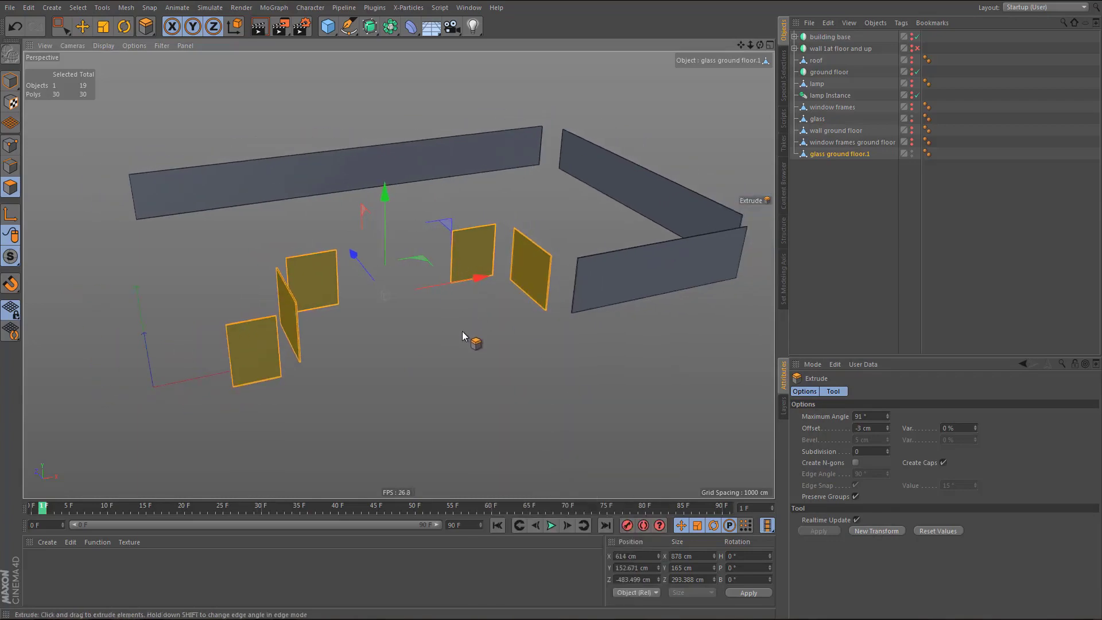
pyautogui.keyDown('alt'); pyautogui.moveTo(514, 270); pyautogui.dragTo(577, 276, button='right'); pyautogui.keyUp('alt')
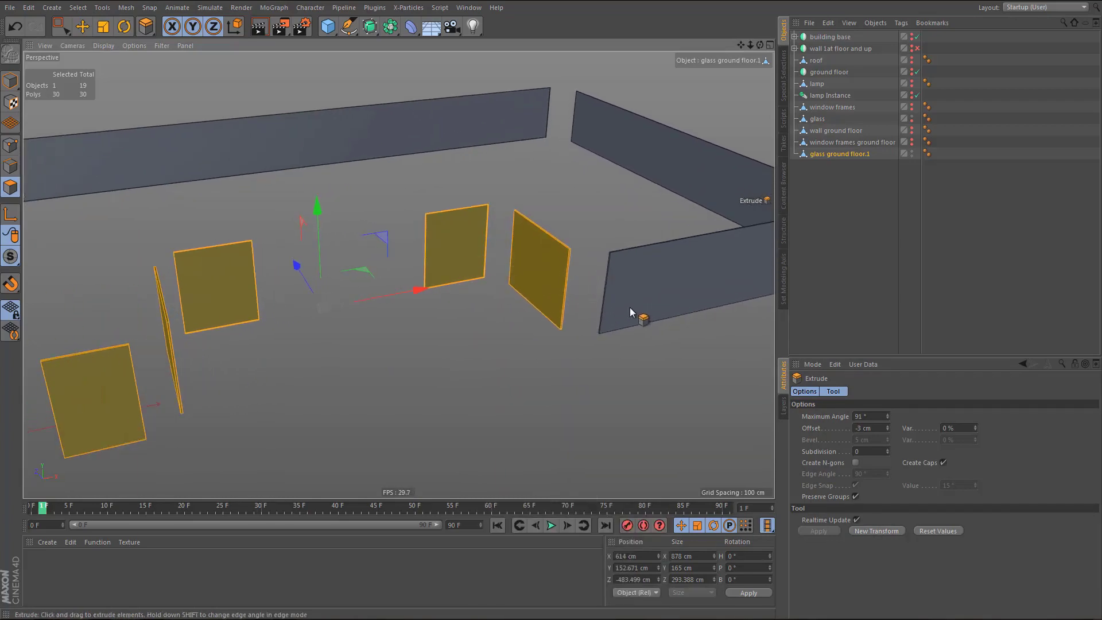
pyautogui.keyDown('alt'); pyautogui.moveTo(629, 308); pyautogui.dragTo(504, 325, button='middle'); pyautogui.keyUp('alt')
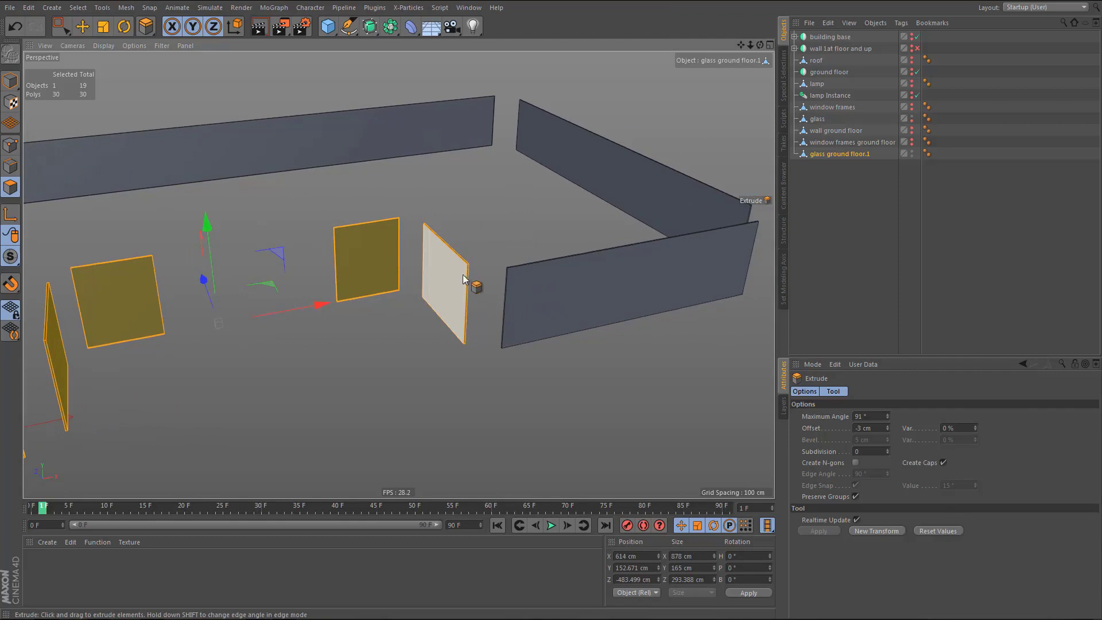
pyautogui.keyDown('alt'); pyautogui.moveTo(462, 284); pyautogui.dragTo(542, 277); pyautogui.keyUp('alt')
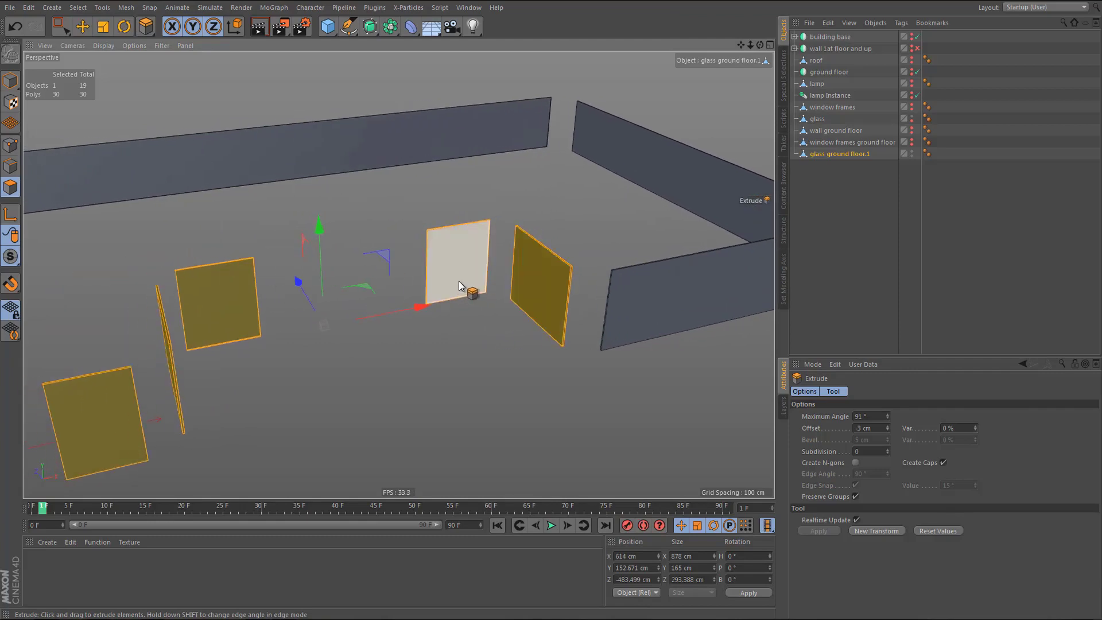
# - Select all polygons of the three front-facing panes in glass ground floor.1 for moving
pyautogui.press('e')
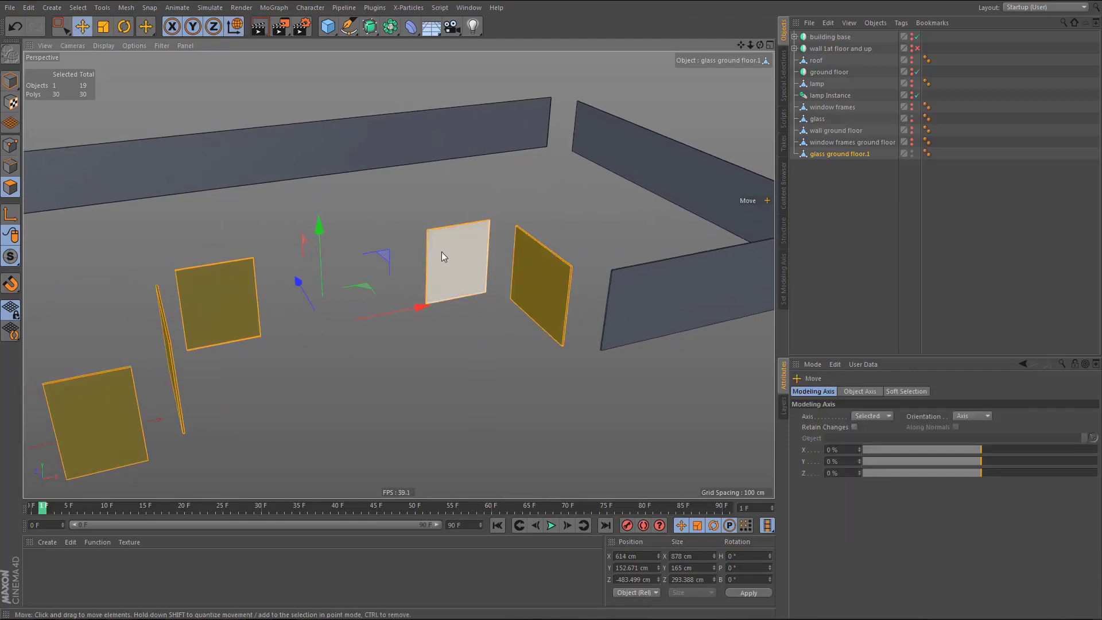
pyautogui.click(442, 252)
pyautogui.keyDown('shift'); pyautogui.click(129, 411); pyautogui.keyUp('shift')
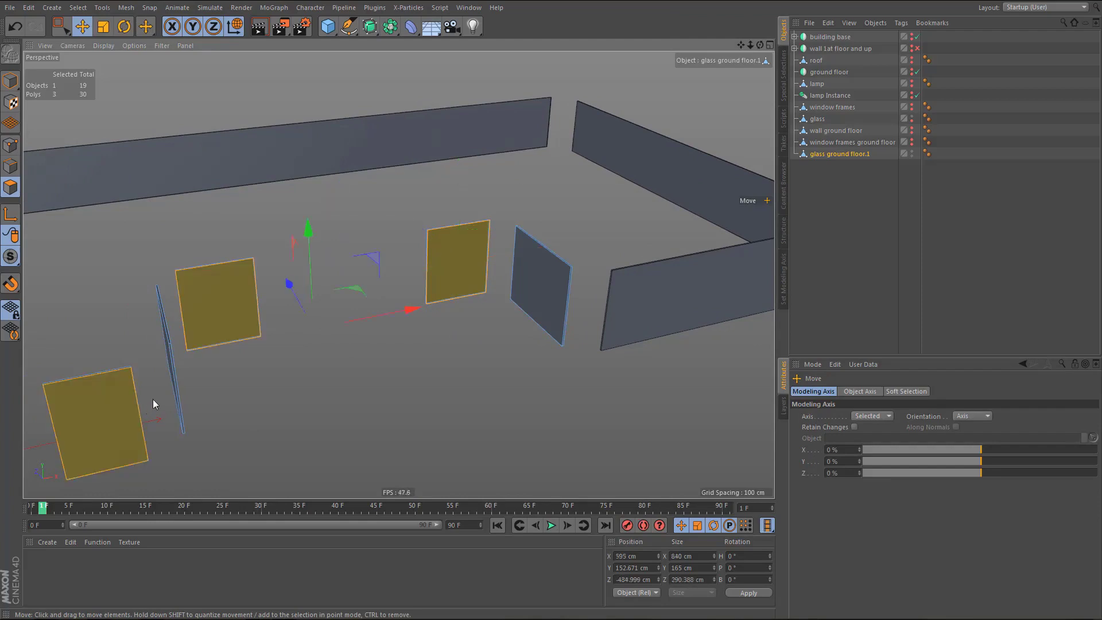
pyautogui.scroll(-3, 454, 292)
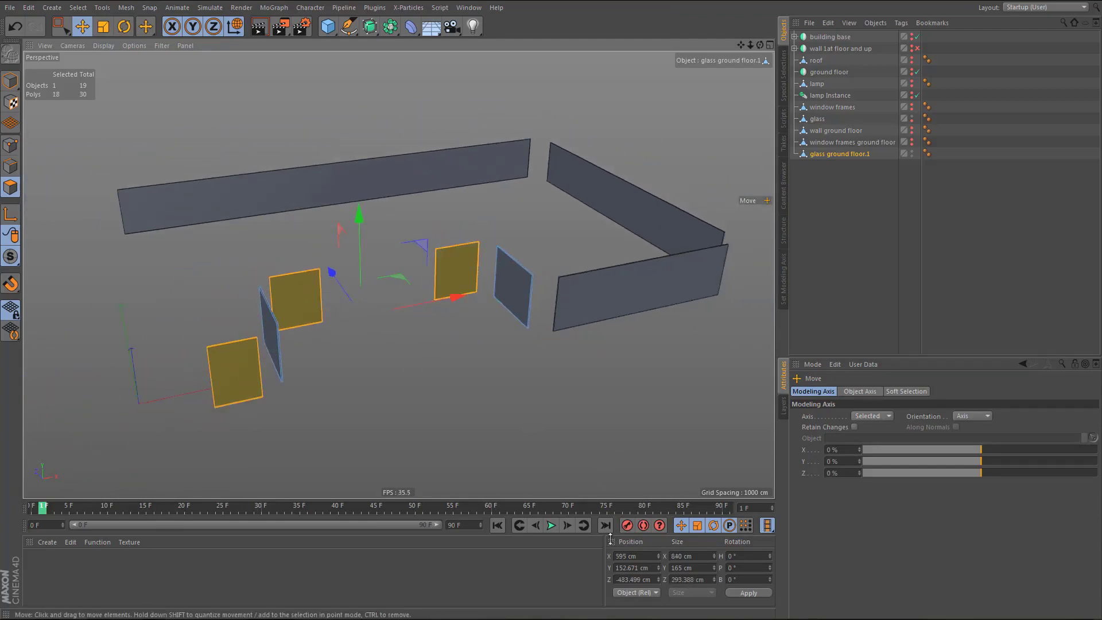
pyautogui.click(654, 578)
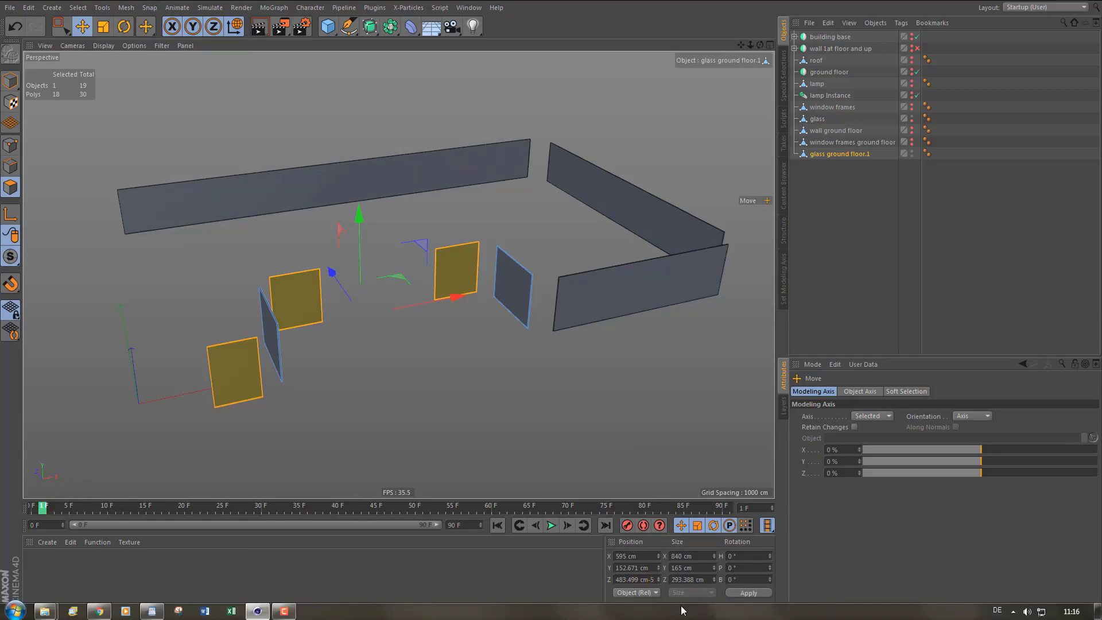
pyautogui.write('-5')
pyautogui.press('Return')
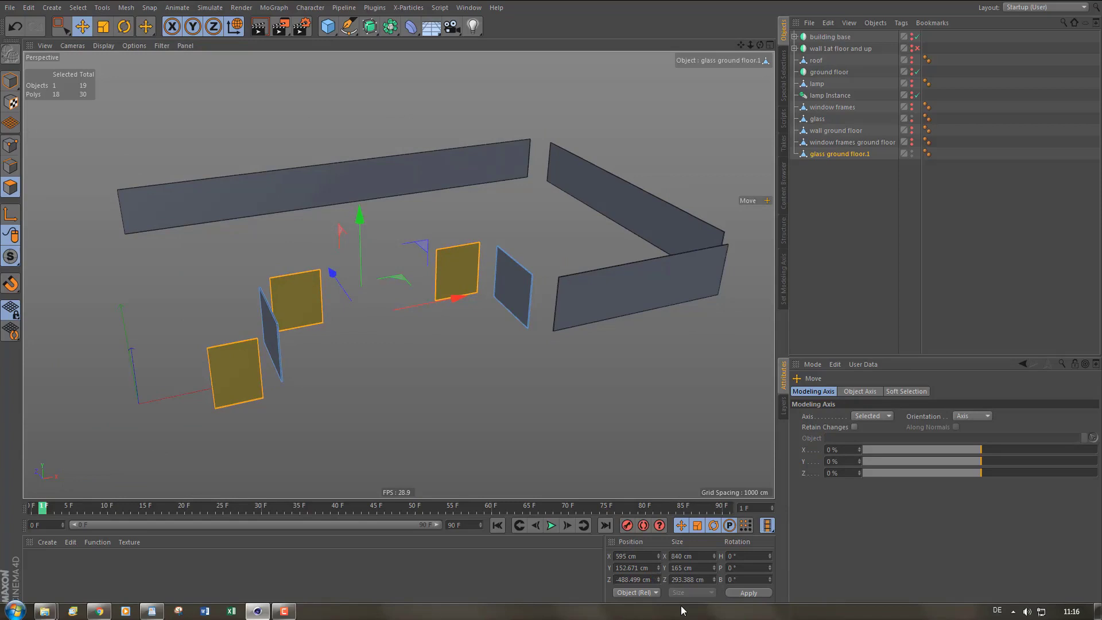
pyautogui.hotkey('ctrl', 'z')
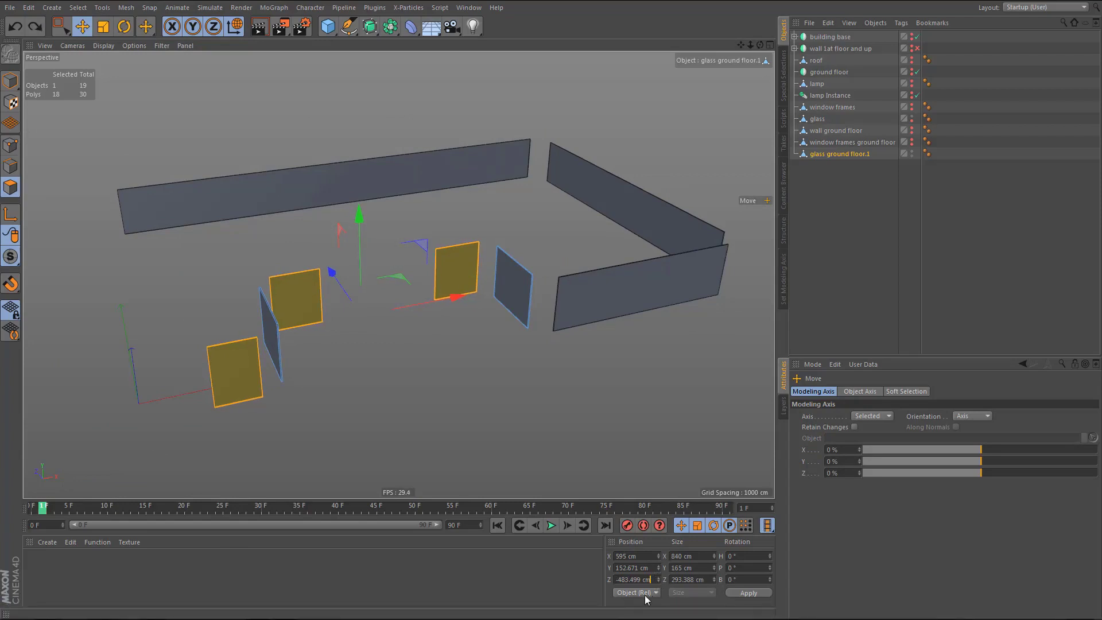
# - Move the three front-facing panes 5 cm to Z -478.499 cm and the side pane nearest the long front glass to X 1056.5 cm
pyautogui.press('Return')
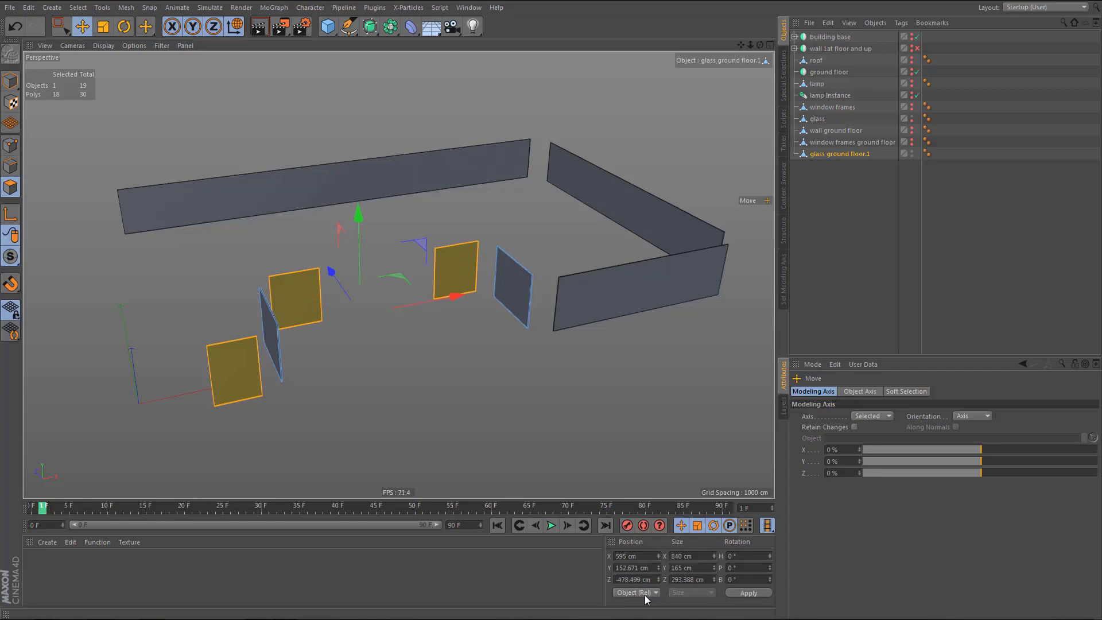
pyautogui.click(511, 271)
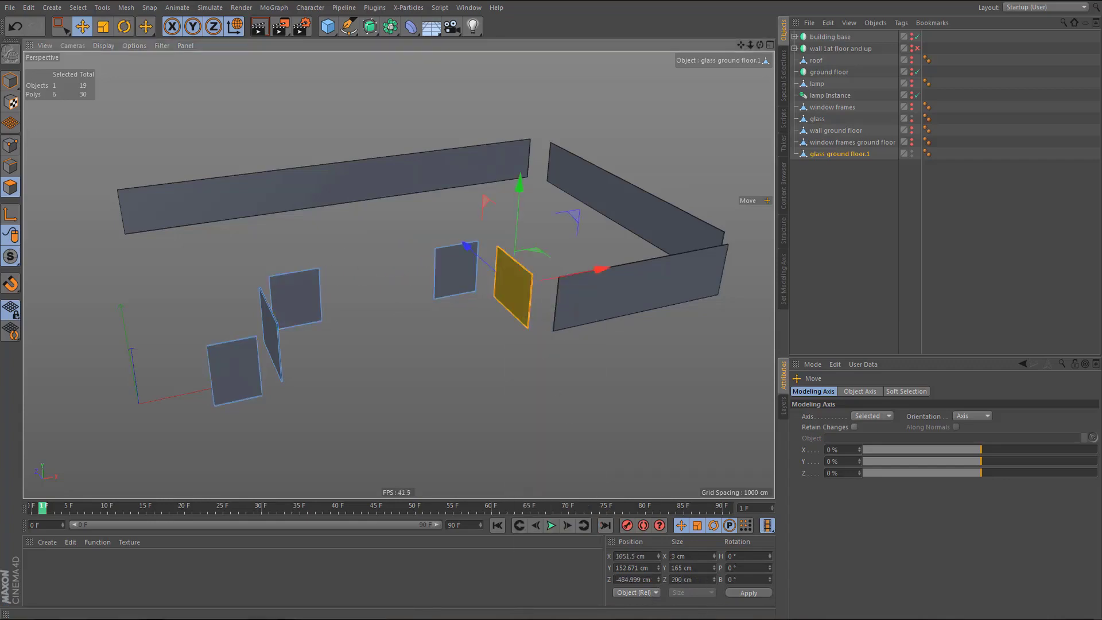
pyautogui.click(652, 556)
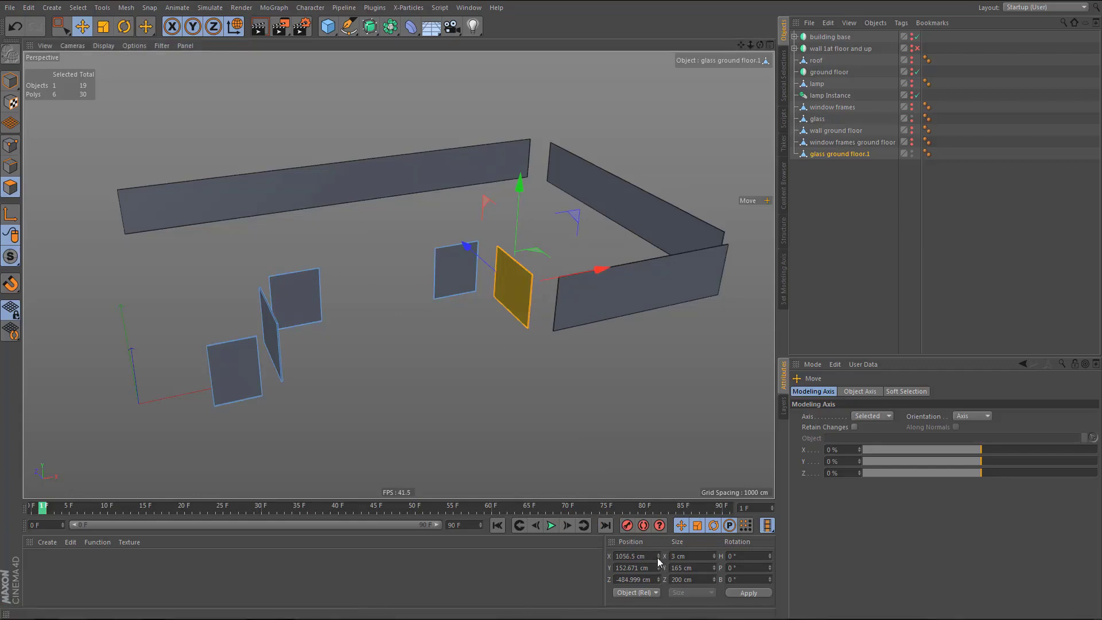
# - Move the opposite side pane 5 cm outward to X 343.5 cm, and unhide wall ground floor and window frames ground floor
pyautogui.keyDown('alt'); pyautogui.moveTo(268, 341); pyautogui.dragTo(196, 363); pyautogui.keyUp('alt')
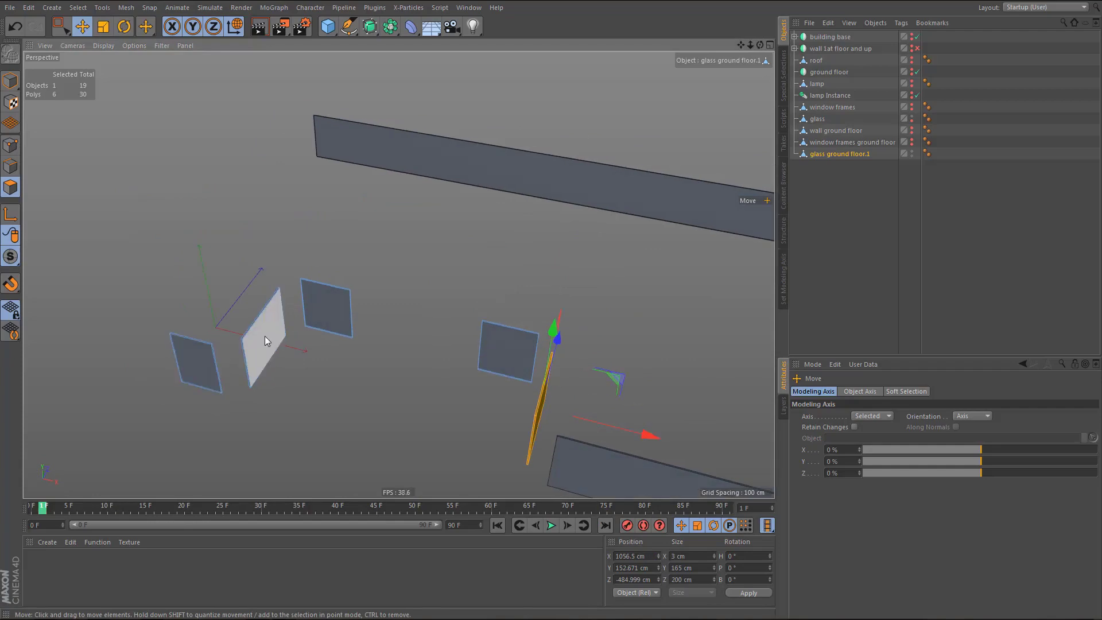
pyautogui.click(264, 336)
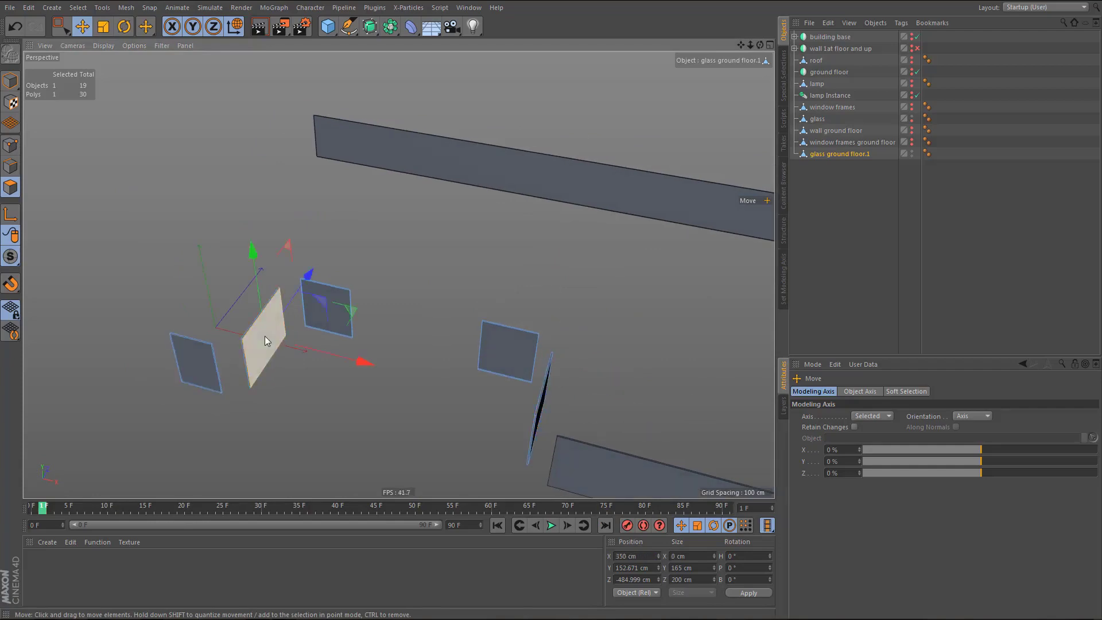
pyautogui.click(646, 555)
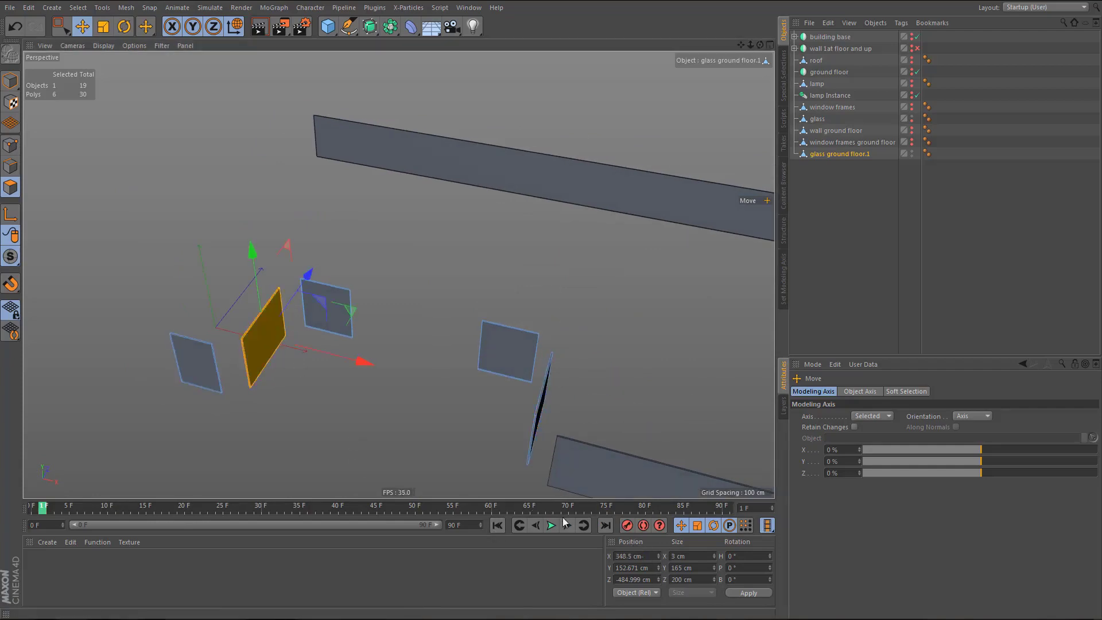
pyautogui.write('-5')
pyautogui.press('Return')
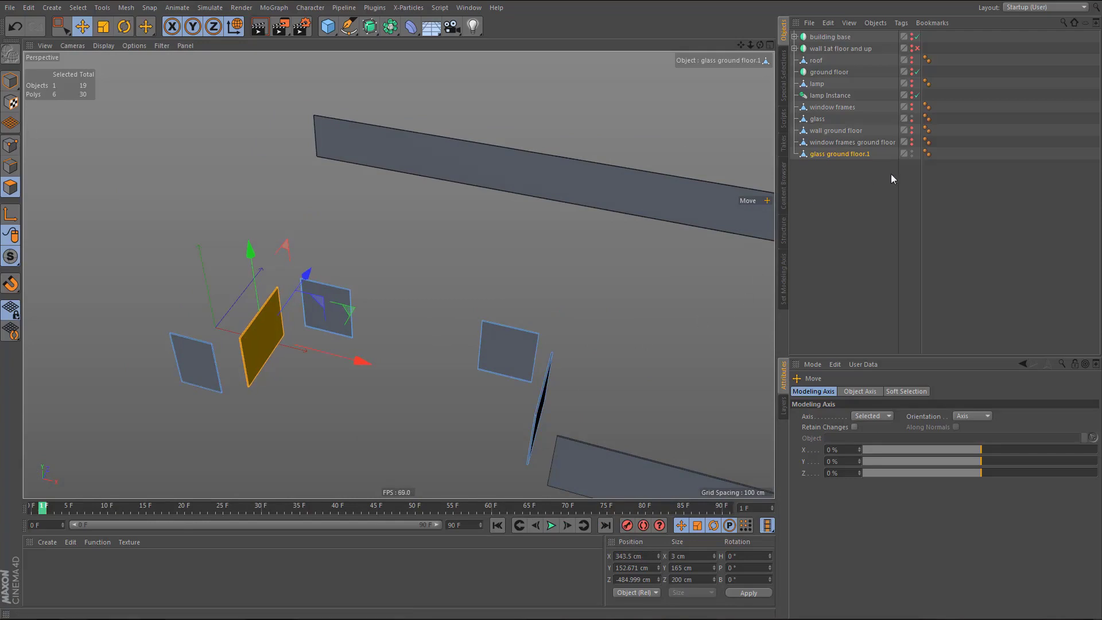
pyautogui.moveTo(911, 117)
pyautogui.mouseDown()
pyautogui.moveTo(913, 146)
pyautogui.moveTo(912, 119)
pyautogui.mouseUp()
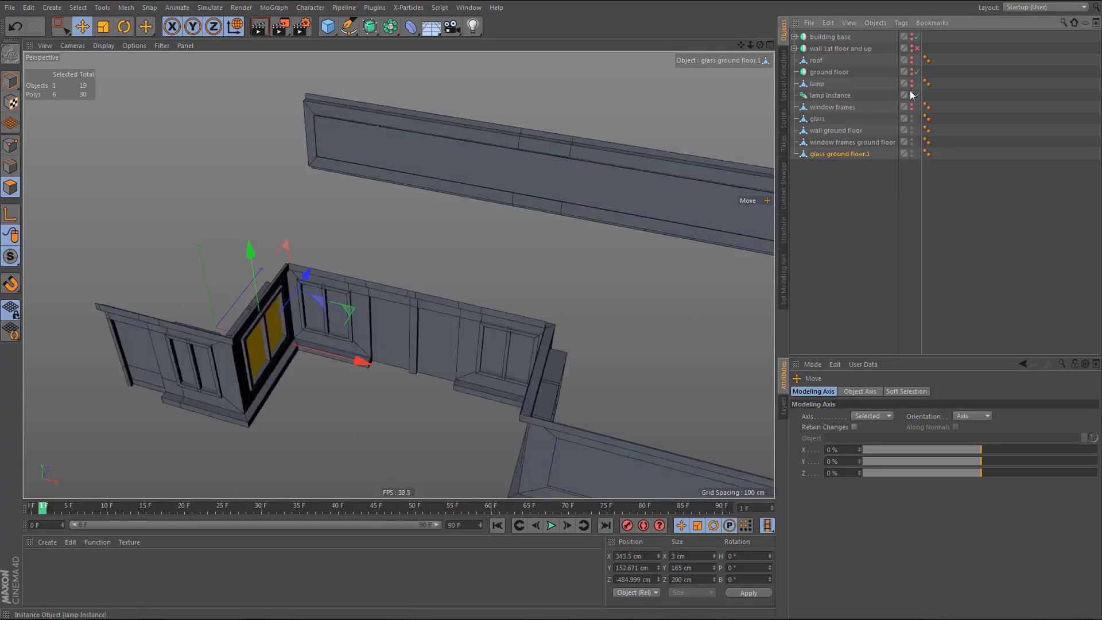
# - Unhide the window frames and glass objects and render the perspective view as a preview
pyautogui.moveTo(912, 119)
pyautogui.mouseDown()
pyautogui.moveTo(911, 94)
pyautogui.moveTo(912, 136)
pyautogui.mouseUp()
pyautogui.keyDown('alt'); pyautogui.moveTo(487, 361); pyautogui.dragTo(504, 278, button='middle'); pyautogui.keyUp('alt')
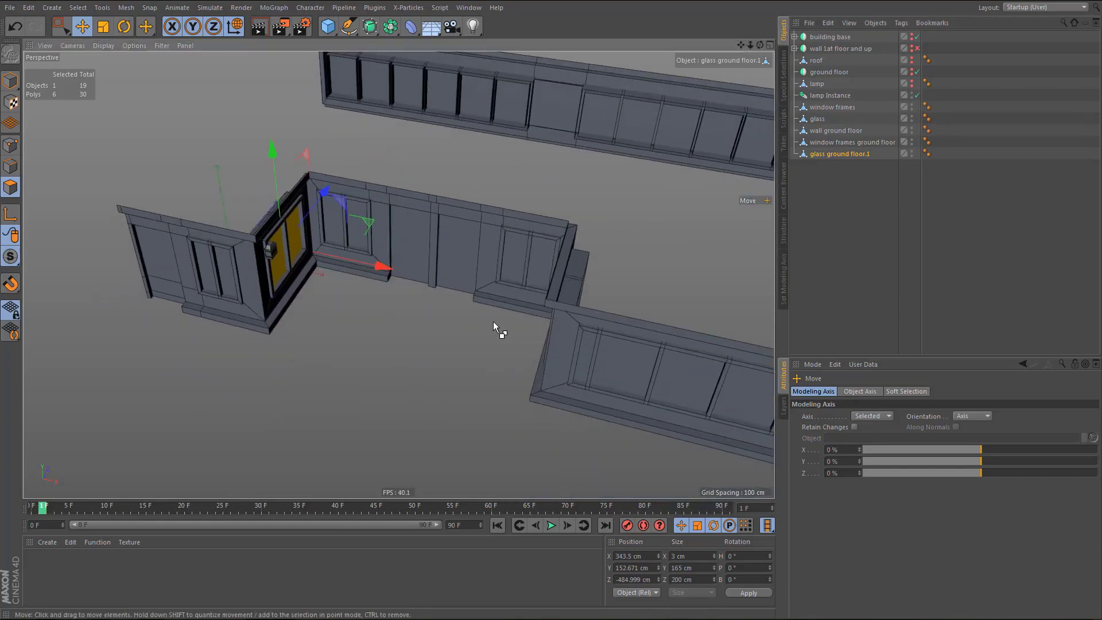
pyautogui.hotkey('ctrl', 'r')
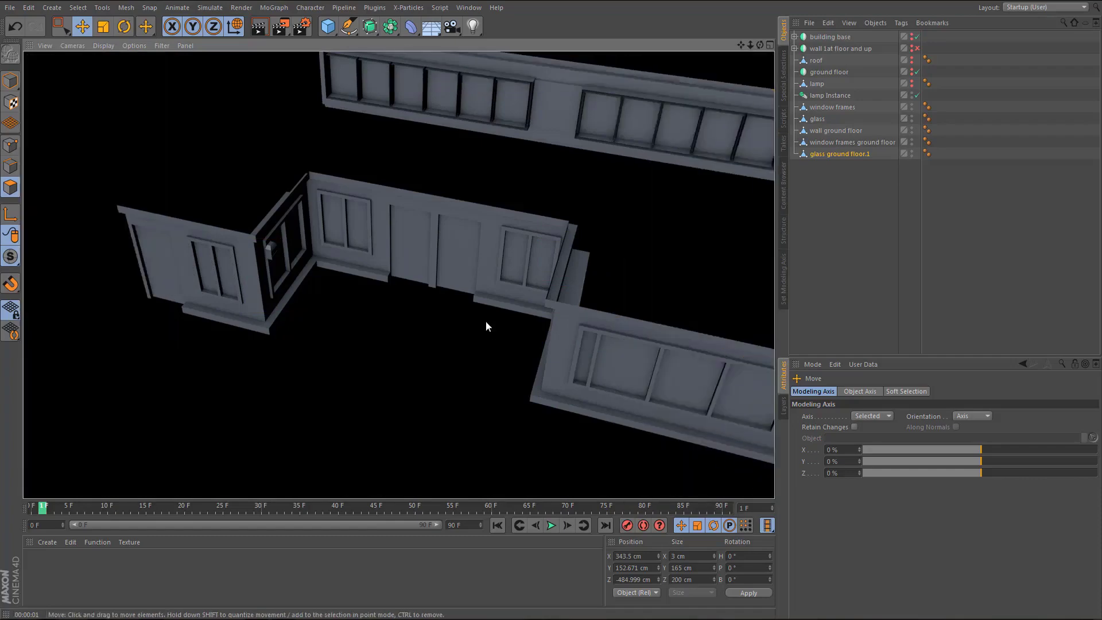
# - Examine the ground-floor walls, window frames and glass panes from several angles, including the inner corner and the overall layout
pyautogui.keyDown('alt'); pyautogui.moveTo(596, 398); pyautogui.dragTo(623, 378, button='right'); pyautogui.keyUp('alt')
pyautogui.moveTo(622, 378)
pyautogui.keyDown('alt'); pyautogui.mouseDown()
pyautogui.moveTo(686, 374)
pyautogui.moveTo(612, 381)
pyautogui.mouseUp(); pyautogui.keyUp('alt')
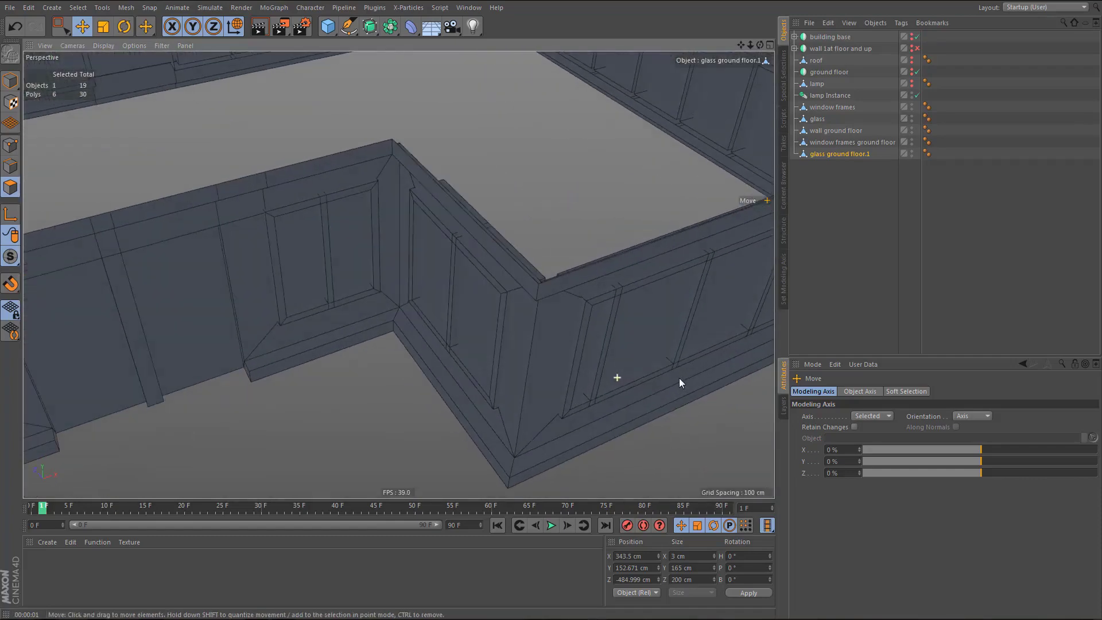
pyautogui.keyDown('alt'); pyautogui.moveTo(630, 371); pyautogui.dragTo(594, 380, button='right'); pyautogui.keyUp('alt')
pyautogui.keyDown('alt'); pyautogui.moveTo(593, 380); pyautogui.dragTo(573, 318, button='middle'); pyautogui.keyUp('alt')
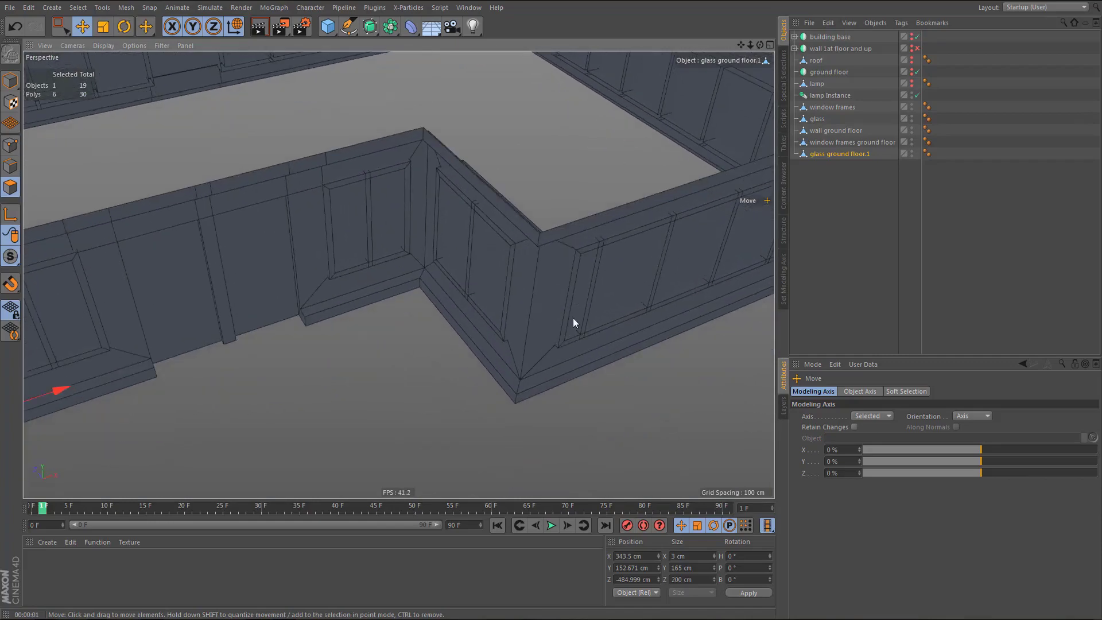
pyautogui.keyDown('alt'); pyautogui.moveTo(573, 318); pyautogui.dragTo(537, 346, button='right'); pyautogui.keyUp('alt')
pyautogui.keyDown('alt'); pyautogui.moveTo(553, 325); pyautogui.dragTo(522, 283); pyautogui.keyUp('alt')
pyautogui.keyDown('alt'); pyautogui.moveTo(515, 281); pyautogui.dragTo(470, 308, button='right'); pyautogui.keyUp('alt')
pyautogui.keyDown('alt'); pyautogui.moveTo(498, 307); pyautogui.dragTo(469, 311, button='middle'); pyautogui.keyUp('alt')
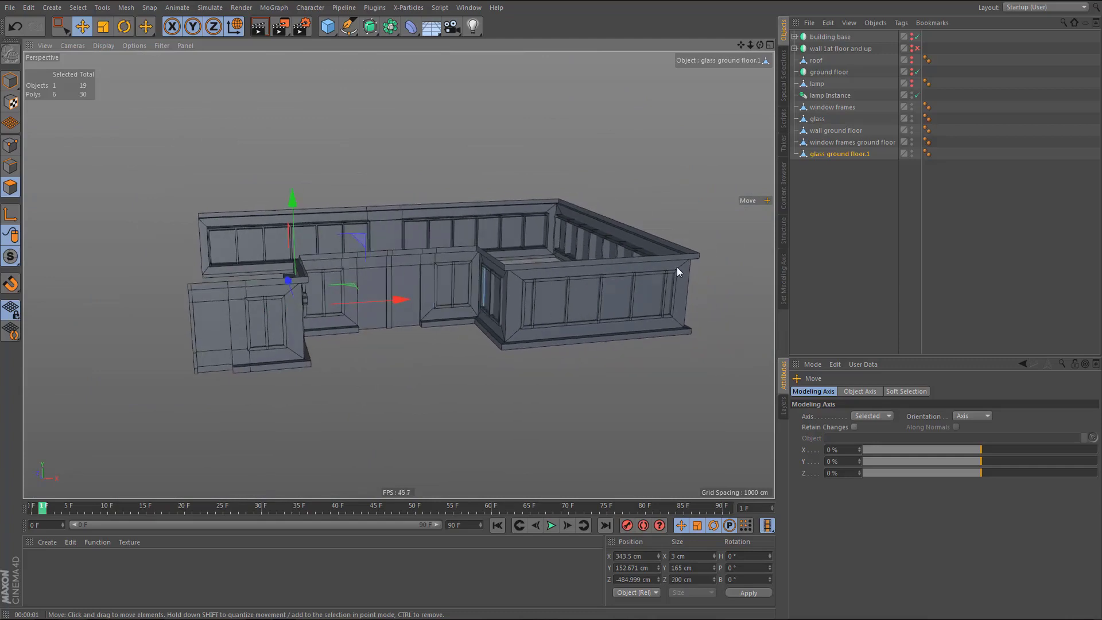
# - Merge glass and glass ground floor.1 with Connect Objects + Delete, and rename the merged object glass ground floor
pyautogui.keyDown('ctrl'); pyautogui.click(815, 119); pyautogui.keyUp('ctrl')
pyautogui.rightClick(814, 123)
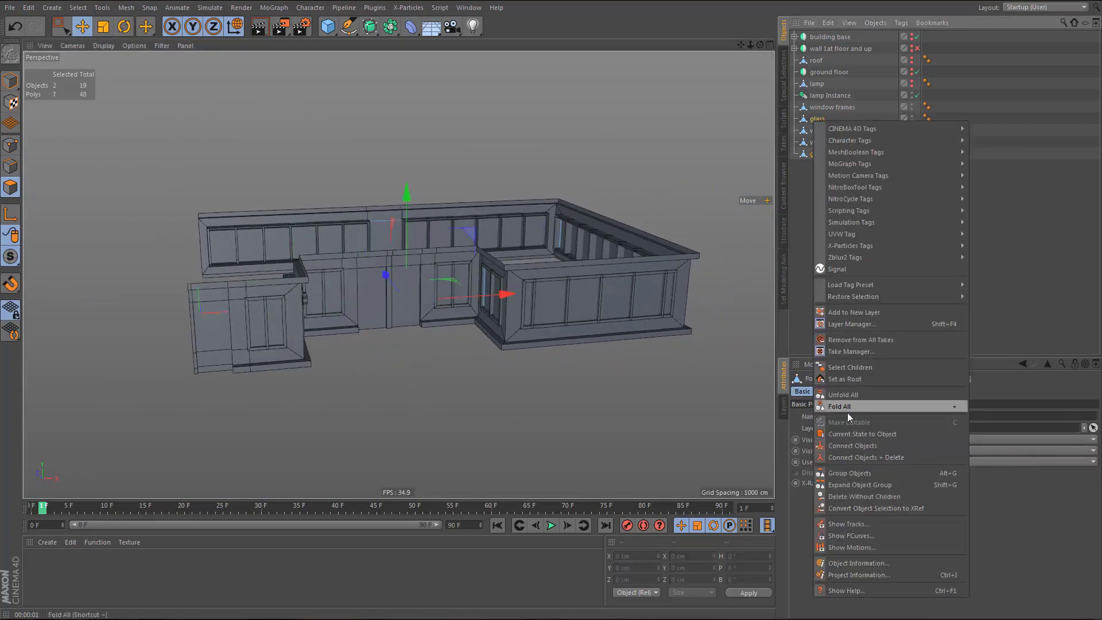
pyautogui.click(866, 458)
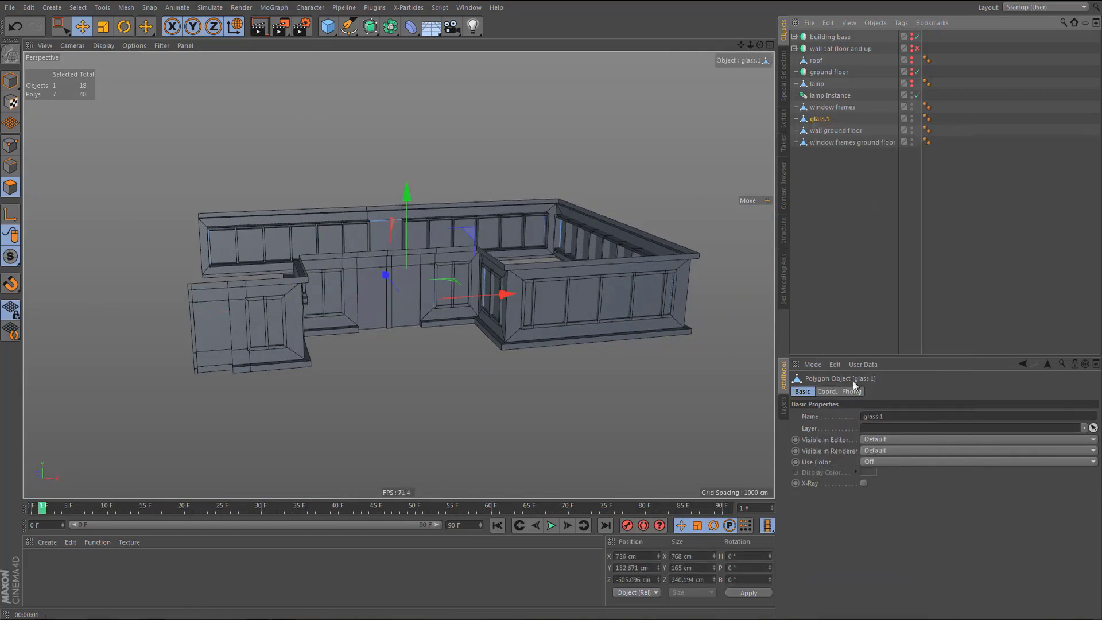
pyautogui.doubleClick(822, 119)
pyautogui.moveTo(828, 119); pyautogui.dragTo(846, 122)
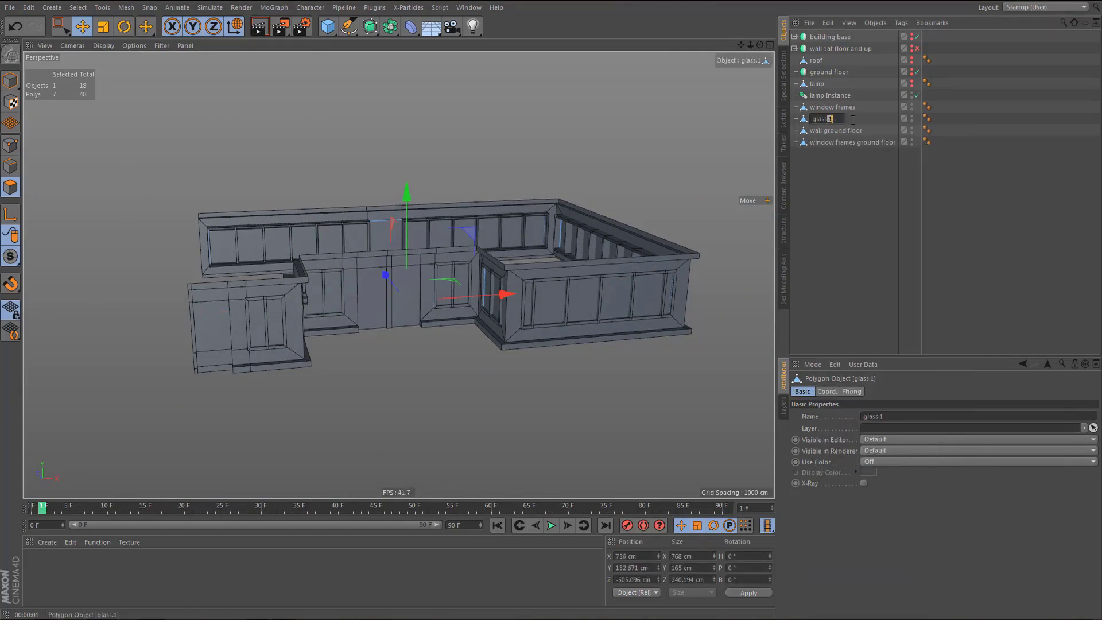
pyautogui.write('groun')
pyautogui.write('d floor')
pyautogui.press('Return')
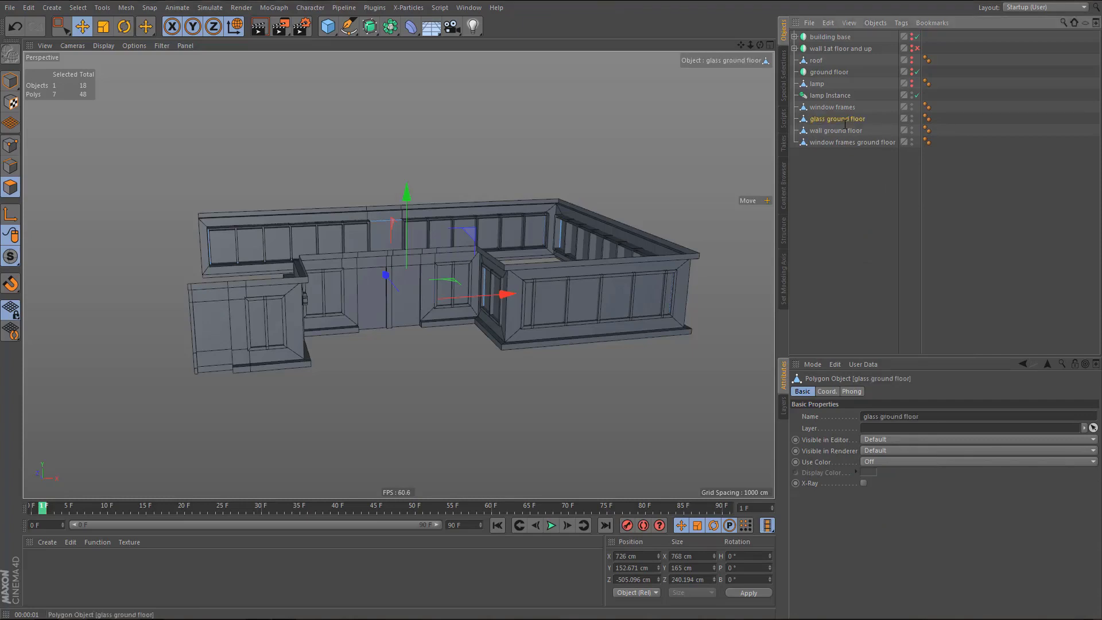
# - Merge window frames and window frames ground floor with Connect Objects + Delete, and name the merged object window frames ground floor
pyautogui.keyDown('alt'); pyautogui.moveTo(506, 304); pyautogui.dragTo(599, 305); pyautogui.keyUp('alt')
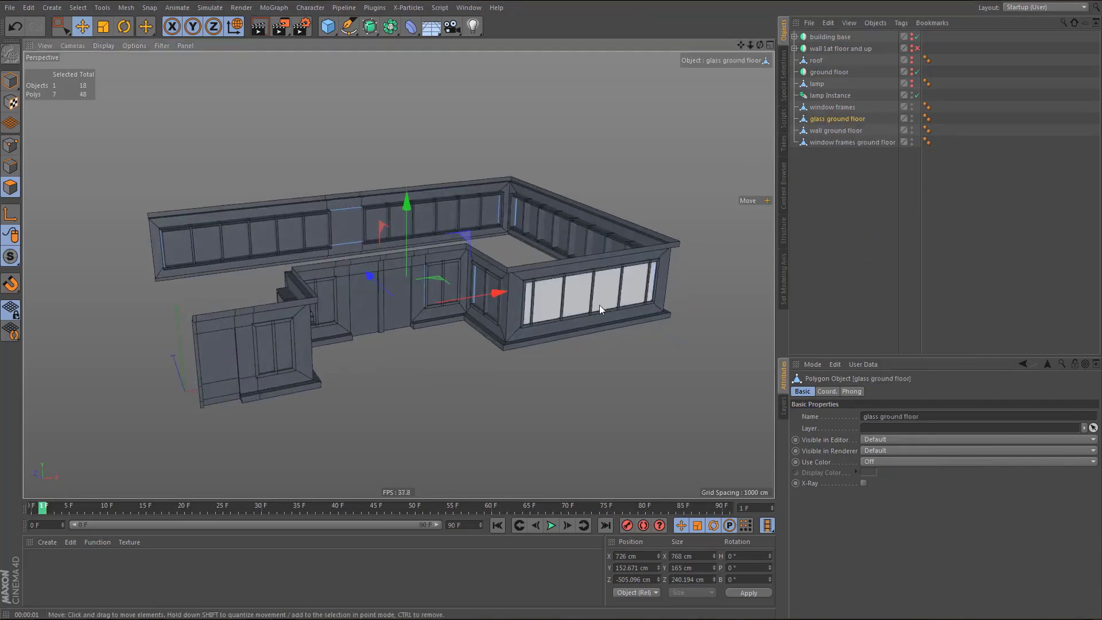
pyautogui.click(831, 143)
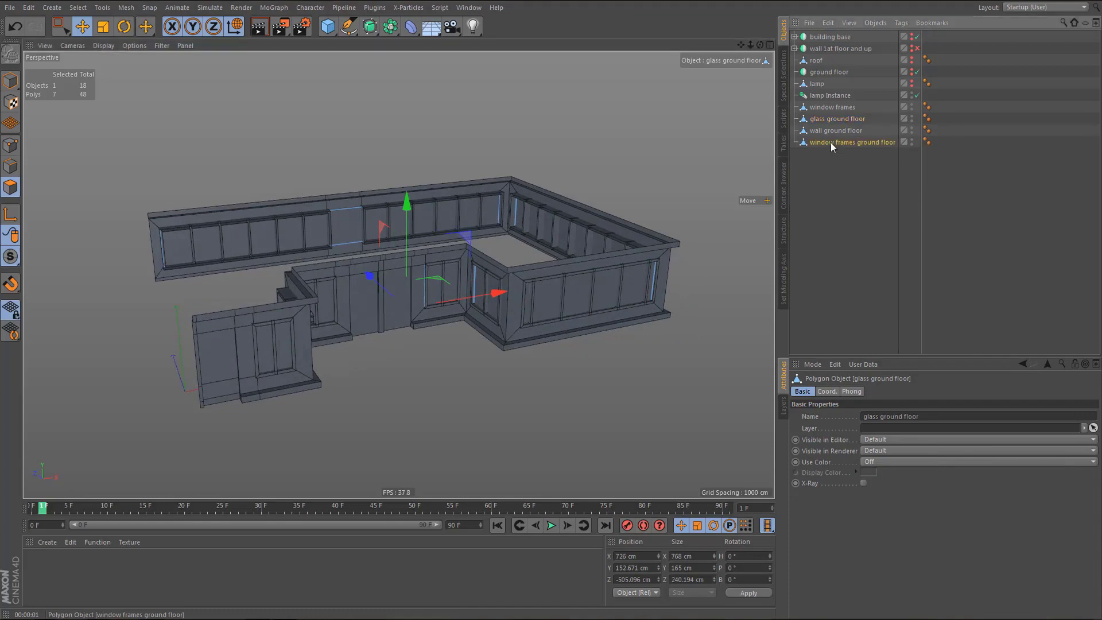
pyautogui.keyDown('ctrl'); pyautogui.click(822, 107); pyautogui.keyUp('ctrl')
pyautogui.rightClick(826, 107)
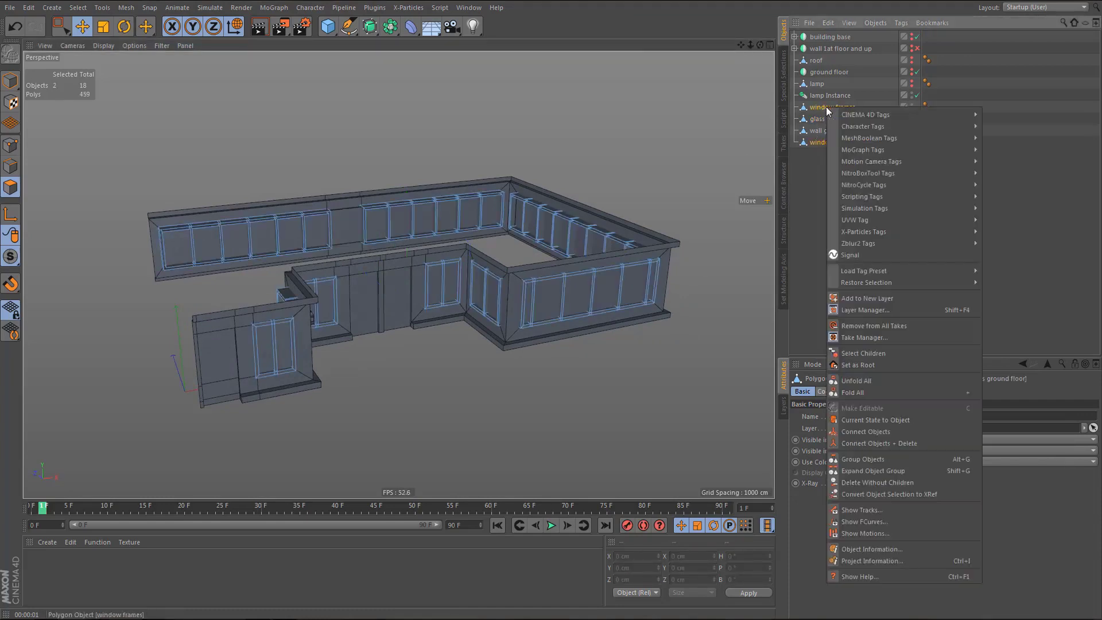
pyautogui.click(862, 445)
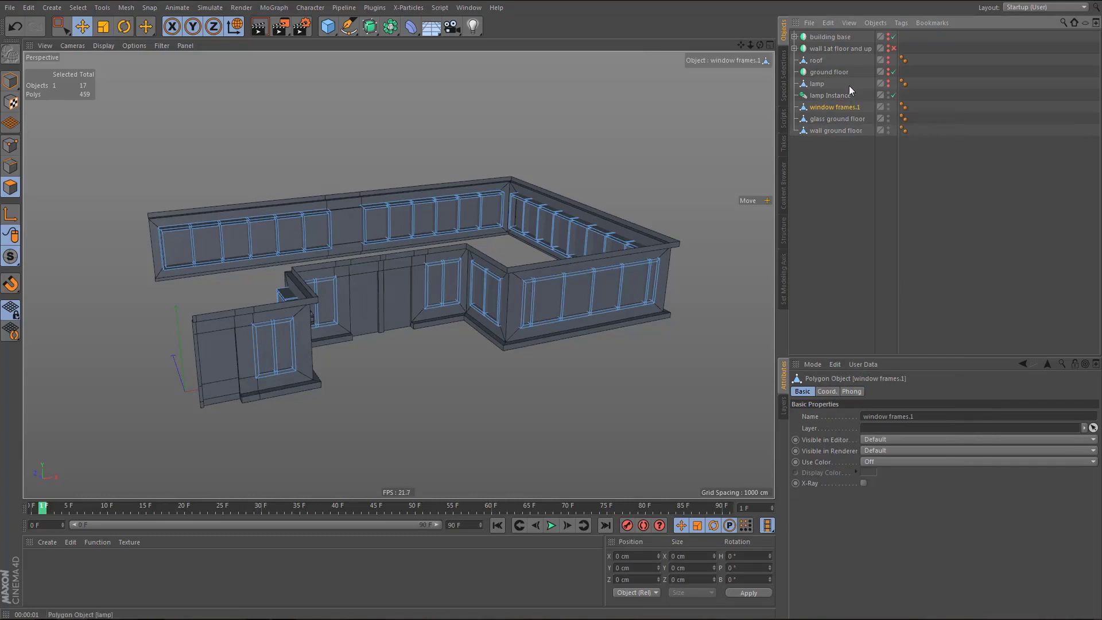
pyautogui.doubleClick(850, 106)
pyautogui.moveTo(865, 108); pyautogui.dragTo(855, 108)
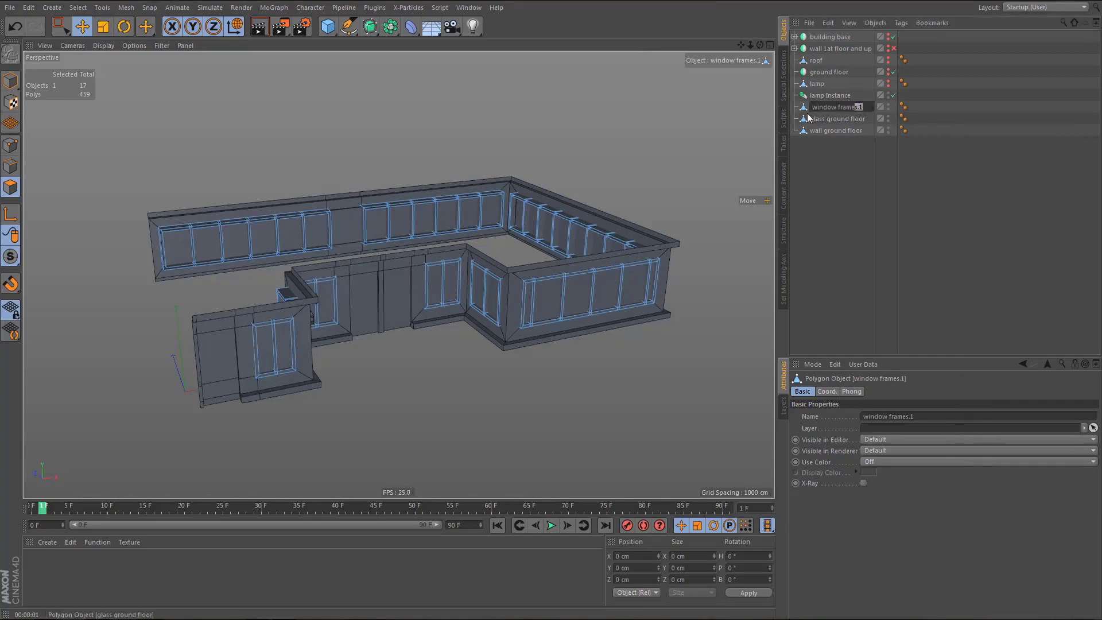
pyautogui.write('s ground floor')
pyautogui.press('Return')
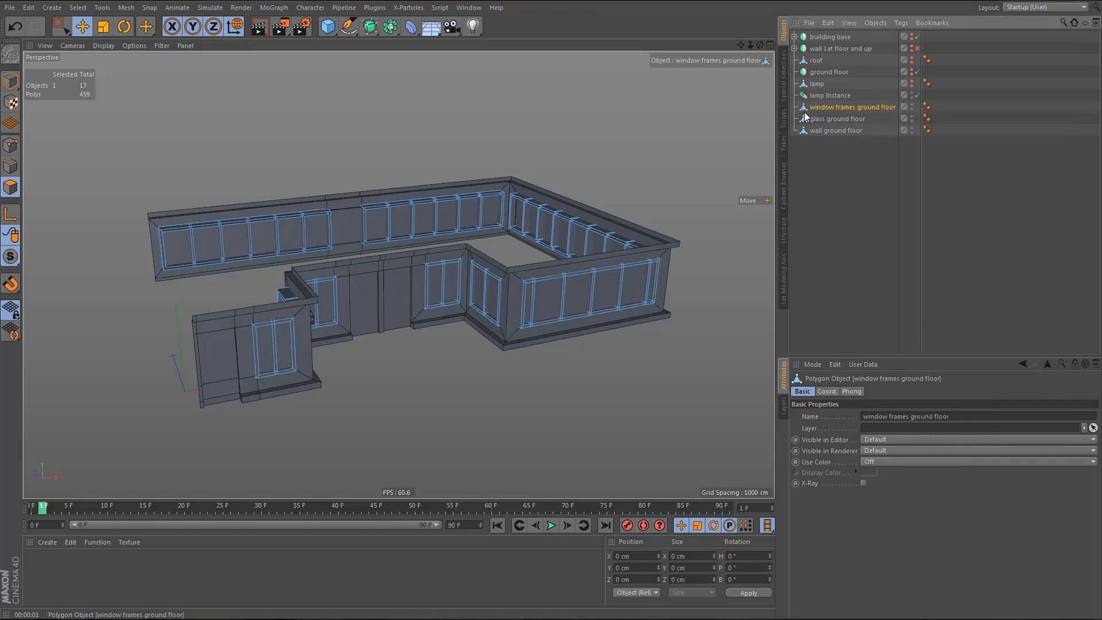
# - Select all quadrangles of window frames ground floor to check its polygons
pyautogui.keyDown('alt'); pyautogui.moveTo(517, 284); pyautogui.dragTo(384, 308); pyautogui.keyUp('alt')
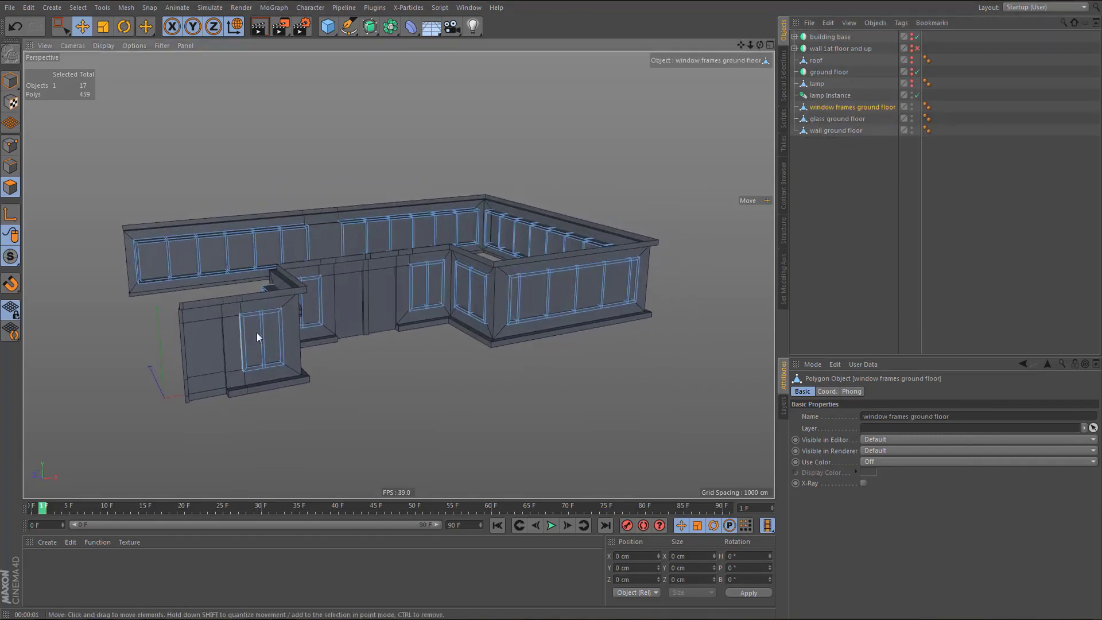
pyautogui.scroll(5, 257, 332)
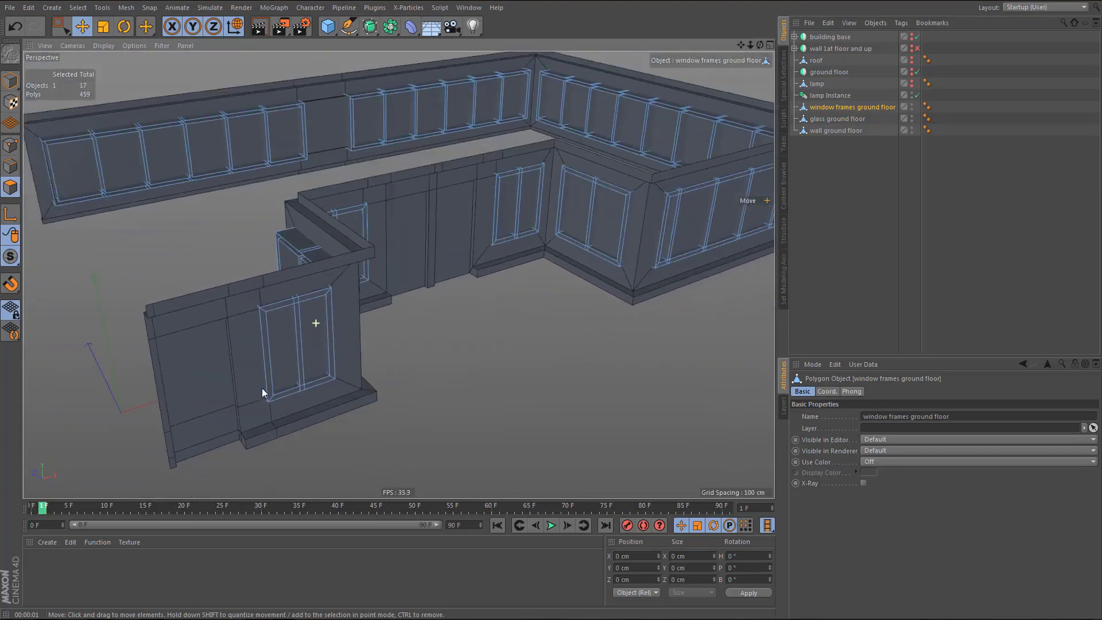
pyautogui.scroll(-5, 262, 388)
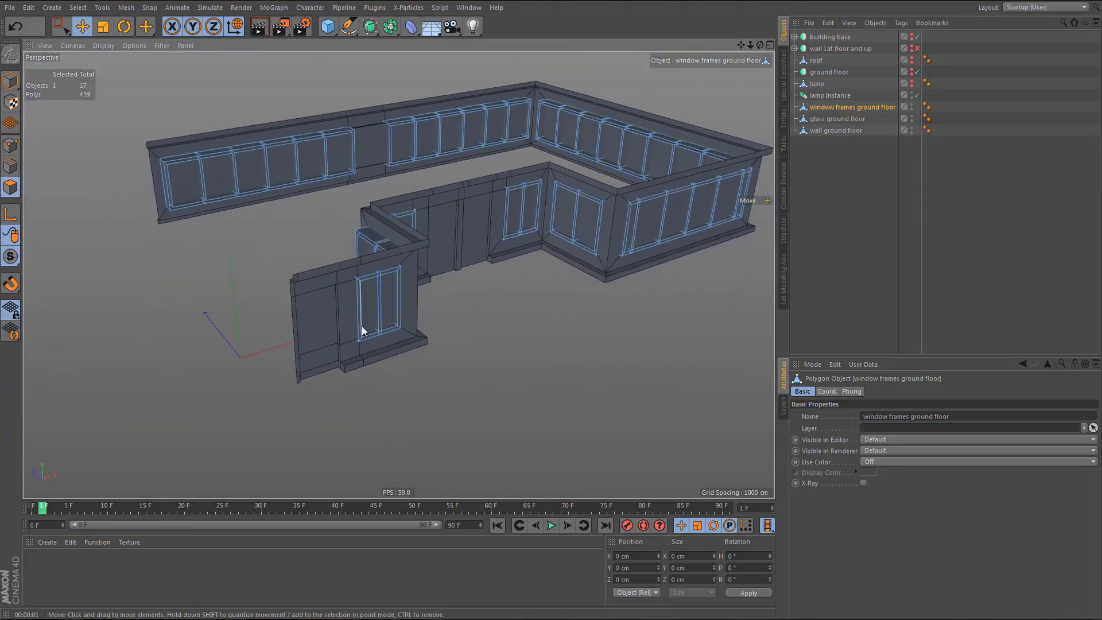
pyautogui.scroll(2, 362, 326)
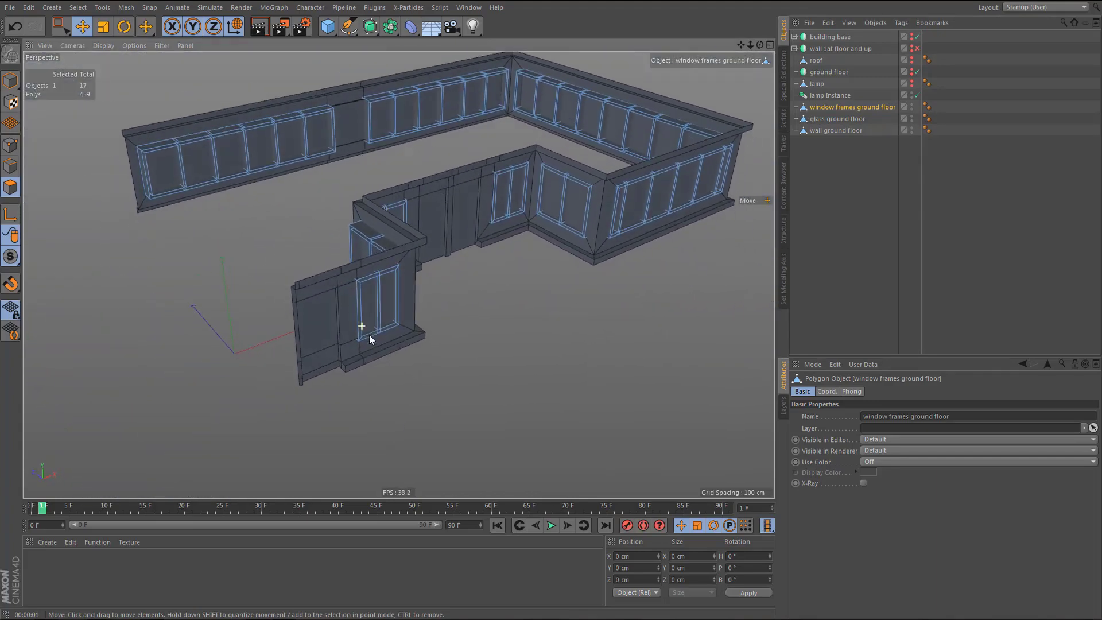
pyautogui.click(784, 68)
pyautogui.scroll(-2, 513, 235)
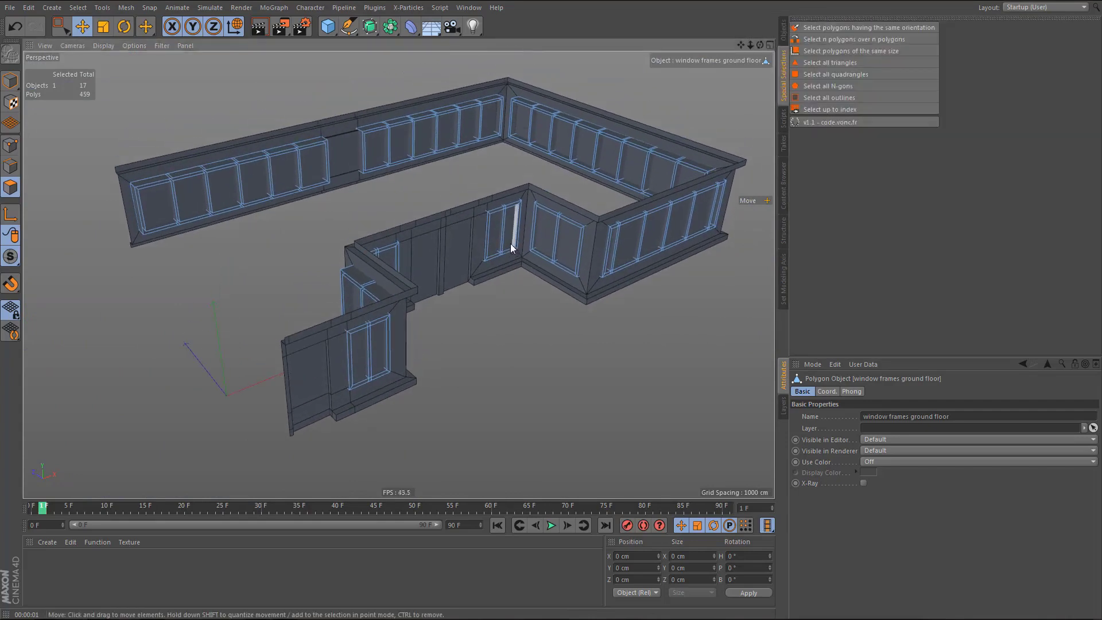
pyautogui.click(827, 74)
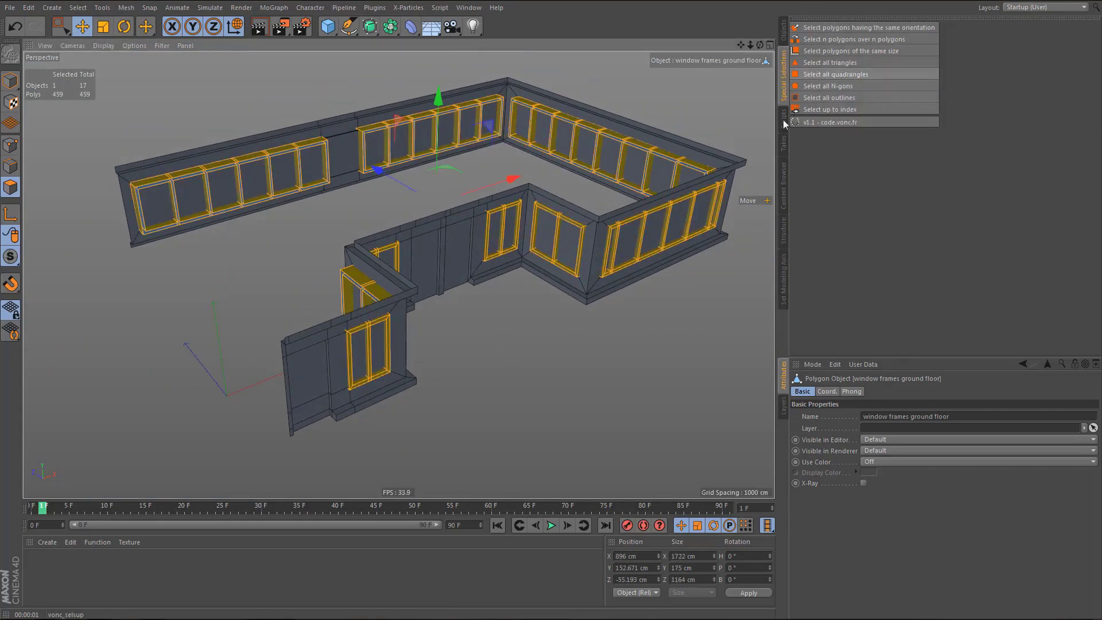
# - Select all quadrangles of glass ground floor to check its polygons, and clear the selection
pyautogui.click(784, 30)
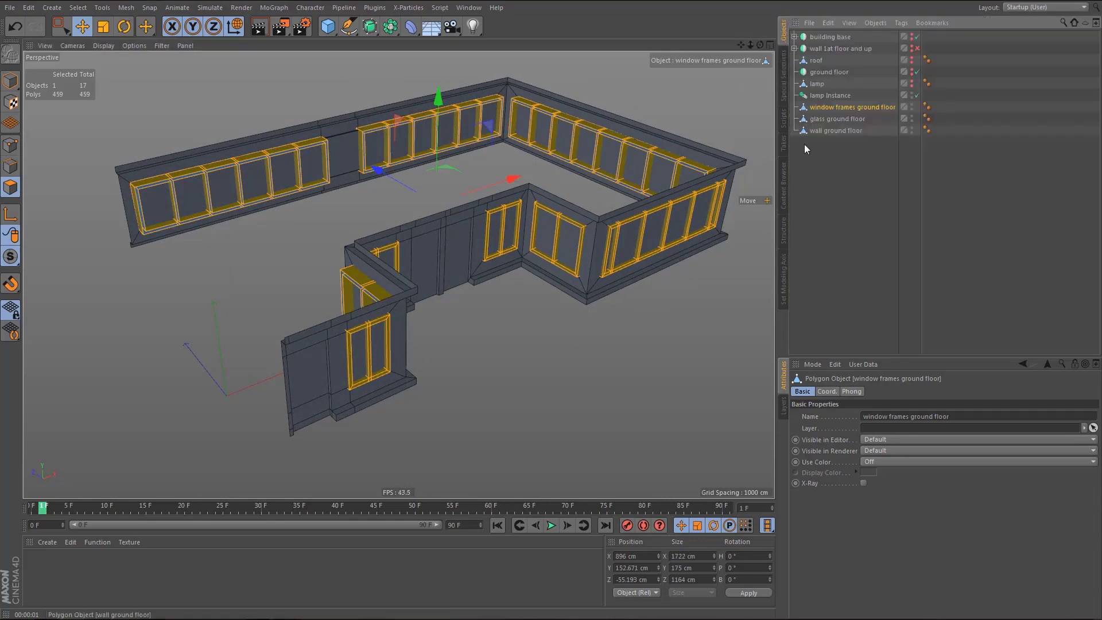
pyautogui.click(828, 118)
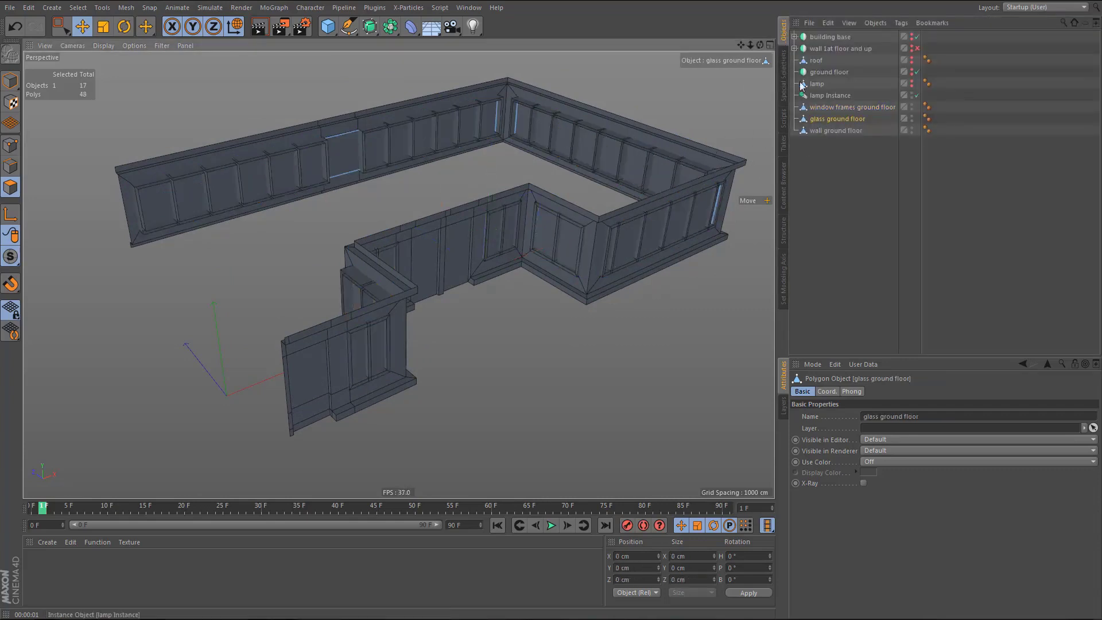
pyautogui.click(784, 75)
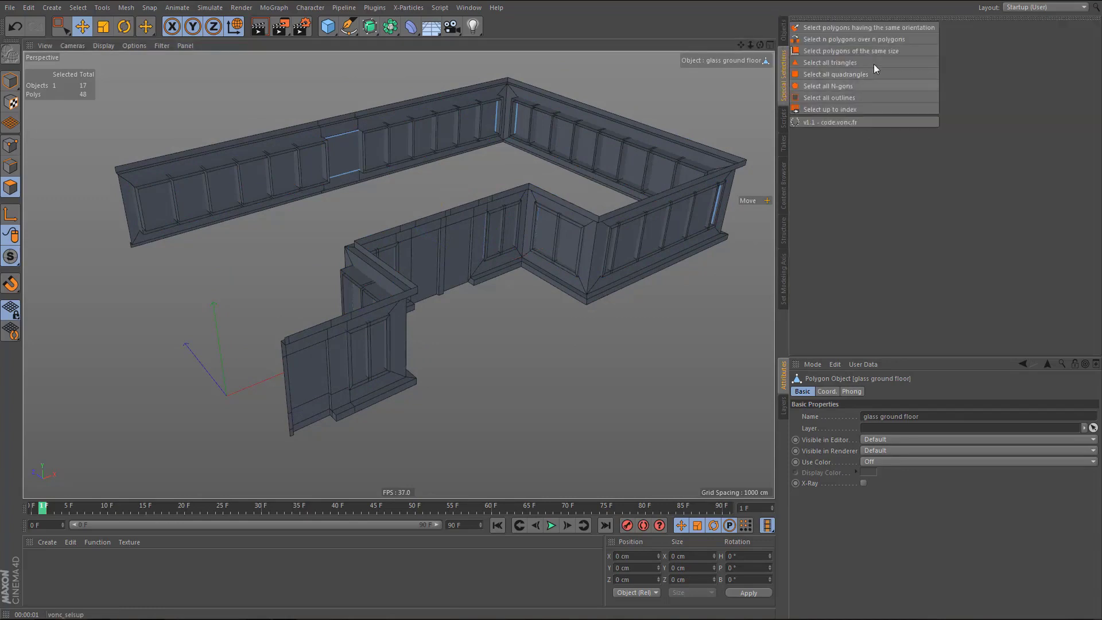
pyautogui.click(845, 74)
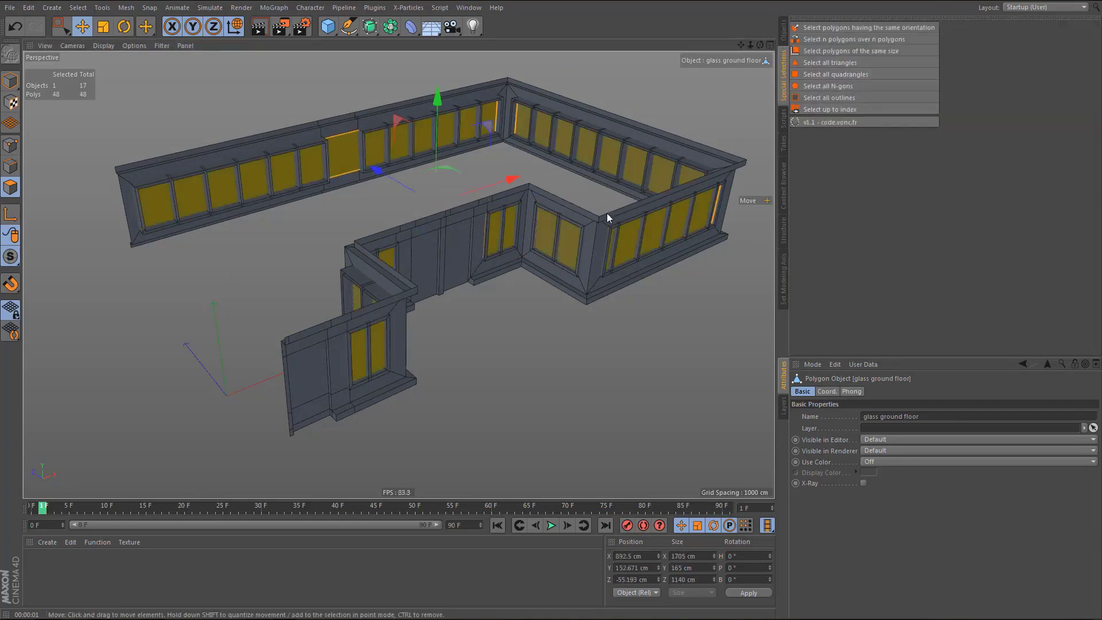
pyautogui.click(755, 129)
# - Check window frames ground floor again by selecting all its quadrangles, and clear the selection
pyautogui.click(784, 30)
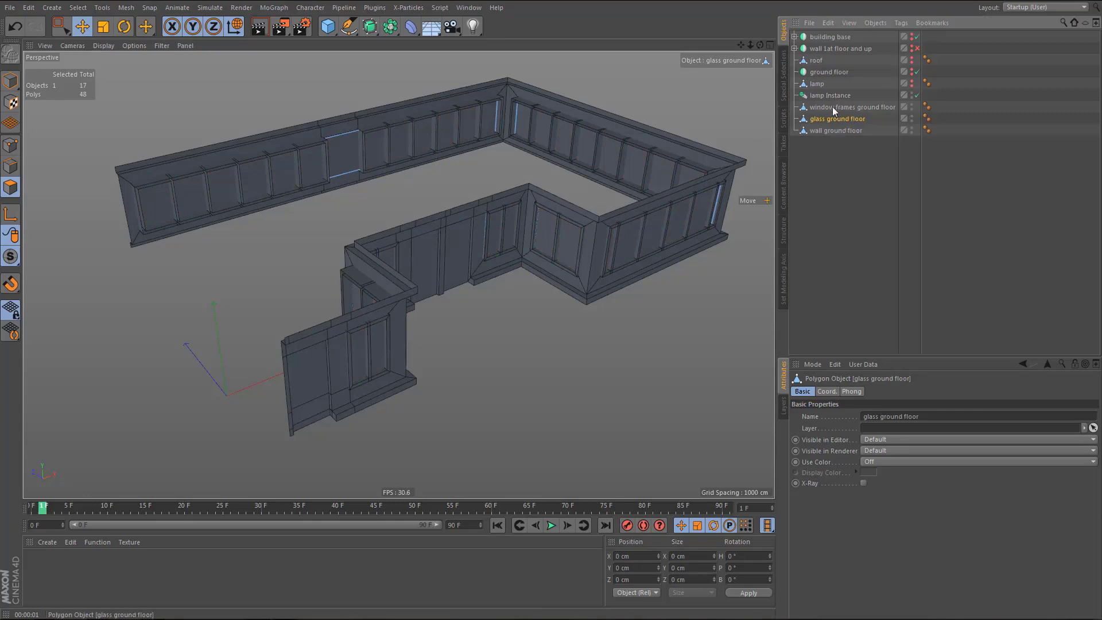
pyautogui.click(830, 107)
pyautogui.click(653, 181)
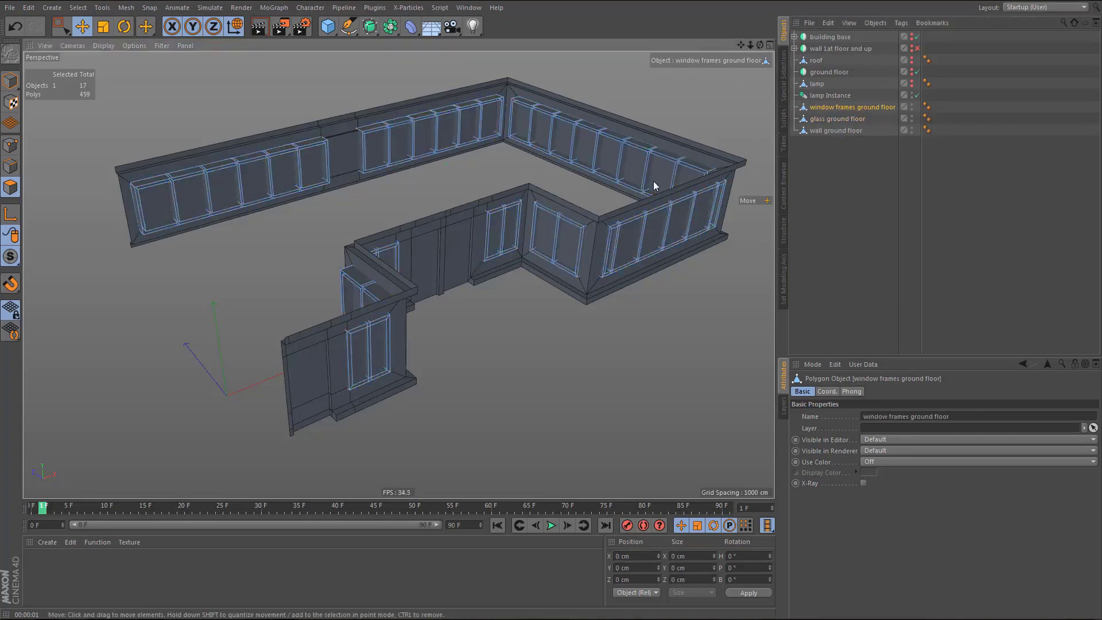
pyautogui.click(784, 57)
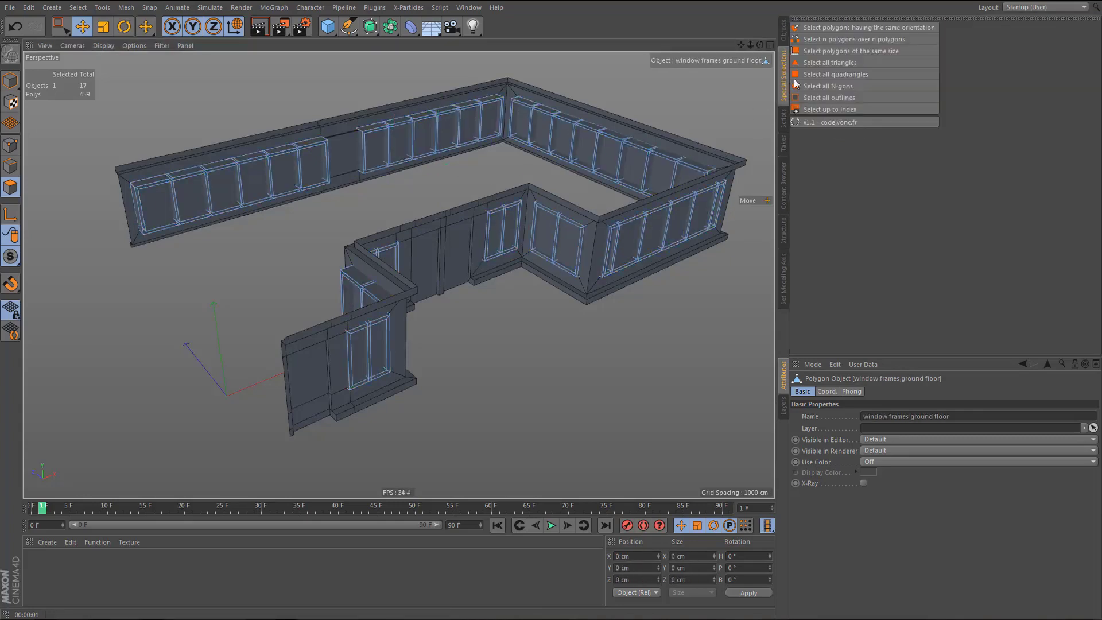
pyautogui.click(839, 74)
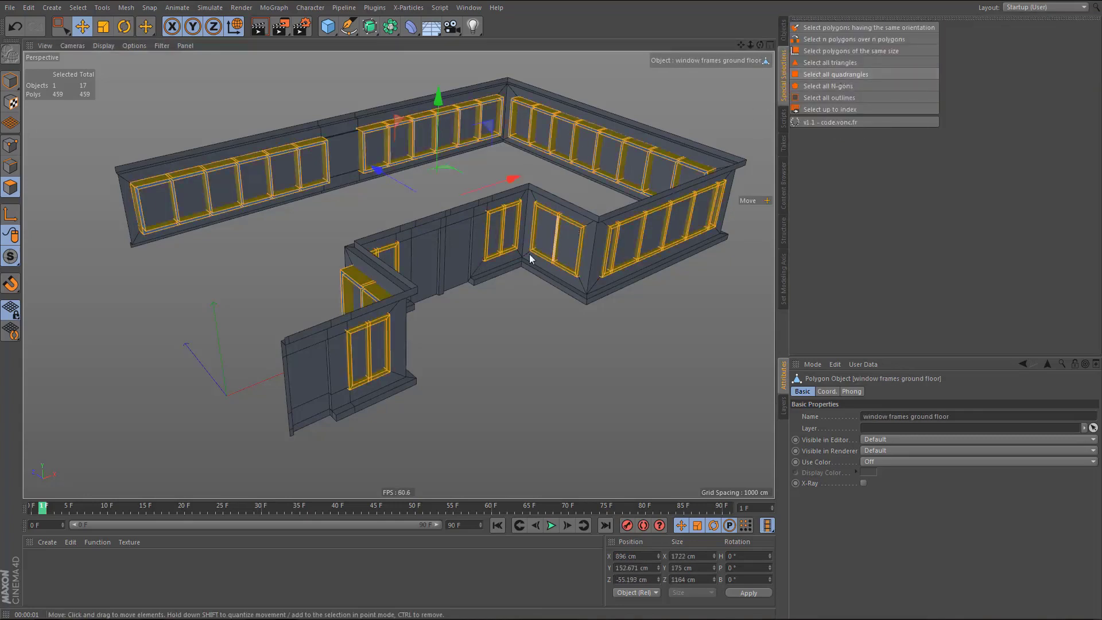
pyautogui.click(505, 276)
# - Clear the polygon selections on lamp, window frames ground floor, glass ground floor and wall ground floor, and deselect the objects
pyautogui.click(785, 30)
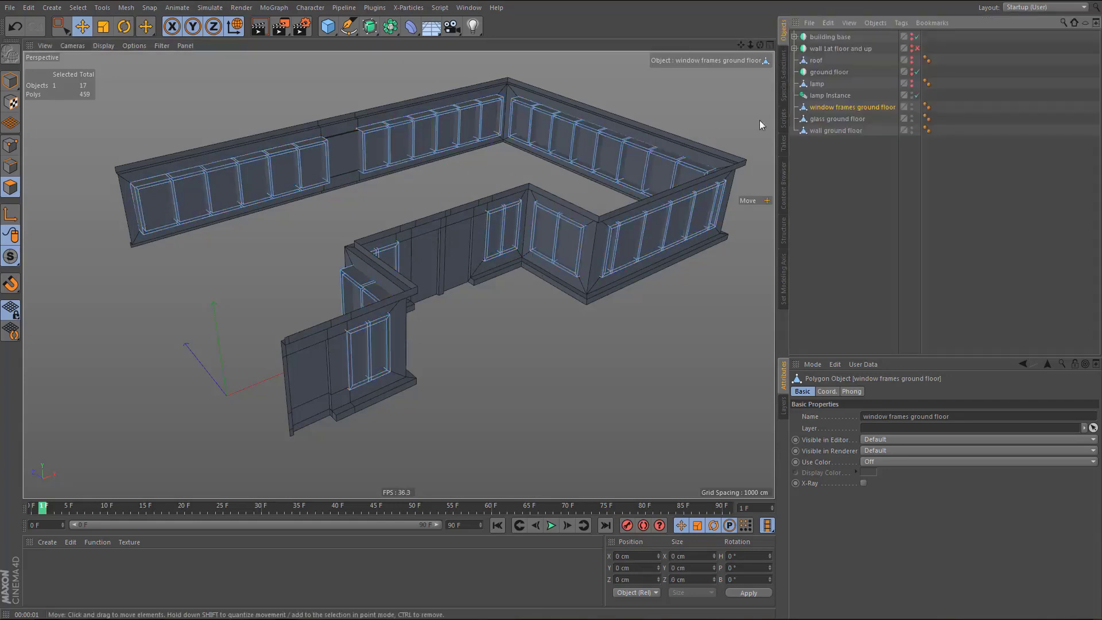
pyautogui.click(819, 84)
pyautogui.keyDown('ctrl'); pyautogui.click(824, 108); pyautogui.keyUp('ctrl')
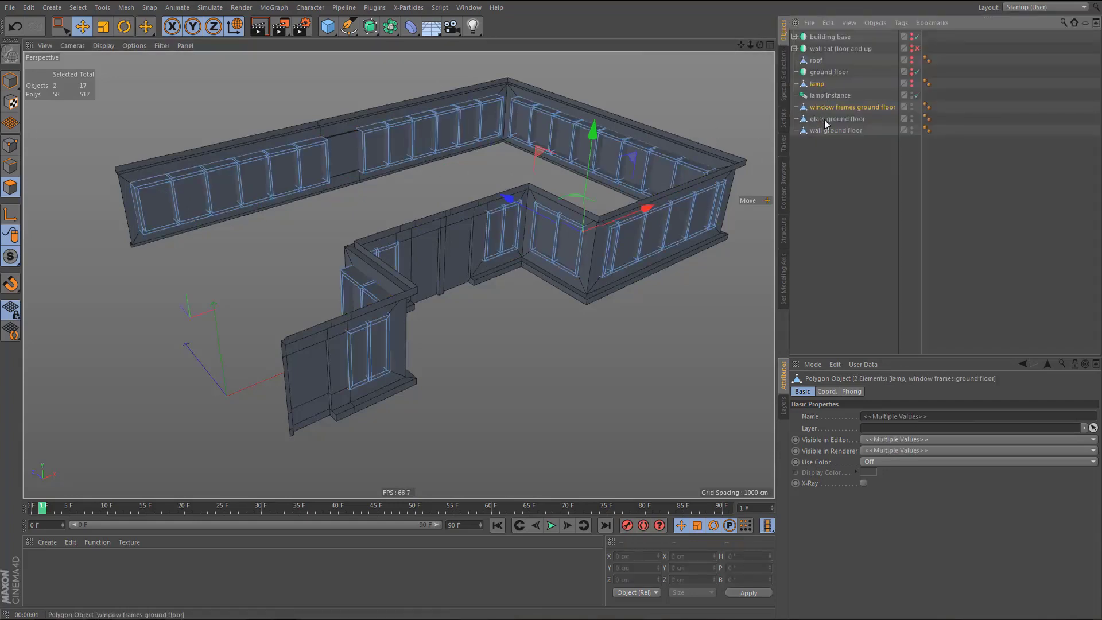
pyautogui.keyDown('ctrl'); pyautogui.click(824, 119); pyautogui.keyUp('ctrl')
pyautogui.keyDown('ctrl'); pyautogui.click(826, 130); pyautogui.keyUp('ctrl')
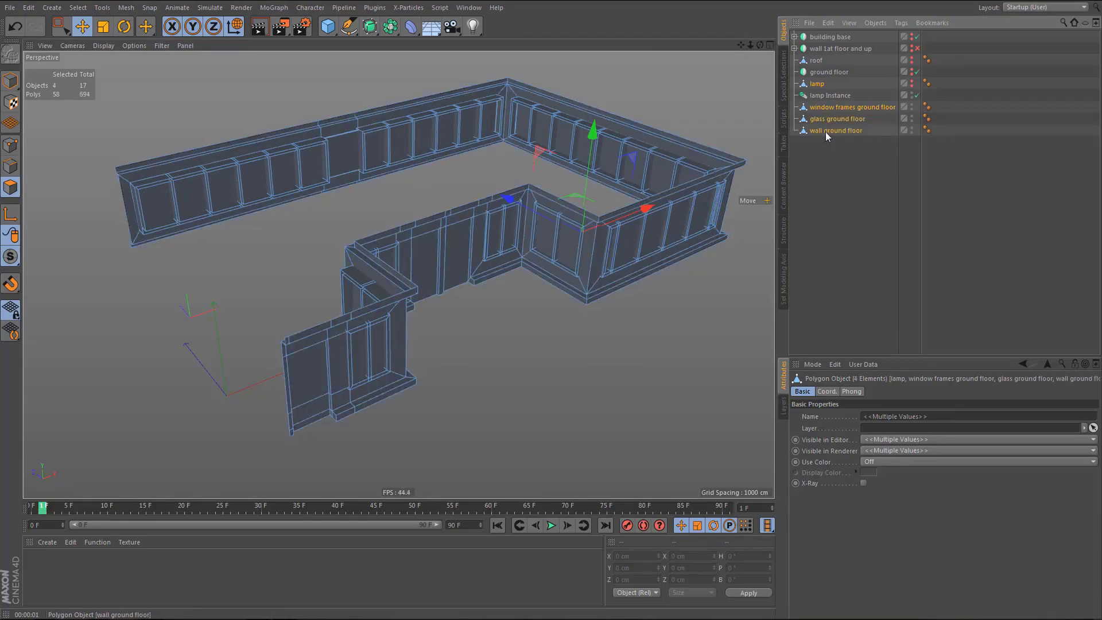
pyautogui.rightClick(609, 222)
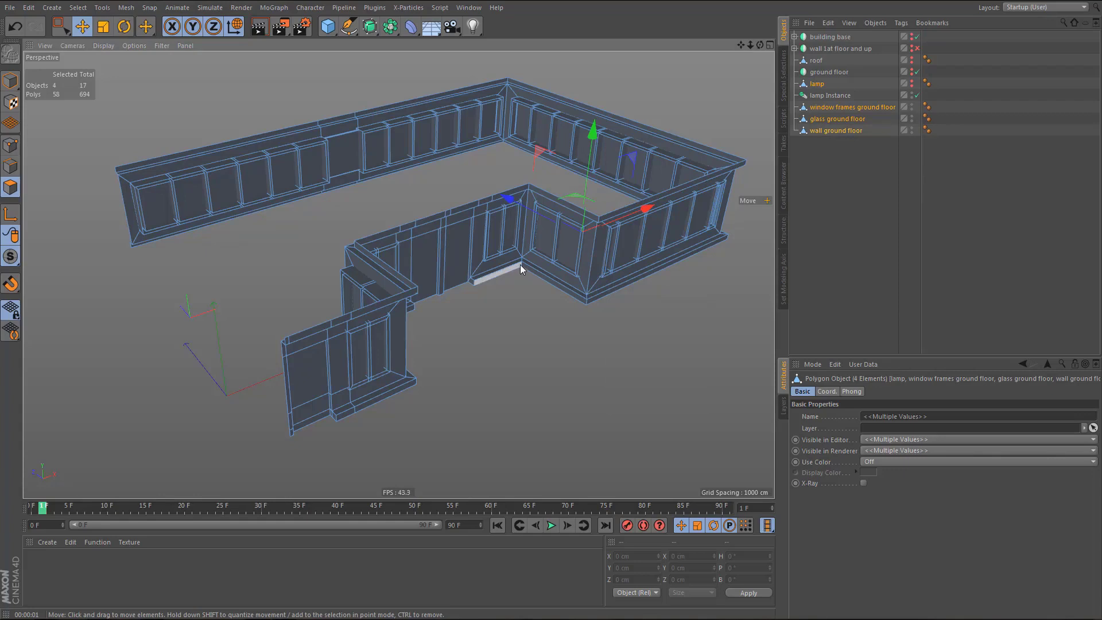
pyautogui.hotkey('ctrl', 'shift', 'a')
pyautogui.keyDown('alt'); pyautogui.moveTo(597, 223); pyautogui.dragTo(585, 236, button='middle'); pyautogui.keyUp('alt')
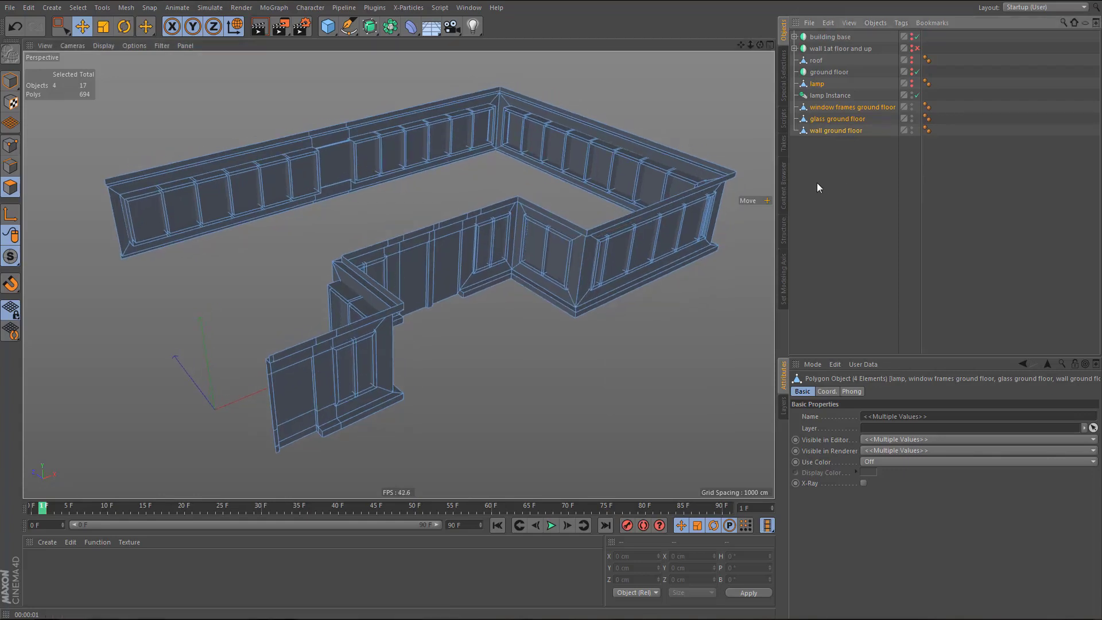
pyautogui.click(818, 182)
pyautogui.scroll(4, 672, 212)
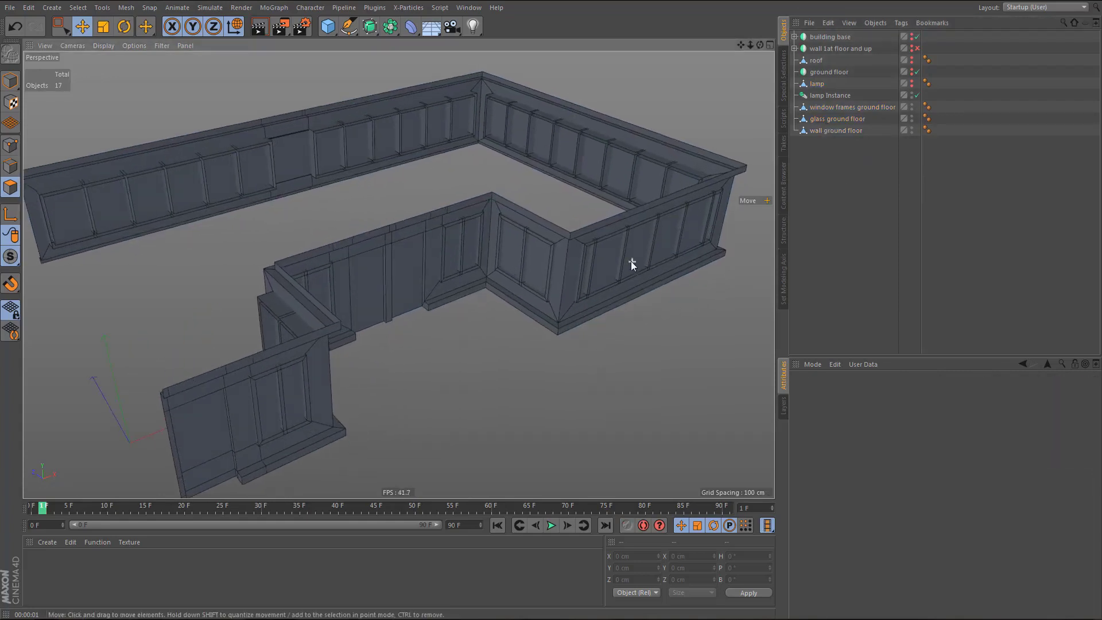
# - Unhide the ground-floor lamp and move it about 224 cm along Z to the corner of the entrance recess
pyautogui.scroll(-2, 631, 261)
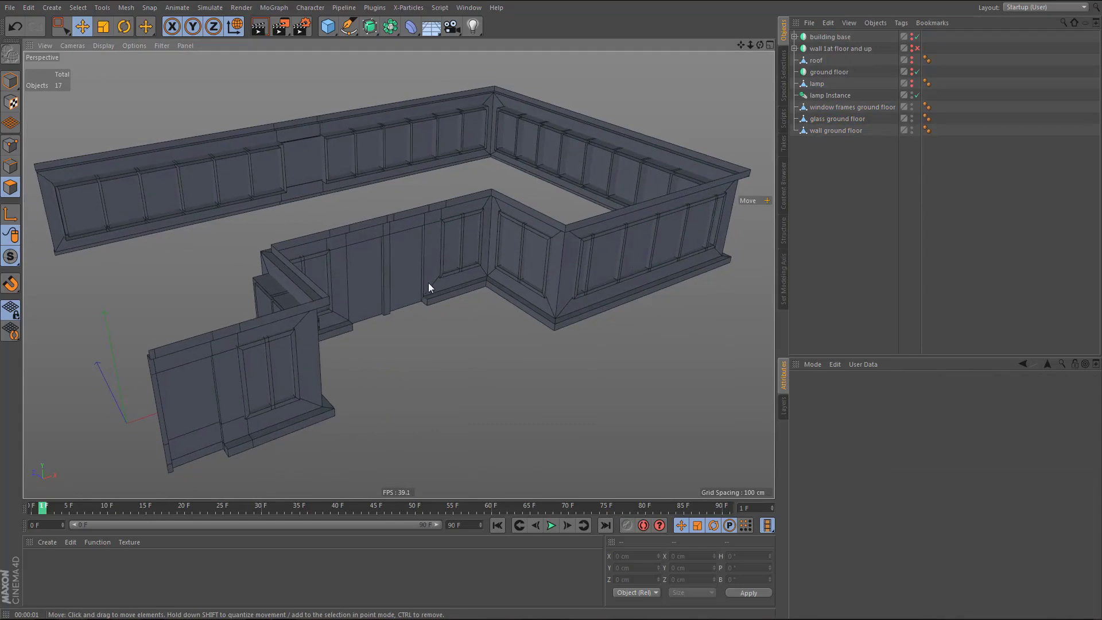
pyautogui.scroll(4, 552, 273)
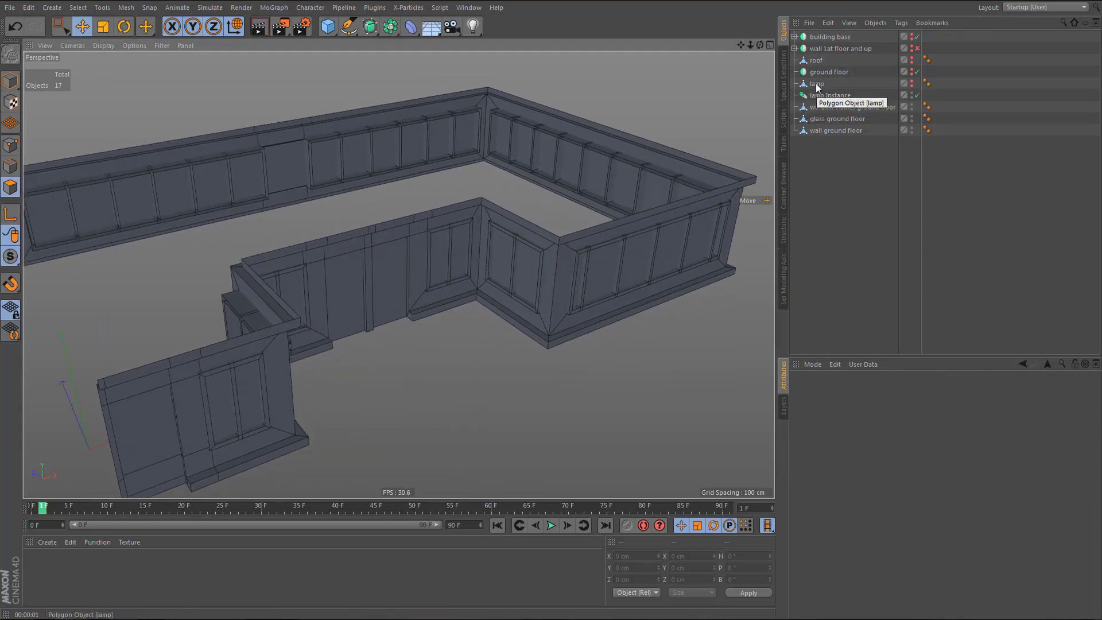
pyautogui.click(824, 84)
pyautogui.keyDown('ctrl'); pyautogui.click(909, 83); pyautogui.keyUp('ctrl')
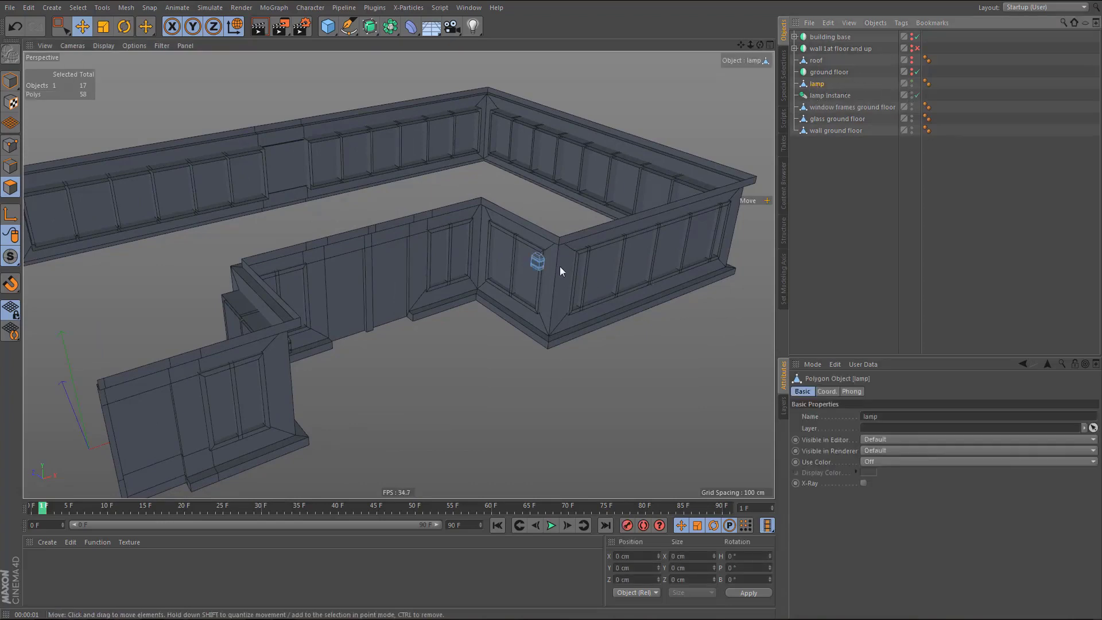
pyautogui.scroll(2, 580, 267)
pyautogui.scroll(2, 594, 270)
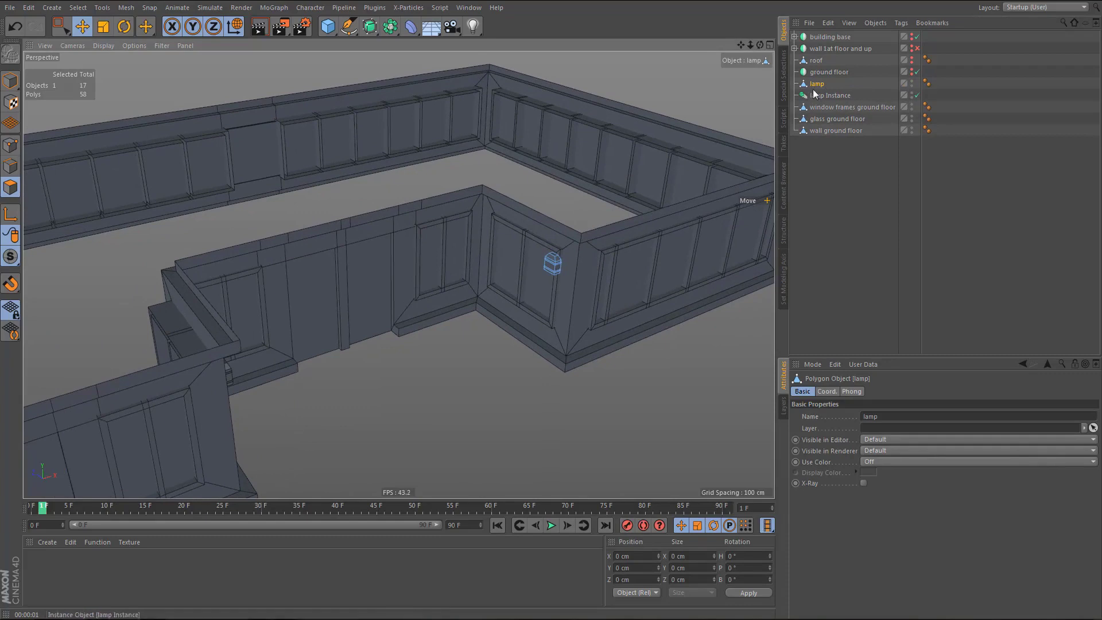
pyautogui.press('Return')
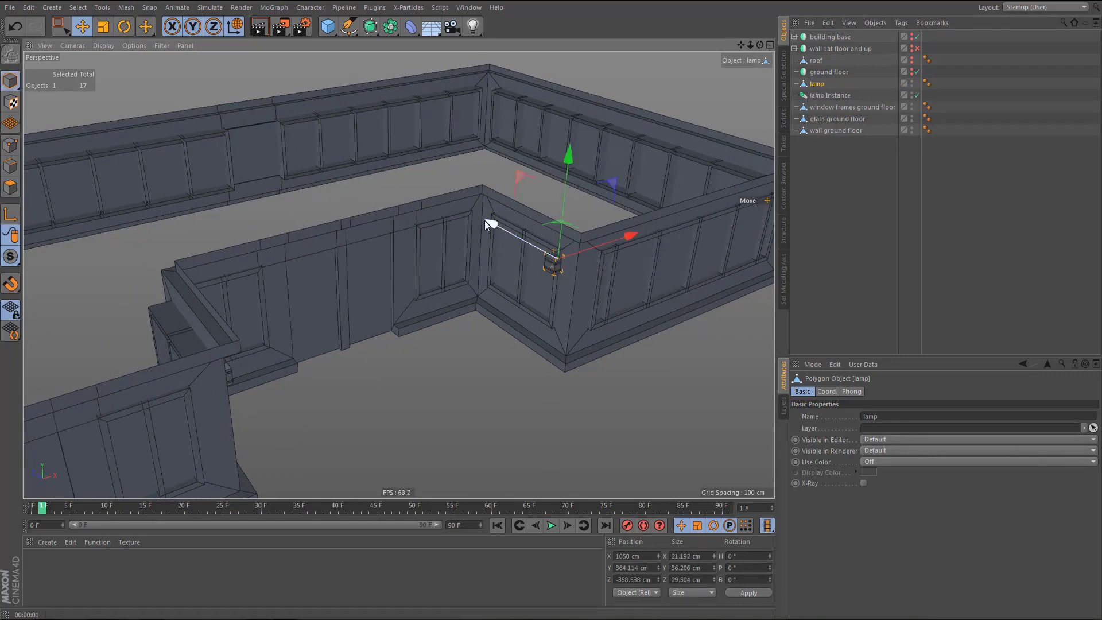
pyautogui.moveTo(485, 223); pyautogui.dragTo(430, 194)
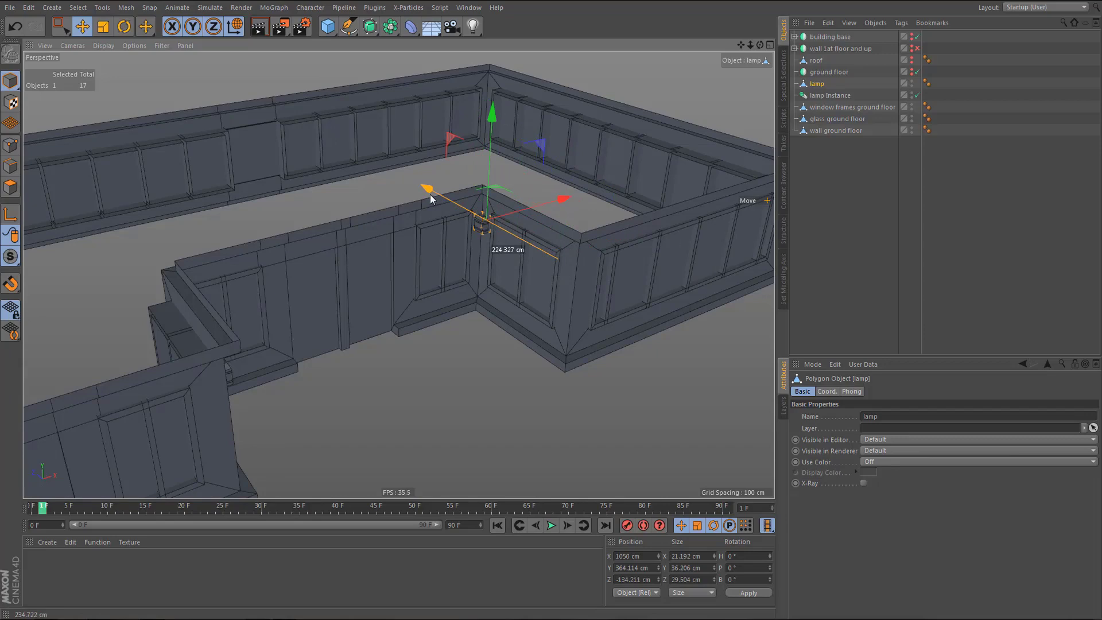
# - Rotate the lamp 90° about its vertical axis to face out from the back wall, and reset its axis heading to 0°
pyautogui.middleClick(484, 223)
pyautogui.middleClick(563, 189)
pyautogui.keyDown('alt'); pyautogui.moveTo(548, 265); pyautogui.dragTo(393, 303, button='middle'); pyautogui.keyUp('alt')
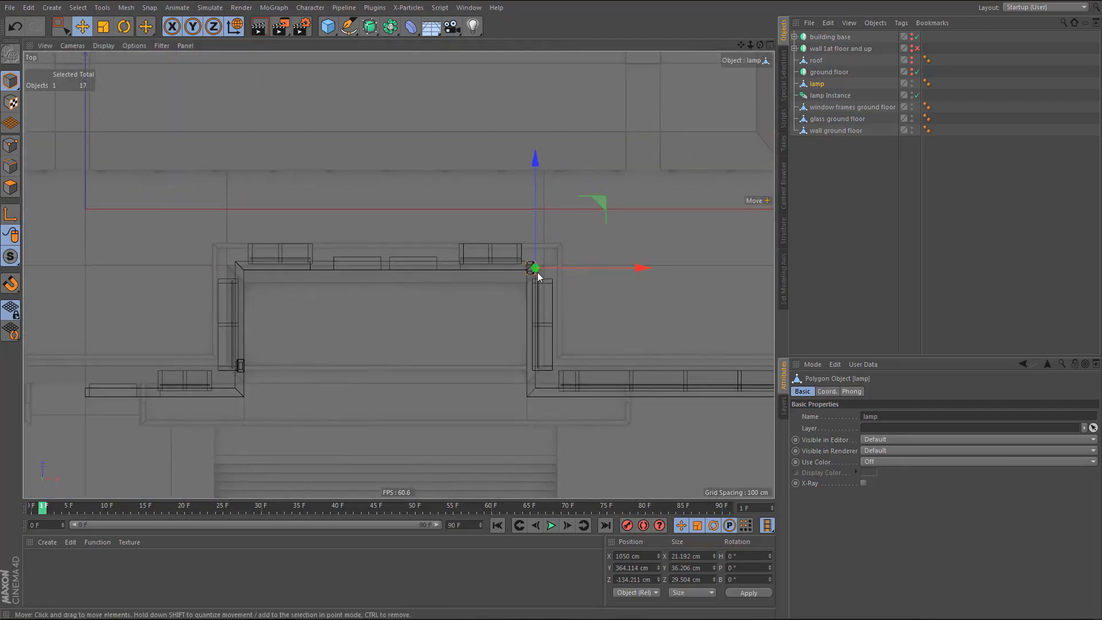
pyautogui.scroll(5, 538, 277)
pyautogui.press('r')
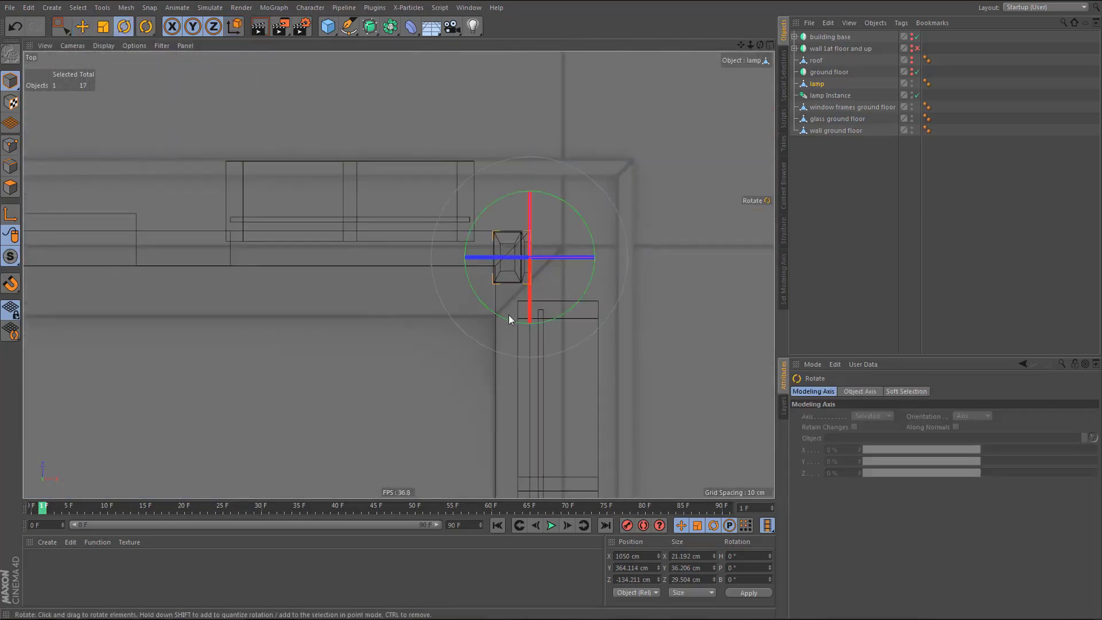
pyautogui.moveTo(512, 318); pyautogui.dragTo(602, 303)
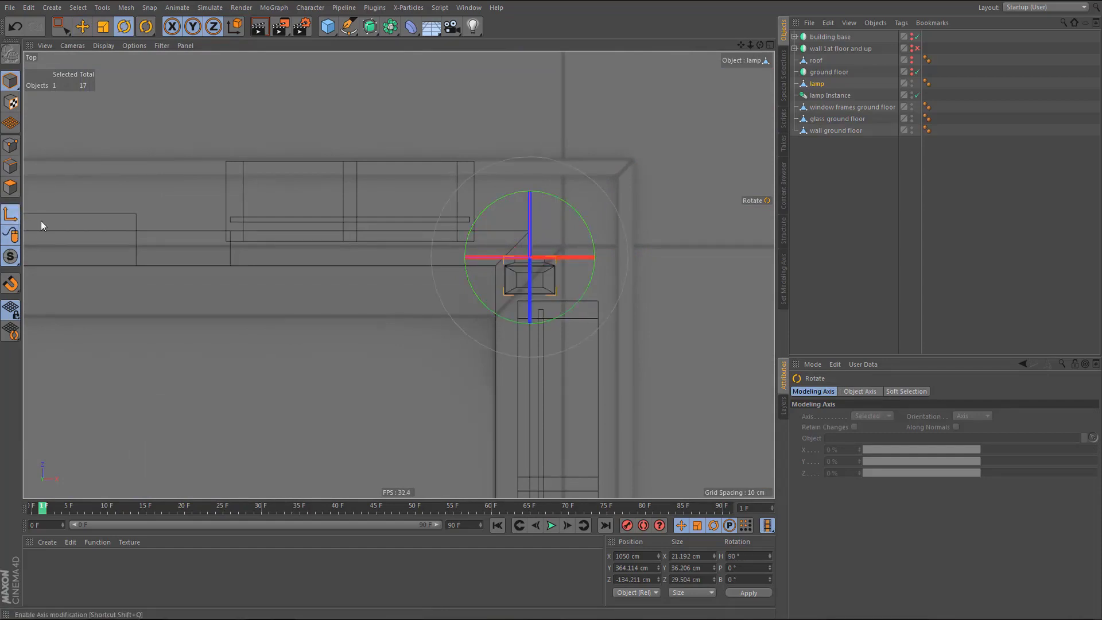
pyautogui.click(733, 556)
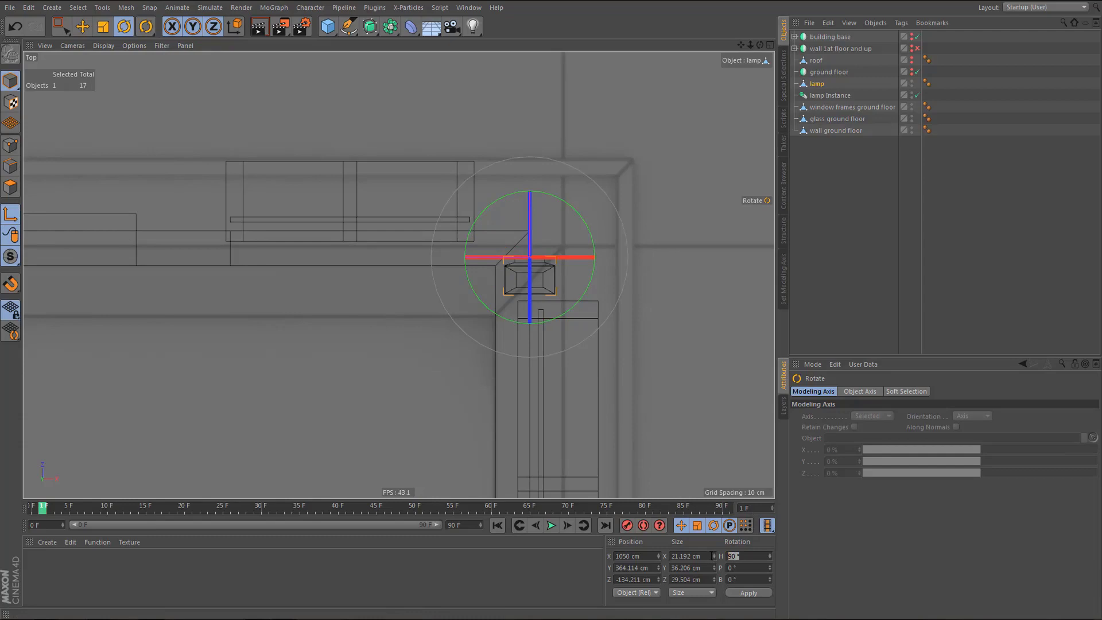
pyautogui.press('Return')
# - Move the lamp along X to about 925 cm and along Z to about -125 cm, in front of the recess's back wall
pyautogui.press('e')
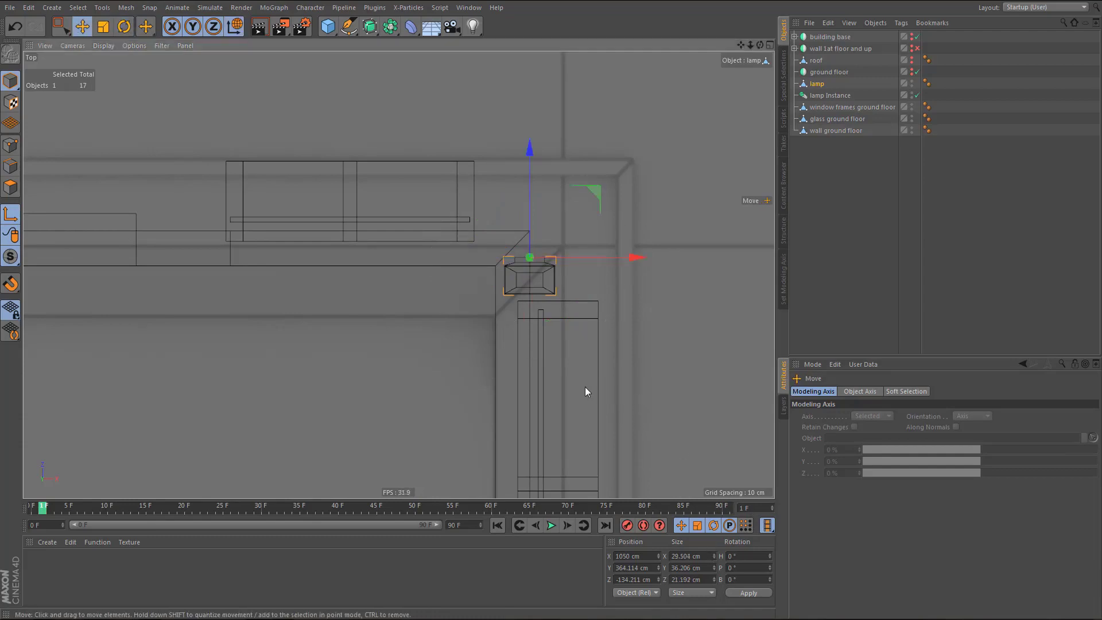
pyautogui.moveTo(636, 257); pyautogui.dragTo(521, 260)
pyautogui.hotkey('ctrl', 'z')
pyautogui.moveTo(402, 303); pyautogui.dragTo(423, 301)
pyautogui.scroll(4, 195, 306)
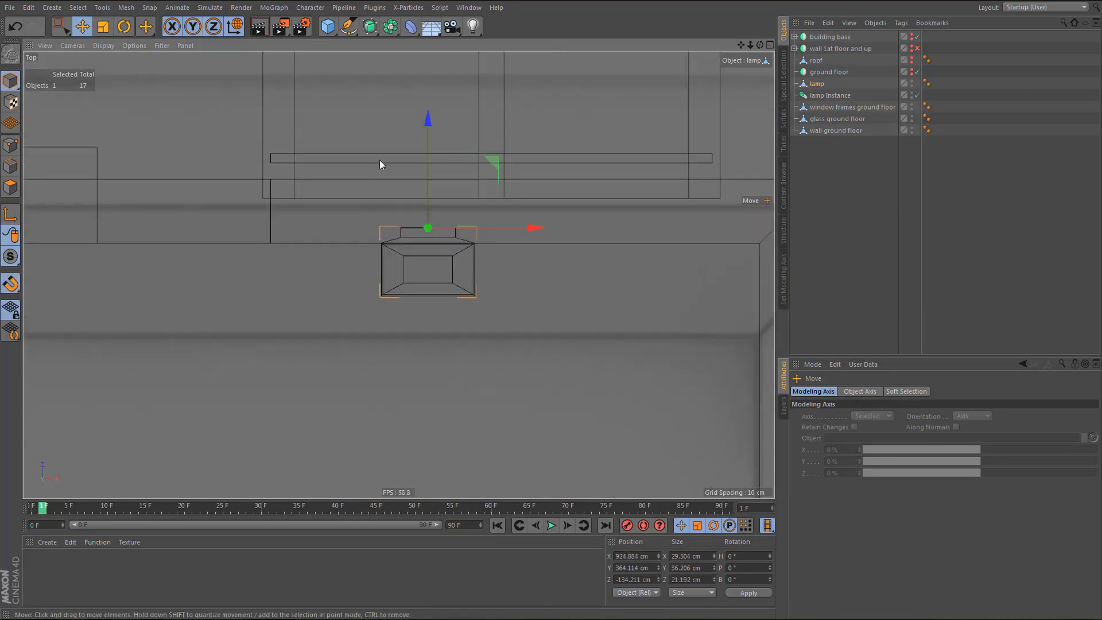
pyautogui.moveTo(429, 125); pyautogui.dragTo(428, 106)
pyautogui.middleClick(434, 225)
pyautogui.middleClick(200, 163)
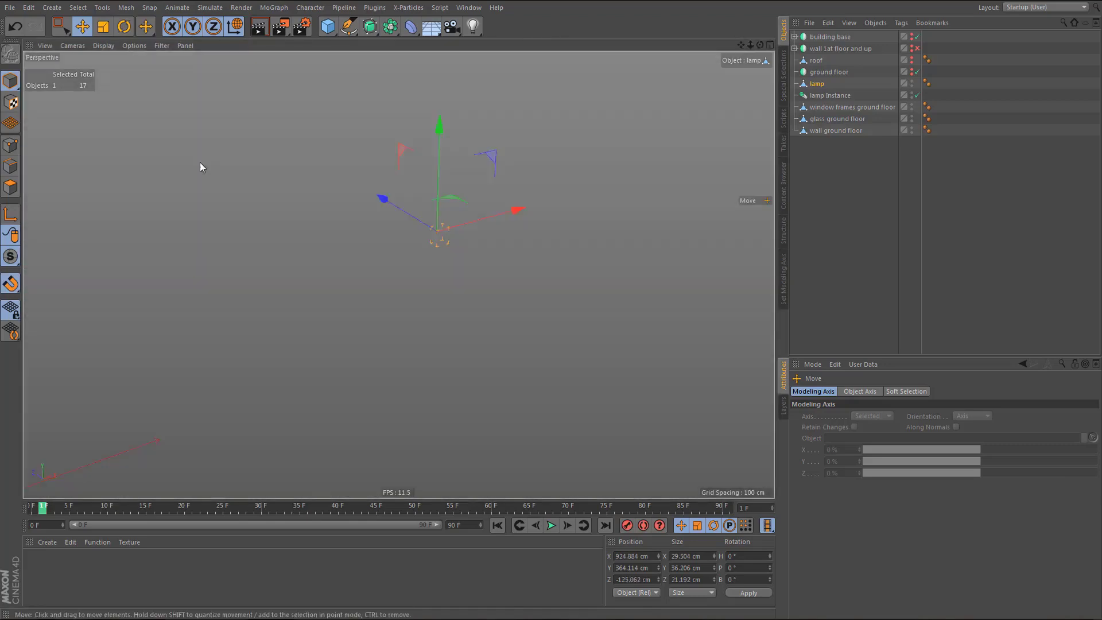
pyautogui.scroll(5, 453, 246)
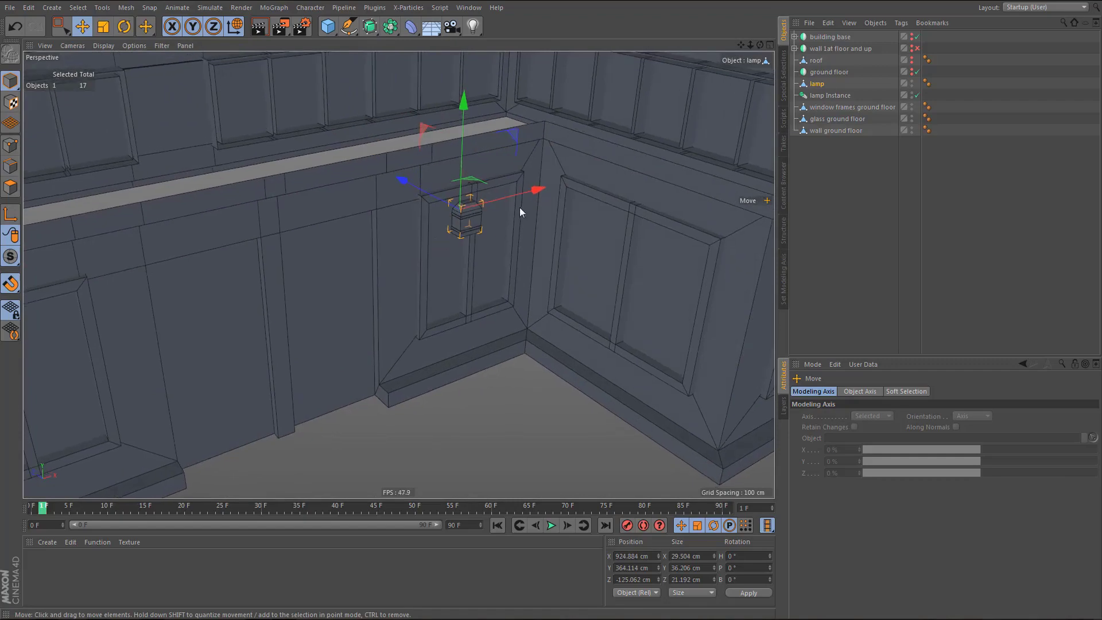
# - Slide the lamp along X to about 842 cm, onto the plain wall strip beside the window
pyautogui.moveTo(530, 189); pyautogui.dragTo(469, 210)
pyautogui.keyDown('alt'); pyautogui.moveTo(408, 219); pyautogui.dragTo(518, 182, button='right'); pyautogui.keyUp('alt')
pyautogui.keyDown('alt'); pyautogui.moveTo(397, 278); pyautogui.dragTo(472, 254); pyautogui.keyUp('alt')
pyautogui.keyDown('alt'); pyautogui.moveTo(364, 278); pyautogui.dragTo(474, 252, button='right'); pyautogui.keyUp('alt')
pyautogui.moveTo(379, 269)
pyautogui.keyDown('alt'); pyautogui.mouseDown()
pyautogui.moveTo(418, 240)
pyautogui.moveTo(404, 258)
pyautogui.mouseUp(); pyautogui.keyUp('alt')
# - Move the lamp back along Z to about -119 cm so its rear face sits on the wall surface
pyautogui.middleClick(409, 257)
pyautogui.middleClick(544, 201)
pyautogui.keyDown('alt'); pyautogui.moveTo(329, 275); pyautogui.dragTo(428, 336, button='middle'); pyautogui.keyUp('alt')
pyautogui.scroll(5, 229, 276)
pyautogui.moveTo(328, 125); pyautogui.dragTo(321, 71)
pyautogui.middleClick(426, 241)
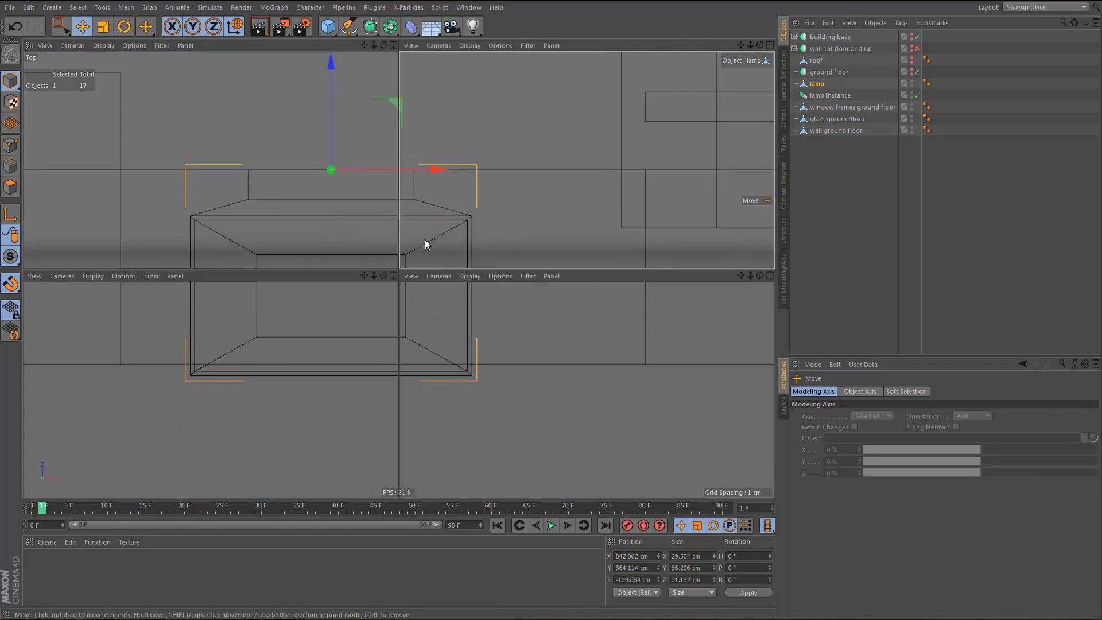
pyautogui.middleClick(169, 178)
pyautogui.keyDown('alt'); pyautogui.moveTo(296, 246); pyautogui.dragTo(223, 282); pyautogui.keyUp('alt')
# - Center the lamp on the wall strip in the front view by moving it along X to about 846 cm
pyautogui.middleClick(223, 283)
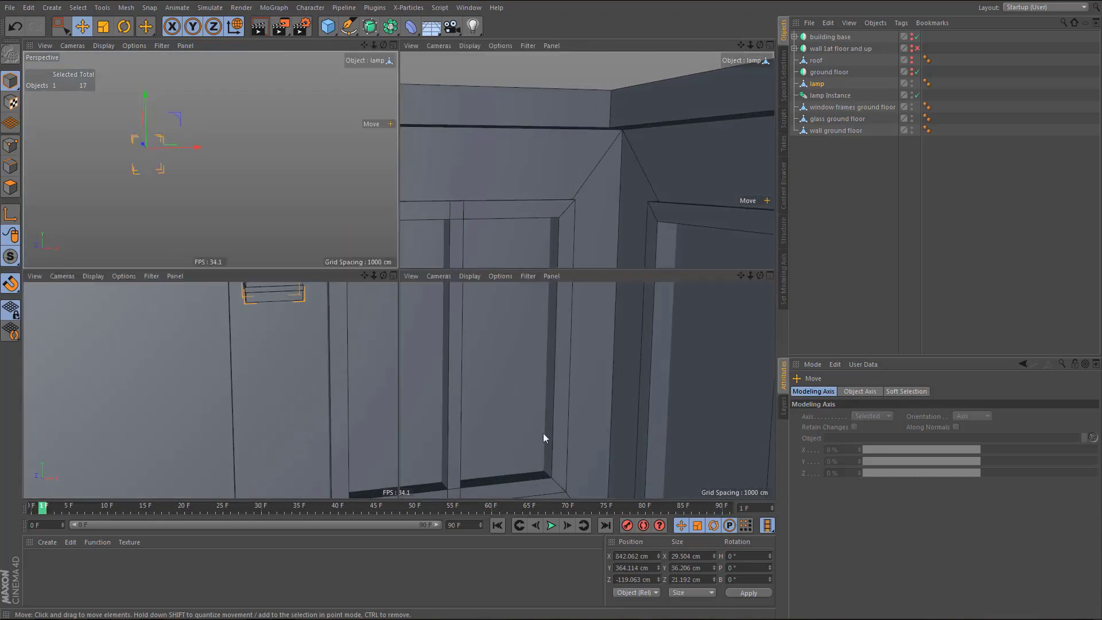
pyautogui.keyDown('alt'); pyautogui.moveTo(564, 416); pyautogui.dragTo(643, 409, button='right'); pyautogui.keyUp('alt')
pyautogui.keyDown('alt'); pyautogui.moveTo(643, 409); pyautogui.dragTo(468, 365, button='middle'); pyautogui.keyUp('alt')
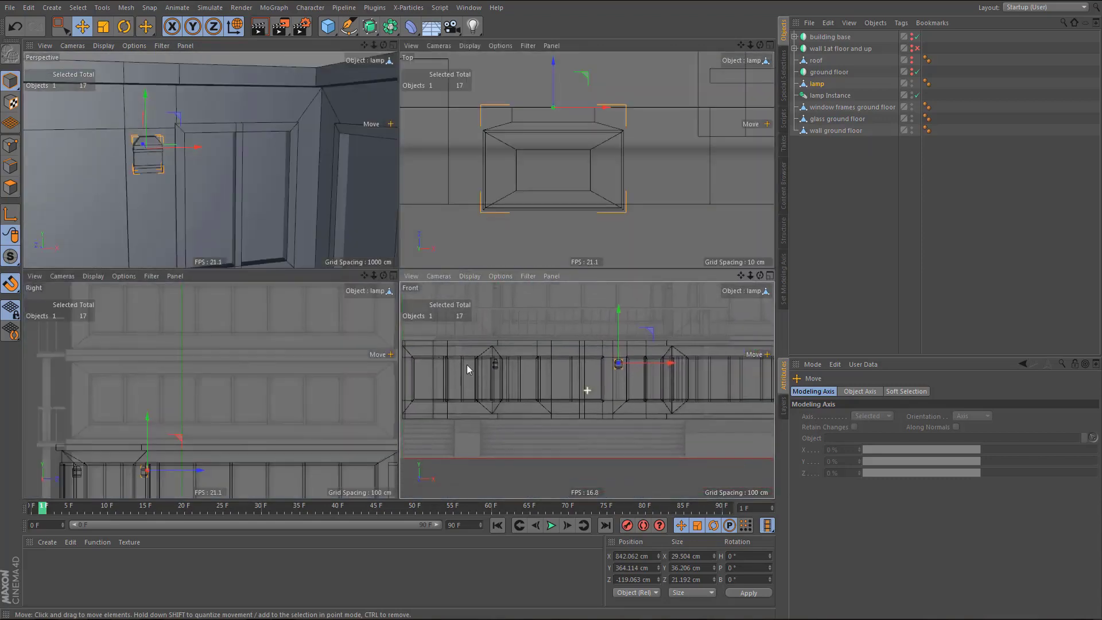
pyautogui.middleClick(594, 377)
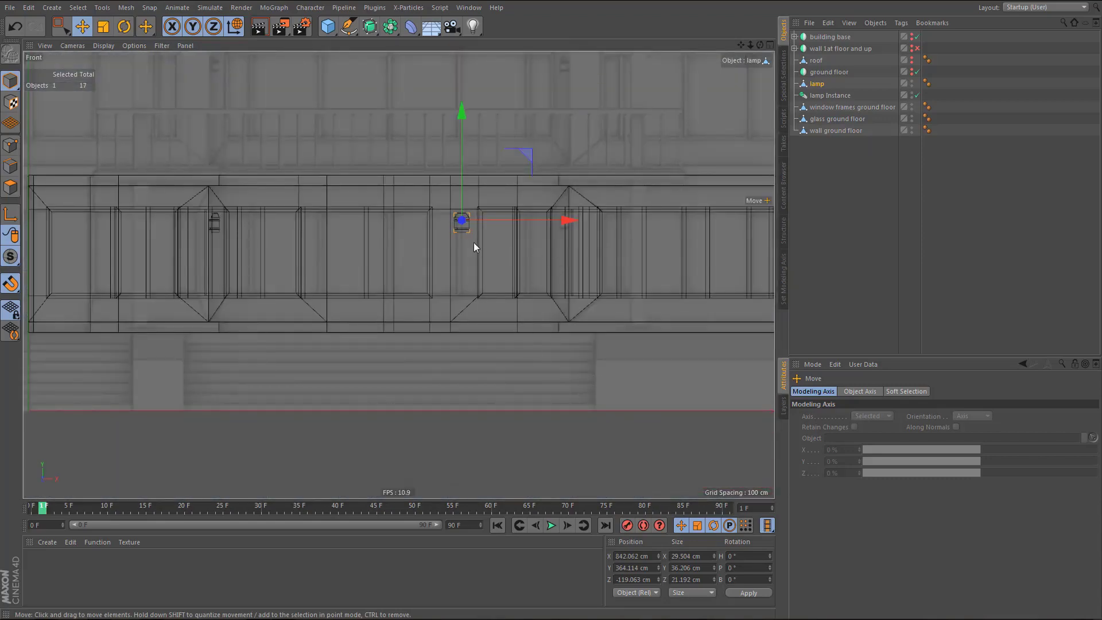
pyautogui.keyDown('alt'); pyautogui.moveTo(473, 242); pyautogui.dragTo(522, 250, button='right'); pyautogui.keyUp('alt')
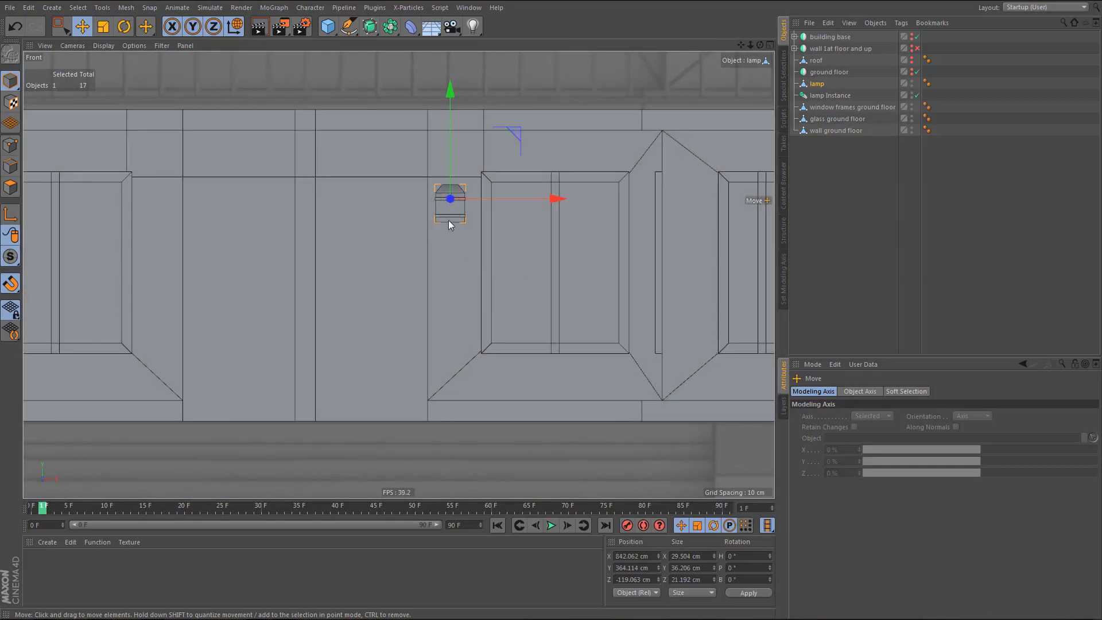
pyautogui.keyDown('alt'); pyautogui.moveTo(449, 224); pyautogui.dragTo(515, 214, button='right'); pyautogui.keyUp('alt')
pyautogui.moveTo(561, 166); pyautogui.dragTo(570, 167)
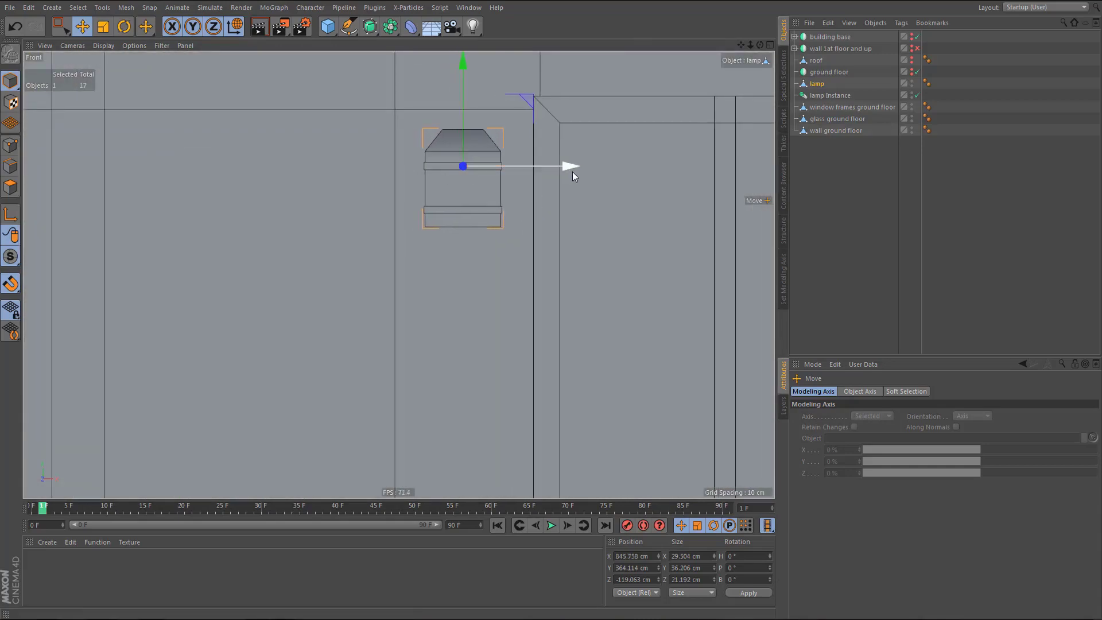
# - Set the phong angle of the ground-floor lamp to 22°
pyautogui.click(927, 83)
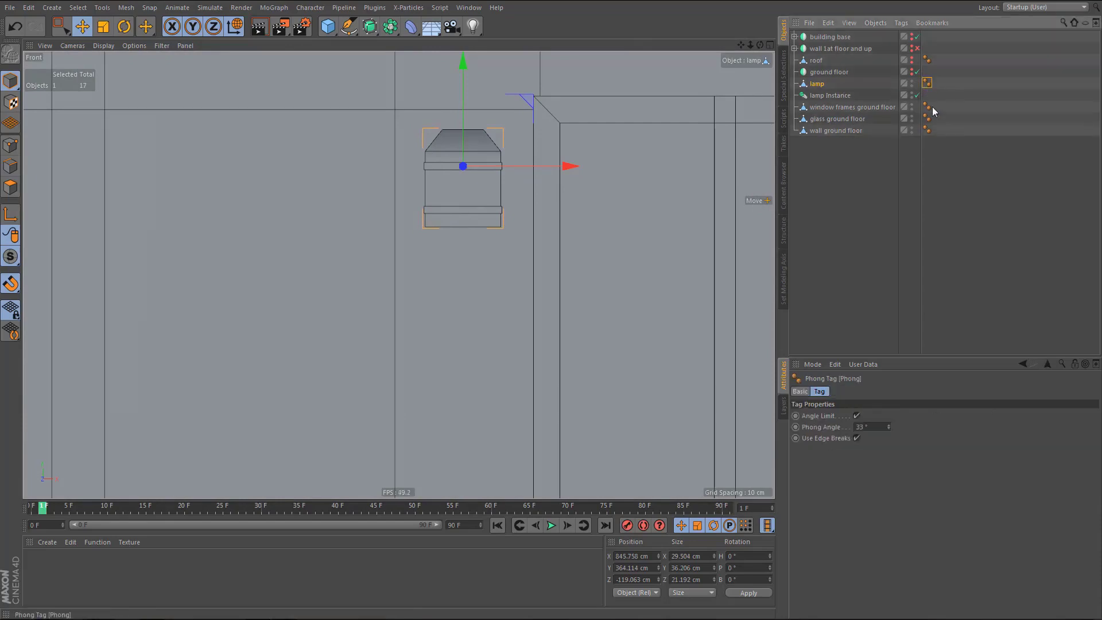
pyautogui.click(878, 425)
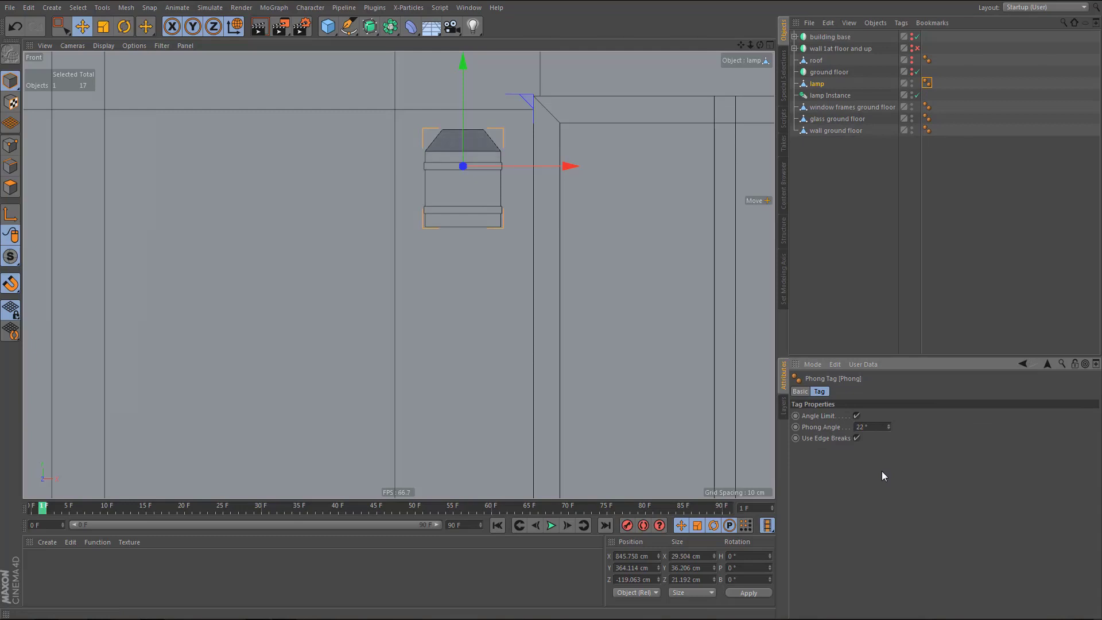
pyautogui.scroll(-3, 536, 294)
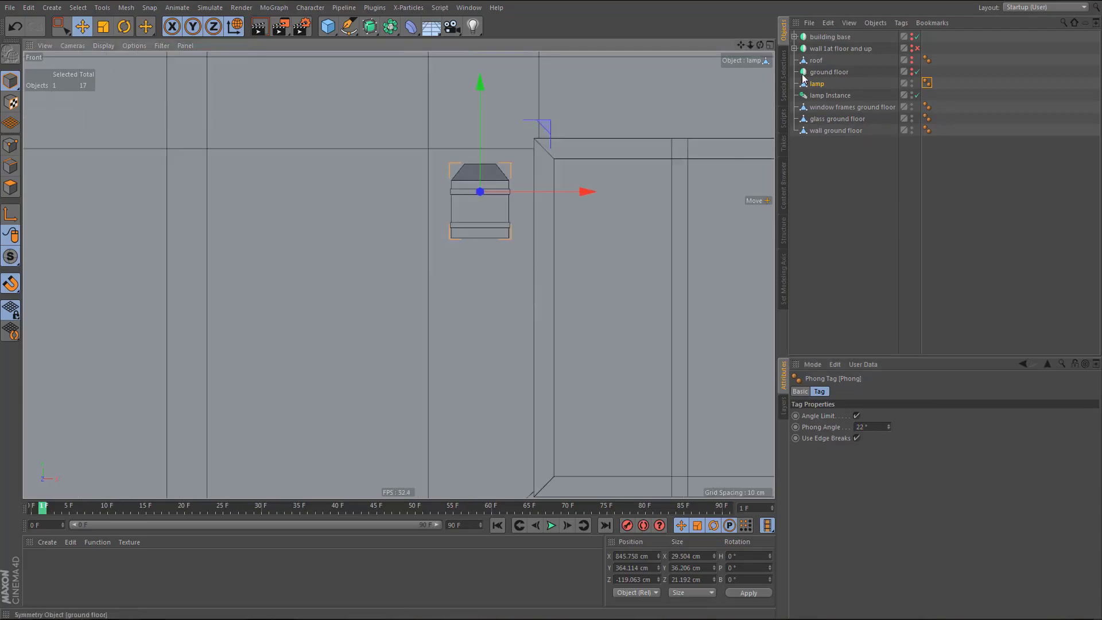
# - Set the phong angle of the lamp nested under the upper-floor wall to 22°, and collapse that wall's hierarchy
pyautogui.click(795, 49)
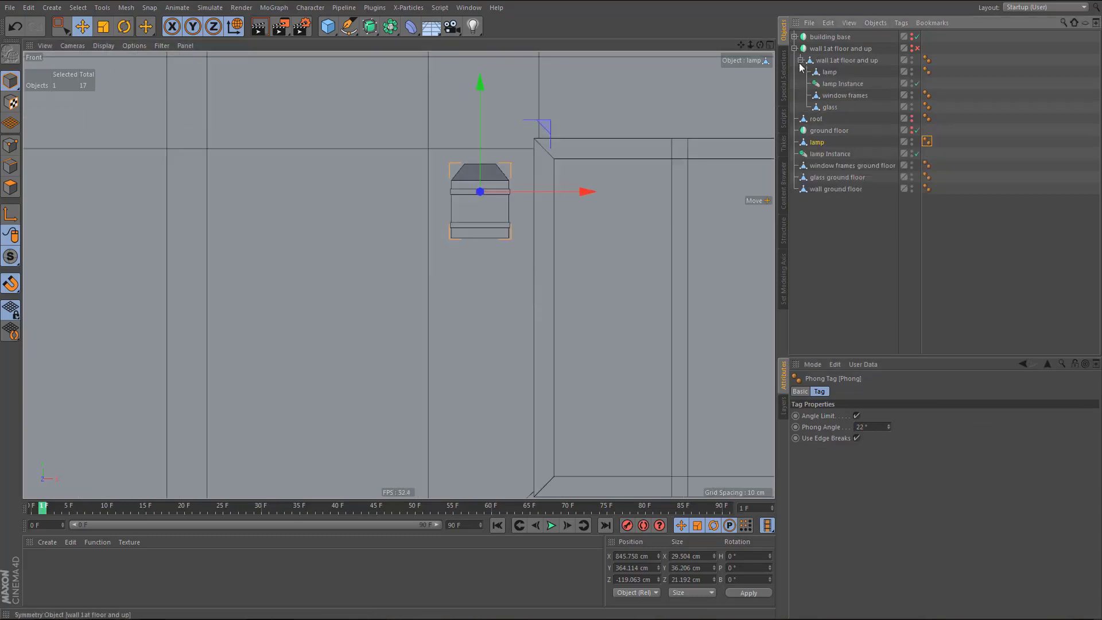
pyautogui.click(829, 73)
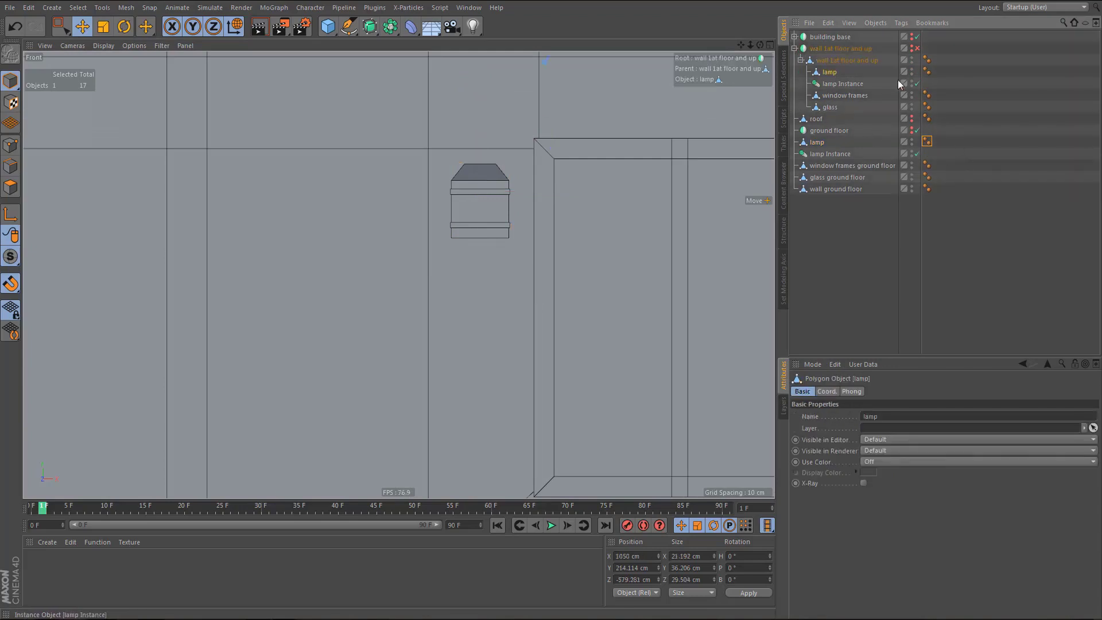
pyautogui.click(927, 71)
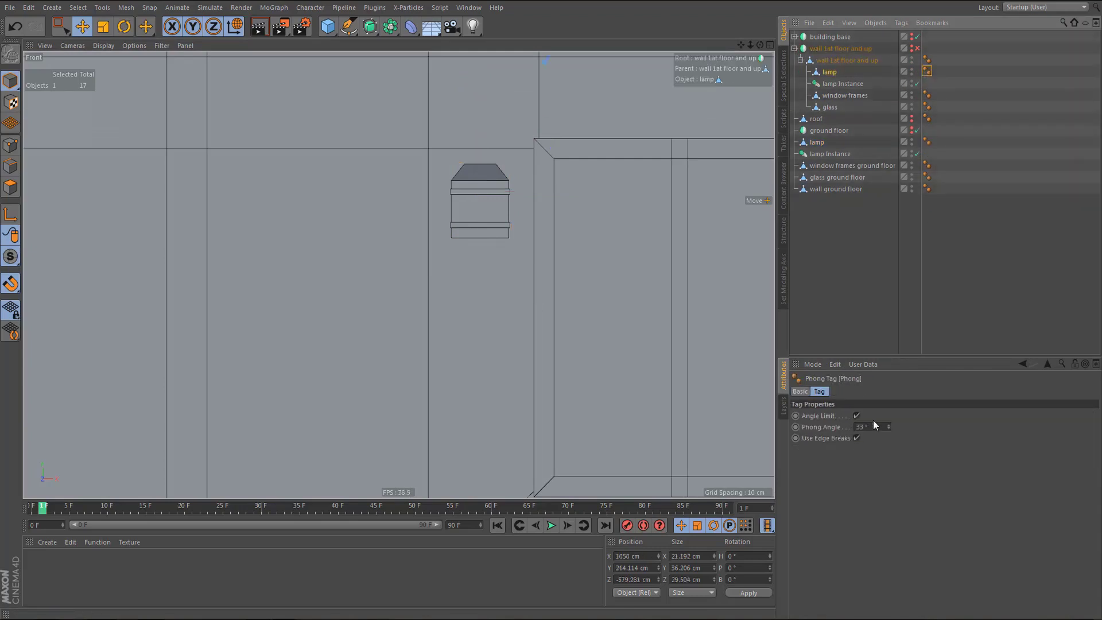
pyautogui.click(877, 427)
pyautogui.write('22')
pyautogui.press('Return')
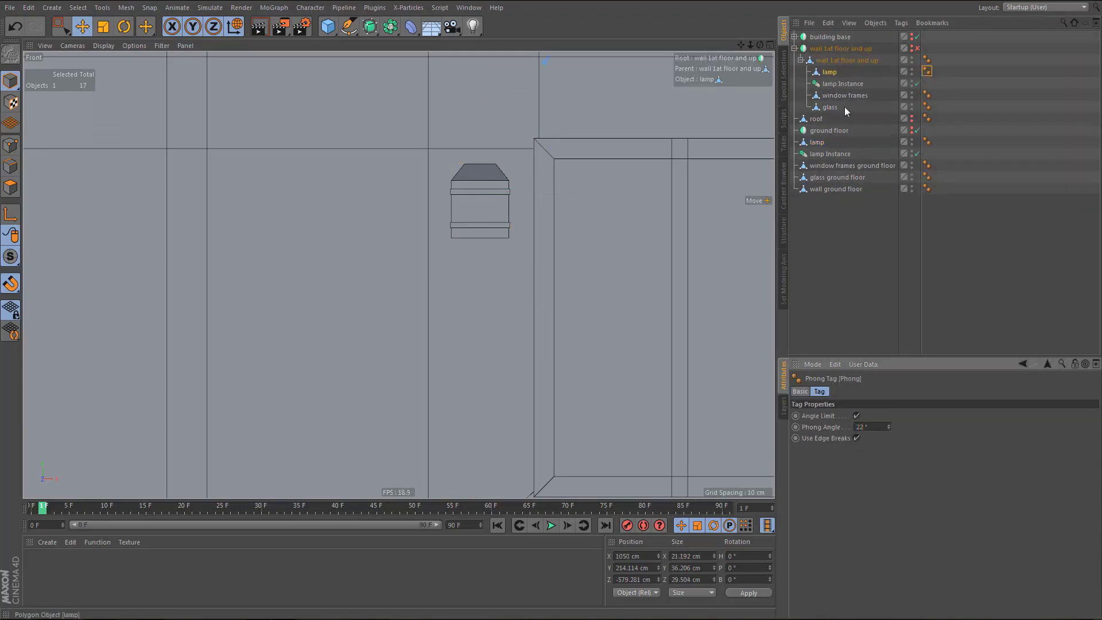
pyautogui.click(801, 60)
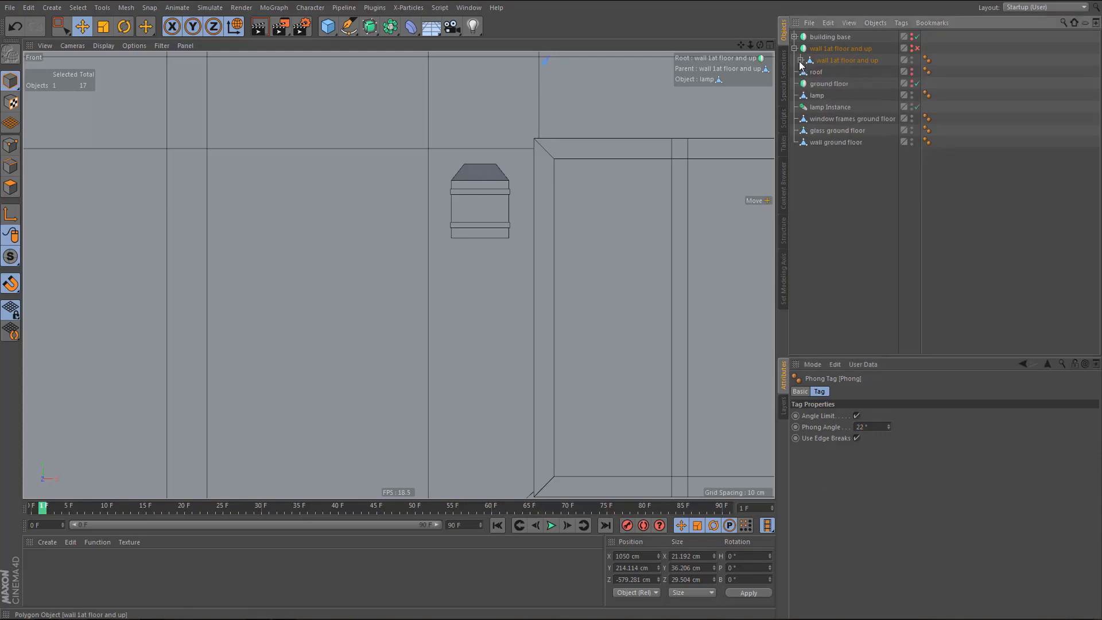
# - Delete the old lamp instance of the ground floor
pyautogui.click(819, 96)
pyautogui.click(829, 108)
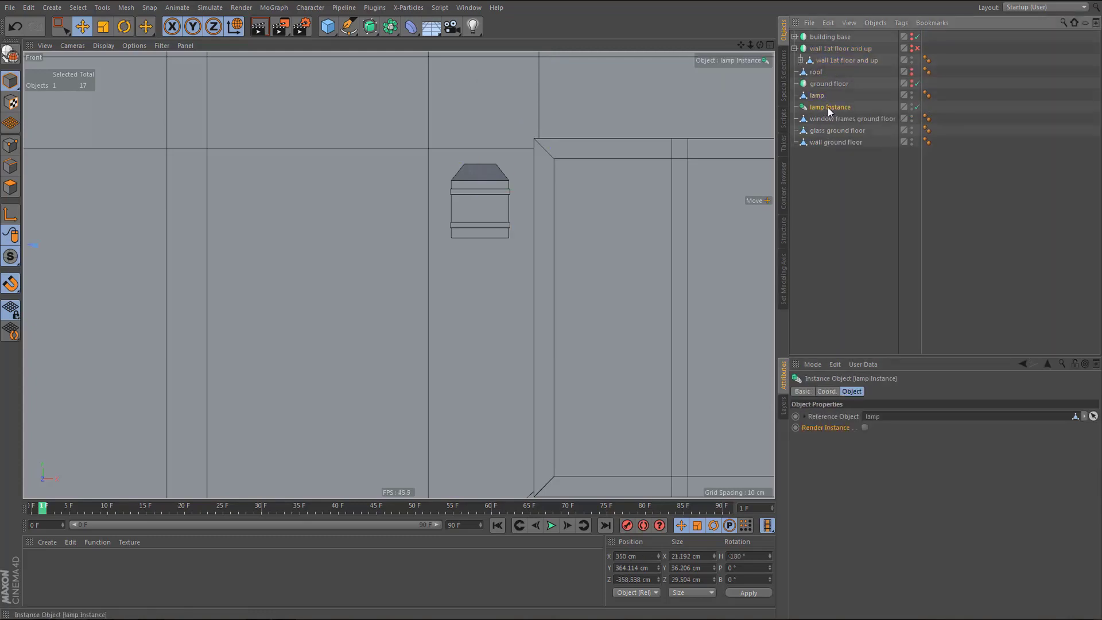
pyautogui.press('Delete')
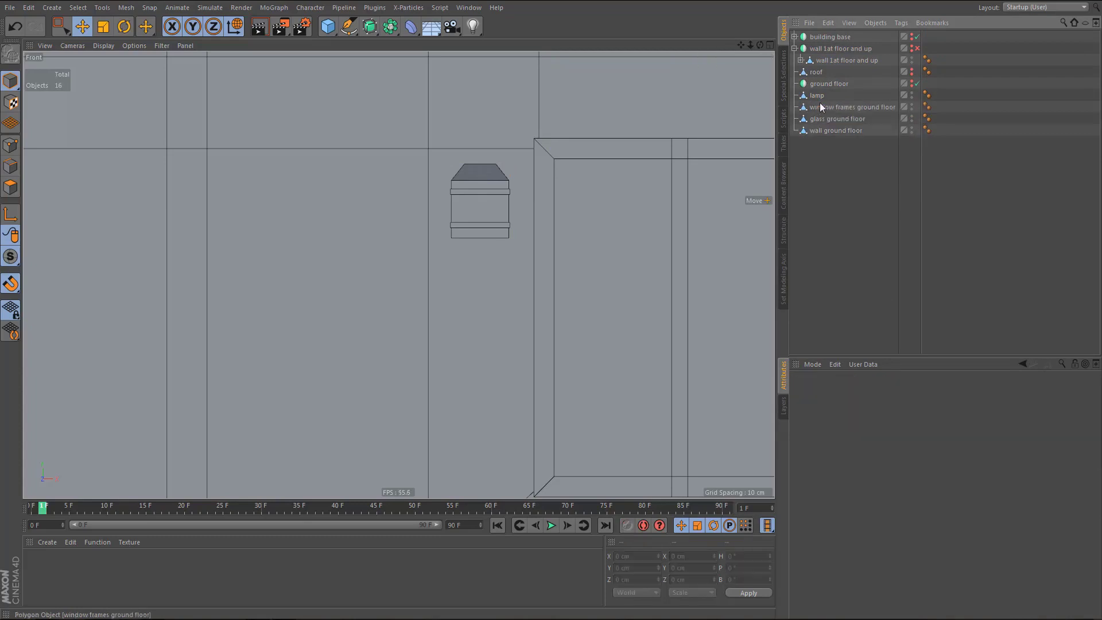
# - Create a new instance of the ground-floor lamp and place it directly below the lamp in the object hierarchy
pyautogui.click(817, 96)
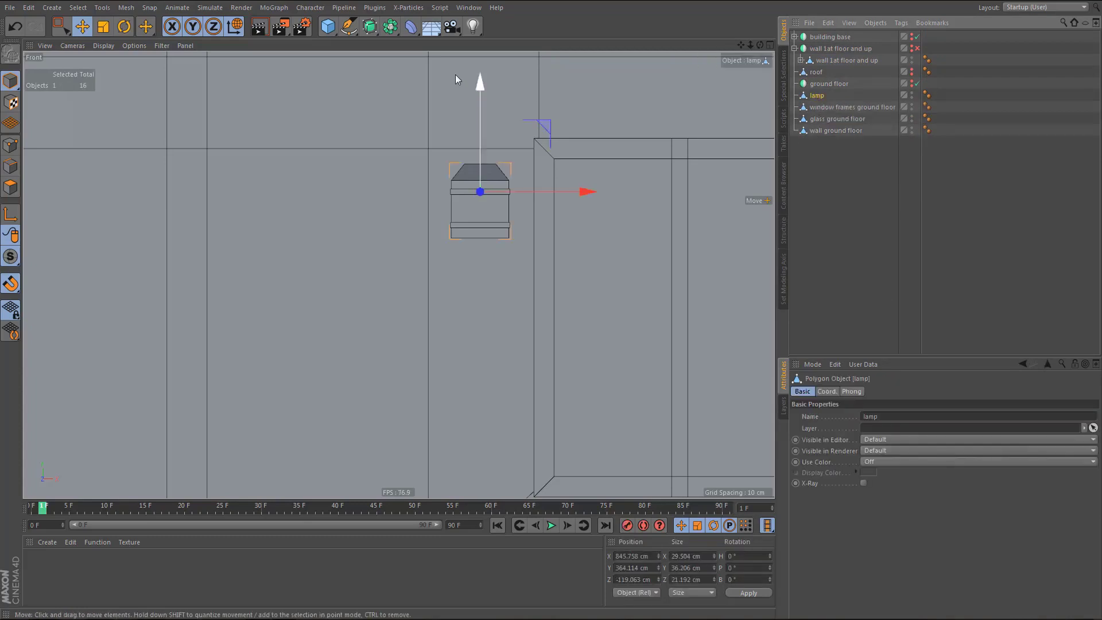
pyautogui.click(390, 26)
pyautogui.click(587, 62)
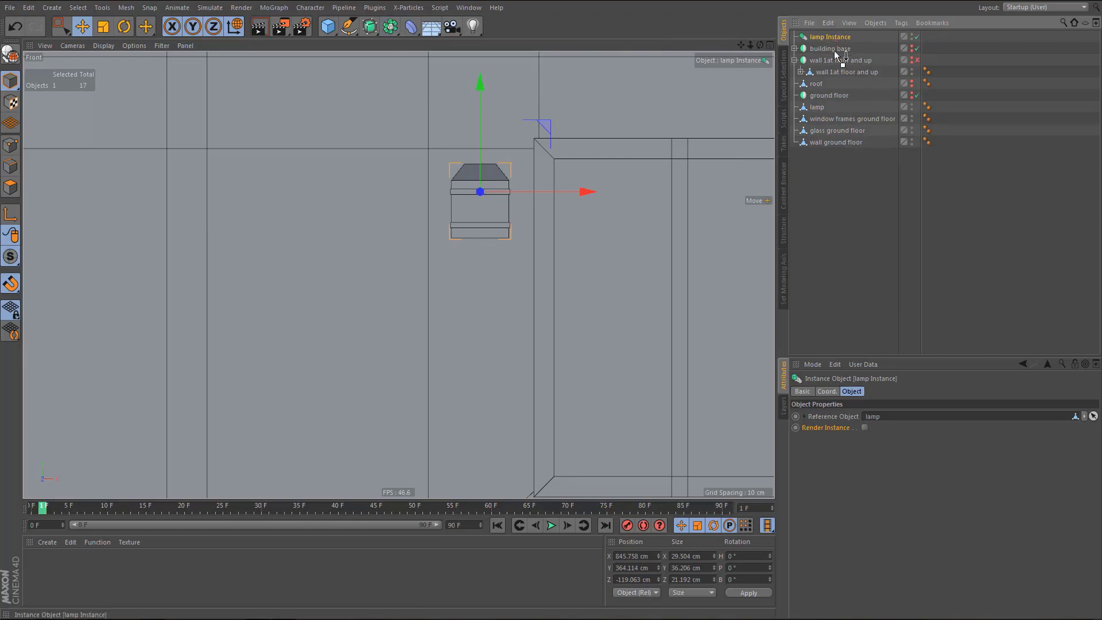
pyautogui.moveTo(834, 51); pyautogui.dragTo(823, 115)
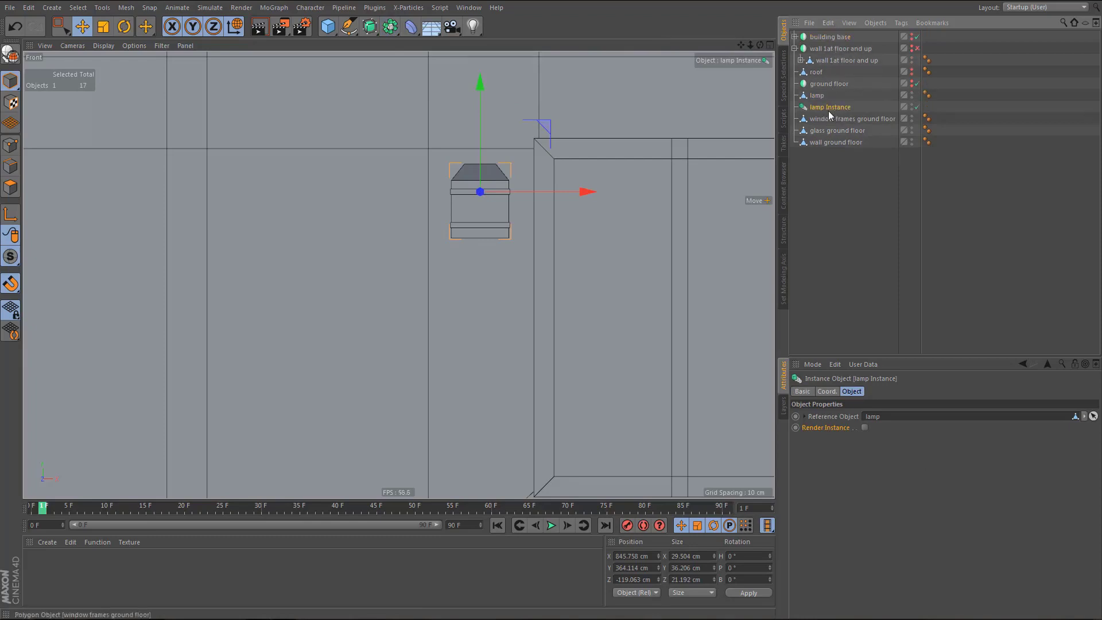
# - Rename the ground-floor lamp object as "lamp ground floor"
pyautogui.doubleClick(832, 96)
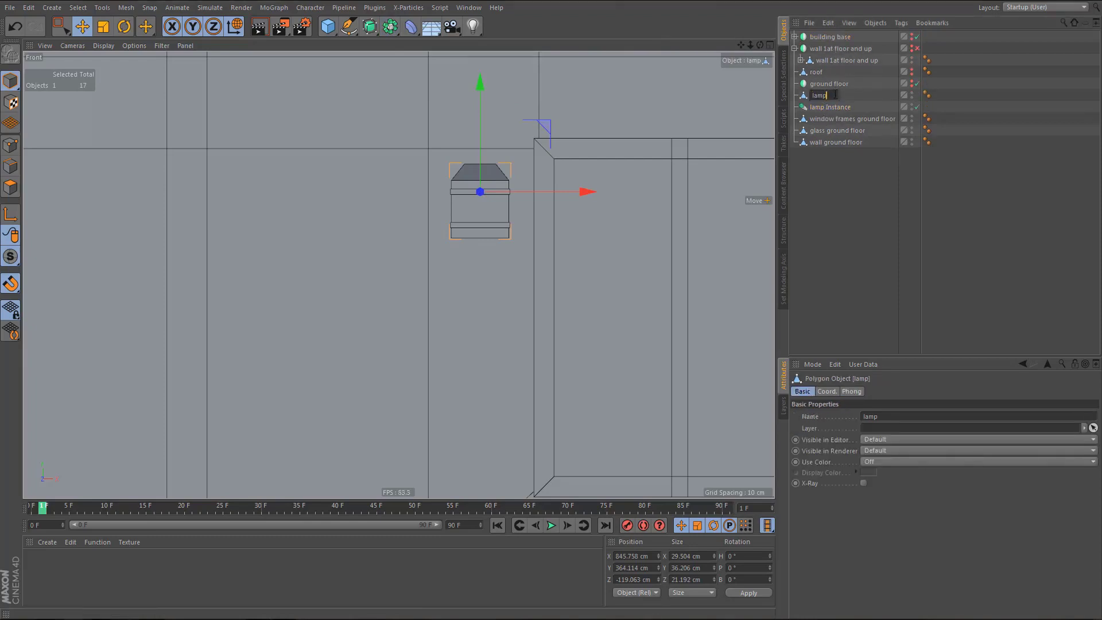
pyautogui.write('ground floor')
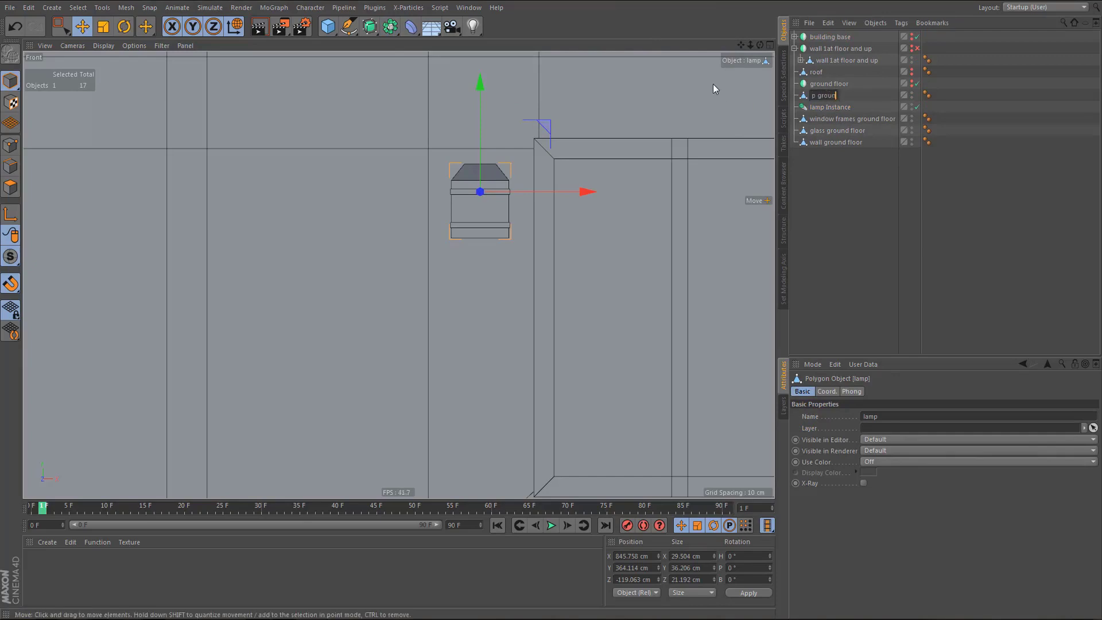
pyautogui.press('Return')
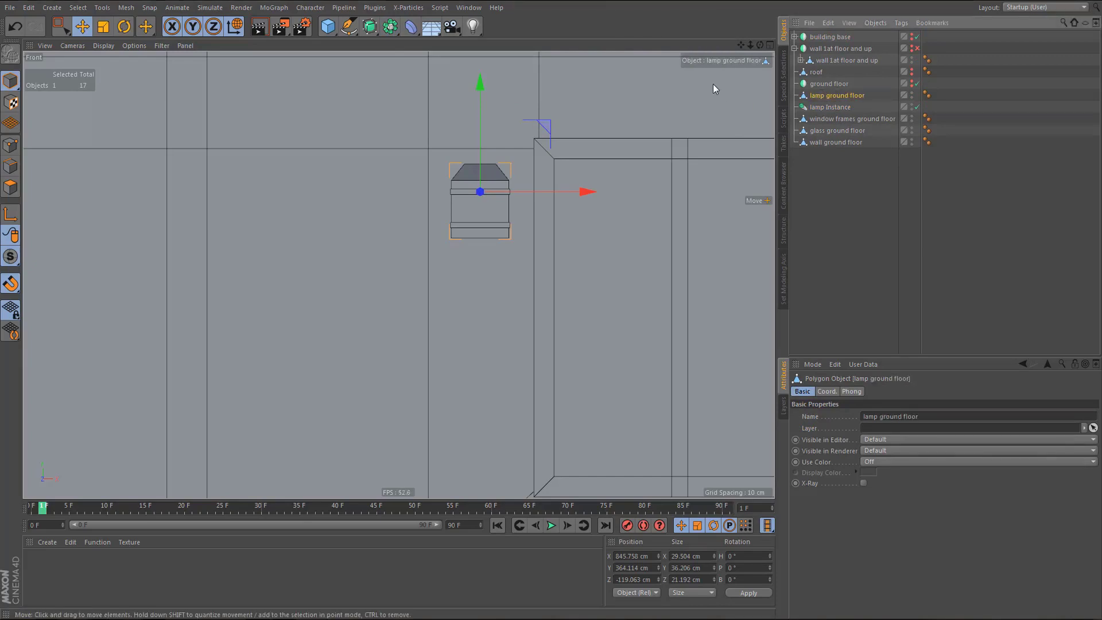
# - Copy the lamp's name and rename its instance as "lamp ground floor" too
pyautogui.doubleClick(850, 97)
pyautogui.hotkey('ctrl', 'c')
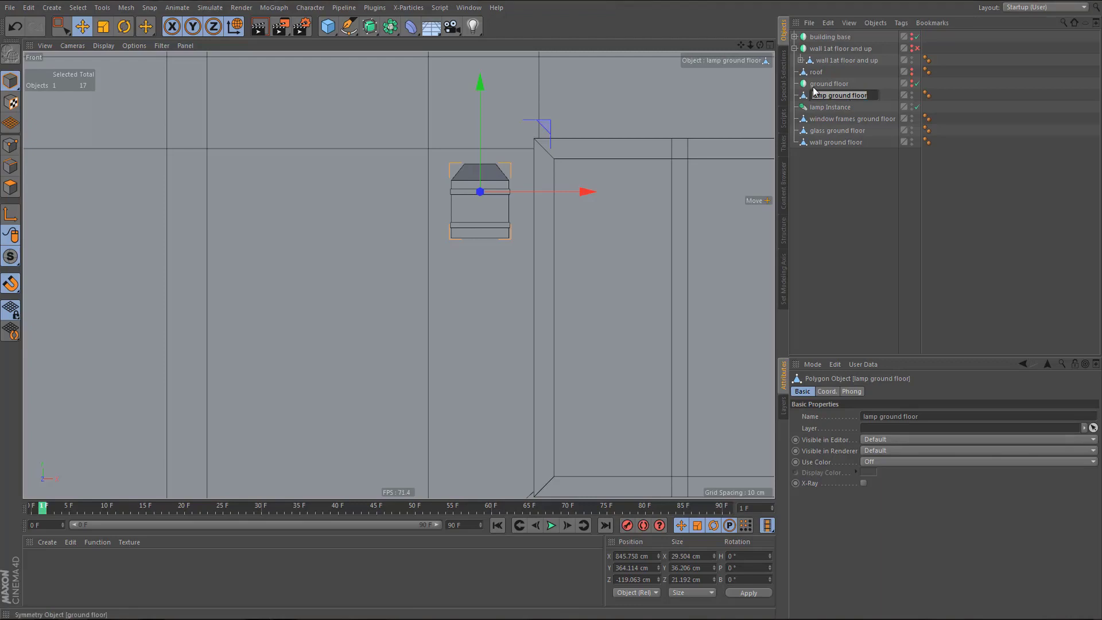
pyautogui.press('Down')
pyautogui.hotkey('ctrl', 'v')
pyautogui.press('Return')
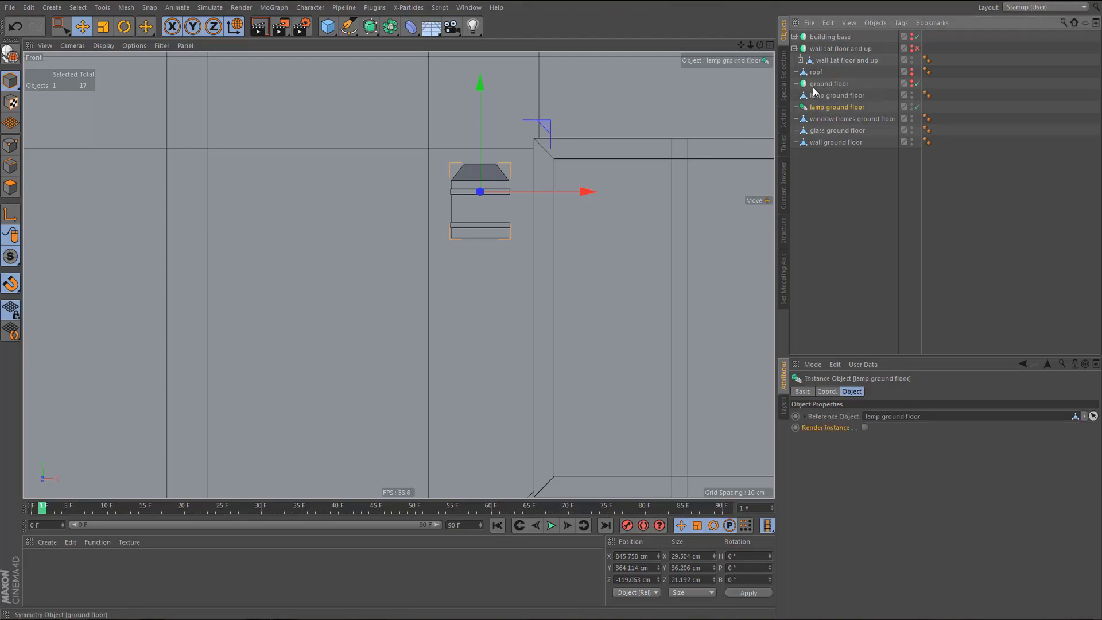
# - Reposition the ground-floor lamp on the wall strip between the entrance and the window, at about X 847.5 cm and Y 364.1 cm
pyautogui.scroll(-5, 597, 218)
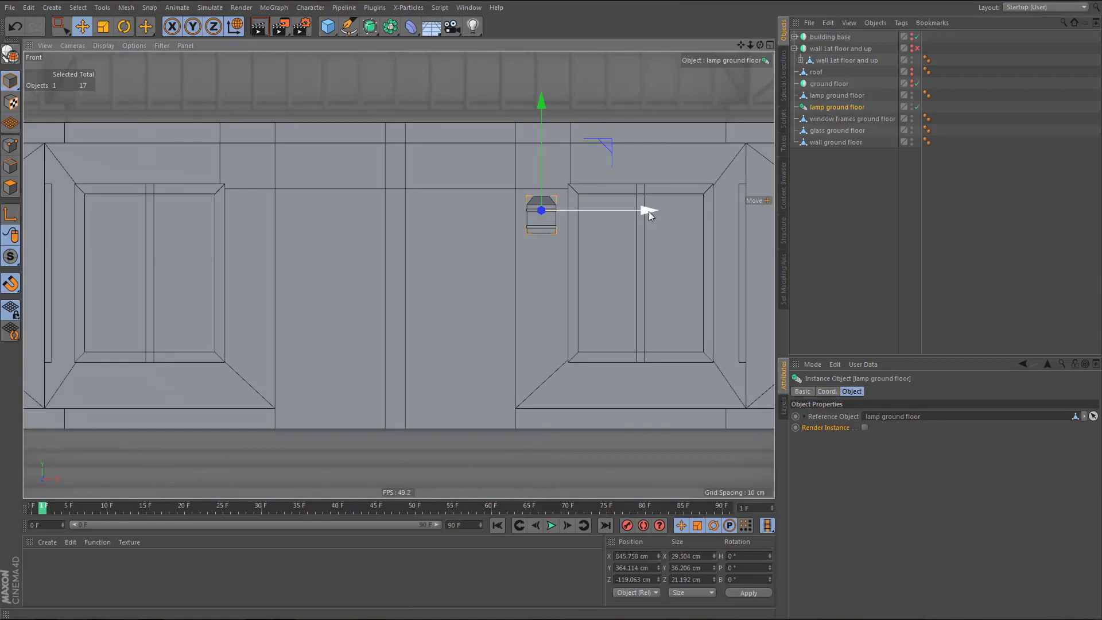
pyautogui.click(826, 96)
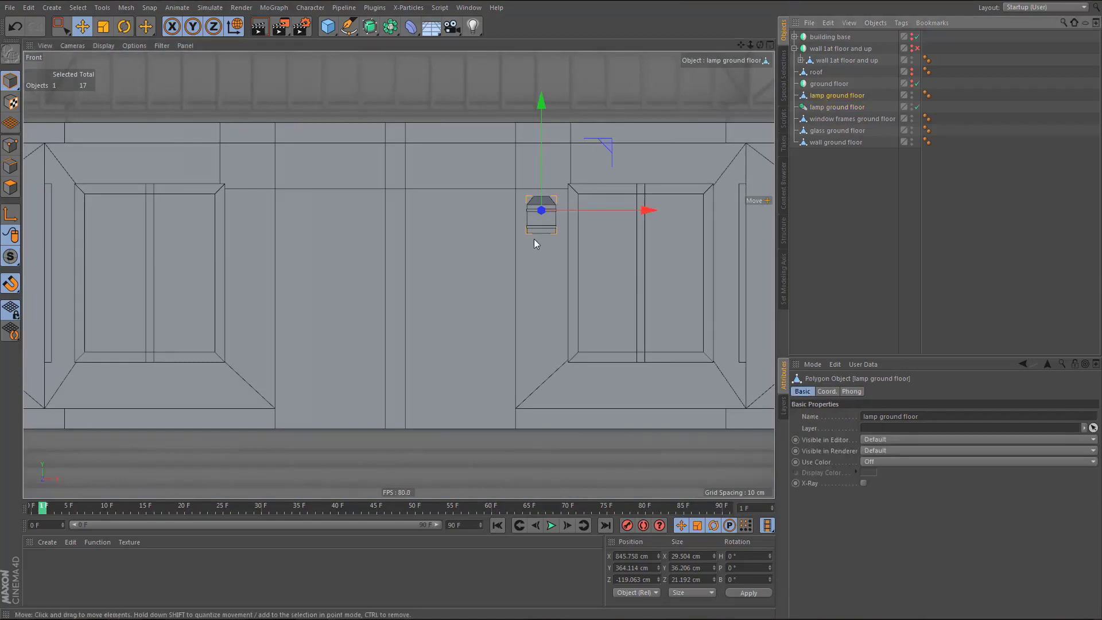
pyautogui.scroll(2, 550, 208)
pyautogui.scroll(2, 551, 213)
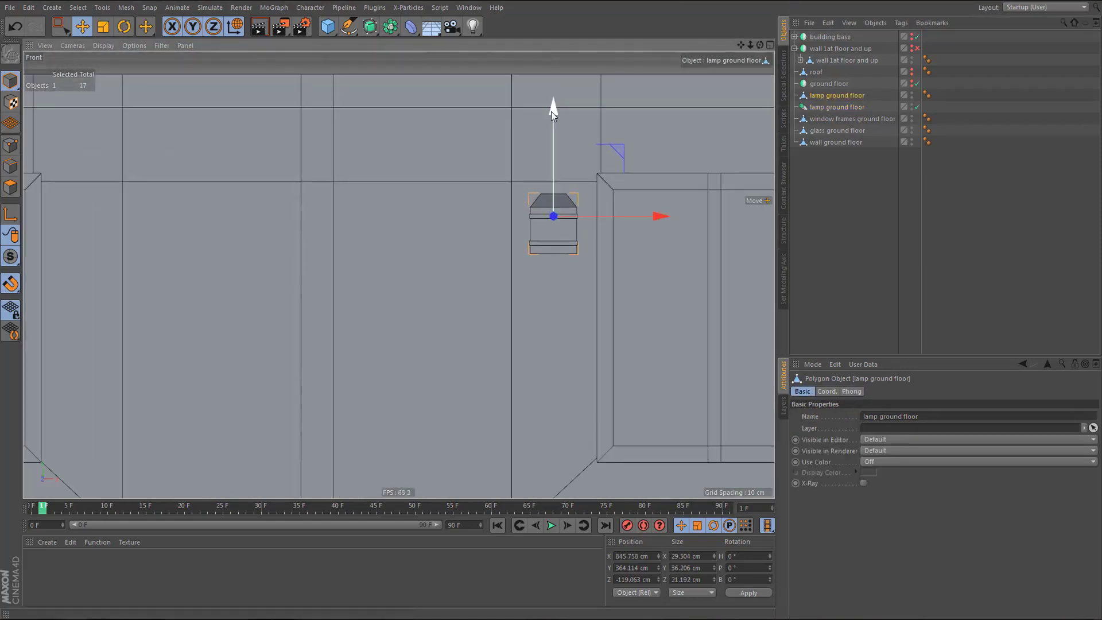
pyautogui.moveTo(551, 111); pyautogui.dragTo(556, 82)
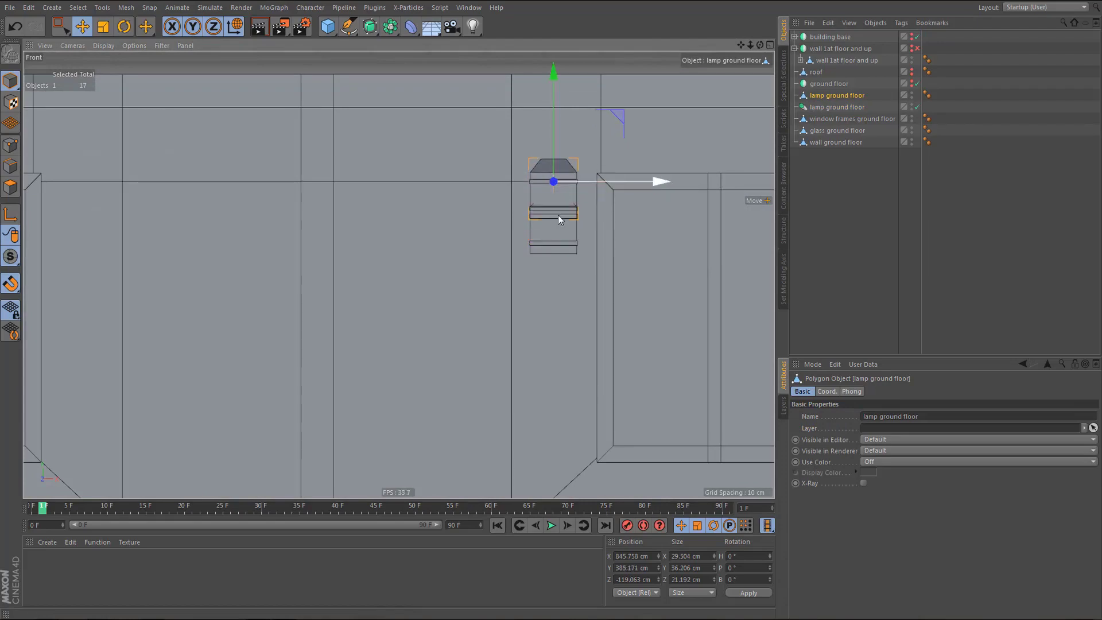
pyautogui.scroll(3, 539, 189)
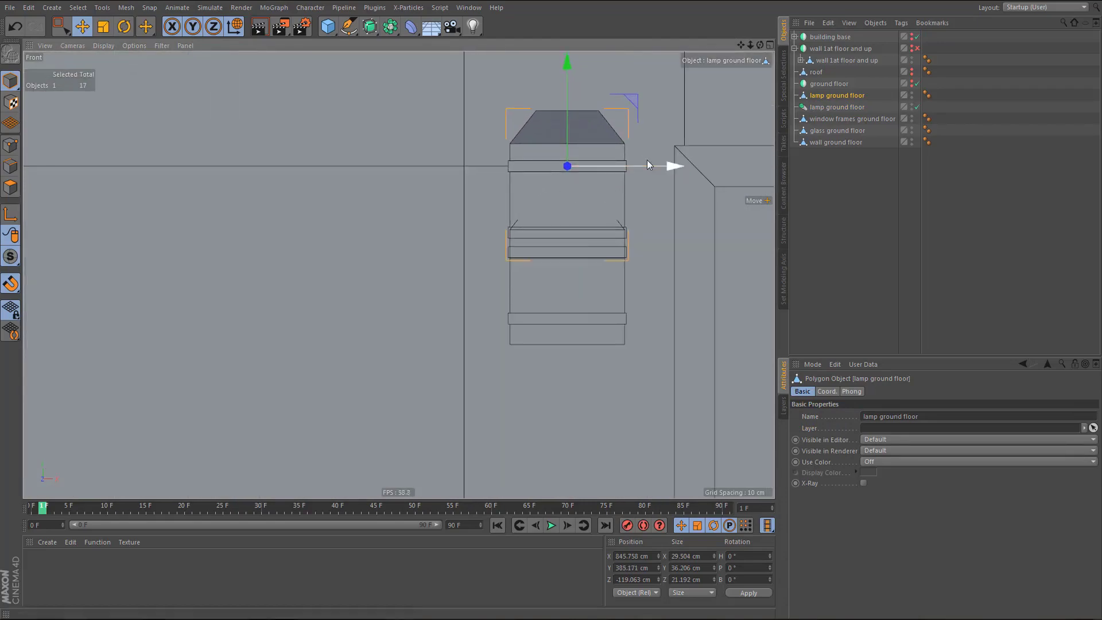
pyautogui.moveTo(671, 166); pyautogui.dragTo(687, 170)
pyautogui.moveTo(574, 66); pyautogui.dragTo(565, 40)
# - Replace the old lamp instance with a new instance of "lamp ground floor", placed directly below the lamp in the object hierarchy
pyautogui.click(844, 107)
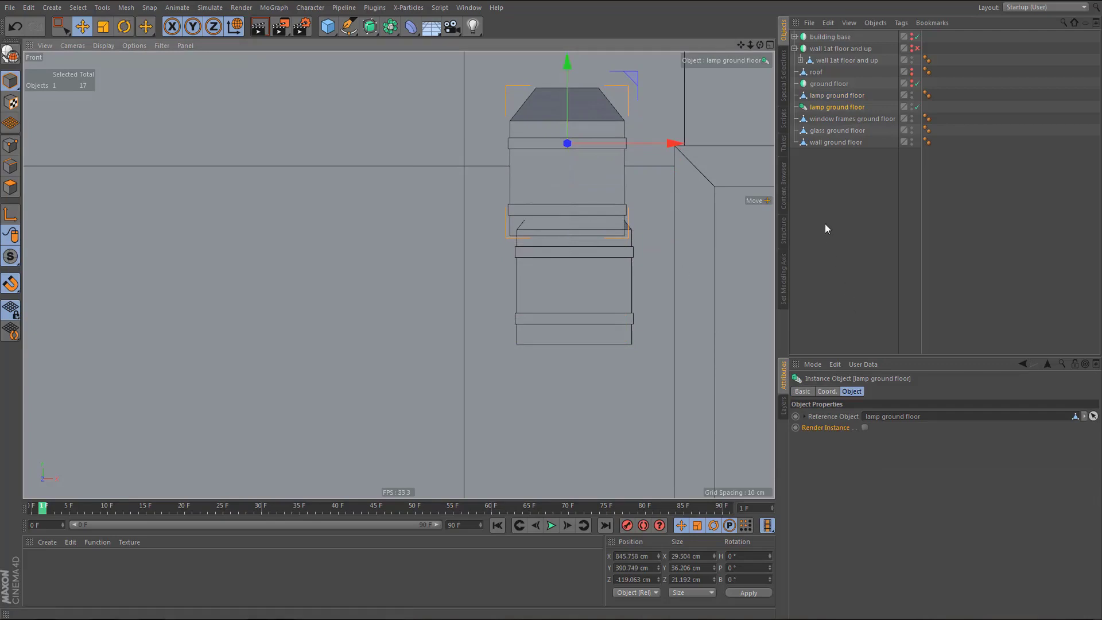
pyautogui.press('Delete')
pyautogui.click(831, 96)
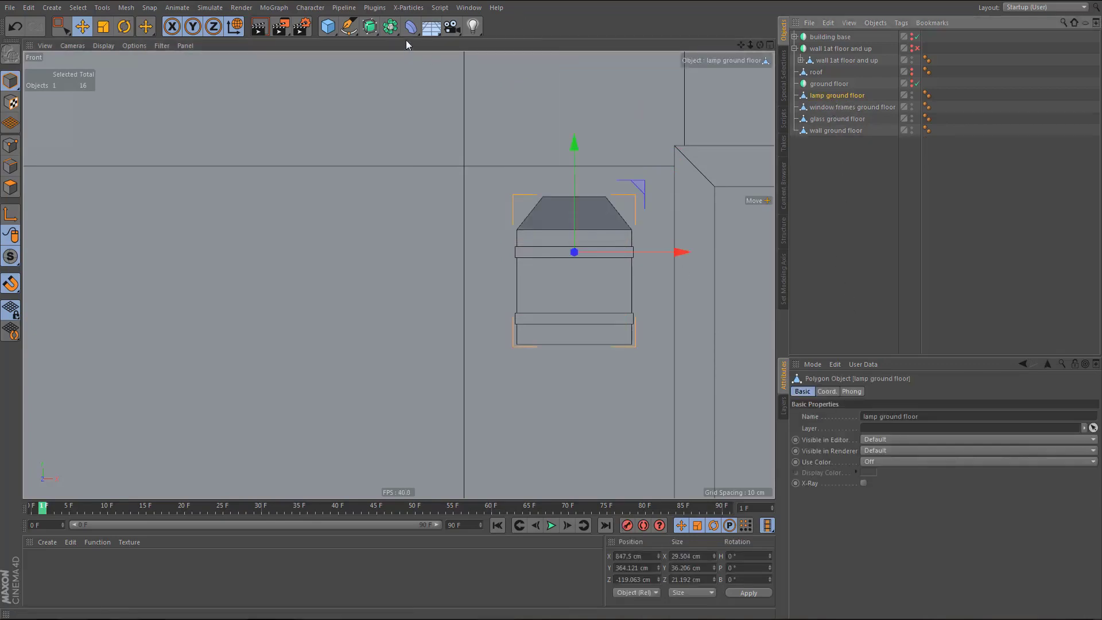
pyautogui.click(390, 26)
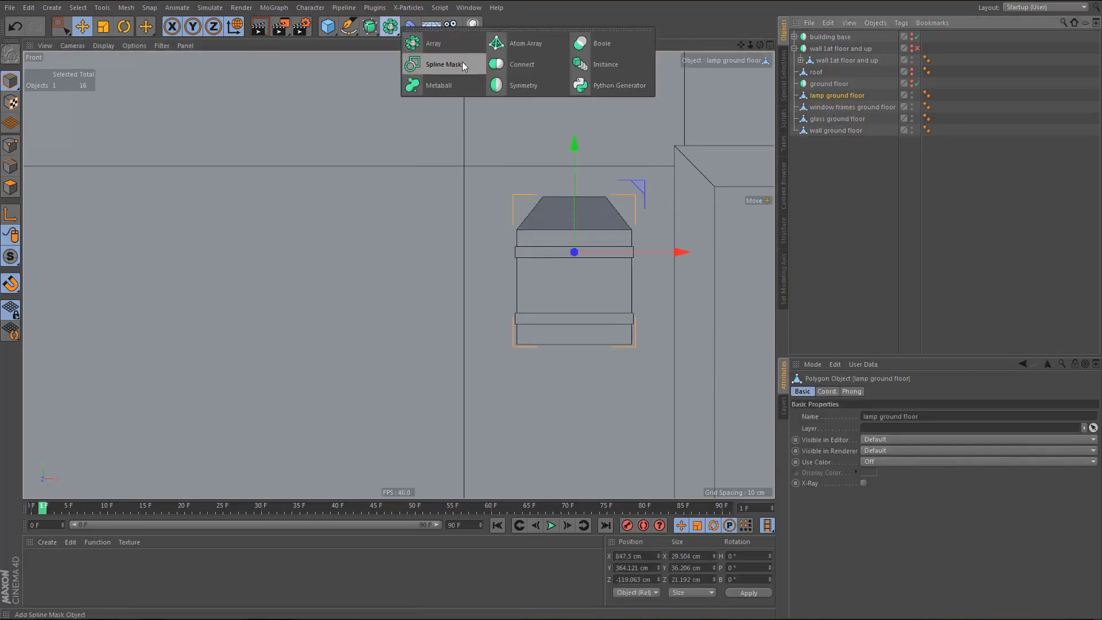
pyautogui.click(597, 66)
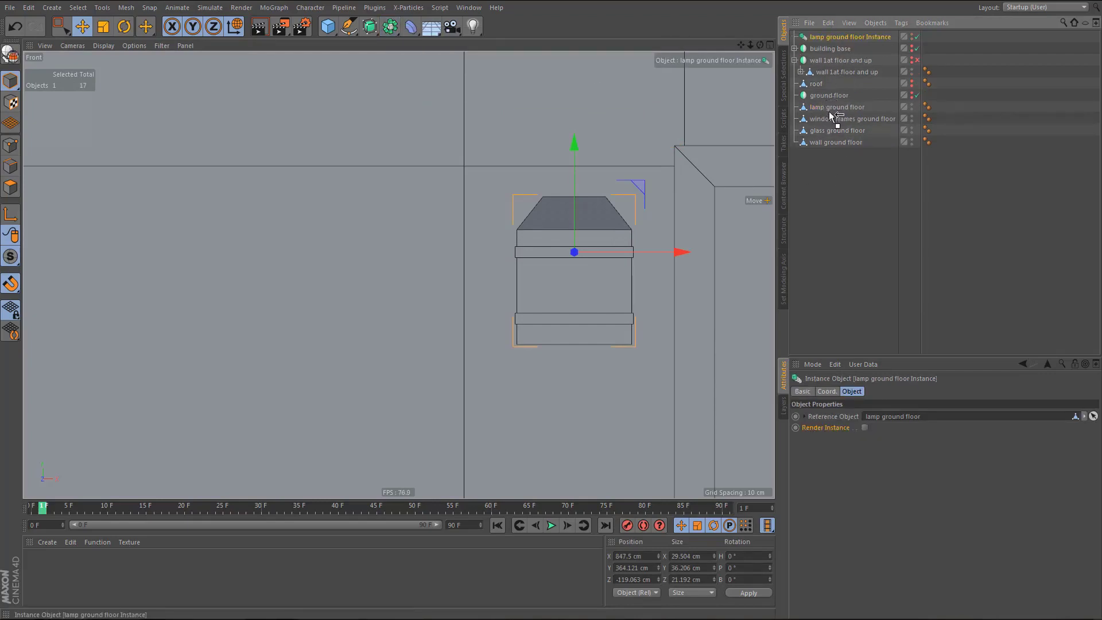
pyautogui.moveTo(832, 114); pyautogui.dragTo(834, 114)
# - Move the new lamp instance along X to the wall on the entrance's other side, at about X 555.7 cm
pyautogui.scroll(-2, 546, 376)
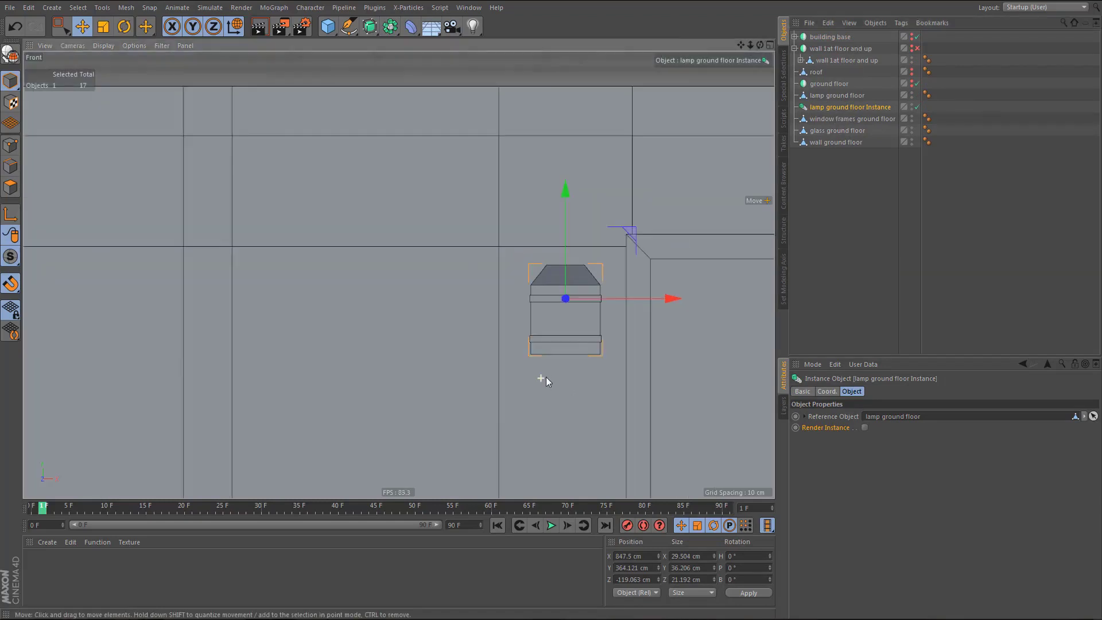
pyautogui.moveTo(670, 308); pyautogui.dragTo(267, 347)
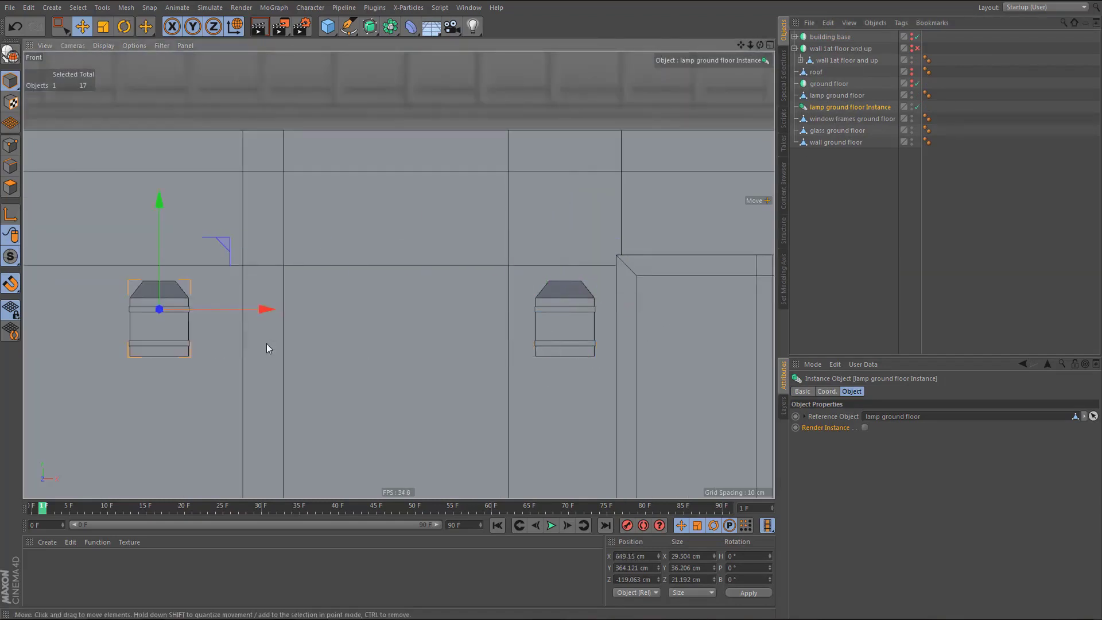
pyautogui.keyDown('alt'); pyautogui.moveTo(266, 343); pyautogui.dragTo(596, 321, button='middle'); pyautogui.keyUp('alt')
pyautogui.keyDown('alt'); pyautogui.moveTo(596, 321); pyautogui.dragTo(557, 343, button='right'); pyautogui.keyUp('alt')
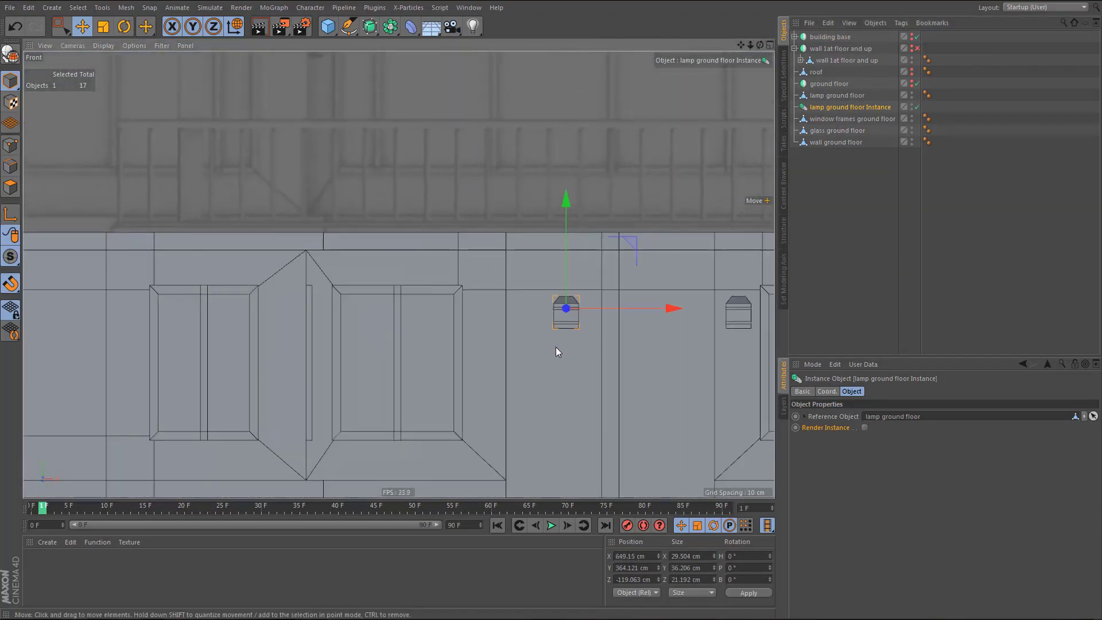
pyautogui.keyDown('alt'); pyautogui.moveTo(555, 350); pyautogui.dragTo(453, 313, button='middle'); pyautogui.keyUp('alt')
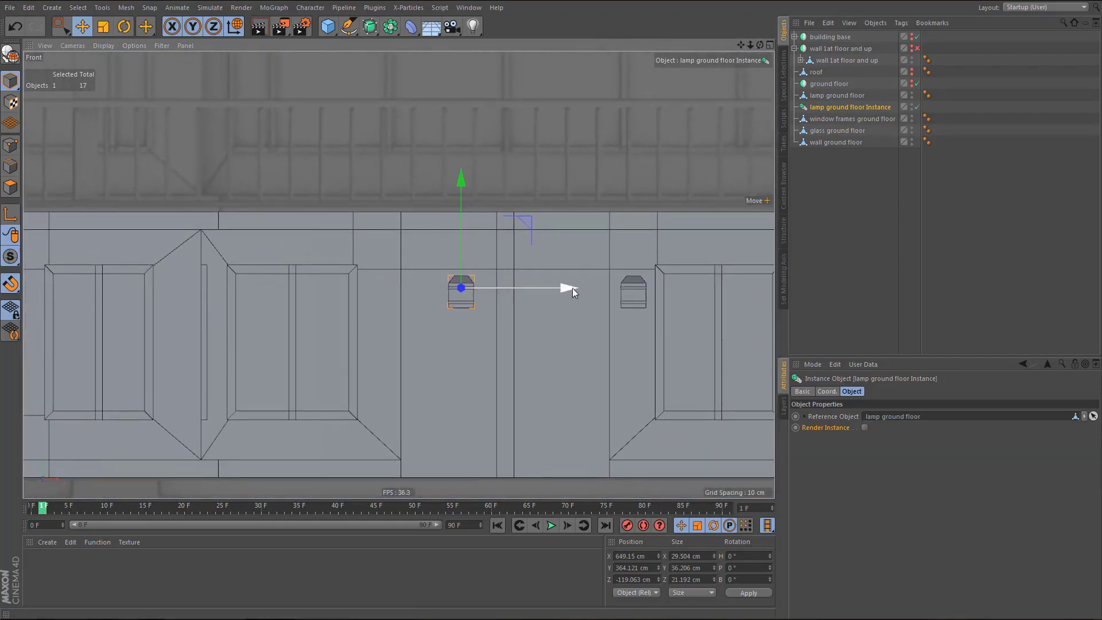
pyautogui.moveTo(573, 288); pyautogui.dragTo(488, 298)
pyautogui.keyDown('alt'); pyautogui.moveTo(340, 306); pyautogui.dragTo(402, 322, button='right'); pyautogui.keyUp('alt')
# - Try raising the lamp instance to about Y 385.2 cm, level with the window's upper edge, and undo the move
pyautogui.moveTo(426, 164); pyautogui.dragTo(421, 126)
pyautogui.keyDown('alt'); pyautogui.moveTo(423, 227); pyautogui.dragTo(493, 280, button='right'); pyautogui.keyUp('alt')
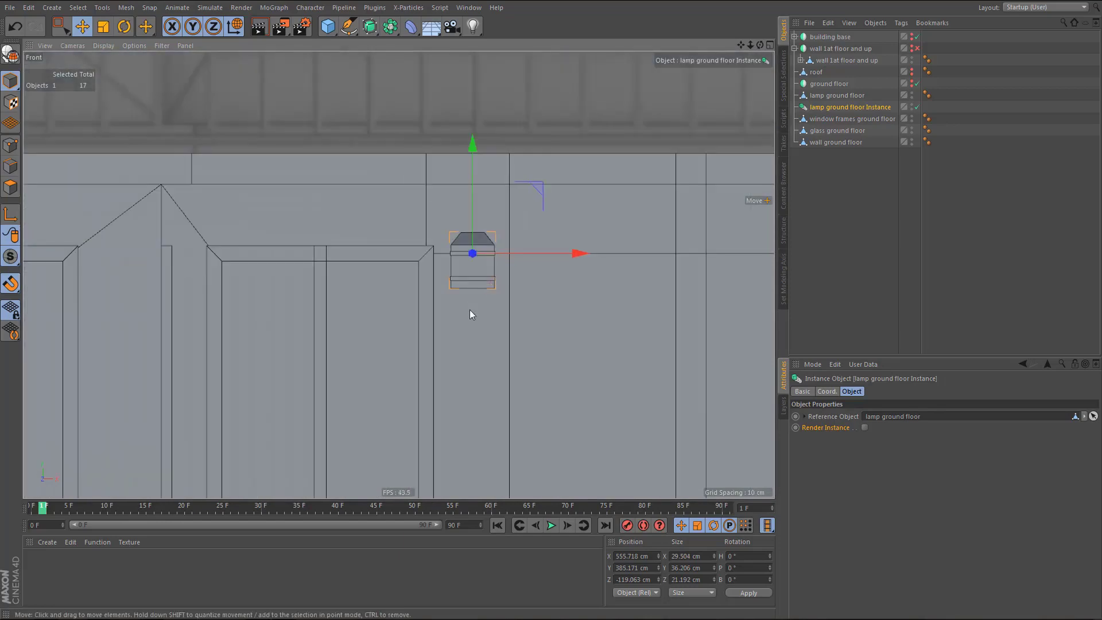
pyautogui.hotkey('ctrl', 'z')
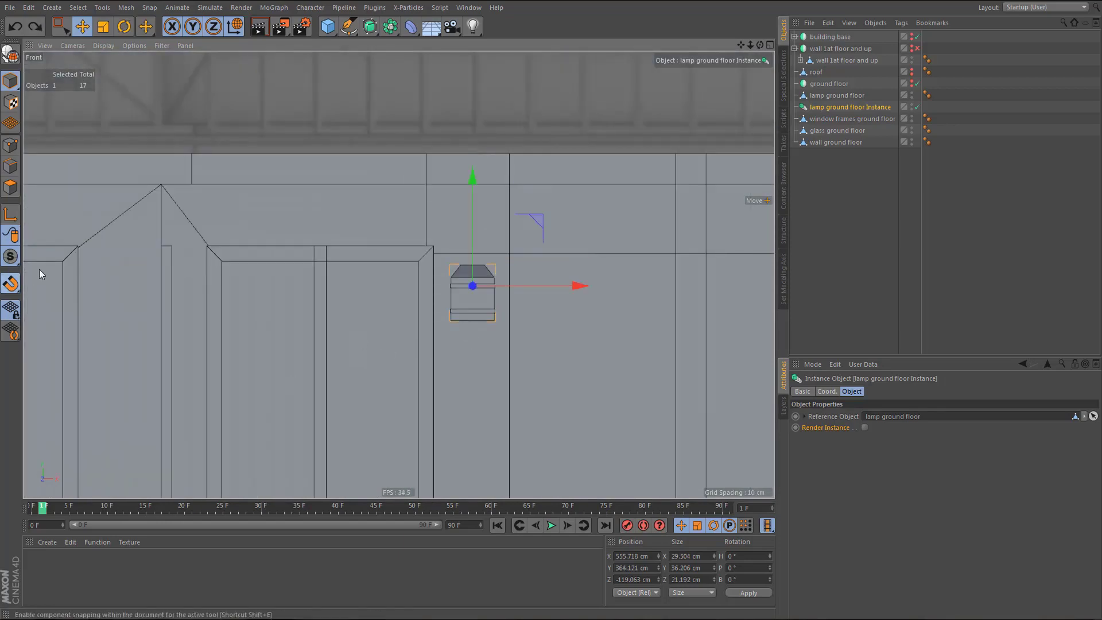
# - Try sliding the lamp instance to about X 556.1 cm with polygon snapping enabled, and switch polygon snapping off again
pyautogui.click(18, 285)
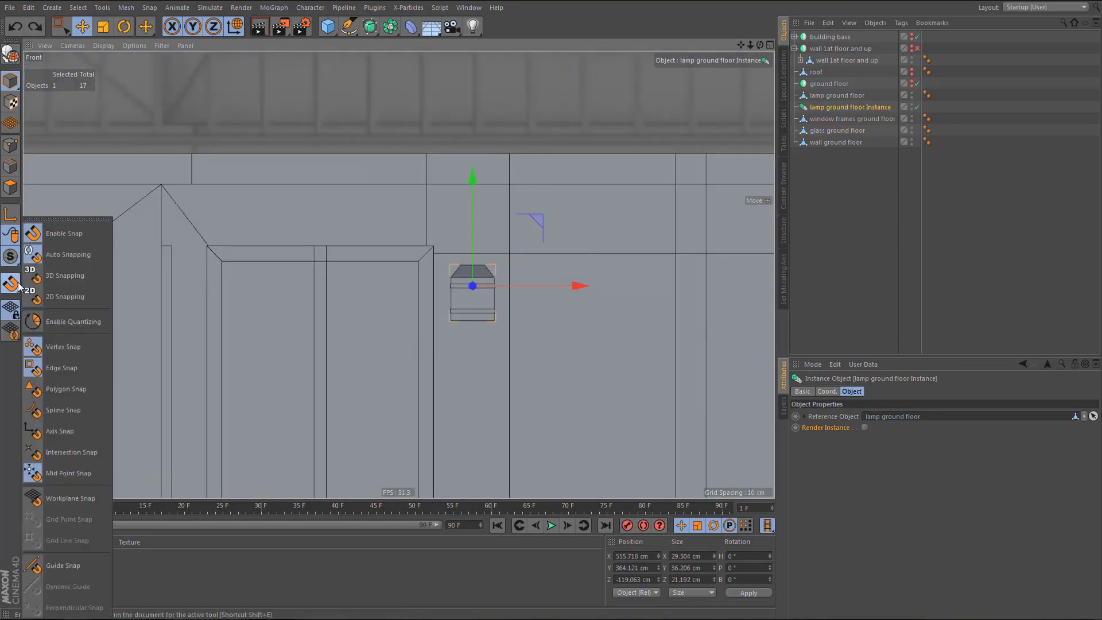
pyautogui.click(73, 390)
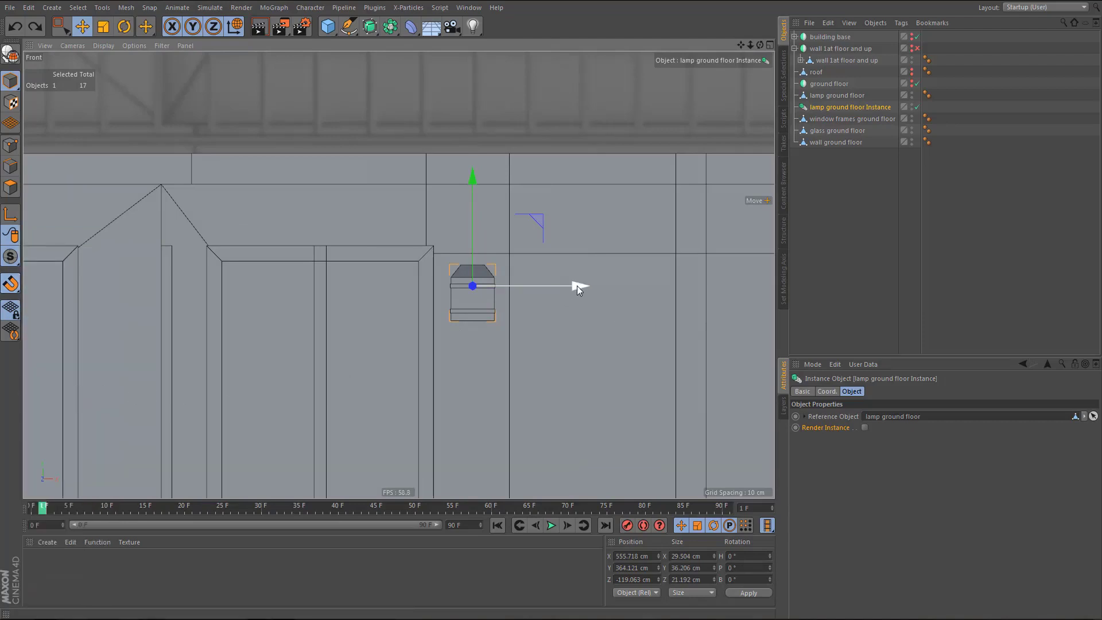
pyautogui.moveTo(577, 286)
pyautogui.mouseDown()
pyautogui.moveTo(594, 285)
pyautogui.moveTo(574, 290)
pyautogui.moveTo(590, 292)
pyautogui.moveTo(574, 303)
pyautogui.mouseUp()
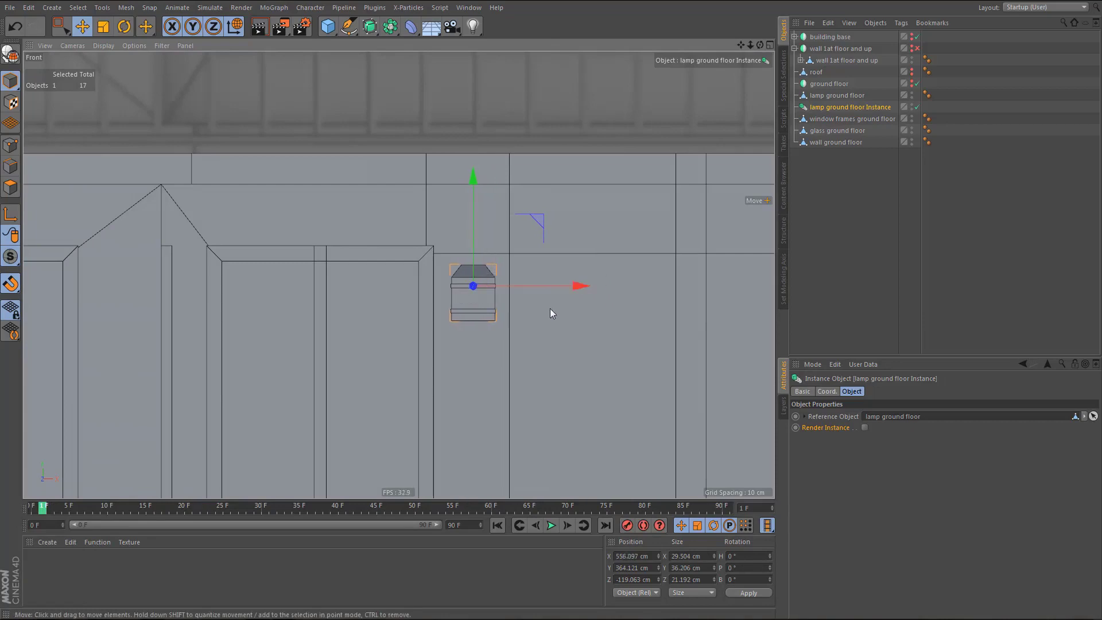
pyautogui.scroll(-4, 470, 312)
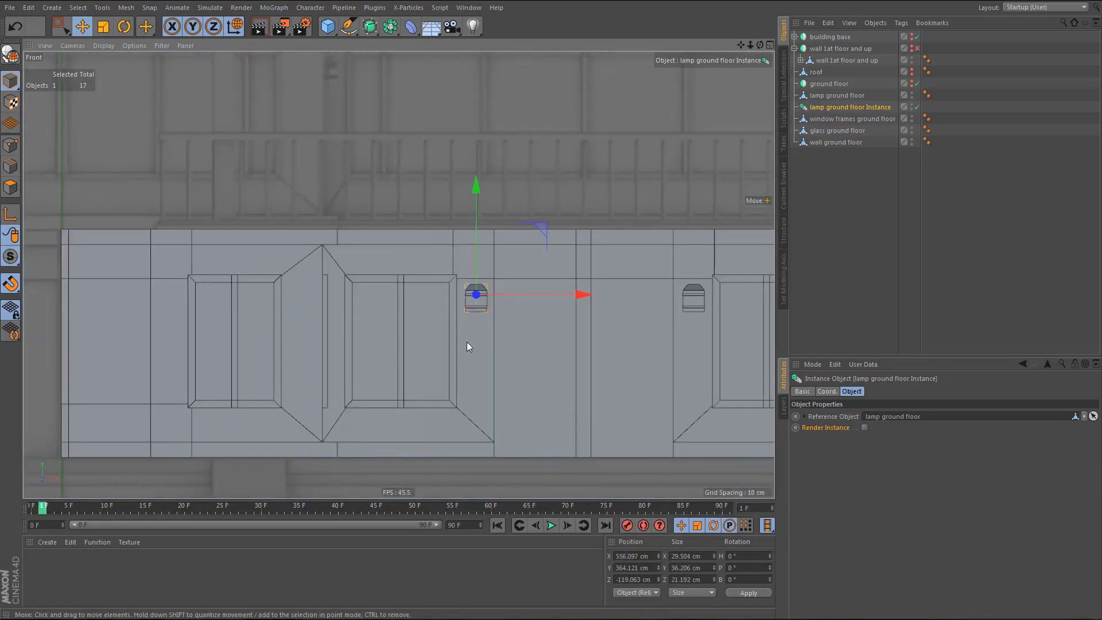
pyautogui.click(11, 283)
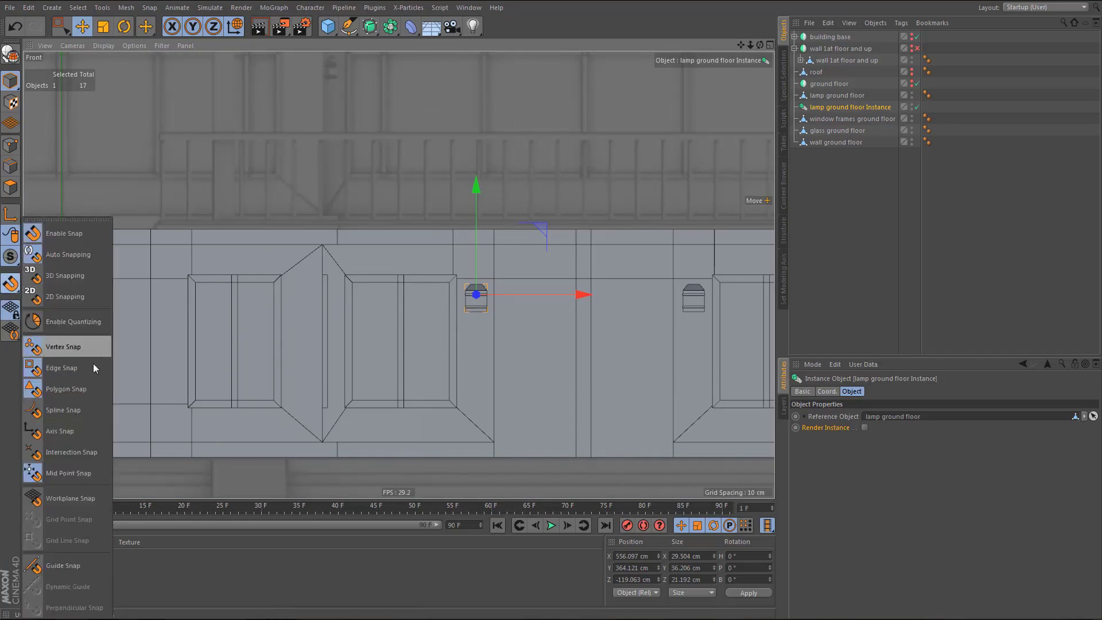
pyautogui.click(84, 392)
# - Raise the lamp instance to about Y 385.2 cm and shift it along X to 552.5 cm beside the window
pyautogui.scroll(5, 476, 295)
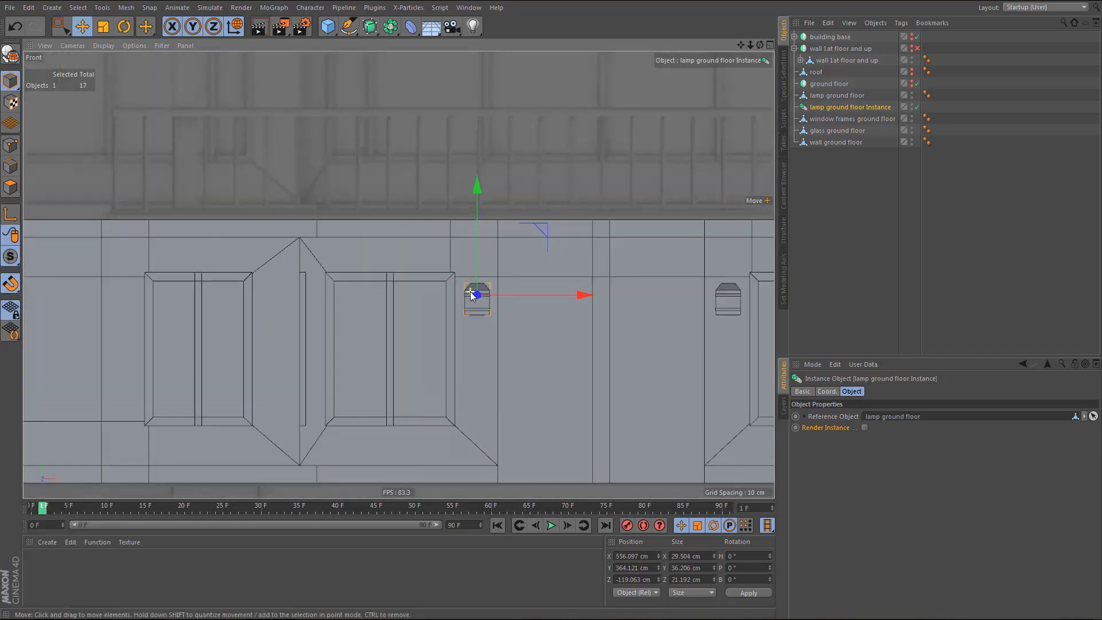
pyautogui.moveTo(480, 195); pyautogui.dragTo(490, 259)
pyautogui.scroll(3, 489, 261)
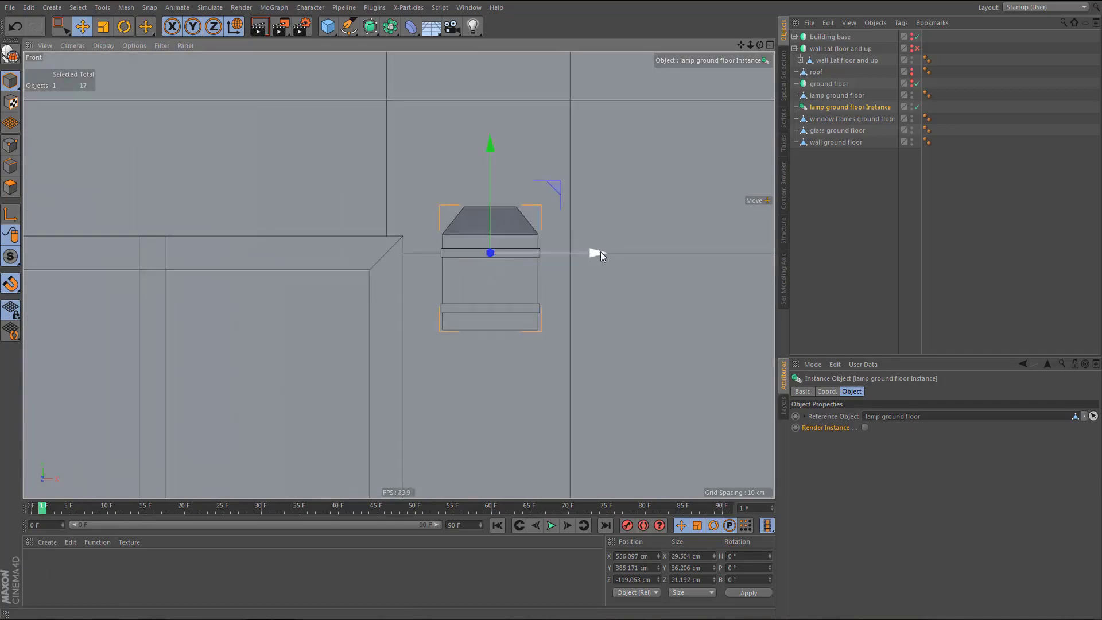
pyautogui.moveTo(598, 249); pyautogui.dragTo(592, 256)
pyautogui.scroll(-3, 463, 311)
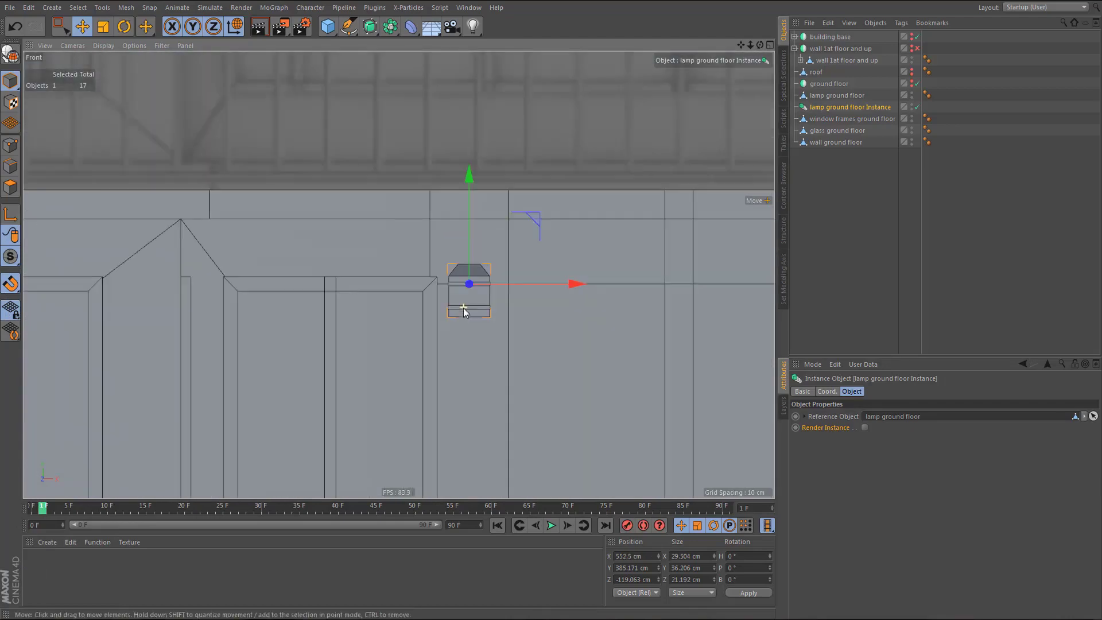
# - Try shifting the lamp instance to about X 555.8 cm and move it back to X 552.5 cm
pyautogui.scroll(5, 490, 313)
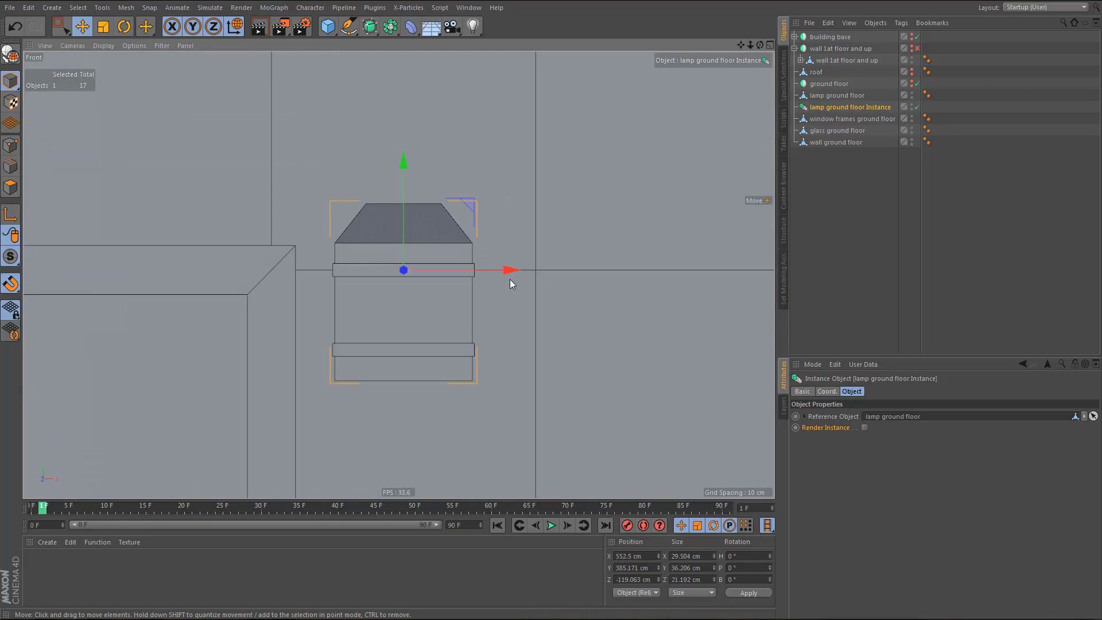
pyautogui.moveTo(510, 274)
pyautogui.mouseDown()
pyautogui.moveTo(535, 271)
pyautogui.moveTo(525, 277)
pyautogui.mouseUp()
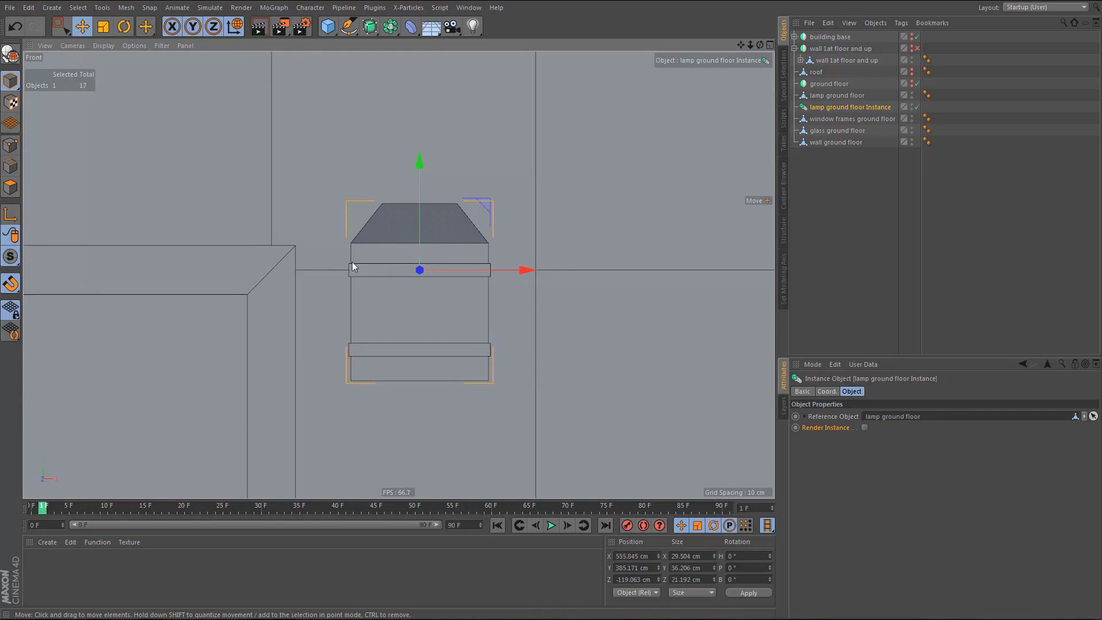
pyautogui.scroll(-6, 289, 295)
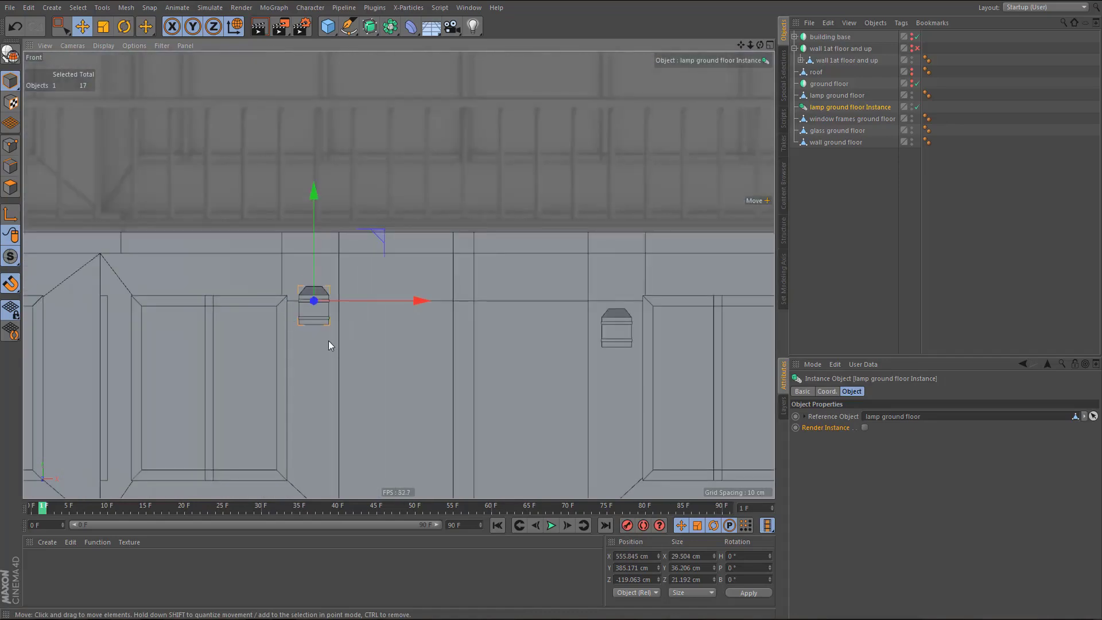
pyautogui.scroll(6, 329, 340)
pyautogui.moveTo(460, 283); pyautogui.dragTo(451, 281)
pyautogui.scroll(-4, 326, 335)
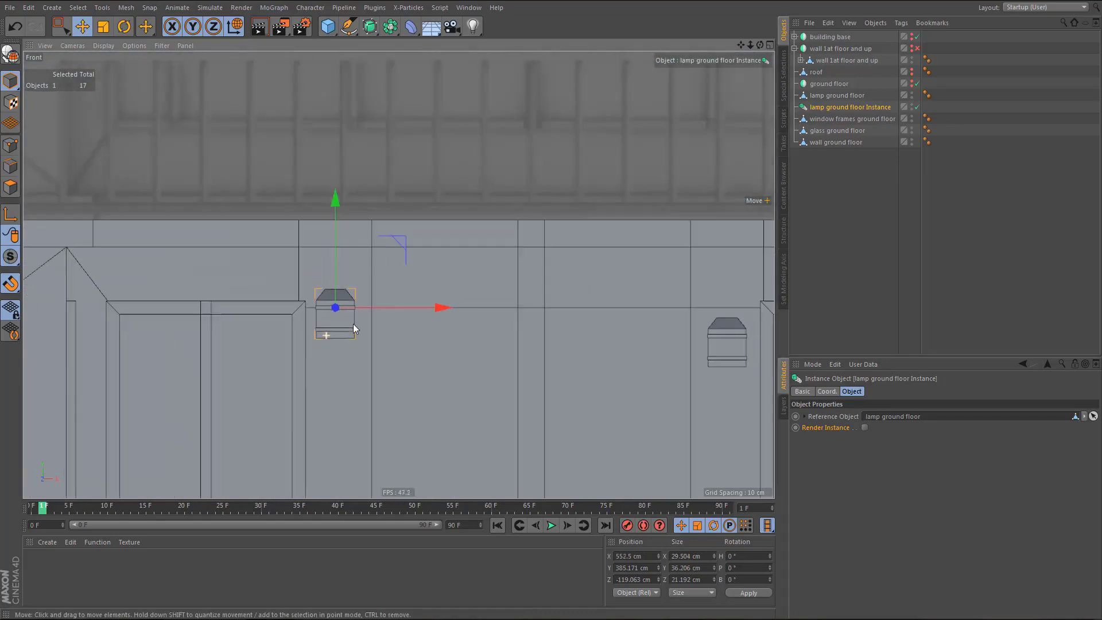
# - Set the lamp instance's Y position to 364.121 cm, copied from the original ground-floor lamp
pyautogui.click(833, 96)
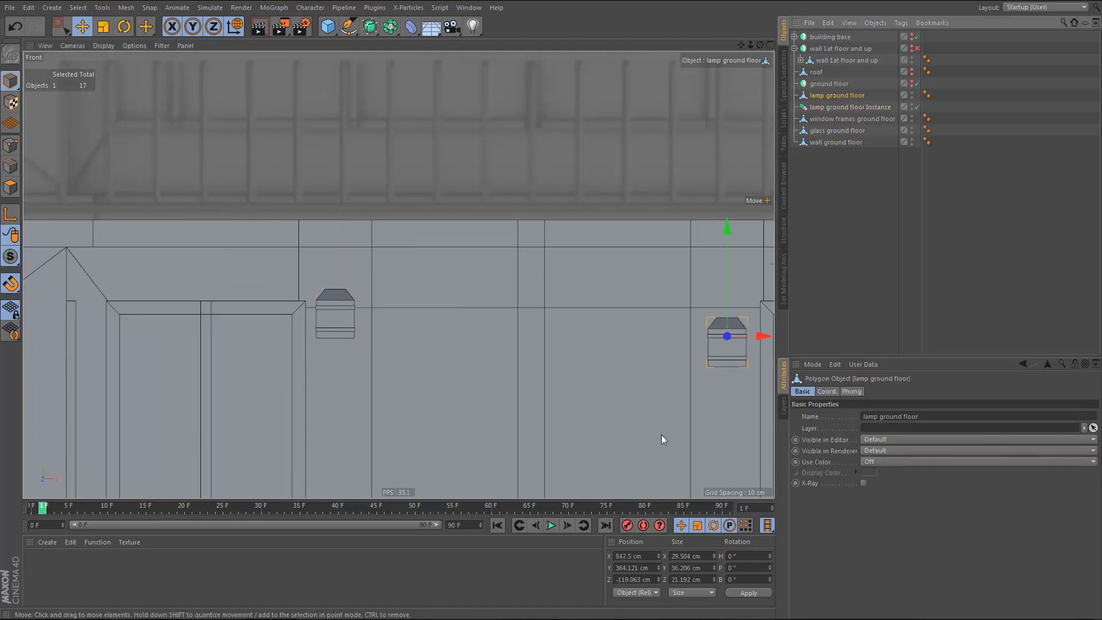
pyautogui.click(636, 568)
pyautogui.hotkey('ctrl', 'c')
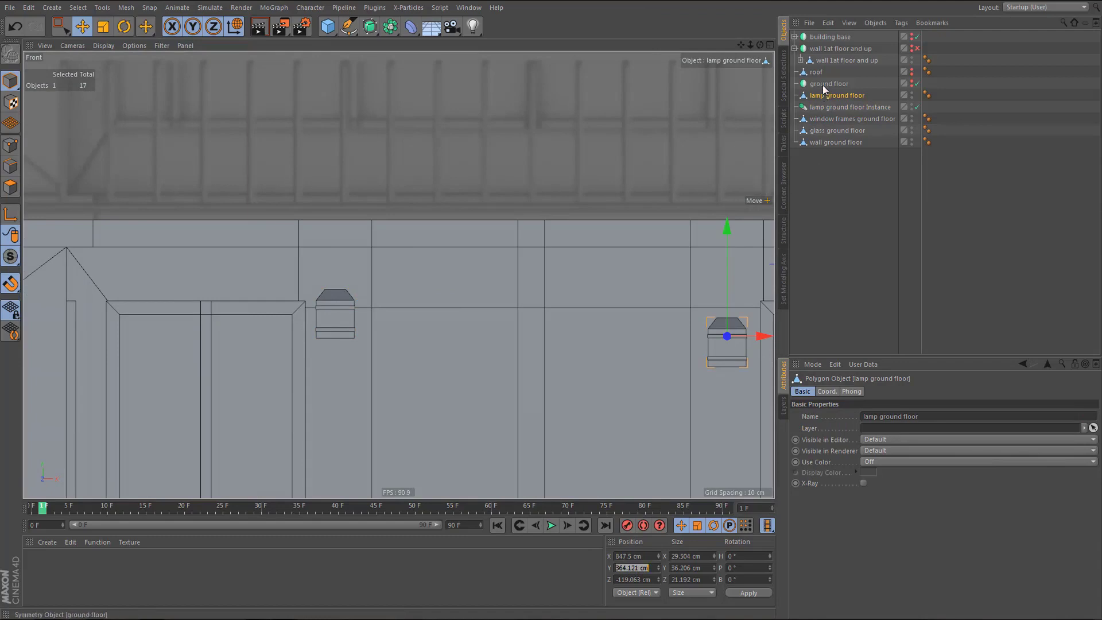
pyautogui.click(844, 107)
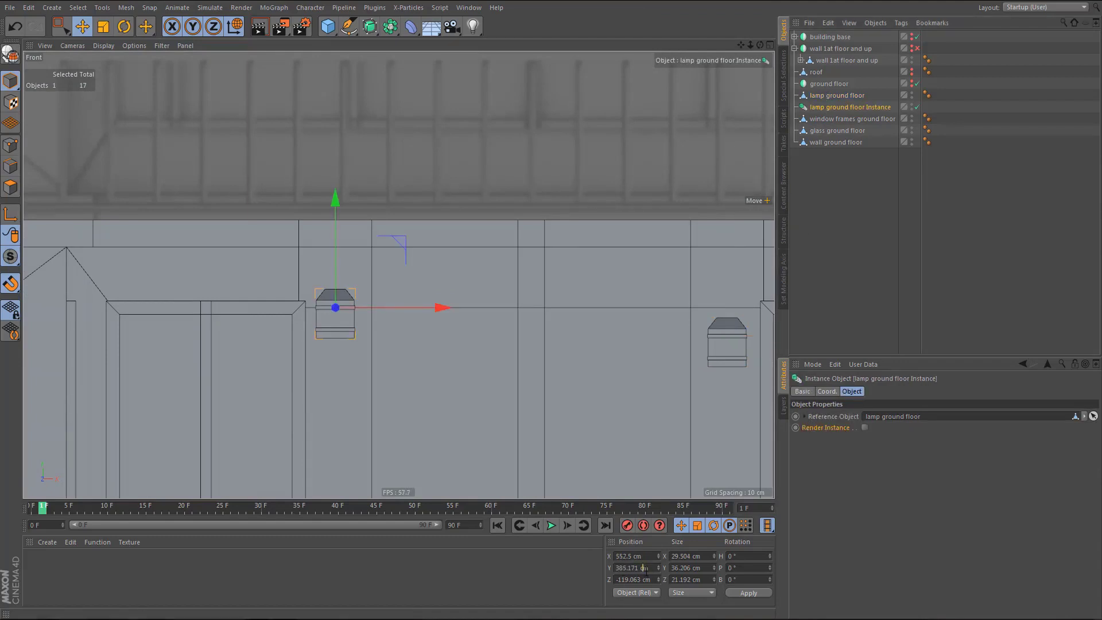
pyautogui.click(747, 598)
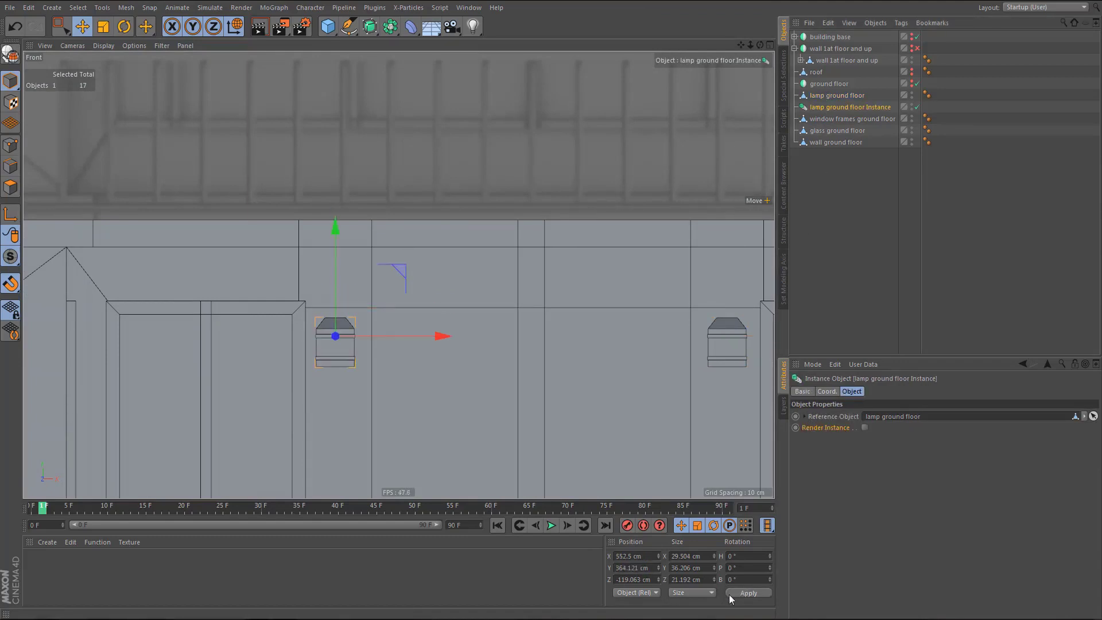
# - Duplicate the lamp ground floor instance and slide the copy along X to 310 cm
pyautogui.scroll(-5, 405, 327)
pyautogui.keyDown('alt'); pyautogui.moveTo(394, 367); pyautogui.dragTo(500, 373, button='middle'); pyautogui.keyUp('alt')
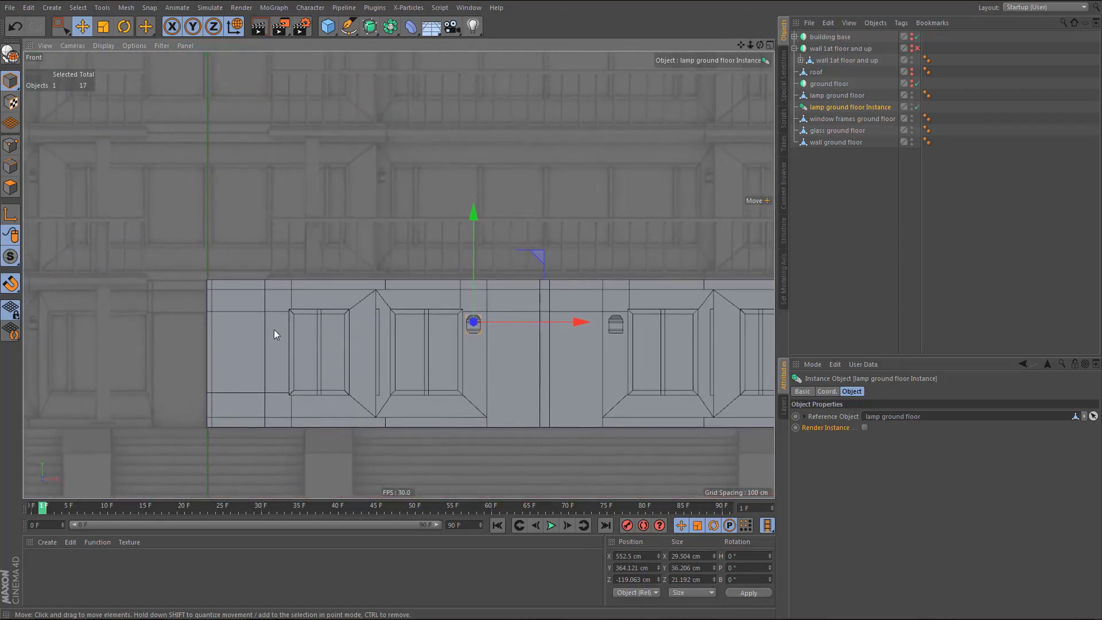
pyautogui.keyDown('ctrl'); pyautogui.moveTo(823, 109); pyautogui.dragTo(828, 117); pyautogui.keyUp('ctrl')
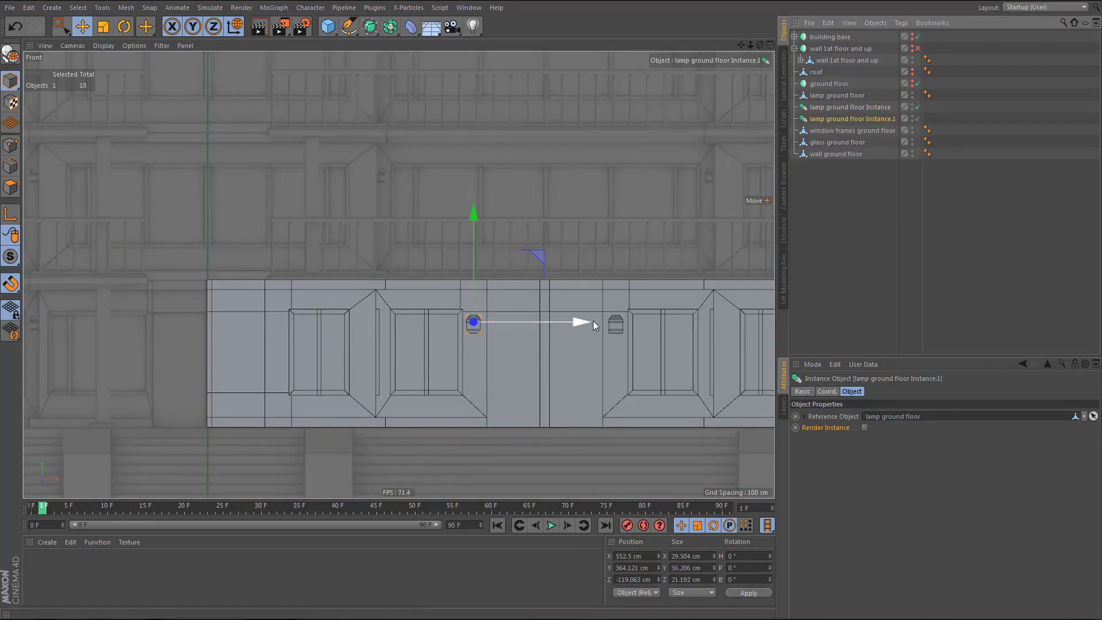
pyautogui.moveTo(587, 323); pyautogui.dragTo(471, 329)
# - Move the duplicated lamp instance along Z to about -409.4 cm so it sits against the projecting front wall
pyautogui.middleClick(435, 294)
pyautogui.middleClick(500, 193)
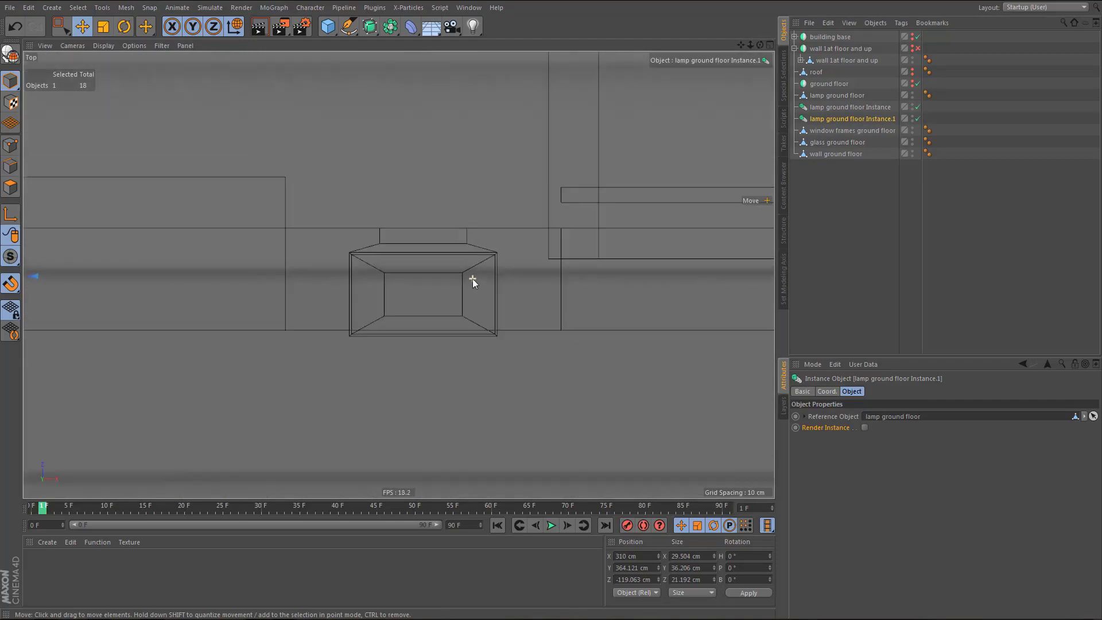
pyautogui.scroll(-8, 473, 279)
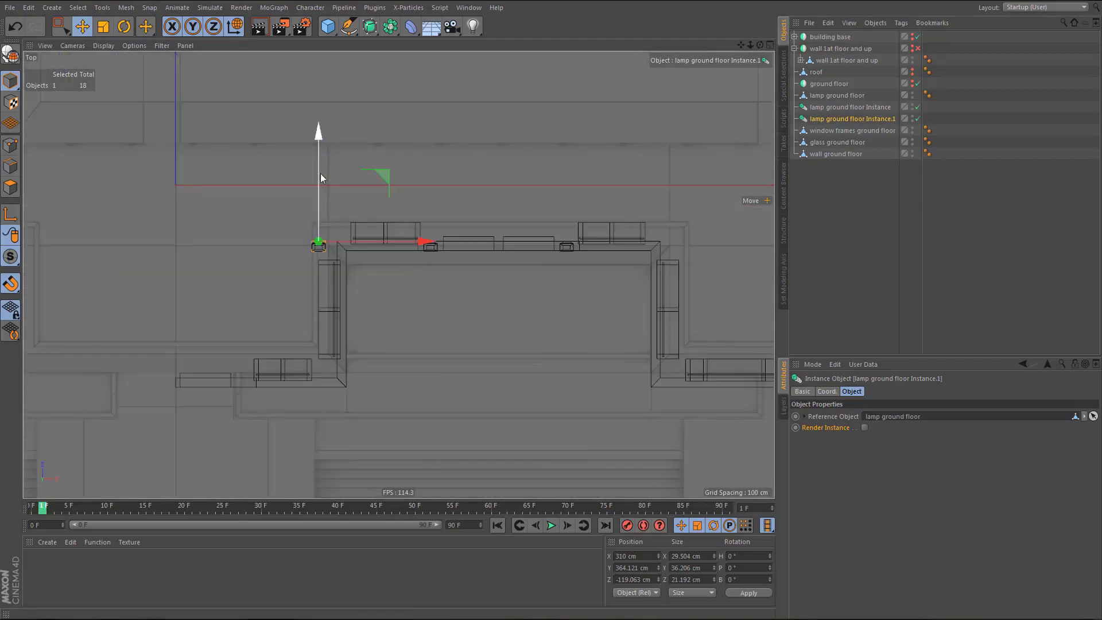
pyautogui.moveTo(320, 138); pyautogui.dragTo(312, 279)
pyautogui.scroll(8, 309, 388)
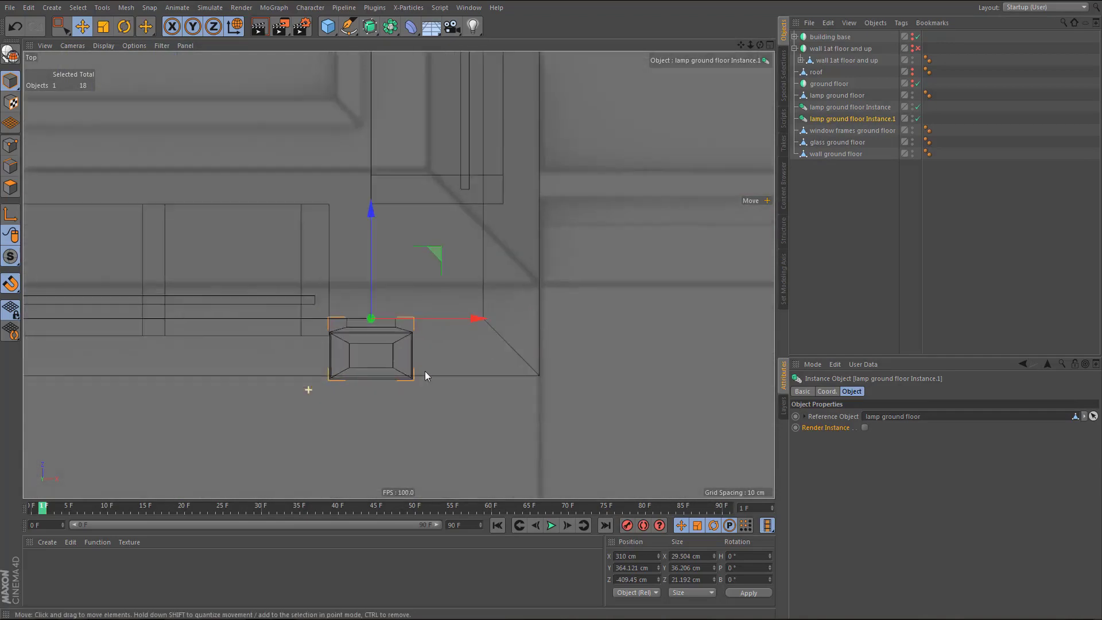
pyautogui.scroll(3, 425, 372)
pyautogui.moveTo(390, 192)
pyautogui.mouseDown()
pyautogui.moveTo(394, 205)
pyautogui.moveTo(390, 191)
pyautogui.mouseUp()
# - Slide the duplicated lamp instance along X to about 146.1 cm, on the other side of the front wall's window
pyautogui.middleClick(338, 287)
pyautogui.middleClick(282, 206)
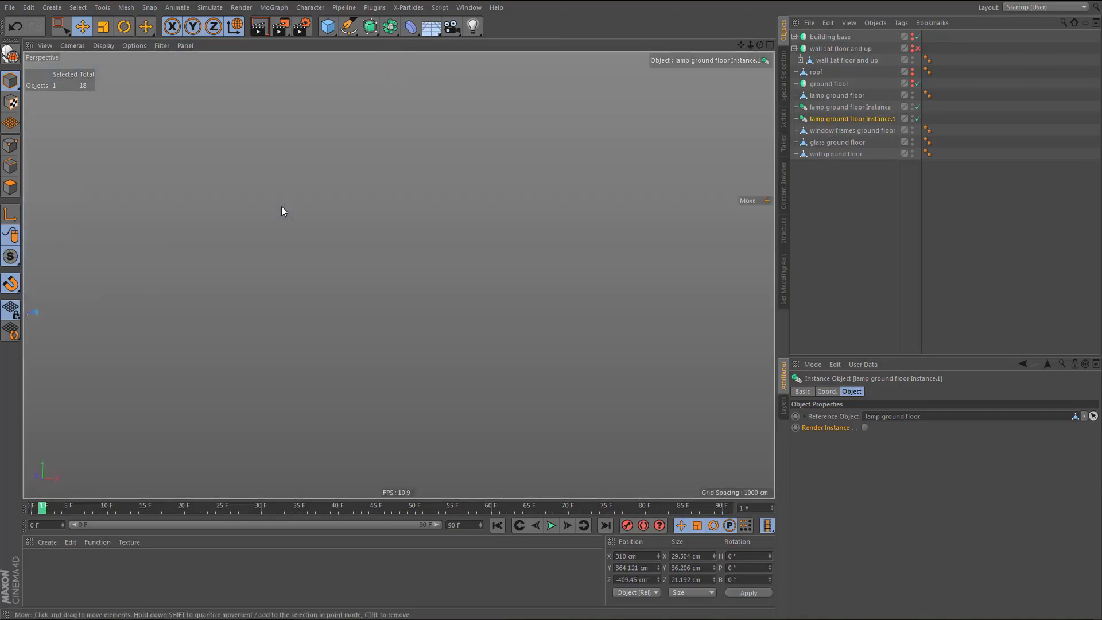
pyautogui.press('s')
pyautogui.scroll(-4, 392, 249)
pyautogui.keyDown('alt'); pyautogui.moveTo(392, 249); pyautogui.dragTo(322, 363); pyautogui.keyUp('alt')
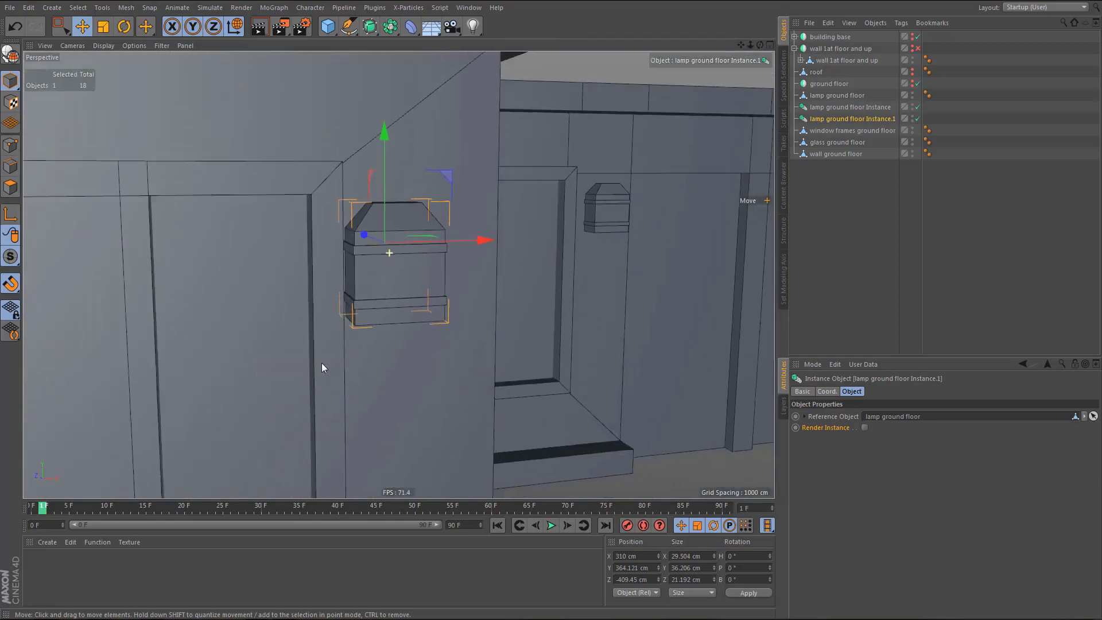
pyautogui.scroll(-2, 322, 362)
pyautogui.keyDown('alt'); pyautogui.moveTo(275, 335); pyautogui.dragTo(460, 352); pyautogui.keyUp('alt')
pyautogui.scroll(-3, 243, 384)
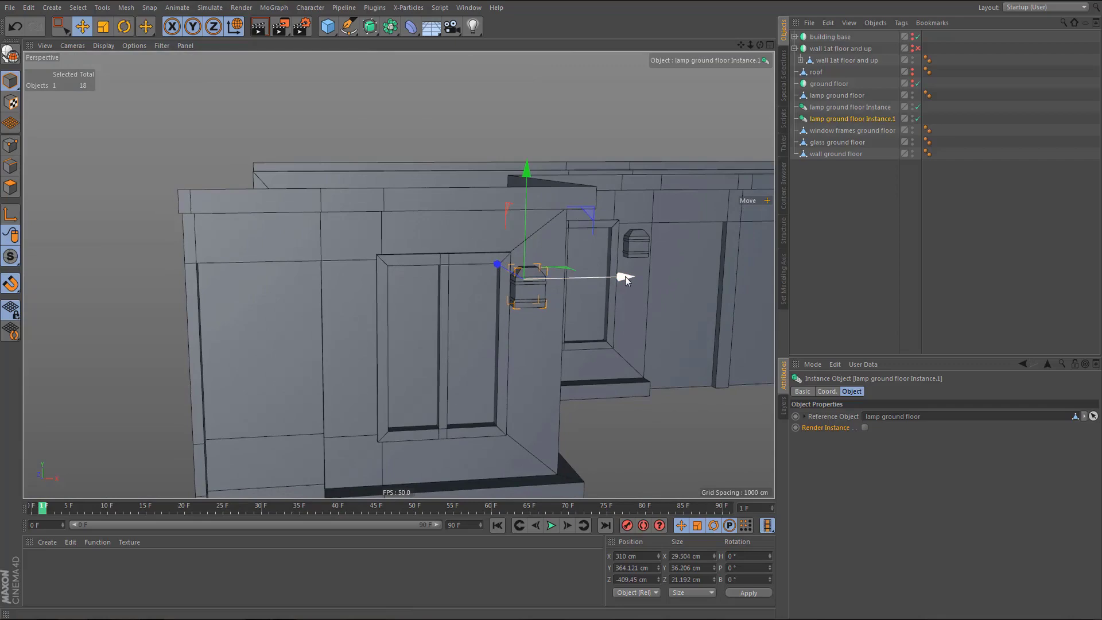
pyautogui.moveTo(625, 276); pyautogui.dragTo(456, 300)
pyautogui.keyDown('alt'); pyautogui.moveTo(347, 323); pyautogui.dragTo(360, 360); pyautogui.keyUp('alt')
# - Shift the duplicated lamp instance to X 147.5 cm beside the window and set its Y position to 364.121 cm
pyautogui.middleClick(564, 412)
pyautogui.middleClick(545, 409)
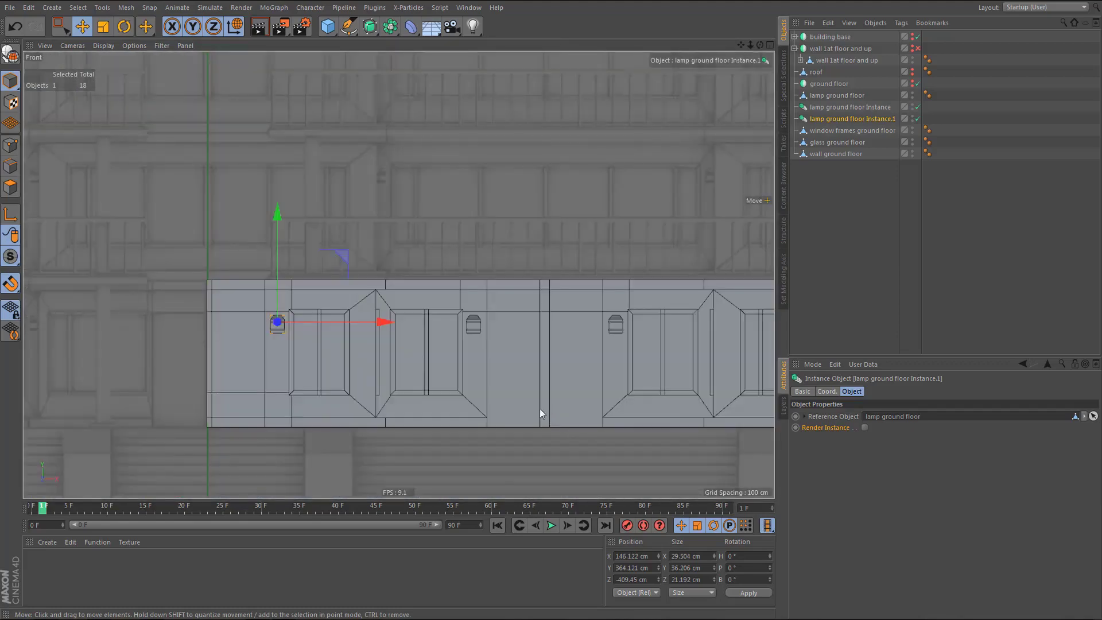
pyautogui.scroll(10, 313, 346)
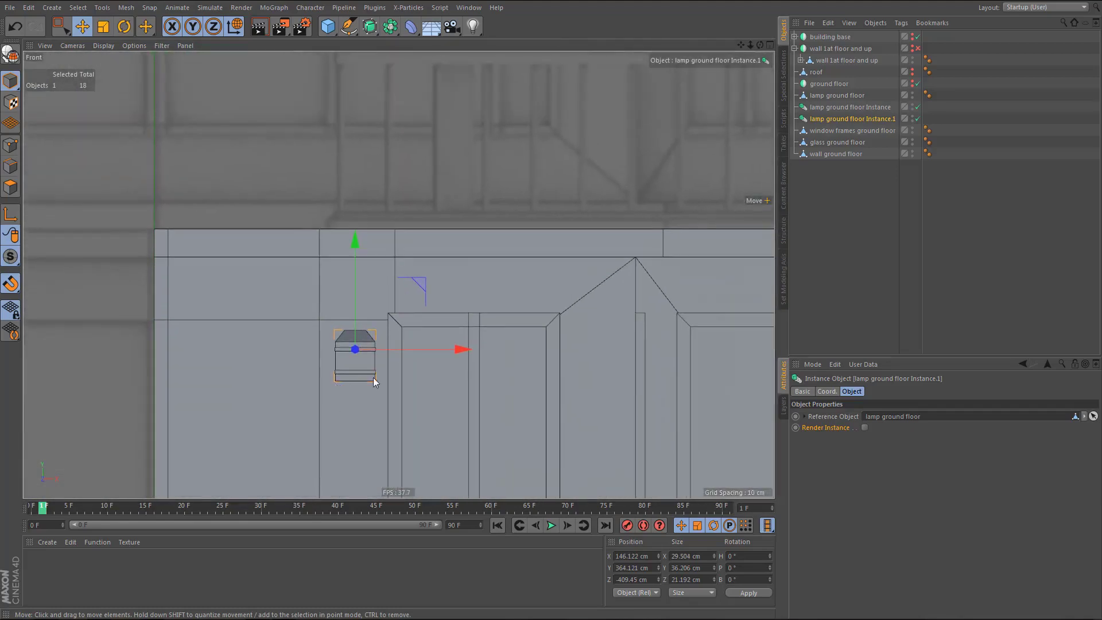
pyautogui.moveTo(362, 214); pyautogui.dragTo(361, 152)
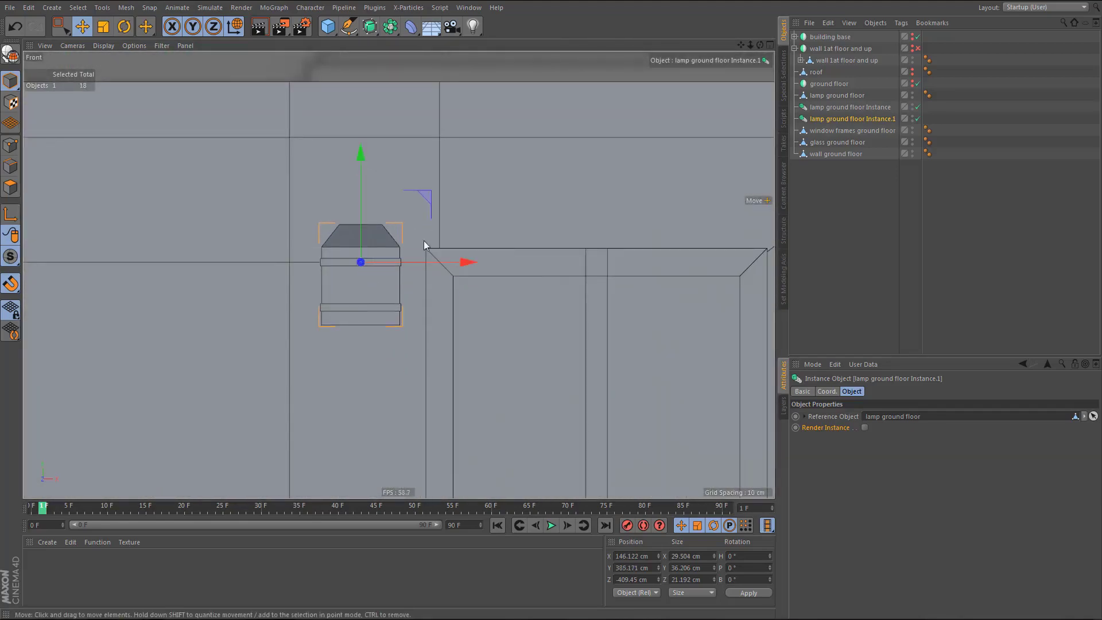
pyautogui.moveTo(465, 258)
pyautogui.mouseDown()
pyautogui.moveTo(457, 267)
pyautogui.moveTo(472, 271)
pyautogui.mouseUp()
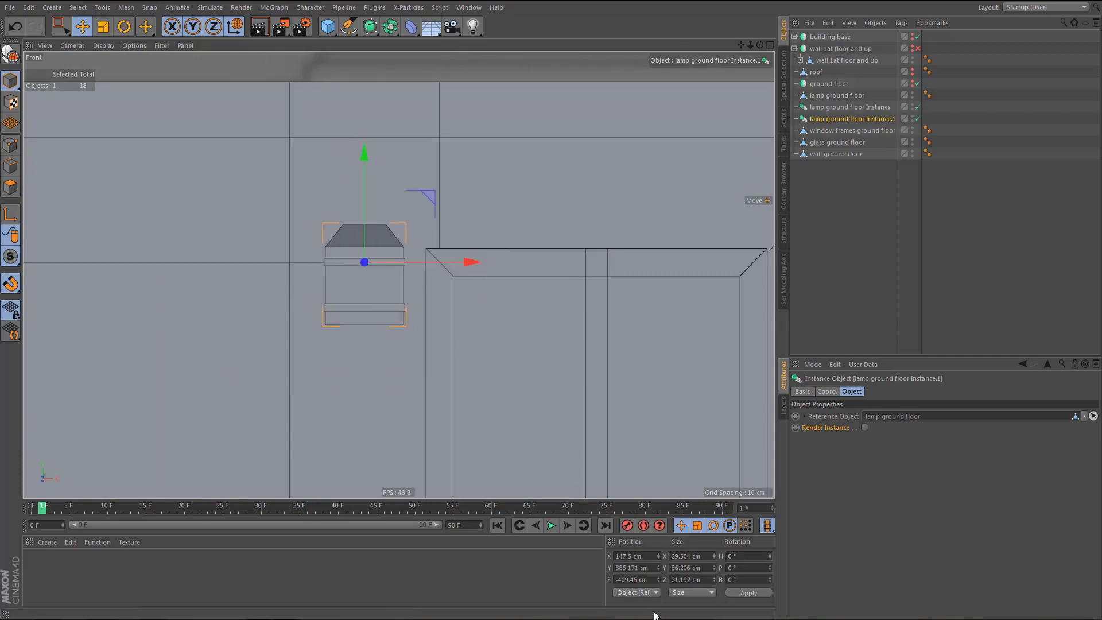
pyautogui.hotkey('ctrl', 'v')
pyautogui.click(749, 594)
pyautogui.scroll(-6, 307, 351)
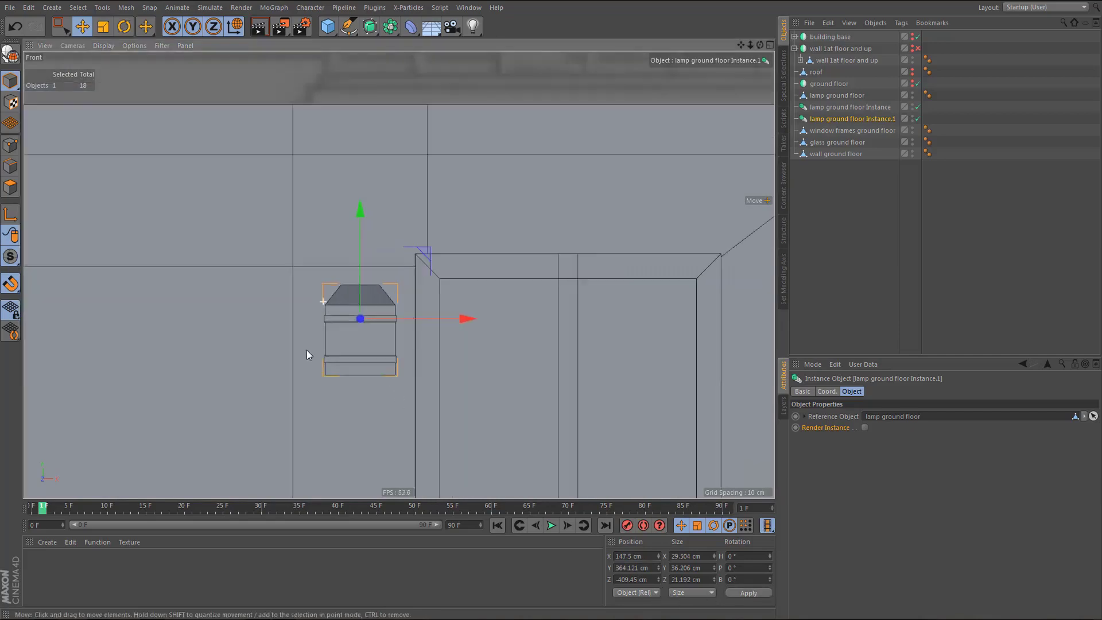
# - Nest the ground-floor wall under the ground floor symmetry object, with the lamps, window frames and glass as the wall's children
pyautogui.middleClick(384, 364)
pyautogui.middleClick(230, 240)
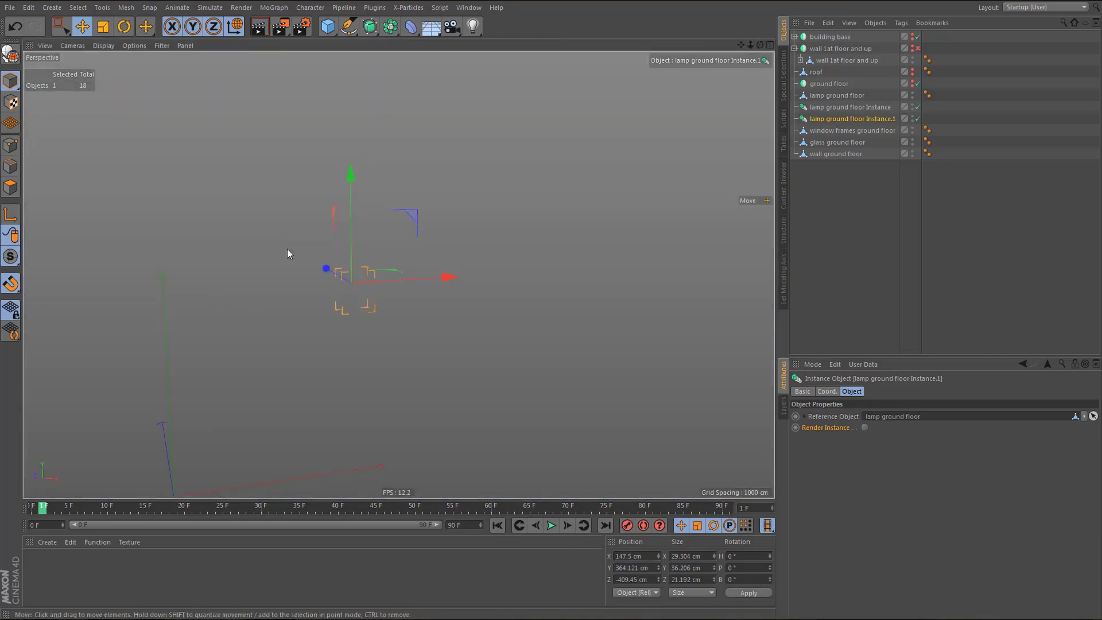
pyautogui.scroll(-2, 293, 276)
pyautogui.scroll(-8, 298, 302)
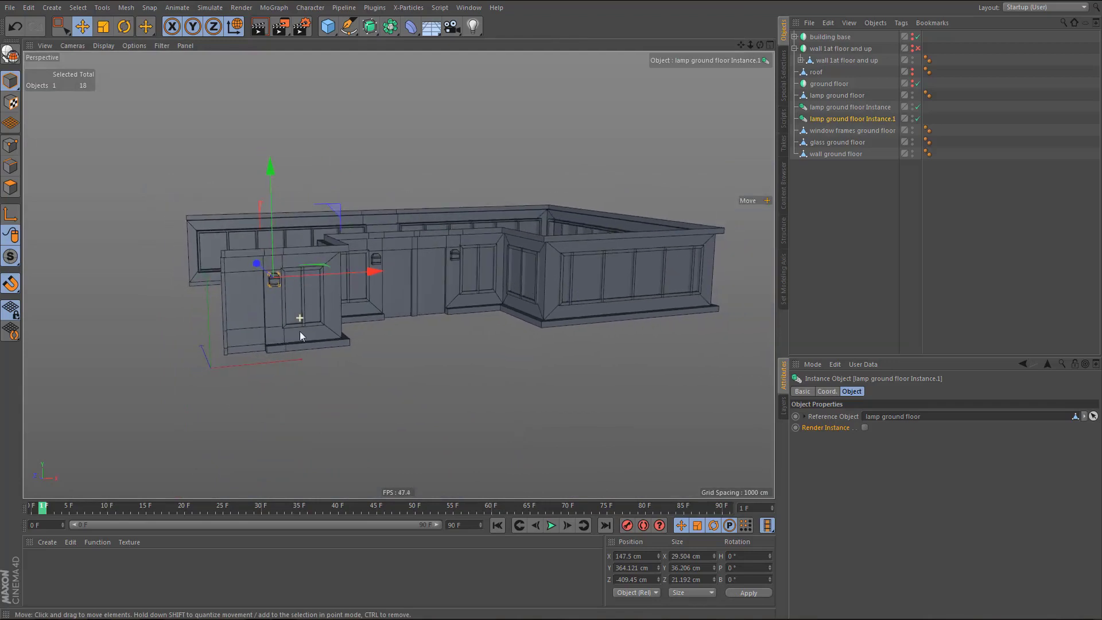
pyautogui.keyDown('alt'); pyautogui.moveTo(312, 338); pyautogui.dragTo(304, 340); pyautogui.keyUp('alt')
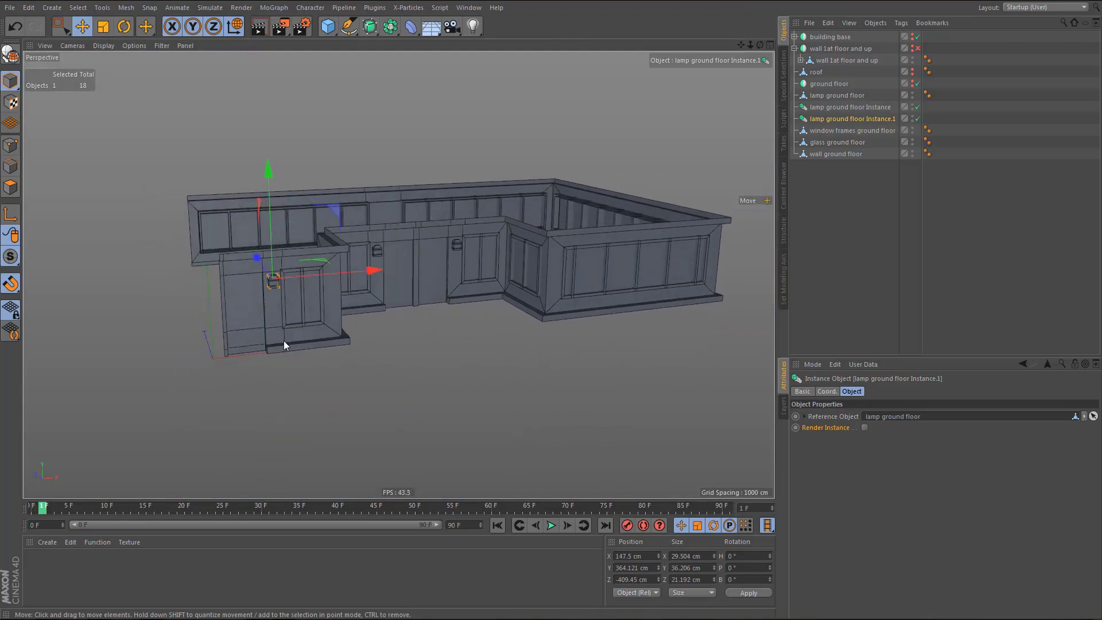
pyautogui.keyDown('alt'); pyautogui.moveTo(339, 357); pyautogui.dragTo(351, 355, button='middle'); pyautogui.keyUp('alt')
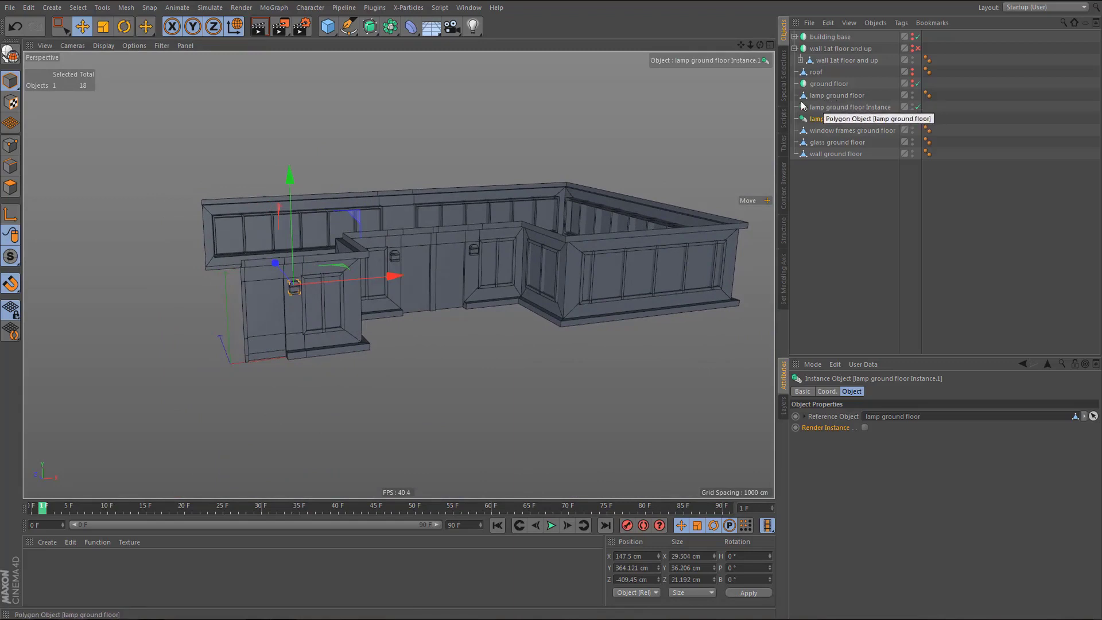
pyautogui.click(833, 131)
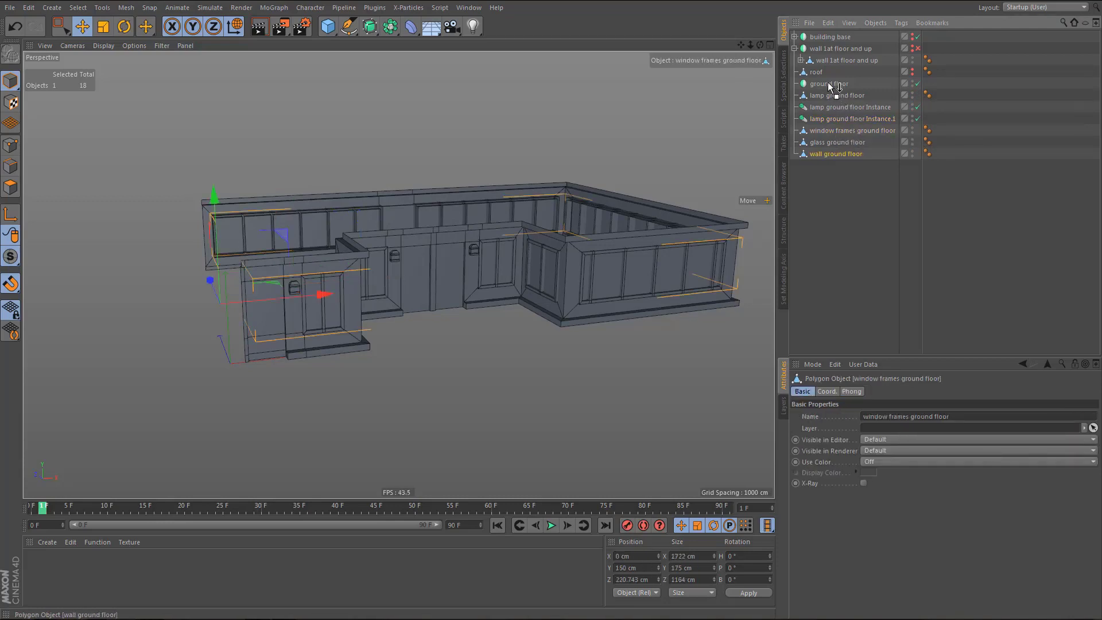
pyautogui.moveTo(830, 85); pyautogui.dragTo(831, 86)
pyautogui.moveTo(828, 174); pyautogui.dragTo(843, 94)
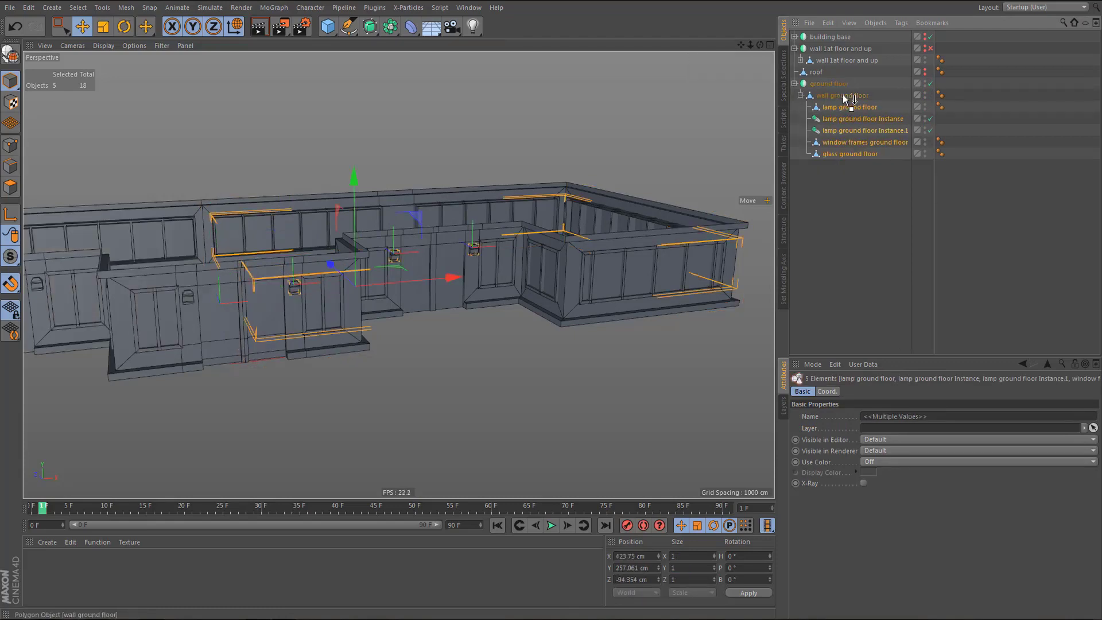
# - Collapse the ground floor group, show the building base and upper walls, and enable the upper walls' symmetry
pyautogui.keyDown('alt'); pyautogui.moveTo(520, 279); pyautogui.dragTo(542, 328); pyautogui.keyUp('alt')
pyautogui.keyDown('alt'); pyautogui.moveTo(542, 328); pyautogui.dragTo(542, 330, button='middle'); pyautogui.keyUp('alt')
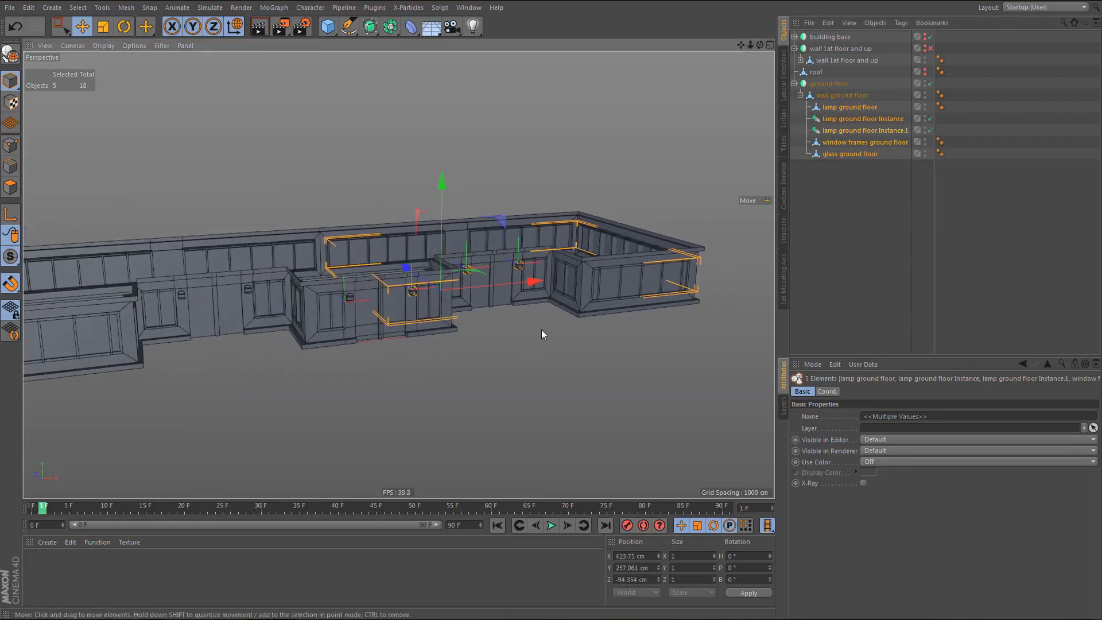
pyautogui.scroll(-2, 541, 330)
pyautogui.click(794, 84)
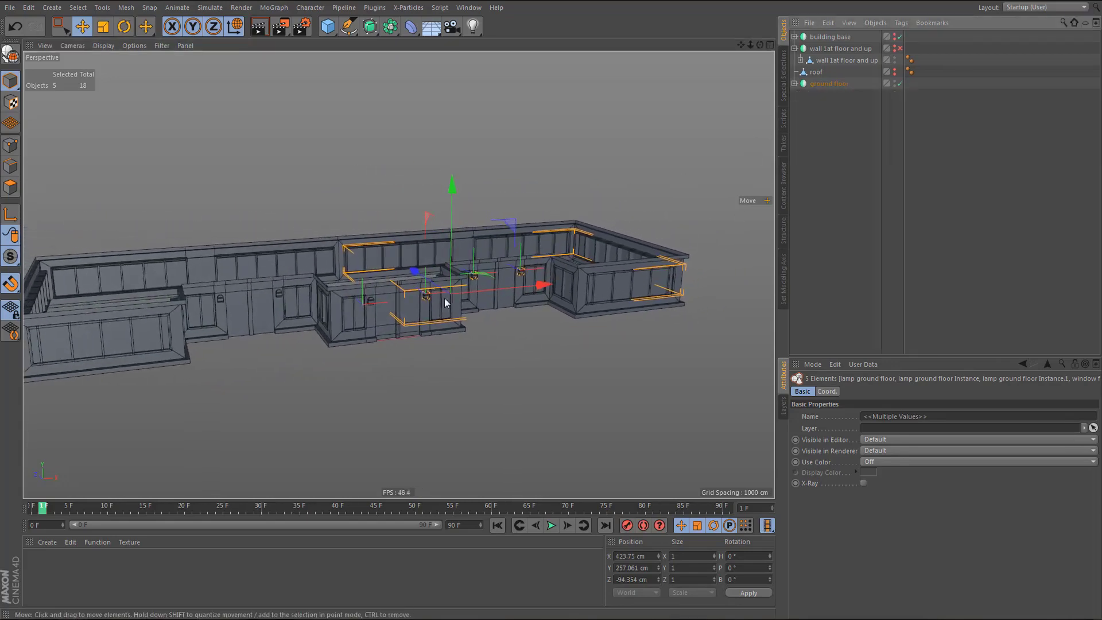
pyautogui.keyDown('alt'); pyautogui.moveTo(443, 303); pyautogui.dragTo(464, 307, button='middle'); pyautogui.keyUp('alt')
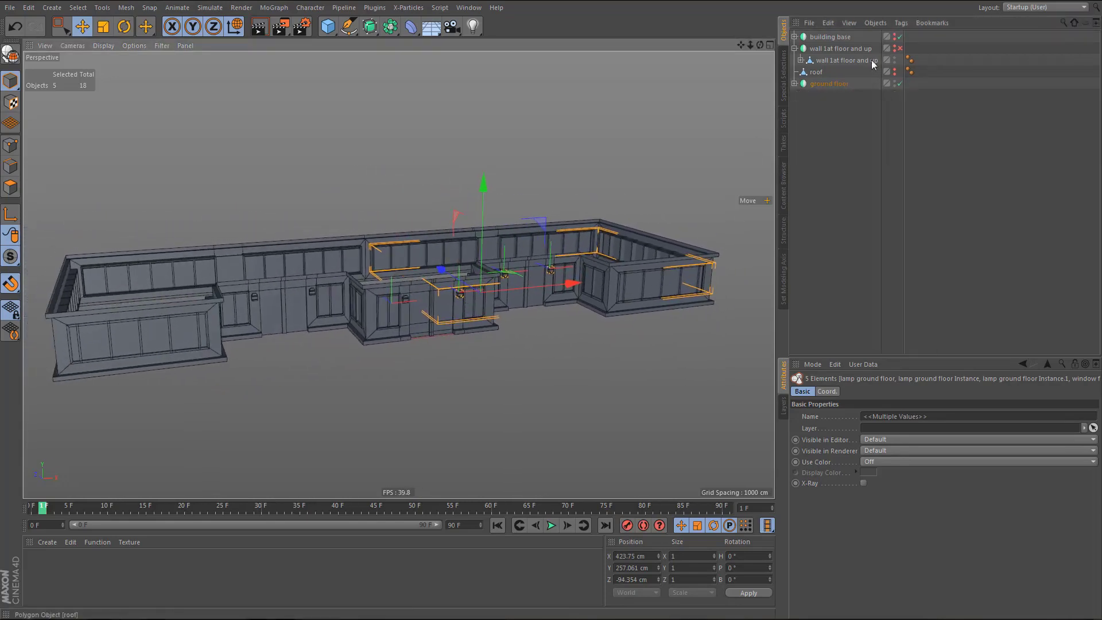
pyautogui.click(900, 37)
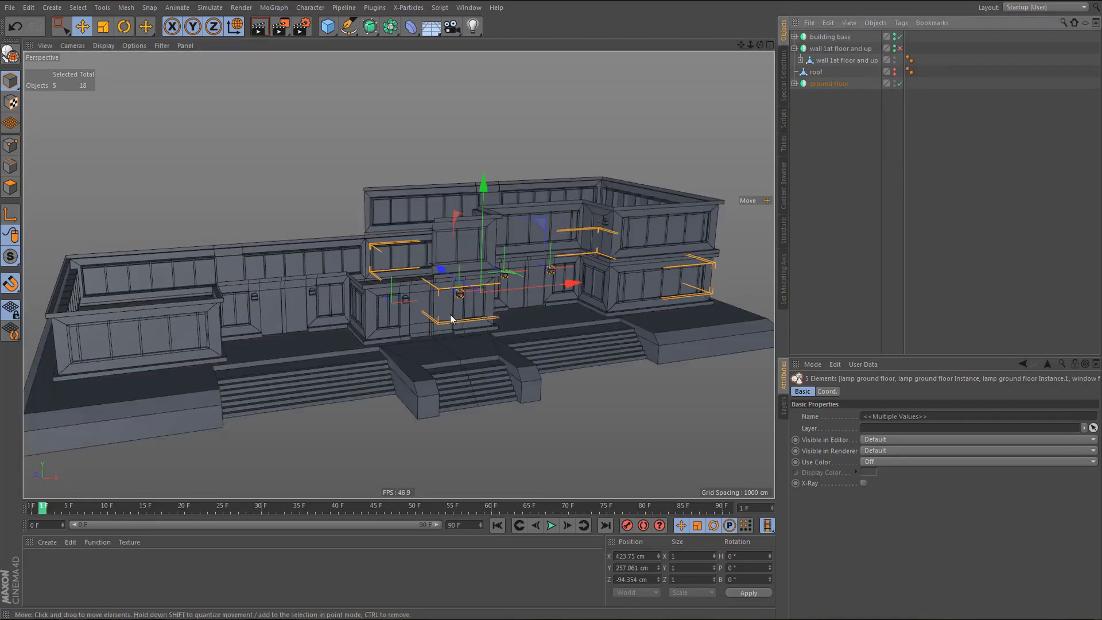
pyautogui.click(899, 49)
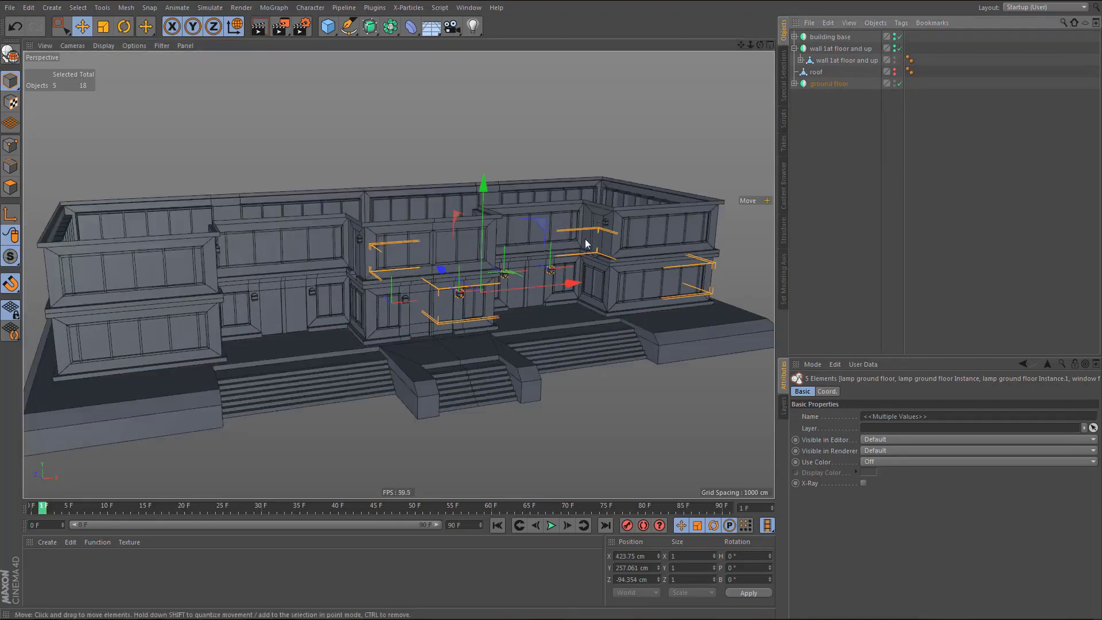
# - Render a preview of the whole building in the perspective view to check the added ground-floor details
pyautogui.keyDown('alt'); pyautogui.moveTo(334, 335); pyautogui.dragTo(303, 360); pyautogui.keyUp('alt')
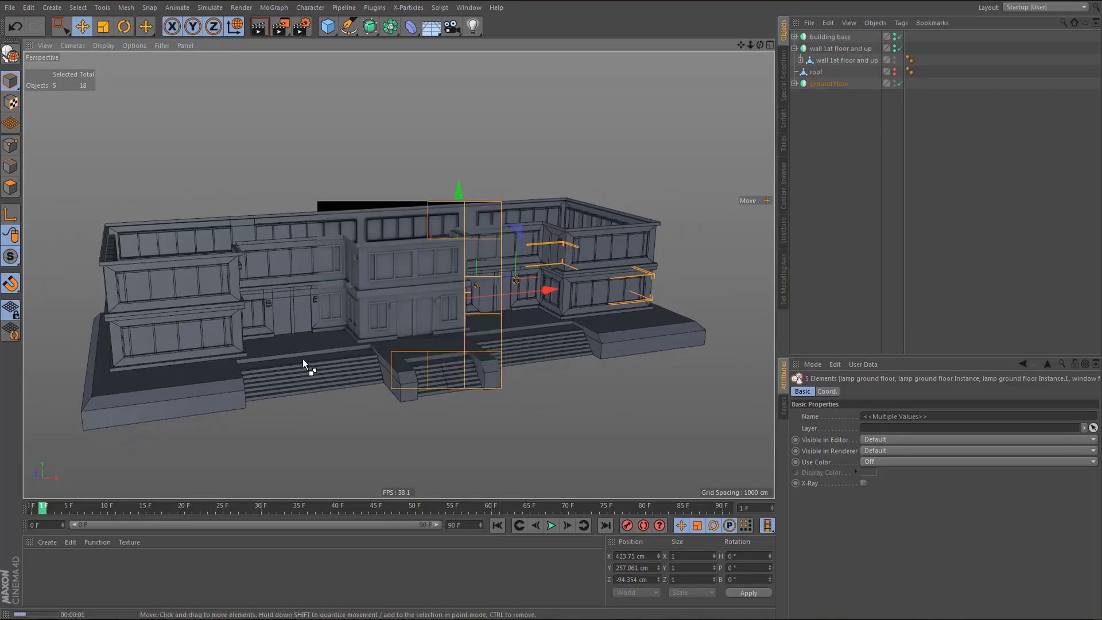
pyautogui.hotkey('ctrl', 'r')
pyautogui.keyDown('alt'); pyautogui.moveTo(302, 359); pyautogui.dragTo(398, 330); pyautogui.keyUp('alt')
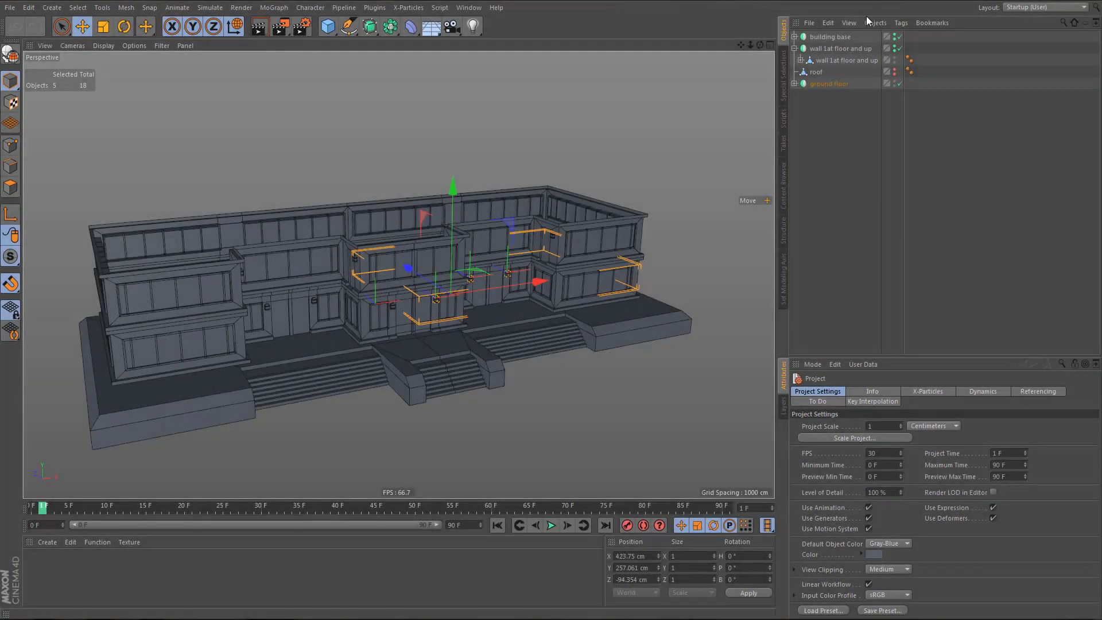
# - Hide the building base and ground floor, and move the roof object to the top of the object hierarchy
pyautogui.click(894, 35)
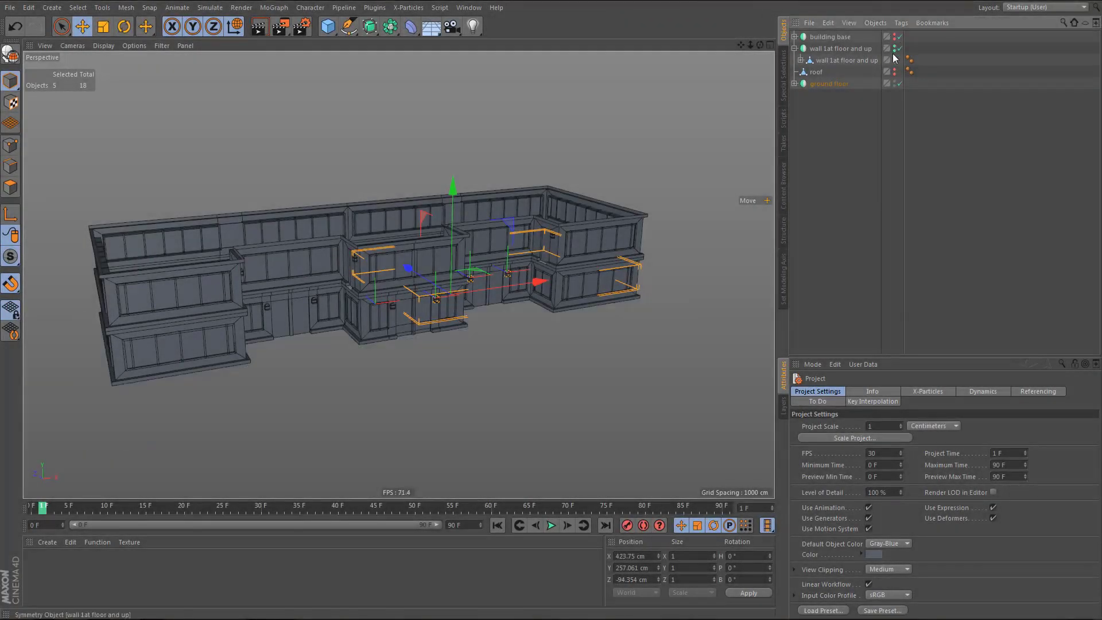
pyautogui.click(895, 84)
pyautogui.click(818, 72)
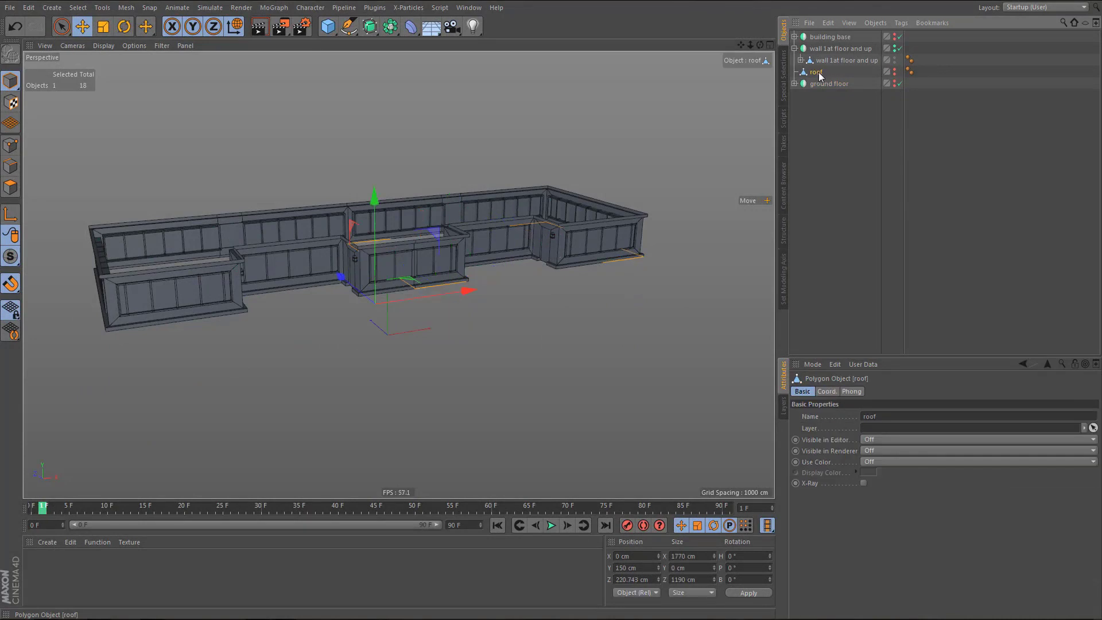
pyautogui.moveTo(832, 36); pyautogui.dragTo(825, 32)
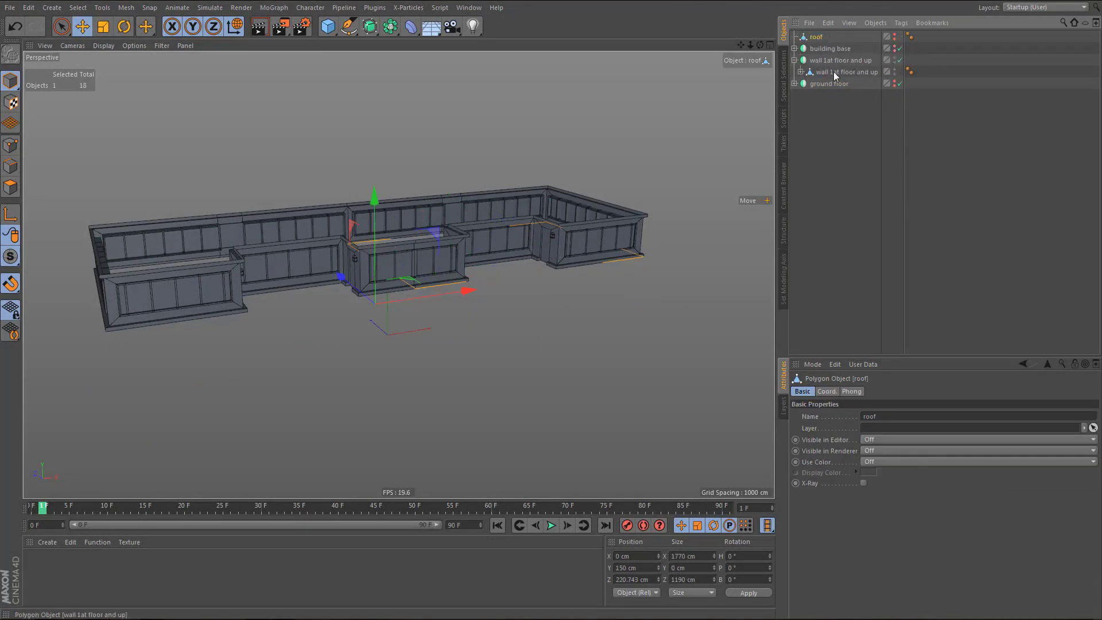
# - Duplicate the wall 1at floor and up polygon object as a separate top-level object outside its symmetry
pyautogui.click(794, 60)
pyautogui.click(795, 60)
pyautogui.click(825, 71)
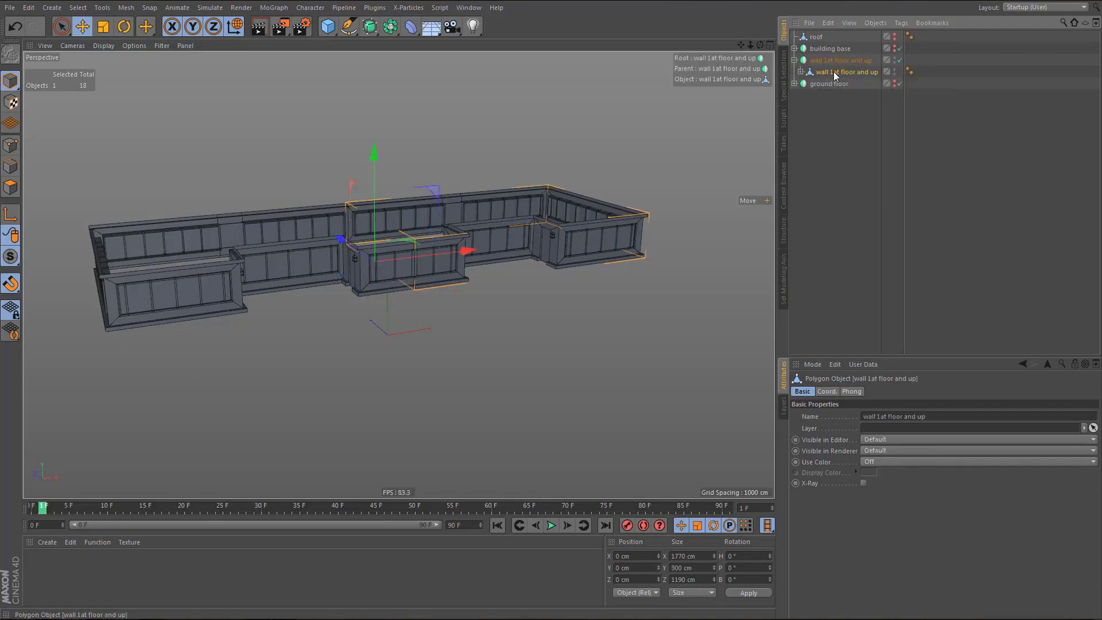
pyautogui.hotkey('ctrl', 'c')
pyautogui.hotkey('ctrl', 'v')
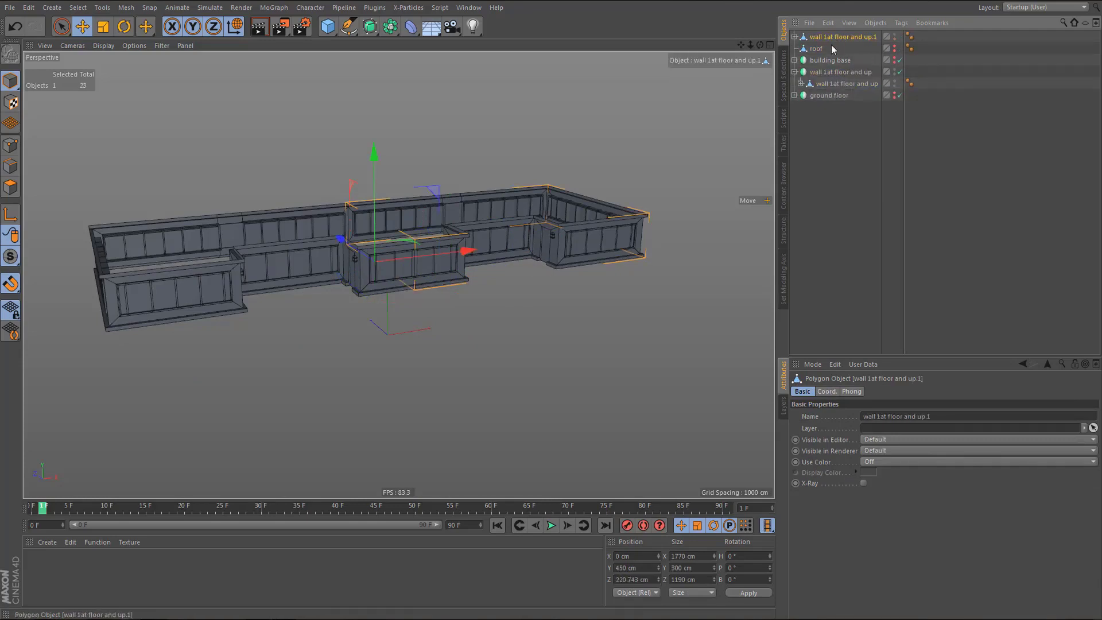
# - Delete the lamp, lamp instance, window frames and glass children from the copied wall 1at floor and up.1 object
pyautogui.click(795, 37)
pyautogui.click(824, 49)
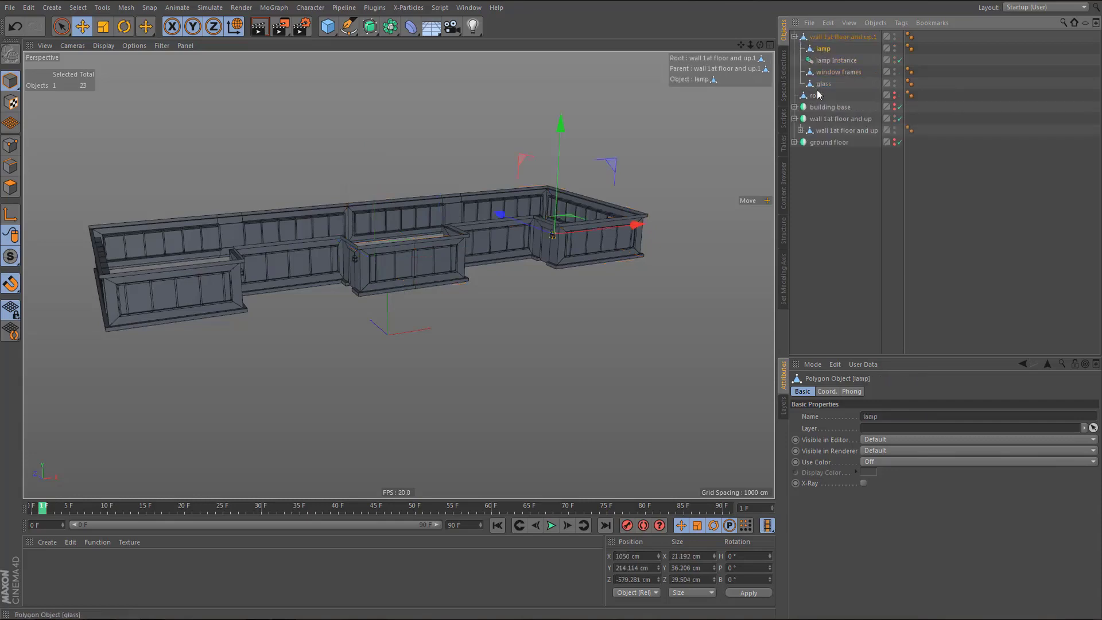
pyautogui.keyDown('shift'); pyautogui.click(820, 89); pyautogui.keyUp('shift')
pyautogui.press('Delete')
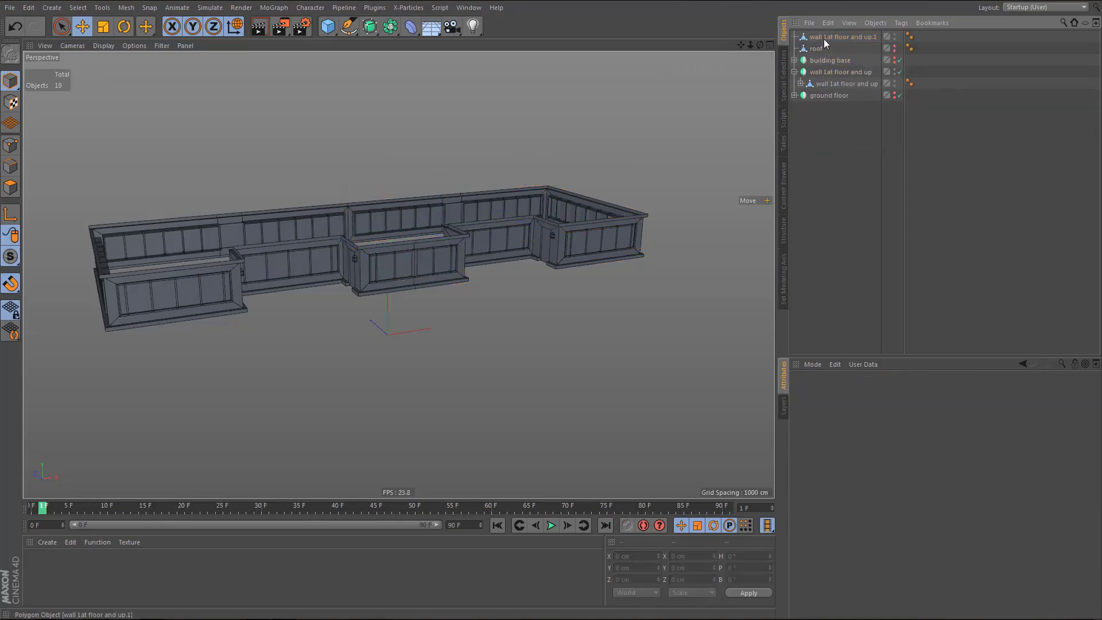
# - Move the copied wall object to the end of the object hierarchy and rename it "balcony small base"
pyautogui.moveTo(824, 103); pyautogui.dragTo(816, 125)
pyautogui.doubleClick(823, 95)
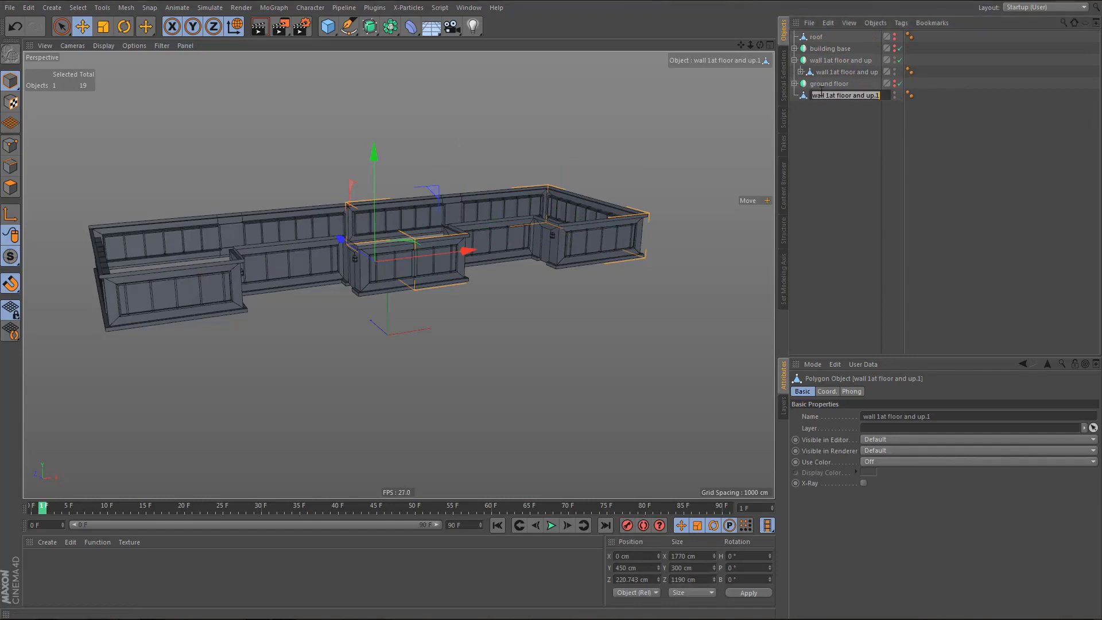
pyautogui.write('balcony small base')
pyautogui.press('Return')
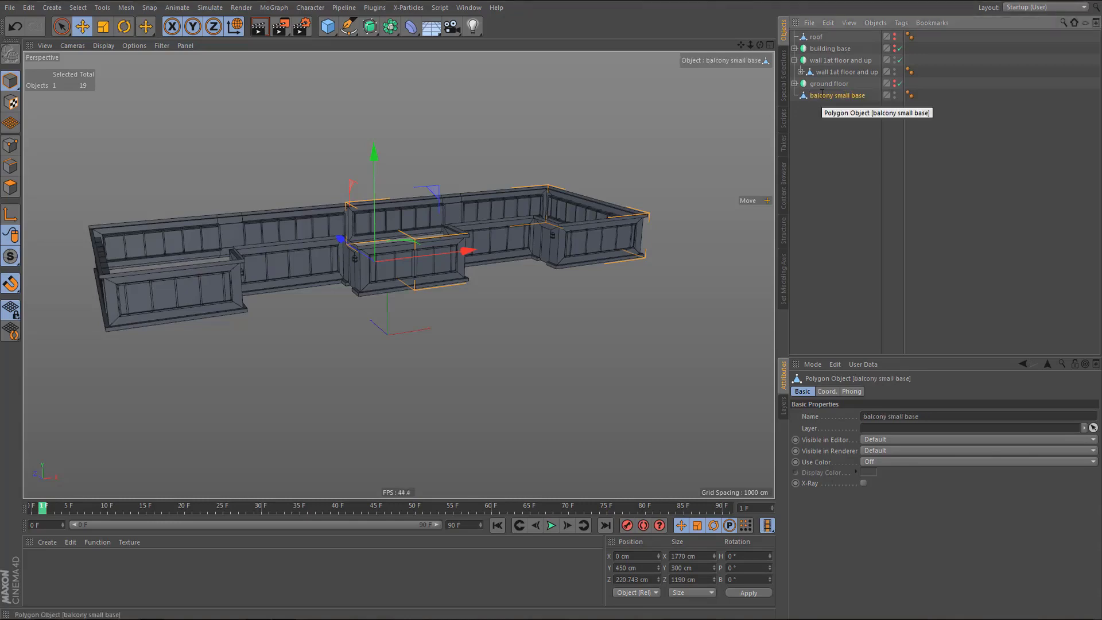
# - Hide the wall 1at floor and up symmetry, leaving the balcony small base object displayed
pyautogui.keyDown('alt'); pyautogui.moveTo(490, 241); pyautogui.dragTo(549, 238); pyautogui.keyUp('alt')
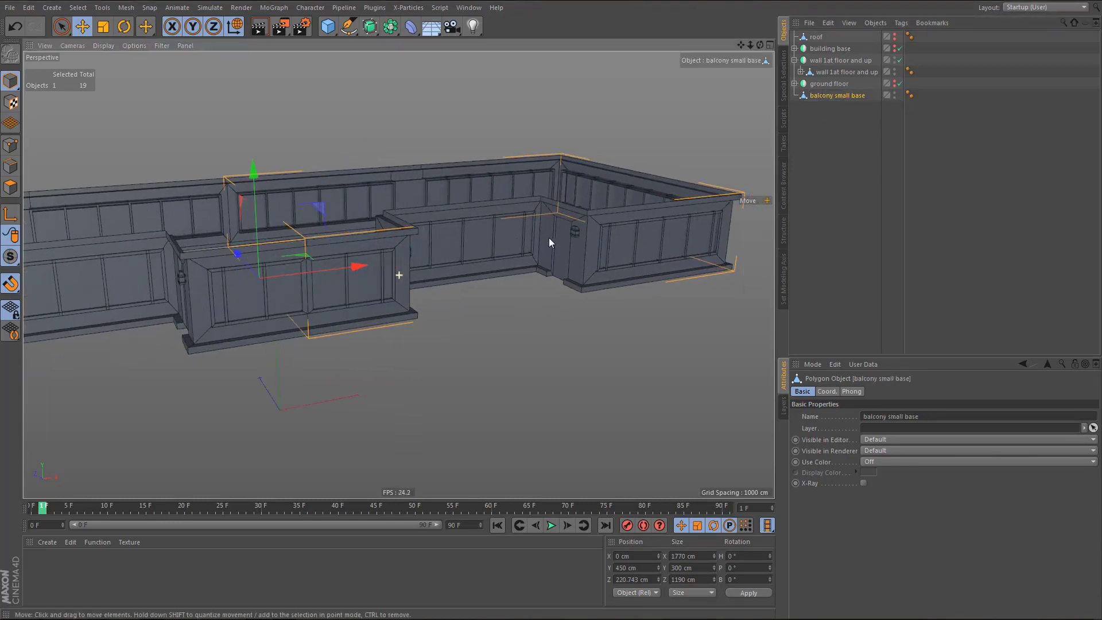
pyautogui.click(895, 59)
pyautogui.scroll(2, 521, 229)
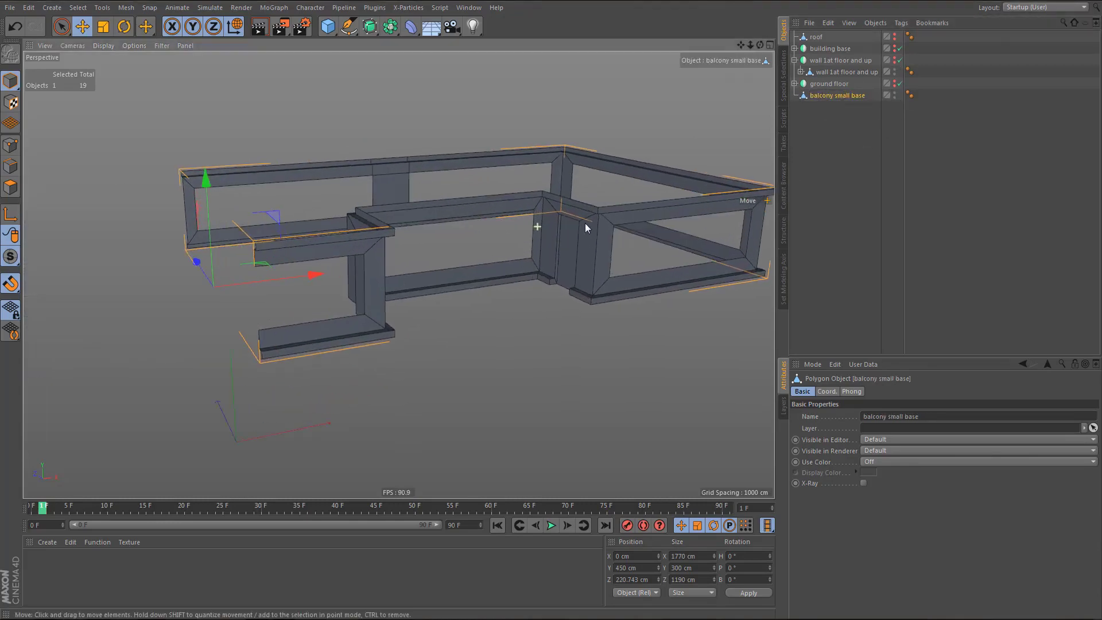
pyautogui.keyDown('alt'); pyautogui.moveTo(601, 236); pyautogui.dragTo(586, 260); pyautogui.keyUp('alt')
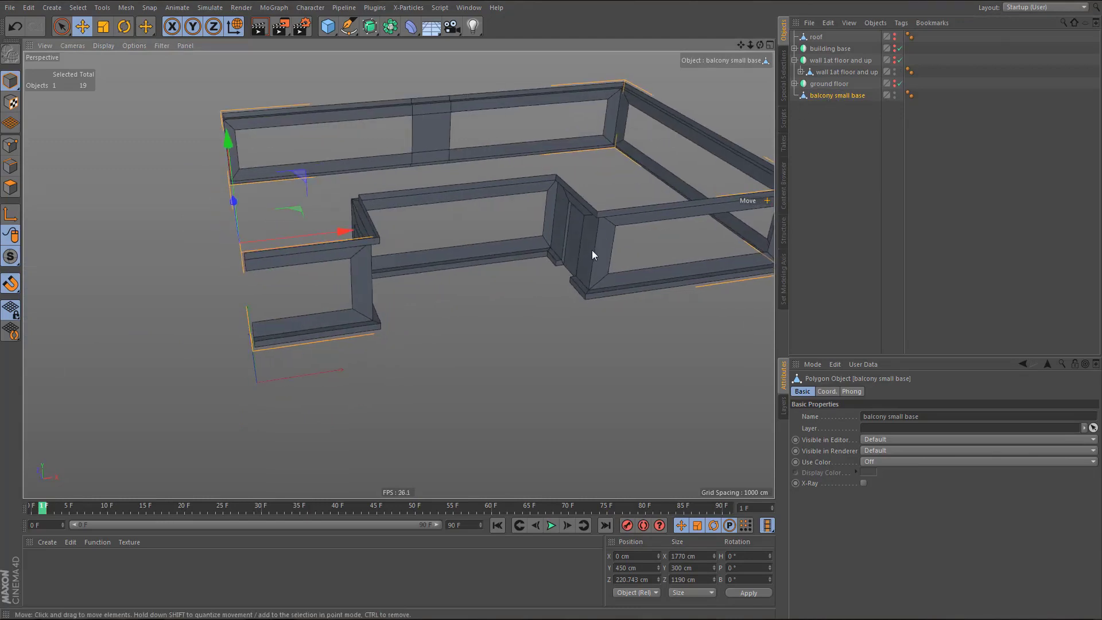
# - In polygon mode, select the lowest trim faces along the recess's back wall and around its right side on balcony small base
pyautogui.press('Return')
pyautogui.keyDown('alt'); pyautogui.moveTo(522, 290); pyautogui.dragTo(573, 282); pyautogui.keyUp('alt')
pyautogui.scroll(3, 574, 284)
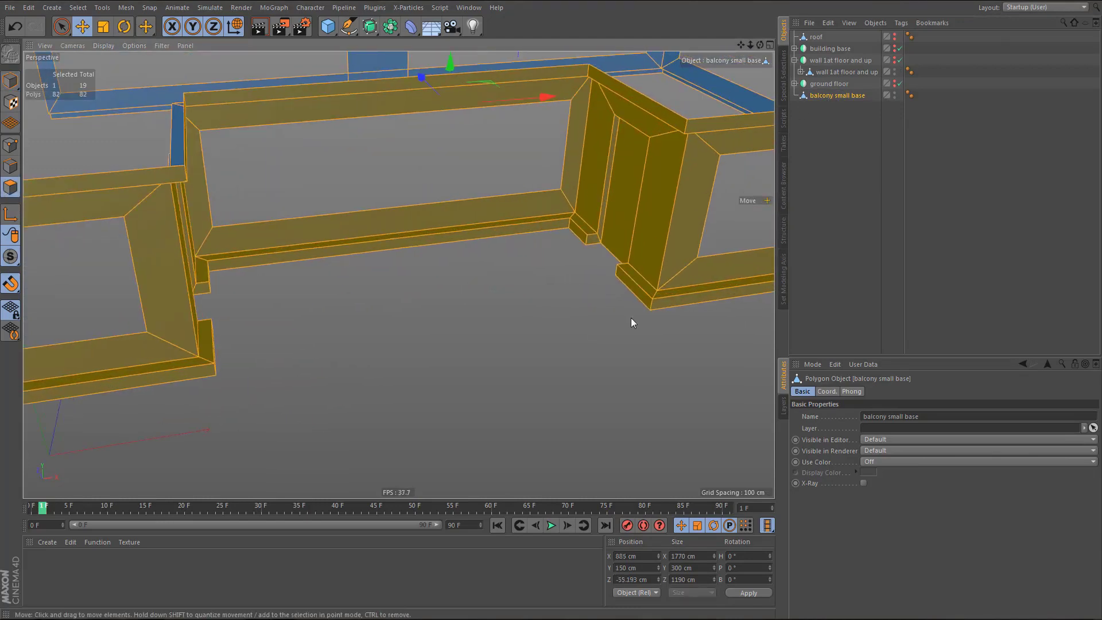
pyautogui.click(666, 299)
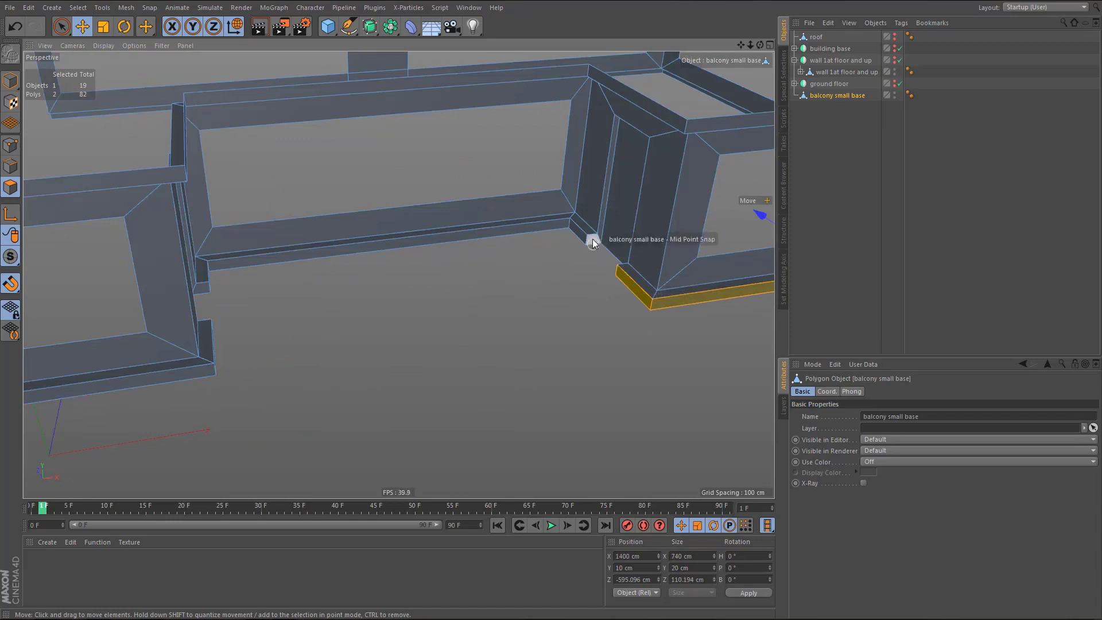
pyautogui.keyDown('shift'); pyautogui.click(546, 228); pyautogui.keyUp('shift')
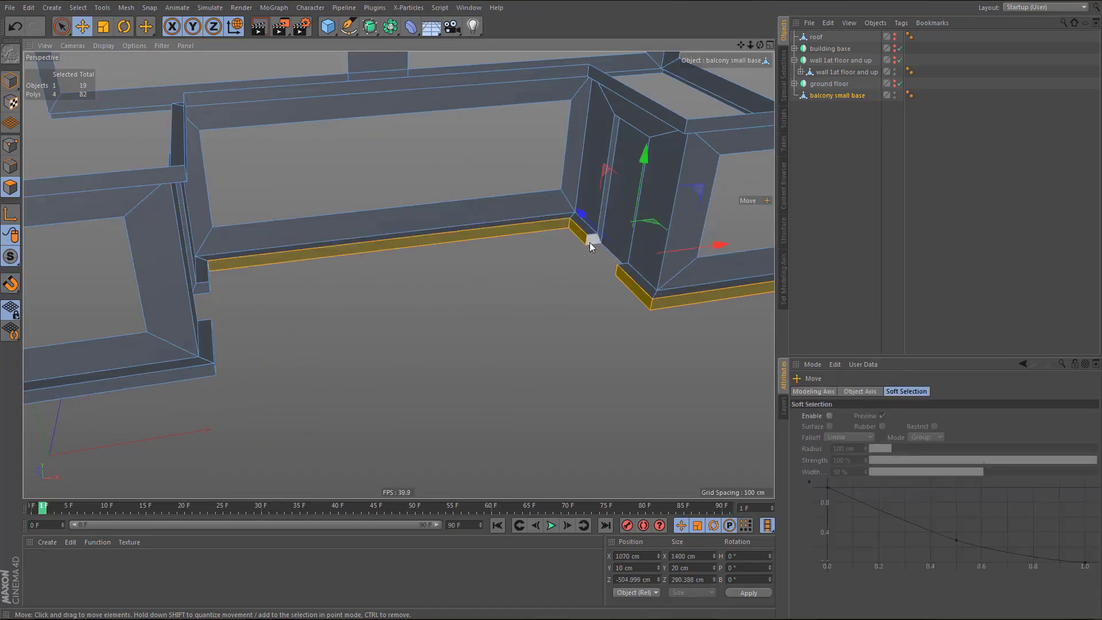
pyautogui.keyDown('alt'); pyautogui.moveTo(622, 273); pyautogui.dragTo(738, 287); pyautogui.keyUp('alt')
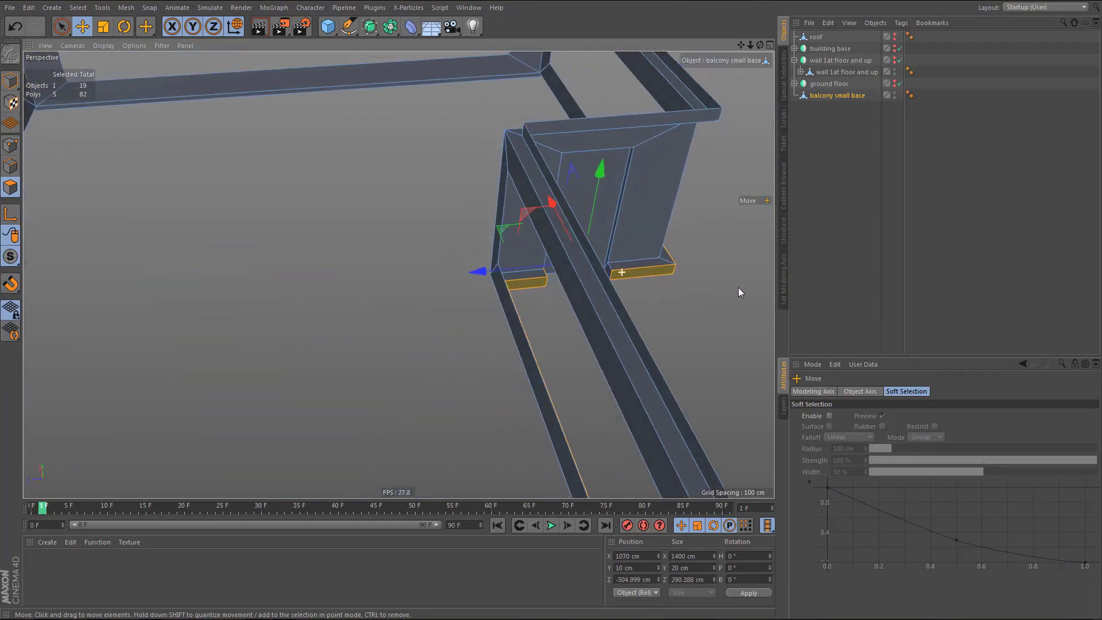
pyautogui.keyDown('shift'); pyautogui.click(608, 268); pyautogui.keyUp('shift')
# - Add the matching left-side trim faces to the selection, remove the front facade strips, and include the missing door-jog face
pyautogui.keyDown('alt'); pyautogui.moveTo(608, 268); pyautogui.dragTo(271, 313); pyautogui.keyUp('alt')
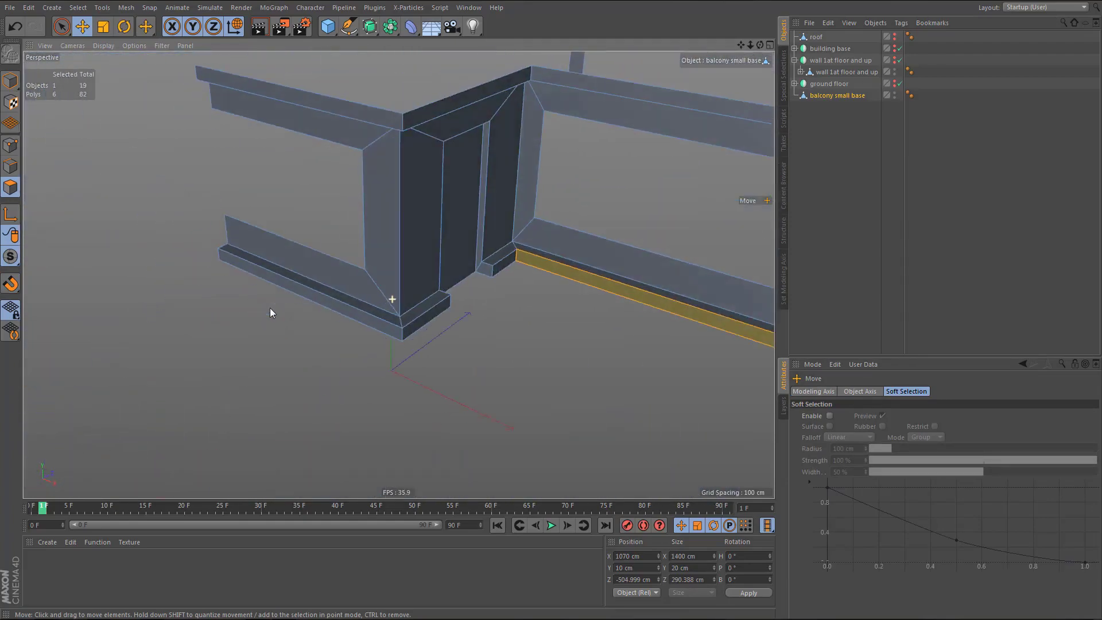
pyautogui.scroll(4, 504, 297)
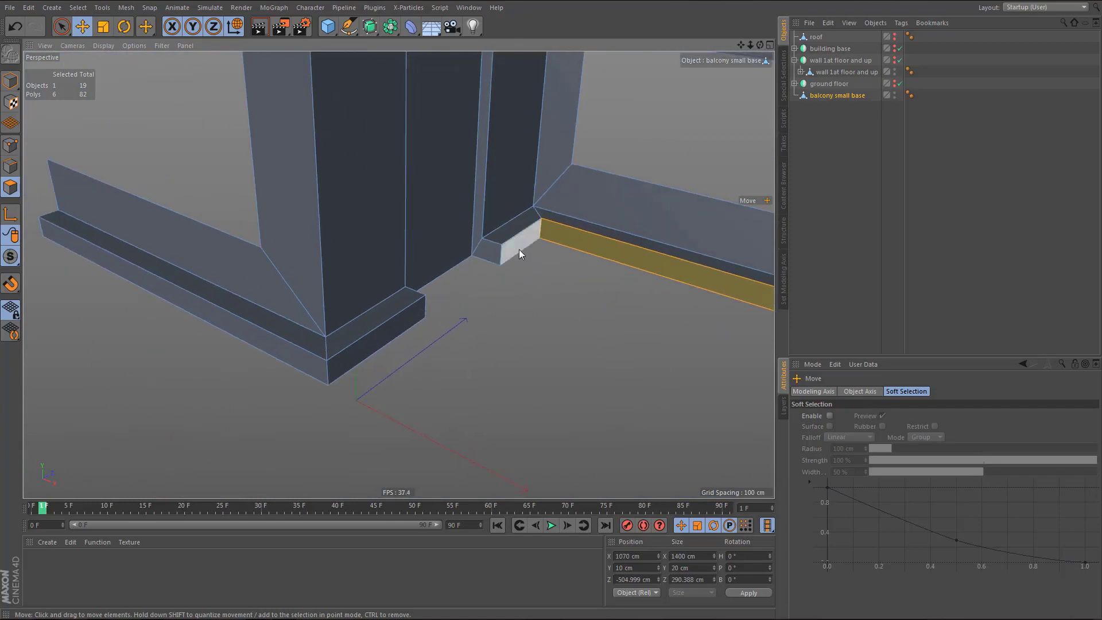
pyautogui.keyDown('shift'); pyautogui.click(488, 256); pyautogui.keyUp('shift')
pyautogui.keyDown('shift'); pyautogui.click(401, 325); pyautogui.keyUp('shift')
pyautogui.keyDown('shift'); pyautogui.click(297, 351); pyautogui.keyUp('shift')
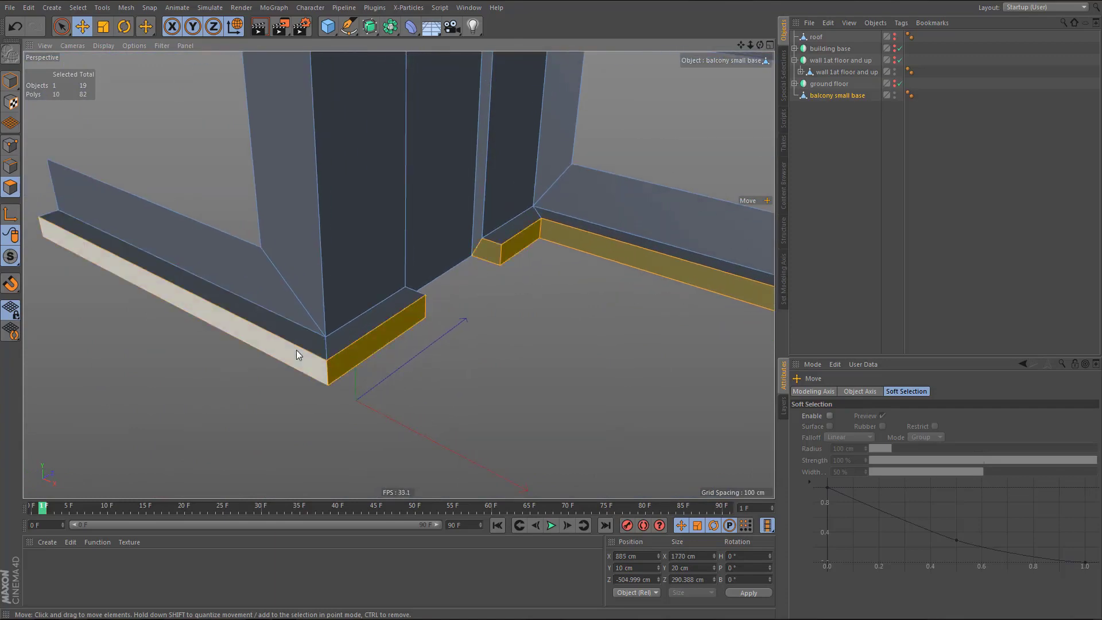
pyautogui.keyDown('ctrl'); pyautogui.click(294, 360); pyautogui.keyUp('ctrl')
pyautogui.scroll(-5, 336, 367)
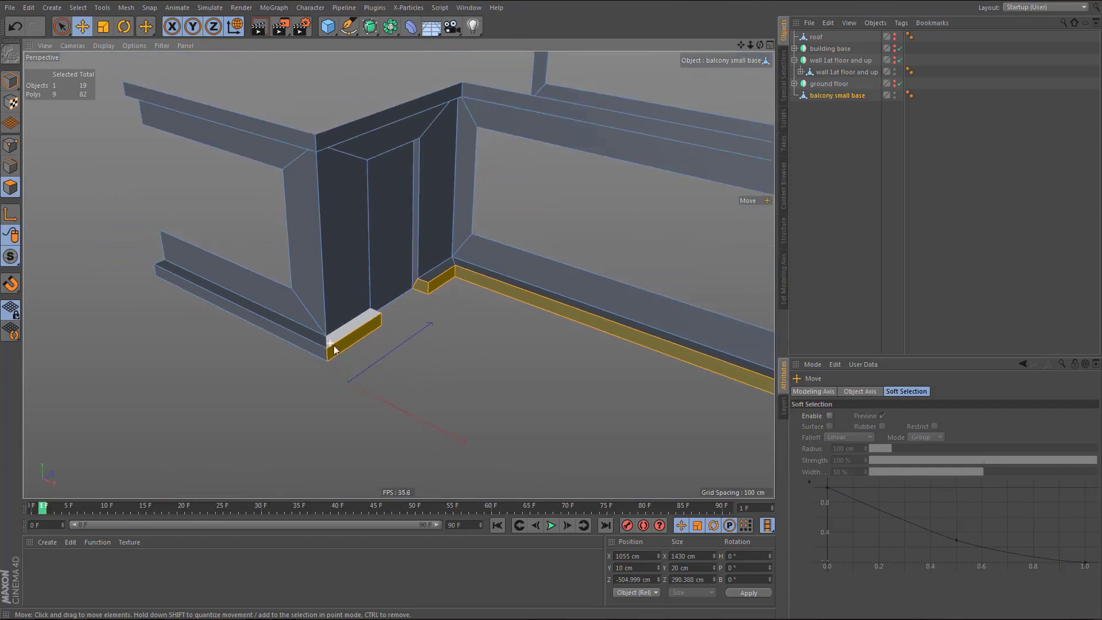
pyautogui.scroll(-4, 338, 365)
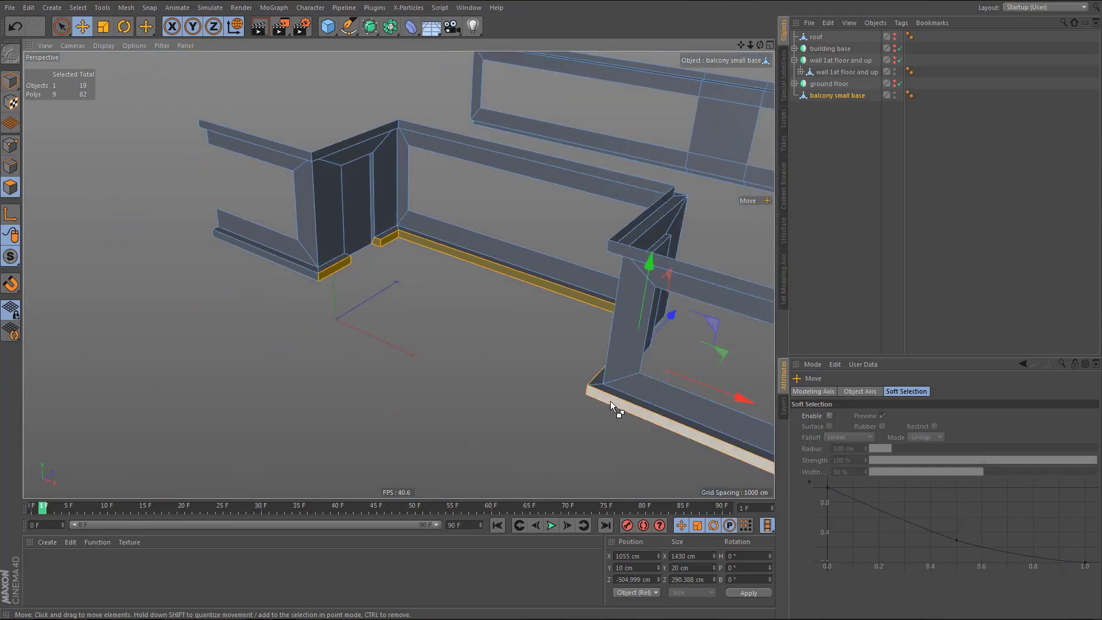
pyautogui.keyDown('ctrl'); pyautogui.click(610, 401); pyautogui.keyUp('ctrl')
pyautogui.scroll(8, 319, 228)
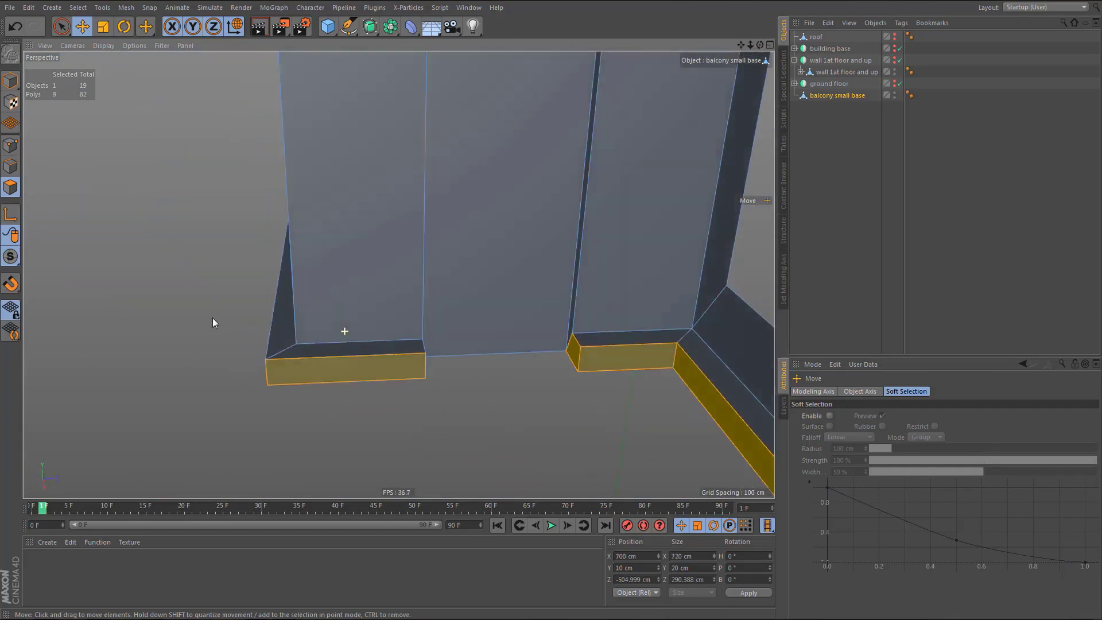
pyautogui.keyDown('shift'); pyautogui.click(403, 393); pyautogui.keyUp('shift')
pyautogui.keyDown('alt'); pyautogui.moveTo(365, 393); pyautogui.dragTo(462, 332); pyautogui.keyUp('alt')
pyautogui.scroll(-4, 339, 415)
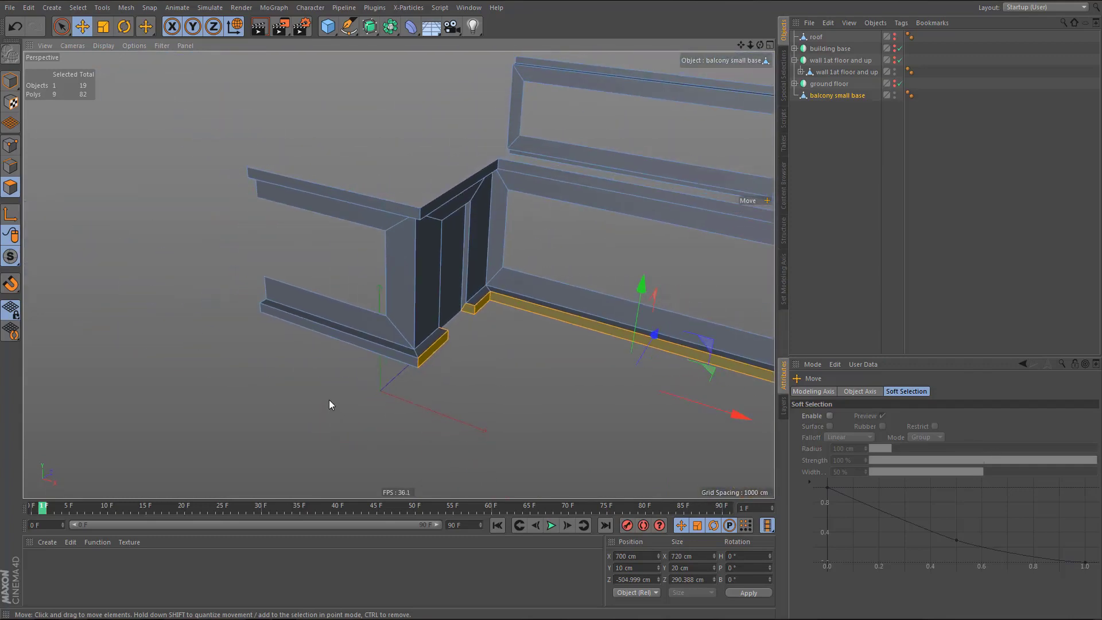
# - Invert the polygon selection and delete everything except the recess's lowest trim faces
pyautogui.press('u')
pyautogui.press('i')
pyautogui.scroll(-5, 356, 332)
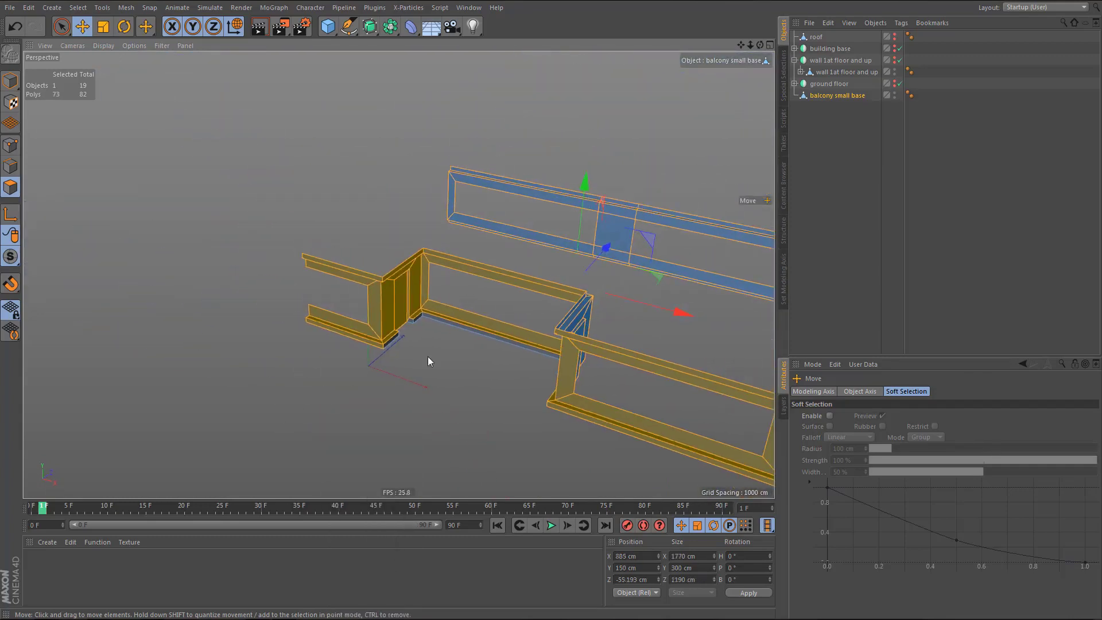
pyautogui.keyDown('alt'); pyautogui.moveTo(429, 357); pyautogui.dragTo(454, 349); pyautogui.keyUp('alt')
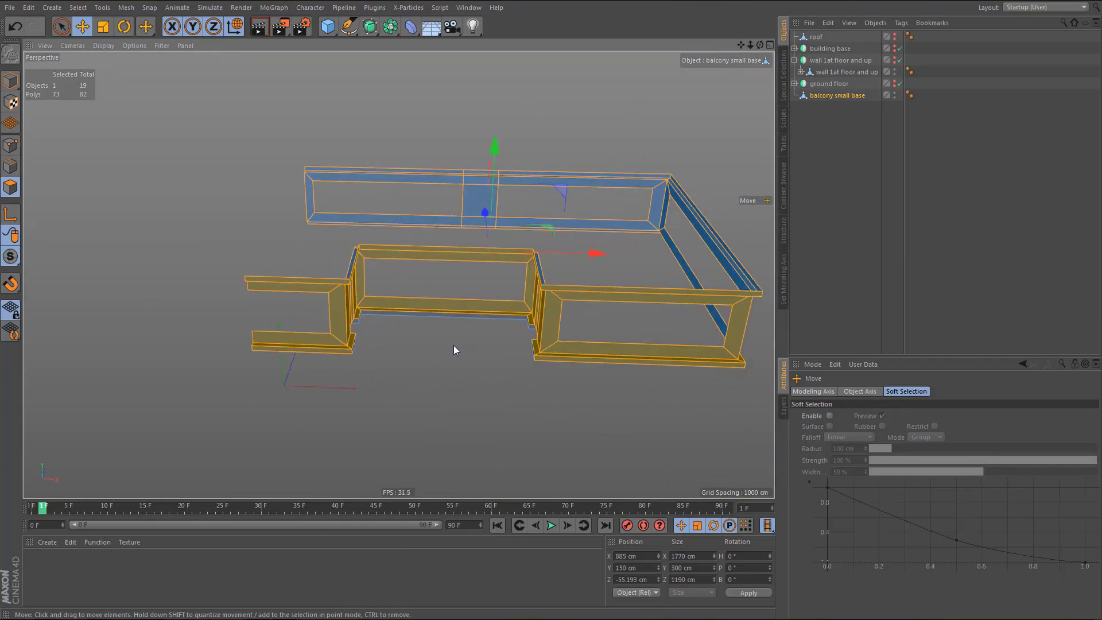
pyautogui.press('Delete')
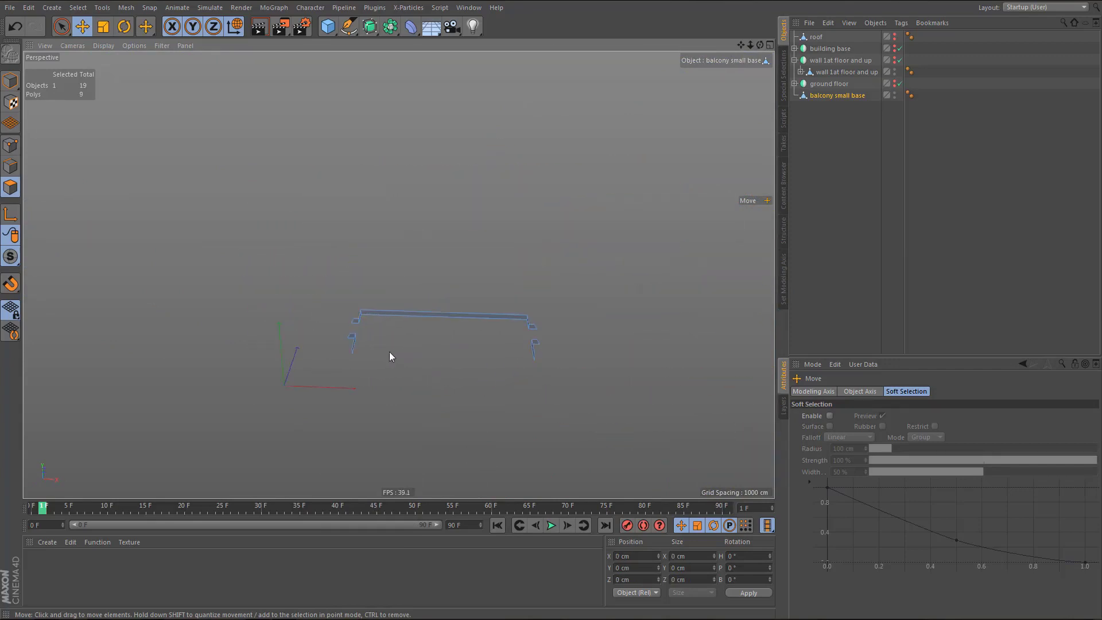
# - Fill the gap between the two right-side trim pieces with a polygon extruded from an edge using the Polygon Pen
pyautogui.keyDown('alt'); pyautogui.moveTo(391, 352); pyautogui.dragTo(578, 291, button='right'); pyautogui.keyUp('alt')
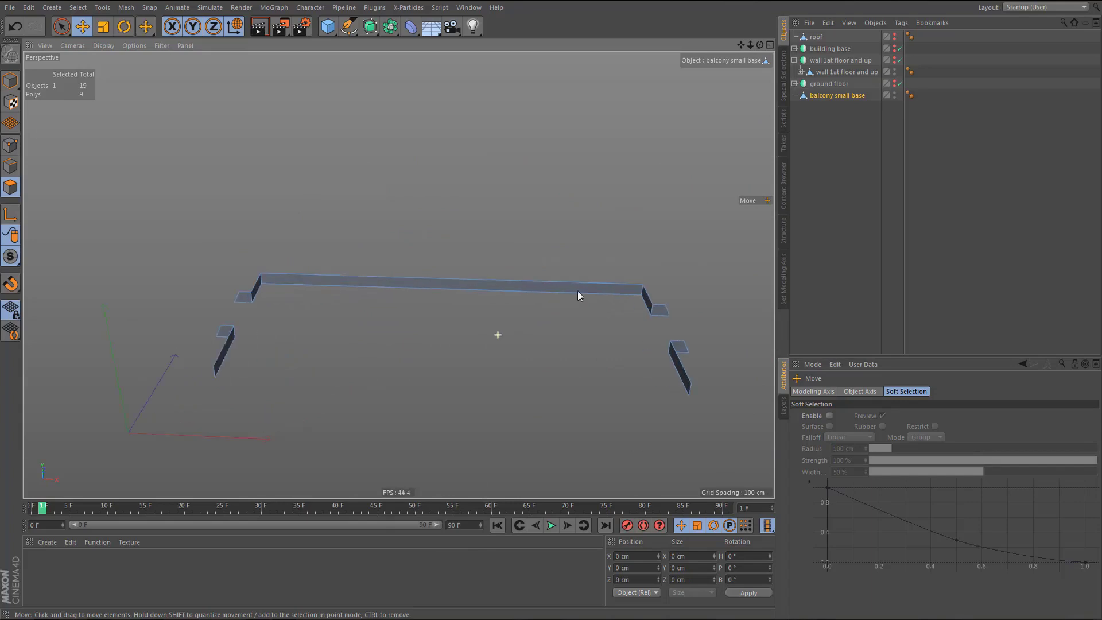
pyautogui.keyDown('alt'); pyautogui.moveTo(578, 291); pyautogui.dragTo(605, 286); pyautogui.keyUp('alt')
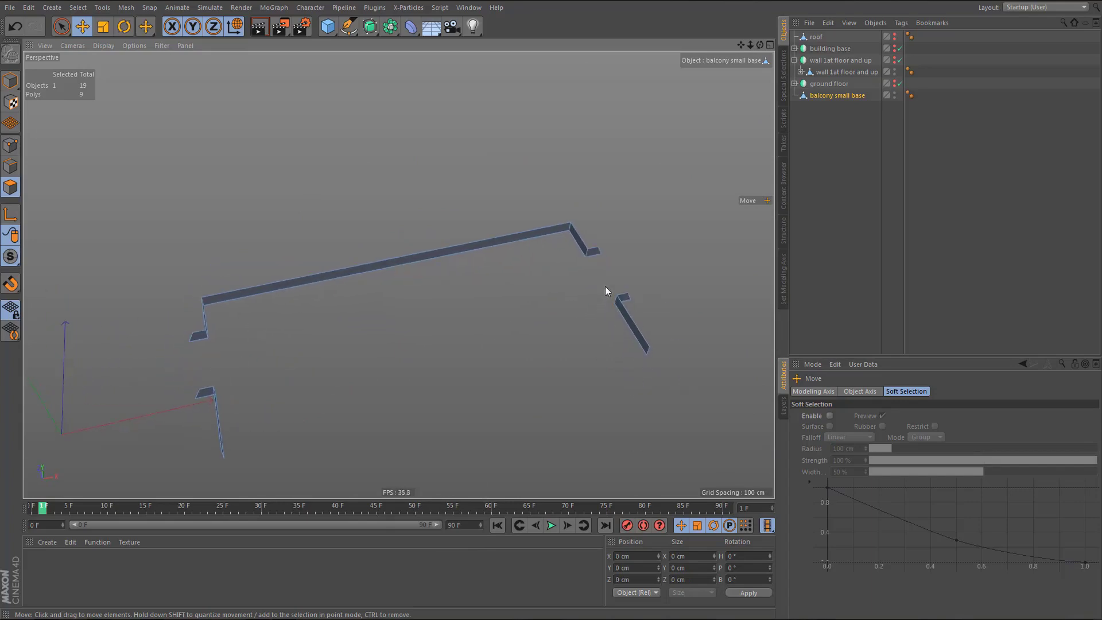
pyautogui.keyDown('alt'); pyautogui.moveTo(605, 266); pyautogui.dragTo(698, 263, button='right'); pyautogui.keyUp('alt')
pyautogui.press('m')
pyautogui.press('e')
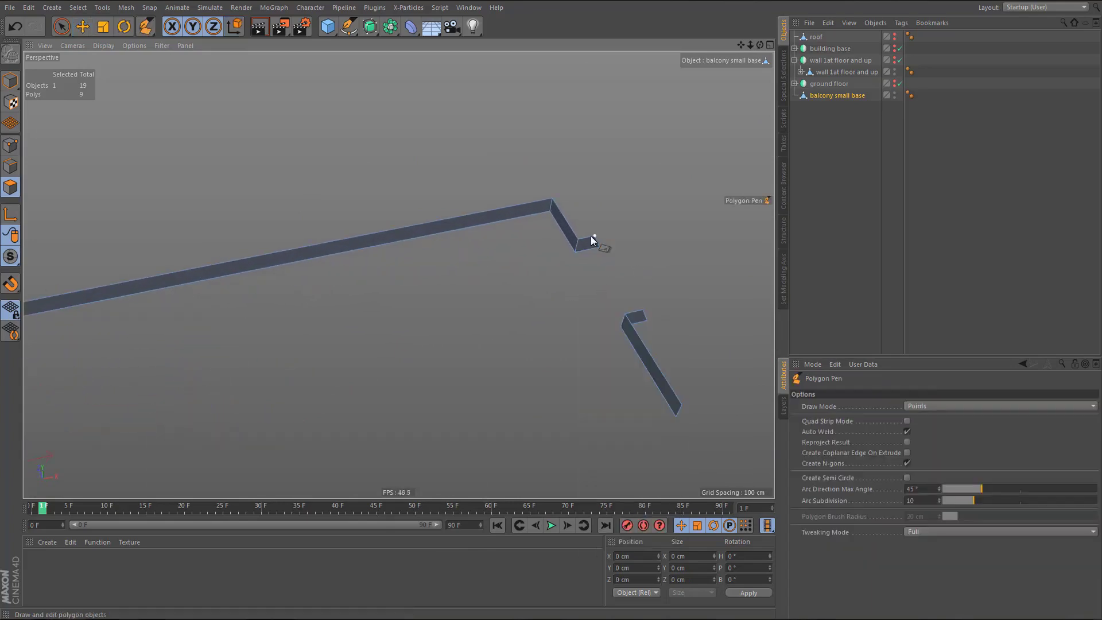
pyautogui.keyDown('ctrl'); pyautogui.moveTo(588, 251); pyautogui.dragTo(633, 320); pyautogui.keyUp('ctrl')
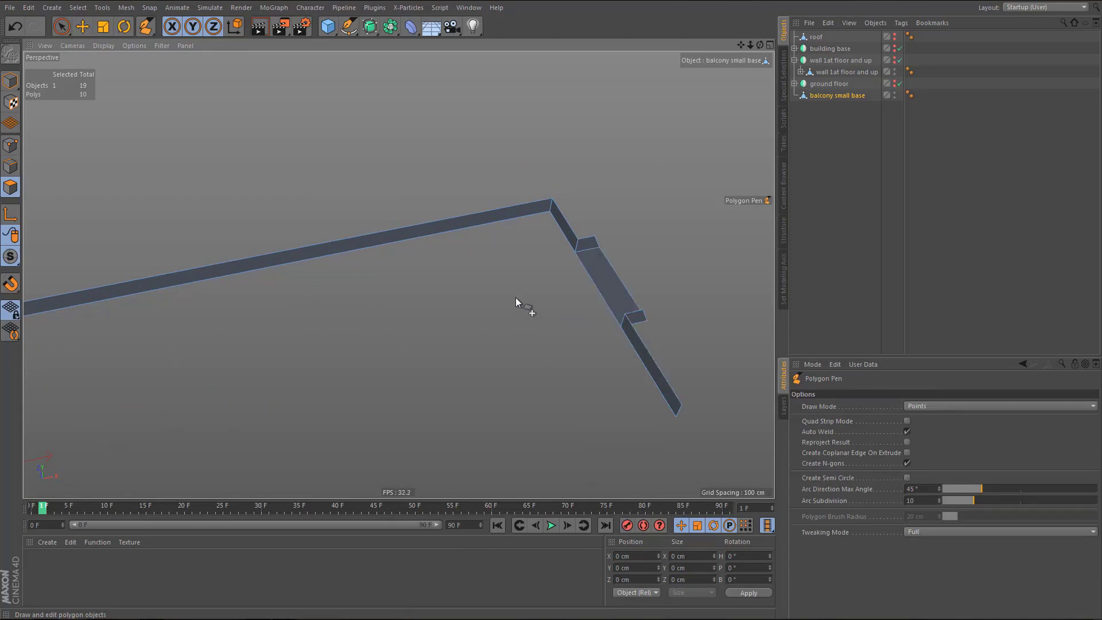
pyautogui.keyDown('alt'); pyautogui.moveTo(516, 298); pyautogui.dragTo(280, 301); pyautogui.keyUp('alt')
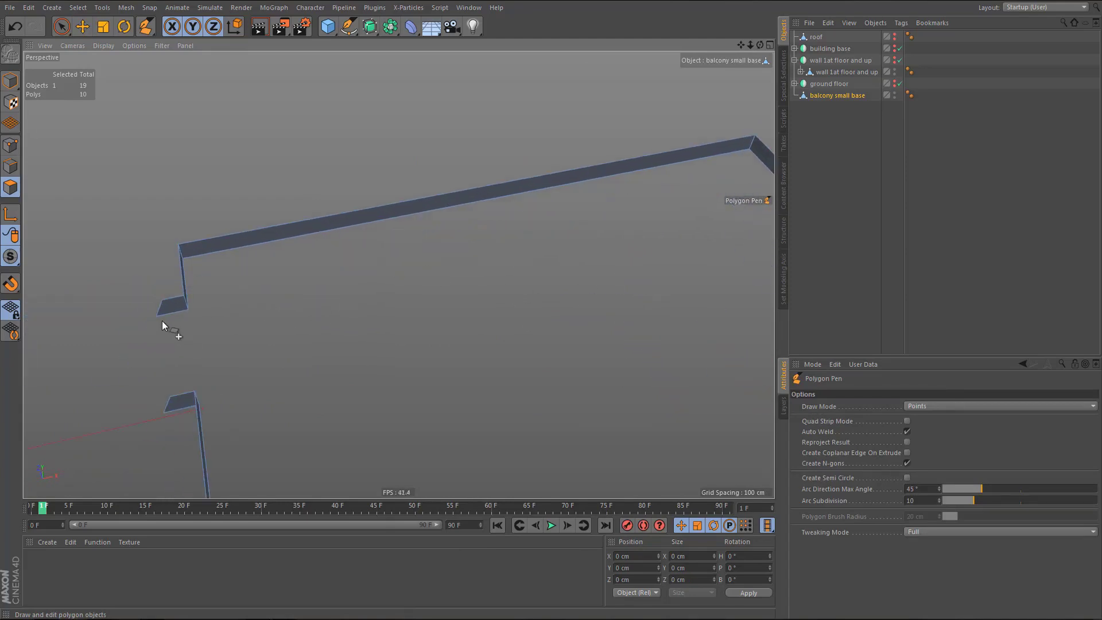
pyautogui.keyDown('alt'); pyautogui.moveTo(162, 322); pyautogui.dragTo(274, 314); pyautogui.keyUp('alt')
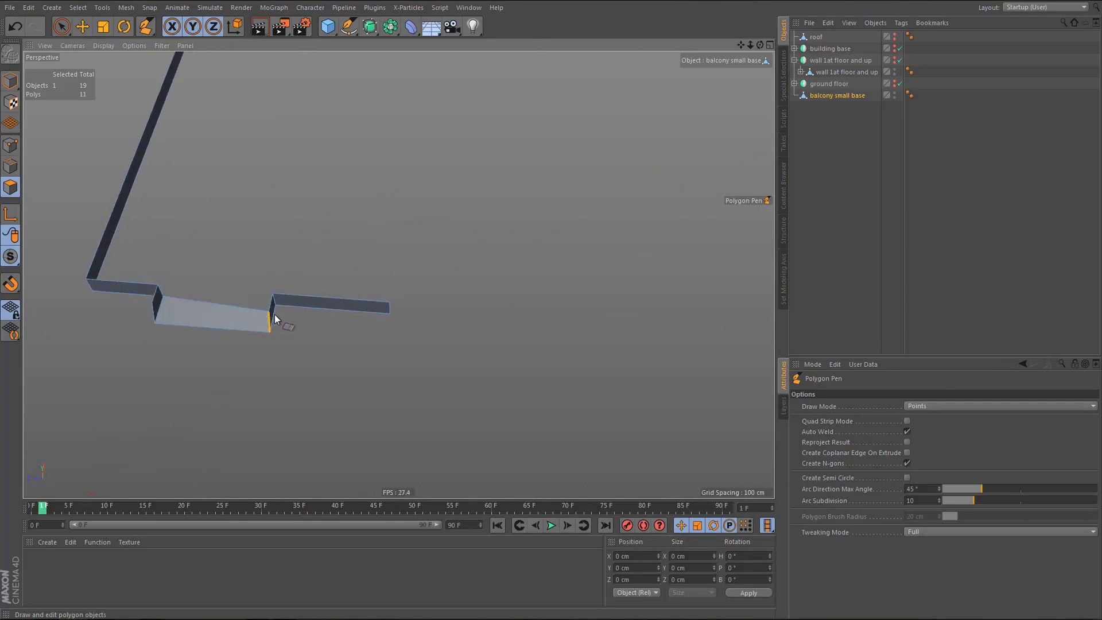
pyautogui.hotkey('ctrl', 'z')
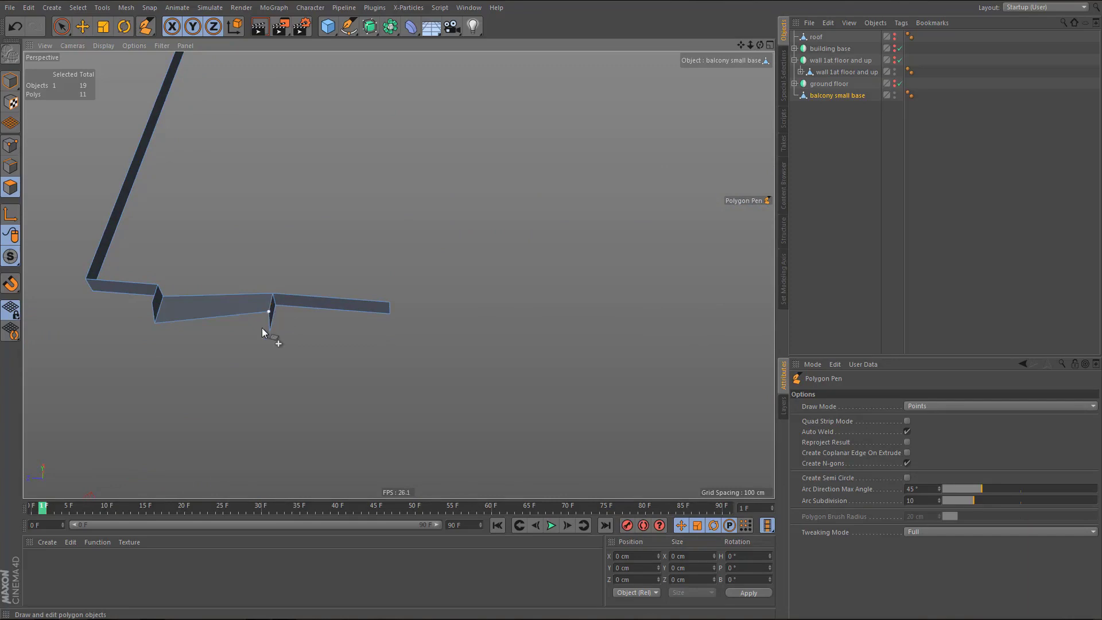
pyautogui.hotkey('ctrl', 'z')
# - Fill the gap in the left-side trim with the Polygon Pen and bridge both sides with three floor polygons across the recess
pyautogui.keyDown('alt'); pyautogui.moveTo(260, 312); pyautogui.dragTo(199, 268); pyautogui.keyUp('alt')
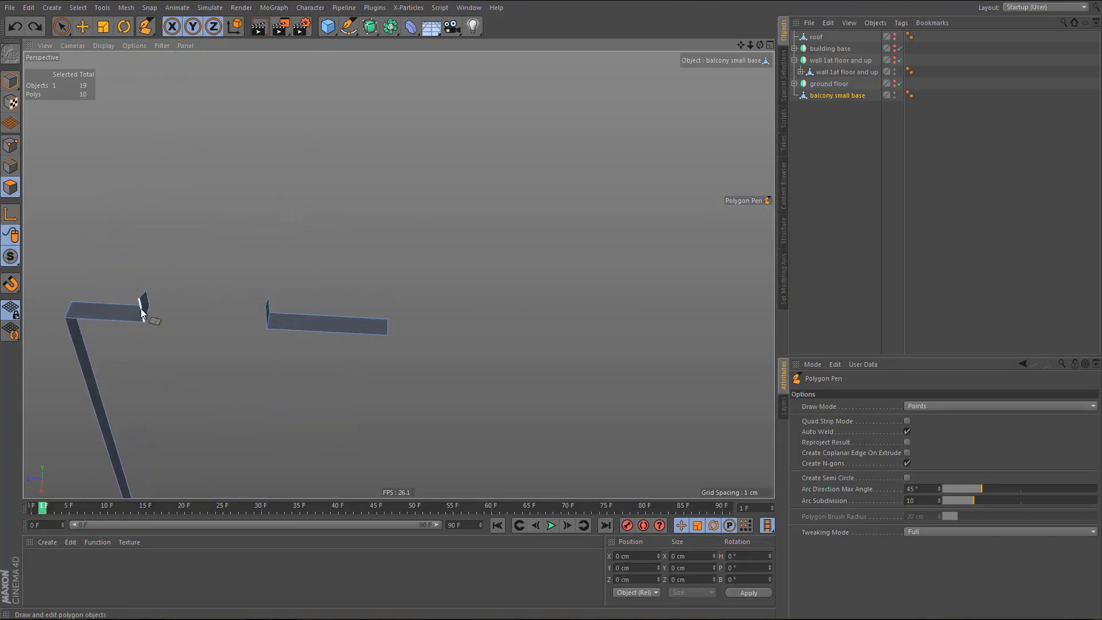
pyautogui.keyDown('ctrl'); pyautogui.moveTo(146, 307); pyautogui.dragTo(411, 112); pyautogui.keyUp('ctrl')
pyautogui.hotkey('ctrl', 'z')
pyautogui.keyDown('ctrl'); pyautogui.moveTo(259, 260); pyautogui.dragTo(213, 245); pyautogui.keyUp('ctrl')
pyautogui.keyDown('alt'); pyautogui.moveTo(275, 329); pyautogui.dragTo(760, 350); pyautogui.keyUp('alt')
pyautogui.keyDown('alt'); pyautogui.moveTo(376, 287); pyautogui.dragTo(453, 305); pyautogui.keyUp('alt')
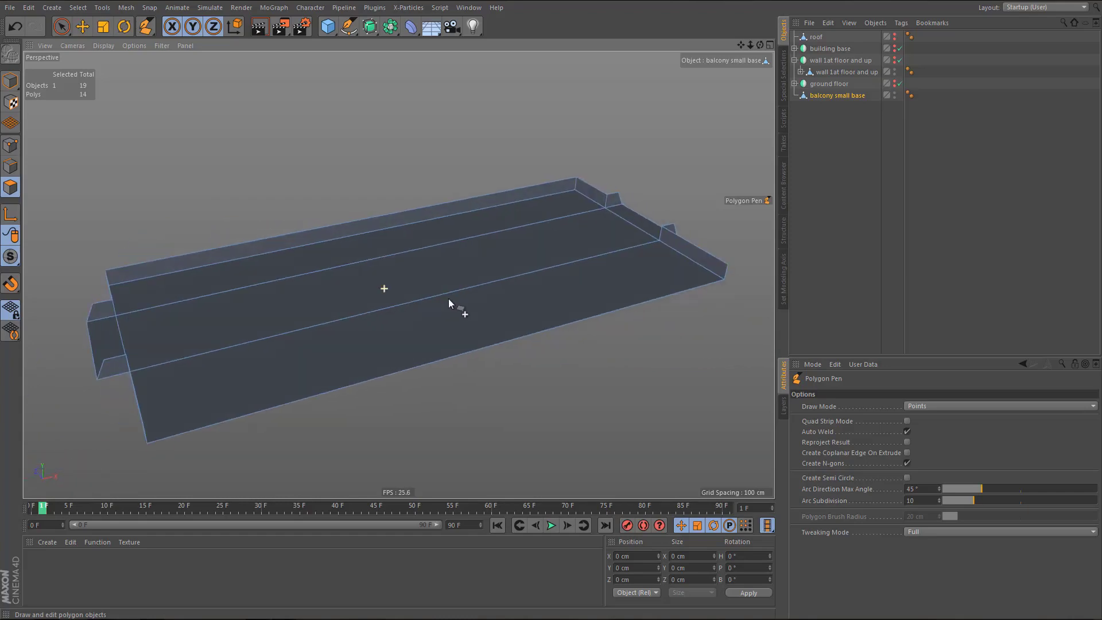
# - Ring-select the trim strip along the back of the balcony floor, including its side returns and jogs, and delete it
pyautogui.press('u')
pyautogui.press('b')
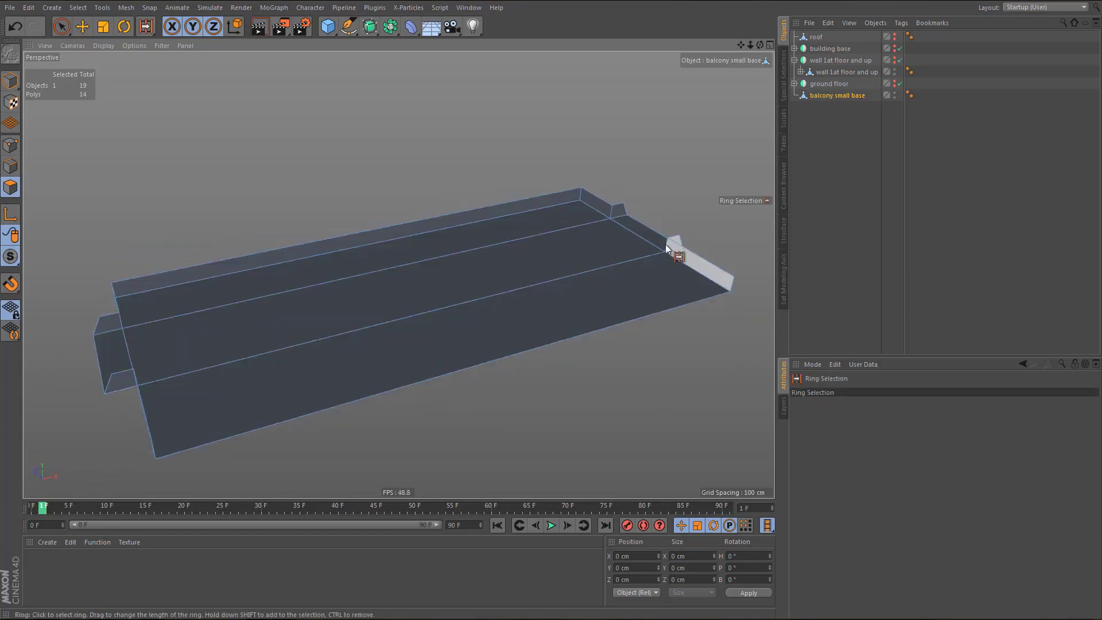
pyautogui.click(582, 195)
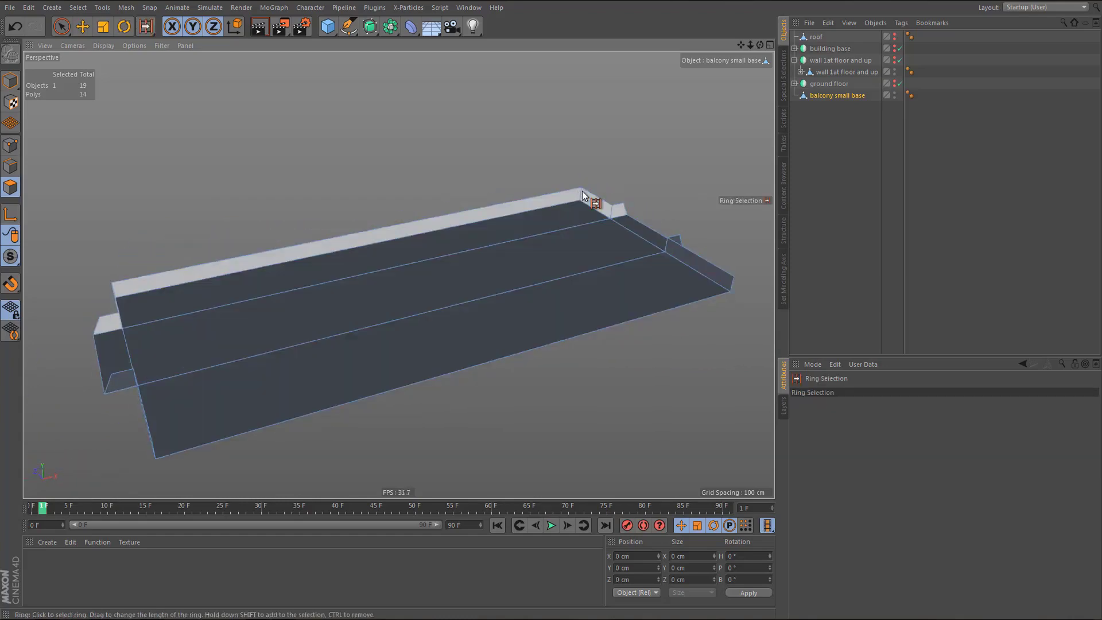
pyautogui.click(505, 259)
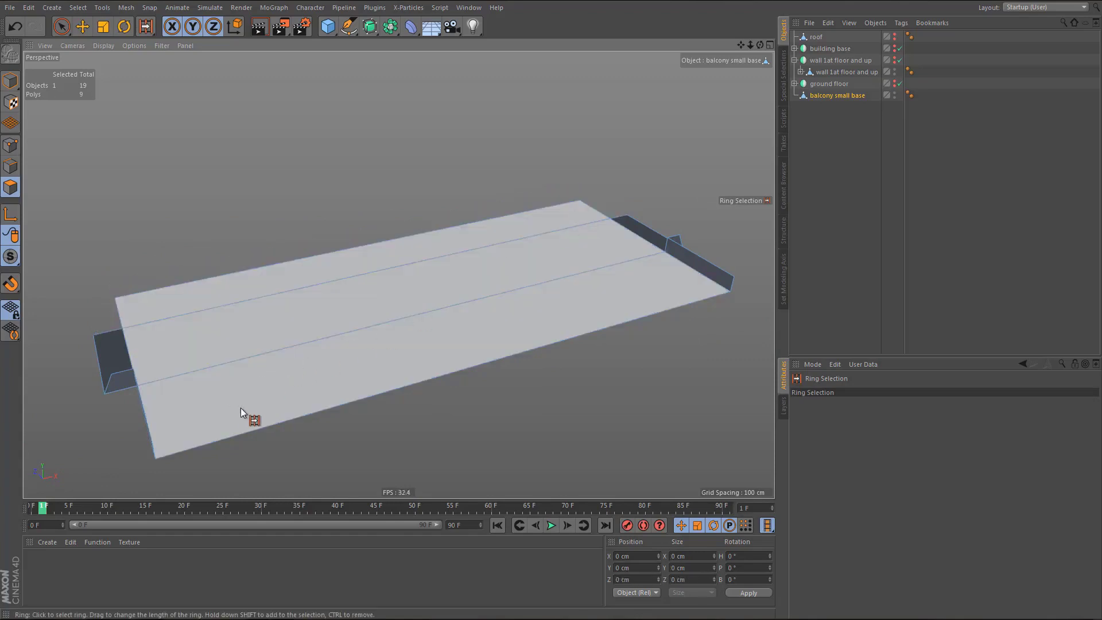
# - Delete the leftover side trim faces at both ends of the balcony floor and optimize the mesh
pyautogui.press('e')
pyautogui.click(118, 382)
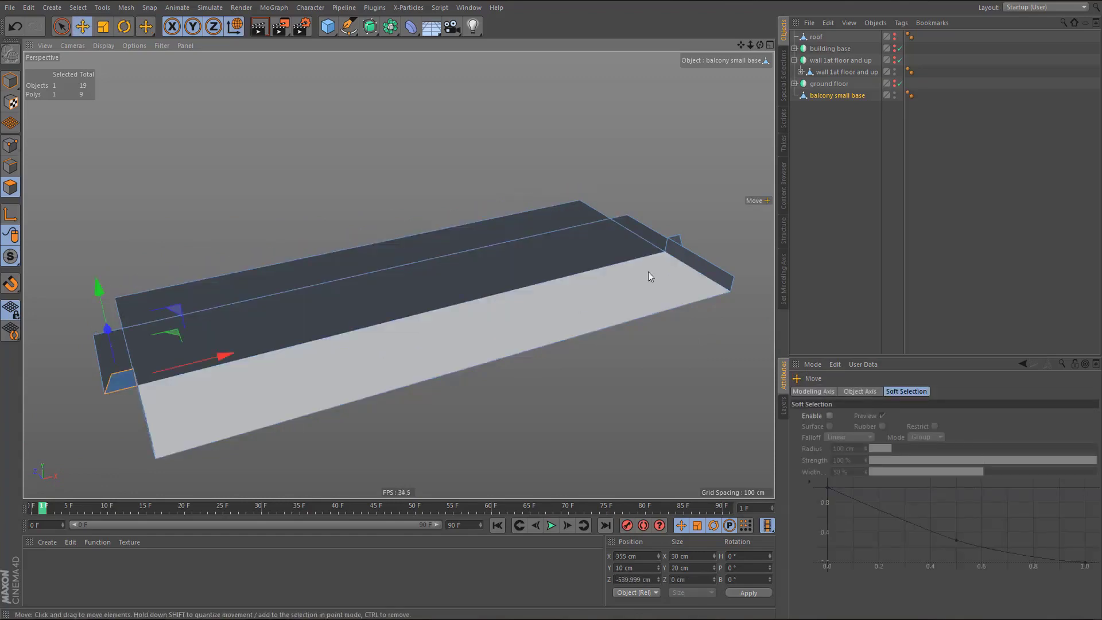
pyautogui.keyDown('shift'); pyautogui.click(681, 253); pyautogui.keyUp('shift')
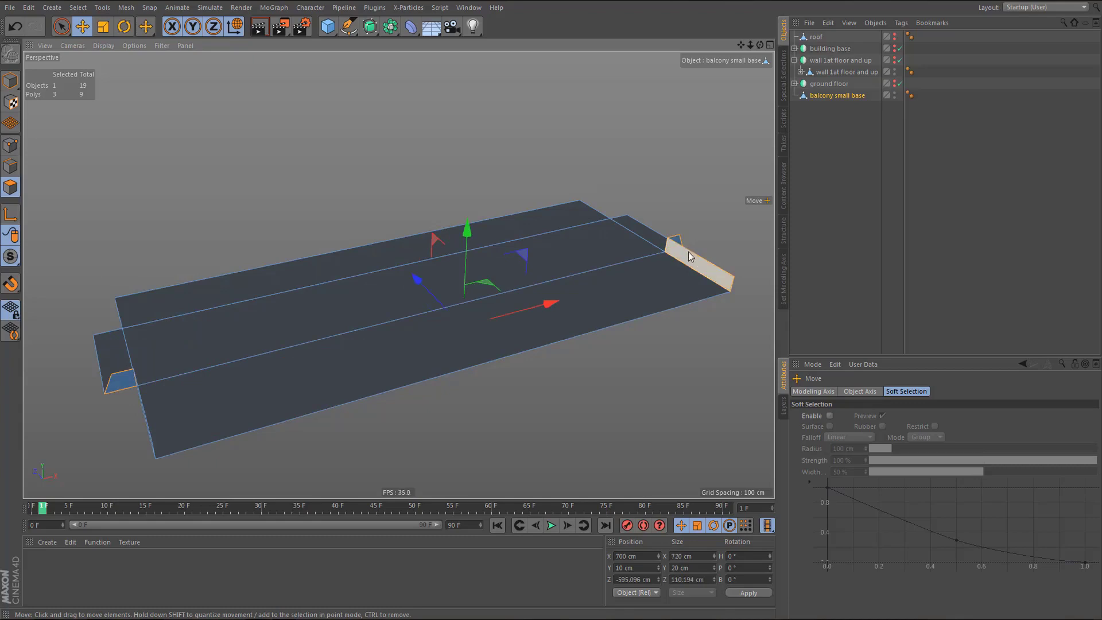
pyautogui.press('Delete')
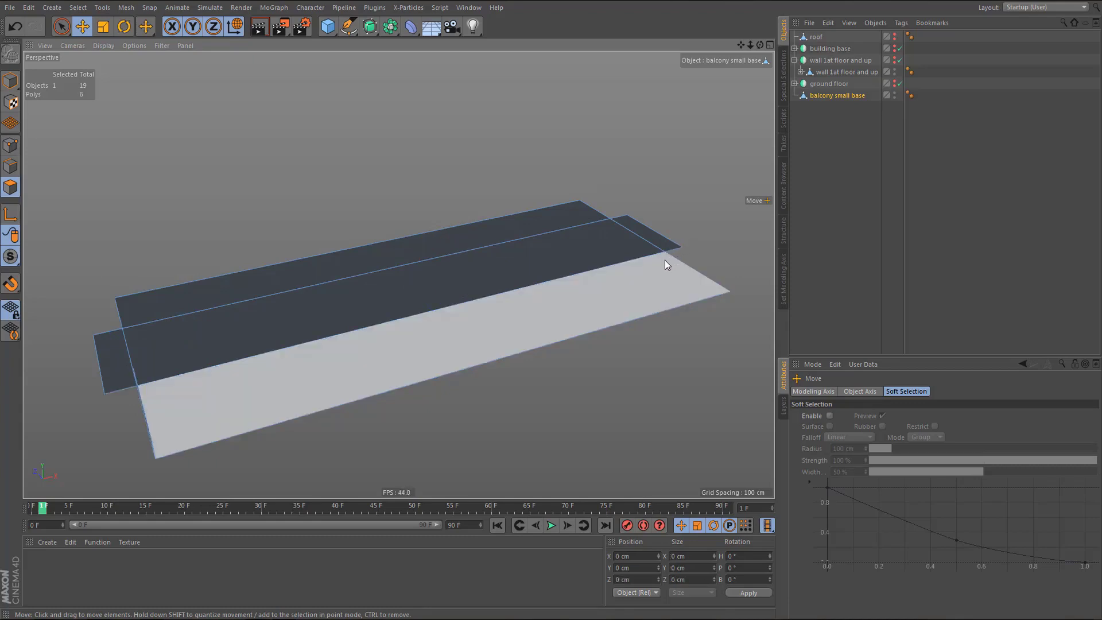
pyautogui.press('u')
pyautogui.press('o')
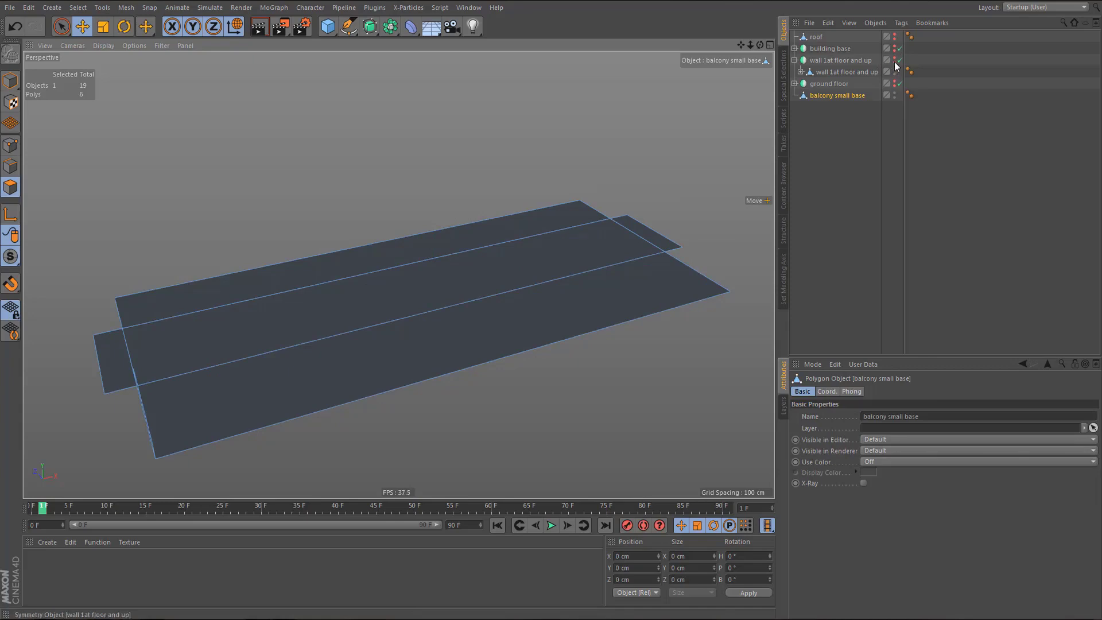
# - Show the upper walls again and remove the leftover vertical trim piece at the floor's front-left corner
pyautogui.click(895, 58)
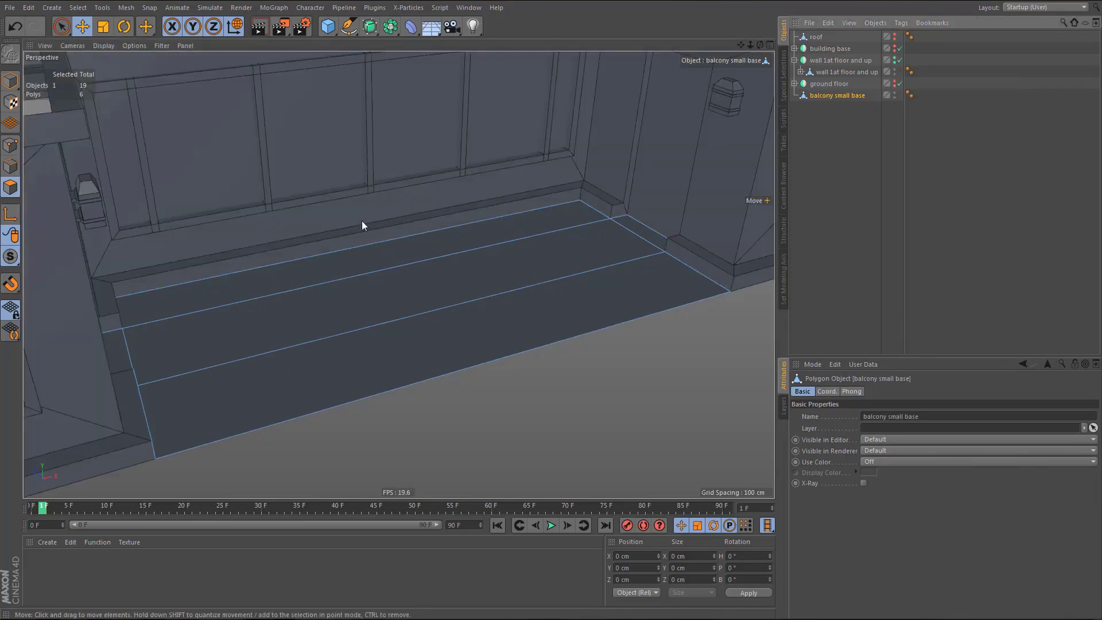
pyautogui.press('Return')
pyautogui.click(353, 247)
pyautogui.keyDown('alt'); pyautogui.moveTo(376, 268); pyautogui.dragTo(260, 218); pyautogui.keyUp('alt')
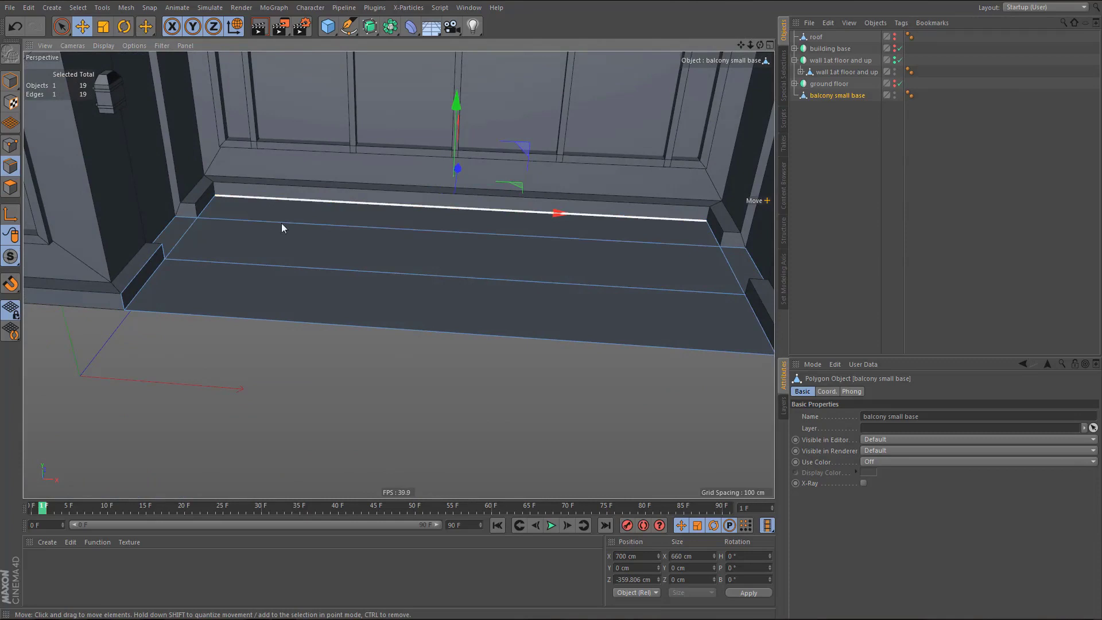
pyautogui.keyDown('alt'); pyautogui.moveTo(308, 223); pyautogui.dragTo(363, 234, button='middle'); pyautogui.keyUp('alt')
pyautogui.keyDown('alt'); pyautogui.moveTo(363, 233); pyautogui.dragTo(131, 286); pyautogui.keyUp('alt')
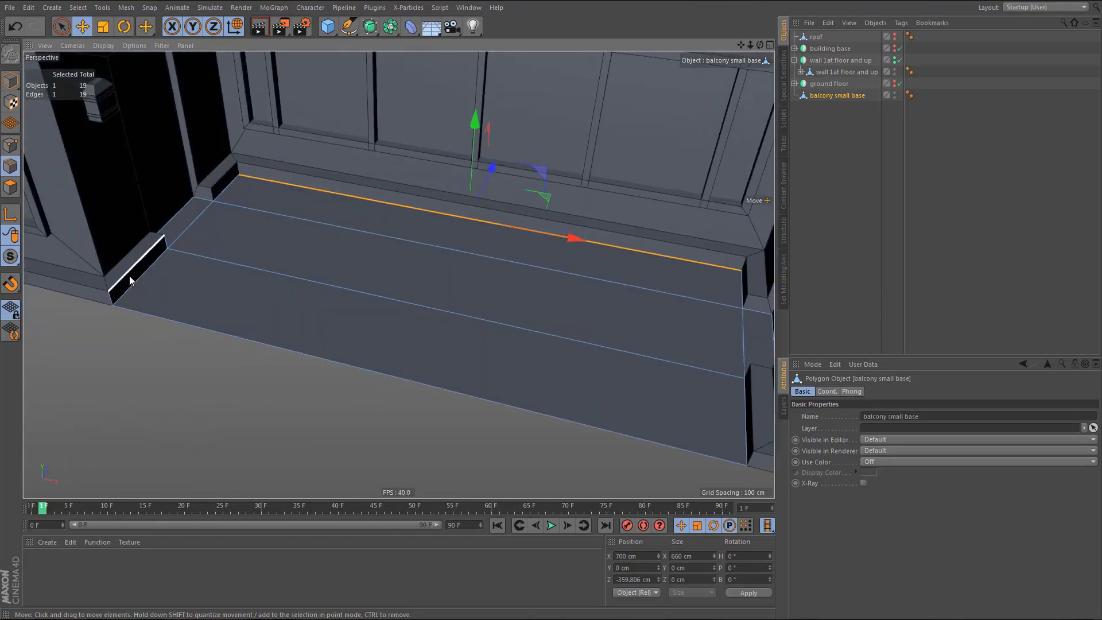
pyautogui.click(129, 276)
pyautogui.click(137, 311)
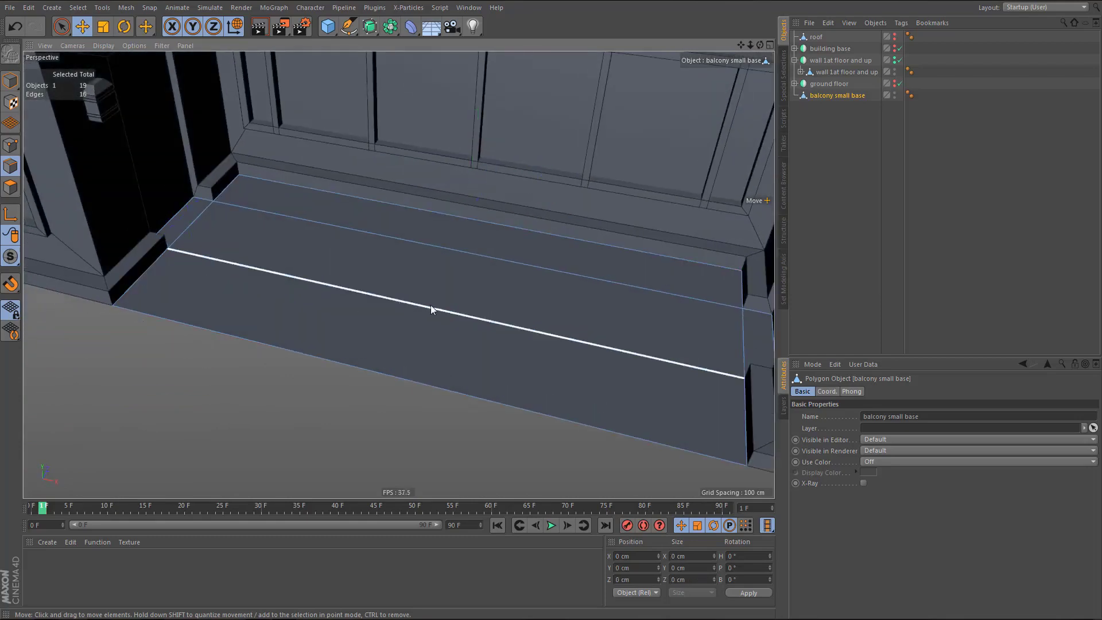
pyautogui.moveTo(458, 310)
pyautogui.keyDown('alt'); pyautogui.mouseDown()
pyautogui.moveTo(540, 305)
pyautogui.moveTo(470, 309)
pyautogui.mouseUp(); pyautogui.keyUp('alt')
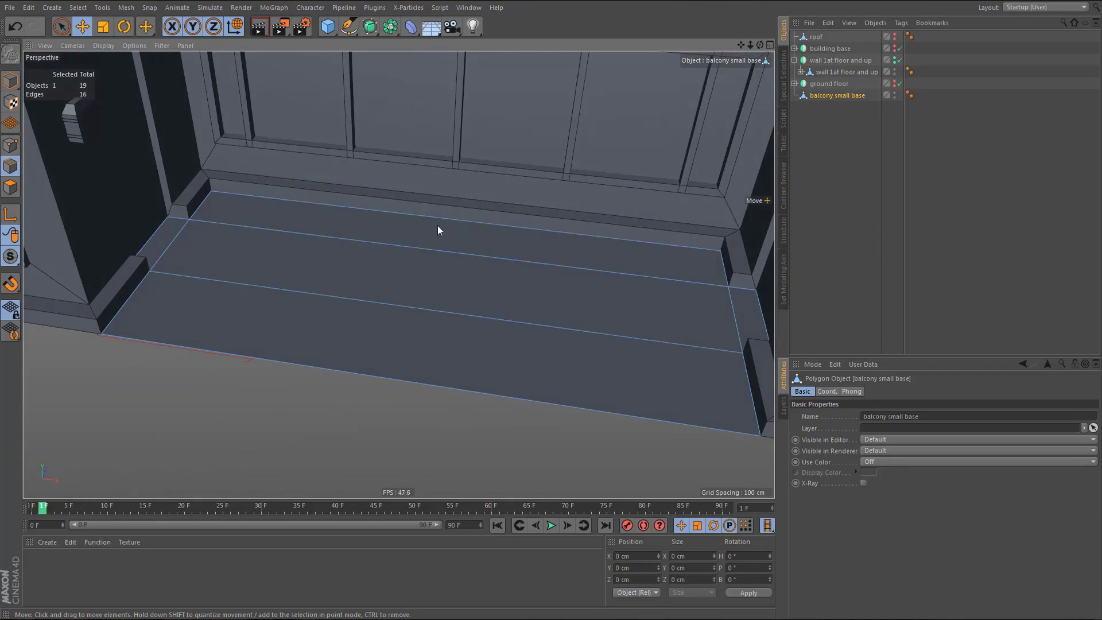
# - Select the four lengthwise edges of the floor and set the Scale modeling axis to 100% in Z
pyautogui.press('k')
pyautogui.press('space')
pyautogui.moveTo(376, 378); pyautogui.dragTo(459, 223)
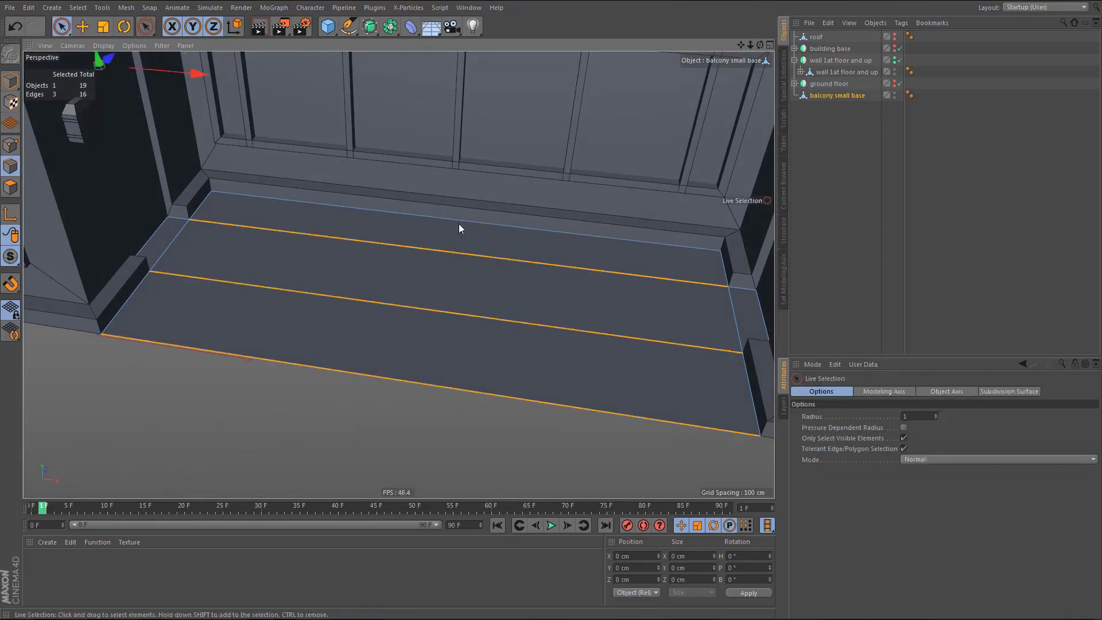
pyautogui.keyDown('shift'); pyautogui.click(460, 221); pyautogui.keyUp('shift')
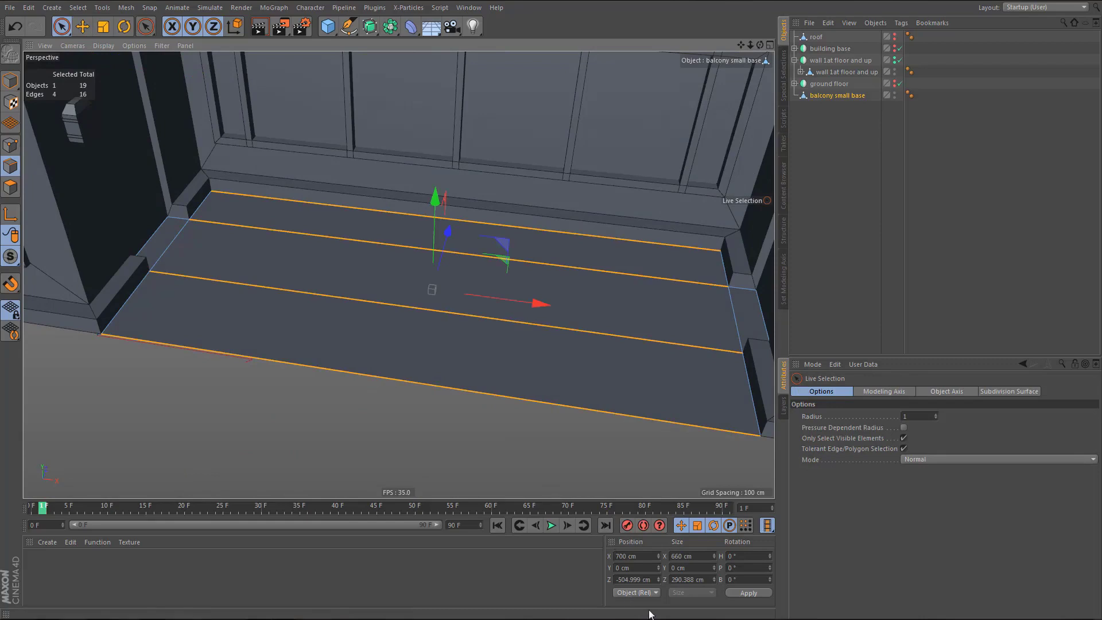
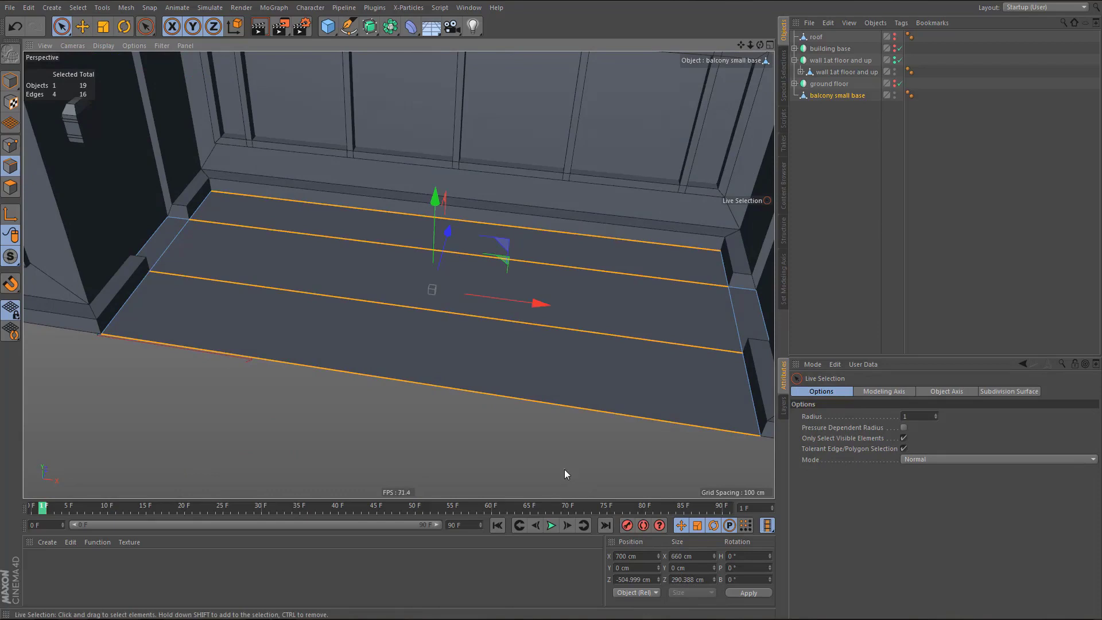
pyautogui.press('t')
pyautogui.click(811, 392)
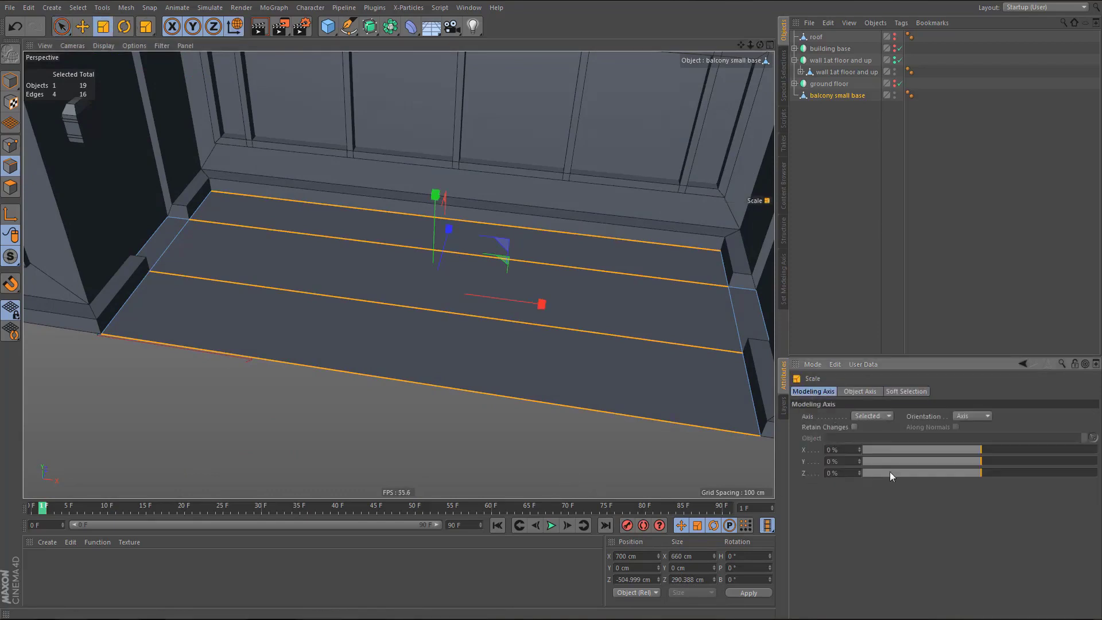
pyautogui.moveTo(983, 470); pyautogui.dragTo(1098, 482)
# - Try to scale all four selected floor edges to a Z size of 270 cm
pyautogui.moveTo(675, 578); pyautogui.dragTo(704, 580)
pyautogui.write('270')
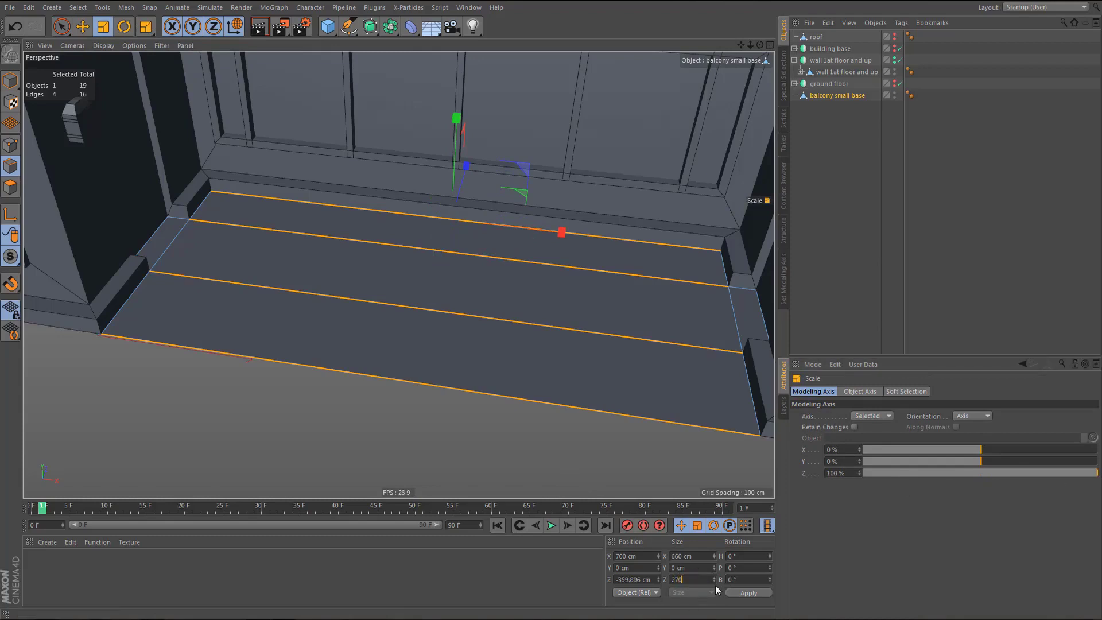
pyautogui.press('Return')
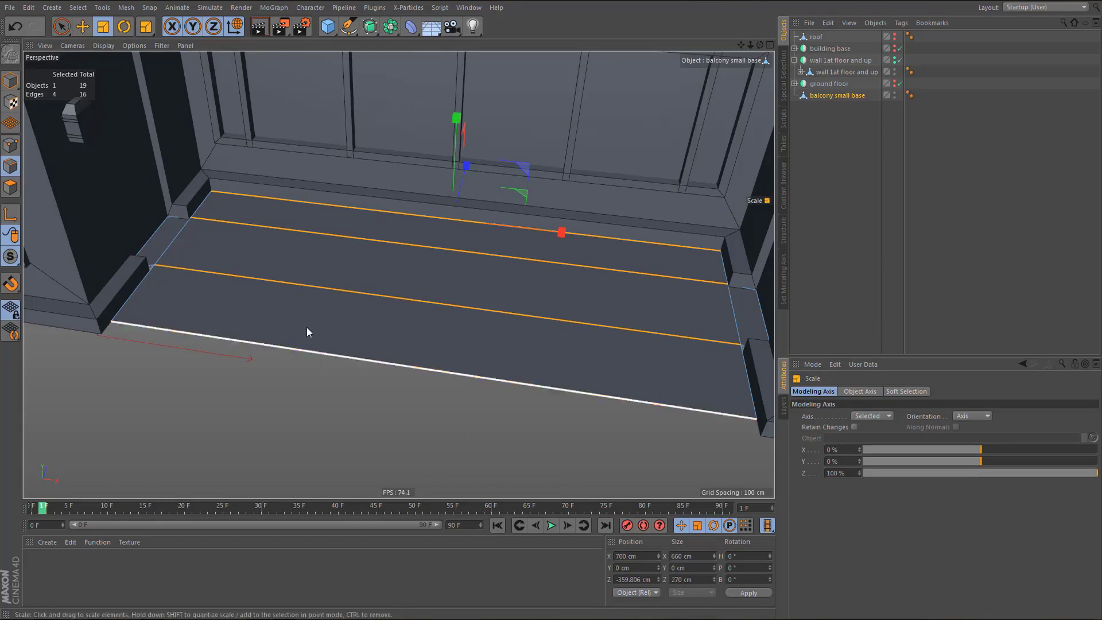
pyautogui.hotkey('ctrl', 'z')
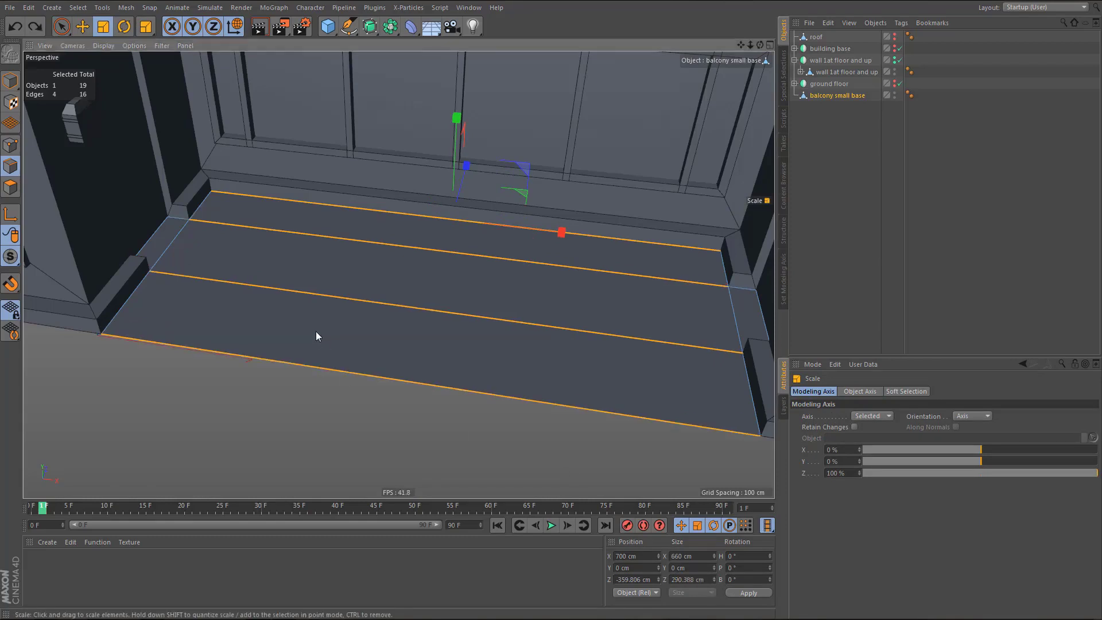
# - Deselect the two middle edges and set the Z size of the remaining front and back edges to 270 cm
pyautogui.keyDown('ctrl'); pyautogui.click(241, 280); pyautogui.keyUp('ctrl')
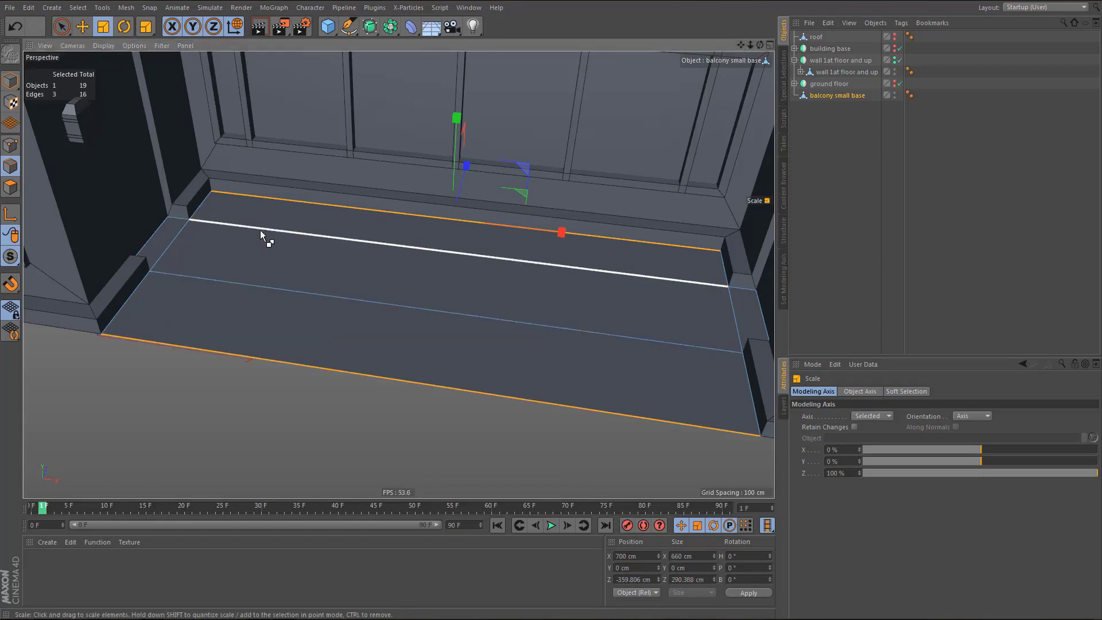
pyautogui.keyDown('ctrl'); pyautogui.click(260, 229); pyautogui.keyUp('ctrl')
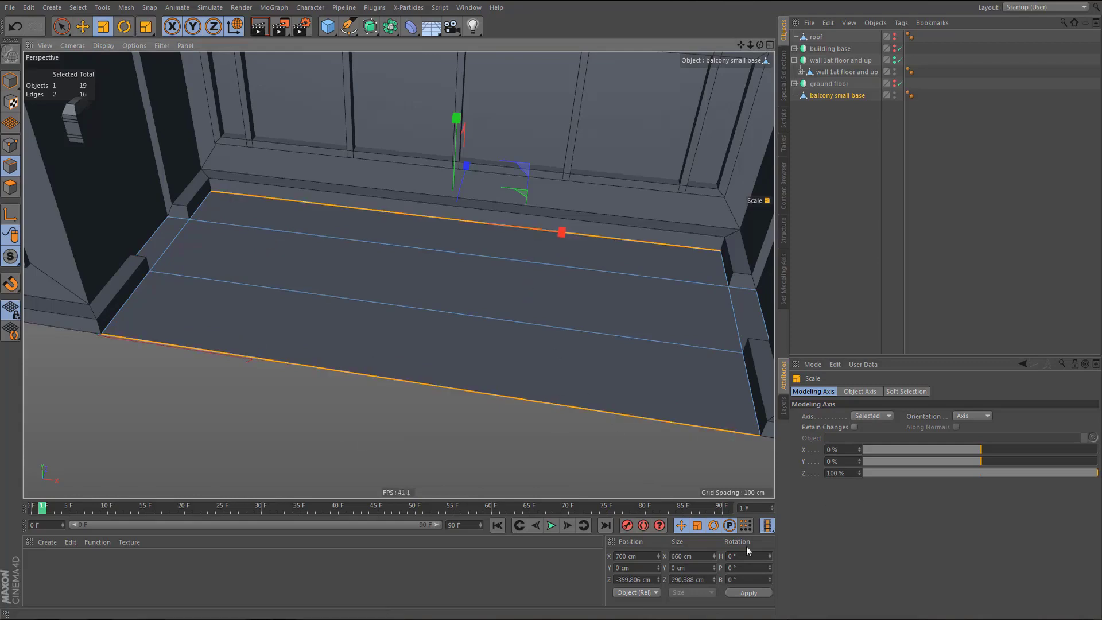
pyautogui.doubleClick(676, 579)
pyautogui.write('270')
pyautogui.press('Return')
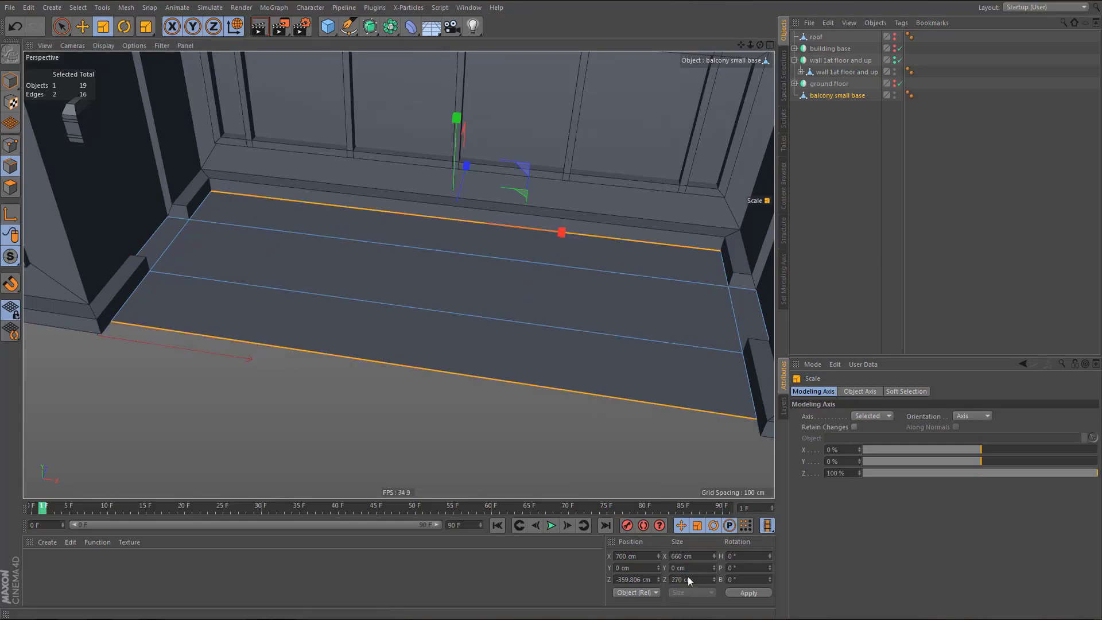
# - Select all floor polygons and extrude them with caps at an offset of -5 cm
pyautogui.keyDown('alt'); pyautogui.moveTo(413, 319); pyautogui.dragTo(429, 226); pyautogui.keyUp('alt')
pyautogui.press('Return')
pyautogui.hotkey('ctrl', 'a')
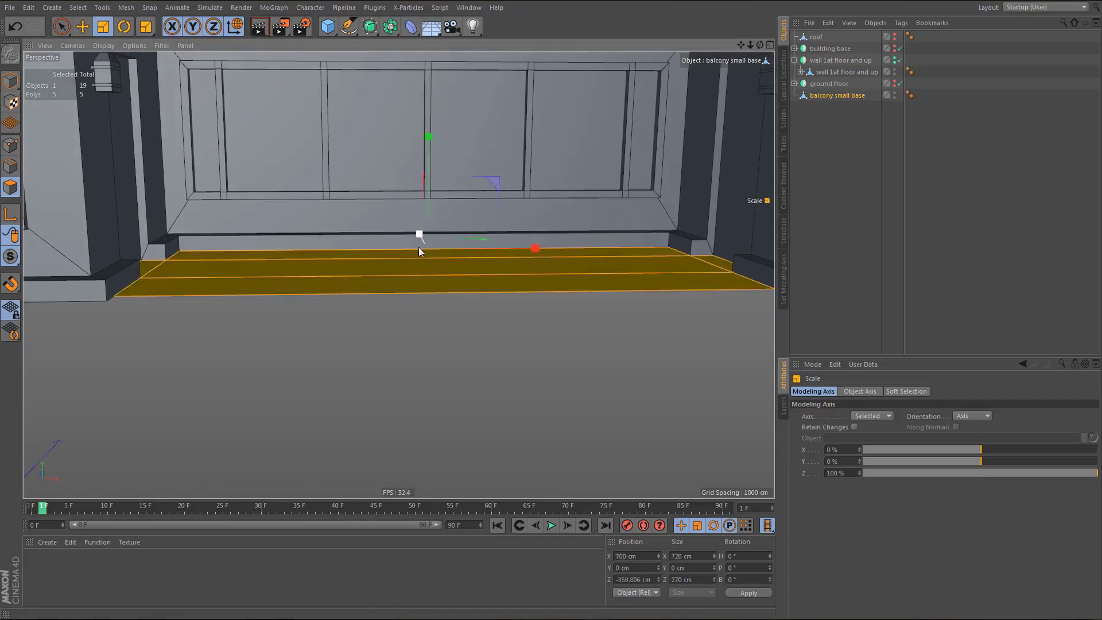
pyautogui.press('d')
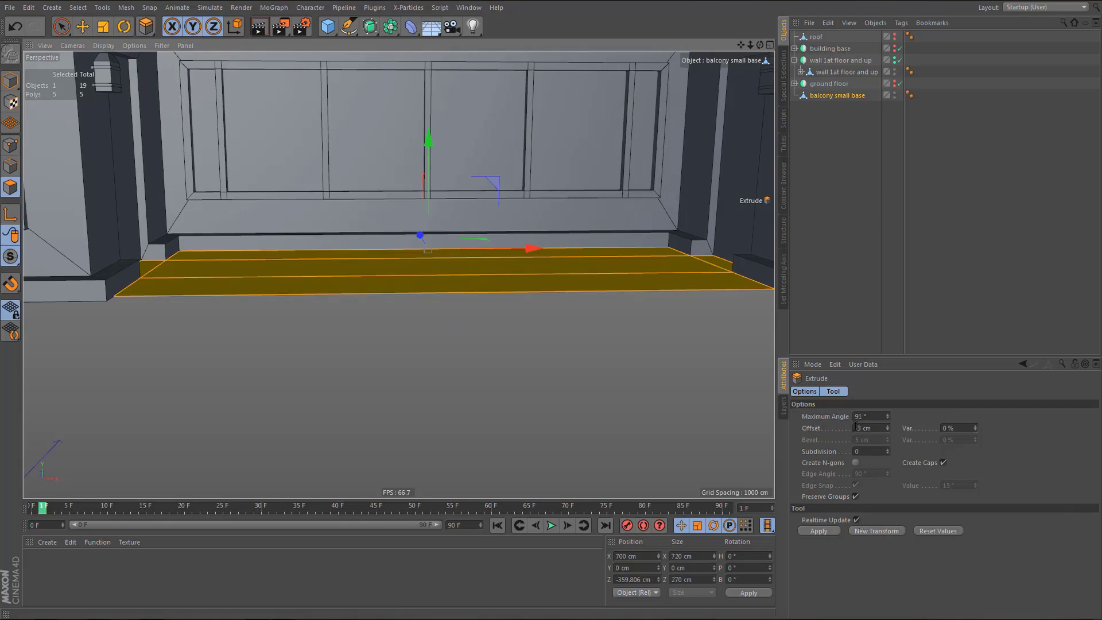
pyautogui.doubleClick(857, 428)
pyautogui.write('-5')
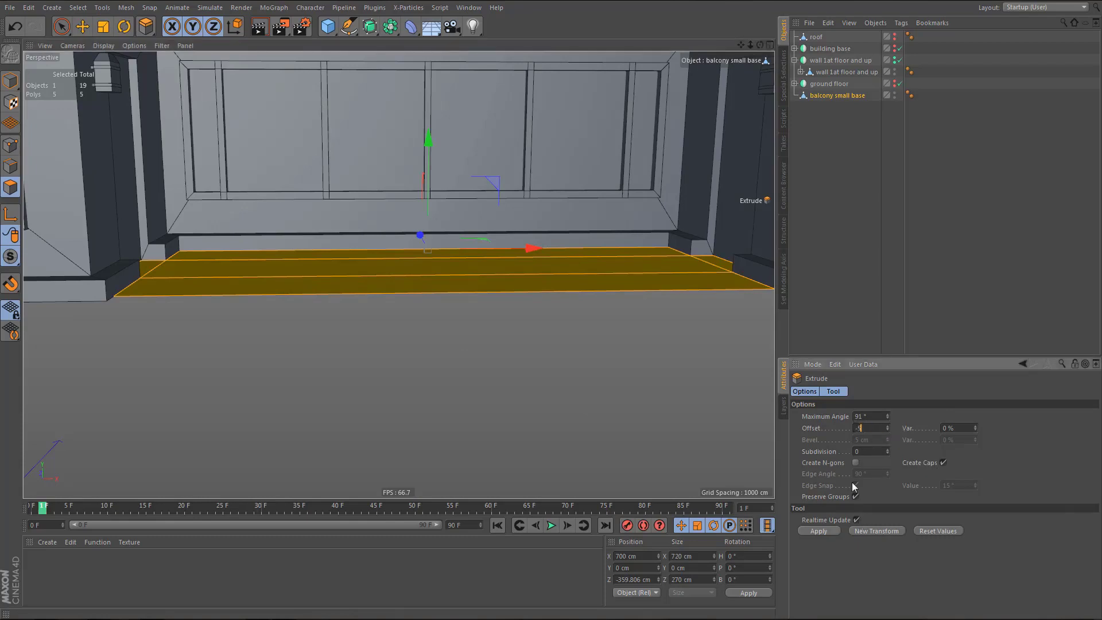
pyautogui.click(826, 529)
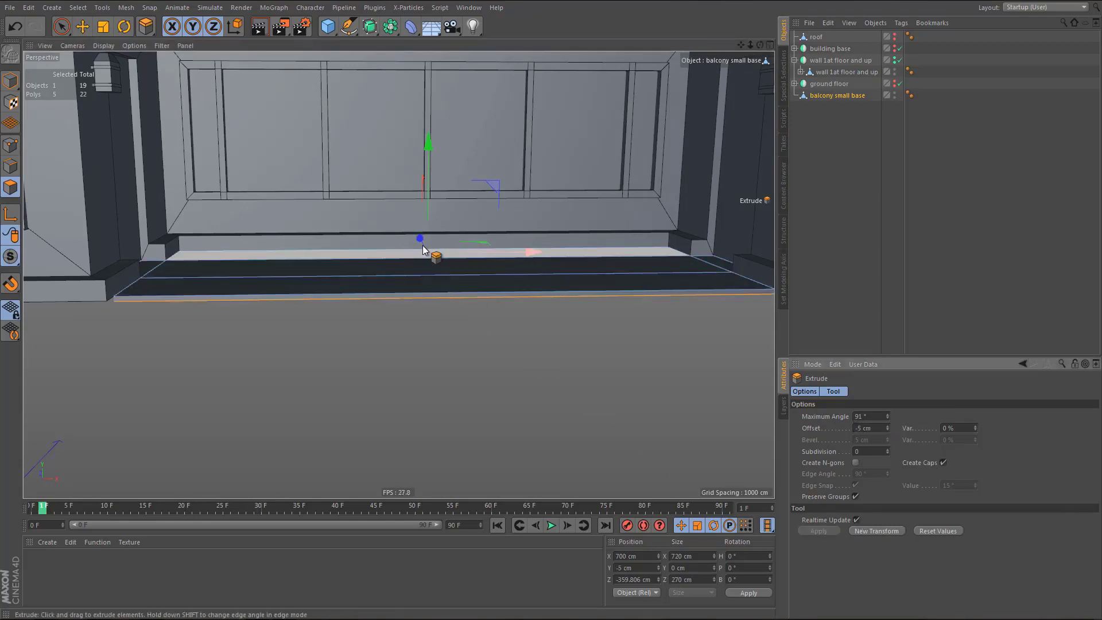
# - Select every polygon of the extruded floor slab and reverse the normals
pyautogui.keyDown('alt'); pyautogui.moveTo(354, 257); pyautogui.dragTo(380, 292, button='middle'); pyautogui.keyUp('alt')
pyautogui.keyDown('alt'); pyautogui.moveTo(381, 294); pyautogui.dragTo(393, 324); pyautogui.keyUp('alt')
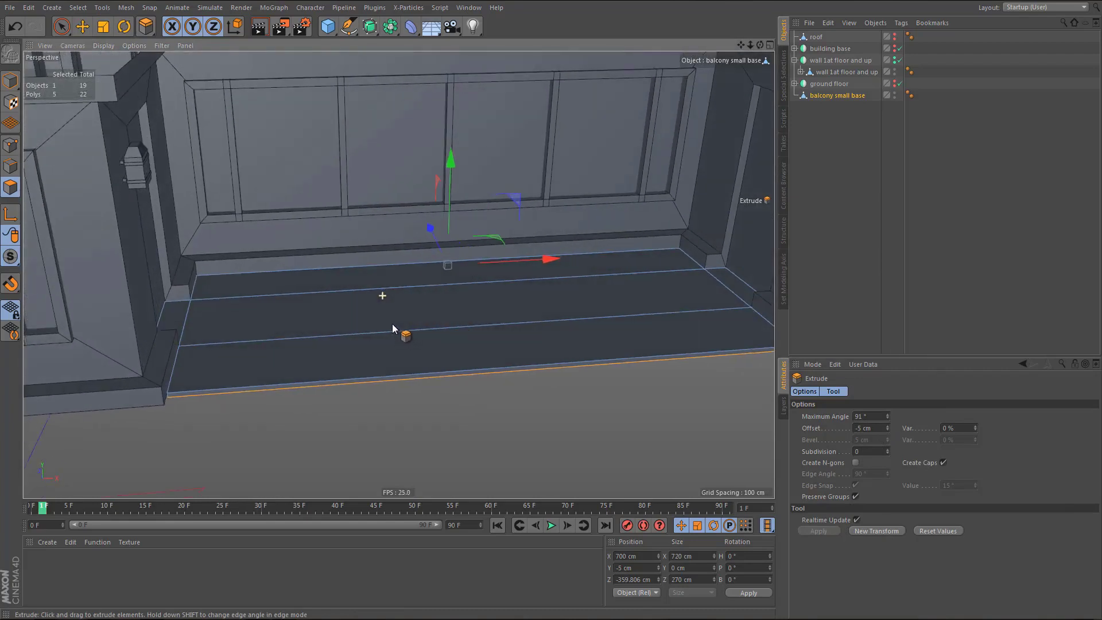
pyautogui.keyDown('alt'); pyautogui.moveTo(266, 359); pyautogui.dragTo(309, 363, button='right'); pyautogui.keyUp('alt')
pyautogui.keyDown('alt'); pyautogui.moveTo(309, 363); pyautogui.dragTo(330, 364); pyautogui.keyUp('alt')
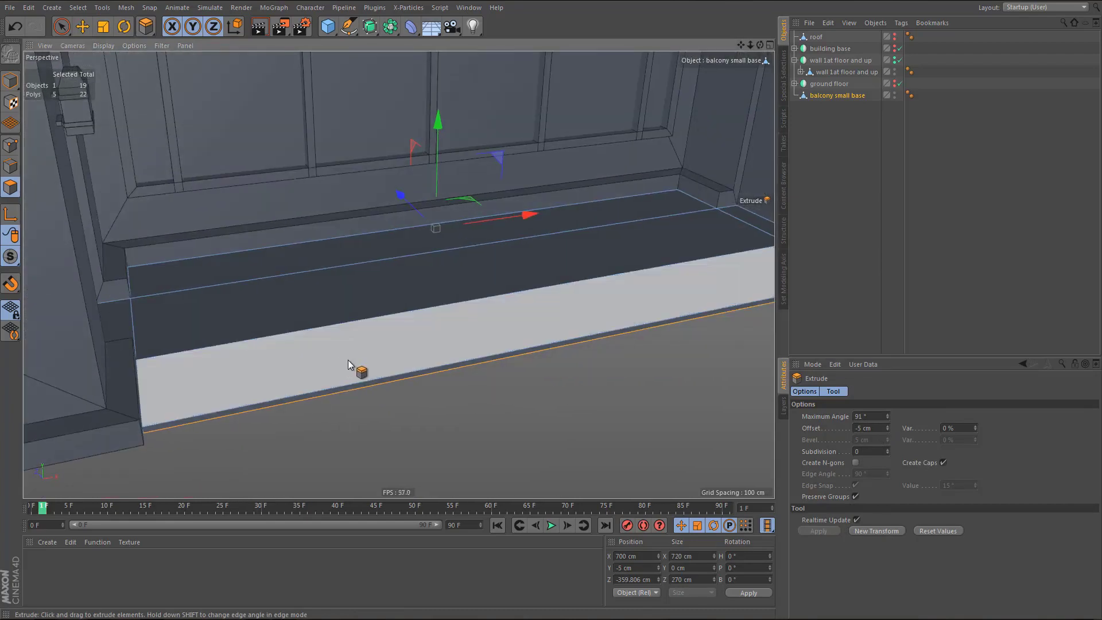
pyautogui.hotkey('ctrl', 'a')
pyautogui.rightClick(442, 331)
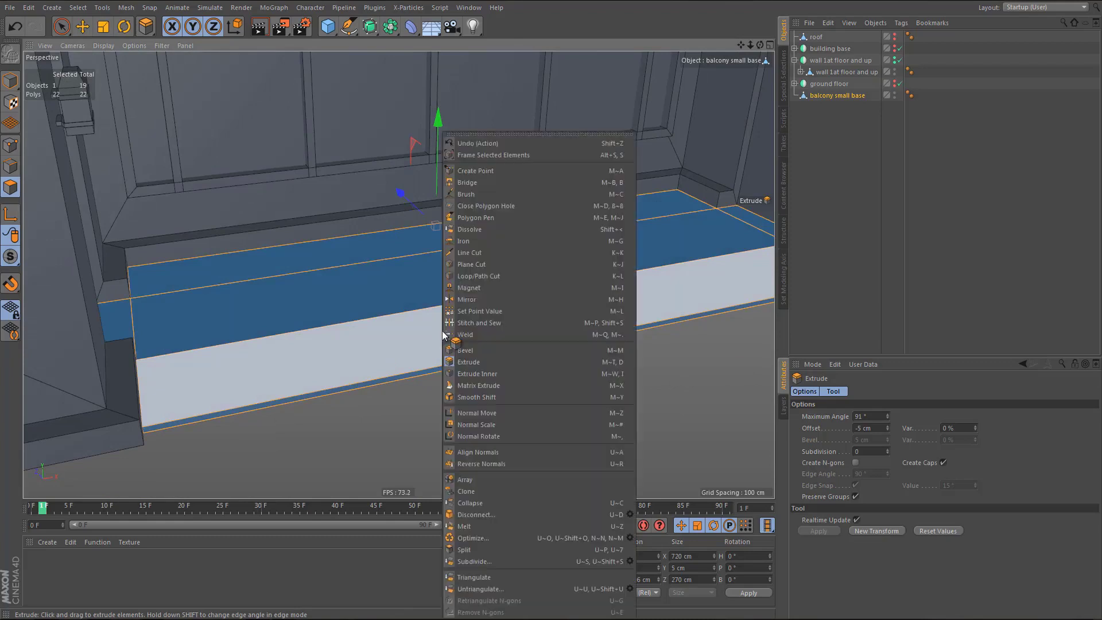
pyautogui.click(501, 463)
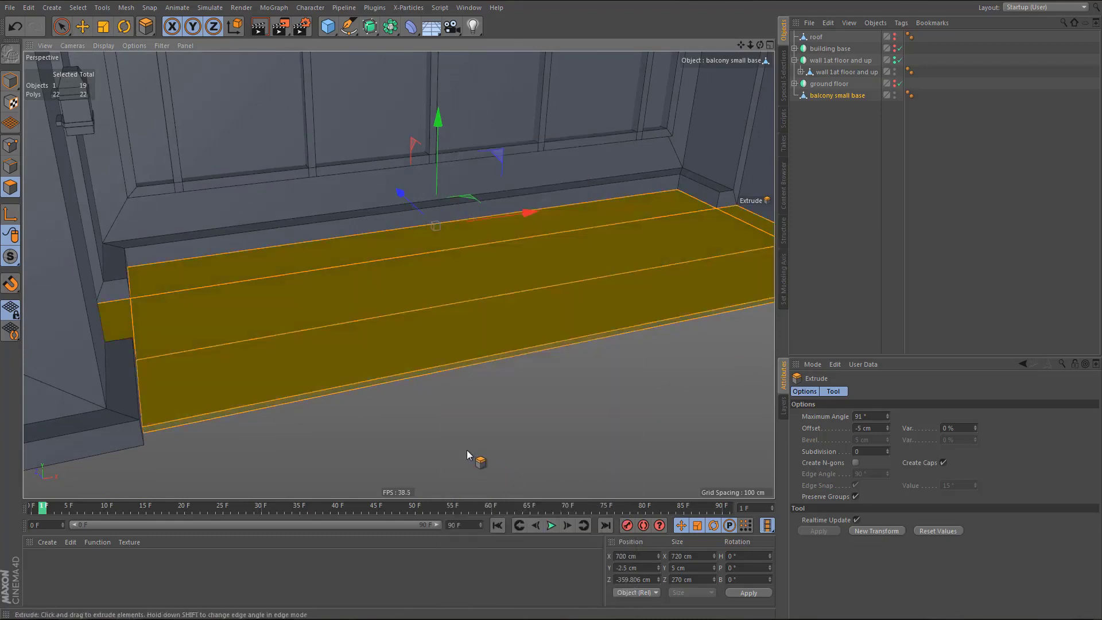
pyautogui.keyDown('alt'); pyautogui.moveTo(373, 299); pyautogui.dragTo(455, 320); pyautogui.keyUp('alt')
# - Examine the balcony in the right and front reference drawings, including its railing and base edge
pyautogui.middleClick(456, 320)
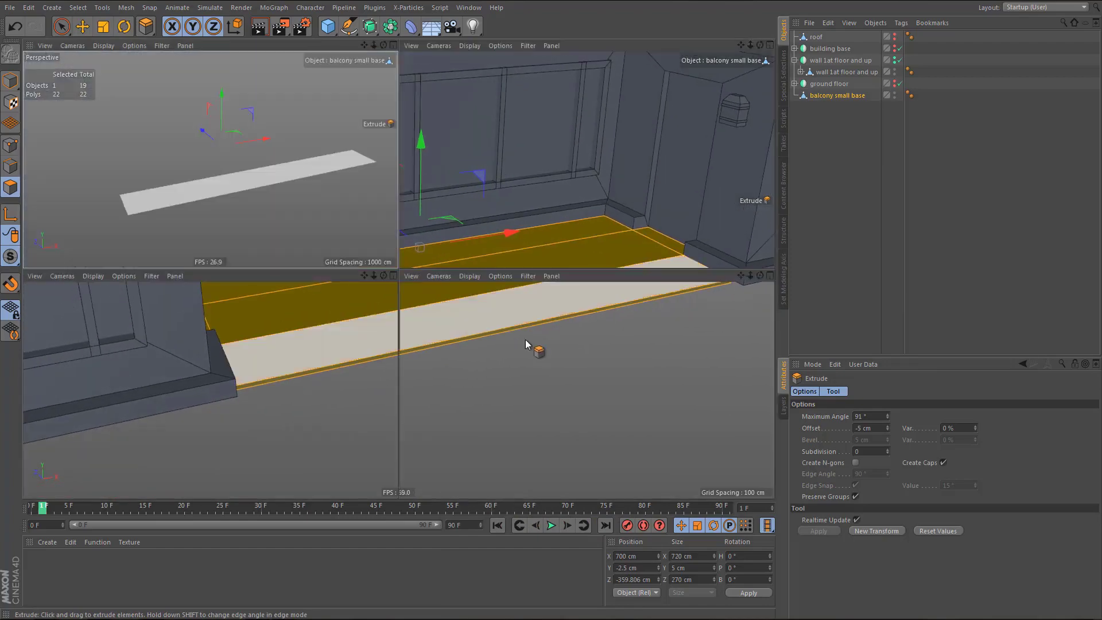
pyautogui.middleClick(315, 336)
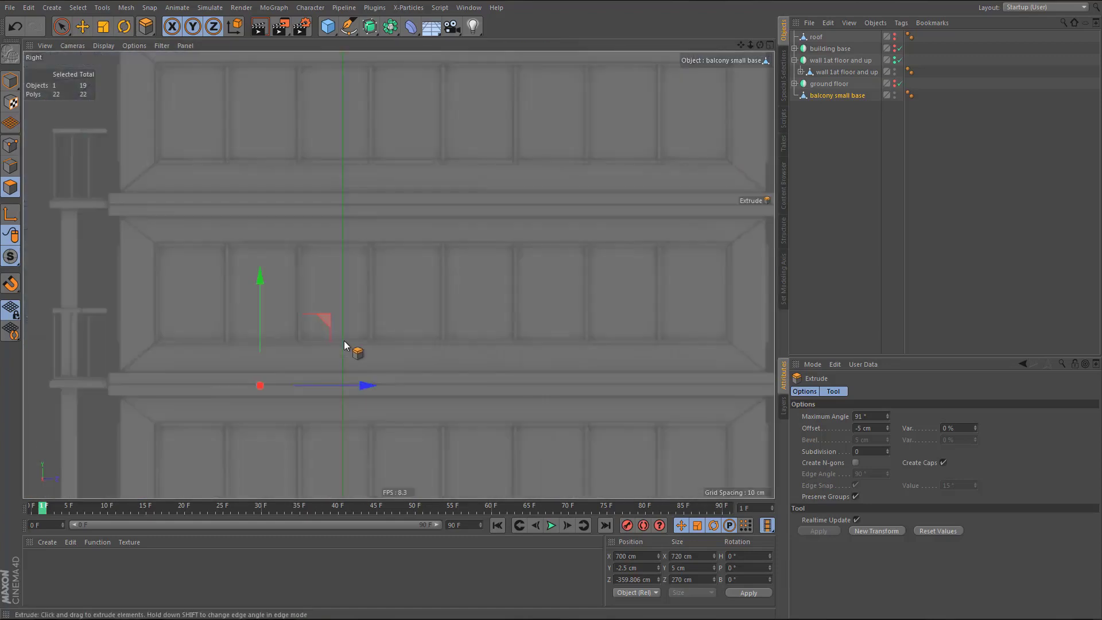
pyautogui.middleClick(608, 363)
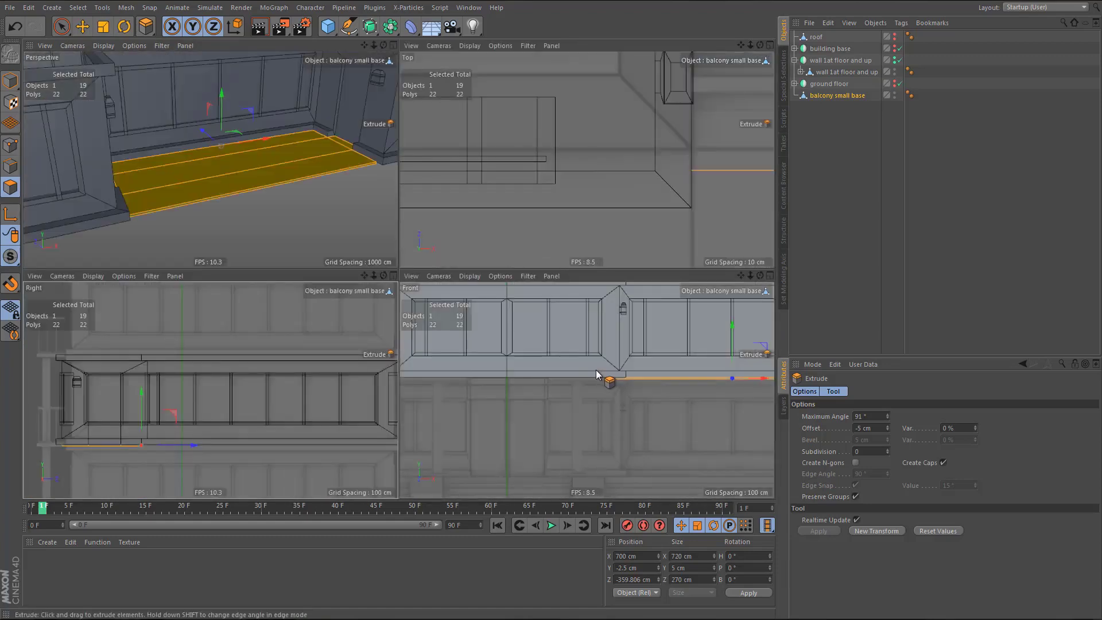
pyautogui.middleClick(597, 374)
pyautogui.keyDown('alt'); pyautogui.moveTo(555, 386); pyautogui.dragTo(511, 410, button='right'); pyautogui.keyUp('alt')
pyautogui.keyDown('alt'); pyautogui.moveTo(568, 277); pyautogui.dragTo(532, 371, button='middle'); pyautogui.keyUp('alt')
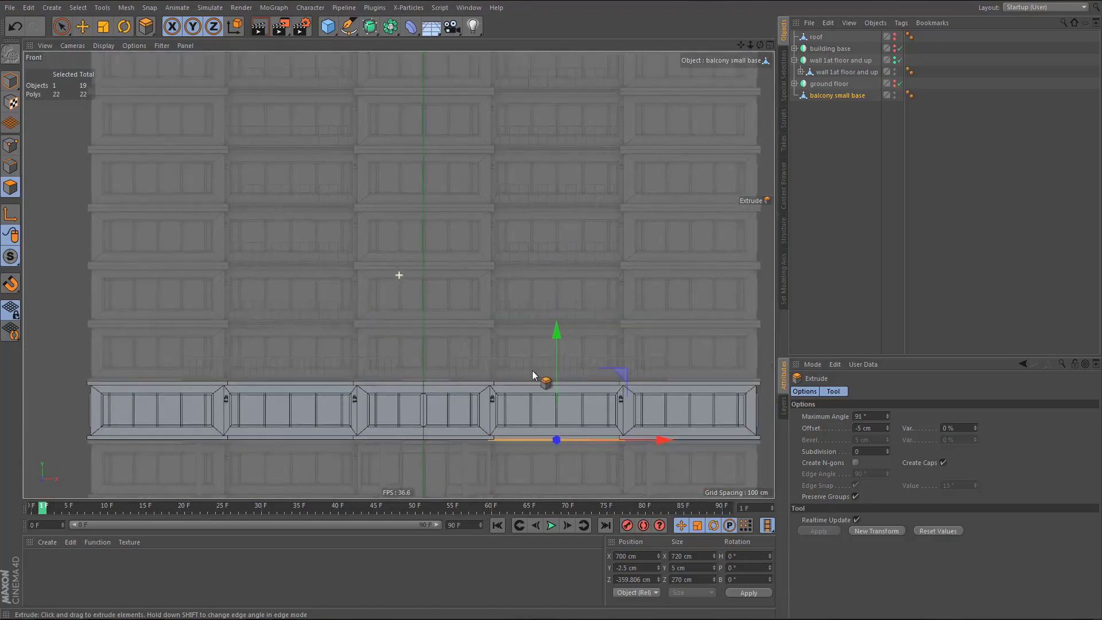
pyautogui.keyDown('alt'); pyautogui.moveTo(524, 325); pyautogui.dragTo(634, 306, button='right'); pyautogui.keyUp('alt')
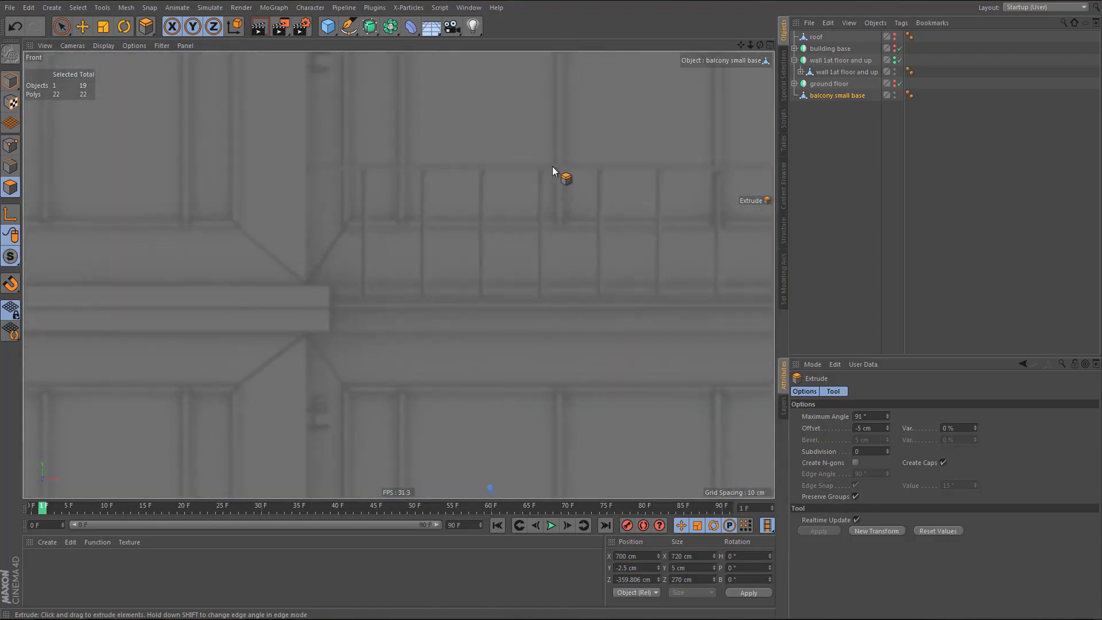
pyautogui.middleClick(522, 268)
pyautogui.middleClick(322, 194)
# - Select the front strip of the floor's top surface and split it into a separate object
pyautogui.keyDown('alt'); pyautogui.moveTo(374, 295); pyautogui.dragTo(385, 316); pyautogui.keyUp('alt')
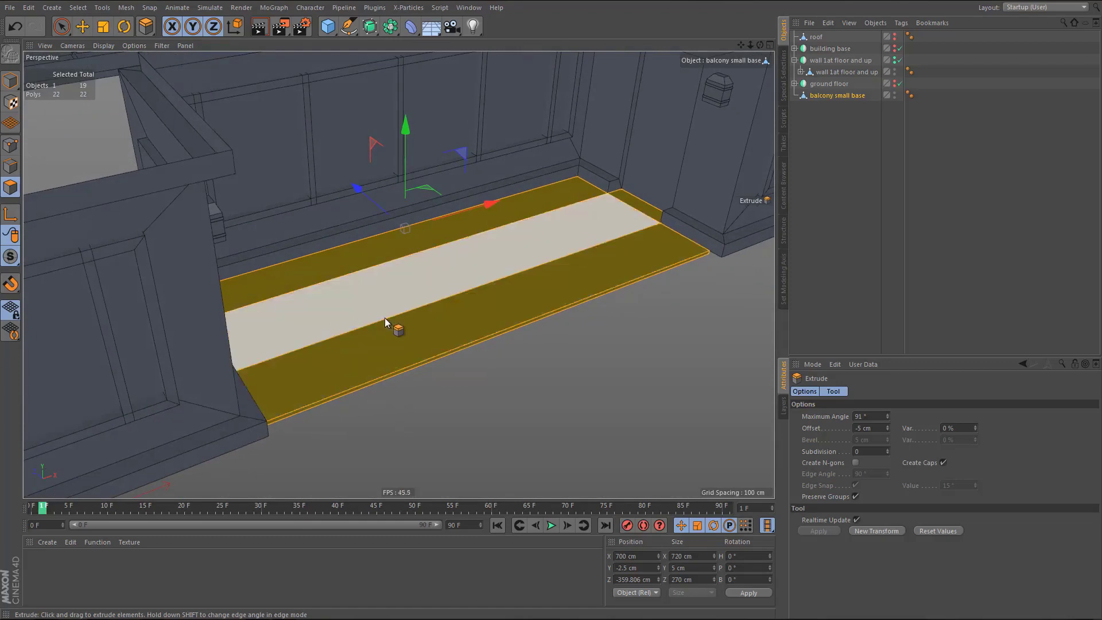
pyautogui.press('e')
pyautogui.click(447, 312)
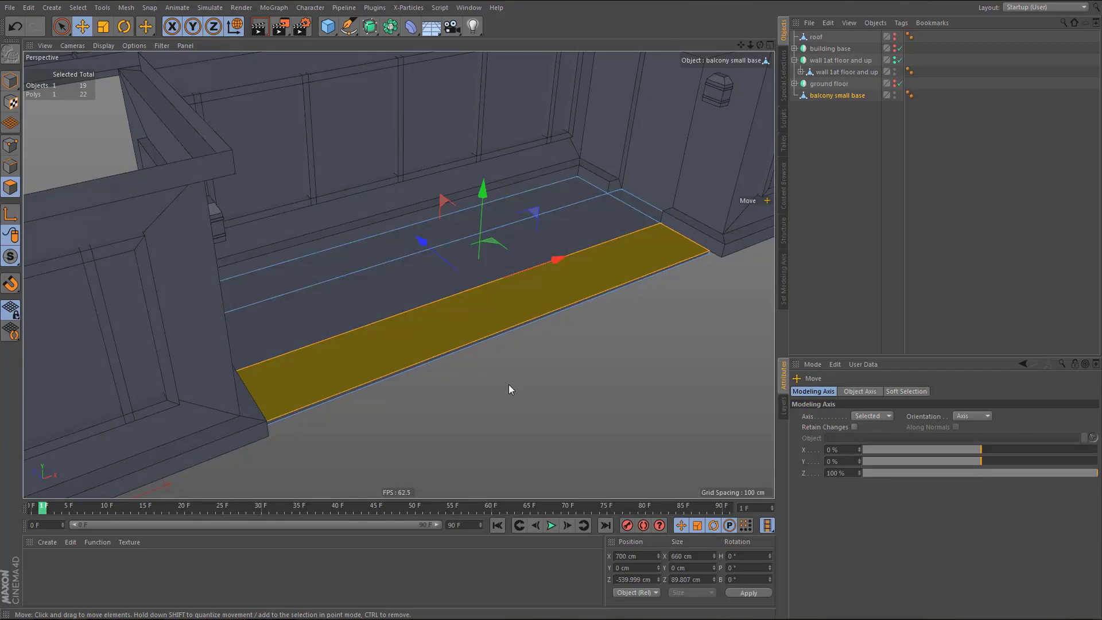
pyautogui.press('u')
pyautogui.press('p')
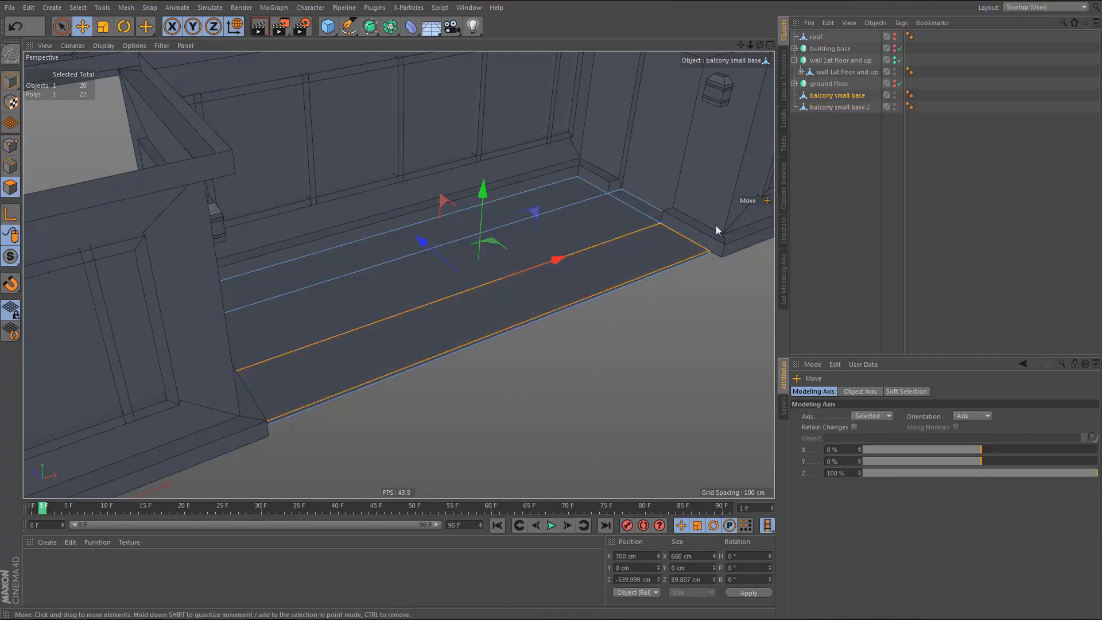
# - Rename the split-off front floor strip as balcony small railing bottom
pyautogui.doubleClick(823, 108)
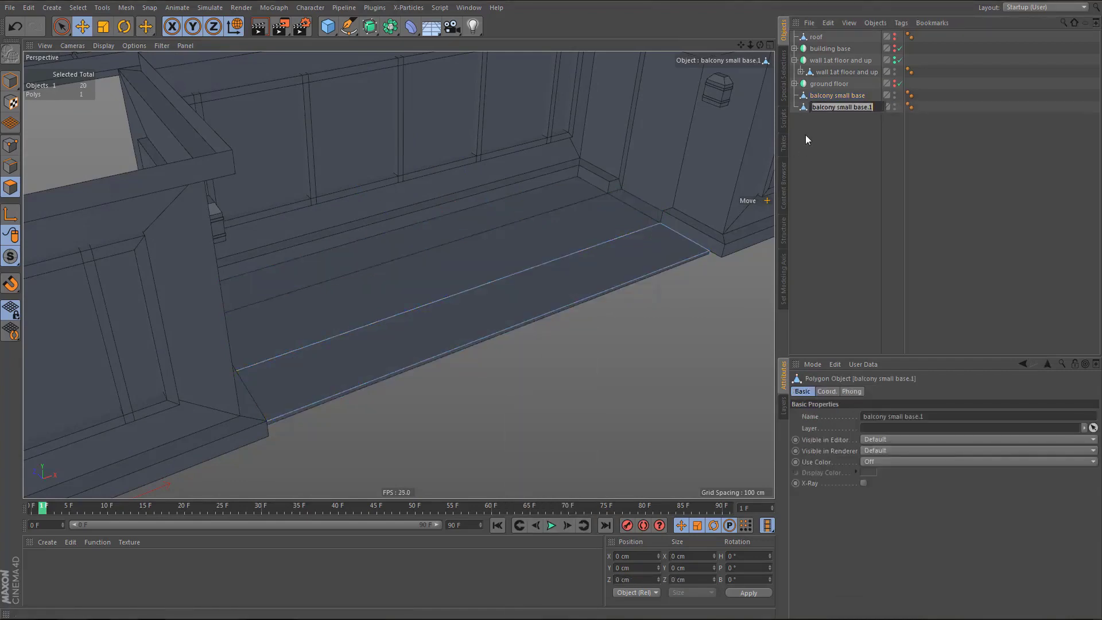
pyautogui.write('rai')
pyautogui.write('cony small rain')
pyautogui.write('ling')
pyautogui.write(' bottom')
pyautogui.press('Return')
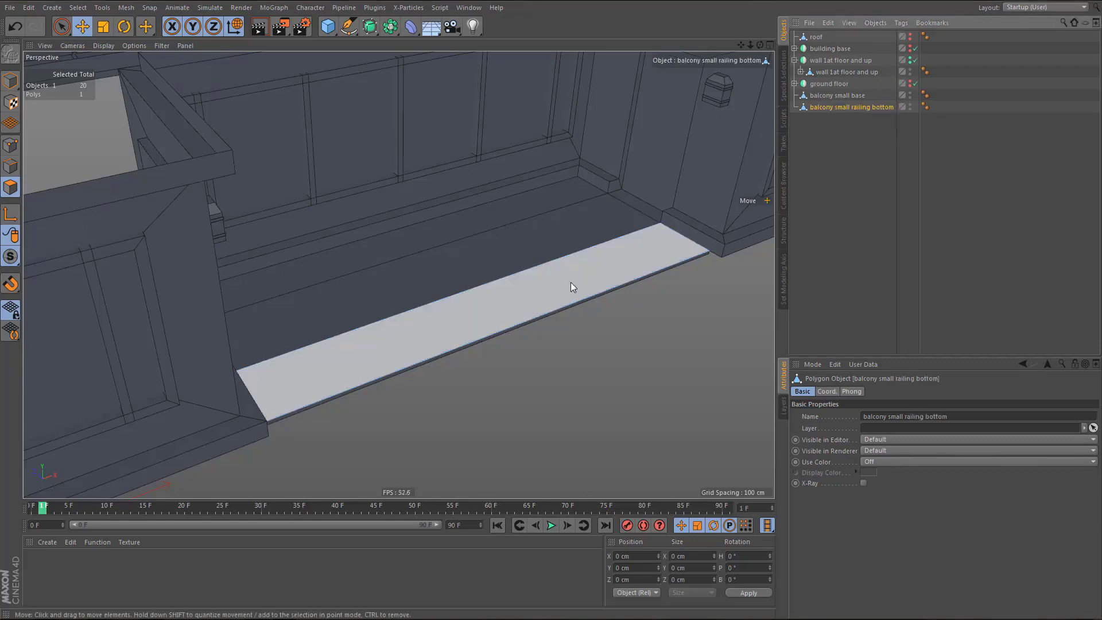
# - Reset the Axis Center offsets to 0 % and centre the railing strip's axis on all of its points
pyautogui.press('o')
pyautogui.click(533, 296)
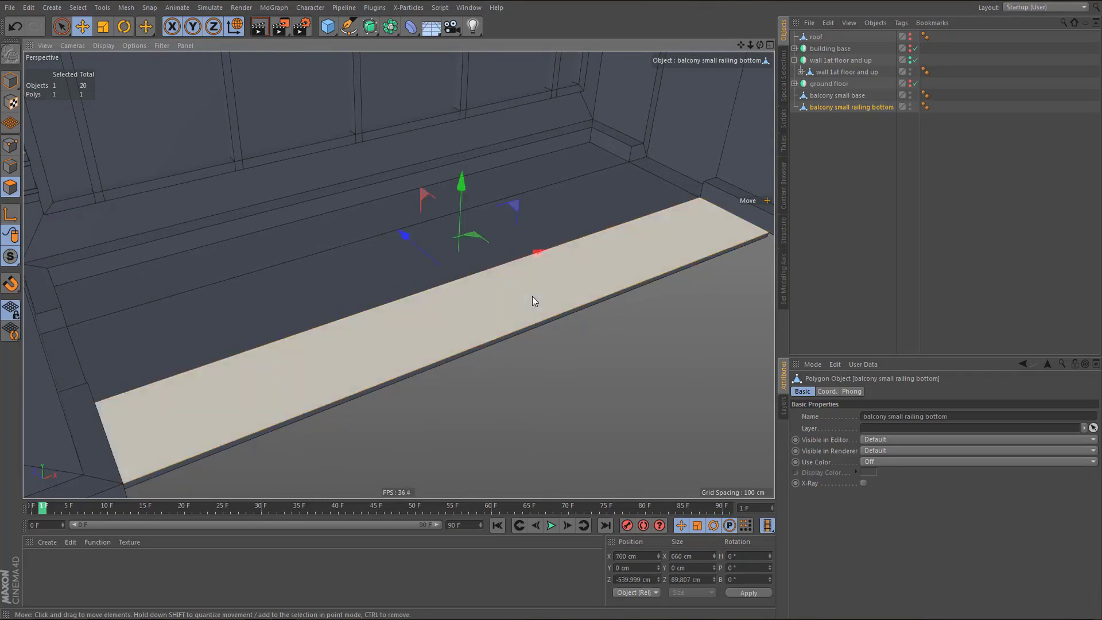
pyautogui.keyDown('alt'); pyautogui.moveTo(539, 279); pyautogui.dragTo(552, 282); pyautogui.keyUp('alt')
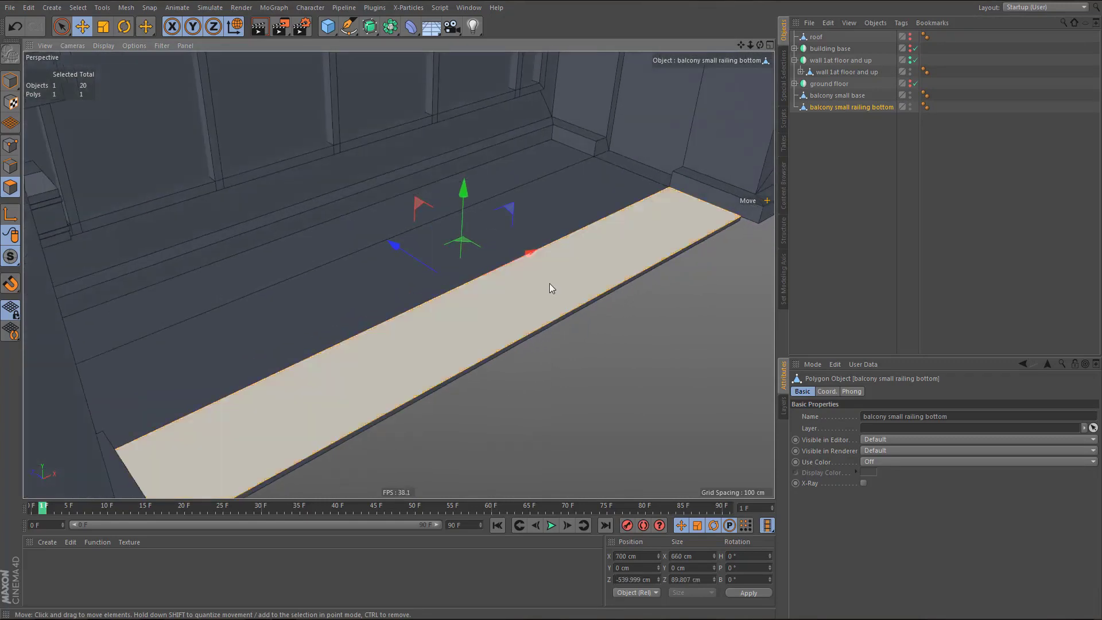
pyautogui.hotkey('shift', 'a')
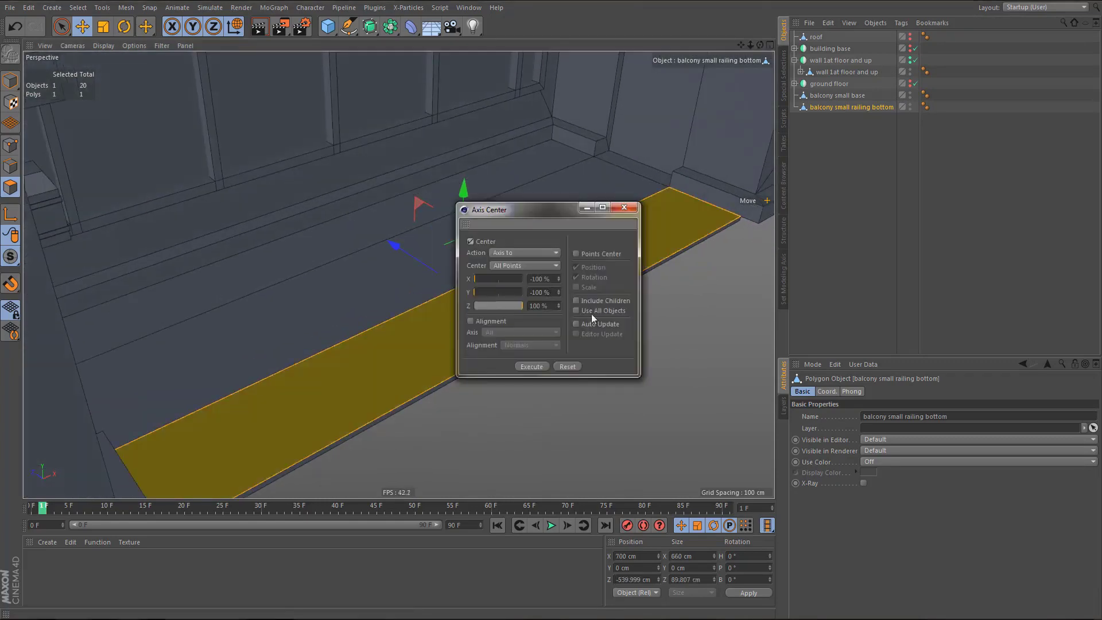
pyautogui.click(576, 366)
pyautogui.click(536, 367)
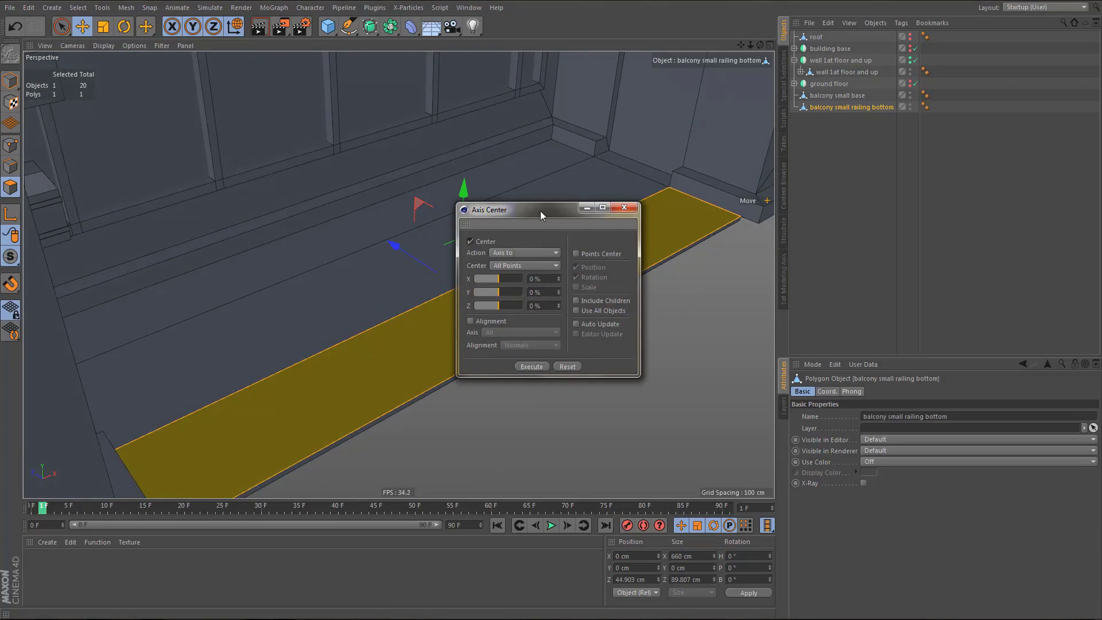
# - Reapply Axis Center to the railing strip and check its axis in Model mode
pyautogui.moveTo(539, 212); pyautogui.dragTo(687, 239)
pyautogui.scroll(-3, 456, 329)
pyautogui.keyDown('alt'); pyautogui.moveTo(458, 334); pyautogui.dragTo(458, 295); pyautogui.keyUp('alt')
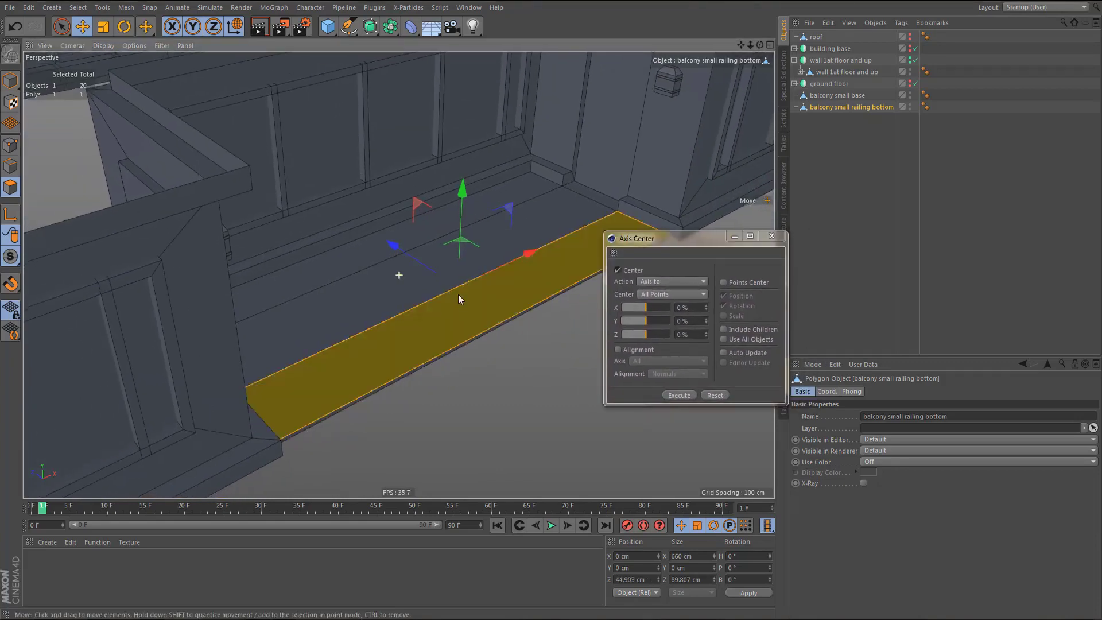
pyautogui.keyDown('alt'); pyautogui.moveTo(458, 295); pyautogui.dragTo(411, 280, button='middle'); pyautogui.keyUp('alt')
pyautogui.click(686, 395)
pyautogui.keyDown('alt'); pyautogui.moveTo(359, 260); pyautogui.dragTo(333, 301, button='right'); pyautogui.keyUp('alt')
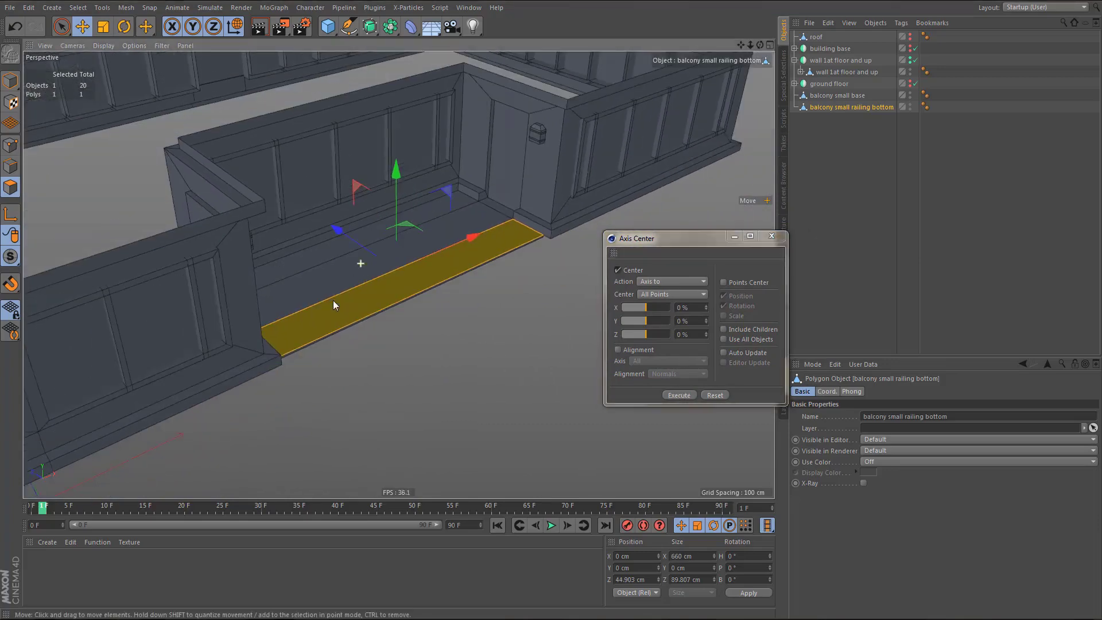
pyautogui.keyDown('alt'); pyautogui.moveTo(382, 294); pyautogui.dragTo(359, 301); pyautogui.keyUp('alt')
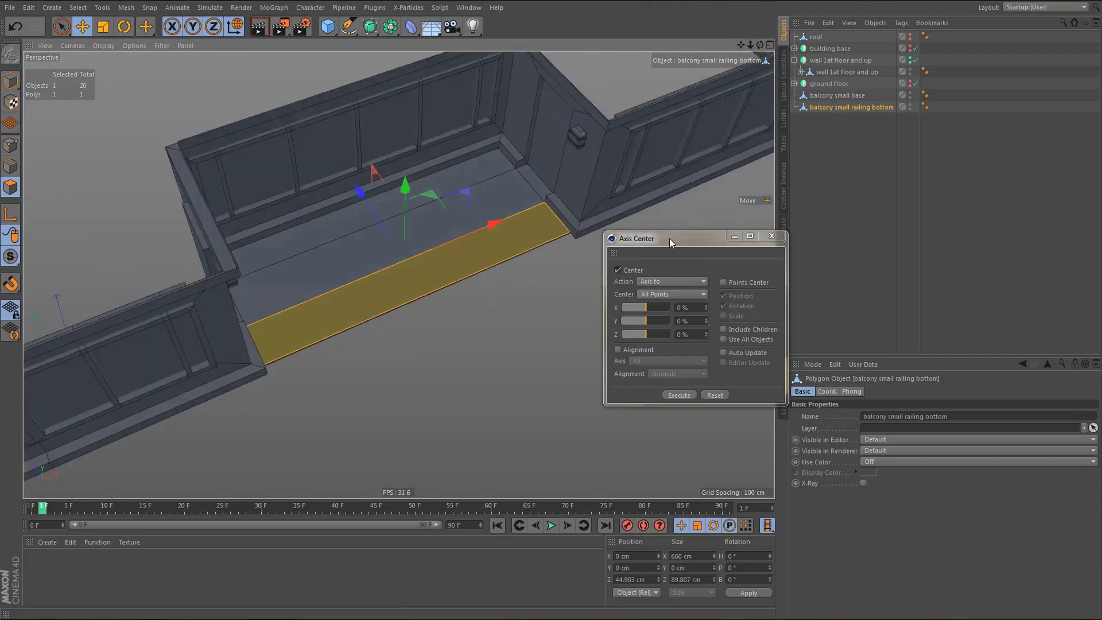
pyautogui.moveTo(672, 239); pyautogui.dragTo(606, 241)
pyautogui.click(613, 396)
pyautogui.press('Tab')
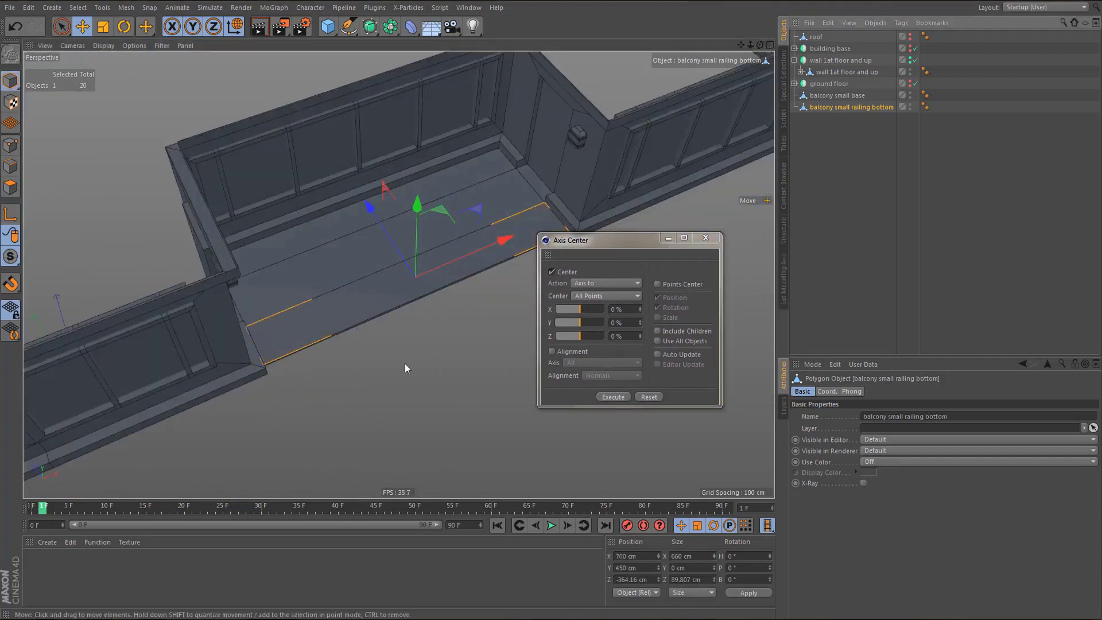
pyautogui.keyDown('alt'); pyautogui.moveTo(414, 274); pyautogui.dragTo(449, 237, button='right'); pyautogui.keyUp('alt')
pyautogui.keyDown('alt'); pyautogui.moveTo(449, 236); pyautogui.dragTo(425, 252); pyautogui.keyUp('alt')
pyautogui.keyDown('alt'); pyautogui.moveTo(420, 310); pyautogui.dragTo(442, 290, button='right'); pyautogui.keyUp('alt')
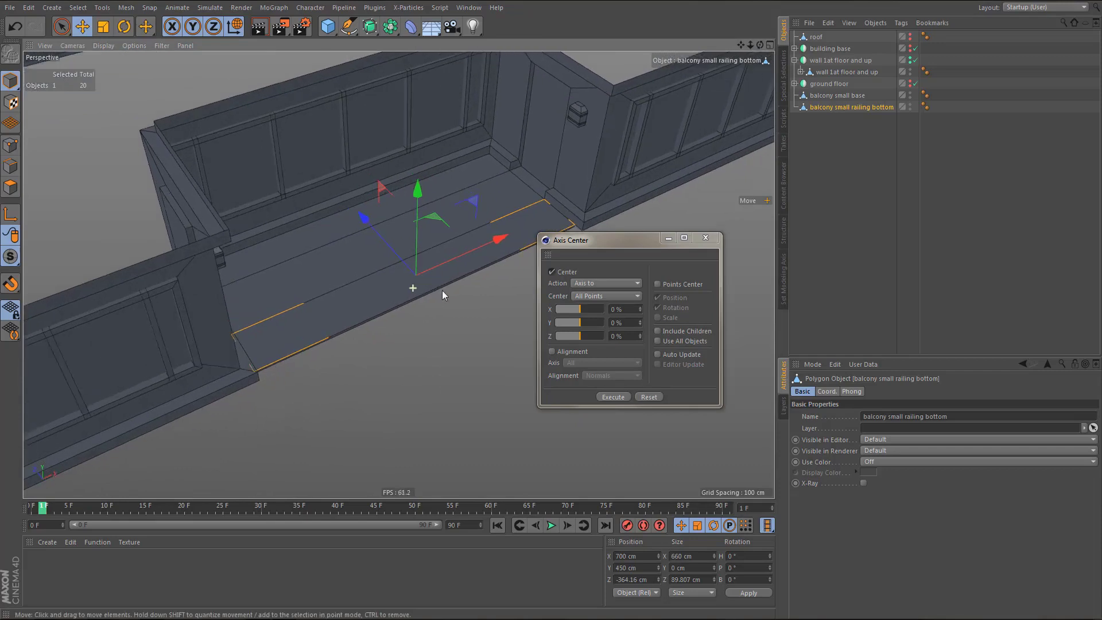
pyautogui.click(705, 238)
# - Set the railing strip's Z size to 10 cm and move it outward near the floor's front edge, to about -391 cm in Z
pyautogui.keyDown('alt'); pyautogui.moveTo(380, 288); pyautogui.dragTo(400, 305, button='middle'); pyautogui.keyUp('alt')
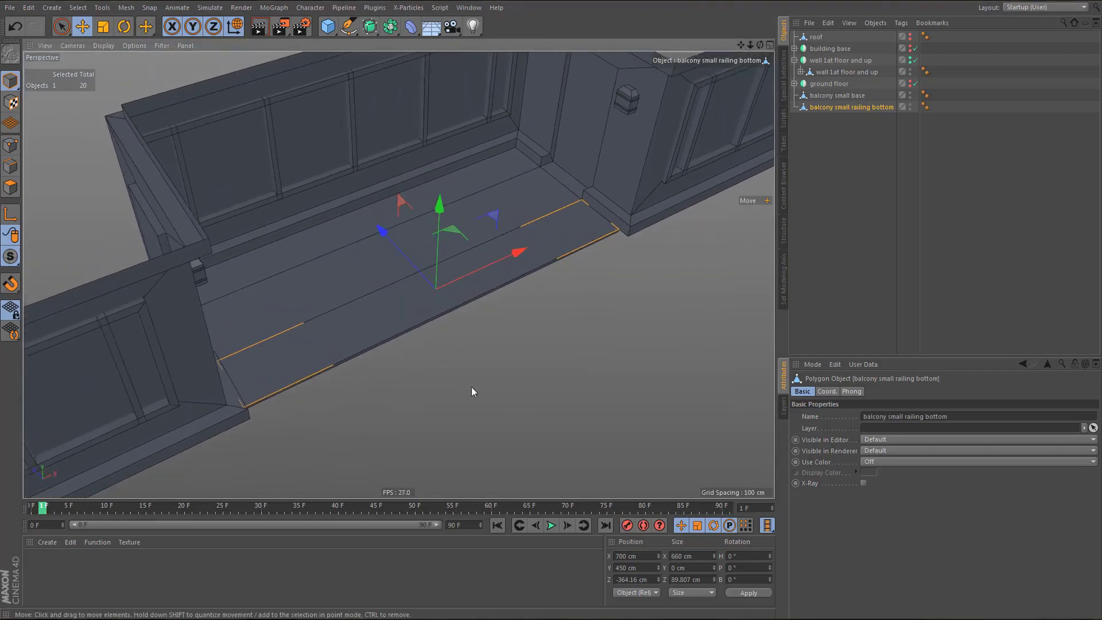
pyautogui.click(704, 578)
pyautogui.write('10')
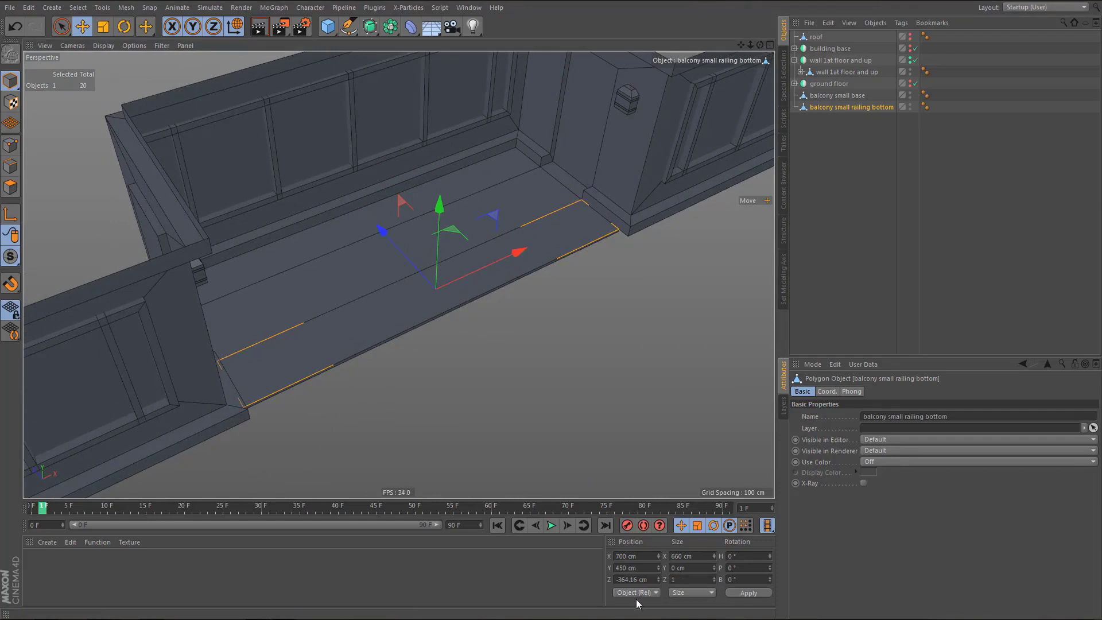
pyautogui.press('Return')
pyautogui.scroll(3, 448, 253)
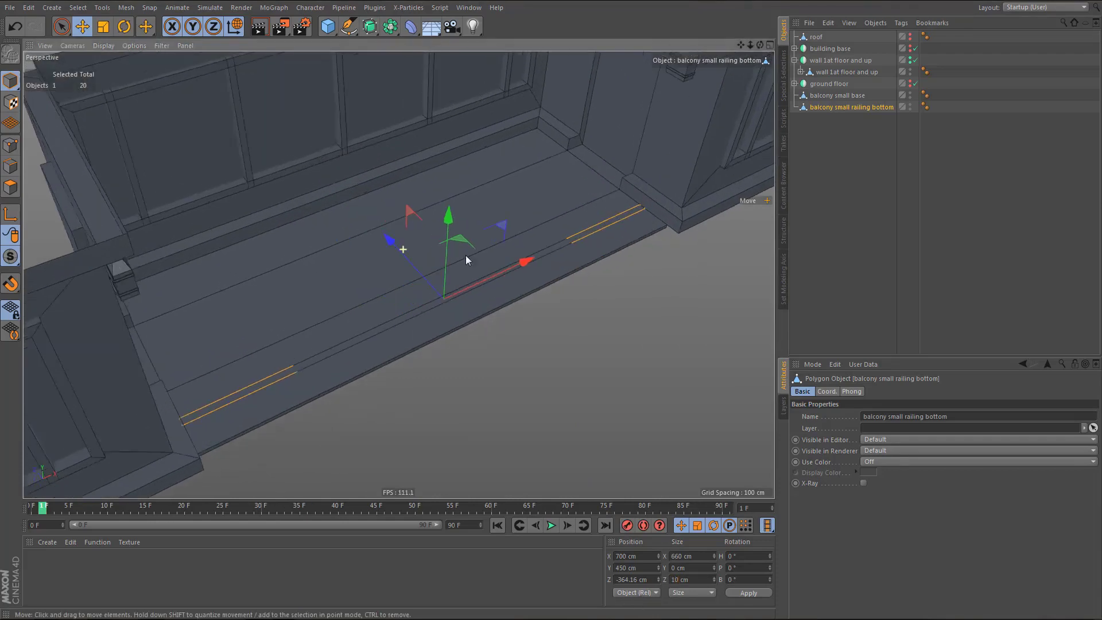
pyautogui.scroll(2, 451, 348)
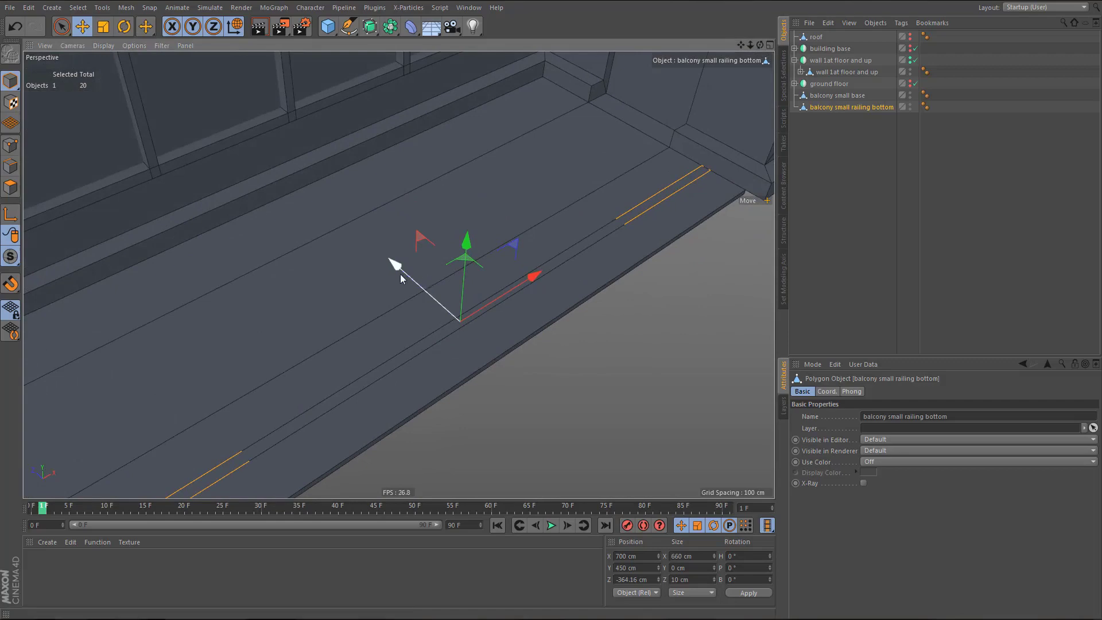
pyautogui.moveTo(396, 265); pyautogui.dragTo(419, 285)
pyautogui.press('Return')
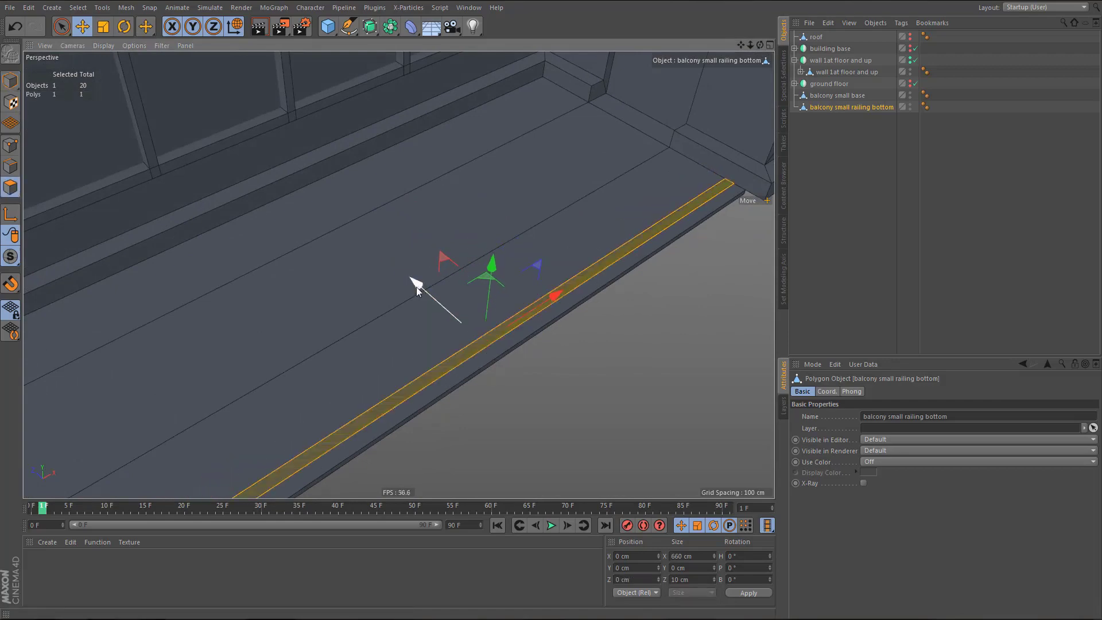
# - Extrude the narrow railing strip upward with caps at an offset of 10 cm
pyautogui.keyDown('alt'); pyautogui.moveTo(391, 354); pyautogui.dragTo(378, 333); pyautogui.keyUp('alt')
pyautogui.keyDown('alt'); pyautogui.moveTo(378, 332); pyautogui.dragTo(381, 308, button='middle'); pyautogui.keyUp('alt')
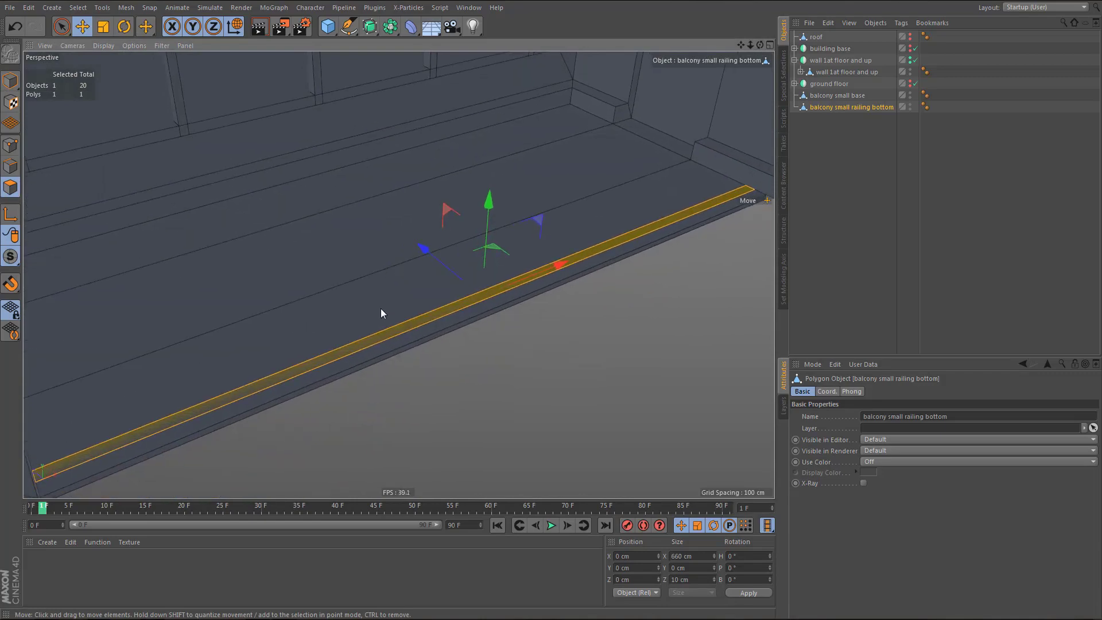
pyautogui.press('d')
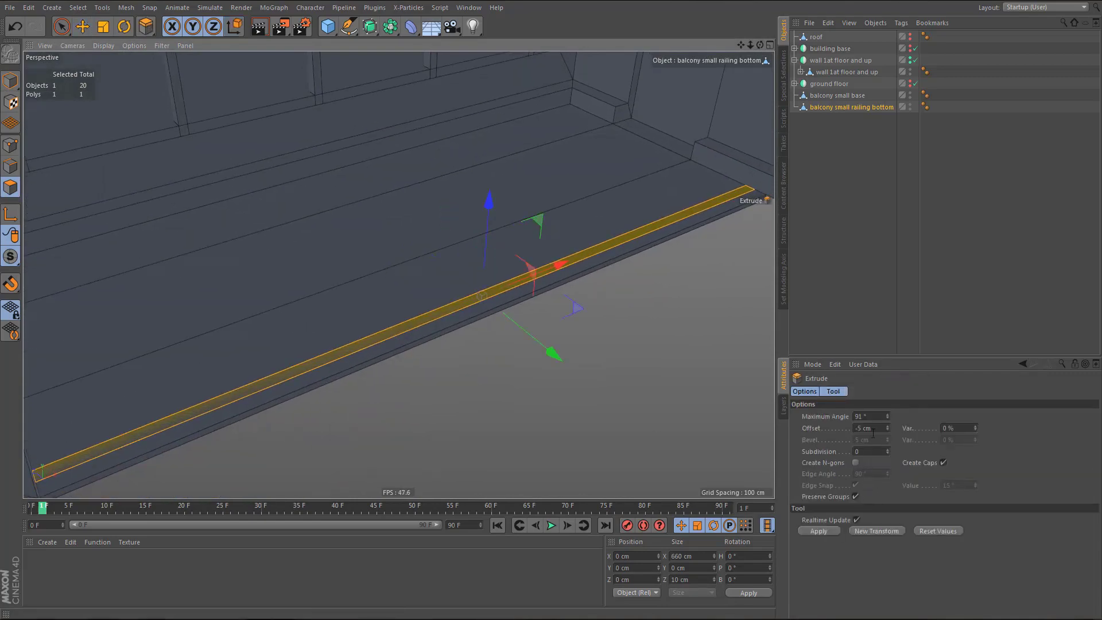
pyautogui.moveTo(876, 431); pyautogui.dragTo(819, 445)
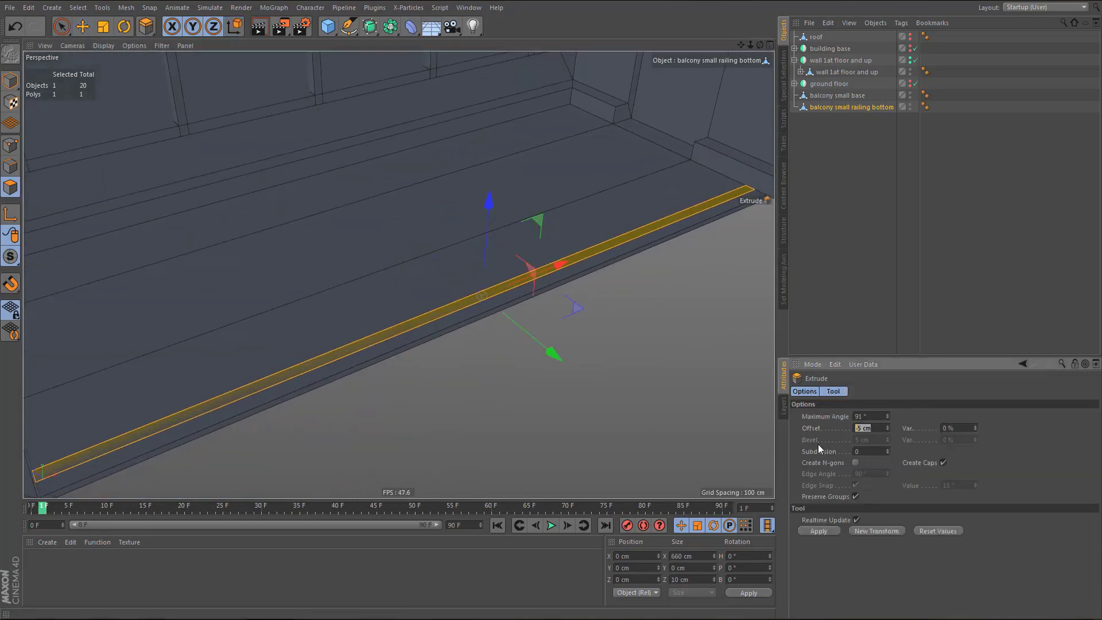
pyautogui.write('10')
pyautogui.press('Return')
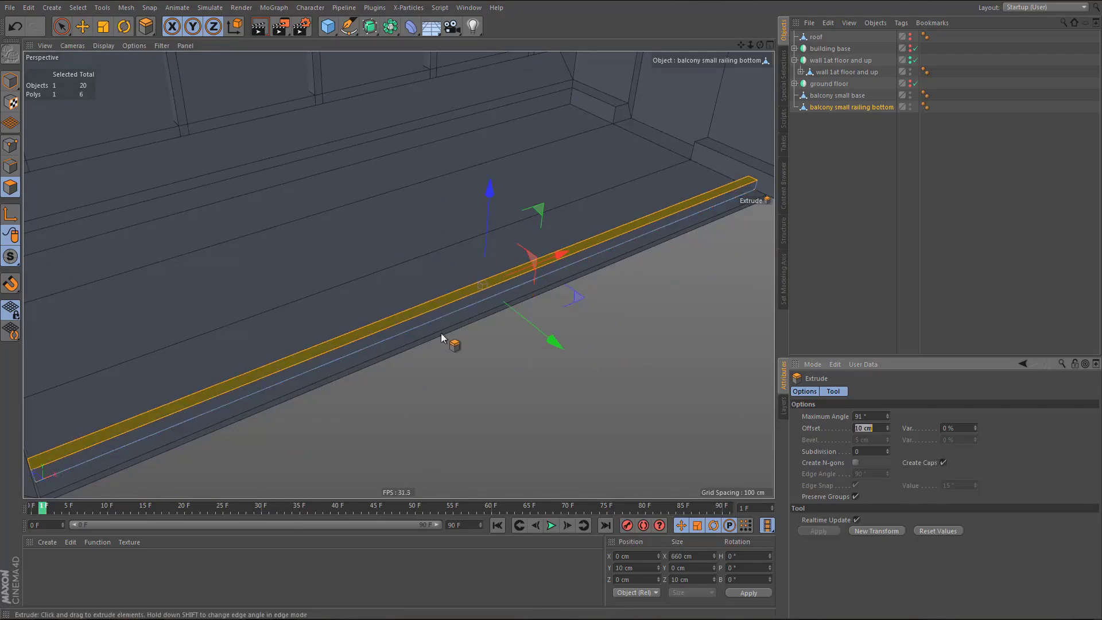
# - Set the railing strip's extrusion offset to 5 cm
pyautogui.keyDown('alt'); pyautogui.moveTo(426, 319); pyautogui.dragTo(427, 317); pyautogui.keyUp('alt')
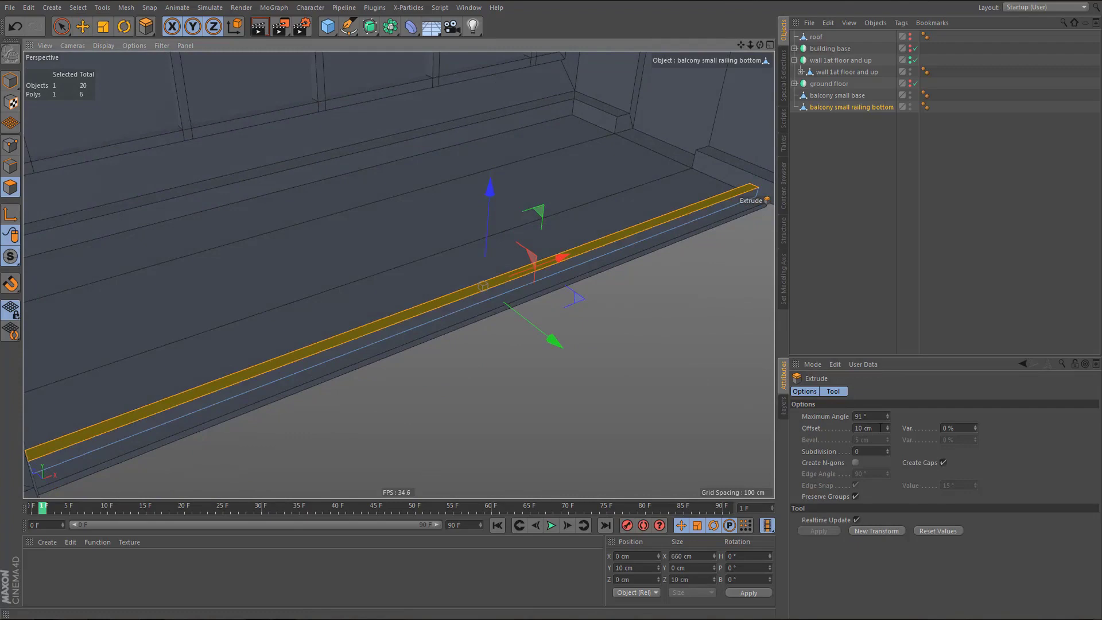
pyautogui.moveTo(882, 428); pyautogui.dragTo(827, 429)
pyautogui.write('5')
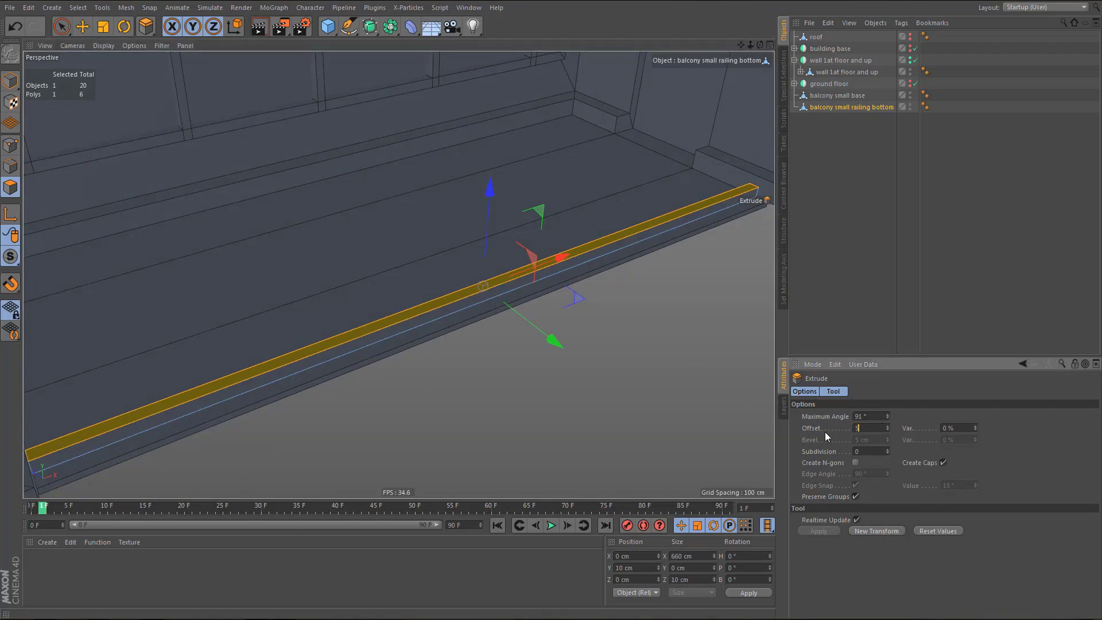
pyautogui.press('Return')
# - Compare the railing's bottom bar with the front reference drawing, using a wireframe display
pyautogui.middleClick(679, 361)
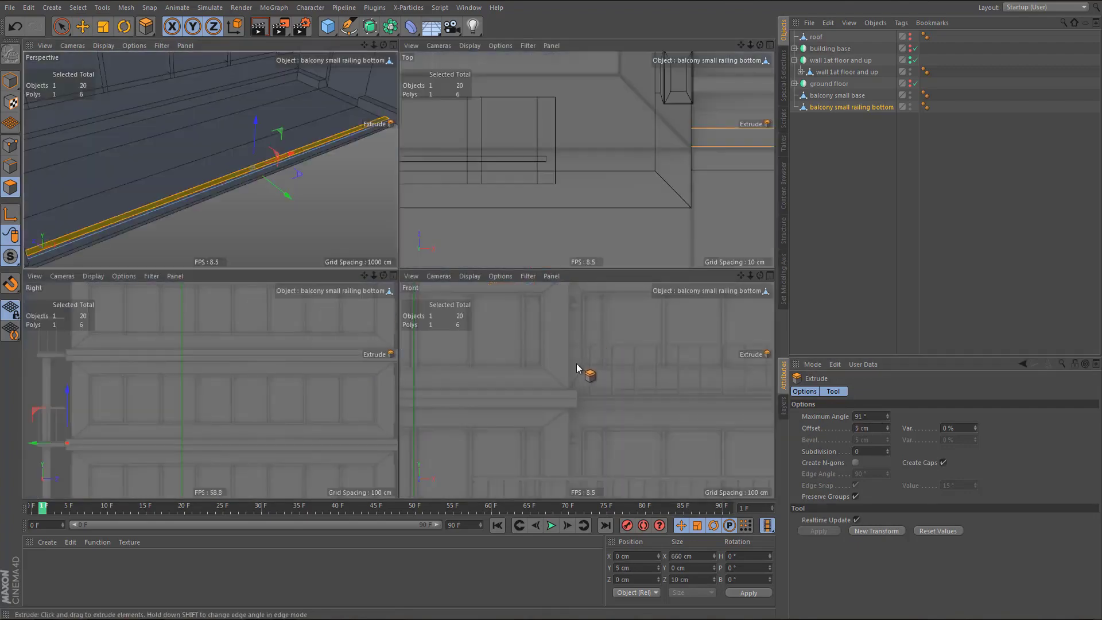
pyautogui.middleClick(576, 363)
pyautogui.moveTo(494, 315)
pyautogui.keyDown('alt'); pyautogui.mouseDown(button='right')
pyautogui.moveTo(485, 349)
pyautogui.moveTo(515, 384)
pyautogui.mouseUp(button='right'); pyautogui.keyUp('alt')
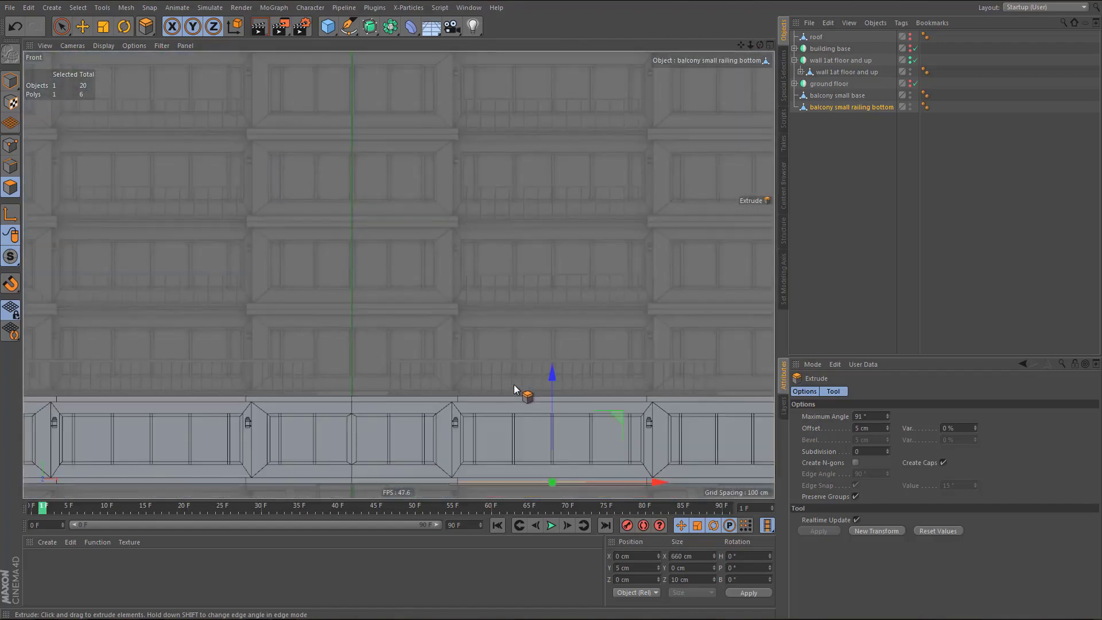
pyautogui.keyDown('alt'); pyautogui.moveTo(515, 385); pyautogui.dragTo(482, 270, button='middle'); pyautogui.keyUp('alt')
pyautogui.press('n')
pyautogui.press('g')
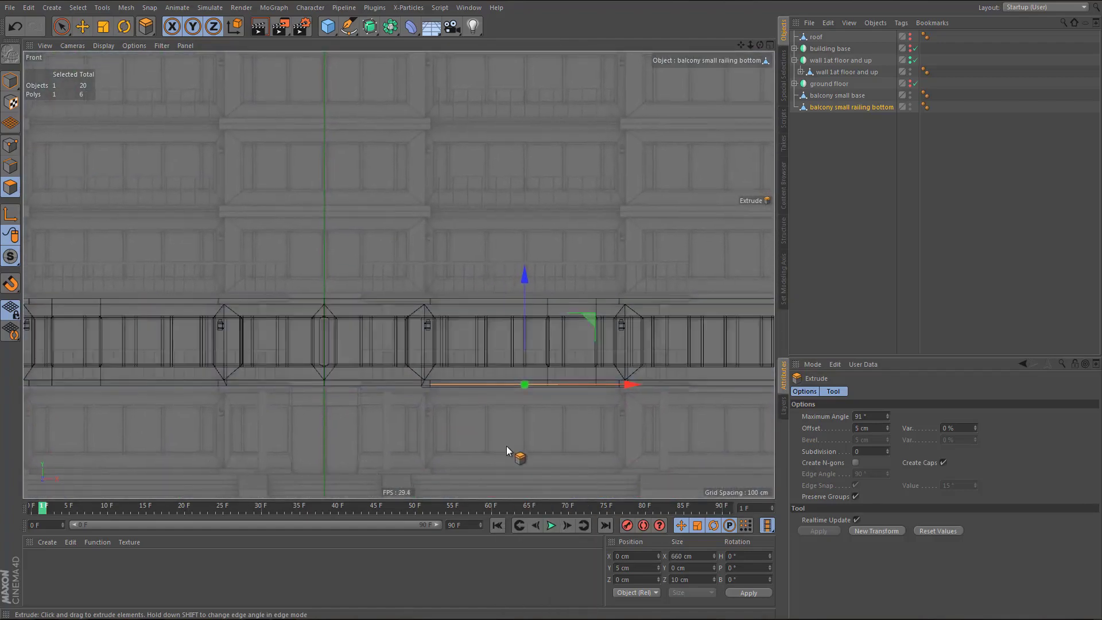
pyautogui.moveTo(491, 395)
pyautogui.keyDown('alt'); pyautogui.mouseDown(button='right')
pyautogui.moveTo(584, 389)
pyautogui.moveTo(556, 399)
pyautogui.moveTo(538, 387)
pyautogui.mouseUp(button='right'); pyautogui.keyUp('alt')
pyautogui.keyDown('alt'); pyautogui.moveTo(538, 387); pyautogui.dragTo(533, 357, button='middle'); pyautogui.keyUp('alt')
pyautogui.middleClick(528, 354)
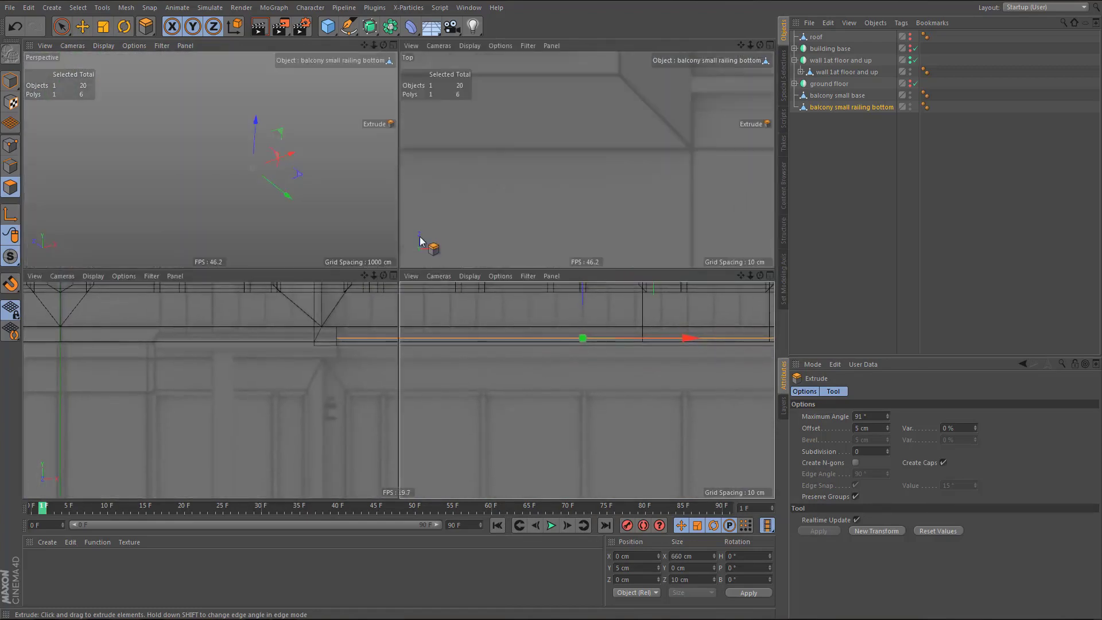
pyautogui.middleClick(334, 190)
# - Duplicate the balcony small railing bottom object and rename the copy balcony small handrail
pyautogui.moveTo(459, 293)
pyautogui.keyDown('alt'); pyautogui.mouseDown()
pyautogui.moveTo(427, 268)
pyautogui.moveTo(440, 274)
pyautogui.mouseUp(); pyautogui.keyUp('alt')
pyautogui.keyDown('alt'); pyautogui.moveTo(439, 274); pyautogui.dragTo(445, 337, button='right'); pyautogui.keyUp('alt')
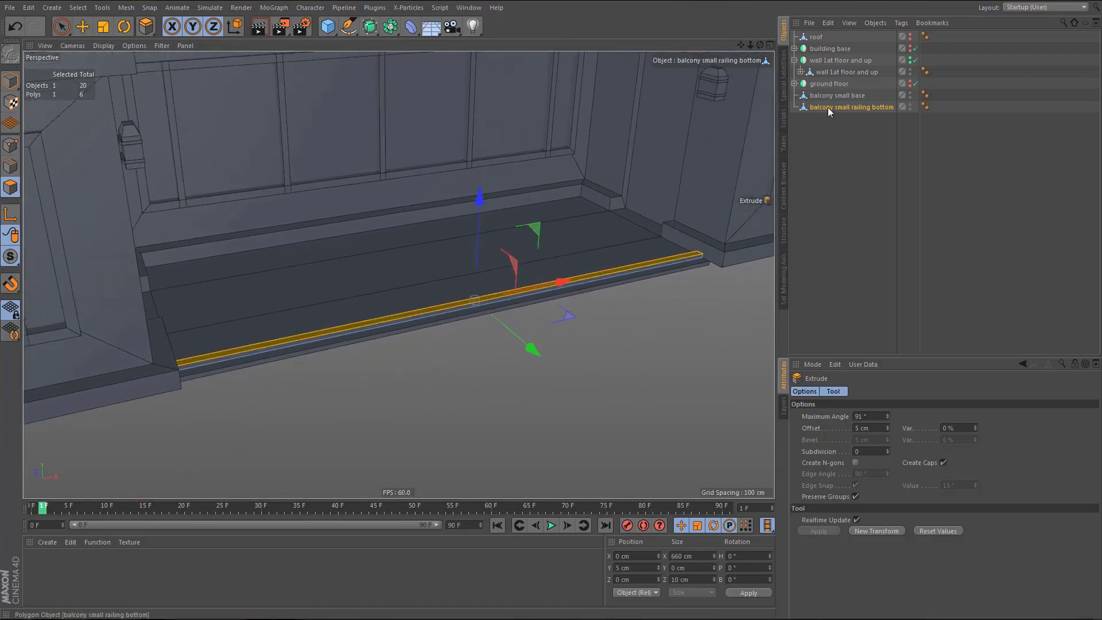
pyautogui.keyDown('ctrl'); pyautogui.moveTo(829, 108); pyautogui.dragTo(831, 118); pyautogui.keyUp('ctrl')
pyautogui.keyDown('alt'); pyautogui.moveTo(492, 318); pyautogui.dragTo(481, 340, button='middle'); pyautogui.keyUp('alt')
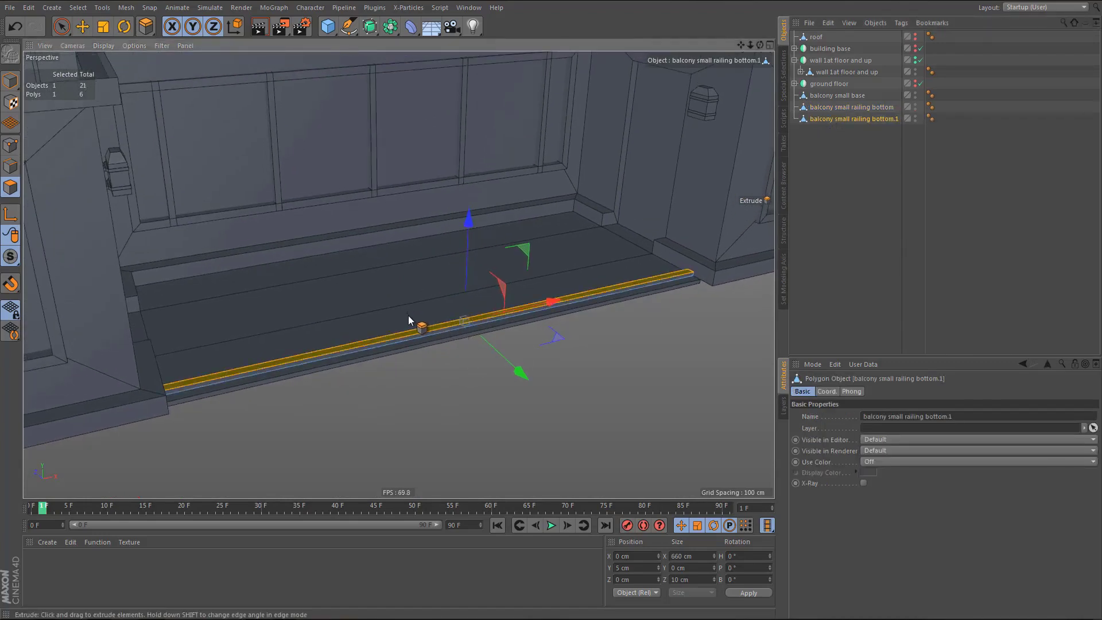
pyautogui.moveTo(408, 315); pyautogui.dragTo(457, 234)
pyautogui.keyDown('alt'); pyautogui.moveTo(401, 299); pyautogui.dragTo(418, 349); pyautogui.keyUp('alt')
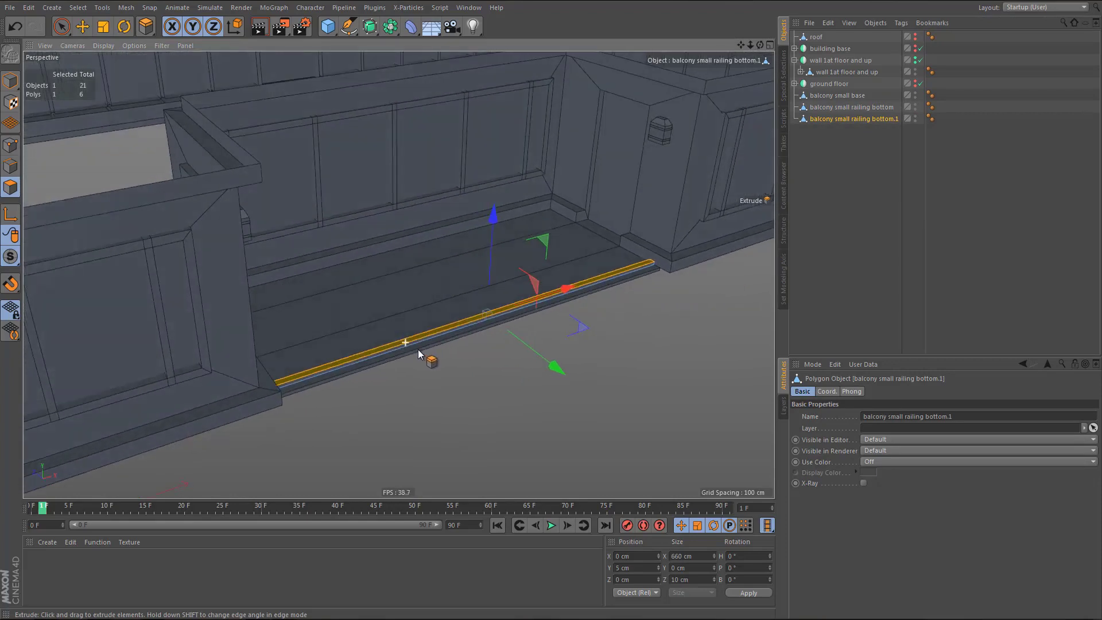
pyautogui.doubleClick(870, 119)
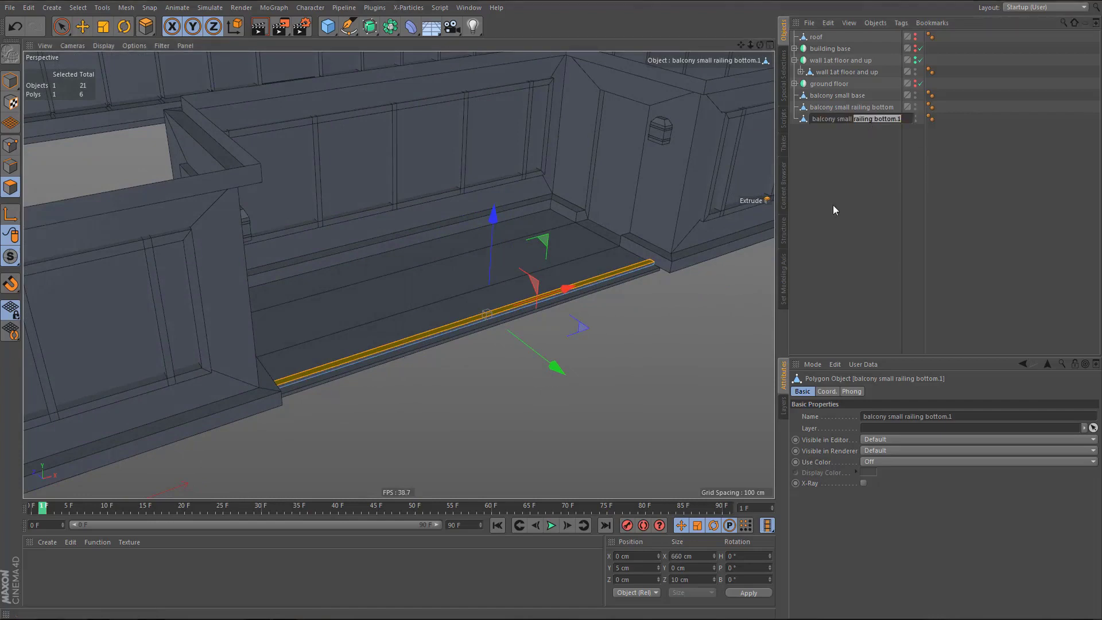
pyautogui.write('handrail')
pyautogui.press('Return')
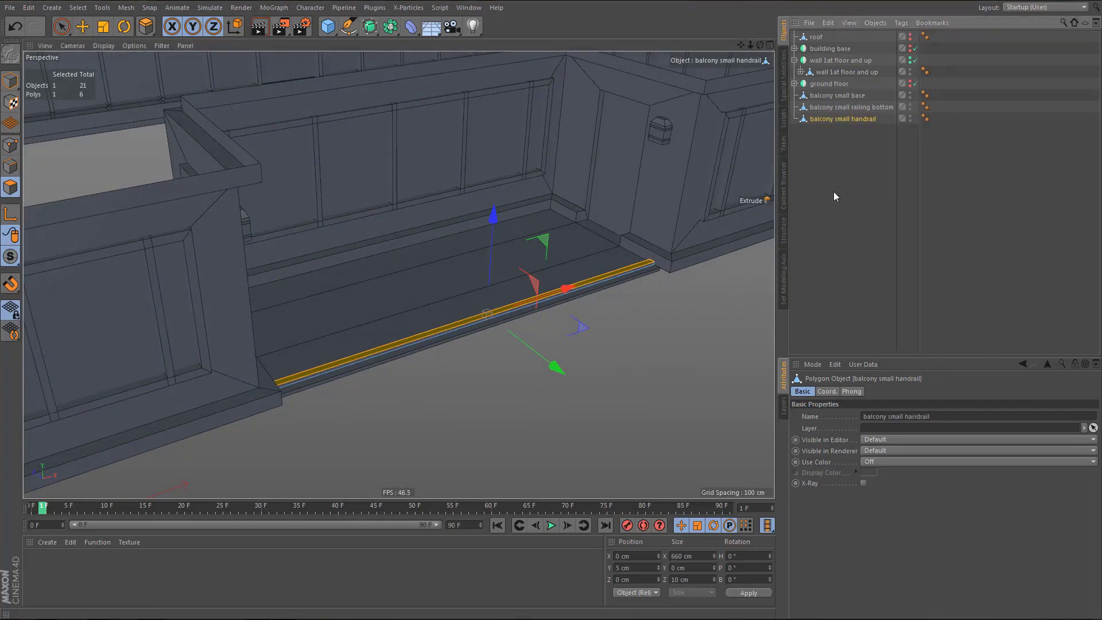
# - In Model mode, raise the handrail by 120 cm to a Y position of 570 cm
pyautogui.press('Return')
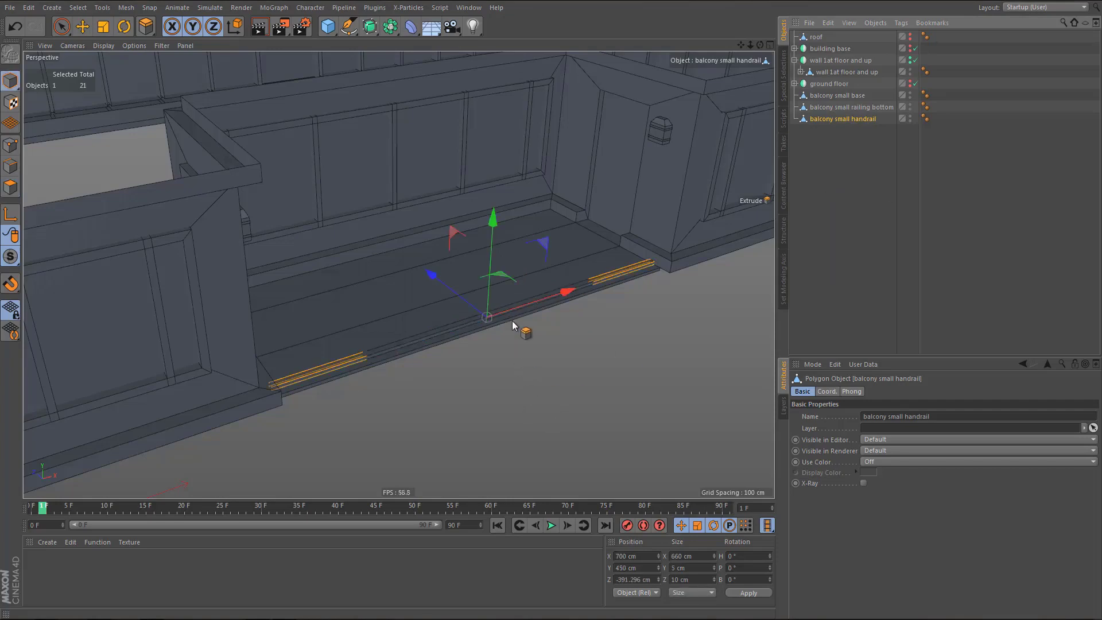
pyautogui.keyDown('alt'); pyautogui.moveTo(512, 321); pyautogui.dragTo(545, 380); pyautogui.keyUp('alt')
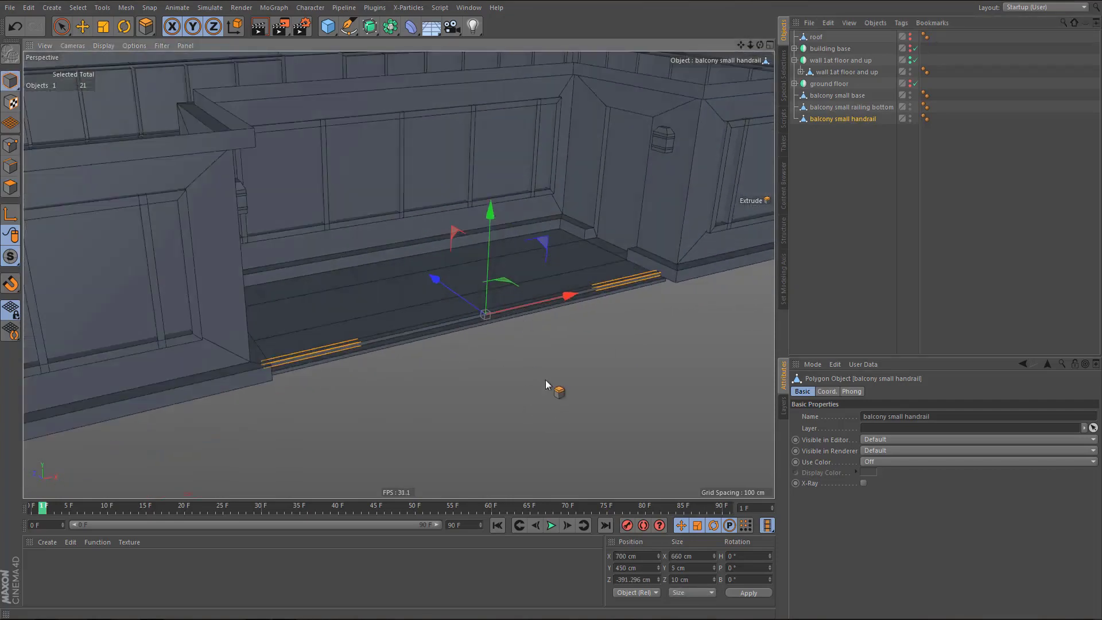
pyautogui.click(639, 568)
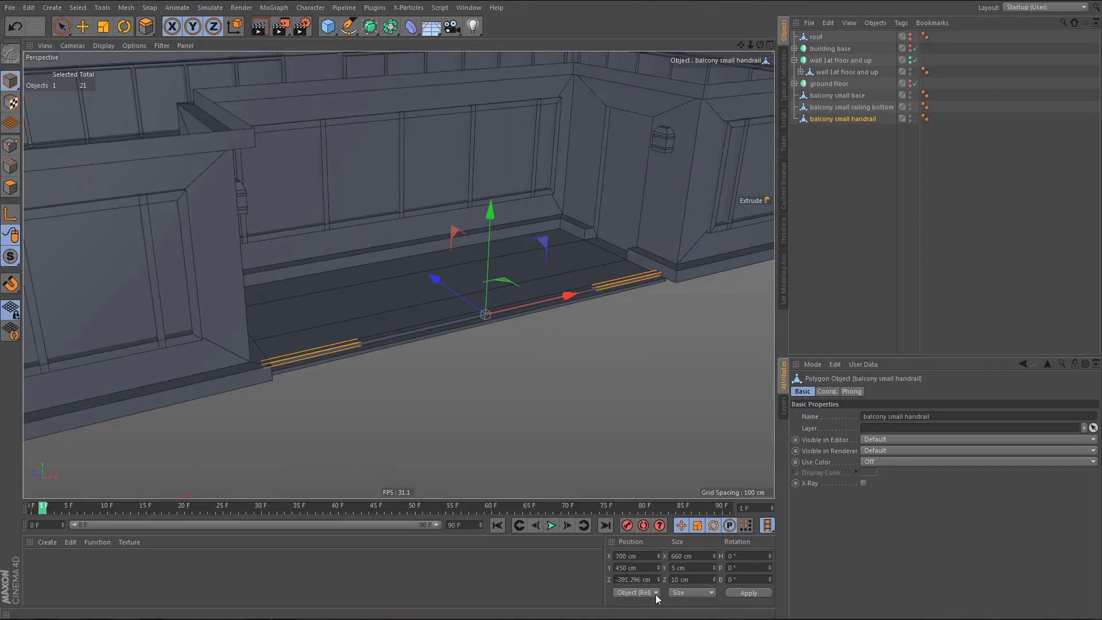
pyautogui.write('+120')
pyautogui.press('Return')
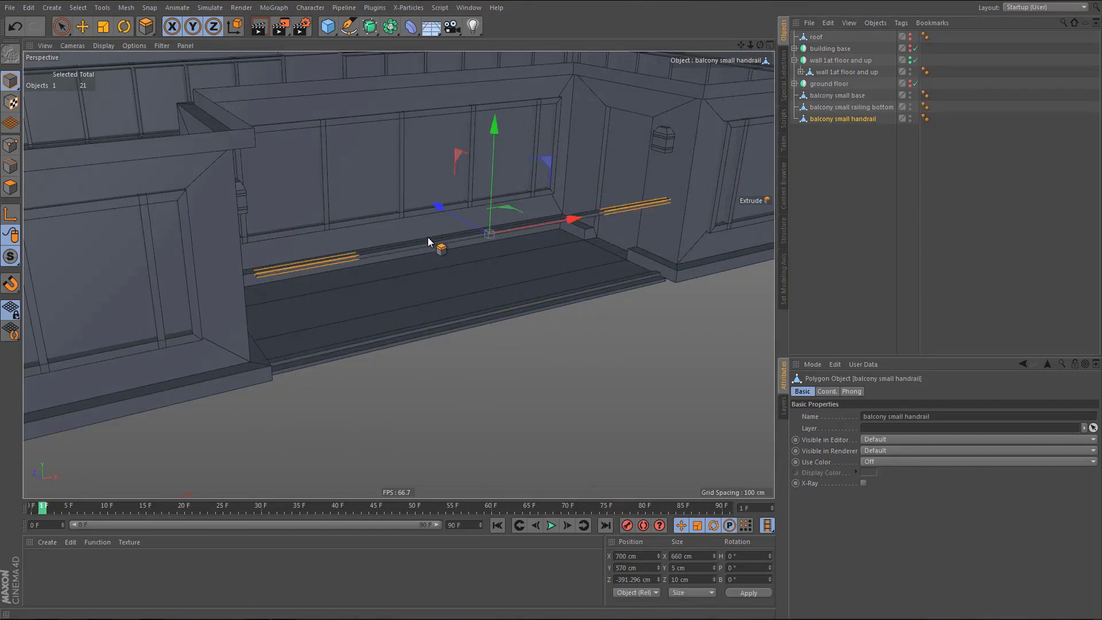
# - In the front view, extend the handrail's left end points outward into the pillar, to an X of about -350 cm
pyautogui.keyDown('alt'); pyautogui.moveTo(428, 236); pyautogui.dragTo(406, 275); pyautogui.keyUp('alt')
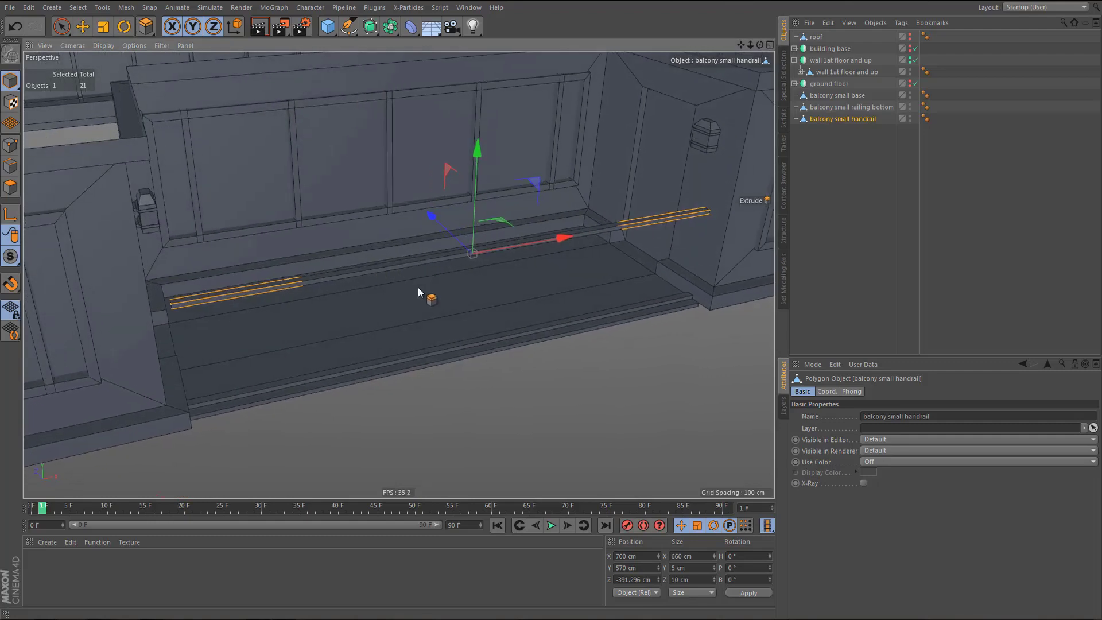
pyautogui.middleClick(450, 310)
pyautogui.middleClick(493, 402)
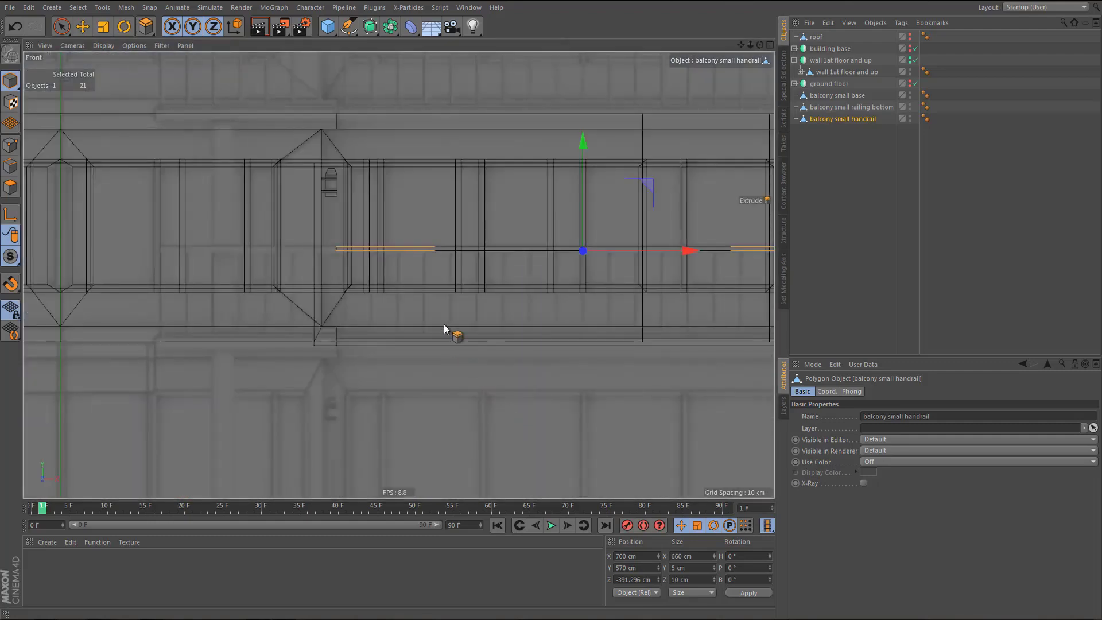
pyautogui.press('Return')
pyautogui.press('0')
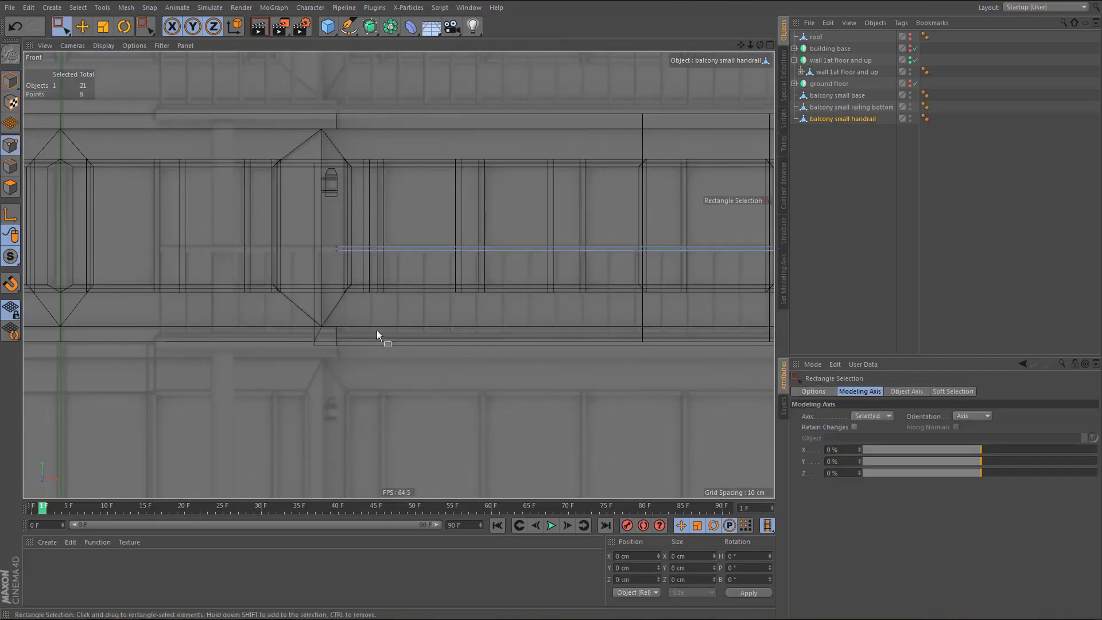
pyautogui.scroll(5, 321, 253)
pyautogui.moveTo(353, 235); pyautogui.dragTo(374, 296)
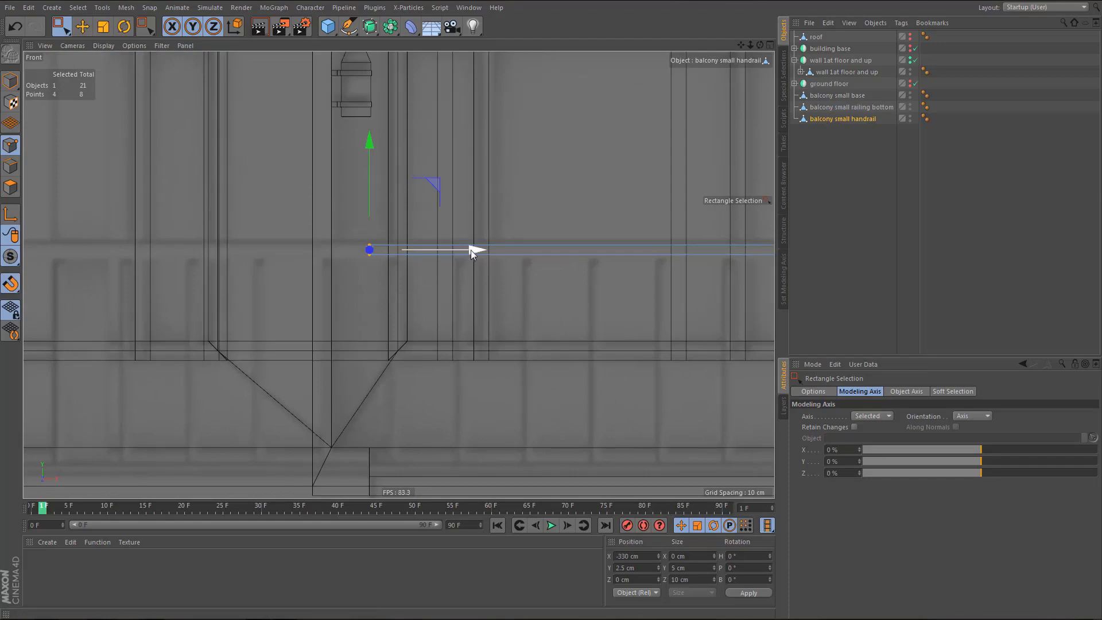
pyautogui.moveTo(471, 250); pyautogui.dragTo(431, 248)
# - Extend the handrail's right end points outward into the opposite pillar, to an X position of 350 cm
pyautogui.scroll(-5, 348, 298)
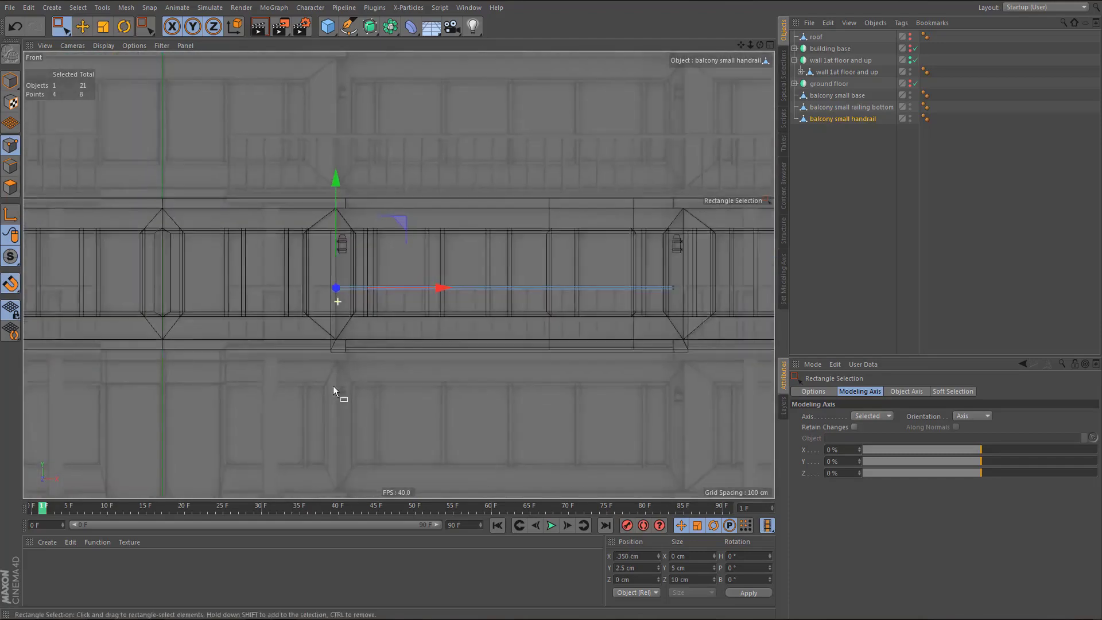
pyautogui.keyDown('alt'); pyautogui.moveTo(310, 353); pyautogui.dragTo(230, 360, button='middle'); pyautogui.keyUp('alt')
pyautogui.keyDown('alt'); pyautogui.moveTo(452, 317); pyautogui.dragTo(523, 305, button='right'); pyautogui.keyUp('alt')
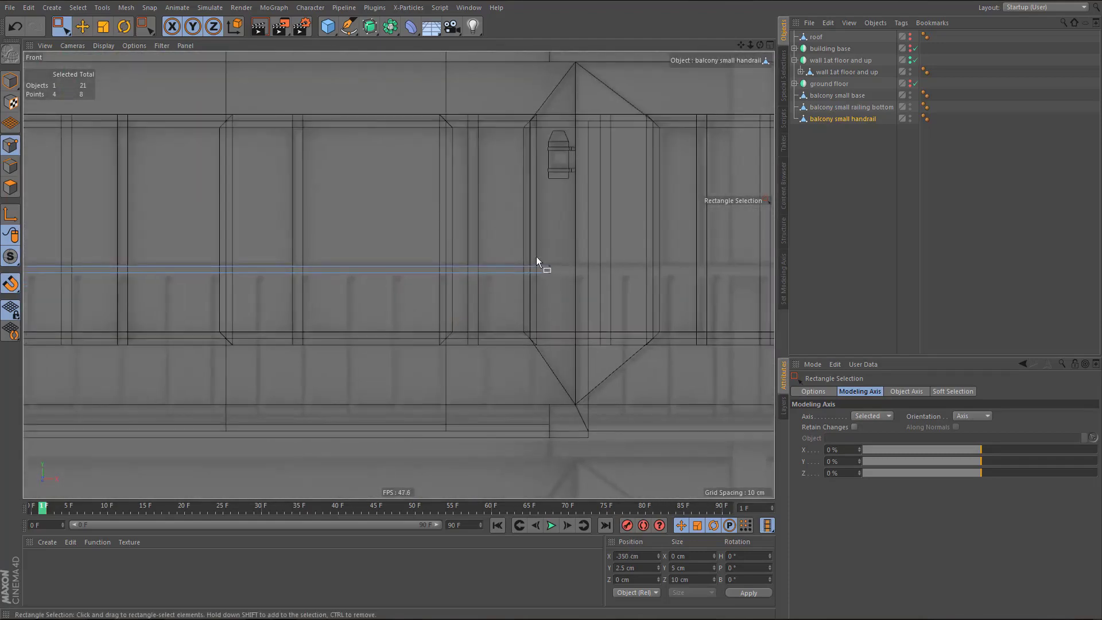
pyautogui.moveTo(536, 256); pyautogui.dragTo(581, 286)
pyautogui.moveTo(657, 269); pyautogui.dragTo(682, 272)
pyautogui.press('F1')
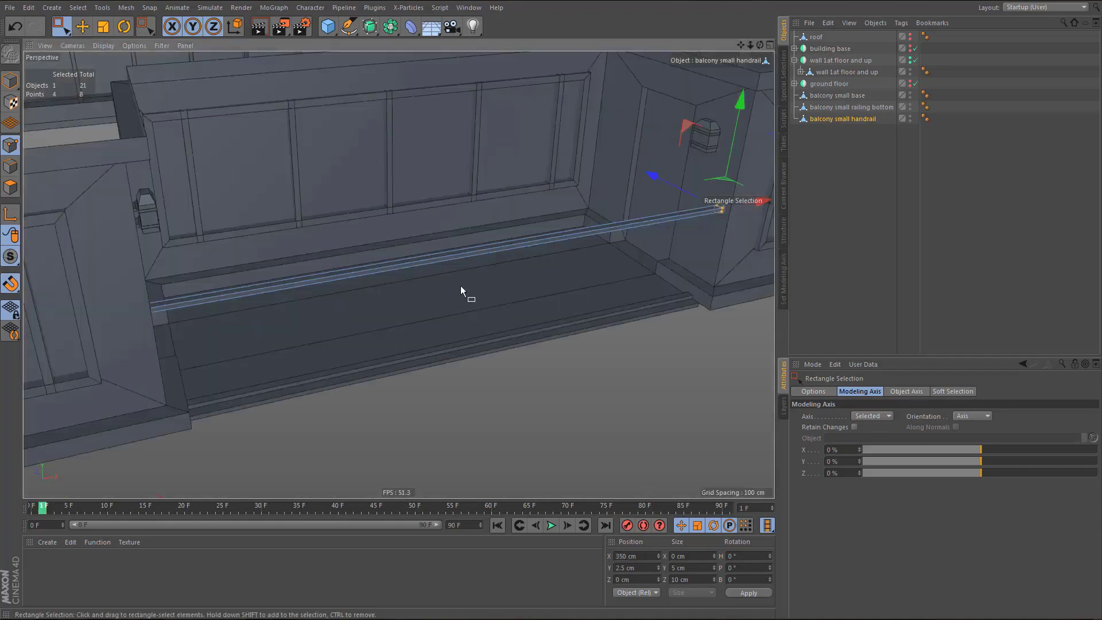
# - Duplicate the balcony small railing bottom object and rename the copy balcony small baluster
pyautogui.keyDown('alt'); pyautogui.moveTo(460, 285); pyautogui.dragTo(378, 271); pyautogui.keyUp('alt')
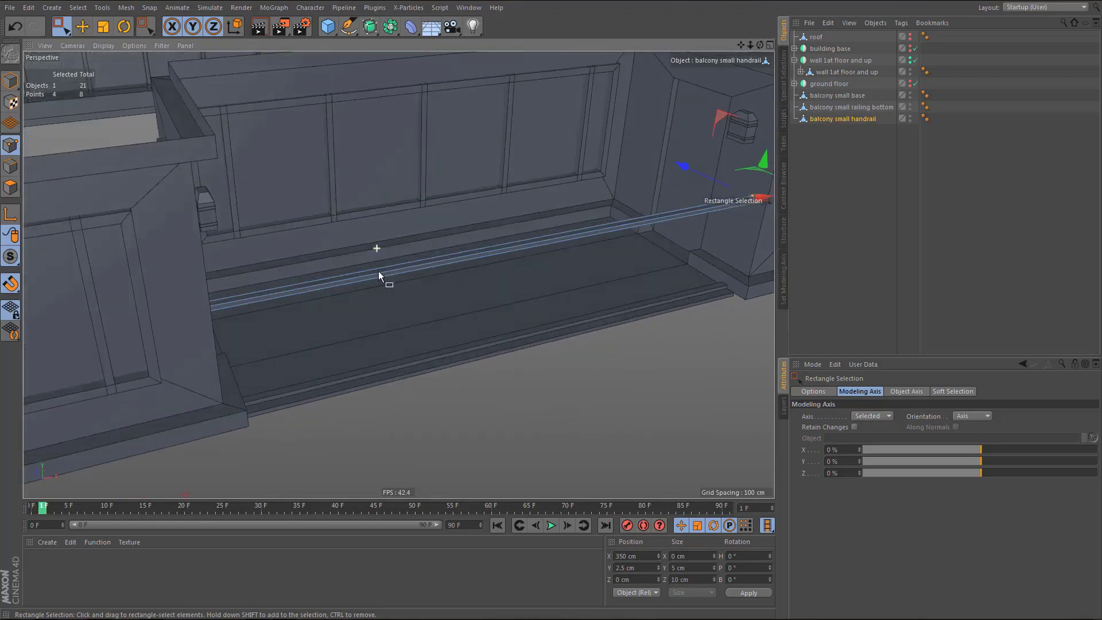
pyautogui.scroll(3, 318, 402)
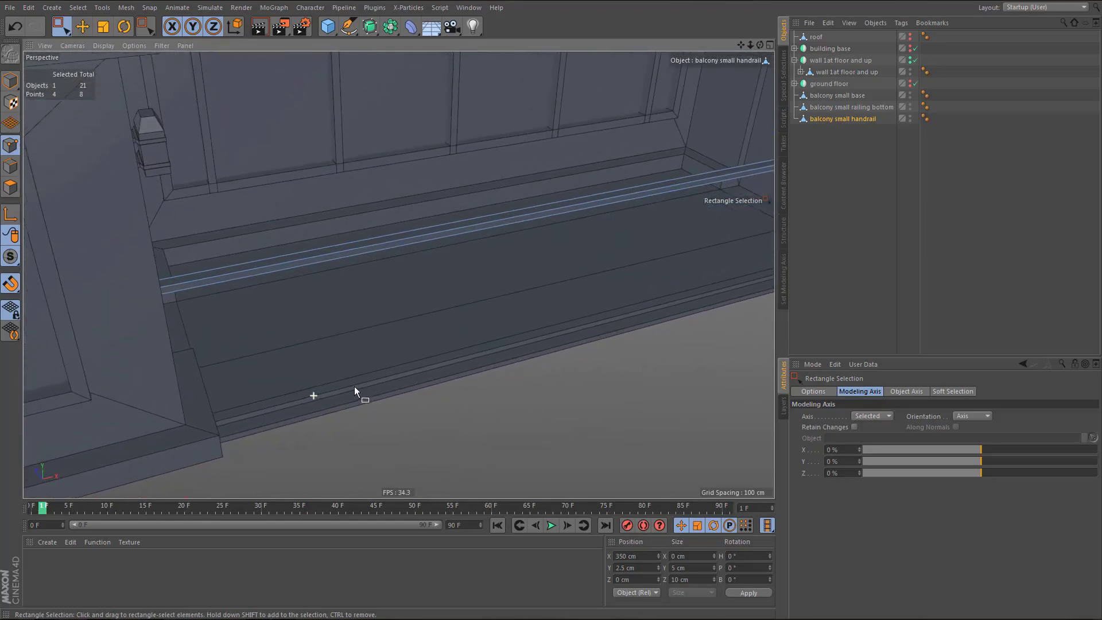
pyautogui.scroll(-2, 354, 390)
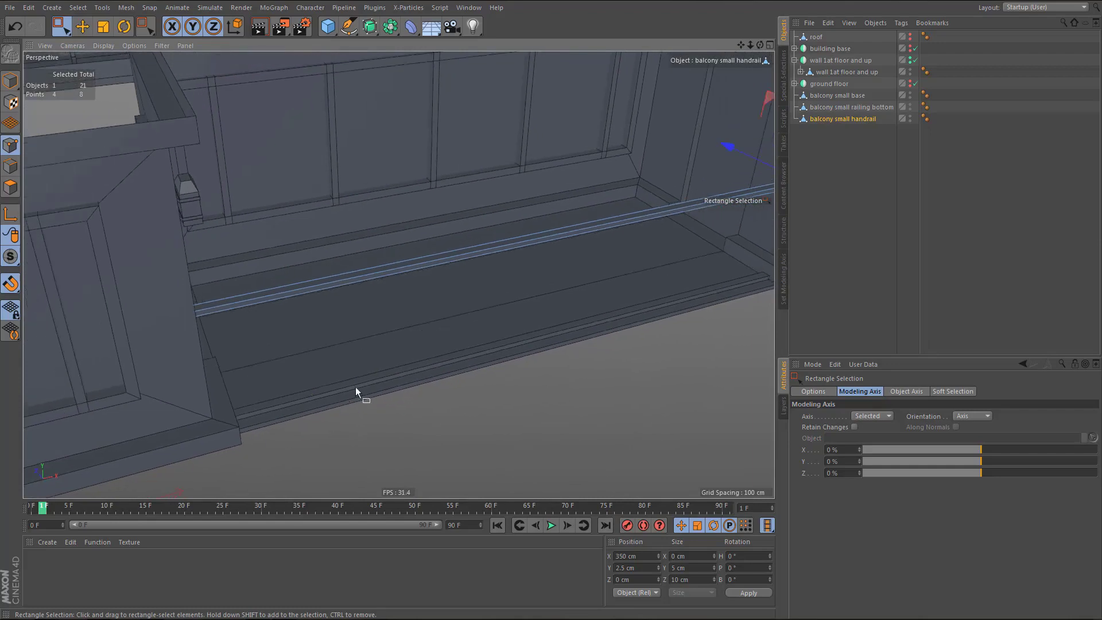
pyautogui.click(837, 106)
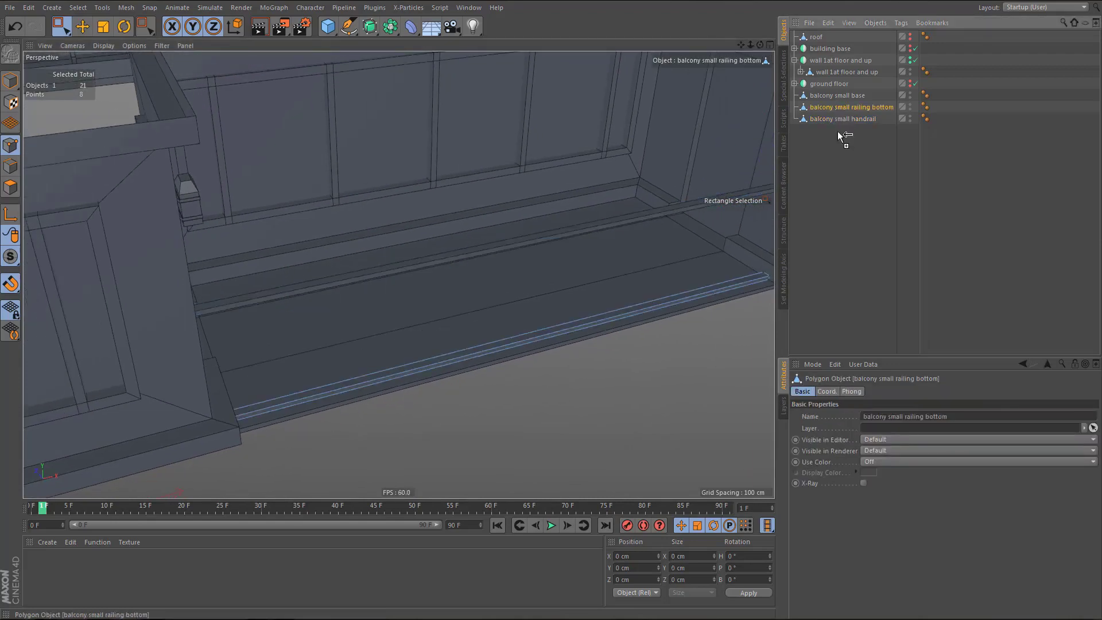
pyautogui.keyDown('ctrl'); pyautogui.moveTo(838, 134); pyautogui.dragTo(916, 135); pyautogui.keyUp('ctrl')
pyautogui.doubleClick(844, 131)
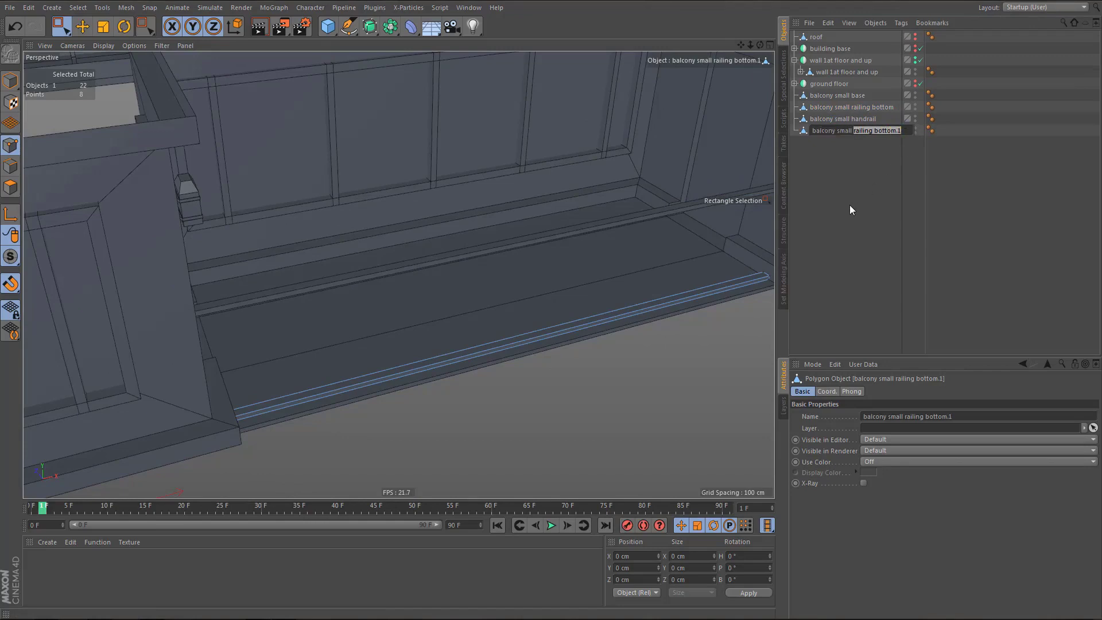
pyautogui.write('baluster')
pyautogui.press('Return')
pyautogui.press('Return')
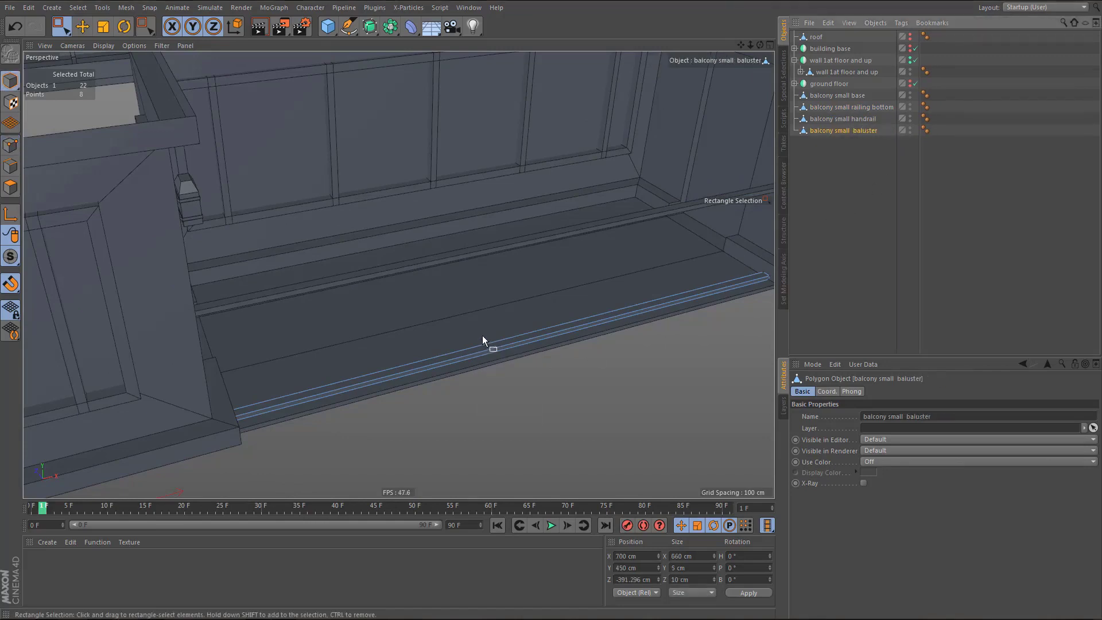
# - In Model mode, resize the baluster to 5 cm in X, 110 cm in Y and 5 cm in Z
pyautogui.keyDown('alt'); pyautogui.moveTo(483, 359); pyautogui.dragTo(508, 381); pyautogui.keyUp('alt')
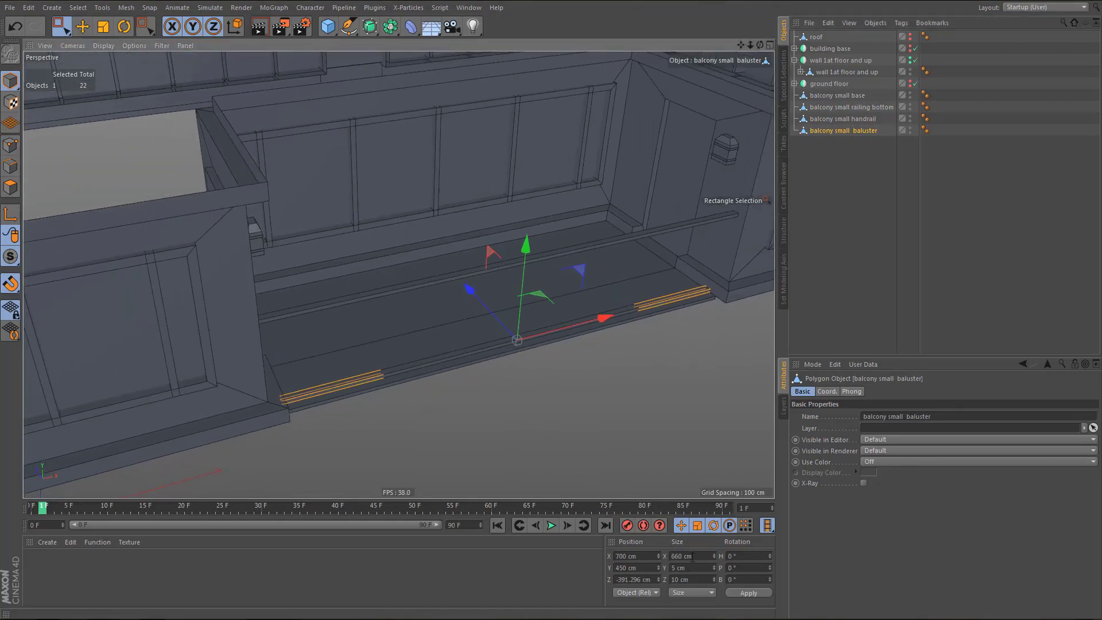
pyautogui.click(681, 579)
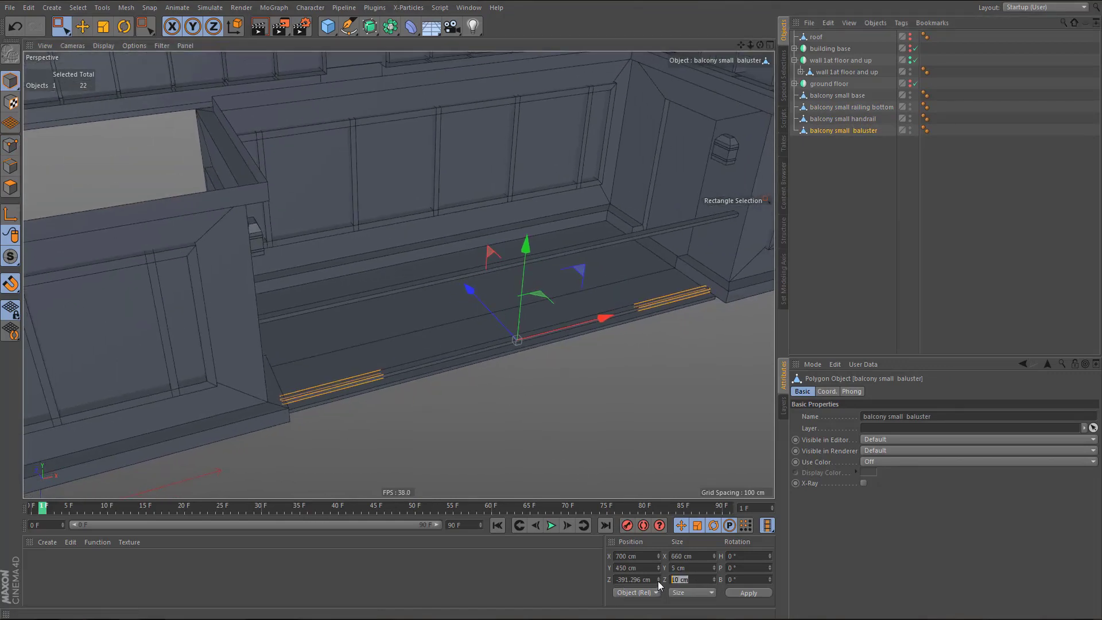
pyautogui.write('5')
pyautogui.press('Return')
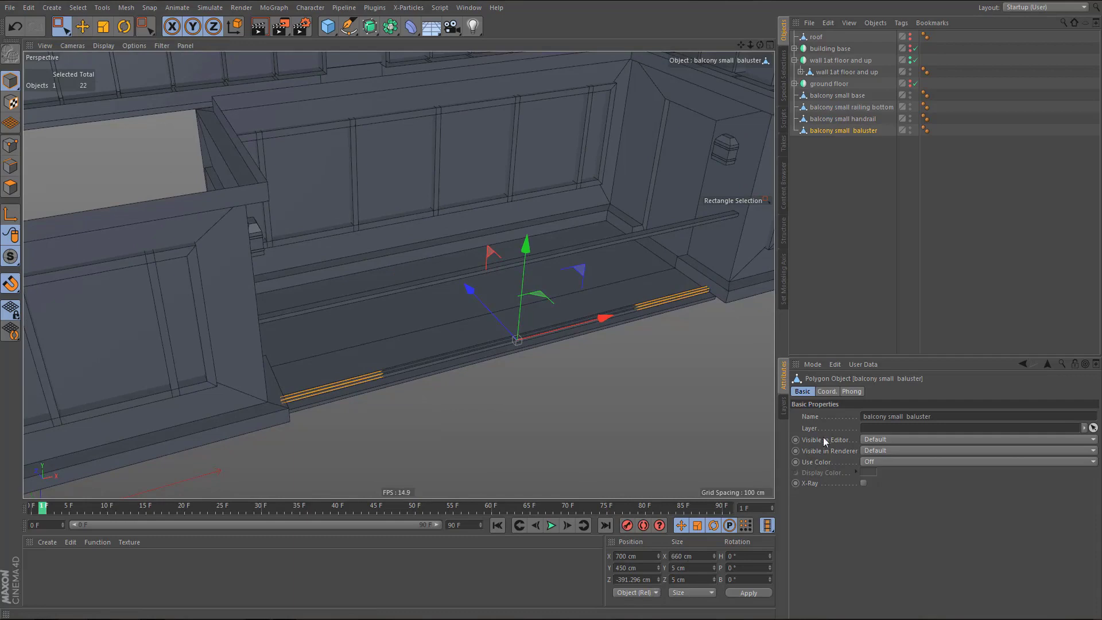
pyautogui.click(698, 557)
pyautogui.click(696, 567)
pyautogui.write('110')
pyautogui.press('Return')
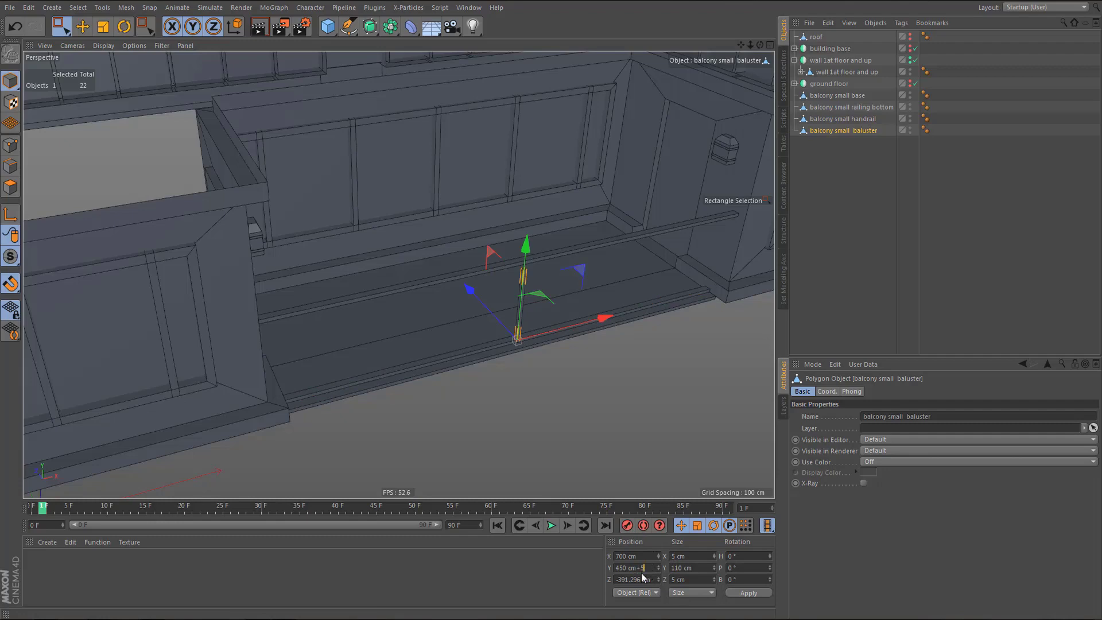
# - Raise the balcony baluster to a Y position of 455 cm
pyautogui.press('Return')
pyautogui.scroll(5, 597, 250)
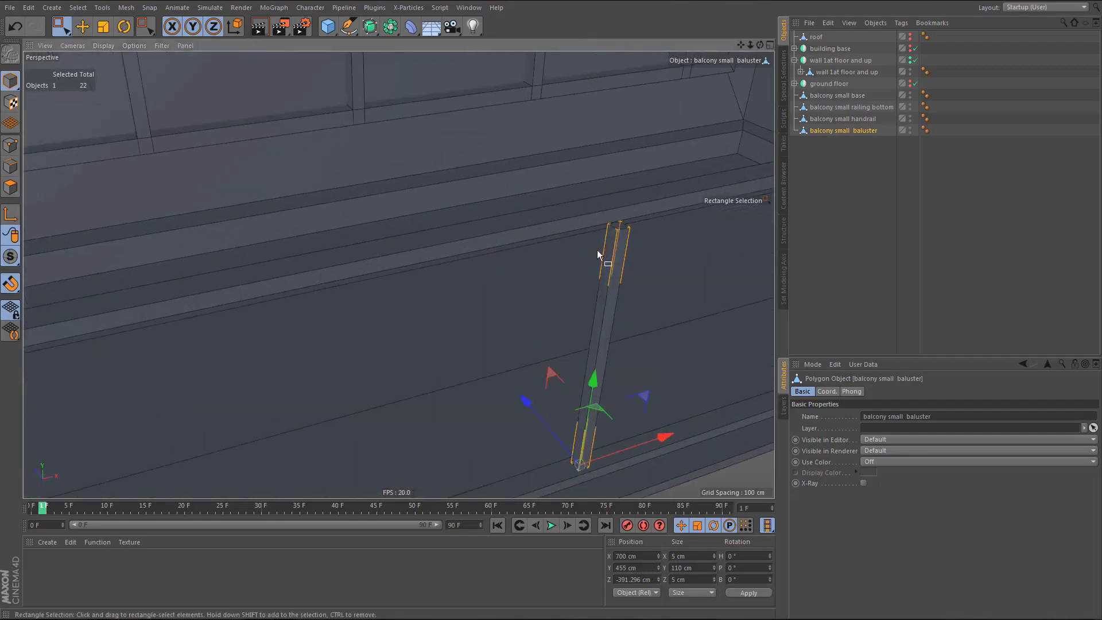
pyautogui.keyDown('alt'); pyautogui.moveTo(597, 250); pyautogui.dragTo(546, 312); pyautogui.keyUp('alt')
pyautogui.scroll(-3, 576, 207)
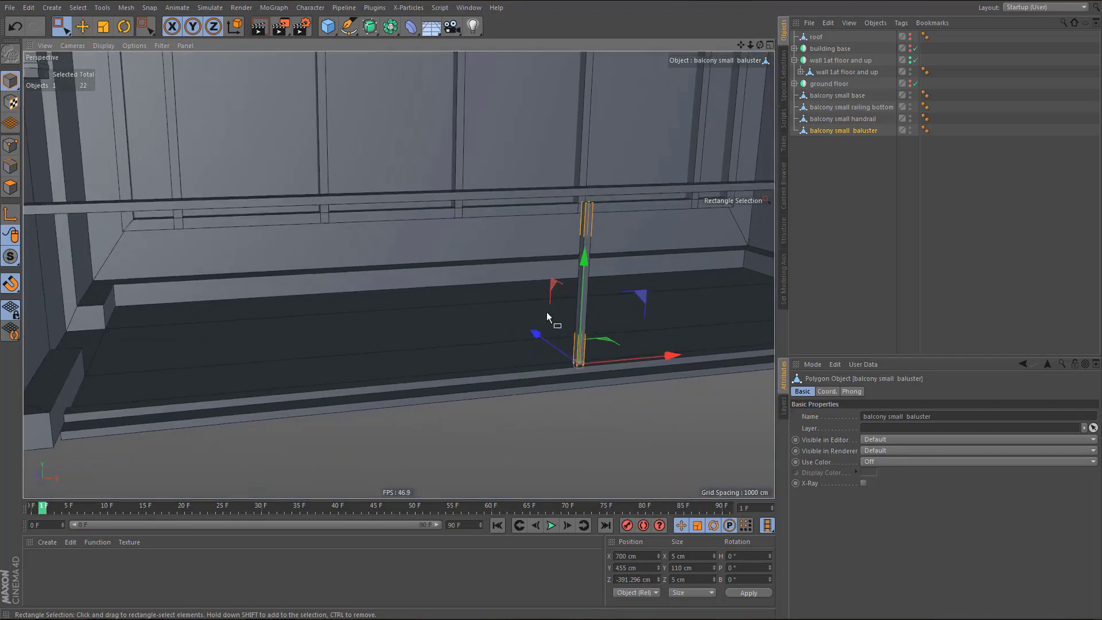
# - Lower the small balcony's handrail to a Y position of 560 cm so it meets the top of the baluster
pyautogui.click(852, 118)
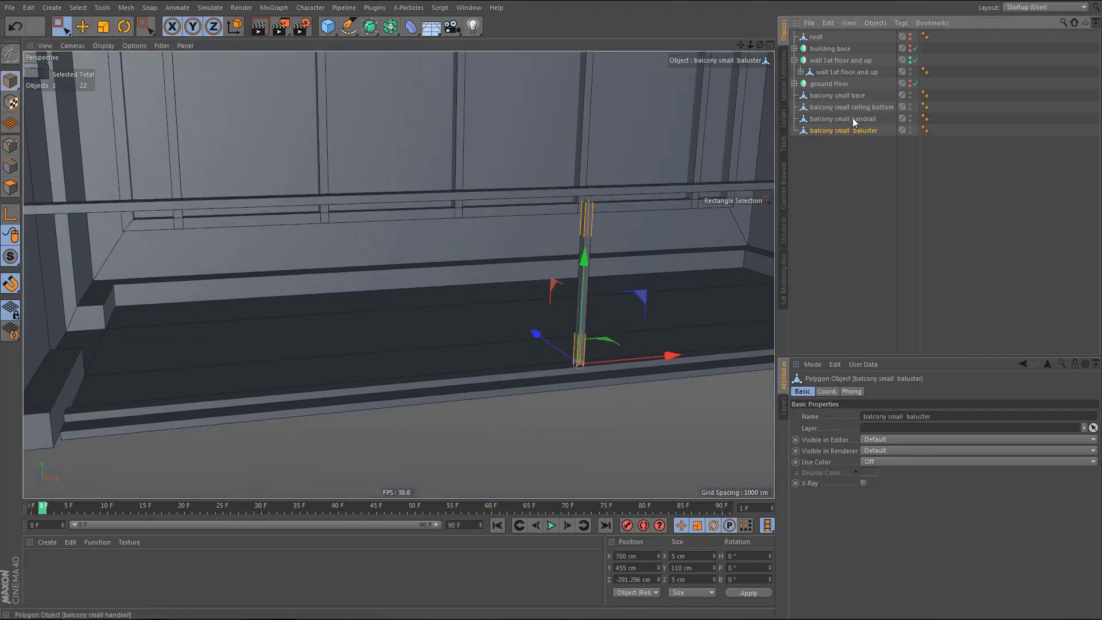
pyautogui.click(646, 567)
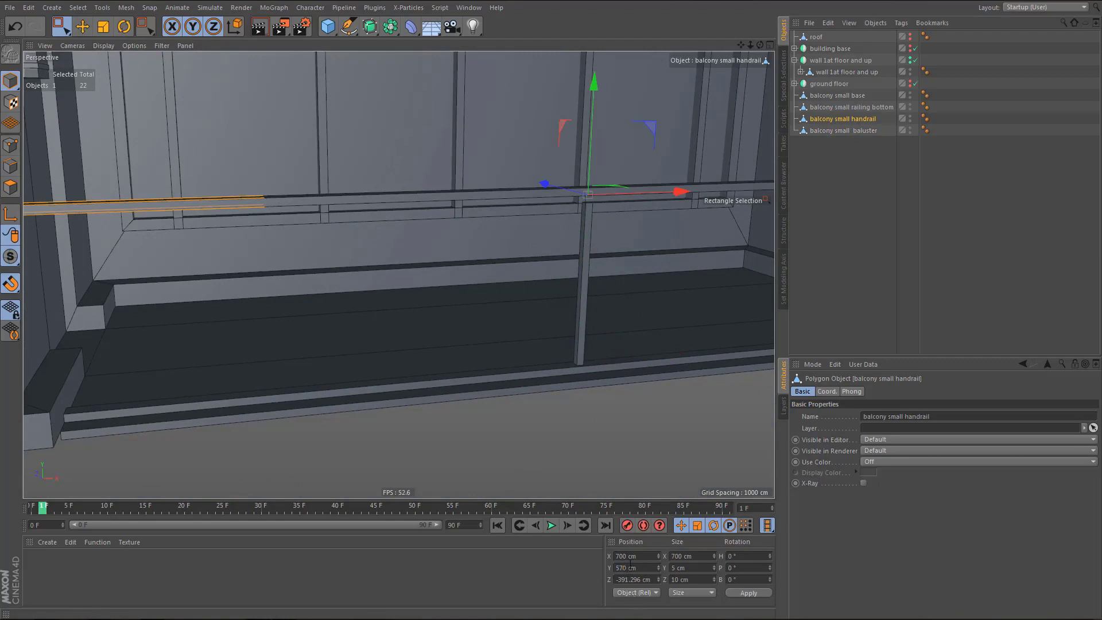
pyautogui.press('BackSpace')
pyautogui.write('6')
pyautogui.press('Return')
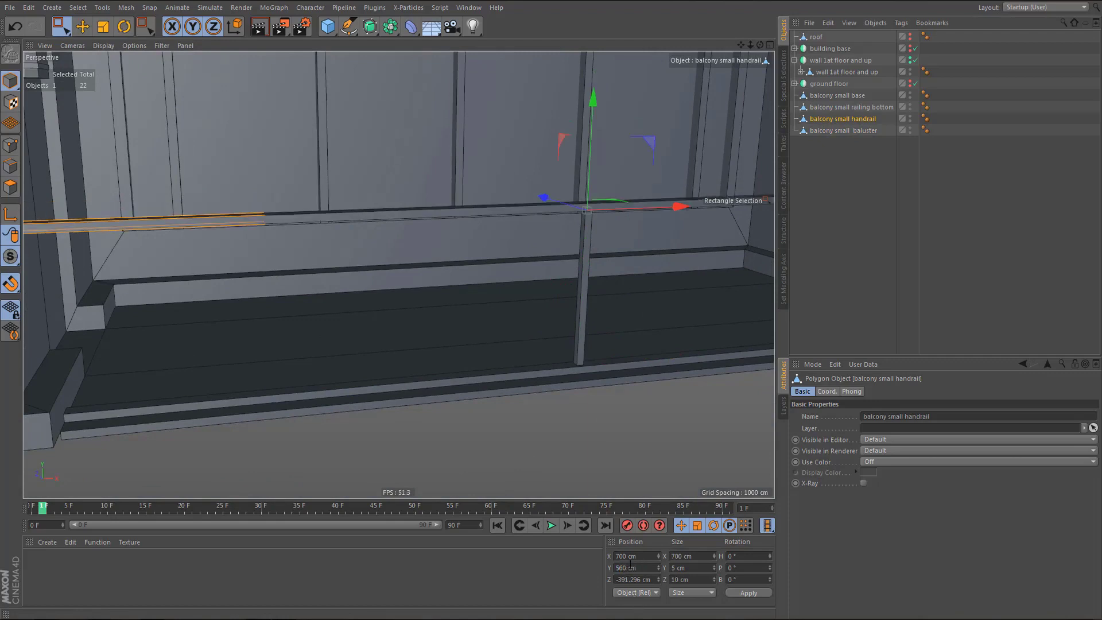
pyautogui.scroll(5, 573, 271)
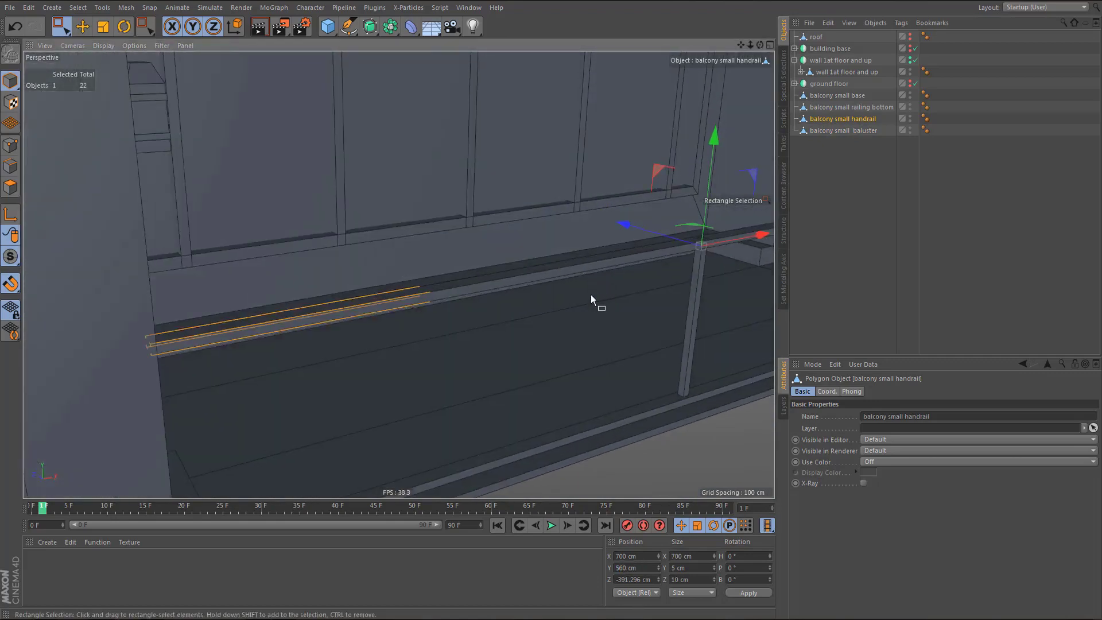
pyautogui.keyDown('alt'); pyautogui.moveTo(591, 295); pyautogui.dragTo(501, 304, button='middle'); pyautogui.keyUp('alt')
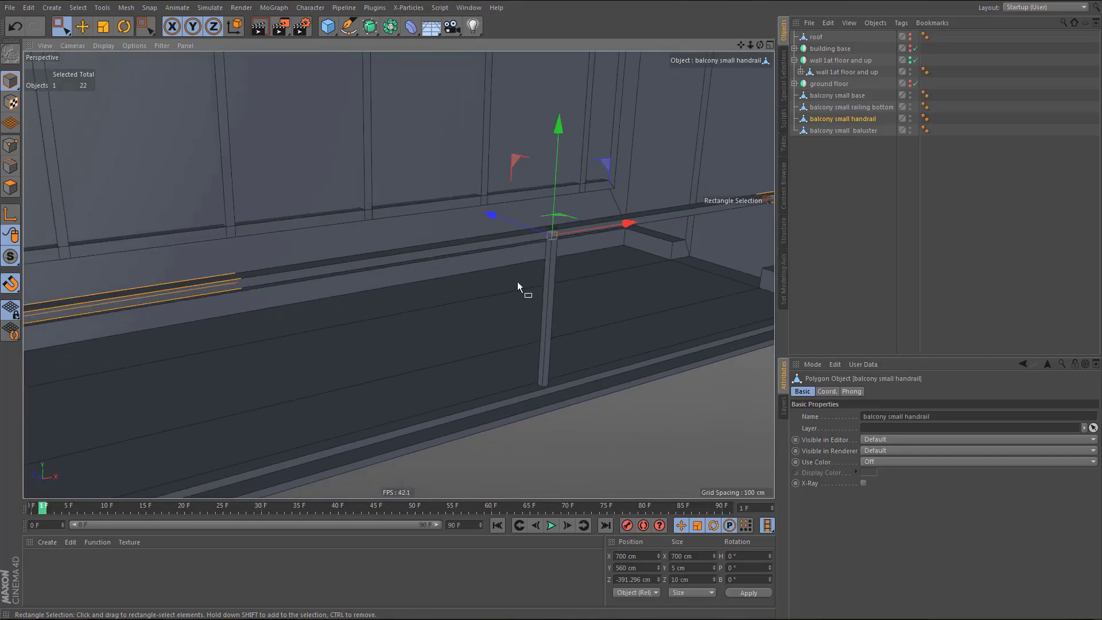
pyautogui.keyDown('alt'); pyautogui.moveTo(518, 282); pyautogui.dragTo(570, 302); pyautogui.keyUp('alt')
# - In the front view, move the baluster along X to the start of the balcony railing, at about 383.3 cm
pyautogui.click(850, 132)
pyautogui.keyDown('alt'); pyautogui.moveTo(485, 338); pyautogui.dragTo(553, 233); pyautogui.keyUp('alt')
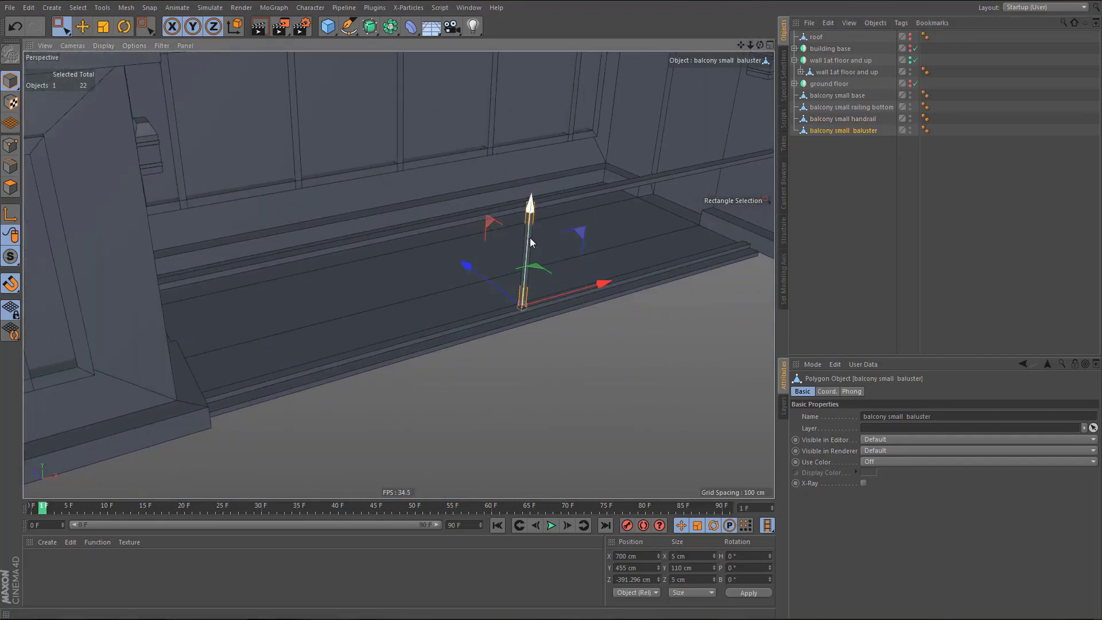
pyautogui.middleClick(570, 342)
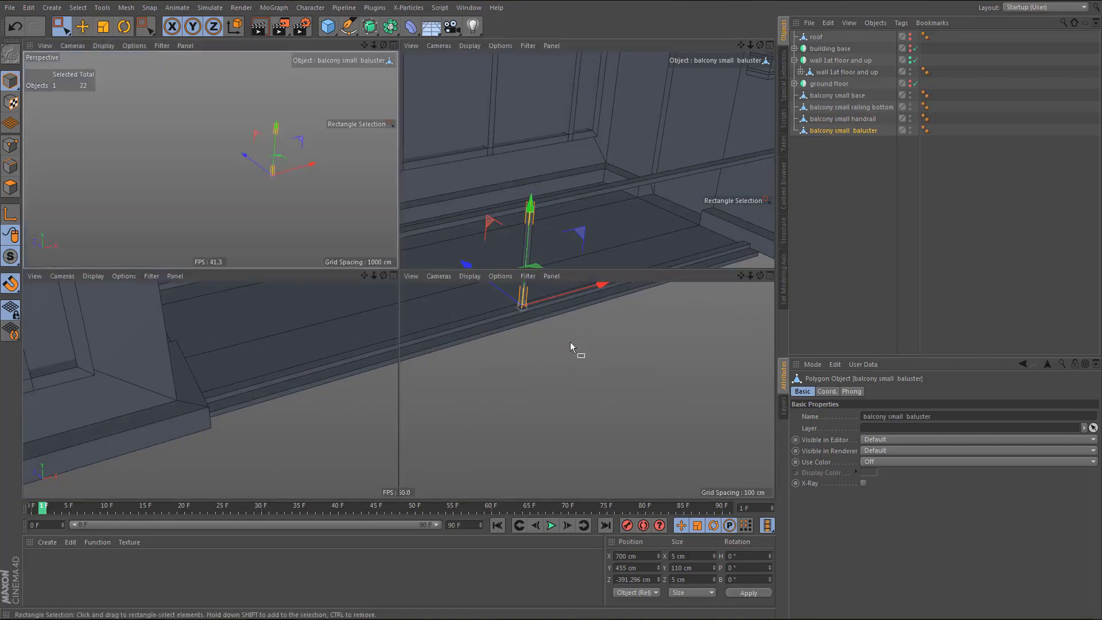
pyautogui.middleClick(581, 395)
pyautogui.keyDown('alt'); pyautogui.moveTo(524, 332); pyautogui.dragTo(520, 362, button='right'); pyautogui.keyUp('alt')
pyautogui.keyDown('alt'); pyautogui.moveTo(464, 368); pyautogui.dragTo(679, 349, button='middle'); pyautogui.keyUp('alt')
pyautogui.keyDown('alt'); pyautogui.moveTo(418, 396); pyautogui.dragTo(543, 390, button='middle'); pyautogui.keyUp('alt')
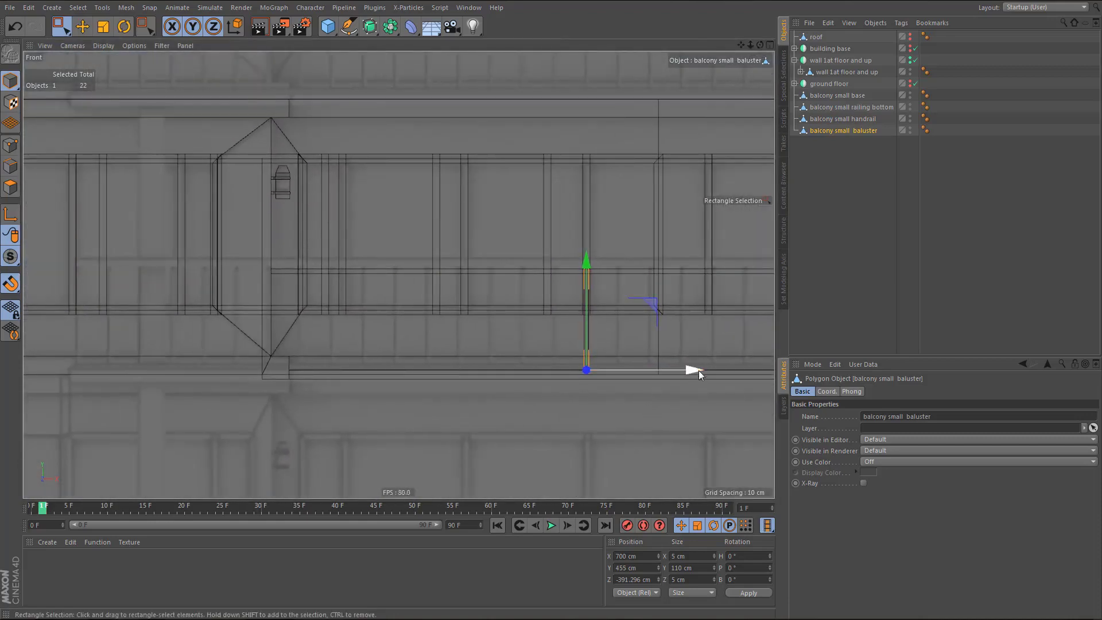
pyautogui.moveTo(695, 369); pyautogui.dragTo(414, 380)
# - Fine-tune the baluster's X position against the front reference drawing to about 381.4 cm
pyautogui.scroll(-5, 419, 388)
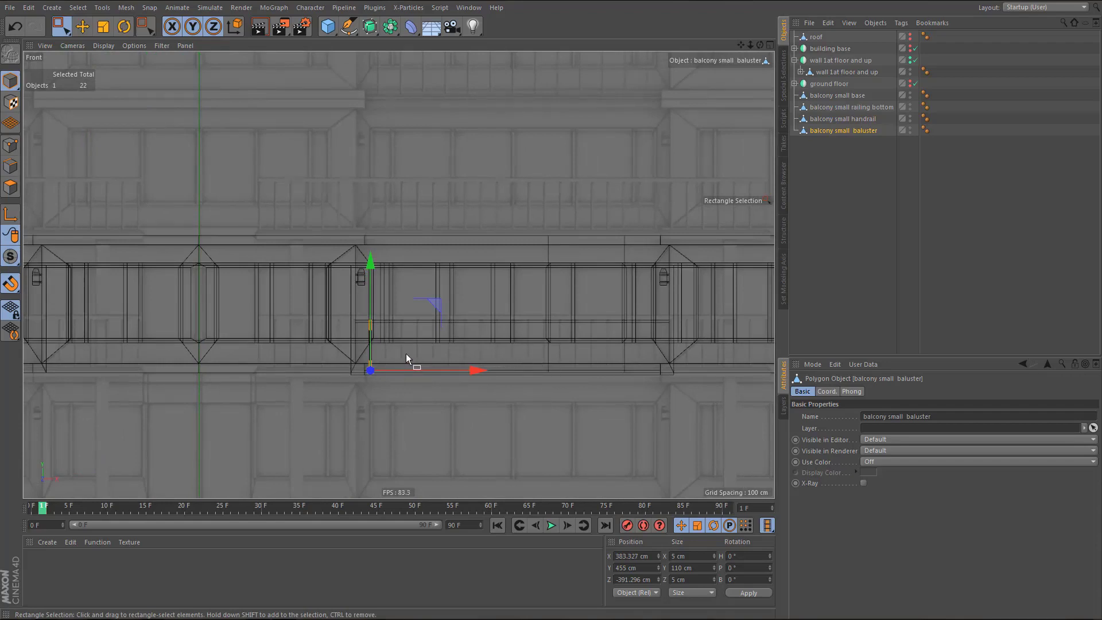
pyautogui.scroll(5, 405, 353)
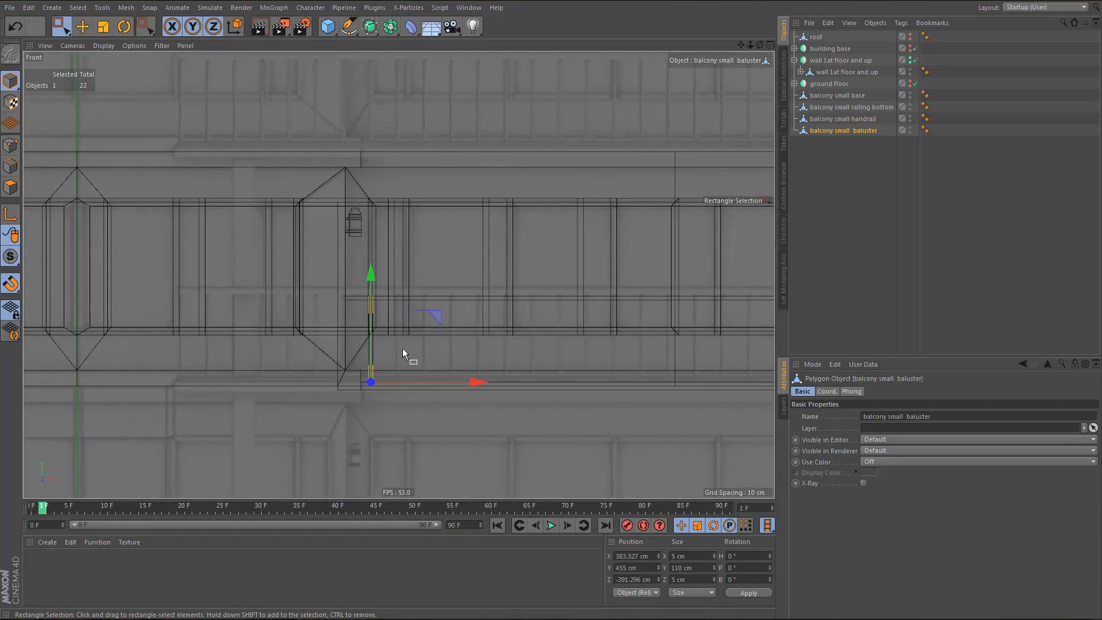
pyautogui.scroll(-5, 434, 359)
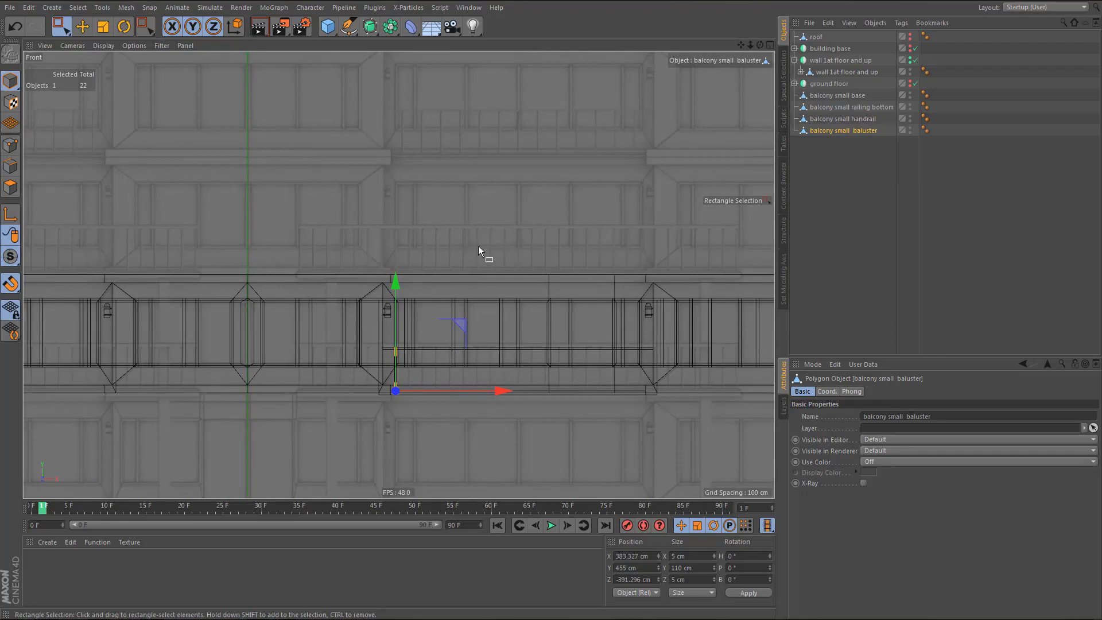
pyautogui.scroll(10, 394, 414)
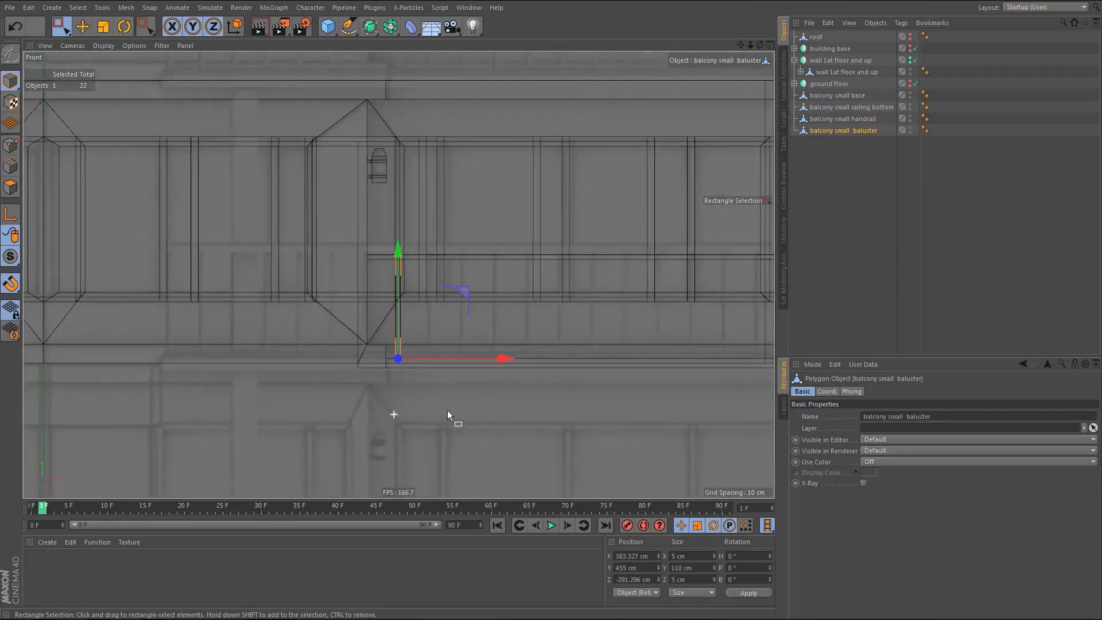
pyautogui.keyDown('alt'); pyautogui.moveTo(460, 400); pyautogui.dragTo(450, 443, button='middle'); pyautogui.keyUp('alt')
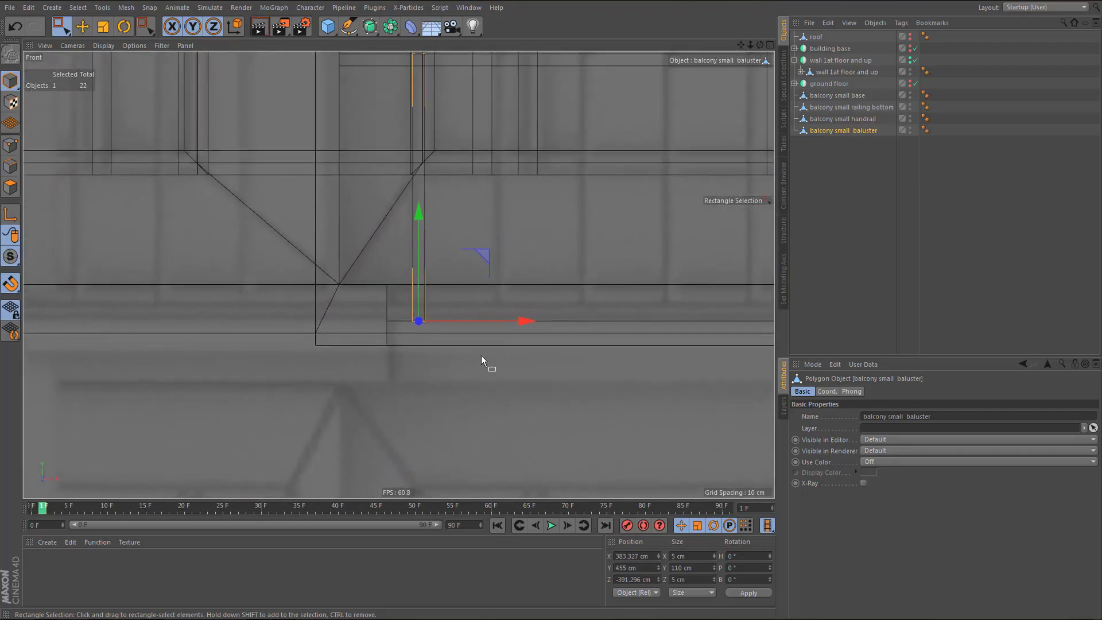
pyautogui.moveTo(521, 329)
pyautogui.mouseDown()
pyautogui.moveTo(555, 320)
pyautogui.moveTo(516, 329)
pyautogui.mouseUp()
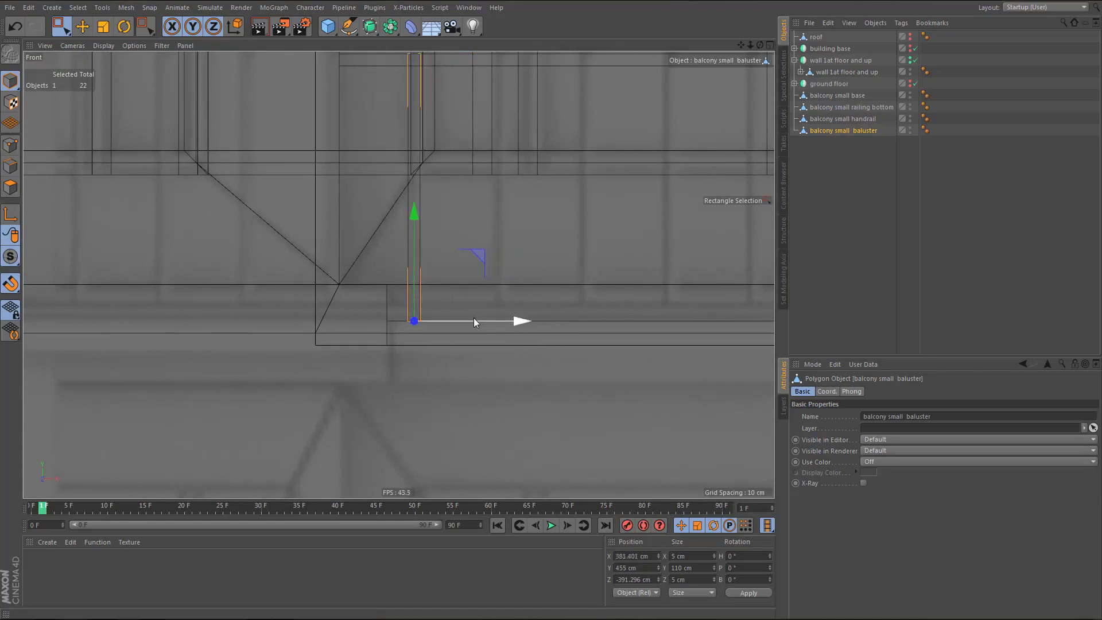
# - Place the baluster inside a new MoGraph Cloner as its child in the perspective view
pyautogui.press('F1')
pyautogui.keyDown('alt'); pyautogui.moveTo(398, 290); pyautogui.dragTo(431, 312); pyautogui.keyUp('alt')
pyautogui.click(280, 9)
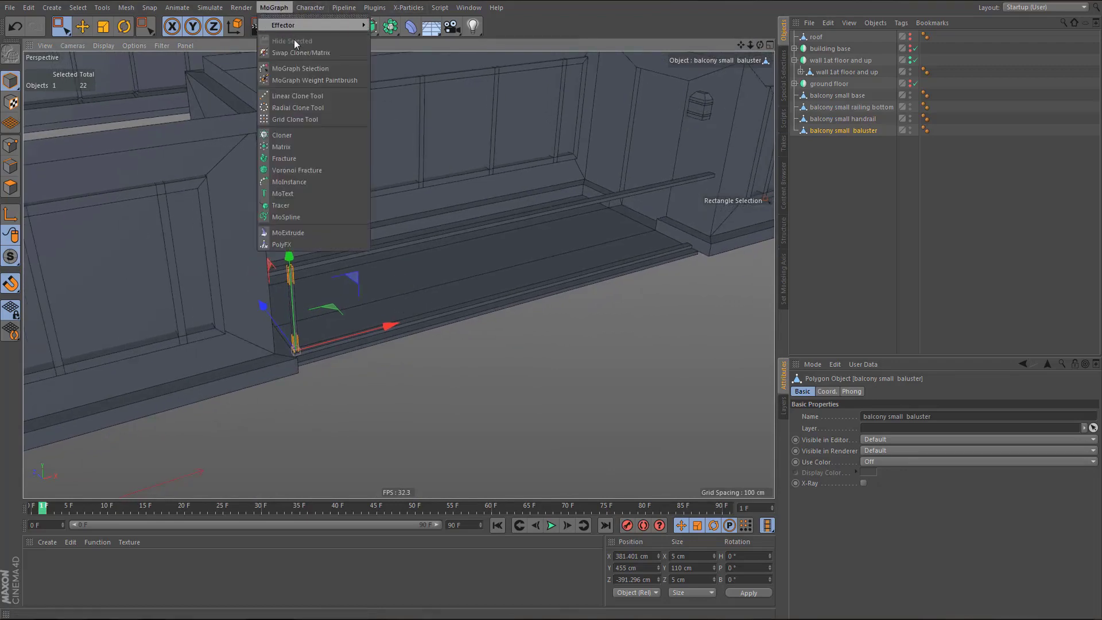
pyautogui.keyDown('alt'); pyautogui.click(304, 136); pyautogui.keyUp('alt')
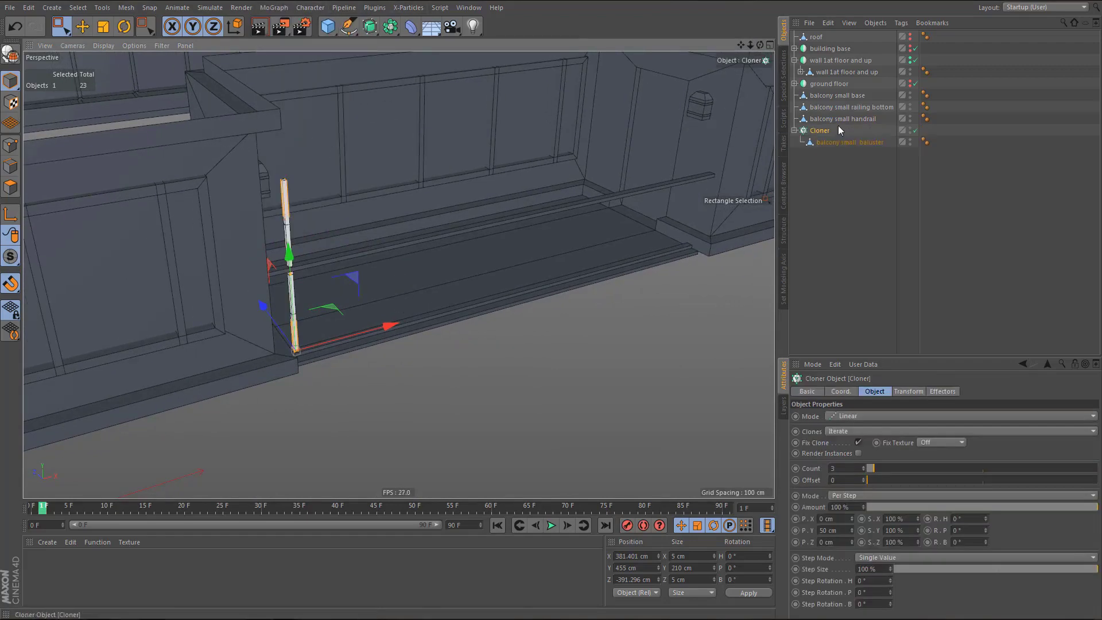
# - Rename the Cloner as balcony small baluster, reusing the name of its child object
pyautogui.doubleClick(829, 143)
pyautogui.hotkey('ctrl', 'c')
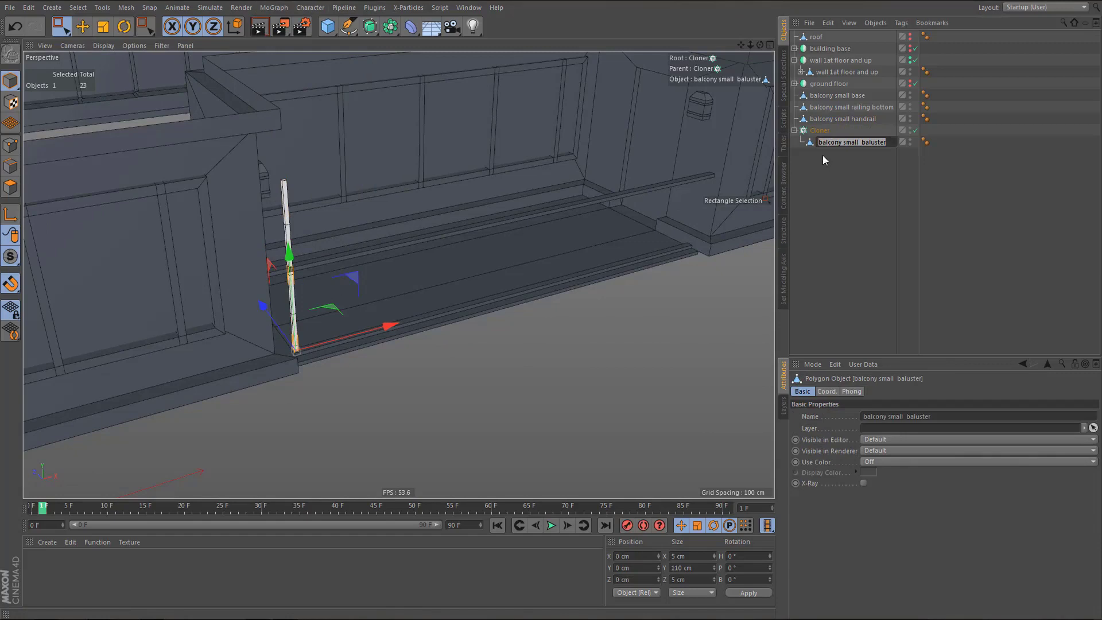
pyautogui.press('Up')
pyautogui.hotkey('ctrl', 'v')
pyautogui.press('Return')
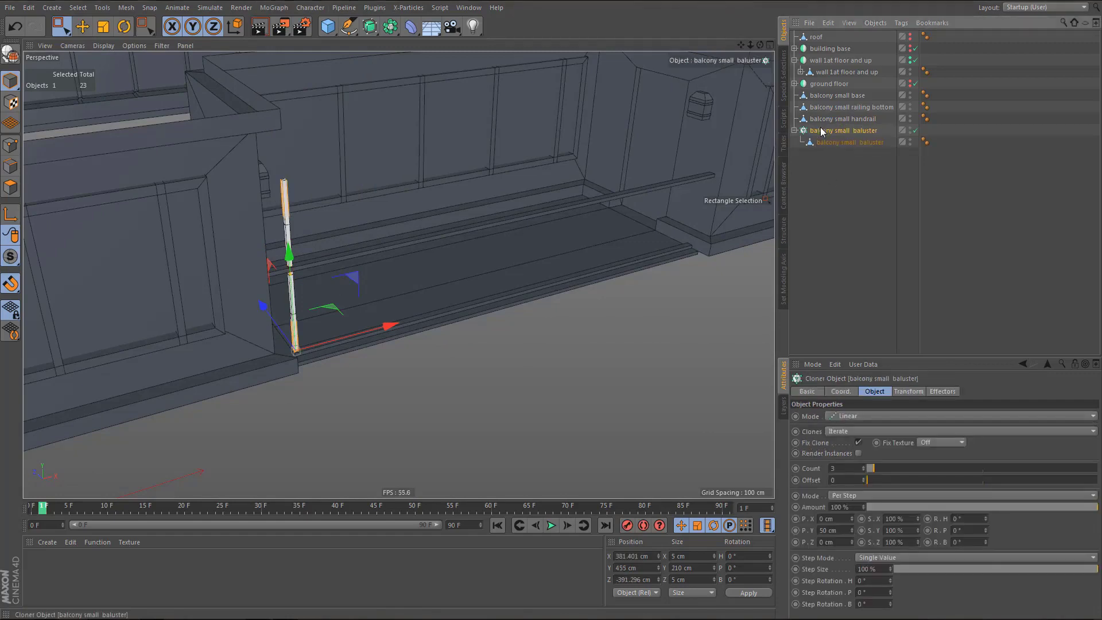
# - Turn on Render Instances for the baluster cloner and set its per-step Y offset to 0 cm
pyautogui.click(858, 454)
pyautogui.keyDown('alt'); pyautogui.moveTo(429, 356); pyautogui.dragTo(460, 368); pyautogui.keyUp('alt')
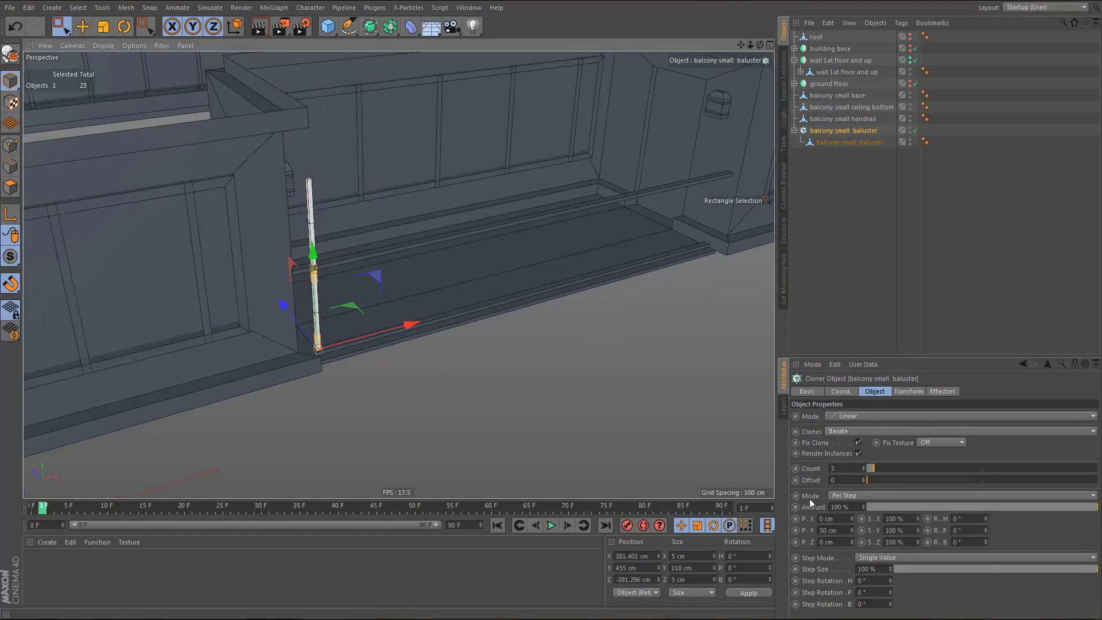
pyautogui.doubleClick(846, 531)
pyautogui.write('0')
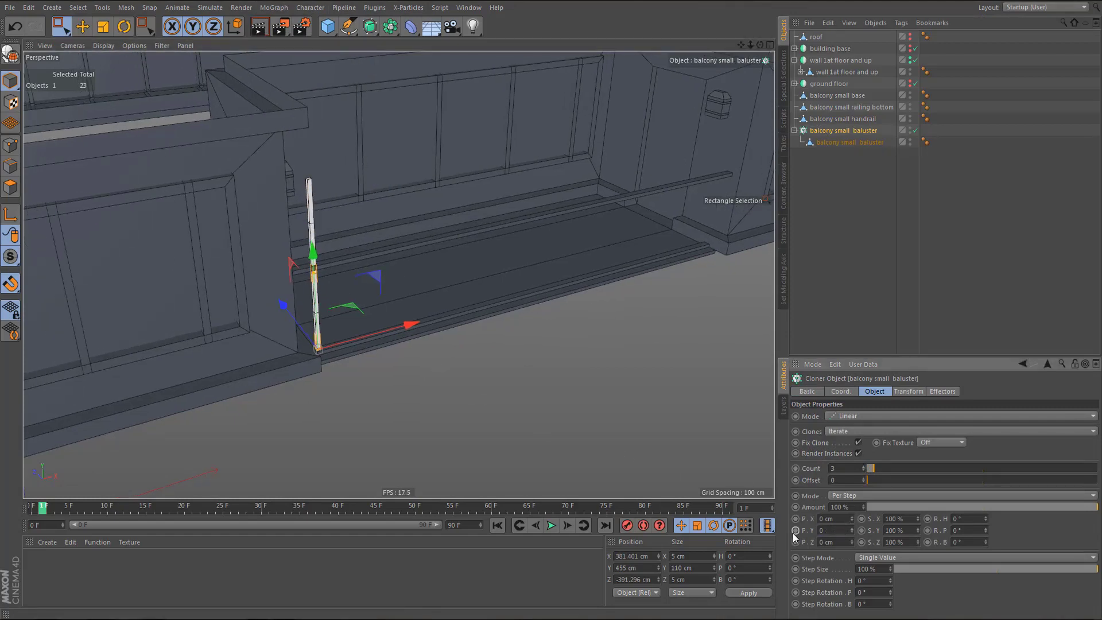
pyautogui.press('Return')
# - Set the cloner's per-step X offset to 35 cm, checking the baluster spacing against the front reference drawing
pyautogui.moveTo(852, 519); pyautogui.dragTo(852, 506)
pyautogui.middleClick(343, 408)
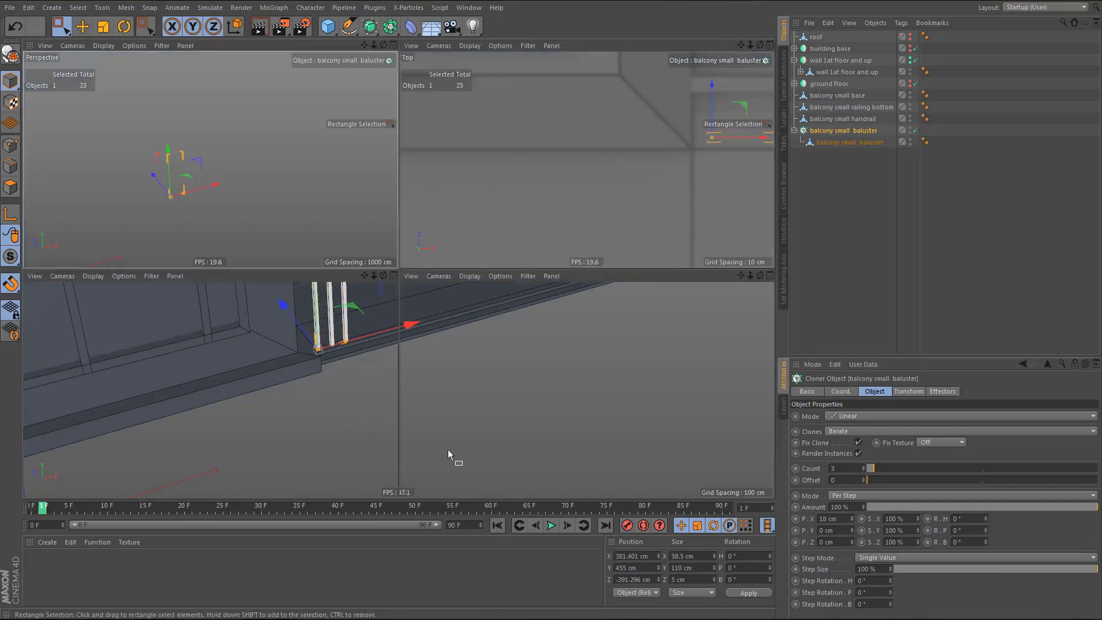
pyautogui.middleClick(491, 445)
pyautogui.scroll(-2, 473, 452)
pyautogui.scroll(-4, 454, 445)
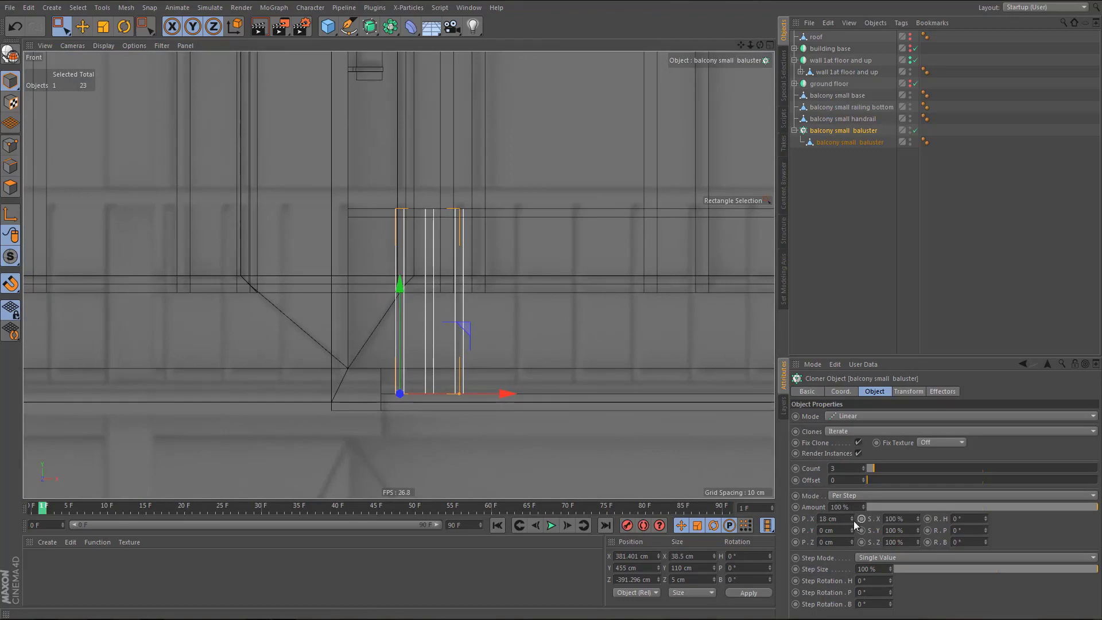
pyautogui.moveTo(852, 518); pyautogui.dragTo(853, 516)
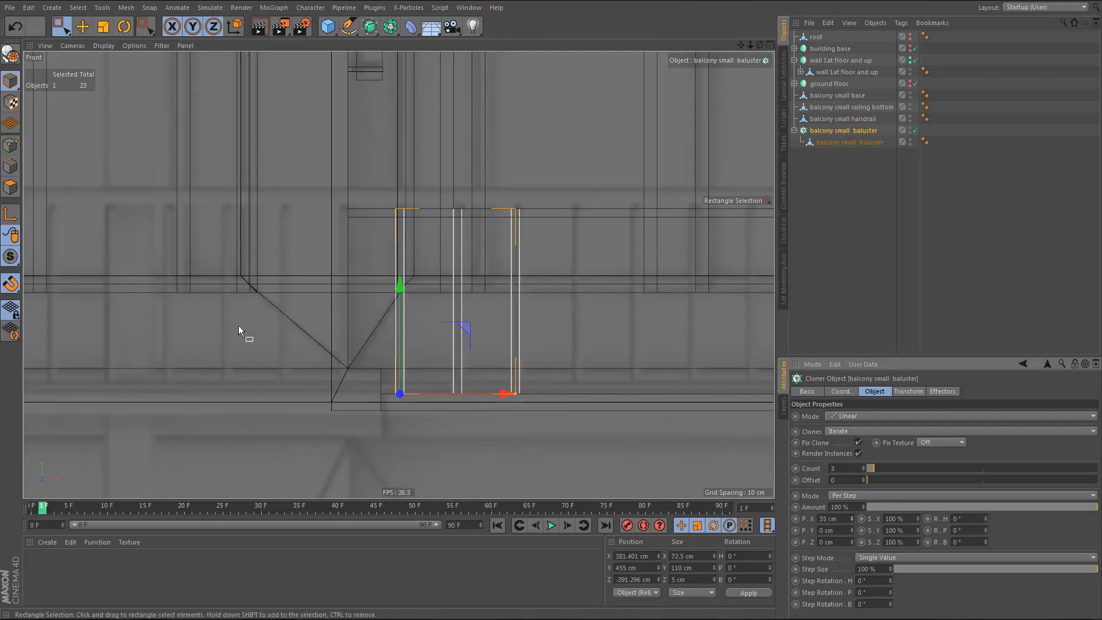
# - Set the baluster cloner's count to 20 so the clones span the full length of the balcony railing
pyautogui.scroll(-4, 239, 332)
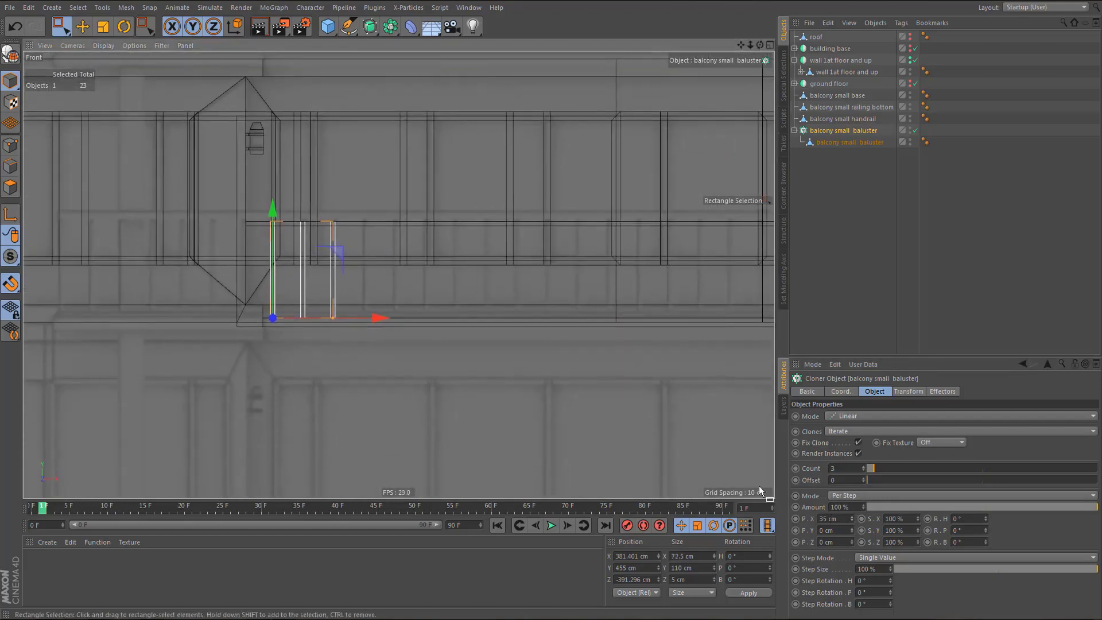
pyautogui.moveTo(863, 467); pyautogui.dragTo(863, 459)
pyautogui.middleClick(450, 313)
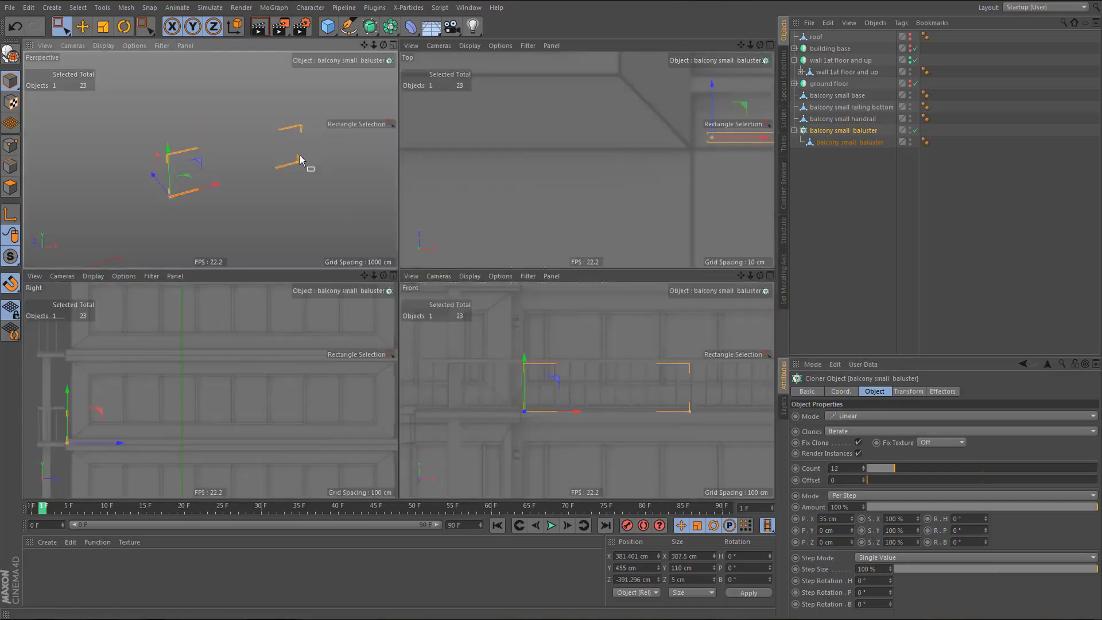
pyautogui.middleClick(300, 155)
pyautogui.scroll(-2, 346, 249)
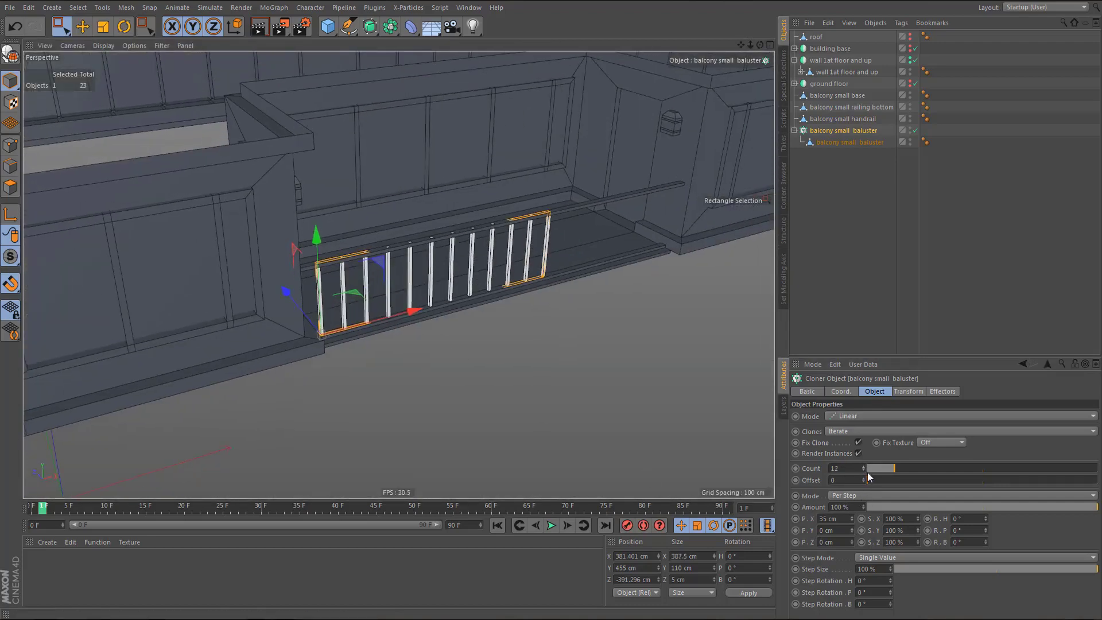
pyautogui.moveTo(864, 468); pyautogui.dragTo(864, 460)
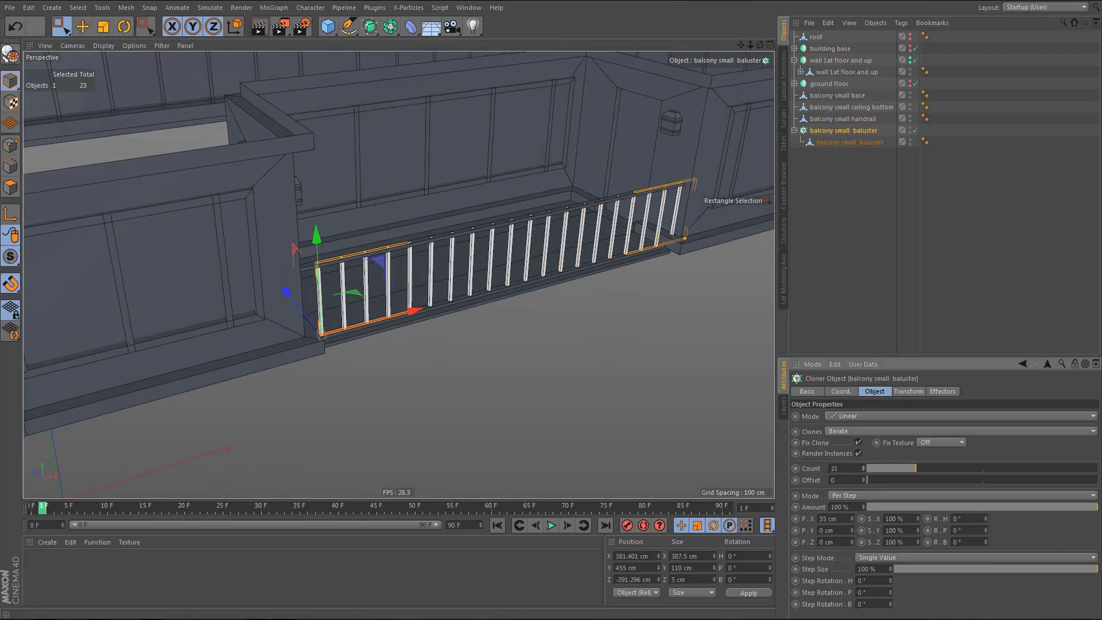
pyautogui.click(864, 470)
pyautogui.click(864, 471)
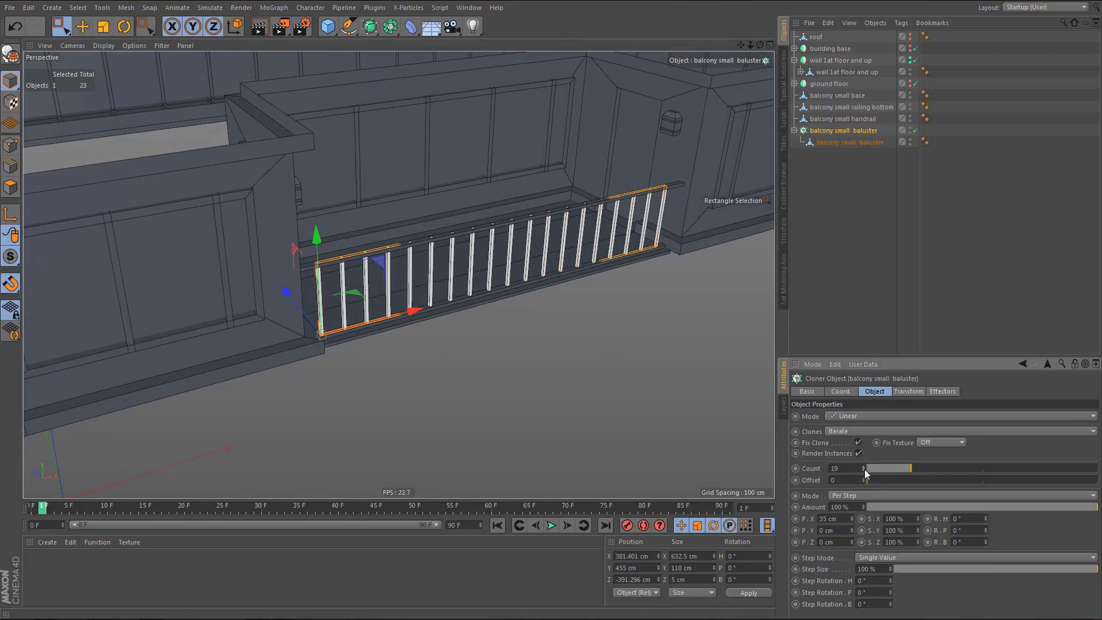
pyautogui.click(864, 467)
# - Check both ends of the railing and shift the cloner along X to about 377.3 cm, snapping to the bottom railing's edge
pyautogui.keyDown('alt'); pyautogui.moveTo(521, 296); pyautogui.dragTo(464, 316, button='middle'); pyautogui.keyUp('alt')
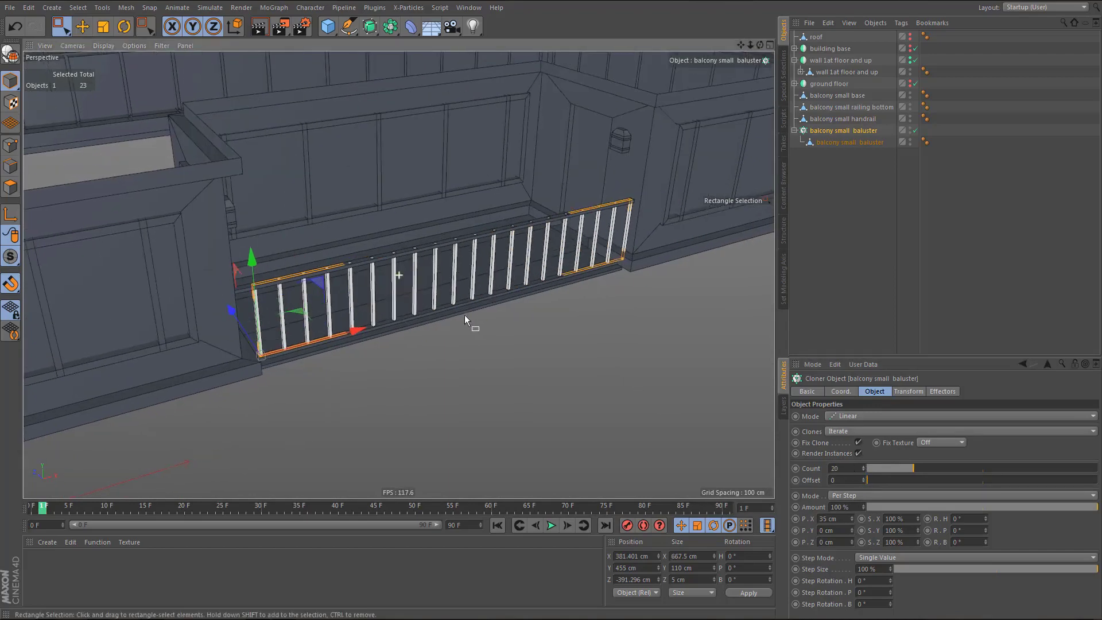
pyautogui.keyDown('alt'); pyautogui.moveTo(490, 266); pyautogui.dragTo(440, 248); pyautogui.keyUp('alt')
pyautogui.keyDown('alt'); pyautogui.moveTo(423, 266); pyautogui.dragTo(395, 262, button='middle'); pyautogui.keyUp('alt')
pyautogui.keyDown('alt'); pyautogui.moveTo(583, 252); pyautogui.dragTo(635, 275, button='right'); pyautogui.keyUp('alt')
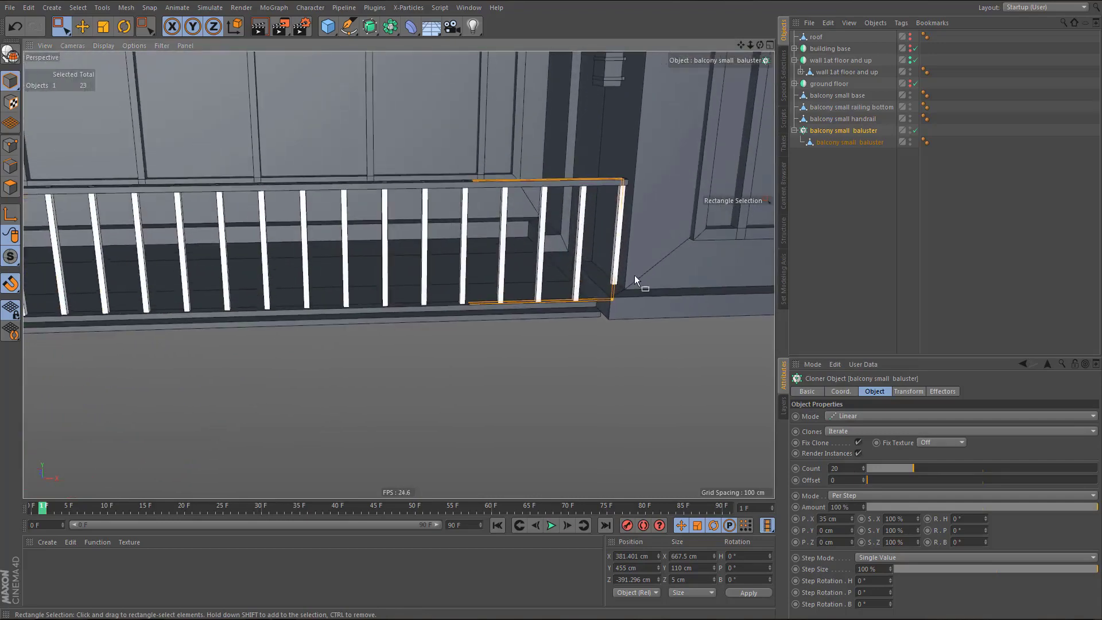
pyautogui.keyDown('alt'); pyautogui.moveTo(635, 274); pyautogui.dragTo(669, 276, button='middle'); pyautogui.keyUp('alt')
pyautogui.keyDown('alt'); pyautogui.moveTo(548, 292); pyautogui.dragTo(580, 292); pyautogui.keyUp('alt')
pyautogui.keyDown('alt'); pyautogui.moveTo(594, 279); pyautogui.dragTo(690, 263, button='middle'); pyautogui.keyUp('alt')
pyautogui.keyDown('alt'); pyautogui.moveTo(586, 282); pyautogui.dragTo(573, 294); pyautogui.keyUp('alt')
pyautogui.keyDown('alt'); pyautogui.moveTo(349, 329); pyautogui.dragTo(494, 324, button='middle'); pyautogui.keyUp('alt')
pyautogui.keyDown('alt'); pyautogui.moveTo(239, 366); pyautogui.dragTo(270, 374, button='middle'); pyautogui.keyUp('alt')
pyautogui.keyDown('alt'); pyautogui.moveTo(227, 363); pyautogui.dragTo(277, 365, button='right'); pyautogui.keyUp('alt')
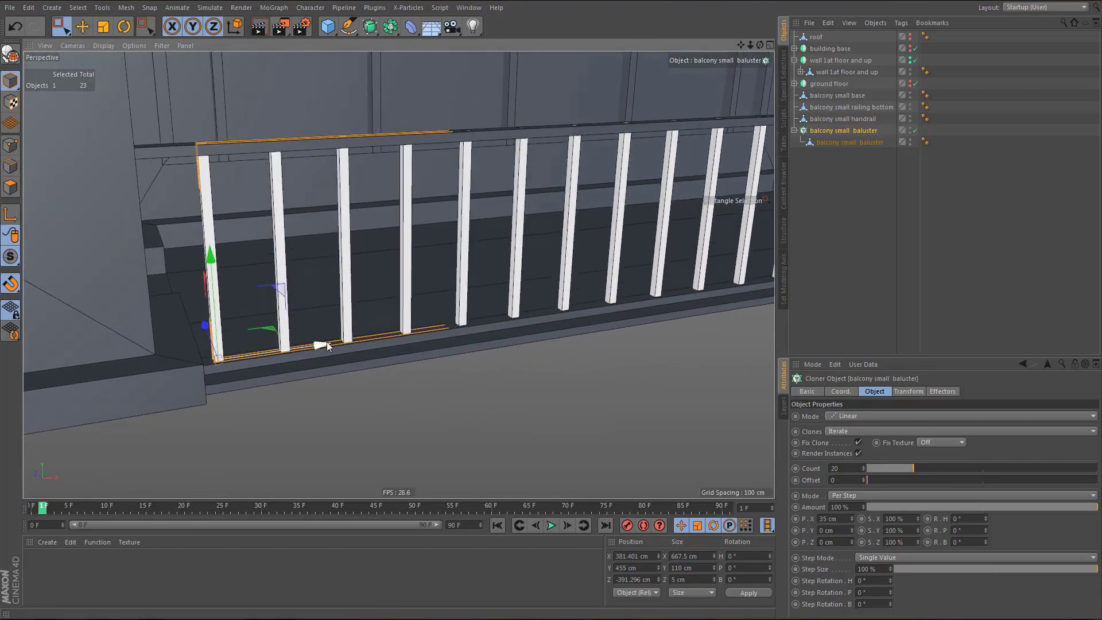
pyautogui.moveTo(325, 346); pyautogui.dragTo(319, 348)
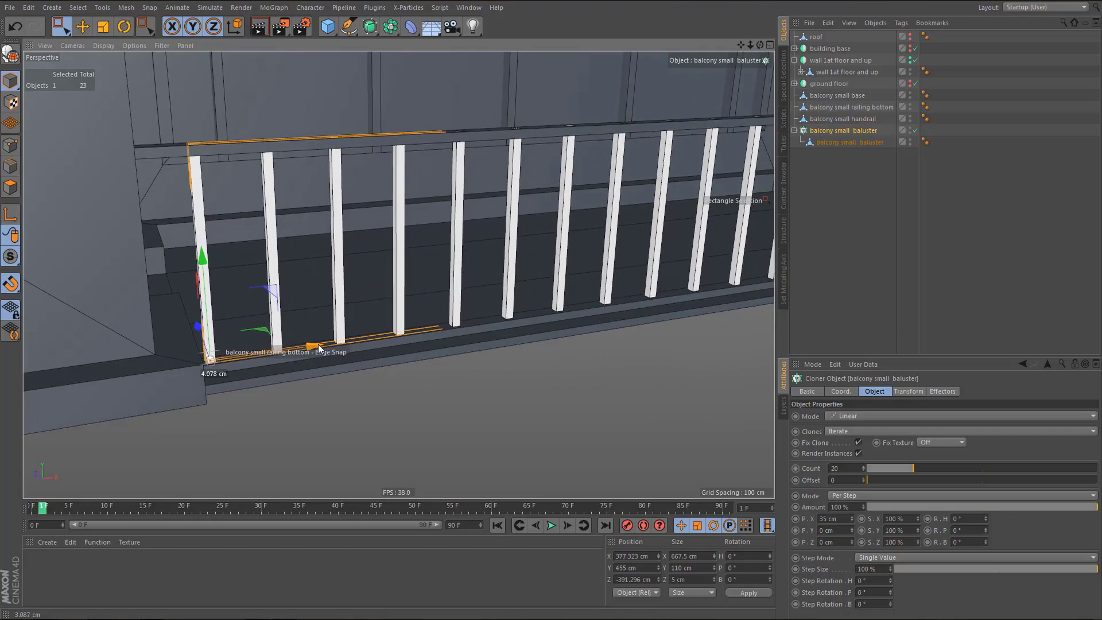
pyautogui.keyDown('alt'); pyautogui.moveTo(357, 374); pyautogui.dragTo(320, 378, button='right'); pyautogui.keyUp('alt')
pyautogui.keyDown('alt'); pyautogui.moveTo(357, 349); pyautogui.dragTo(167, 387, button='middle'); pyautogui.keyUp('alt')
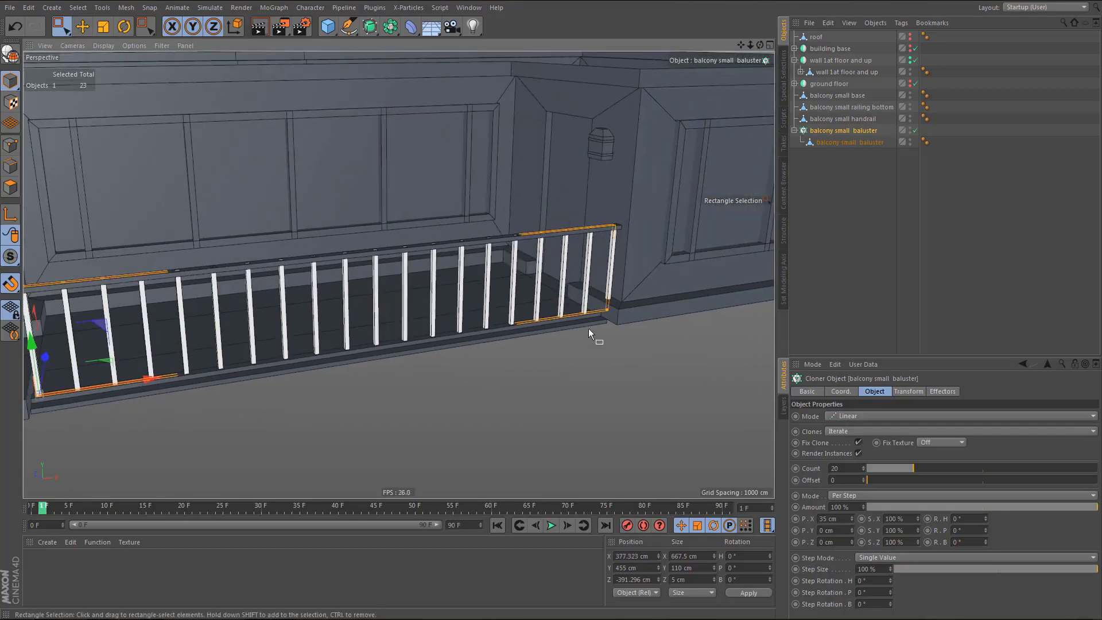
# - Set the baluster cloner's per-step X offset to 34 cm and check the balusters at both ends of the railing
pyautogui.keyDown('alt'); pyautogui.moveTo(588, 328); pyautogui.dragTo(645, 364, button='right'); pyautogui.keyUp('alt')
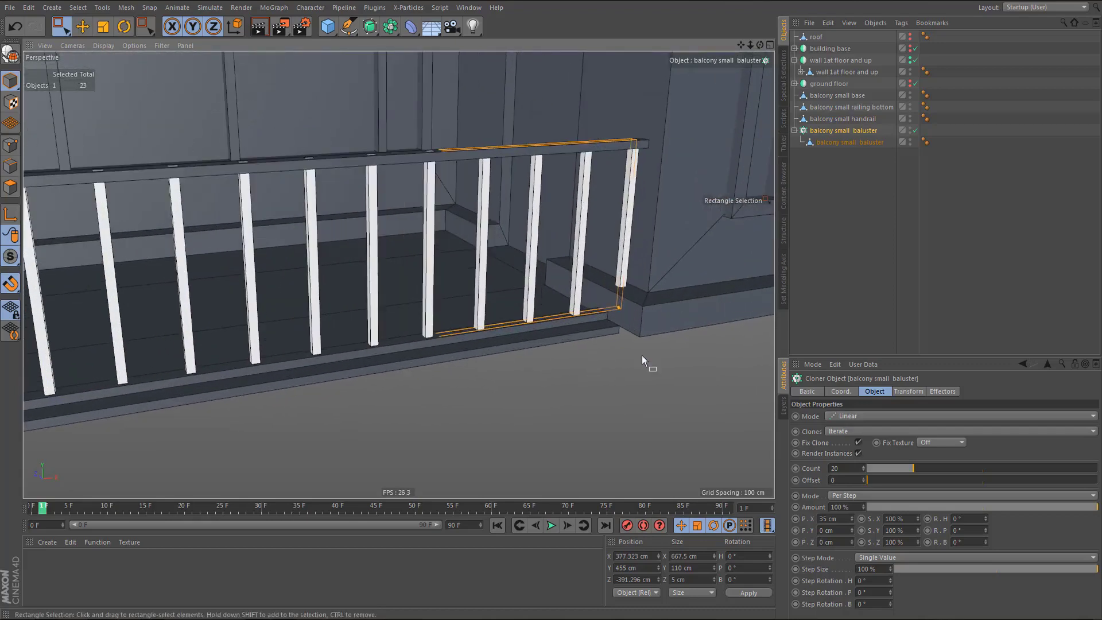
pyautogui.click(850, 522)
pyautogui.click(850, 522)
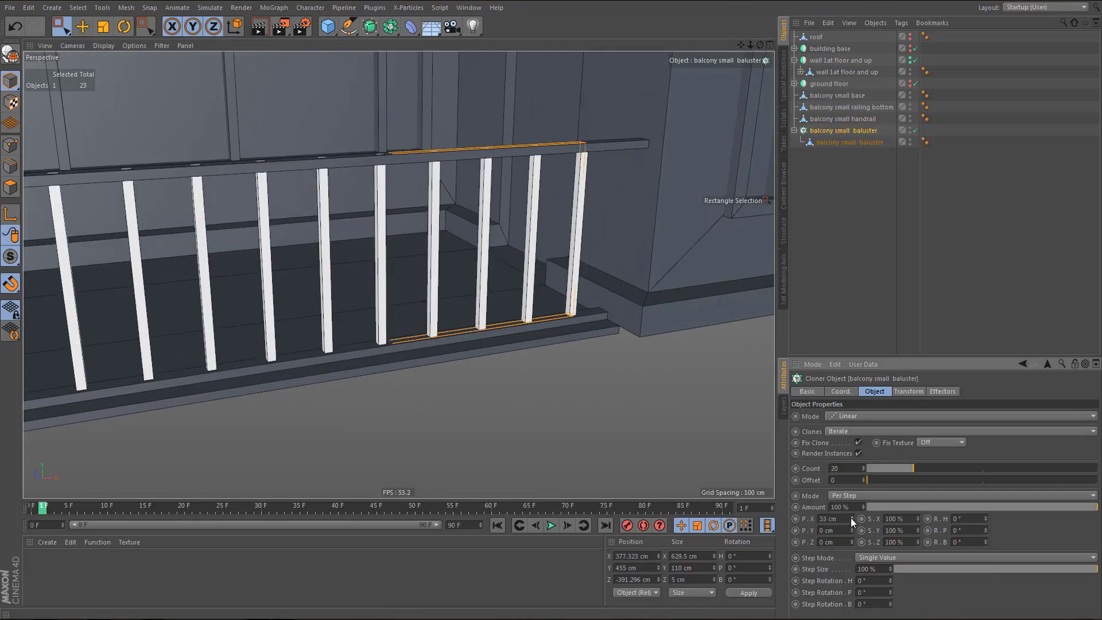
pyautogui.click(852, 515)
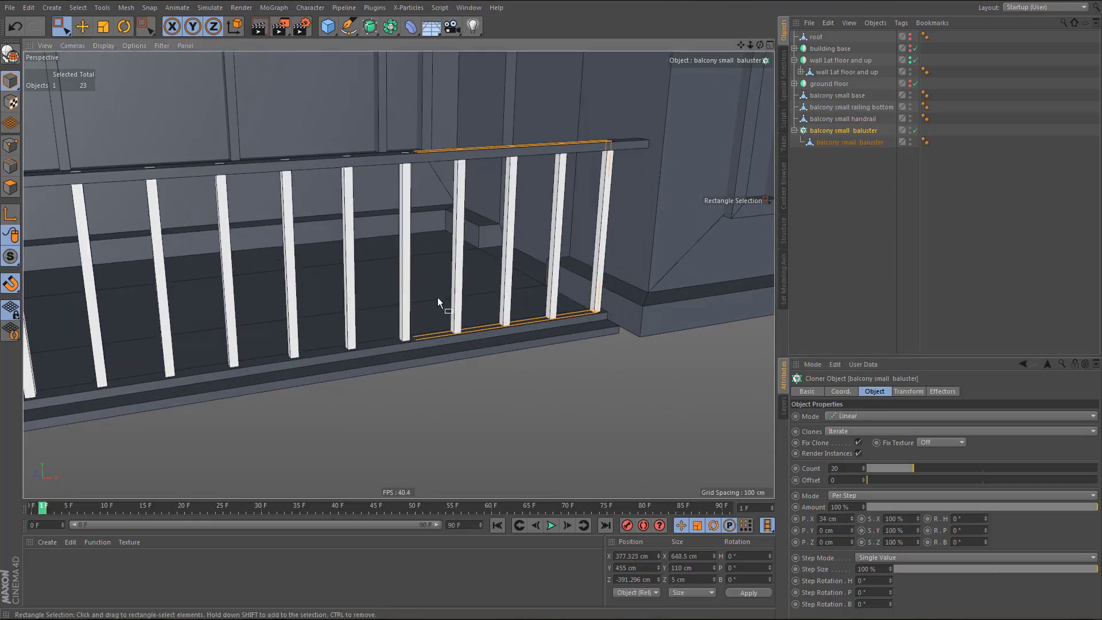
pyautogui.scroll(-2, 425, 308)
pyautogui.moveTo(424, 308)
pyautogui.keyDown('alt'); pyautogui.mouseDown()
pyautogui.moveTo(378, 312)
pyautogui.moveTo(421, 305)
pyautogui.mouseUp(); pyautogui.keyUp('alt')
pyautogui.keyDown('alt'); pyautogui.moveTo(422, 310); pyautogui.dragTo(752, 244, button='middle'); pyautogui.keyUp('alt')
pyautogui.keyDown('alt'); pyautogui.moveTo(368, 337); pyautogui.dragTo(695, 290, button='middle'); pyautogui.keyUp('alt')
pyautogui.scroll(6, 240, 371)
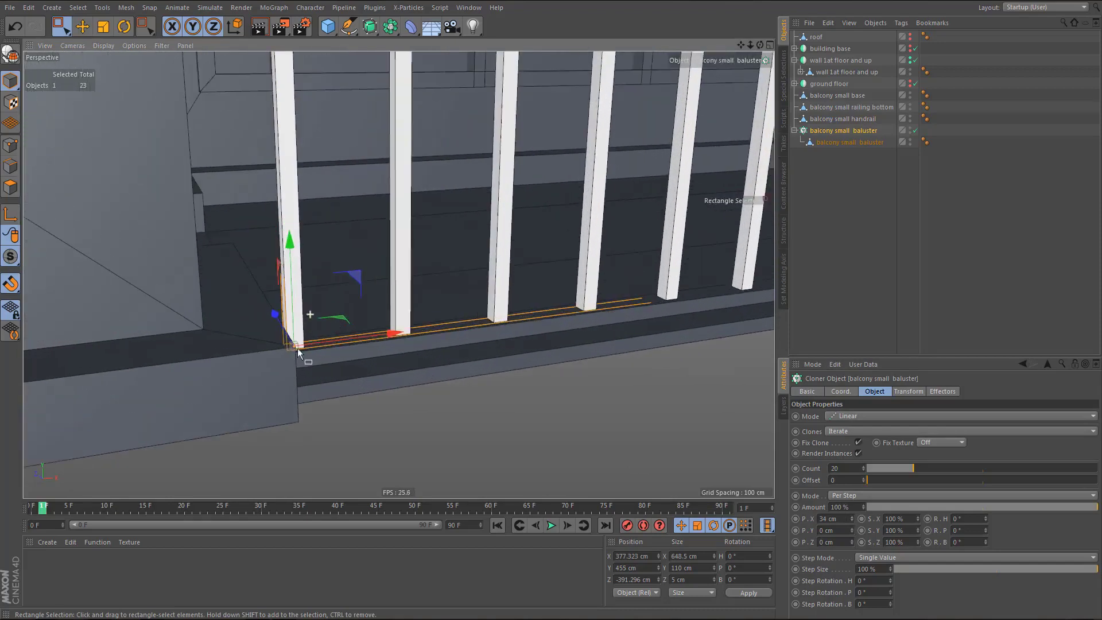
pyautogui.scroll(-10, 281, 364)
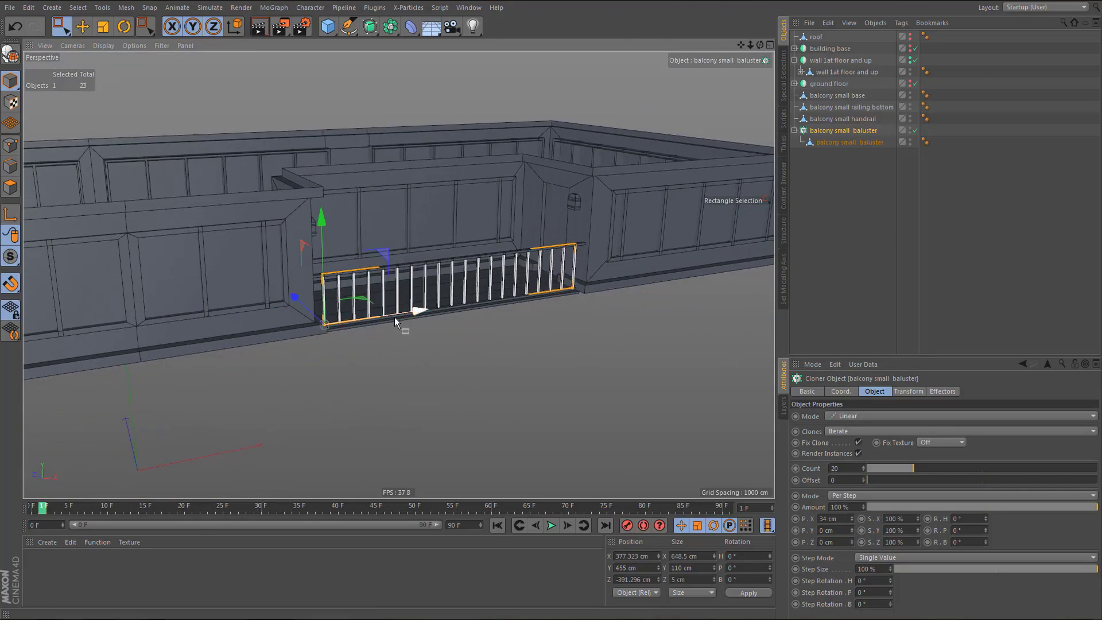
pyautogui.keyDown('alt'); pyautogui.moveTo(395, 317); pyautogui.dragTo(429, 316); pyautogui.keyUp('alt')
pyautogui.scroll(5, 430, 315)
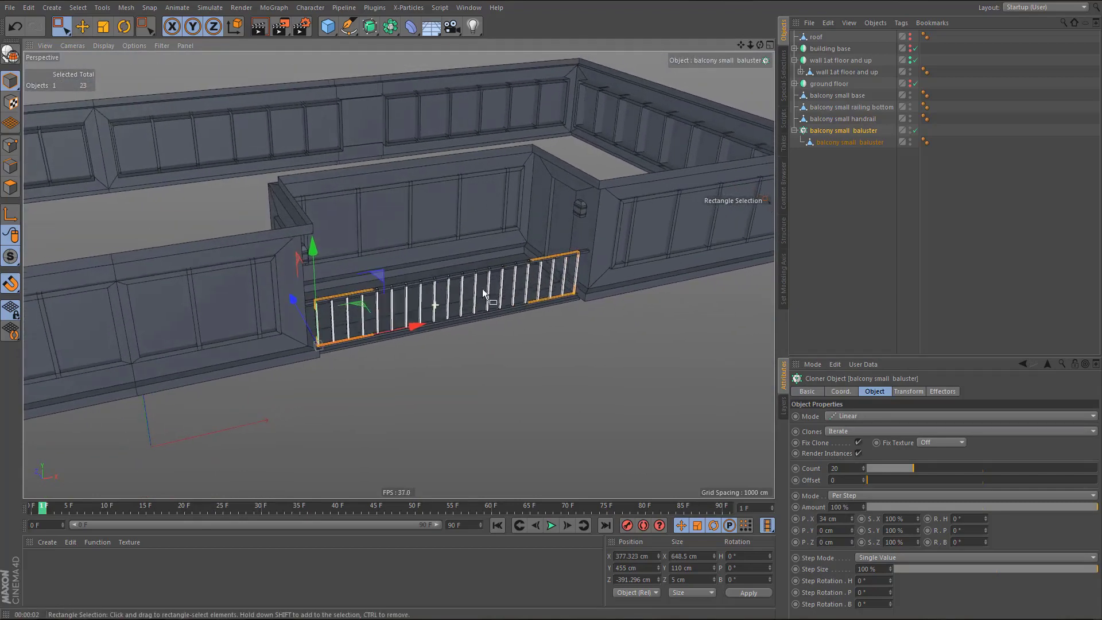
# - Raise the small balcony handrail by 5 cm to Y 565 cm so it covers the baluster tops
pyautogui.click(913, 388)
pyautogui.scroll(2, 511, 318)
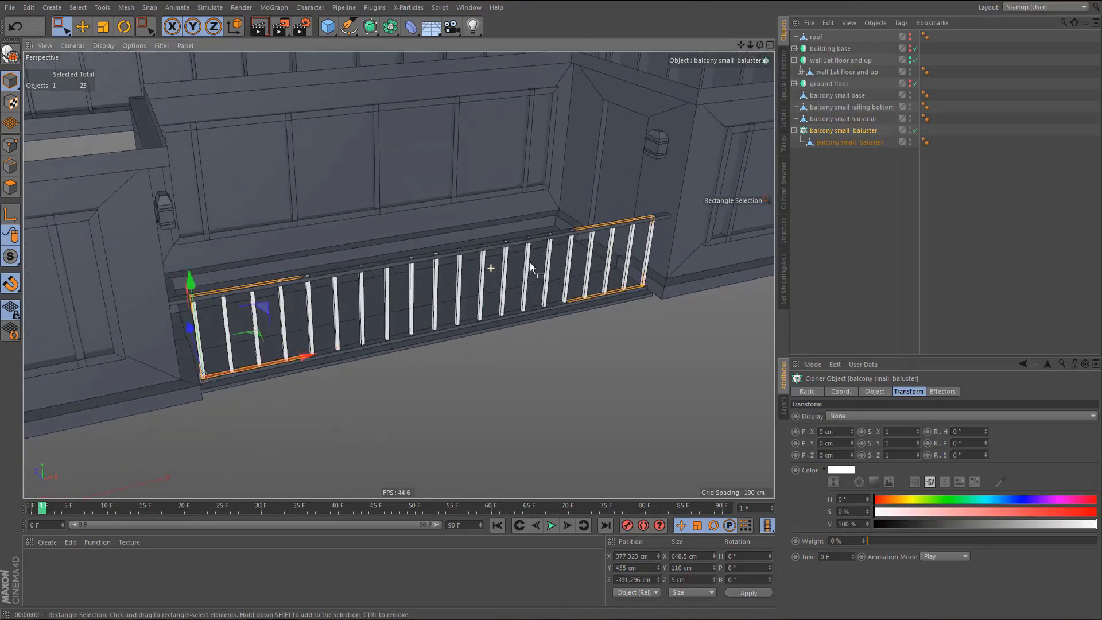
pyautogui.scroll(3, 531, 268)
pyautogui.keyDown('alt'); pyautogui.moveTo(495, 243); pyautogui.dragTo(532, 260); pyautogui.keyUp('alt')
pyautogui.scroll(4, 543, 260)
pyautogui.keyDown('alt'); pyautogui.moveTo(531, 259); pyautogui.dragTo(506, 237, button='middle'); pyautogui.keyUp('alt')
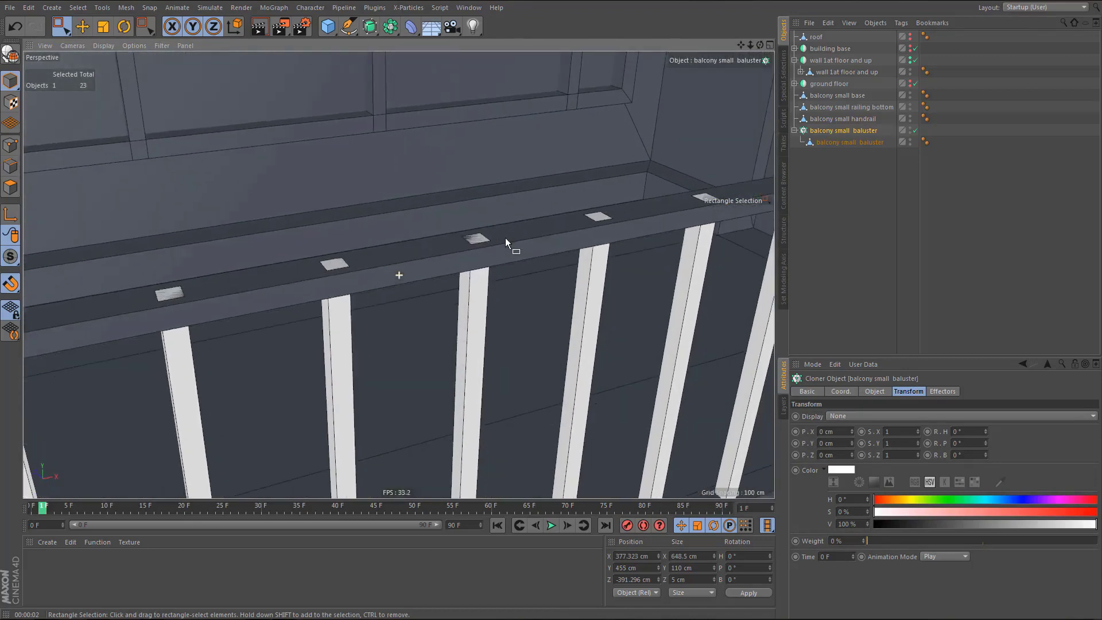
pyautogui.click(837, 118)
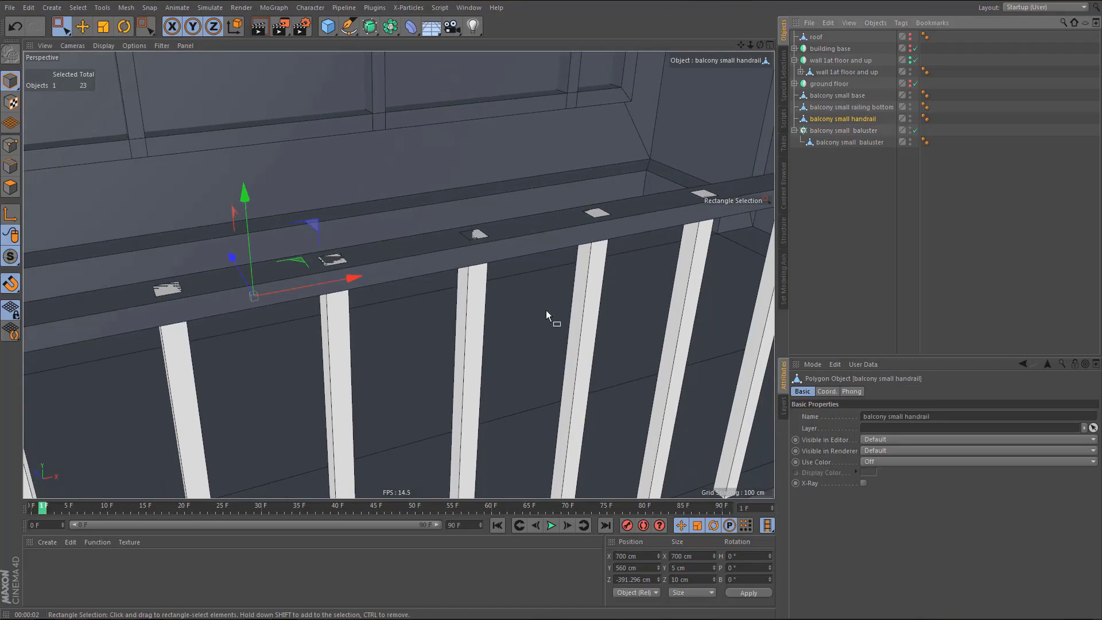
pyautogui.click(649, 567)
pyautogui.write('-')
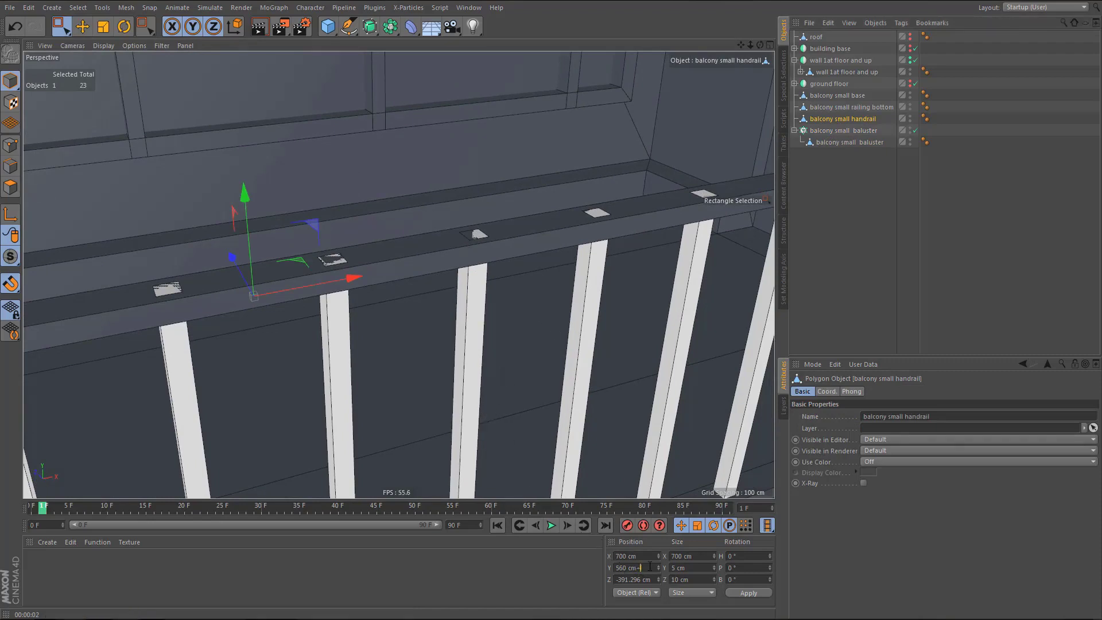
pyautogui.write('5')
pyautogui.press('Return')
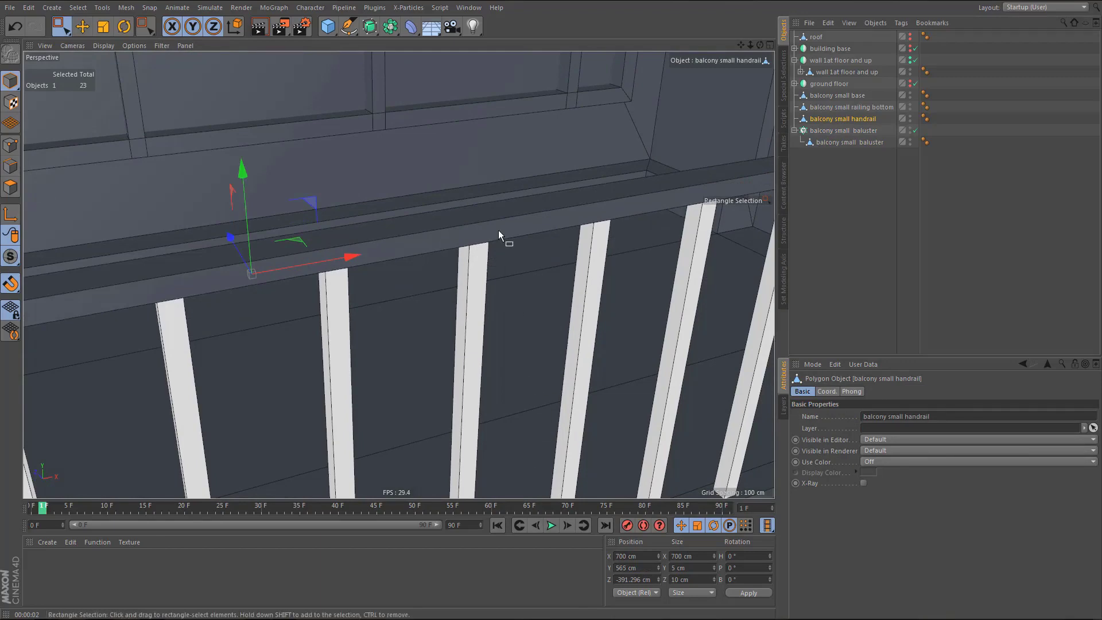
pyautogui.keyDown('alt'); pyautogui.moveTo(498, 229); pyautogui.dragTo(505, 265); pyautogui.keyUp('alt')
# - Using Constant Shading (Lines) display, set the baluster cloner's transform color to the grey-blue sampled from the facade wall
pyautogui.click(846, 130)
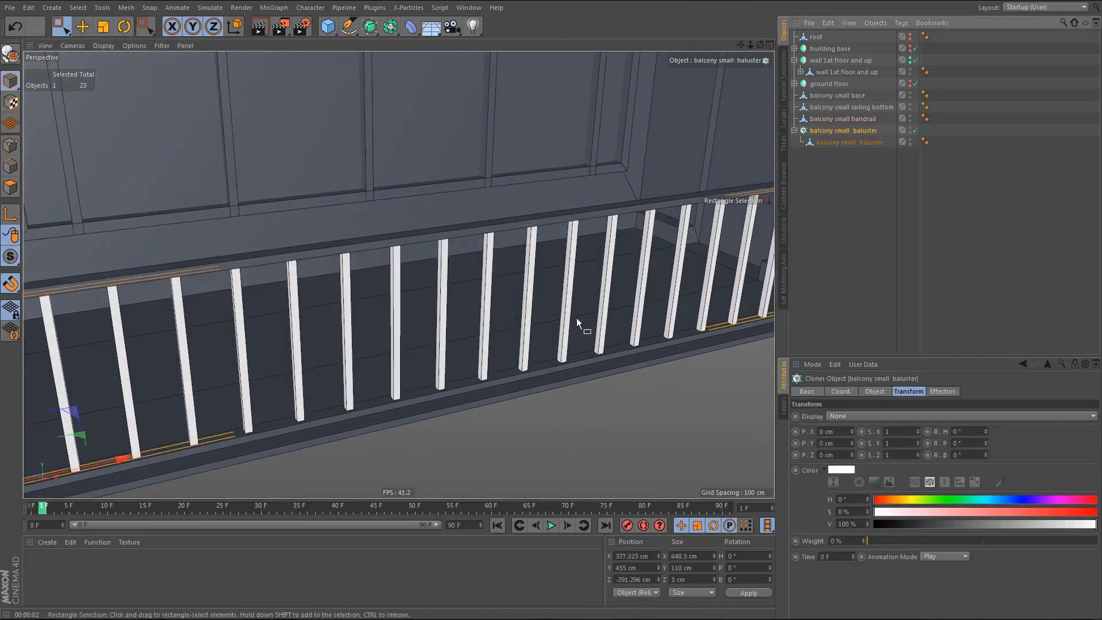
pyautogui.scroll(-10, 569, 325)
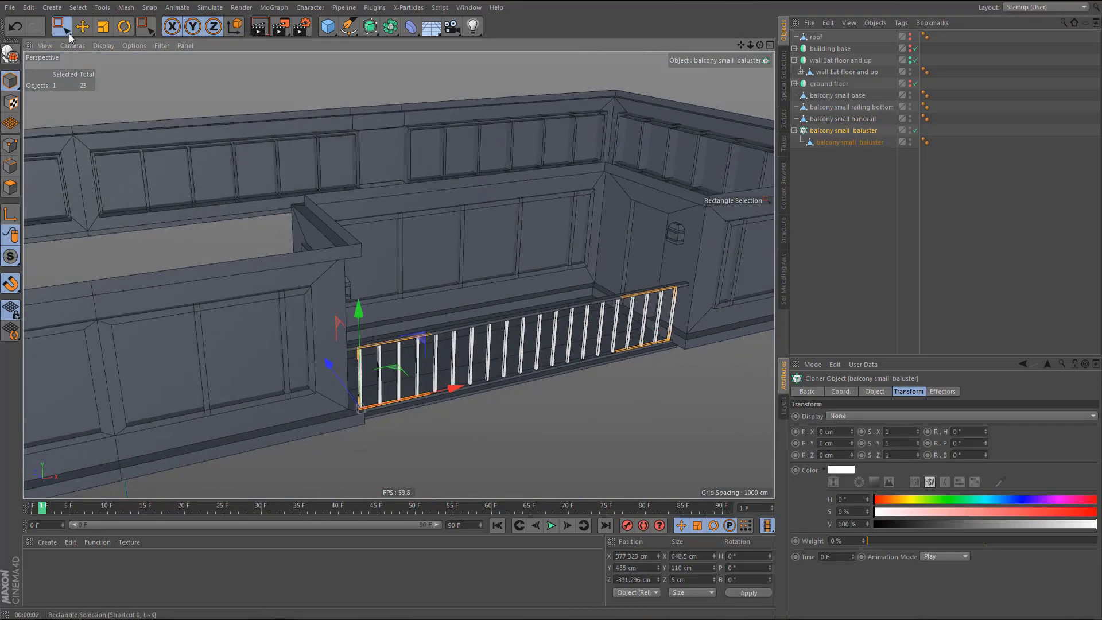
pyautogui.click(101, 46)
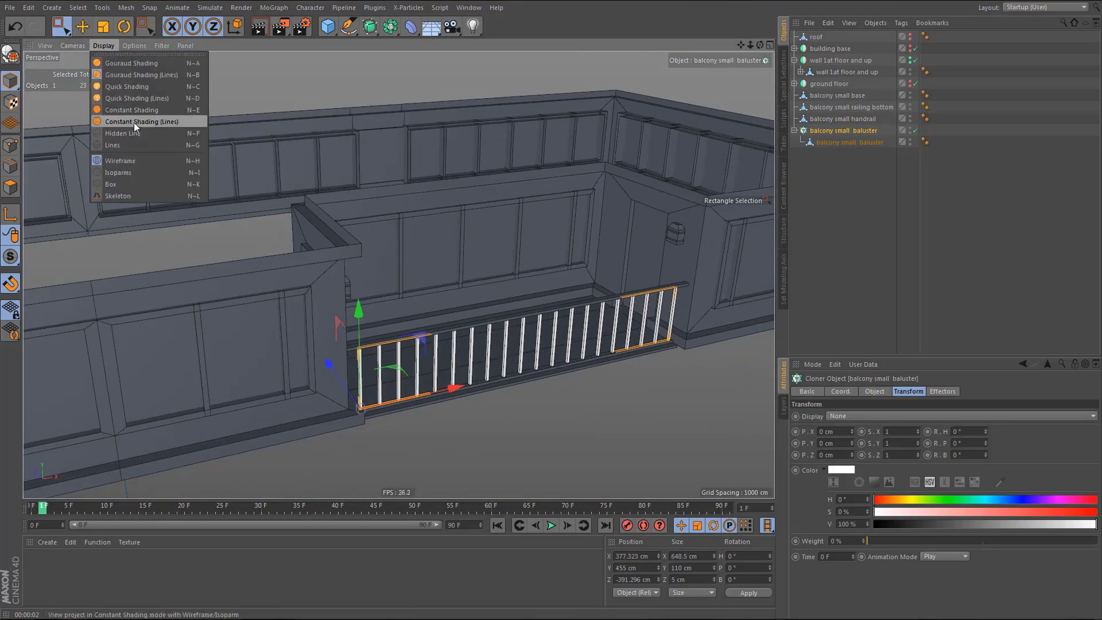
pyautogui.click(134, 123)
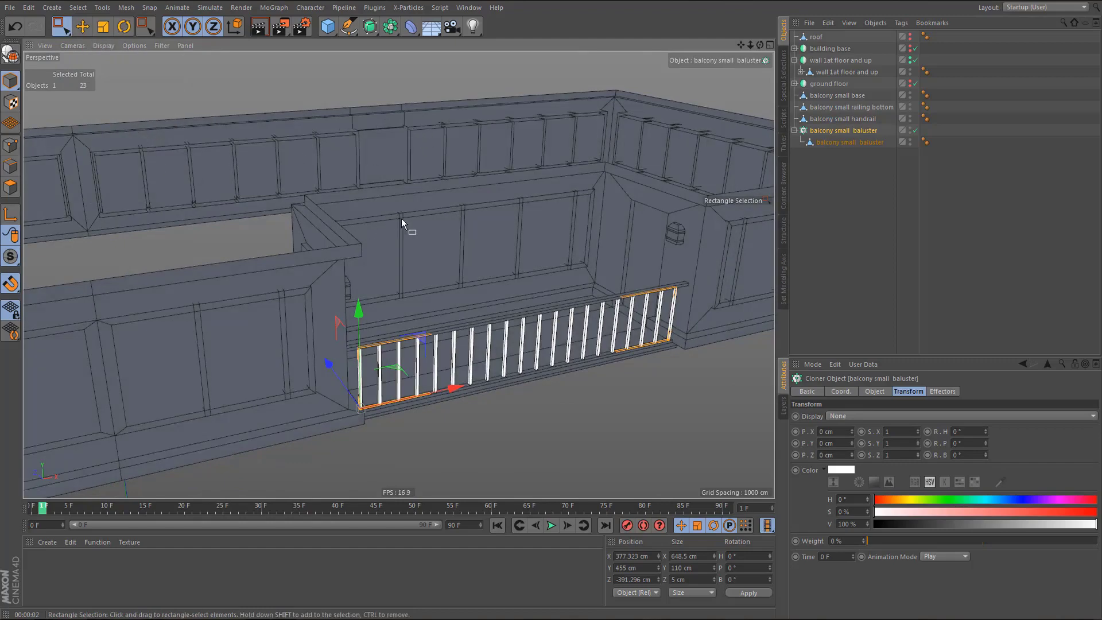
pyautogui.click(1001, 486)
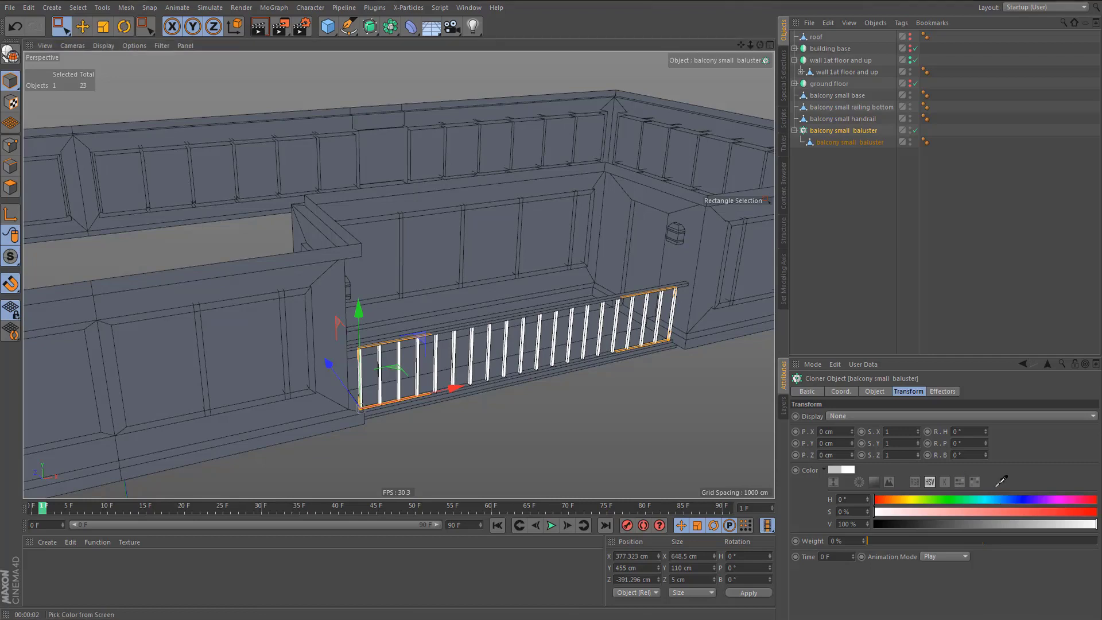
pyautogui.click(258, 349)
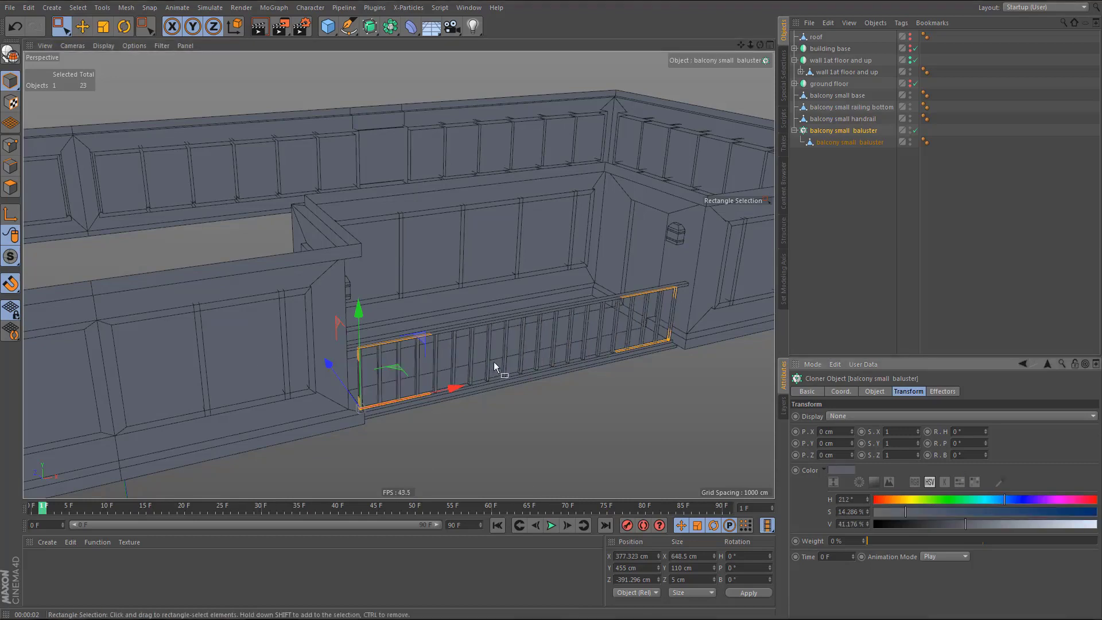
pyautogui.scroll(5, 510, 345)
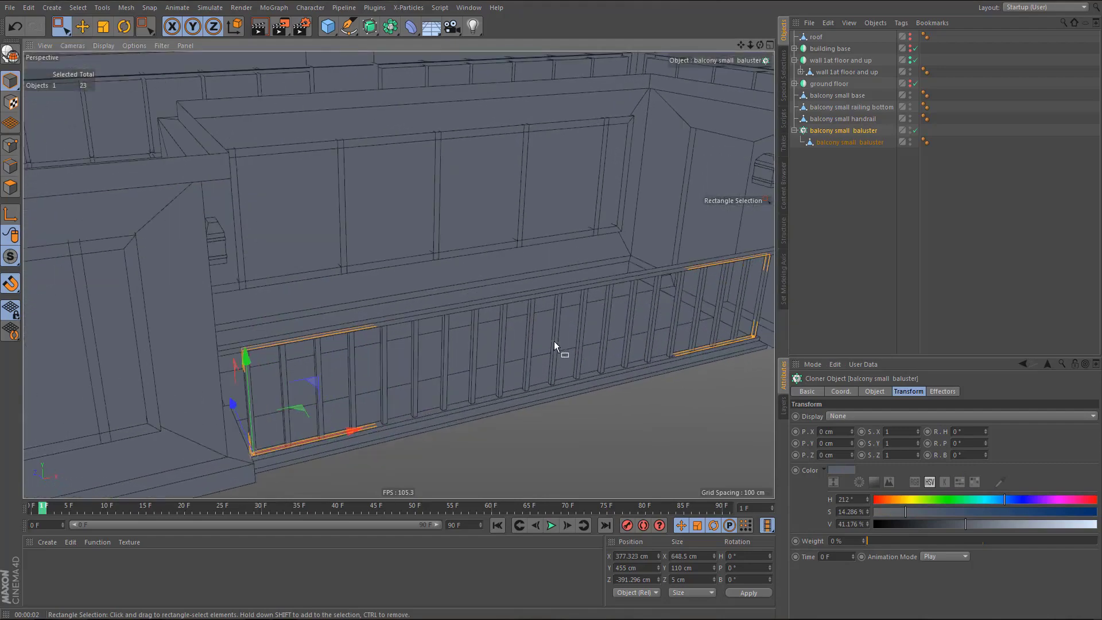
# - Restore Gouraud Shading (Lines) display and check the axis positions of the handrail and bottom railing
pyautogui.click(105, 45)
pyautogui.click(125, 77)
pyautogui.moveTo(399, 276)
pyautogui.keyDown('alt'); pyautogui.mouseDown()
pyautogui.moveTo(435, 326)
pyautogui.moveTo(420, 308)
pyautogui.moveTo(369, 342)
pyautogui.moveTo(387, 314)
pyautogui.moveTo(355, 311)
pyautogui.moveTo(396, 302)
pyautogui.mouseUp(); pyautogui.keyUp('alt')
pyautogui.click(794, 119)
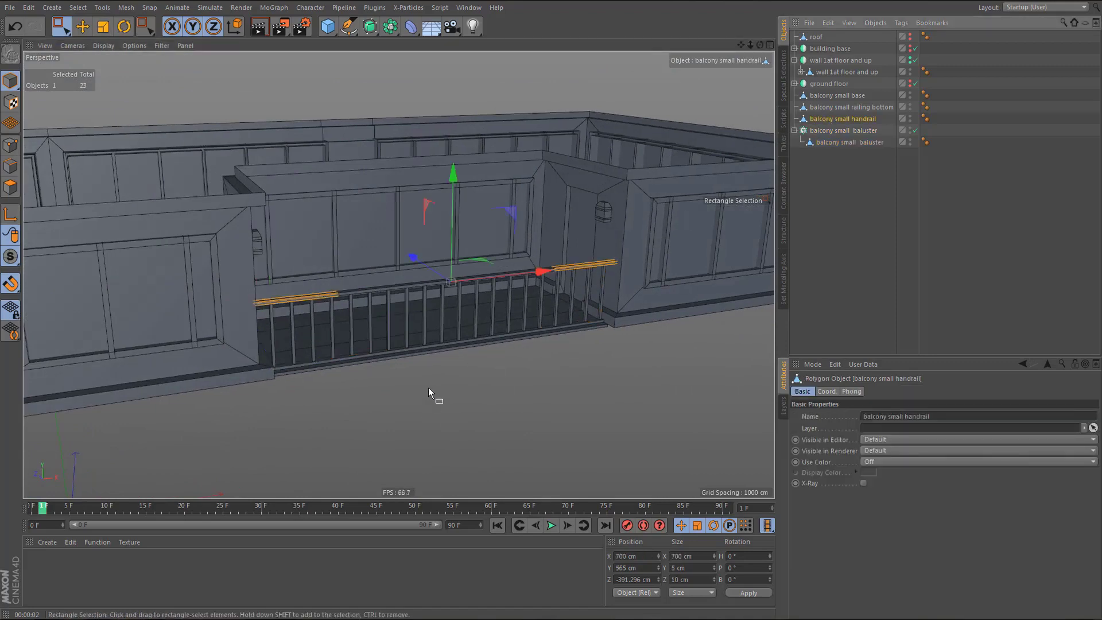
pyautogui.keyDown('alt'); pyautogui.moveTo(428, 388); pyautogui.dragTo(419, 349); pyautogui.keyUp('alt')
pyautogui.keyDown('alt'); pyautogui.moveTo(453, 298); pyautogui.dragTo(518, 295); pyautogui.keyUp('alt')
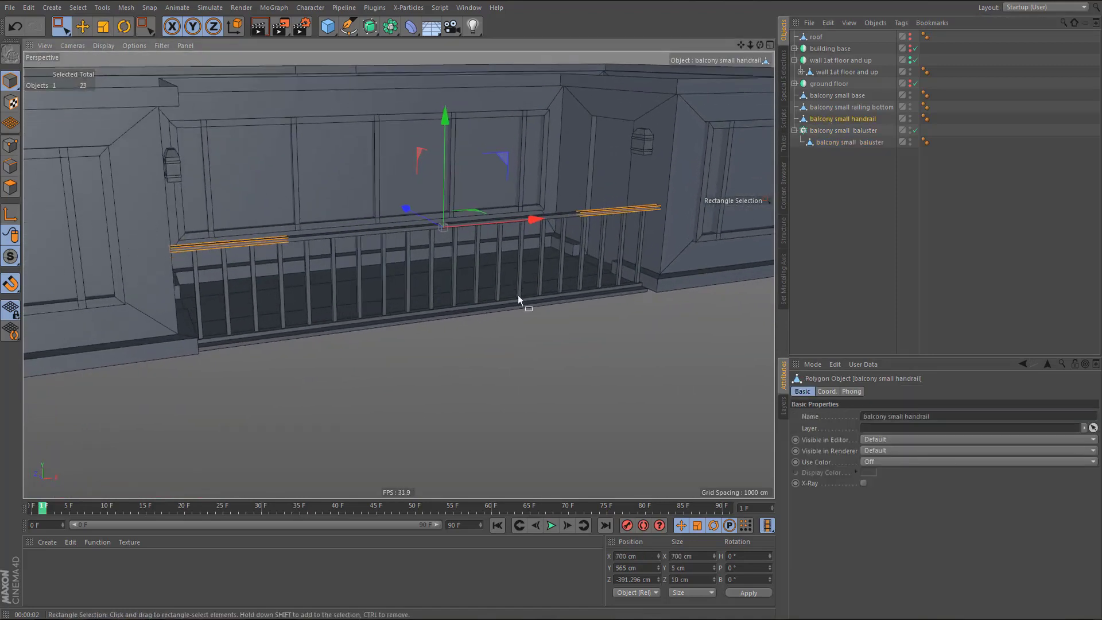
pyautogui.click(856, 106)
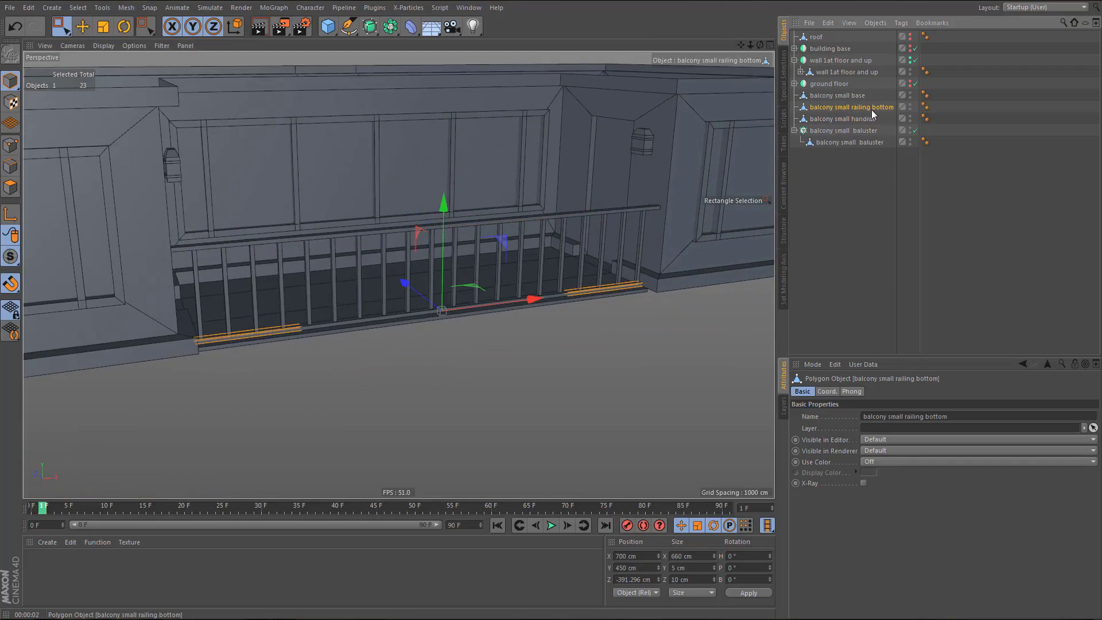
# - Center the small balcony base's axis on its geometry with Axis Center, using Y -100% to place it at the underside
pyautogui.click(846, 97)
pyautogui.press('e')
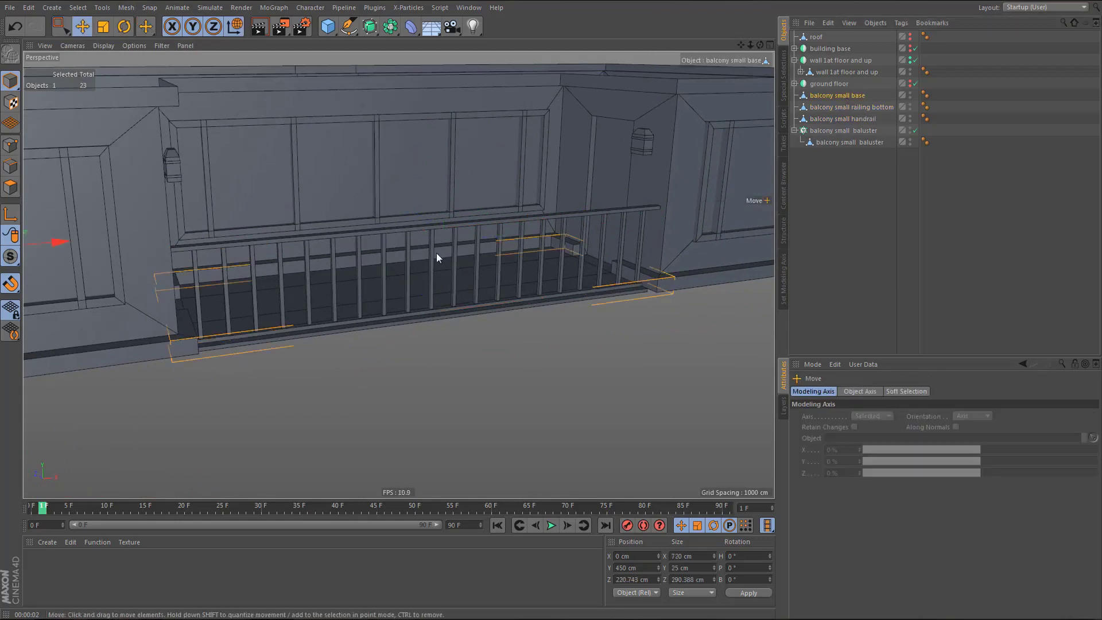
pyautogui.keyDown('alt'); pyautogui.moveTo(436, 252); pyautogui.dragTo(493, 260); pyautogui.keyUp('alt')
pyautogui.keyDown('alt'); pyautogui.moveTo(467, 264); pyautogui.dragTo(446, 327, button='right'); pyautogui.keyUp('alt')
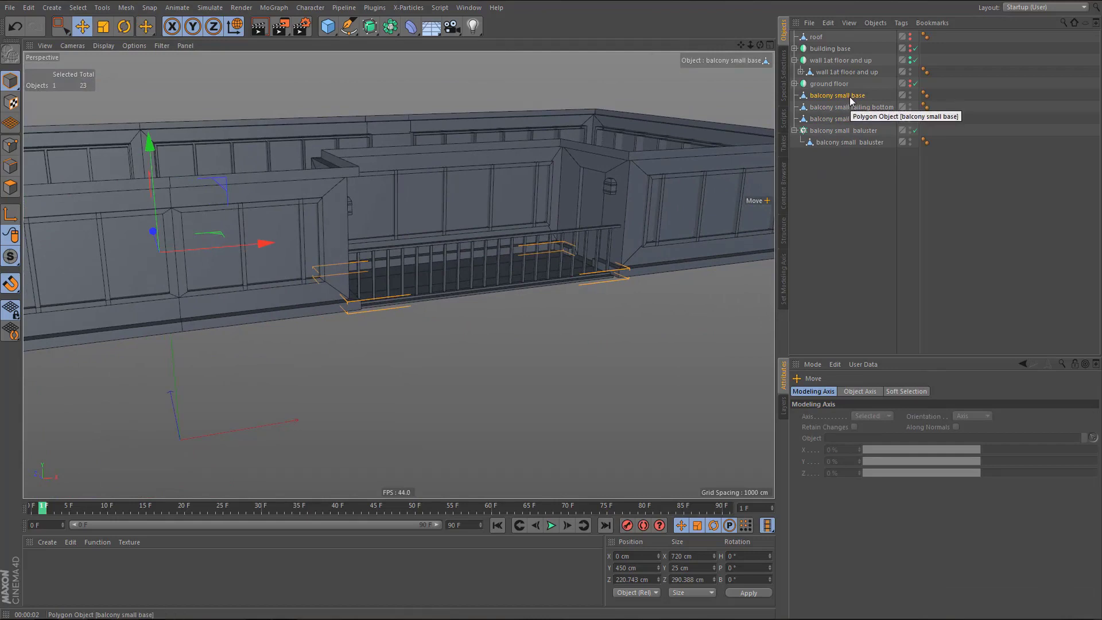
pyautogui.hotkey('shift', 'a')
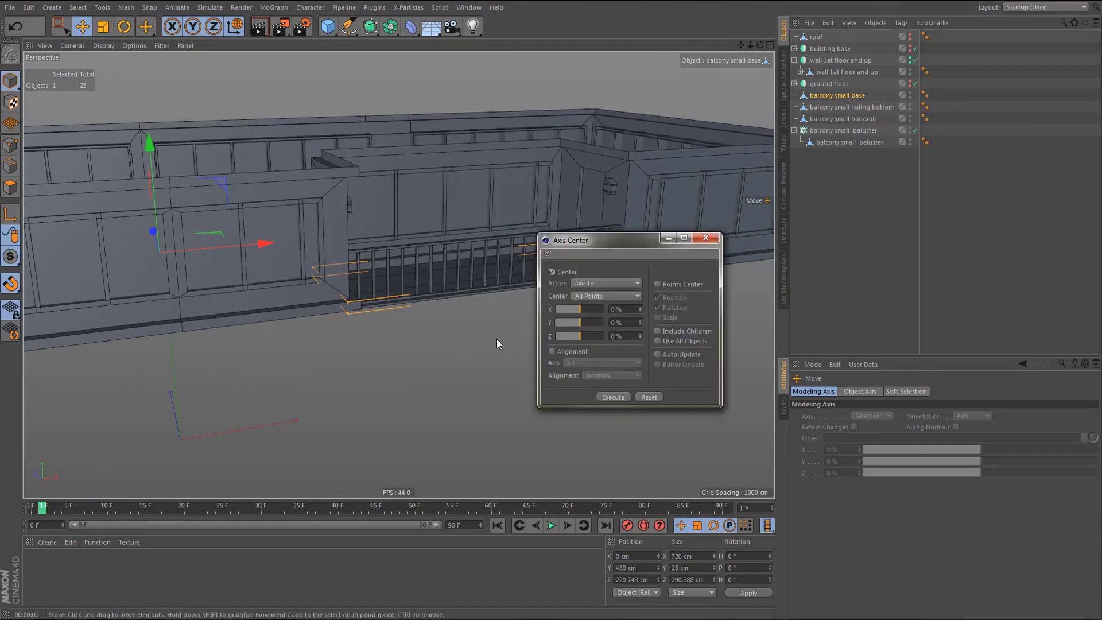
pyautogui.moveTo(579, 323); pyautogui.dragTo(511, 355)
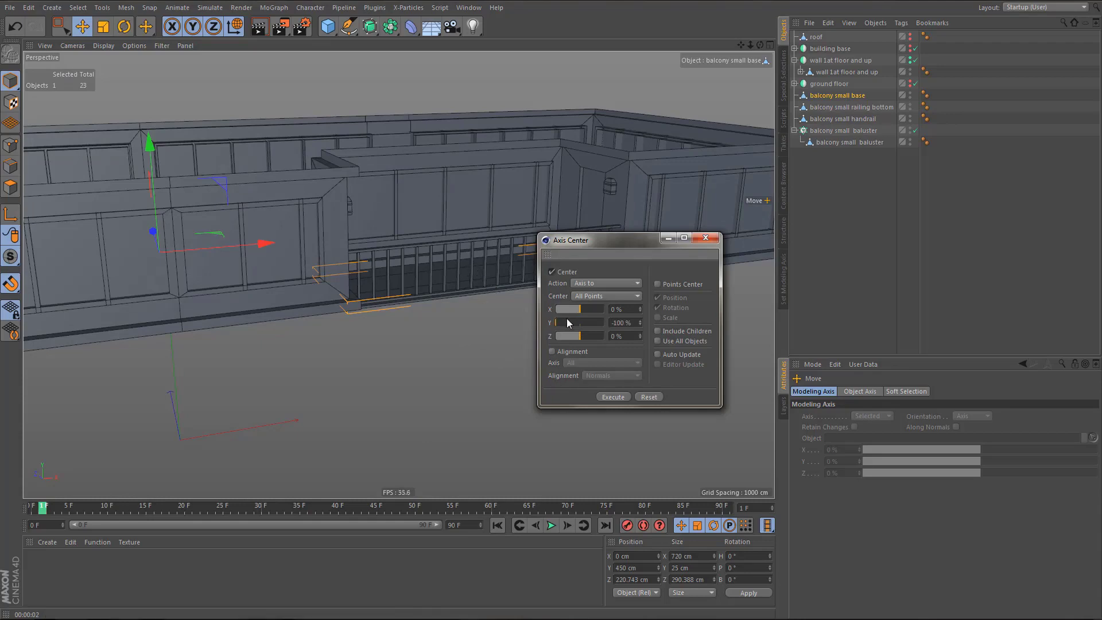
pyautogui.click(613, 397)
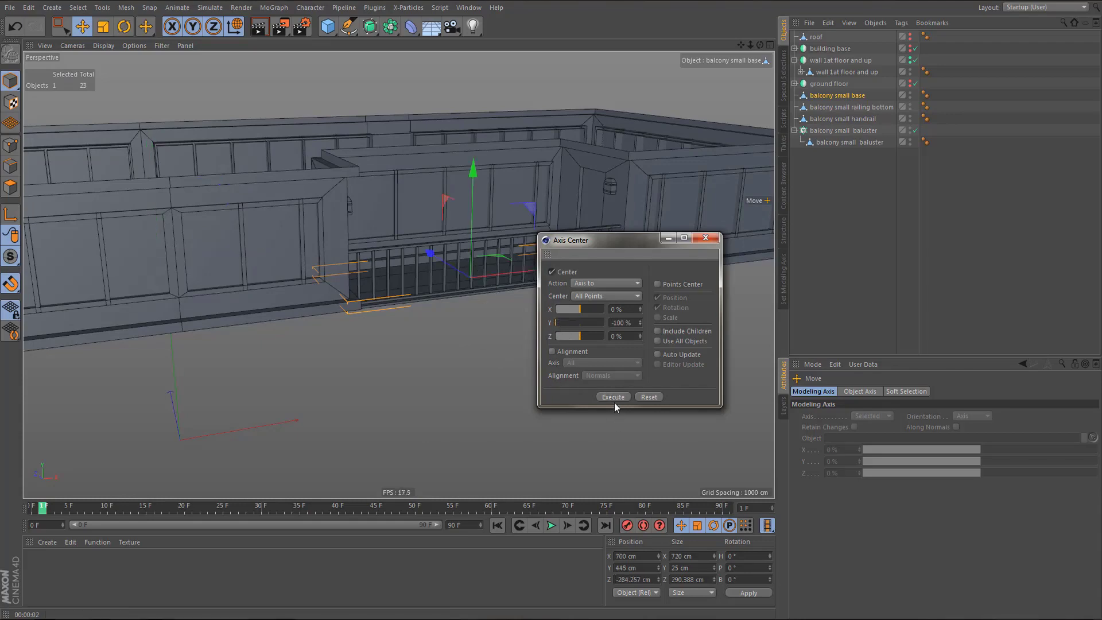
pyautogui.click(706, 238)
pyautogui.keyDown('alt'); pyautogui.moveTo(489, 285); pyautogui.dragTo(490, 288); pyautogui.keyUp('alt')
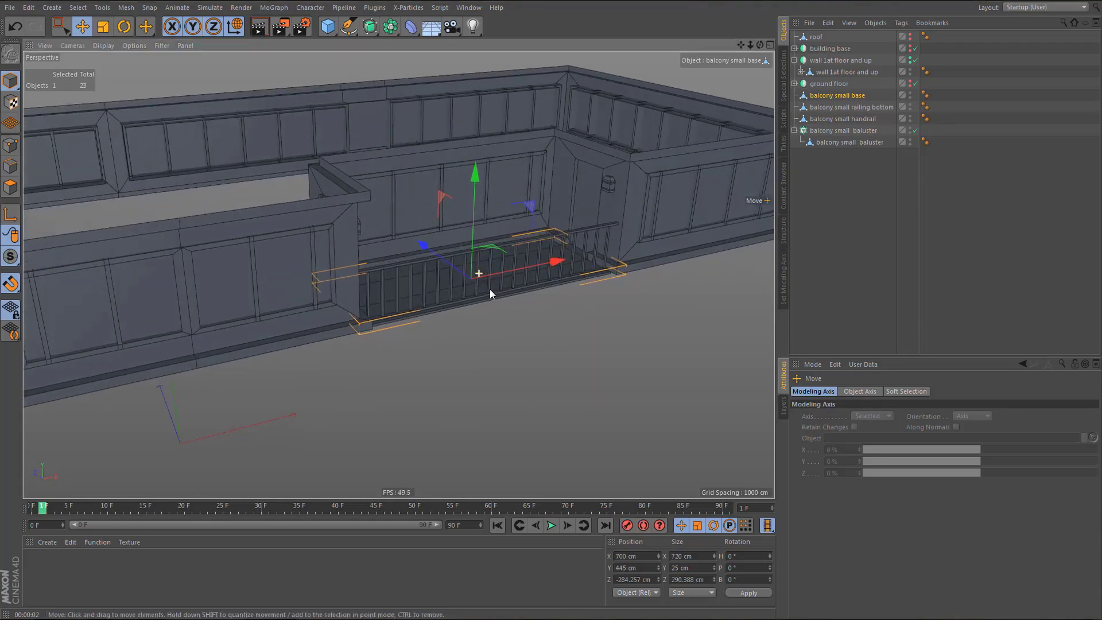
# - Parent the bottom railing, handrail and baluster cloner under the small balcony base
pyautogui.click(842, 108)
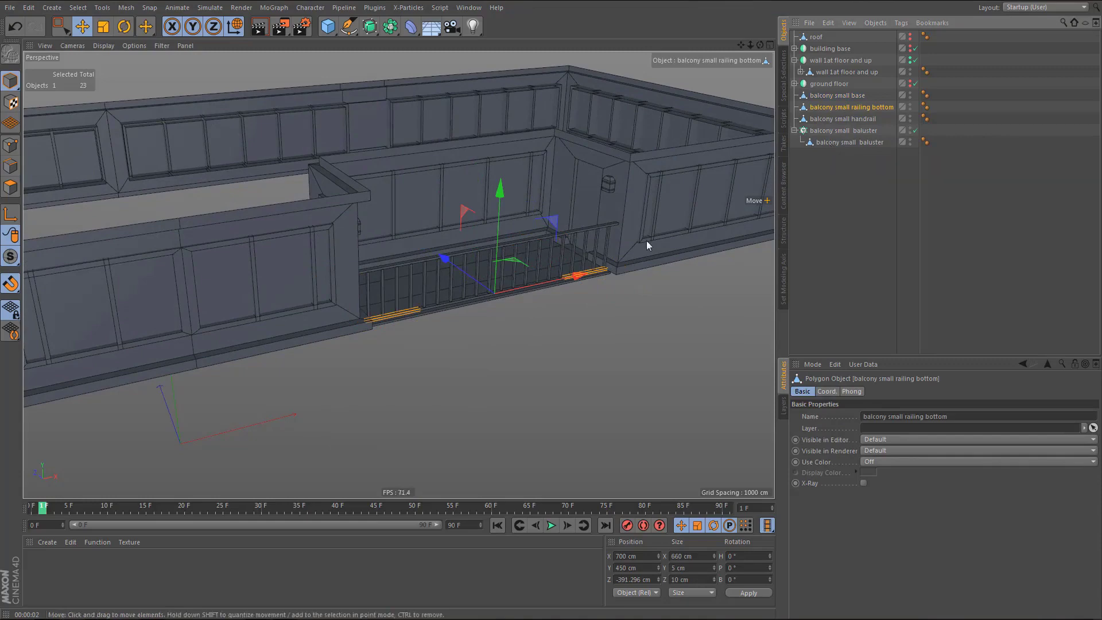
pyautogui.scroll(8, 505, 287)
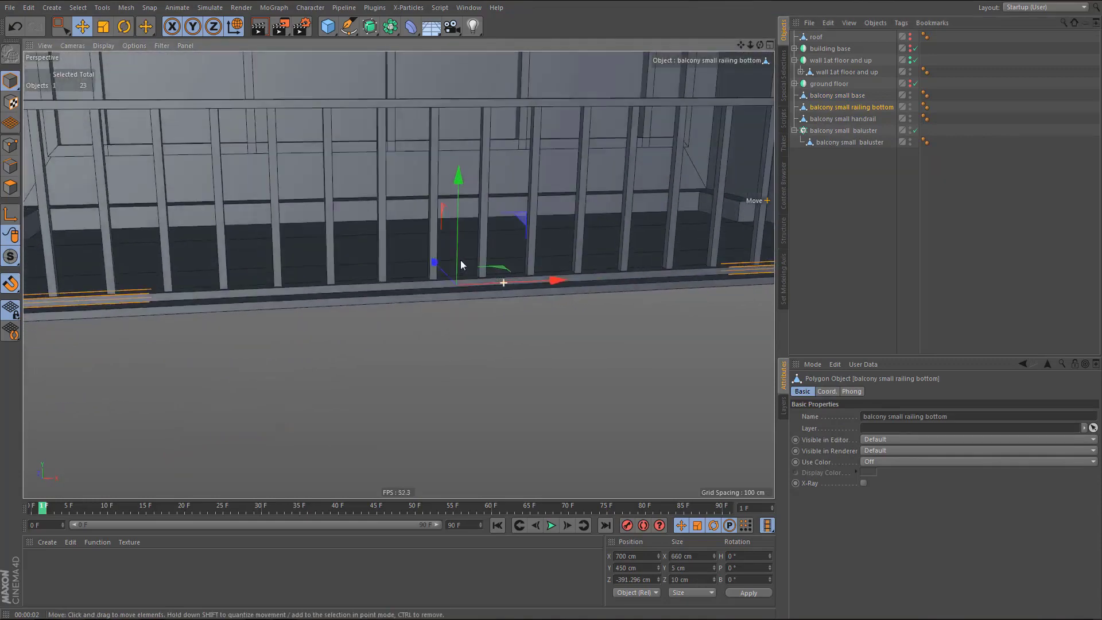
pyautogui.click(824, 119)
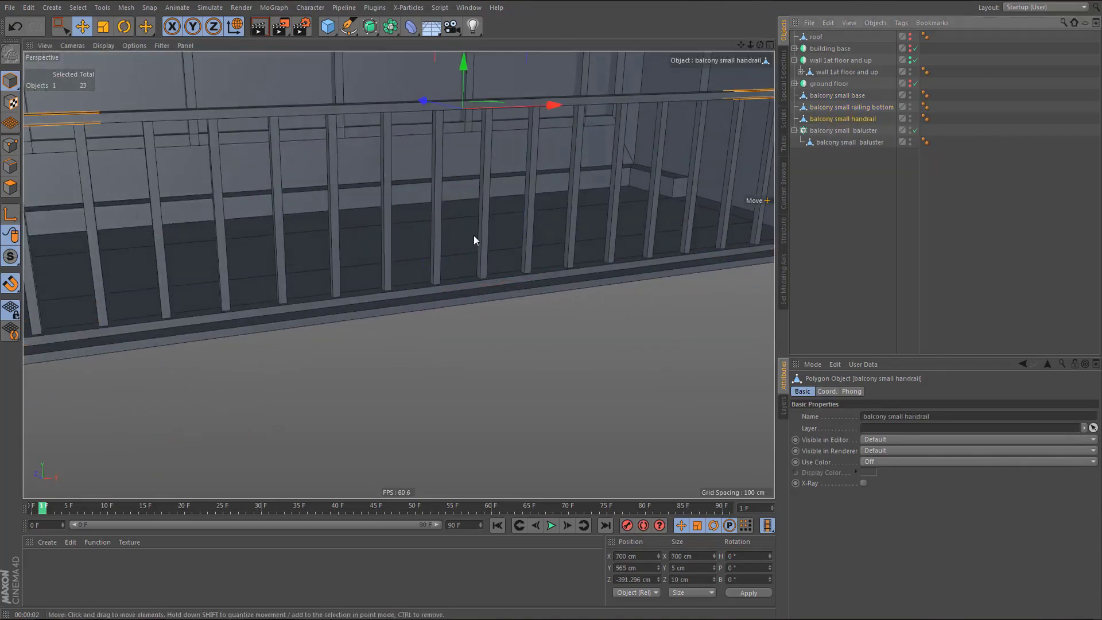
pyautogui.click(830, 108)
pyautogui.moveTo(830, 148); pyautogui.dragTo(832, 99)
pyautogui.click(825, 98)
pyautogui.scroll(-6, 499, 282)
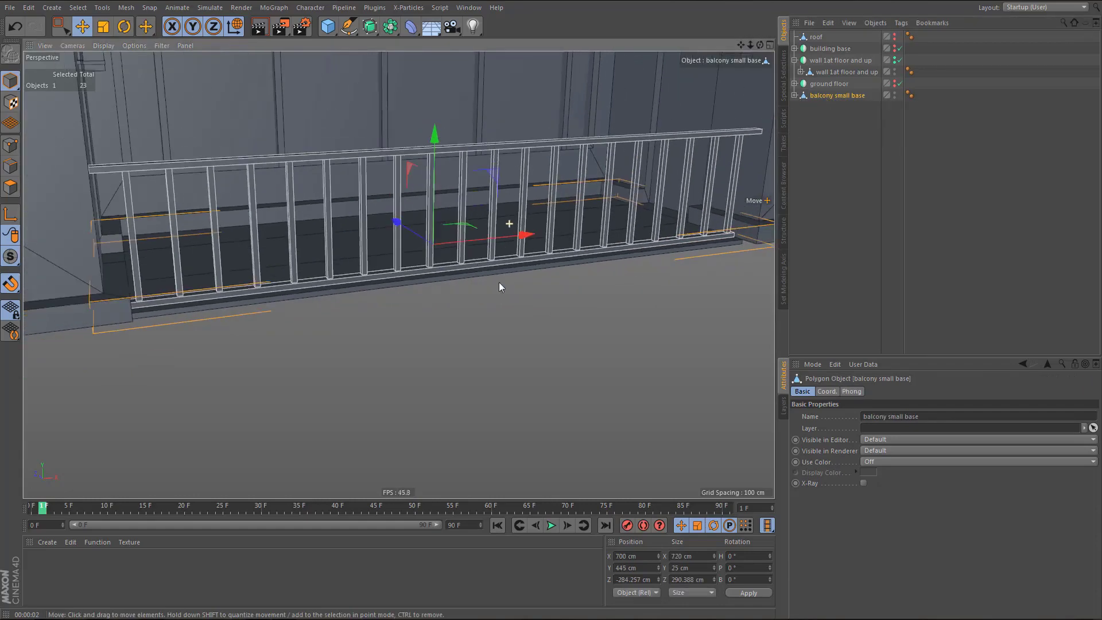
pyautogui.keyDown('alt'); pyautogui.moveTo(492, 286); pyautogui.dragTo(463, 320); pyautogui.keyUp('alt')
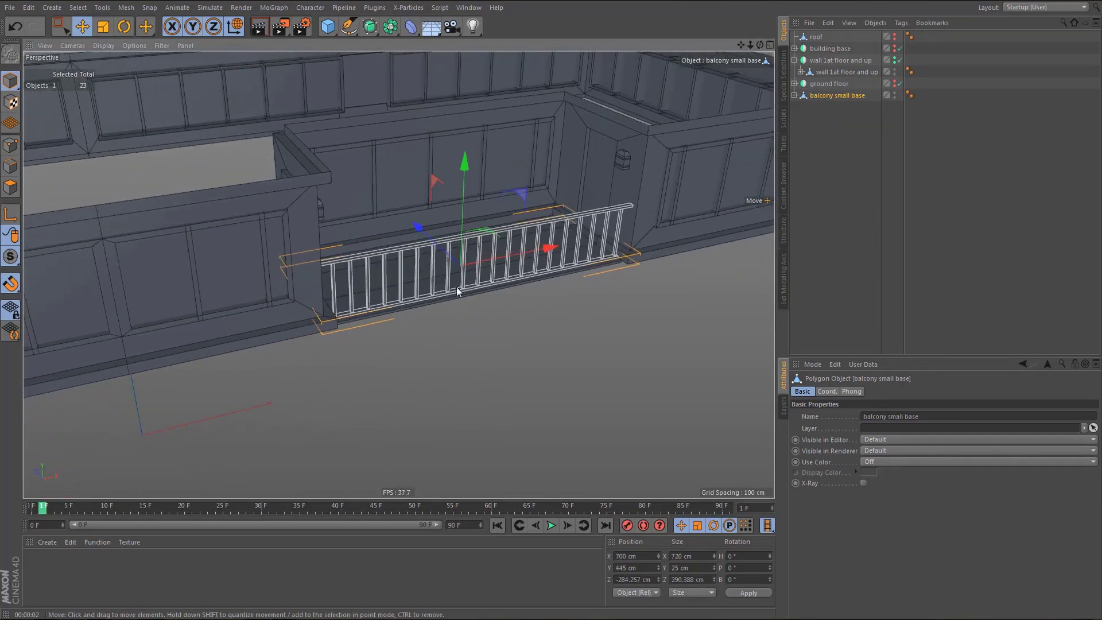
# - Raise the small balcony base by adding 300 cm to its Y position twice, to 1045 cm, matching the upper floor in the reference
pyautogui.middleClick(455, 310)
pyautogui.middleClick(509, 406)
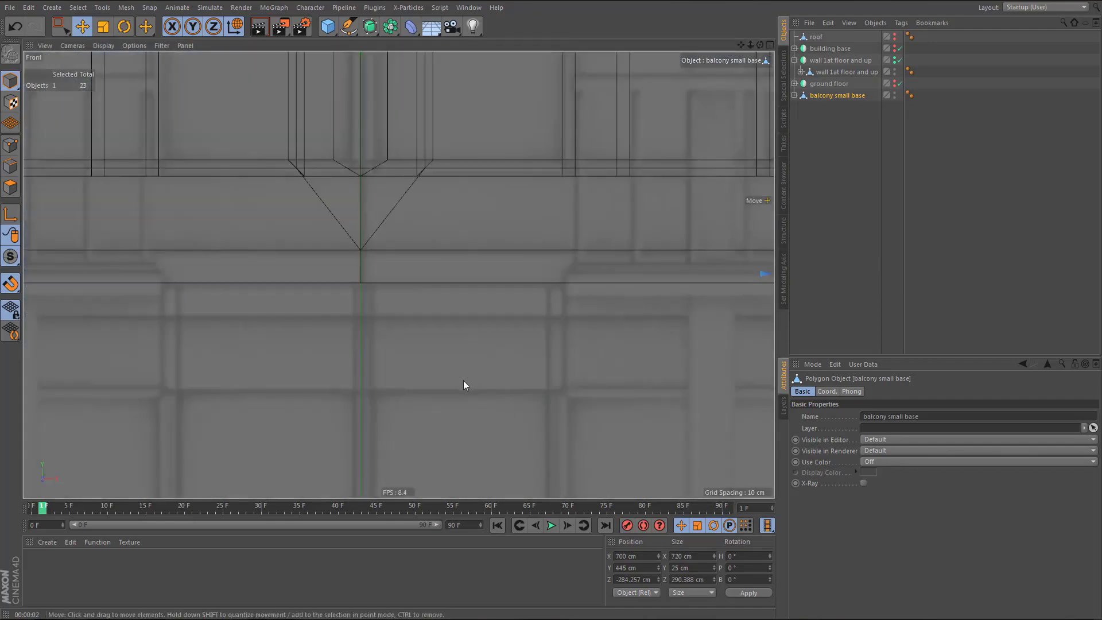
pyautogui.keyDown('alt'); pyautogui.moveTo(430, 454); pyautogui.dragTo(405, 457, button='right'); pyautogui.keyUp('alt')
pyautogui.keyDown('alt'); pyautogui.moveTo(463, 431); pyautogui.dragTo(635, 367, button='middle'); pyautogui.keyUp('alt')
pyautogui.middleClick(635, 363)
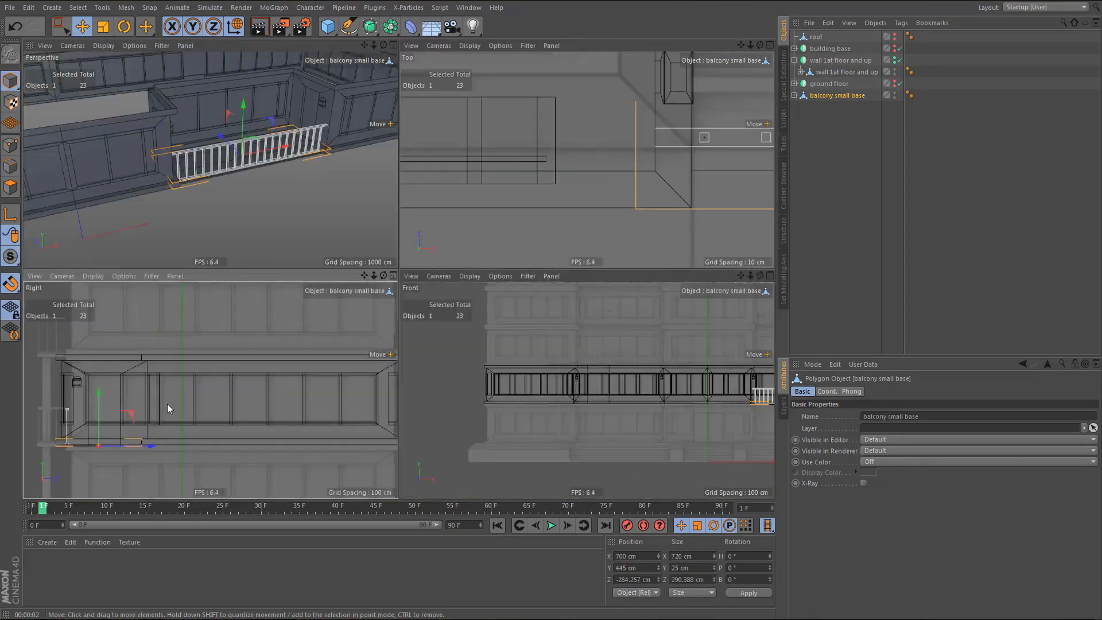
pyautogui.scroll(-4, 171, 386)
pyautogui.keyDown('alt'); pyautogui.moveTo(191, 425); pyautogui.dragTo(241, 399, button='middle'); pyautogui.keyUp('alt')
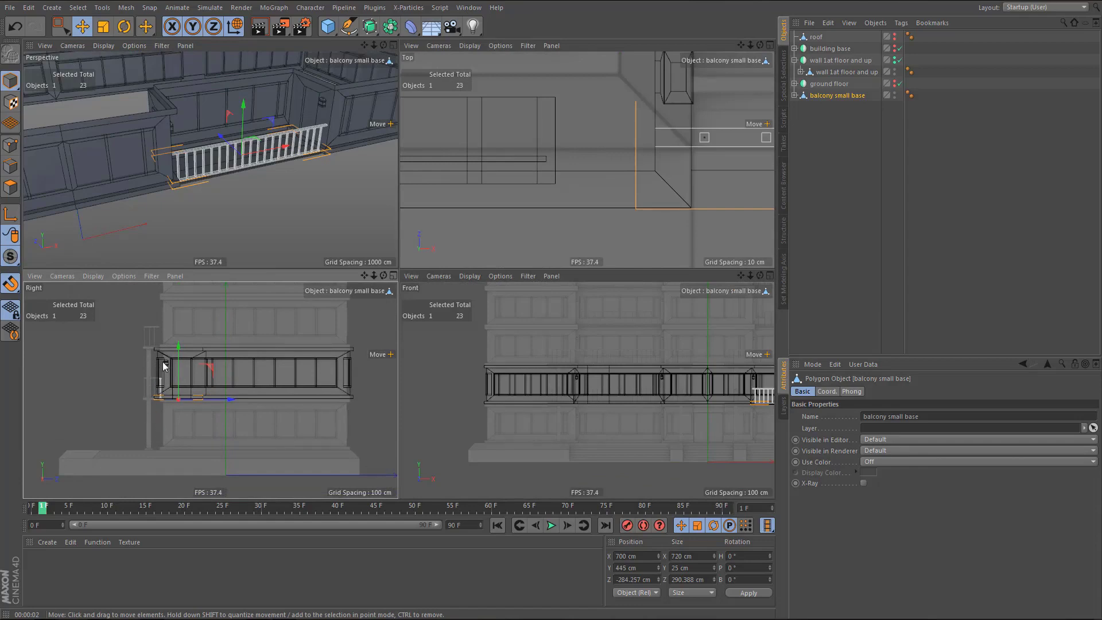
pyautogui.keyDown('alt'); pyautogui.moveTo(164, 325); pyautogui.dragTo(187, 399, button='middle'); pyautogui.keyUp('alt')
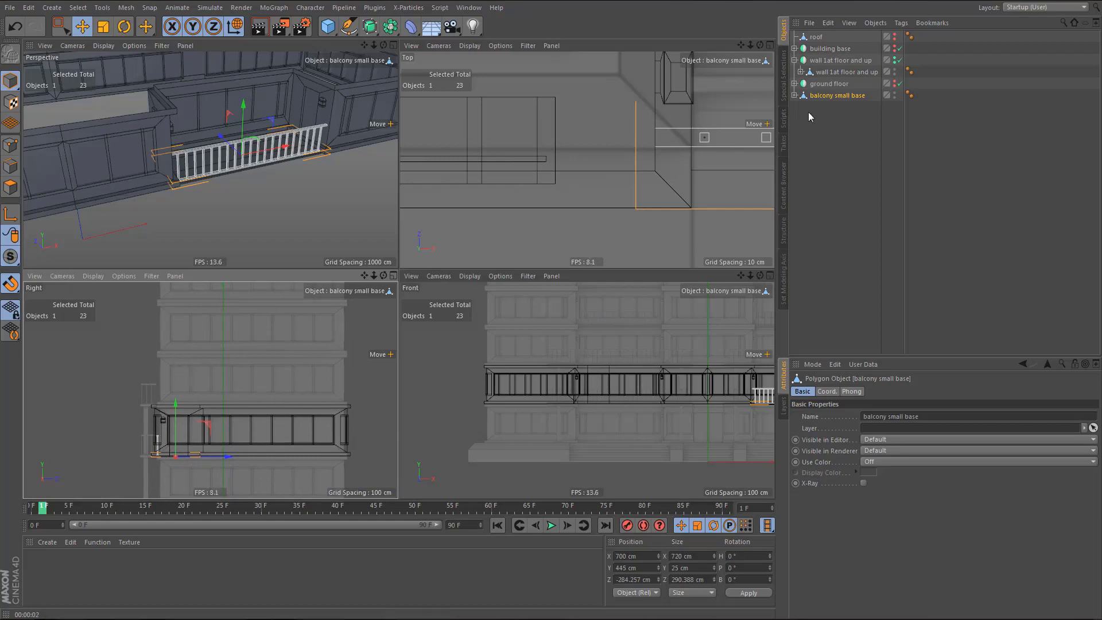
pyautogui.click(646, 570)
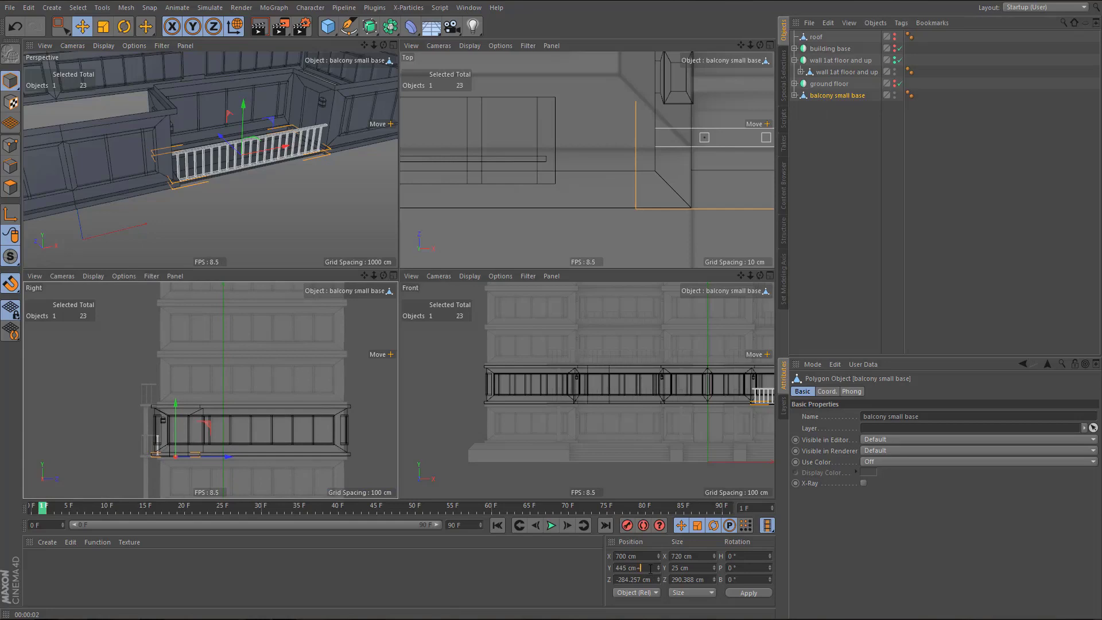
pyautogui.write('+300')
pyautogui.press('Return')
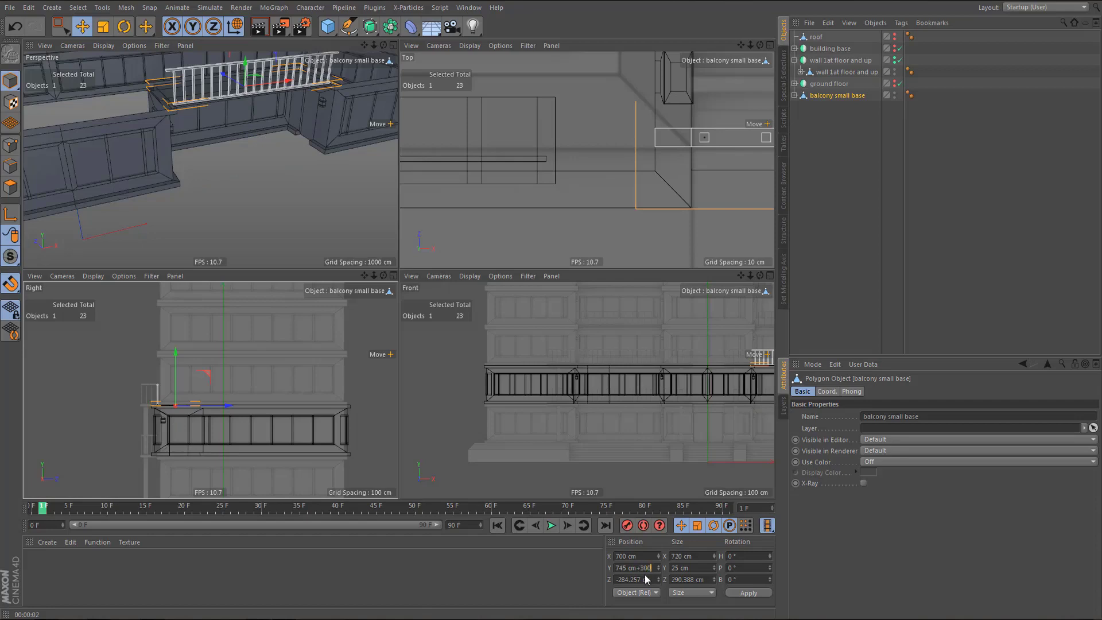
pyautogui.press('Return')
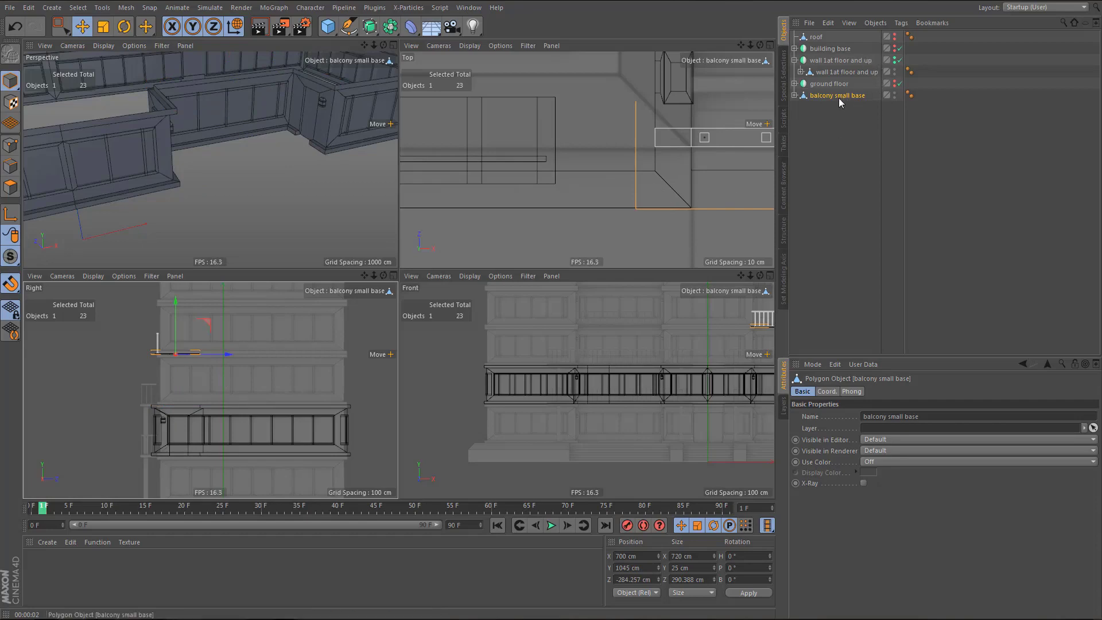
# - Frame the raised small balcony, expand its hierarchy and check the polygons of the bottom railing and handrail
pyautogui.middleClick(352, 186)
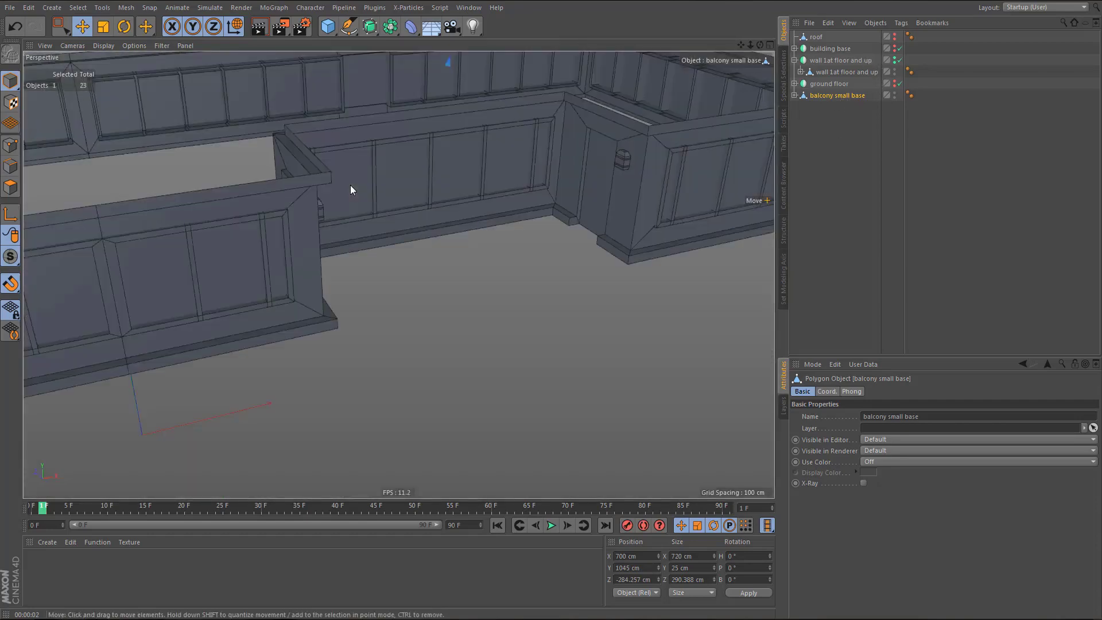
pyautogui.press('o')
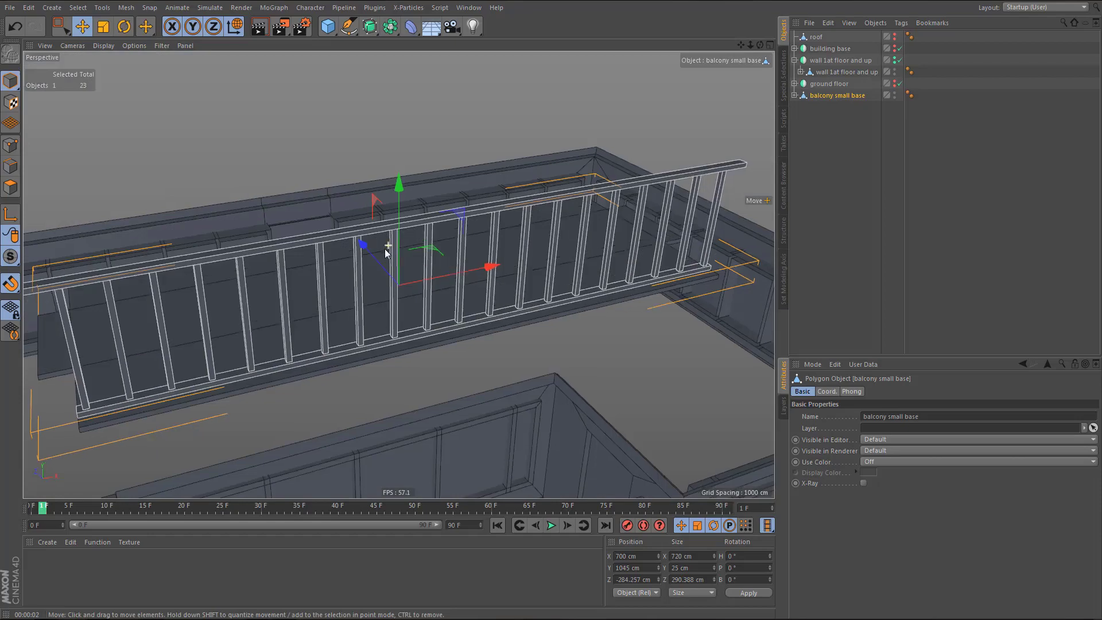
pyautogui.scroll(3, 469, 224)
pyautogui.click(795, 96)
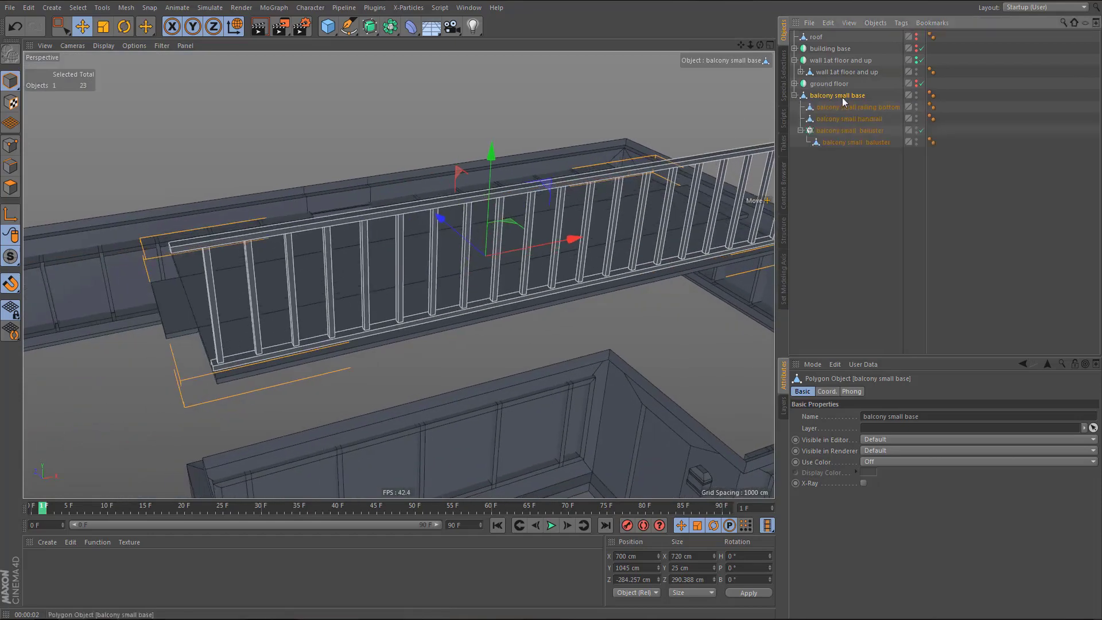
pyautogui.click(837, 106)
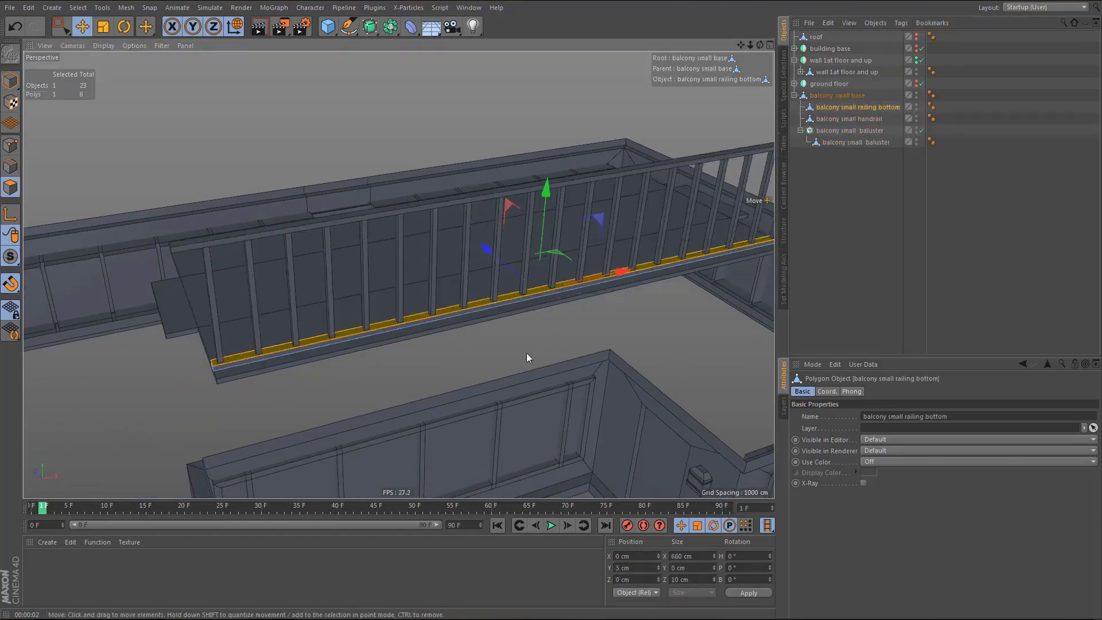
pyautogui.click(844, 120)
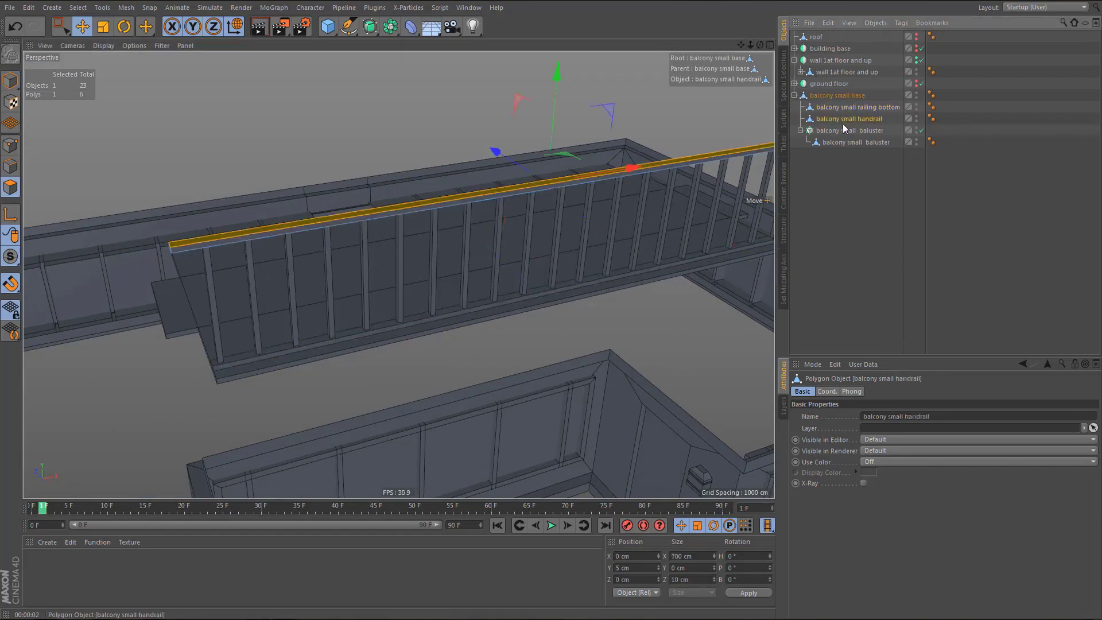
# - Delete the top and bottom end polygons of the small balcony's baluster
pyautogui.click(846, 143)
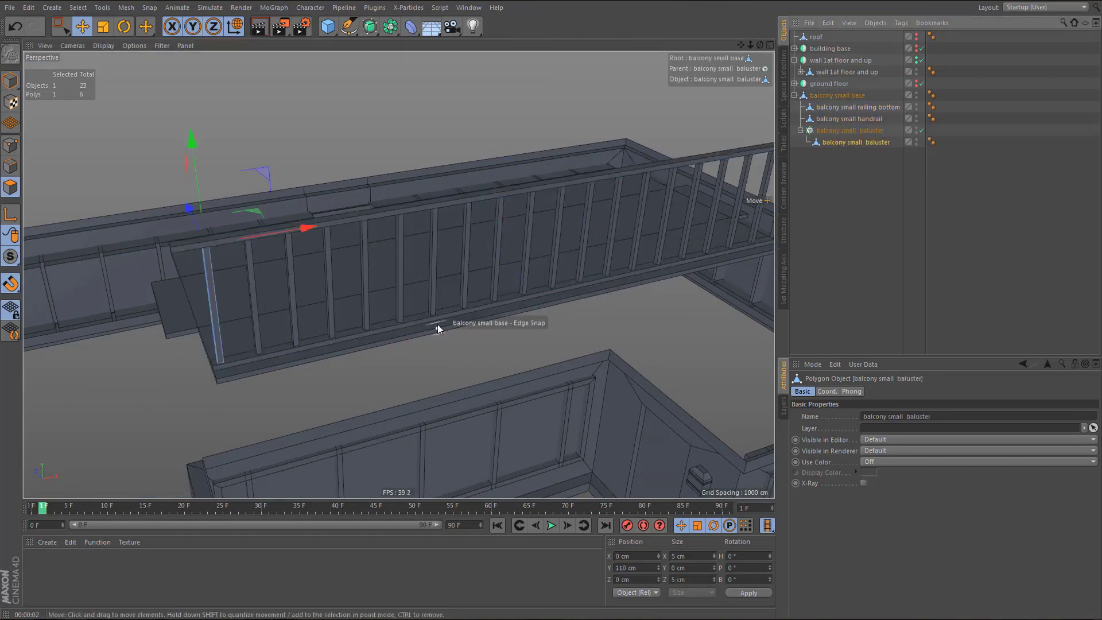
pyautogui.hotkey('ctrl', 'a')
pyautogui.keyDown('alt'); pyautogui.moveTo(247, 327); pyautogui.dragTo(412, 304, button='right'); pyautogui.keyUp('alt')
pyautogui.keyDown('alt'); pyautogui.moveTo(412, 304); pyautogui.dragTo(419, 241); pyautogui.keyUp('alt')
pyautogui.keyDown('alt'); pyautogui.moveTo(418, 241); pyautogui.dragTo(488, 244, button='right'); pyautogui.keyUp('alt')
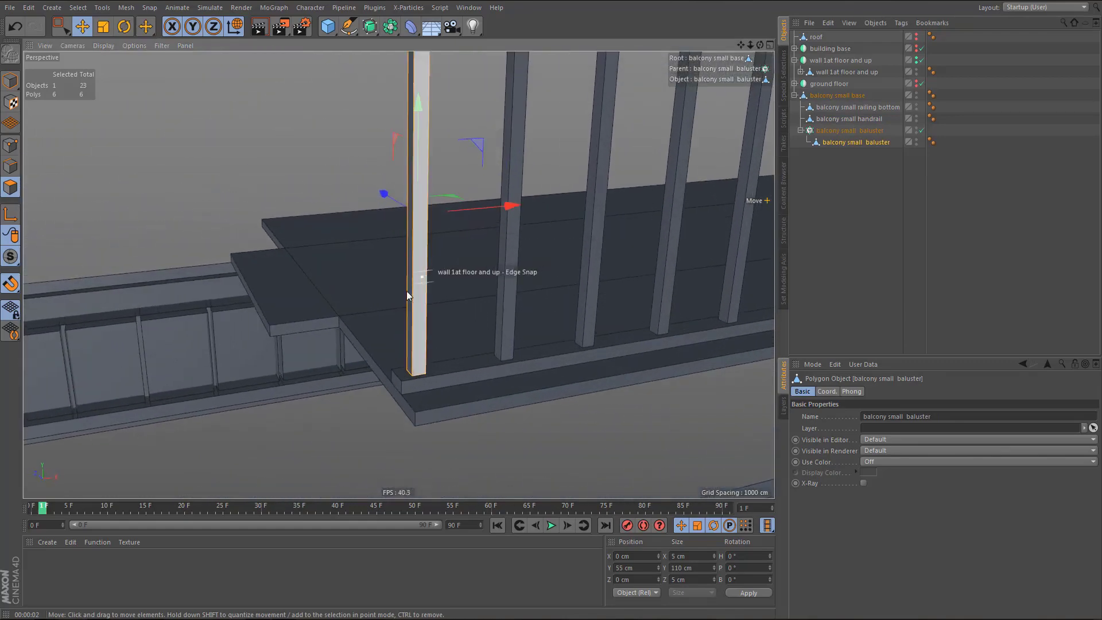
pyautogui.click(425, 287)
pyautogui.moveTo(440, 343)
pyautogui.keyDown('alt'); pyautogui.mouseDown()
pyautogui.moveTo(471, 348)
pyautogui.moveTo(457, 346)
pyautogui.mouseUp(); pyautogui.keyUp('alt')
pyautogui.scroll(-5, 454, 344)
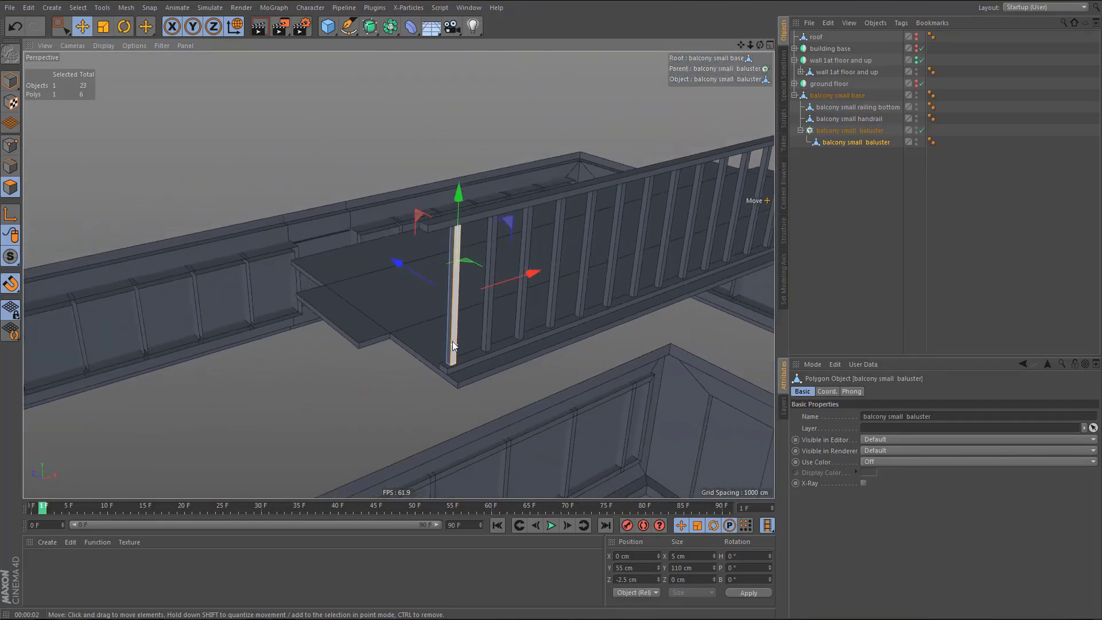
pyautogui.press('0')
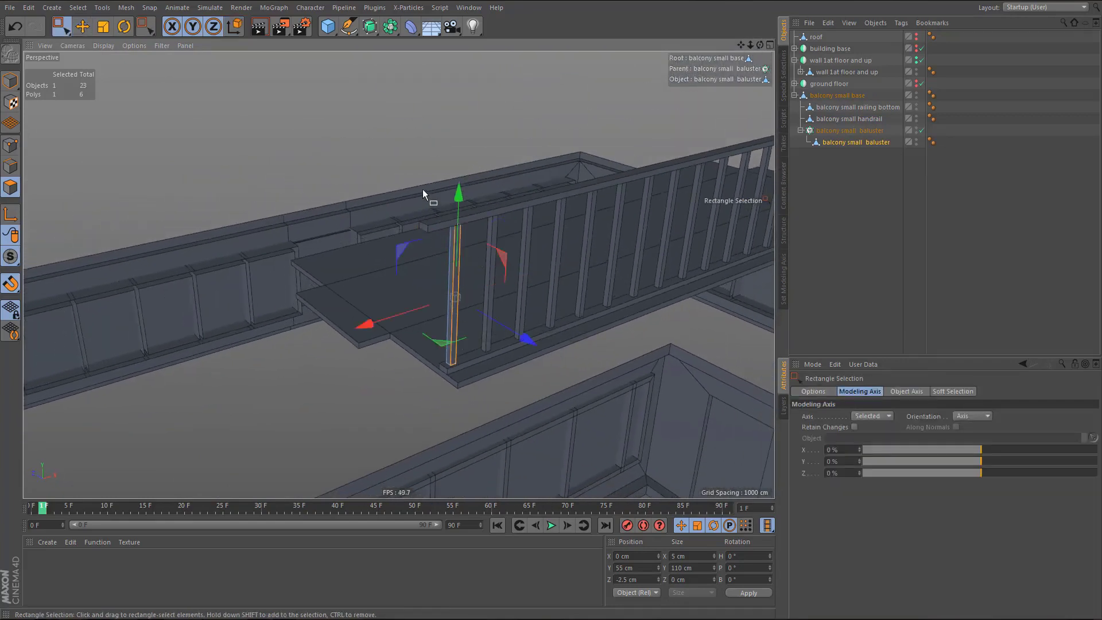
pyautogui.moveTo(432, 326); pyautogui.dragTo(484, 395)
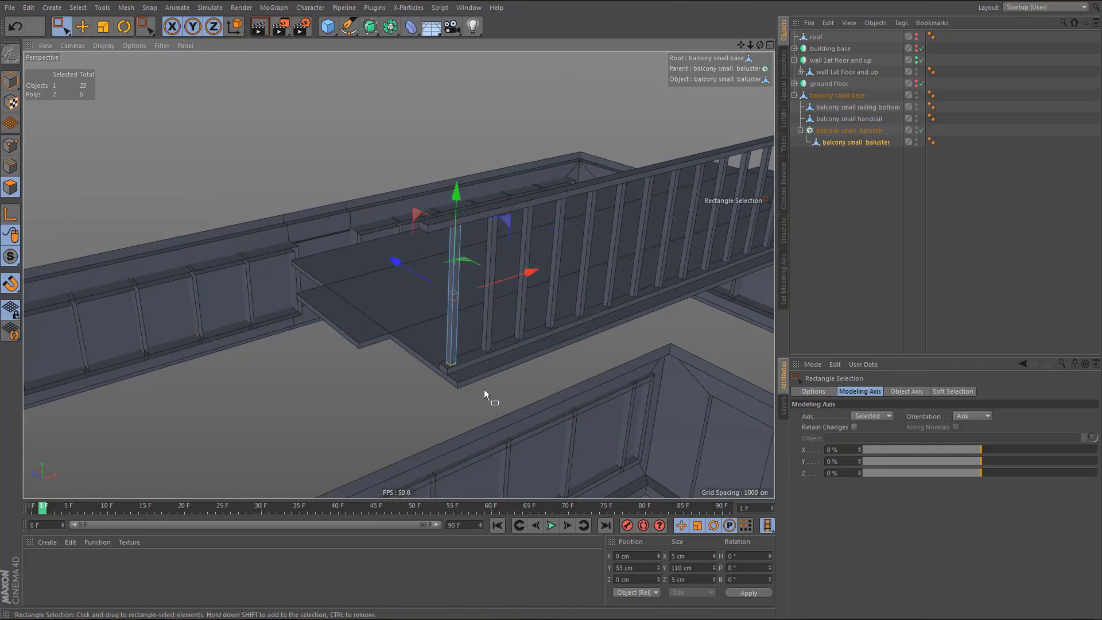
pyautogui.press('Delete')
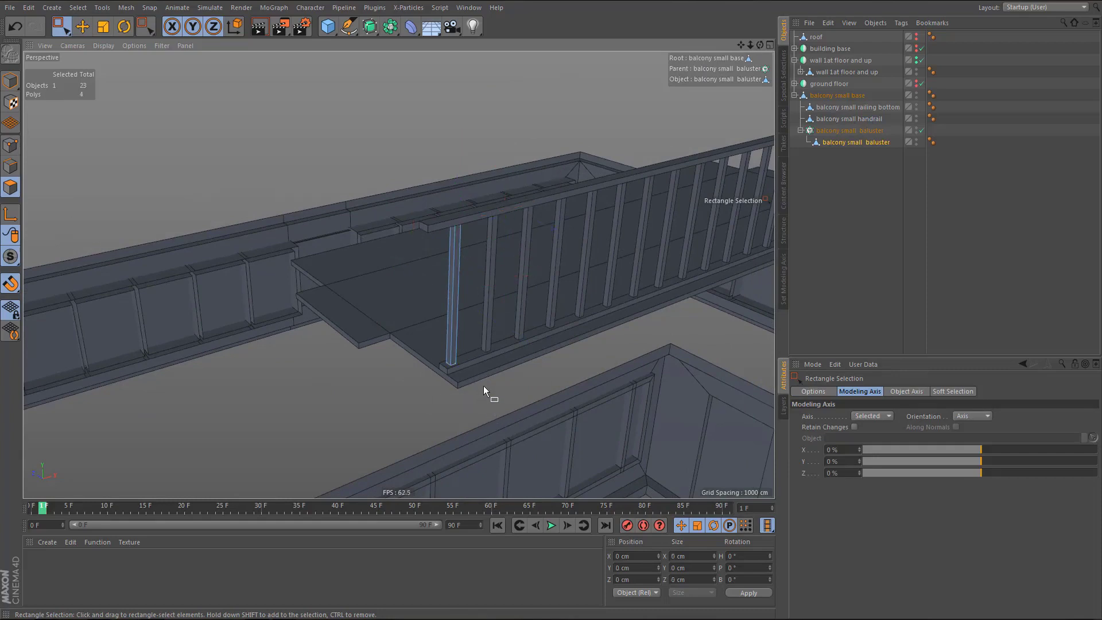
# - Collapse the small balcony base hierarchy and clear the object selection
pyautogui.keyDown('alt'); pyautogui.moveTo(439, 300); pyautogui.dragTo(415, 364, button='right'); pyautogui.keyUp('alt')
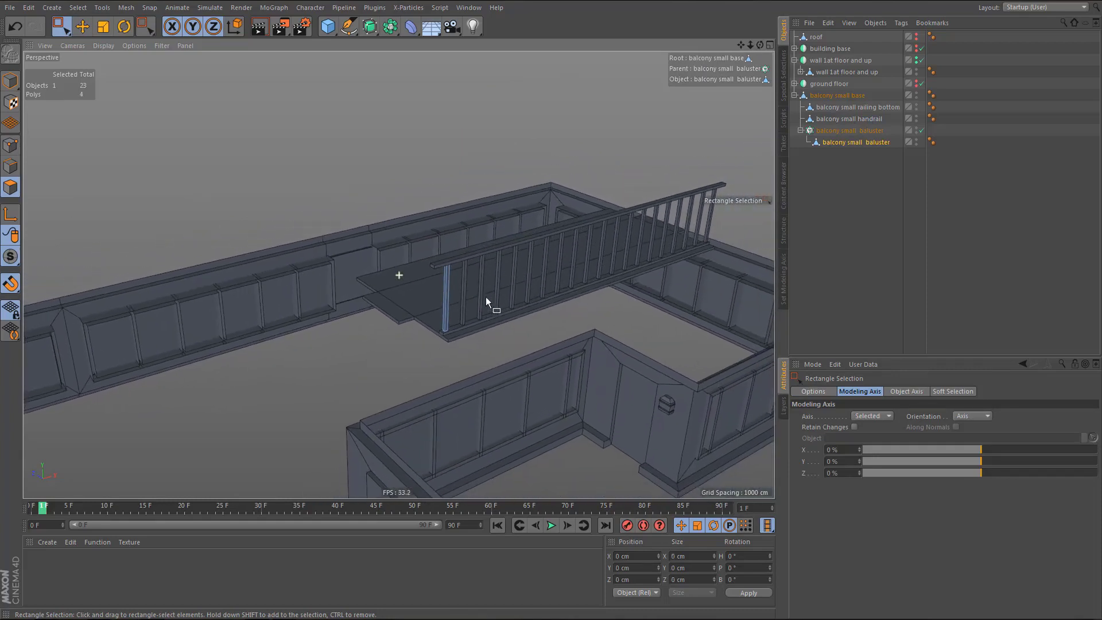
pyautogui.keyDown('alt'); pyautogui.moveTo(487, 299); pyautogui.dragTo(440, 305, button='middle'); pyautogui.keyUp('alt')
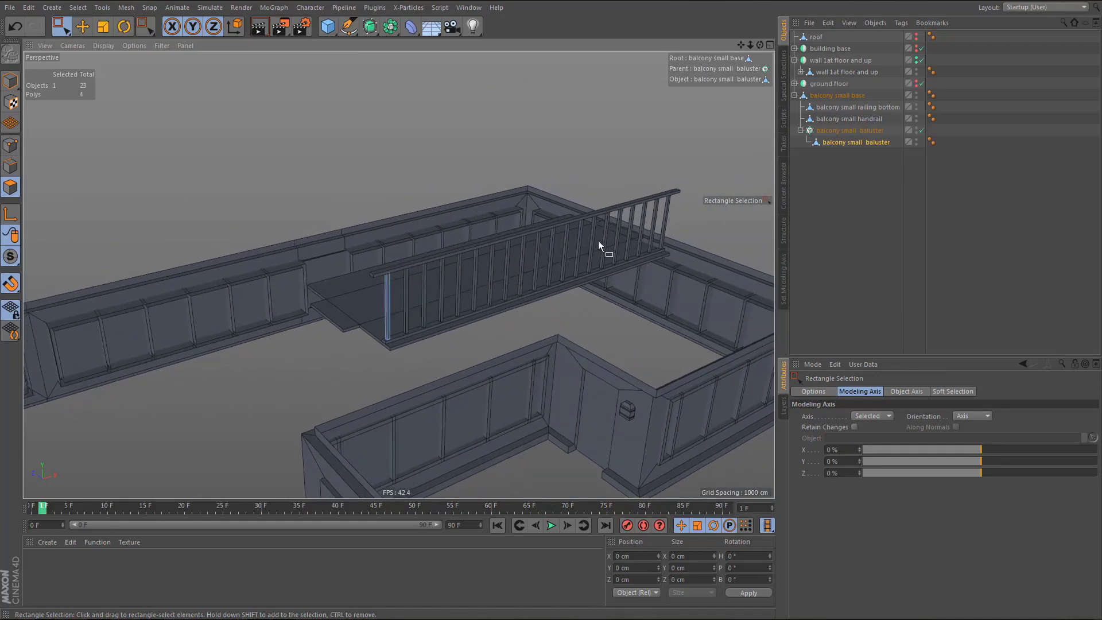
pyautogui.click(795, 96)
pyautogui.click(807, 113)
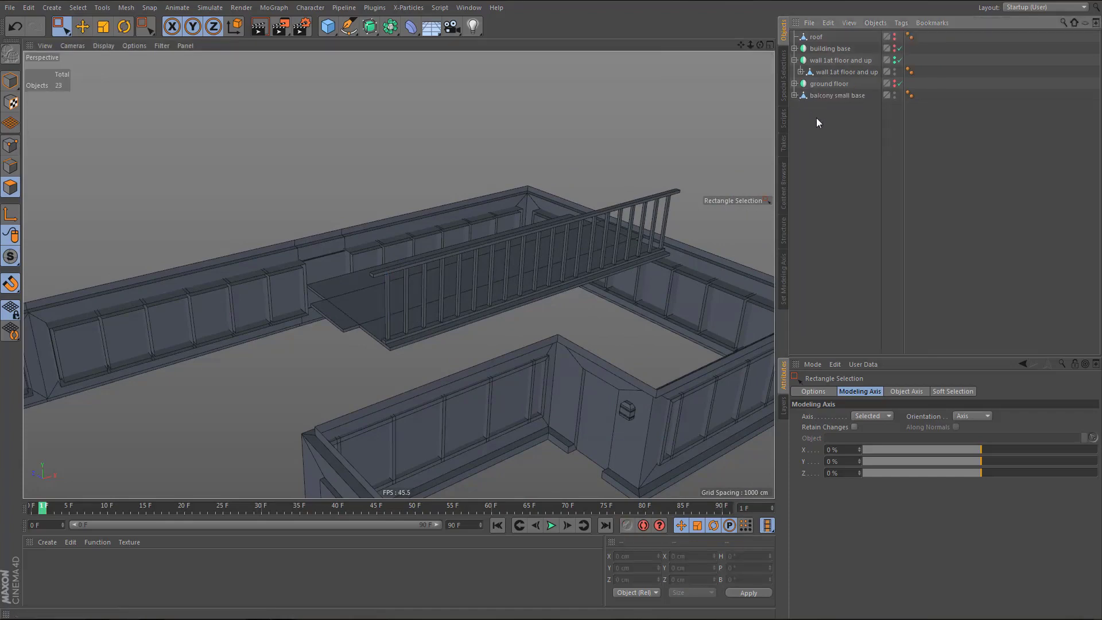
pyautogui.keyDown('alt'); pyautogui.moveTo(640, 247); pyautogui.dragTo(595, 157); pyautogui.keyUp('alt')
pyautogui.keyDown('alt'); pyautogui.moveTo(603, 245); pyautogui.dragTo(583, 263); pyautogui.keyUp('alt')
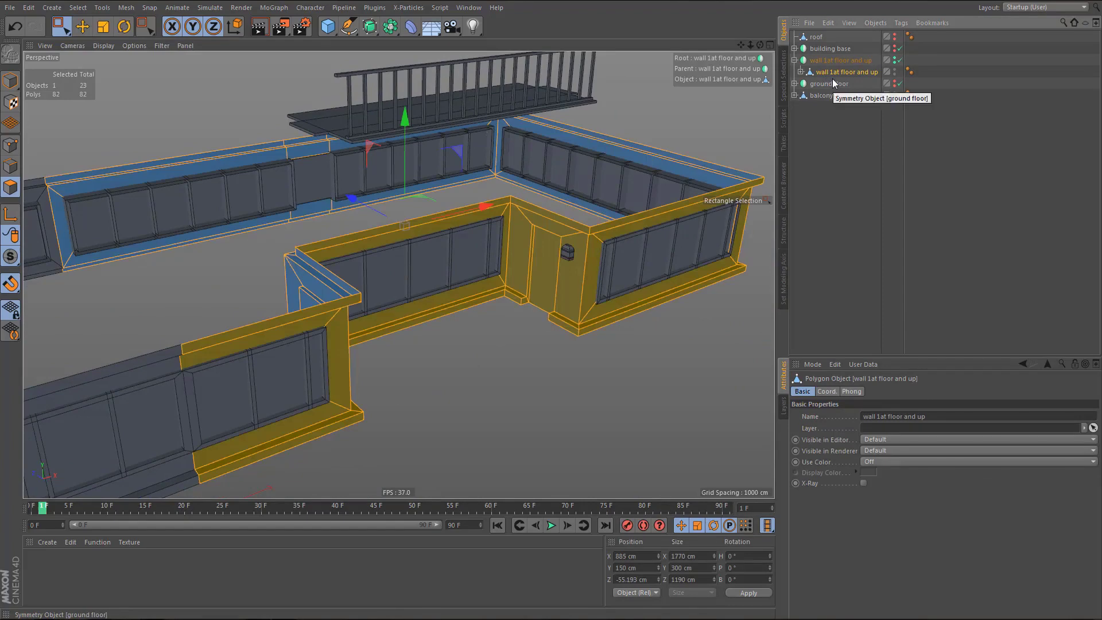
# - Paste a copy of the wall 1at floor and up object below balcony small base and delete its lamps, window frames and glass
pyautogui.hotkey('ctrl', 'v')
pyautogui.moveTo(832, 36); pyautogui.dragTo(837, 147)
pyautogui.click(794, 107)
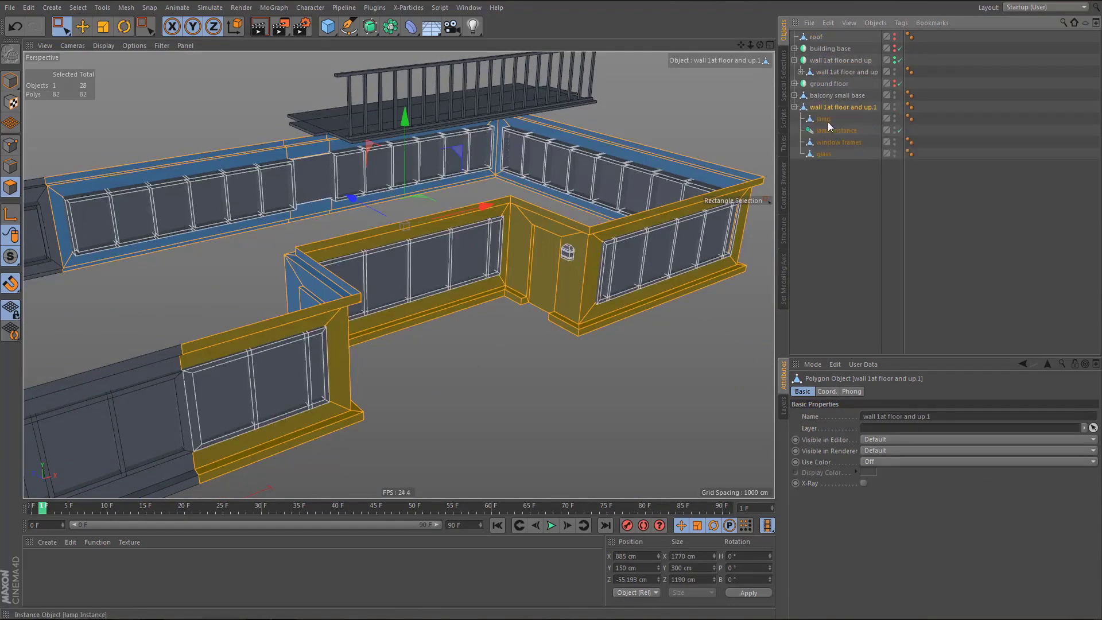
pyautogui.click(824, 118)
pyautogui.keyDown('shift'); pyautogui.click(822, 154); pyautogui.keyUp('shift')
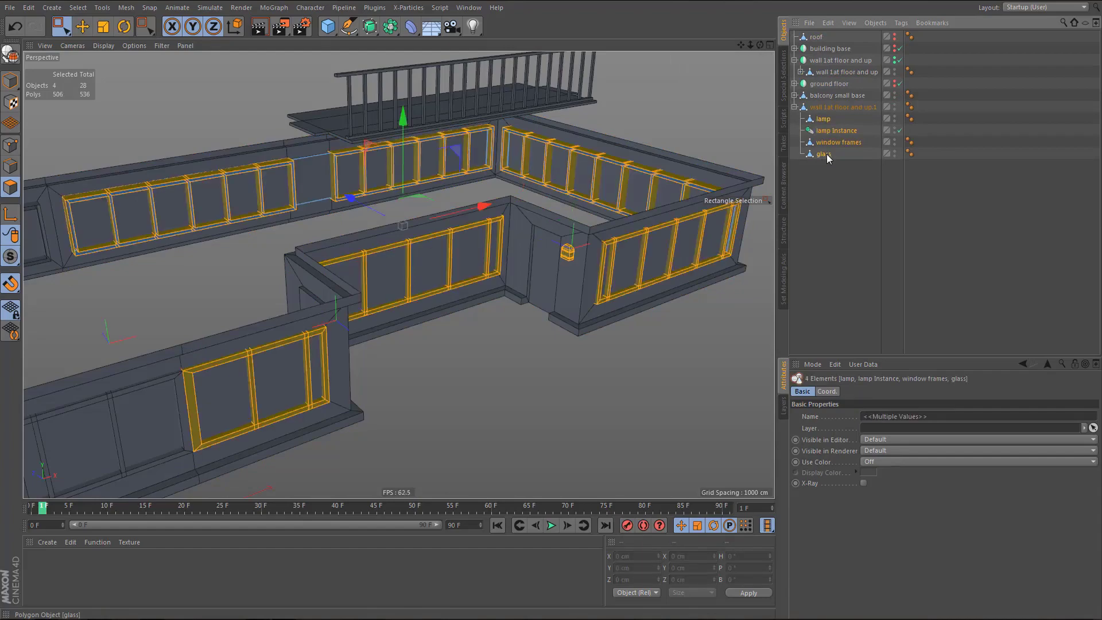
pyautogui.press('Delete')
# - On the copied wall, select the vertical polygons of the lower ledge along the recessed wall, beside the doorway and along the adjoining front wall
pyautogui.click(824, 107)
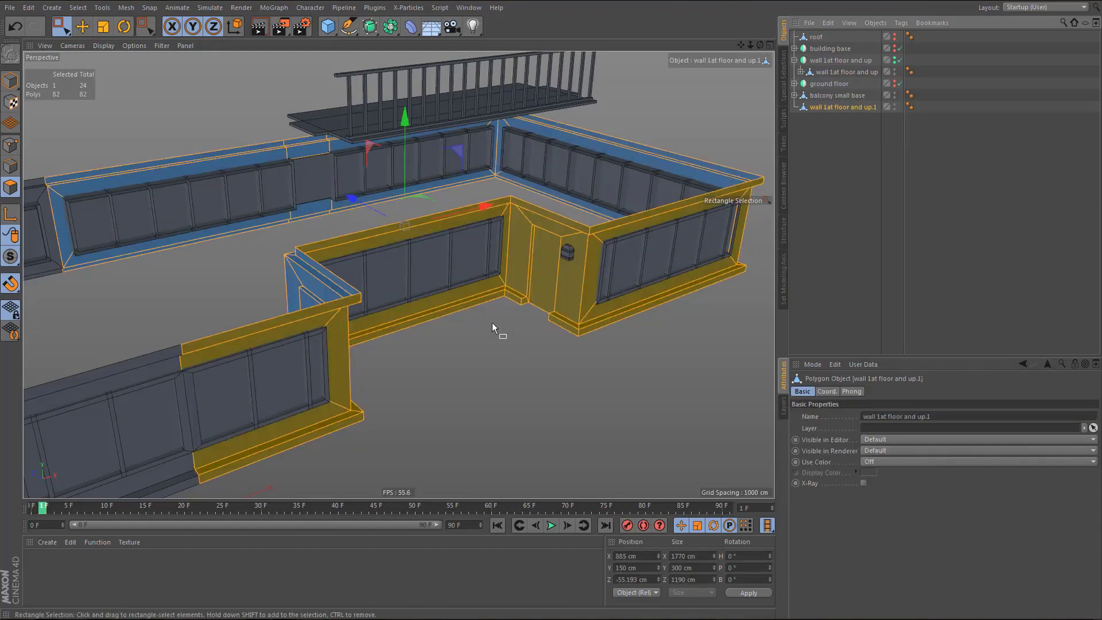
pyautogui.scroll(3, 505, 326)
pyautogui.press('e')
pyautogui.scroll(2, 501, 322)
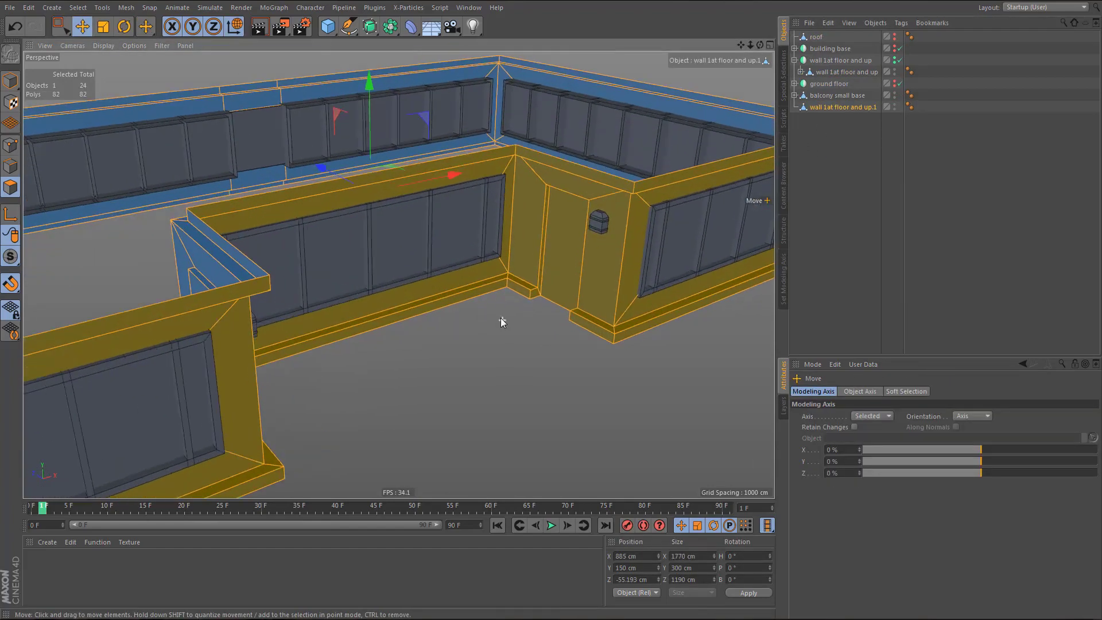
pyautogui.click(435, 311)
pyautogui.keyDown('shift'); pyautogui.click(518, 293); pyautogui.keyUp('shift')
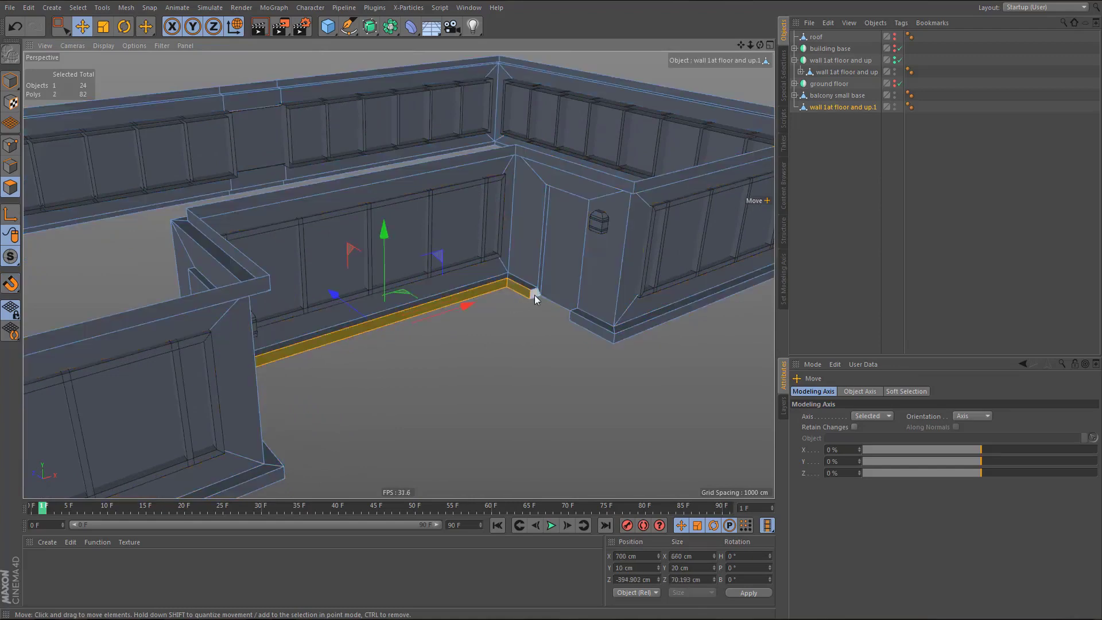
pyautogui.keyDown('shift'); pyautogui.click(574, 322); pyautogui.keyUp('shift')
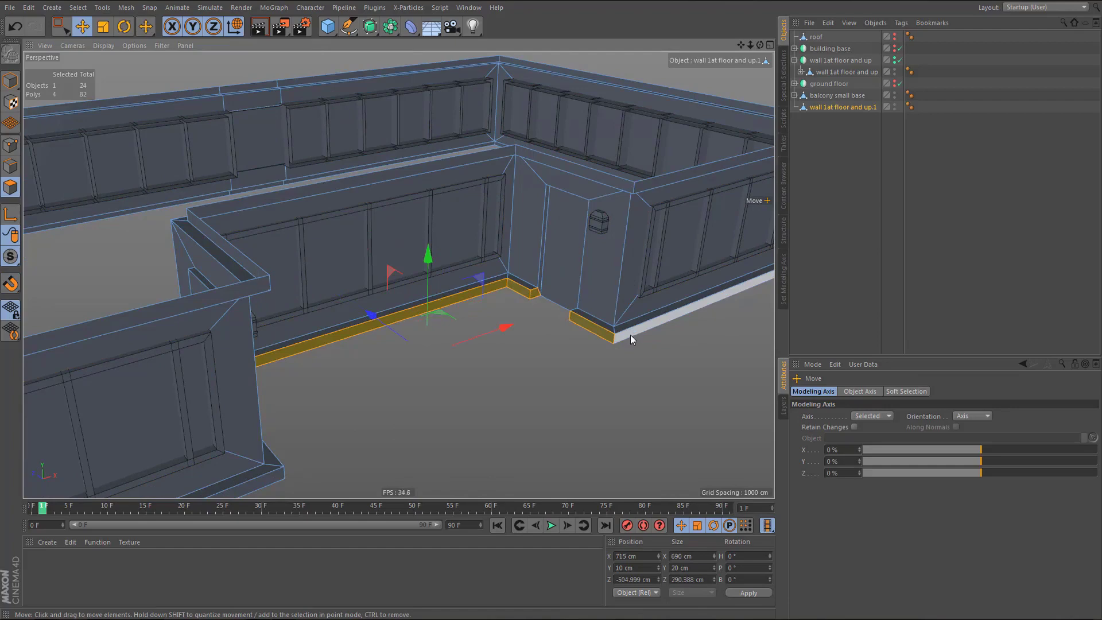
pyautogui.keyDown('shift'); pyautogui.click(631, 335); pyautogui.keyUp('shift')
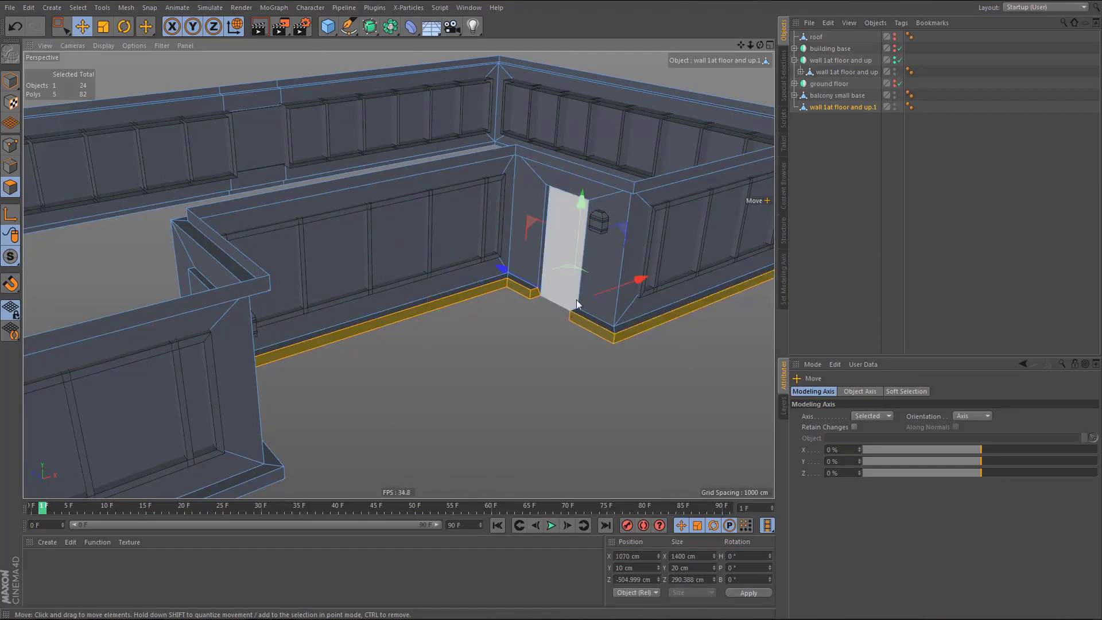
# - Add the ledge's remaining hidden end polygon at that doorway to the selection
pyautogui.keyDown('alt'); pyautogui.moveTo(577, 303); pyautogui.dragTo(615, 325); pyautogui.keyUp('alt')
pyautogui.keyDown('alt'); pyautogui.moveTo(558, 305); pyautogui.dragTo(617, 329, button='right'); pyautogui.keyUp('alt')
pyautogui.keyDown('alt'); pyautogui.moveTo(617, 328); pyautogui.dragTo(608, 269, button='middle'); pyautogui.keyUp('alt')
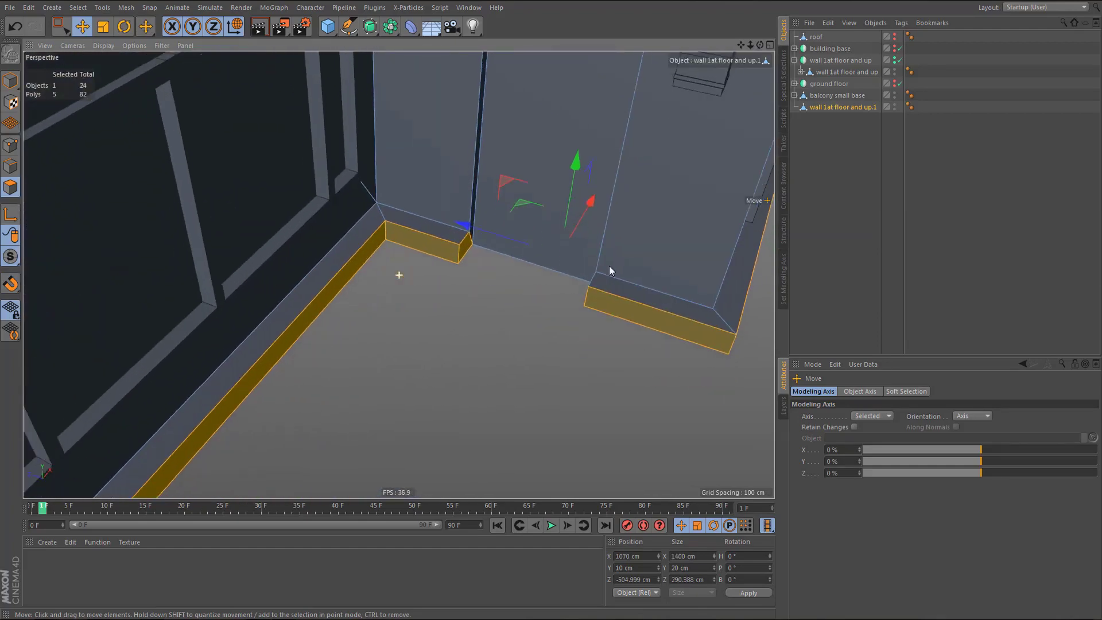
pyautogui.keyDown('alt'); pyautogui.moveTo(609, 266); pyautogui.dragTo(469, 294); pyautogui.keyUp('alt')
pyautogui.keyDown('shift'); pyautogui.click(586, 287); pyautogui.keyUp('shift')
# - Add the matching lower ledge polygons on the opposite side of the recess to the selection, including the end faces at its doorway
pyautogui.keyDown('alt'); pyautogui.moveTo(470, 295); pyautogui.dragTo(379, 396, button='right'); pyautogui.keyUp('alt')
pyautogui.keyDown('alt'); pyautogui.moveTo(590, 338); pyautogui.dragTo(669, 333, button='middle'); pyautogui.keyUp('alt')
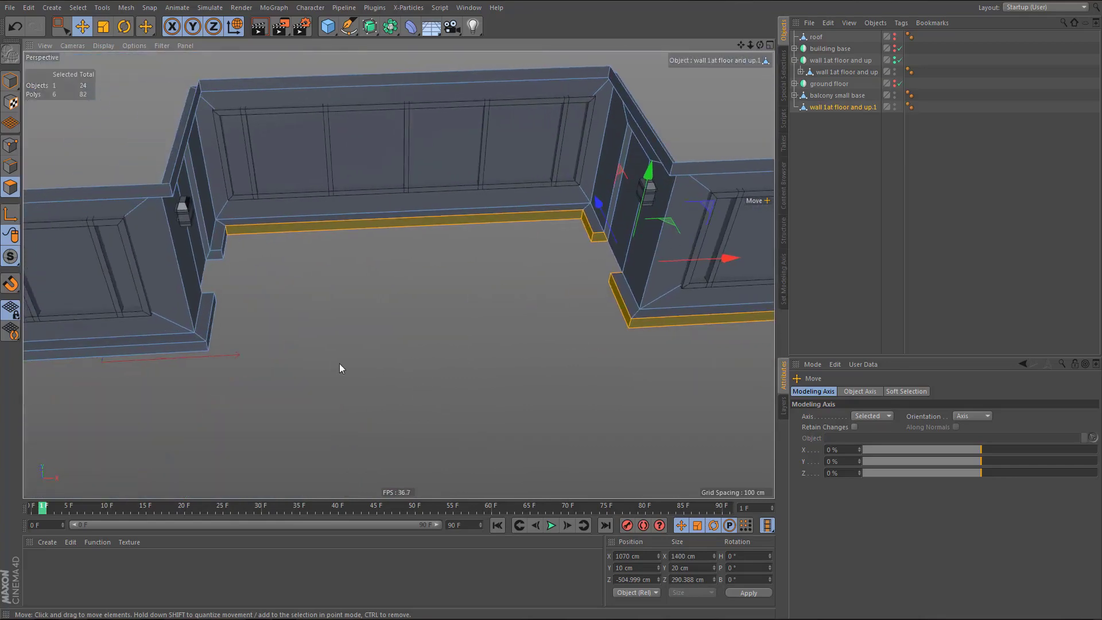
pyautogui.keyDown('shift'); pyautogui.click(200, 350); pyautogui.keyUp('shift')
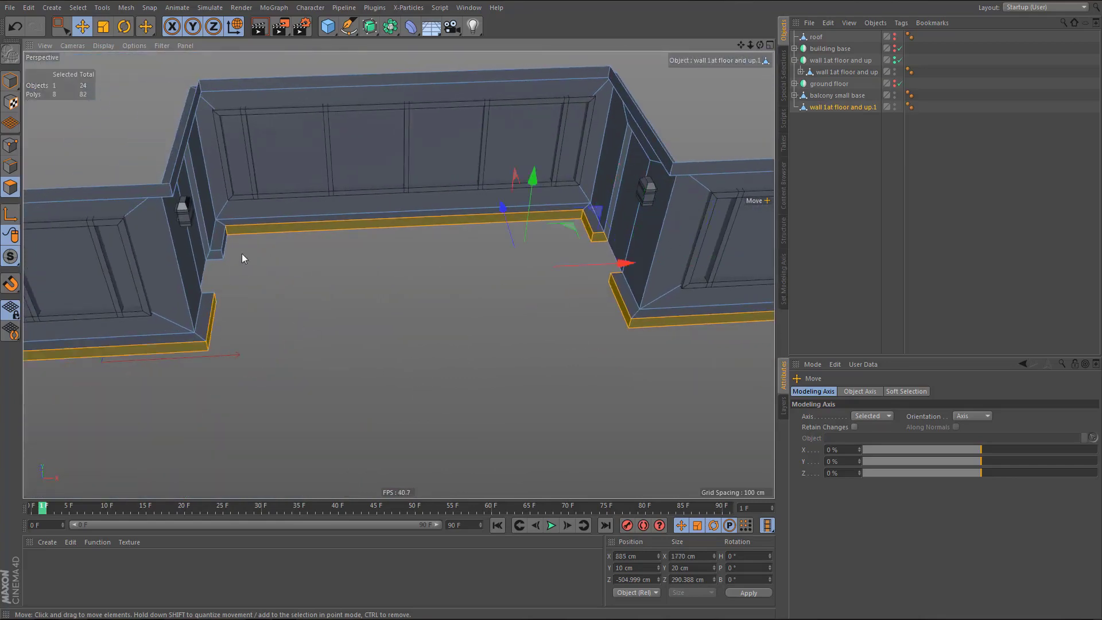
pyautogui.keyDown('shift'); pyautogui.click(221, 256); pyautogui.keyUp('shift')
pyautogui.keyDown('alt'); pyautogui.moveTo(216, 311); pyautogui.dragTo(185, 319); pyautogui.keyUp('alt')
pyautogui.keyDown('alt'); pyautogui.moveTo(187, 319); pyautogui.dragTo(336, 315, button='right'); pyautogui.keyUp('alt')
pyautogui.keyDown('alt'); pyautogui.moveTo(218, 309); pyautogui.dragTo(75, 313); pyautogui.keyUp('alt')
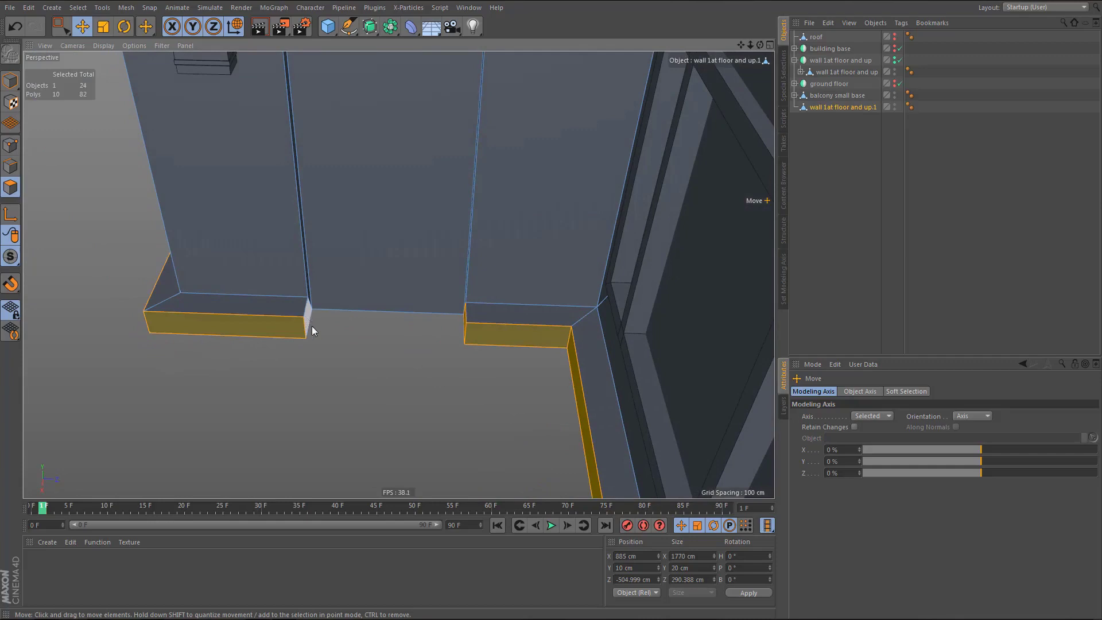
pyautogui.keyDown('shift'); pyautogui.click(312, 326); pyautogui.keyUp('shift')
# - Hide the small balcony base in both the editor and renderer to clear the view of the copied wall
pyautogui.keyDown('alt'); pyautogui.moveTo(362, 283); pyautogui.dragTo(460, 278); pyautogui.keyUp('alt')
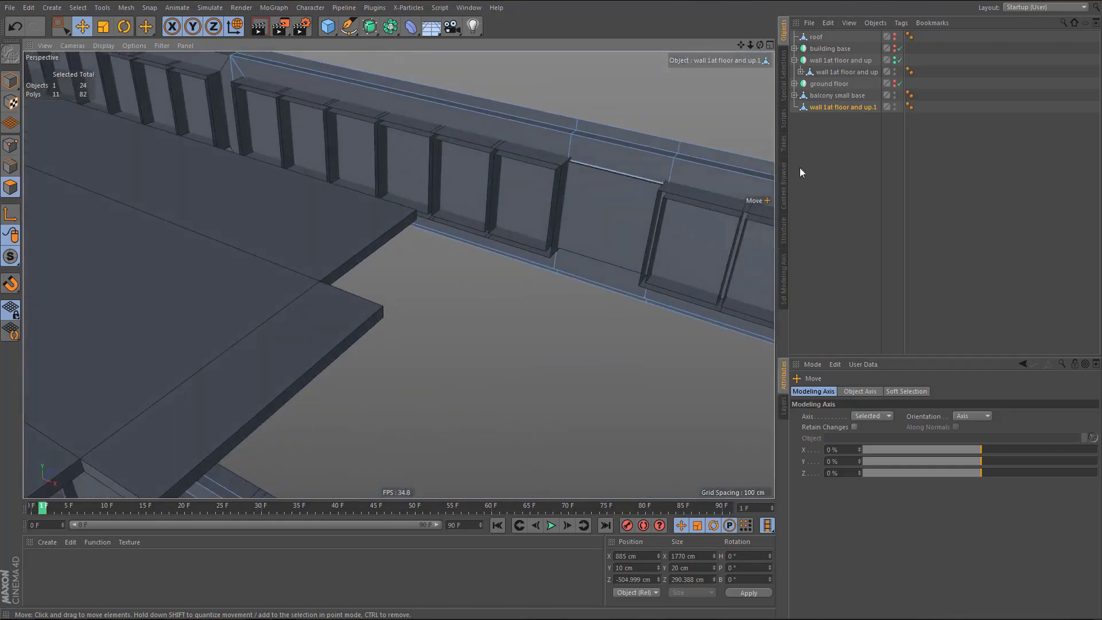
pyautogui.keyDown('alt'); pyautogui.doubleClick(896, 95); pyautogui.keyUp('alt')
pyautogui.keyDown('alt'); pyautogui.moveTo(477, 254); pyautogui.dragTo(369, 363, button='right'); pyautogui.keyUp('alt')
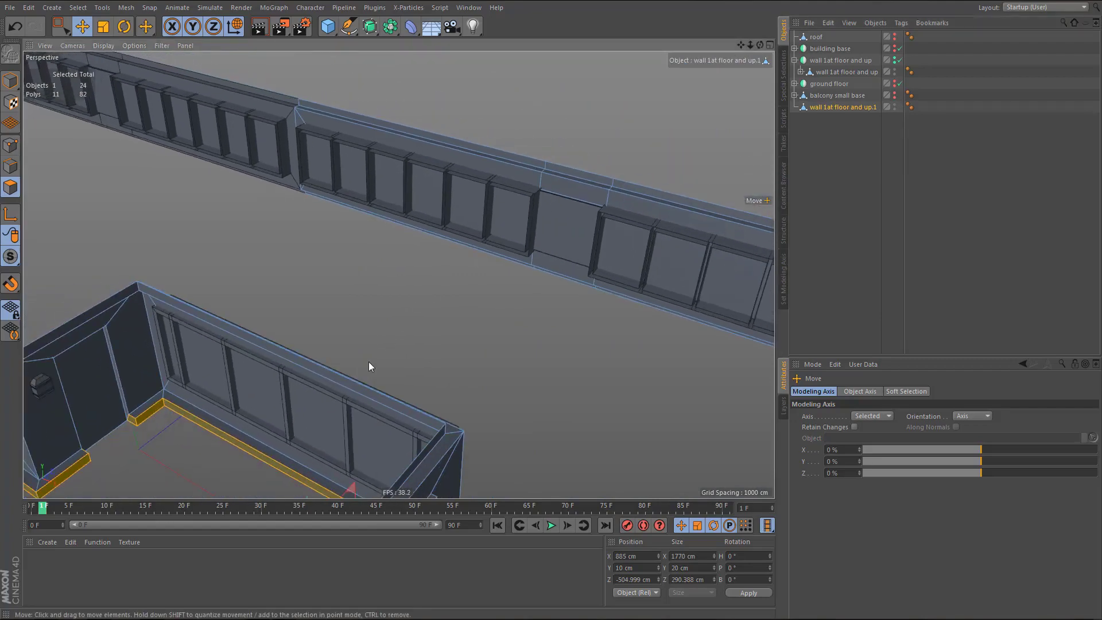
# - Invert the polygon selection, delete everything except the ledge faces, and hide the original first-floor wall
pyautogui.keyDown('alt'); pyautogui.moveTo(434, 252); pyautogui.dragTo(453, 223, button='middle'); pyautogui.keyUp('alt')
pyautogui.keyDown('alt'); pyautogui.moveTo(421, 253); pyautogui.dragTo(333, 357, button='right'); pyautogui.keyUp('alt')
pyautogui.keyDown('alt'); pyautogui.moveTo(334, 356); pyautogui.dragTo(392, 227, button='middle'); pyautogui.keyUp('alt')
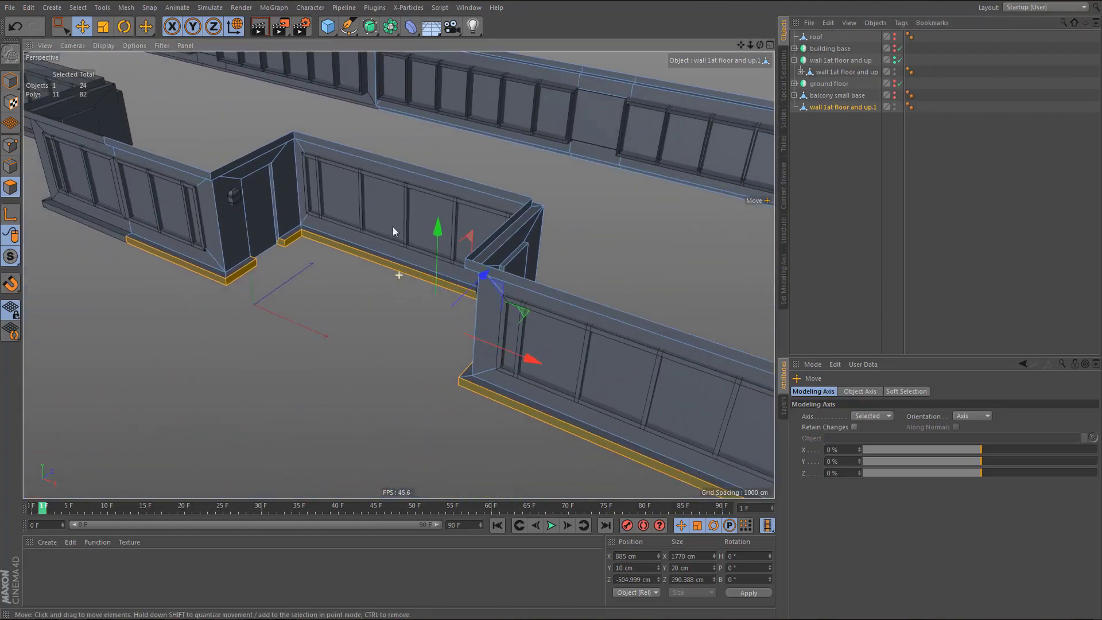
pyautogui.keyDown('alt'); pyautogui.moveTo(392, 226); pyautogui.dragTo(373, 260, button='right'); pyautogui.keyUp('alt')
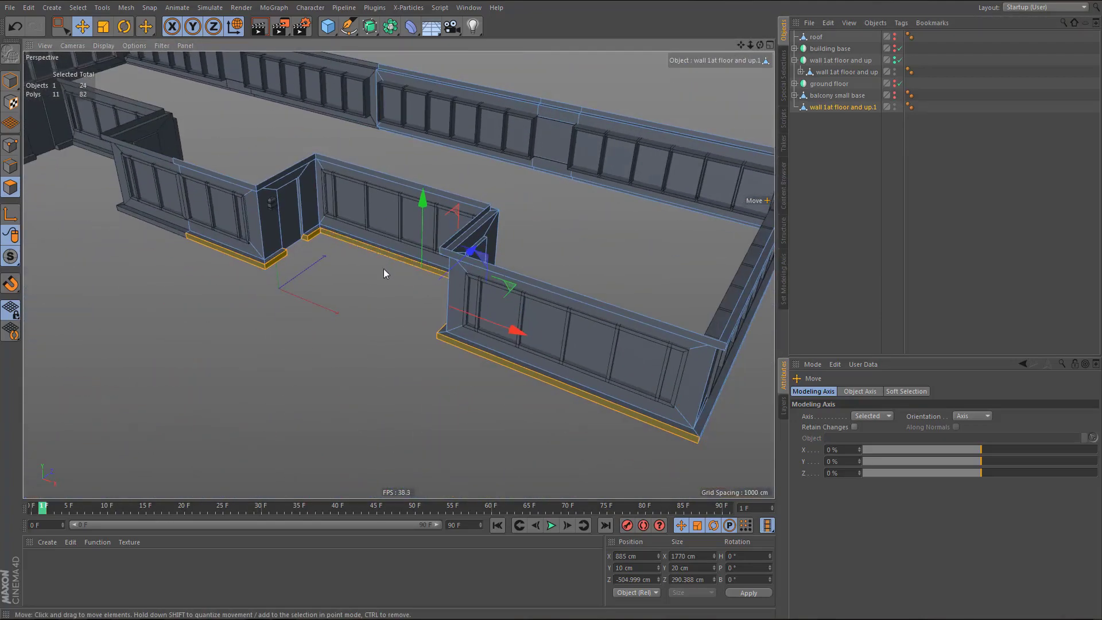
pyautogui.press('u')
pyautogui.press('i')
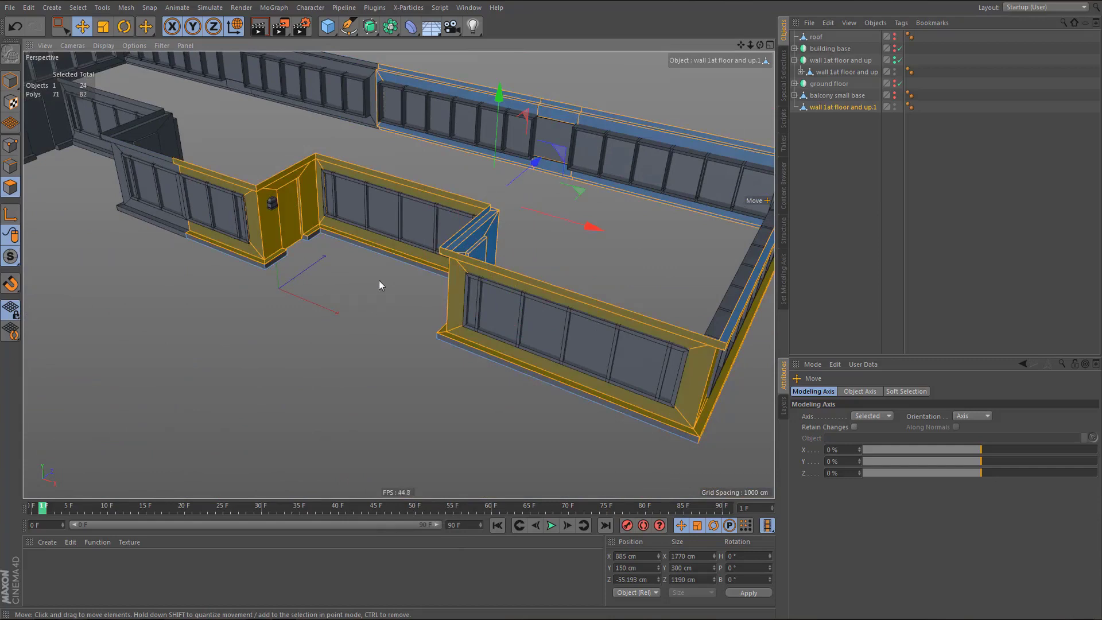
pyautogui.press('Delete')
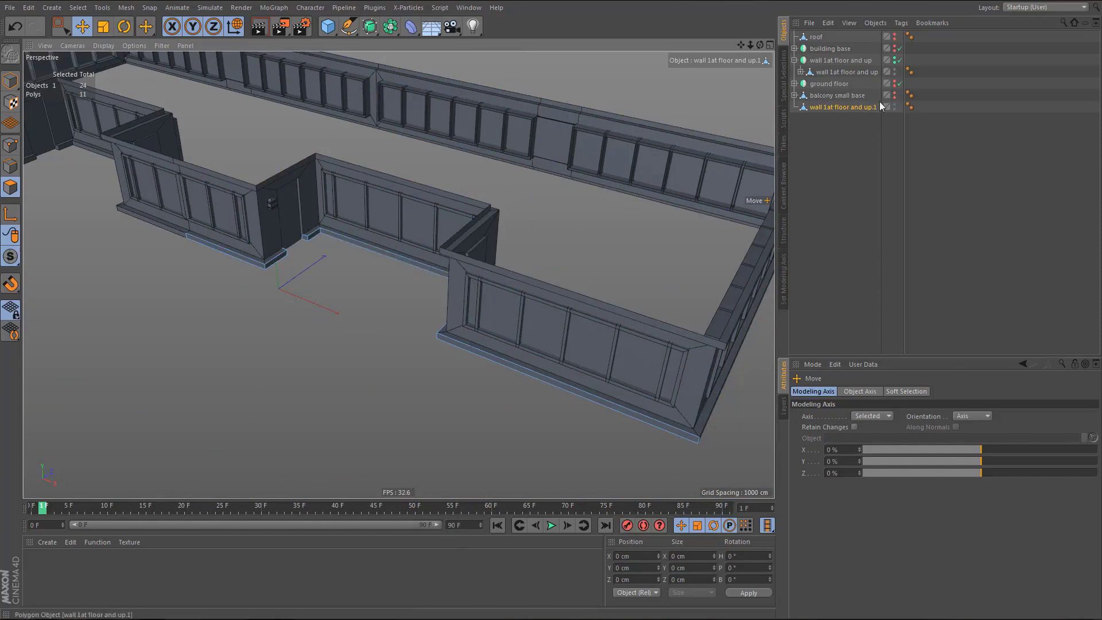
pyautogui.click(894, 58)
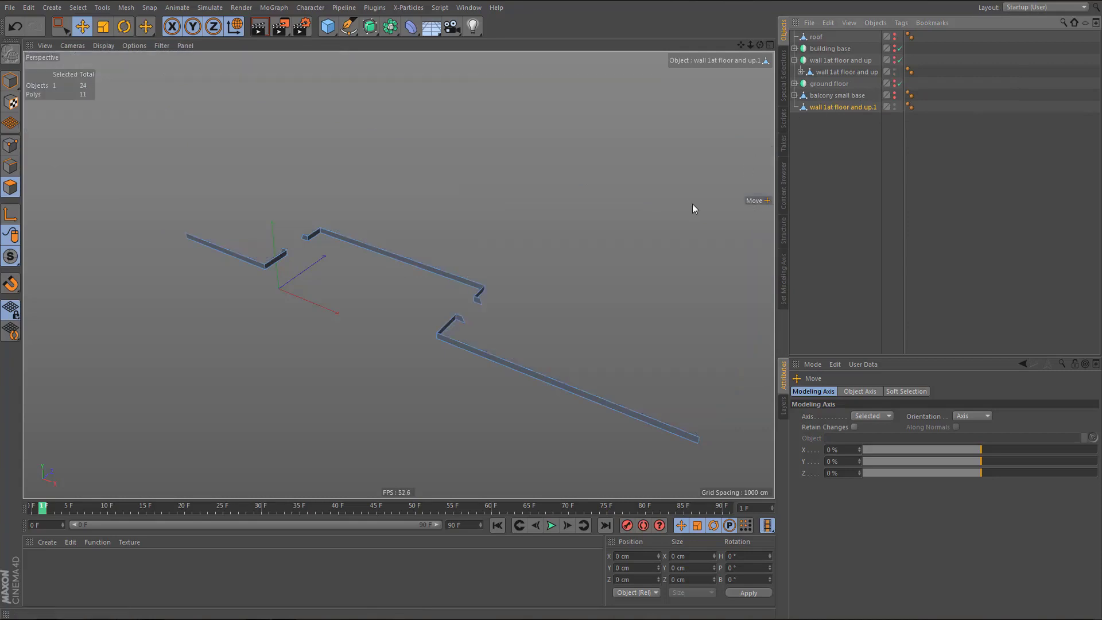
# - Bridge the bottom edges of the two ledge end faces with a floor polygon across the first doorway, using the Polygon Pen
pyautogui.keyDown('alt'); pyautogui.moveTo(334, 270); pyautogui.dragTo(449, 242, button='middle'); pyautogui.keyUp('alt')
pyautogui.scroll(6, 424, 219)
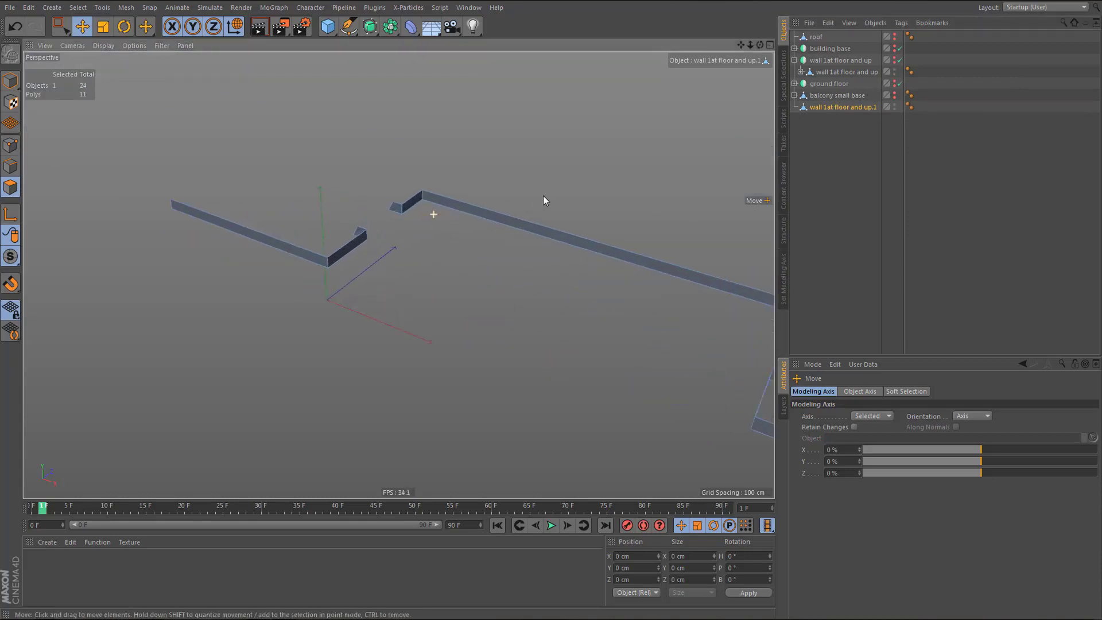
pyautogui.keyDown('alt'); pyautogui.moveTo(368, 264); pyautogui.dragTo(290, 313); pyautogui.keyUp('alt')
pyautogui.scroll(1, 419, 298)
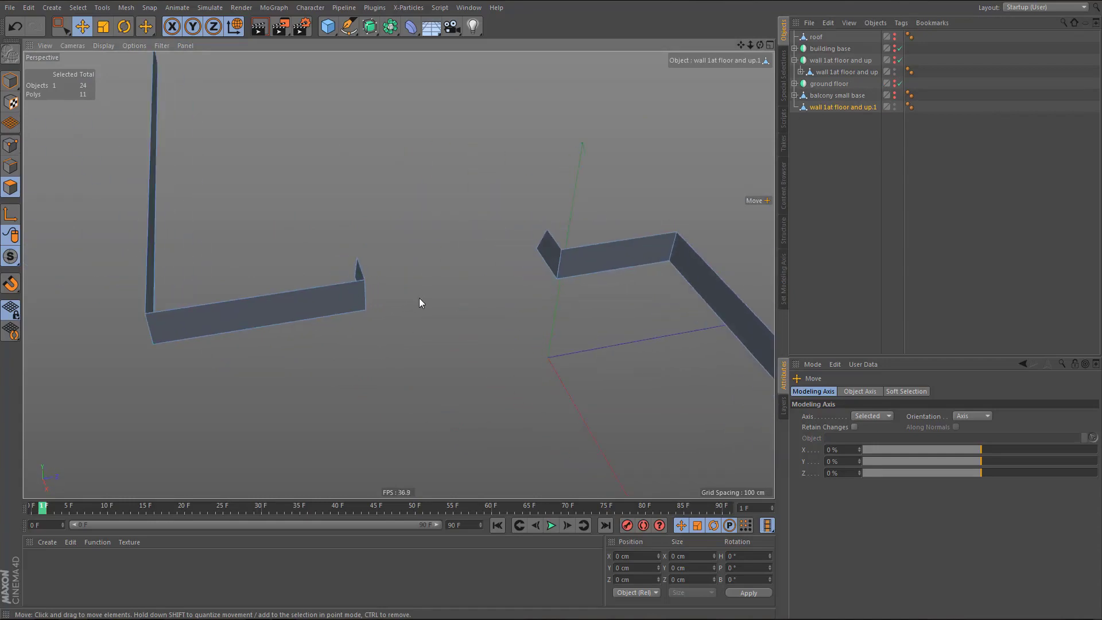
pyautogui.press('m')
pyautogui.press('e')
pyautogui.keyDown('alt'); pyautogui.moveTo(308, 316); pyautogui.dragTo(310, 324); pyautogui.keyUp('alt')
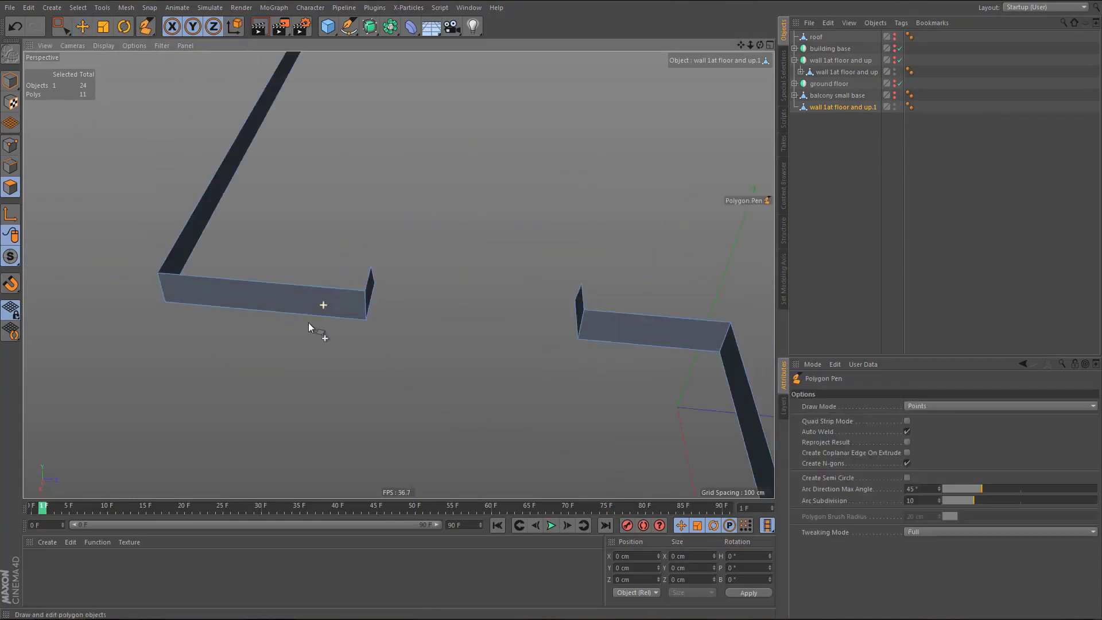
pyautogui.moveTo(431, 306); pyautogui.dragTo(556, 316)
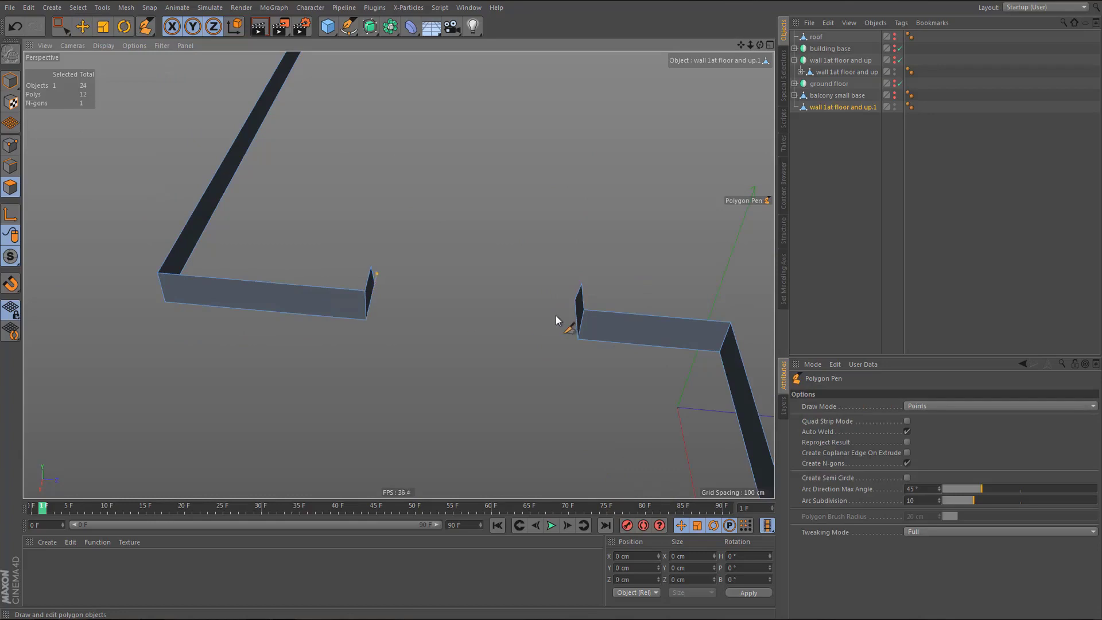
pyautogui.hotkey('ctrl', 'z')
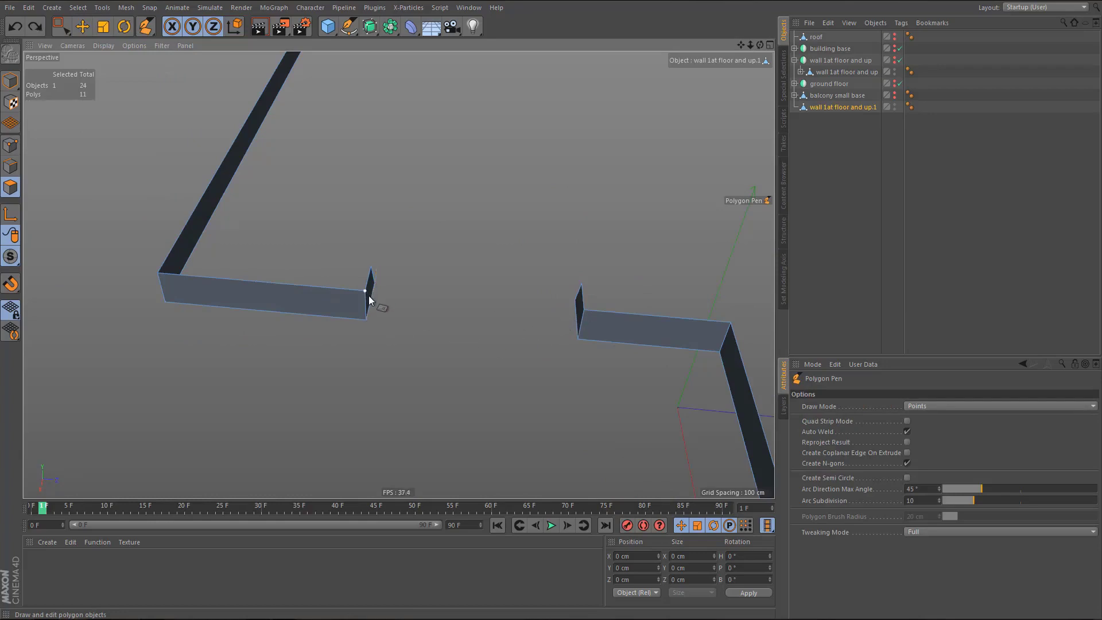
pyautogui.moveTo(374, 300); pyautogui.dragTo(584, 315)
# - Bridge the opposite doorway's ledge end faces along their bottom edges with a matching floor polygon
pyautogui.keyDown('alt'); pyautogui.moveTo(490, 304); pyautogui.dragTo(524, 183); pyautogui.keyUp('alt')
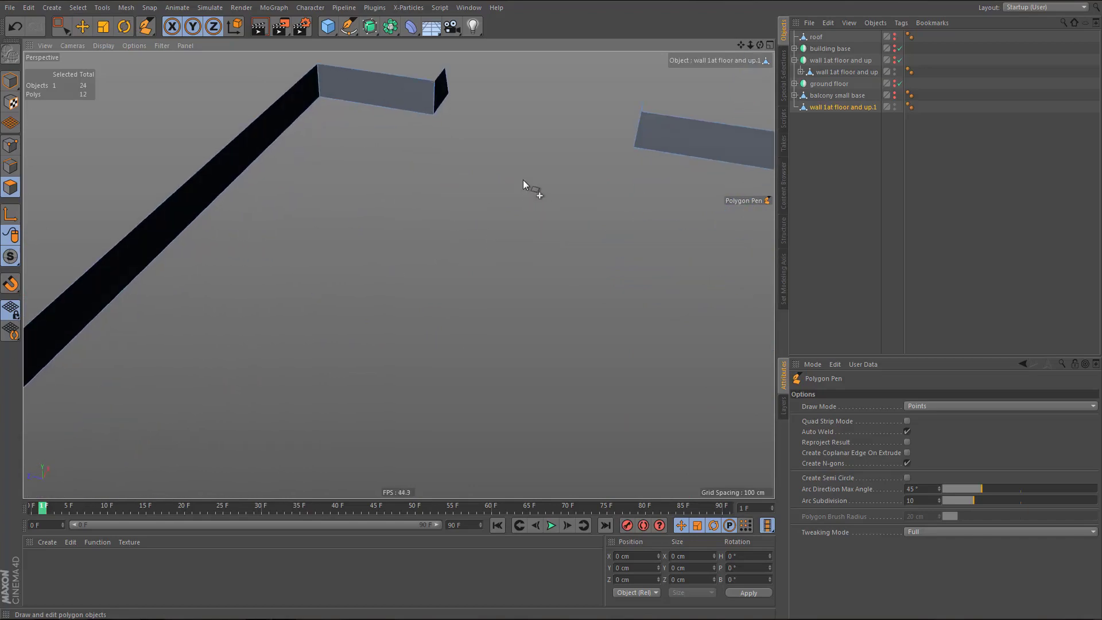
pyautogui.keyDown('alt'); pyautogui.moveTo(650, 135); pyautogui.dragTo(643, 163); pyautogui.keyUp('alt')
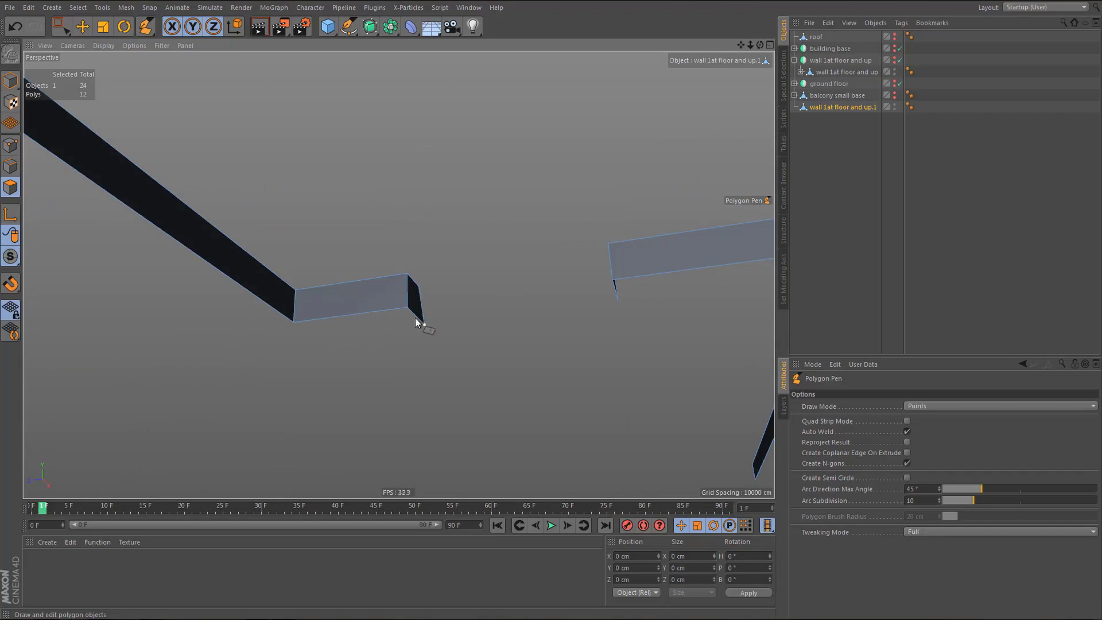
pyautogui.keyDown('ctrl'); pyautogui.moveTo(422, 319); pyautogui.dragTo(525, 264); pyautogui.keyUp('ctrl')
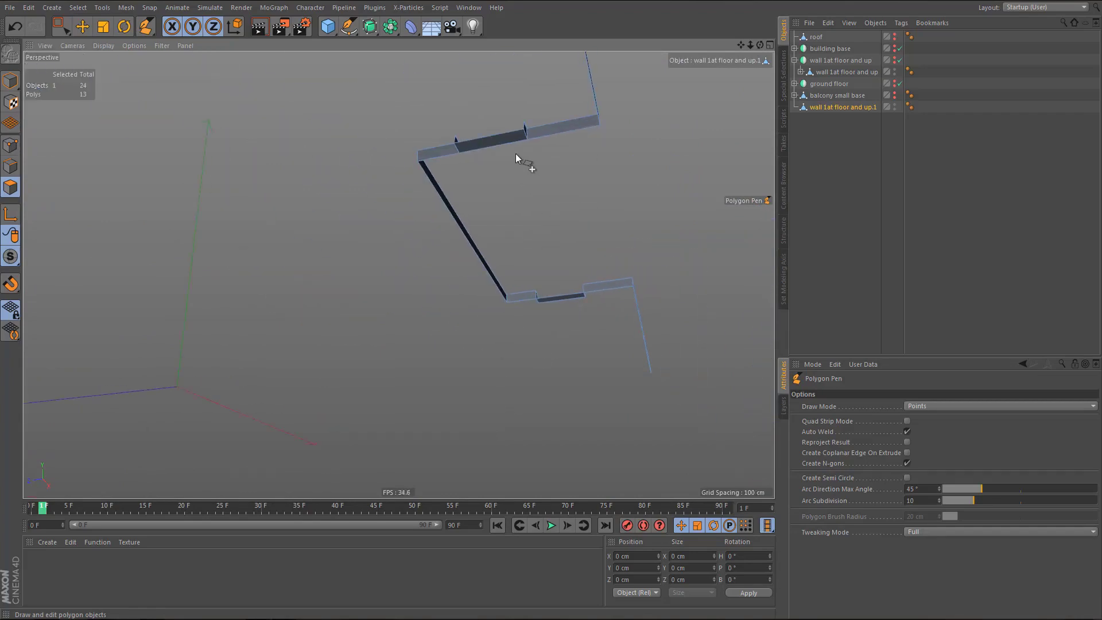
# - Extend the floor across the recess between both doorway polygons, and fill the strips on either side of it
pyautogui.keyDown('ctrl'); pyautogui.moveTo(506, 150); pyautogui.dragTo(561, 300); pyautogui.keyUp('ctrl')
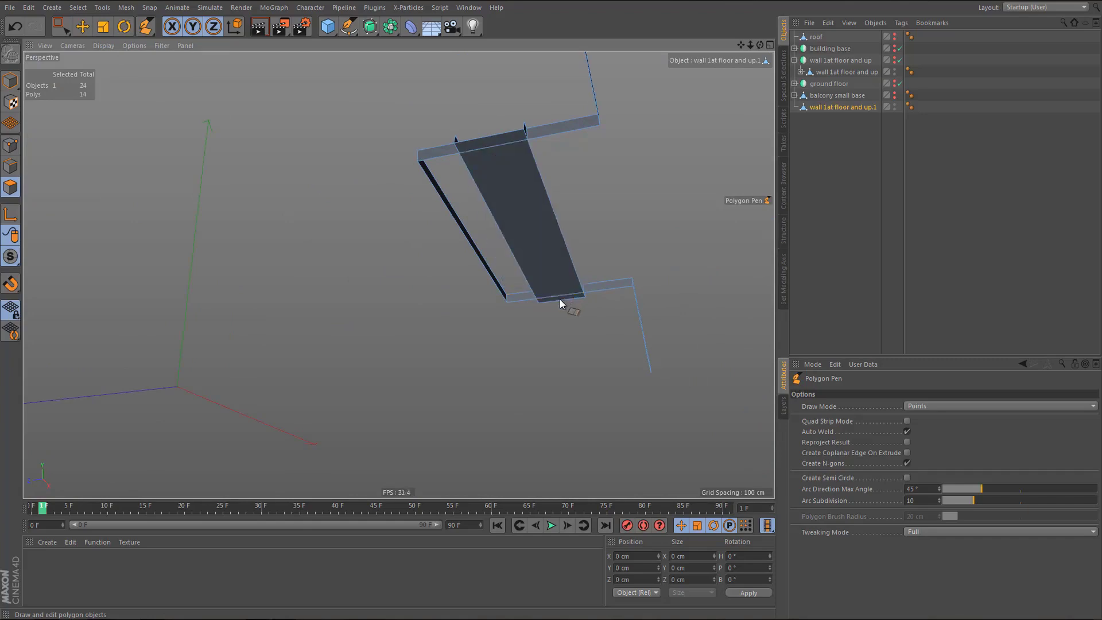
pyautogui.moveTo(489, 190)
pyautogui.keyDown('alt'); pyautogui.mouseDown()
pyautogui.moveTo(482, 332)
pyautogui.moveTo(505, 187)
pyautogui.mouseUp(); pyautogui.keyUp('alt')
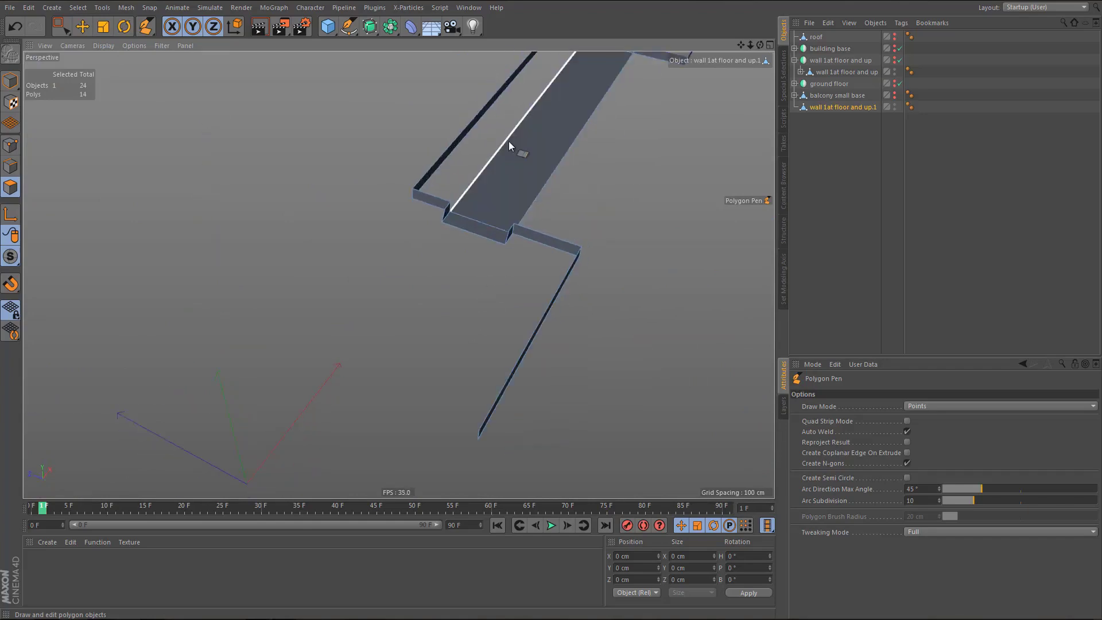
pyautogui.keyDown('ctrl'); pyautogui.moveTo(481, 141); pyautogui.dragTo(465, 139); pyautogui.keyUp('ctrl')
pyautogui.keyDown('alt'); pyautogui.moveTo(499, 205); pyautogui.dragTo(381, 291, button='middle'); pyautogui.keyUp('alt')
pyautogui.keyDown('alt'); pyautogui.moveTo(381, 291); pyautogui.dragTo(654, 365); pyautogui.keyUp('alt')
pyautogui.keyDown('alt'); pyautogui.moveTo(553, 326); pyautogui.dragTo(556, 402); pyautogui.keyUp('alt')
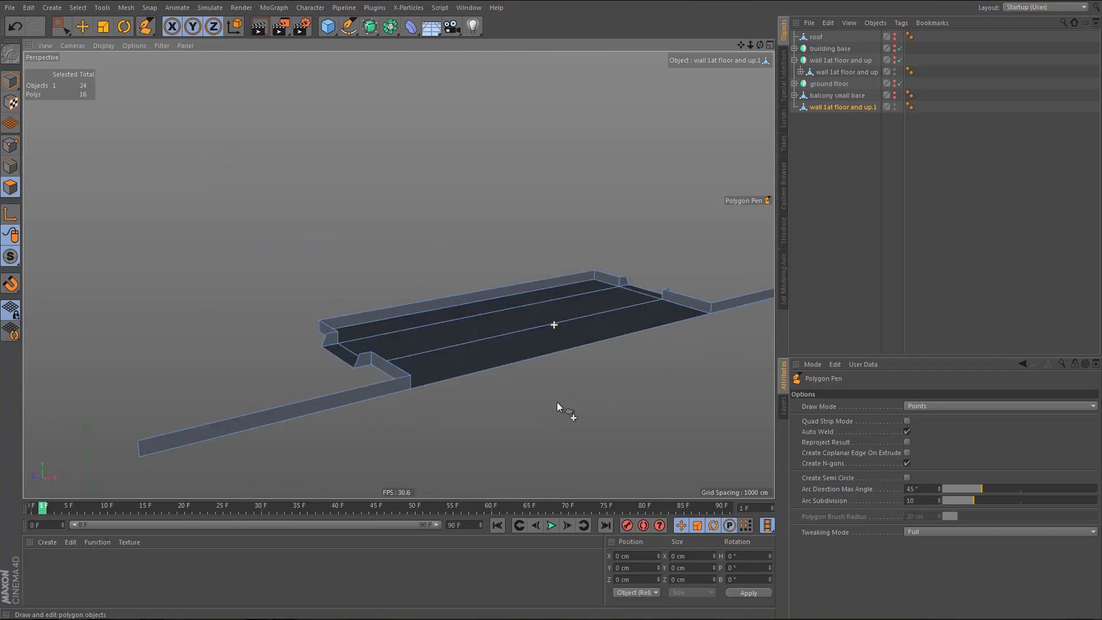
# - Select the three bottom front edges of the ledge and floor, and extrude them outward to about Z -703 cm
pyautogui.keyDown('alt'); pyautogui.moveTo(552, 399); pyautogui.dragTo(463, 340, button='middle'); pyautogui.keyUp('alt')
pyautogui.keyDown('alt'); pyautogui.moveTo(463, 340); pyautogui.dragTo(449, 368); pyautogui.keyUp('alt')
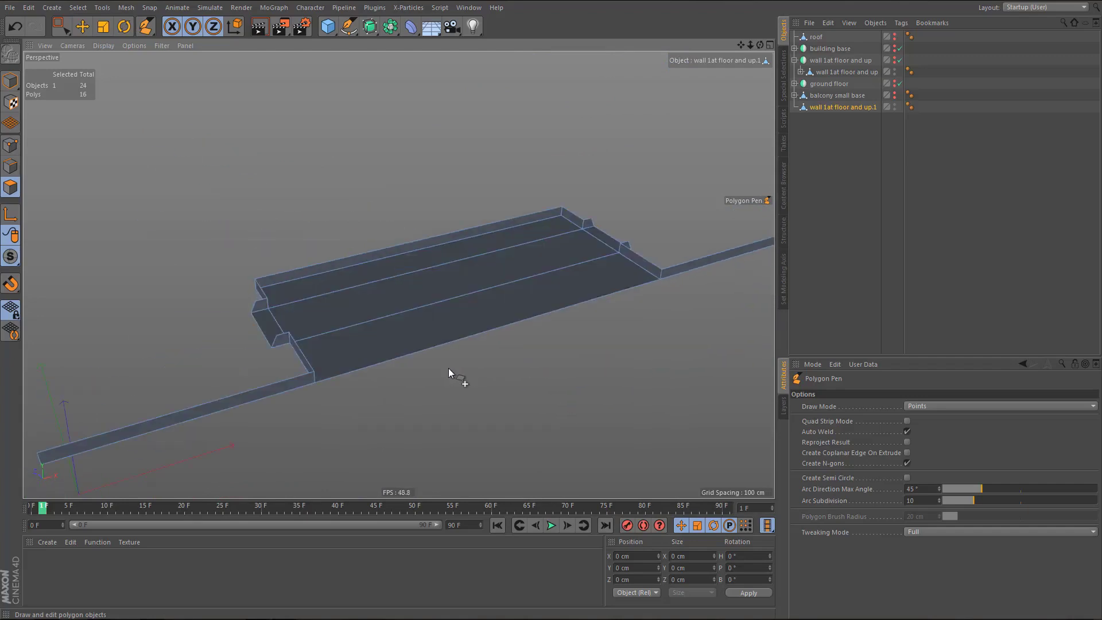
pyautogui.press('e')
pyautogui.press('Return')
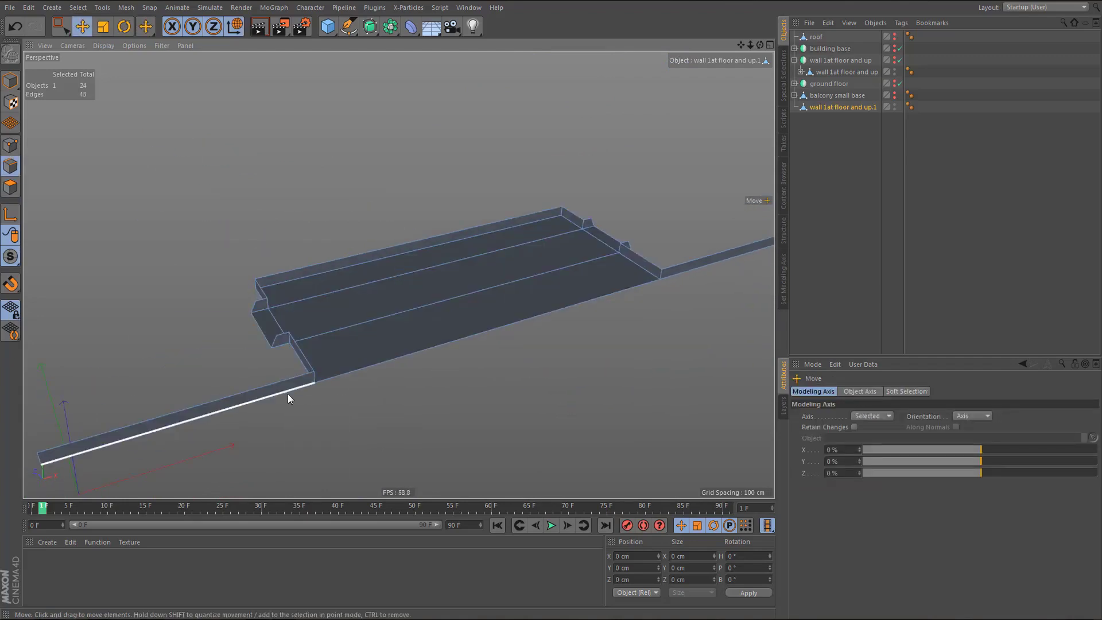
pyautogui.click(288, 393)
pyautogui.keyDown('shift'); pyautogui.click(391, 366); pyautogui.keyUp('shift')
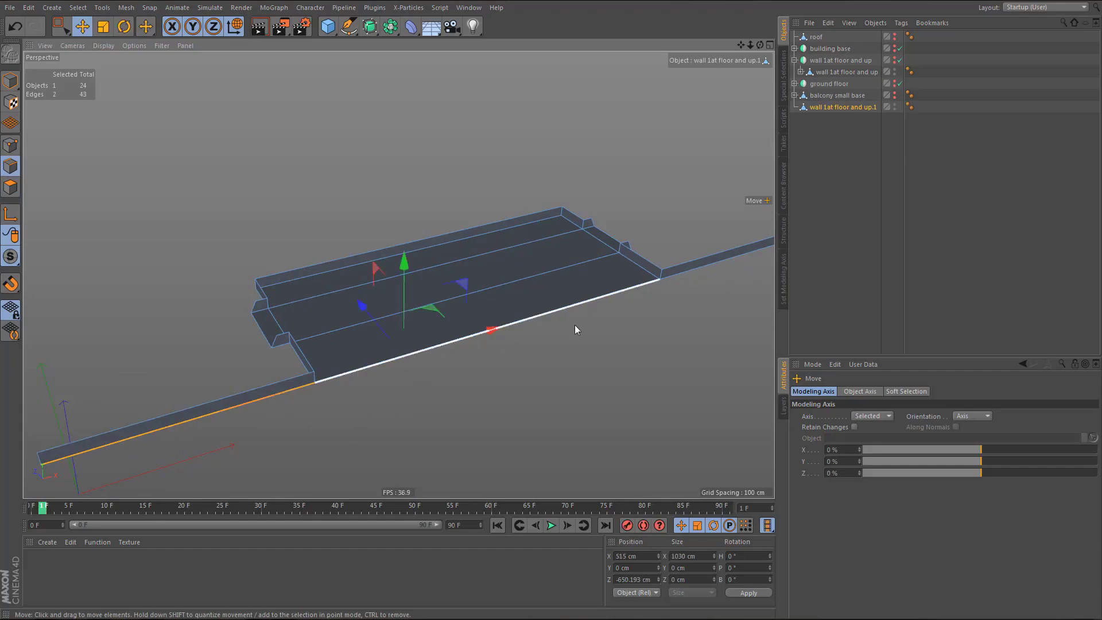
pyautogui.keyDown('shift'); pyautogui.click(675, 275); pyautogui.keyUp('shift')
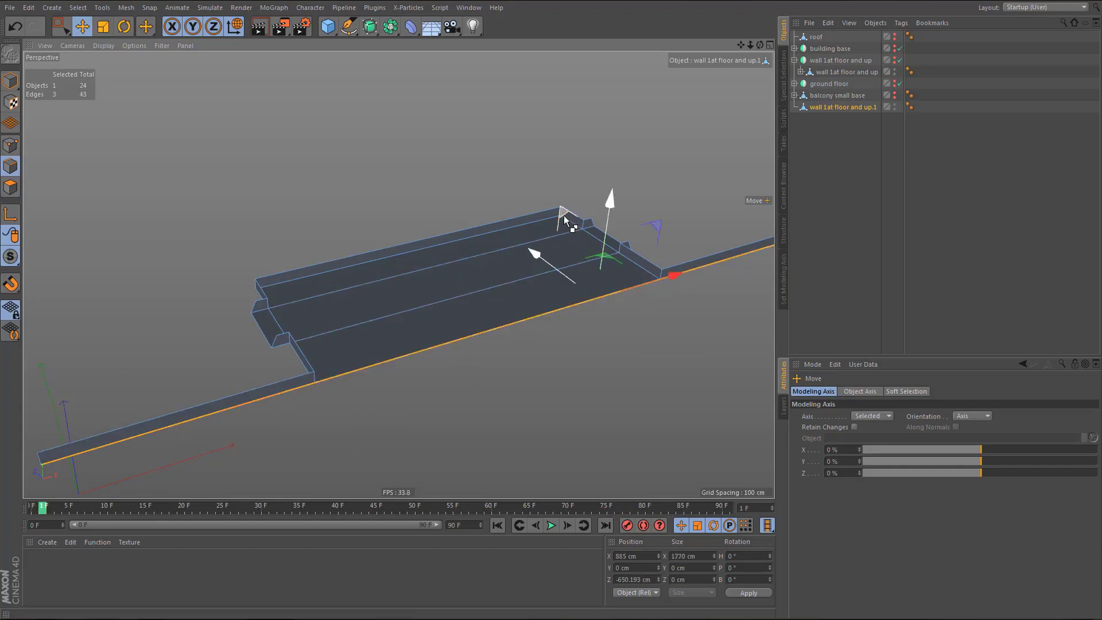
pyautogui.keyDown('ctrl'); pyautogui.moveTo(538, 250); pyautogui.dragTo(557, 264); pyautogui.keyUp('ctrl')
# - Ring-select all vertical ledge polygons around the floor and delete them, leaving only the flat floor
pyautogui.press('u')
pyautogui.press('b')
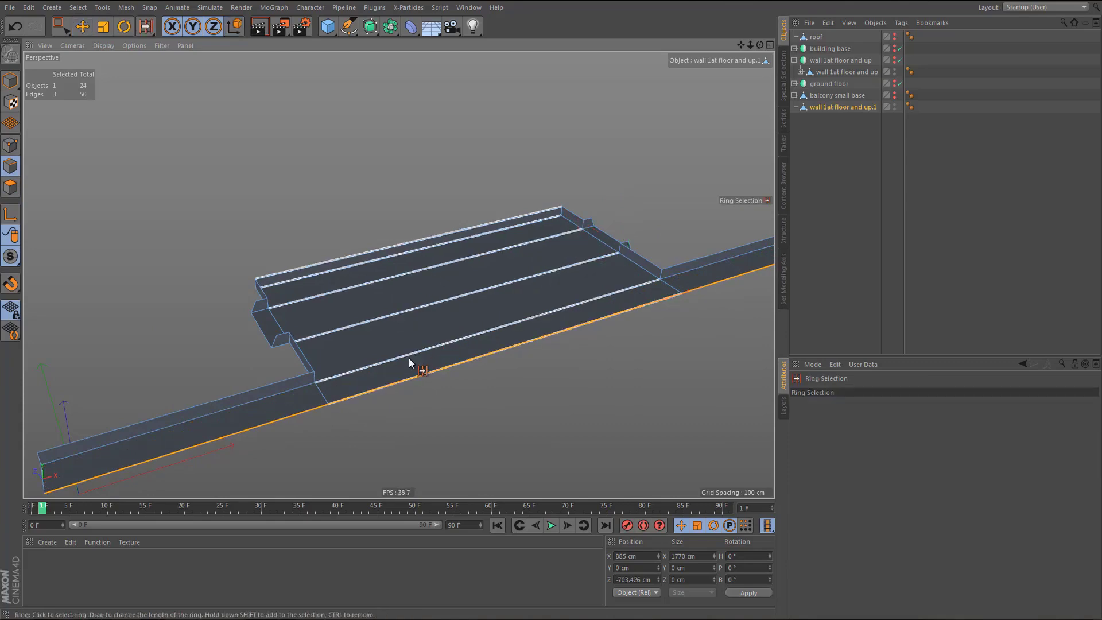
pyautogui.press('Return')
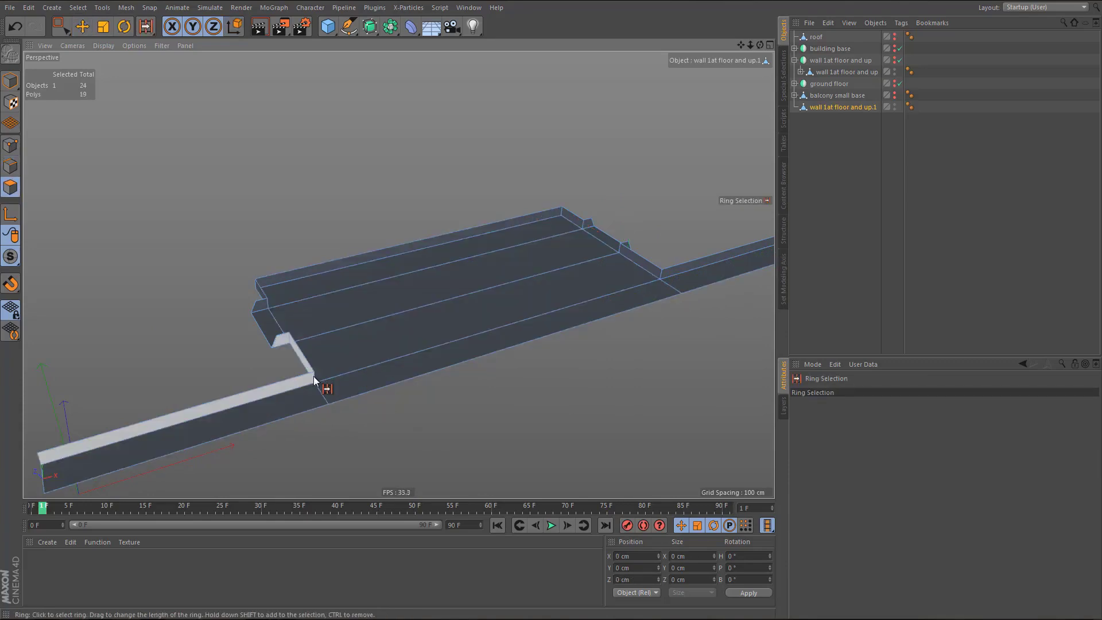
pyautogui.click(313, 377)
pyautogui.keyDown('shift'); pyautogui.click(660, 269); pyautogui.keyUp('shift')
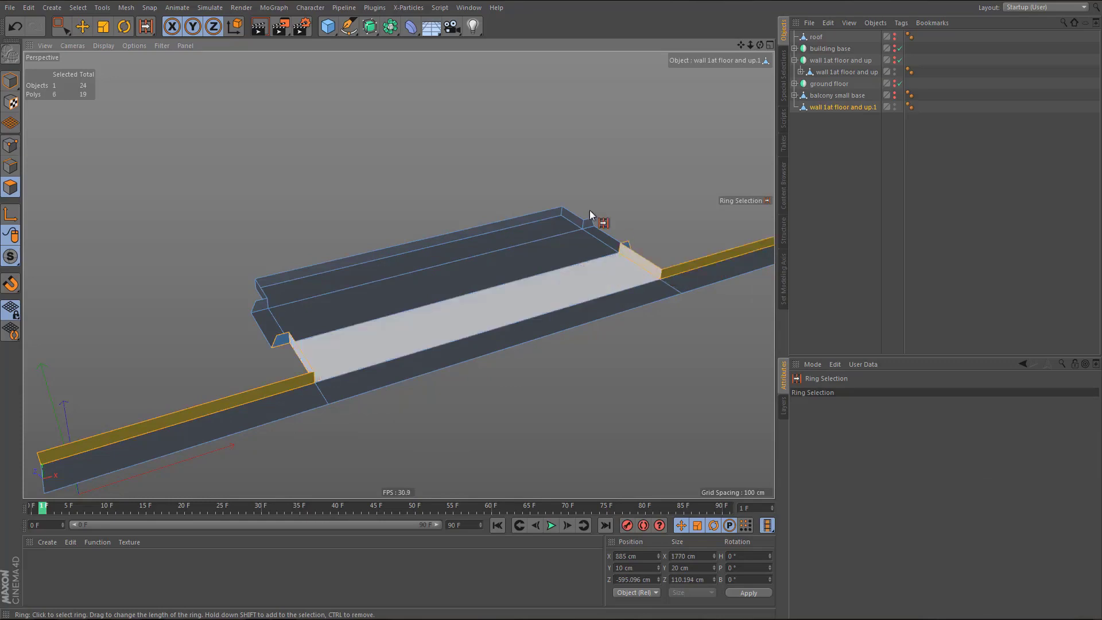
pyautogui.keyDown('shift'); pyautogui.click(564, 211); pyautogui.keyUp('shift')
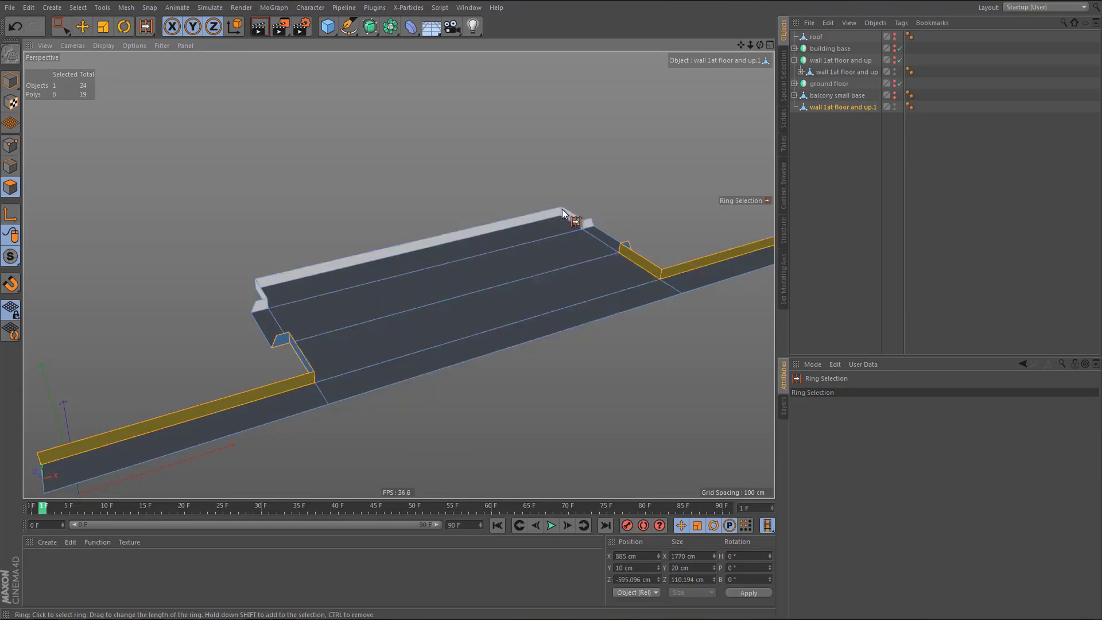
pyautogui.press('Delete')
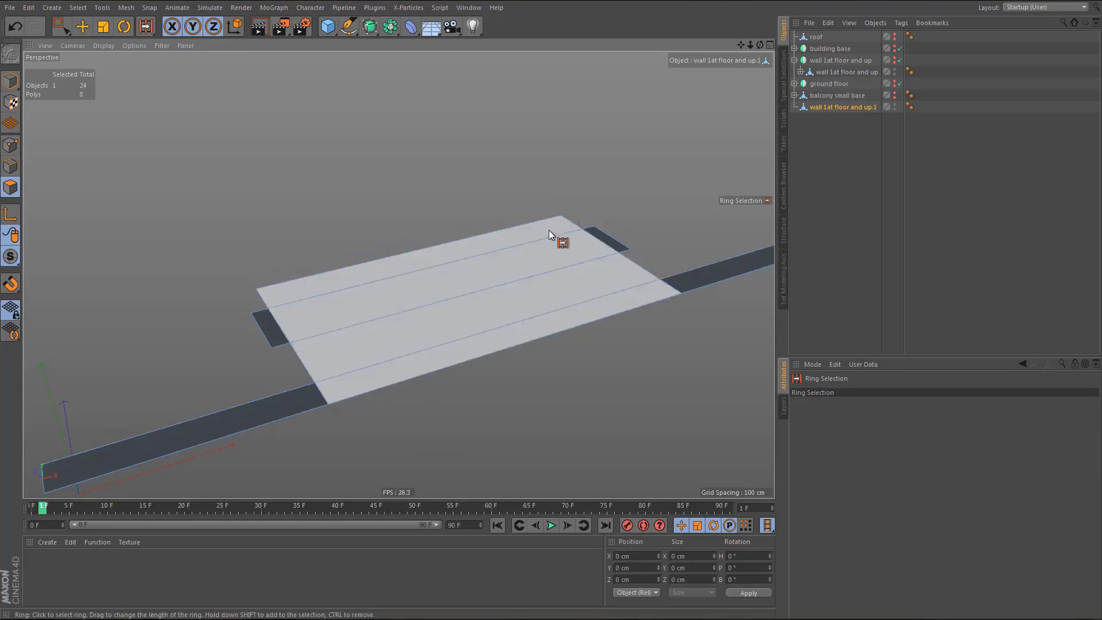
# - Place the floor object's axis with Axis Center at X 0%, Y -100% and Z 100% of all points
pyautogui.press('n')
pyautogui.press('b')
pyautogui.press('v')
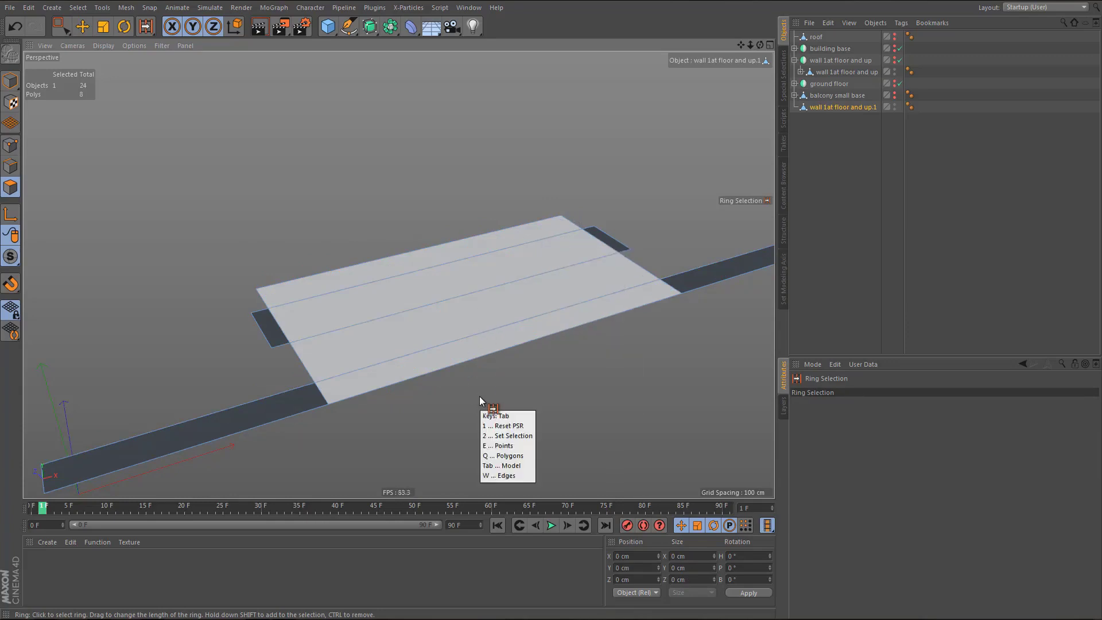
pyautogui.press('m')
pyautogui.hotkey('shift', 'a')
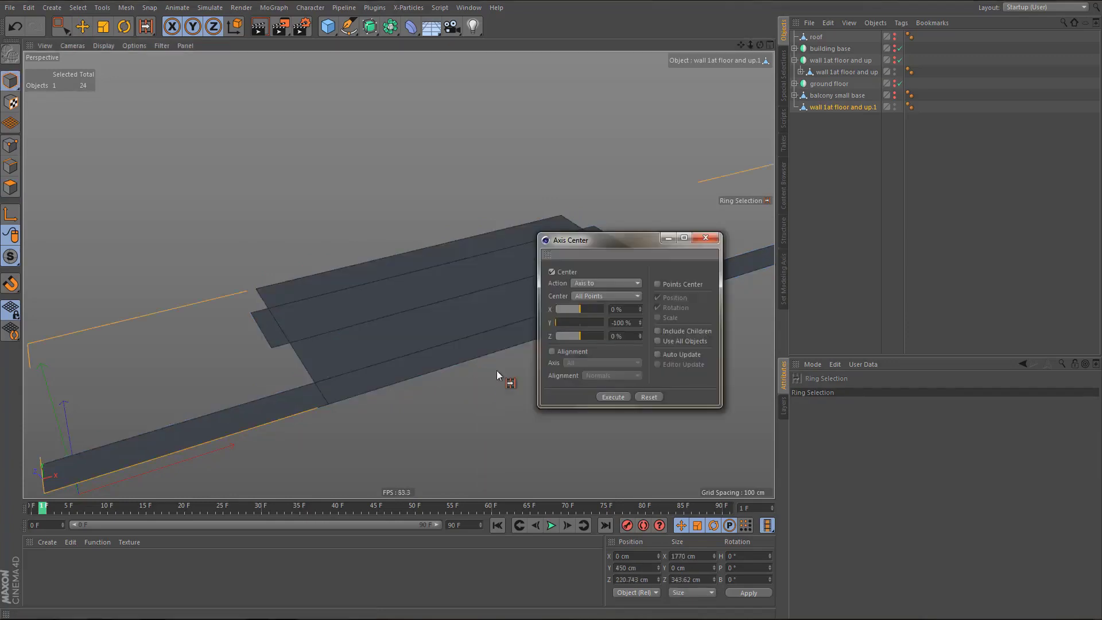
pyautogui.click(615, 398)
pyautogui.press('e')
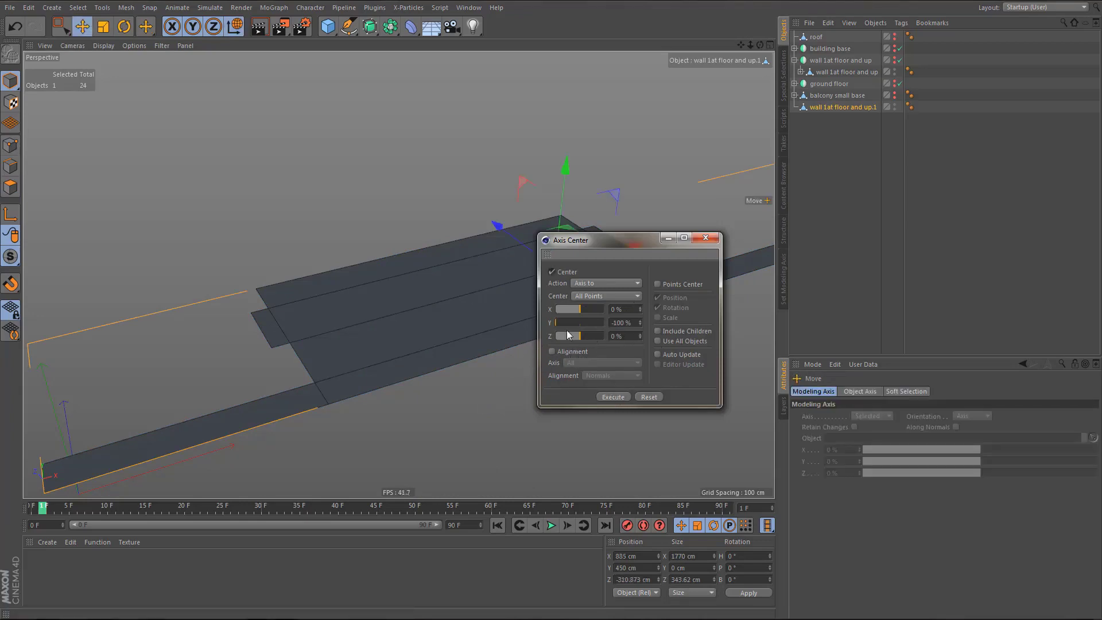
pyautogui.click(619, 398)
# - Enable axis modification and snapping, and move the floor's axis along X to 700 cm, the middle of the recess's back edge
pyautogui.keyDown('alt'); pyautogui.moveTo(428, 328); pyautogui.dragTo(397, 356, button='right'); pyautogui.keyUp('alt')
pyautogui.keyDown('alt'); pyautogui.moveTo(397, 356); pyautogui.dragTo(352, 373, button='middle'); pyautogui.keyUp('alt')
pyautogui.keyDown('alt'); pyautogui.moveTo(404, 343); pyautogui.dragTo(291, 306, button='middle'); pyautogui.keyUp('alt')
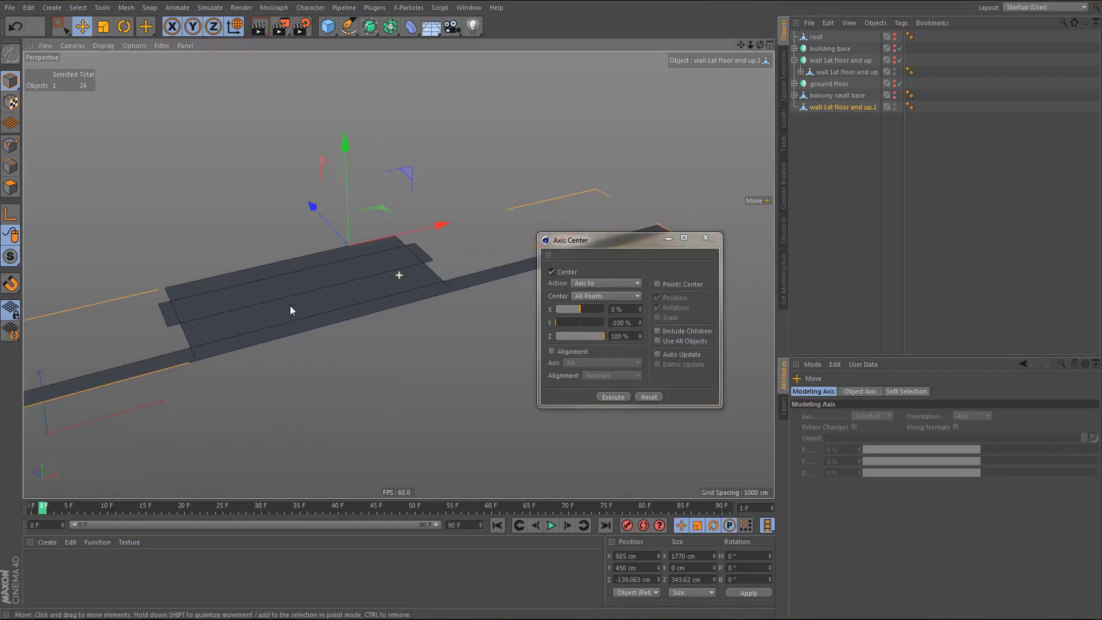
pyautogui.keyDown('alt'); pyautogui.moveTo(280, 305); pyautogui.dragTo(187, 195, button='right'); pyautogui.keyUp('alt')
pyautogui.keyDown('alt'); pyautogui.moveTo(187, 193); pyautogui.dragTo(290, 283, button='middle'); pyautogui.keyUp('alt')
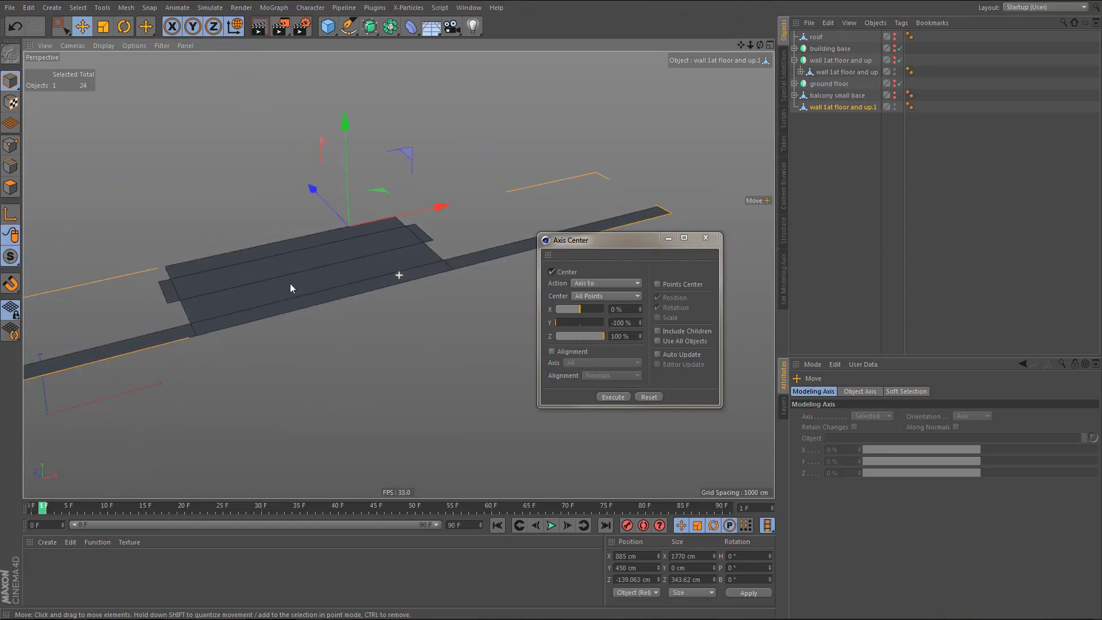
pyautogui.keyDown('alt'); pyautogui.moveTo(304, 279); pyautogui.dragTo(273, 308, button='right'); pyautogui.keyUp('alt')
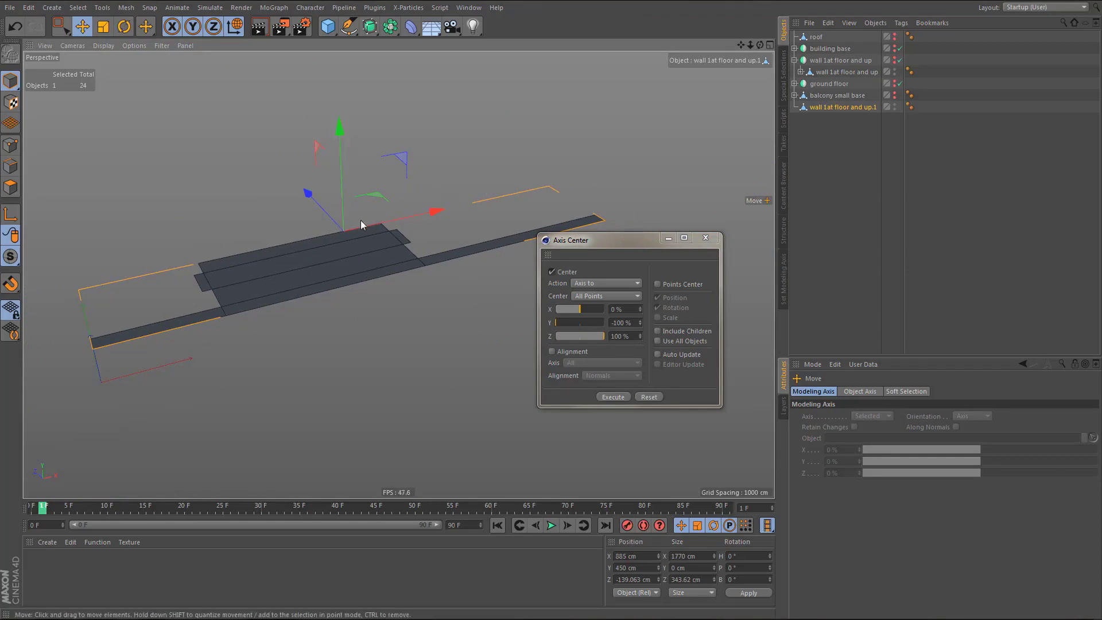
pyautogui.keyDown('alt'); pyautogui.moveTo(351, 222); pyautogui.dragTo(370, 248, button='right'); pyautogui.keyUp('alt')
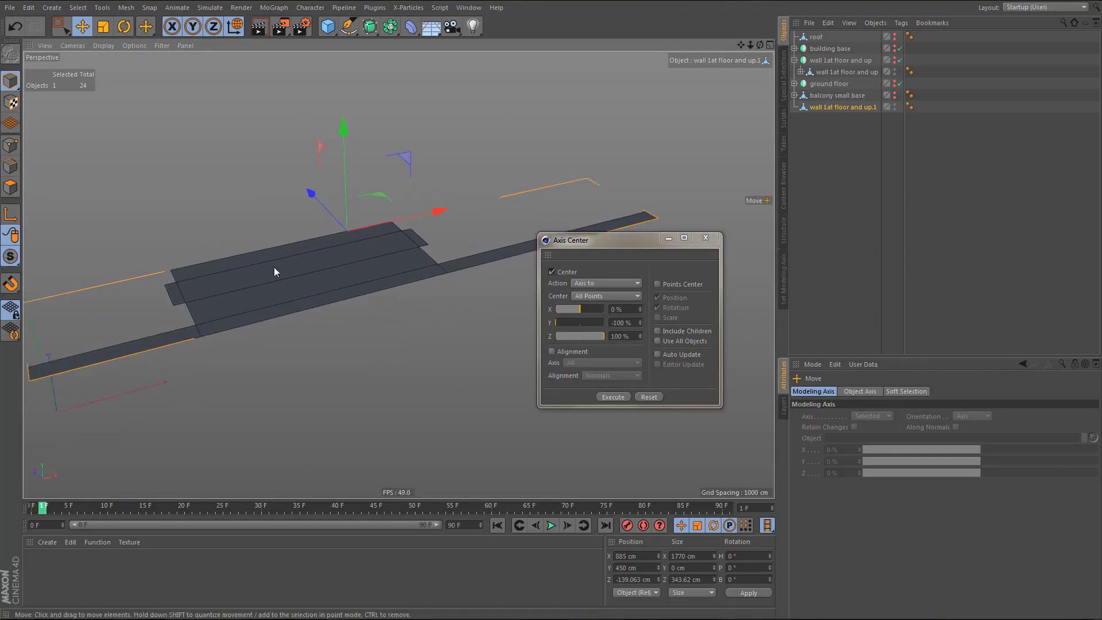
pyautogui.hotkey('shift', 'q')
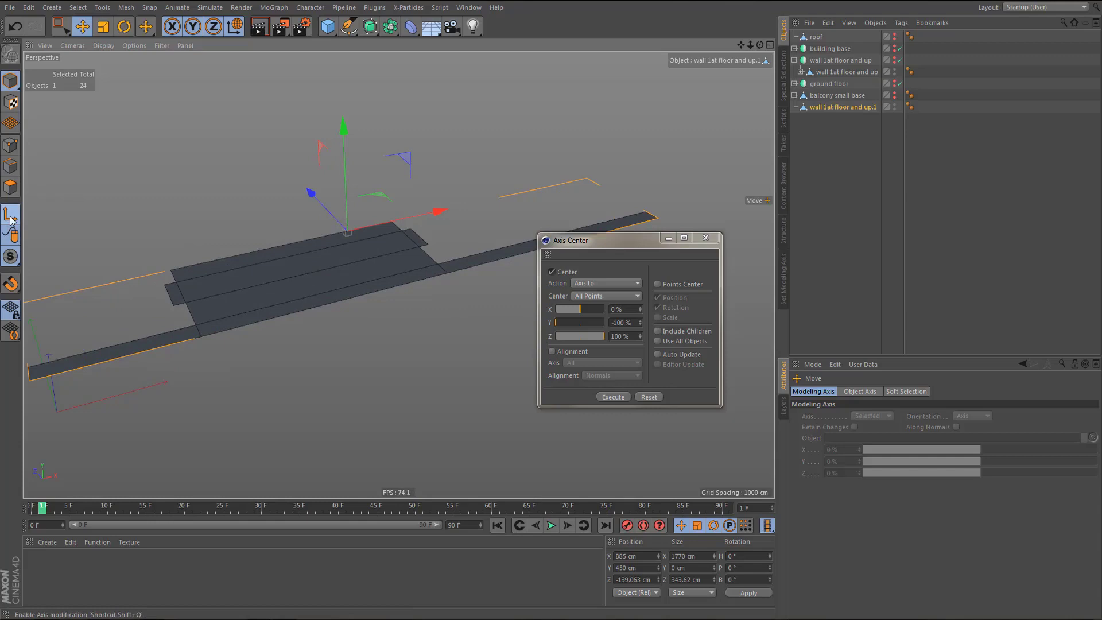
pyautogui.click(10, 284)
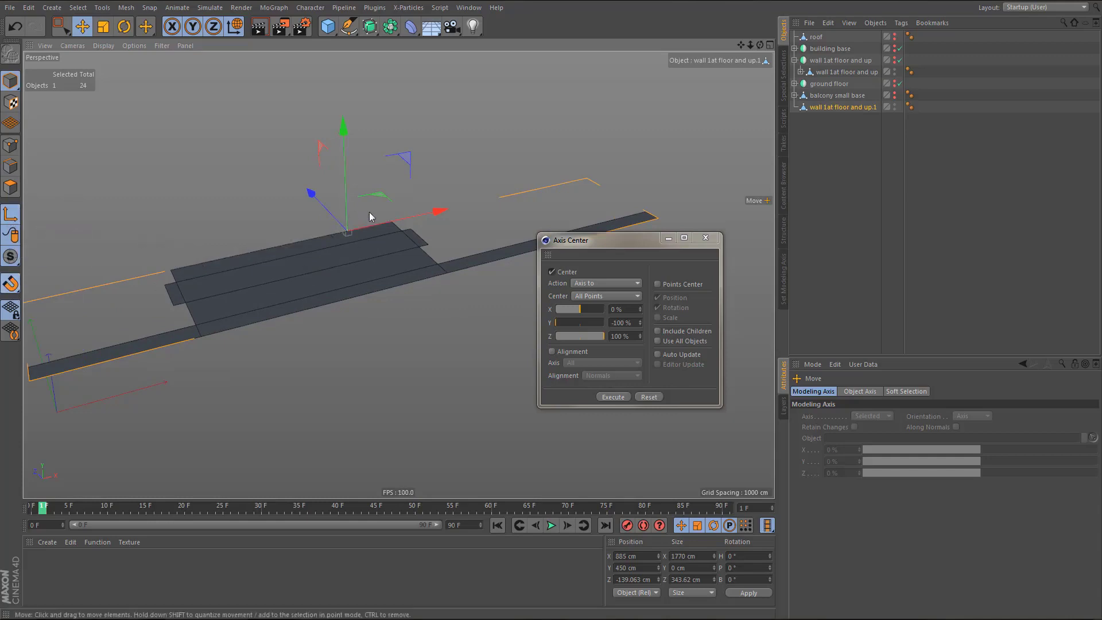
pyautogui.moveTo(439, 210); pyautogui.dragTo(367, 243)
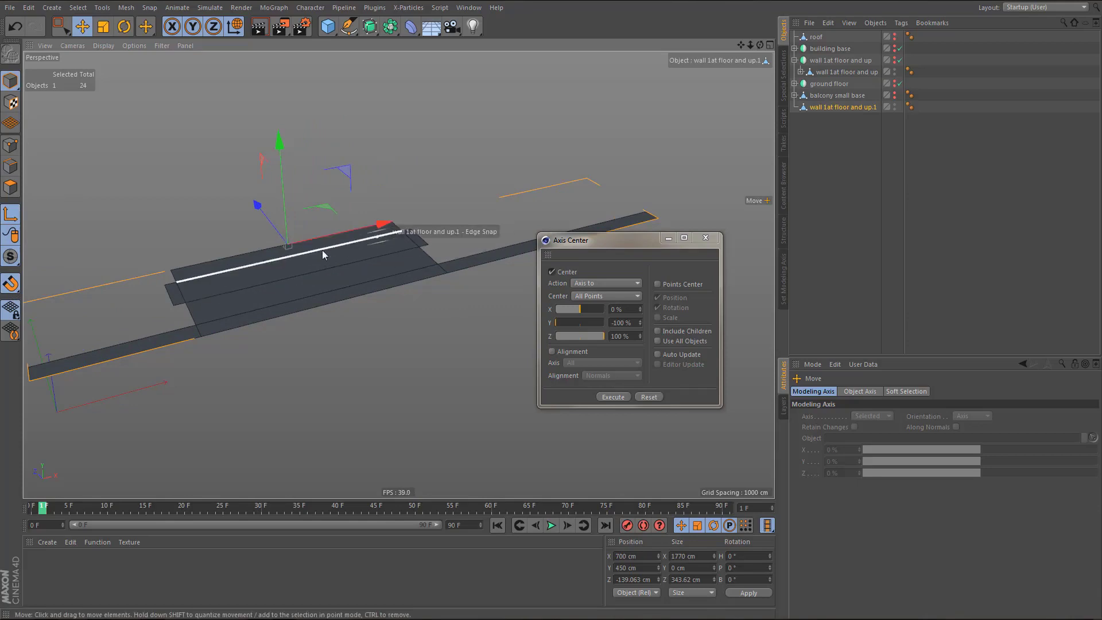
# - Turn off snapping and axis modification for the floor object, and close the Axis Center dialog
pyautogui.keyDown('alt'); pyautogui.moveTo(315, 269); pyautogui.dragTo(342, 254); pyautogui.keyUp('alt')
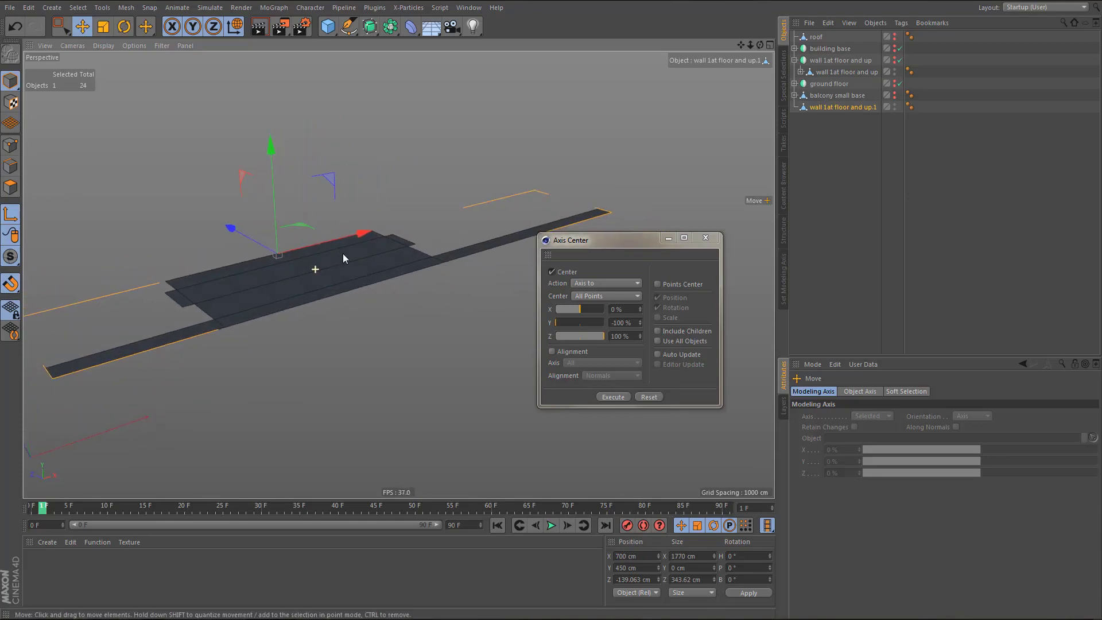
pyautogui.click(11, 284)
pyautogui.click(11, 216)
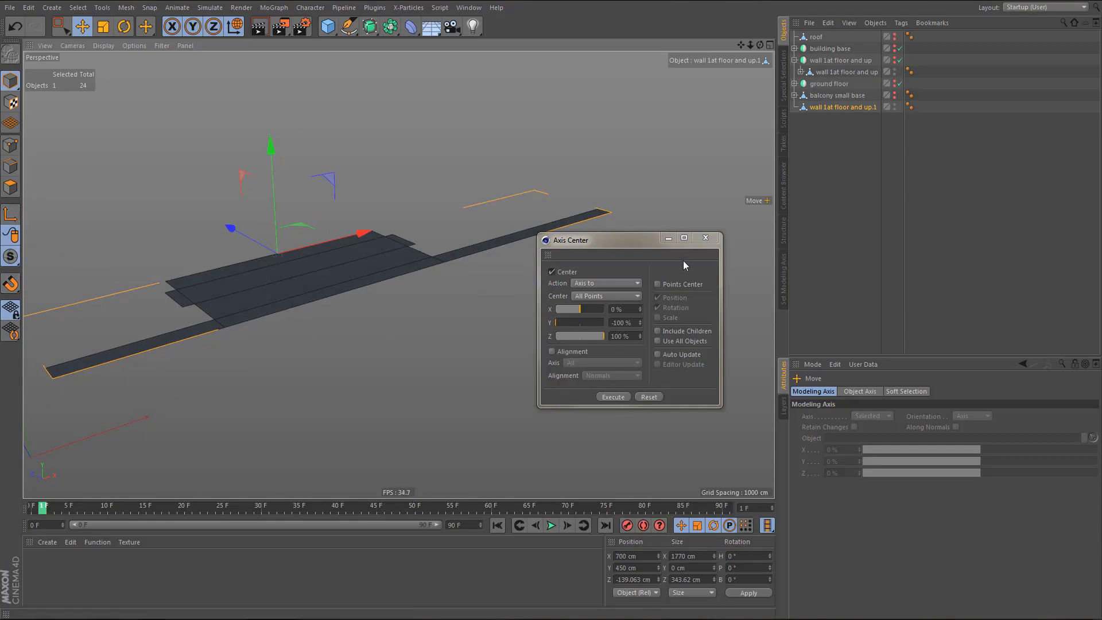
pyautogui.click(710, 238)
# - In edge mode and the top view, move the floor's three front edges outward to about Z -357 cm, matching the reference
pyautogui.keyDown('alt'); pyautogui.moveTo(360, 323); pyautogui.dragTo(427, 345, button='middle'); pyautogui.keyUp('alt')
pyautogui.keyDown('alt'); pyautogui.moveTo(390, 317); pyautogui.dragTo(374, 357); pyautogui.keyUp('alt')
pyautogui.keyDown('alt'); pyautogui.moveTo(348, 347); pyautogui.dragTo(379, 315, button='middle'); pyautogui.keyUp('alt')
pyautogui.press('Return')
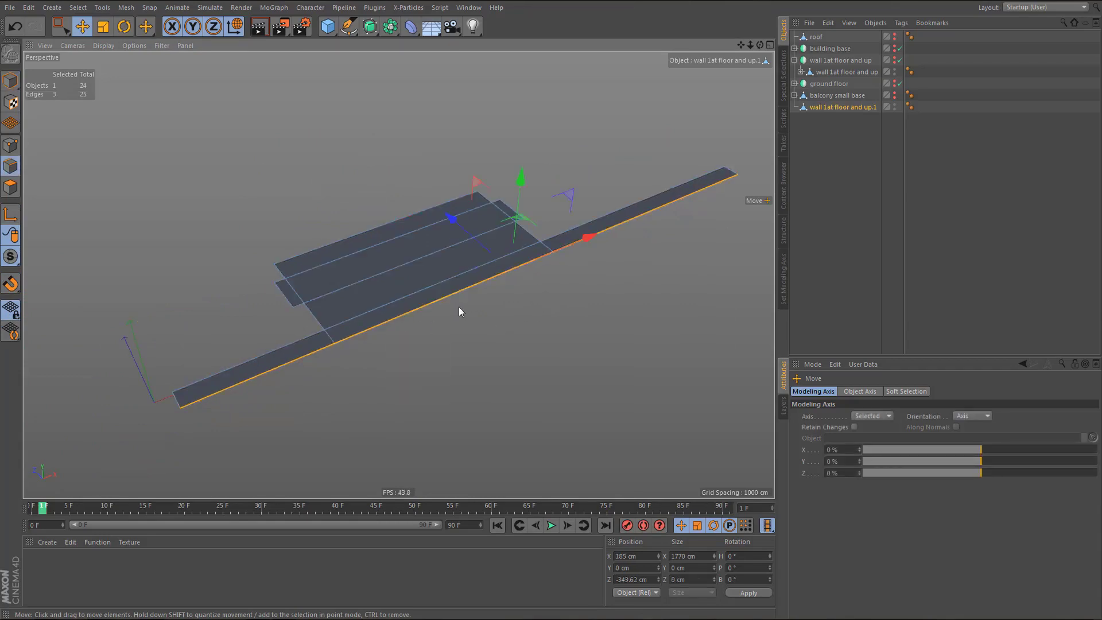
pyautogui.middleClick(478, 298)
pyautogui.middleClick(552, 209)
pyautogui.scroll(-2, 487, 298)
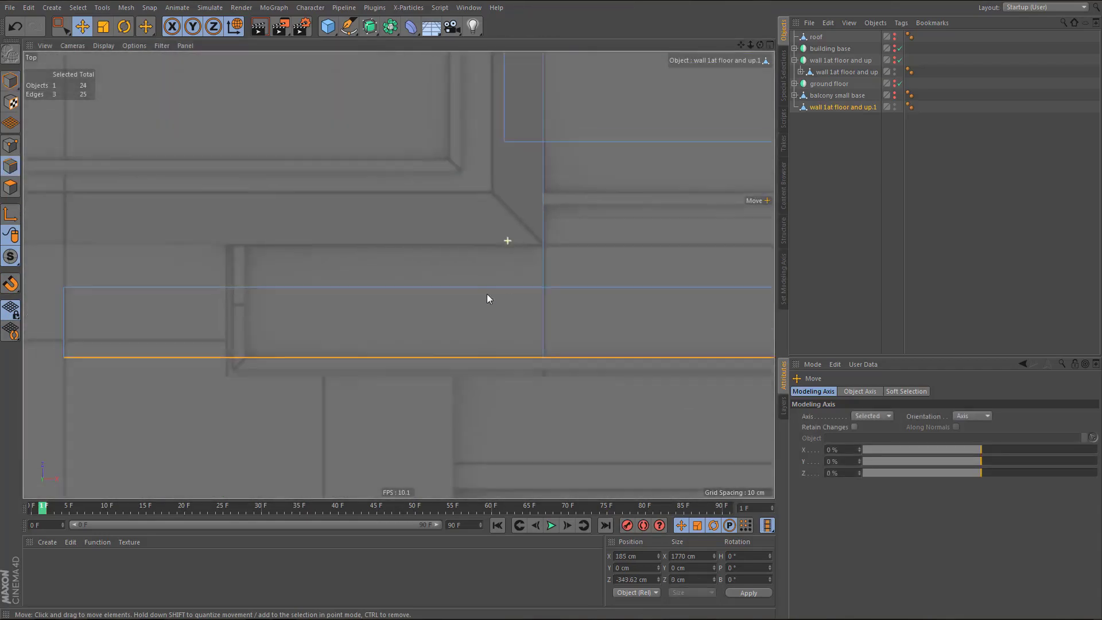
pyautogui.scroll(-3, 466, 343)
pyautogui.scroll(-2, 290, 339)
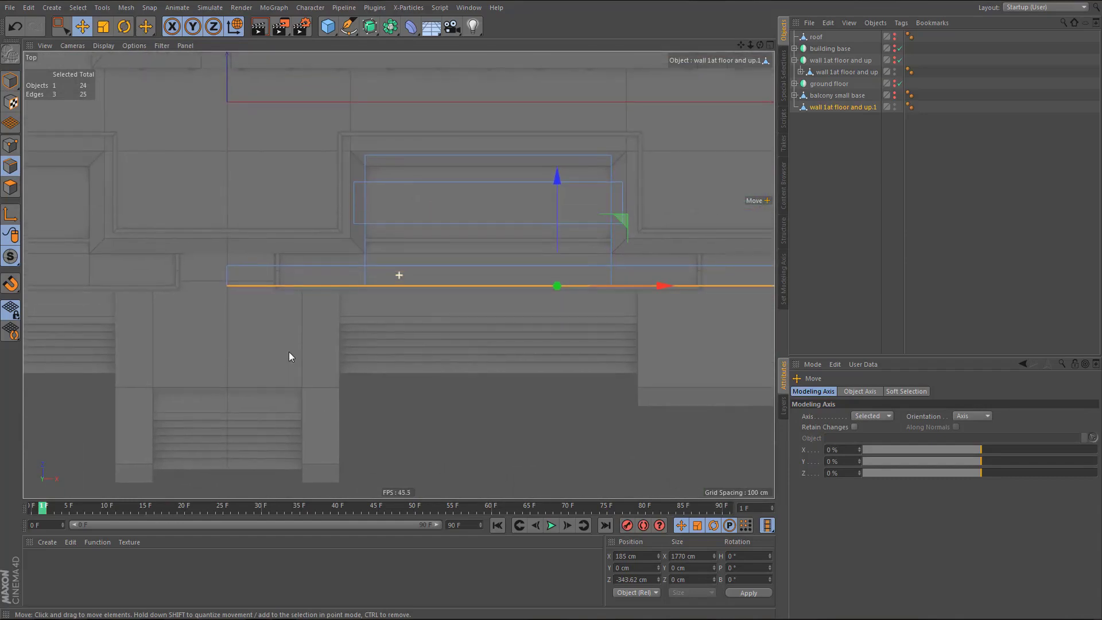
pyautogui.scroll(5, 525, 284)
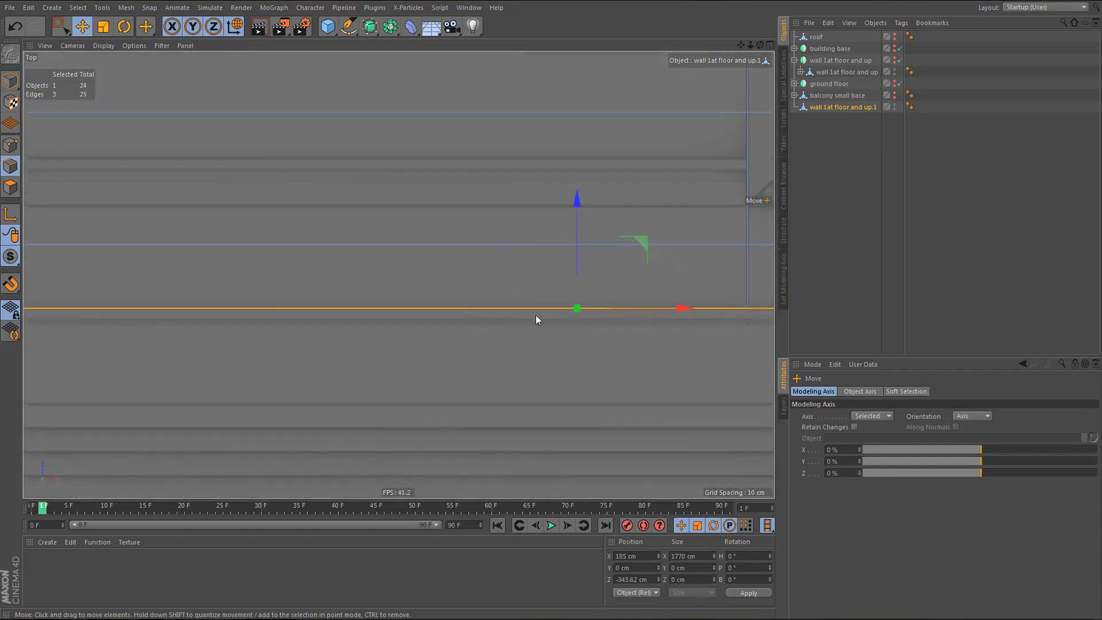
pyautogui.scroll(2, 537, 315)
pyautogui.moveTo(591, 198); pyautogui.dragTo(601, 226)
pyautogui.scroll(-5, 546, 256)
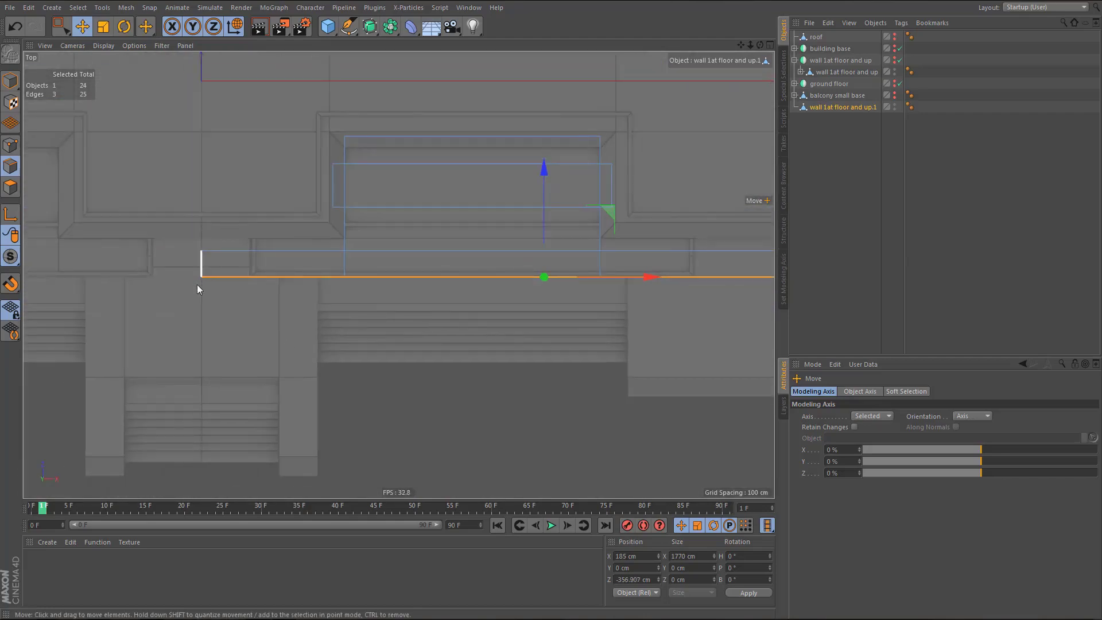
# - Move the front strip's left end edge along X to about -575 cm, matching the reference balcony's end
pyautogui.click(201, 271)
pyautogui.scroll(5, 277, 274)
pyautogui.moveTo(225, 252); pyautogui.dragTo(341, 276)
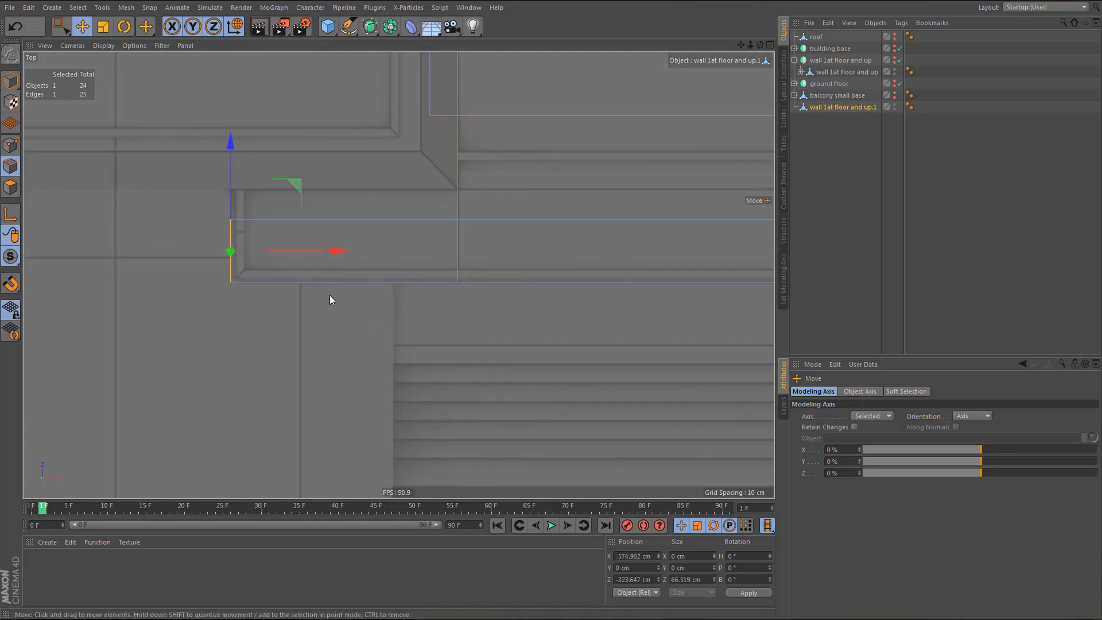
# - Select the strip's left end edge and the neighbouring cross edge, set the modeling axis X to 100%, and set their X size to 245 cm
pyautogui.scroll(-2, 340, 303)
pyautogui.click(418, 267)
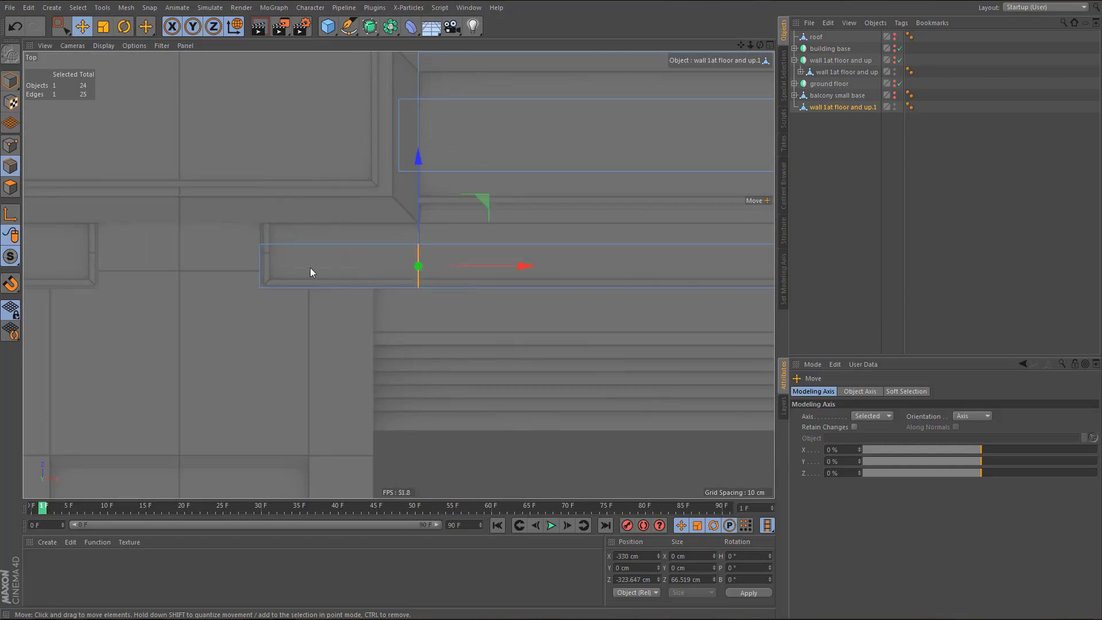
pyautogui.keyDown('shift'); pyautogui.click(264, 258); pyautogui.keyUp('shift')
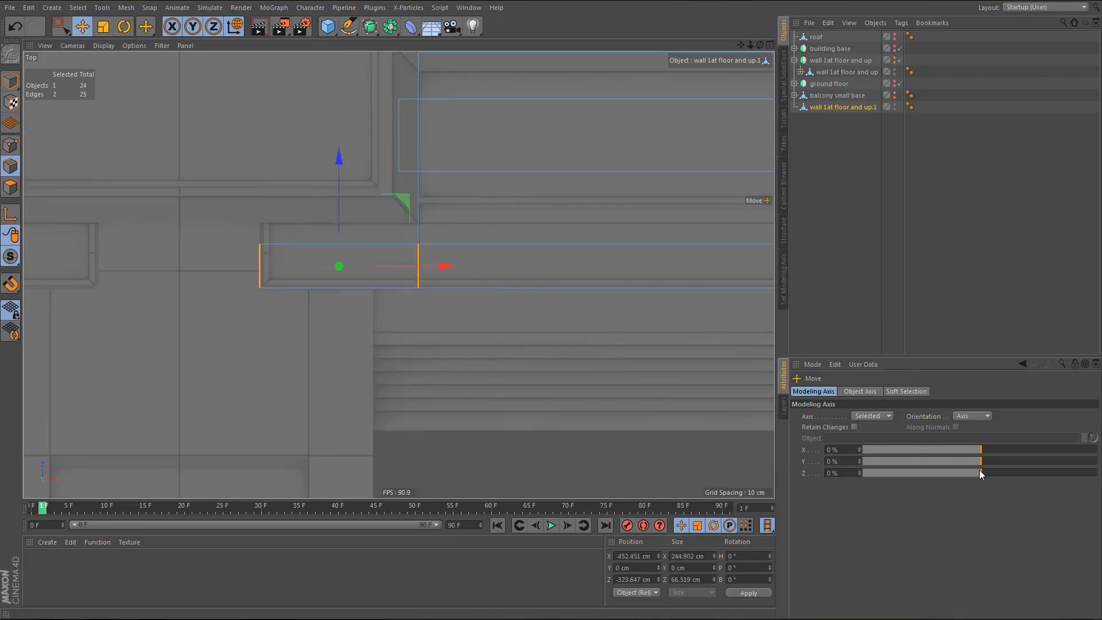
pyautogui.moveTo(980, 472); pyautogui.dragTo(1097, 451)
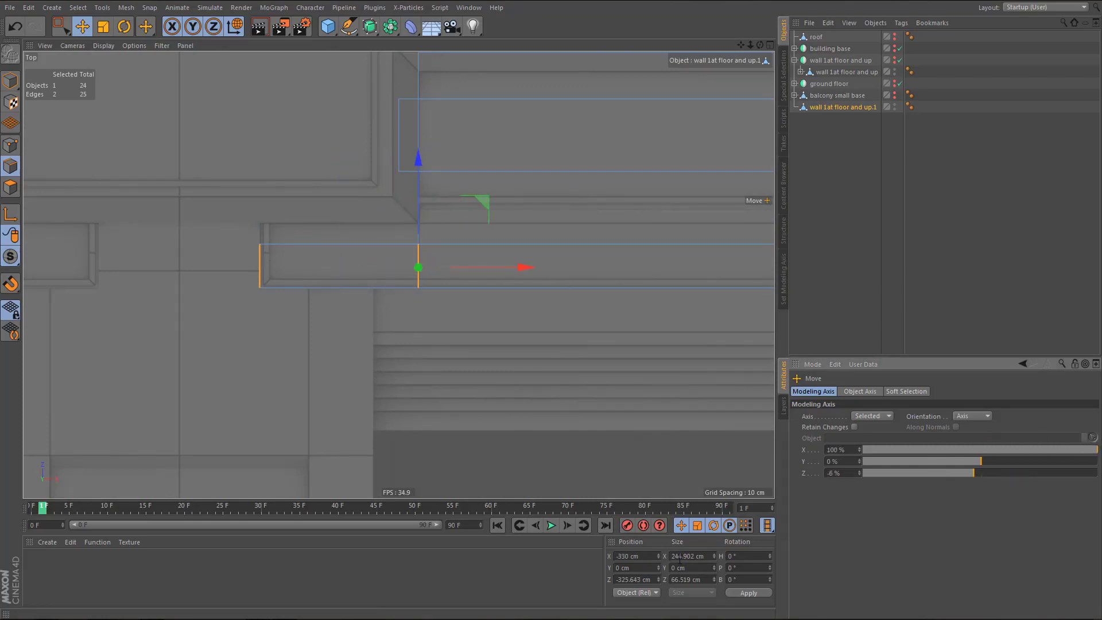
pyautogui.click(679, 557)
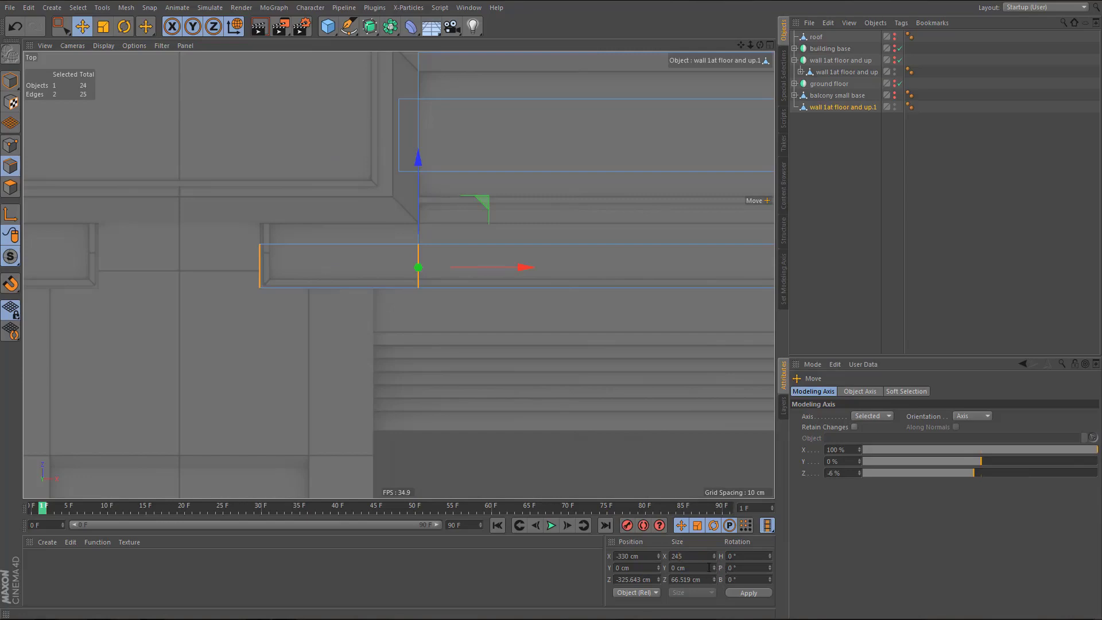
# - Select the strip's right end edge and the neighbouring cross edge, set the modeling axis X to -100%, and set their X size to 245 cm
pyautogui.scroll(-4, 237, 444)
pyautogui.keyDown('alt'); pyautogui.moveTo(288, 416); pyautogui.dragTo(42, 392, button='middle'); pyautogui.keyUp('alt')
pyautogui.click(337, 324)
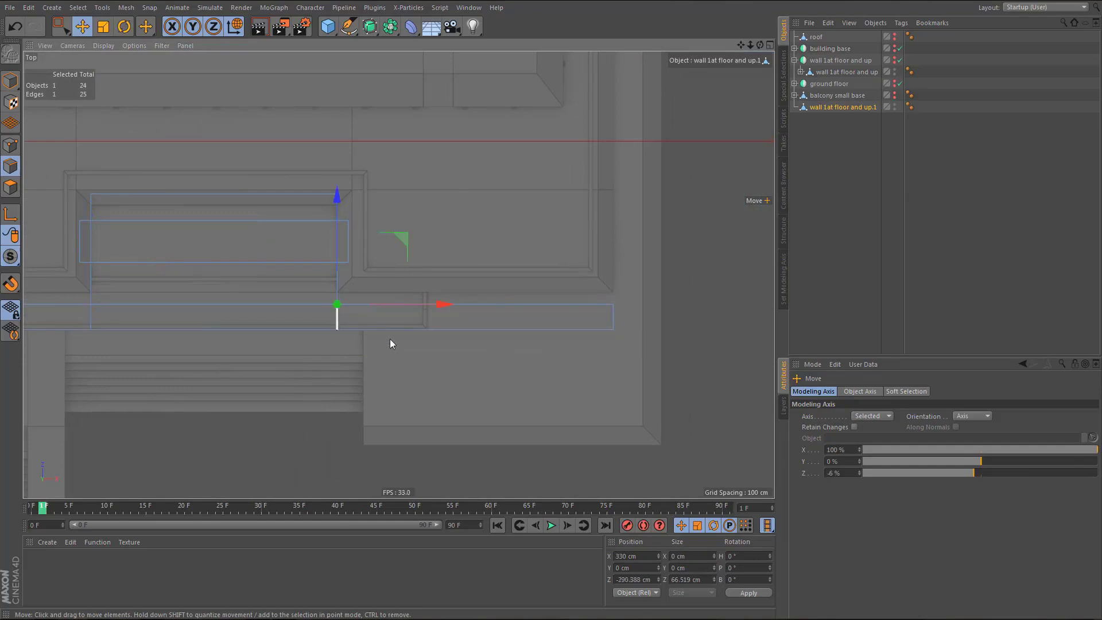
pyautogui.keyDown('shift'); pyautogui.click(613, 316); pyautogui.keyUp('shift')
pyautogui.moveTo(910, 455); pyautogui.dragTo(807, 458)
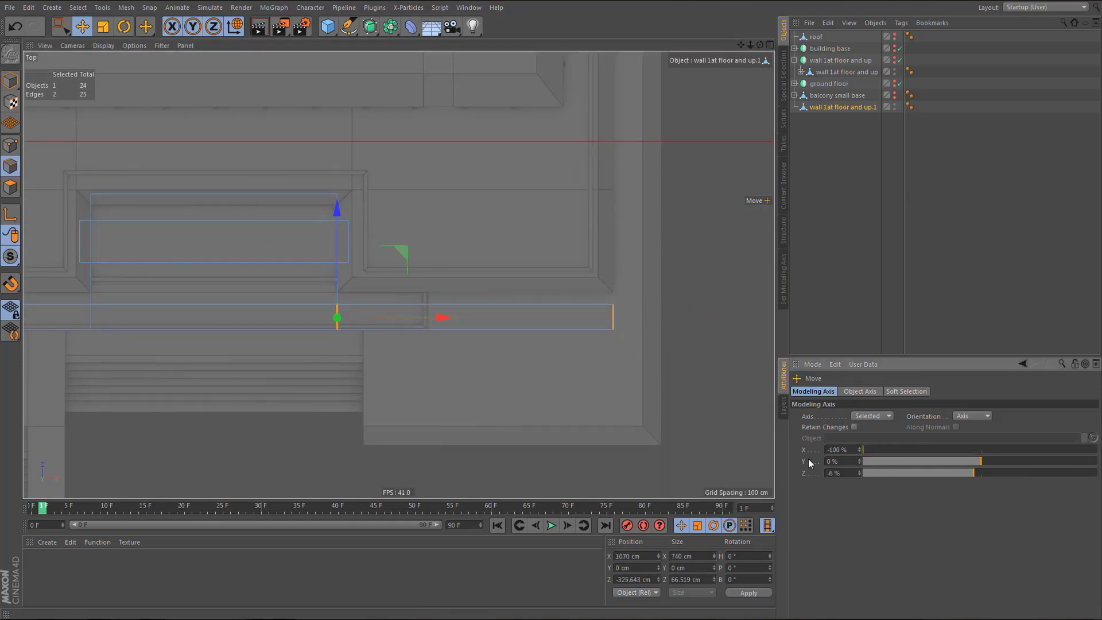
pyautogui.click(677, 556)
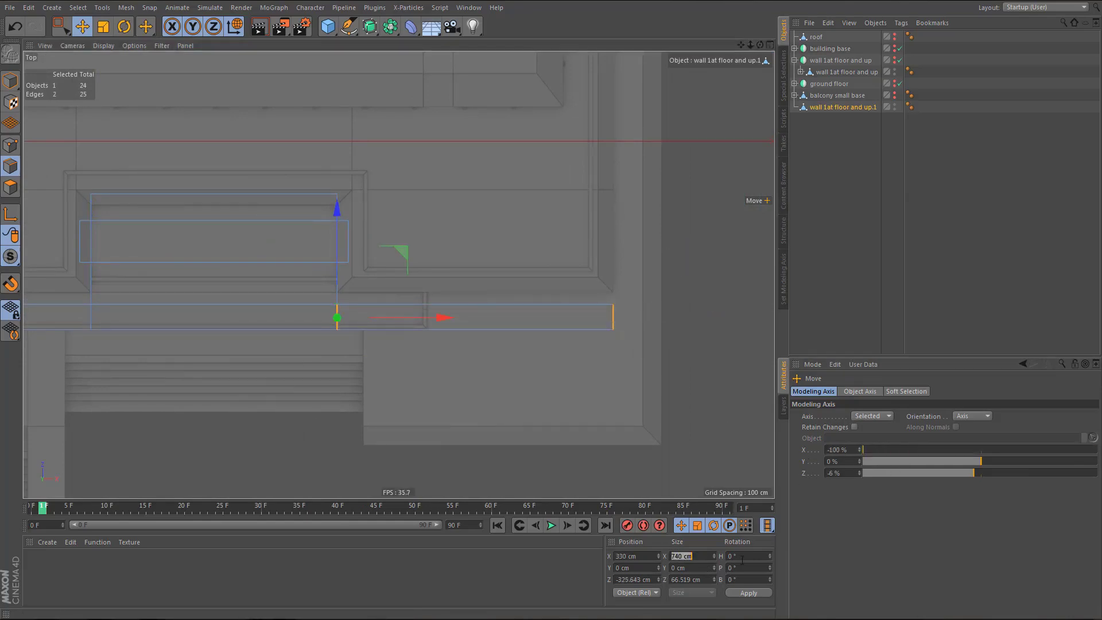
pyautogui.write('245')
pyautogui.press('Return')
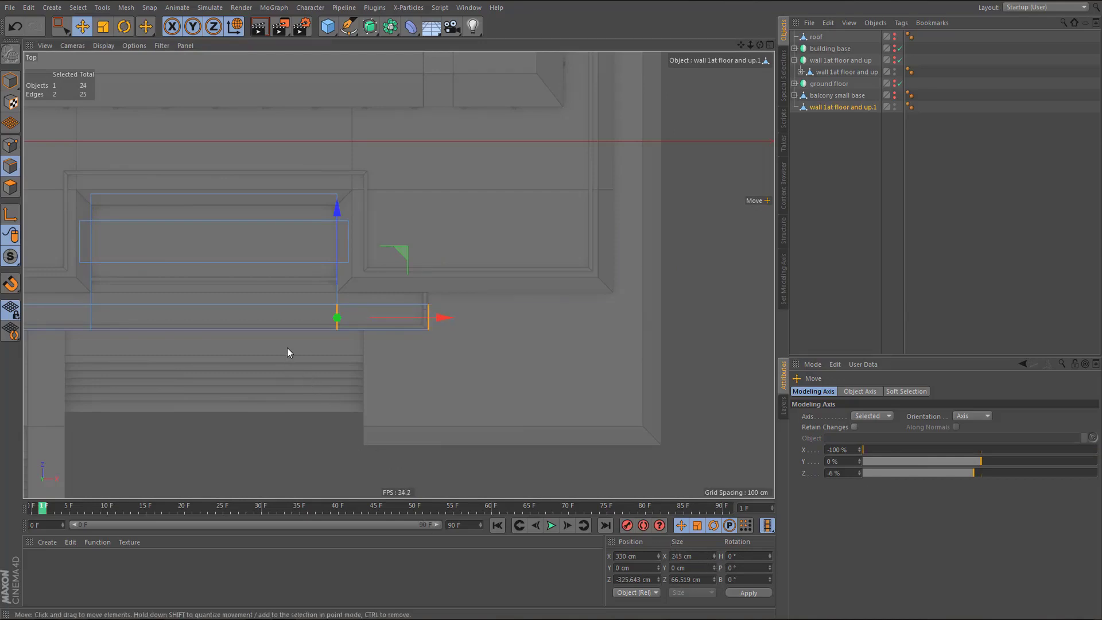
# - Reset the modeling axis to 0% in X and Z
pyautogui.keyDown('alt'); pyautogui.moveTo(288, 352); pyautogui.dragTo(366, 352, button='middle'); pyautogui.keyUp('alt')
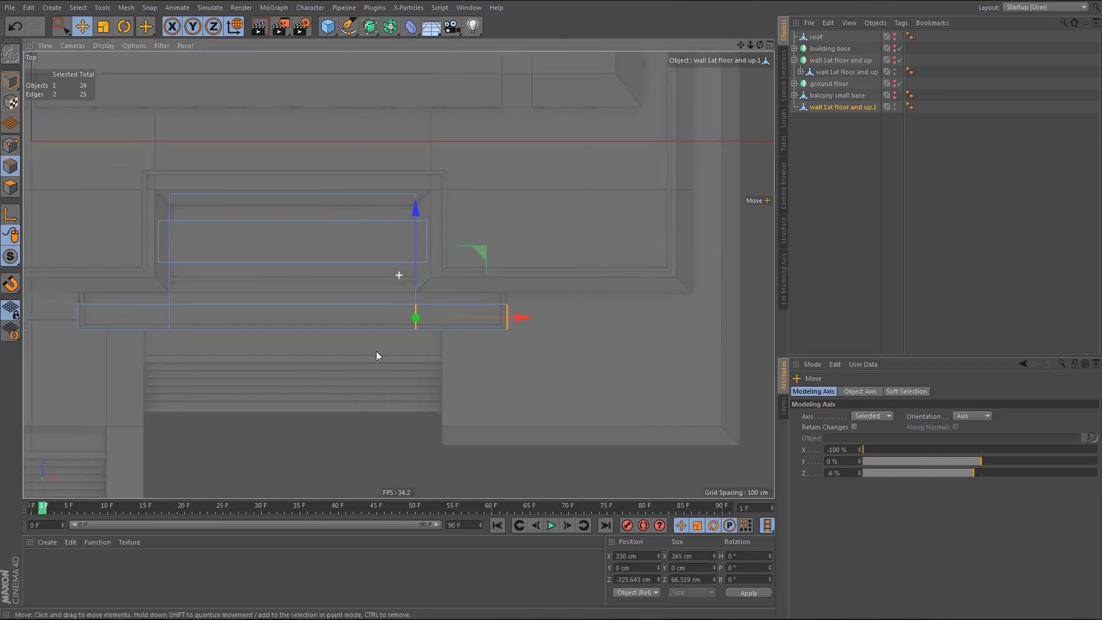
pyautogui.doubleClick(838, 449)
pyautogui.write('0')
pyautogui.doubleClick(839, 472)
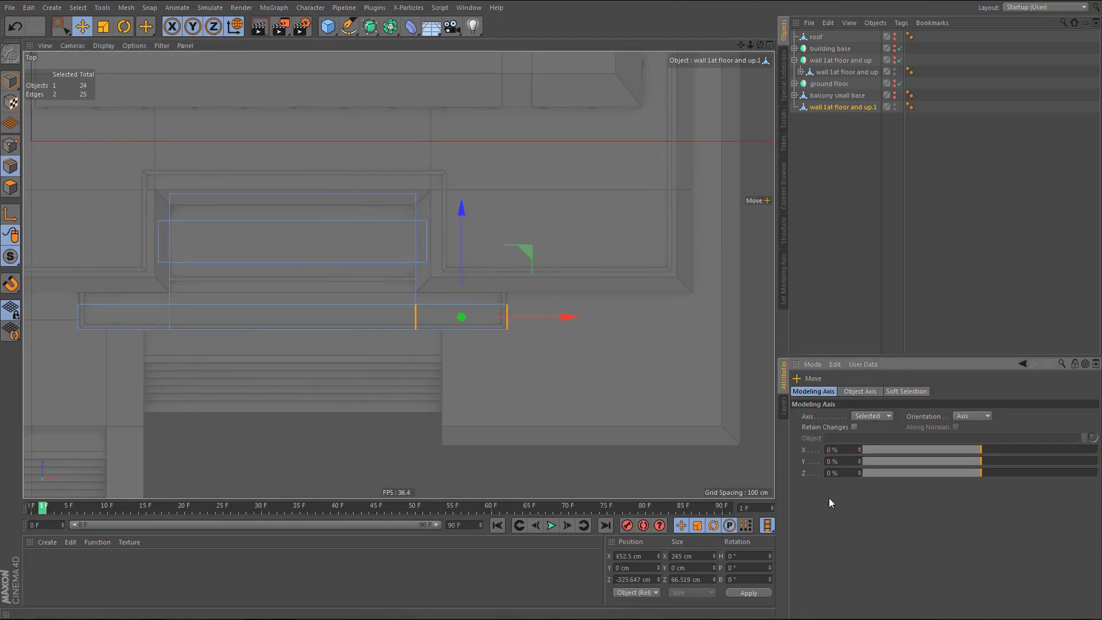
# - Select the floor's right end edge in the front view and examine its alignment with the reference balcony and railing
pyautogui.middleClick(628, 414)
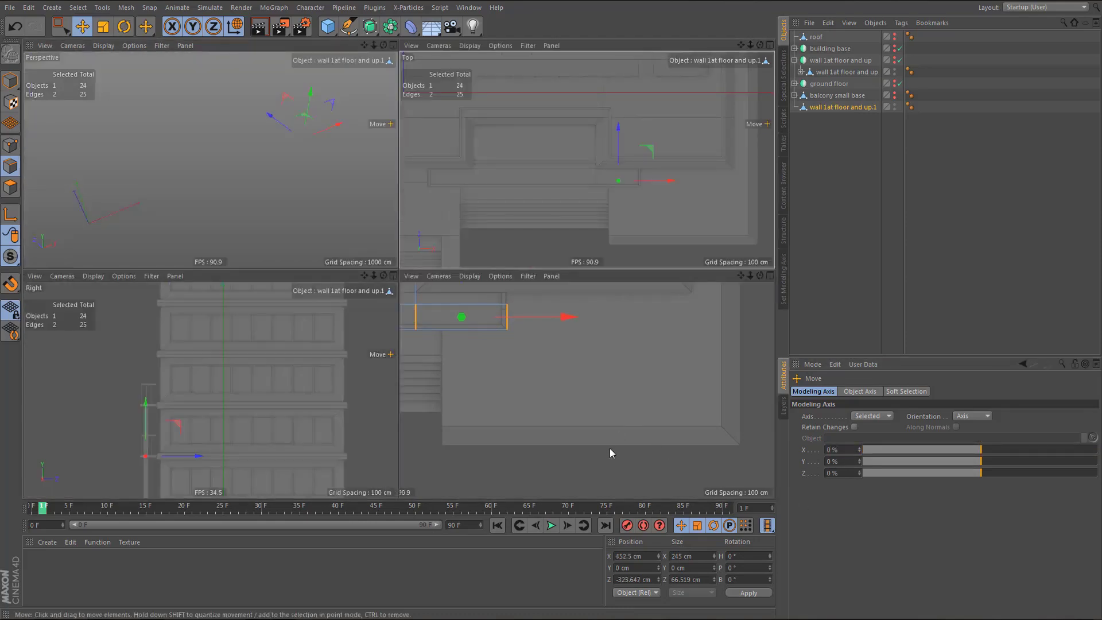
pyautogui.middleClick(606, 449)
pyautogui.keyDown('alt'); pyautogui.moveTo(488, 321); pyautogui.dragTo(205, 376, button='middle'); pyautogui.keyUp('alt')
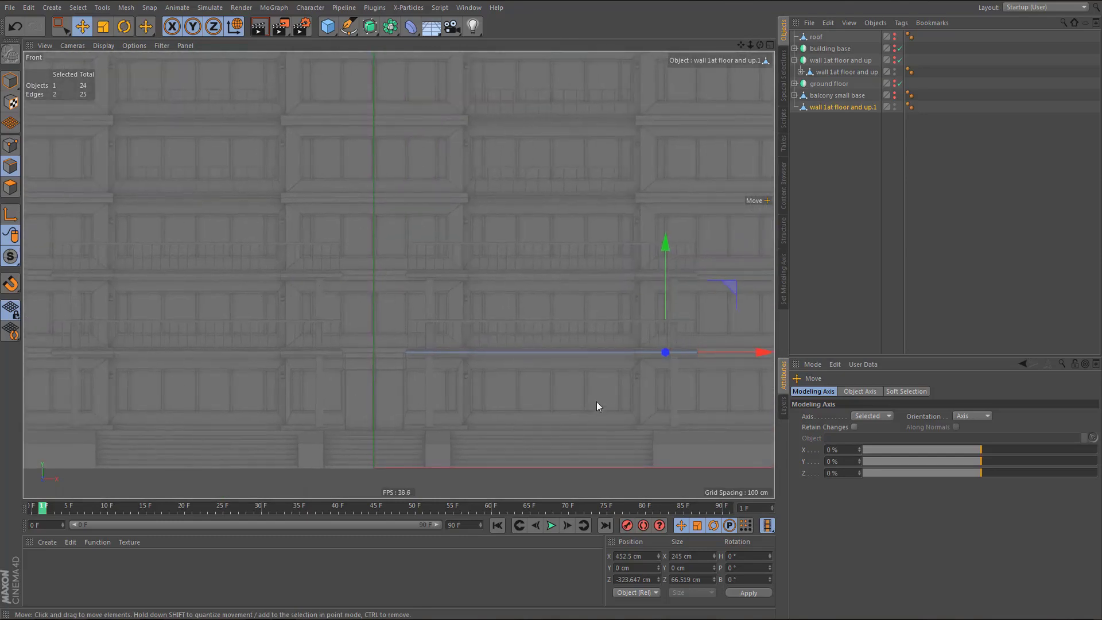
pyautogui.keyDown('alt'); pyautogui.moveTo(606, 399); pyautogui.dragTo(484, 377, button='middle'); pyautogui.keyUp('alt')
pyautogui.keyDown('alt'); pyautogui.moveTo(583, 346); pyautogui.dragTo(666, 352, button='right'); pyautogui.keyUp('alt')
pyautogui.keyDown('alt'); pyautogui.moveTo(621, 347); pyautogui.dragTo(639, 356, button='middle'); pyautogui.keyUp('alt')
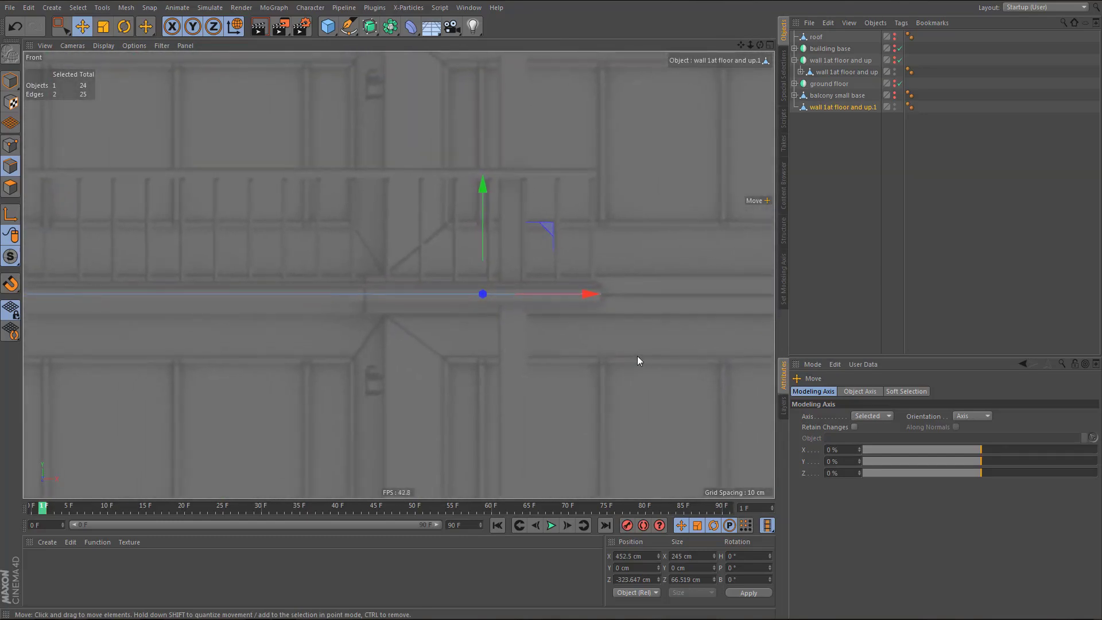
pyautogui.press('0')
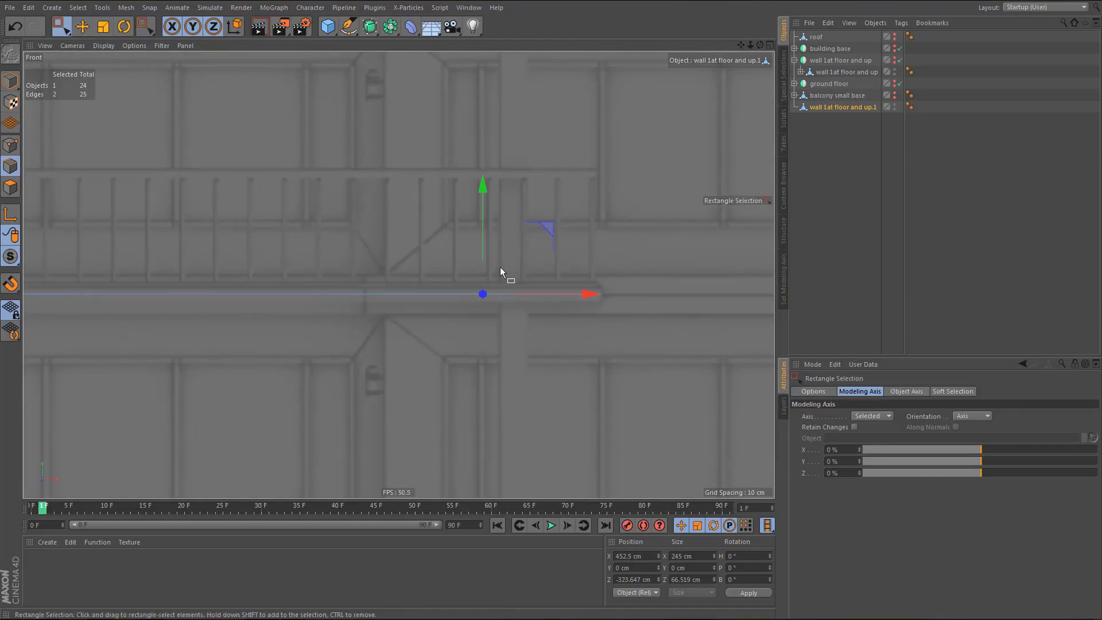
pyautogui.moveTo(582, 261); pyautogui.dragTo(618, 343)
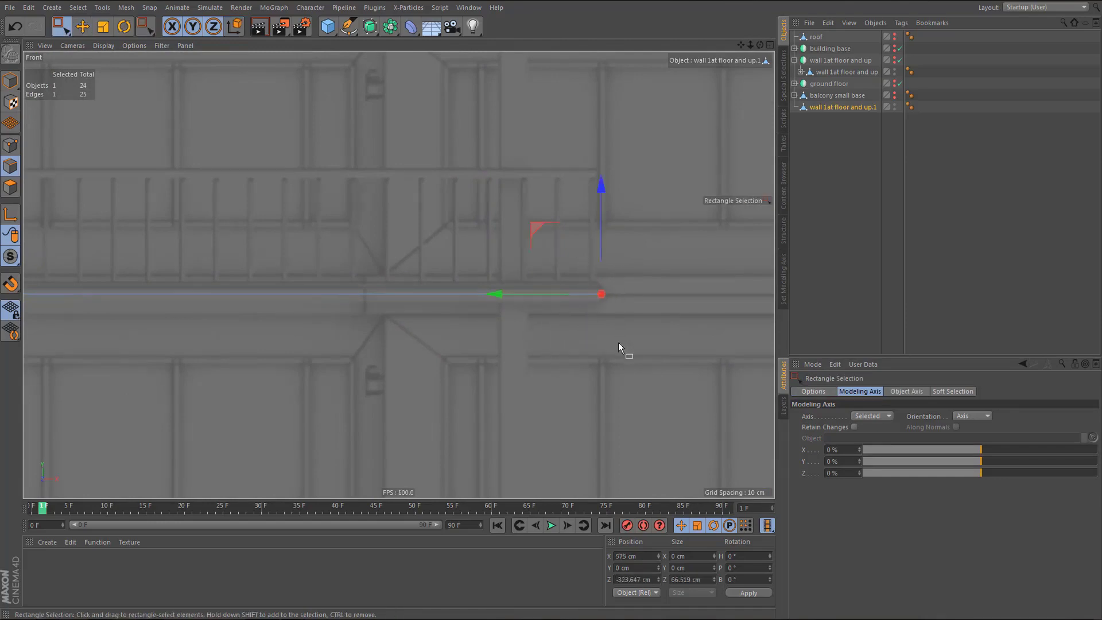
pyautogui.scroll(-6, 561, 350)
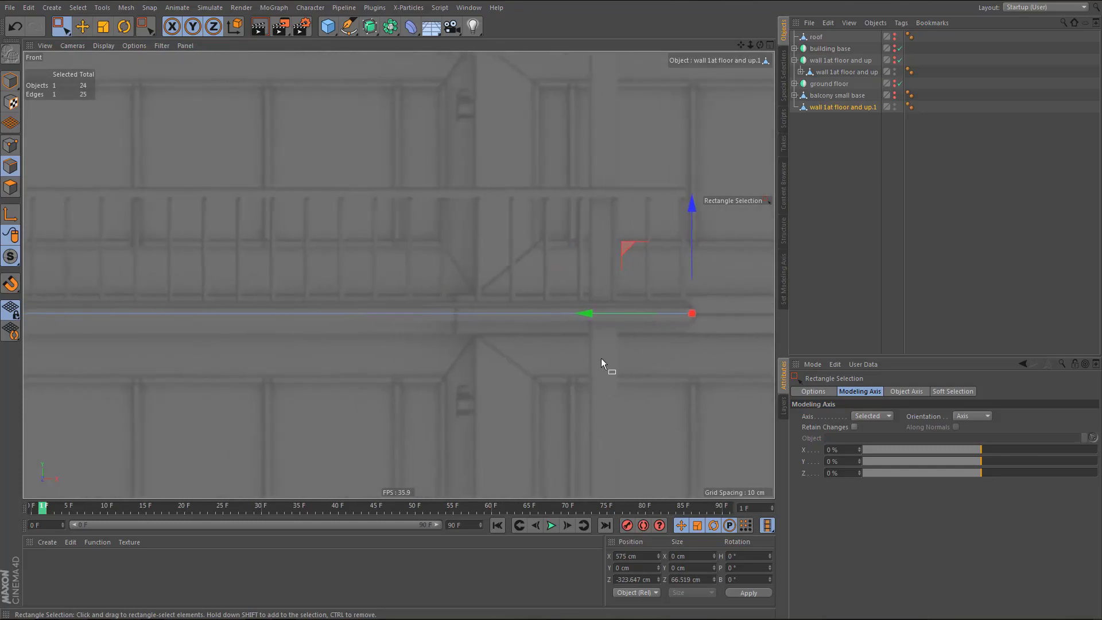
pyautogui.keyDown('alt'); pyautogui.moveTo(400, 362); pyautogui.dragTo(597, 345, button='middle'); pyautogui.keyUp('alt')
pyautogui.keyDown('alt'); pyautogui.moveTo(667, 319); pyautogui.dragTo(724, 316, button='right'); pyautogui.keyUp('alt')
pyautogui.middleClick(591, 340)
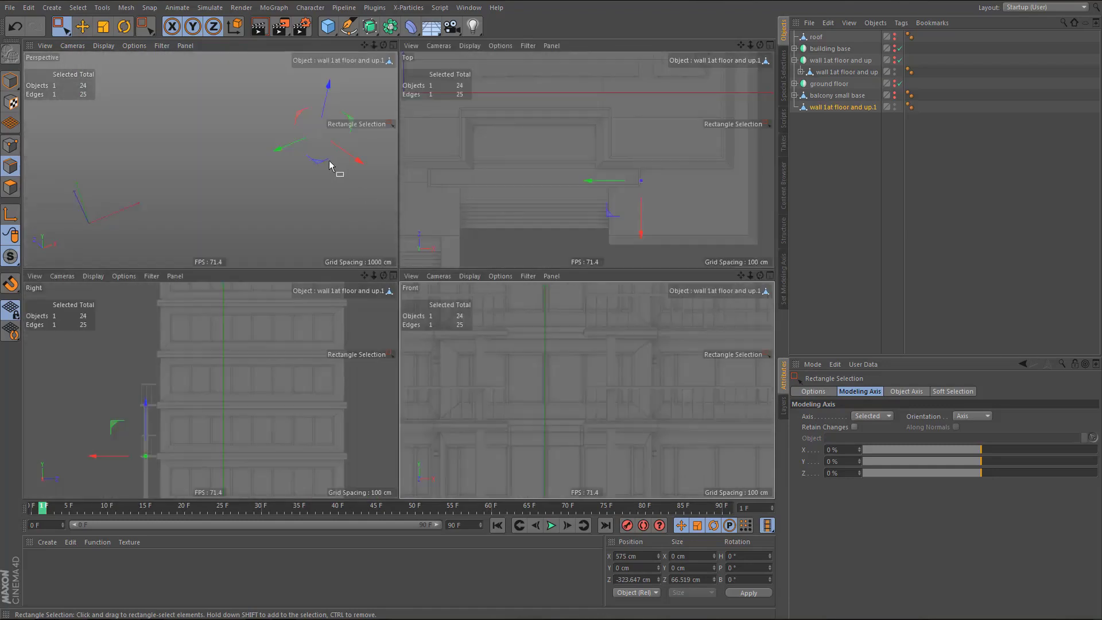
pyautogui.middleClick(329, 160)
# - Select all polygons of the floor and extrude them with an offset of -15 cm
pyautogui.keyDown('alt'); pyautogui.moveTo(398, 275); pyautogui.dragTo(433, 271, button='middle'); pyautogui.keyUp('alt')
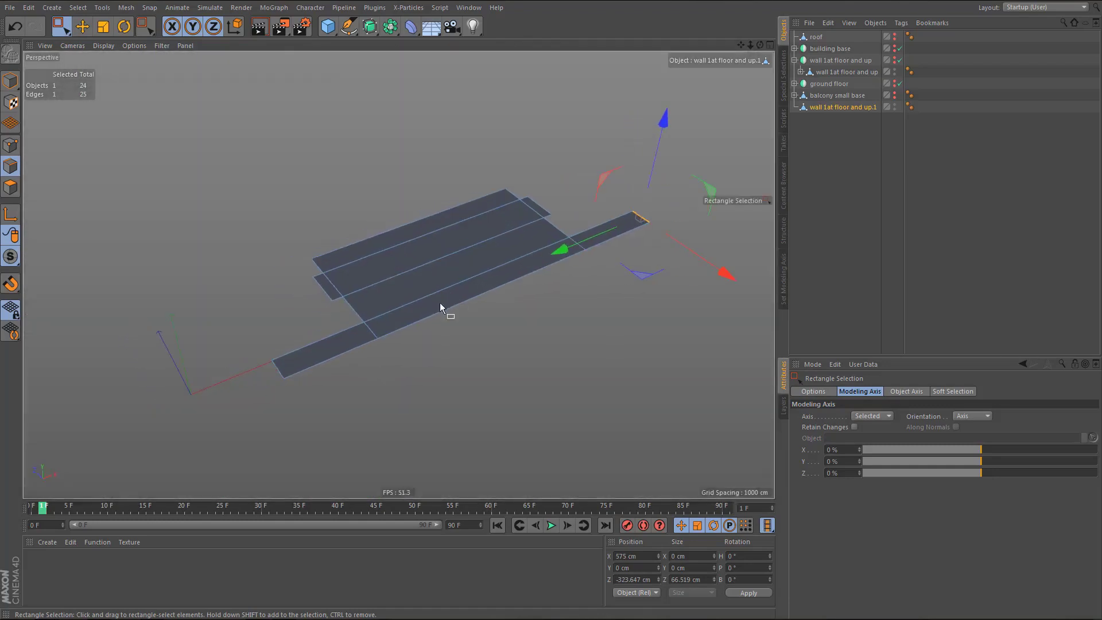
pyautogui.press('Return')
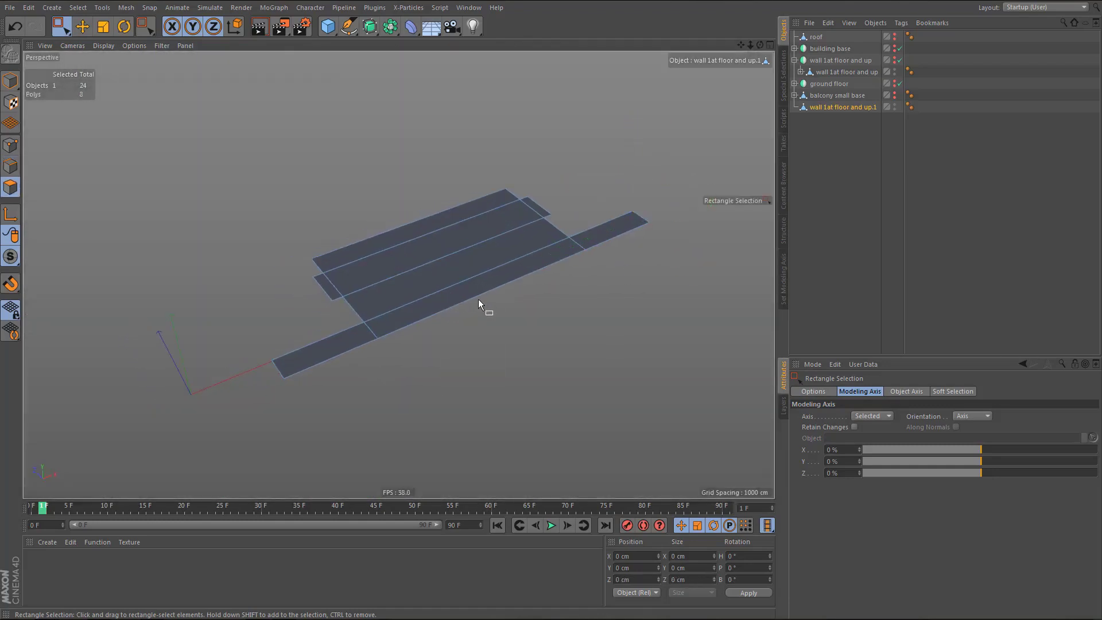
pyautogui.hotkey('ctrl', 'a')
pyautogui.scroll(2, 473, 296)
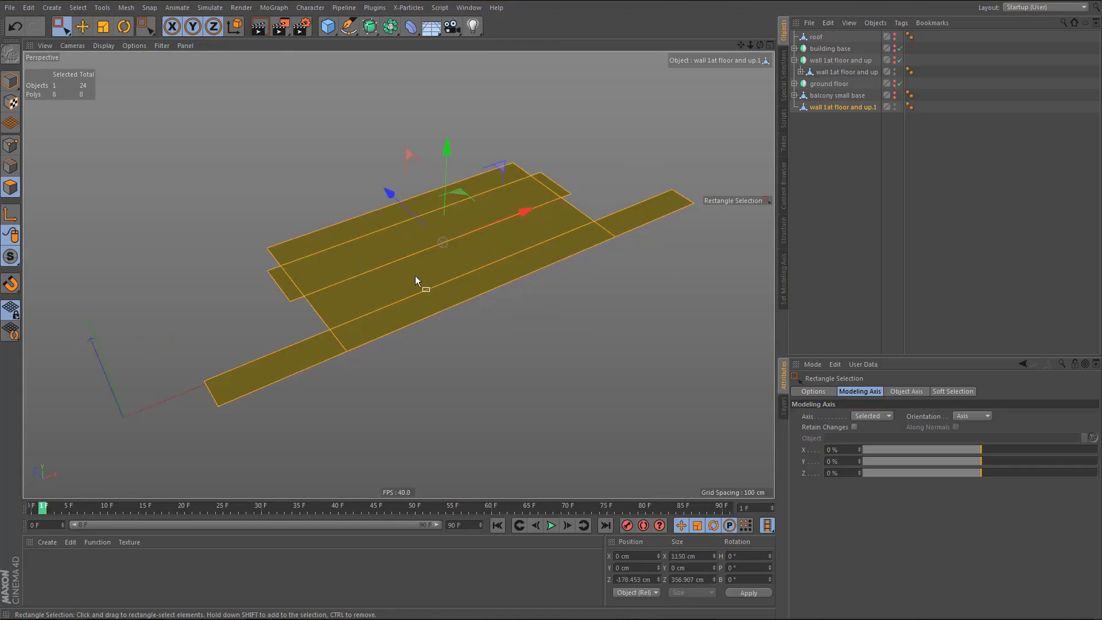
pyautogui.keyDown('alt'); pyautogui.moveTo(415, 276); pyautogui.dragTo(415, 270); pyautogui.keyUp('alt')
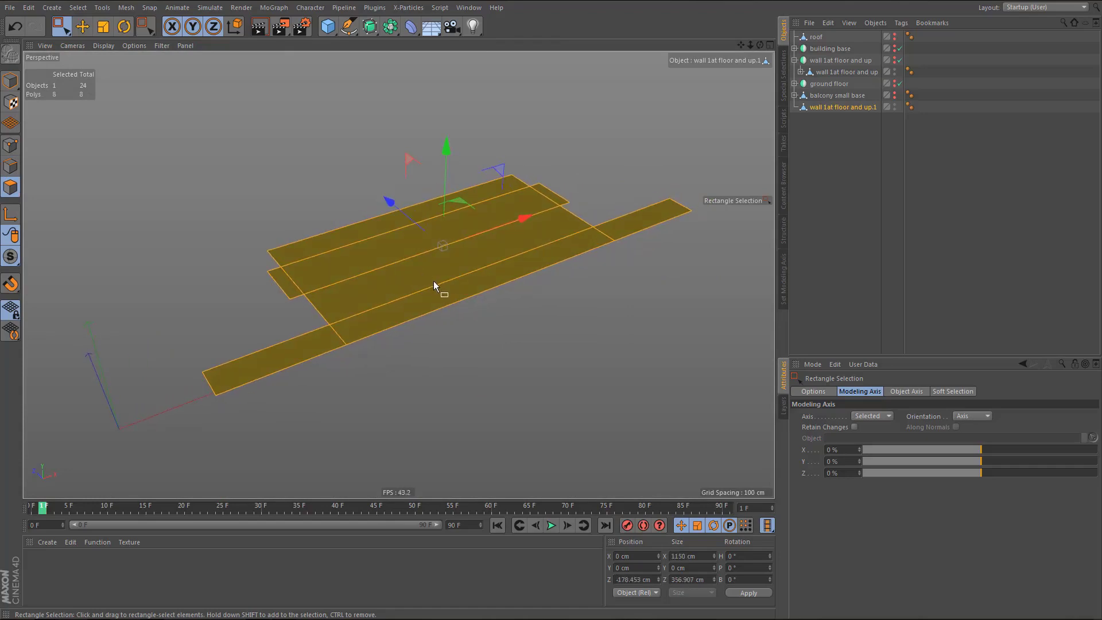
pyautogui.press('d')
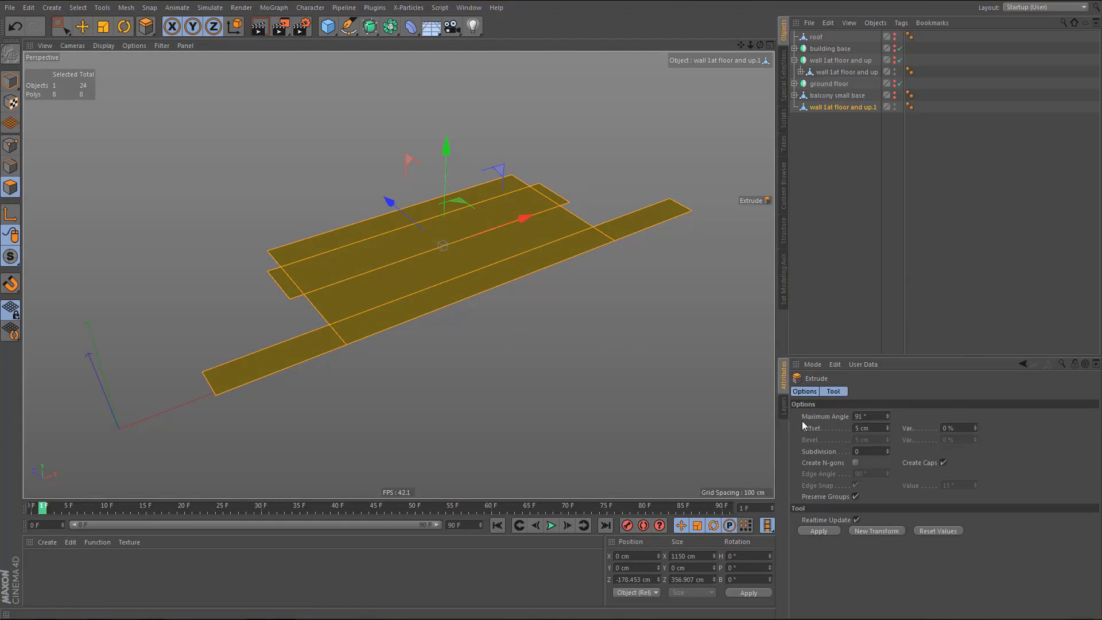
pyautogui.click(858, 428)
pyautogui.write('1')
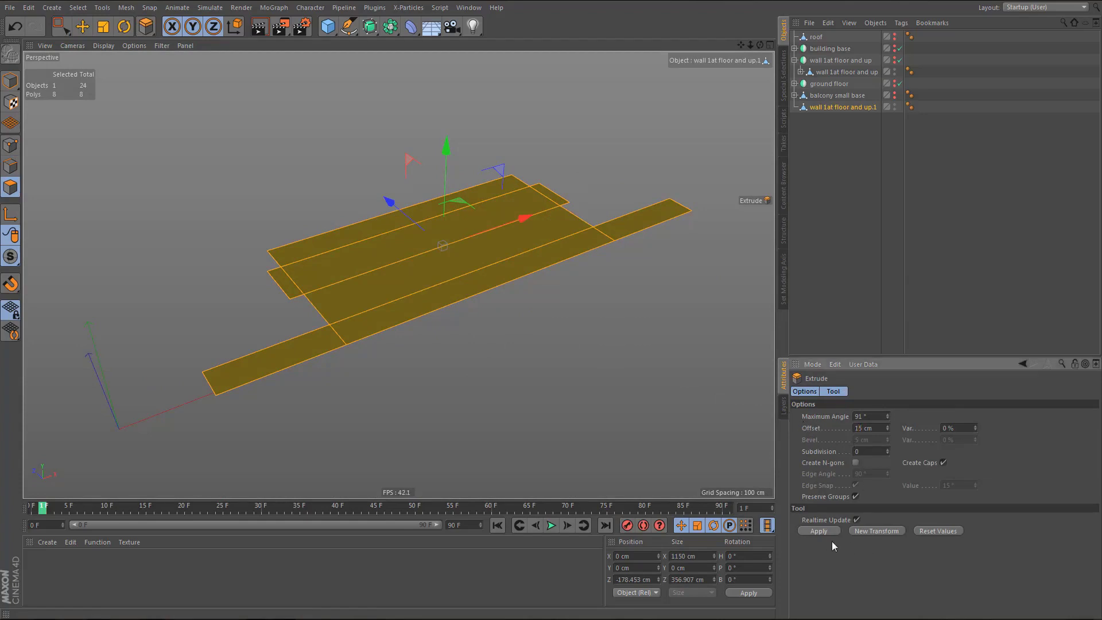
pyautogui.click(819, 531)
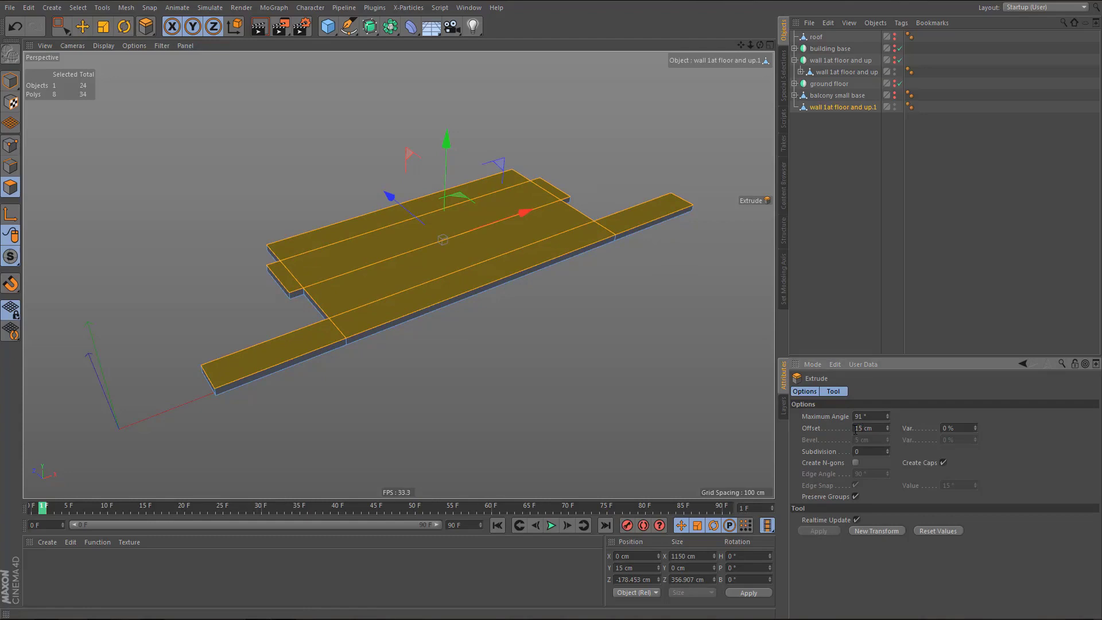
pyautogui.press('Return')
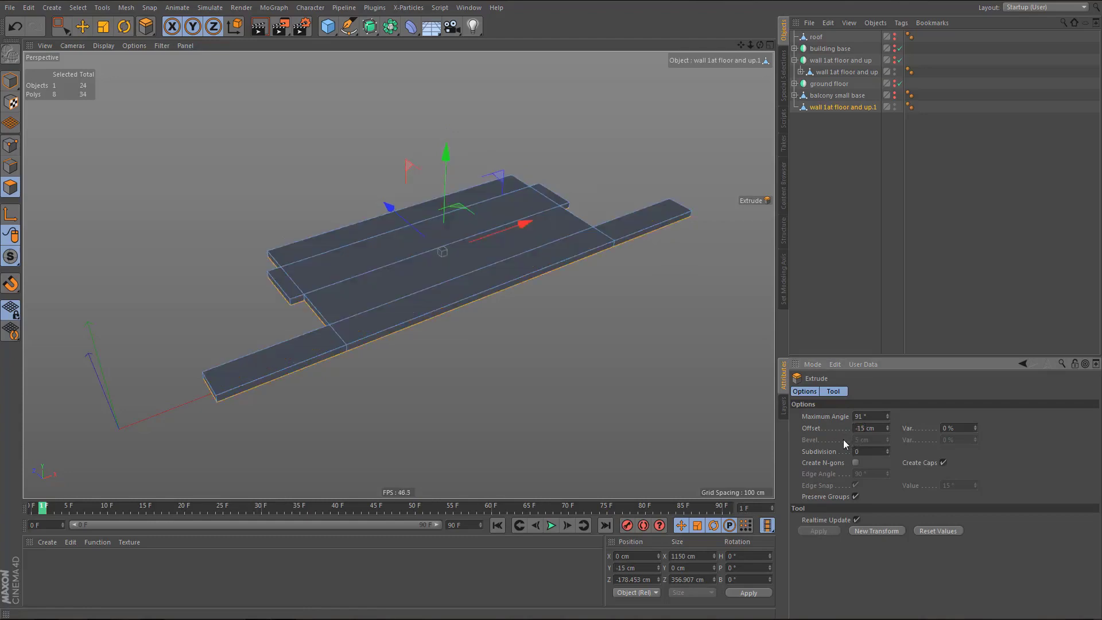
# - Select all polygons of the balcony slab and reverse their normals
pyautogui.hotkey('ctrl', 'a')
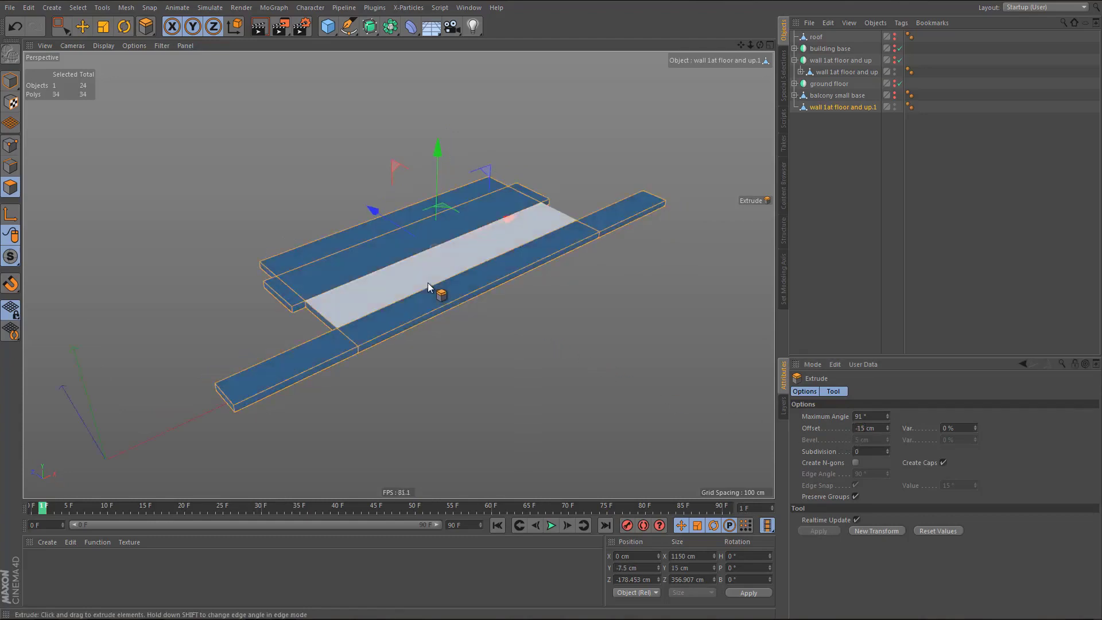
pyautogui.rightClick(433, 295)
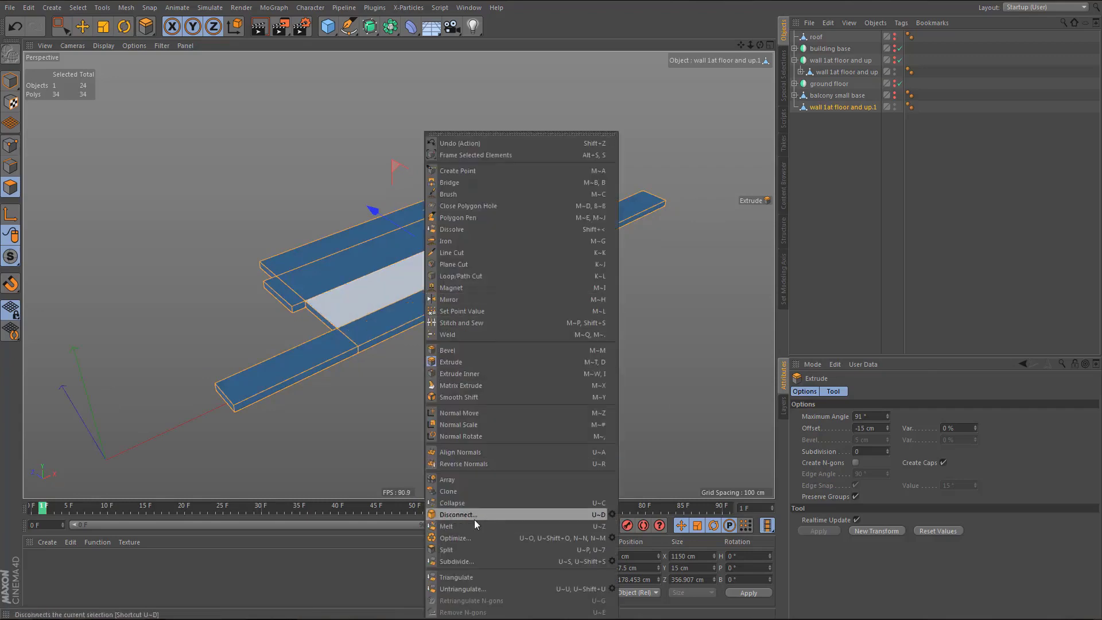
pyautogui.click(465, 464)
pyautogui.scroll(5, 313, 296)
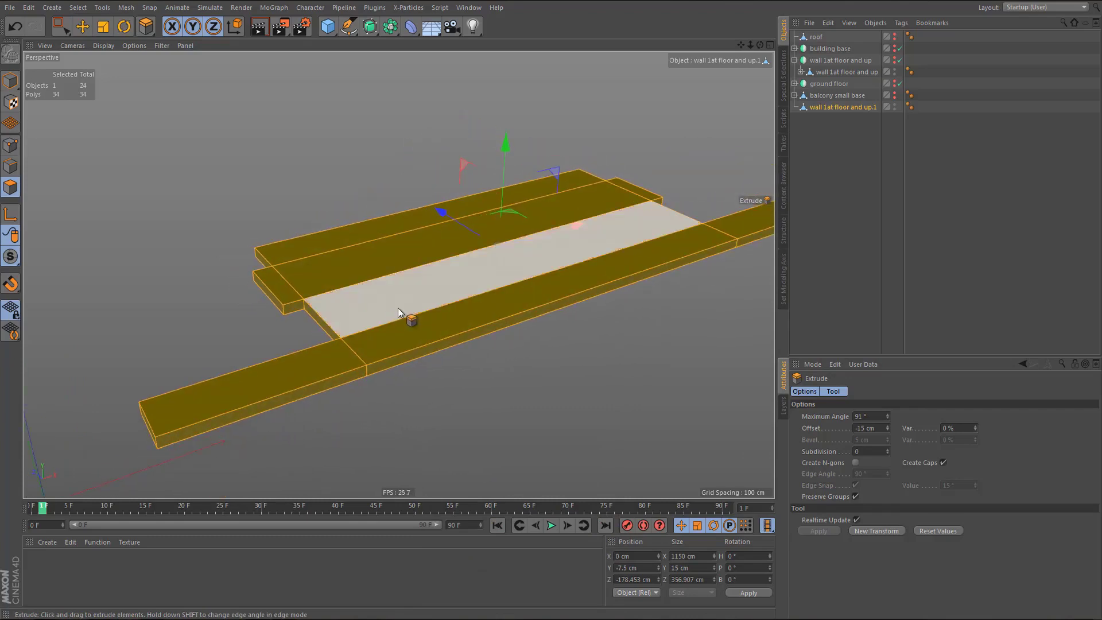
pyautogui.keyDown('alt'); pyautogui.moveTo(397, 308); pyautogui.dragTo(298, 323, button='middle'); pyautogui.keyUp('alt')
pyautogui.keyDown('alt'); pyautogui.moveTo(367, 315); pyautogui.dragTo(350, 331, button='right'); pyautogui.keyUp('alt')
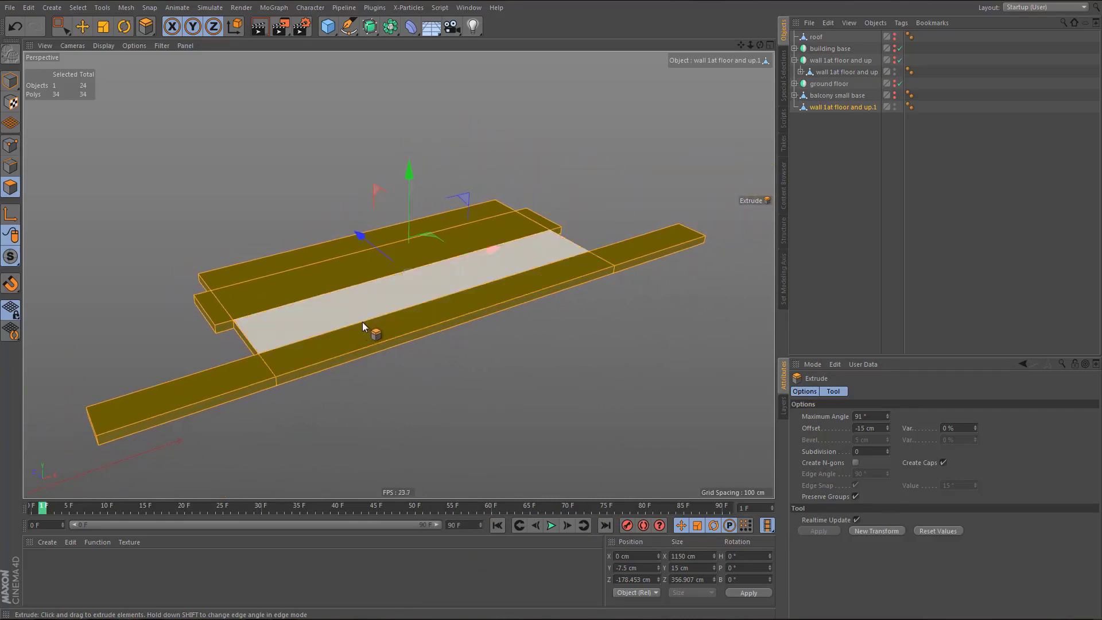
pyautogui.keyDown('alt'); pyautogui.moveTo(360, 323); pyautogui.dragTo(390, 318, button='middle'); pyautogui.keyUp('alt')
pyautogui.keyDown('alt'); pyautogui.moveTo(383, 322); pyautogui.dragTo(386, 325); pyautogui.keyUp('alt')
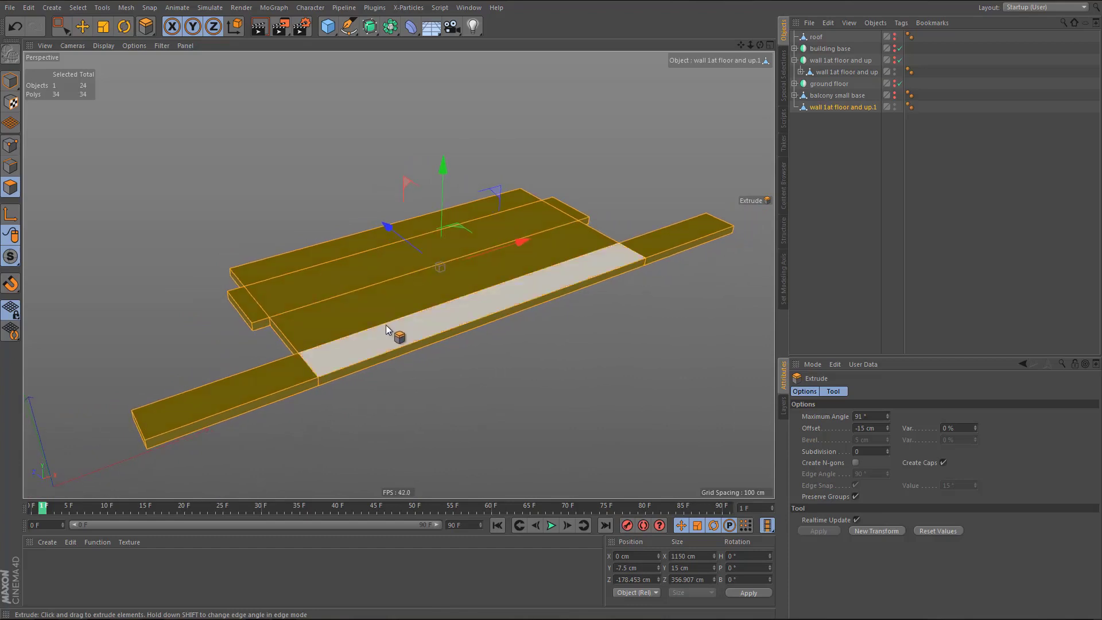
# - Rename the slab object wall 1at floor and up.1 as "balcony big - base"
pyautogui.doubleClick(851, 106)
pyautogui.write('b')
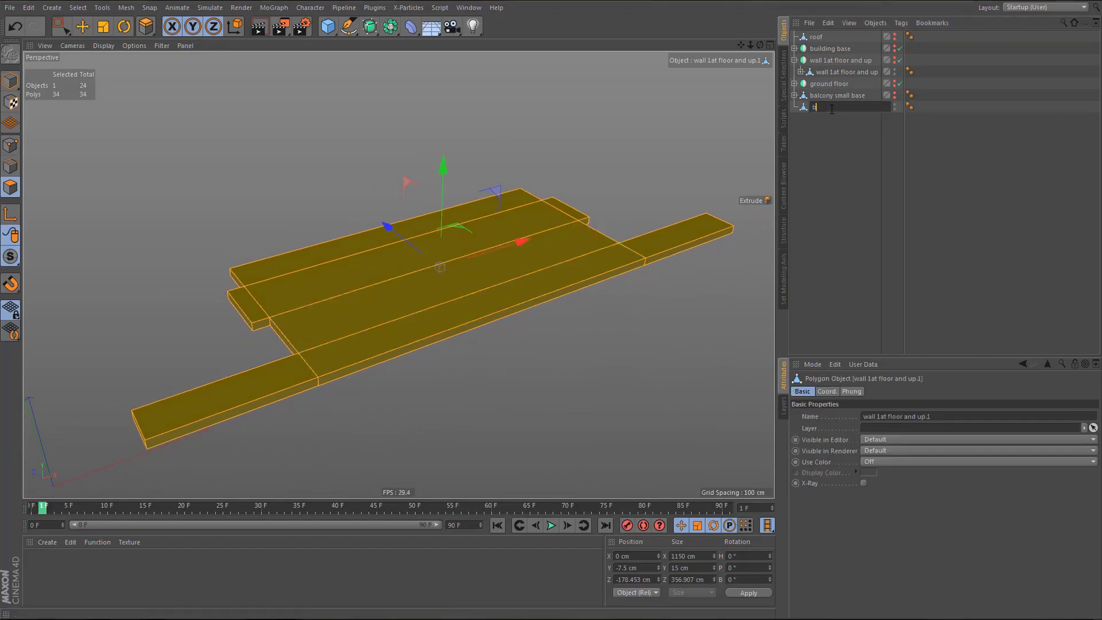
pyautogui.write('alcony big - base')
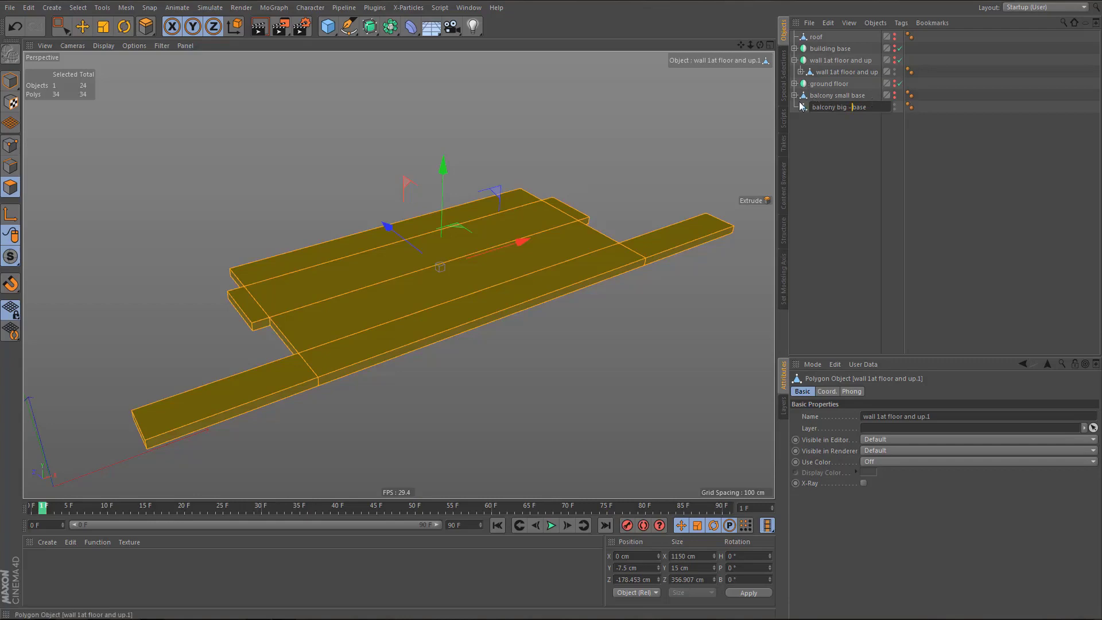
pyautogui.click(808, 107)
# - Rename the small balcony's base as "balcony small - base" and its bottom railing as "balcony small - railing bottom"
pyautogui.click(795, 95)
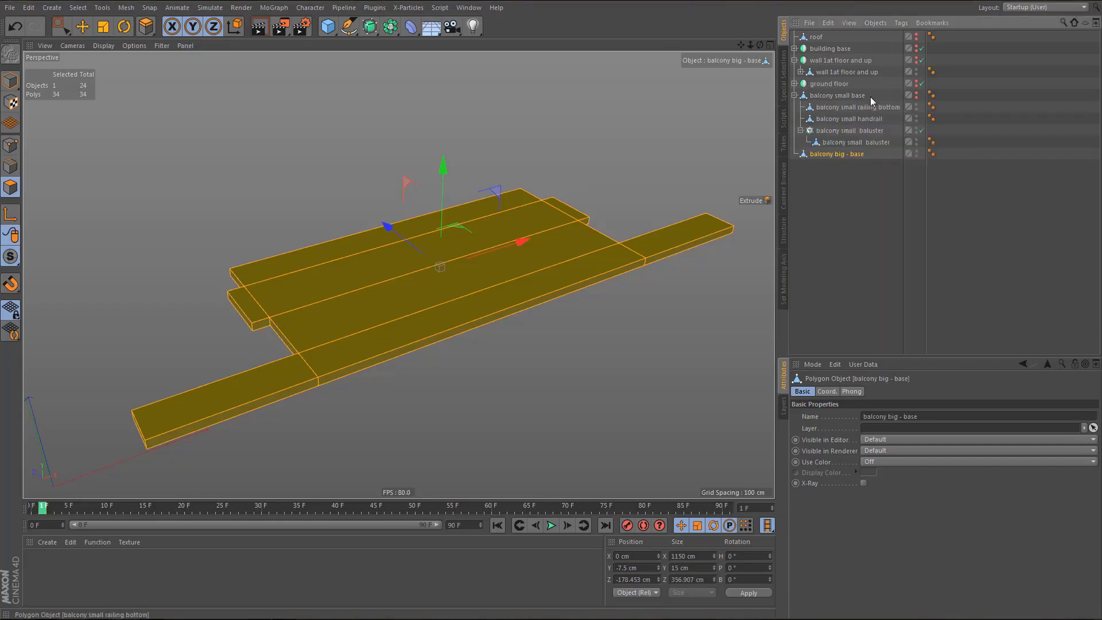
pyautogui.doubleClick(856, 95)
pyautogui.click(854, 95)
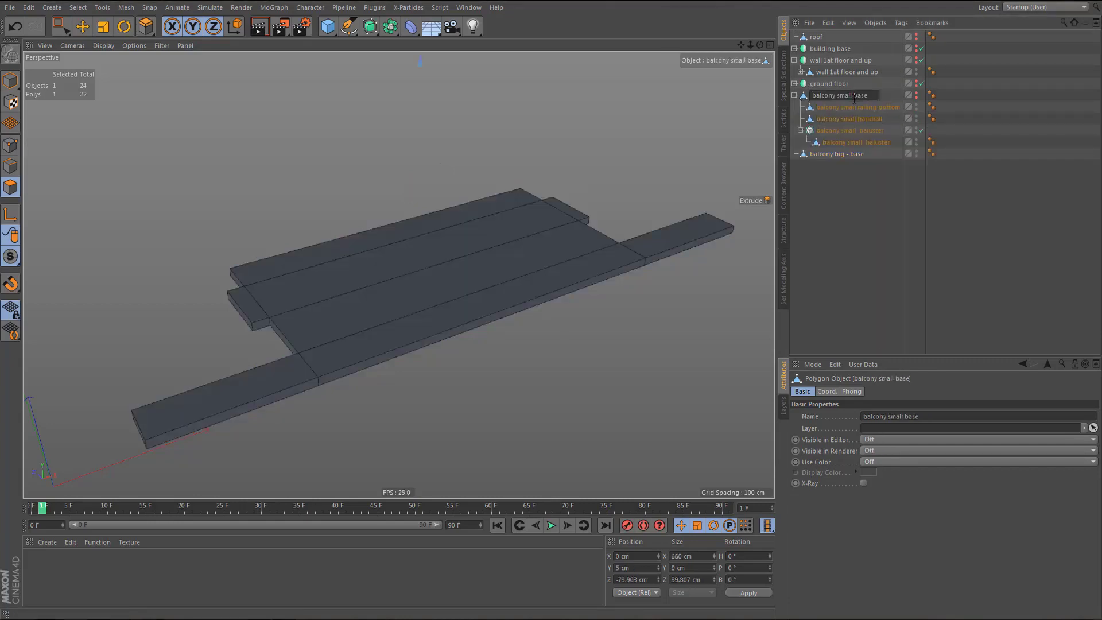
pyautogui.write('-')
pyautogui.press('Return')
pyautogui.doubleClick(860, 106)
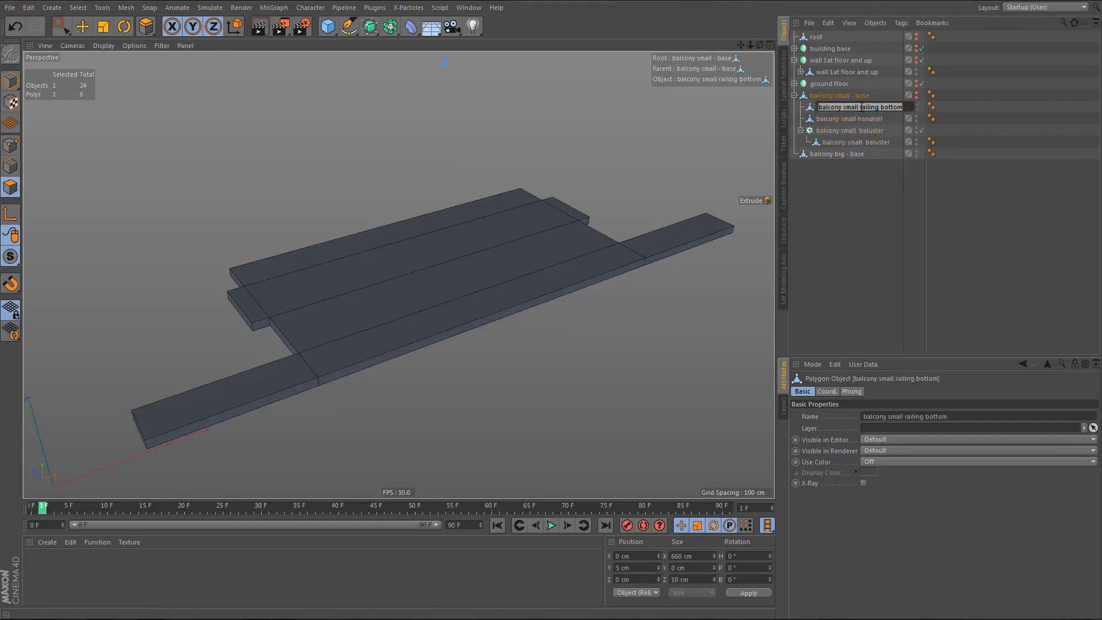
pyautogui.click(861, 107)
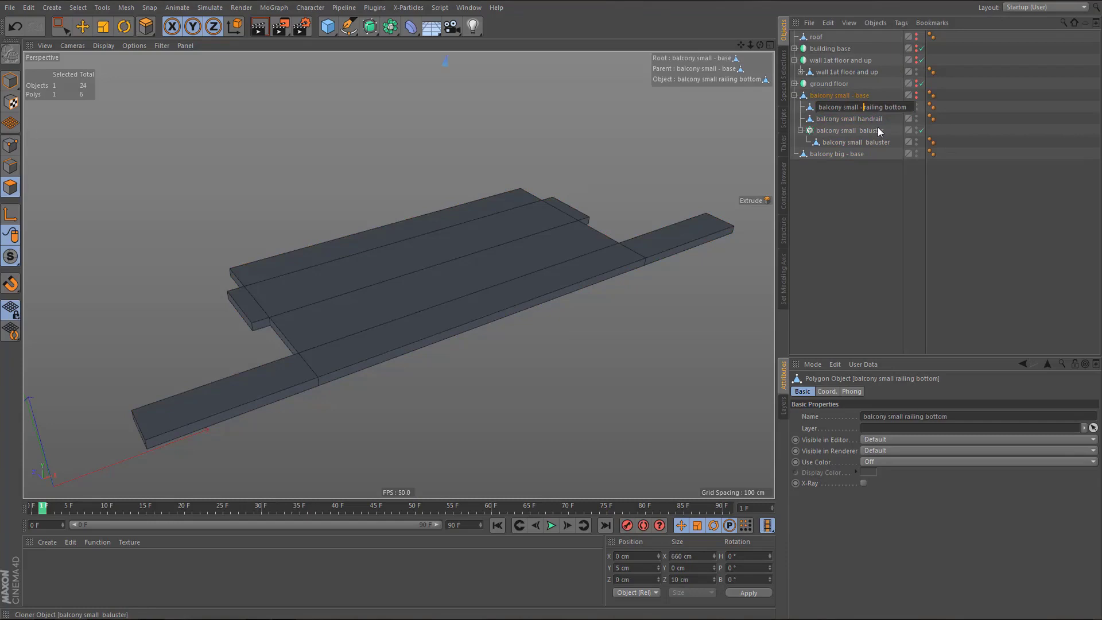
pyautogui.write('-')
pyautogui.press('Return')
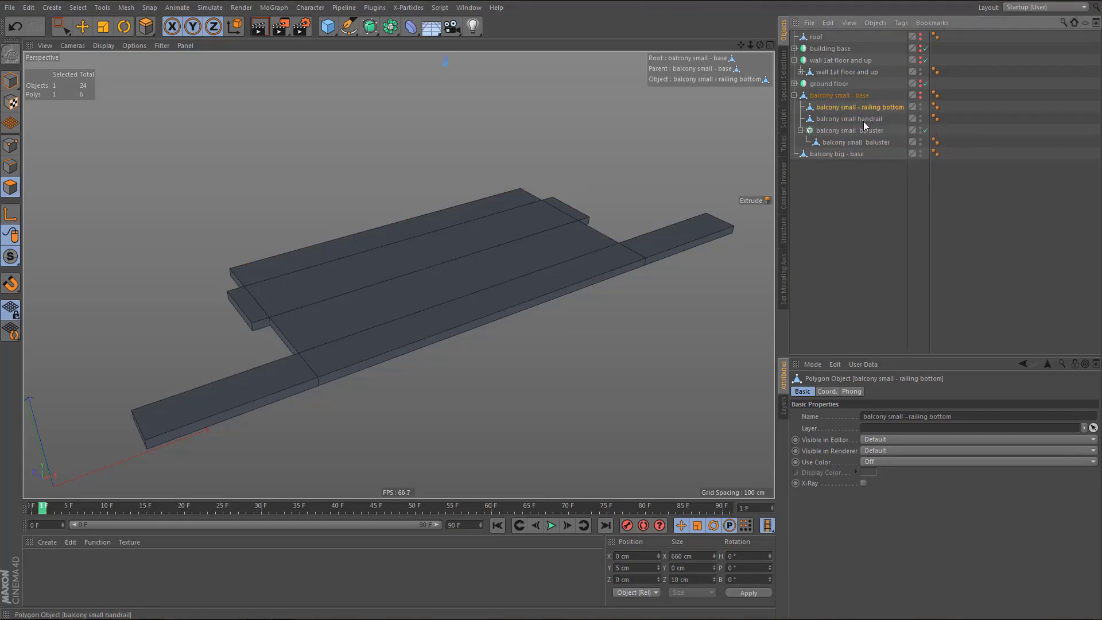
# - Rename the small balcony's handrail as "balcony small - handrail" and its baluster cloner as "balcony small - baluster"
pyautogui.click(863, 119)
pyautogui.doubleClick(863, 119)
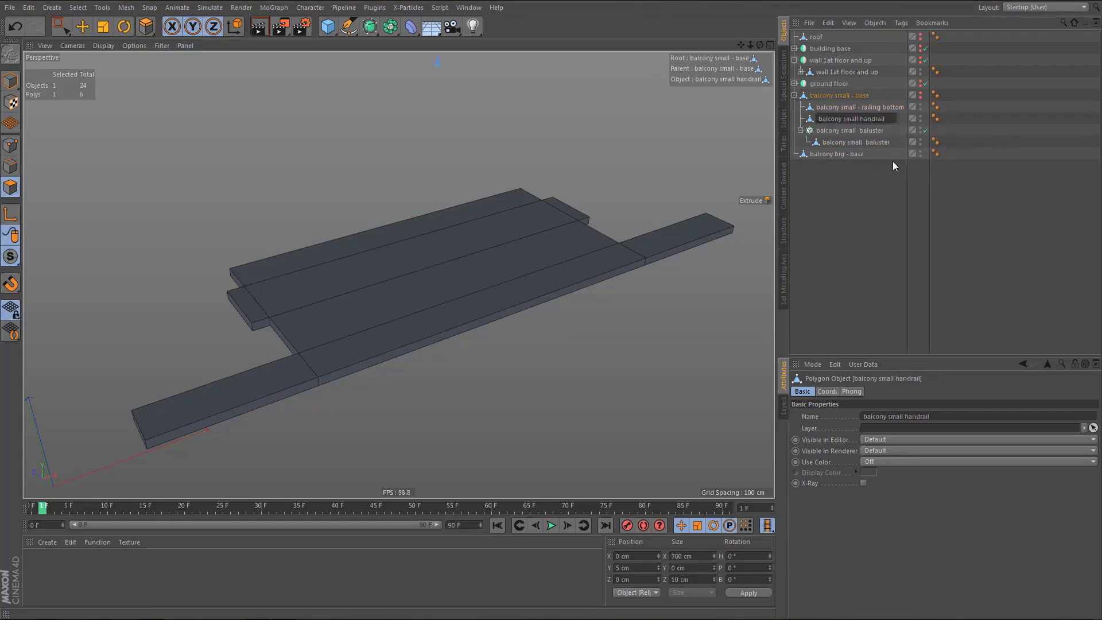
pyautogui.write('-')
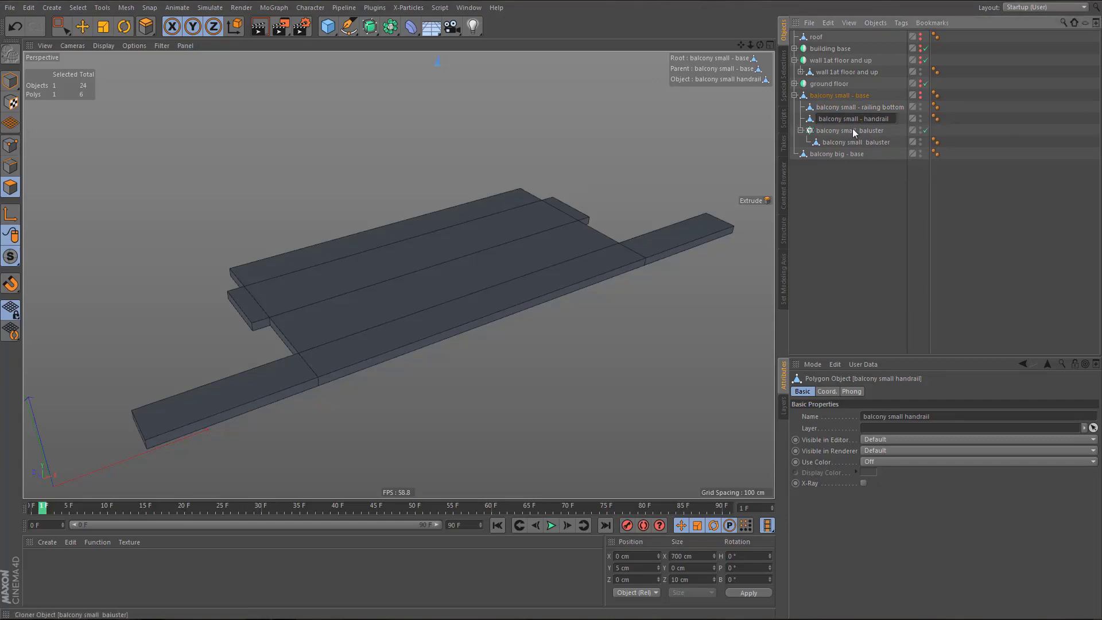
pyautogui.click(860, 130)
pyautogui.doubleClick(861, 131)
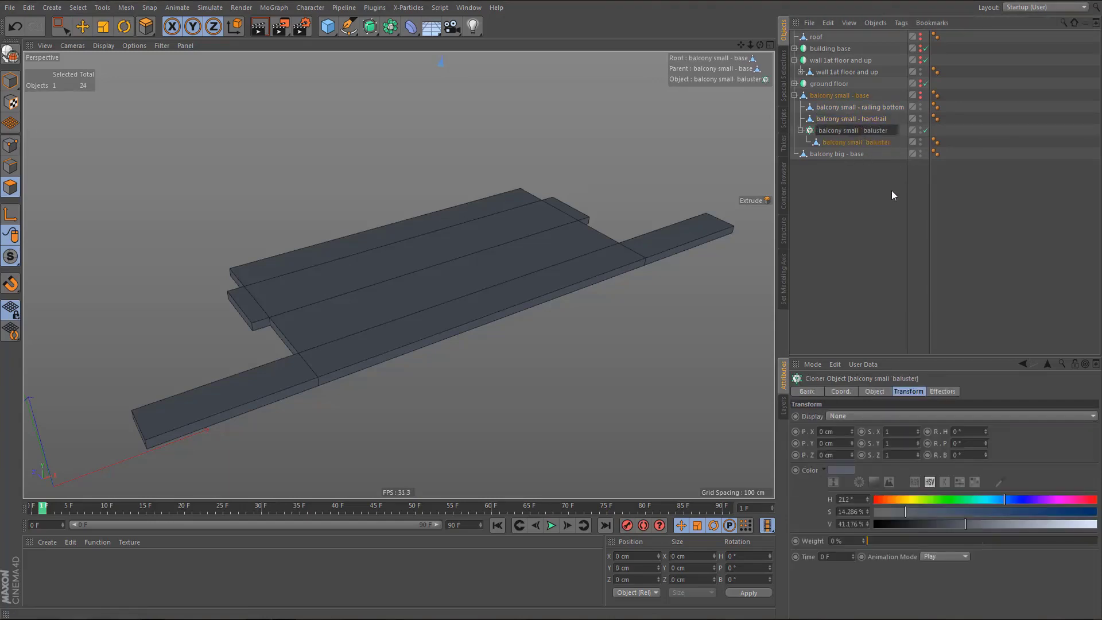
pyautogui.press('BackSpace')
pyautogui.write('-')
pyautogui.press('Return')
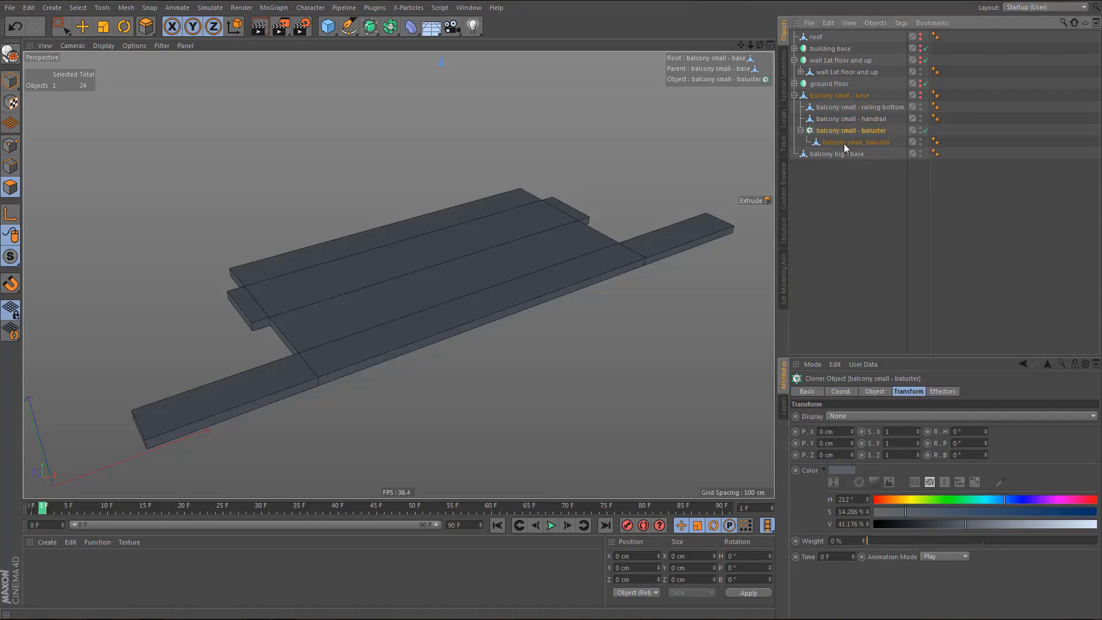
# - Set balcony small - base's editor and renderer visibility back to Default so the small balcony is shown
pyautogui.click(832, 95)
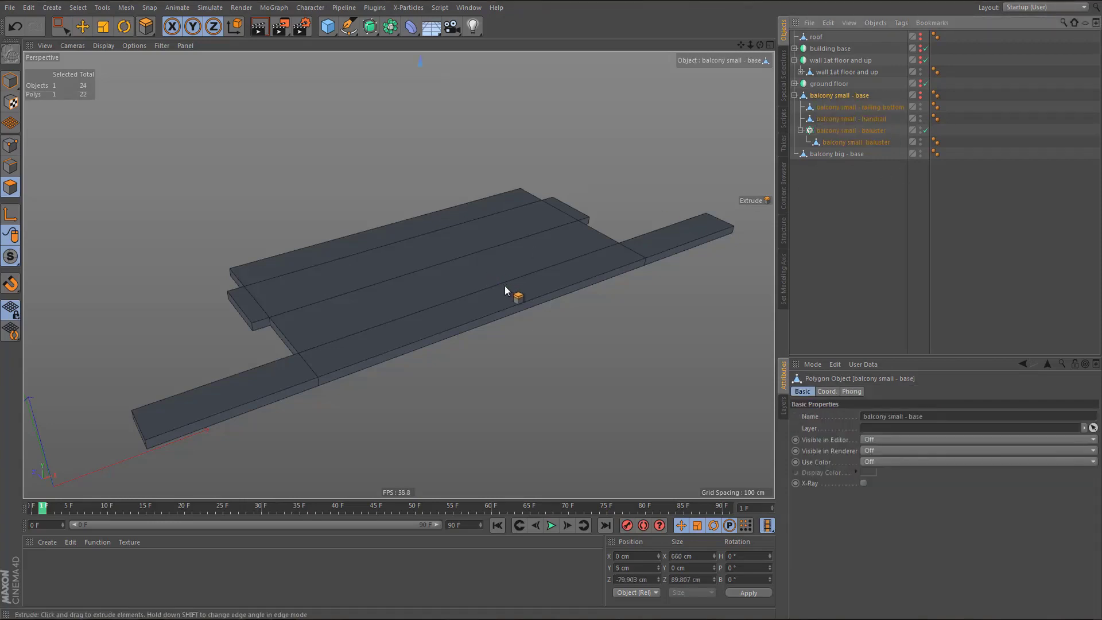
pyautogui.keyDown('alt'); pyautogui.moveTo(507, 286); pyautogui.dragTo(453, 380, button='right'); pyautogui.keyUp('alt')
pyautogui.keyDown('alt'); pyautogui.moveTo(499, 244); pyautogui.dragTo(532, 355, button='middle'); pyautogui.keyUp('alt')
pyautogui.keyDown('alt'); pyautogui.moveTo(522, 320); pyautogui.dragTo(501, 352, button='right'); pyautogui.keyUp('alt')
pyautogui.keyDown('alt'); pyautogui.doubleClick(920, 98); pyautogui.keyUp('alt')
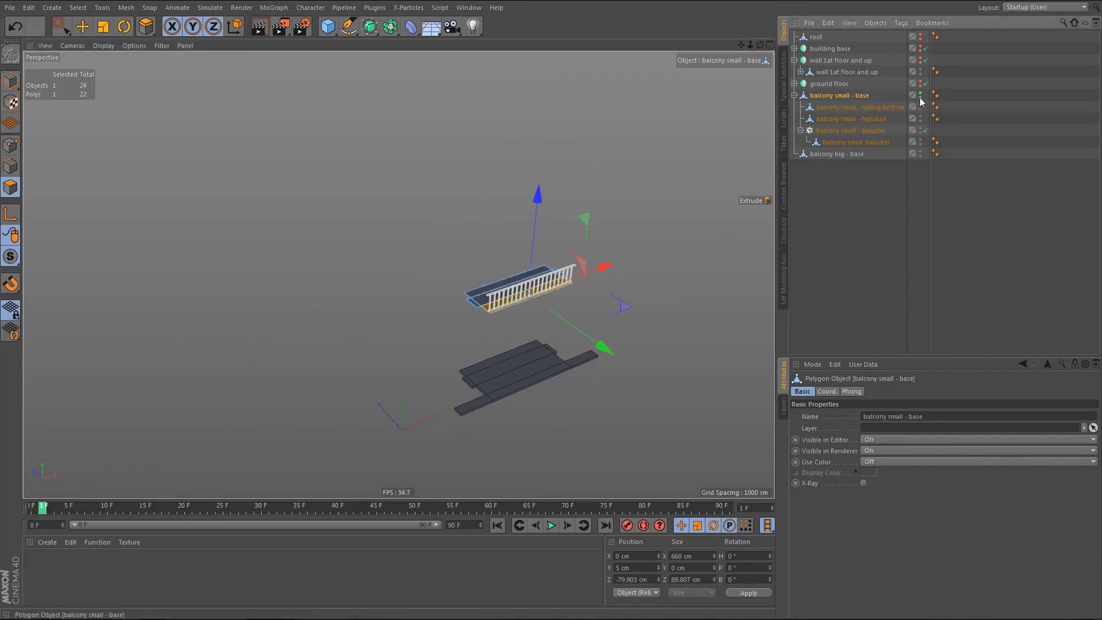
pyautogui.keyDown('alt'); pyautogui.doubleClick(920, 99); pyautogui.keyUp('alt')
pyautogui.keyDown('alt'); pyautogui.moveTo(516, 307); pyautogui.dragTo(509, 274, button='middle'); pyautogui.keyUp('alt')
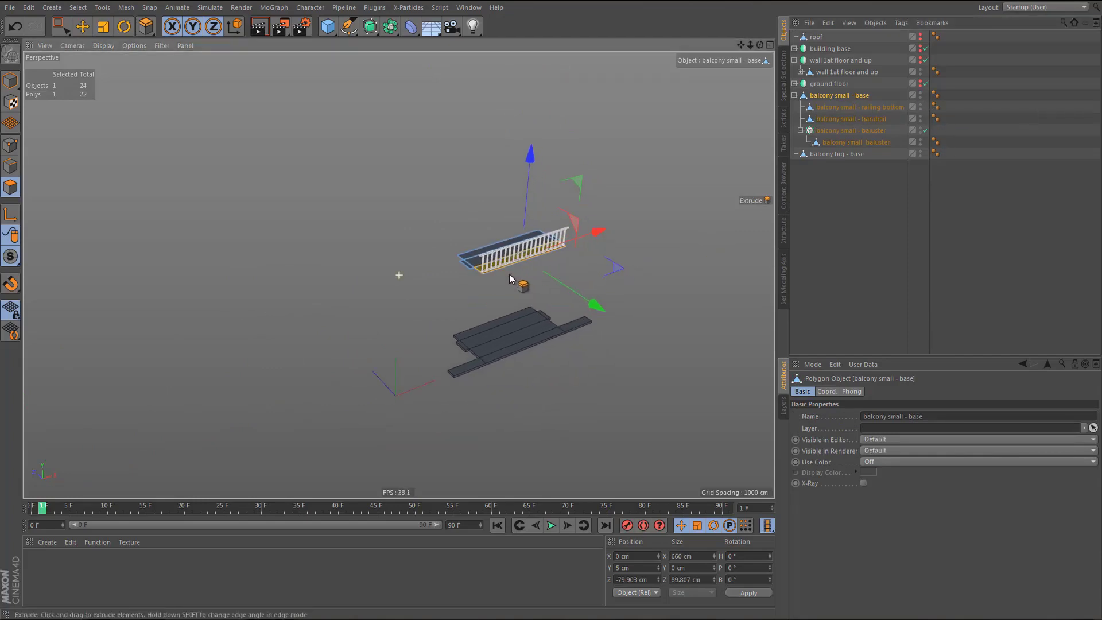
# - Add a Symmetry object and make it a child of balcony small - base
pyautogui.click(393, 31)
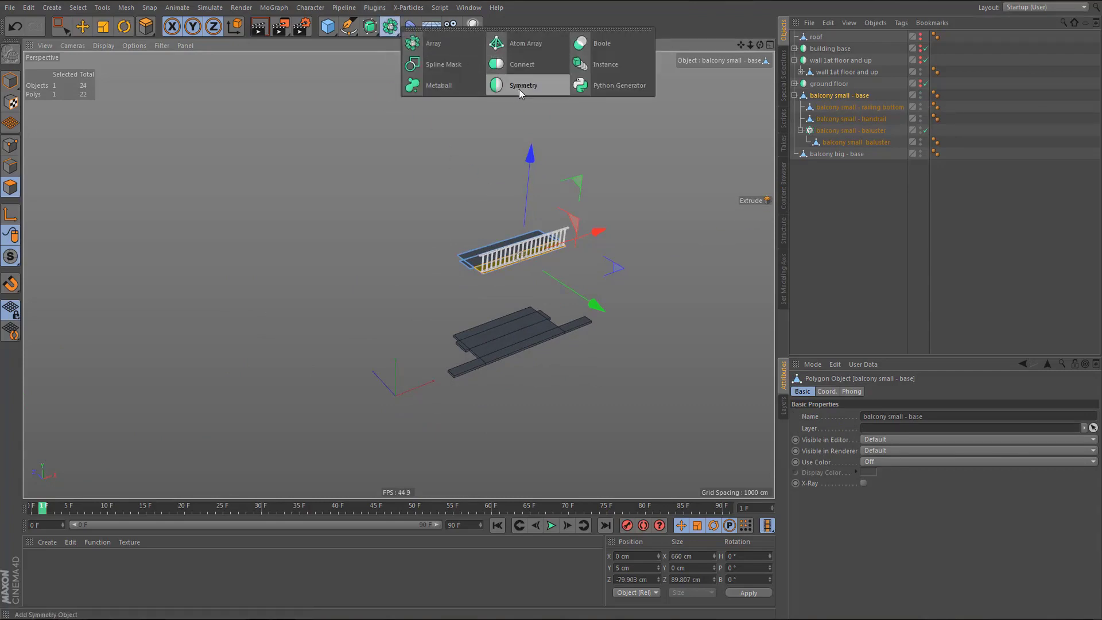
pyautogui.click(519, 88)
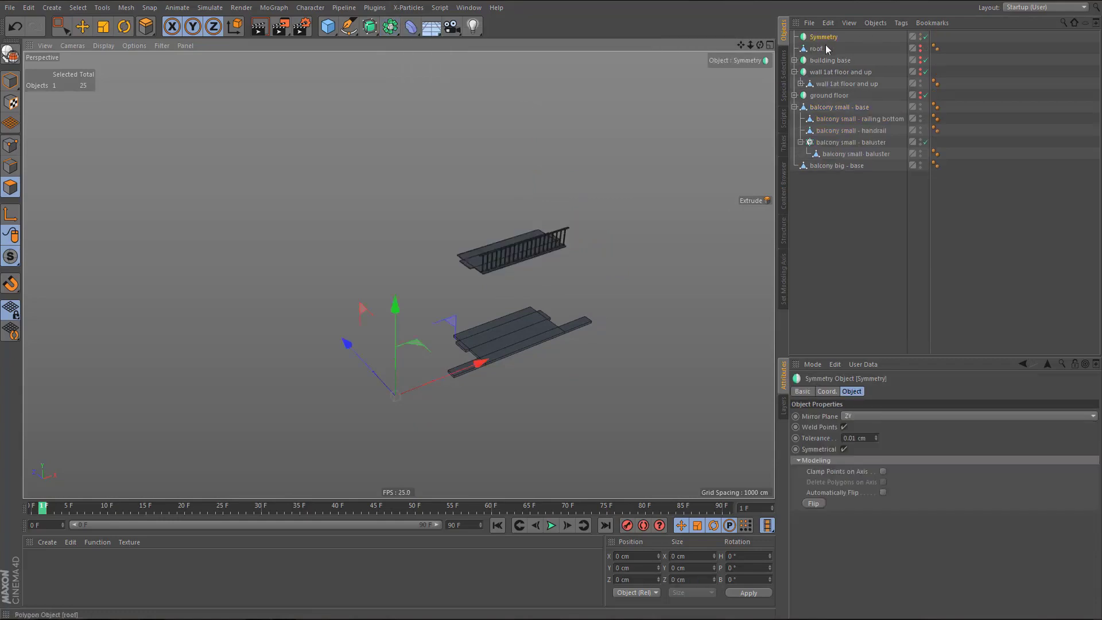
pyautogui.moveTo(819, 35); pyautogui.dragTo(836, 111)
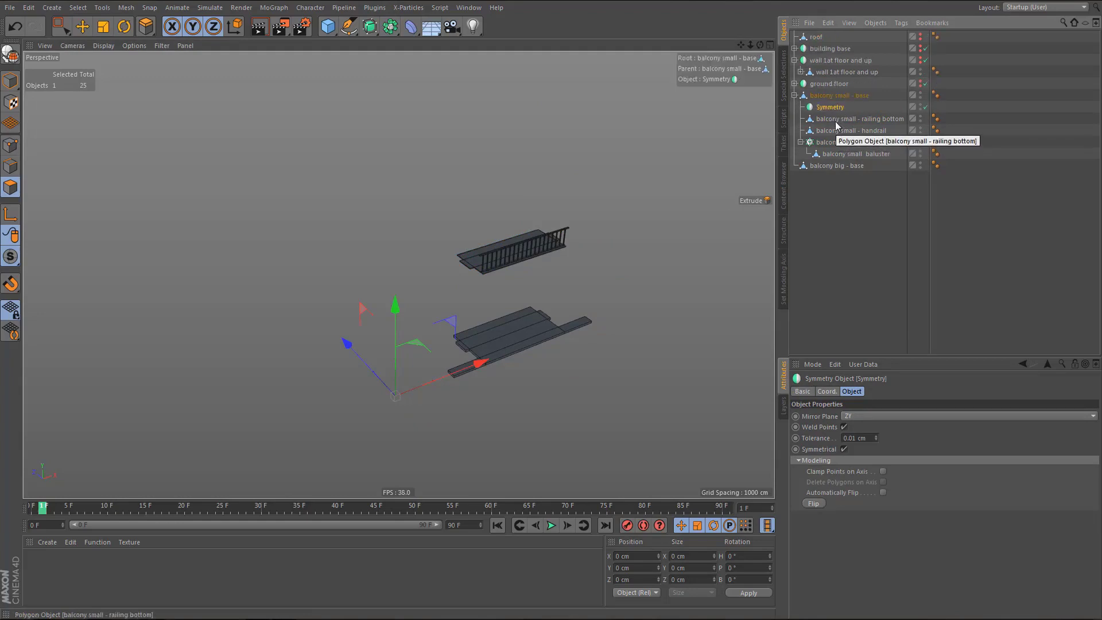
# - Reset the Symmetry object's PSR and move it out of the small balcony's hierarchy to the end of the object list
pyautogui.click(310, 7)
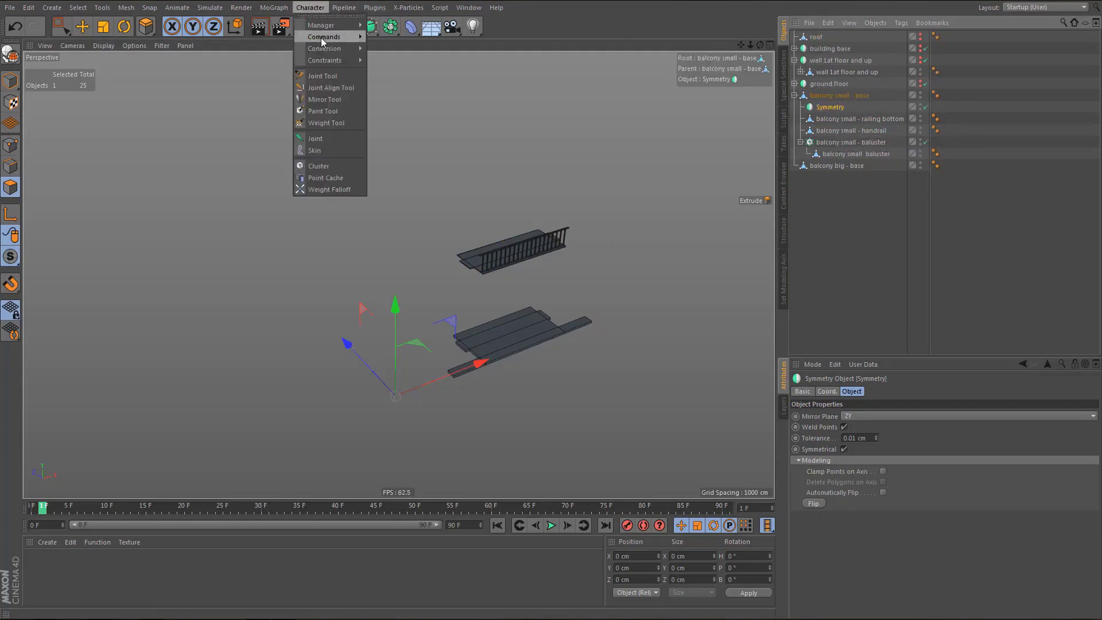
pyautogui.moveTo(331, 40)
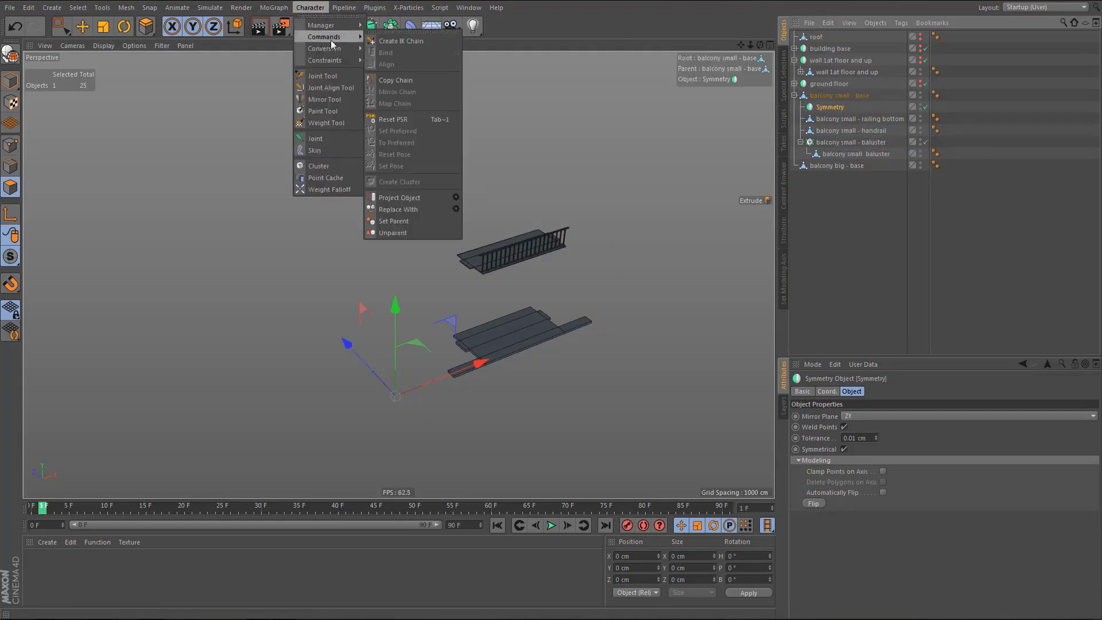
pyautogui.click(416, 120)
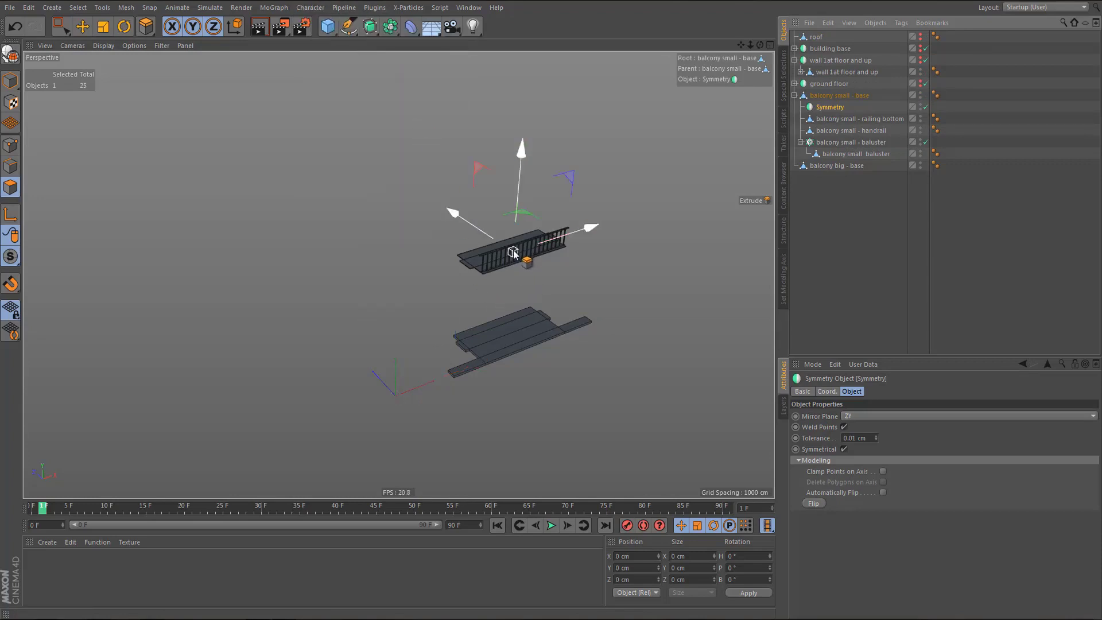
pyautogui.scroll(3, 511, 252)
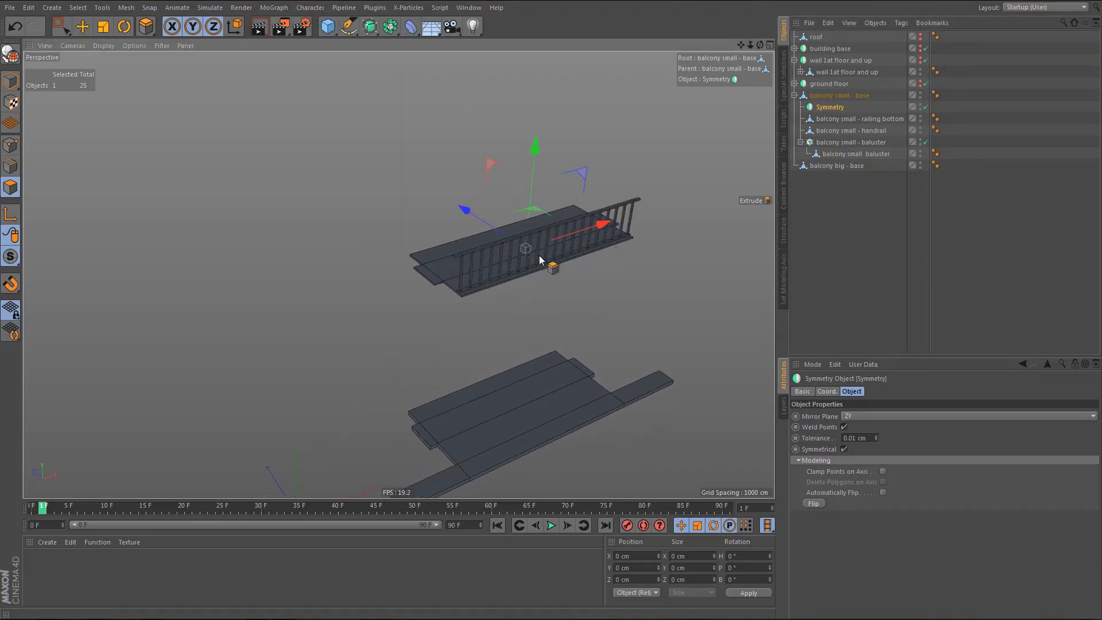
pyautogui.keyDown('alt'); pyautogui.moveTo(539, 255); pyautogui.dragTo(618, 256); pyautogui.keyUp('alt')
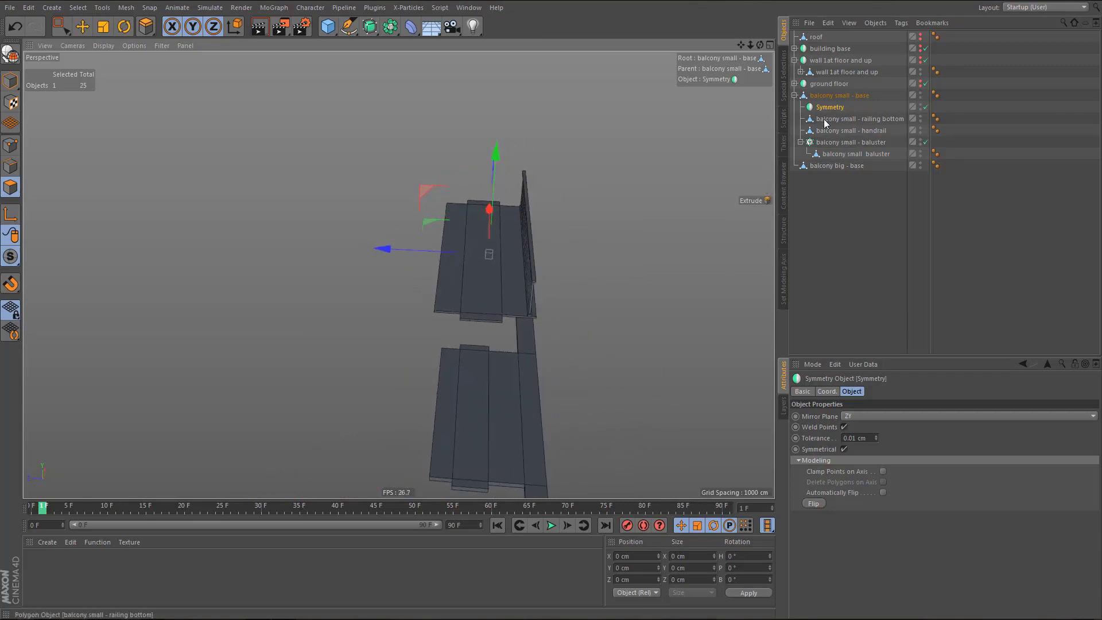
pyautogui.moveTo(825, 107); pyautogui.dragTo(838, 219)
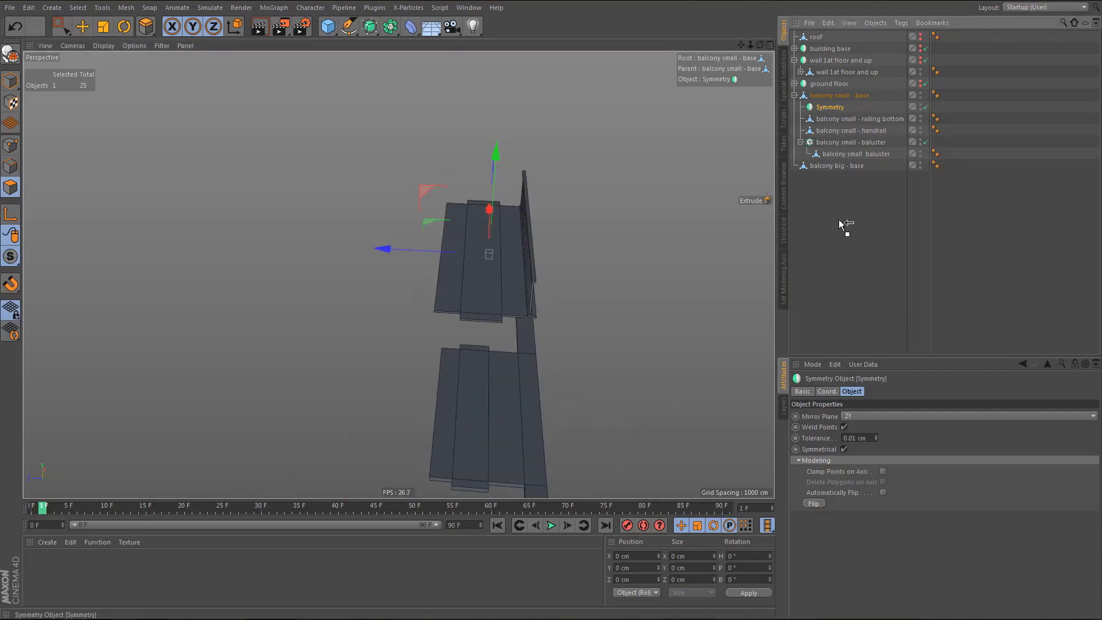
# - Move the axis of balcony small - base about 145 cm along Z, snapping it to the floor edge opposite the railing
pyautogui.click(825, 94)
pyautogui.click(493, 287)
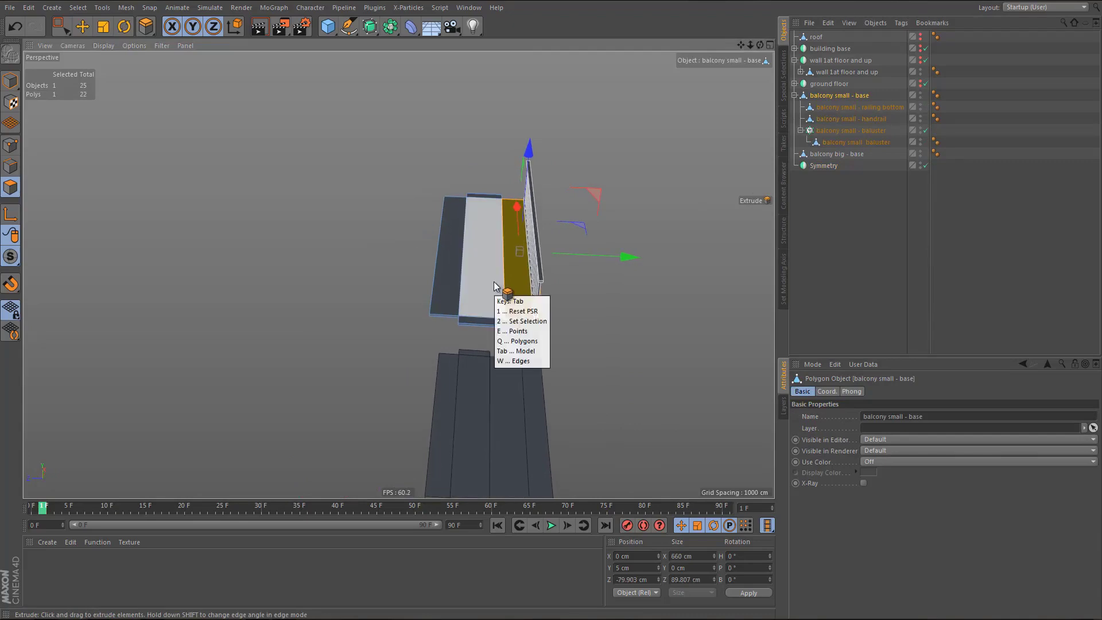
pyautogui.press('Tab')
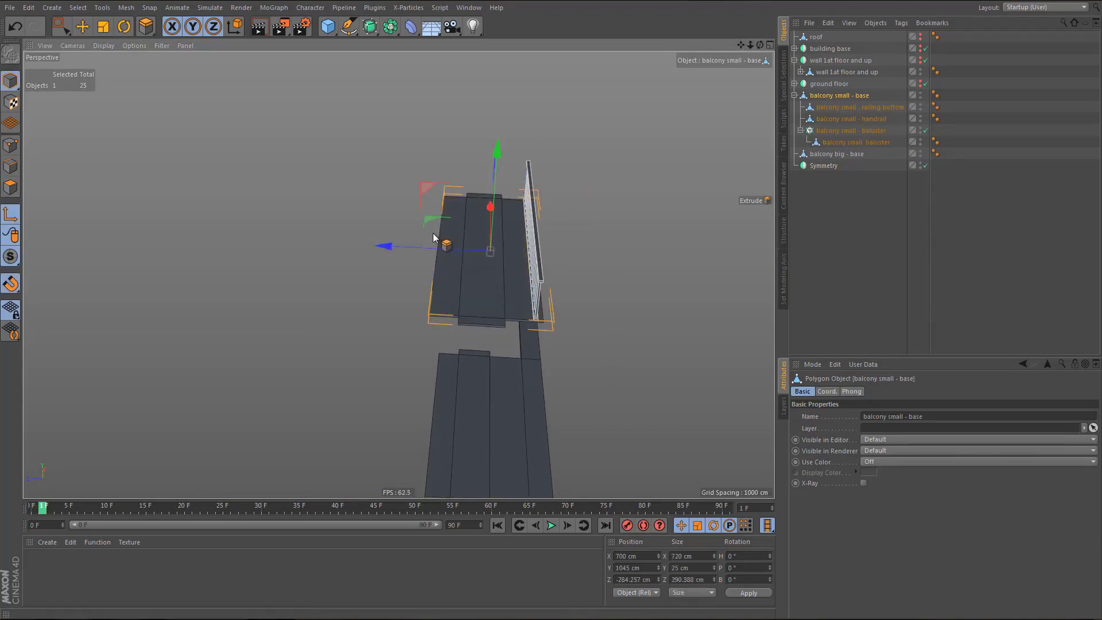
pyautogui.moveTo(385, 246); pyautogui.dragTo(337, 250)
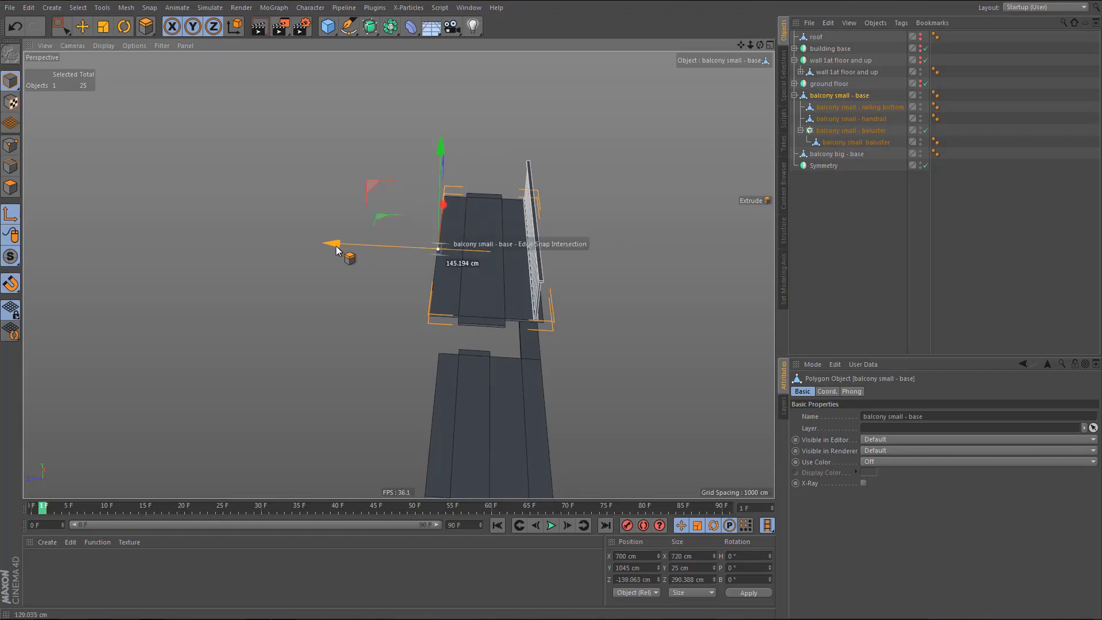
pyautogui.moveTo(483, 250)
pyautogui.keyDown('alt'); pyautogui.mouseDown()
pyautogui.moveTo(556, 250)
pyautogui.moveTo(501, 254)
pyautogui.mouseUp(); pyautogui.keyUp('alt')
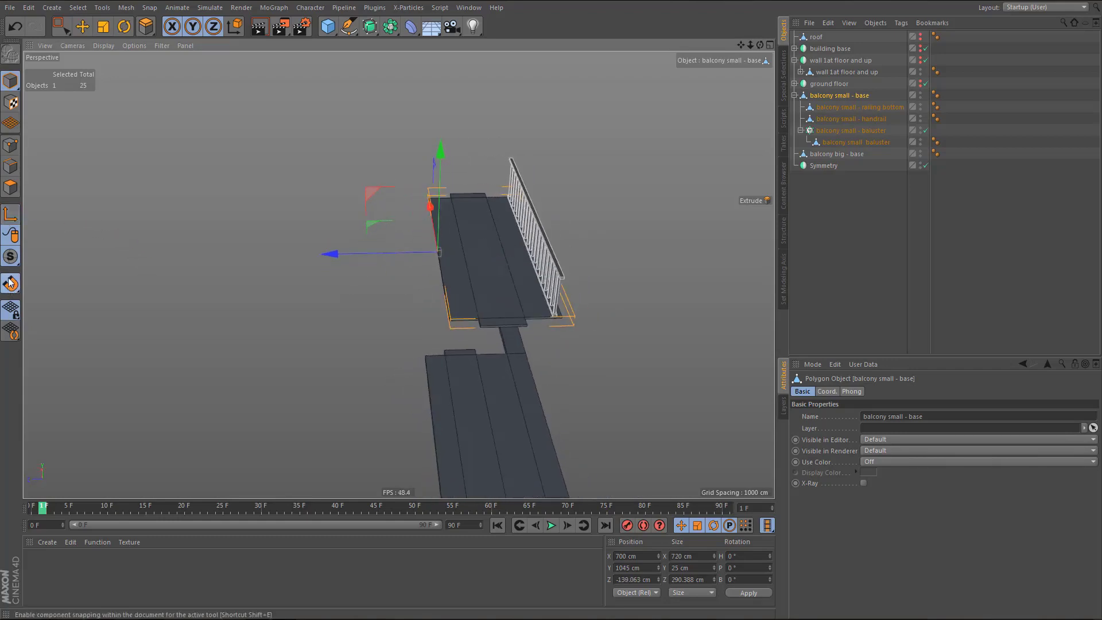
# - Align the Symmetry object to the small balcony's axis by nesting it with zeroed coordinates, and return it to the top level
pyautogui.moveTo(825, 166); pyautogui.dragTo(831, 100)
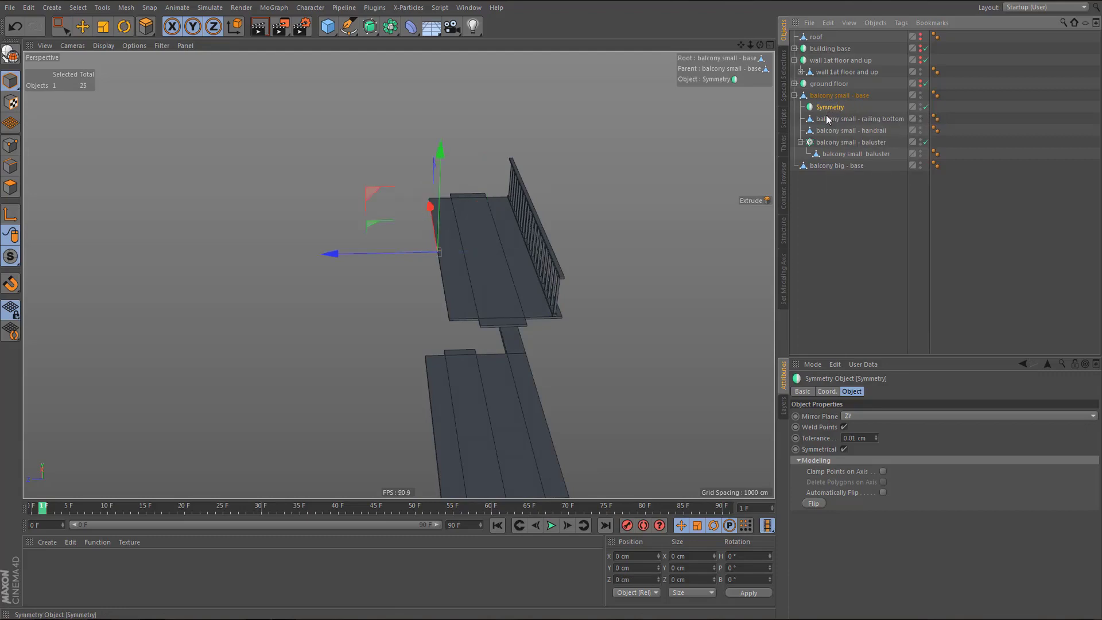
pyautogui.keyDown('alt'); pyautogui.moveTo(487, 251); pyautogui.dragTo(452, 256); pyautogui.keyUp('alt')
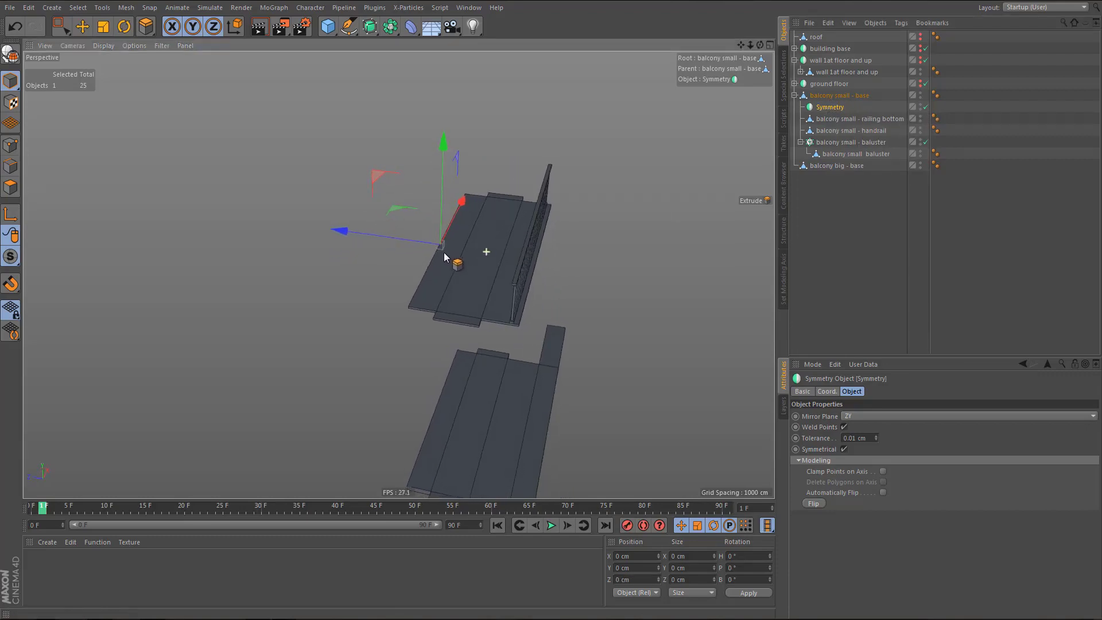
pyautogui.click(828, 106)
pyautogui.moveTo(838, 210); pyautogui.dragTo(839, 210)
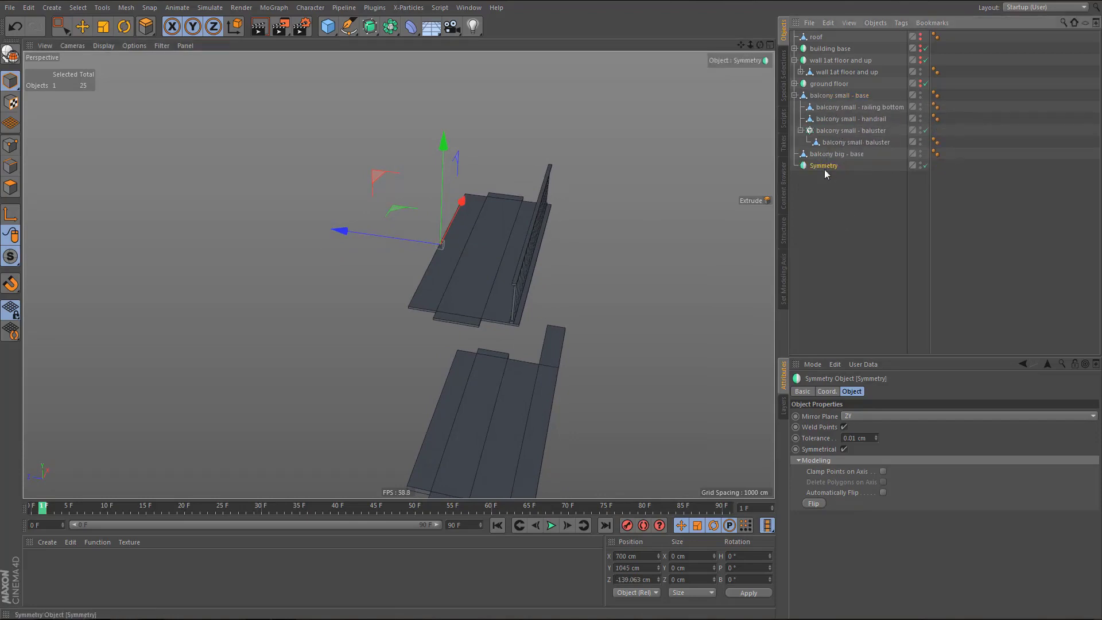
# - Set the Symmetry object's X position to 0 cm and rename it balcony small
pyautogui.moveTo(640, 556); pyautogui.dragTo(580, 559)
pyautogui.write('0')
pyautogui.press('Return')
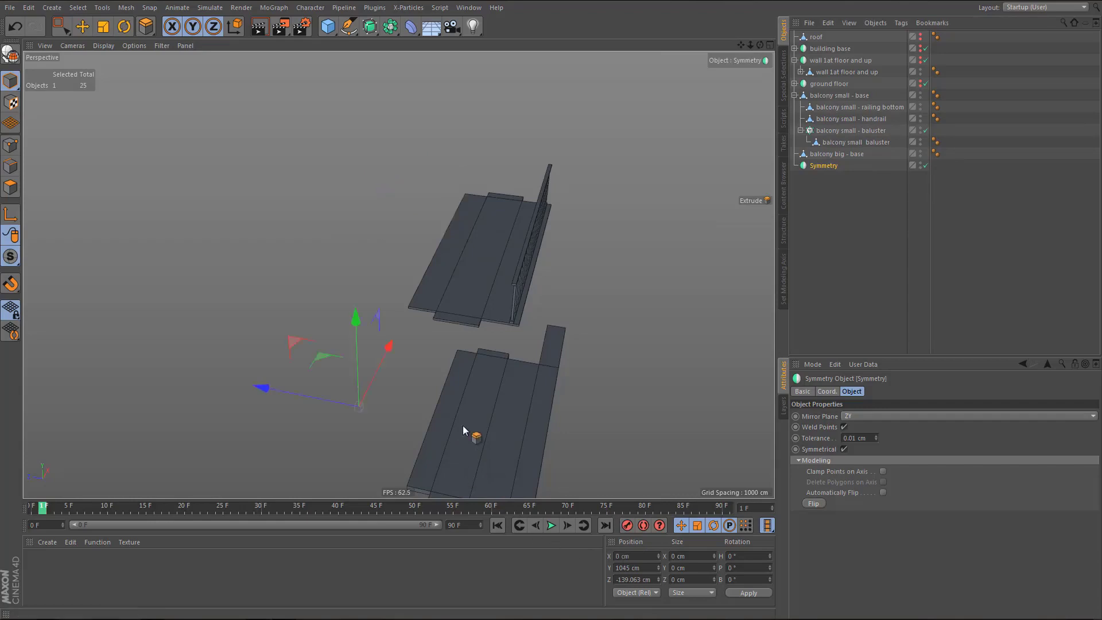
pyautogui.doubleClick(825, 165)
pyautogui.write('balcony small')
pyautogui.press('Return')
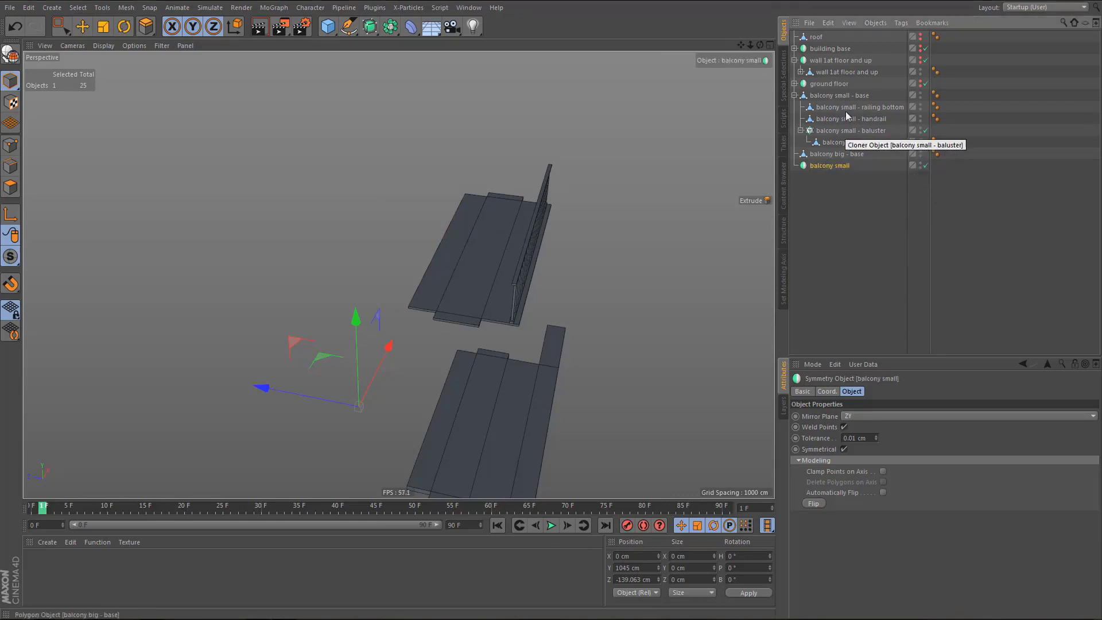
# - Make balcony small - base with its railing parts a child of the balcony small Symmetry object to mirror the balcony
pyautogui.moveTo(832, 97); pyautogui.dragTo(834, 167)
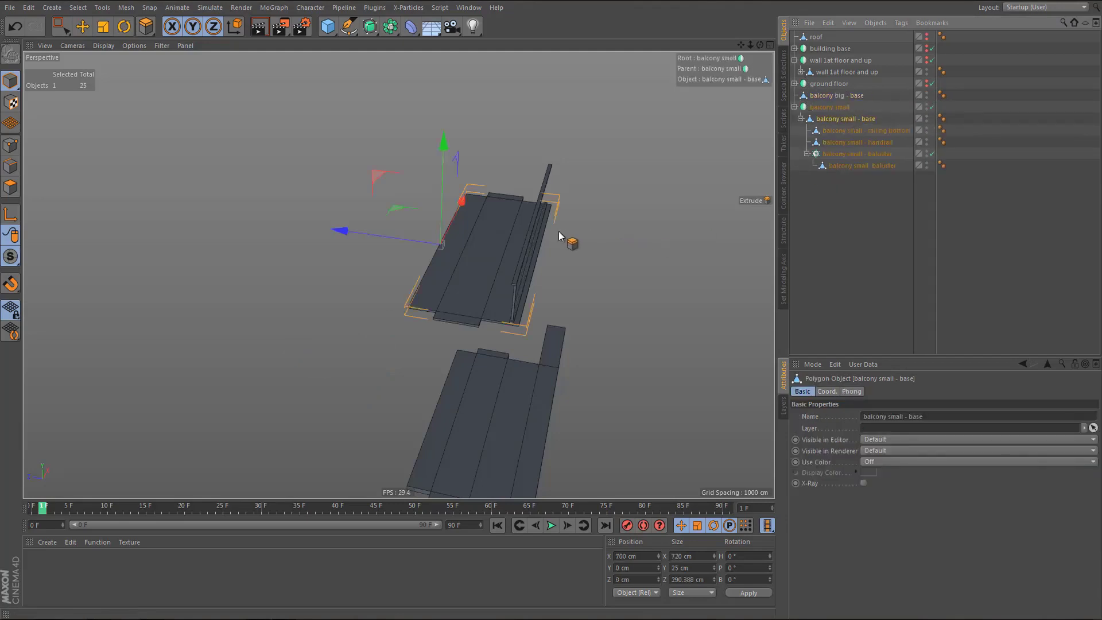
pyautogui.keyDown('alt'); pyautogui.moveTo(561, 232); pyautogui.dragTo(507, 340, button='right'); pyautogui.keyUp('alt')
pyautogui.keyDown('alt'); pyautogui.moveTo(501, 293); pyautogui.dragTo(377, 144); pyautogui.keyUp('alt')
pyautogui.keyDown('alt'); pyautogui.moveTo(537, 222); pyautogui.dragTo(644, 192); pyautogui.keyUp('alt')
pyautogui.click(832, 108)
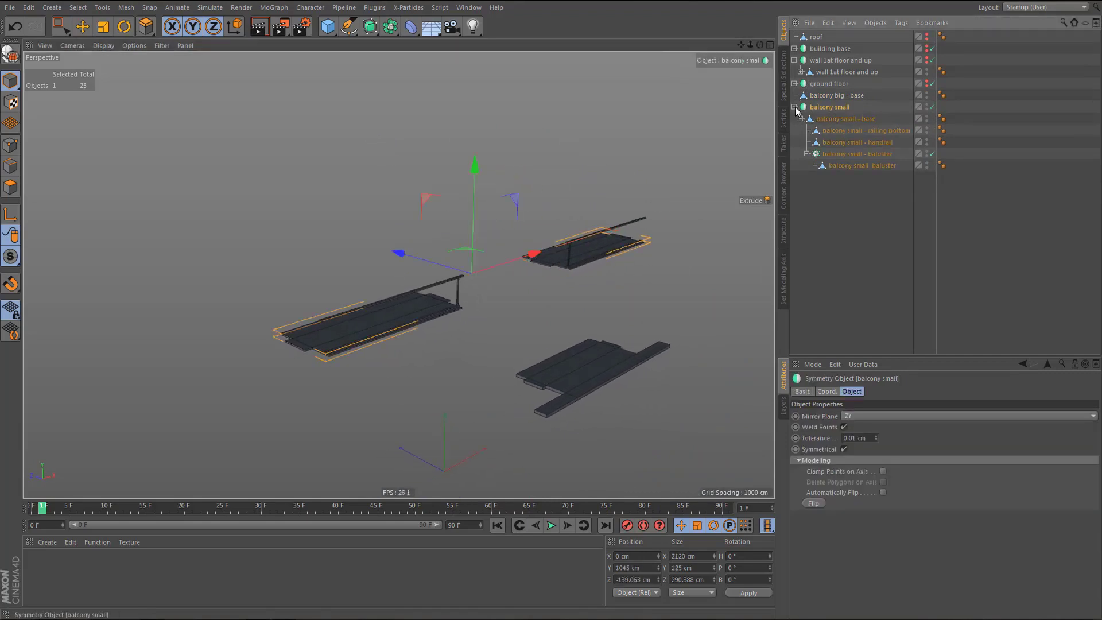
# - Collapse the balcony small hierarchy, hide it in the viewport, and place it above balcony big - base in the object list
pyautogui.click(795, 107)
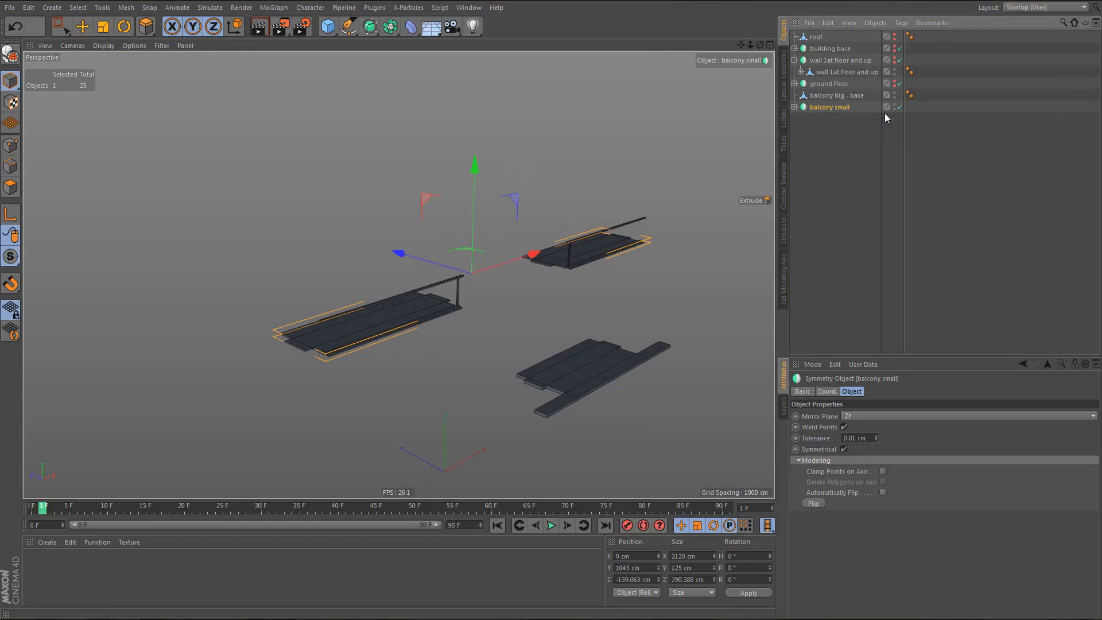
pyautogui.click(894, 107)
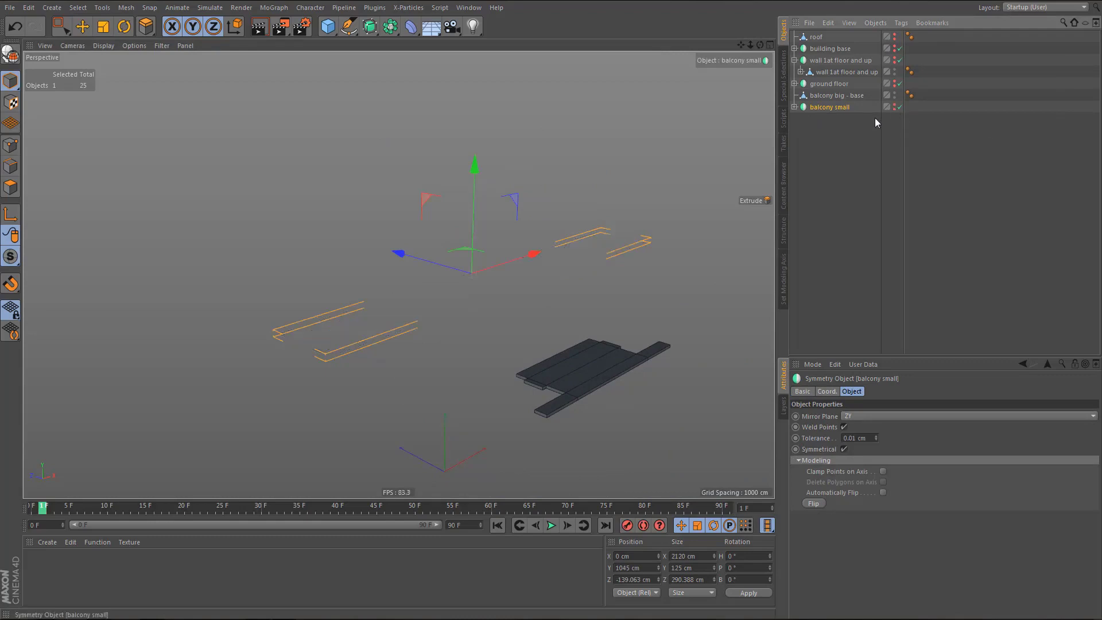
pyautogui.moveTo(817, 108); pyautogui.dragTo(830, 91)
# - Convert the upper outer edges along the front and both ends of balcony big - base's long strip into a spline
pyautogui.click(825, 109)
pyautogui.keyDown('alt'); pyautogui.moveTo(532, 286); pyautogui.dragTo(522, 274, button='middle'); pyautogui.keyUp('alt')
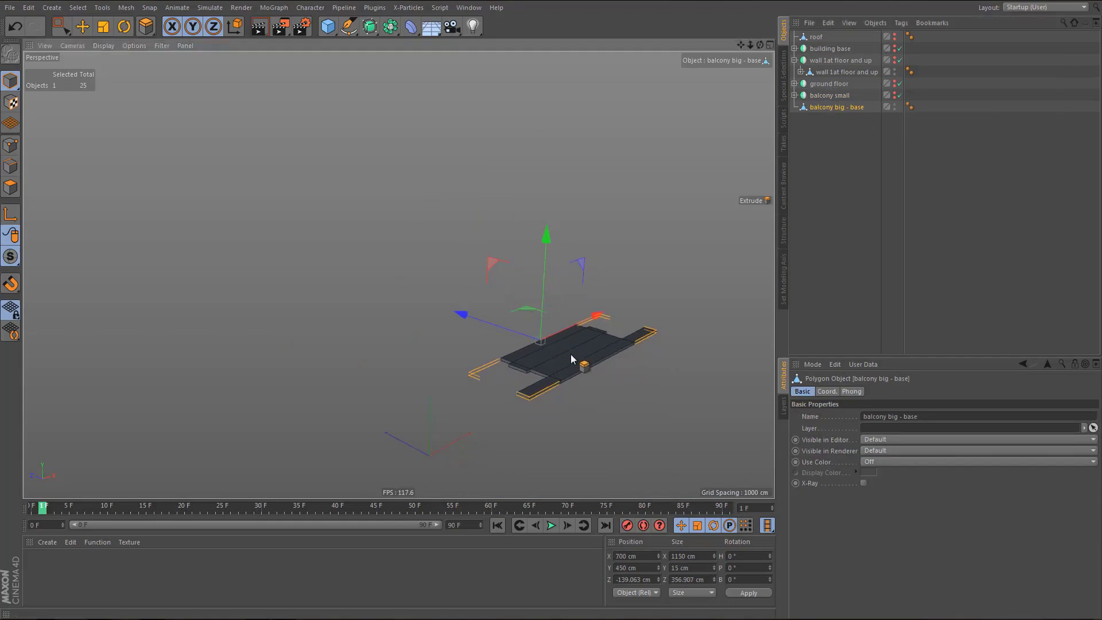
pyautogui.keyDown('alt'); pyautogui.moveTo(573, 356); pyautogui.dragTo(634, 355, button='right'); pyautogui.keyUp('alt')
pyautogui.keyDown('alt'); pyautogui.moveTo(625, 354); pyautogui.dragTo(519, 308, button='middle'); pyautogui.keyUp('alt')
pyautogui.keyDown('alt'); pyautogui.moveTo(484, 317); pyautogui.dragTo(526, 301, button='right'); pyautogui.keyUp('alt')
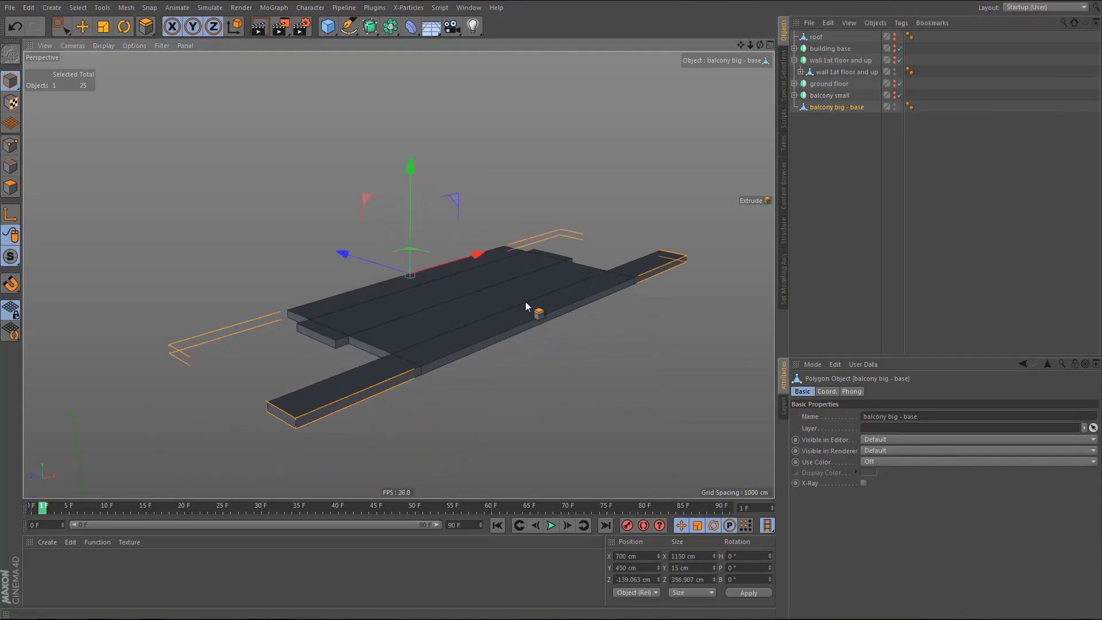
pyautogui.keyDown('alt'); pyautogui.moveTo(511, 297); pyautogui.dragTo(508, 325); pyautogui.keyUp('alt')
pyautogui.keyDown('alt'); pyautogui.moveTo(450, 365); pyautogui.dragTo(502, 320, button='right'); pyautogui.keyUp('alt')
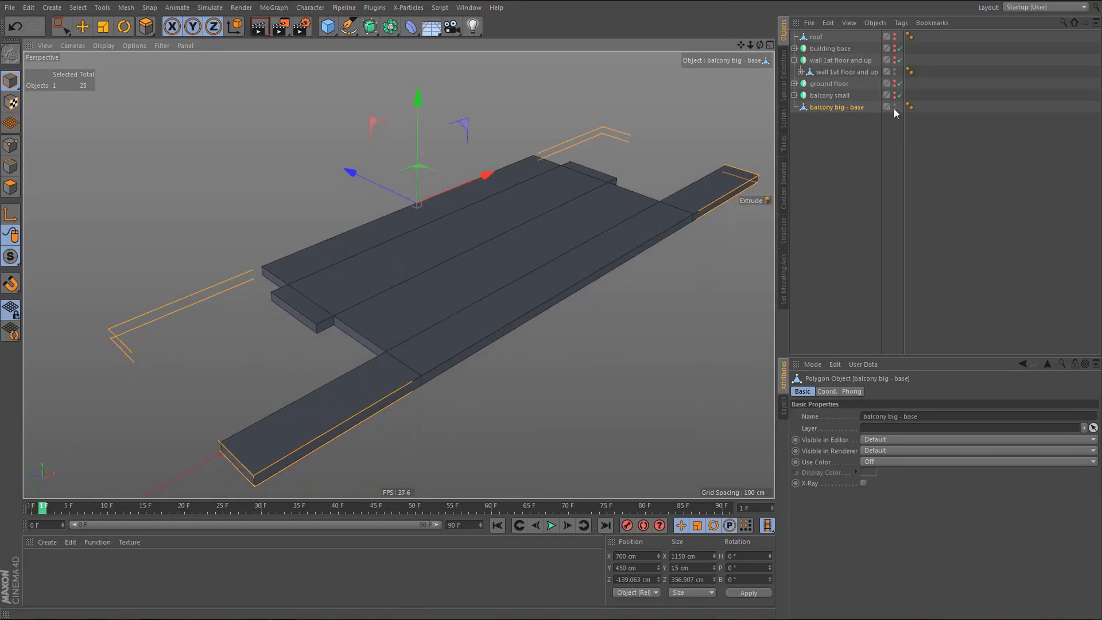
pyautogui.press('Return')
pyautogui.press('e')
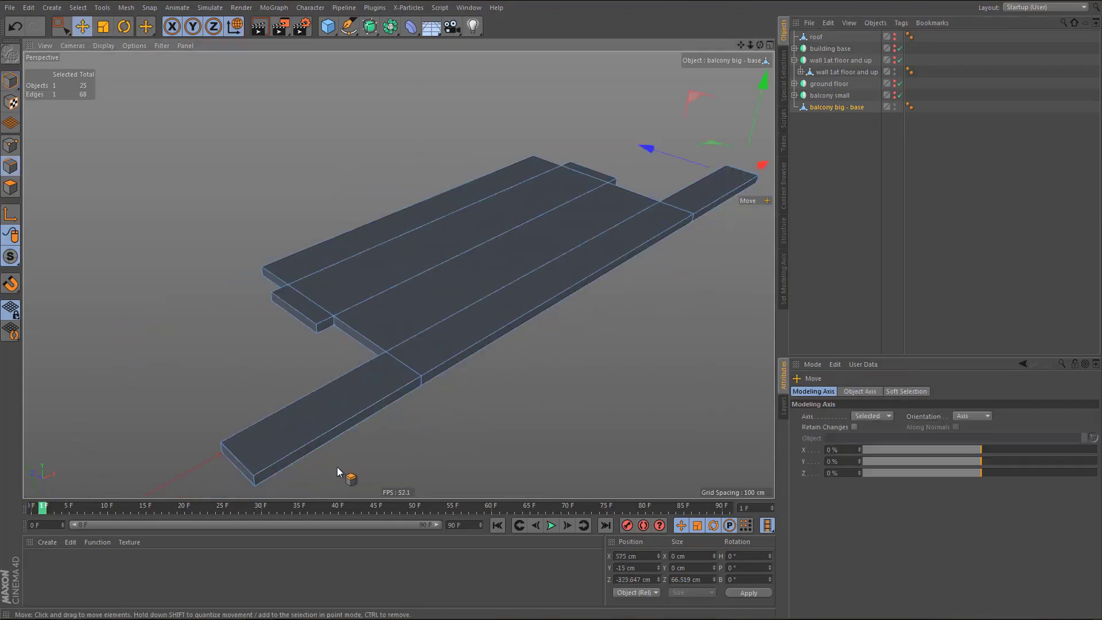
pyautogui.keyDown('shift'); pyautogui.click(396, 390); pyautogui.keyUp('shift')
pyautogui.keyDown('shift'); pyautogui.click(451, 357); pyautogui.keyUp('shift')
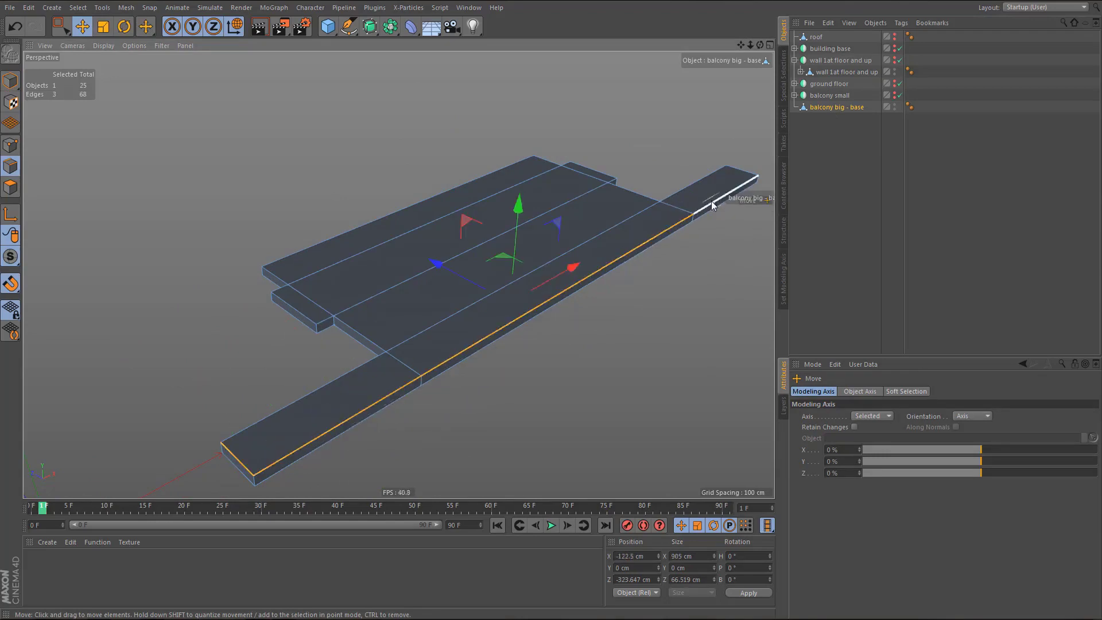
pyautogui.keyDown('shift'); pyautogui.click(714, 205); pyautogui.keyUp('shift')
pyautogui.keyDown('shift'); pyautogui.click(742, 170); pyautogui.keyUp('shift')
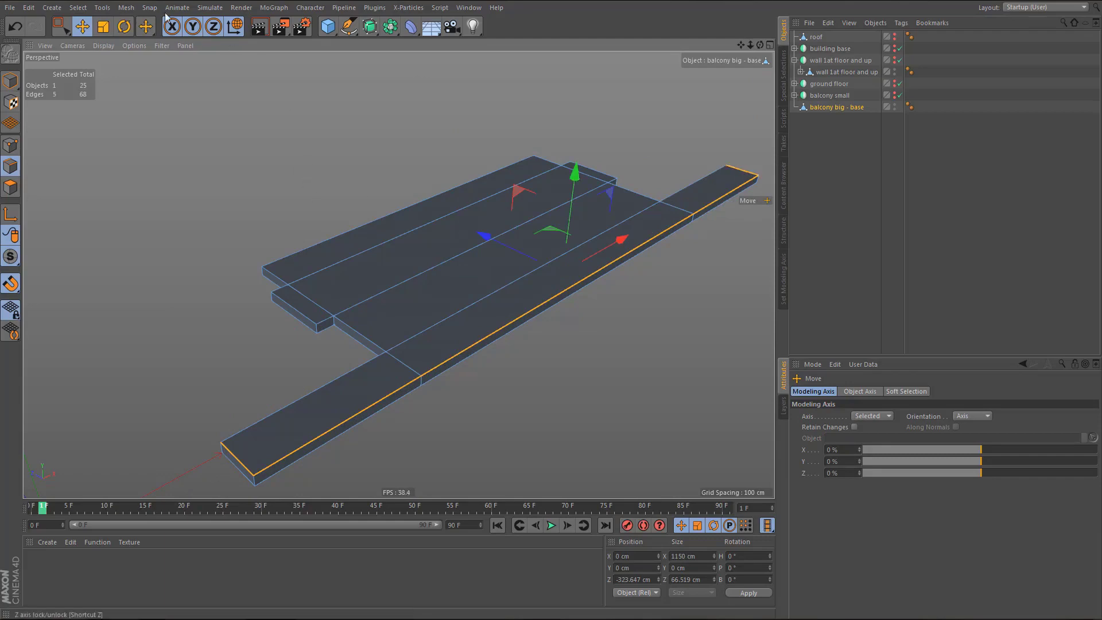
pyautogui.click(125, 7)
pyautogui.moveTo(137, 38)
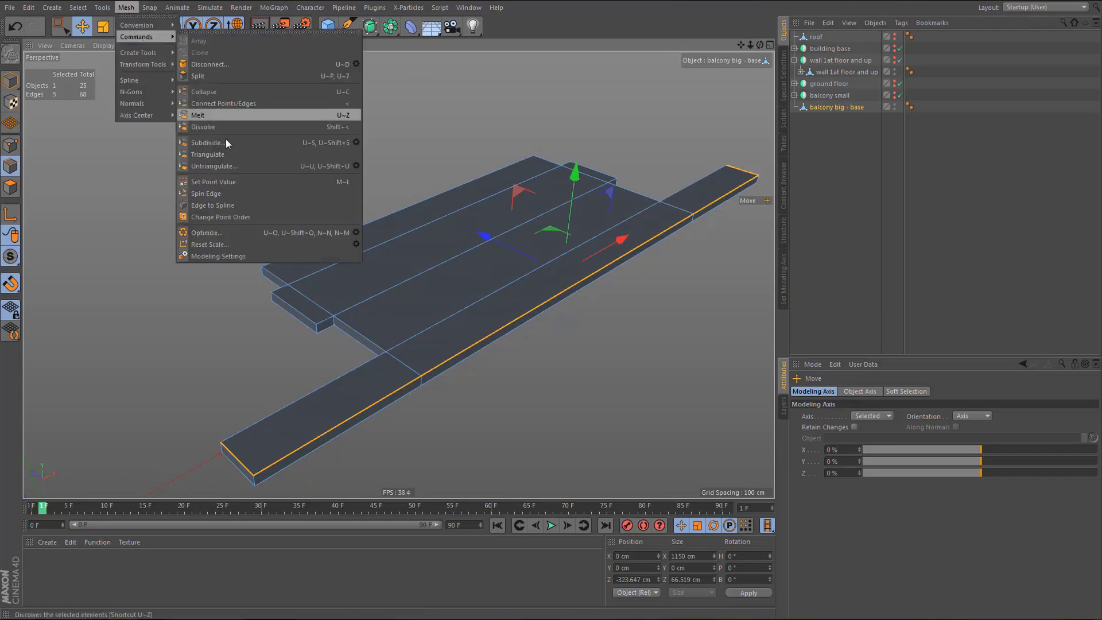
pyautogui.click(232, 205)
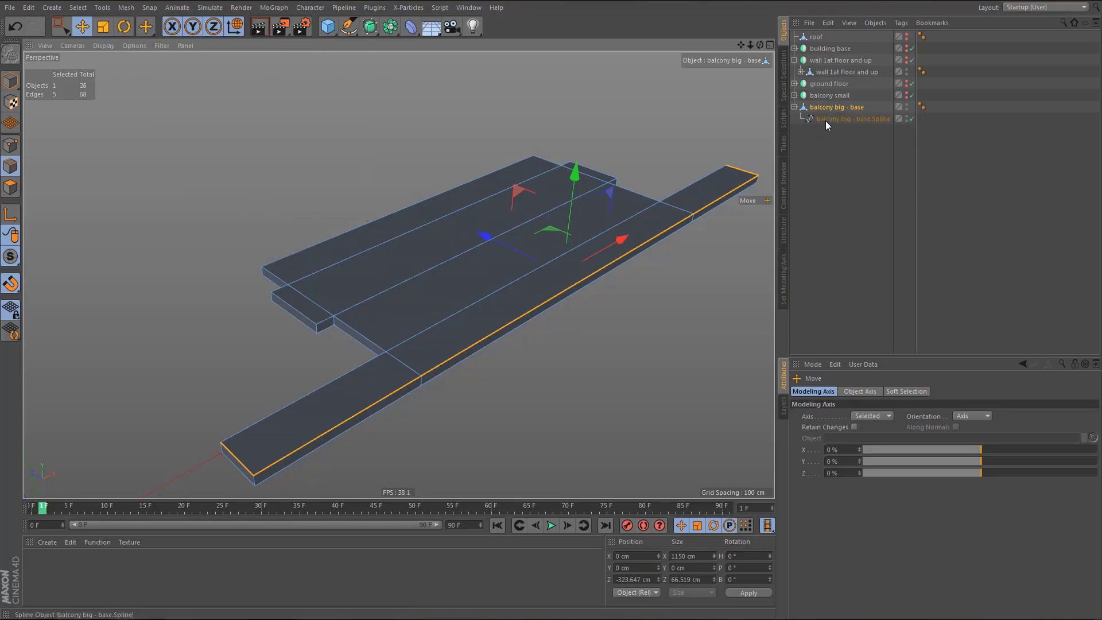
# - Move the extracted spline out of balcony big - base to the top level and rename it balcony big - path
pyautogui.moveTo(826, 118); pyautogui.dragTo(827, 132)
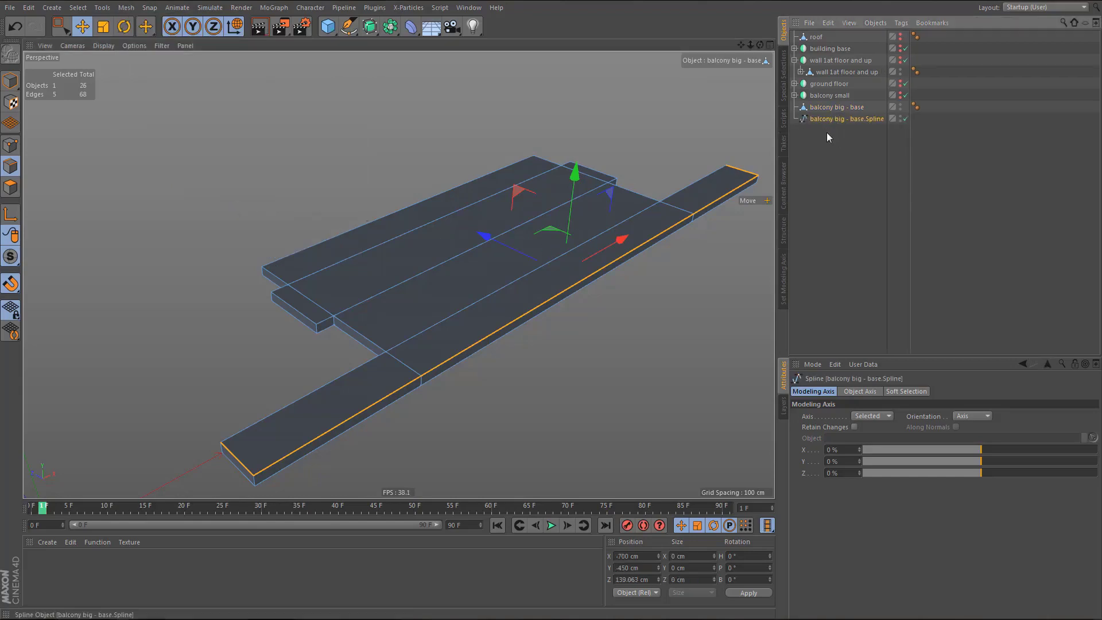
pyautogui.doubleClick(858, 120)
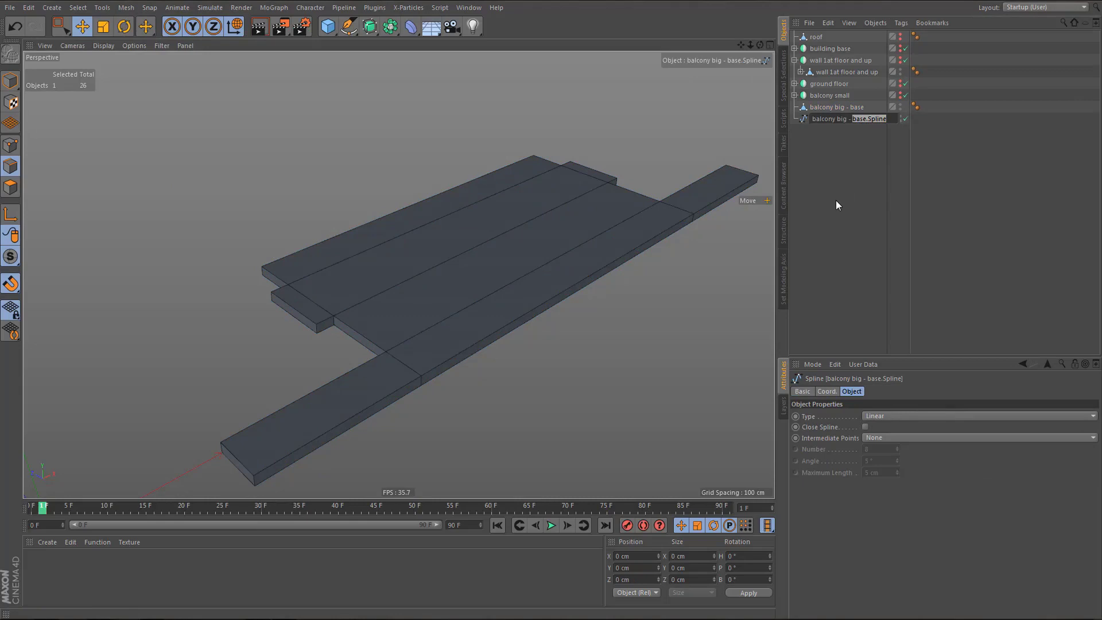
pyautogui.write('path')
pyautogui.press('Return')
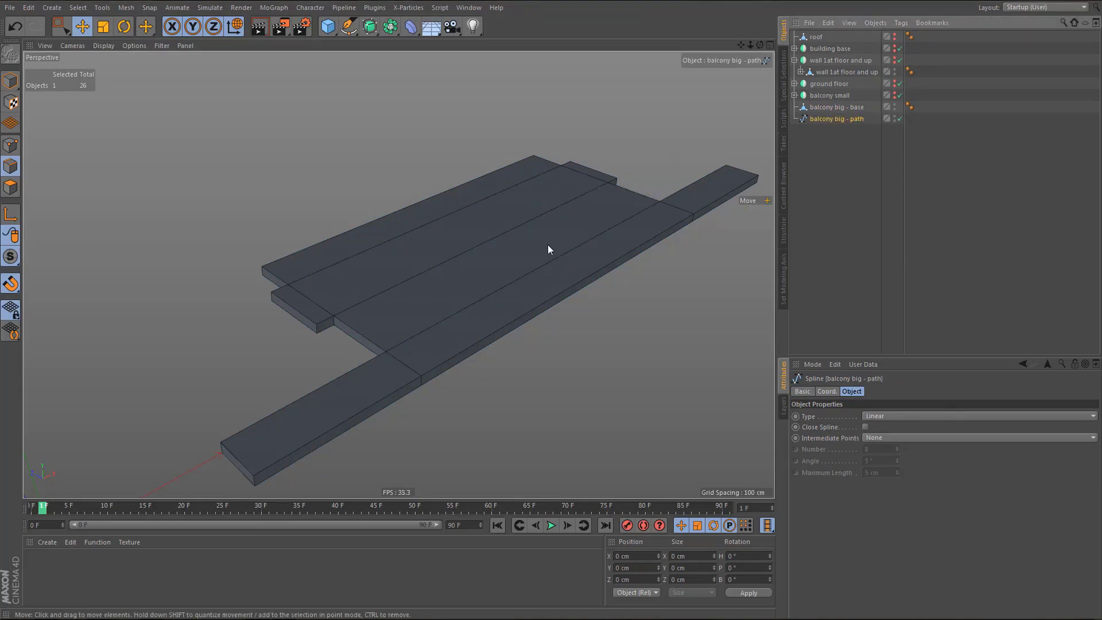
# - Create an outline from all points of the balcony big - path spline with a distance of -10 cm
pyautogui.press('Tab')
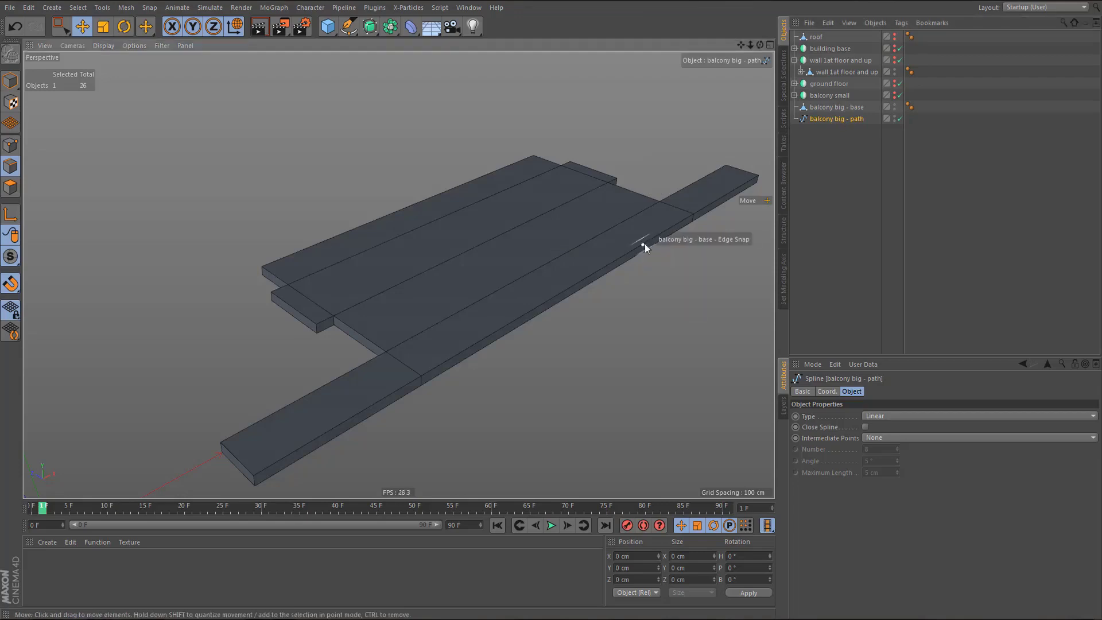
pyautogui.press('Tab')
pyautogui.press('p')
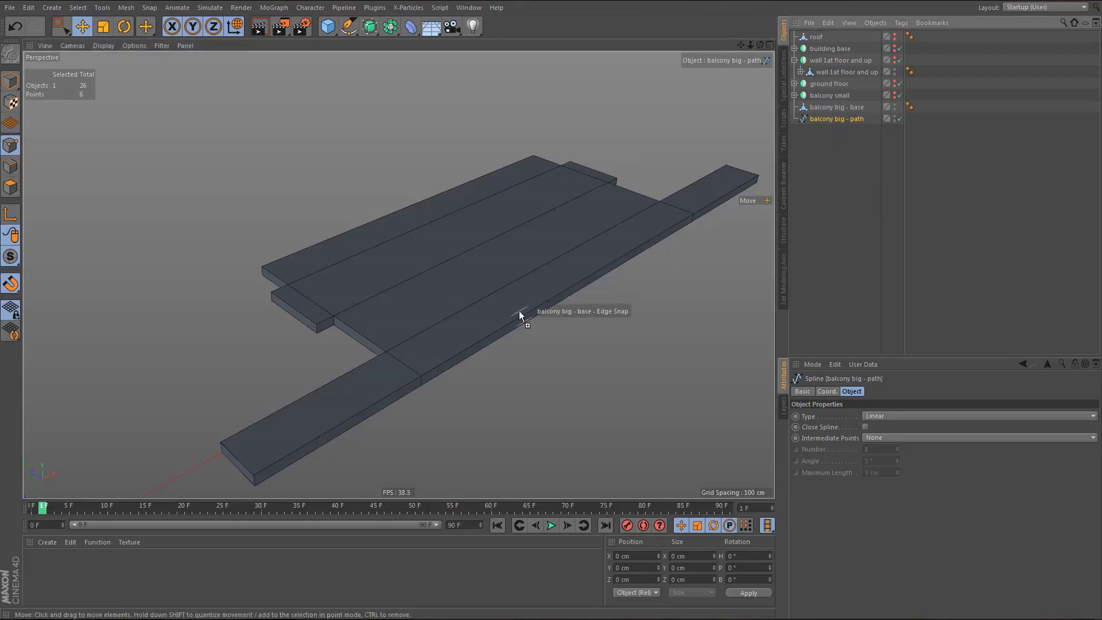
pyautogui.hotkey('ctrl', 'a')
pyautogui.keyDown('alt'); pyautogui.moveTo(426, 356); pyautogui.dragTo(410, 344, button='middle'); pyautogui.keyUp('alt')
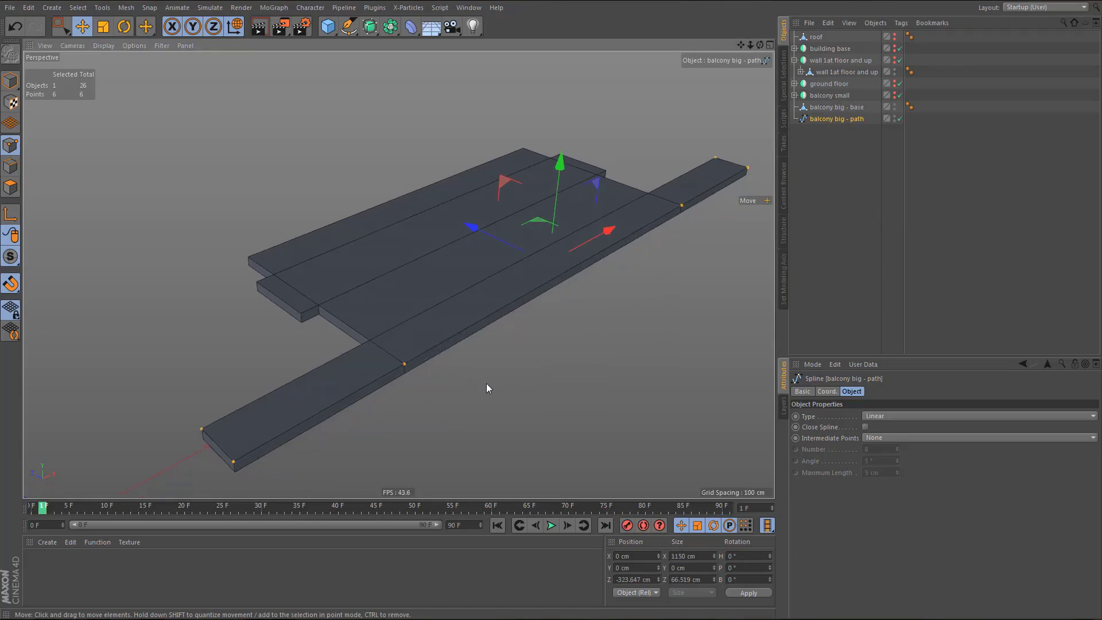
pyautogui.rightClick(571, 316)
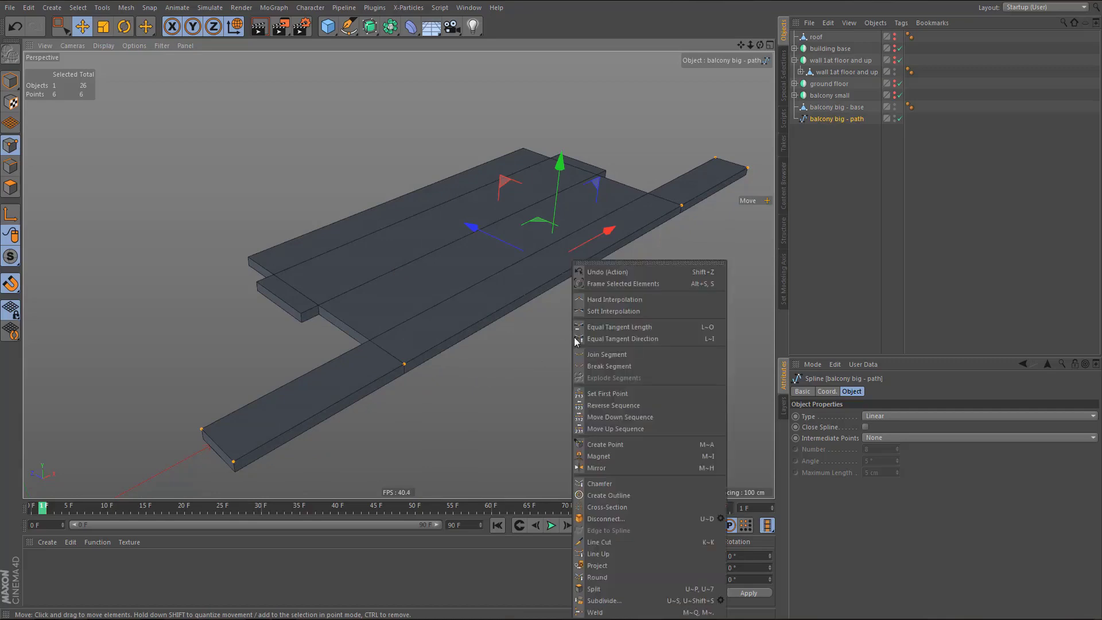
pyautogui.click(627, 495)
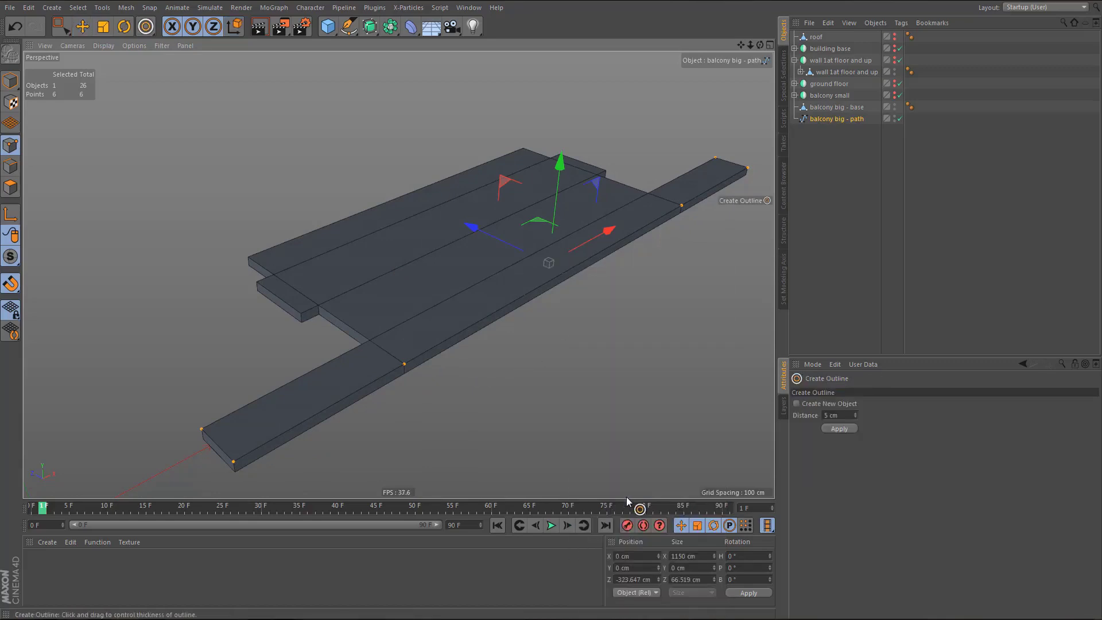
pyautogui.click(829, 415)
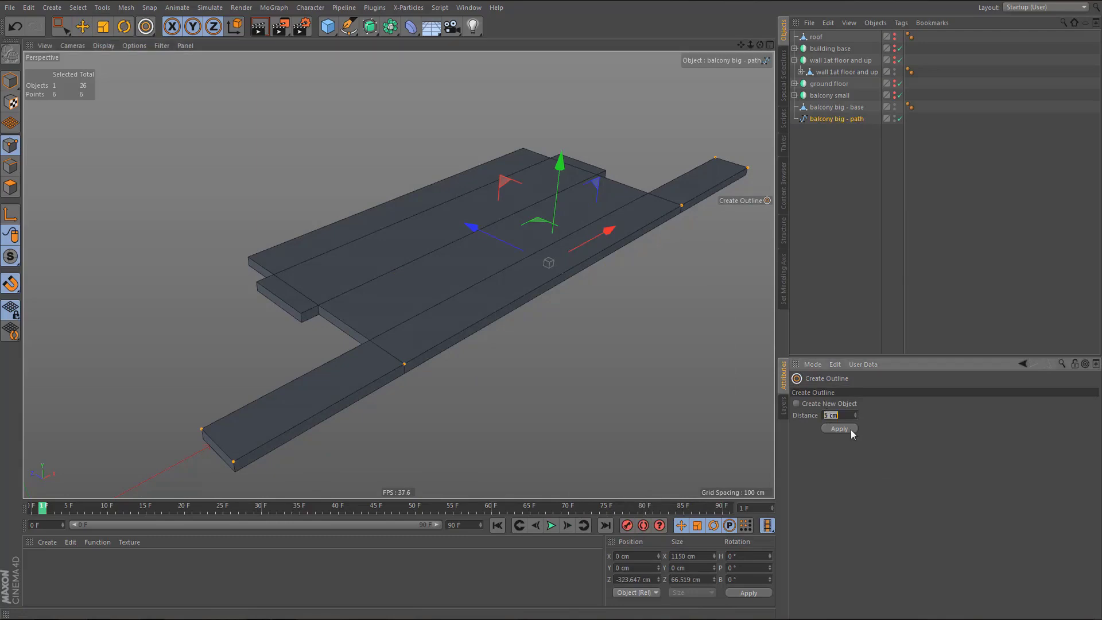
pyautogui.write('-10')
pyautogui.press('Return')
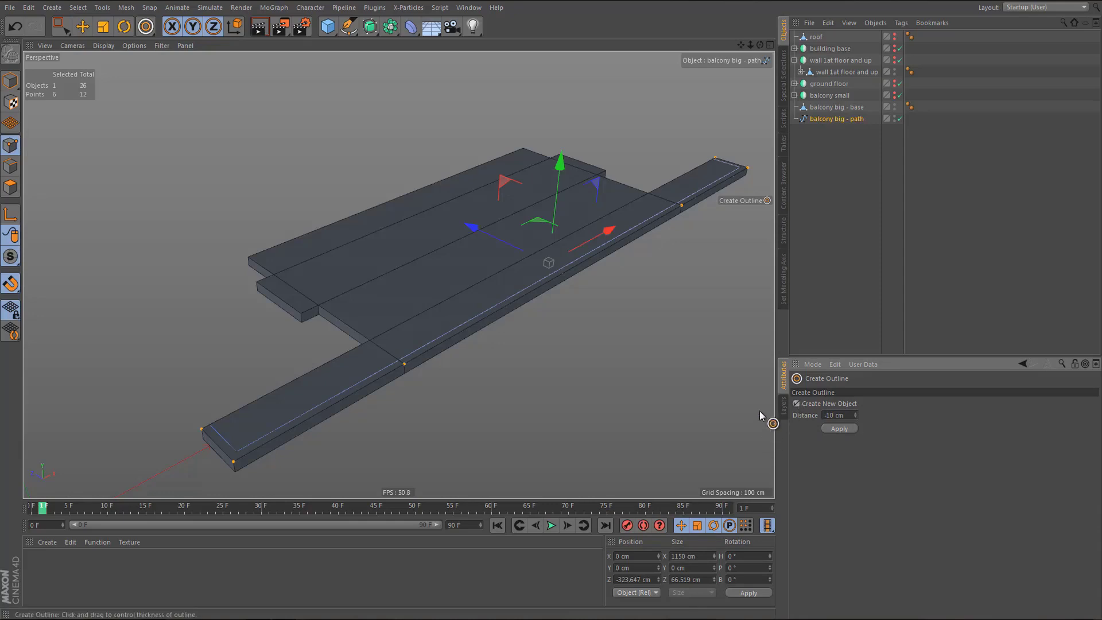
# - Redo the -10 cm outline as a separate new object and delete the original balcony big - path spline
pyautogui.hotkey('ctrl', 'z')
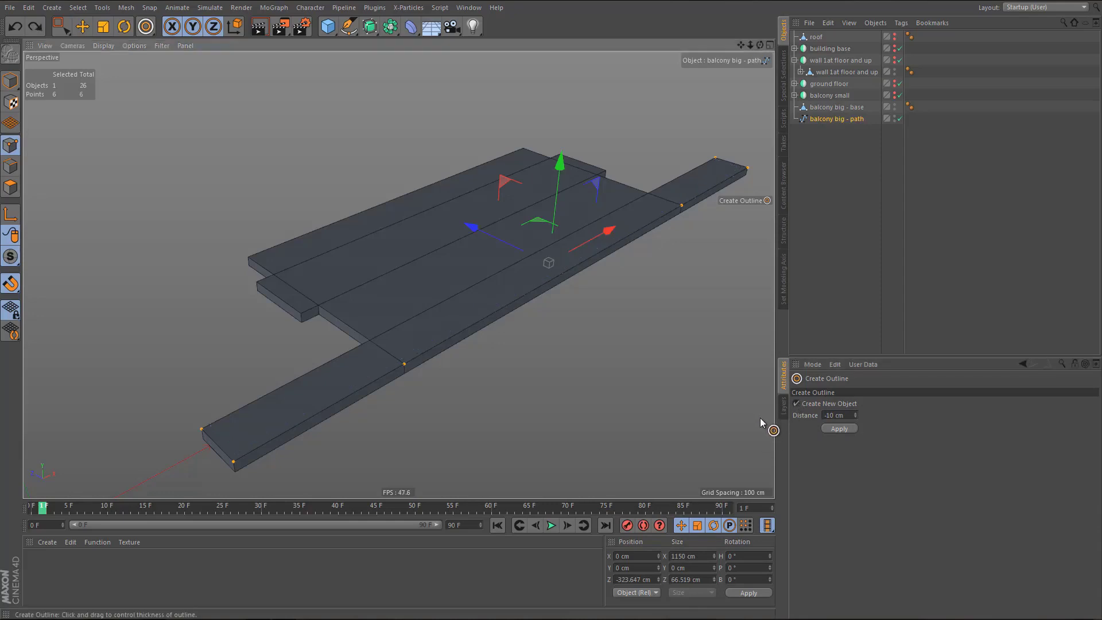
pyautogui.click(842, 429)
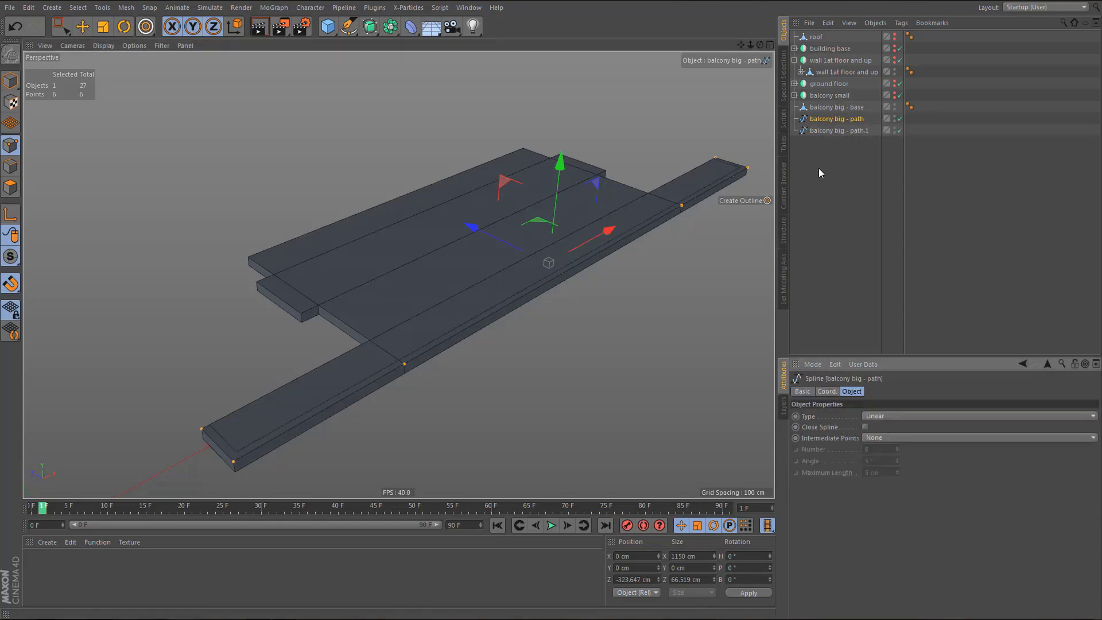
pyautogui.press('Delete')
pyautogui.click(832, 120)
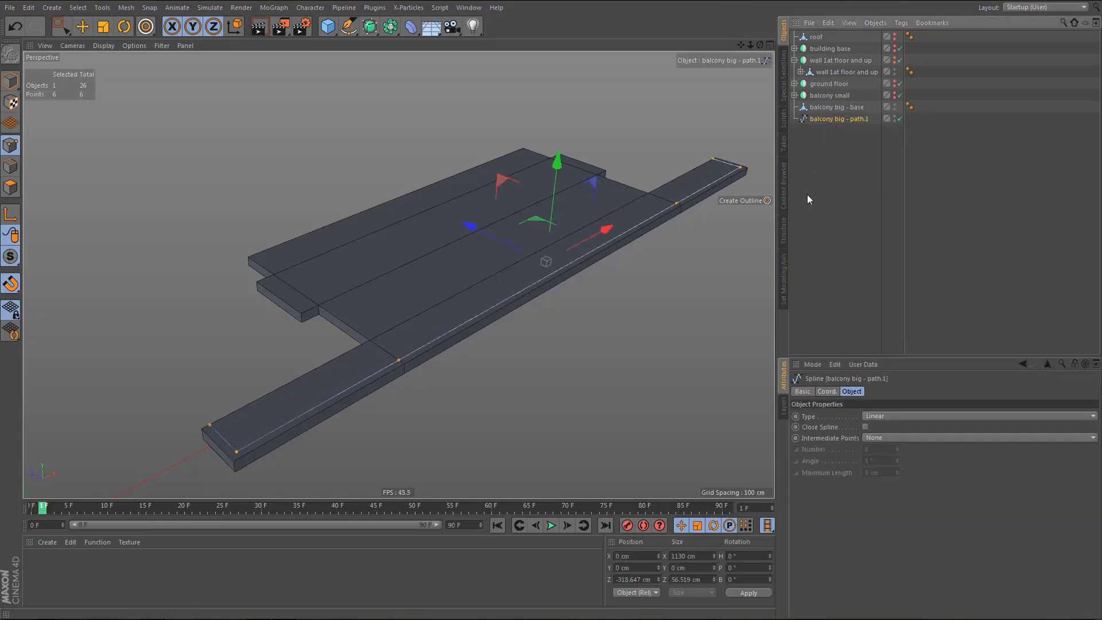
# - Center the inset path spline's axis on all its points, using Axis Center with its offsets reset to 0 %
pyautogui.keyDown('alt'); pyautogui.moveTo(430, 385); pyautogui.dragTo(429, 372, button='middle'); pyautogui.keyUp('alt')
pyautogui.keyDown('alt'); pyautogui.moveTo(354, 352); pyautogui.dragTo(377, 367, button='right'); pyautogui.keyUp('alt')
pyautogui.press('Tab')
pyautogui.press('a')
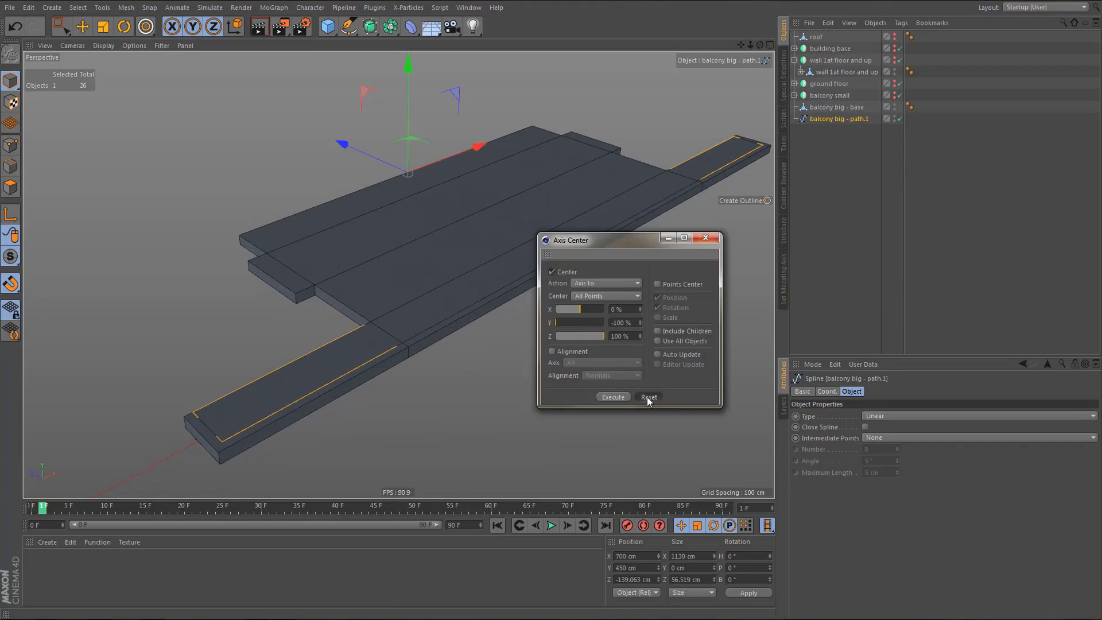
pyautogui.click(648, 397)
pyautogui.click(612, 397)
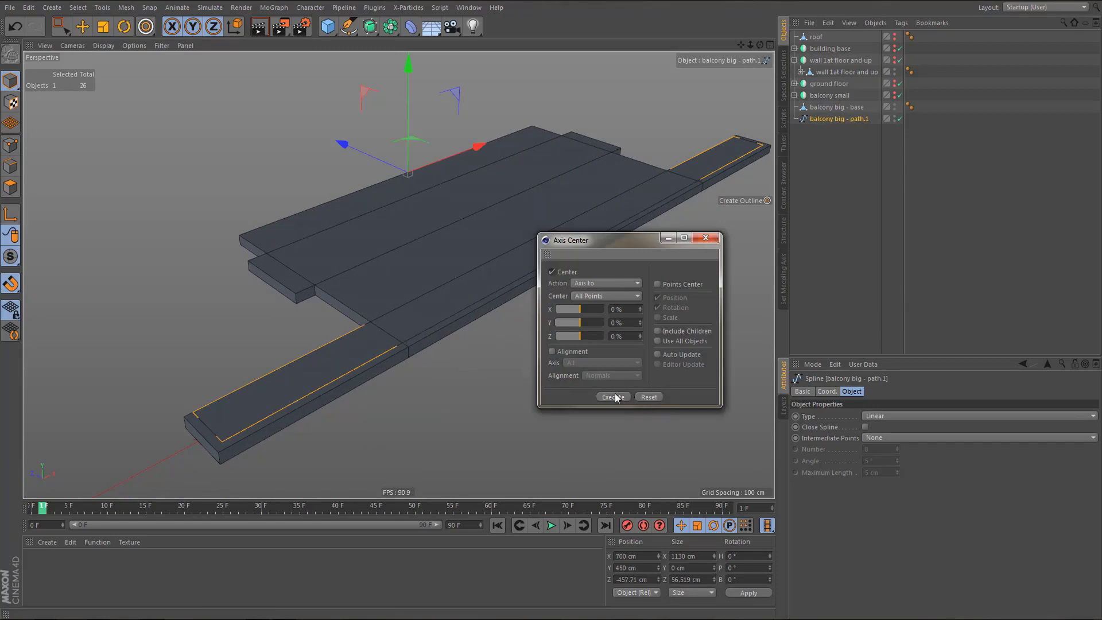
pyautogui.click(706, 238)
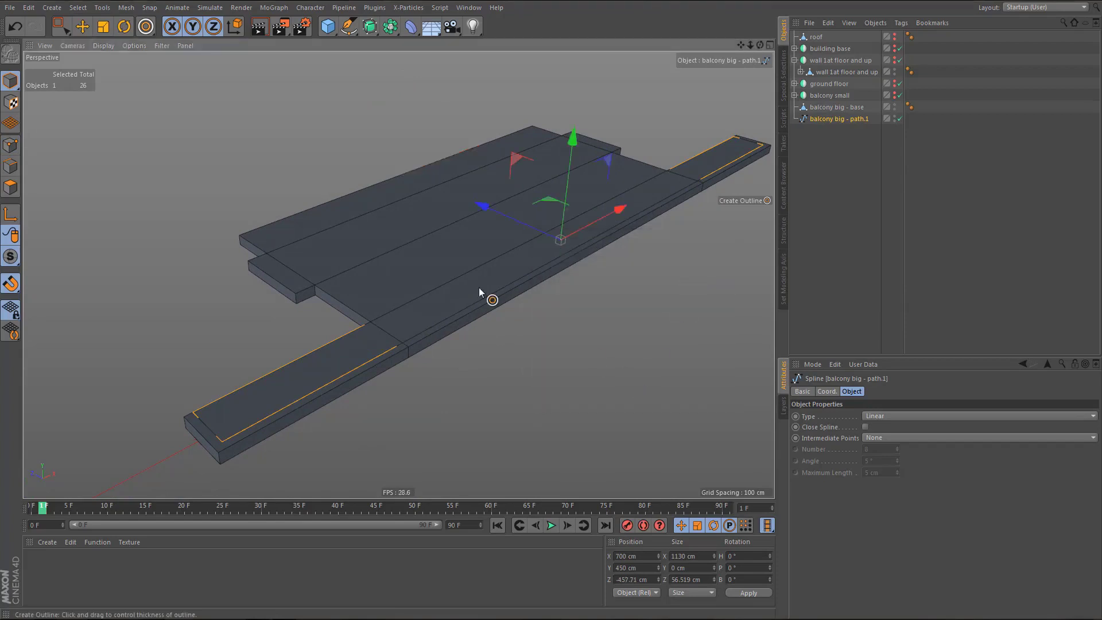
# - Add a Sweep object as parent of the inset path spline and name it balcony big - railing bottom
pyautogui.click(370, 27)
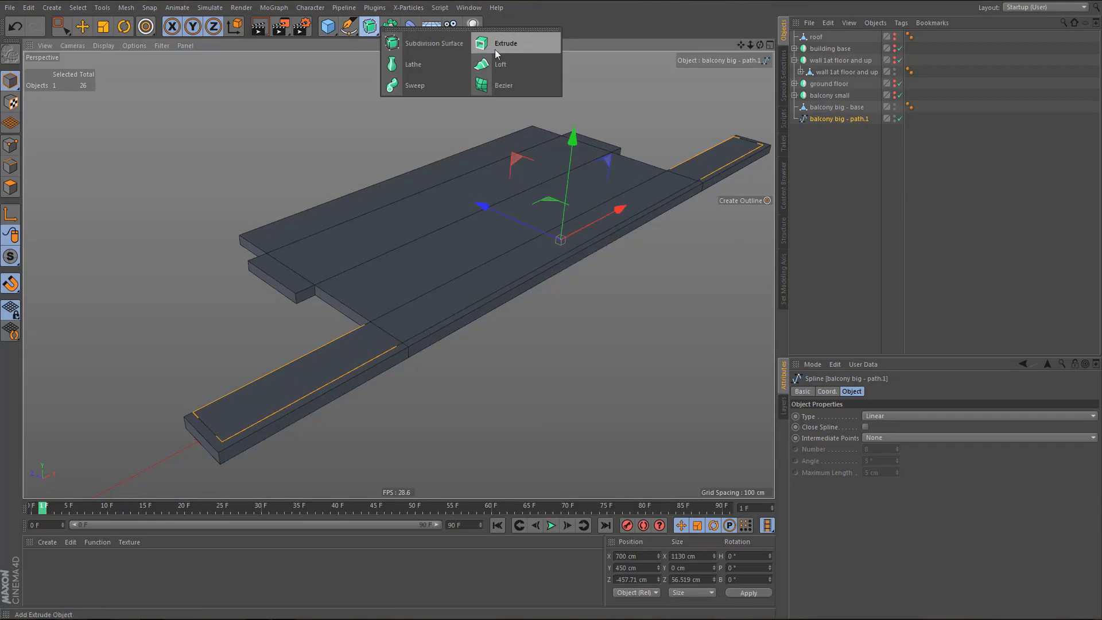
pyautogui.keyDown('alt'); pyautogui.click(447, 79); pyautogui.keyUp('alt')
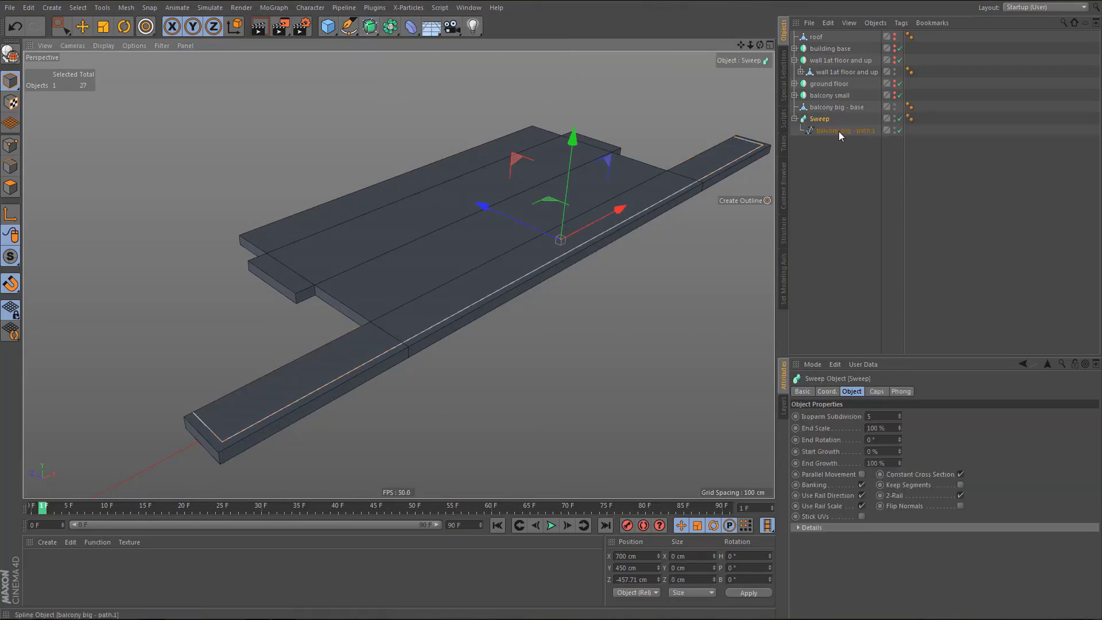
pyautogui.doubleClick(839, 131)
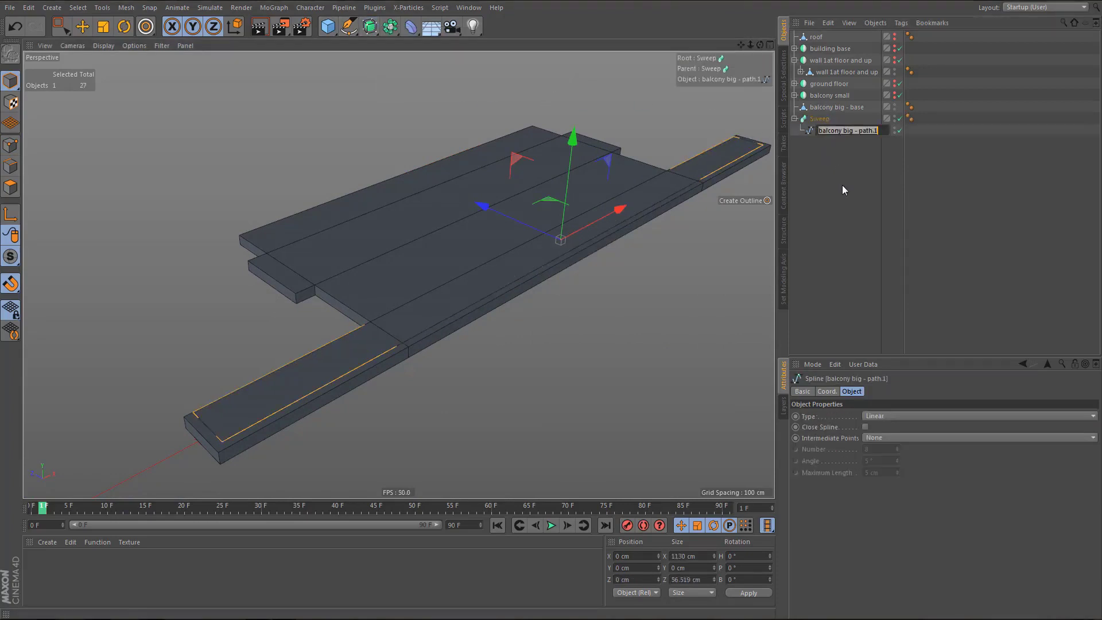
pyautogui.hotkey('shift', 'Tab')
pyautogui.press('BackSpace')
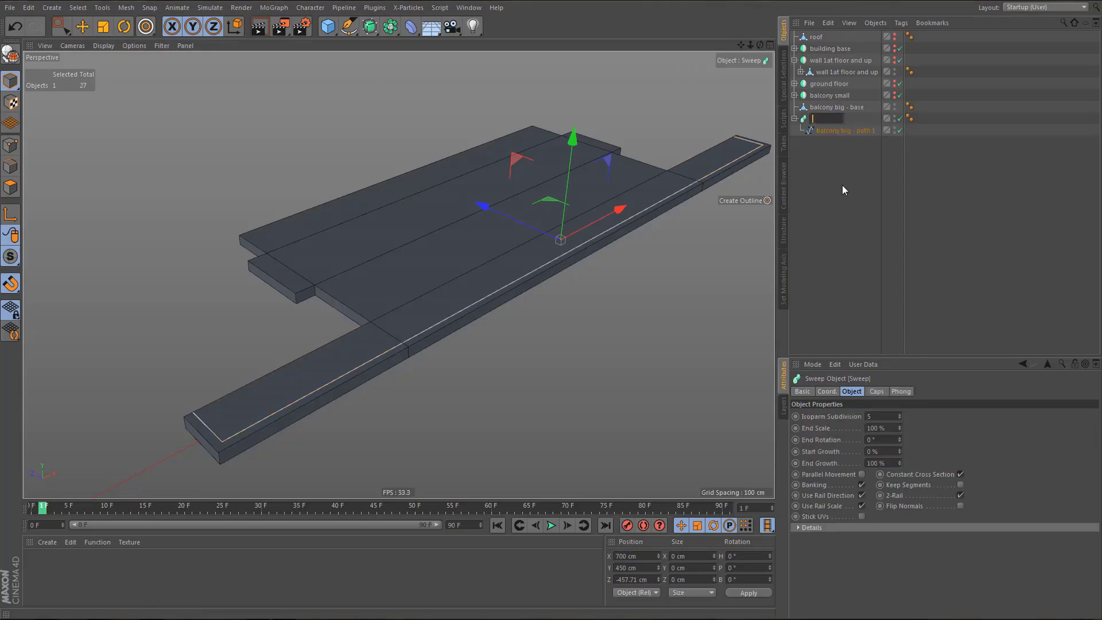
pyautogui.hotkey('ctrl', 'v')
pyautogui.press('BackSpace')
pyautogui.press('BackSpace')
pyautogui.press('BackSpace')
pyautogui.press('BackSpace')
pyautogui.press('BackSpace')
pyautogui.press('BackSpace')
pyautogui.press('BackSpace')
pyautogui.press('BackSpace')
pyautogui.press('BackSpace')
pyautogui.write('- railing bottom')
pyautogui.press('Return')
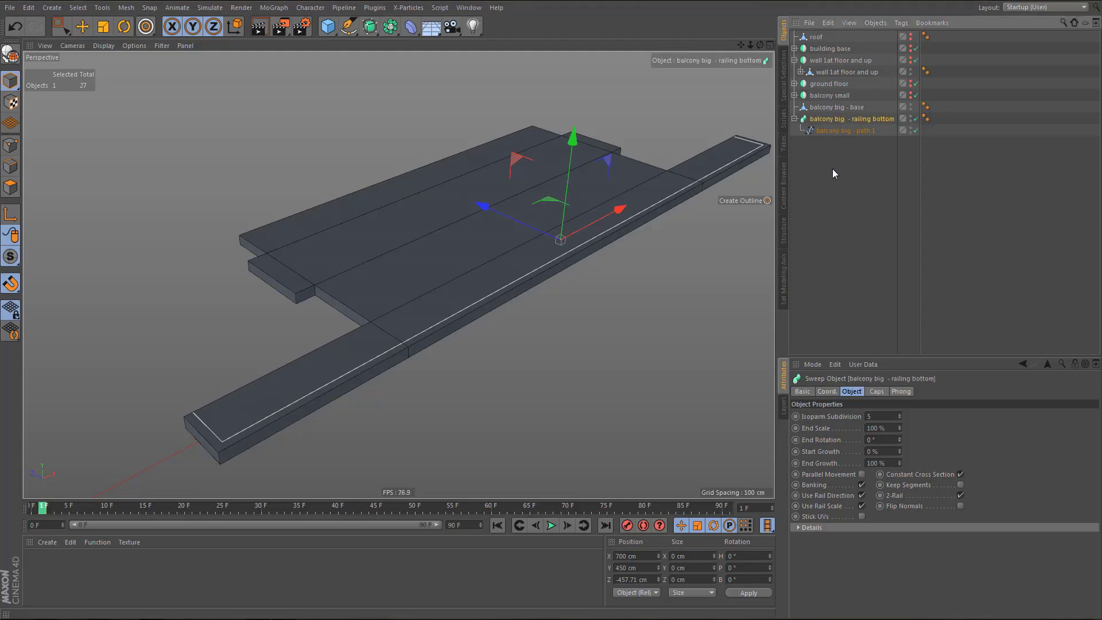
# - Add a Rectangle spline as the first child of the balcony big - railing bottom sweep, 10 cm wide and 5 cm high
pyautogui.click(349, 26)
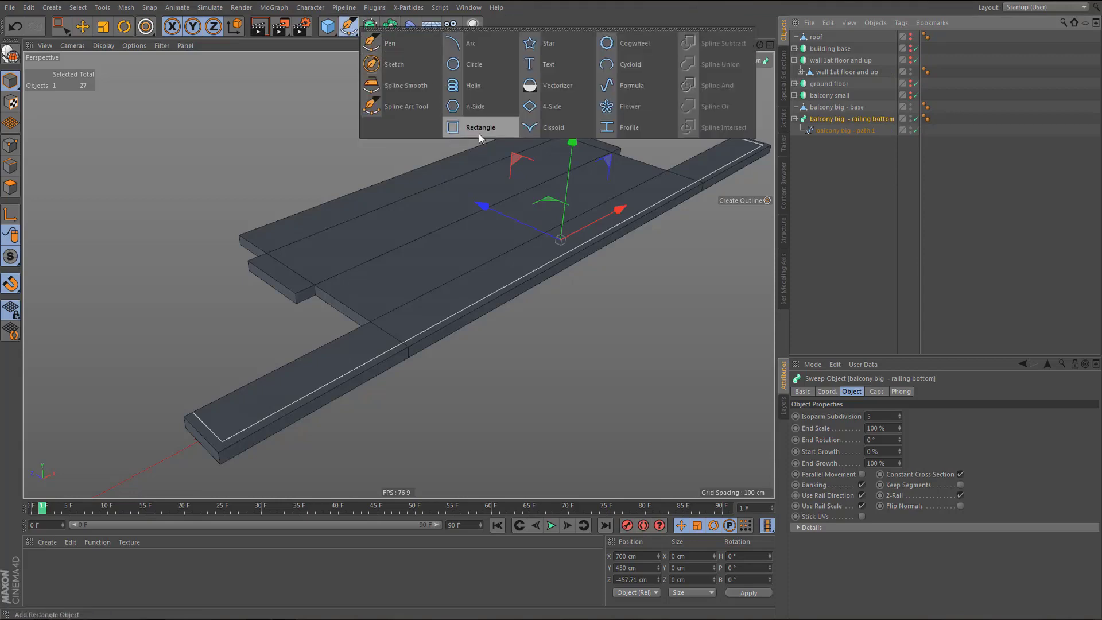
pyautogui.click(479, 133)
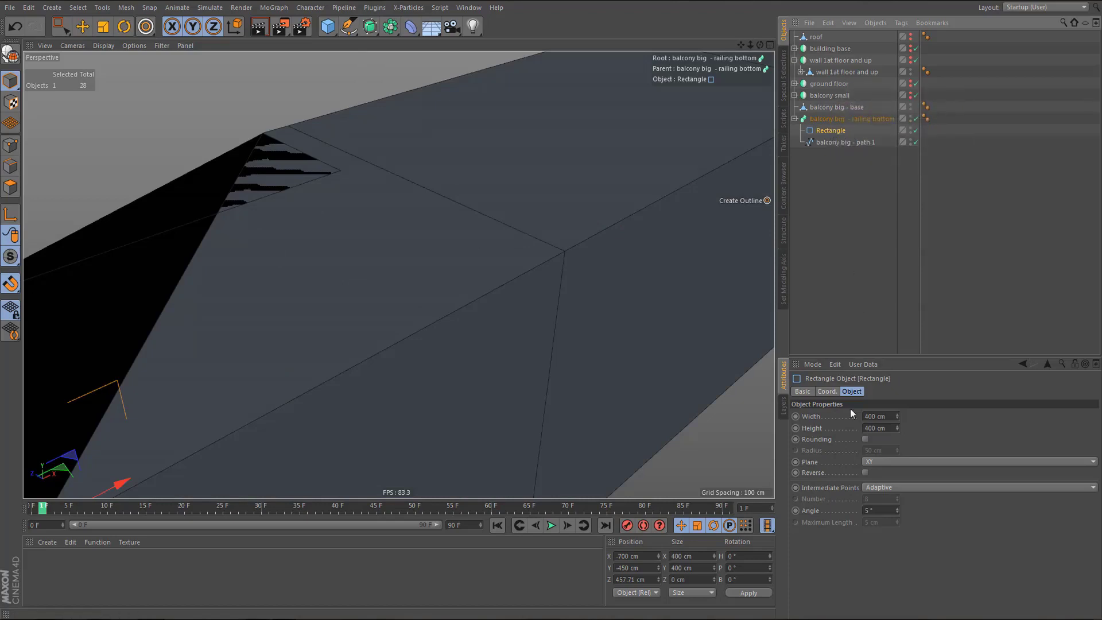
pyautogui.click(890, 417)
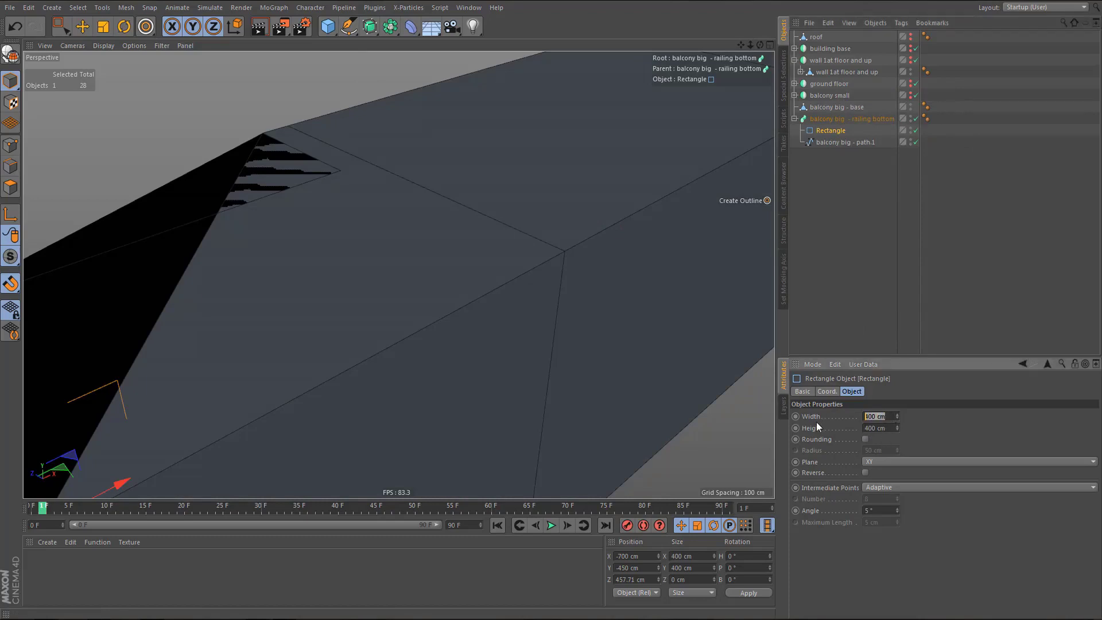
pyautogui.write('10')
pyautogui.press('Tab')
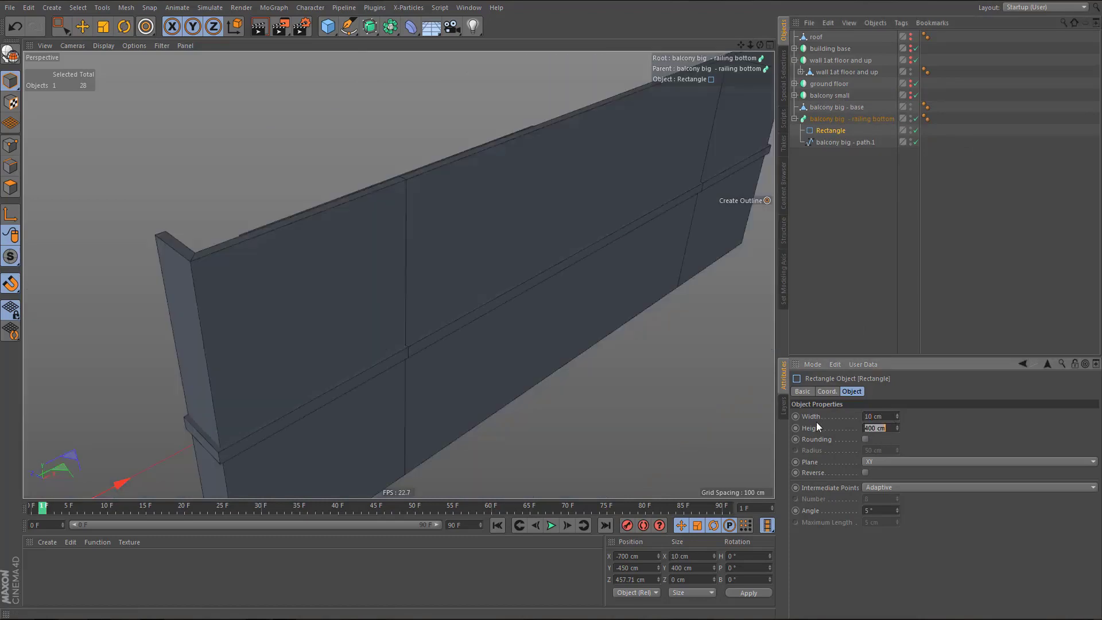
pyautogui.write('5')
pyautogui.press('Return')
pyautogui.keyDown('alt'); pyautogui.moveTo(362, 367); pyautogui.dragTo(347, 345, button='middle'); pyautogui.keyUp('alt')
pyautogui.moveTo(314, 379)
pyautogui.keyDown('alt'); pyautogui.mouseDown()
pyautogui.moveTo(321, 348)
pyautogui.moveTo(320, 373)
pyautogui.mouseUp(); pyautogui.keyUp('alt')
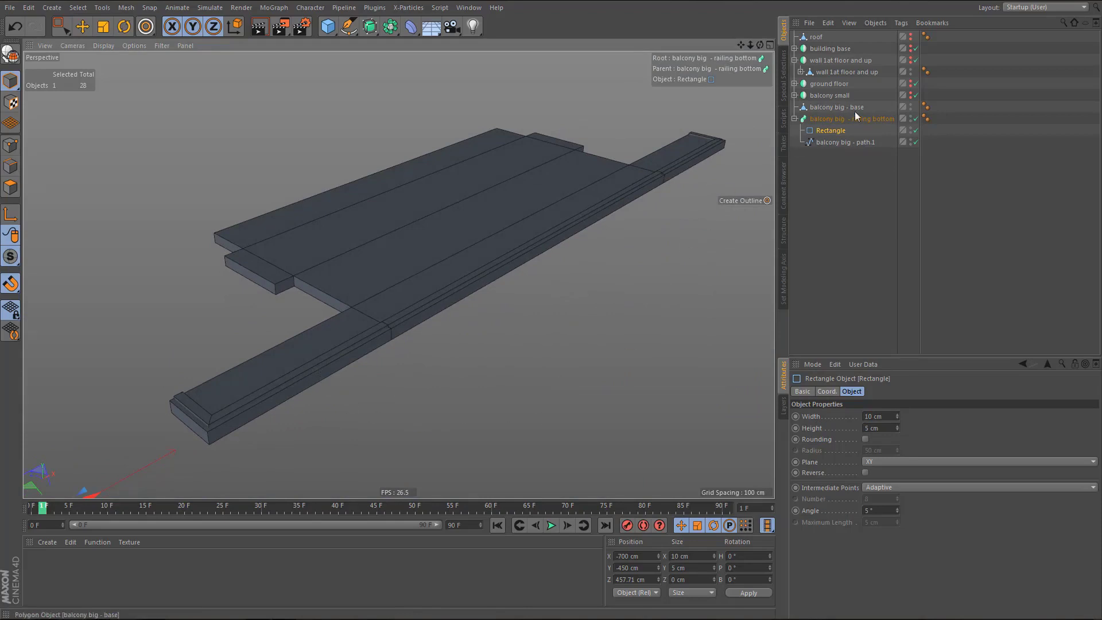
# - Rename the sweep's rectangle spline as balcony big - profile
pyautogui.doubleClick(826, 142)
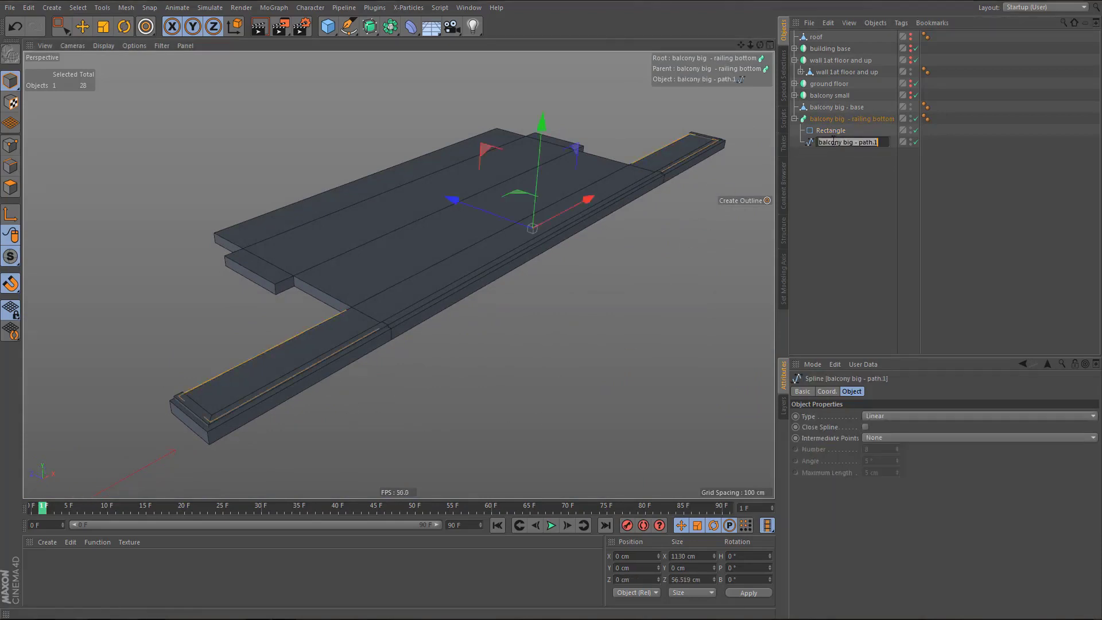
pyautogui.hotkey('shift', 'Tab')
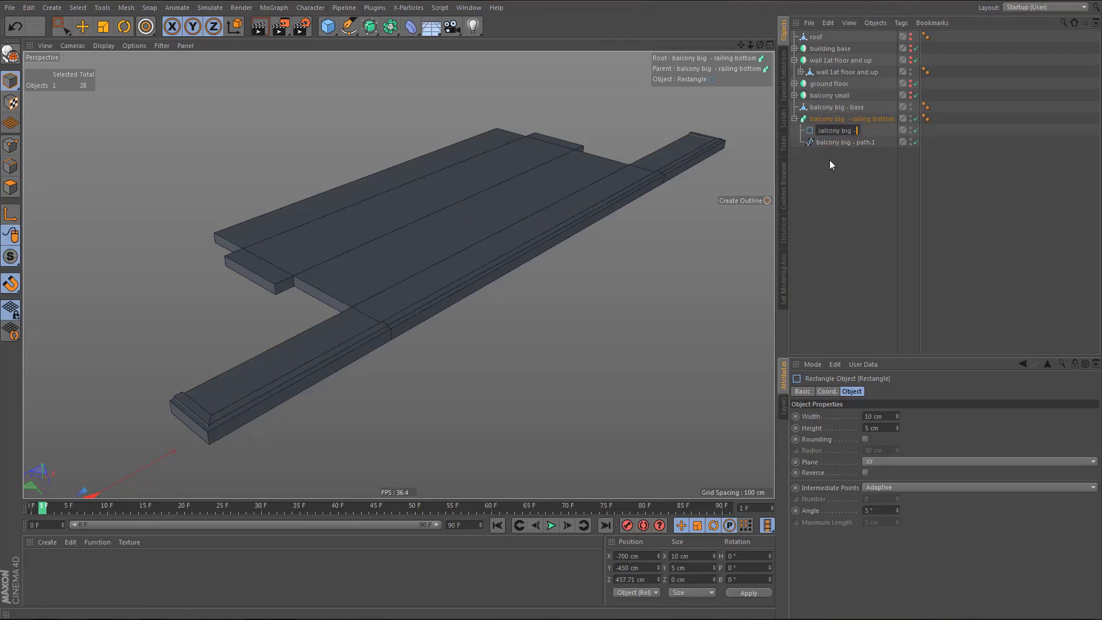
pyautogui.write('balcony big - profile')
pyautogui.press('Return')
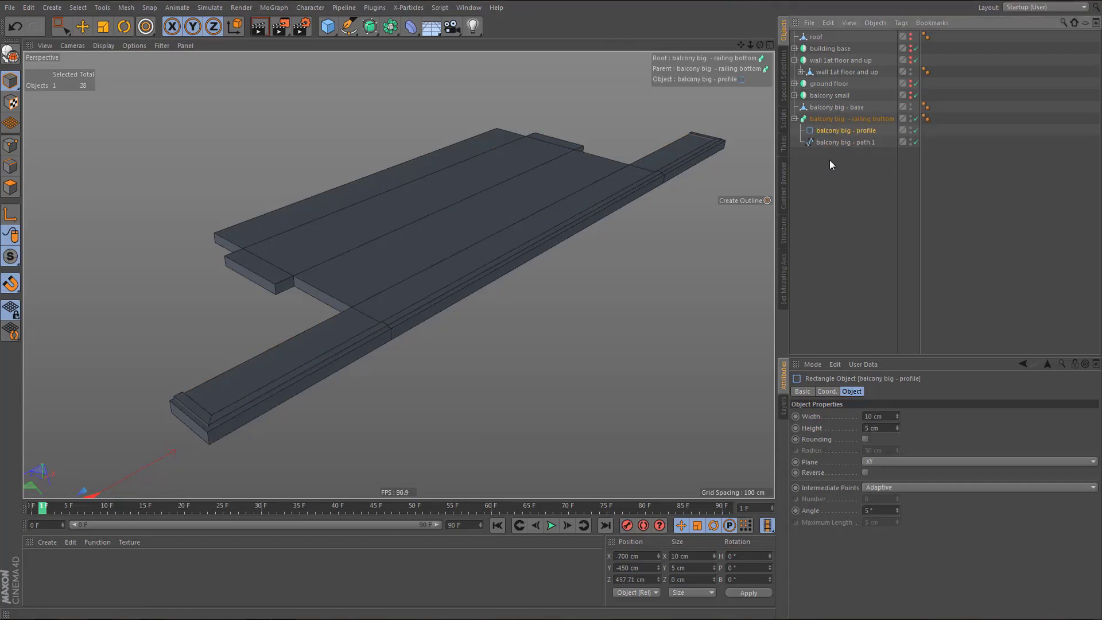
# - Create an Instance of balcony big - railing bottom and place it directly below the original in the object hierarchy
pyautogui.click(794, 118)
pyautogui.click(822, 118)
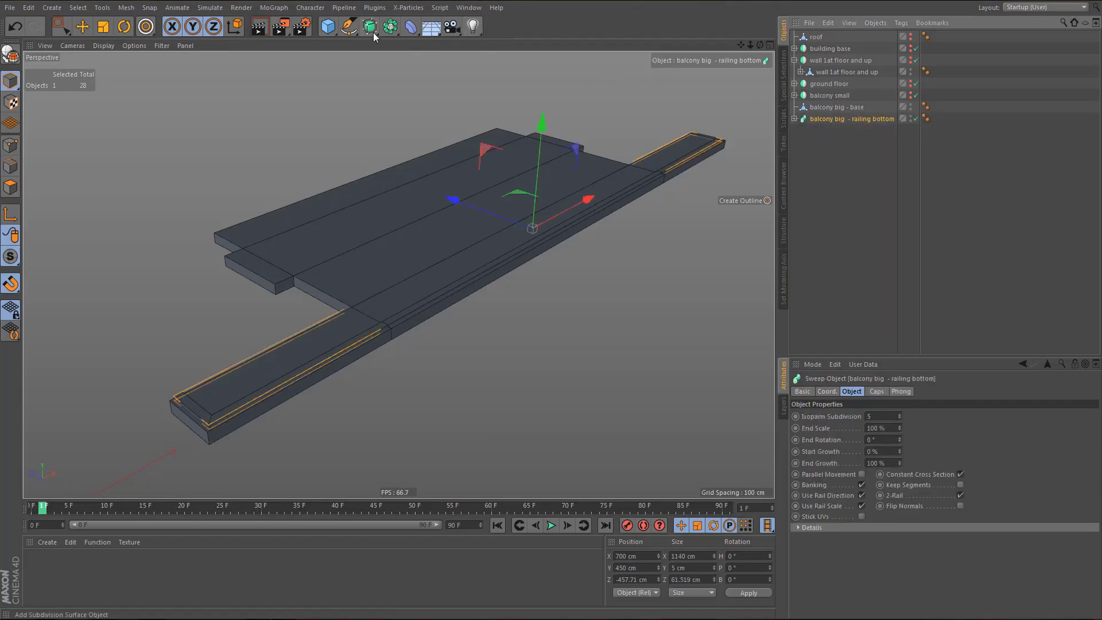
pyautogui.moveTo(389, 26); pyautogui.dragTo(556, 46)
pyautogui.click(604, 64)
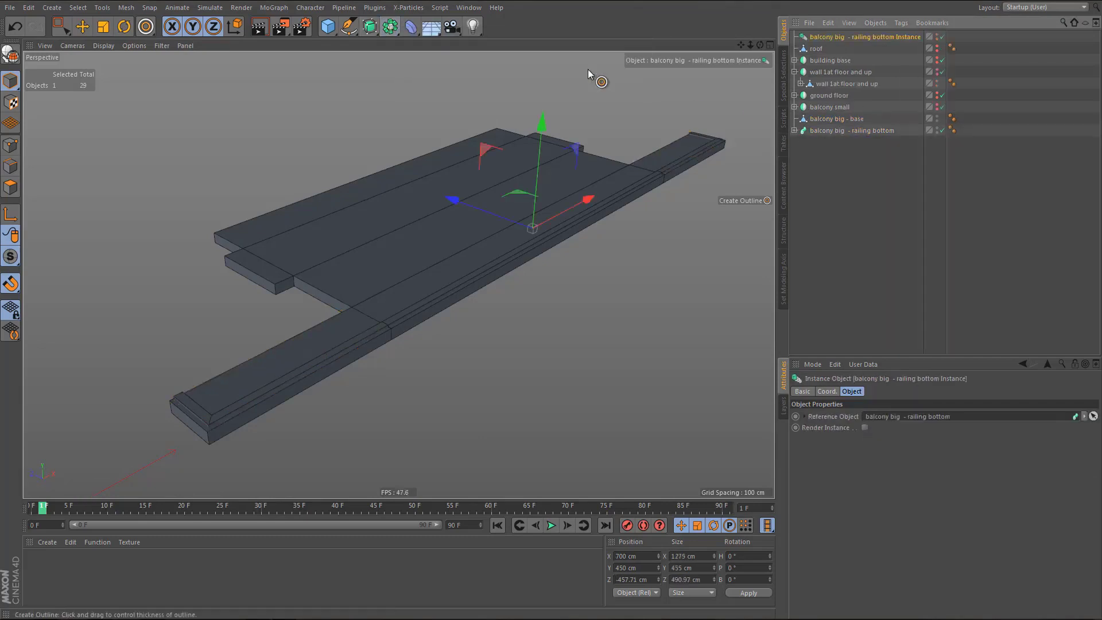
pyautogui.moveTo(848, 37); pyautogui.dragTo(854, 130)
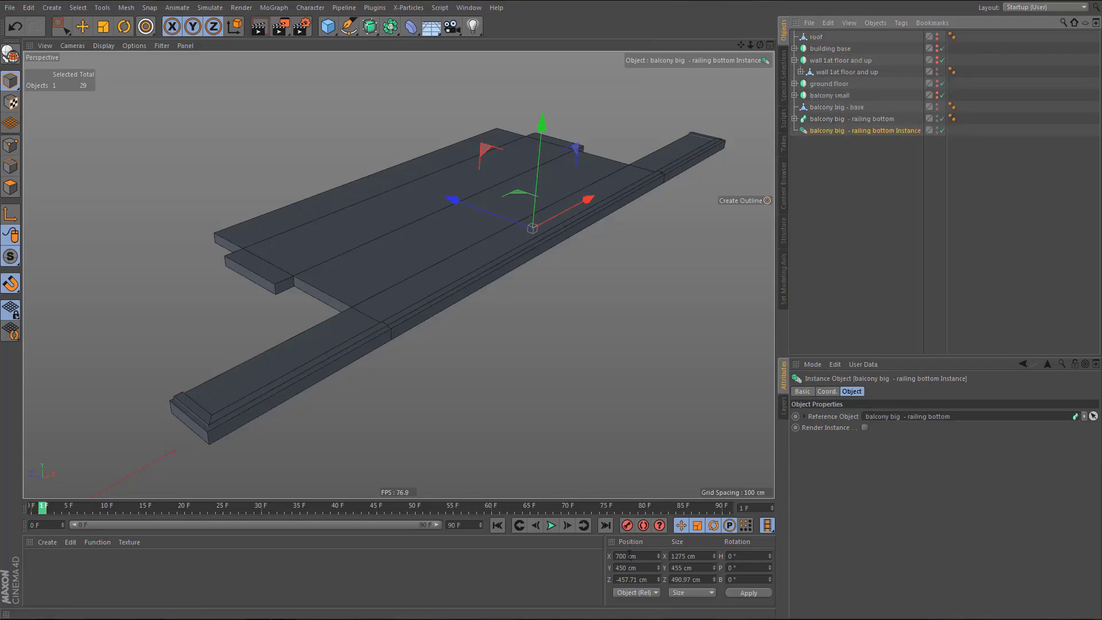
# - Raise the railing instance by 110 cm along Y
pyautogui.click(646, 568)
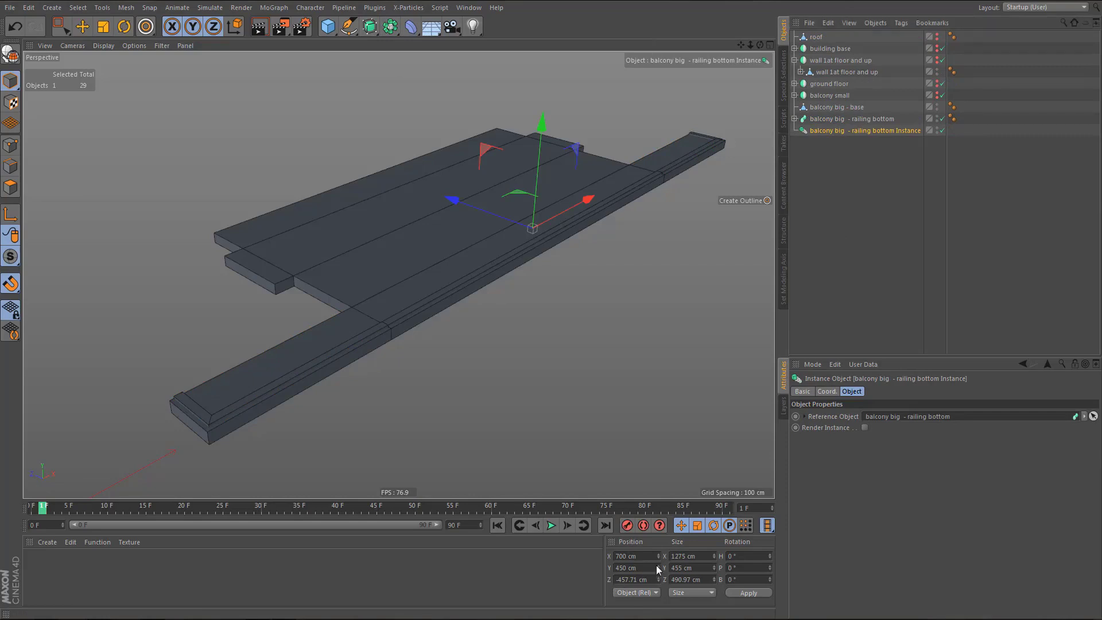
pyautogui.write('+110')
pyautogui.press('Return')
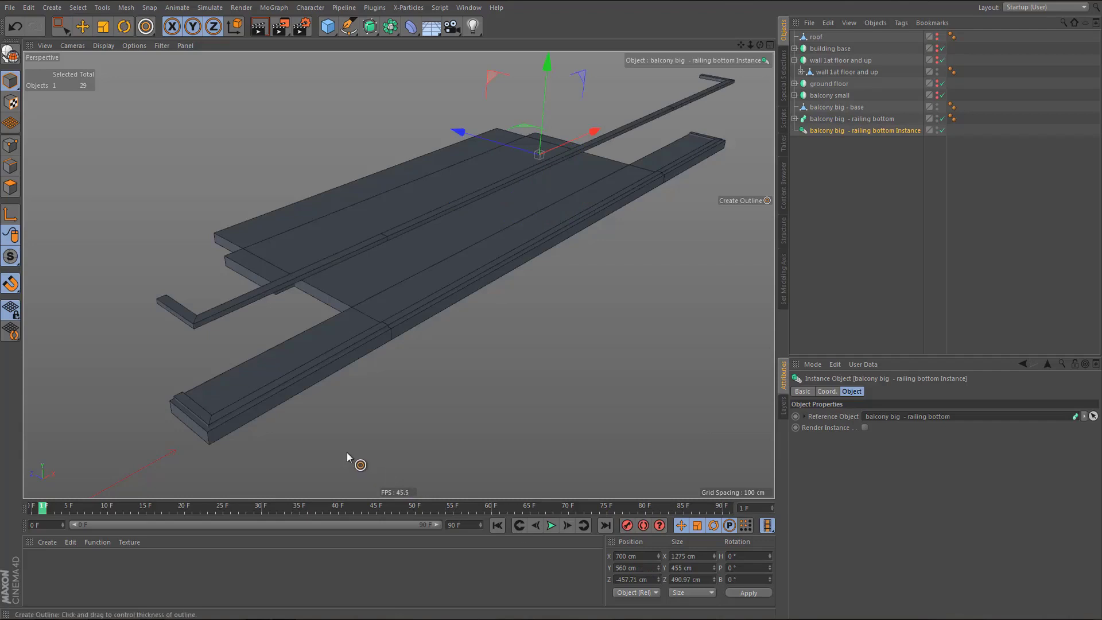
pyautogui.scroll(-5, 356, 384)
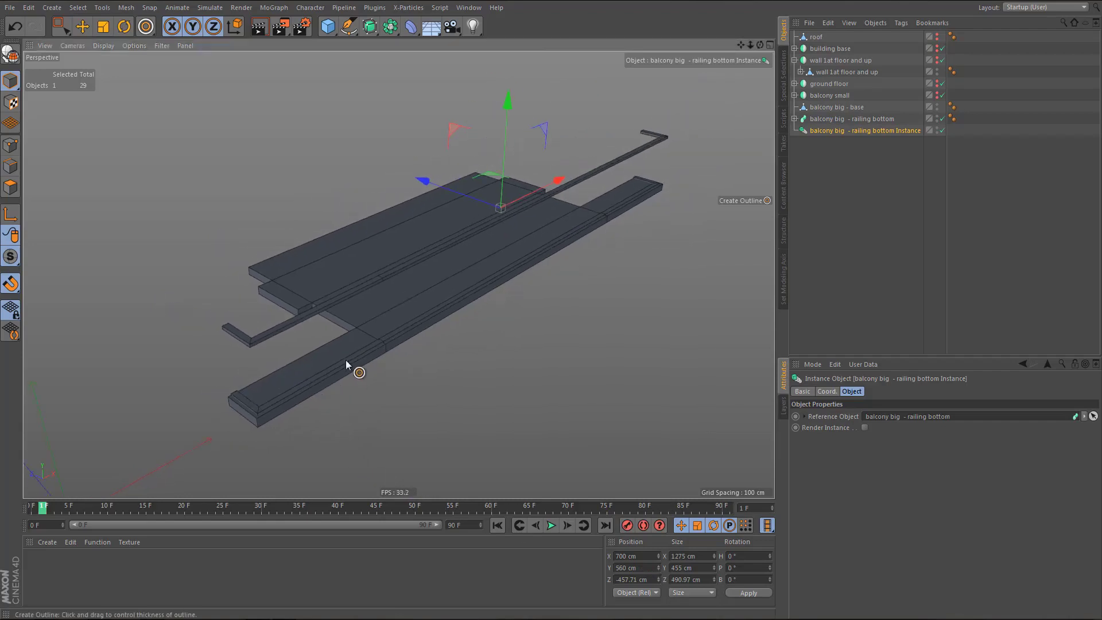
pyautogui.scroll(2, 344, 350)
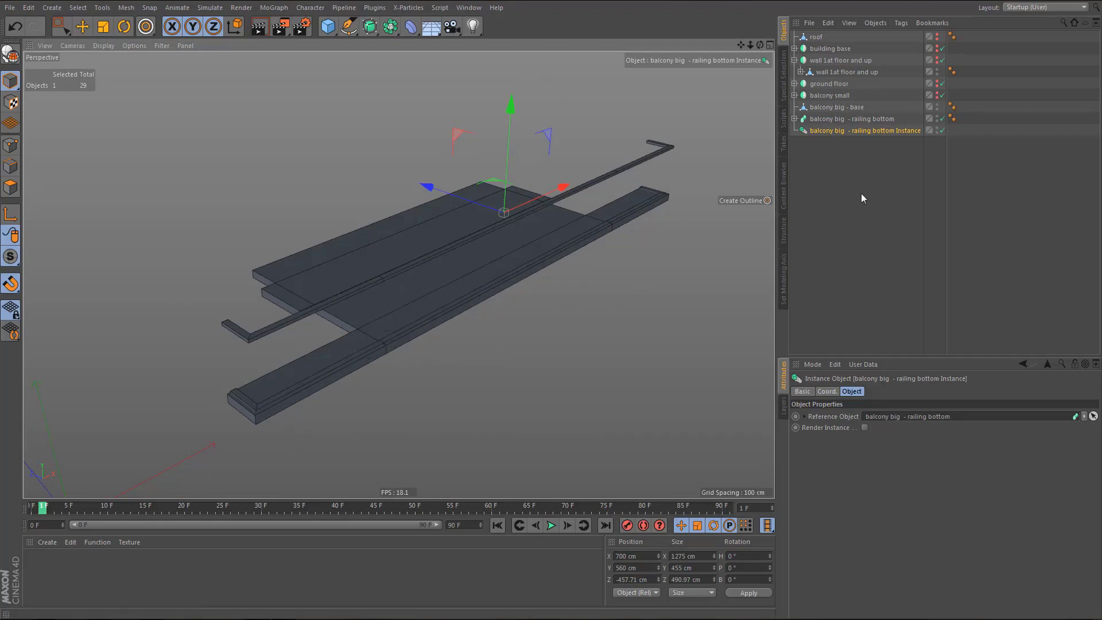
# - Rename the raised instance as balcony big - railing top
pyautogui.doubleClick(870, 131)
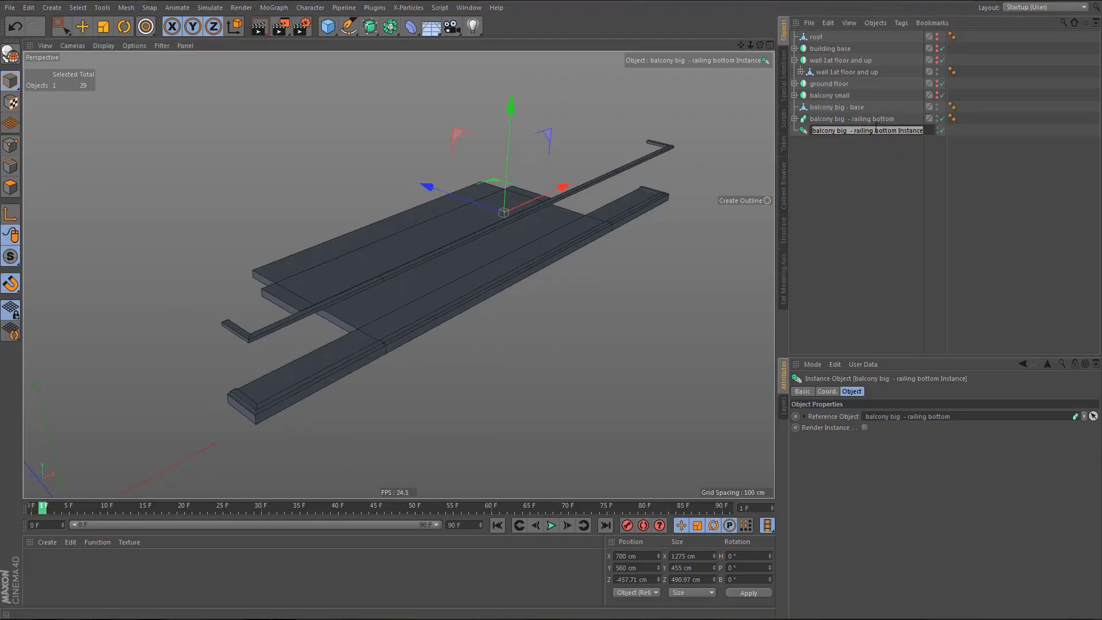
pyautogui.moveTo(875, 130); pyautogui.dragTo(935, 138)
pyautogui.press('BackSpace')
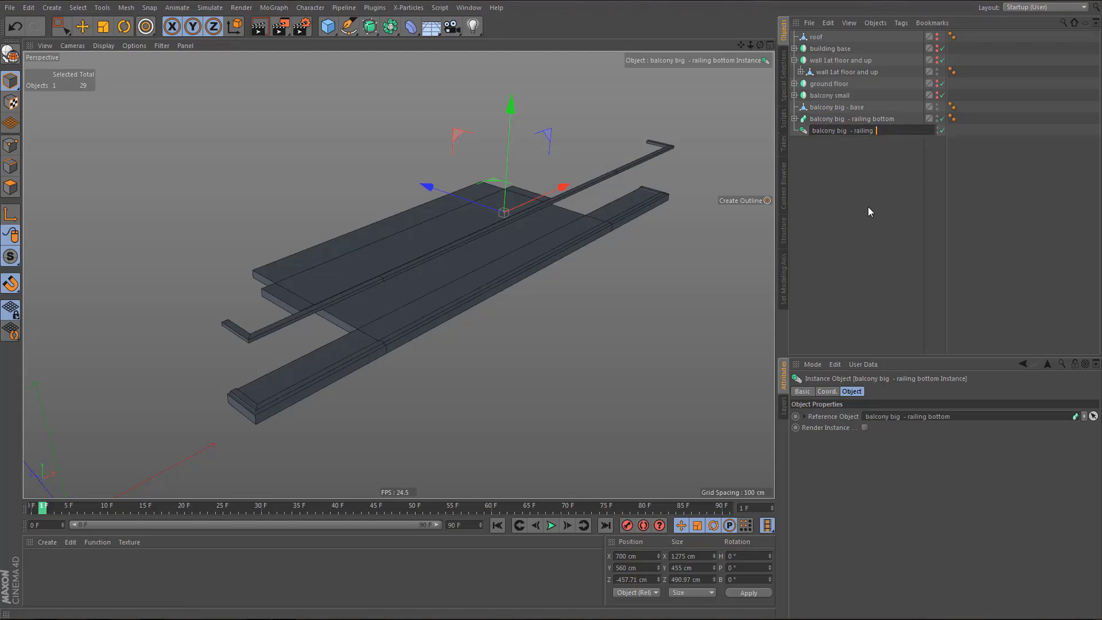
pyautogui.write('top')
pyautogui.press('Return')
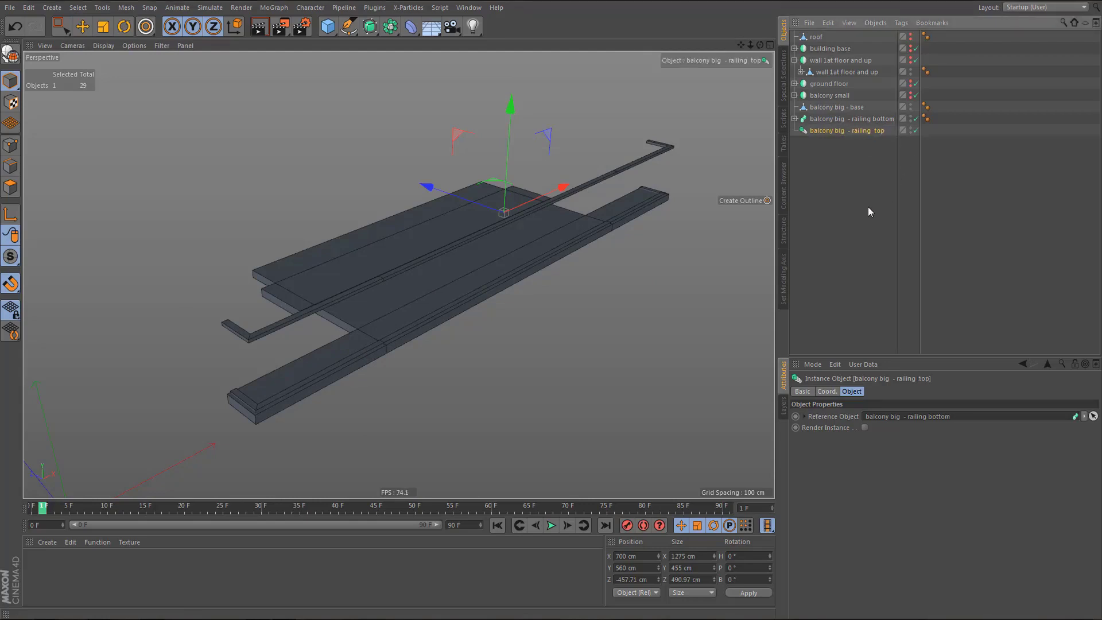
# - Delete the two intermediate points on the long front segment of balcony big - path.1, disabling the sweep only while editing
pyautogui.click(795, 118)
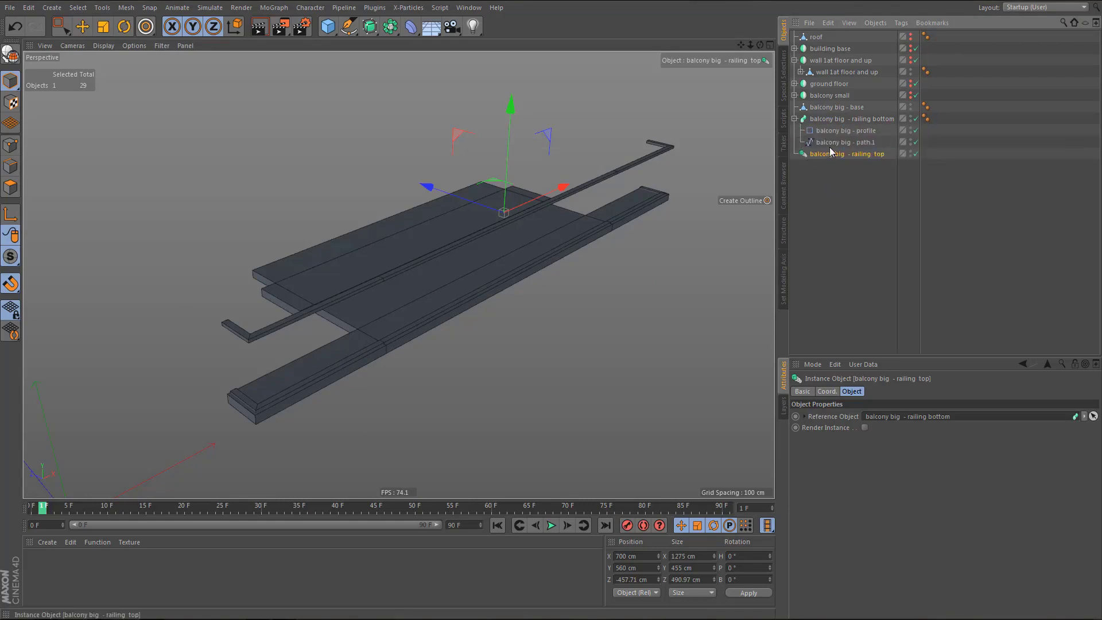
pyautogui.click(830, 143)
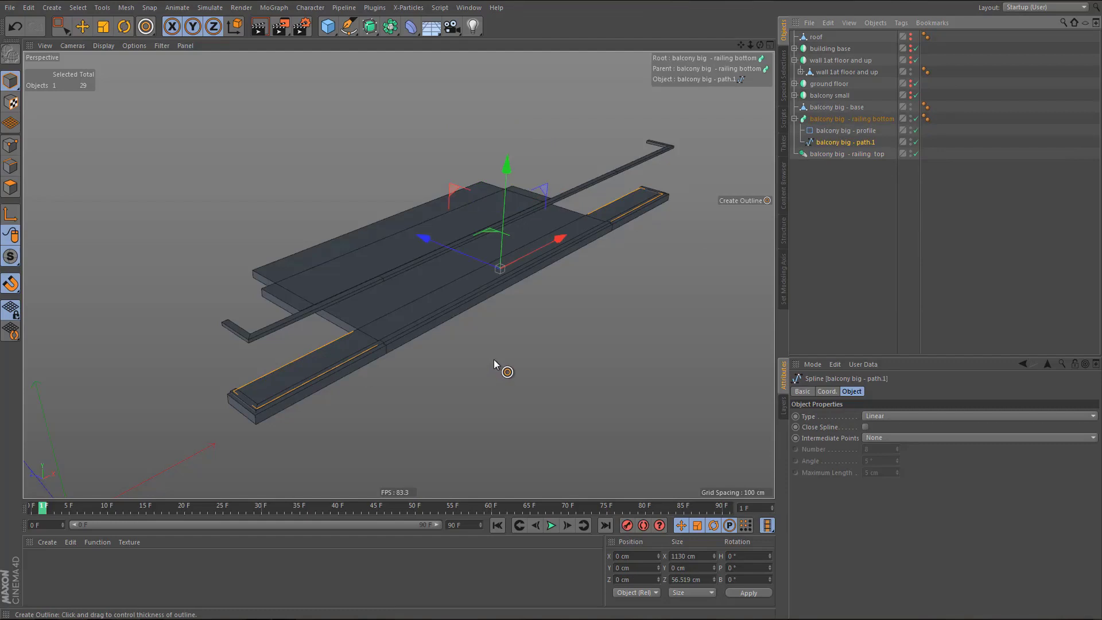
pyautogui.moveTo(497, 357); pyautogui.dragTo(497, 356)
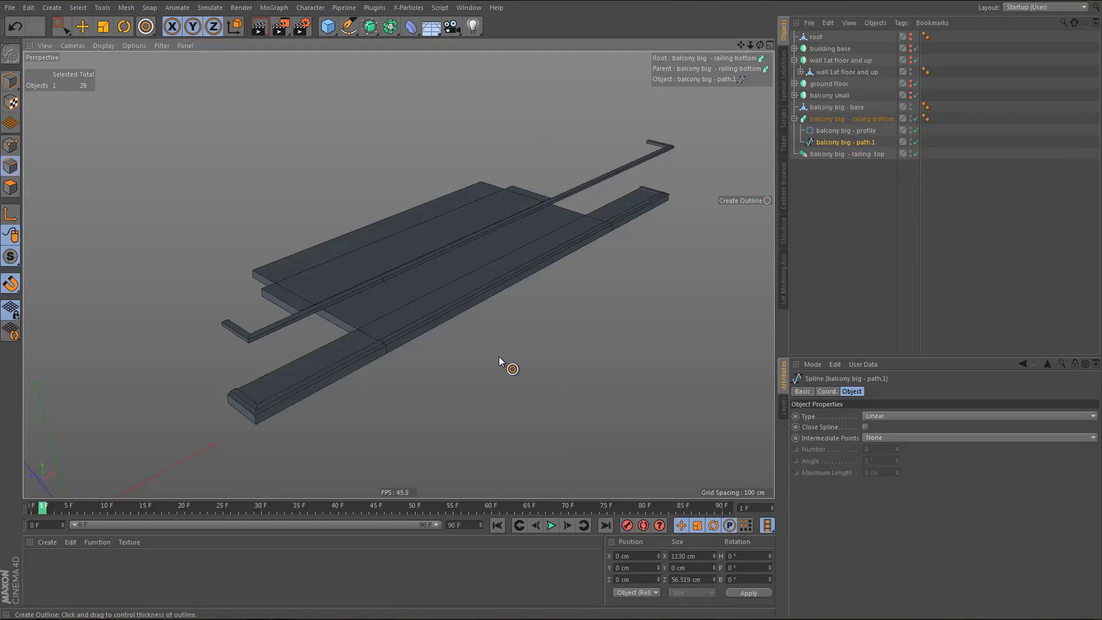
pyautogui.press('m')
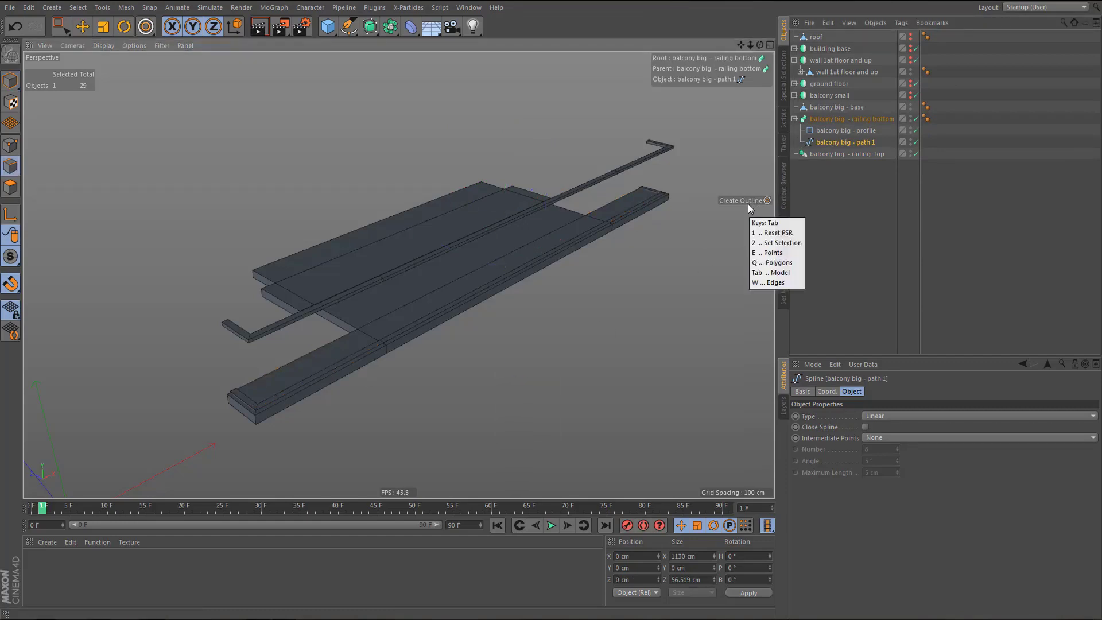
pyautogui.press('p')
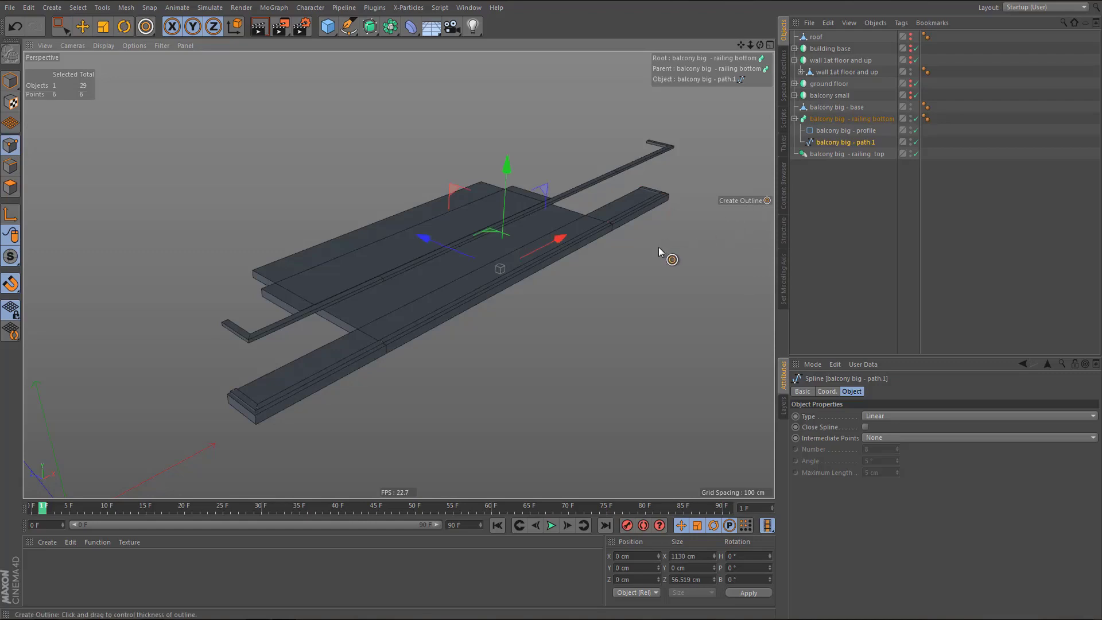
pyautogui.click(916, 119)
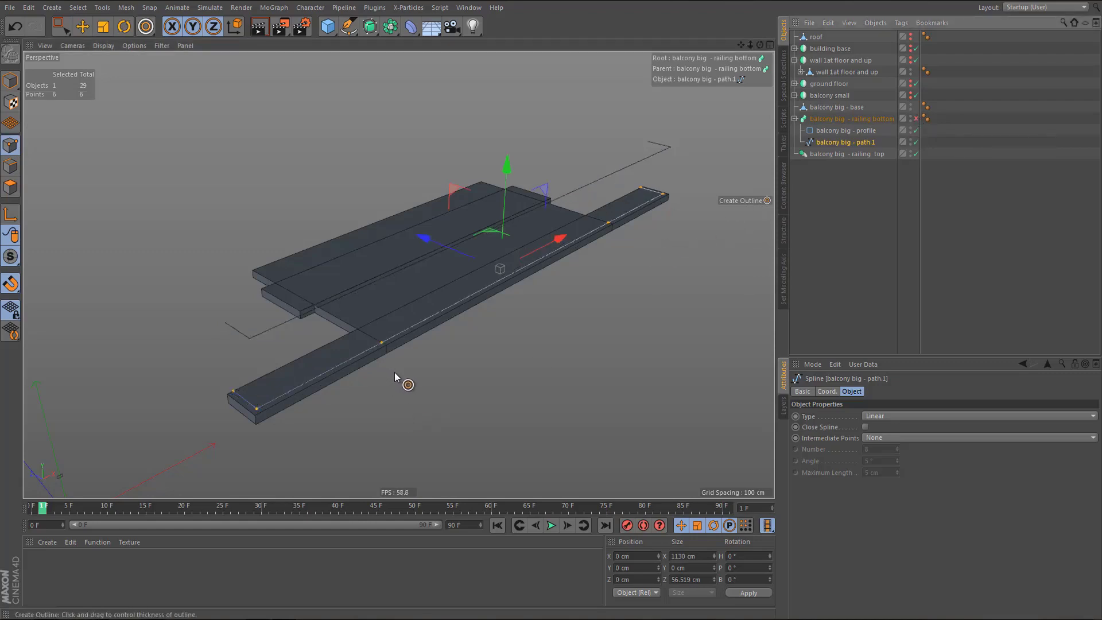
pyautogui.press('0')
pyautogui.moveTo(374, 330); pyautogui.dragTo(411, 372)
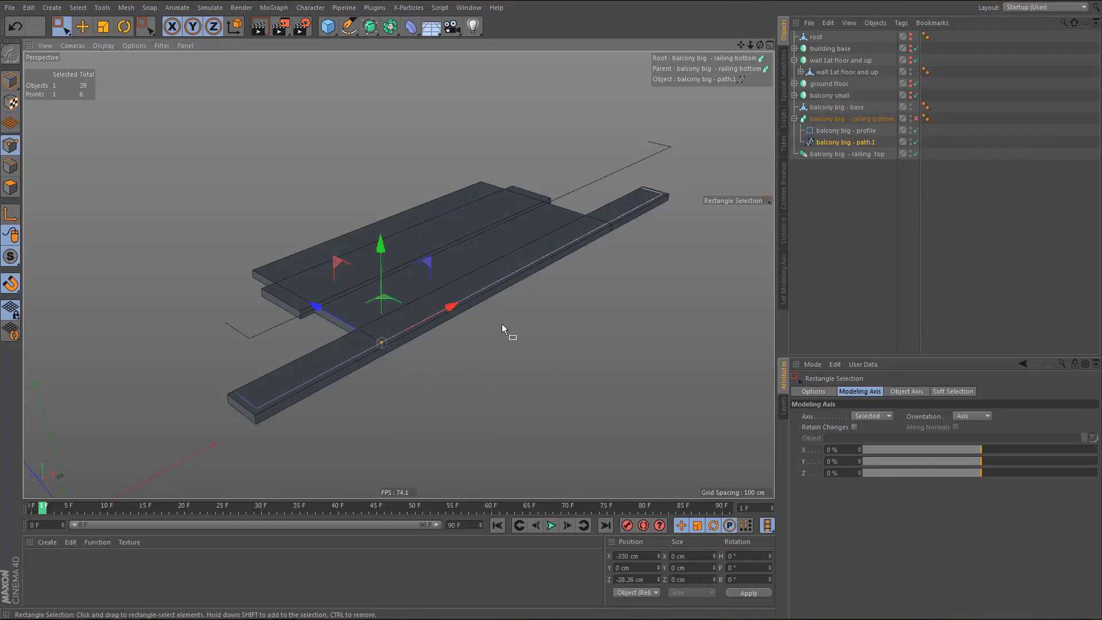
pyautogui.keyDown('shift'); pyautogui.moveTo(597, 208); pyautogui.dragTo(613, 289); pyautogui.keyUp('shift')
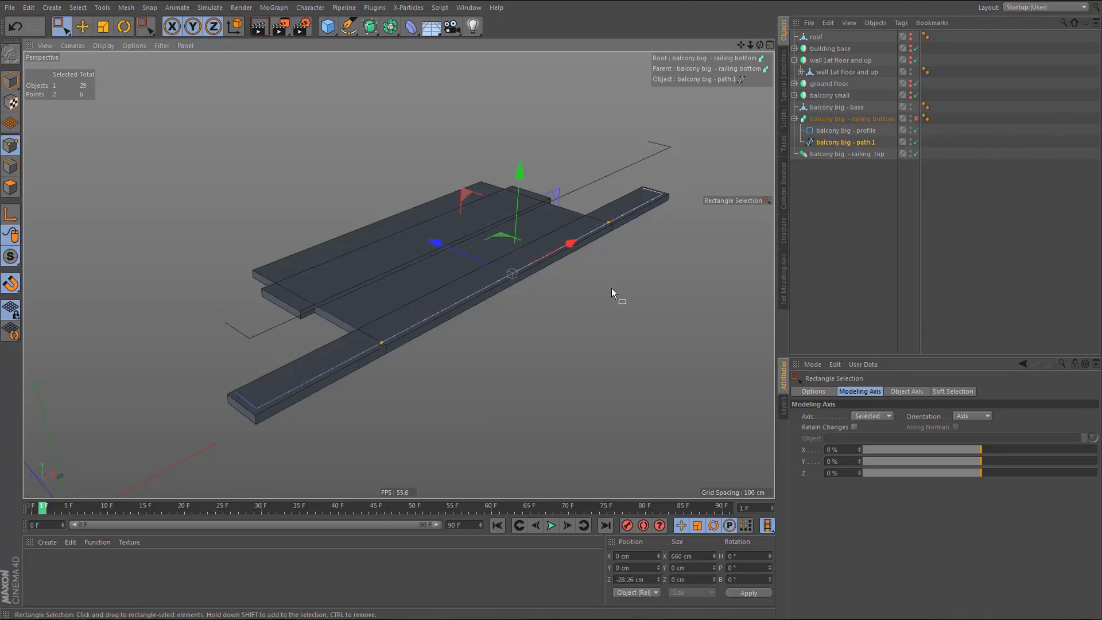
pyautogui.press('Delete')
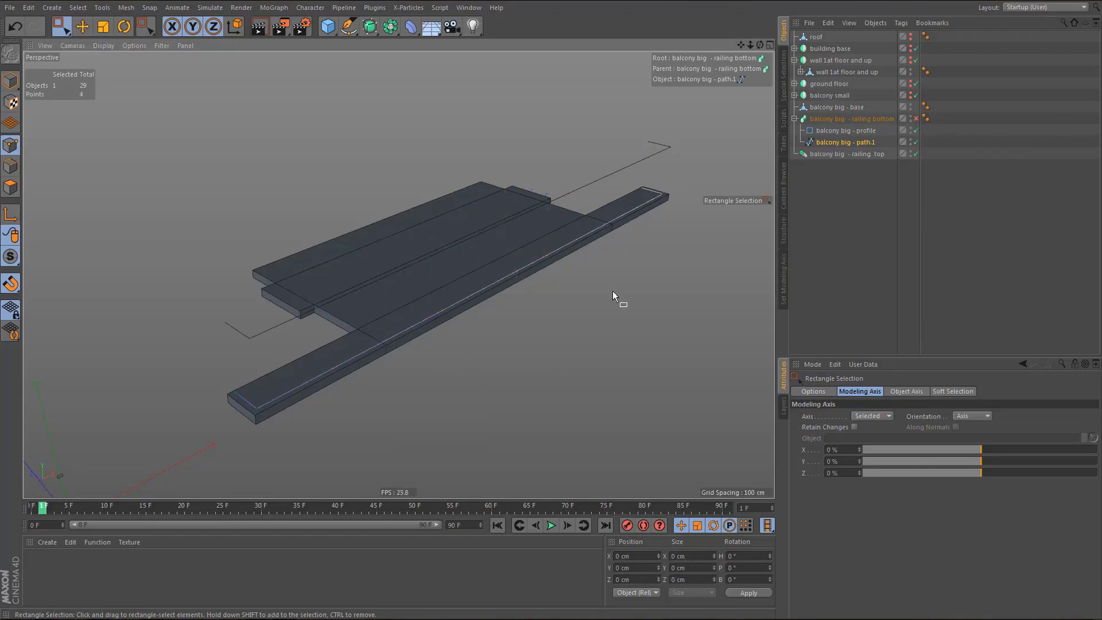
pyautogui.click(916, 119)
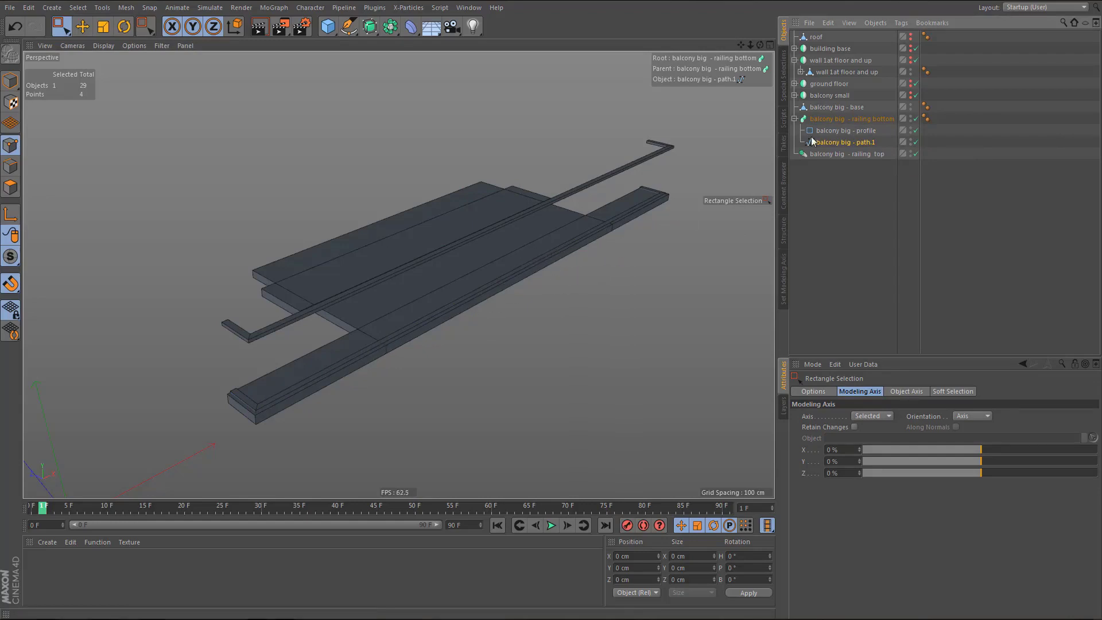
# - Duplicate the balcony small baluster object out of the balcony small group to the end of the object hierarchy
pyautogui.click(794, 96)
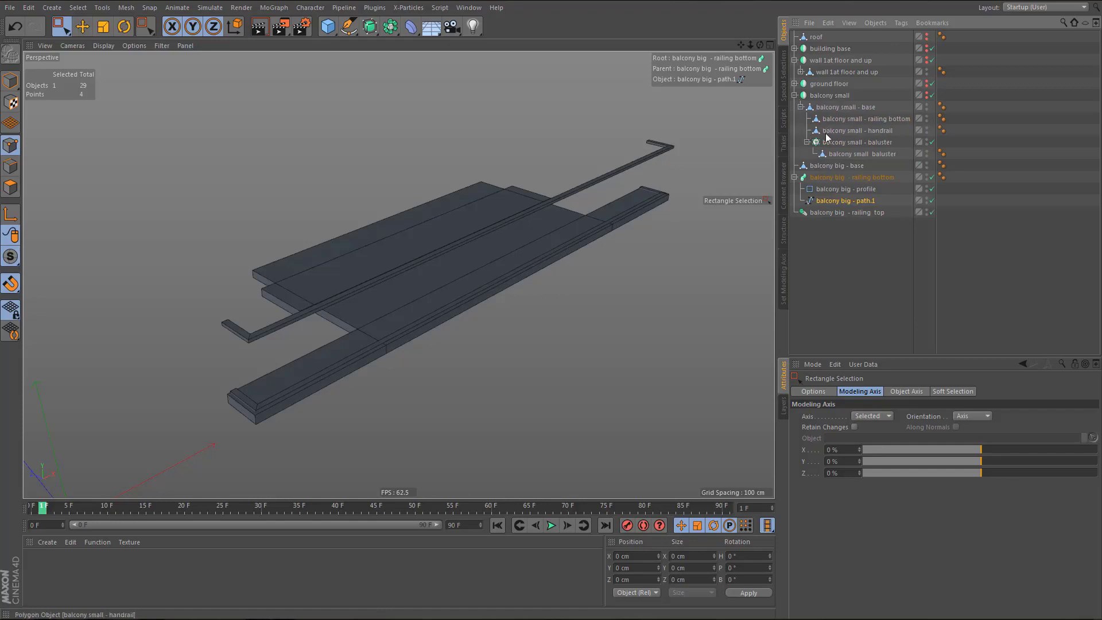
pyautogui.click(836, 155)
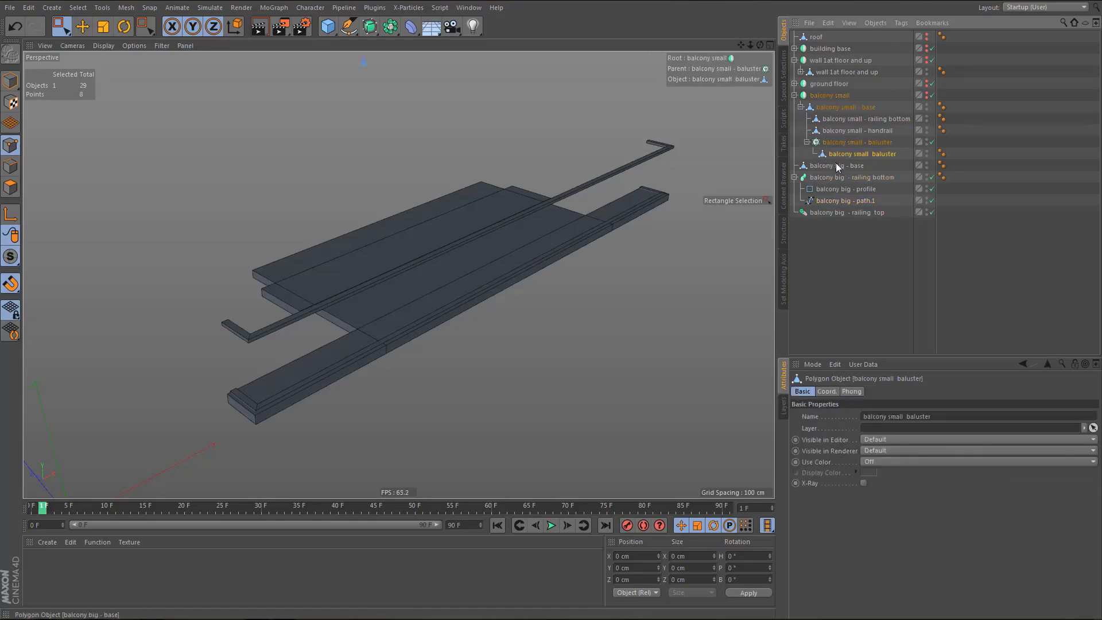
pyautogui.keyDown('ctrl'); pyautogui.moveTo(836, 155); pyautogui.dragTo(829, 250); pyautogui.keyUp('ctrl')
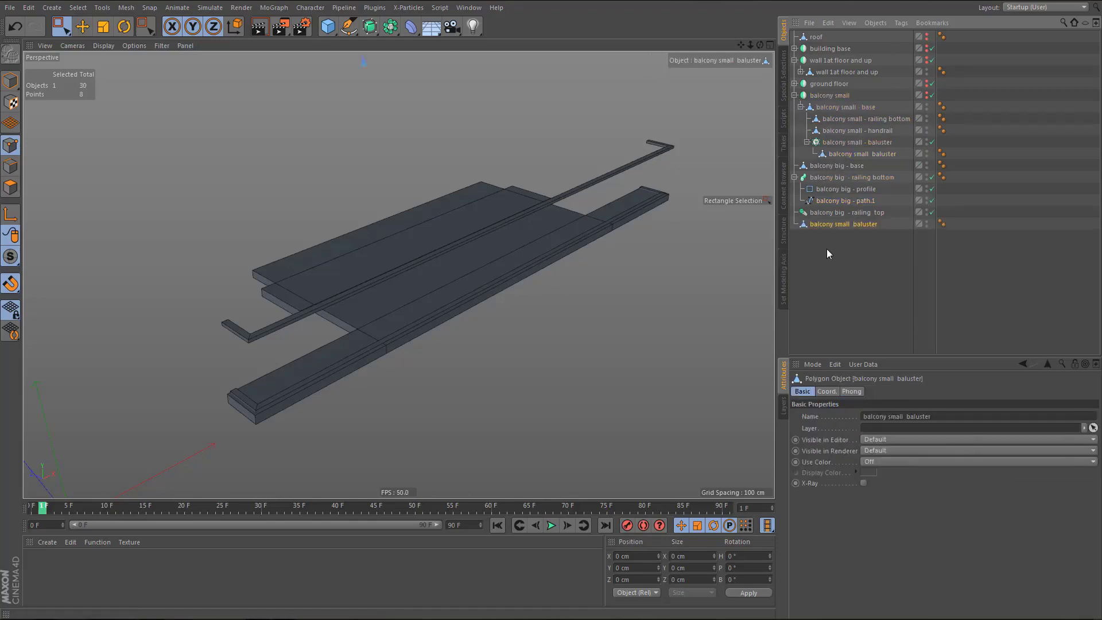
pyautogui.click(795, 96)
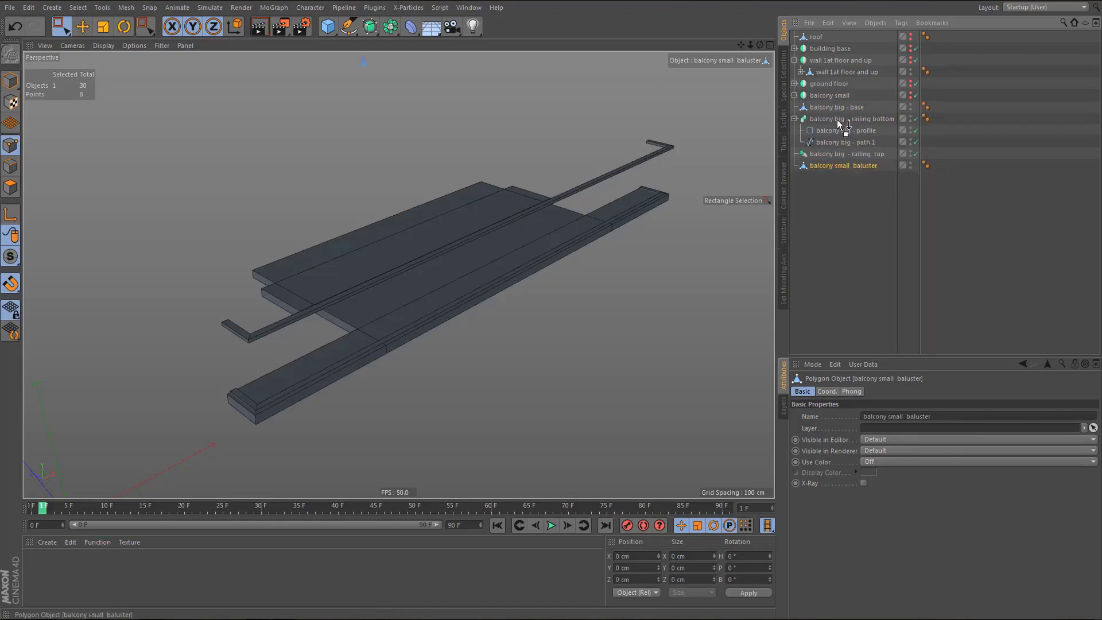
# - Make the copied baluster a child of balcony big - railing bottom and reset its PSR to the sweep's axis
pyautogui.moveTo(834, 117); pyautogui.dragTo(831, 119)
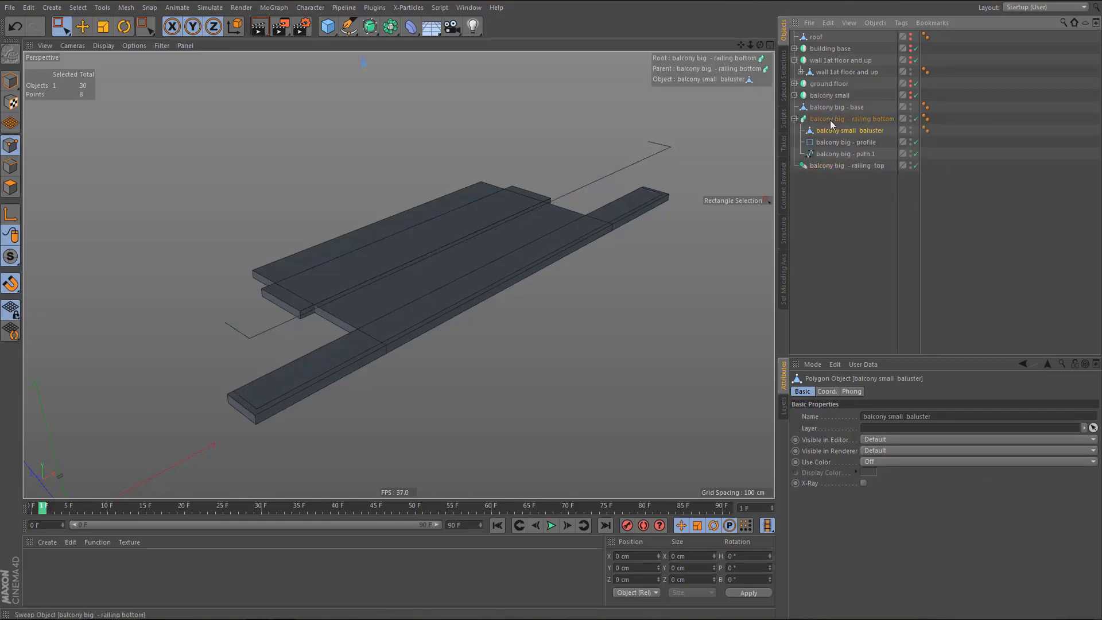
pyautogui.click(828, 129)
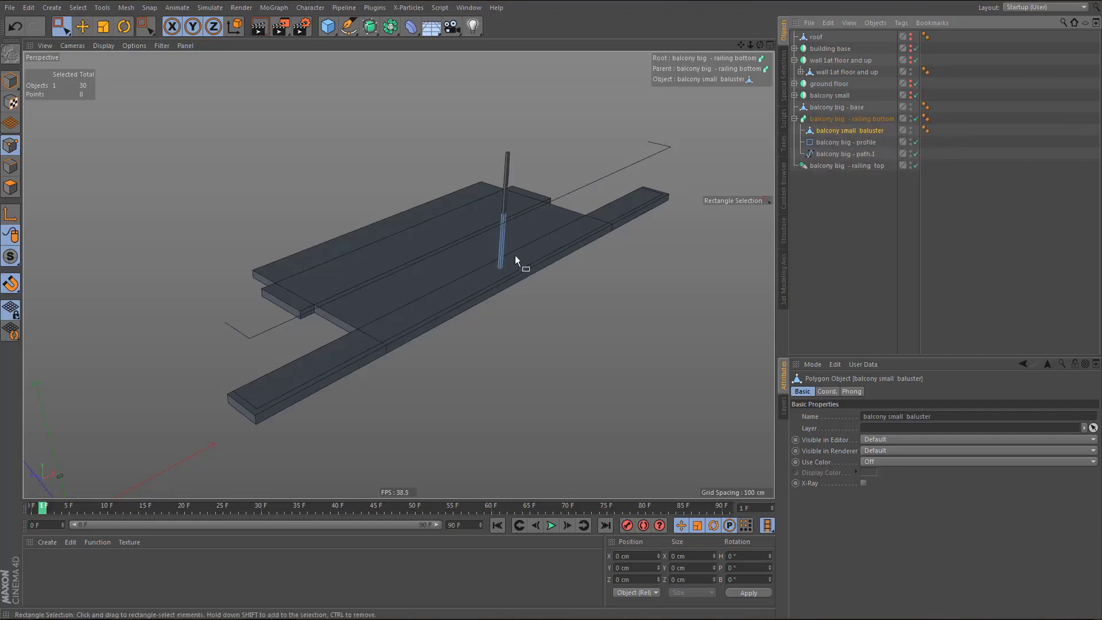
pyautogui.keyDown('alt'); pyautogui.moveTo(507, 256); pyautogui.dragTo(592, 244, button='right'); pyautogui.keyUp('alt')
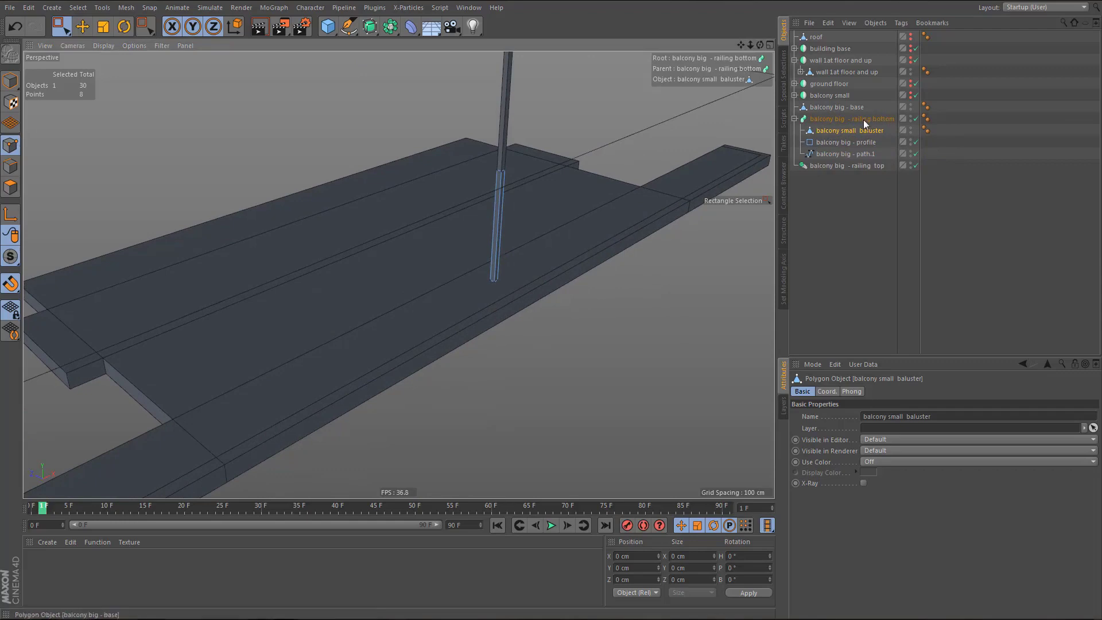
# - Move the baluster out of balcony big - railing bottom to the end of the hierarchy and place a copy of balcony big - path.1 below it
pyautogui.moveTo(842, 130); pyautogui.dragTo(832, 181)
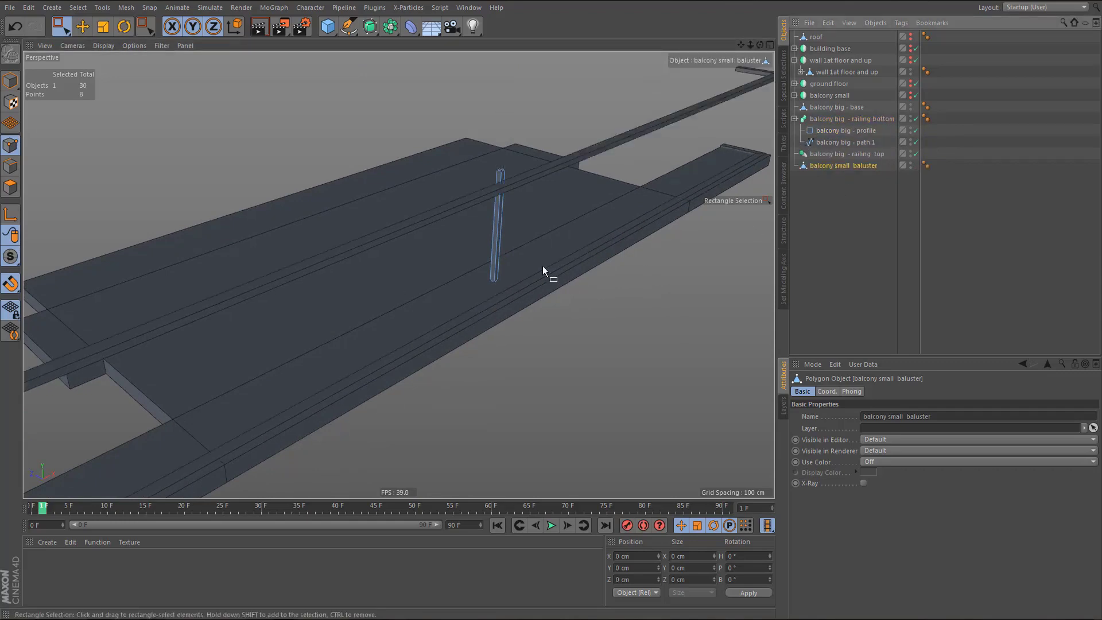
pyautogui.keyDown('alt'); pyautogui.moveTo(544, 271); pyautogui.dragTo(483, 305, button='right'); pyautogui.keyUp('alt')
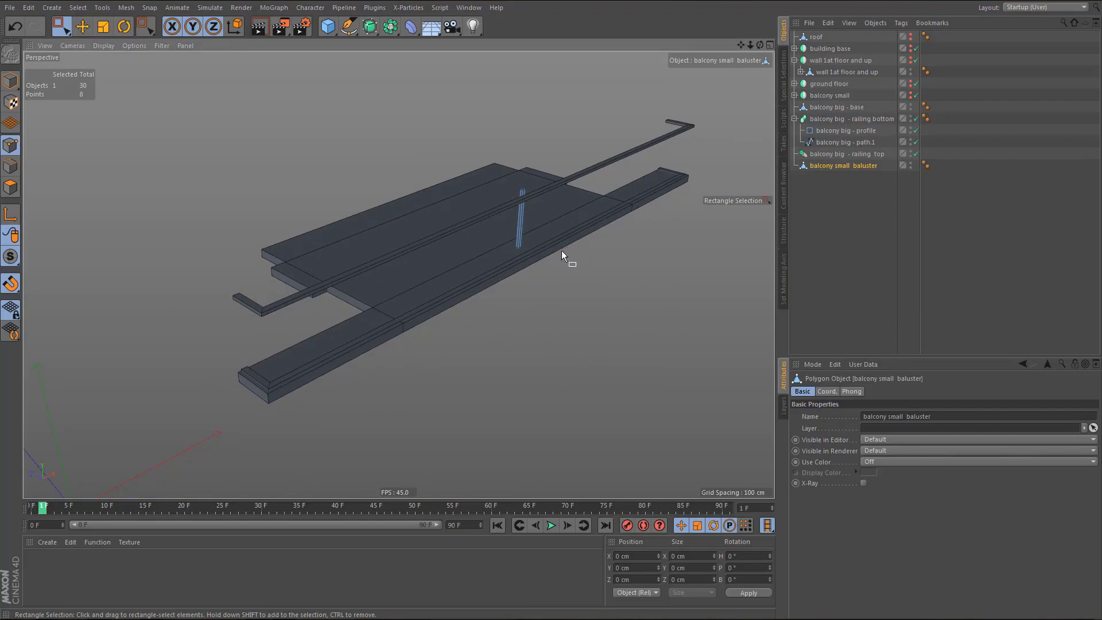
pyautogui.click(836, 142)
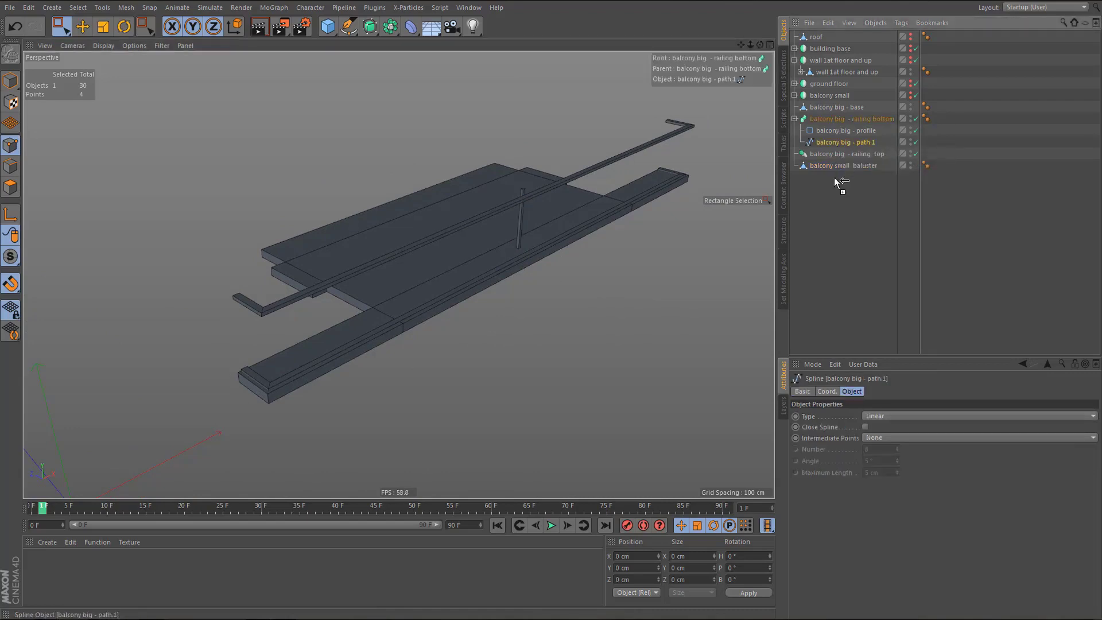
pyautogui.moveTo(842, 183); pyautogui.dragTo(840, 185)
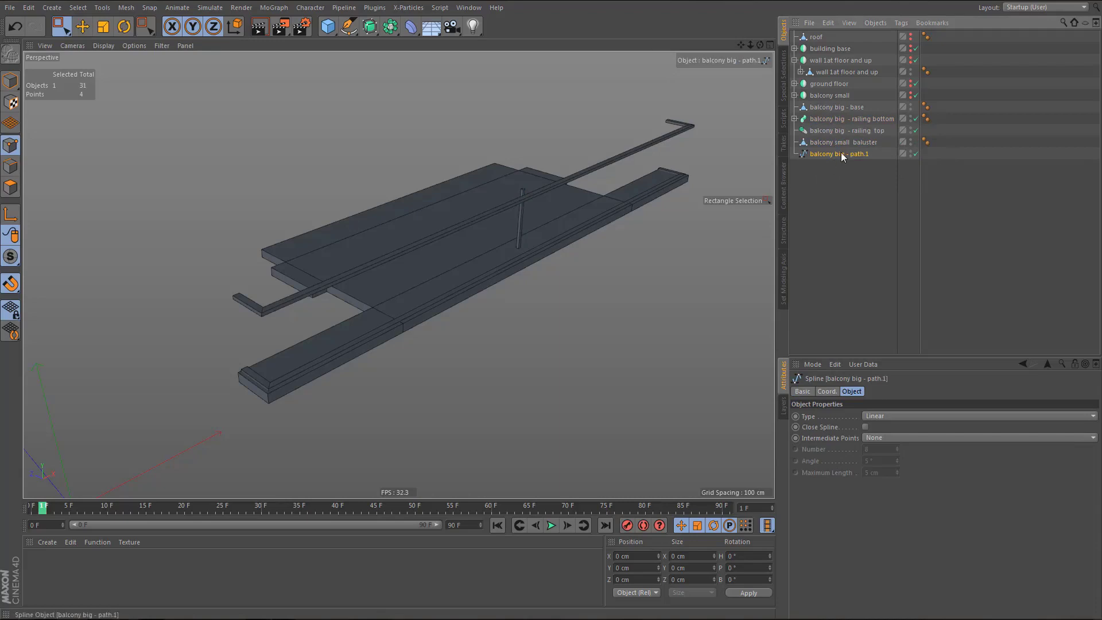
# - Rename the copied path spline as balcony big - baluster path
pyautogui.doubleClick(842, 154)
pyautogui.moveTo(853, 154); pyautogui.dragTo(885, 160)
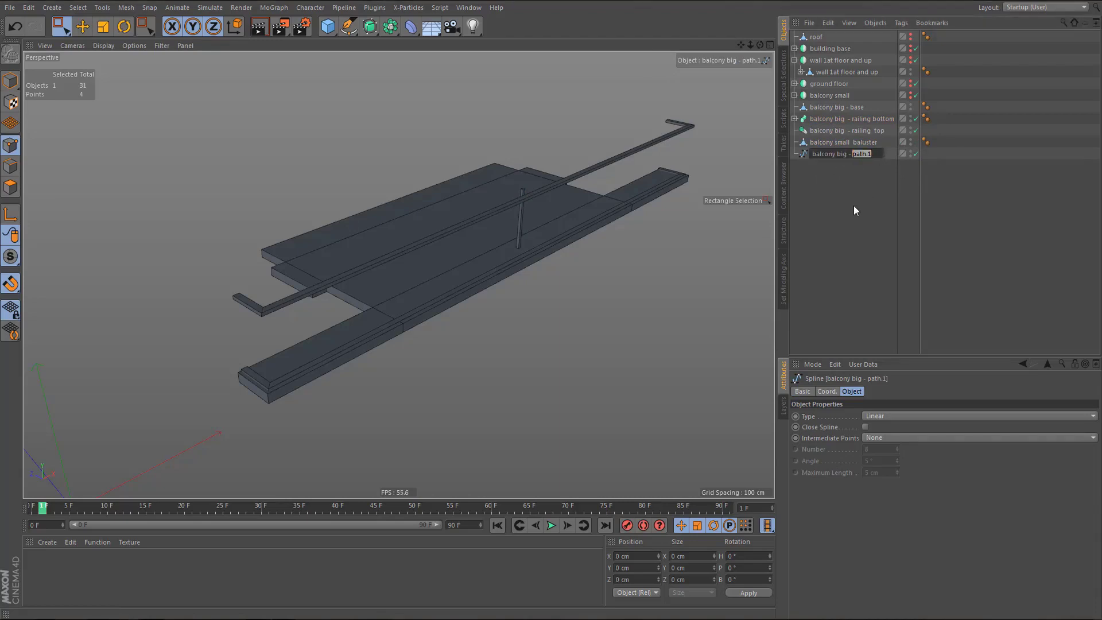
pyautogui.write('baluster path')
pyautogui.press('Return')
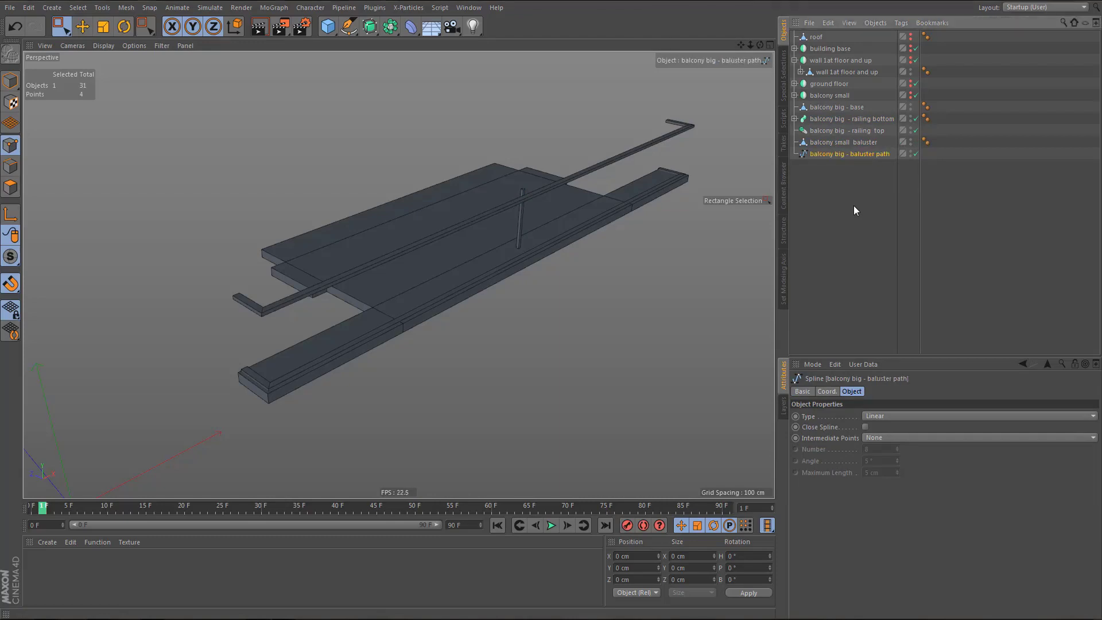
# - Add a MoGraph Cloner as the parent of the copied baluster object
pyautogui.click(822, 143)
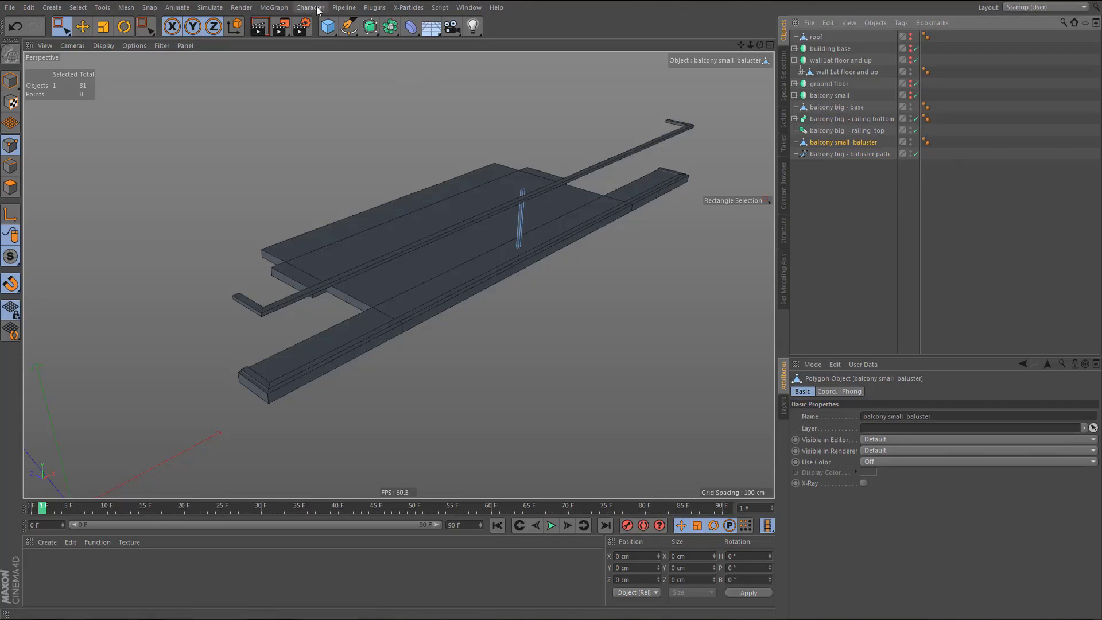
pyautogui.click(274, 8)
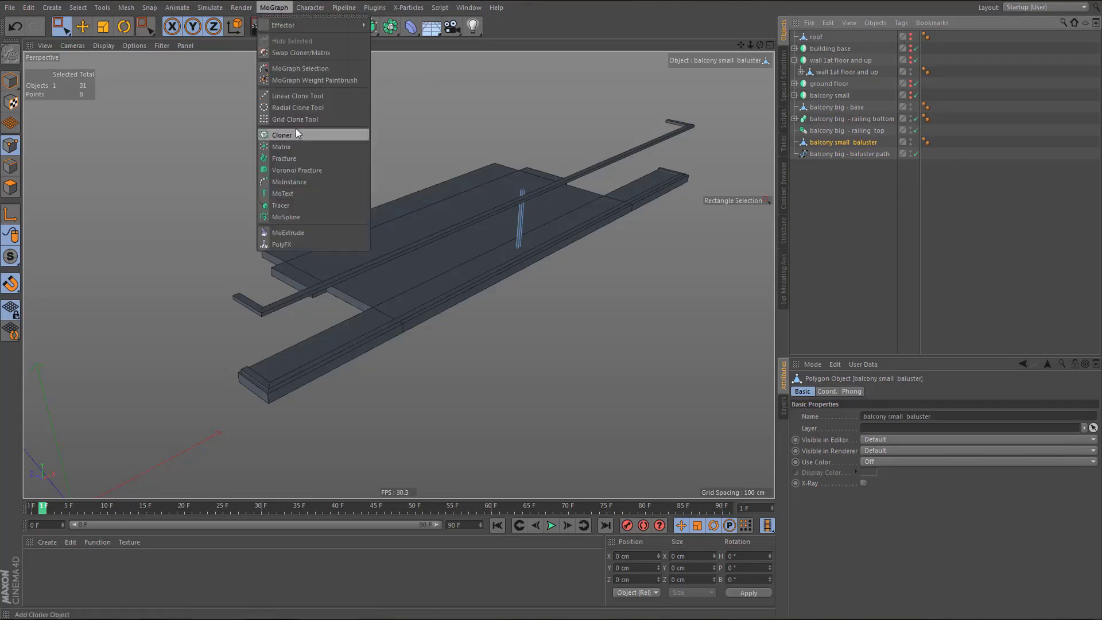
pyautogui.keyDown('alt'); pyautogui.click(298, 134); pyautogui.keyUp('alt')
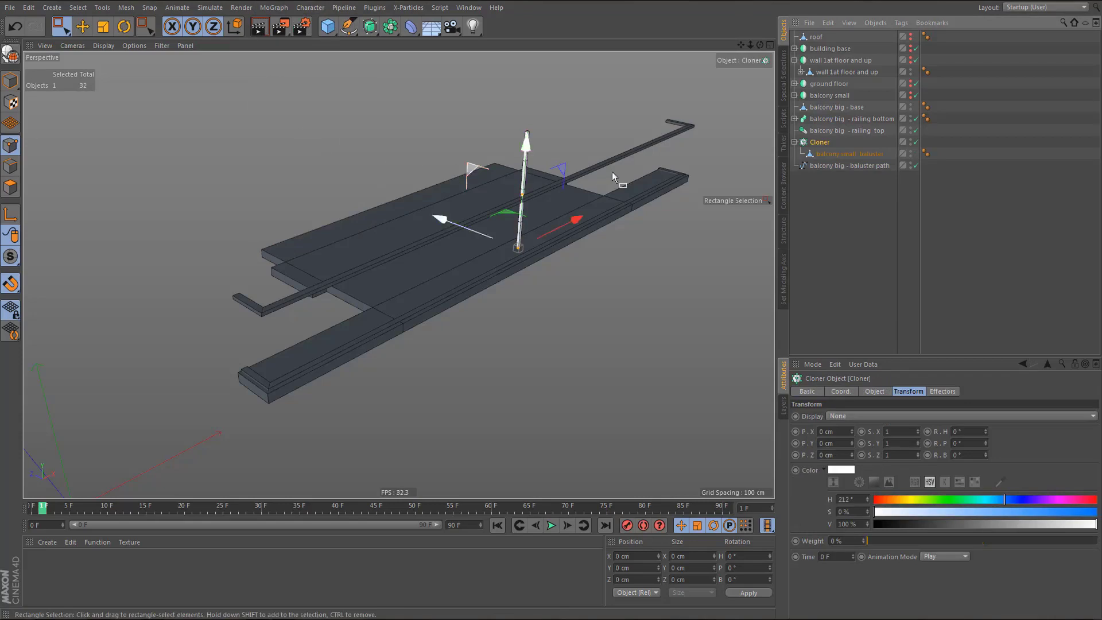
# - Rename both the Cloner and its child baluster as balcony big baluster
pyautogui.doubleClick(826, 153)
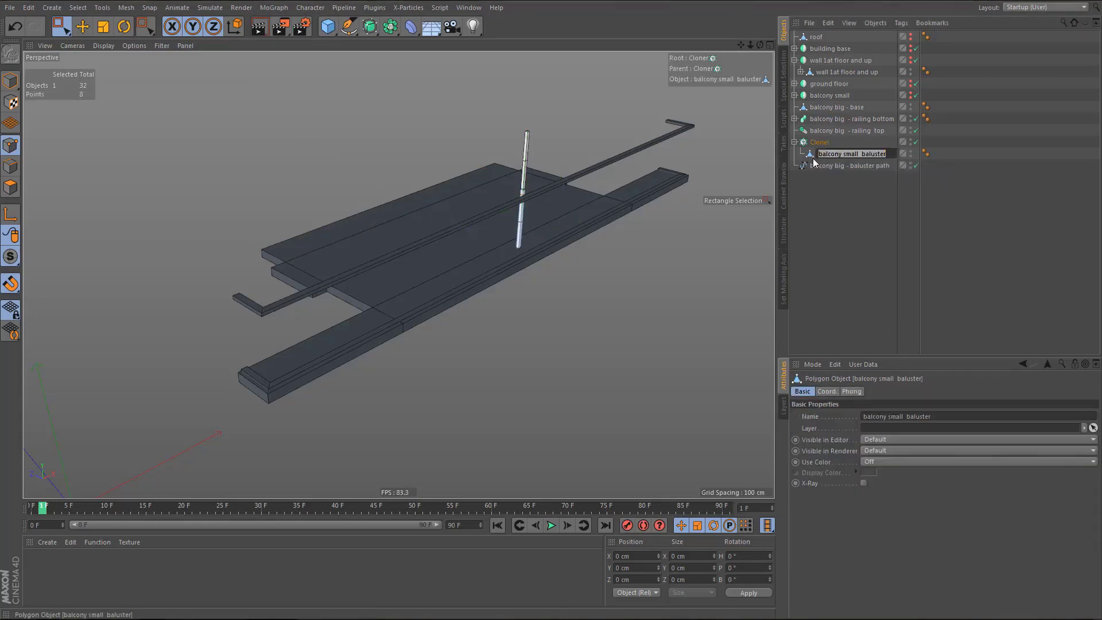
pyautogui.press('Up')
pyautogui.hotkey('ctrl', 'v')
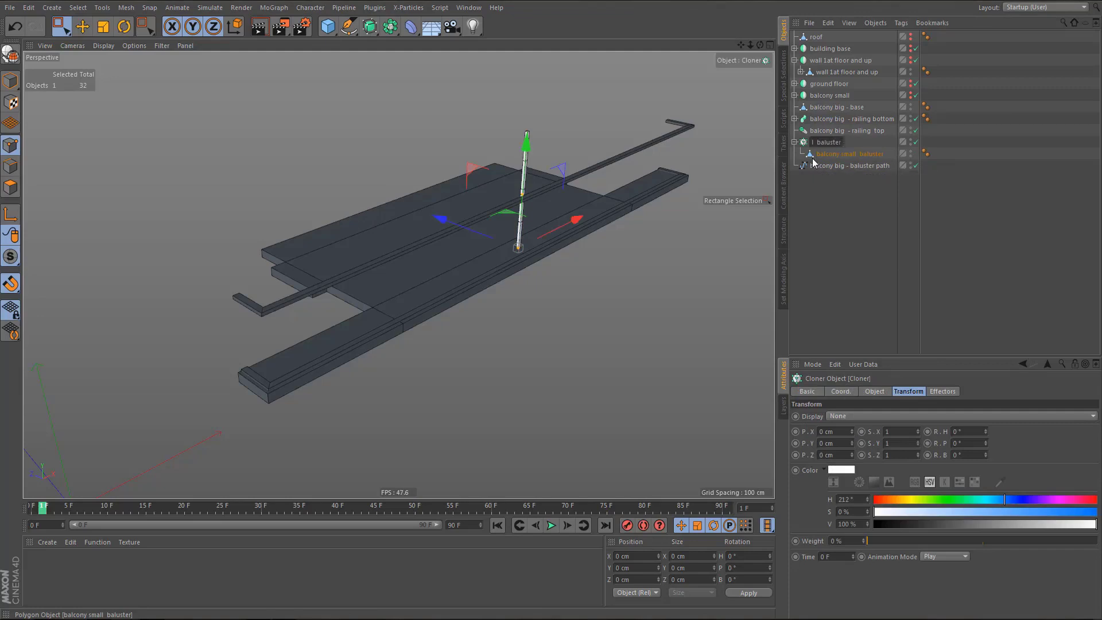
pyautogui.press('Return')
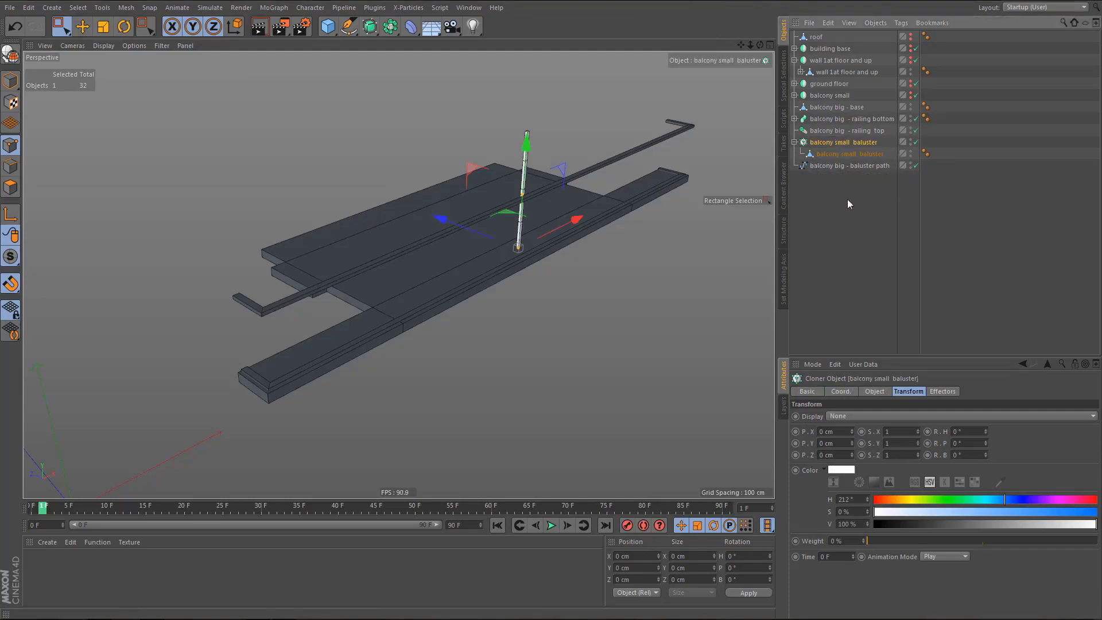
pyautogui.doubleClick(836, 142)
pyautogui.doubleClick(842, 142)
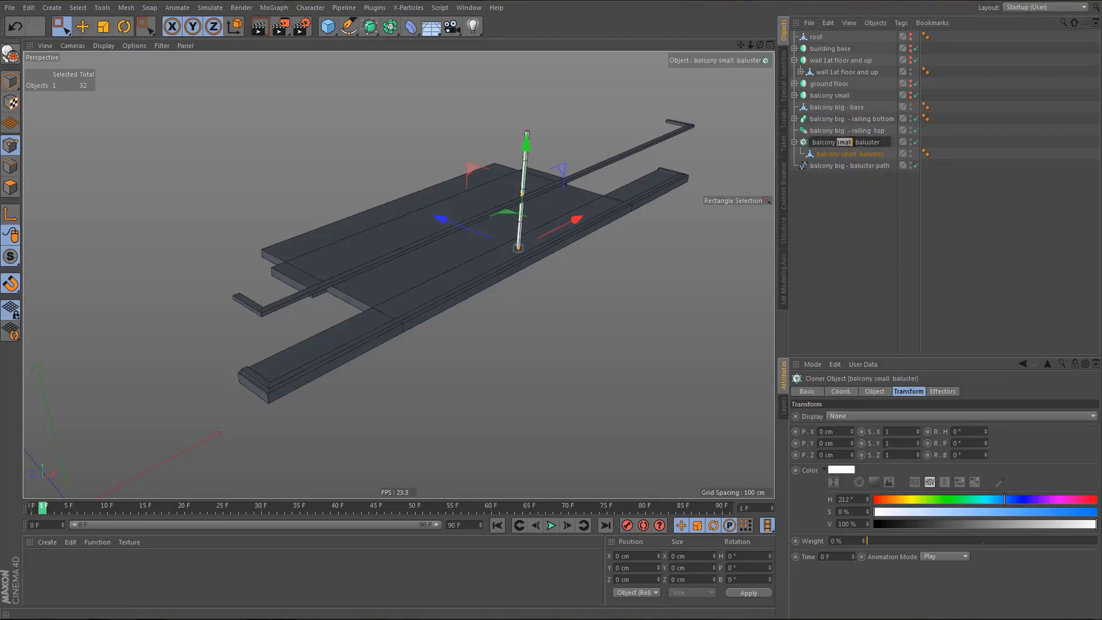
pyautogui.write('big')
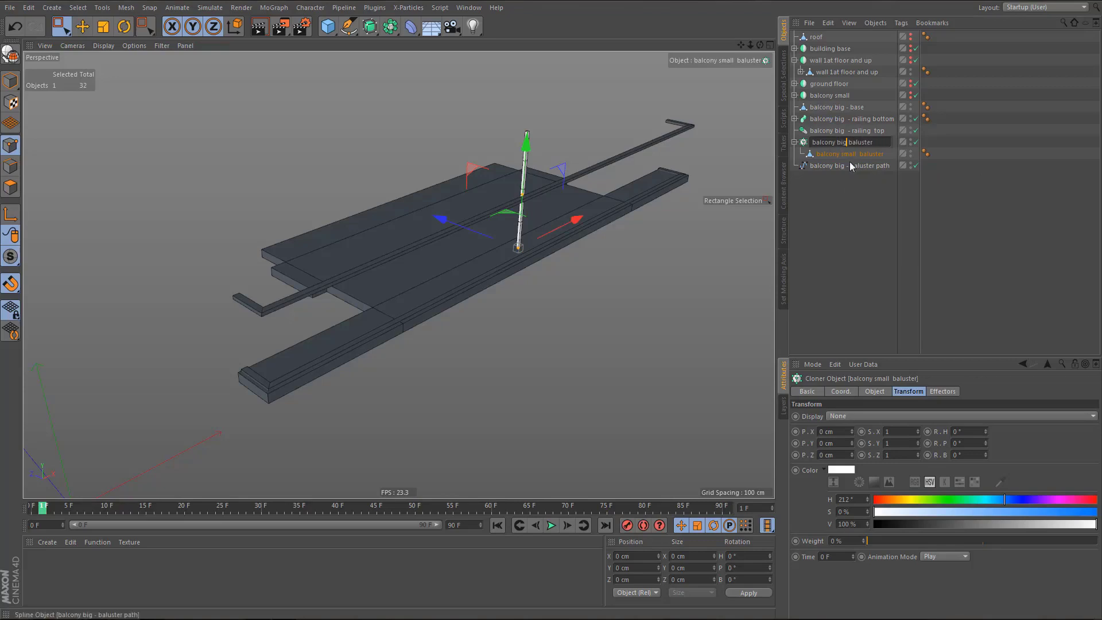
pyautogui.hotkey('ctrl', 'a')
pyautogui.hotkey('ctrl', 'c')
pyautogui.press('Tab')
pyautogui.hotkey('ctrl', 'v')
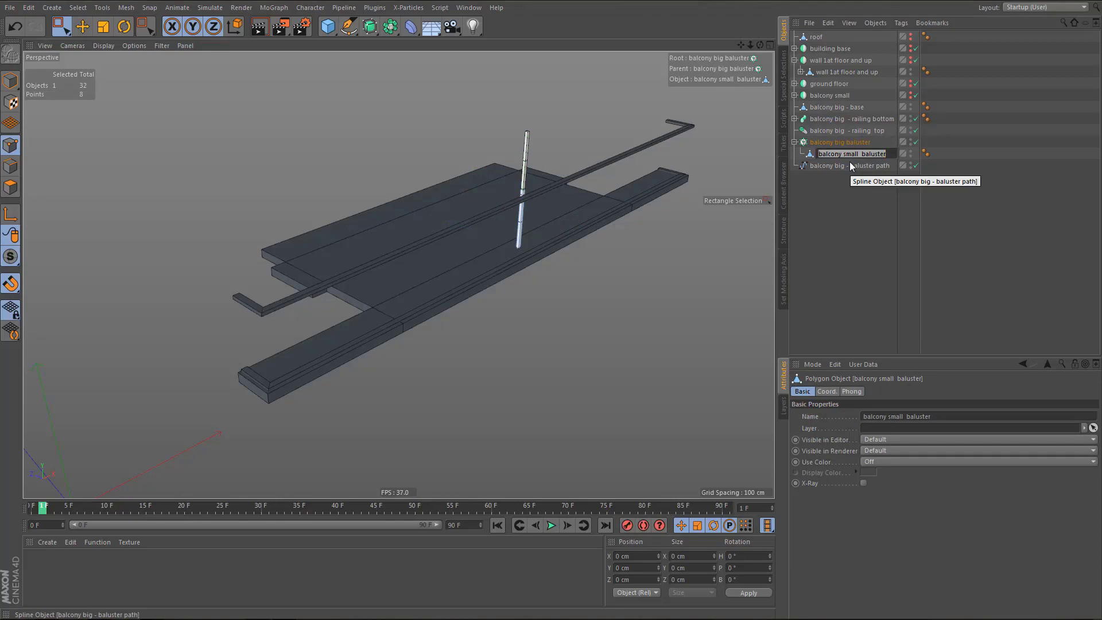
pyautogui.press('Return')
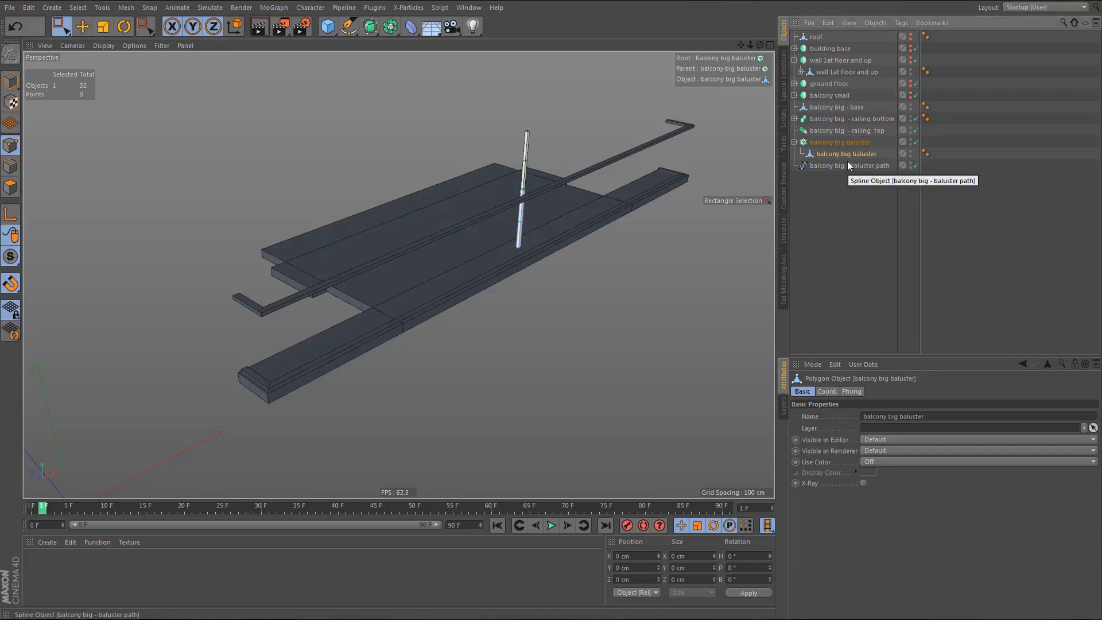
# - Set the cloner to Object mode on balcony big - baluster path, with Vertex distribution
pyautogui.click(822, 144)
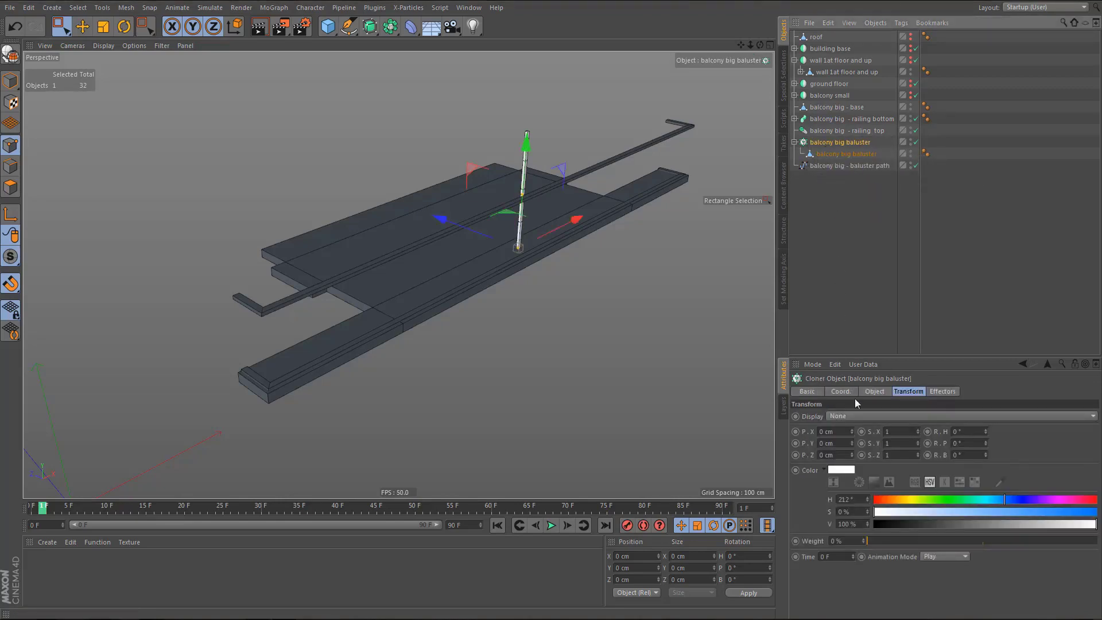
pyautogui.click(875, 391)
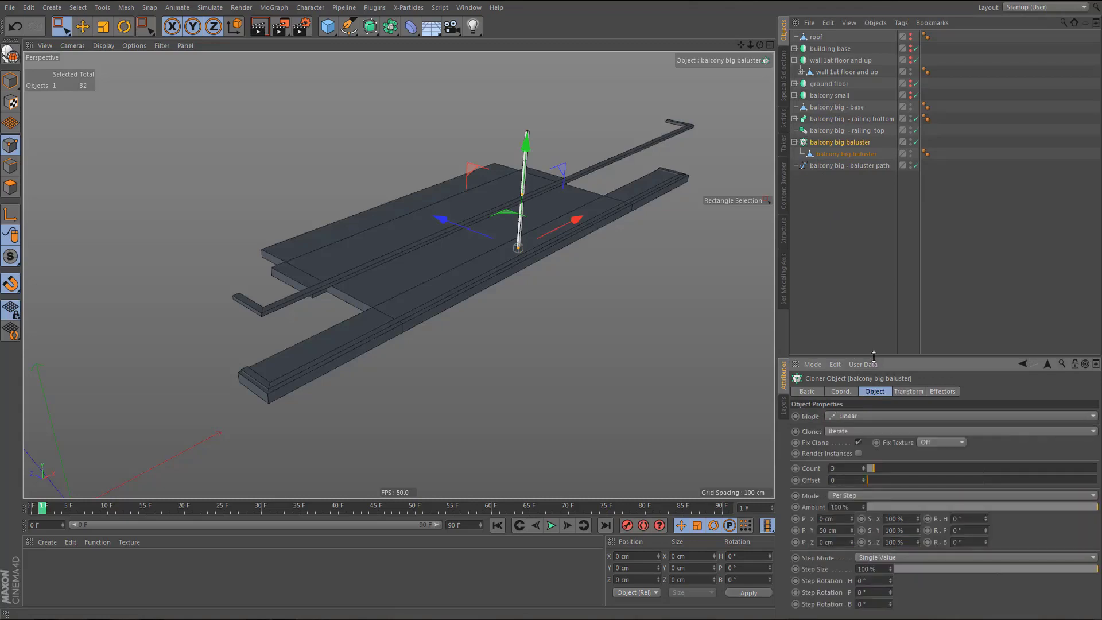
pyautogui.moveTo(874, 357); pyautogui.dragTo(872, 260)
pyautogui.click(866, 318)
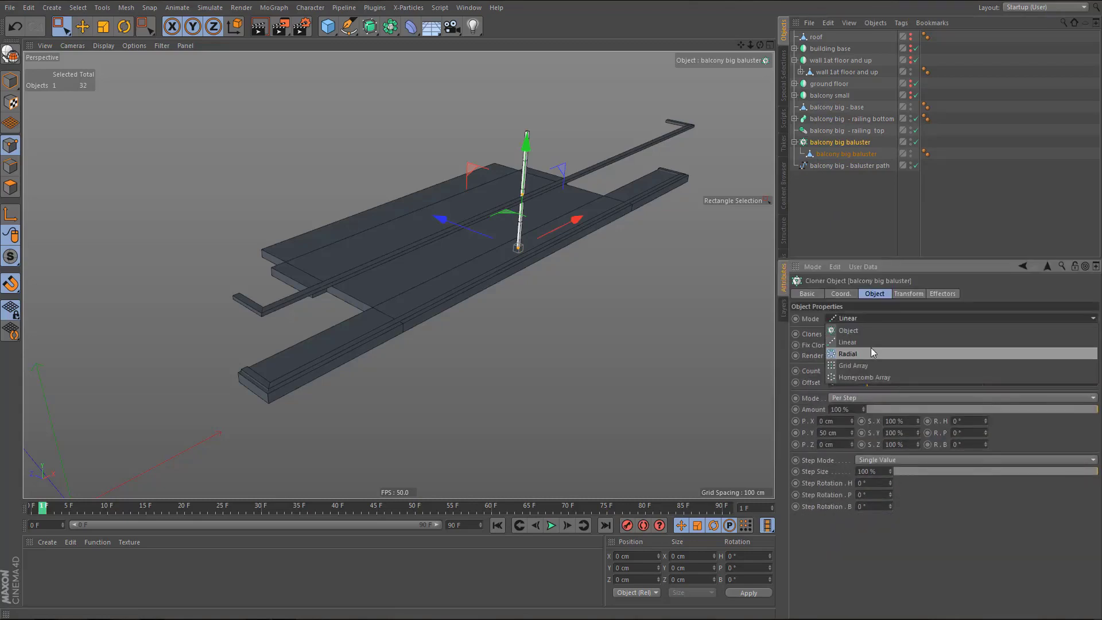
pyautogui.click(871, 329)
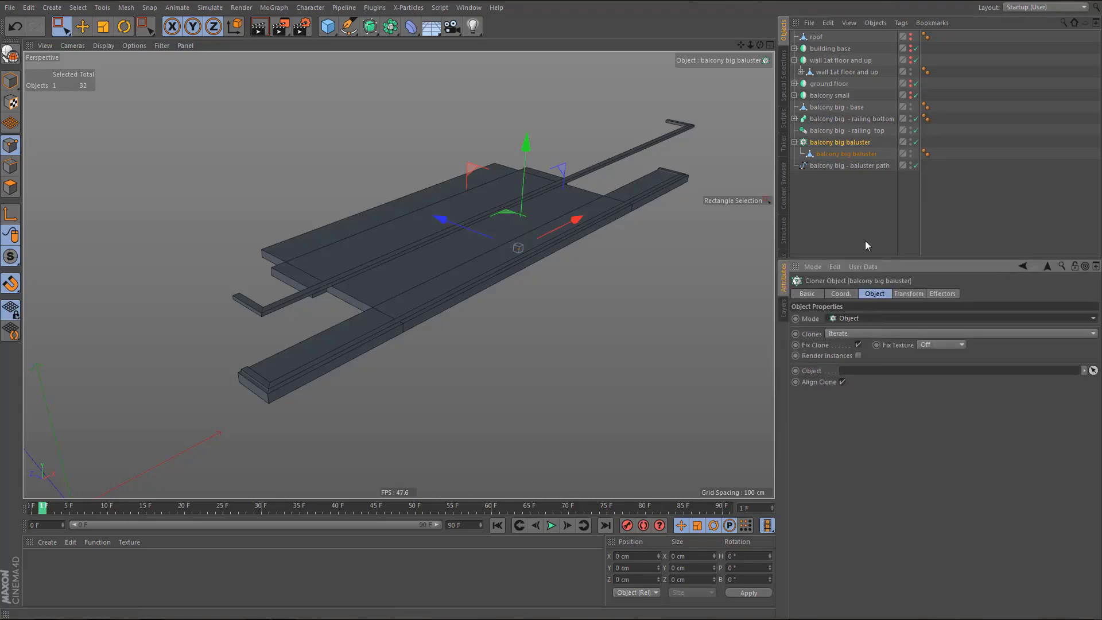
pyautogui.moveTo(833, 167); pyautogui.dragTo(877, 373)
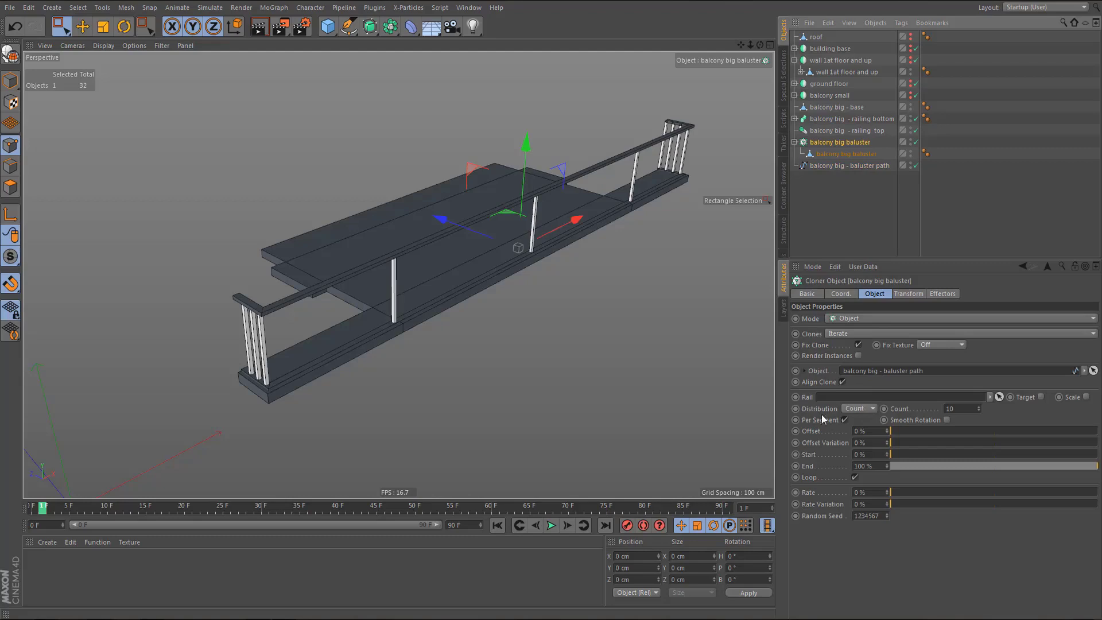
pyautogui.click(872, 408)
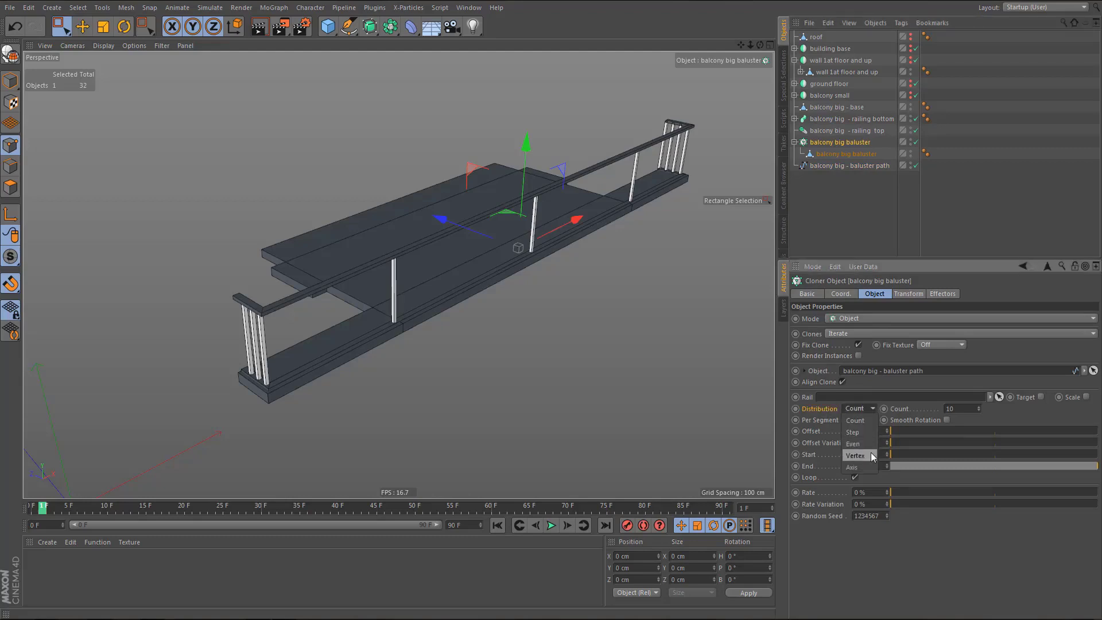
pyautogui.click(870, 455)
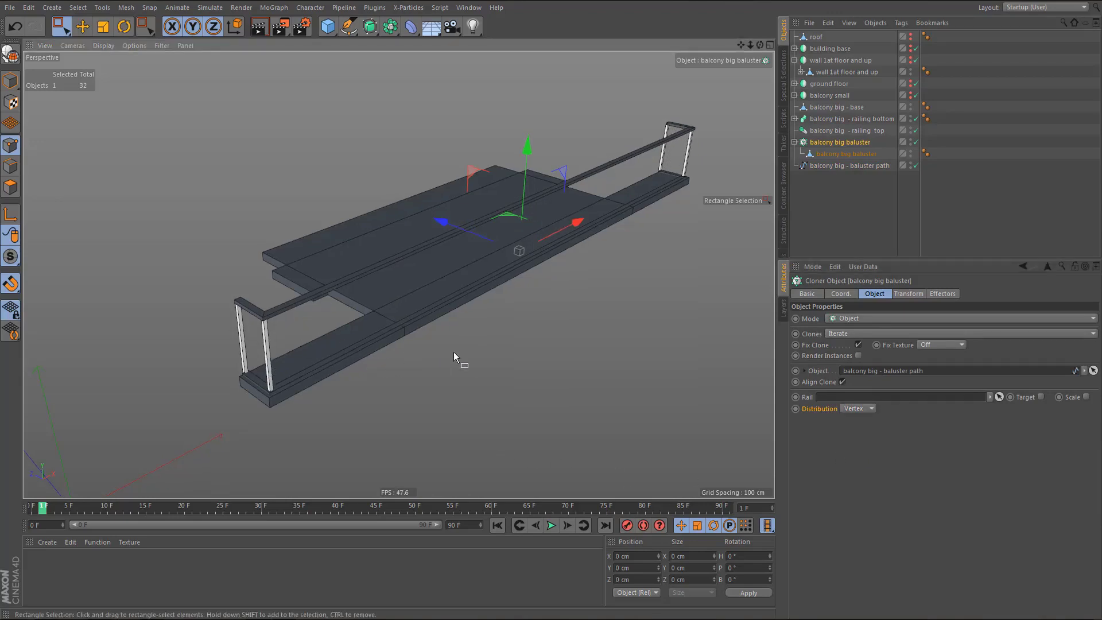
# - Hide the big balcony's bottom railing, top railing and base, leaving only the balusters and their path displayed
pyautogui.click(912, 120)
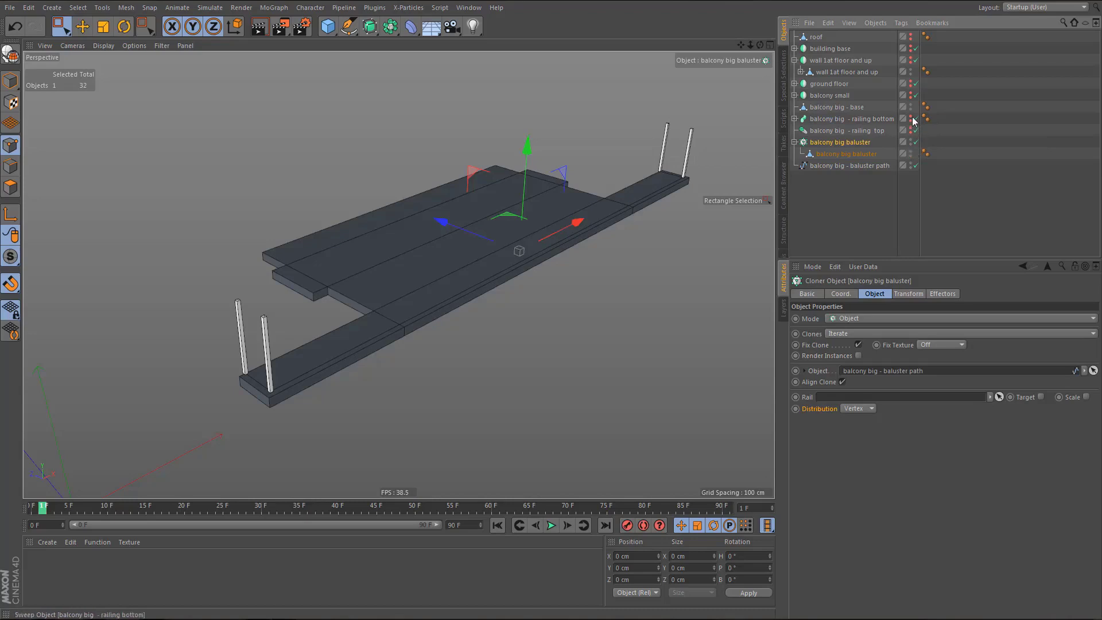
pyautogui.click(910, 108)
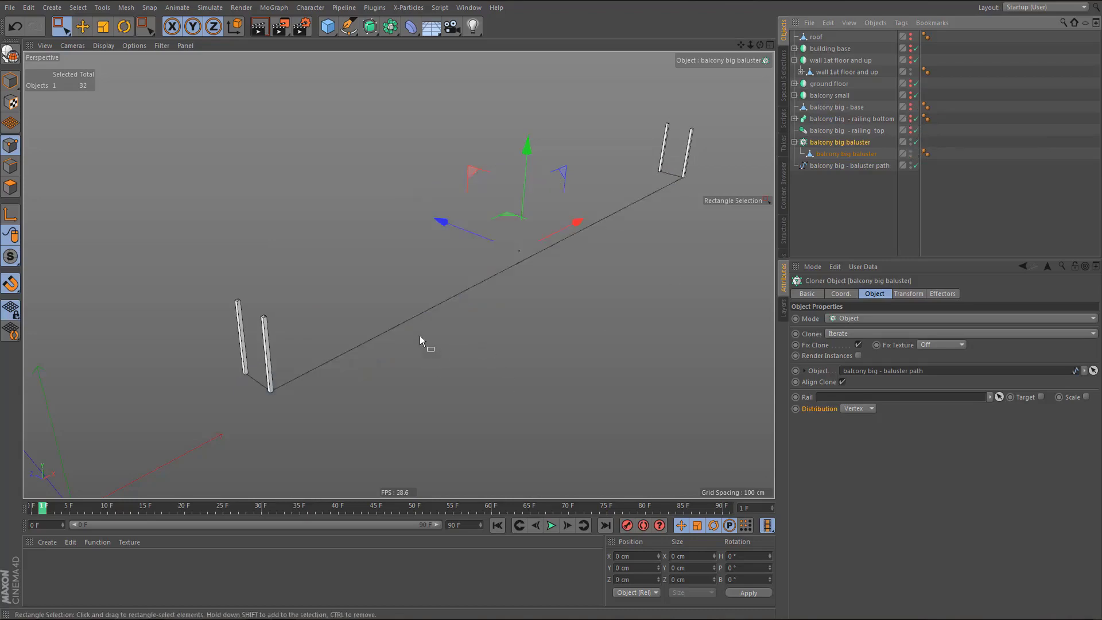
pyautogui.keyDown('alt'); pyautogui.moveTo(411, 332); pyautogui.dragTo(402, 329, button='middle'); pyautogui.keyUp('alt')
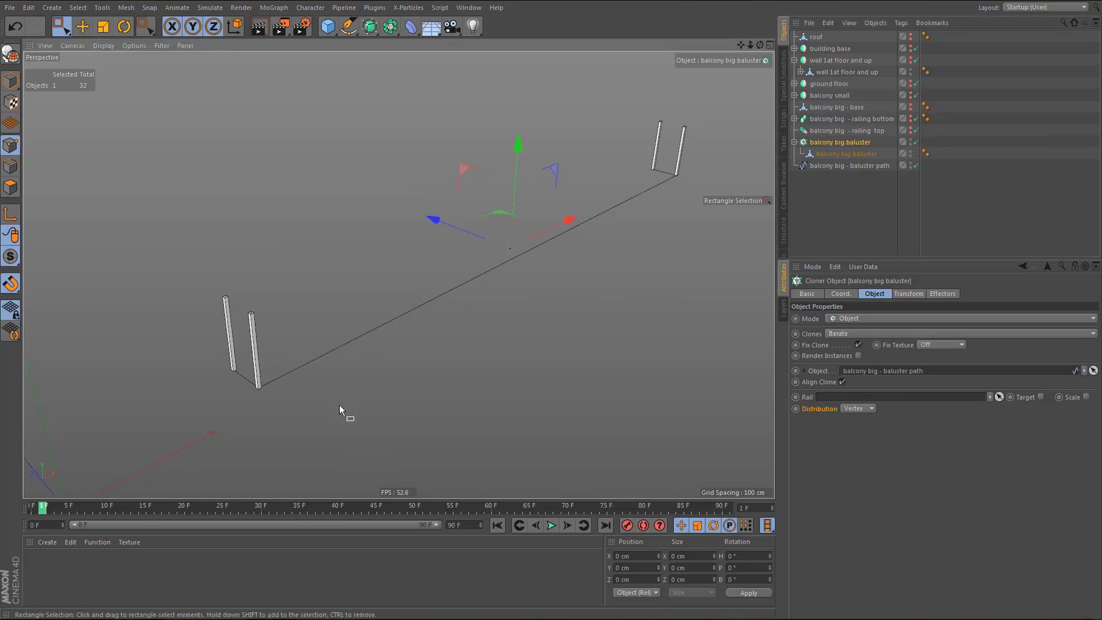
# - Select all four points of balcony big - baluster path and subdivide the spline twice
pyautogui.click(829, 169)
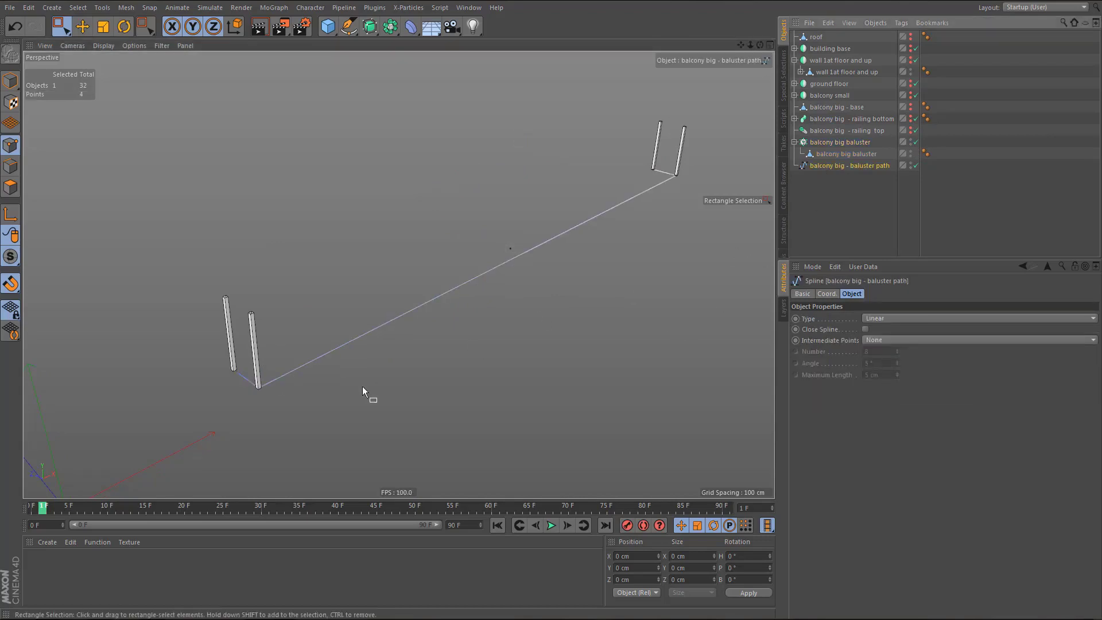
pyautogui.moveTo(211, 347); pyautogui.dragTo(311, 442)
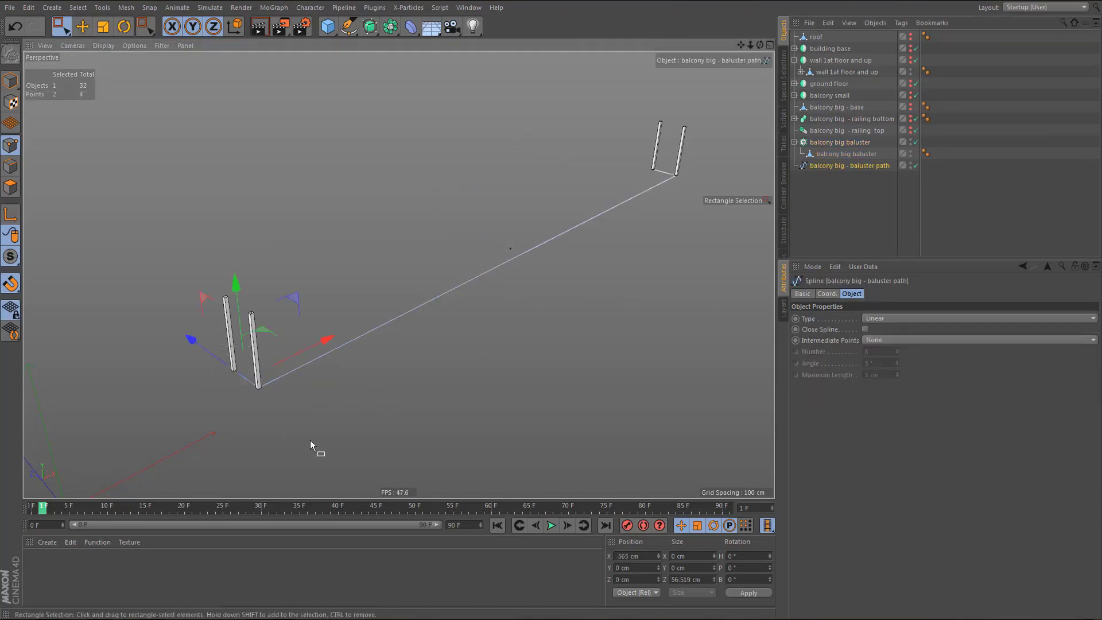
pyautogui.keyDown('shift'); pyautogui.moveTo(639, 154); pyautogui.dragTo(694, 216); pyautogui.keyUp('shift')
pyautogui.rightClick(454, 383)
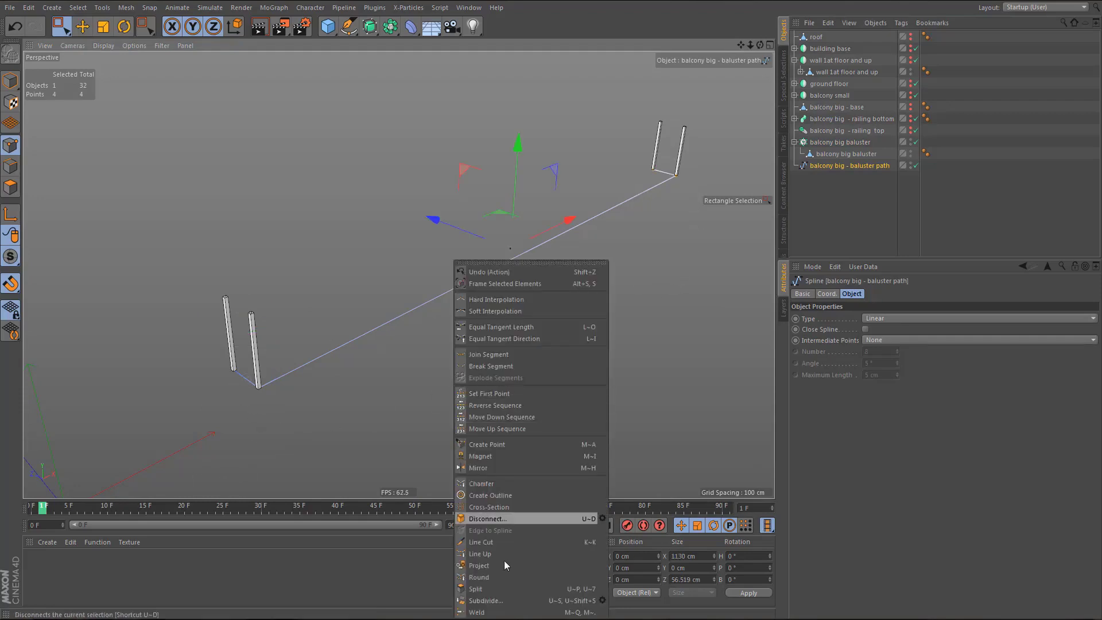
pyautogui.click(484, 600)
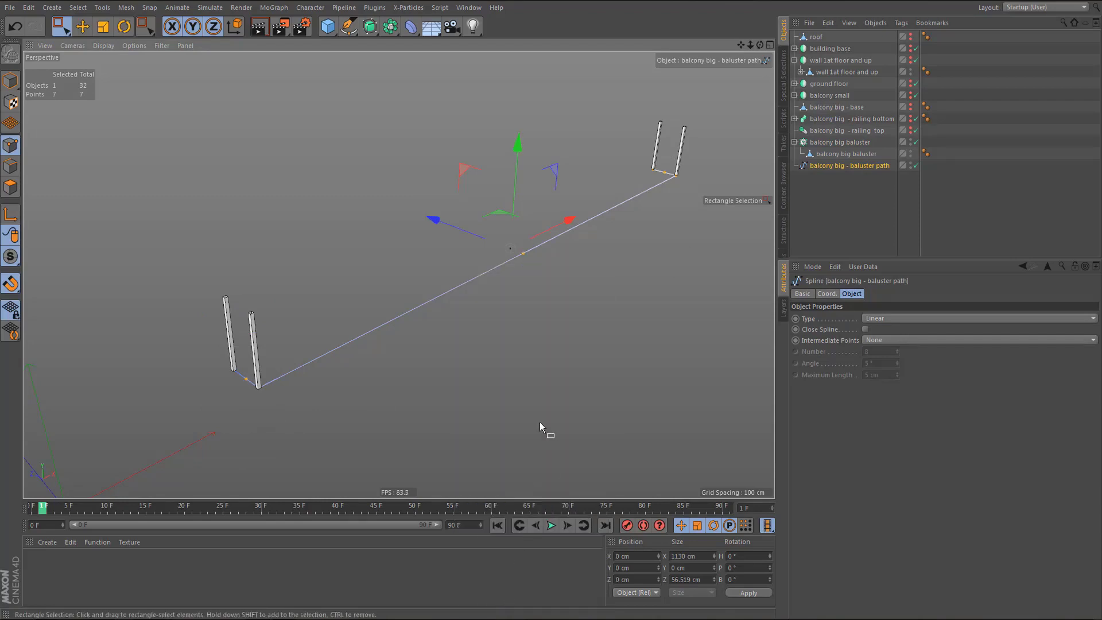
pyautogui.rightClick(540, 357)
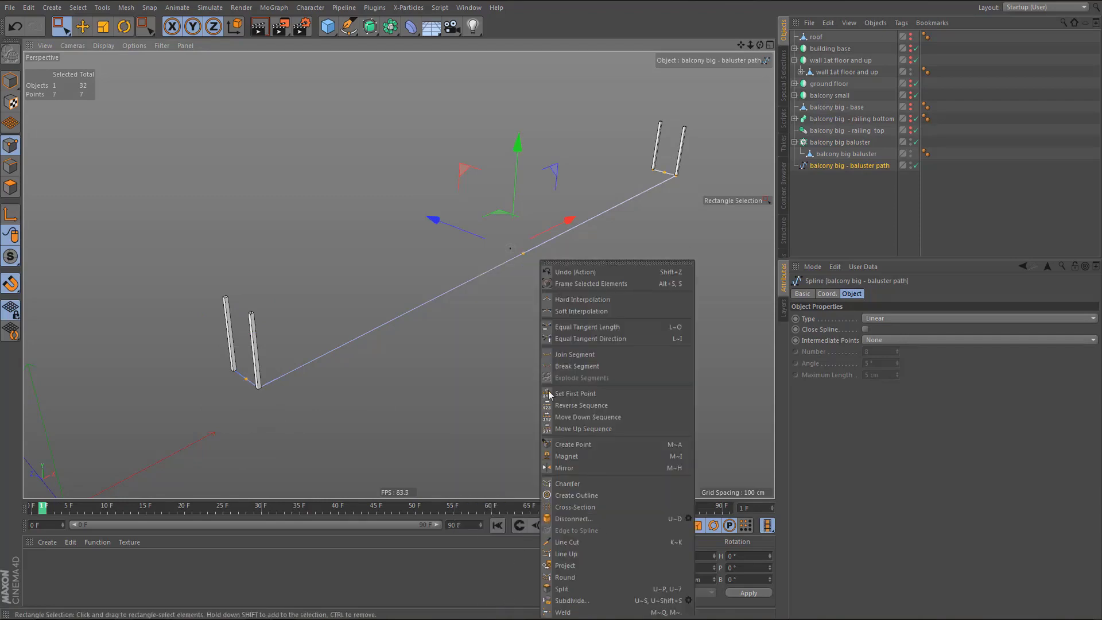
pyautogui.click(577, 601)
pyautogui.keyDown('alt'); pyautogui.moveTo(499, 361); pyautogui.dragTo(421, 397); pyautogui.keyUp('alt')
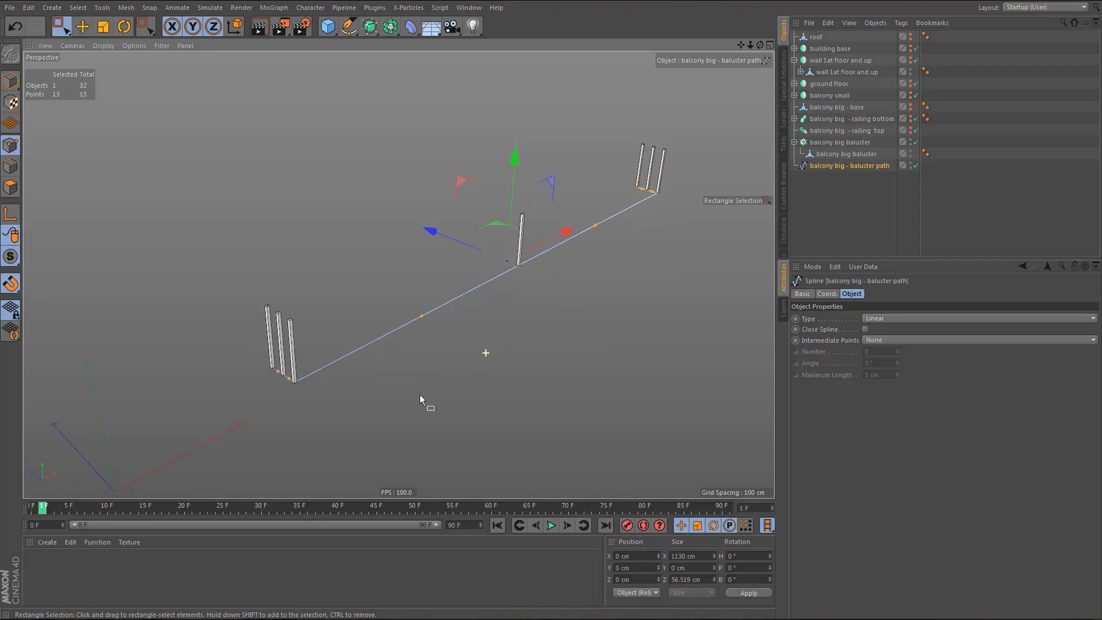
# - Delete the two points lying between the midpoint and the corners on the long front segment of the baluster path
pyautogui.click(291, 380)
pyautogui.keyDown('alt'); pyautogui.moveTo(302, 405); pyautogui.dragTo(447, 321); pyautogui.keyUp('alt')
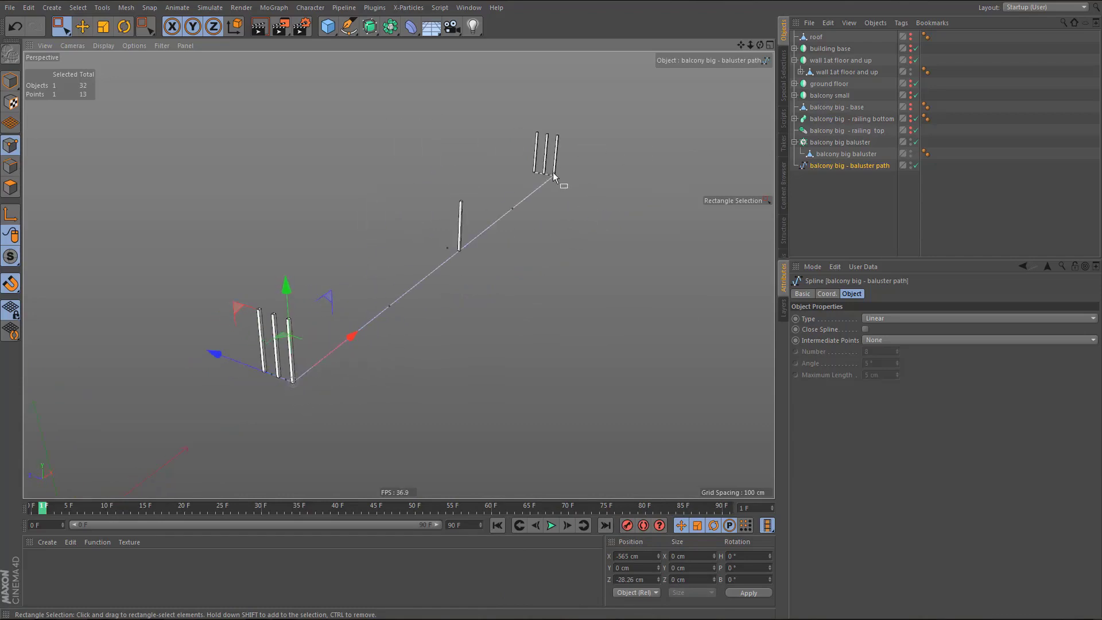
pyautogui.moveTo(375, 299); pyautogui.dragTo(421, 330)
pyautogui.moveTo(491, 190); pyautogui.dragTo(534, 244)
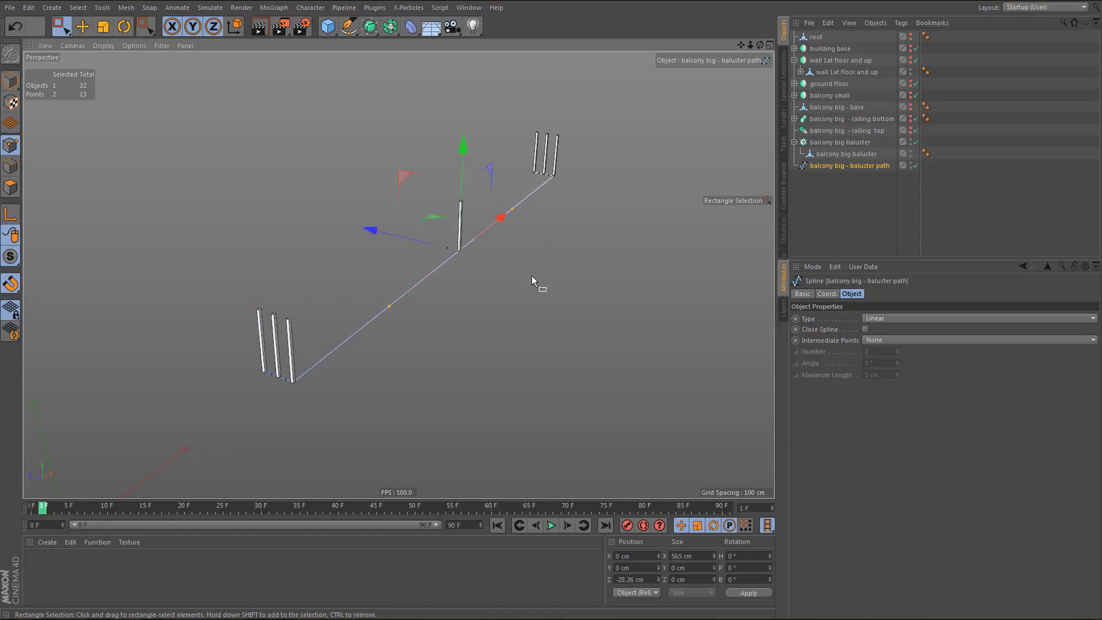
pyautogui.press('Delete')
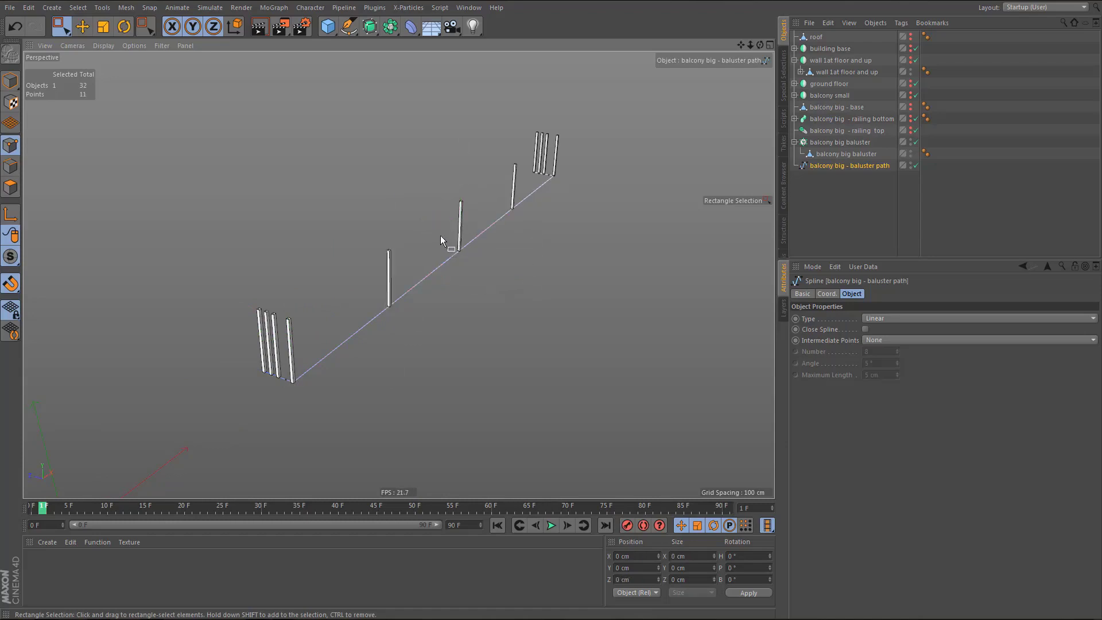
# - Undo the recent point deletions and the second subdivision, returning balcony big - baluster path to its once-subdivided form
pyautogui.moveTo(441, 236); pyautogui.dragTo(480, 278)
pyautogui.hotkey('ctrl', 'z')
pyautogui.hotkey('ctrl', 'z')
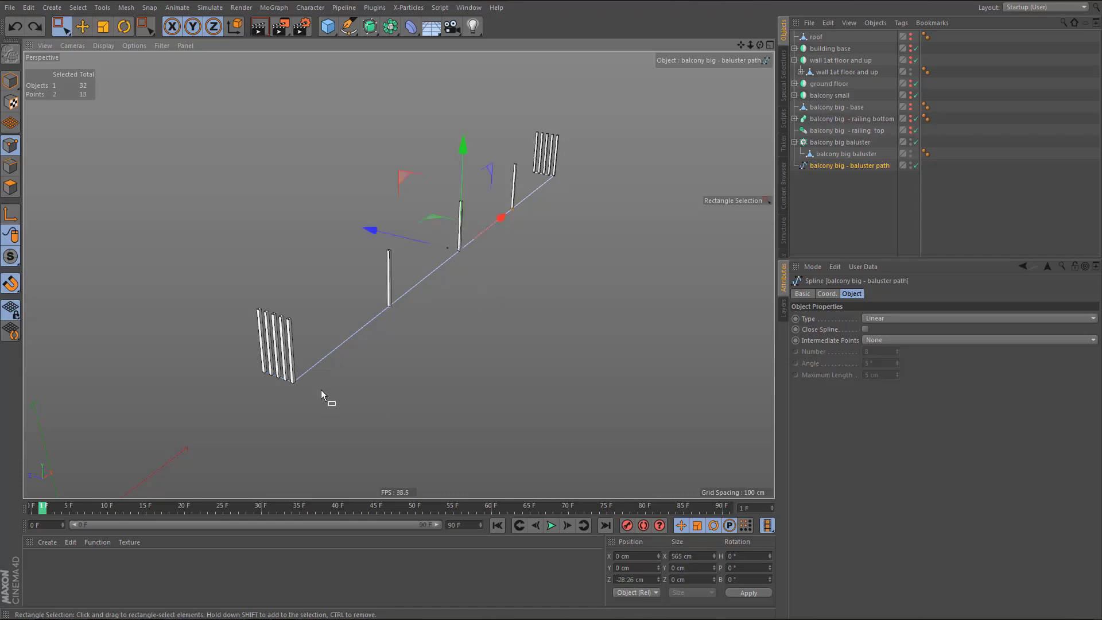
pyautogui.hotkey('ctrl', 'z')
pyautogui.hotkey('ctrl', 'z')
pyautogui.hotkey('ctrl', 'z')
pyautogui.hotkey('ctrl', 'z')
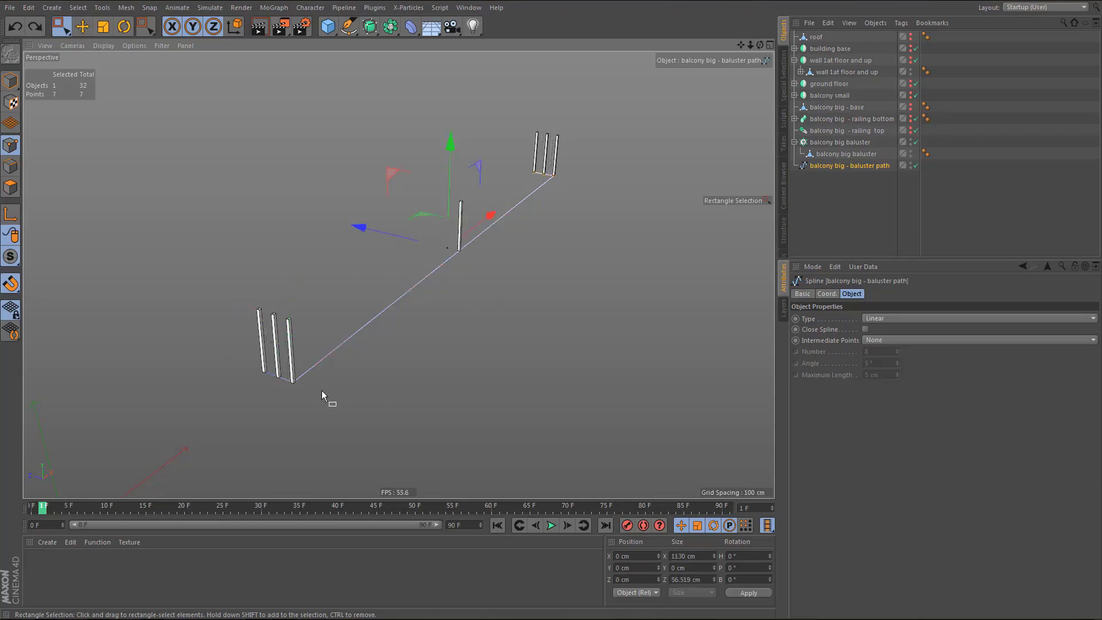
pyautogui.scroll(2, 370, 365)
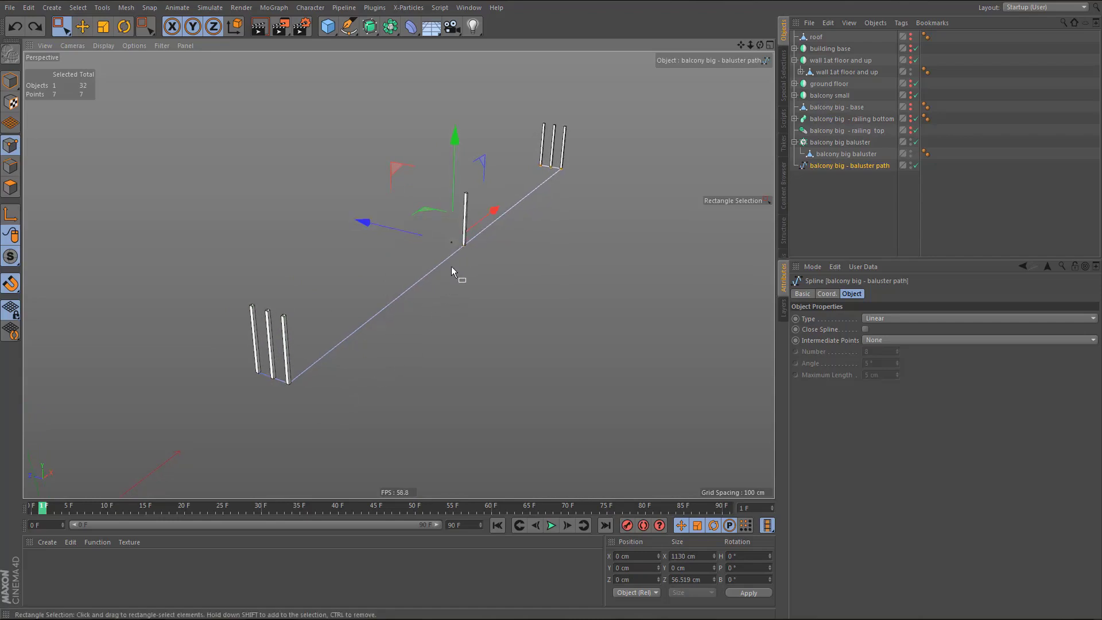
# - Delete the midpoint of the baluster path's long front segment and select the path's two front corner points
pyautogui.moveTo(452, 267); pyautogui.dragTo(477, 239)
pyautogui.press('Delete')
pyautogui.moveTo(280, 370); pyautogui.dragTo(308, 400)
pyautogui.keyDown('shift'); pyautogui.moveTo(557, 162); pyautogui.dragTo(580, 219); pyautogui.keyUp('shift')
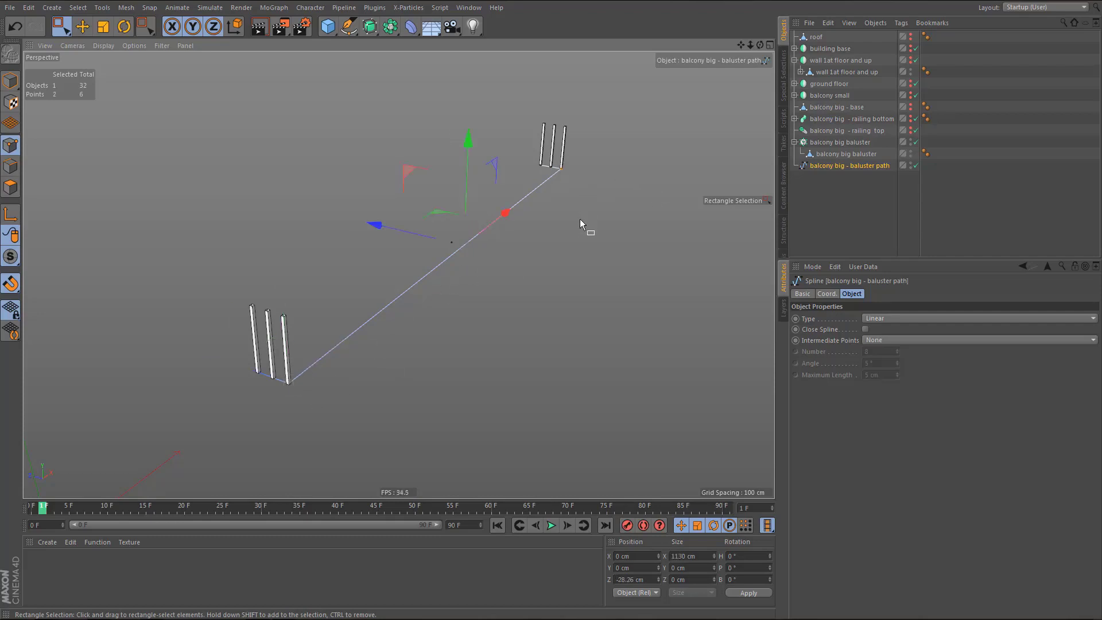
pyautogui.middleClick(502, 219)
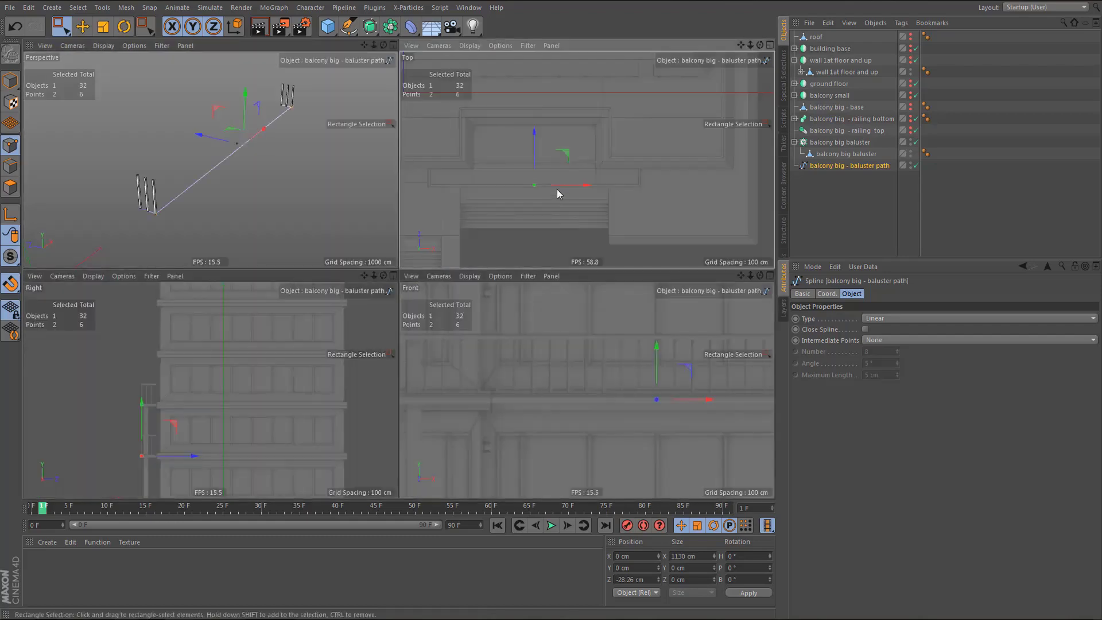
pyautogui.middleClick(557, 188)
pyautogui.press('s')
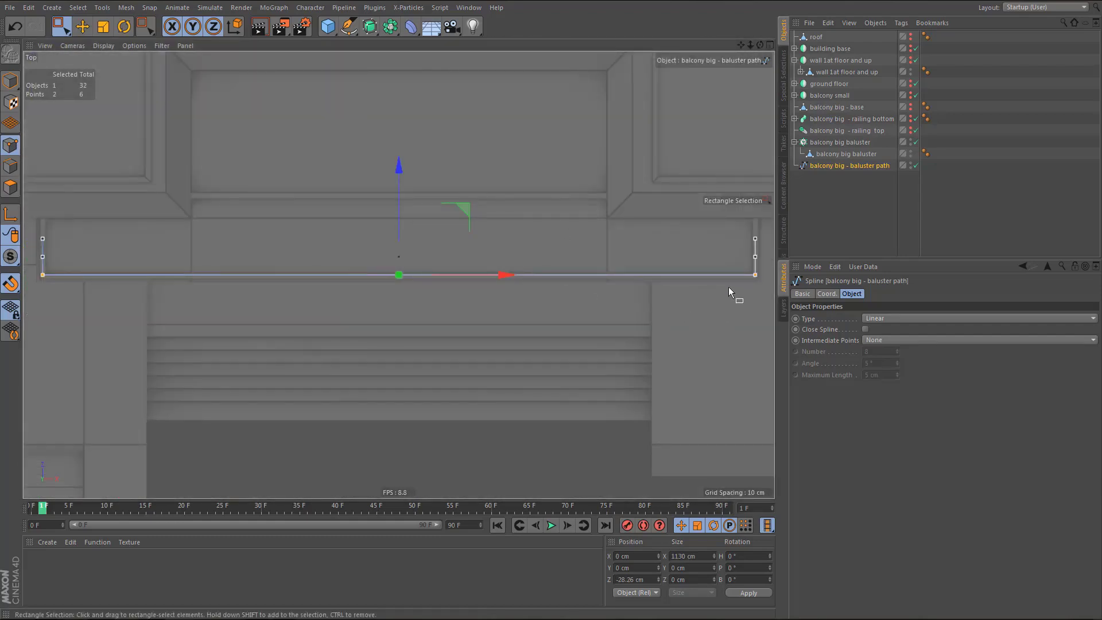
pyautogui.middleClick(331, 292)
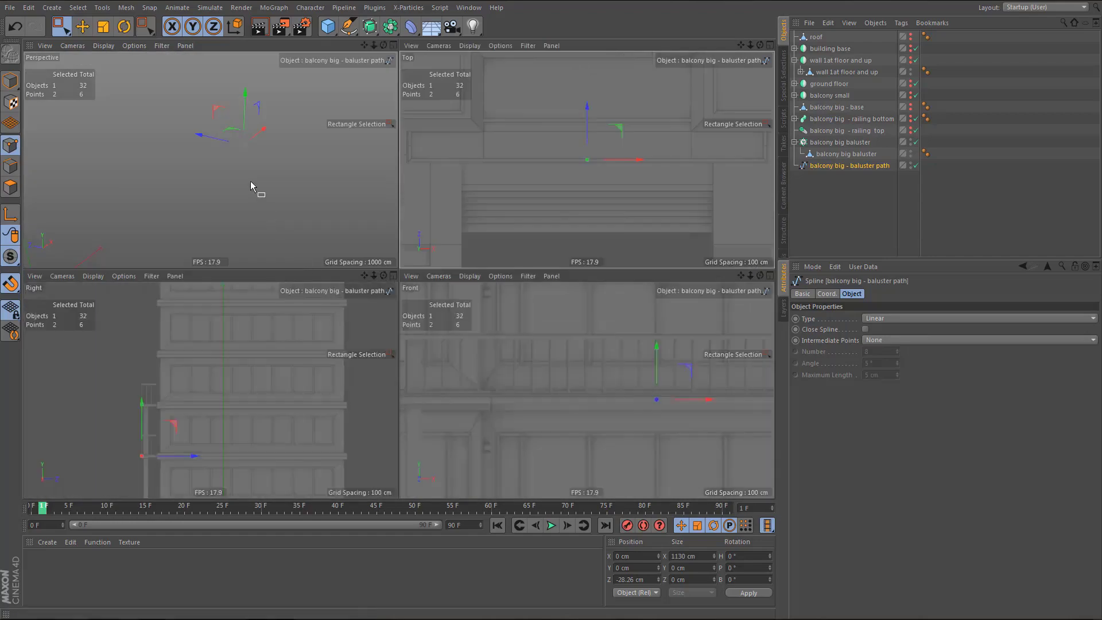
pyautogui.middleClick(250, 181)
# - Subdivide the front segment between the two selected corner points six times
pyautogui.rightClick(547, 293)
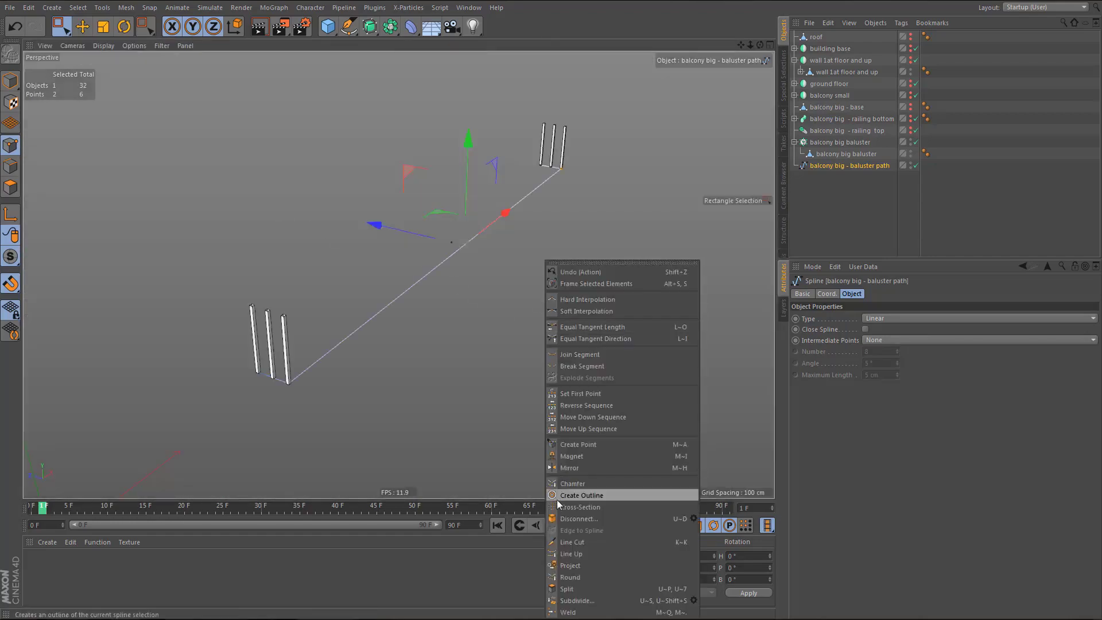
pyautogui.click(657, 263)
pyautogui.moveTo(607, 252); pyautogui.dragTo(707, 44)
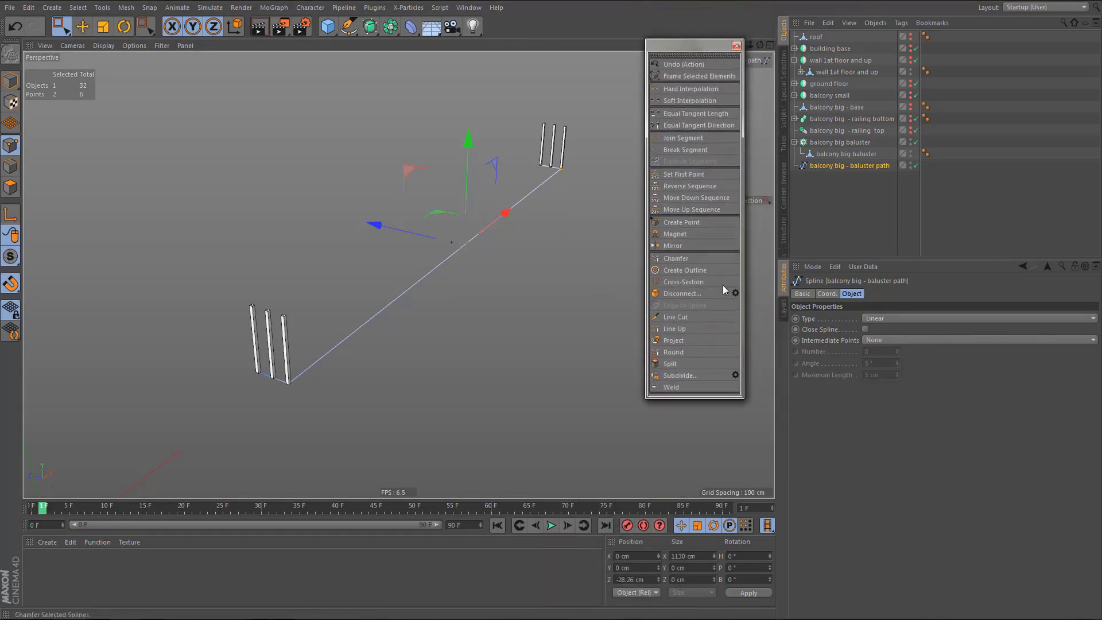
pyautogui.click(685, 373)
pyautogui.click(685, 374)
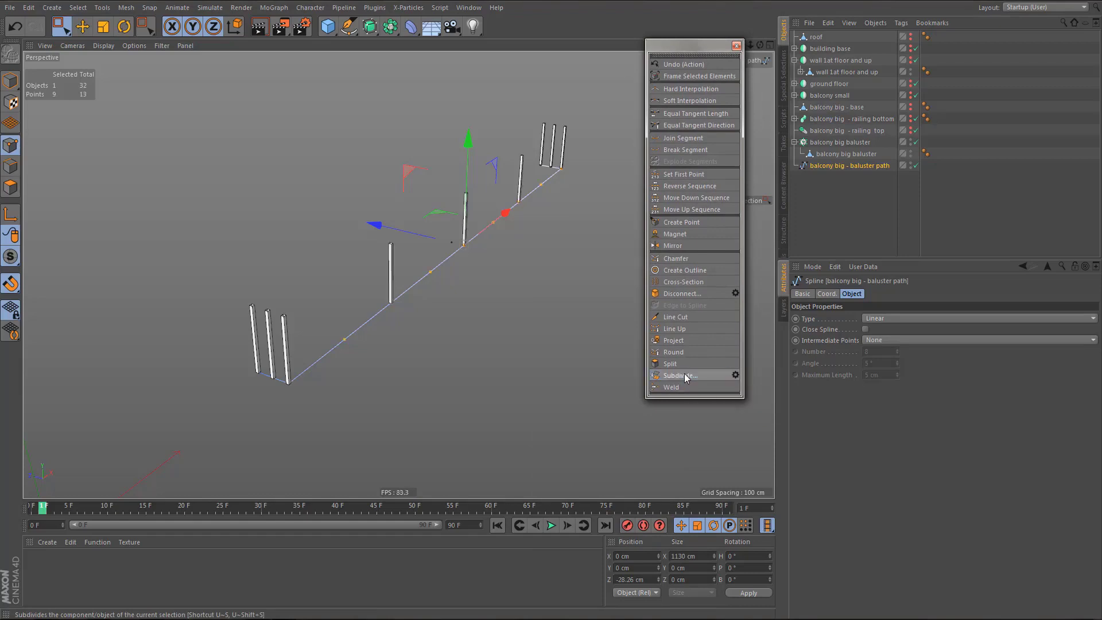
pyautogui.click(684, 374)
pyautogui.click(684, 374)
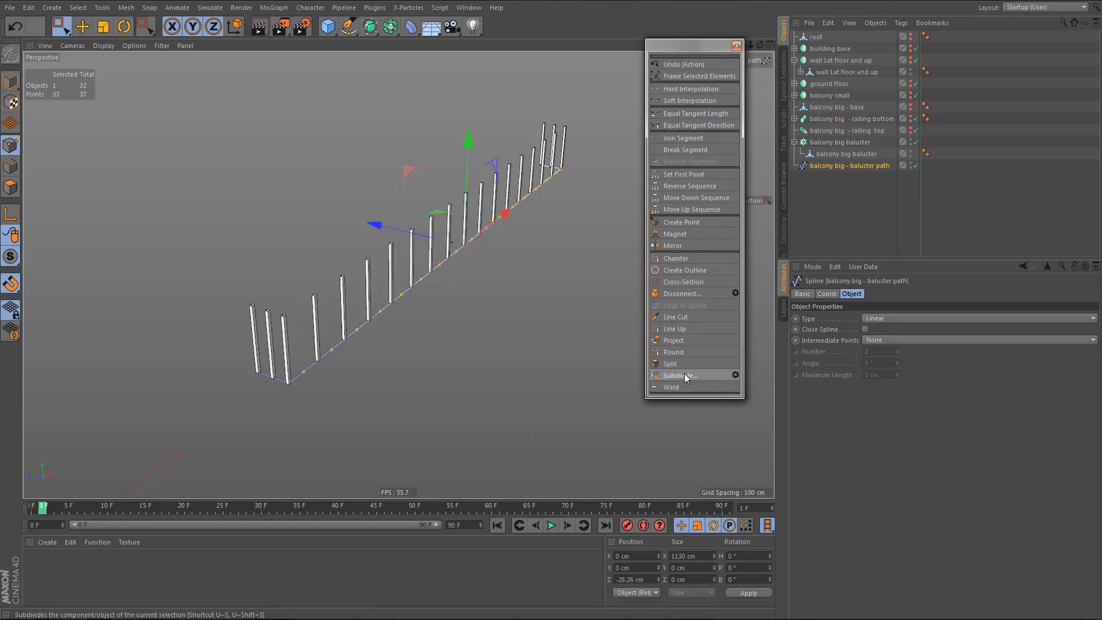
pyautogui.click(685, 375)
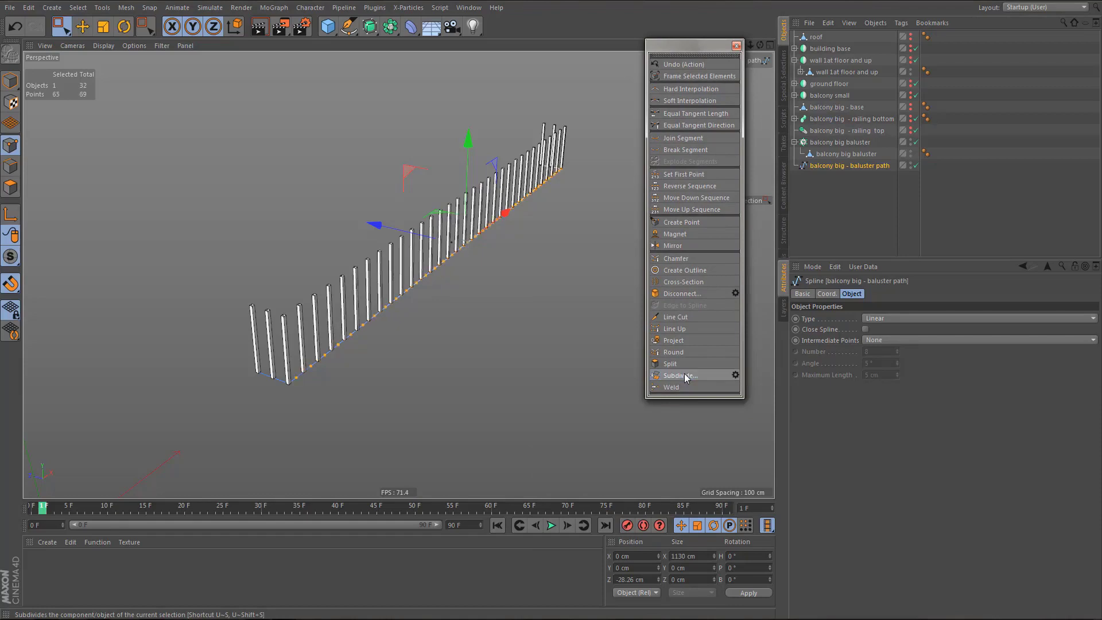
# - Examine the baluster spacing along the front of the big balcony in the front and perspective views
pyautogui.keyDown('alt'); pyautogui.moveTo(380, 299); pyautogui.dragTo(340, 278); pyautogui.keyUp('alt')
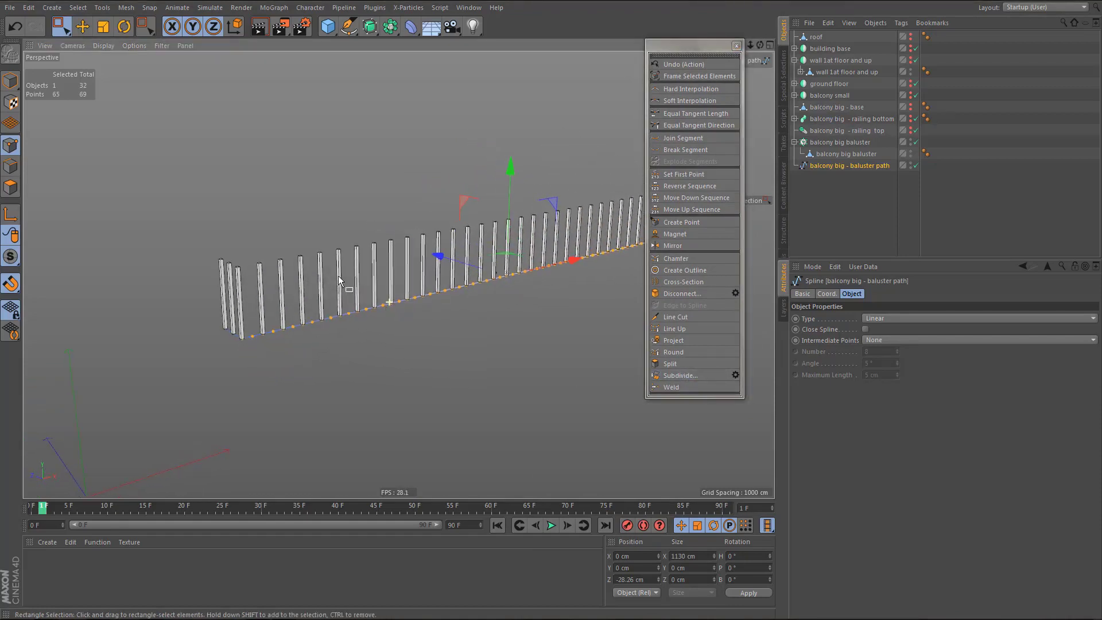
pyautogui.middleClick(444, 438)
pyautogui.middleClick(465, 439)
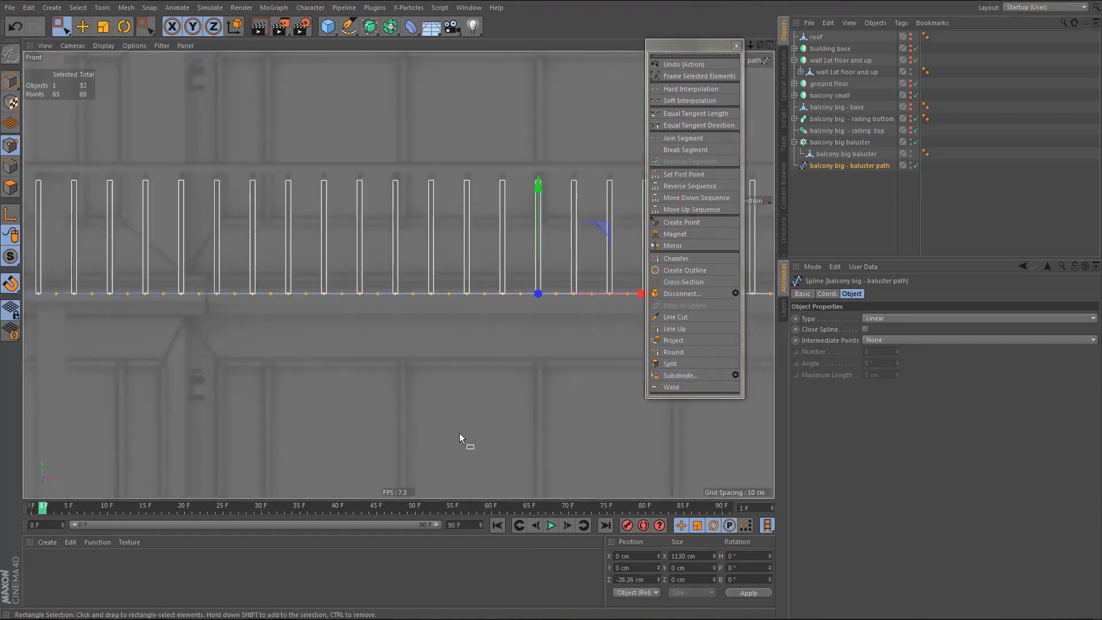
pyautogui.keyDown('alt'); pyautogui.moveTo(412, 381); pyautogui.dragTo(313, 438, button='middle'); pyautogui.keyUp('alt')
pyautogui.middleClick(312, 436)
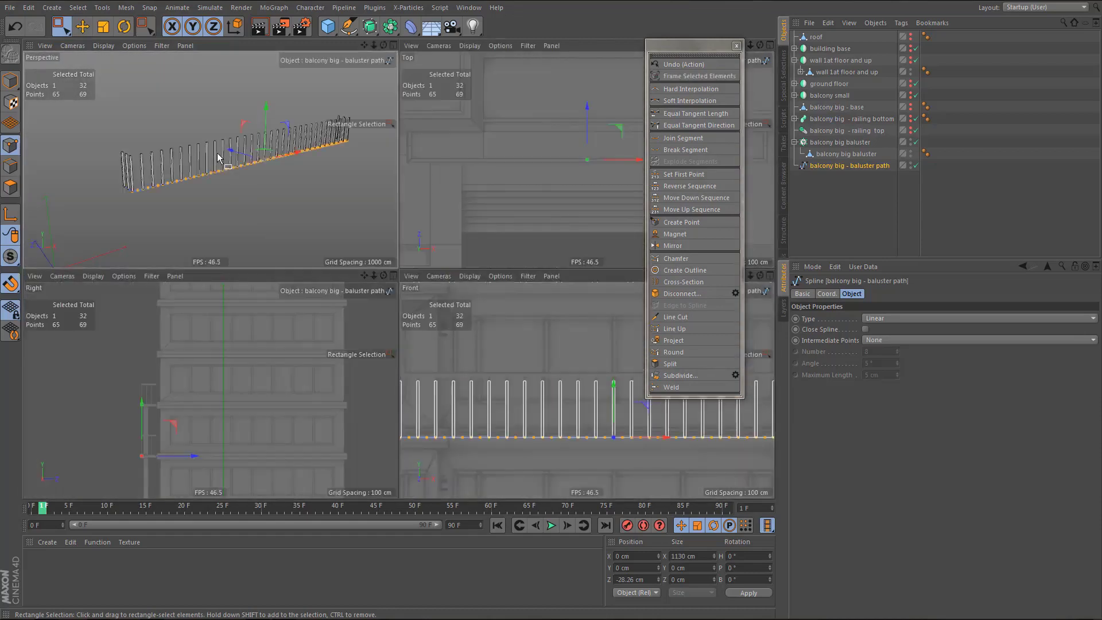
pyautogui.middleClick(217, 153)
pyautogui.keyDown('alt'); pyautogui.moveTo(348, 242); pyautogui.dragTo(364, 279); pyautogui.keyUp('alt')
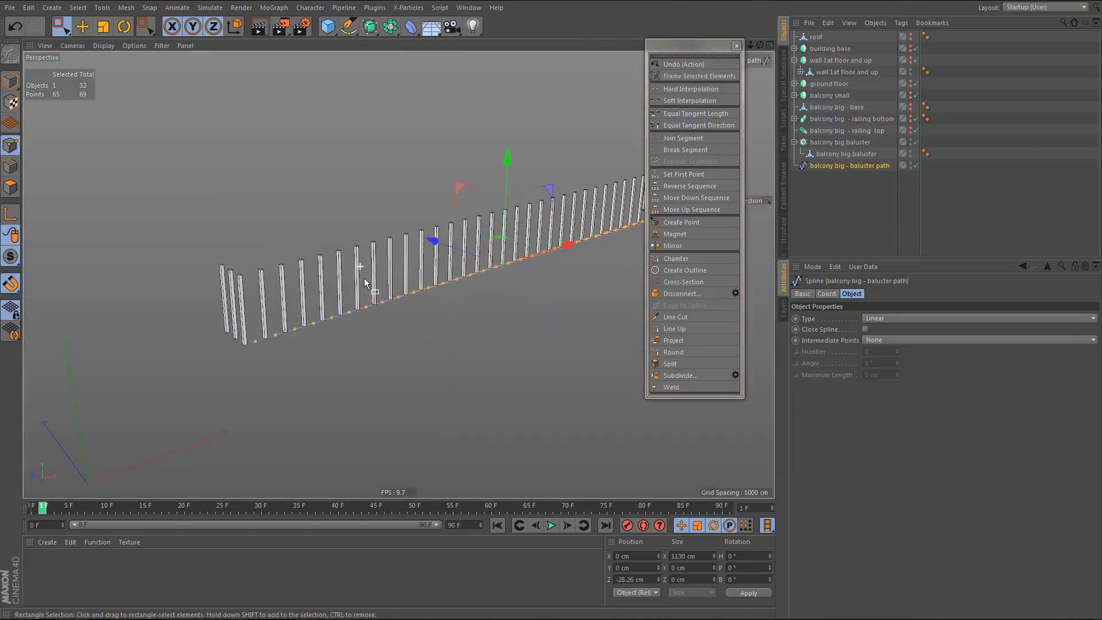
pyautogui.click(738, 46)
pyautogui.keyDown('alt'); pyautogui.moveTo(630, 258); pyautogui.dragTo(597, 256, button='middle'); pyautogui.keyUp('alt')
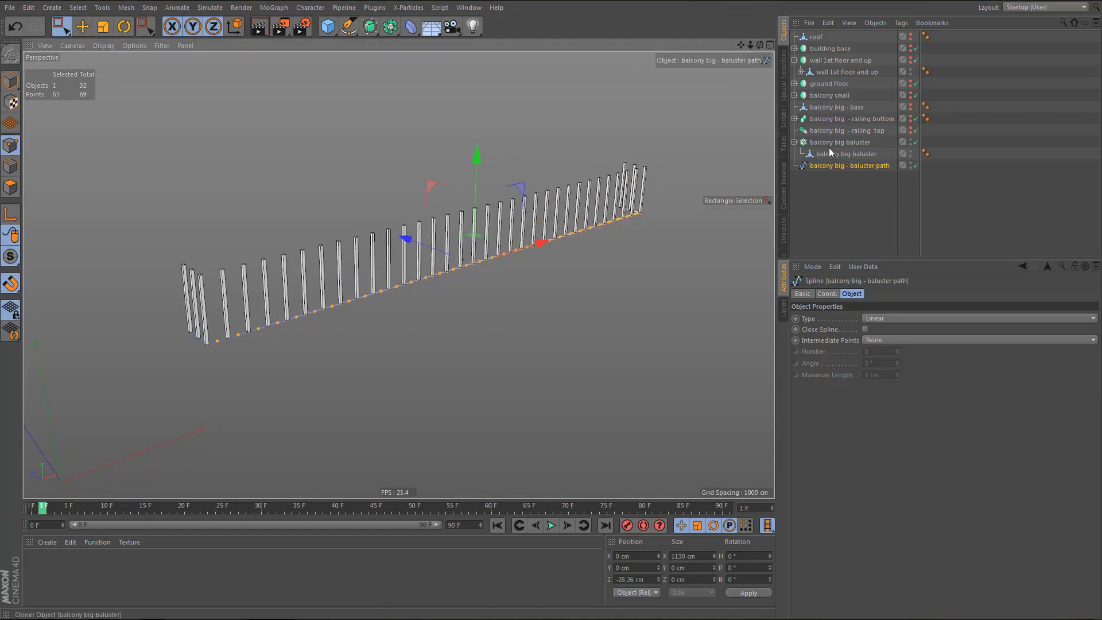
# - Show the big balcony's top and bottom railings again
pyautogui.keyDown('alt'); pyautogui.doubleClick(913, 130); pyautogui.keyUp('alt')
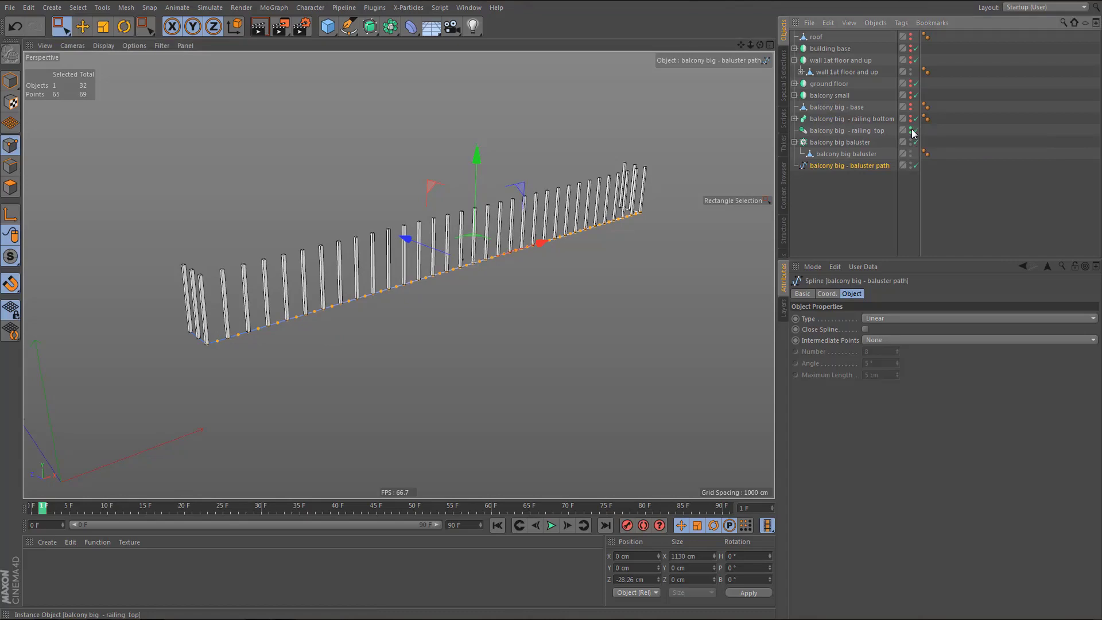
pyautogui.keyDown('alt'); pyautogui.doubleClick(912, 119); pyautogui.keyUp('alt')
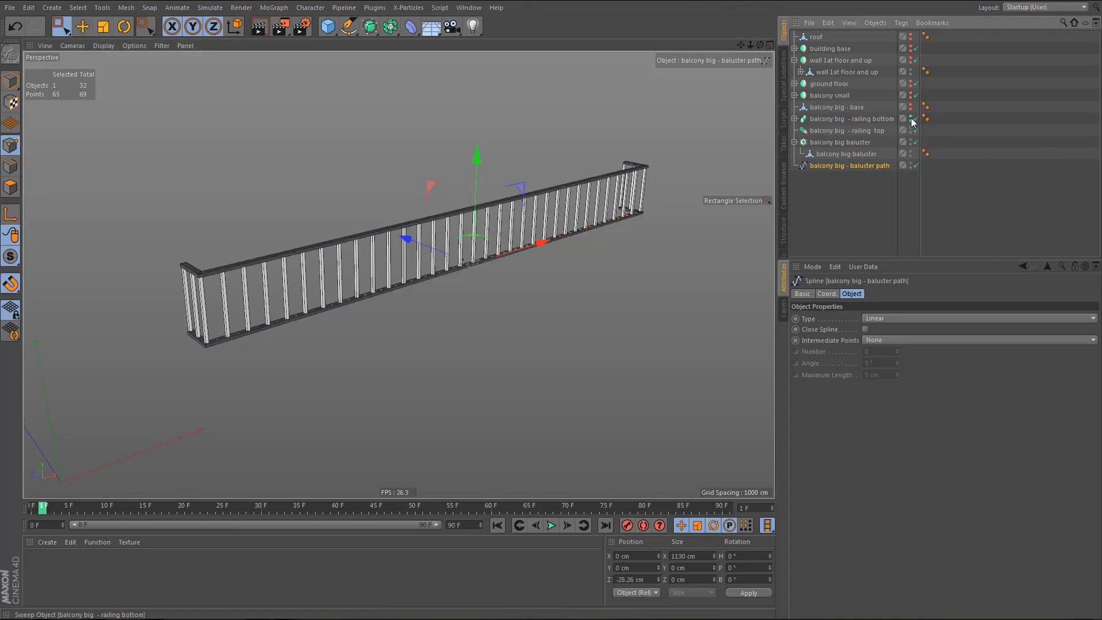
pyautogui.keyDown('alt'); pyautogui.click(912, 119); pyautogui.keyUp('alt')
# - Set the perspective view's display mode to Constant Shading (Lines)
pyautogui.keyDown('alt'); pyautogui.moveTo(397, 255); pyautogui.dragTo(438, 252, button='middle'); pyautogui.keyUp('alt')
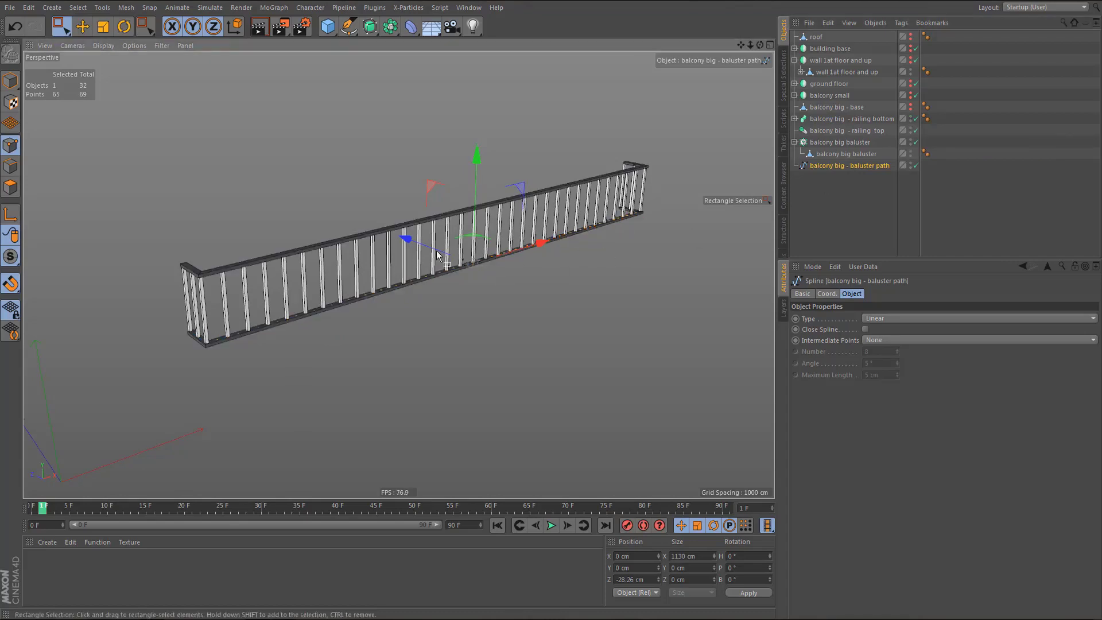
pyautogui.keyDown('alt'); pyautogui.moveTo(423, 223); pyautogui.dragTo(549, 215, button='right'); pyautogui.keyUp('alt')
pyautogui.keyDown('alt'); pyautogui.moveTo(549, 215); pyautogui.dragTo(515, 154); pyautogui.keyUp('alt')
pyautogui.keyDown('alt'); pyautogui.moveTo(478, 220); pyautogui.dragTo(637, 196, button='right'); pyautogui.keyUp('alt')
pyautogui.keyDown('alt'); pyautogui.moveTo(534, 196); pyautogui.dragTo(448, 282); pyautogui.keyUp('alt')
pyautogui.keyDown('alt'); pyautogui.moveTo(448, 283); pyautogui.dragTo(408, 356, button='right'); pyautogui.keyUp('alt')
pyautogui.keyDown('alt'); pyautogui.moveTo(408, 356); pyautogui.dragTo(550, 282); pyautogui.keyUp('alt')
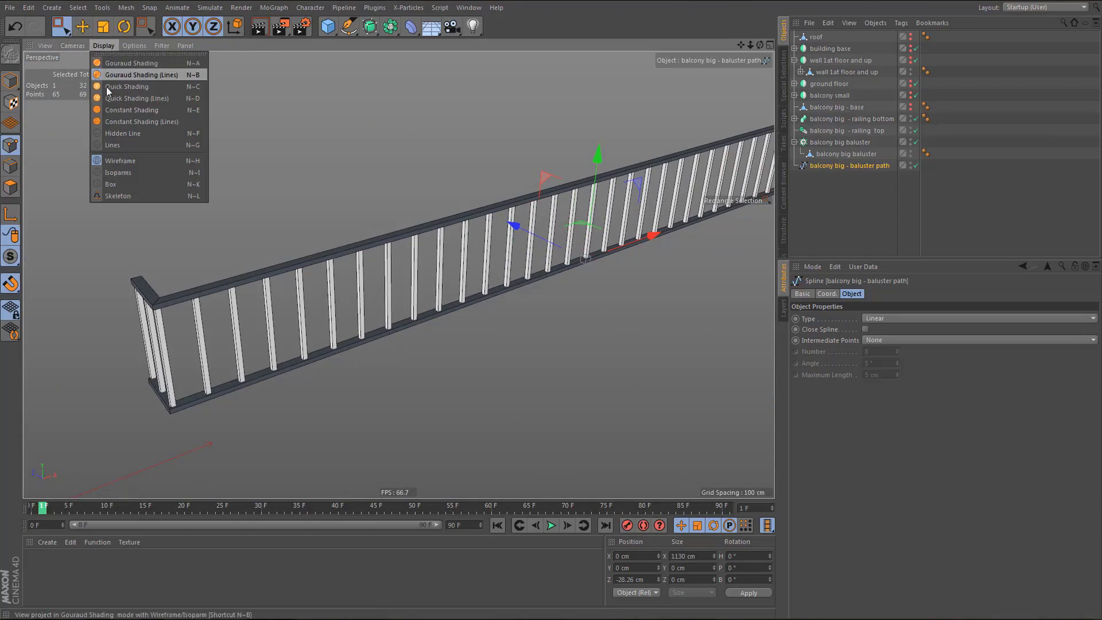
pyautogui.click(117, 121)
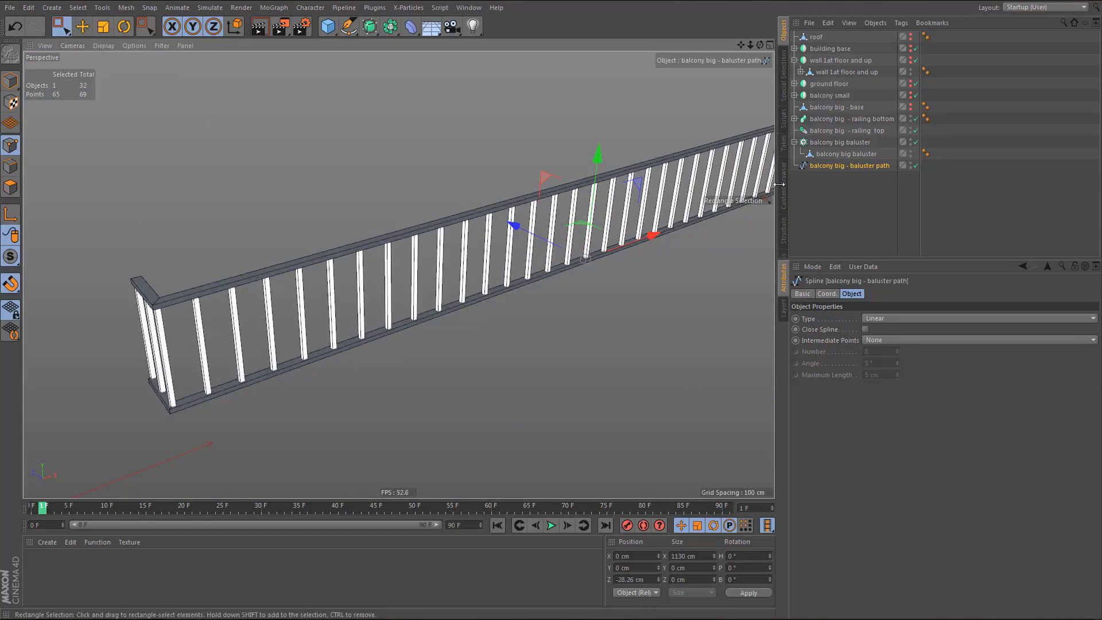
# - Enable Render Instances on the balcony big baluster cloner and sample its clone color from the top railing
pyautogui.click(826, 142)
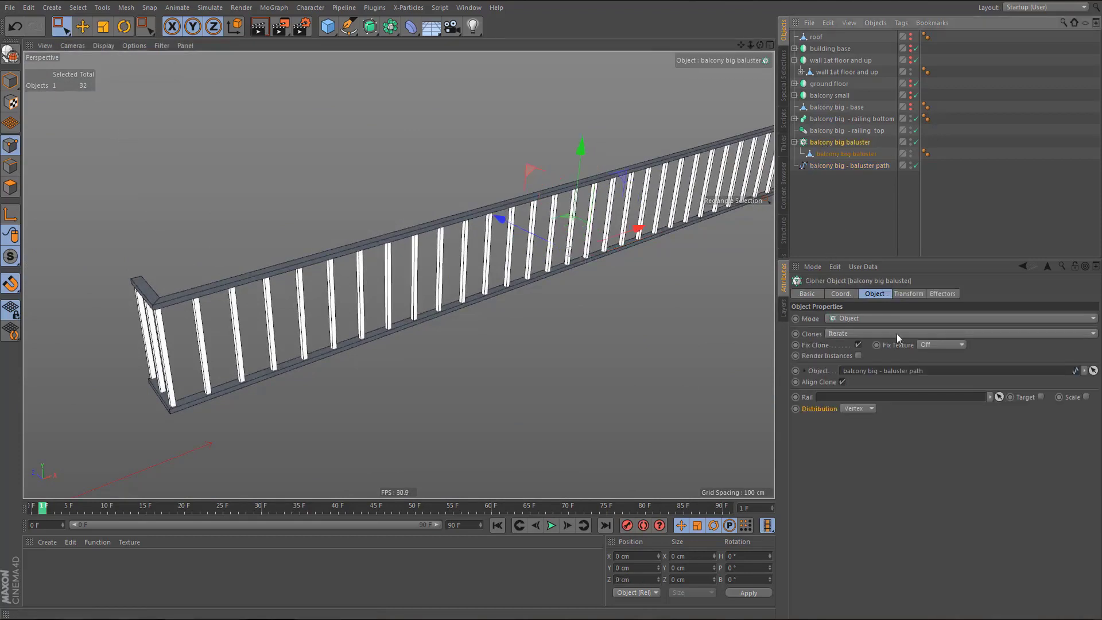
pyautogui.click(859, 356)
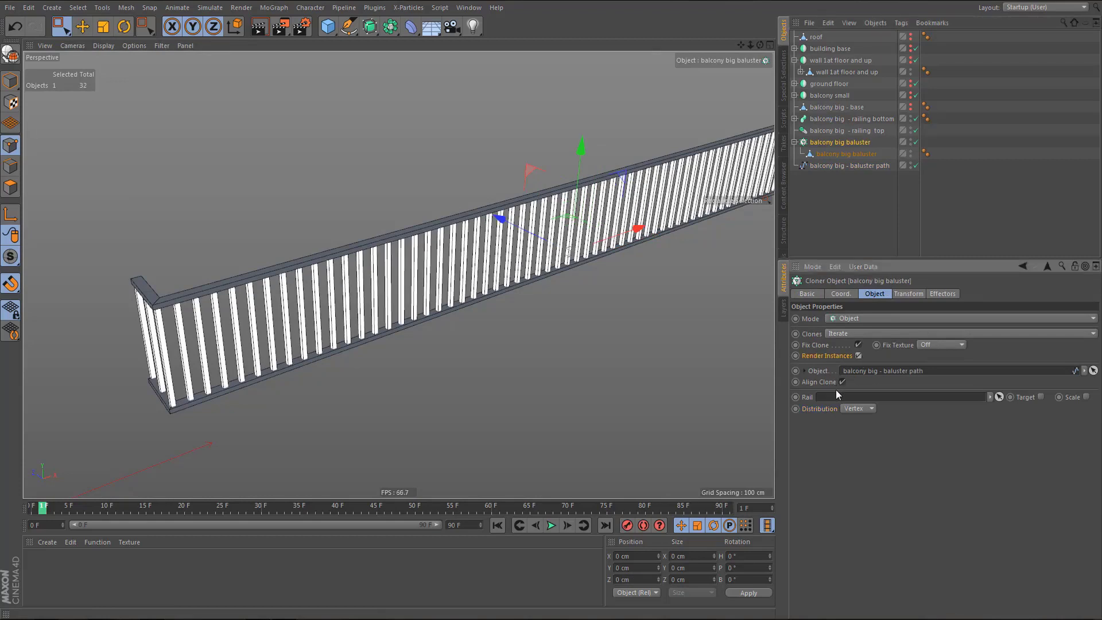
pyautogui.click(908, 292)
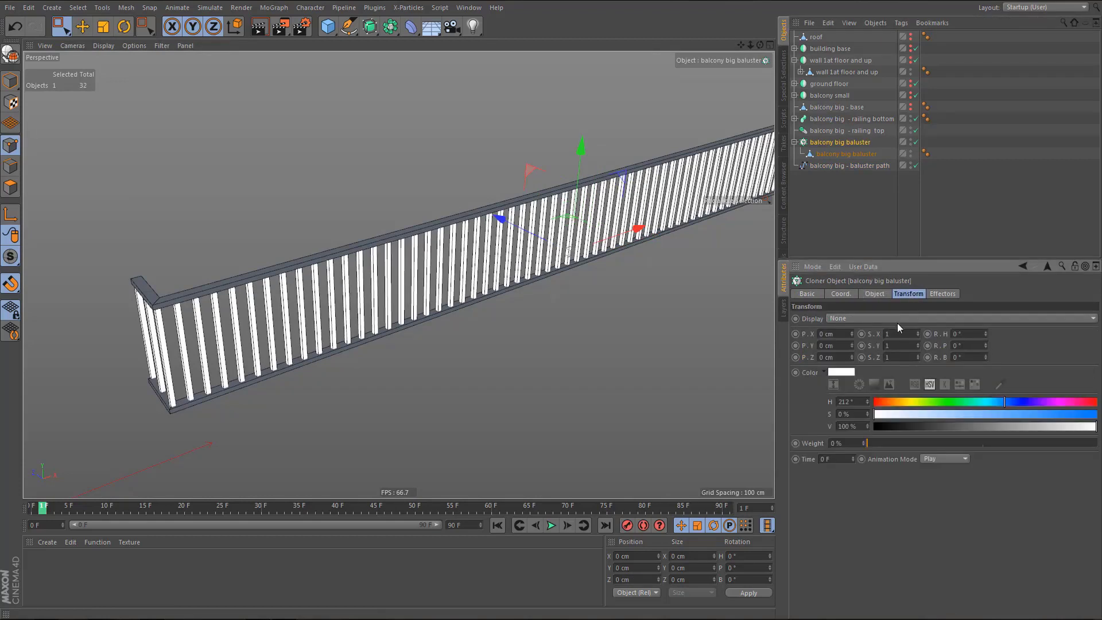
pyautogui.click(1000, 384)
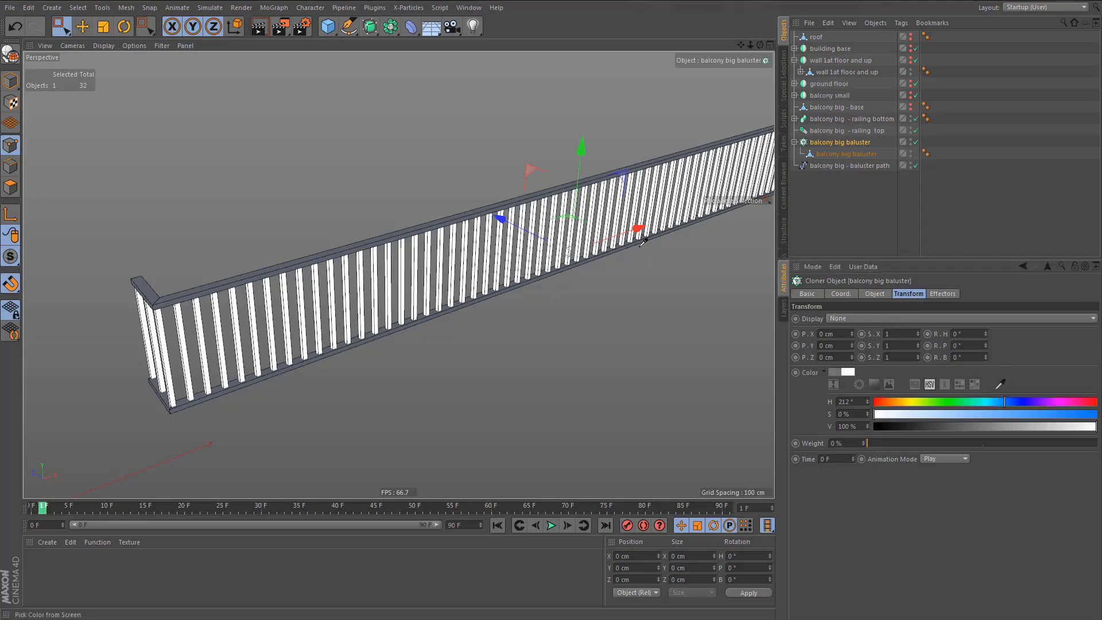
pyautogui.click(564, 181)
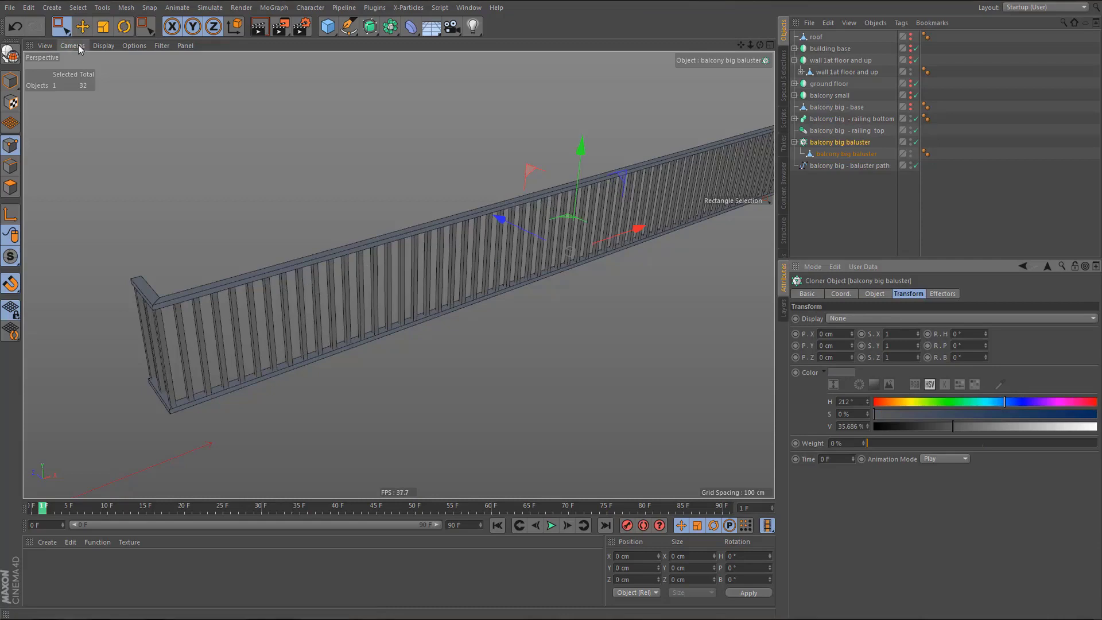
# - Render a preview of the railing in the perspective view to check the balusters
pyautogui.click(102, 46)
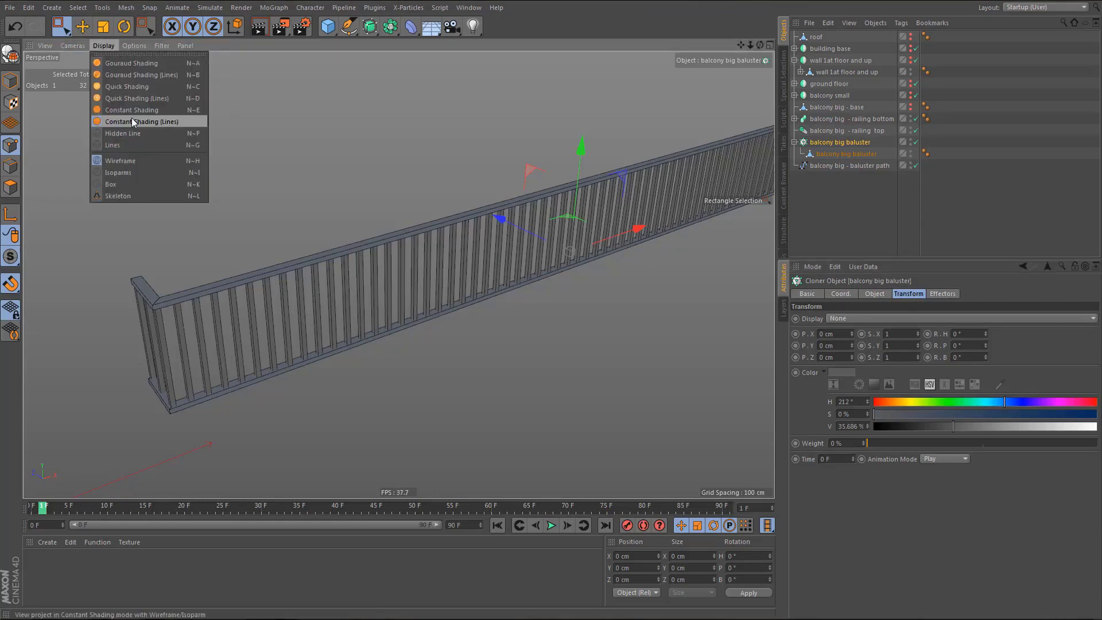
pyautogui.click(349, 274)
pyautogui.keyDown('alt'); pyautogui.moveTo(347, 261); pyautogui.dragTo(372, 253); pyautogui.keyUp('alt')
pyautogui.hotkey('ctrl', 'r')
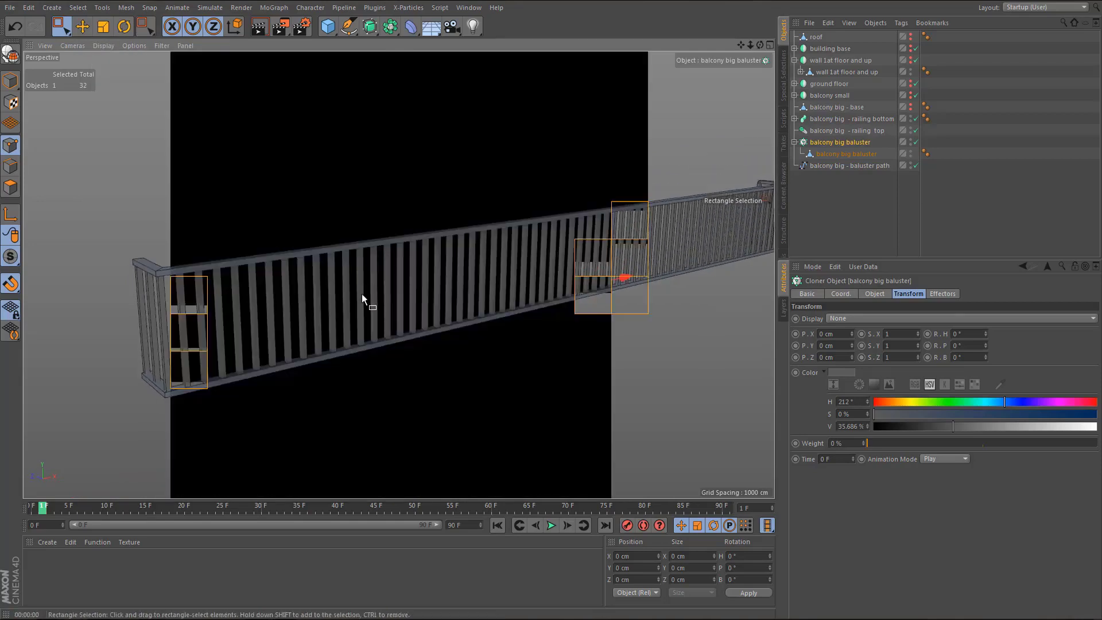
pyautogui.keyDown('alt'); pyautogui.moveTo(394, 256); pyautogui.dragTo(369, 297); pyautogui.keyUp('alt')
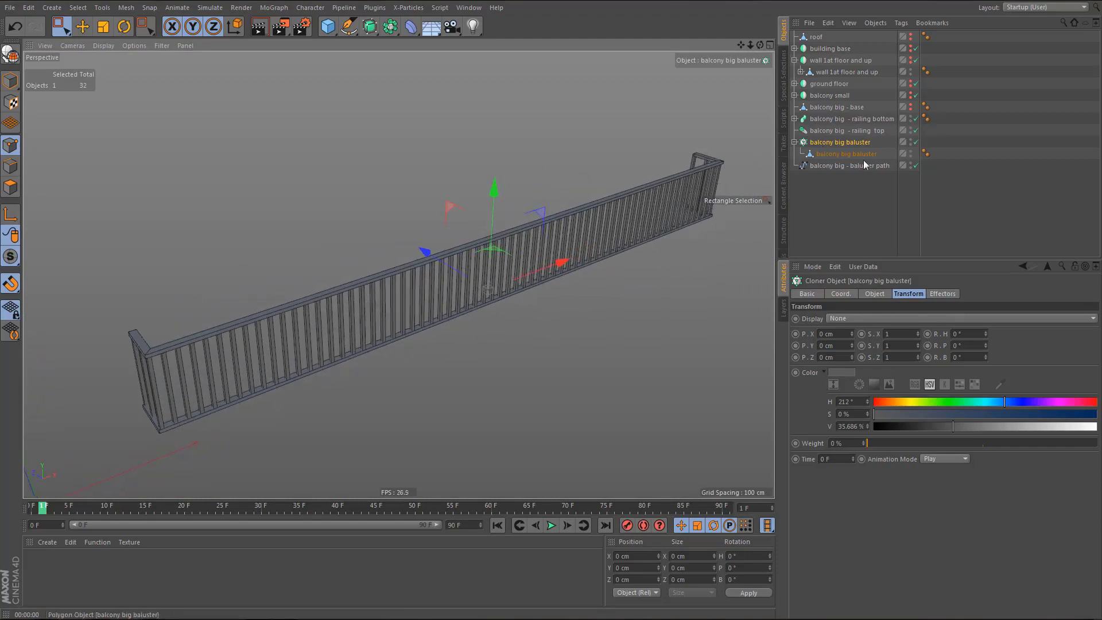
# - Show balcony big - base again and sample the baluster cloner's color from the base's surface
pyautogui.click(912, 107)
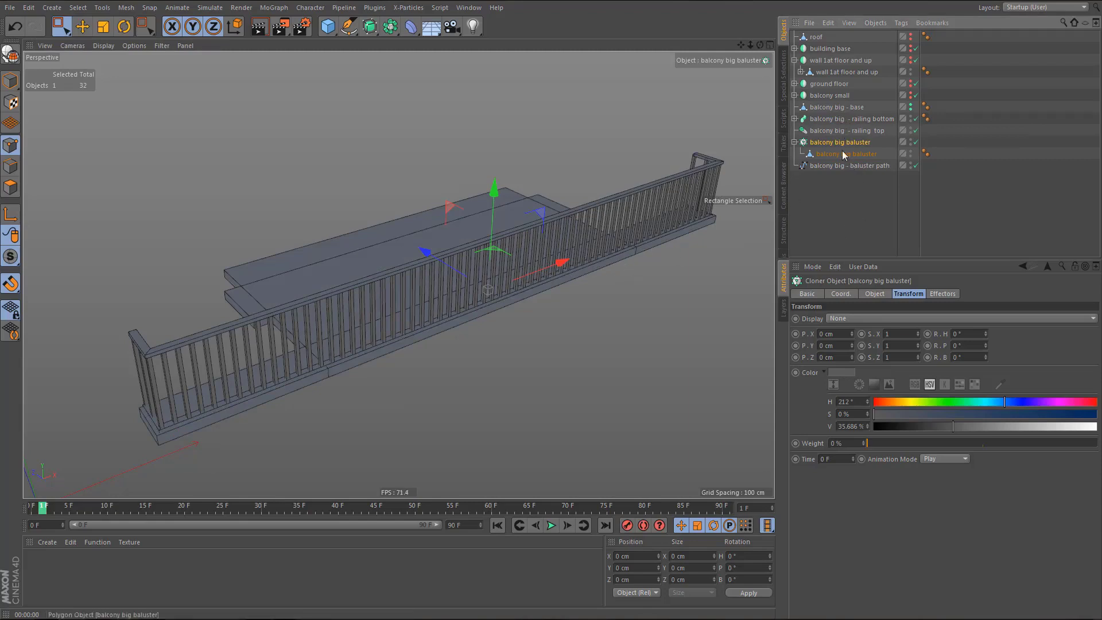
pyautogui.click(1000, 384)
pyautogui.click(391, 238)
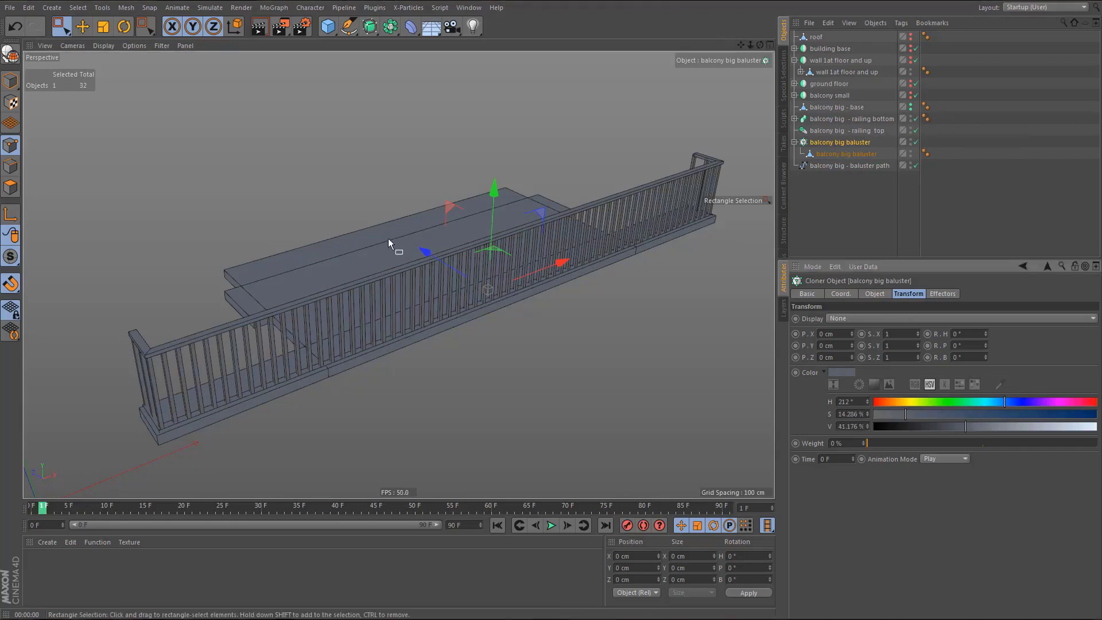
# - Set the display mode to Gouraud Shading (Lines) and render a preview of the whole big balcony
pyautogui.keyDown('alt'); pyautogui.moveTo(388, 239); pyautogui.dragTo(355, 260); pyautogui.keyUp('alt')
pyautogui.click(104, 46)
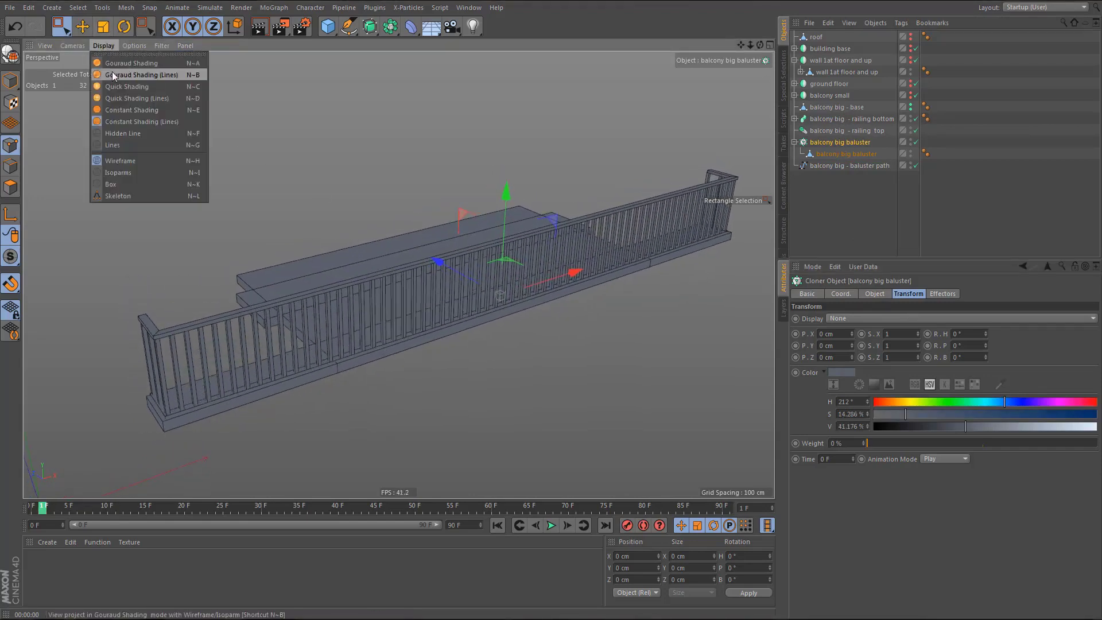
pyautogui.click(112, 71)
pyautogui.keyDown('alt'); pyautogui.moveTo(364, 254); pyautogui.dragTo(343, 233, button='middle'); pyautogui.keyUp('alt')
pyautogui.keyDown('alt'); pyautogui.moveTo(369, 261); pyautogui.dragTo(359, 283, button='right'); pyautogui.keyUp('alt')
pyautogui.keyDown('alt'); pyautogui.moveTo(360, 282); pyautogui.dragTo(384, 277, button='middle'); pyautogui.keyUp('alt')
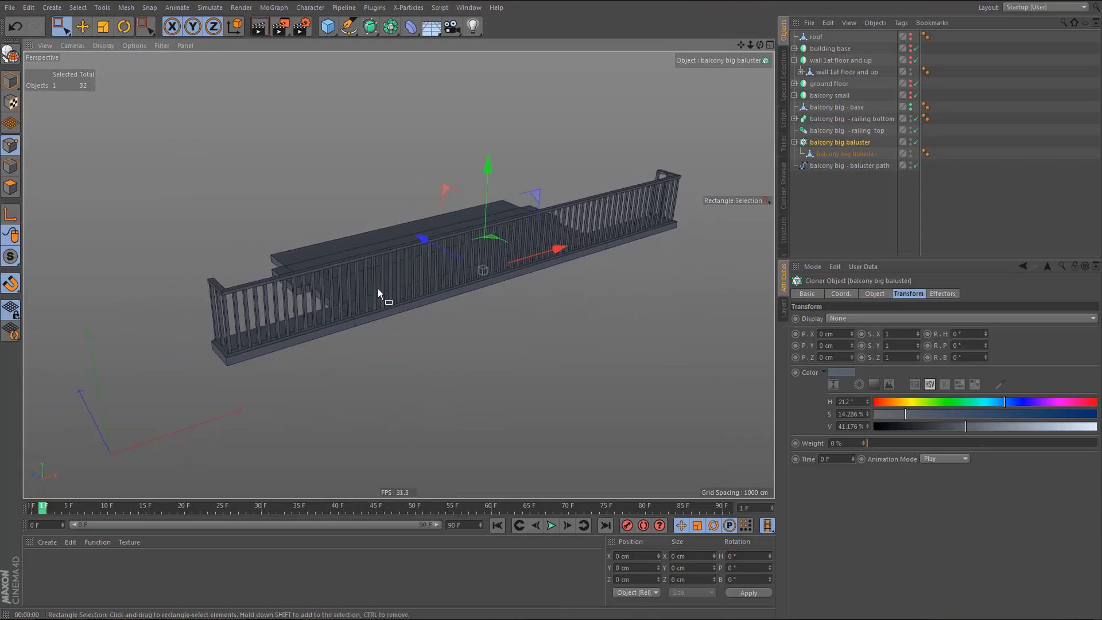
pyautogui.hotkey('ctrl', 'r')
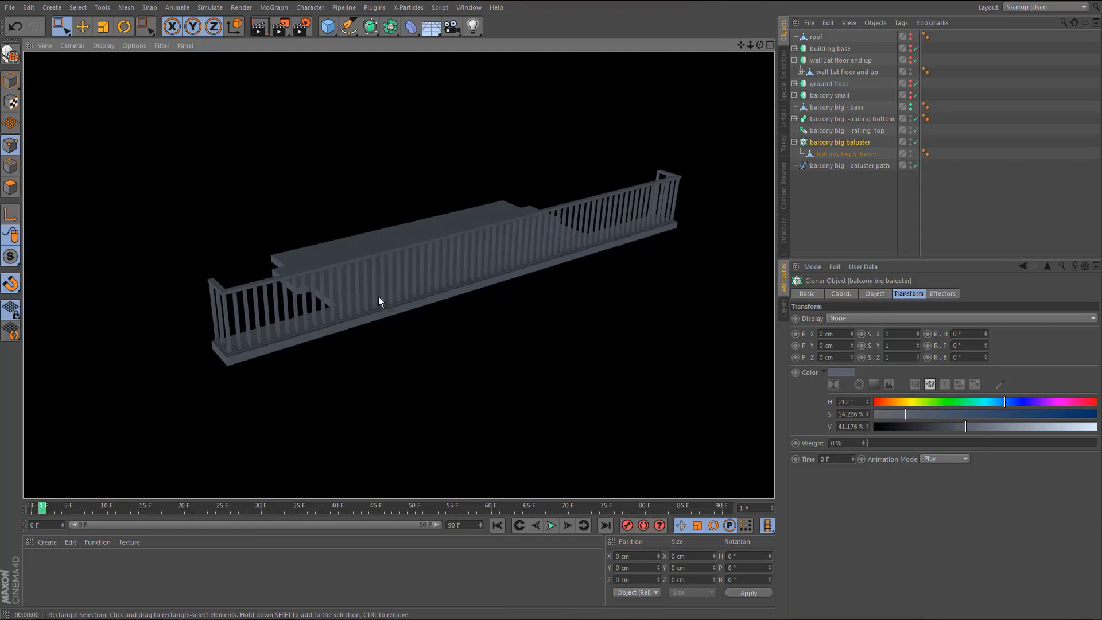
# - Add a cube in the front view and place it over the reference pillar beneath the big balcony's left end
pyautogui.keyDown('alt'); pyautogui.moveTo(378, 296); pyautogui.dragTo(418, 281); pyautogui.keyUp('alt')
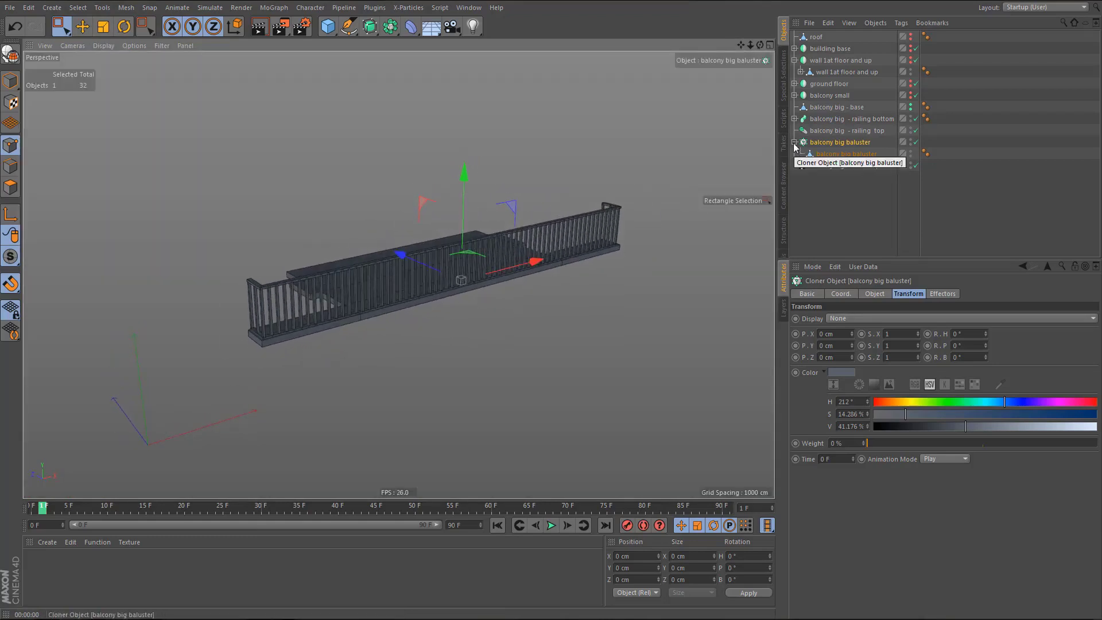
pyautogui.keyDown('alt'); pyautogui.moveTo(494, 302); pyautogui.dragTo(477, 290); pyautogui.keyUp('alt')
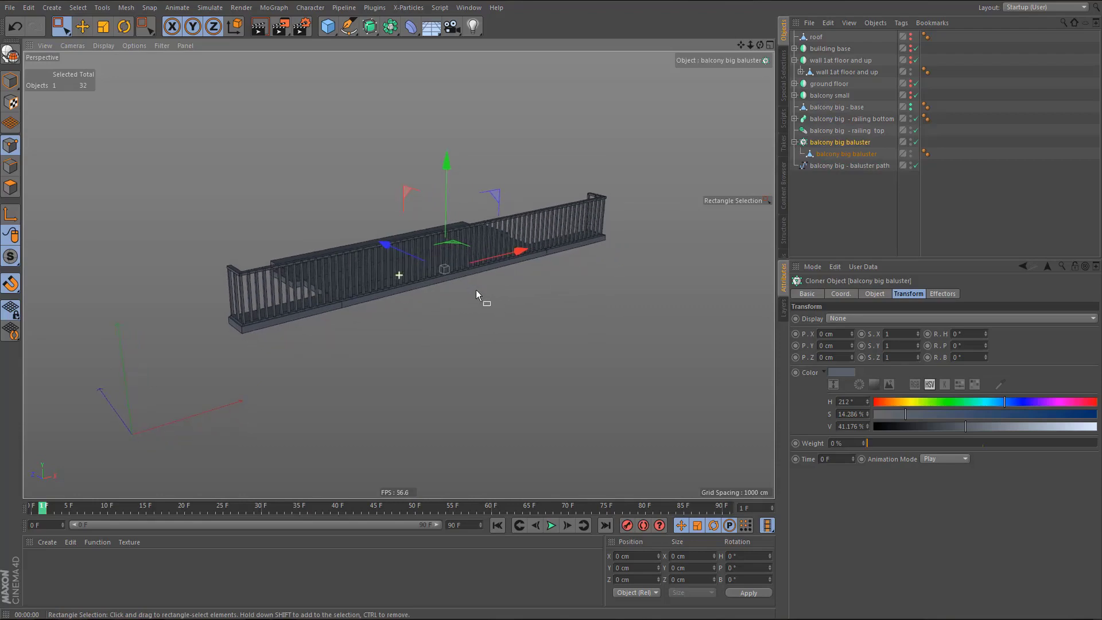
pyautogui.middleClick(481, 301)
pyautogui.middleClick(518, 368)
pyautogui.scroll(-6, 495, 350)
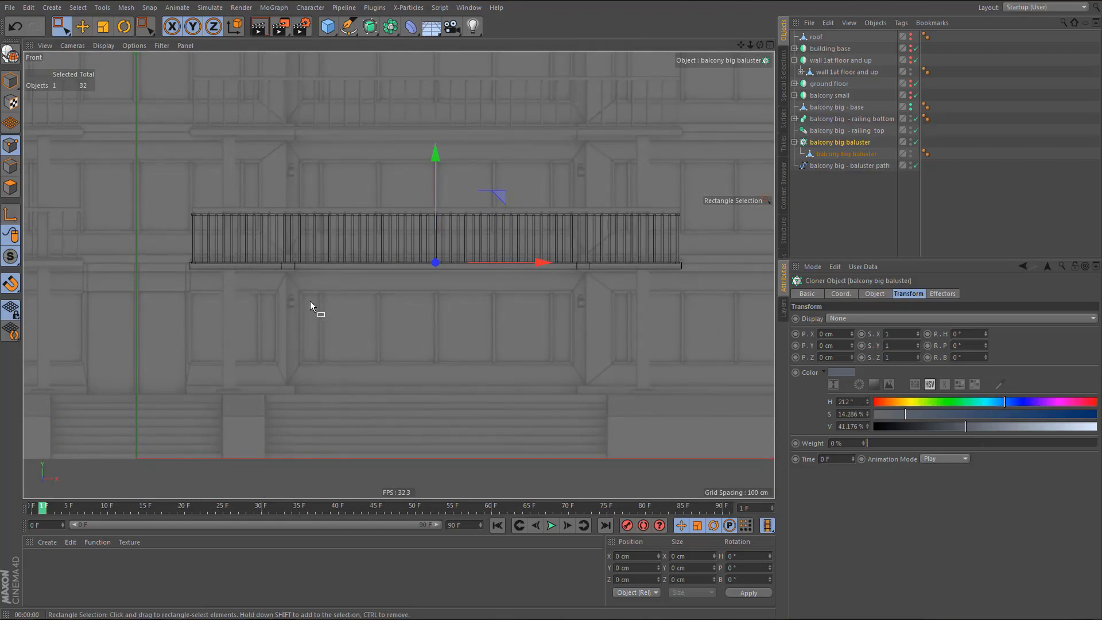
pyautogui.keyDown('alt'); pyautogui.moveTo(312, 312); pyautogui.dragTo(266, 303, button='middle'); pyautogui.keyUp('alt')
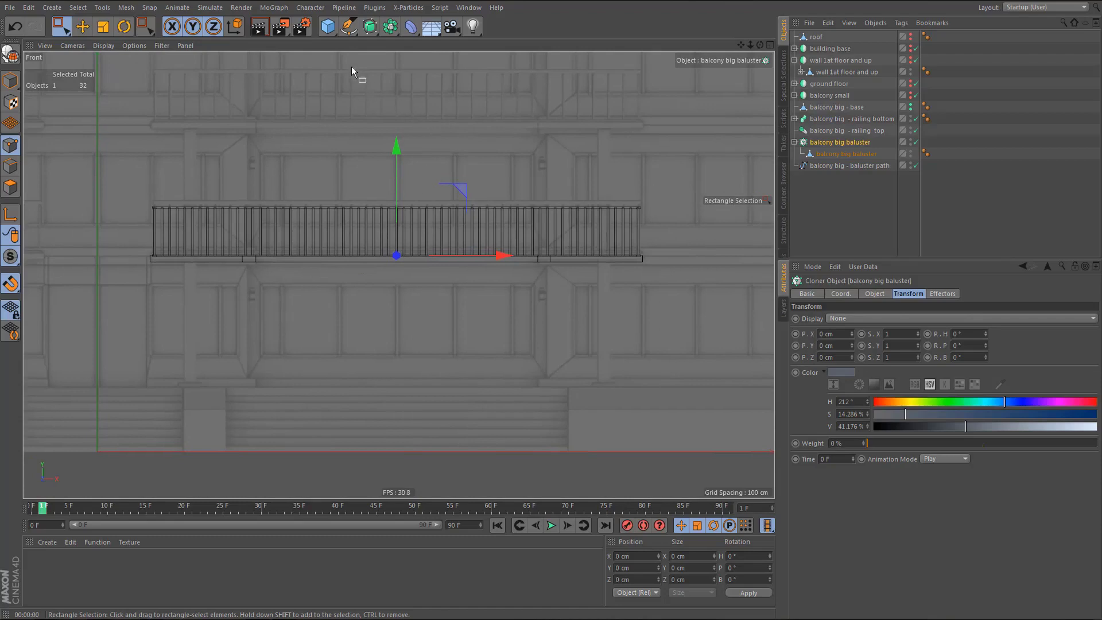
pyautogui.click(329, 26)
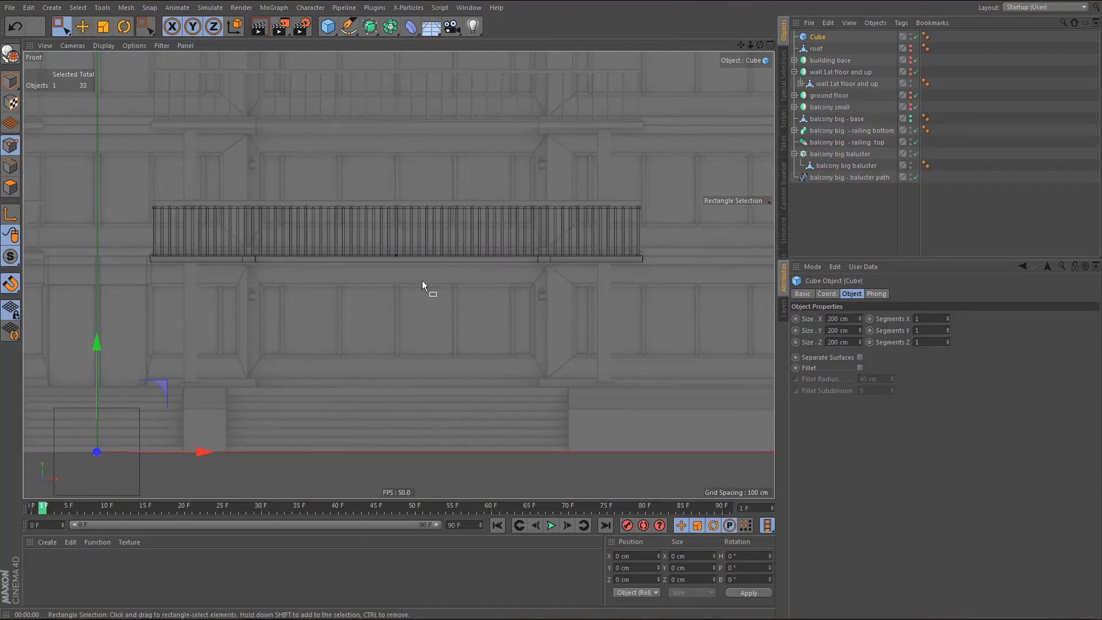
pyautogui.press('e')
pyautogui.moveTo(198, 453); pyautogui.dragTo(291, 456)
pyautogui.moveTo(189, 346); pyautogui.dragTo(202, 221)
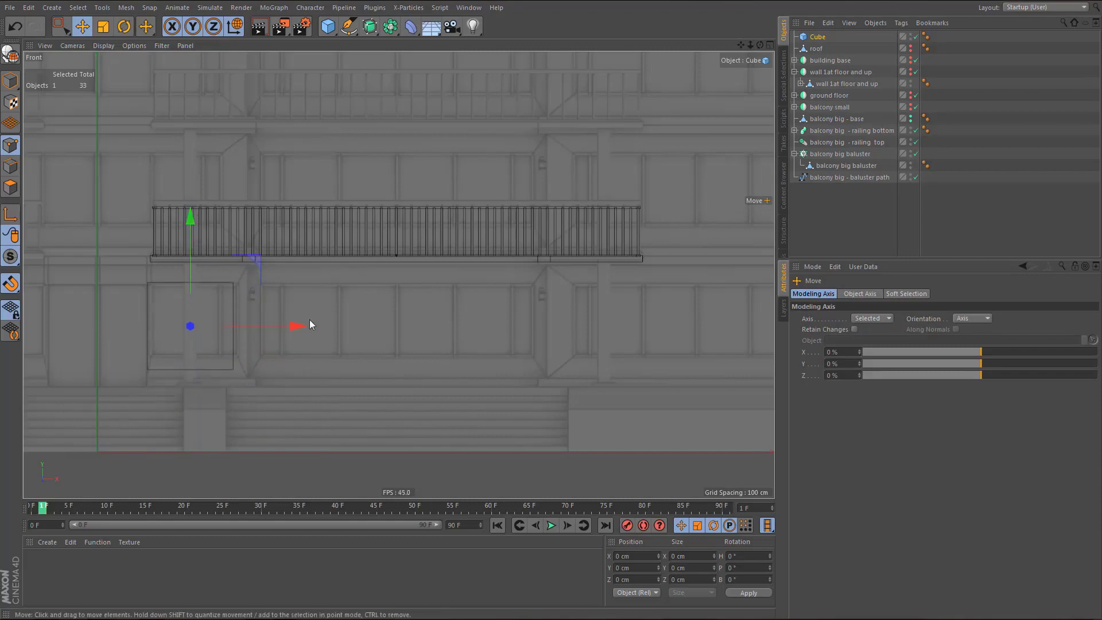
# - Scale the cube uniformly to about 28 cm to match the reference pillar's width and align it horizontally with the pillar
pyautogui.press('t')
pyautogui.moveTo(285, 354); pyautogui.dragTo(1, 506)
pyautogui.keyDown('alt'); pyautogui.moveTo(302, 328); pyautogui.dragTo(448, 307, button='middle'); pyautogui.keyUp('alt')
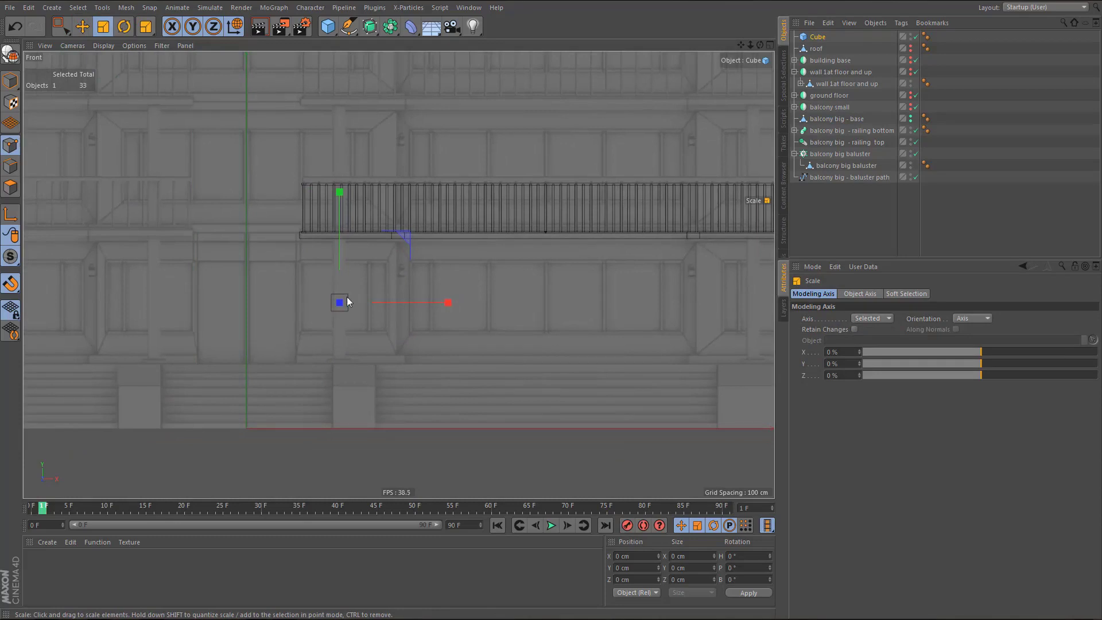
pyautogui.scroll(5, 339, 308)
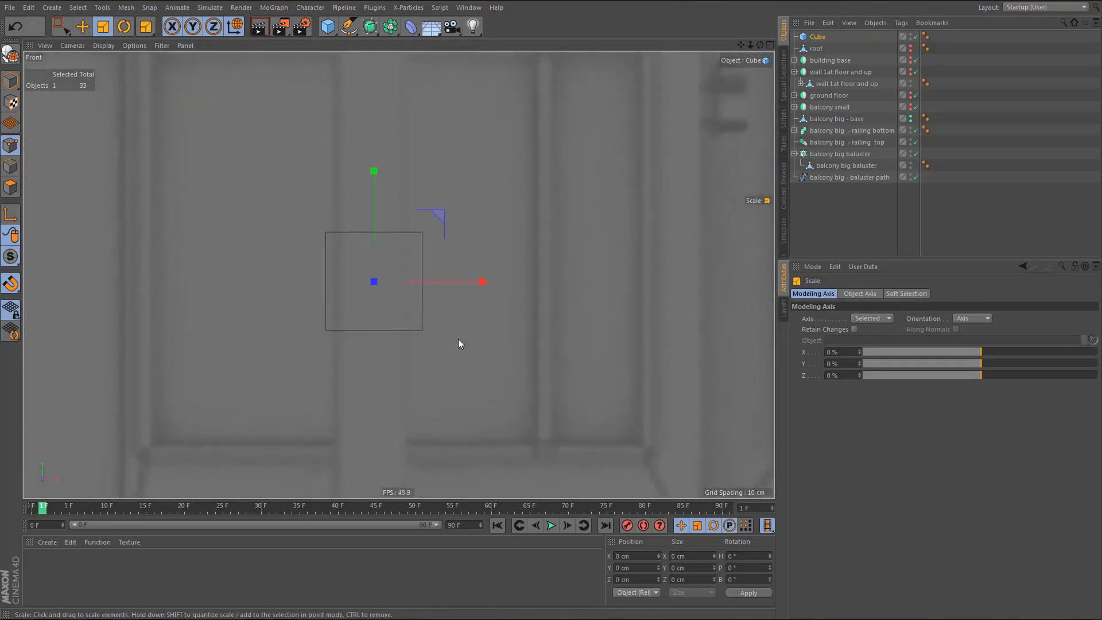
pyautogui.moveTo(458, 343); pyautogui.dragTo(337, 381)
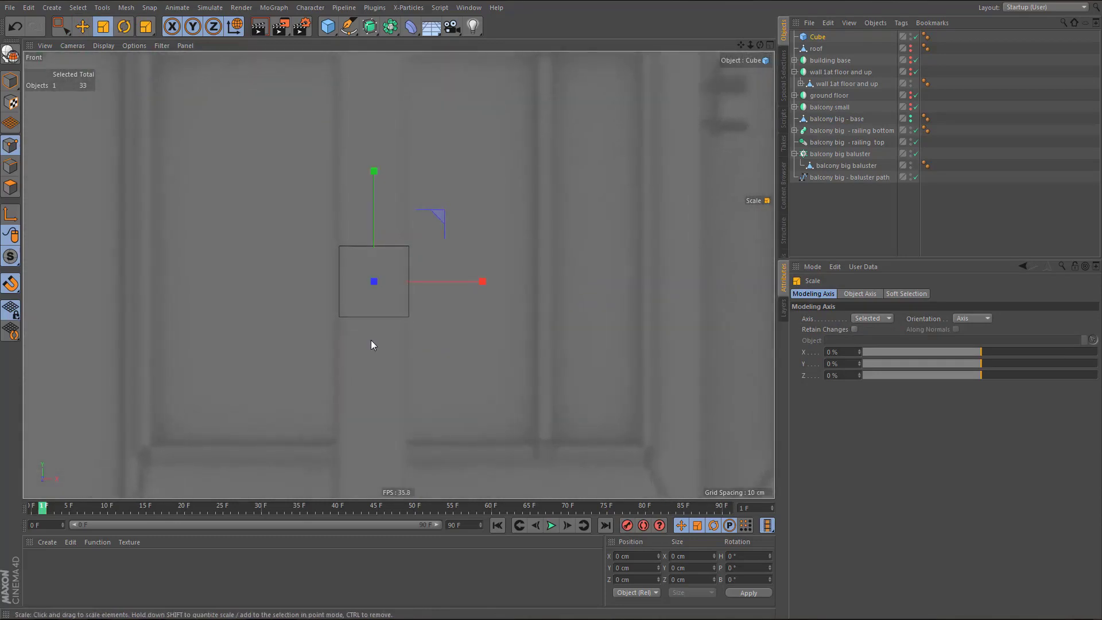
pyautogui.press('e')
pyautogui.moveTo(481, 281); pyautogui.dragTo(480, 284)
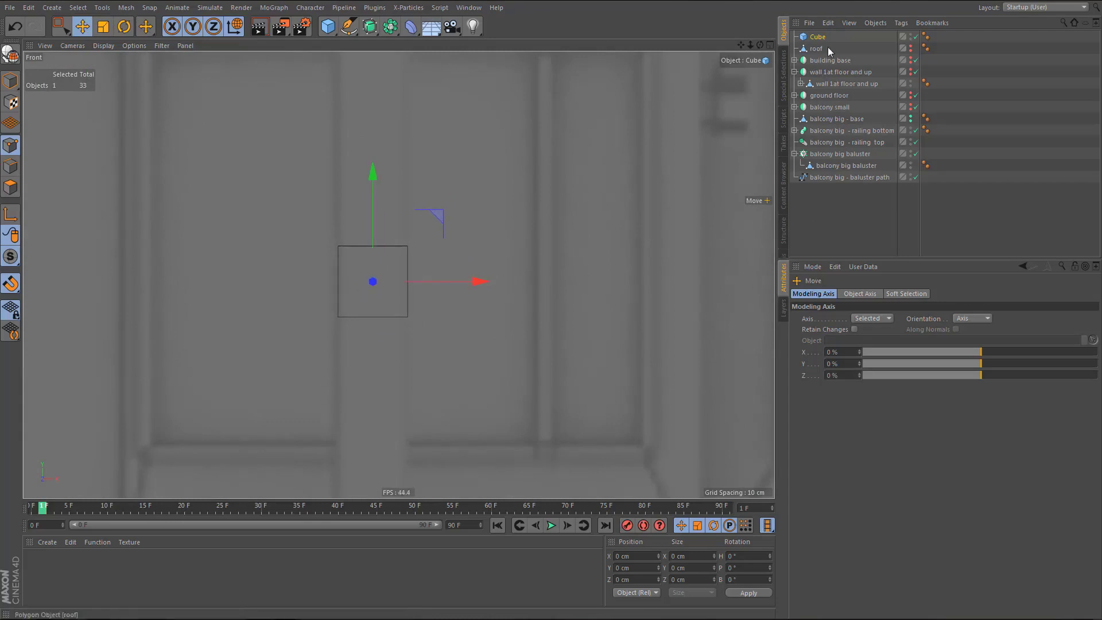
# - Move the cube to the end of the object hierarchy and rename it "big balcony - pillar"
pyautogui.moveTo(820, 37); pyautogui.dragTo(826, 188)
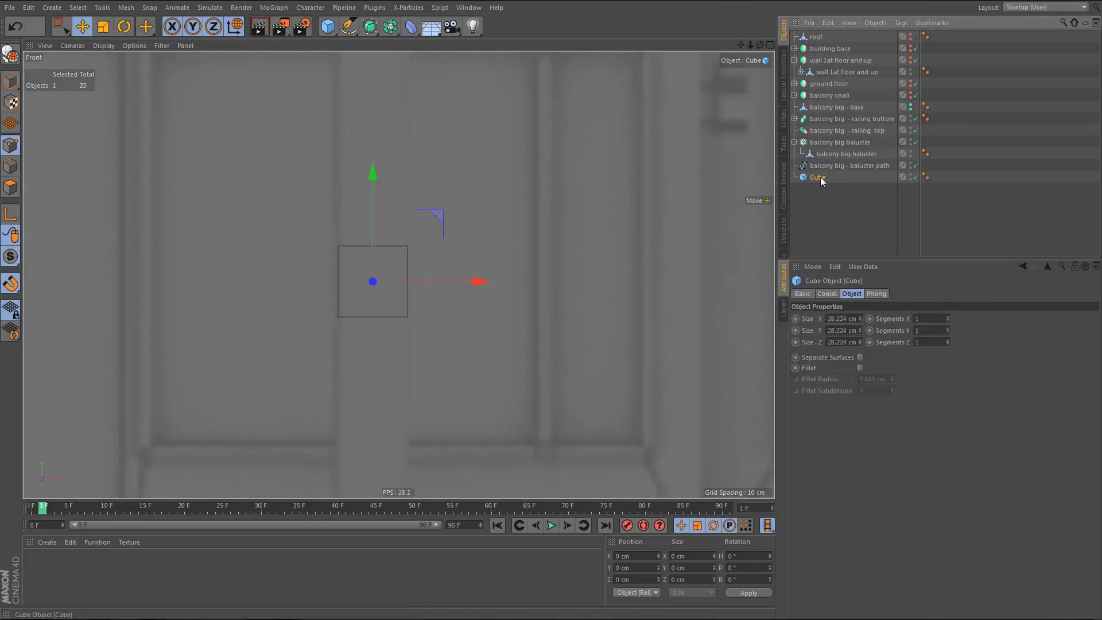
pyautogui.doubleClick(820, 177)
pyautogui.write('big')
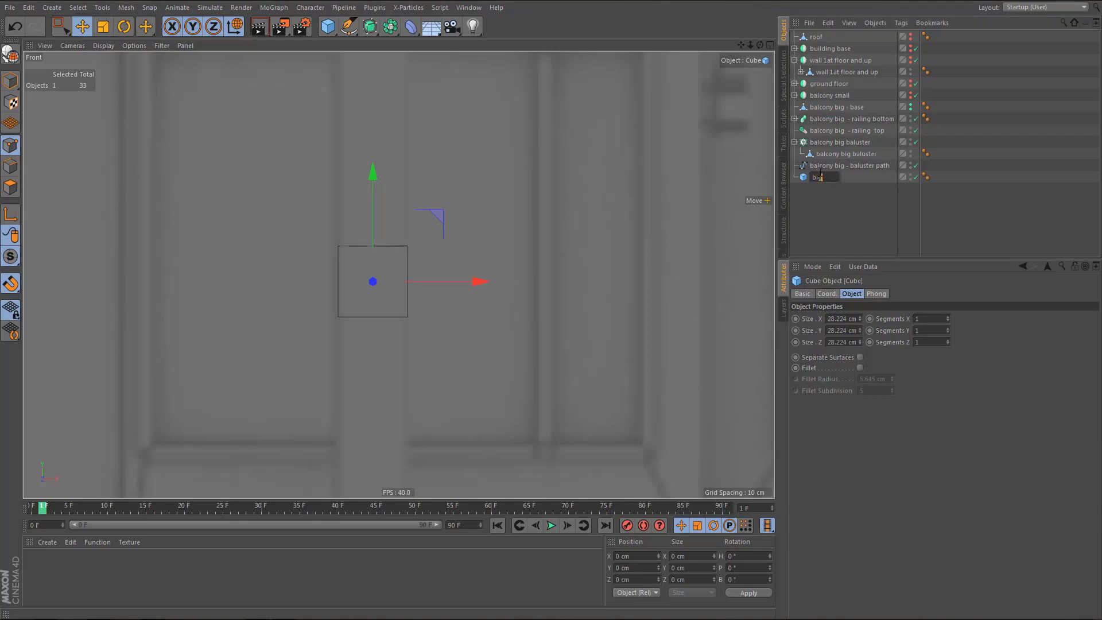
pyautogui.write(' balcony')
pyautogui.write(' -')
pyautogui.write(' pillar')
pyautogui.press('Return')
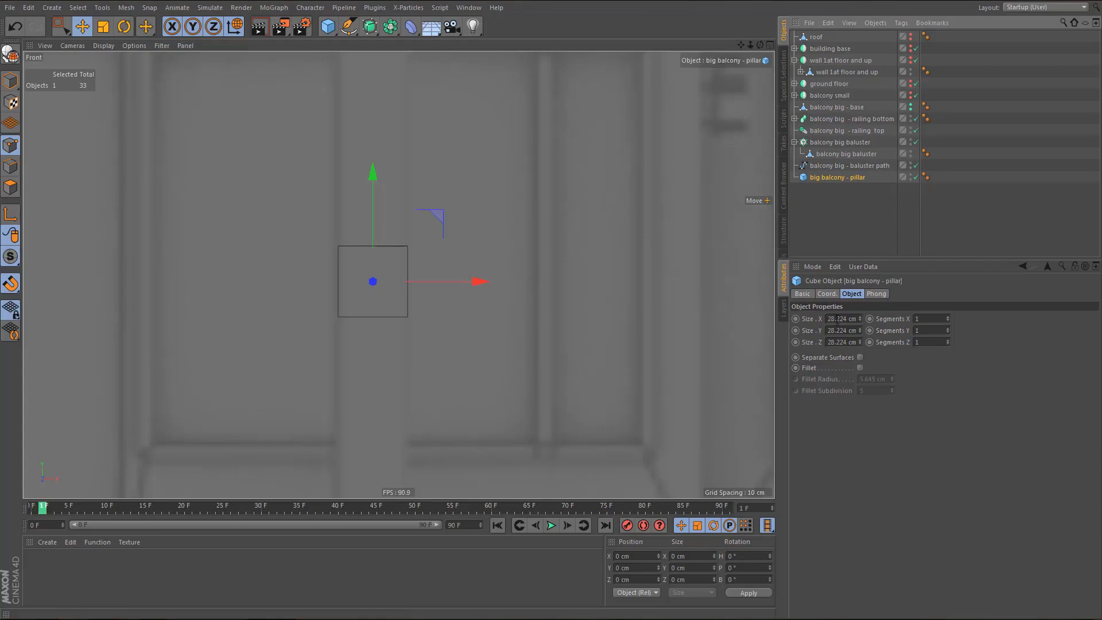
# - Set the pillar cube's X and Z sizes to 28 cm
pyautogui.moveTo(833, 319); pyautogui.dragTo(864, 327)
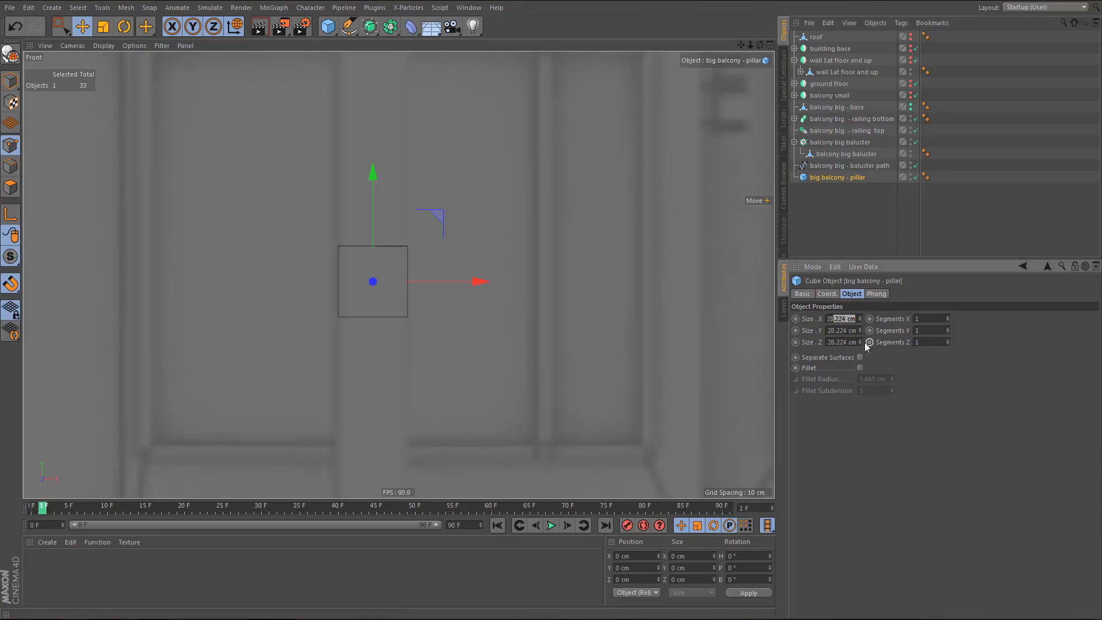
pyautogui.press('BackSpace')
pyautogui.moveTo(836, 342); pyautogui.dragTo(871, 341)
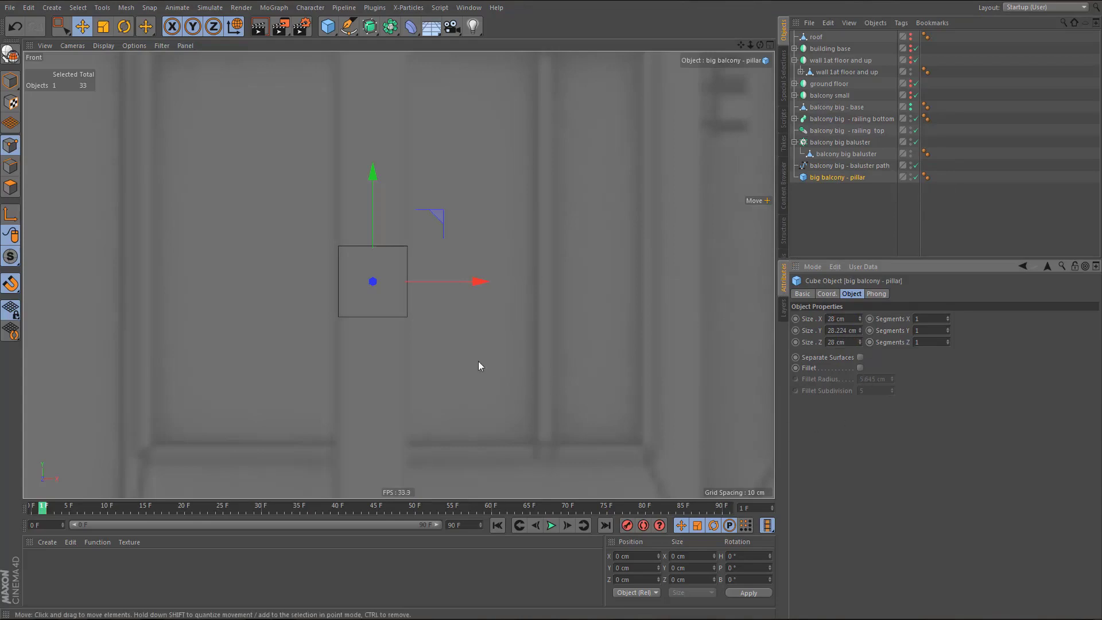
pyautogui.scroll(-3, 445, 315)
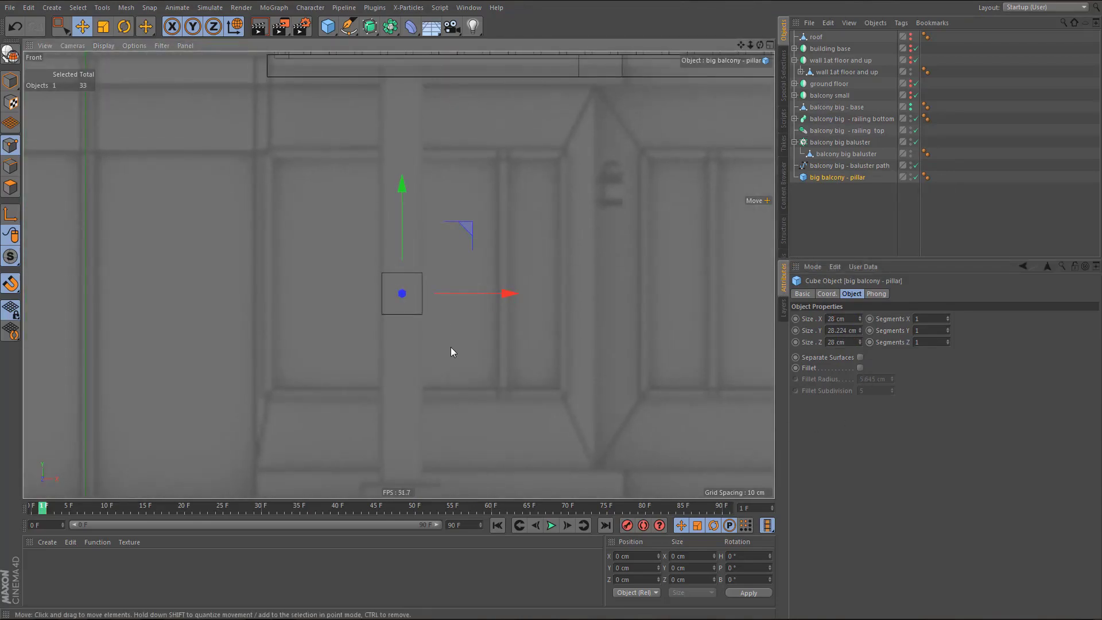
# - Make the big balcony pillar cube editable and shift its axis to the bottom centre with Axis Center
pyautogui.keyDown('alt'); pyautogui.moveTo(408, 340); pyautogui.dragTo(405, 294, button='middle'); pyautogui.keyUp('alt')
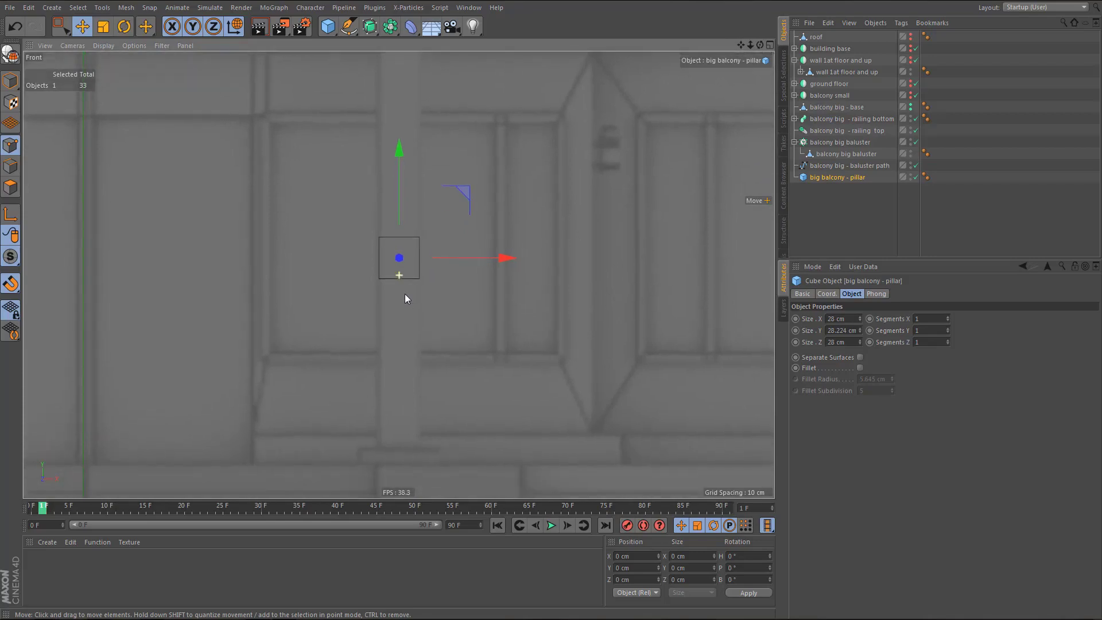
pyautogui.press('c')
pyautogui.press('Tab')
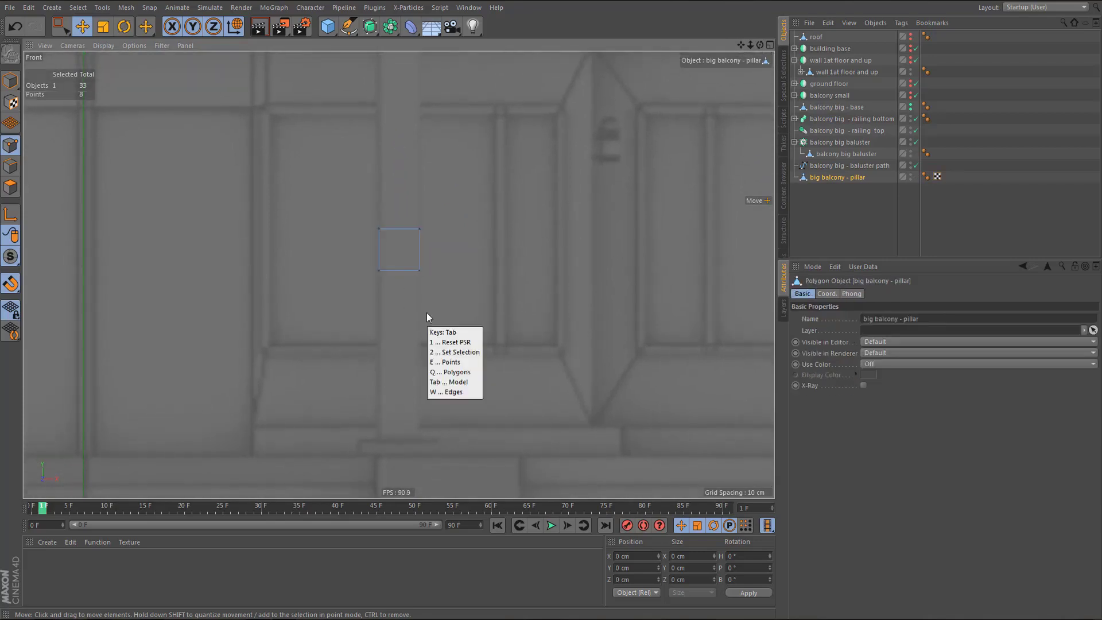
pyautogui.press('Tab')
pyautogui.press('a')
pyautogui.press('c')
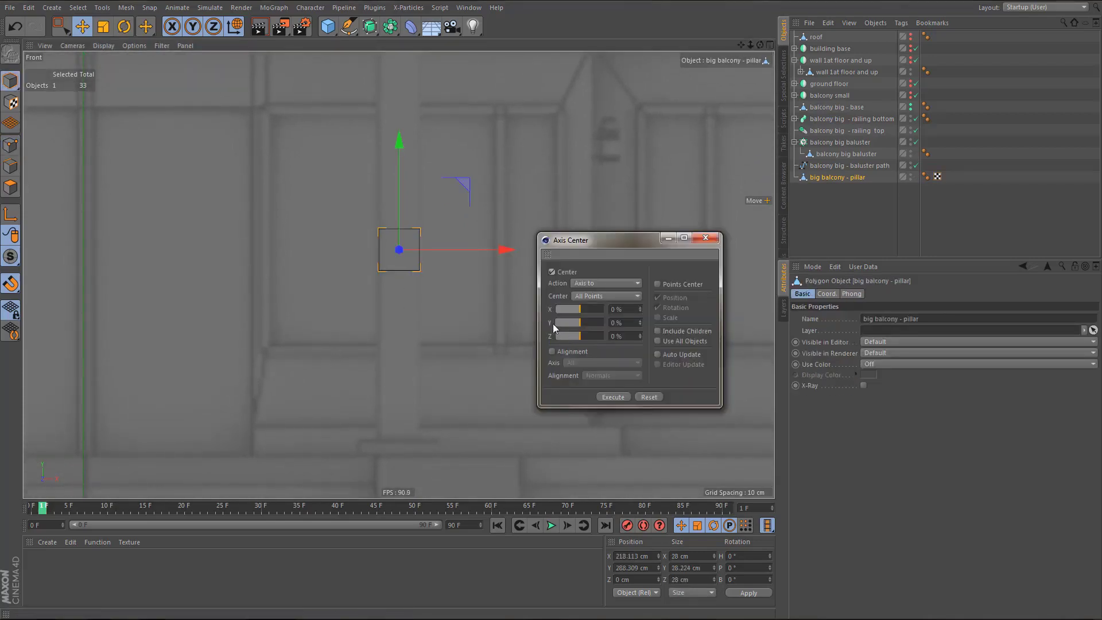
pyautogui.moveTo(553, 324); pyautogui.dragTo(519, 322)
pyautogui.click(613, 398)
pyautogui.click(705, 237)
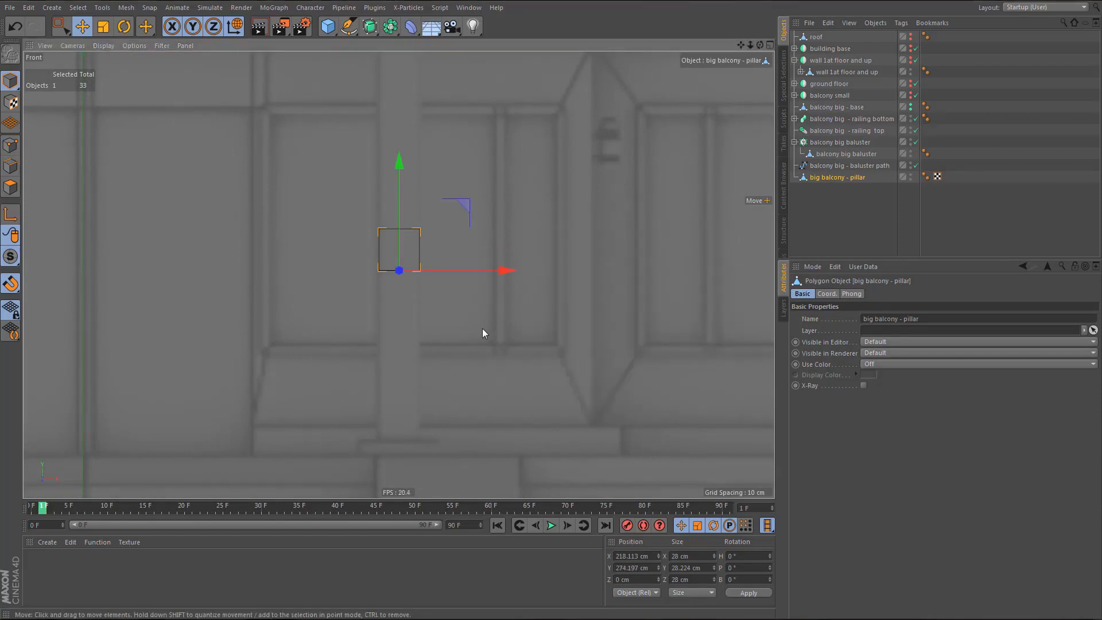
# - Show the building base in the viewport and lower the pillar onto it at a Y position of 150 cm
pyautogui.scroll(-5, 482, 332)
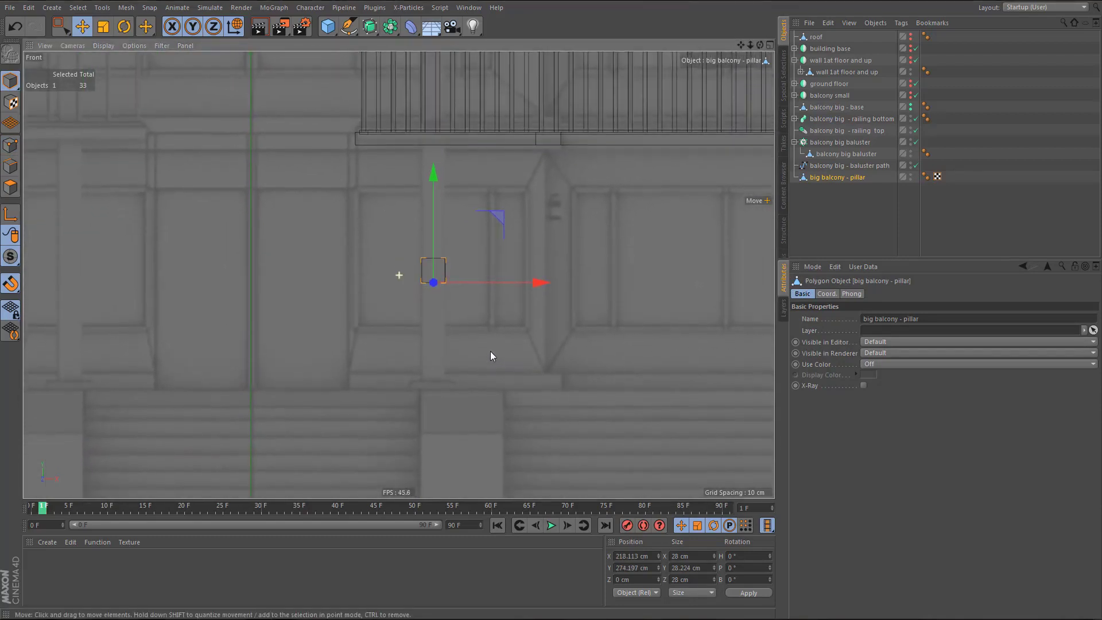
pyautogui.click(912, 48)
pyautogui.scroll(2, 411, 372)
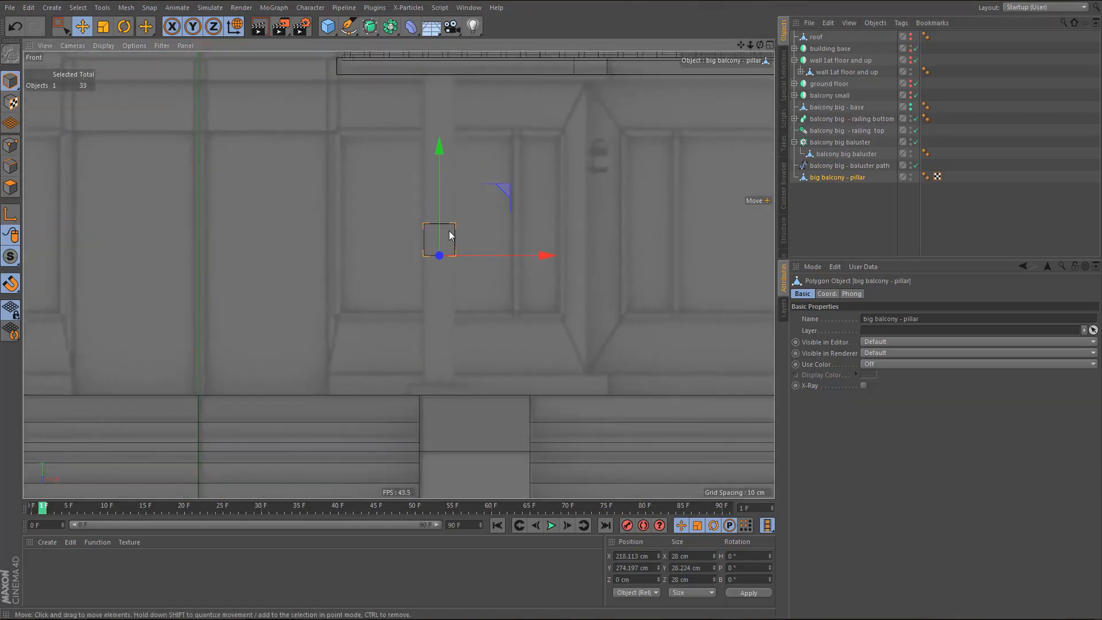
pyautogui.moveTo(440, 162); pyautogui.dragTo(464, 290)
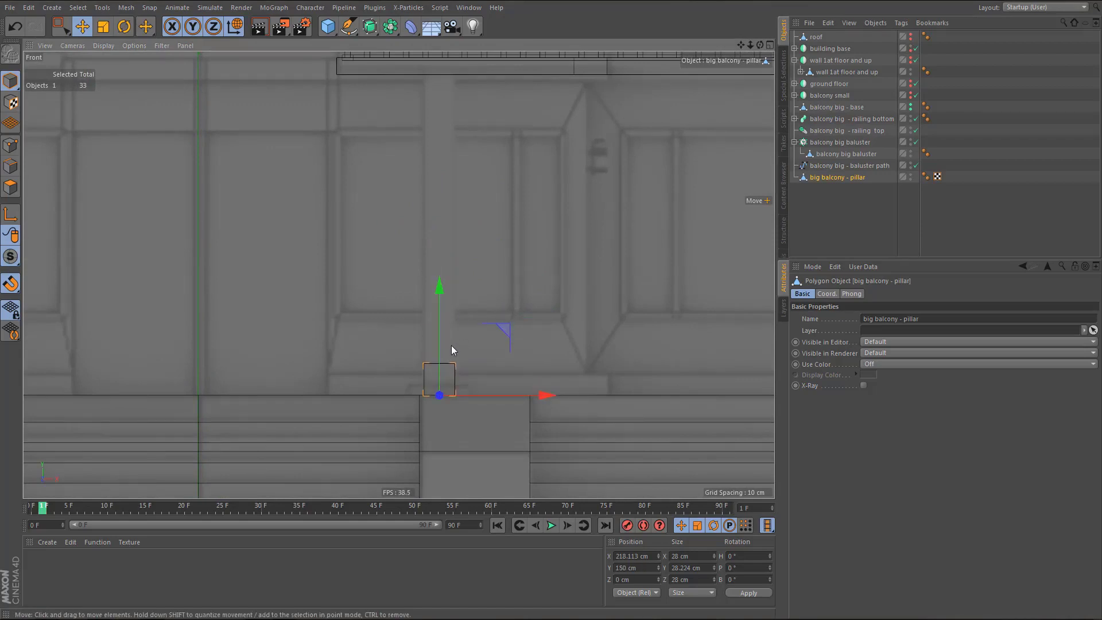
# - Raise the pillar's four top points to the underside of the upper balcony in the reference, at about 588 cm in Y
pyautogui.press('Return')
pyautogui.press('0')
pyautogui.scroll(-1, 402, 411)
pyautogui.scroll(-2, 402, 412)
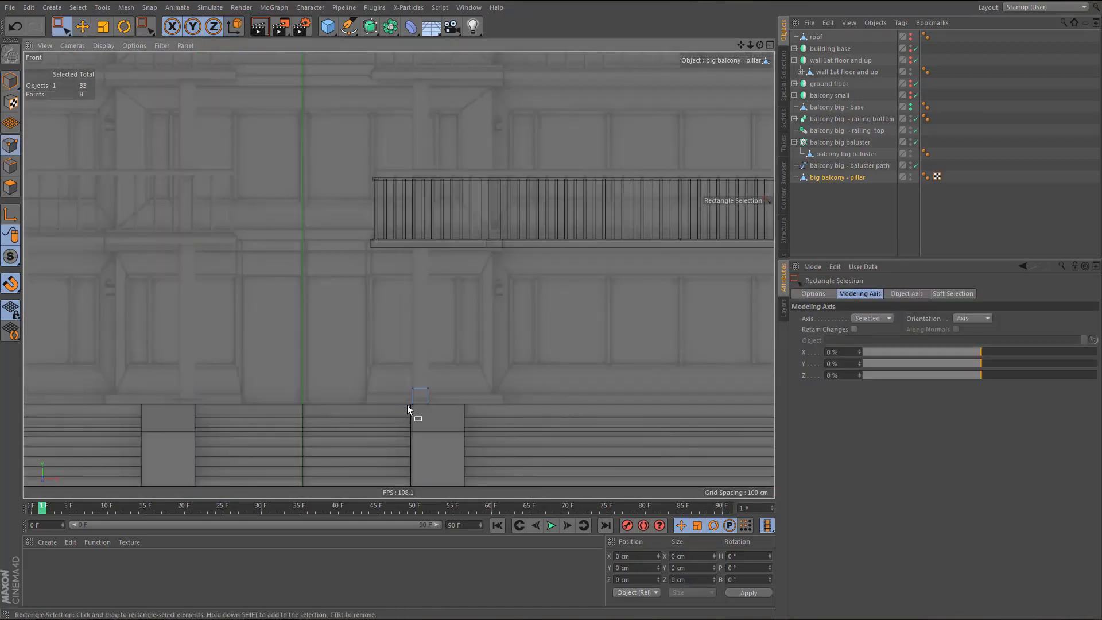
pyautogui.moveTo(379, 406); pyautogui.dragTo(461, 435)
pyautogui.moveTo(416, 332); pyautogui.dragTo(447, 24)
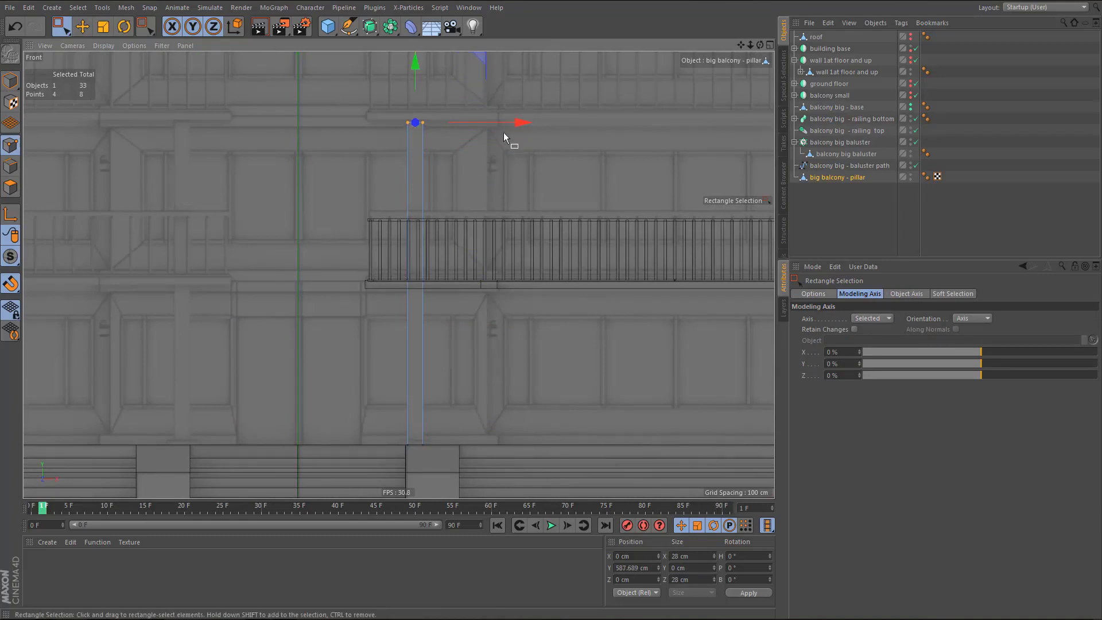
# - Preview-render the front view to examine the pillar and baluster spacing, and inspect the balcony in perspective
pyautogui.keyDown('alt'); pyautogui.moveTo(504, 132); pyautogui.dragTo(470, 212, button='middle'); pyautogui.keyUp('alt')
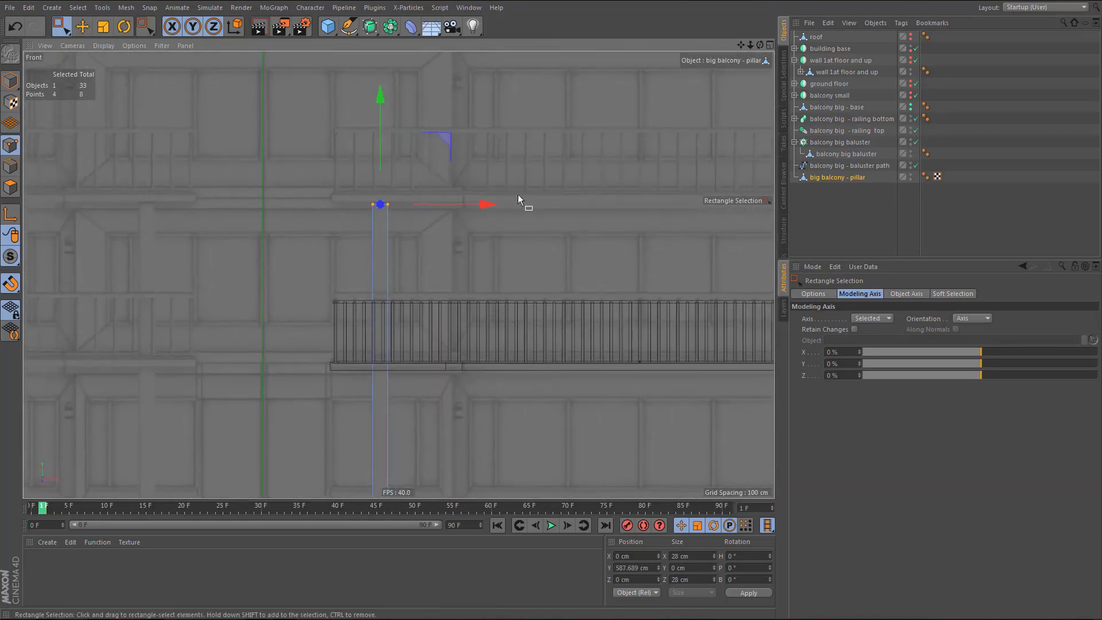
pyautogui.keyDown('alt'); pyautogui.moveTo(521, 188); pyautogui.dragTo(478, 189, button='middle'); pyautogui.keyUp('alt')
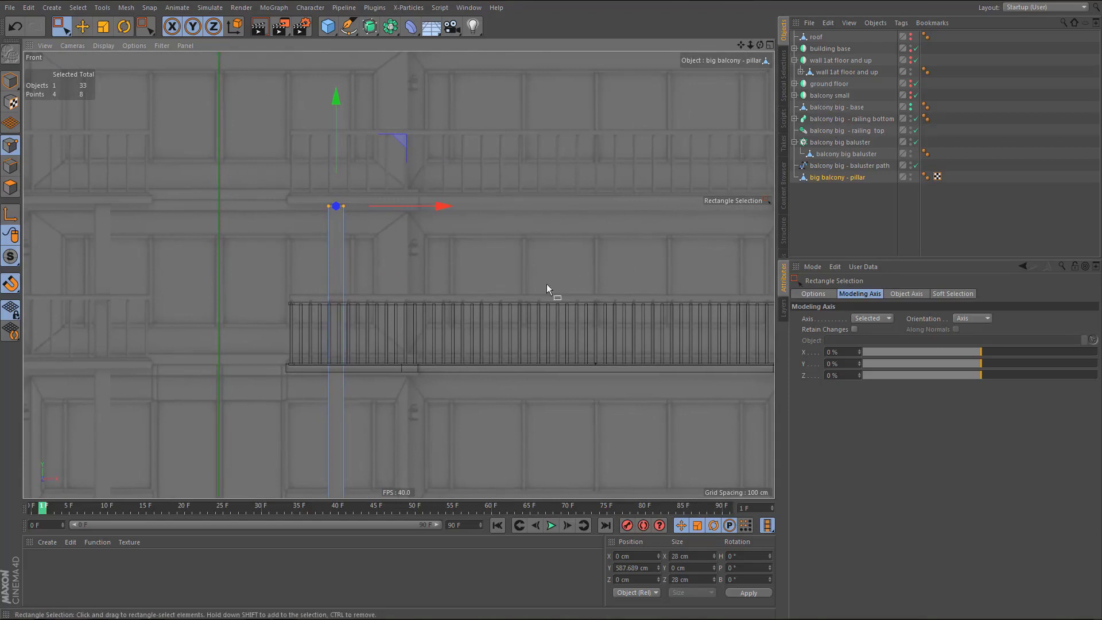
pyautogui.moveTo(471, 301)
pyautogui.keyDown('alt'); pyautogui.mouseDown(button='middle')
pyautogui.moveTo(469, 255)
pyautogui.moveTo(437, 295)
pyautogui.moveTo(391, 297)
pyautogui.mouseUp(button='middle'); pyautogui.keyUp('alt')
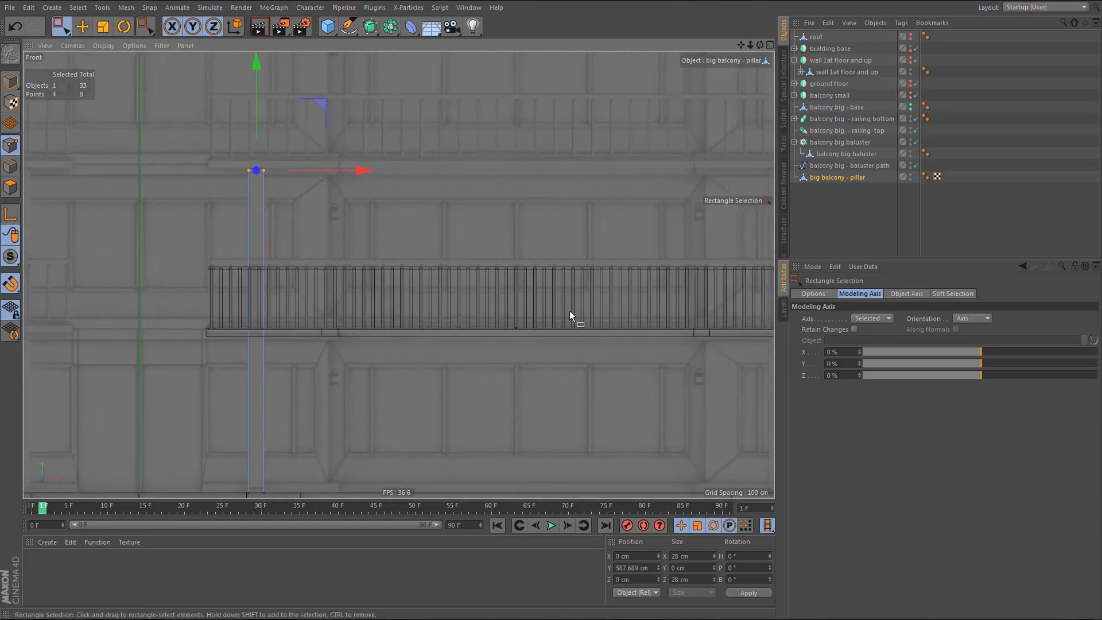
pyautogui.moveTo(546, 310)
pyautogui.keyDown('alt'); pyautogui.mouseDown(button='middle')
pyautogui.moveTo(429, 302)
pyautogui.moveTo(483, 304)
pyautogui.mouseUp(button='middle'); pyautogui.keyUp('alt')
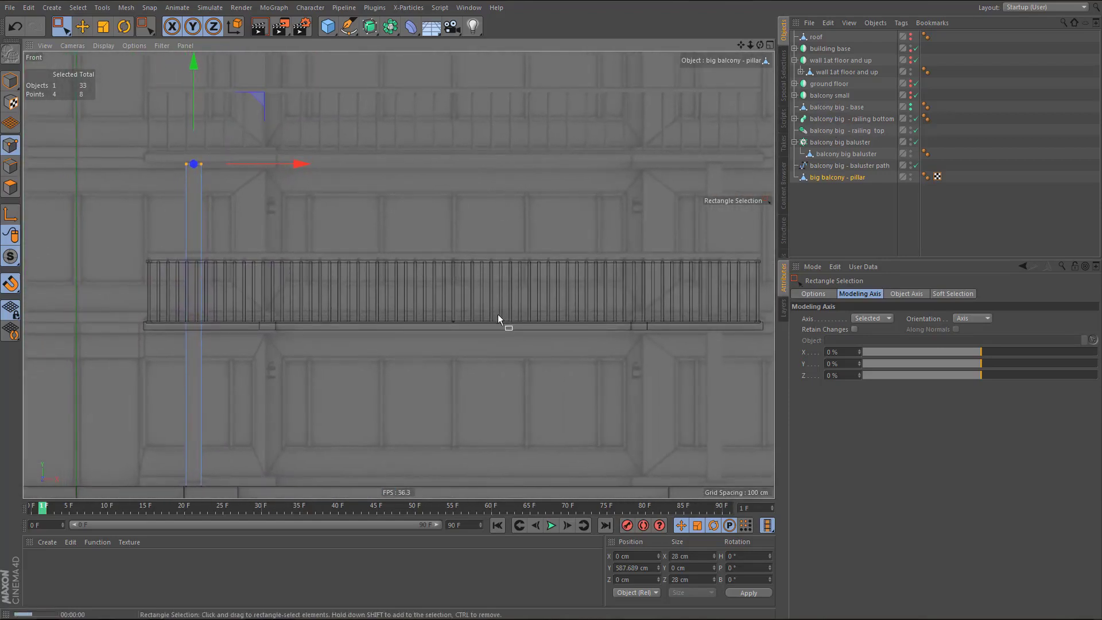
pyautogui.hotkey('ctrl', 'r')
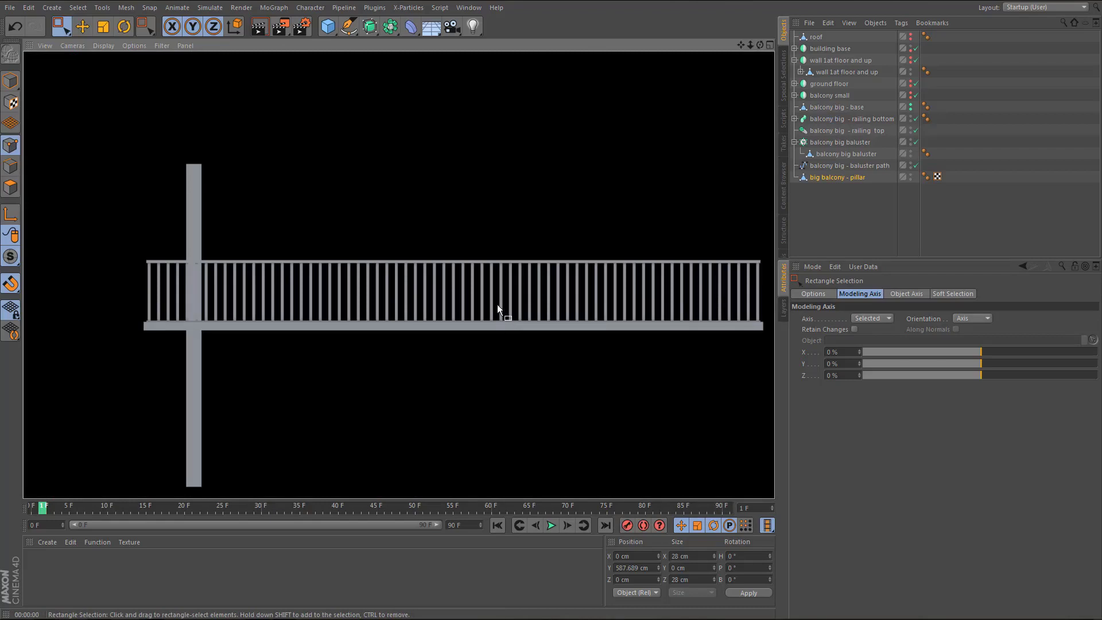
pyautogui.middleClick(497, 304)
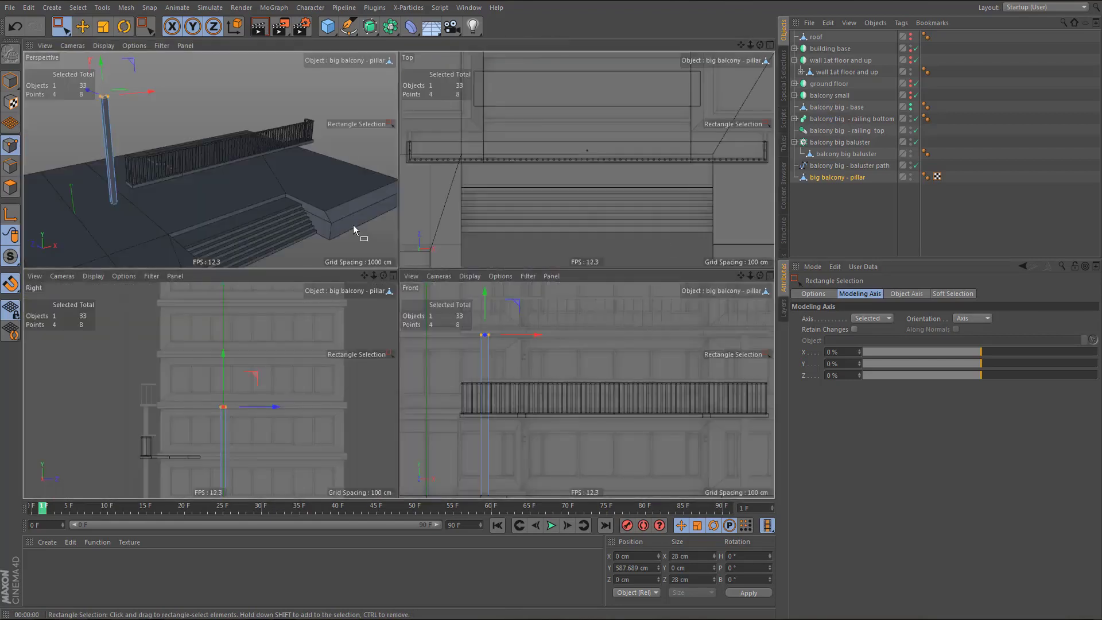
pyautogui.middleClick(353, 227)
pyautogui.scroll(6, 359, 305)
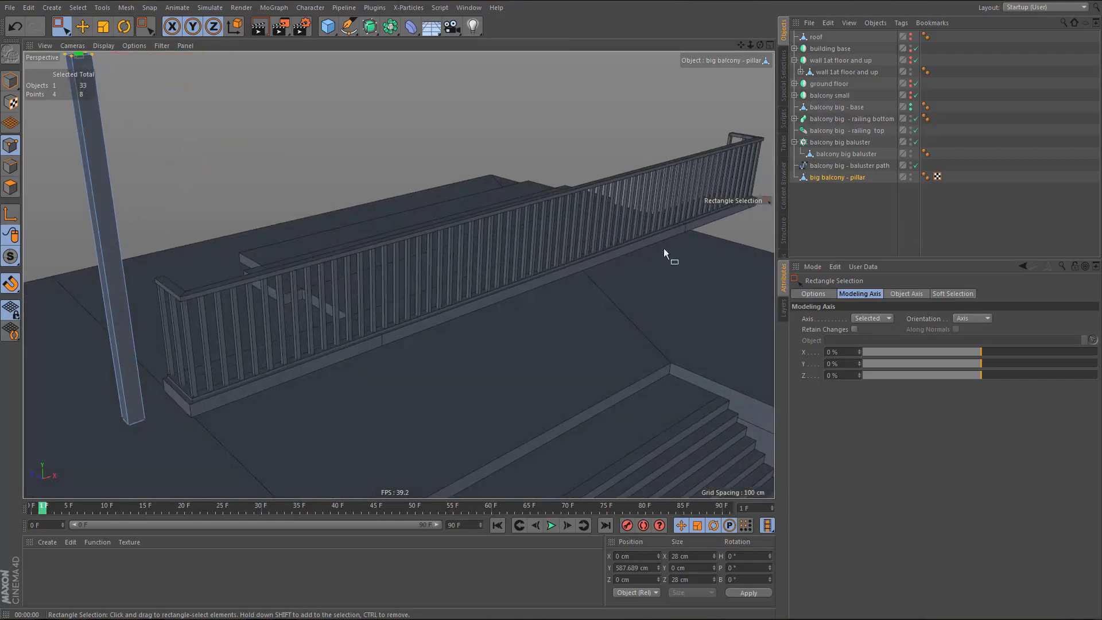
# - Copy the big balcony pillar and undo recent edits back to the baluster path with fewer points and wider spacing
pyautogui.click(826, 179)
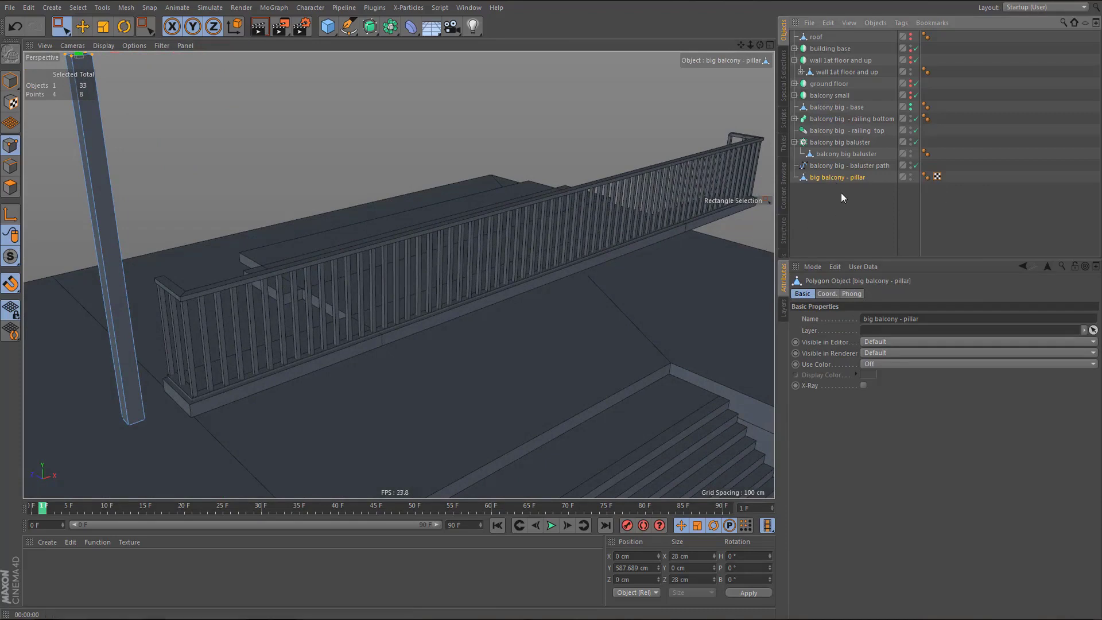
pyautogui.hotkey('ctrl', 'z')
pyautogui.hotkey('ctrl', 'z')
pyautogui.hotkey('ctrl', 'z')
pyautogui.hotkey('ctrl', 'z')
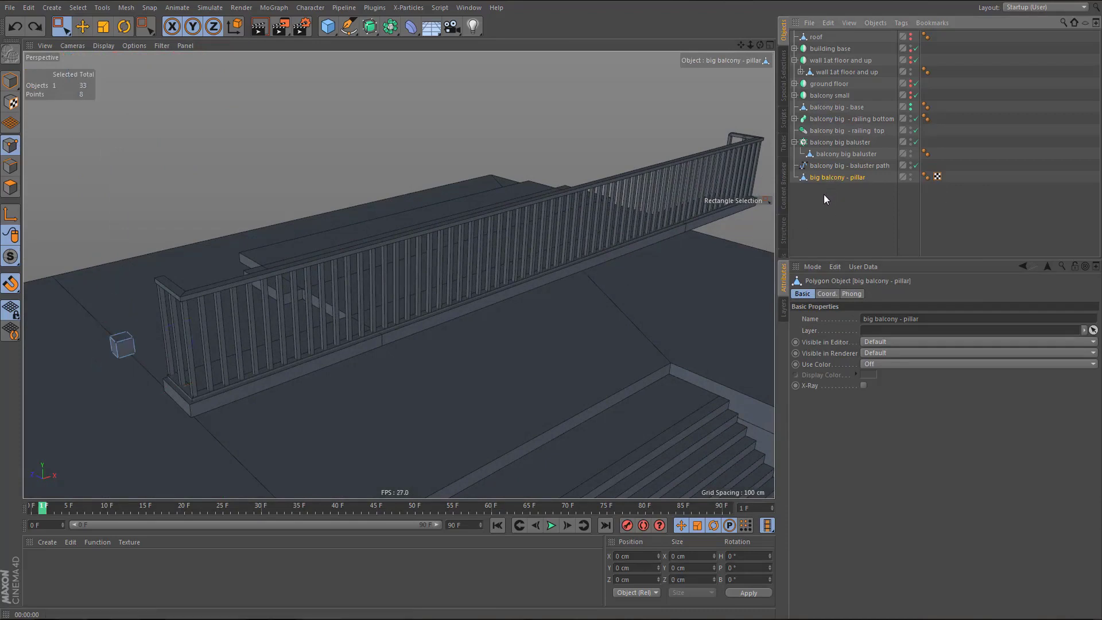
pyautogui.hotkey('ctrl', 'z')
pyautogui.hotkey('ctrl', 'z')
pyautogui.hotkey('ctrl', 'z')
pyautogui.hotkey('ctrl', 'z')
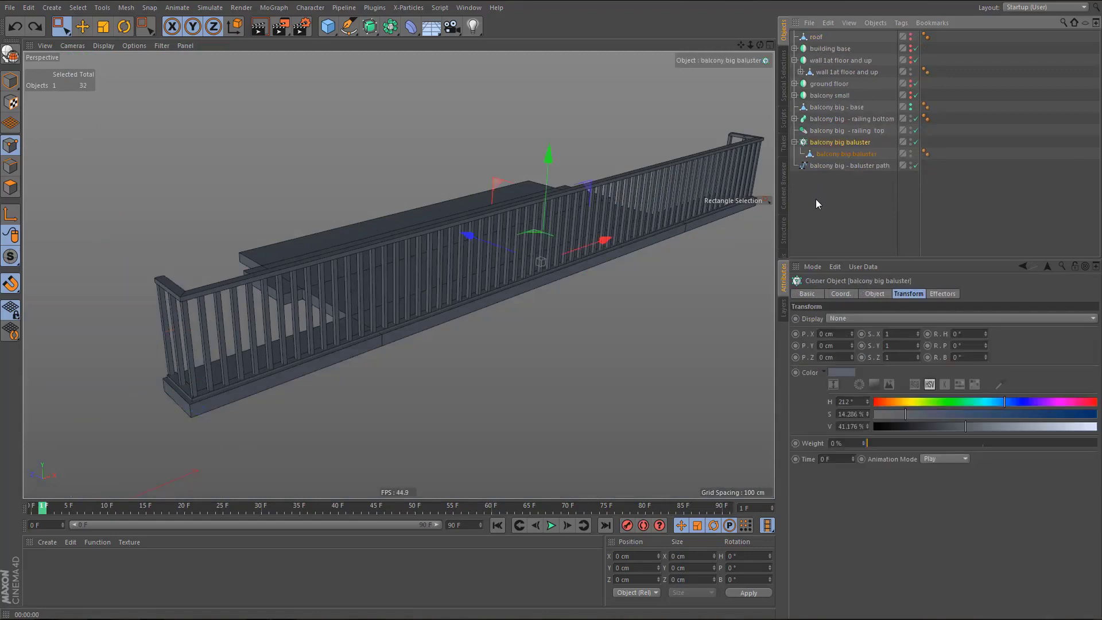
pyautogui.hotkey('ctrl', 'z')
pyautogui.hotkey('ctrl', 'z')
pyautogui.hotkey('ctrl', 'z')
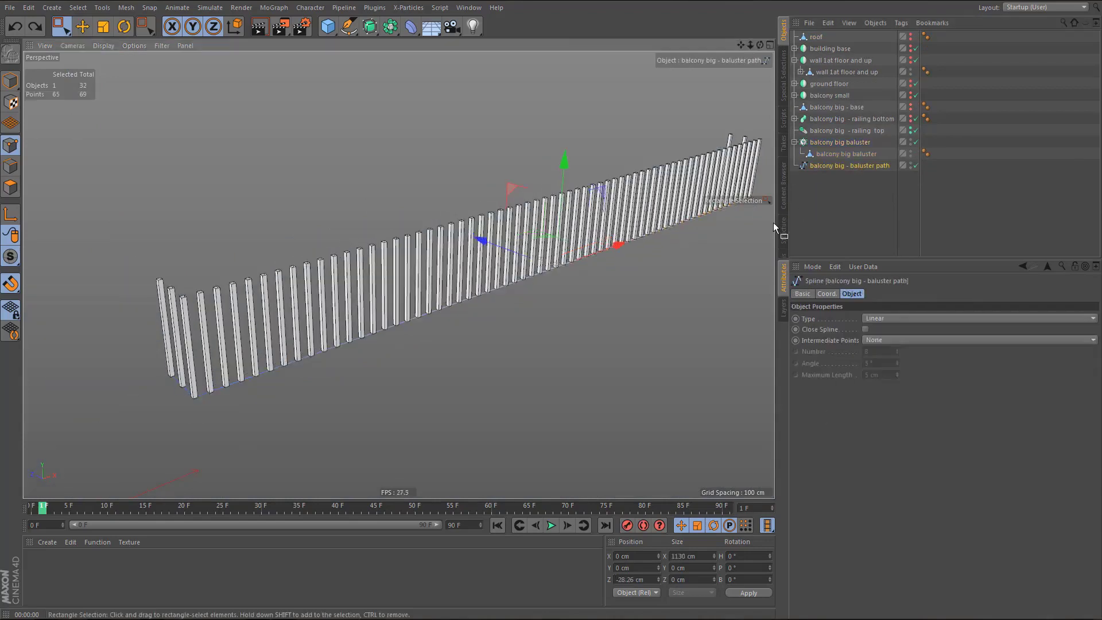
pyautogui.hotkey('ctrl', 'z')
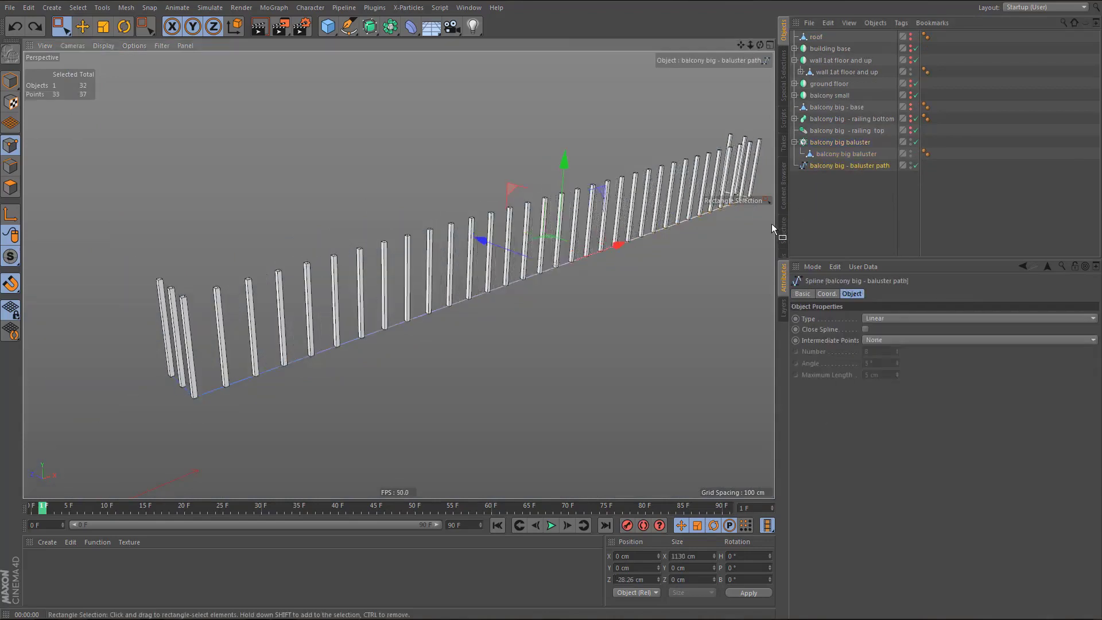
# - Paste the copied big balcony pillar back into the scene with the wider-spaced balusters
pyautogui.middleClick(507, 352)
pyautogui.middleClick(521, 384)
pyautogui.moveTo(485, 308)
pyautogui.keyDown('alt'); pyautogui.mouseDown(button='right')
pyautogui.moveTo(529, 309)
pyautogui.moveTo(497, 311)
pyautogui.mouseUp(button='right'); pyautogui.keyUp('alt')
pyautogui.middleClick(501, 323)
pyautogui.middleClick(318, 204)
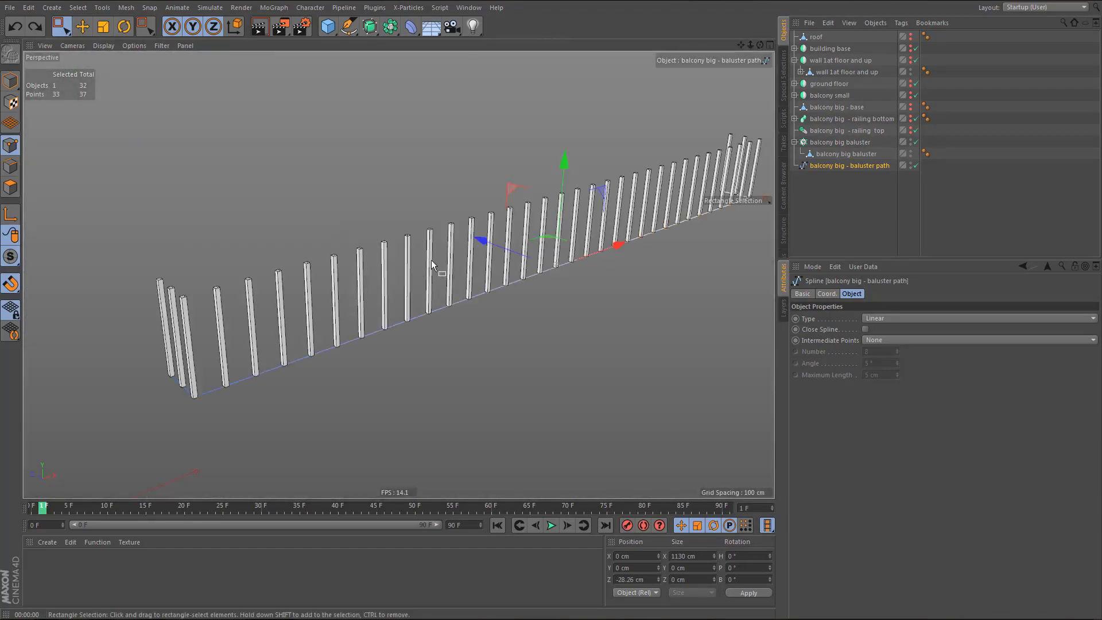
pyautogui.keyDown('alt'); pyautogui.moveTo(431, 260); pyautogui.dragTo(425, 285); pyautogui.keyUp('alt')
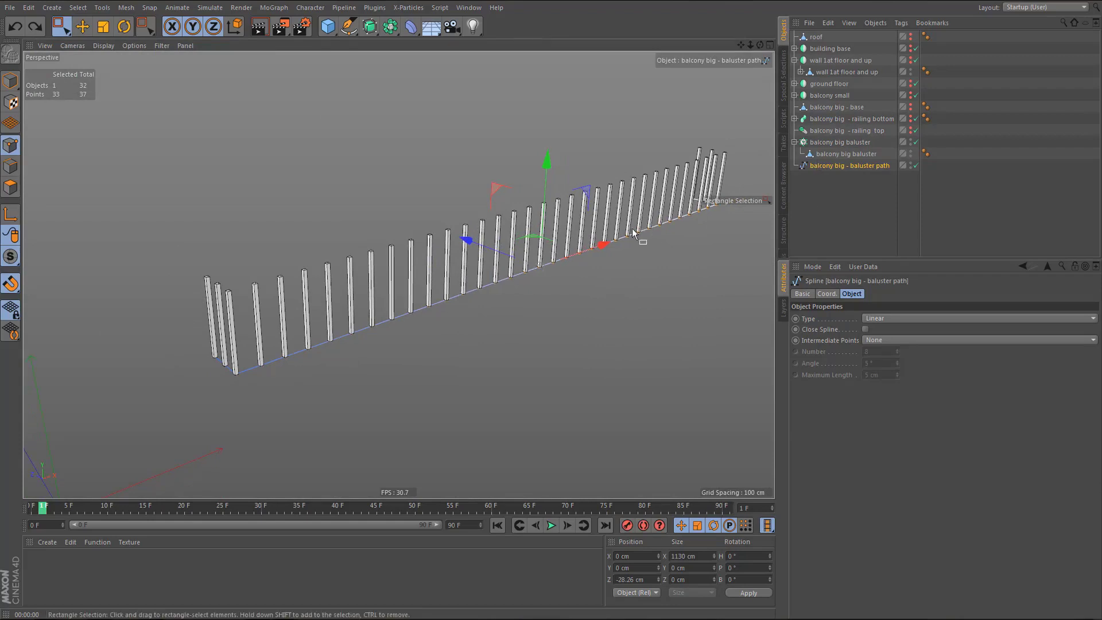
pyautogui.click(834, 211)
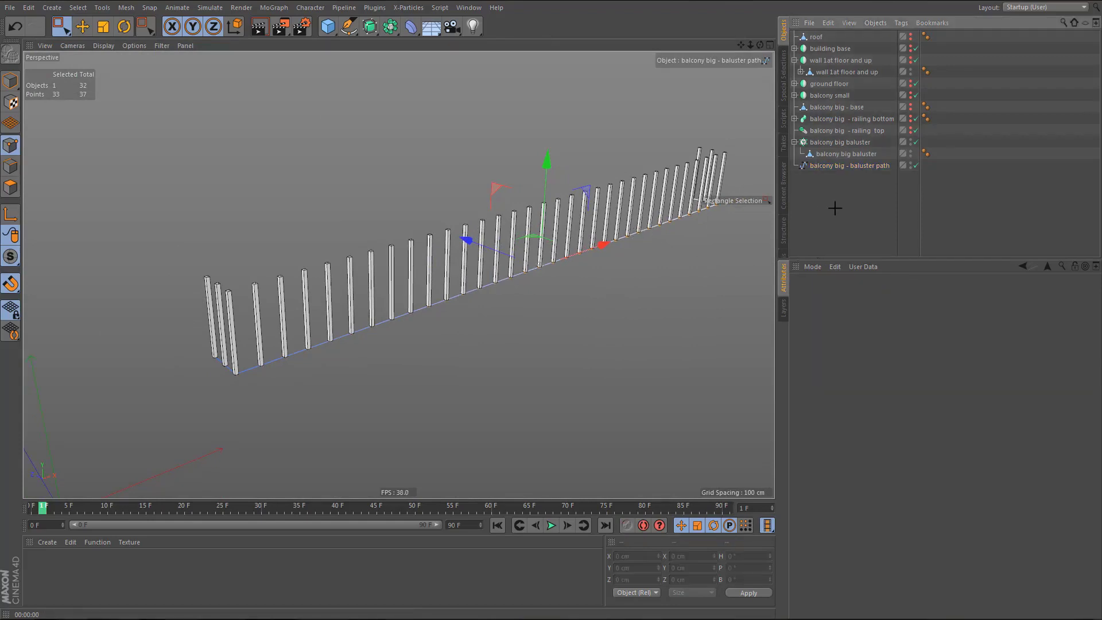
pyautogui.hotkey('ctrl', 'v')
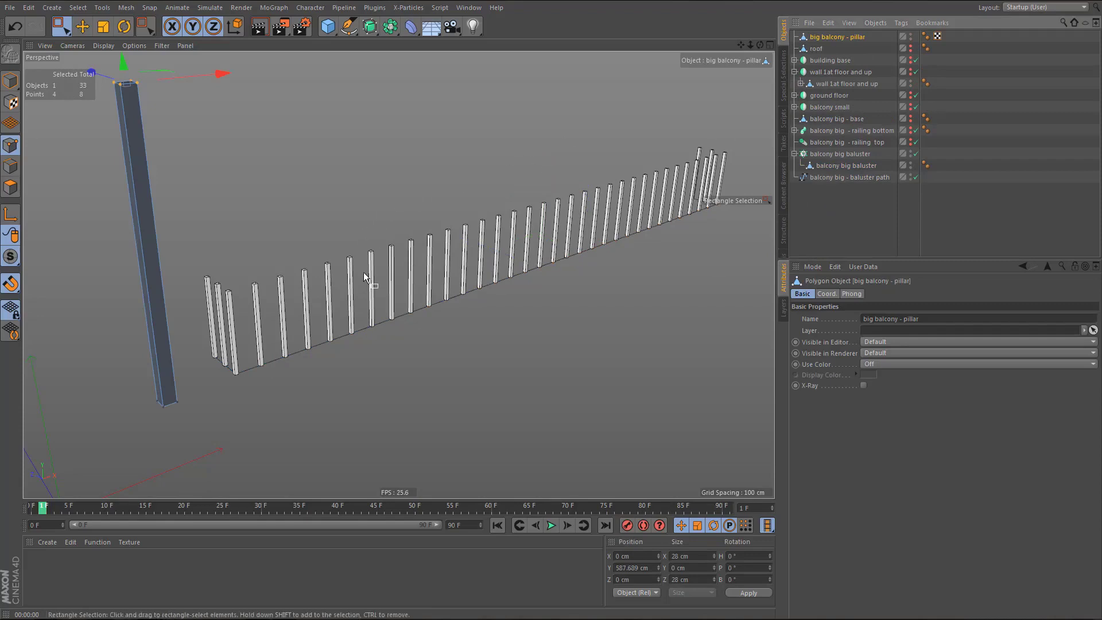
# - Show the big balcony's bottom railing, top railing and base in the viewport again
pyautogui.click(910, 128)
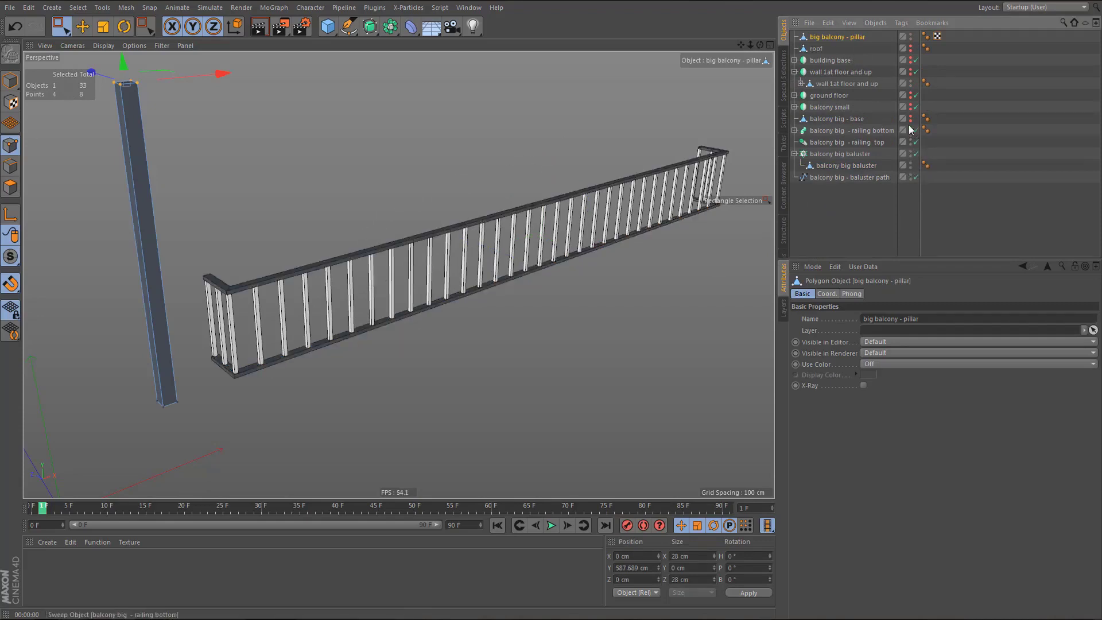
pyautogui.click(911, 117)
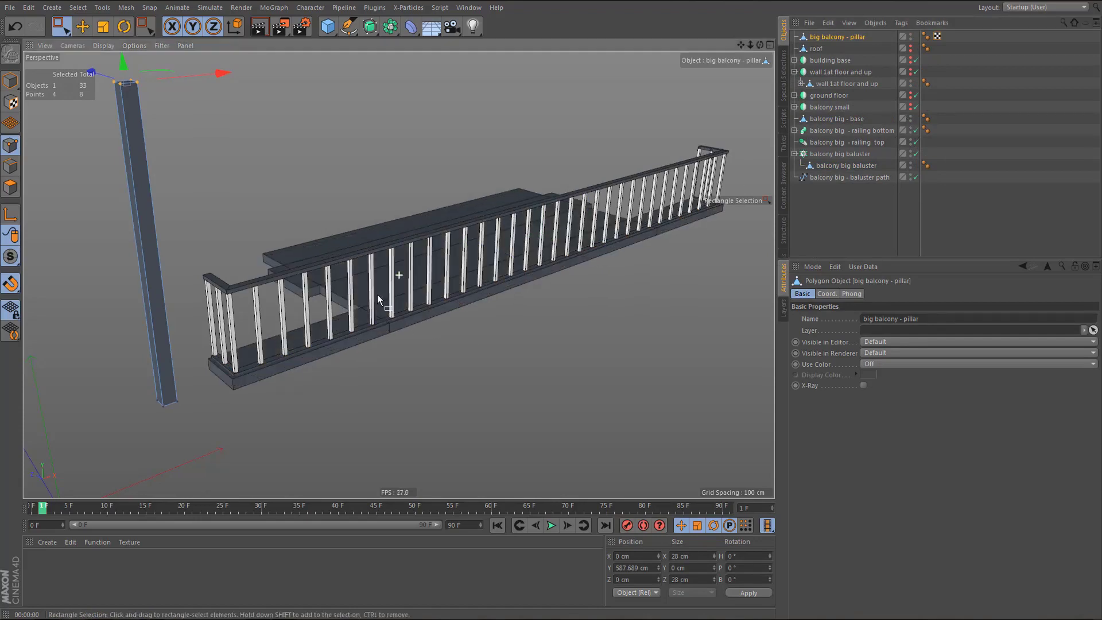
pyautogui.keyDown('alt'); pyautogui.moveTo(377, 294); pyautogui.dragTo(374, 304, button='middle'); pyautogui.keyUp('alt')
pyautogui.scroll(-3, 382, 278)
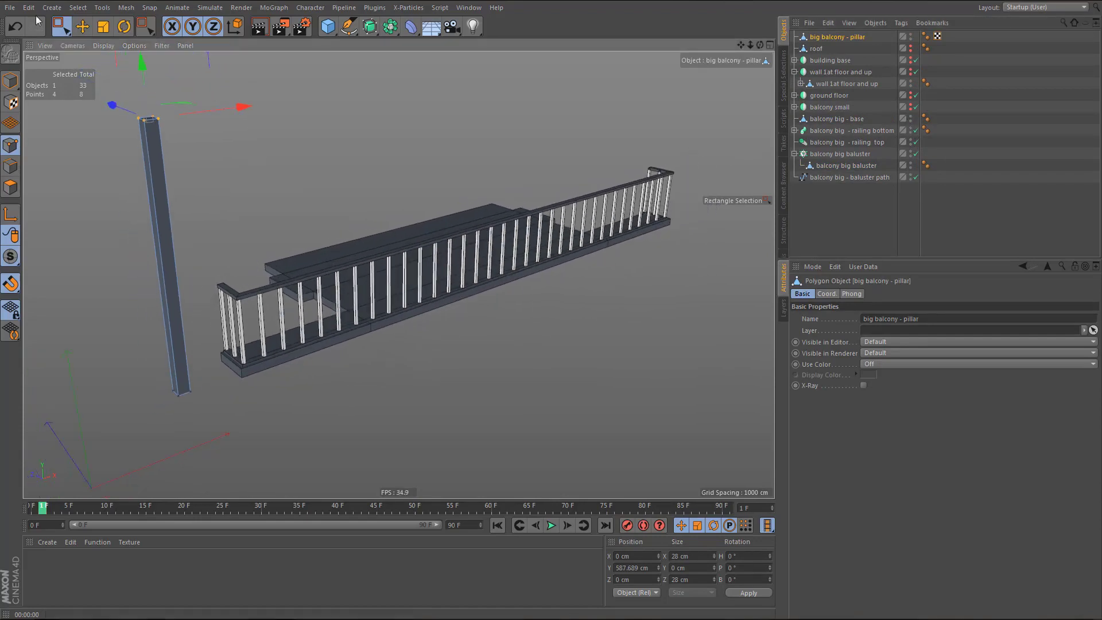
# - Match the baluster cloner's colour to the grey-blue model by sampling it under Constant Shading (Lines), and return to Gouraud Shading (Lines)
pyautogui.click(101, 43)
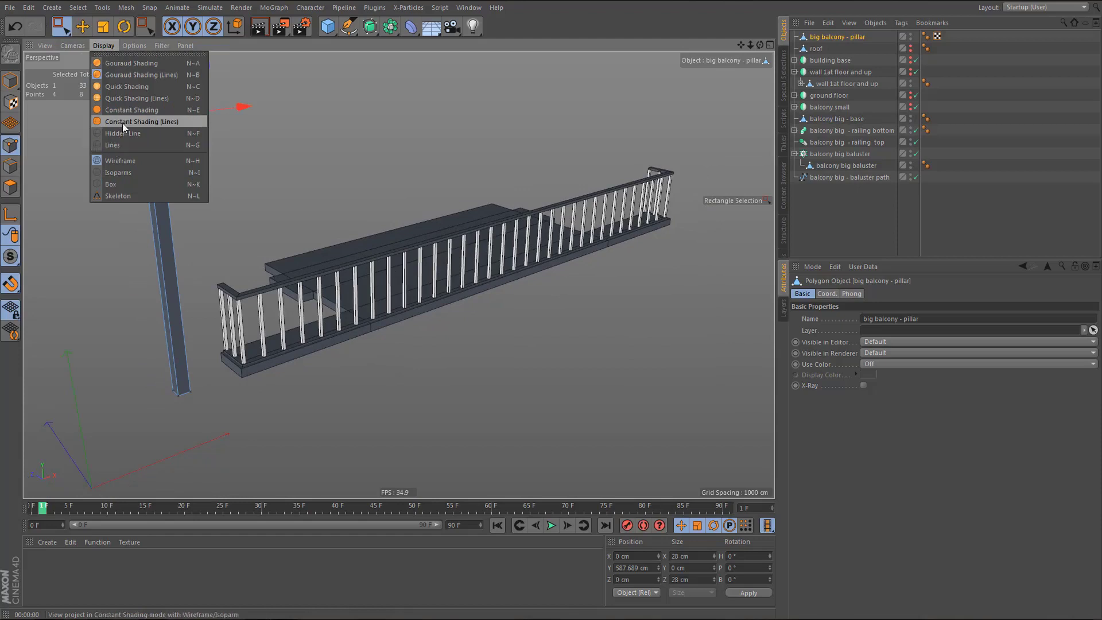
pyautogui.click(122, 123)
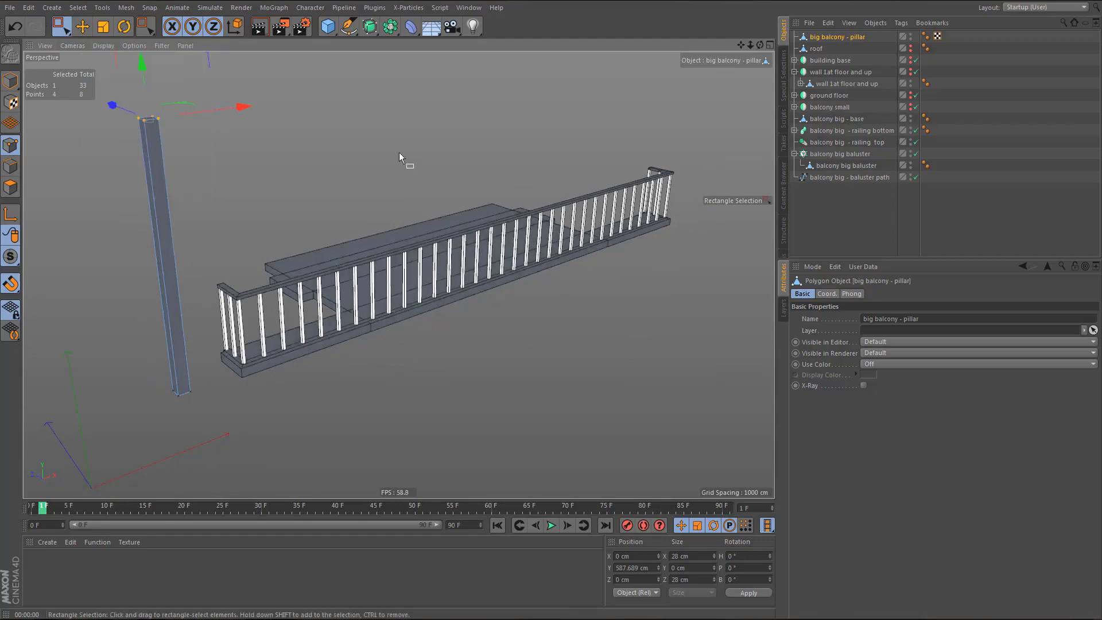
pyautogui.click(834, 155)
pyautogui.click(999, 384)
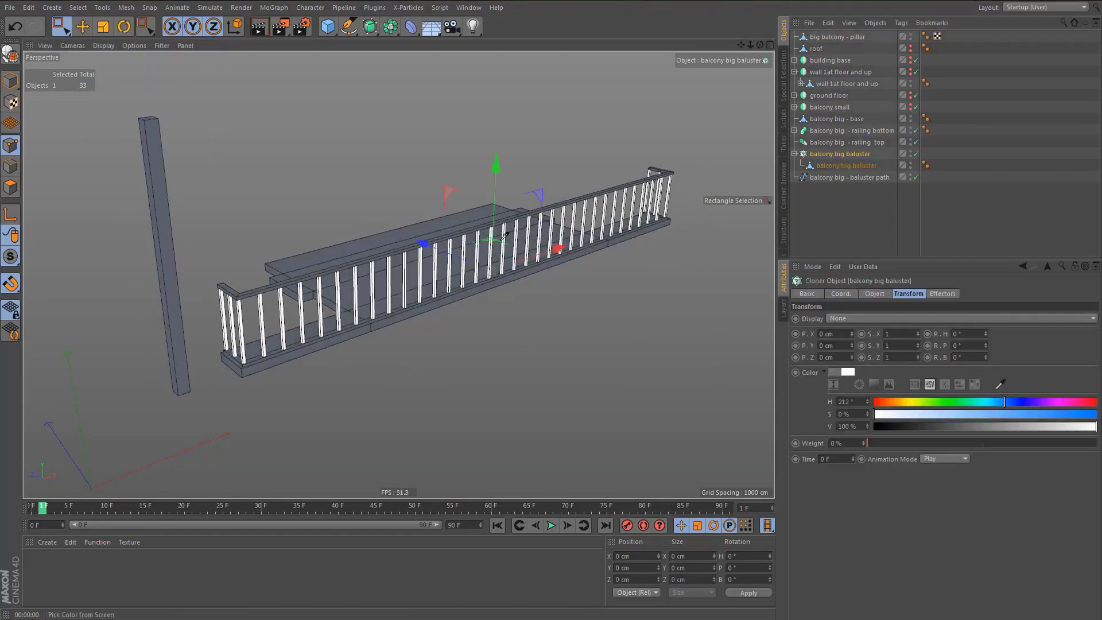
pyautogui.click(500, 232)
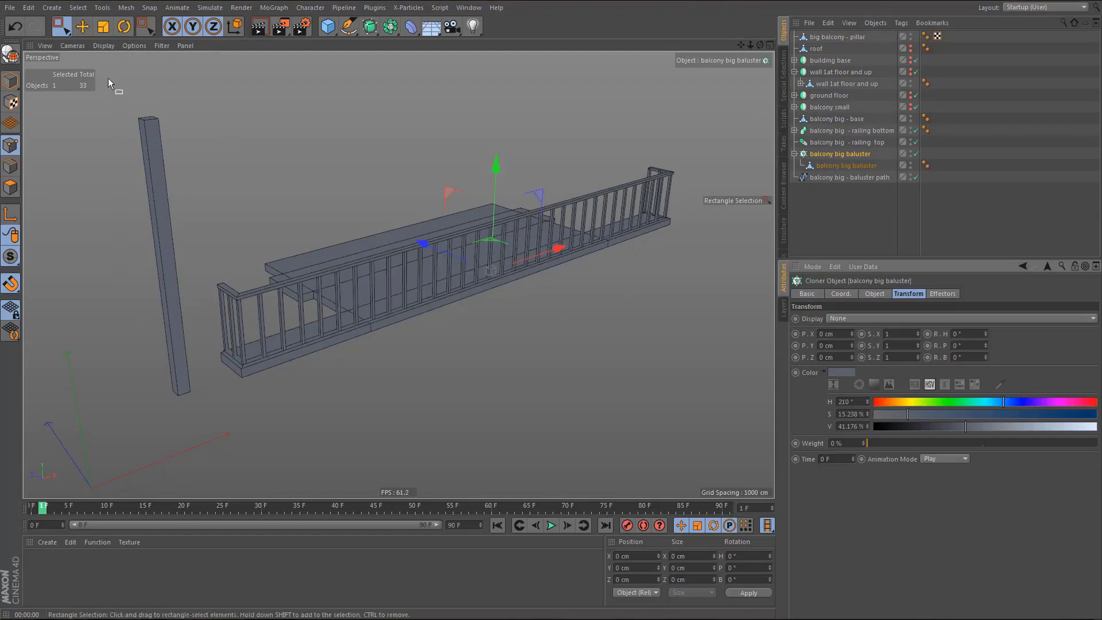
pyautogui.click(101, 46)
pyautogui.click(121, 73)
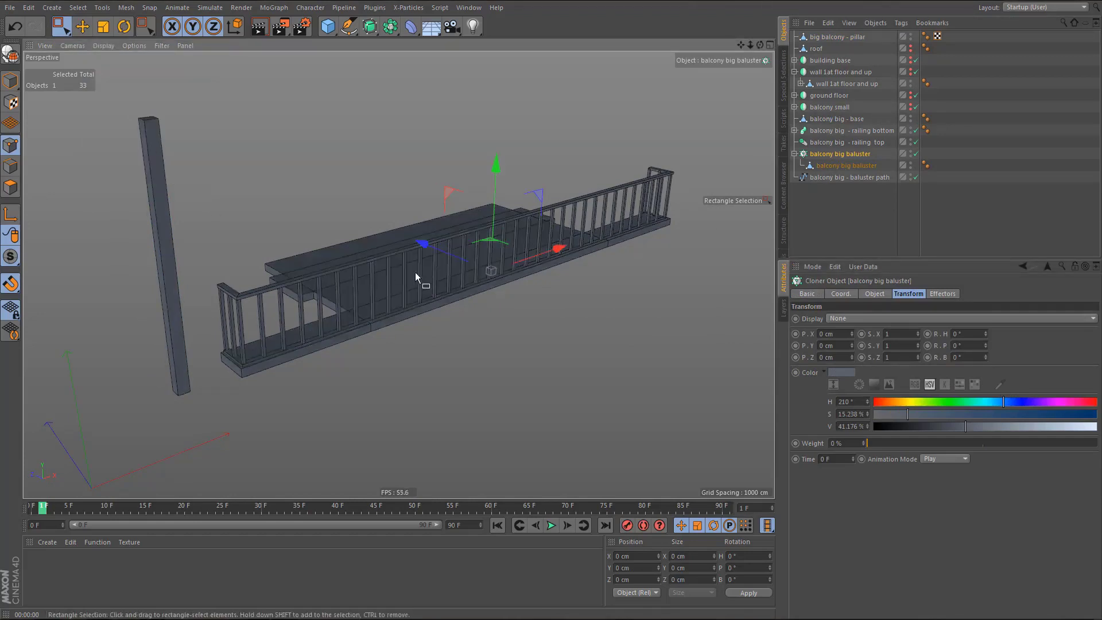
# - Reorder the big balcony pillar in the object hierarchy so it sits below the baluster path
pyautogui.moveTo(415, 272)
pyautogui.keyDown('alt'); pyautogui.mouseDown()
pyautogui.moveTo(429, 266)
pyautogui.moveTo(394, 301)
pyautogui.moveTo(363, 301)
pyautogui.moveTo(366, 317)
pyautogui.mouseUp(); pyautogui.keyUp('alt')
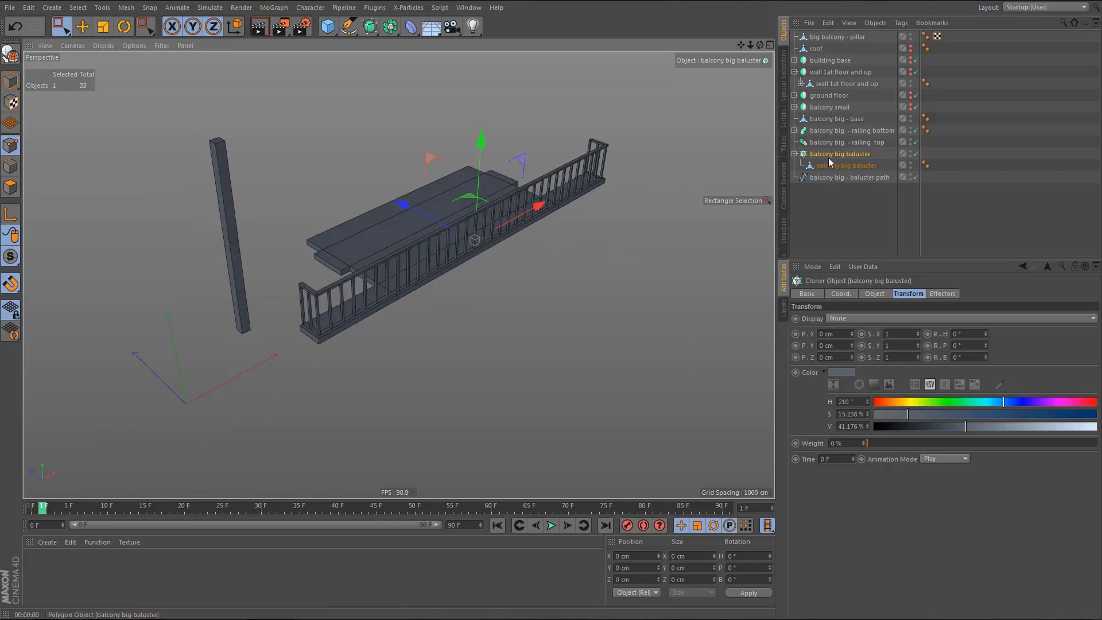
pyautogui.moveTo(830, 37); pyautogui.dragTo(828, 137)
pyautogui.moveTo(828, 205); pyautogui.dragTo(828, 205)
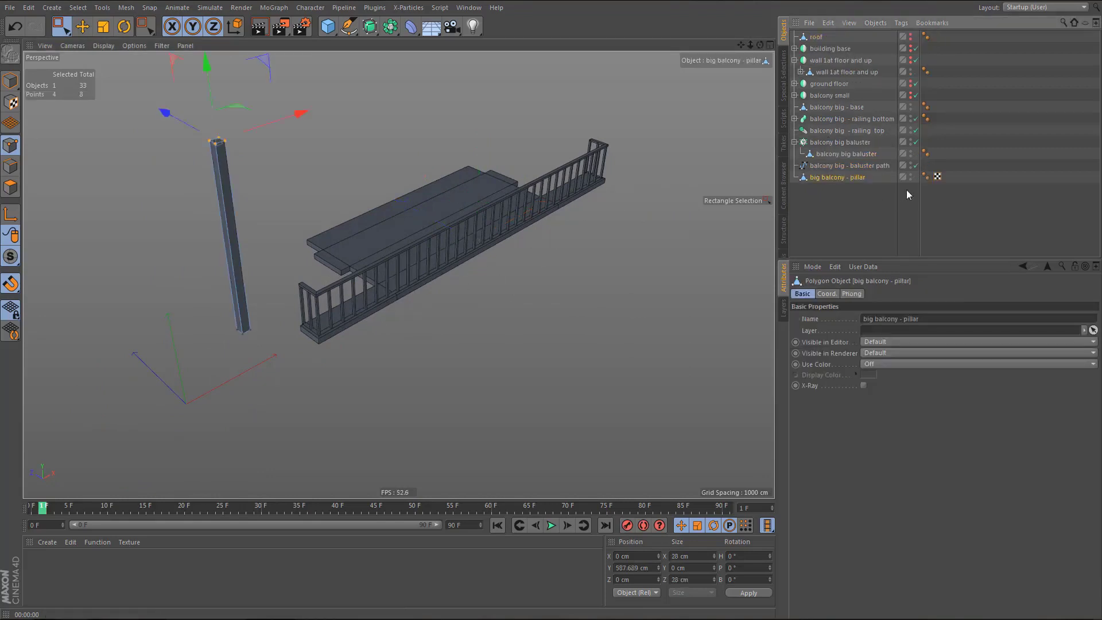
# - Delete the UVW tag from the big balcony pillar and return to whole-object editing of the pillar
pyautogui.click(938, 176)
pyautogui.press('Delete')
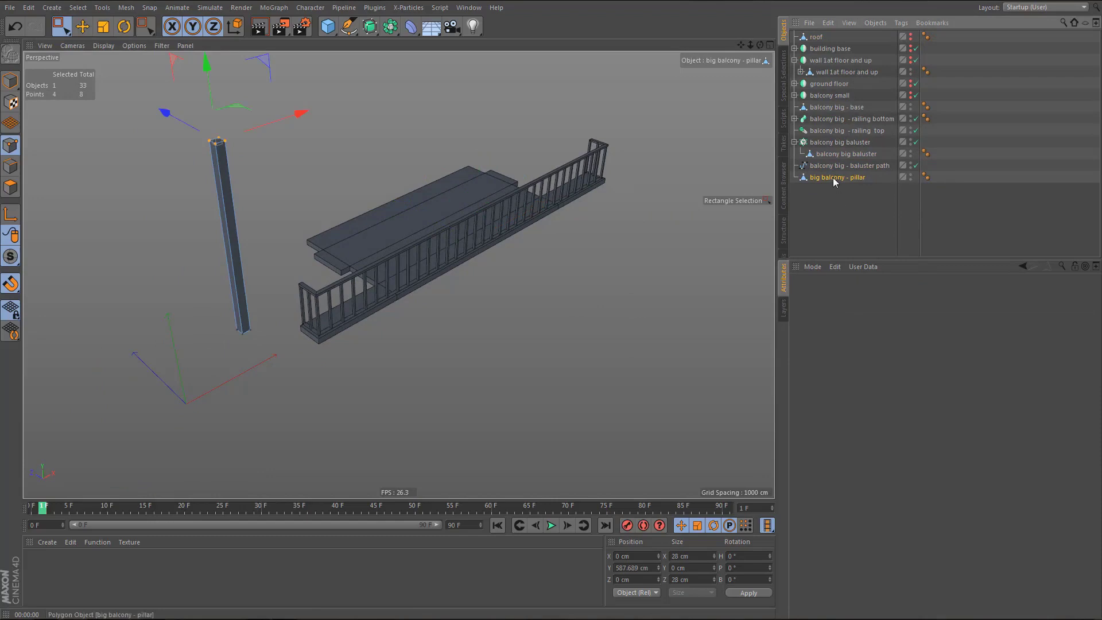
pyautogui.click(834, 178)
pyautogui.press('Return')
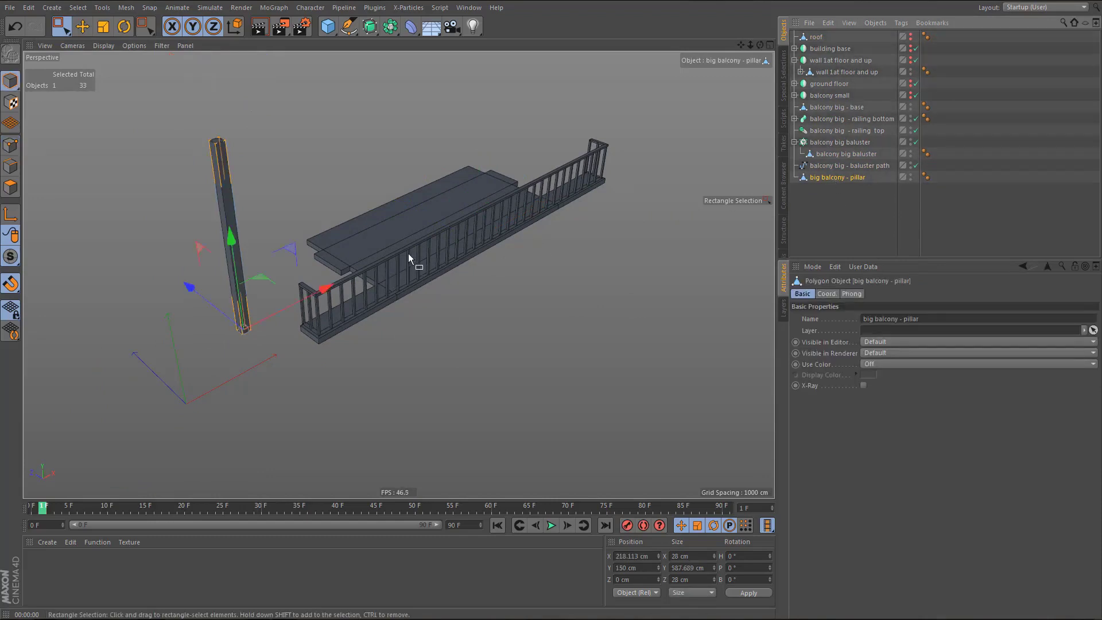
# - Move the pillar along Z to about -453 cm, between the front and rear edges of the balcony base
pyautogui.middleClick(408, 253)
pyautogui.middleClick(540, 164)
pyautogui.scroll(-10, 529, 179)
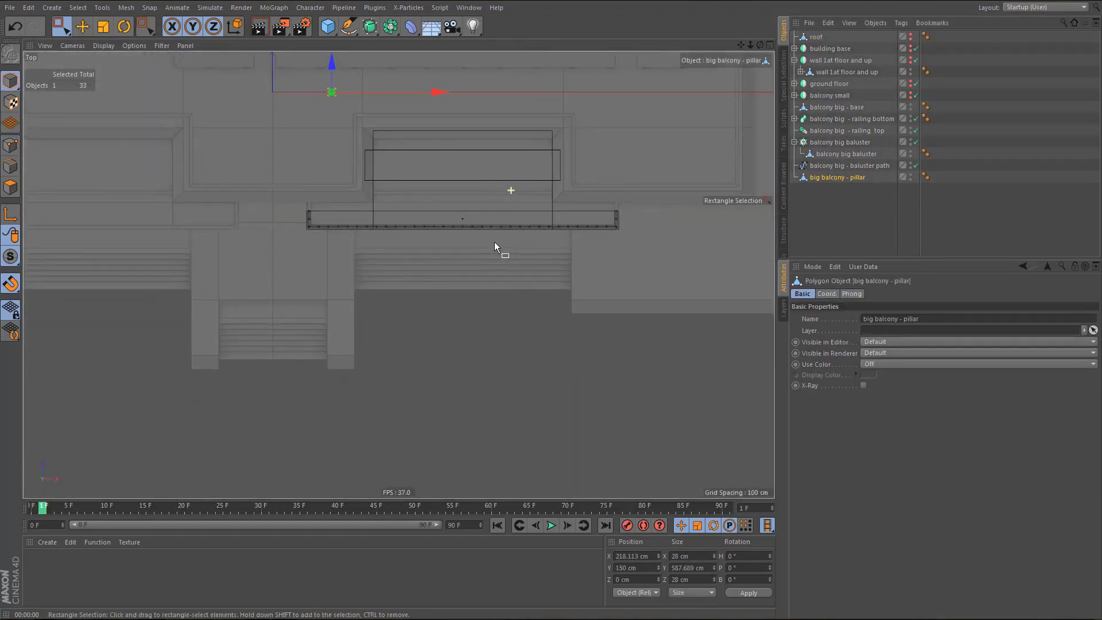
pyautogui.moveTo(354, 66); pyautogui.dragTo(368, 207)
pyautogui.scroll(5, 345, 229)
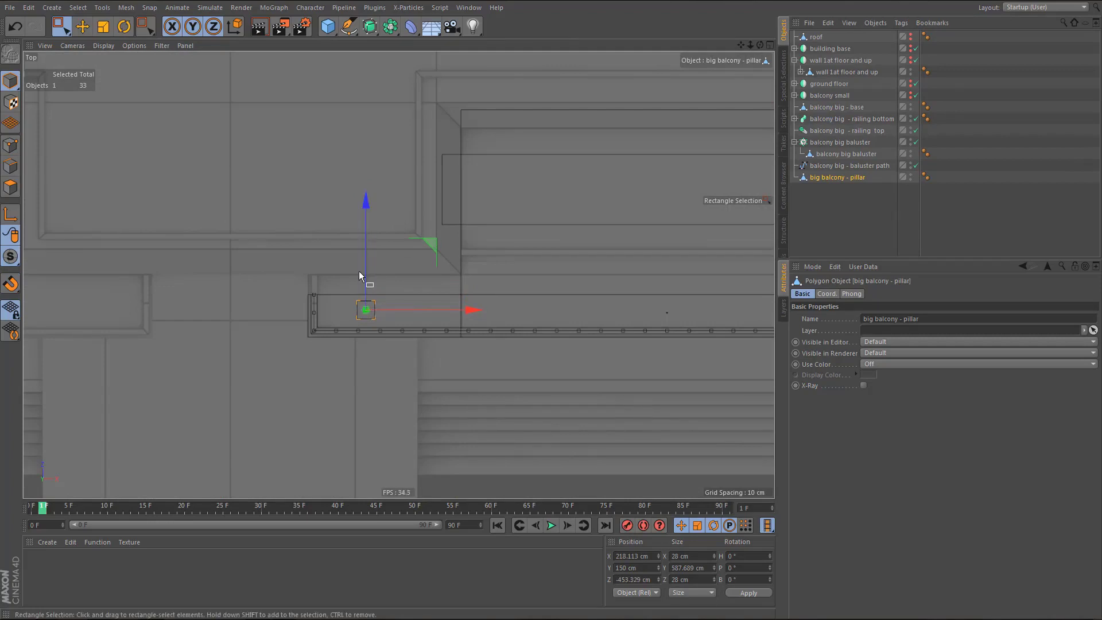
pyautogui.middleClick(359, 271)
pyautogui.middleClick(549, 405)
pyautogui.scroll(5, 393, 301)
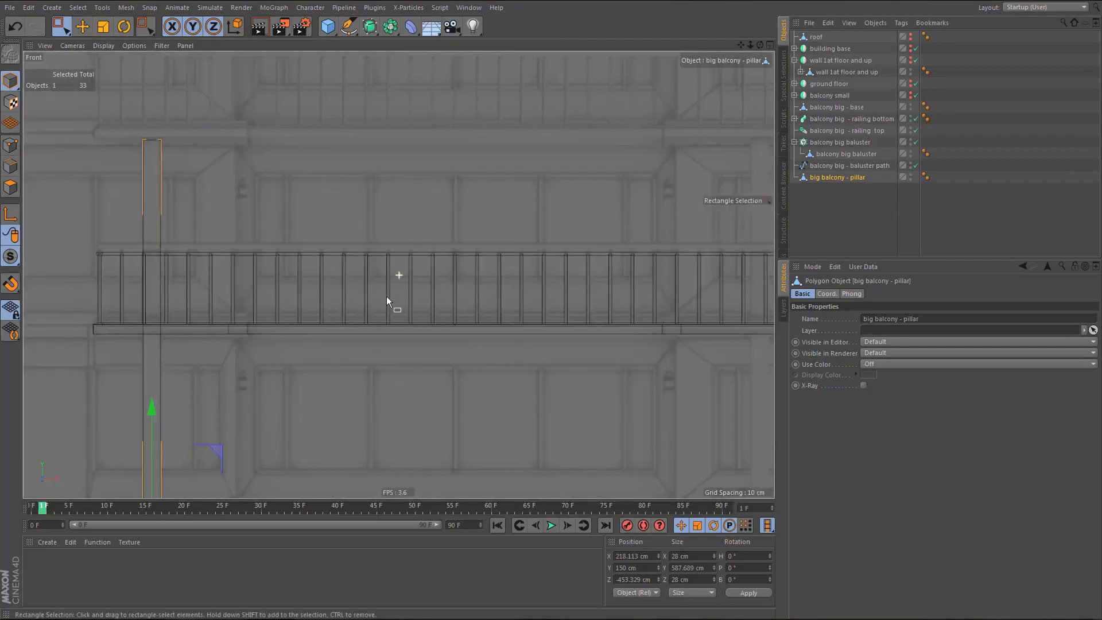
pyautogui.moveTo(470, 311); pyautogui.dragTo(462, 250, button='middle')
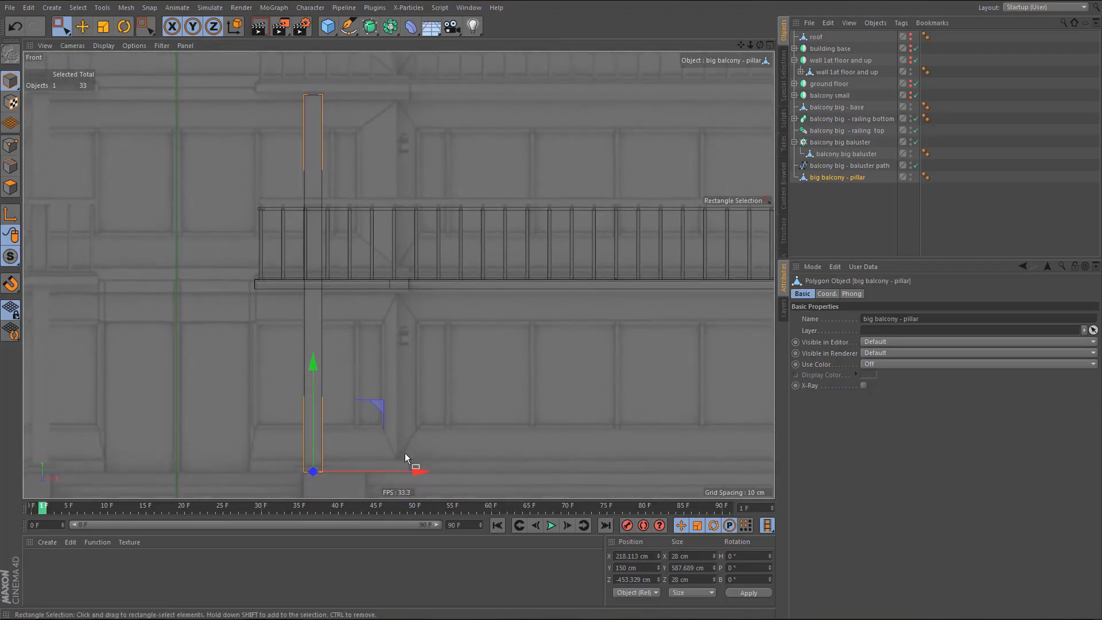
pyautogui.moveTo(379, 364); pyautogui.dragTo(381, 391, button='middle')
pyautogui.scroll(-3, 340, 326)
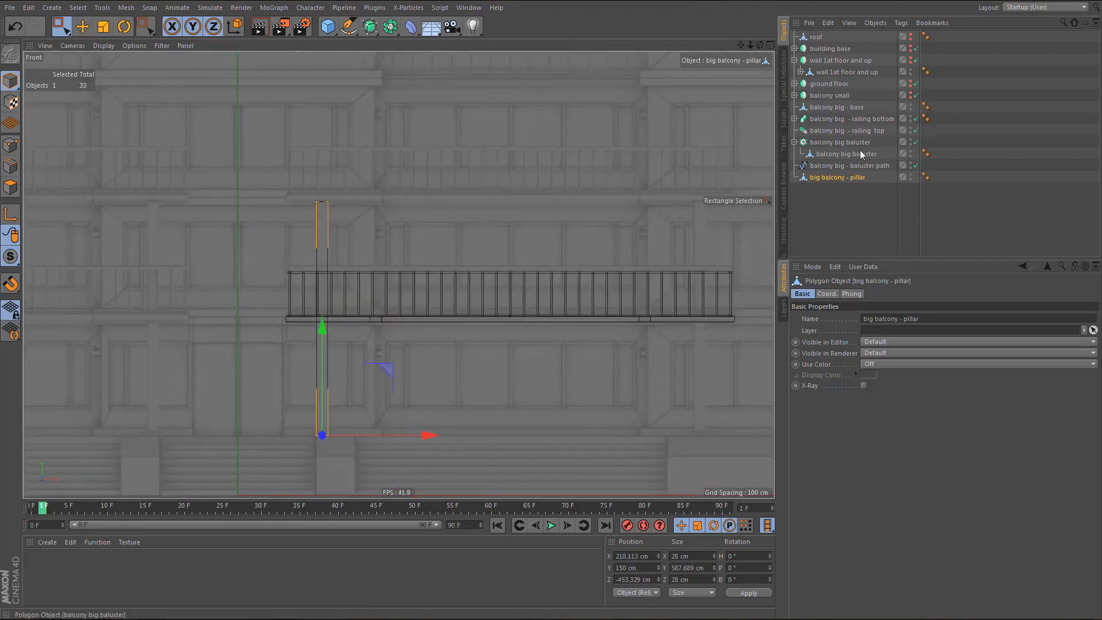
# - Try an X position of 0 cm for the pillar and undo the change
pyautogui.middleClick(534, 212)
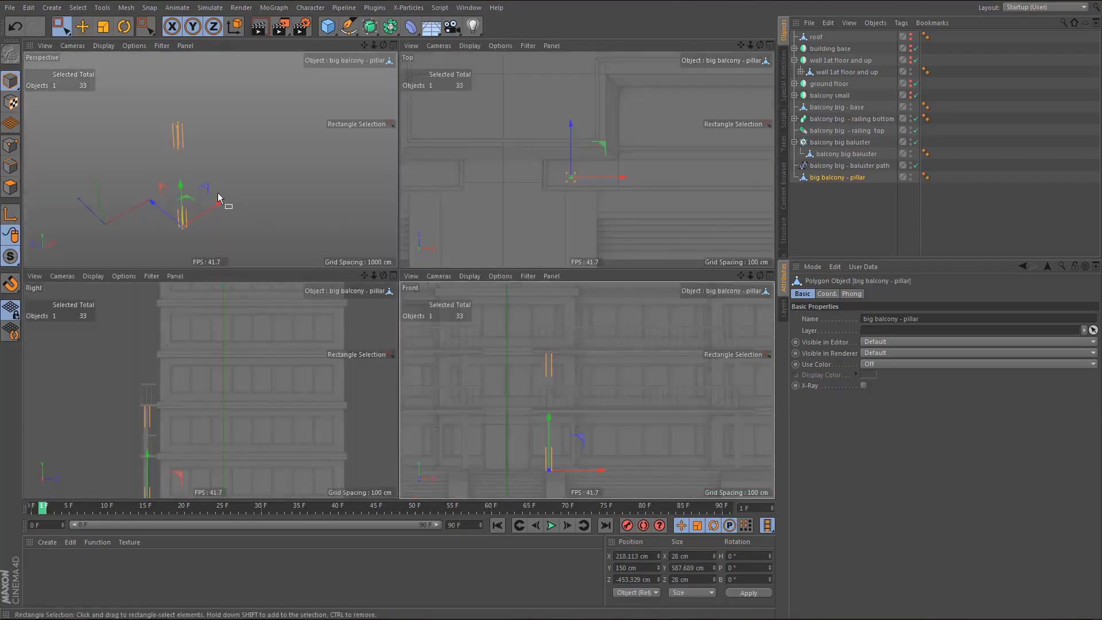
pyautogui.middleClick(221, 201)
pyautogui.keyDown('alt'); pyautogui.moveTo(415, 233); pyautogui.dragTo(394, 270); pyautogui.keyUp('alt')
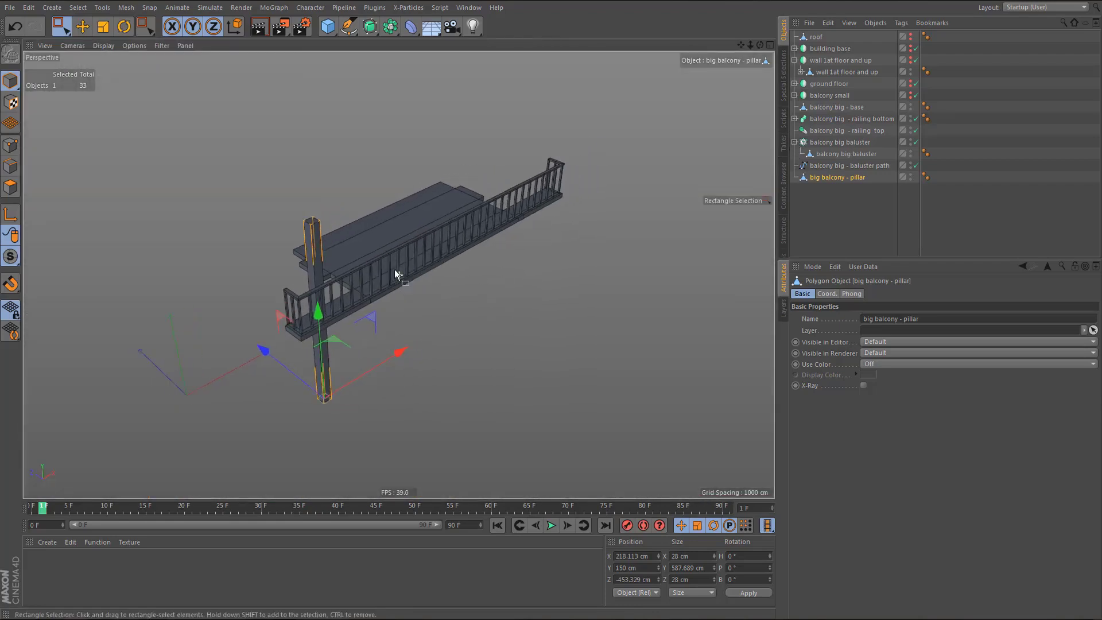
pyautogui.click(632, 555)
pyautogui.write('0')
pyautogui.press('Return')
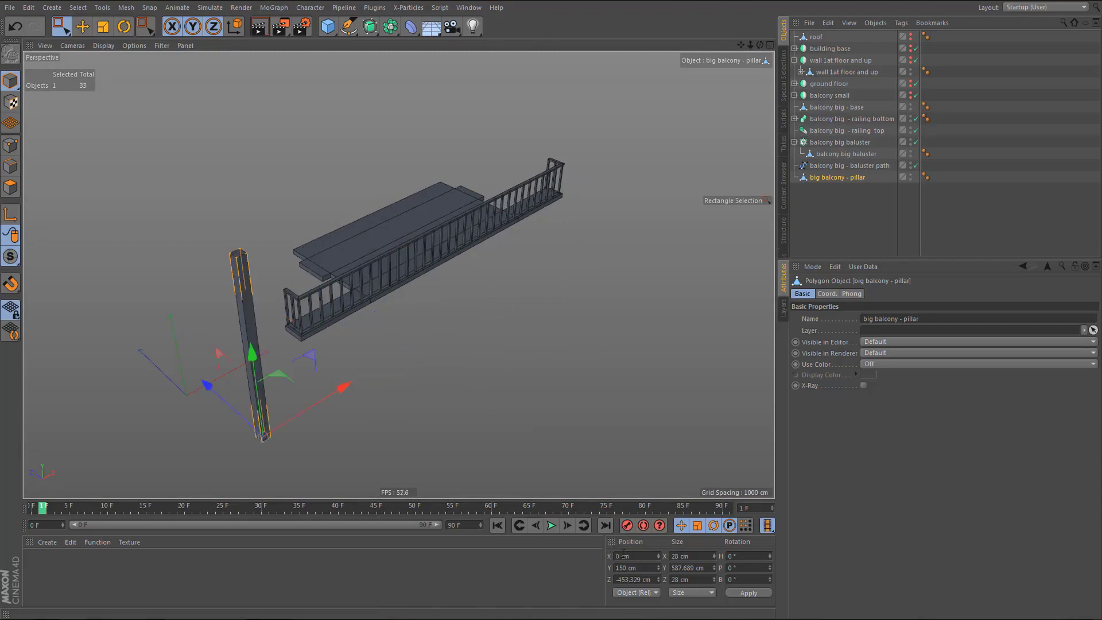
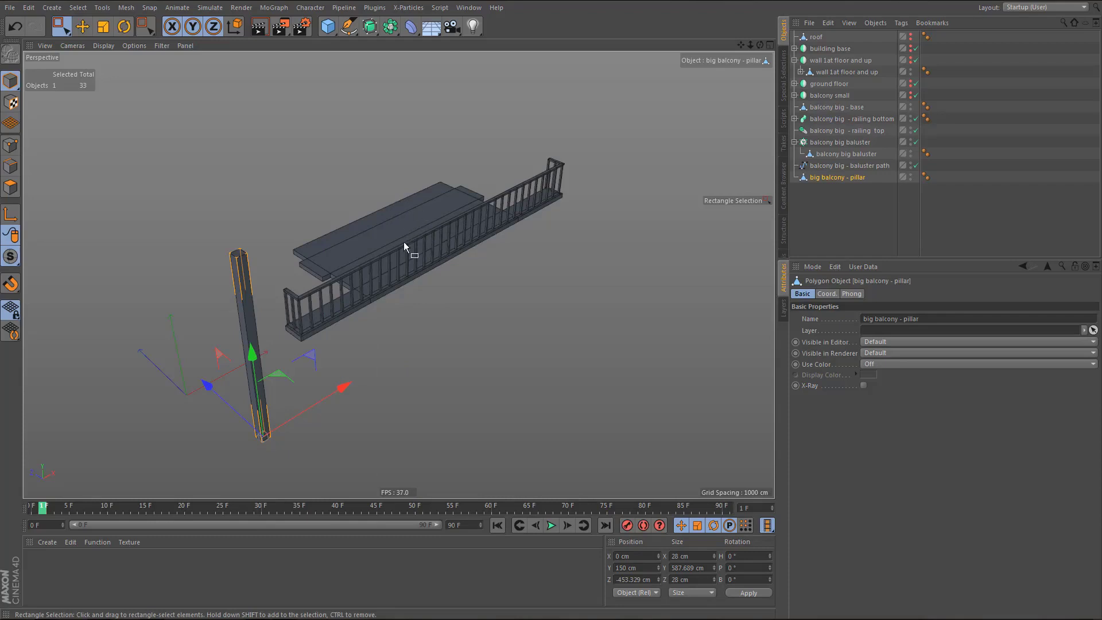
pyautogui.hotkey('ctrl', 'z')
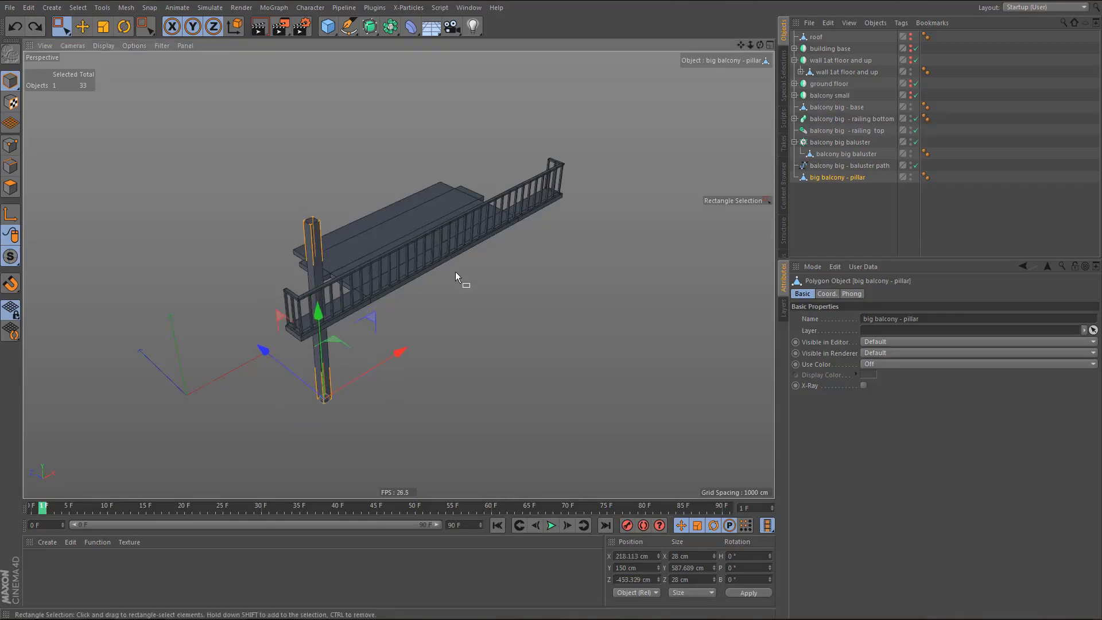
# - Move the pillar along X with snapping to the midpoint of the balcony base, at 700 cm
pyautogui.middleClick(456, 271)
pyautogui.middleClick(495, 418)
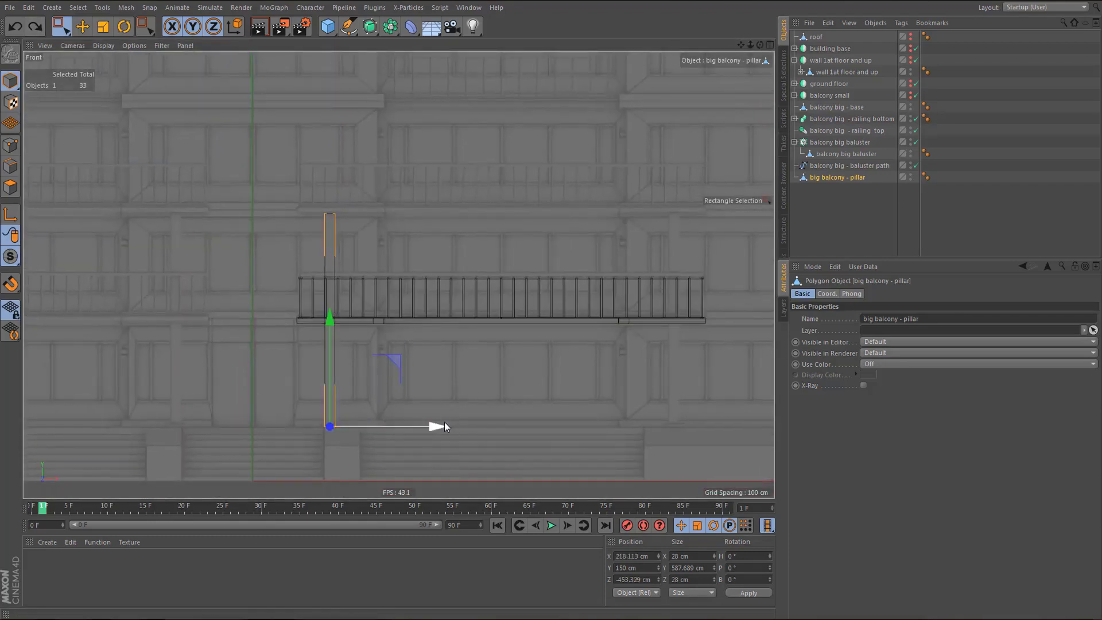
pyautogui.moveTo(435, 425); pyautogui.dragTo(607, 439)
pyautogui.scroll(5, 546, 408)
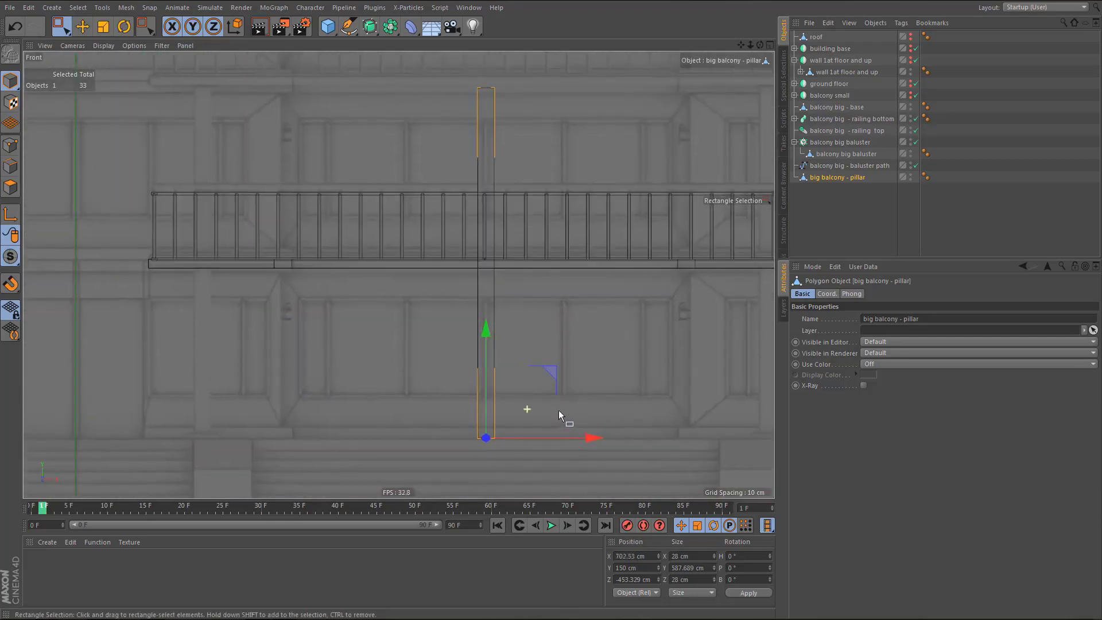
pyautogui.keyDown('alt'); pyautogui.moveTo(542, 411); pyautogui.dragTo(542, 415, button='middle'); pyautogui.keyUp('alt')
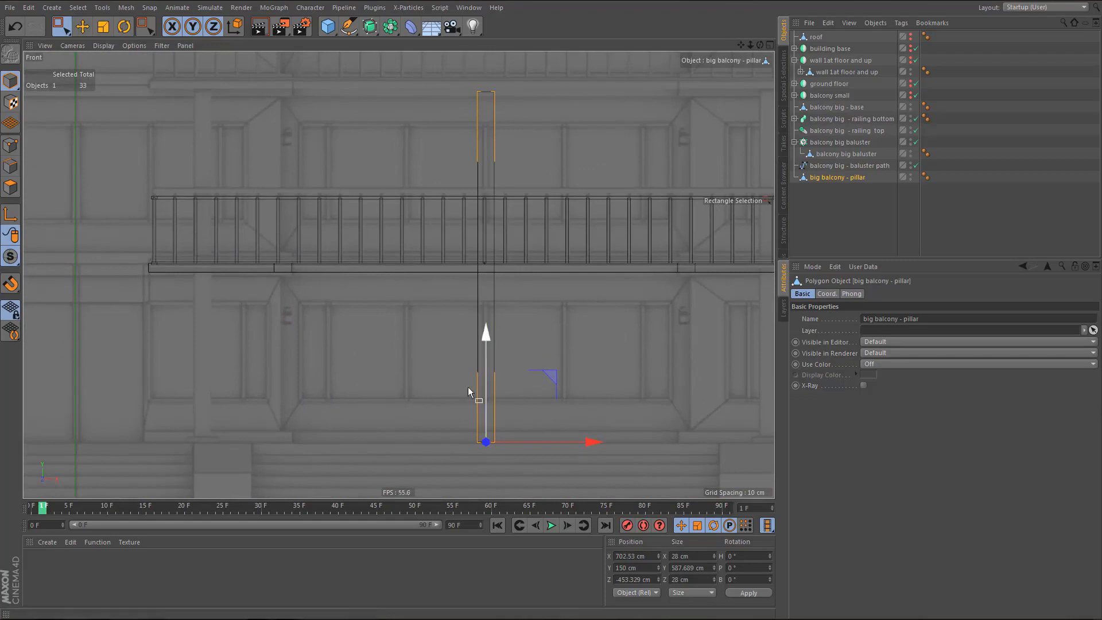
pyautogui.click(8, 283)
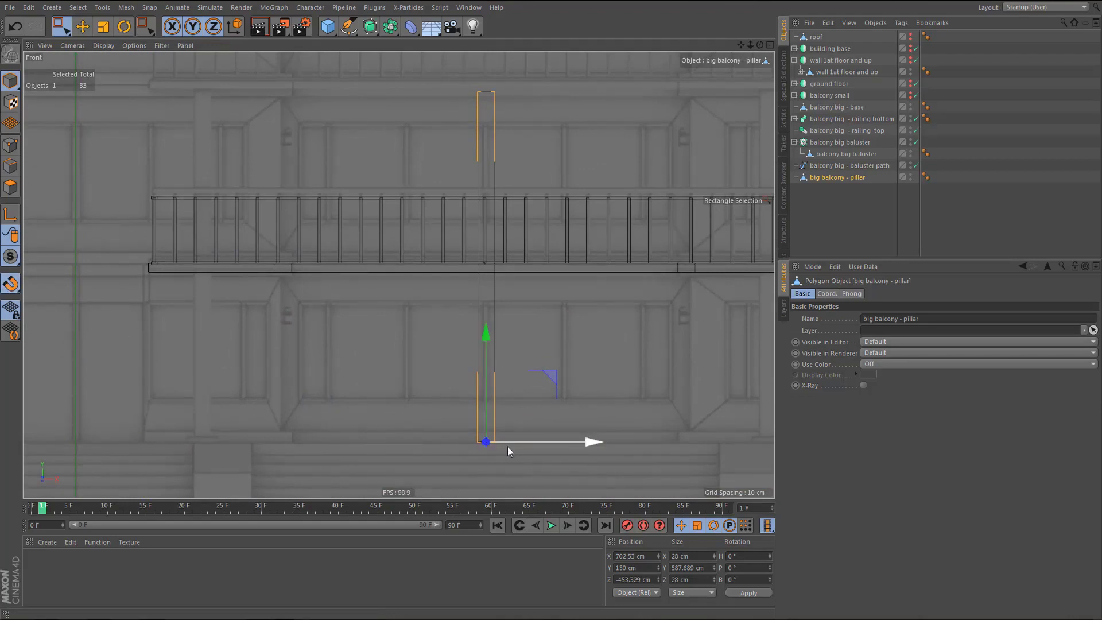
pyautogui.press('e')
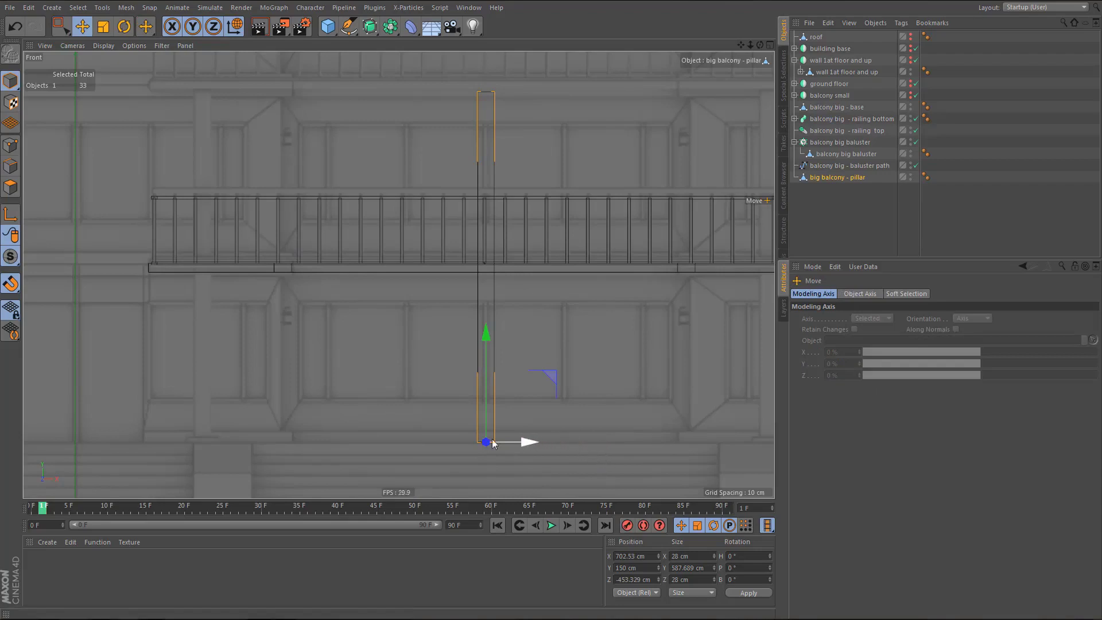
pyautogui.moveTo(485, 443); pyautogui.dragTo(488, 277)
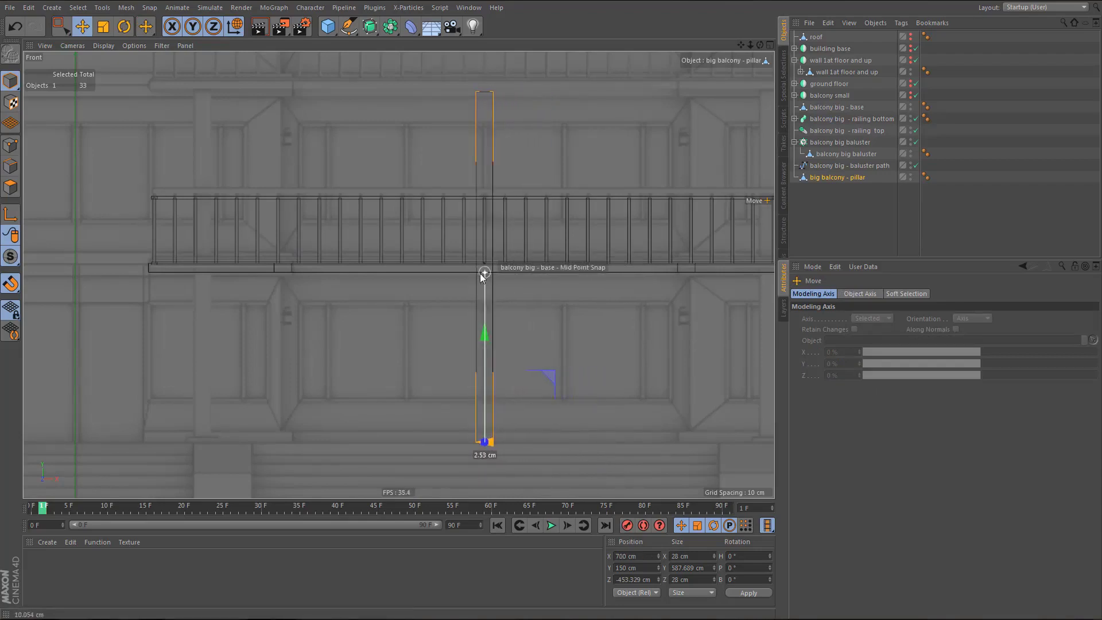
pyautogui.moveTo(480, 273); pyautogui.dragTo(480, 273)
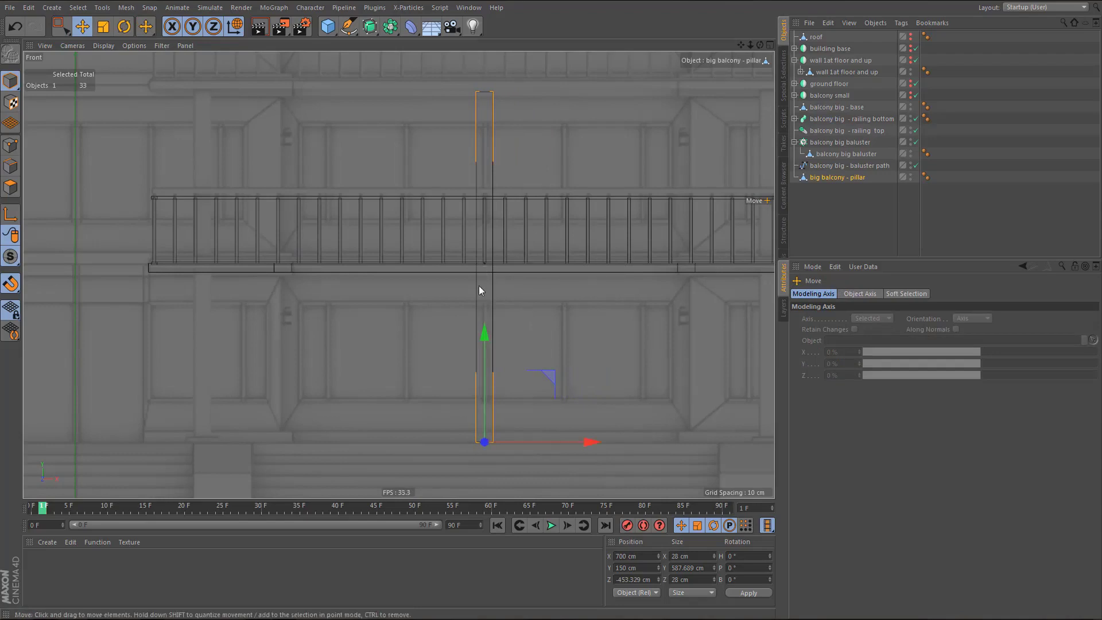
# - Place the big balcony pillar inside a Symmetry object centred on the pillar's position
pyautogui.middleClick(436, 383)
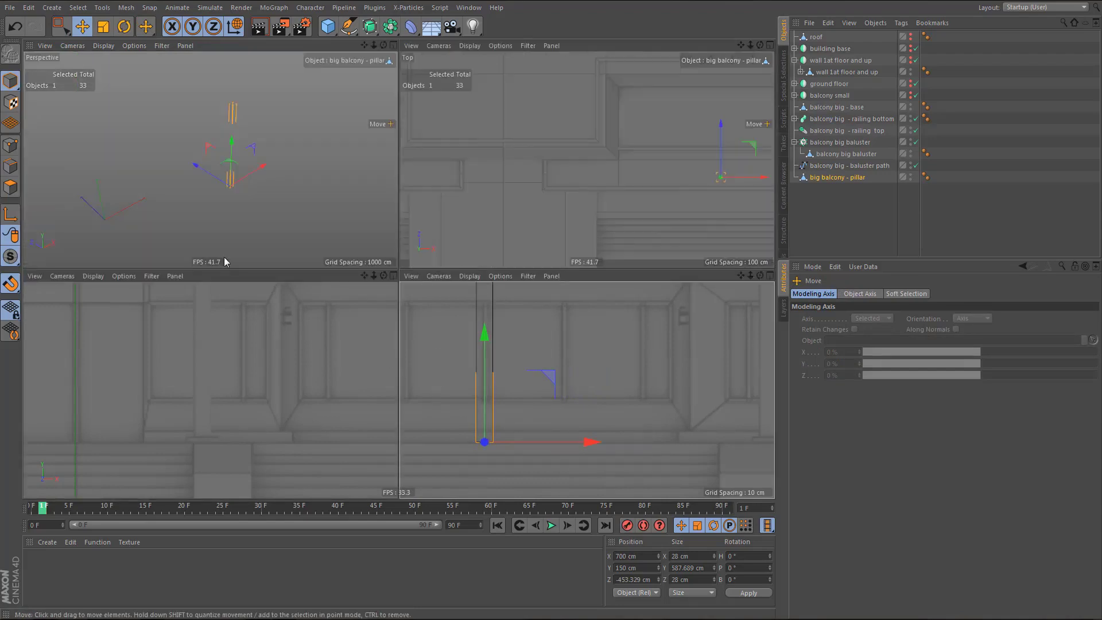
pyautogui.middleClick(233, 243)
pyautogui.keyDown('alt'); pyautogui.moveTo(417, 331); pyautogui.dragTo(488, 332, button='middle'); pyautogui.keyUp('alt')
pyautogui.click(829, 179)
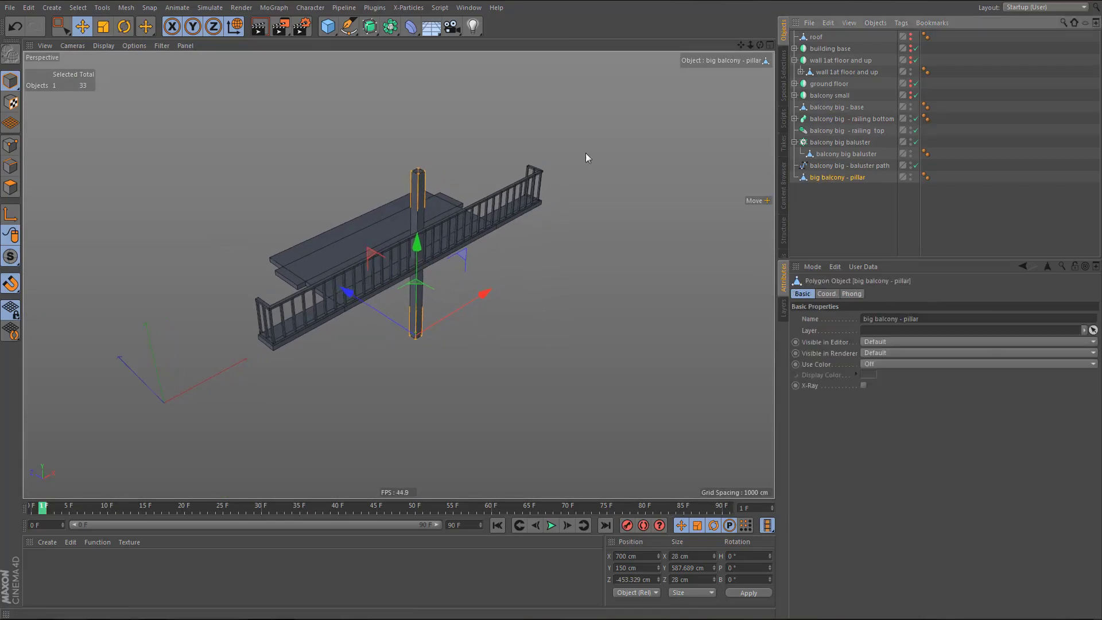
pyautogui.moveTo(390, 26); pyautogui.dragTo(525, 84)
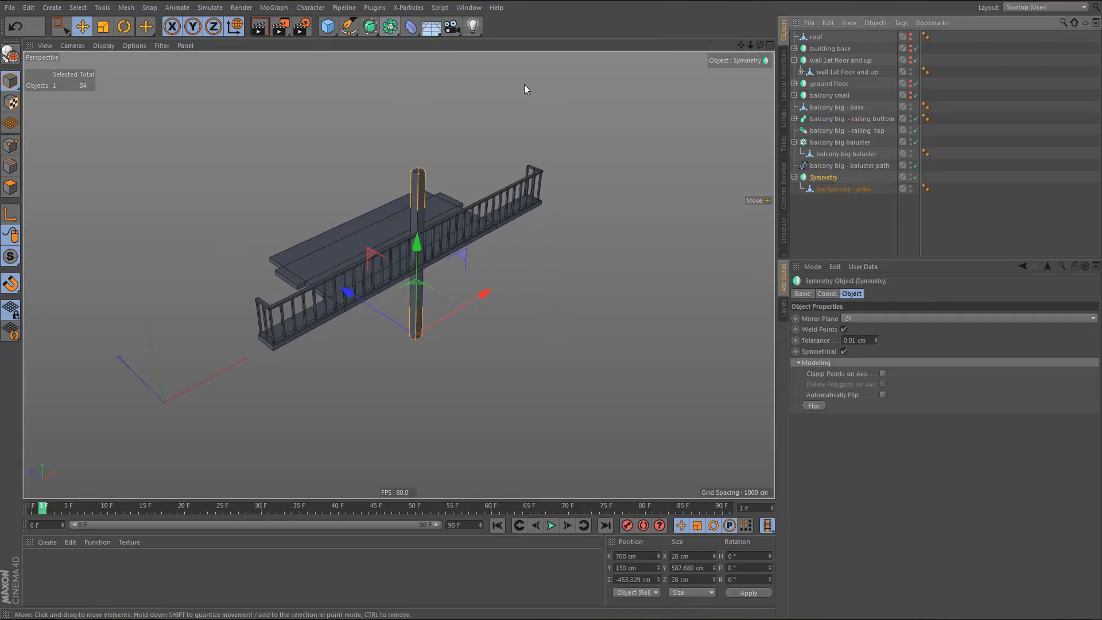
# - Rename the Symmetry object as big balcony - pillar, using the name copied from the pillar inside it
pyautogui.doubleClick(841, 190)
pyautogui.hotkey('ctrl', 'c')
pyautogui.press('Up')
pyautogui.hotkey('ctrl', 'v')
pyautogui.press('Return')
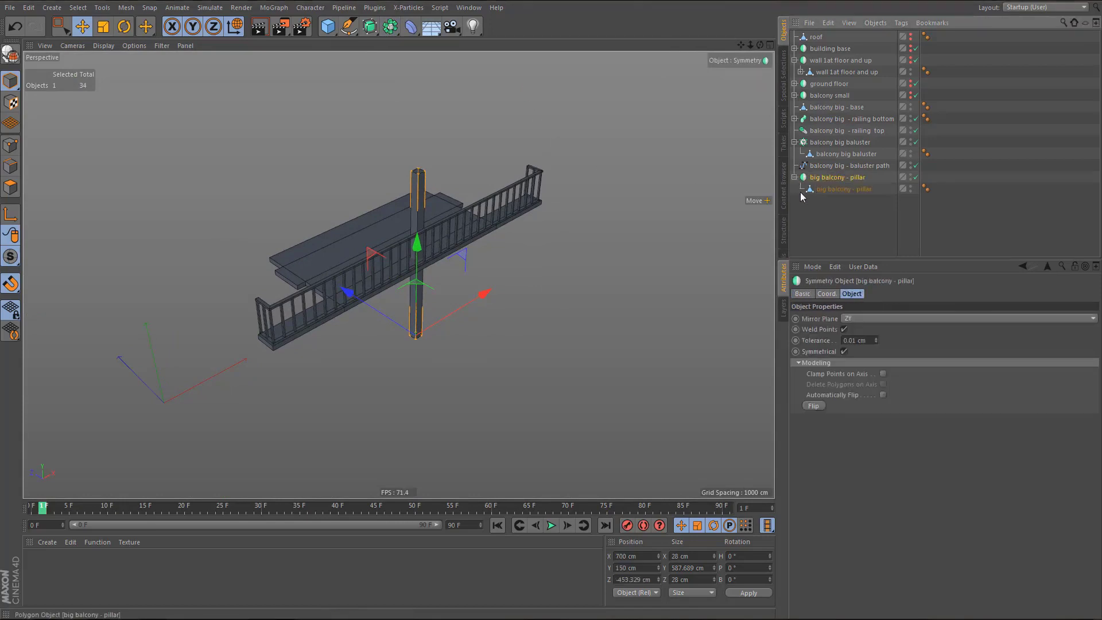
# - Try to move the pillar's Symmetry object along X in the front view and undo the move
pyautogui.middleClick(556, 288)
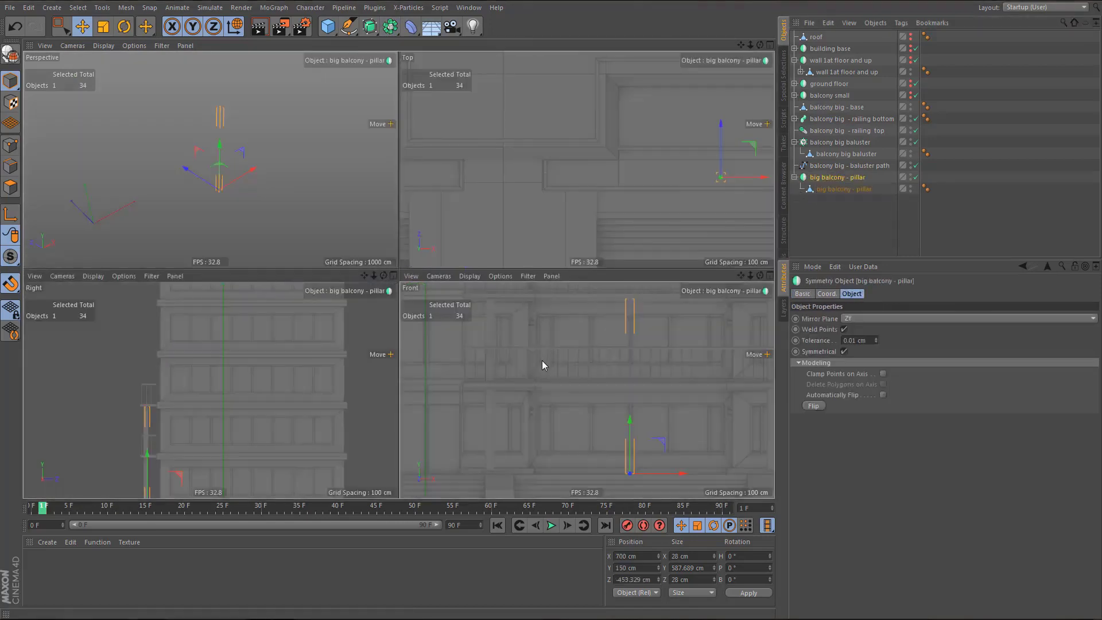
pyautogui.middleClick(542, 361)
pyautogui.scroll(-4, 501, 383)
pyautogui.keyDown('alt'); pyautogui.moveTo(464, 380); pyautogui.dragTo(399, 362, button='middle'); pyautogui.keyUp('alt')
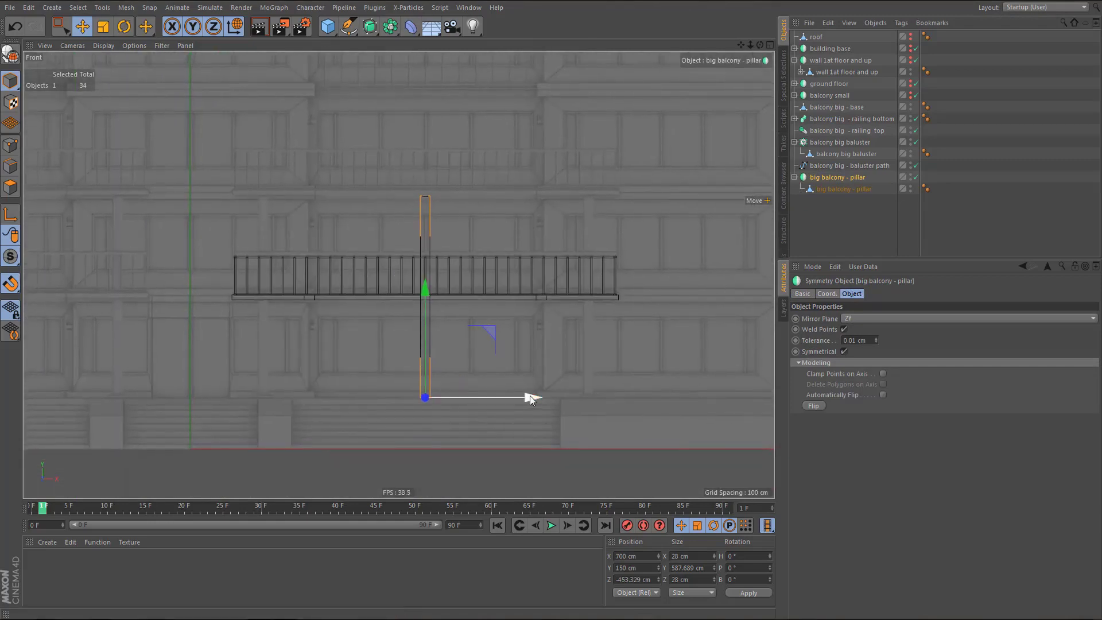
pyautogui.moveTo(529, 396); pyautogui.dragTo(677, 399)
pyautogui.hotkey('ctrl', 'z')
pyautogui.keyDown('alt'); pyautogui.moveTo(619, 412); pyautogui.dragTo(646, 409, button='right'); pyautogui.keyUp('alt')
pyautogui.hotkey('ctrl', 'z')
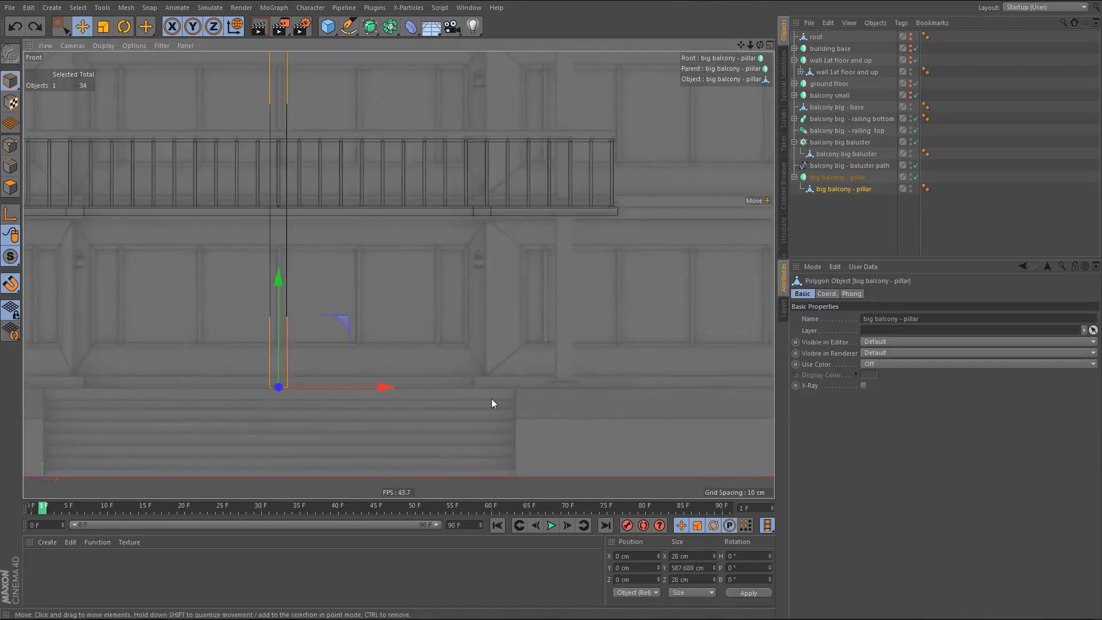
# - Move the pillar inside the Symmetry object along X to 490 cm and compare both pillars with the reference facade
pyautogui.moveTo(384, 387); pyautogui.dragTo(671, 398)
pyautogui.middleClick(563, 321)
pyautogui.middleClick(337, 192)
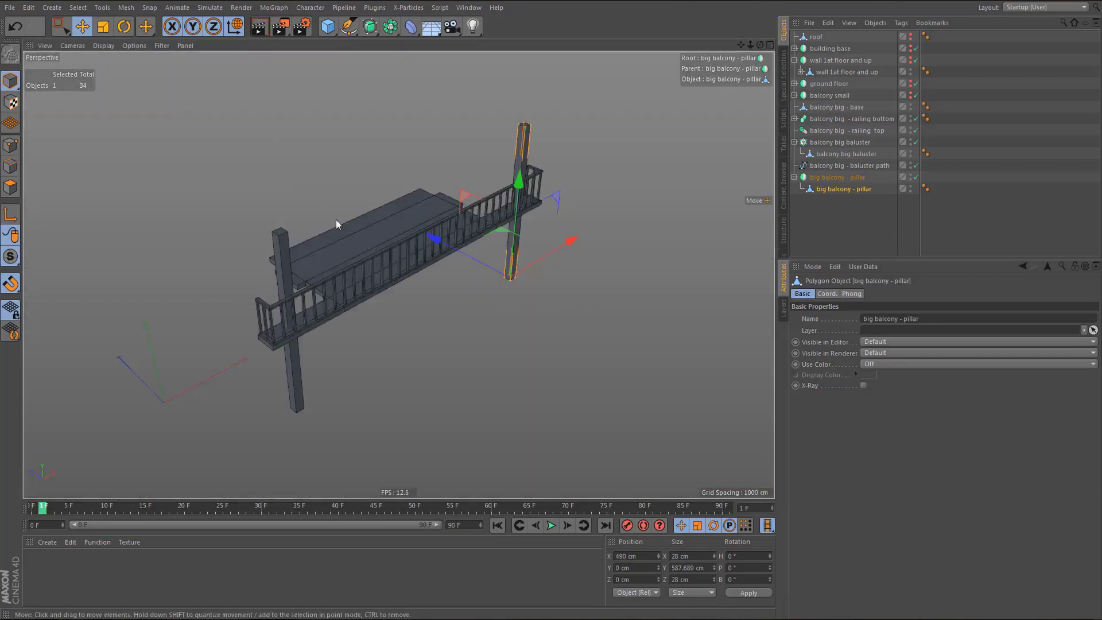
pyautogui.scroll(-3, 348, 234)
pyautogui.middleClick(343, 270)
pyautogui.middleClick(405, 302)
pyautogui.keyDown('alt'); pyautogui.moveTo(578, 367); pyautogui.dragTo(659, 329, button='middle'); pyautogui.keyUp('alt')
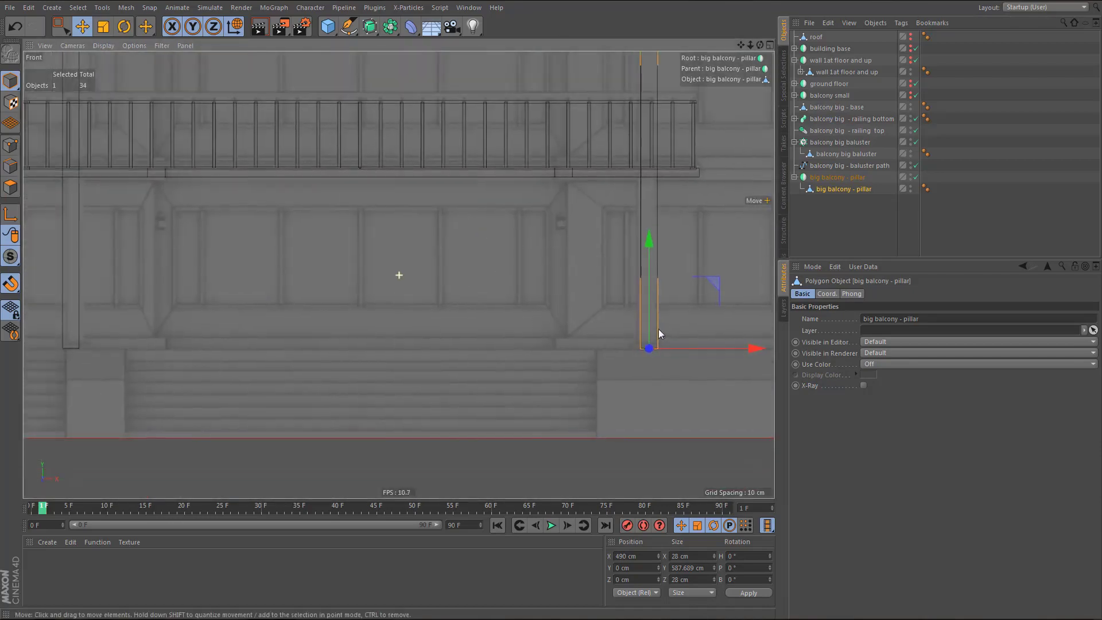
pyautogui.scroll(5, 128, 329)
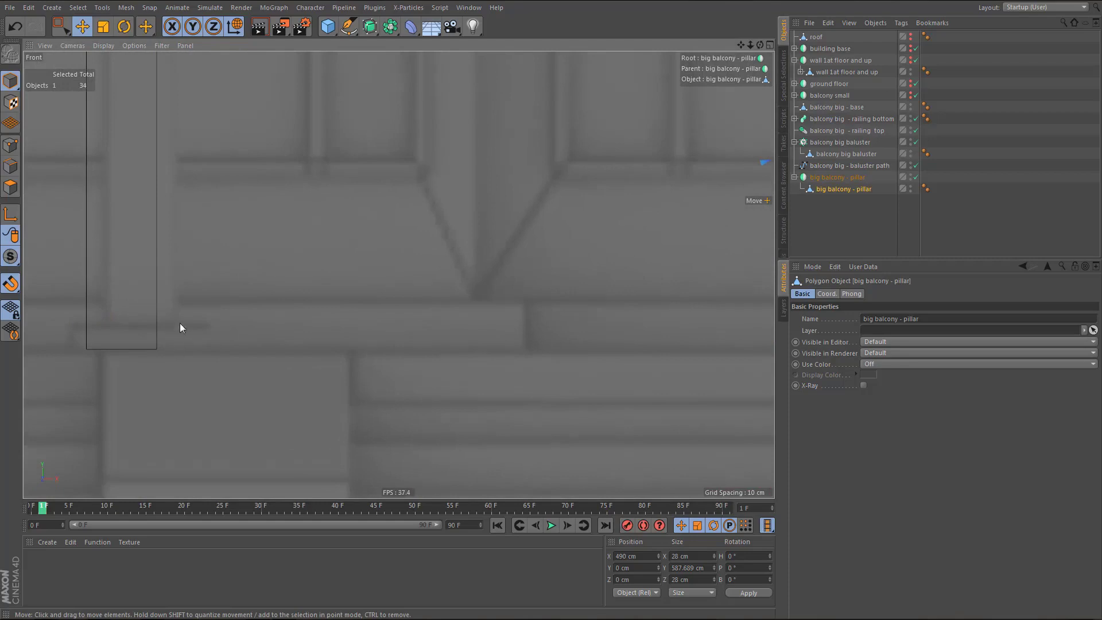
pyautogui.scroll(-5, 167, 346)
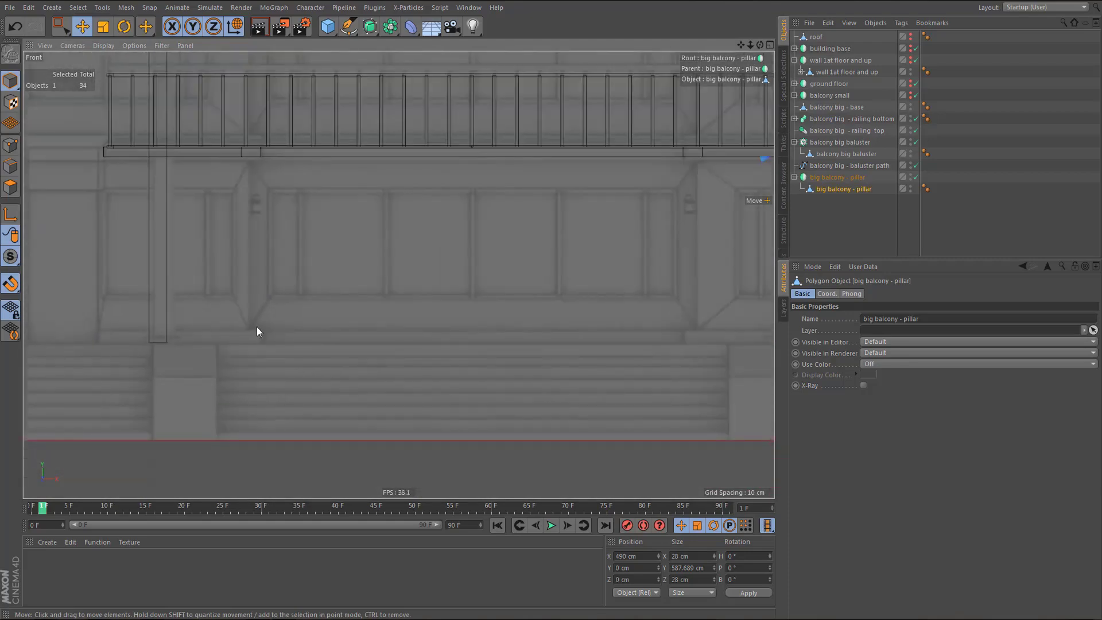
# - Add a horizontal loop cut about 13 cm above the bottom of the big balcony pillar
pyautogui.press('F1')
pyautogui.keyDown('alt'); pyautogui.moveTo(436, 297); pyautogui.dragTo(376, 296); pyautogui.keyUp('alt')
pyautogui.press('Return')
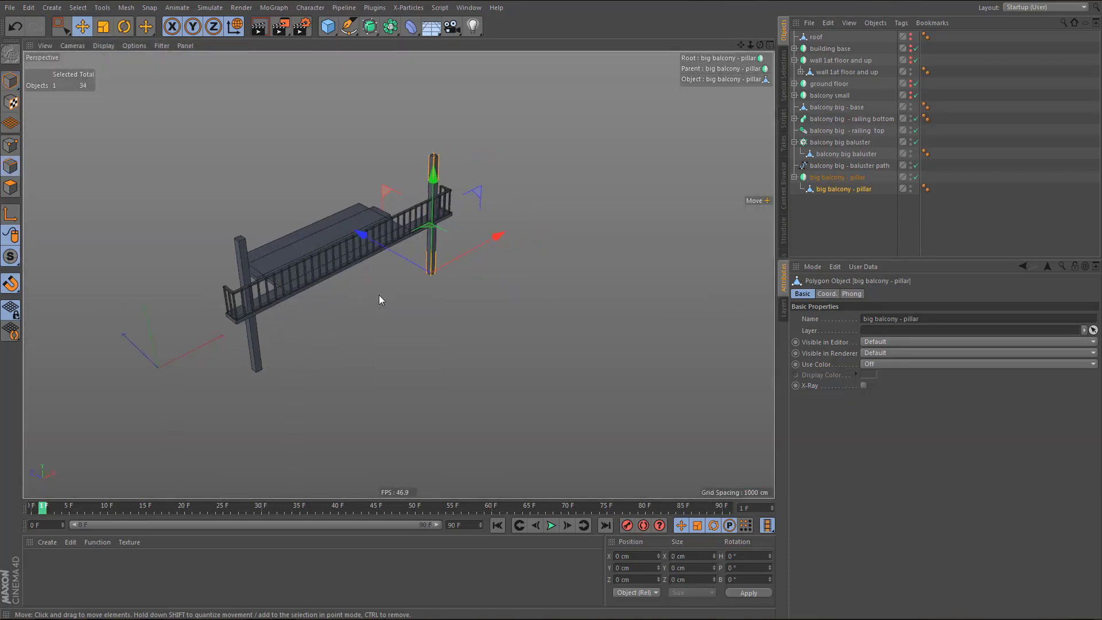
pyautogui.press('k')
pyautogui.press('l')
pyautogui.scroll(5, 425, 258)
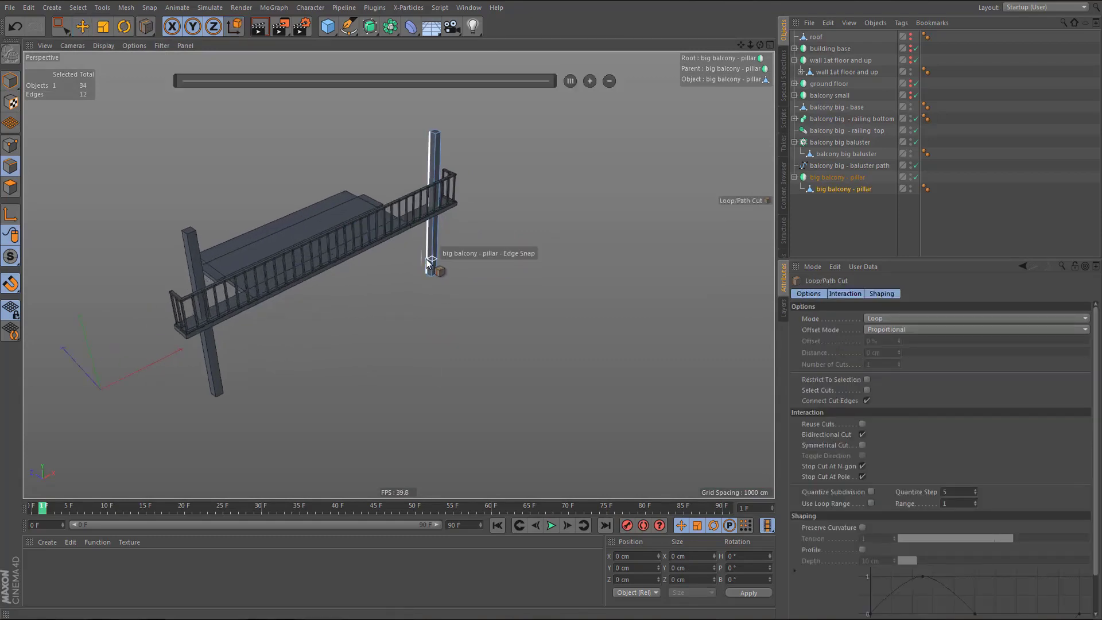
pyautogui.scroll(3, 449, 334)
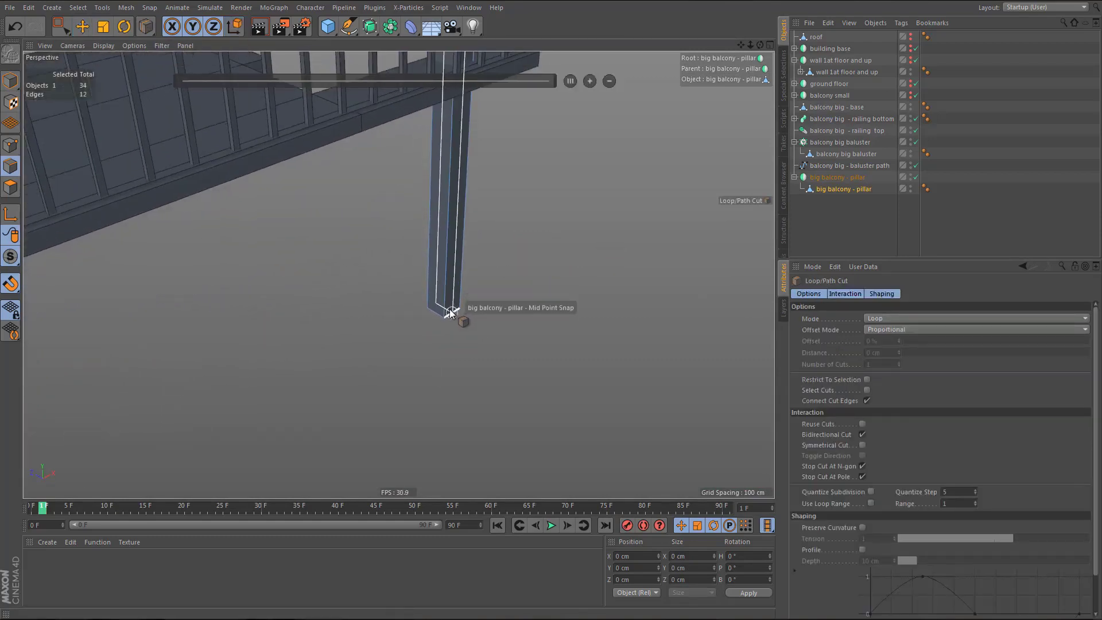
pyautogui.click(443, 309)
pyautogui.keyDown('alt'); pyautogui.moveTo(443, 337); pyautogui.dragTo(427, 348, button='middle'); pyautogui.keyUp('alt')
# - Select the edges of the big balcony pillar's foot and scale them to a Y size of 10 cm with the modeling axis Y at -100%
pyautogui.press('space')
pyautogui.moveTo(378, 274); pyautogui.dragTo(474, 370)
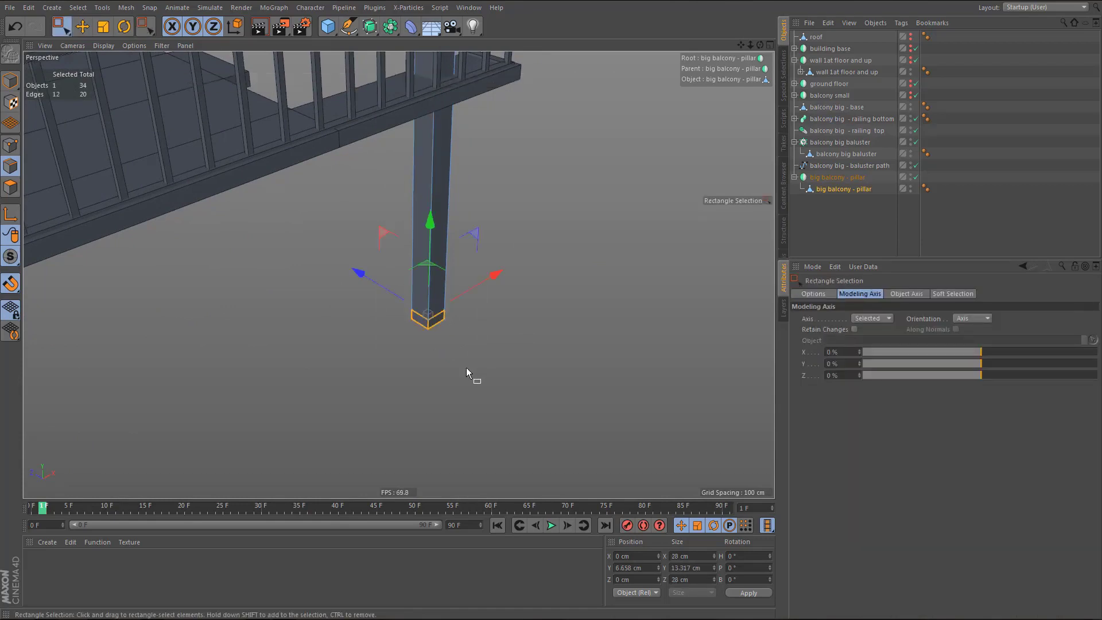
pyautogui.press('t')
pyautogui.moveTo(908, 363); pyautogui.dragTo(843, 368)
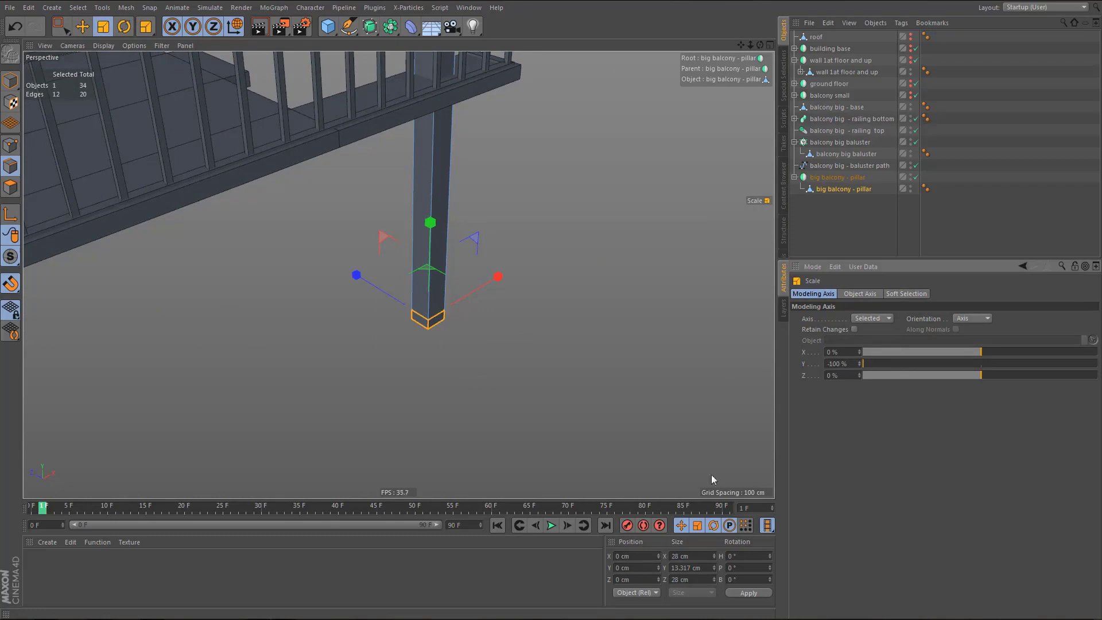
pyautogui.click(708, 567)
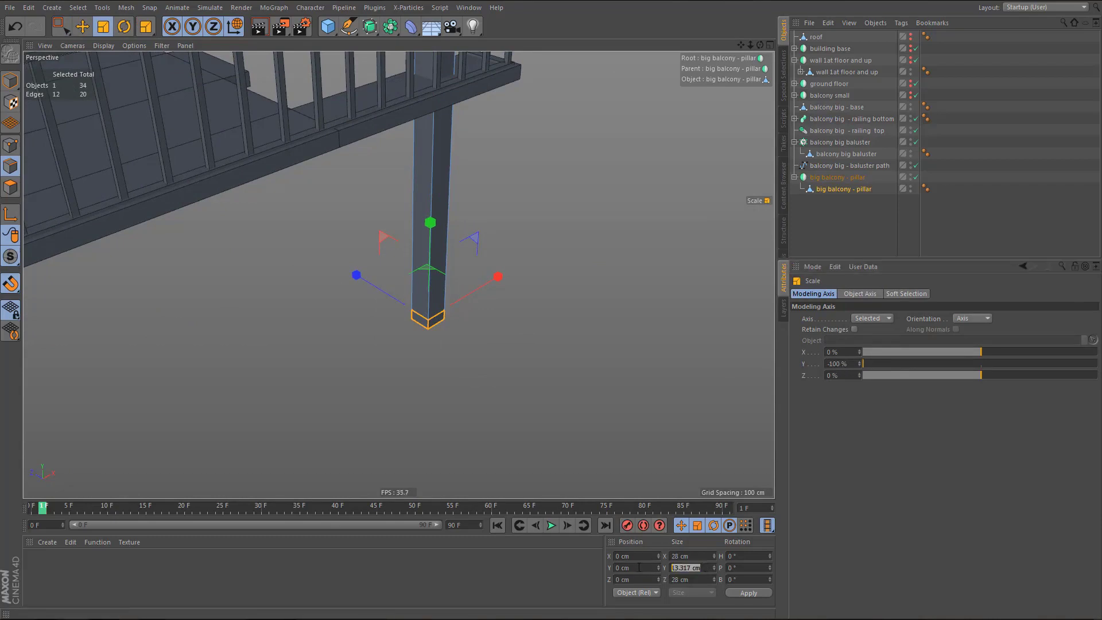
pyautogui.write('10')
pyautogui.press('Return')
pyautogui.scroll(3, 399, 306)
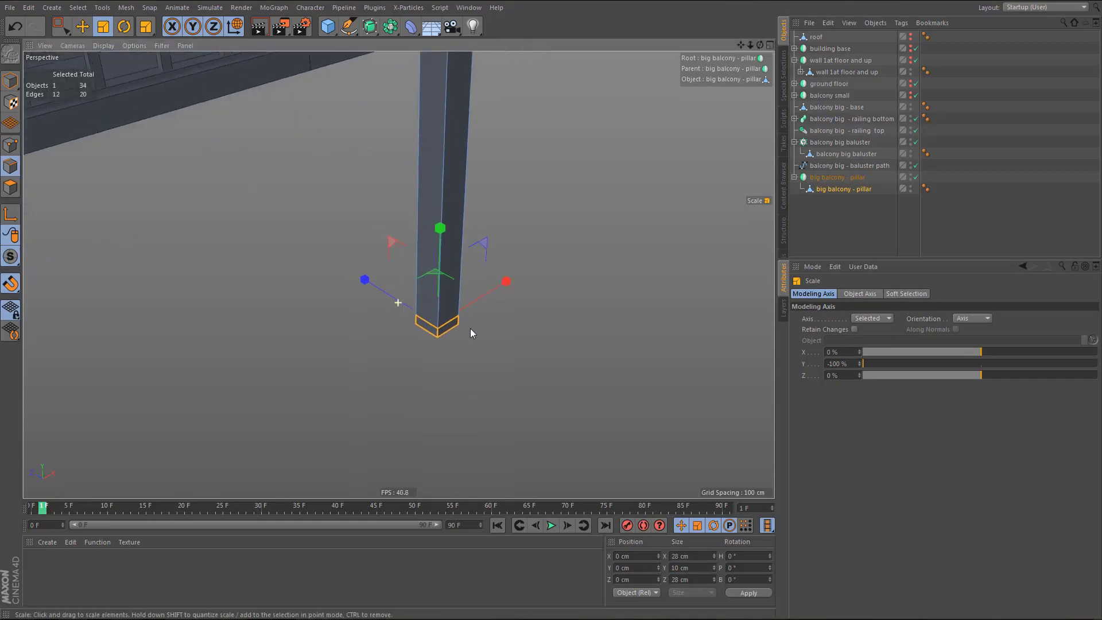
# - Extrude the ring of side polygons around the pillar's foot outward by 15 cm with Create Caps disabled
pyautogui.press('Return')
pyautogui.press('u')
pyautogui.press('b')
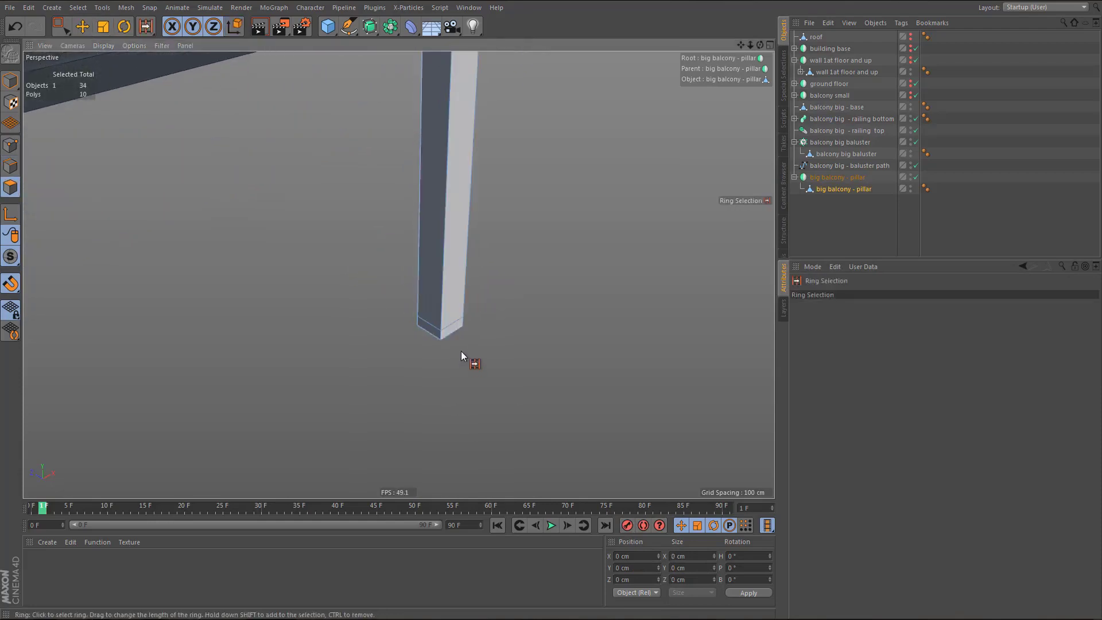
pyautogui.click(438, 334)
pyautogui.click(439, 331)
pyautogui.press('F4')
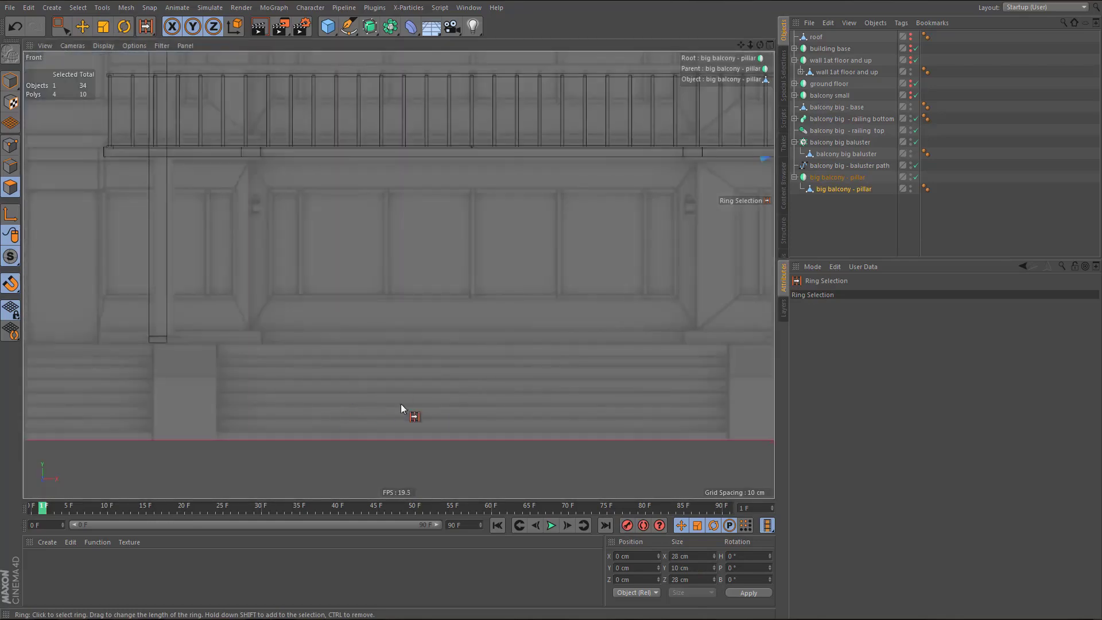
pyautogui.keyDown('alt'); pyautogui.moveTo(119, 356); pyautogui.dragTo(1, 376, button='middle'); pyautogui.keyUp('alt')
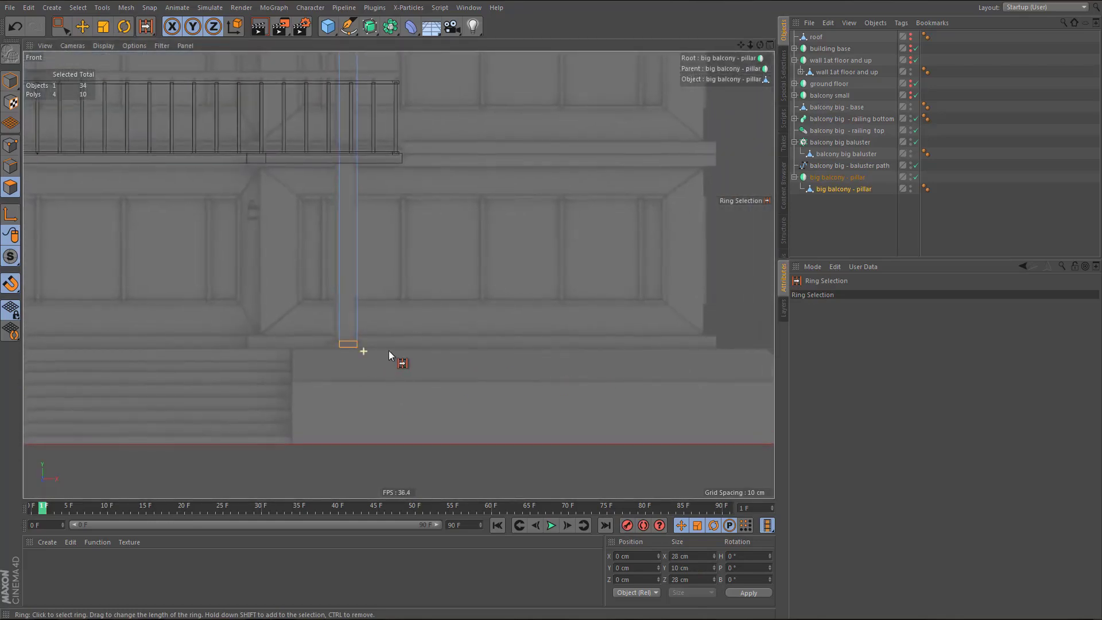
pyautogui.scroll(5, 388, 351)
pyautogui.press('d')
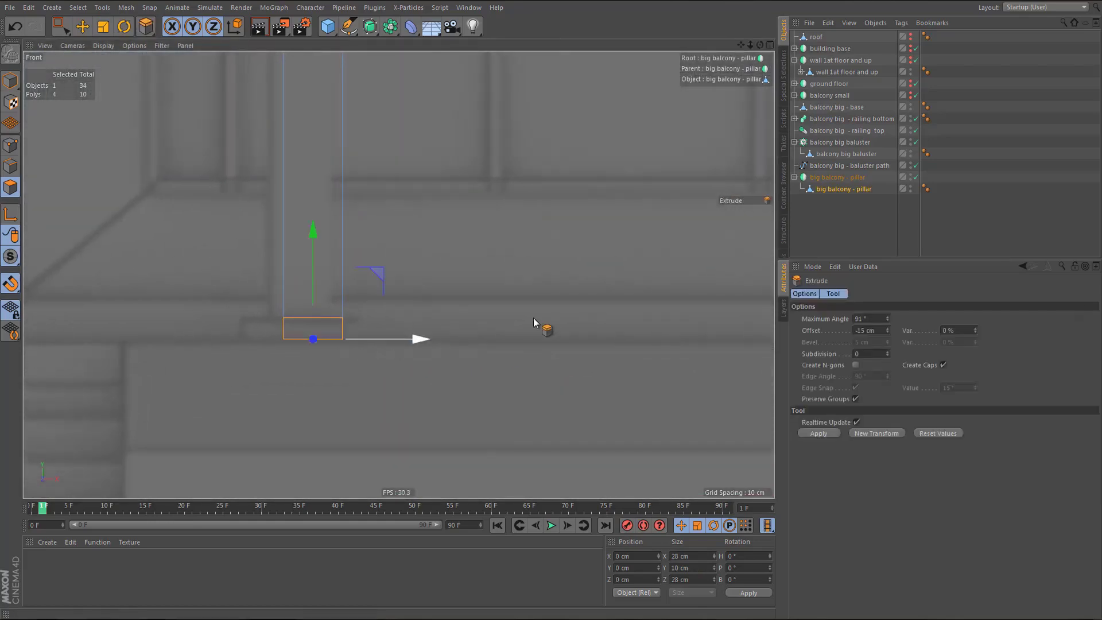
pyautogui.click(944, 366)
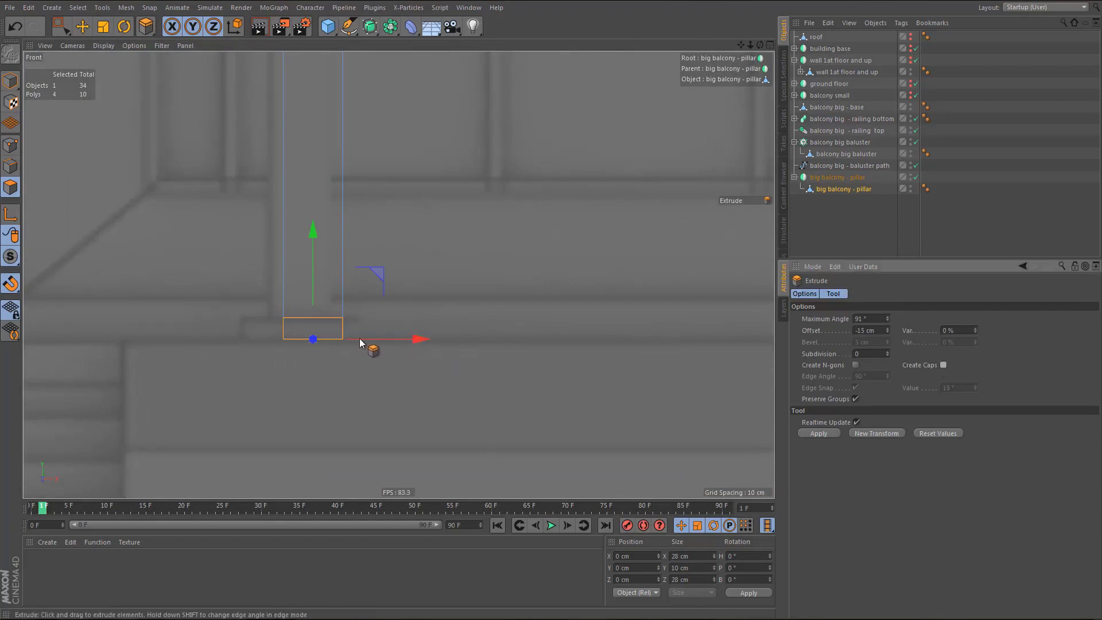
pyautogui.scroll(3, 360, 339)
pyautogui.moveTo(449, 370); pyautogui.dragTo(495, 370)
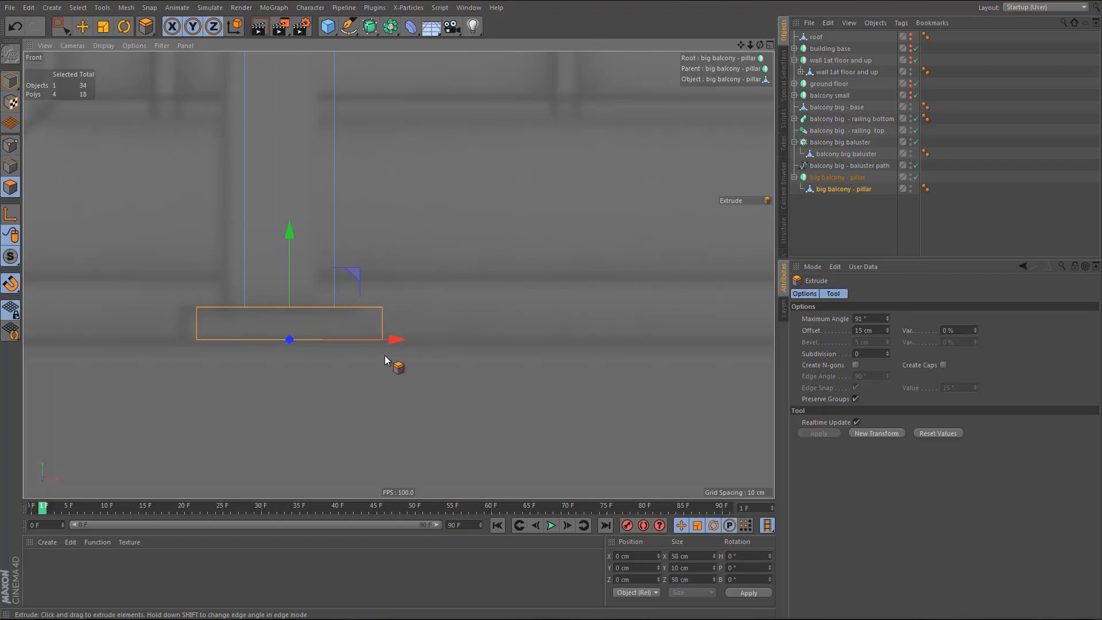
# - Inspect the balcony and both pillars in the perspective view and run a quick preview render
pyautogui.press('F1')
pyautogui.keyDown('alt'); pyautogui.moveTo(371, 343); pyautogui.dragTo(301, 470, button='right'); pyautogui.keyUp('alt')
pyautogui.keyDown('alt'); pyautogui.moveTo(356, 344); pyautogui.dragTo(393, 313); pyautogui.keyUp('alt')
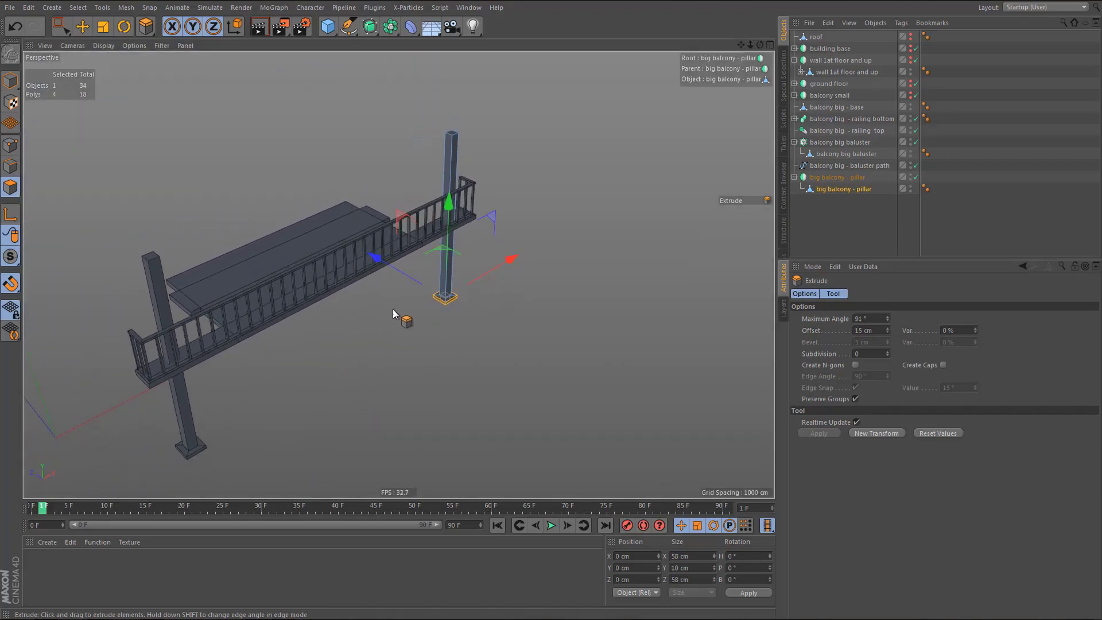
pyautogui.keyDown('alt'); pyautogui.moveTo(318, 269); pyautogui.dragTo(361, 263); pyautogui.keyUp('alt')
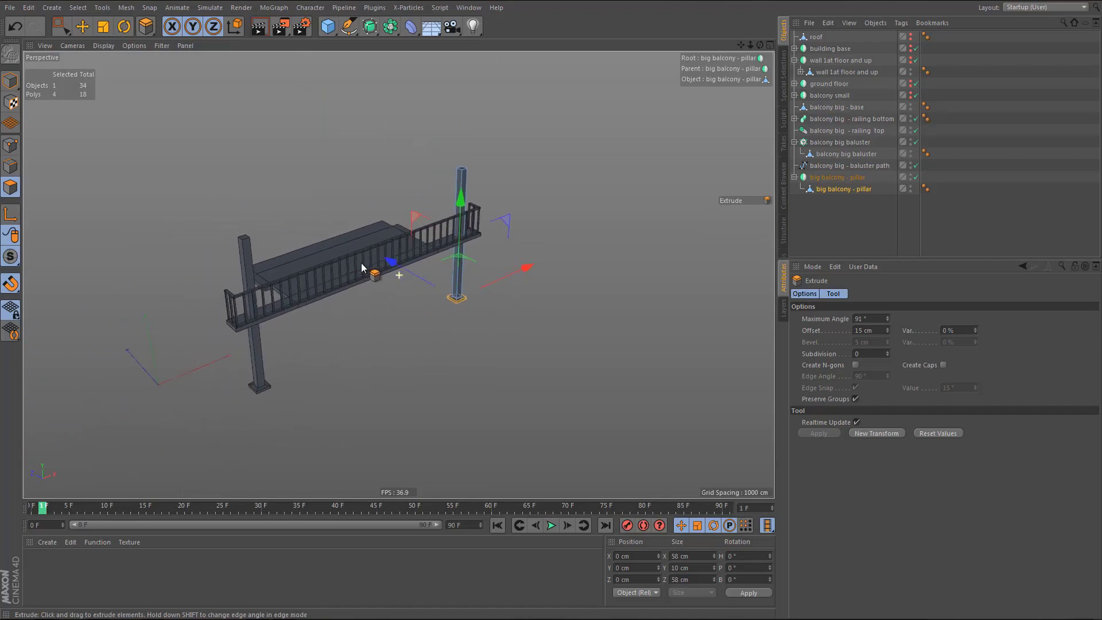
pyautogui.hotkey('ctrl', 'r')
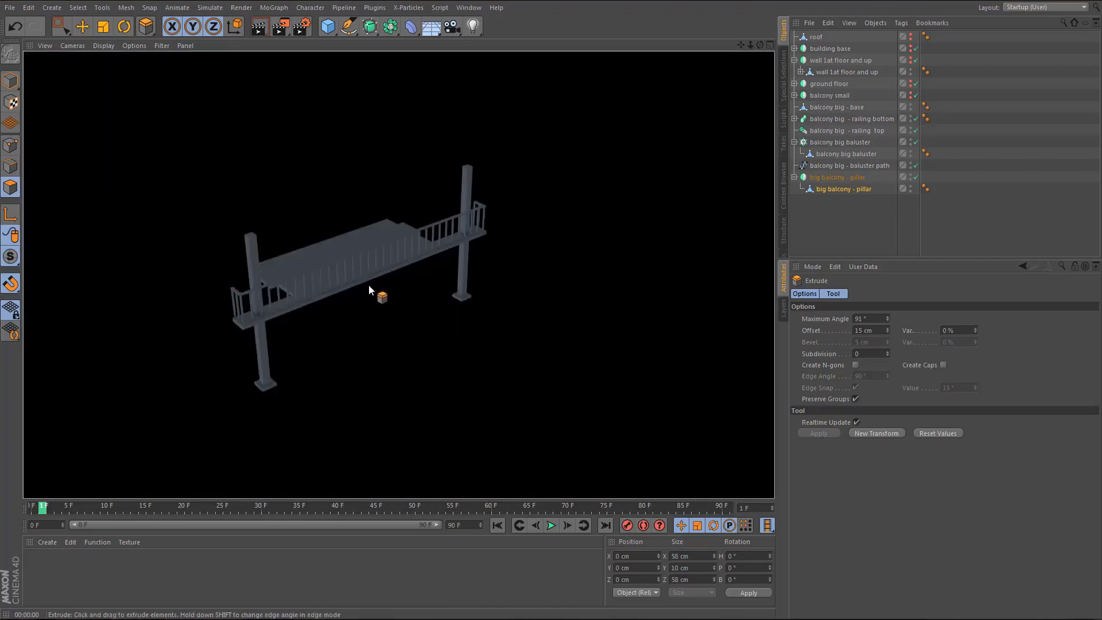
pyautogui.click(368, 285)
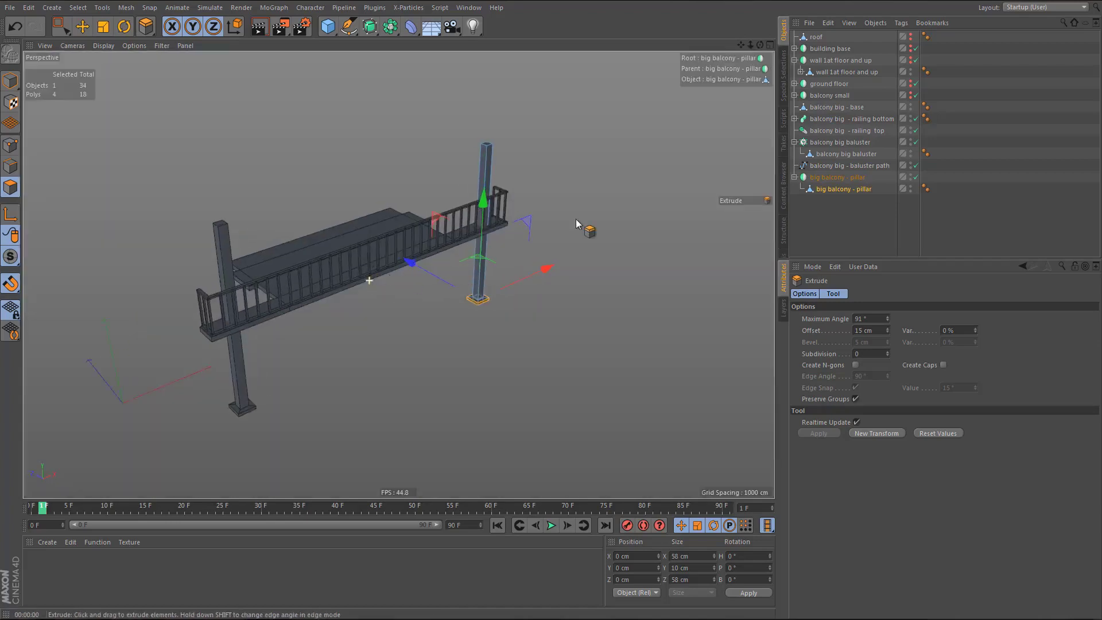
# - Show the building base and check how the pillar's foot sits on it in the perspective and front views
pyautogui.click(911, 48)
pyautogui.keyDown('alt'); pyautogui.moveTo(394, 322); pyautogui.dragTo(405, 276); pyautogui.keyUp('alt')
pyautogui.keyDown('alt'); pyautogui.moveTo(469, 314); pyautogui.dragTo(666, 276, button='right'); pyautogui.keyUp('alt')
pyautogui.keyDown('alt'); pyautogui.moveTo(568, 325); pyautogui.dragTo(498, 284); pyautogui.keyUp('alt')
pyautogui.middleClick(531, 333)
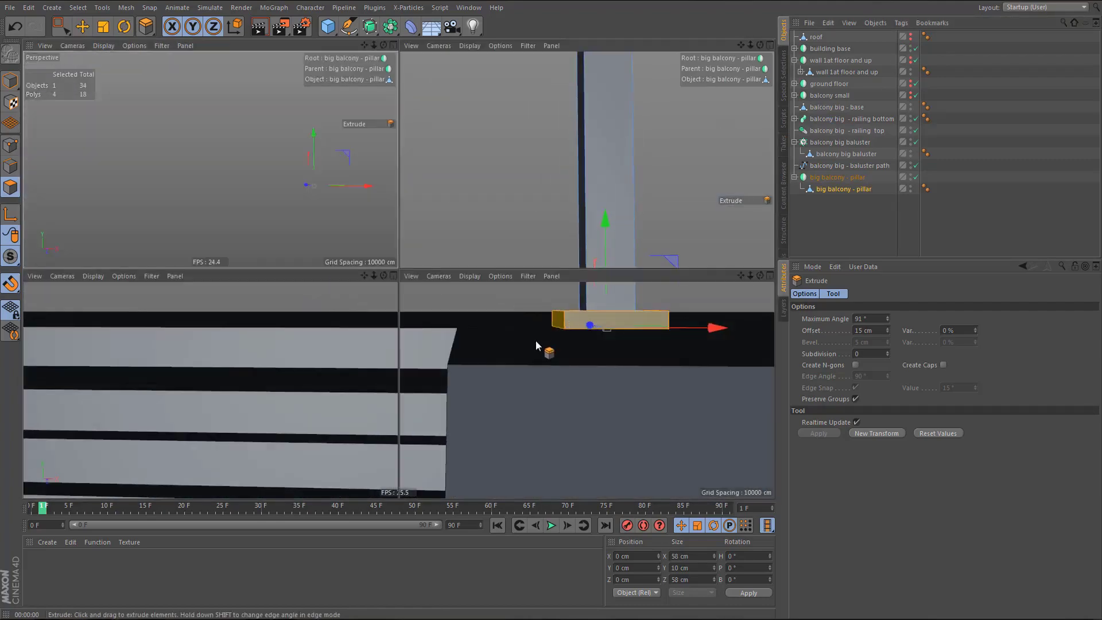
pyautogui.middleClick(593, 411)
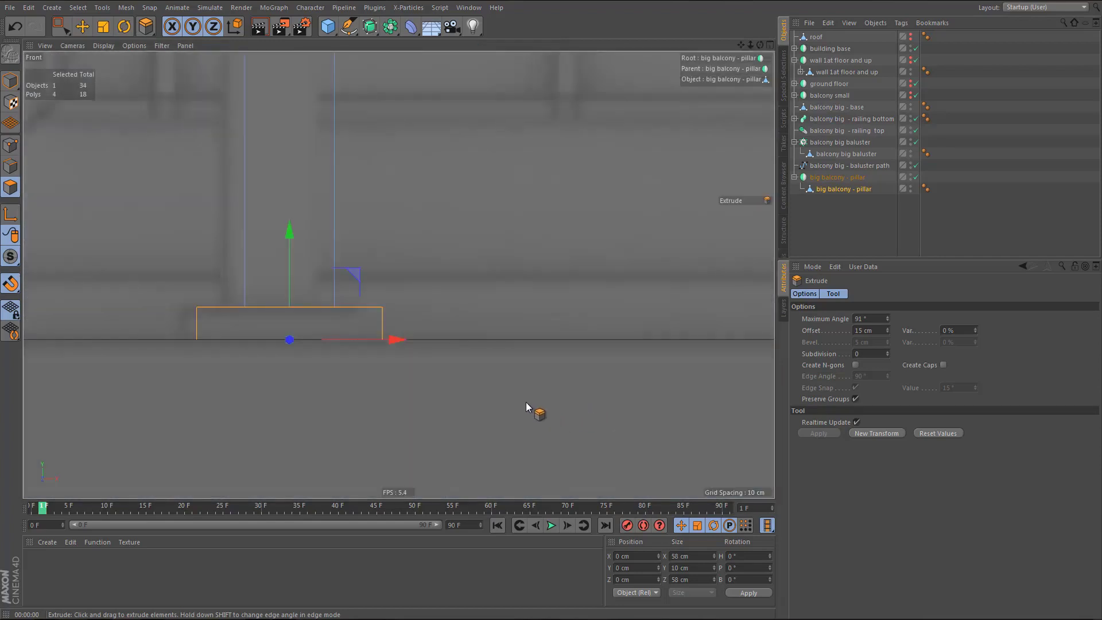
pyautogui.scroll(-10, 459, 411)
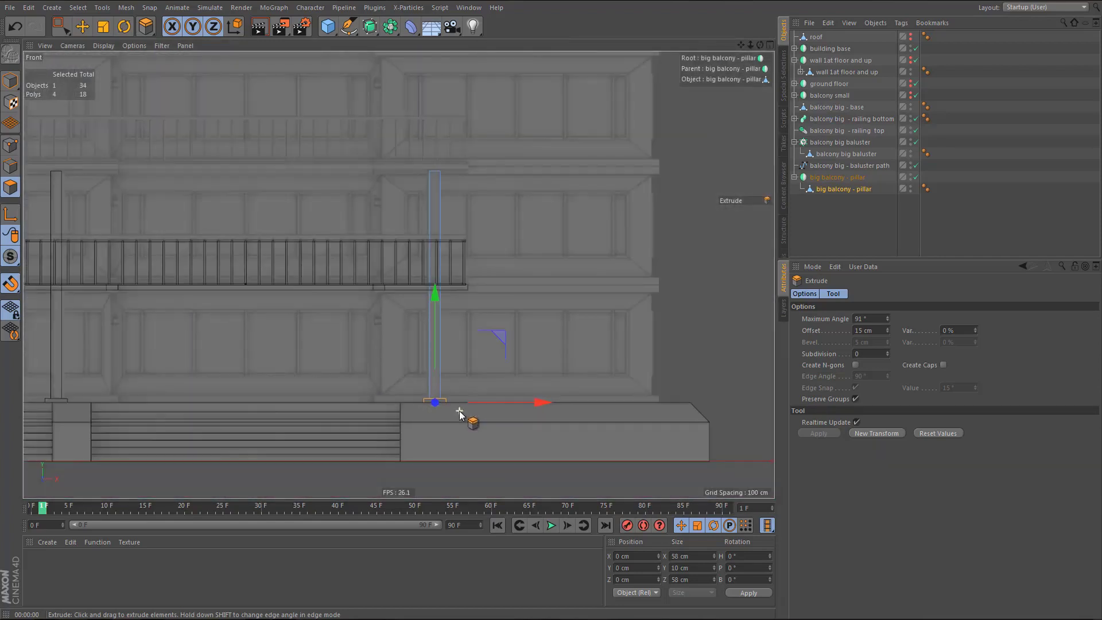
pyautogui.keyDown('alt'); pyautogui.moveTo(506, 360); pyautogui.dragTo(615, 392, button='middle'); pyautogui.keyUp('alt')
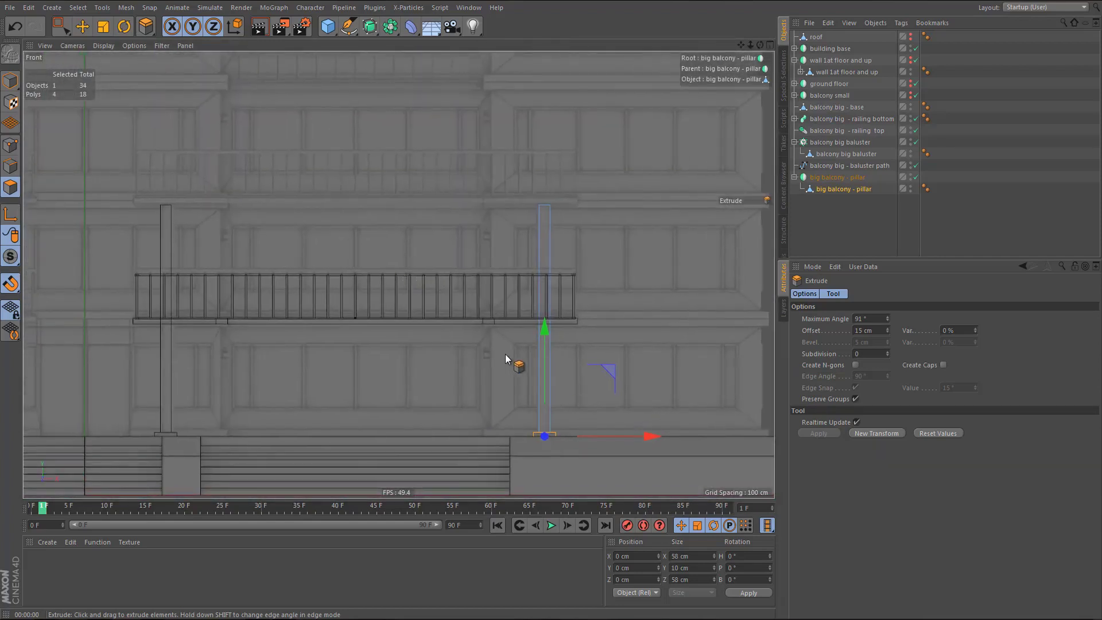
# - Group the big balcony's base, bottom railing, top railing and baluster objects under a null
pyautogui.click(795, 177)
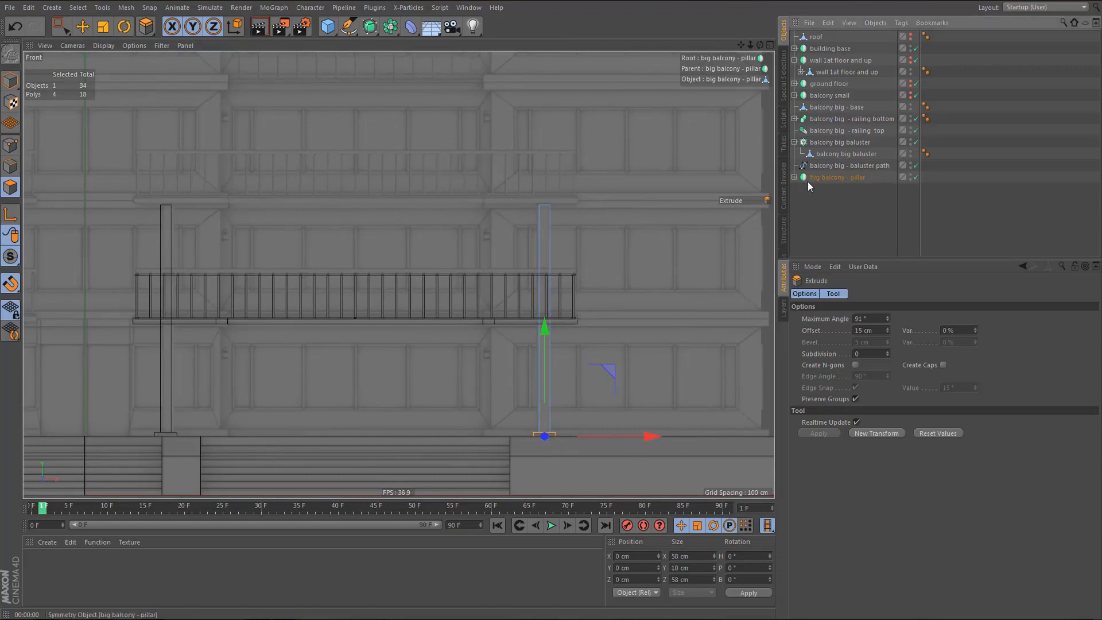
pyautogui.click(823, 109)
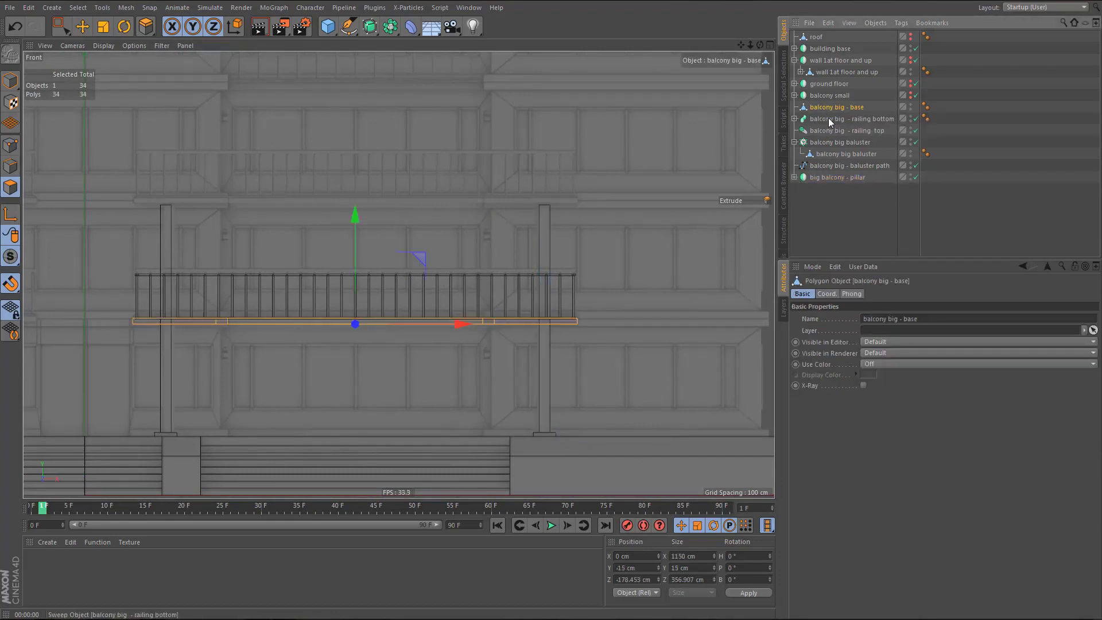
pyautogui.keyDown('shift'); pyautogui.click(829, 130); pyautogui.keyUp('shift')
pyautogui.keyDown('shift'); pyautogui.click(827, 143); pyautogui.keyUp('shift')
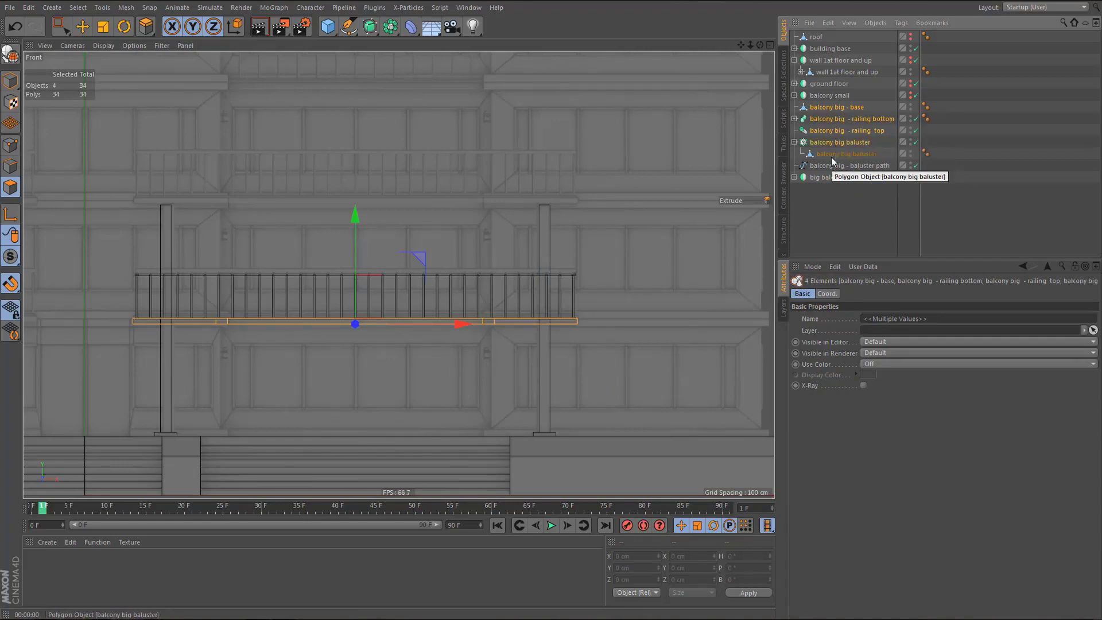
pyautogui.hotkey('alt', 'g')
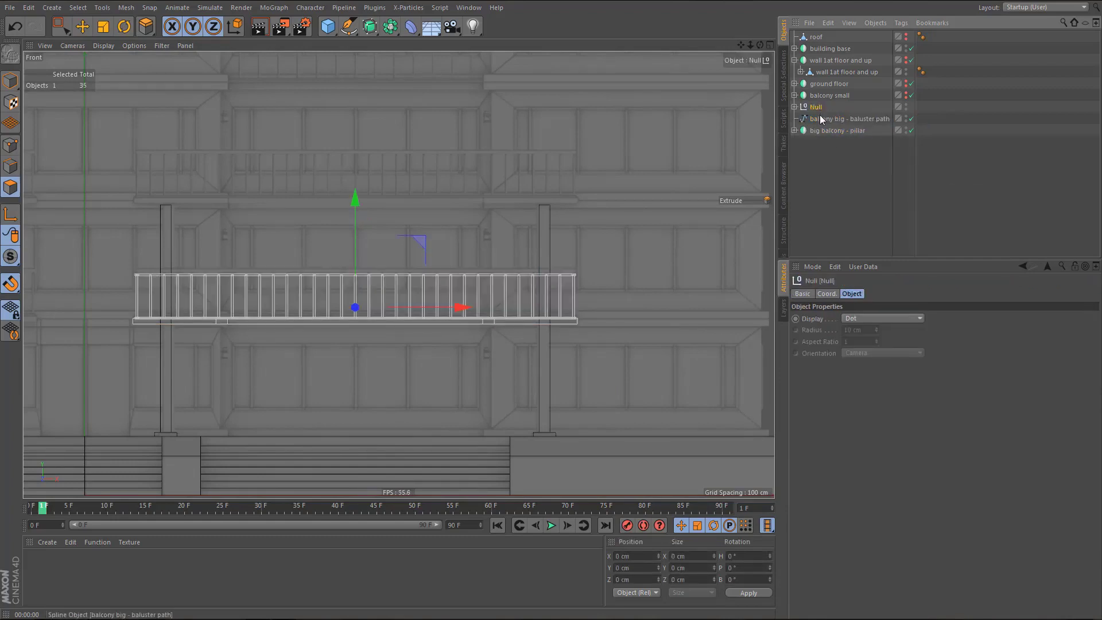
# - Rename the new null as balxony big
pyautogui.scroll(-2, 413, 213)
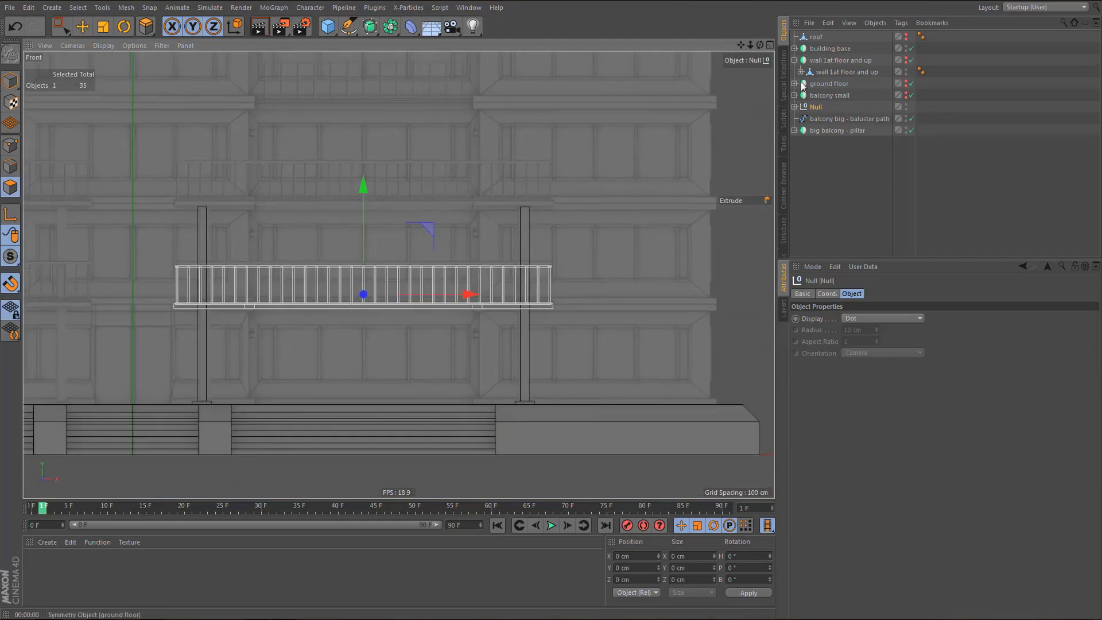
pyautogui.doubleClick(817, 108)
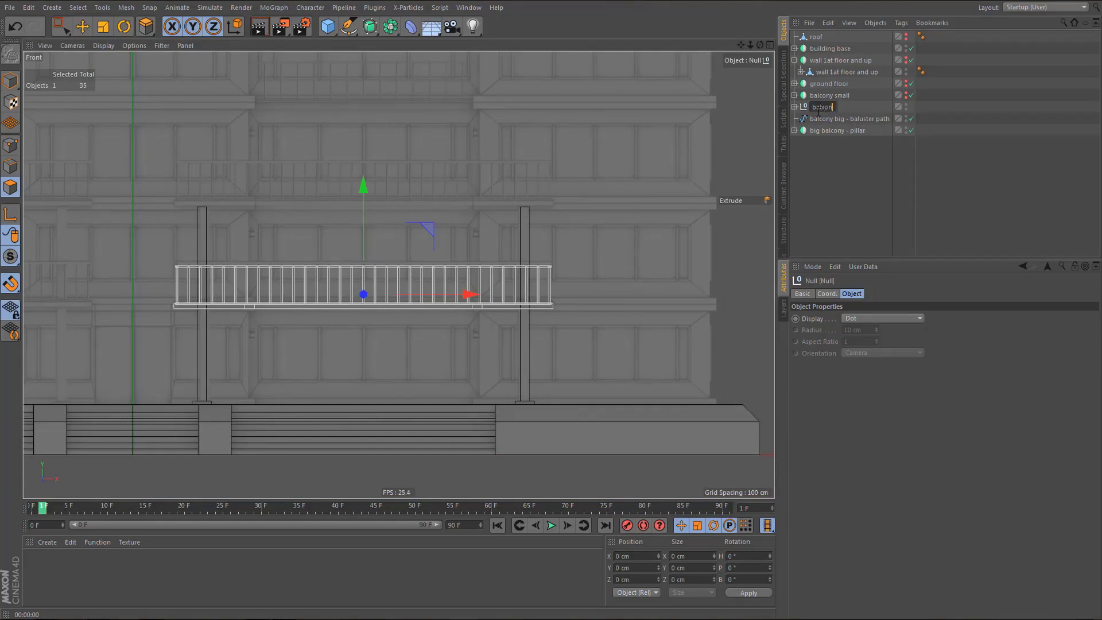
pyautogui.write('balxony big')
pyautogui.press('Return')
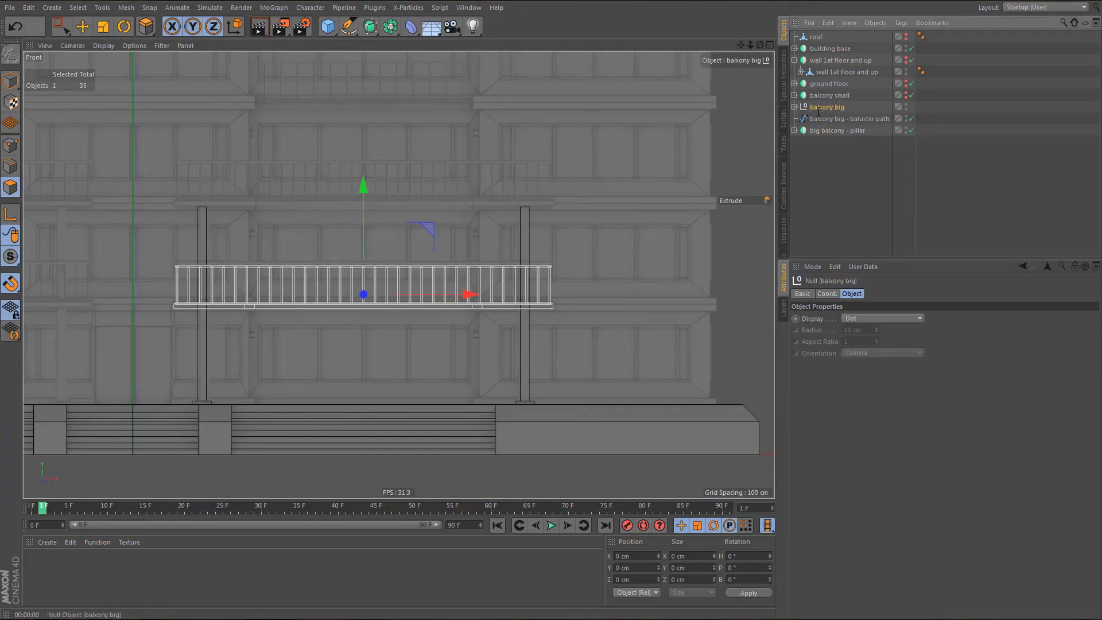
# - Create an instance of the big balcony group and place it below the pillar Symmetry object in the hierarchy
pyautogui.click(390, 25)
pyautogui.click(601, 67)
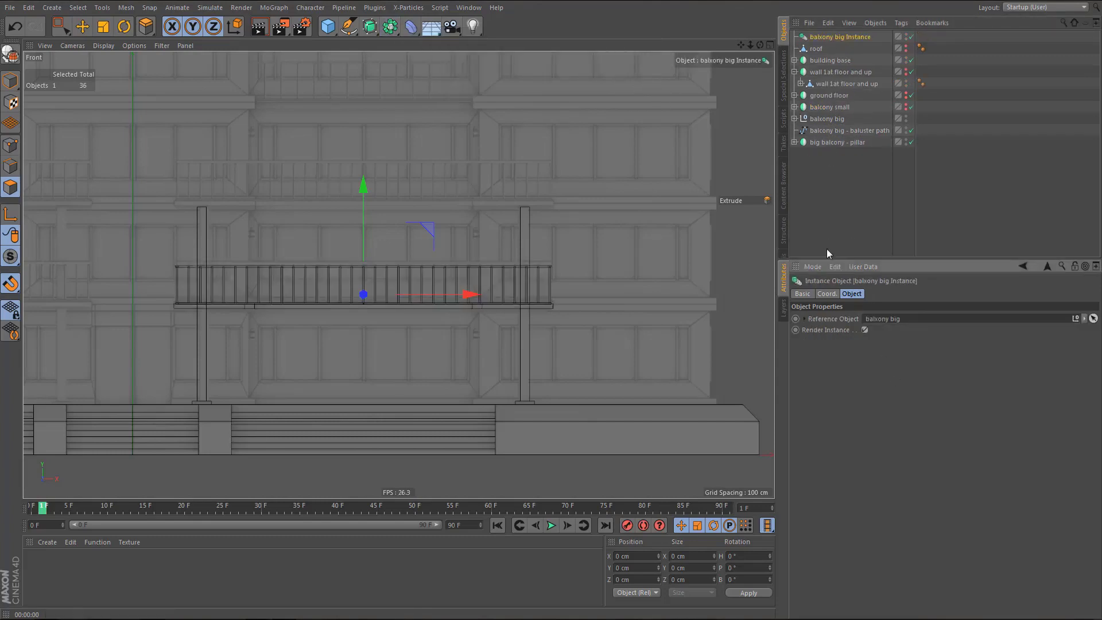
pyautogui.moveTo(822, 43); pyautogui.dragTo(825, 171)
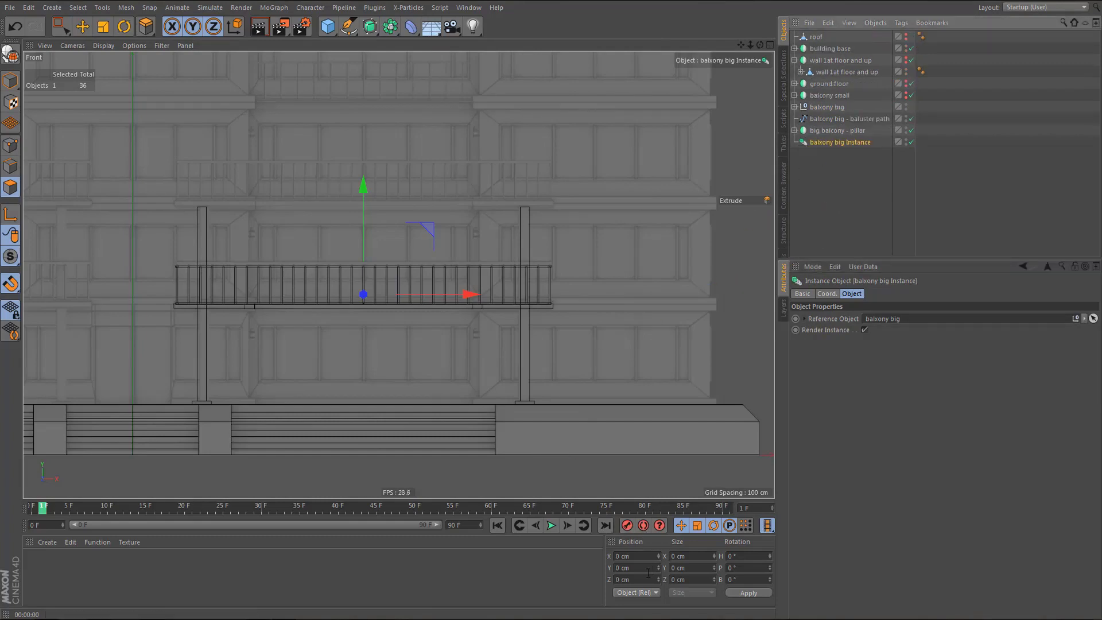
# - Raise the balcony instance by 300 cm along Y to 777.5 cm
pyautogui.click(11, 81)
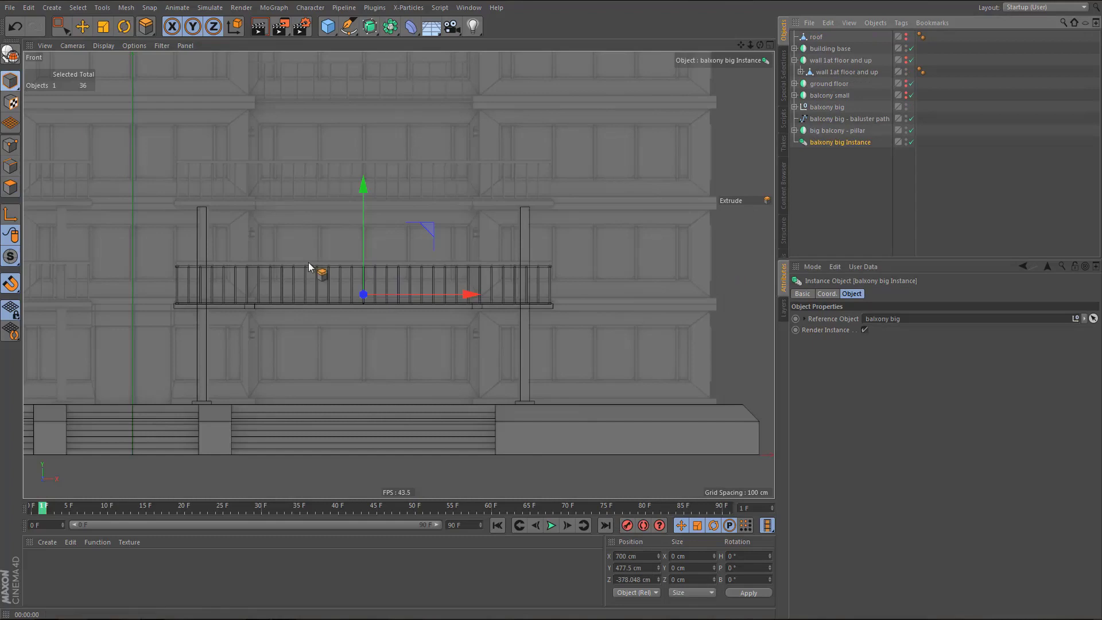
pyautogui.click(648, 568)
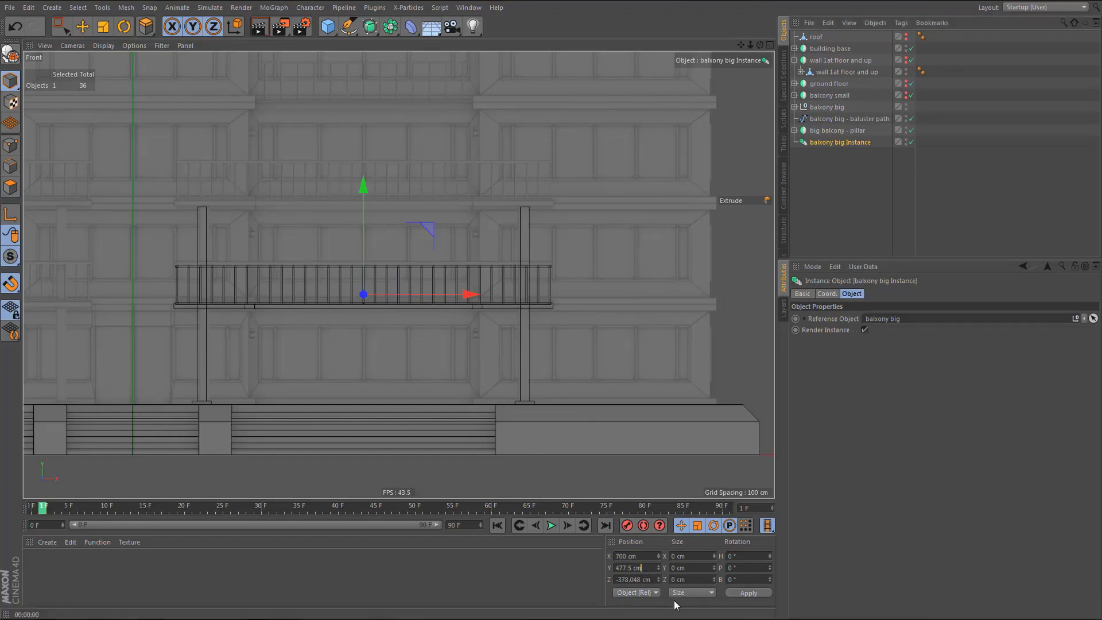
pyautogui.write('+300')
pyautogui.press('Return')
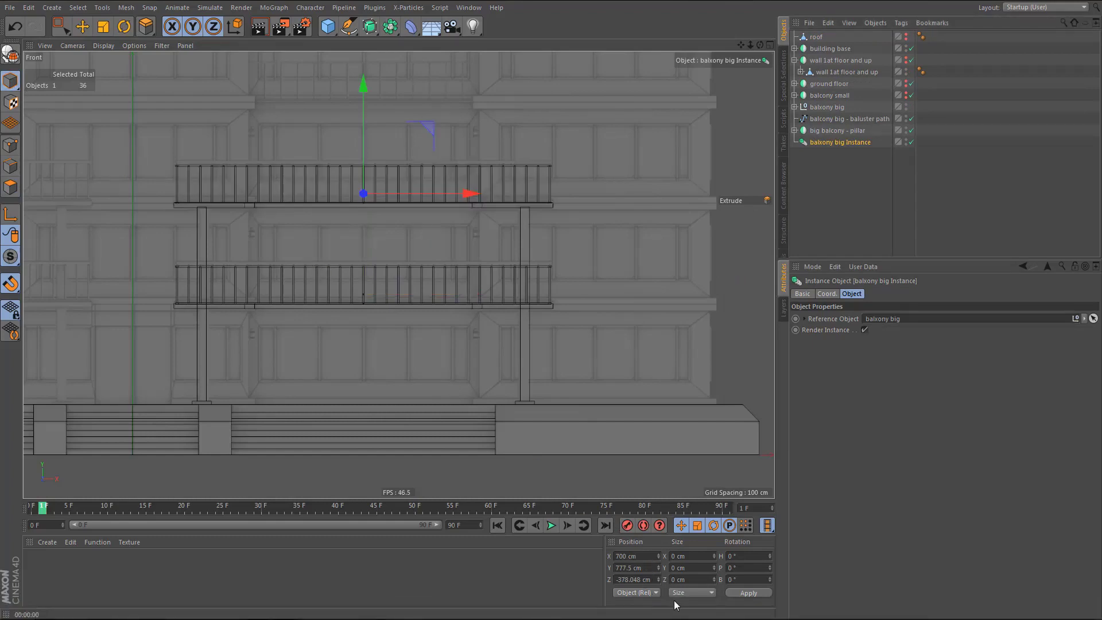
# - Lower the top points of the big balcony pillar to Y 585 cm, level with the underside of the upper balcony
pyautogui.click(795, 130)
pyautogui.click(843, 143)
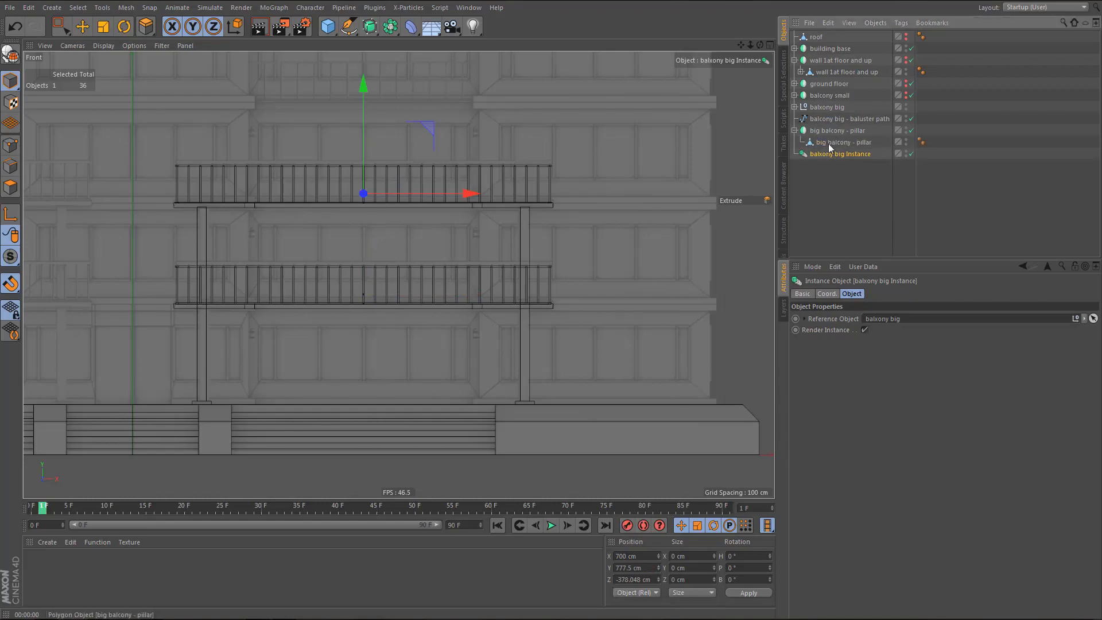
pyautogui.keyDown('alt'); pyautogui.moveTo(537, 192); pyautogui.dragTo(632, 216, button='right'); pyautogui.keyUp('alt')
pyautogui.press('Return')
pyautogui.press('0')
pyautogui.keyDown('alt'); pyautogui.moveTo(583, 228); pyautogui.dragTo(508, 219, button='middle'); pyautogui.keyUp('alt')
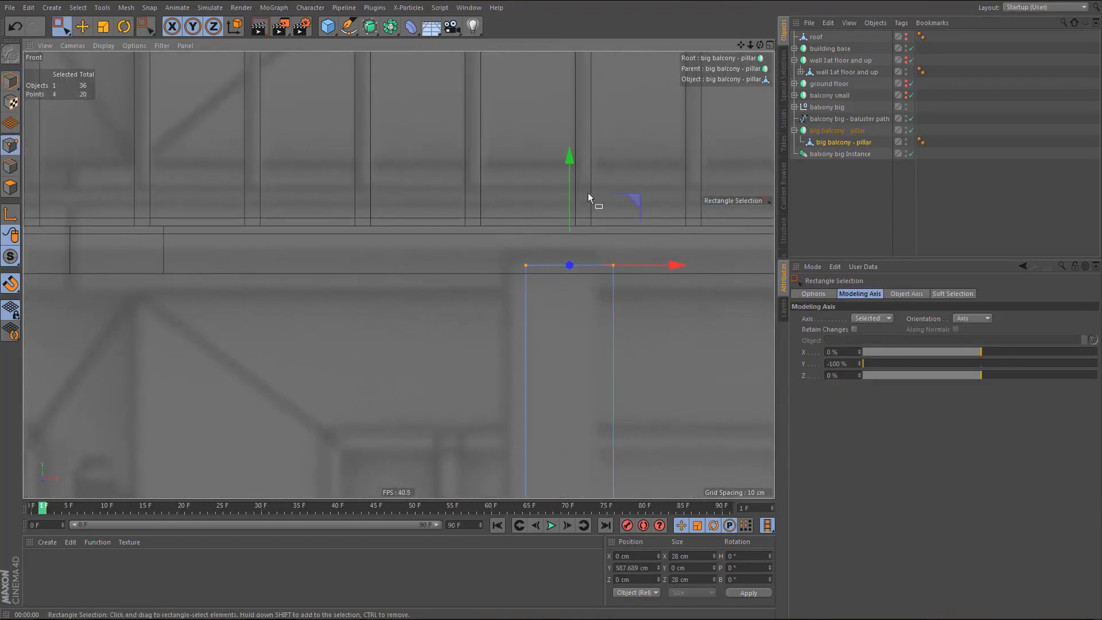
pyautogui.moveTo(571, 166); pyautogui.dragTo(587, 171)
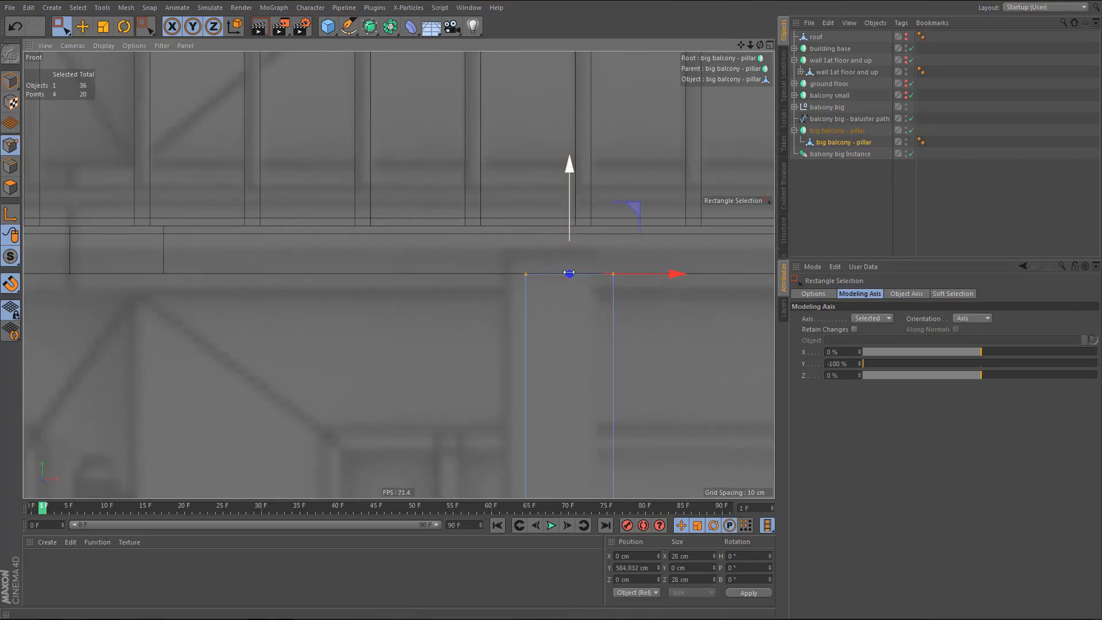
pyautogui.scroll(5, 659, 246)
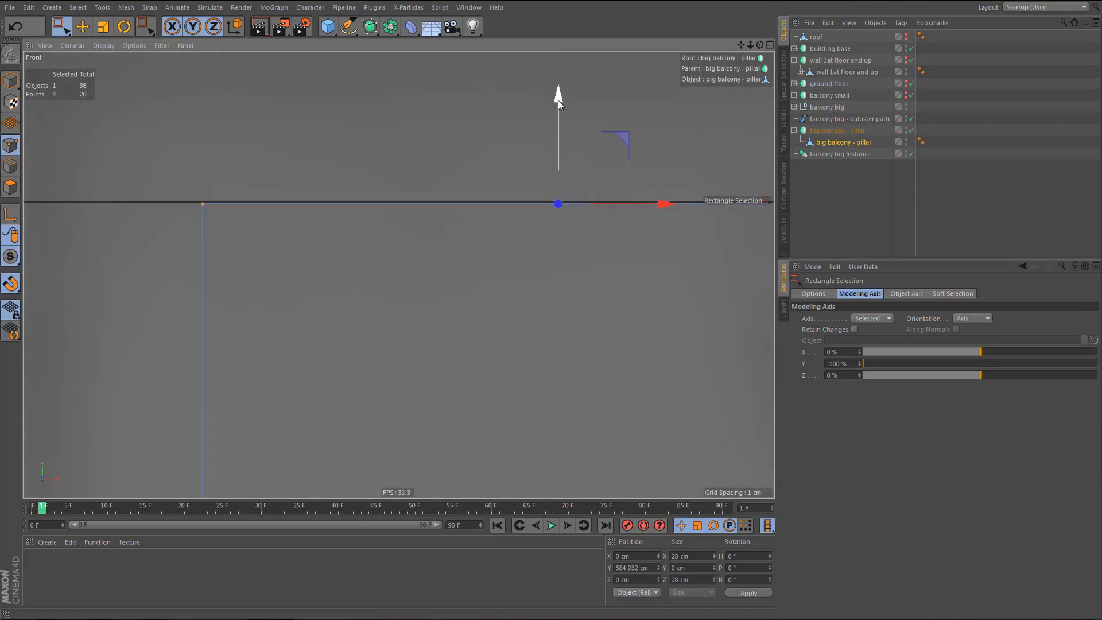
pyautogui.moveTo(563, 101); pyautogui.dragTo(570, 100)
pyautogui.scroll(-6, 540, 168)
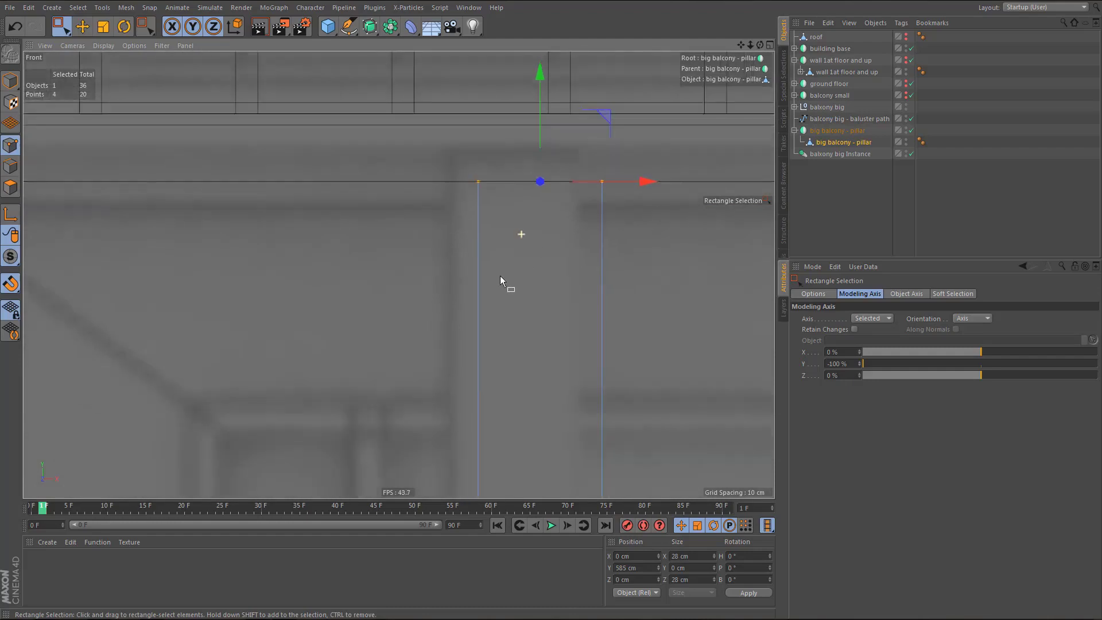
# - Examine the stacked big balconies and their pillars from several angles in the perspective view
pyautogui.middleClick(488, 287)
pyautogui.middleClick(285, 176)
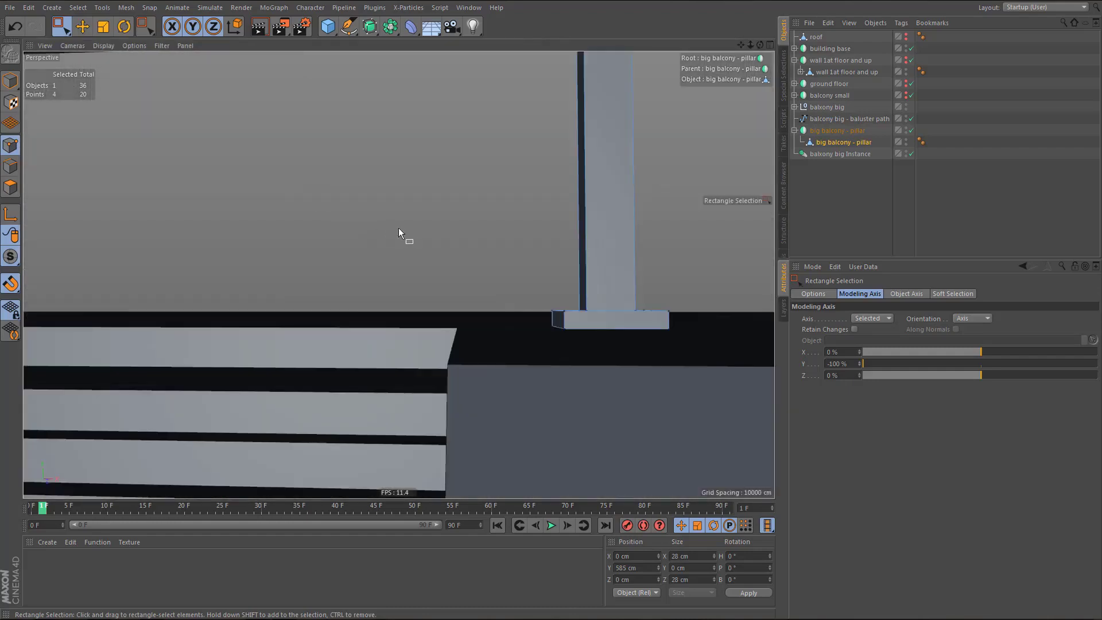
pyautogui.scroll(-2, 398, 228)
pyautogui.keyDown('alt'); pyautogui.moveTo(355, 300); pyautogui.dragTo(266, 451, button='right'); pyautogui.keyUp('alt')
pyautogui.keyDown('alt'); pyautogui.moveTo(360, 263); pyautogui.dragTo(431, 321, button='middle'); pyautogui.keyUp('alt')
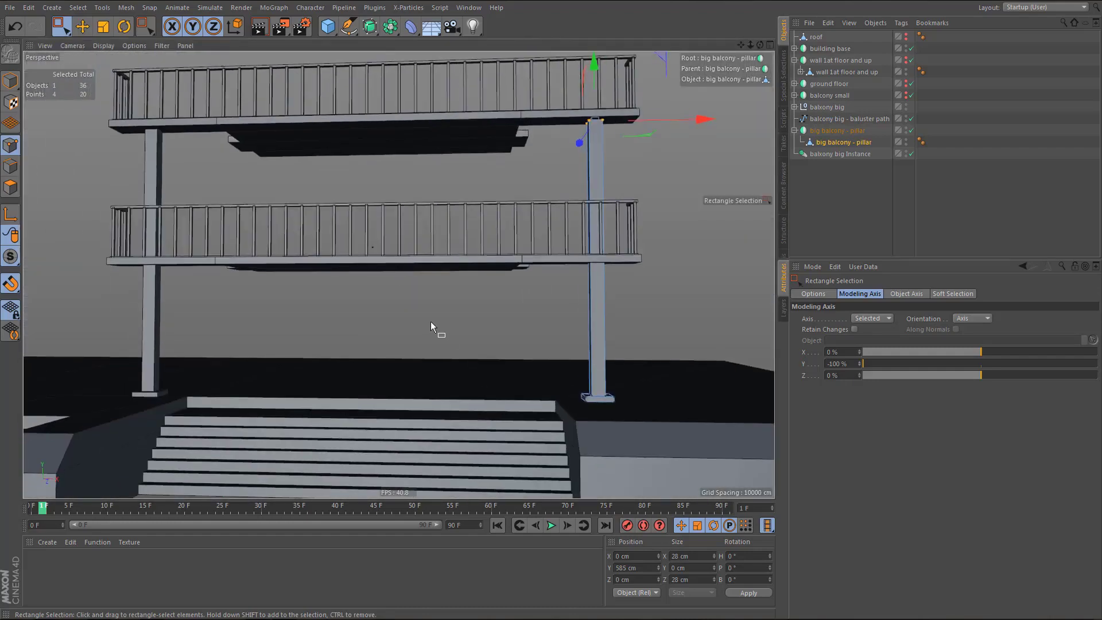
pyautogui.keyDown('alt'); pyautogui.moveTo(427, 313); pyautogui.dragTo(377, 388, button='right'); pyautogui.keyUp('alt')
pyautogui.keyDown('alt'); pyautogui.moveTo(377, 388); pyautogui.dragTo(454, 308); pyautogui.keyUp('alt')
pyautogui.click(812, 181)
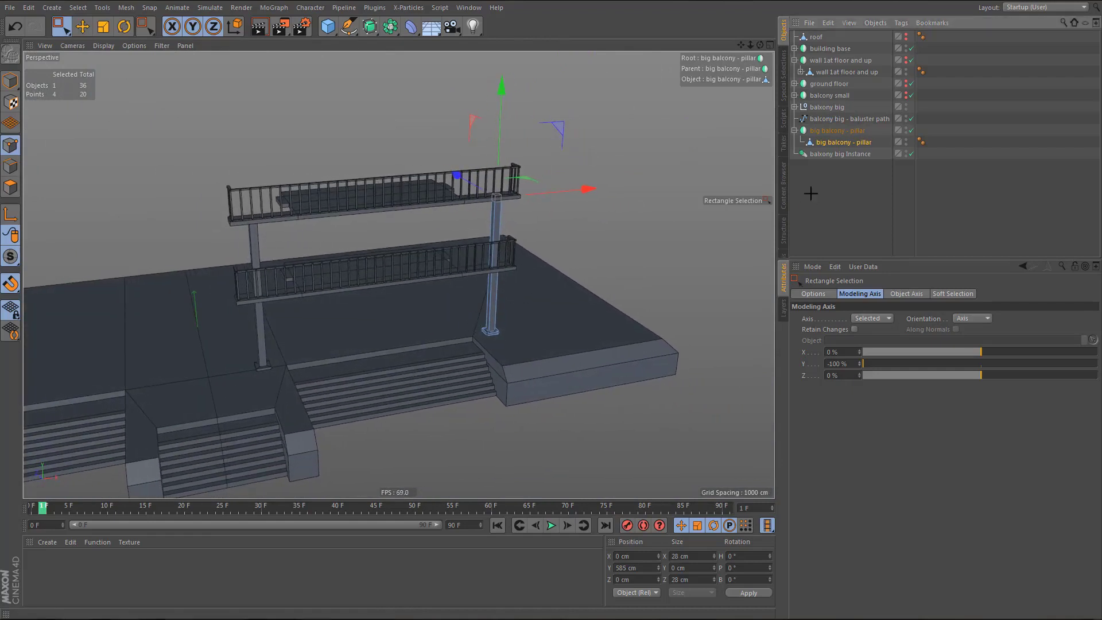
pyautogui.keyDown('alt'); pyautogui.moveTo(536, 241); pyautogui.dragTo(586, 238, button='middle'); pyautogui.keyUp('alt')
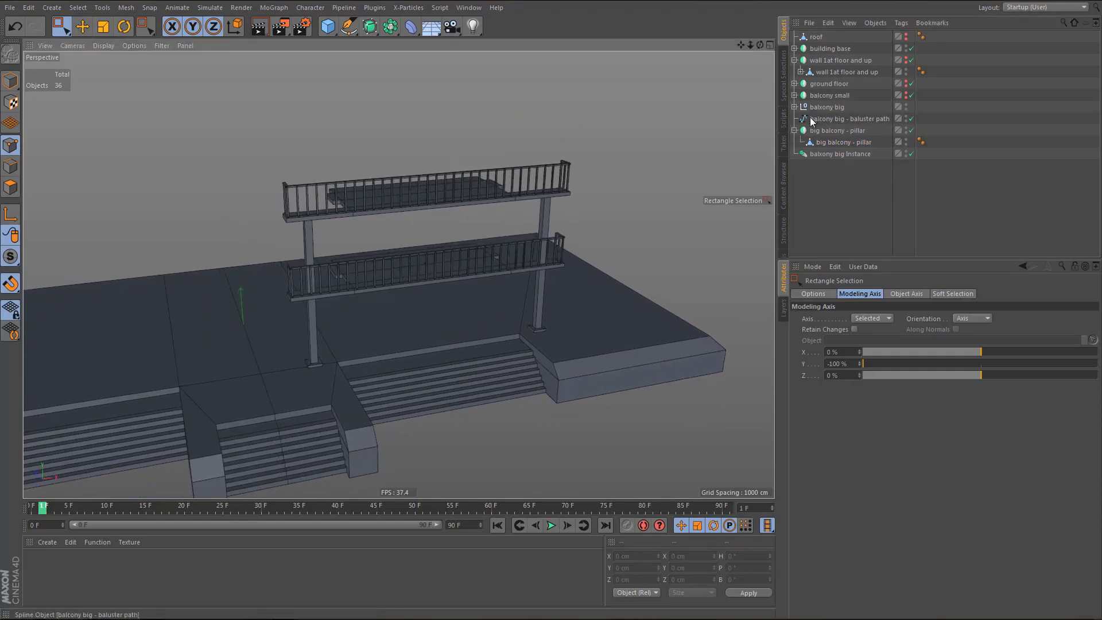
pyautogui.keyDown('alt'); pyautogui.moveTo(437, 263); pyautogui.dragTo(450, 217); pyautogui.keyUp('alt')
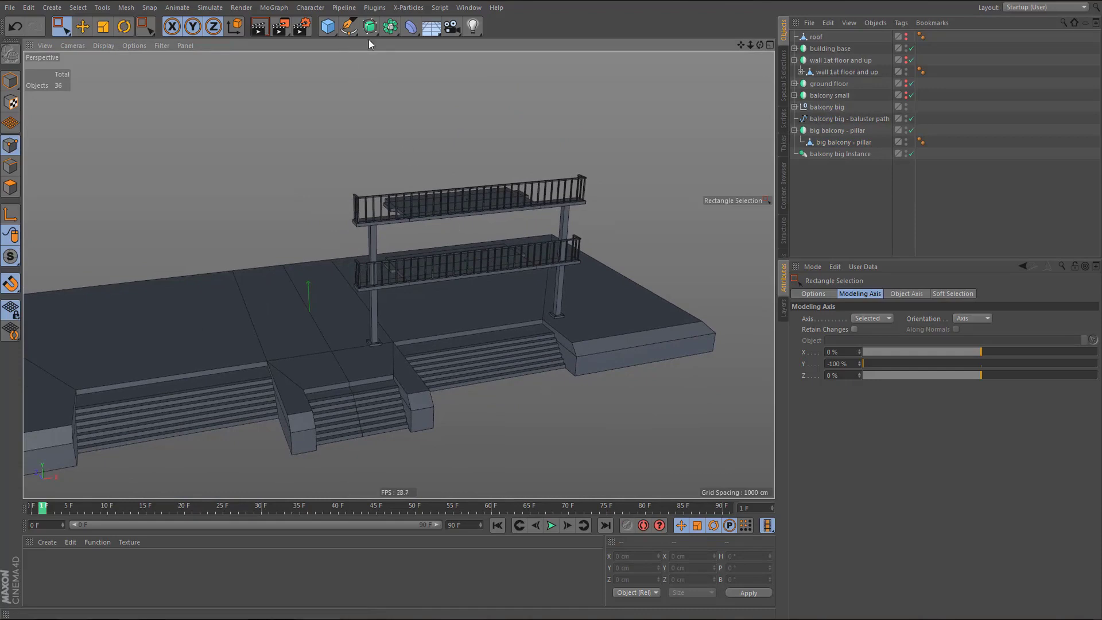
# - Add a Symmetry object, align it to the big balcony base by nesting it there, and move it out to the end of the hierarchy
pyautogui.click(390, 26)
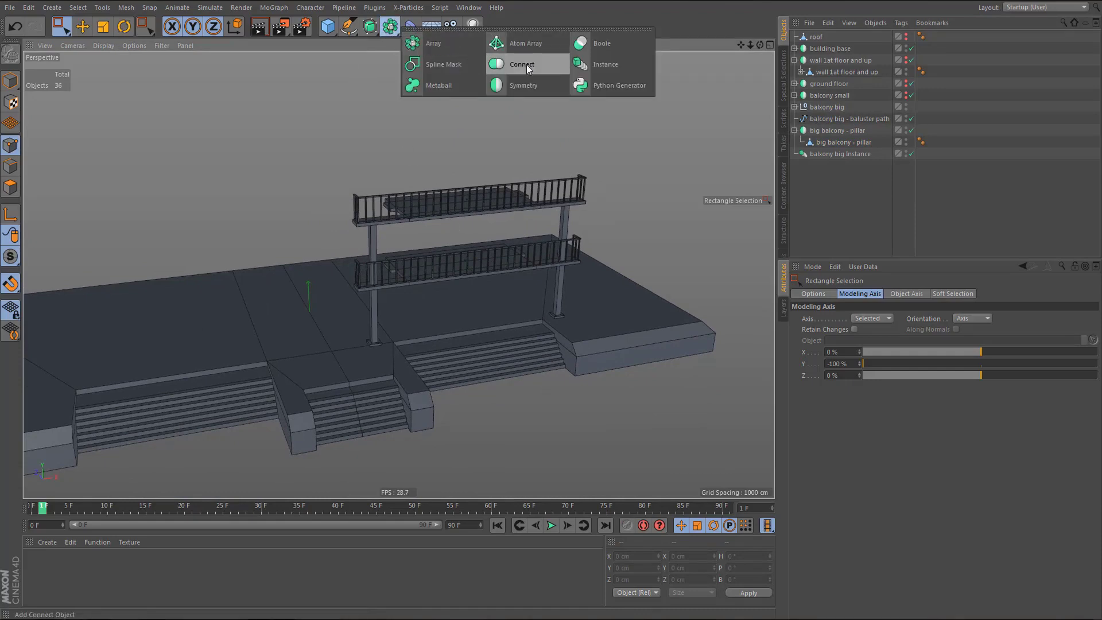
pyautogui.click(526, 84)
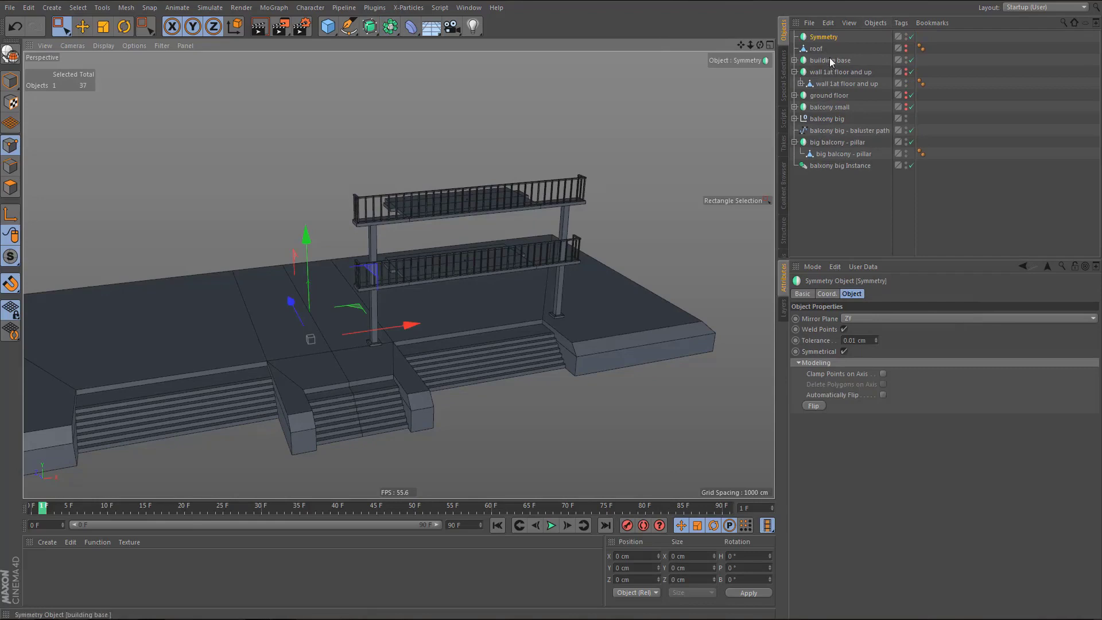
pyautogui.click(794, 119)
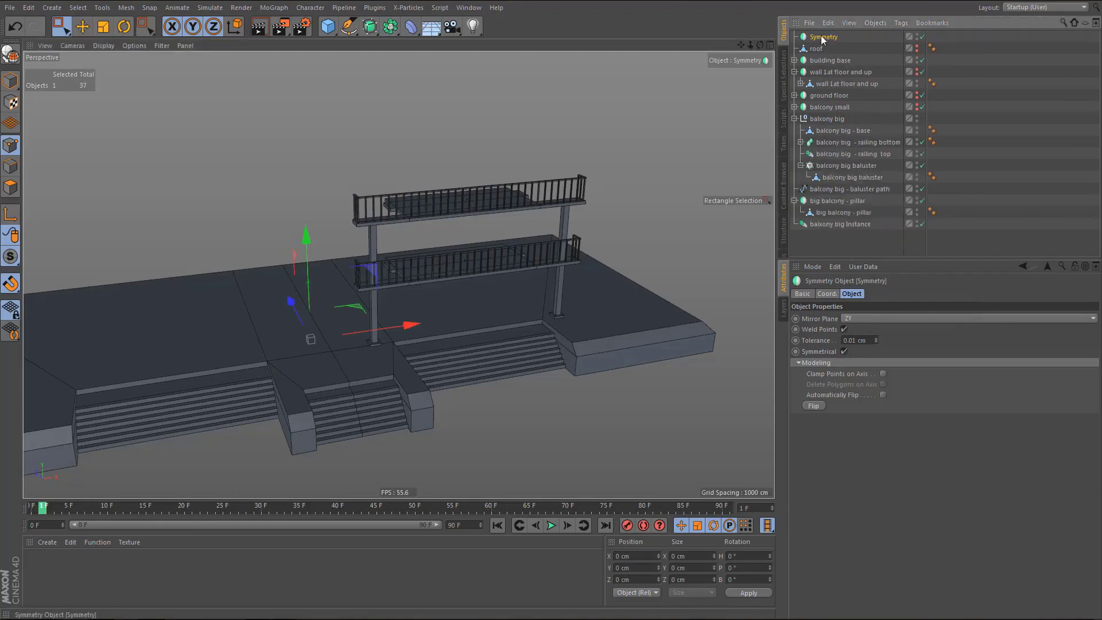
pyautogui.moveTo(822, 39); pyautogui.dragTo(839, 127)
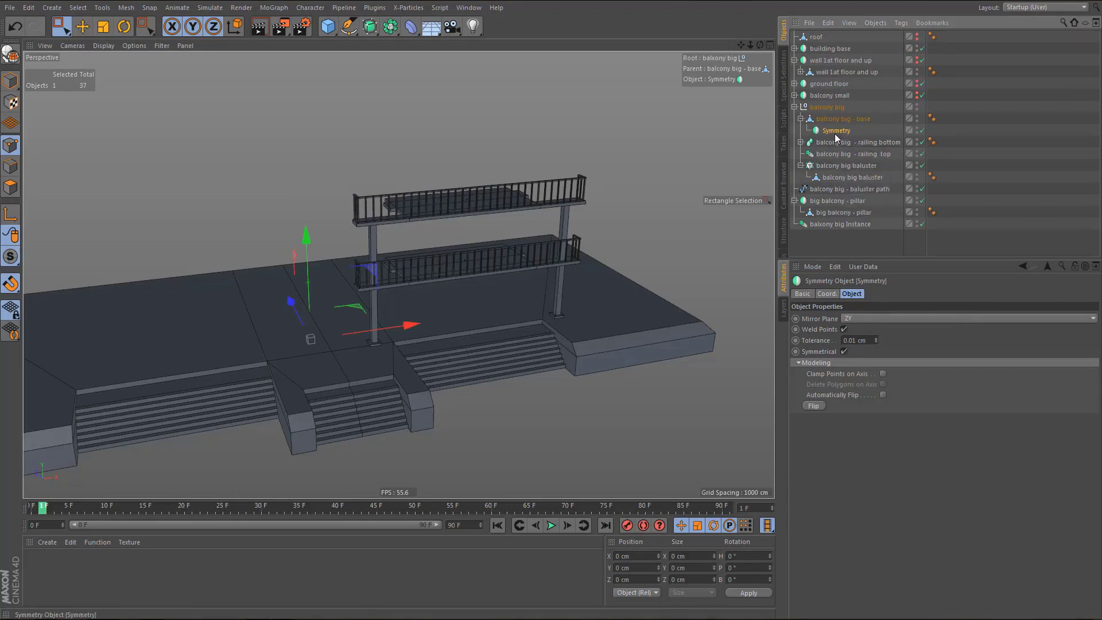
pyautogui.keyDown('alt'); pyautogui.moveTo(484, 223); pyautogui.dragTo(501, 233, button='middle'); pyautogui.keyUp('alt')
pyautogui.keyDown('alt'); pyautogui.moveTo(503, 235); pyautogui.dragTo(505, 261); pyautogui.keyUp('alt')
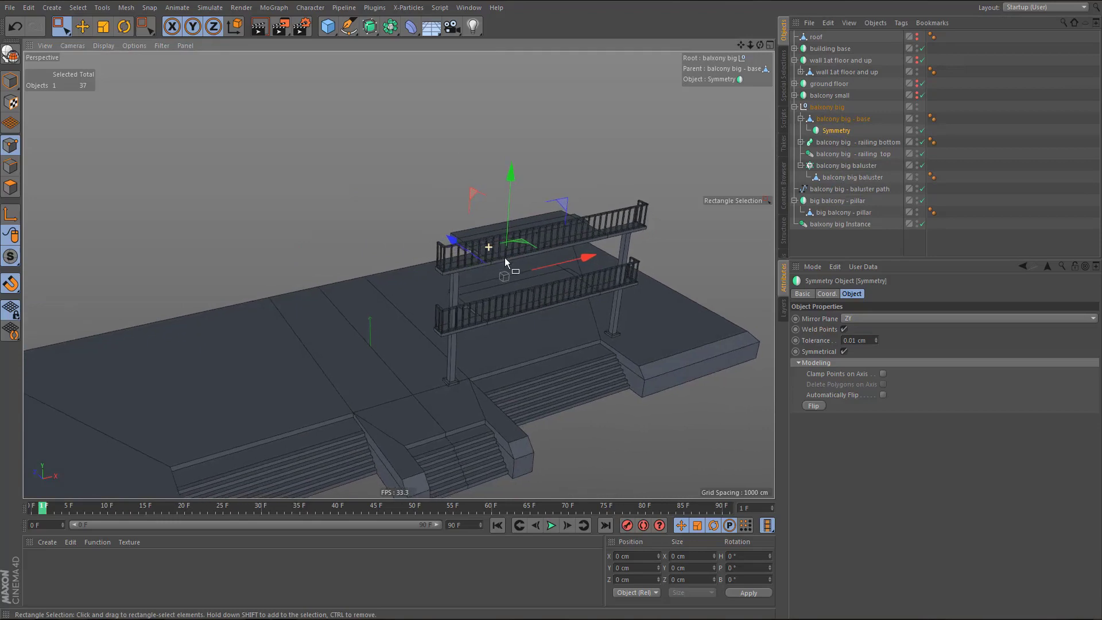
pyautogui.moveTo(839, 131); pyautogui.dragTo(831, 245)
# - Set the new Symmetry object's X position to 0 cm
pyautogui.click(10, 81)
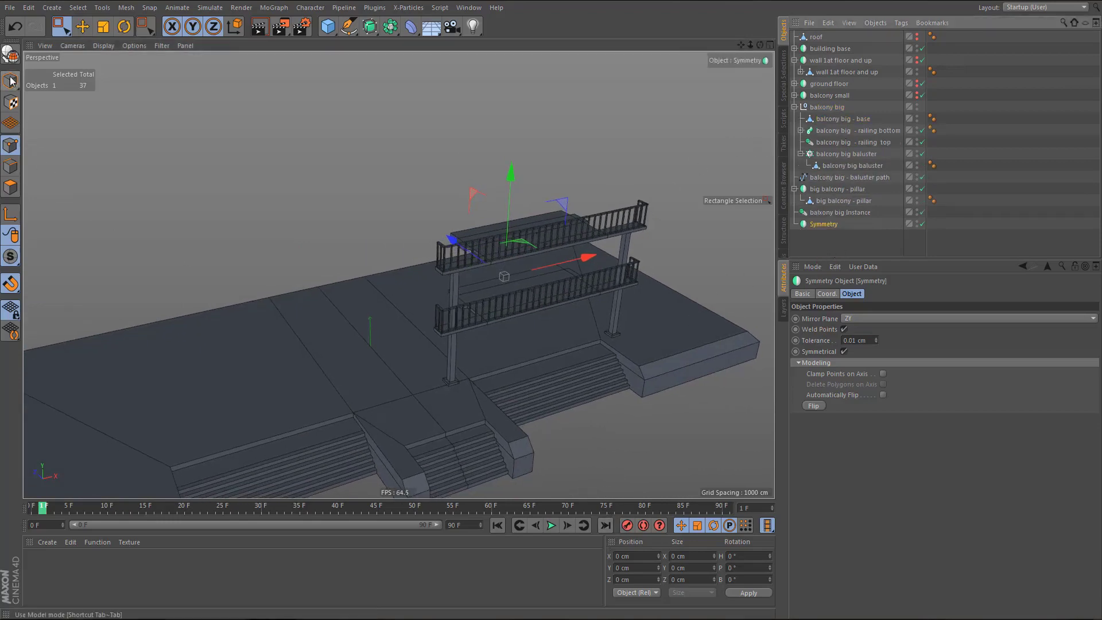
pyautogui.doubleClick(632, 556)
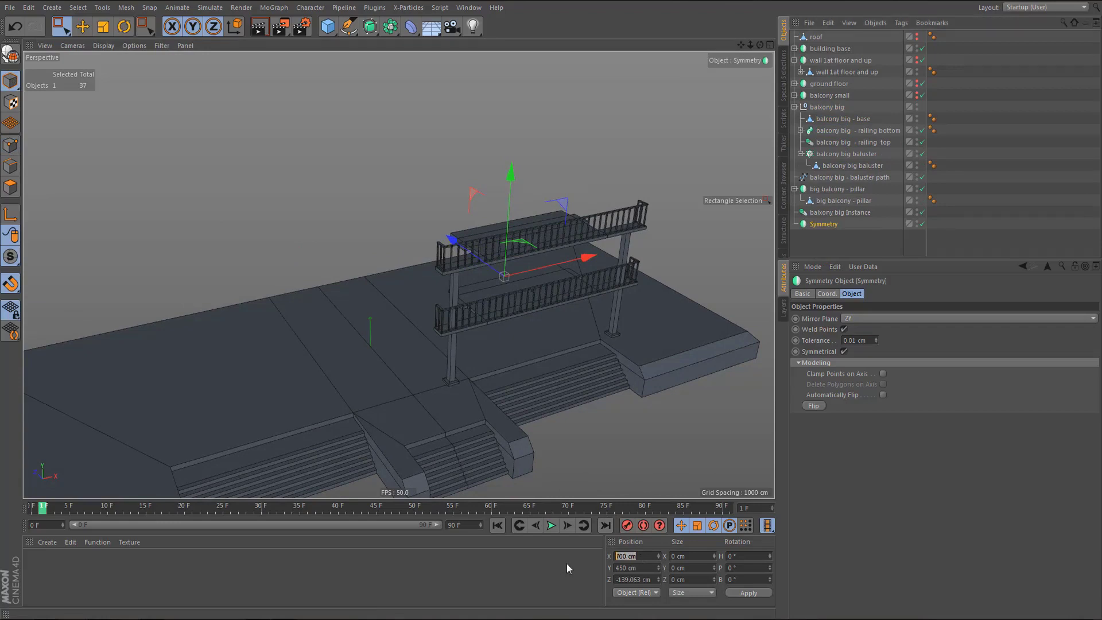
pyautogui.write('0')
pyautogui.press('Return')
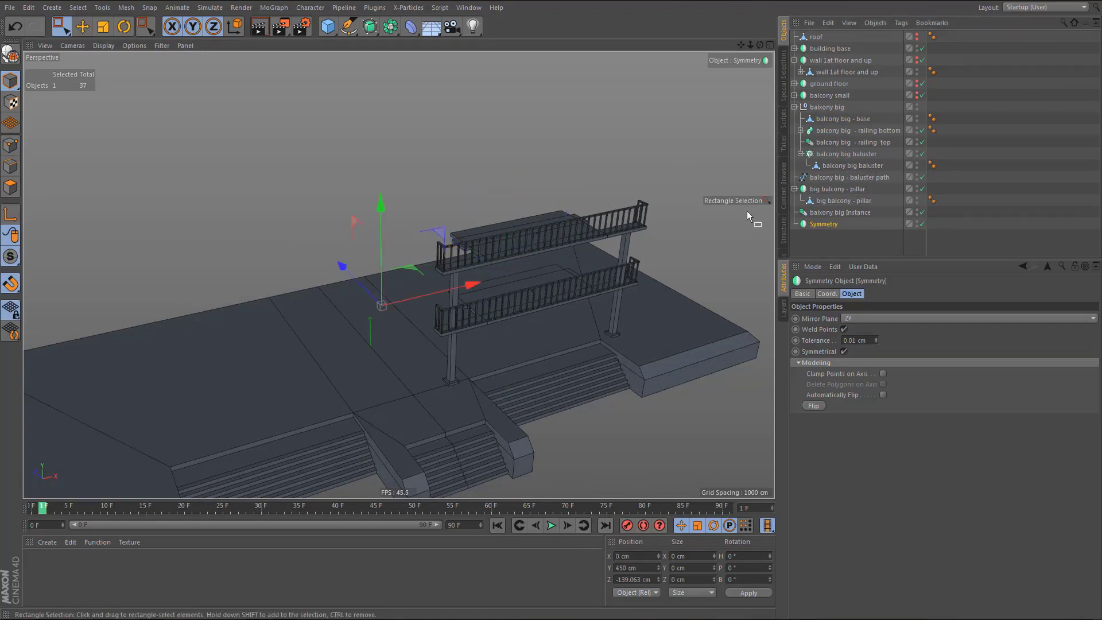
# - Rename the new Symmetry object as balconies big
pyautogui.doubleClick(818, 225)
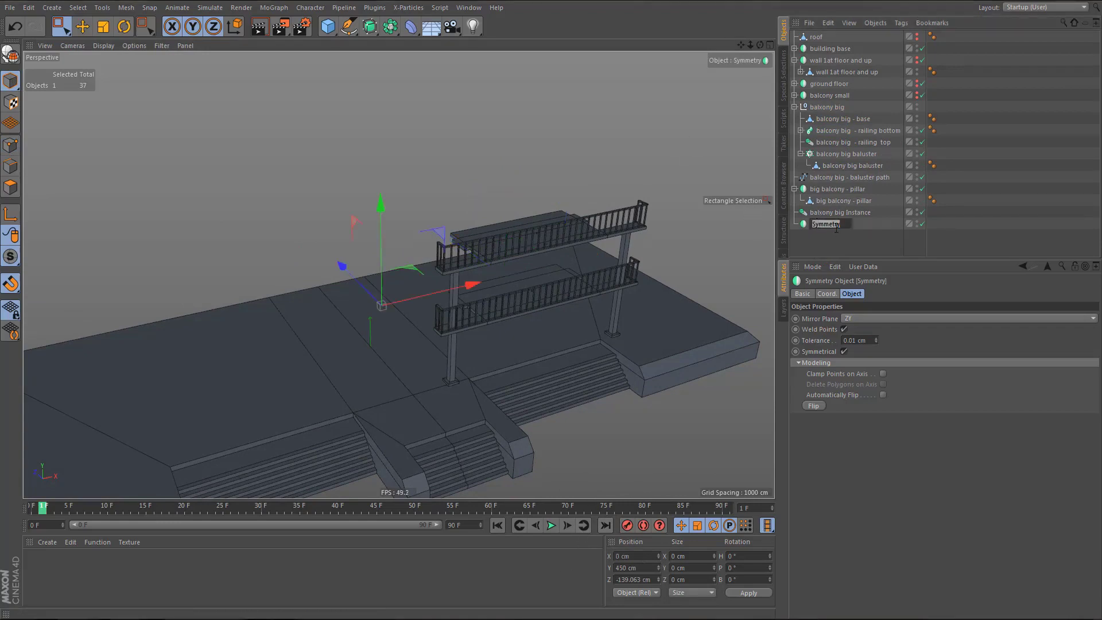
pyautogui.write('b')
pyautogui.write('alconies big')
pyautogui.press('Return')
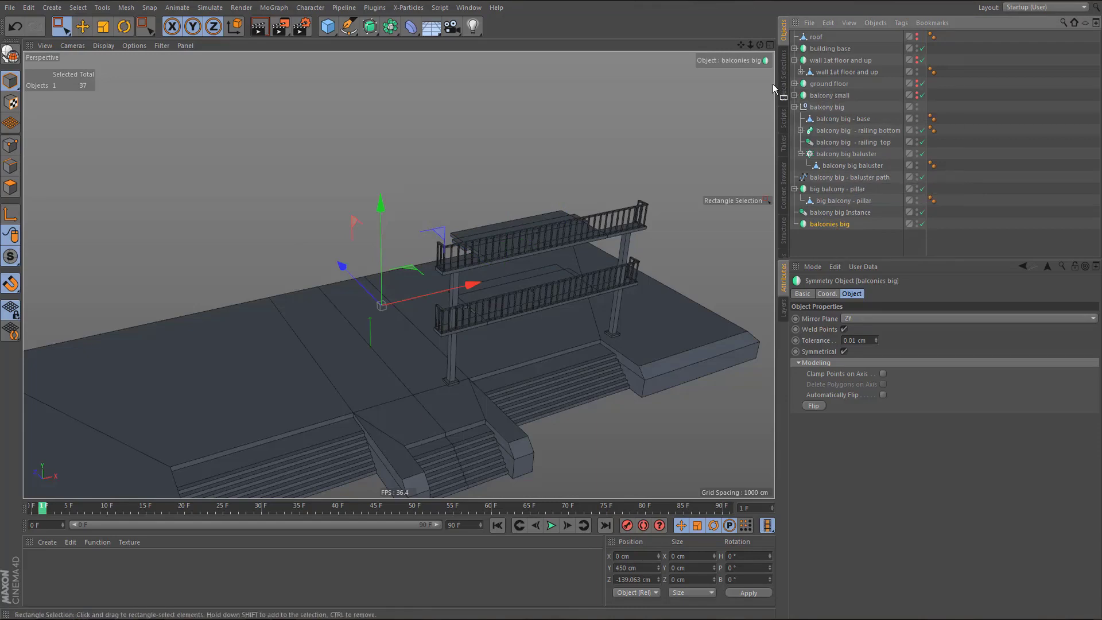
# - Try nesting the big balcony group directly under the balconies big Symmetry, with the balcony instance placed below it in the hierarchy
pyautogui.click(795, 107)
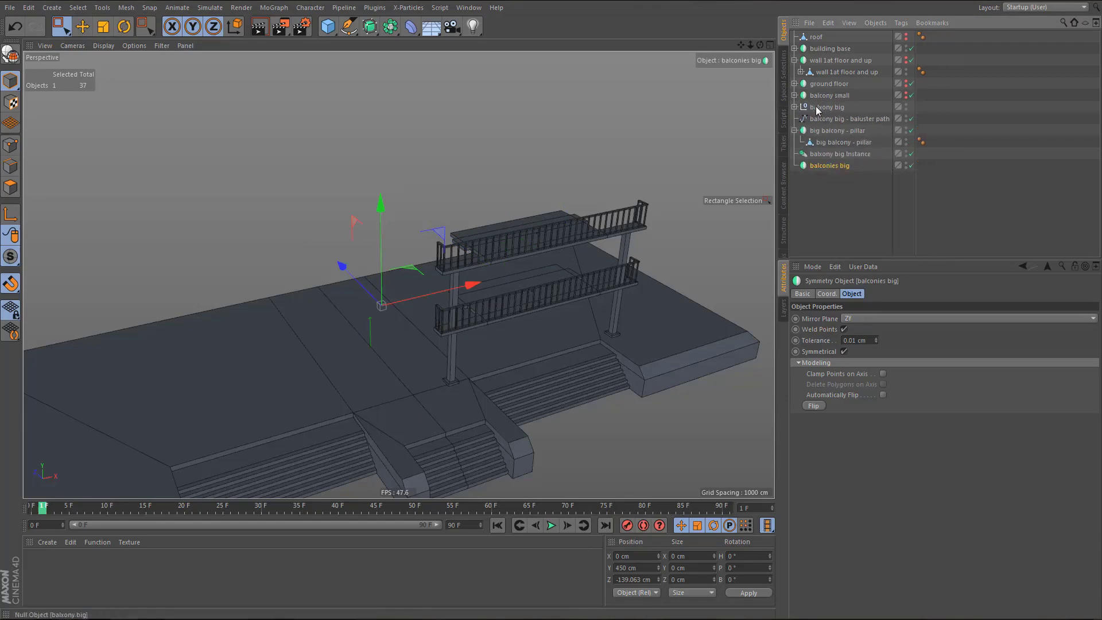
pyautogui.moveTo(815, 105); pyautogui.dragTo(825, 163)
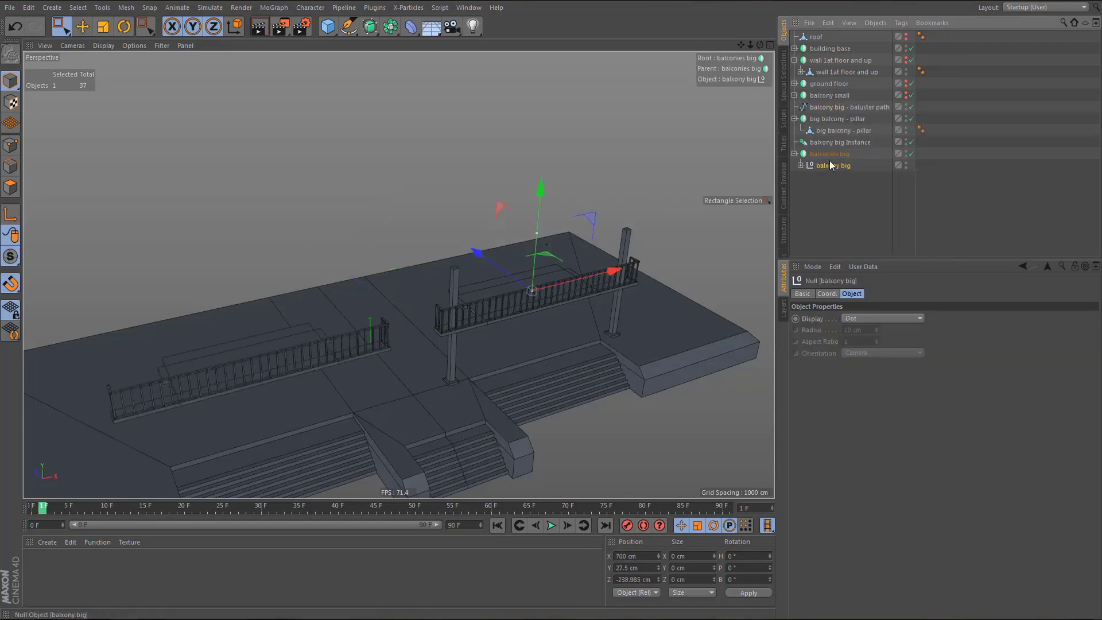
pyautogui.scroll(-2, 495, 258)
pyautogui.keyDown('alt'); pyautogui.moveTo(496, 260); pyautogui.dragTo(499, 266); pyautogui.keyUp('alt')
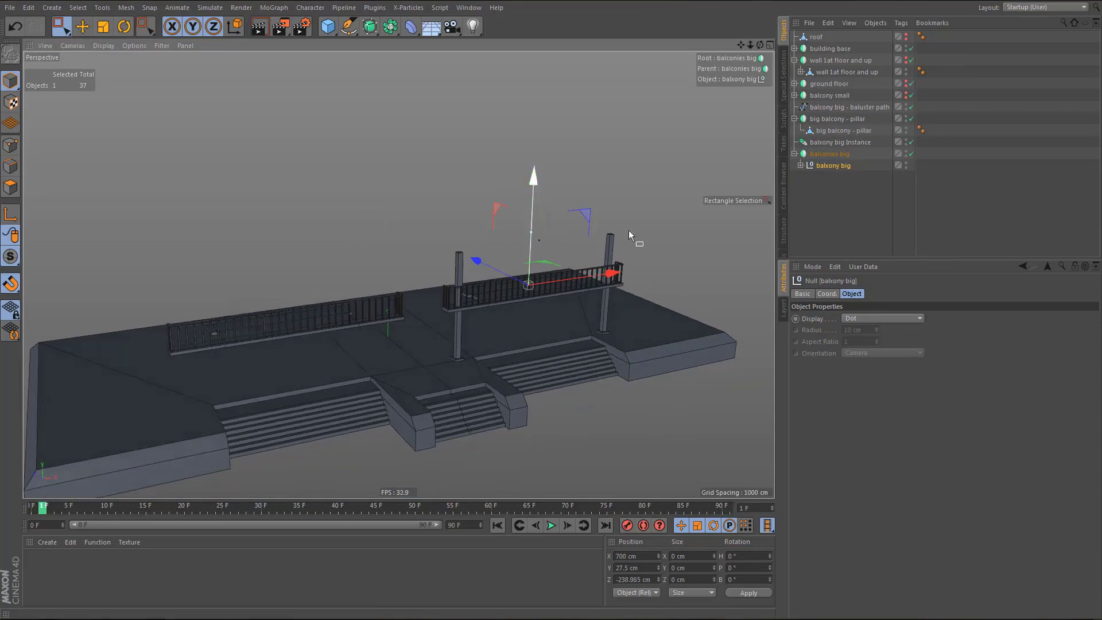
pyautogui.click(822, 141)
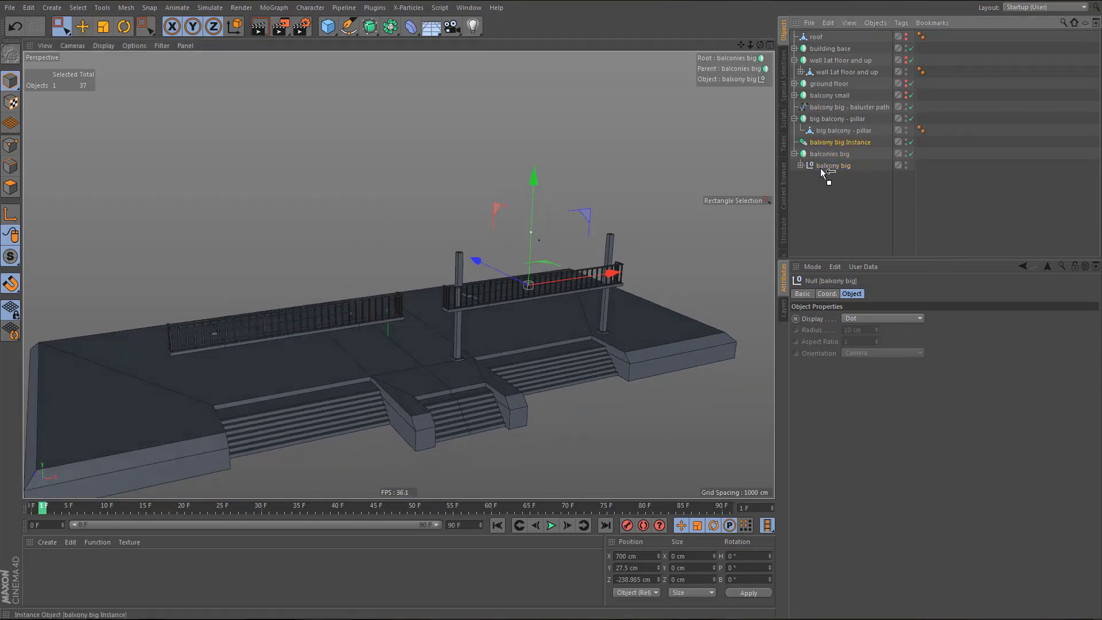
pyautogui.moveTo(821, 167); pyautogui.dragTo(830, 168)
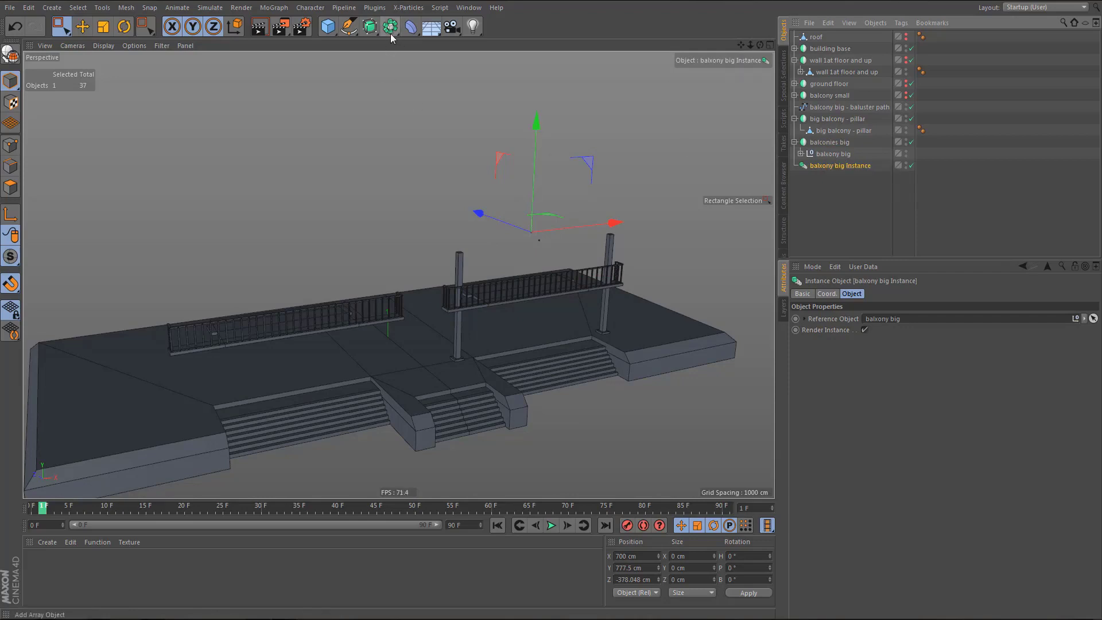
# - Create a null object at the end of the hierarchy and rename it balconies big
pyautogui.moveTo(328, 26); pyautogui.dragTo(379, 45)
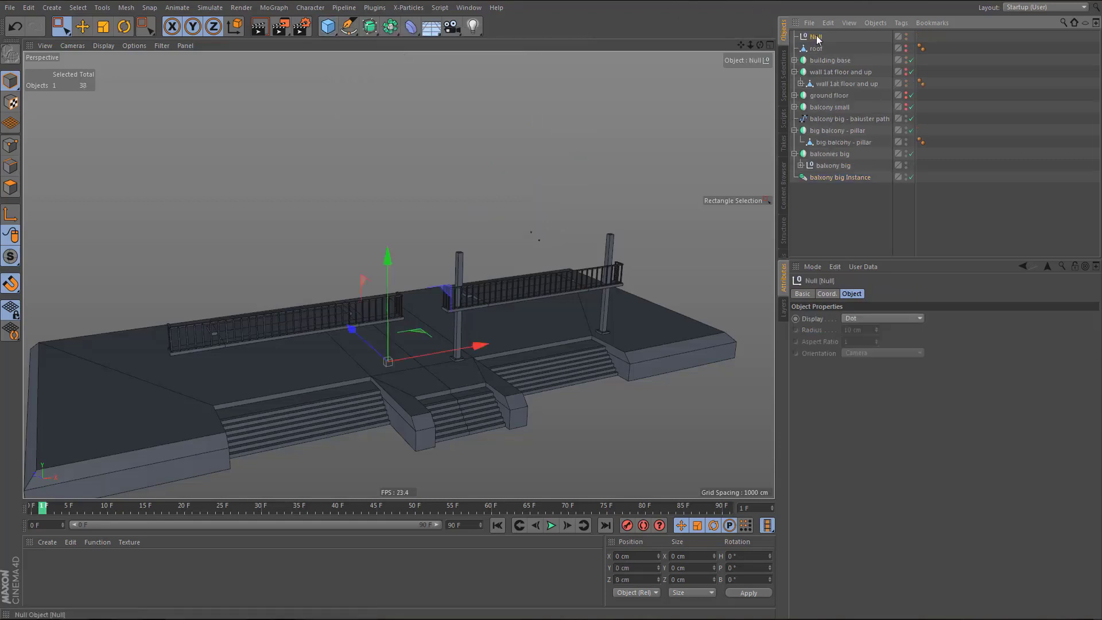
pyautogui.moveTo(835, 200); pyautogui.dragTo(833, 196)
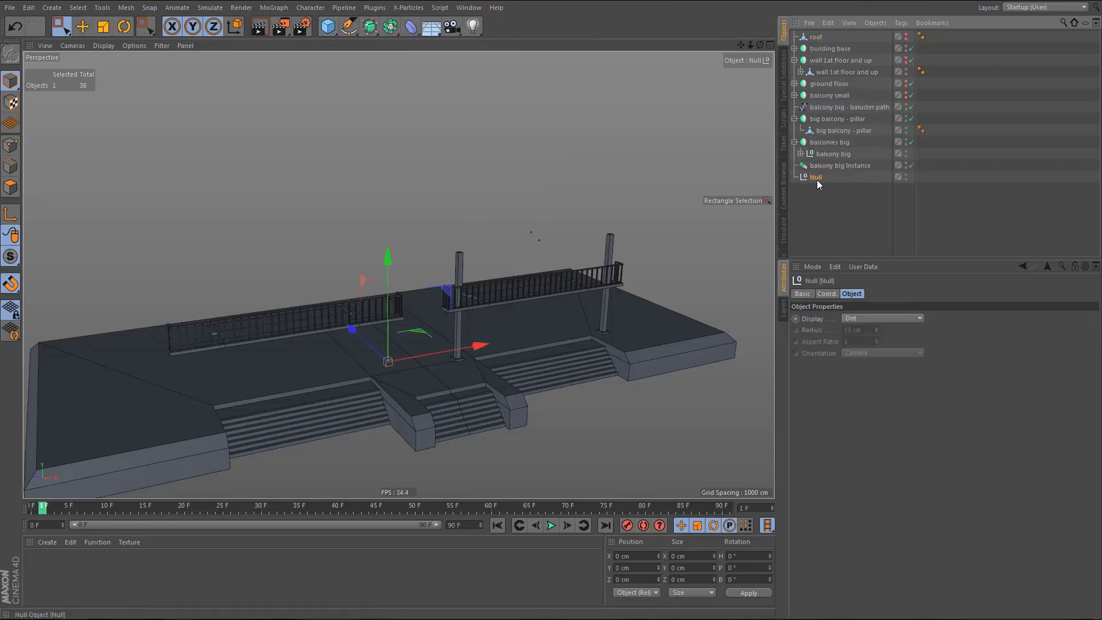
pyautogui.doubleClick(817, 179)
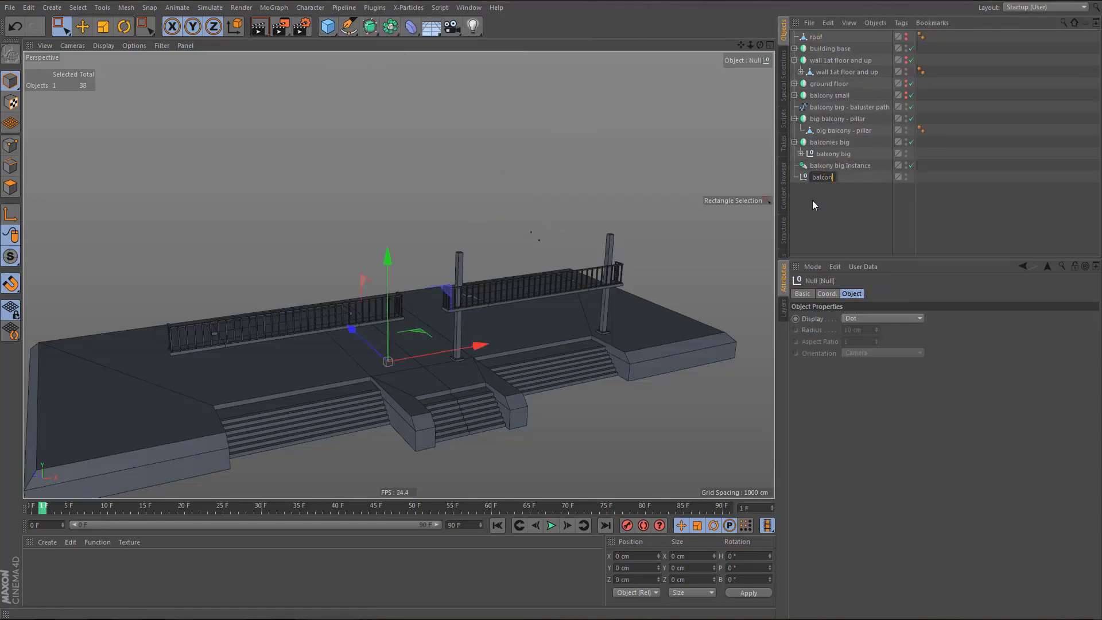
pyautogui.write('balconies big')
pyautogui.press('Return')
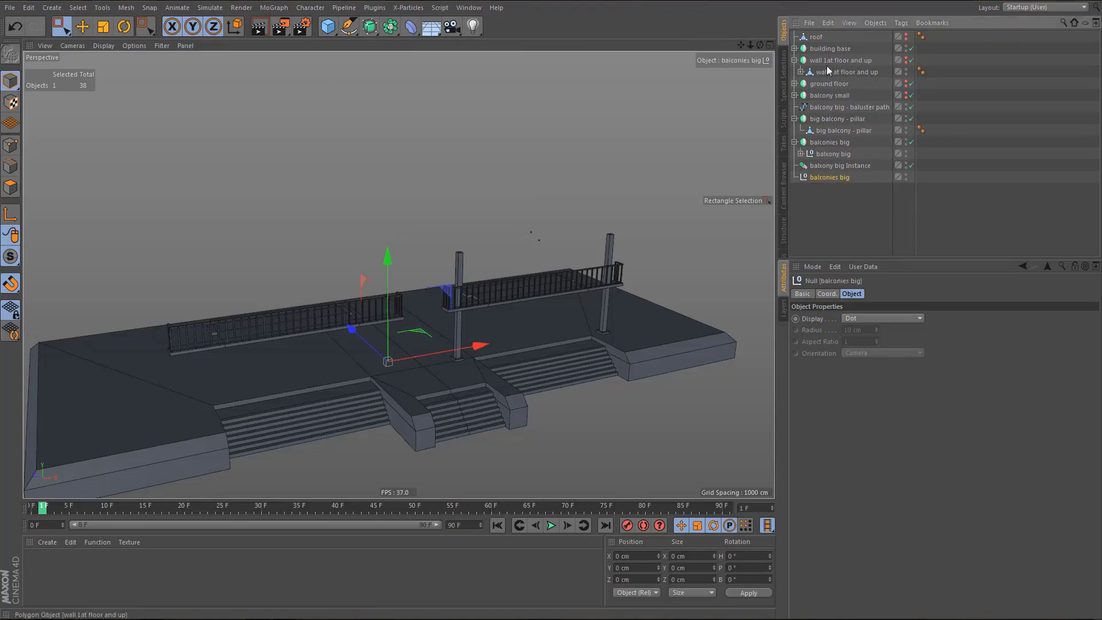
# - Group the big balcony, its instance and the pillar Symmetry under the balconies big null, and nest that null in the balconies big Symmetry
pyautogui.moveTo(820, 164)
pyautogui.mouseDown()
pyautogui.moveTo(832, 176)
pyautogui.moveTo(823, 168)
pyautogui.mouseUp()
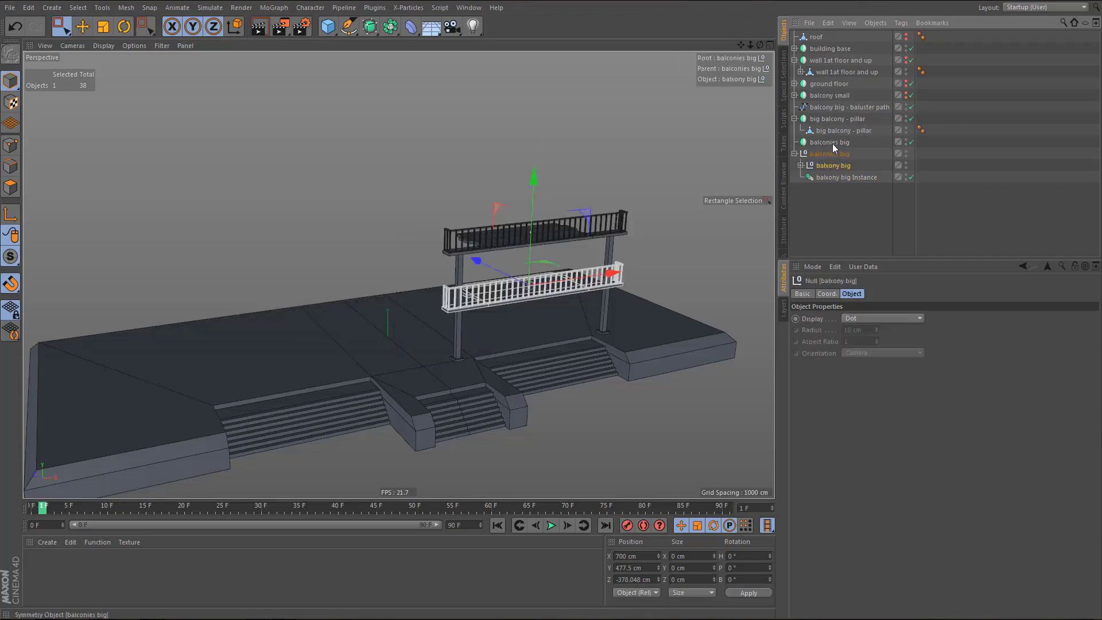
pyautogui.click(832, 143)
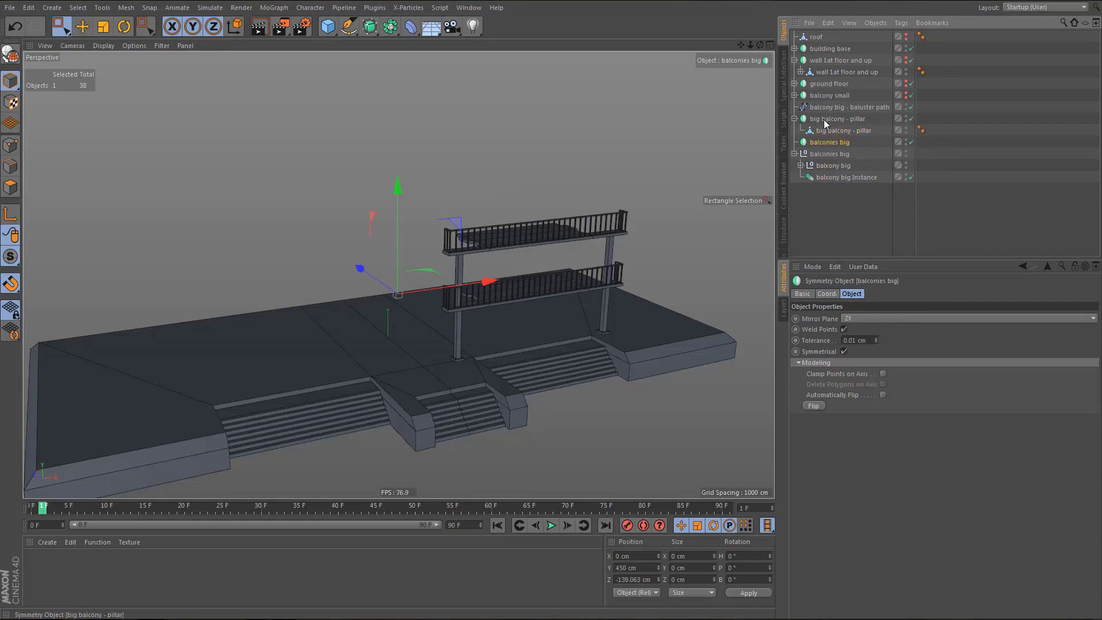
pyautogui.click(795, 119)
pyautogui.moveTo(822, 124)
pyautogui.mouseDown()
pyautogui.moveTo(833, 174)
pyautogui.moveTo(826, 118)
pyautogui.mouseUp()
pyautogui.click(795, 131)
pyautogui.click(827, 122)
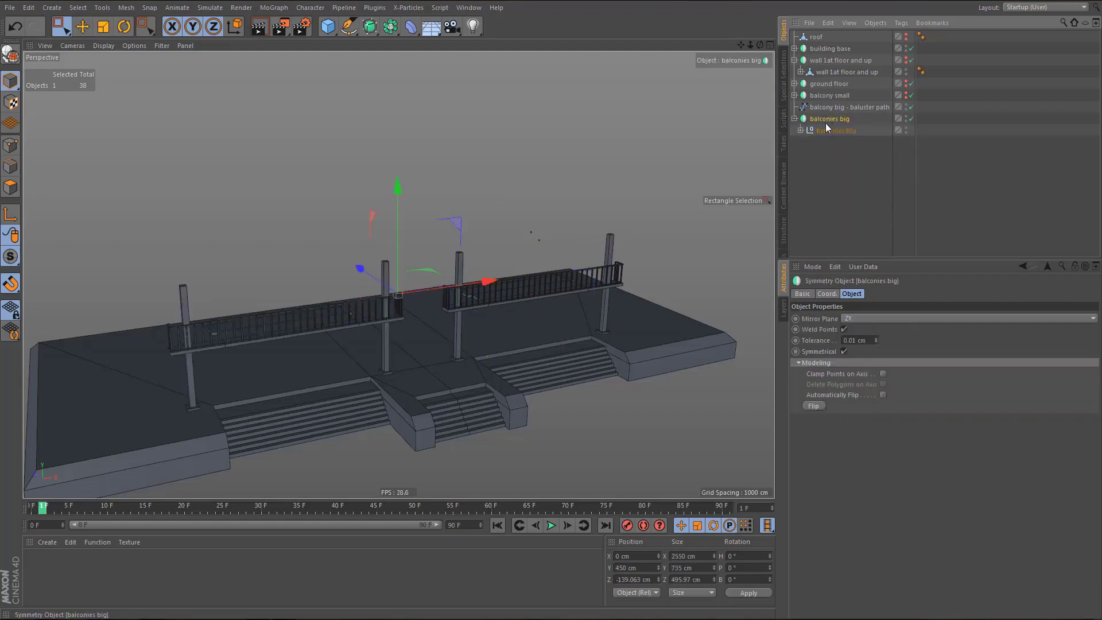
# - Turn off Render Instance for the big balcony instance, keeping the balconies big Symmetry disabled during the change and re-enabling it after
pyautogui.keyDown('alt'); pyautogui.moveTo(572, 271); pyautogui.dragTo(597, 290); pyautogui.keyUp('alt')
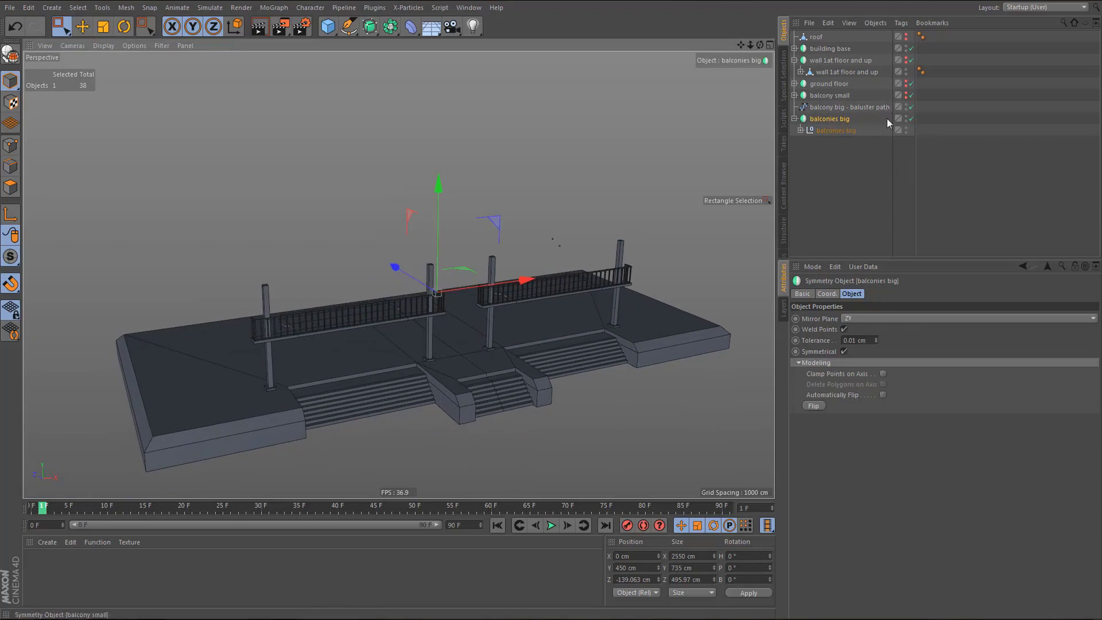
pyautogui.click(911, 118)
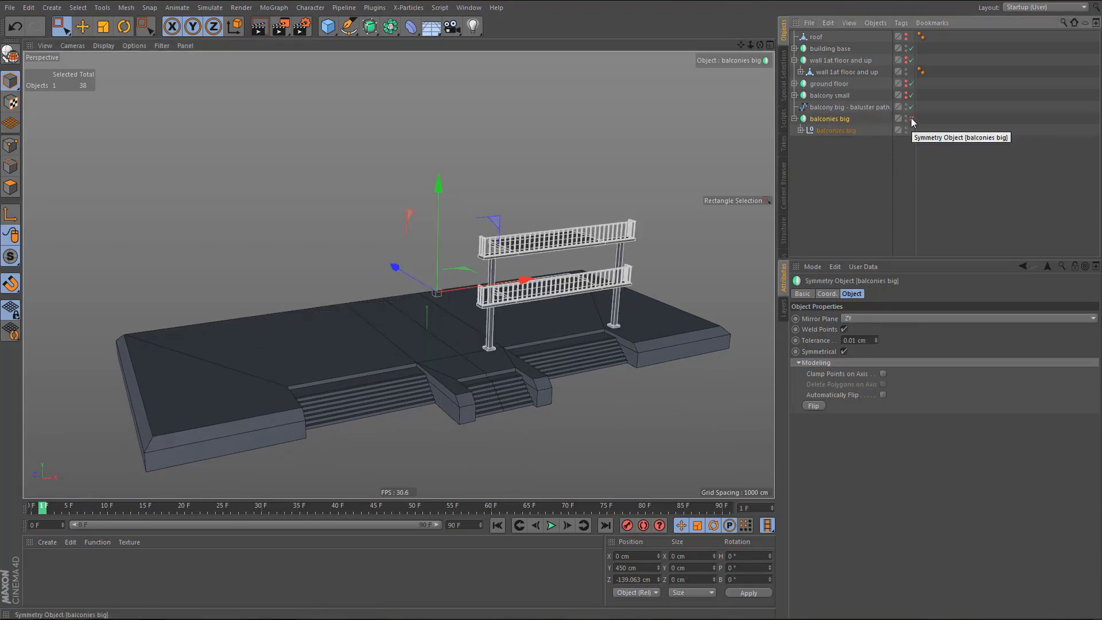
pyautogui.click(801, 130)
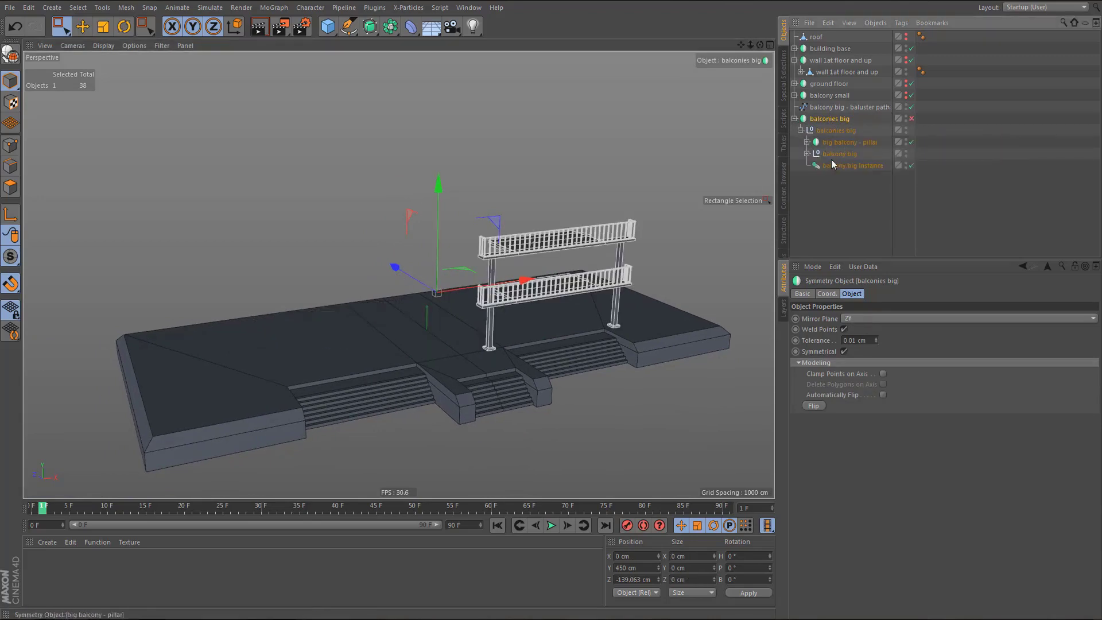
pyautogui.click(831, 166)
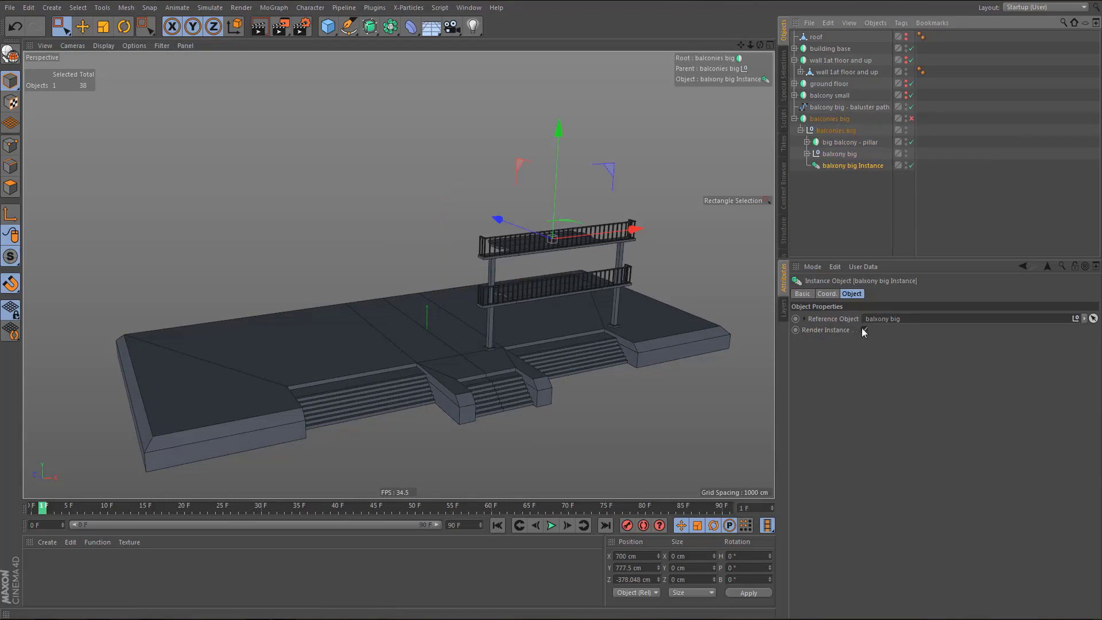
pyautogui.click(864, 330)
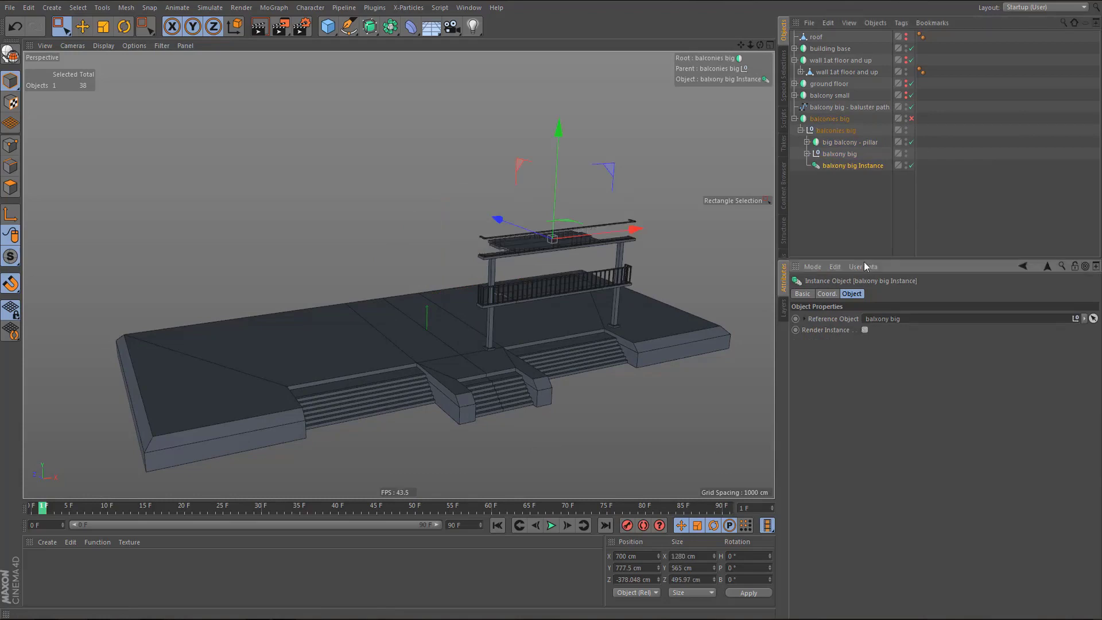
pyautogui.click(912, 118)
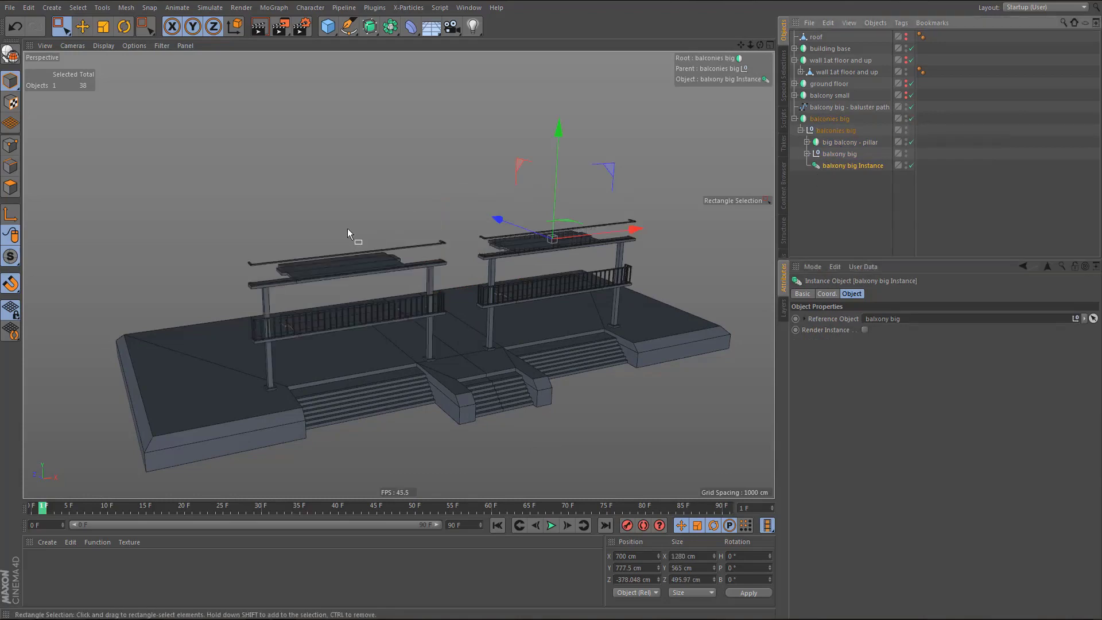
# - Check the baluster Cloner's object settings and nest the balcony big - baluster path spline under the balconies big null, above the pillar Symmetry
pyautogui.scroll(6, 375, 267)
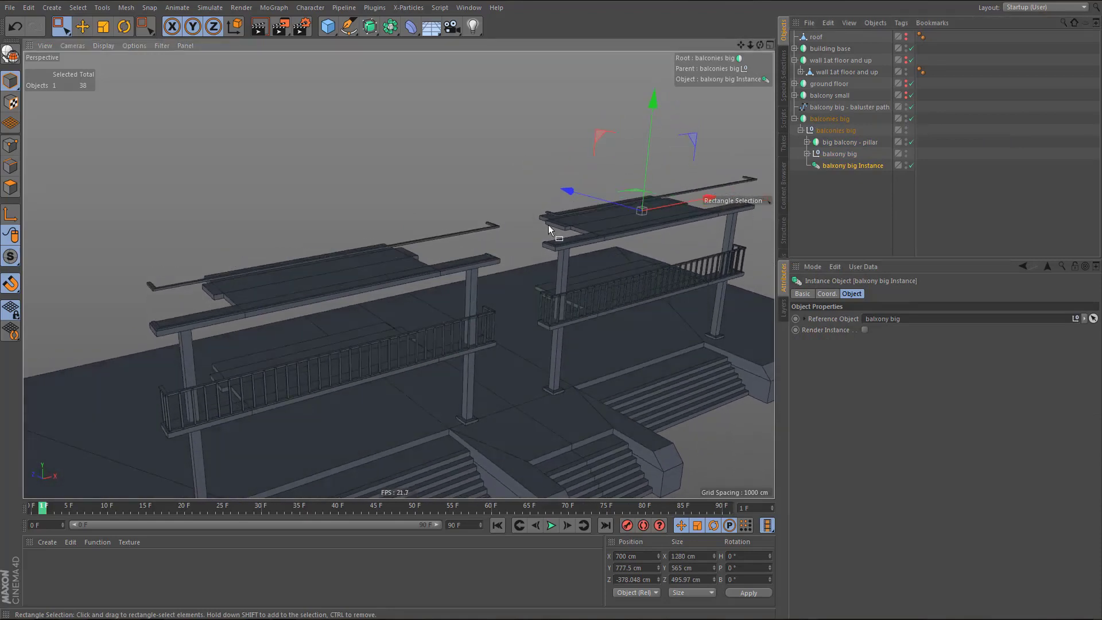
pyautogui.click(807, 142)
pyautogui.click(808, 166)
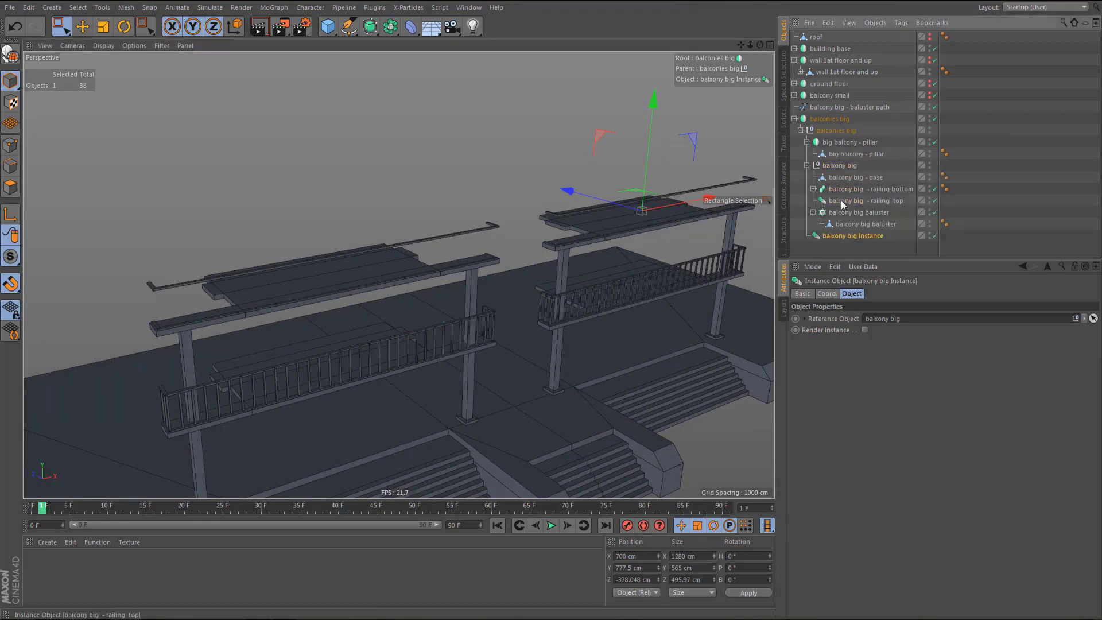
pyautogui.click(844, 190)
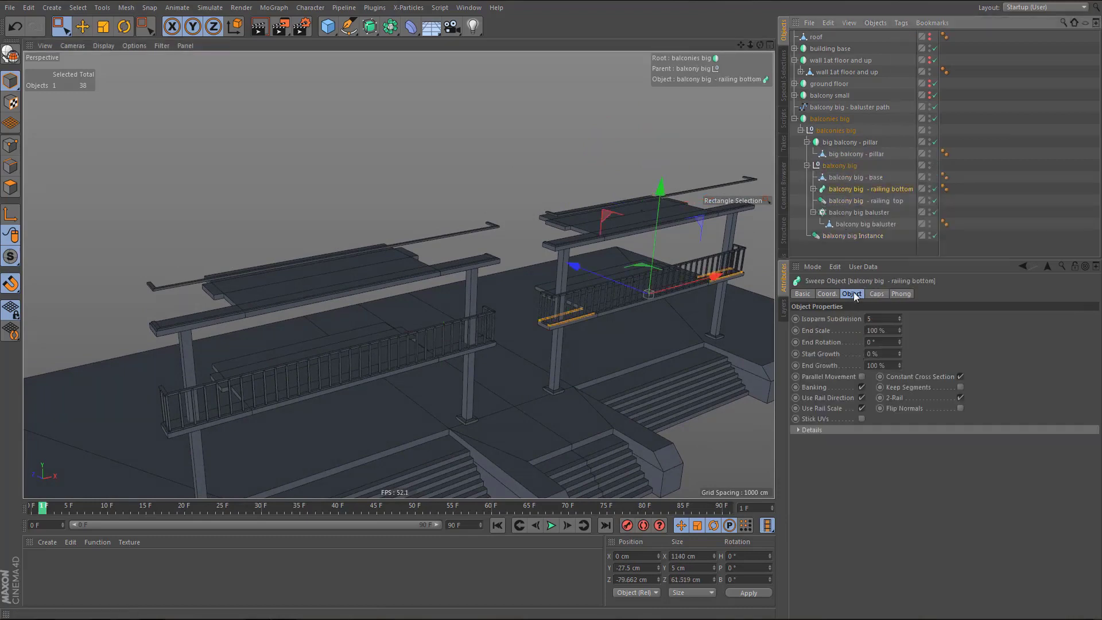
pyautogui.click(846, 212)
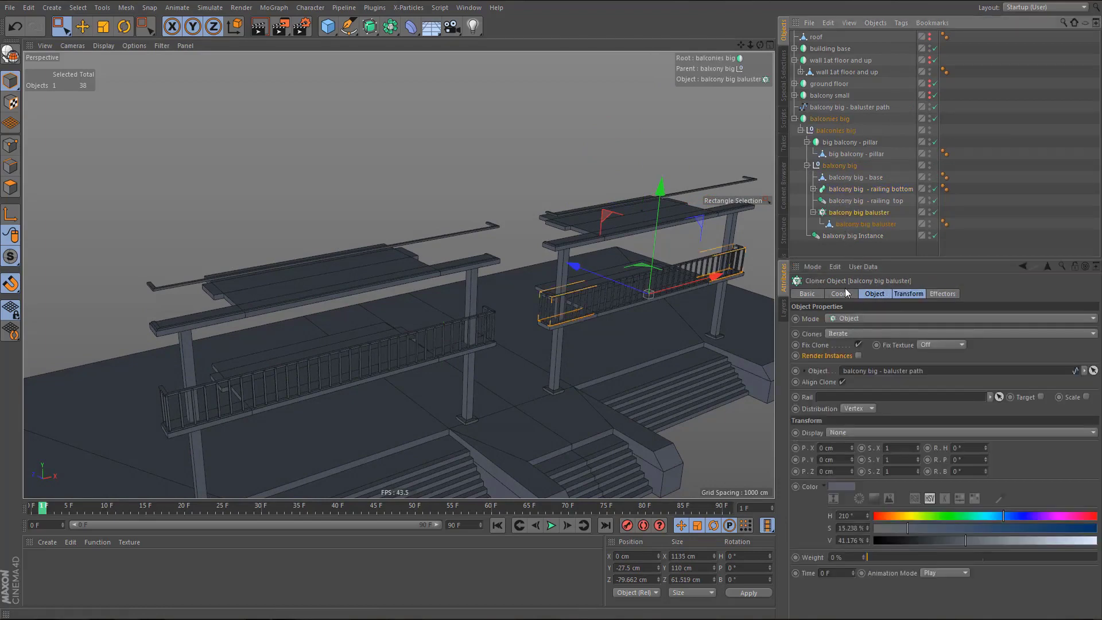
pyautogui.click(875, 293)
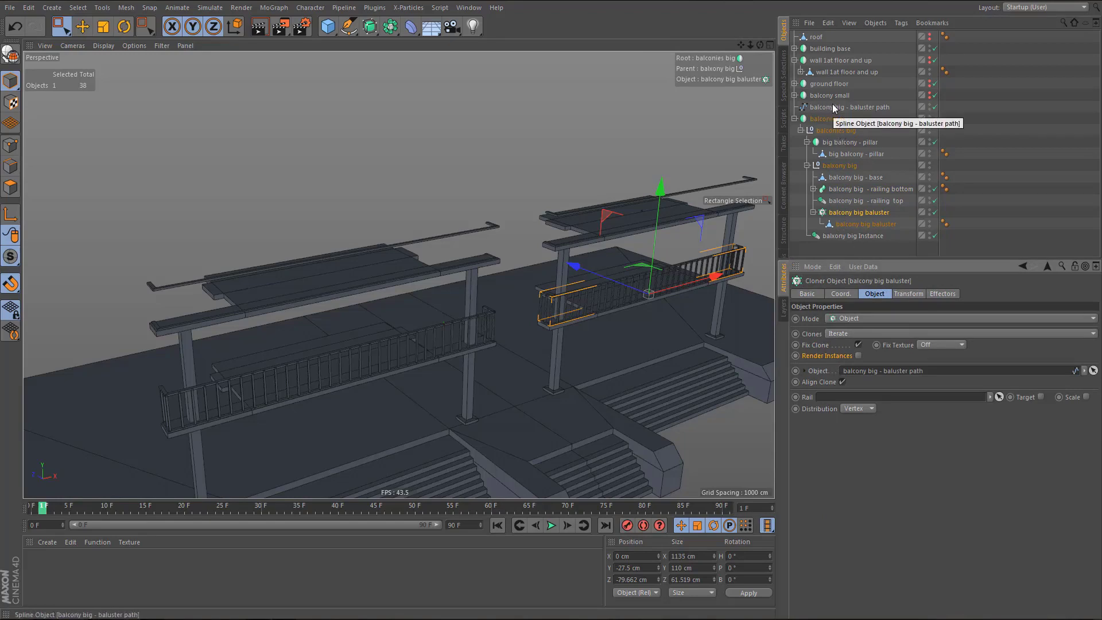
pyautogui.moveTo(832, 106); pyautogui.dragTo(844, 136)
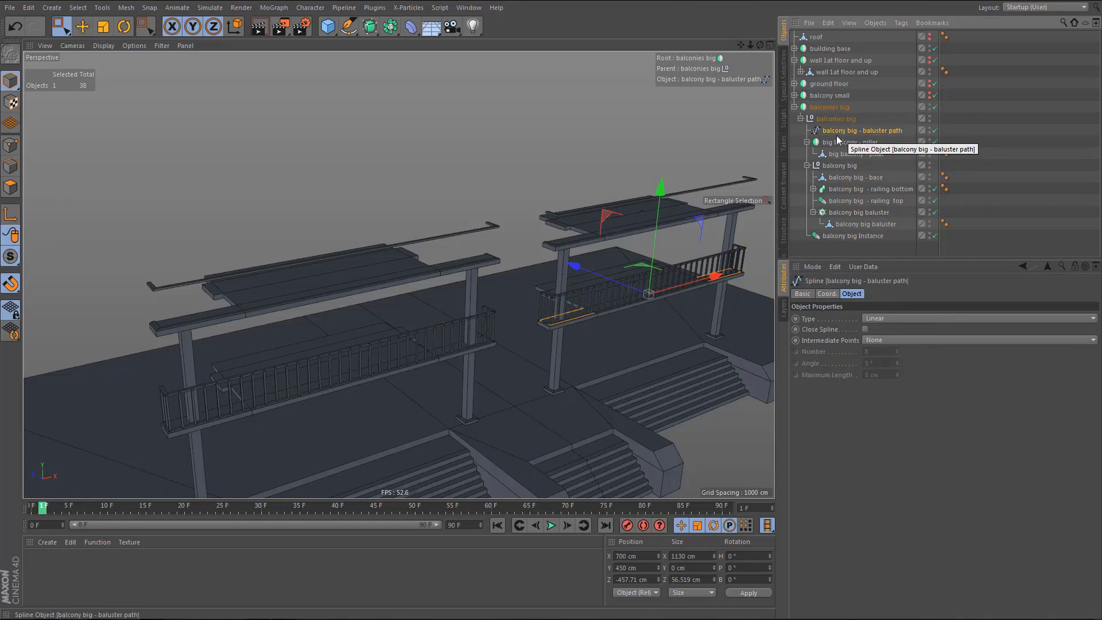
pyautogui.keyDown('alt'); pyautogui.moveTo(422, 305); pyautogui.dragTo(411, 265); pyautogui.keyUp('alt')
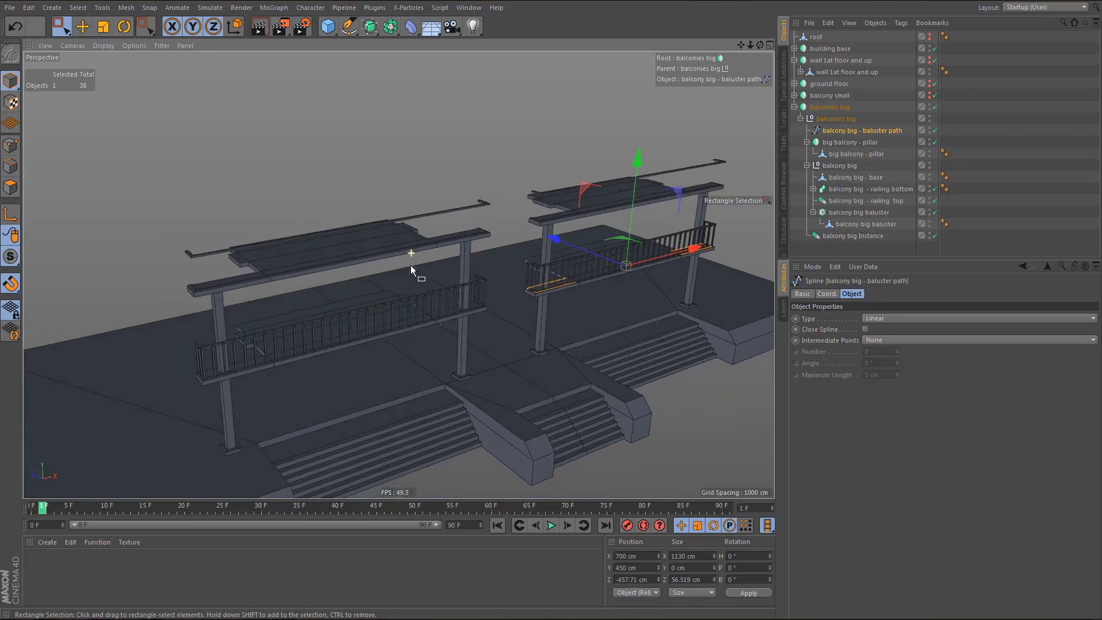
pyautogui.keyDown('alt'); pyautogui.moveTo(509, 264); pyautogui.dragTo(533, 263); pyautogui.keyUp('alt')
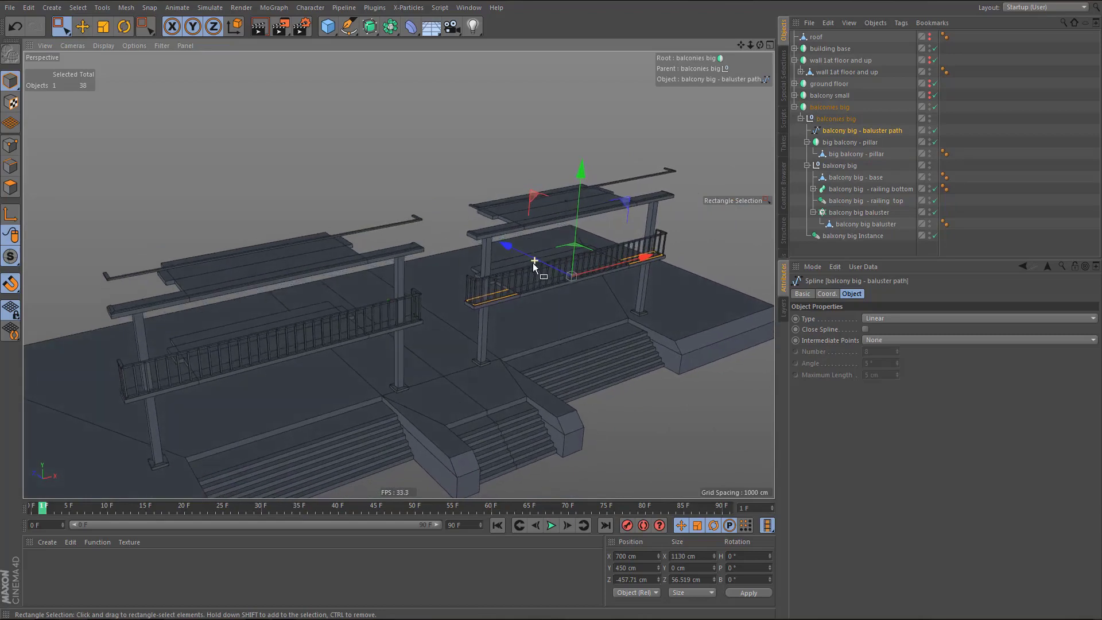
pyautogui.click(849, 201)
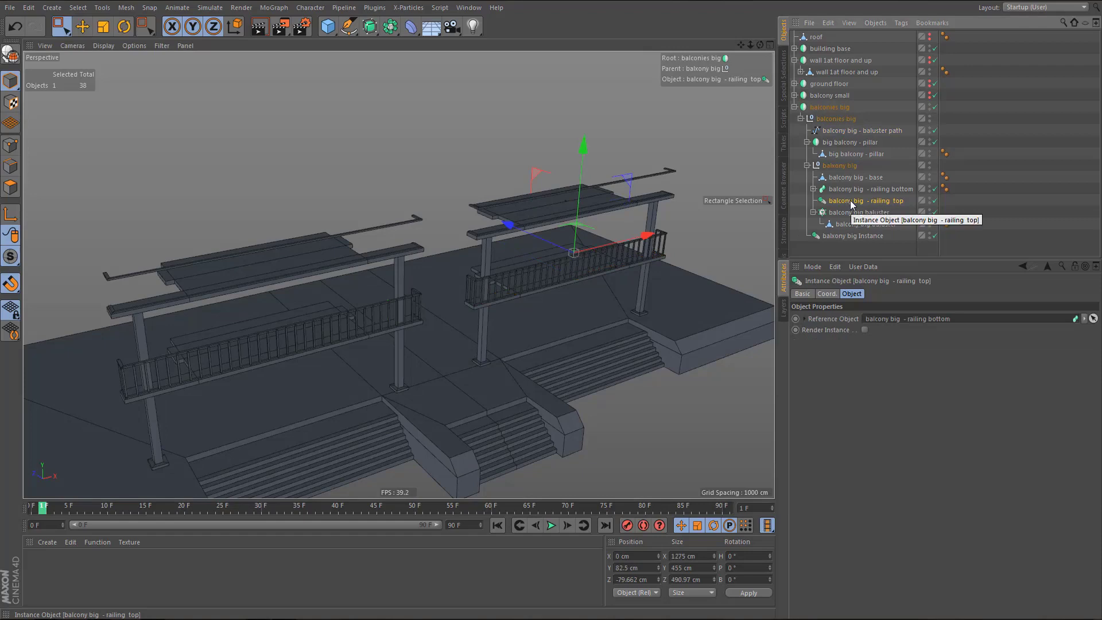
pyautogui.press('Delete')
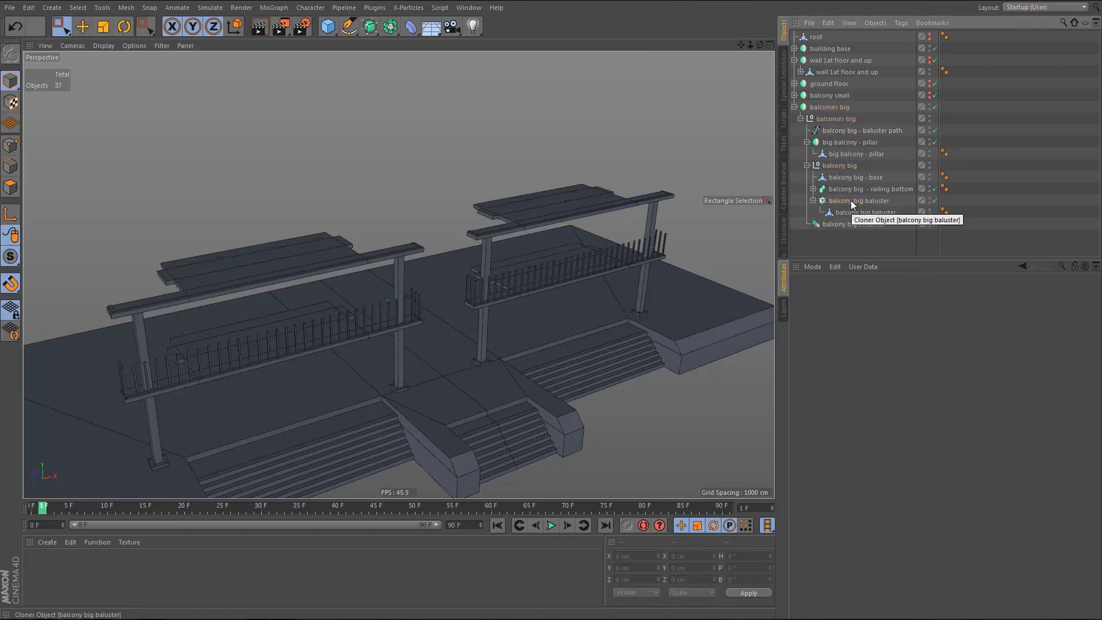
pyautogui.hotkey('ctrl', 'z')
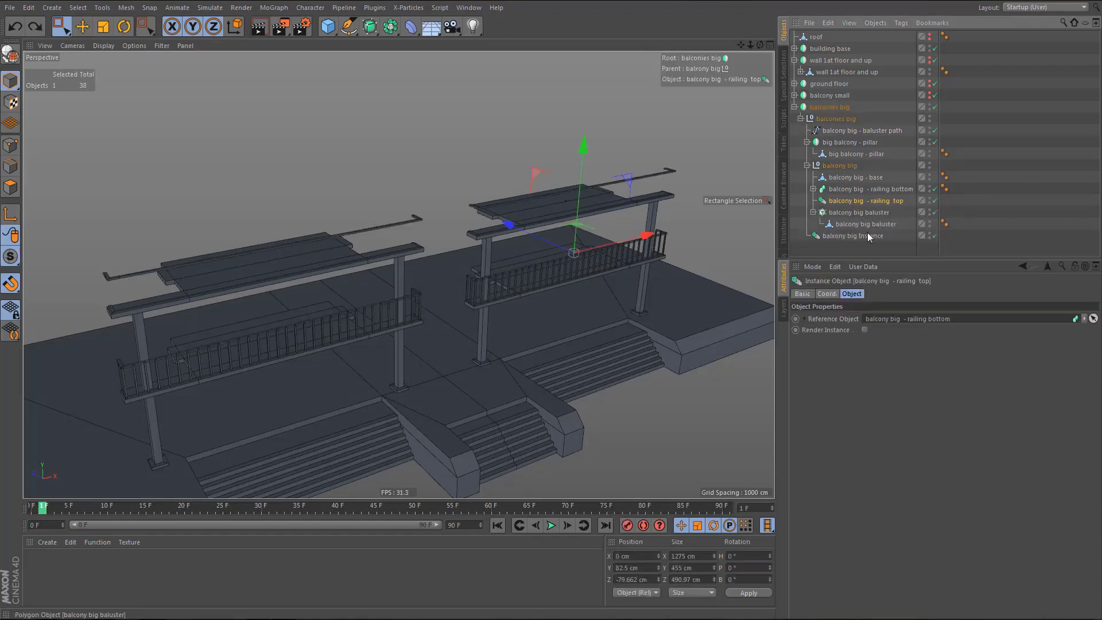
# - Delete the balcony big Instance and collapse the balcony big group
pyautogui.click(853, 236)
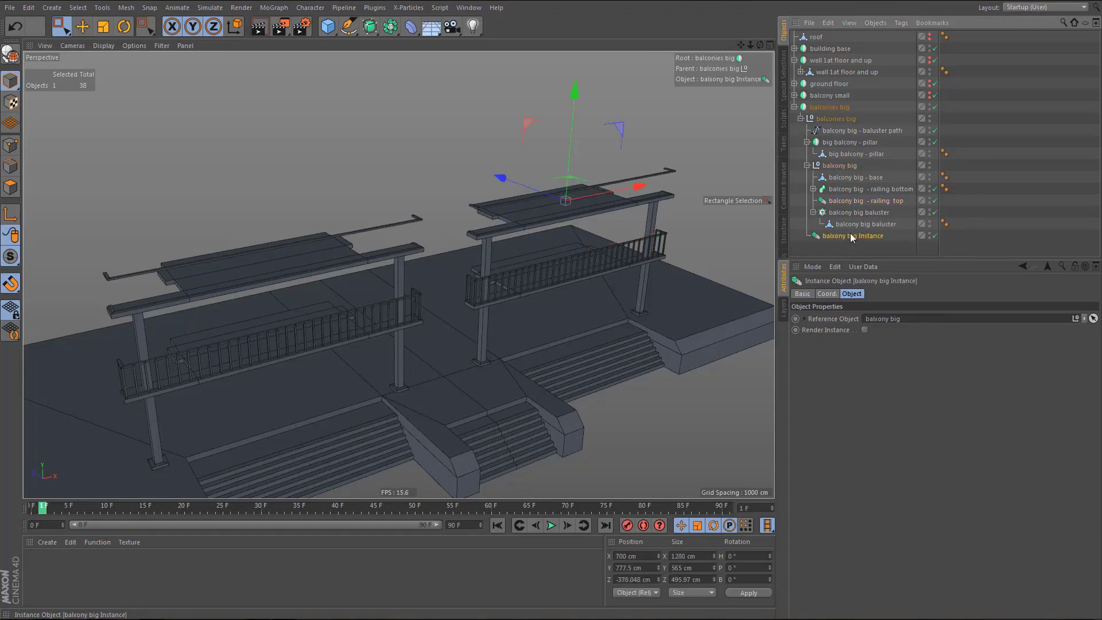
pyautogui.moveTo(851, 238); pyautogui.dragTo(842, 172)
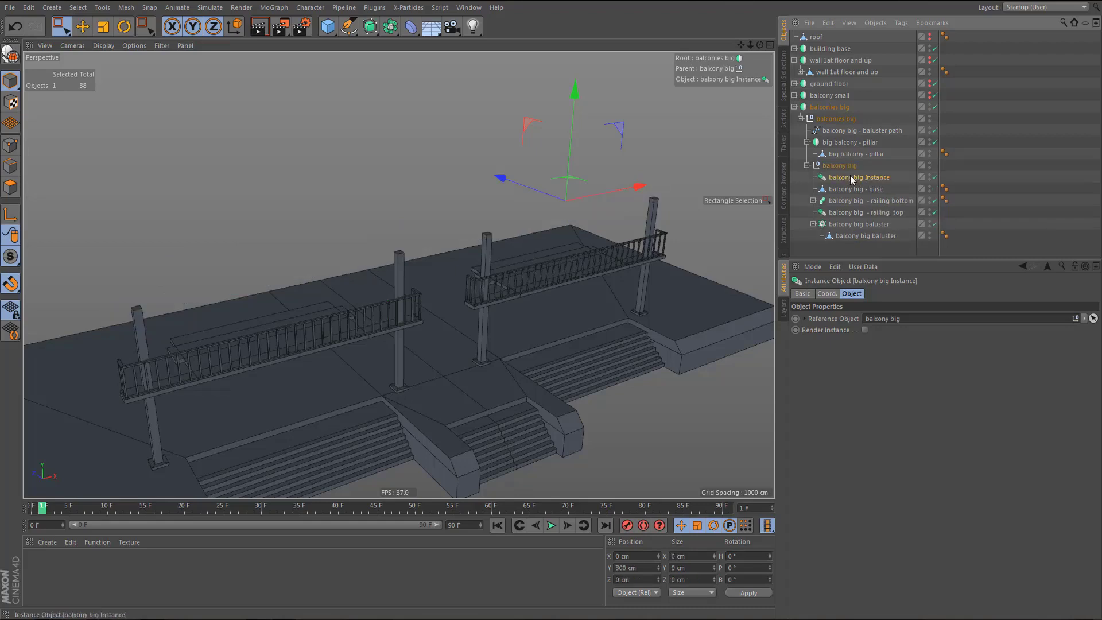
pyautogui.press('Delete')
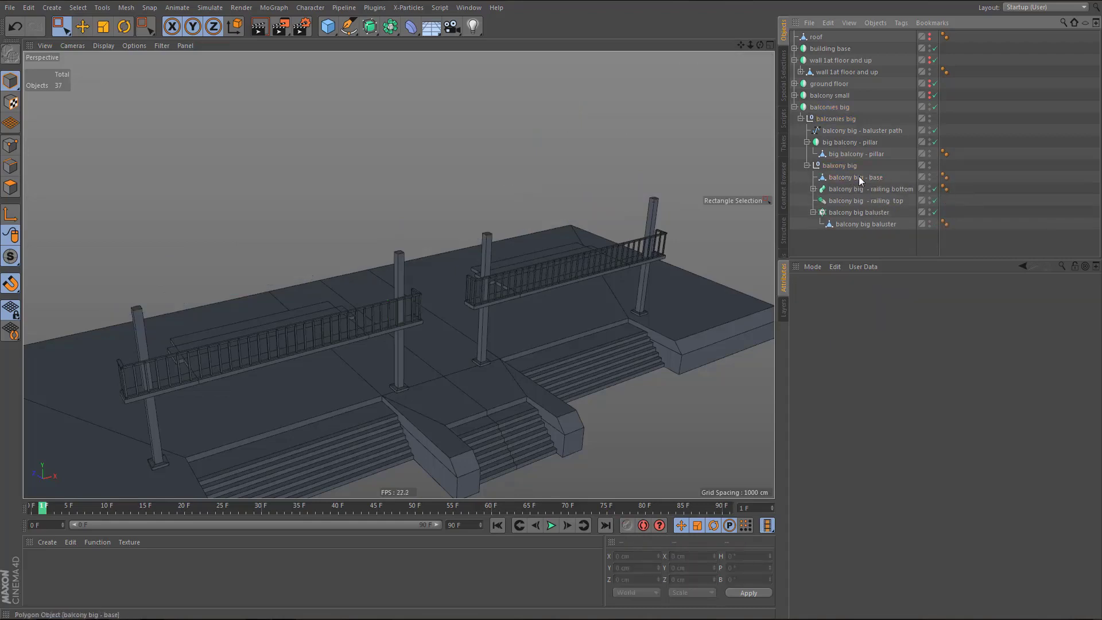
pyautogui.click(807, 165)
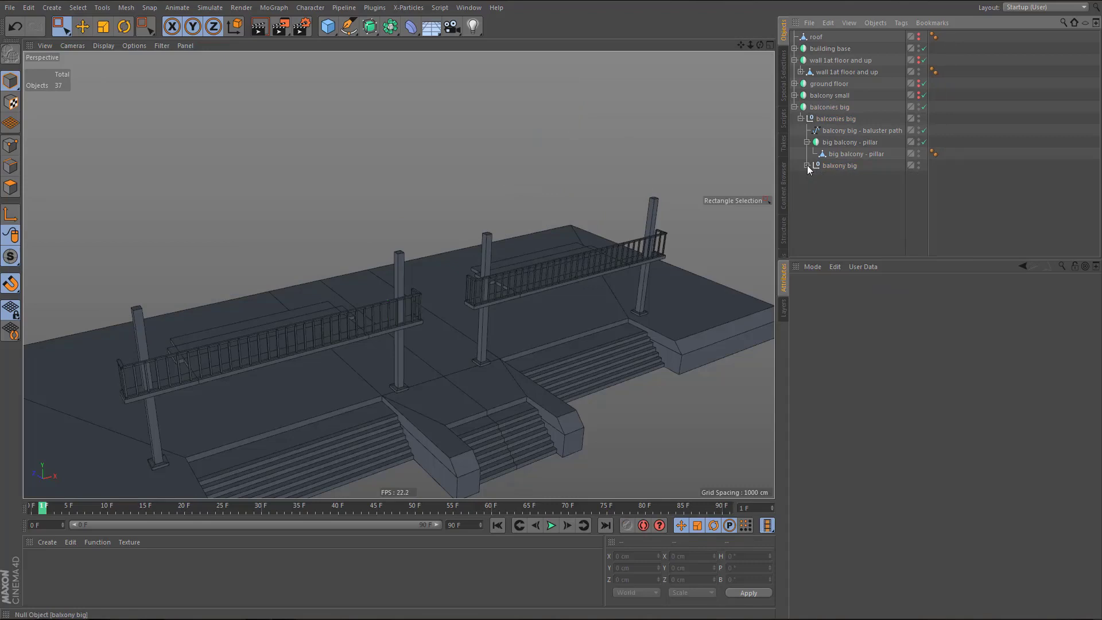
pyautogui.click(838, 165)
pyautogui.scroll(-2, 537, 281)
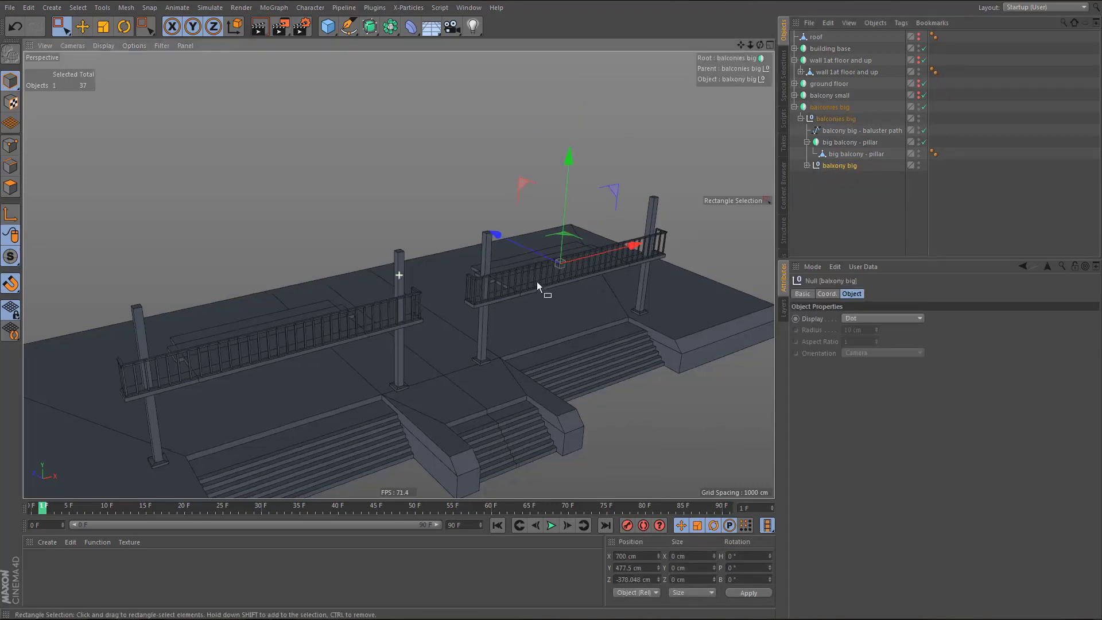
pyautogui.keyDown('alt'); pyautogui.moveTo(526, 275); pyautogui.dragTo(574, 265, button='right'); pyautogui.keyUp('alt')
pyautogui.moveTo(574, 266)
pyautogui.keyDown('alt'); pyautogui.mouseDown()
pyautogui.moveTo(574, 279)
pyautogui.moveTo(584, 272)
pyautogui.moveTo(575, 274)
pyautogui.mouseUp(); pyautogui.keyUp('alt')
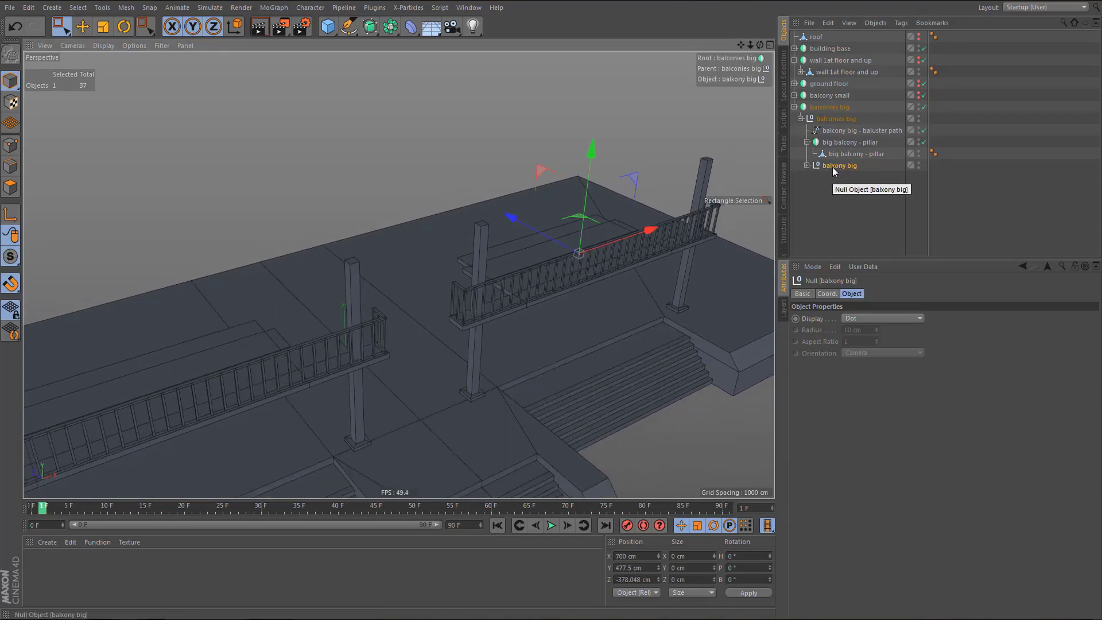
pyautogui.click(807, 165)
pyautogui.click(807, 166)
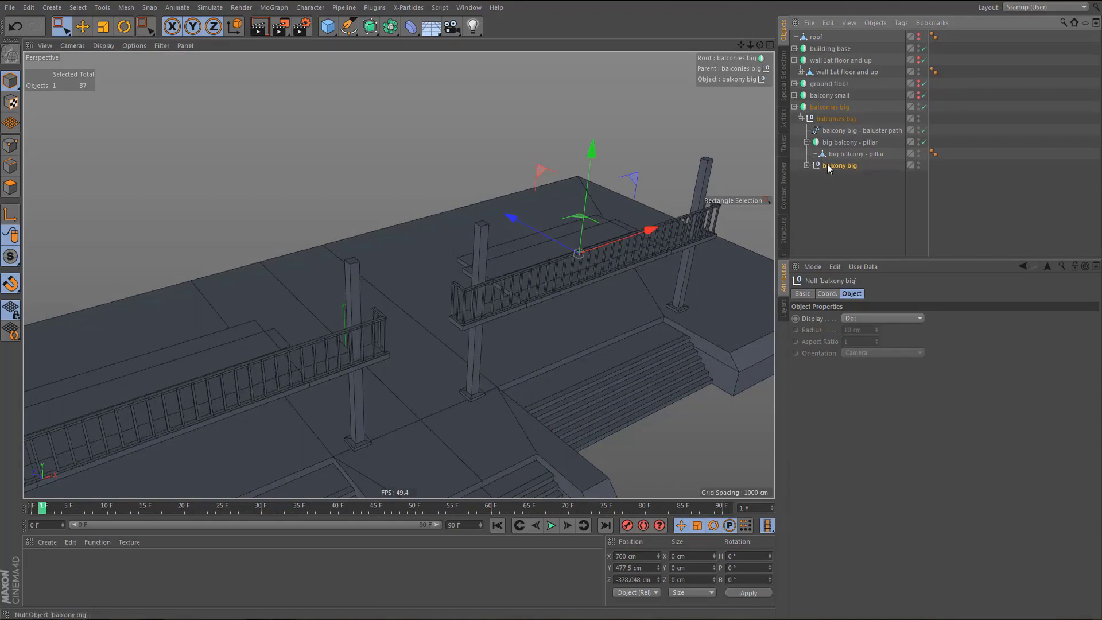
# - Collapse the balconies big hierarchy, create an Instance of the balconies big Symmetry and place it at the end of the object list
pyautogui.click(800, 118)
pyautogui.click(794, 107)
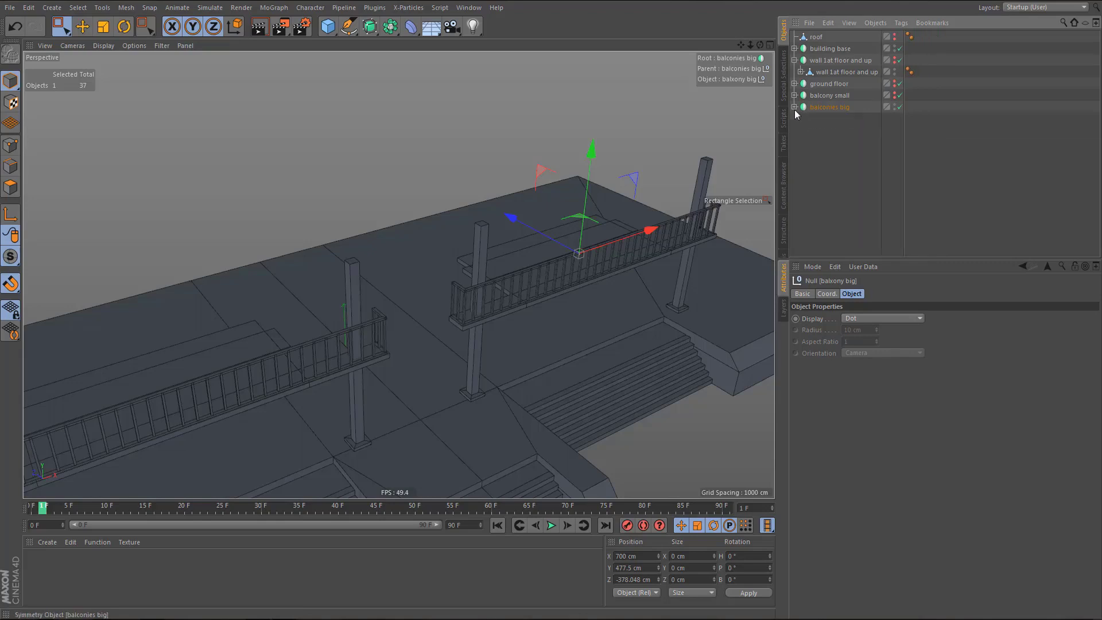
pyautogui.click(815, 110)
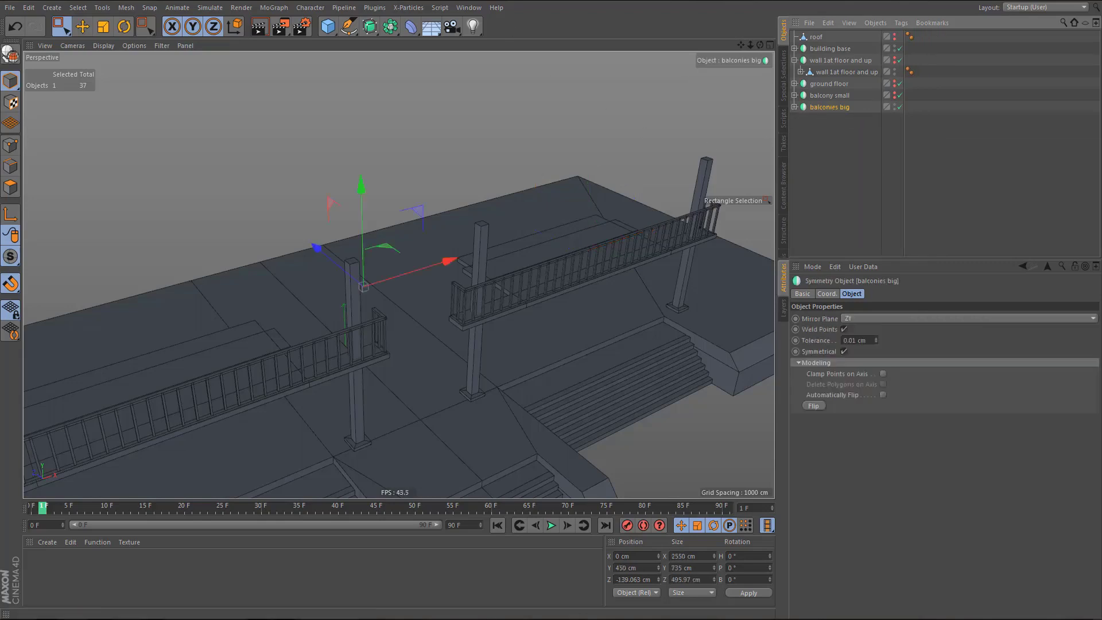
pyautogui.click(391, 26)
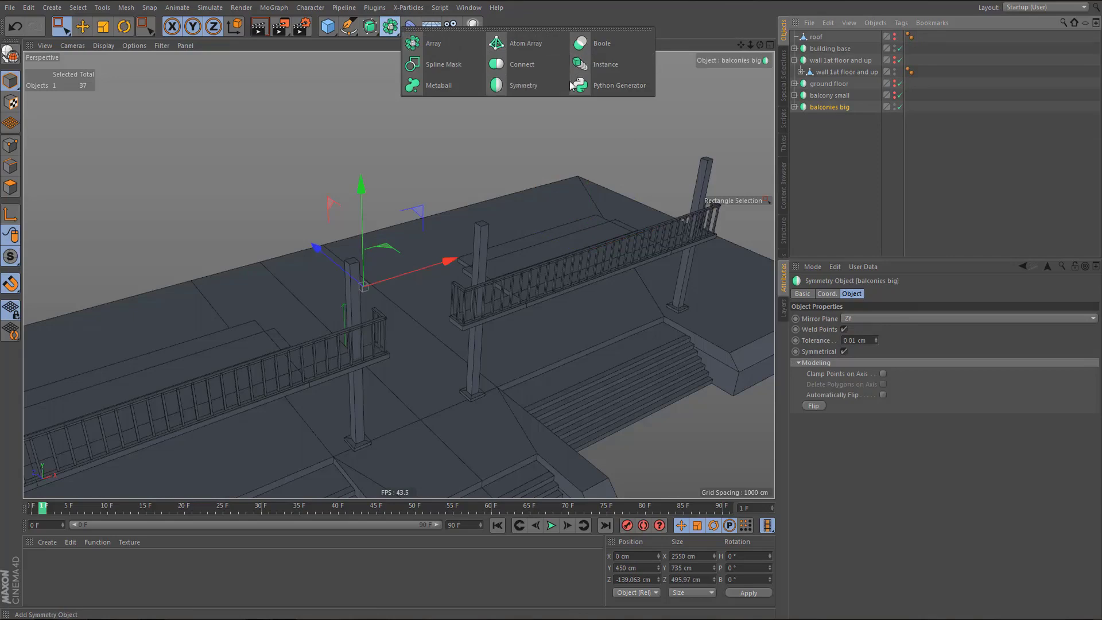
pyautogui.click(596, 64)
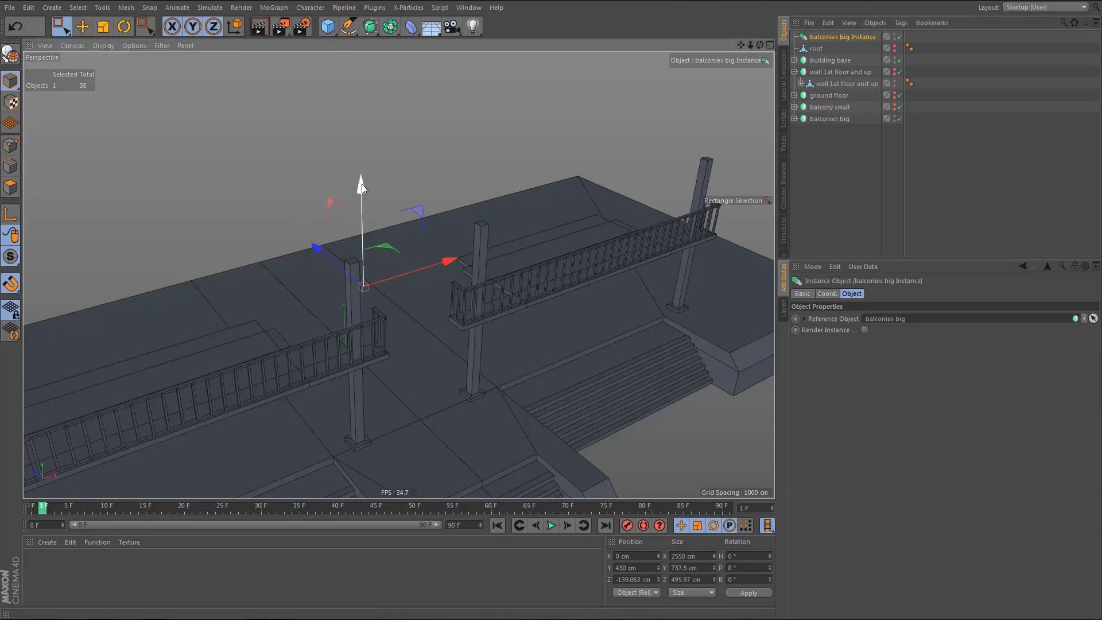
pyautogui.moveTo(362, 184); pyautogui.dragTo(357, 143)
pyautogui.hotkey('ctrl', 'z')
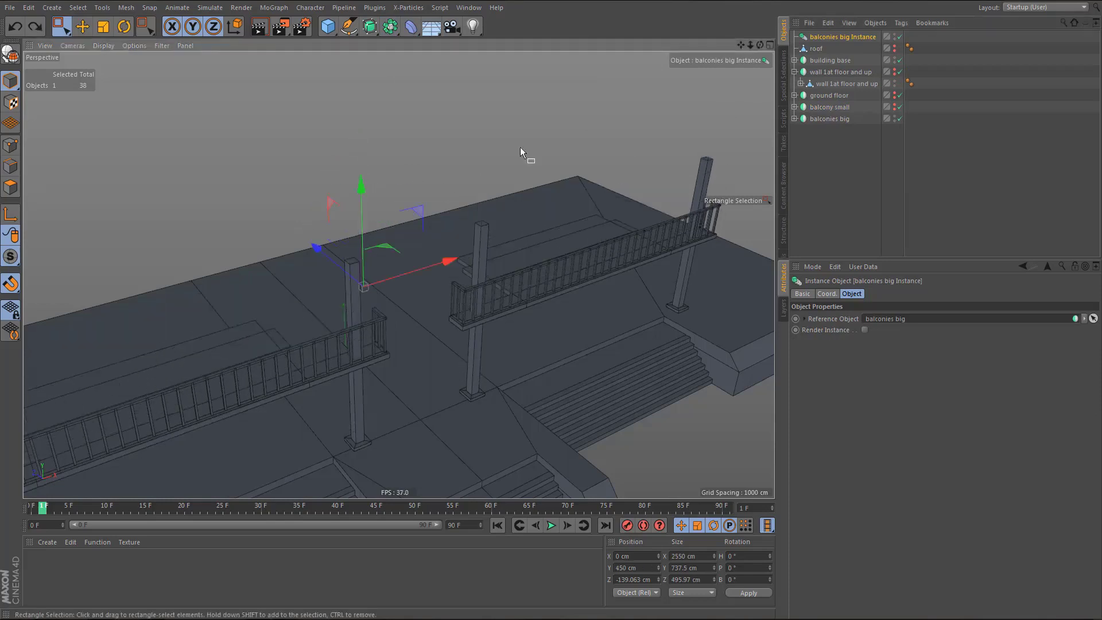
pyautogui.moveTo(821, 36); pyautogui.dragTo(828, 130)
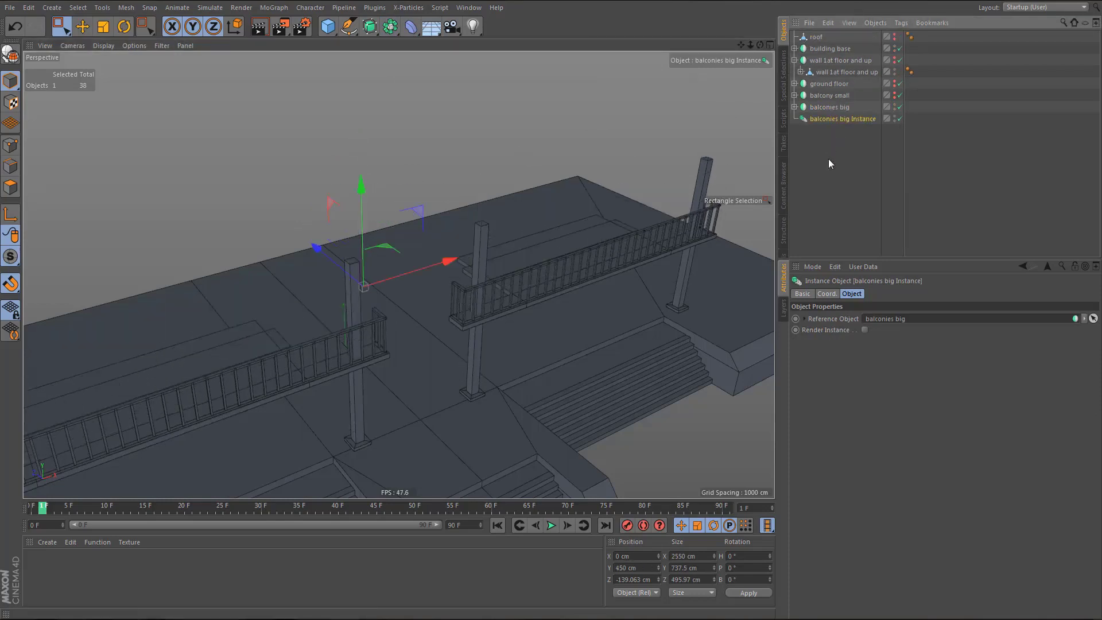
# - Raise the balconies big Instance by 300 cm along Y, to a Y position of 750 cm
pyautogui.click(647, 567)
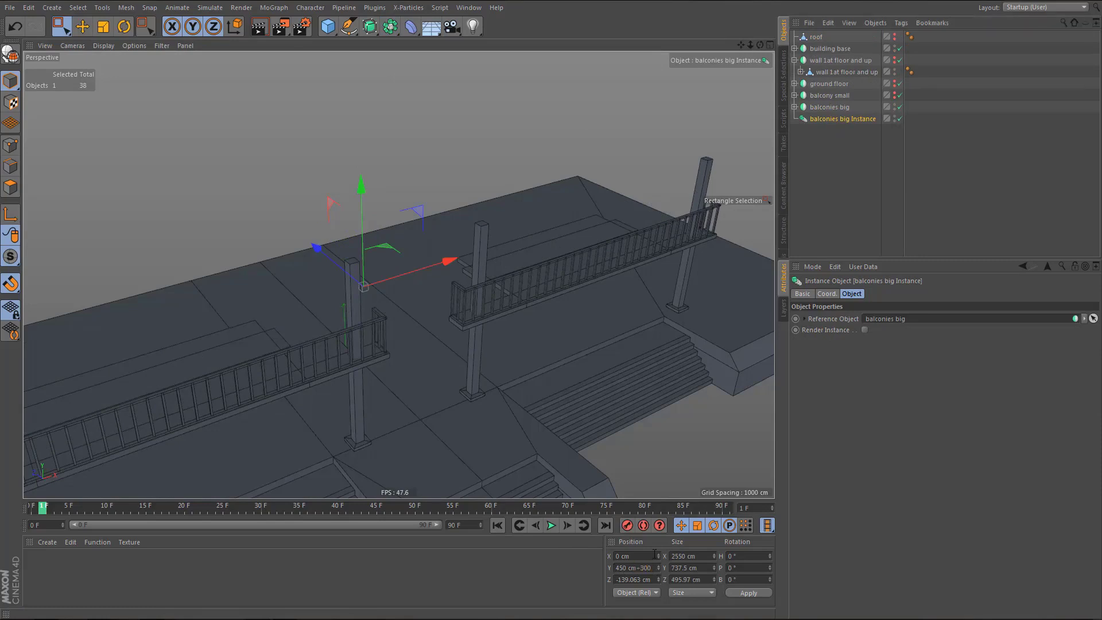
pyautogui.press('Return')
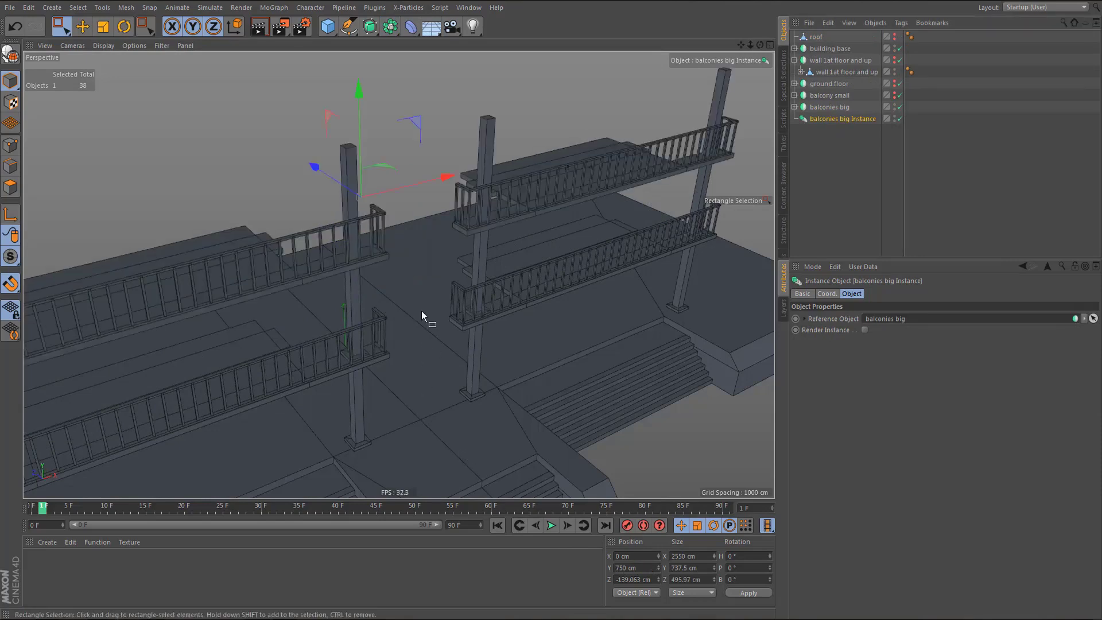
pyautogui.keyDown('alt'); pyautogui.moveTo(407, 304); pyautogui.dragTo(395, 368, button='right'); pyautogui.keyUp('alt')
pyautogui.keyDown('alt'); pyautogui.moveTo(387, 290); pyautogui.dragTo(377, 284, button='middle'); pyautogui.keyUp('alt')
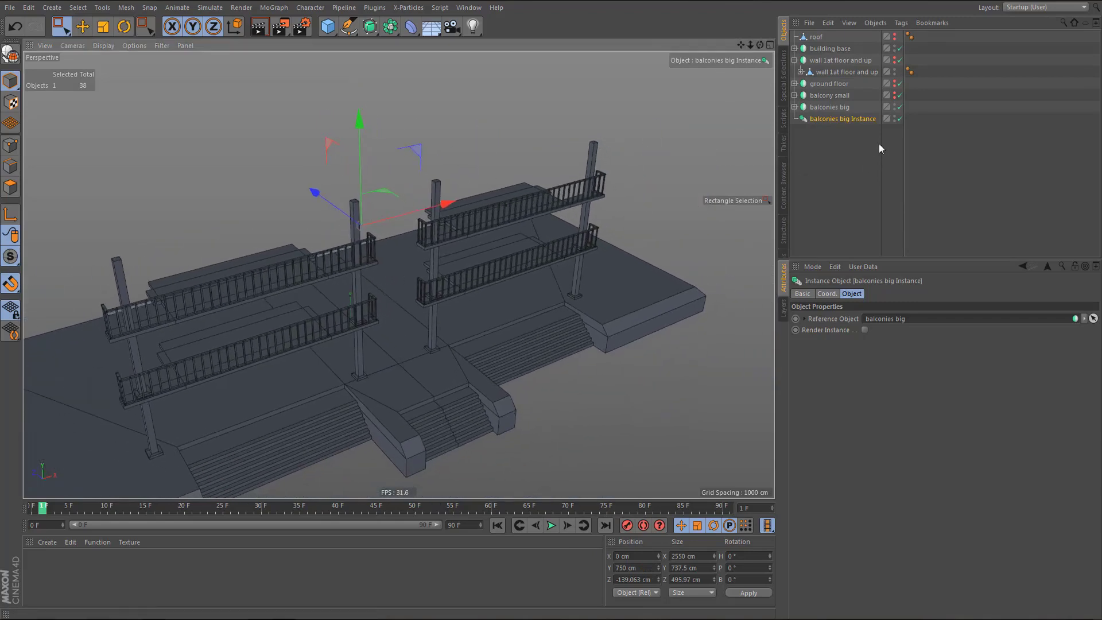
# - Turn on viewport visibility for the balcony small, wall 1at floor and up, and ground floor objects
pyautogui.click(895, 94)
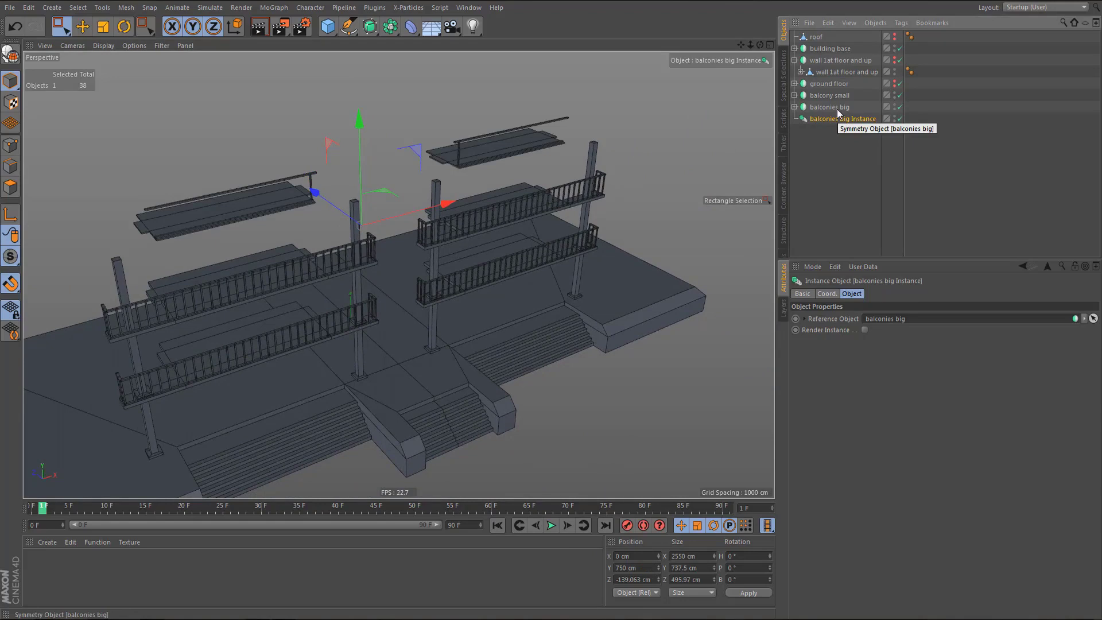
pyautogui.click(894, 60)
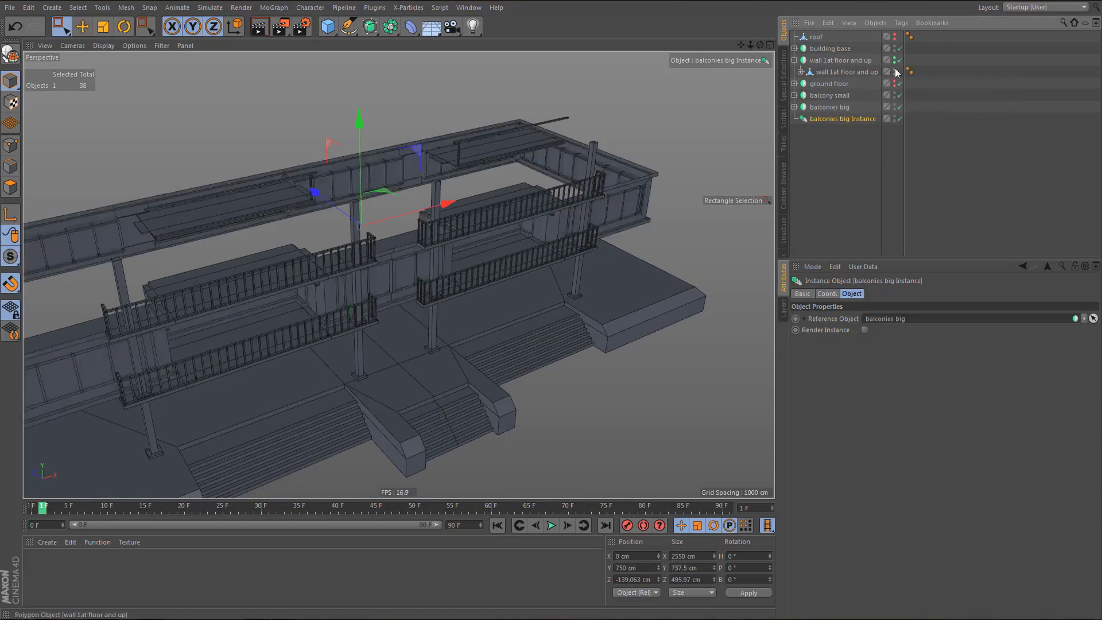
pyautogui.click(895, 82)
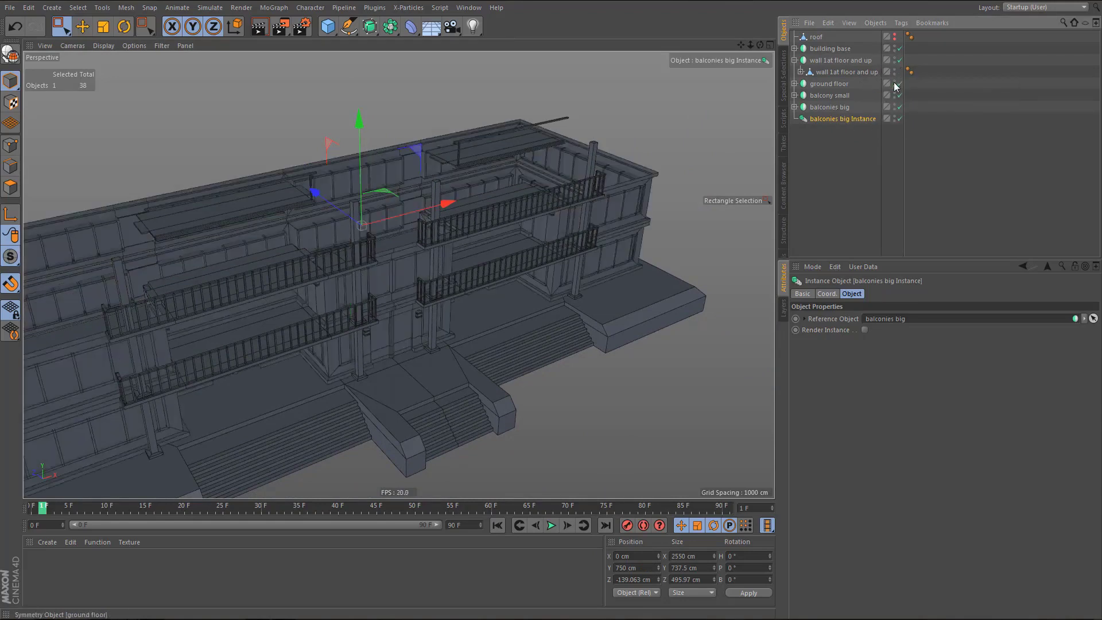
# - Render the whole building in the viewport to examine the balconies, and collapse the wall 1at floor and up hierarchy
pyautogui.scroll(-3, 418, 274)
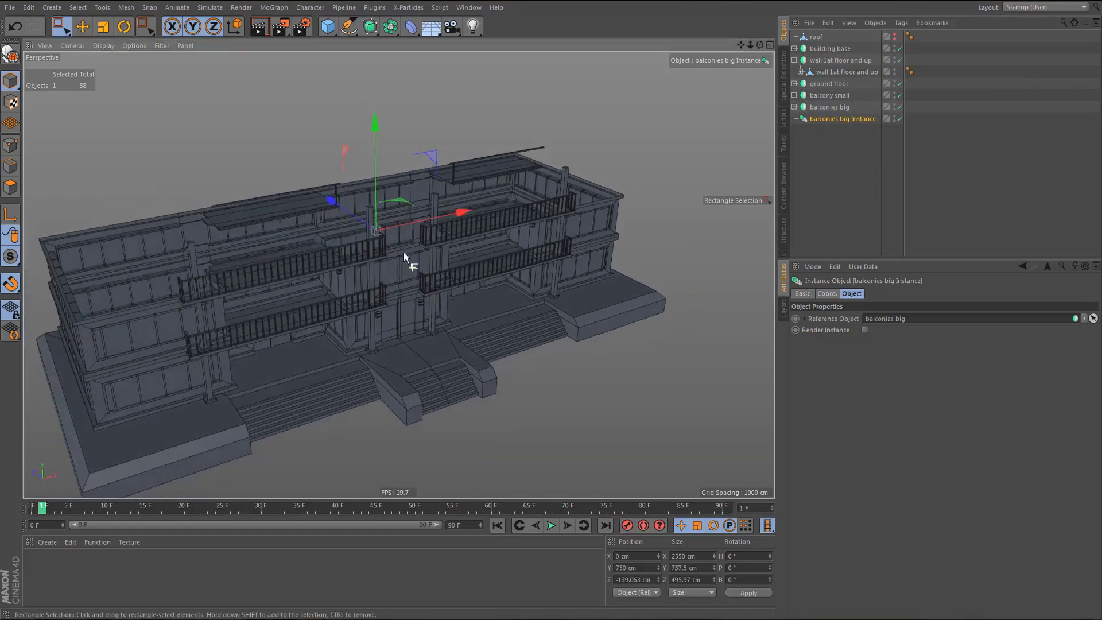
pyautogui.keyDown('alt'); pyautogui.moveTo(404, 252); pyautogui.dragTo(412, 298); pyautogui.keyUp('alt')
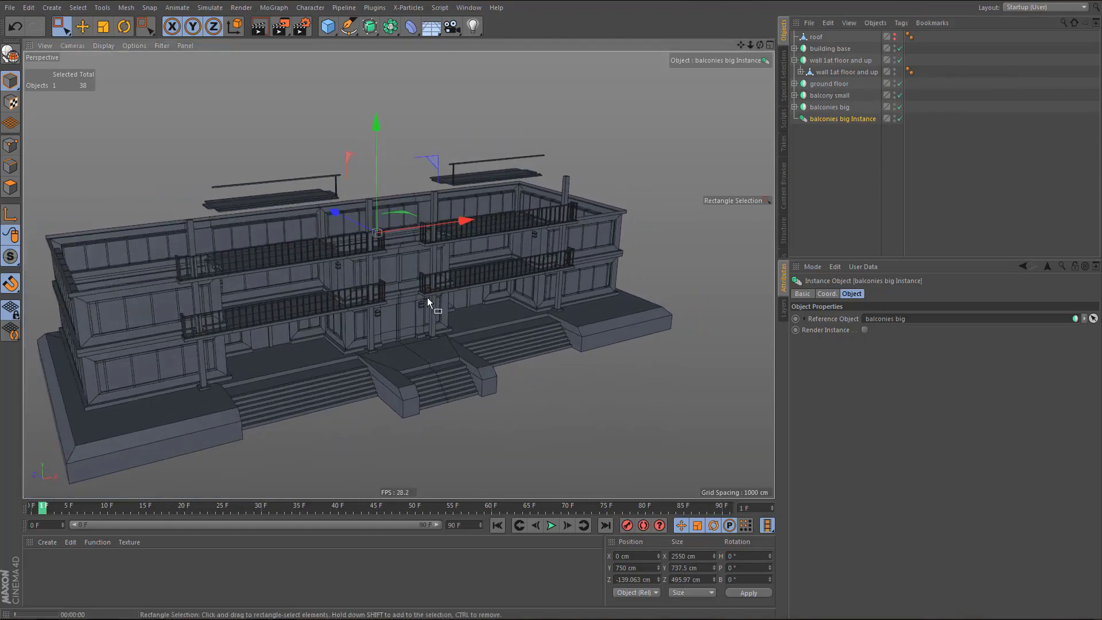
pyautogui.hotkey('ctrl', 'r')
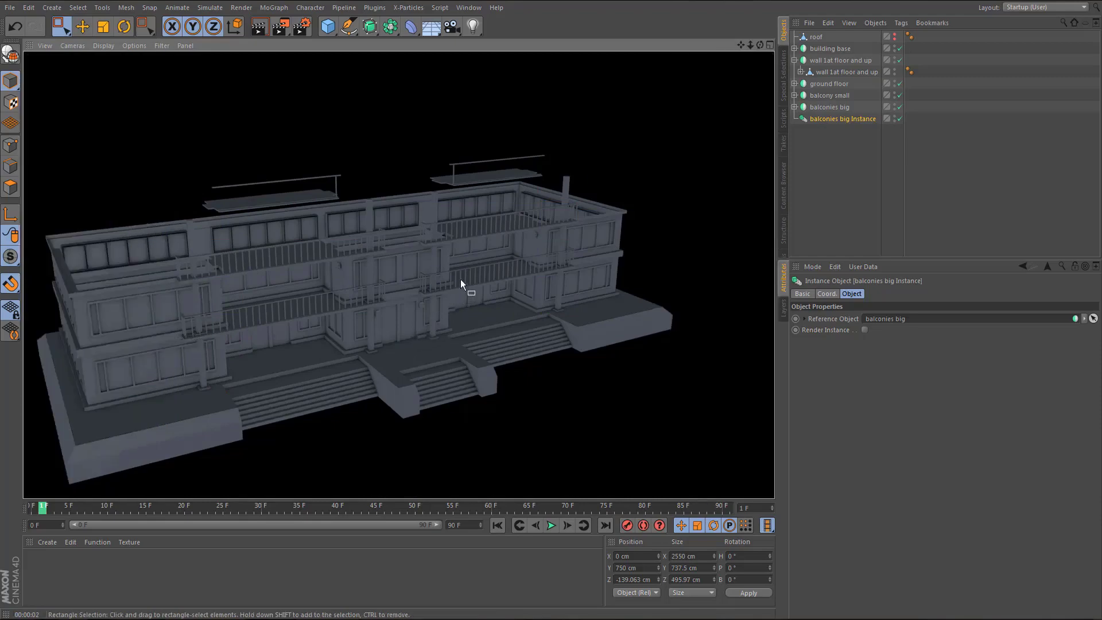
pyautogui.keyDown('alt'); pyautogui.moveTo(460, 279); pyautogui.dragTo(551, 256); pyautogui.keyUp('alt')
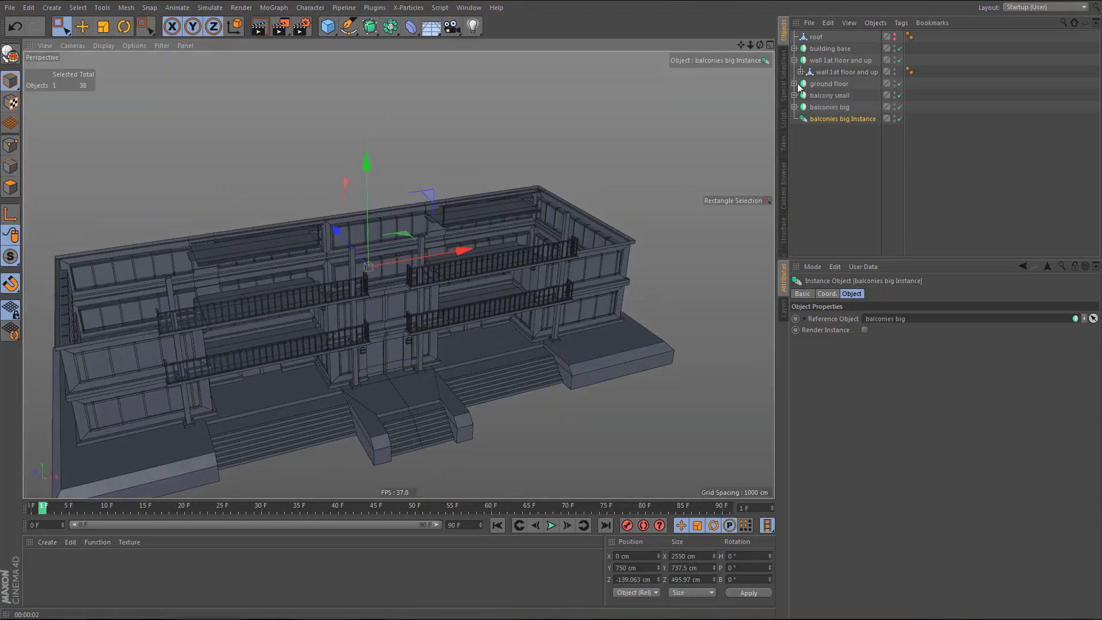
pyautogui.click(795, 59)
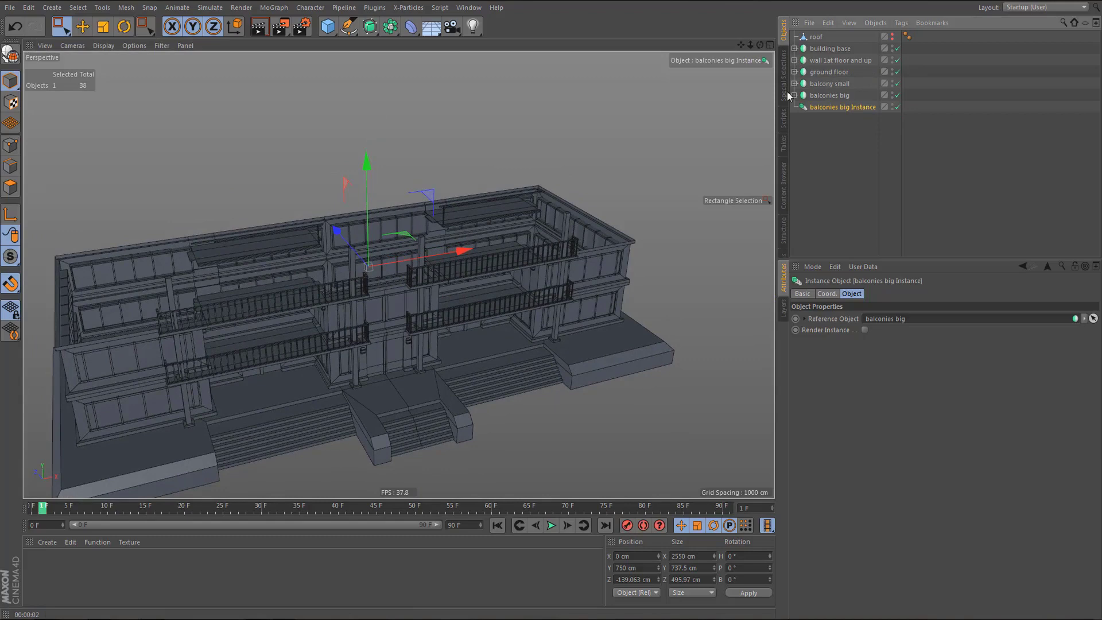
# - Place the wall 1at floor and up Symmetry object inside a new MoGraph Cloner
pyautogui.click(837, 60)
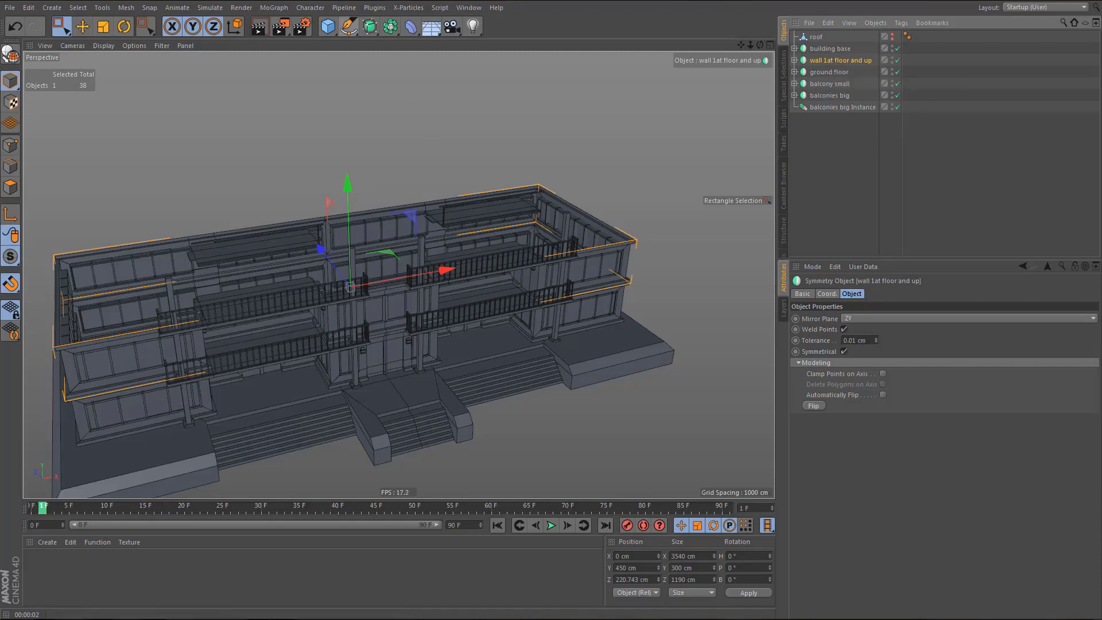
pyautogui.click(273, 8)
pyautogui.keyDown('alt'); pyautogui.click(296, 136); pyautogui.keyUp('alt')
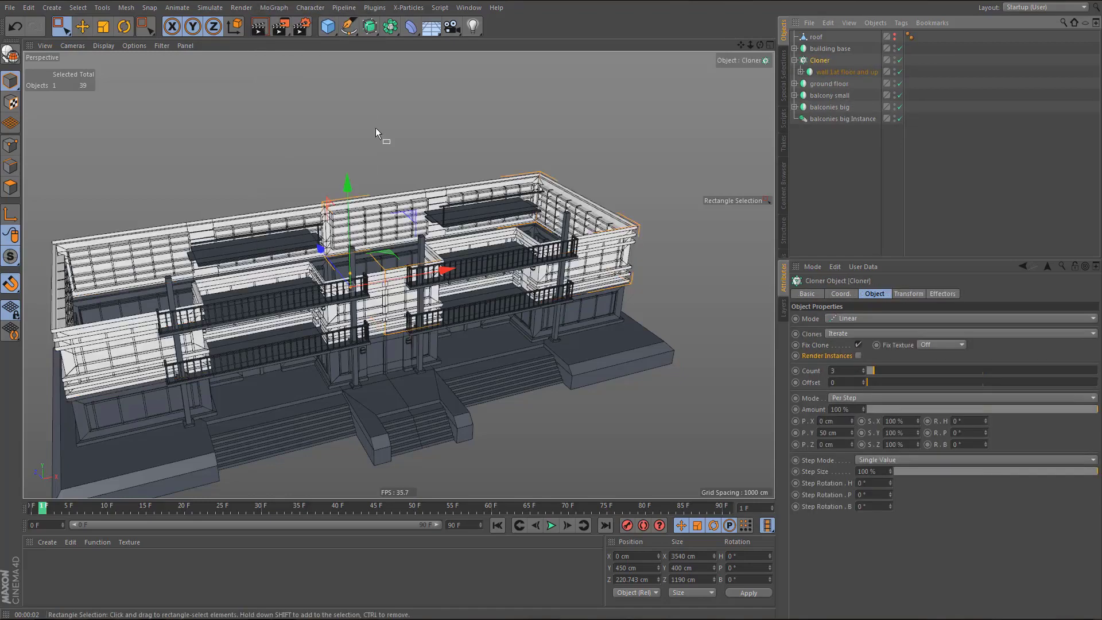
# - Rename the Cloner as wall 1at floor and up, reusing the name of its child object
pyautogui.doubleClick(835, 73)
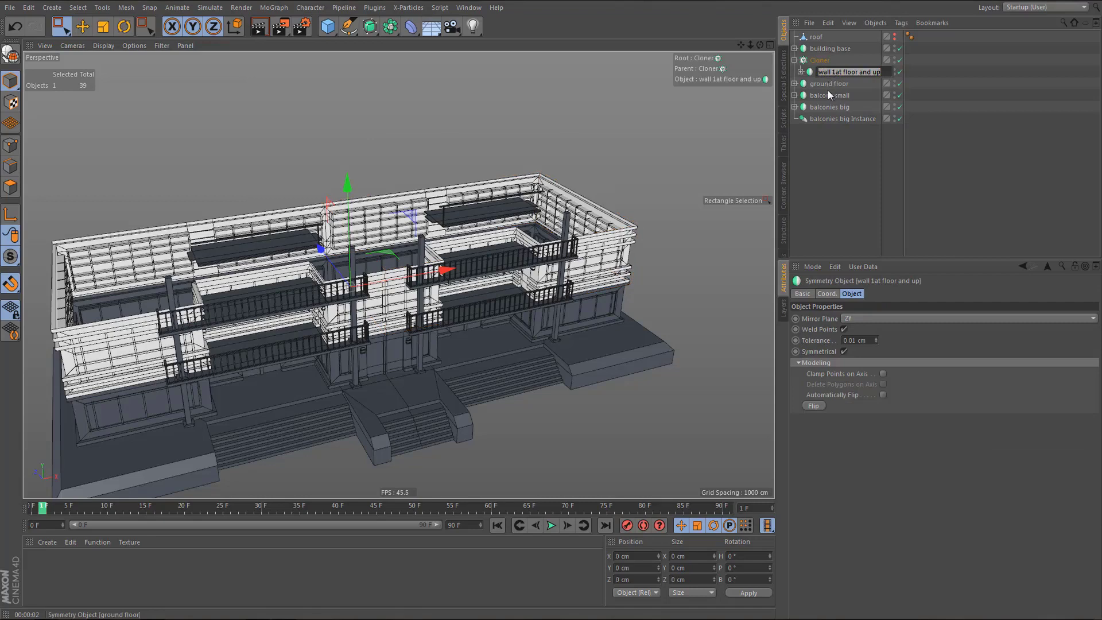
pyautogui.hotkey('ctrl', 'c')
pyautogui.press('Up')
pyautogui.hotkey('ctrl', 'v')
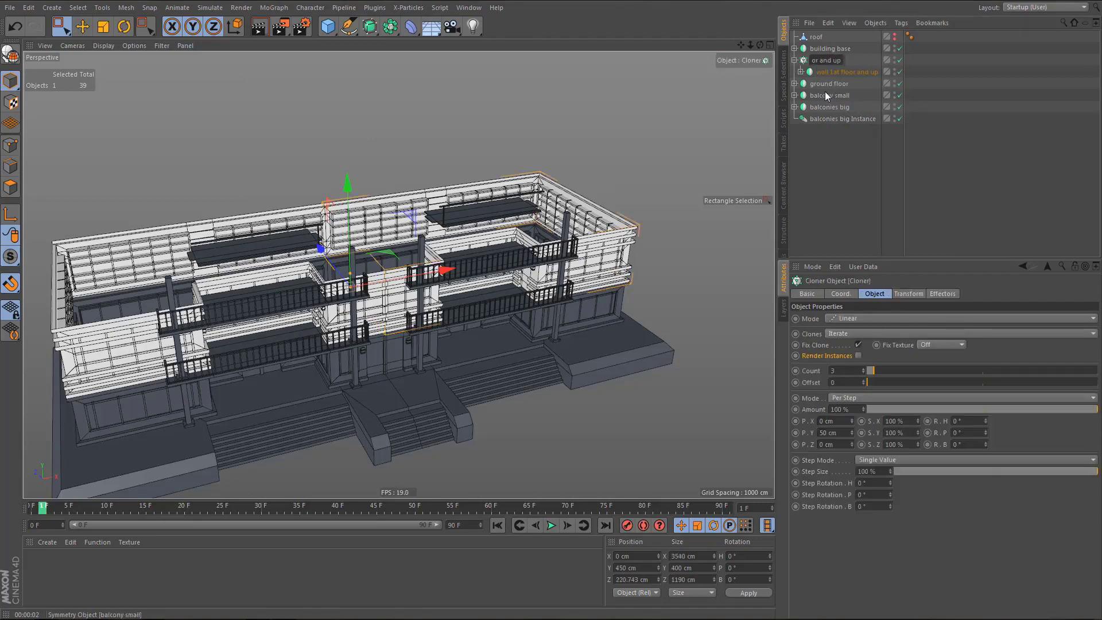
pyautogui.press('Return')
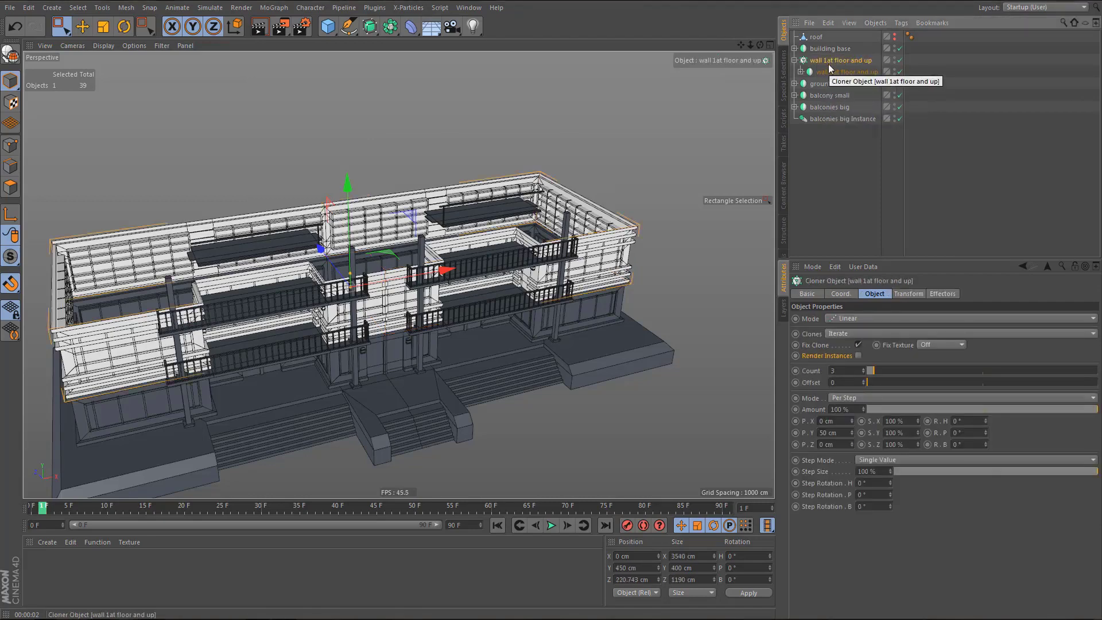
# - Set the wall Cloner's Y position offset per step to 300 cm
pyautogui.click(843, 434)
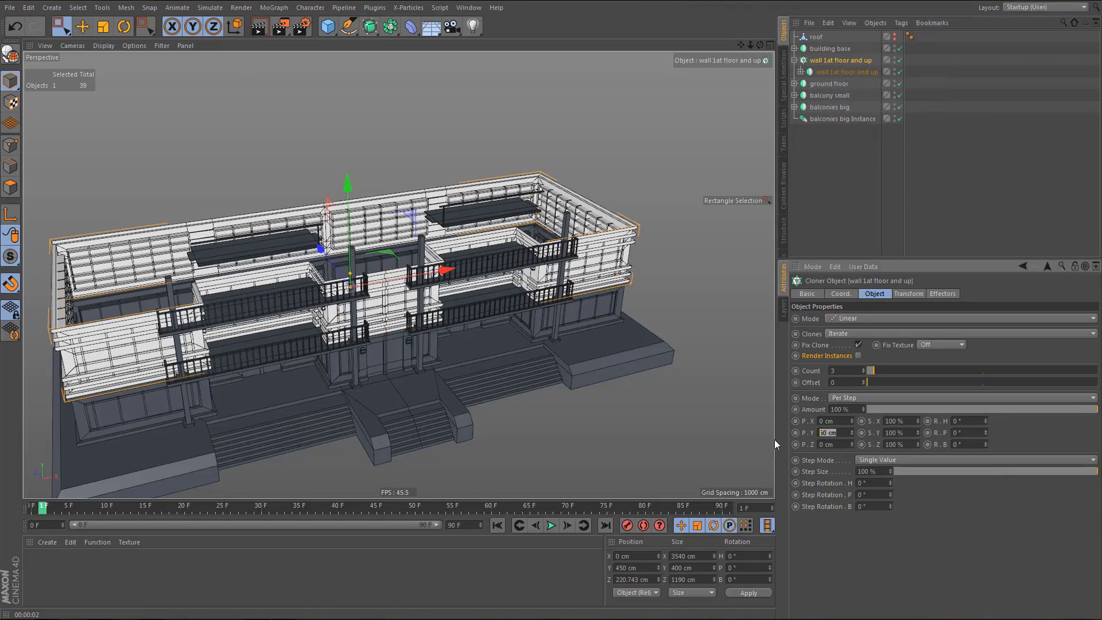
pyautogui.write('300')
pyautogui.press('Return')
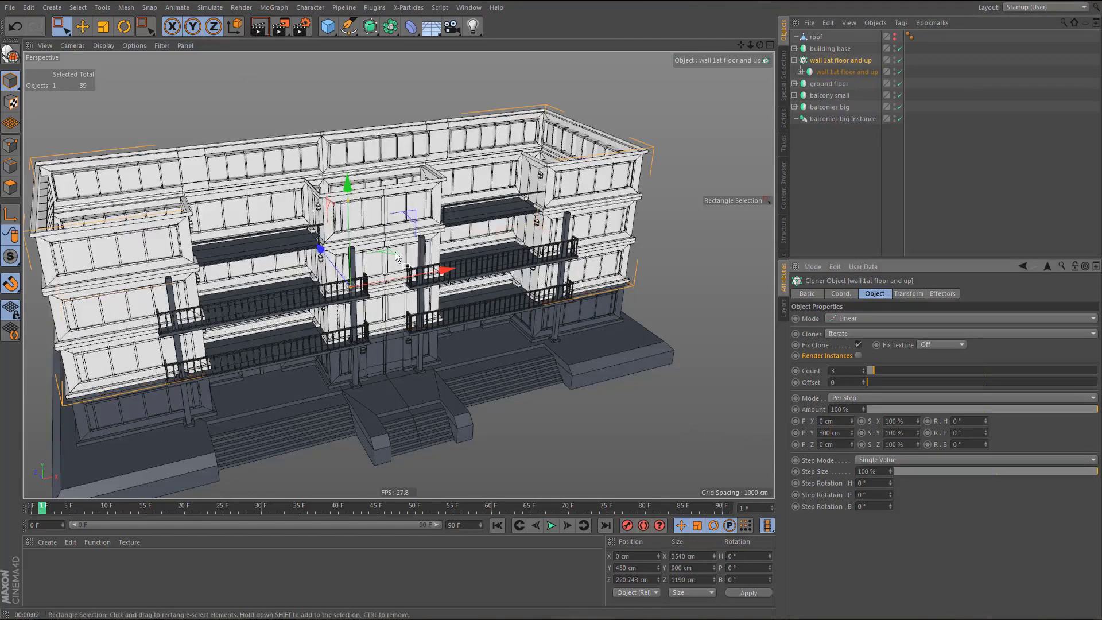
# - Expand the balconies big hierarchy down to the balcony parts and select the balcony big - base object
pyautogui.scroll(6, 395, 252)
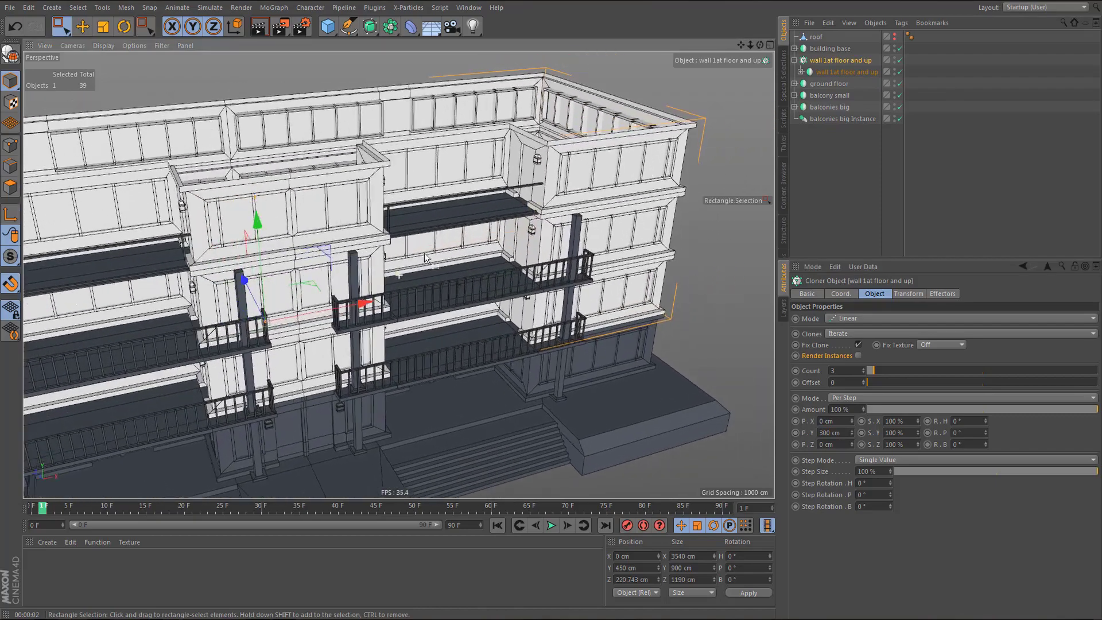
pyautogui.scroll(8, 425, 254)
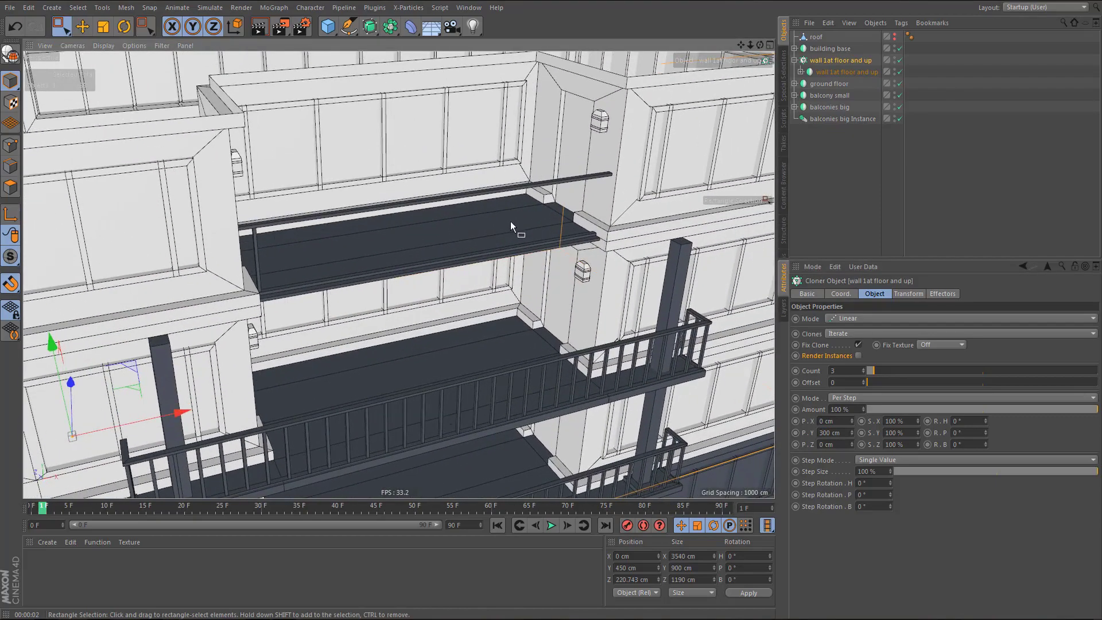
pyautogui.scroll(10, 511, 221)
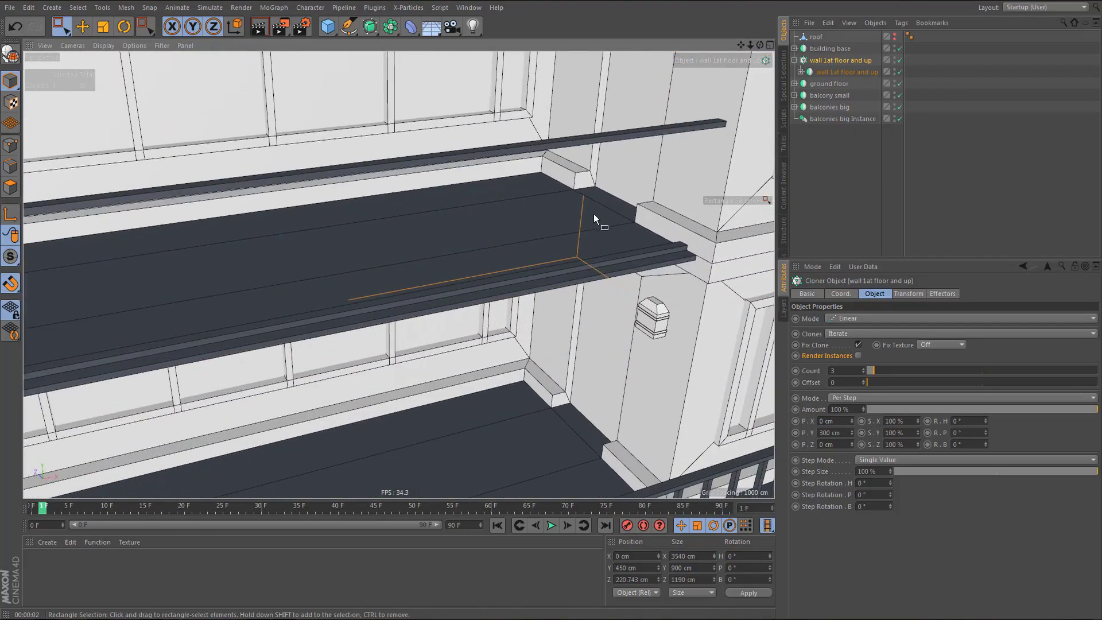
pyautogui.keyDown('alt'); pyautogui.moveTo(529, 360); pyautogui.dragTo(568, 353, button='middle'); pyautogui.keyUp('alt')
pyautogui.keyDown('alt'); pyautogui.moveTo(567, 353); pyautogui.dragTo(551, 330); pyautogui.keyUp('alt')
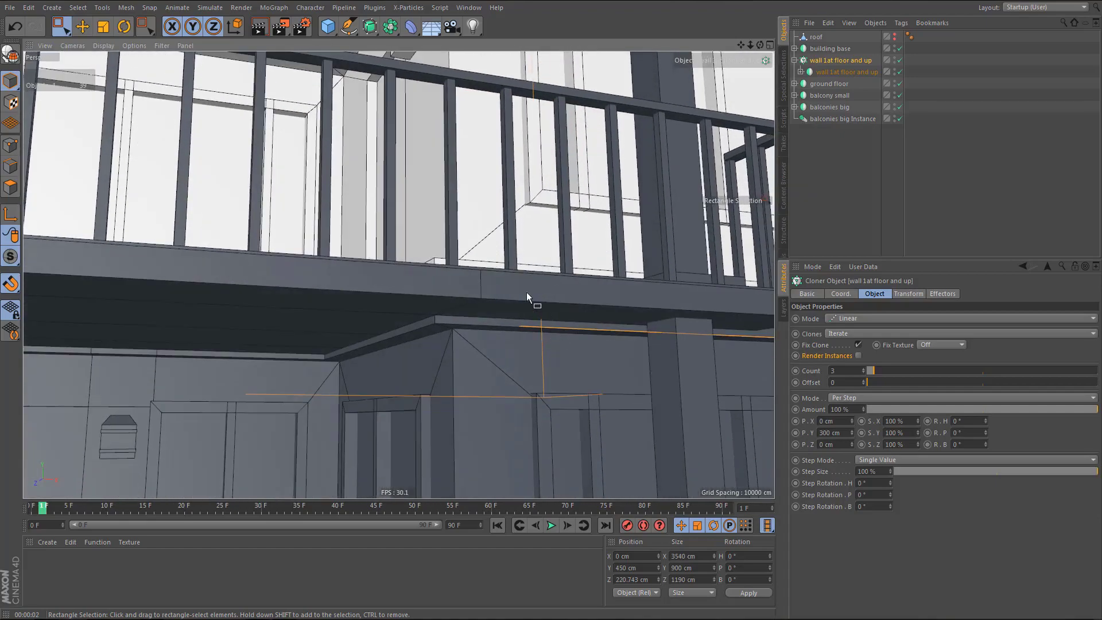
pyautogui.keyDown('alt'); pyautogui.moveTo(527, 295); pyautogui.dragTo(470, 362, button='right'); pyautogui.keyUp('alt')
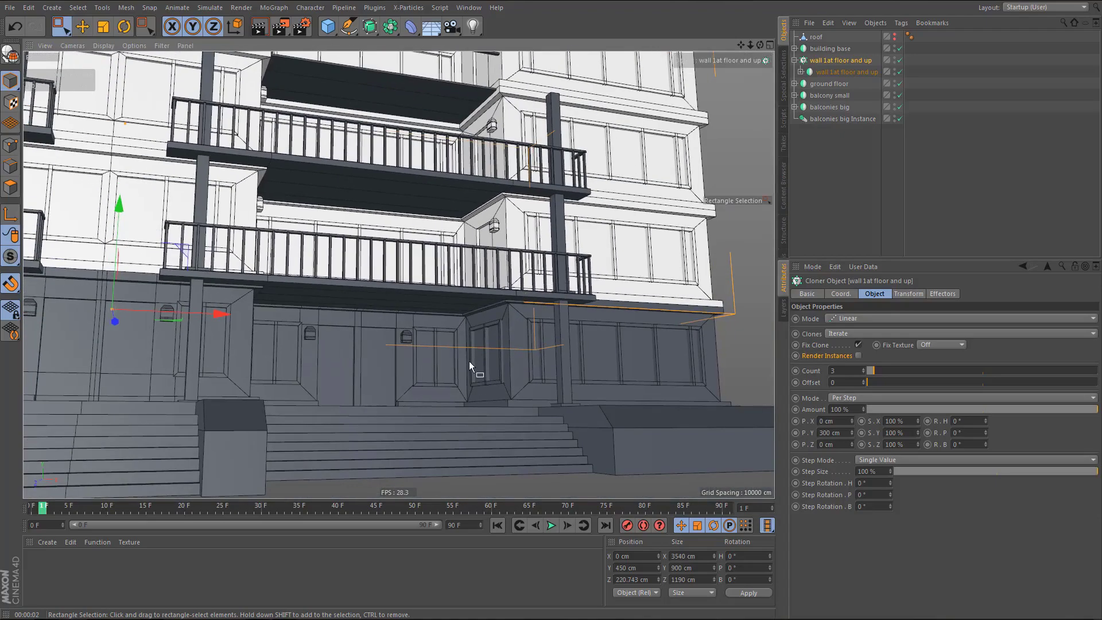
pyautogui.keyDown('alt'); pyautogui.moveTo(460, 121); pyautogui.dragTo(467, 262, button='middle'); pyautogui.keyUp('alt')
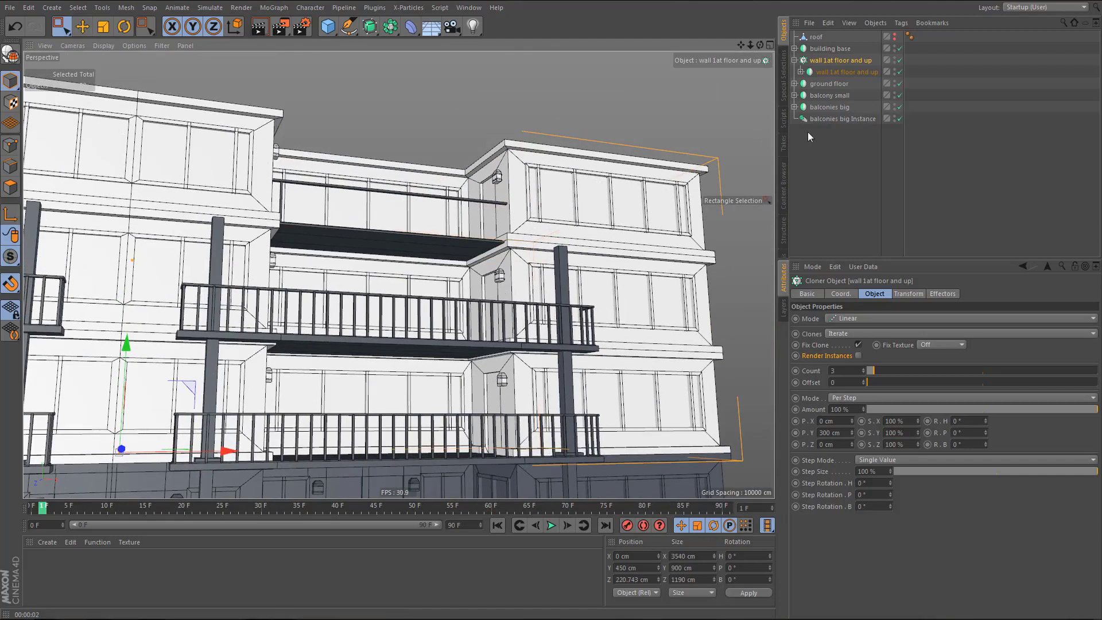
pyautogui.click(795, 108)
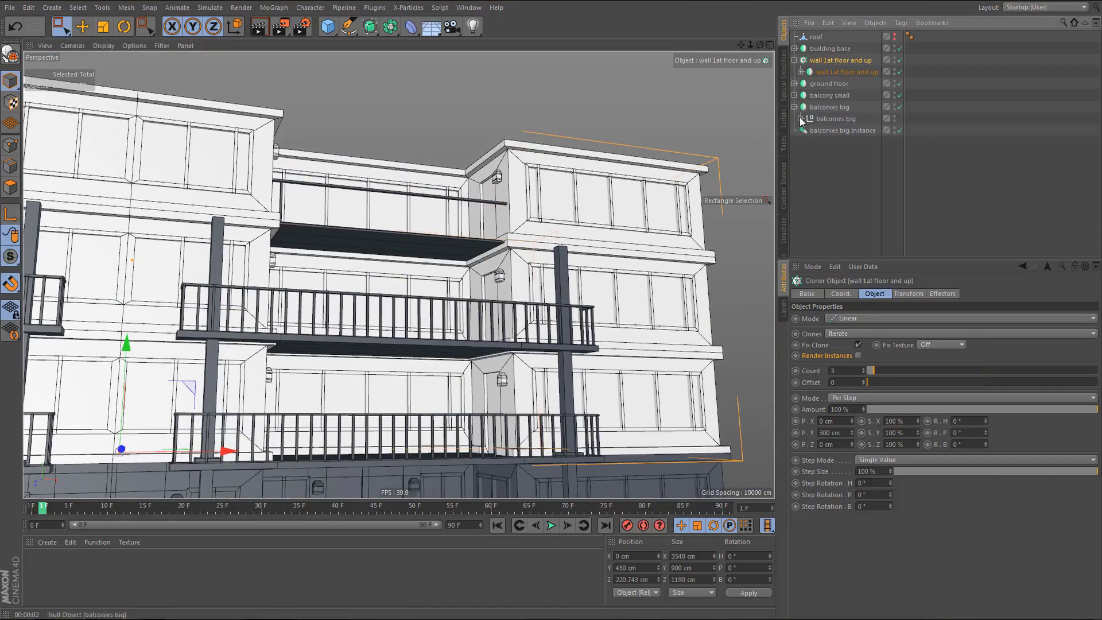
pyautogui.click(800, 119)
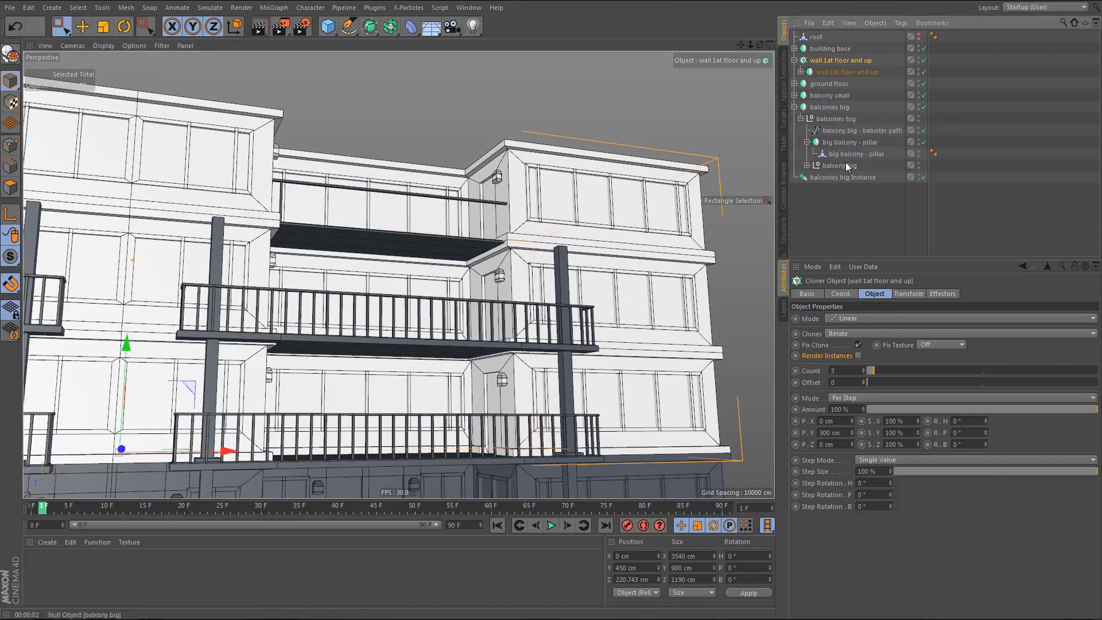
pyautogui.click(807, 165)
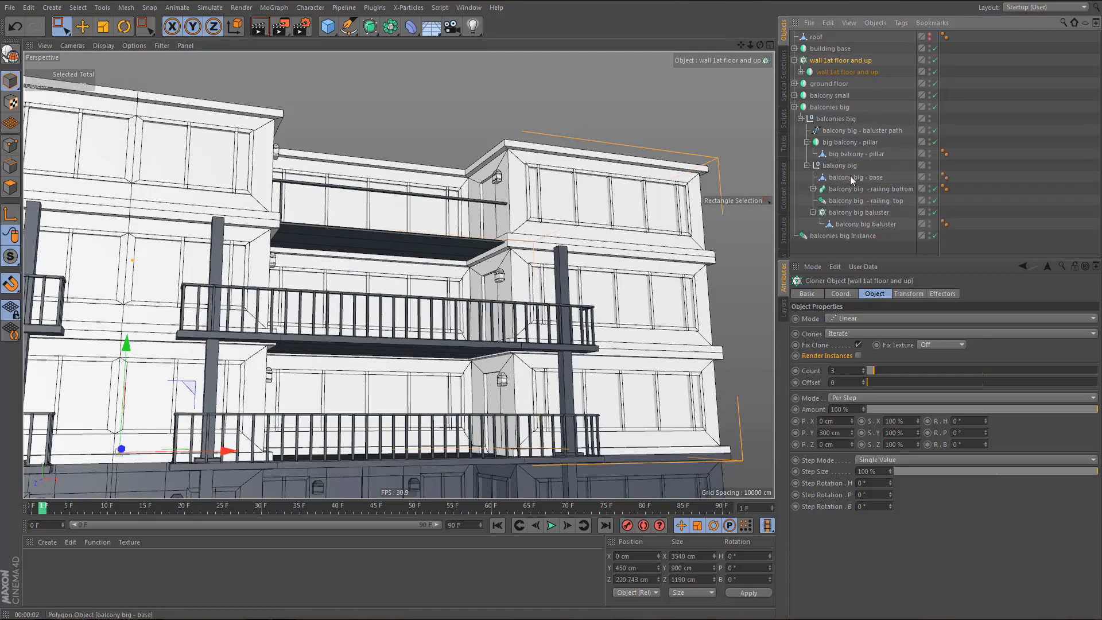
pyautogui.click(850, 177)
pyautogui.press('o')
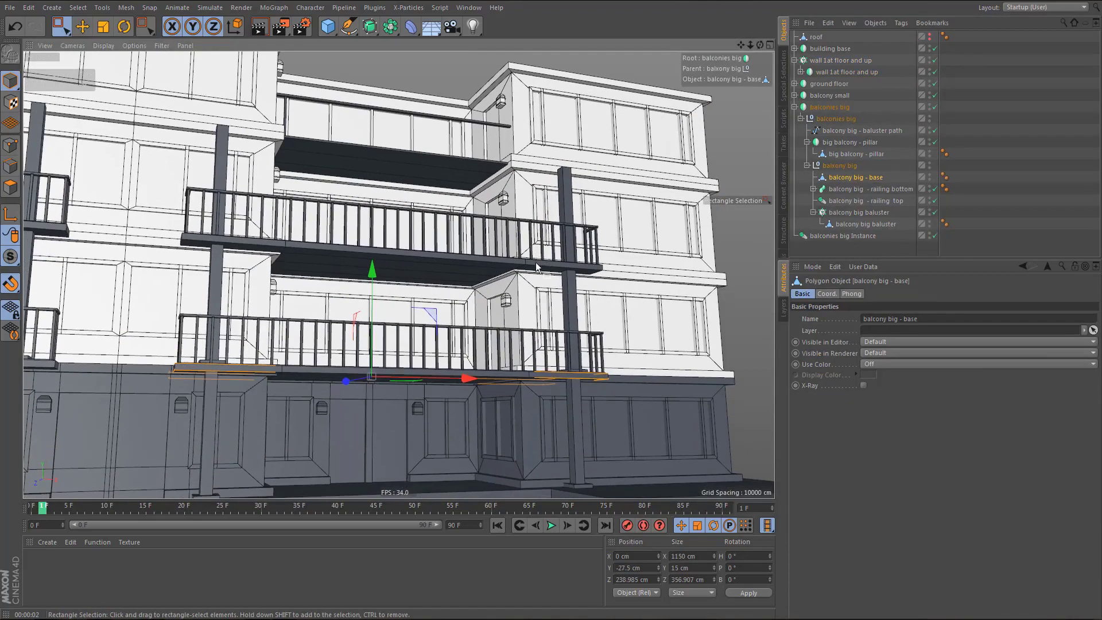
# - In point mode, select all the underside points of the balcony big - base from the Front view
pyautogui.press('Return')
pyautogui.press('0')
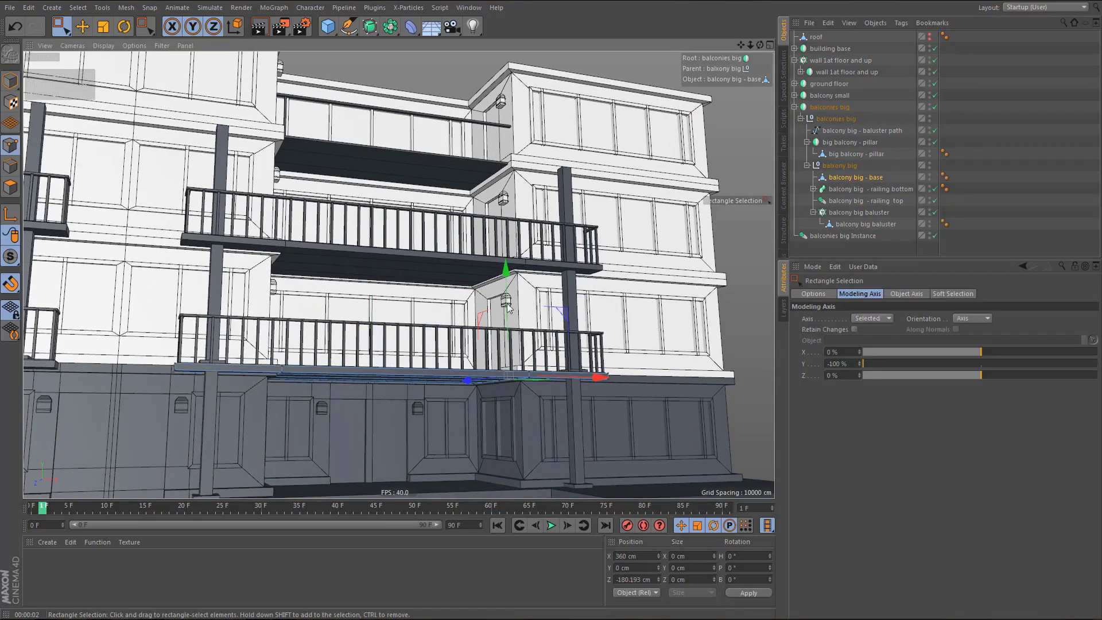
pyautogui.middleClick(463, 381)
pyautogui.middleClick(543, 400)
pyautogui.scroll(-6, 539, 357)
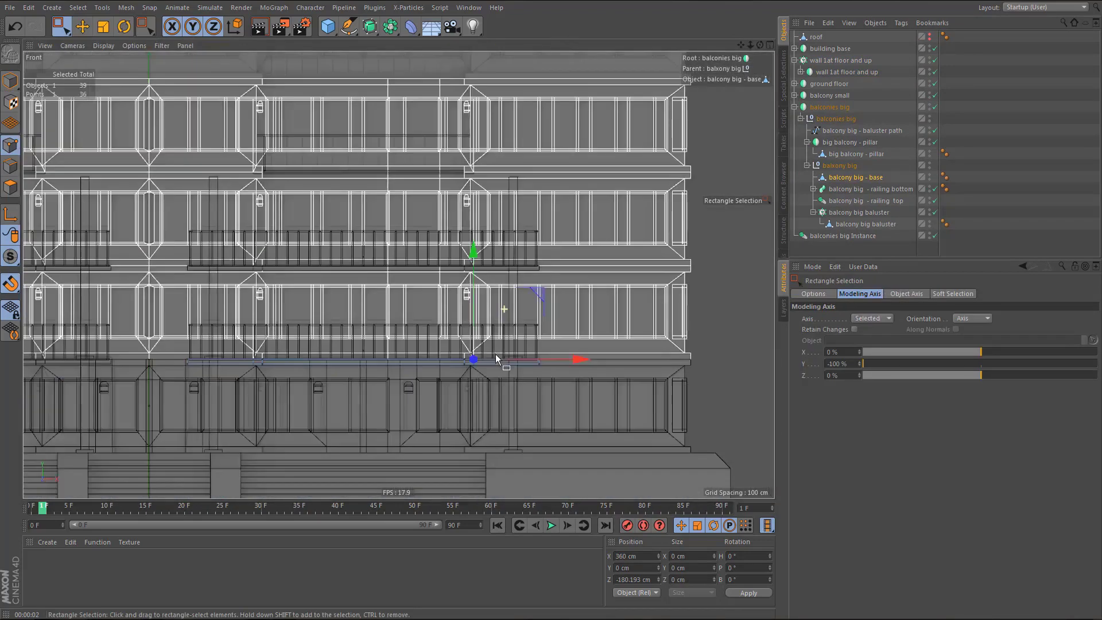
pyautogui.moveTo(200, 430); pyautogui.dragTo(657, 355)
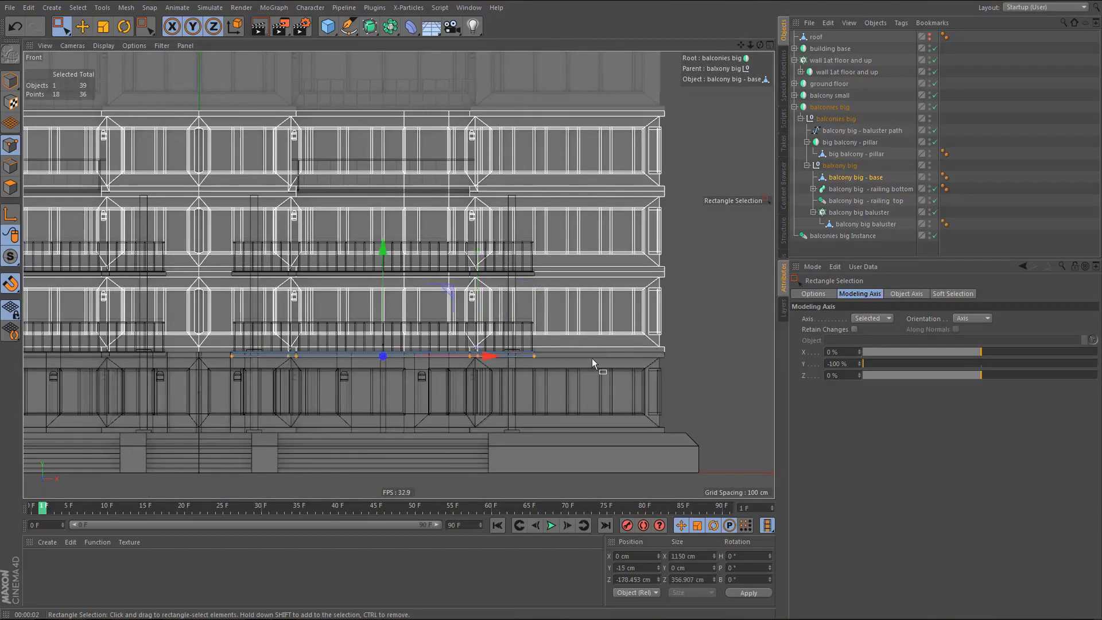
# - Raise the selected underside points of the balcony base to a Y position of -12 cm
pyautogui.middleClick(343, 274)
pyautogui.middleClick(303, 150)
pyautogui.scroll(4, 591, 312)
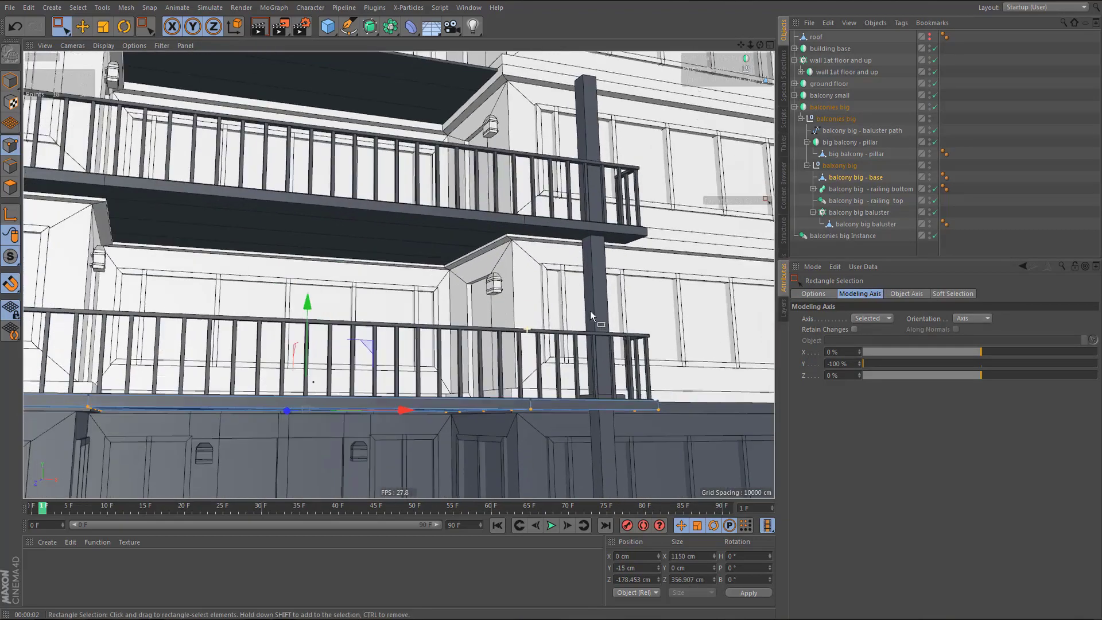
pyautogui.keyDown('alt'); pyautogui.moveTo(530, 308); pyautogui.dragTo(529, 300); pyautogui.keyUp('alt')
pyautogui.keyDown('alt'); pyautogui.moveTo(524, 466); pyautogui.dragTo(526, 405, button='middle'); pyautogui.keyUp('alt')
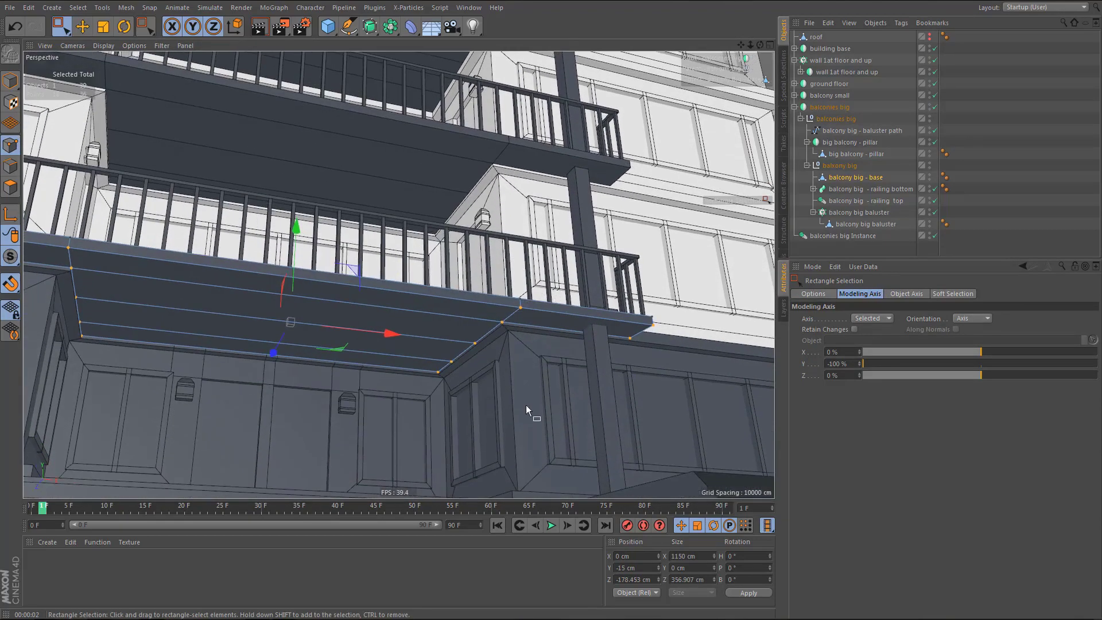
pyautogui.keyDown('alt'); pyautogui.moveTo(527, 378); pyautogui.dragTo(587, 371, button='right'); pyautogui.keyUp('alt')
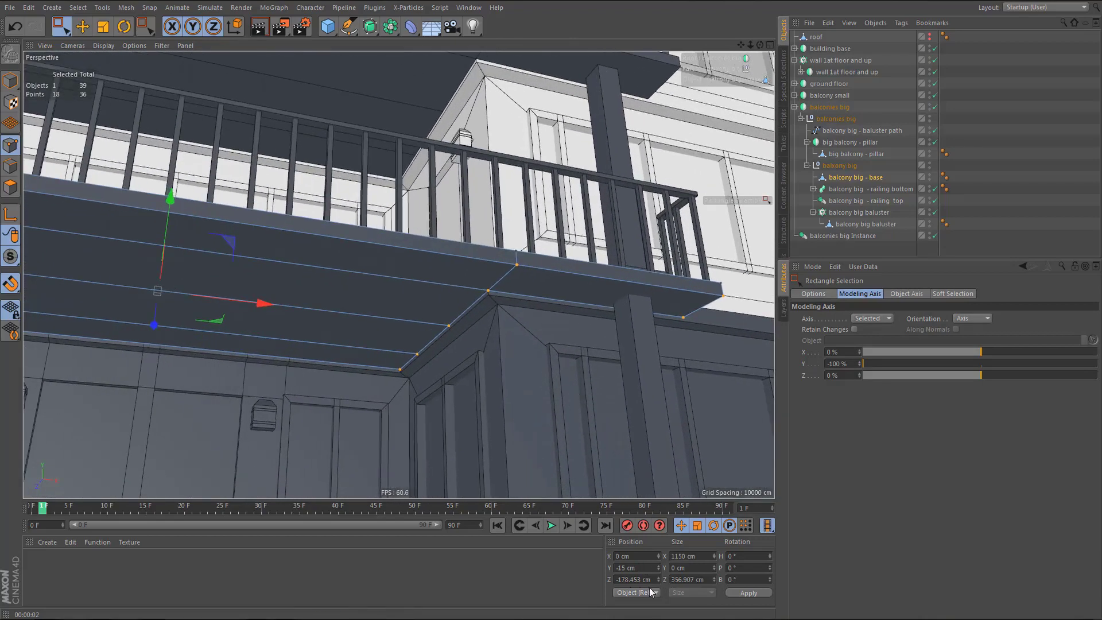
pyautogui.scroll(3, 638, 566)
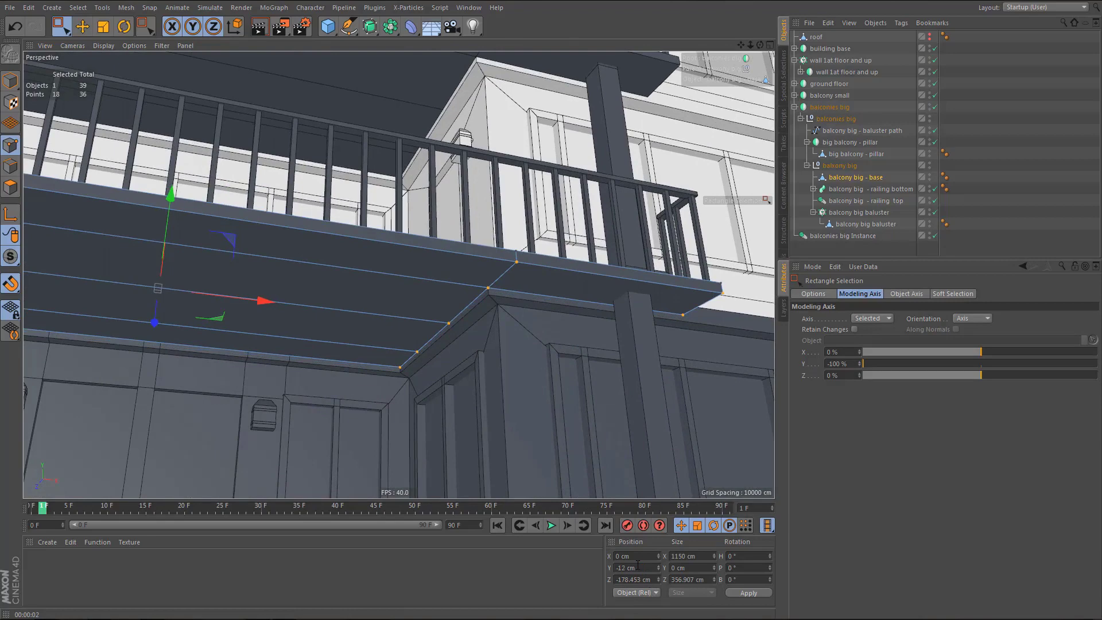
# - Render the building in the perspective viewport to examine the underside of the big balconies
pyautogui.scroll(-4, 451, 426)
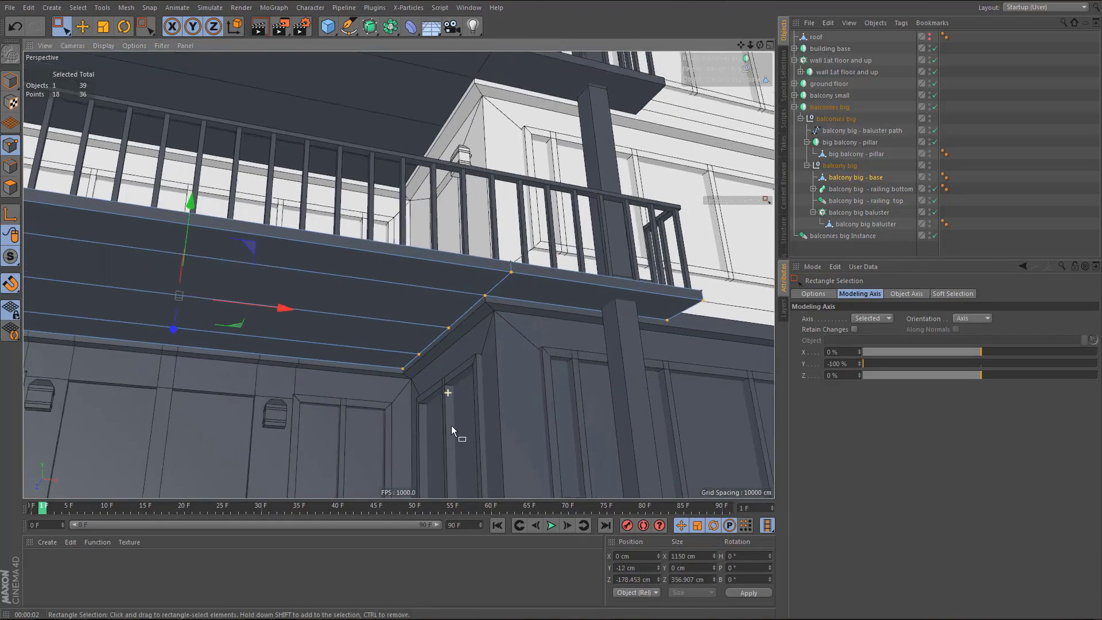
pyautogui.scroll(-3, 494, 340)
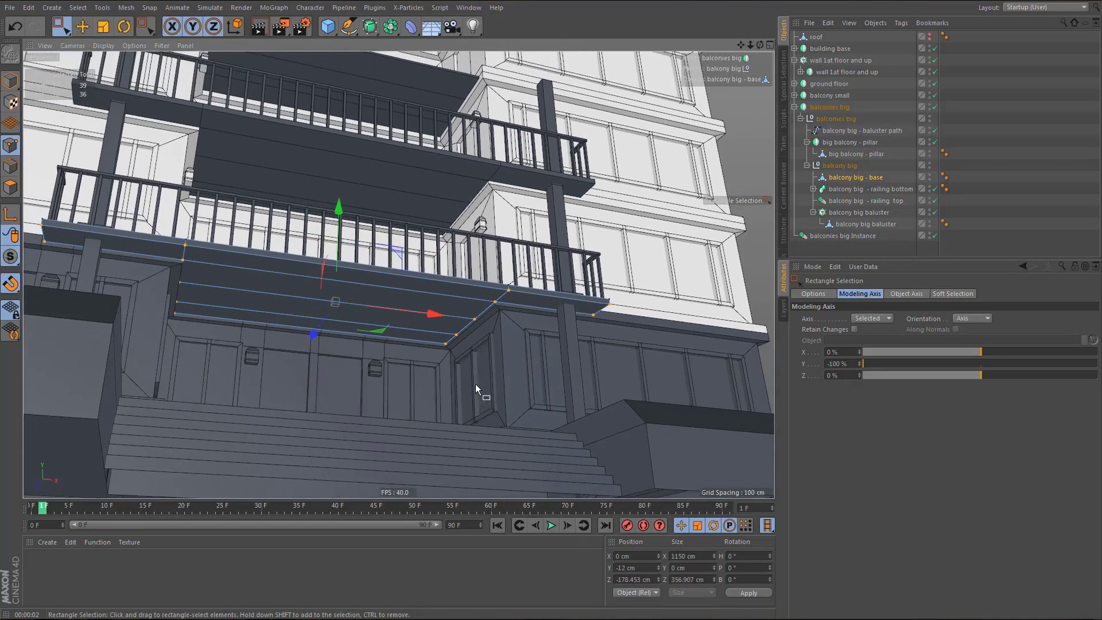
pyautogui.hotkey('ctrl', 'r')
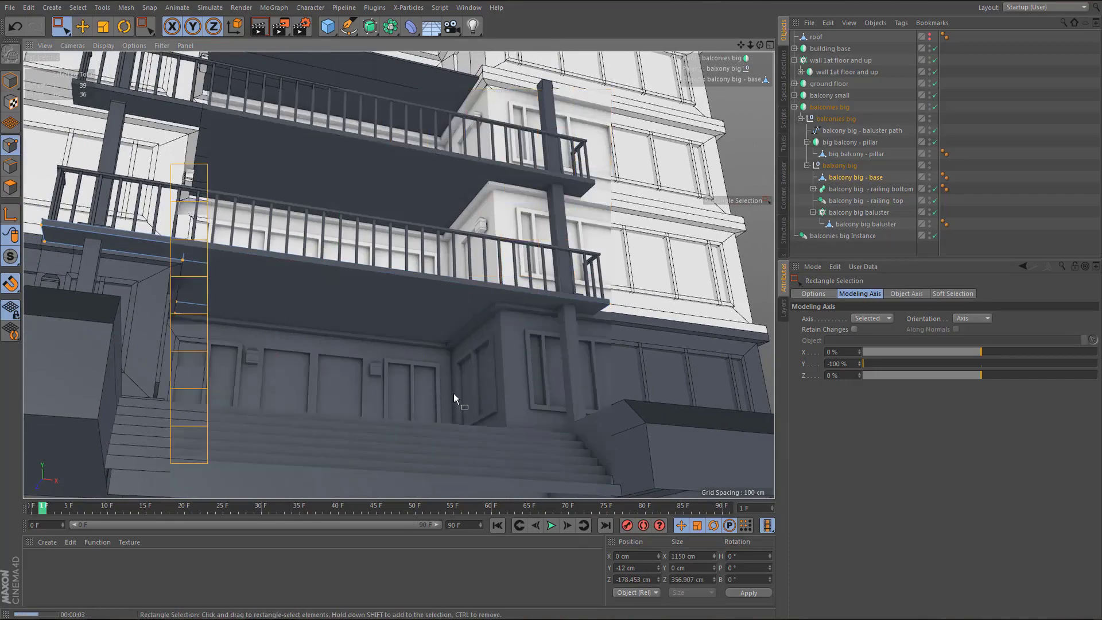
pyautogui.scroll(-4, 454, 390)
pyautogui.moveTo(452, 349)
pyautogui.keyDown('alt'); pyautogui.mouseDown()
pyautogui.moveTo(458, 399)
pyautogui.moveTo(437, 395)
pyautogui.moveTo(441, 364)
pyautogui.mouseUp(); pyautogui.keyUp('alt')
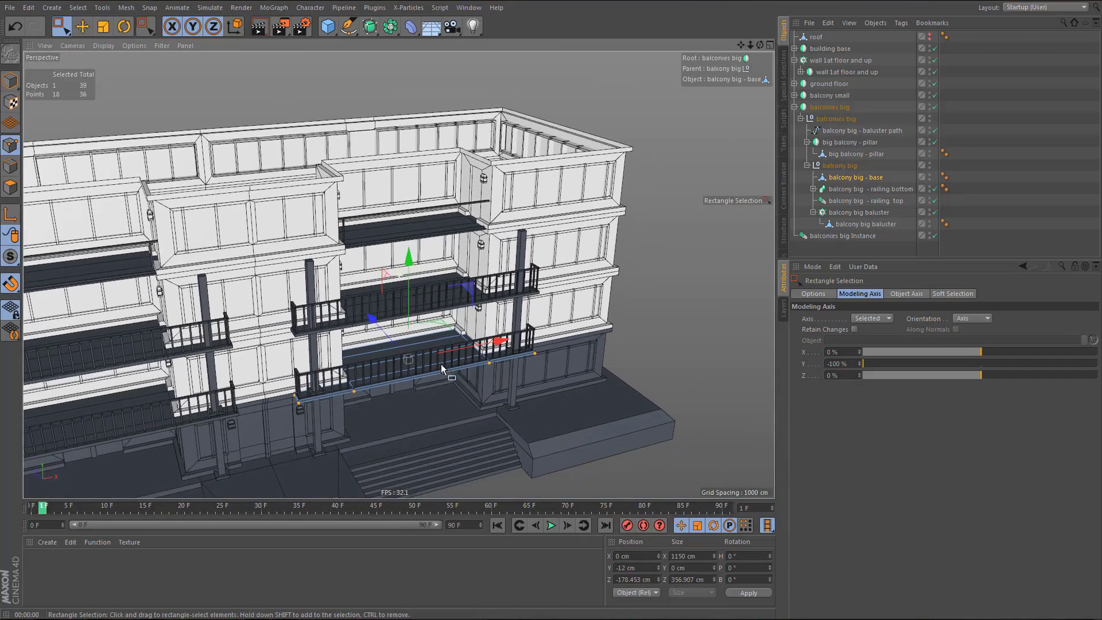
# - Collapse the balconies big hierarchy and move the building base object to the end of the object list
pyautogui.click(795, 107)
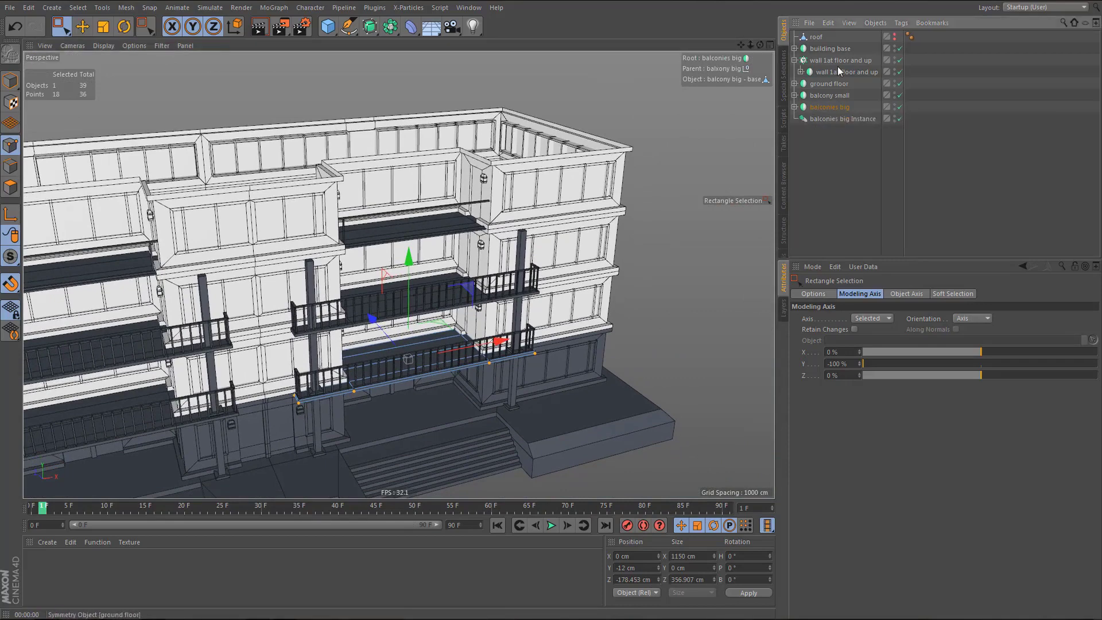
pyautogui.click(829, 60)
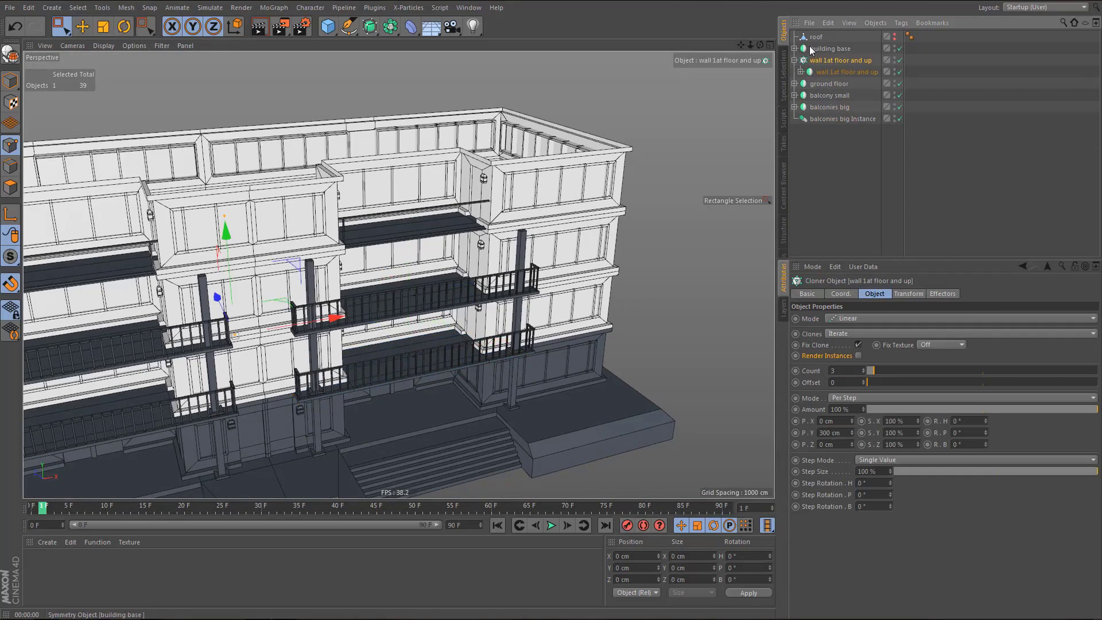
pyautogui.moveTo(812, 50); pyautogui.dragTo(824, 153)
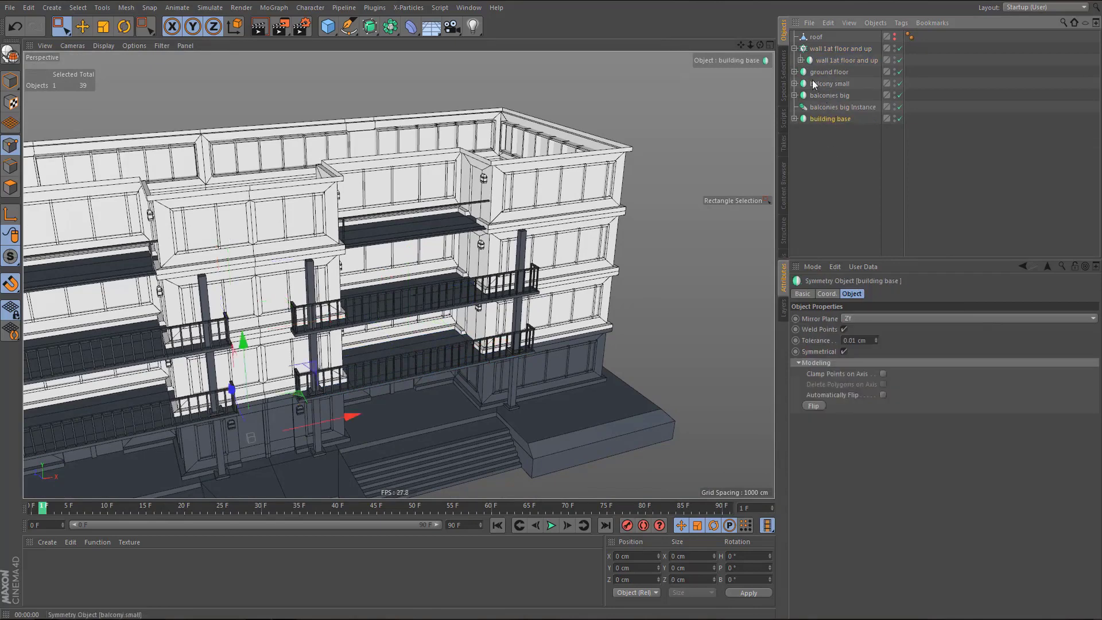
# - Turn on Render Instances for the wall 1at floor and up Cloner and show the full building height in the Front view
pyautogui.click(823, 49)
pyautogui.keyDown('alt'); pyautogui.moveTo(646, 325); pyautogui.dragTo(525, 291); pyautogui.keyUp('alt')
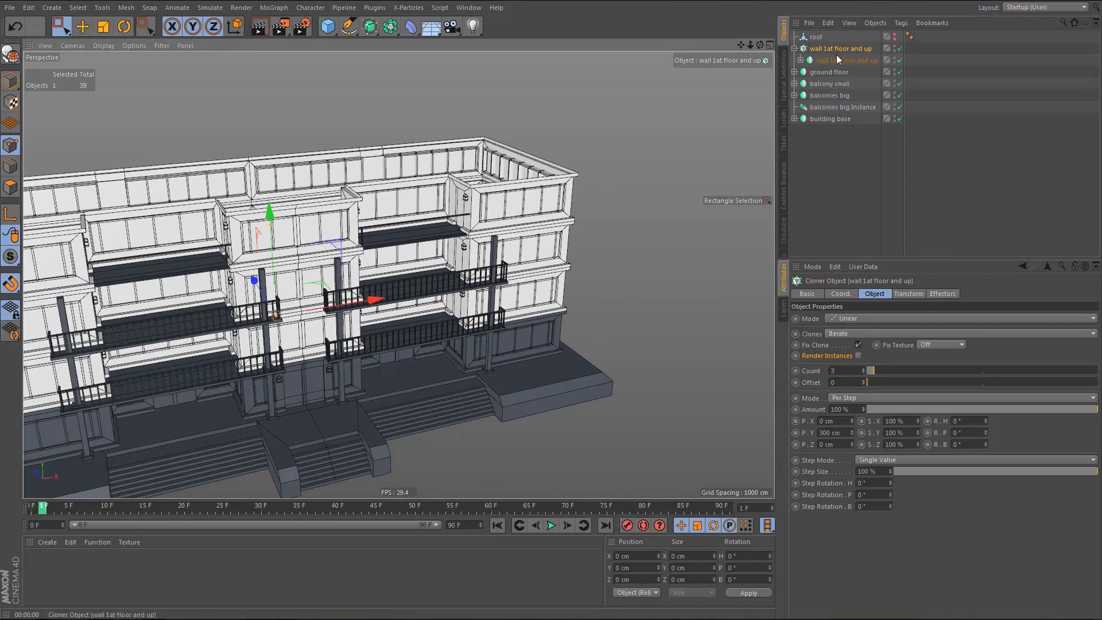
pyautogui.click(858, 356)
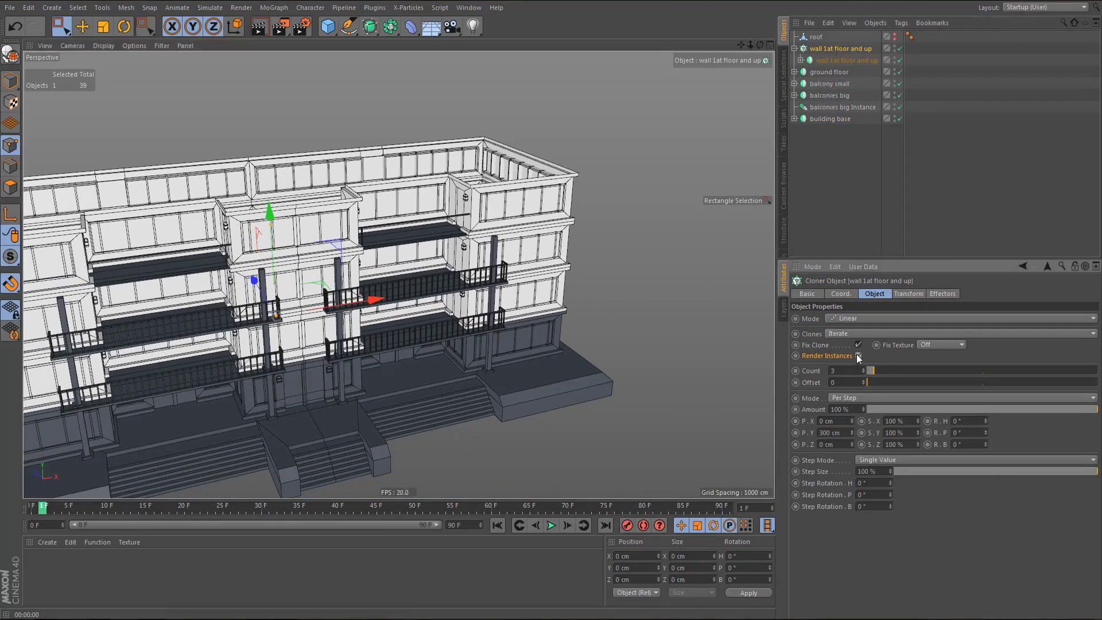
pyautogui.middleClick(621, 428)
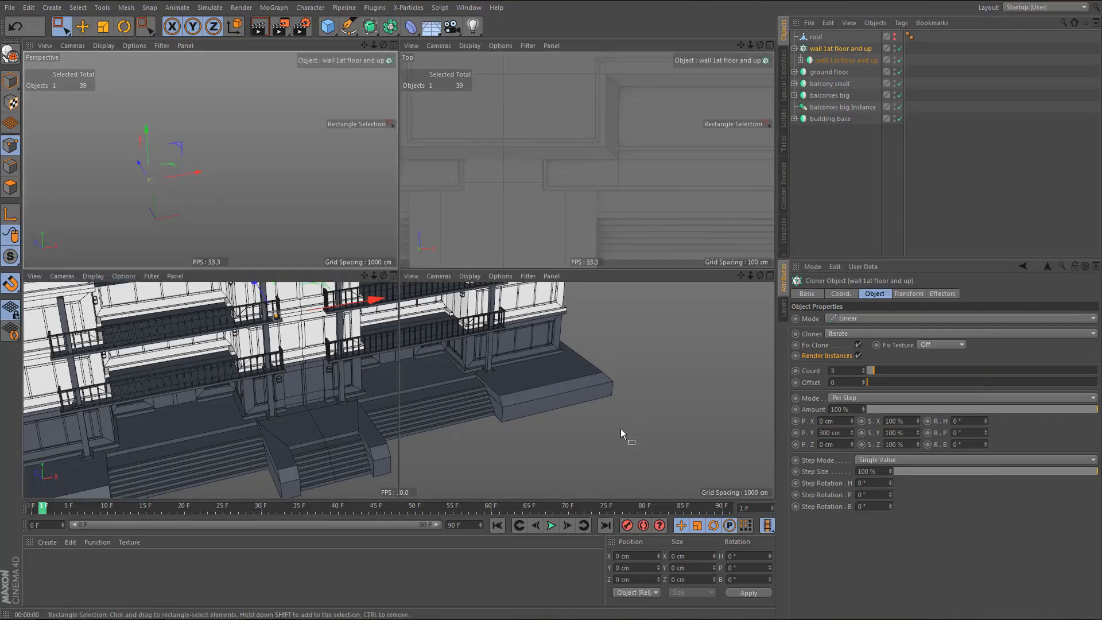
pyautogui.middleClick(621, 428)
pyautogui.scroll(-6, 570, 399)
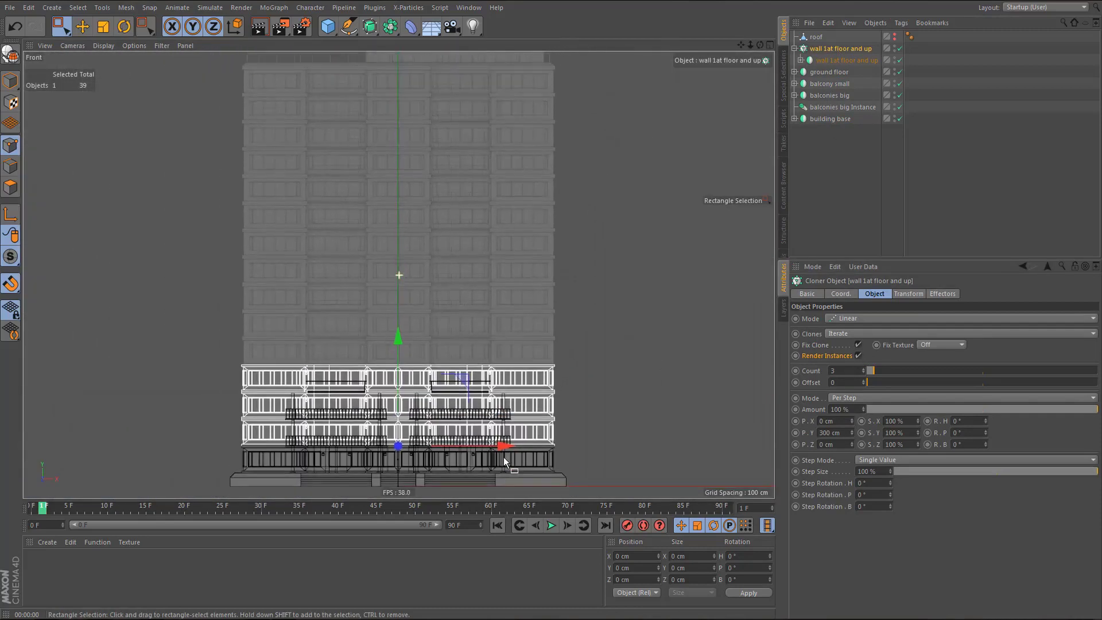
# - Set the wall 1at floor and up Cloner's count to 14 and check the stacked floors in the perspective view
pyautogui.scroll(-4, 504, 457)
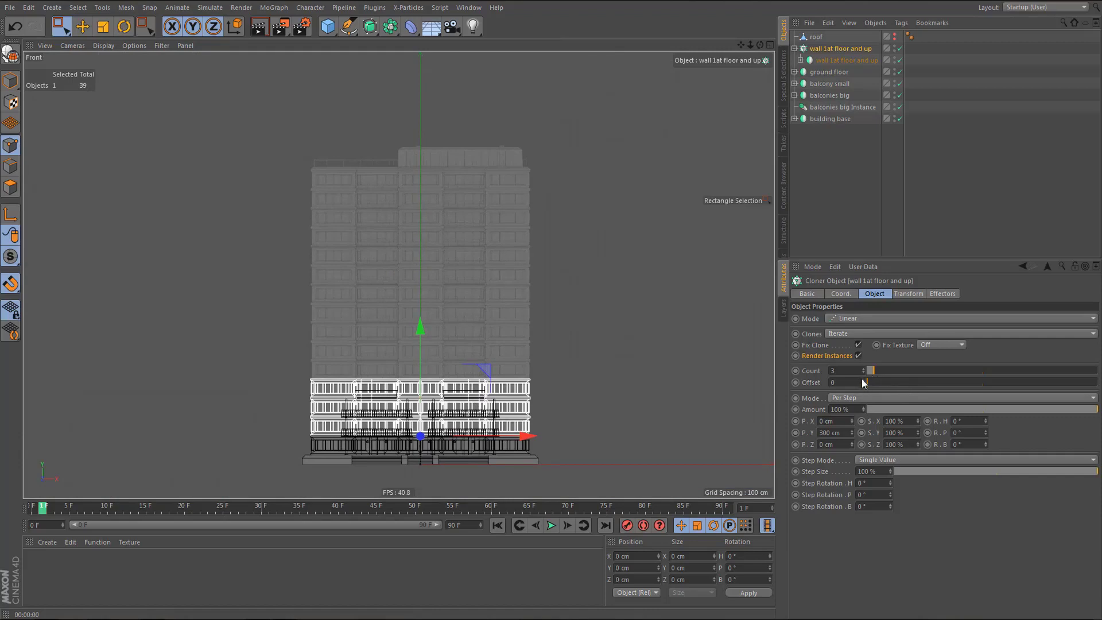
pyautogui.moveTo(863, 369); pyautogui.dragTo(862, 365)
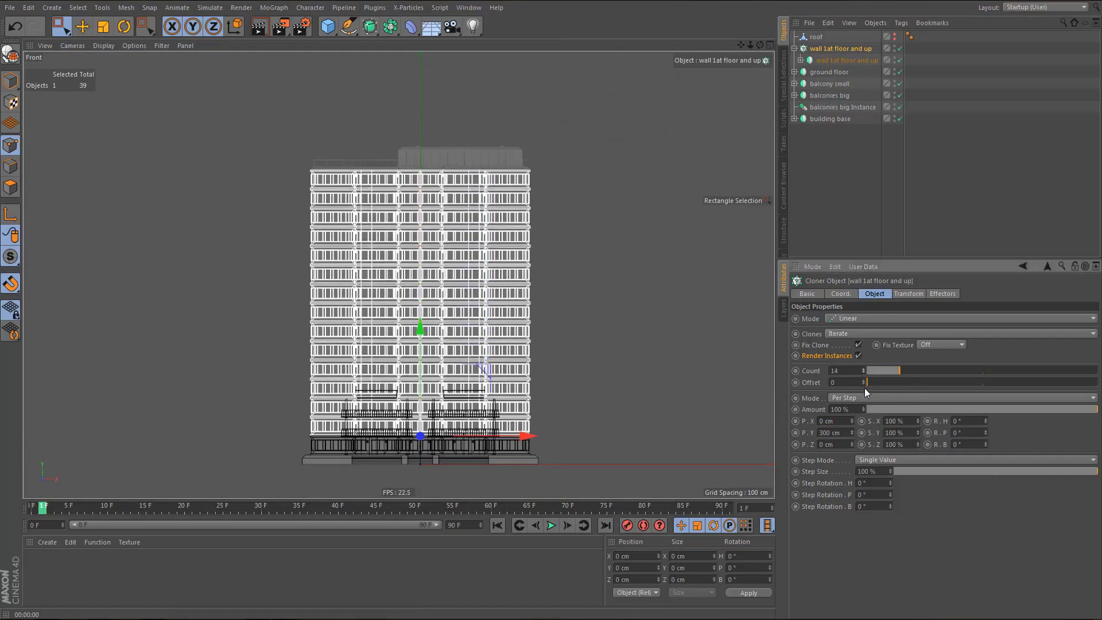
pyautogui.middleClick(459, 292)
pyautogui.middleClick(353, 209)
pyautogui.scroll(-6, 357, 215)
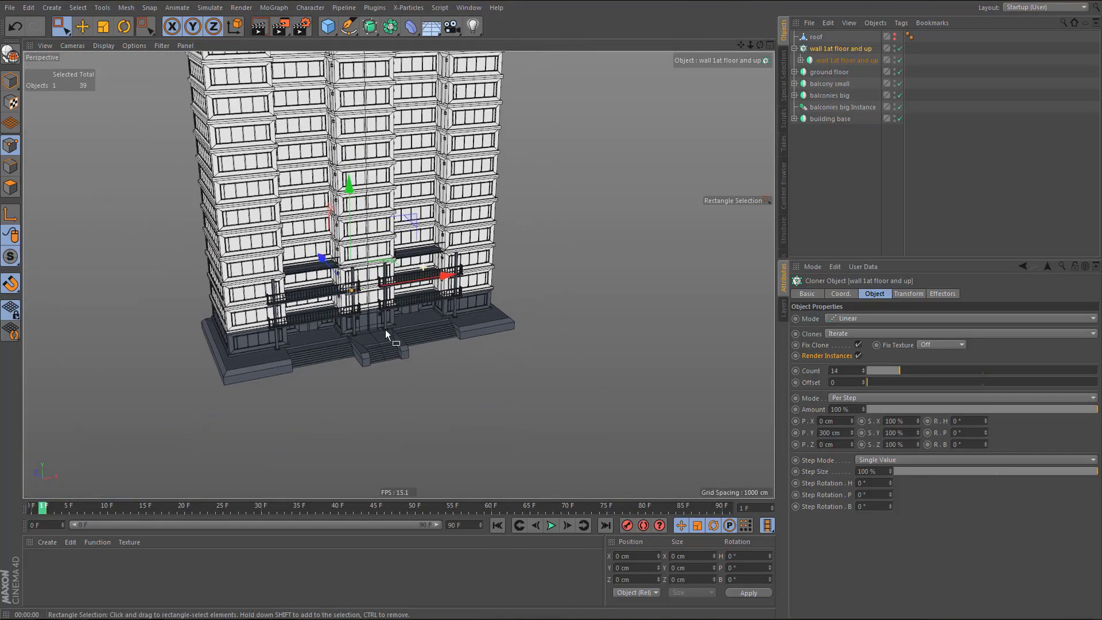
pyautogui.keyDown('alt'); pyautogui.moveTo(413, 349); pyautogui.dragTo(413, 363, button='middle'); pyautogui.keyUp('alt')
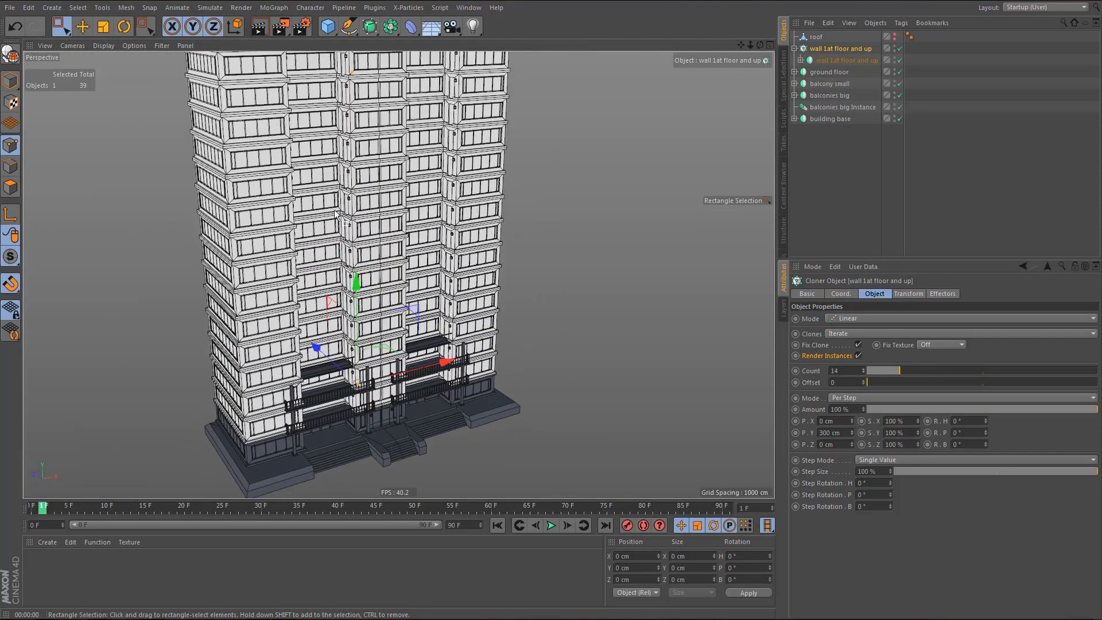
# - Switch the perspective view's display mode to Constant Shading (Lines)
pyautogui.click(104, 45)
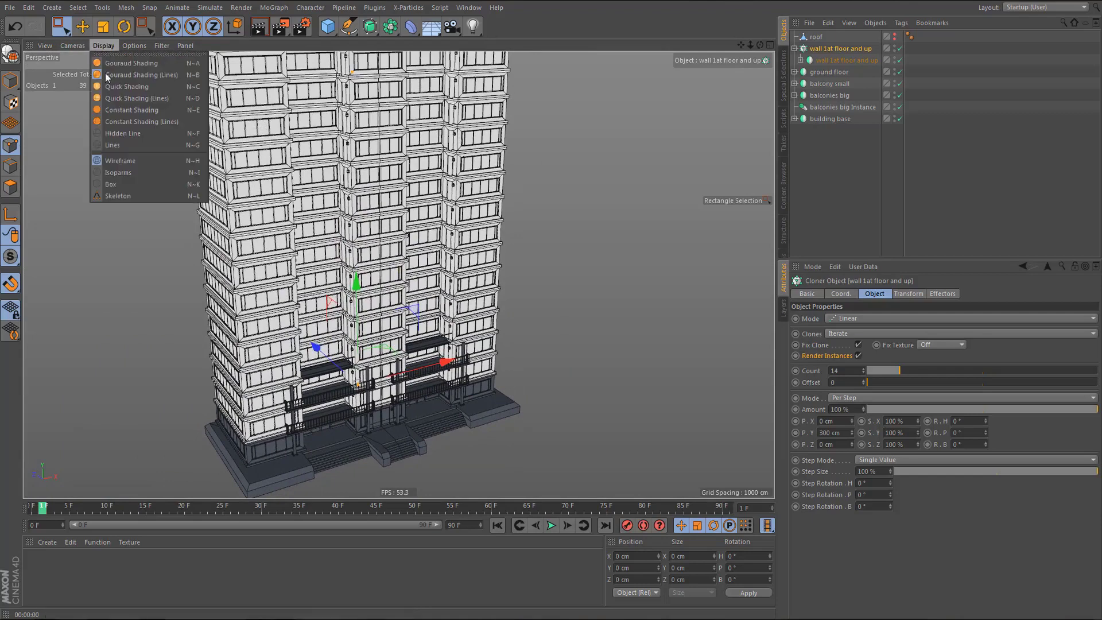
pyautogui.click(142, 122)
pyautogui.keyDown('alt'); pyautogui.moveTo(402, 376); pyautogui.dragTo(484, 371); pyautogui.keyUp('alt')
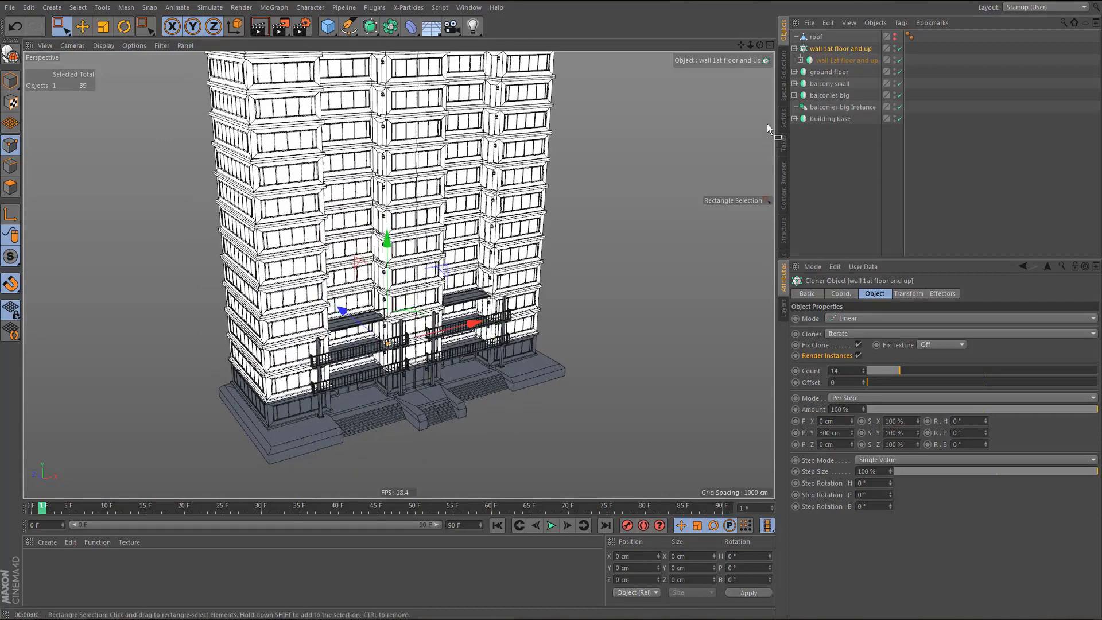
# - Set the wall Cloner's transform color by sampling the grey-blue of the building base in the viewport
pyautogui.click(908, 294)
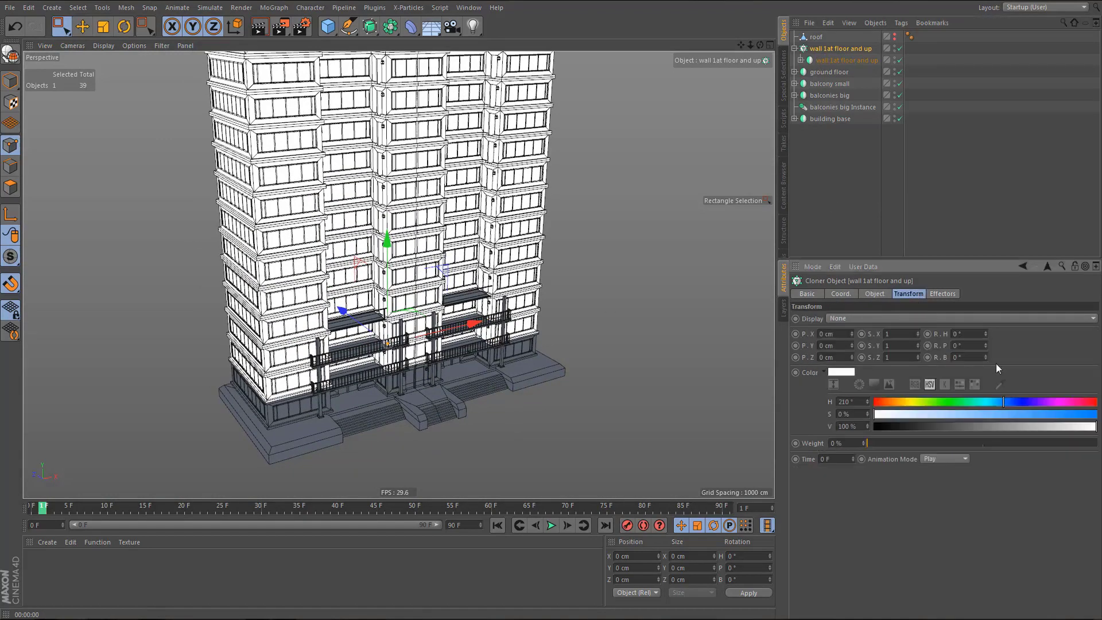
pyautogui.click(1000, 384)
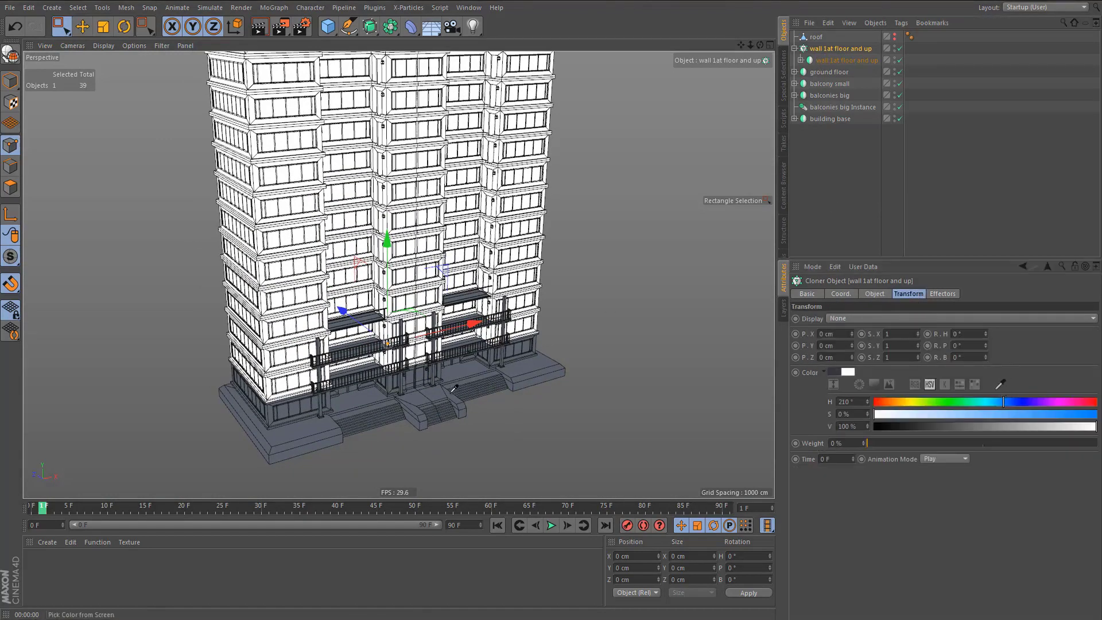
pyautogui.click(371, 397)
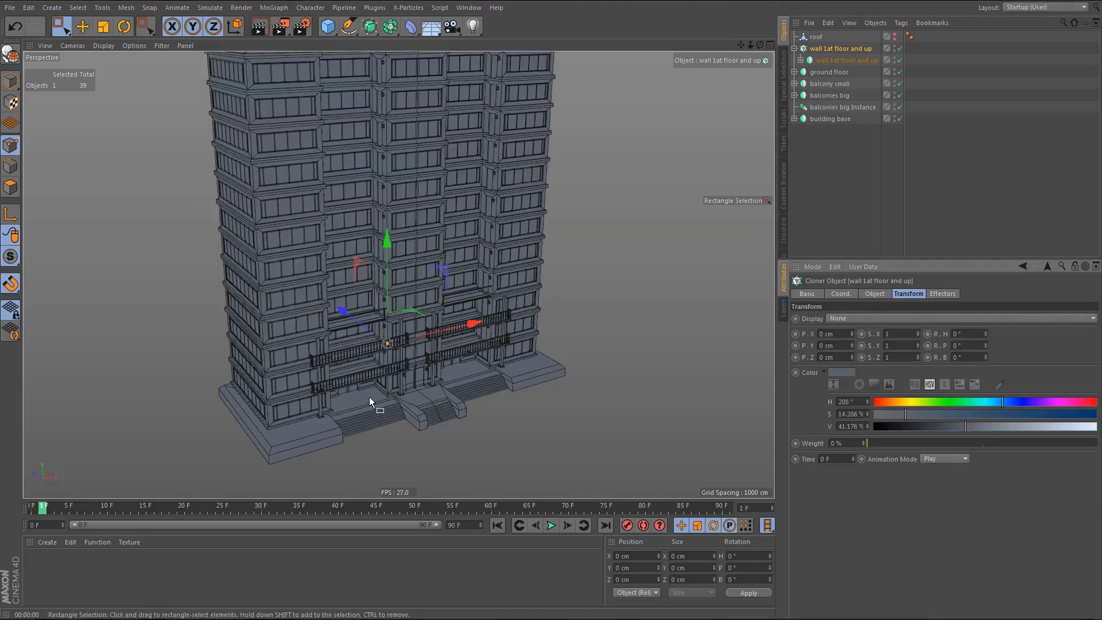
# - Render the full-height building in the perspective view and examine it from both sides
pyautogui.keyDown('alt'); pyautogui.moveTo(495, 377); pyautogui.dragTo(464, 392); pyautogui.keyUp('alt')
pyautogui.keyDown('alt'); pyautogui.moveTo(463, 394); pyautogui.dragTo(453, 384, button='middle'); pyautogui.keyUp('alt')
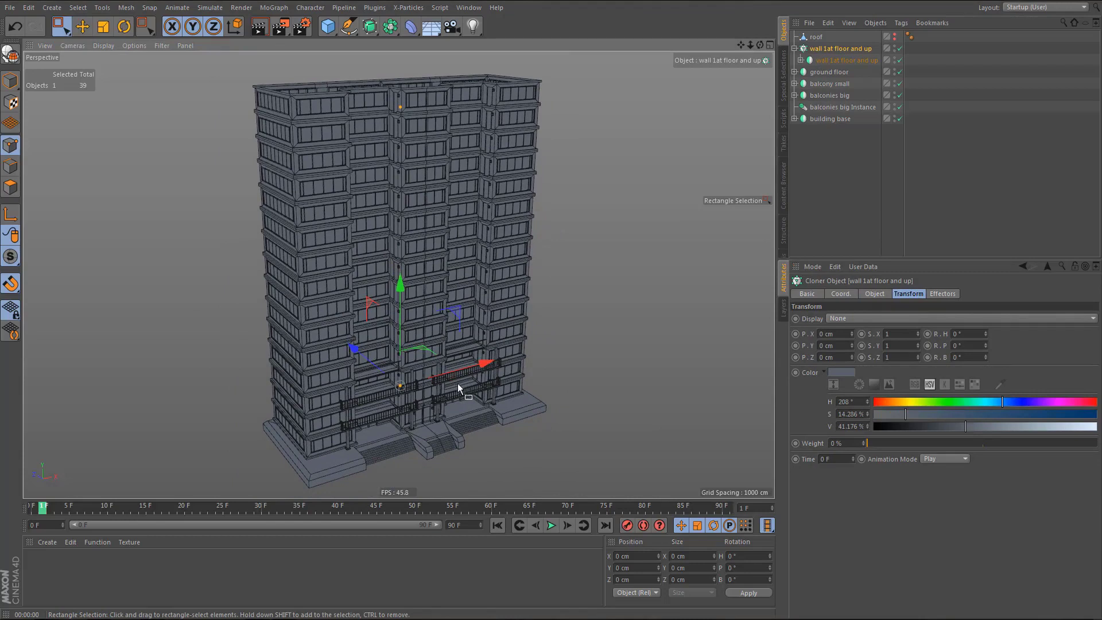
pyautogui.hotkey('ctrl', 'r')
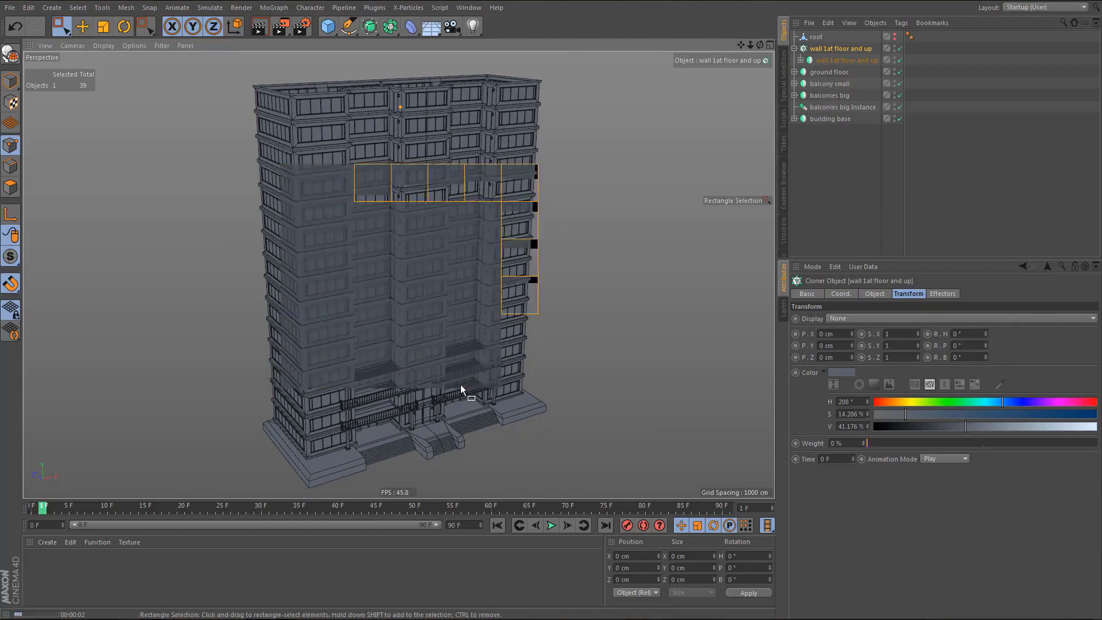
pyautogui.keyDown('alt'); pyautogui.moveTo(461, 389); pyautogui.dragTo(439, 348); pyautogui.keyUp('alt')
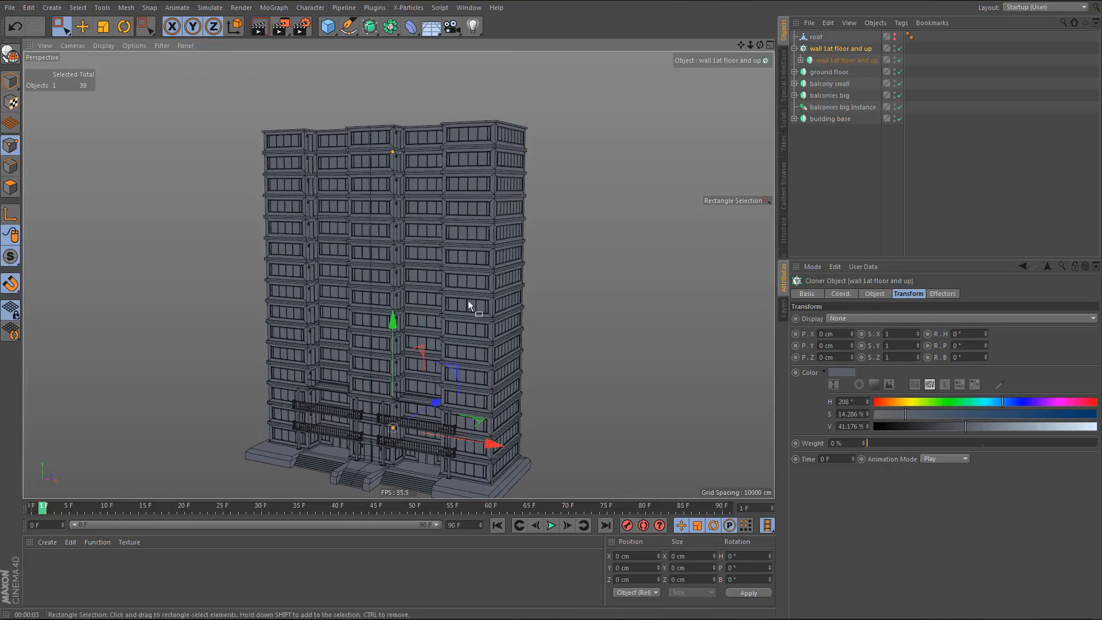
pyautogui.middleClick(589, 328)
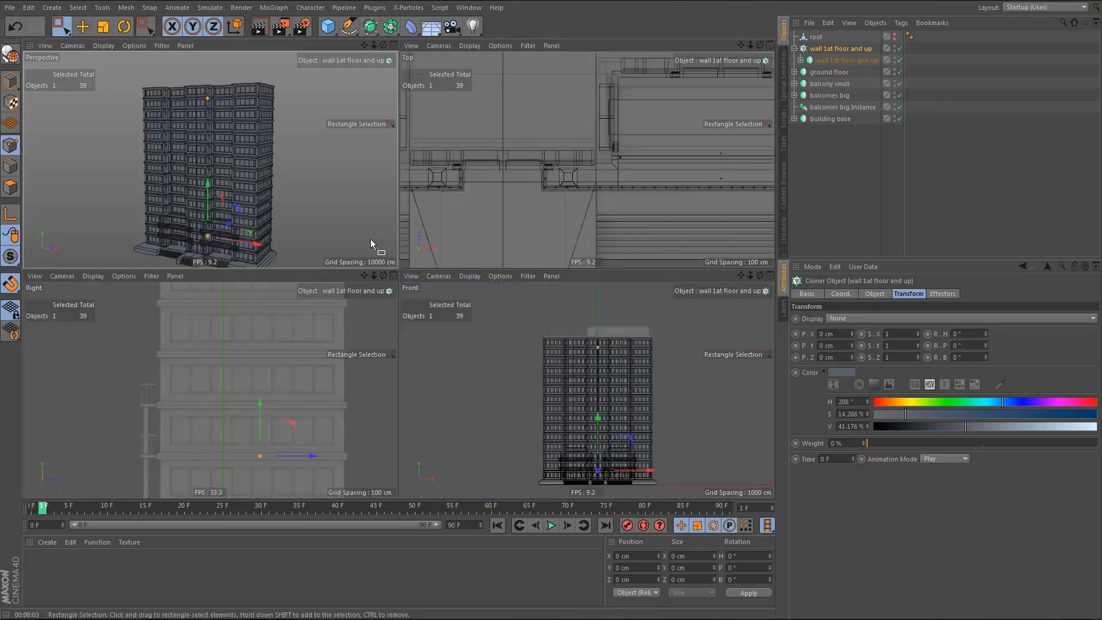
pyautogui.middleClick(390, 248)
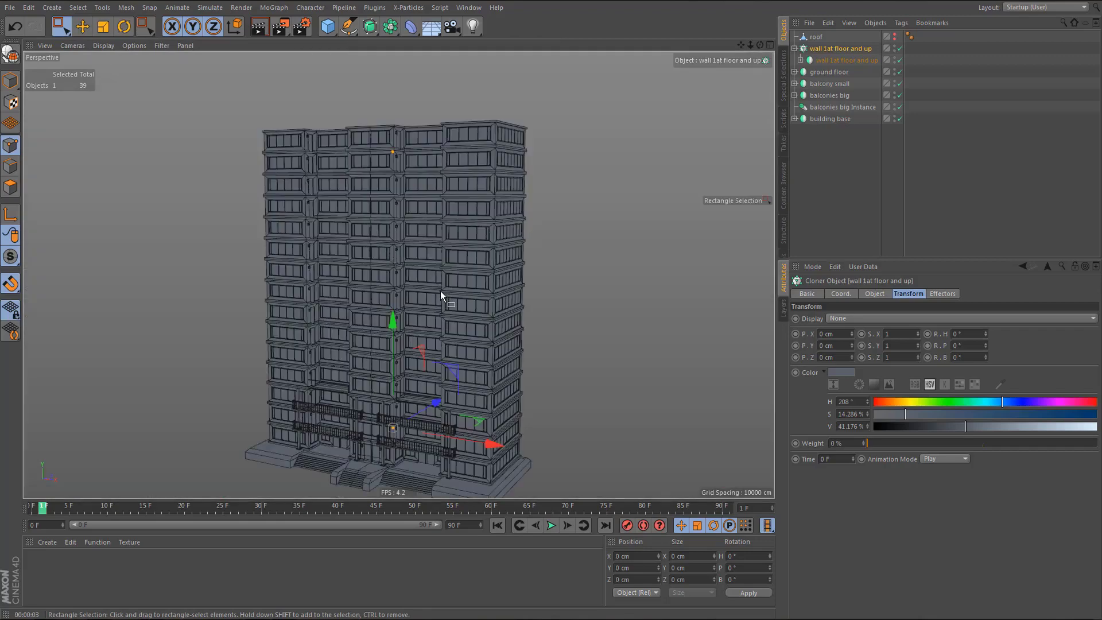
# - Place the balcony small symmetry object inside a new MoGraph Cloner and name the Cloner balcony small
pyautogui.click(831, 84)
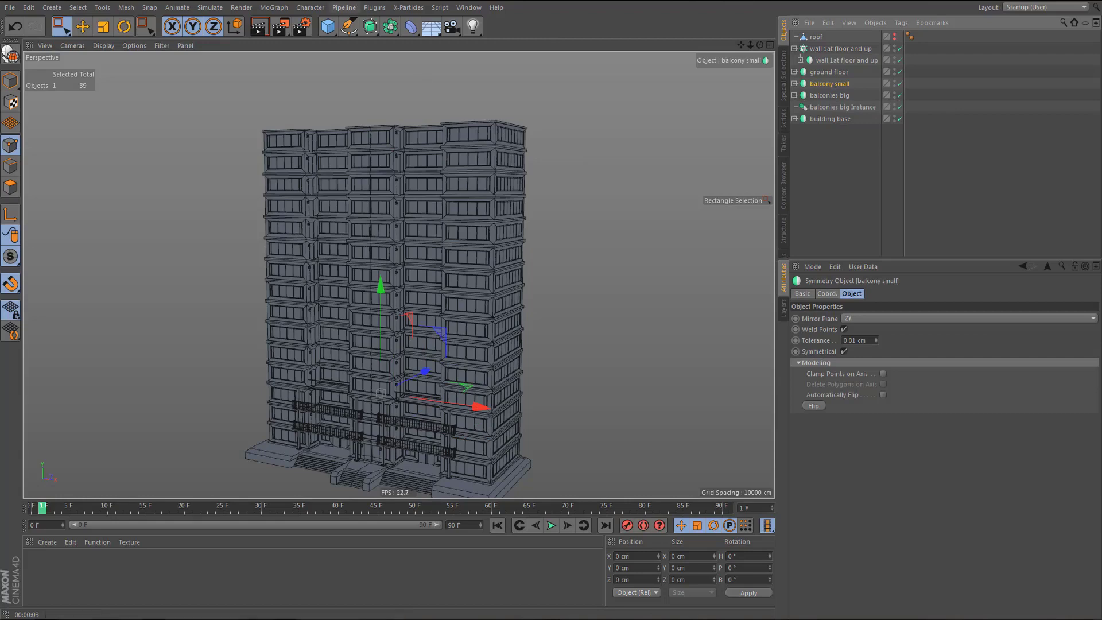
pyautogui.click(274, 7)
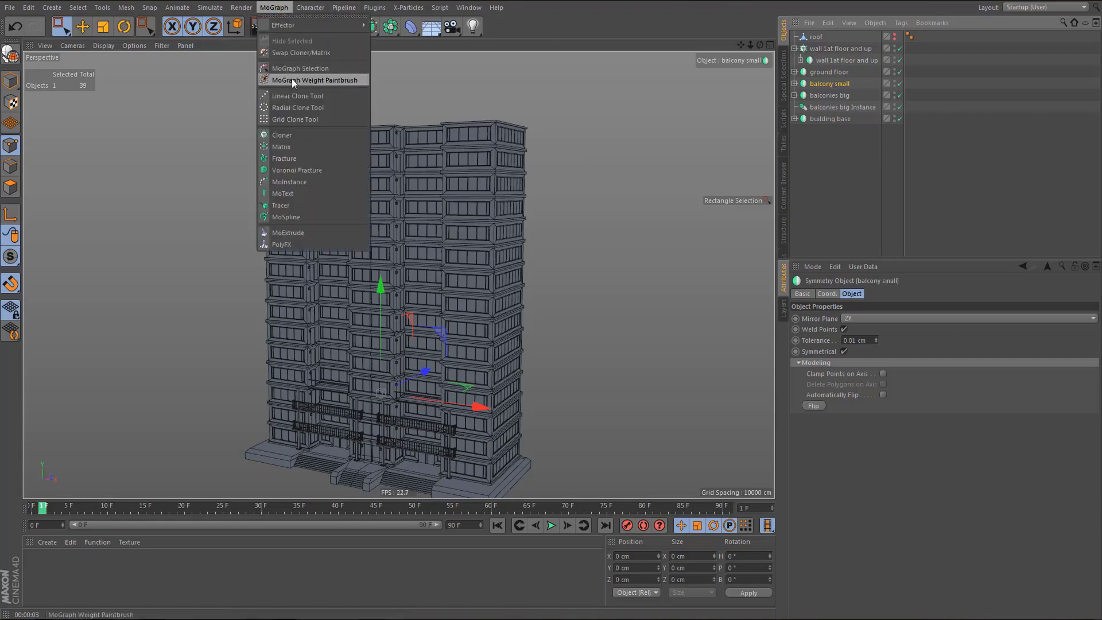
pyautogui.keyDown('alt'); pyautogui.click(301, 137); pyautogui.keyUp('alt')
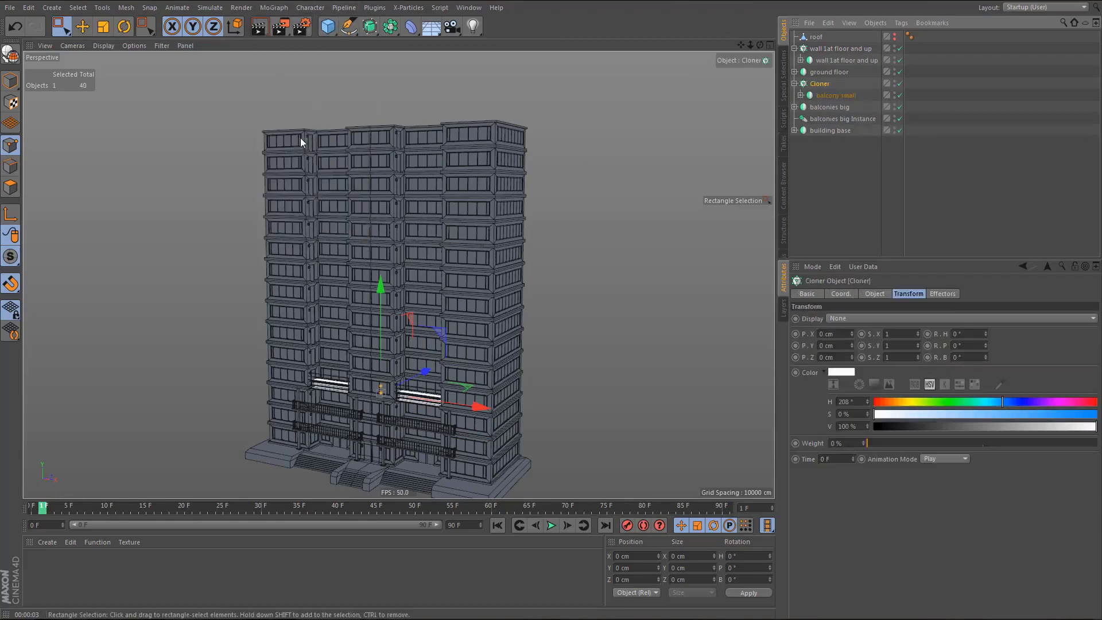
pyautogui.doubleClick(832, 96)
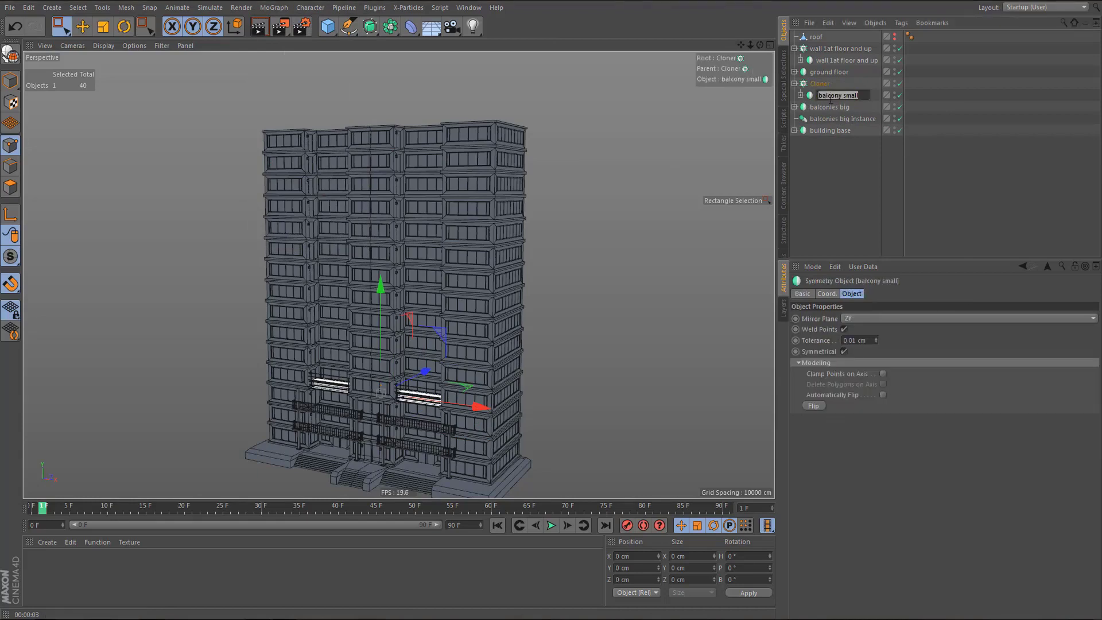
pyautogui.press('Return')
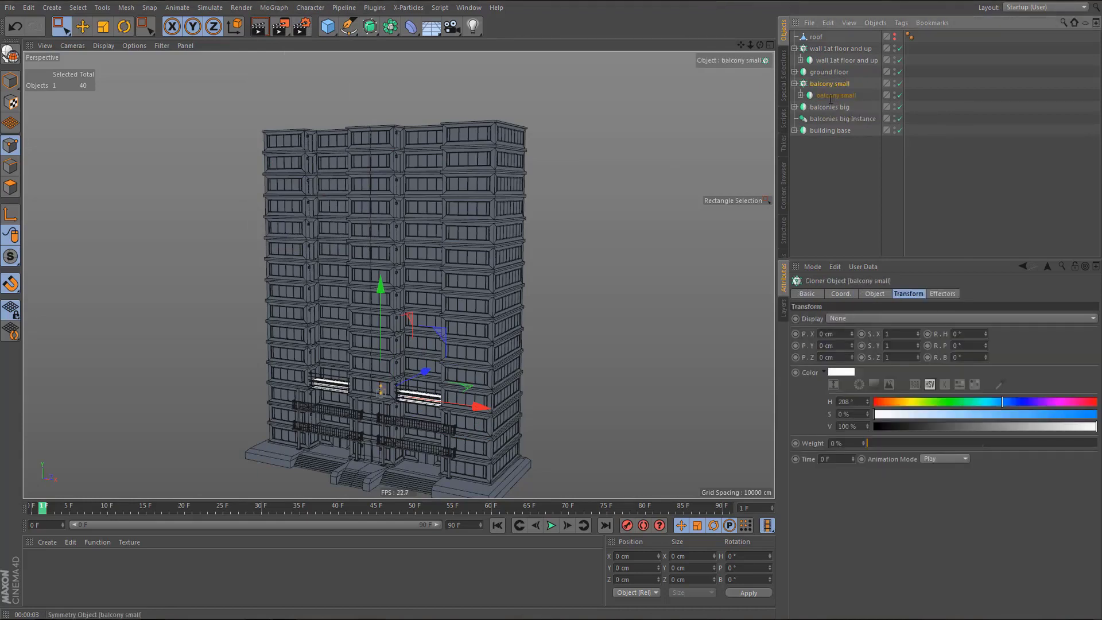
# - Set the balcony small Cloner's Y offset per step to 300 cm and its count to 12
pyautogui.click(874, 294)
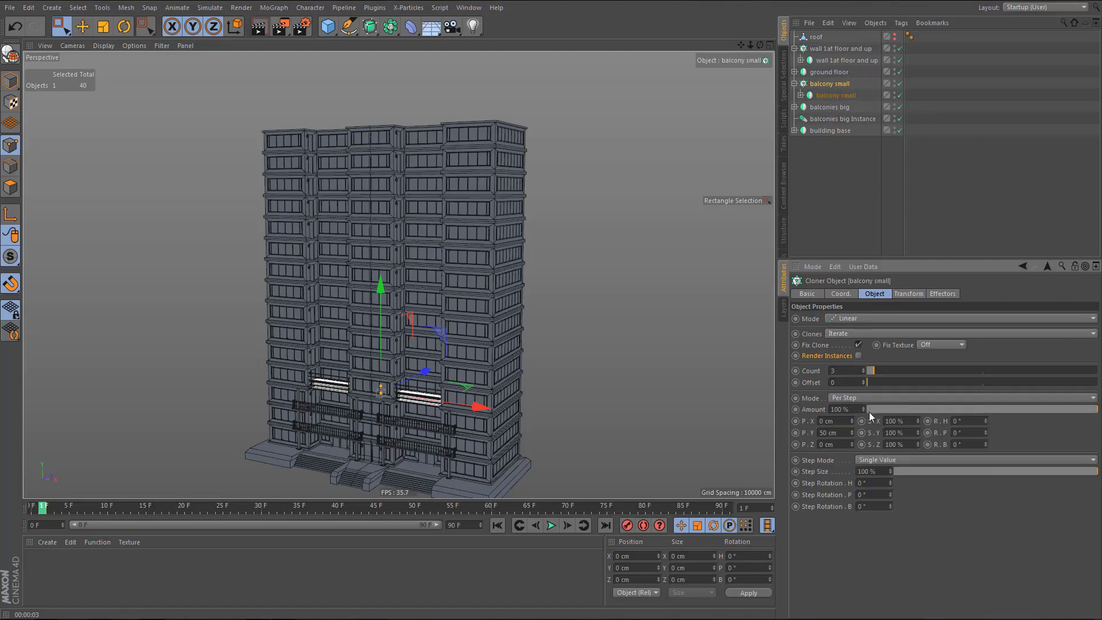
pyautogui.click(835, 433)
pyautogui.write('300')
pyautogui.press('Return')
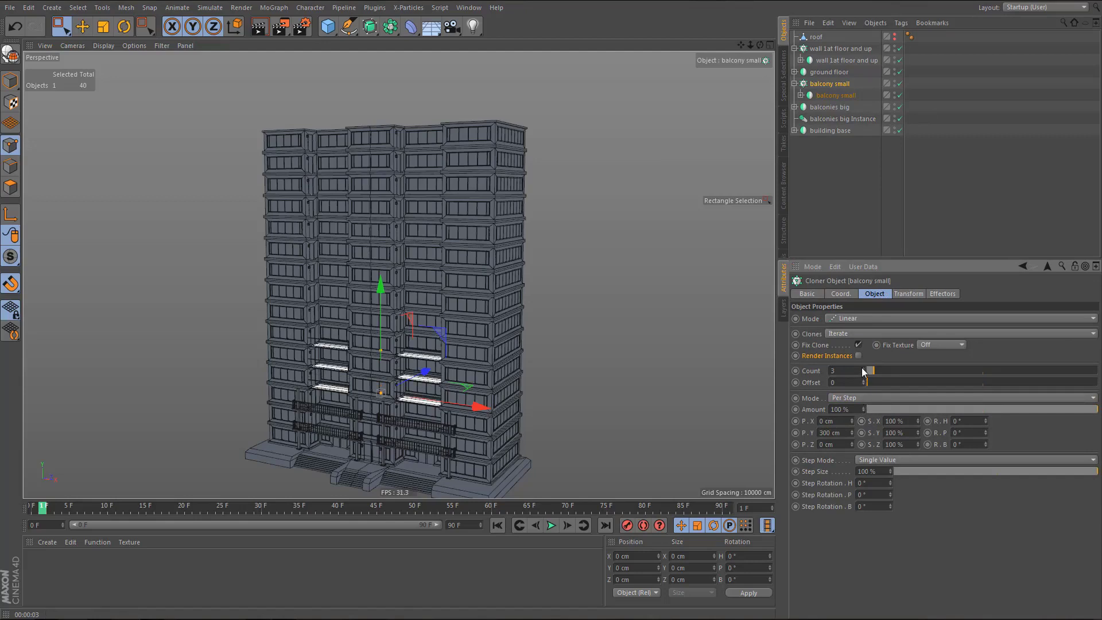
pyautogui.moveTo(863, 372); pyautogui.dragTo(867, 373)
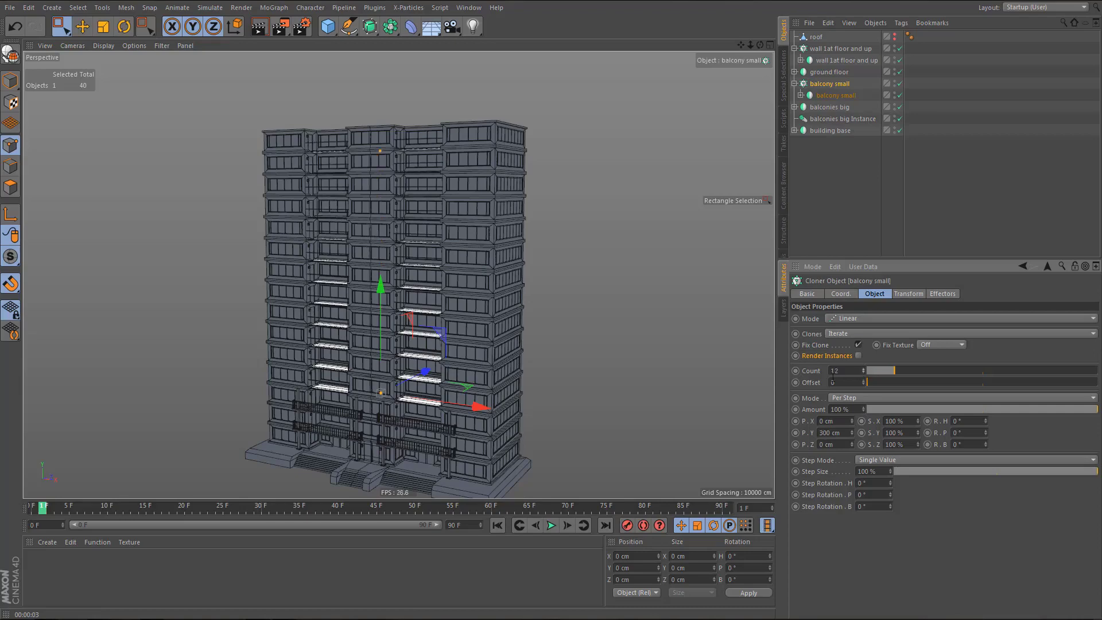
# - Examine the cloned small balconies and their railings from the top floor down to the lowest ones
pyautogui.keyDown('alt'); pyautogui.moveTo(460, 190); pyautogui.dragTo(531, 218, button='middle'); pyautogui.keyUp('alt')
pyautogui.keyDown('alt'); pyautogui.moveTo(508, 175); pyautogui.dragTo(706, 151, button='right'); pyautogui.keyUp('alt')
pyautogui.keyDown('alt'); pyautogui.moveTo(573, 176); pyautogui.dragTo(643, 205); pyautogui.keyUp('alt')
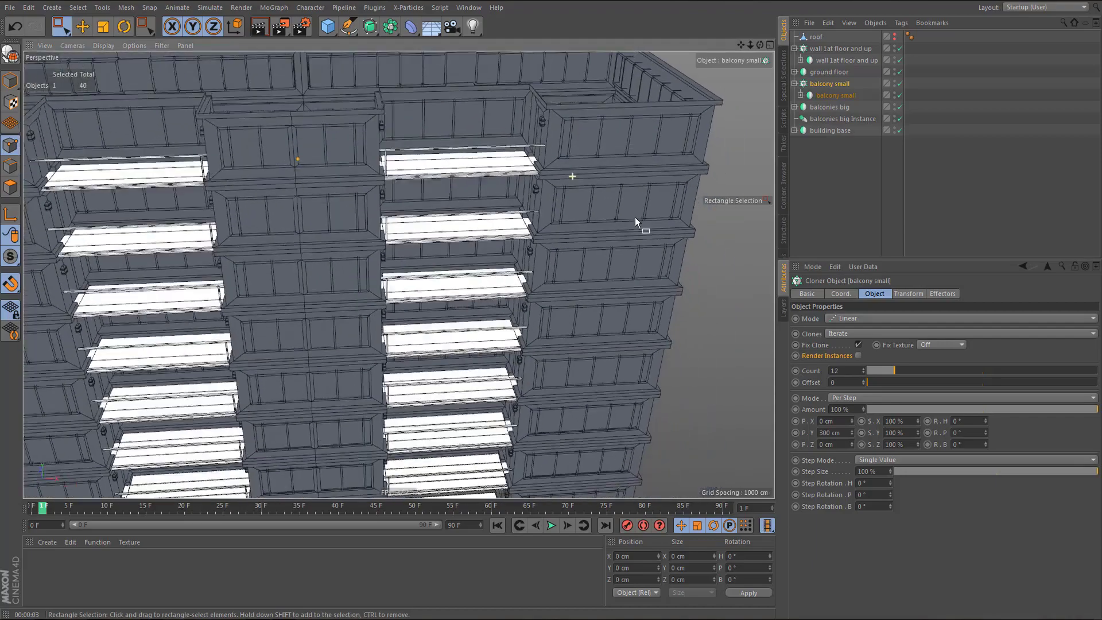
pyautogui.keyDown('alt'); pyautogui.moveTo(608, 204); pyautogui.dragTo(513, 276, button='right'); pyautogui.keyUp('alt')
pyautogui.keyDown('alt'); pyautogui.moveTo(534, 201); pyautogui.dragTo(519, 439, button='middle'); pyautogui.keyUp('alt')
pyautogui.keyDown('alt'); pyautogui.moveTo(473, 288); pyautogui.dragTo(611, 269, button='right'); pyautogui.keyUp('alt')
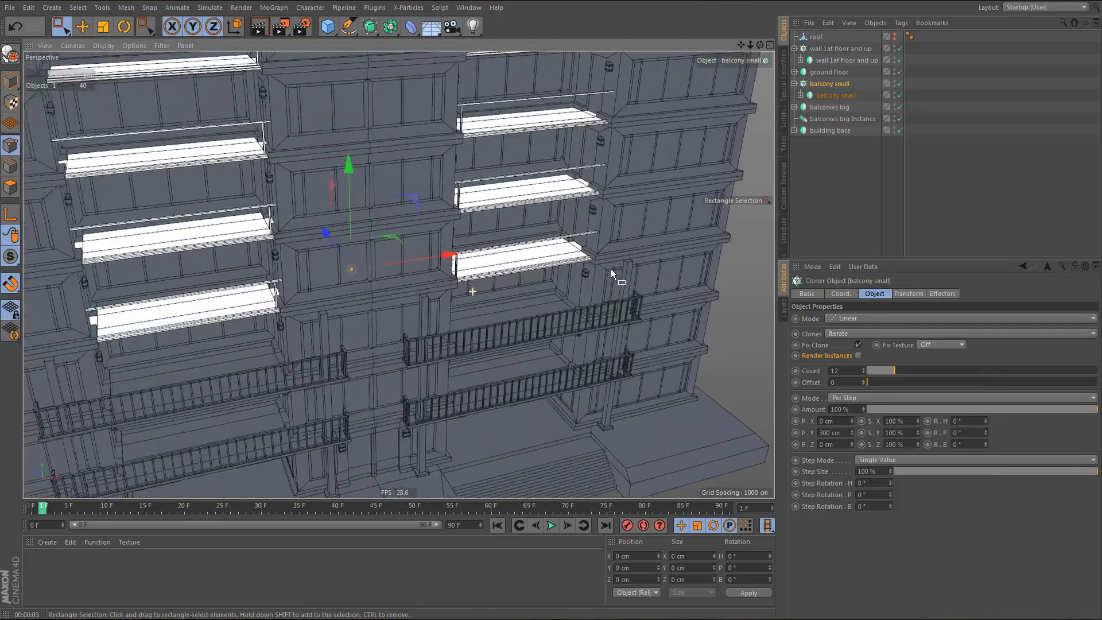
pyautogui.moveTo(565, 243)
pyautogui.keyDown('alt'); pyautogui.mouseDown()
pyautogui.moveTo(553, 212)
pyautogui.moveTo(536, 206)
pyautogui.moveTo(526, 227)
pyautogui.moveTo(581, 253)
pyautogui.moveTo(571, 246)
pyautogui.mouseUp(); pyautogui.keyUp('alt')
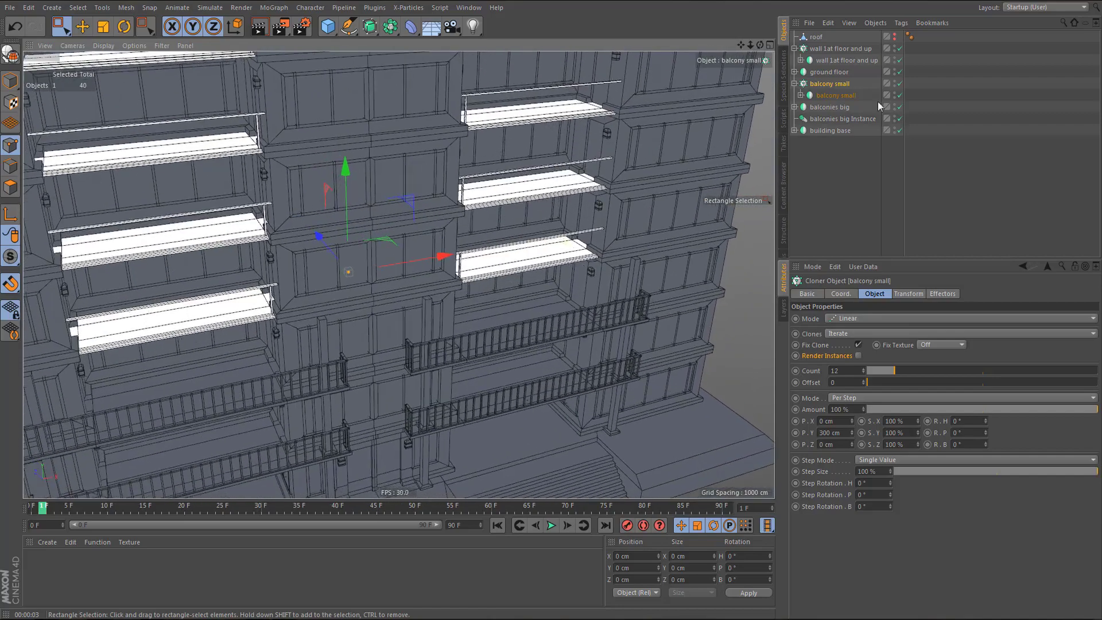
# - Undo the Cloner settings, its renaming and its creation around the balcony small symmetry object
pyautogui.hotkey('ctrl', 'z')
pyautogui.hotkey('ctrl', 'z')
pyautogui.hotkey('ctrl', 'z')
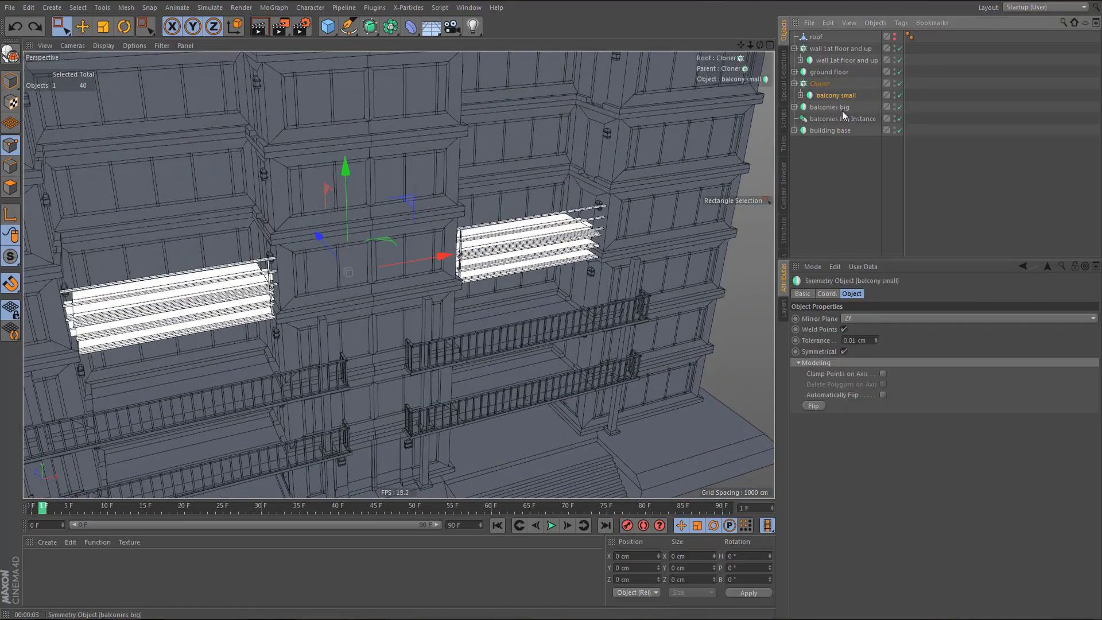
pyautogui.hotkey('ctrl', 'z')
pyautogui.hotkey('ctrl', 'z')
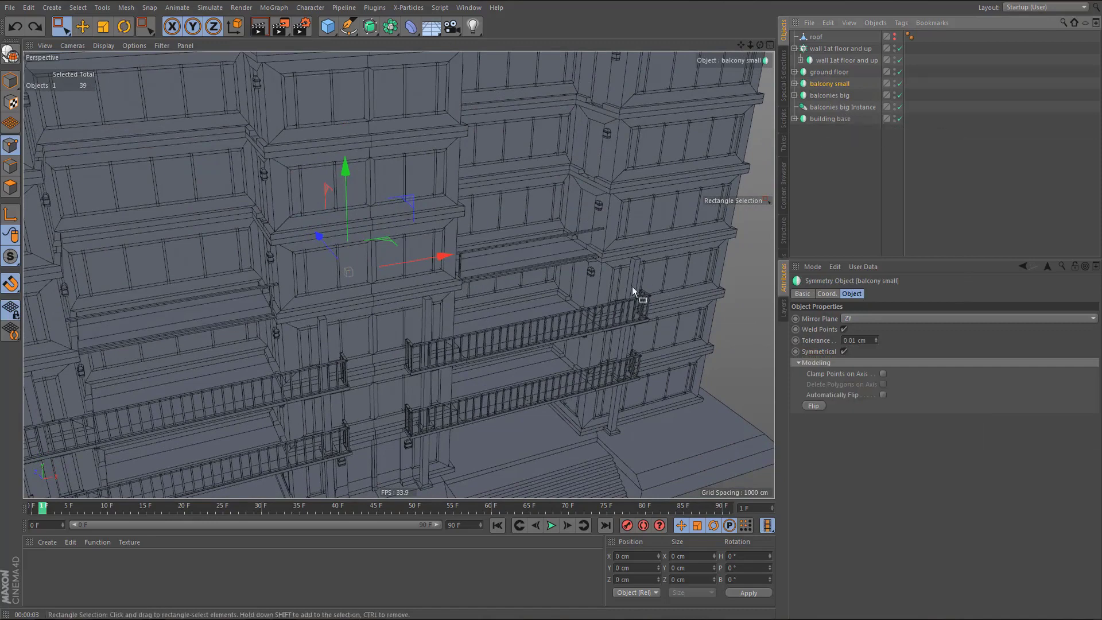
# - Move the balcony small - base hierarchy out of the balcony small symmetry to the end of the object list
pyautogui.click(794, 83)
pyautogui.moveTo(829, 182); pyautogui.dragTo(829, 181)
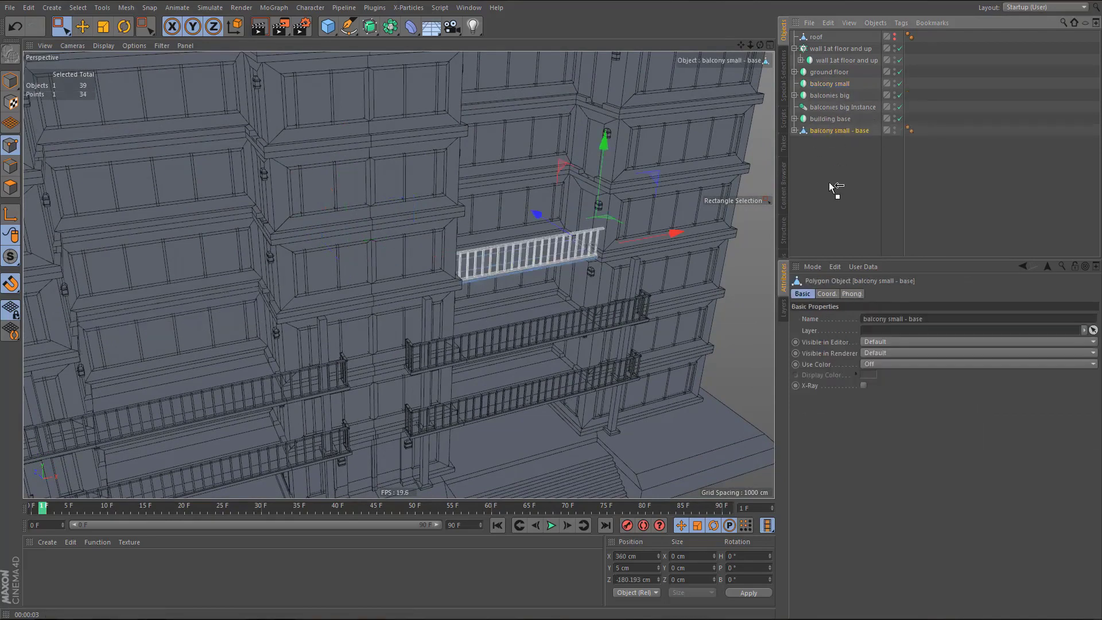
pyautogui.scroll(5, 552, 271)
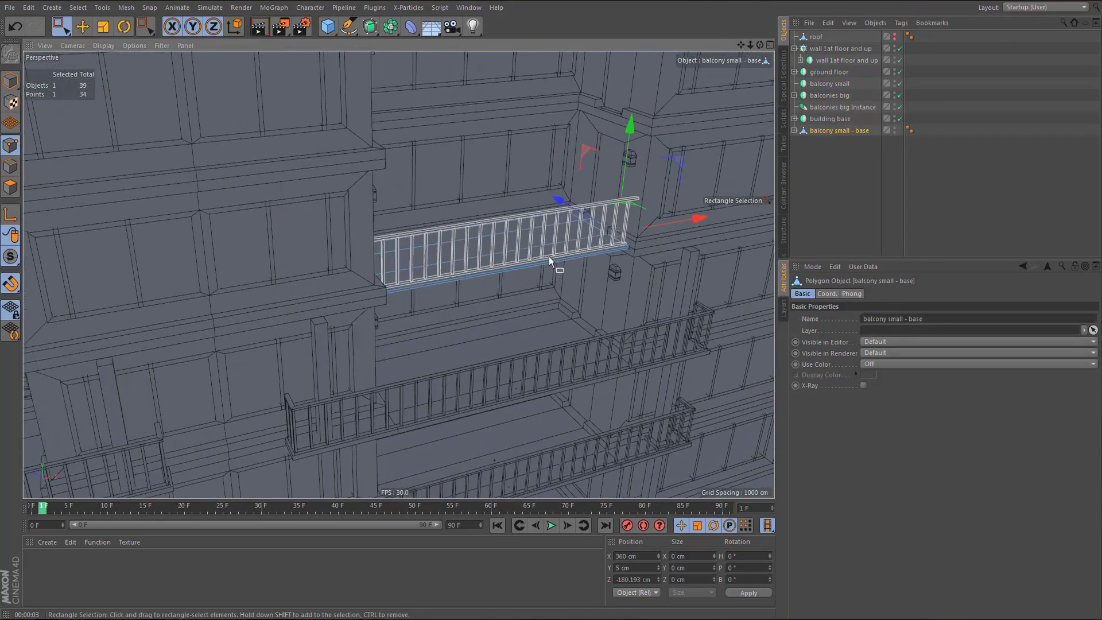
# - Turn off Render Instances for the balcony small - baluster Cloner inside the balcony base hierarchy
pyautogui.click(795, 131)
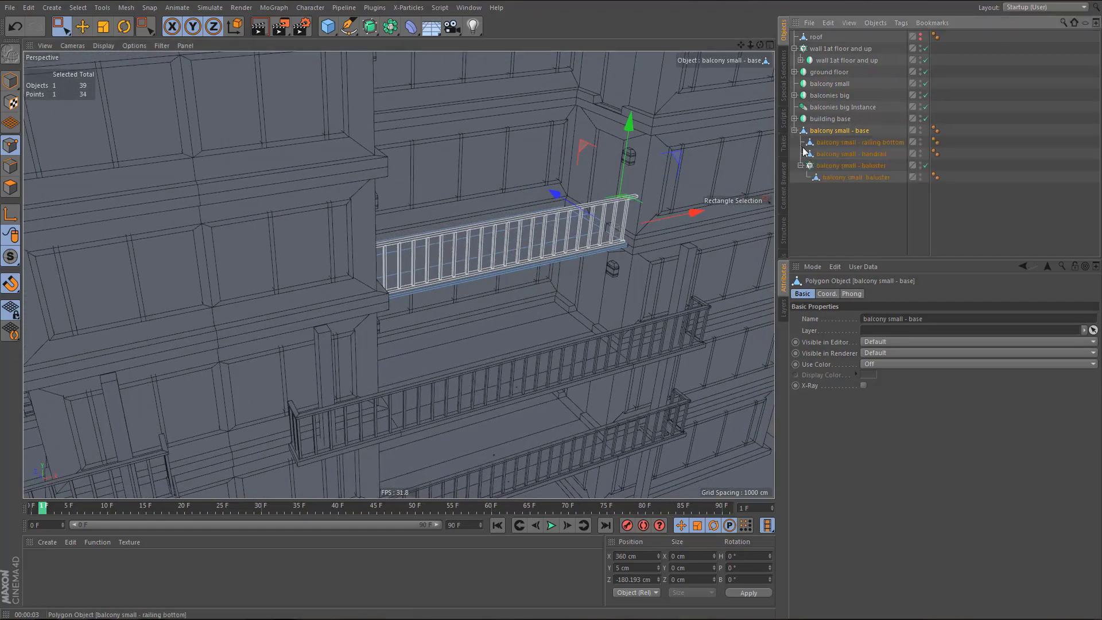
pyautogui.click(826, 167)
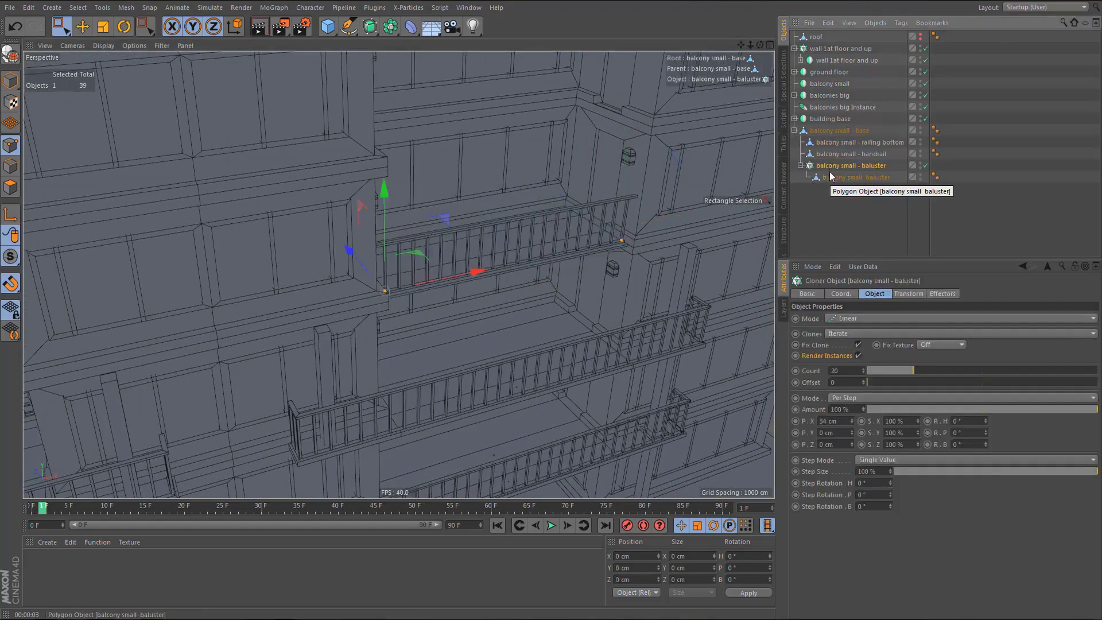
pyautogui.click(858, 356)
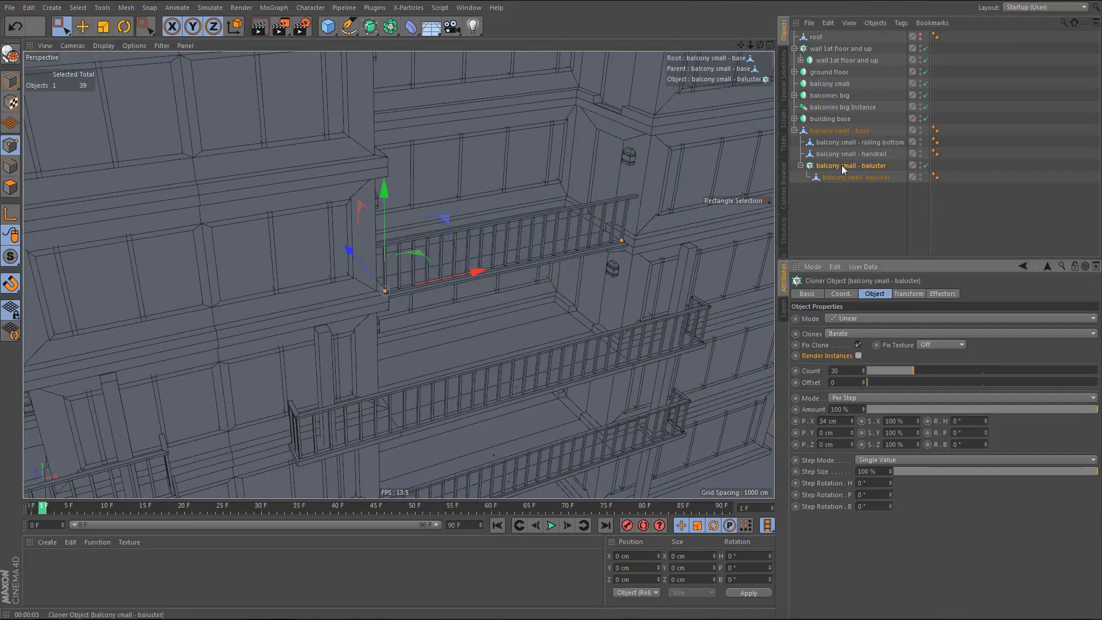
# - Move the balcony small - baluster Cloner into the balcony small symmetry, check the mirrored balusters and collapse the symmetry
pyautogui.moveTo(841, 165); pyautogui.dragTo(827, 86)
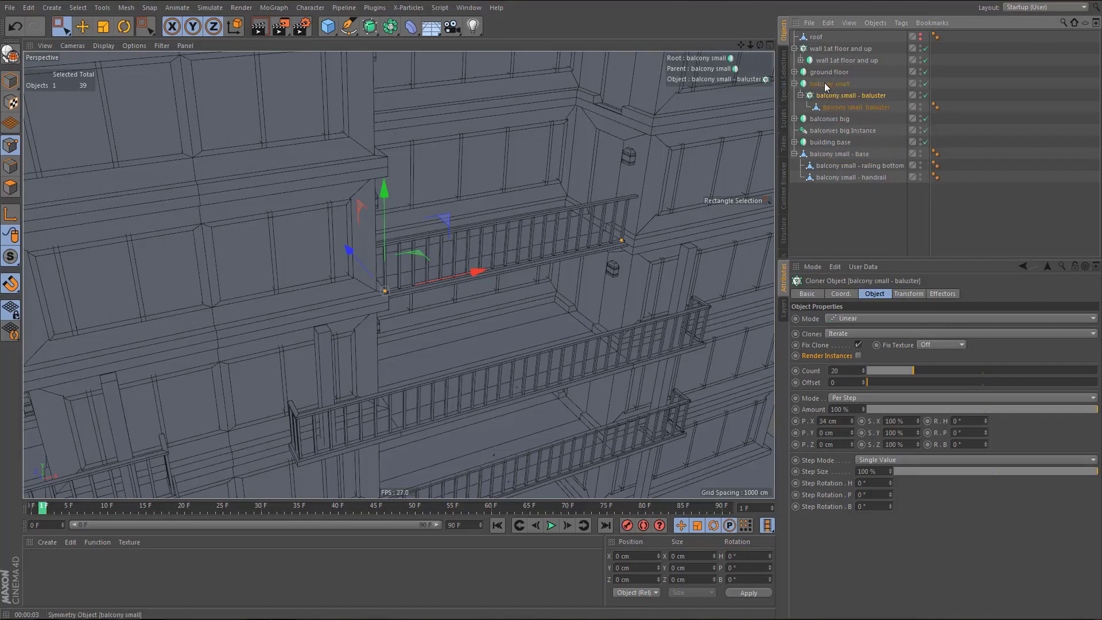
pyautogui.click(827, 86)
pyautogui.keyDown('alt'); pyautogui.moveTo(694, 198); pyautogui.dragTo(564, 347); pyautogui.keyUp('alt')
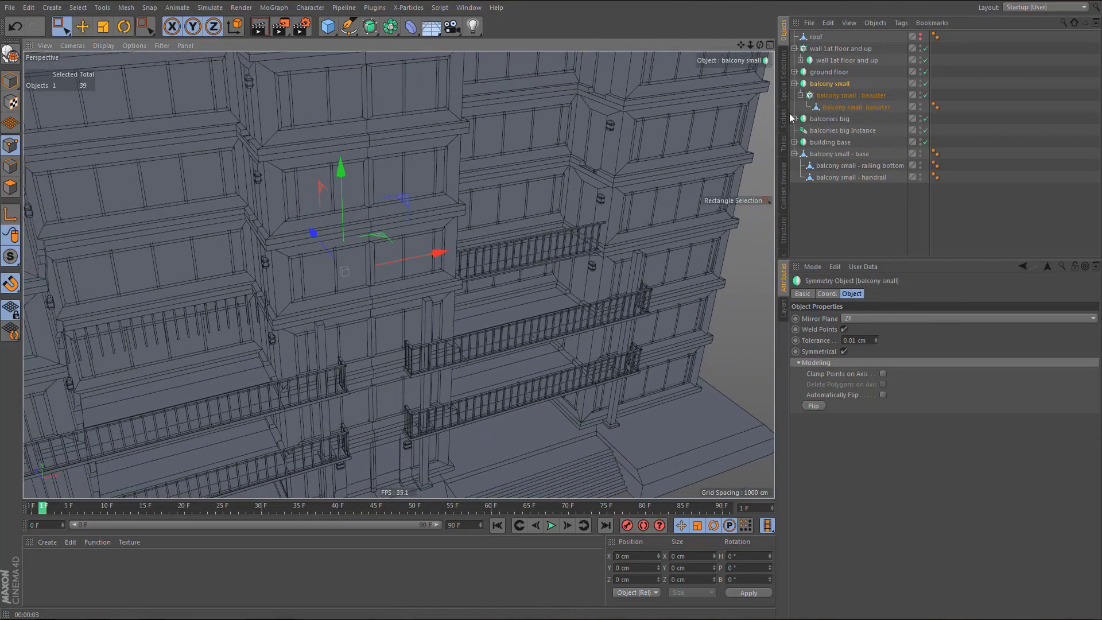
pyautogui.click(795, 84)
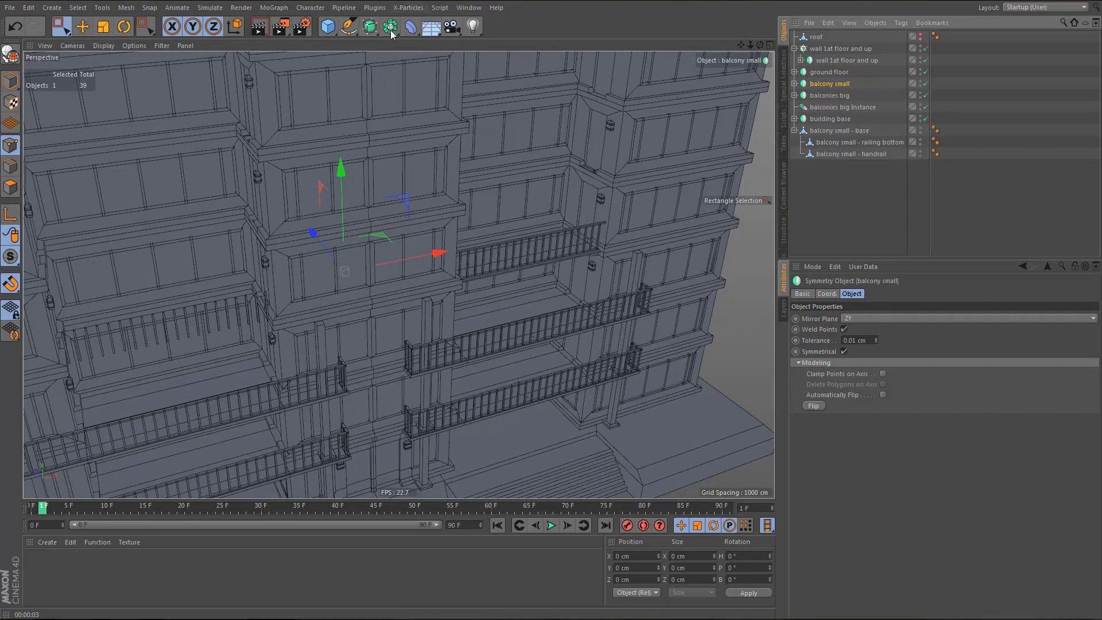
# - Wrap the balcony small symmetry in a MoGraph Cloner and rename the Cloner balcony small
pyautogui.click(283, 12)
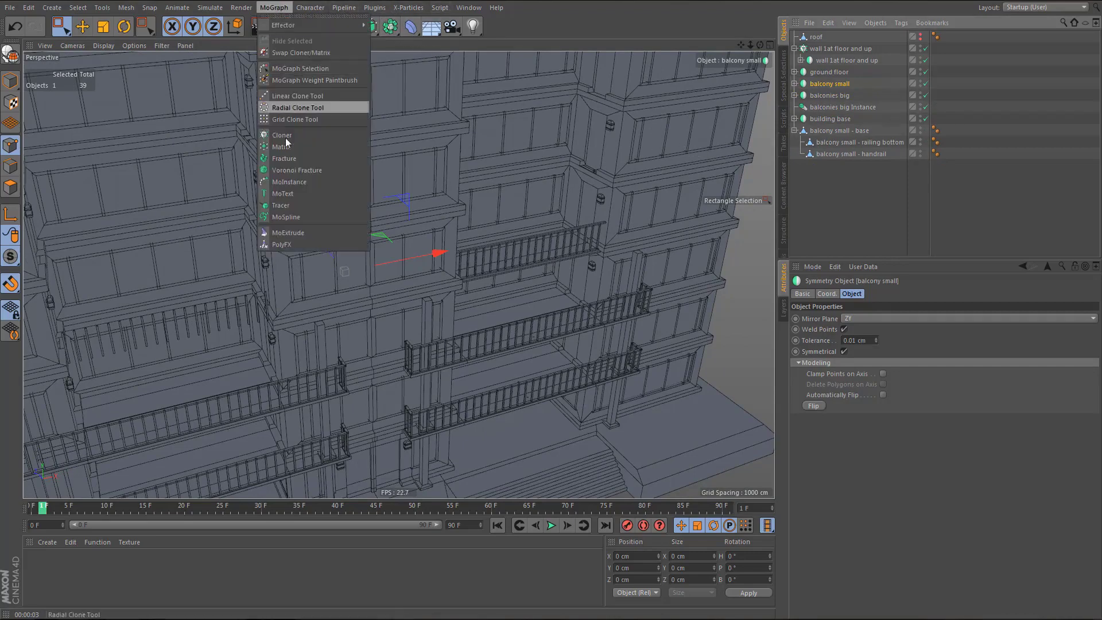
pyautogui.keyDown('alt'); pyautogui.click(301, 139); pyautogui.keyUp('alt')
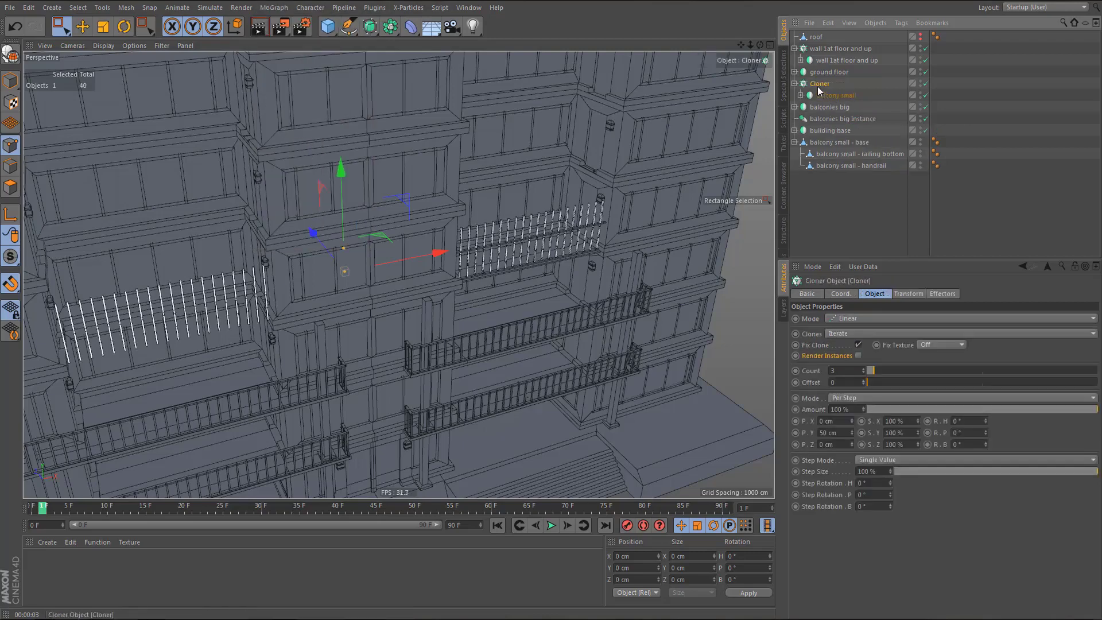
pyautogui.click(826, 96)
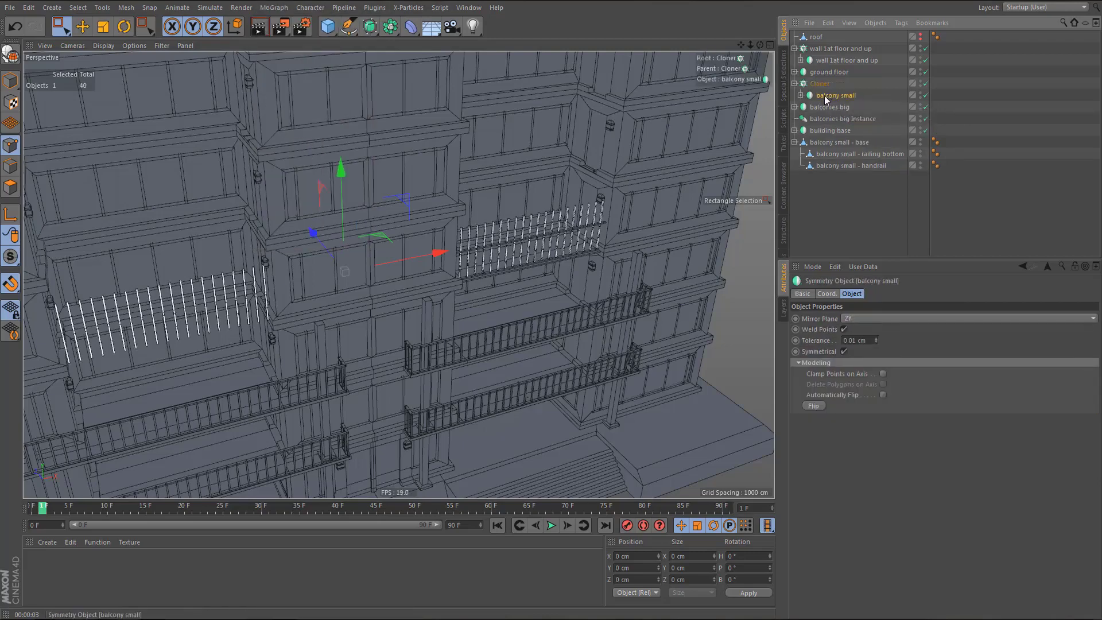
pyautogui.doubleClick(820, 84)
pyautogui.write('balcony small')
pyautogui.press('Return')
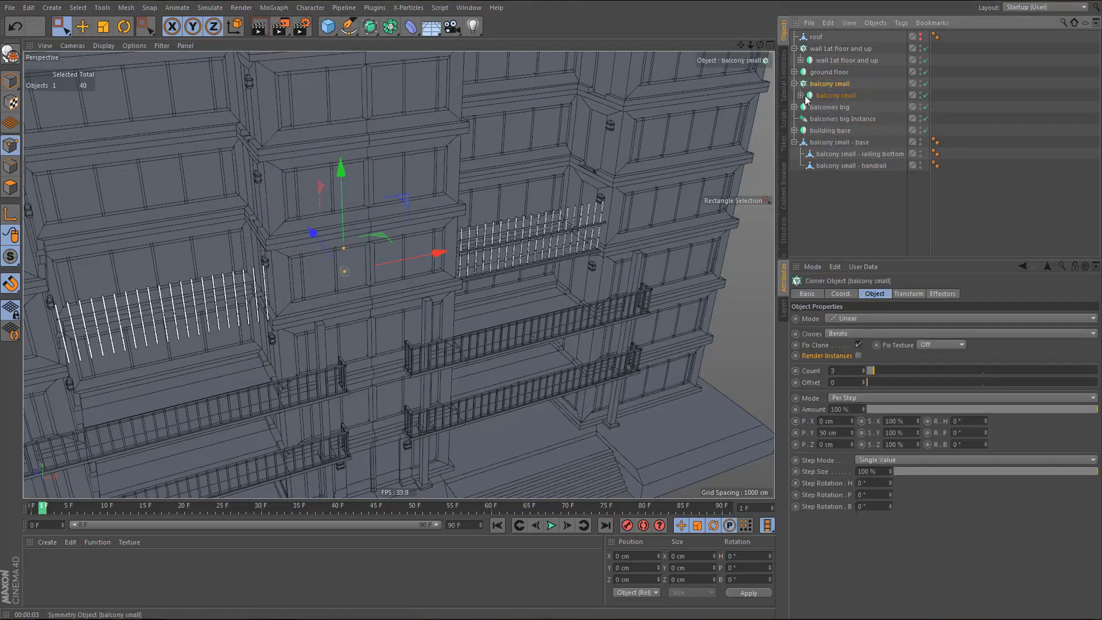
# - Set the balcony small Cloner's vertical offset per step to 300 cm and inspect the repeated balconies
pyautogui.click(843, 434)
pyautogui.write('300')
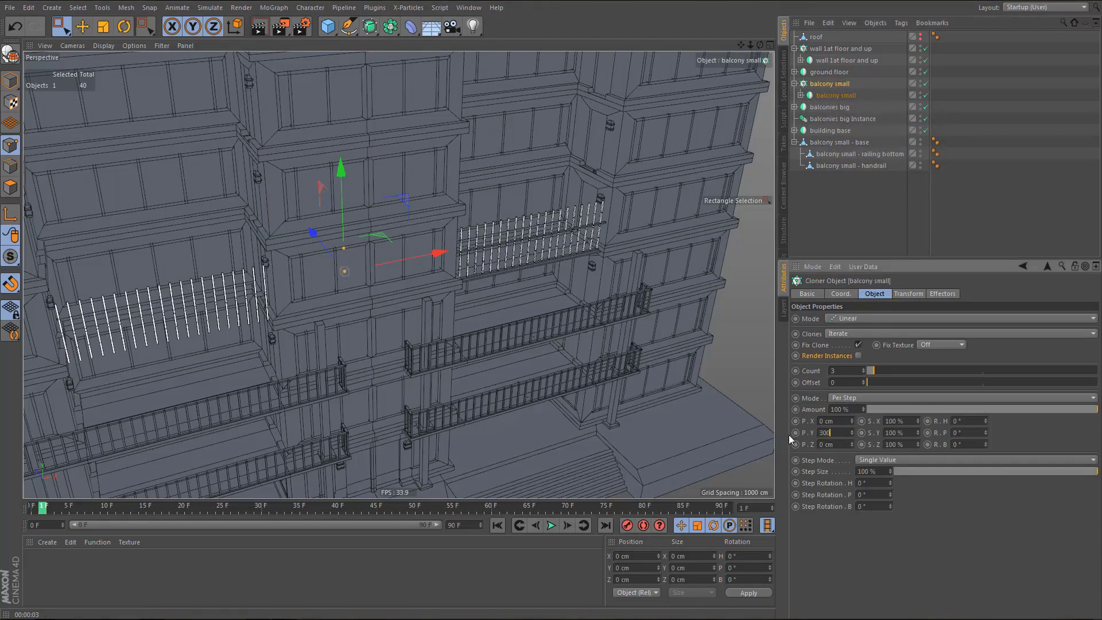
pyautogui.press('Return')
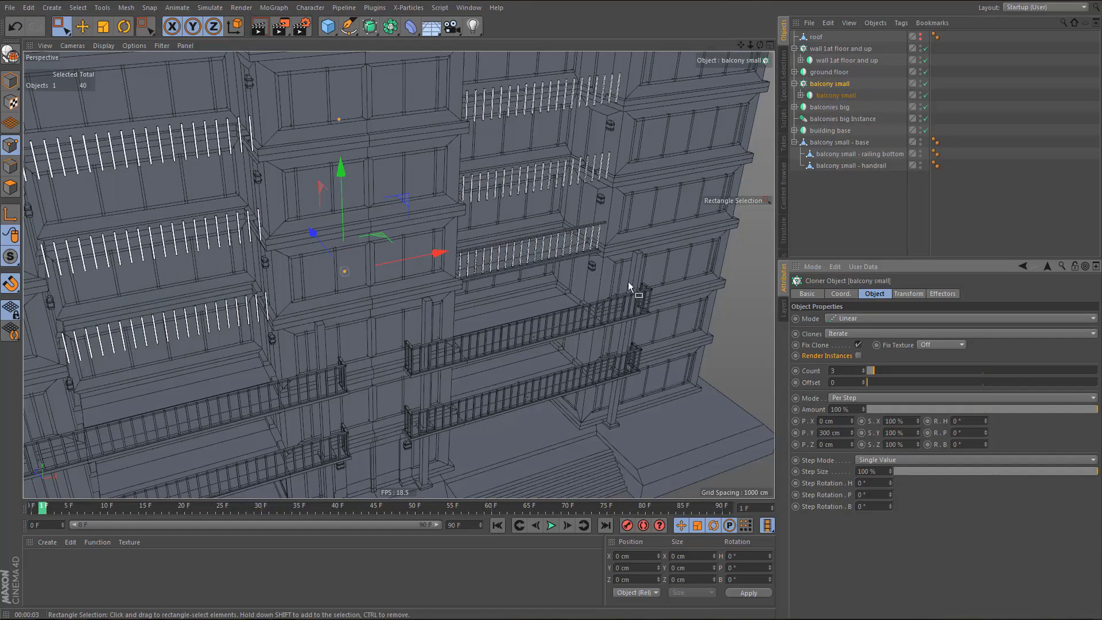
pyautogui.scroll(10, 489, 174)
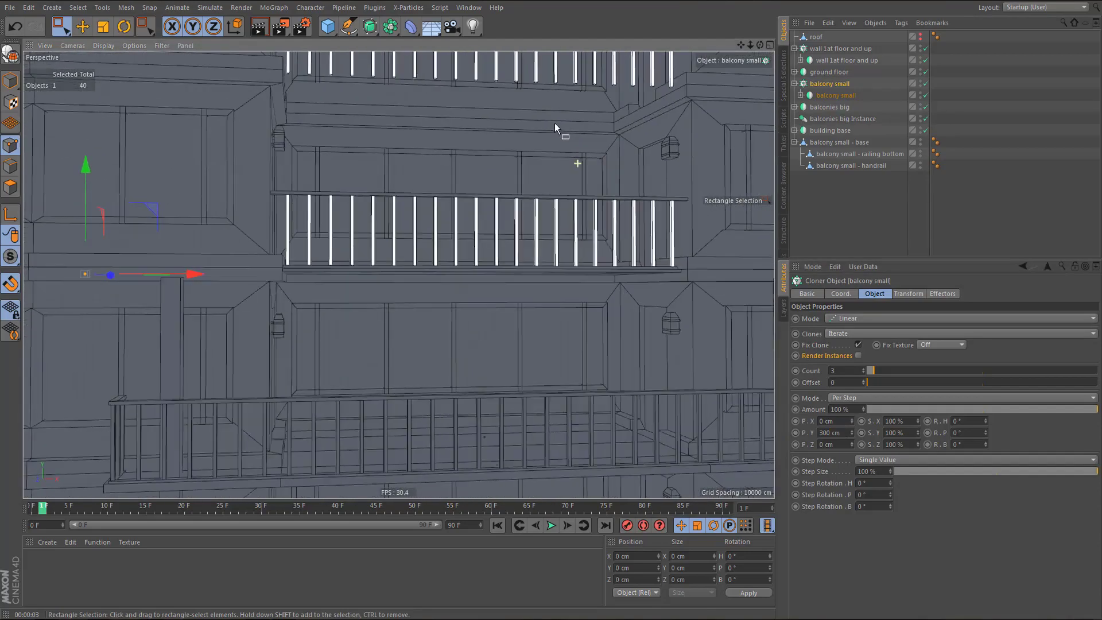
pyautogui.keyDown('alt'); pyautogui.moveTo(559, 140); pyautogui.dragTo(552, 169); pyautogui.keyUp('alt')
pyautogui.keyDown('alt'); pyautogui.moveTo(551, 166); pyautogui.dragTo(498, 239, button='right'); pyautogui.keyUp('alt')
pyautogui.keyDown('alt'); pyautogui.moveTo(399, 275); pyautogui.dragTo(492, 230); pyautogui.keyUp('alt')
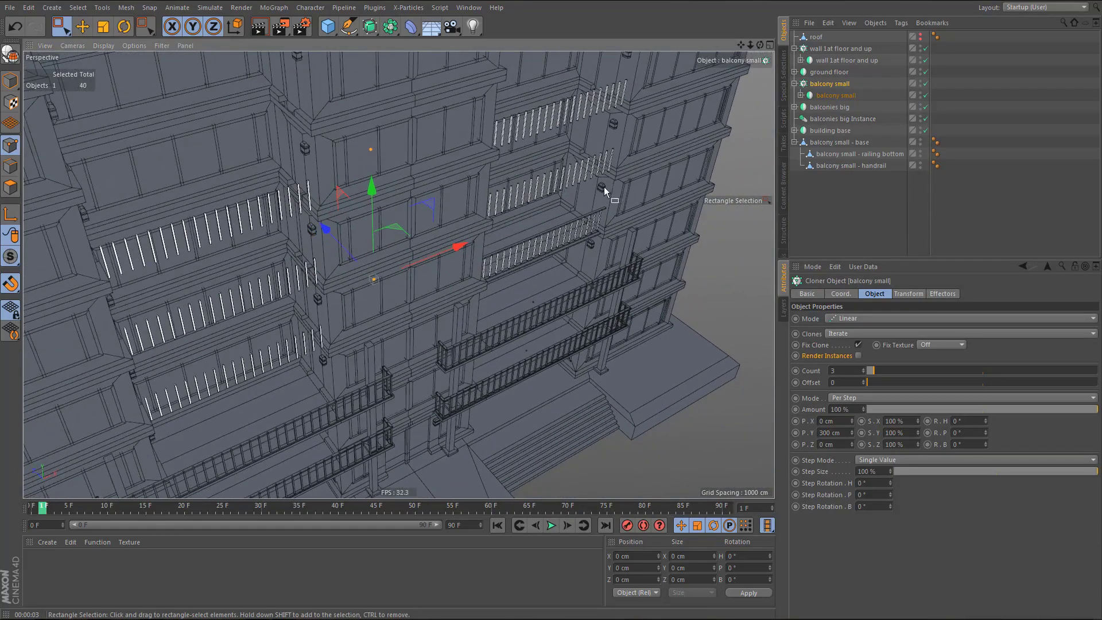
# - Undo the Cloner's 300 cm offset, its renaming and its creation around the balcony small symmetry
pyautogui.hotkey('ctrl', 'z')
pyautogui.hotkey('ctrl', 'z')
pyautogui.hotkey('ctrl', 'z')
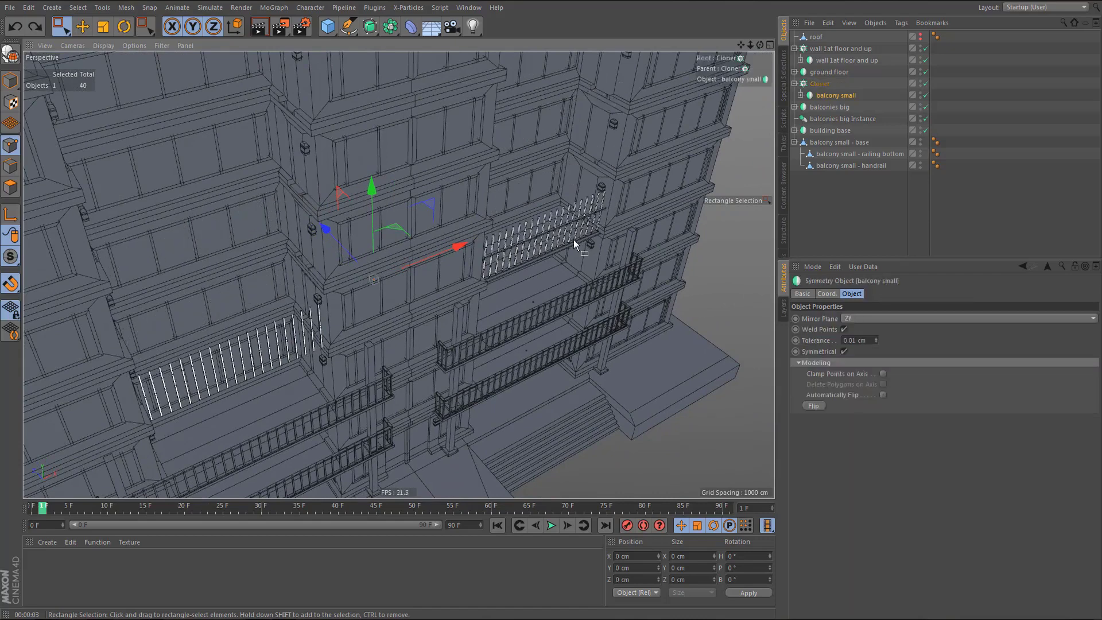
pyautogui.hotkey('ctrl', 'z')
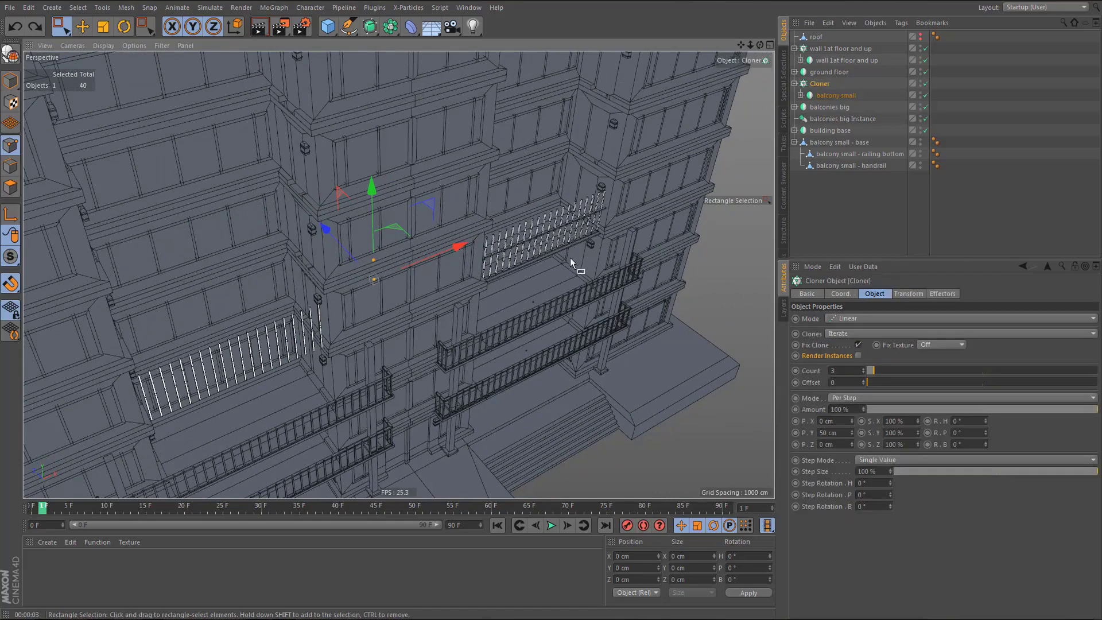
pyautogui.hotkey('ctrl', 'z')
# - Try toggling Fix Clone and Render Instances on the balcony small - baluster Cloner inside the symmetry, restoring both settings
pyautogui.keyDown('alt'); pyautogui.moveTo(566, 230); pyautogui.dragTo(560, 220); pyautogui.keyUp('alt')
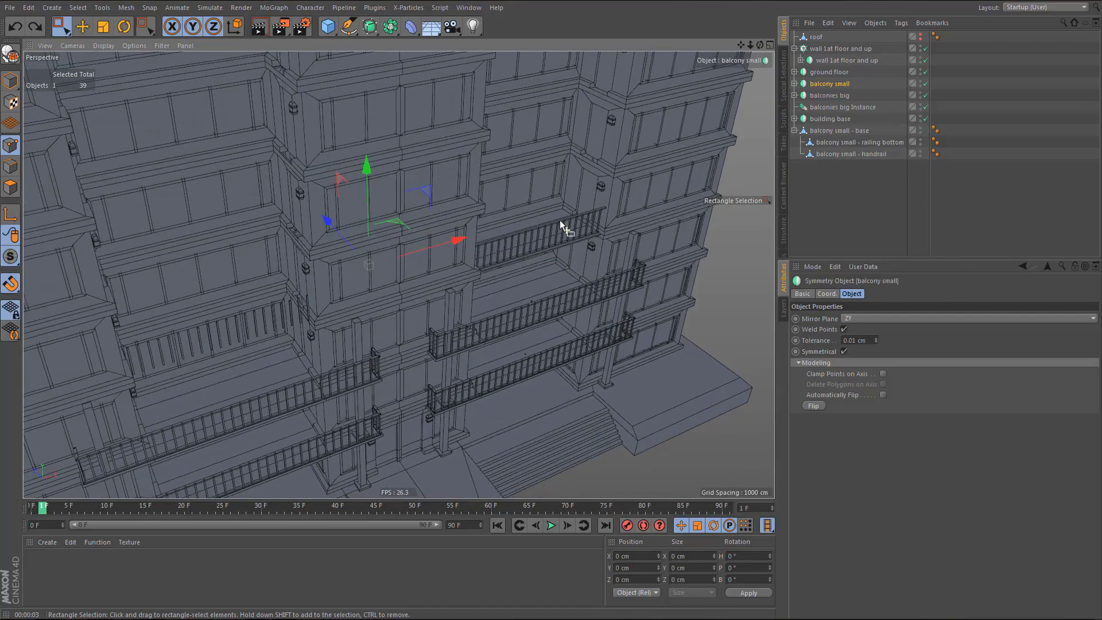
pyautogui.scroll(3, 591, 225)
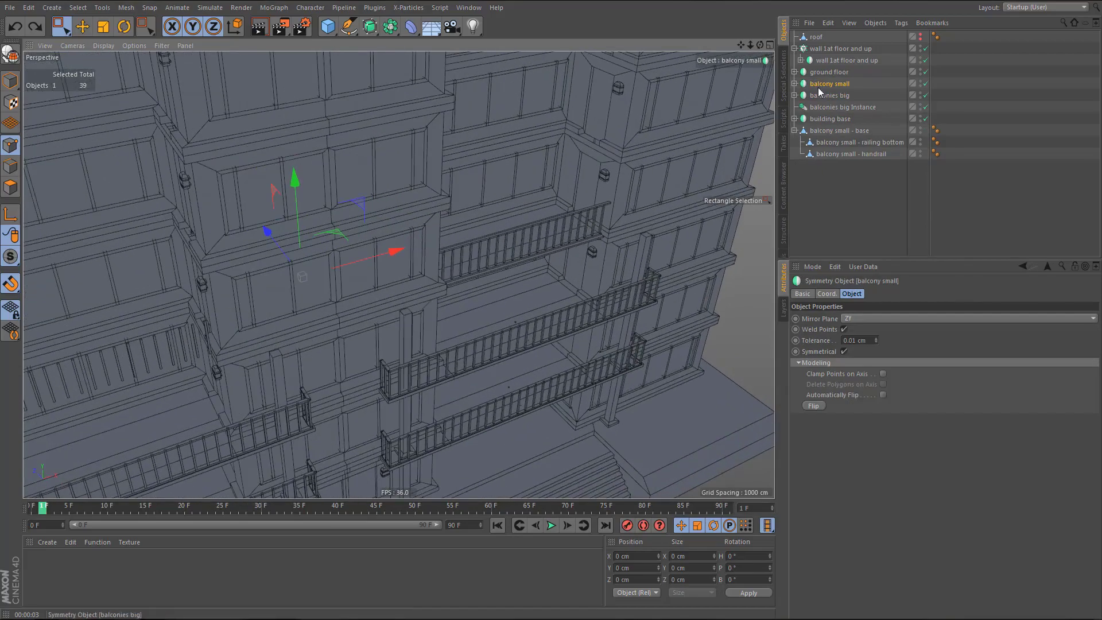
pyautogui.keyDown('alt'); pyautogui.moveTo(532, 262); pyautogui.dragTo(560, 211); pyautogui.keyUp('alt')
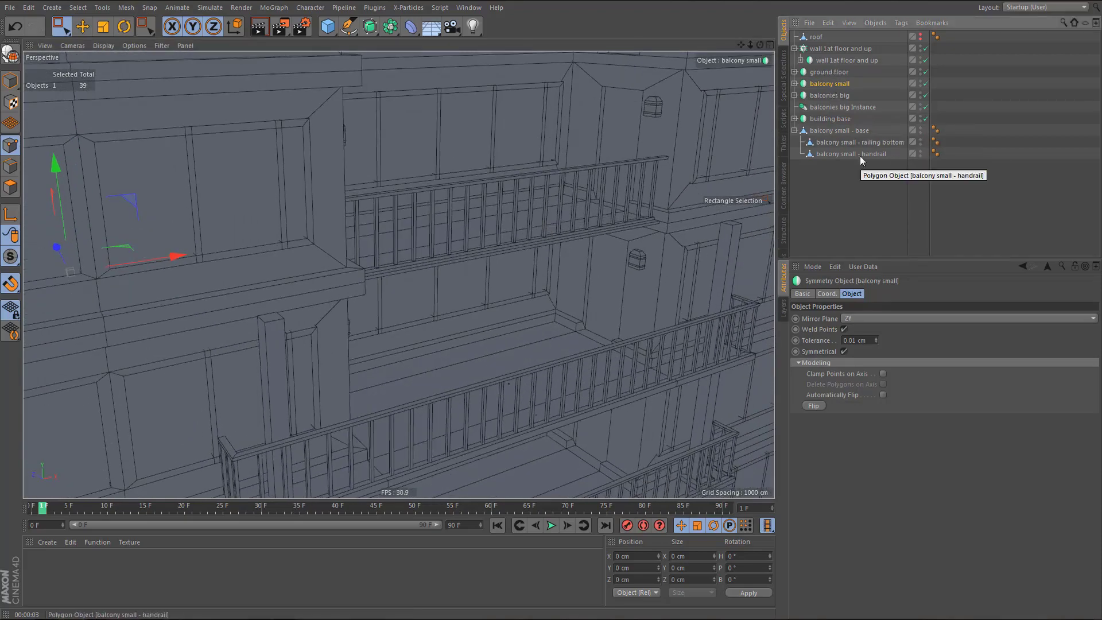
pyautogui.keyDown('alt'); pyautogui.moveTo(468, 257); pyautogui.dragTo(385, 314); pyautogui.keyUp('alt')
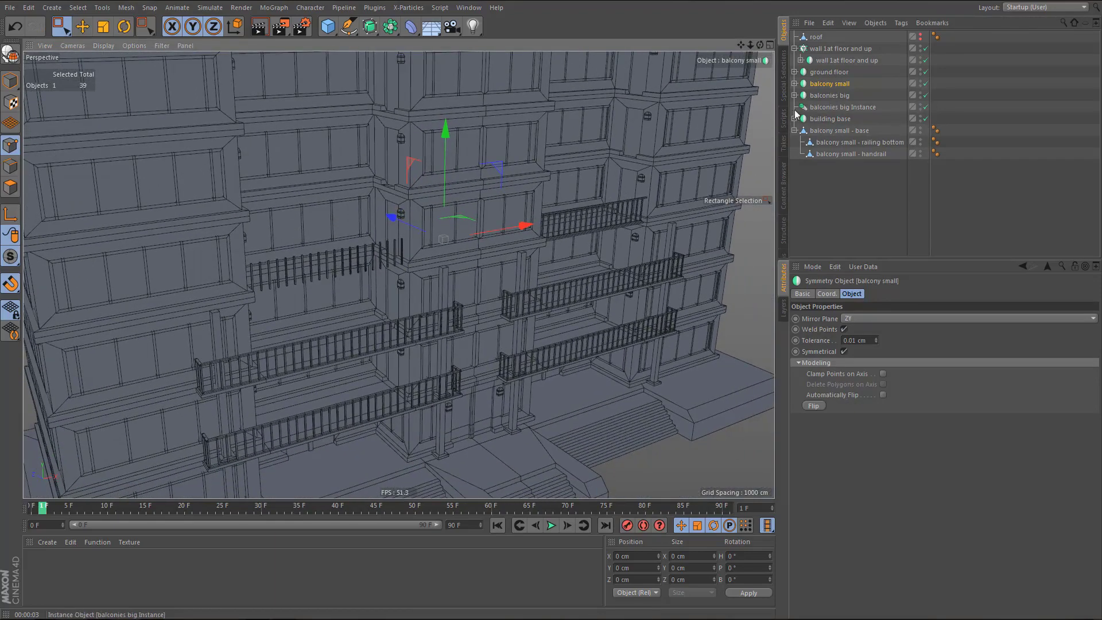
pyautogui.click(795, 84)
pyautogui.click(822, 98)
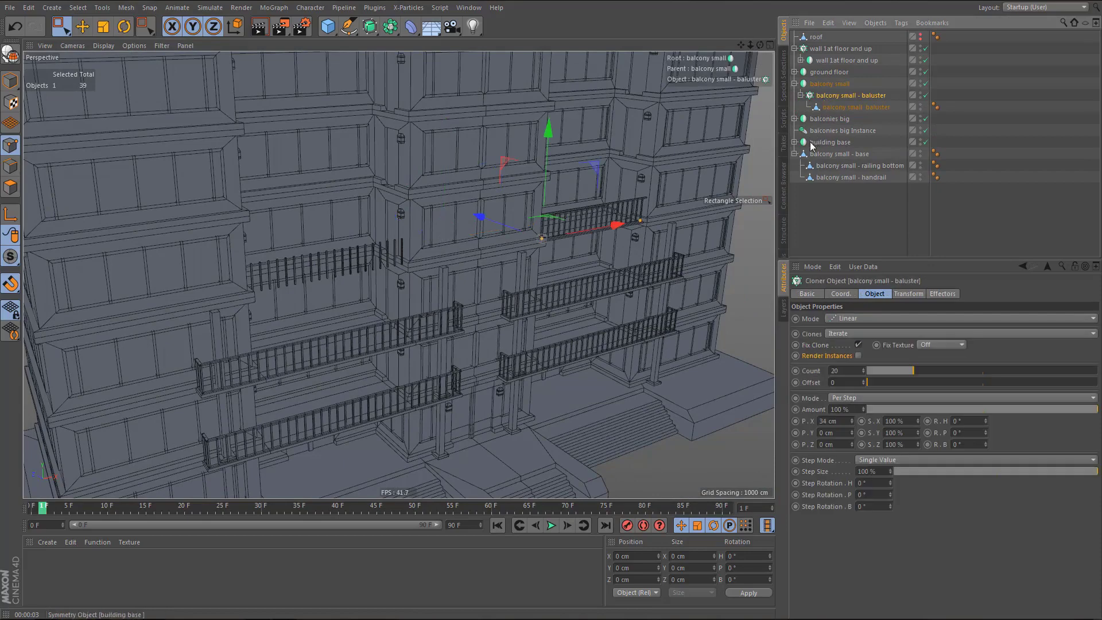
pyautogui.click(859, 345)
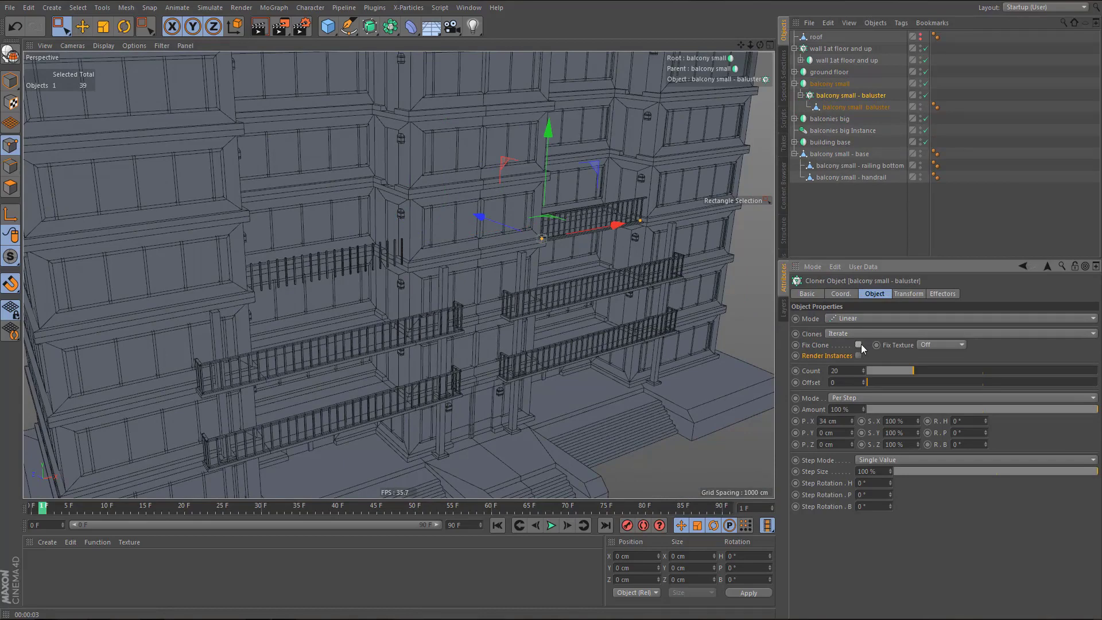
pyautogui.click(859, 356)
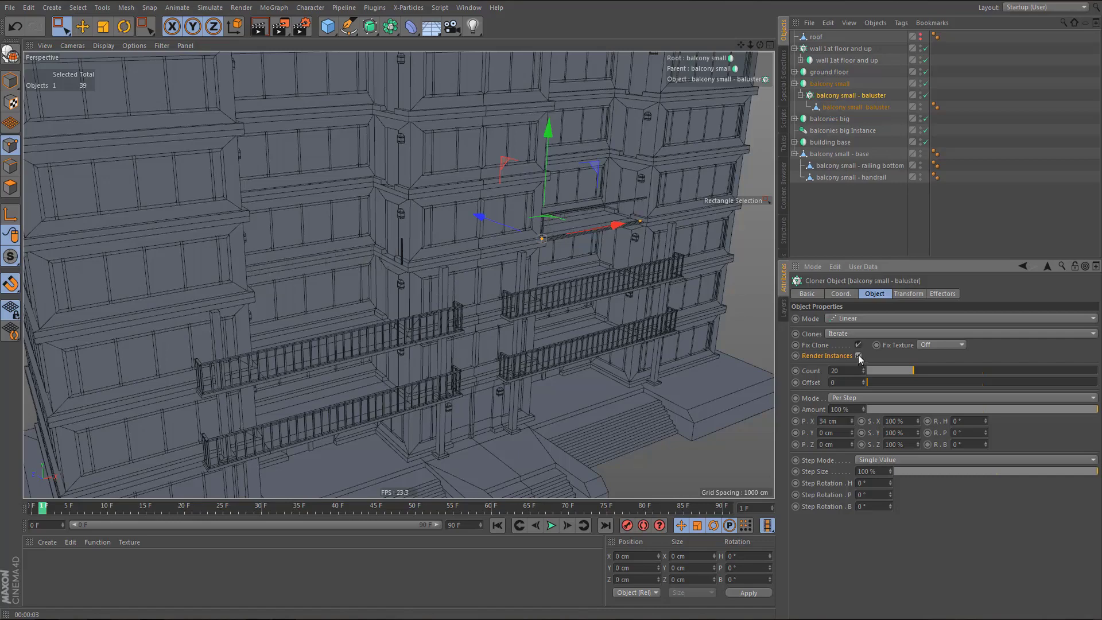
pyautogui.click(859, 356)
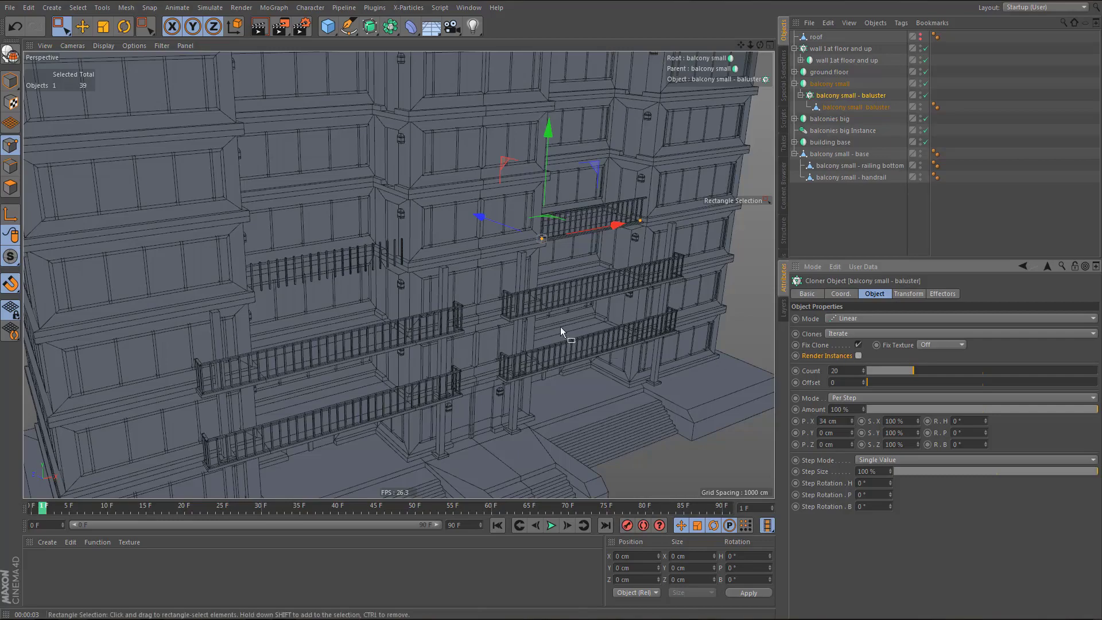
# - Examine the small balcony's railing and its mirrored balusters up close from several angles
pyautogui.keyDown('alt'); pyautogui.moveTo(604, 250); pyautogui.dragTo(554, 271, button='middle'); pyautogui.keyUp('alt')
pyautogui.keyDown('alt'); pyautogui.moveTo(601, 239); pyautogui.dragTo(707, 212, button='right'); pyautogui.keyUp('alt')
pyautogui.keyDown('alt'); pyautogui.moveTo(540, 252); pyautogui.dragTo(525, 274, button='middle'); pyautogui.keyUp('alt')
pyautogui.keyDown('alt'); pyautogui.moveTo(547, 241); pyautogui.dragTo(623, 272, button='right'); pyautogui.keyUp('alt')
pyautogui.hotkey('ctrl', 'd')
pyautogui.keyDown('alt'); pyautogui.moveTo(609, 266); pyautogui.dragTo(634, 235, button='middle'); pyautogui.keyUp('alt')
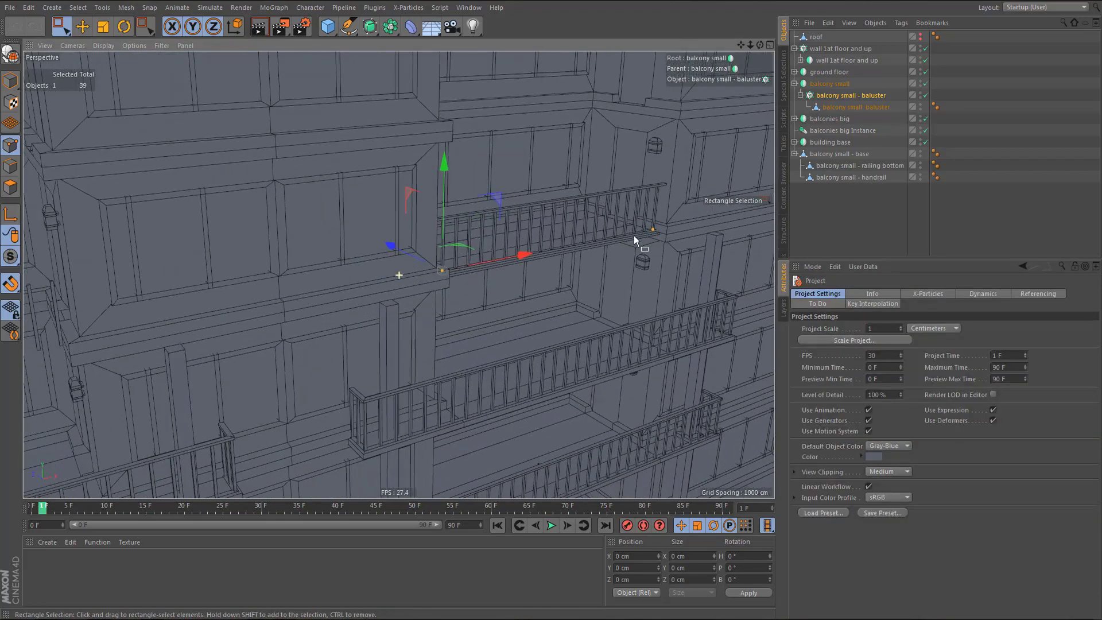
pyautogui.keyDown('alt'); pyautogui.moveTo(634, 236); pyautogui.dragTo(613, 268, button='right'); pyautogui.keyUp('alt')
pyautogui.keyDown('alt'); pyautogui.moveTo(613, 268); pyautogui.dragTo(625, 267, button='middle'); pyautogui.keyUp('alt')
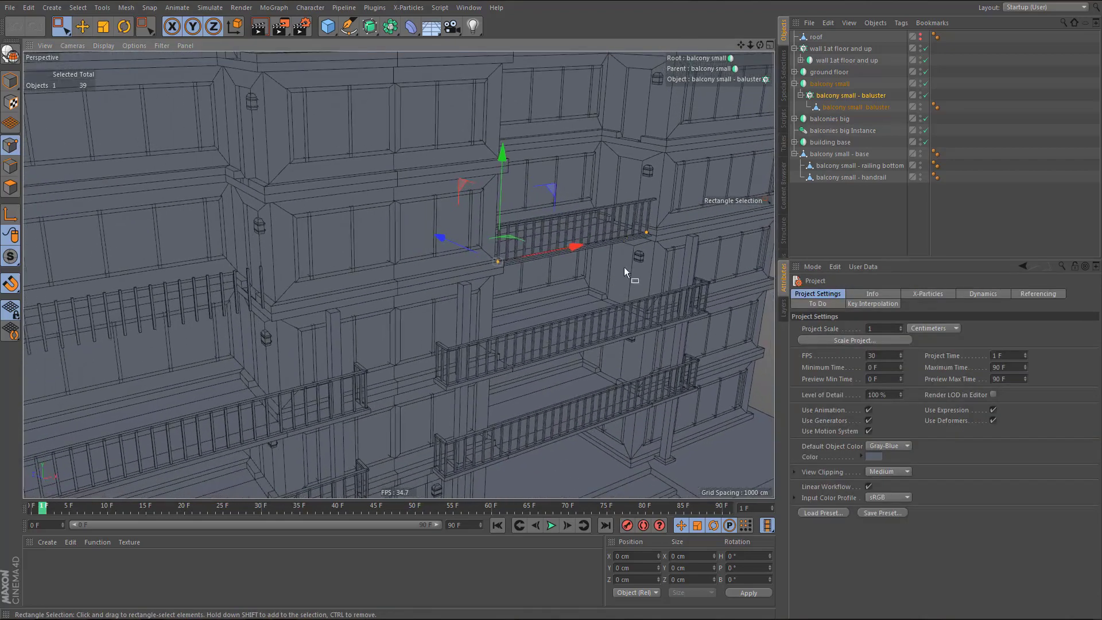
# - Collapse the balcony small - base hierarchy, move it into the balcony small symmetry and inspect the mirrored side
pyautogui.click(794, 154)
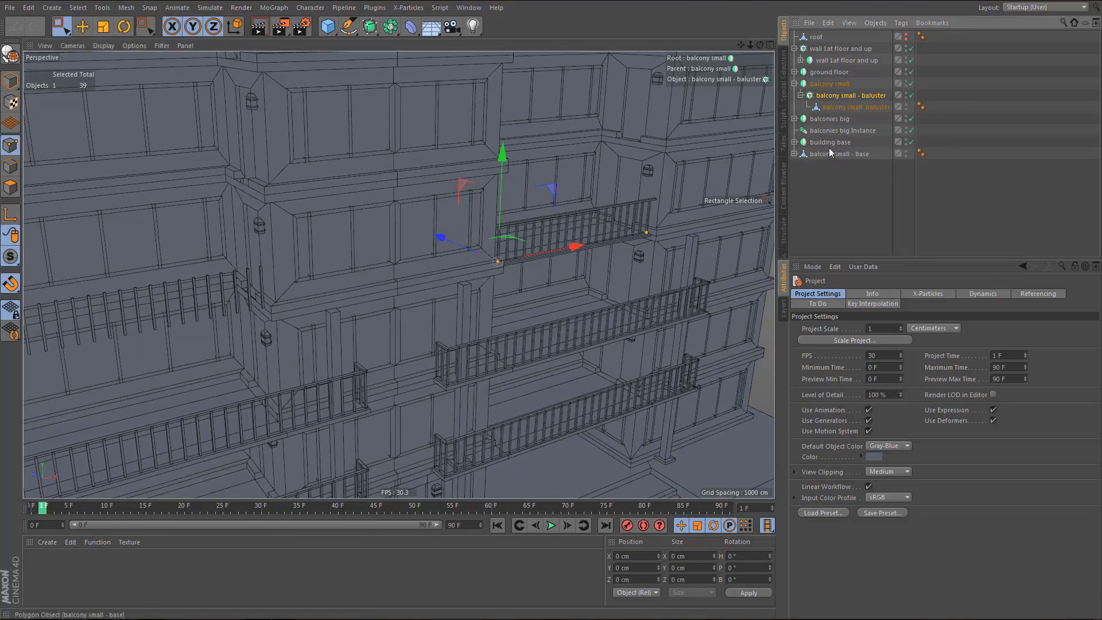
pyautogui.click(821, 156)
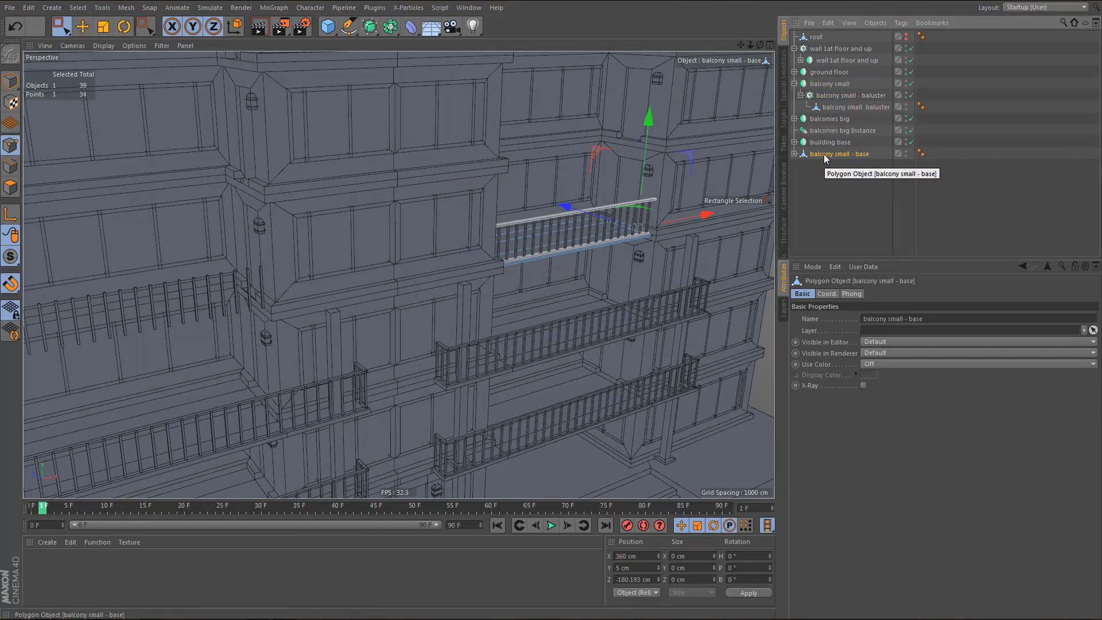
pyautogui.moveTo(825, 154); pyautogui.dragTo(830, 89)
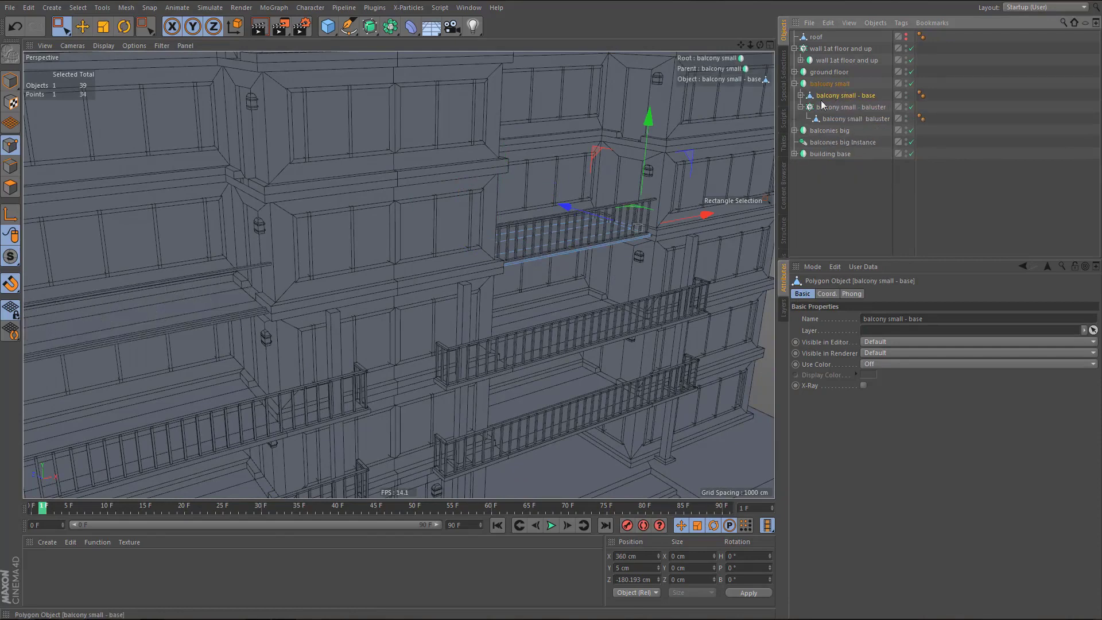
pyautogui.keyDown('alt'); pyautogui.moveTo(500, 254); pyautogui.dragTo(571, 243, button='middle'); pyautogui.keyUp('alt')
pyautogui.keyDown('alt'); pyautogui.moveTo(557, 248); pyautogui.dragTo(552, 267); pyautogui.keyUp('alt')
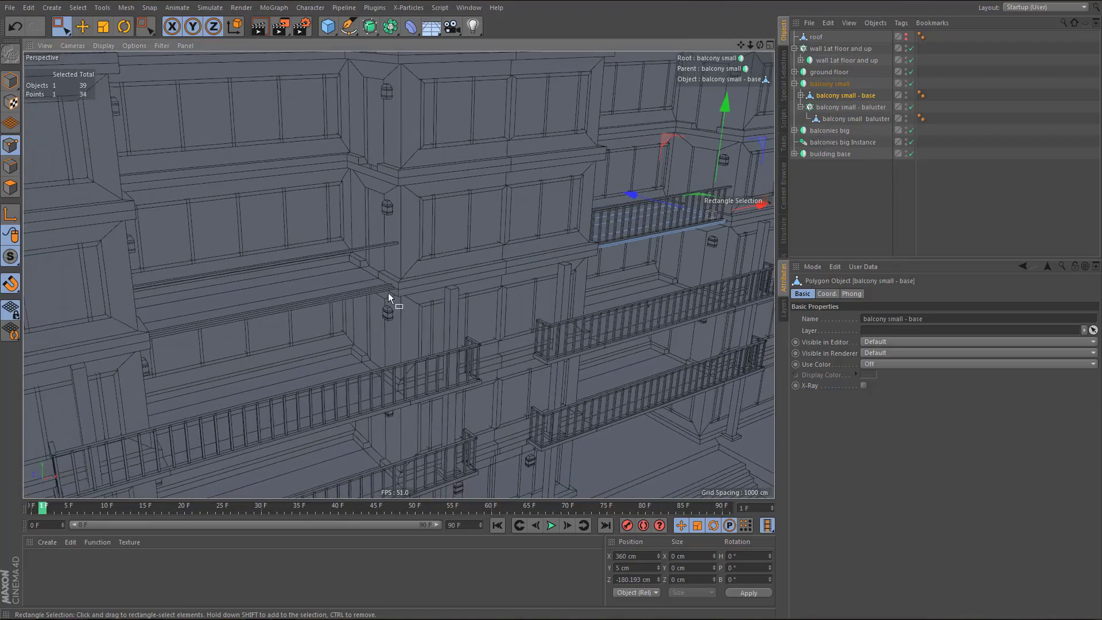
pyautogui.keyDown('alt'); pyautogui.moveTo(386, 283); pyautogui.dragTo(392, 321); pyautogui.keyUp('alt')
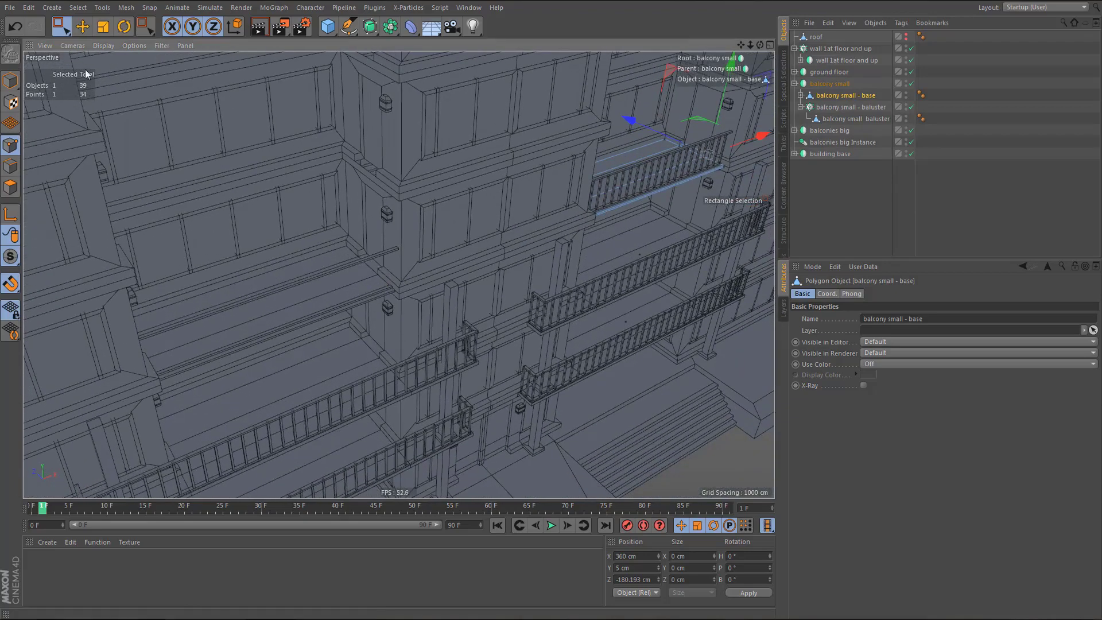
# - Switch the viewport display to light-based shading with lines and check the mirrored small balcony
pyautogui.click(104, 45)
pyautogui.click(117, 71)
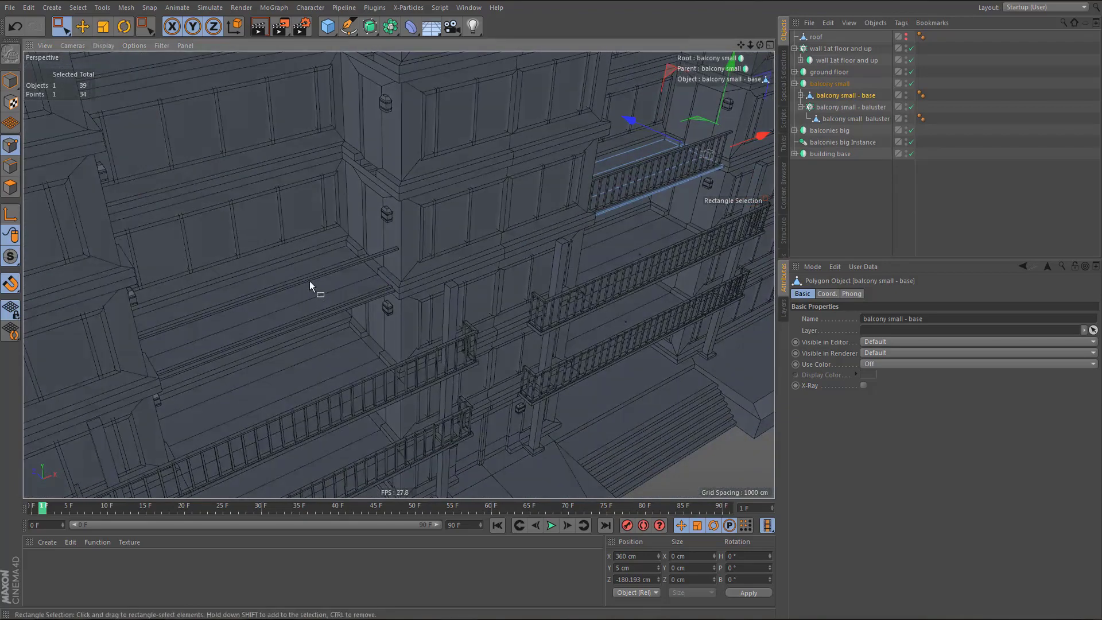
pyautogui.keyDown('alt'); pyautogui.moveTo(310, 282); pyautogui.dragTo(303, 252); pyautogui.keyUp('alt')
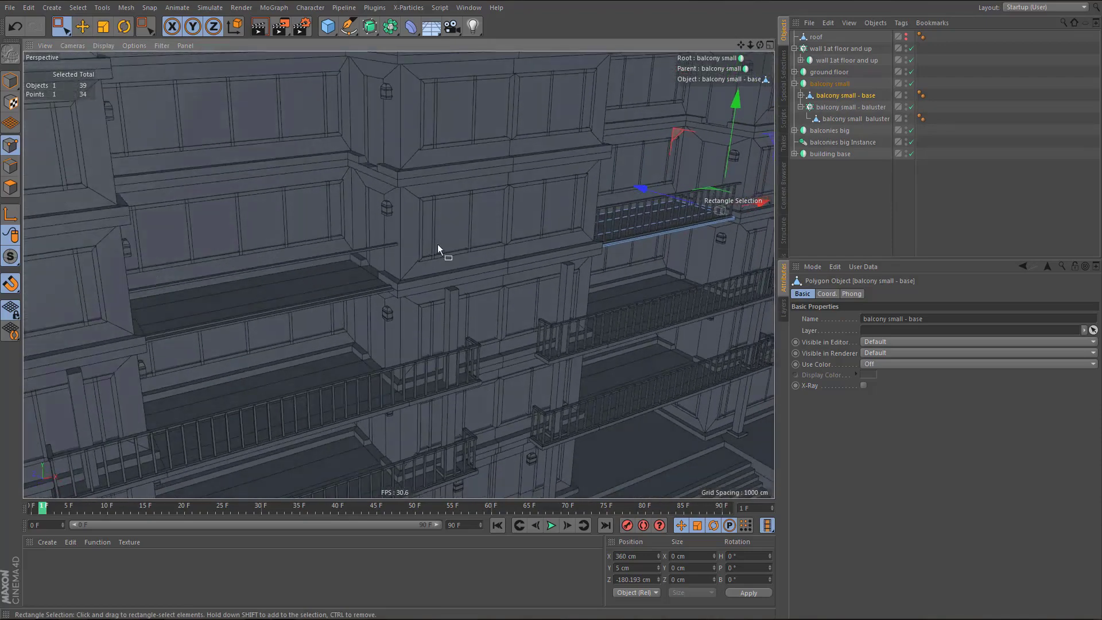
pyautogui.keyDown('alt'); pyautogui.moveTo(437, 244); pyautogui.dragTo(505, 209); pyautogui.keyUp('alt')
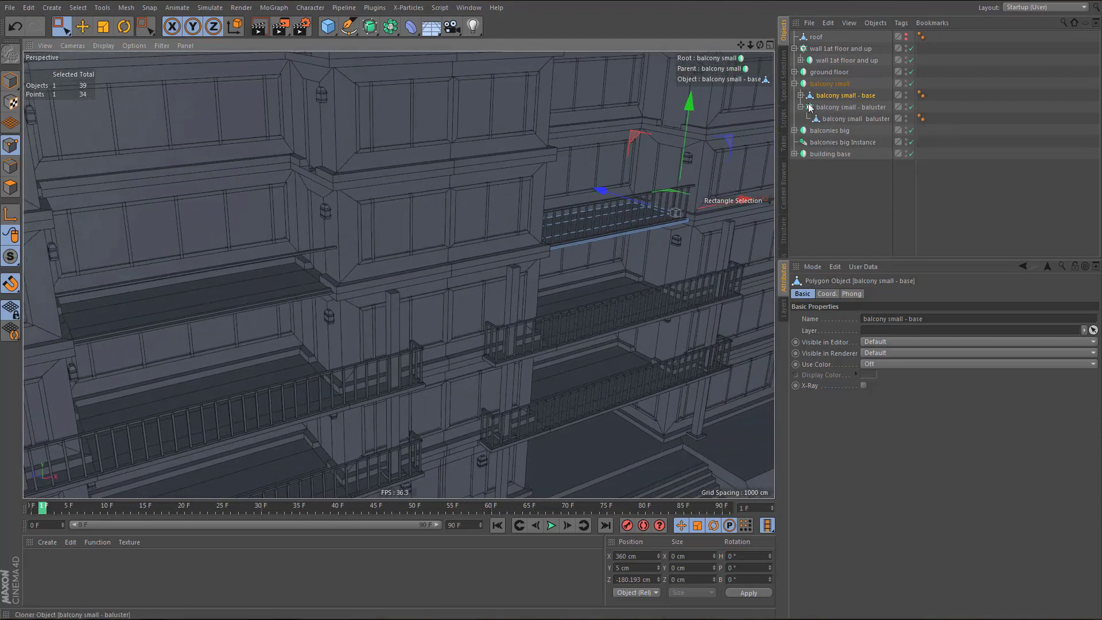
# - Move balcony small - base and balcony small - baluster out of the symmetry and group them in a null named balcony small
pyautogui.keyDown('ctrl'); pyautogui.click(831, 108); pyautogui.keyUp('ctrl')
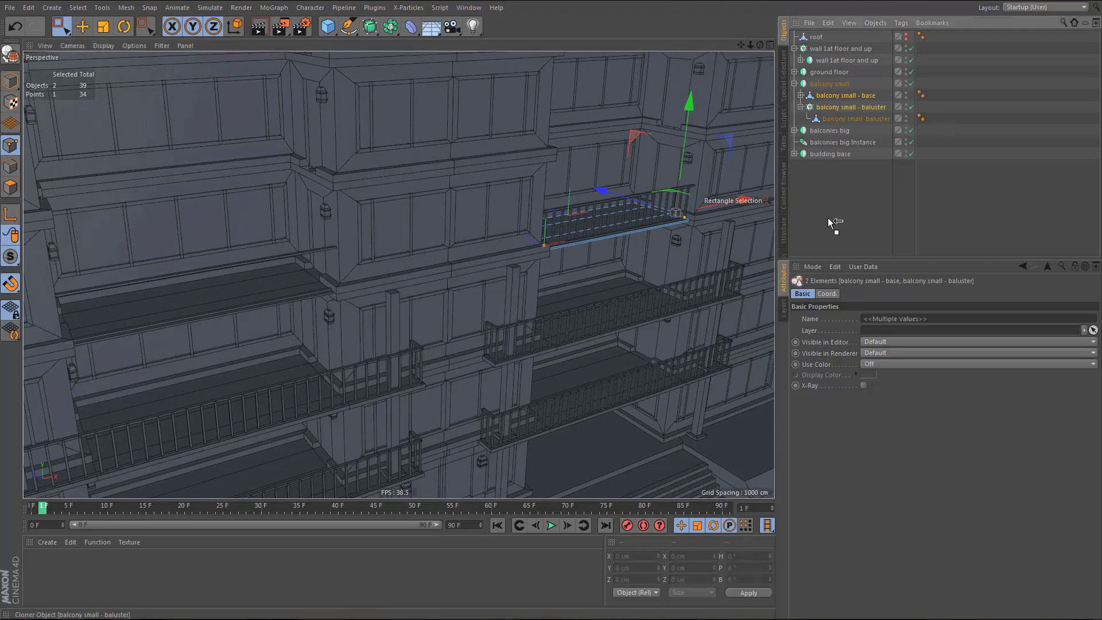
pyautogui.moveTo(835, 224); pyautogui.dragTo(830, 221)
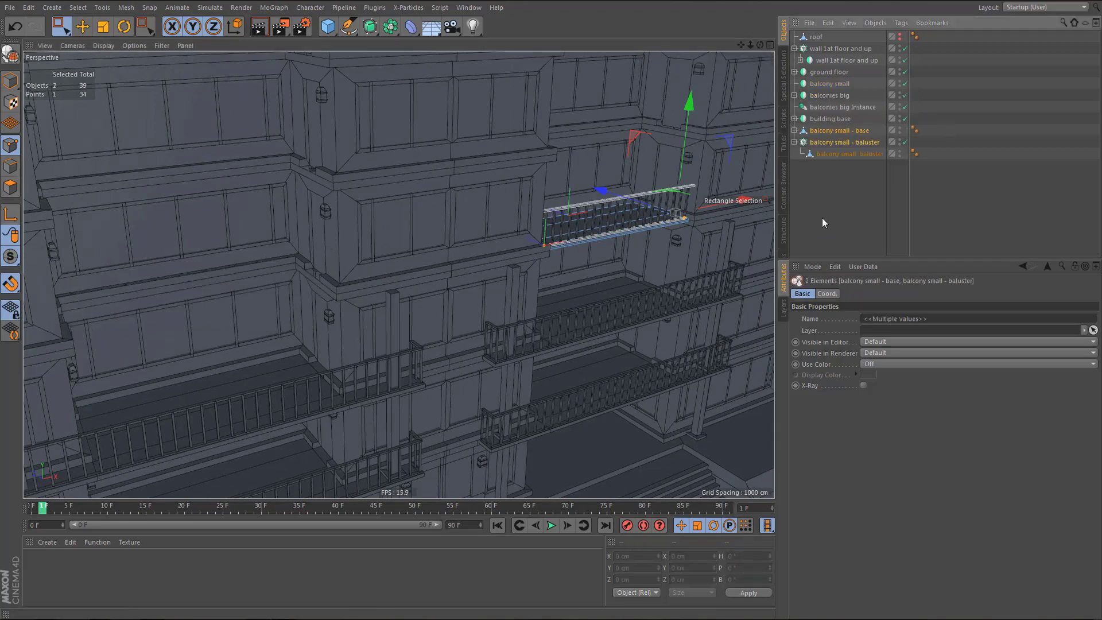
pyautogui.hotkey('alt', 'g')
pyautogui.doubleClick(815, 131)
pyautogui.write('balcon')
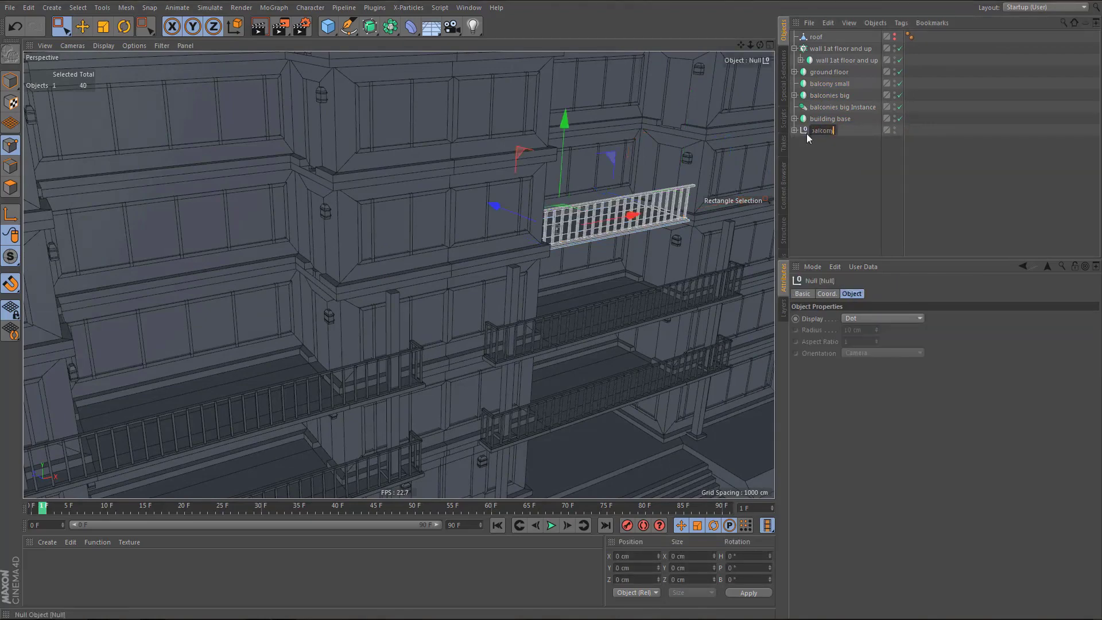
pyautogui.write('y small')
pyautogui.press('Return')
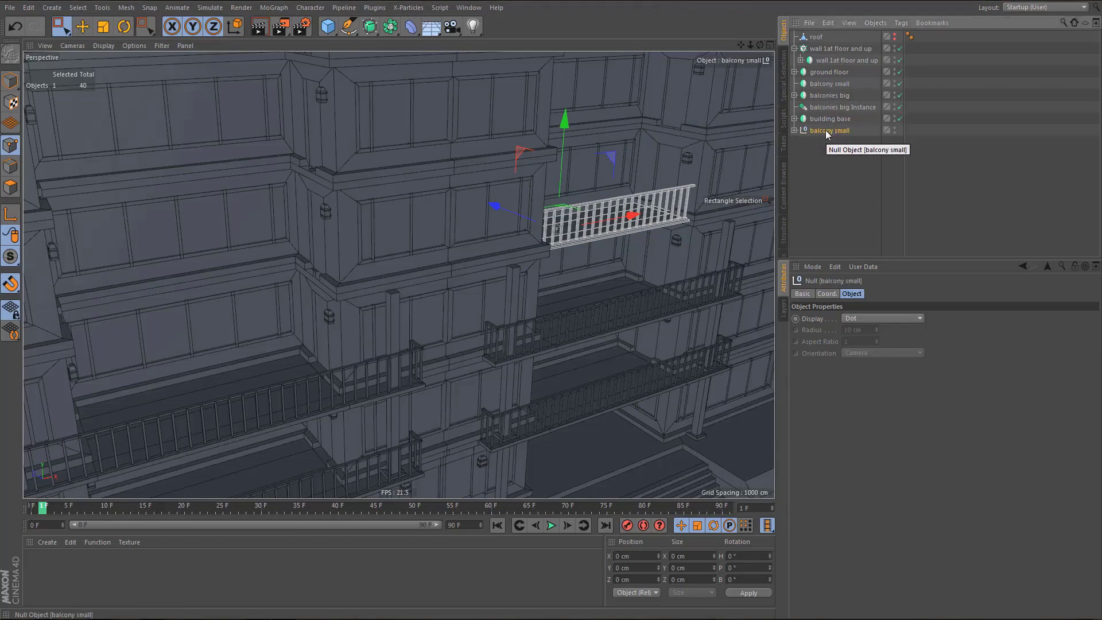
# - Move the balcony small null into the balcony small symmetry, check the mirrored balcony, and collapse and select the symmetry
pyautogui.moveTo(828, 131); pyautogui.dragTo(836, 86)
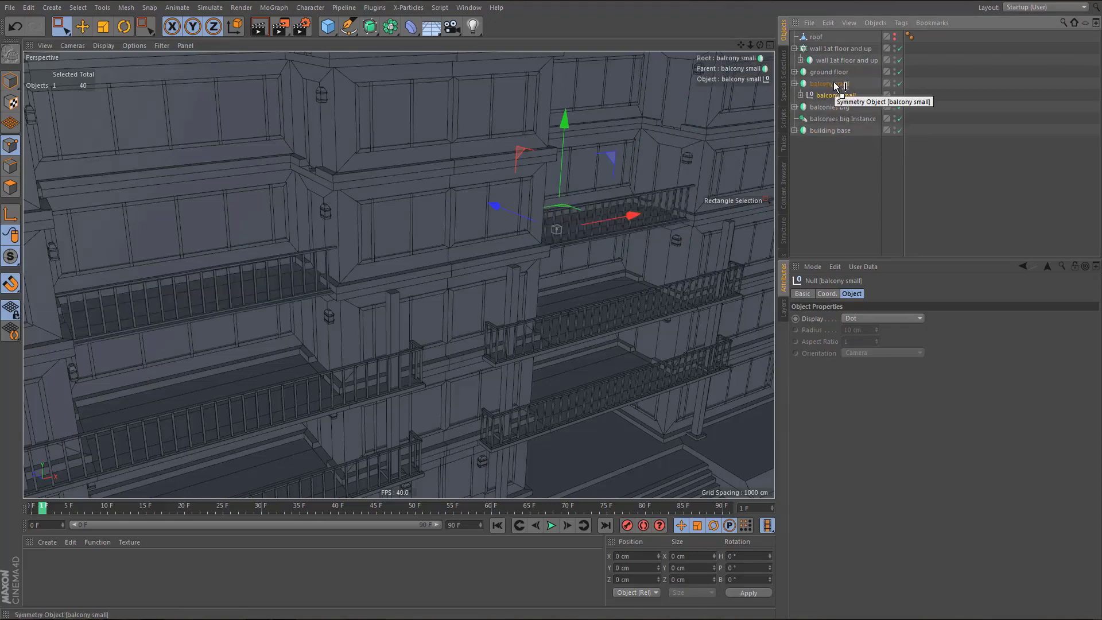
pyautogui.keyDown('alt'); pyautogui.moveTo(534, 207); pyautogui.dragTo(487, 243); pyautogui.keyUp('alt')
pyautogui.scroll(-1, 483, 252)
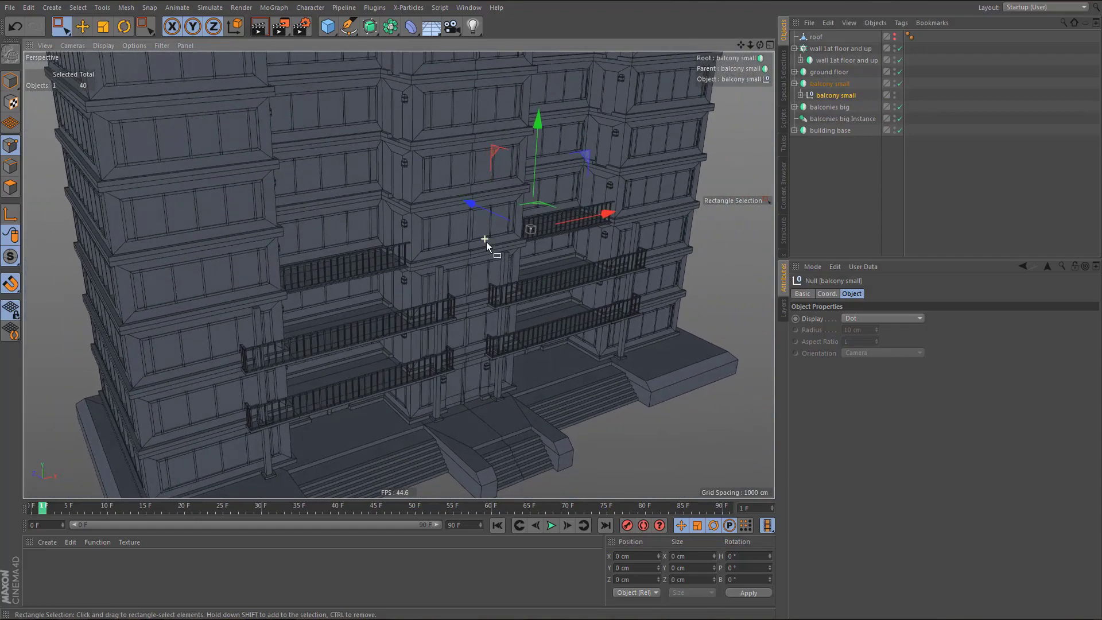
pyautogui.click(795, 84)
pyautogui.click(822, 86)
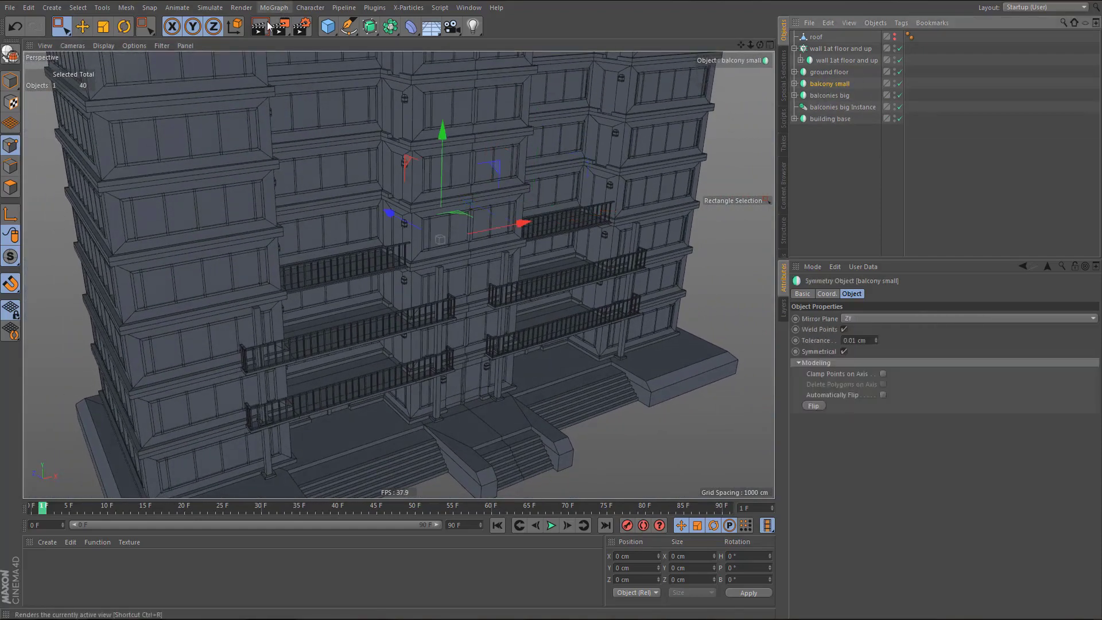
# - Put the balcony small symmetry into a MoGraph Cloner and set the clones' Y offset to 300 cm
pyautogui.keyDown('alt'); pyautogui.moveTo(260, 144); pyautogui.dragTo(235, 174, button='middle'); pyautogui.keyUp('alt')
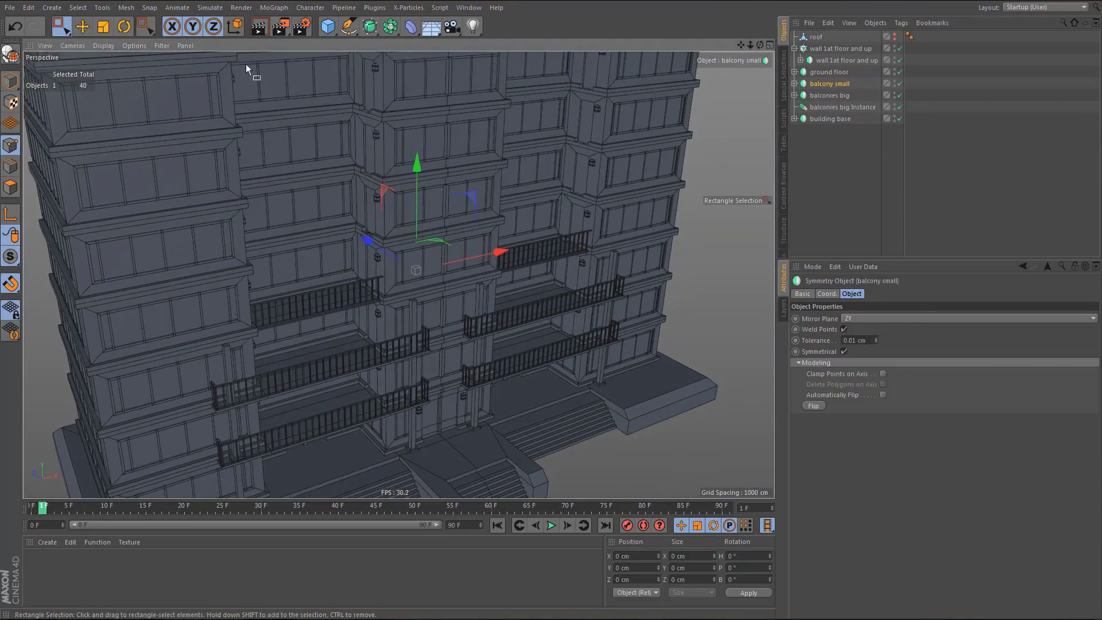
pyautogui.click(277, 11)
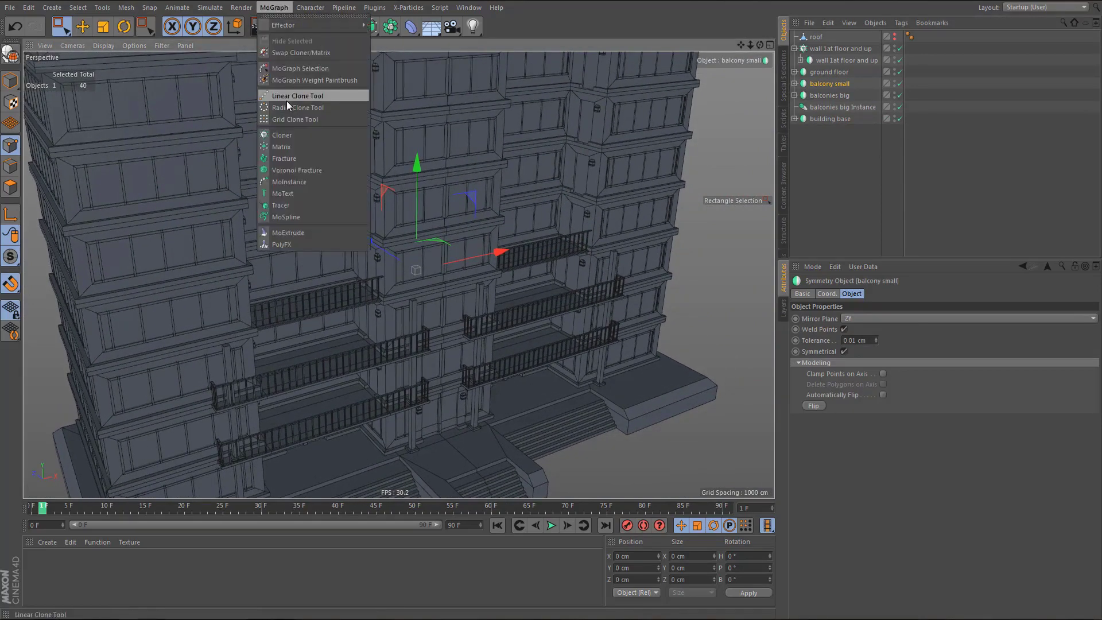
pyautogui.keyDown('alt'); pyautogui.click(289, 140); pyautogui.keyUp('alt')
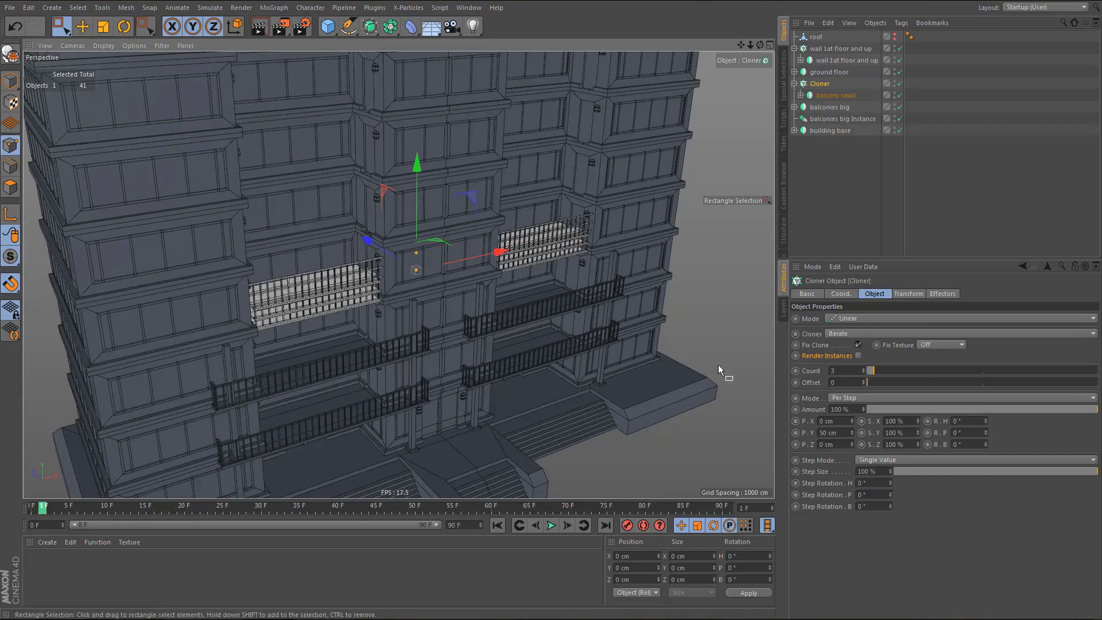
pyautogui.doubleClick(828, 433)
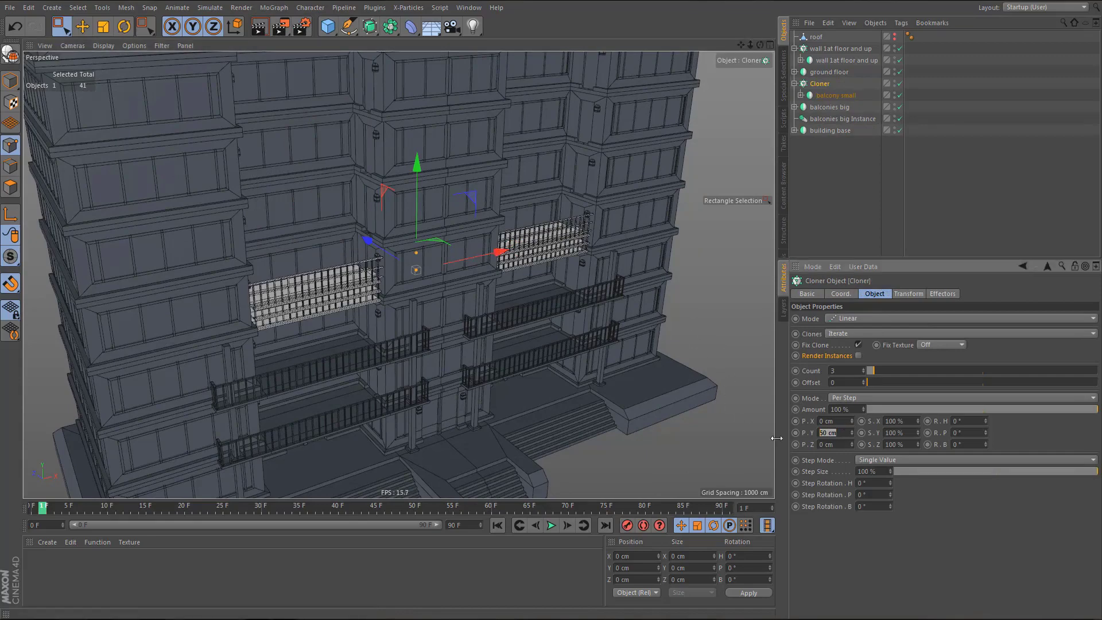
pyautogui.write('300')
pyautogui.press('Return')
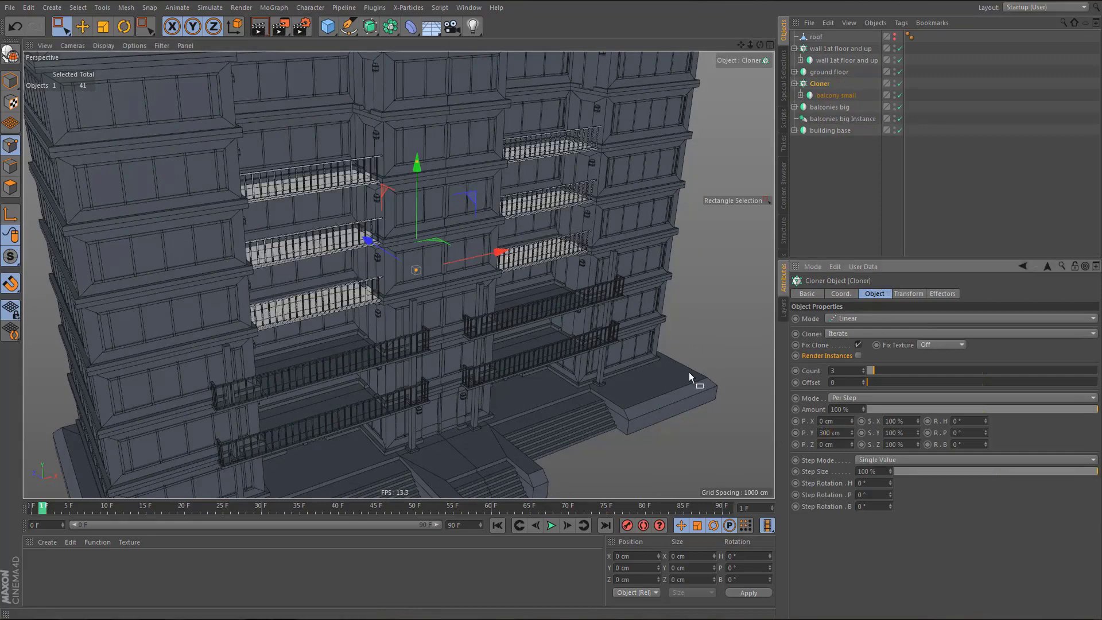
# - Increase the balcony cloner's count to 12 so small balconies repeat up the whole facade
pyautogui.keyDown('alt'); pyautogui.moveTo(497, 218); pyautogui.dragTo(481, 251, button='middle'); pyautogui.keyUp('alt')
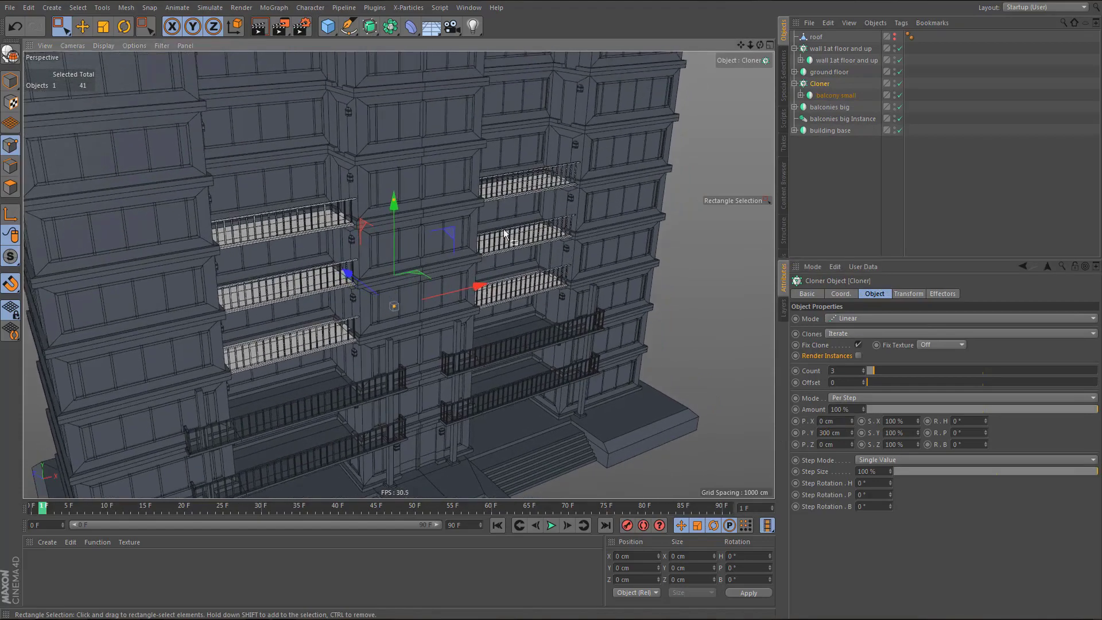
pyautogui.keyDown('alt'); pyautogui.moveTo(504, 230); pyautogui.dragTo(500, 197); pyautogui.keyUp('alt')
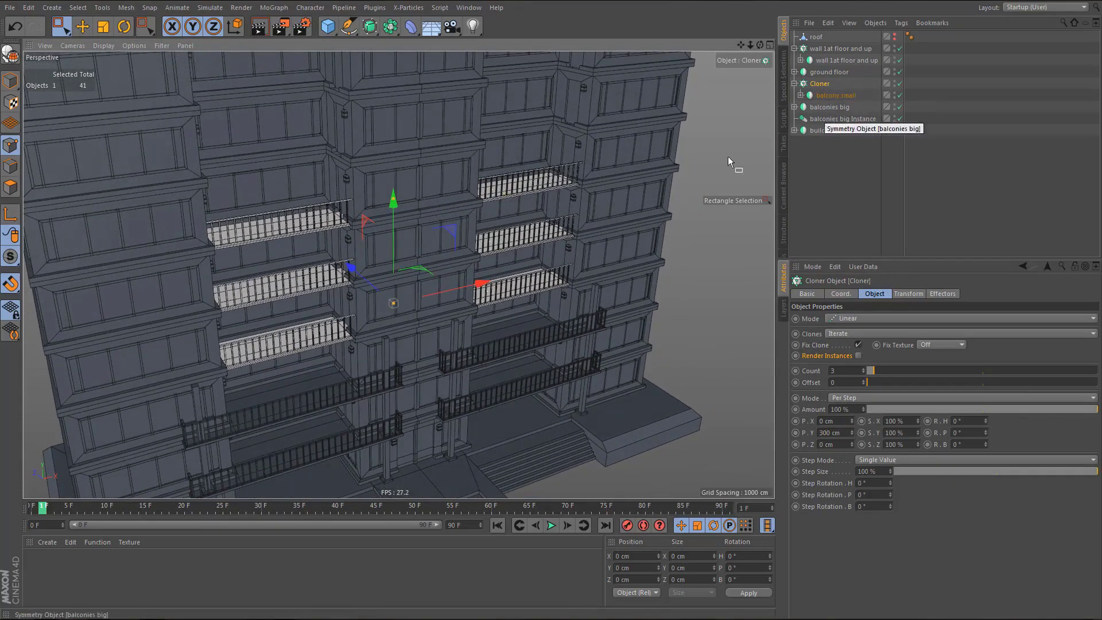
pyautogui.scroll(-8, 471, 347)
pyautogui.keyDown('alt'); pyautogui.moveTo(505, 272); pyautogui.dragTo(439, 312, button='middle'); pyautogui.keyUp('alt')
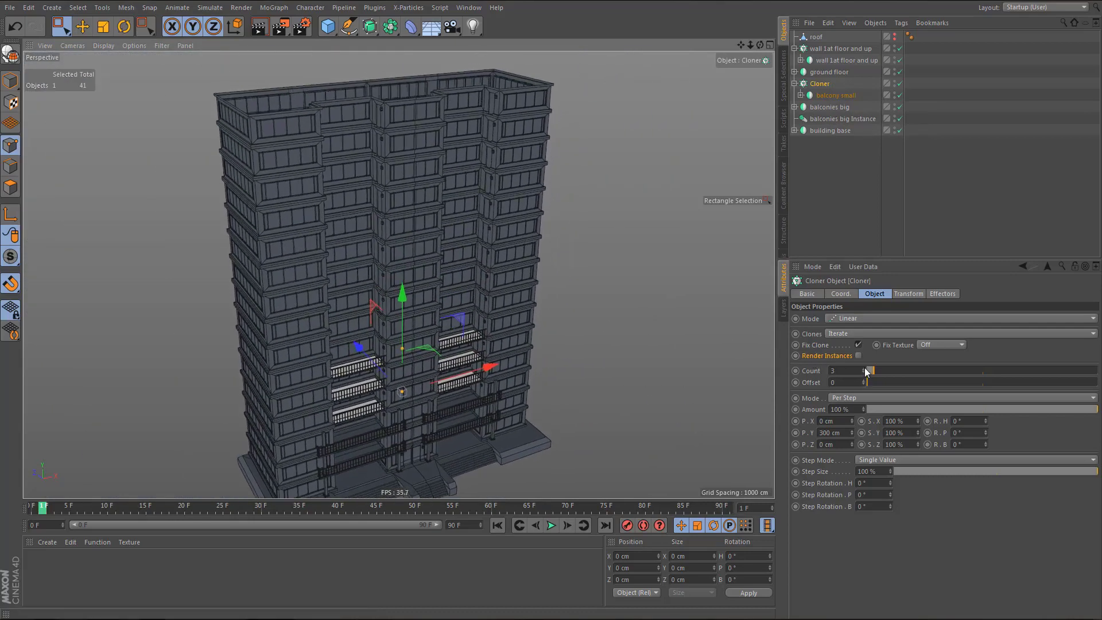
pyautogui.moveTo(866, 371); pyautogui.dragTo(863, 371)
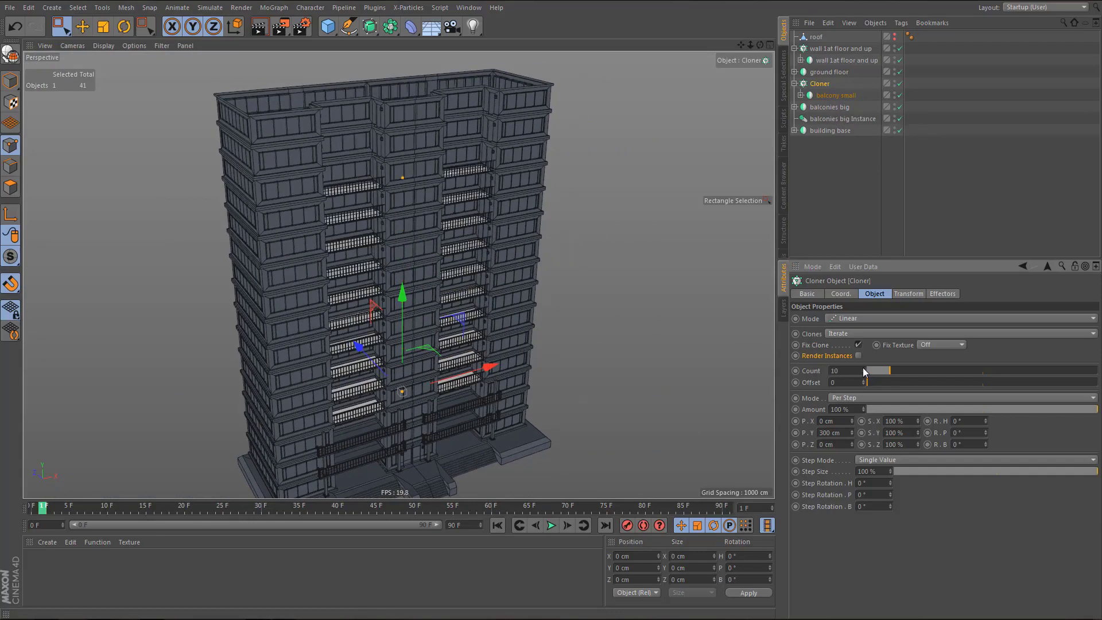
pyautogui.click(863, 369)
pyautogui.click(863, 369)
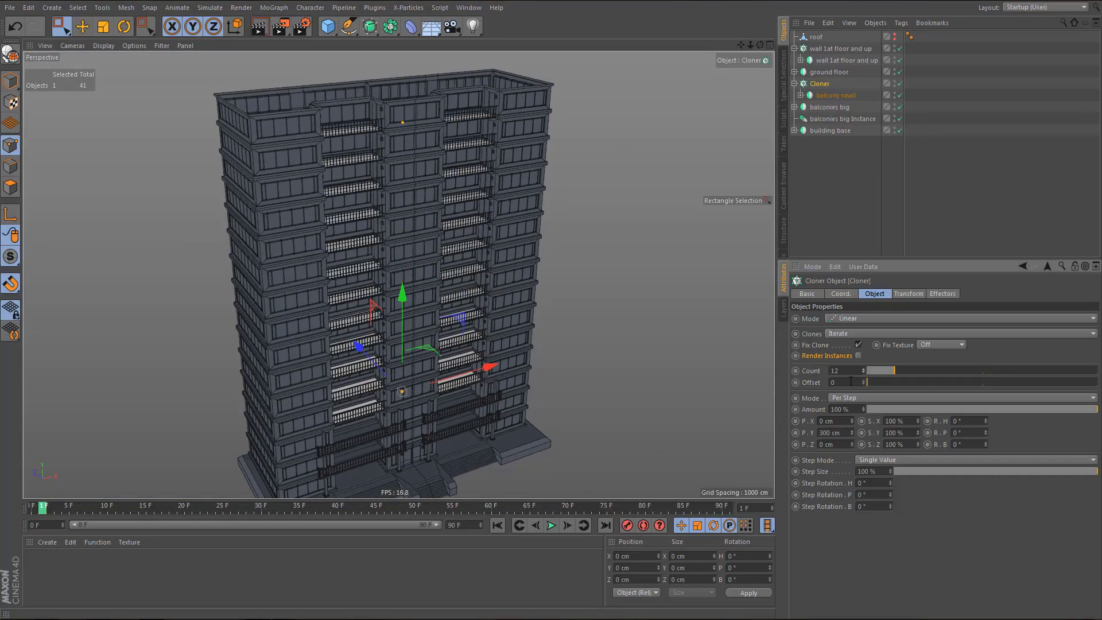
pyautogui.moveTo(459, 268)
pyautogui.keyDown('alt'); pyautogui.mouseDown()
pyautogui.moveTo(450, 259)
pyautogui.moveTo(421, 270)
pyautogui.moveTo(444, 277)
pyautogui.mouseUp(); pyautogui.keyUp('alt')
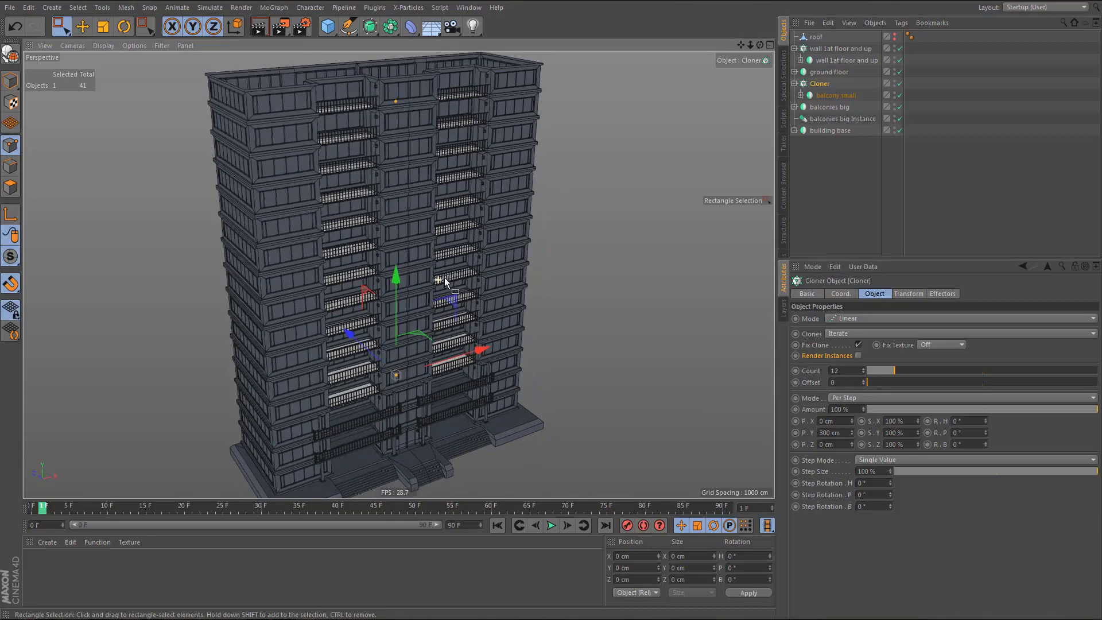
# - Switch the viewport display to Constant Shading (Lines)
pyautogui.click(70, 47)
pyautogui.moveTo(100, 47)
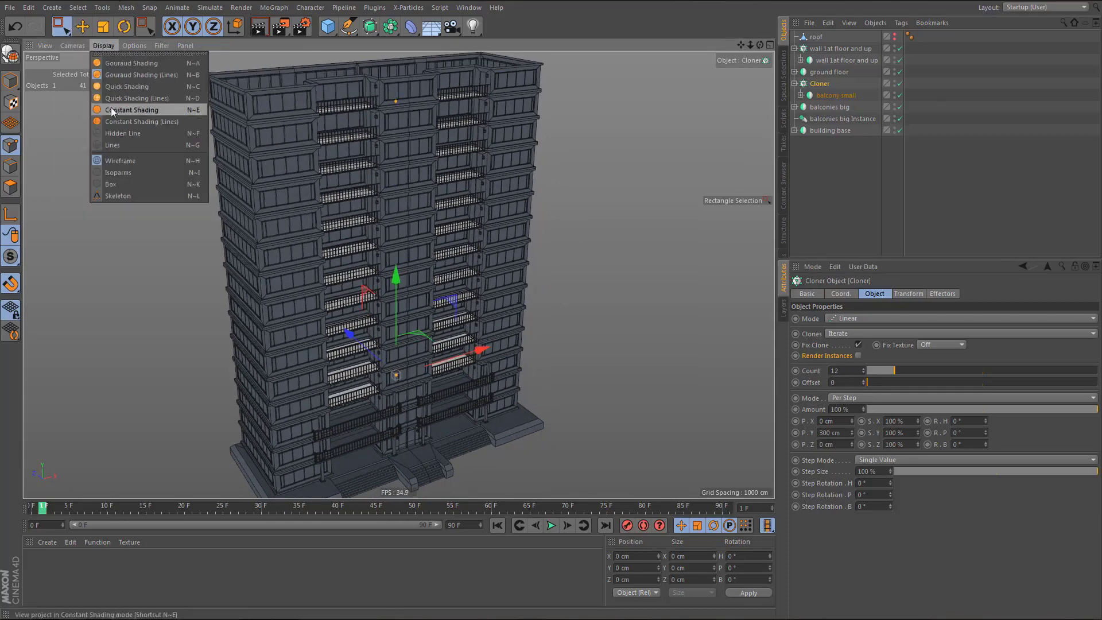
pyautogui.click(118, 123)
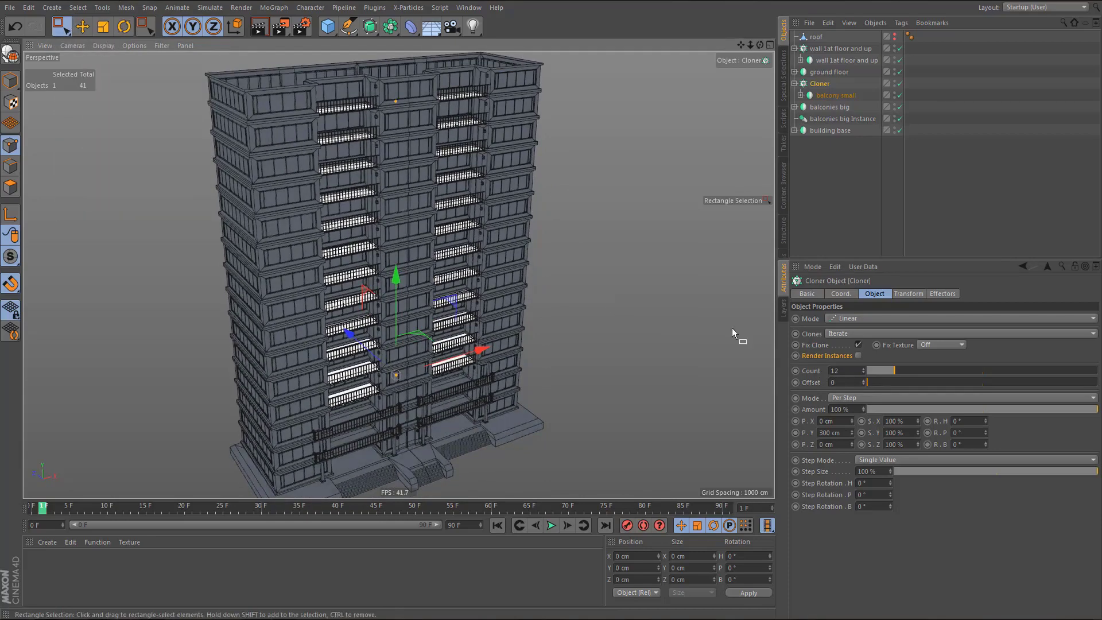
# - Rename the cloner that holds balcony small as balconies small
pyautogui.doubleClick(828, 95)
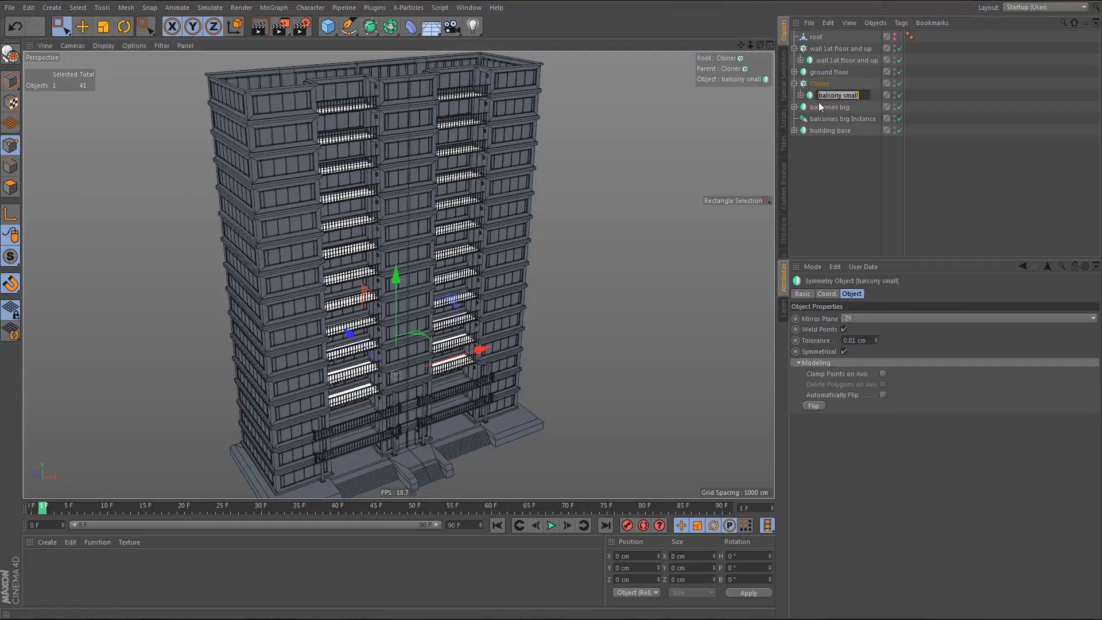
pyautogui.press('Up')
pyautogui.write('balcony smal')
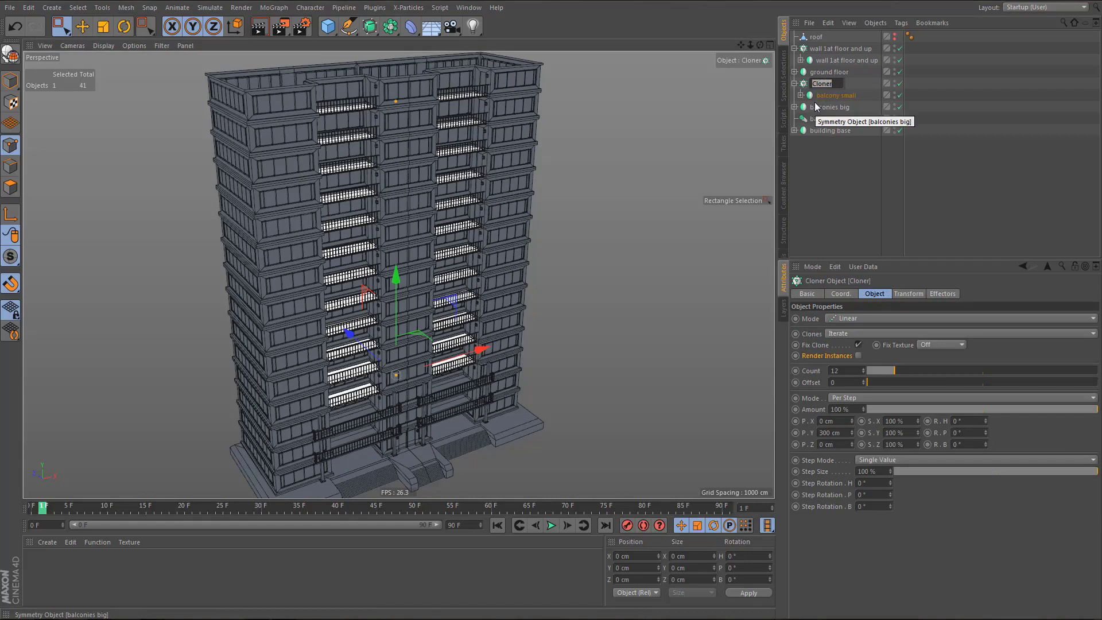
pyautogui.press('BackSpace')
pyautogui.press('BackSpace')
pyautogui.press('BackSpace')
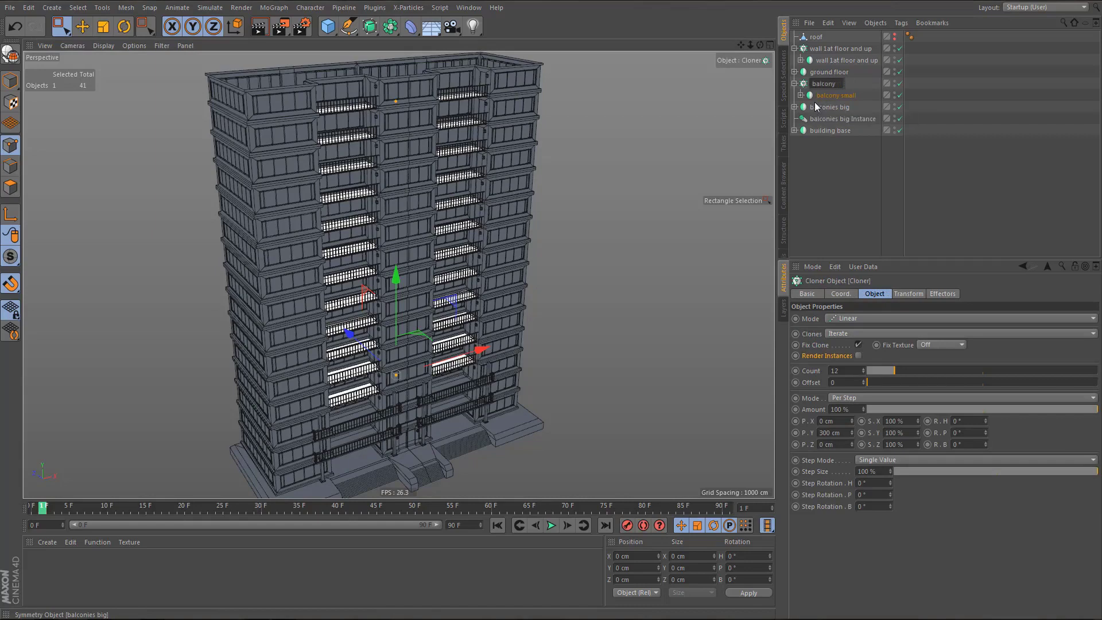
pyautogui.press('BackSpace')
pyautogui.write('ies small')
pyautogui.press('Return')
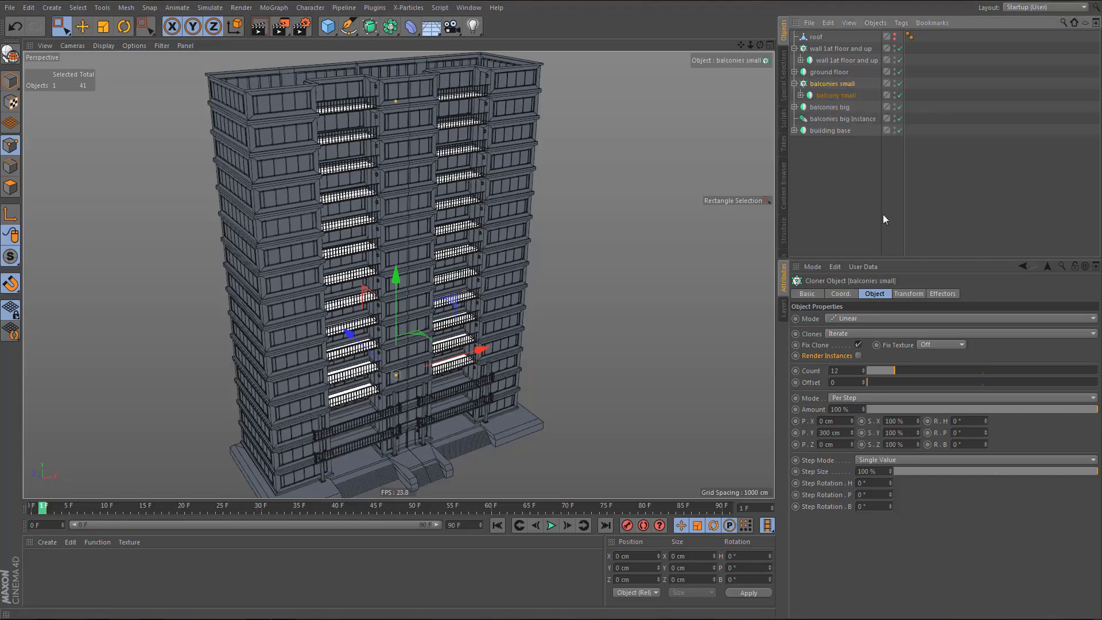
# - Sample the wall's grey-blue as the balconies small cloner's transform colour and set the viewport display to Gouraud Shading (Lines)
pyautogui.click(907, 294)
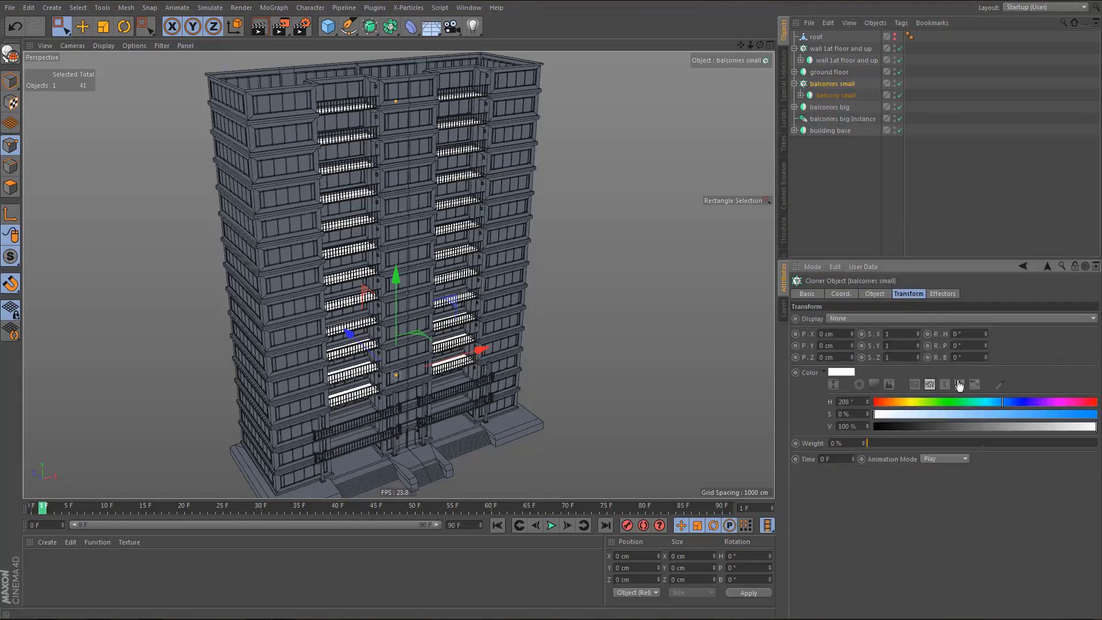
pyautogui.click(281, 169)
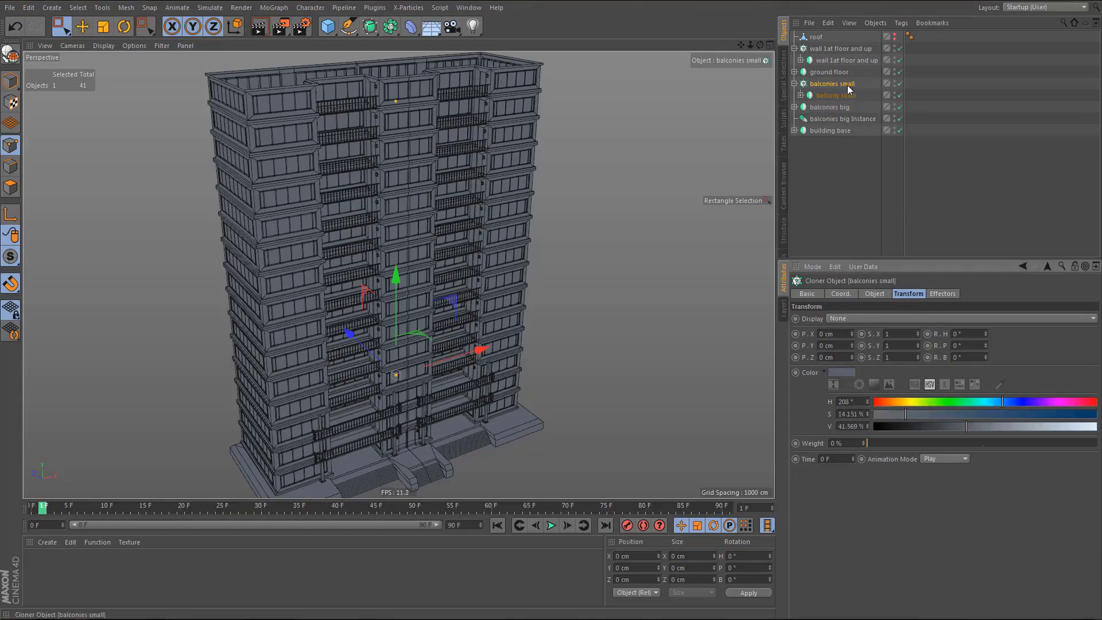
pyautogui.click(102, 46)
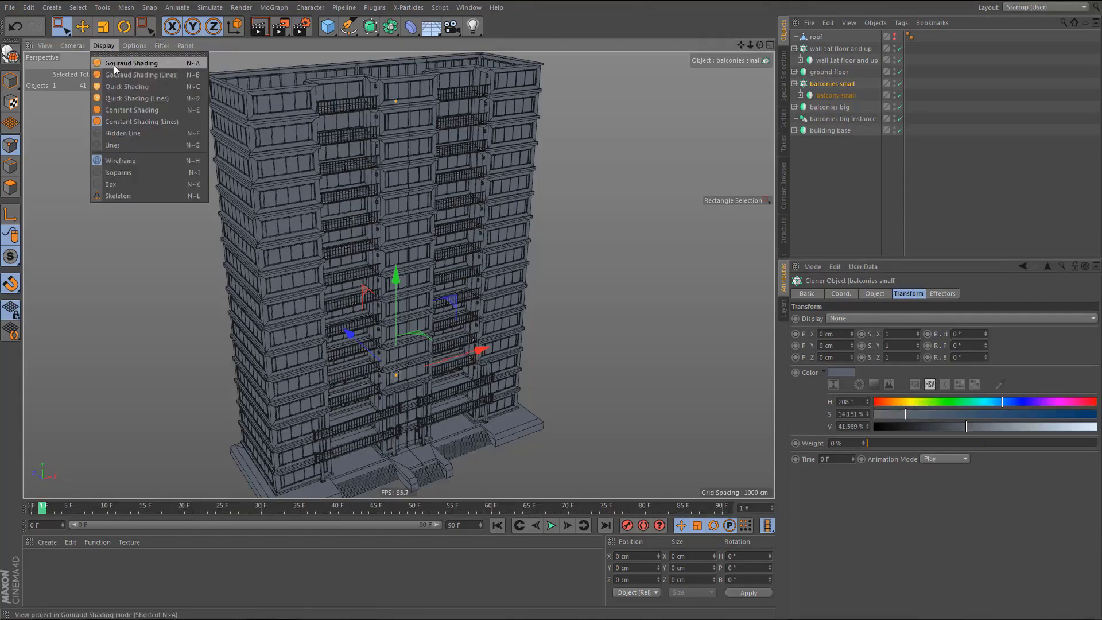
pyautogui.click(122, 74)
# - Render the whole building in the perspective view to check the repeated balconies
pyautogui.scroll(-2, 376, 249)
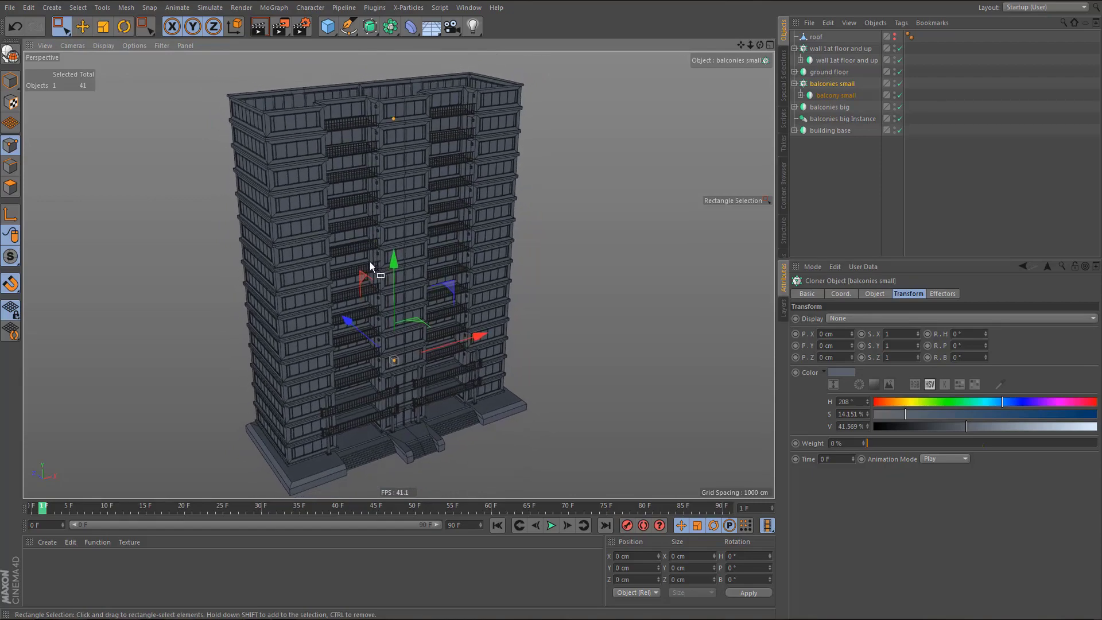
pyautogui.scroll(-2, 370, 261)
pyautogui.hotkey('ctrl', 'r')
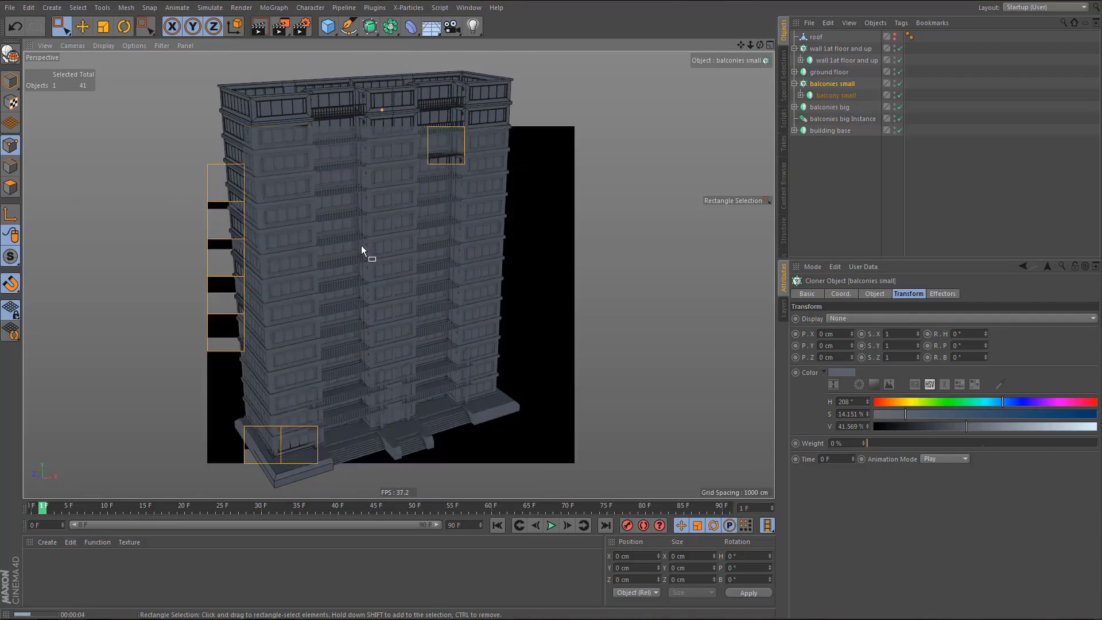
# - Switch to the front view at the top of the building and make the roof object visible in the editor and renderer
pyautogui.moveTo(407, 198)
pyautogui.keyDown('alt'); pyautogui.mouseDown()
pyautogui.moveTo(273, 206)
pyautogui.moveTo(336, 205)
pyautogui.moveTo(136, 174)
pyautogui.moveTo(325, 205)
pyautogui.mouseUp(); pyautogui.keyUp('alt')
pyautogui.keyDown('alt'); pyautogui.moveTo(325, 206); pyautogui.dragTo(404, 277, button='middle'); pyautogui.keyUp('alt')
pyautogui.middleClick(405, 276)
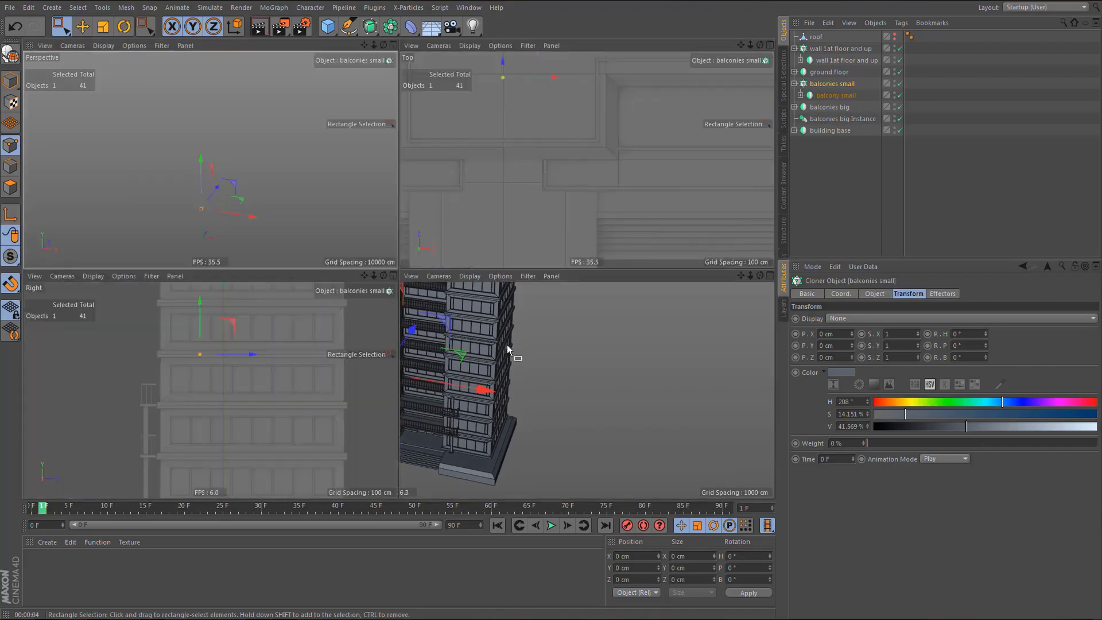
pyautogui.middleClick(507, 344)
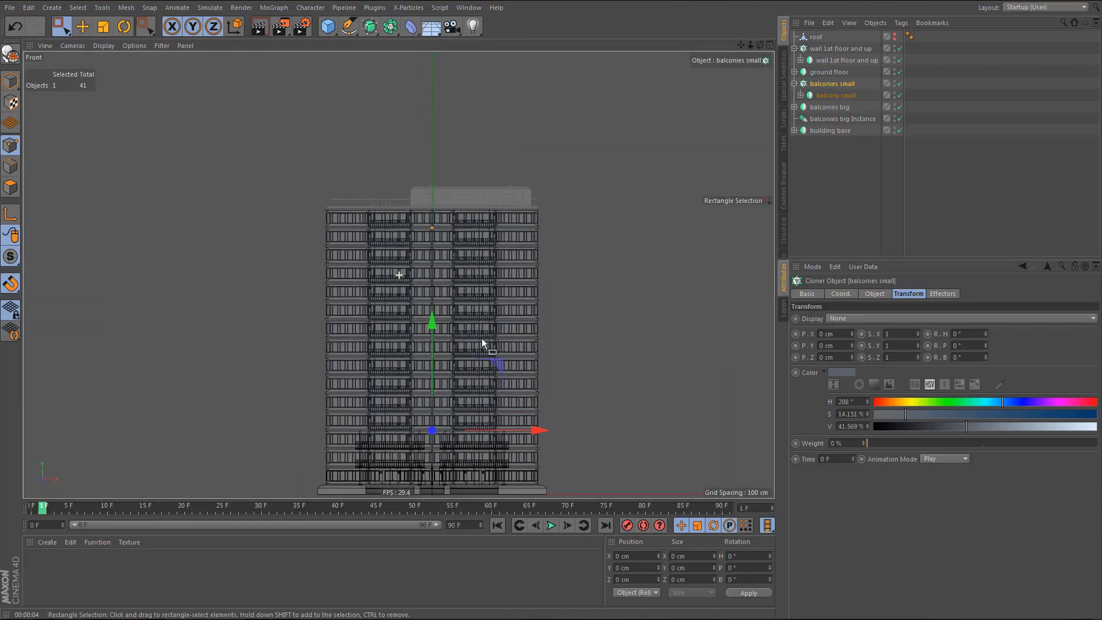
pyautogui.scroll(5, 521, 213)
pyautogui.keyDown('alt'); pyautogui.moveTo(522, 215); pyautogui.dragTo(477, 277, button='middle'); pyautogui.keyUp('alt')
pyautogui.scroll(2, 488, 275)
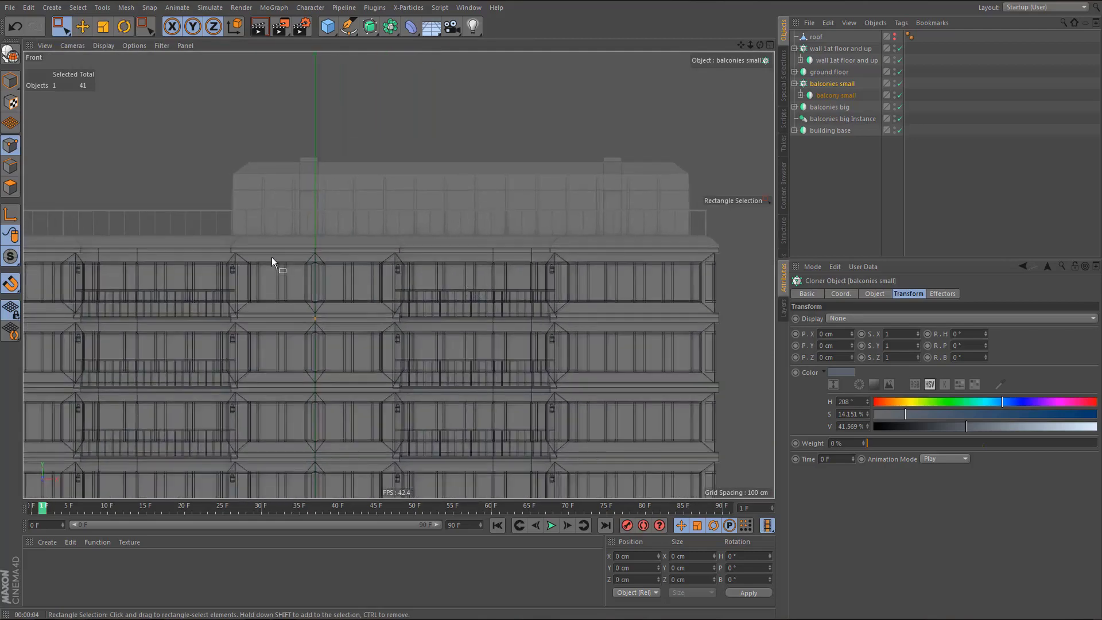
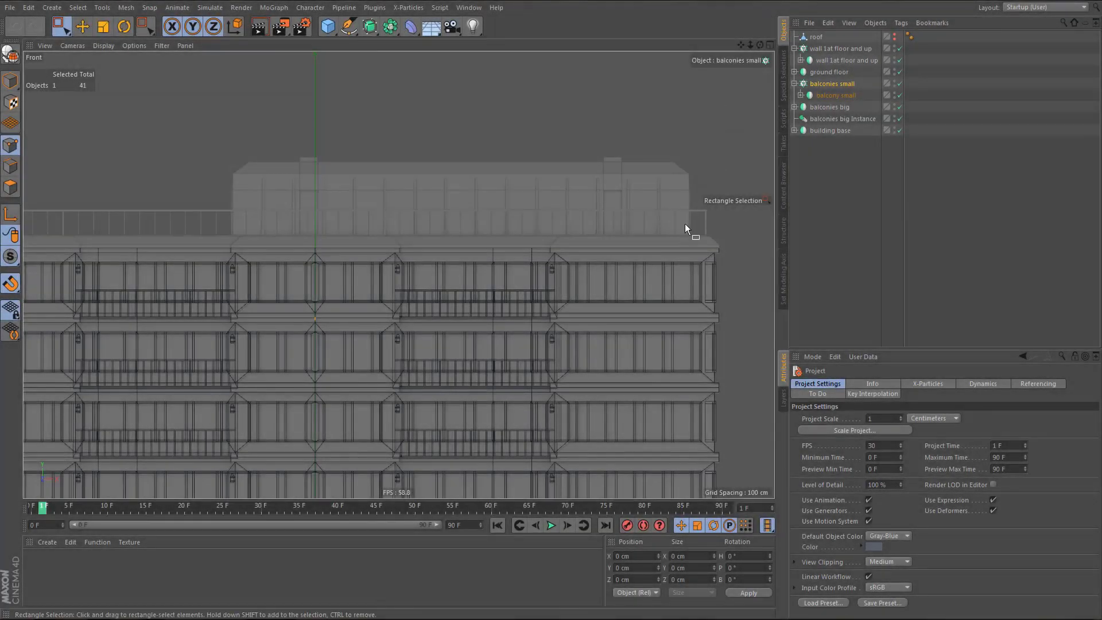
pyautogui.click(819, 38)
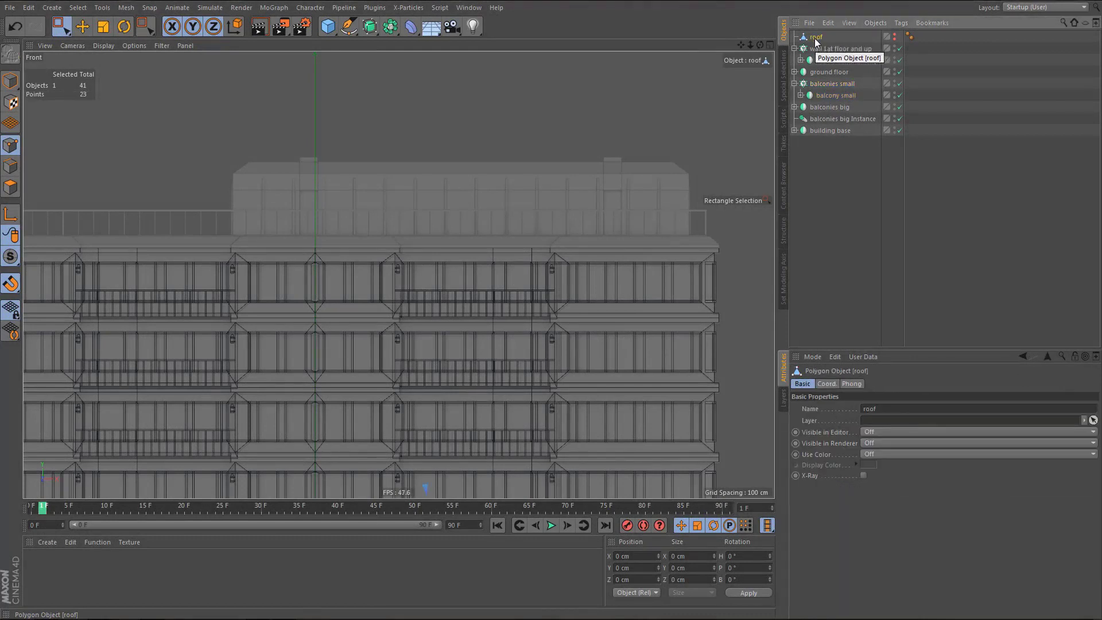
pyautogui.keyDown('ctrl'); pyautogui.click(895, 38); pyautogui.keyUp('ctrl')
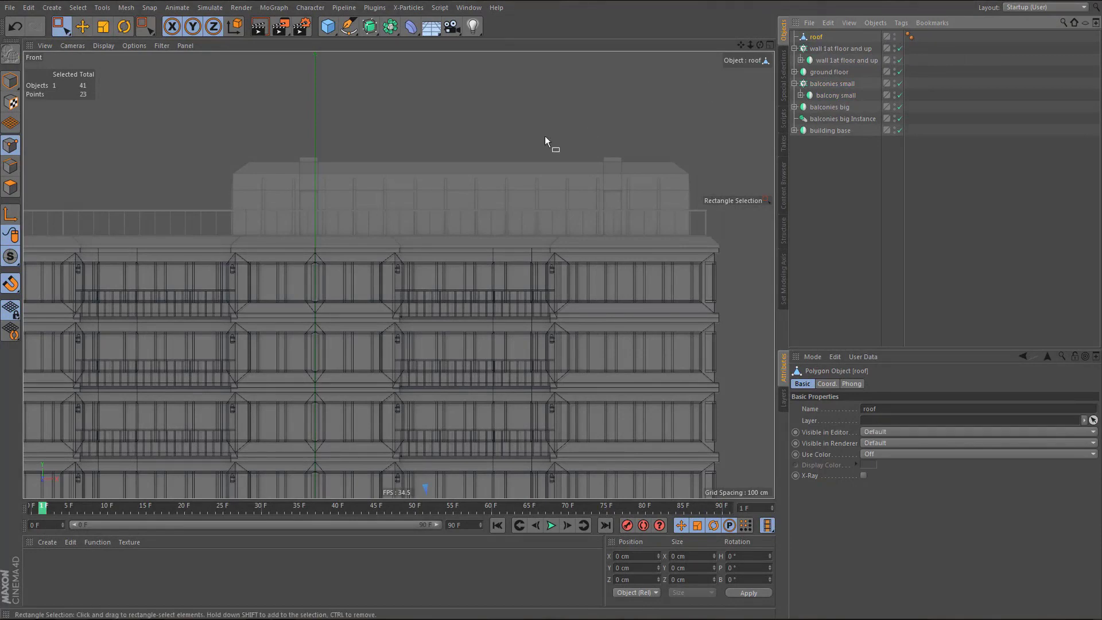
# - Raise the roof object in the front view to the top of the building, at about Y 4881 cm
pyautogui.scroll(-6, 533, 140)
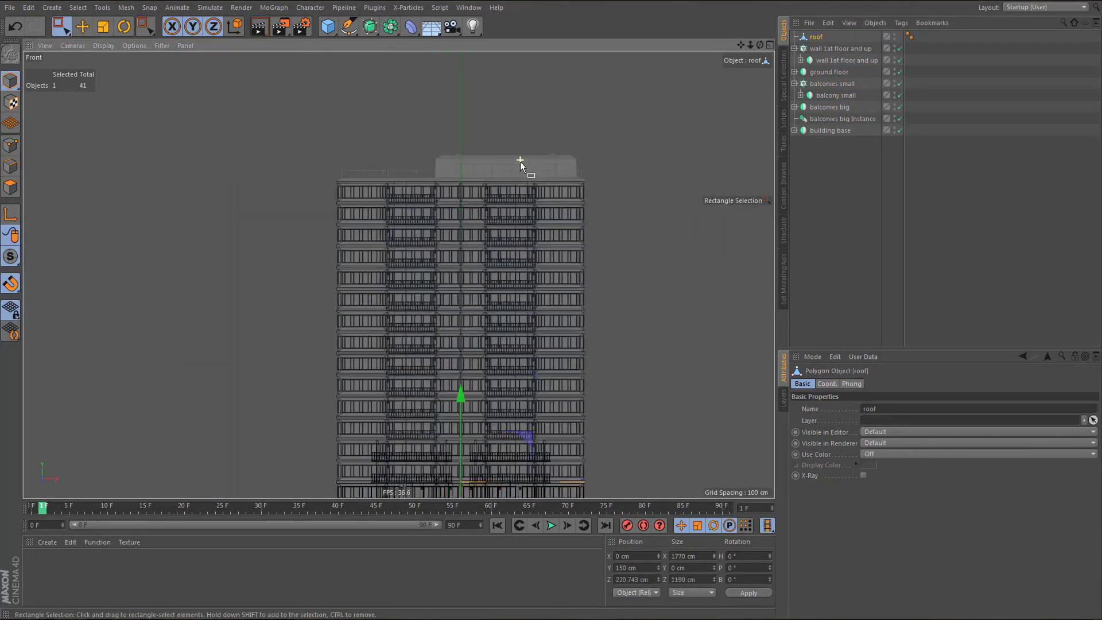
pyautogui.moveTo(470, 335); pyautogui.dragTo(493, 70)
pyautogui.scroll(8, 548, 167)
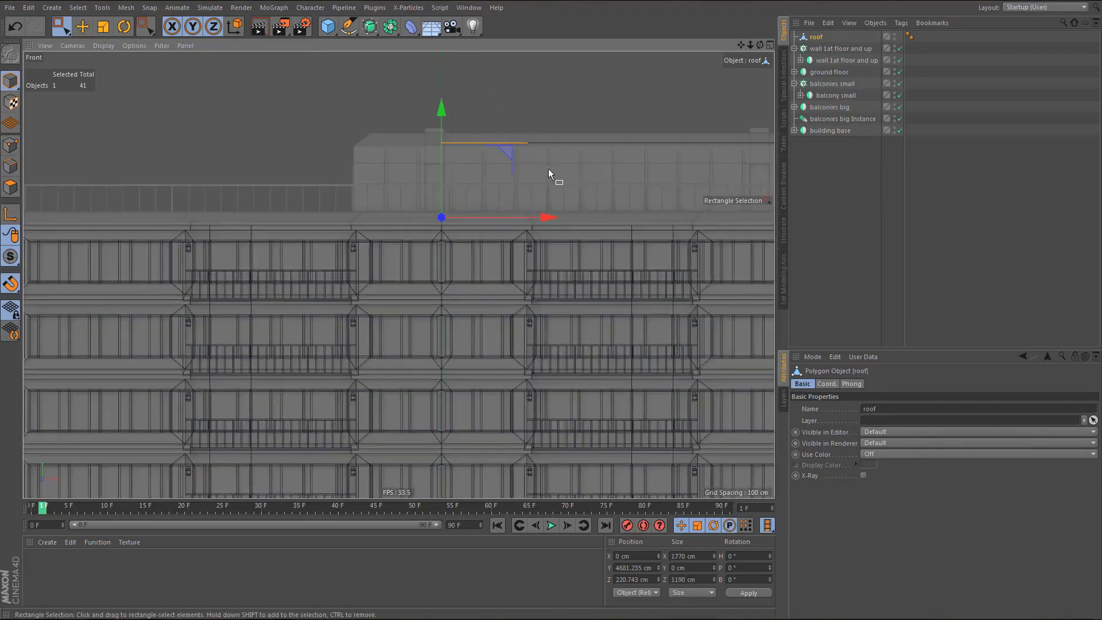
pyautogui.moveTo(433, 167); pyautogui.dragTo(432, 118)
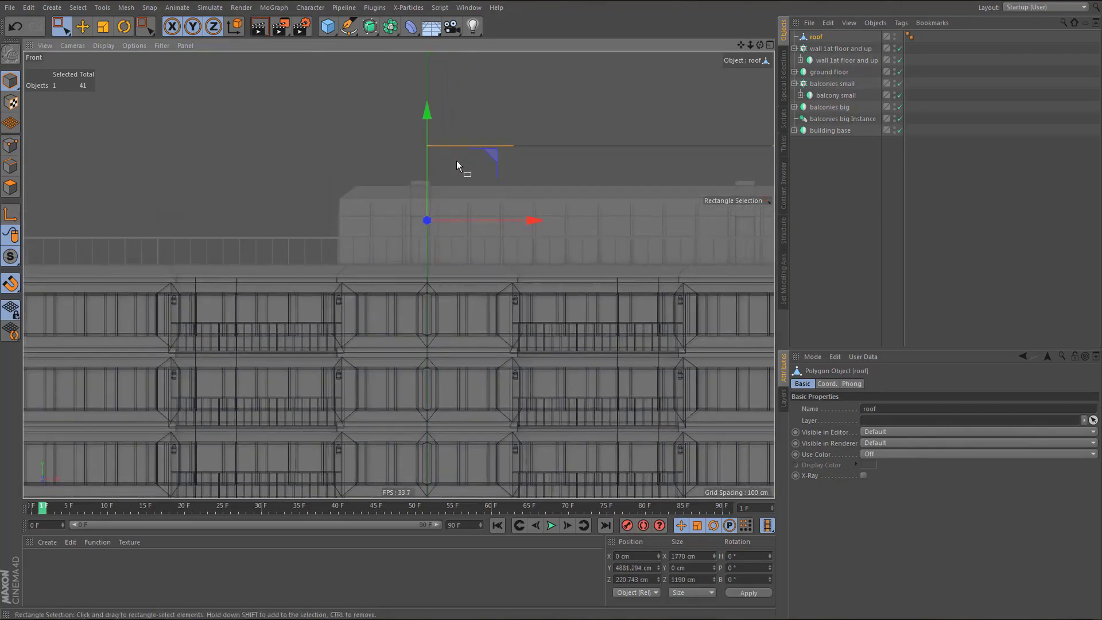
pyautogui.keyDown('alt'); pyautogui.moveTo(440, 182); pyautogui.dragTo(349, 278, button='middle'); pyautogui.keyUp('alt')
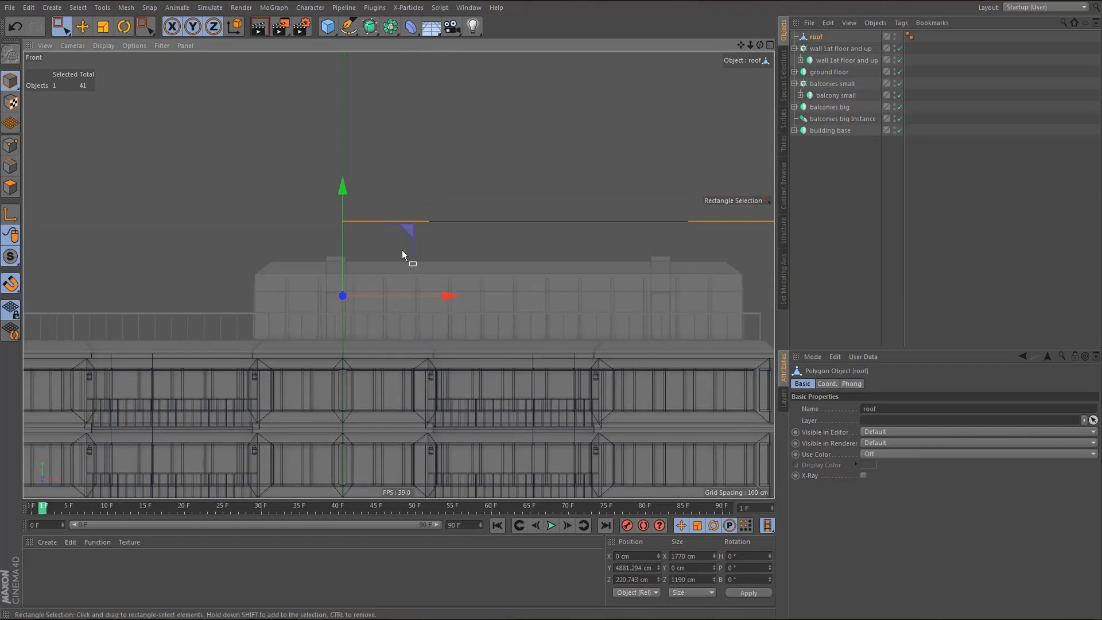
# - Move the roof's axis up onto its surface and lower the roof onto the top floor's upper edge, at about Y 4669 cm
pyautogui.click(10, 214)
pyautogui.moveTo(343, 201); pyautogui.dragTo(342, 122)
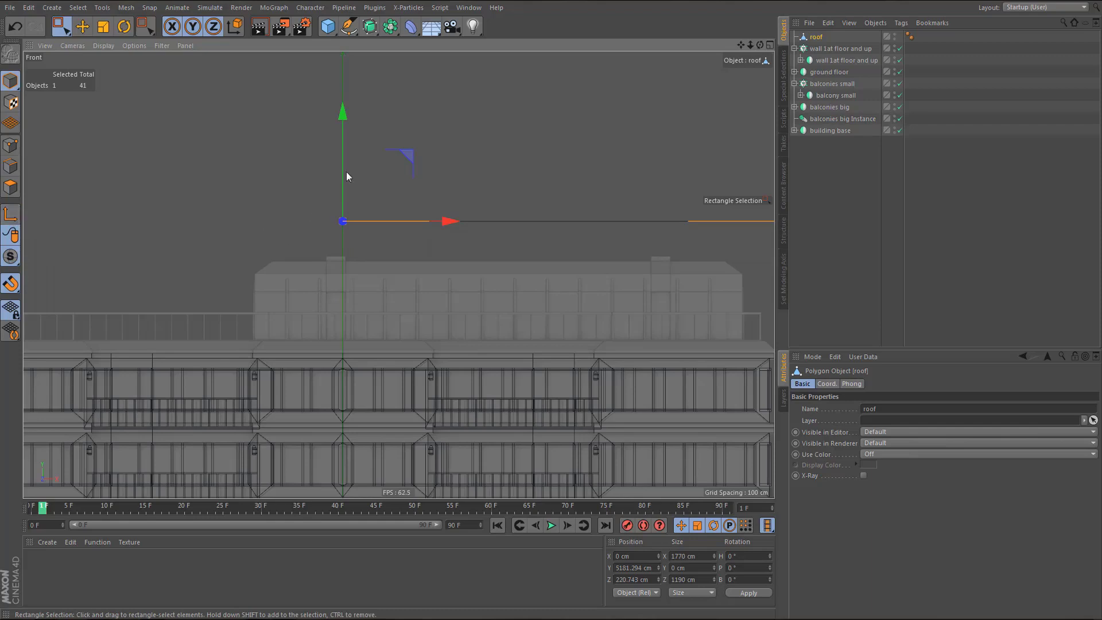
pyautogui.moveTo(343, 116); pyautogui.dragTo(371, 232)
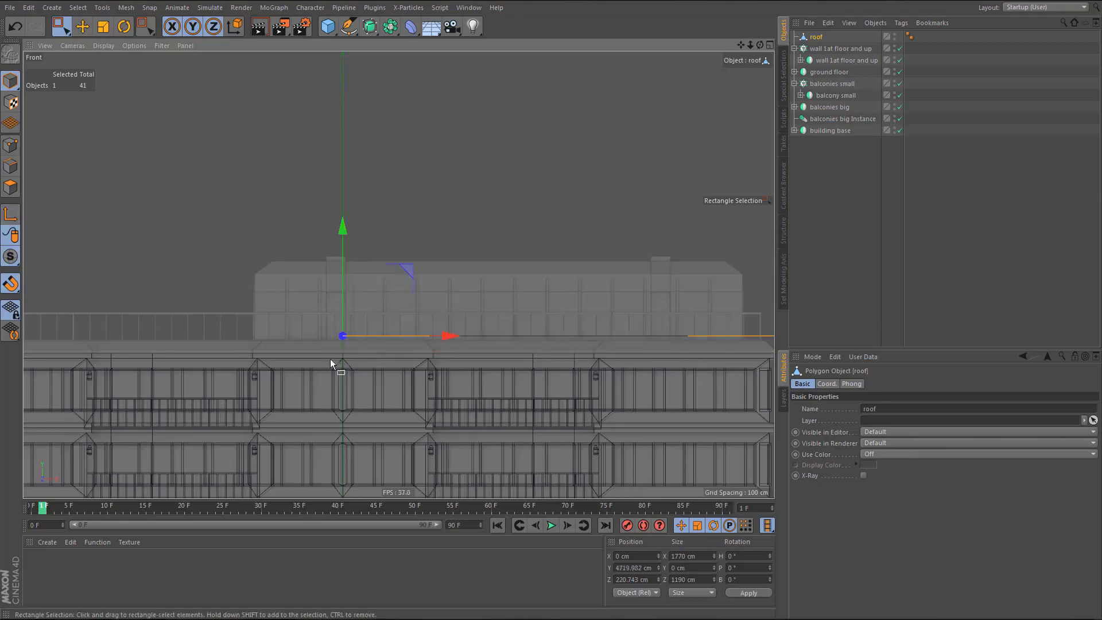
pyautogui.scroll(5, 330, 363)
pyautogui.moveTo(387, 166); pyautogui.dragTo(412, 202)
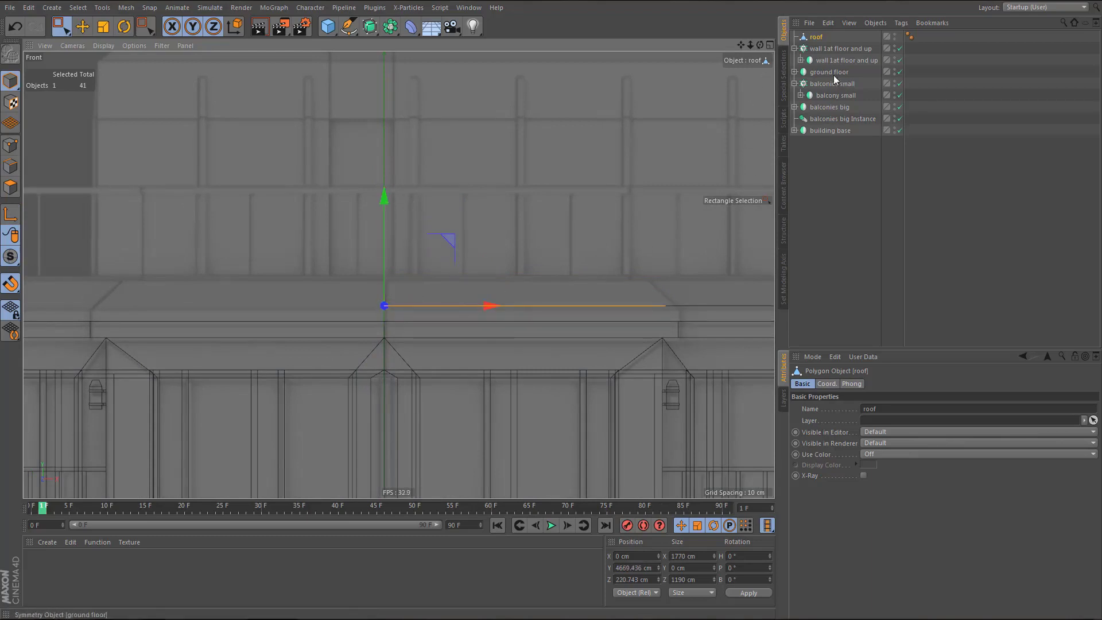
# - Turn off Render Instances on the upper-floor wall cloner and snap the roof down to the wall edge at Y 4650 cm
pyautogui.click(828, 48)
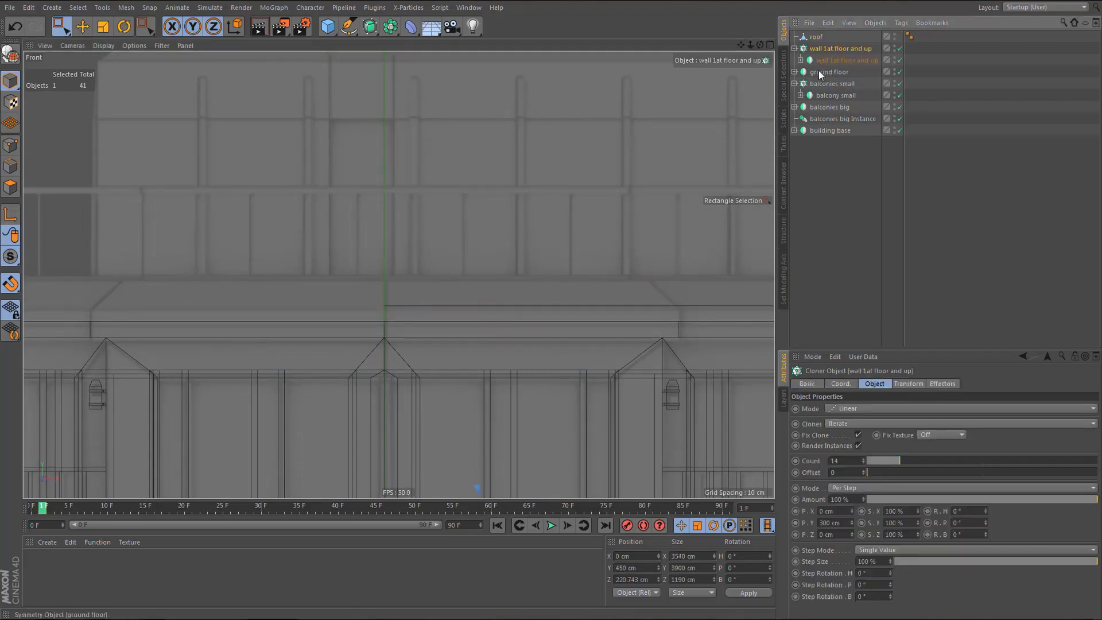
pyautogui.click(857, 446)
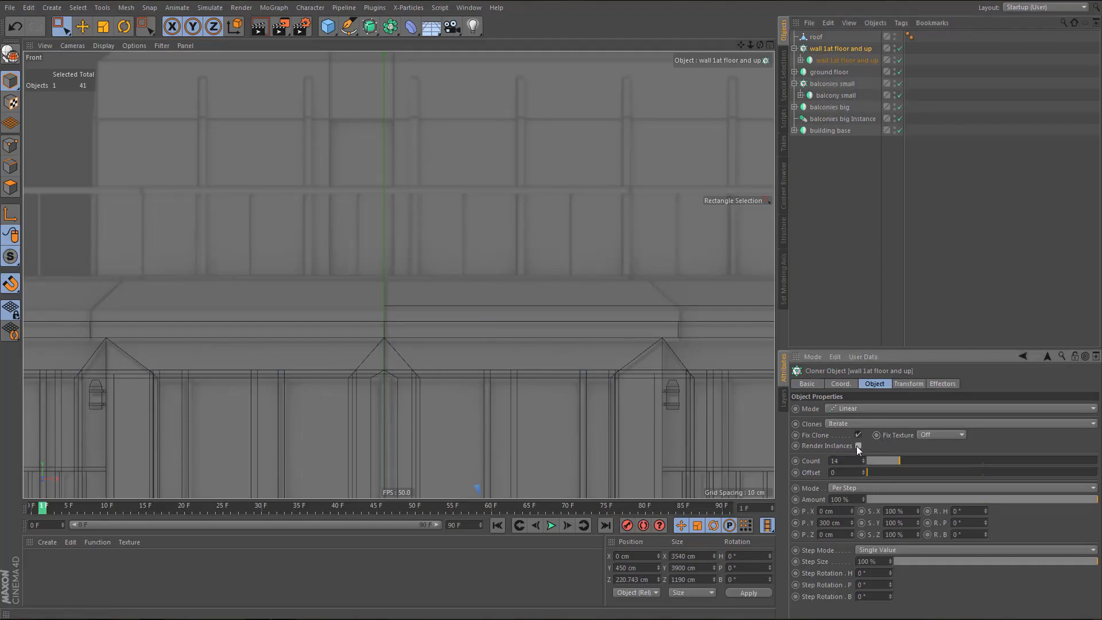
pyautogui.click(815, 37)
pyautogui.moveTo(383, 201); pyautogui.dragTo(390, 222)
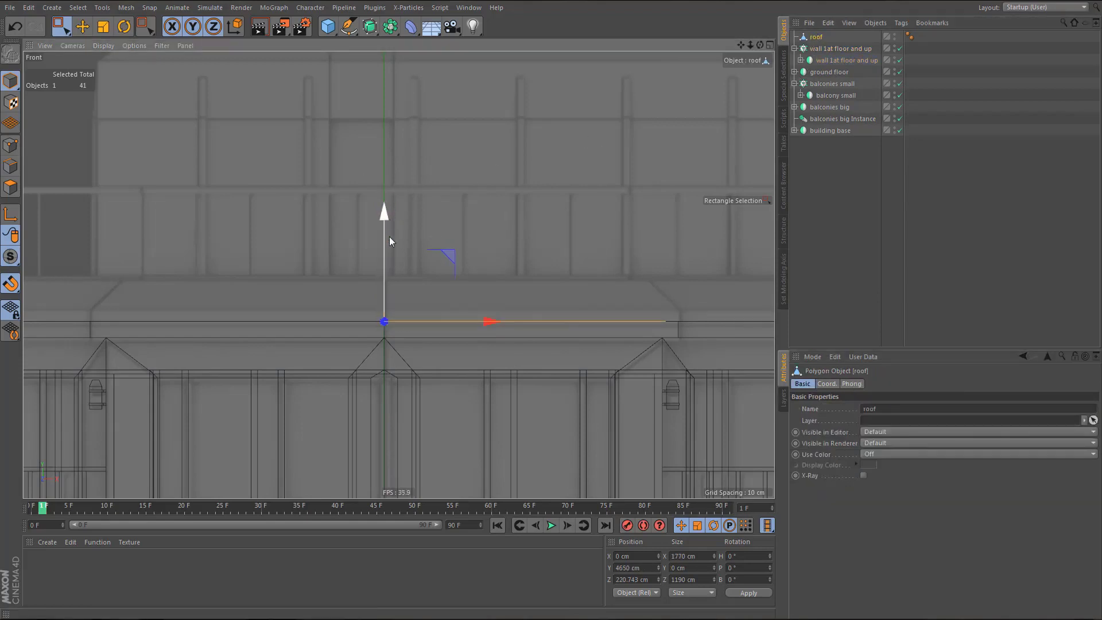
# - Turn Render Instances back on for the upper-floor wall cloner
pyautogui.click(845, 49)
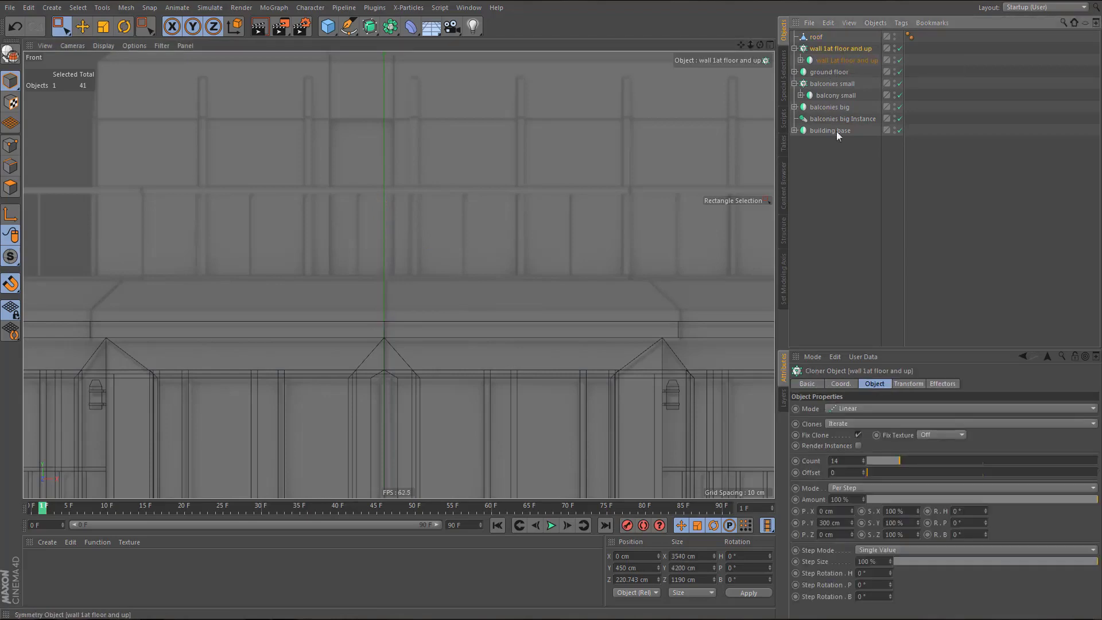
pyautogui.click(859, 446)
pyautogui.scroll(-3, 446, 252)
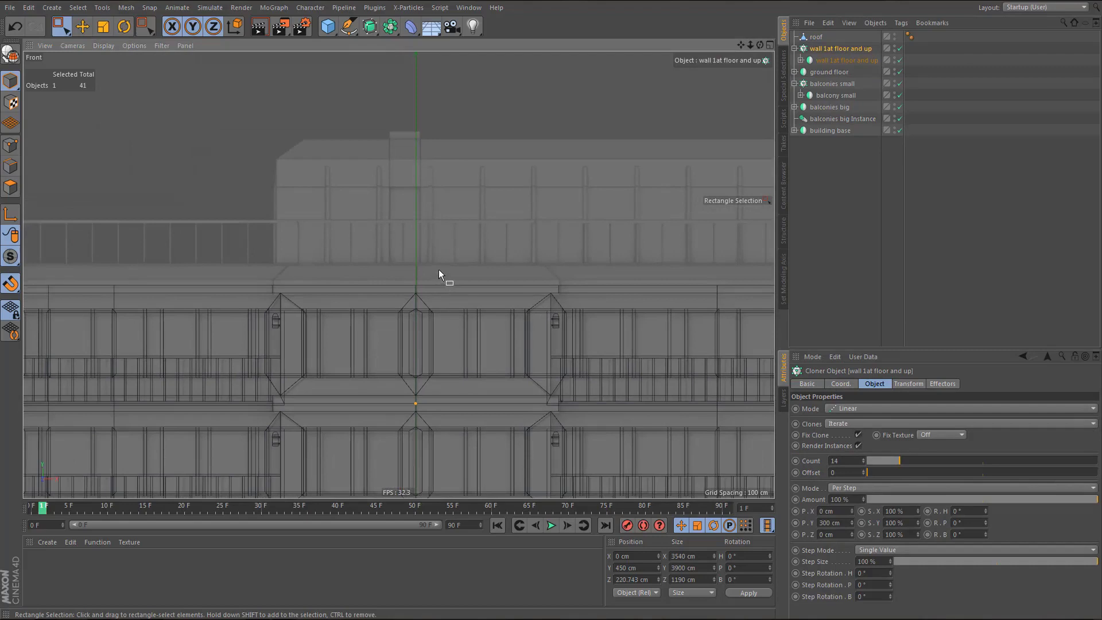
# - Hide every object except the roof in the editor and renderer from the perspective view
pyautogui.press('F1')
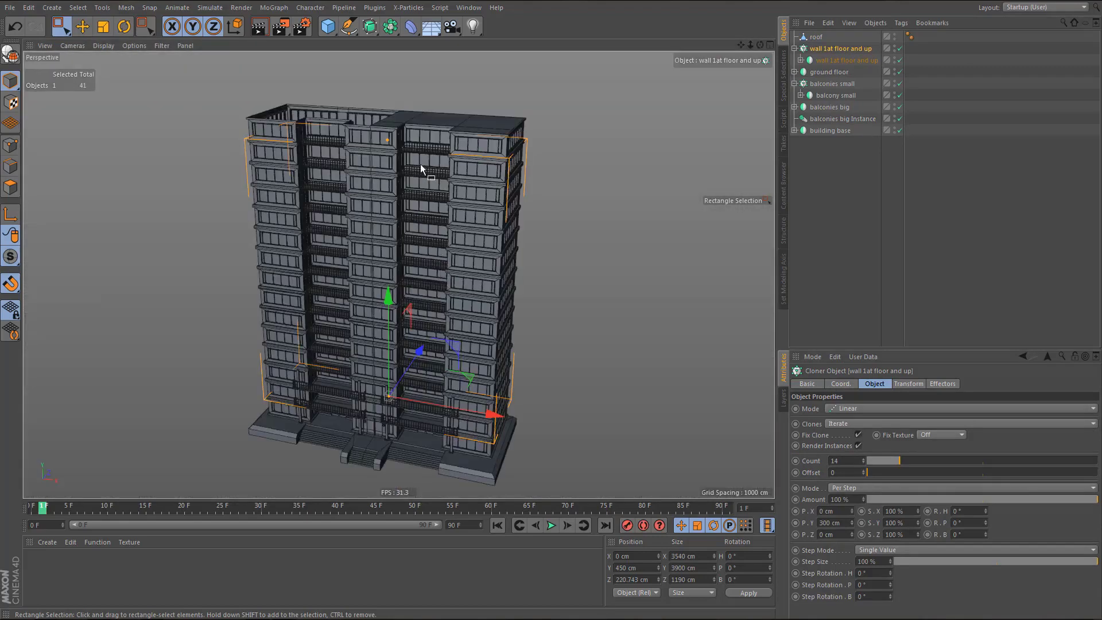
pyautogui.keyDown('alt'); pyautogui.moveTo(421, 164); pyautogui.dragTo(517, 174); pyautogui.keyUp('alt')
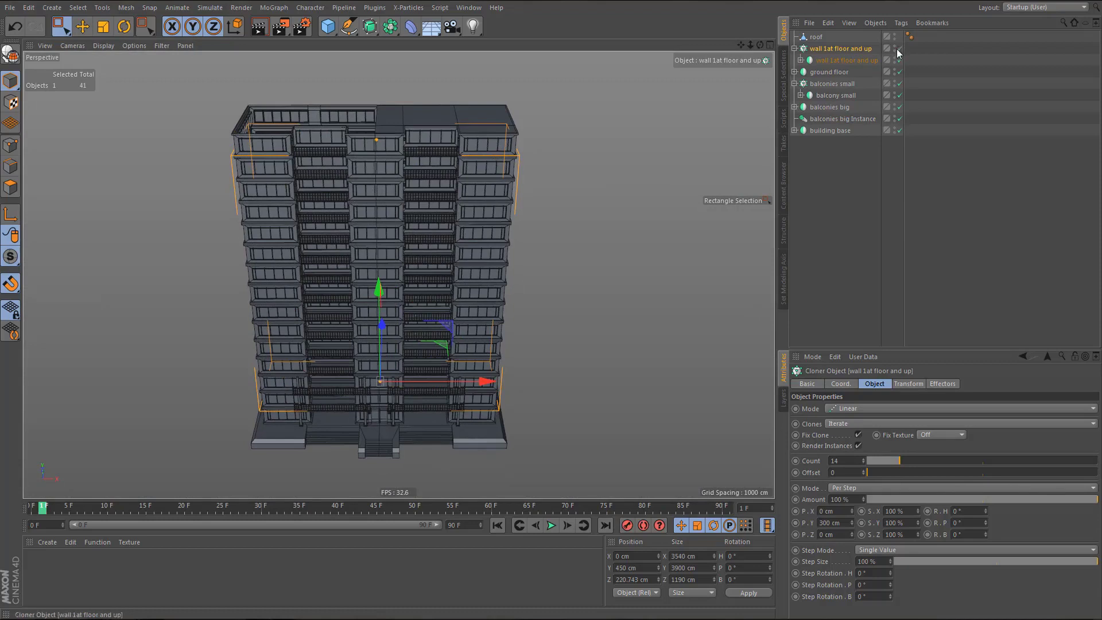
pyautogui.moveTo(895, 48); pyautogui.dragTo(900, 150)
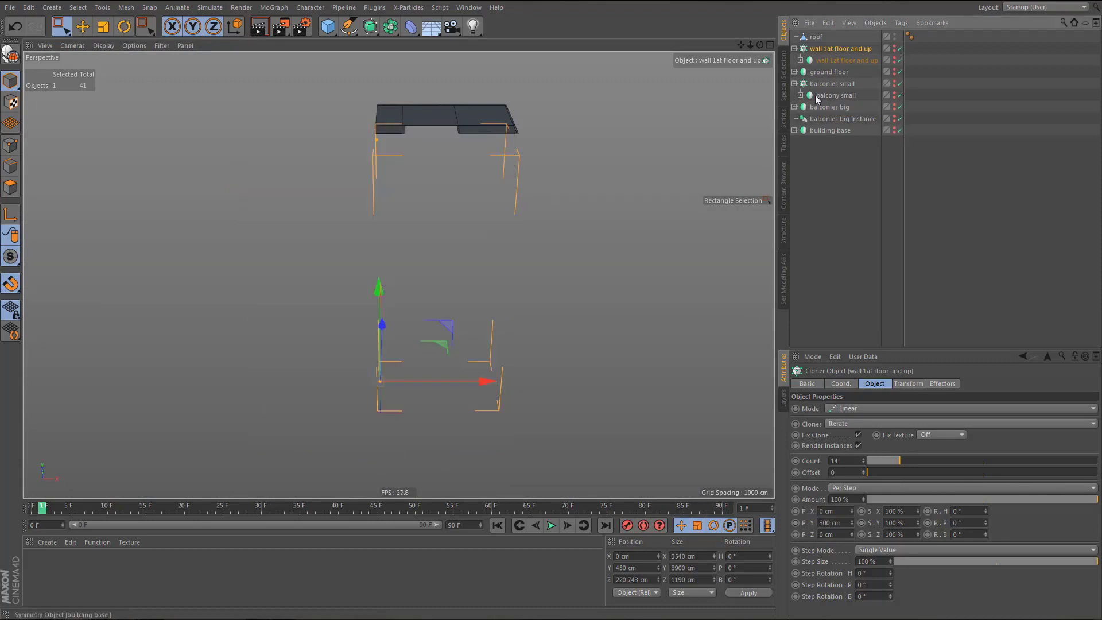
# - Select all polygons of the roof object and melt them into a single n-gon
pyautogui.click(816, 37)
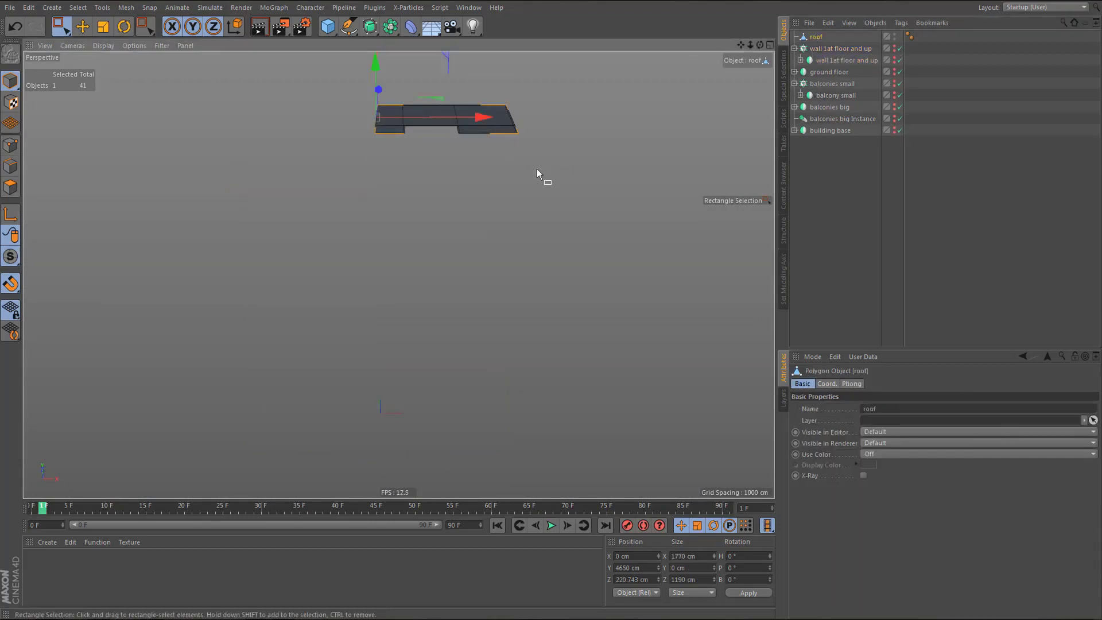
pyautogui.keyDown('alt'); pyautogui.moveTo(536, 169); pyautogui.dragTo(553, 240, button='middle'); pyautogui.keyUp('alt')
pyautogui.keyDown('alt'); pyautogui.moveTo(448, 192); pyautogui.dragTo(576, 176, button='right'); pyautogui.keyUp('alt')
pyautogui.keyDown('alt'); pyautogui.moveTo(482, 183); pyautogui.dragTo(512, 218); pyautogui.keyUp('alt')
pyautogui.keyDown('alt'); pyautogui.moveTo(510, 219); pyautogui.dragTo(567, 208, button='right'); pyautogui.keyUp('alt')
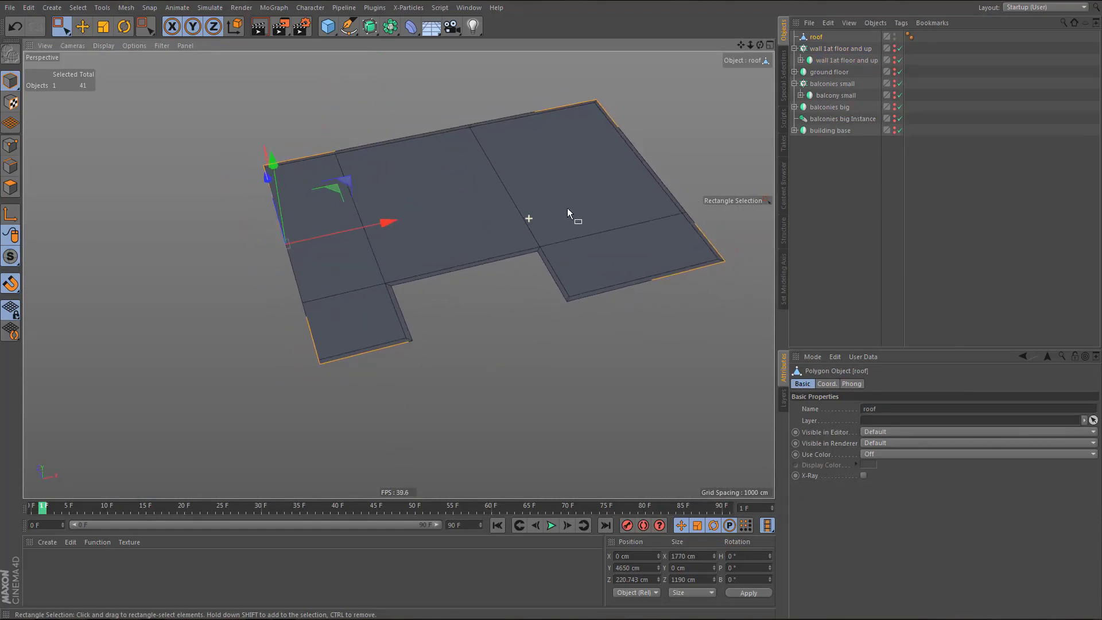
pyautogui.keyDown('alt'); pyautogui.moveTo(567, 208); pyautogui.dragTo(535, 208, button='middle'); pyautogui.keyUp('alt')
pyautogui.keyDown('alt'); pyautogui.moveTo(507, 231); pyautogui.dragTo(540, 225, button='right'); pyautogui.keyUp('alt')
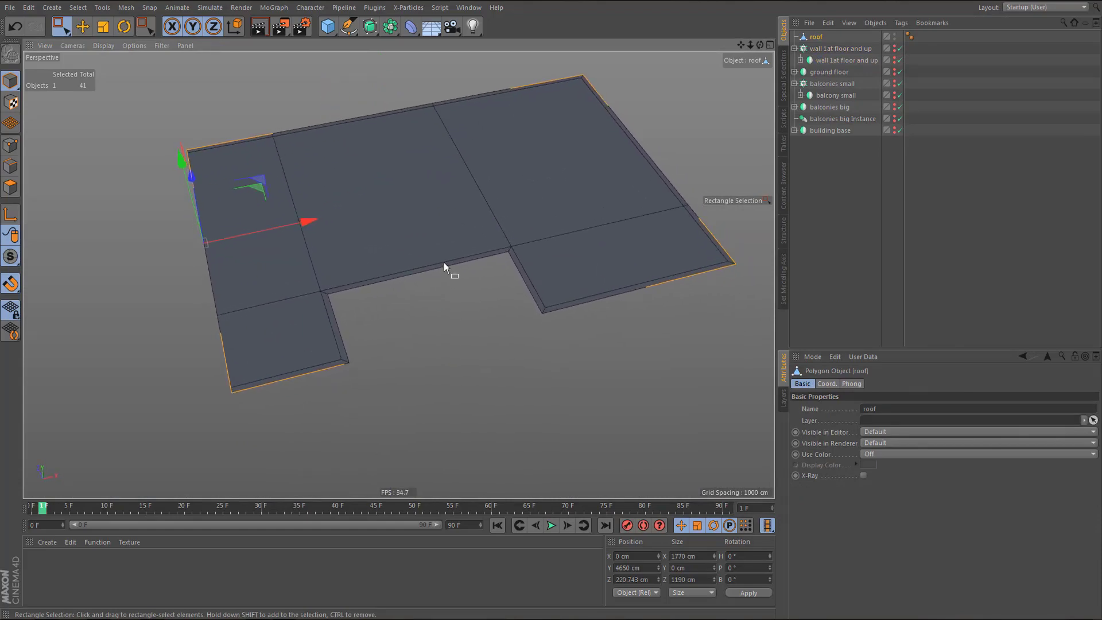
pyautogui.keyDown('alt'); pyautogui.moveTo(443, 263); pyautogui.dragTo(439, 243, button='middle'); pyautogui.keyUp('alt')
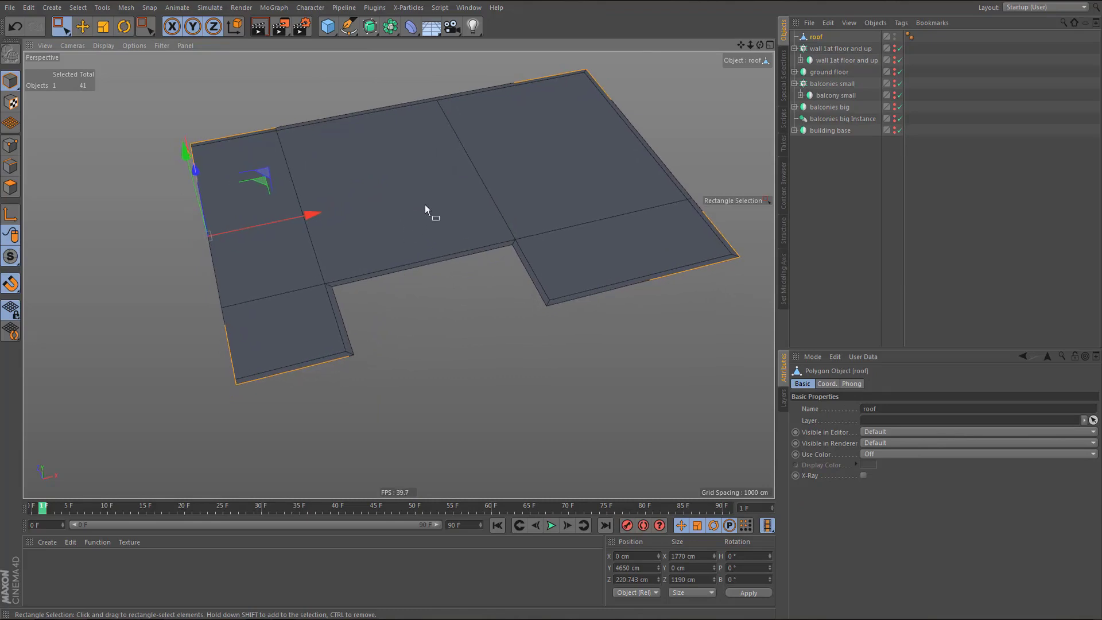
pyautogui.moveTo(425, 205)
pyautogui.keyDown('alt'); pyautogui.mouseDown()
pyautogui.moveTo(499, 209)
pyautogui.moveTo(407, 200)
pyautogui.mouseUp(); pyautogui.keyUp('alt')
pyautogui.press('Return')
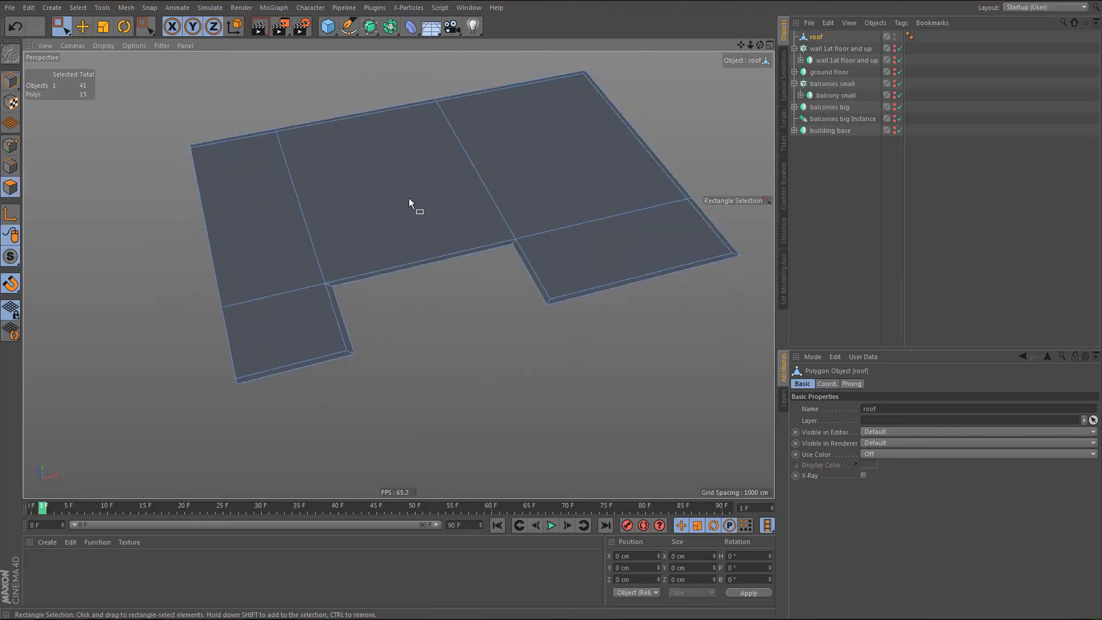
pyautogui.hotkey('ctrl', 'a')
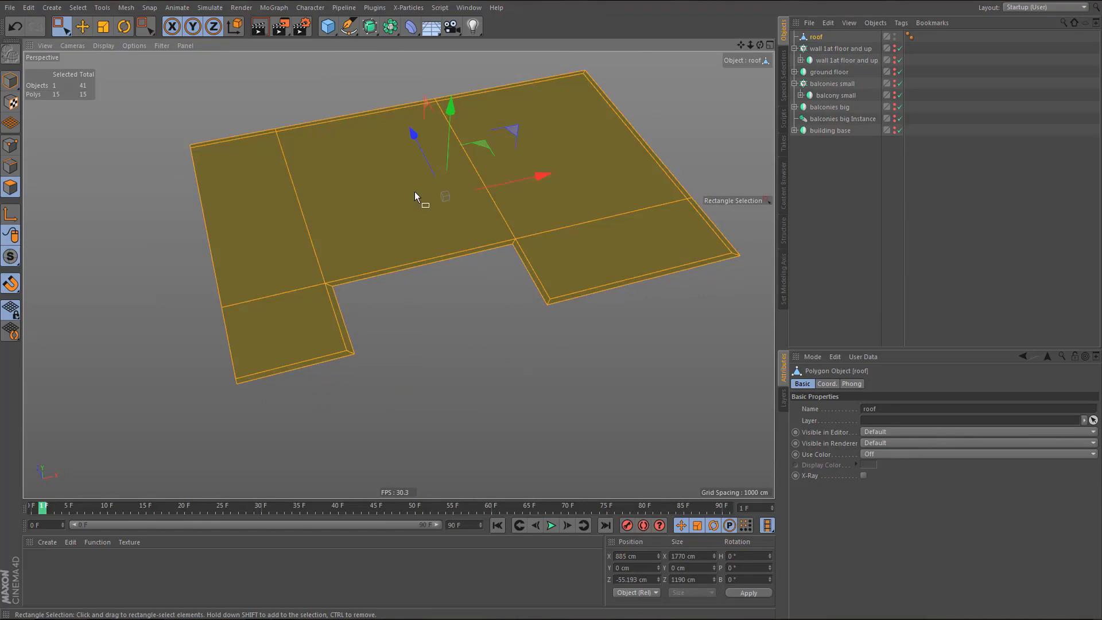
pyautogui.press('u')
pyautogui.press('z')
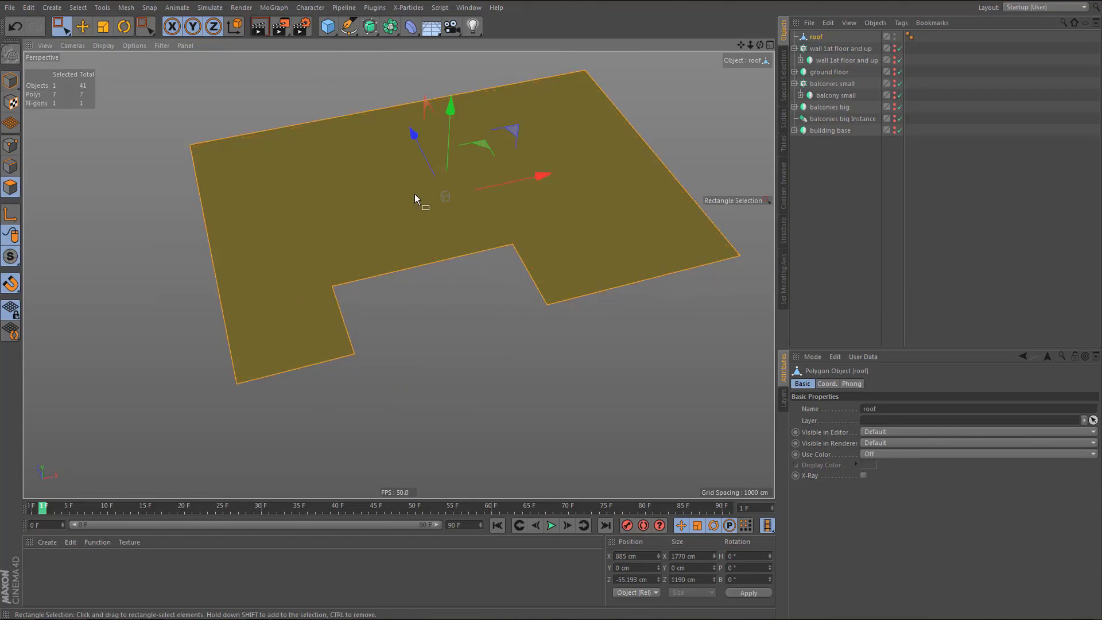
# - Delete four leftover roof points: two along the rear edge, one on the outer side and one beside the front centre corner
pyautogui.press('Return')
pyautogui.moveTo(262, 116); pyautogui.dragTo(288, 134)
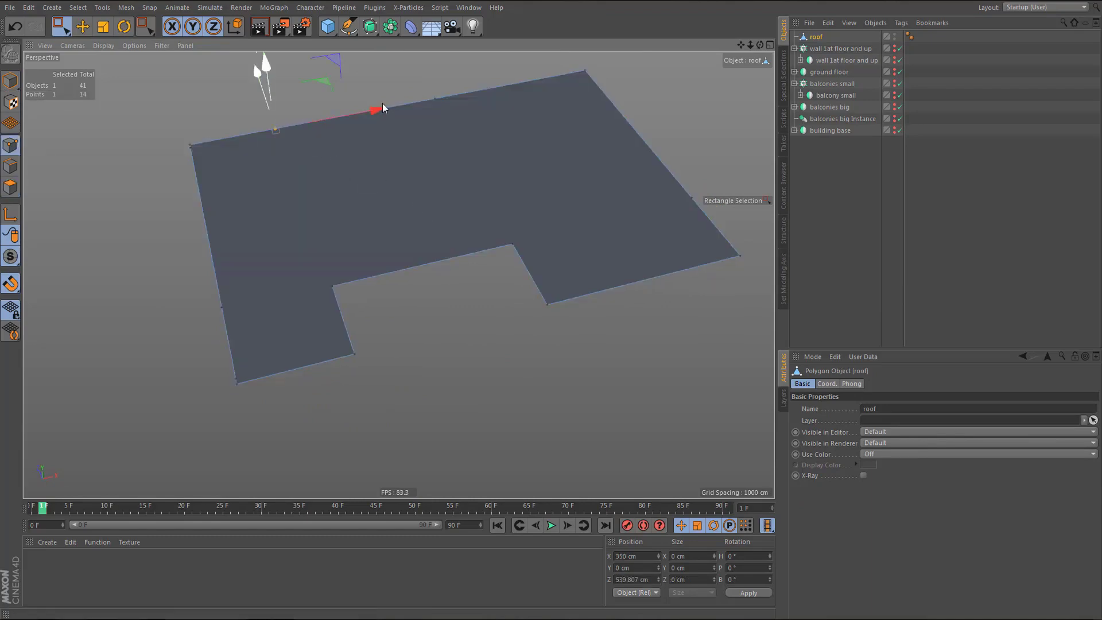
pyautogui.keyDown('shift'); pyautogui.moveTo(427, 94); pyautogui.dragTo(463, 132); pyautogui.keyUp('shift')
pyautogui.keyDown('shift'); pyautogui.moveTo(656, 171); pyautogui.dragTo(708, 216); pyautogui.keyUp('shift')
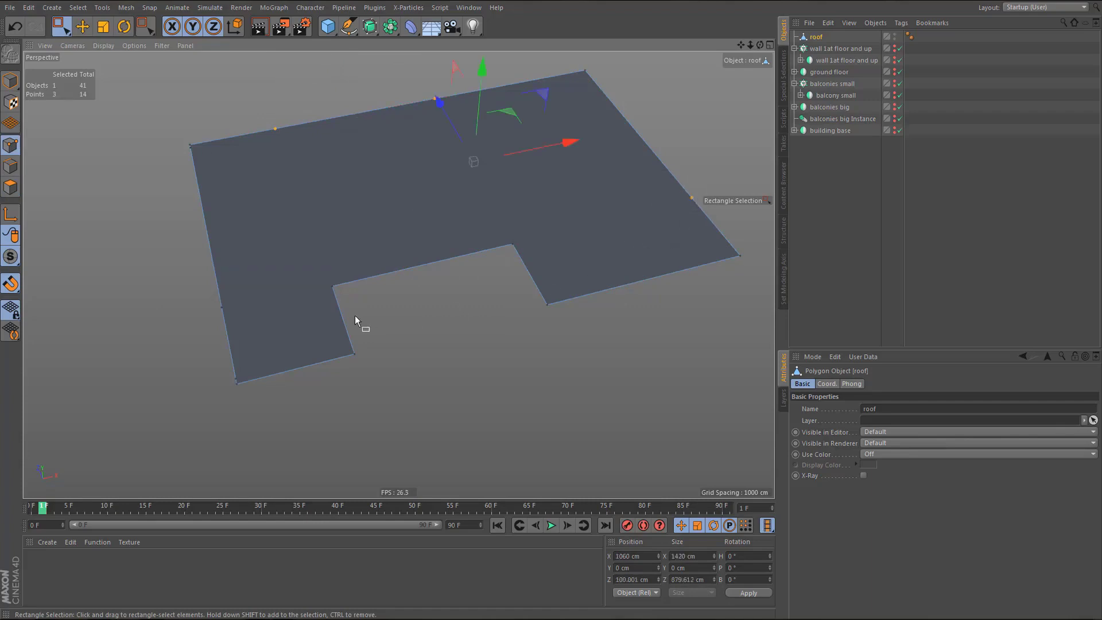
pyautogui.keyDown('shift'); pyautogui.moveTo(226, 362); pyautogui.dragTo(240, 381); pyautogui.keyUp('shift')
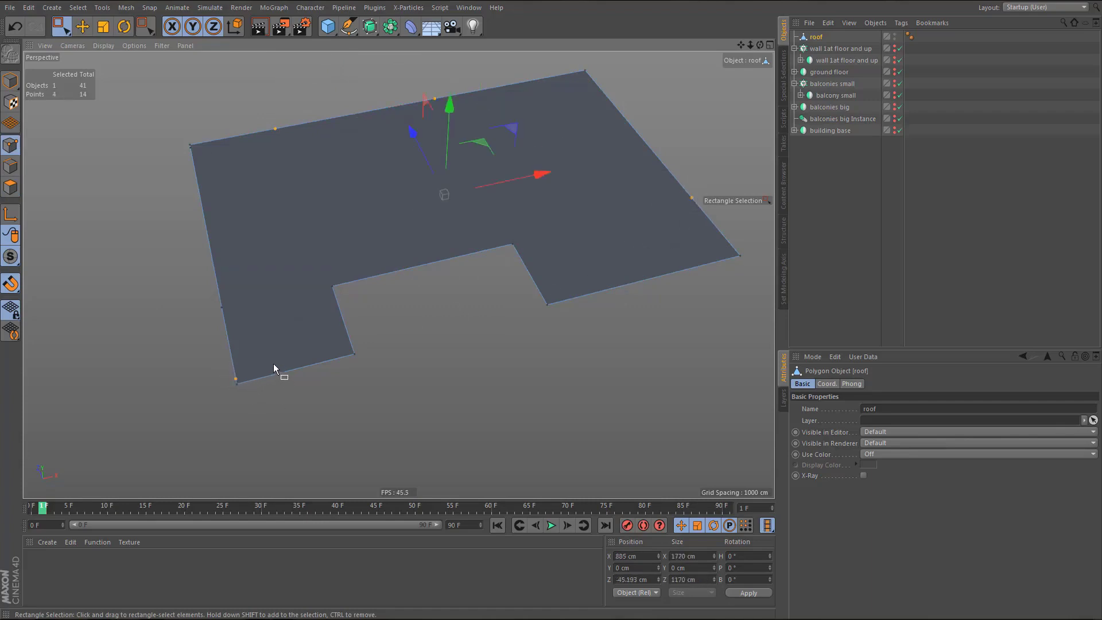
pyautogui.press('Delete')
# - Delete the extra point beside the roof's rear centre corner and the leftover point on its centre-line edge
pyautogui.keyDown('alt'); pyautogui.moveTo(199, 142); pyautogui.dragTo(340, 118, button='right'); pyautogui.keyUp('alt')
pyautogui.moveTo(212, 163)
pyautogui.keyDown('alt'); pyautogui.mouseDown()
pyautogui.moveTo(330, 172)
pyautogui.moveTo(254, 195)
pyautogui.mouseUp(); pyautogui.keyUp('alt')
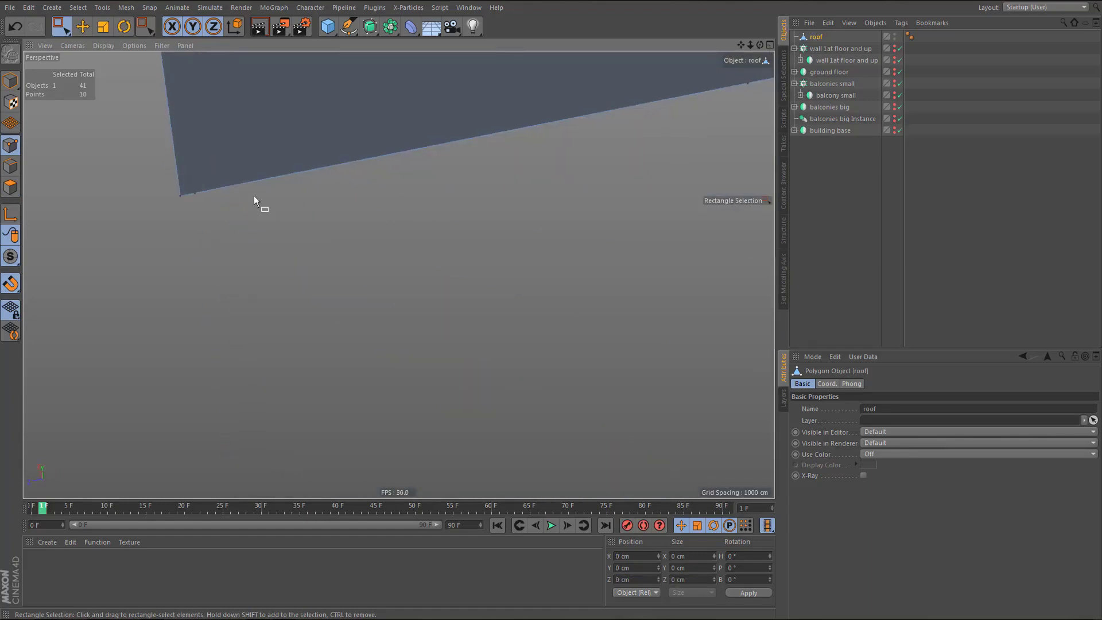
pyautogui.moveTo(190, 184); pyautogui.dragTo(222, 236)
pyautogui.press('Delete')
pyautogui.keyDown('alt'); pyautogui.moveTo(213, 201); pyautogui.dragTo(106, 323, button='right'); pyautogui.keyUp('alt')
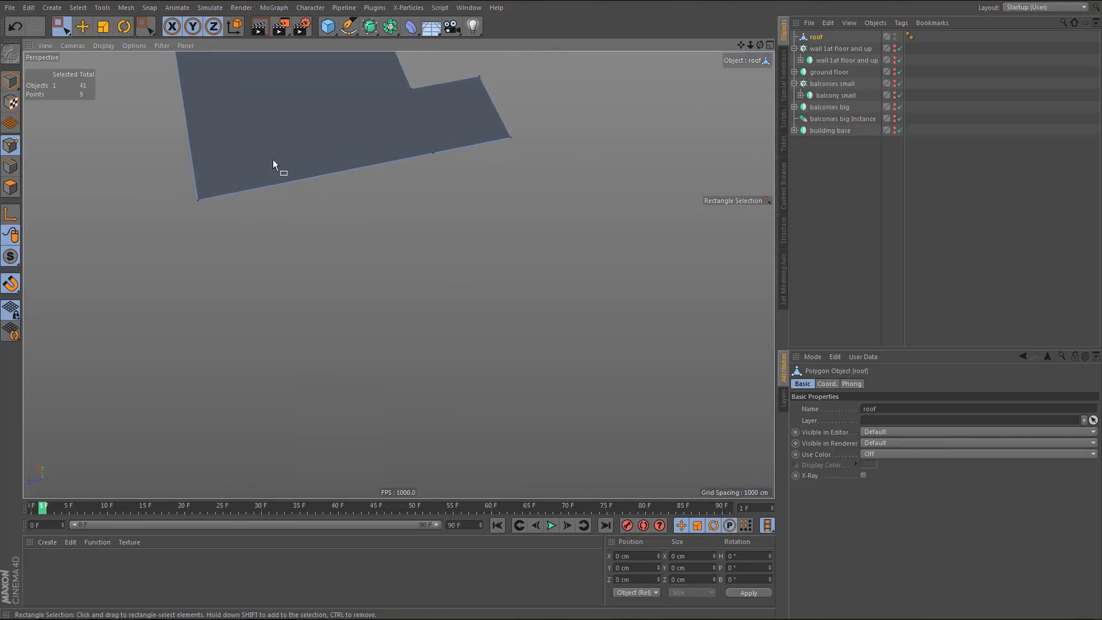
pyautogui.keyDown('alt'); pyautogui.moveTo(340, 161); pyautogui.dragTo(322, 277, button='middle'); pyautogui.keyUp('alt')
pyautogui.moveTo(398, 260); pyautogui.dragTo(415, 304)
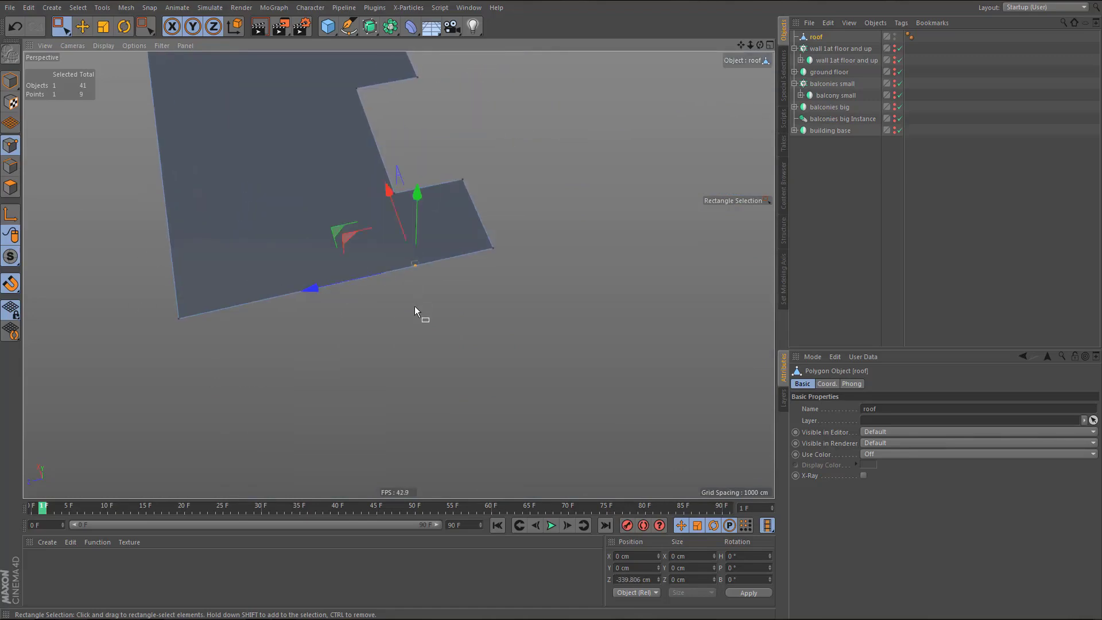
pyautogui.press('Delete')
# - Try to connect the notch's inner corner point to the roof's rear outer corner with a diagonal edge in the top view
pyautogui.keyDown('alt'); pyautogui.moveTo(320, 246); pyautogui.dragTo(263, 246); pyautogui.keyUp('alt')
pyautogui.middleClick(263, 246)
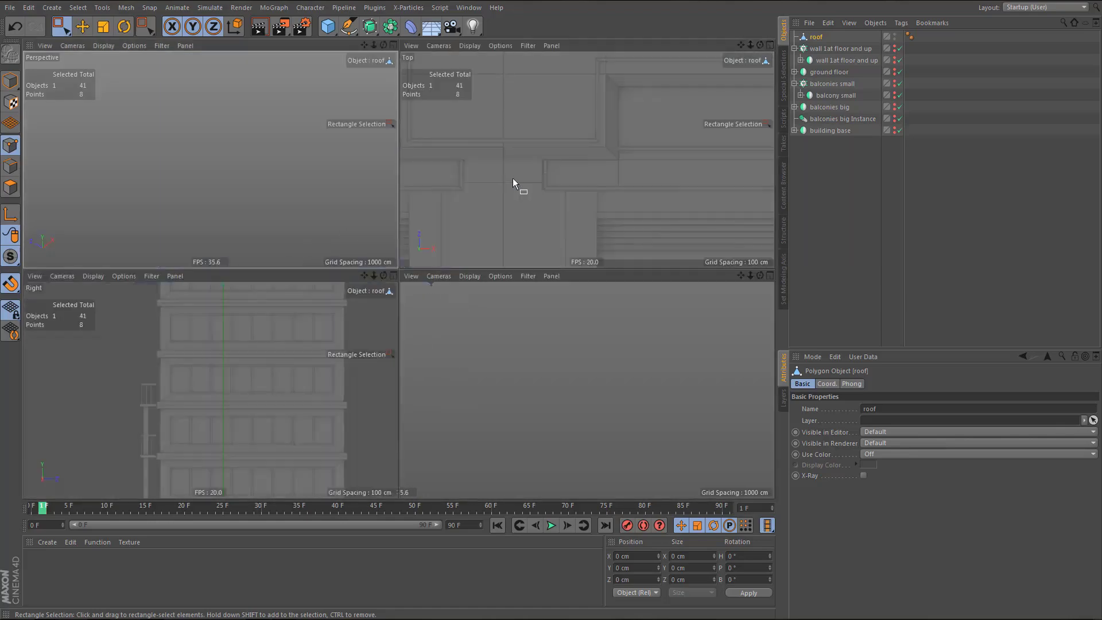
pyautogui.middleClick(513, 182)
pyautogui.scroll(-5, 376, 216)
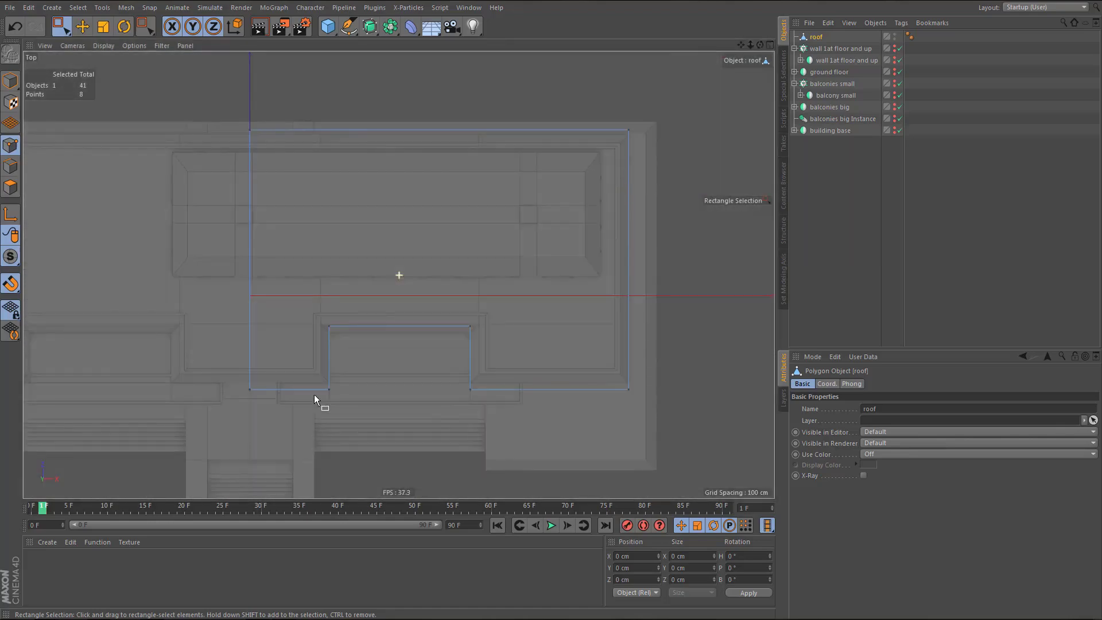
pyautogui.keyDown('alt'); pyautogui.moveTo(314, 395); pyautogui.dragTo(316, 379, button='middle'); pyautogui.keyUp('alt')
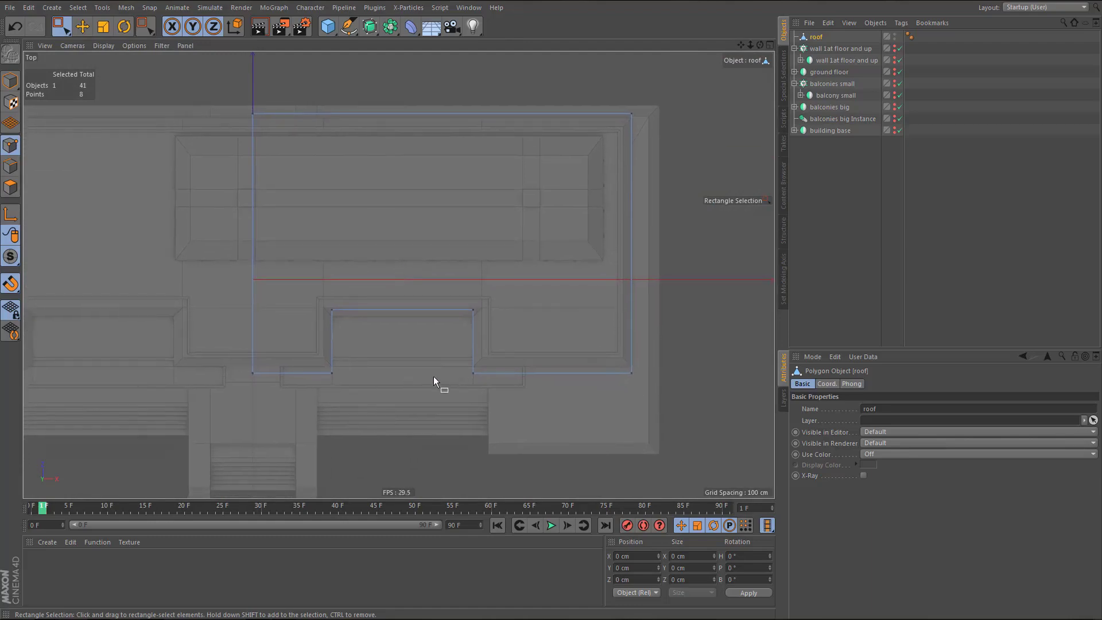
pyautogui.keyDown('alt'); pyautogui.moveTo(433, 377); pyautogui.dragTo(416, 386, button='middle'); pyautogui.keyUp('alt')
pyautogui.click(454, 316)
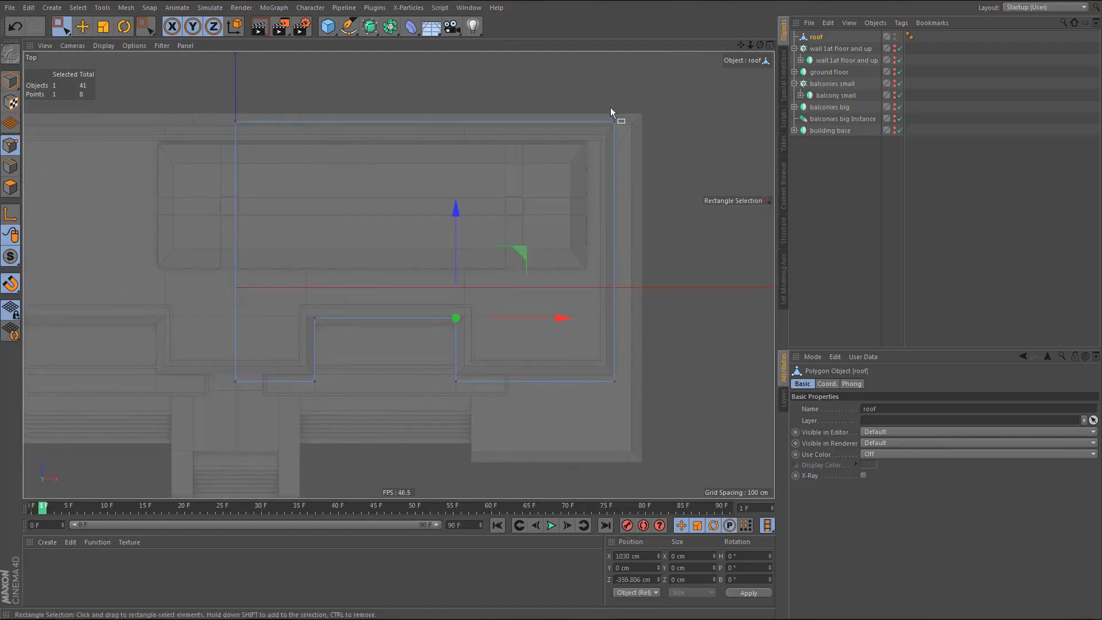
pyautogui.keyDown('shift'); pyautogui.moveTo(622, 135); pyautogui.dragTo(621, 136); pyautogui.keyUp('shift')
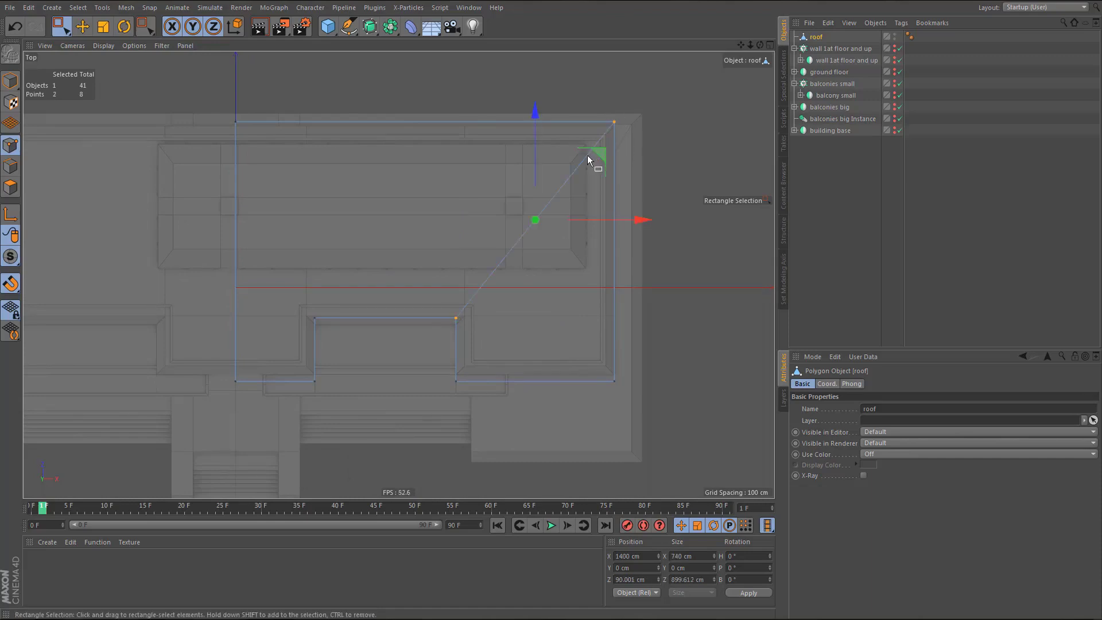
pyautogui.click(508, 267)
# - Extrude the whole roof polygon upward by 20 cm with Create Caps enabled, working in the front view
pyautogui.press('Return')
pyautogui.press('Return')
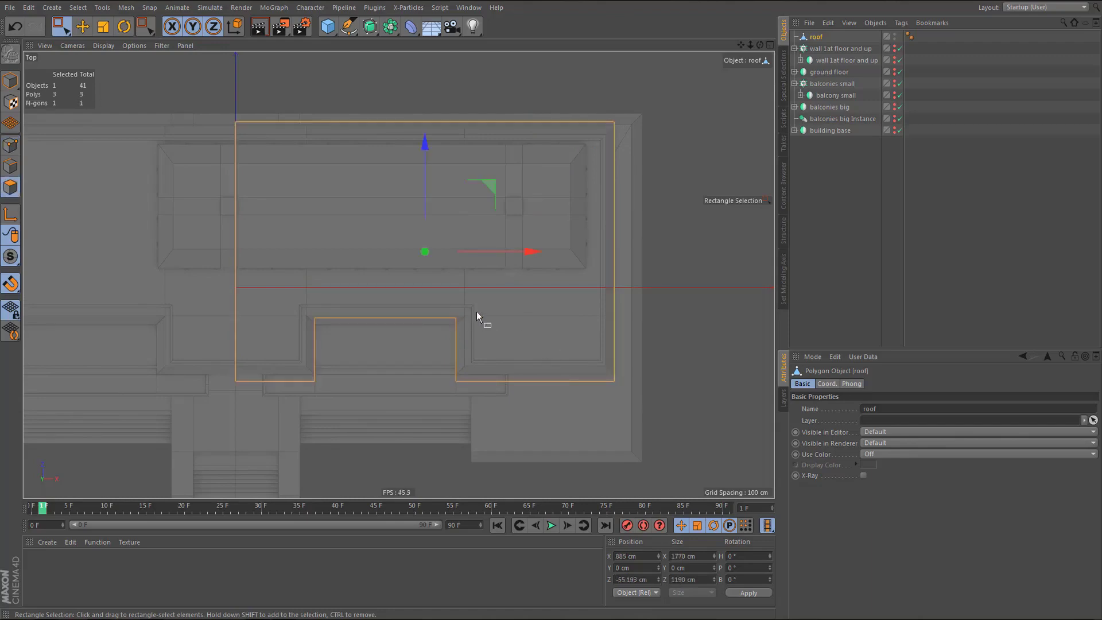
pyautogui.middleClick(502, 315)
pyautogui.middleClick(620, 404)
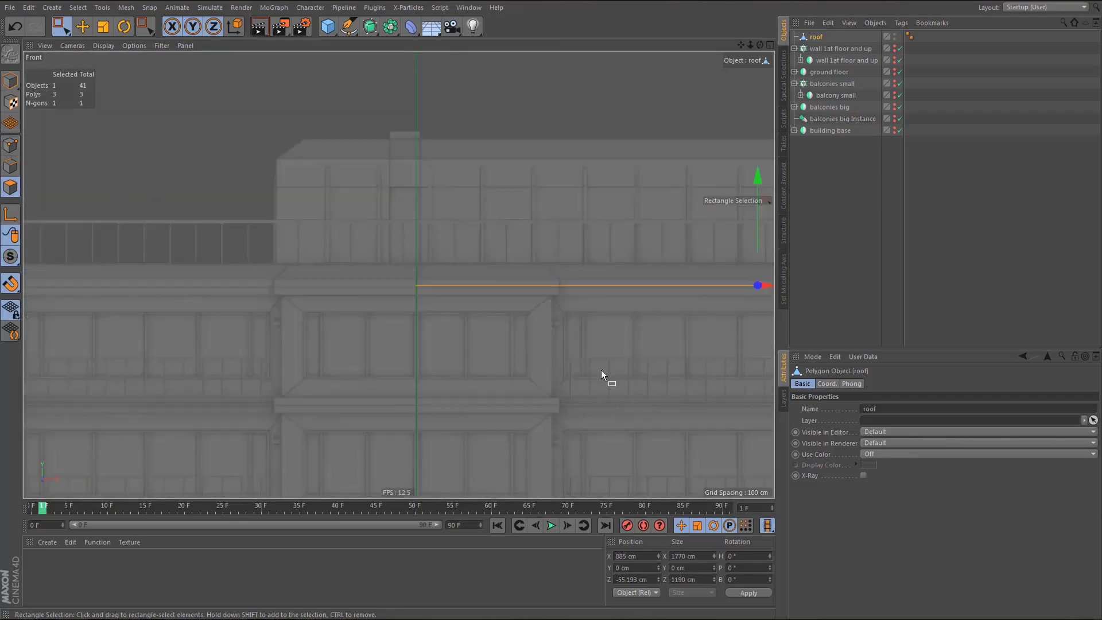
pyautogui.moveTo(601, 373); pyautogui.dragTo(467, 361, button='middle')
pyautogui.moveTo(645, 315); pyautogui.dragTo(525, 327, button='middle')
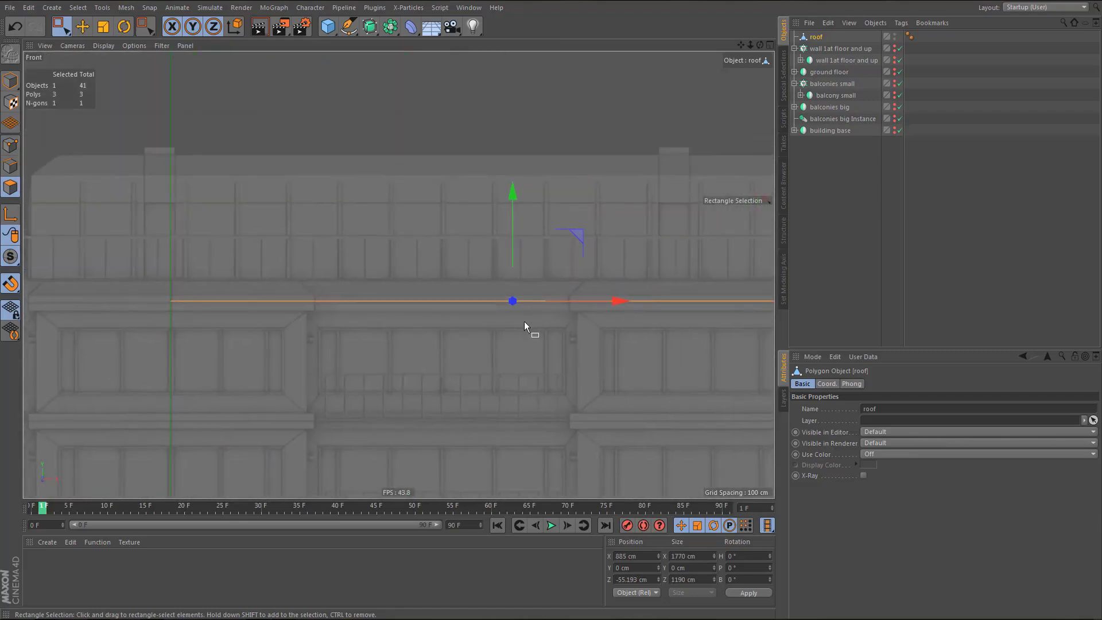
pyautogui.press('d')
pyautogui.keyDown('alt'); pyautogui.moveTo(727, 400); pyautogui.dragTo(673, 400, button='middle'); pyautogui.keyUp('alt')
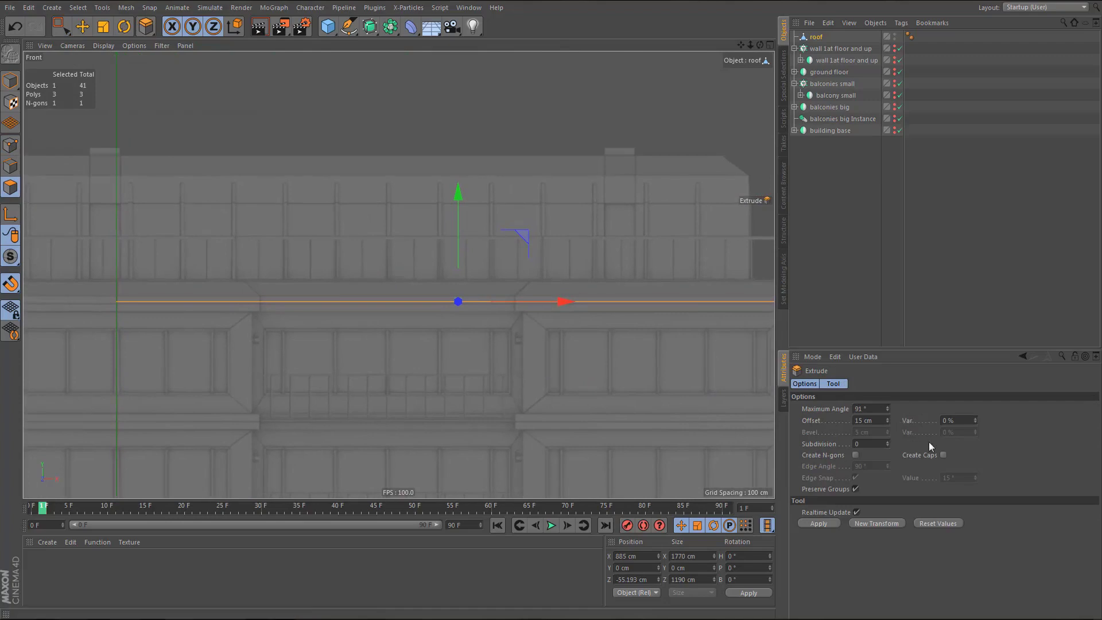
pyautogui.click(943, 454)
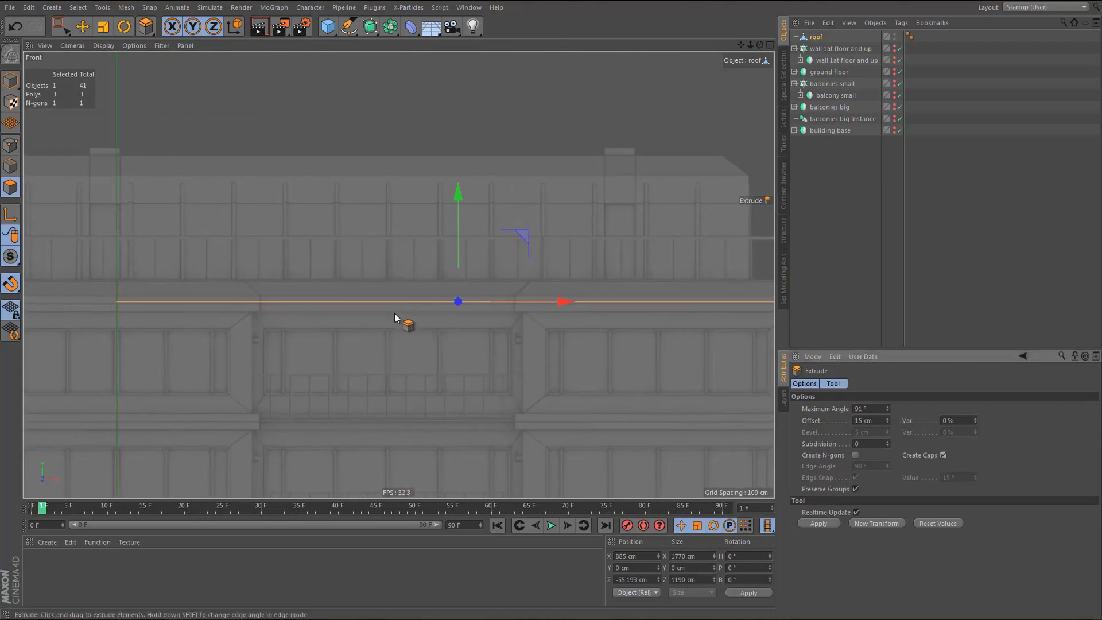
pyautogui.keyDown('alt'); pyautogui.moveTo(553, 324); pyautogui.dragTo(508, 326, button='middle'); pyautogui.keyUp('alt')
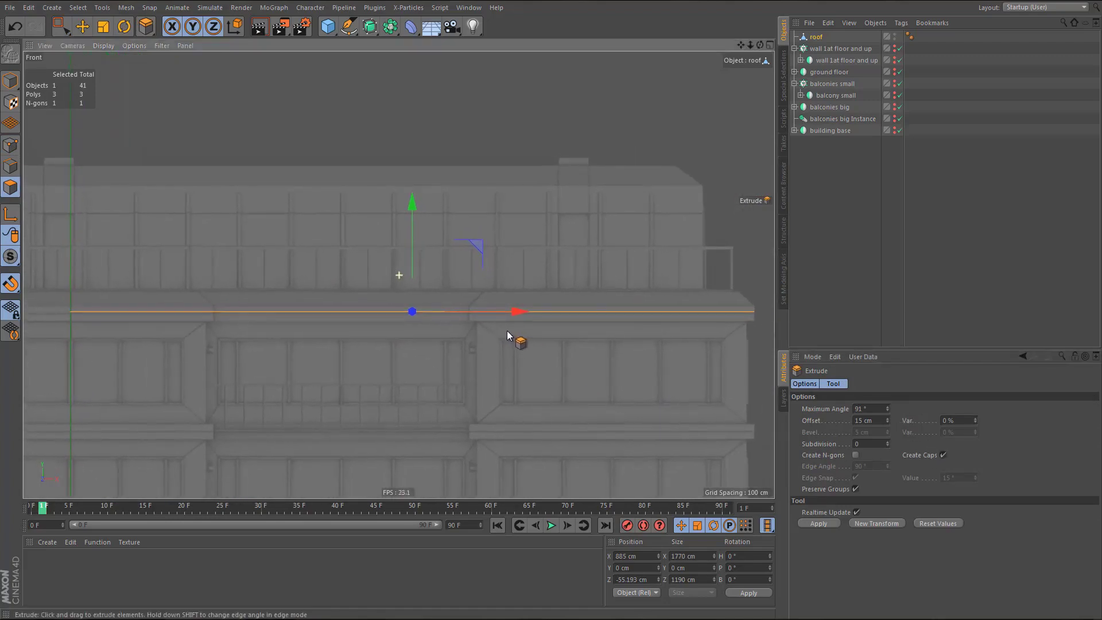
pyautogui.click(879, 421)
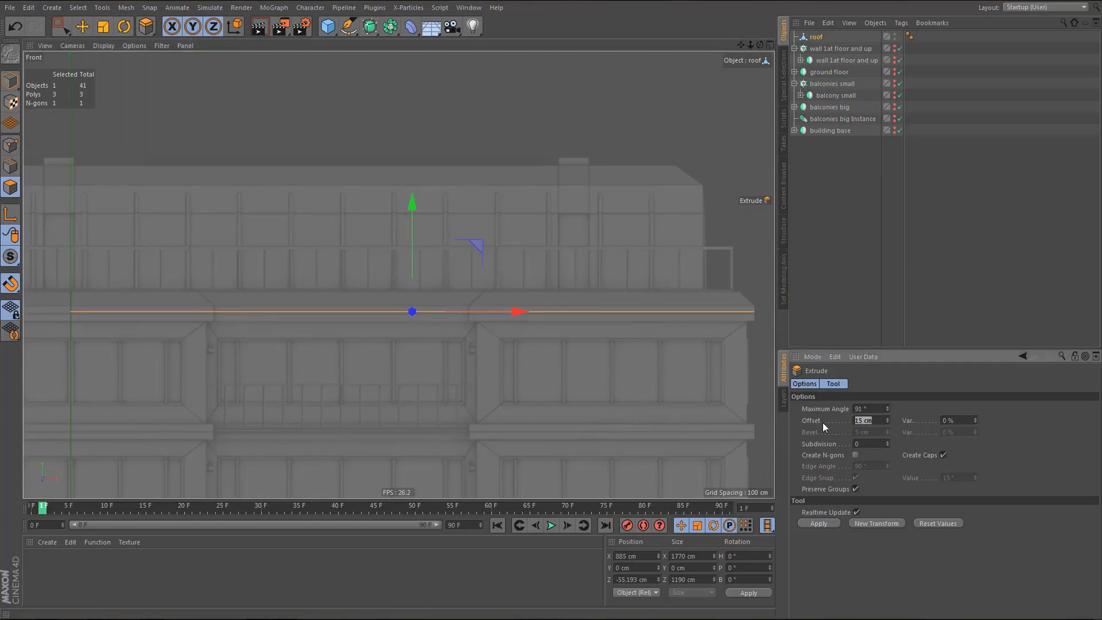
pyautogui.write('20')
pyautogui.press('Return')
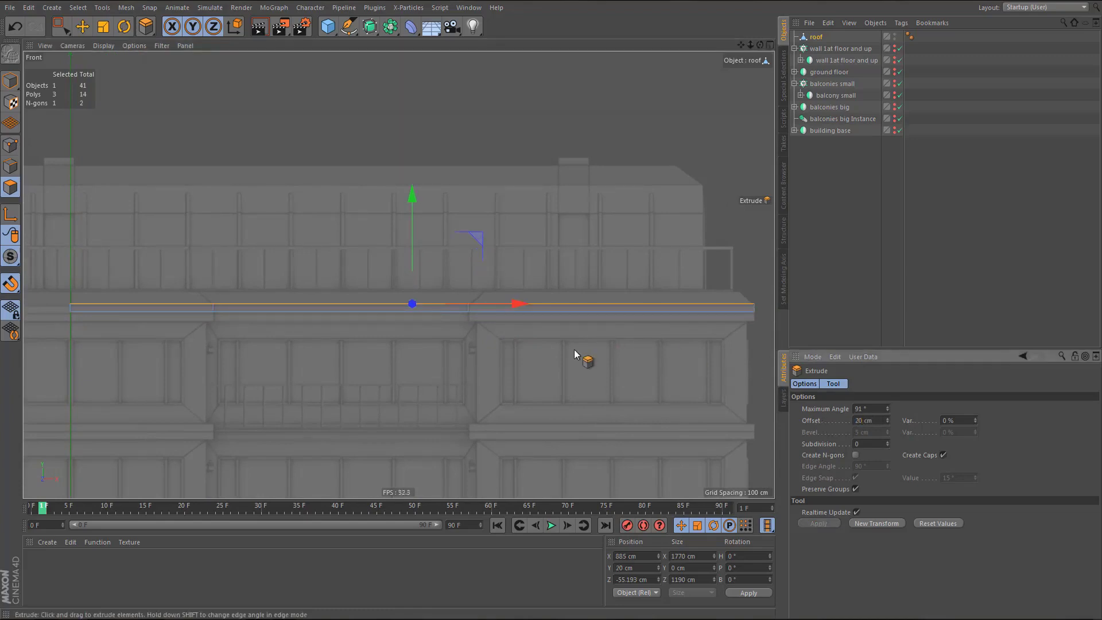
pyautogui.scroll(4, 480, 330)
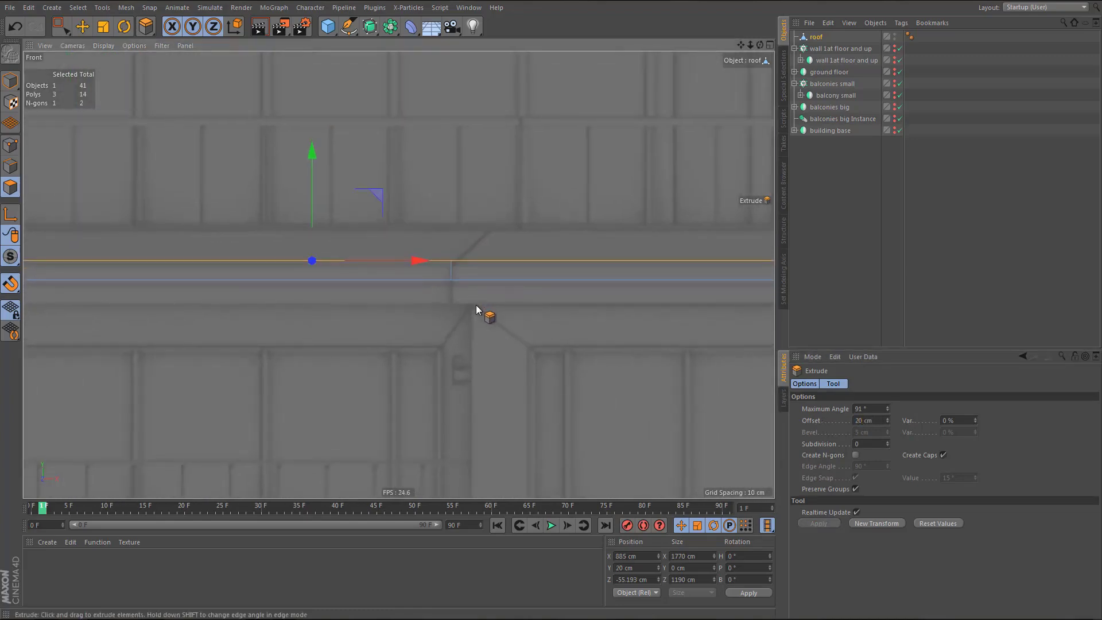
# - Extrude the roof's top face a further 30 cm upward in the front view with Create Caps disabled
pyautogui.scroll(3, 476, 305)
pyautogui.press('e')
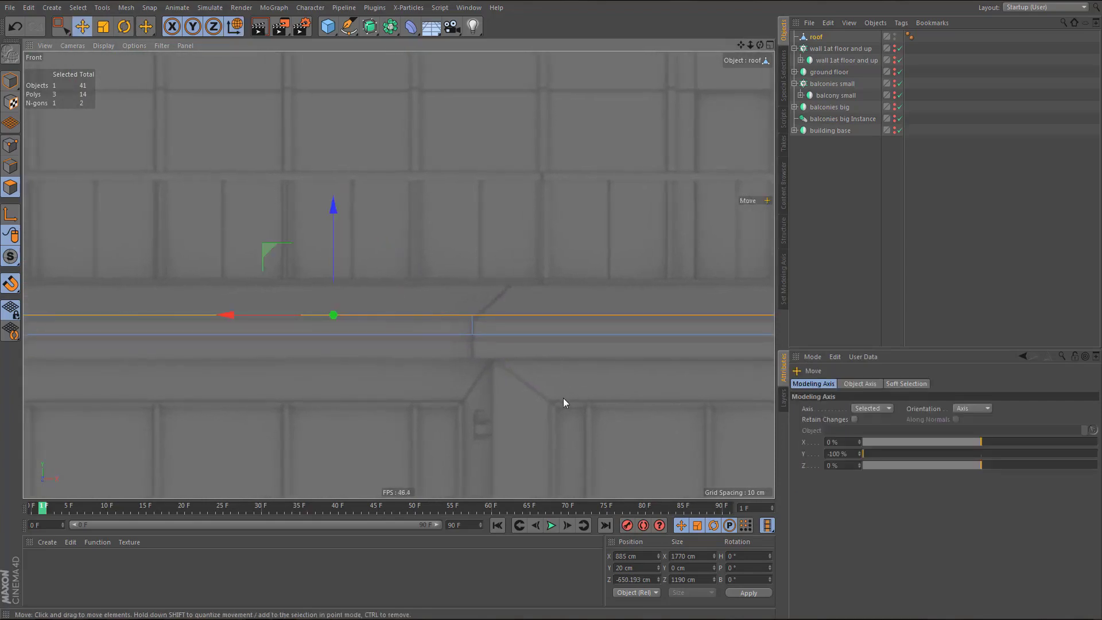
pyautogui.press('d')
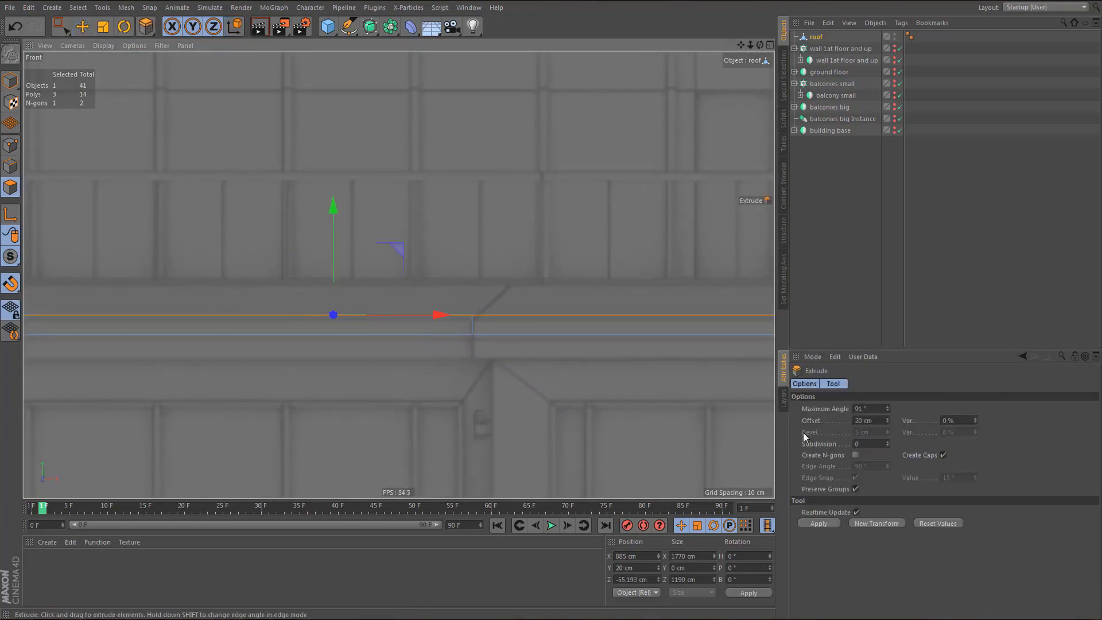
pyautogui.click(943, 454)
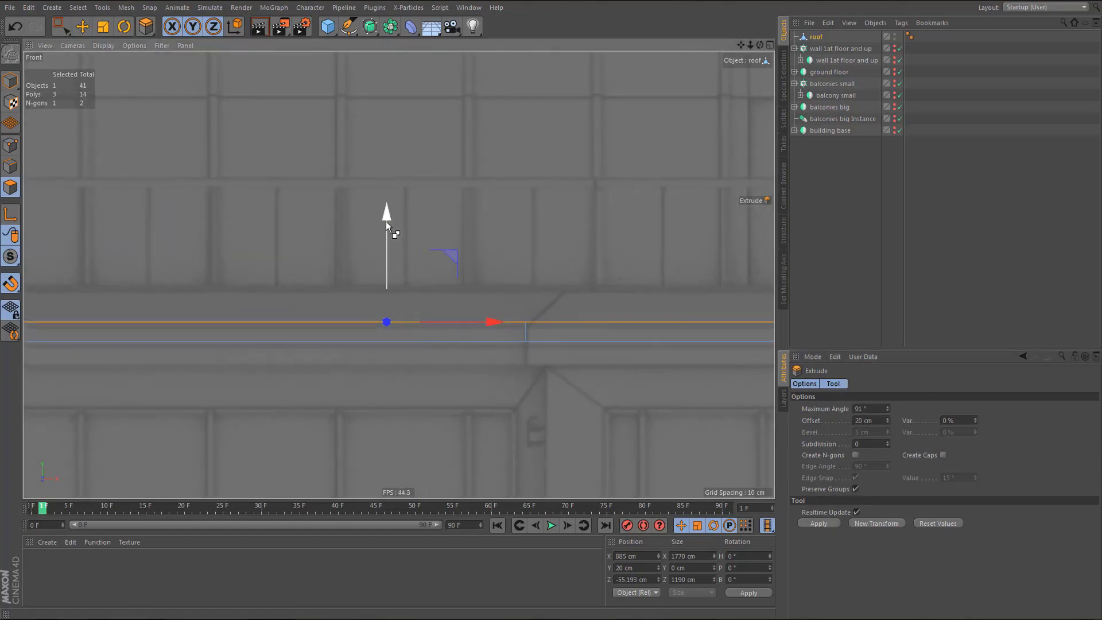
pyautogui.moveTo(386, 222); pyautogui.dragTo(388, 192)
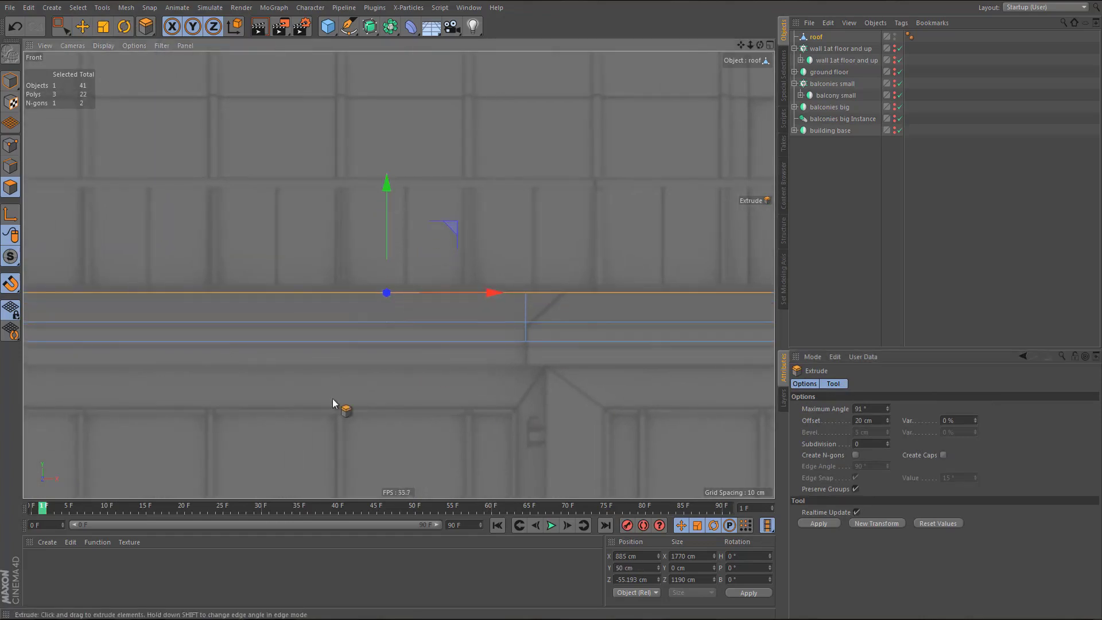
pyautogui.scroll(-5, 369, 270)
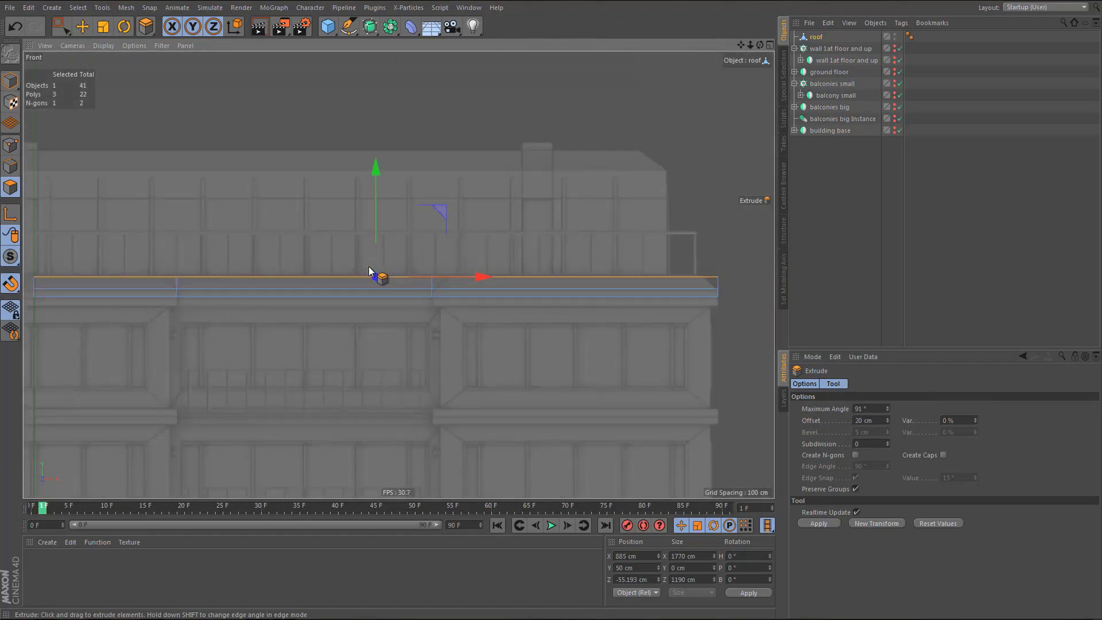
# - Delete the two side polygons along the roof slab's straight centre-line side in the perspective view
pyautogui.press('F1')
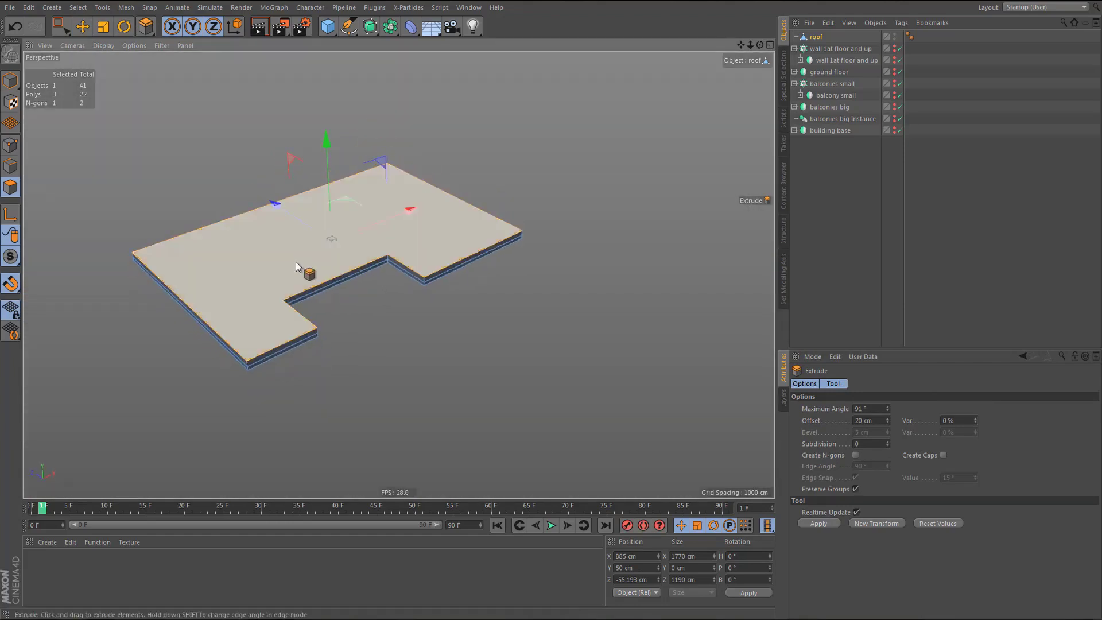
pyautogui.scroll(4, 296, 264)
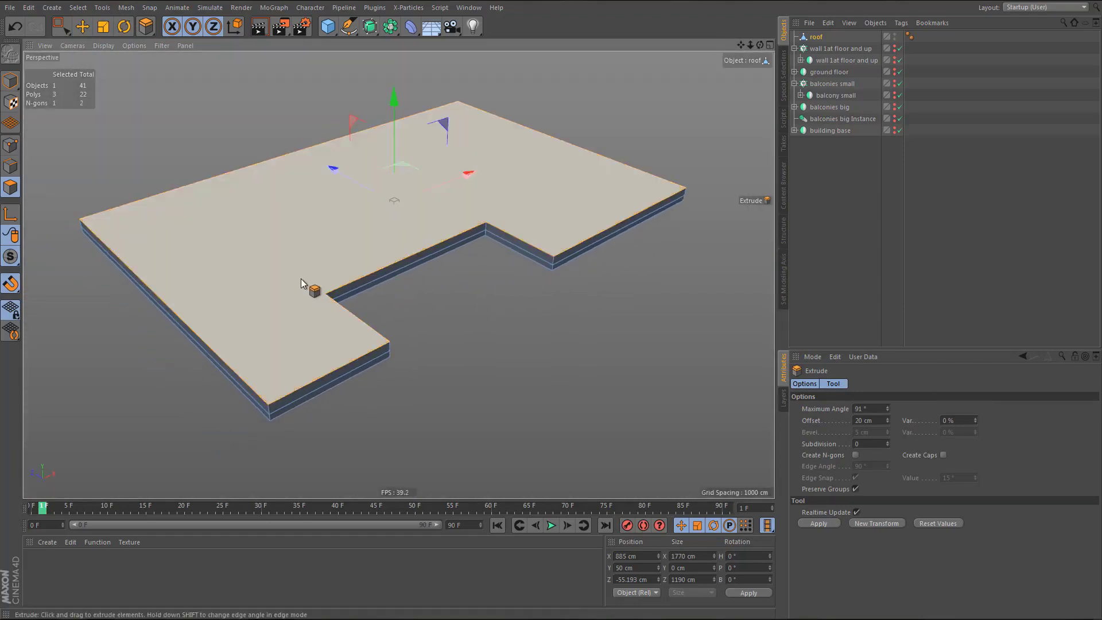
pyautogui.press('0')
pyautogui.moveTo(70, 209); pyautogui.dragTo(274, 511)
pyautogui.press('Delete')
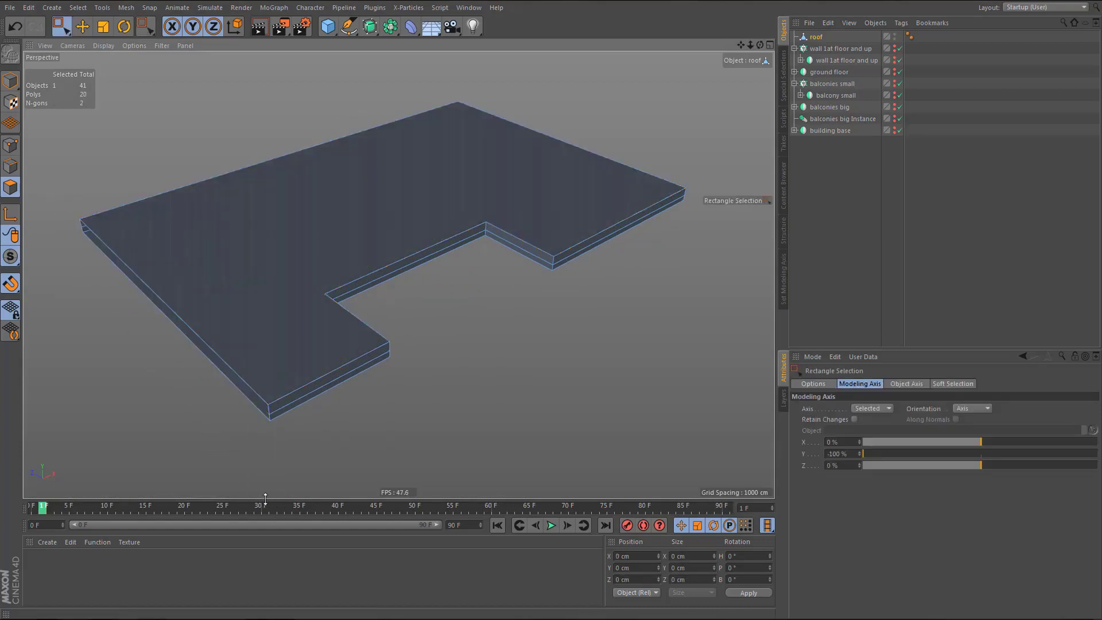
# - Select the roof's top outline edges except the open side, using Loop Selection with Stop at Boundary Edges on and Select Boundary Loop off
pyautogui.keyDown('alt'); pyautogui.moveTo(274, 322); pyautogui.dragTo(232, 340); pyautogui.keyUp('alt')
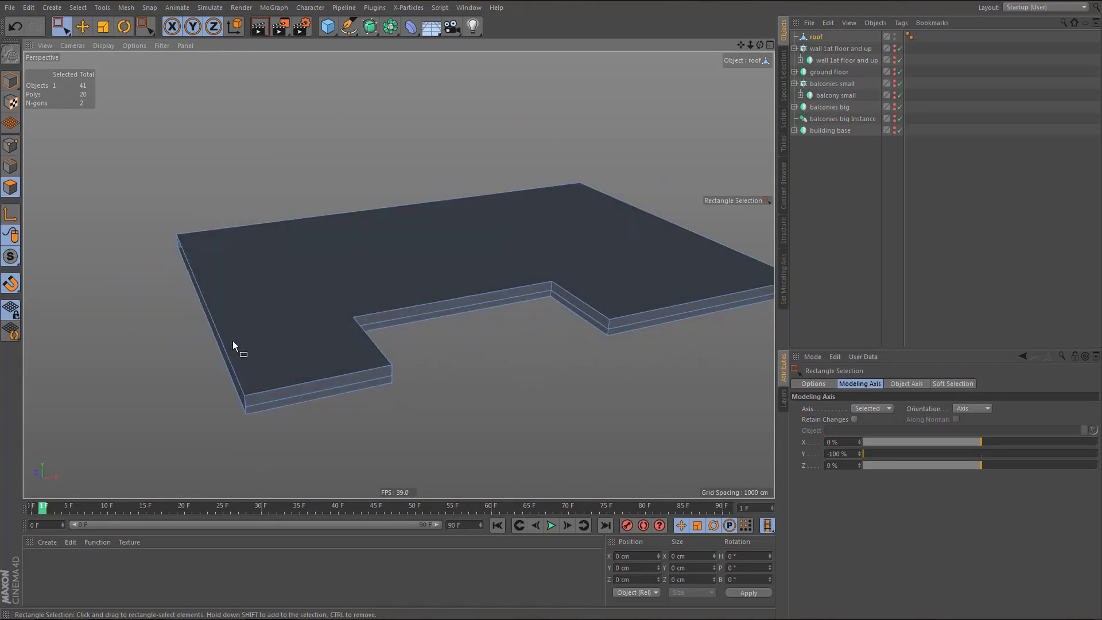
pyautogui.press('u')
pyautogui.press('b')
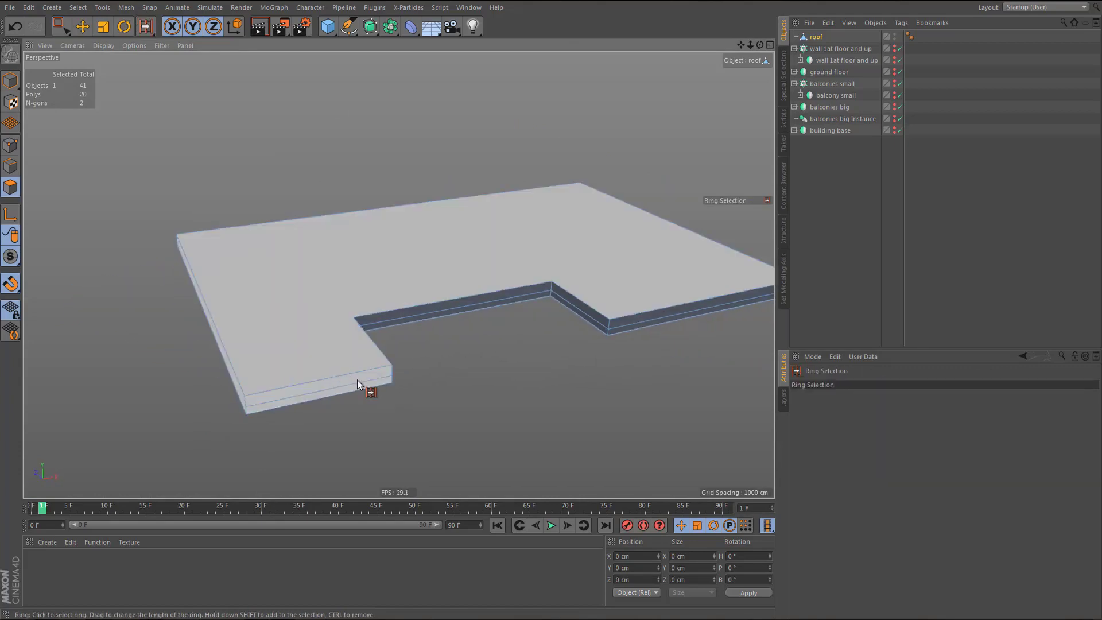
pyautogui.press('Return')
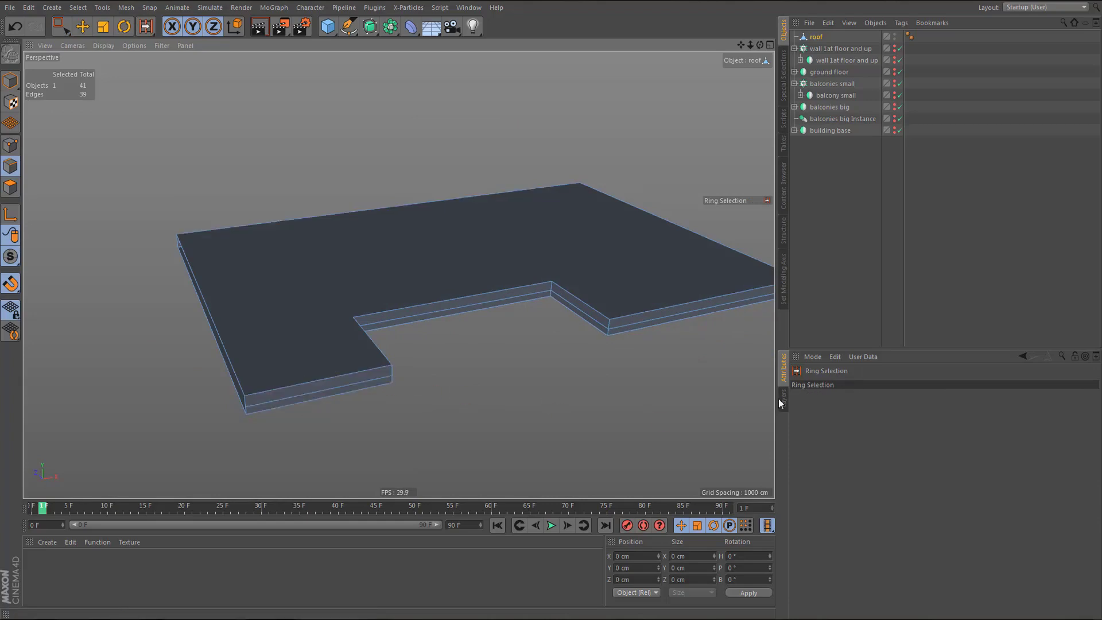
pyautogui.press('u')
pyautogui.press('l')
pyautogui.click(879, 409)
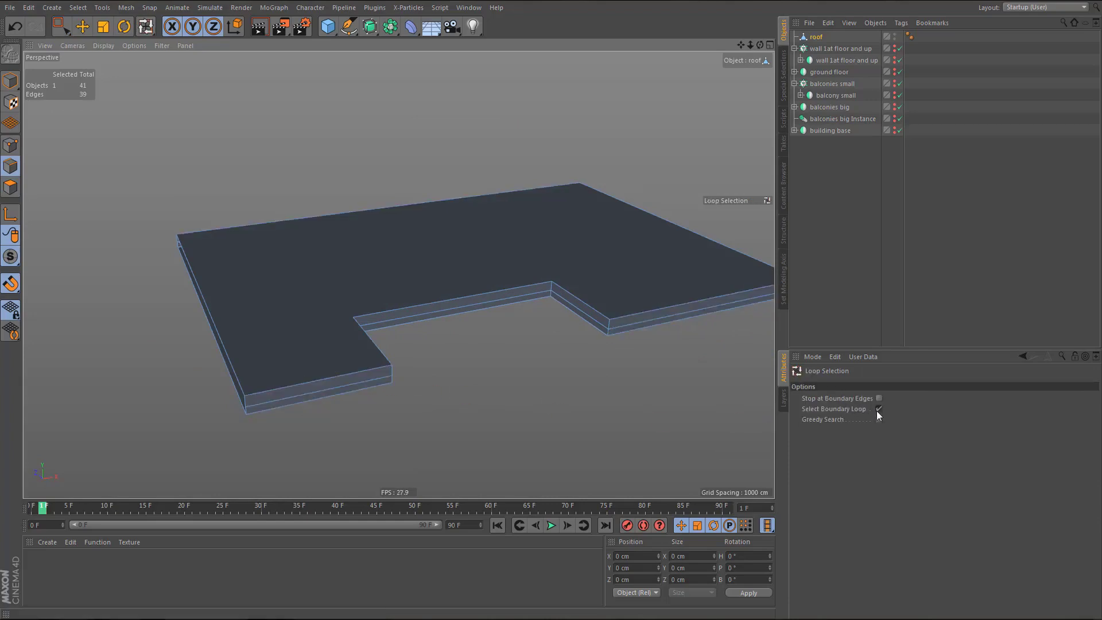
pyautogui.click(473, 294)
pyautogui.keyDown('alt'); pyautogui.moveTo(478, 342); pyautogui.dragTo(474, 349); pyautogui.keyUp('alt')
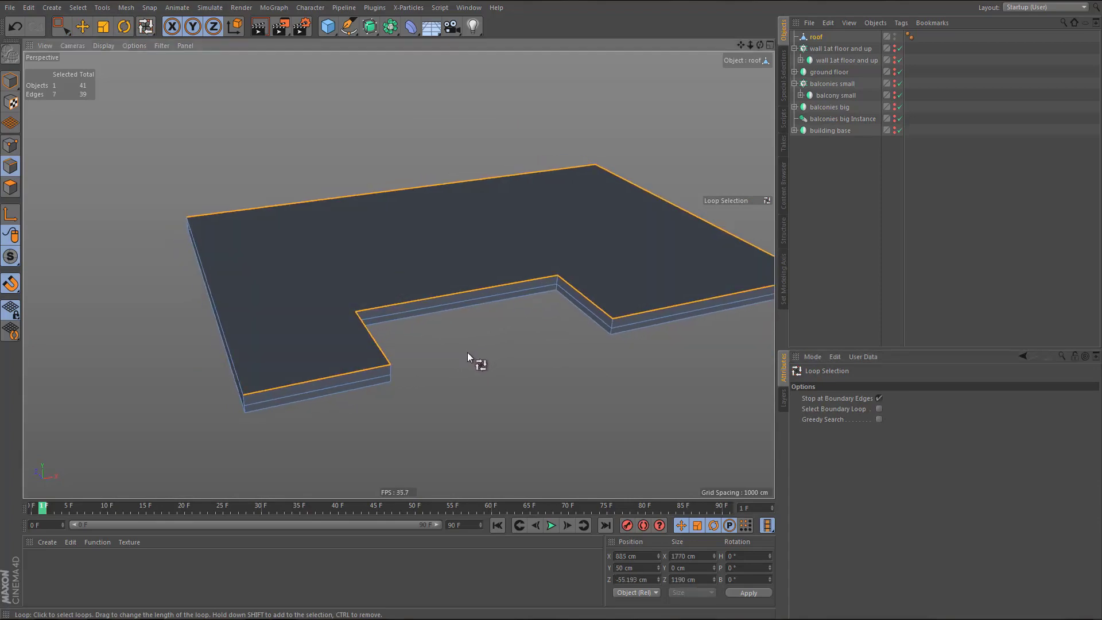
# - Start a Bevel on the selected top outline edges and open its offset for editing
pyautogui.rightClick(468, 353)
pyautogui.click(470, 361)
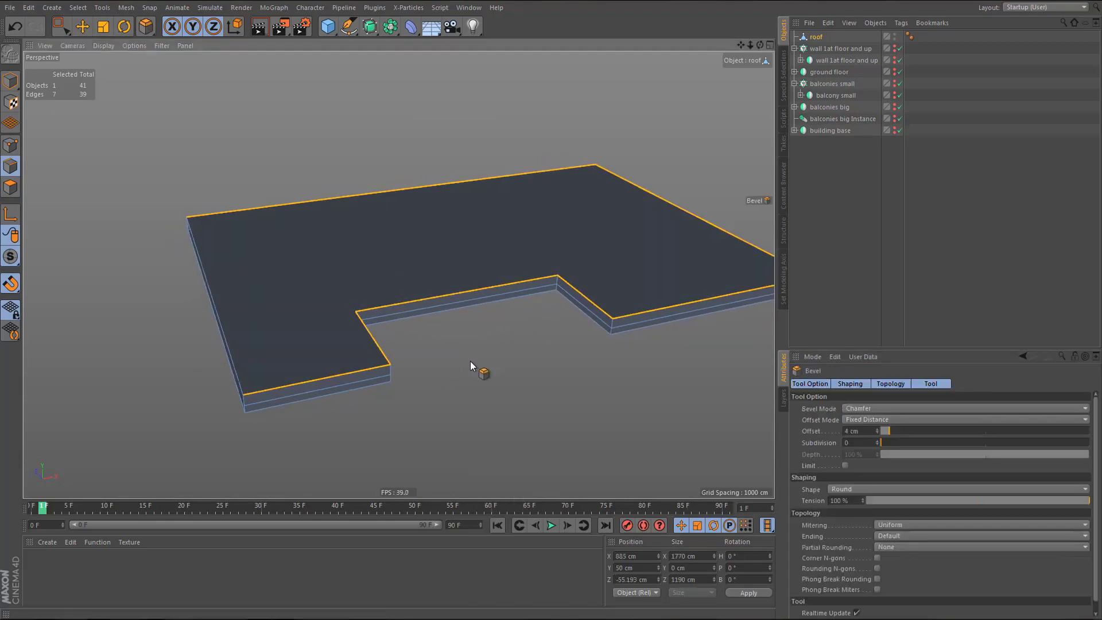
pyautogui.click(821, 431)
pyautogui.moveTo(868, 431); pyautogui.dragTo(838, 431)
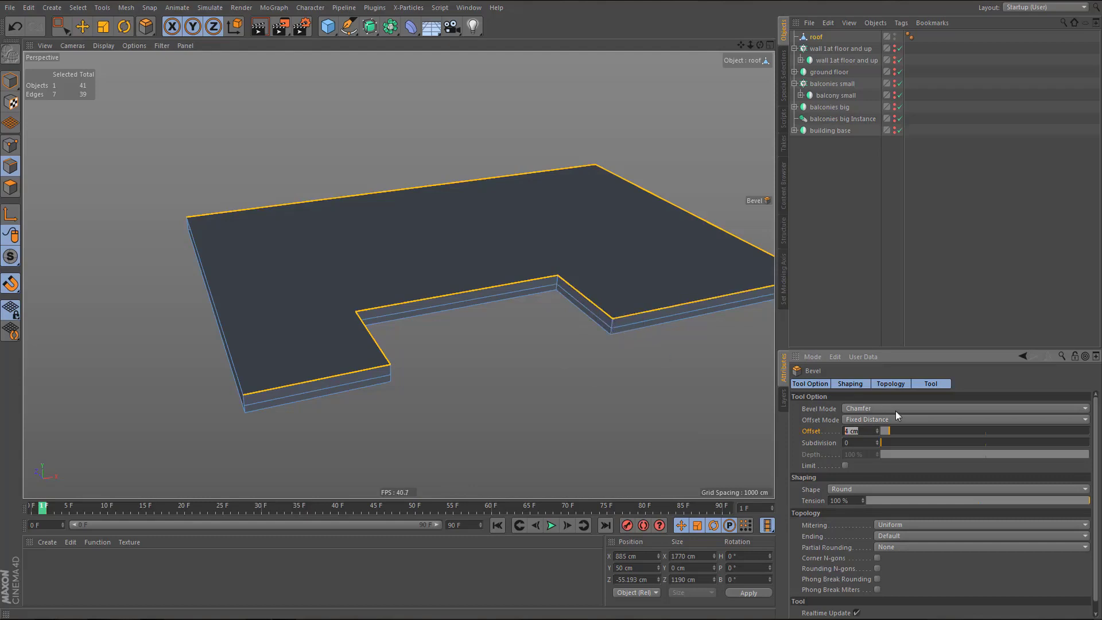
# - Bevel the roof slab's selected upper outline edges with a 30 cm offset and Limit enabled, and clear the edge selection
pyautogui.write('30')
pyautogui.press('Return')
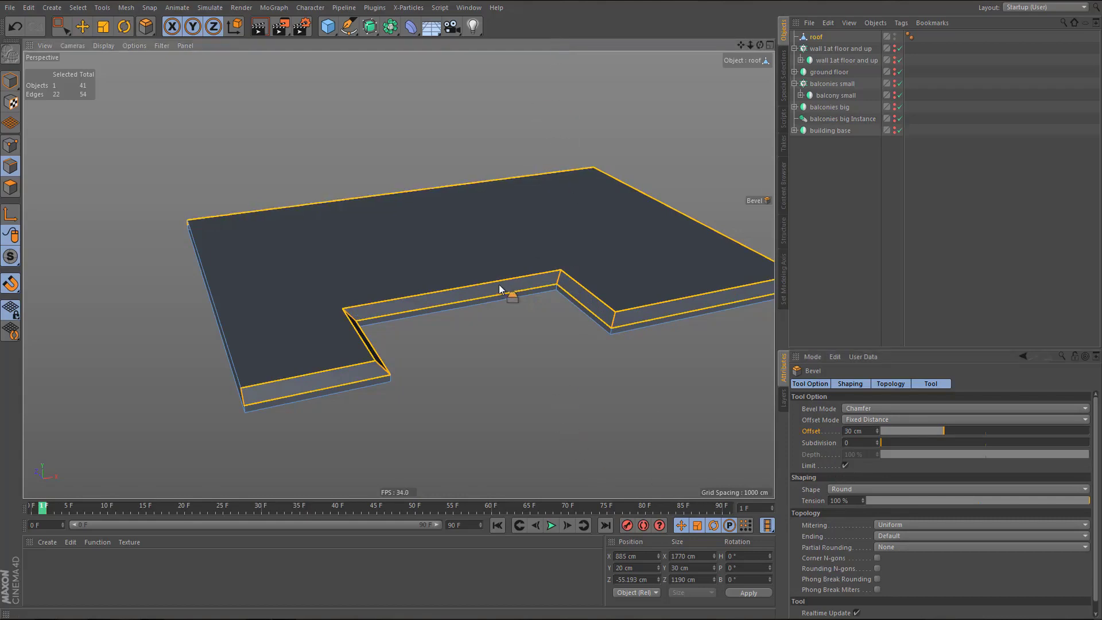
pyautogui.hotkey('ctrl', 'shift', 'a')
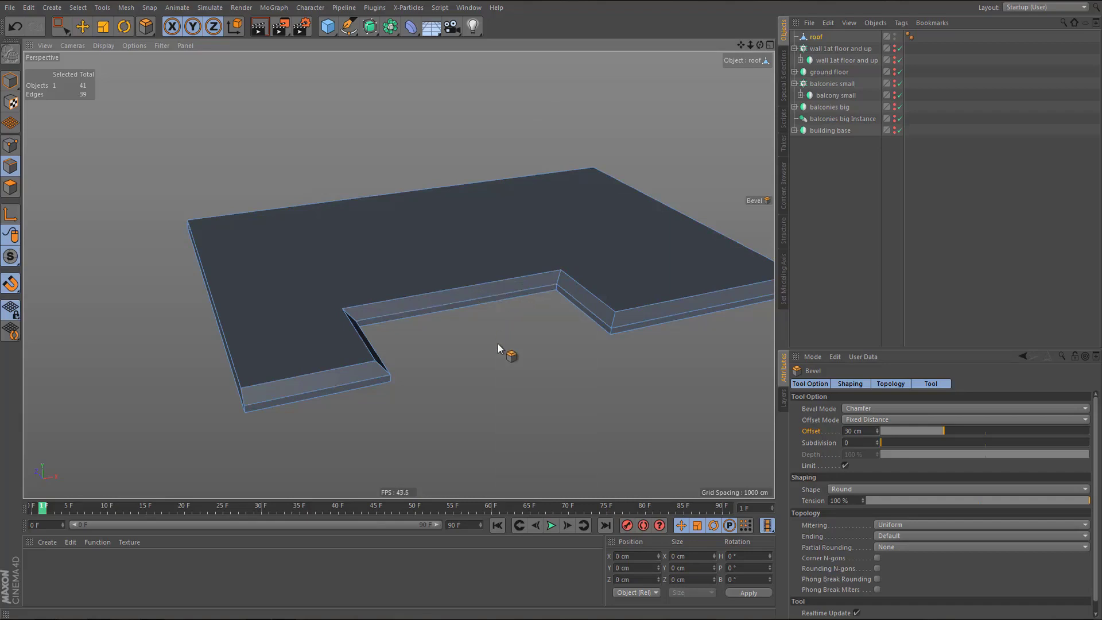
# - Connect the upper inner corner point on the right of the roof's notch to the back right corner point with an edge
pyautogui.keyDown('alt'); pyautogui.moveTo(494, 297); pyautogui.dragTo(432, 429); pyautogui.keyUp('alt')
pyautogui.keyDown('alt'); pyautogui.moveTo(432, 425); pyautogui.dragTo(375, 395, button='middle'); pyautogui.keyUp('alt')
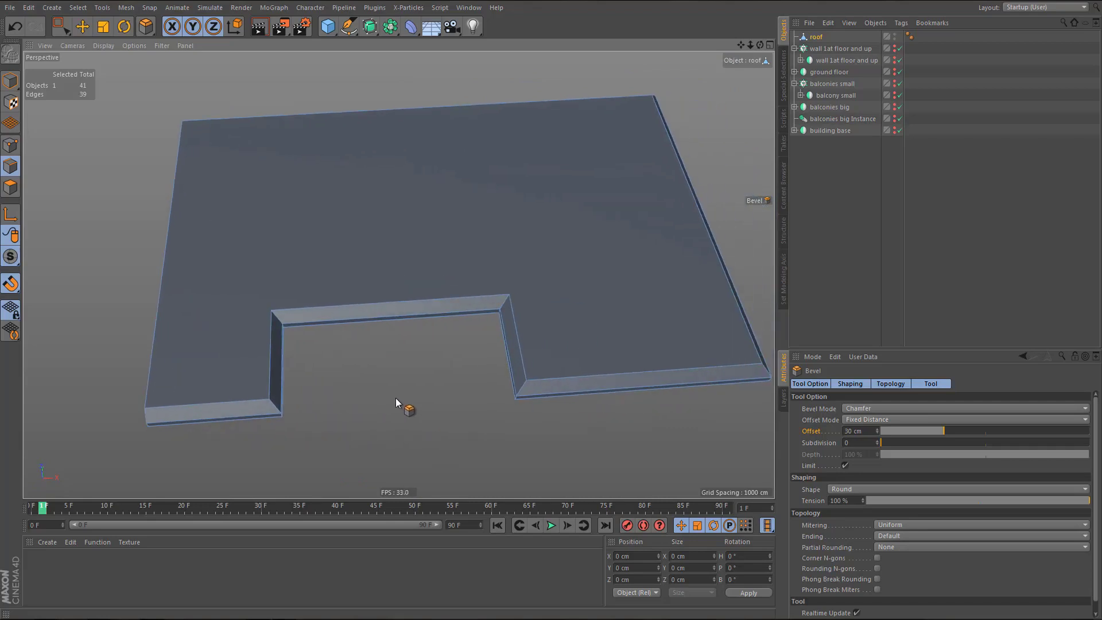
pyautogui.press('Return')
pyautogui.press('9')
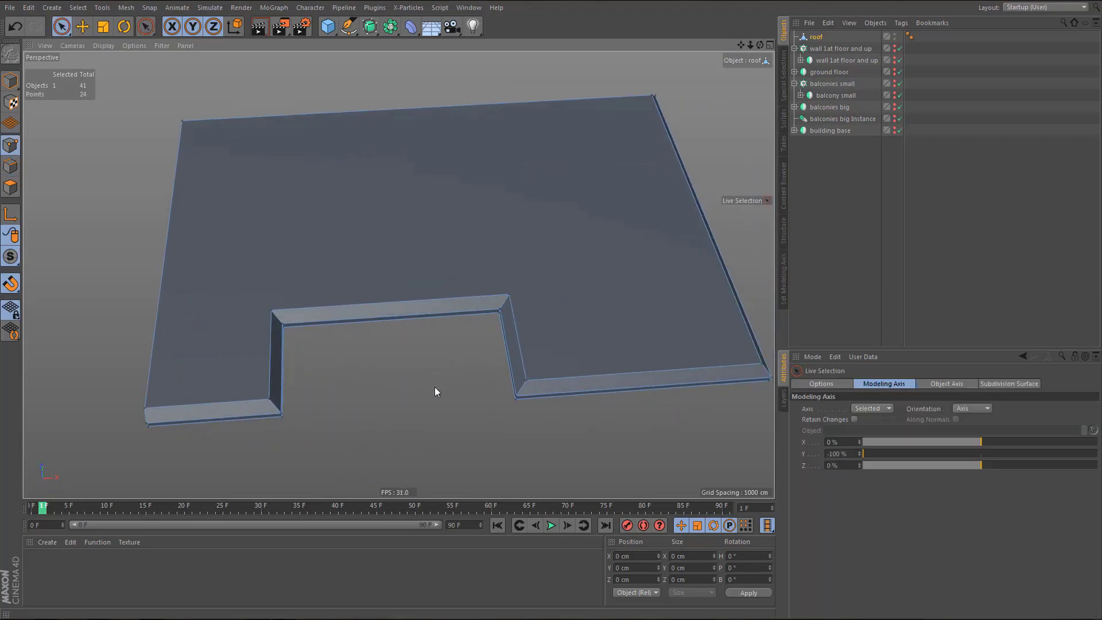
pyautogui.click(508, 294)
pyautogui.keyDown('shift'); pyautogui.click(652, 98); pyautogui.keyUp('shift')
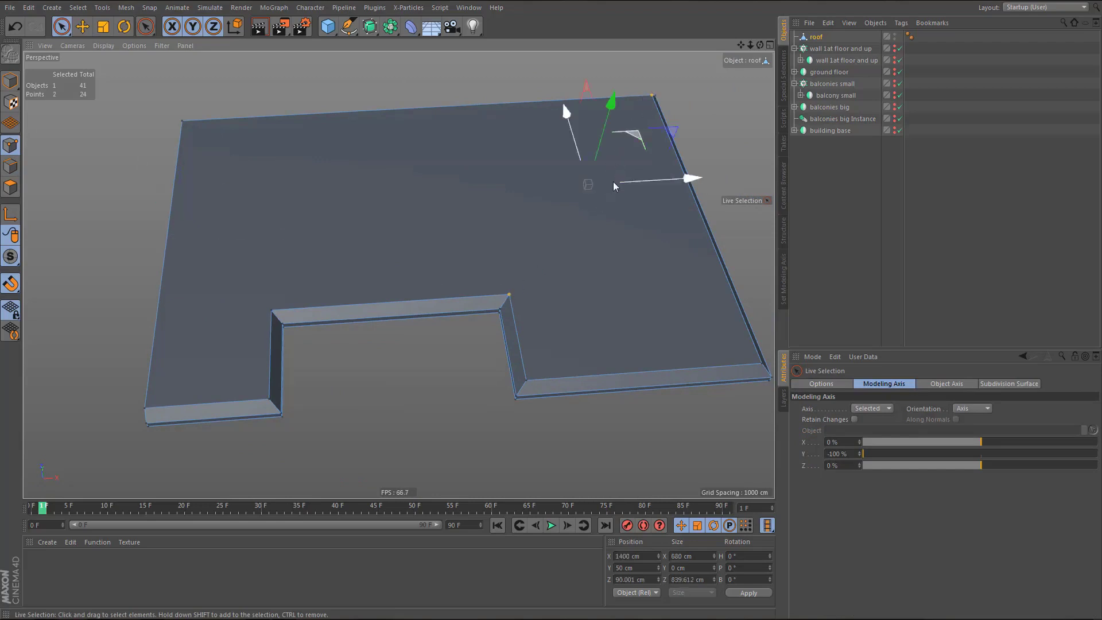
# - On the roof's underside, connect the same notch corner point to the matching back corner point with an edge
pyautogui.keyDown('alt'); pyautogui.moveTo(592, 302); pyautogui.dragTo(627, 295); pyautogui.keyUp('alt')
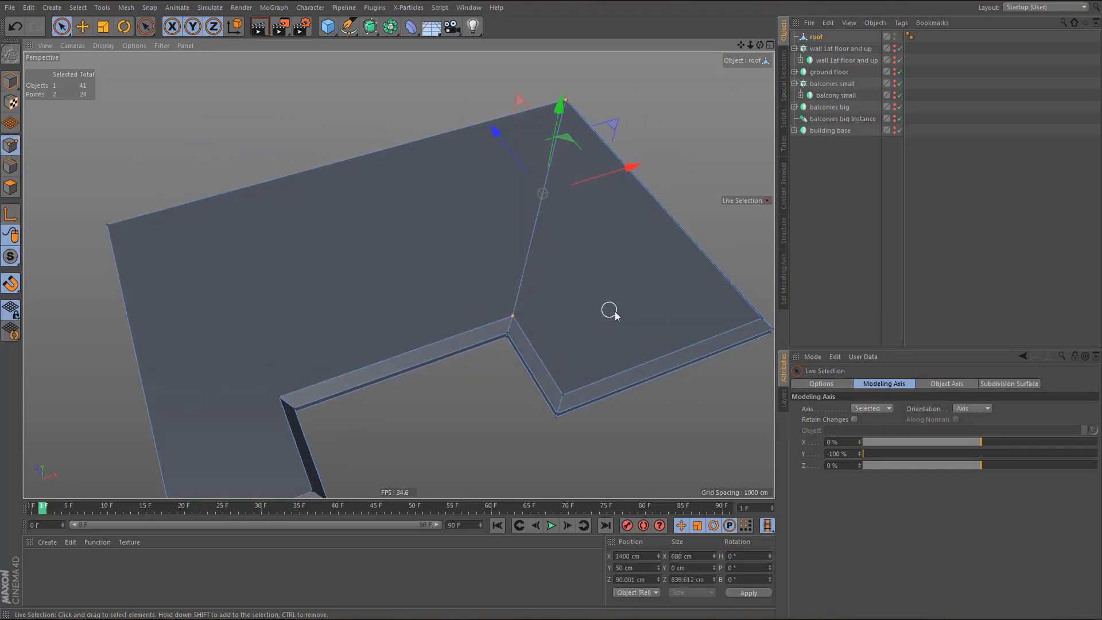
pyautogui.keyDown('alt'); pyautogui.moveTo(597, 313); pyautogui.dragTo(675, 189, button='middle'); pyautogui.keyUp('alt')
pyautogui.keyDown('alt'); pyautogui.moveTo(398, 239); pyautogui.dragTo(490, 253); pyautogui.keyUp('alt')
pyautogui.click(544, 211)
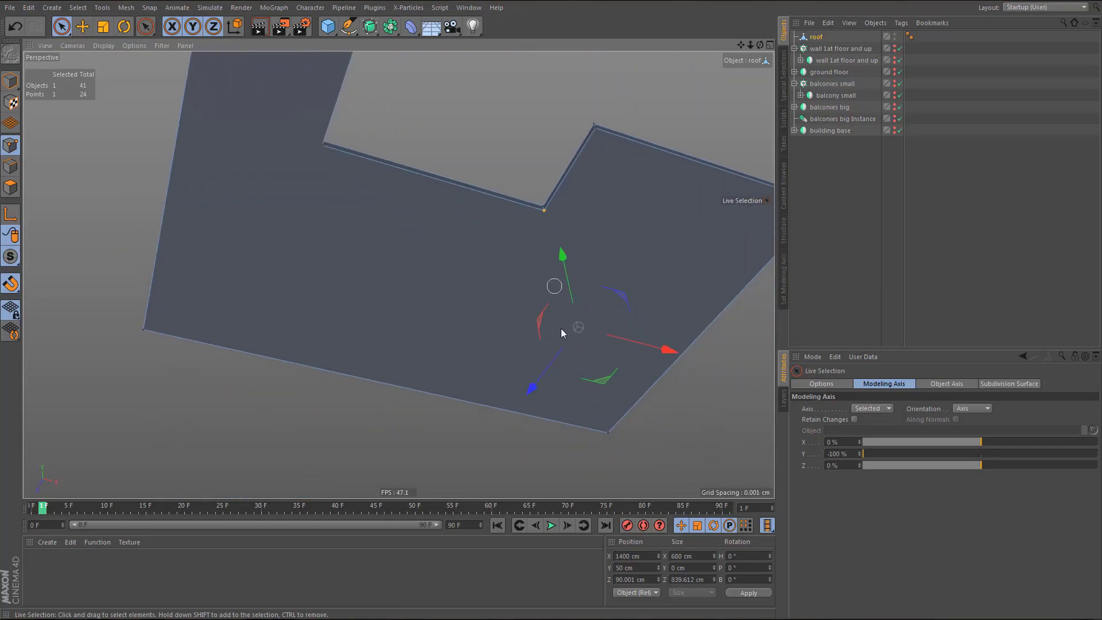
pyautogui.keyDown('shift'); pyautogui.click(609, 433); pyautogui.keyUp('shift')
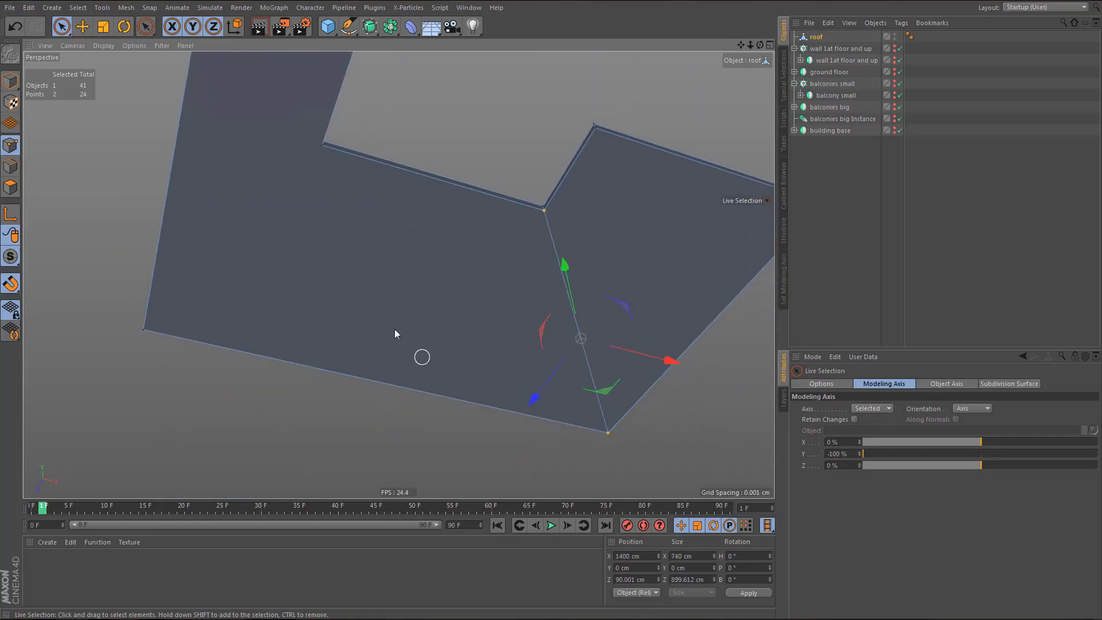
# - In the top view, line-cut only the visible faces straight from the notch's left upper corner point past the roof's back edge
pyautogui.keyDown('alt'); pyautogui.moveTo(396, 329); pyautogui.dragTo(369, 396); pyautogui.keyUp('alt')
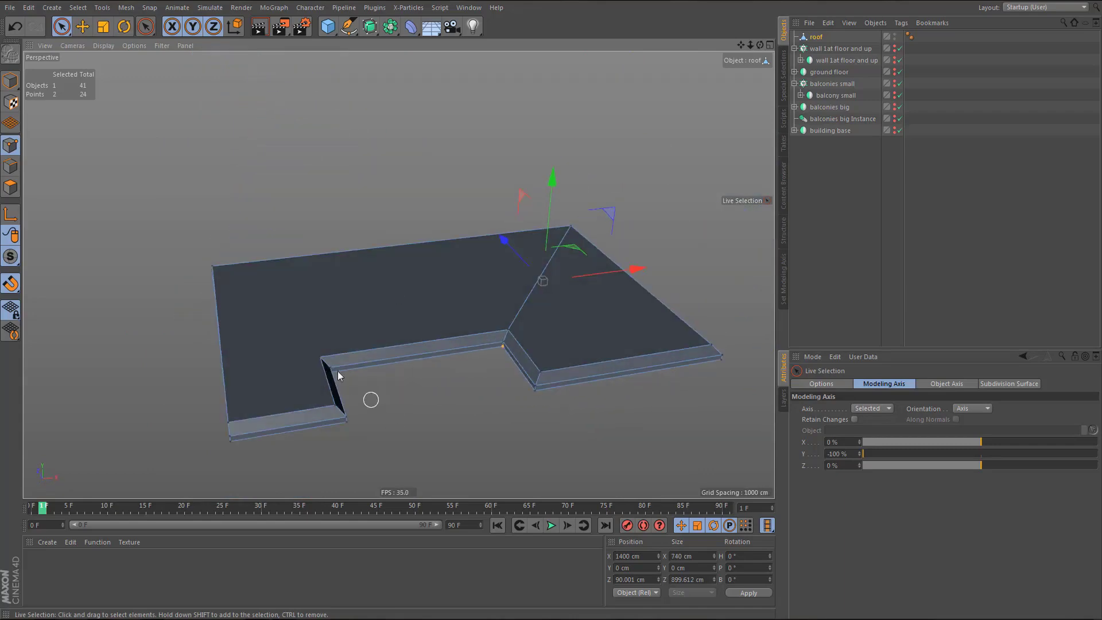
pyautogui.moveTo(327, 362)
pyautogui.keyDown('alt'); pyautogui.mouseDown()
pyautogui.moveTo(321, 390)
pyautogui.moveTo(328, 372)
pyautogui.mouseUp(); pyautogui.keyUp('alt')
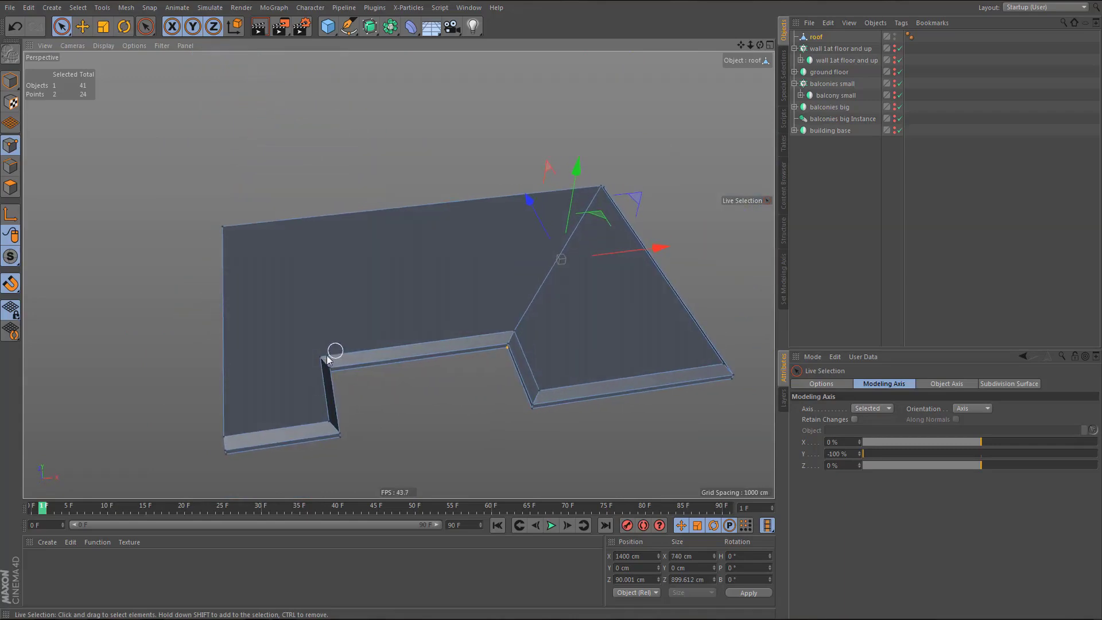
pyautogui.click(325, 356)
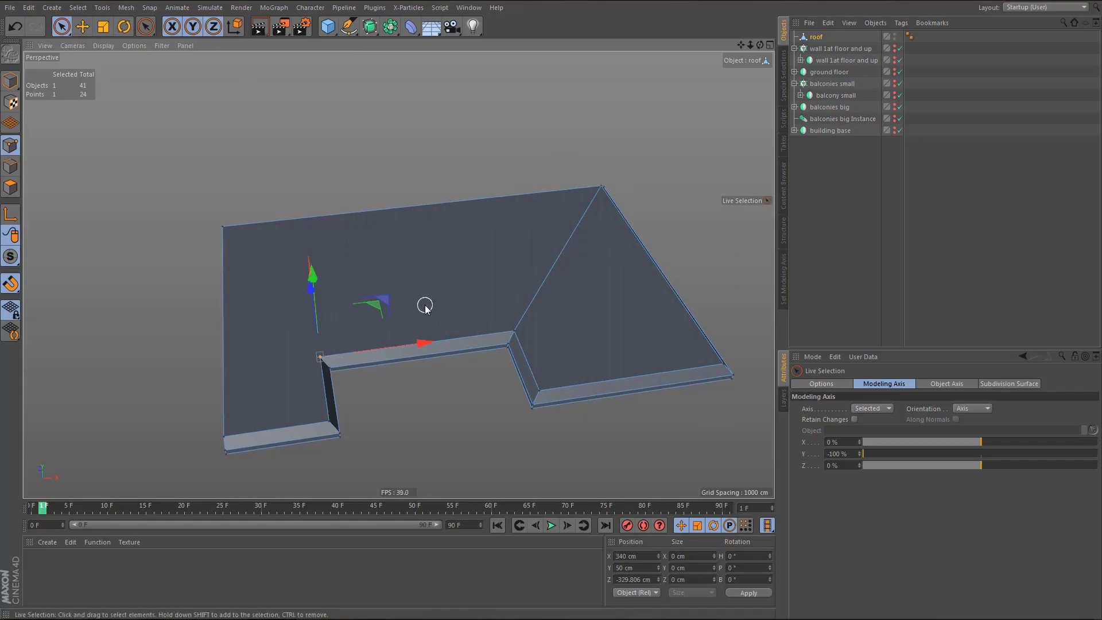
pyautogui.press('F2')
pyautogui.keyDown('alt'); pyautogui.moveTo(416, 294); pyautogui.dragTo(469, 292, button='middle'); pyautogui.keyUp('alt')
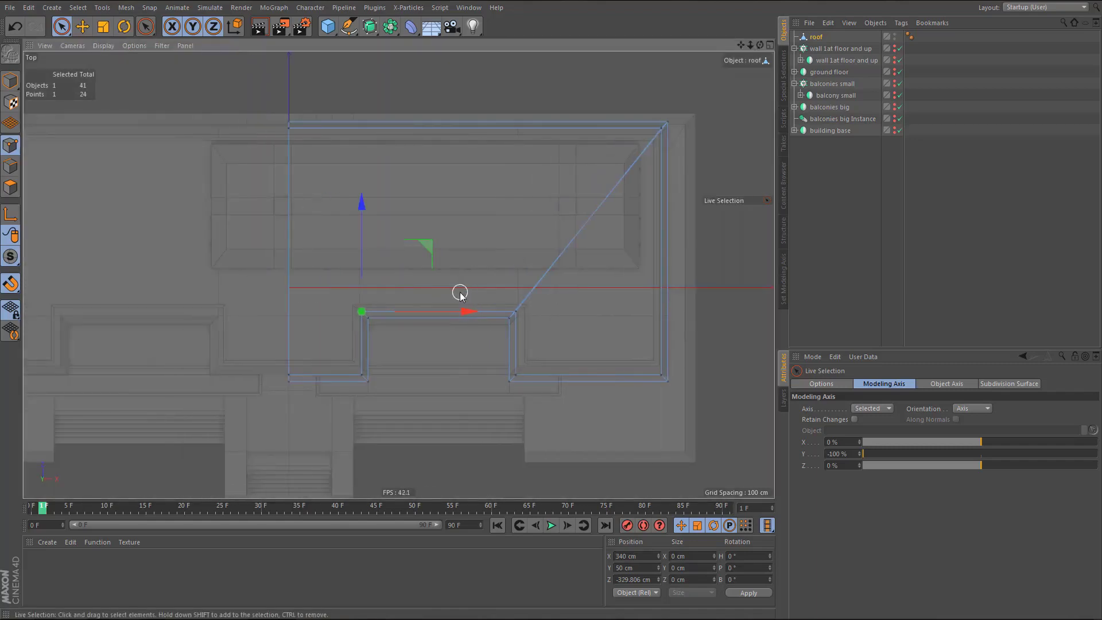
pyautogui.press('k')
pyautogui.press('k')
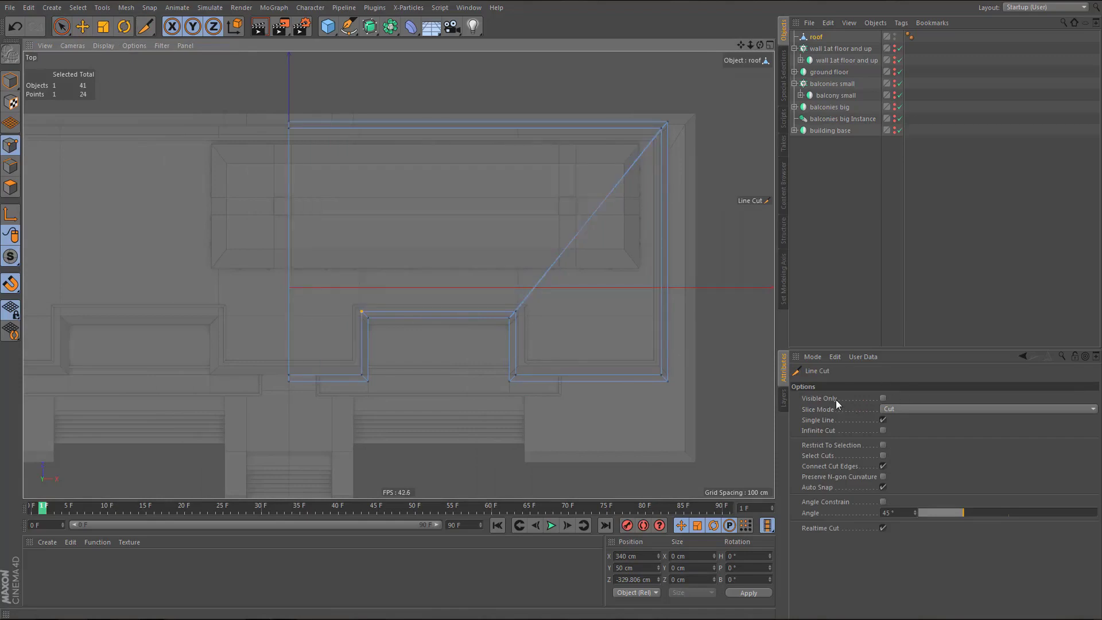
pyautogui.click(835, 399)
pyautogui.scroll(4, 319, 289)
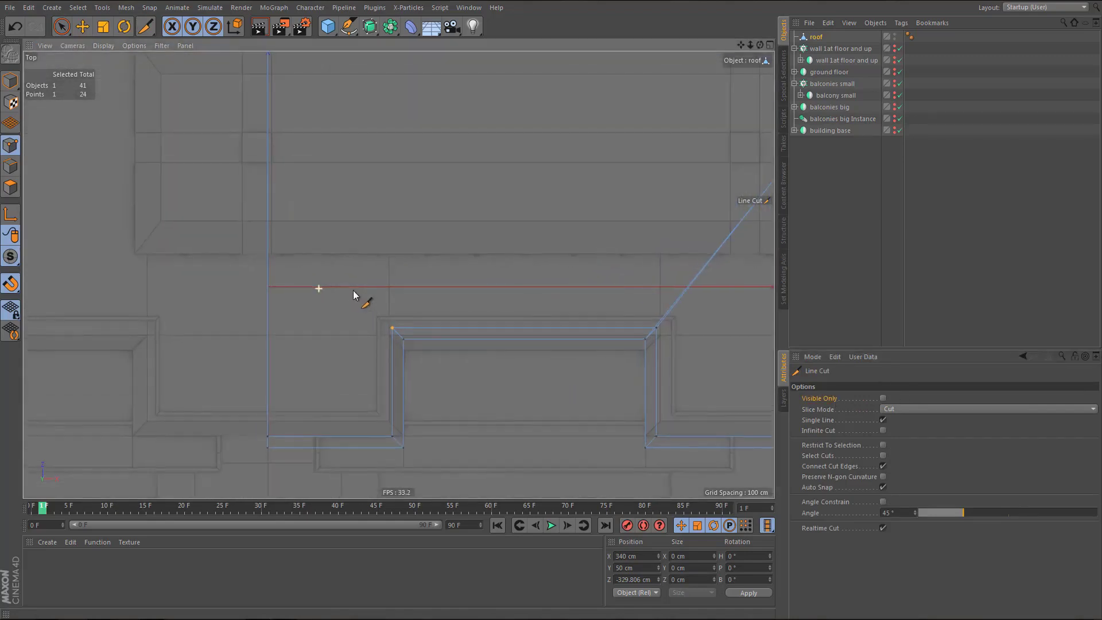
pyautogui.scroll(-3, 343, 302)
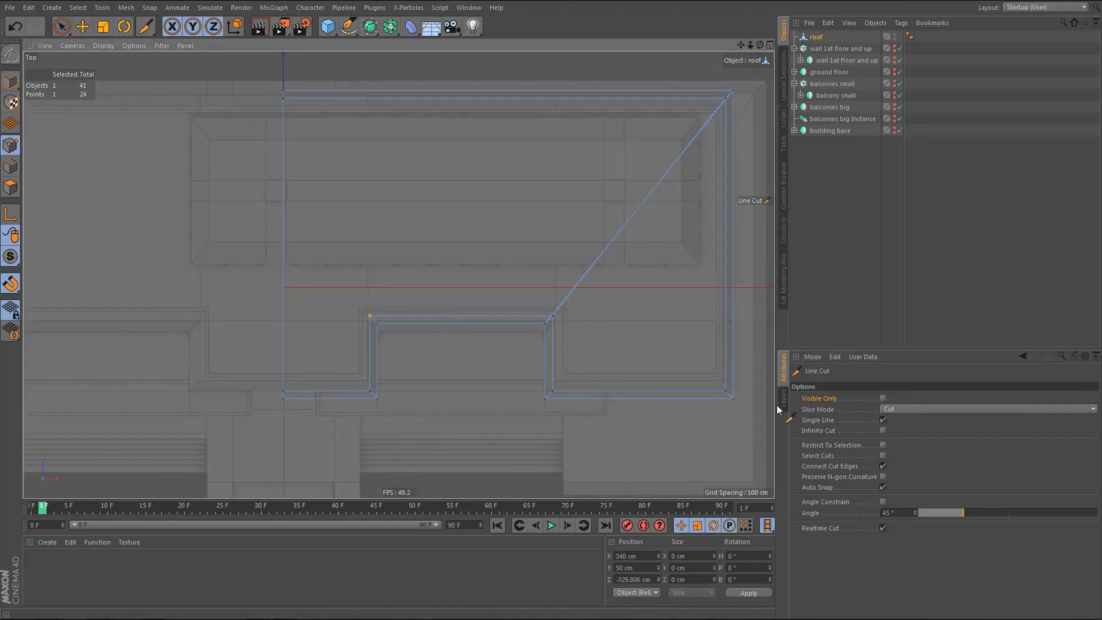
pyautogui.click(884, 398)
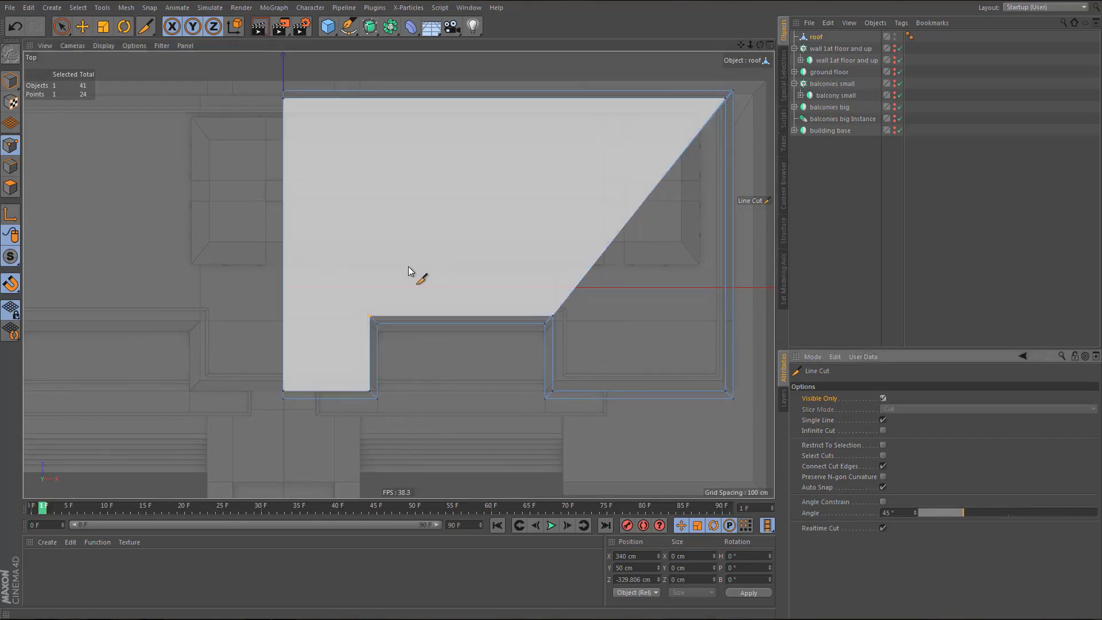
pyautogui.click(370, 316)
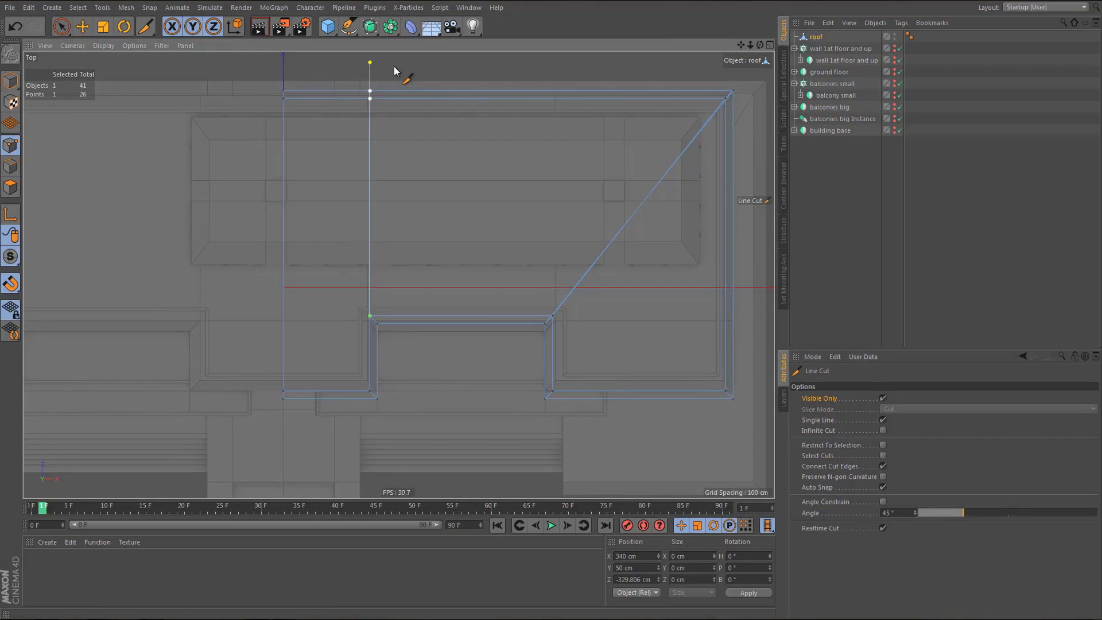
pyautogui.press('e')
# - Line-cut straight through the whole roof, with Visible Only disabled, from the notch's left lower corner point past the back edge
pyautogui.keyDown('alt'); pyautogui.moveTo(517, 171); pyautogui.dragTo(541, 166, button='middle'); pyautogui.keyUp('alt')
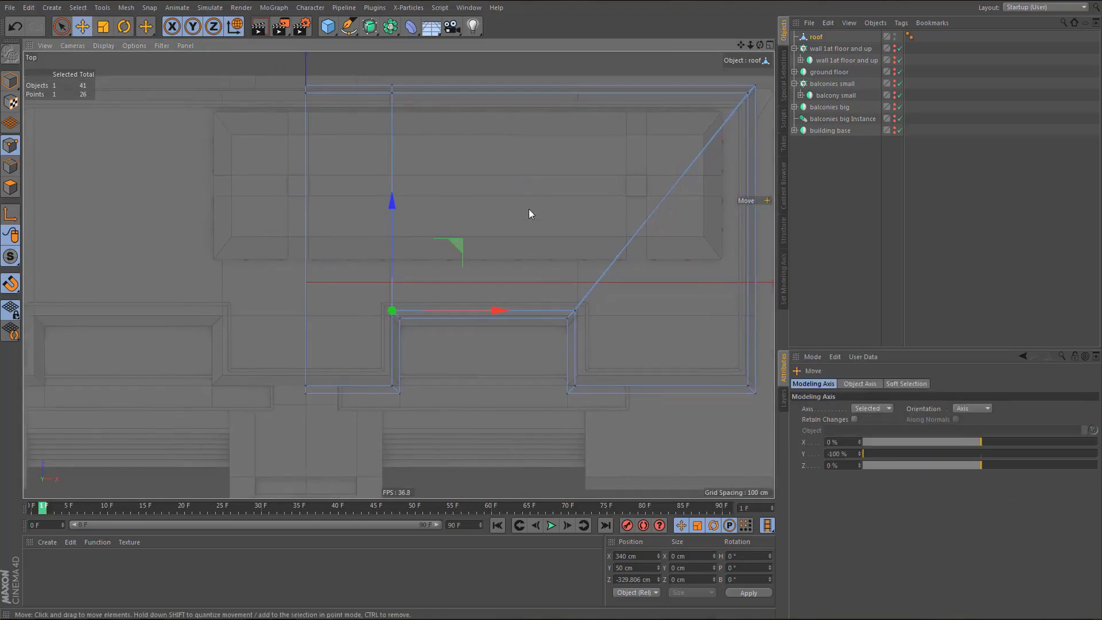
pyautogui.press('k')
pyautogui.press('k')
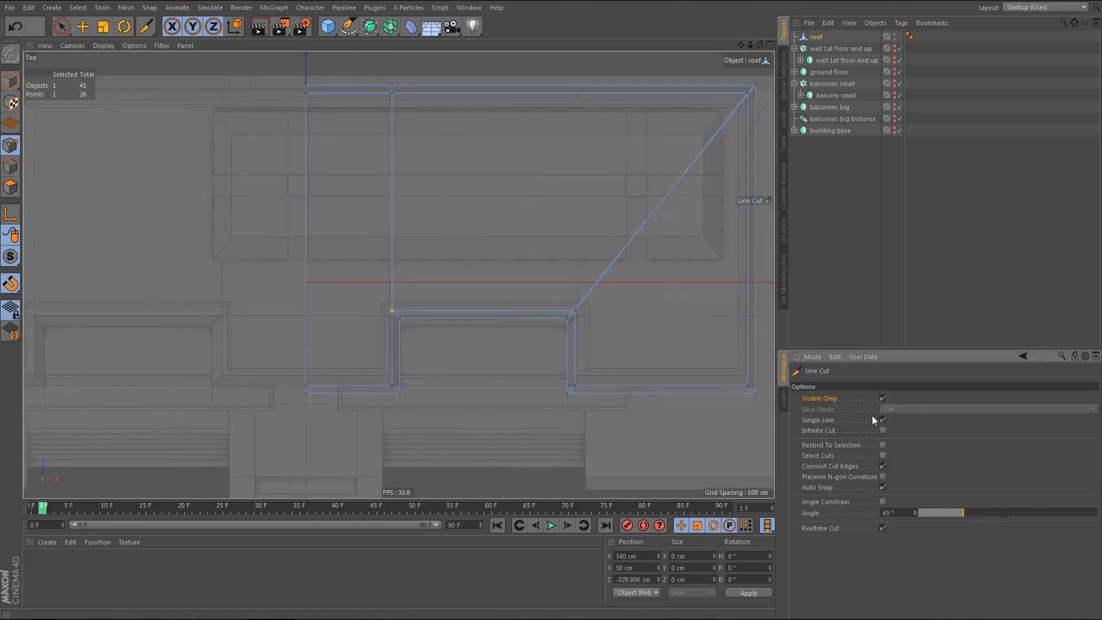
pyautogui.click(883, 399)
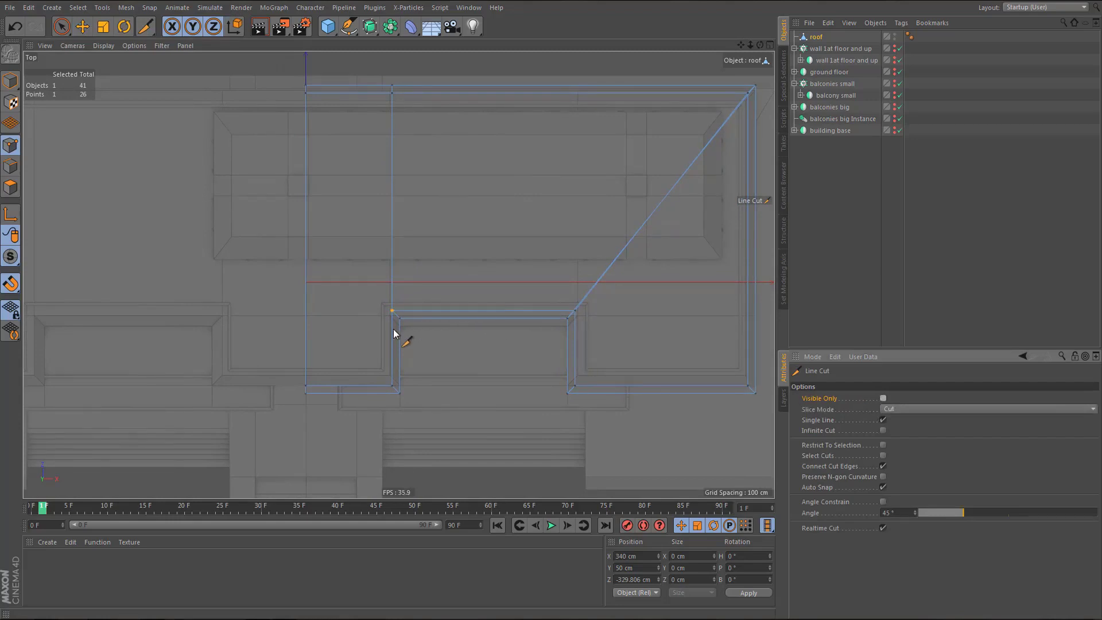
pyautogui.click(405, 321)
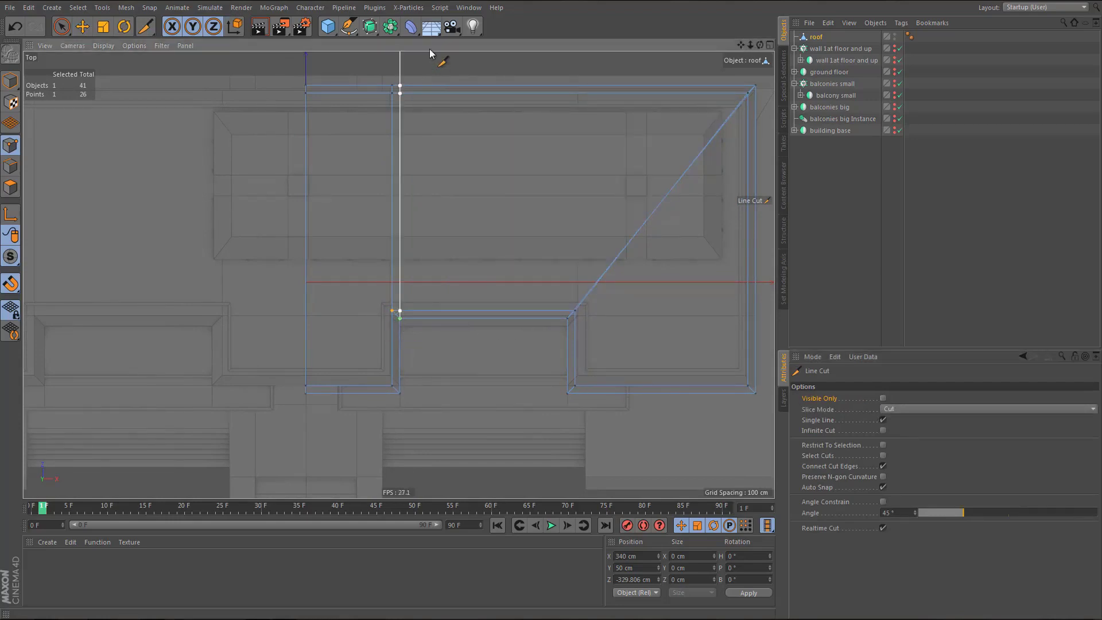
pyautogui.click(430, 53)
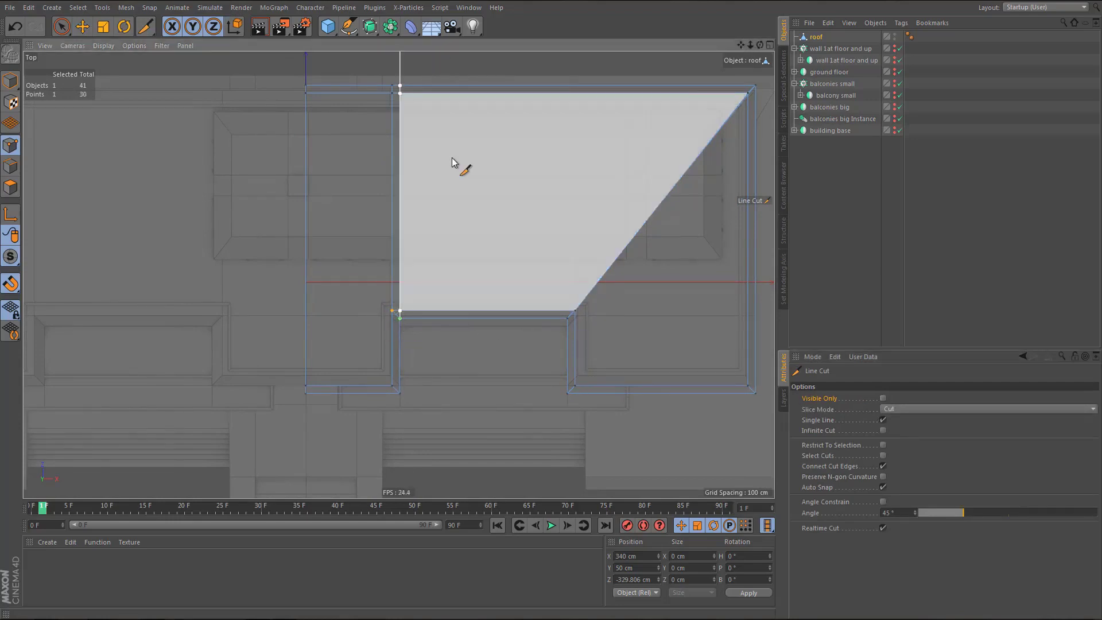
pyautogui.press('e')
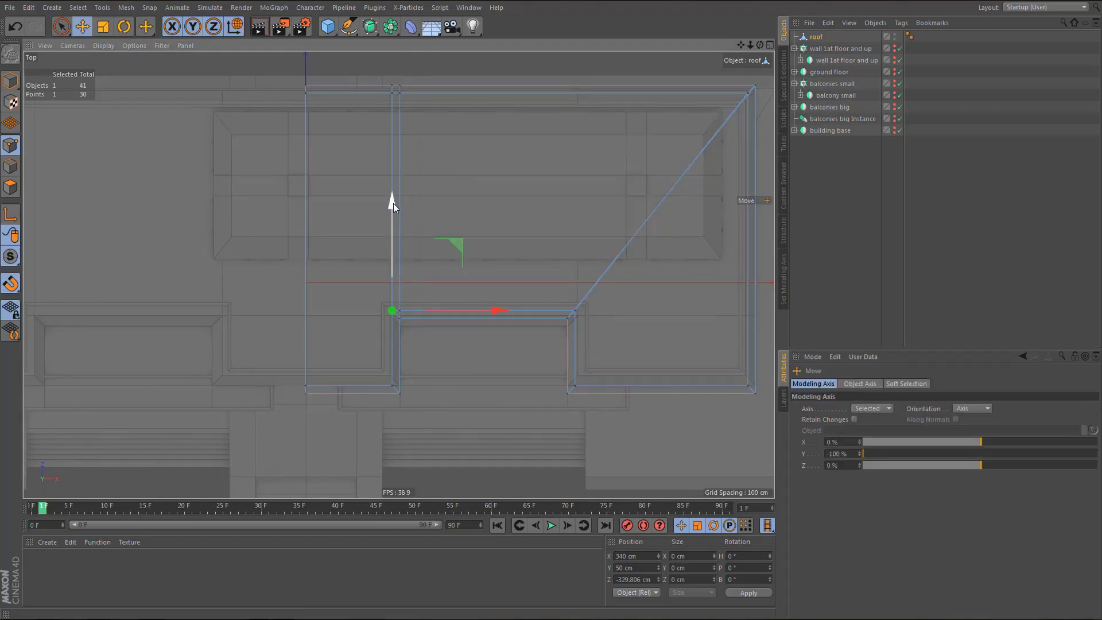
# - Examine the two parallel cuts around the roof's left notch corner in the perspective view
pyautogui.press('F1')
pyautogui.keyDown('alt'); pyautogui.moveTo(345, 320); pyautogui.dragTo(363, 187); pyautogui.keyUp('alt')
pyautogui.keyDown('alt'); pyautogui.moveTo(398, 273); pyautogui.dragTo(396, 220); pyautogui.keyUp('alt')
pyautogui.keyDown('alt'); pyautogui.moveTo(352, 291); pyautogui.dragTo(319, 367); pyautogui.keyUp('alt')
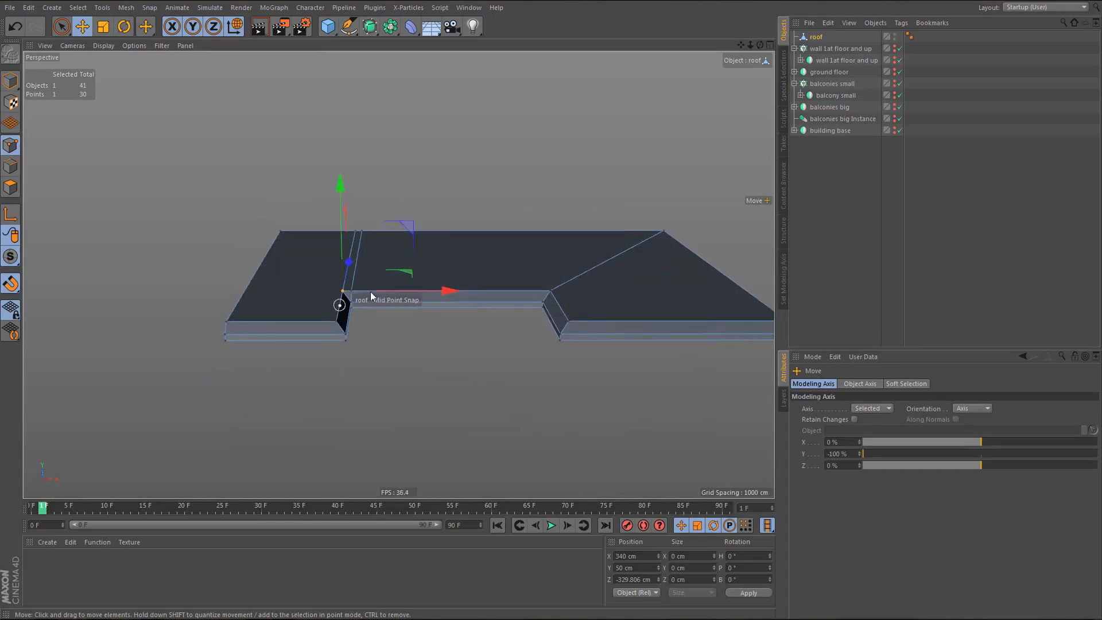
pyautogui.keyDown('alt'); pyautogui.moveTo(341, 304); pyautogui.dragTo(399, 288, button='right'); pyautogui.keyUp('alt')
pyautogui.keyDown('alt'); pyautogui.moveTo(400, 288); pyautogui.dragTo(377, 314); pyautogui.keyUp('alt')
pyautogui.keyDown('alt'); pyautogui.moveTo(377, 288); pyautogui.dragTo(441, 271, button='right'); pyautogui.keyUp('alt')
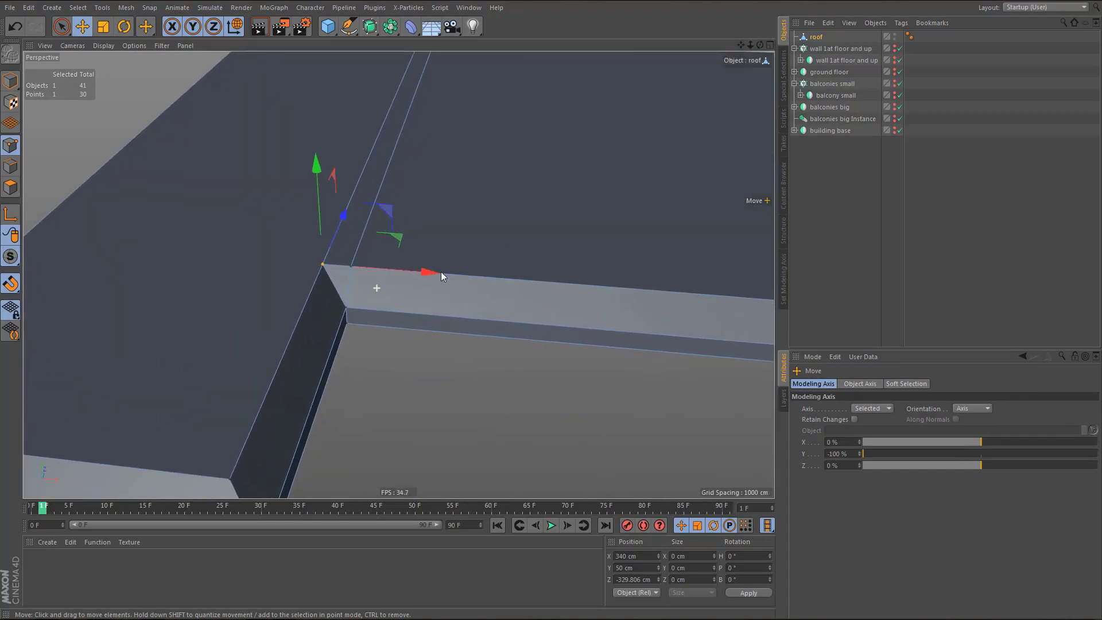
pyautogui.keyDown('alt'); pyautogui.moveTo(440, 271); pyautogui.dragTo(356, 291); pyautogui.keyUp('alt')
pyautogui.keyDown('alt'); pyautogui.moveTo(354, 292); pyautogui.dragTo(387, 278, button='right'); pyautogui.keyUp('alt')
pyautogui.keyDown('alt'); pyautogui.moveTo(387, 278); pyautogui.dragTo(364, 377); pyautogui.keyUp('alt')
pyautogui.keyDown('alt'); pyautogui.moveTo(393, 324); pyautogui.dragTo(393, 342, button='middle'); pyautogui.keyUp('alt')
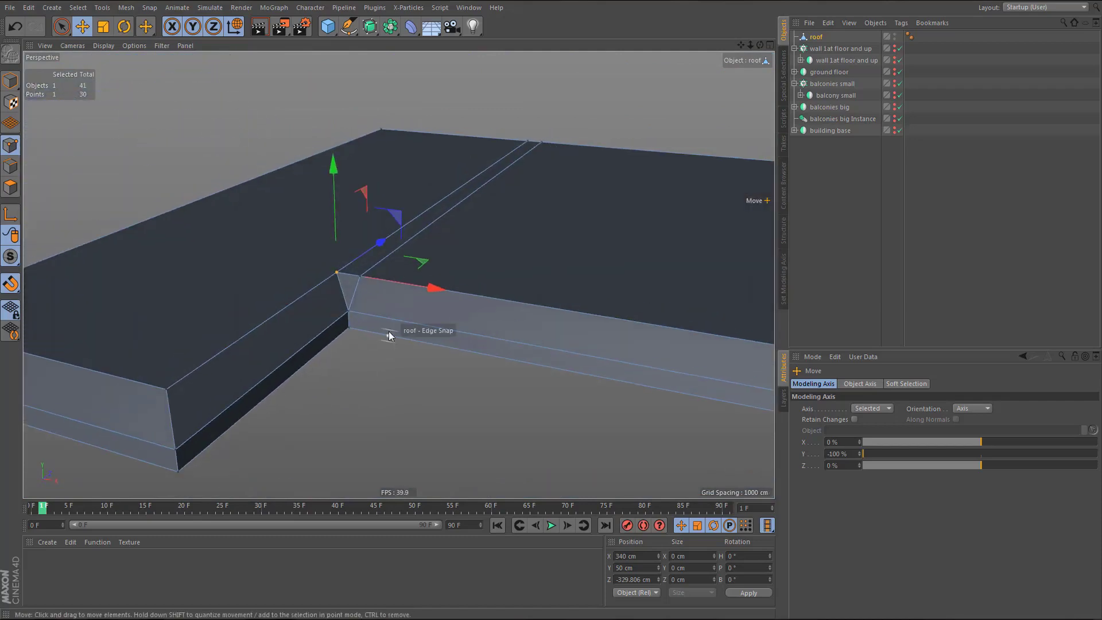
# - Dissolve the second cut's edges across the roof's top and bevelled sides, keeping its underside edge and the vertical notch corner edge
pyautogui.press('Return')
pyautogui.doubleClick(395, 247)
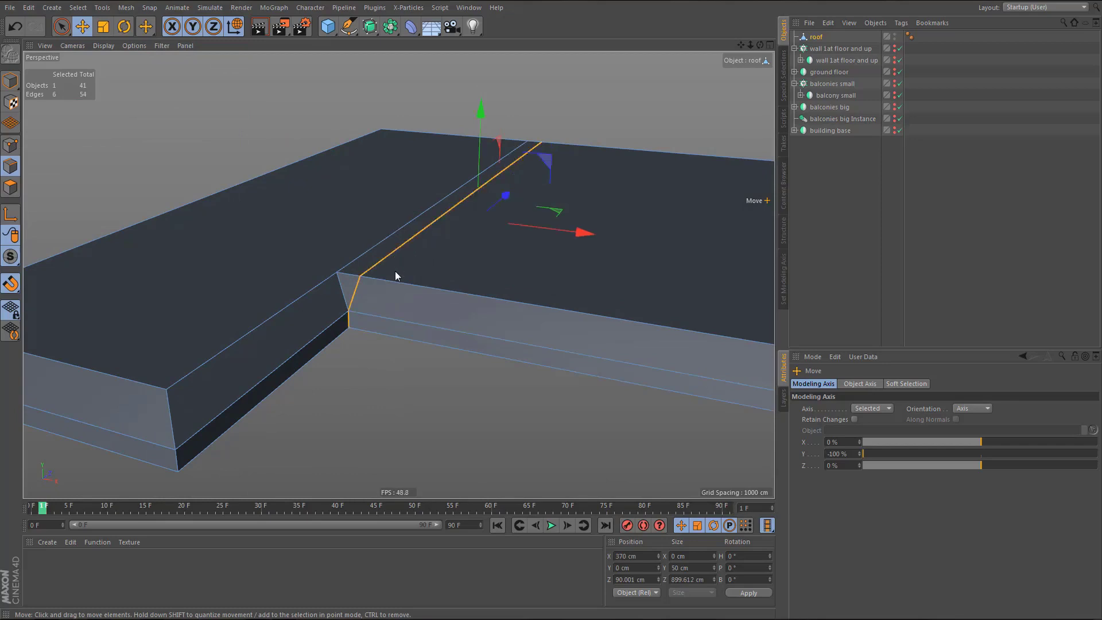
pyautogui.keyDown('alt'); pyautogui.moveTo(406, 308); pyautogui.dragTo(415, 204); pyautogui.keyUp('alt')
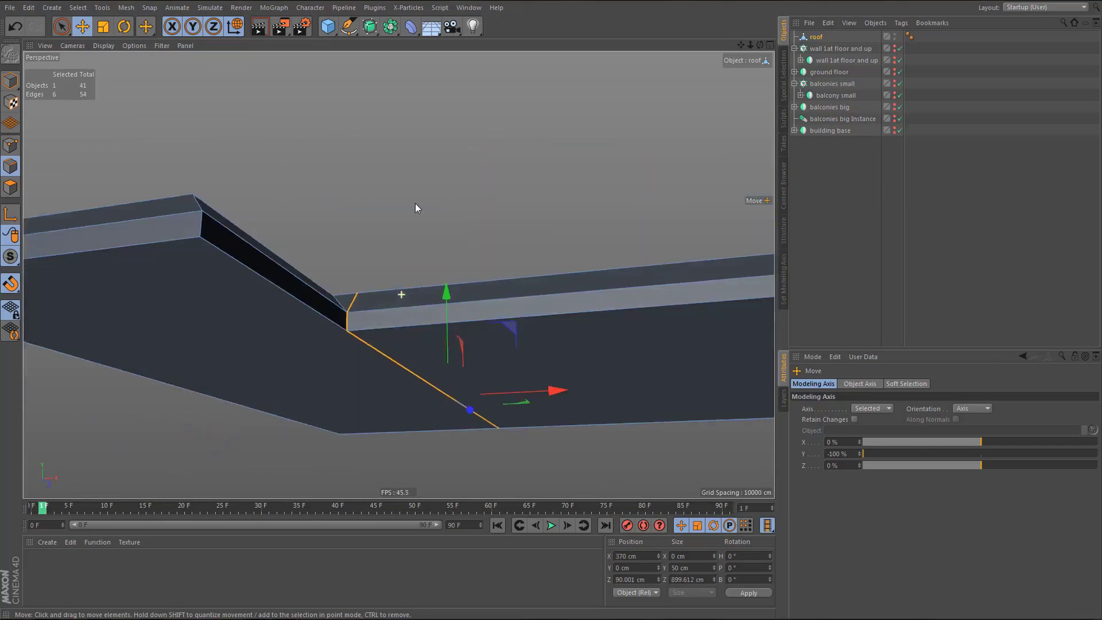
pyautogui.keyDown('ctrl'); pyautogui.click(370, 345); pyautogui.keyUp('ctrl')
pyautogui.keyDown('ctrl'); pyautogui.click(348, 319); pyautogui.keyUp('ctrl')
pyautogui.keyDown('alt'); pyautogui.moveTo(394, 306); pyautogui.dragTo(390, 417); pyautogui.keyUp('alt')
pyautogui.hotkey('ctrl', 'Delete')
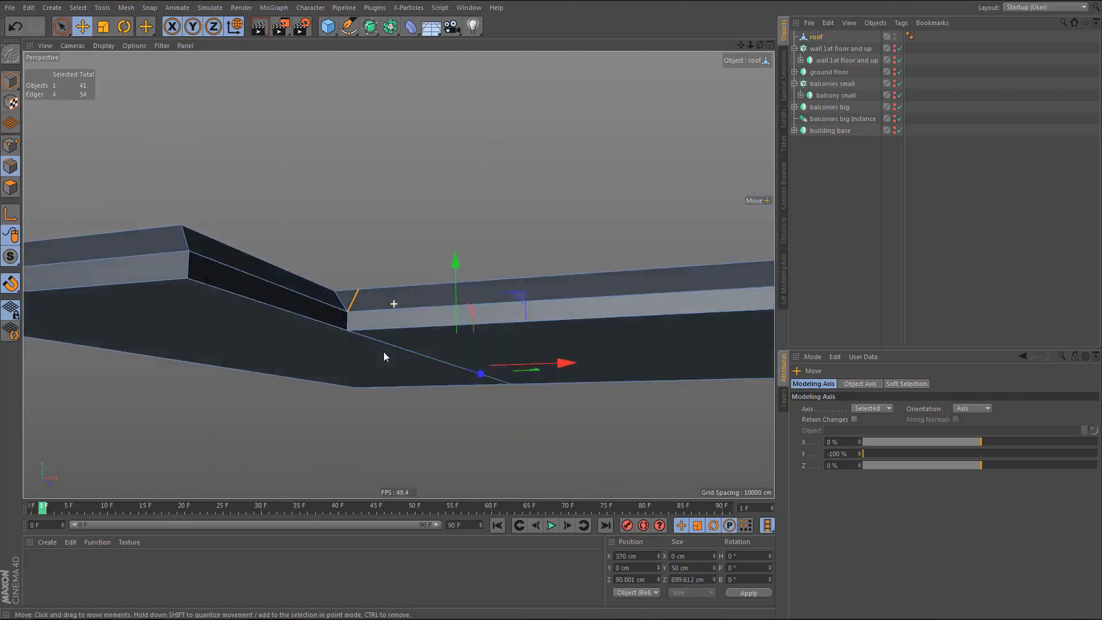
# - Line-cut the roof's underside, with Visible Only enabled, from the notch's left lower corner point past the left edge
pyautogui.keyDown('alt'); pyautogui.moveTo(392, 345); pyautogui.dragTo(394, 243); pyautogui.keyUp('alt')
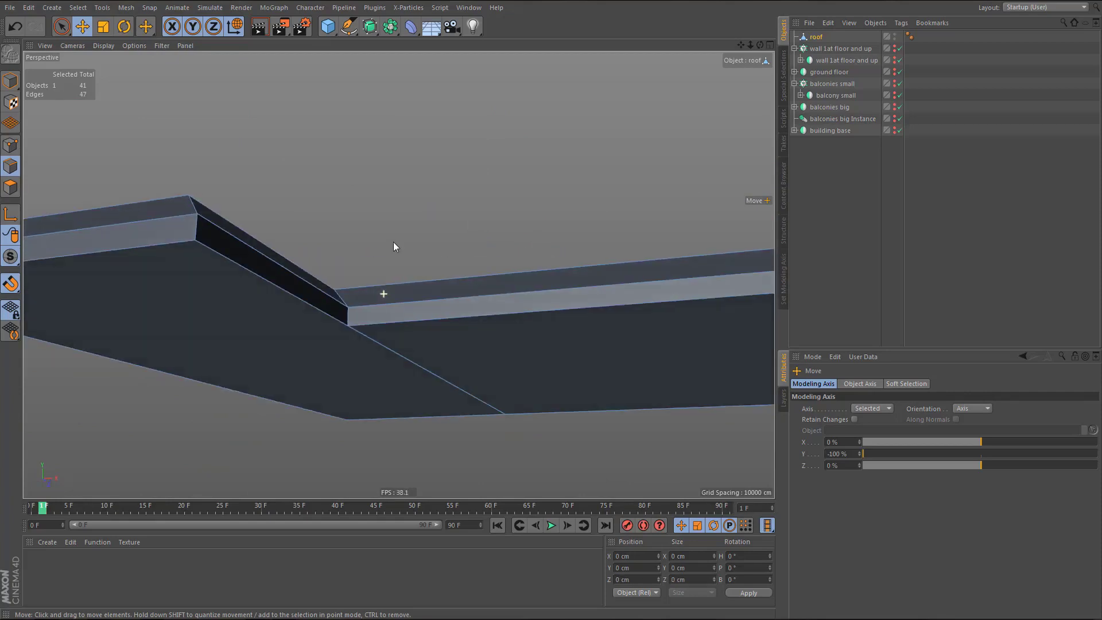
pyautogui.keyDown('alt'); pyautogui.moveTo(381, 323); pyautogui.dragTo(384, 277); pyautogui.keyUp('alt')
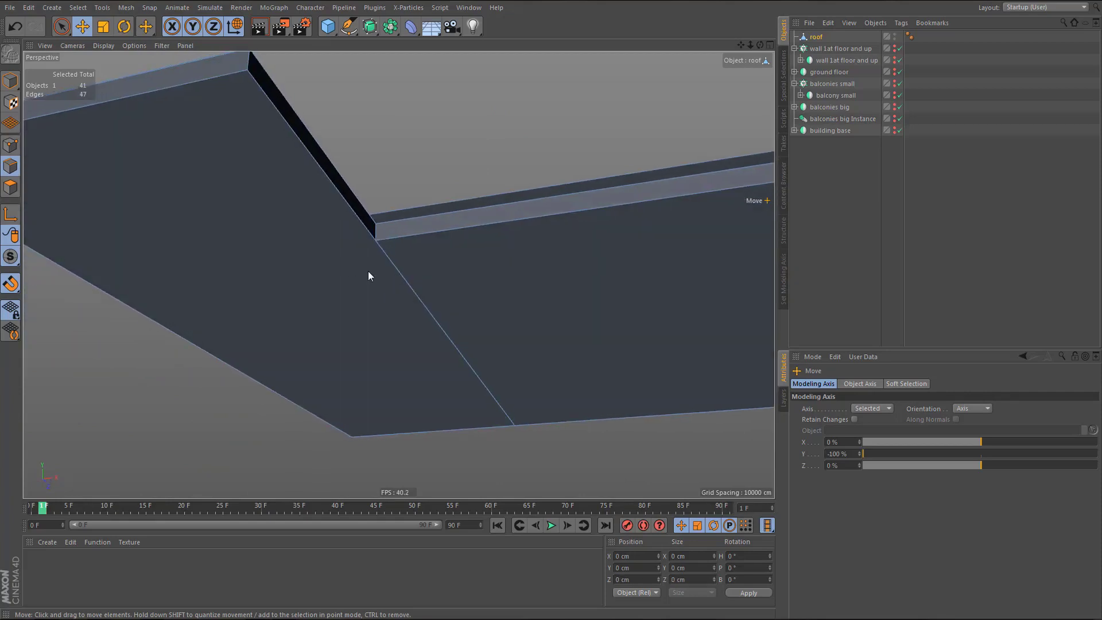
pyautogui.press('Return')
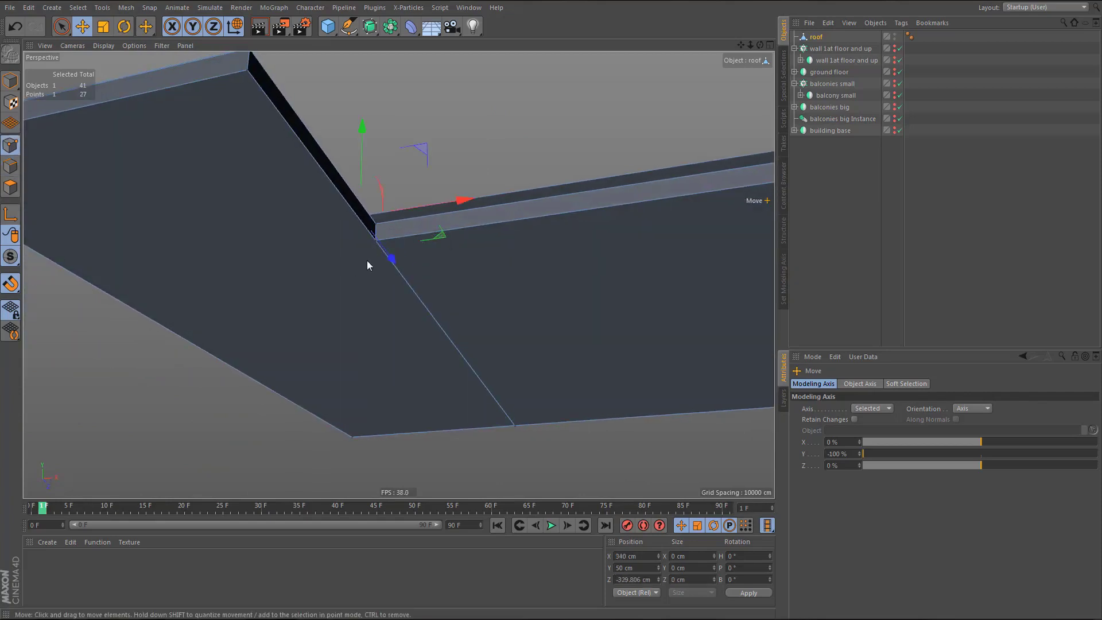
pyautogui.press('space')
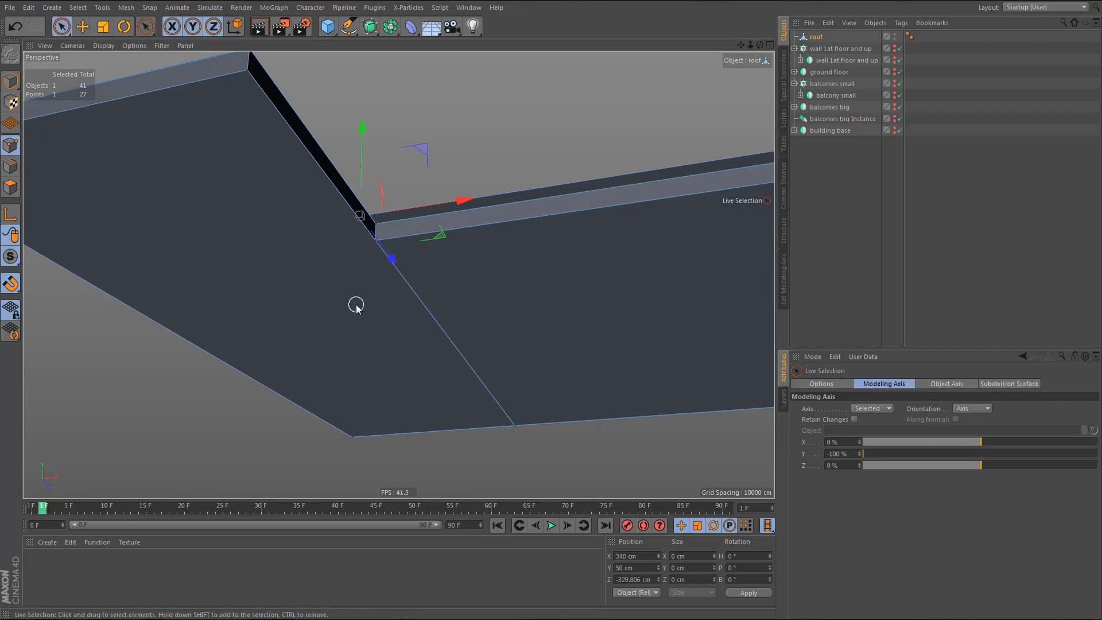
pyautogui.click(379, 239)
pyautogui.keyDown('alt'); pyautogui.moveTo(330, 312); pyautogui.dragTo(333, 284); pyautogui.keyUp('alt')
pyautogui.press('k')
pyautogui.press('k')
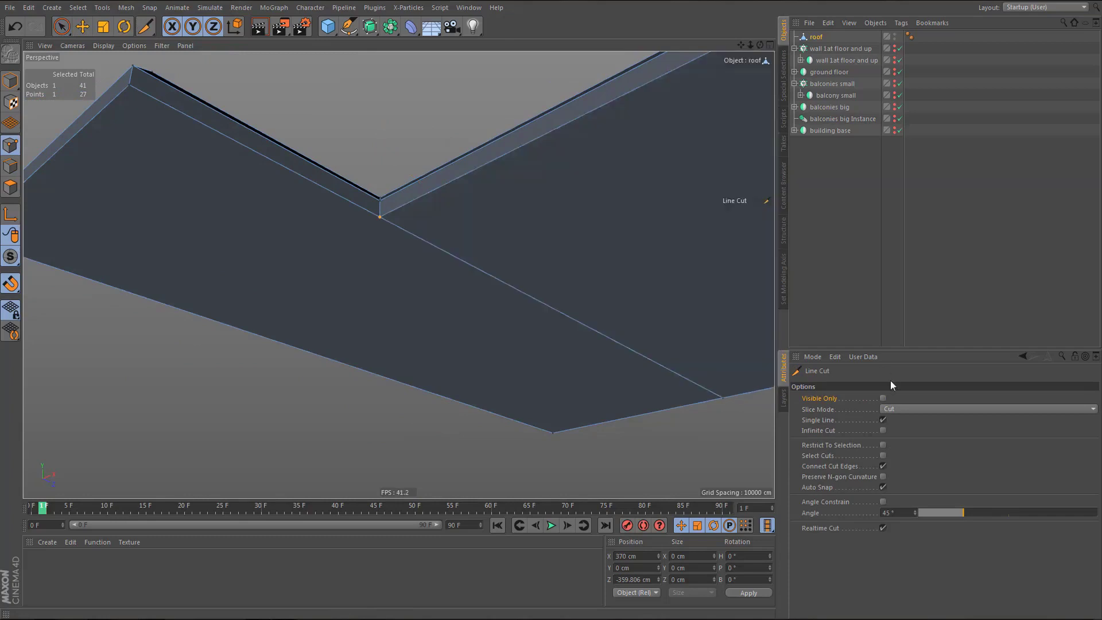
pyautogui.click(883, 398)
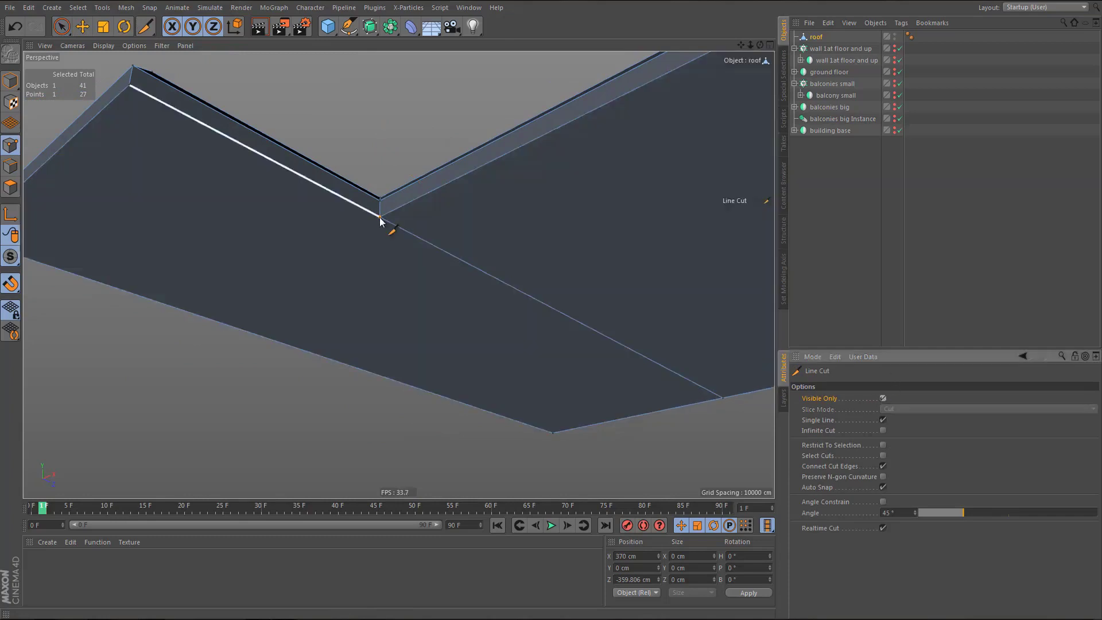
pyautogui.click(380, 217)
pyautogui.click(244, 369)
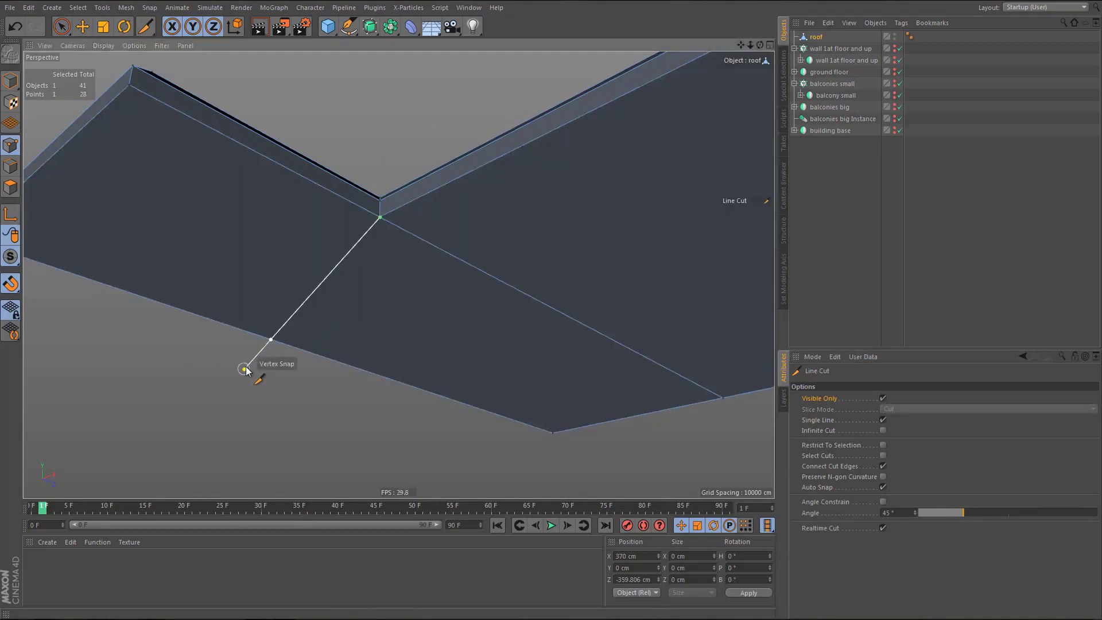
pyautogui.press('Return')
# - Set the new underside cut point's Z position on the left edge to -359.806 cm, copied from the notch's left lower corner point
pyautogui.press('r')
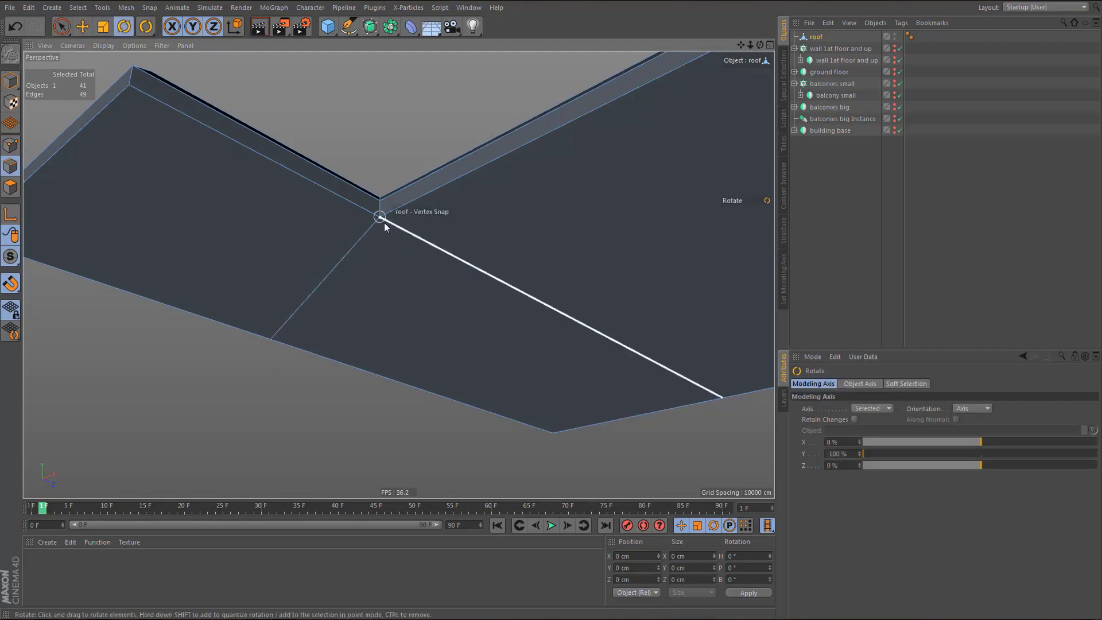
pyautogui.press('Return')
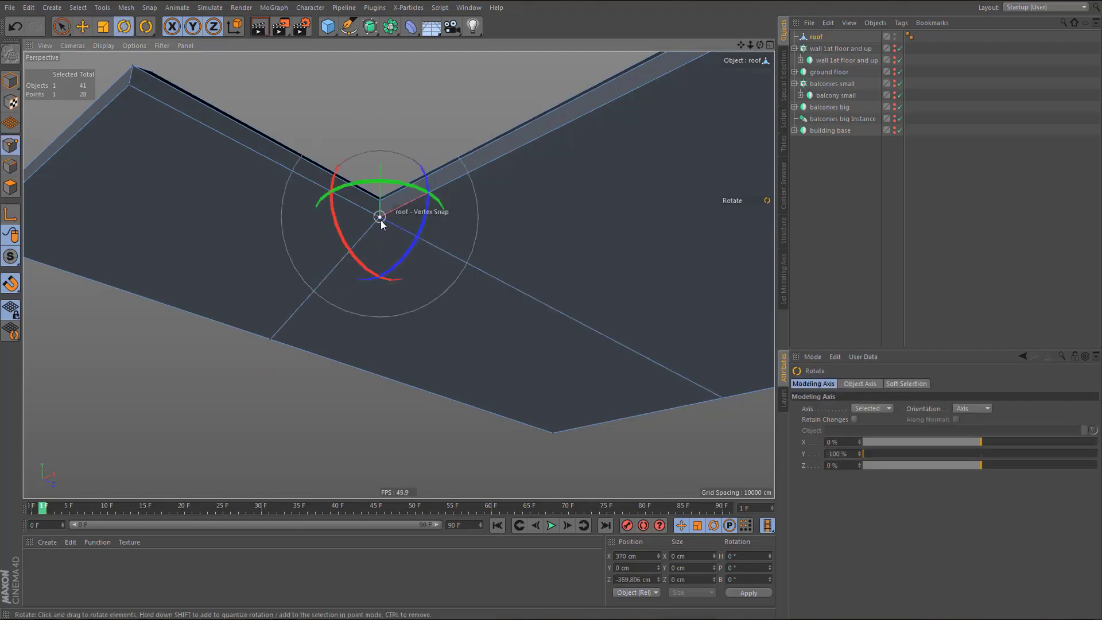
pyautogui.press('e')
pyautogui.keyDown('alt'); pyautogui.moveTo(391, 295); pyautogui.dragTo(411, 316); pyautogui.keyUp('alt')
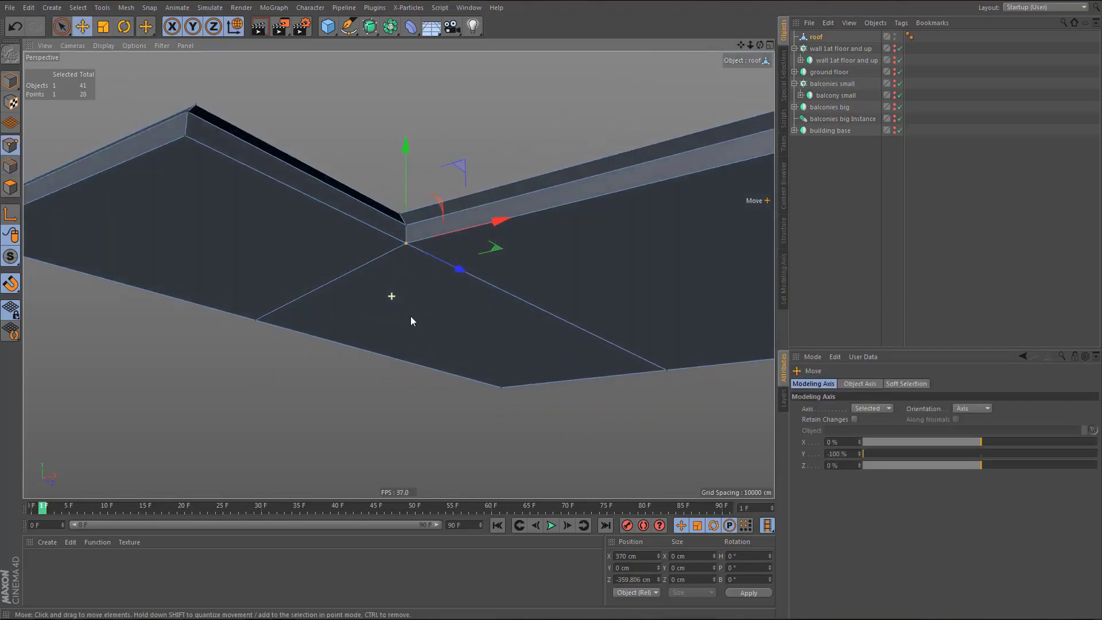
pyautogui.doubleClick(645, 580)
pyautogui.hotkey('ctrl', 'c')
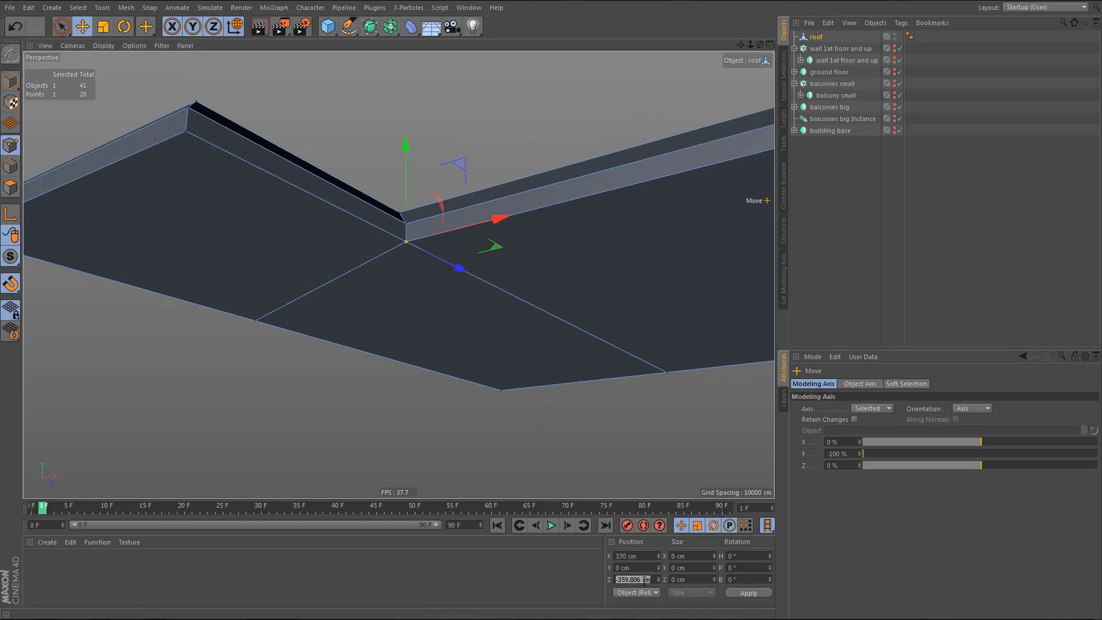
pyautogui.click(255, 321)
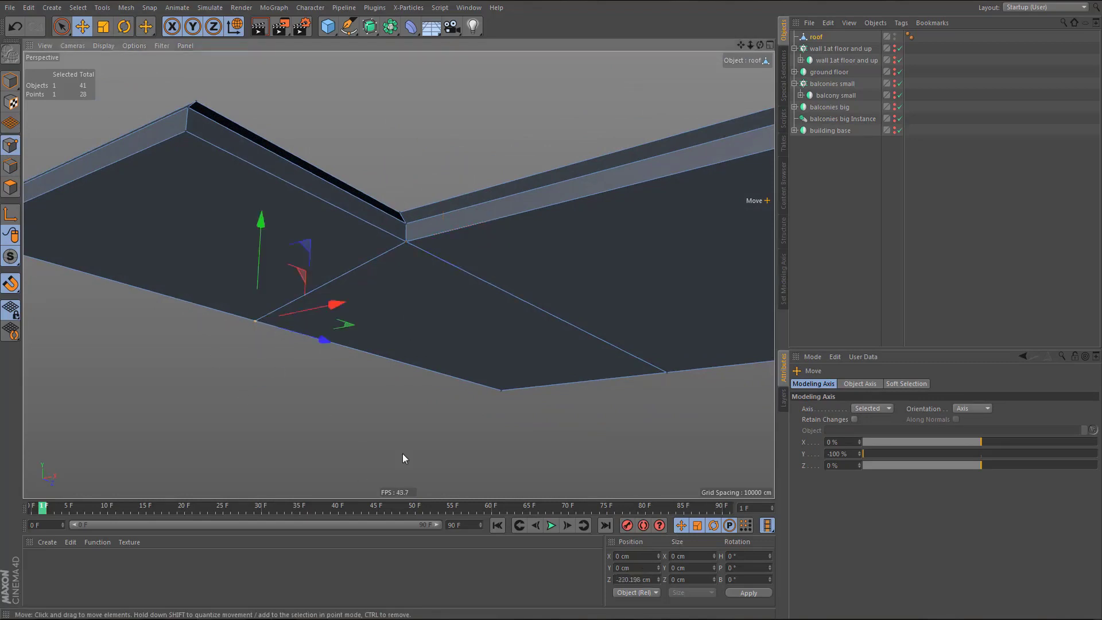
pyautogui.doubleClick(640, 580)
pyautogui.hotkey('ctrl', 'v')
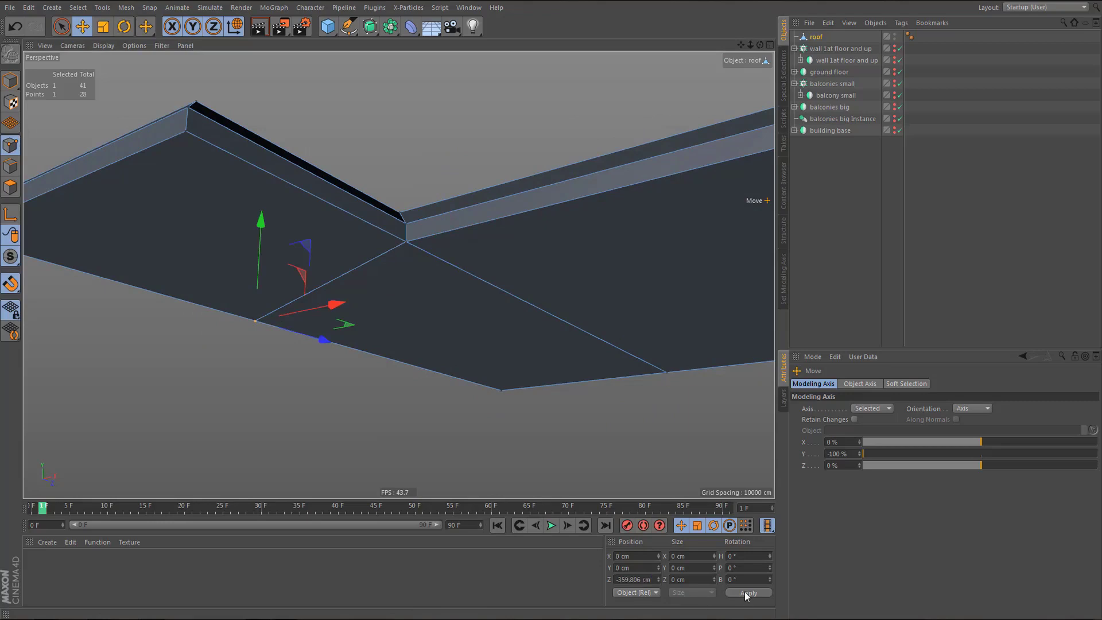
pyautogui.click(746, 593)
# - Line-cut the roof's top face from the notch's left upper corner point straight past the left edge
pyautogui.keyDown('alt'); pyautogui.moveTo(465, 372); pyautogui.dragTo(391, 396); pyautogui.keyUp('alt')
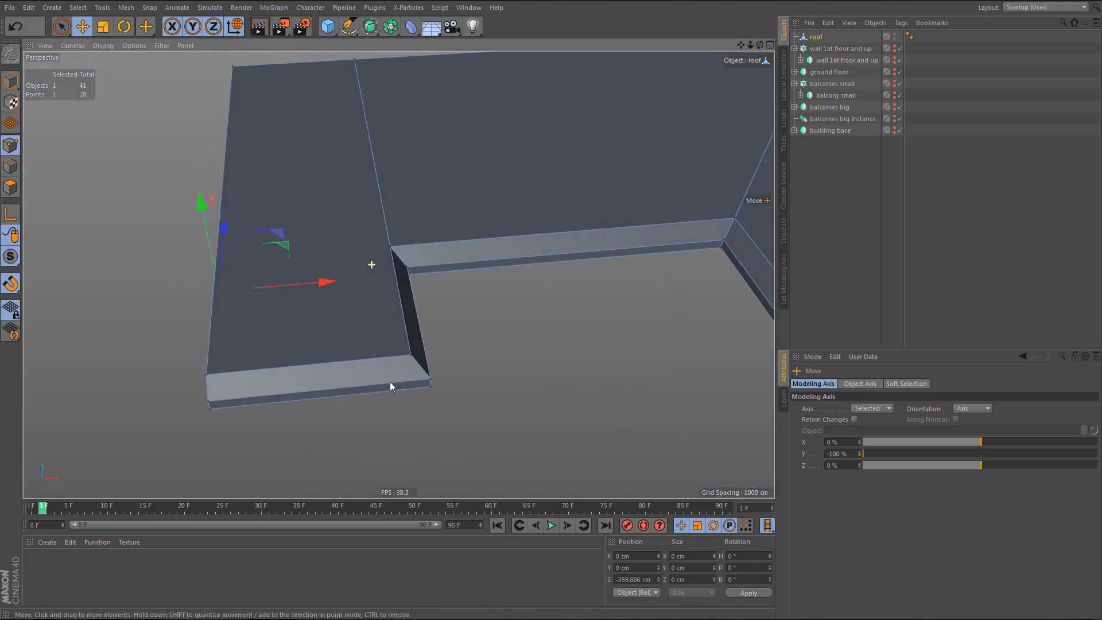
pyautogui.moveTo(389, 247); pyautogui.dragTo(390, 247)
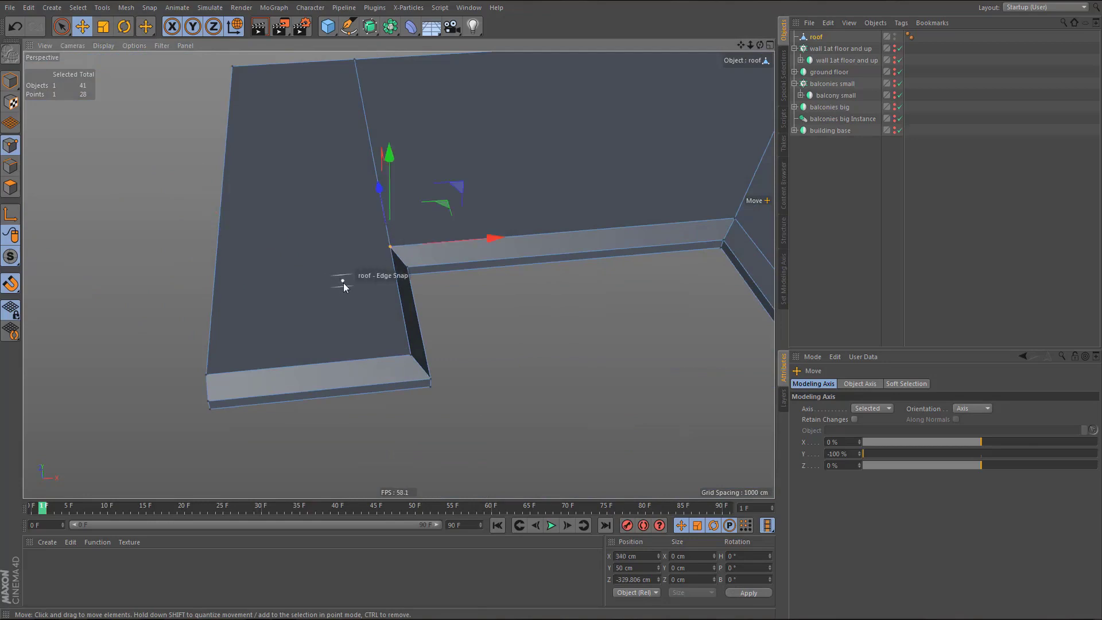
pyautogui.press('k')
pyautogui.press('k')
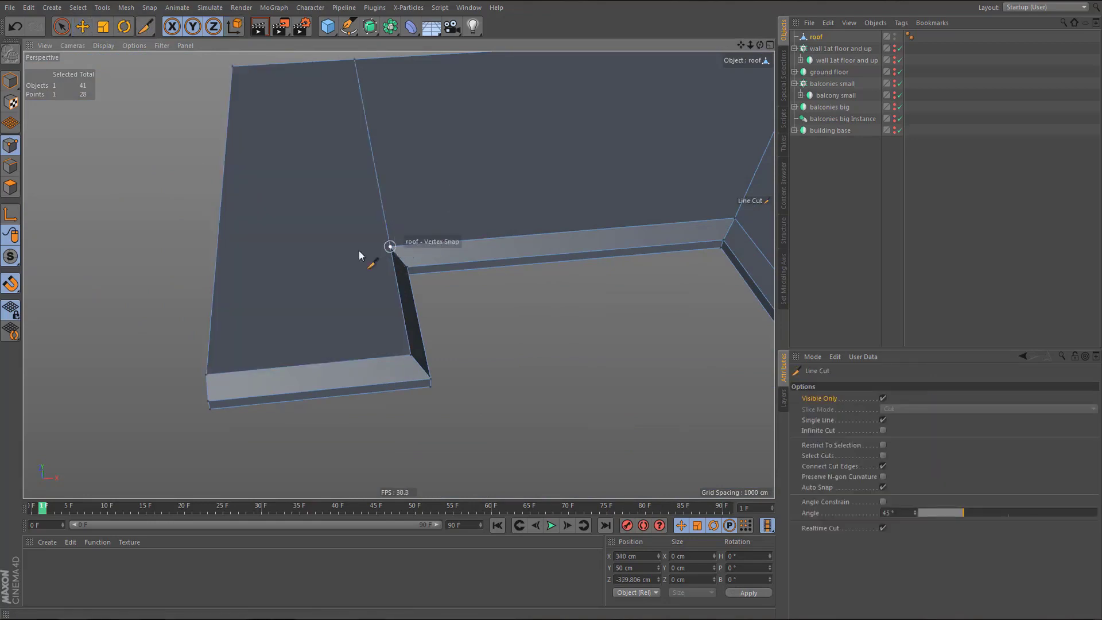
pyautogui.click(359, 252)
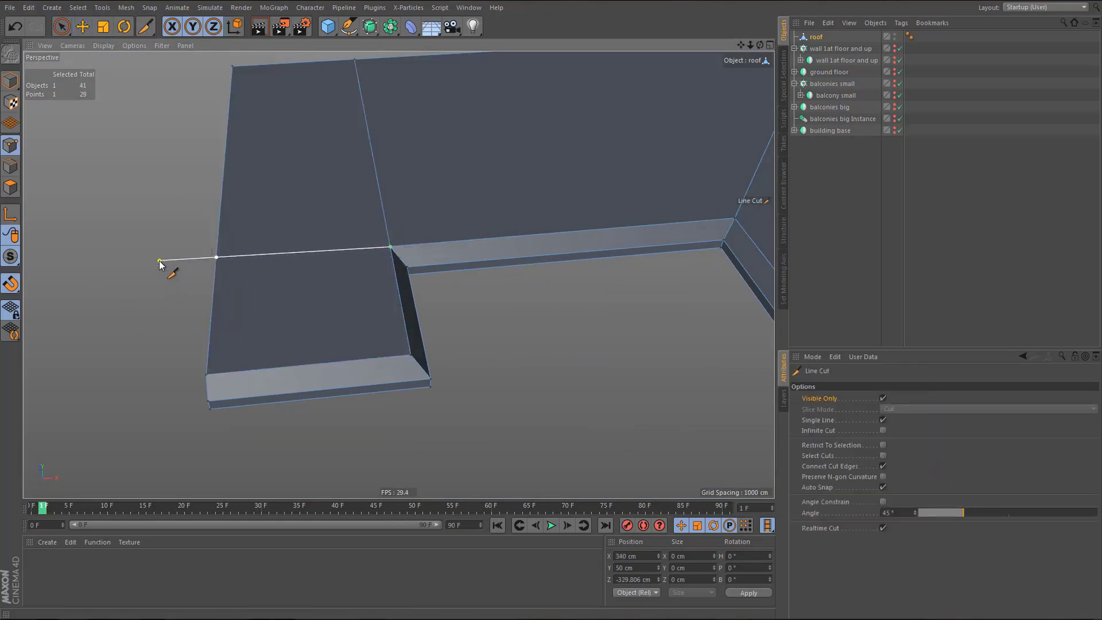
pyautogui.click(160, 261)
# - Align the new cut point on the top face's left edge with the notch corner by setting its Z position to -329.806 cm
pyautogui.press('e')
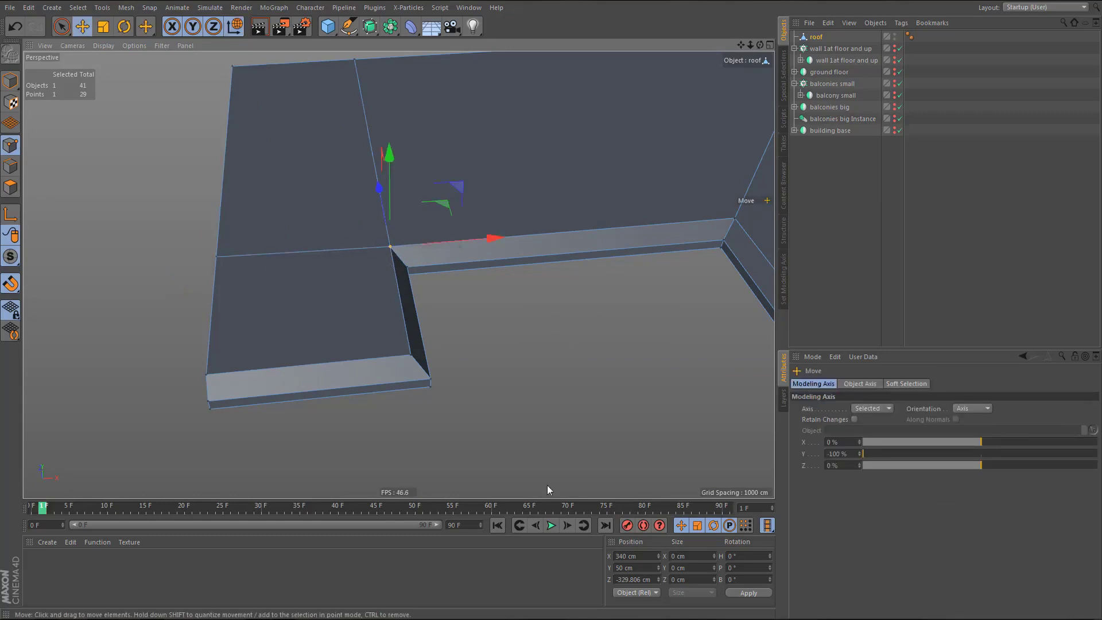
pyautogui.click(215, 258)
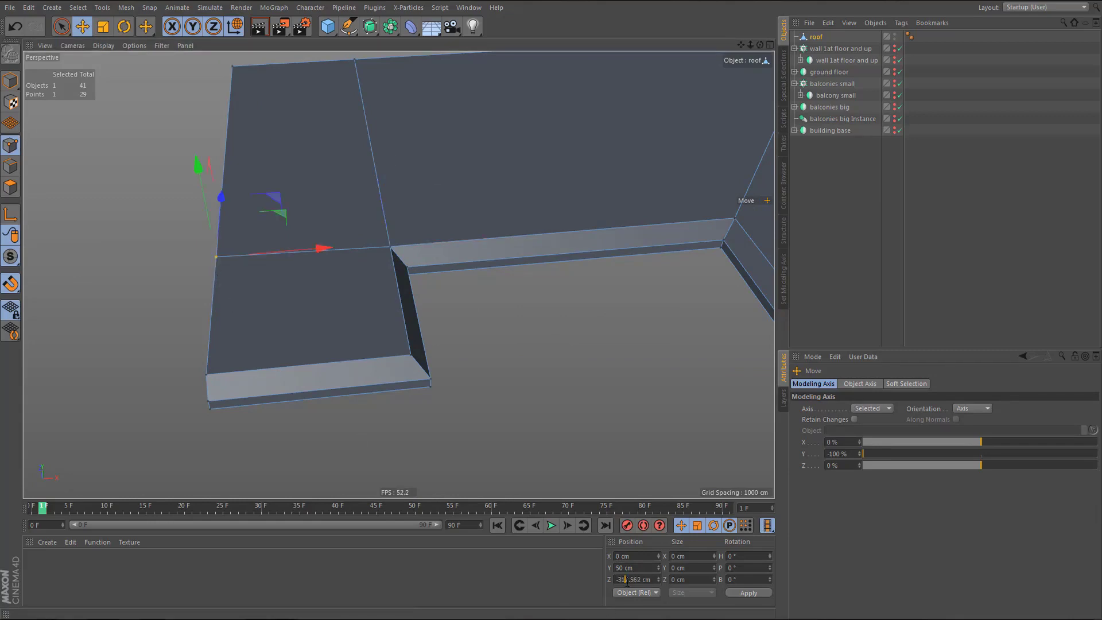
pyautogui.scroll(-5, 338, 278)
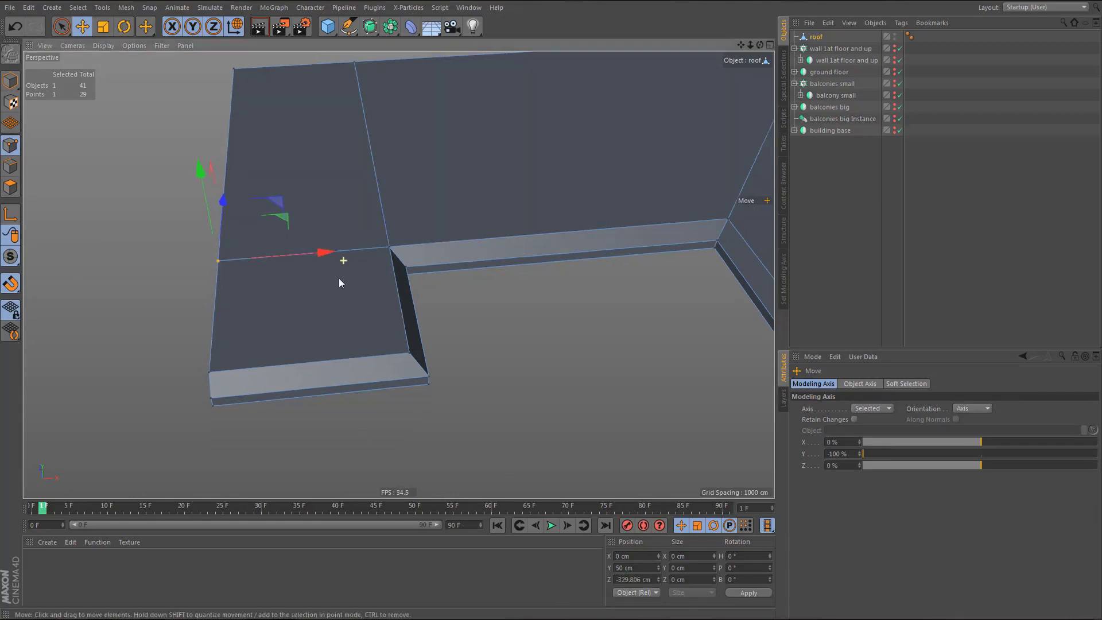
# - Clear the top face selection, select all of the roof's N-gons and examine where they lie
pyautogui.press('Return')
pyautogui.press('Return')
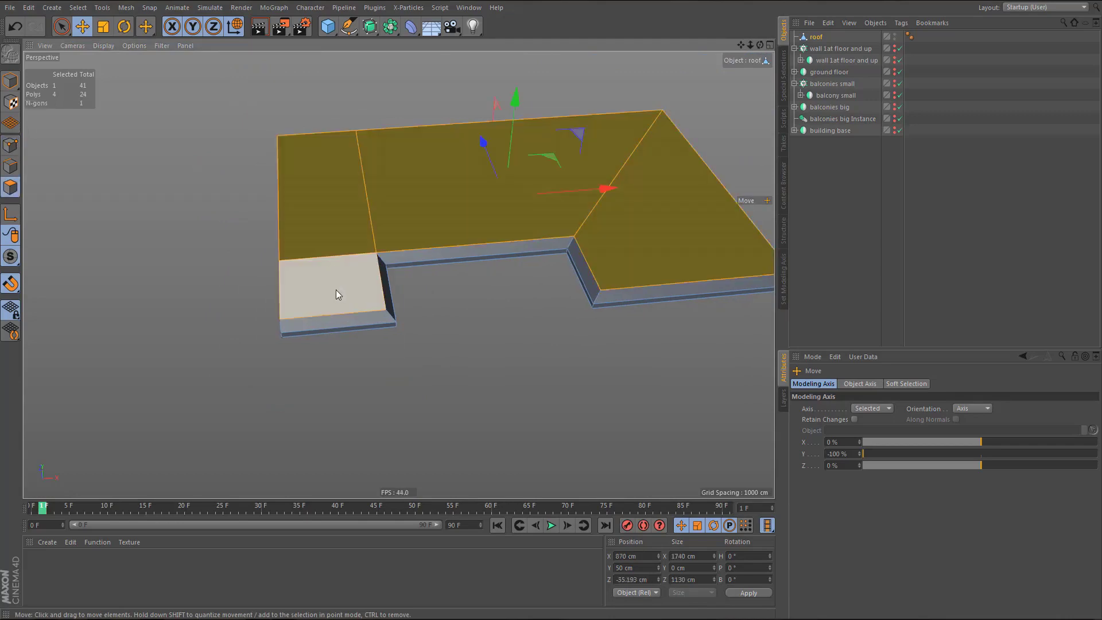
pyautogui.hotkey('ctrl', 'shift', 'a')
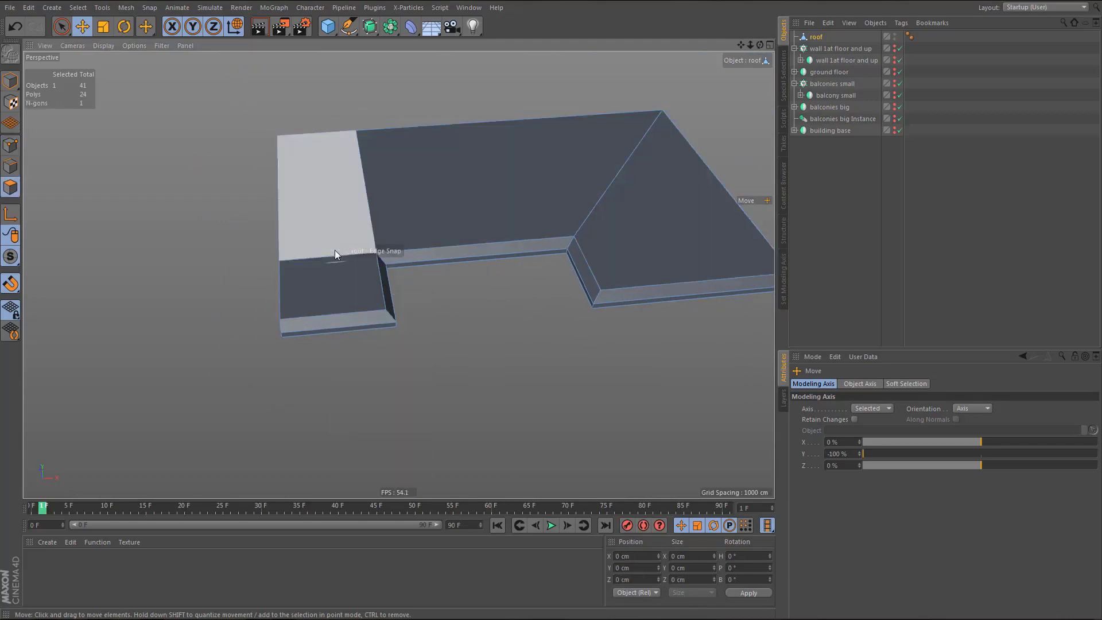
pyautogui.keyDown('alt'); pyautogui.moveTo(336, 250); pyautogui.dragTo(604, 147); pyautogui.keyUp('alt')
pyautogui.click(784, 74)
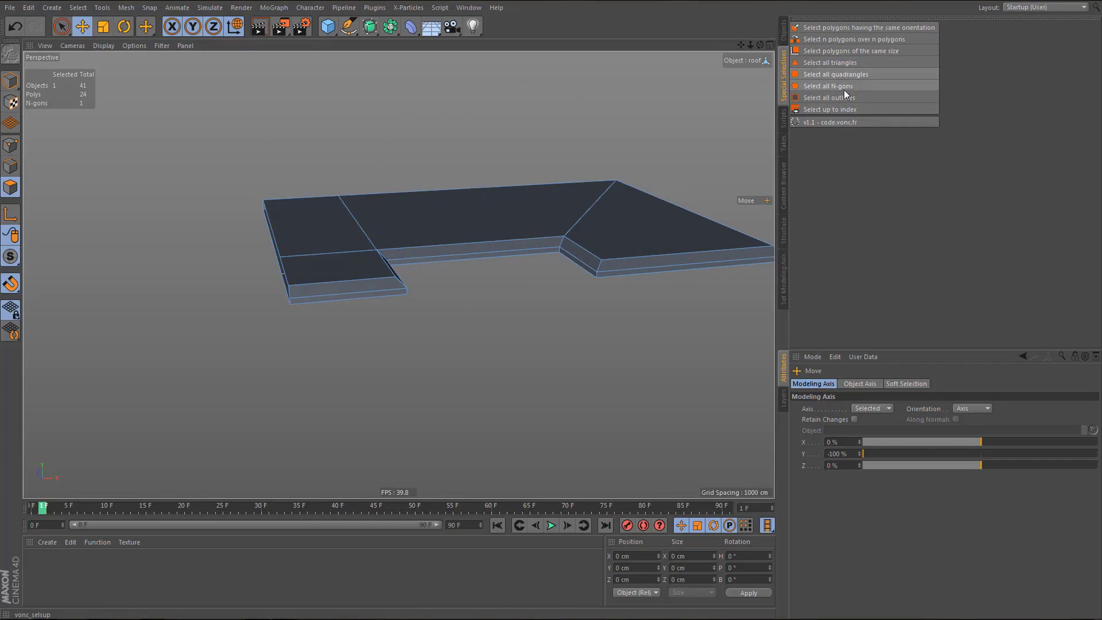
pyautogui.click(843, 88)
pyautogui.keyDown('alt'); pyautogui.moveTo(482, 198); pyautogui.dragTo(523, 243); pyautogui.keyUp('alt')
pyautogui.keyDown('alt'); pyautogui.moveTo(541, 277); pyautogui.dragTo(632, 259, button='right'); pyautogui.keyUp('alt')
pyautogui.keyDown('alt'); pyautogui.moveTo(632, 259); pyautogui.dragTo(576, 255, button='middle'); pyautogui.keyUp('alt')
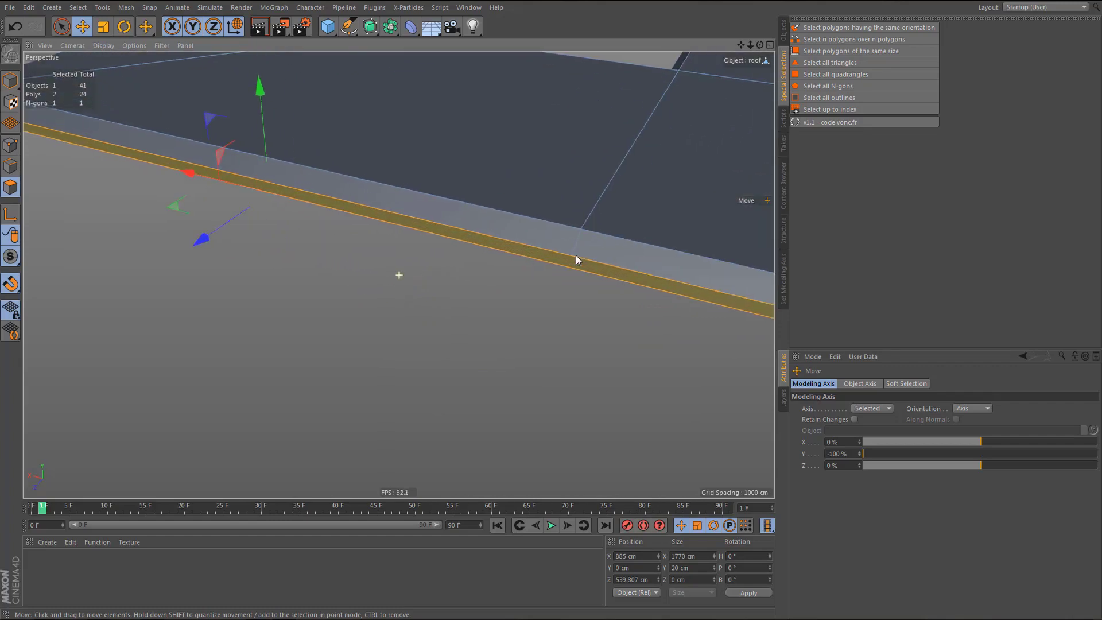
pyautogui.keyDown('alt'); pyautogui.moveTo(578, 255); pyautogui.dragTo(570, 280); pyautogui.keyUp('alt')
# - Select the two offset cut end points on the roof's back side and compare their positions
pyautogui.press('Return')
pyautogui.scroll(1, 577, 274)
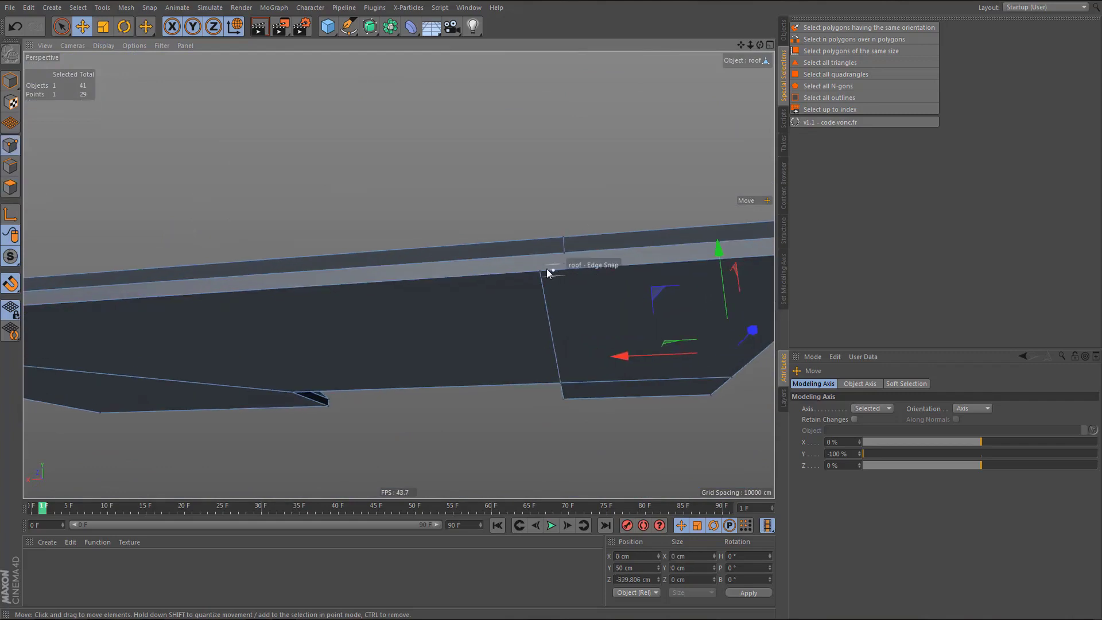
pyautogui.click(540, 271)
pyautogui.keyDown('shift'); pyautogui.click(568, 256); pyautogui.keyUp('shift')
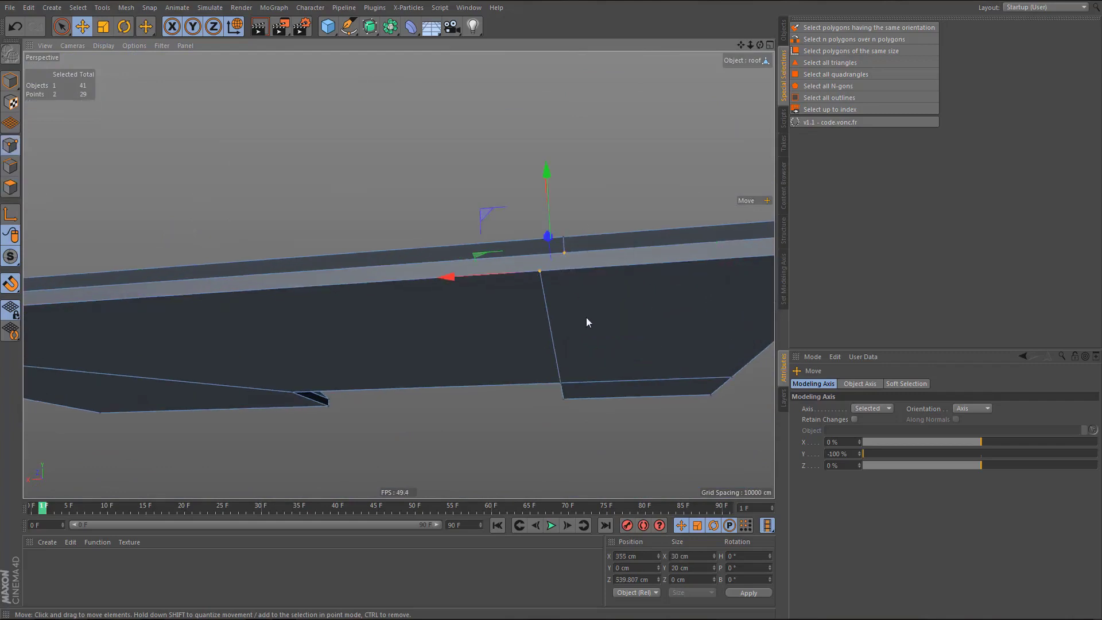
pyautogui.keyDown('alt'); pyautogui.moveTo(563, 256); pyautogui.dragTo(533, 311, button='middle'); pyautogui.keyUp('alt')
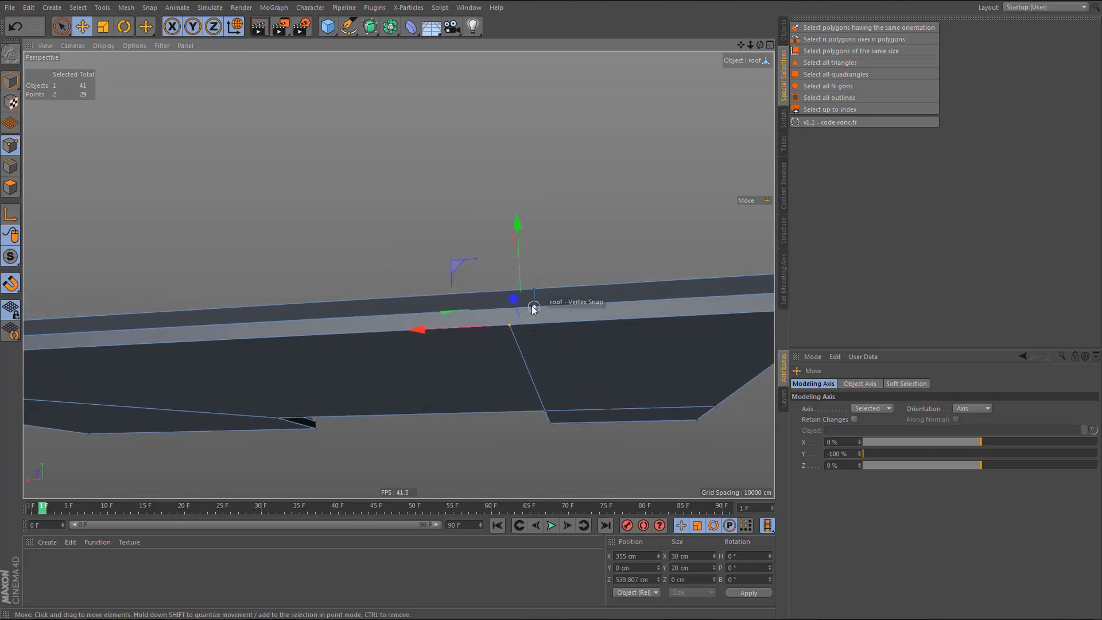
pyautogui.keyDown('alt'); pyautogui.moveTo(533, 311); pyautogui.dragTo(505, 350); pyautogui.keyUp('alt')
# - Weld the top cut's end point on the back edge onto the top face's left back corner point
pyautogui.press('space')
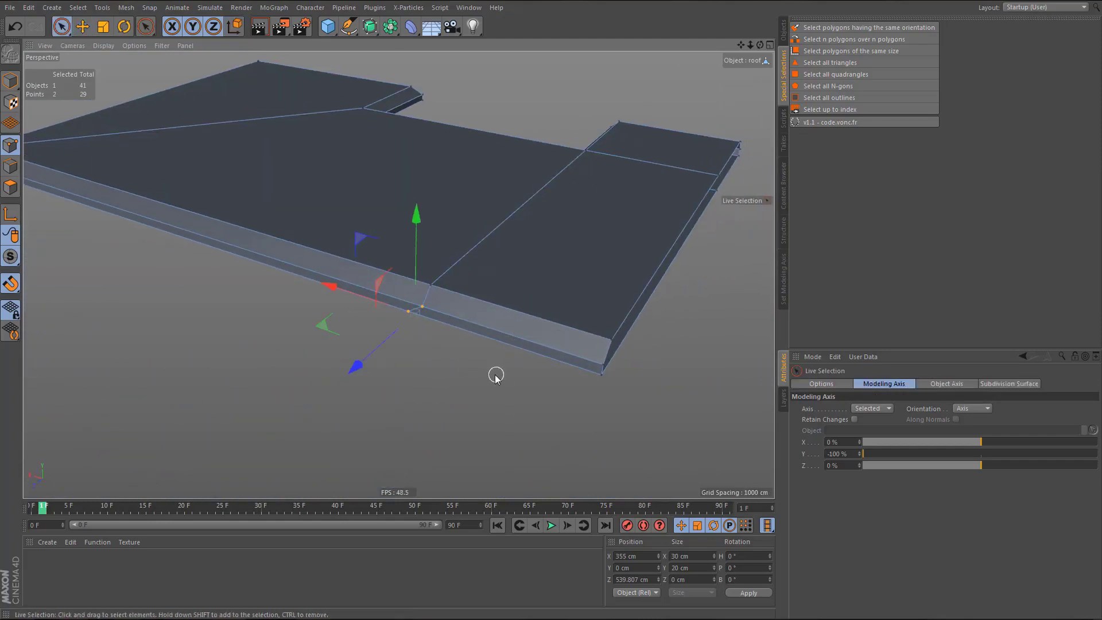
pyautogui.click(465, 290)
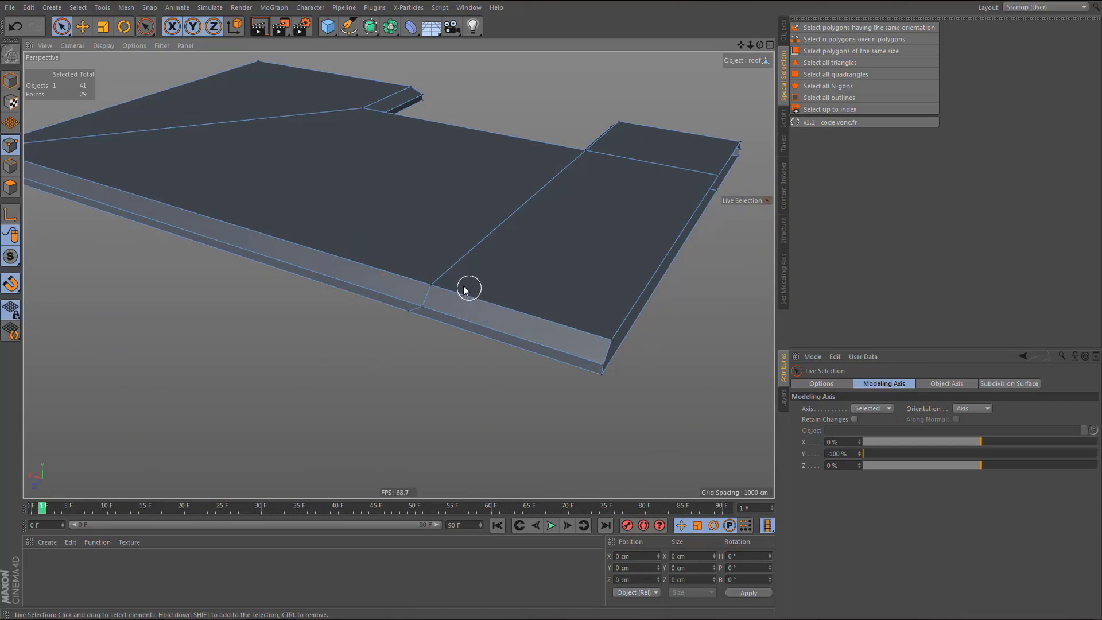
pyautogui.click(431, 285)
pyautogui.press('m')
pyautogui.press('q')
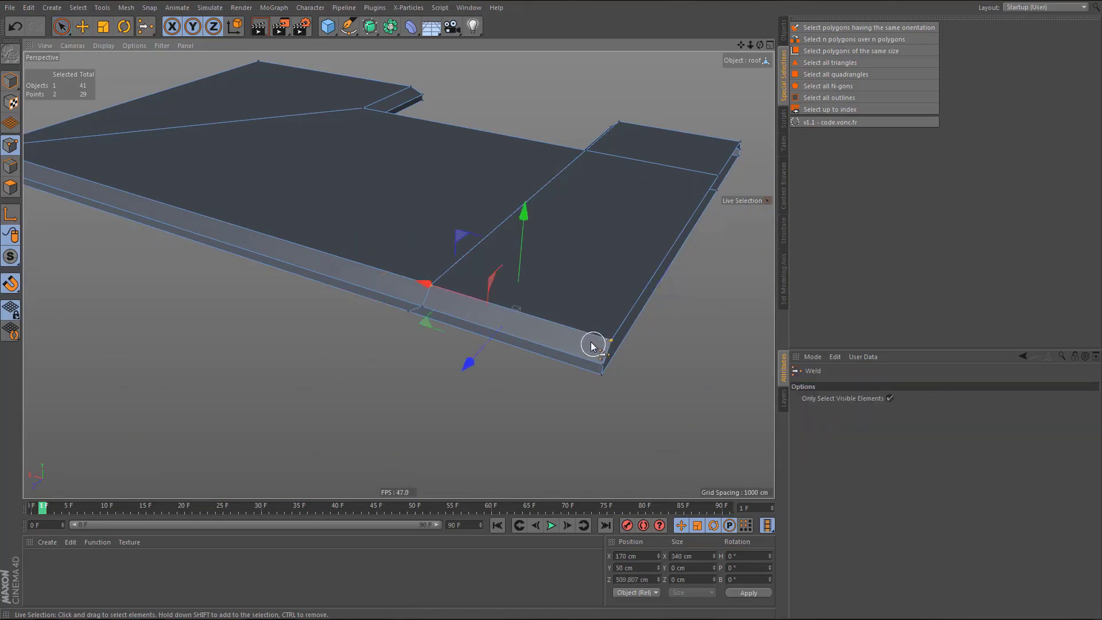
pyautogui.click(611, 342)
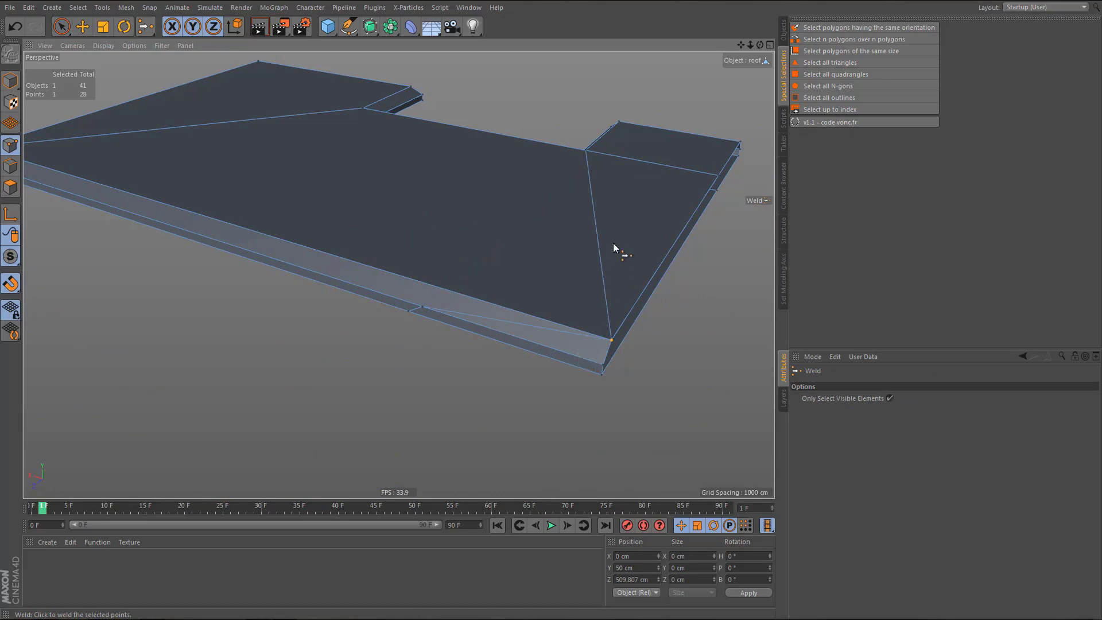
# - Dissolve the top face's cross edge between the notch's left upper corner and the left edge, and inspect the underside
pyautogui.keyDown('alt'); pyautogui.moveTo(613, 243); pyautogui.dragTo(531, 281); pyautogui.keyUp('alt')
pyautogui.scroll(3, 545, 236)
pyautogui.press('Return')
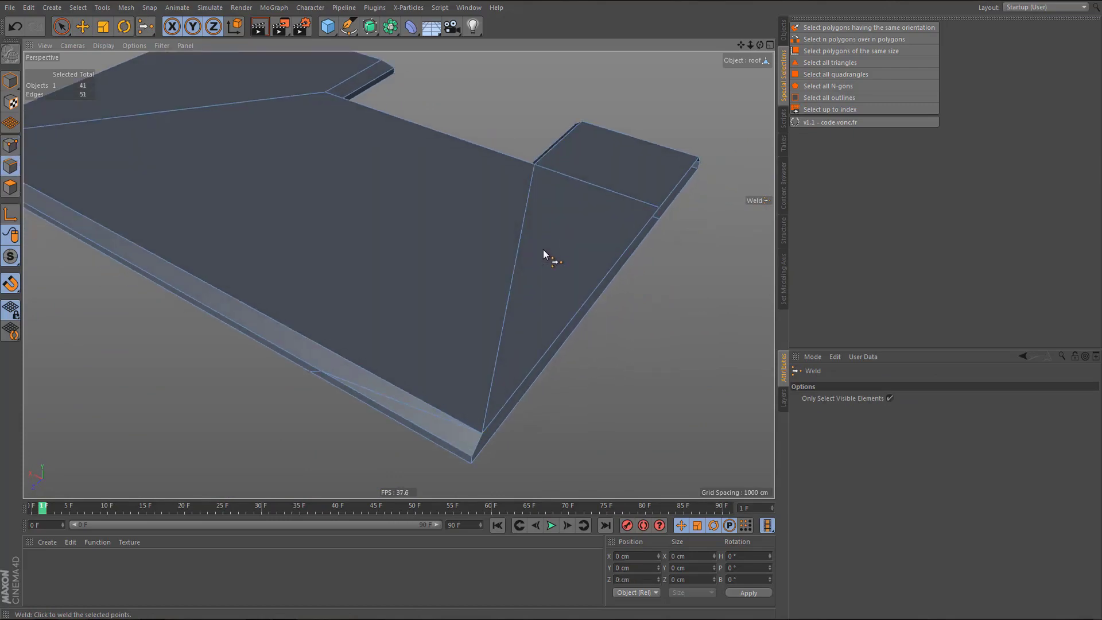
pyautogui.press('e')
pyautogui.click(609, 190)
pyautogui.press('Delete')
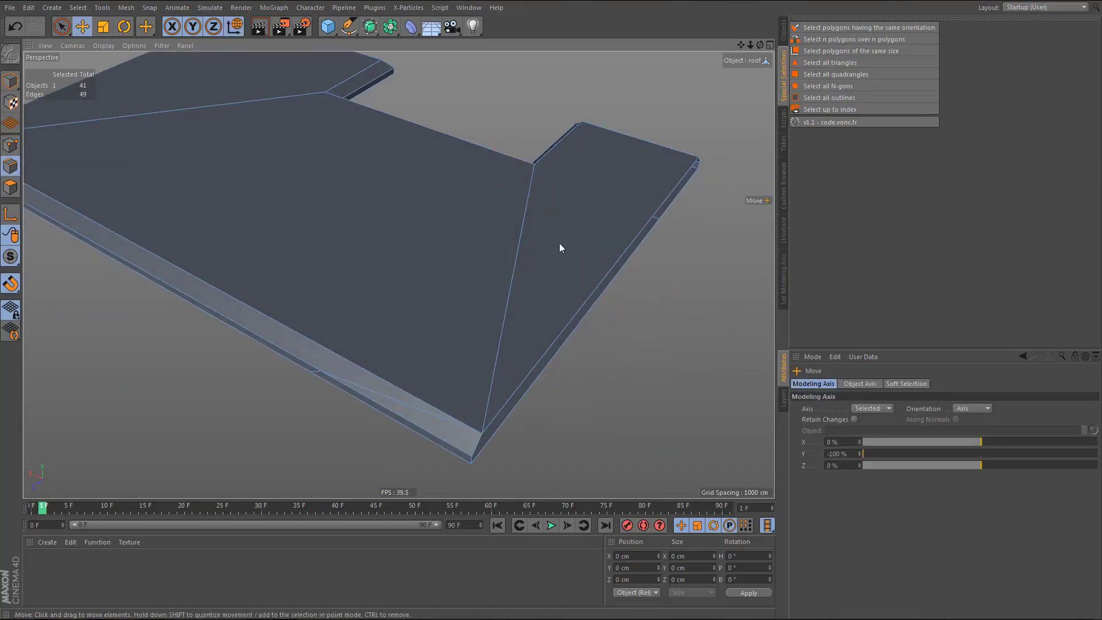
pyautogui.keyDown('alt'); pyautogui.moveTo(540, 286); pyautogui.dragTo(560, 178); pyautogui.keyUp('alt')
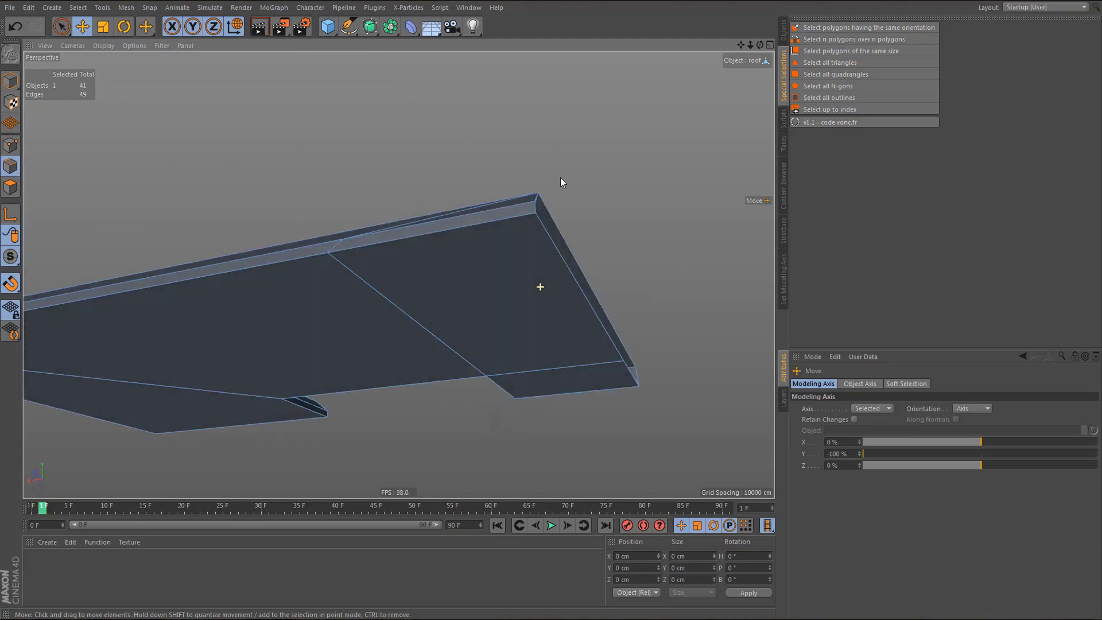
pyautogui.keyDown('alt'); pyautogui.moveTo(489, 271); pyautogui.dragTo(502, 311); pyautogui.keyUp('alt')
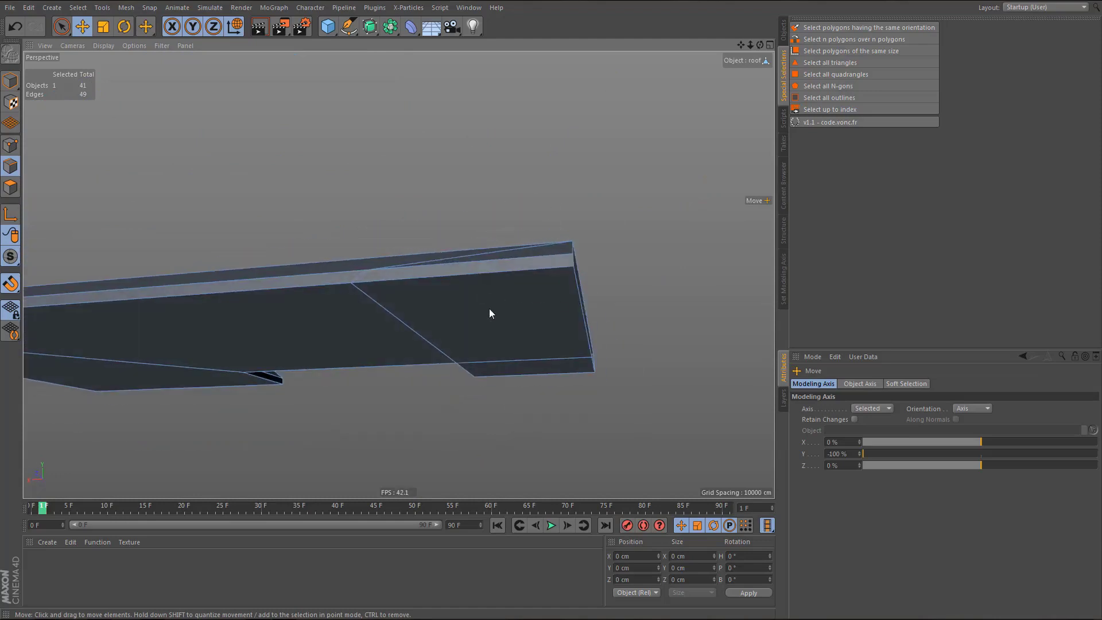
# - Try to move the underside cut edge's back end onto the roof's back corner with the Polygon Pen
pyautogui.press('m')
pyautogui.press('e')
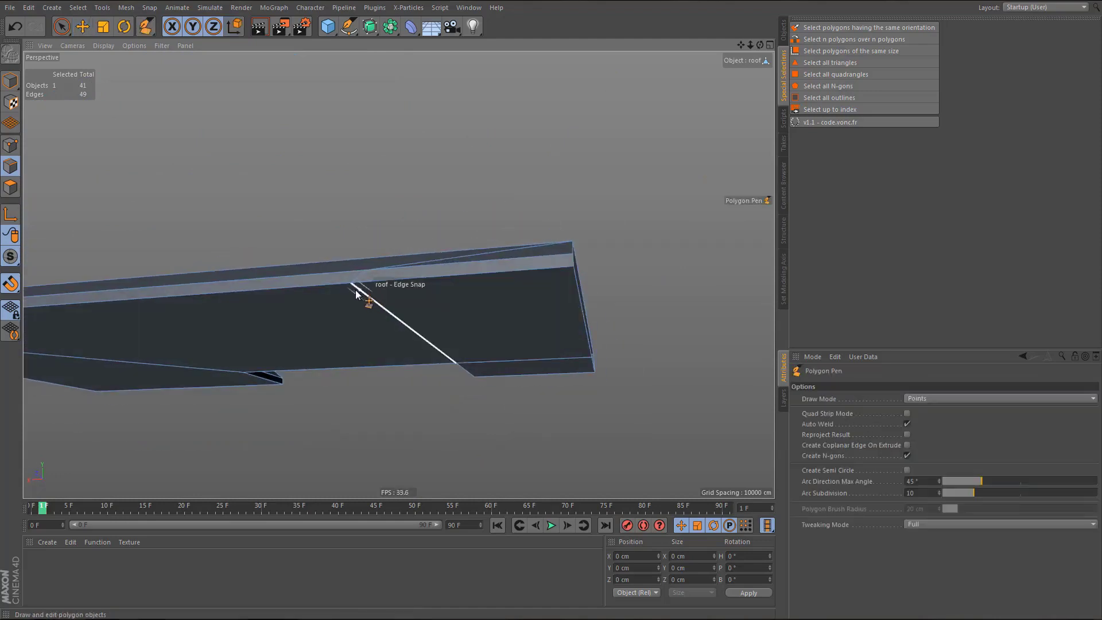
pyautogui.moveTo(351, 285); pyautogui.dragTo(571, 251)
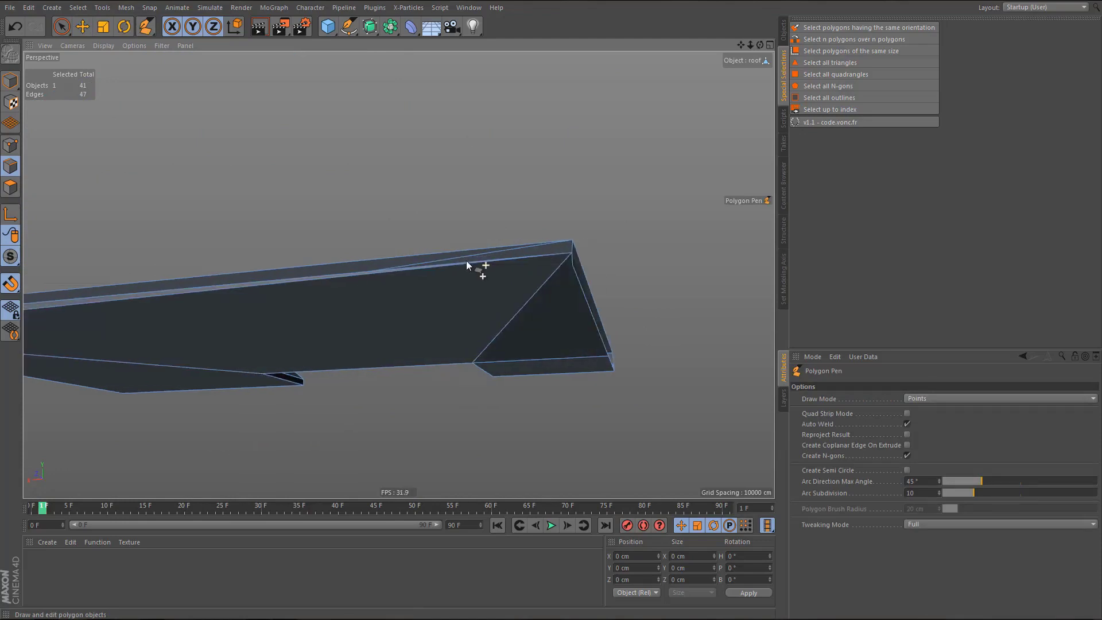
pyautogui.hotkey('ctrl', 'z')
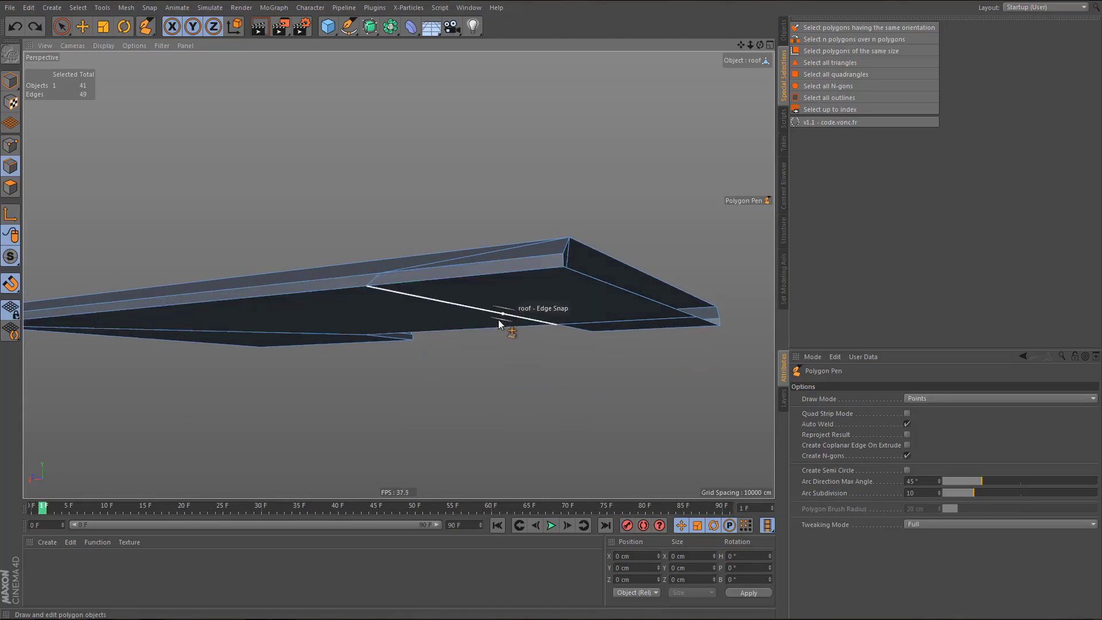
# - Weld the underside cut's end point on the back edge onto the underside's back corner point
pyautogui.press('Return')
pyautogui.press('space')
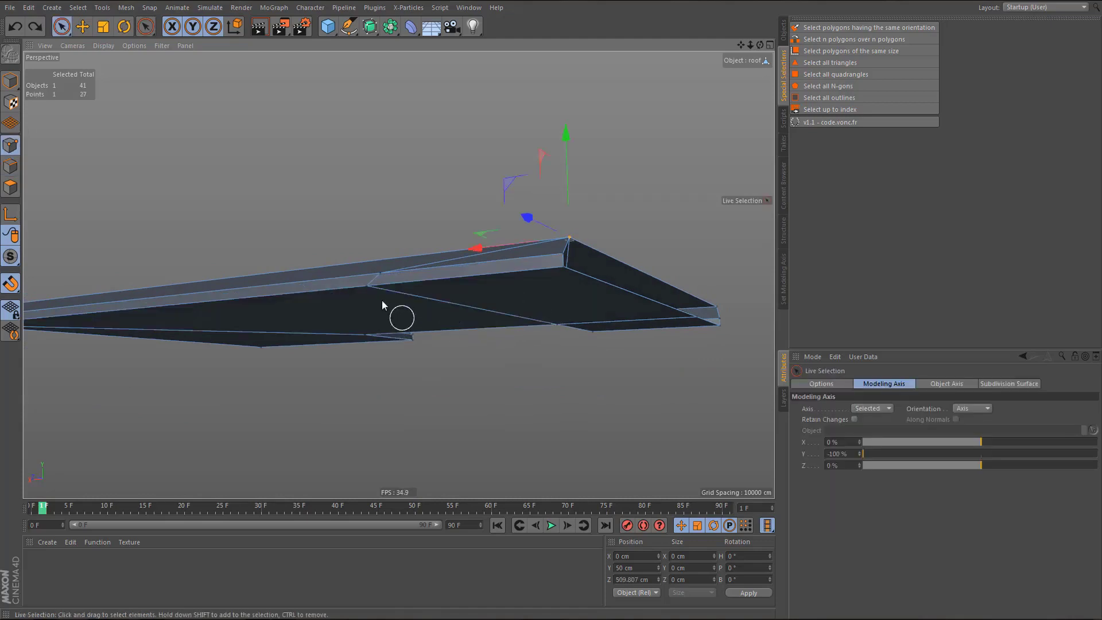
pyautogui.click(554, 274)
pyautogui.press('m')
pyautogui.press('q')
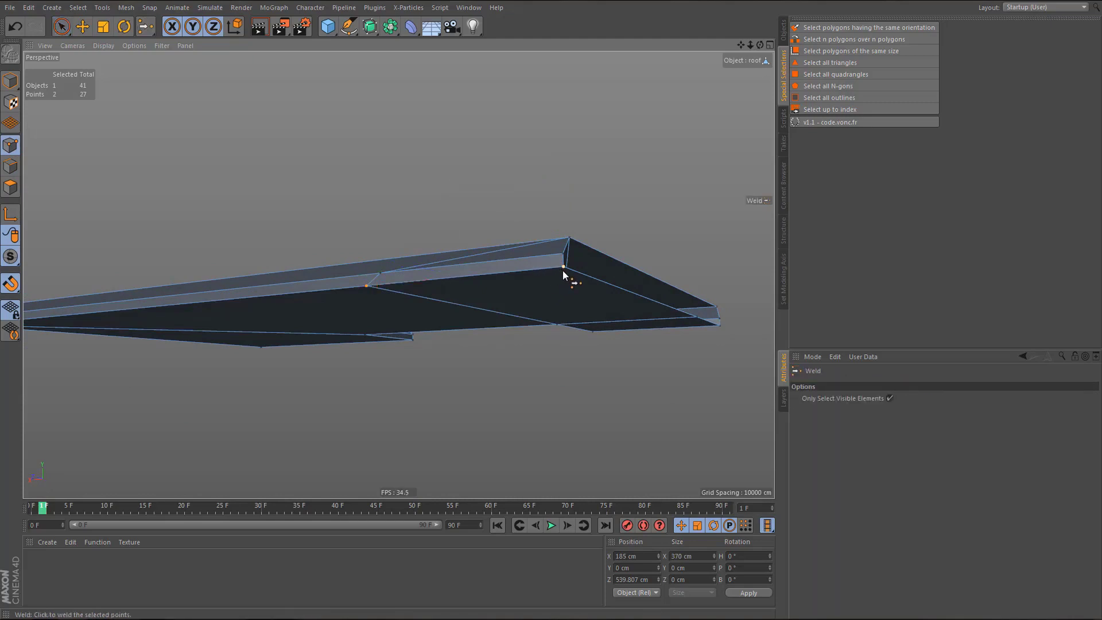
pyautogui.keyDown('alt'); pyautogui.moveTo(549, 296); pyautogui.dragTo(534, 246); pyautogui.keyUp('alt')
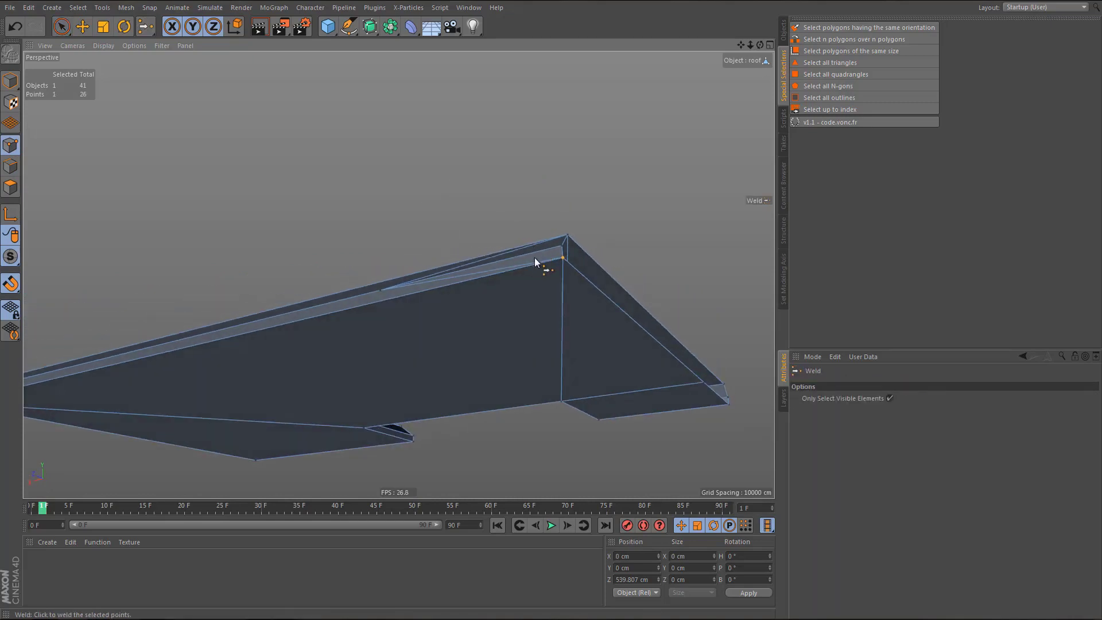
# - Dissolve the underside's cross edge at the notch corner and the leftover slanted edge on the roof's back side
pyautogui.press('Return')
pyautogui.press('e')
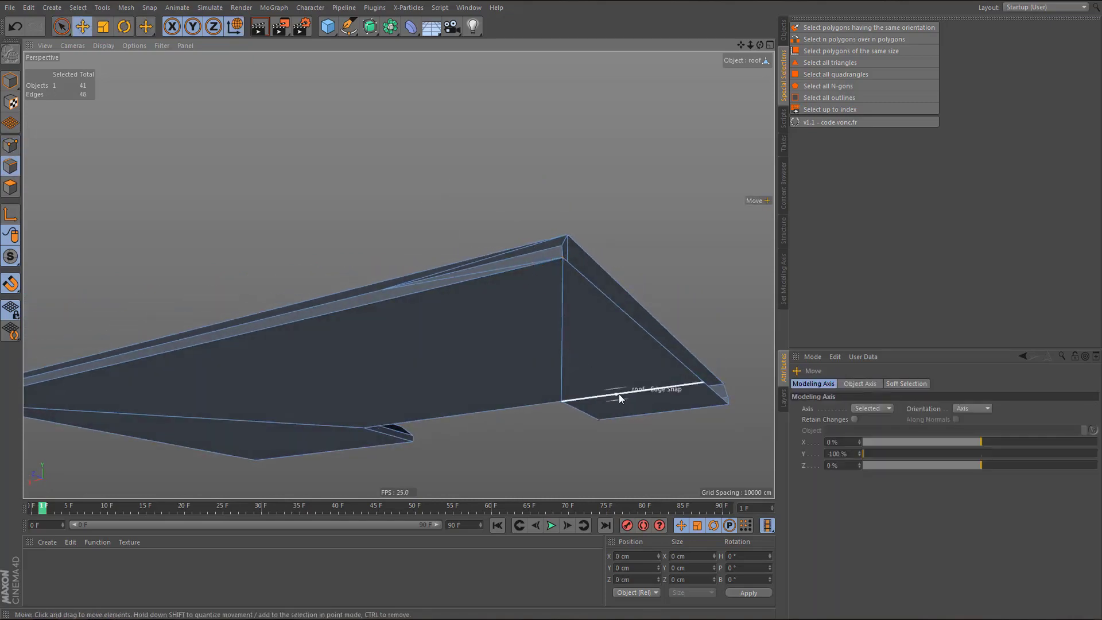
pyautogui.click(619, 394)
pyautogui.hotkey('ctrl', 'BackSpace')
pyautogui.keyDown('alt'); pyautogui.moveTo(553, 311); pyautogui.dragTo(431, 314); pyautogui.keyUp('alt')
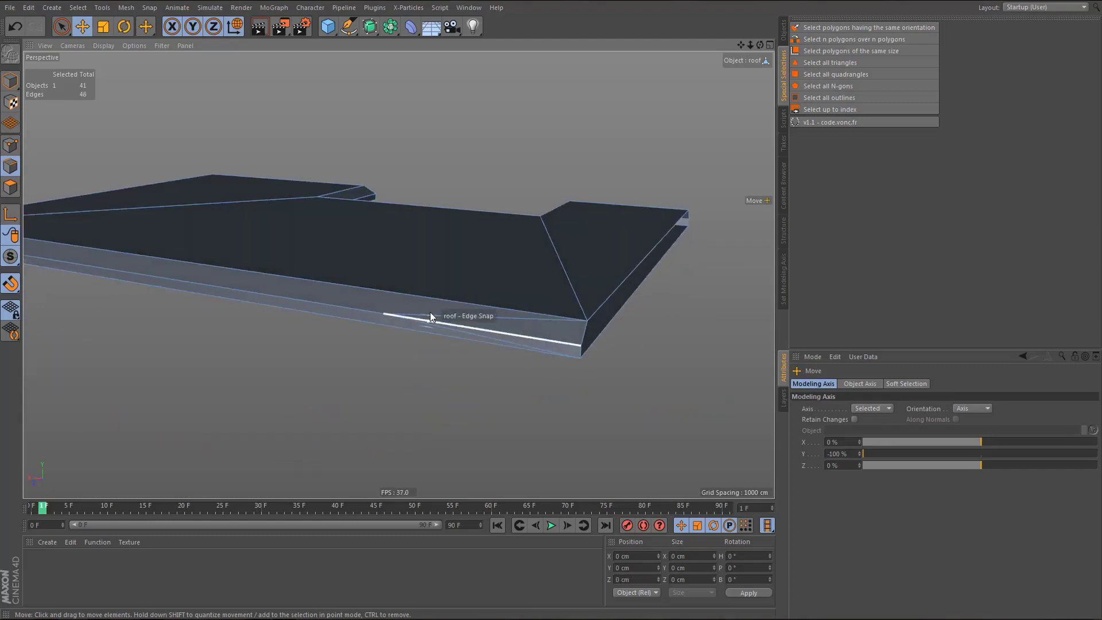
pyautogui.click(438, 328)
pyautogui.hotkey('ctrl', 'BackSpace')
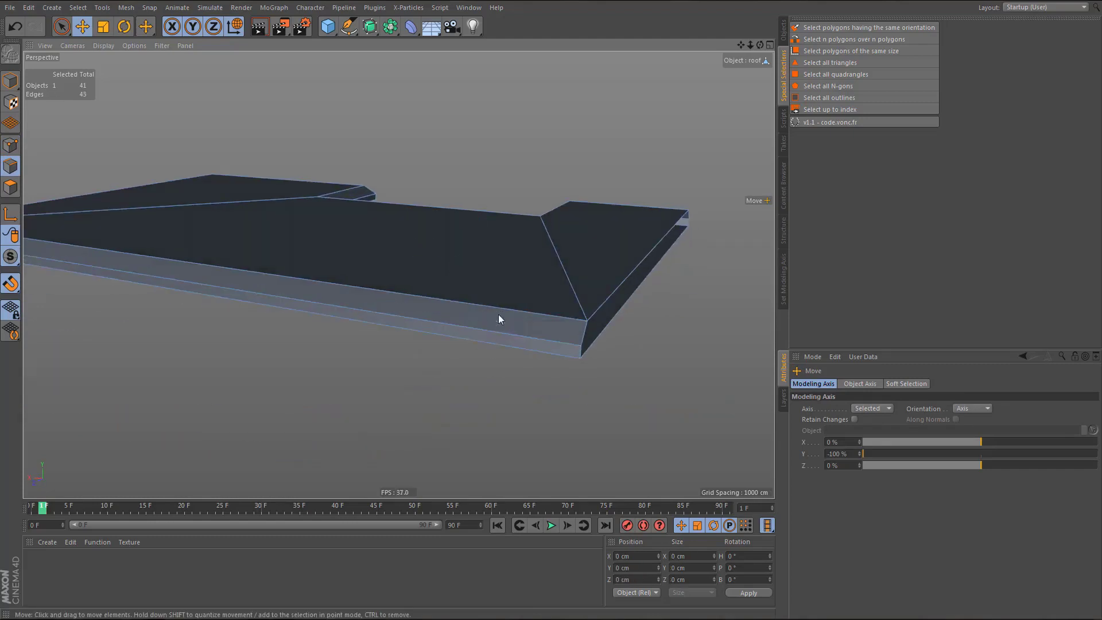
pyautogui.keyDown('alt'); pyautogui.moveTo(500, 318); pyautogui.dragTo(457, 344); pyautogui.keyUp('alt')
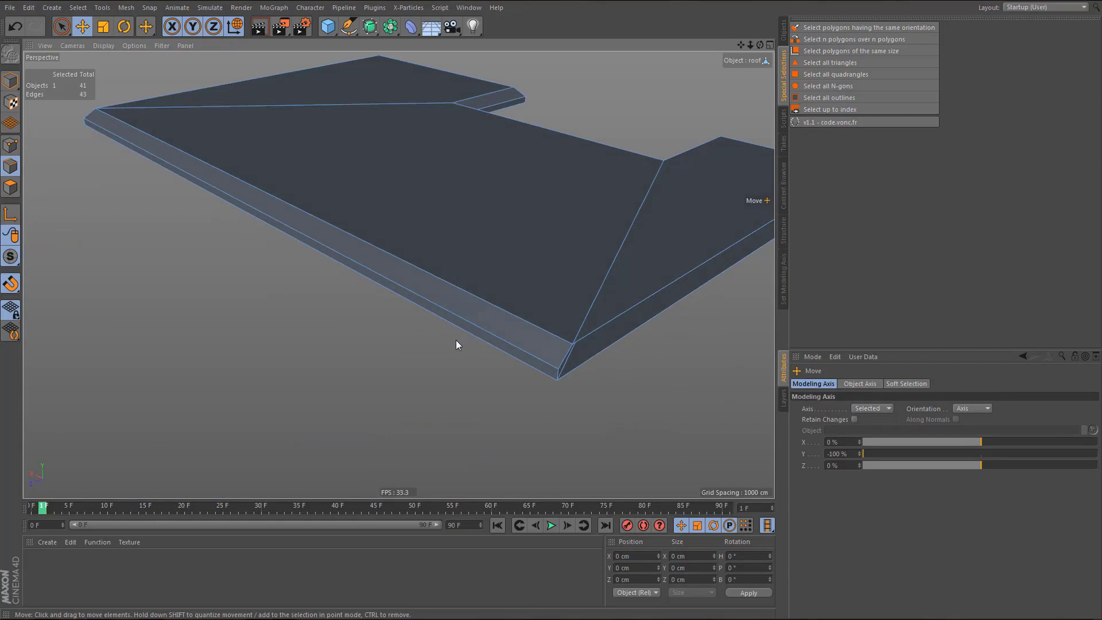
# - Clear the polygon selection, select all of the roof's quadrangles and check that no face is left out
pyautogui.press('Return')
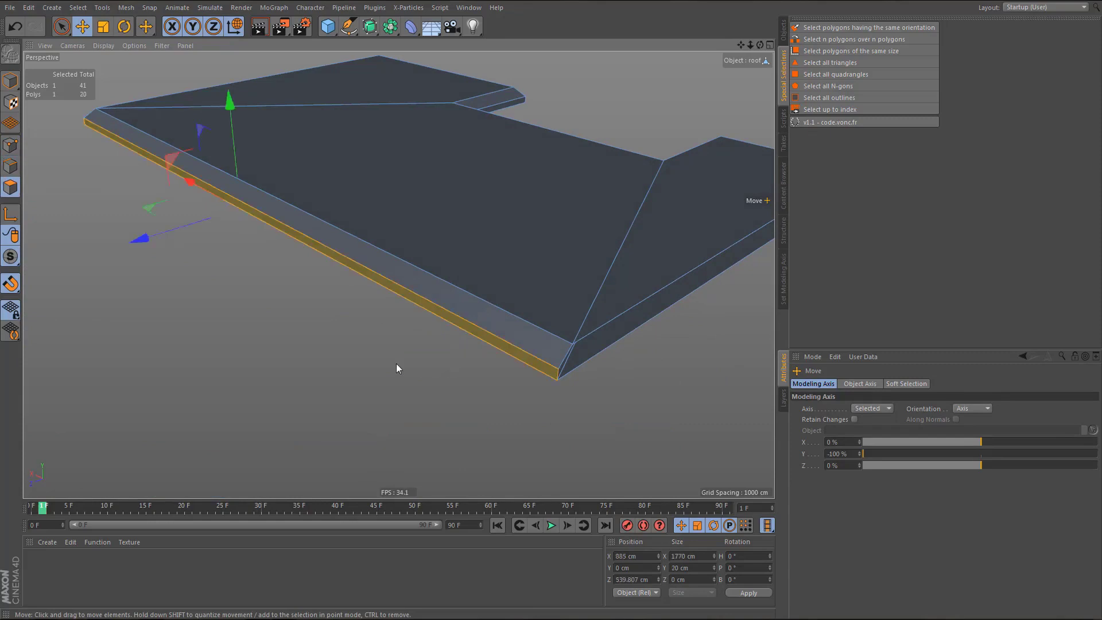
pyautogui.keyDown('alt'); pyautogui.moveTo(350, 266); pyautogui.dragTo(333, 312, button='right'); pyautogui.keyUp('alt')
pyautogui.click(333, 312)
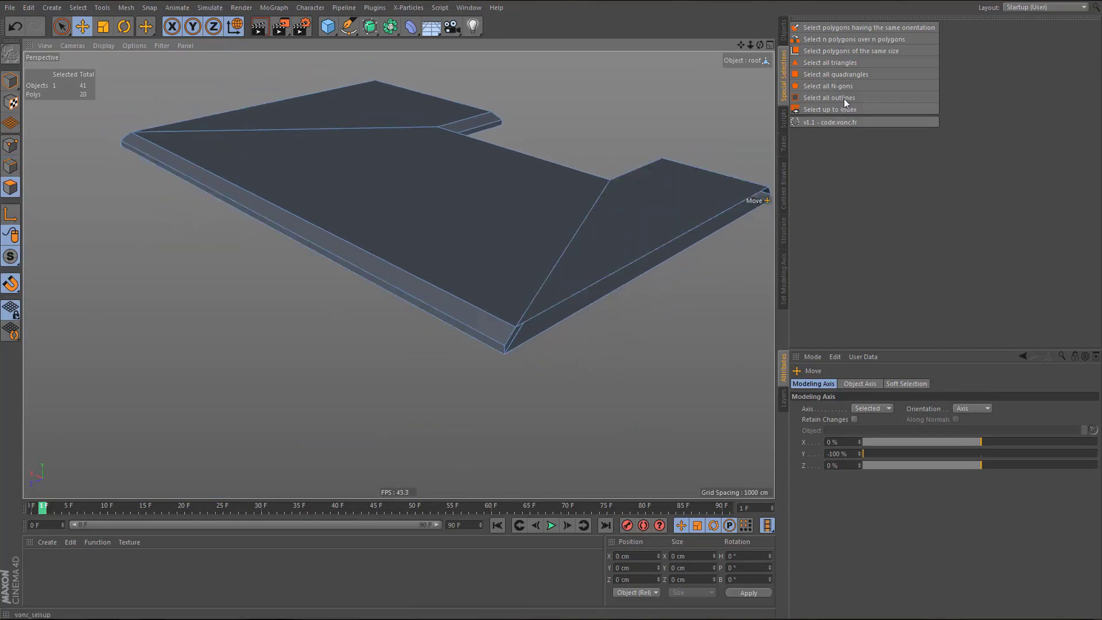
pyautogui.click(856, 72)
pyautogui.keyDown('alt'); pyautogui.moveTo(441, 192); pyautogui.dragTo(339, 290); pyautogui.keyUp('alt')
# - Add a Symmetry object as the roof's parent to mirror the slab across the ZY plane
pyautogui.click(784, 31)
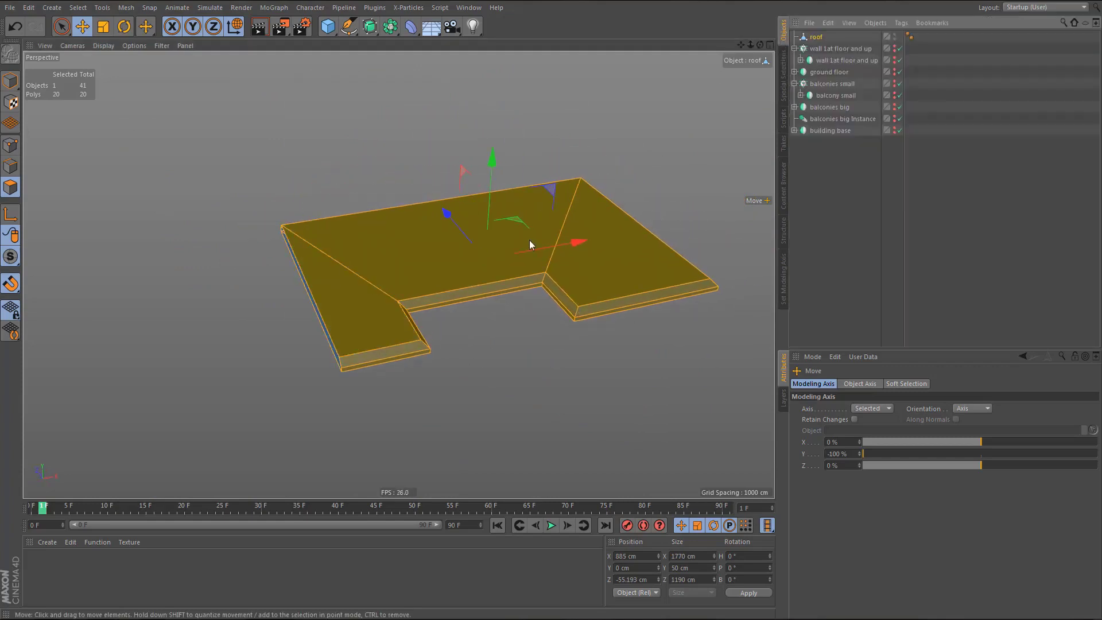
pyautogui.keyDown('alt'); pyautogui.moveTo(530, 240); pyautogui.dragTo(423, 283); pyautogui.keyUp('alt')
pyautogui.keyDown('alt'); pyautogui.moveTo(422, 283); pyautogui.dragTo(453, 288, button='middle'); pyautogui.keyUp('alt')
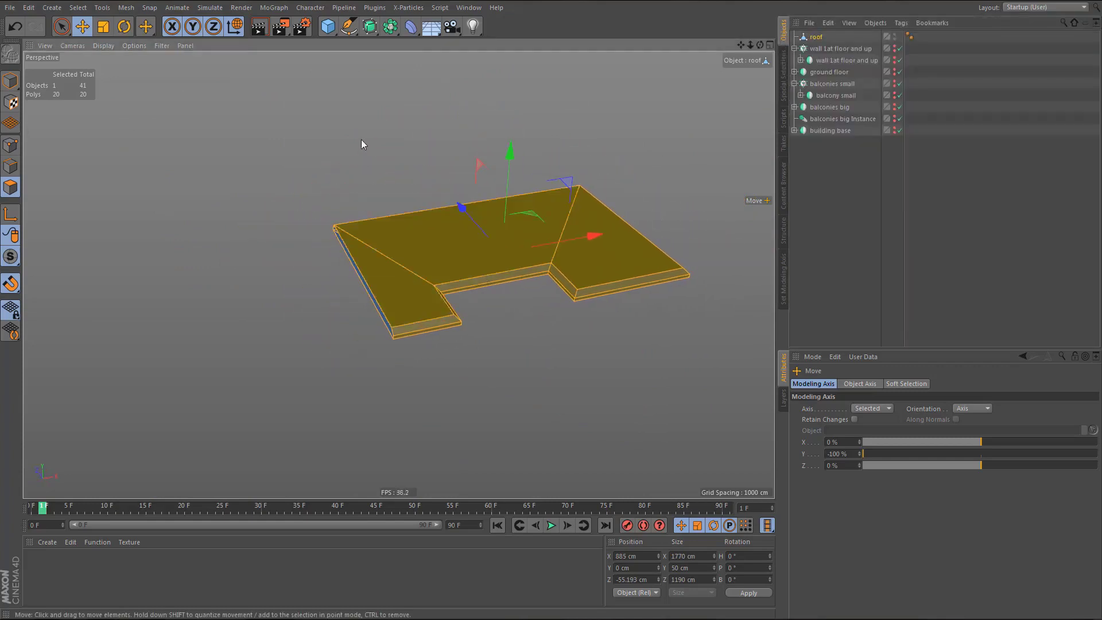
pyautogui.moveTo(392, 29); pyautogui.dragTo(507, 91)
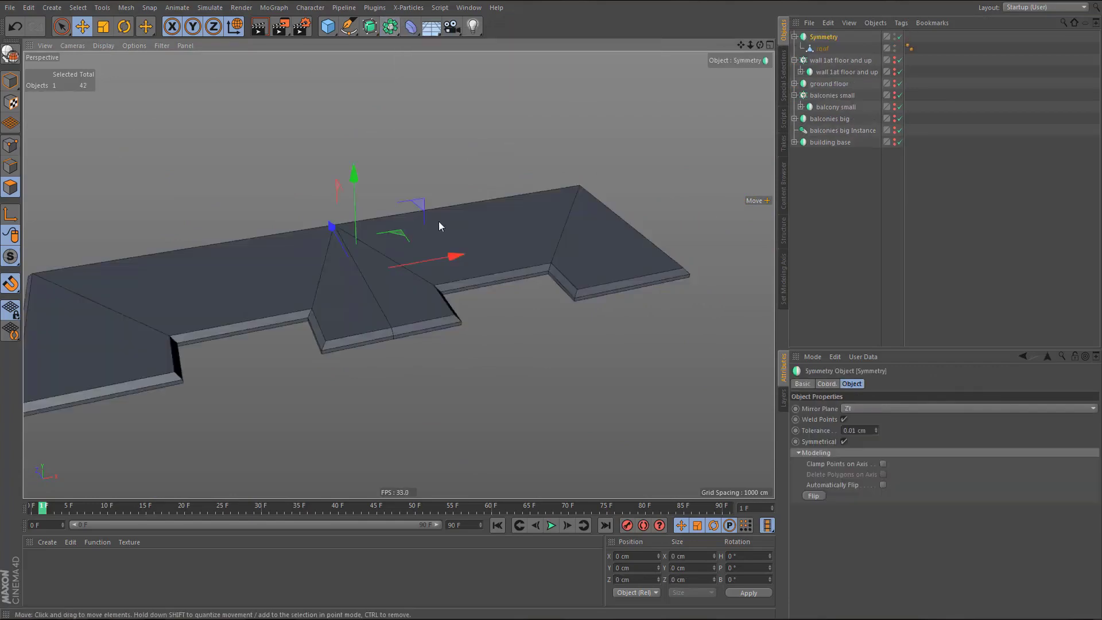
pyautogui.keyDown('alt'); pyautogui.moveTo(439, 221); pyautogui.dragTo(476, 270); pyautogui.keyUp('alt')
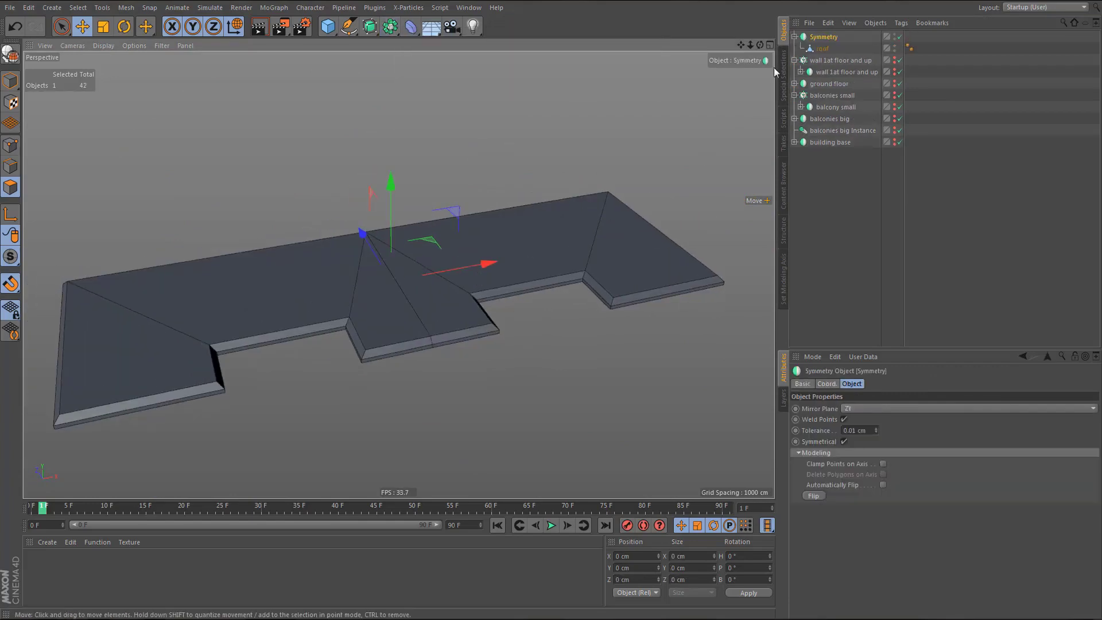
# - Rename the Symmetry object to roof, reusing the name of its child object
pyautogui.doubleClick(823, 49)
pyautogui.hotkey('ctrl', 'c')
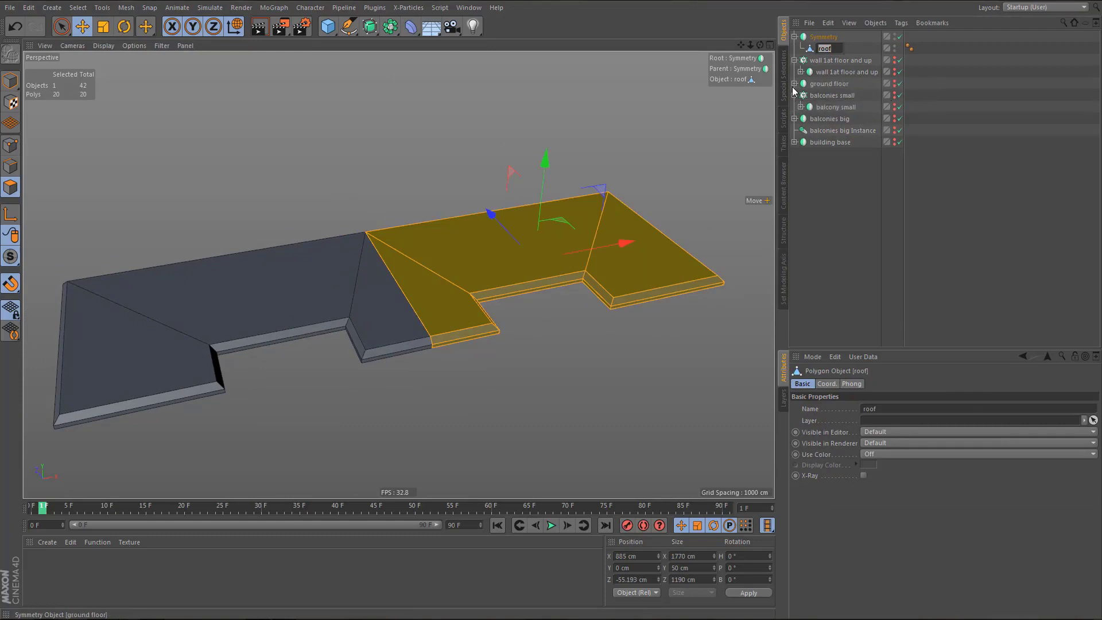
pyautogui.press('Up')
pyautogui.hotkey('ctrl', 'v')
pyautogui.press('Return')
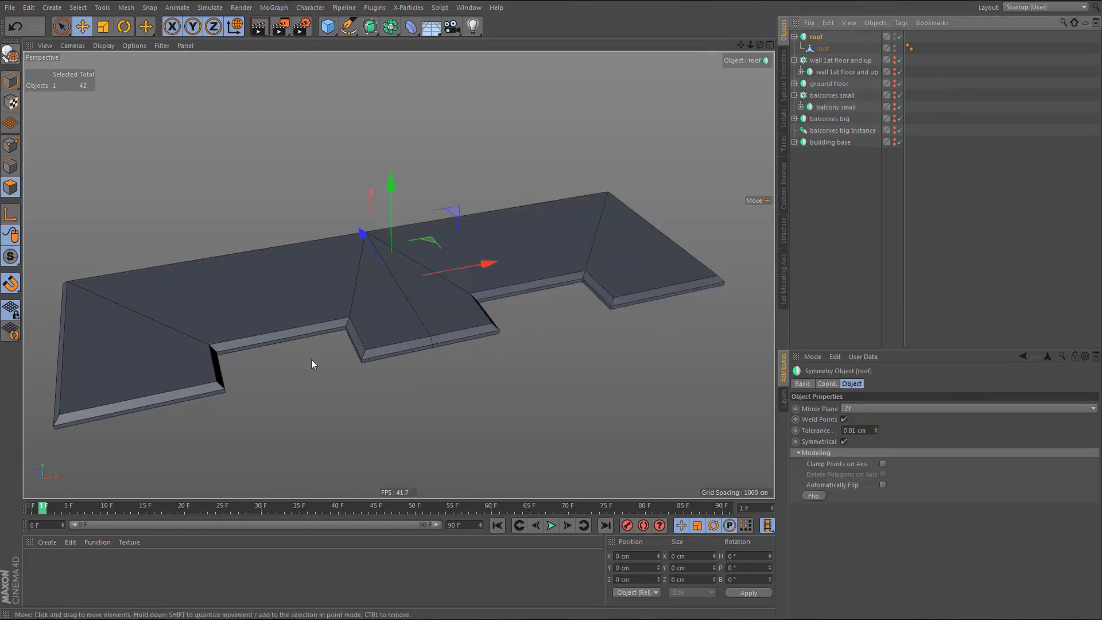
# - Examine the mirrored roof against the building reference in the front view and in perspective
pyautogui.keyDown('alt'); pyautogui.moveTo(413, 325); pyautogui.dragTo(440, 320); pyautogui.keyUp('alt')
pyautogui.middleClick(440, 326)
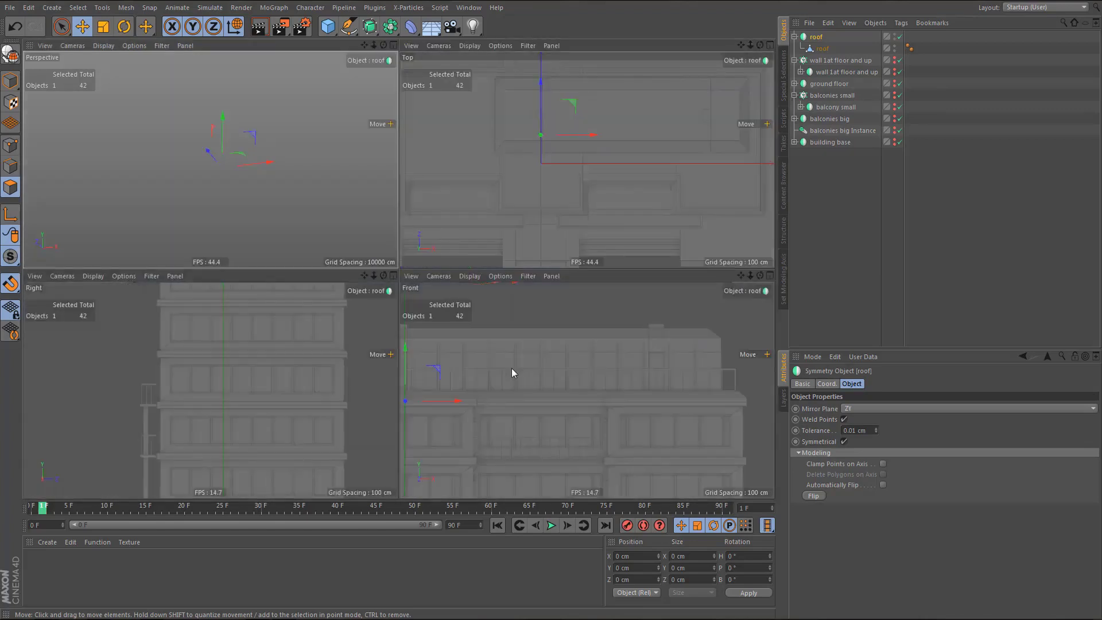
pyautogui.middleClick(512, 367)
pyautogui.scroll(-4, 451, 374)
pyautogui.scroll(-2, 495, 341)
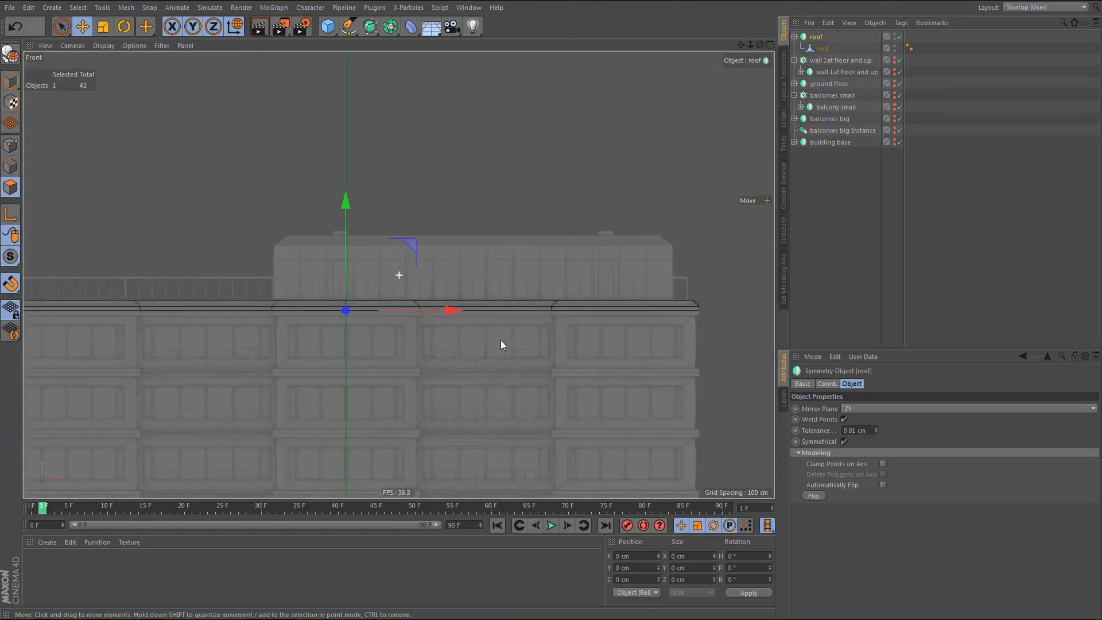
pyautogui.scroll(2, 415, 354)
pyautogui.keyDown('alt'); pyautogui.moveTo(415, 354); pyautogui.dragTo(512, 355, button='middle'); pyautogui.keyUp('alt')
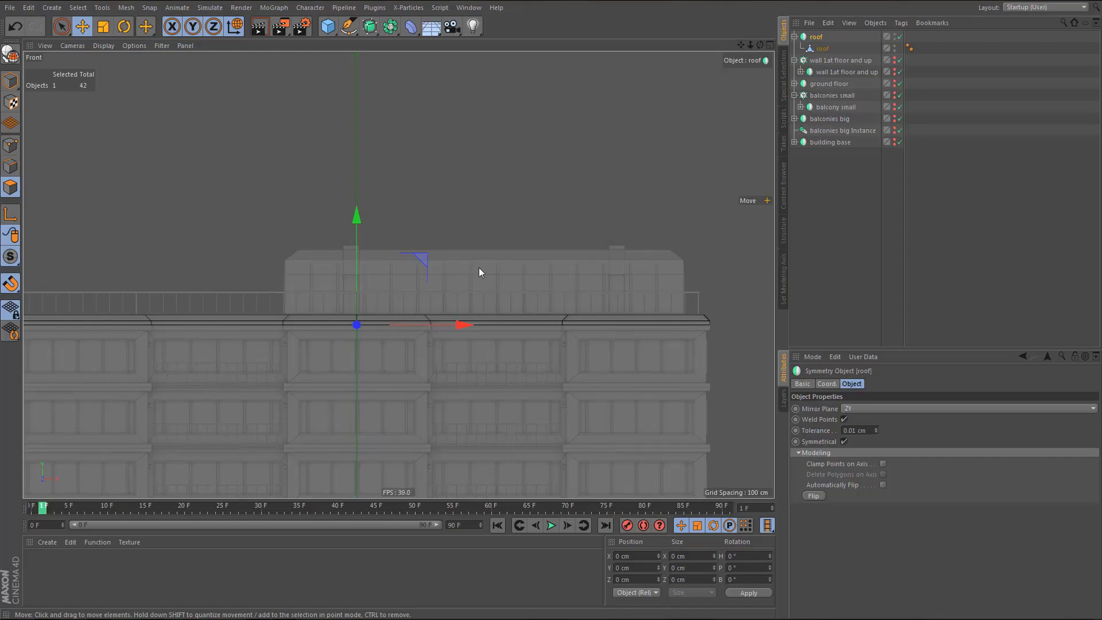
pyautogui.scroll(-2, 476, 270)
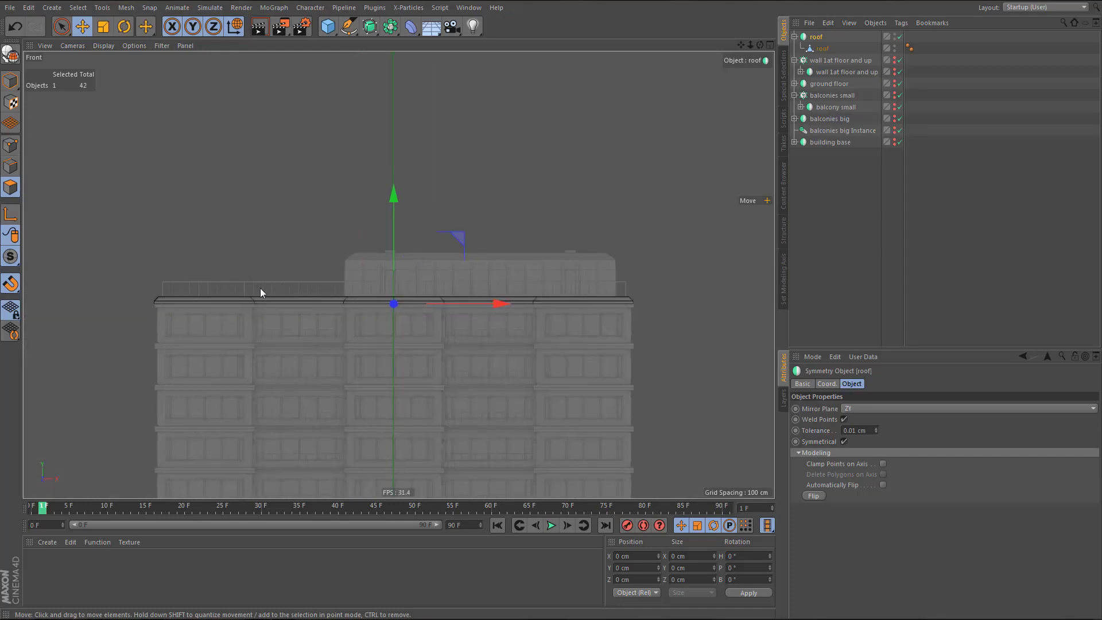
pyautogui.middleClick(373, 286)
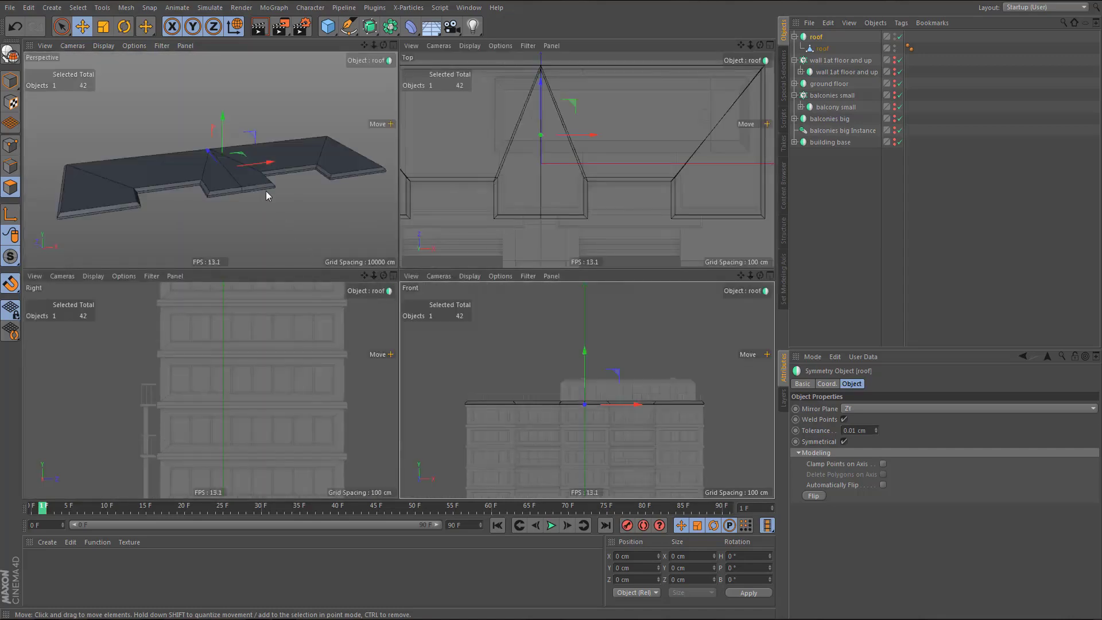
pyautogui.middleClick(266, 190)
pyautogui.keyDown('alt'); pyautogui.moveTo(421, 283); pyautogui.dragTo(414, 307); pyautogui.keyUp('alt')
pyautogui.middleClick(483, 305)
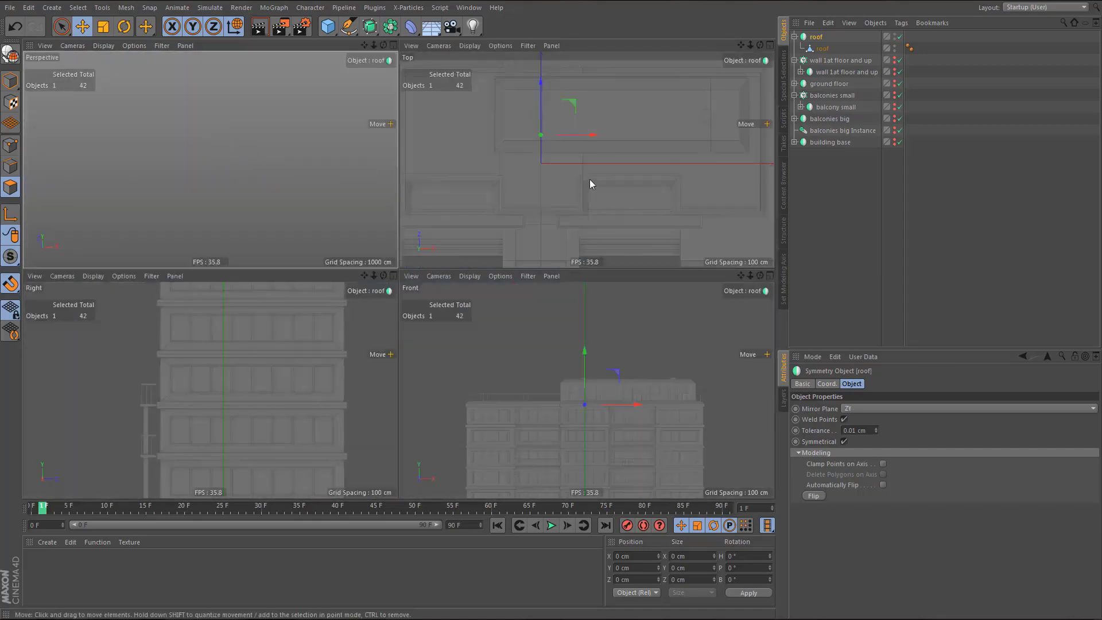
# - Hide the roof Symmetry object and its child so that only the building reference shows in the top view
pyautogui.middleClick(590, 179)
pyautogui.scroll(-2, 475, 306)
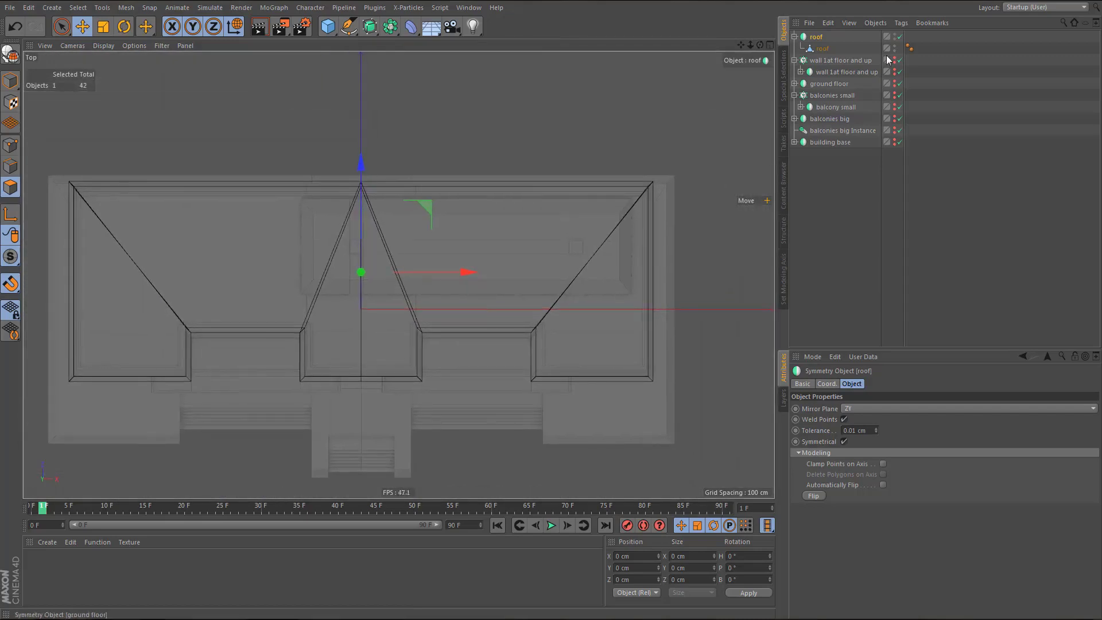
pyautogui.click(895, 36)
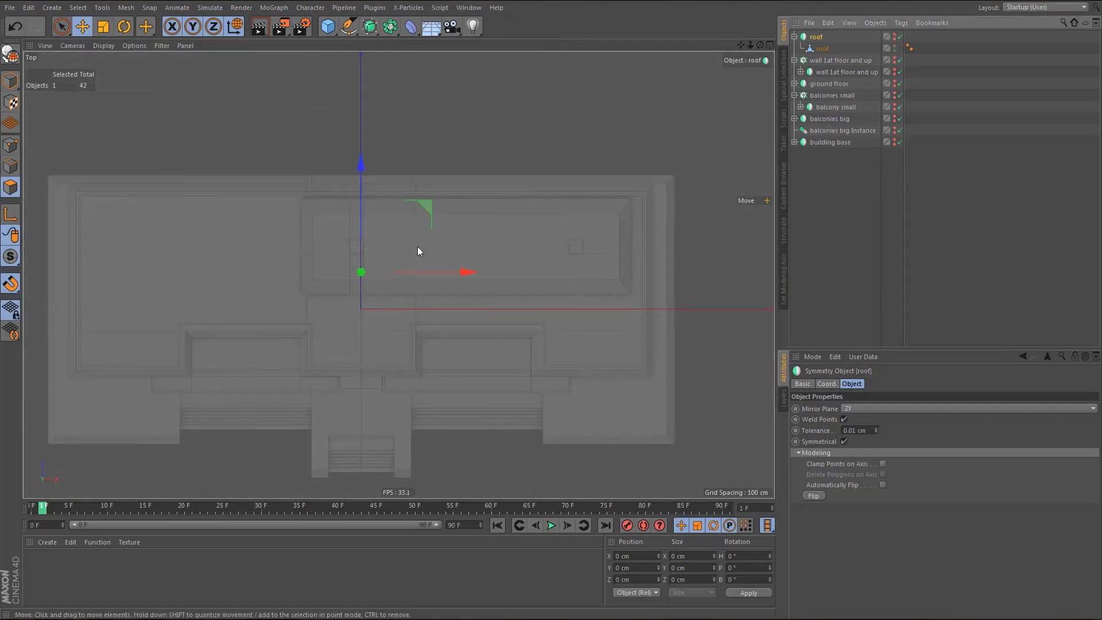
pyautogui.keyDown('alt'); pyautogui.moveTo(417, 249); pyautogui.dragTo(420, 265, button='middle'); pyautogui.keyUp('alt')
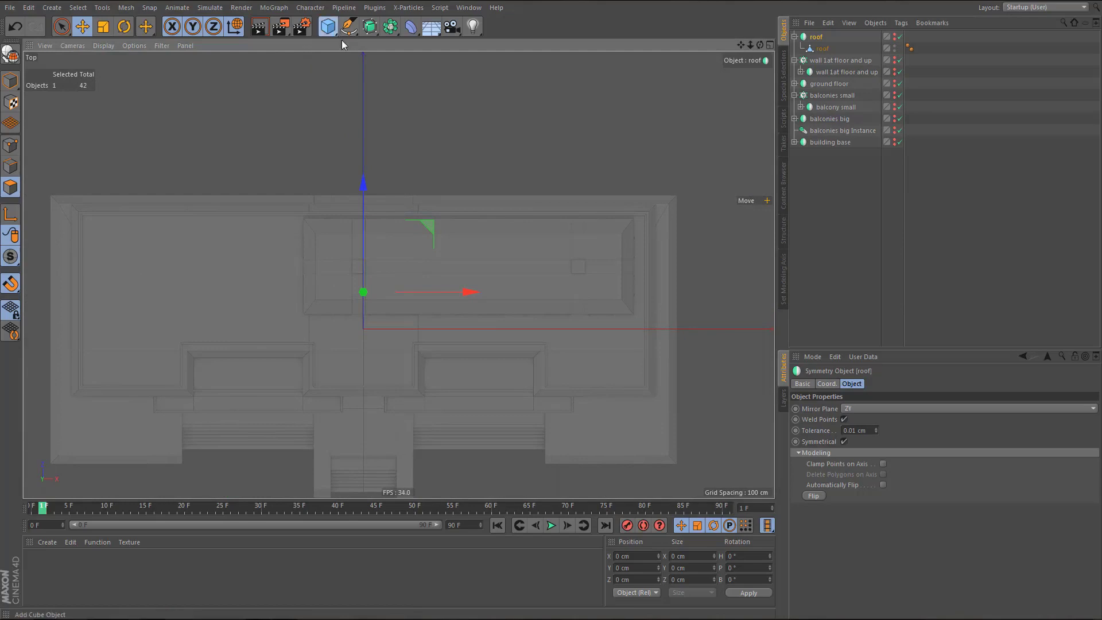
# - Add a Plane and move it over the middle of the rooftop structure, at about X 664 cm and Z 372 cm
pyautogui.click(328, 26)
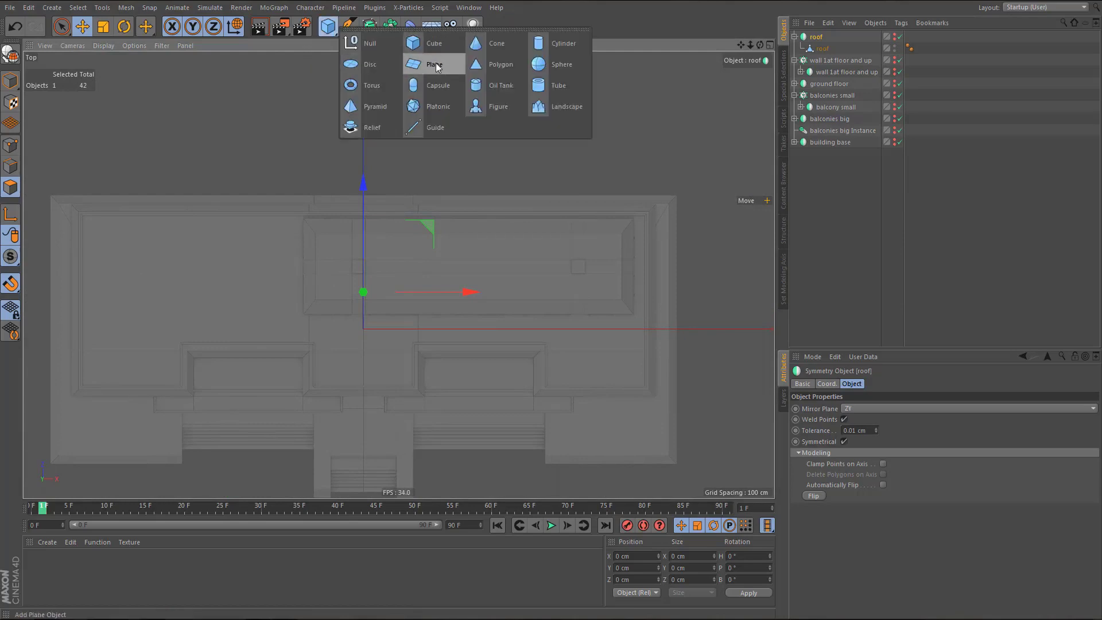
pyautogui.click(437, 65)
pyautogui.keyDown('alt'); pyautogui.moveTo(406, 226); pyautogui.dragTo(437, 329, button='middle'); pyautogui.keyUp('alt')
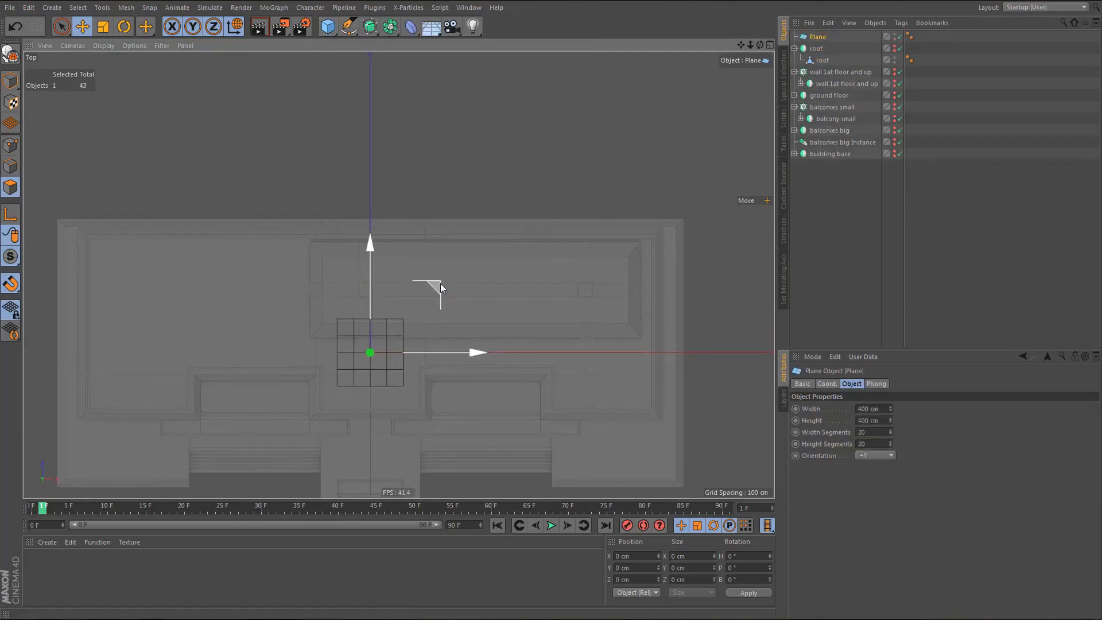
pyautogui.moveTo(440, 284); pyautogui.dragTo(548, 221)
pyautogui.scroll(3, 522, 287)
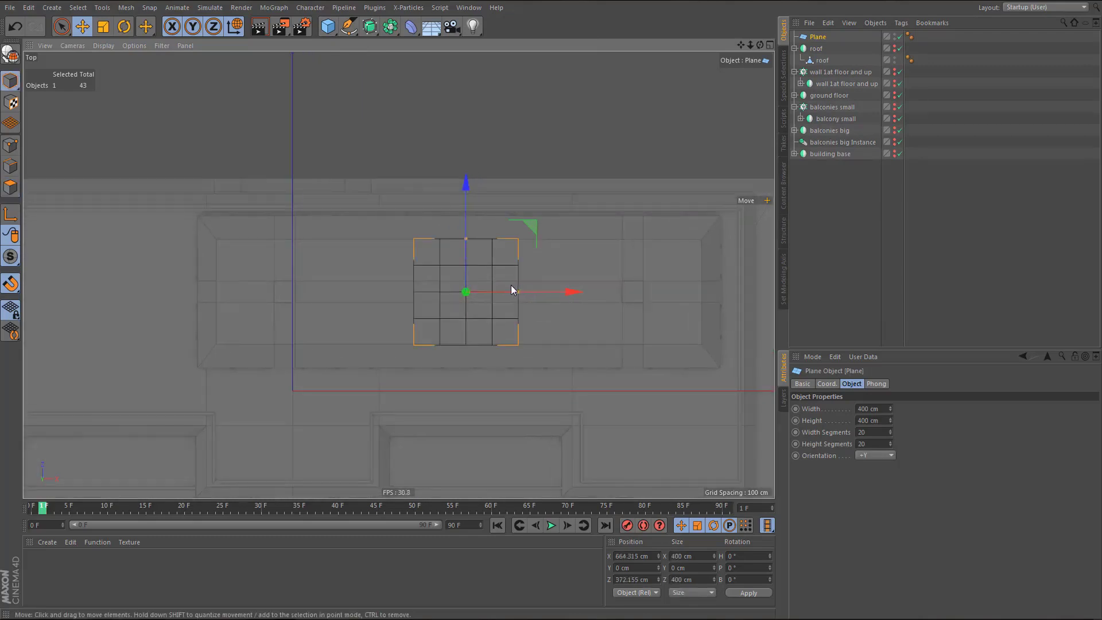
# - Fit the plane to the rooftop structure's outline, about 2012 cm wide and 602 cm high, centred at about X 640 cm
pyautogui.press('e')
pyautogui.moveTo(466, 238); pyautogui.dragTo(478, 212)
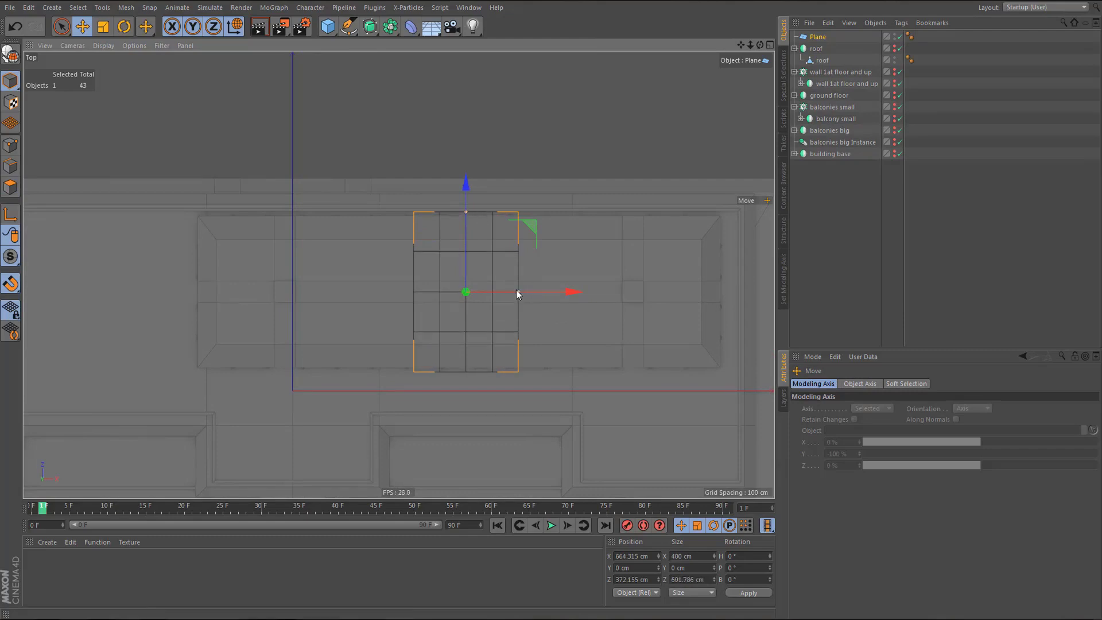
pyautogui.moveTo(519, 292); pyautogui.dragTo(724, 294)
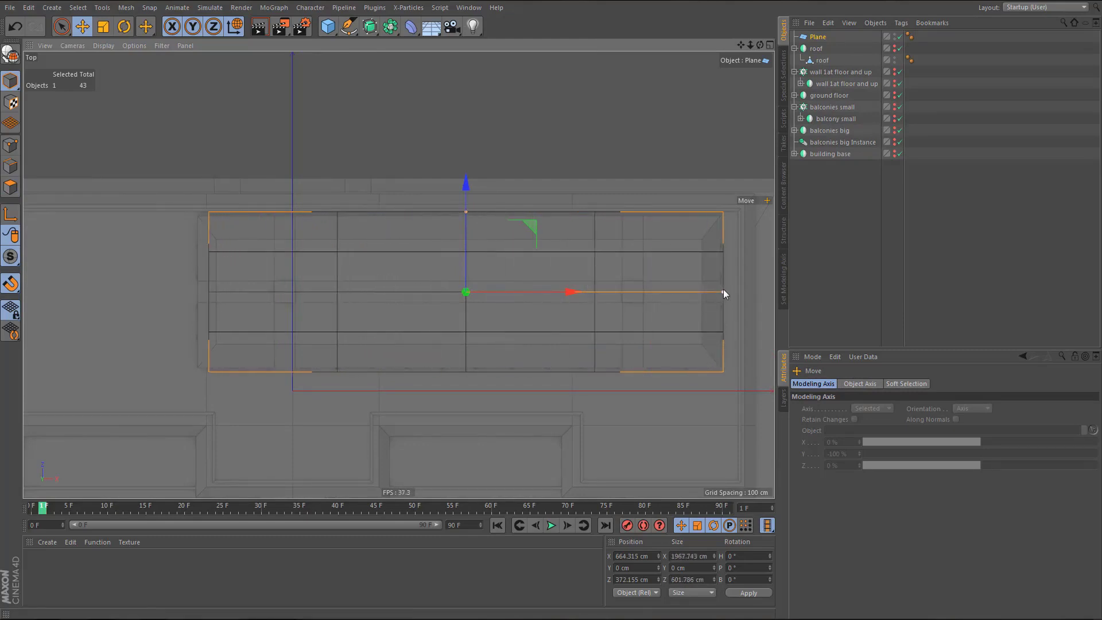
pyautogui.moveTo(574, 294); pyautogui.dragTo(569, 294)
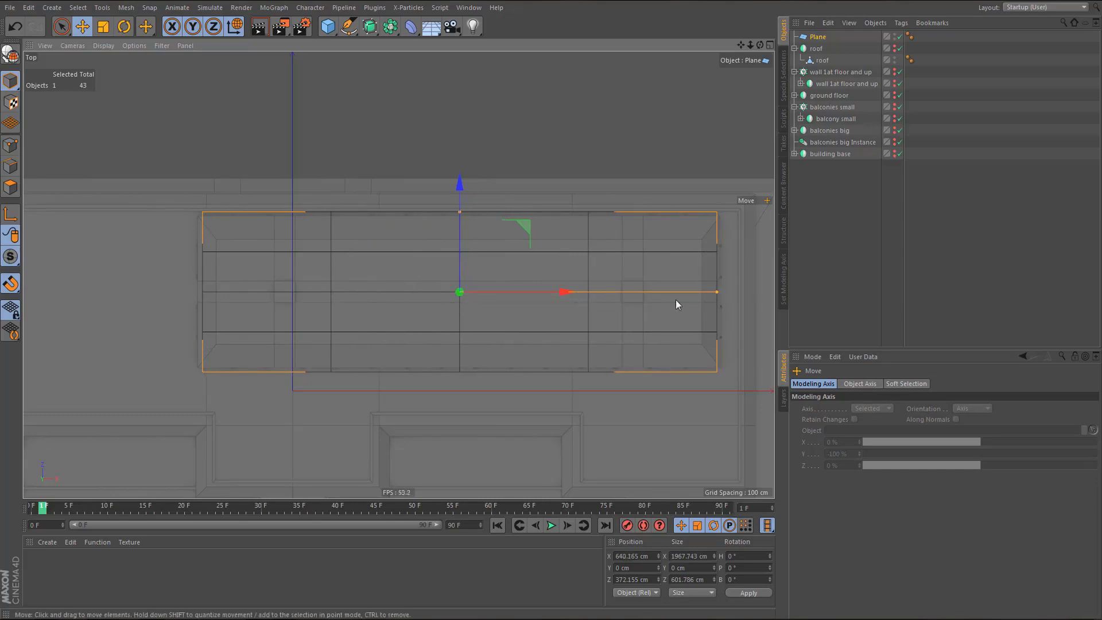
pyautogui.moveTo(717, 293); pyautogui.dragTo(723, 293)
# - Rename the Plane object to "roof access"
pyautogui.click(813, 38)
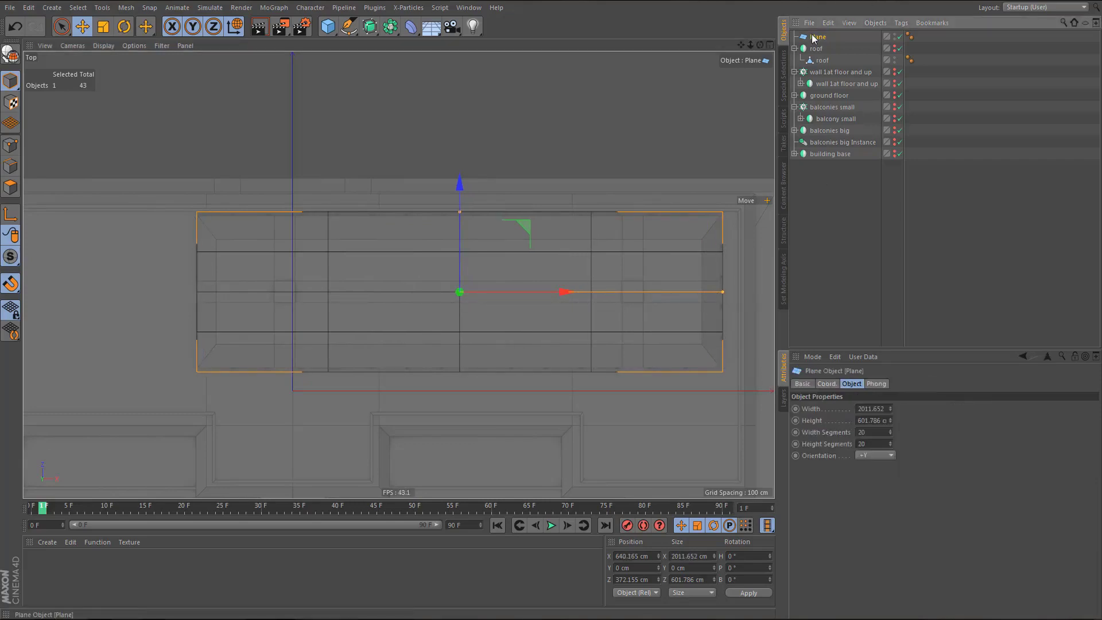
pyautogui.doubleClick(818, 38)
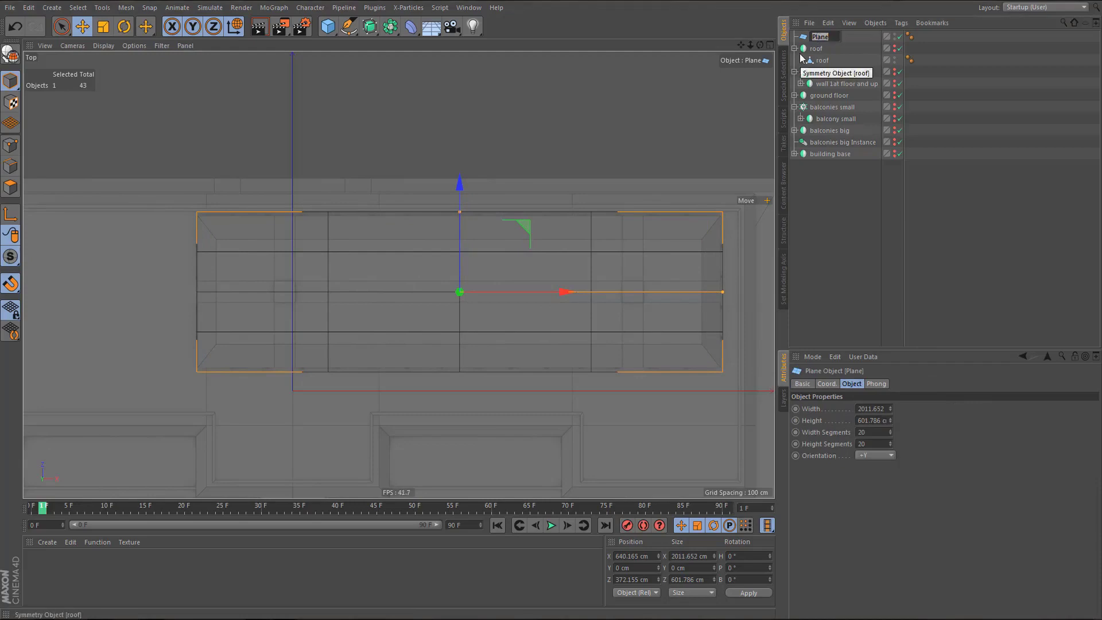
pyautogui.write('roof acc')
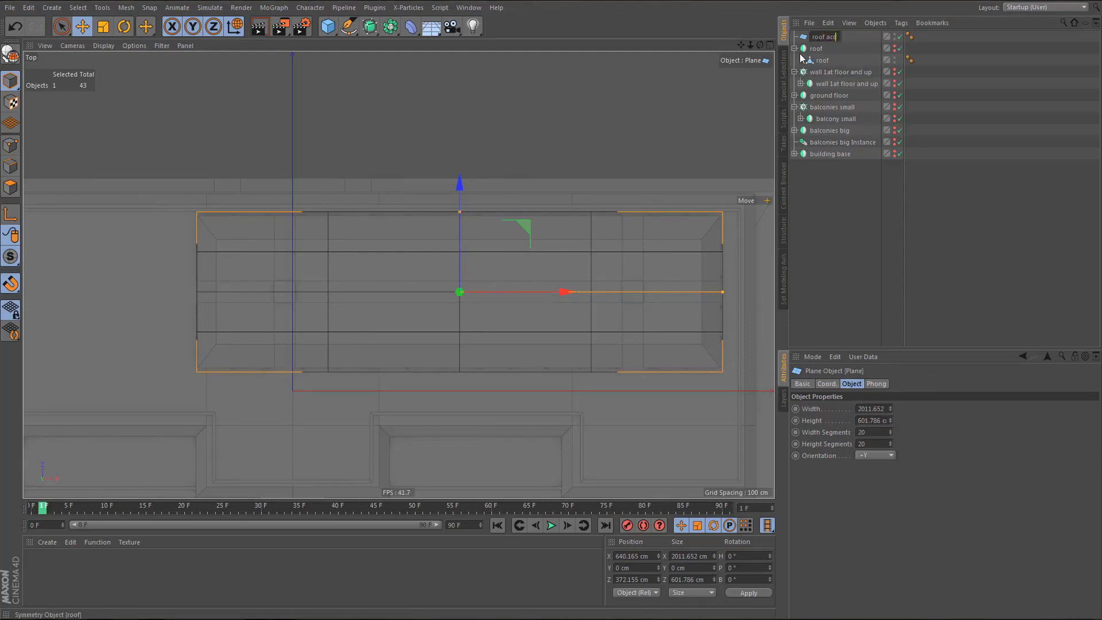
pyautogui.write('ess')
pyautogui.press('Return')
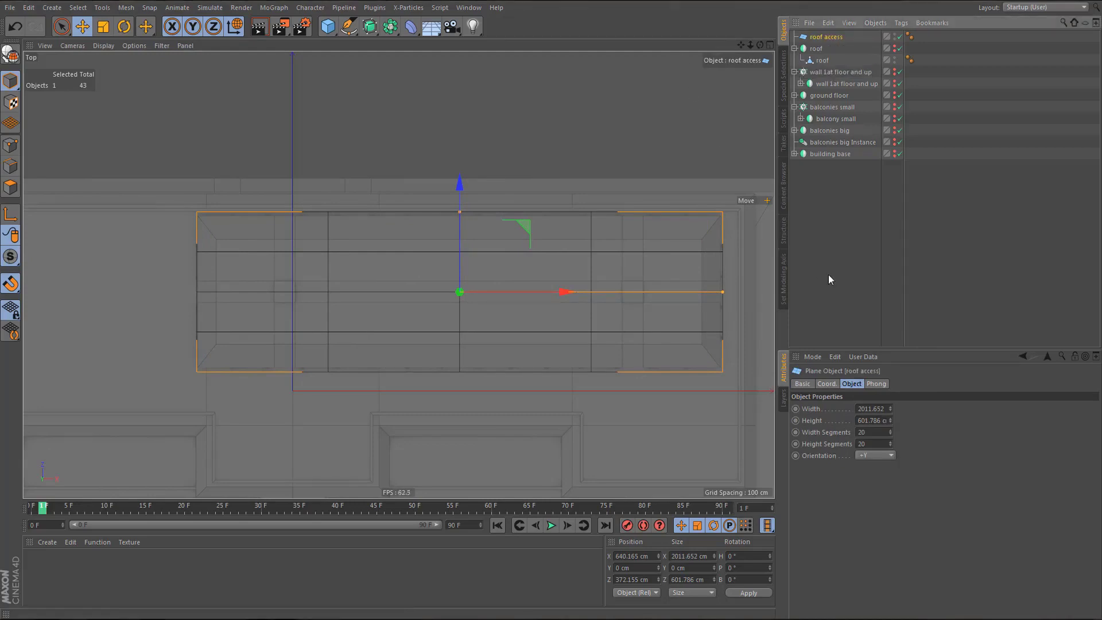
# - Set the roof access plane's width and height segments to 1 and convert it to an editable polygon object
pyautogui.click(878, 433)
pyautogui.write('1')
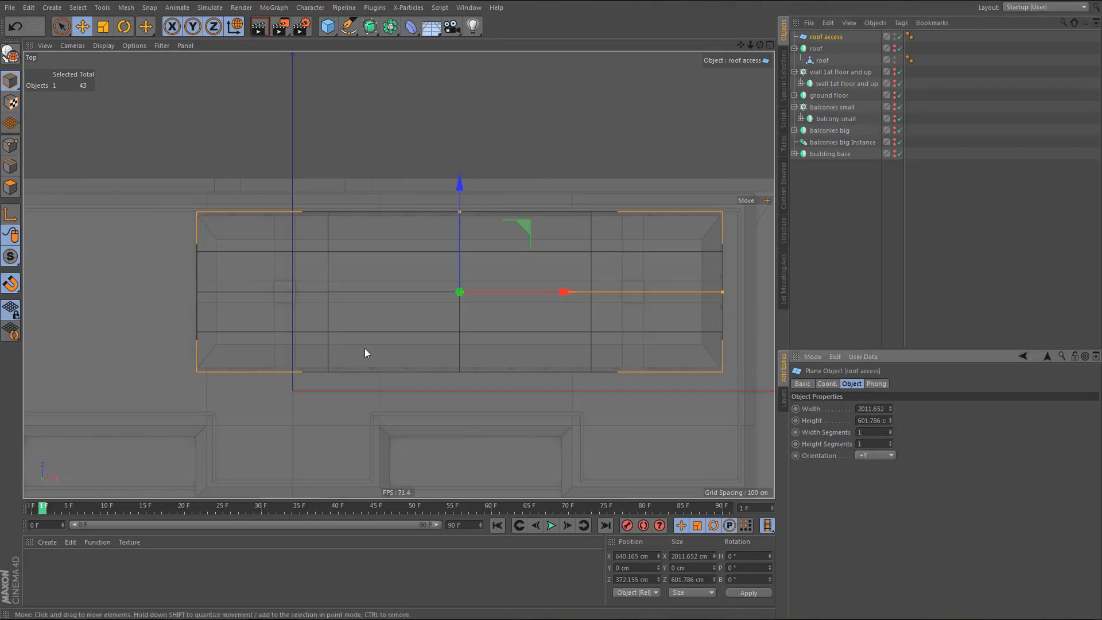
pyautogui.keyDown('alt'); pyautogui.moveTo(364, 348); pyautogui.dragTo(353, 342, button='middle'); pyautogui.keyUp('alt')
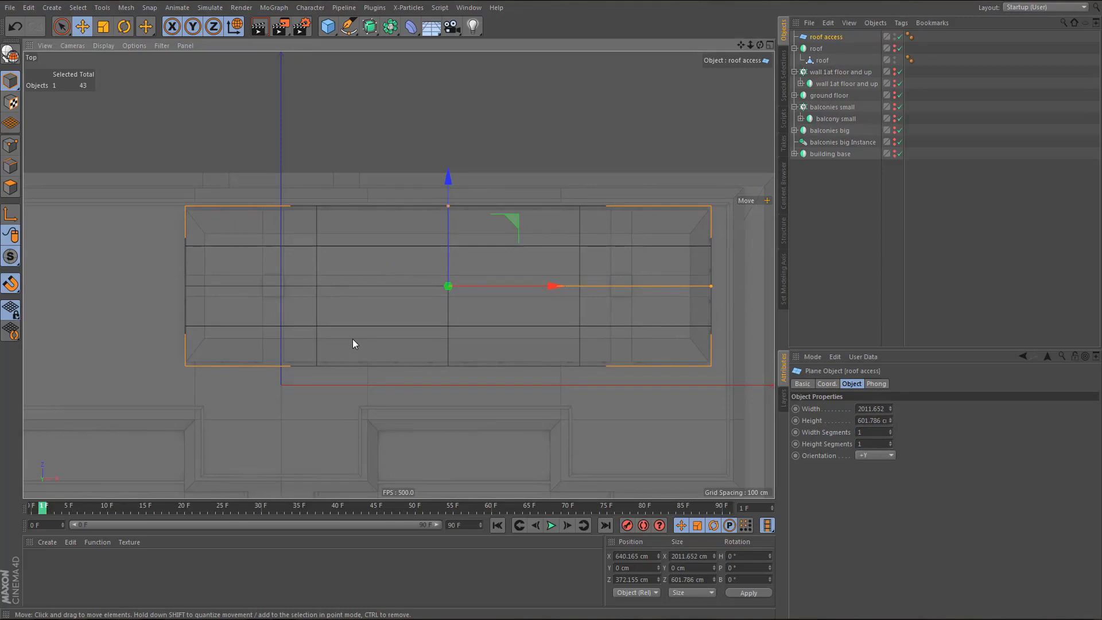
pyautogui.press('c')
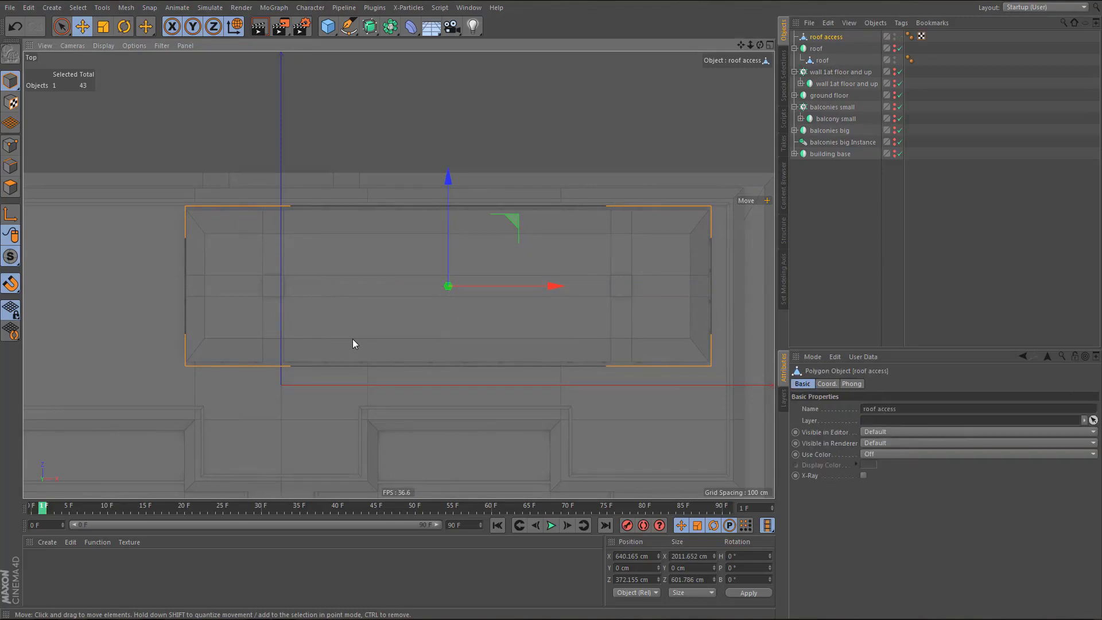
# - Raise the roof access plane in the front view to the top of the roof slab, at Y 4700 cm
pyautogui.middleClick(383, 351)
pyautogui.middleClick(474, 366)
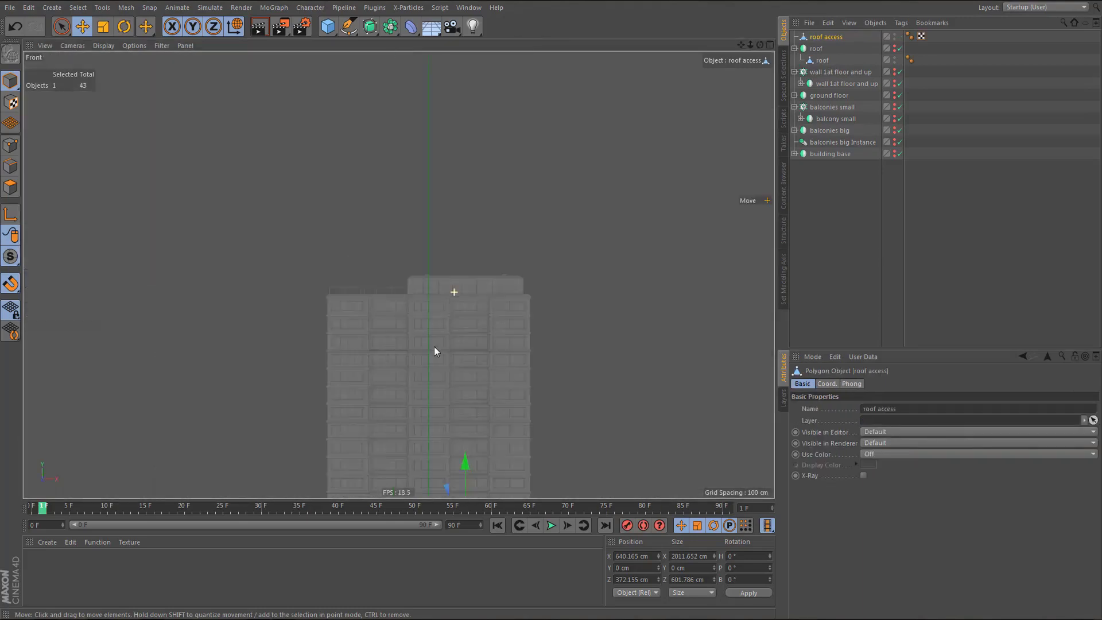
pyautogui.scroll(-3, 457, 339)
pyautogui.moveTo(458, 362); pyautogui.dragTo(482, 193)
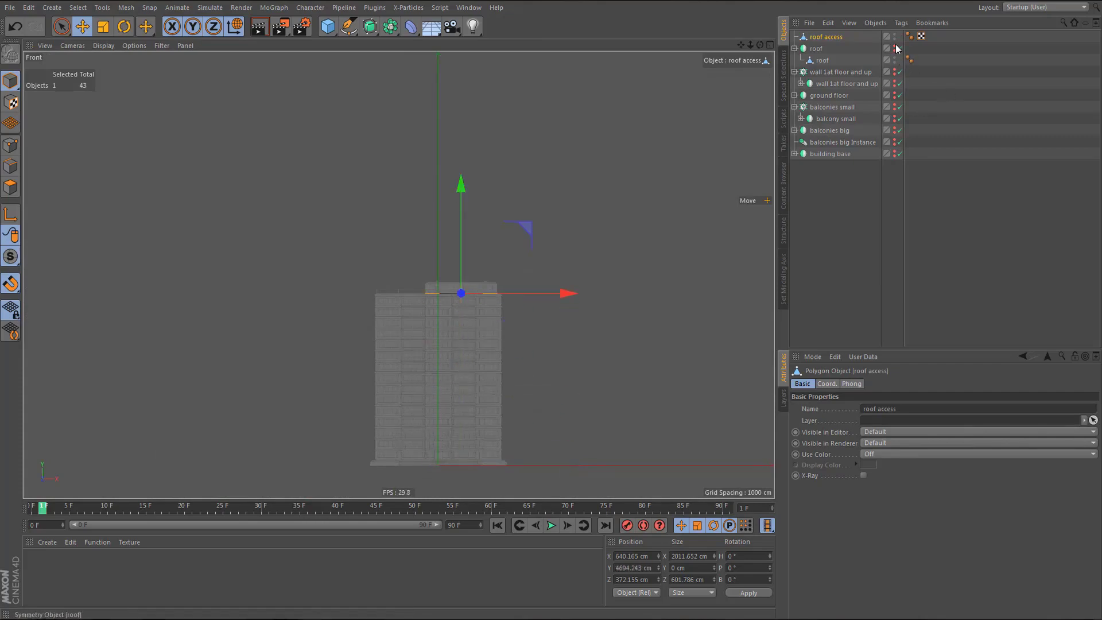
pyautogui.scroll(5, 522, 297)
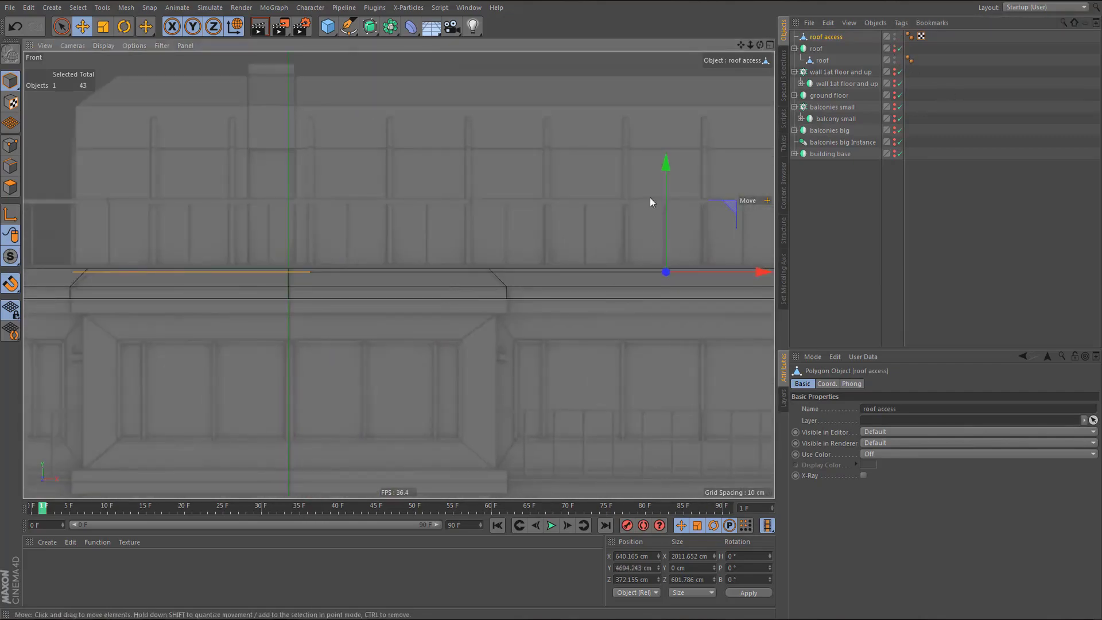
pyautogui.moveTo(668, 167); pyautogui.dragTo(667, 163)
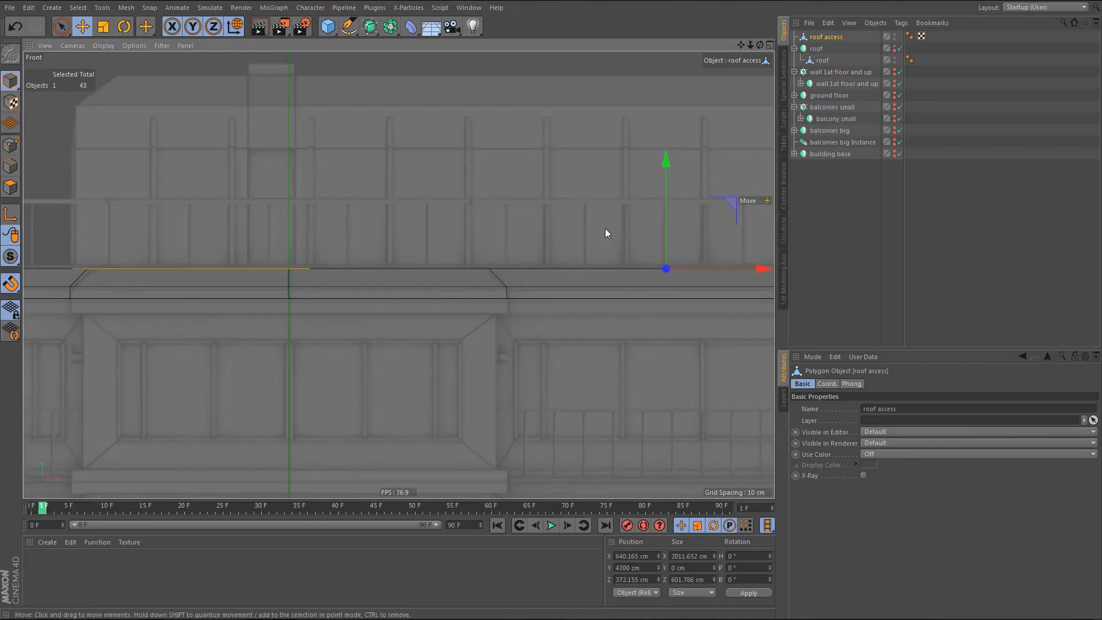
# - Hide the mirrored roof slab in the perspective view so that only the roof access plane shows
pyautogui.middleClick(605, 229)
pyautogui.middleClick(337, 167)
pyautogui.keyDown('alt'); pyautogui.moveTo(442, 208); pyautogui.dragTo(380, 219, button='middle'); pyautogui.keyUp('alt')
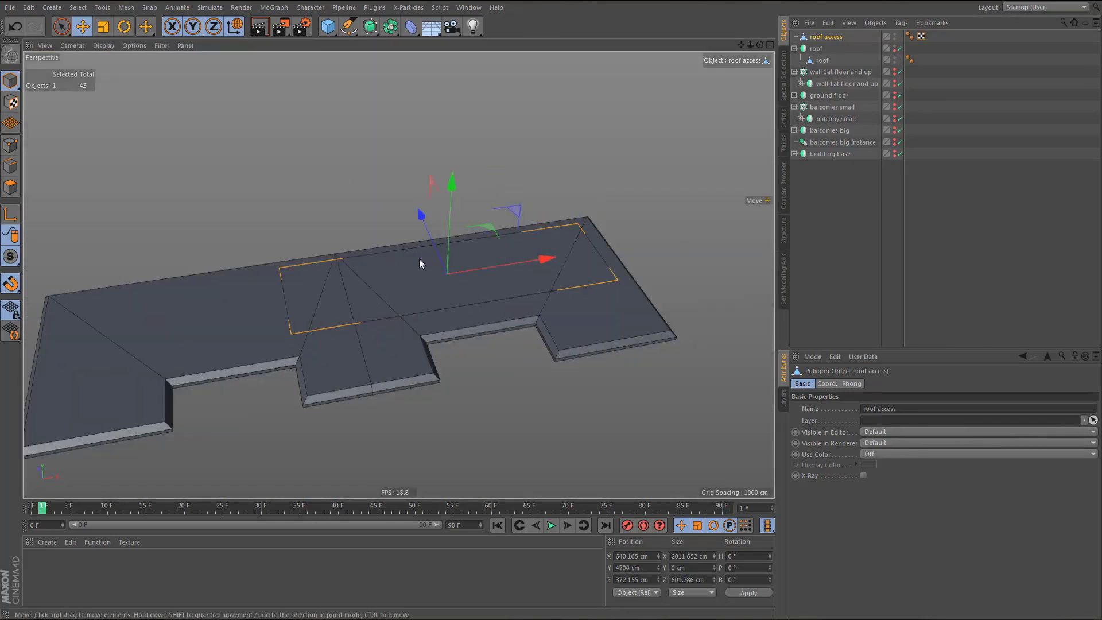
pyautogui.keyDown('alt'); pyautogui.moveTo(419, 258); pyautogui.dragTo(435, 280); pyautogui.keyUp('alt')
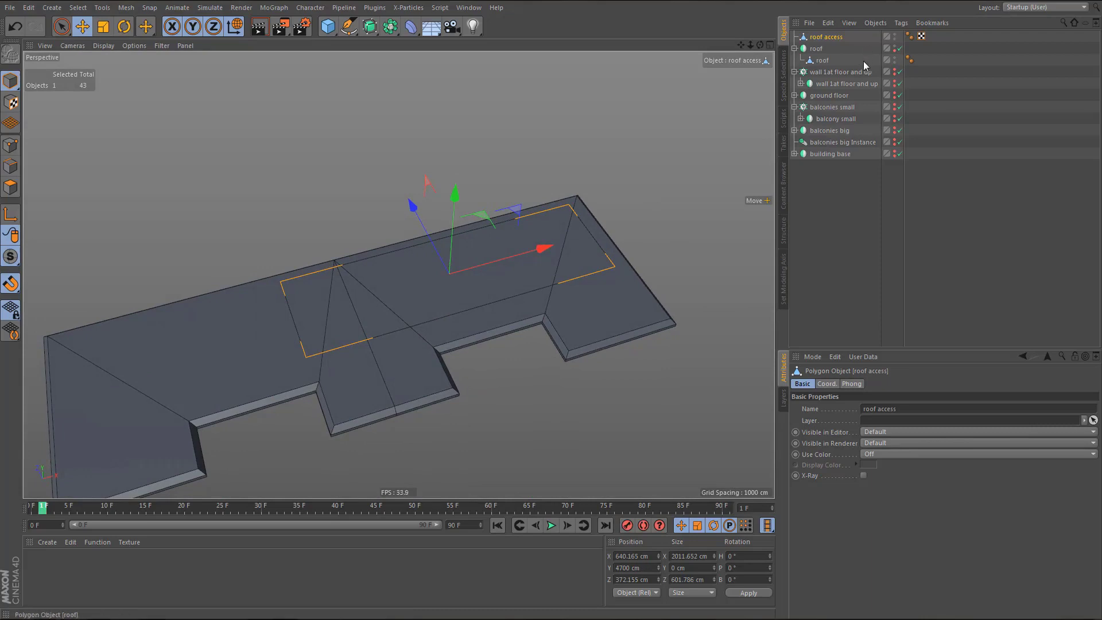
pyautogui.click(895, 47)
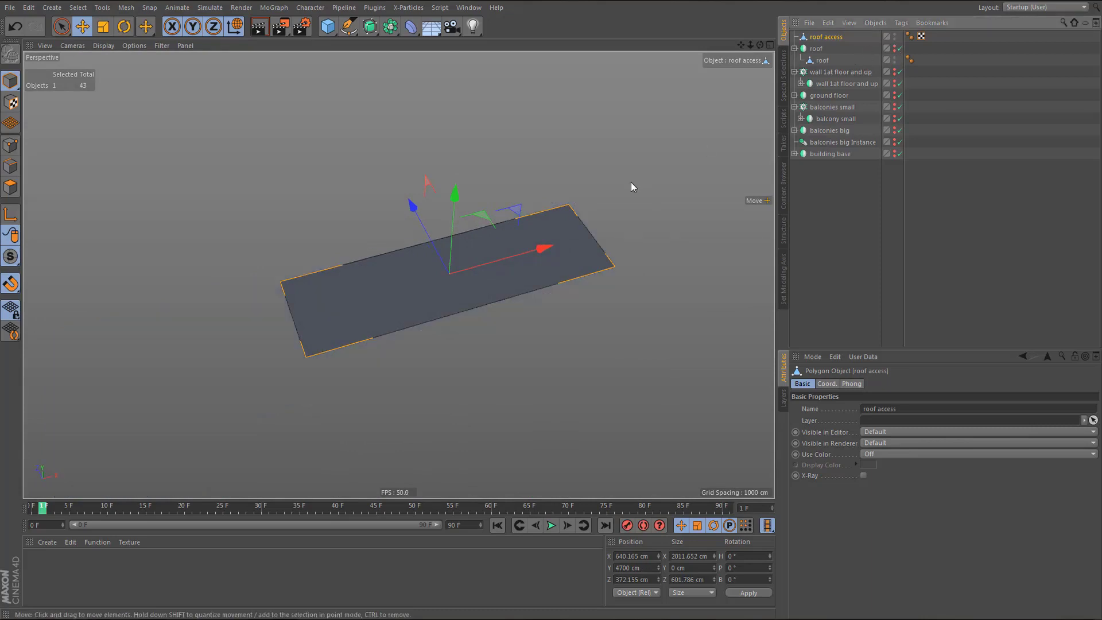
# - In the top view, move the two points of the plane's back edge onto the reference wall, at about Z 286 cm
pyautogui.press('F2')
pyautogui.keyDown('alt'); pyautogui.moveTo(398, 274); pyautogui.dragTo(420, 278); pyautogui.keyUp('alt')
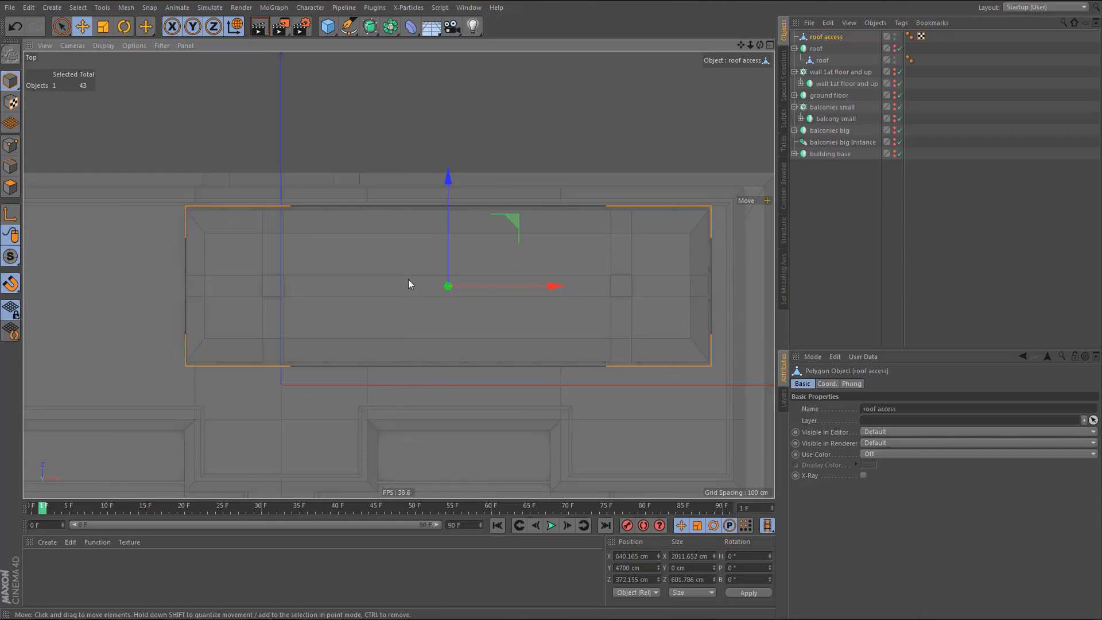
pyautogui.press('Return')
pyautogui.keyDown('alt'); pyautogui.moveTo(336, 259); pyautogui.dragTo(278, 250, button='middle'); pyautogui.keyUp('alt')
pyautogui.keyDown('alt'); pyautogui.moveTo(397, 220); pyautogui.dragTo(417, 256, button='right'); pyautogui.keyUp('alt')
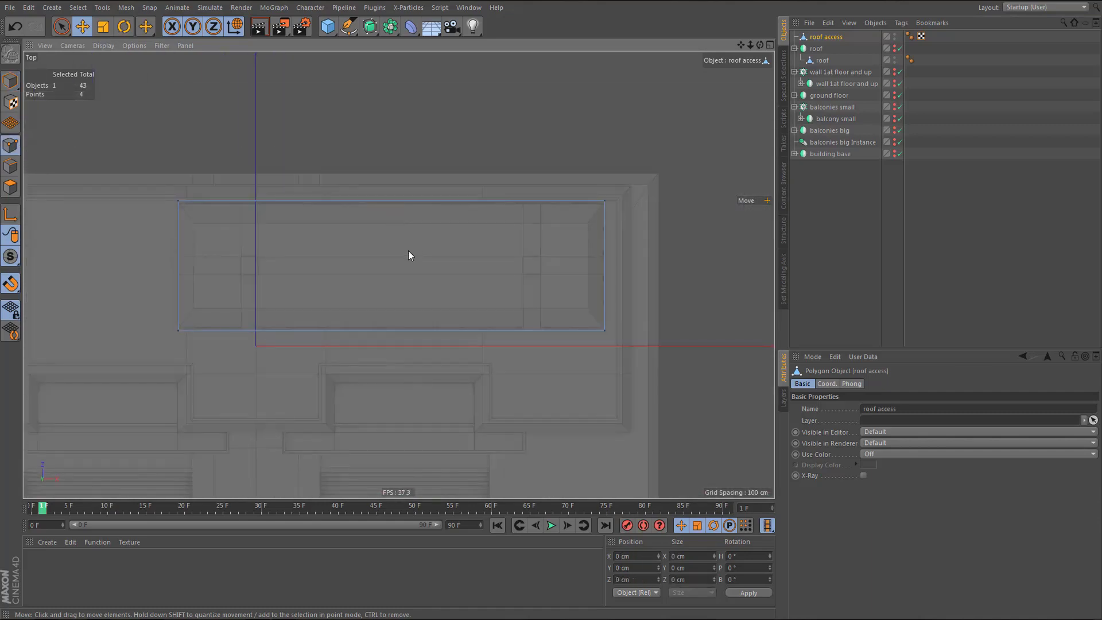
pyautogui.press('0')
pyautogui.moveTo(169, 194); pyautogui.dragTo(614, 231)
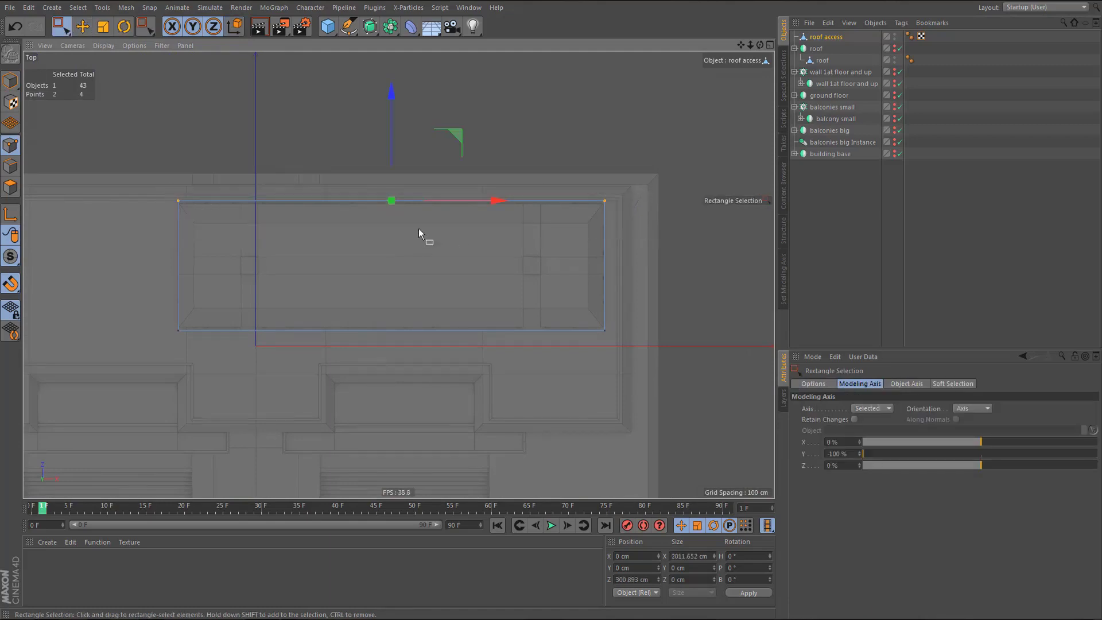
pyautogui.scroll(6, 442, 222)
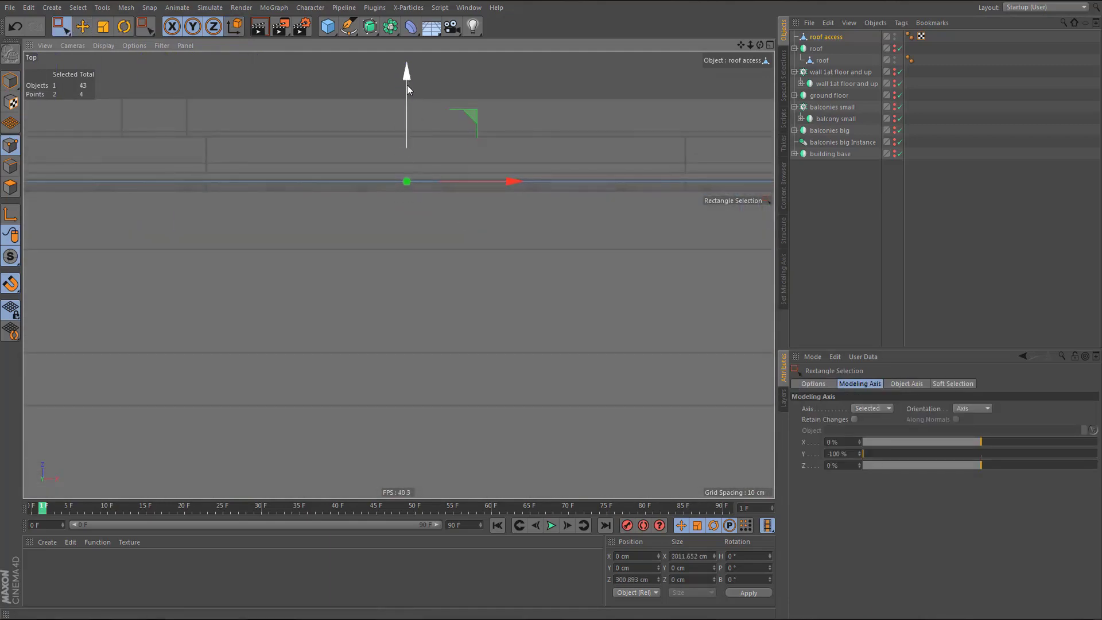
pyautogui.moveTo(407, 85); pyautogui.dragTo(415, 92)
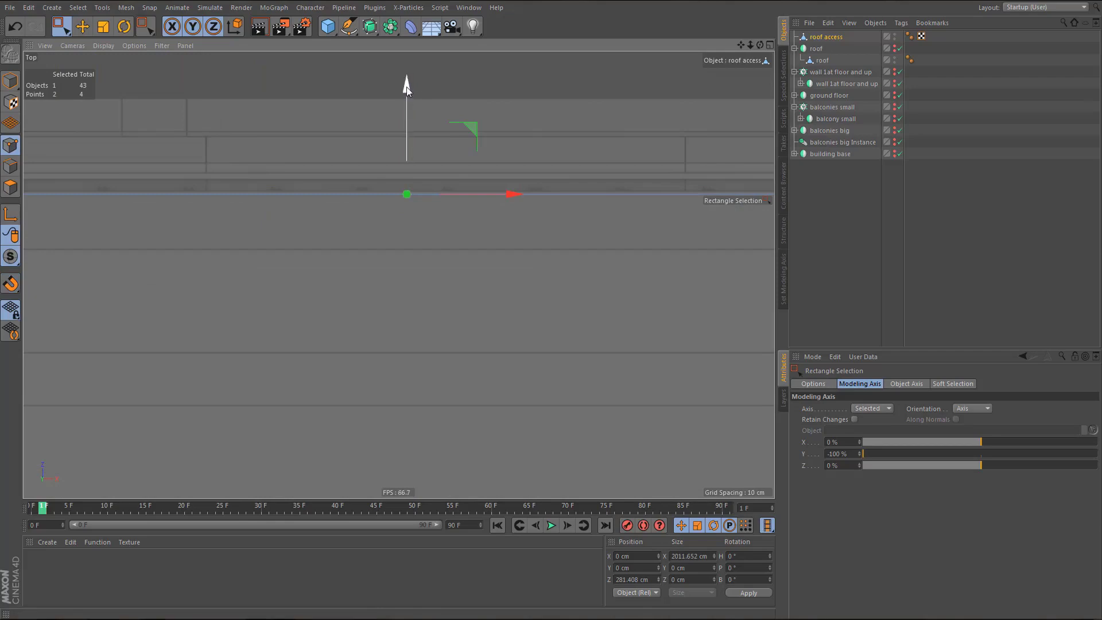
pyautogui.moveTo(406, 88); pyautogui.dragTo(415, 84)
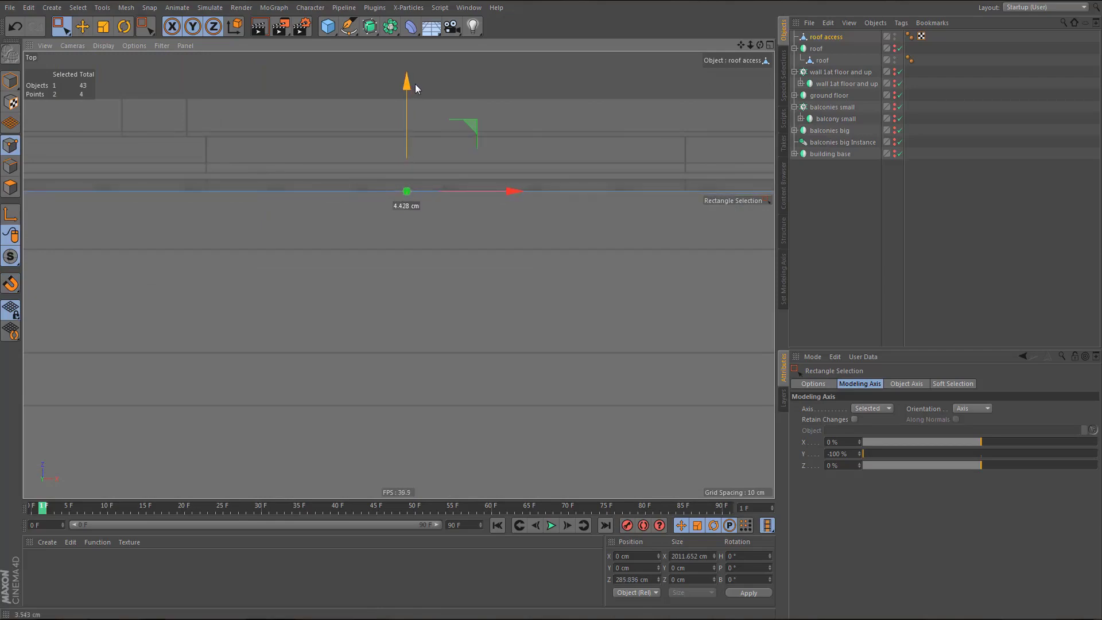
pyautogui.scroll(-5, 372, 158)
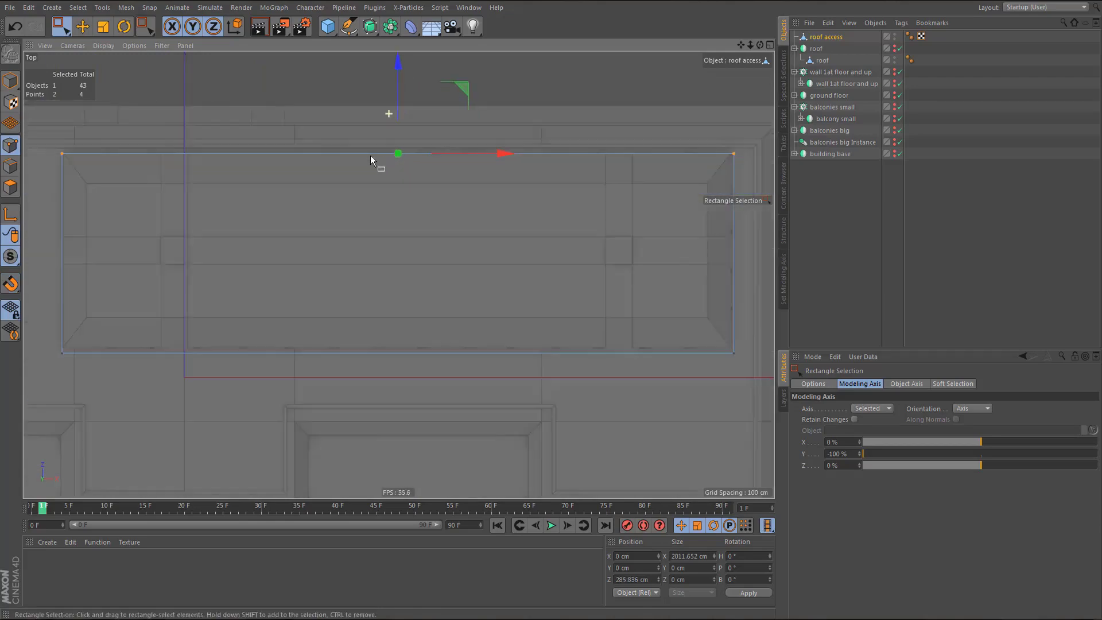
# - Move the two points of the plane's front edge onto the reference wall, at about Z -280 cm
pyautogui.moveTo(152, 244); pyautogui.dragTo(644, 312)
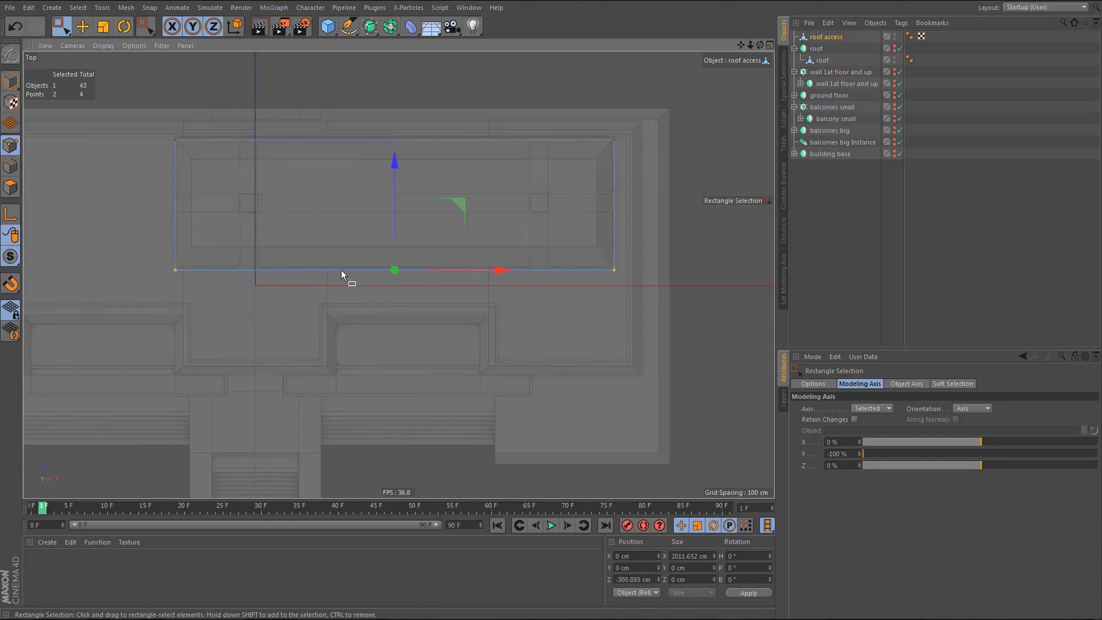
pyautogui.scroll(5, 390, 281)
pyautogui.moveTo(516, 158); pyautogui.dragTo(525, 142)
pyautogui.scroll(-6, 463, 200)
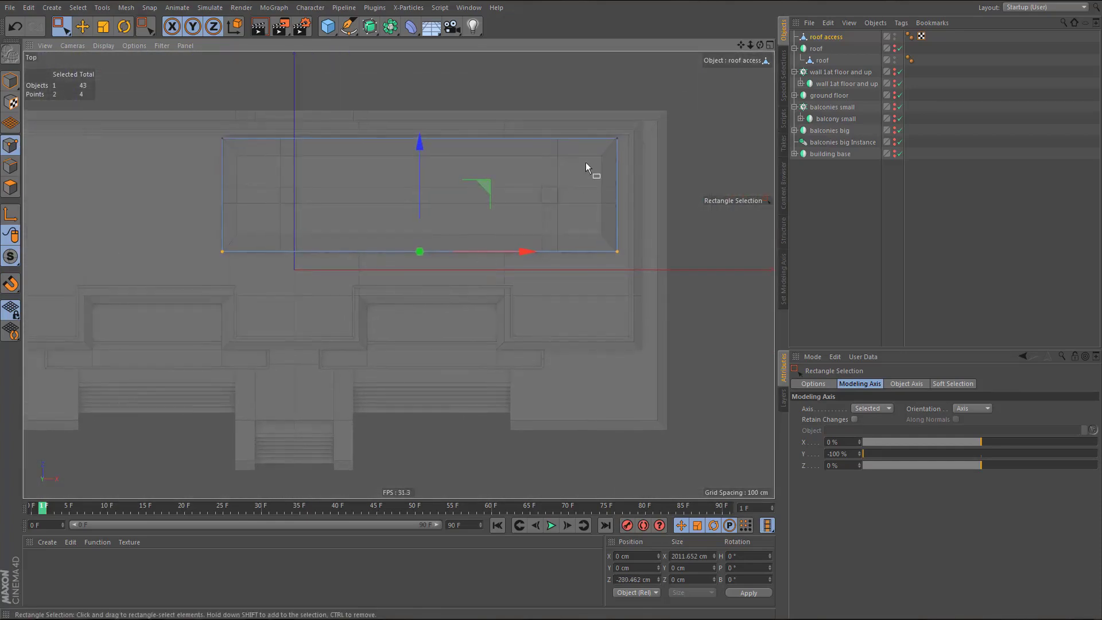
# - Move the two points of the plane's right edge inward onto the reference wall, at about X 994 cm
pyautogui.moveTo(603, 123); pyautogui.dragTo(652, 292)
pyautogui.scroll(5, 645, 197)
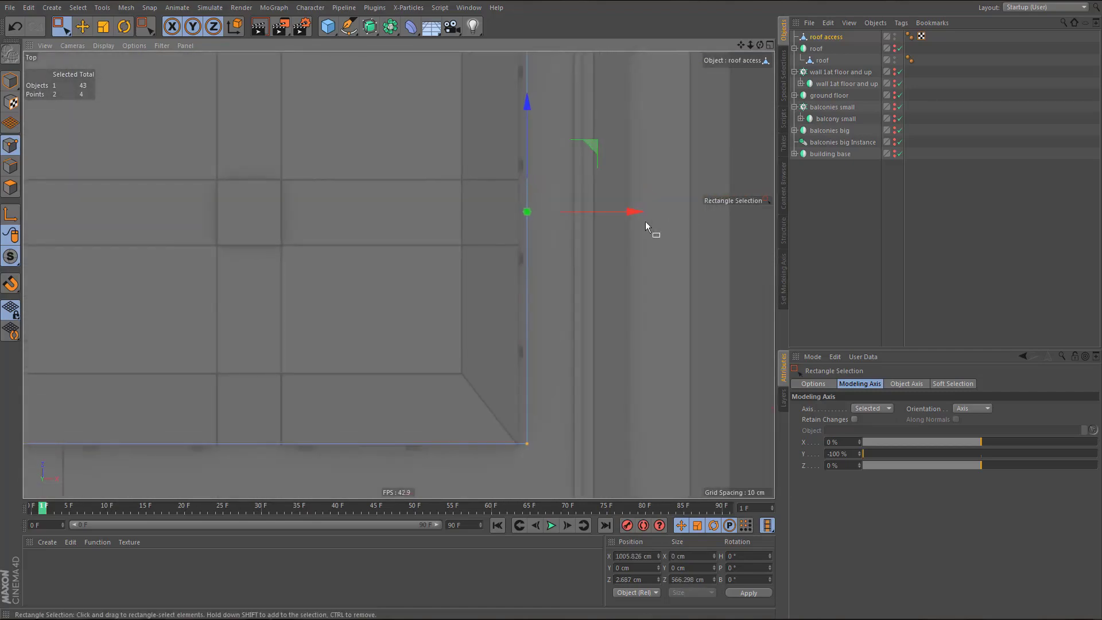
pyautogui.moveTo(638, 214); pyautogui.dragTo(626, 212)
pyautogui.scroll(-5, 553, 298)
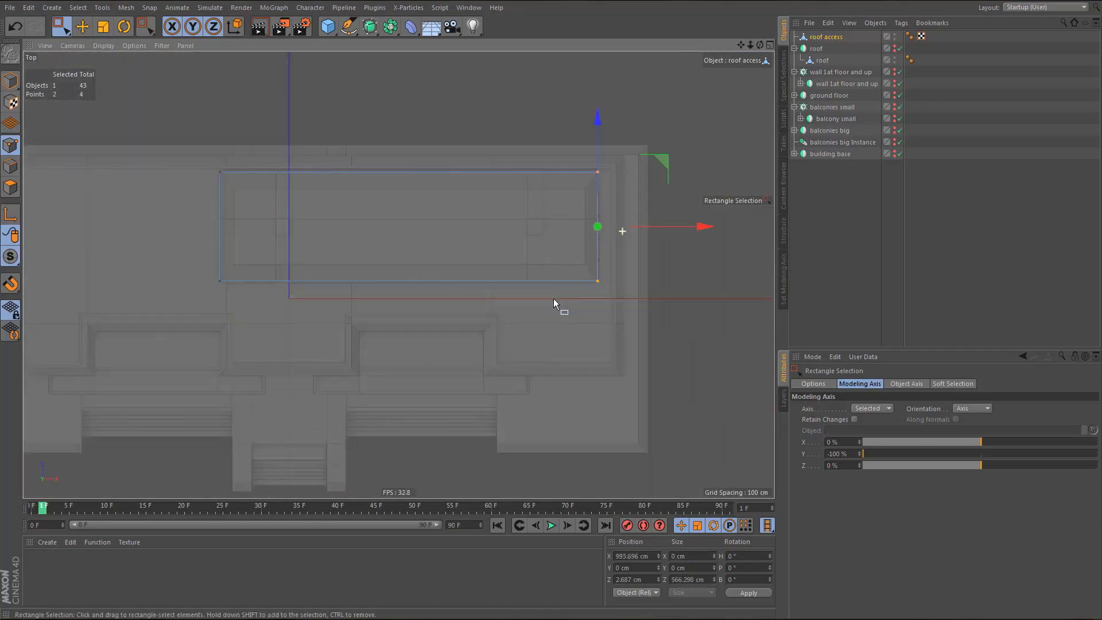
# - Move the two points of the plane's left edge inward onto the reference wall, at about X -1001 cm
pyautogui.scroll(5, 503, 252)
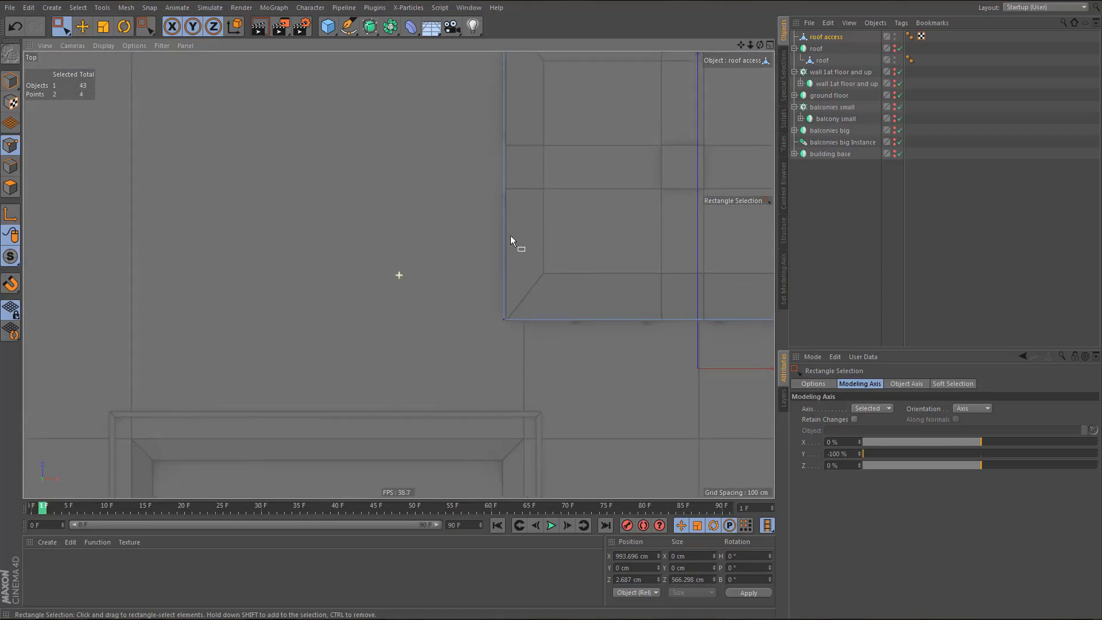
pyautogui.moveTo(477, 62); pyautogui.dragTo(515, 396)
pyautogui.scroll(2, 548, 194)
pyautogui.scroll(1, 552, 191)
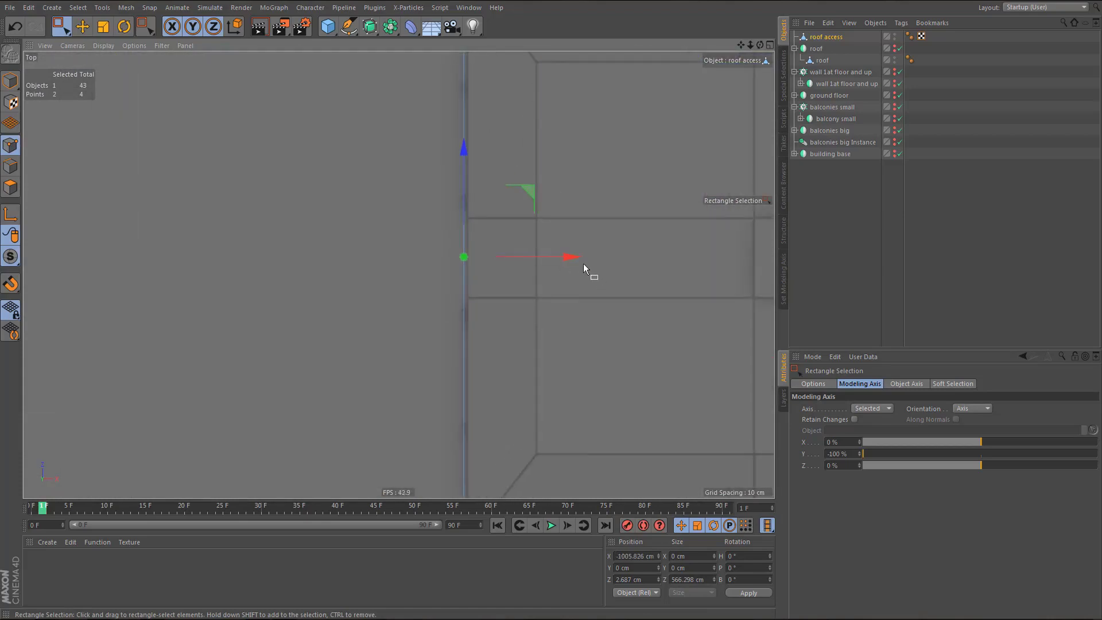
pyautogui.moveTo(569, 253); pyautogui.dragTo(571, 257)
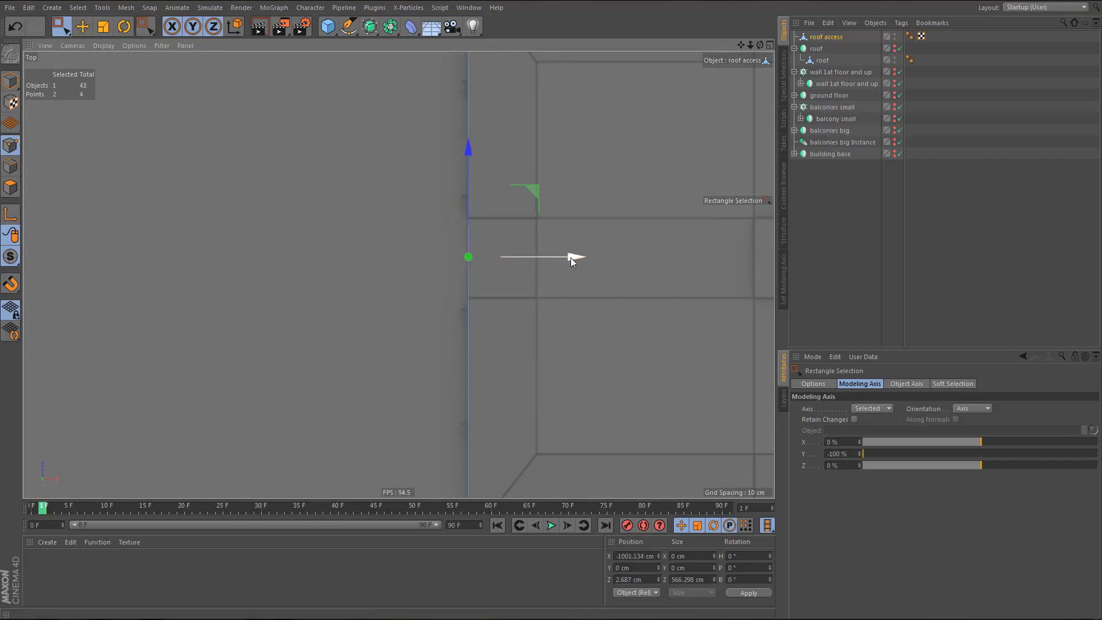
# - Select all four points and set their overall size to 2000 cm in X and 565 cm in Z
pyautogui.hotkey('ctrl', 'a')
pyautogui.scroll(-5, 524, 266)
pyautogui.keyDown('alt'); pyautogui.moveTo(538, 325); pyautogui.dragTo(419, 285, button='middle'); pyautogui.keyUp('alt')
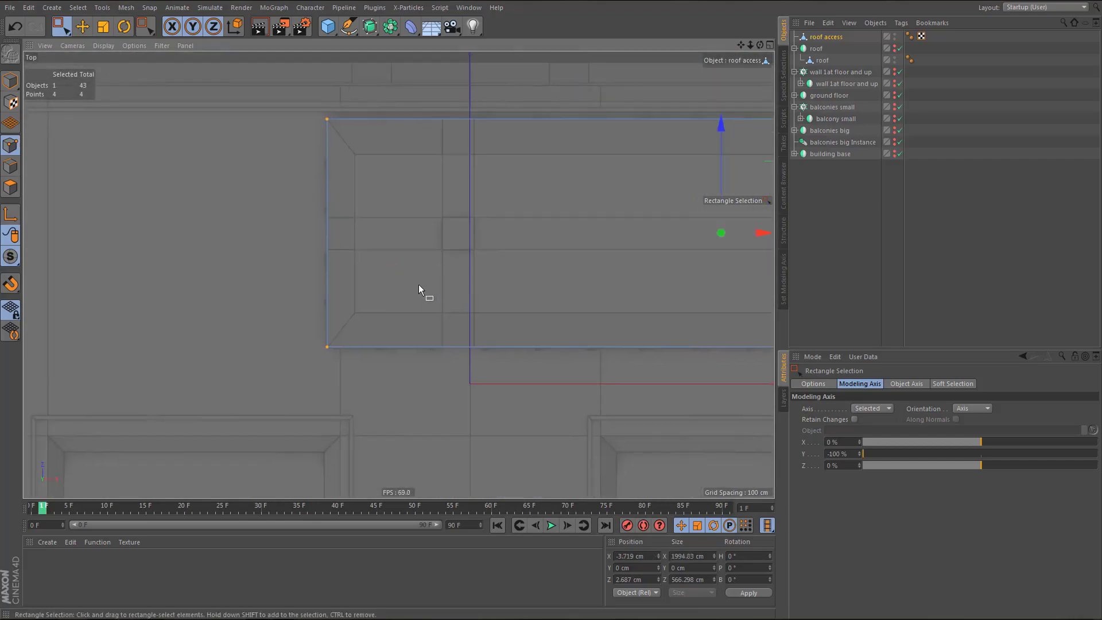
pyautogui.scroll(-1, 421, 287)
pyautogui.click(689, 556)
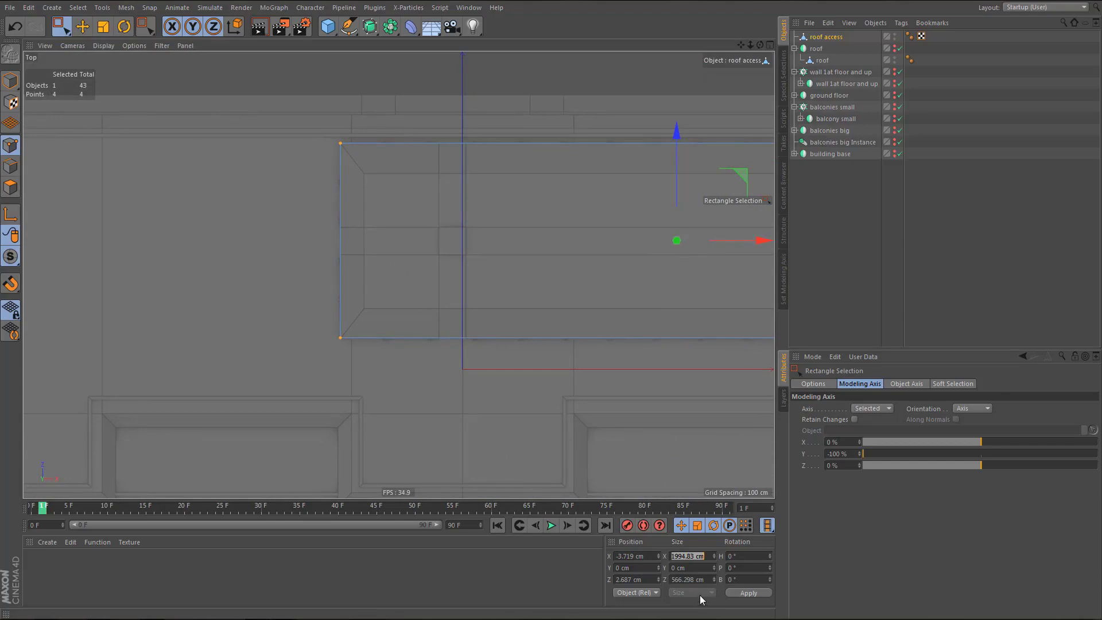
pyautogui.write('2000')
pyautogui.press('Tab')
pyautogui.press('Tab')
pyautogui.scroll(-3, 491, 273)
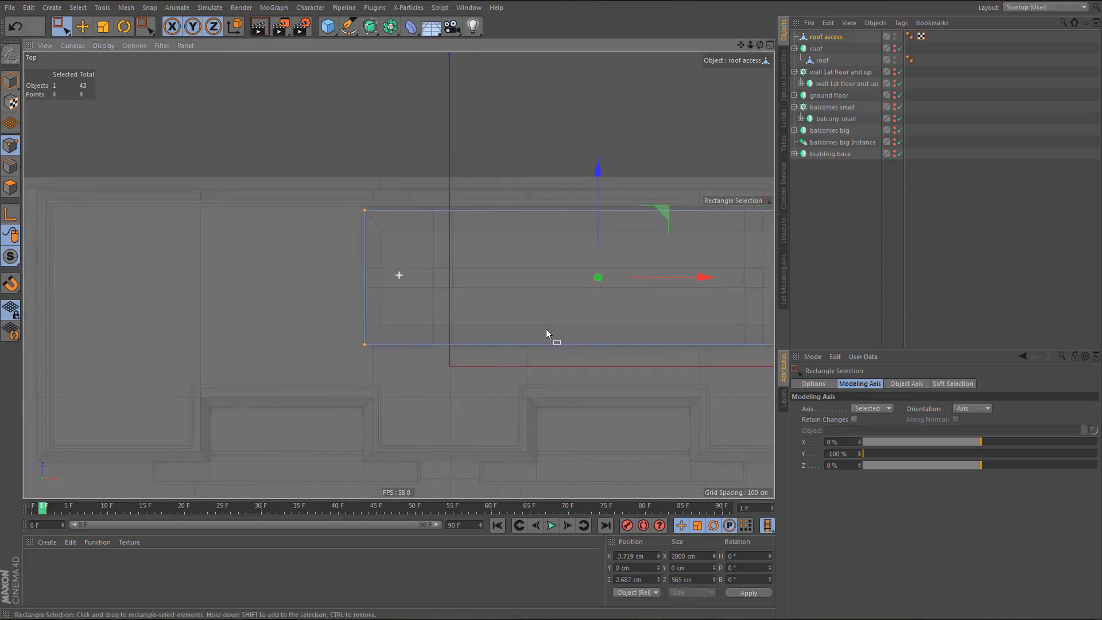
pyautogui.scroll(5, 631, 235)
pyautogui.scroll(-4, 670, 226)
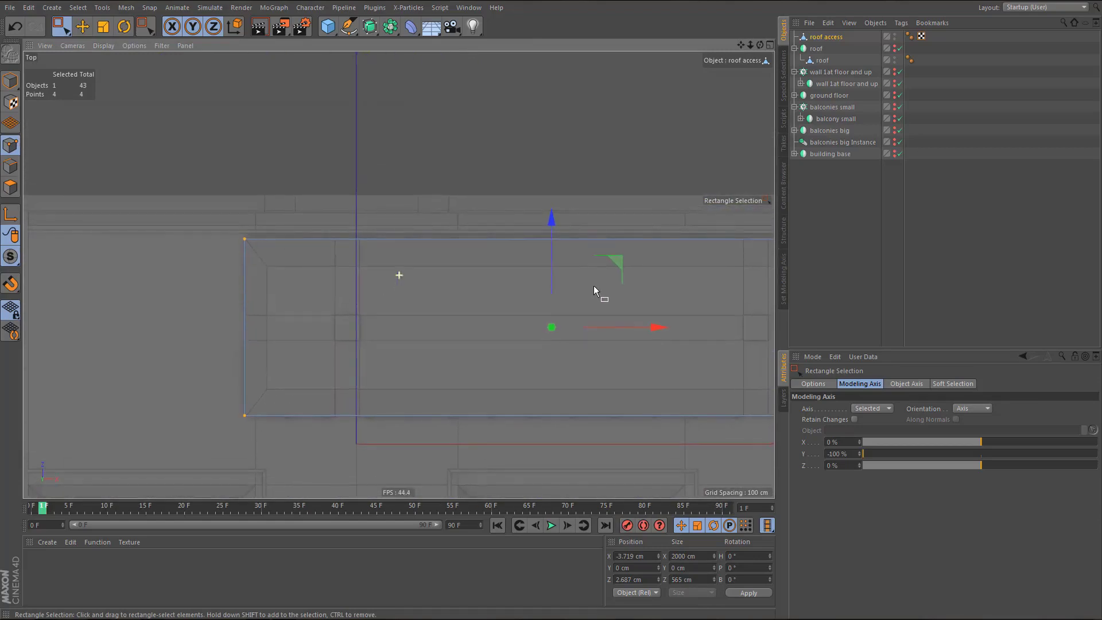
# - Check the resized plane's edges against the roof access outline in the top-view reference
pyautogui.scroll(3, 605, 237)
pyautogui.keyDown('alt'); pyautogui.moveTo(572, 261); pyautogui.dragTo(546, 164, button='middle'); pyautogui.keyUp('alt')
pyautogui.press('Return')
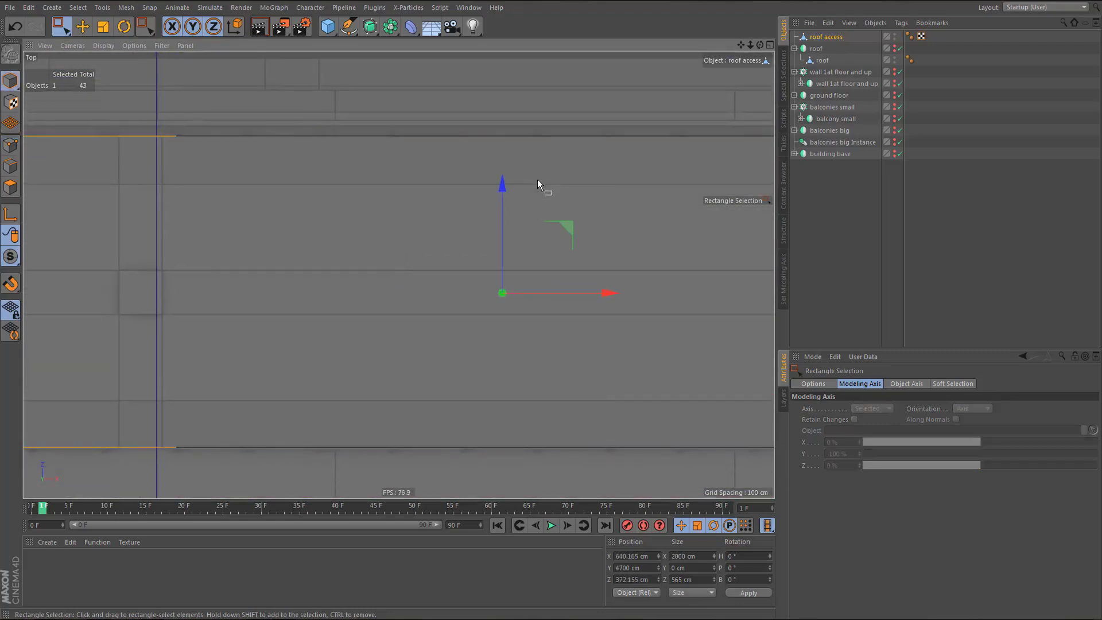
pyautogui.hotkey('ctrl', 'z')
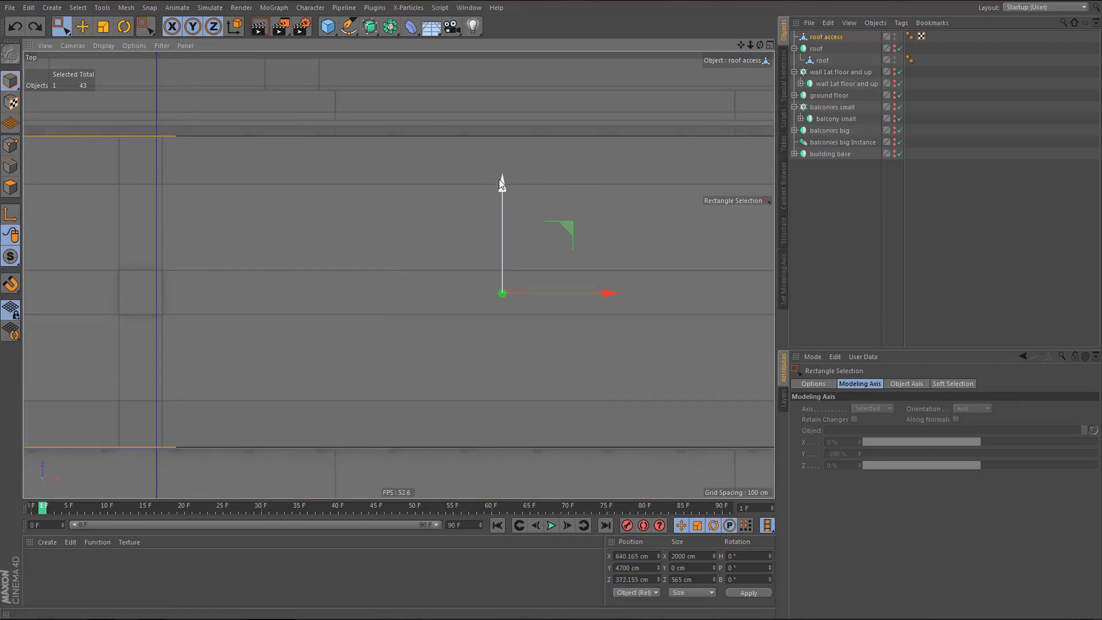
pyautogui.keyDown('alt'); pyautogui.moveTo(471, 205); pyautogui.dragTo(443, 160, button='right'); pyautogui.keyUp('alt')
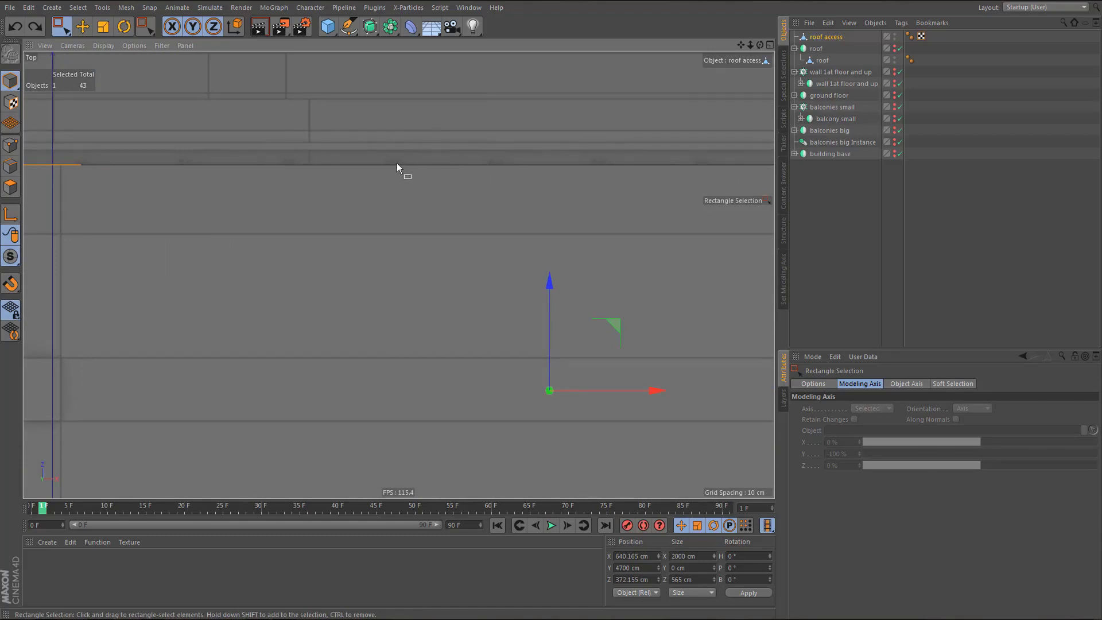
pyautogui.keyDown('alt'); pyautogui.moveTo(409, 164); pyautogui.dragTo(394, 211, button='right'); pyautogui.keyUp('alt')
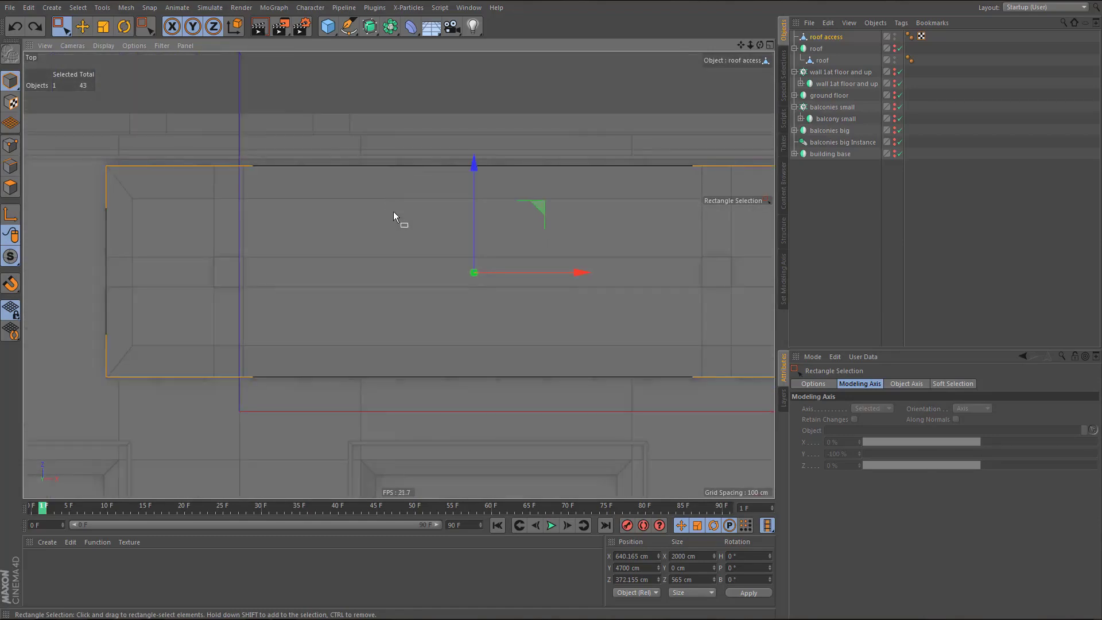
pyautogui.middleClick(395, 205)
pyautogui.middleClick(347, 208)
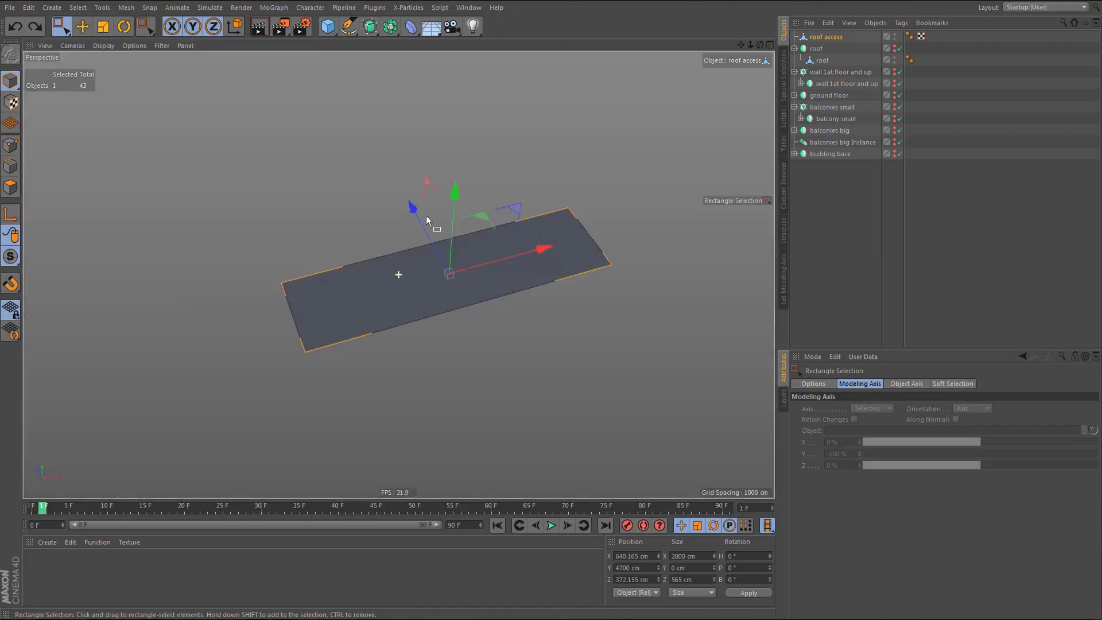
# - Select the roof access plane's polygon and extrude it 270 cm upward to match the wall height in the front reference
pyautogui.press('Return')
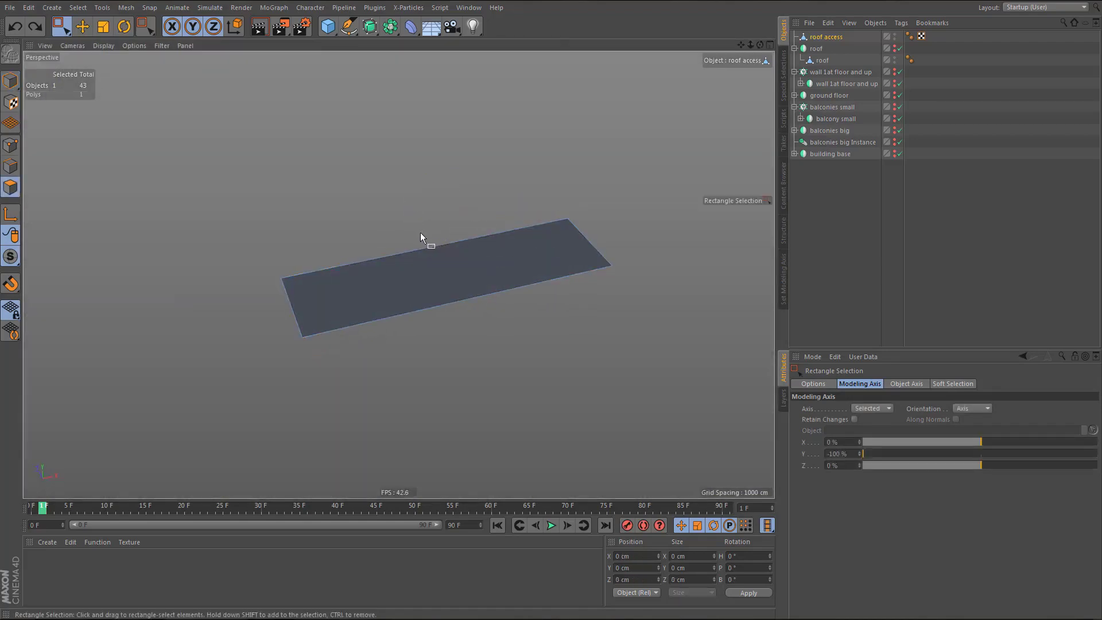
pyautogui.click(439, 259)
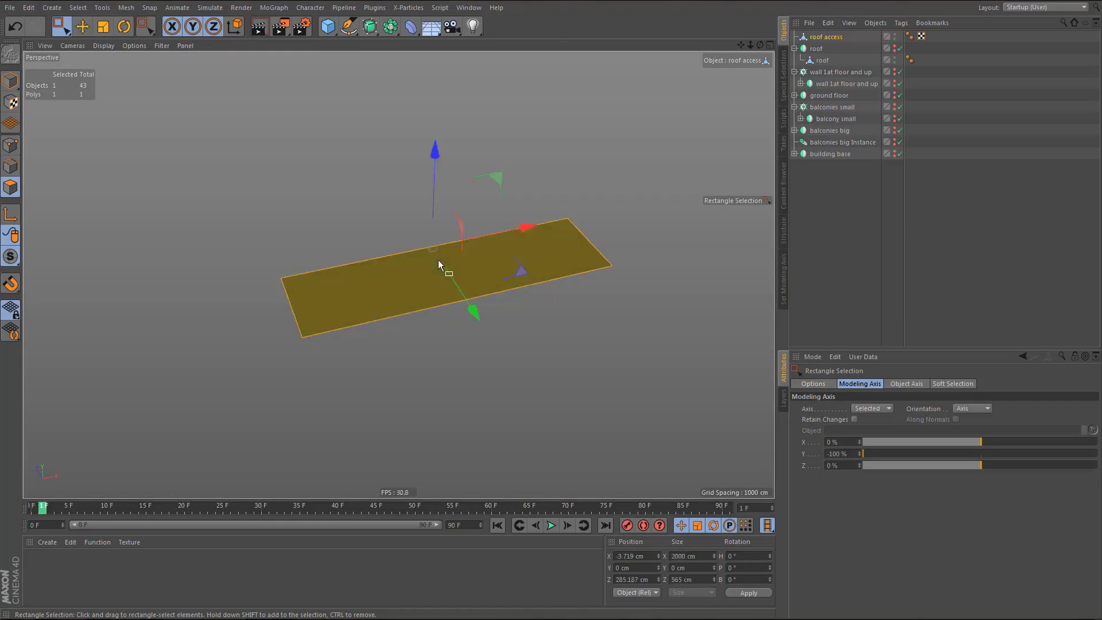
pyautogui.press('d')
pyautogui.middleClick(536, 363)
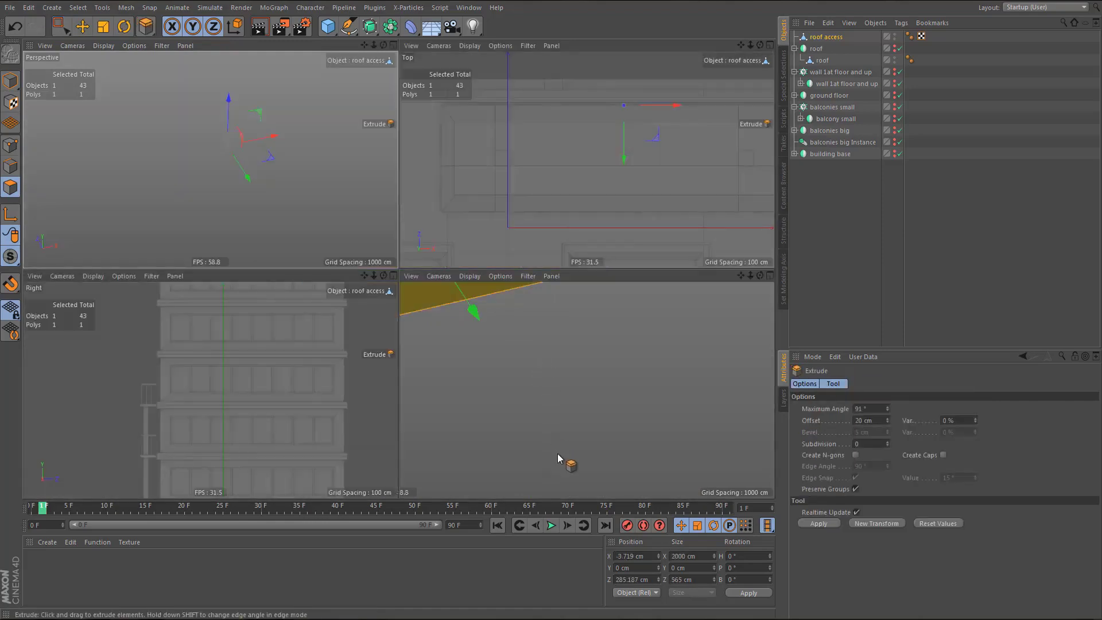
pyautogui.middleClick(557, 453)
pyautogui.scroll(-2, 513, 415)
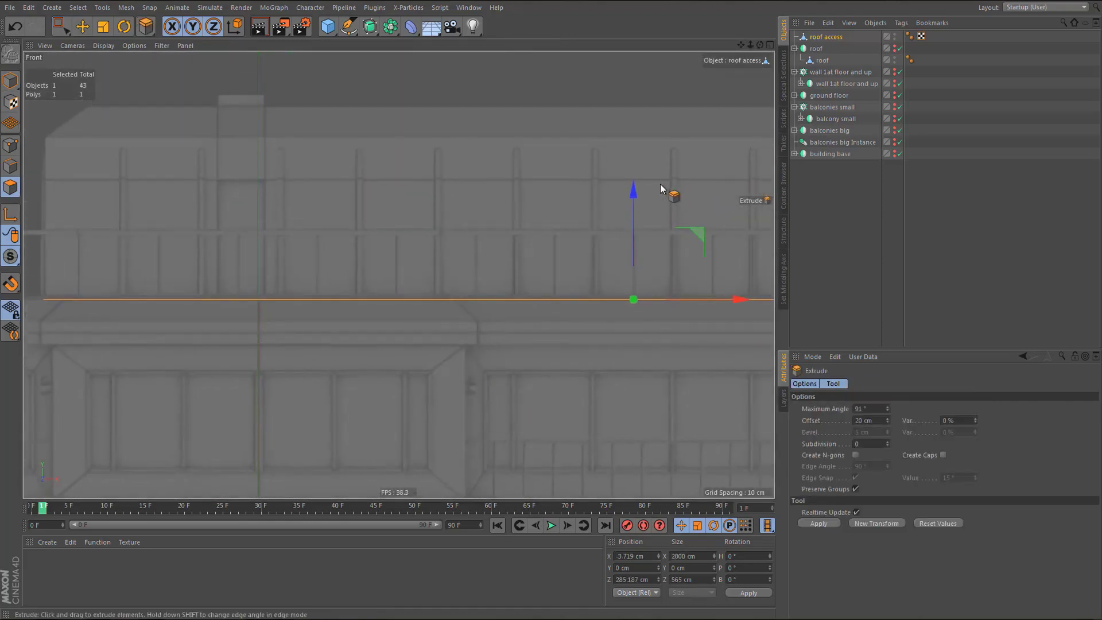
pyautogui.moveTo(633, 190); pyautogui.dragTo(655, 26)
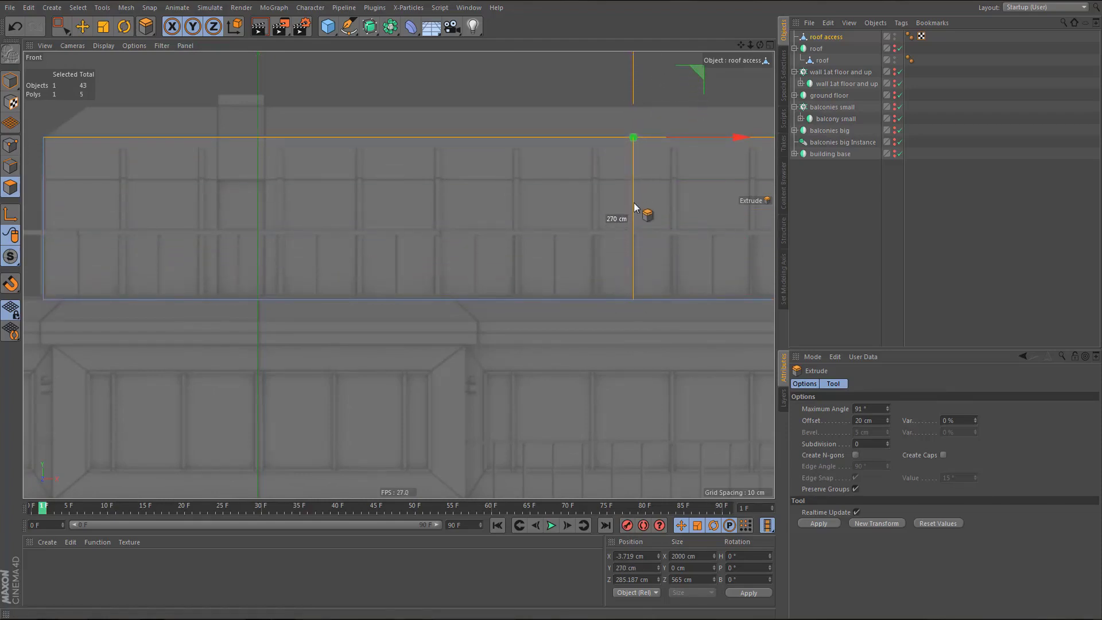
# - Extrude the top polygon another 50 cm up to the roof line in the front reference
pyautogui.keyDown('alt'); pyautogui.moveTo(564, 278); pyautogui.dragTo(494, 391, button='middle'); pyautogui.keyUp('alt')
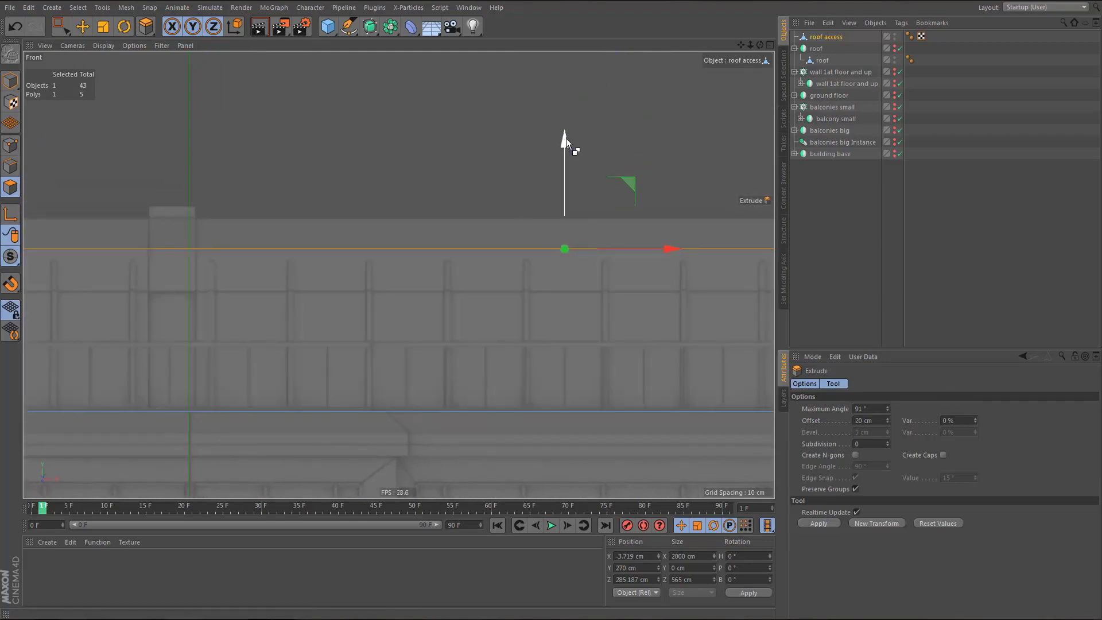
pyautogui.moveTo(566, 141); pyautogui.dragTo(585, 111)
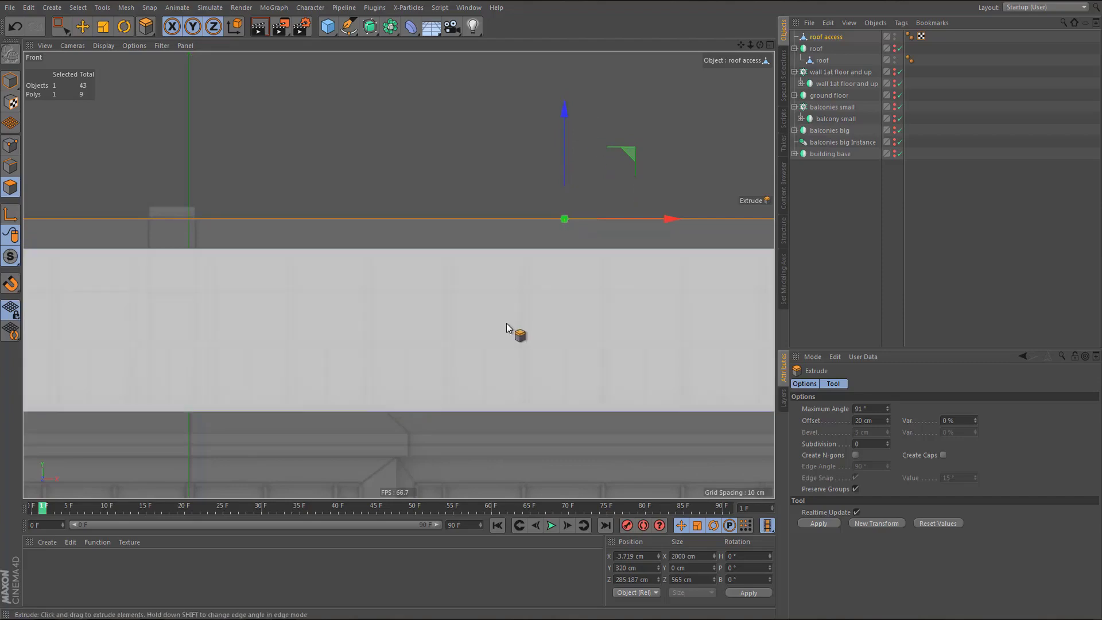
pyautogui.scroll(-5, 488, 310)
pyautogui.keyDown('alt'); pyautogui.moveTo(454, 312); pyautogui.dragTo(382, 299, button='middle'); pyautogui.keyUp('alt')
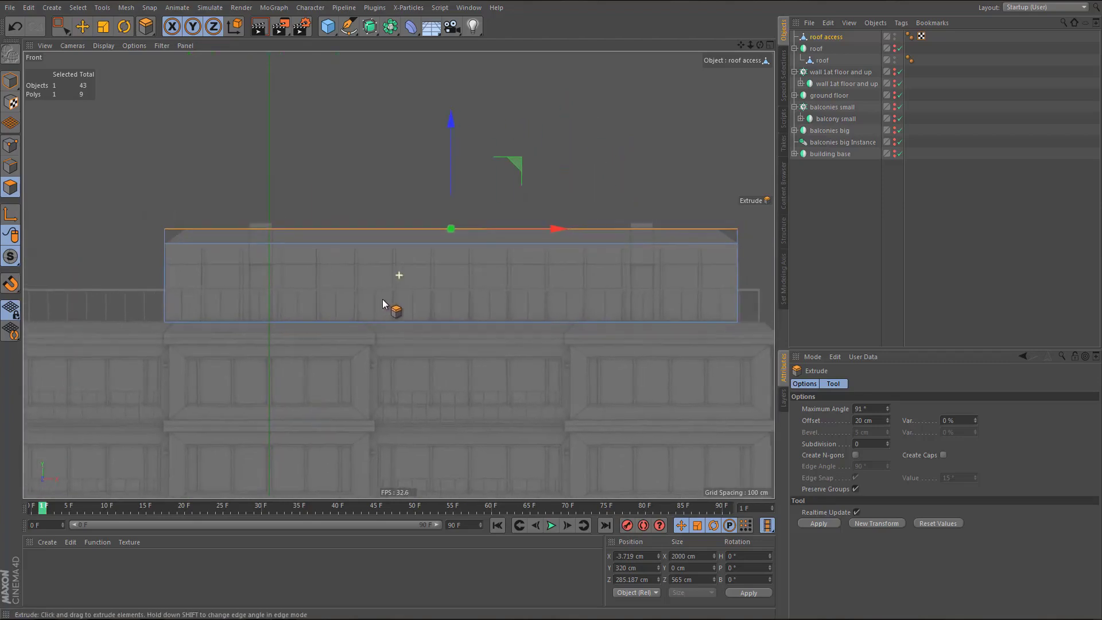
# - Scale the top polygon down uniformly to about 1844 cm in X and 521 cm in Z, forming sloped roof sides
pyautogui.middleClick(454, 345)
pyautogui.middleClick(219, 184)
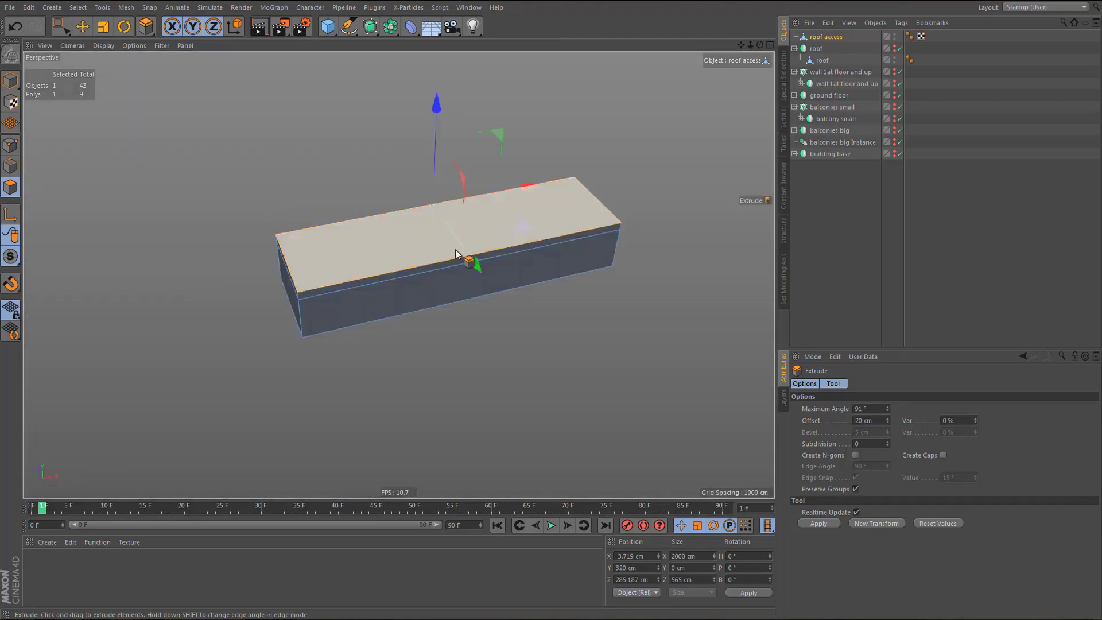
pyautogui.moveTo(410, 268); pyautogui.dragTo(415, 275)
pyautogui.press('t')
pyautogui.moveTo(580, 327); pyautogui.dragTo(539, 329)
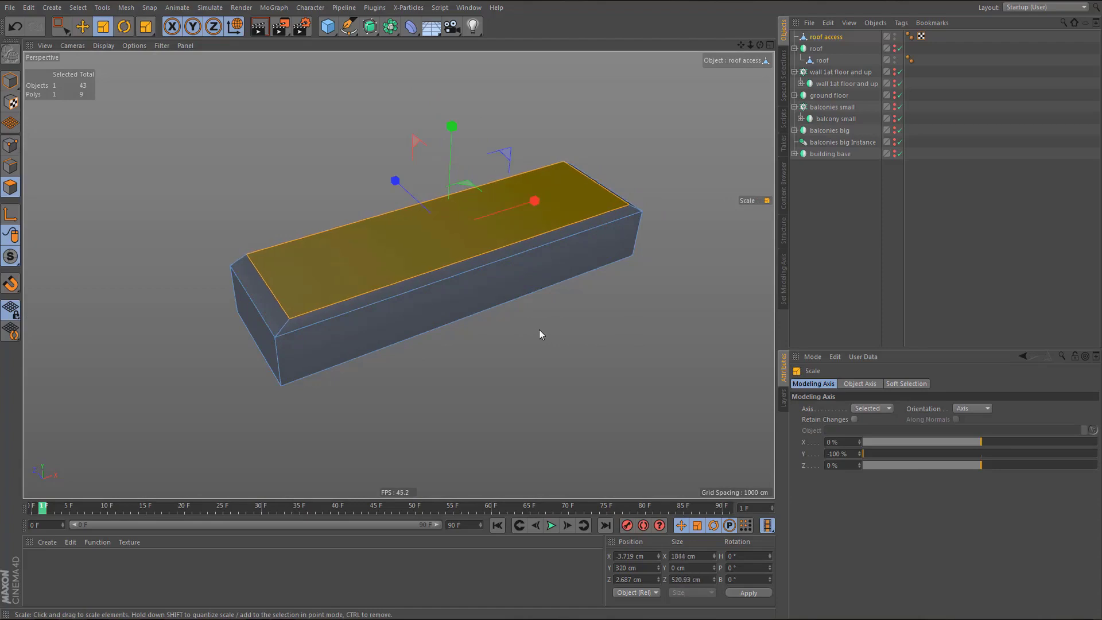
# - Rescale the top polygon to about 1862 cm in X so its end matches the roof slope in the front reference
pyautogui.press('F2')
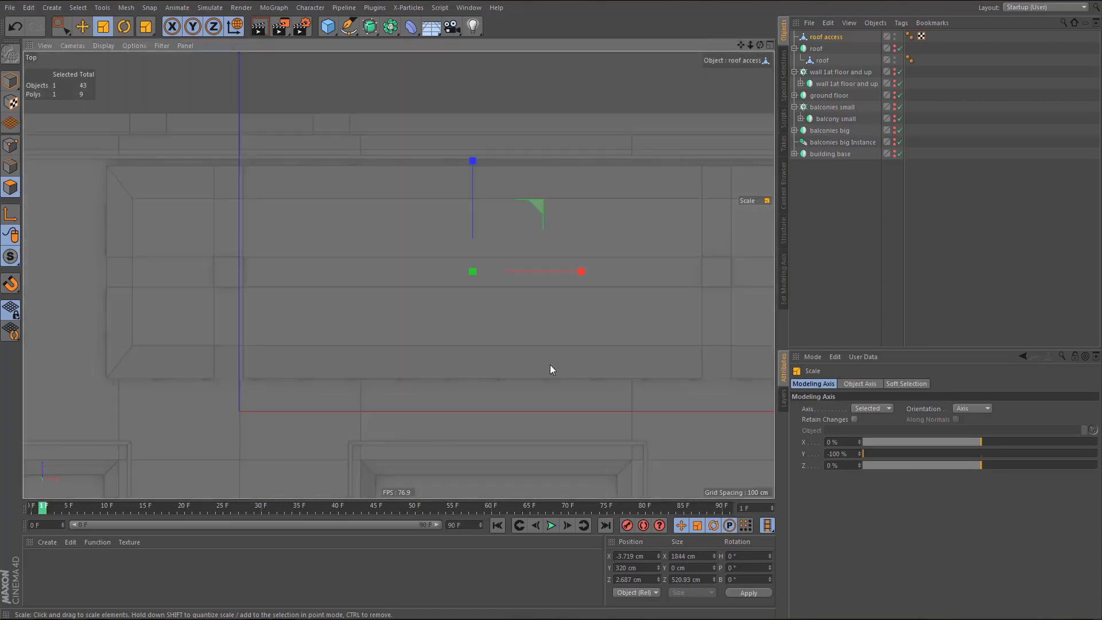
pyautogui.scroll(-2, 511, 356)
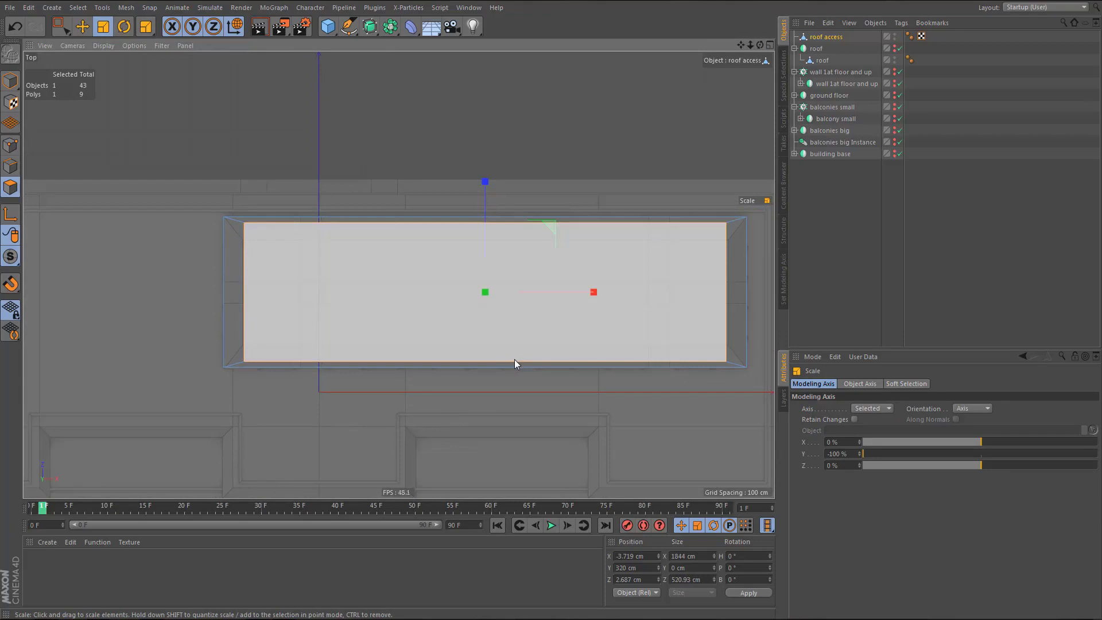
pyautogui.press('F4')
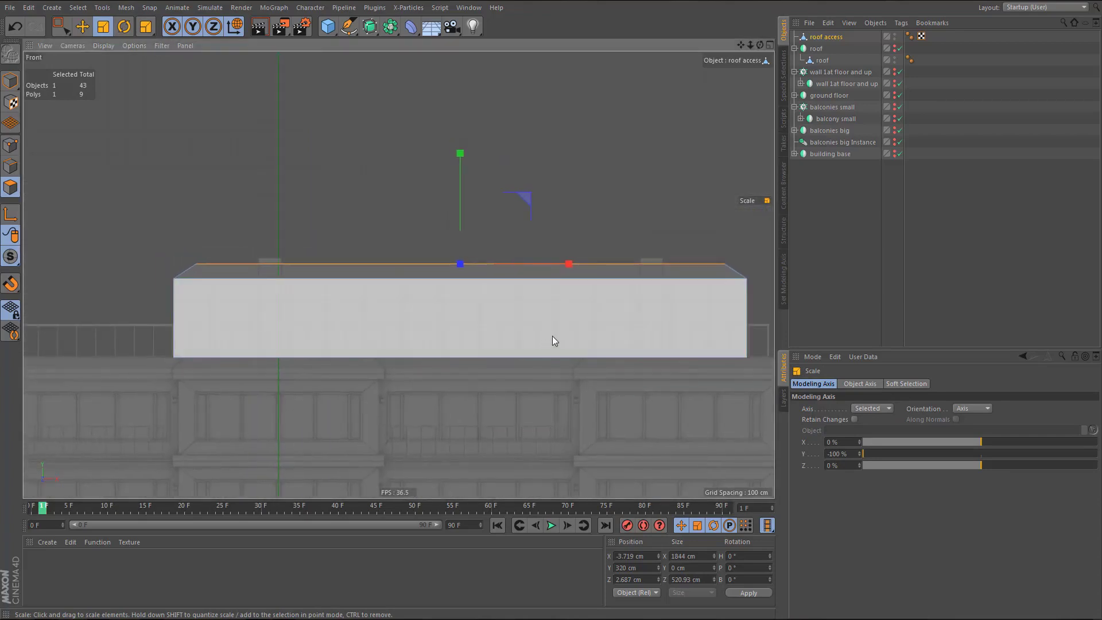
pyautogui.scroll(5, 649, 302)
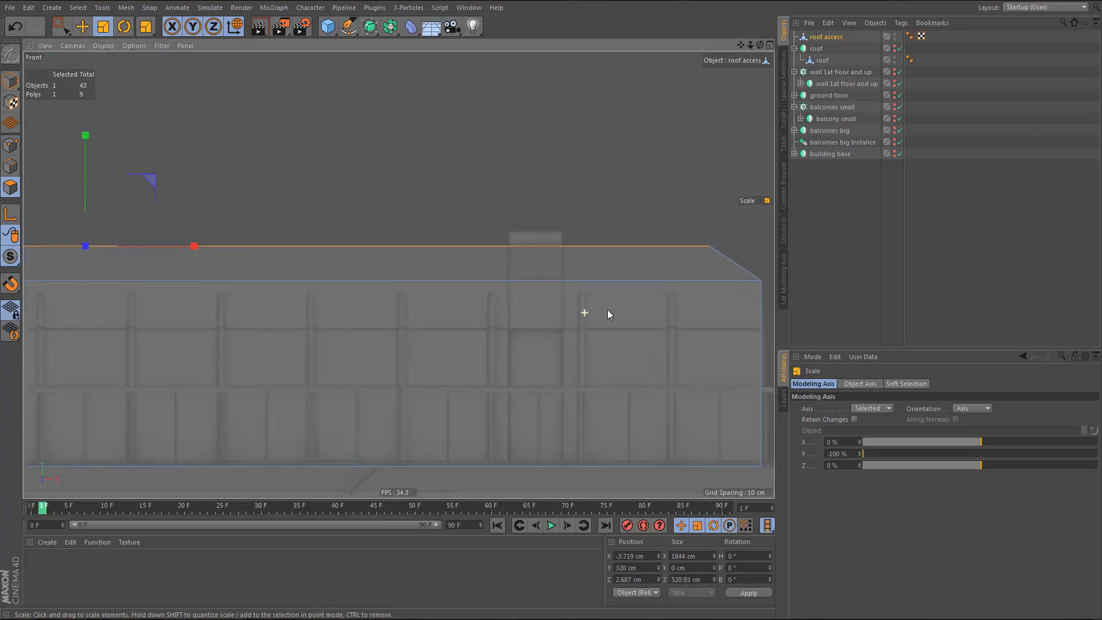
pyautogui.keyDown('alt'); pyautogui.moveTo(607, 310); pyautogui.dragTo(604, 311, button='right'); pyautogui.keyUp('alt')
pyautogui.keyDown('alt'); pyautogui.moveTo(588, 318); pyautogui.dragTo(566, 327, button='middle'); pyautogui.keyUp('alt')
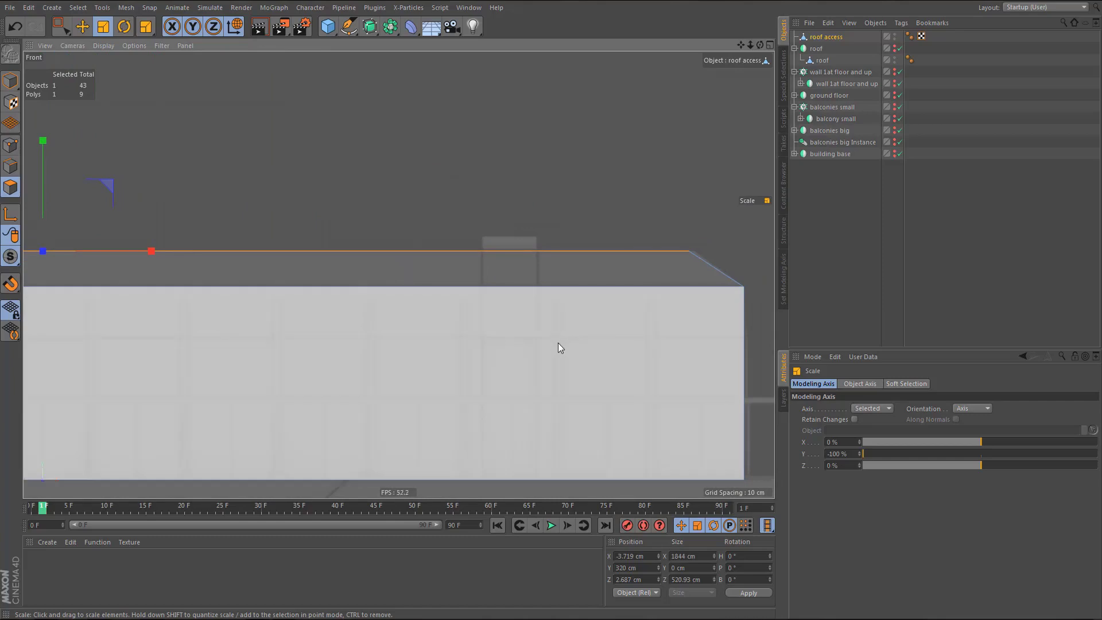
pyautogui.moveTo(566, 341); pyautogui.dragTo(570, 340)
# - Reset the modeling axis Y offset to 0% for the selected top polygon
pyautogui.middleClick(569, 310)
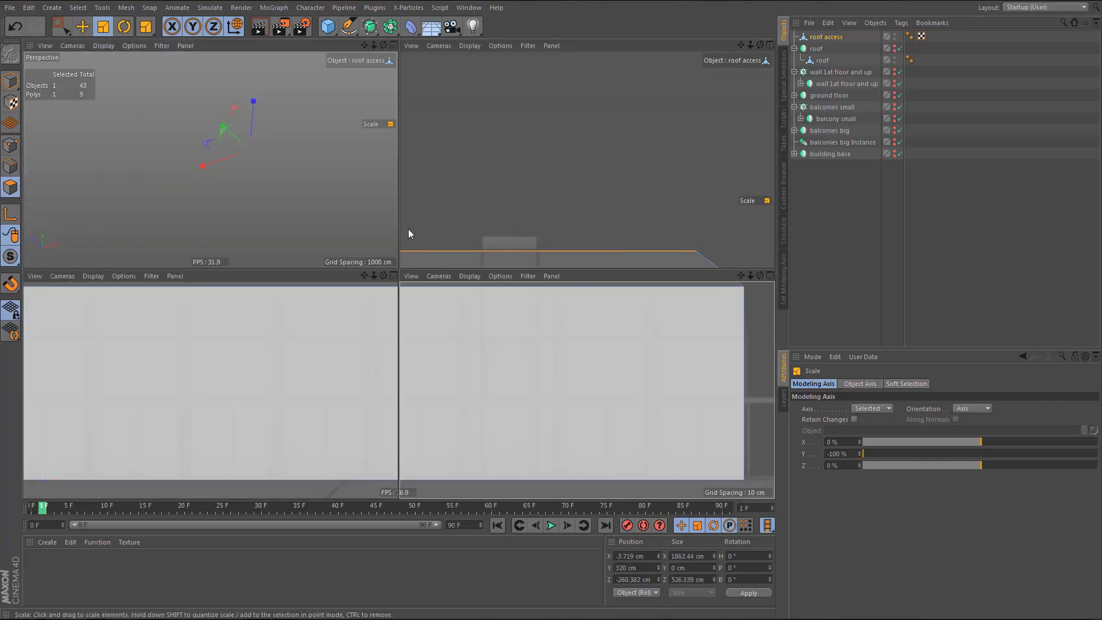
pyautogui.middleClick(304, 234)
pyautogui.keyDown('alt'); pyautogui.moveTo(405, 247); pyautogui.dragTo(443, 221); pyautogui.keyUp('alt')
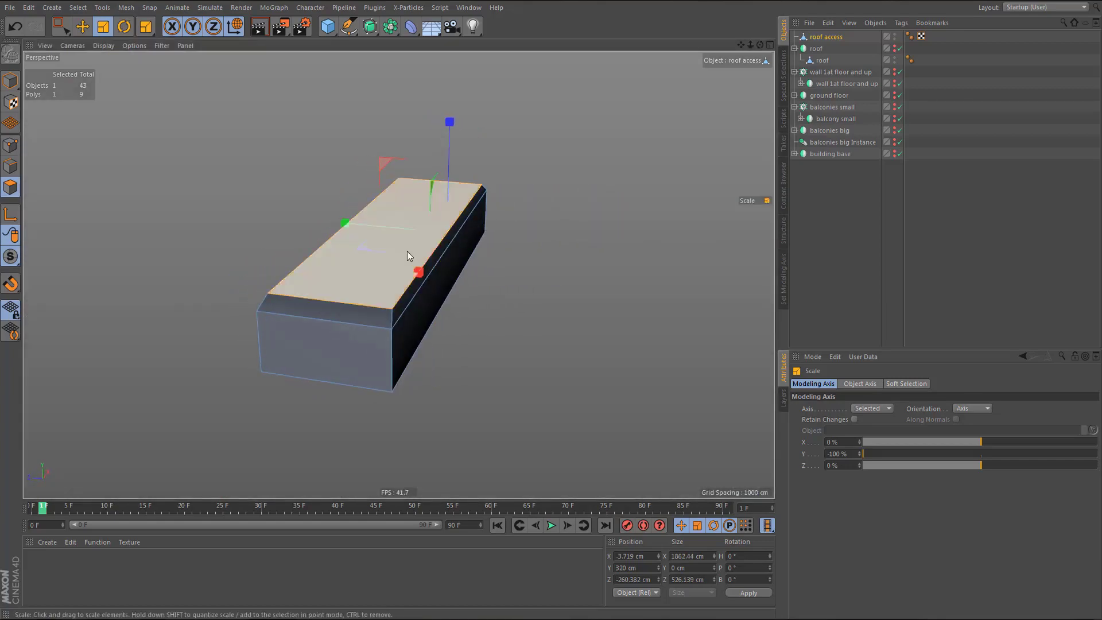
pyautogui.press('e')
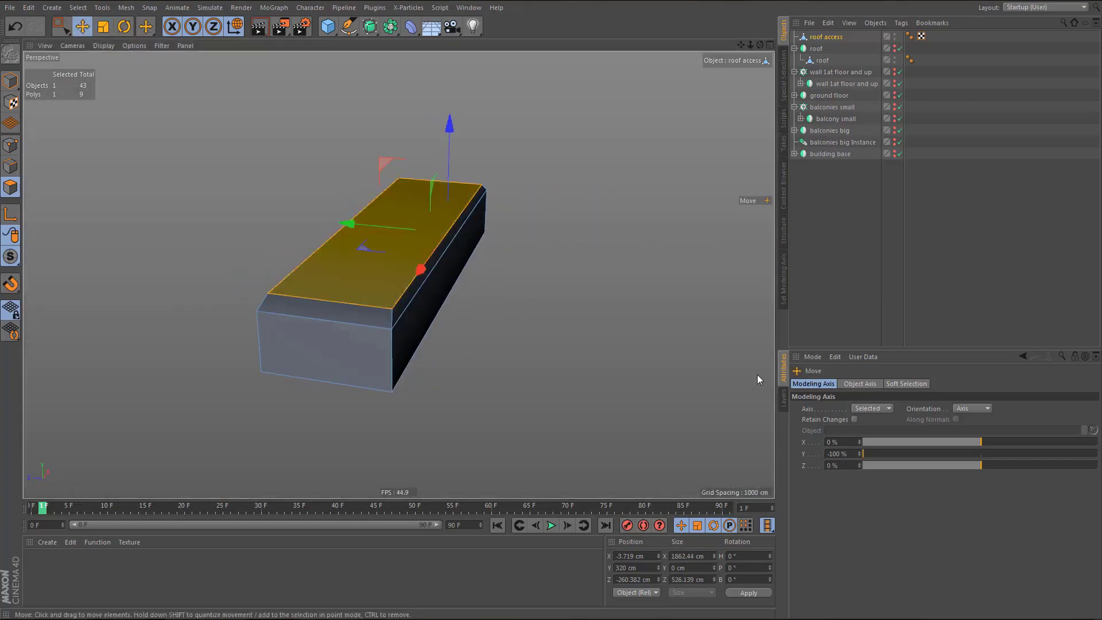
pyautogui.click(846, 451)
pyautogui.write('0')
pyautogui.press('Return')
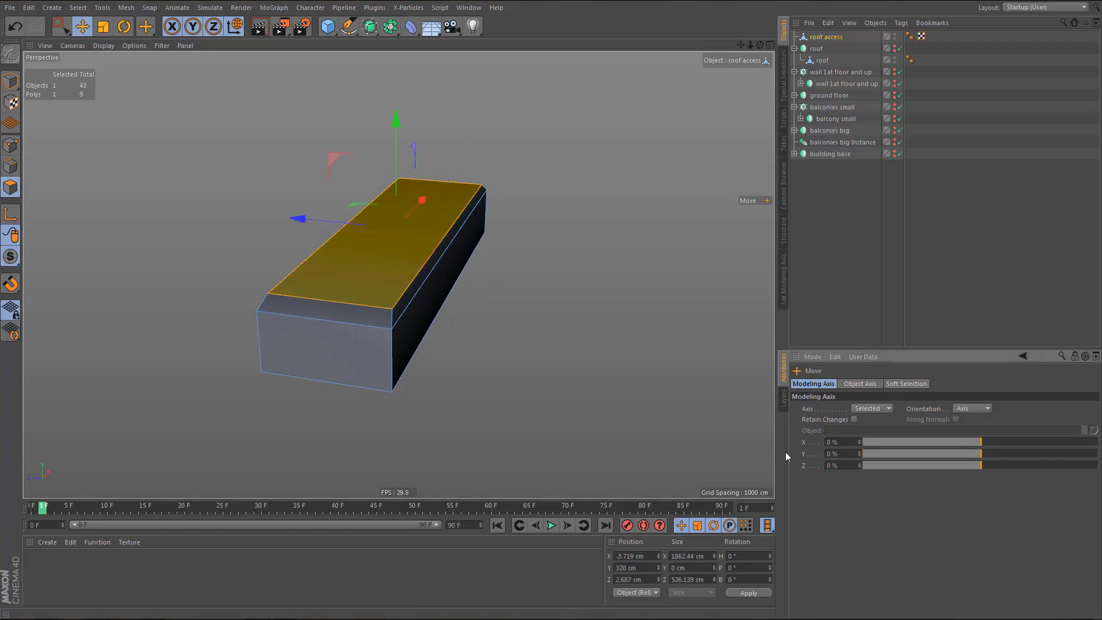
# - Scale the top polygon along Z only to about 413 cm so the long sides slope inward
pyautogui.keyDown('alt'); pyautogui.moveTo(401, 243); pyautogui.dragTo(403, 294, button='middle'); pyautogui.keyUp('alt')
pyautogui.keyDown('alt'); pyautogui.moveTo(403, 294); pyautogui.dragTo(451, 276); pyautogui.keyUp('alt')
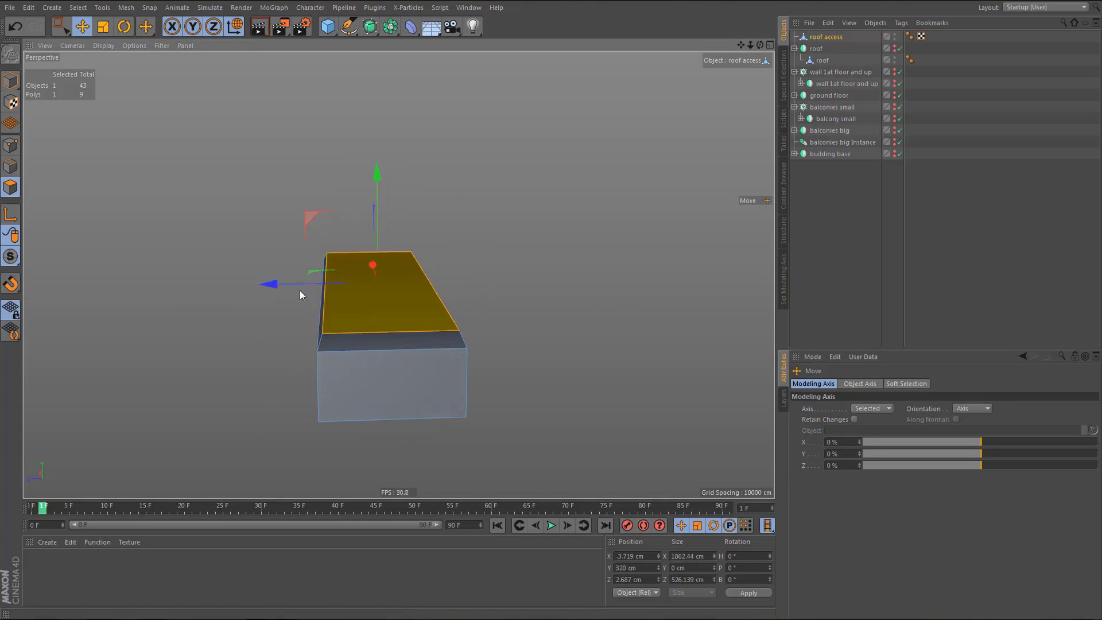
pyautogui.press('t')
pyautogui.moveTo(272, 288); pyautogui.dragTo(295, 287)
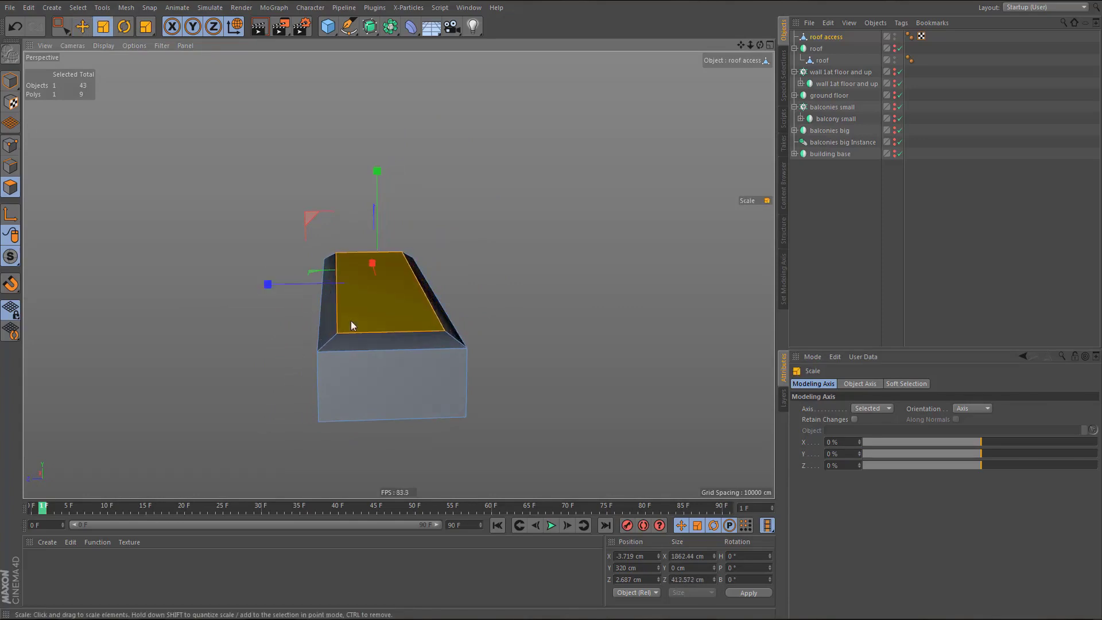
pyautogui.keyDown('alt'); pyautogui.moveTo(351, 322); pyautogui.dragTo(300, 312); pyautogui.keyUp('alt')
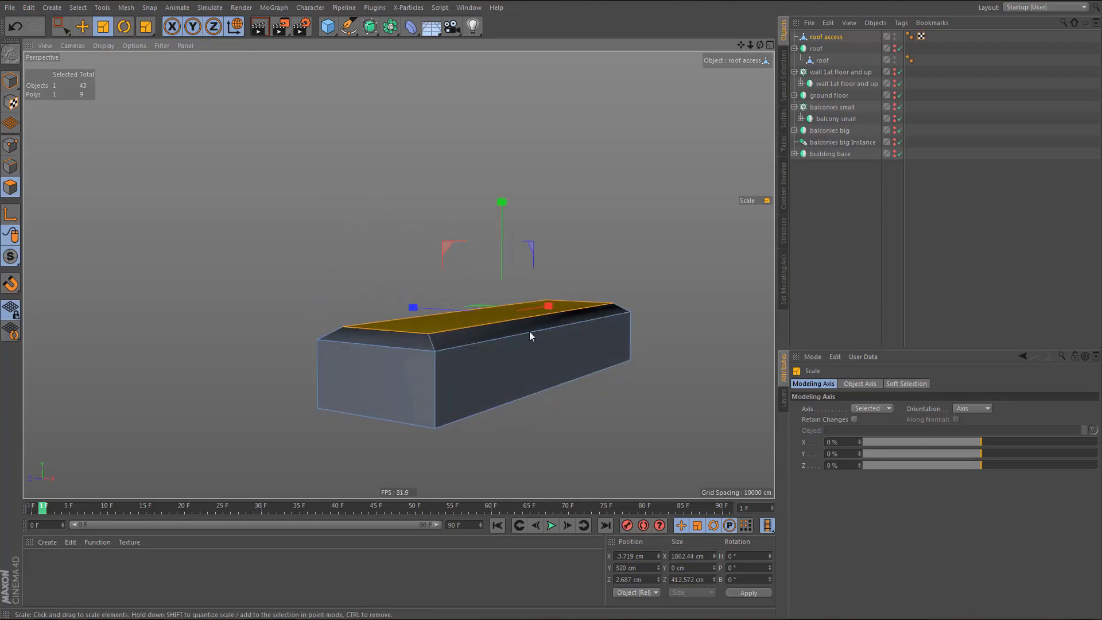
# - Set the phong angle of the roof access object's Phong tag to 33°
pyautogui.middleClick(545, 405)
pyautogui.middleClick(561, 430)
pyautogui.keyDown('alt'); pyautogui.moveTo(526, 398); pyautogui.dragTo(519, 412, button='right'); pyautogui.keyUp('alt')
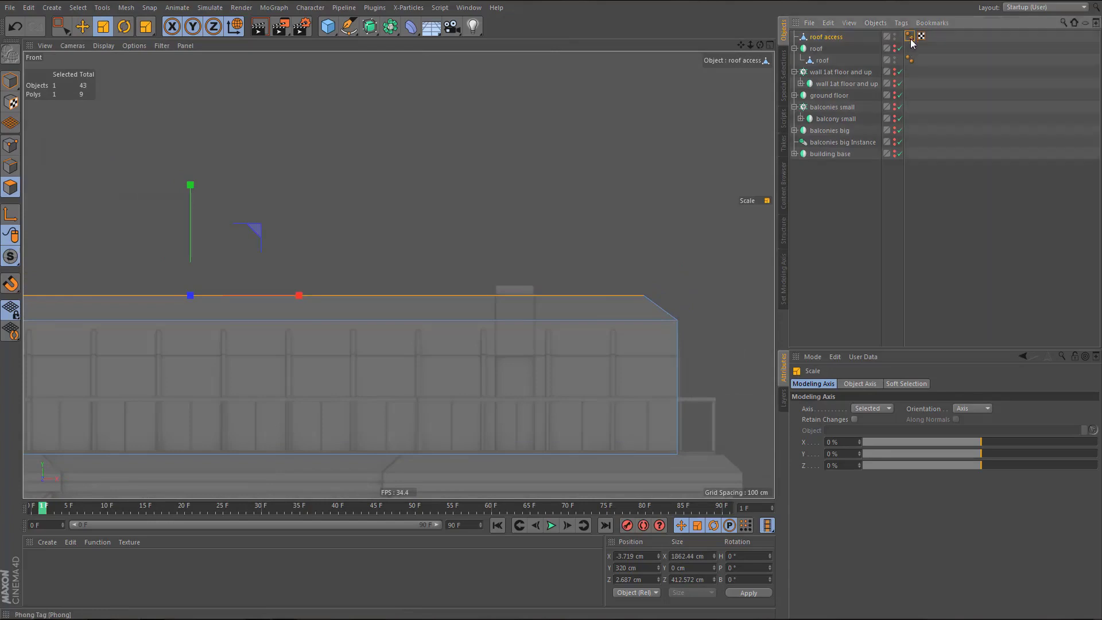
pyautogui.click(911, 38)
pyautogui.click(880, 420)
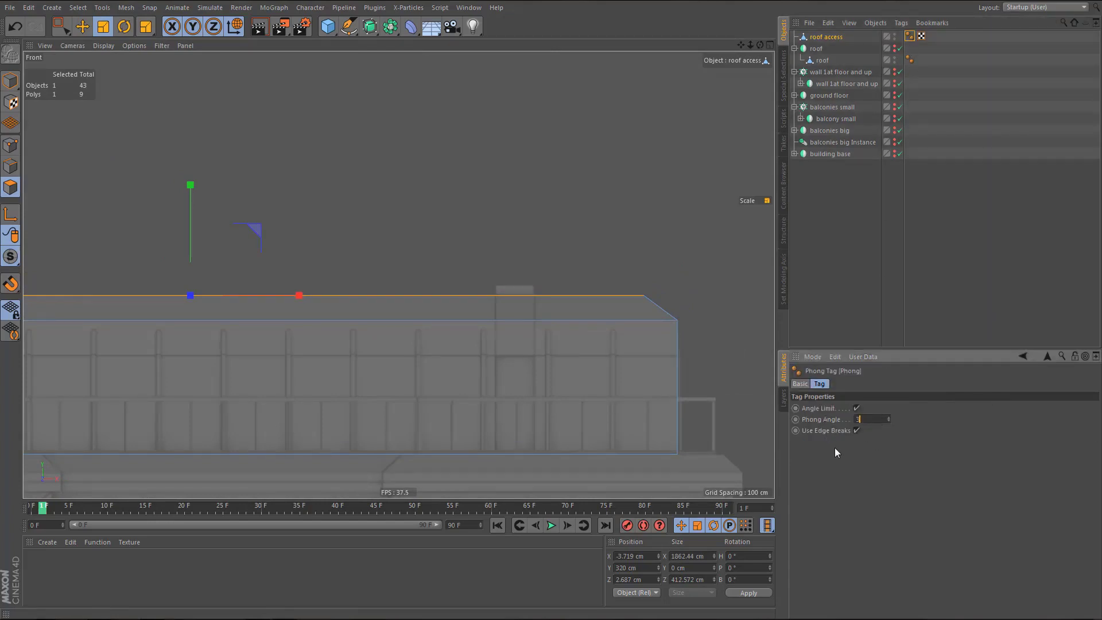
pyautogui.press('Return')
pyautogui.press('F1')
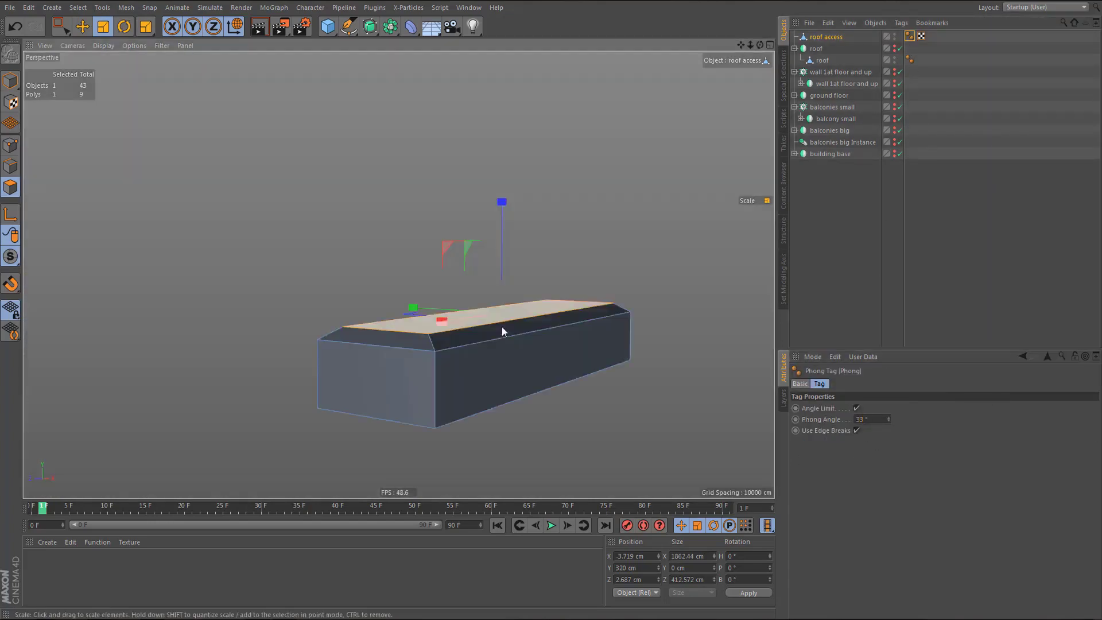
# - Render the perspective view to check the shading of the roof access block
pyautogui.keyDown('alt'); pyautogui.moveTo(486, 349); pyautogui.dragTo(487, 378); pyautogui.keyUp('alt')
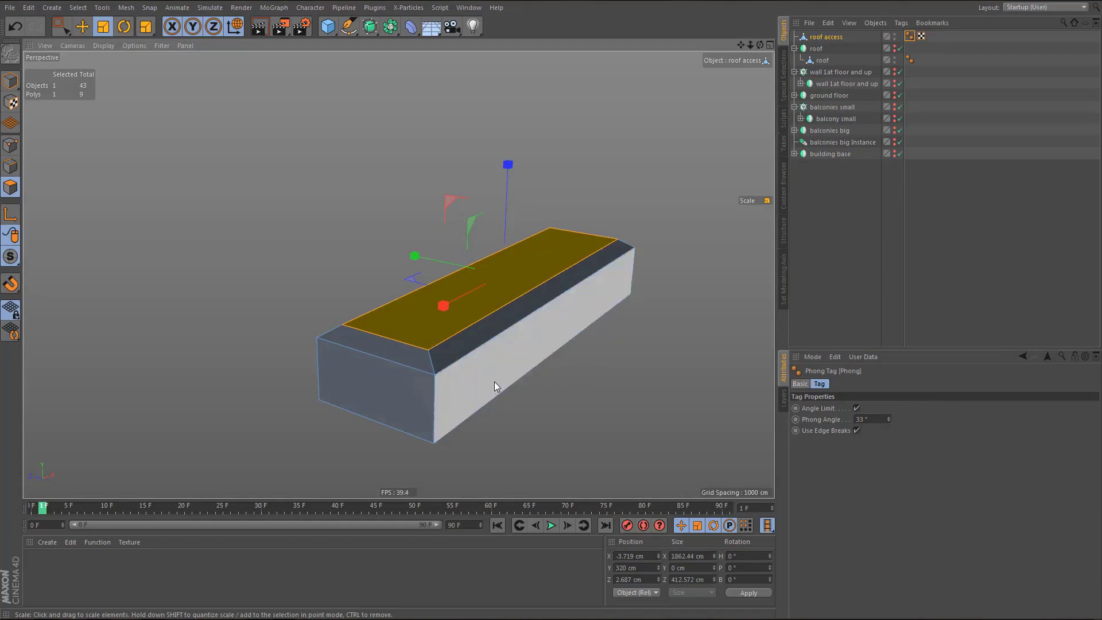
pyautogui.hotkey('ctrl', 'r')
pyautogui.scroll(2, 501, 360)
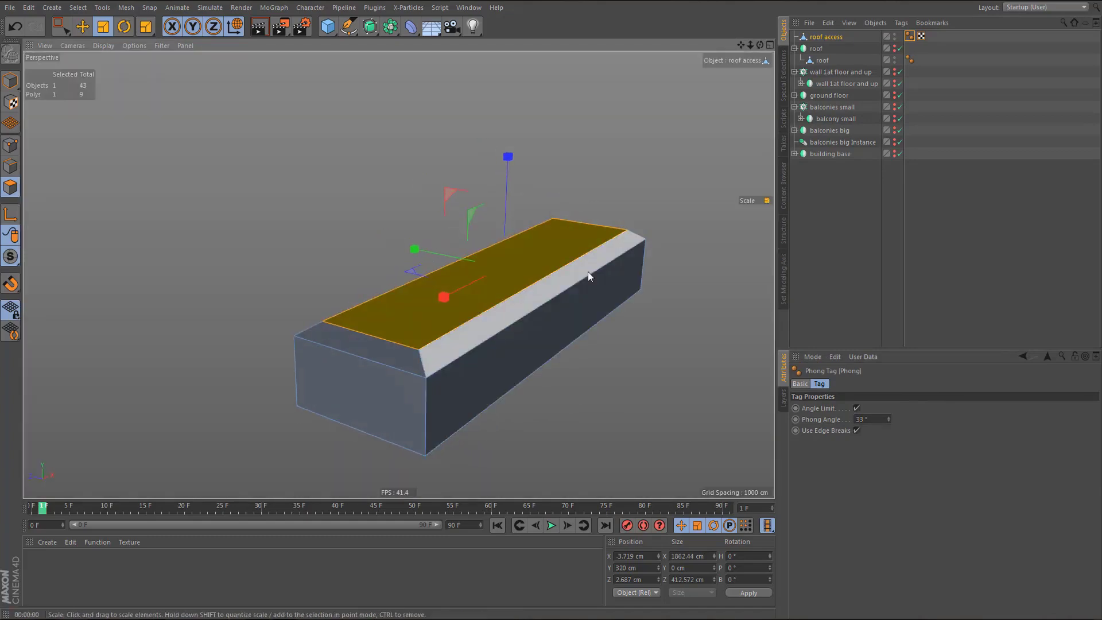
pyautogui.keyDown('alt'); pyautogui.moveTo(588, 272); pyautogui.dragTo(566, 273, button='middle'); pyautogui.keyUp('alt')
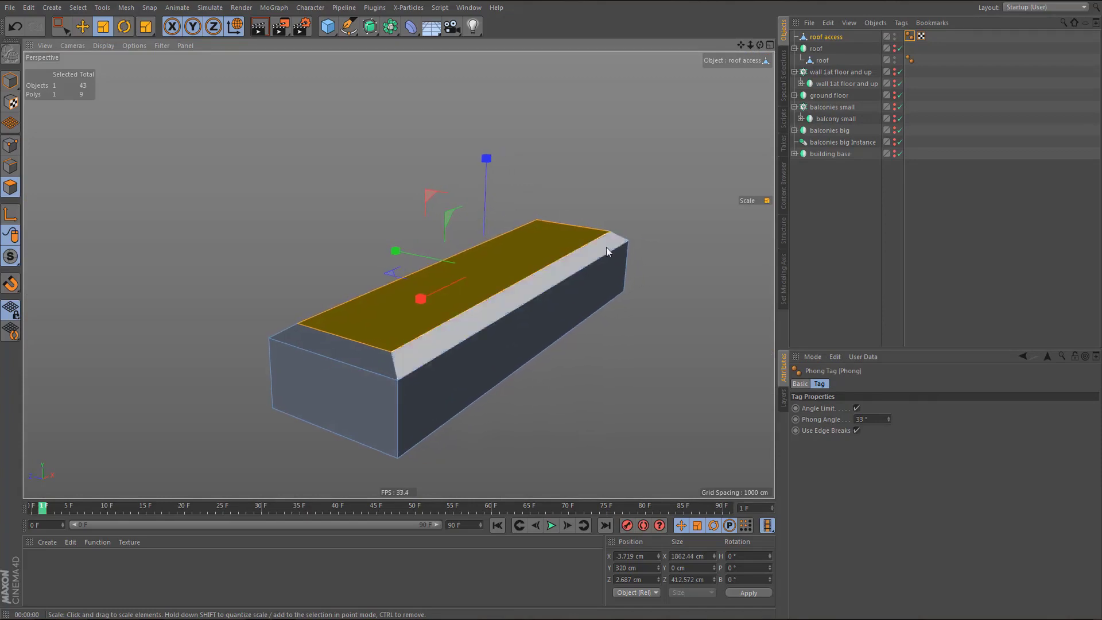
# - Delete the UVW tag from the roof access object and select the object itself
pyautogui.click(921, 36)
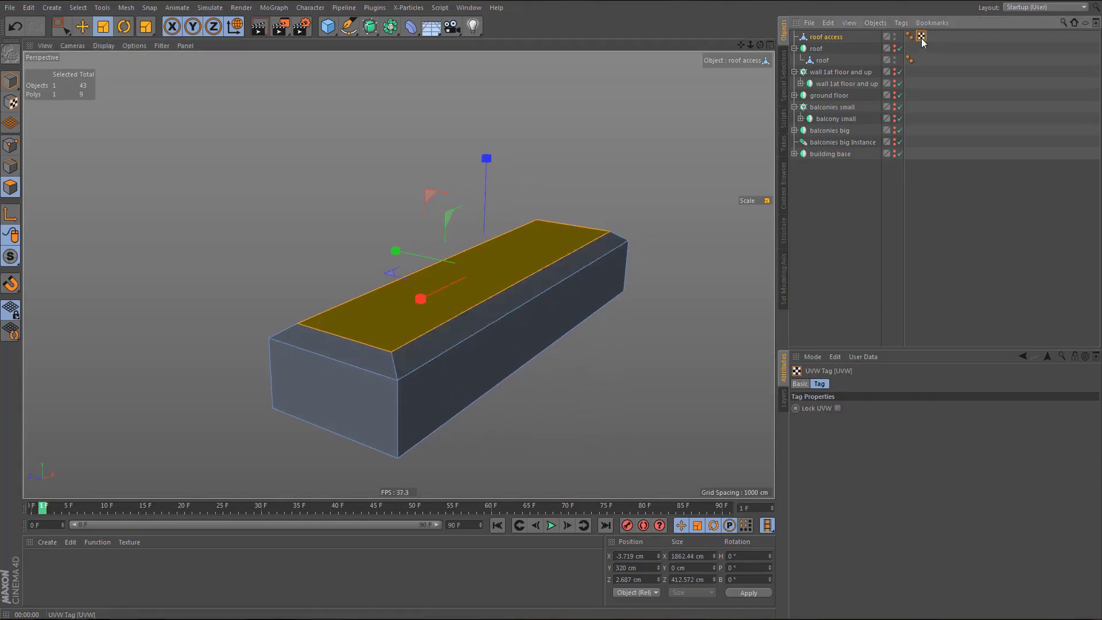
pyautogui.click(827, 37)
pyautogui.moveTo(480, 330)
pyautogui.keyDown('alt'); pyautogui.mouseDown()
pyautogui.moveTo(467, 329)
pyautogui.moveTo(490, 333)
pyautogui.moveTo(477, 329)
pyautogui.moveTo(481, 356)
pyautogui.mouseUp(); pyautogui.keyUp('alt')
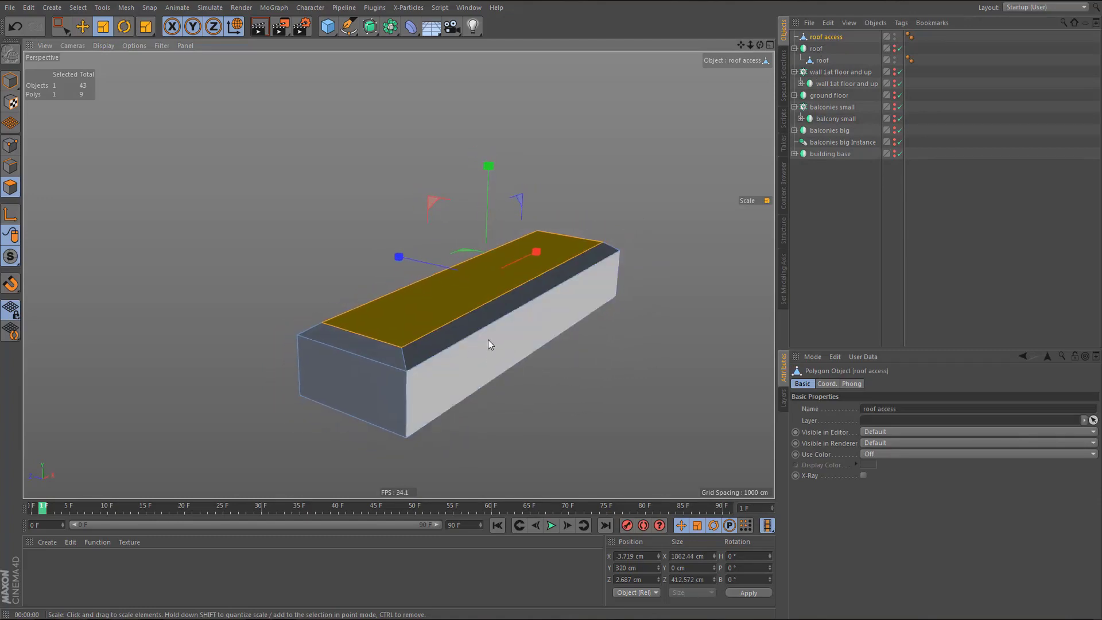
# - Examine the roof access block against the reference in the front view, including its left end, and in perspective
pyautogui.press('F4')
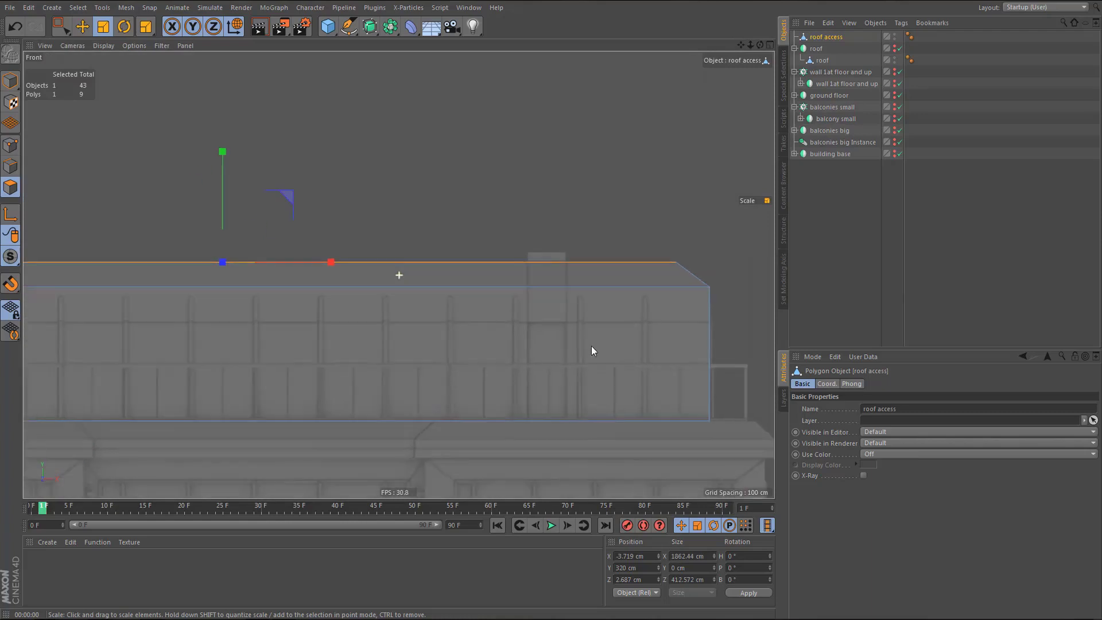
pyautogui.keyDown('alt'); pyautogui.moveTo(591, 346); pyautogui.dragTo(608, 340, button='middle'); pyautogui.keyUp('alt')
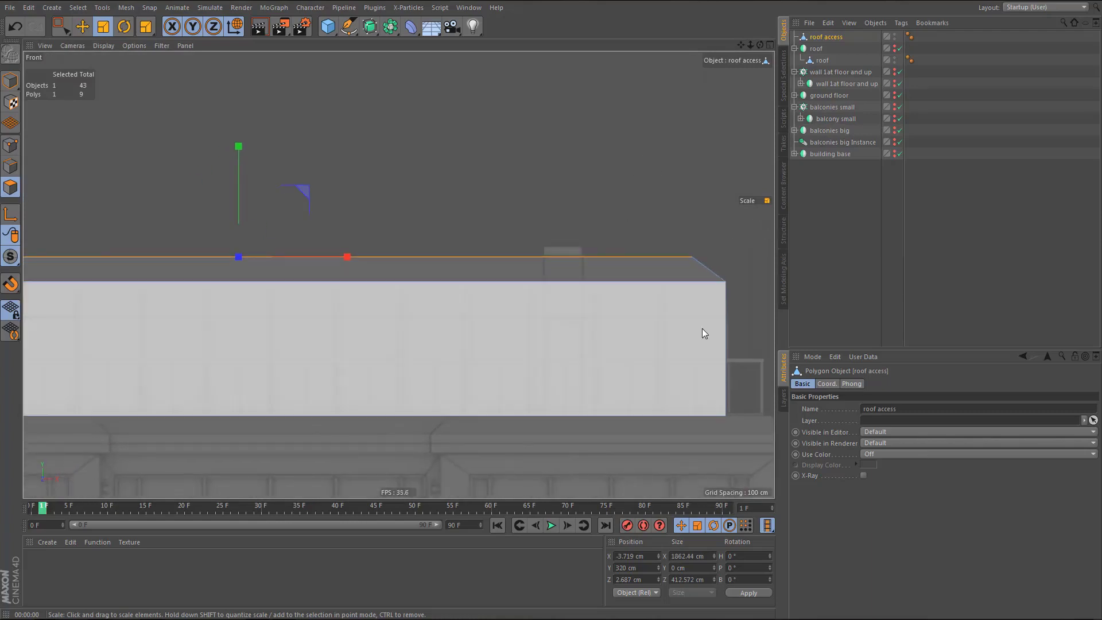
pyautogui.press('Return')
pyautogui.scroll(-3, 545, 332)
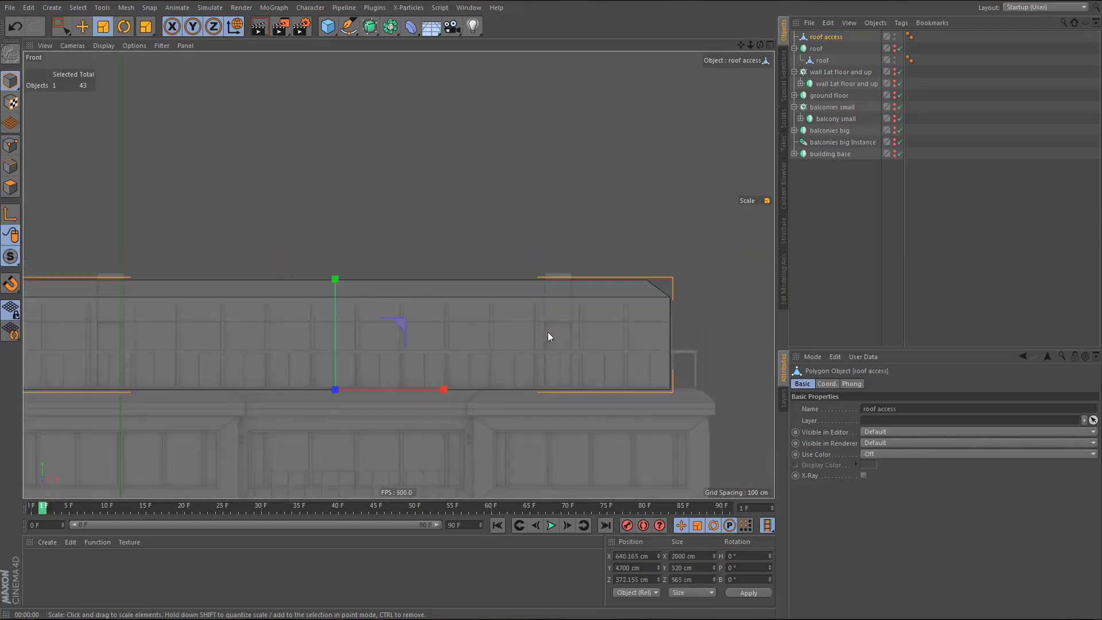
pyautogui.keyDown('alt'); pyautogui.moveTo(470, 335); pyautogui.dragTo(657, 361, button='middle'); pyautogui.keyUp('alt')
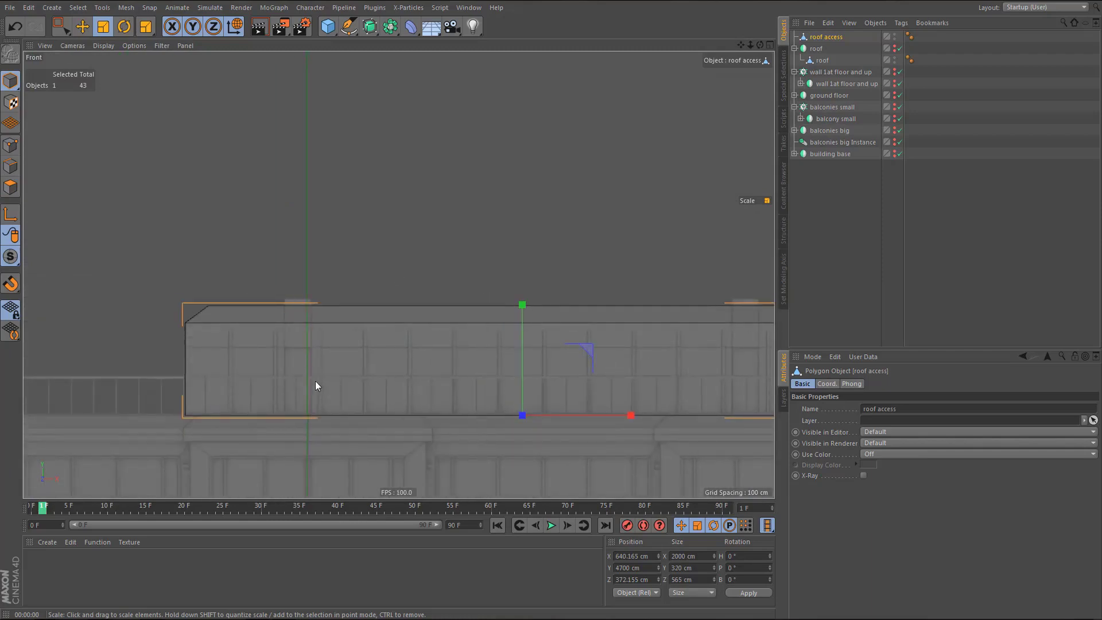
pyautogui.keyDown('alt'); pyautogui.moveTo(315, 381); pyautogui.dragTo(373, 368, button='middle'); pyautogui.keyUp('alt')
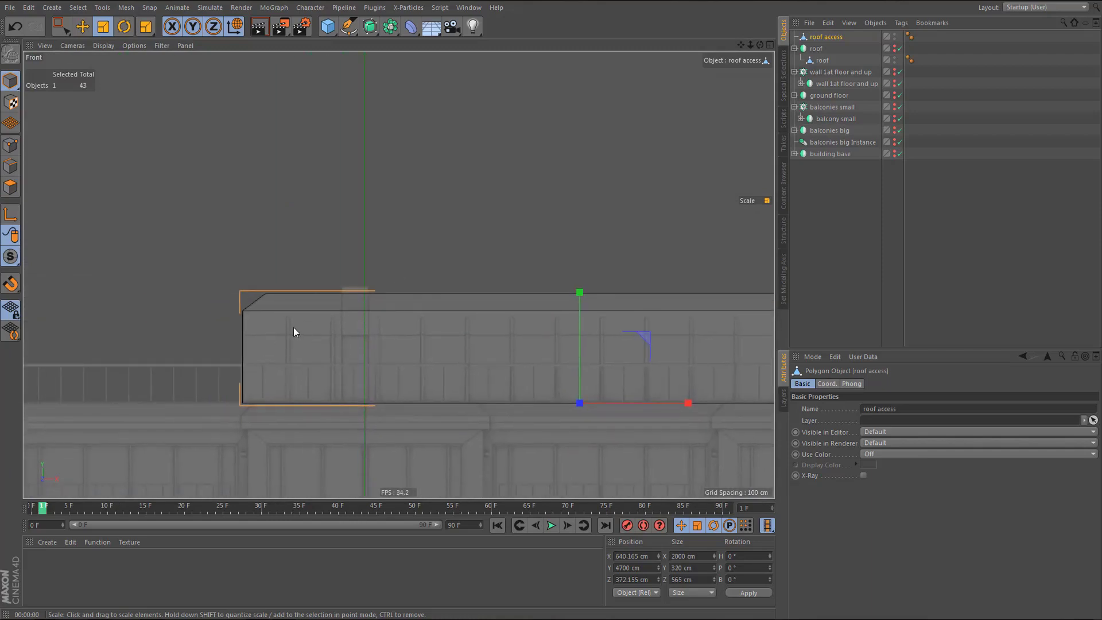
pyautogui.middleClick(340, 331)
pyautogui.middleClick(266, 187)
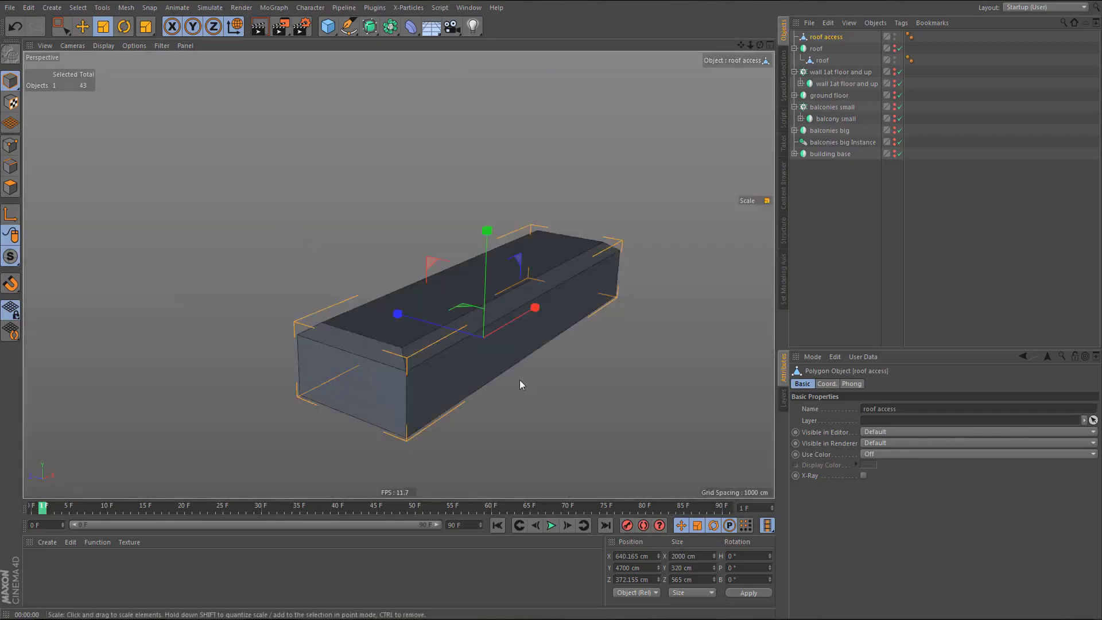
pyautogui.keyDown('alt'); pyautogui.moveTo(492, 327); pyautogui.dragTo(484, 289, button='middle'); pyautogui.keyUp('alt')
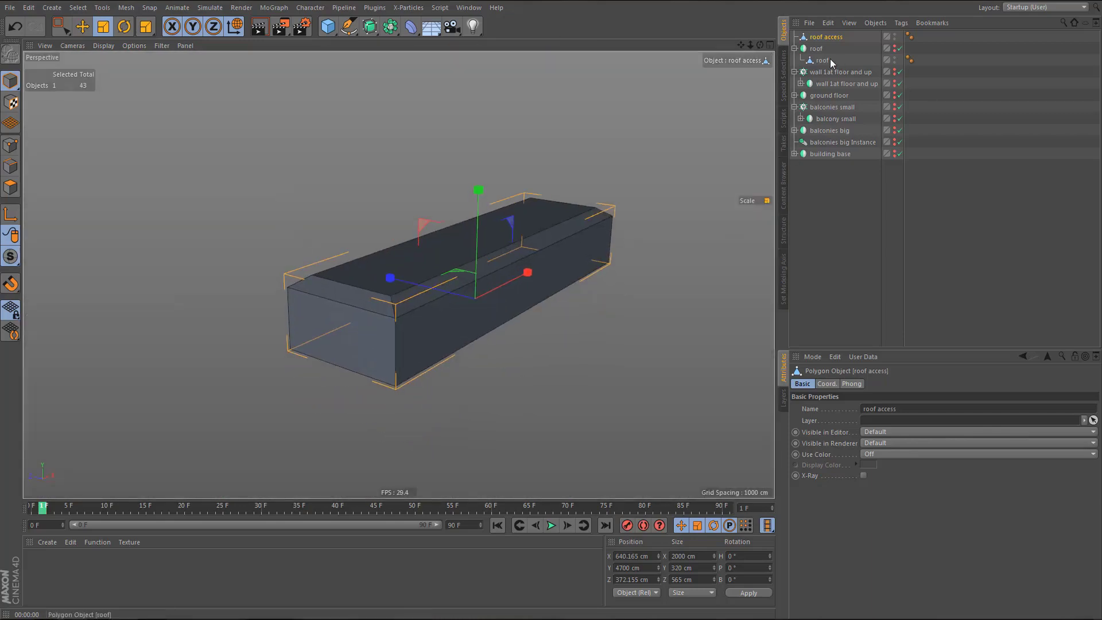
pyautogui.moveTo(512, 279)
pyautogui.keyDown('alt'); pyautogui.mouseDown()
pyautogui.moveTo(528, 194)
pyautogui.moveTo(507, 271)
pyautogui.mouseUp(); pyautogui.keyUp('alt')
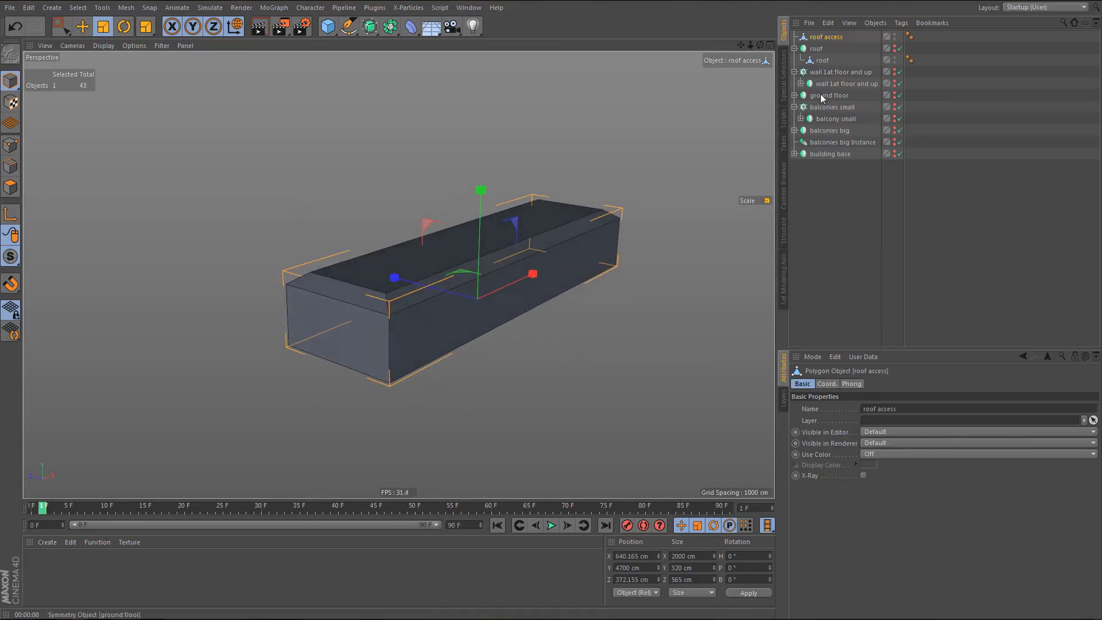
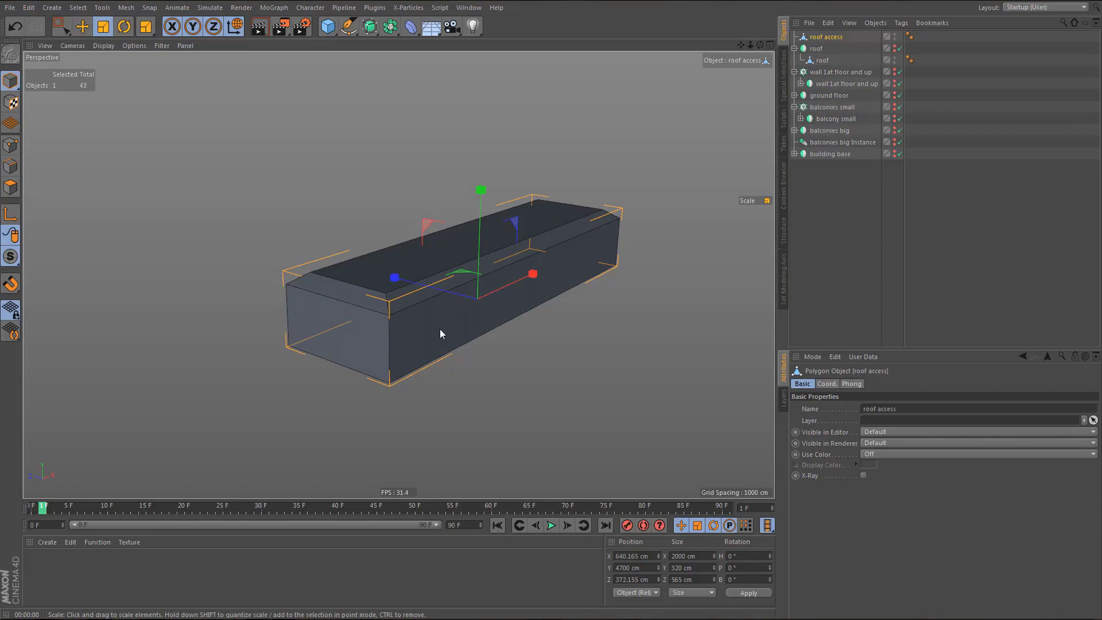
# - Split the long front side polygon of the roof access block off into a separate object
pyautogui.keyDown('alt'); pyautogui.moveTo(449, 322); pyautogui.dragTo(477, 333, button='middle'); pyautogui.keyUp('alt')
pyautogui.press('Return')
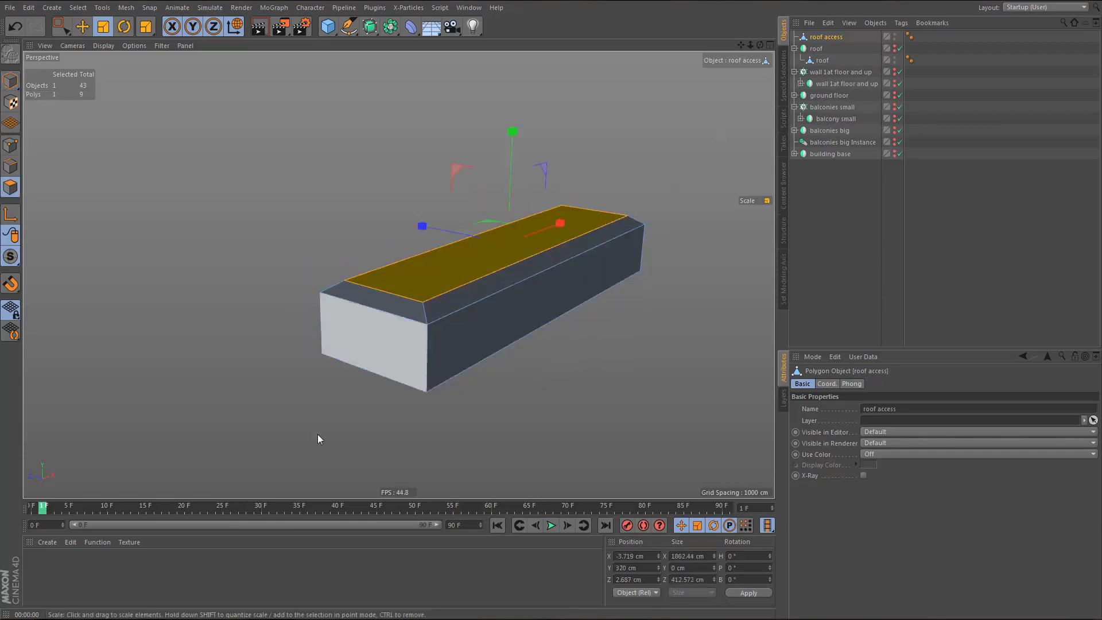
pyautogui.click(539, 321)
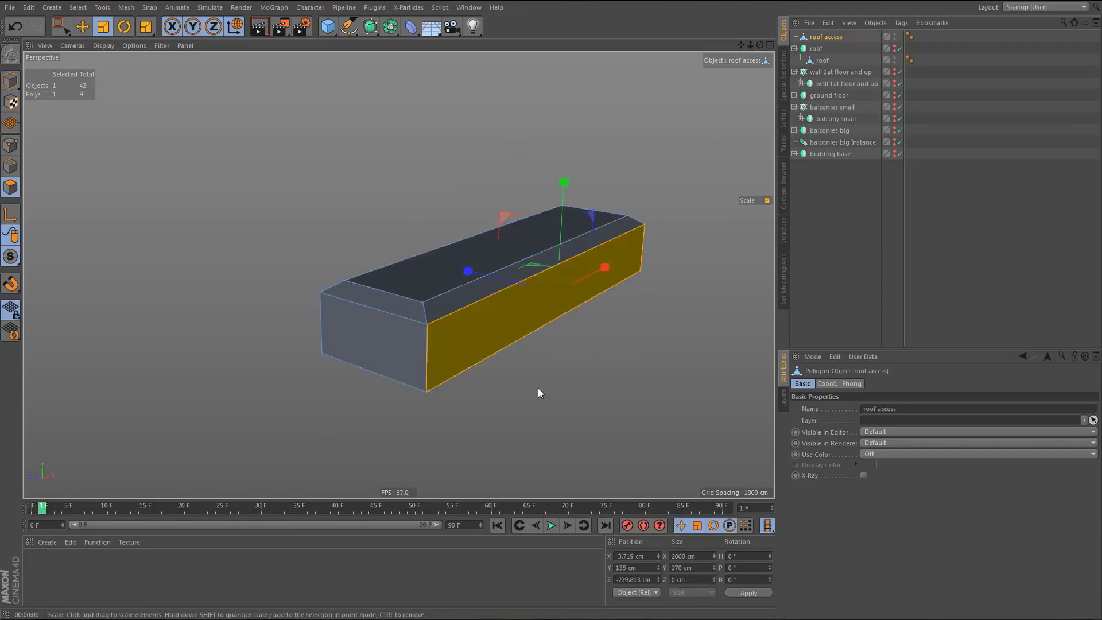
pyautogui.press('u')
pyautogui.press('p')
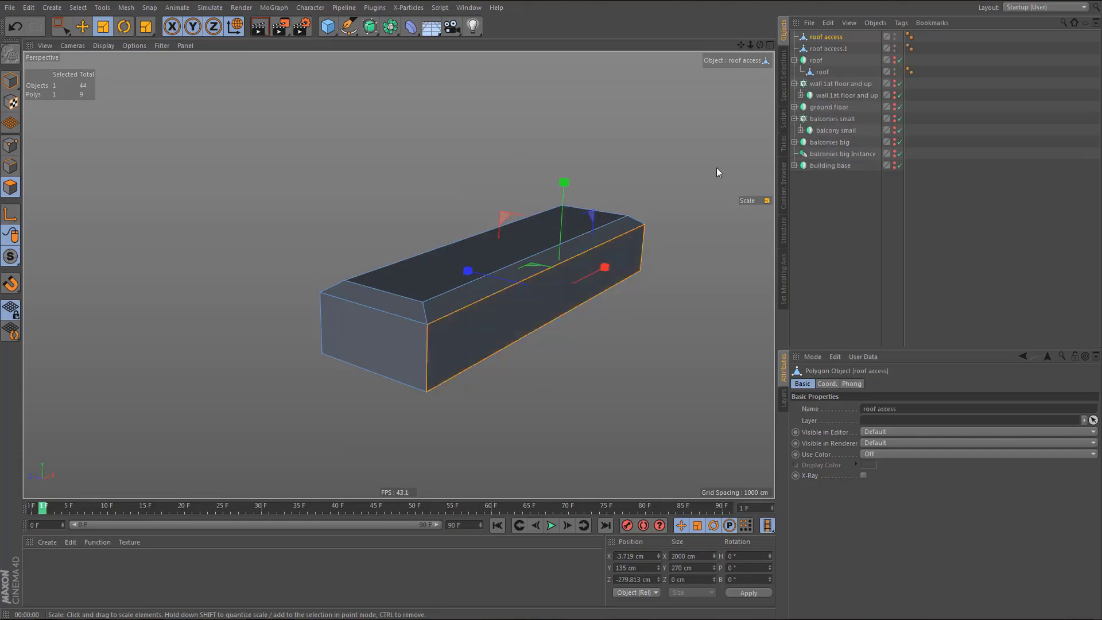
# - Rename the split-off object as "roof access - bar"
pyautogui.doubleClick(836, 50)
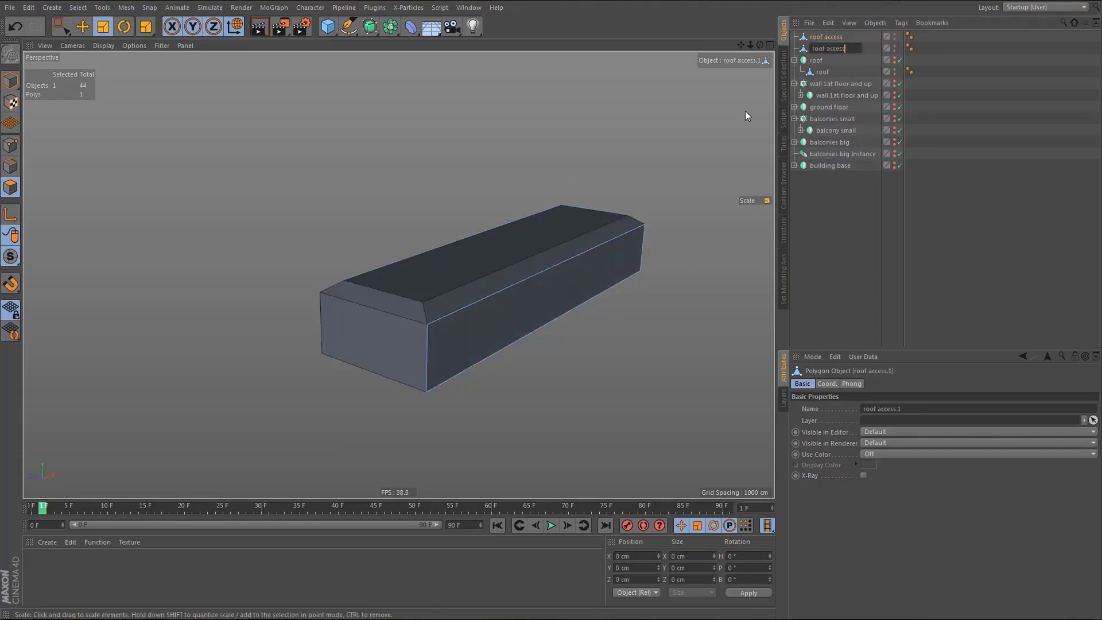
pyautogui.write('- bar')
pyautogui.press('Return')
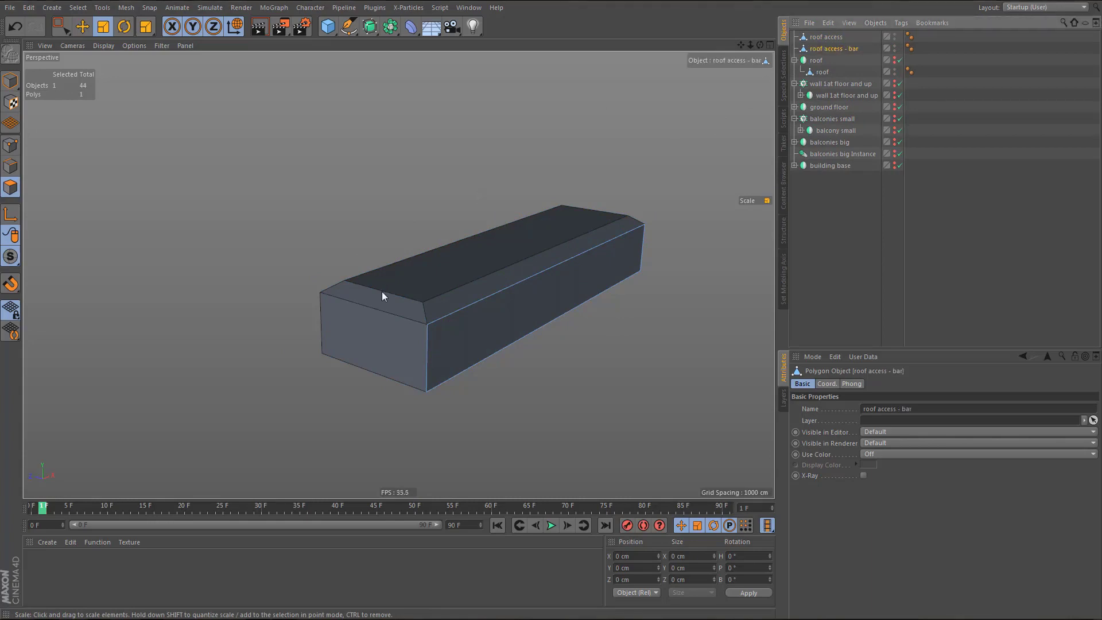
# - Move the bar object's axis to the bottom centre of its points, with Y at -100% and X and Z at 0%
pyautogui.press('Tab')
pyautogui.press('Tab')
pyautogui.keyDown('alt'); pyautogui.moveTo(481, 342); pyautogui.dragTo(467, 334, button='middle'); pyautogui.keyUp('alt')
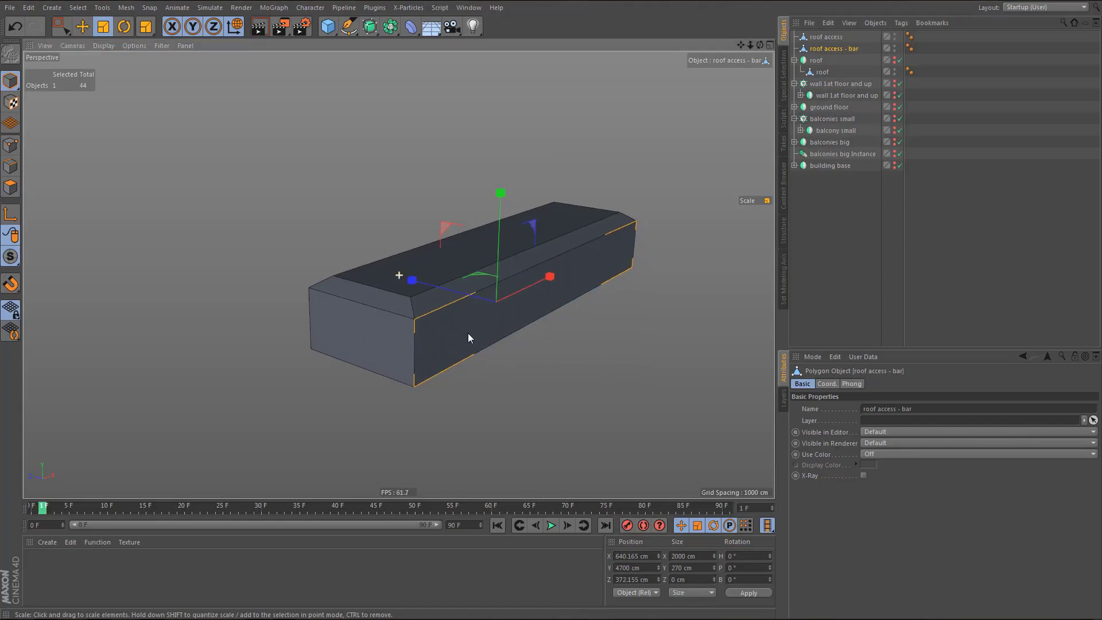
pyautogui.hotkey('shift', 'a')
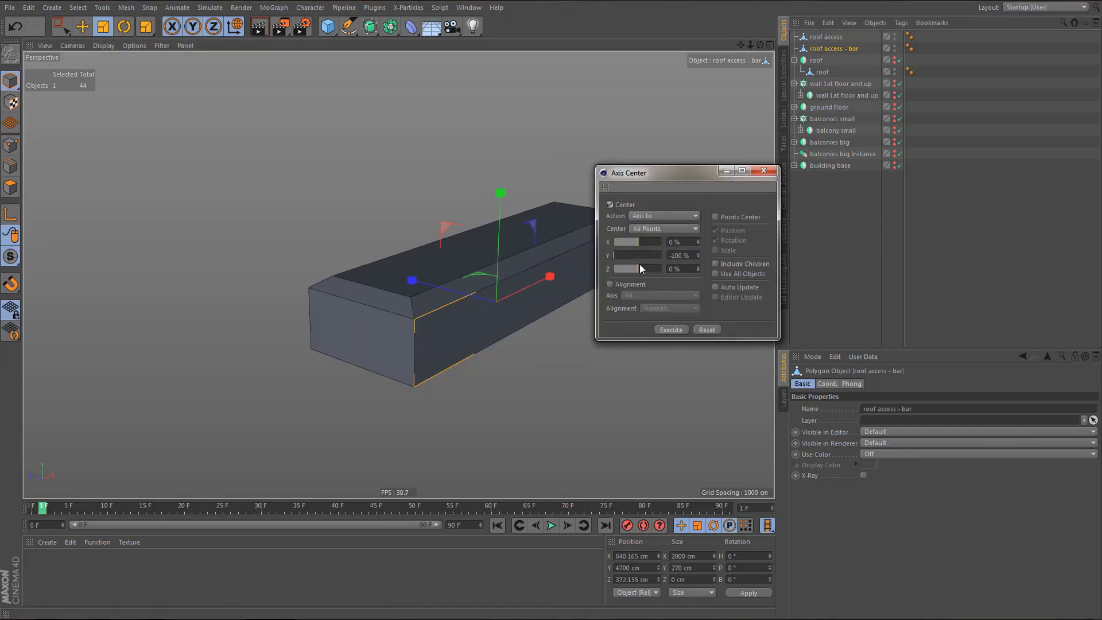
pyautogui.click(677, 329)
pyautogui.click(764, 171)
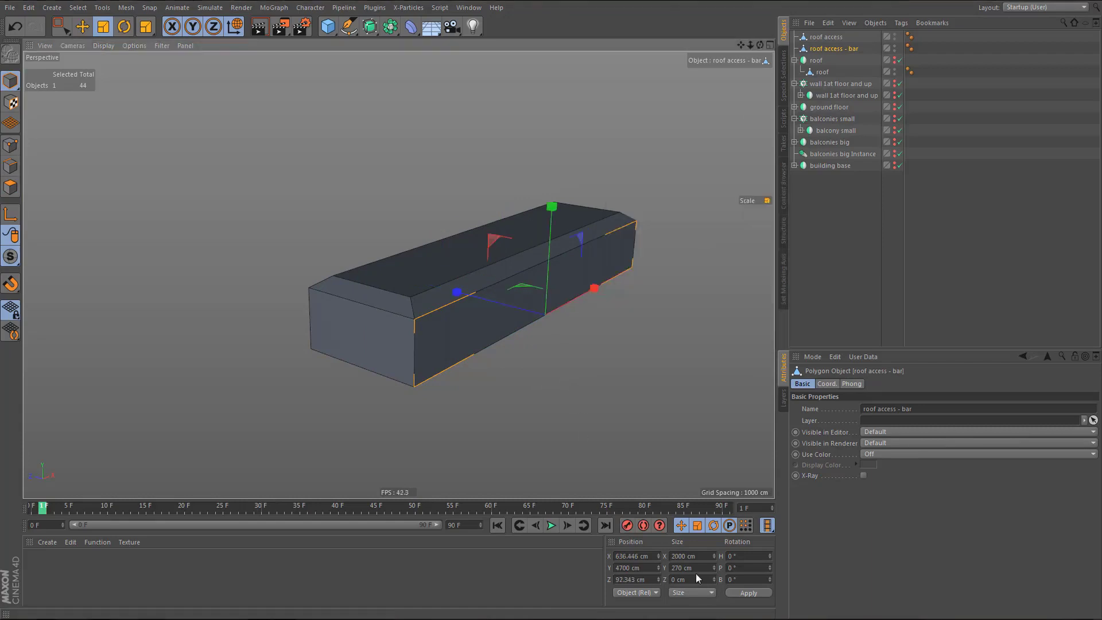
# - Set the bar's X size to 8 cm and compare its width with the reference in the front view
pyautogui.doubleClick(698, 557)
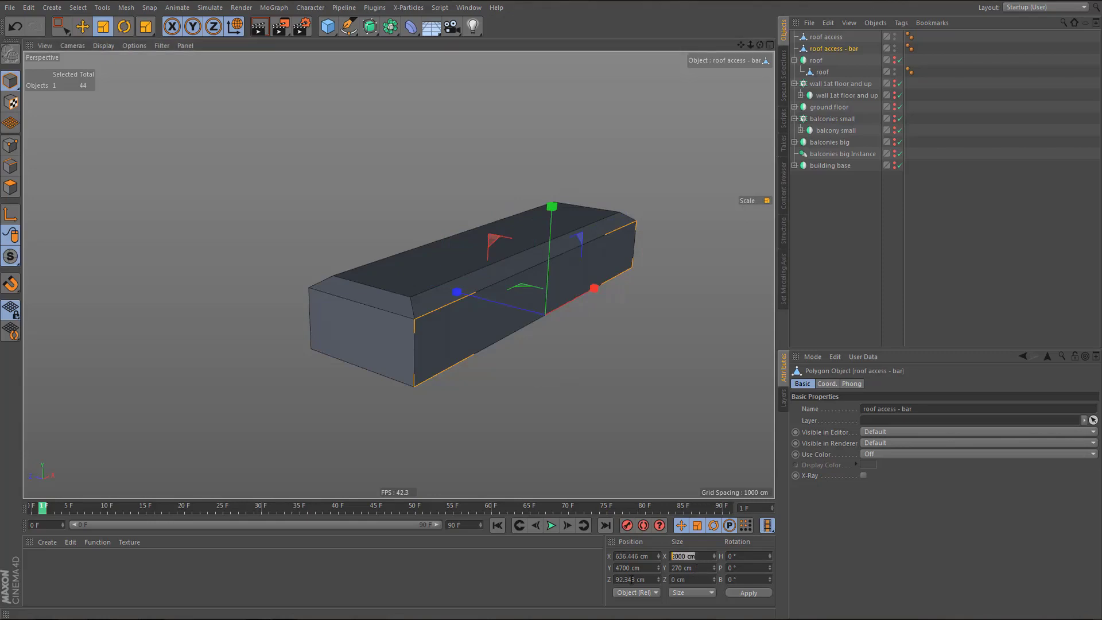
pyautogui.write('8')
pyautogui.press('Return')
pyautogui.middleClick(605, 393)
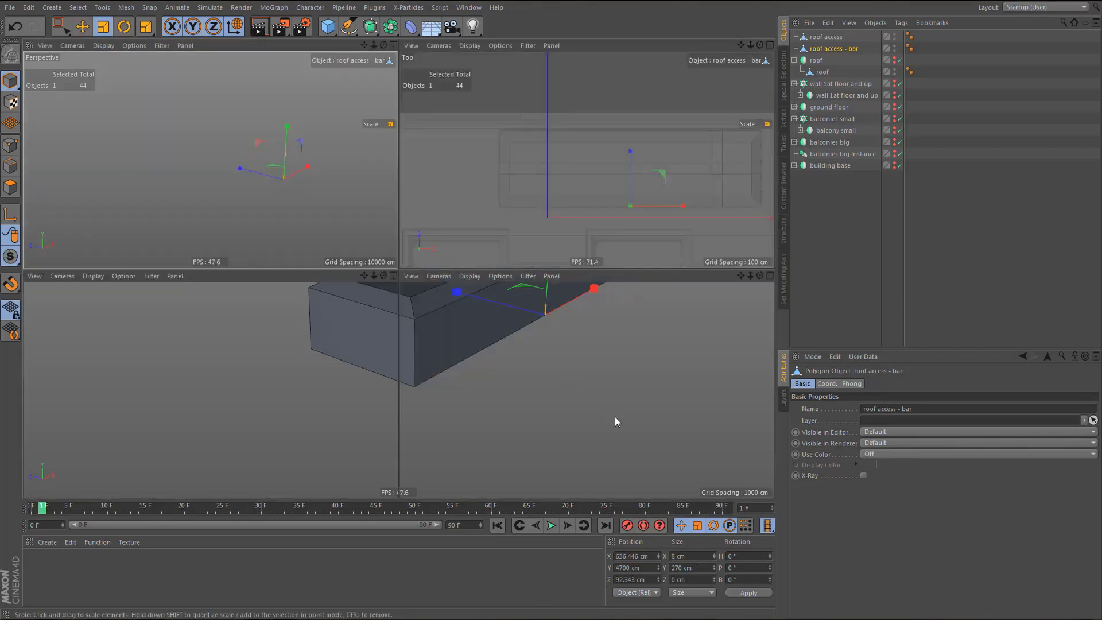
pyautogui.middleClick(615, 417)
pyautogui.scroll(5, 588, 401)
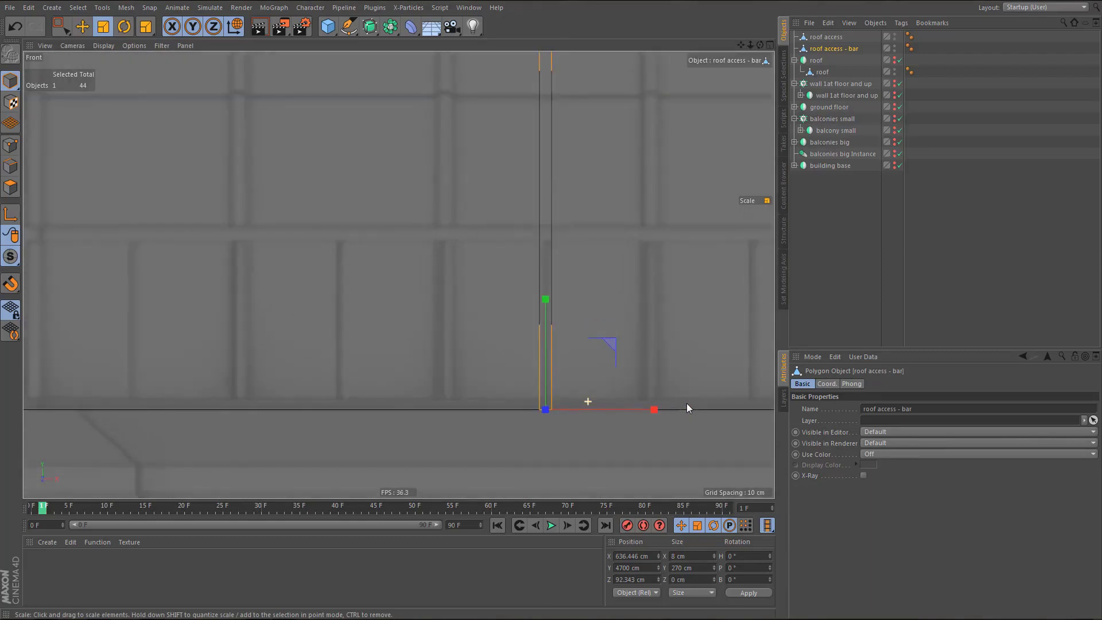
# - Try moving the bar along X against the reference bars in the front view, and undo the move
pyautogui.press('e')
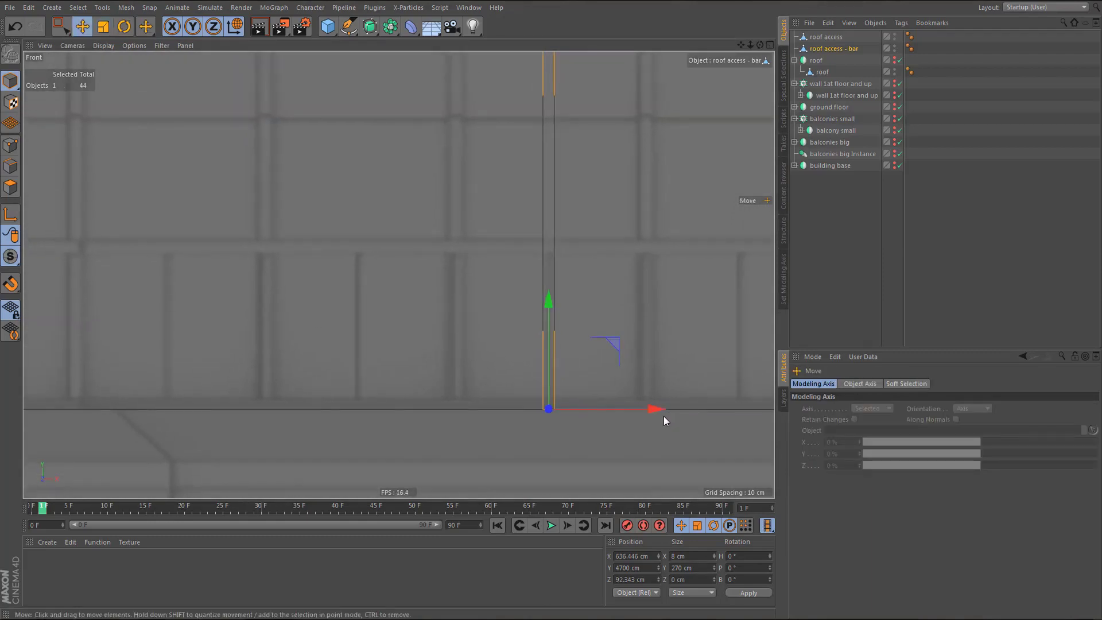
pyautogui.moveTo(664, 415); pyautogui.dragTo(569, 422)
pyautogui.hotkey('ctrl', 'z')
pyautogui.hotkey('ctrl', 'z')
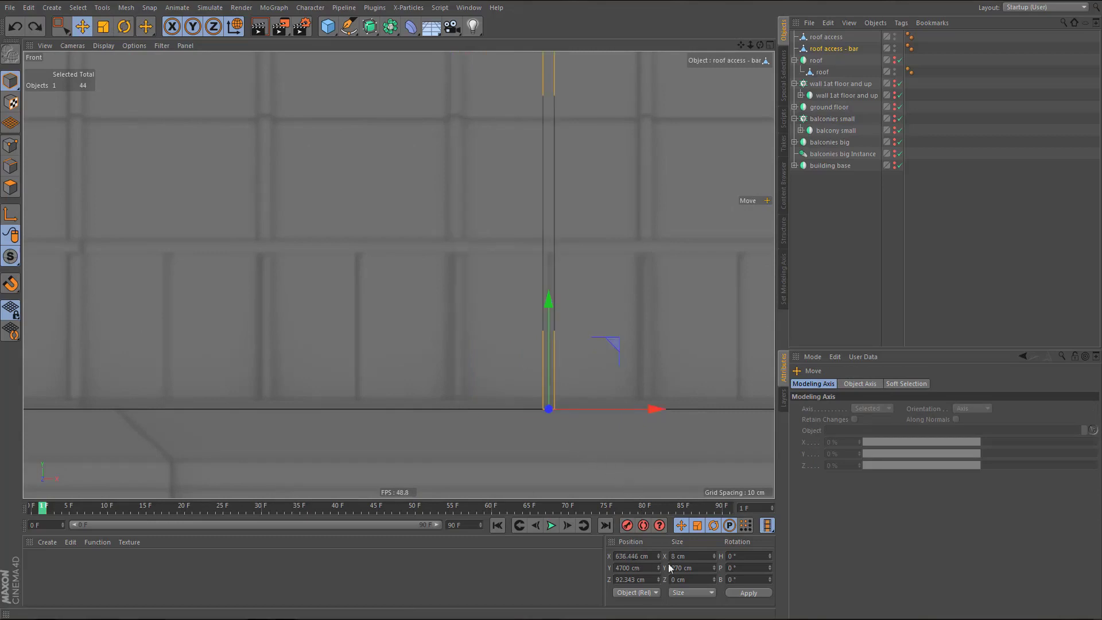
# - Set the bar's X size to 10 cm
pyautogui.doubleClick(695, 556)
pyautogui.write('10')
pyautogui.press('Return')
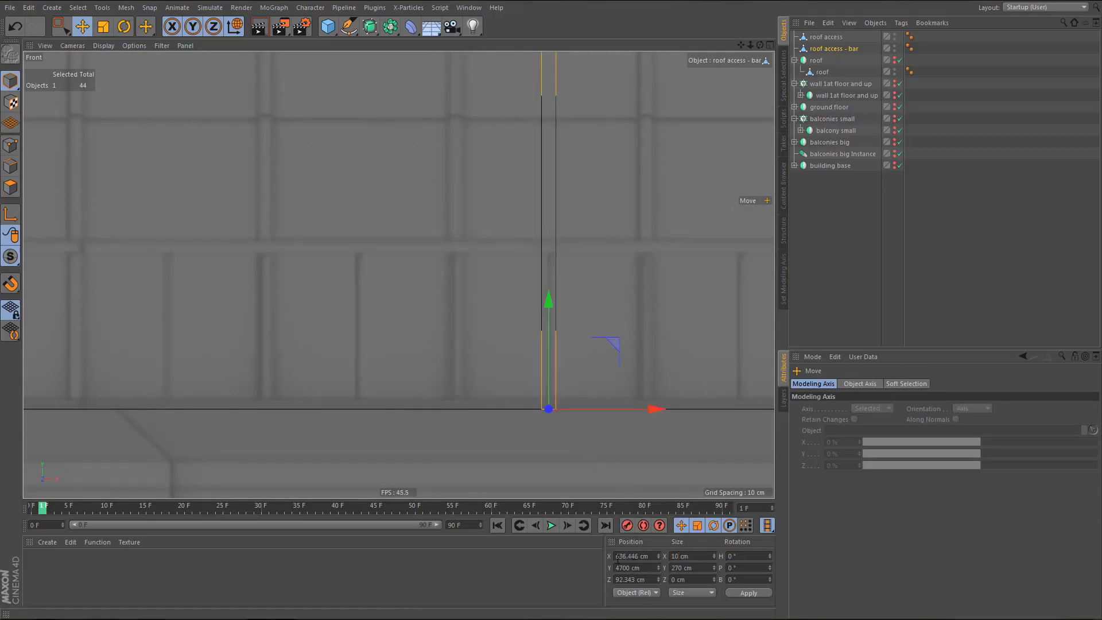
# - Extrude the bar's polygon outward from the wall by 10 cm, checking its depth in the top view
pyautogui.scroll(-3, 428, 267)
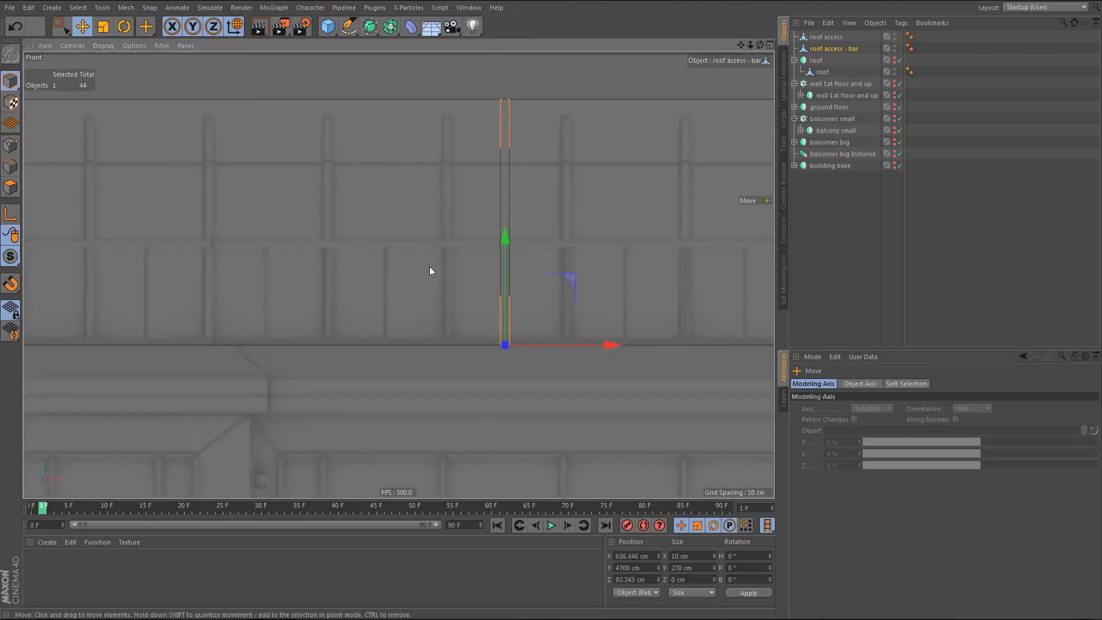
pyautogui.middleClick(435, 254)
pyautogui.middleClick(534, 182)
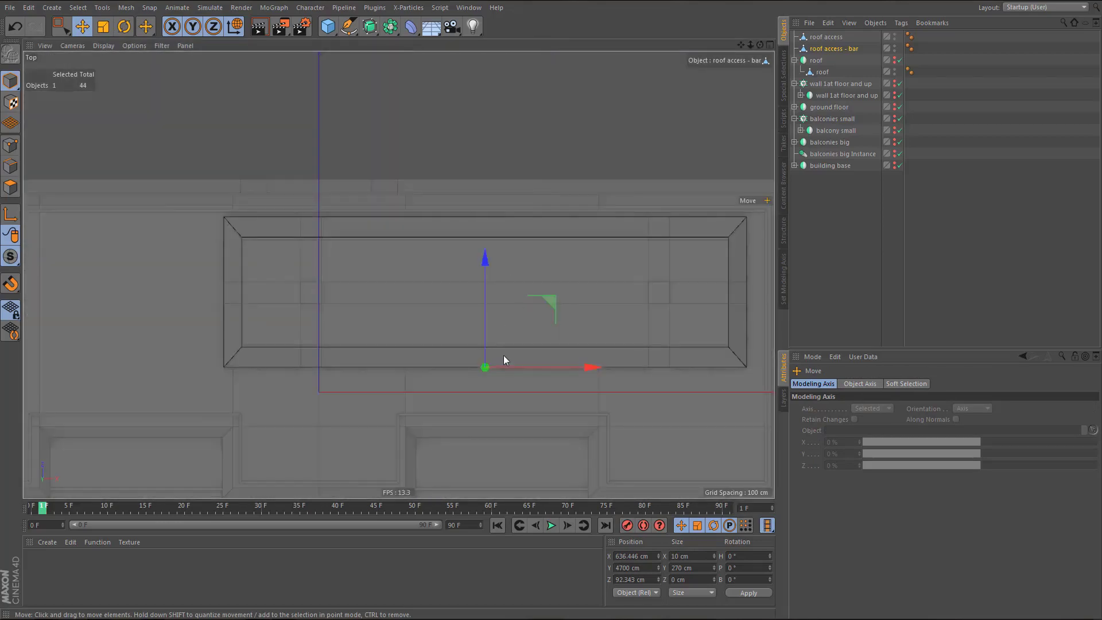
pyautogui.scroll(2, 504, 356)
pyautogui.scroll(5, 508, 388)
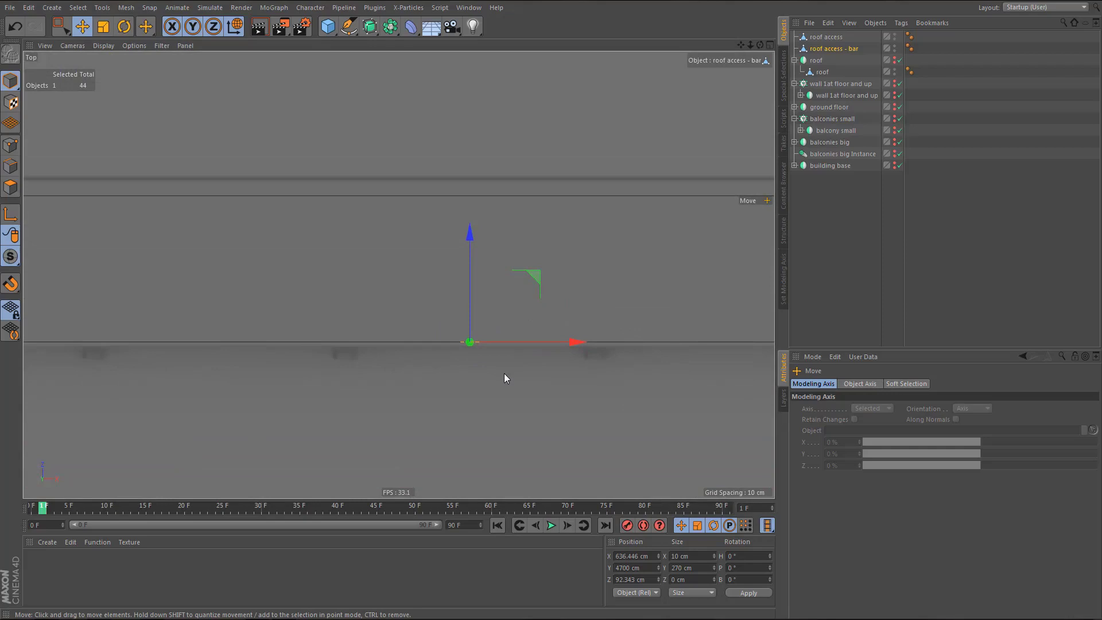
pyautogui.press('Return')
pyautogui.hotkey('ctrl', 'a')
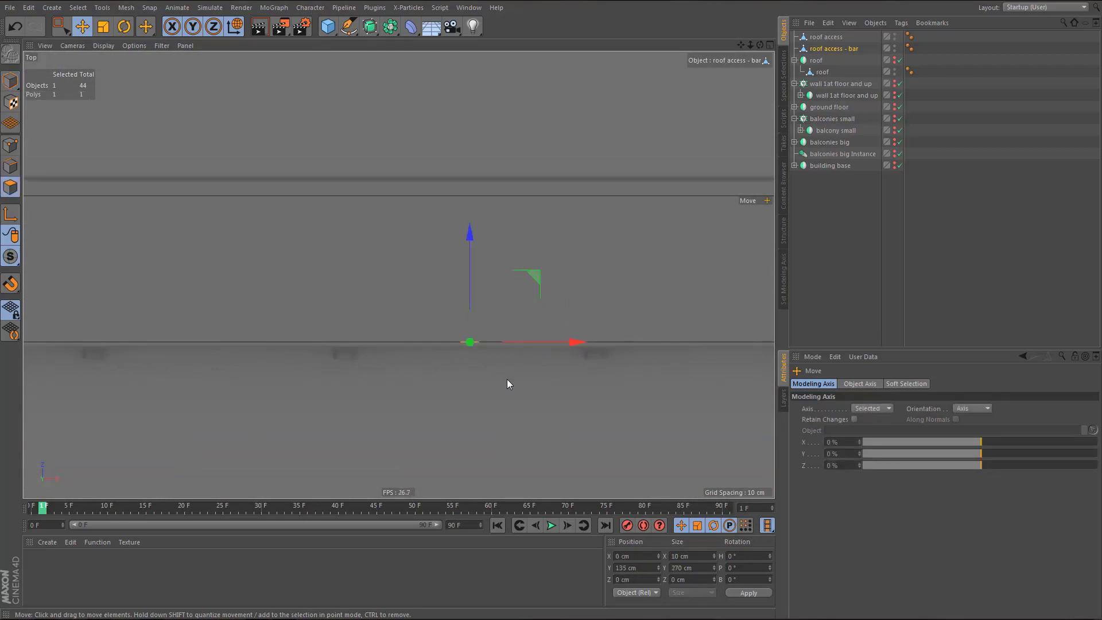
pyautogui.press('d')
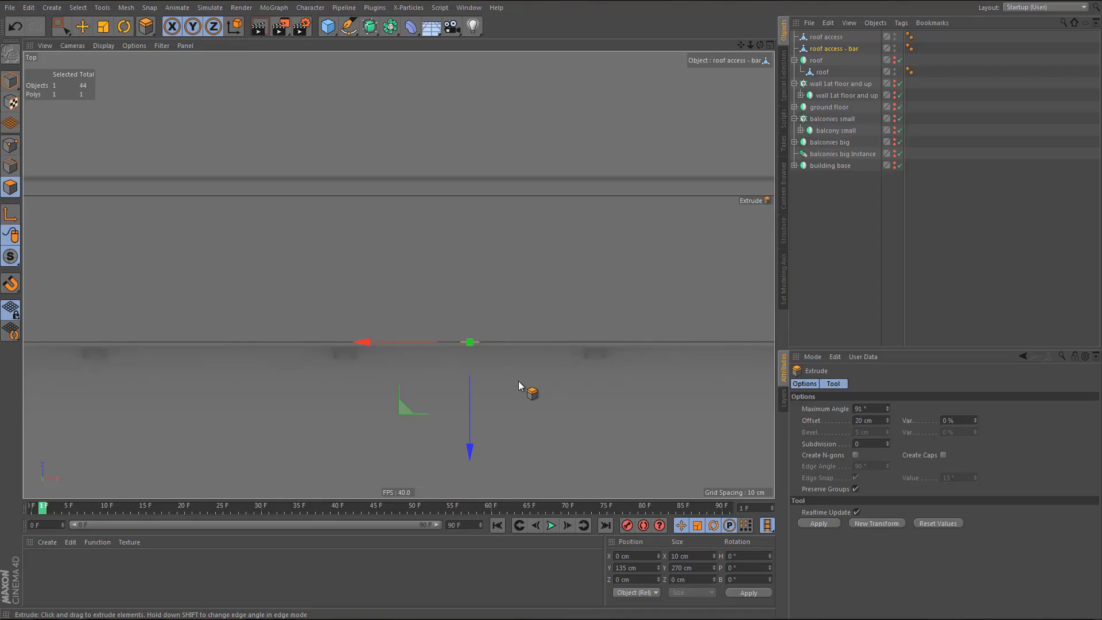
pyautogui.moveTo(519, 381); pyautogui.dragTo(511, 380)
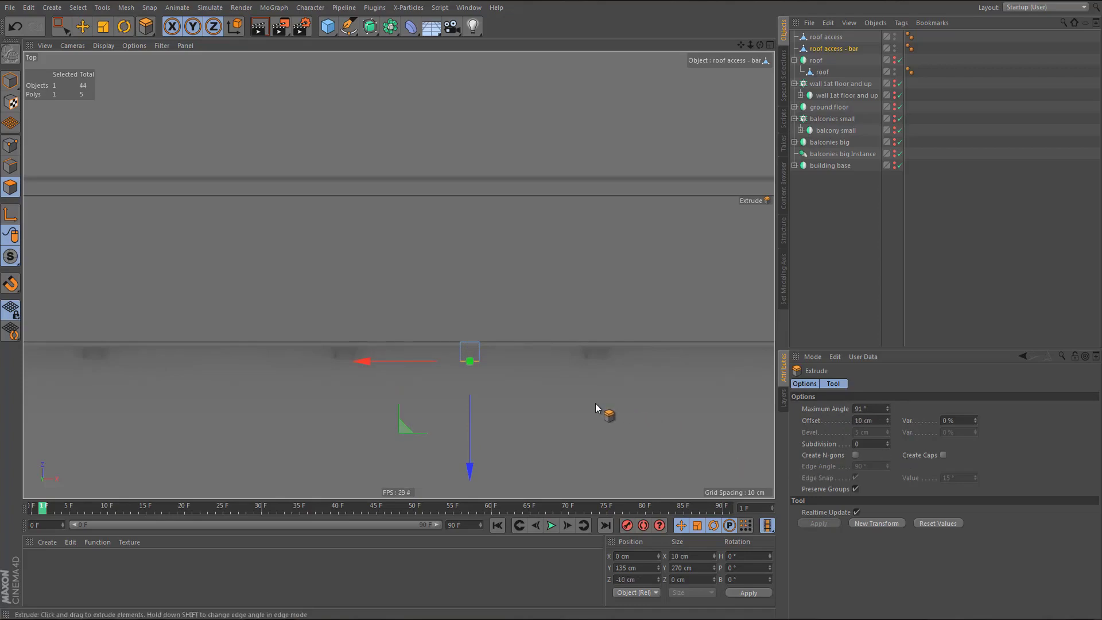
# - Inspect the extruded bar on the roof access block in perspective and render the view
pyautogui.middleClick(533, 389)
pyautogui.middleClick(208, 204)
pyautogui.keyDown('alt'); pyautogui.moveTo(548, 310); pyautogui.dragTo(504, 304, button='middle'); pyautogui.keyUp('alt')
pyautogui.keyDown('alt'); pyautogui.moveTo(504, 305); pyautogui.dragTo(601, 299, button='right'); pyautogui.keyUp('alt')
pyautogui.keyDown('alt'); pyautogui.moveTo(533, 284); pyautogui.dragTo(487, 290, button='middle'); pyautogui.keyUp('alt')
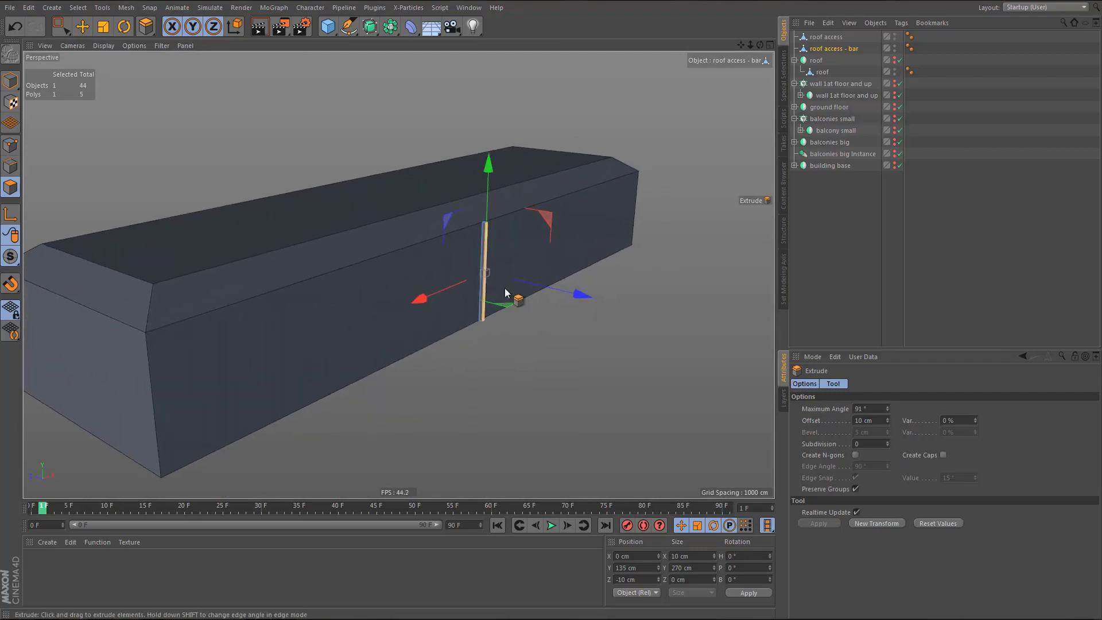
pyautogui.keyDown('alt'); pyautogui.moveTo(505, 289); pyautogui.dragTo(508, 301); pyautogui.keyUp('alt')
pyautogui.keyDown('alt'); pyautogui.moveTo(503, 283); pyautogui.dragTo(484, 352, button='right'); pyautogui.keyUp('alt')
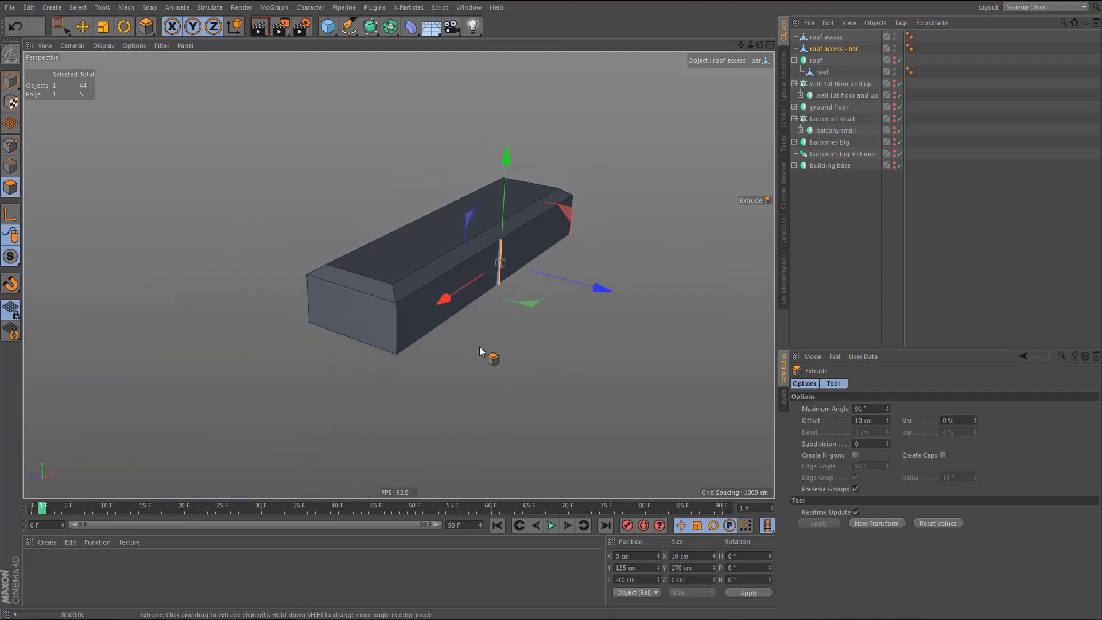
pyautogui.hotkey('ctrl', 'r')
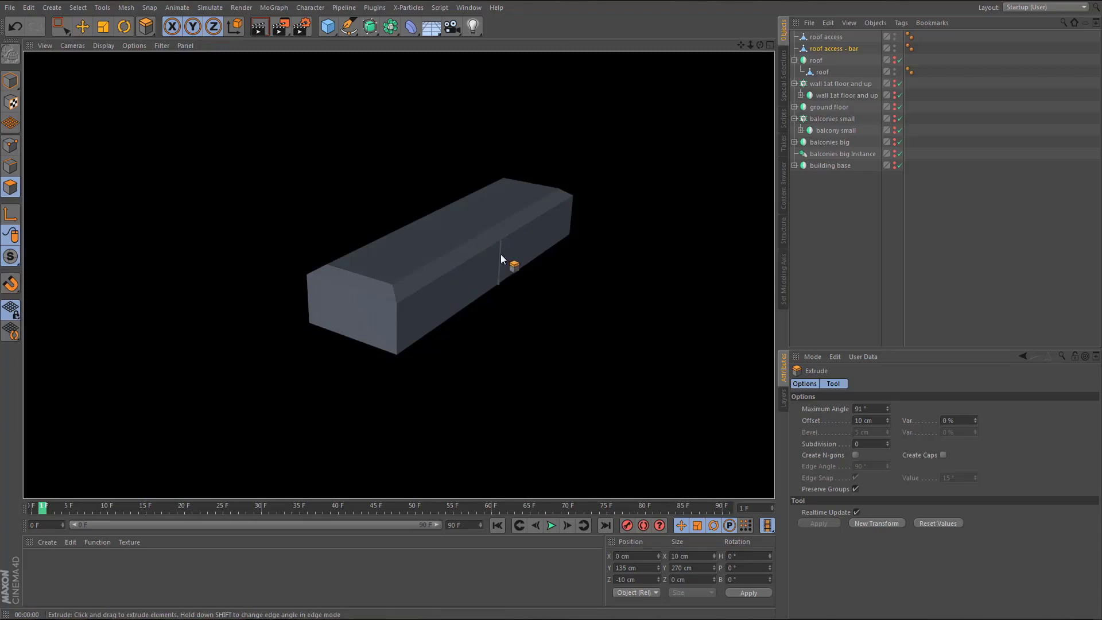
# - Delete the polygon at the bottom end of the bar
pyautogui.keyDown('alt'); pyautogui.moveTo(501, 253); pyautogui.dragTo(587, 243, button='right'); pyautogui.keyUp('alt')
pyautogui.keyDown('alt'); pyautogui.moveTo(538, 255); pyautogui.dragTo(496, 276); pyautogui.keyUp('alt')
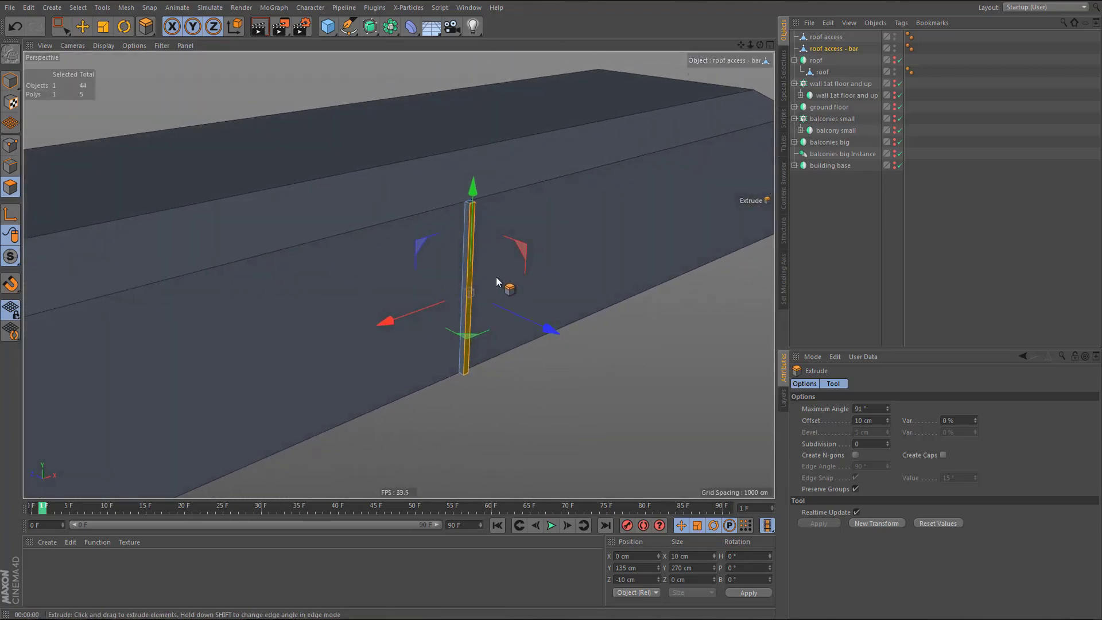
pyautogui.press('0')
pyautogui.moveTo(444, 359); pyautogui.dragTo(490, 411)
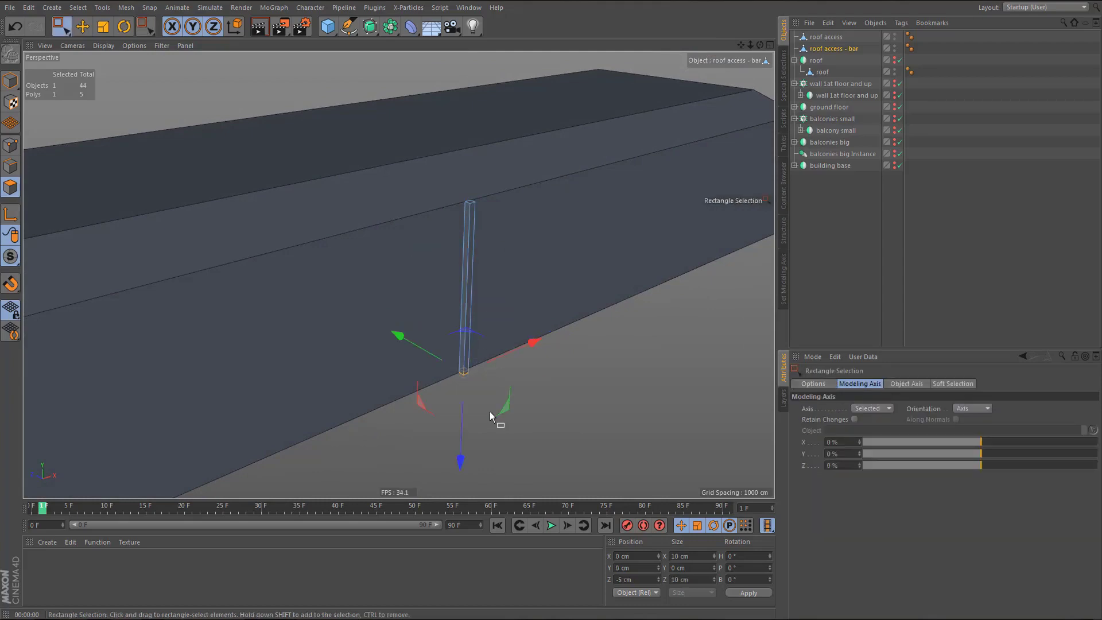
pyautogui.press('Delete')
pyautogui.keyDown('alt'); pyautogui.moveTo(462, 253); pyautogui.dragTo(529, 240, button='right'); pyautogui.keyUp('alt')
pyautogui.keyDown('alt'); pyautogui.moveTo(529, 240); pyautogui.dragTo(522, 268, button='middle'); pyautogui.keyUp('alt')
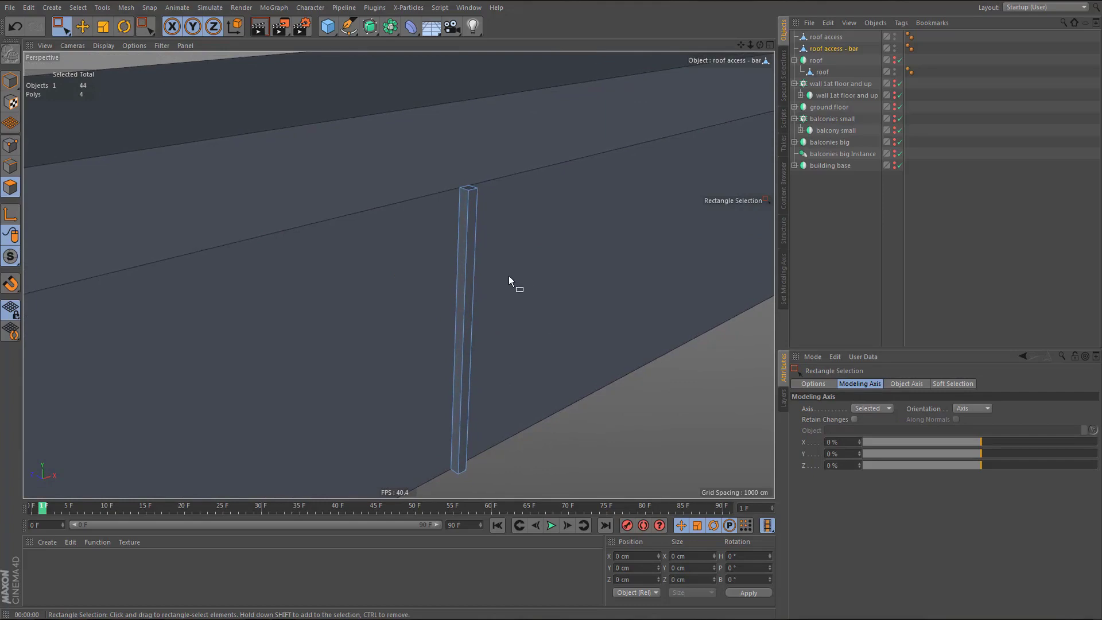
# - Cut an edge loop around the bar near its upper end, at an offset of about 17.5%
pyautogui.press('k')
pyautogui.press('l')
pyautogui.keyDown('alt'); pyautogui.moveTo(476, 265); pyautogui.dragTo(471, 247, button='right'); pyautogui.keyUp('alt')
pyautogui.moveTo(472, 251); pyautogui.dragTo(460, 239)
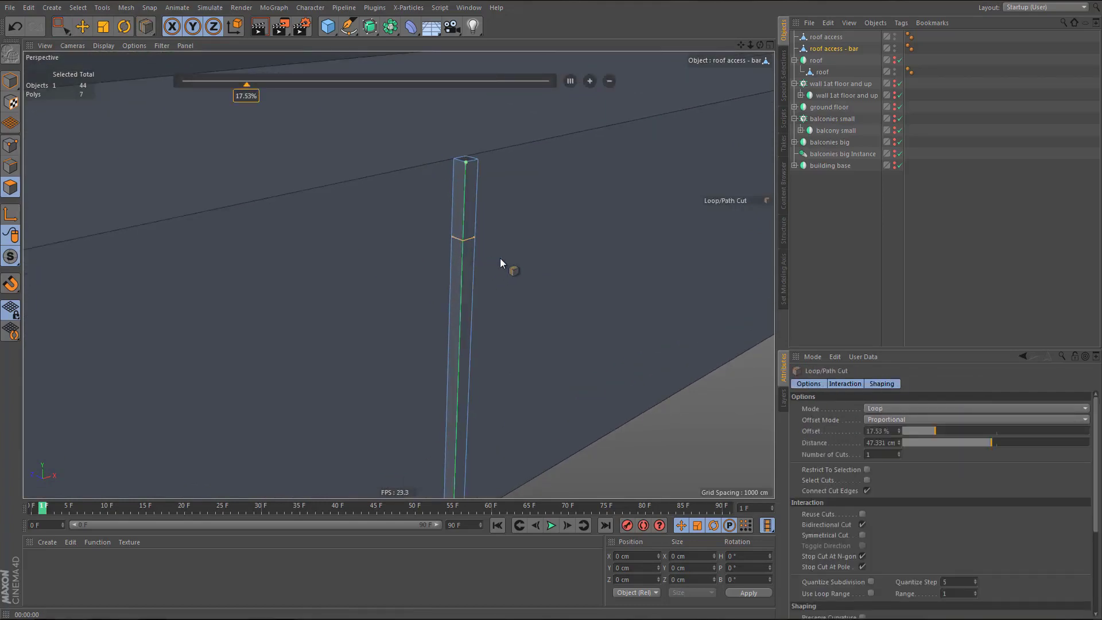
# - Examine the reference bars along the roof access wall in the front view, including their spacing and upper ends
pyautogui.press('F4')
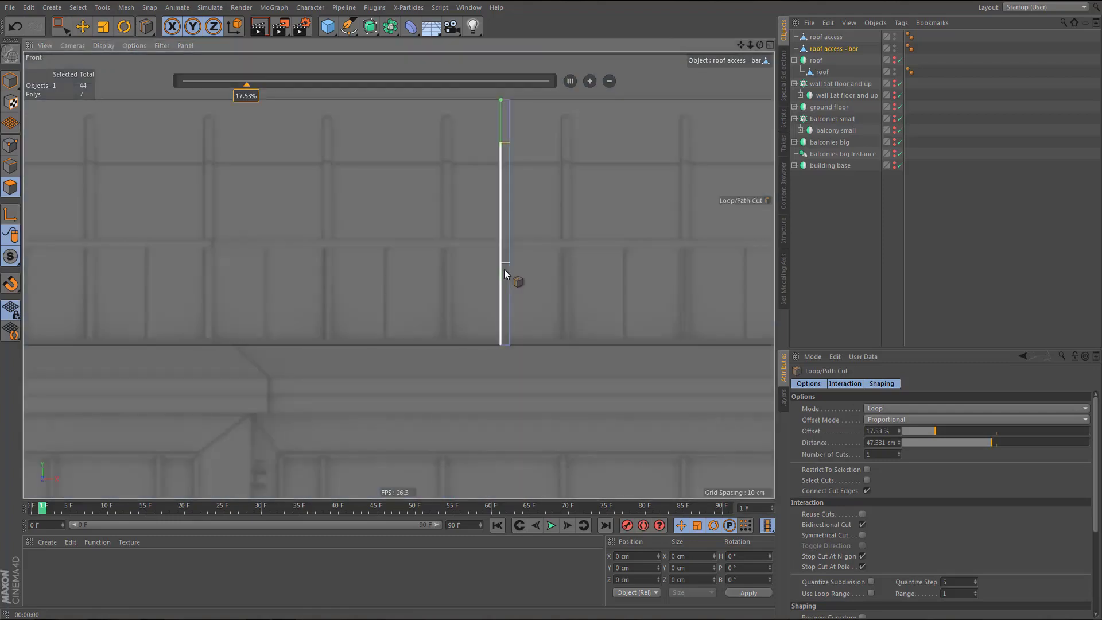
pyautogui.keyDown('alt'); pyautogui.moveTo(519, 263); pyautogui.dragTo(755, 289, button='middle'); pyautogui.keyUp('alt')
pyautogui.keyDown('alt'); pyautogui.moveTo(86, 260); pyautogui.dragTo(402, 272, button='middle'); pyautogui.keyUp('alt')
pyautogui.keyDown('alt'); pyautogui.moveTo(160, 260); pyautogui.dragTo(212, 267, button='middle'); pyautogui.keyUp('alt')
pyautogui.keyDown('alt'); pyautogui.moveTo(643, 265); pyautogui.dragTo(193, 264, button='middle'); pyautogui.keyUp('alt')
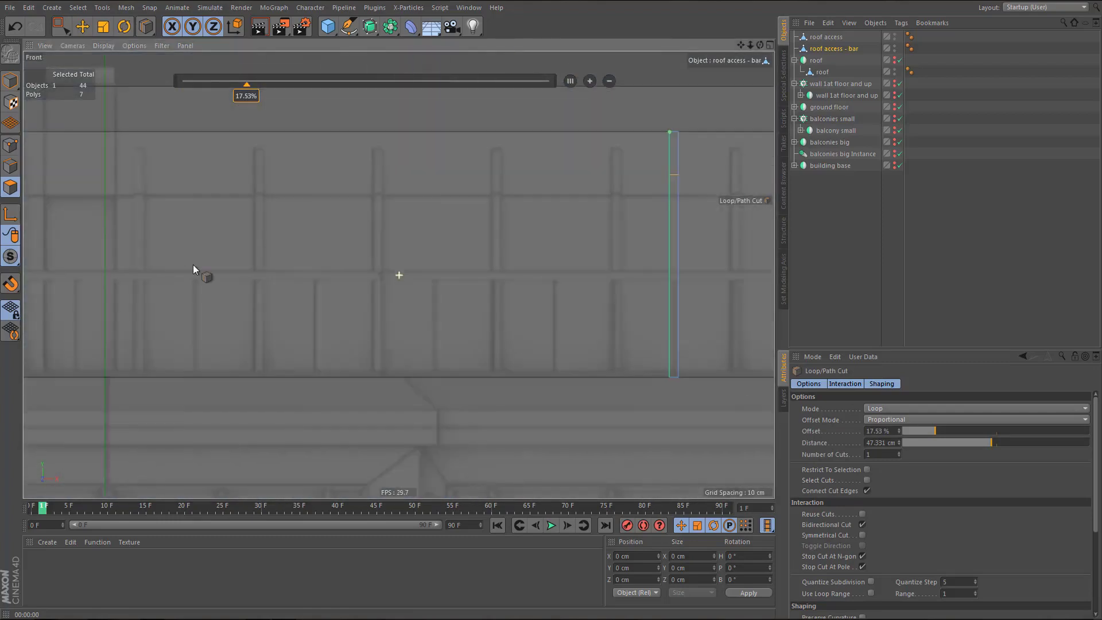
pyautogui.keyDown('alt'); pyautogui.moveTo(476, 244); pyautogui.dragTo(101, 243, button='middle'); pyautogui.keyUp('alt')
pyautogui.keyDown('alt'); pyautogui.moveTo(653, 255); pyautogui.dragTo(340, 263, button='middle'); pyautogui.keyUp('alt')
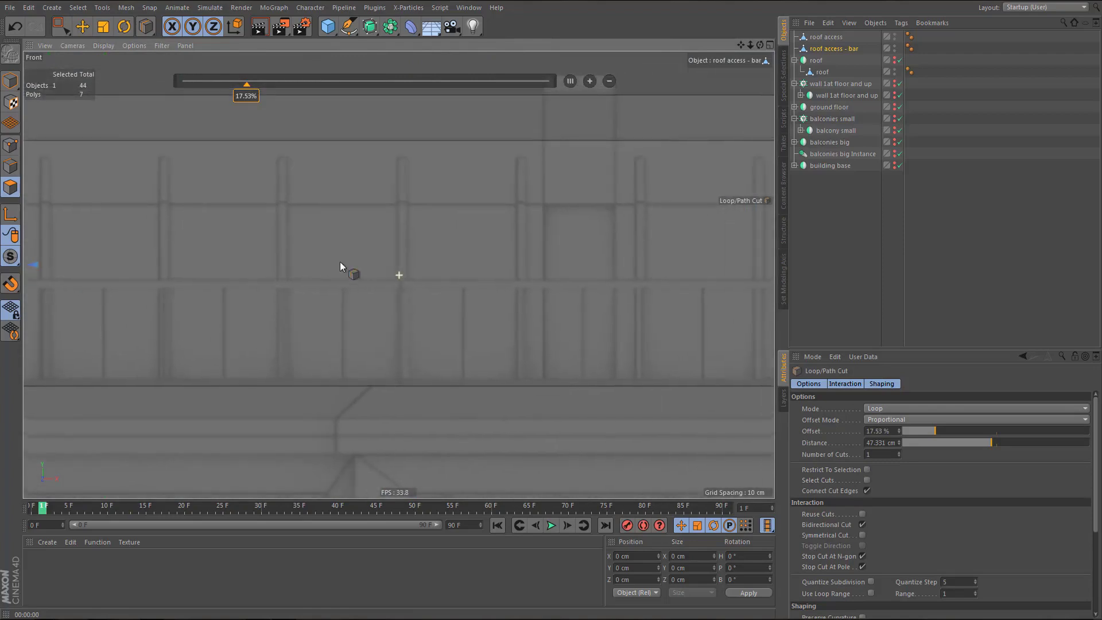
pyautogui.moveTo(468, 268)
pyautogui.keyDown('alt'); pyautogui.mouseDown(button='middle')
pyautogui.moveTo(440, 268)
pyautogui.moveTo(446, 308)
pyautogui.mouseUp(button='middle'); pyautogui.keyUp('alt')
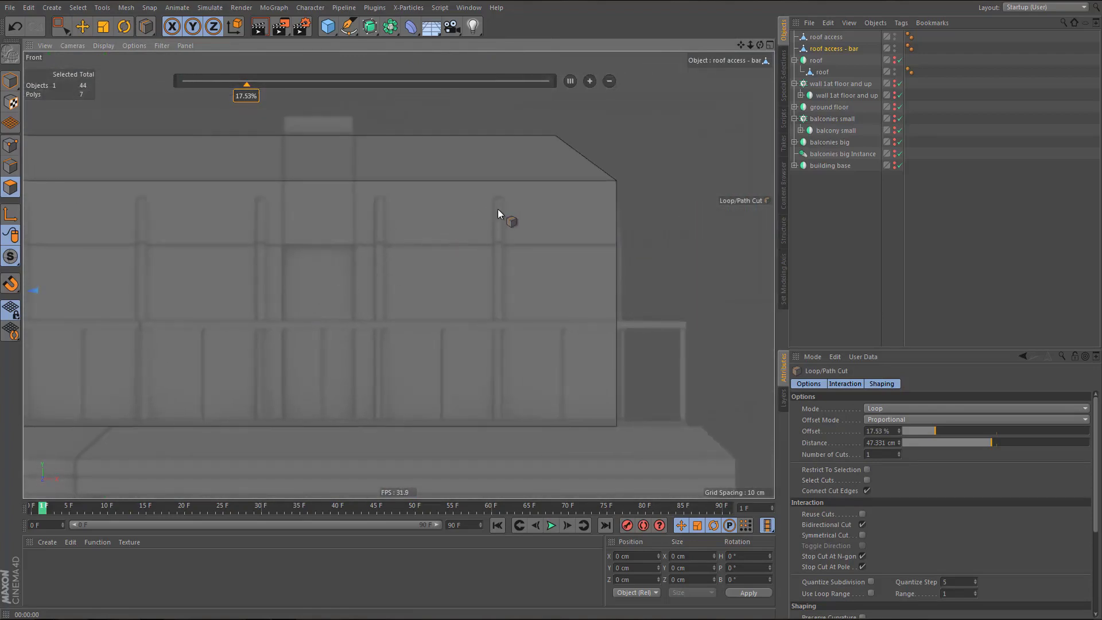
pyautogui.scroll(5, 623, 251)
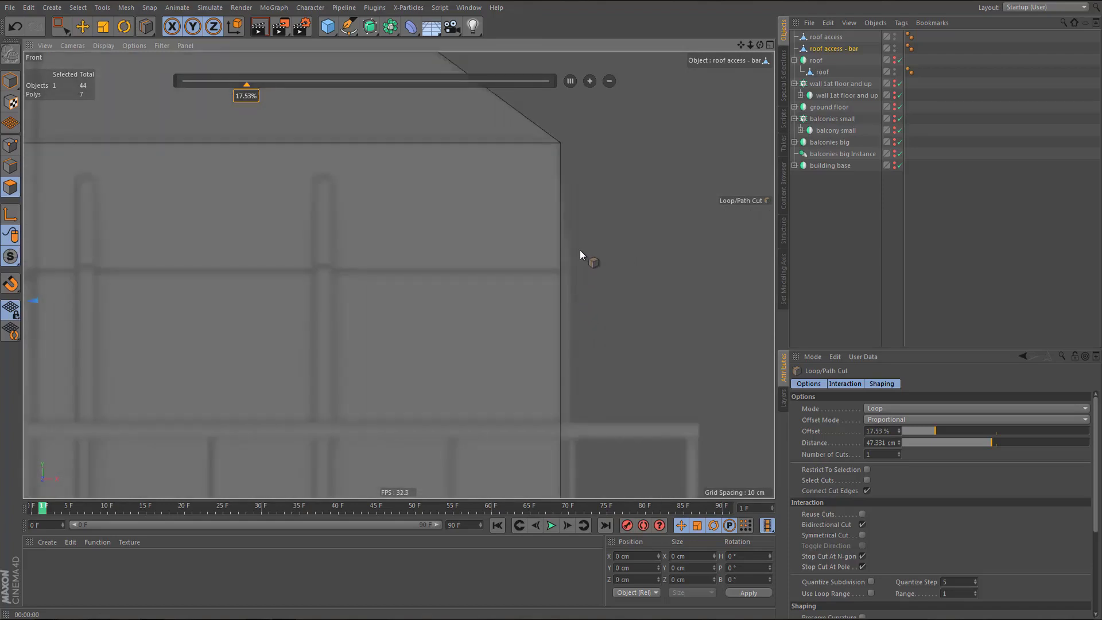
pyautogui.scroll(-8, 487, 268)
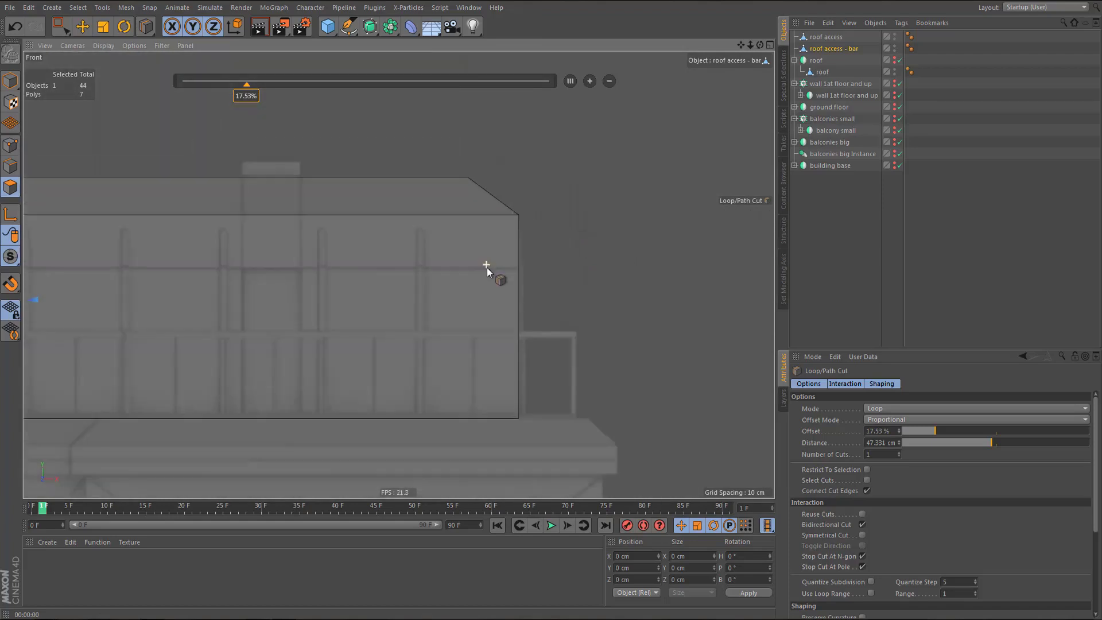
pyautogui.keyDown('alt'); pyautogui.moveTo(511, 270); pyautogui.dragTo(722, 273, button='middle'); pyautogui.keyUp('alt')
pyautogui.scroll(5, 257, 301)
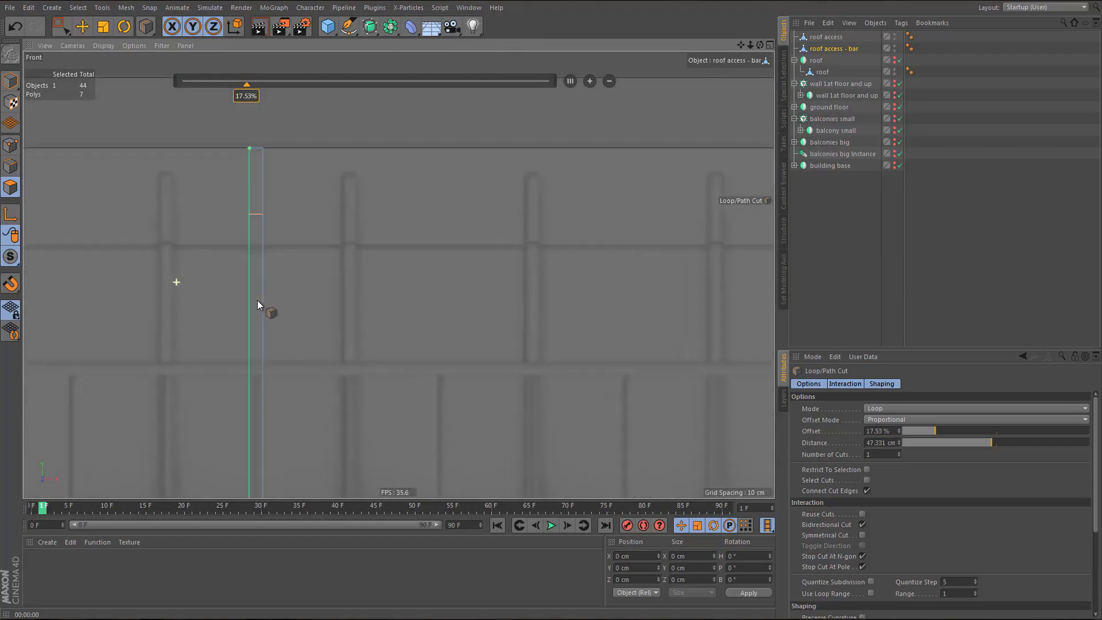
# - Move the bar's new edge loop down about 20 cm to the reference's upper horizontal line
pyautogui.press('0')
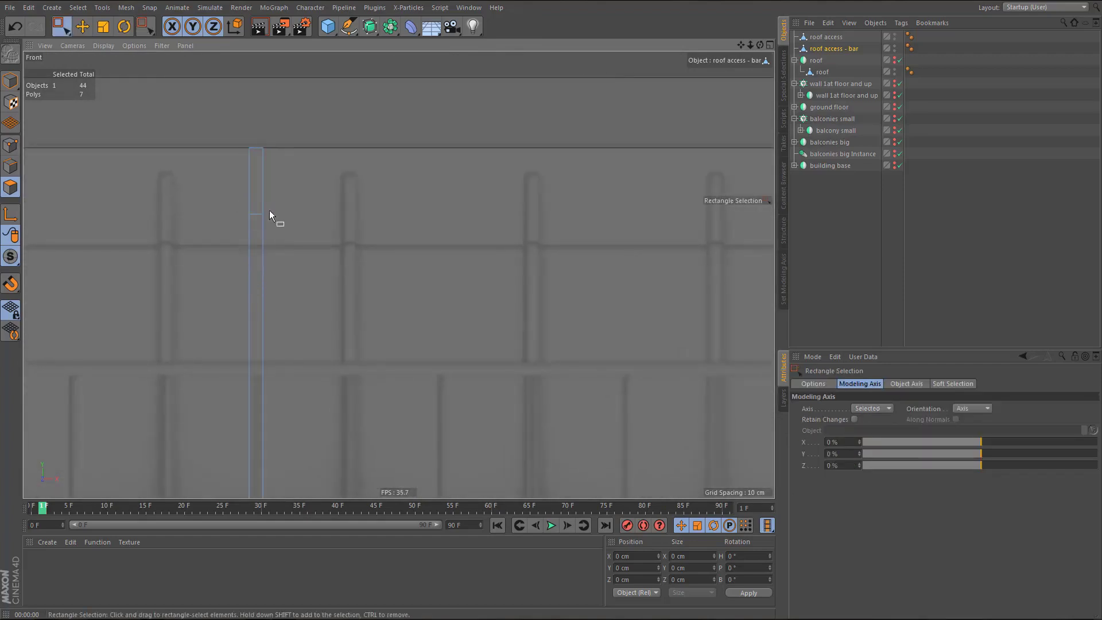
pyautogui.moveTo(240, 187); pyautogui.dragTo(284, 229)
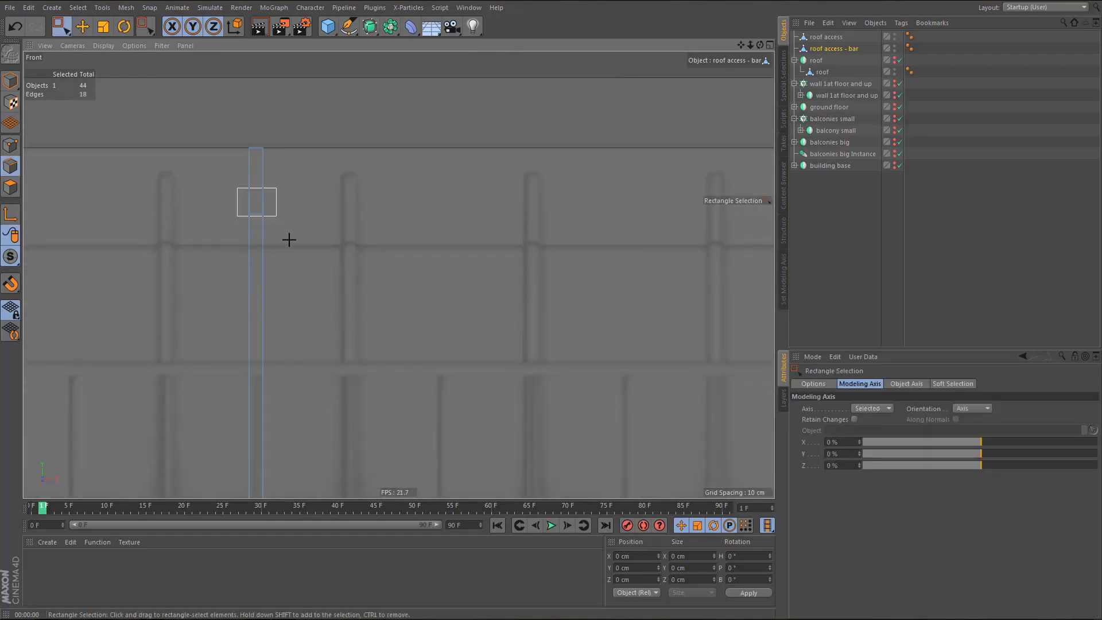
pyautogui.moveTo(257, 120); pyautogui.dragTo(264, 147)
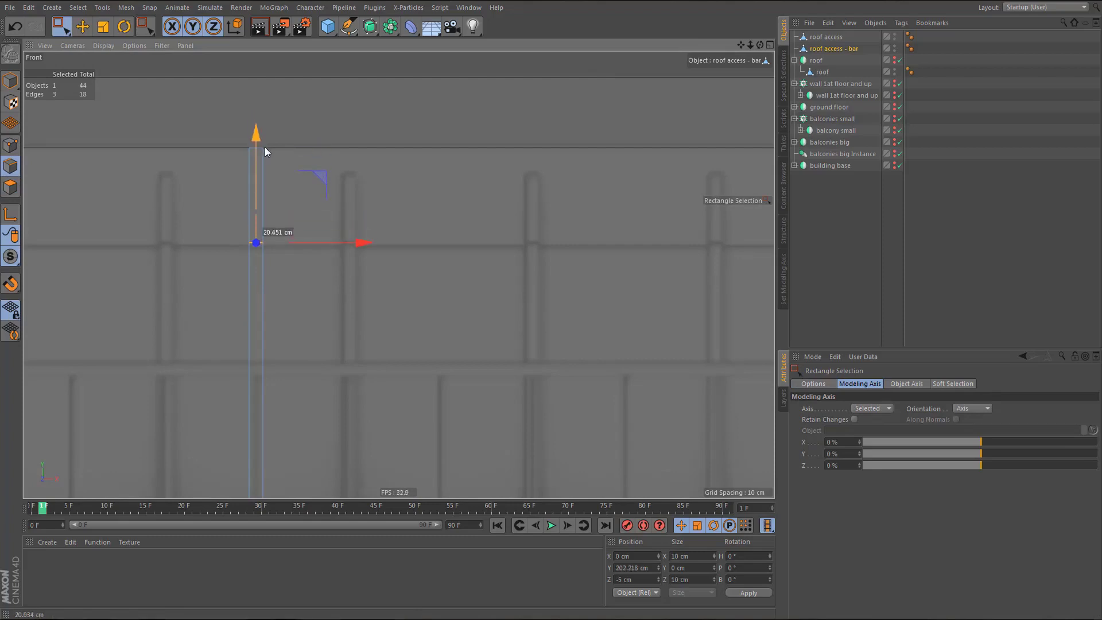
# - Taper the bar by moving its top outer edge toward the wall to about Z -3.3 cm, and render the view
pyautogui.middleClick(264, 178)
pyautogui.middleClick(265, 180)
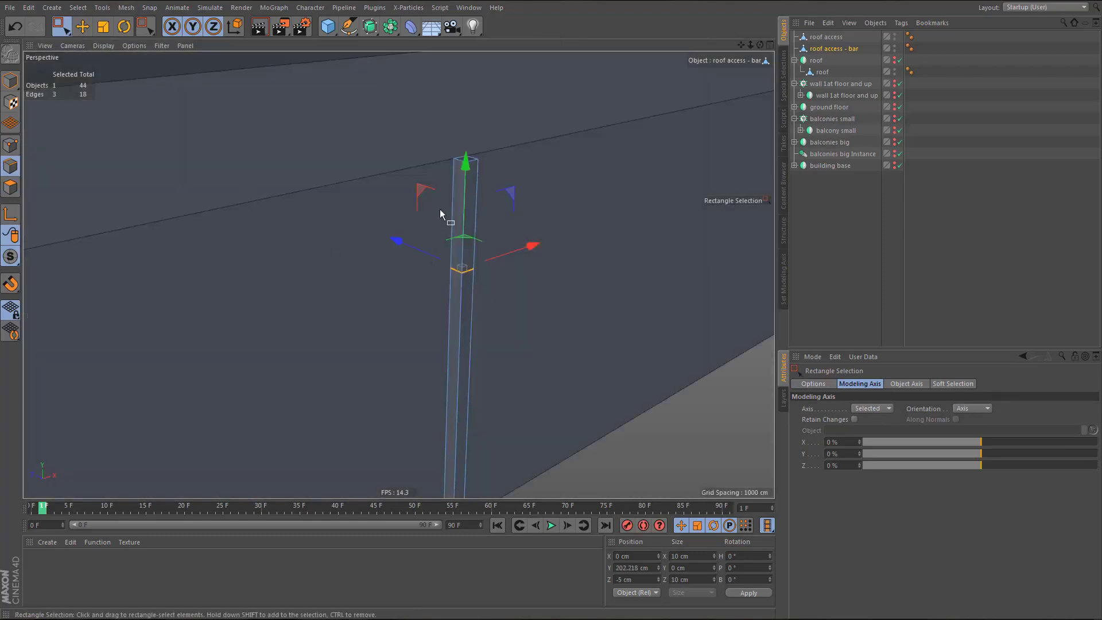
pyautogui.keyDown('alt'); pyautogui.moveTo(440, 209); pyautogui.dragTo(492, 213); pyautogui.keyUp('alt')
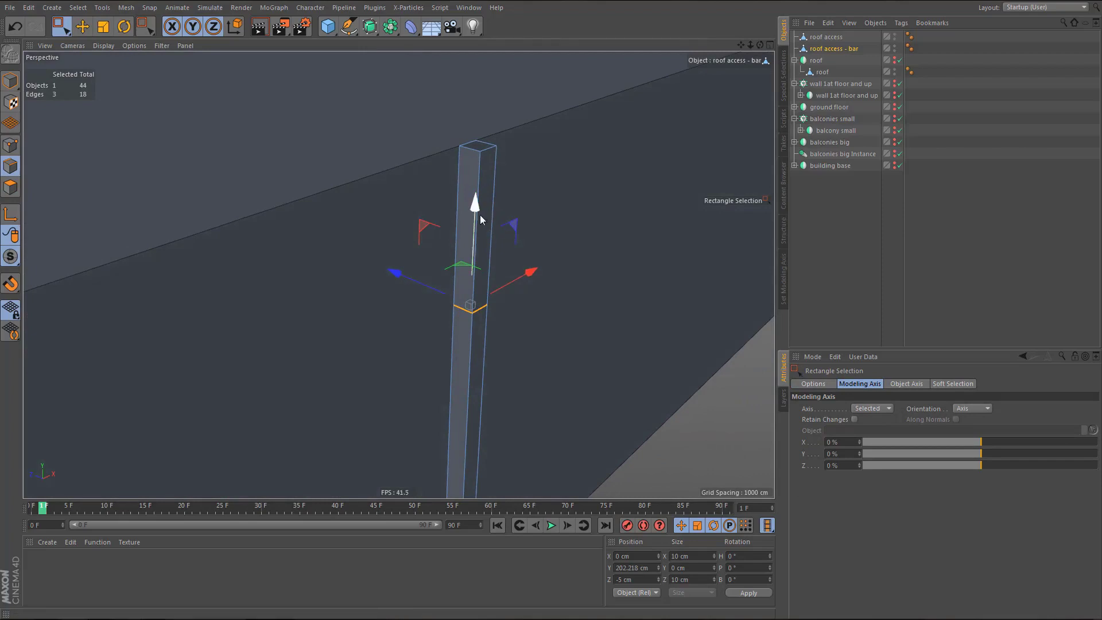
pyautogui.press('e')
pyautogui.click(485, 191)
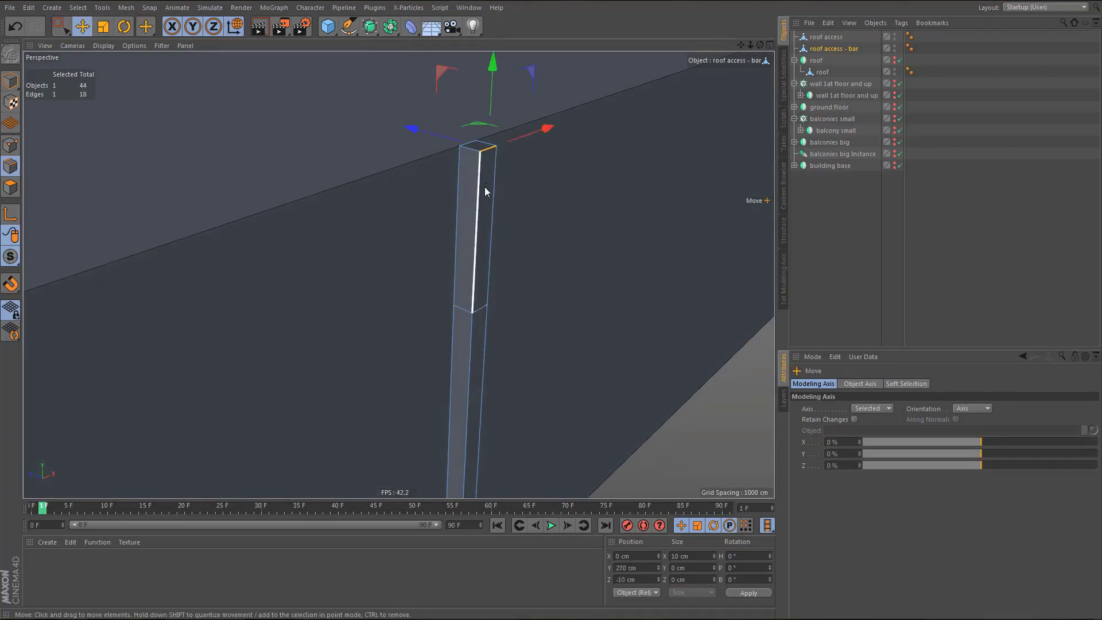
pyautogui.moveTo(421, 129); pyautogui.dragTo(403, 128)
pyautogui.keyDown('alt'); pyautogui.moveTo(406, 250); pyautogui.dragTo(425, 267); pyautogui.keyUp('alt')
pyautogui.hotkey('ctrl', 'r')
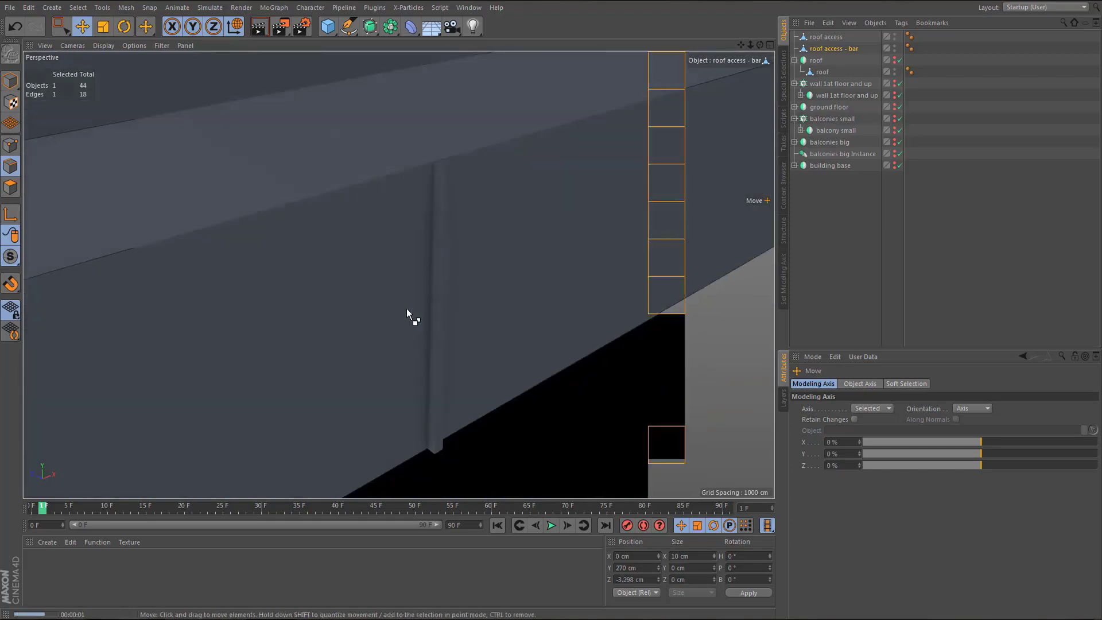
pyautogui.moveTo(421, 266)
pyautogui.keyDown('alt'); pyautogui.mouseDown()
pyautogui.moveTo(446, 282)
pyautogui.moveTo(436, 269)
pyautogui.mouseUp(); pyautogui.keyUp('alt')
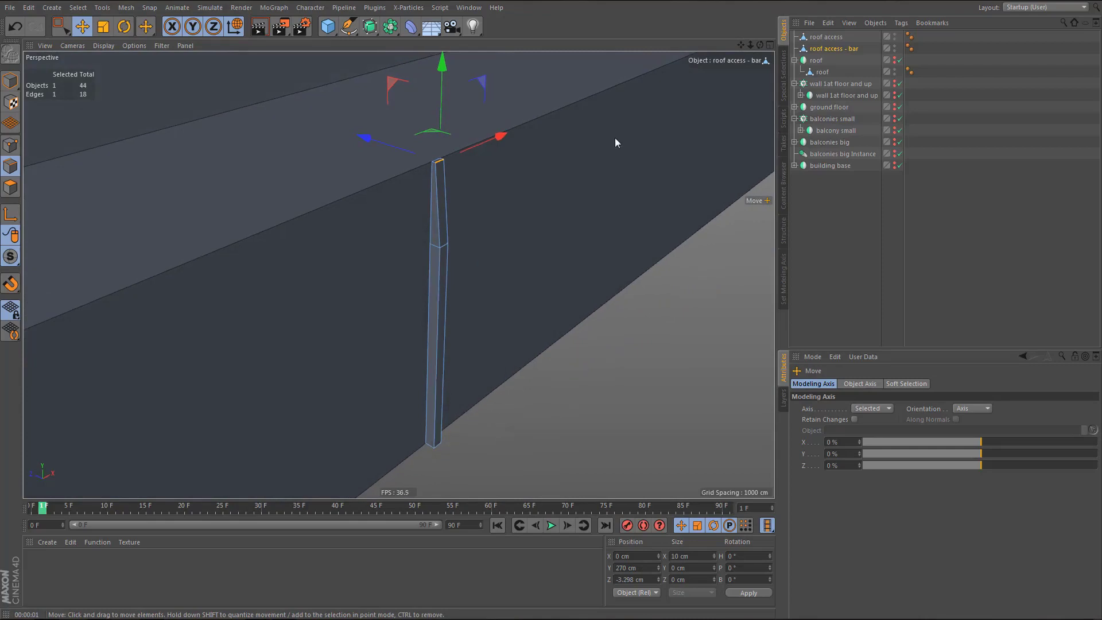
# - Try a phong angle of 22° on the bar
pyautogui.click(910, 48)
pyautogui.click(878, 419)
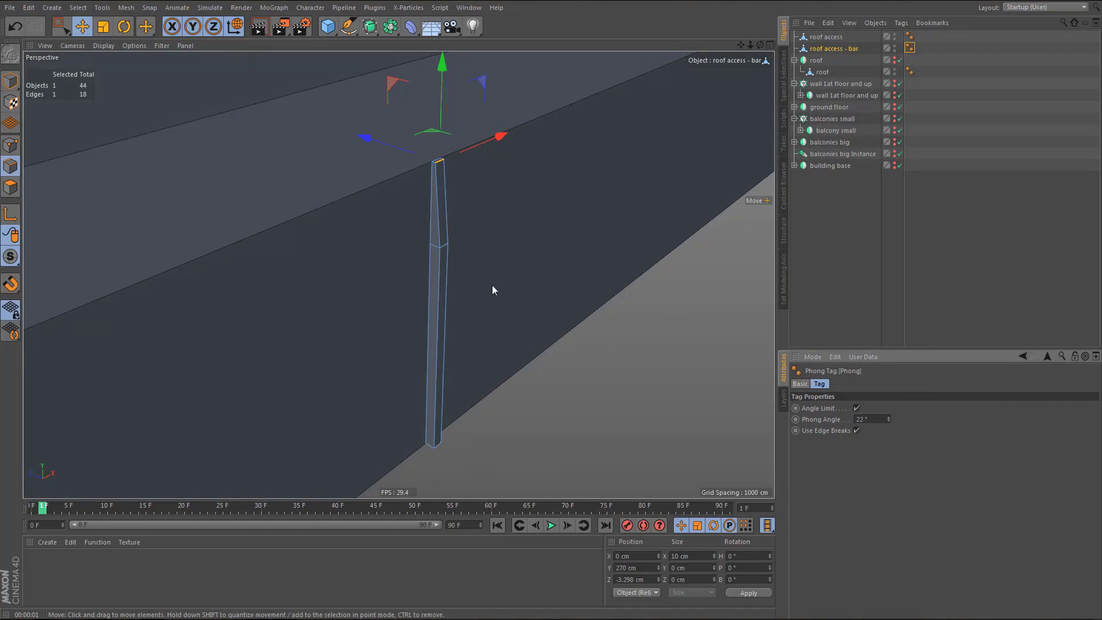
pyautogui.hotkey('ctrl', 'y')
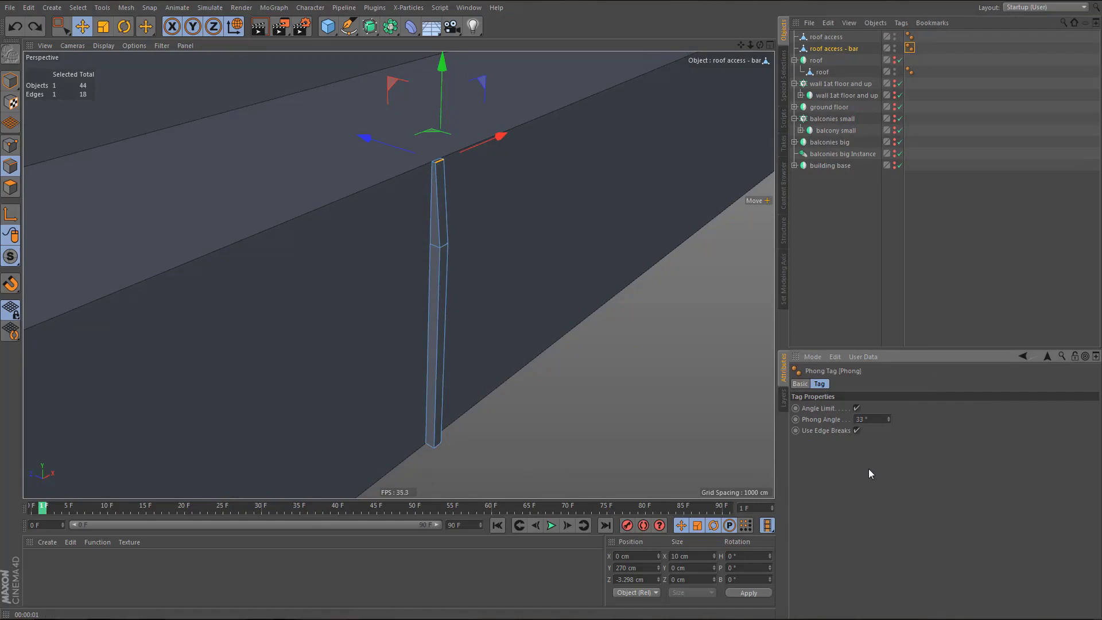
# - Switch to whole-object editing and compare the roof access block and its bar with the reference in the top view
pyautogui.keyDown('alt'); pyautogui.moveTo(405, 272); pyautogui.dragTo(390, 305); pyautogui.keyUp('alt')
pyautogui.keyDown('alt'); pyautogui.moveTo(389, 305); pyautogui.dragTo(384, 354, button='right'); pyautogui.keyUp('alt')
pyautogui.keyDown('alt'); pyautogui.moveTo(385, 354); pyautogui.dragTo(456, 307, button='middle'); pyautogui.keyUp('alt')
pyautogui.keyDown('alt'); pyautogui.moveTo(456, 307); pyautogui.dragTo(432, 326, button='right'); pyautogui.keyUp('alt')
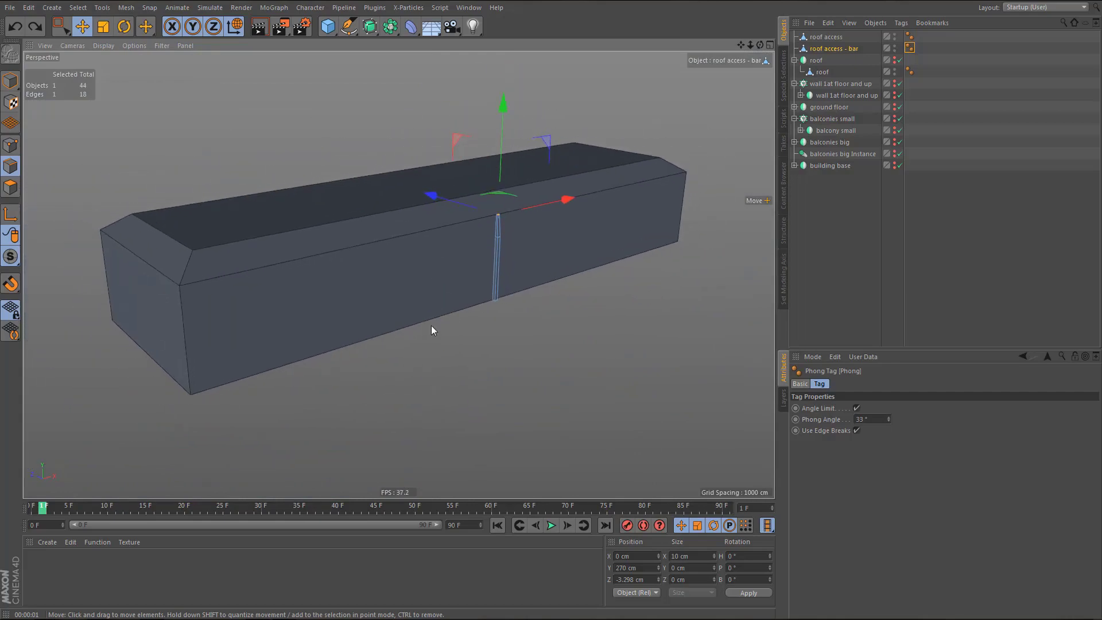
pyautogui.keyDown('alt'); pyautogui.moveTo(432, 325); pyautogui.dragTo(531, 297); pyautogui.keyUp('alt')
pyautogui.press('Return')
pyautogui.middleClick(531, 297)
pyautogui.middleClick(583, 239)
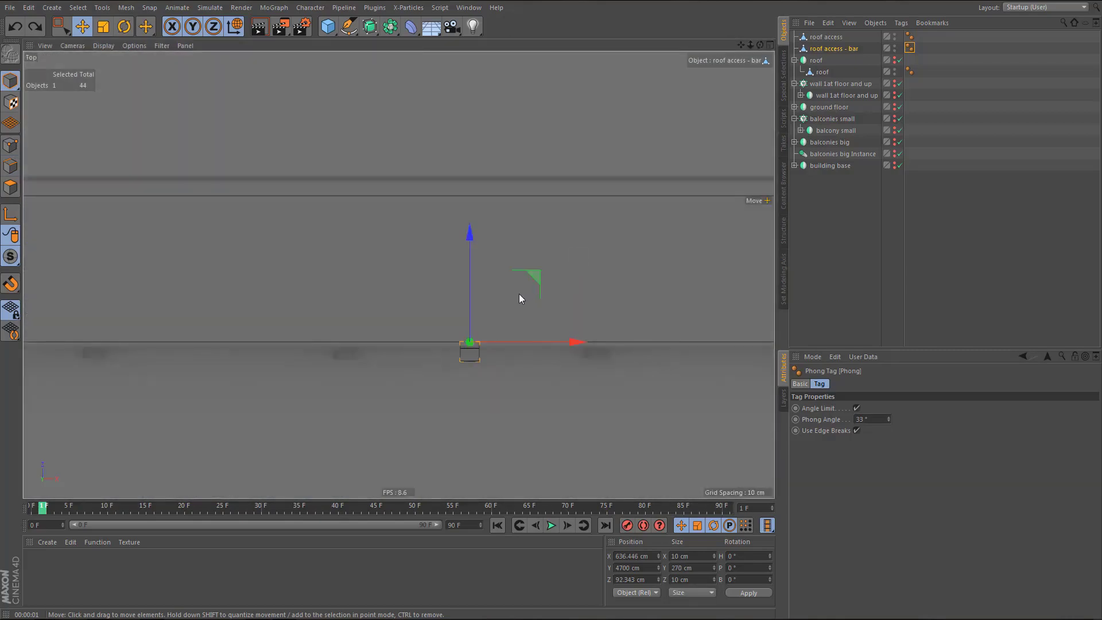
pyautogui.moveTo(519, 294)
pyautogui.keyDown('alt'); pyautogui.mouseDown(button='right')
pyautogui.moveTo(504, 348)
pyautogui.moveTo(587, 328)
pyautogui.mouseUp(button='right'); pyautogui.keyUp('alt')
pyautogui.keyDown('alt'); pyautogui.moveTo(431, 359); pyautogui.dragTo(400, 384, button='right'); pyautogui.keyUp('alt')
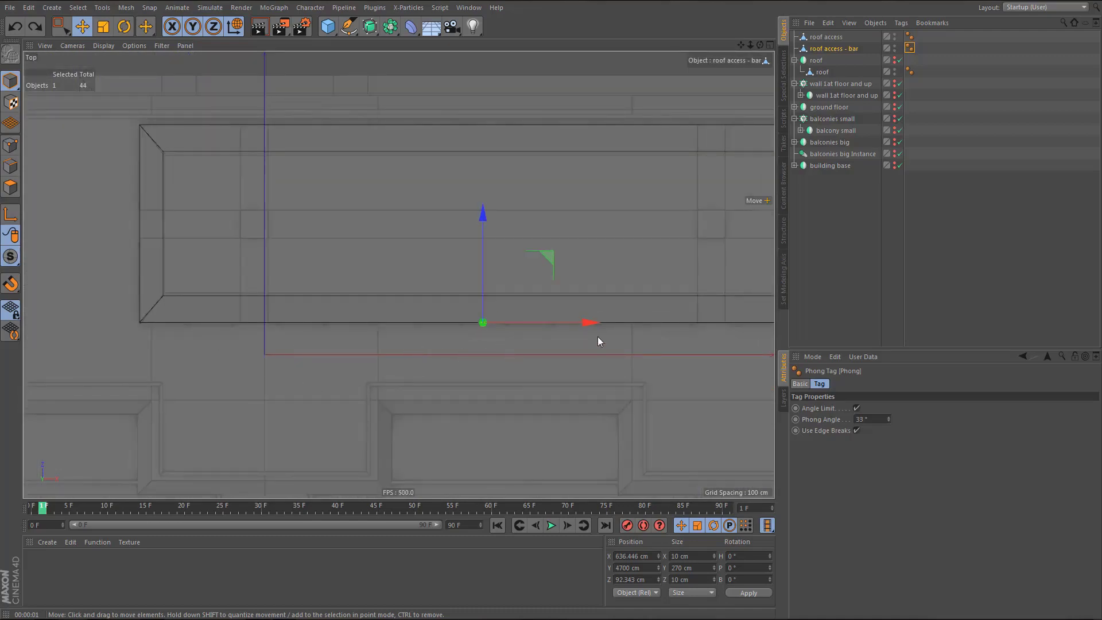
pyautogui.keyDown('alt'); pyautogui.moveTo(688, 340); pyautogui.dragTo(611, 349, button='middle'); pyautogui.keyUp('alt')
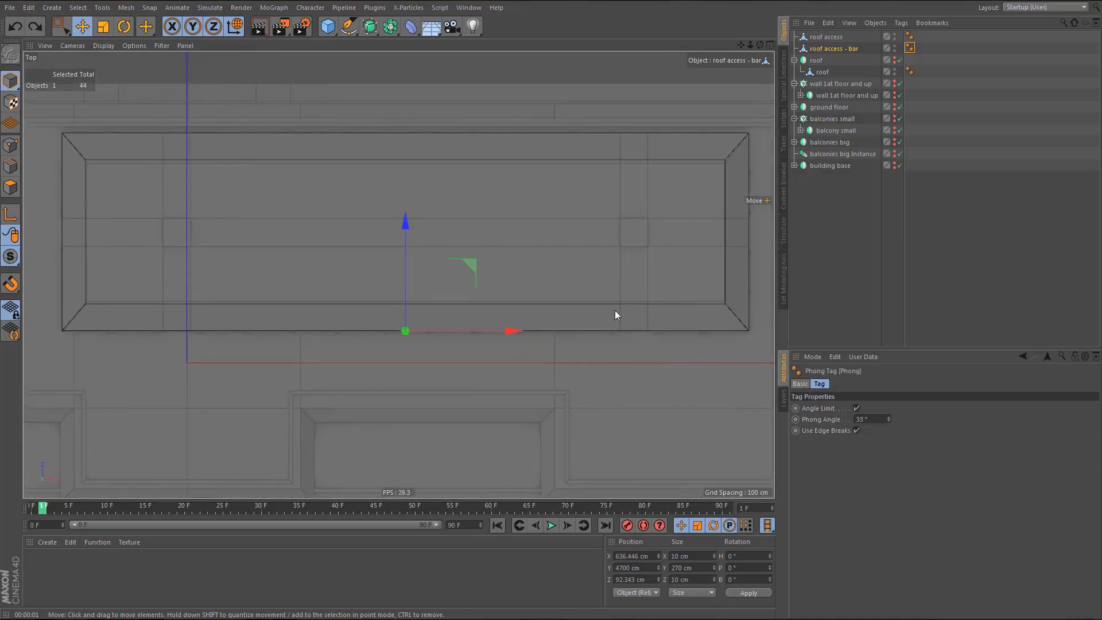
pyautogui.keyDown('alt'); pyautogui.moveTo(573, 312); pyautogui.dragTo(396, 343, button='middle'); pyautogui.keyUp('alt')
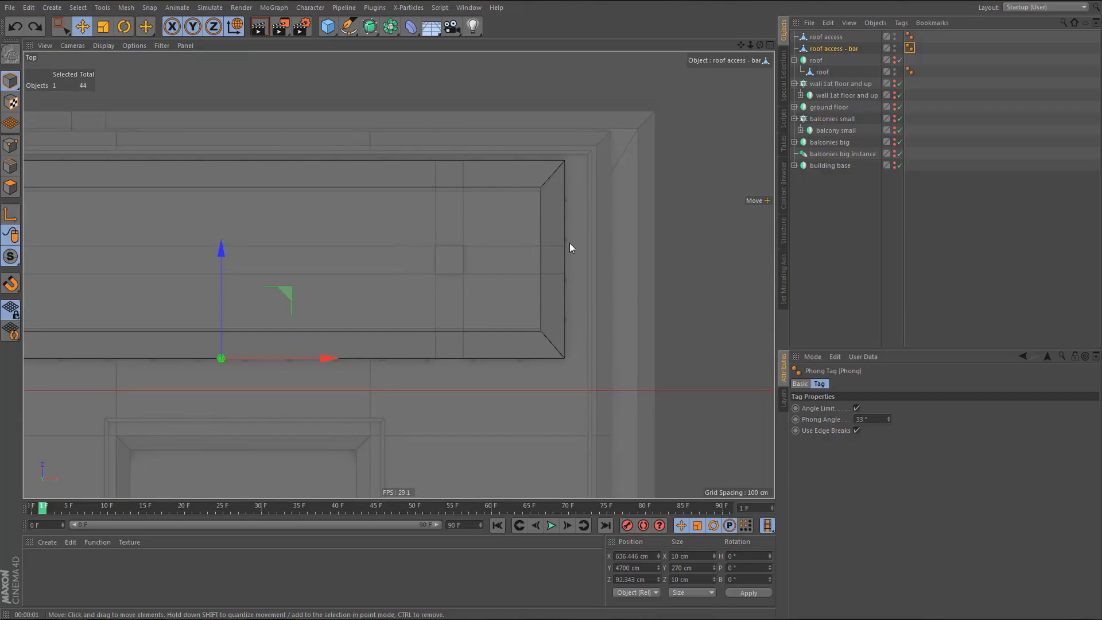
pyautogui.keyDown('alt'); pyautogui.moveTo(573, 312); pyautogui.dragTo(464, 312, button='right'); pyautogui.keyUp('alt')
pyautogui.keyDown('alt'); pyautogui.moveTo(398, 275); pyautogui.dragTo(555, 294, button='middle'); pyautogui.keyUp('alt')
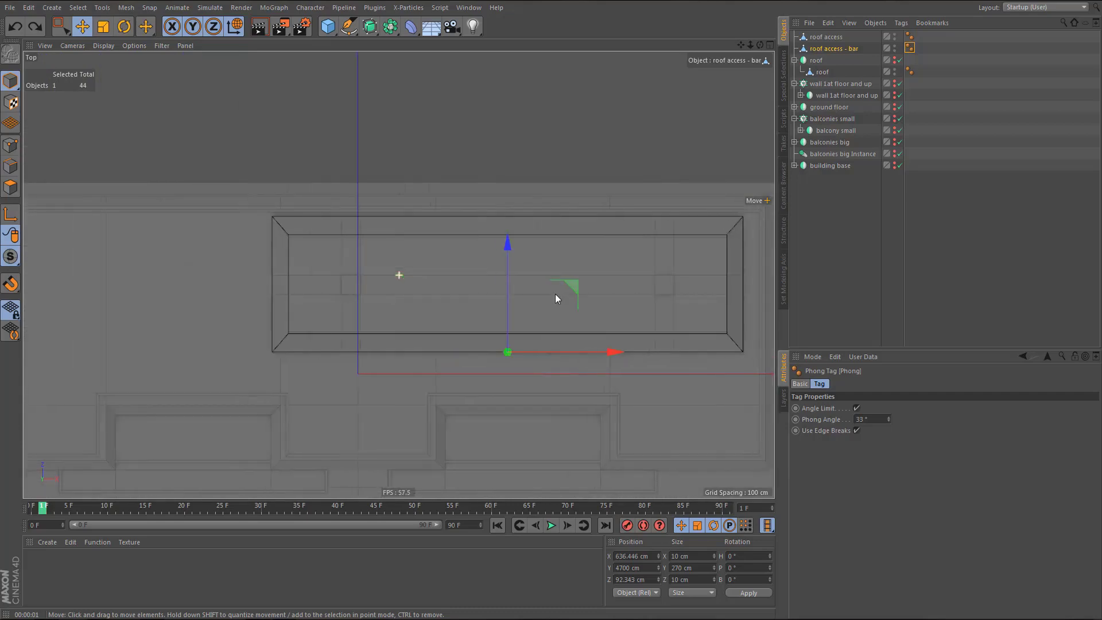
# - Inspect the roof access block in perspective from above and from its open underside
pyautogui.middleClick(394, 288)
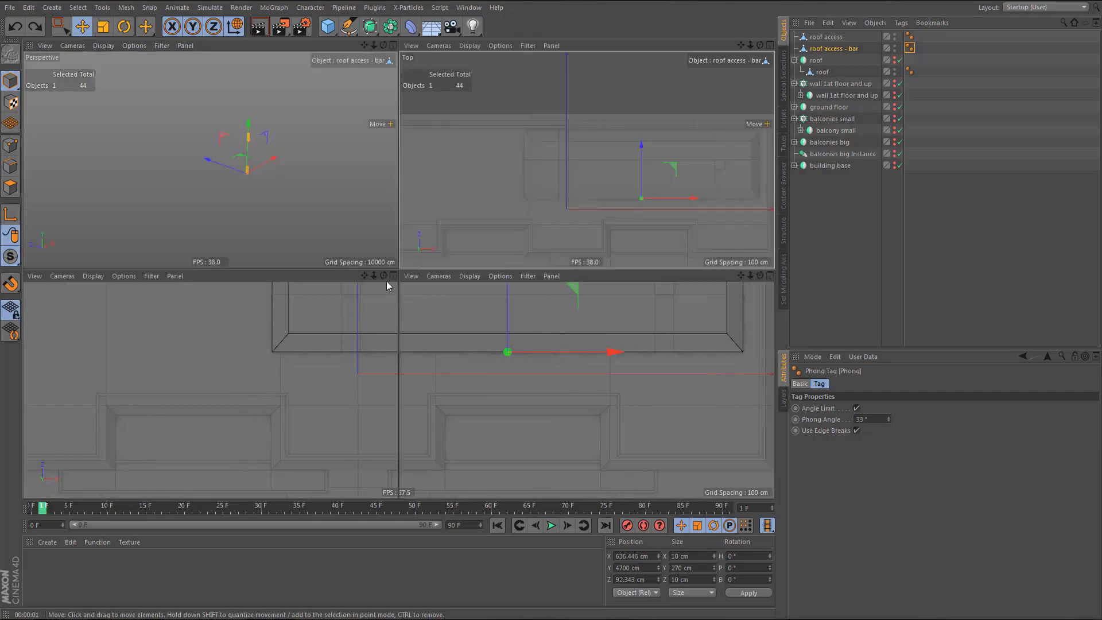
pyautogui.middleClick(282, 206)
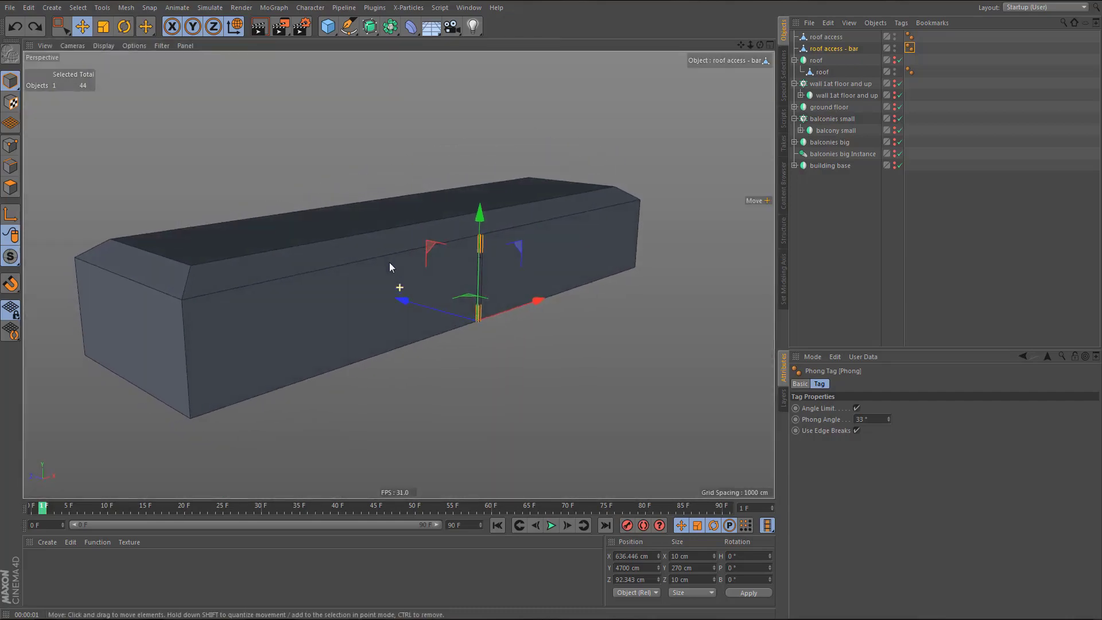
pyautogui.moveTo(390, 263)
pyautogui.keyDown('alt'); pyautogui.mouseDown()
pyautogui.moveTo(383, 193)
pyautogui.moveTo(398, 266)
pyautogui.mouseUp(); pyautogui.keyUp('alt')
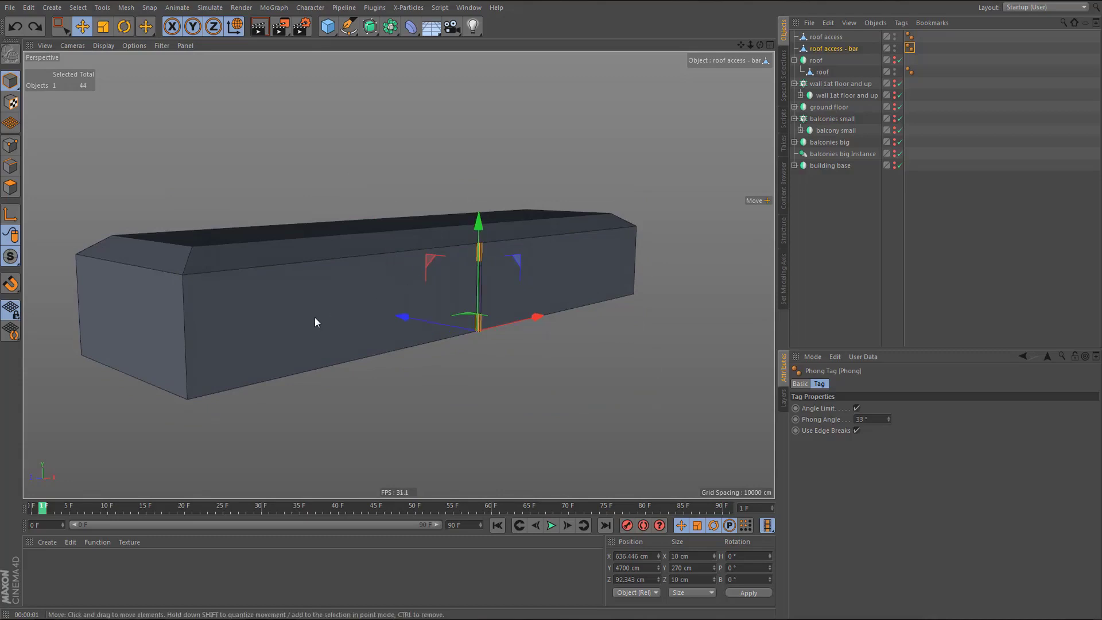
pyautogui.keyDown('alt'); pyautogui.moveTo(315, 320); pyautogui.dragTo(415, 291); pyautogui.keyUp('alt')
pyautogui.moveTo(344, 342)
pyautogui.keyDown('alt'); pyautogui.mouseDown()
pyautogui.moveTo(342, 353)
pyautogui.moveTo(359, 303)
pyautogui.moveTo(351, 339)
pyautogui.mouseUp(); pyautogui.keyUp('alt')
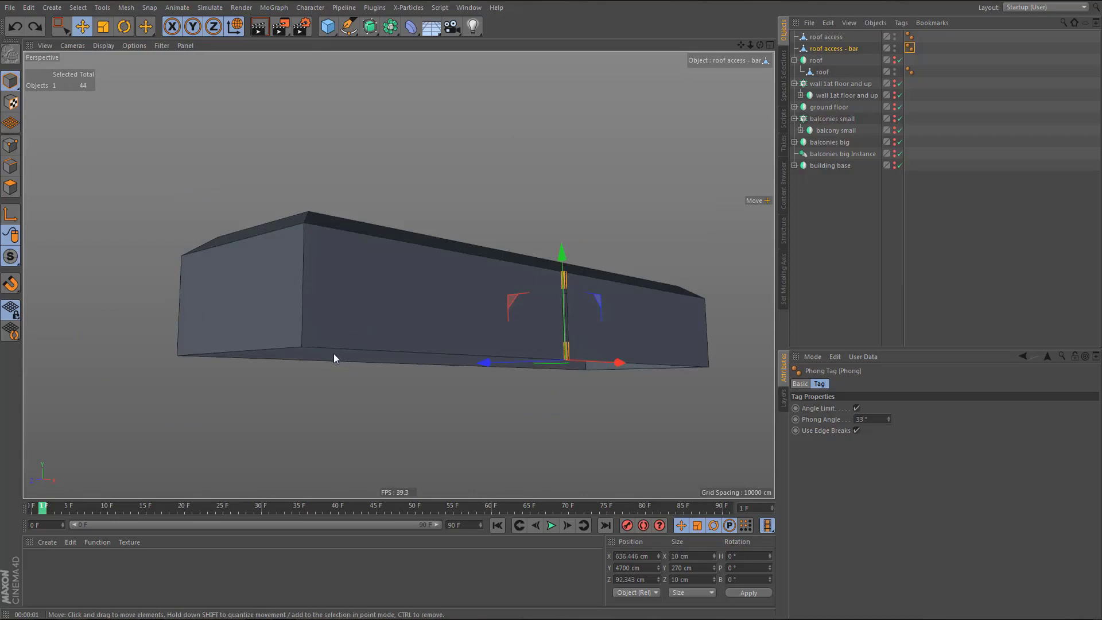
pyautogui.keyDown('alt'); pyautogui.moveTo(334, 358); pyautogui.dragTo(409, 360); pyautogui.keyUp('alt')
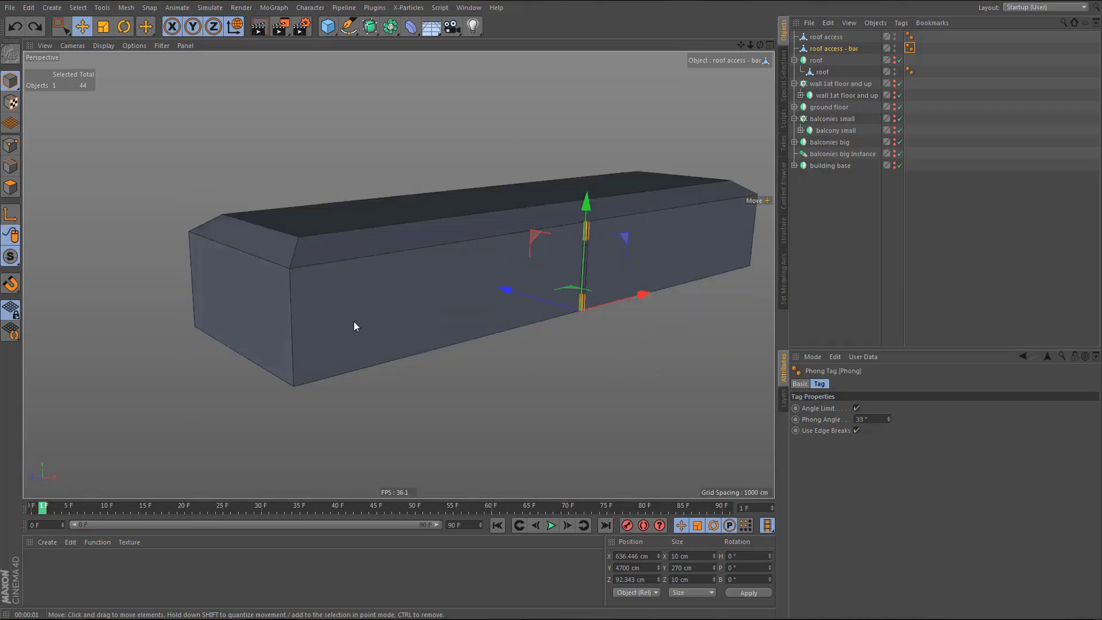
pyautogui.keyDown('alt'); pyautogui.moveTo(354, 323); pyautogui.dragTo(355, 320); pyautogui.keyUp('alt')
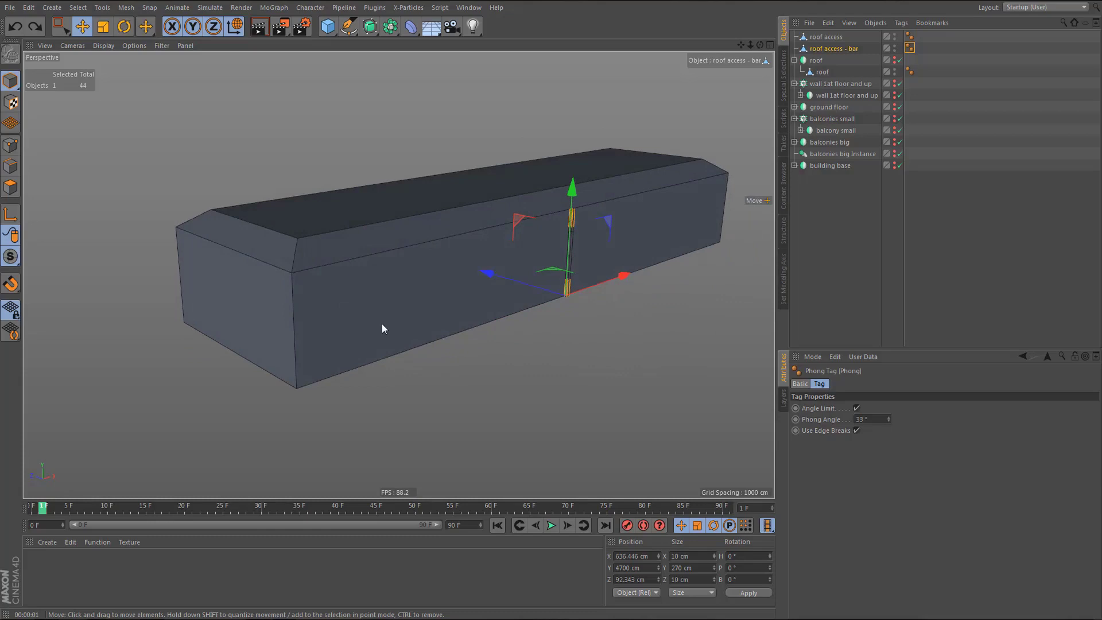
# - Close the open underside of the roof access block with the Close Polygon Hole tool
pyautogui.click(830, 38)
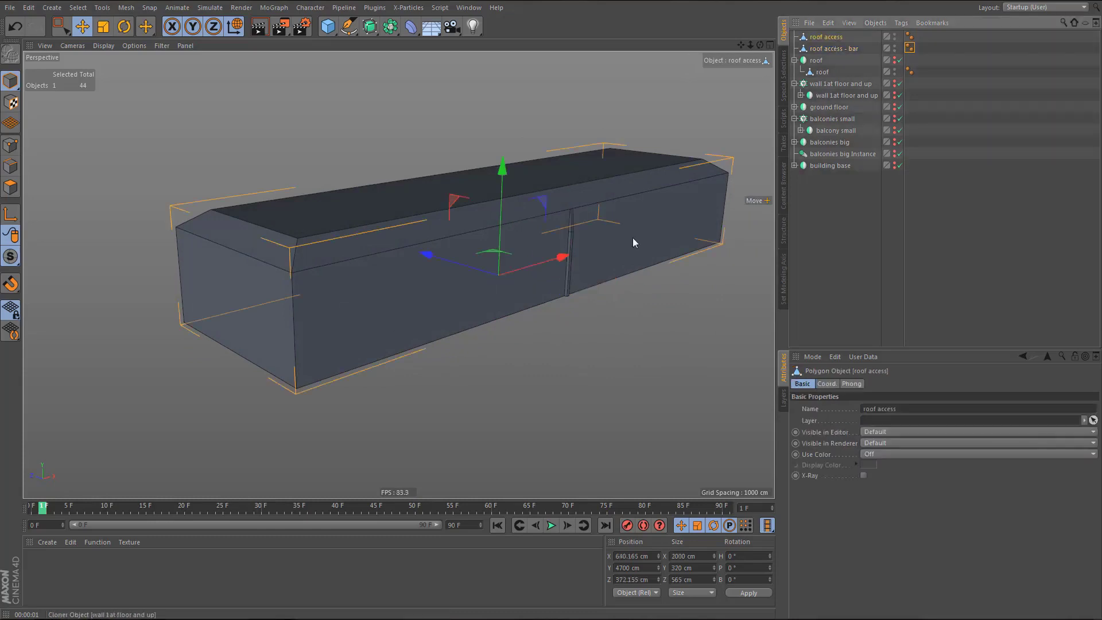
pyautogui.keyDown('alt'); pyautogui.moveTo(633, 238); pyautogui.dragTo(456, 259); pyautogui.keyUp('alt')
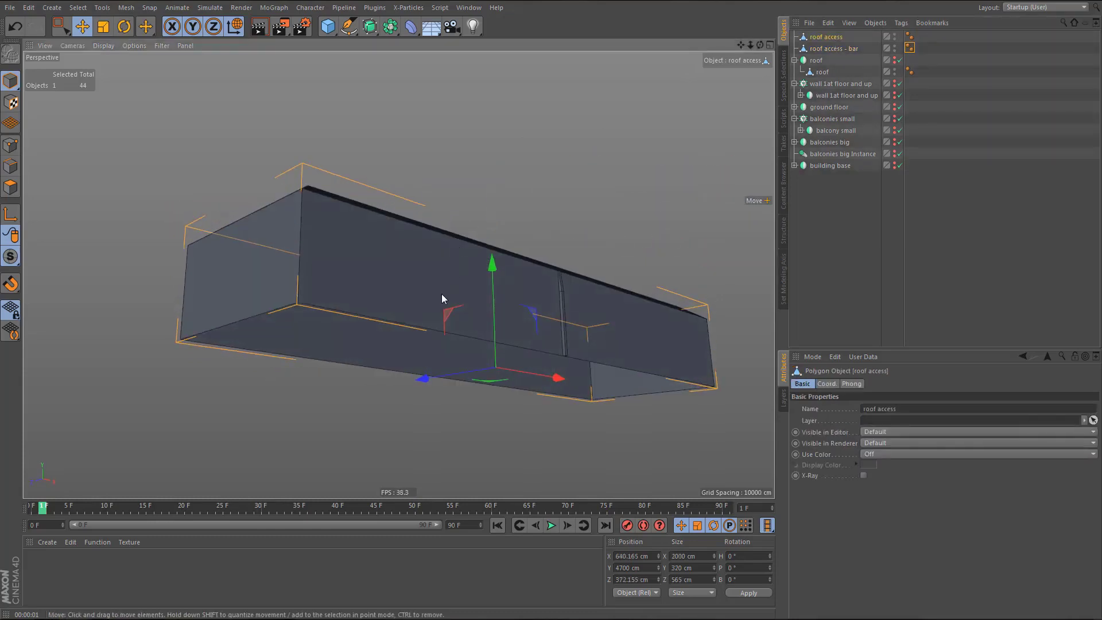
pyautogui.press('Return')
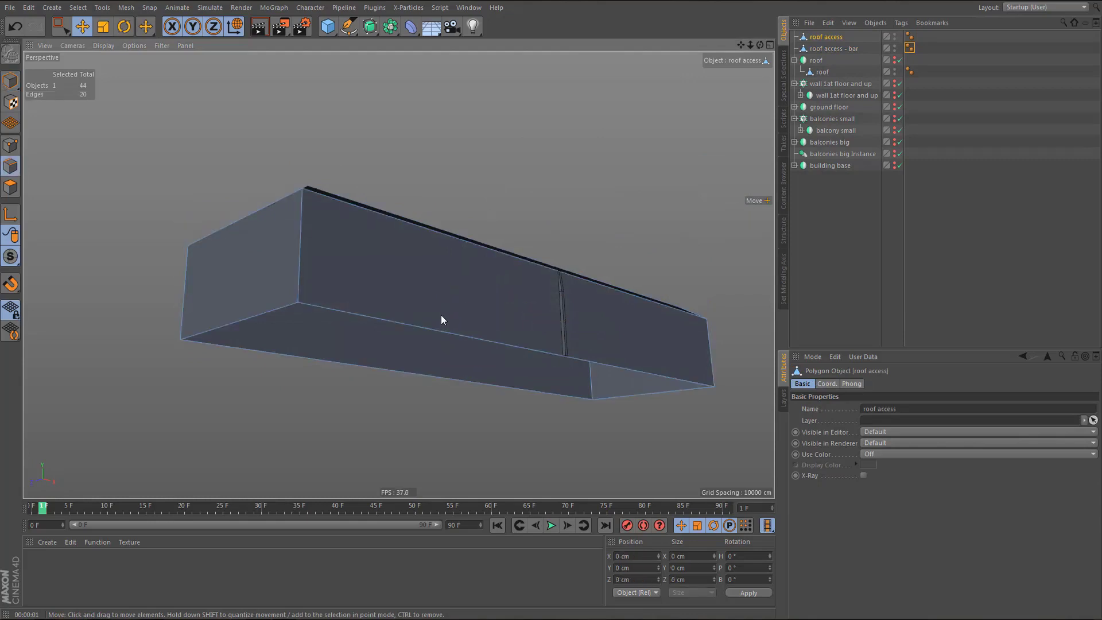
pyautogui.press('m')
pyautogui.press('d')
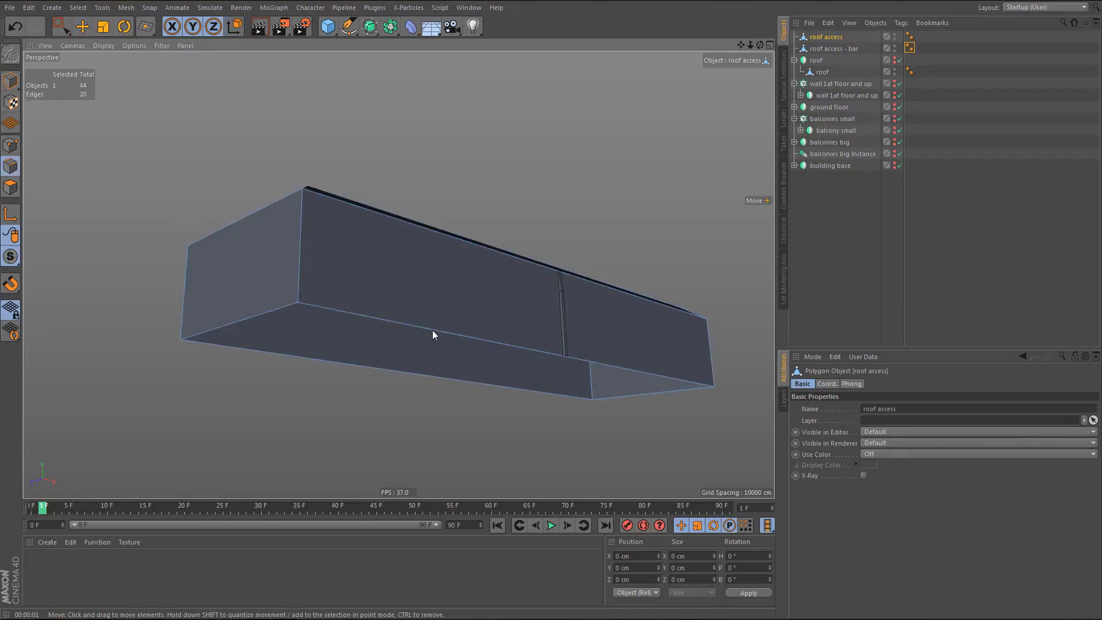
pyautogui.click(424, 351)
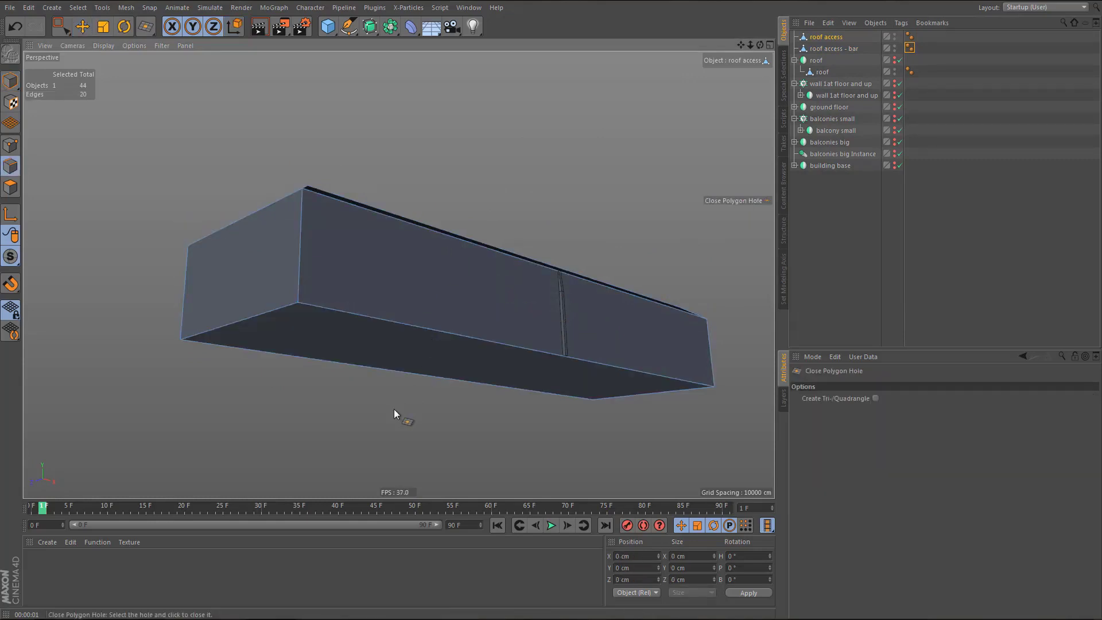
# - Split the underside polygon of the roof access block into its own object and delete it from the original block
pyautogui.press('Return')
pyautogui.press('9')
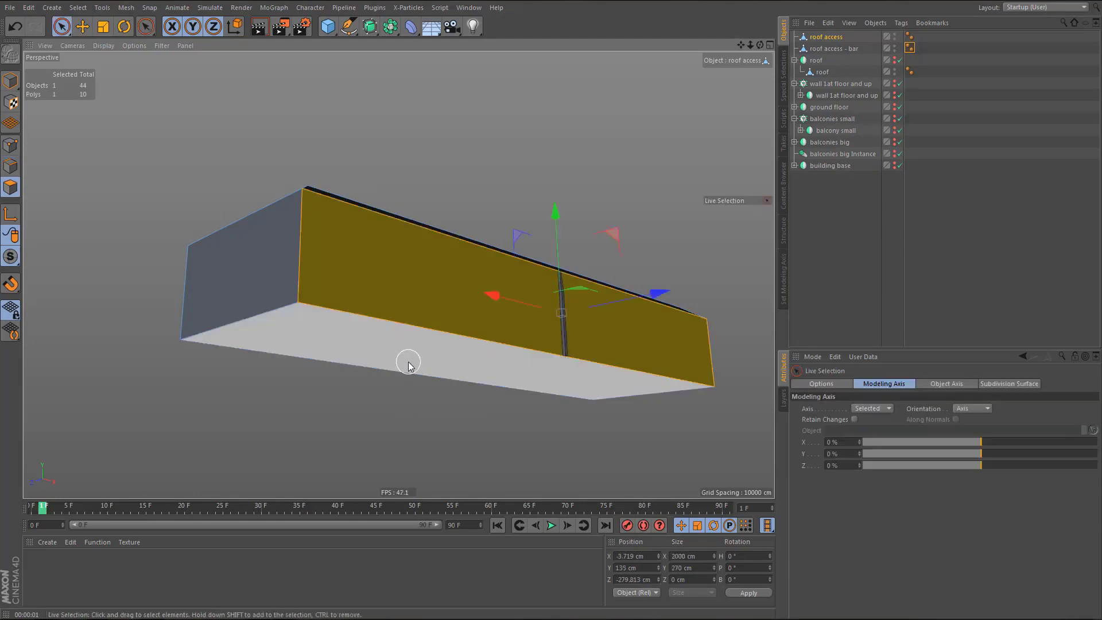
pyautogui.click(408, 367)
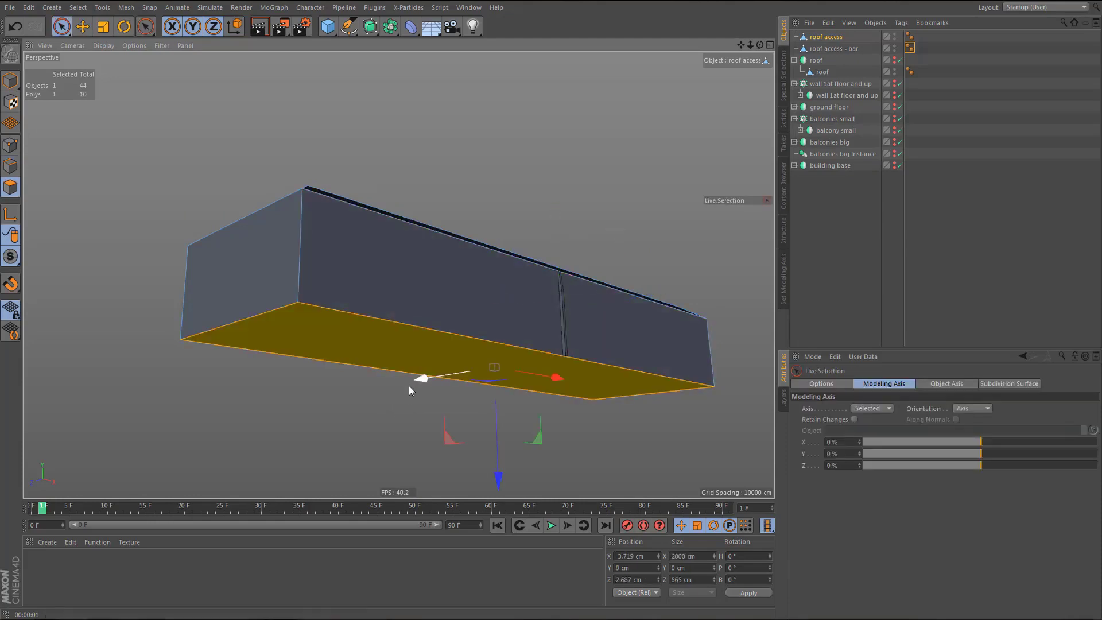
pyautogui.press('u')
pyautogui.press('p')
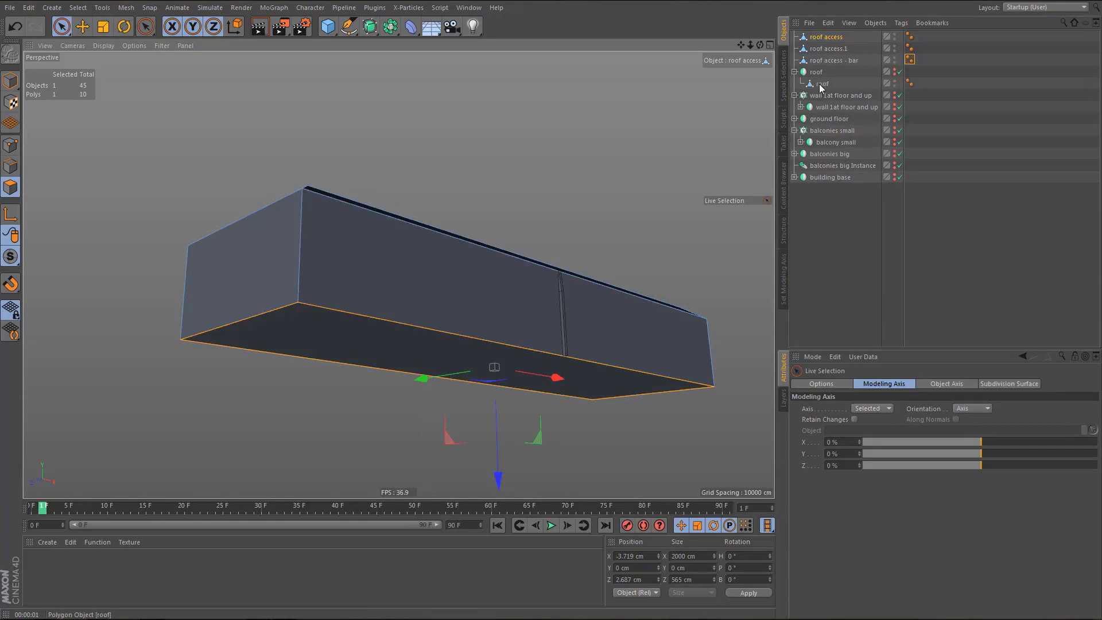
pyautogui.click(828, 37)
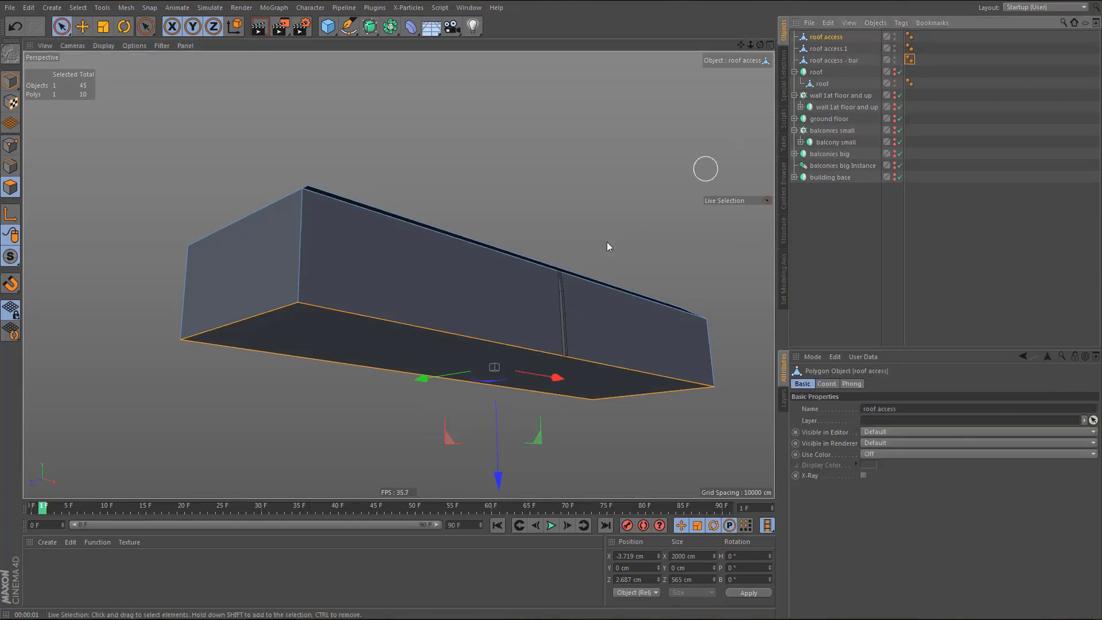
pyautogui.press('Delete')
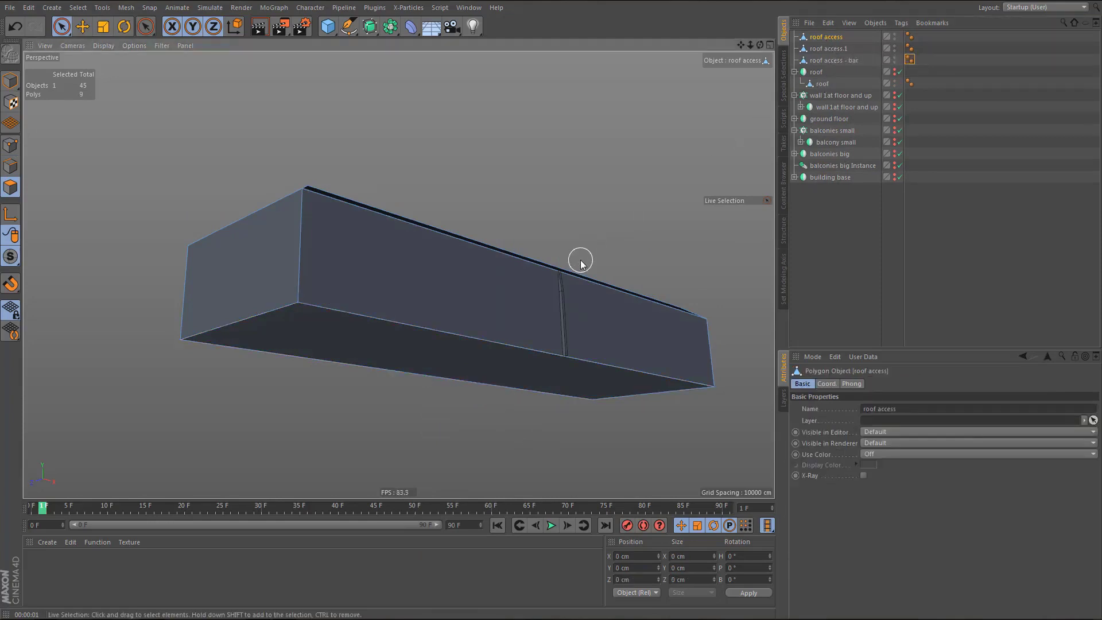
# - Rename the split-off underside object as bar template and hide the roof access block in the viewport
pyautogui.keyDown('alt'); pyautogui.moveTo(584, 258); pyautogui.dragTo(485, 289); pyautogui.keyUp('alt')
pyautogui.doubleClick(837, 50)
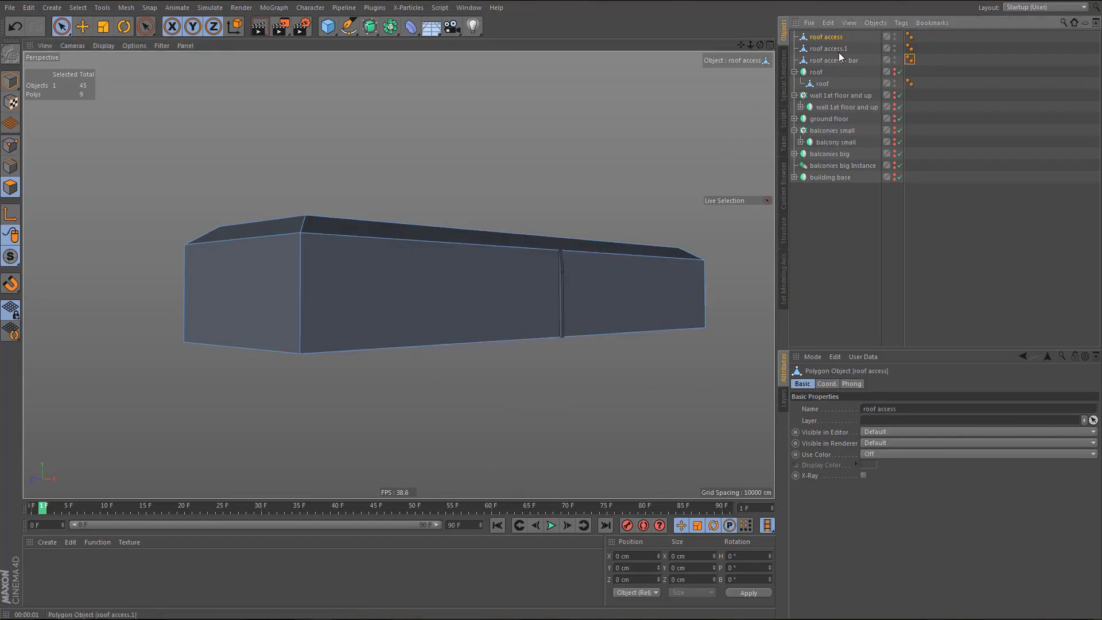
pyautogui.write('bar')
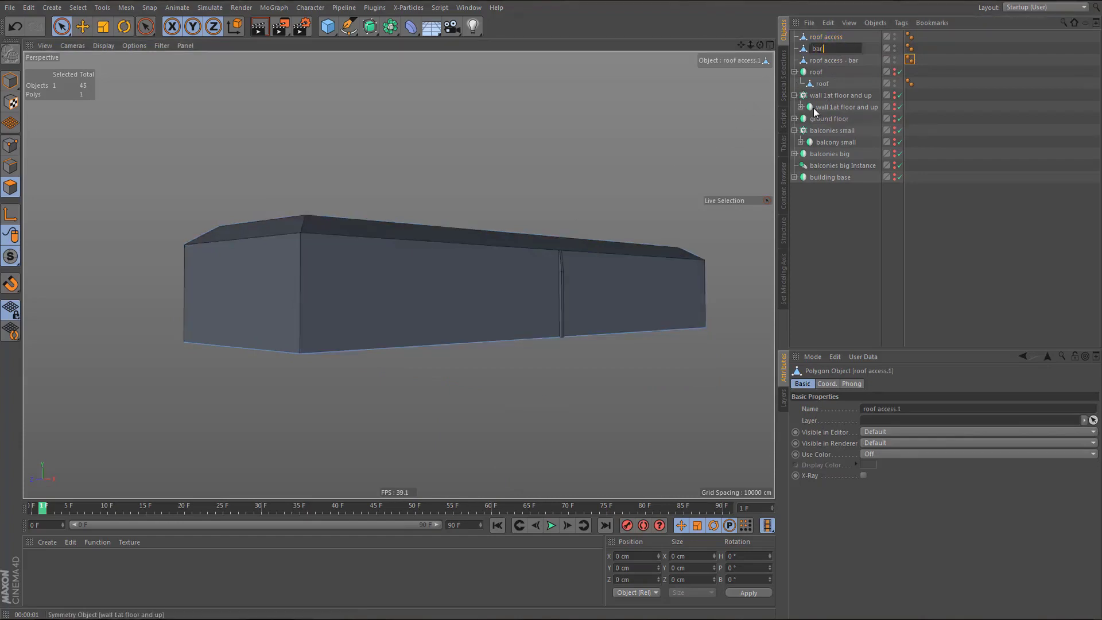
pyautogui.write(' template')
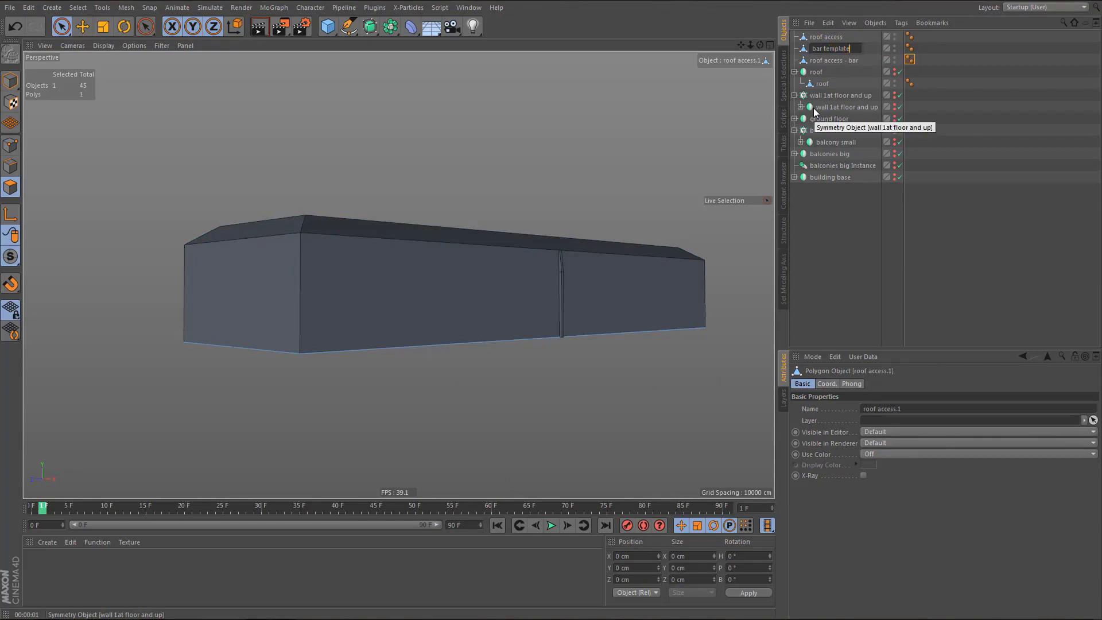
pyautogui.press('Return')
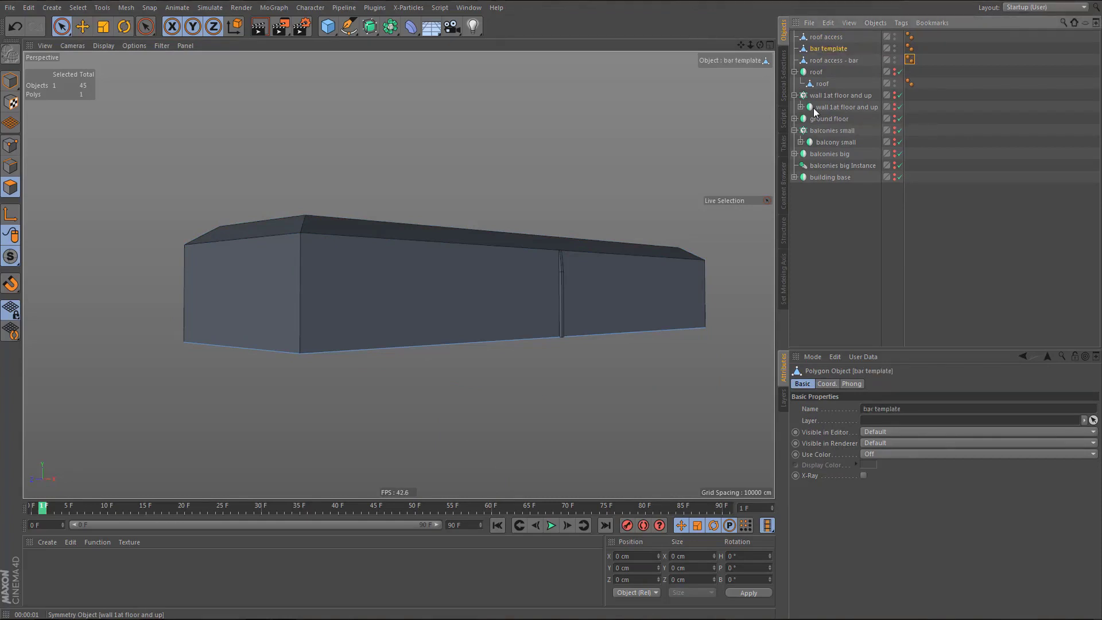
pyautogui.keyDown('alt'); pyautogui.doubleClick(894, 37); pyautogui.keyUp('alt')
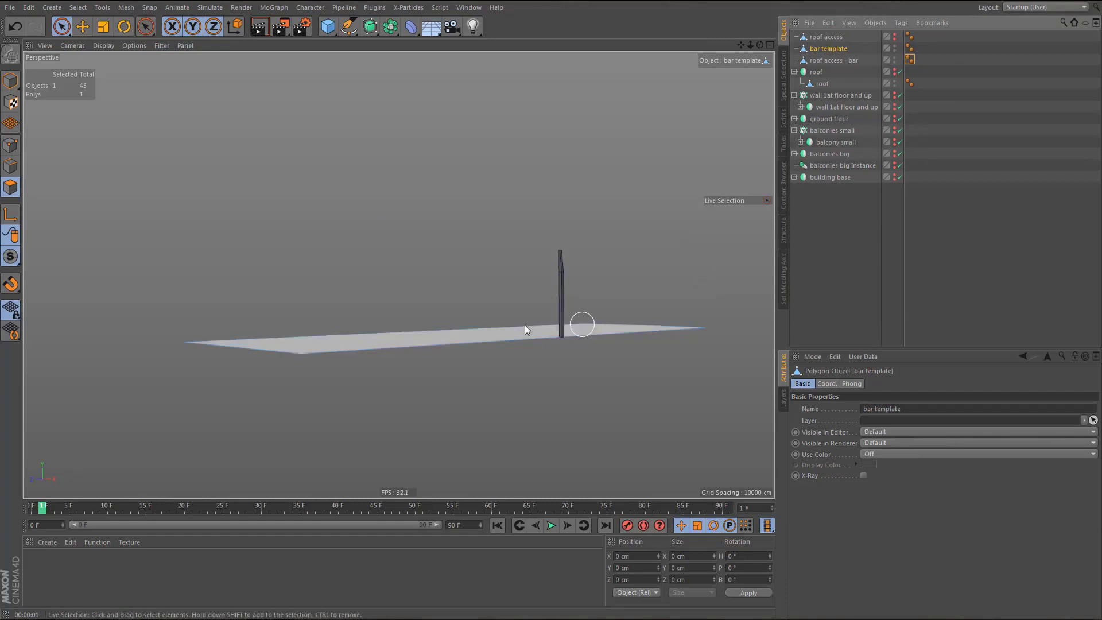
# - Cut the two long edges of the bar template with Edge Cut at a subdivision of 14
pyautogui.keyDown('alt'); pyautogui.moveTo(487, 352); pyautogui.dragTo(443, 328); pyautogui.keyUp('alt')
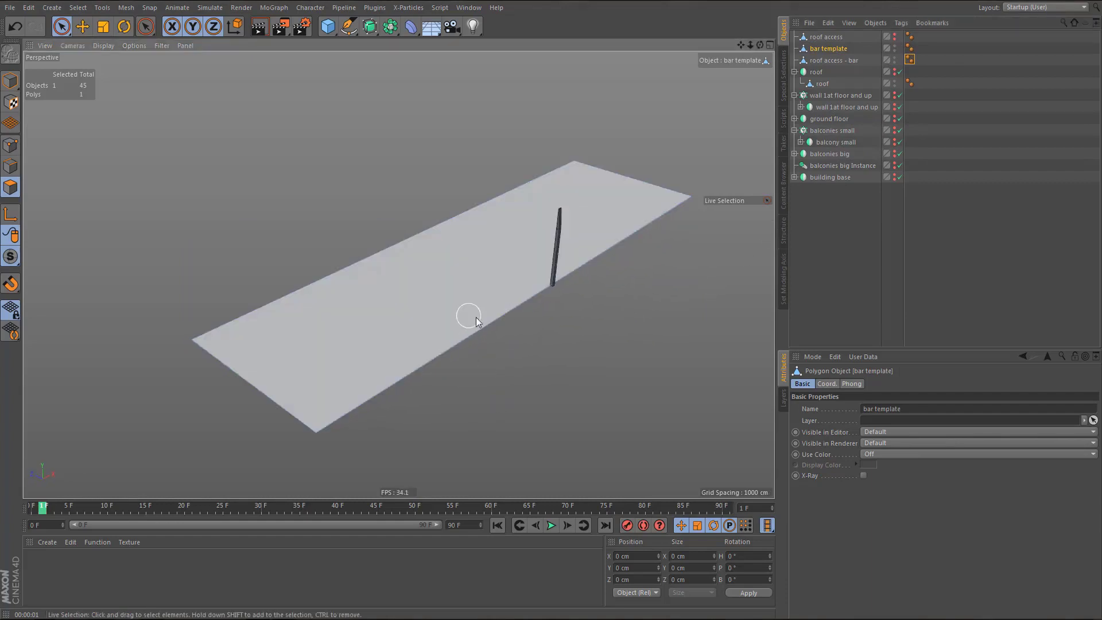
pyautogui.press('Return')
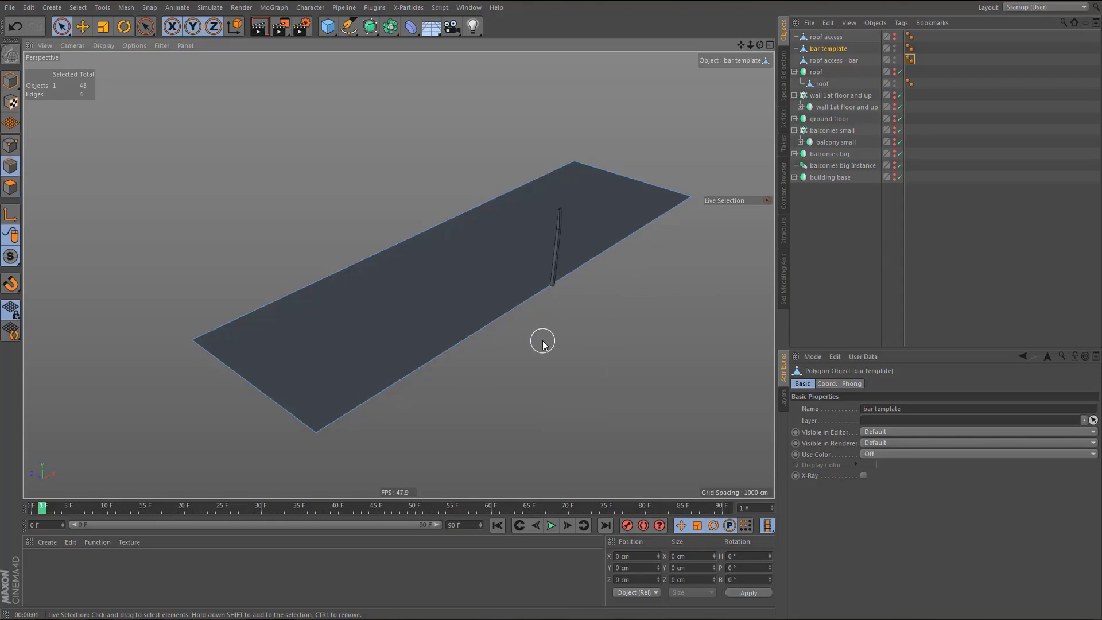
pyautogui.press('u')
pyautogui.press('b')
pyautogui.click(489, 343)
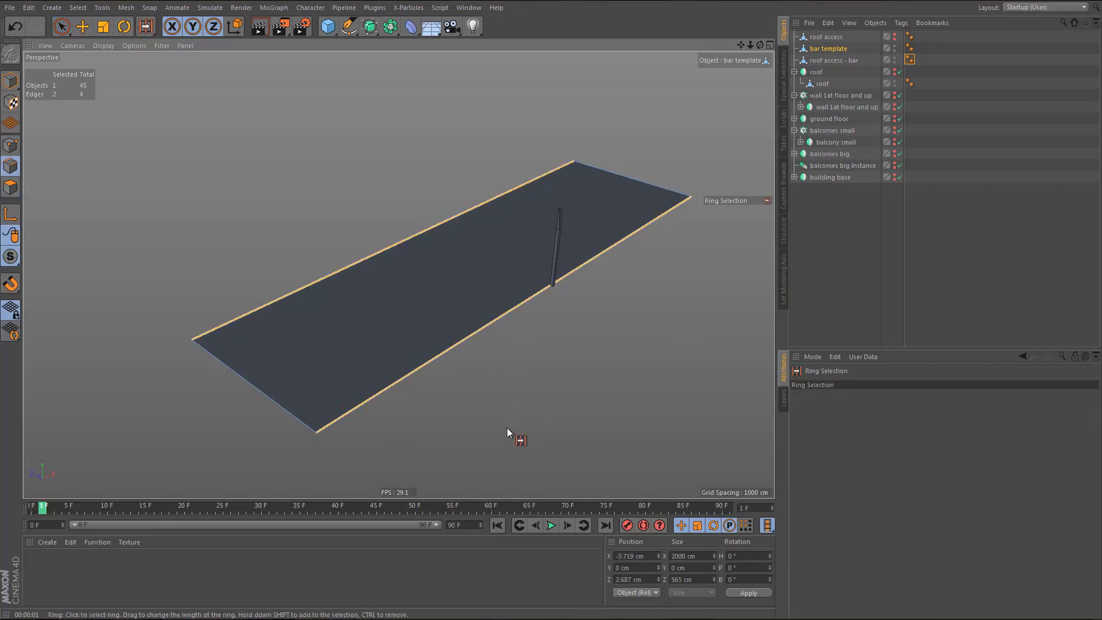
pyautogui.press('m')
pyautogui.press('f')
pyautogui.moveTo(529, 412); pyautogui.dragTo(590, 412)
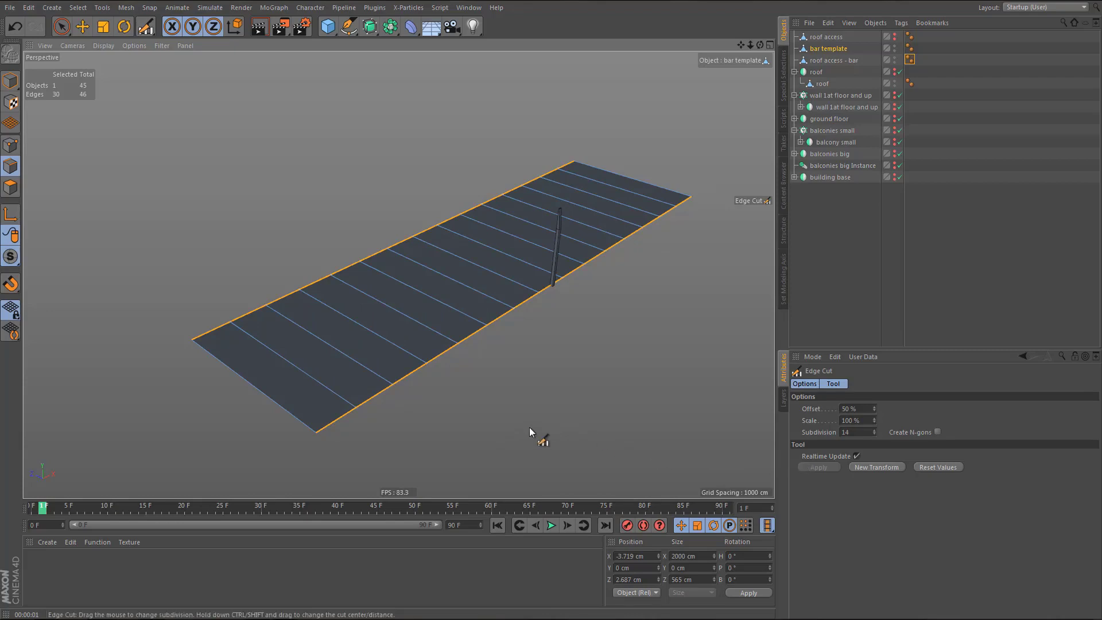
# - Ring-select the crosswise edges of the bar template and cut them with Edge Cut at a subdivision of 4
pyautogui.press('u')
pyautogui.press('b')
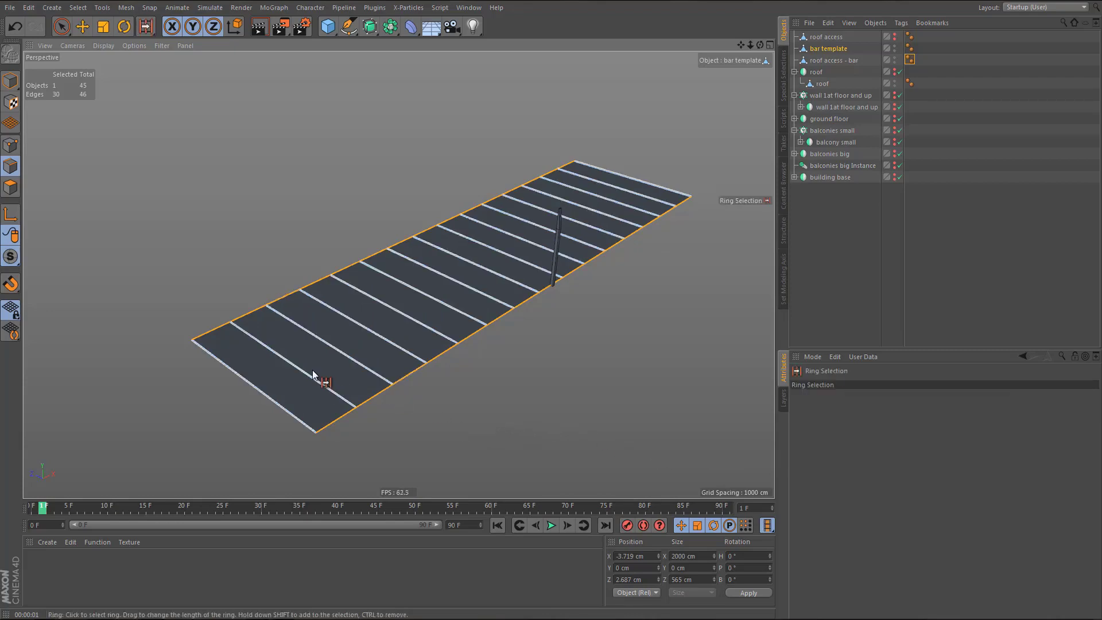
pyautogui.click(313, 369)
pyautogui.press('m')
pyautogui.press('f')
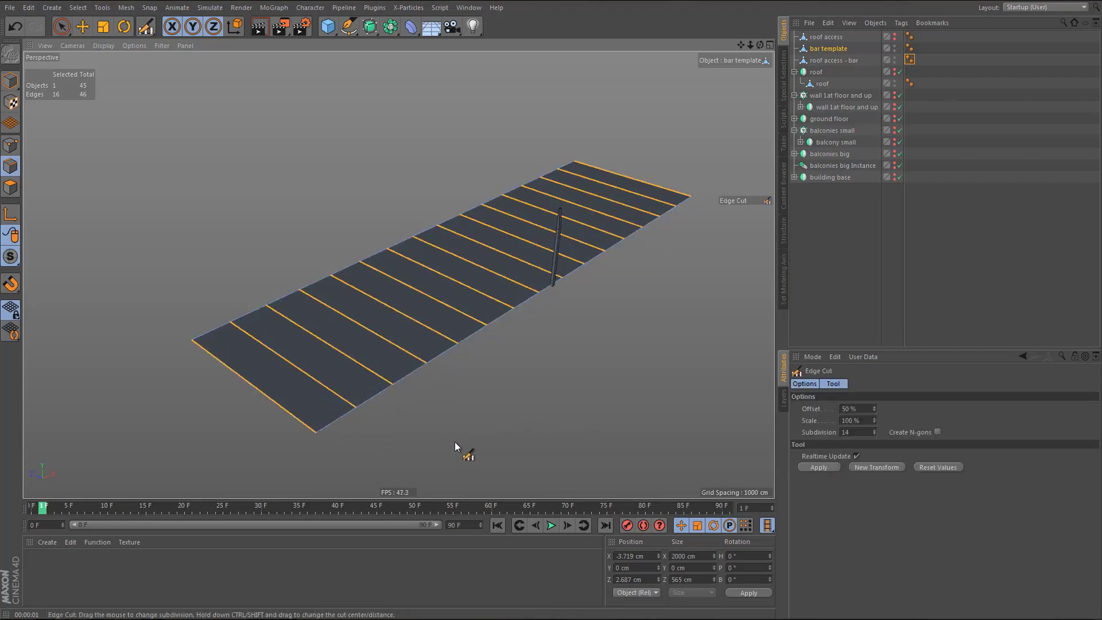
pyautogui.moveTo(464, 437); pyautogui.dragTo(440, 458)
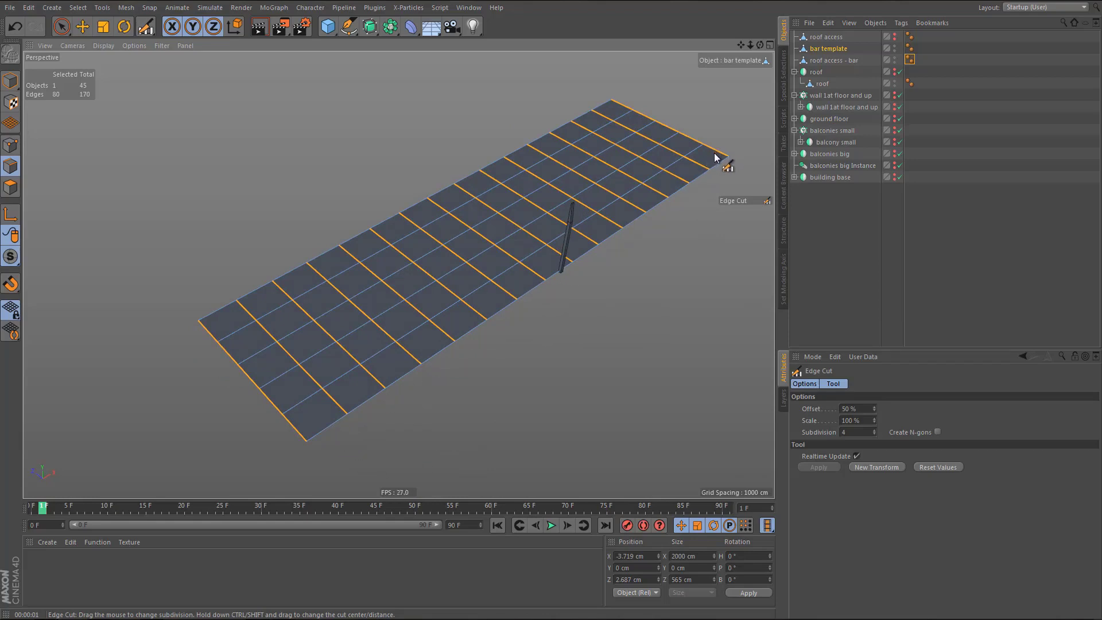
# - Select the bar template's outer boundary with Loop Selection, turning off Stop at Boundary Edges and enabling Select Boundary Loop
pyautogui.keyDown('alt'); pyautogui.moveTo(493, 367); pyautogui.dragTo(458, 373); pyautogui.keyUp('alt')
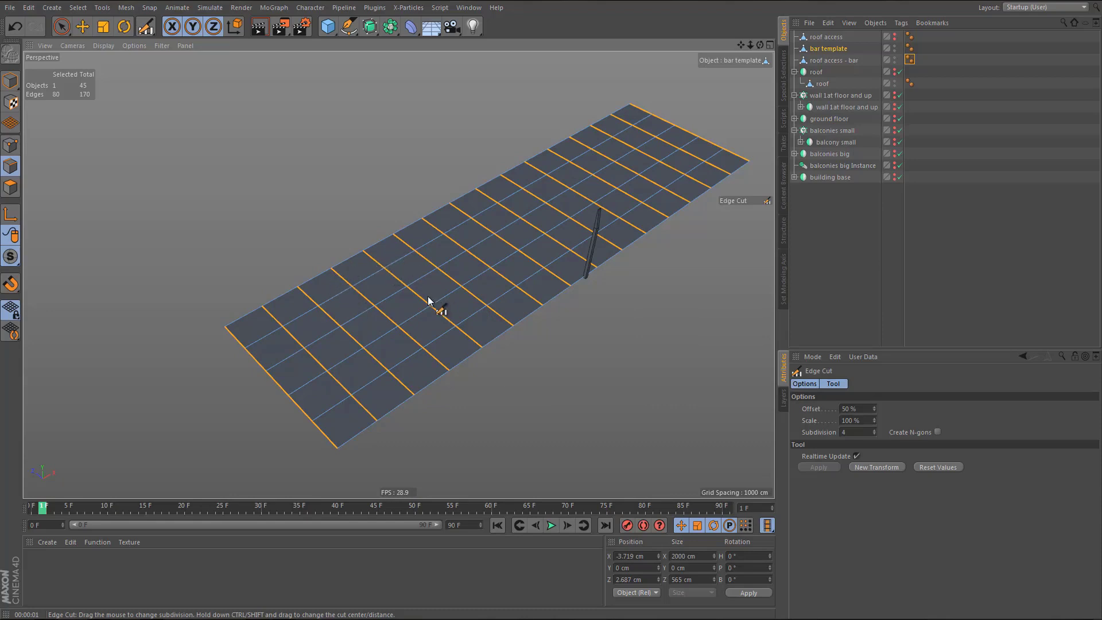
pyautogui.keyDown('alt'); pyautogui.moveTo(426, 298); pyautogui.dragTo(428, 293, button='middle'); pyautogui.keyUp('alt')
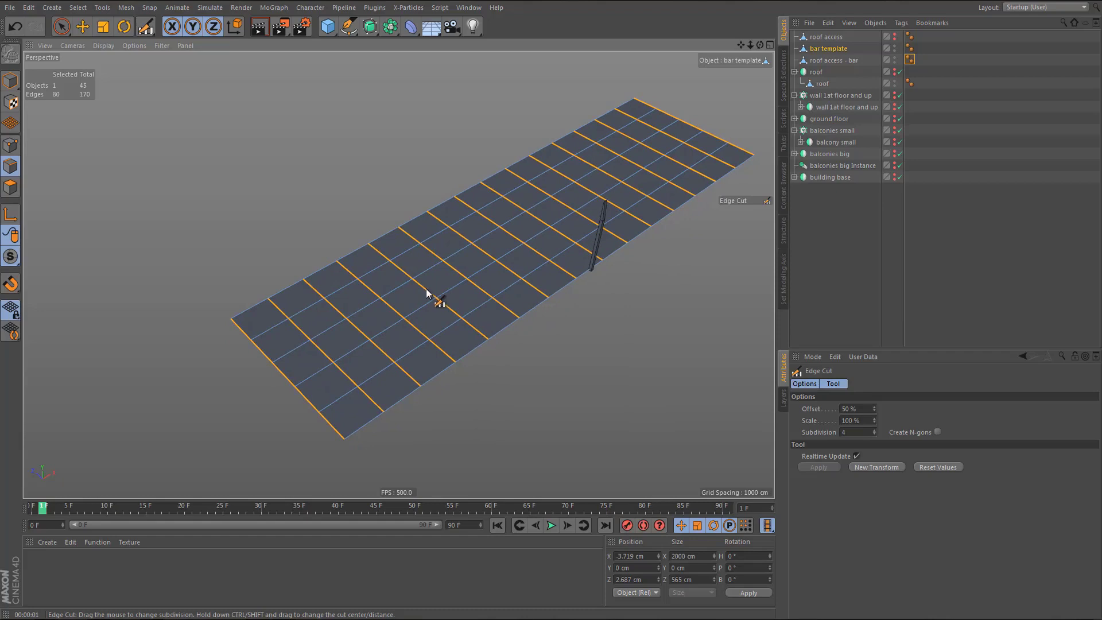
pyautogui.press('u')
pyautogui.press('b')
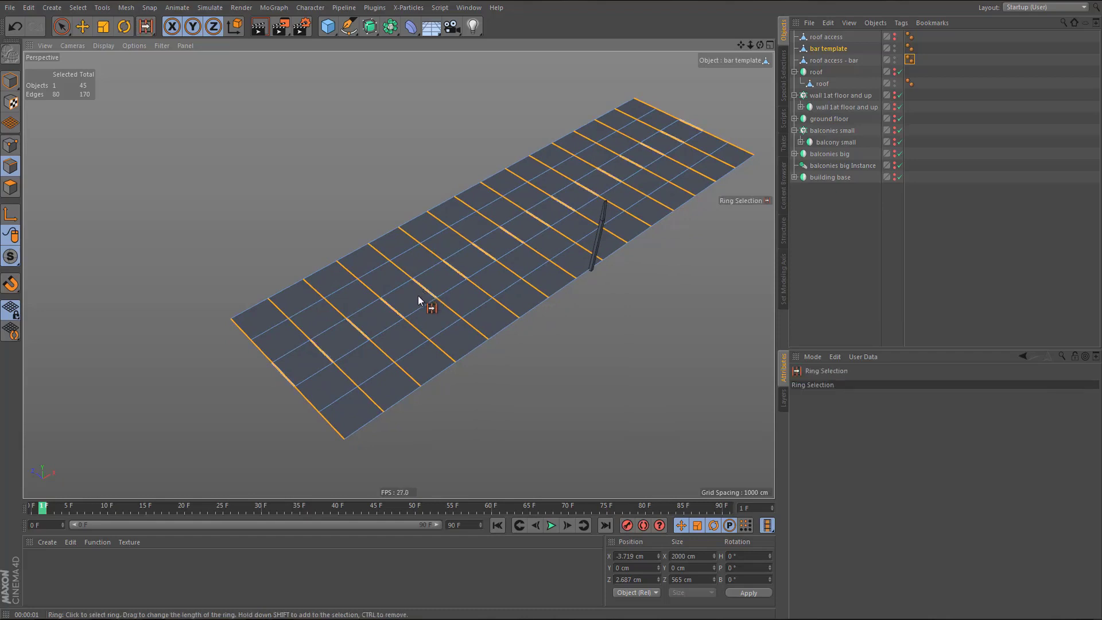
pyautogui.press('u')
pyautogui.press('l')
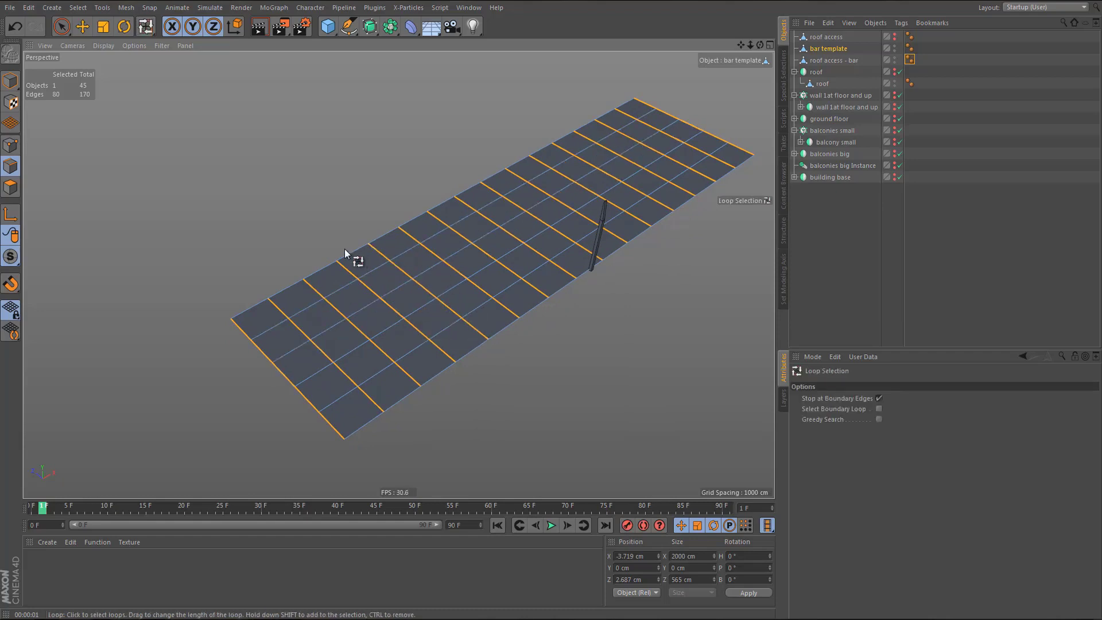
pyautogui.click(881, 399)
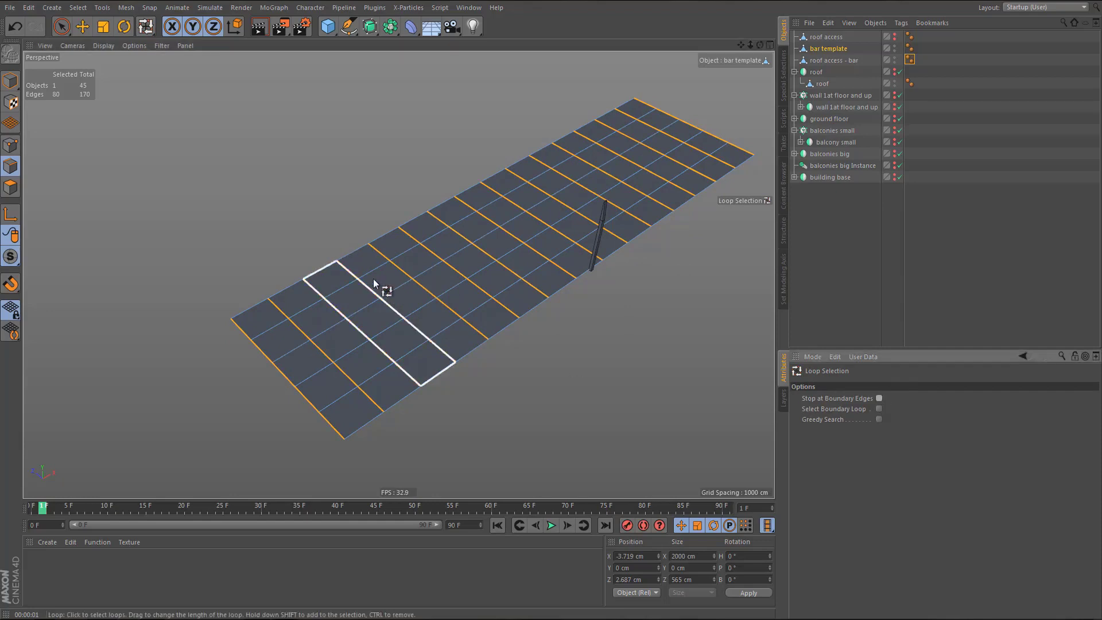
pyautogui.click(878, 409)
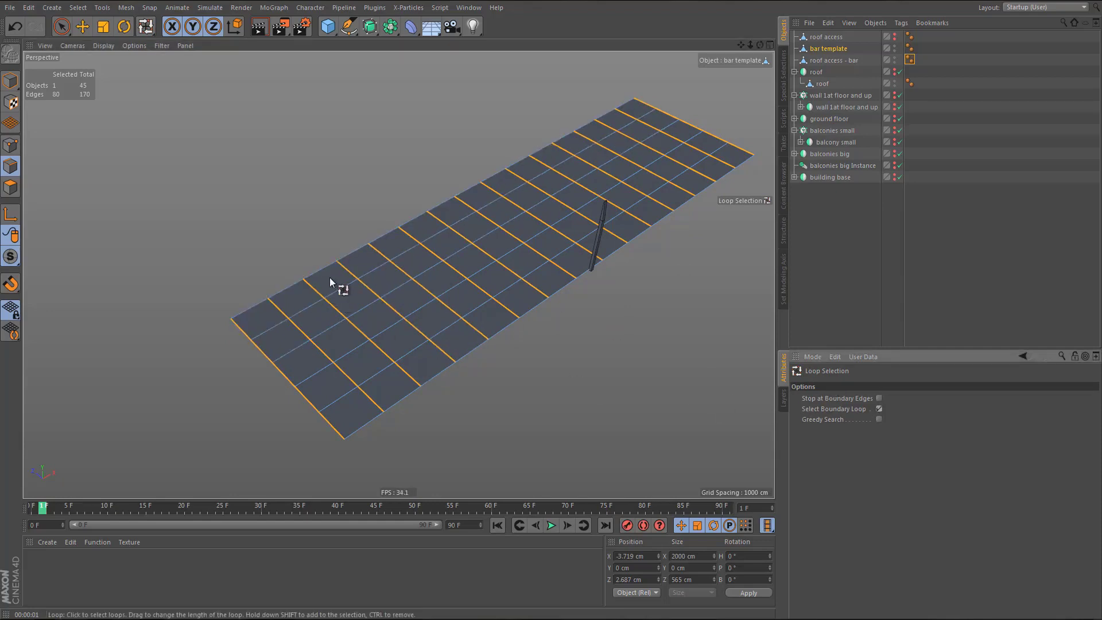
pyautogui.click(360, 249)
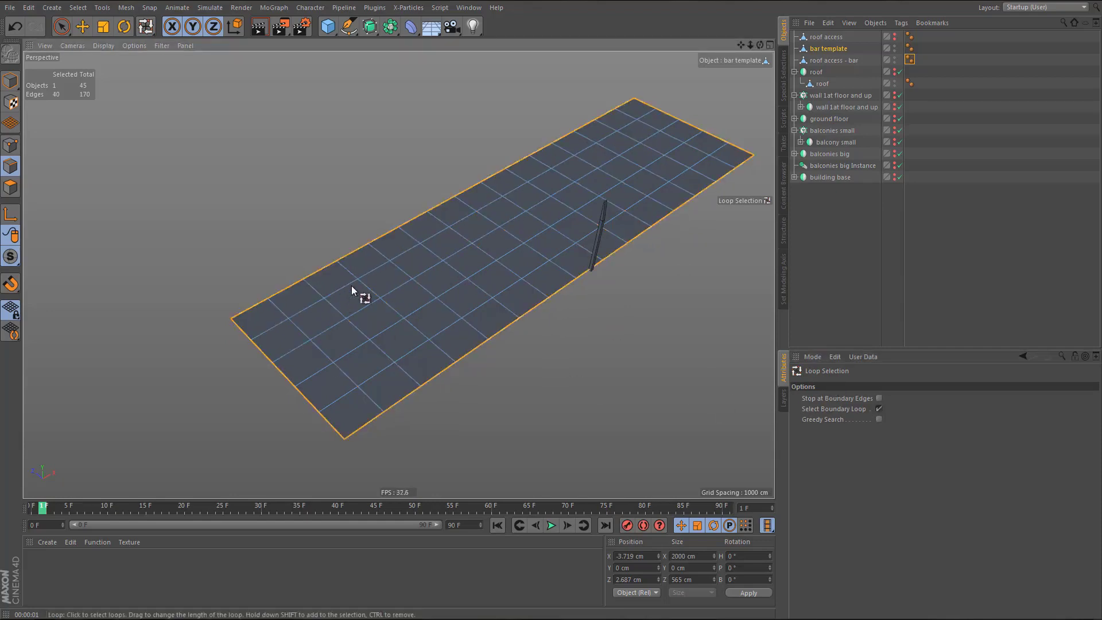
# - Convert the selected boundary edges of the bar template to a spline with Edge to Spline
pyautogui.click(126, 8)
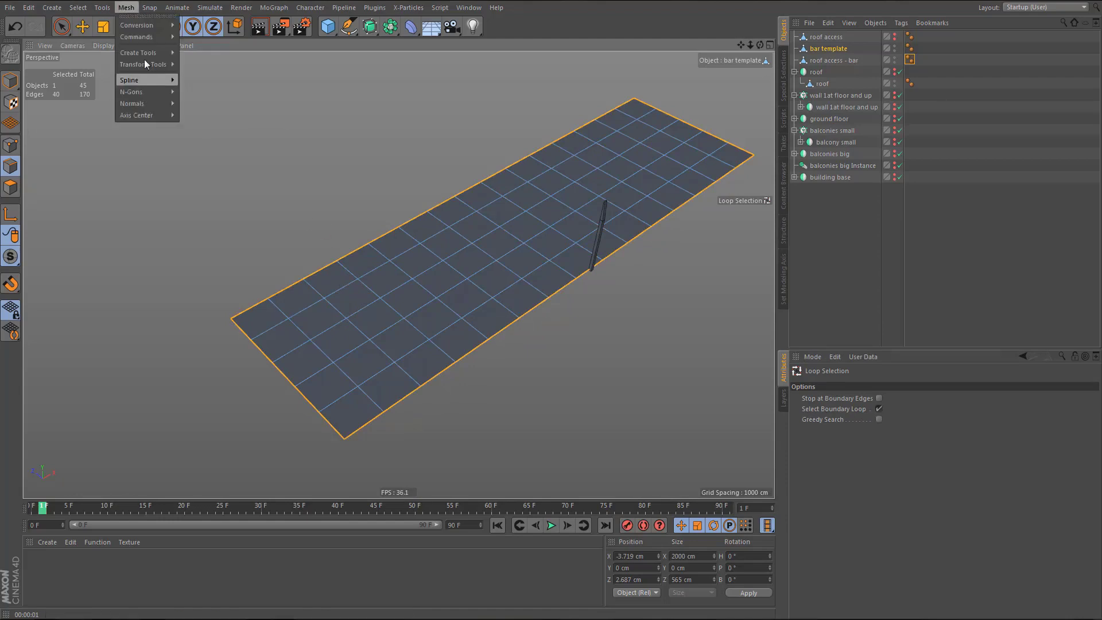
pyautogui.moveTo(143, 38)
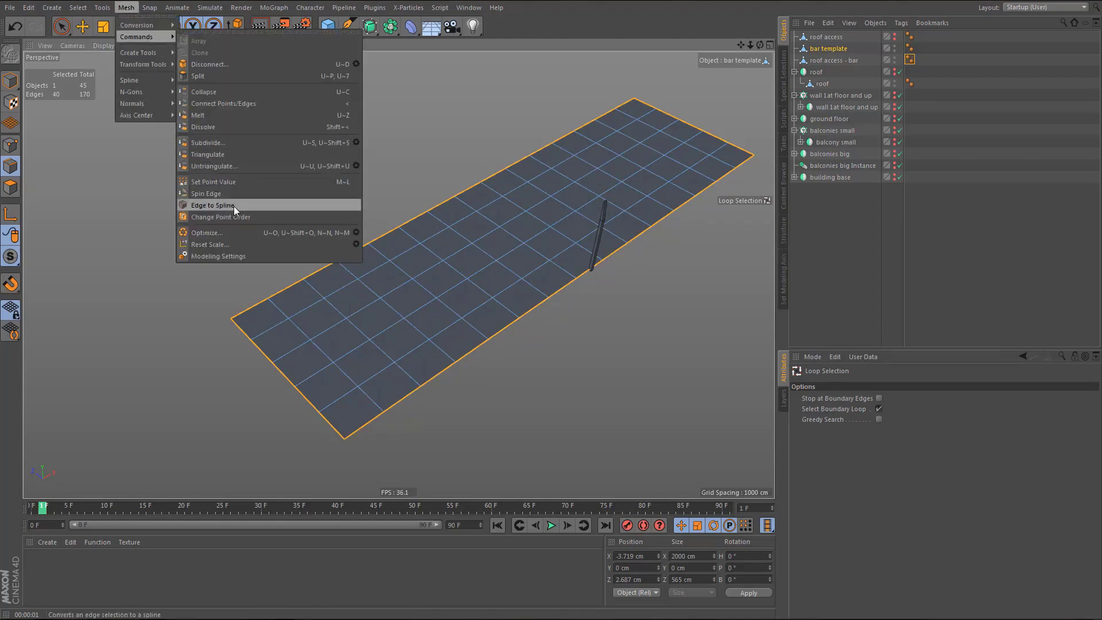
pyautogui.click(233, 206)
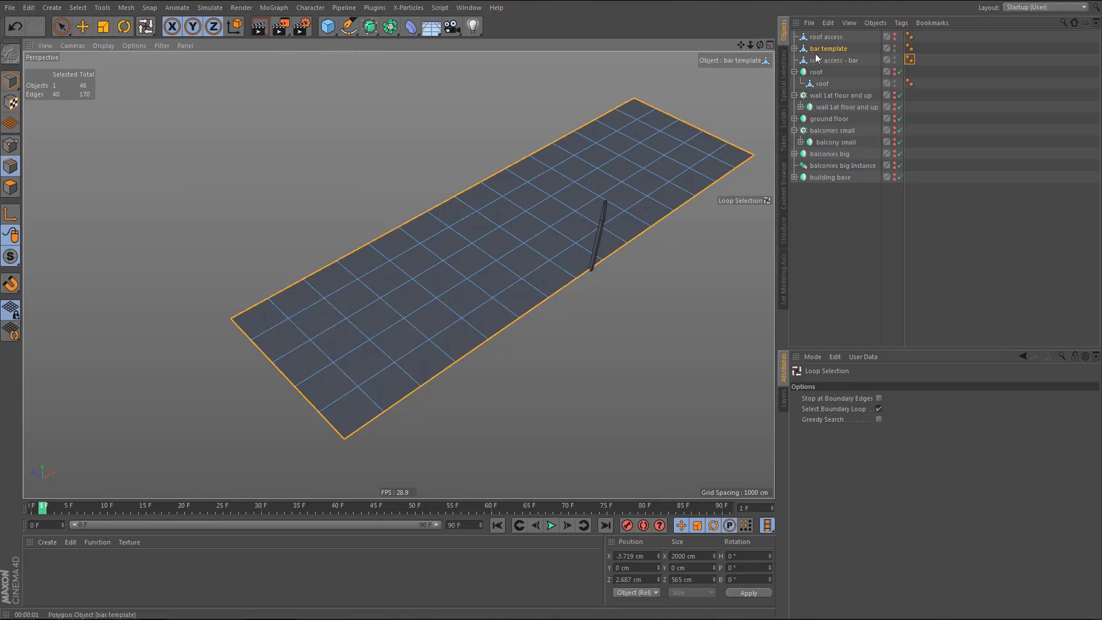
# - Move the spline out of the bar template's hierarchy and delete the bar template polygon object
pyautogui.click(795, 49)
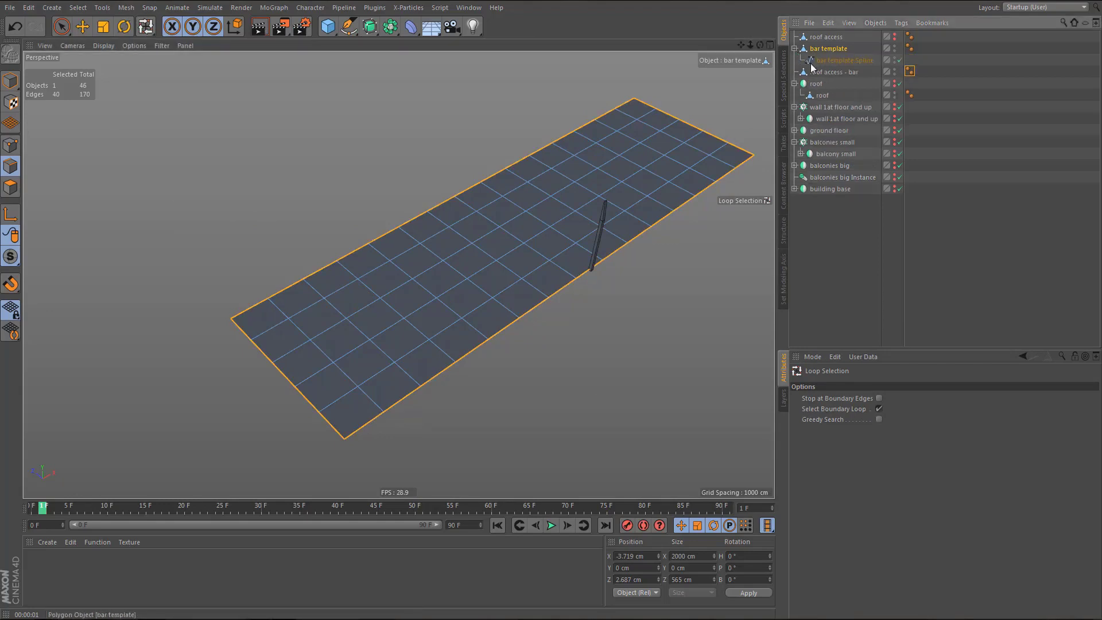
pyautogui.click(821, 62)
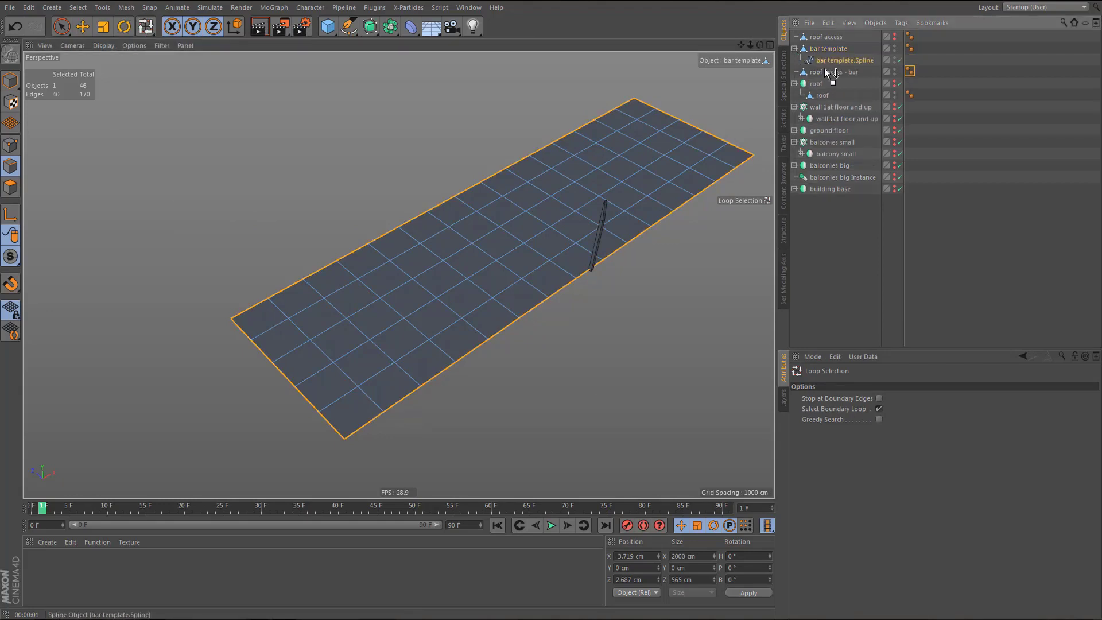
pyautogui.click(828, 49)
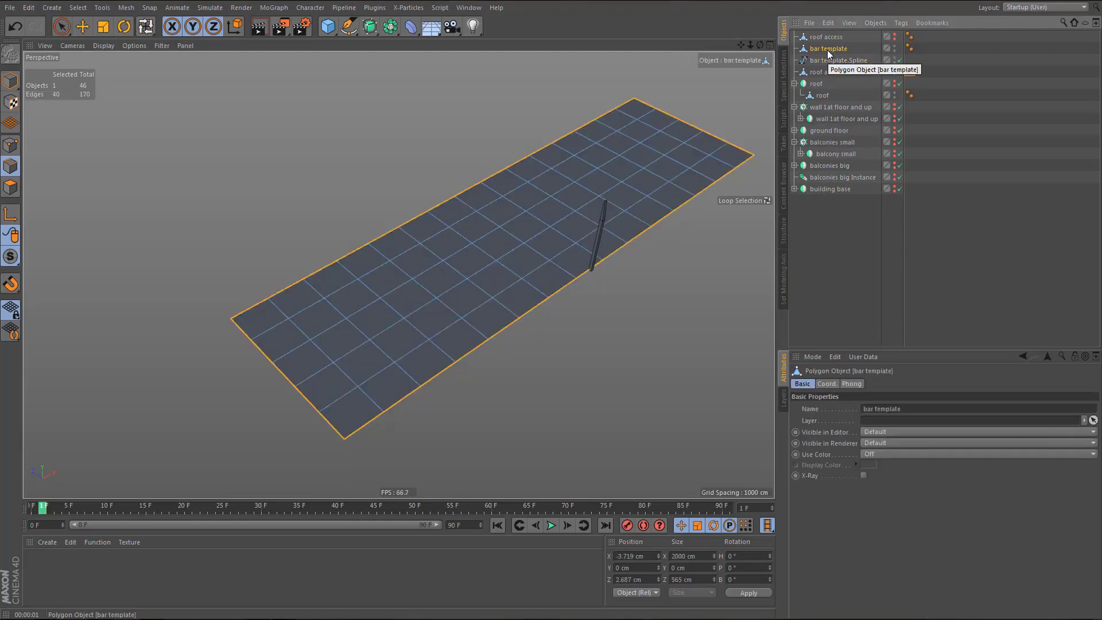
pyautogui.press('Delete')
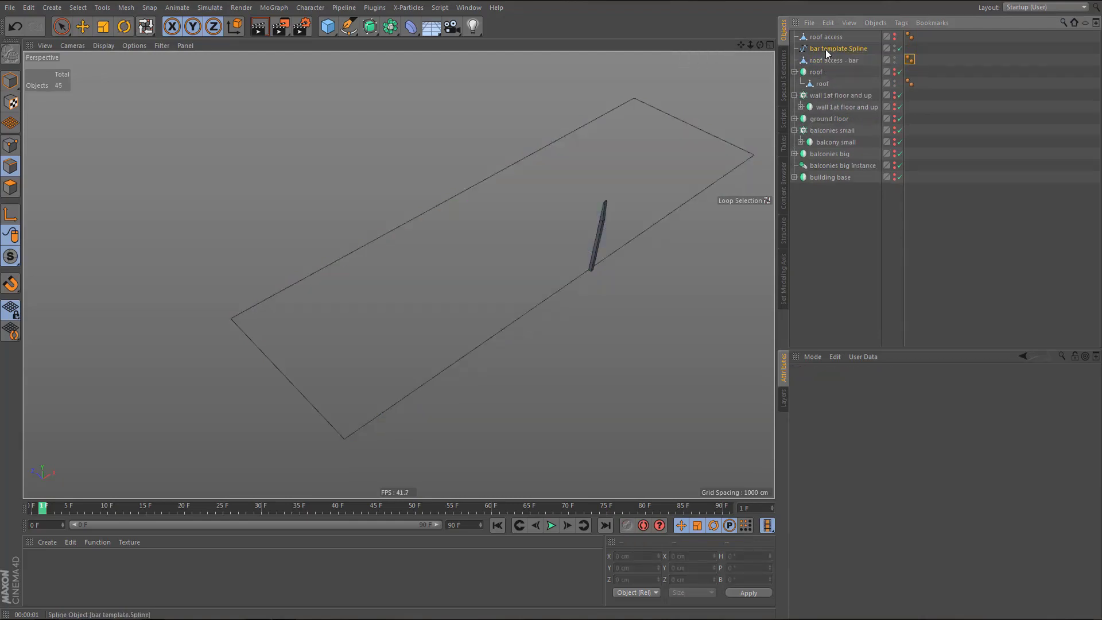
# - Add a MoGraph Cloner as the parent of the roof access - bar object
pyautogui.keyDown('alt'); pyautogui.moveTo(587, 244); pyautogui.dragTo(580, 237, button='middle'); pyautogui.keyUp('alt')
pyautogui.click(833, 60)
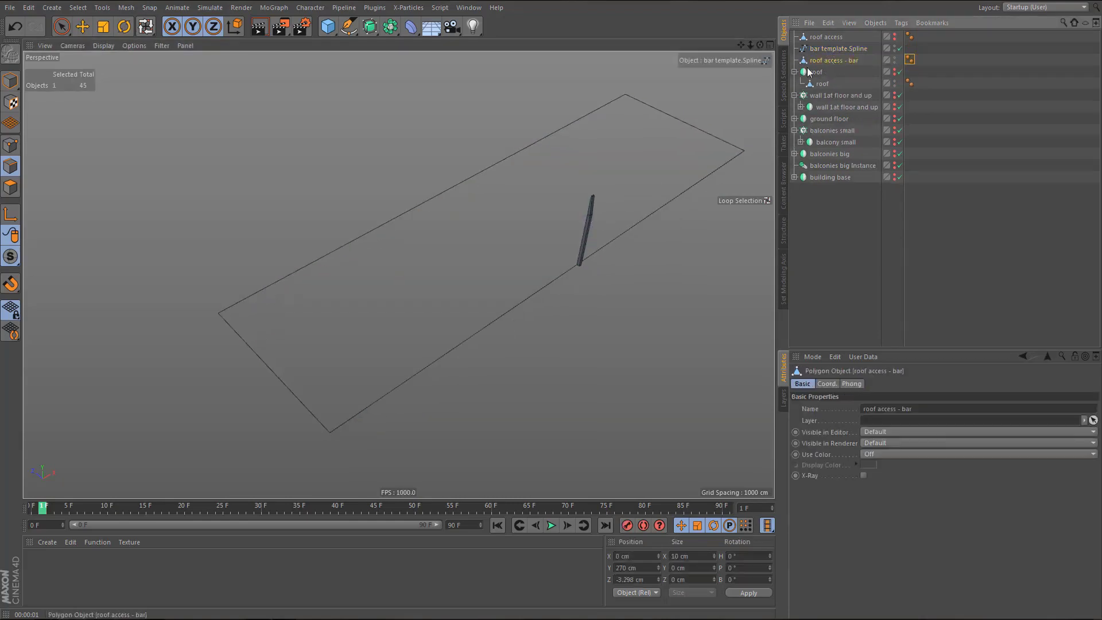
pyautogui.click(270, 8)
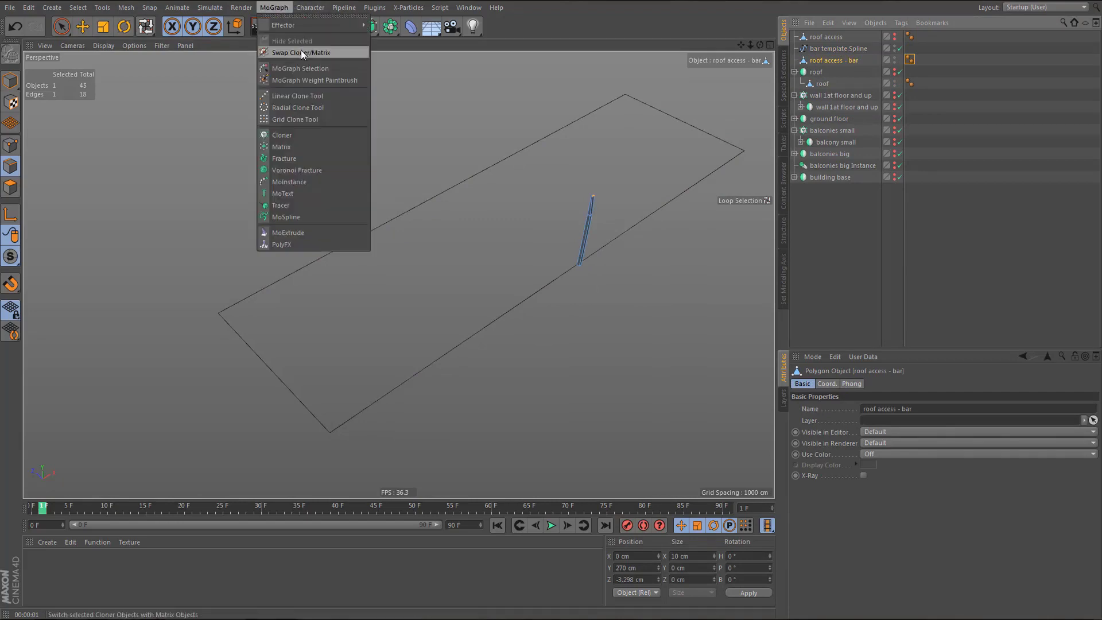
pyautogui.keyDown('alt'); pyautogui.click(296, 134); pyautogui.keyUp('alt')
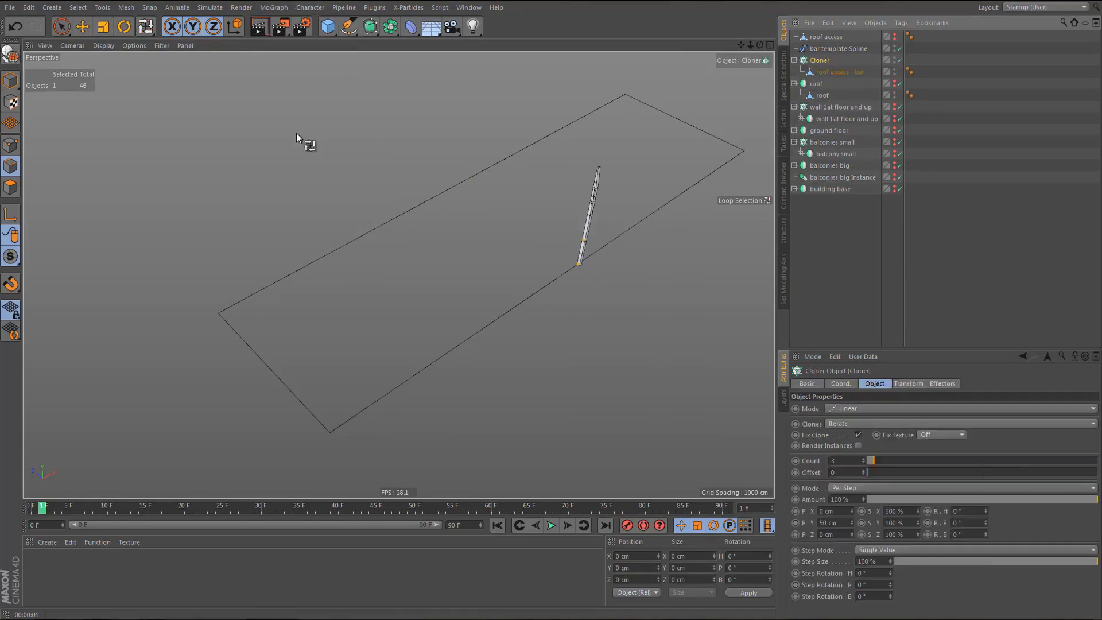
# - Rename the Cloner as roof access - bar, copying the name from its child bar object
pyautogui.doubleClick(823, 71)
pyautogui.hotkey('ctrl', 'c')
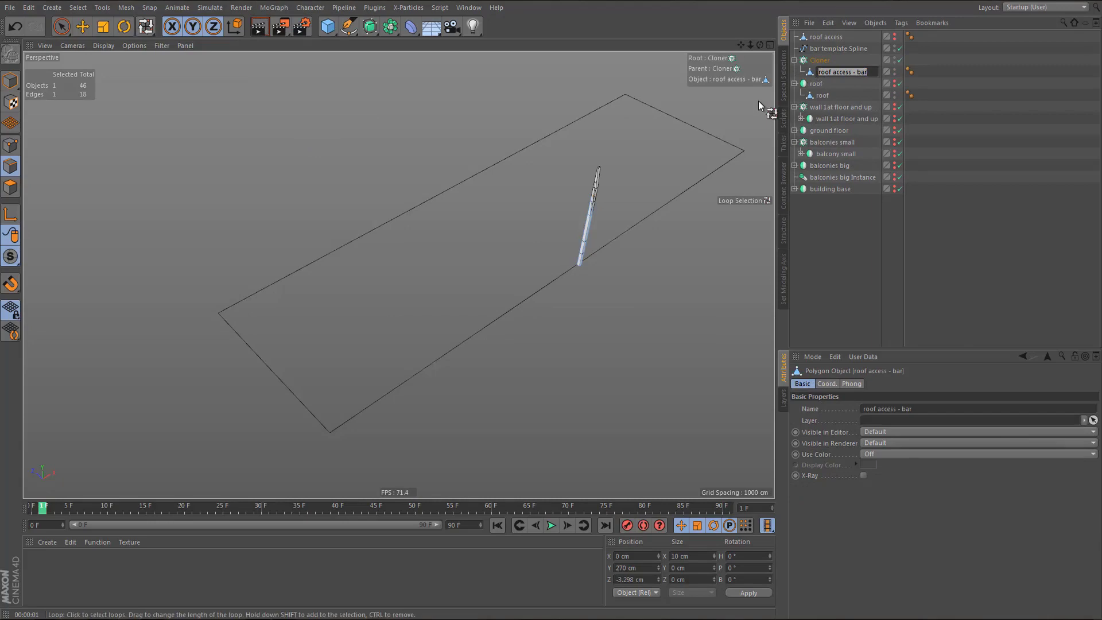
pyautogui.press('Up')
pyautogui.hotkey('ctrl', 'v')
pyautogui.press('Return')
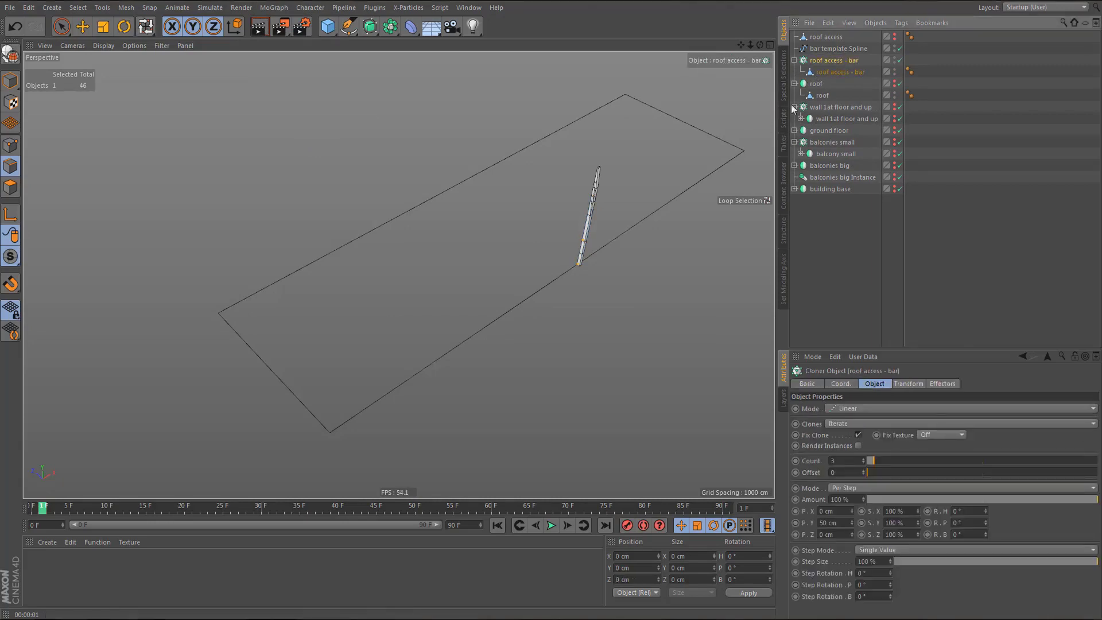
# - Set the roof access - bar cloner to Object mode on bar template.Spline with Vertex distribution
pyautogui.click(856, 412)
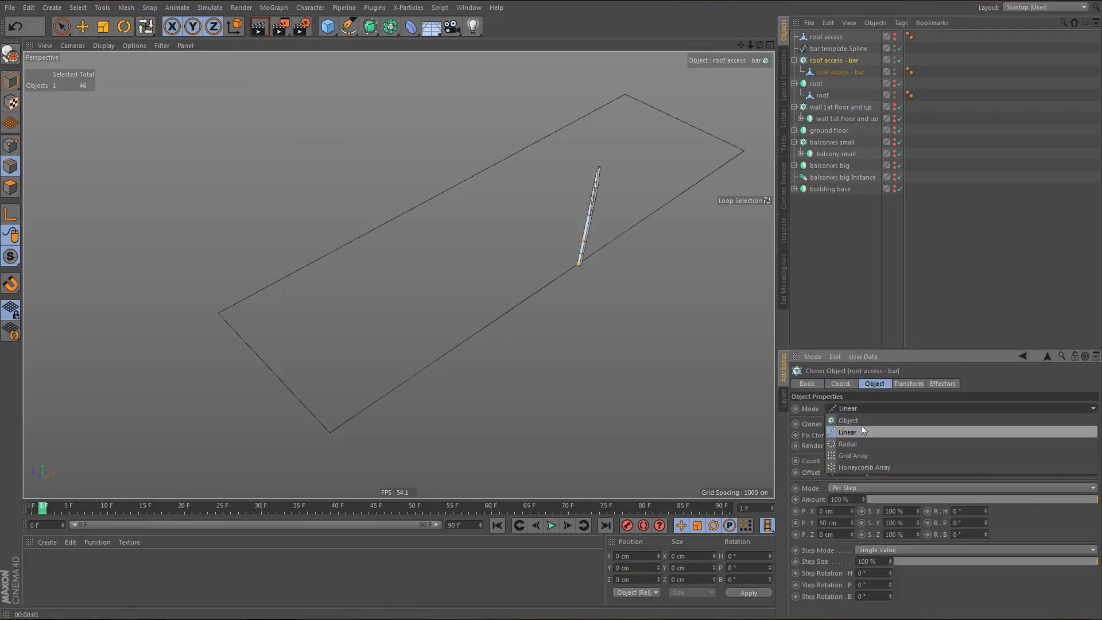
pyautogui.click(860, 419)
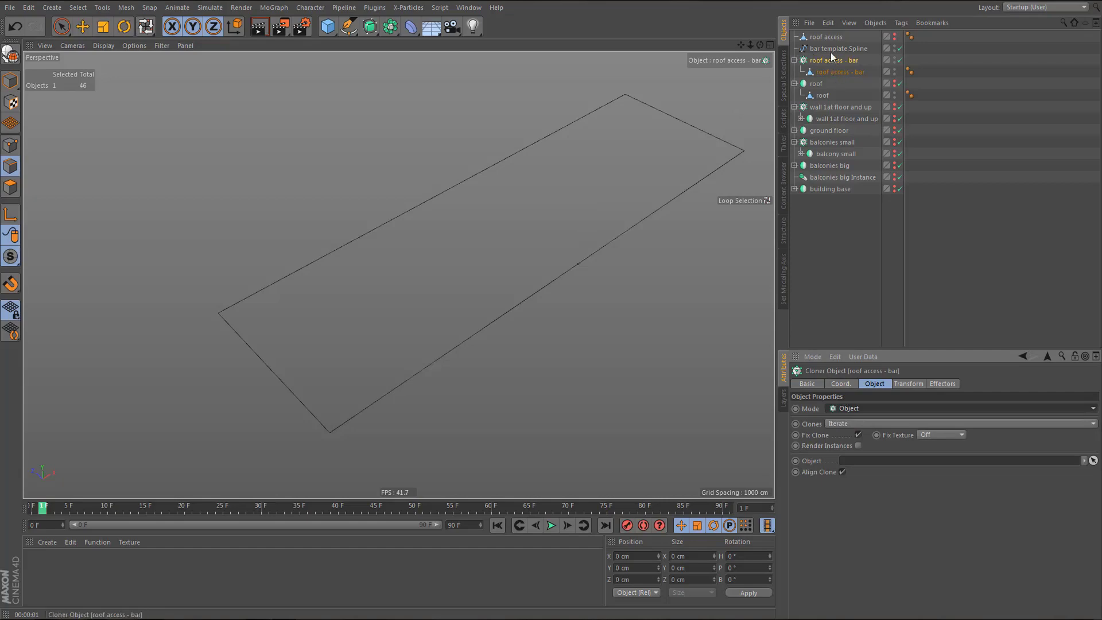
pyautogui.moveTo(829, 47); pyautogui.dragTo(872, 465)
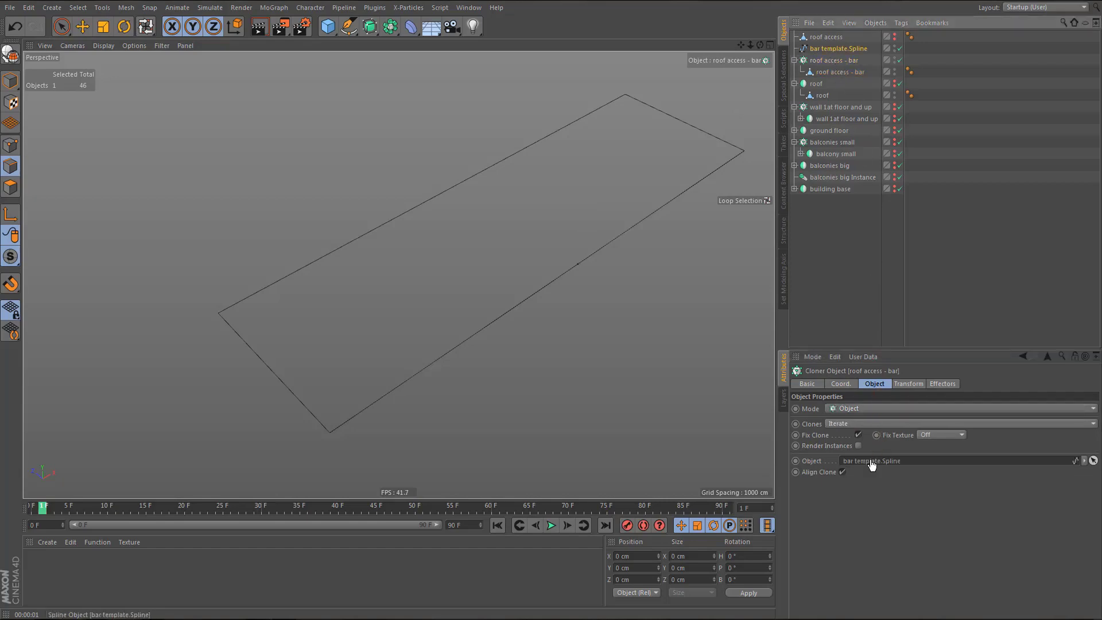
pyautogui.keyDown('alt'); pyautogui.moveTo(553, 343); pyautogui.dragTo(713, 382); pyautogui.keyUp('alt')
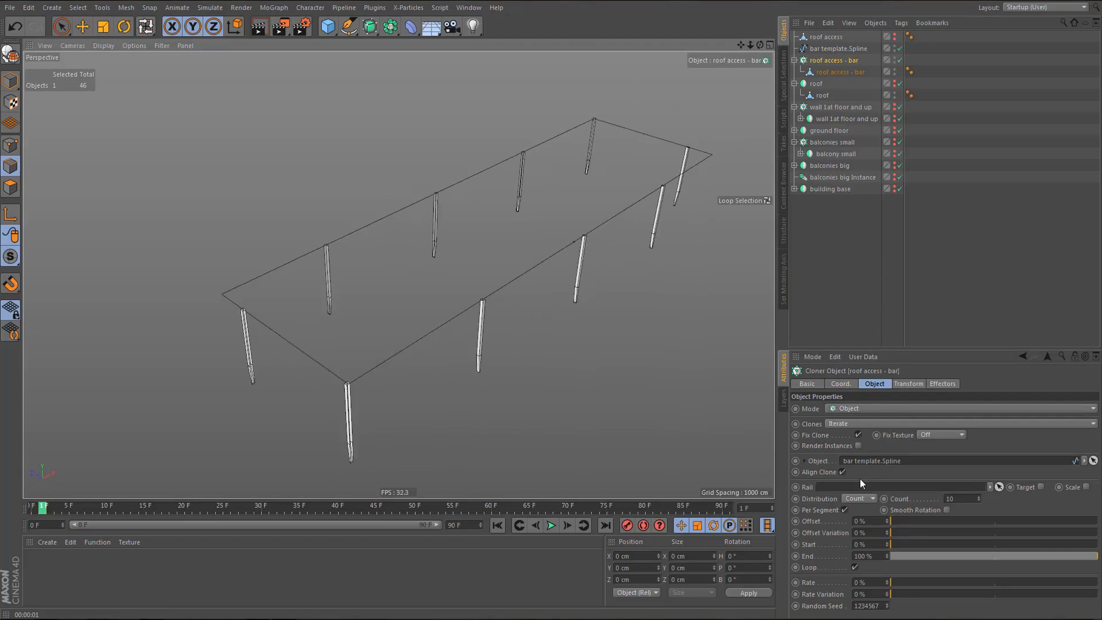
pyautogui.click(859, 498)
pyautogui.click(855, 546)
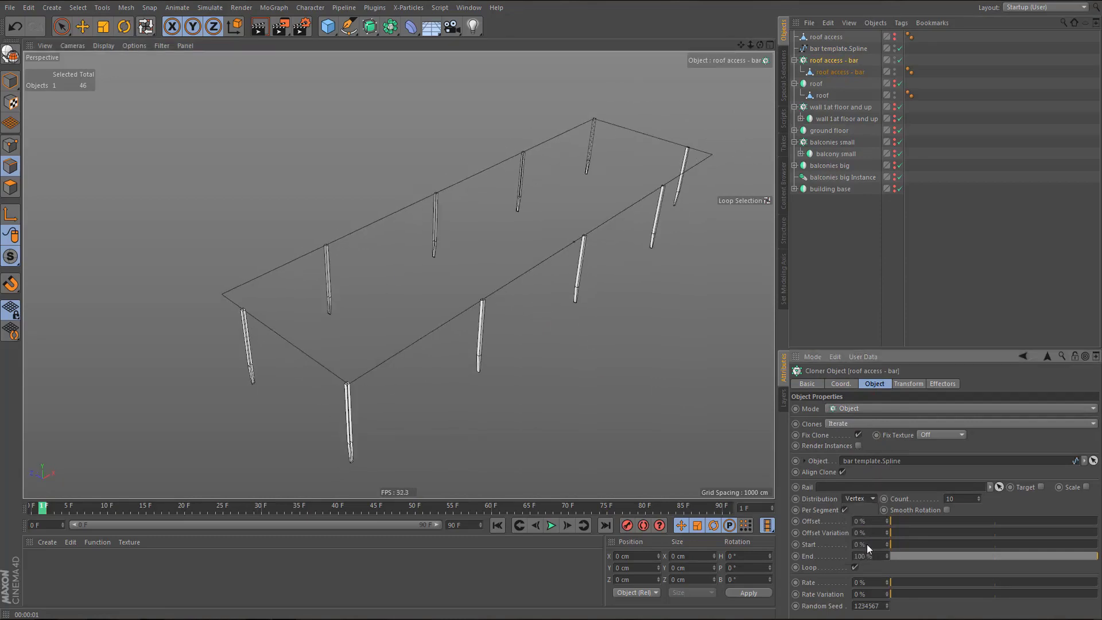
pyautogui.keyDown('alt'); pyautogui.moveTo(539, 421); pyautogui.dragTo(462, 317); pyautogui.keyUp('alt')
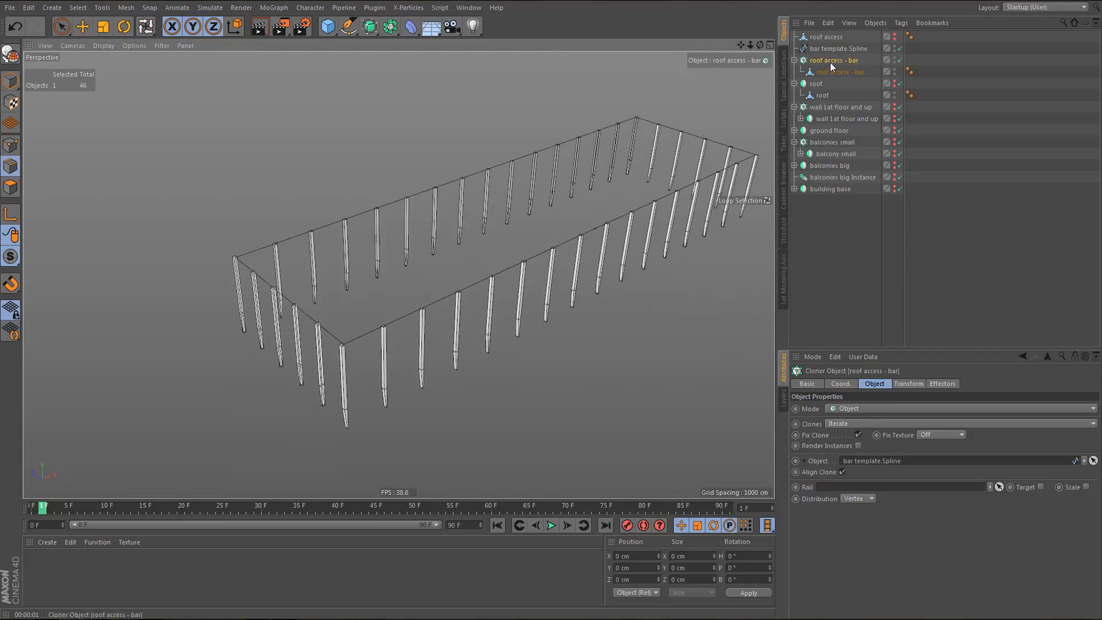
# - Rotate the clones in the cloner's Transform settings to a heading of -90° and a pitch of 180°
pyautogui.click(907, 384)
pyautogui.moveTo(986, 424); pyautogui.dragTo(1045, 424)
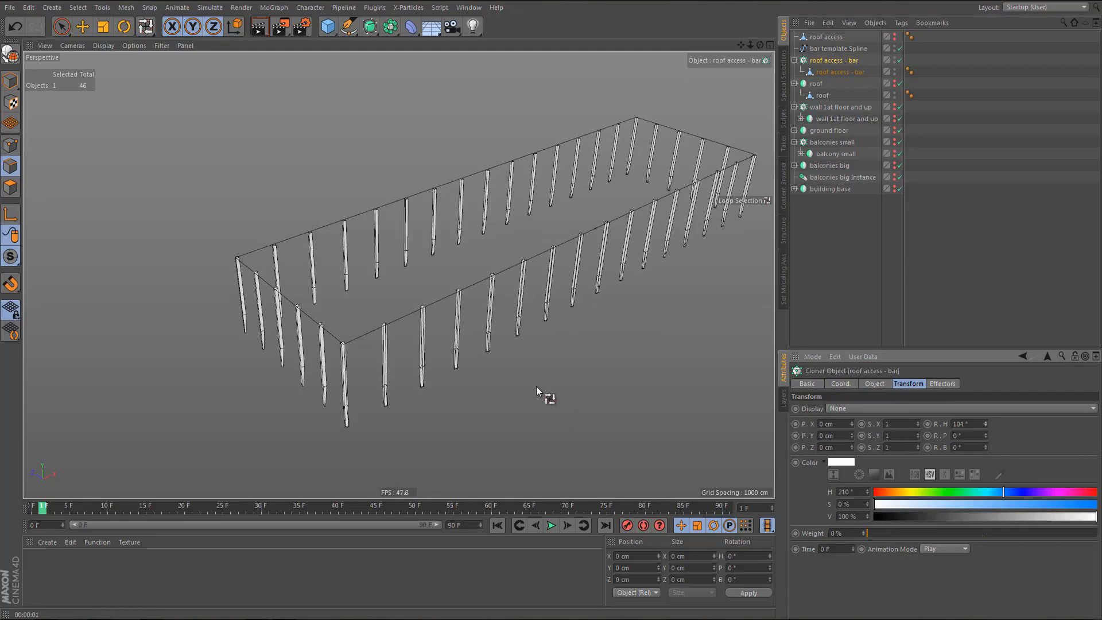
pyautogui.keyDown('alt'); pyautogui.moveTo(427, 296); pyautogui.dragTo(608, 299, button='right'); pyautogui.keyUp('alt')
pyautogui.keyDown('alt'); pyautogui.moveTo(537, 319); pyautogui.dragTo(482, 339, button='right'); pyautogui.keyUp('alt')
pyautogui.moveTo(559, 350)
pyautogui.keyDown('alt'); pyautogui.mouseDown(button='right')
pyautogui.moveTo(550, 315)
pyautogui.moveTo(591, 317)
pyautogui.mouseUp(button='right'); pyautogui.keyUp('alt')
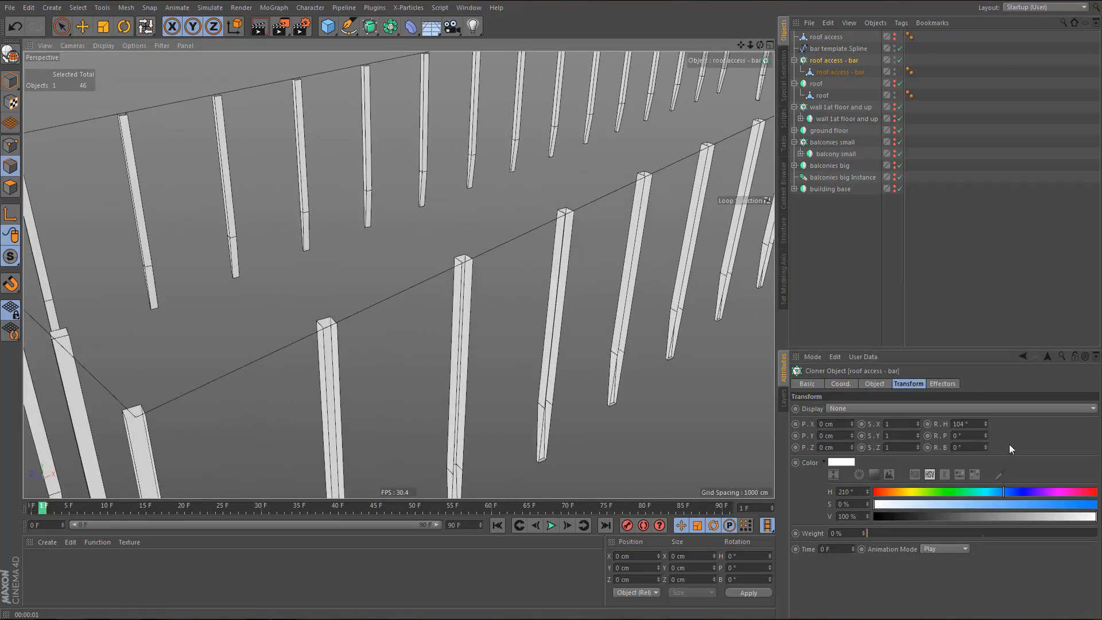
pyautogui.moveTo(986, 425)
pyautogui.mouseDown()
pyautogui.moveTo(986, 451)
pyautogui.moveTo(987, 384)
pyautogui.mouseUp()
pyautogui.click(987, 420)
pyautogui.moveTo(990, 435); pyautogui.dragTo(986, 432)
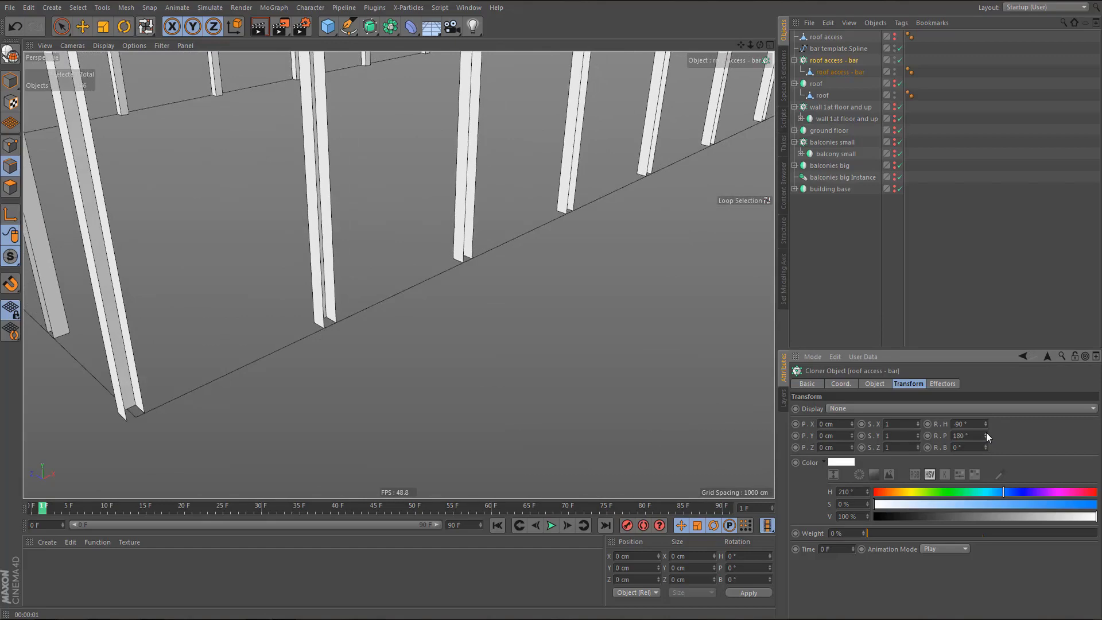
# - Set the clones' heading rotation to 90° in the roof access - bar cloner
pyautogui.keyDown('alt'); pyautogui.moveTo(515, 360); pyautogui.dragTo(488, 343); pyautogui.keyUp('alt')
pyautogui.moveTo(987, 426); pyautogui.dragTo(985, 422)
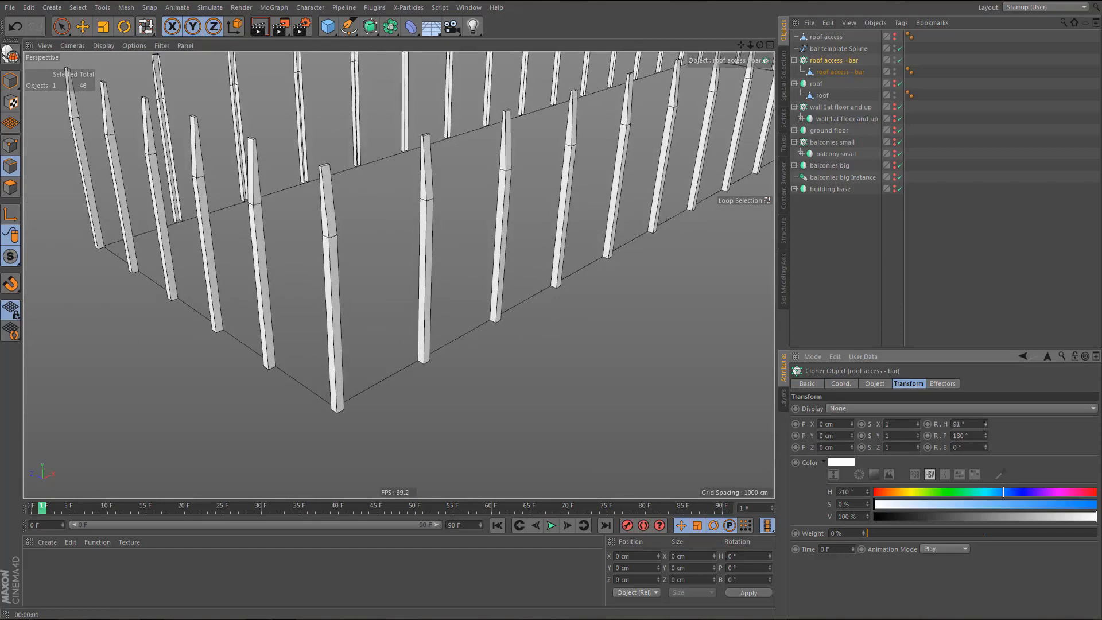
pyautogui.click(986, 426)
pyautogui.keyDown('alt'); pyautogui.moveTo(355, 386); pyautogui.dragTo(376, 446); pyautogui.keyUp('alt')
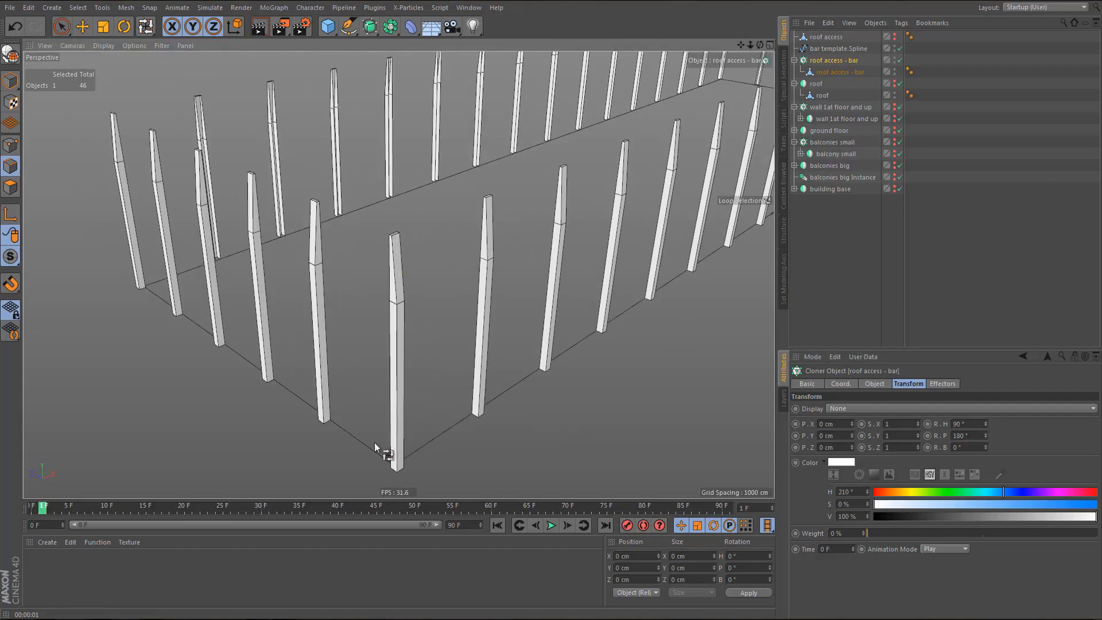
pyautogui.keyDown('alt'); pyautogui.moveTo(375, 443); pyautogui.dragTo(318, 537, button='right'); pyautogui.keyUp('alt')
pyautogui.keyDown('alt'); pyautogui.moveTo(450, 347); pyautogui.dragTo(407, 308, button='middle'); pyautogui.keyUp('alt')
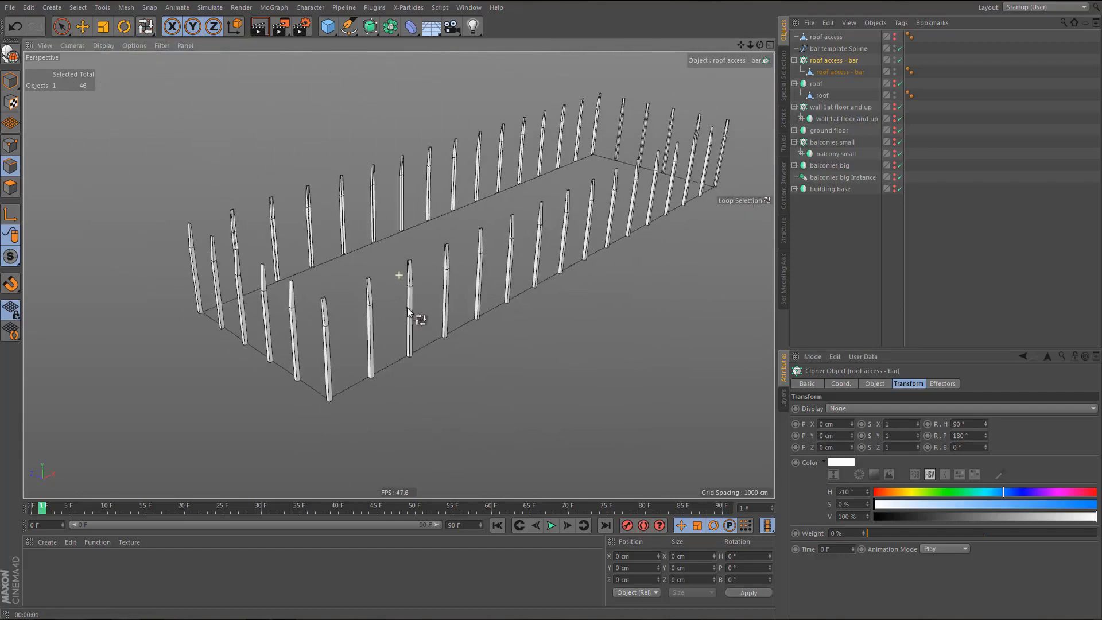
pyautogui.moveTo(408, 311)
pyautogui.keyDown('alt'); pyautogui.mouseDown()
pyautogui.moveTo(424, 322)
pyautogui.moveTo(406, 316)
pyautogui.mouseUp(); pyautogui.keyUp('alt')
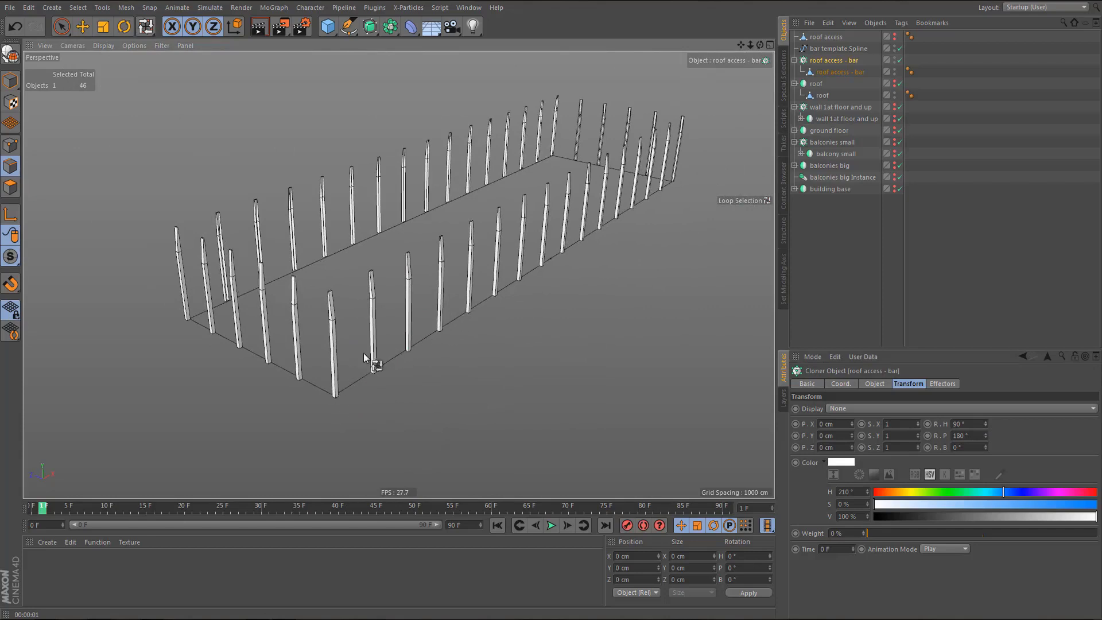
pyautogui.keyDown('alt'); pyautogui.moveTo(311, 367); pyautogui.dragTo(305, 402, button='middle'); pyautogui.keyUp('alt')
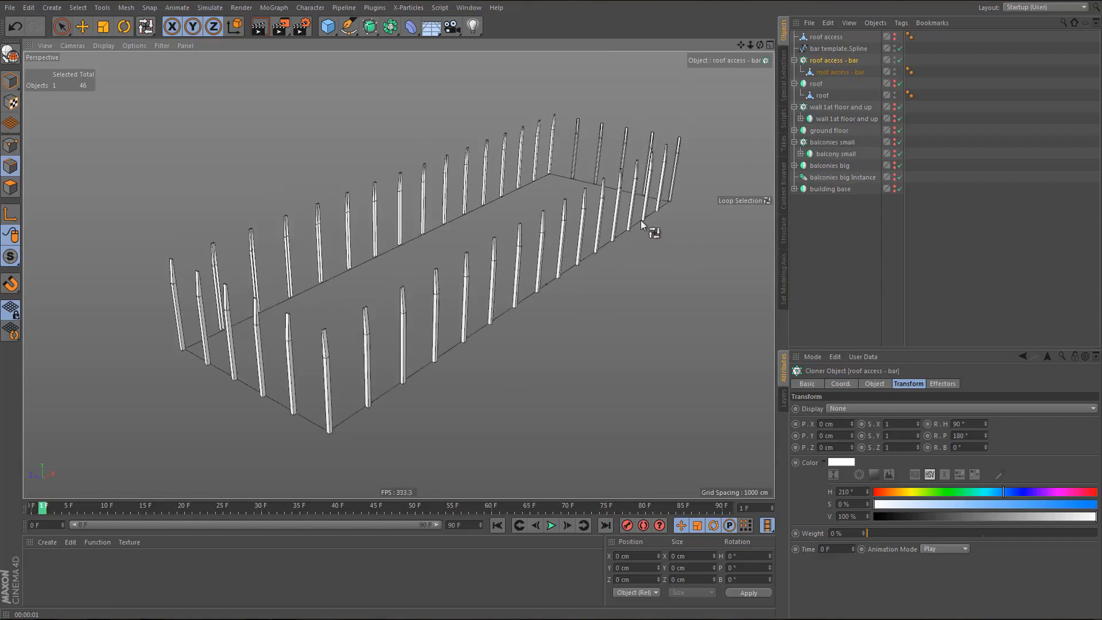
# - Collapse the roof hierarchy and select the bar clones at the four spline corners with MoGraph Selection
pyautogui.click(794, 83)
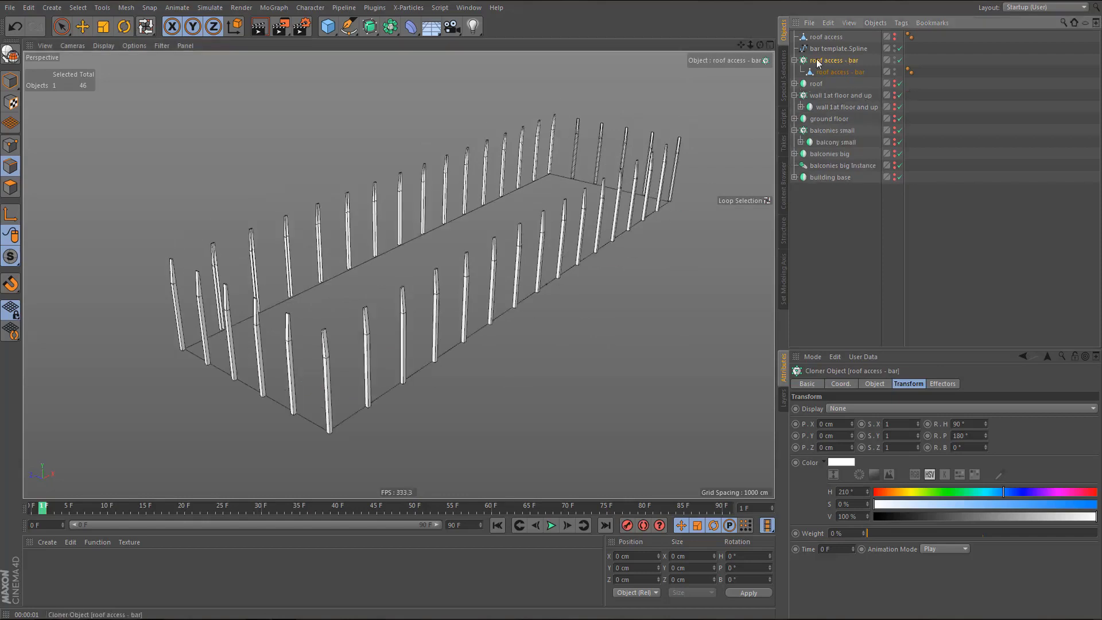
pyautogui.keyDown('alt'); pyautogui.moveTo(424, 172); pyautogui.dragTo(437, 202, button='middle'); pyautogui.keyUp('alt')
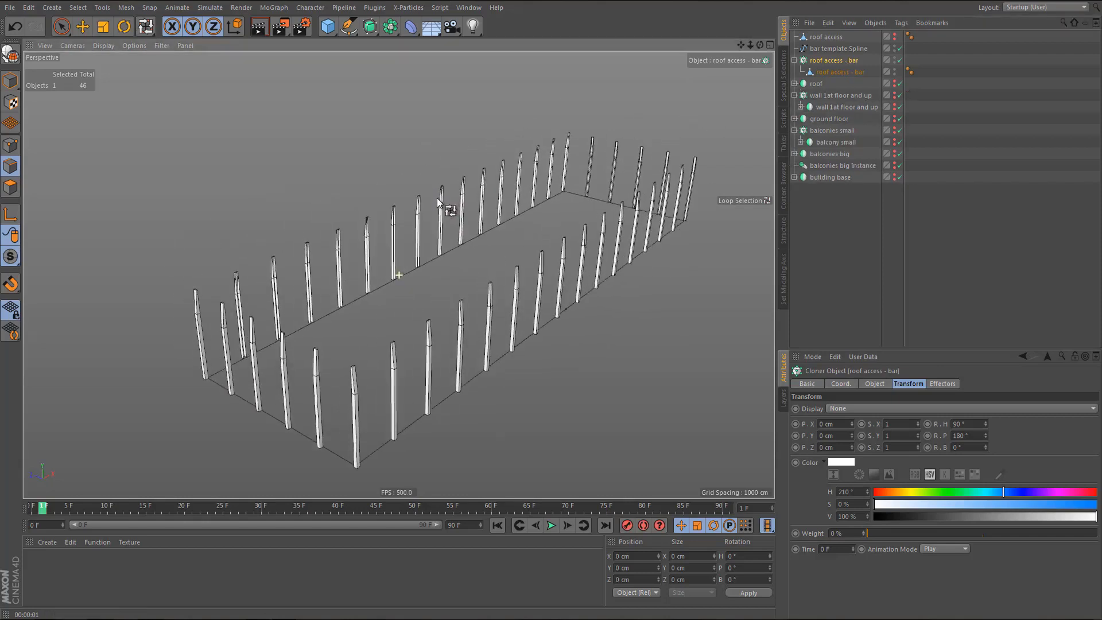
pyautogui.click(273, 7)
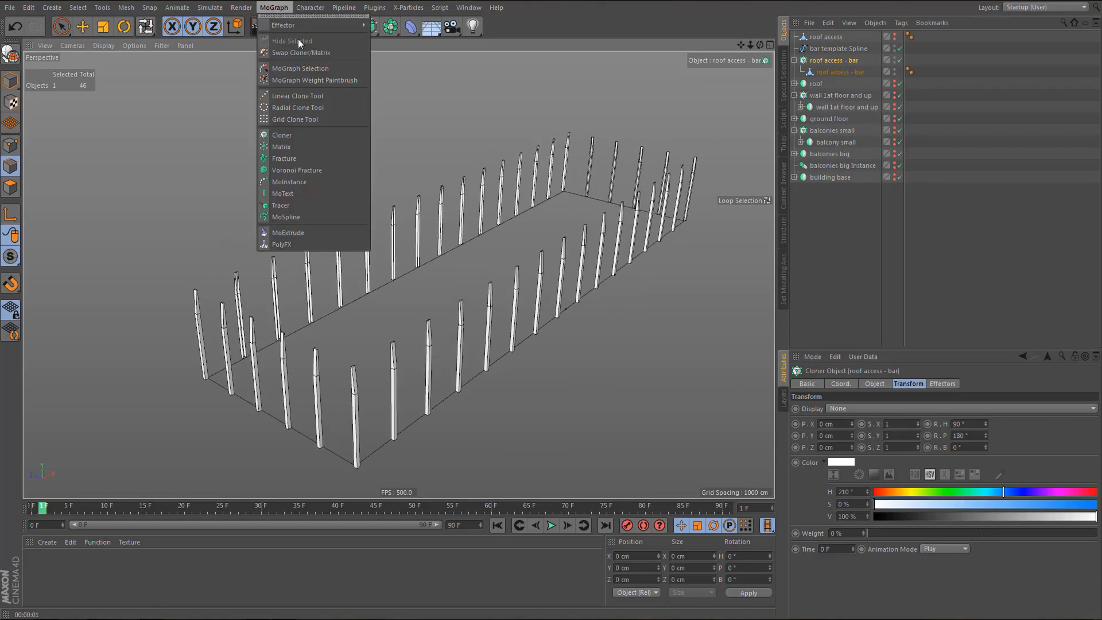
pyautogui.click(298, 67)
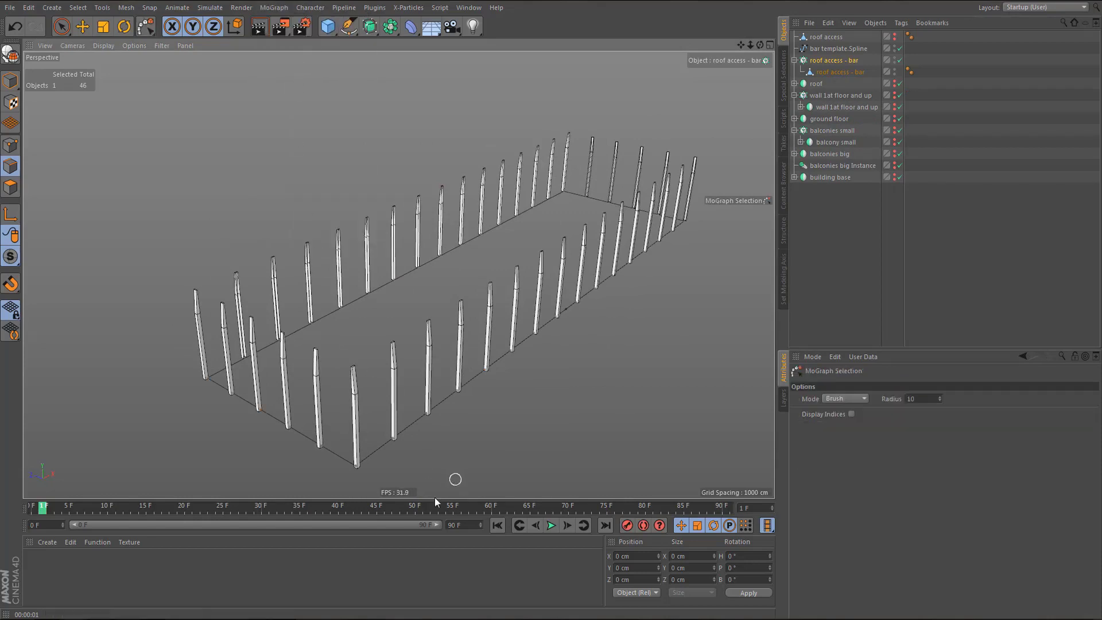
pyautogui.click(356, 466)
pyautogui.keyDown('shift'); pyautogui.click(207, 377); pyautogui.keyUp('shift')
pyautogui.keyDown('alt'); pyautogui.moveTo(688, 258); pyautogui.dragTo(599, 348, button='middle'); pyautogui.keyUp('alt')
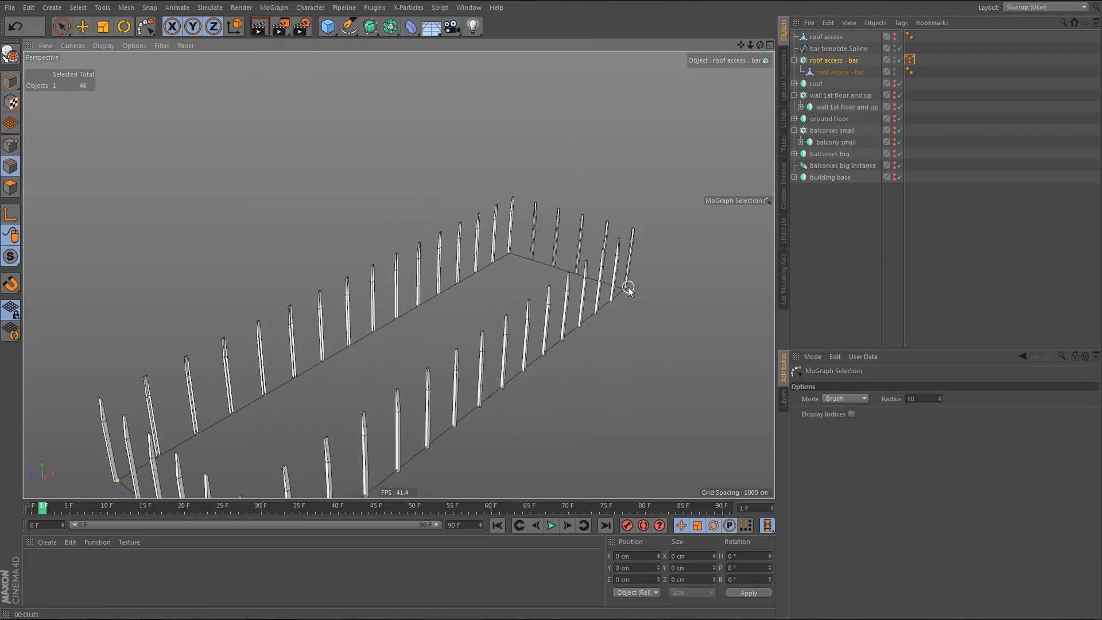
pyautogui.scroll(3, 511, 252)
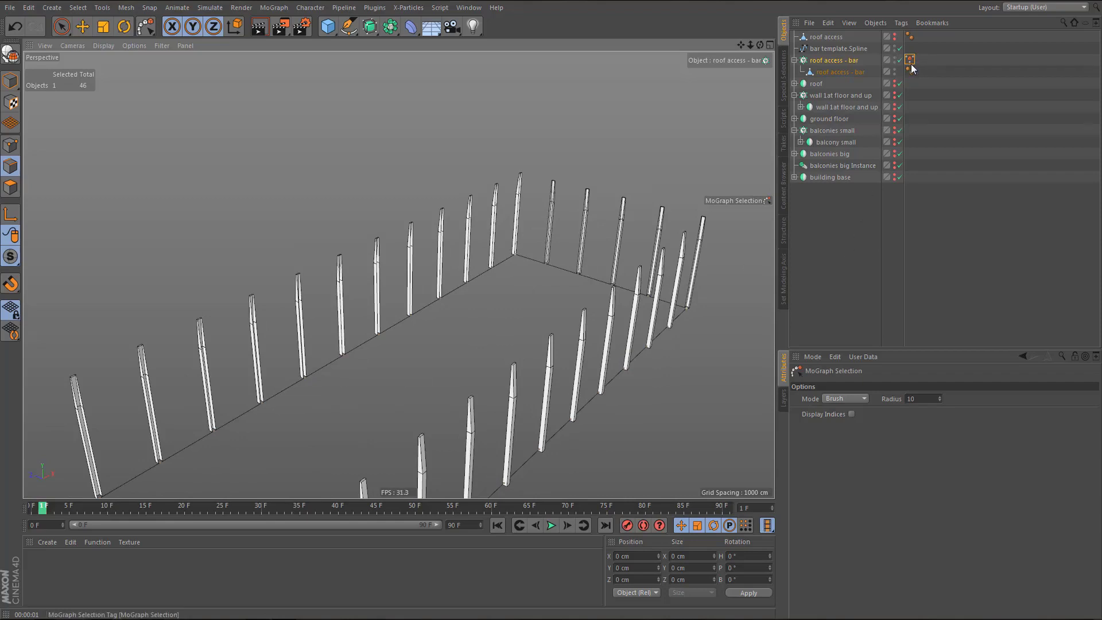
# - Add a Plain effector to the roof access - bar cloner, limited to the MoGraph Selection of corner bars
pyautogui.click(842, 62)
pyautogui.click(274, 7)
pyautogui.moveTo(321, 25)
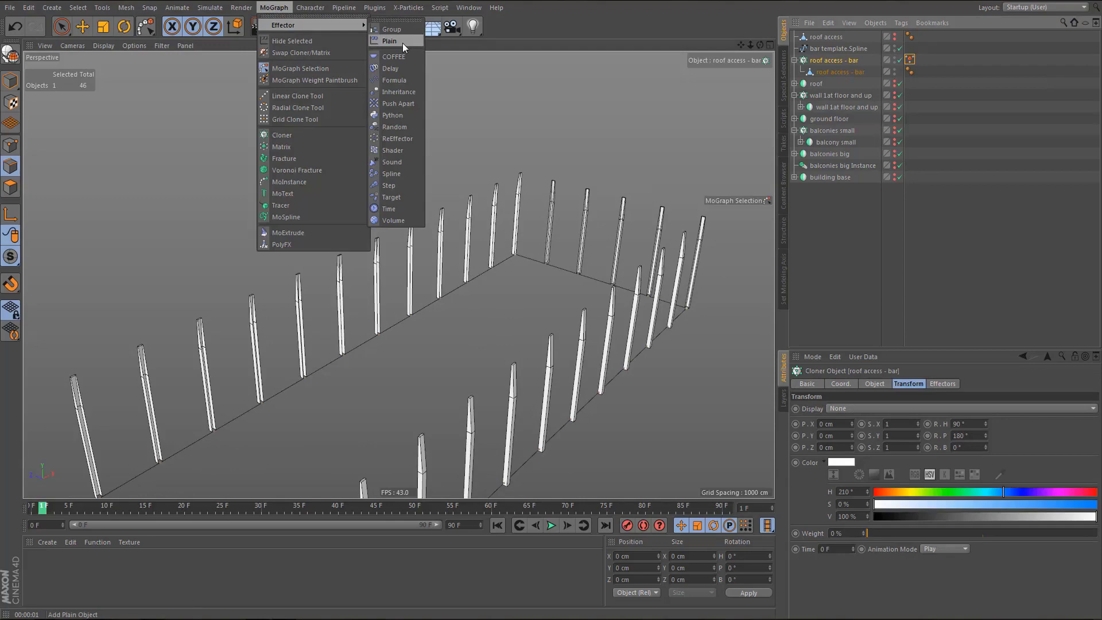
pyautogui.click(403, 42)
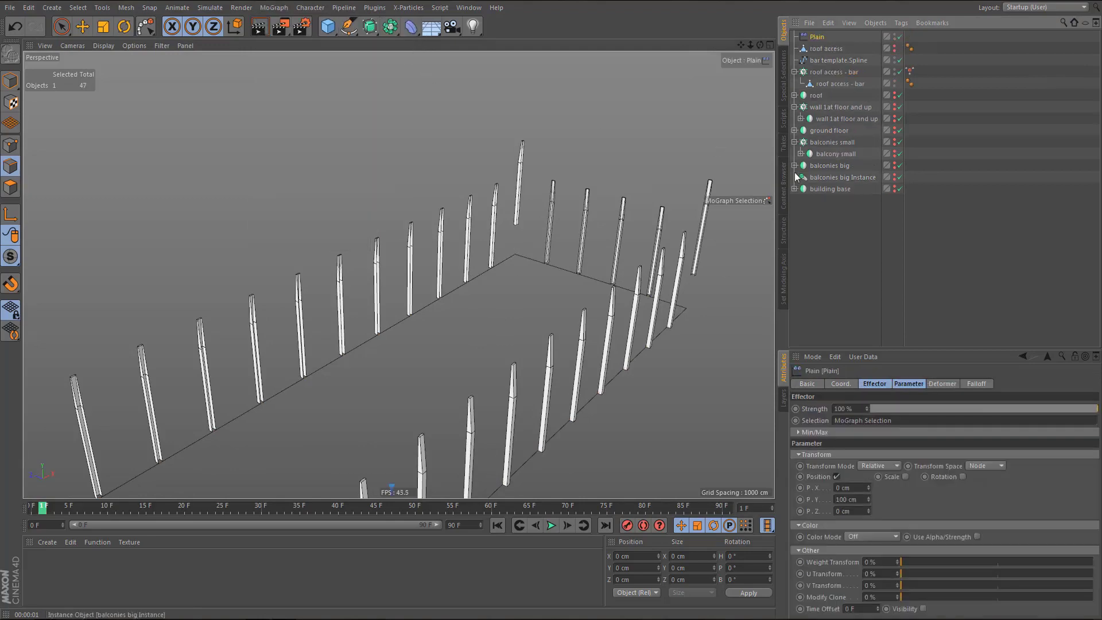
pyautogui.keyDown('alt'); pyautogui.moveTo(513, 252); pyautogui.dragTo(504, 223); pyautogui.keyUp('alt')
pyautogui.keyDown('alt'); pyautogui.moveTo(504, 222); pyautogui.dragTo(487, 290, button='right'); pyautogui.keyUp('alt')
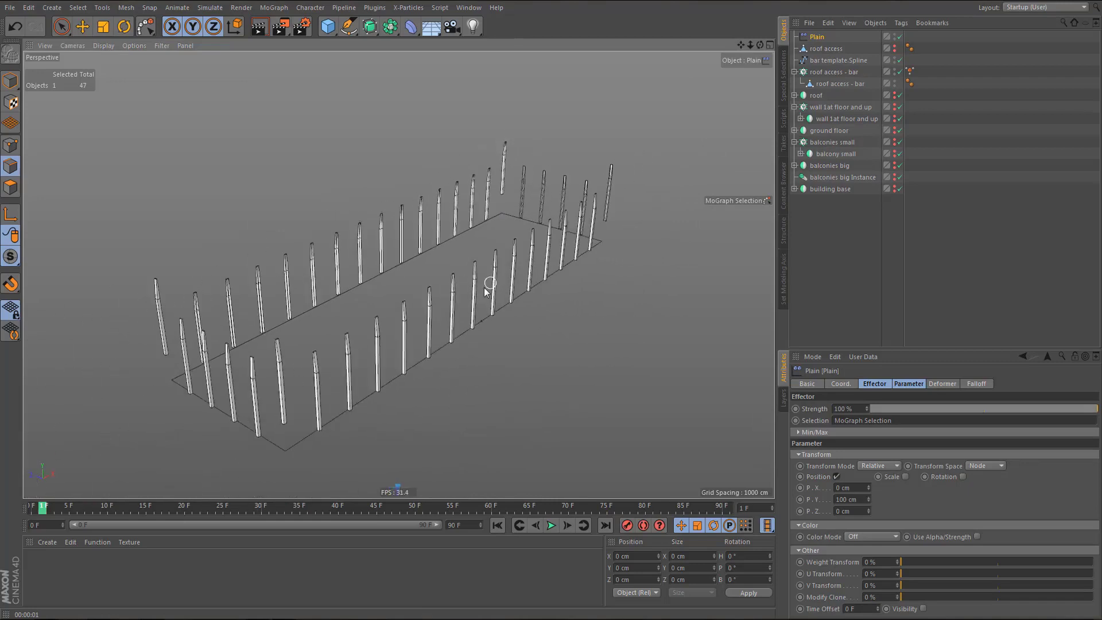
pyautogui.keyDown('alt'); pyautogui.moveTo(482, 285); pyautogui.dragTo(488, 268, button='middle'); pyautogui.keyUp('alt')
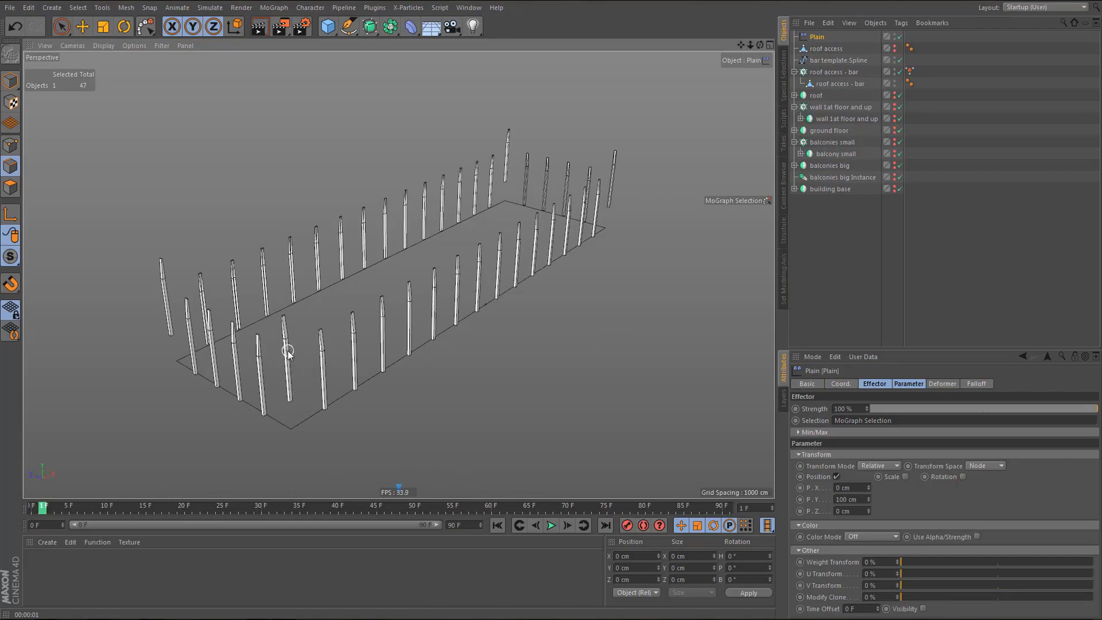
# - Turn off Position in the Plain effector and enable a uniform Scale of -1 to hide the corner bars
pyautogui.click(836, 477)
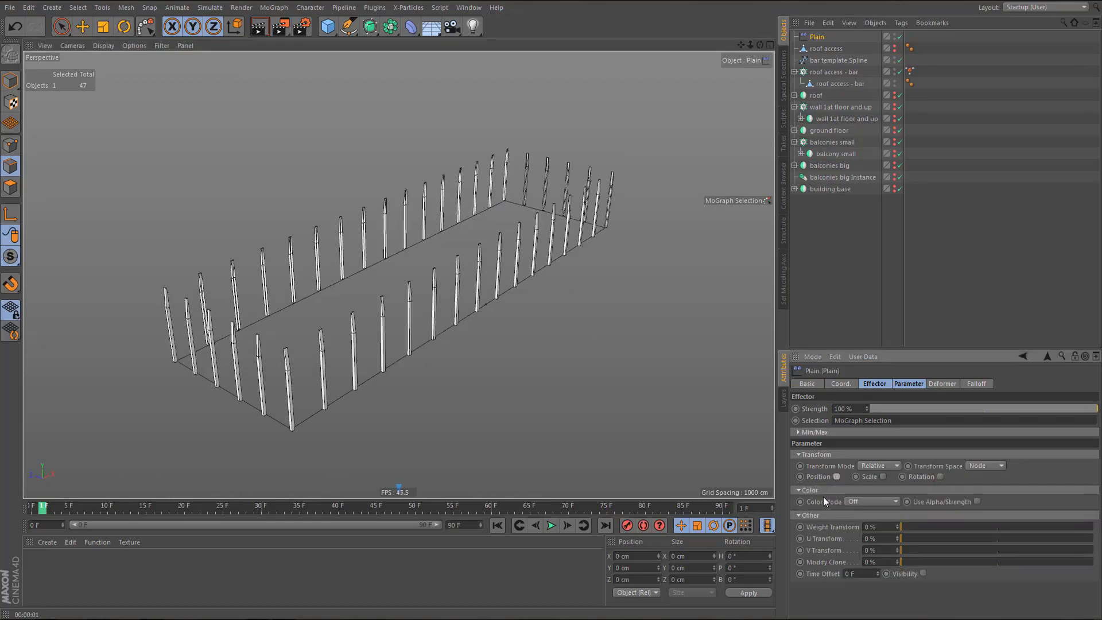
pyautogui.click(884, 476)
pyautogui.click(911, 523)
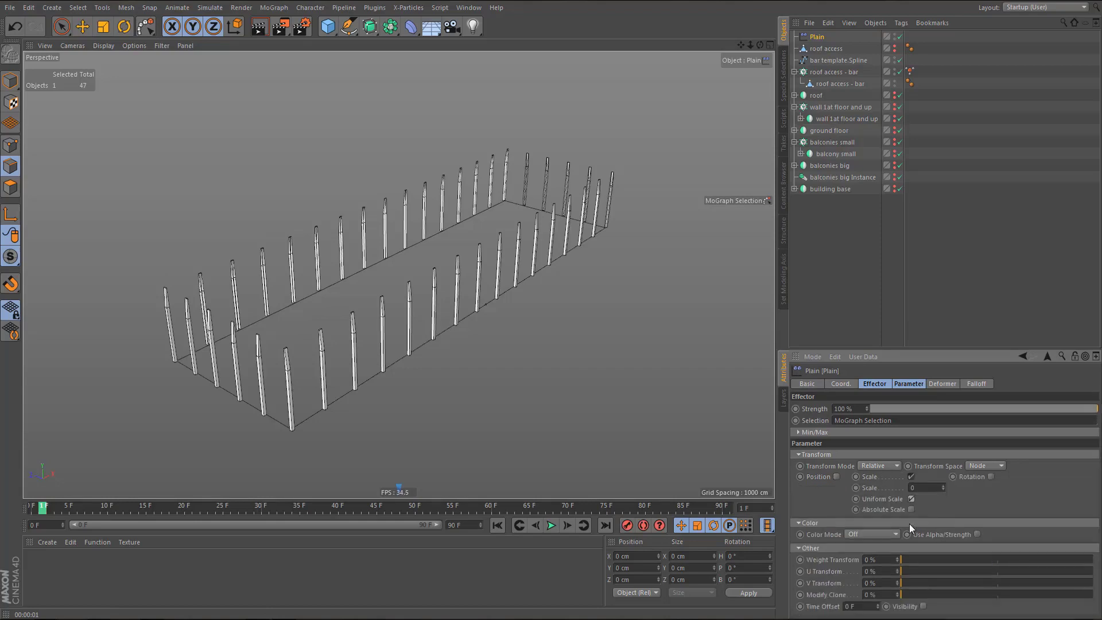
pyautogui.click(916, 487)
pyautogui.write('-1')
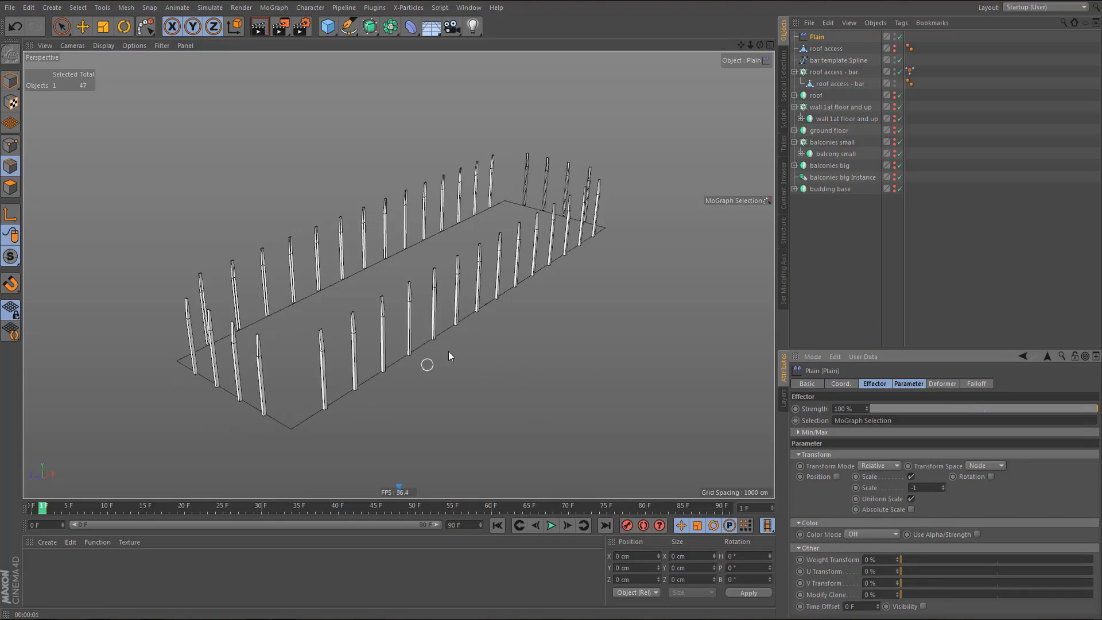
pyautogui.keyDown('alt'); pyautogui.moveTo(483, 329); pyautogui.dragTo(494, 335, button='middle'); pyautogui.keyUp('alt')
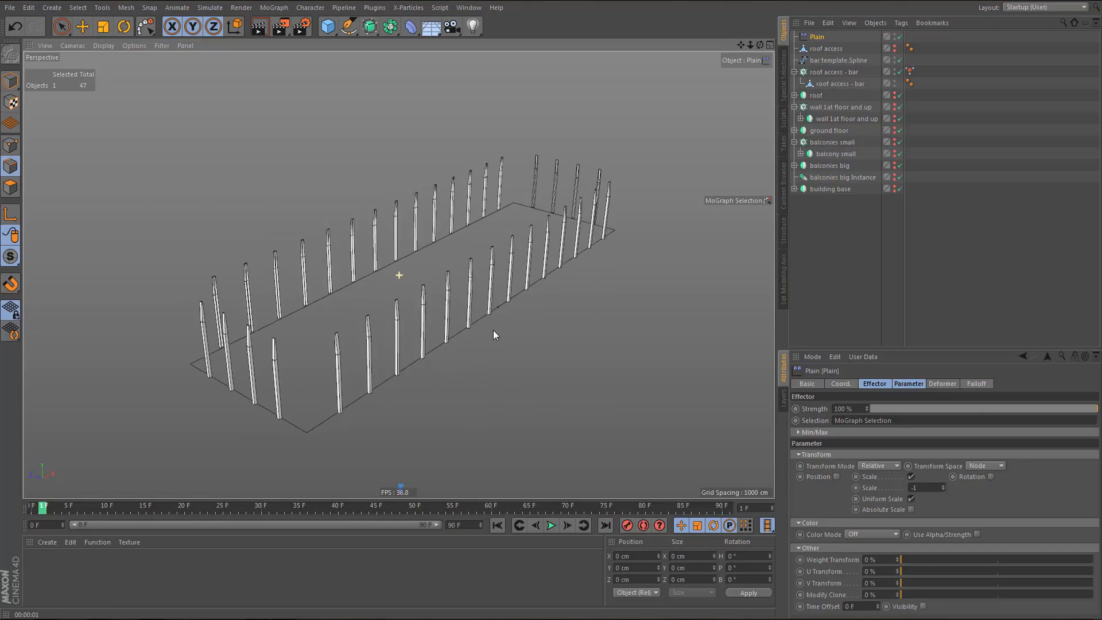
# - Rename the Plain effector as Plain roof access - bar
pyautogui.doubleClick(838, 85)
pyautogui.press('Up')
pyautogui.press('Up')
pyautogui.press('Up')
pyautogui.press('Up')
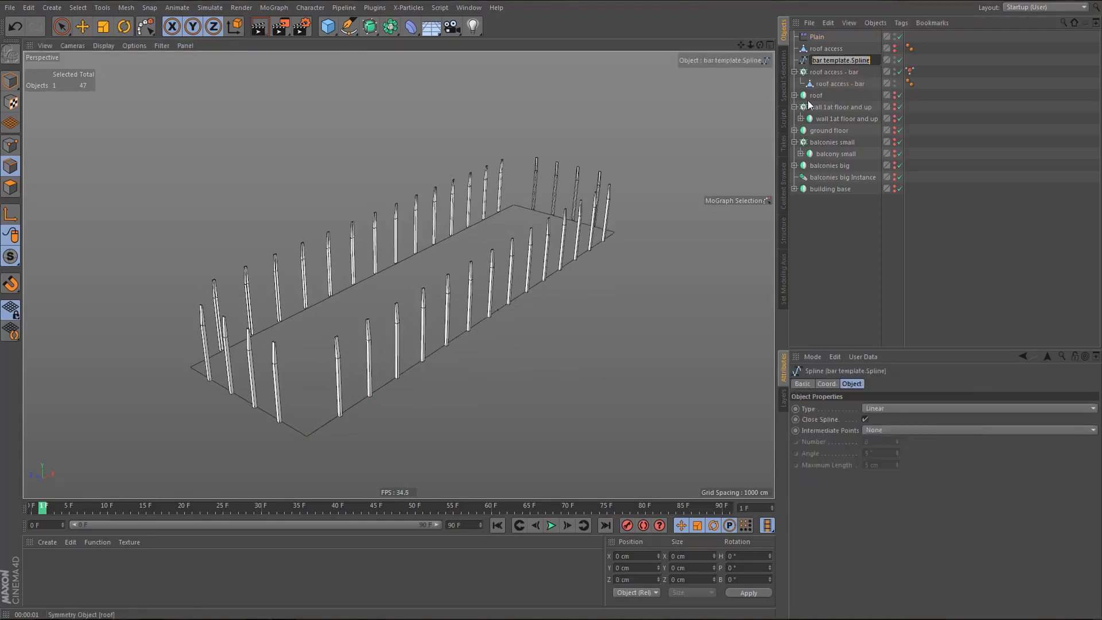
pyautogui.press('Right')
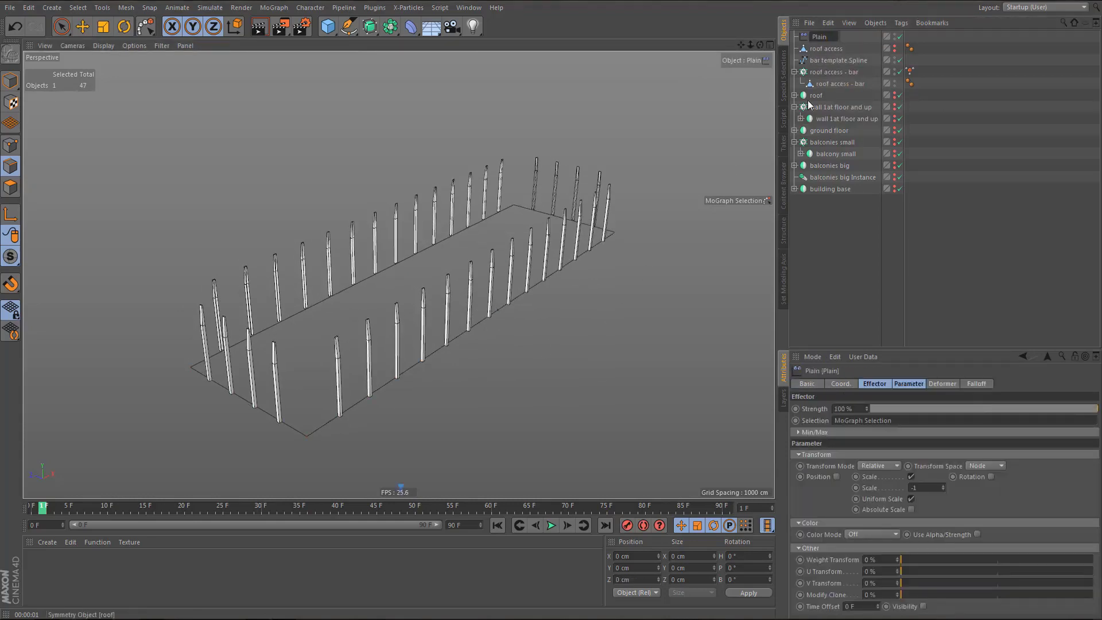
pyautogui.press('Return')
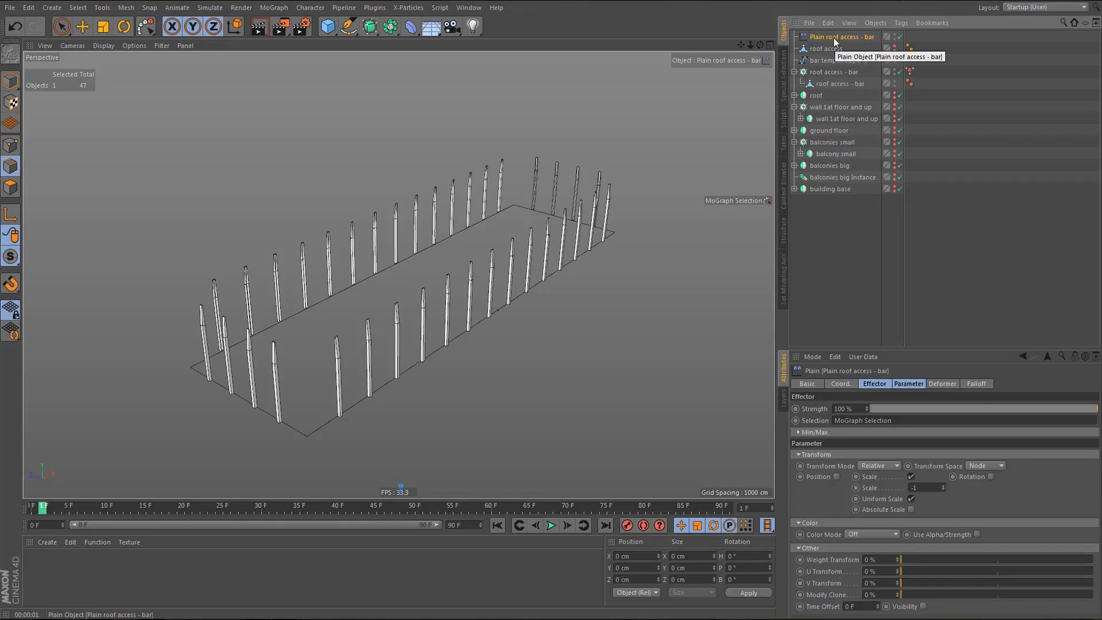
pyautogui.moveTo(419, 278)
pyautogui.keyDown('alt'); pyautogui.mouseDown()
pyautogui.moveTo(449, 263)
pyautogui.moveTo(444, 300)
pyautogui.moveTo(427, 307)
pyautogui.moveTo(443, 312)
pyautogui.moveTo(409, 310)
pyautogui.moveTo(432, 295)
pyautogui.mouseUp(); pyautogui.keyUp('alt')
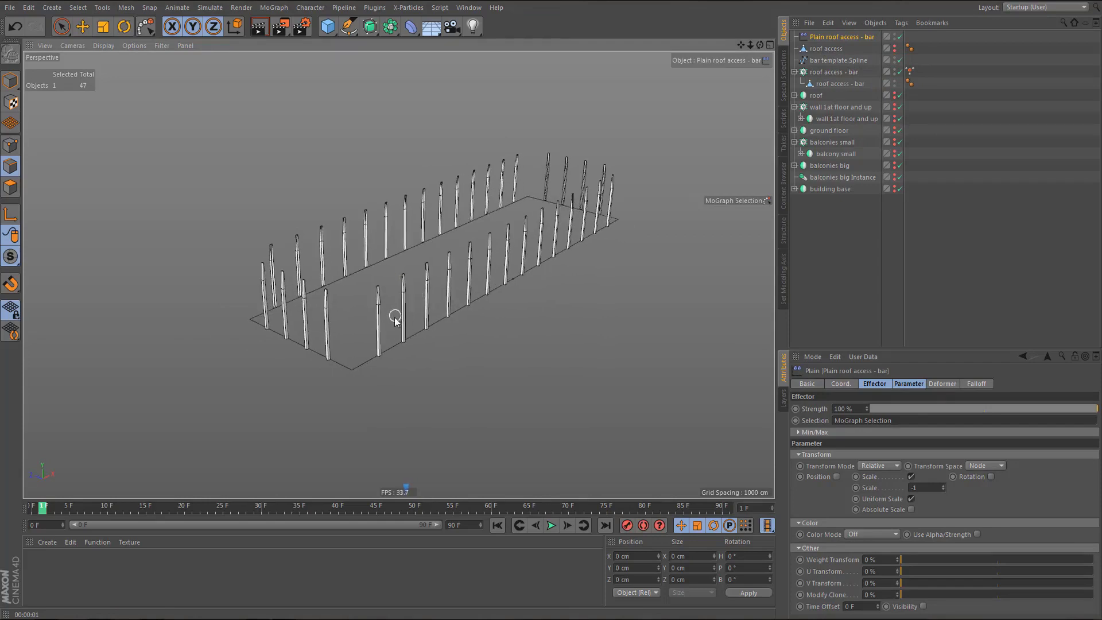
pyautogui.keyDown('alt'); pyautogui.moveTo(410, 315); pyautogui.dragTo(418, 324, button='middle'); pyautogui.keyUp('alt')
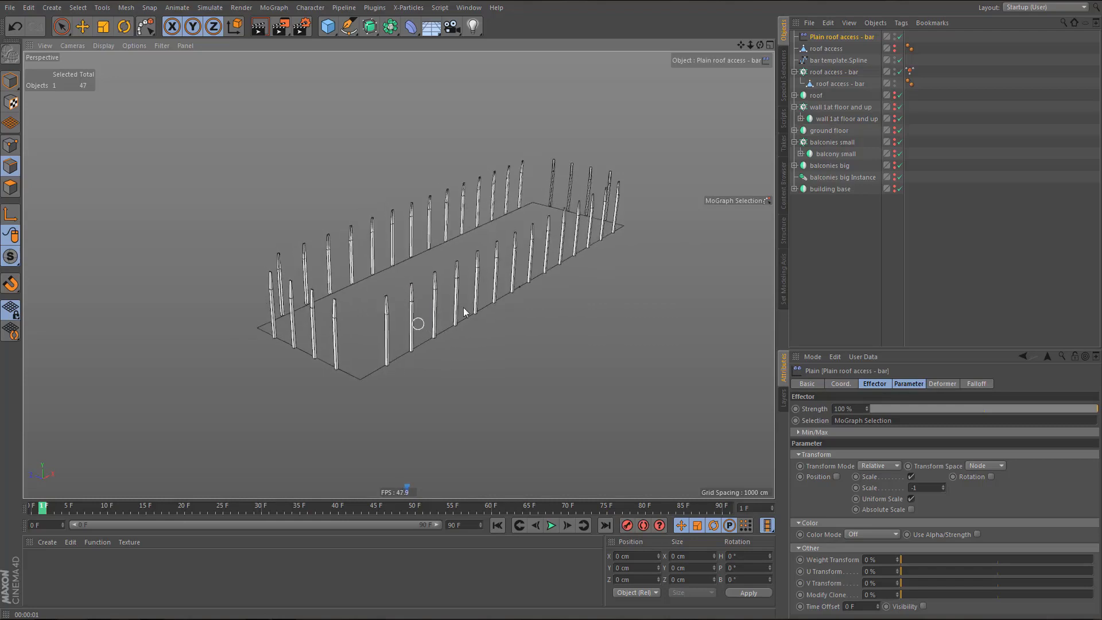
# - Make the roof and the roof access block visible again around the cloned bars
pyautogui.click(893, 96)
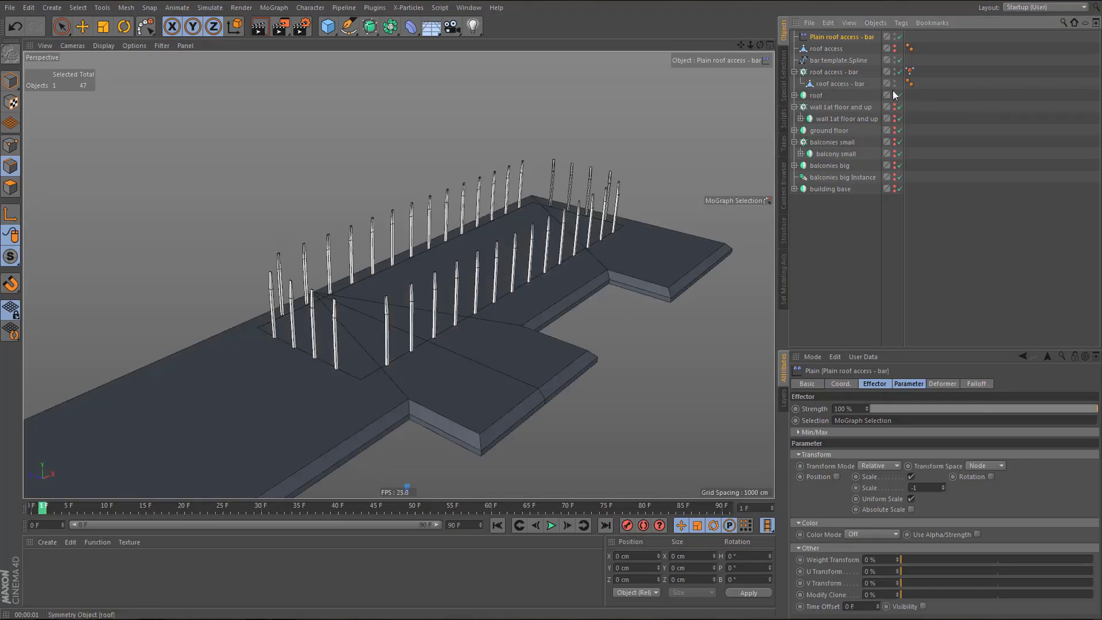
pyautogui.click(895, 48)
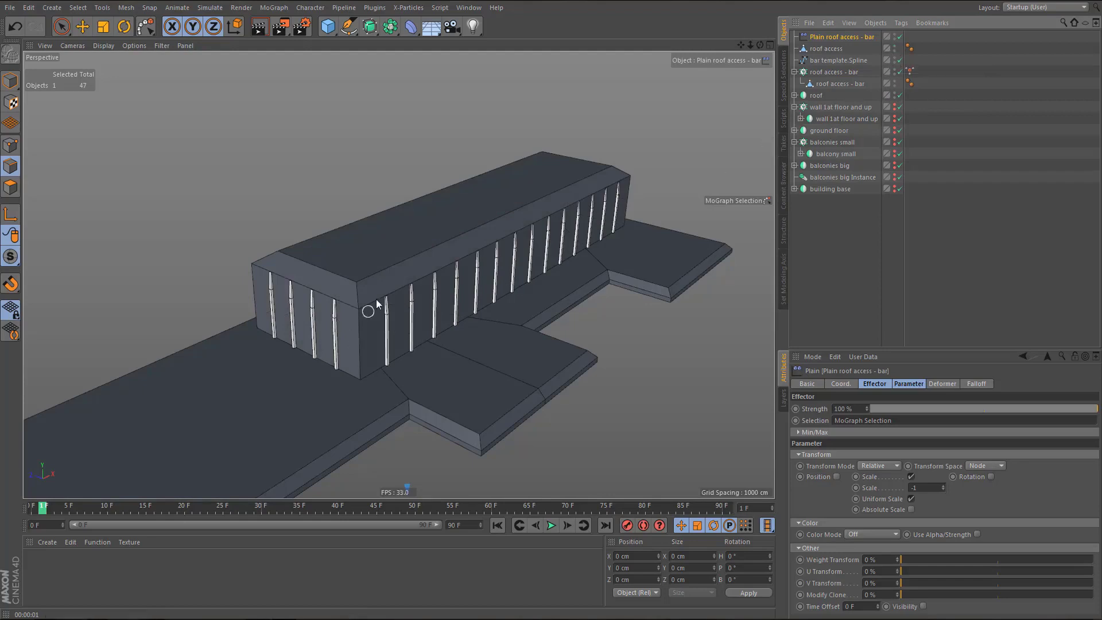
pyautogui.moveTo(421, 291)
pyautogui.keyDown('alt'); pyautogui.mouseDown()
pyautogui.moveTo(454, 296)
pyautogui.moveTo(391, 285)
pyautogui.moveTo(413, 287)
pyautogui.mouseUp(); pyautogui.keyUp('alt')
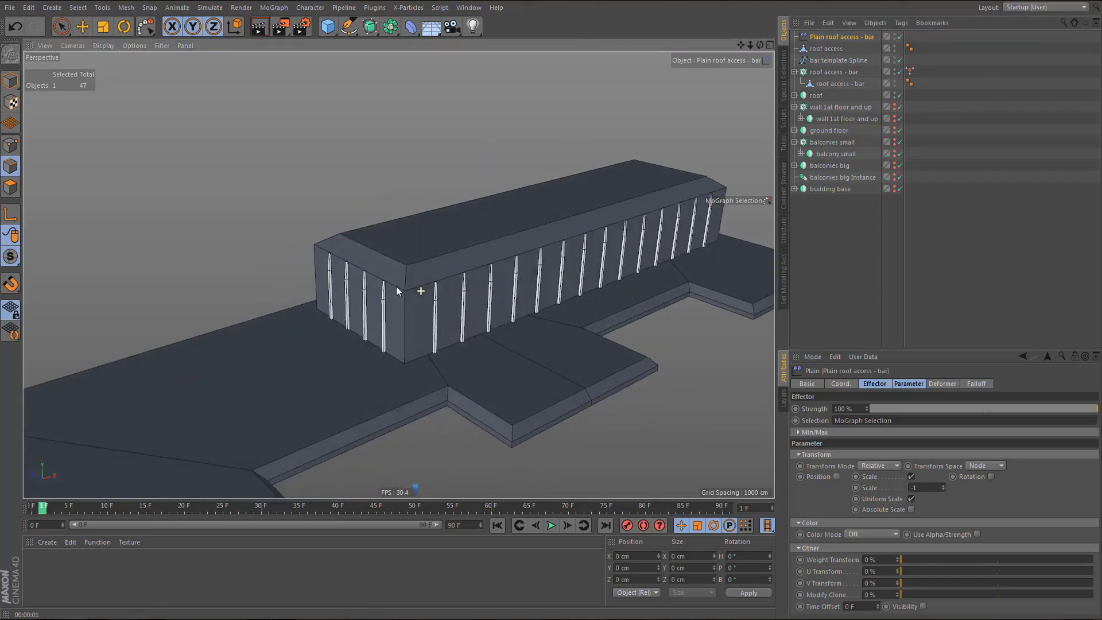
# - Switch the viewport to Constant Shading (Lines) and sample the roof's surface colour as the roof access - bar cloner's colour
pyautogui.click(827, 72)
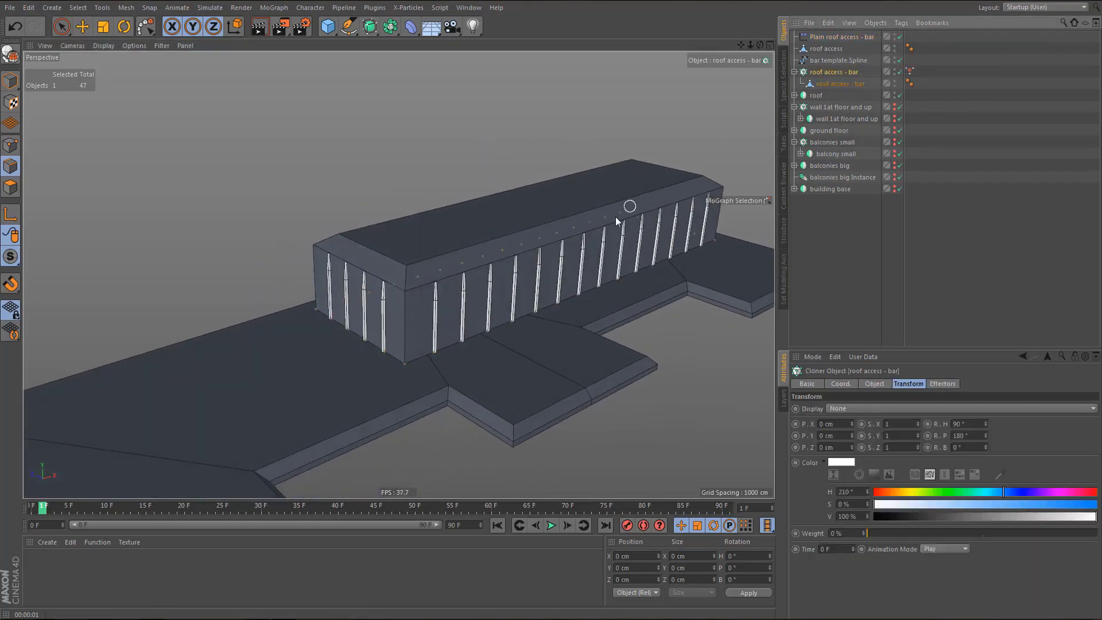
pyautogui.keyDown('alt'); pyautogui.moveTo(630, 212); pyautogui.dragTo(505, 249); pyautogui.keyUp('alt')
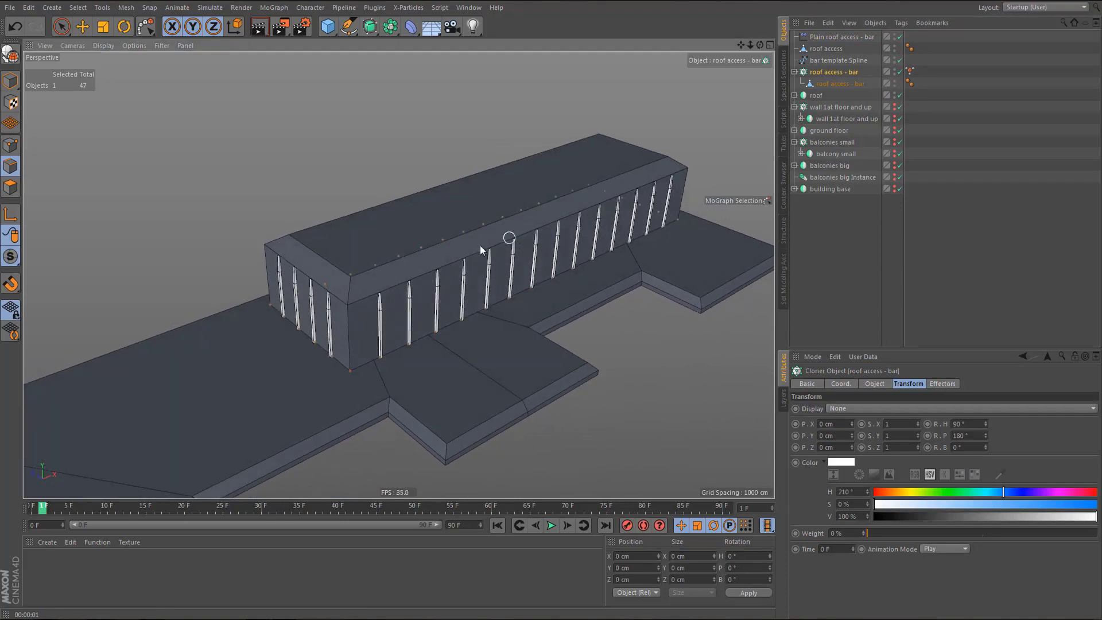
pyautogui.click(75, 46)
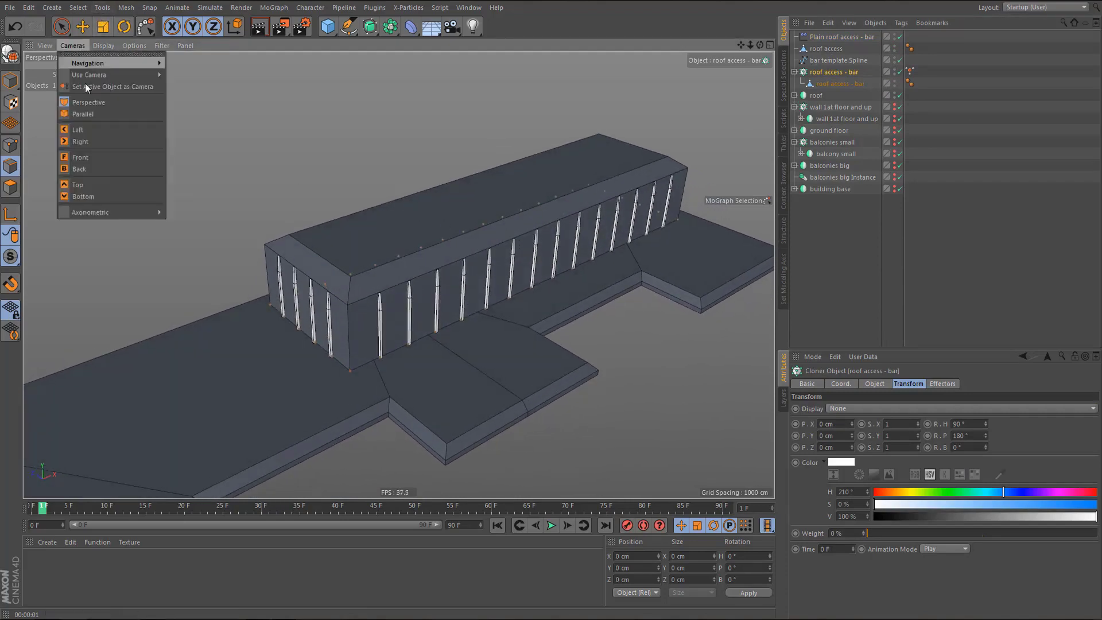
pyautogui.moveTo(99, 49)
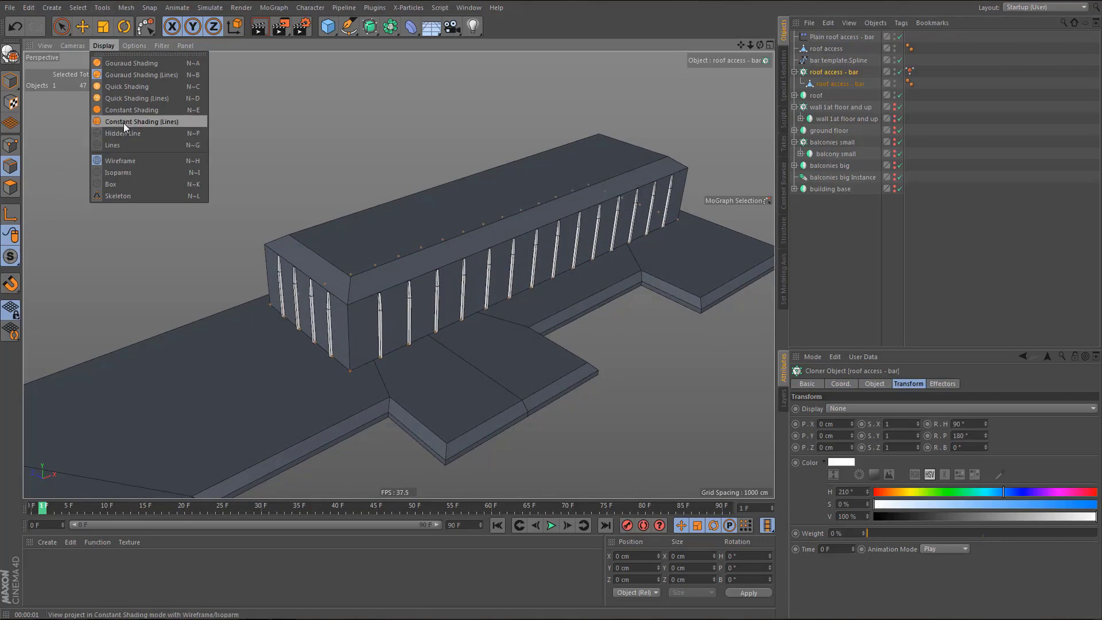
pyautogui.click(122, 122)
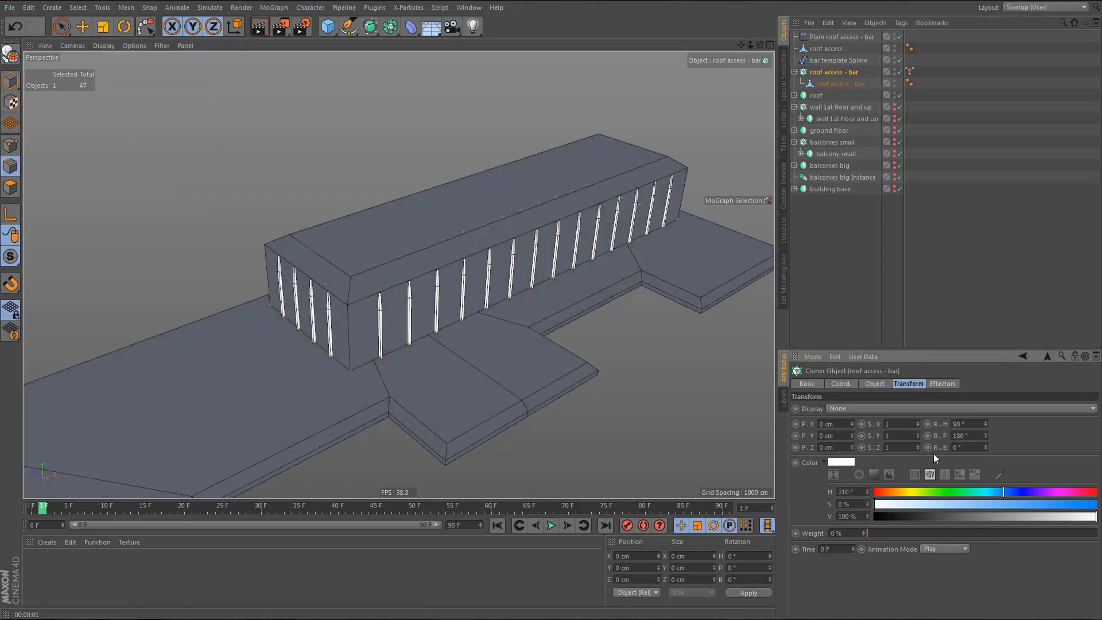
pyautogui.click(999, 475)
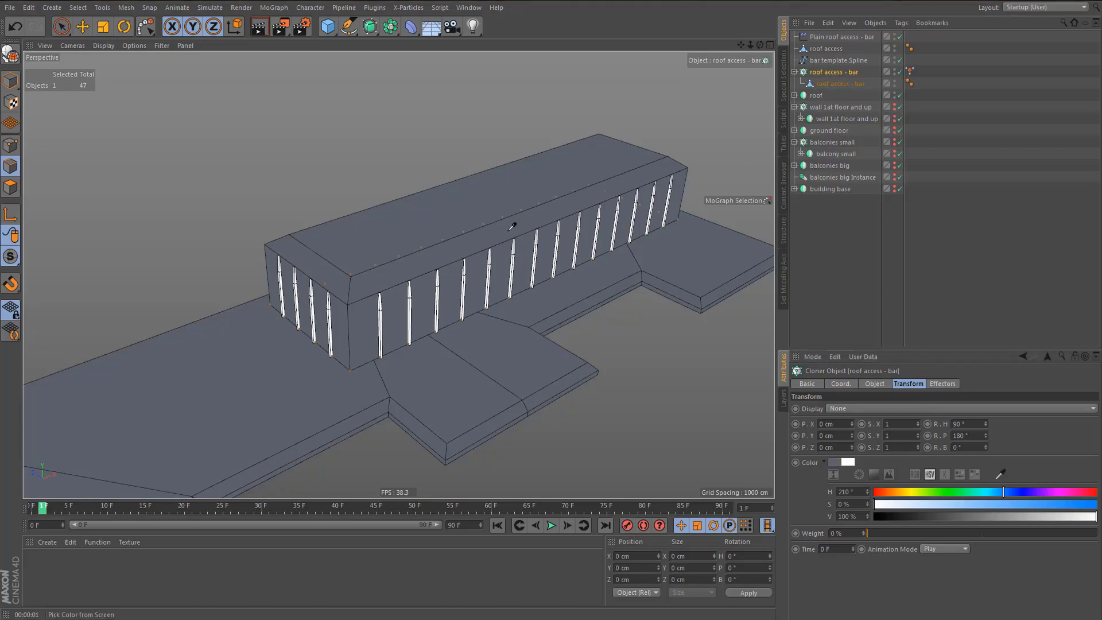
pyautogui.click(490, 188)
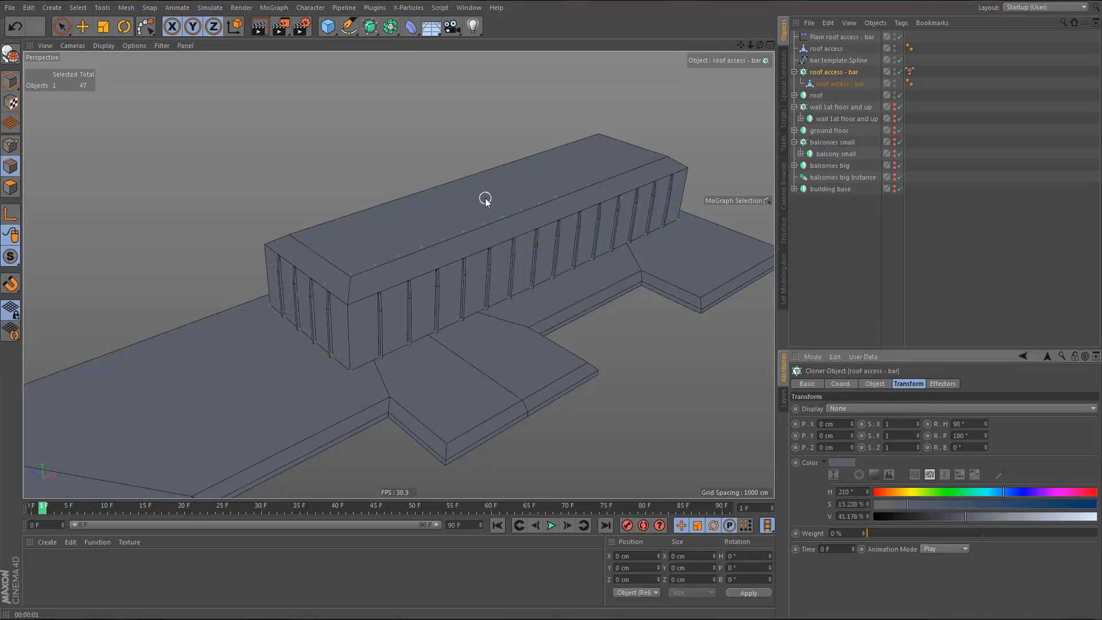
# - Preview a render of the roof access in the viewport, and set the shading back to Gouraud Shading (Lines)
pyautogui.hotkey('ctrl', 'r')
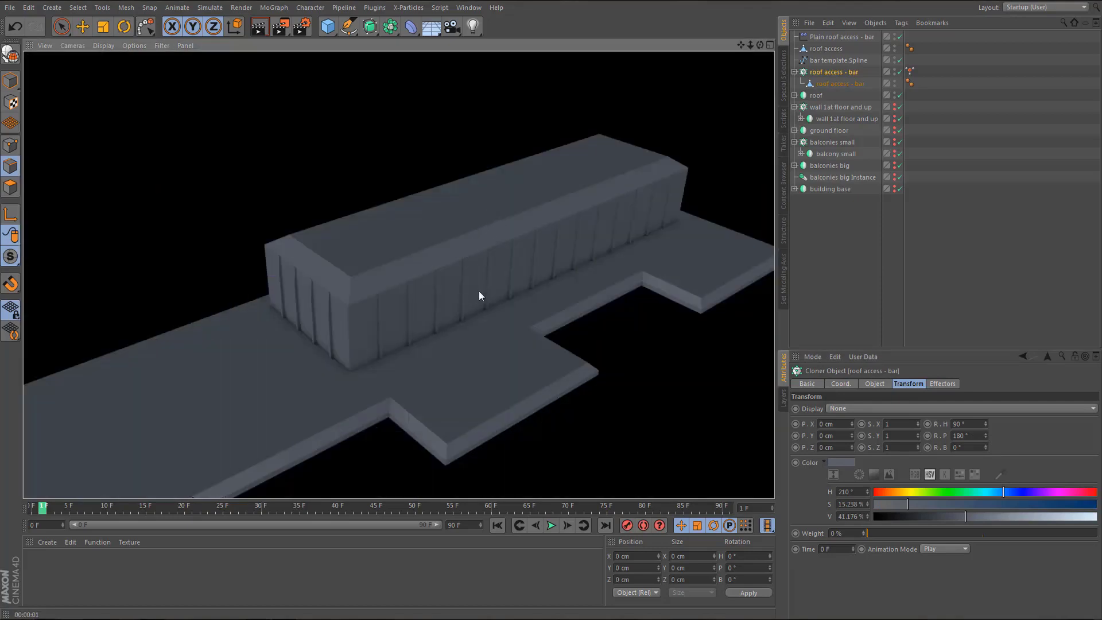
pyautogui.scroll(-2, 433, 304)
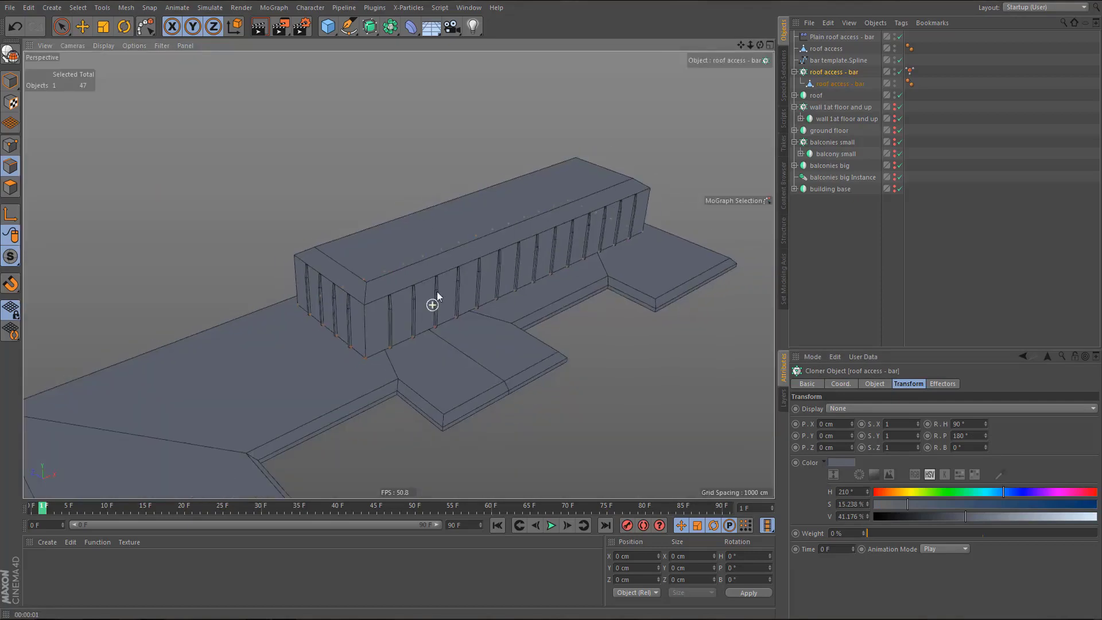
pyautogui.click(101, 47)
pyautogui.click(122, 72)
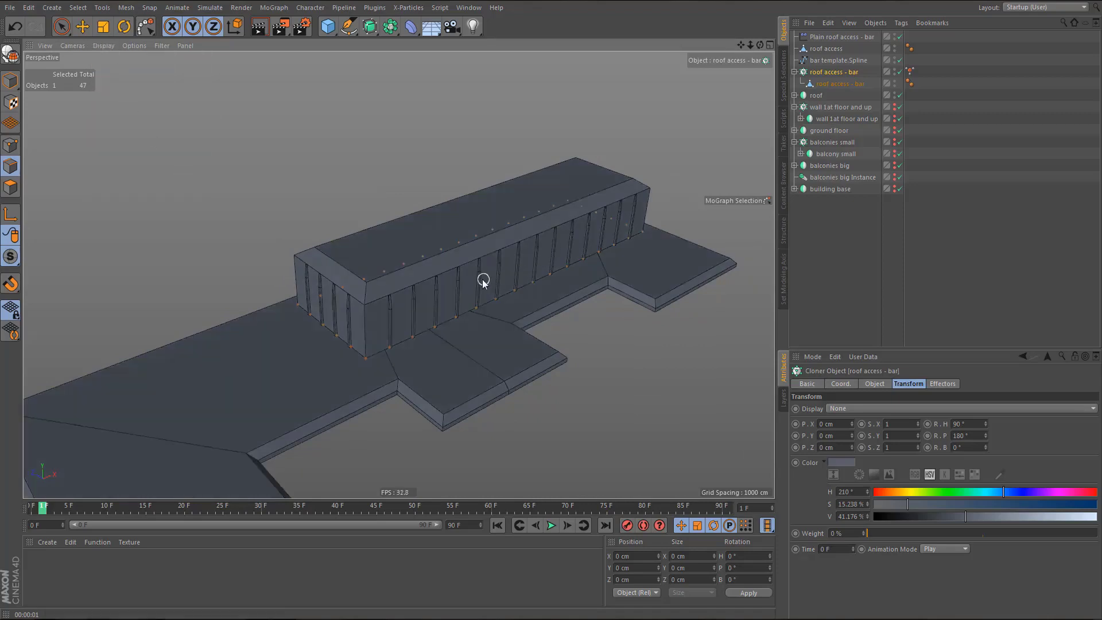
pyautogui.keyDown('alt'); pyautogui.moveTo(483, 281); pyautogui.dragTo(564, 244); pyautogui.keyUp('alt')
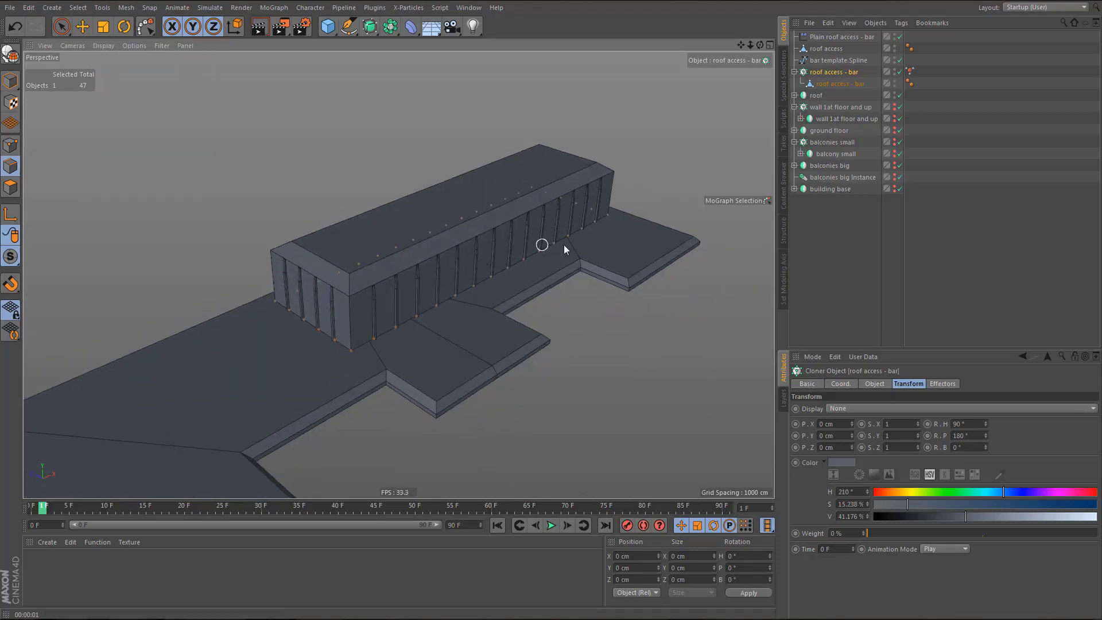
# - Compare the roof access and its bars with the reference drawings in the Front and Right views
pyautogui.middleClick(564, 245)
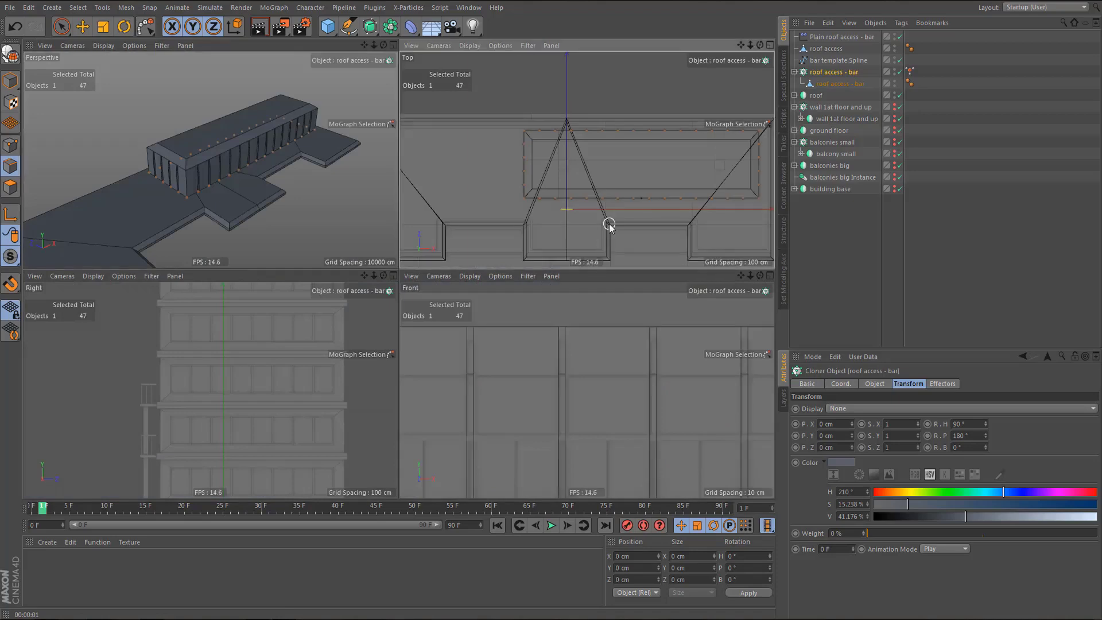
pyautogui.middleClick(610, 227)
pyautogui.middleClick(571, 411)
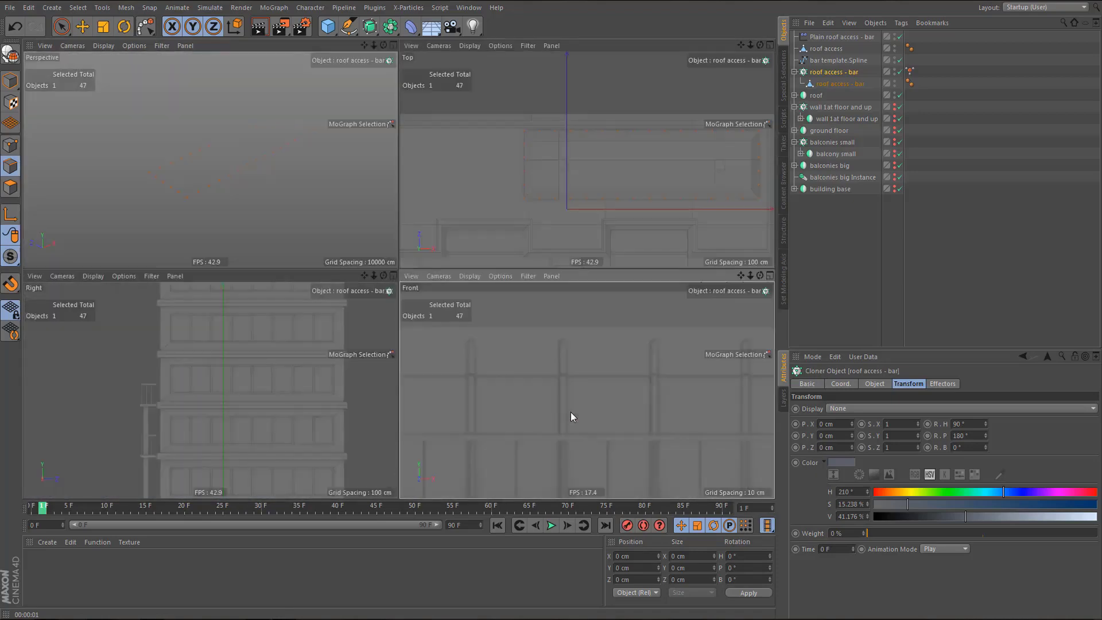
pyautogui.middleClick(571, 411)
pyautogui.keyDown('alt'); pyautogui.moveTo(514, 249); pyautogui.dragTo(515, 346, button='right'); pyautogui.keyUp('alt')
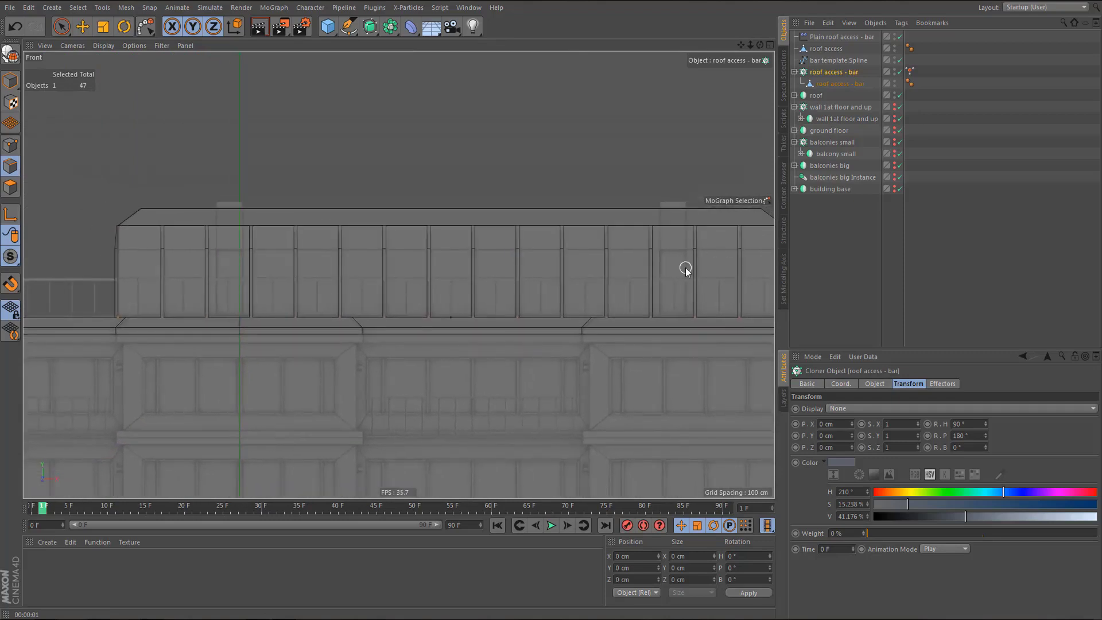
pyautogui.keyDown('alt'); pyautogui.moveTo(624, 298); pyautogui.dragTo(580, 313, button='right'); pyautogui.keyUp('alt')
pyautogui.middleClick(491, 343)
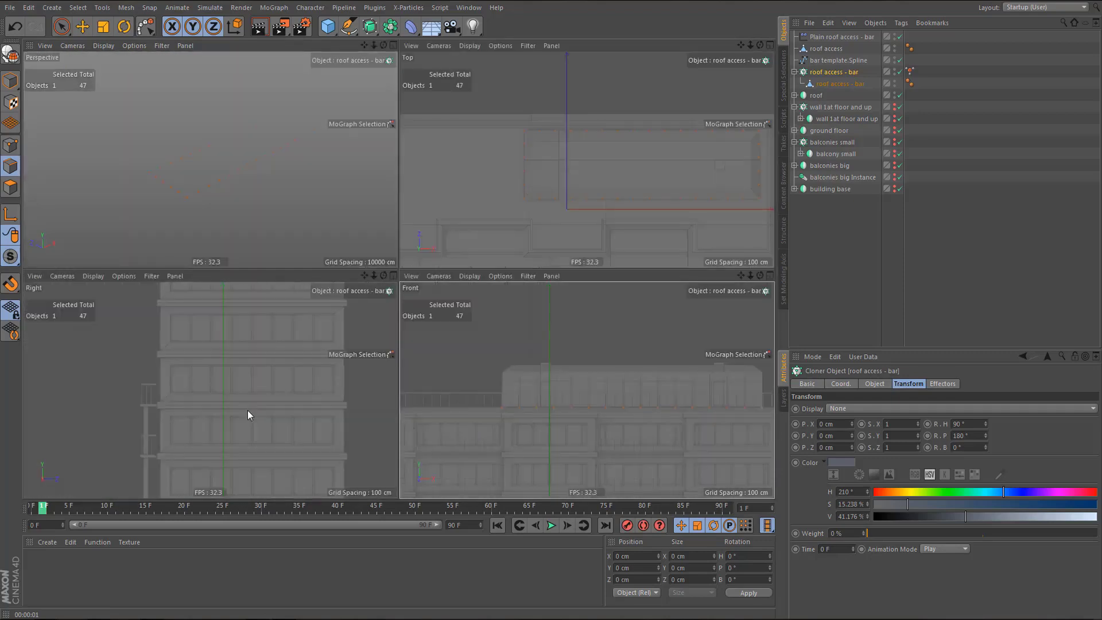
pyautogui.middleClick(339, 367)
pyautogui.keyDown('alt'); pyautogui.moveTo(384, 305); pyautogui.dragTo(382, 489, button='middle'); pyautogui.keyUp('alt')
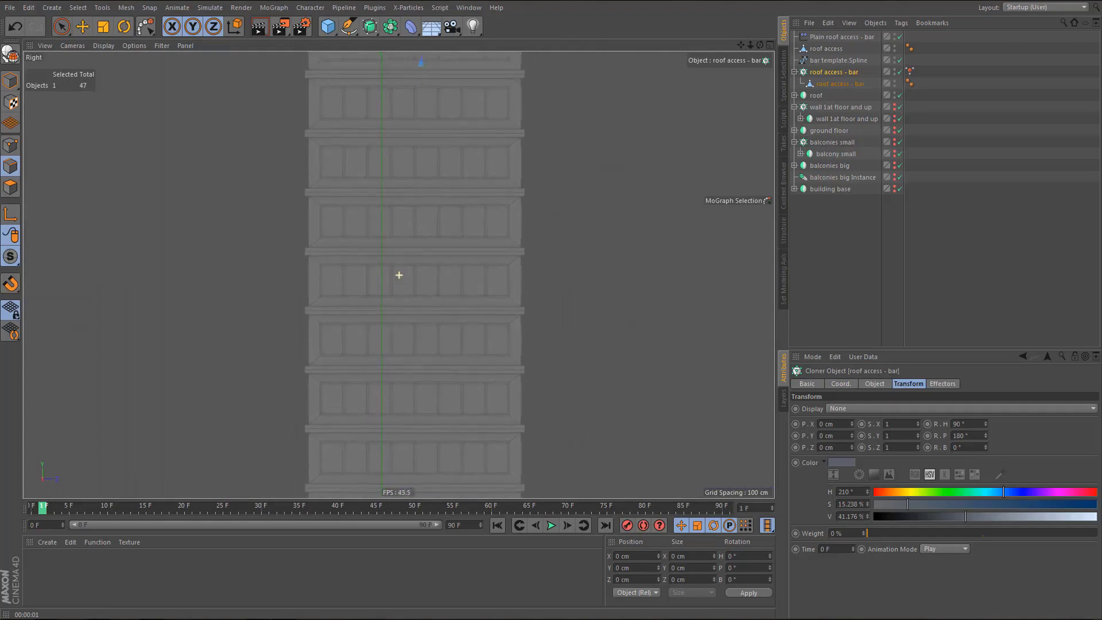
pyautogui.keyDown('alt'); pyautogui.moveTo(408, 216); pyautogui.dragTo(385, 301, button='middle'); pyautogui.keyUp('alt')
pyautogui.keyDown('alt'); pyautogui.moveTo(393, 204); pyautogui.dragTo(380, 436, button='middle'); pyautogui.keyUp('alt')
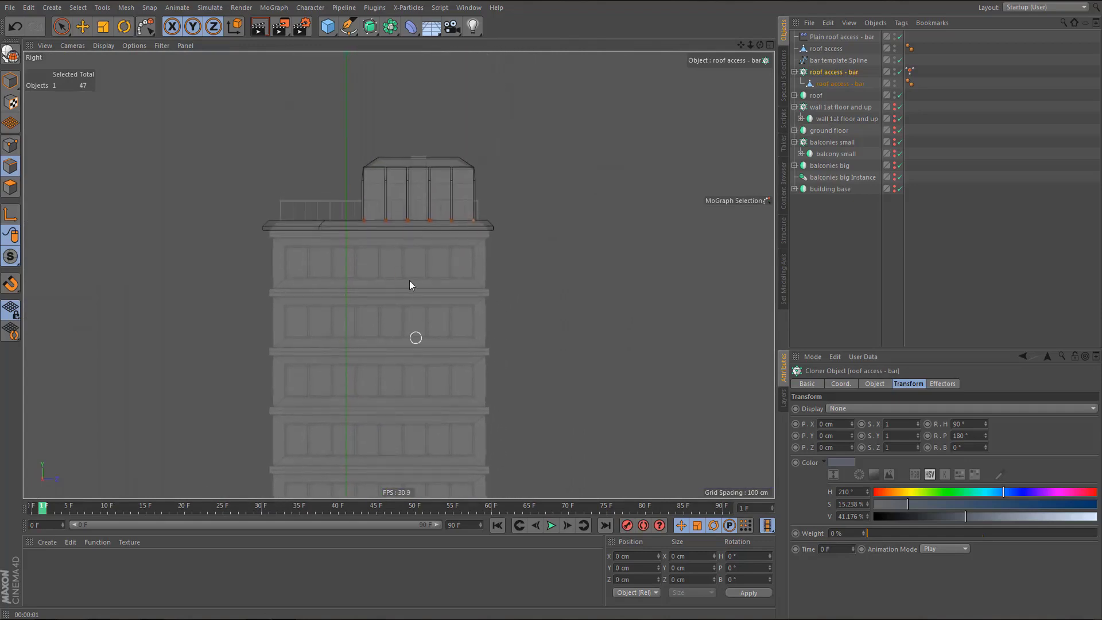
pyautogui.keyDown('alt'); pyautogui.moveTo(416, 193); pyautogui.dragTo(492, 201, button='right'); pyautogui.keyUp('alt')
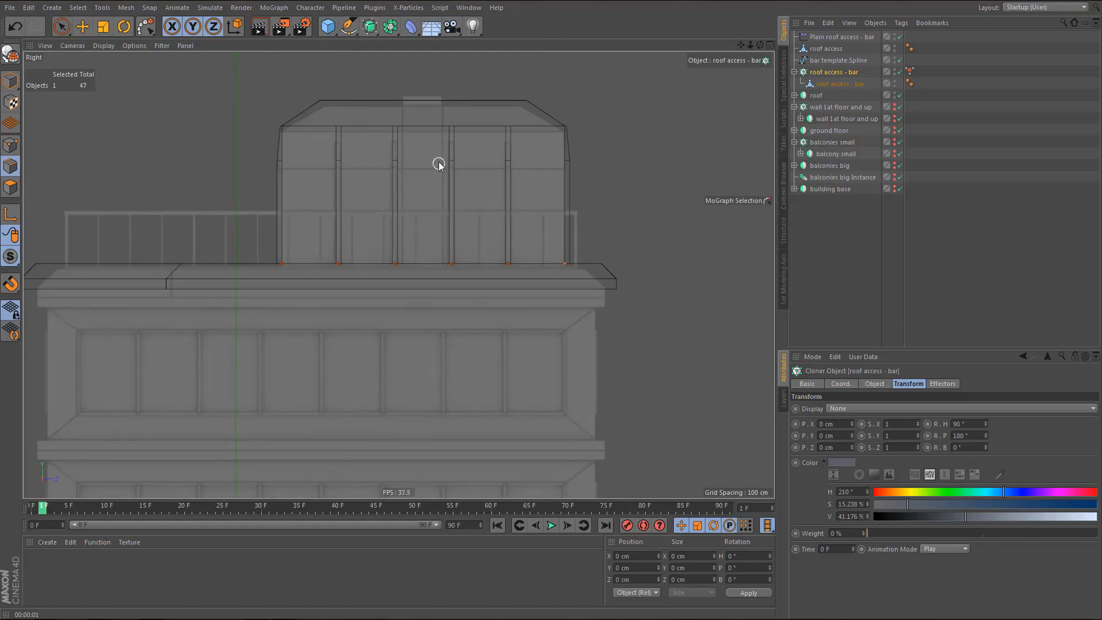
pyautogui.press('F1')
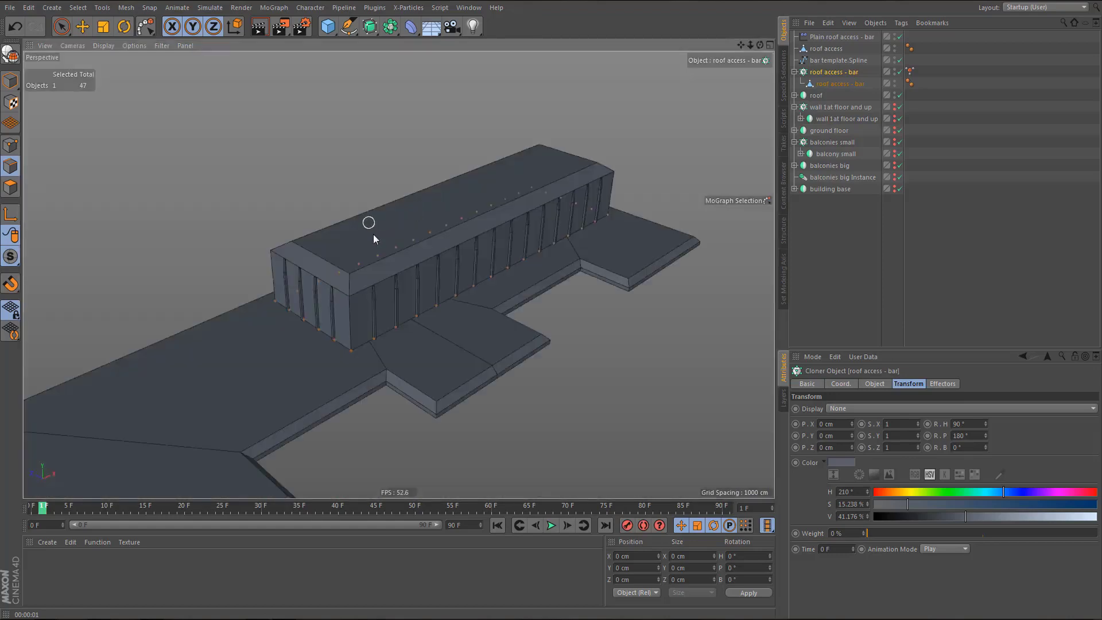
pyautogui.moveTo(354, 290); pyautogui.dragTo(397, 293, button='middle')
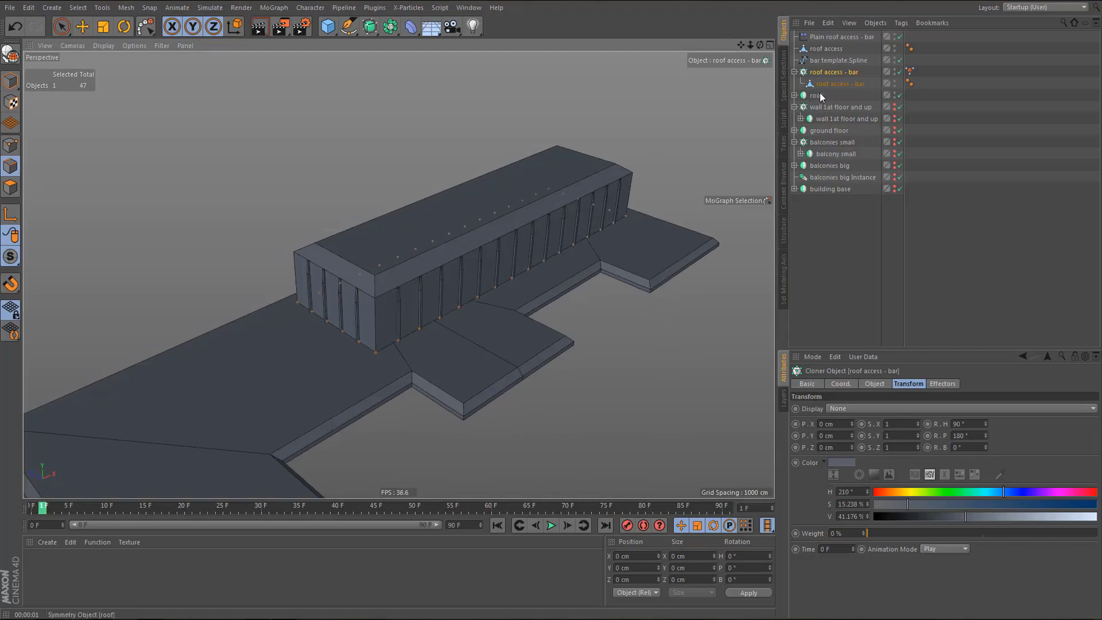
# - Ring-select the crosswise edges of the roof access block and cut them with Edge Cut at 2 subdivisions
pyautogui.click(825, 50)
pyautogui.keyDown('alt'); pyautogui.moveTo(480, 229); pyautogui.dragTo(535, 210); pyautogui.keyUp('alt')
pyautogui.keyDown('alt'); pyautogui.moveTo(451, 249); pyautogui.dragTo(491, 241, button='right'); pyautogui.keyUp('alt')
pyautogui.moveTo(463, 252)
pyautogui.keyDown('alt'); pyautogui.mouseDown()
pyautogui.moveTo(511, 257)
pyautogui.moveTo(500, 262)
pyautogui.mouseUp(); pyautogui.keyUp('alt')
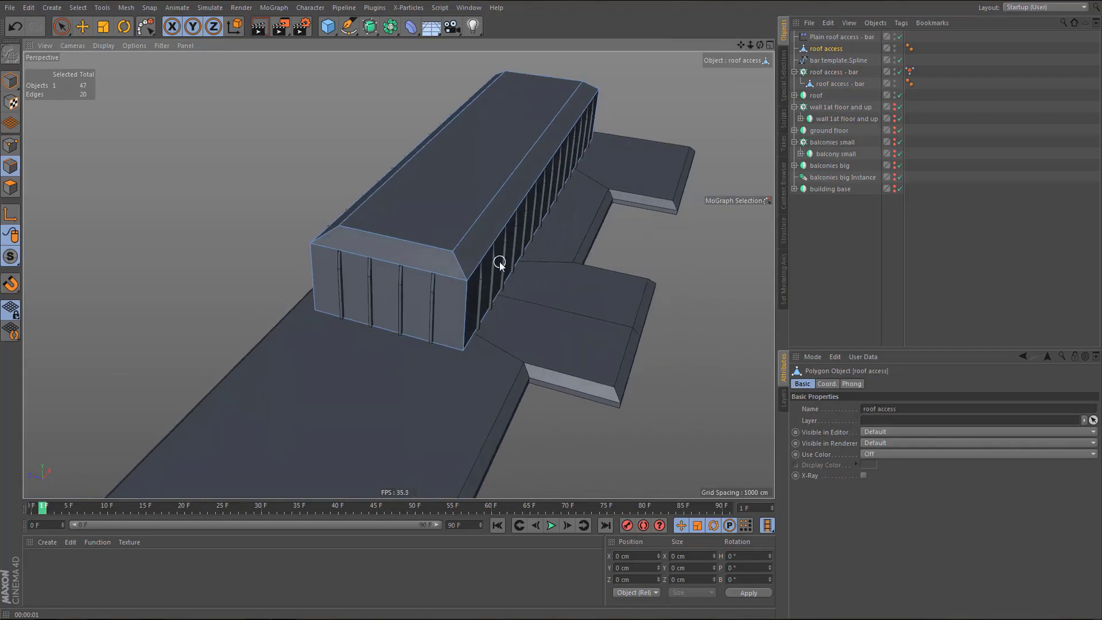
pyautogui.press('u')
pyautogui.press('b')
pyautogui.click(405, 266)
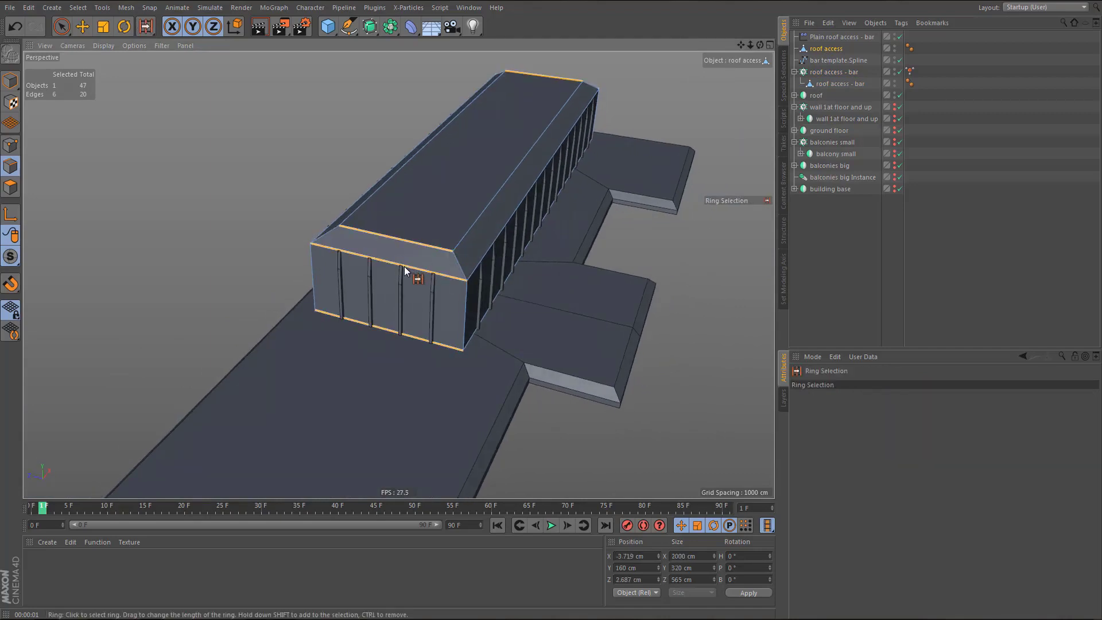
pyautogui.press('m')
pyautogui.press('f')
pyautogui.moveTo(478, 315); pyautogui.dragTo(468, 314)
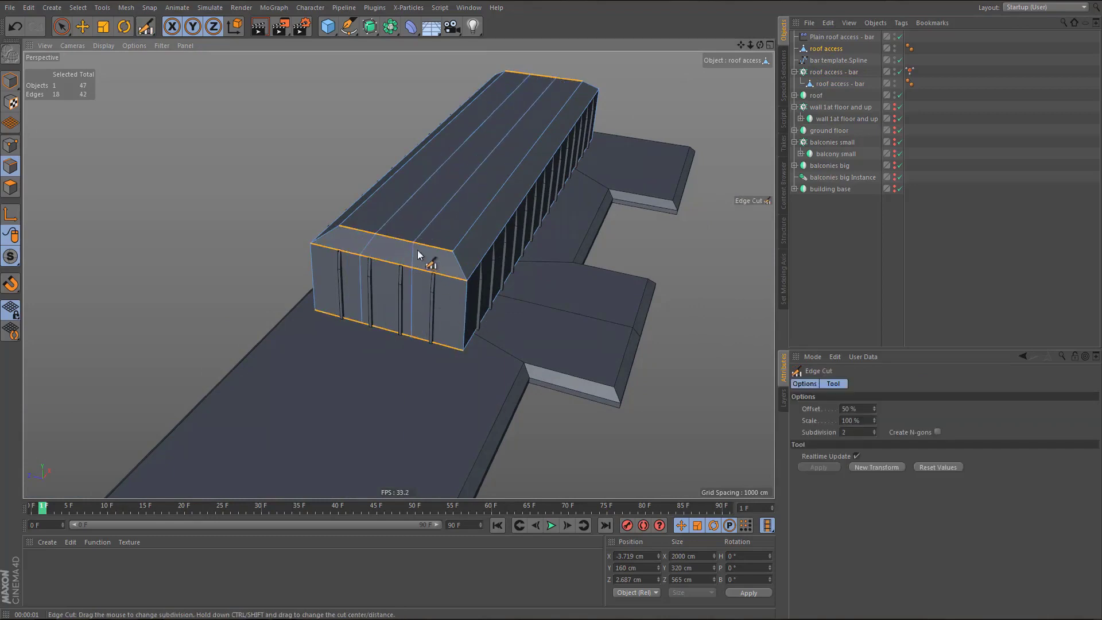
# - Flatten each of the two new lengthwise edge loops to a Z size of 0 cm with the Scale tool
pyautogui.keyDown('alt'); pyautogui.moveTo(423, 253); pyautogui.dragTo(449, 259); pyautogui.keyUp('alt')
pyautogui.press('e')
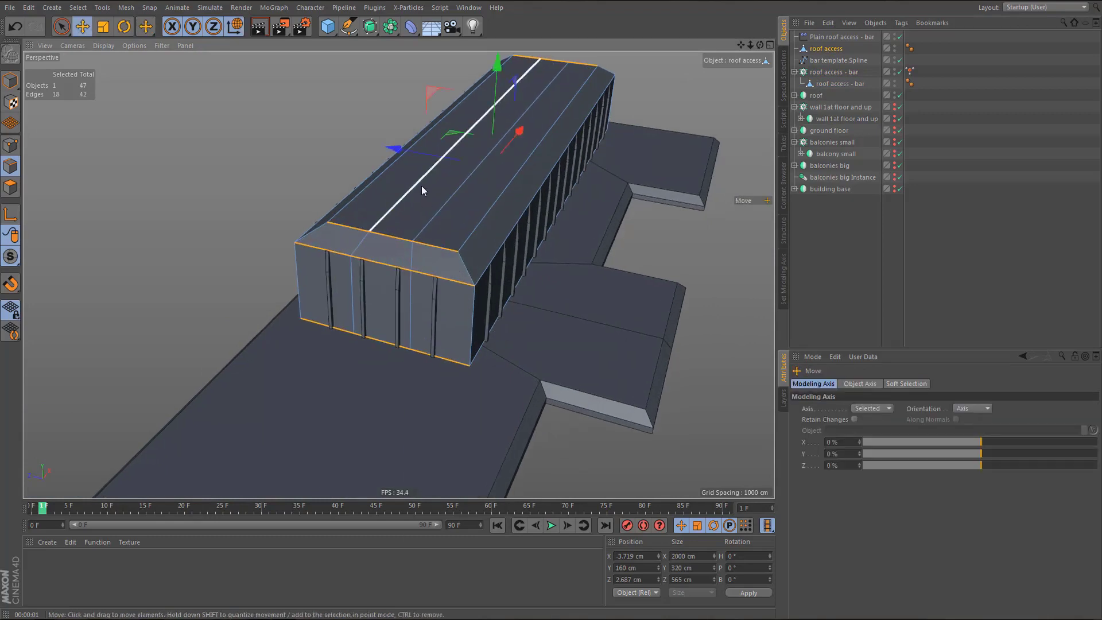
pyautogui.doubleClick(421, 185)
pyautogui.press('t')
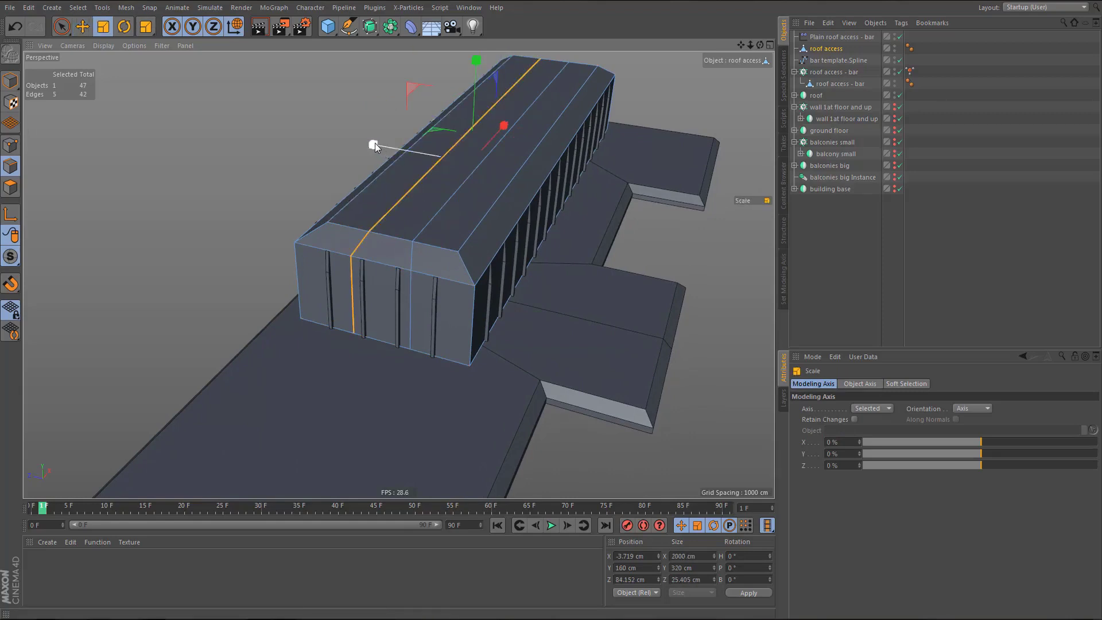
pyautogui.doubleClick(460, 191)
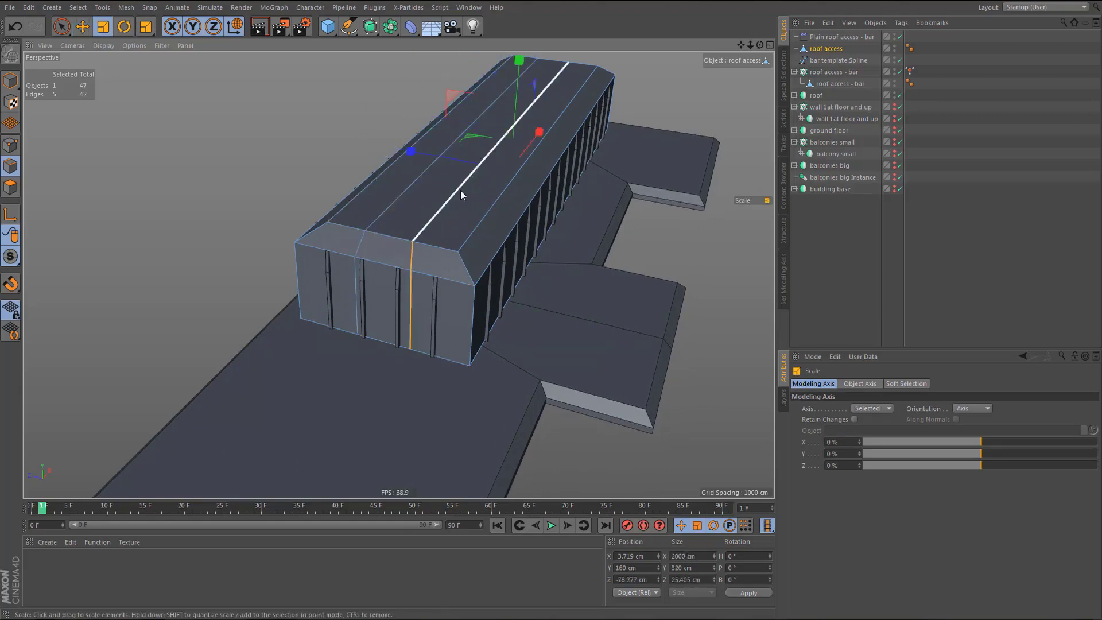
pyautogui.moveTo(418, 151); pyautogui.dragTo(512, 173)
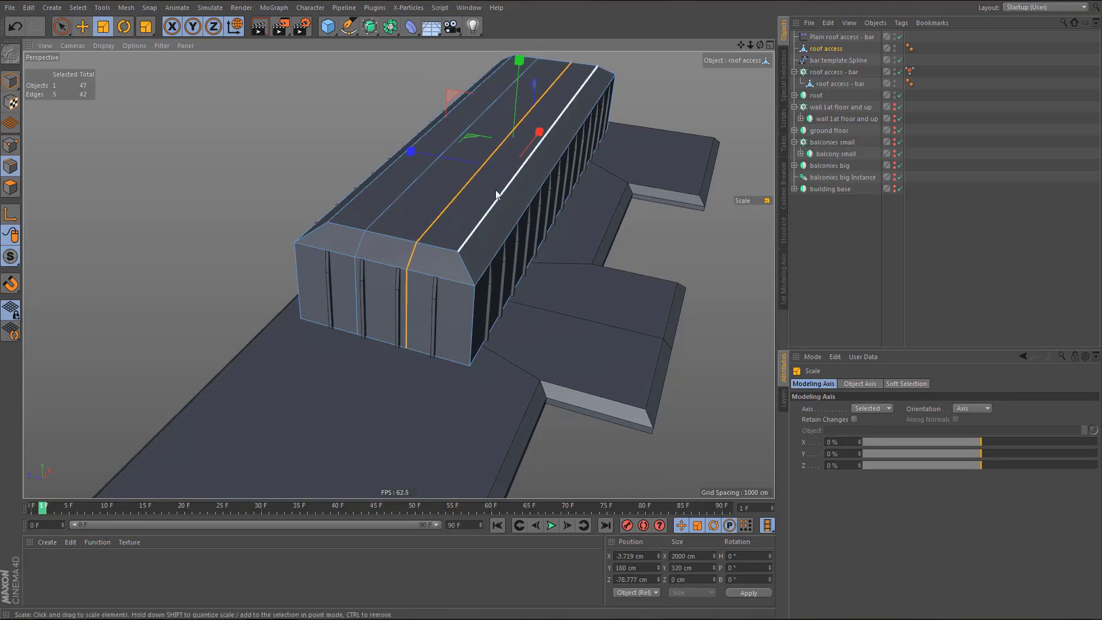
# - Select both lengthwise edge loops on the roof access together and set their Z size to 80 cm
pyautogui.keyDown('shift'); pyautogui.click(415, 178); pyautogui.keyUp('shift')
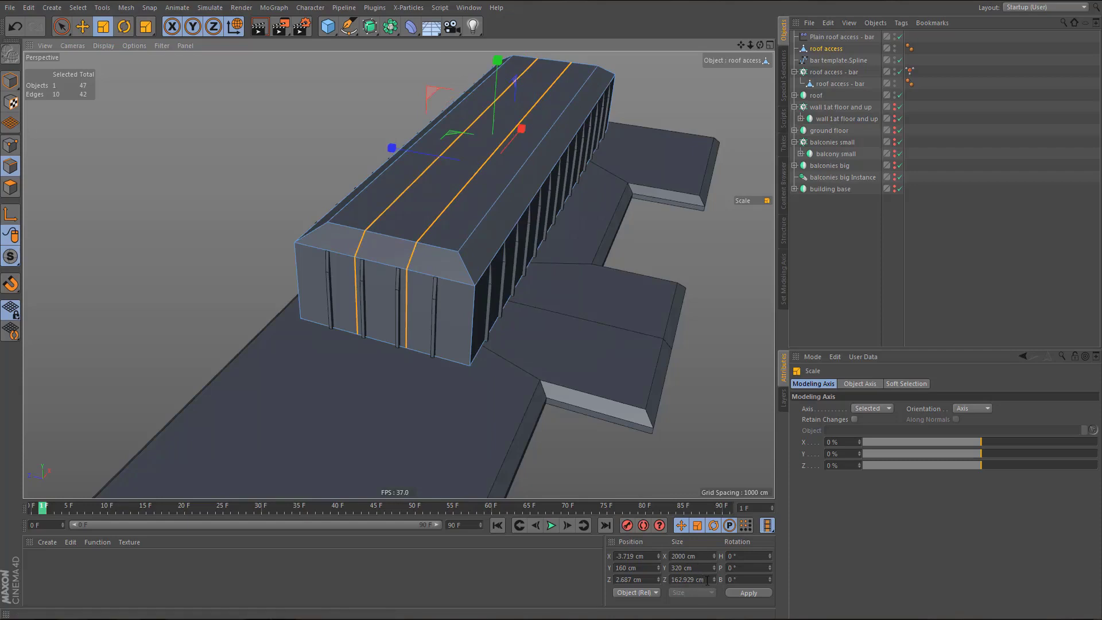
pyautogui.moveTo(707, 581); pyautogui.dragTo(635, 580)
pyautogui.write('80')
pyautogui.press('Return')
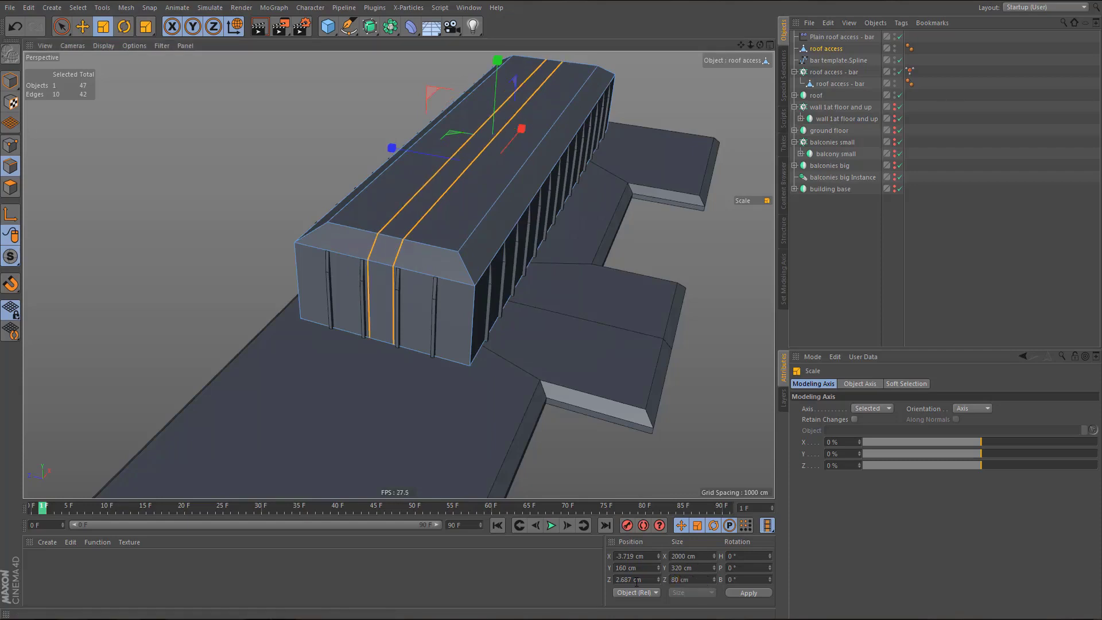
pyautogui.keyDown('alt'); pyautogui.moveTo(379, 281); pyautogui.dragTo(347, 285); pyautogui.keyUp('alt')
pyautogui.keyDown('alt'); pyautogui.moveTo(378, 291); pyautogui.dragTo(442, 280, button='right'); pyautogui.keyUp('alt')
pyautogui.keyDown('alt'); pyautogui.moveTo(442, 281); pyautogui.dragTo(464, 281, button='middle'); pyautogui.keyUp('alt')
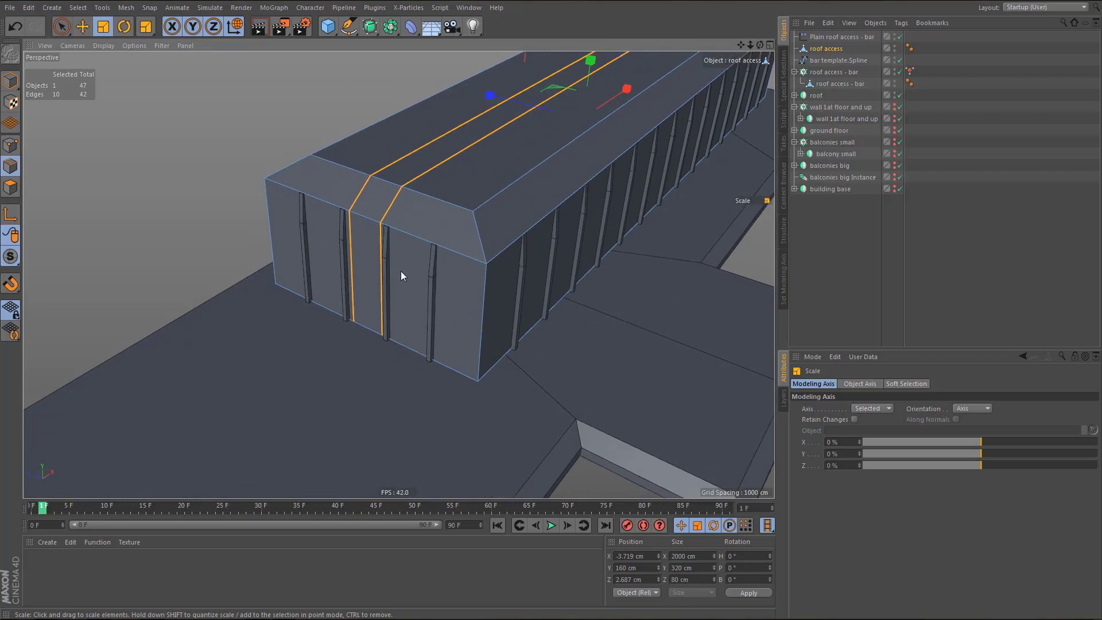
pyautogui.keyDown('alt'); pyautogui.moveTo(399, 267); pyautogui.dragTo(416, 267); pyautogui.keyUp('alt')
pyautogui.keyDown('alt'); pyautogui.moveTo(485, 303); pyautogui.dragTo(524, 314, button='middle'); pyautogui.keyUp('alt')
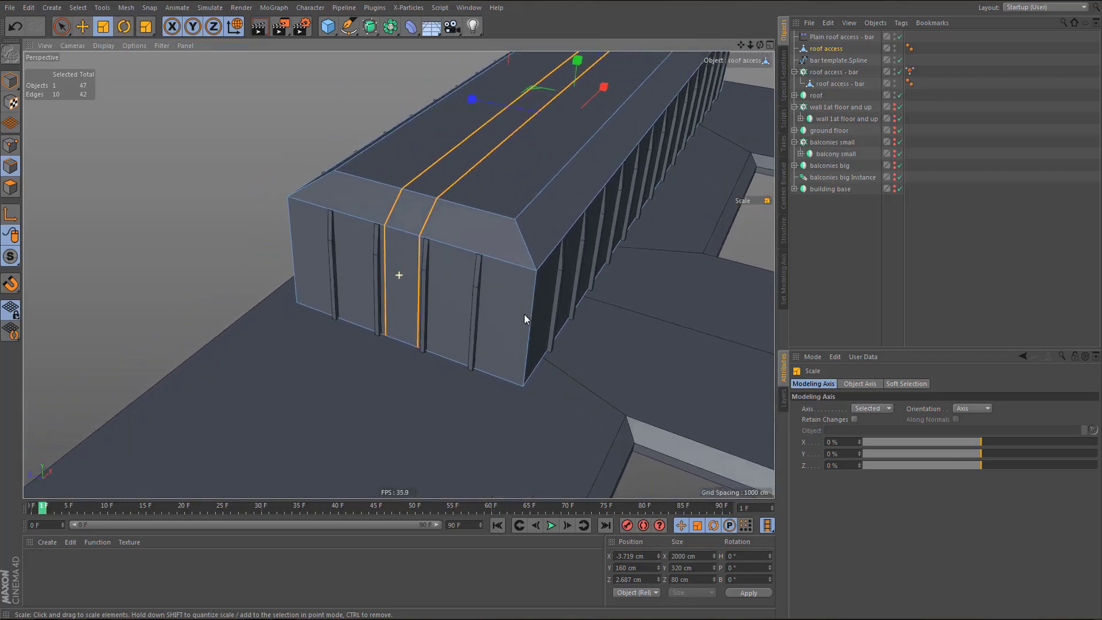
pyautogui.keyDown('alt'); pyautogui.moveTo(475, 290); pyautogui.dragTo(480, 288); pyautogui.keyUp('alt')
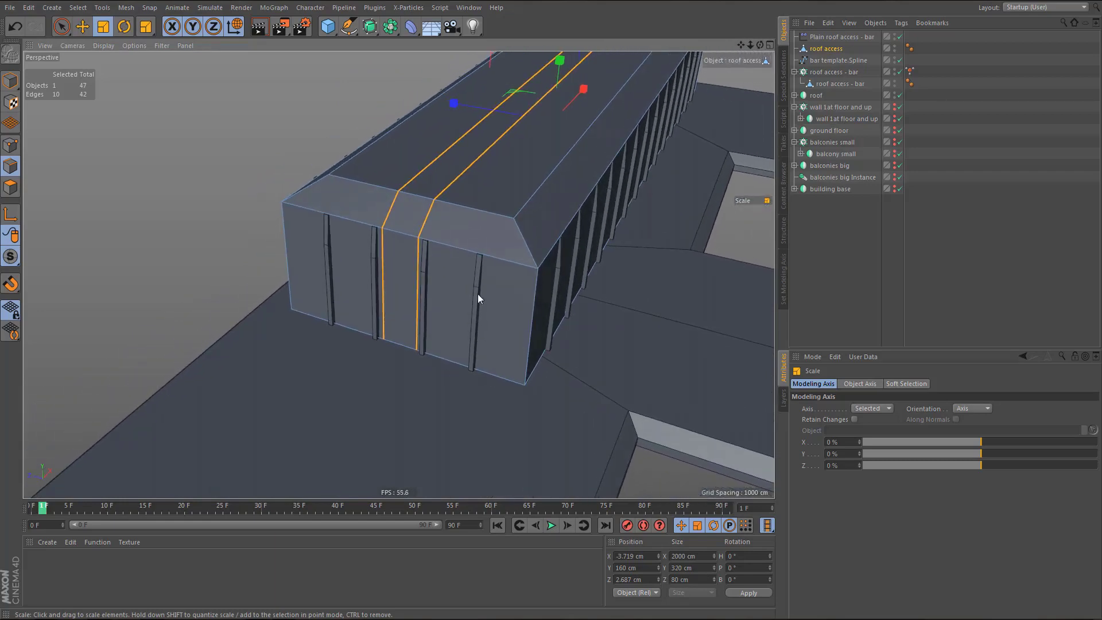
# - Cut a horizontal edge loop around the roof access walls, just above mid-height, with Loop/Path Cut
pyautogui.press('k')
pyautogui.press('l')
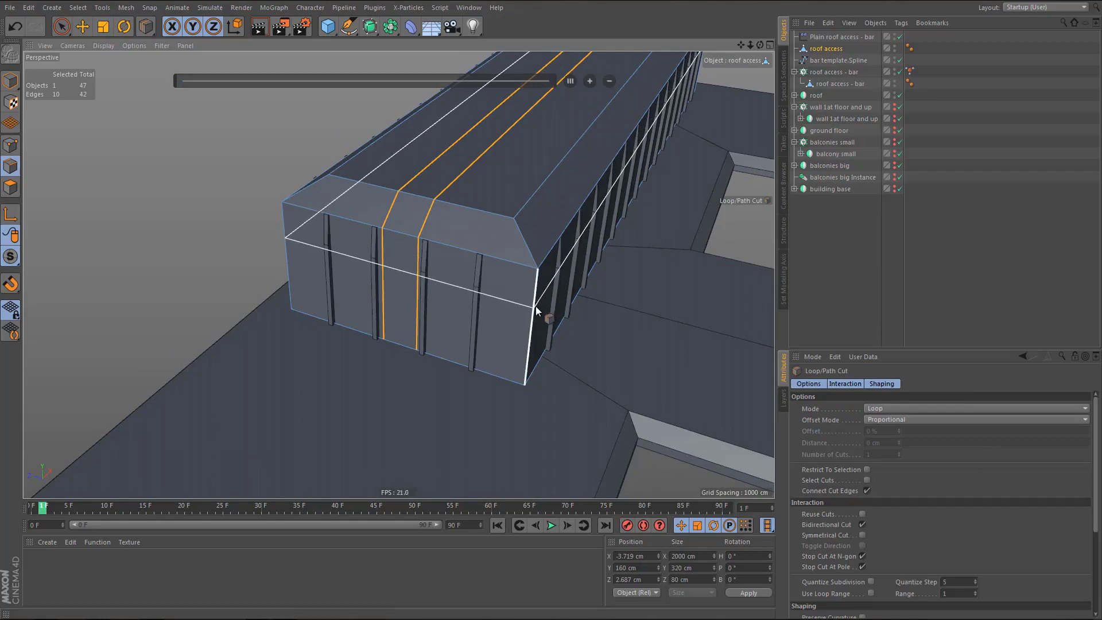
pyautogui.click(535, 308)
# - Select the horizontal loop plus a bottom edge and set their Y size to 200 cm, with the Y modeling axis at -100%
pyautogui.press('e')
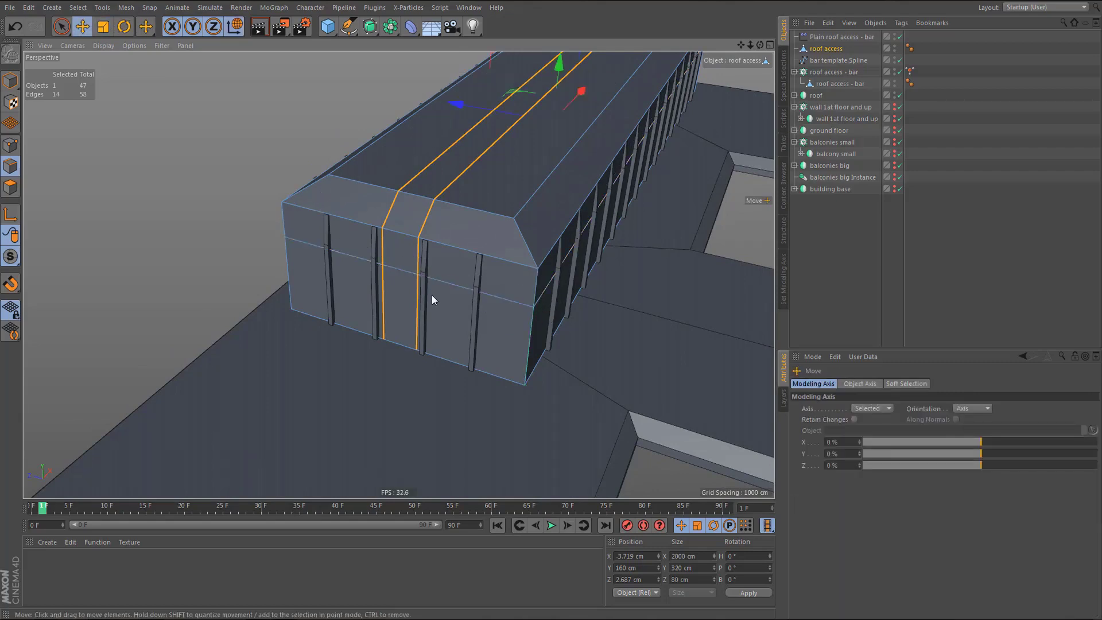
pyautogui.doubleClick(454, 285)
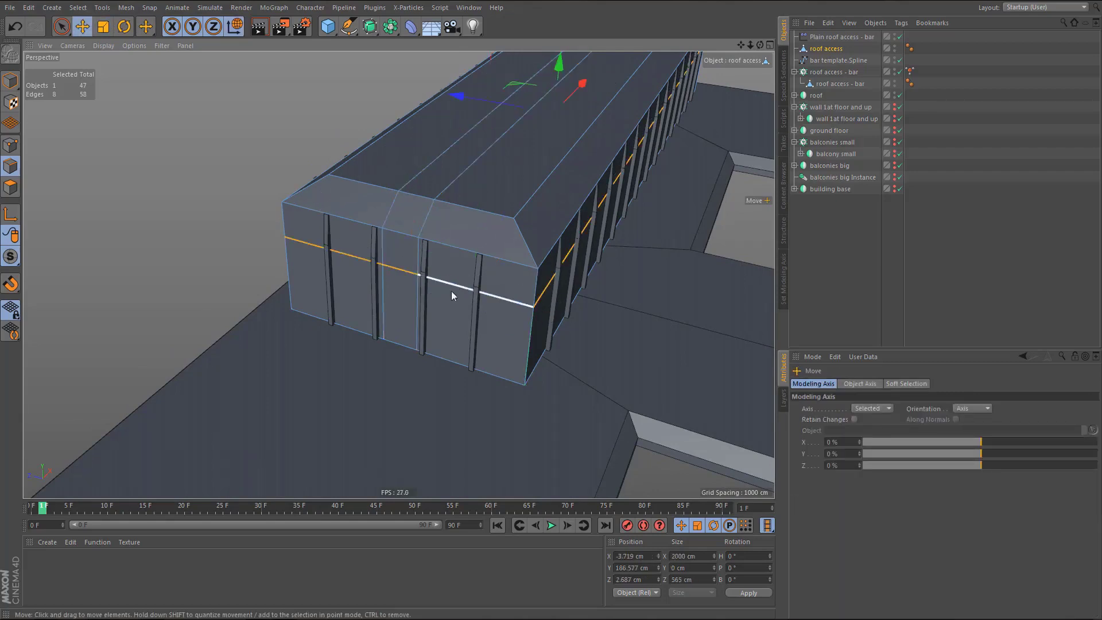
pyautogui.keyDown('shift'); pyautogui.click(402, 347); pyautogui.keyUp('shift')
pyautogui.press('t')
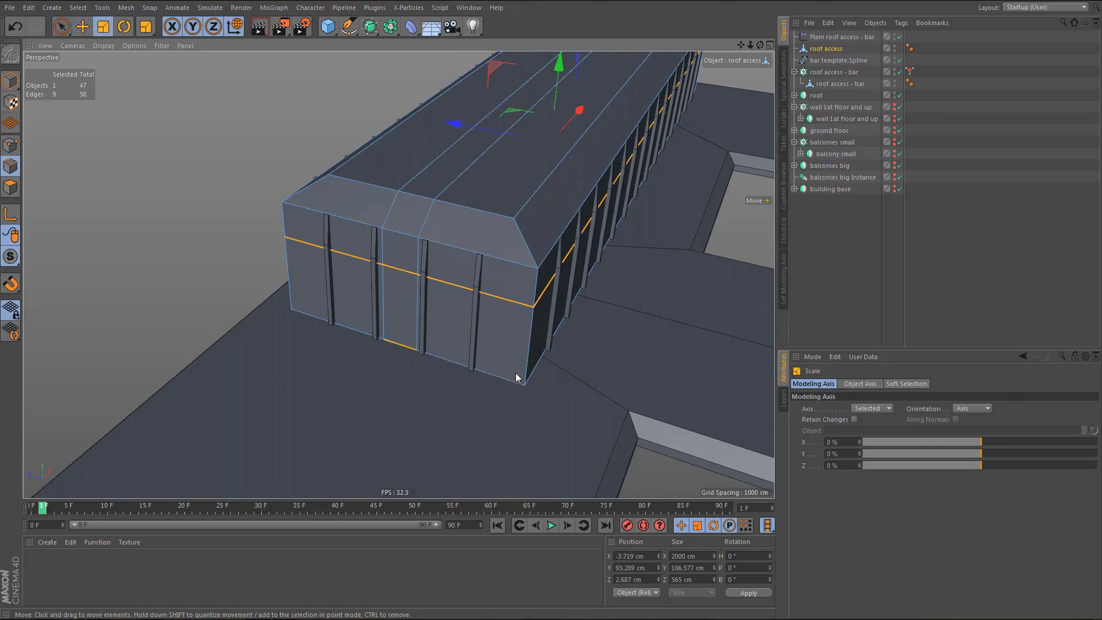
pyautogui.moveTo(884, 452); pyautogui.dragTo(826, 457)
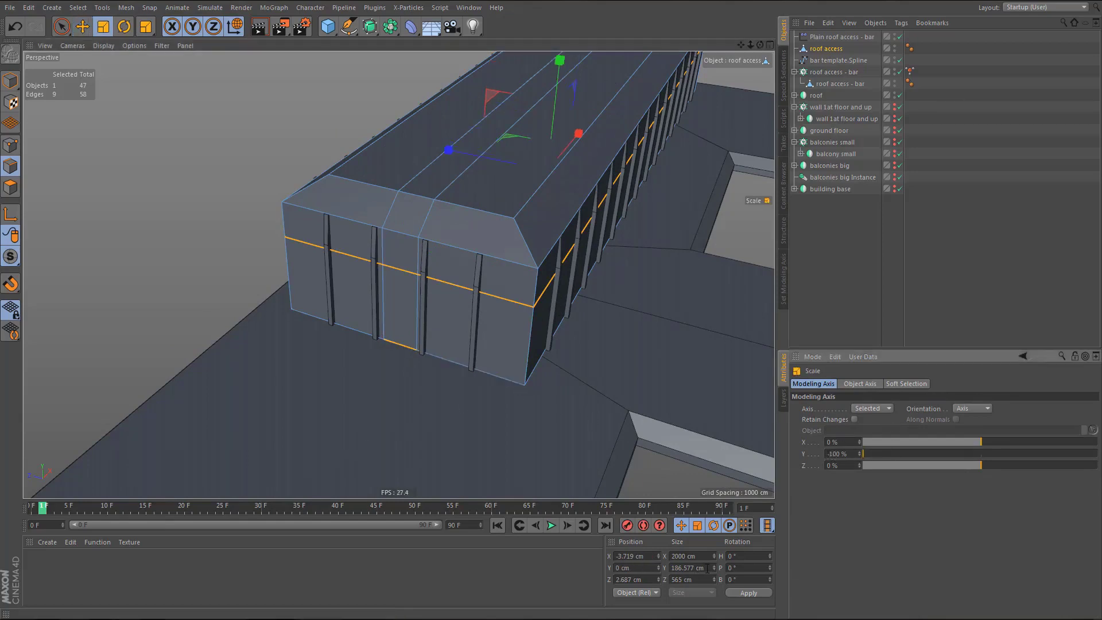
pyautogui.moveTo(707, 570); pyautogui.dragTo(677, 568)
pyautogui.write('200')
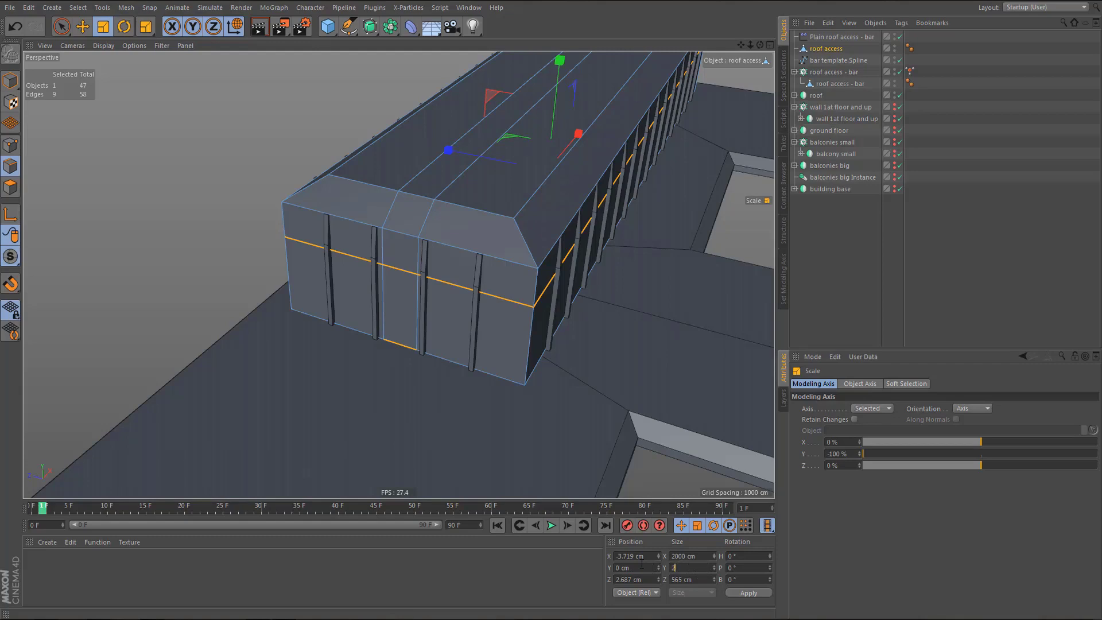
pyautogui.press('Return')
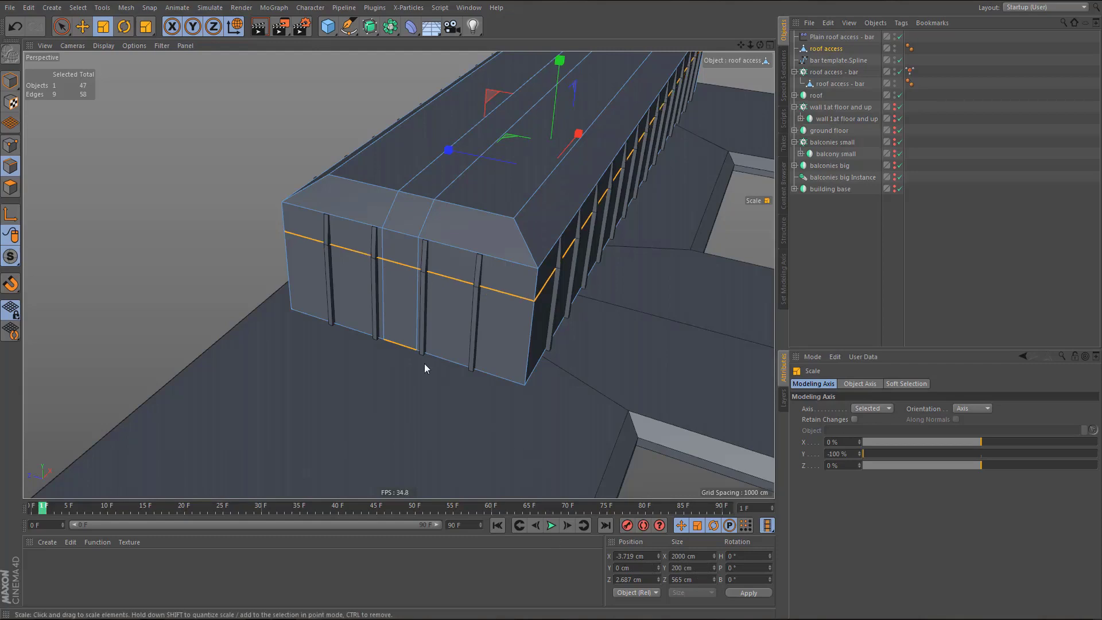
# - In the Front view, make two vertical Line Cuts through the roof access along the sides of the reference doorway, with Visible Only disabled
pyautogui.scroll(-5, 425, 363)
pyautogui.keyDown('alt'); pyautogui.moveTo(430, 340); pyautogui.dragTo(420, 342); pyautogui.keyUp('alt')
pyautogui.keyDown('alt'); pyautogui.moveTo(515, 343); pyautogui.dragTo(361, 370, button='middle'); pyautogui.keyUp('alt')
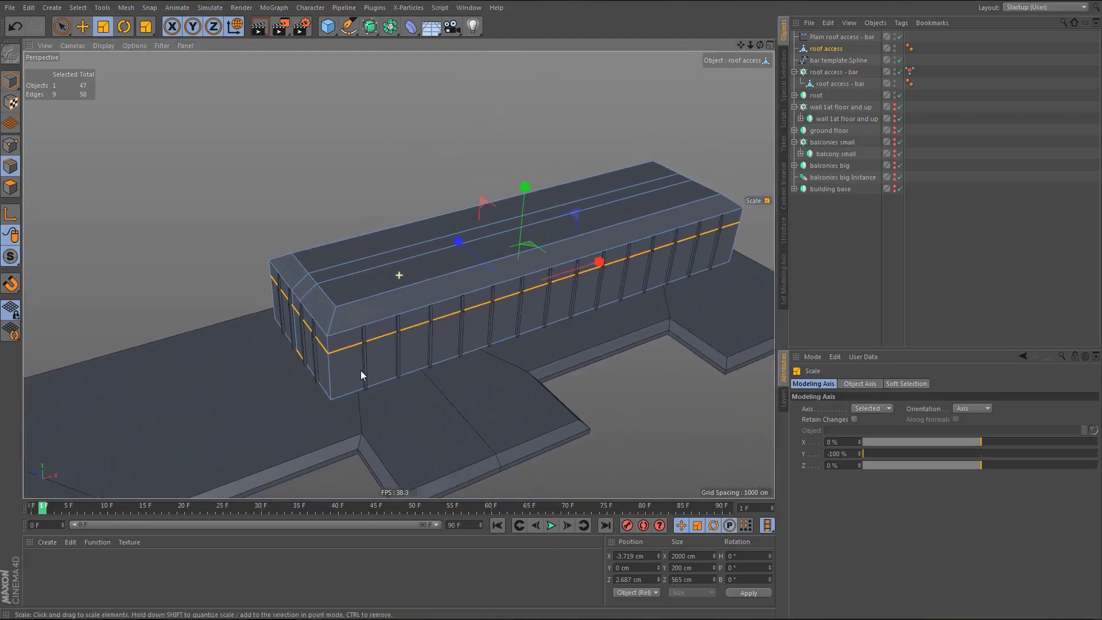
pyautogui.keyDown('alt'); pyautogui.moveTo(454, 344); pyautogui.dragTo(422, 352); pyautogui.keyUp('alt')
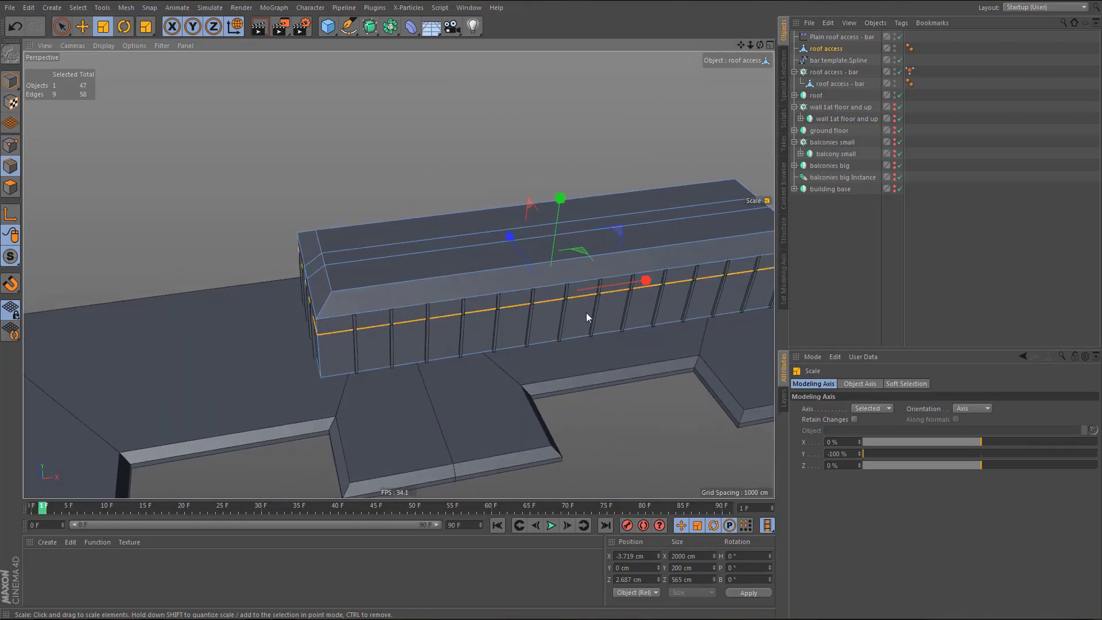
pyautogui.middleClick(662, 398)
pyautogui.middleClick(662, 422)
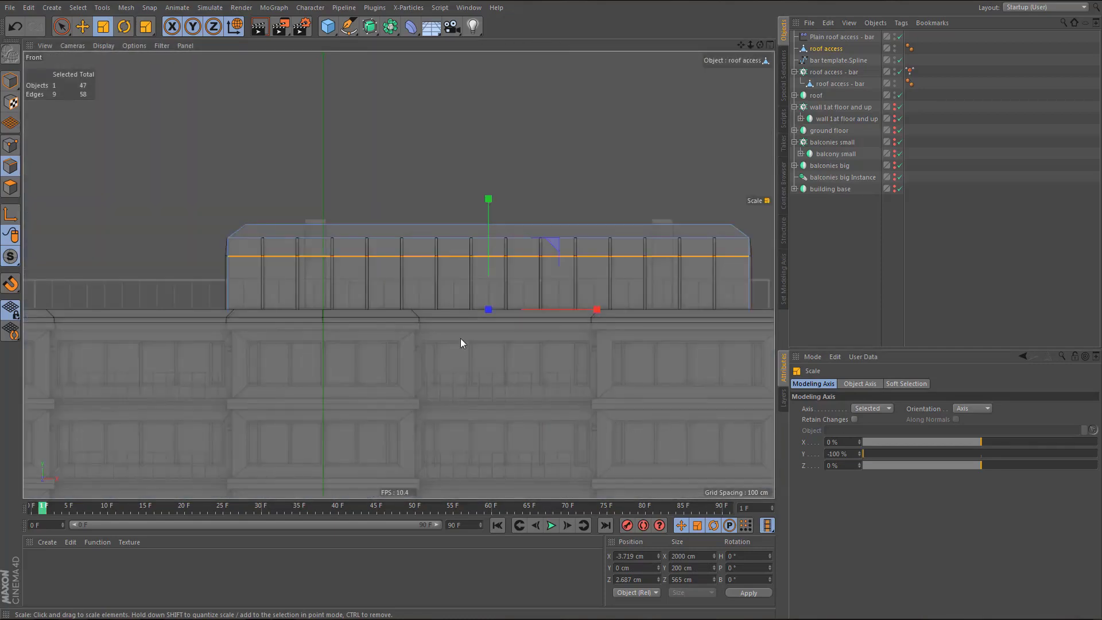
pyautogui.scroll(5, 386, 300)
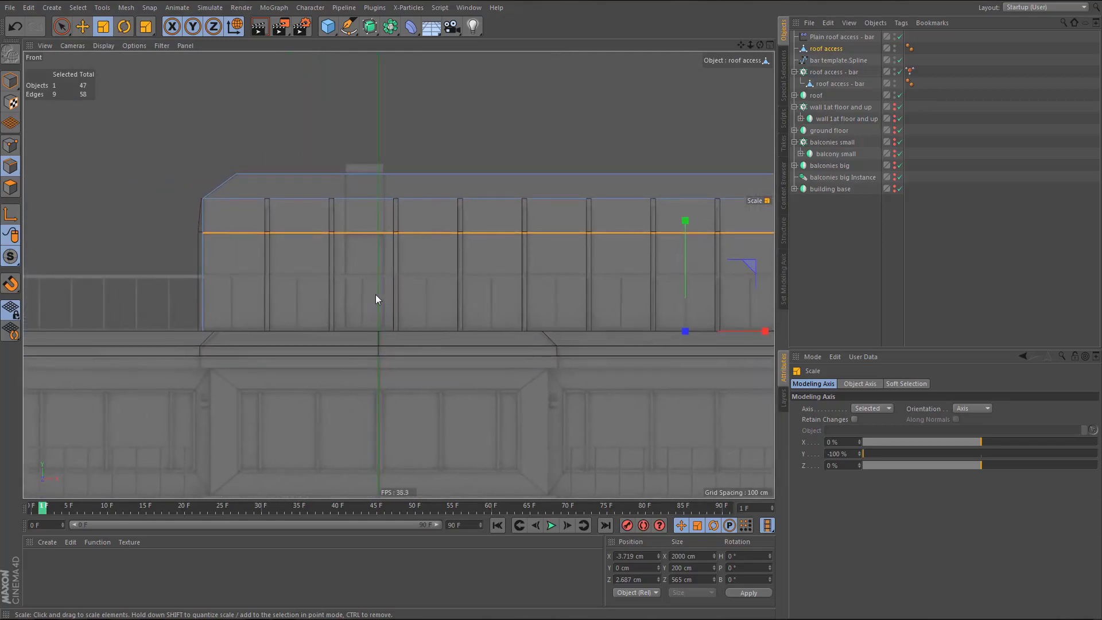
pyautogui.press('k')
pyautogui.press('k')
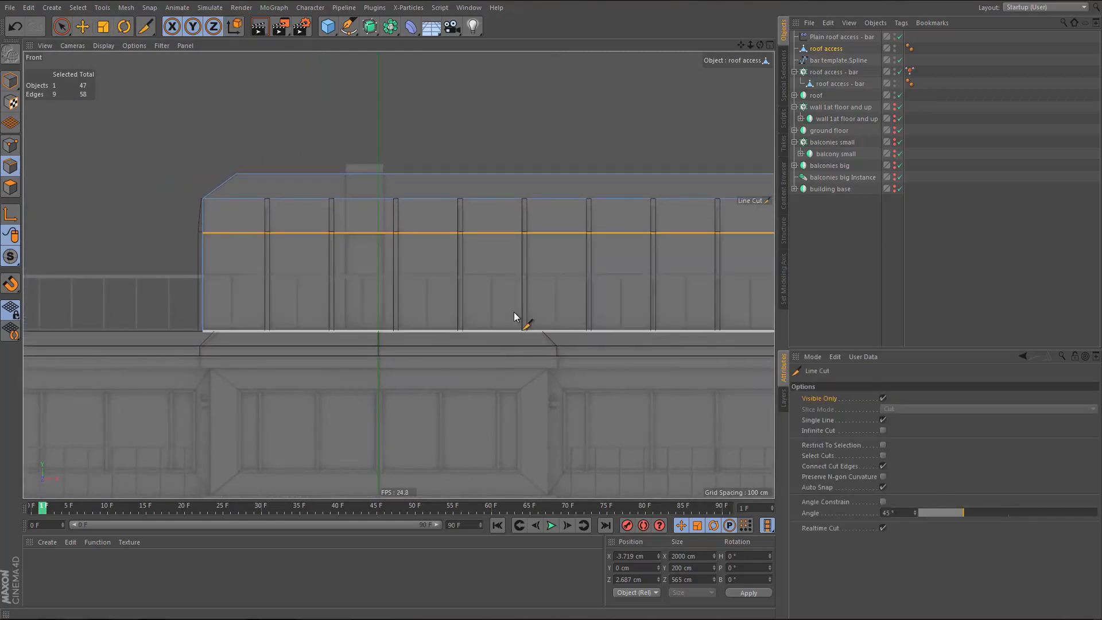
pyautogui.click(884, 398)
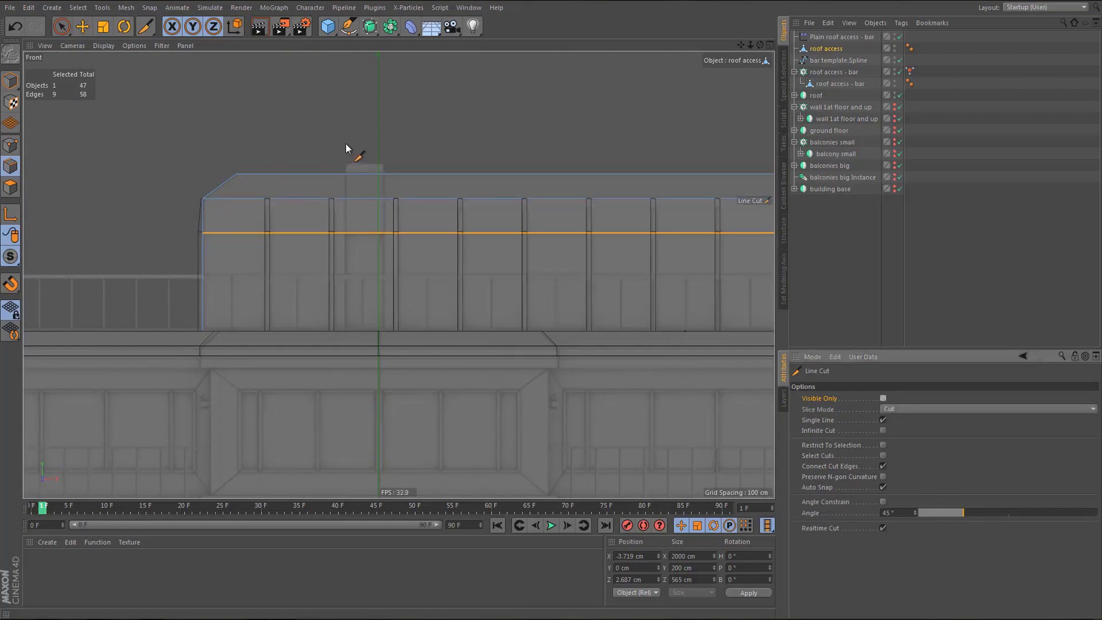
pyautogui.moveTo(345, 144); pyautogui.dragTo(346, 385)
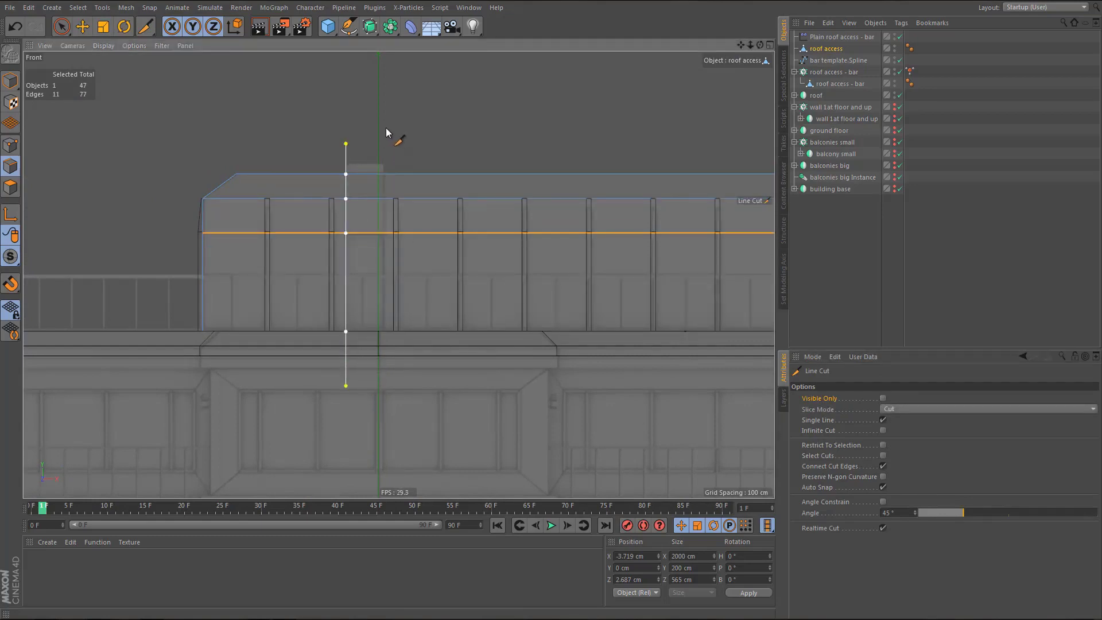
pyautogui.moveTo(386, 127); pyautogui.dragTo(386, 391)
# - Select the edges of the narrow vertical strip, reset the Y modeling axis to 0%, and set the strip's X size to 80 cm
pyautogui.press('0')
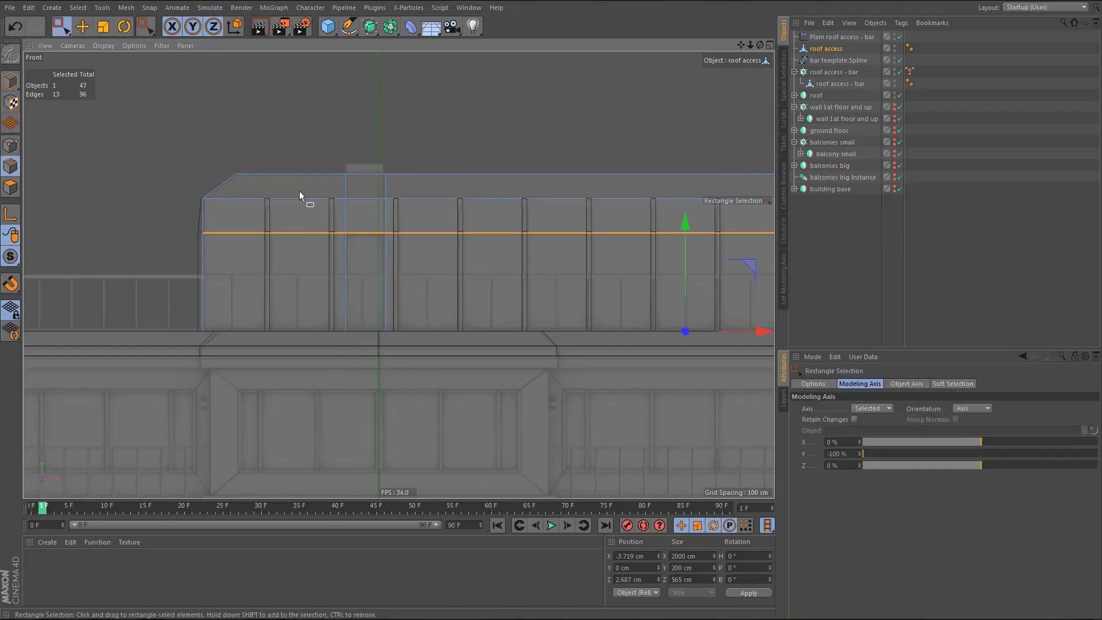
pyautogui.moveTo(324, 139); pyautogui.dragTo(401, 396)
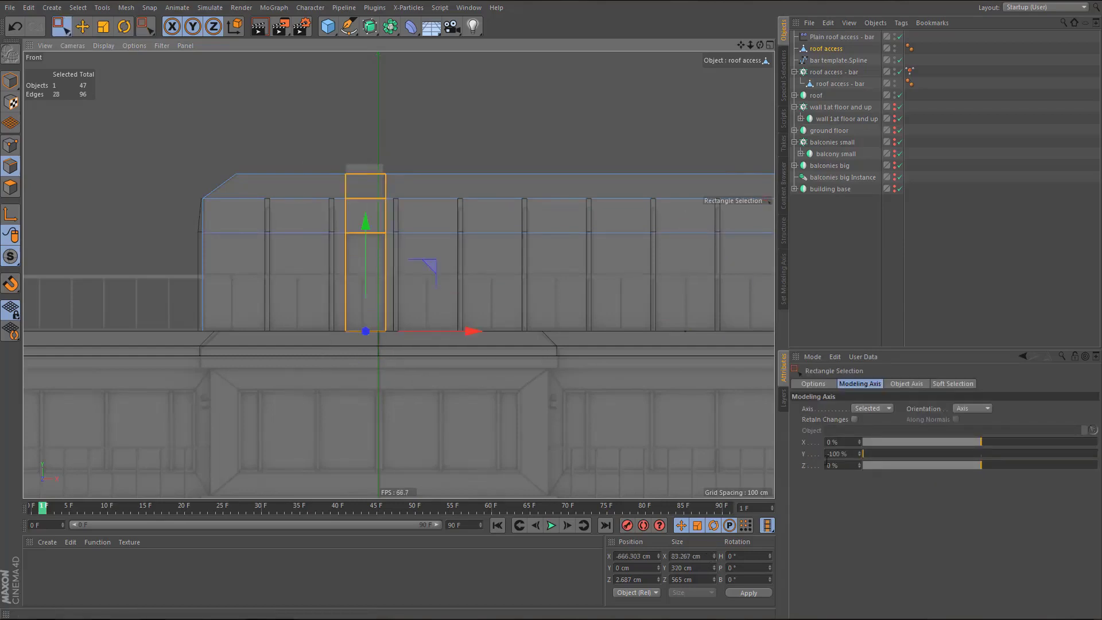
pyautogui.doubleClick(833, 454)
pyautogui.write('0')
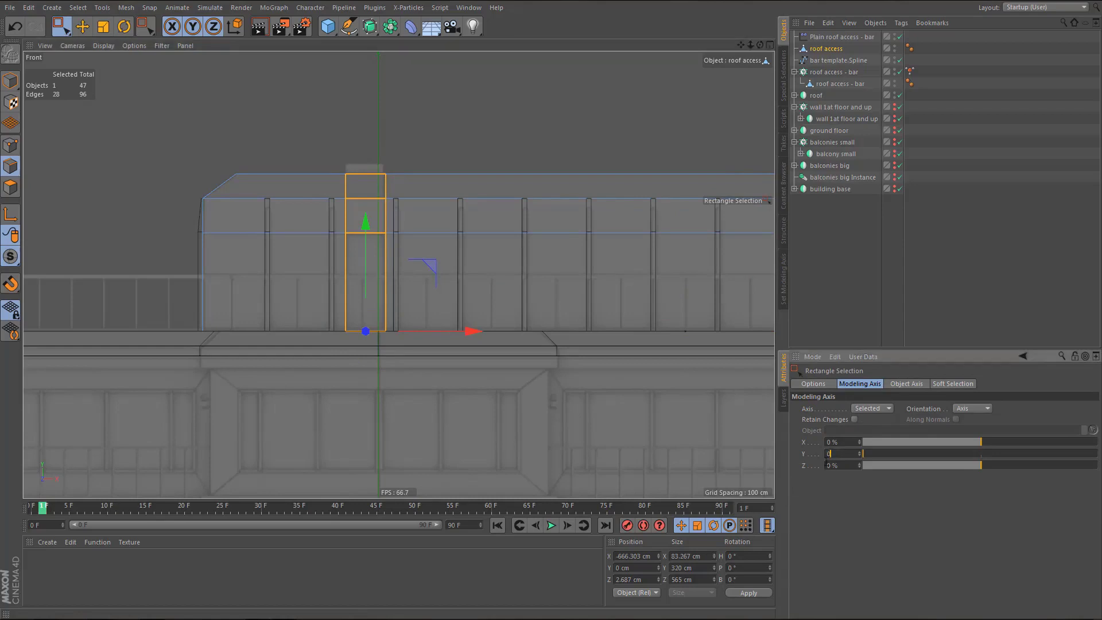
pyautogui.press('Return')
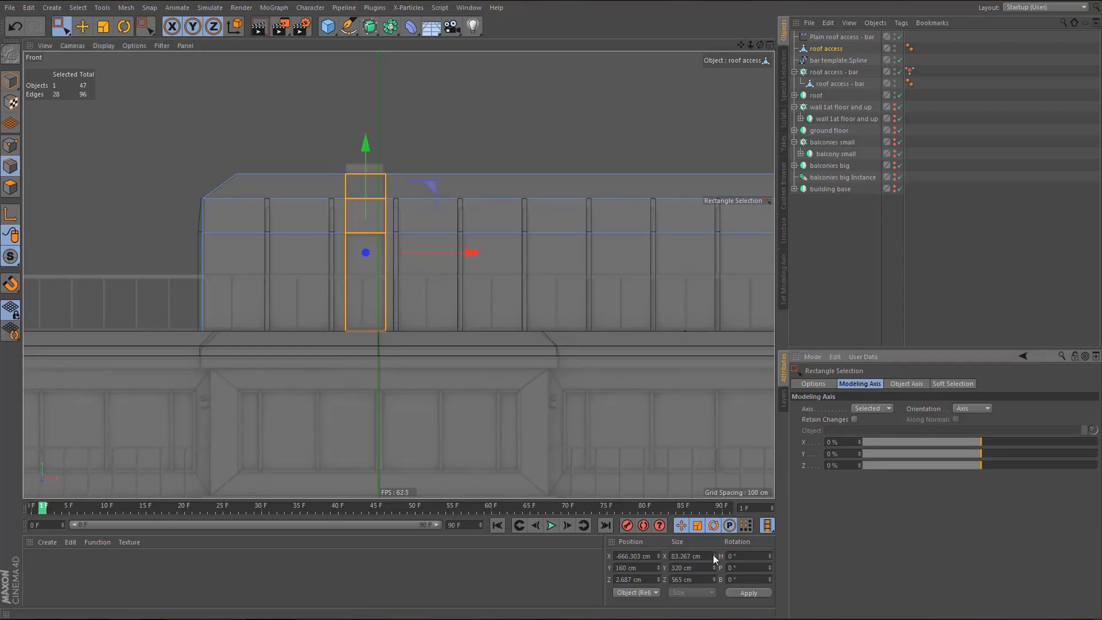
pyautogui.moveTo(706, 556); pyautogui.dragTo(624, 571)
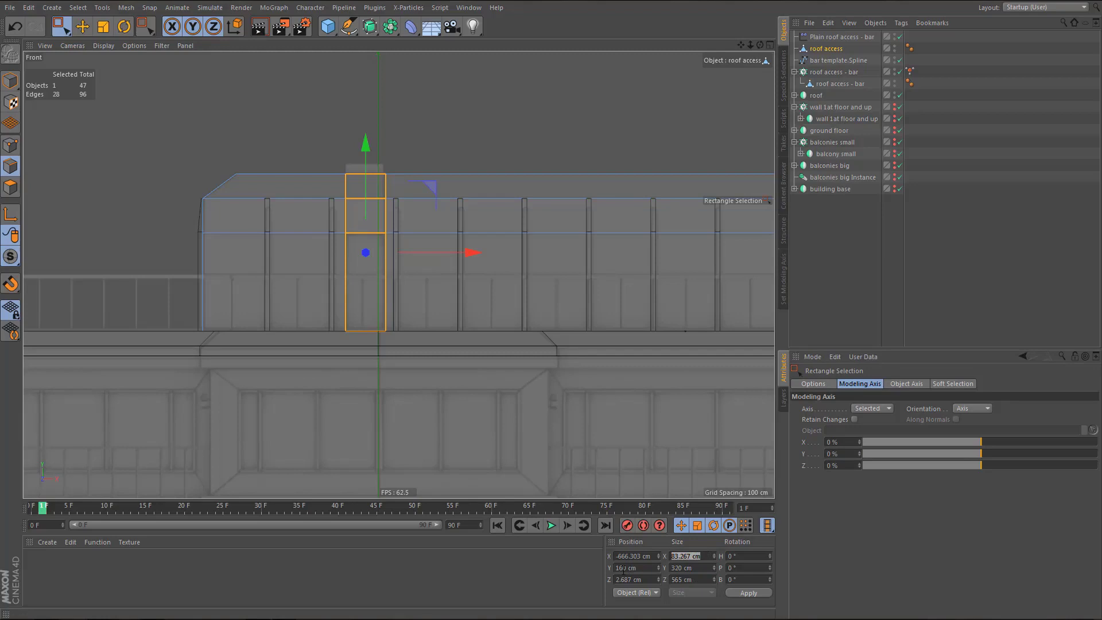
pyautogui.write('80')
pyautogui.press('Return')
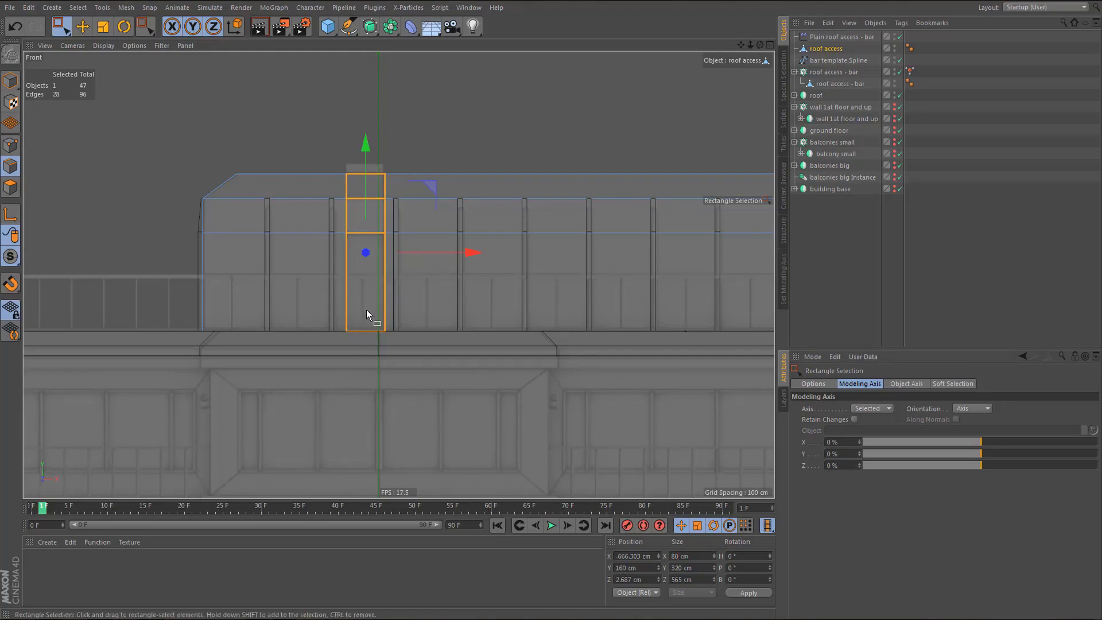
pyautogui.scroll(4, 428, 300)
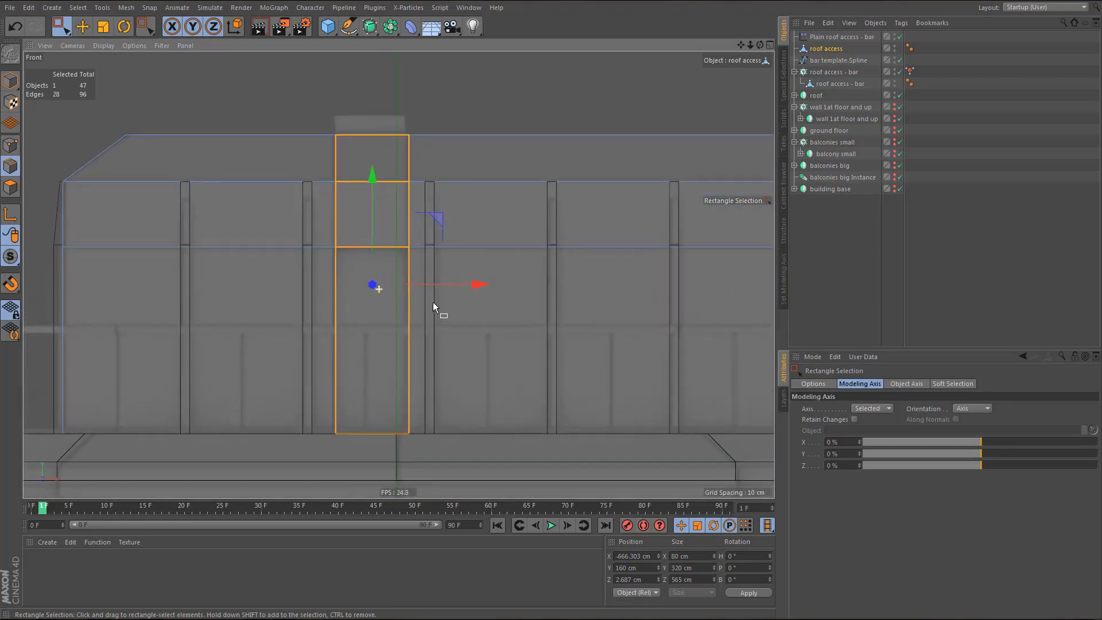
pyautogui.scroll(3, 432, 302)
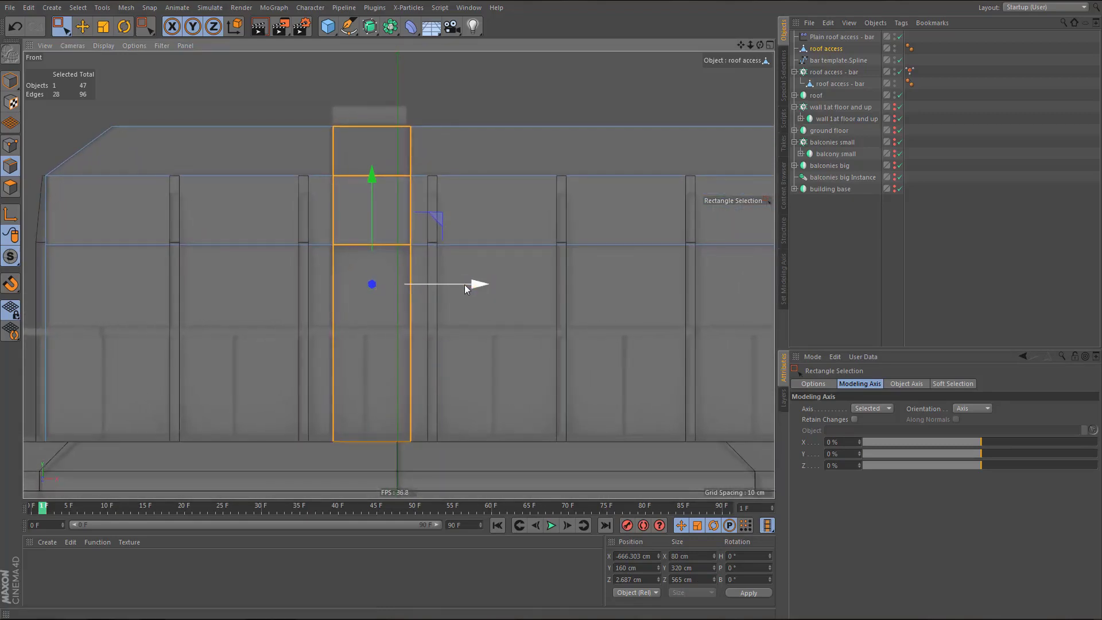
# - Shift the selected door-strip edges of the roof access along X to -668.677 cm, matching the reference door outline
pyautogui.moveTo(476, 283); pyautogui.dragTo(474, 283)
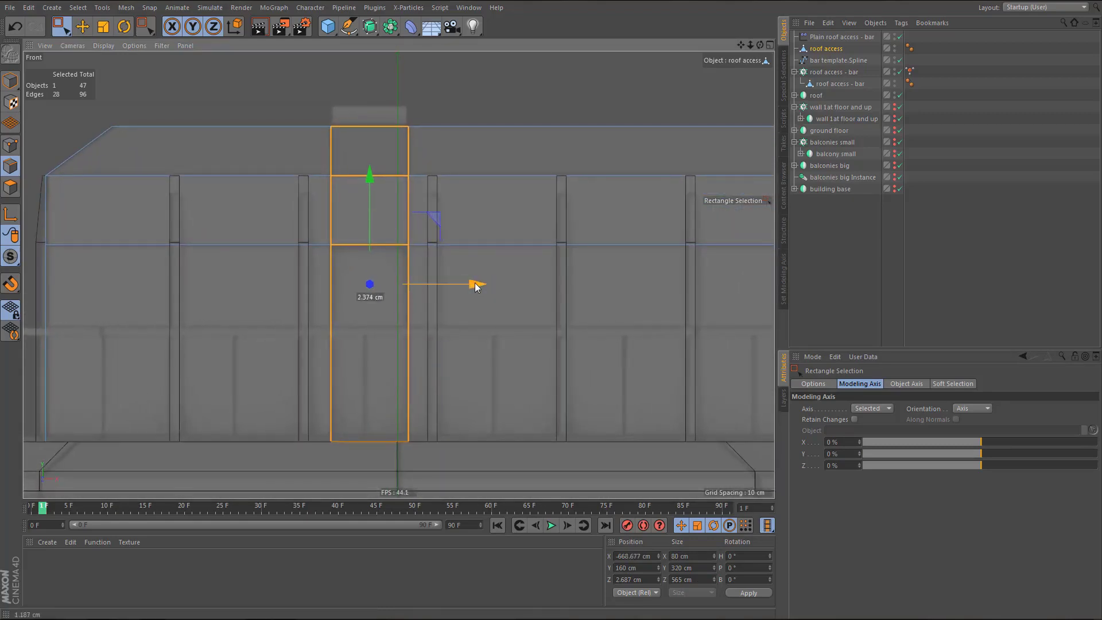
# - Line-cut the roof access vertically through its full height along both sides of the second reference door outline
pyautogui.scroll(-6, 403, 295)
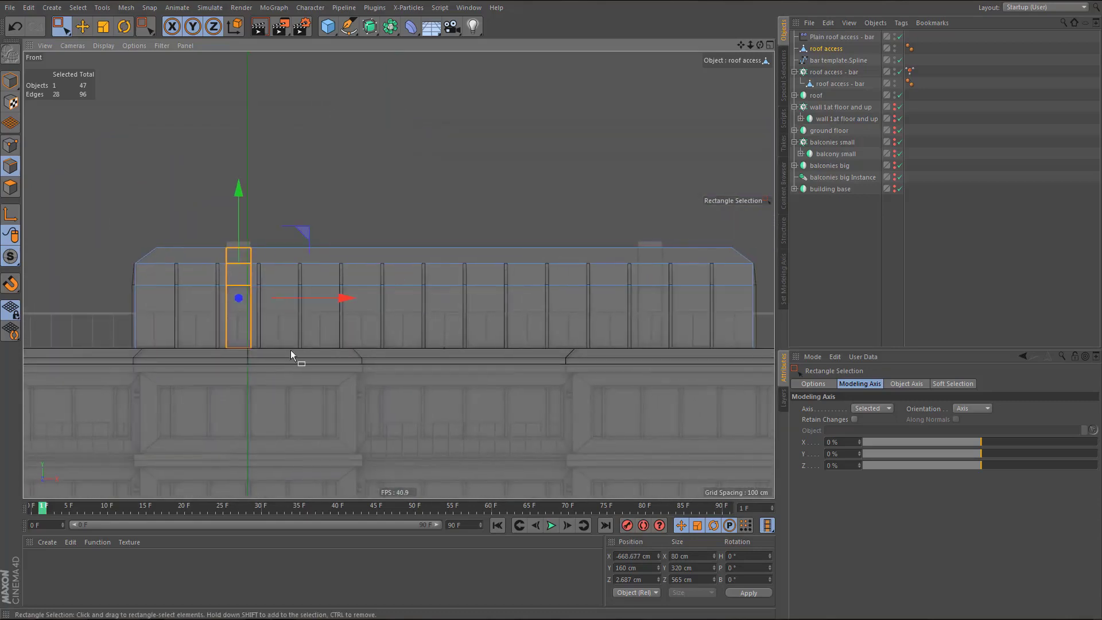
pyautogui.scroll(3, 505, 306)
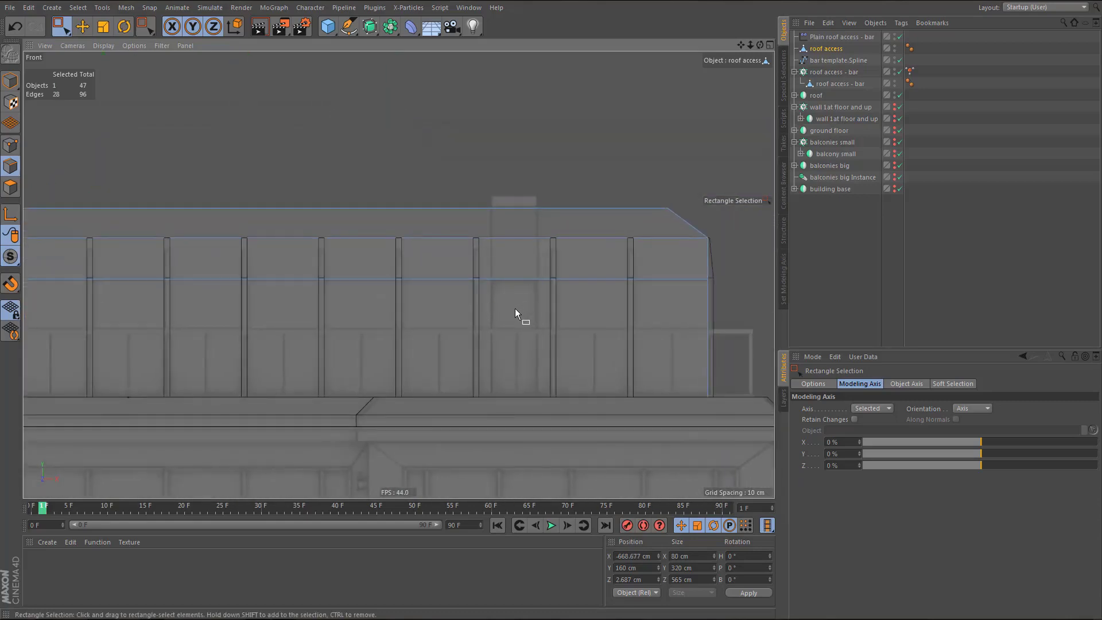
pyautogui.press('k')
pyautogui.press('k')
pyautogui.moveTo(491, 179); pyautogui.dragTo(491, 251)
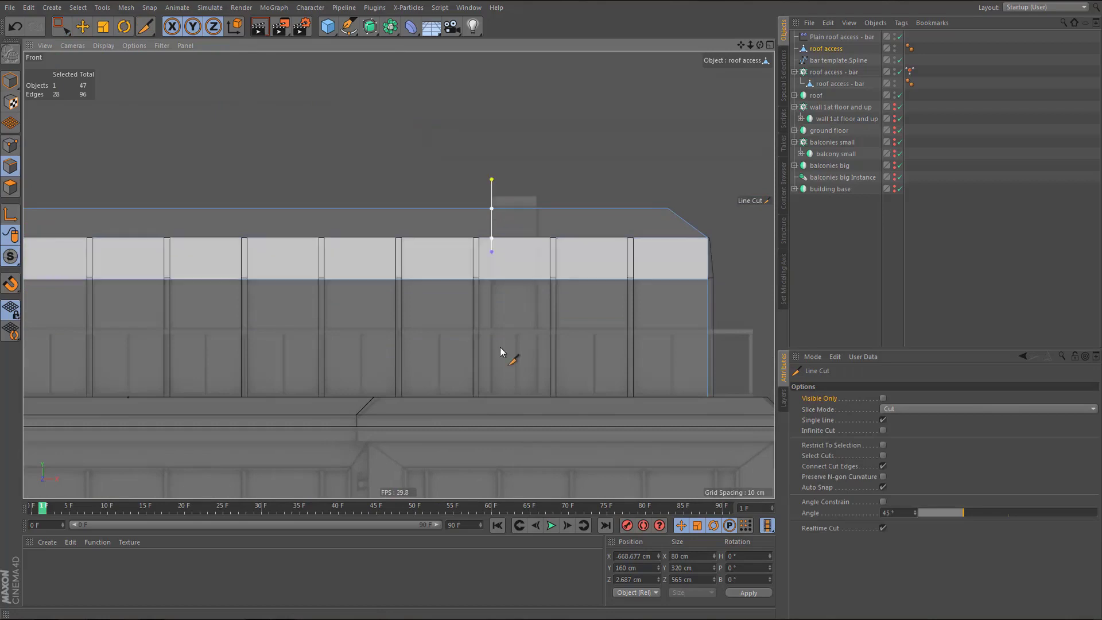
pyautogui.keyDown('shift'); pyautogui.moveTo(501, 347); pyautogui.dragTo(504, 485); pyautogui.keyUp('shift')
pyautogui.keyDown('shift'); pyautogui.moveTo(536, 182); pyautogui.dragTo(537, 447); pyautogui.keyUp('shift')
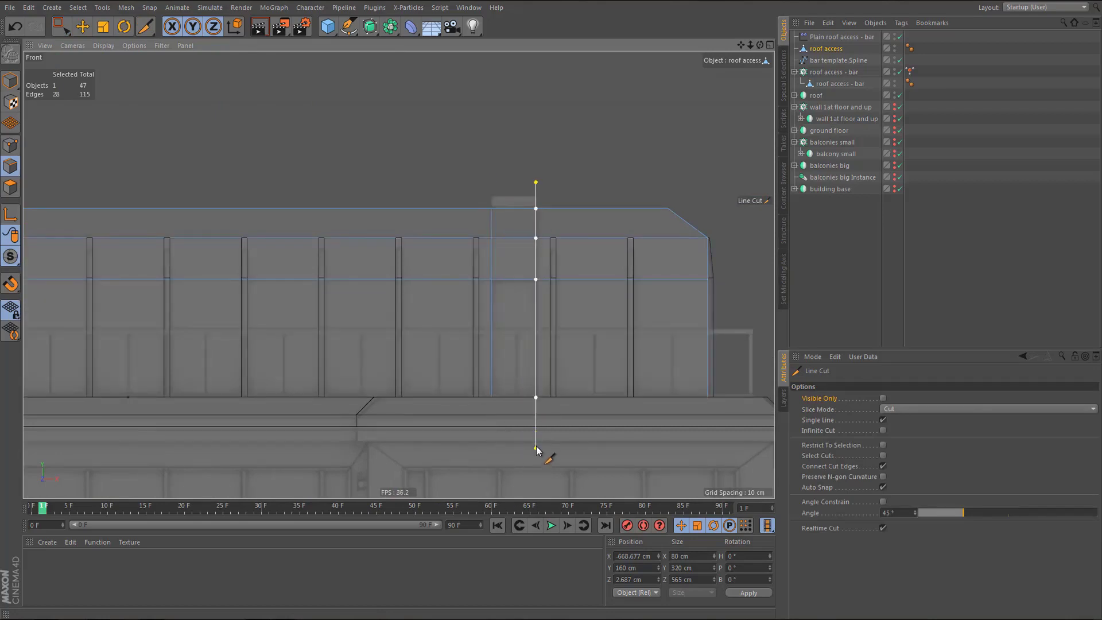
# - Select the new strip's edges, set their X size to 80 cm and shift them to X 663.469 cm over the reference door
pyautogui.press('space')
pyautogui.moveTo(485, 169); pyautogui.dragTo(543, 440)
pyautogui.click(707, 557)
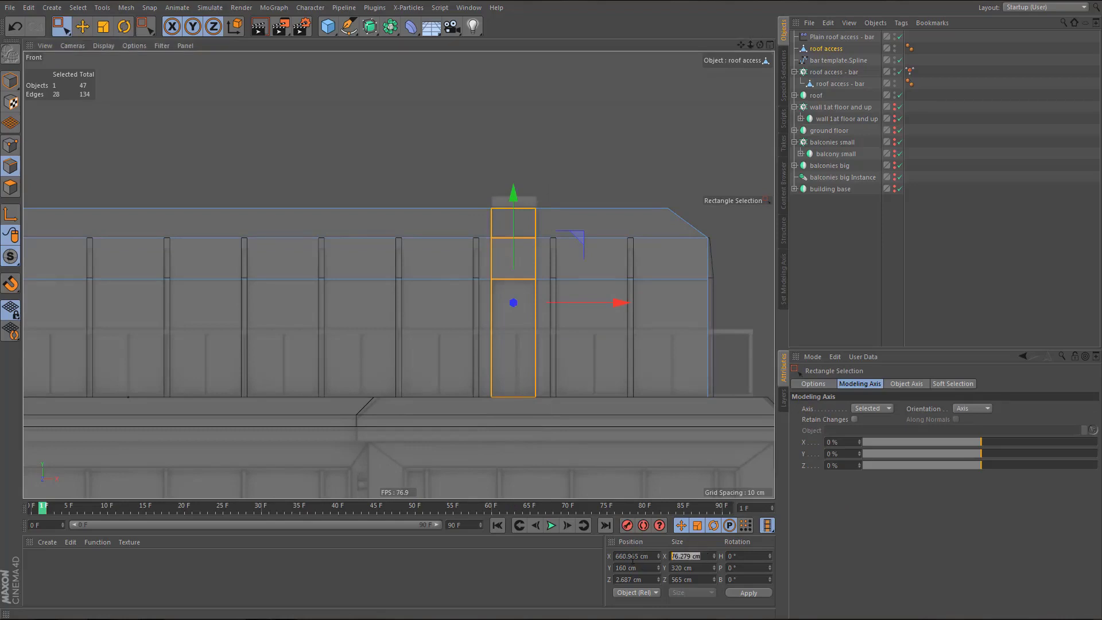
pyautogui.write('80')
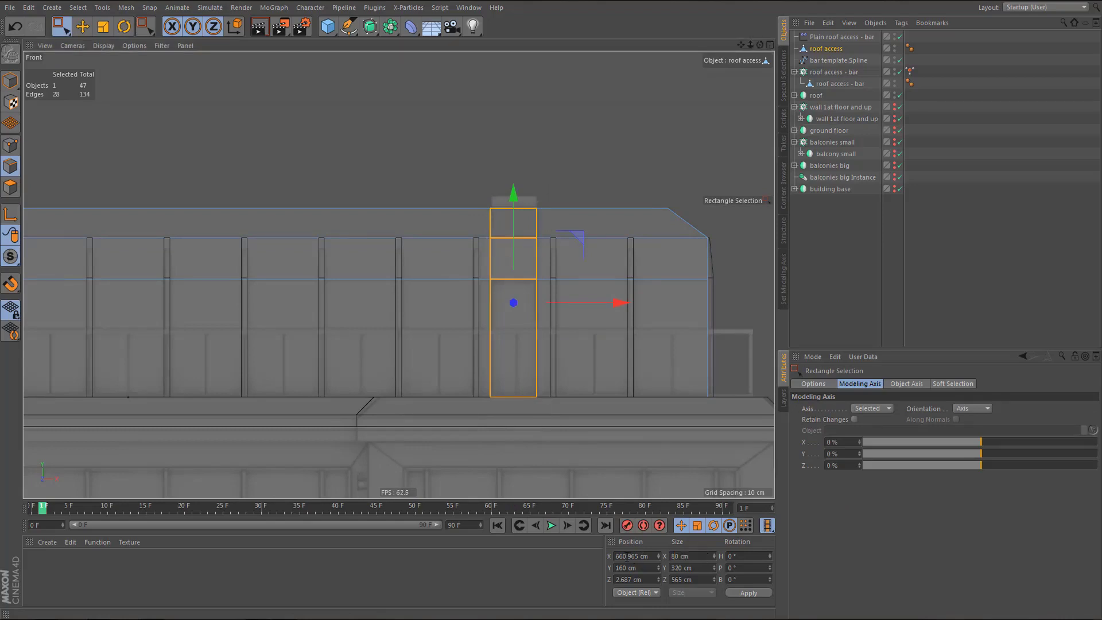
pyautogui.scroll(3, 504, 324)
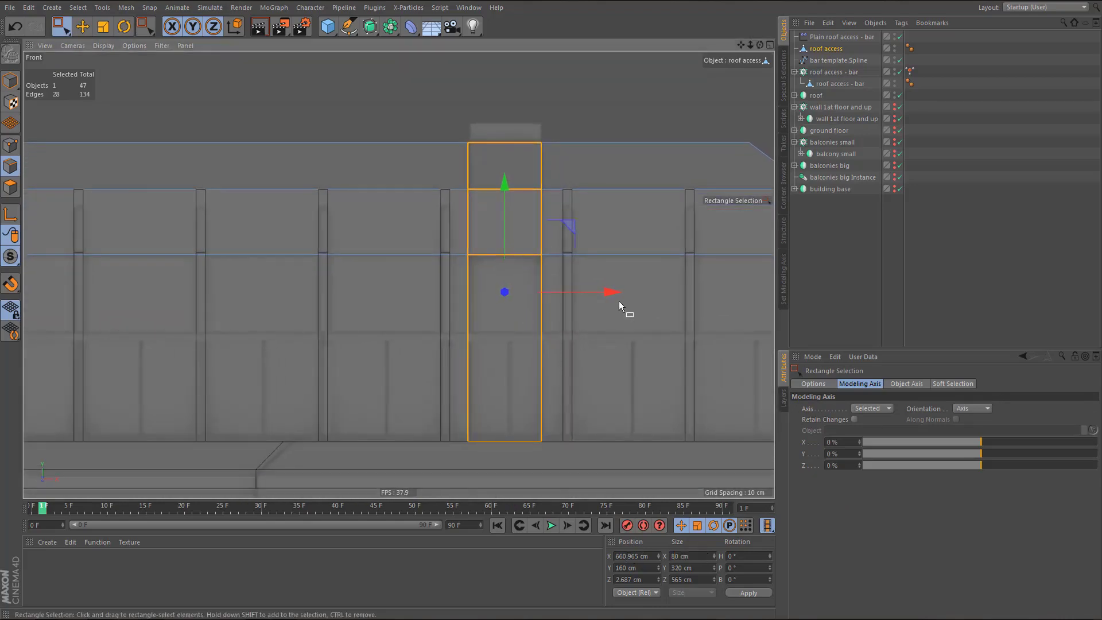
pyautogui.moveTo(610, 295); pyautogui.dragTo(612, 293)
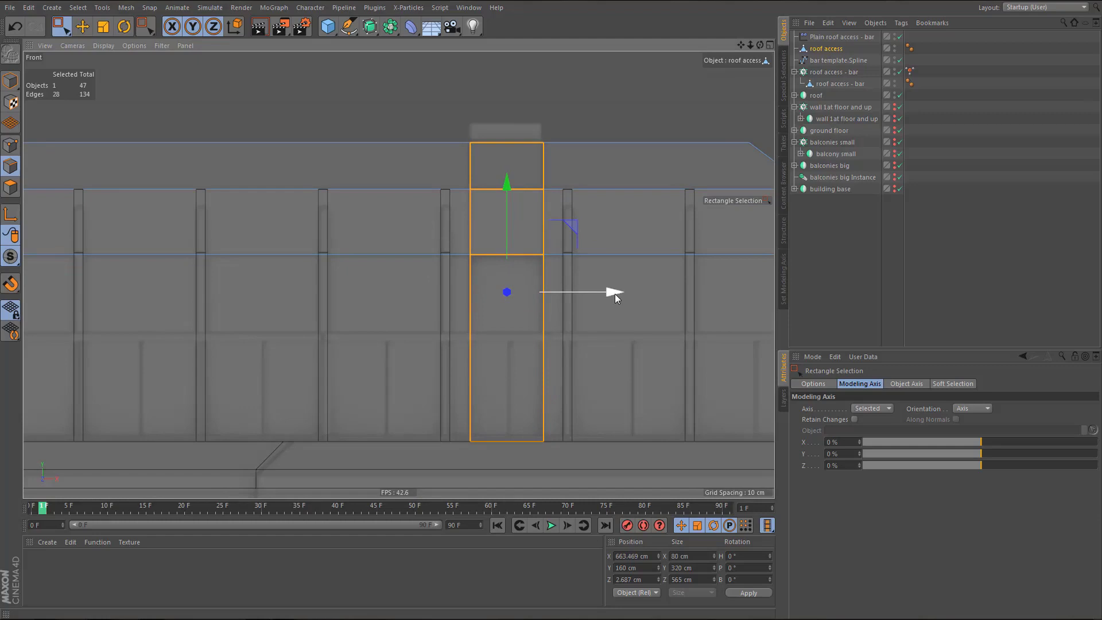
pyautogui.moveTo(615, 294); pyautogui.dragTo(614, 293)
# - Extrude the three door faces, two on the long side and one on the short end, with an offset of -10 cm
pyautogui.press('F1')
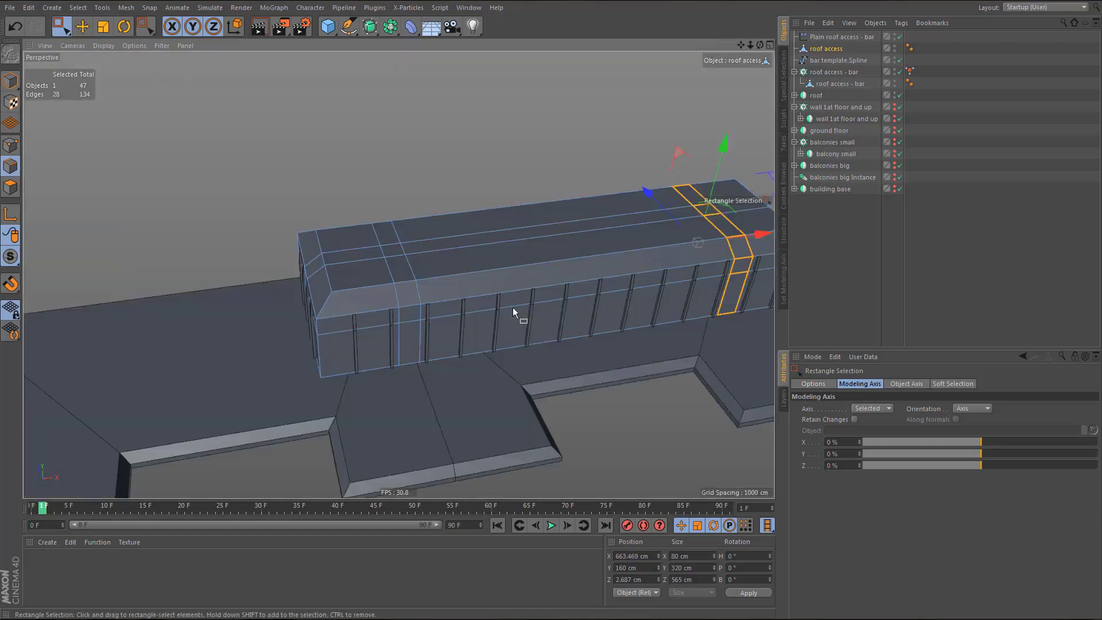
pyautogui.keyDown('alt'); pyautogui.moveTo(401, 318); pyautogui.dragTo(395, 316, button='middle'); pyautogui.keyUp('alt')
pyautogui.click(401, 364)
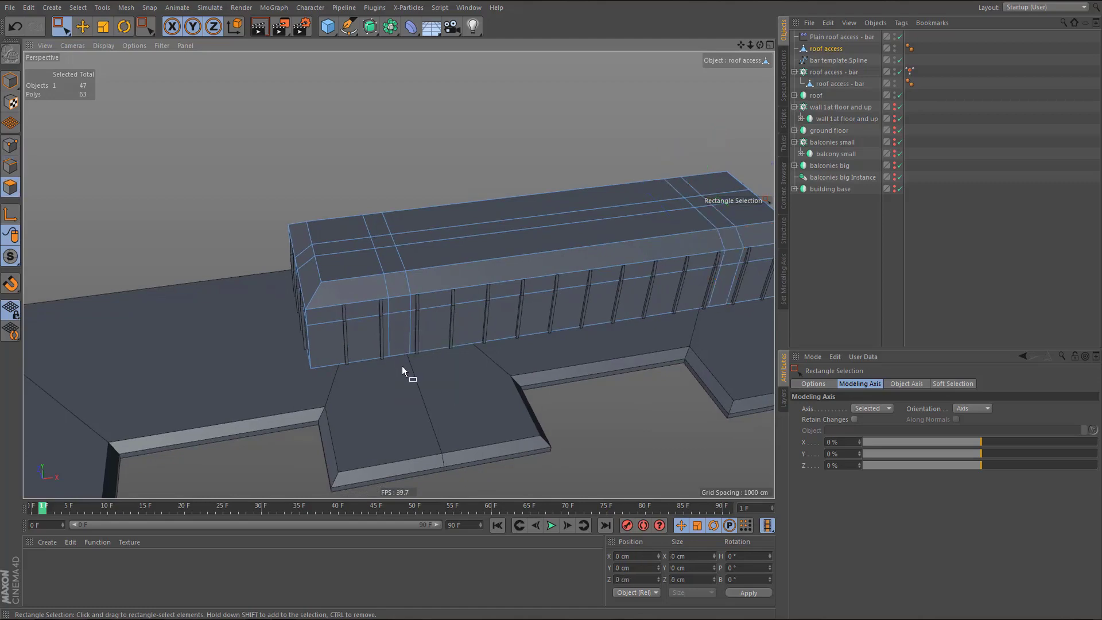
pyautogui.press('9')
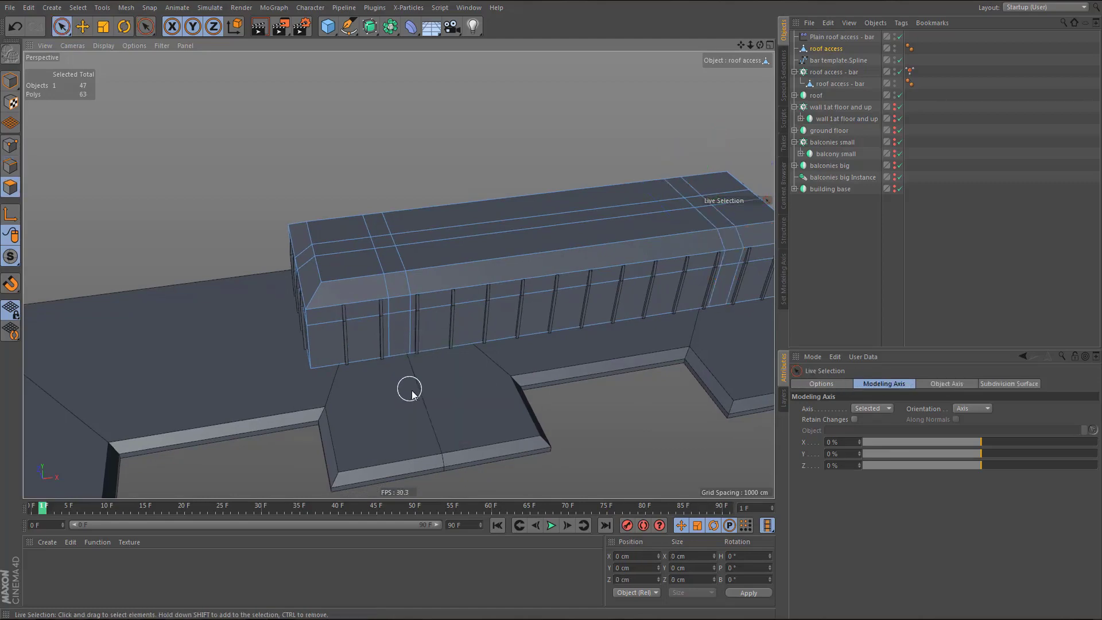
pyautogui.click(398, 335)
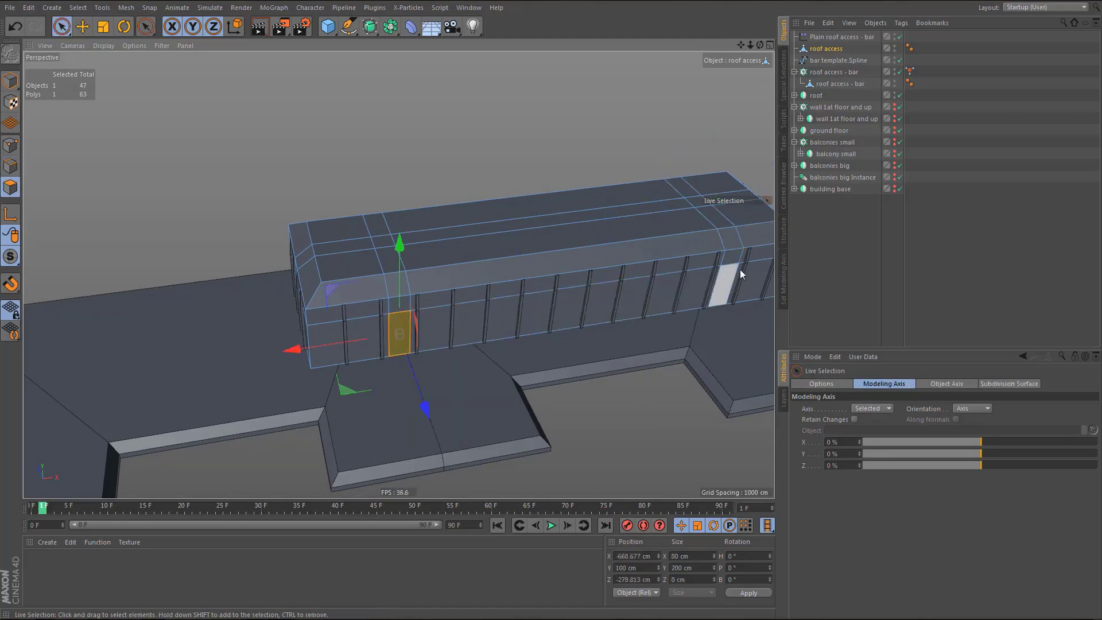
pyautogui.keyDown('shift'); pyautogui.click(725, 281); pyautogui.keyUp('shift')
pyautogui.keyDown('alt'); pyautogui.moveTo(378, 326); pyautogui.dragTo(401, 345); pyautogui.keyUp('alt')
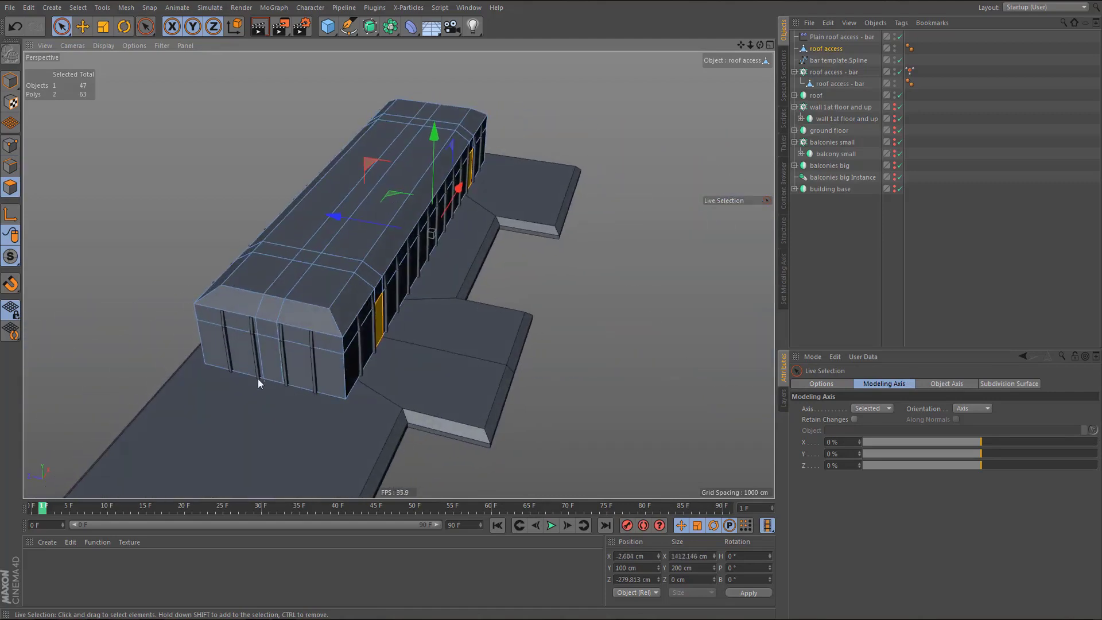
pyautogui.keyDown('shift'); pyautogui.click(269, 361); pyautogui.keyUp('shift')
pyautogui.press('d')
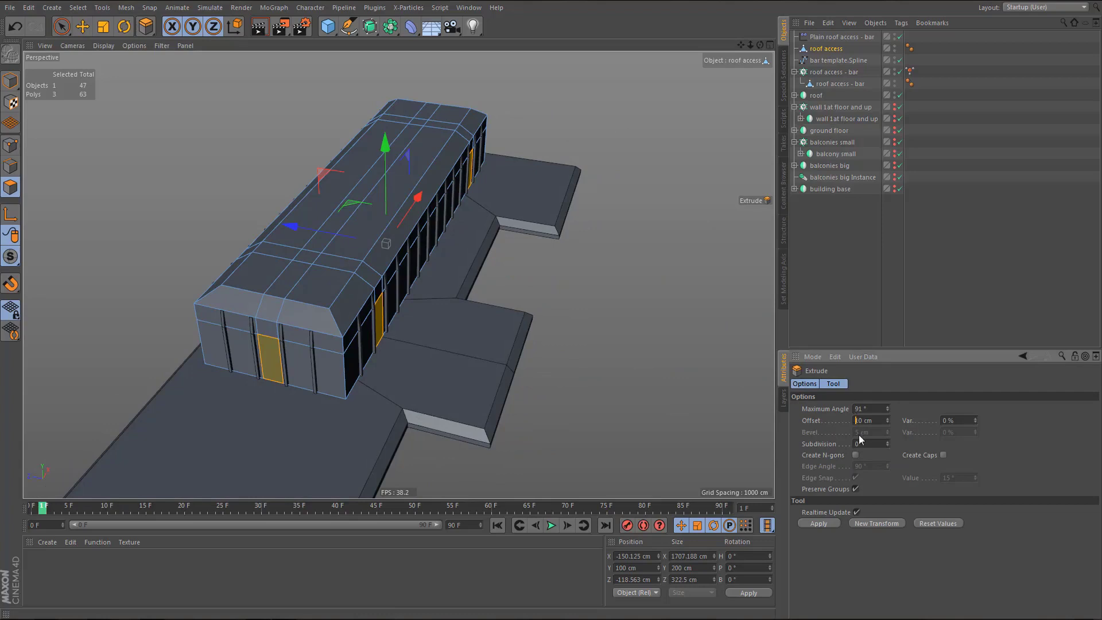
pyautogui.press('Return')
# - Delete the narrow floor polygons at the base of the three recessed door openings
pyautogui.scroll(2, 234, 455)
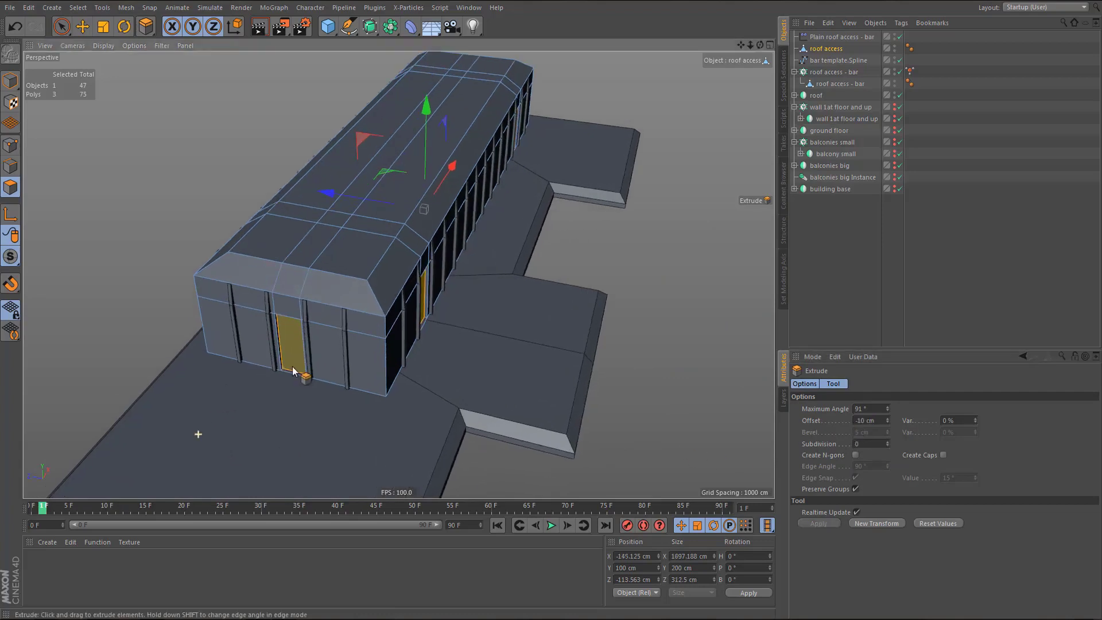
pyautogui.press('e')
pyautogui.click(295, 374)
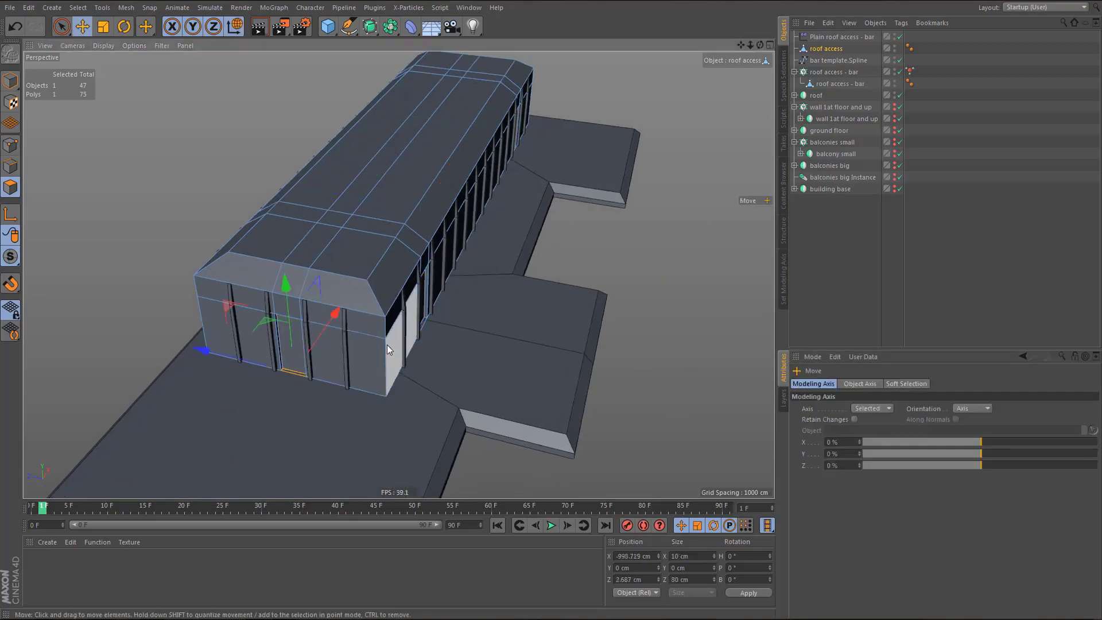
pyautogui.keyDown('alt'); pyautogui.moveTo(387, 344); pyautogui.dragTo(369, 375); pyautogui.keyUp('alt')
pyautogui.keyDown('alt'); pyautogui.moveTo(564, 377); pyautogui.dragTo(493, 366); pyautogui.keyUp('alt')
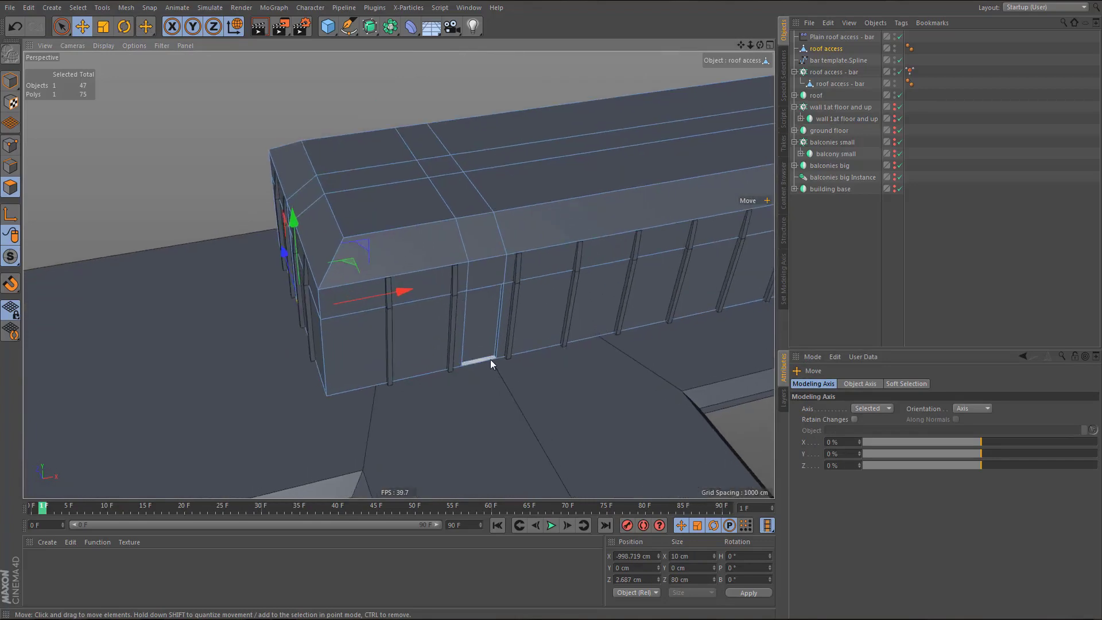
pyautogui.keyDown('shift'); pyautogui.click(490, 360); pyautogui.keyUp('shift')
pyautogui.keyDown('alt'); pyautogui.moveTo(553, 321); pyautogui.dragTo(185, 392); pyautogui.keyUp('alt')
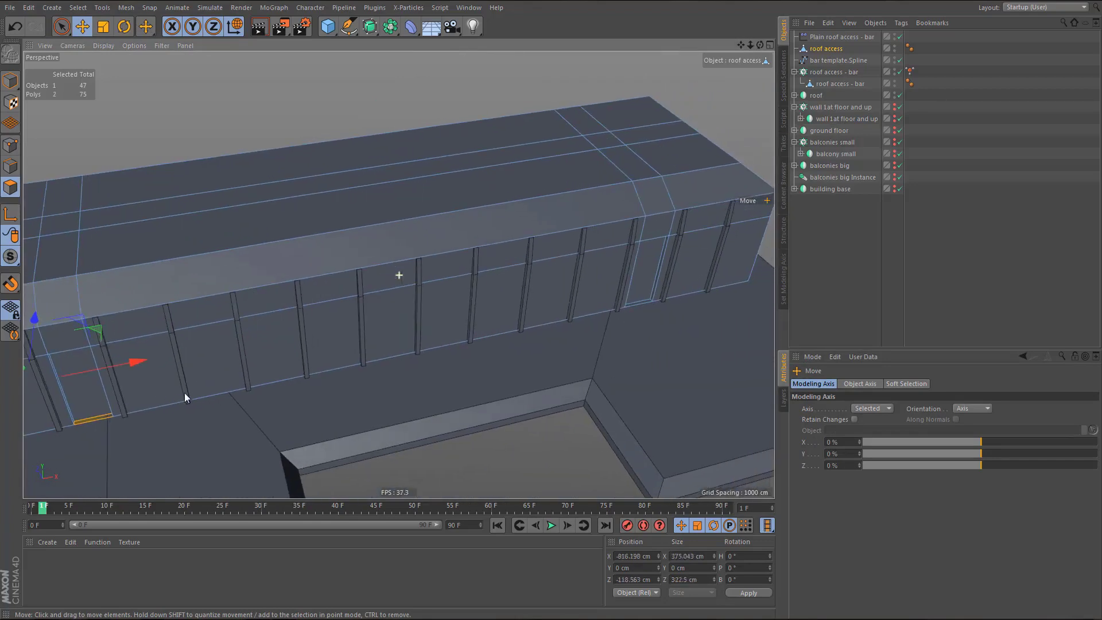
pyautogui.keyDown('shift'); pyautogui.click(638, 307); pyautogui.keyUp('shift')
pyautogui.press('Delete')
# - Extrude the two square roof polygons where the door strips cross upward by 20 cm, to Y 340 cm
pyautogui.scroll(-3, 631, 320)
pyautogui.keyDown('alt'); pyautogui.moveTo(630, 321); pyautogui.dragTo(612, 198); pyautogui.keyUp('alt')
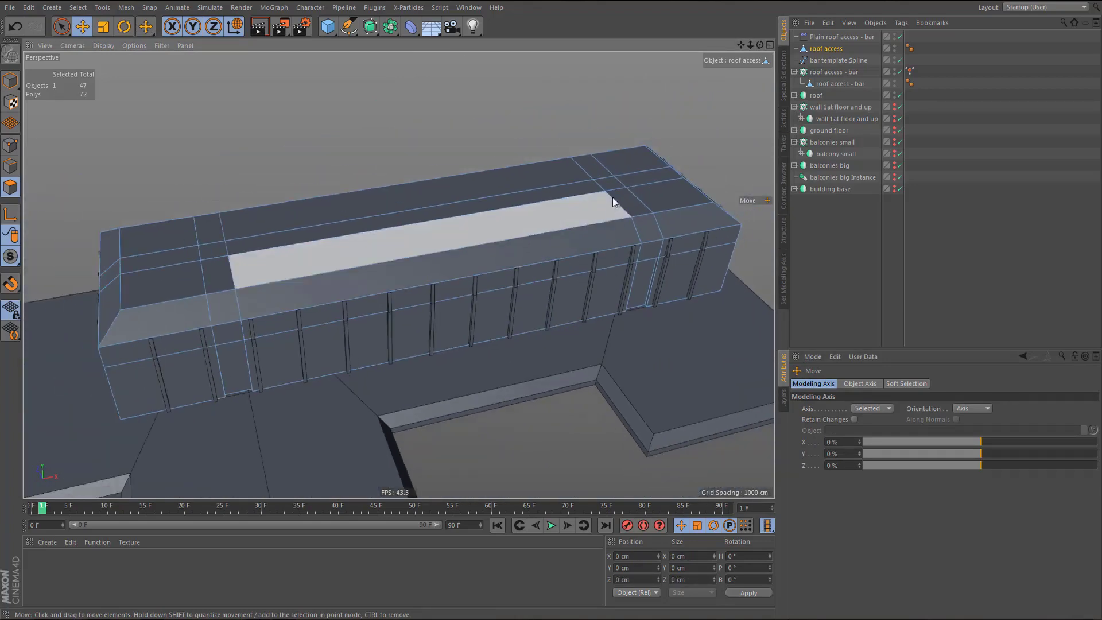
pyautogui.click(610, 184)
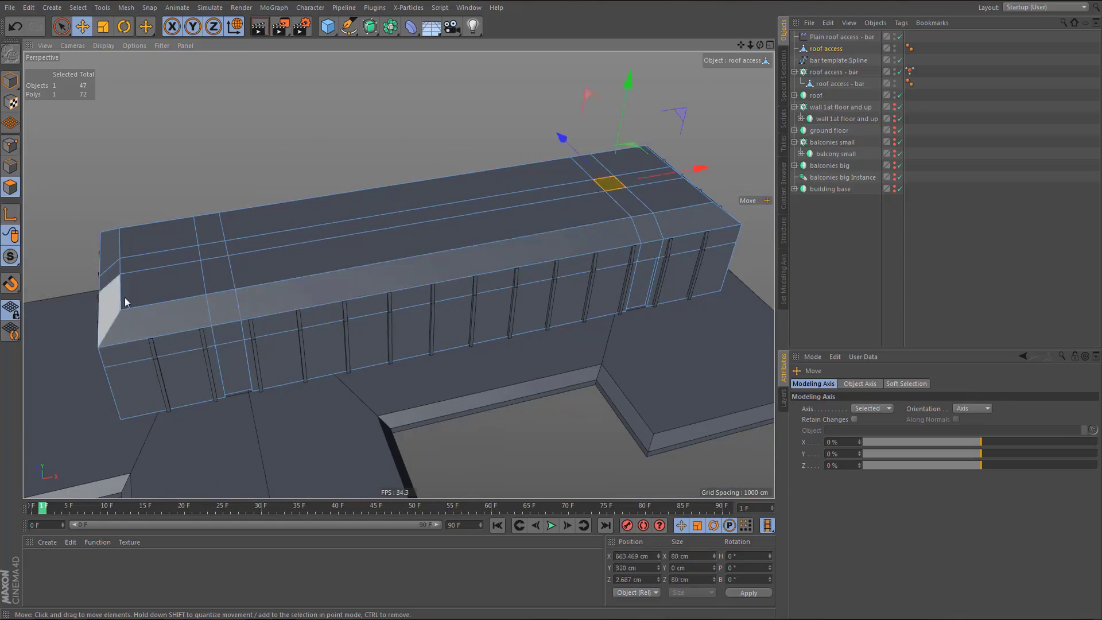
pyautogui.keyDown('shift'); pyautogui.click(212, 248); pyautogui.keyUp('shift')
pyautogui.press('F4')
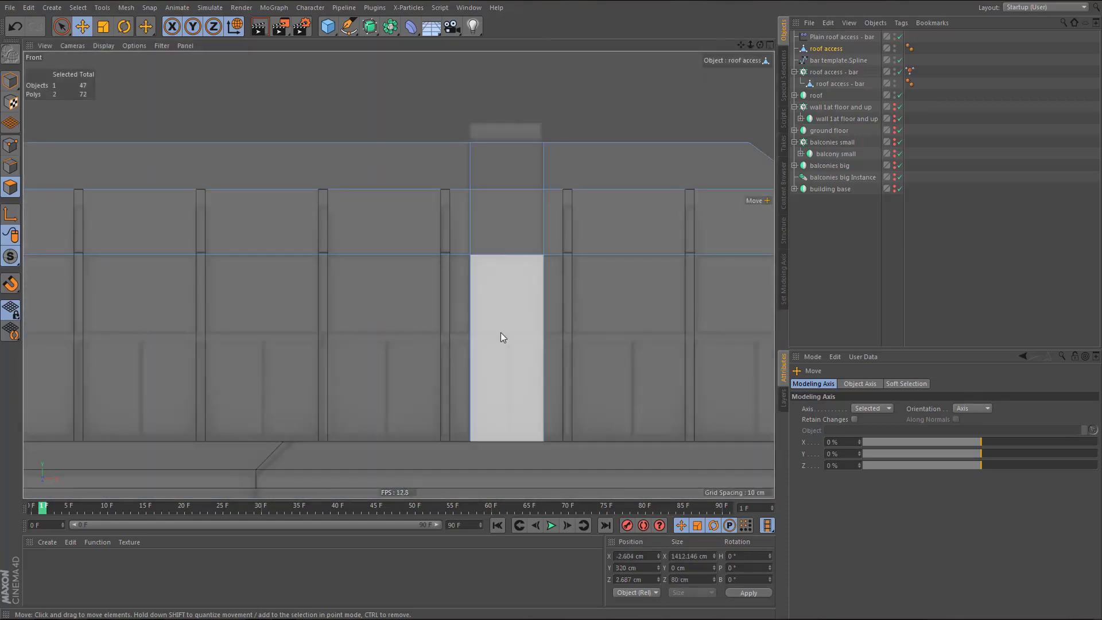
pyautogui.keyDown('alt'); pyautogui.moveTo(610, 336); pyautogui.dragTo(543, 353, button='middle'); pyautogui.keyUp('alt')
pyautogui.scroll(-5, 325, 335)
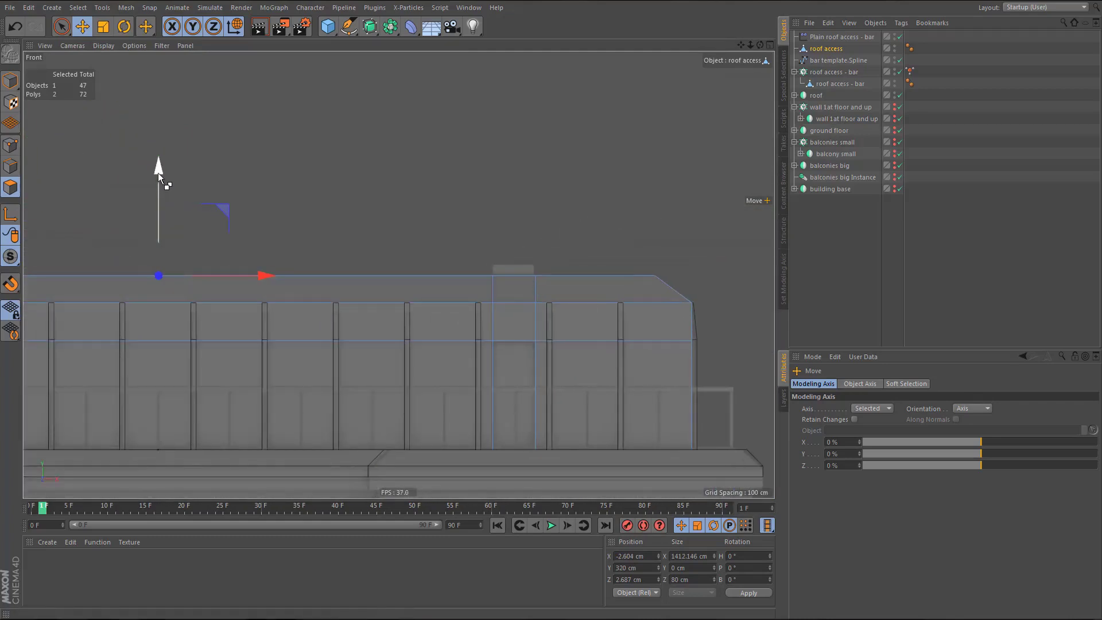
pyautogui.moveTo(159, 174); pyautogui.dragTo(163, 163)
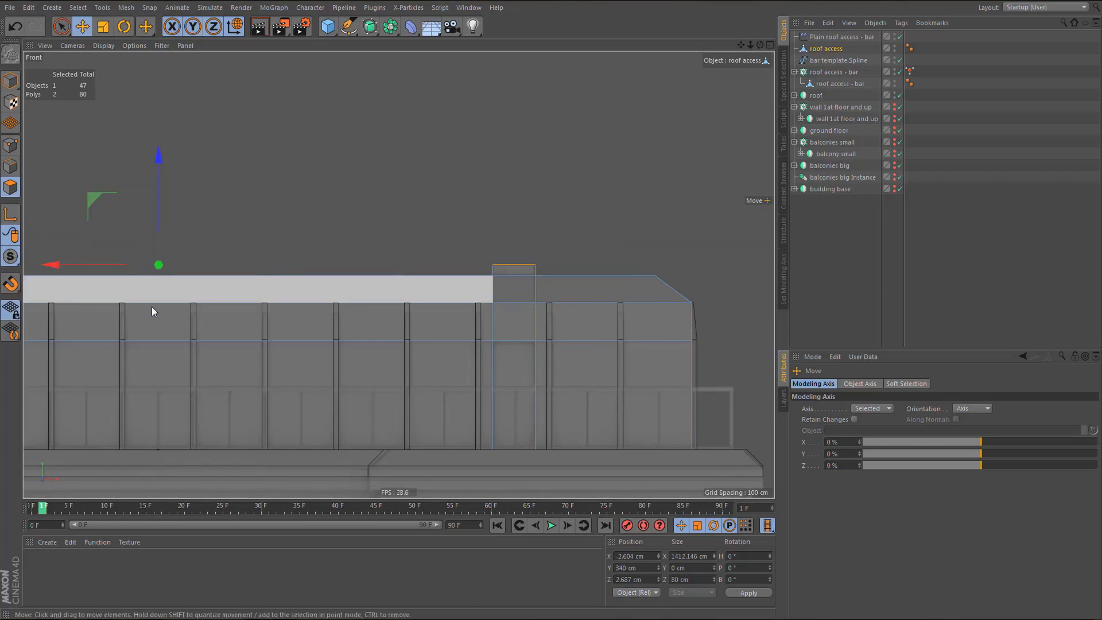
# - Render the perspective view to check the roof access with its recessed doors and raised roof squares
pyautogui.middleClick(321, 239)
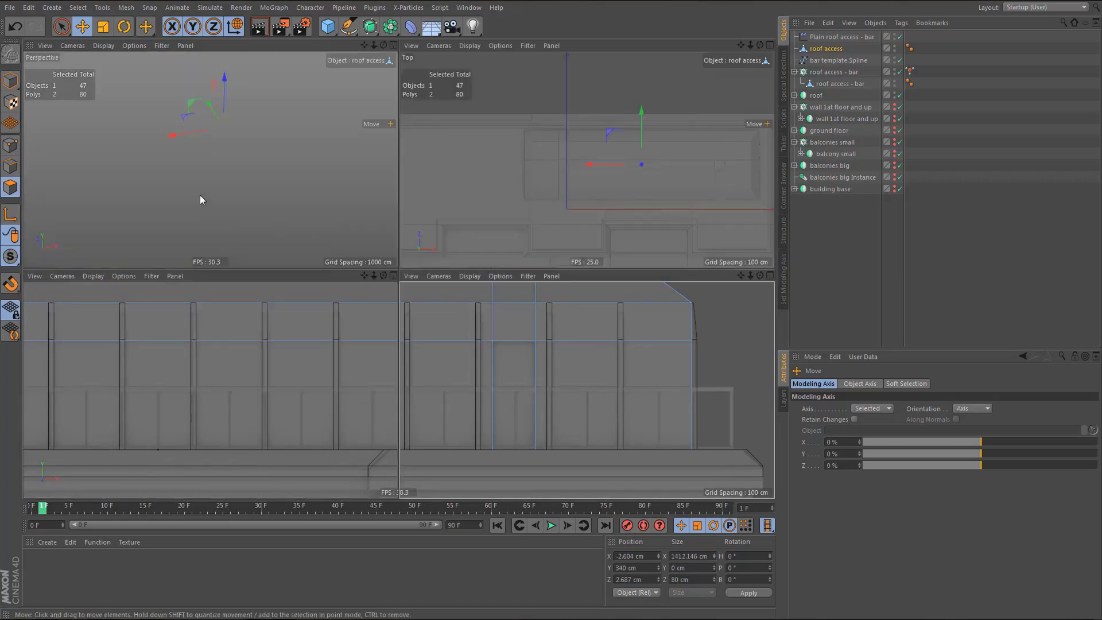
pyautogui.middleClick(200, 195)
pyautogui.keyDown('alt'); pyautogui.moveTo(322, 267); pyautogui.dragTo(392, 226); pyautogui.keyUp('alt')
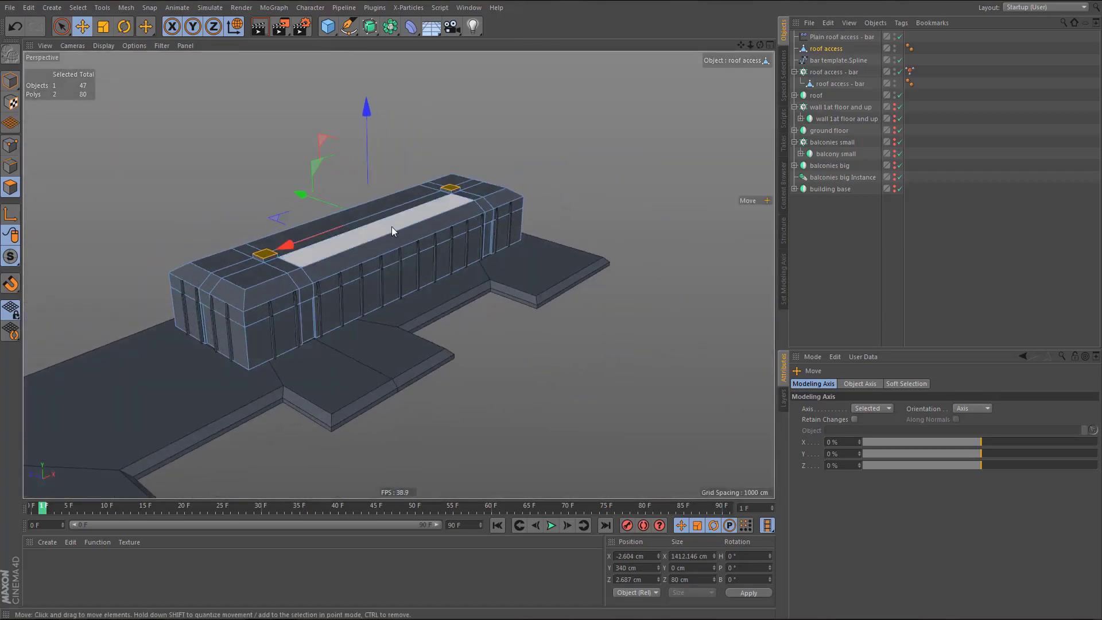
pyautogui.hotkey('ctrl', 'r')
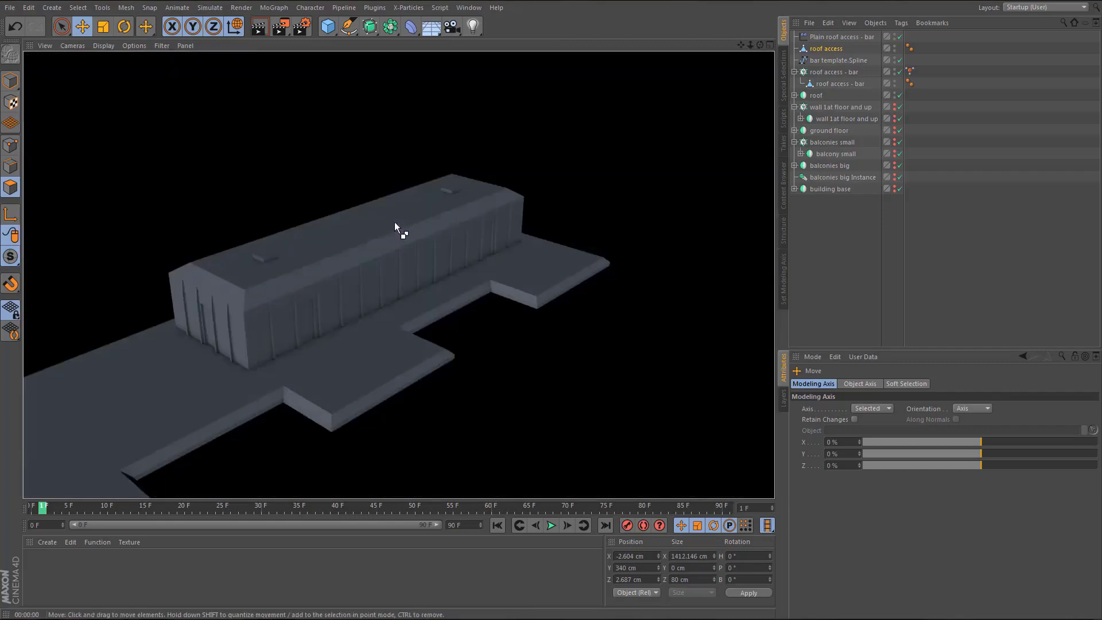
# - Examine the railing area beside the roof access in the front reference and the matching flat roof in perspective
pyautogui.keyDown('alt'); pyautogui.moveTo(421, 201); pyautogui.dragTo(383, 244); pyautogui.keyUp('alt')
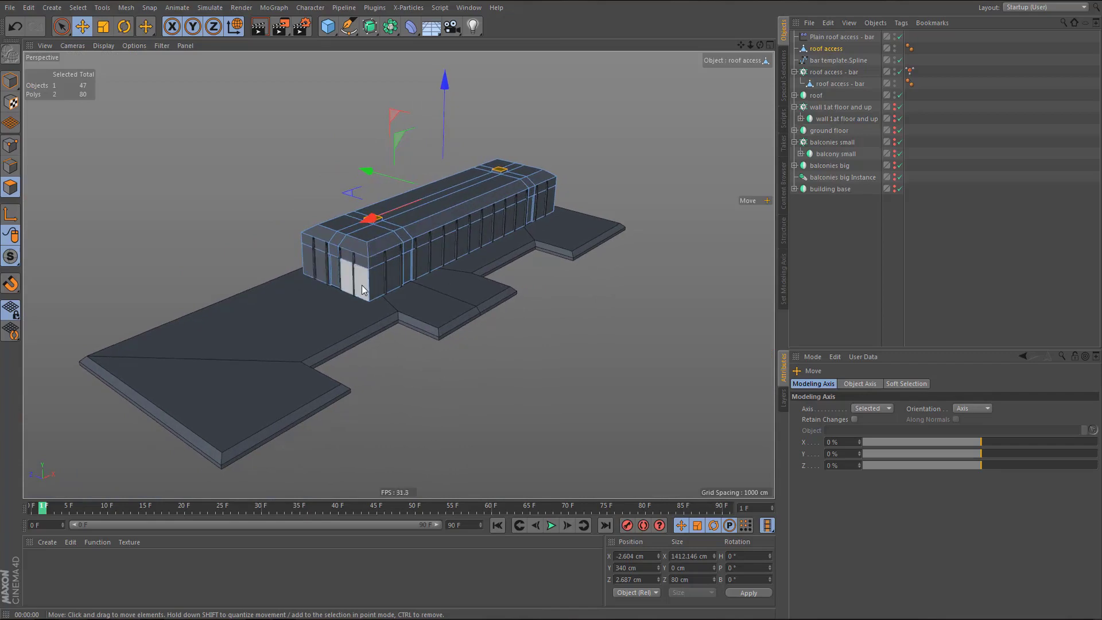
pyautogui.press('F4')
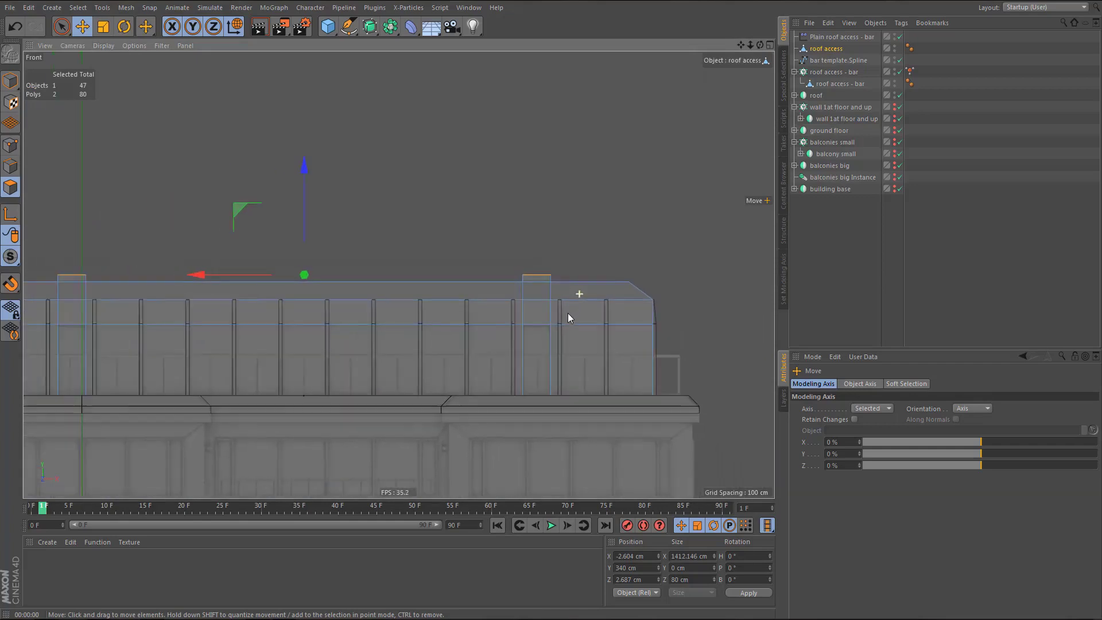
pyautogui.keyDown('alt'); pyautogui.moveTo(569, 314); pyautogui.dragTo(566, 317, button='right'); pyautogui.keyUp('alt')
pyautogui.keyDown('alt'); pyautogui.moveTo(502, 346); pyautogui.dragTo(655, 284, button='middle'); pyautogui.keyUp('alt')
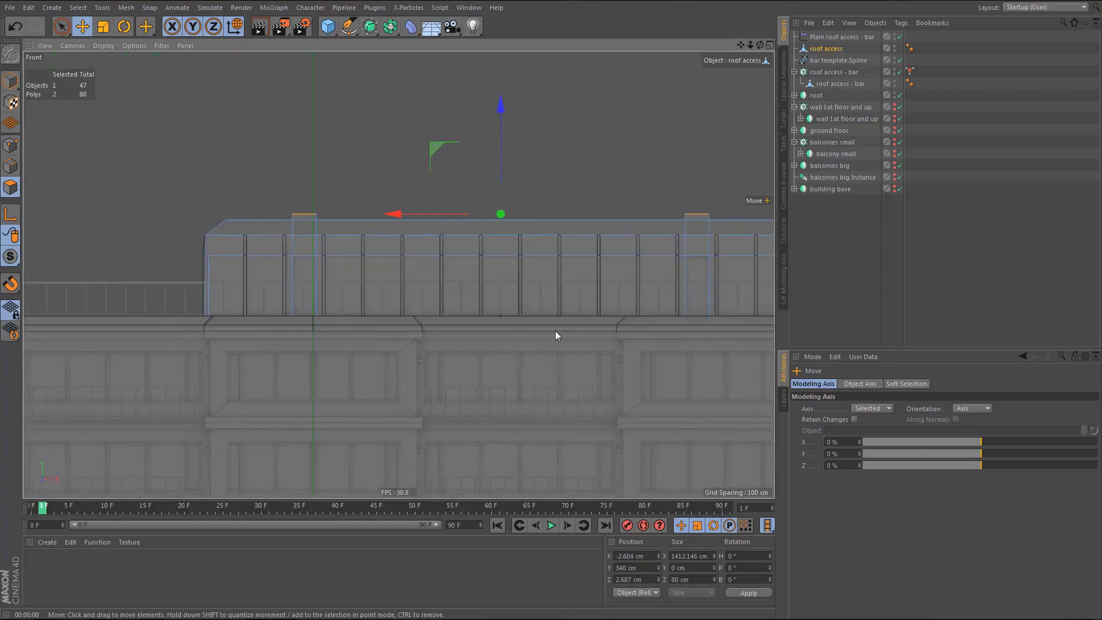
pyautogui.keyDown('alt'); pyautogui.moveTo(556, 330); pyautogui.dragTo(725, 294, button='middle'); pyautogui.keyUp('alt')
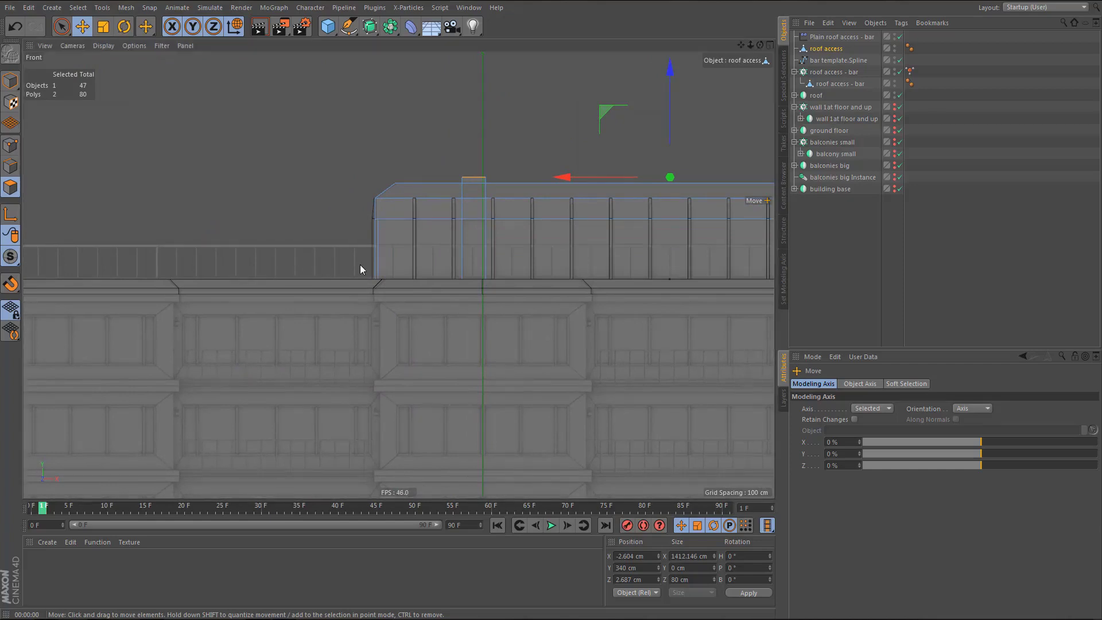
pyautogui.press('F1')
pyautogui.keyDown('alt'); pyautogui.moveTo(360, 267); pyautogui.dragTo(336, 329); pyautogui.keyUp('alt')
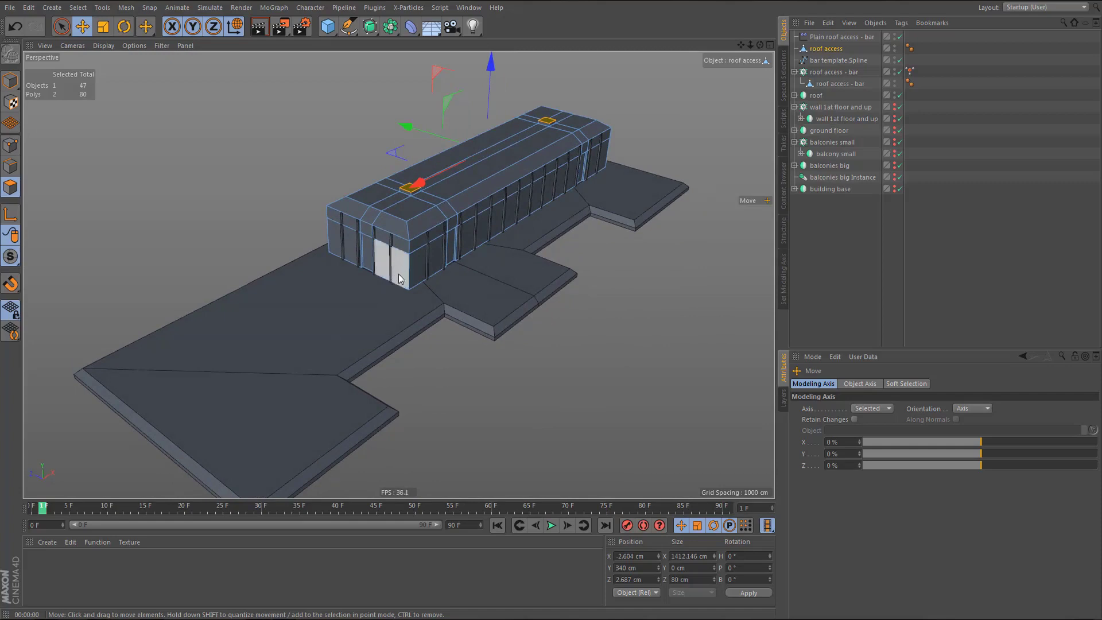
pyautogui.moveTo(376, 284)
pyautogui.keyDown('alt'); pyautogui.mouseDown(button='middle')
pyautogui.moveTo(405, 271)
pyautogui.moveTo(406, 255)
pyautogui.mouseUp(button='middle'); pyautogui.keyUp('alt')
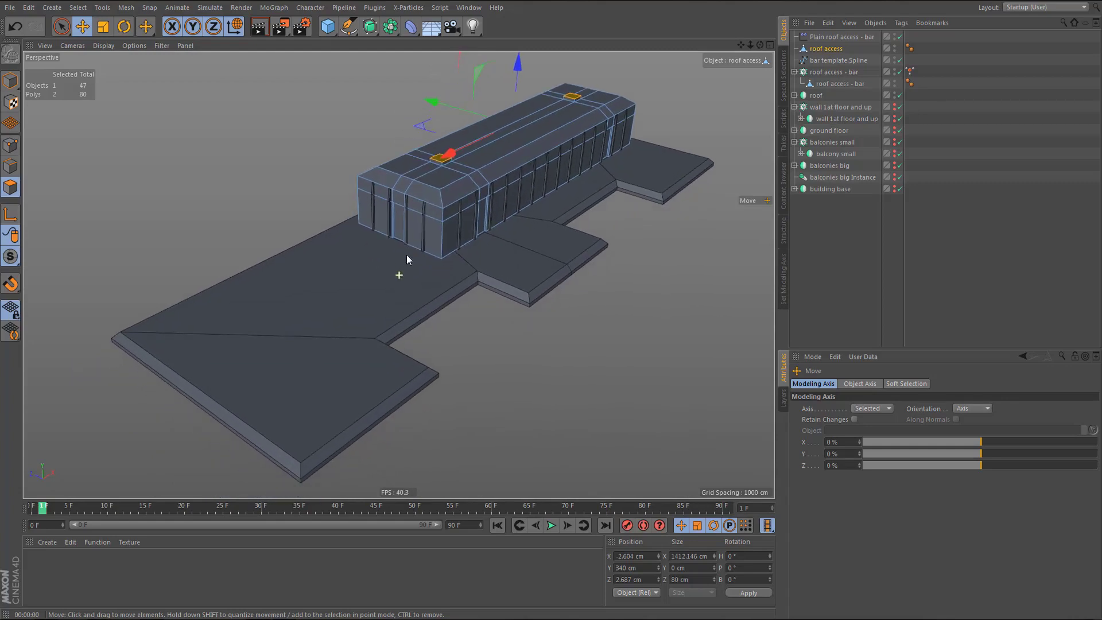
pyautogui.keyDown('alt'); pyautogui.moveTo(342, 313); pyautogui.dragTo(364, 303, button='middle'); pyautogui.keyUp('alt')
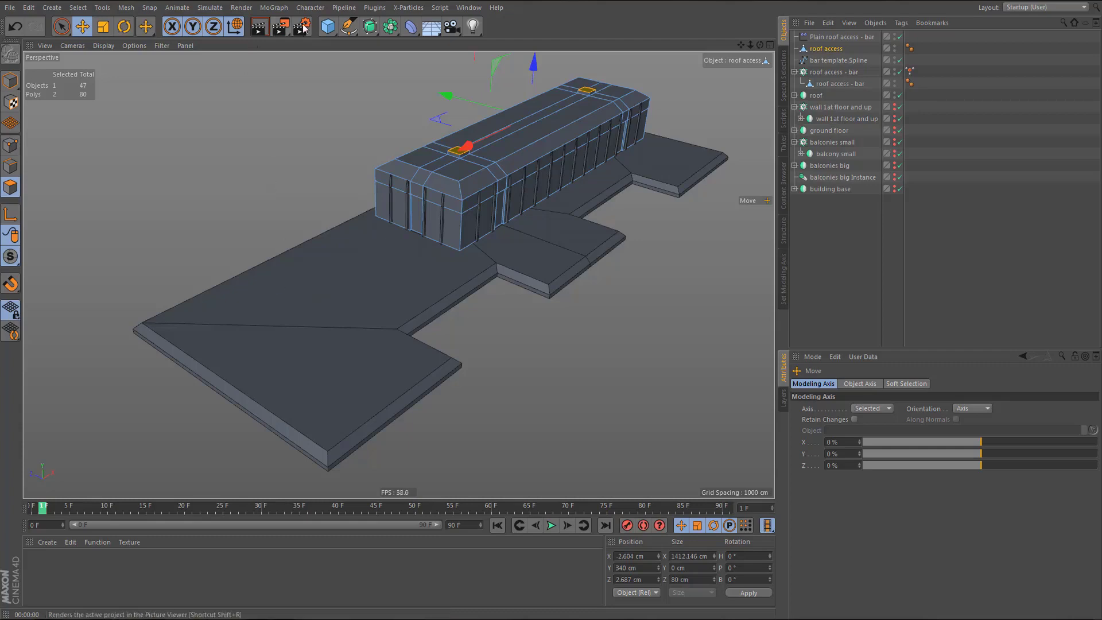
# - Create a plane and place it on the flat roof's middle projection beside the roof access
pyautogui.moveTo(328, 26); pyautogui.dragTo(418, 72)
pyautogui.press('e')
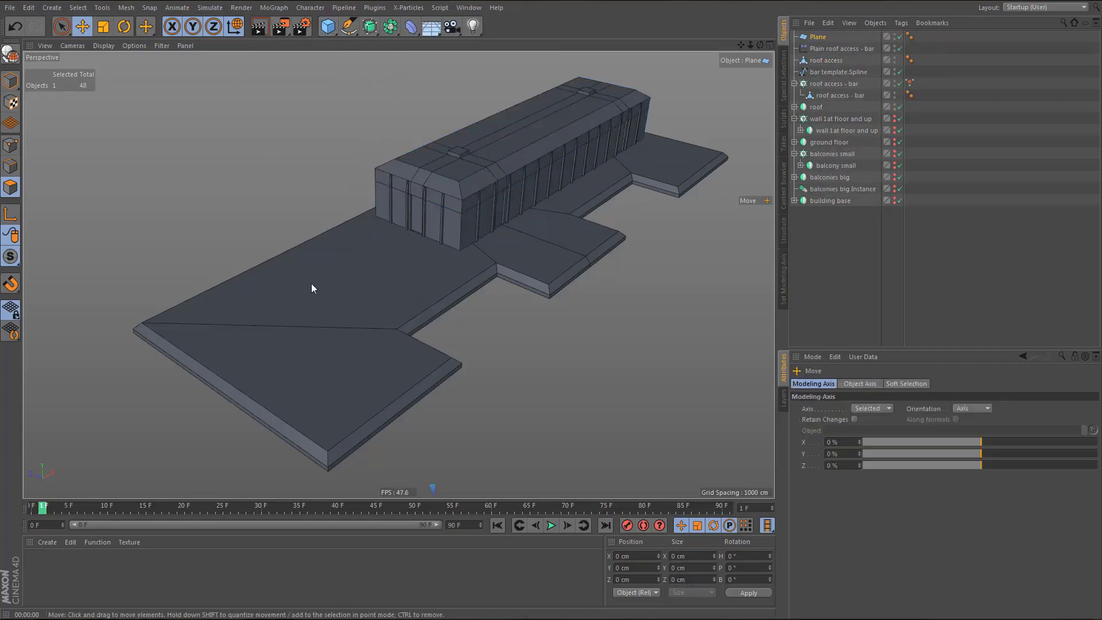
pyautogui.scroll(-3, 319, 298)
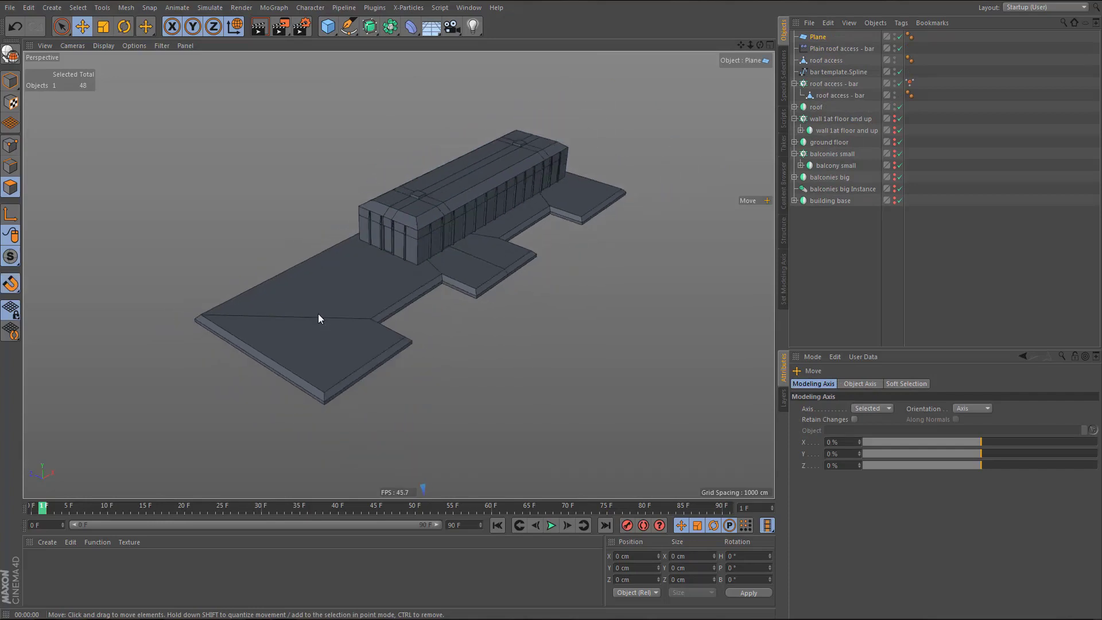
pyautogui.moveTo(316, 316); pyautogui.dragTo(493, 288)
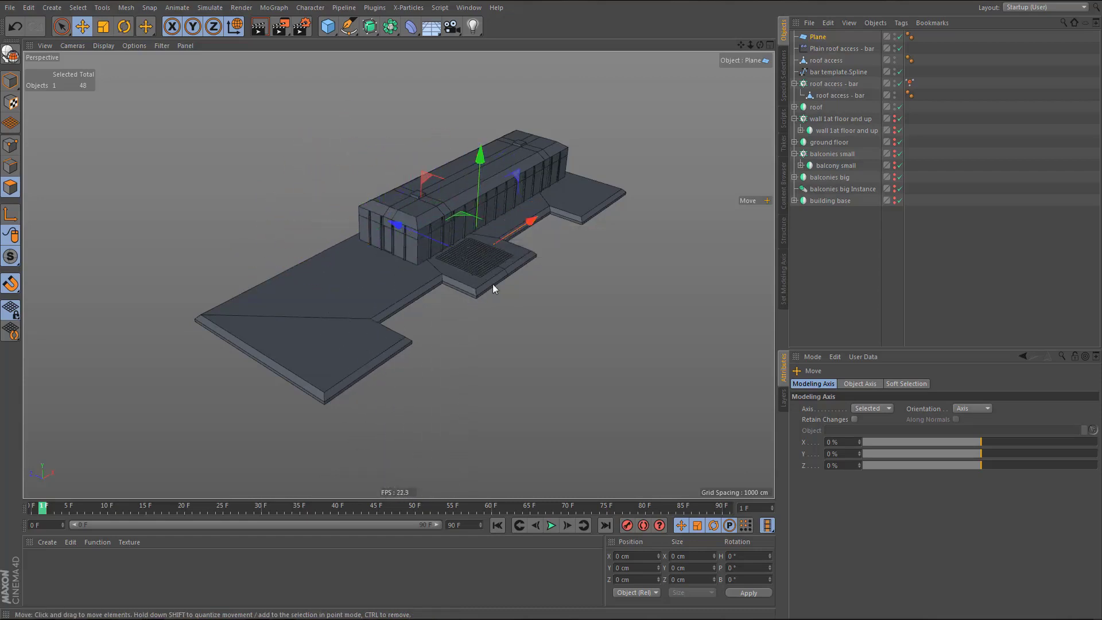
# - Reduce the plane to 1 width segment and 1 height segment
pyautogui.scroll(3, 500, 244)
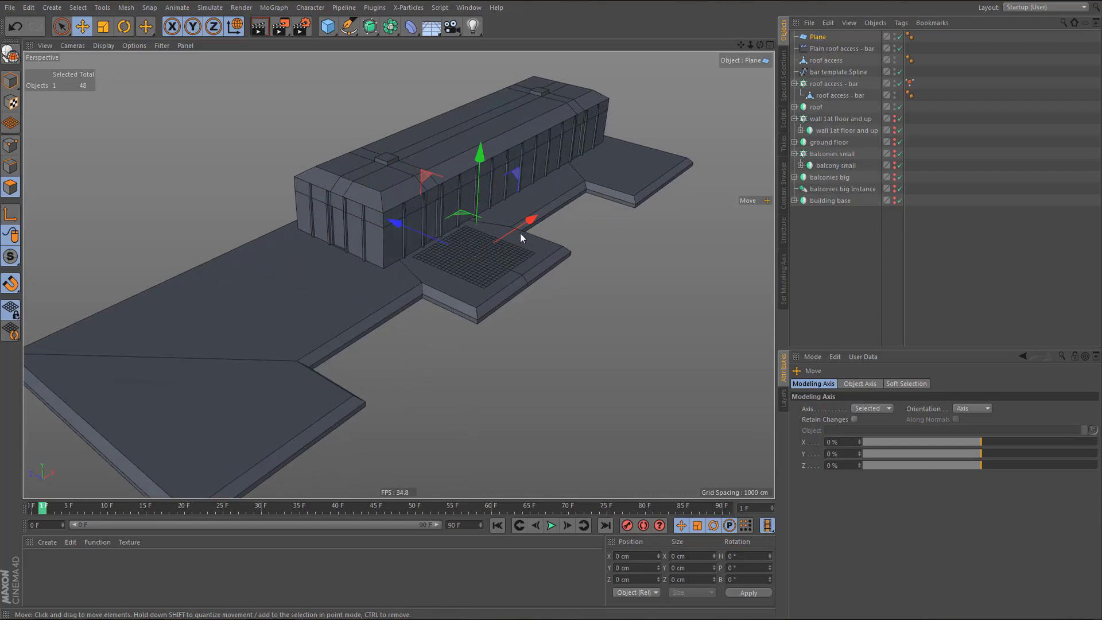
pyautogui.click(815, 37)
pyautogui.scroll(6, 488, 264)
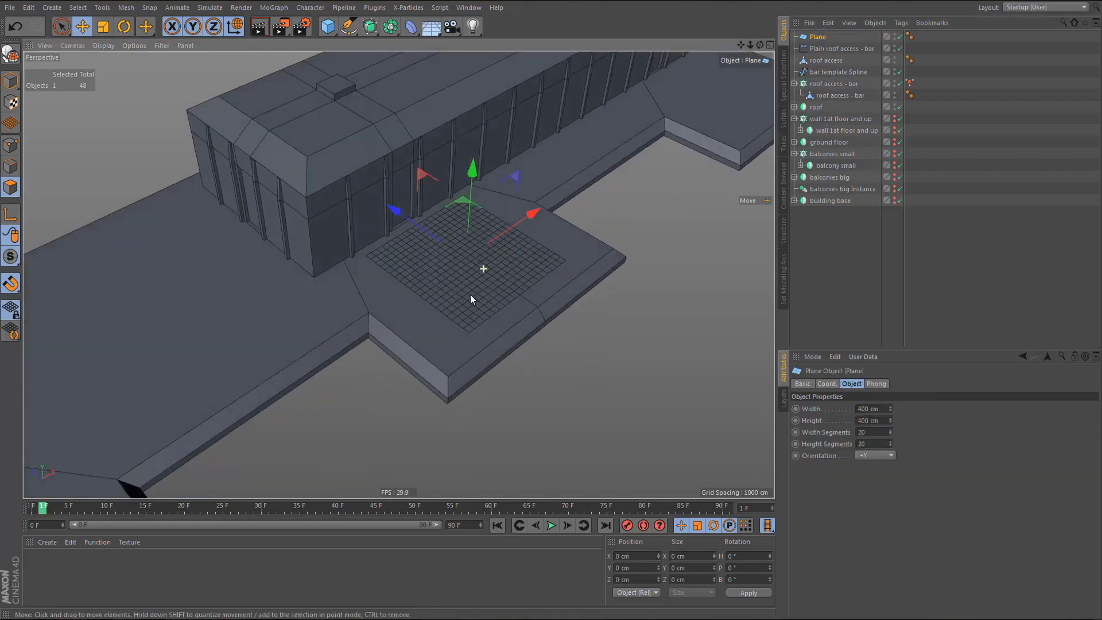
pyautogui.doubleClick(867, 431)
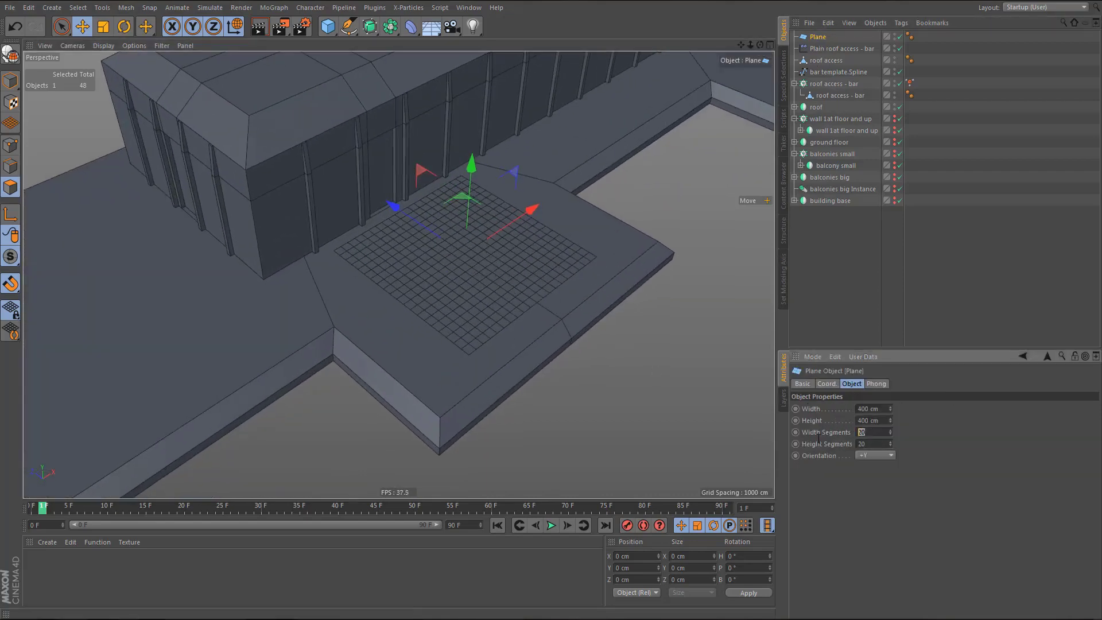
pyautogui.write('1')
pyautogui.press('Tab')
pyautogui.write('1')
pyautogui.press('Return')
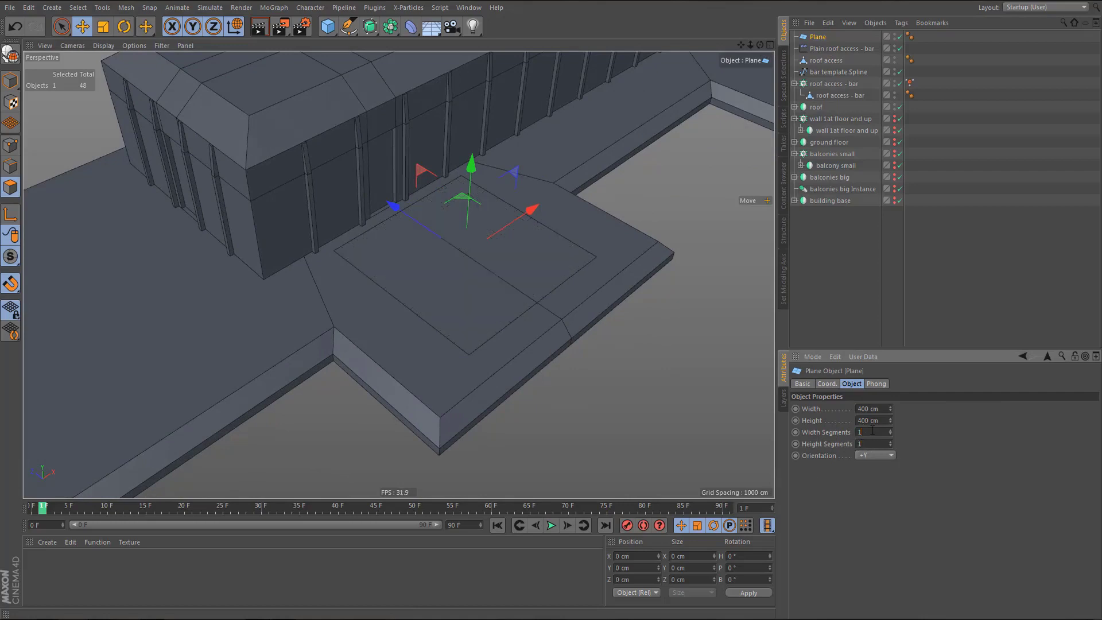
# - Set the plane's width and height to 60 cm each
pyautogui.moveTo(881, 410); pyautogui.dragTo(758, 442)
pyautogui.write('60')
pyautogui.press('Tab')
pyautogui.write('60')
pyautogui.press('Return')
# - In the top view, move the plane along X to the roof's left wing and hide the background reference picture
pyautogui.press('F2')
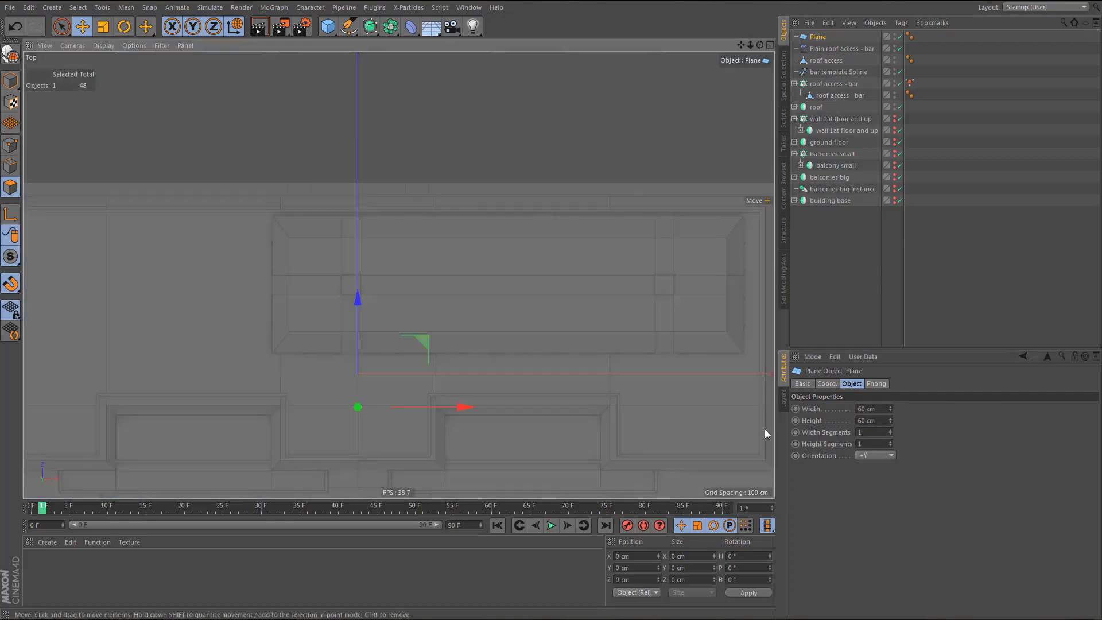
pyautogui.keyDown('alt'); pyautogui.moveTo(524, 364); pyautogui.dragTo(631, 349, button='middle'); pyautogui.keyUp('alt')
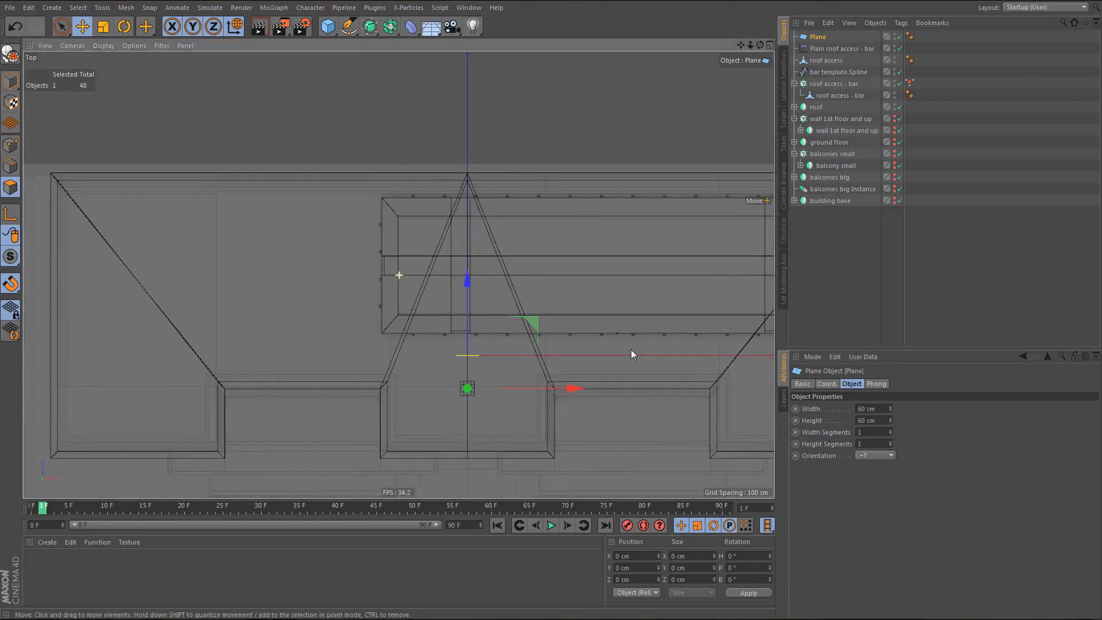
pyautogui.moveTo(573, 390); pyautogui.dragTo(181, 403)
pyautogui.keyDown('alt'); pyautogui.moveTo(87, 391); pyautogui.dragTo(229, 383, button='middle'); pyautogui.keyUp('alt')
pyautogui.hotkey('shift', 'v')
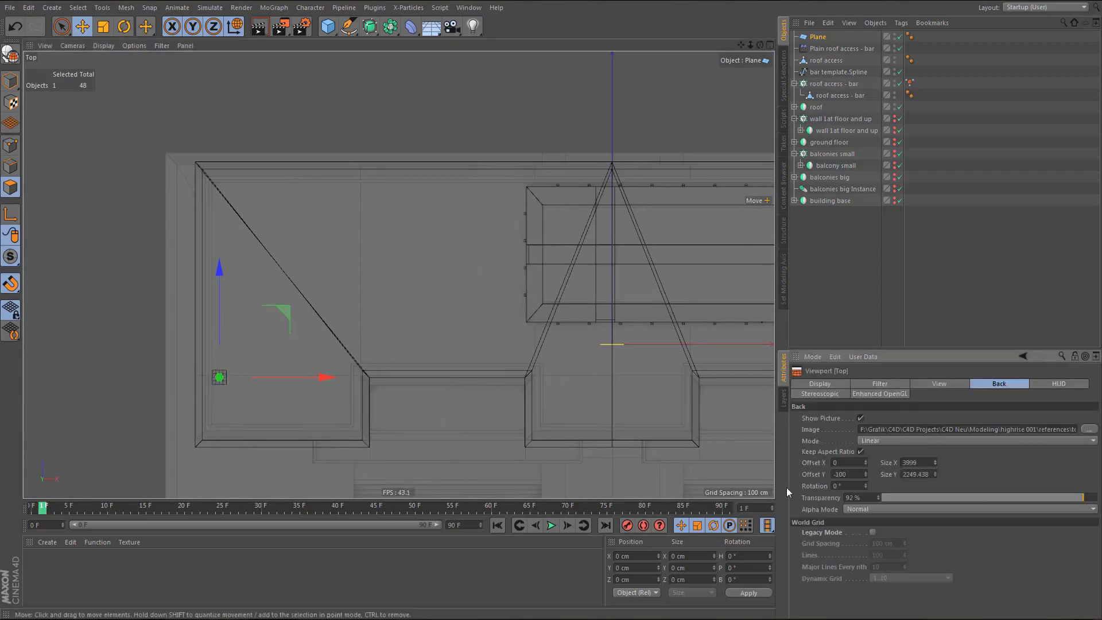
pyautogui.click(861, 418)
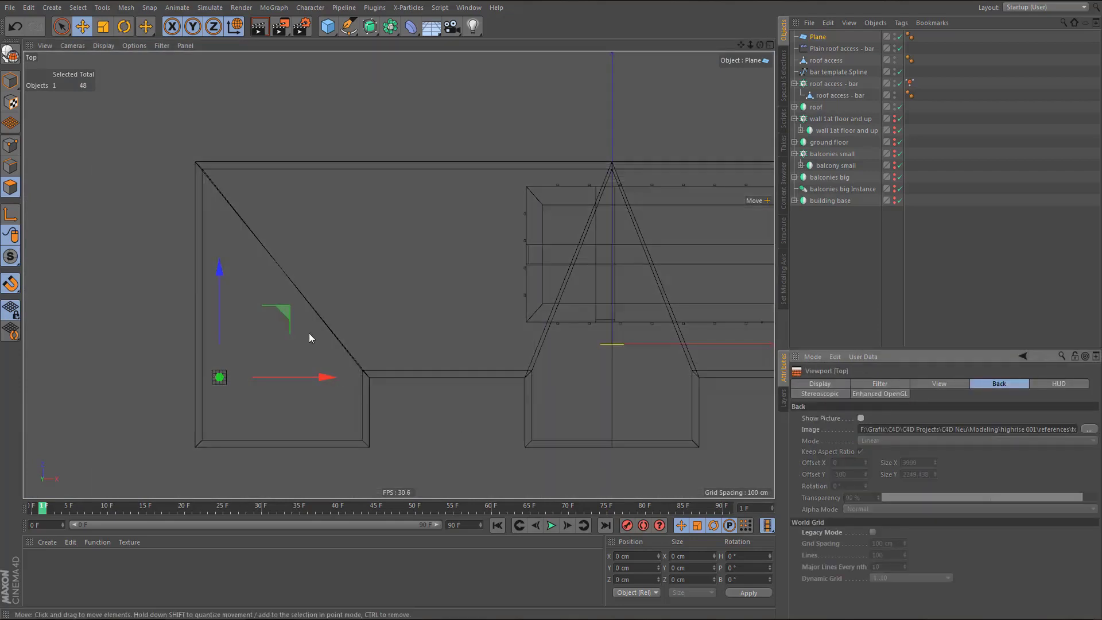
# - Move the plane along Z into the roof's rear left corner, just inside the raised border
pyautogui.scroll(5, 236, 346)
pyautogui.moveTo(241, 304); pyautogui.dragTo(241, 52)
pyautogui.keyDown('alt'); pyautogui.moveTo(241, 325); pyautogui.dragTo(315, 462, button='middle'); pyautogui.keyUp('alt')
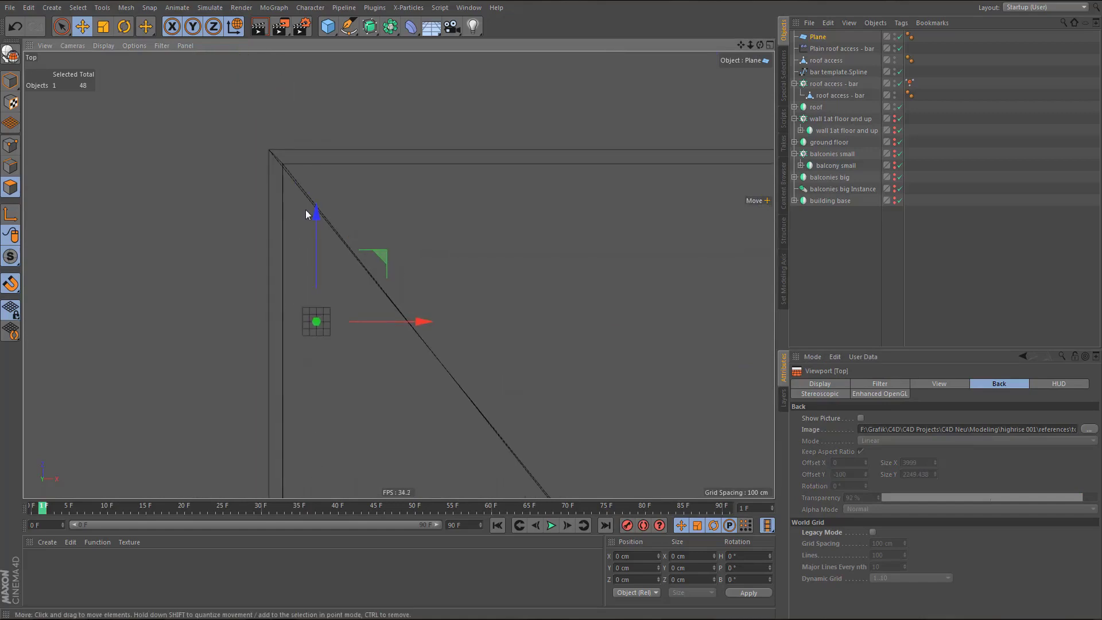
pyautogui.keyDown('alt'); pyautogui.moveTo(317, 163); pyautogui.dragTo(315, 166); pyautogui.keyUp('alt')
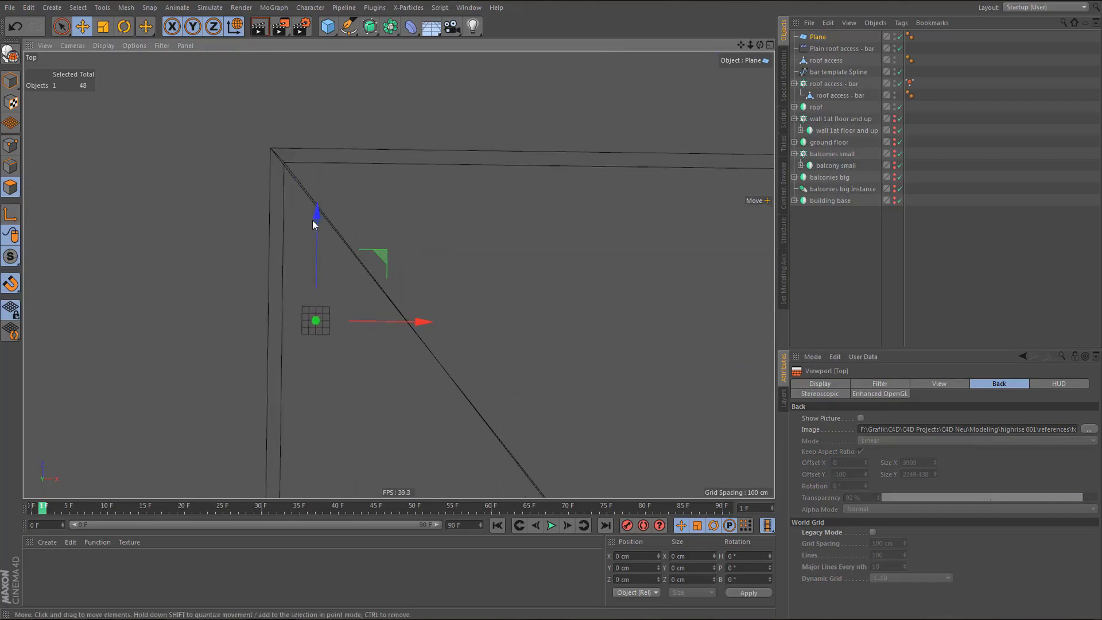
pyautogui.hotkey('ctrl', 'shift', 'z')
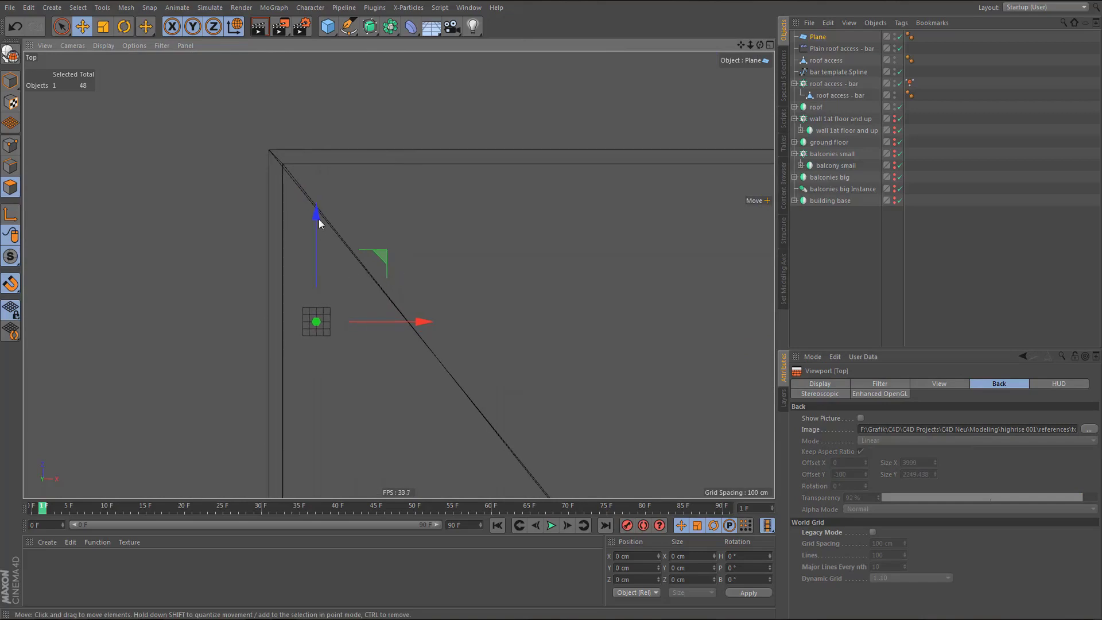
pyautogui.moveTo(318, 216); pyautogui.dragTo(324, 92)
pyautogui.scroll(2, 322, 208)
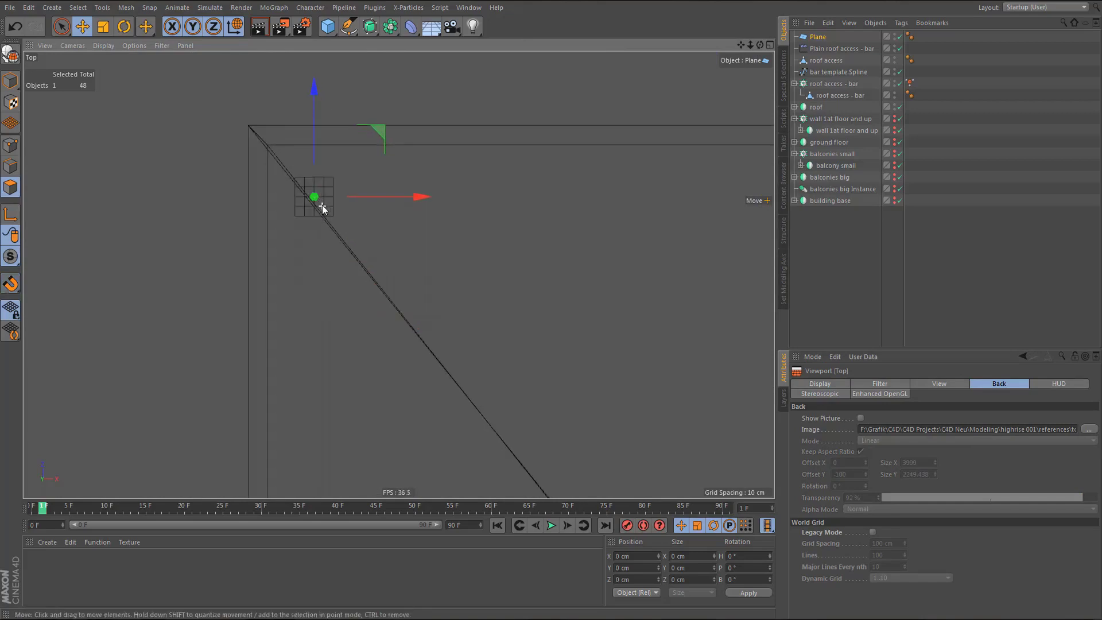
pyautogui.keyDown('alt'); pyautogui.moveTo(325, 212); pyautogui.dragTo(351, 270, button='middle'); pyautogui.keyUp('alt')
pyautogui.scroll(3, 341, 247)
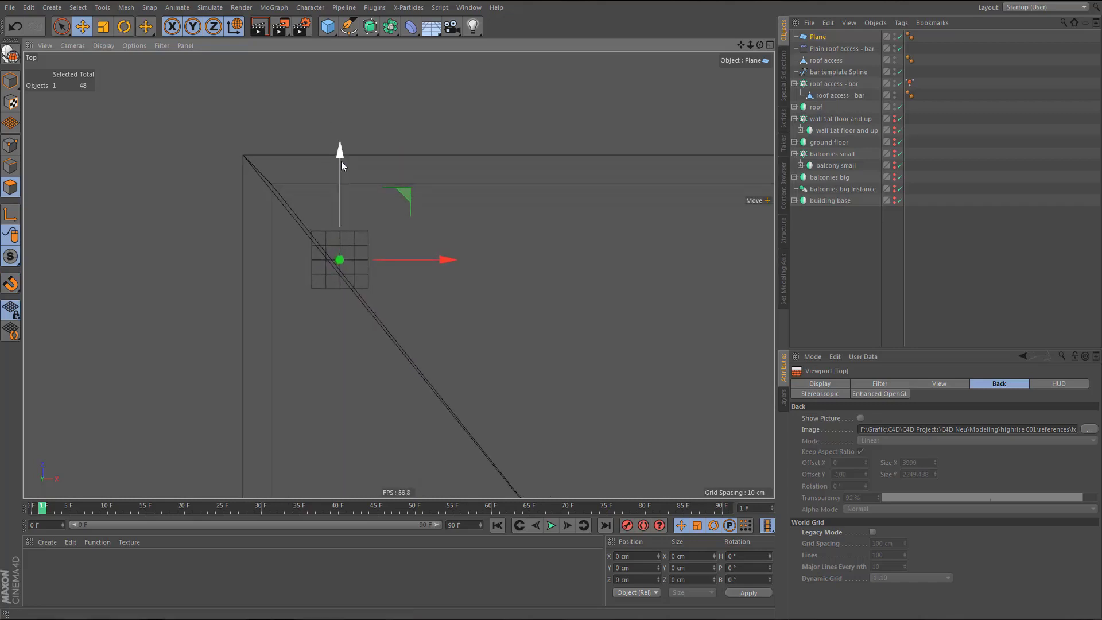
pyautogui.moveTo(341, 165); pyautogui.dragTo(343, 153)
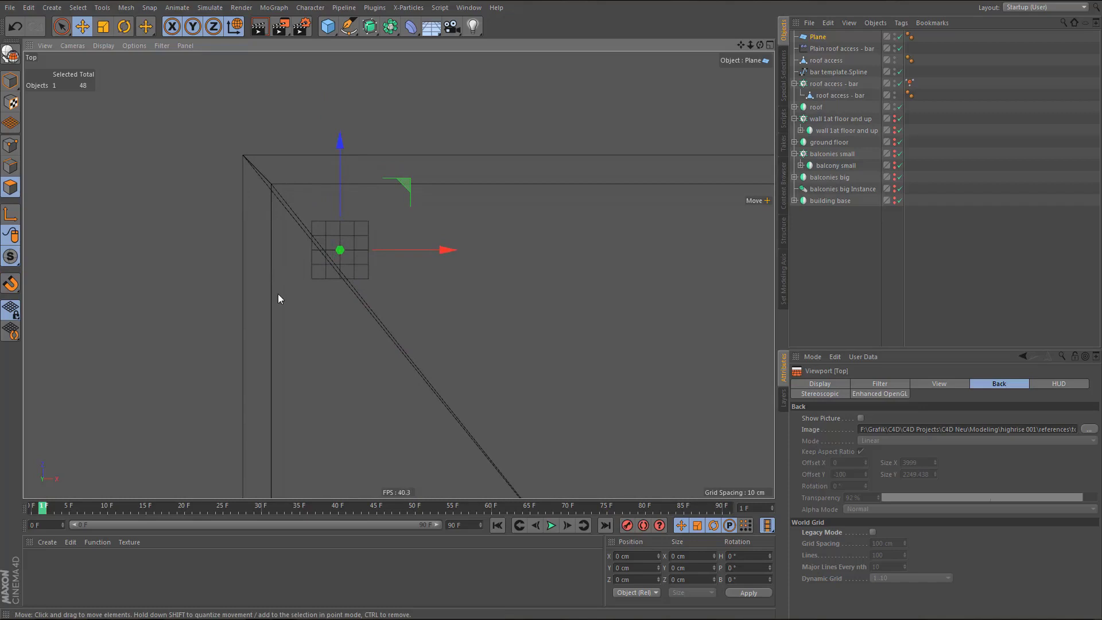
# - In the perspective view, add a Cloner as the parent of the plane
pyautogui.middleClick(340, 246)
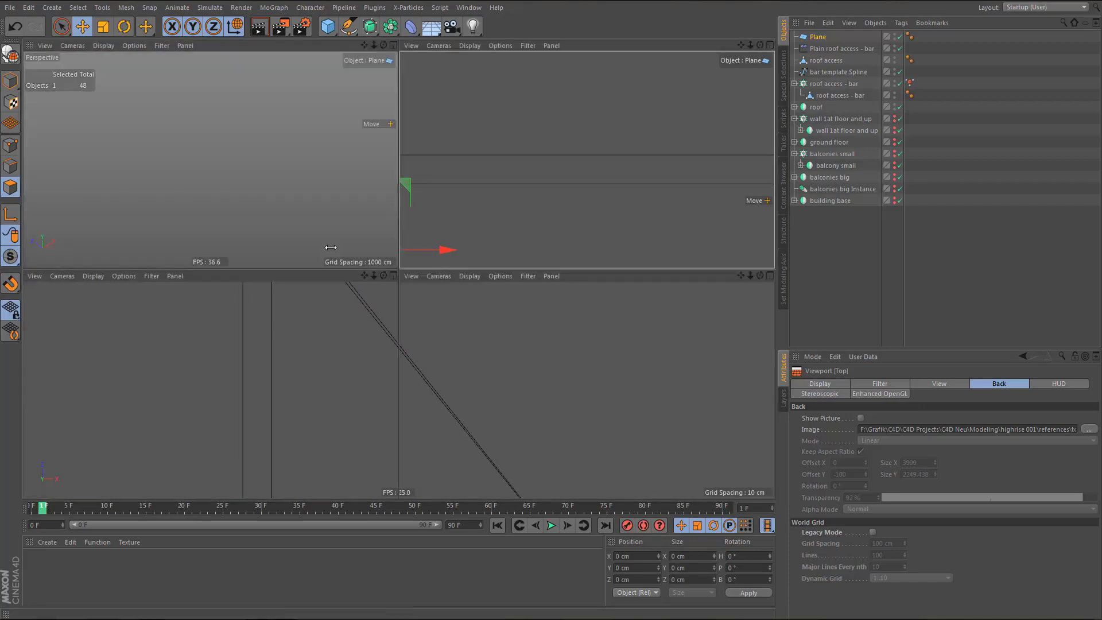
pyautogui.middleClick(240, 192)
pyautogui.keyDown('alt'); pyautogui.moveTo(297, 225); pyautogui.dragTo(331, 282); pyautogui.keyUp('alt')
pyautogui.scroll(3, 271, 278)
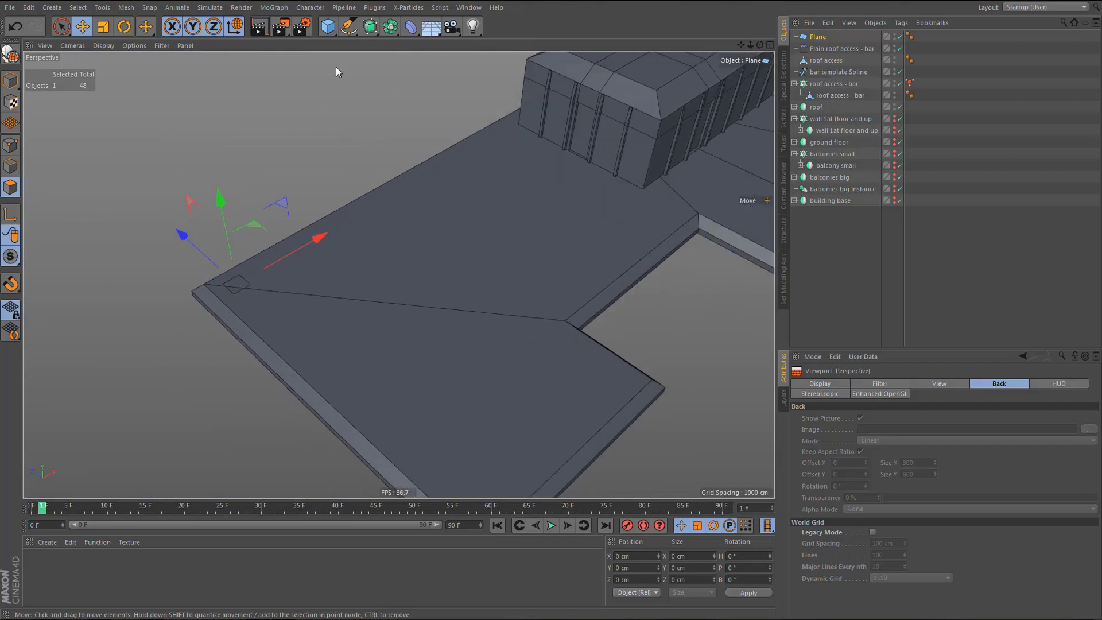
pyautogui.click(274, 7)
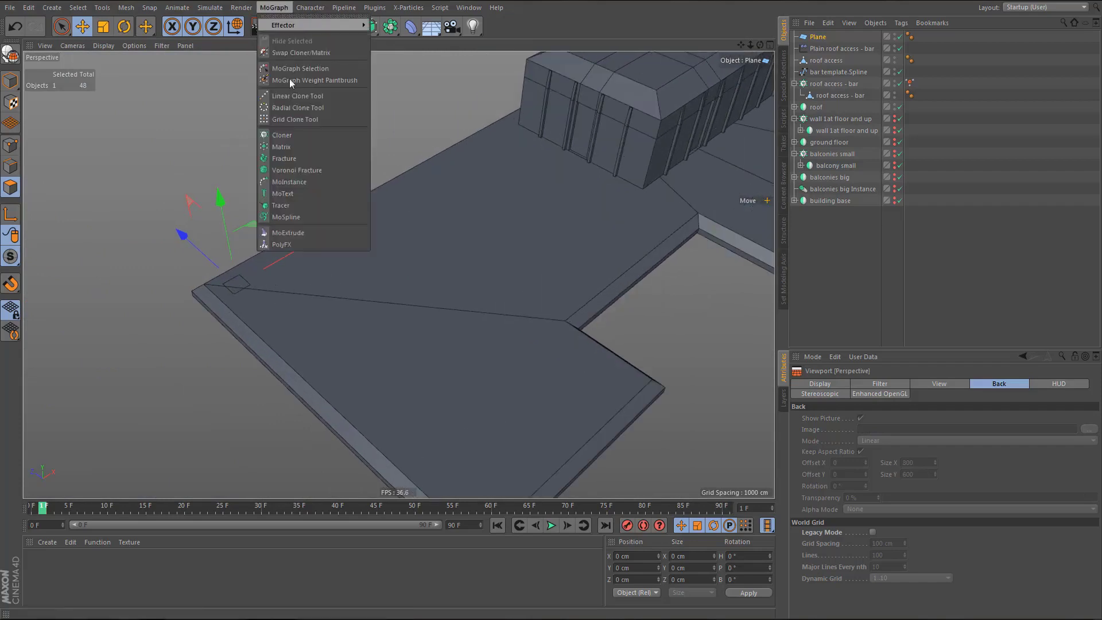
pyautogui.click(302, 133)
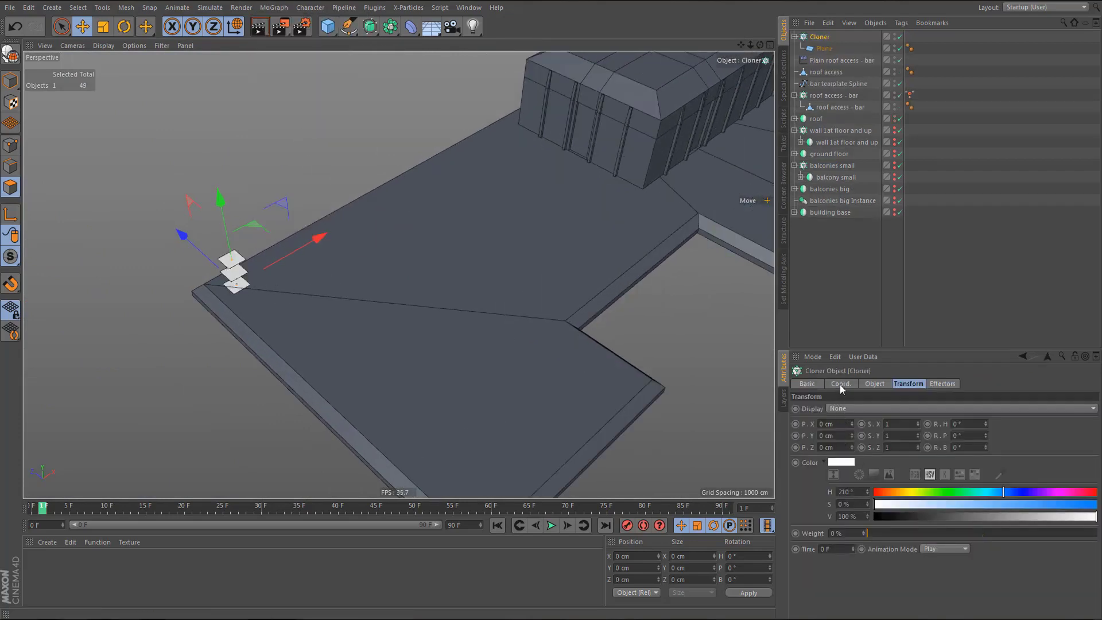
# - Set the linear Cloner's per-step position offset to X 60 cm and Y 0 cm so the planes form a flat row
pyautogui.click(874, 384)
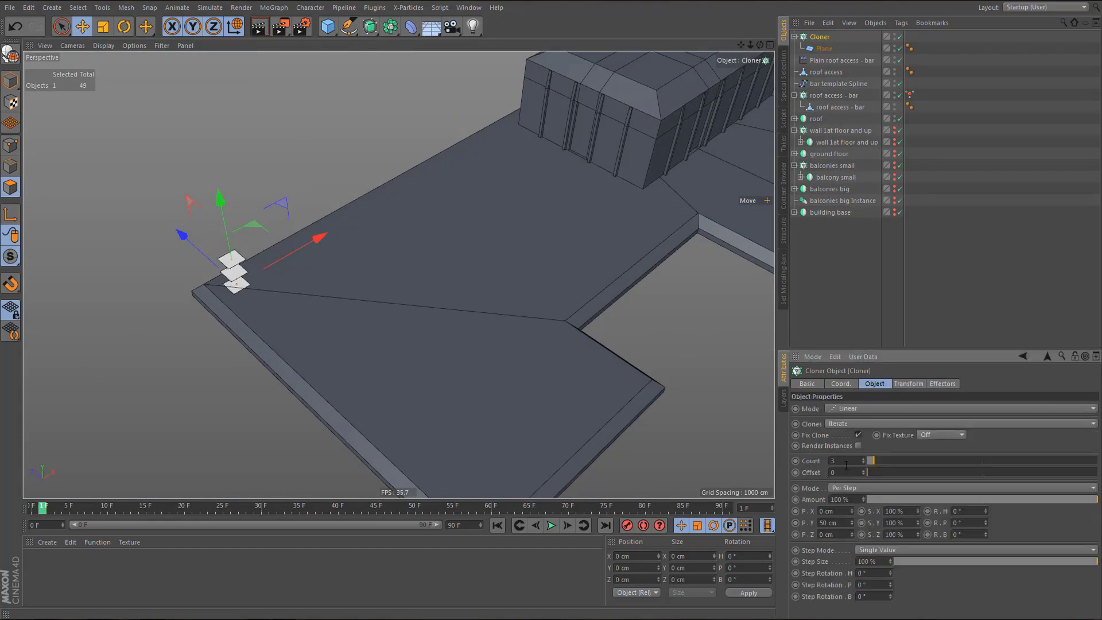
pyautogui.doubleClick(833, 511)
pyautogui.write('6')
pyautogui.press('Tab')
pyautogui.press('Tab')
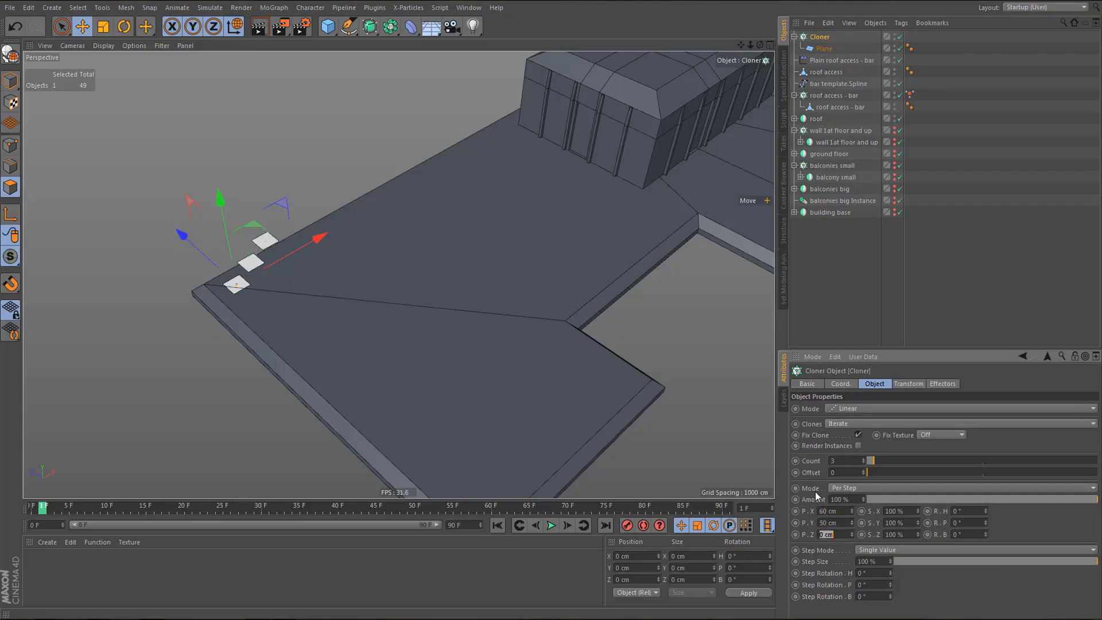
pyautogui.hotkey('shift', 'Tab')
pyautogui.write('0')
pyautogui.press('Return')
# - Raise the clone count to 56 so the tile row spans the rear roof edge in the top view
pyautogui.keyDown('alt'); pyautogui.moveTo(384, 285); pyautogui.dragTo(433, 336, button='right'); pyautogui.keyUp('alt')
pyautogui.middleClick(436, 284)
pyautogui.middleClick(471, 210)
pyautogui.keyDown('alt'); pyautogui.moveTo(430, 339); pyautogui.dragTo(263, 299, button='middle'); pyautogui.keyUp('alt')
pyautogui.keyDown('alt'); pyautogui.moveTo(340, 308); pyautogui.dragTo(340, 369, button='right'); pyautogui.keyUp('alt')
pyautogui.keyDown('alt'); pyautogui.moveTo(344, 367); pyautogui.dragTo(199, 354, button='middle'); pyautogui.keyUp('alt')
pyautogui.moveTo(866, 464); pyautogui.dragTo(997, 464)
pyautogui.keyDown('alt'); pyautogui.moveTo(644, 362); pyautogui.dragTo(595, 377, button='middle'); pyautogui.keyUp('alt')
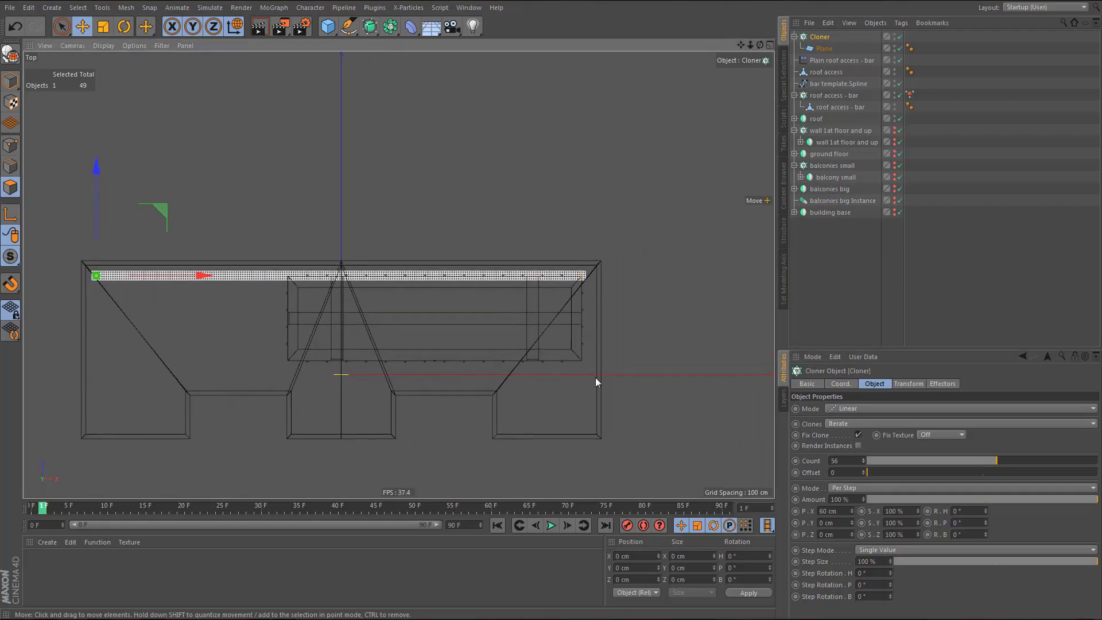
pyautogui.keyDown('alt'); pyautogui.moveTo(620, 286); pyautogui.dragTo(690, 288, button='right'); pyautogui.keyUp('alt')
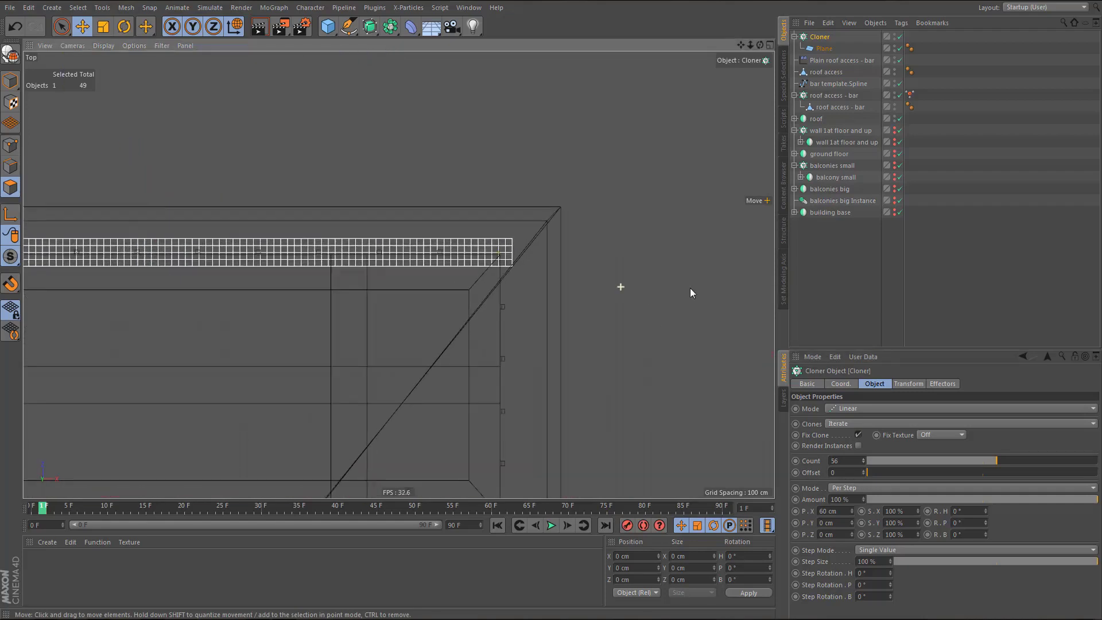
# - Try a count of 57 for the tile row, comparing both roof ends, and return it to 56
pyautogui.click(864, 460)
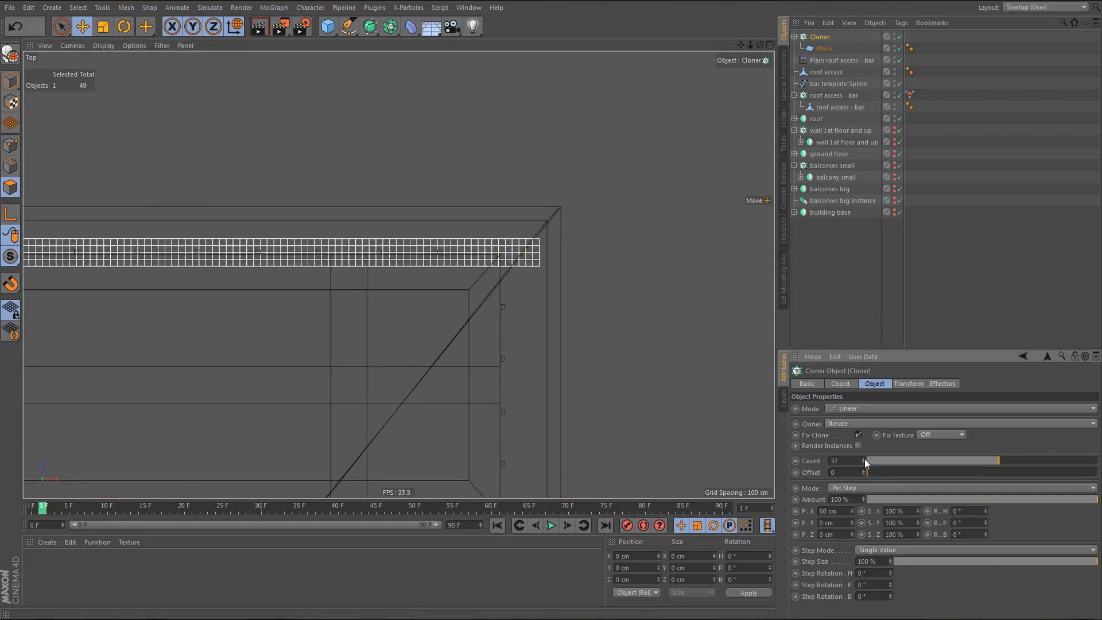
pyautogui.keyDown('alt'); pyautogui.moveTo(591, 349); pyautogui.dragTo(600, 440, button='right'); pyautogui.keyUp('alt')
pyautogui.keyDown('alt'); pyautogui.moveTo(641, 364); pyautogui.dragTo(817, 329, button='middle'); pyautogui.keyUp('alt')
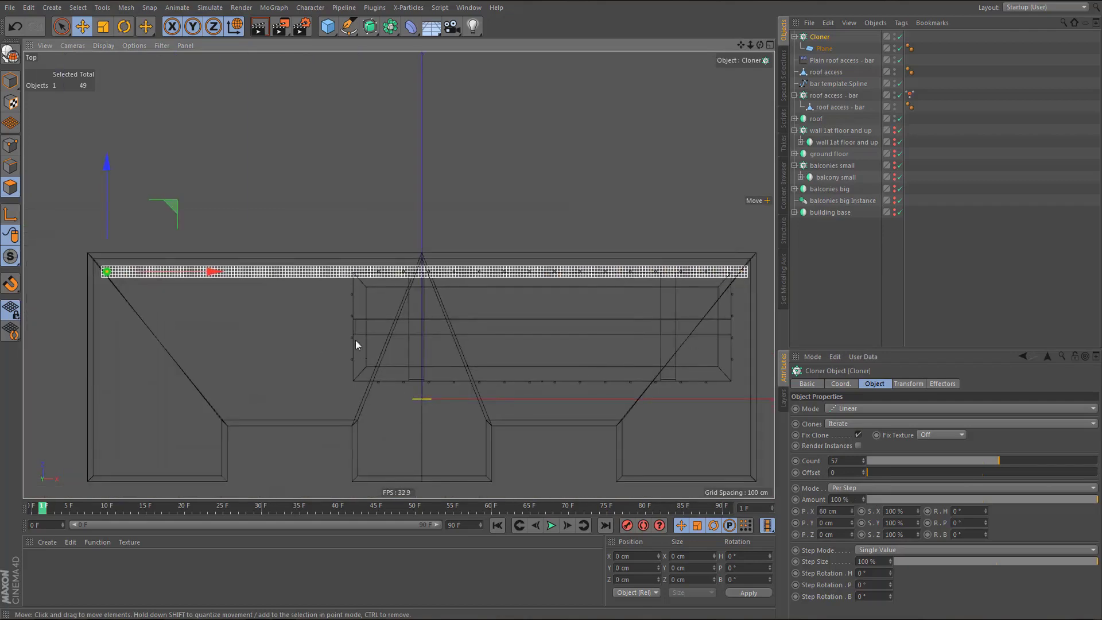
pyautogui.keyDown('alt'); pyautogui.moveTo(350, 321); pyautogui.dragTo(458, 341, button='middle'); pyautogui.keyUp('alt')
pyautogui.keyDown('alt'); pyautogui.moveTo(233, 288); pyautogui.dragTo(270, 318, button='right'); pyautogui.keyUp('alt')
pyautogui.keyDown('alt'); pyautogui.moveTo(266, 347); pyautogui.dragTo(55, 369, button='middle'); pyautogui.keyUp('alt')
pyautogui.click(864, 462)
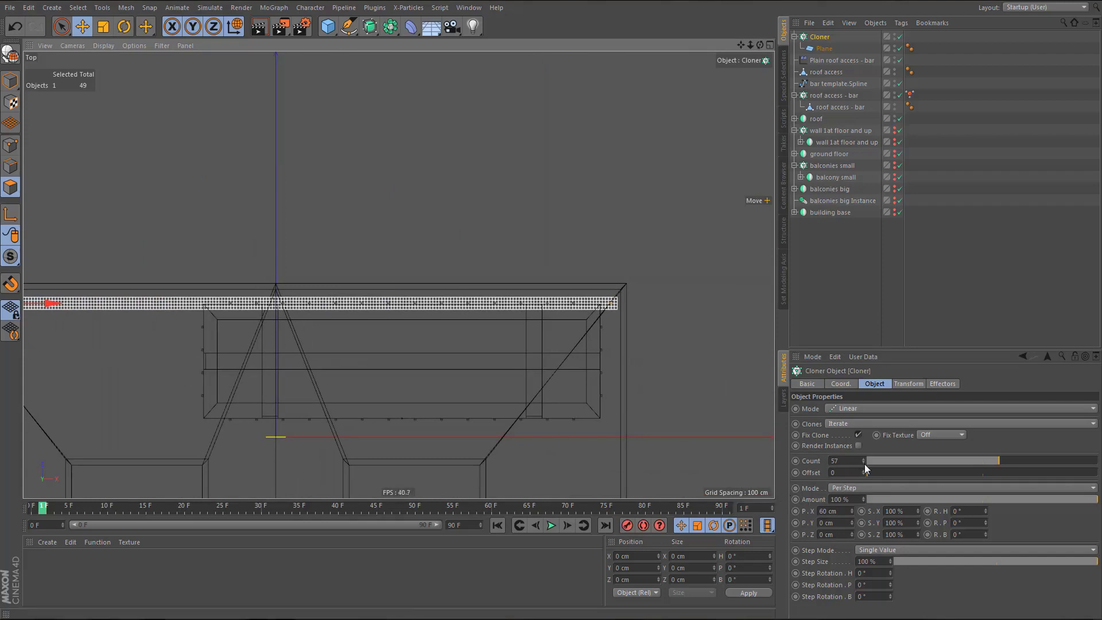
# - Nudge the Cloner slightly inward along X and Z to centre the tile row within the roof border, and inspect it in perspective
pyautogui.keyDown('alt'); pyautogui.moveTo(425, 367); pyautogui.dragTo(581, 353, button='middle'); pyautogui.keyUp('alt')
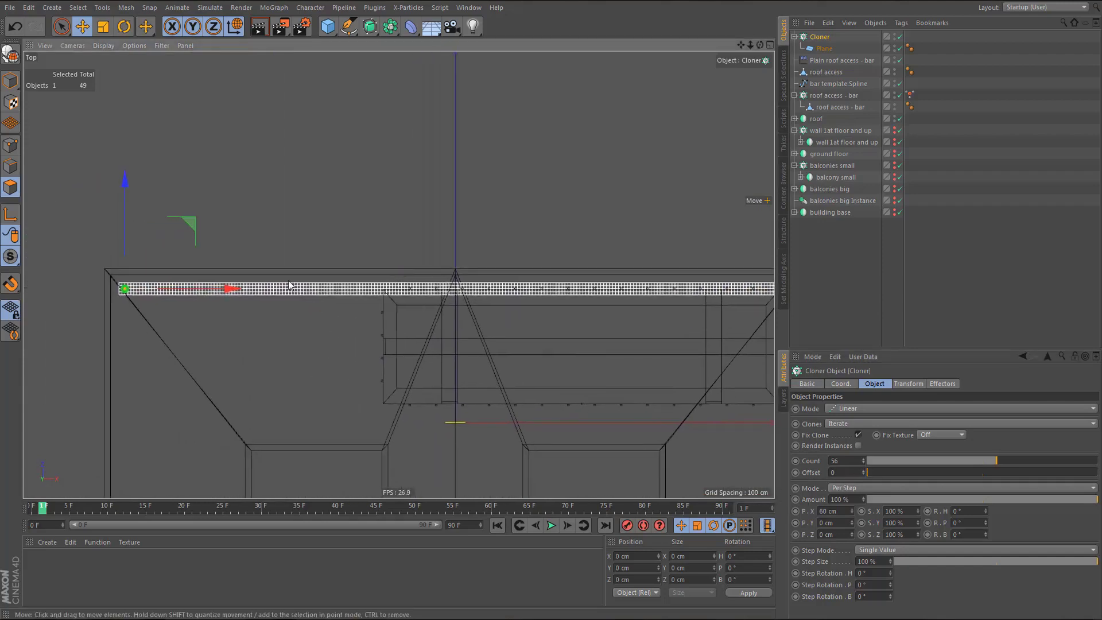
pyautogui.scroll(4, 153, 301)
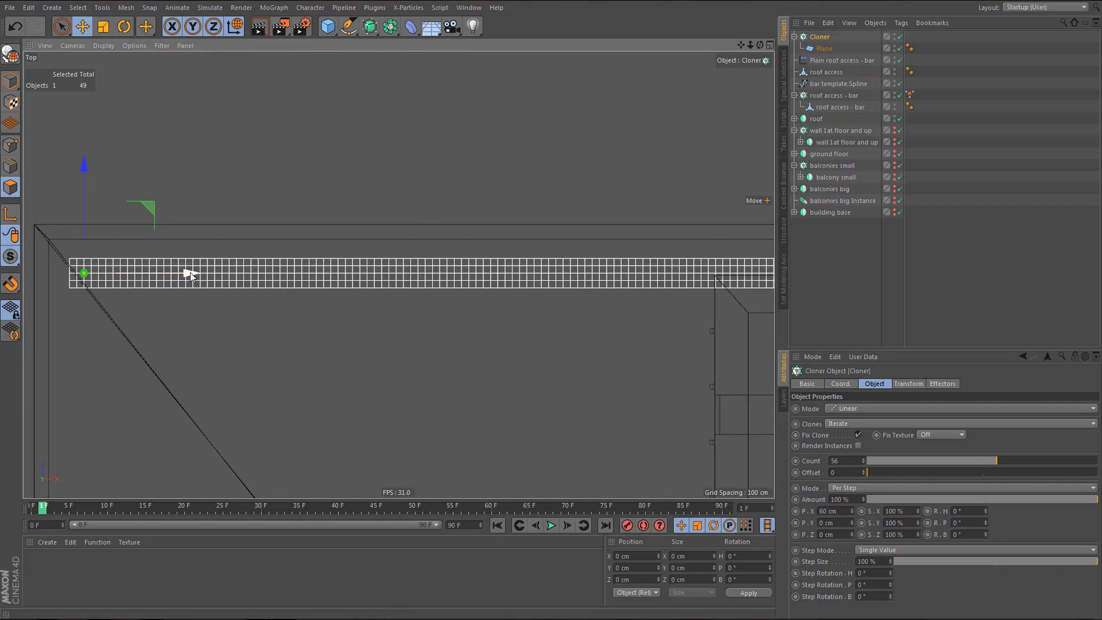
pyautogui.moveTo(190, 272); pyautogui.dragTo(196, 272)
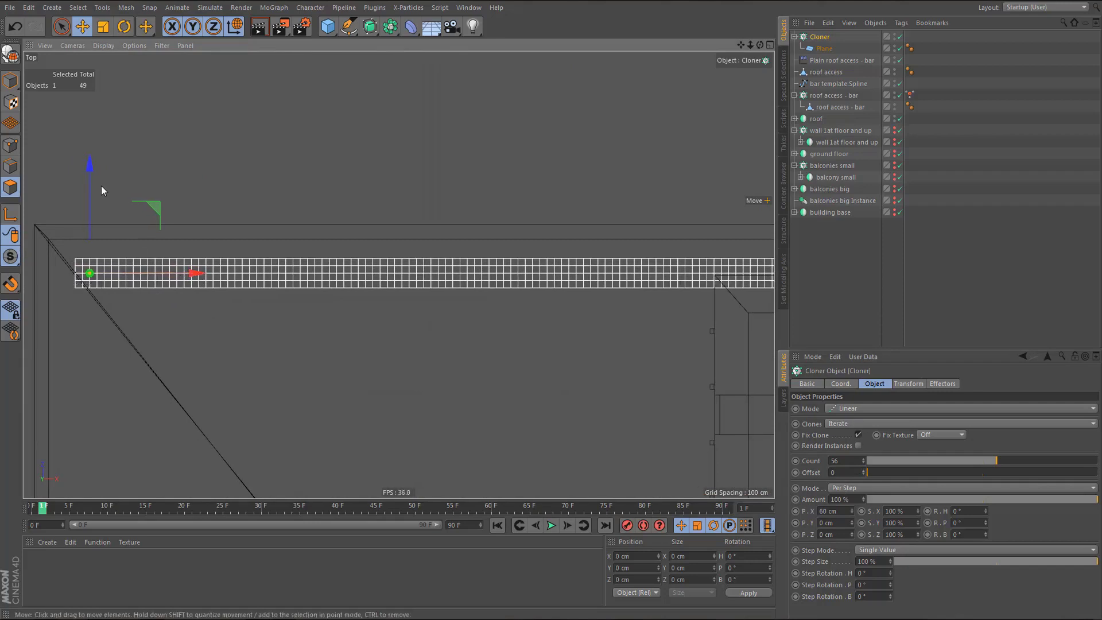
pyautogui.moveTo(92, 166); pyautogui.dragTo(92, 171)
pyautogui.scroll(-4, 115, 299)
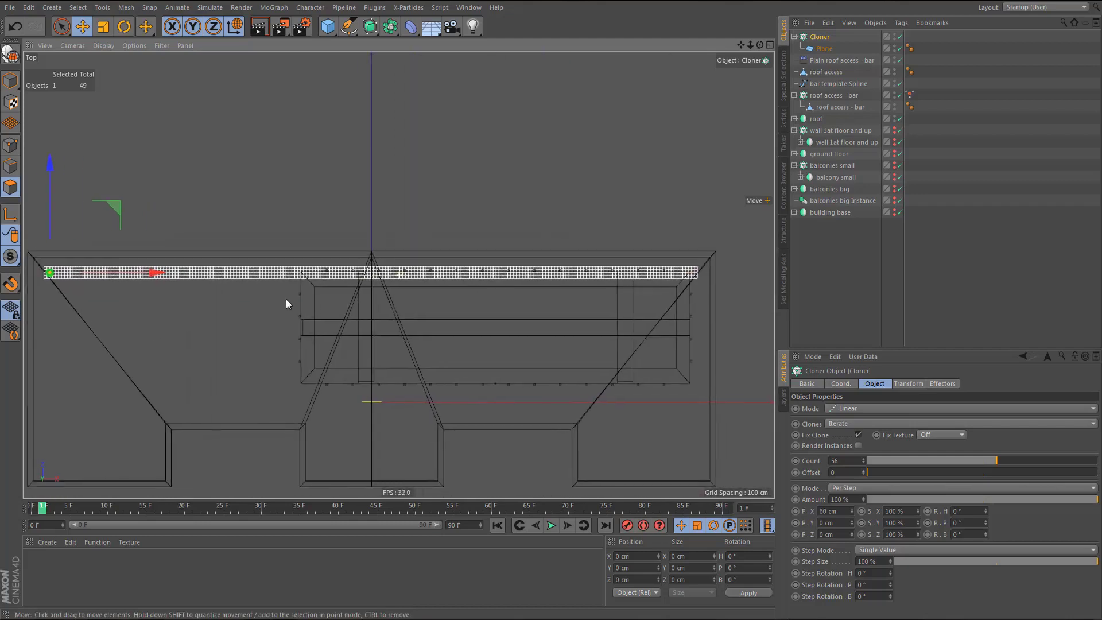
pyautogui.keyDown('alt'); pyautogui.moveTo(286, 299); pyautogui.dragTo(306, 300, button='middle'); pyautogui.keyUp('alt')
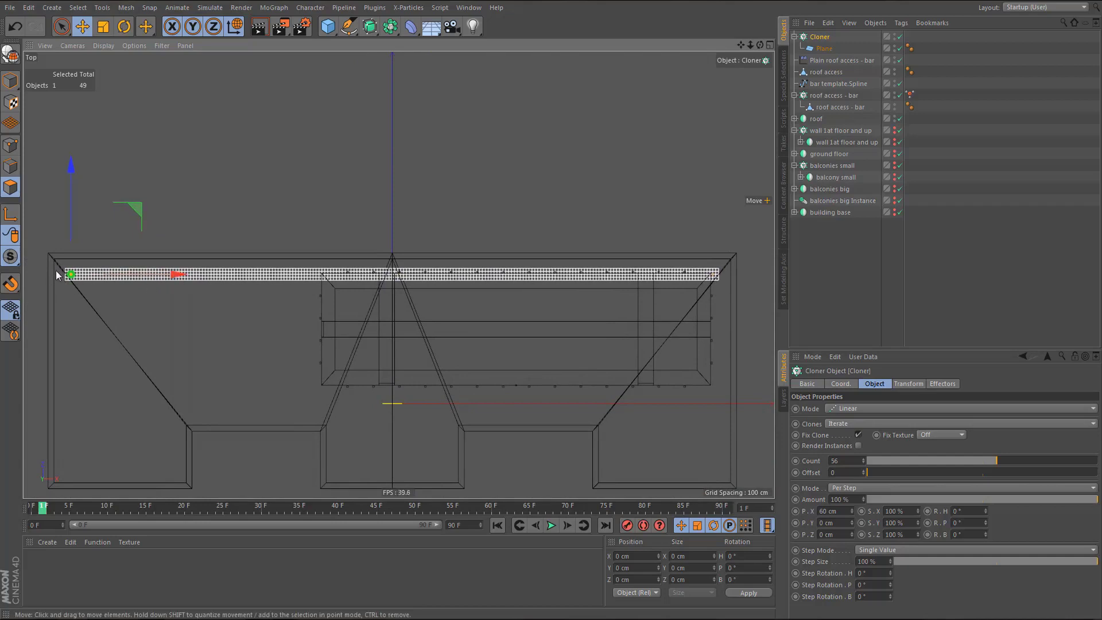
pyautogui.moveTo(342, 308)
pyautogui.keyDown('alt'); pyautogui.mouseDown(button='middle')
pyautogui.moveTo(359, 313)
pyautogui.moveTo(346, 311)
pyautogui.mouseUp(button='middle'); pyautogui.keyUp('alt')
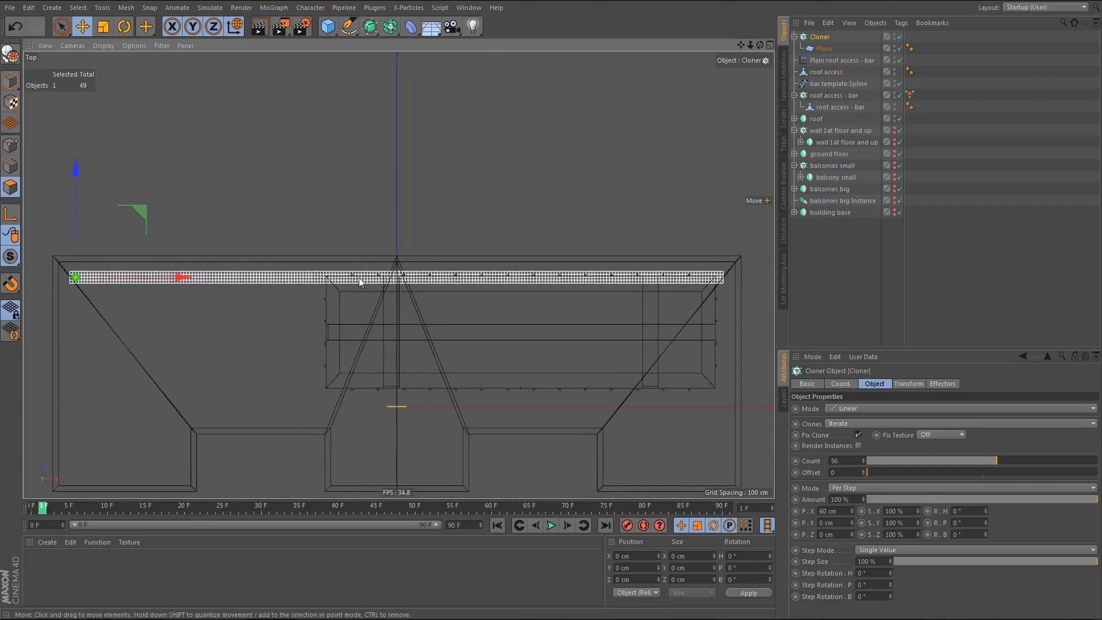
pyautogui.middleClick(336, 301)
pyautogui.middleClick(225, 201)
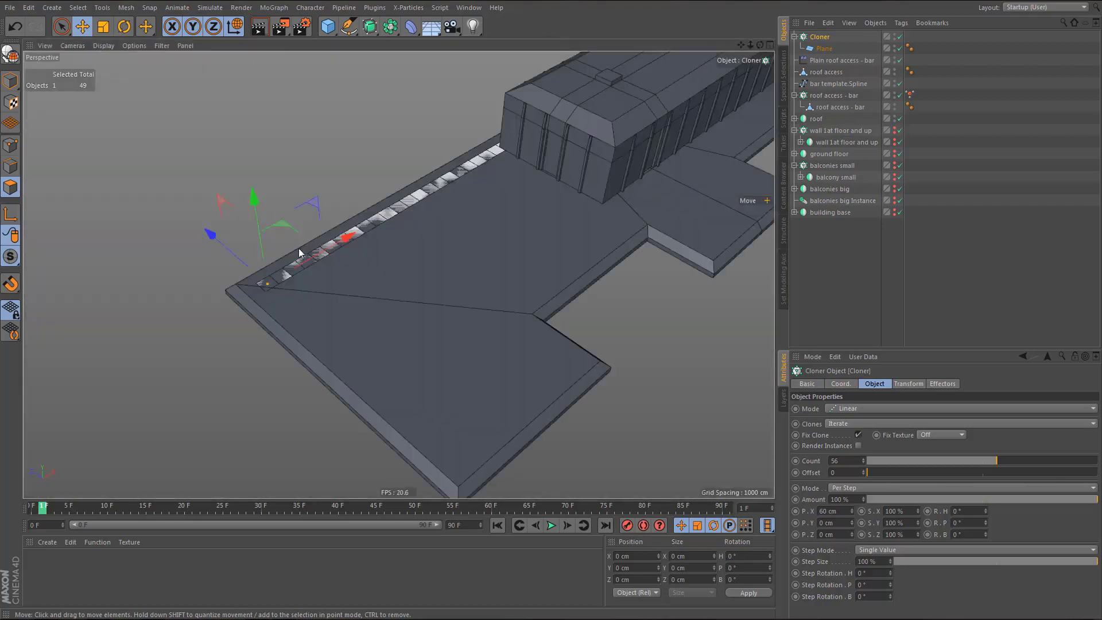
# - Put the tile row's Cloner inside a Connect object and convert it to a single editable polygon object
pyautogui.keyDown('alt'); pyautogui.moveTo(349, 237); pyautogui.dragTo(299, 279, button='middle'); pyautogui.keyUp('alt')
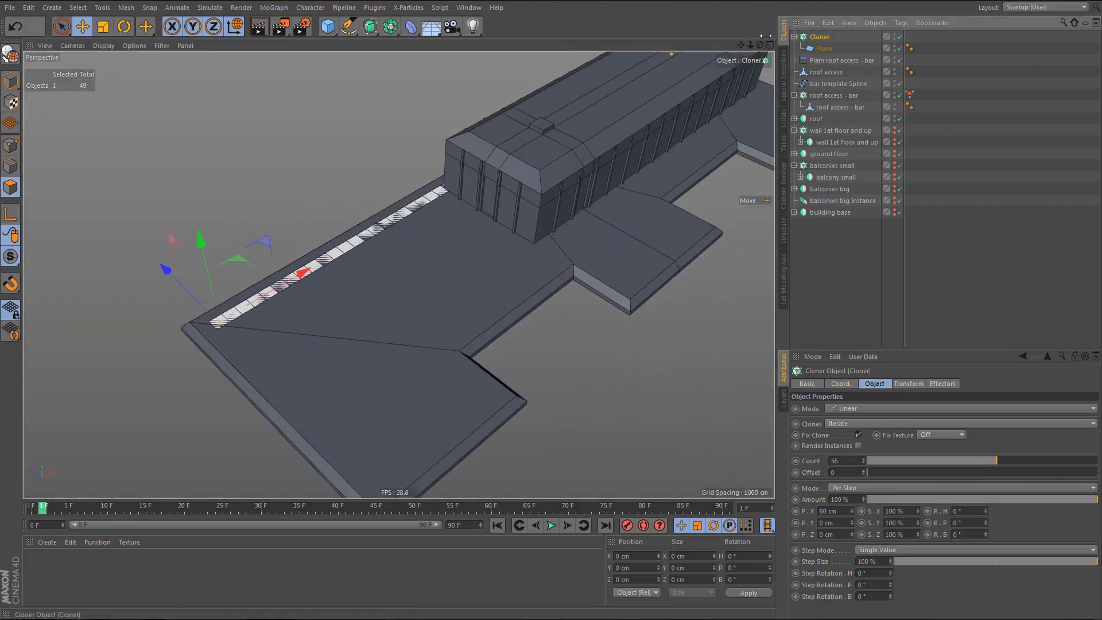
pyautogui.moveTo(391, 26); pyautogui.dragTo(571, 65)
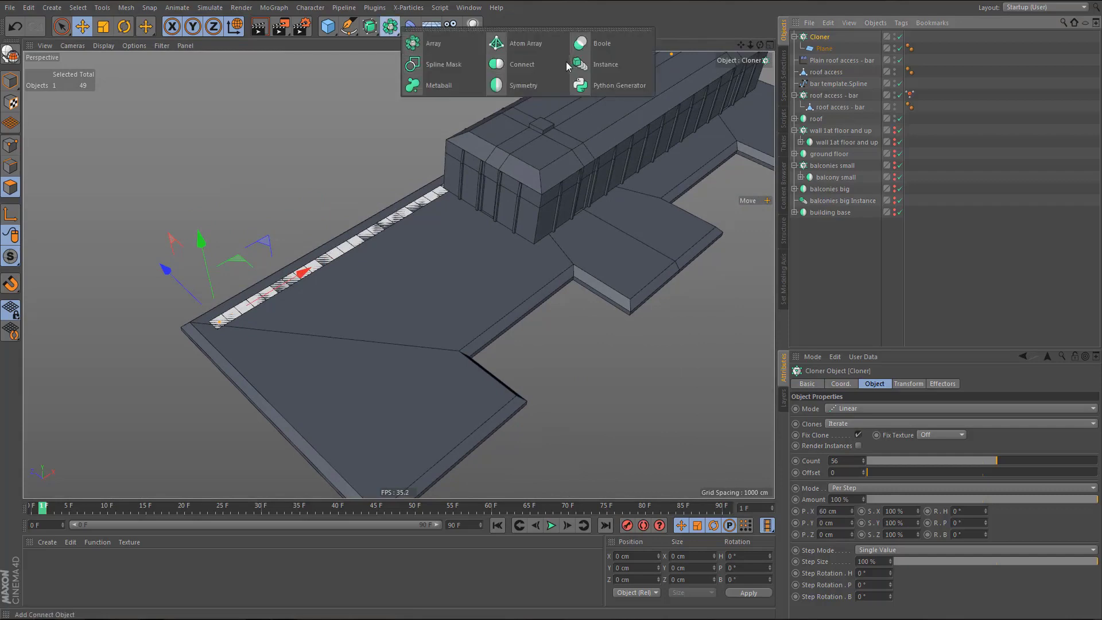
pyautogui.click(538, 61)
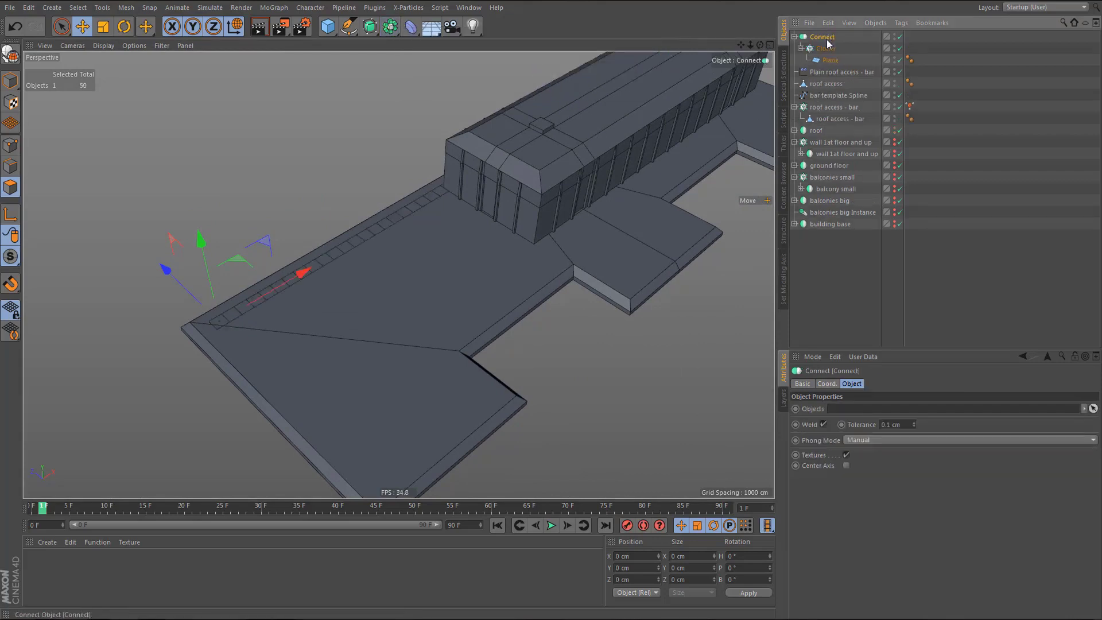
pyautogui.press('c')
# - Reset the Axis Center options and centre the joined tile row's axis on all its points
pyautogui.keyDown('alt'); pyautogui.moveTo(396, 266); pyautogui.dragTo(363, 298, button='middle'); pyautogui.keyUp('alt')
pyautogui.press('Return')
pyautogui.press('adiaeresis')
pyautogui.press('adiaeresis')
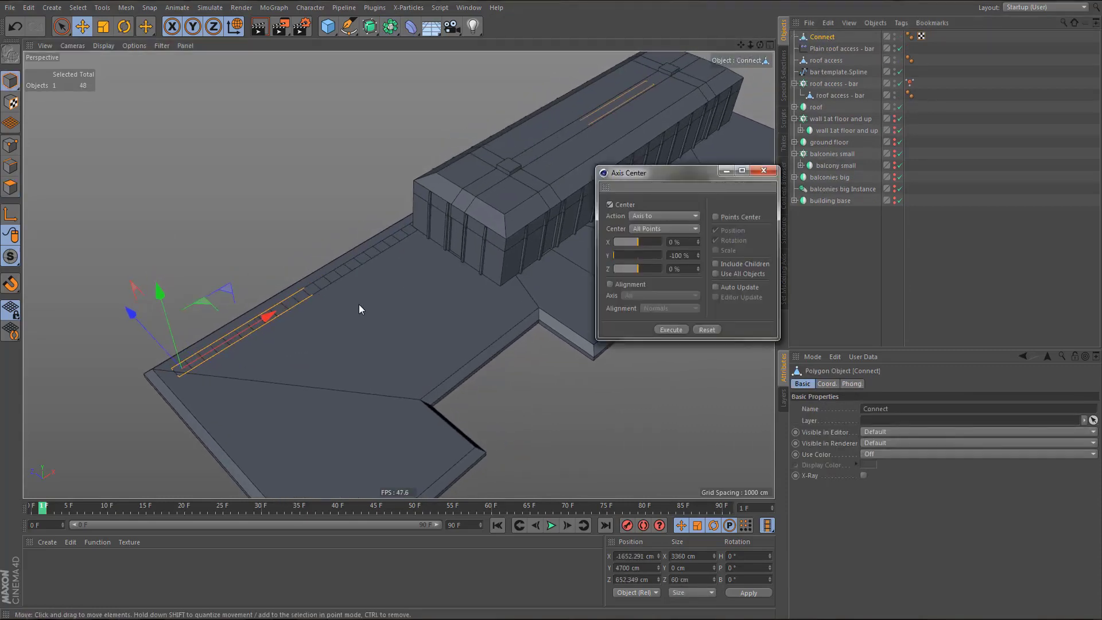
pyautogui.click(705, 331)
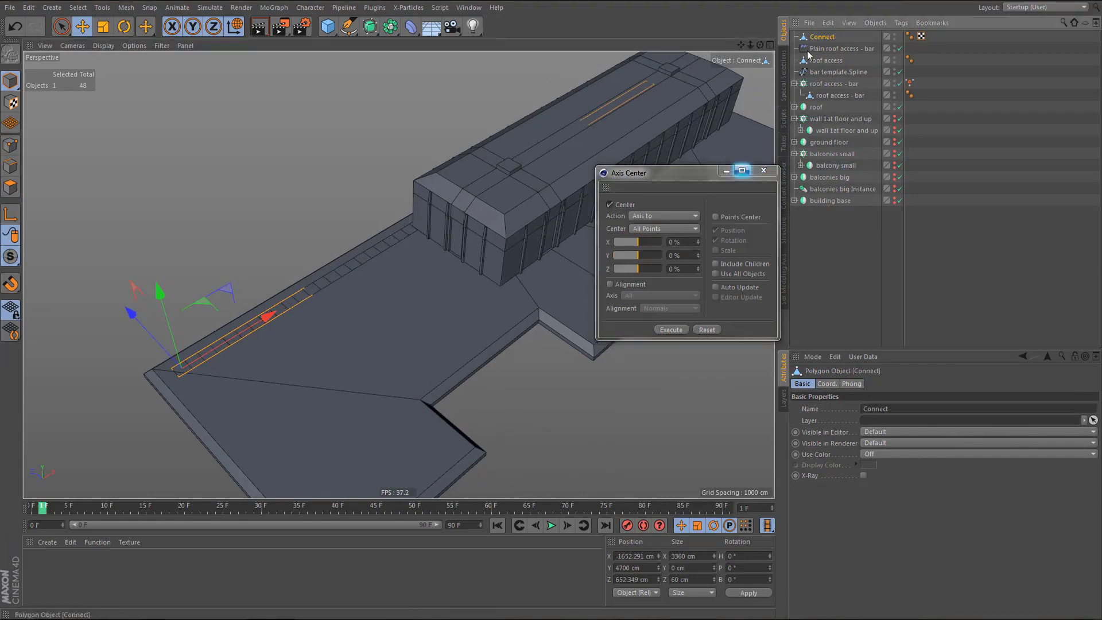
pyautogui.click(670, 330)
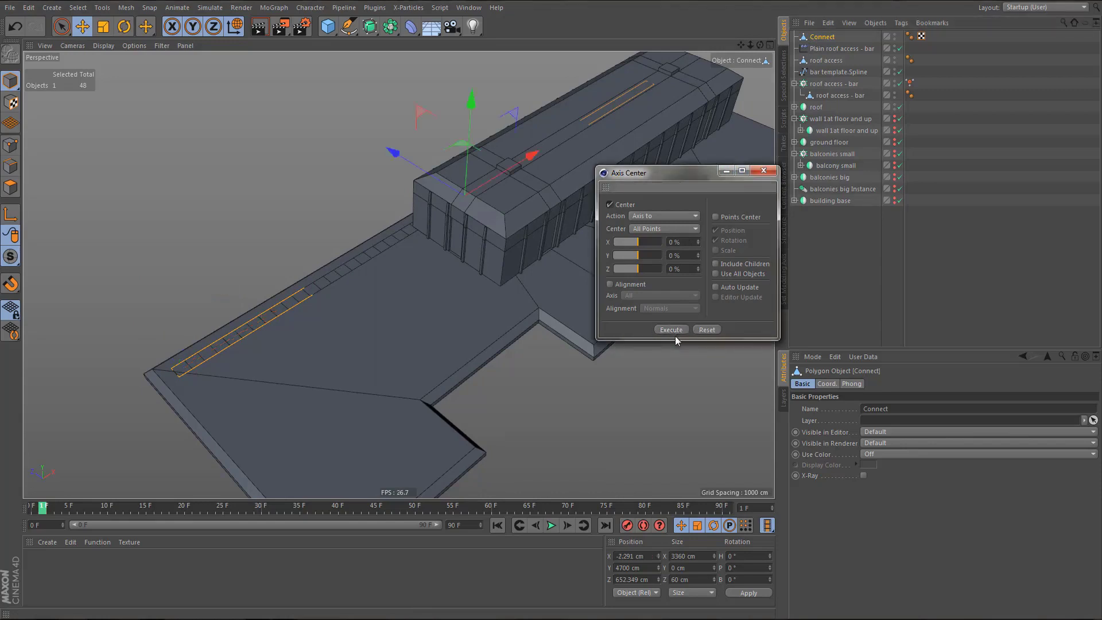
# - Shift the tile row's axis to its rear long edge with an Axis Center Z value of 100%
pyautogui.keyDown('alt'); pyautogui.moveTo(420, 255); pyautogui.dragTo(520, 282); pyautogui.keyUp('alt')
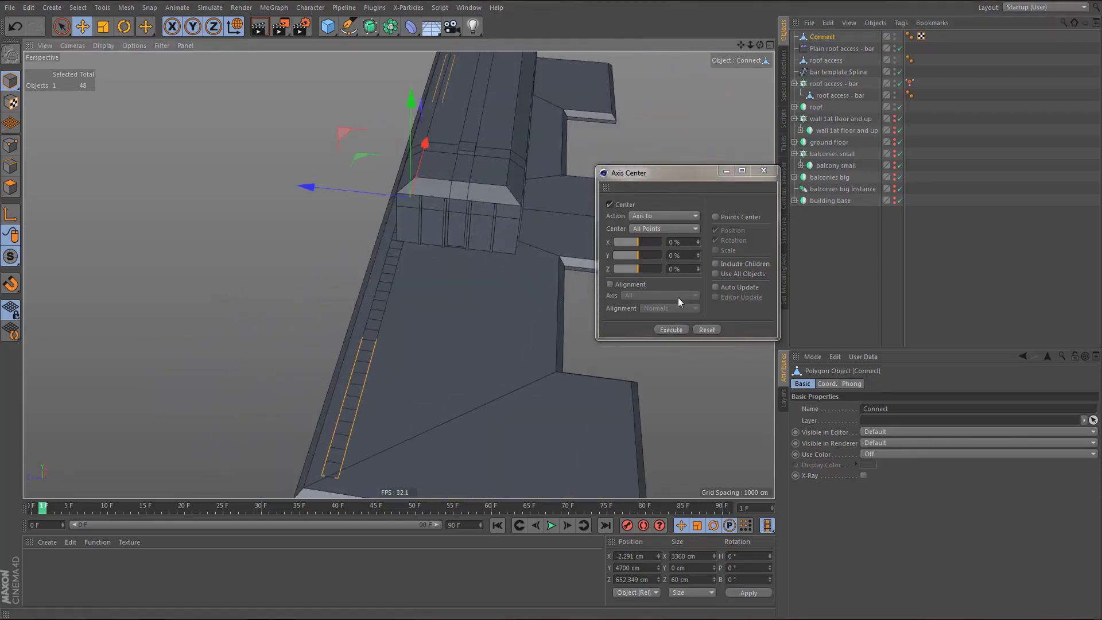
pyautogui.moveTo(638, 271); pyautogui.dragTo(677, 277)
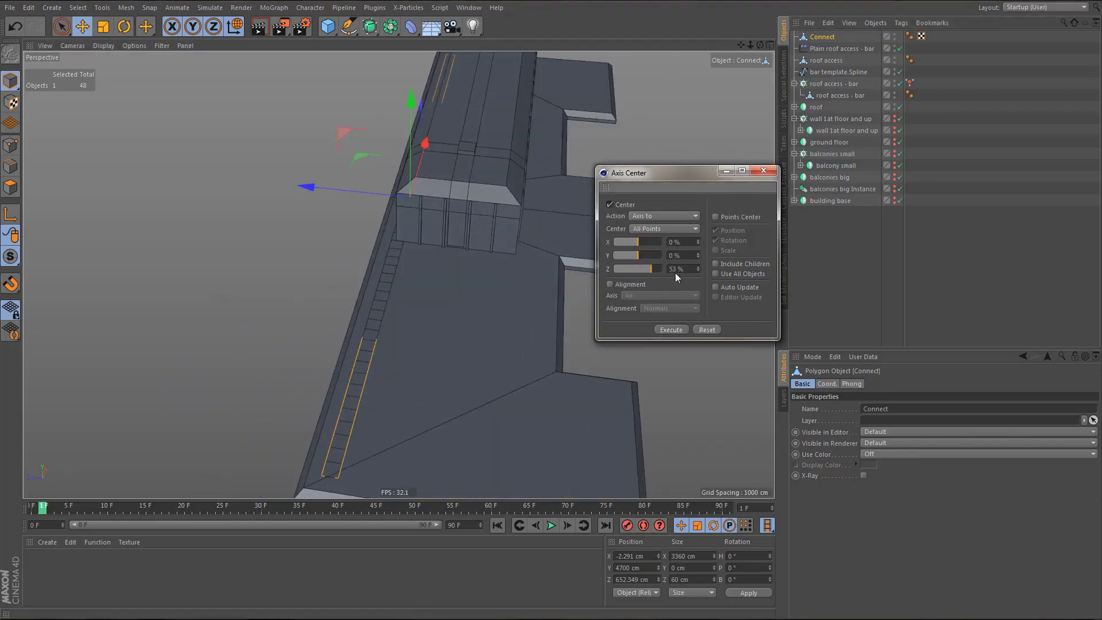
pyautogui.click(672, 330)
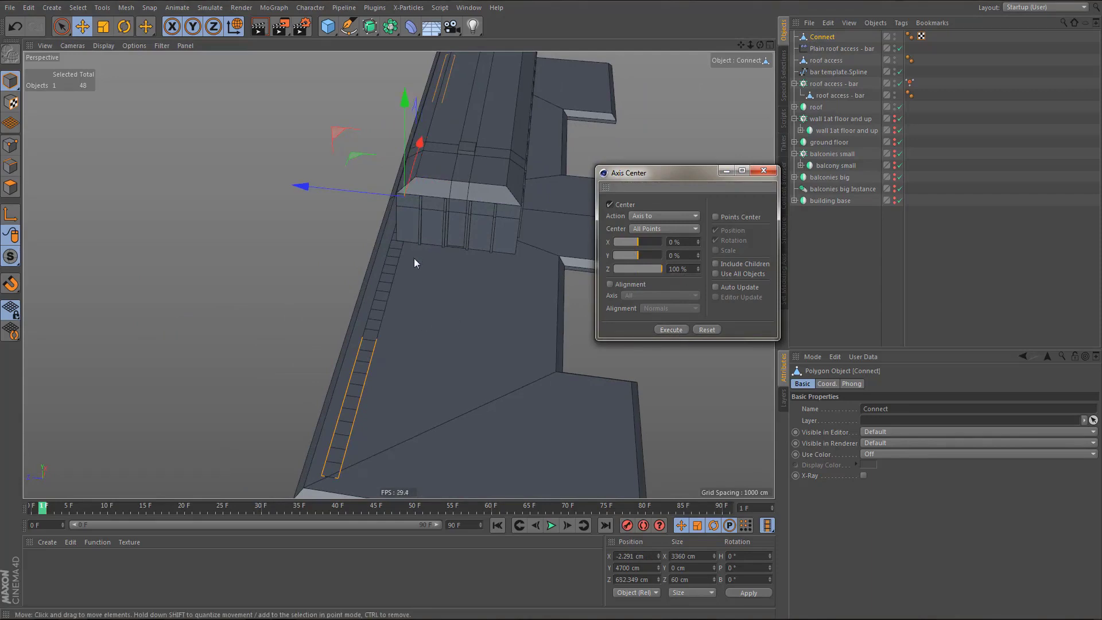
pyautogui.keyDown('alt'); pyautogui.moveTo(414, 257); pyautogui.dragTo(471, 275); pyautogui.keyUp('alt')
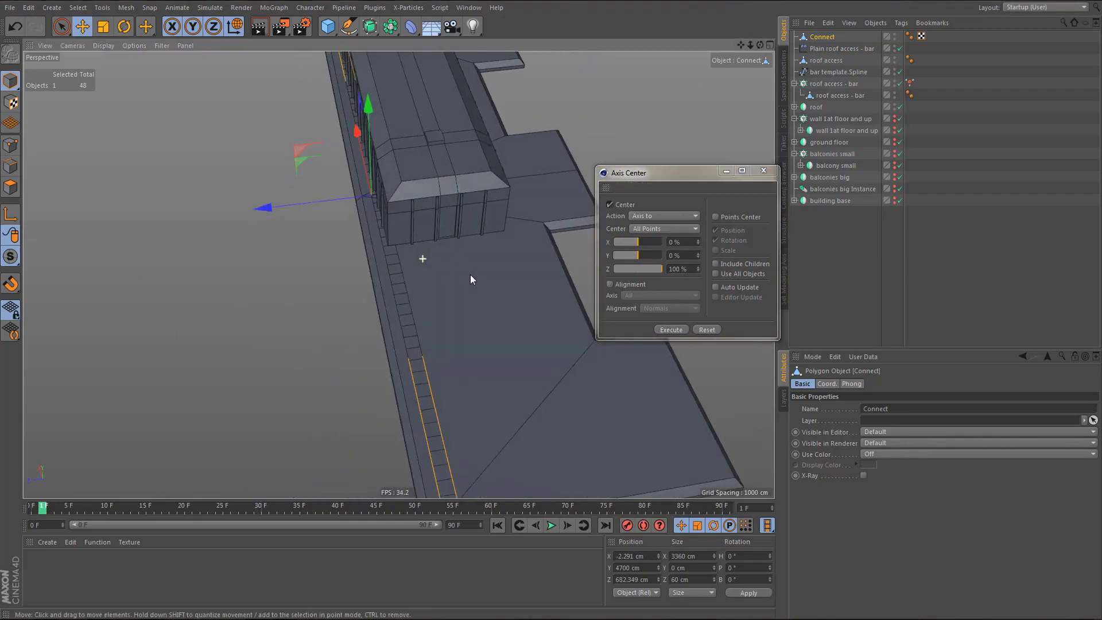
pyautogui.click(764, 174)
# - Set the tile row's X position to 0 cm and check its centring between the roof ends in the top view
pyautogui.middleClick(542, 223)
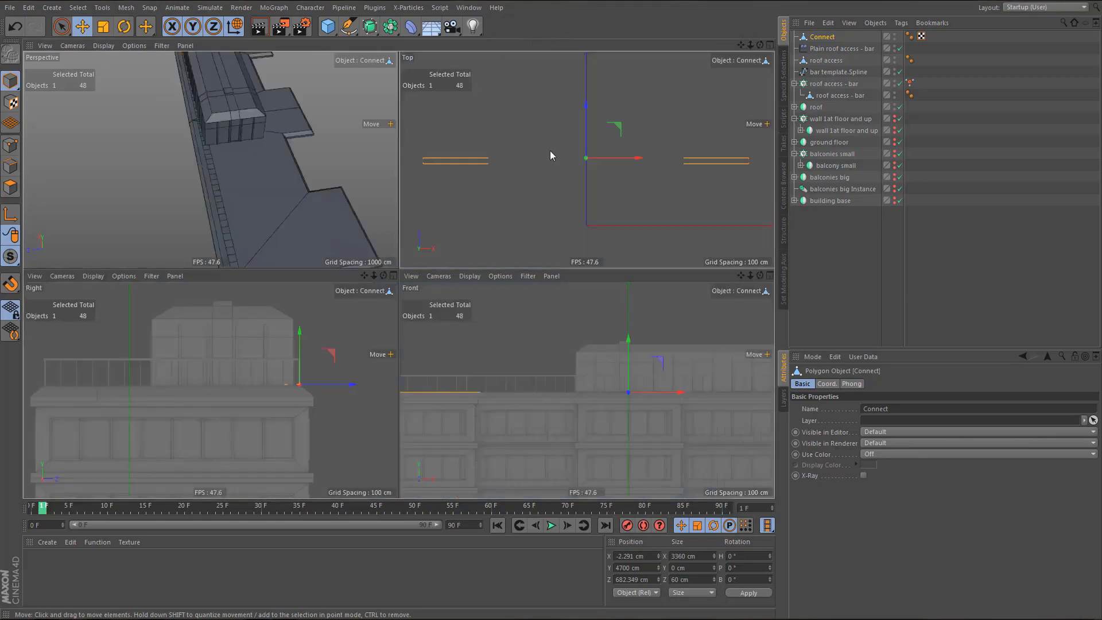
pyautogui.middleClick(550, 151)
pyautogui.scroll(5, 484, 304)
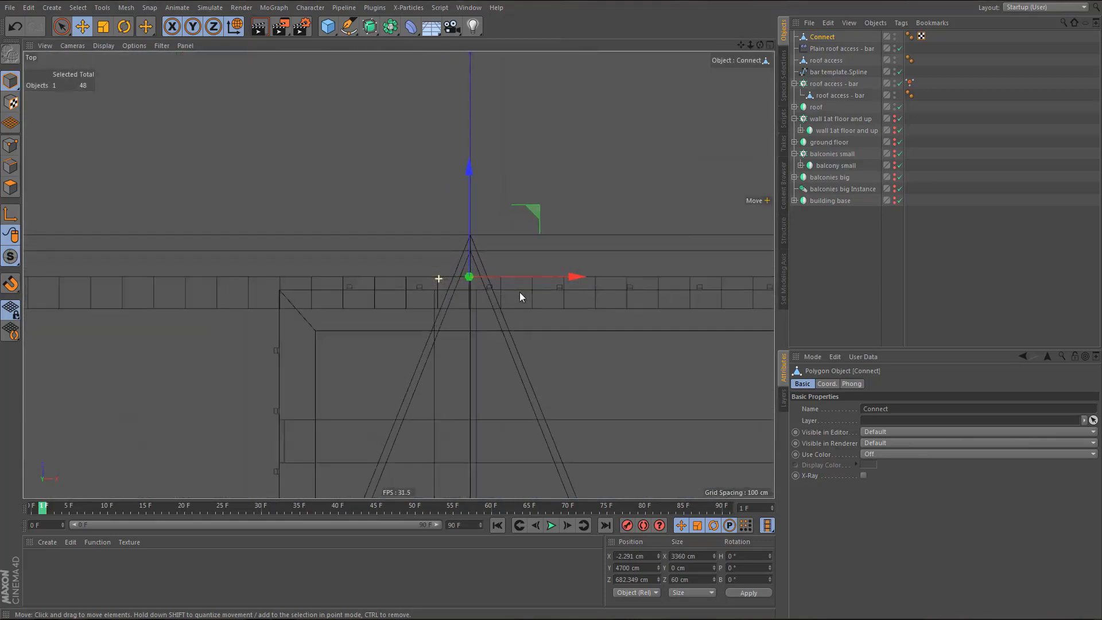
pyautogui.keyDown('alt'); pyautogui.moveTo(495, 315); pyautogui.dragTo(480, 328, button='right'); pyautogui.keyUp('alt')
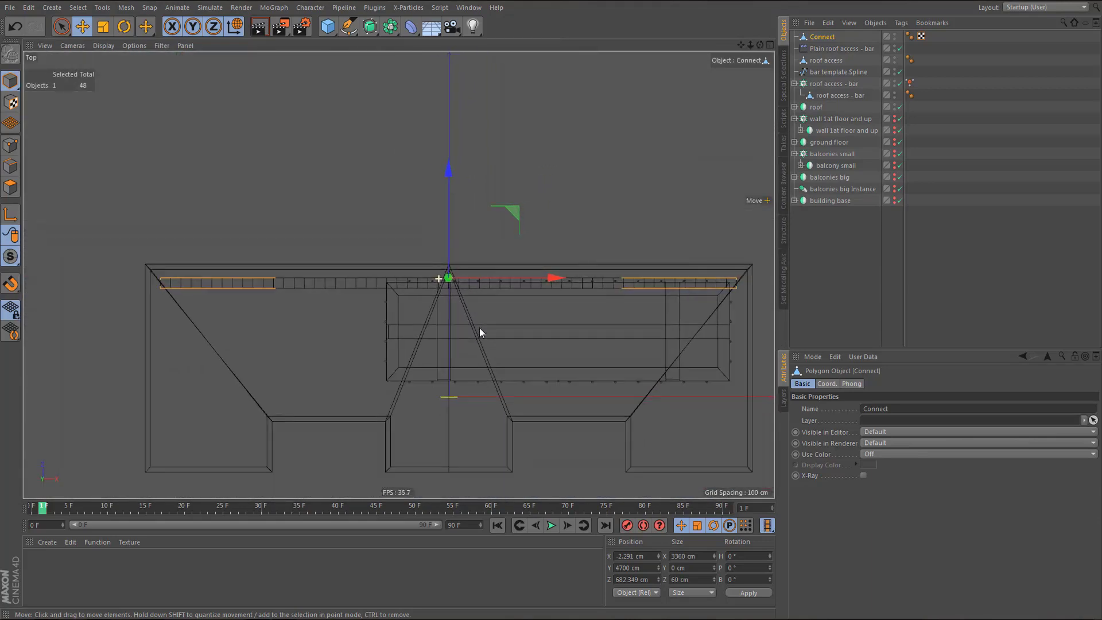
pyautogui.keyDown('alt'); pyautogui.moveTo(458, 323); pyautogui.dragTo(406, 322, button='middle'); pyautogui.keyUp('alt')
pyautogui.scroll(2, 410, 319)
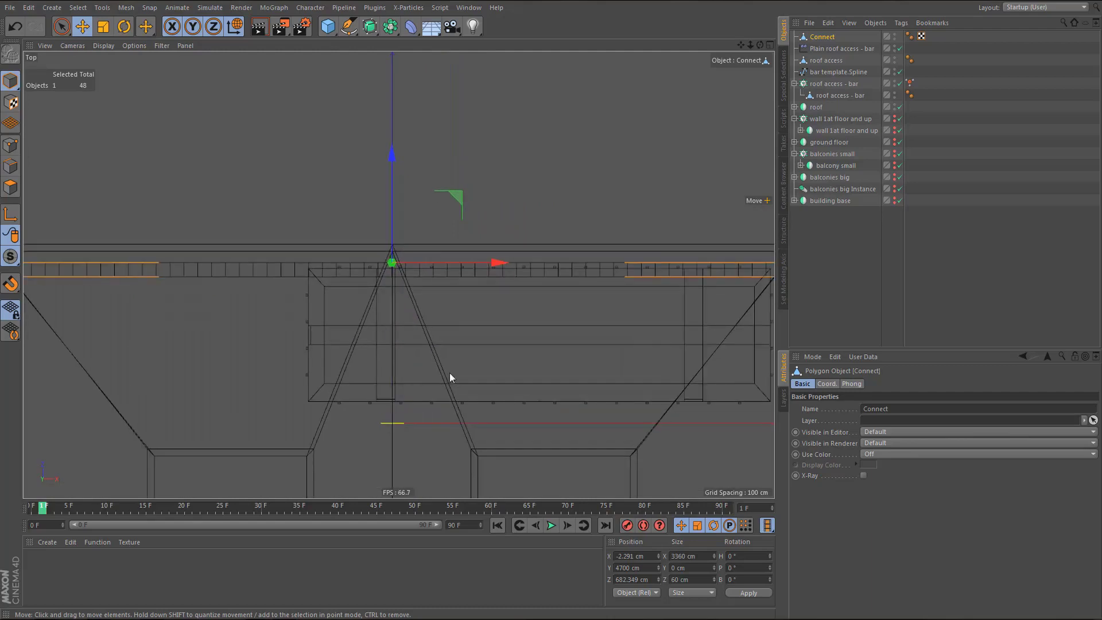
pyautogui.doubleClick(649, 553)
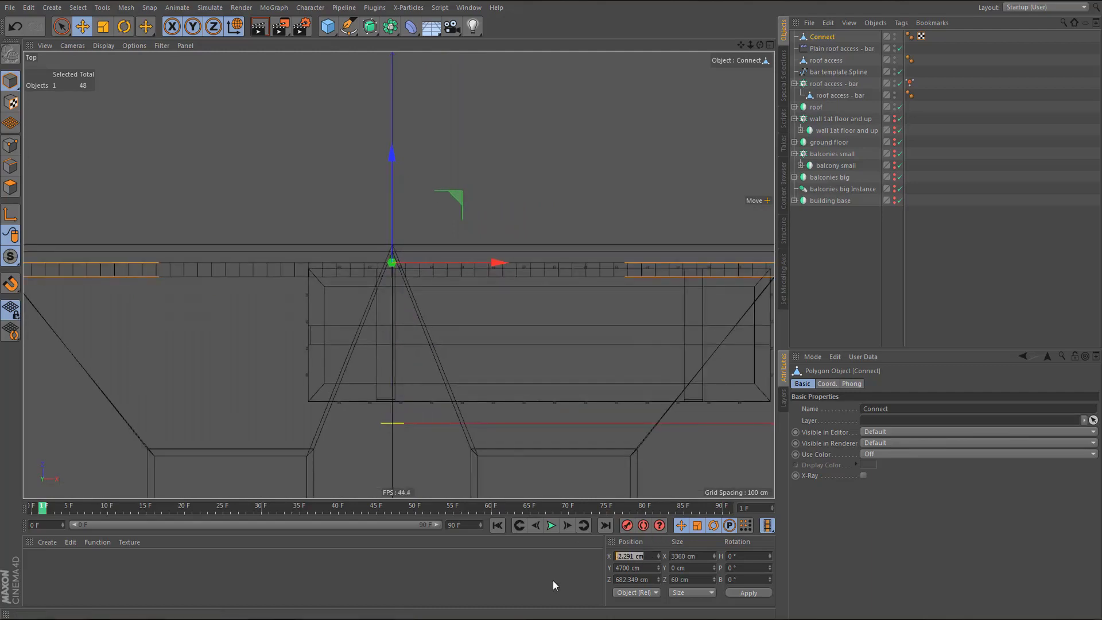
pyautogui.write('0')
pyautogui.press('Return')
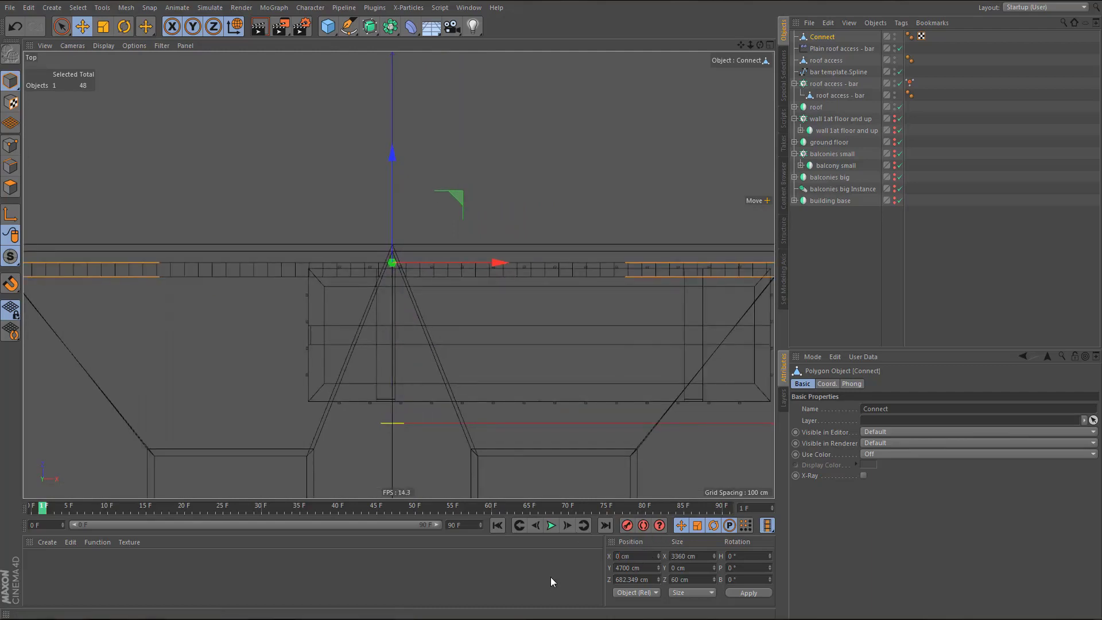
pyautogui.scroll(-2, 377, 307)
pyautogui.scroll(-1, 378, 309)
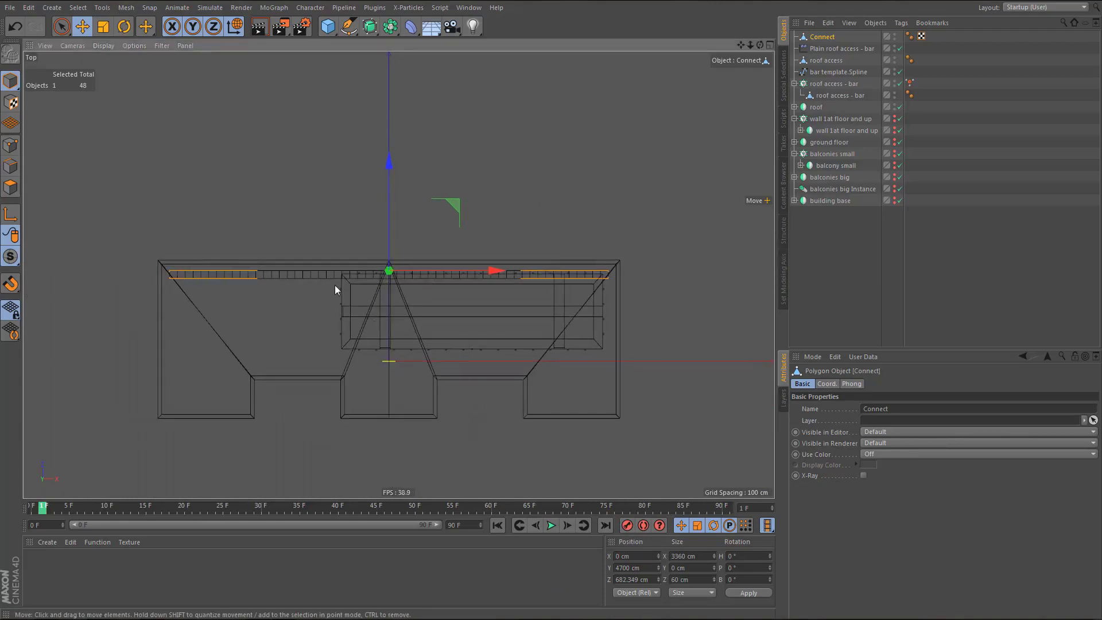
pyautogui.scroll(4, 313, 291)
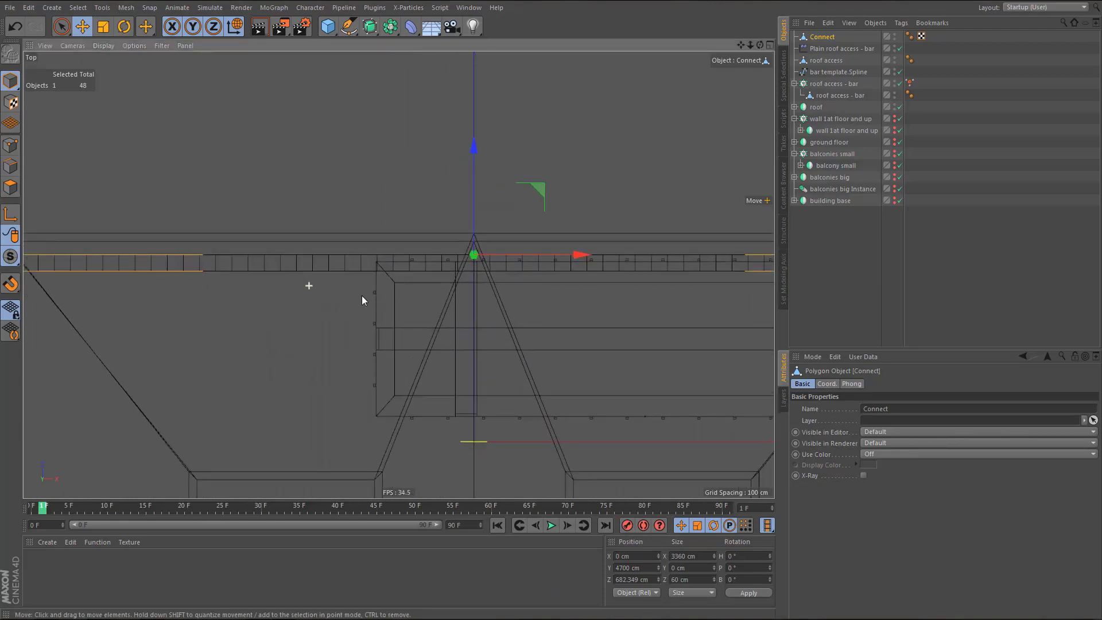
# - Add a MographCloner as parent of the joined tile row in the perspective view
pyautogui.middleClick(324, 314)
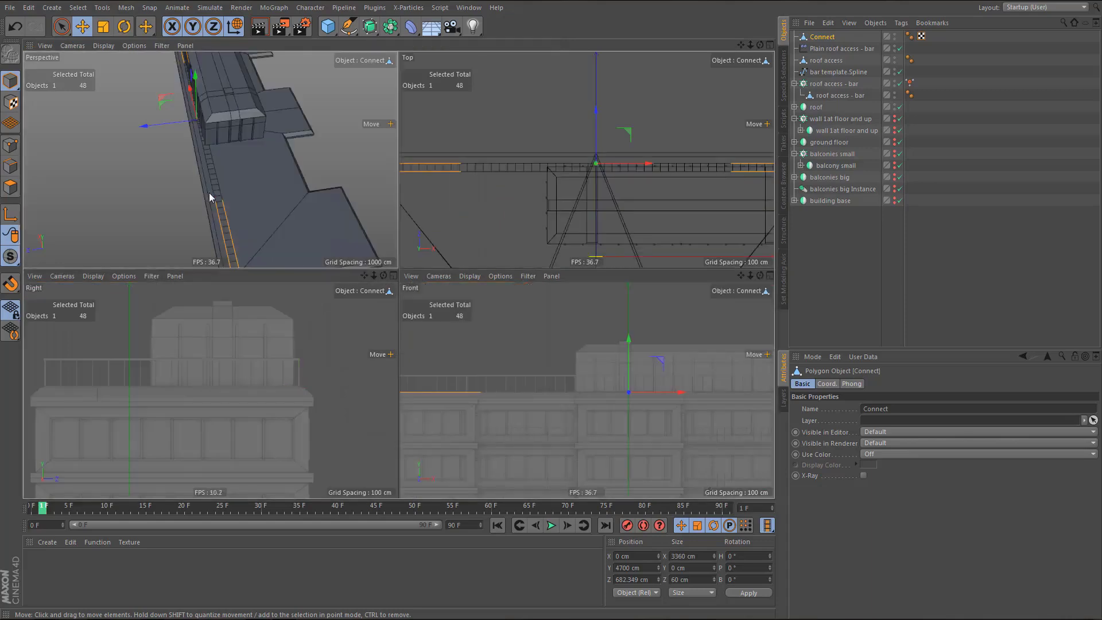
pyautogui.middleClick(267, 225)
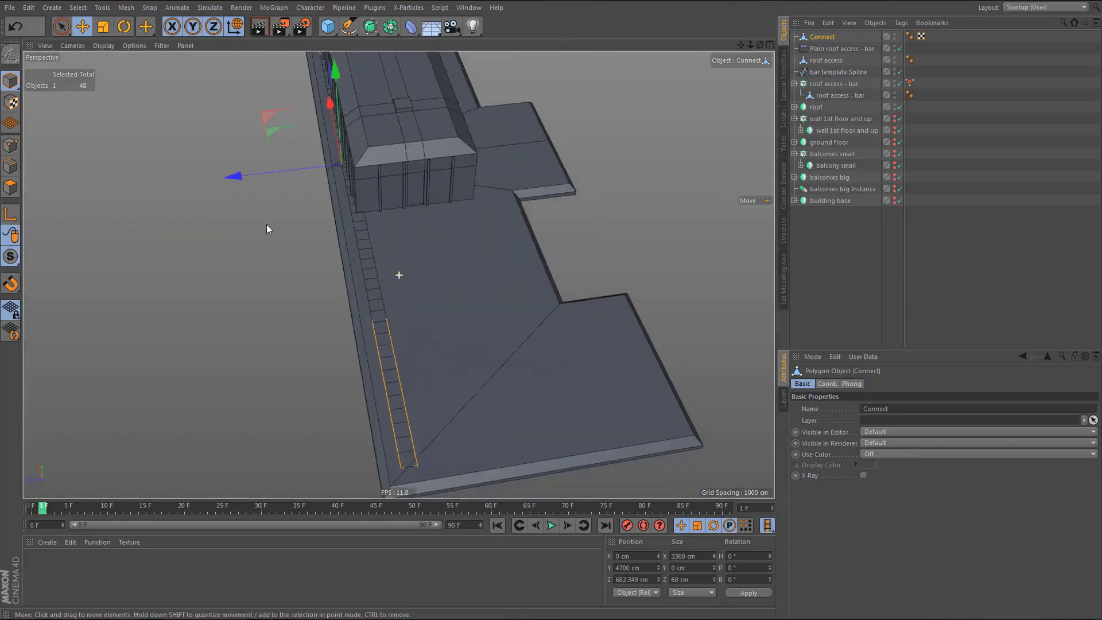
pyautogui.click(274, 8)
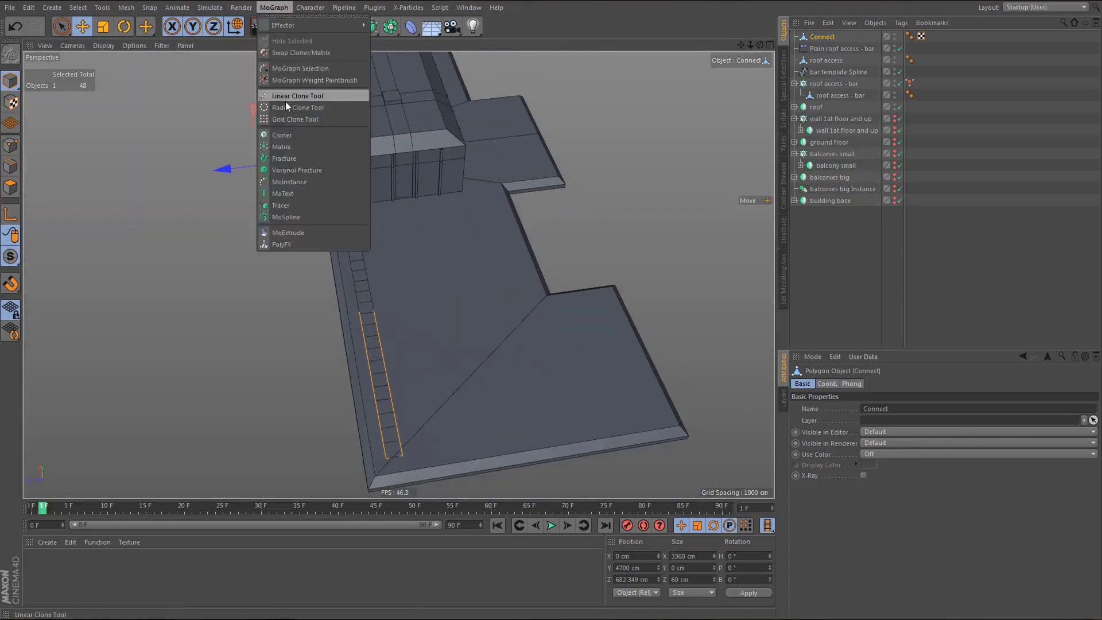
pyautogui.keyDown('alt'); pyautogui.click(294, 132); pyautogui.keyUp('alt')
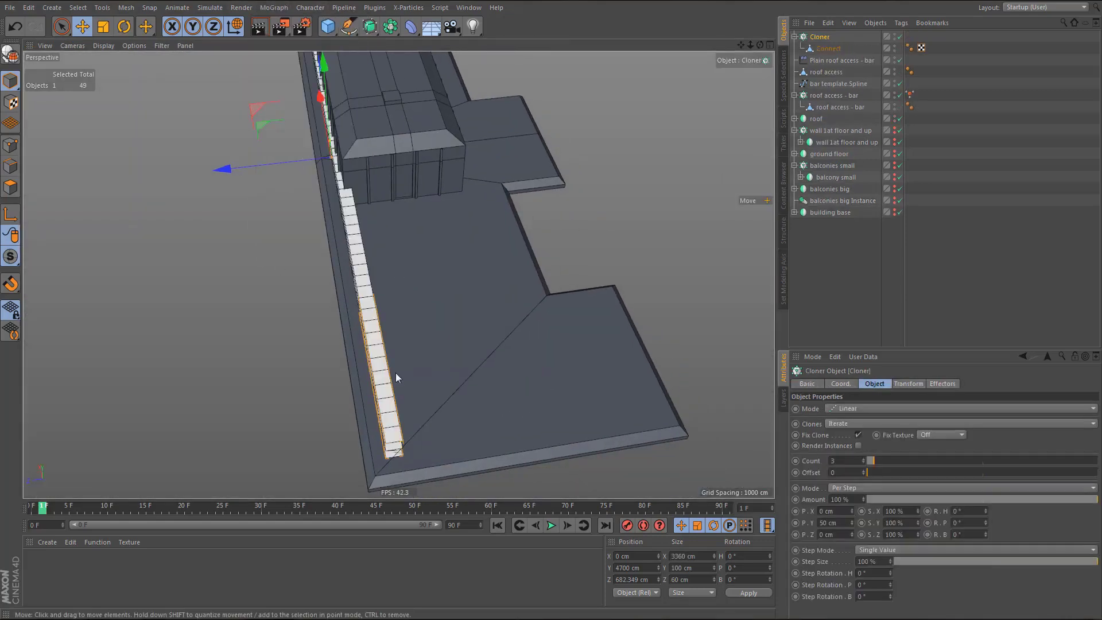
# - Set the Cloner's per-step offset to Y 0 cm and Z -60 cm and its count to 17 to tile the flat roof
pyautogui.doubleClick(843, 522)
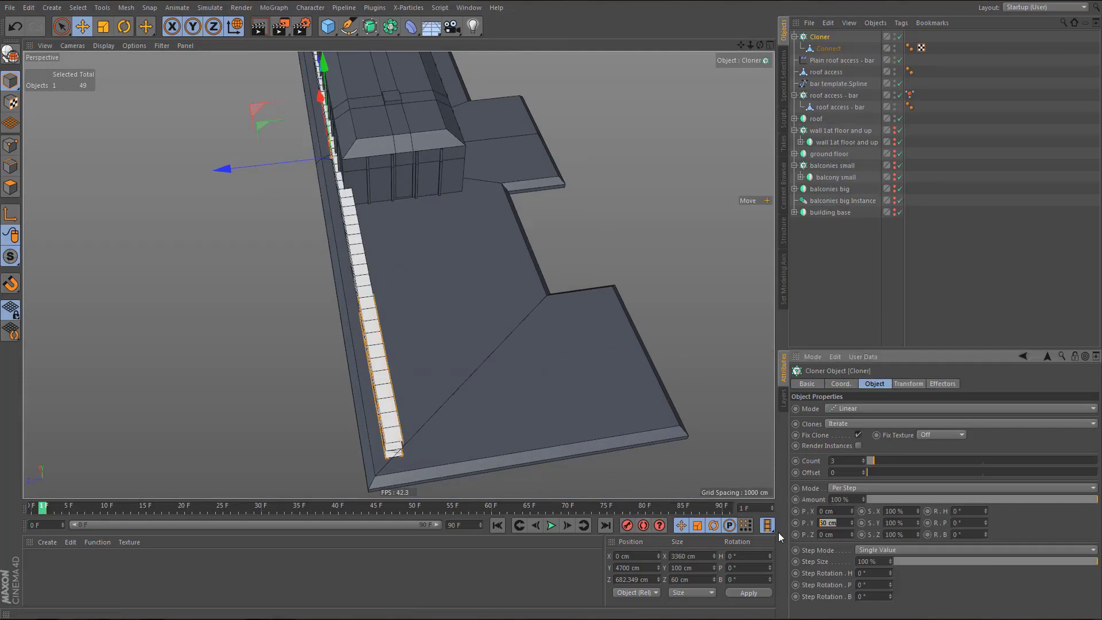
pyautogui.write('0')
pyautogui.press('Tab')
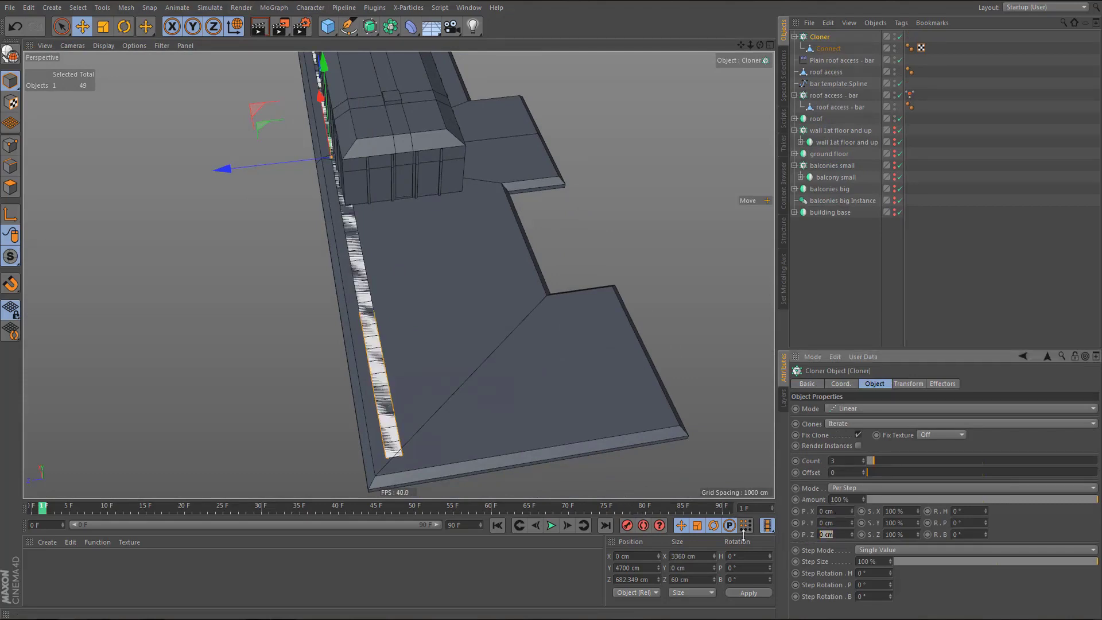
pyautogui.write('60')
pyautogui.press('Return')
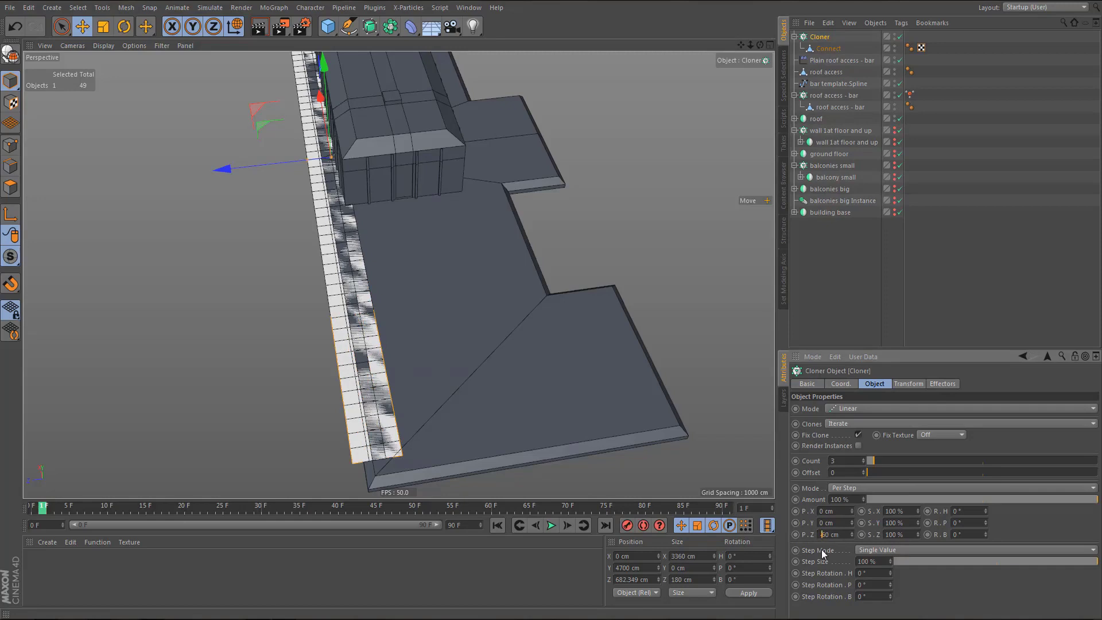
pyautogui.write('-')
pyautogui.press('Return')
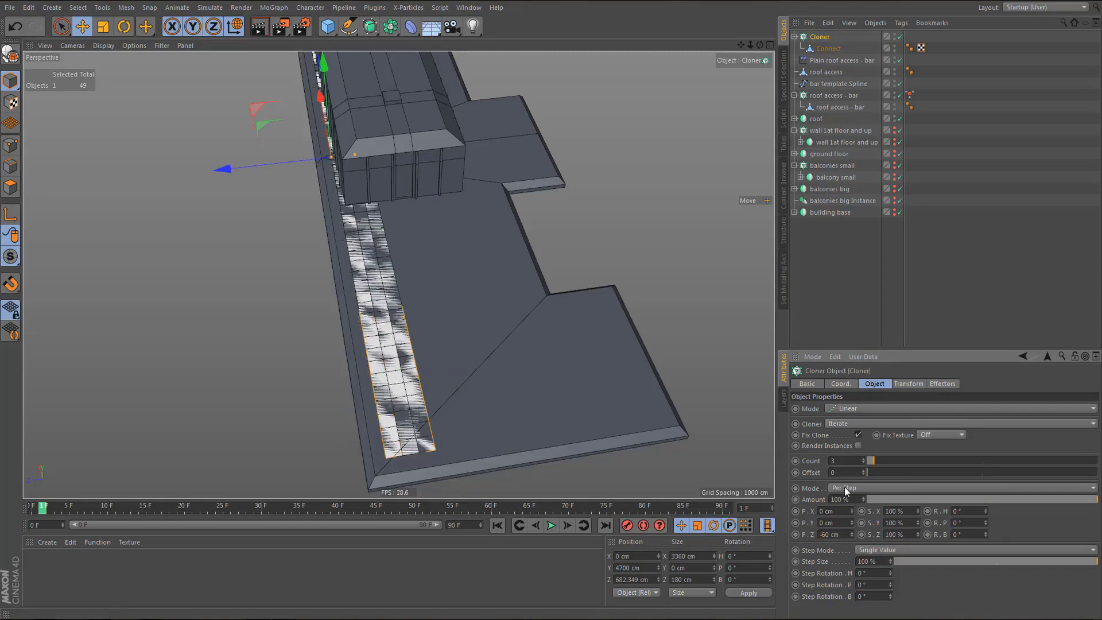
pyautogui.moveTo(867, 460); pyautogui.dragTo(906, 460)
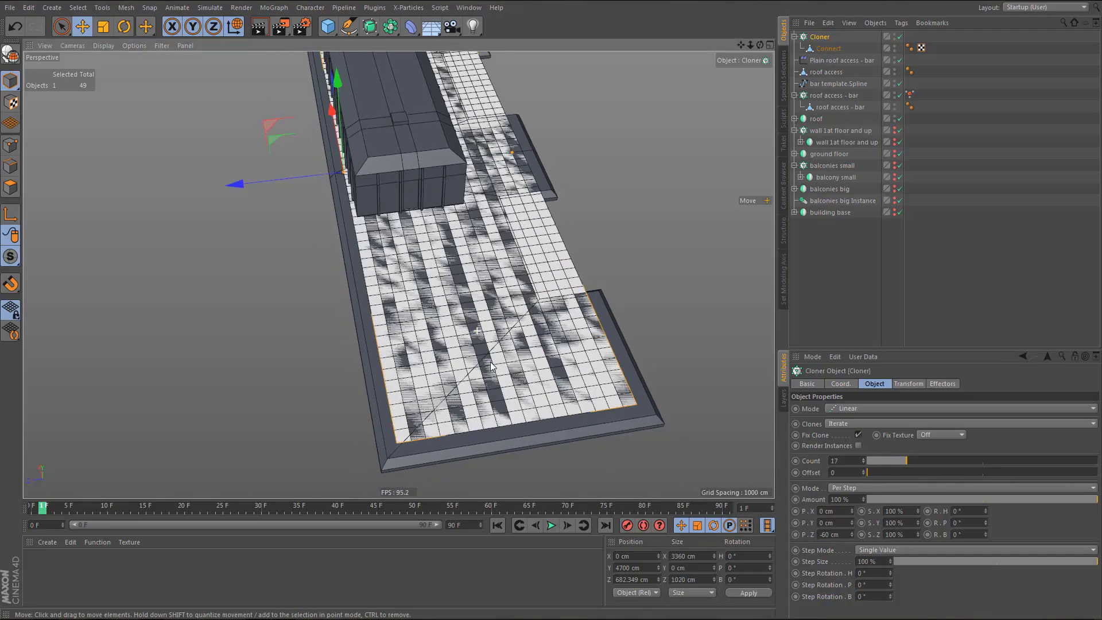
pyautogui.keyDown('alt'); pyautogui.moveTo(424, 373); pyautogui.dragTo(396, 406); pyautogui.keyUp('alt')
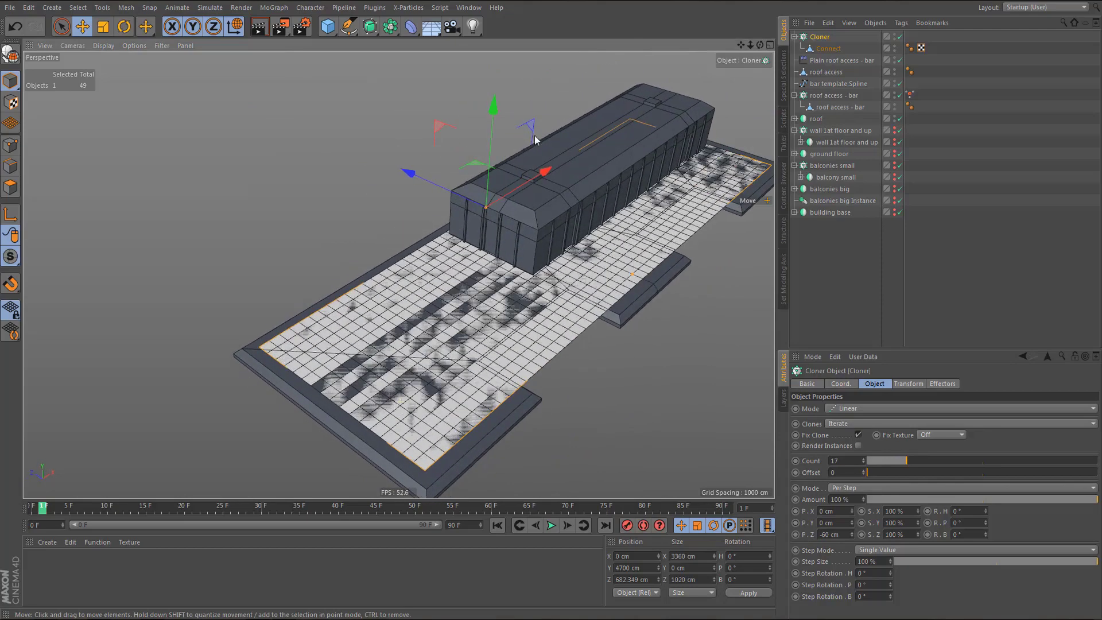
# - Merge the cloned tile rows with a Connect object and make the tile grid one editable polygon object
pyautogui.click(391, 26)
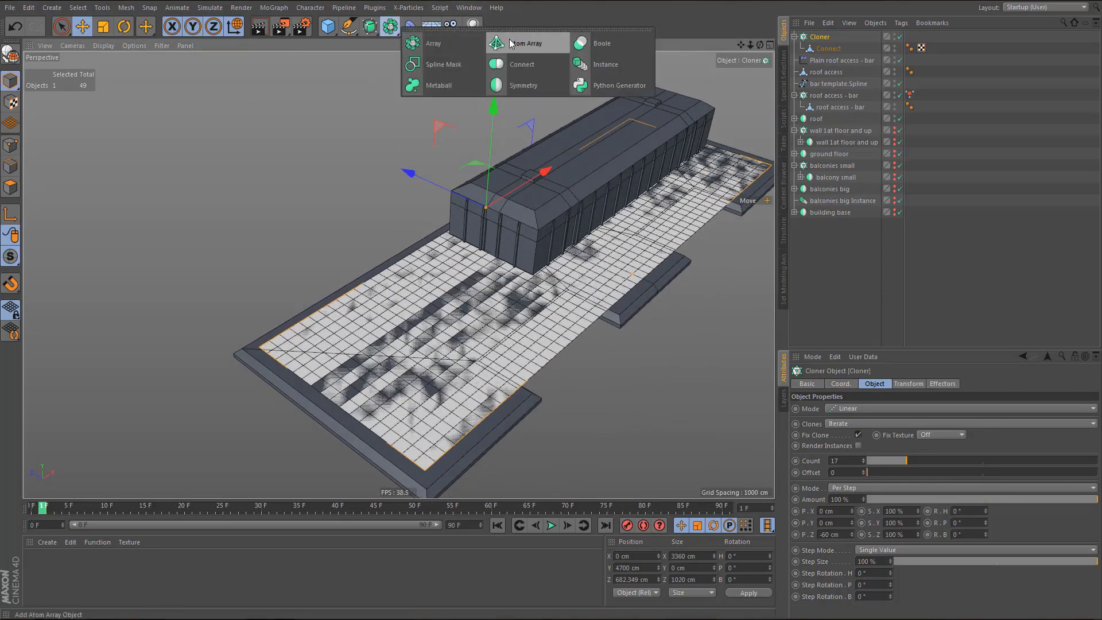
pyautogui.keyDown('alt'); pyautogui.click(520, 63); pyautogui.keyUp('alt')
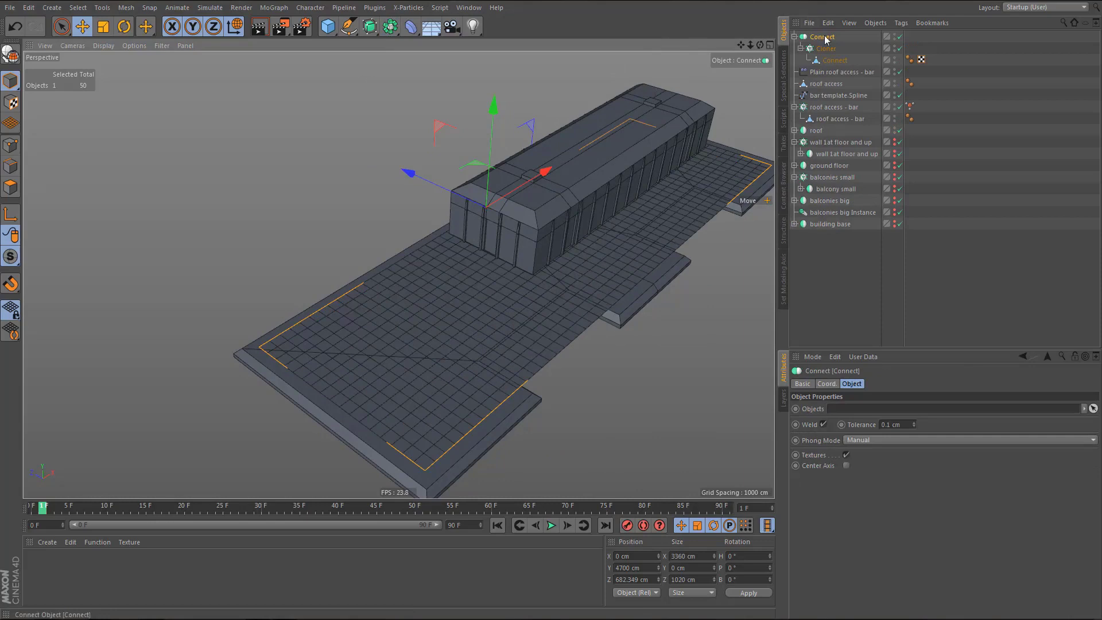
pyautogui.press('c')
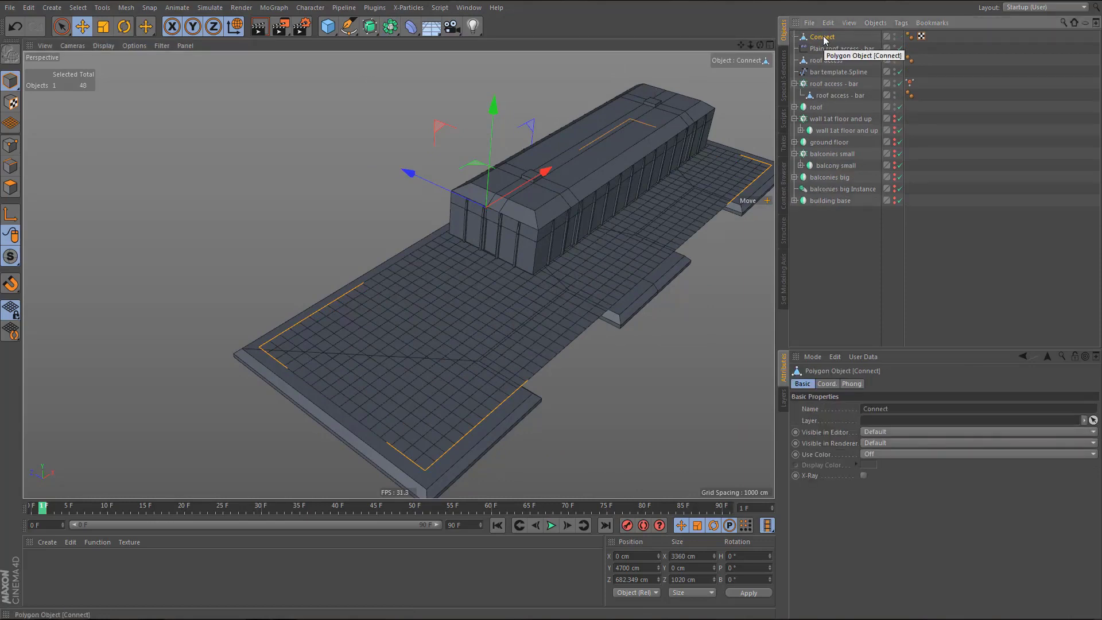
# - Switch the merged tile grid to edge editing and delete its UVW tag
pyautogui.keyDown('alt'); pyautogui.moveTo(457, 342); pyautogui.dragTo(399, 333, button='middle'); pyautogui.keyUp('alt')
pyautogui.press('Return')
pyautogui.hotkey('ctrl', 'a')
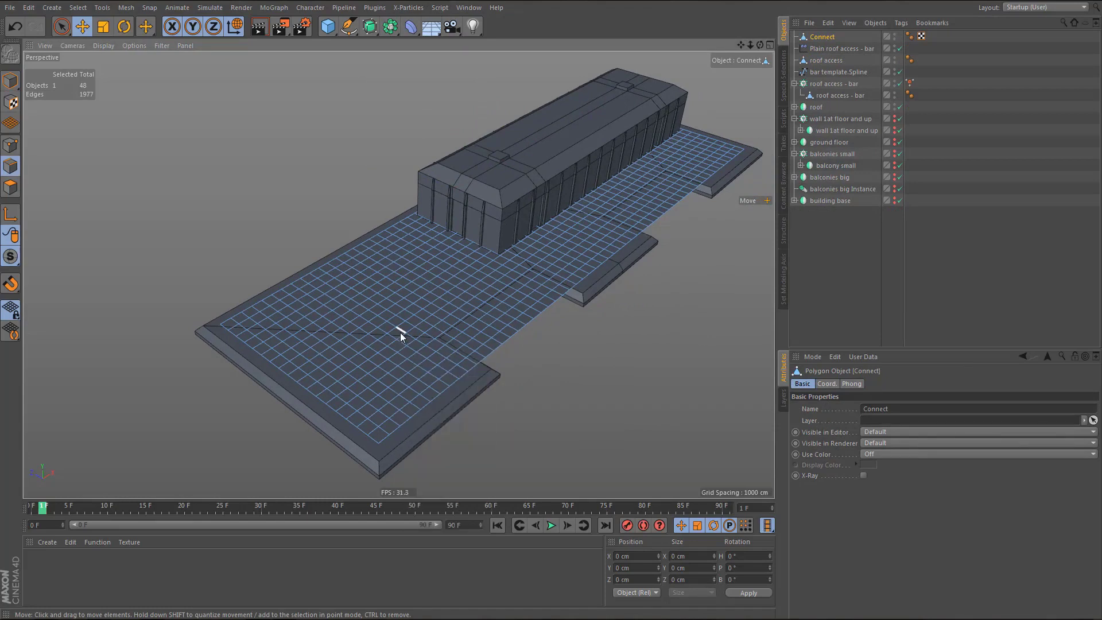
pyautogui.keyDown('alt'); pyautogui.moveTo(407, 326); pyautogui.dragTo(437, 315, button='right'); pyautogui.keyUp('alt')
pyautogui.keyDown('alt'); pyautogui.moveTo(417, 313); pyautogui.dragTo(384, 308, button='middle'); pyautogui.keyUp('alt')
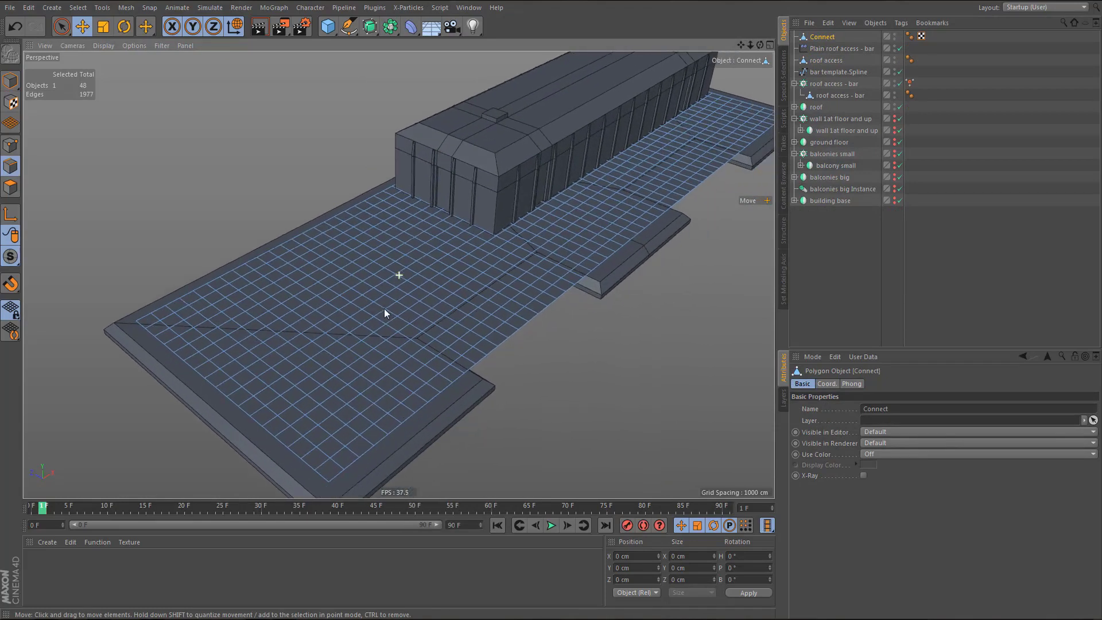
pyautogui.keyDown('alt'); pyautogui.moveTo(422, 303); pyautogui.dragTo(409, 324); pyautogui.keyUp('alt')
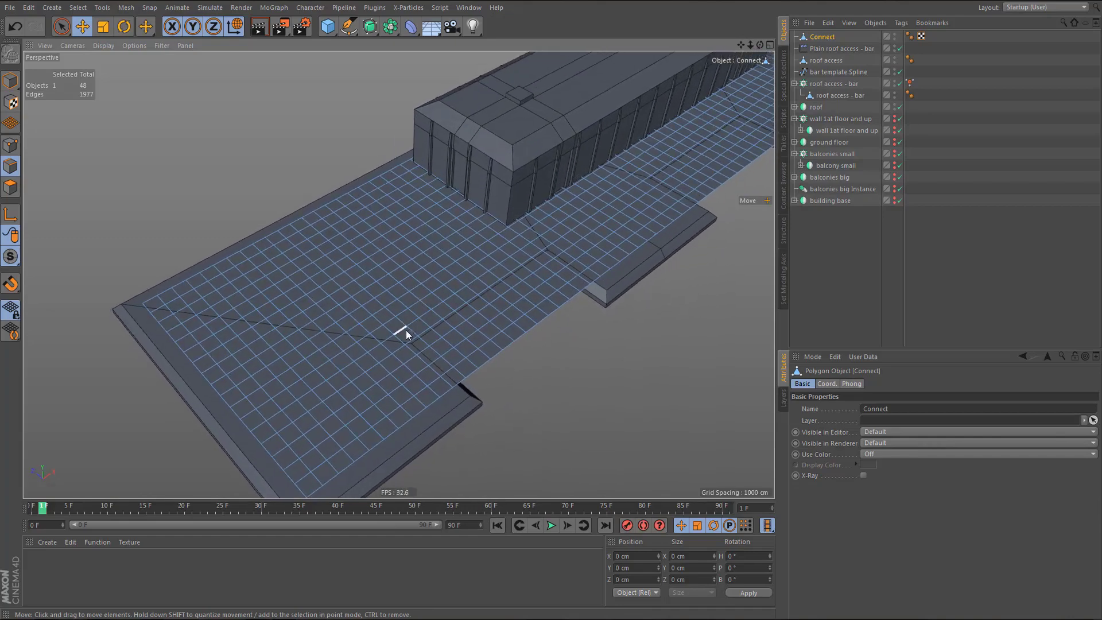
pyautogui.keyDown('alt'); pyautogui.moveTo(405, 330); pyautogui.dragTo(374, 338, button='middle'); pyautogui.keyUp('alt')
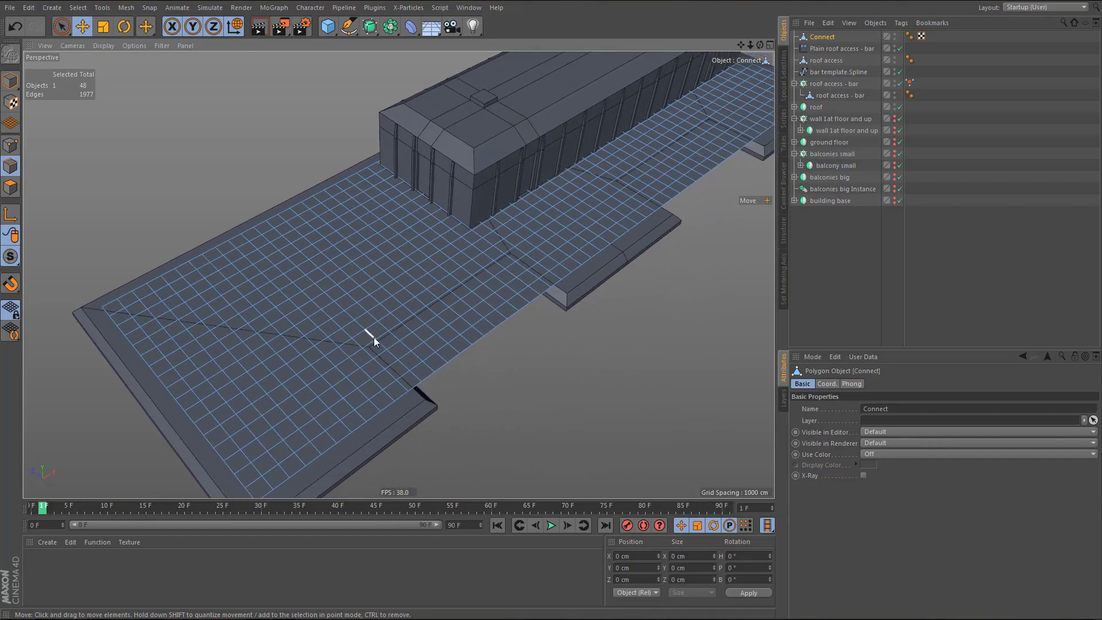
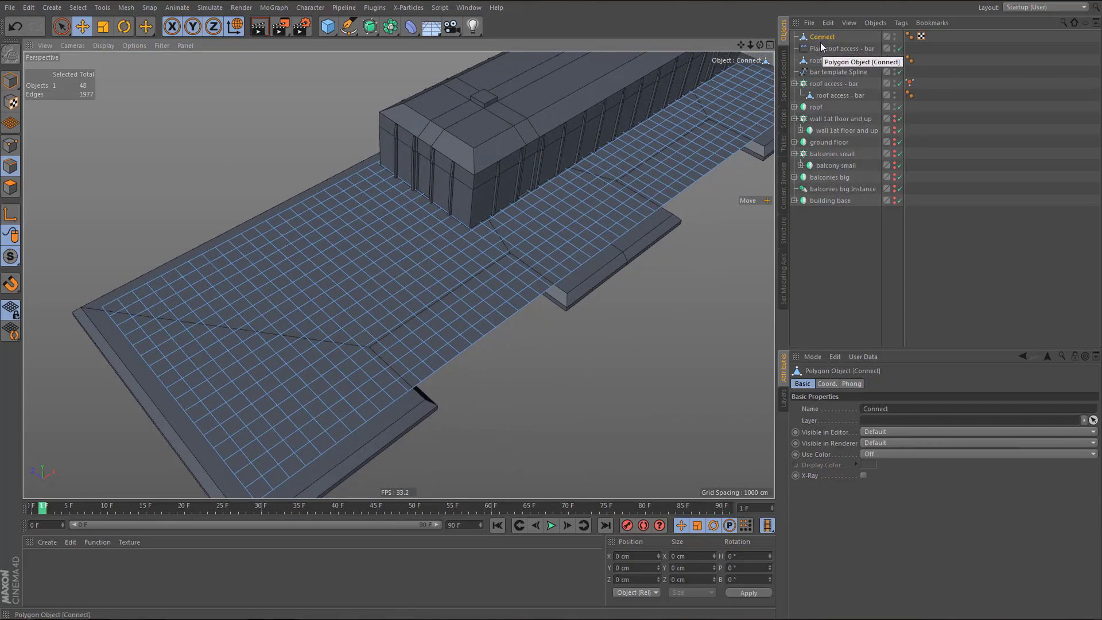
pyautogui.click(921, 35)
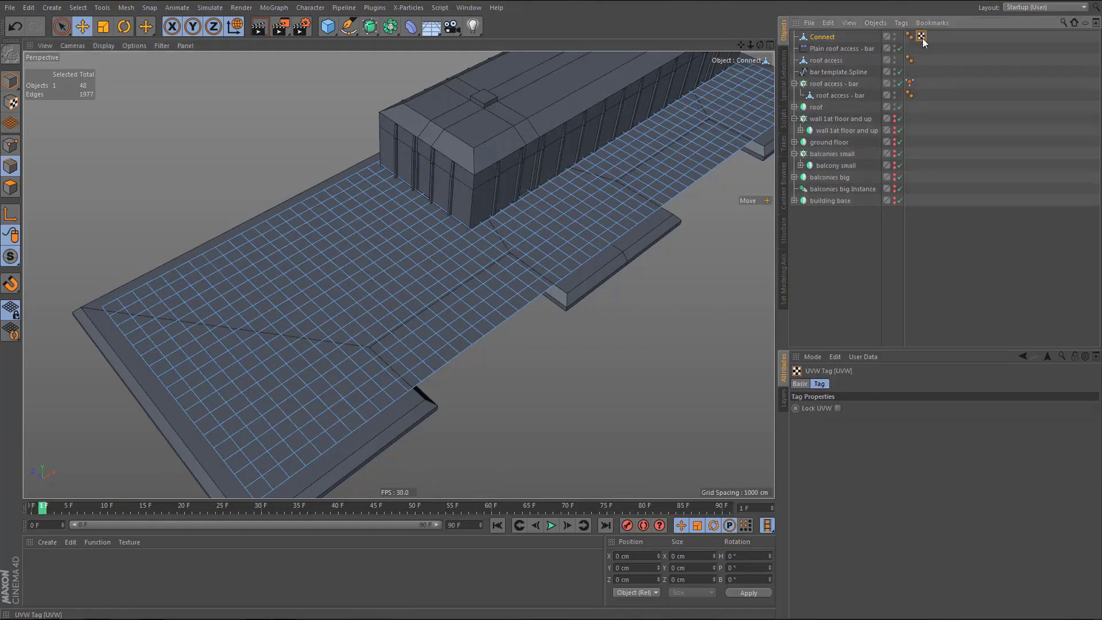
pyautogui.press('Delete')
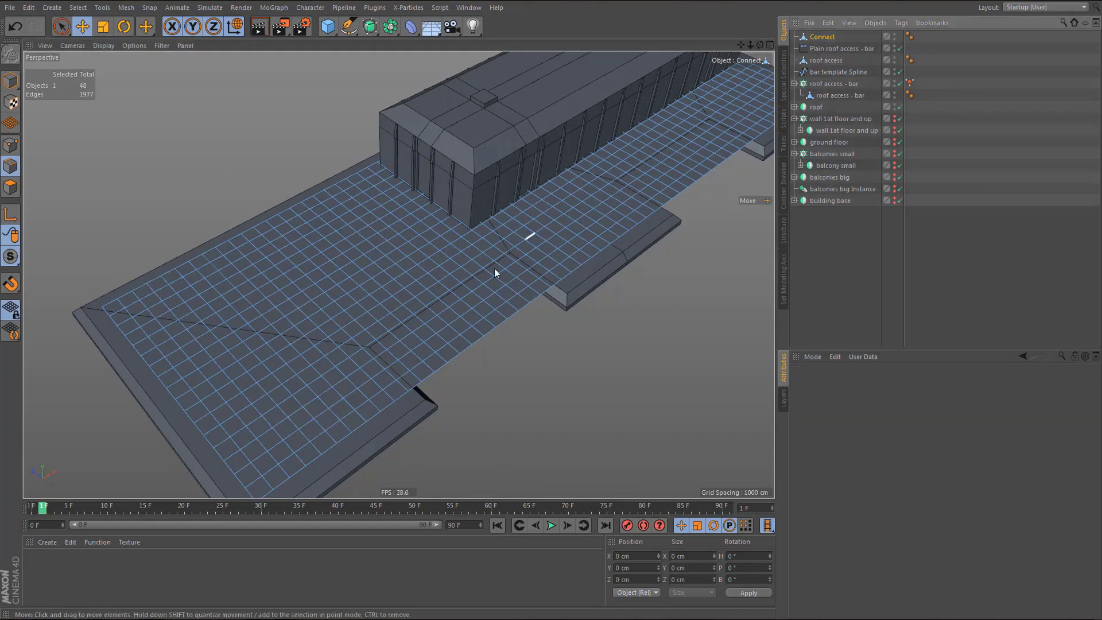
# - In the top view, delete the tile grid points that overhang the first recess in the roof outline
pyautogui.keyDown('alt'); pyautogui.moveTo(438, 279); pyautogui.dragTo(409, 269, button='middle'); pyautogui.keyUp('alt')
pyautogui.moveTo(362, 322)
pyautogui.keyDown('alt'); pyautogui.mouseDown()
pyautogui.moveTo(347, 352)
pyautogui.moveTo(359, 320)
pyautogui.moveTo(354, 331)
pyautogui.mouseUp(); pyautogui.keyUp('alt')
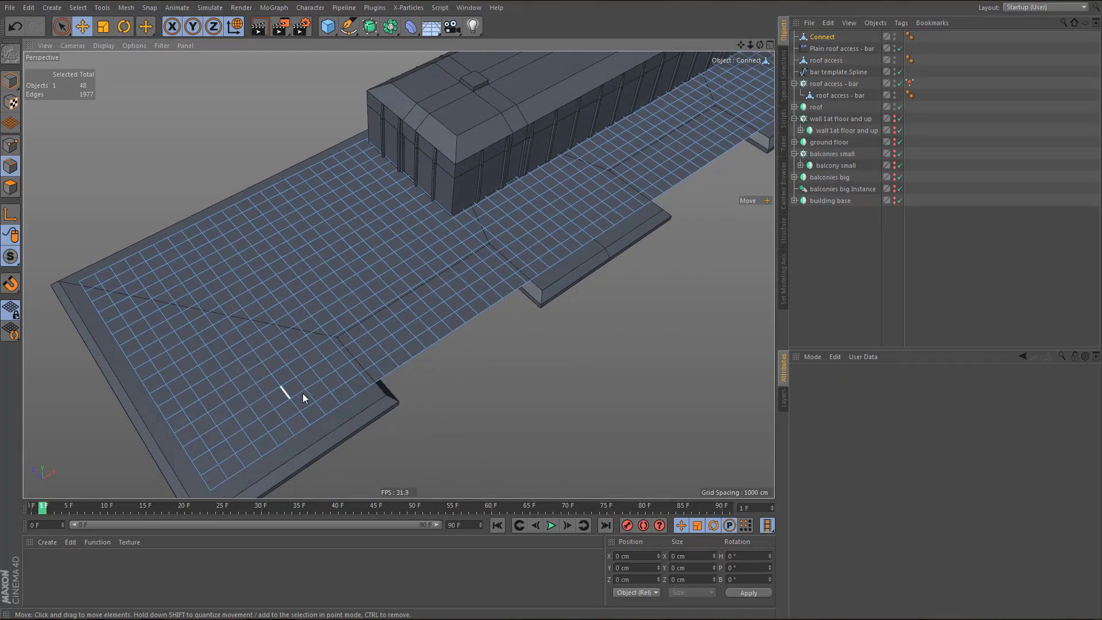
pyautogui.middleClick(330, 418)
pyautogui.middleClick(495, 237)
pyautogui.keyDown('alt'); pyautogui.moveTo(494, 236); pyautogui.dragTo(493, 276, button='right'); pyautogui.keyUp('alt')
pyautogui.keyDown('alt'); pyautogui.moveTo(446, 301); pyautogui.dragTo(534, 226, button='middle'); pyautogui.keyUp('alt')
pyautogui.keyDown('alt'); pyautogui.moveTo(376, 329); pyautogui.dragTo(436, 322, button='right'); pyautogui.keyUp('alt')
pyautogui.keyDown('alt'); pyautogui.moveTo(436, 322); pyautogui.dragTo(395, 309, button='middle'); pyautogui.keyUp('alt')
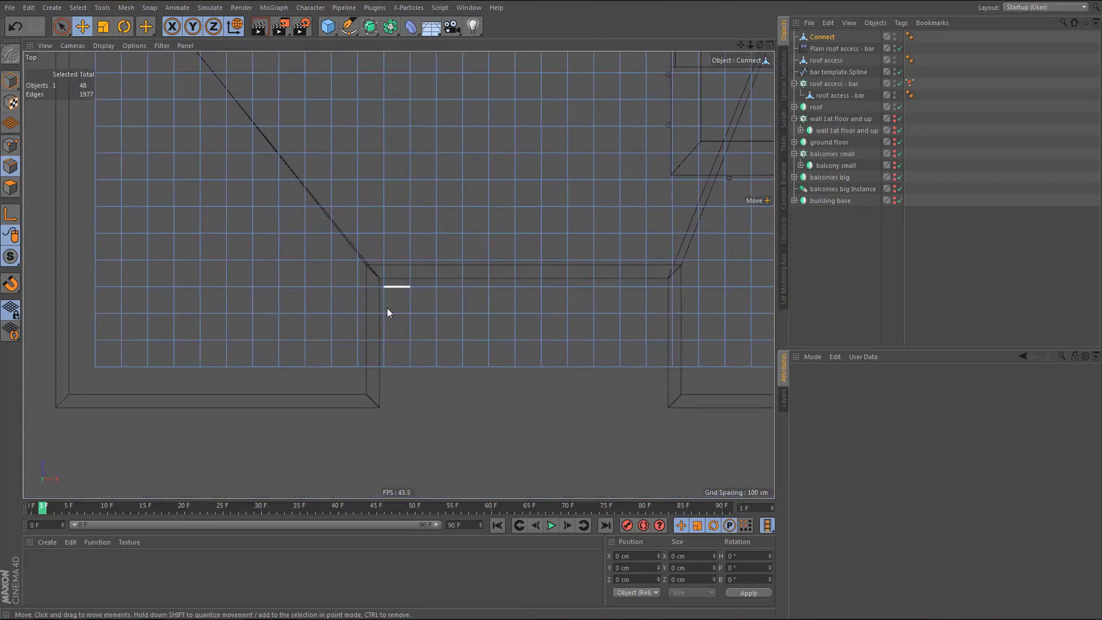
pyautogui.press('Return')
pyautogui.press('Return')
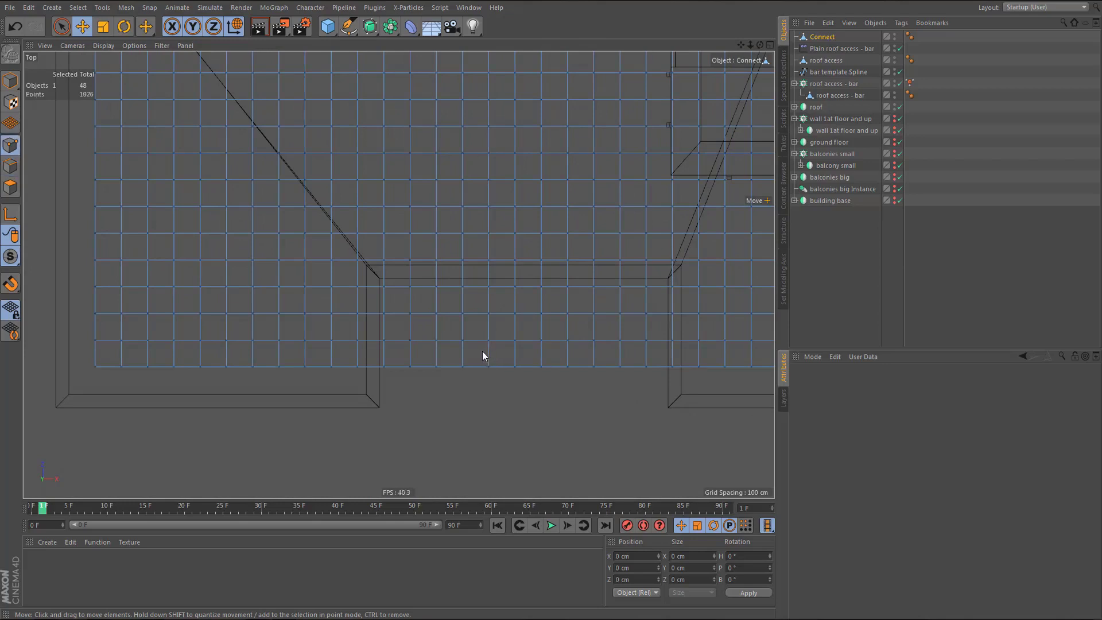
pyautogui.press('0')
pyautogui.moveTo(371, 280); pyautogui.dragTo(683, 390)
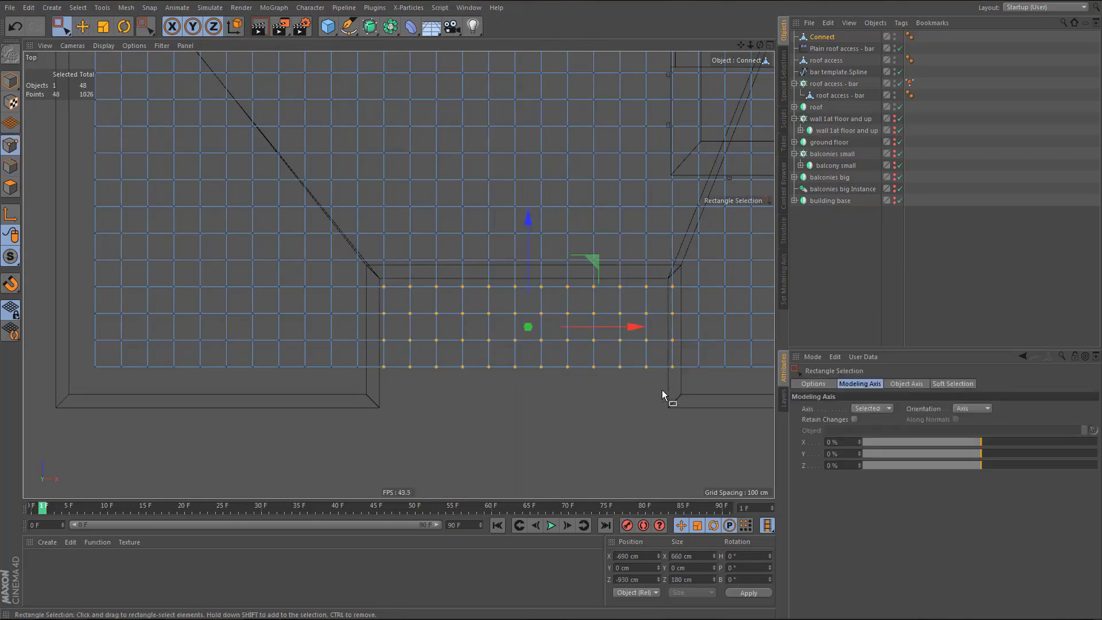
pyautogui.press('Delete')
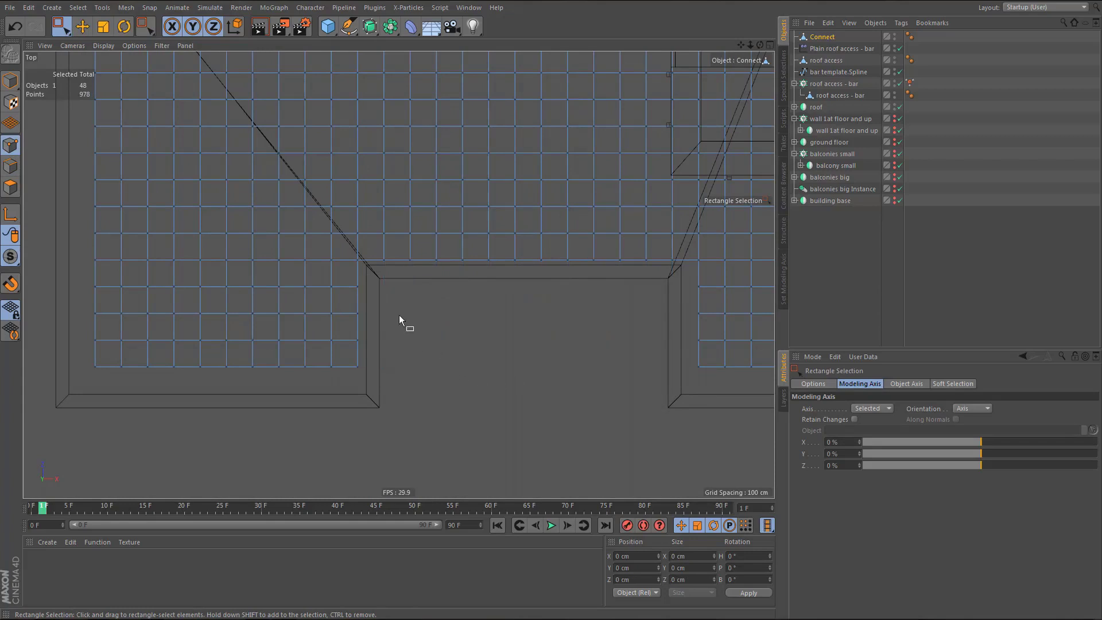
# - Delete the remaining row of grid points running directly along the inner edge of the first recess
pyautogui.keyDown('alt'); pyautogui.moveTo(398, 315); pyautogui.dragTo(359, 344, button='middle'); pyautogui.keyUp('alt')
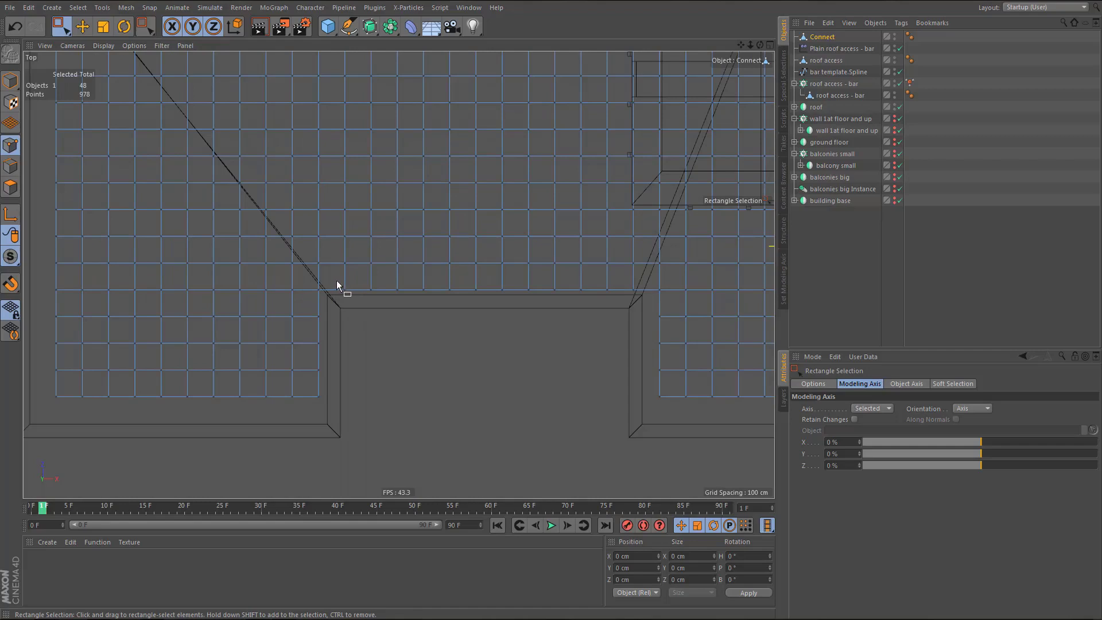
pyautogui.moveTo(337, 281); pyautogui.dragTo(628, 340)
pyautogui.press('Delete')
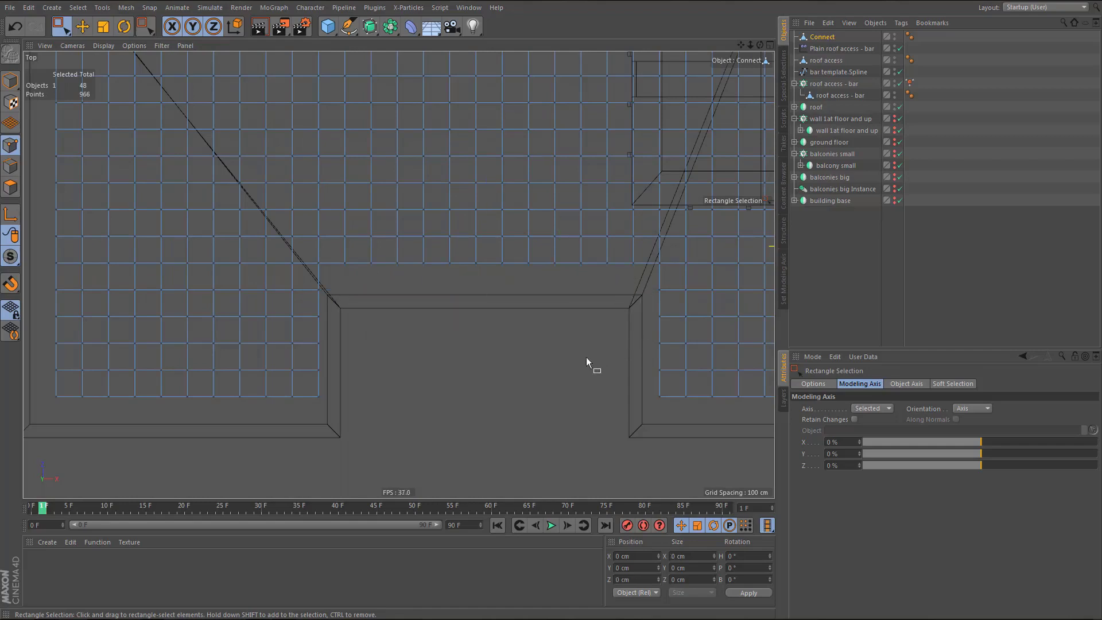
# - Try deleting the columns of grid points on both sides of the first recess and undo the deletion
pyautogui.scroll(-6, 464, 368)
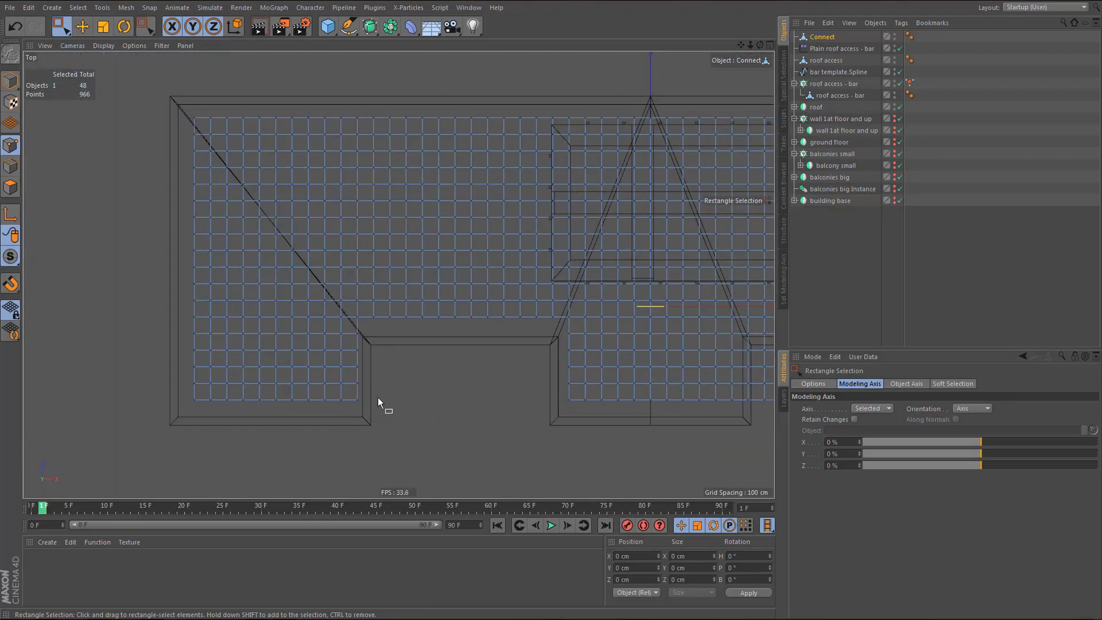
pyautogui.keyDown('alt'); pyautogui.moveTo(386, 408); pyautogui.dragTo(398, 410, button='middle'); pyautogui.keyUp('alt')
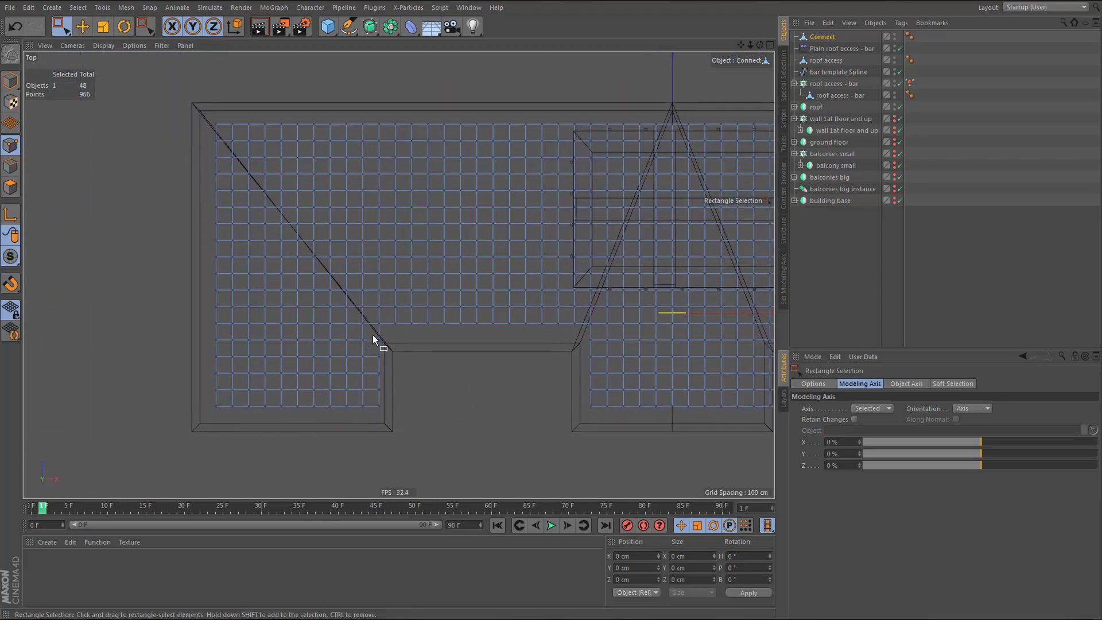
pyautogui.moveTo(373, 335); pyautogui.dragTo(597, 432)
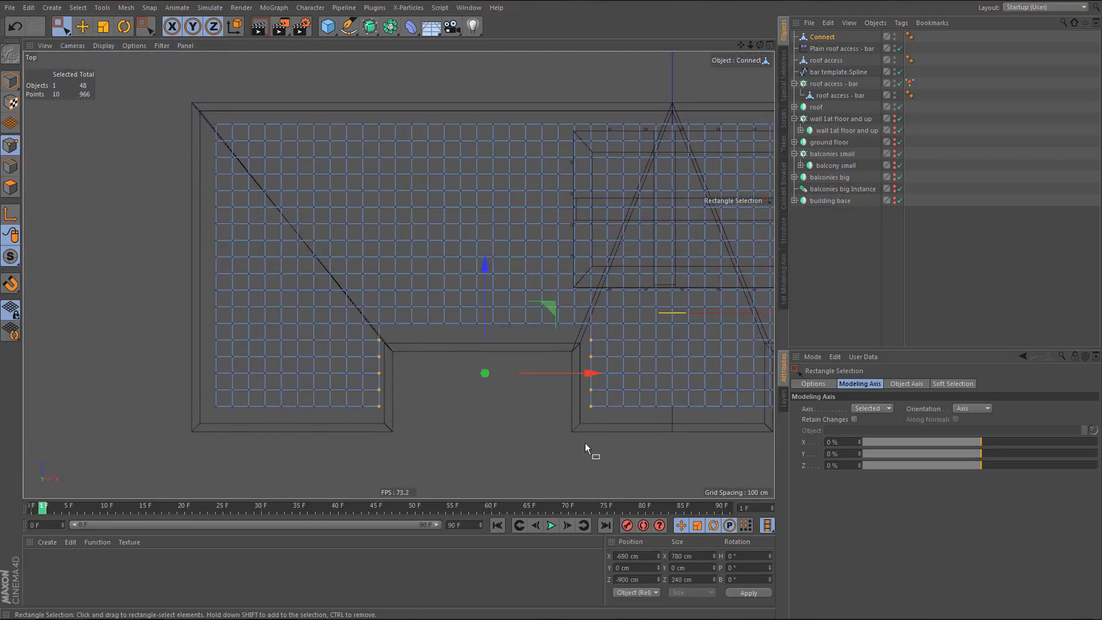
pyautogui.press('Delete')
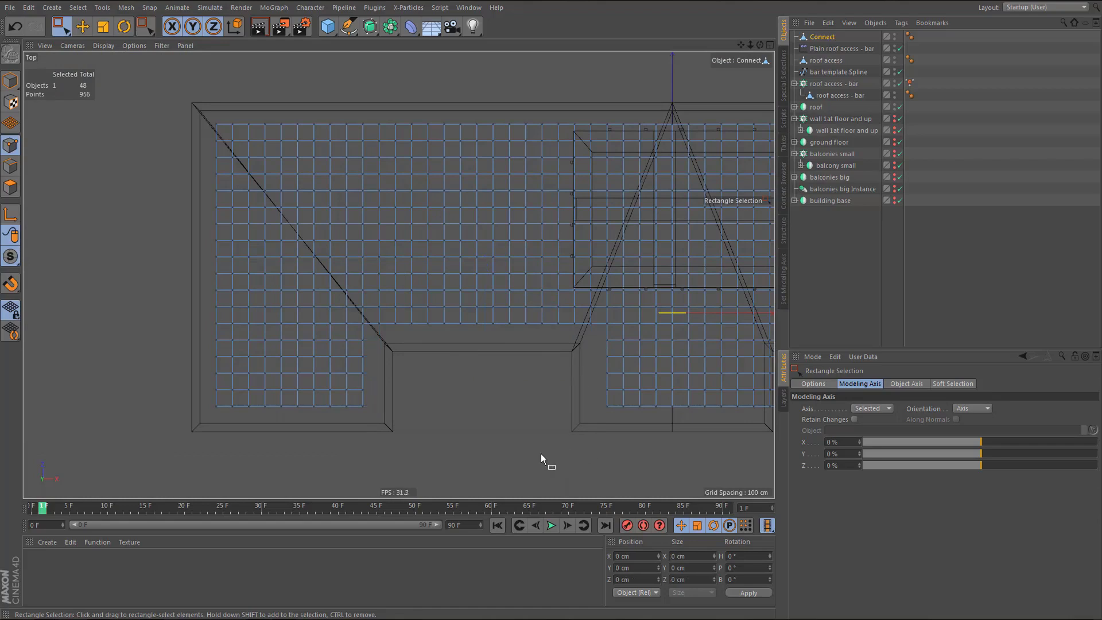
pyautogui.hotkey('ctrl', 'z')
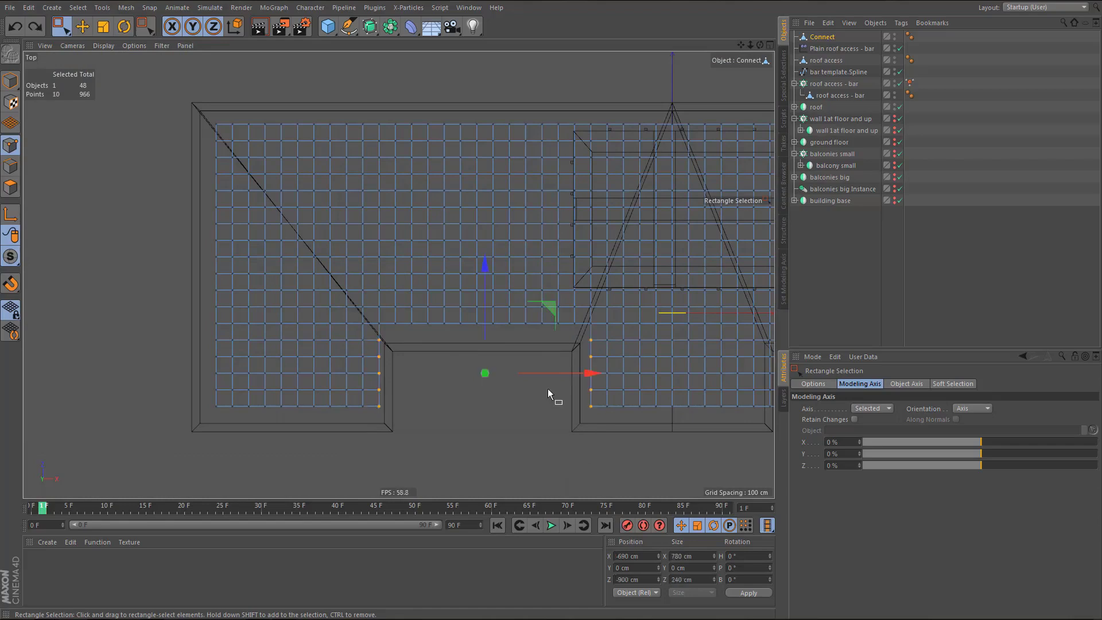
# - Try deleting only the column of grid points on the left side of the first recess and undo the deletion
pyautogui.moveTo(373, 335); pyautogui.dragTo(406, 426)
pyautogui.press('Delete')
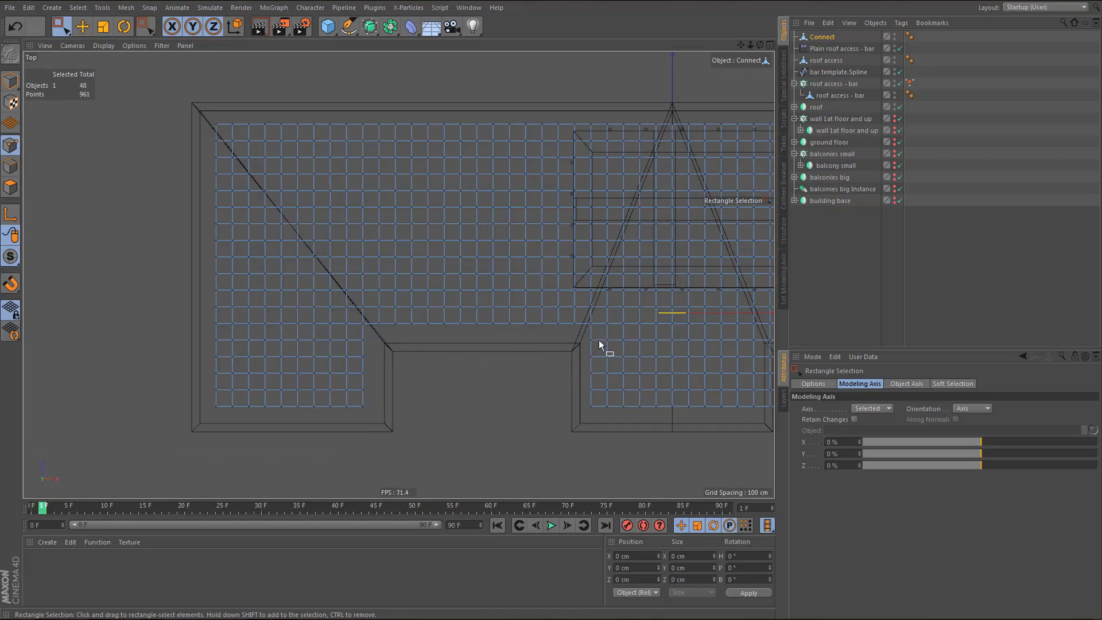
pyautogui.keyDown('alt'); pyautogui.moveTo(455, 399); pyautogui.dragTo(418, 397, button='middle'); pyautogui.keyUp('alt')
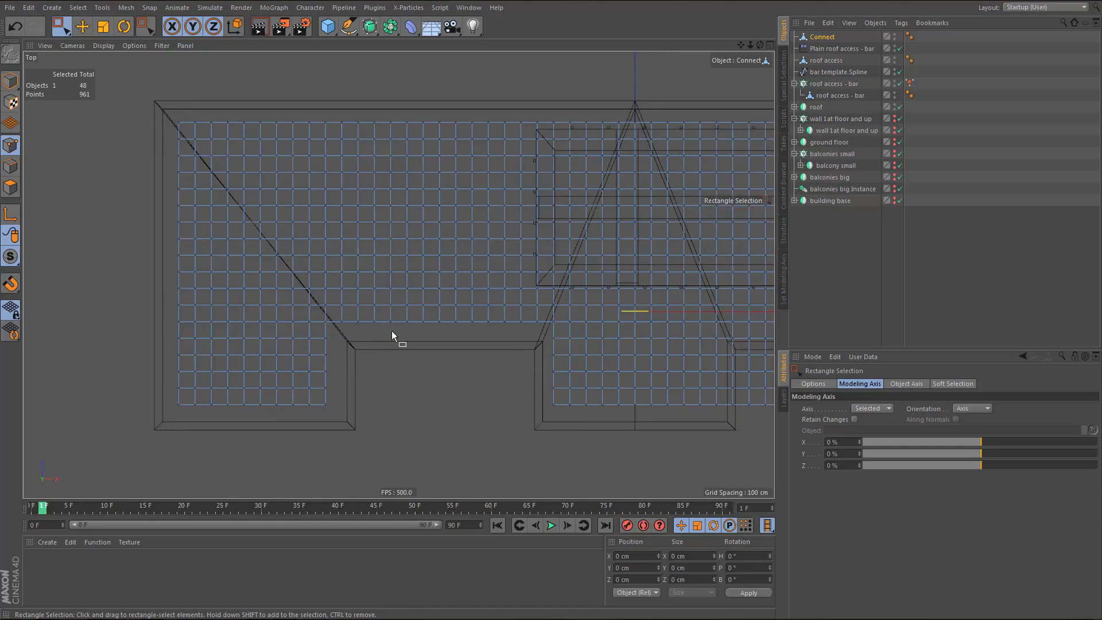
pyautogui.hotkey('ctrl', 'z')
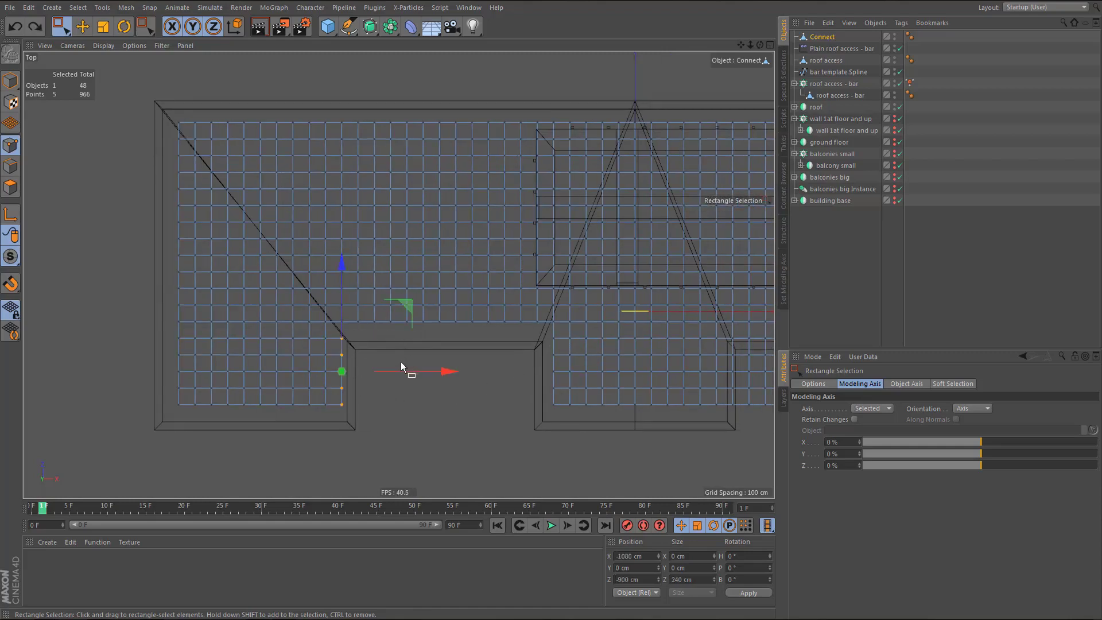
# - Delete the tile grid points over the second recess, including the row along its inner edge
pyautogui.keyDown('alt'); pyautogui.moveTo(419, 383); pyautogui.dragTo(404, 379, button='middle'); pyautogui.keyUp('alt')
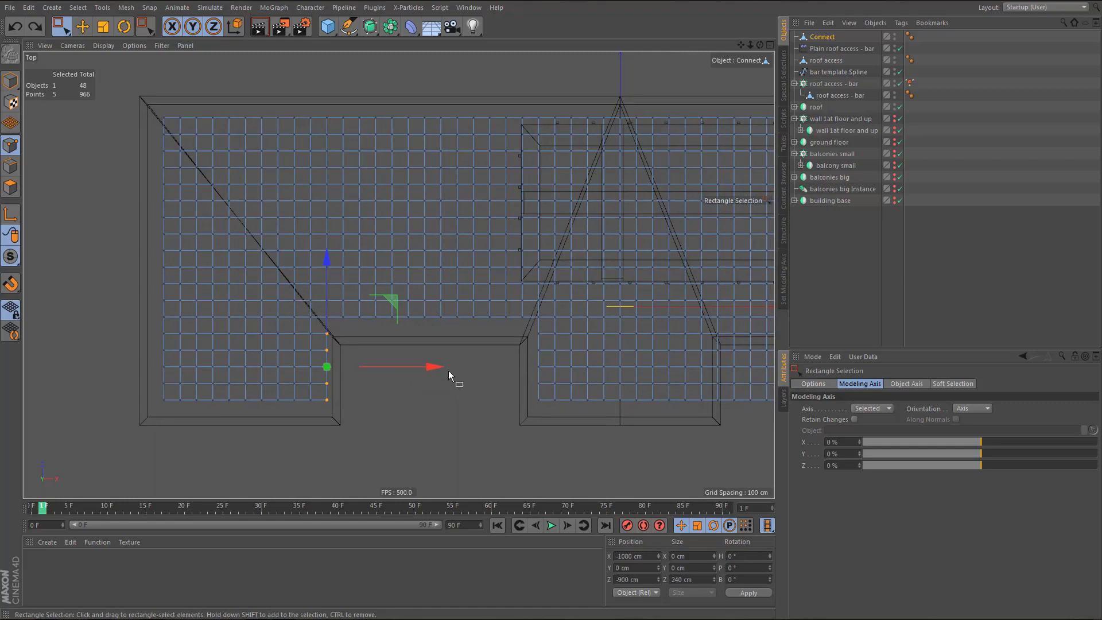
pyautogui.keyDown('alt'); pyautogui.moveTo(449, 371); pyautogui.dragTo(328, 365, button='middle'); pyautogui.keyUp('alt')
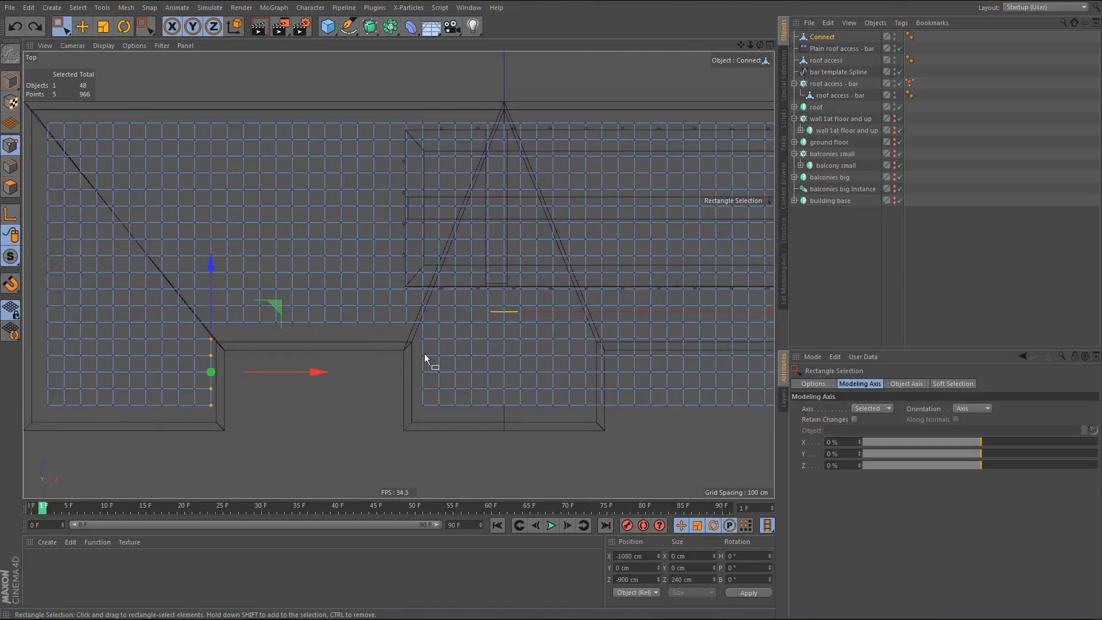
pyautogui.keyDown('alt'); pyautogui.moveTo(571, 377); pyautogui.dragTo(421, 377, button='middle'); pyautogui.keyUp('alt')
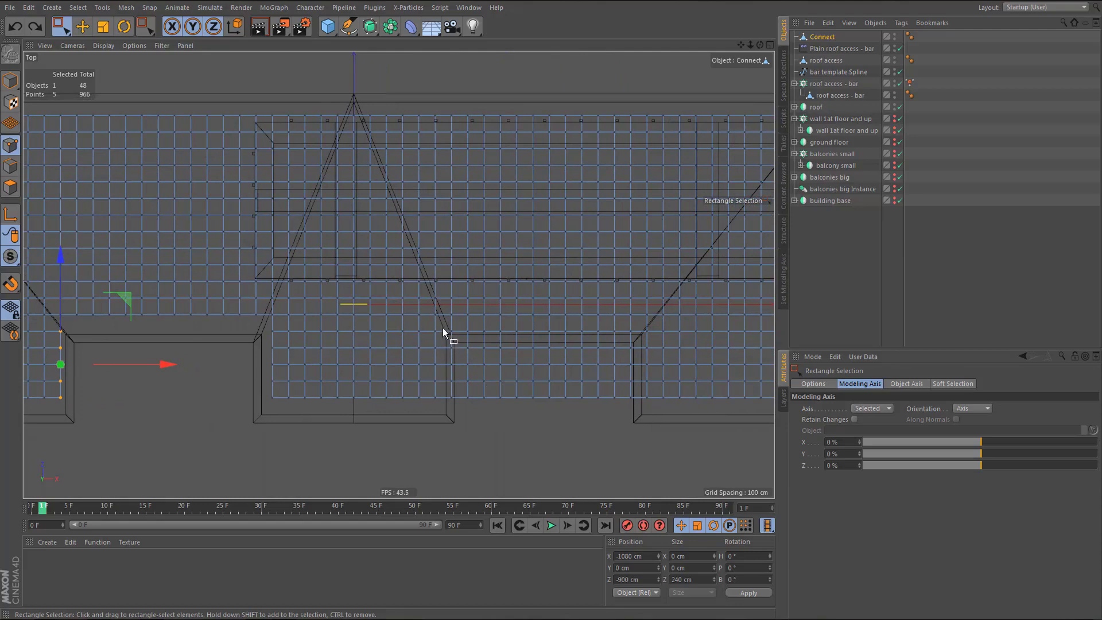
pyautogui.moveTo(444, 329); pyautogui.dragTo(639, 442)
pyautogui.press('Delete')
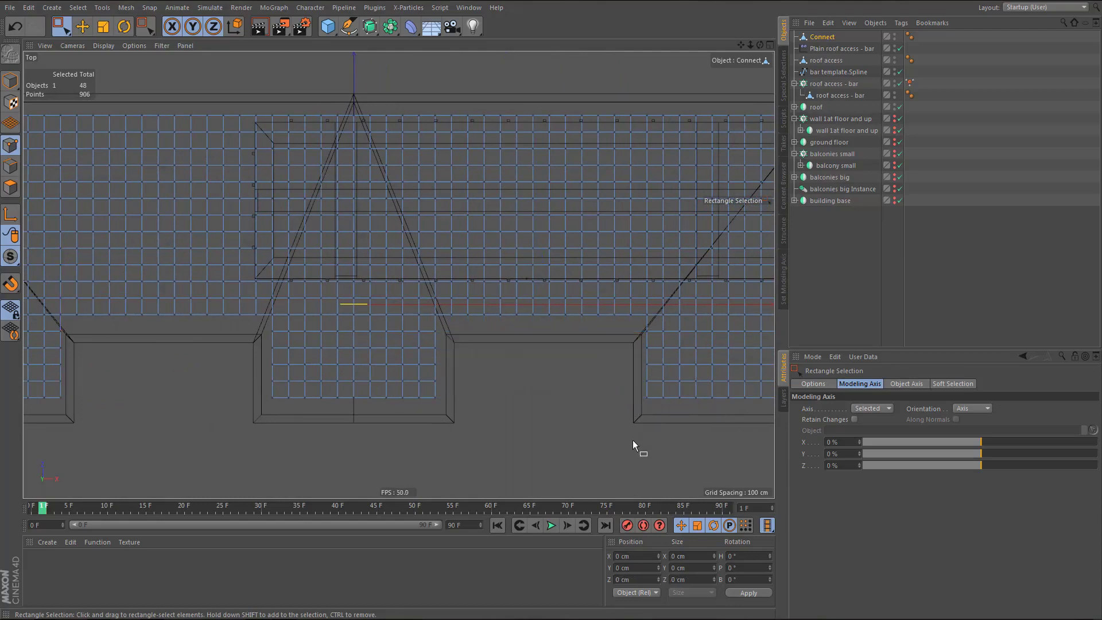
# - Centre the tile grid object's axis on all of its points using Axis Center with its default settings
pyautogui.keyDown('alt'); pyautogui.moveTo(456, 388); pyautogui.dragTo(607, 403, button='middle'); pyautogui.keyUp('alt')
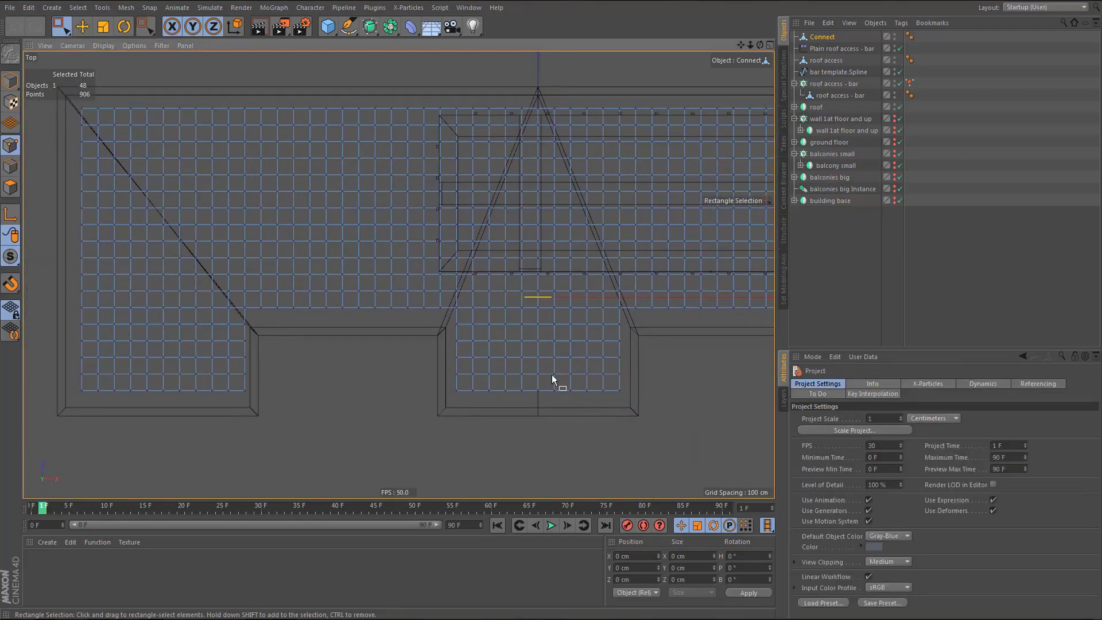
pyautogui.press('Return')
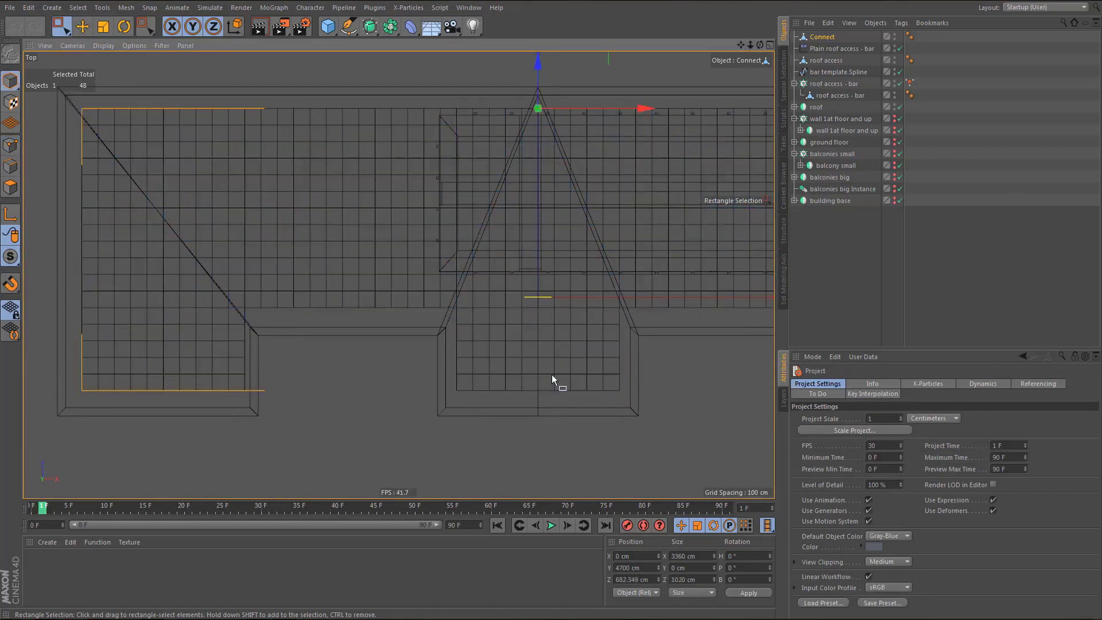
pyautogui.hotkey('shift', 'a')
pyautogui.click(706, 331)
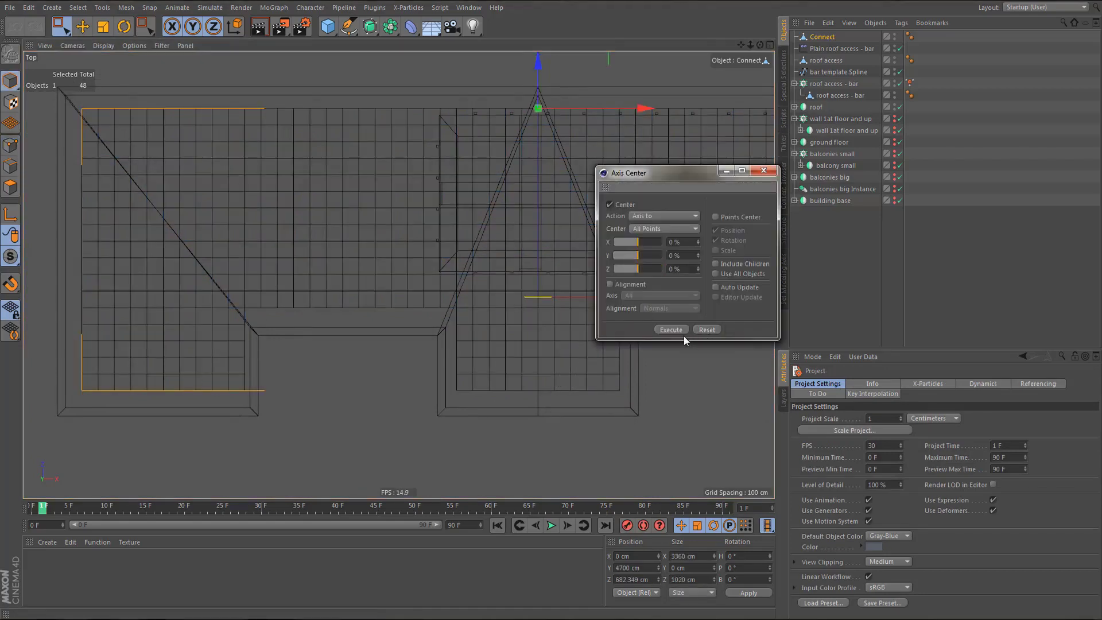
pyautogui.click(676, 330)
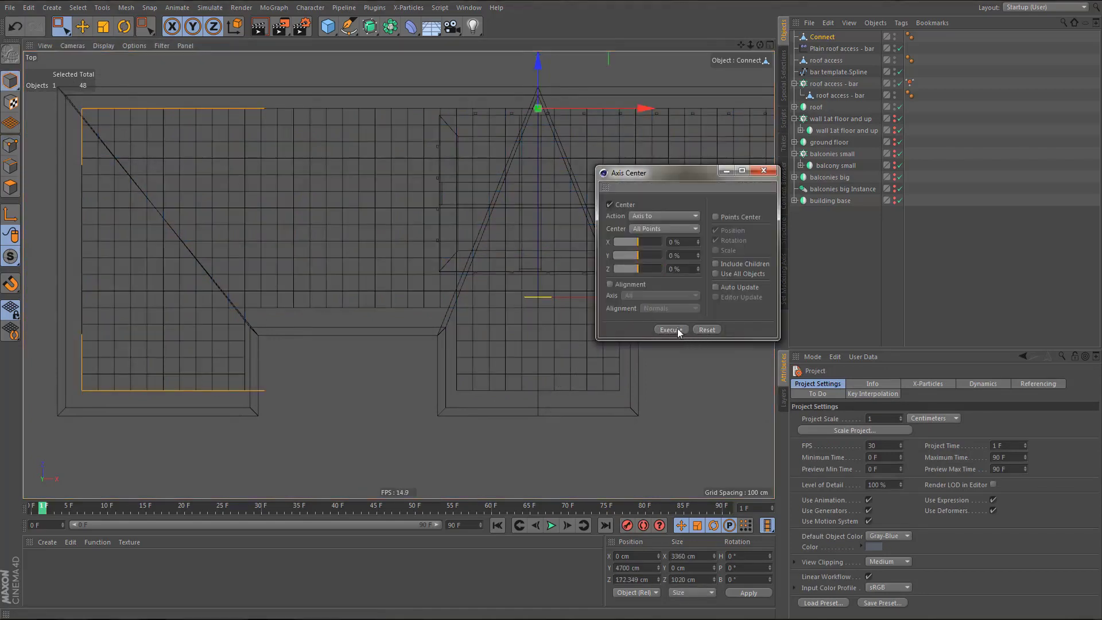
pyautogui.click(764, 171)
# - Scale the tile grid up uniformly to about 3407 × 1034 cm so it fits closer to the roof edges
pyautogui.press('t')
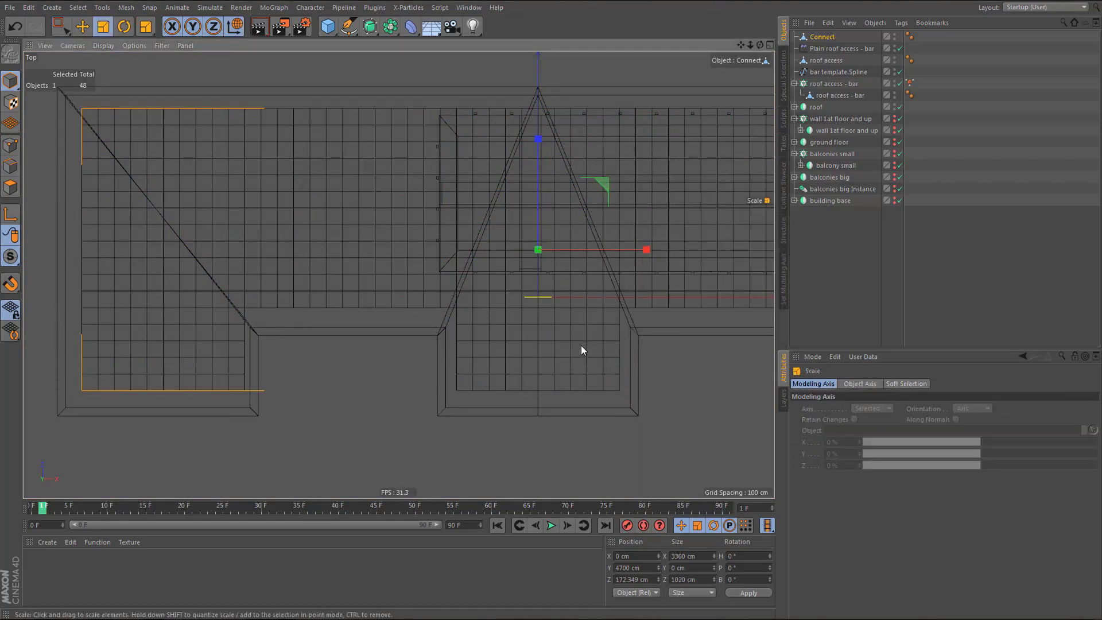
pyautogui.moveTo(581, 346); pyautogui.dragTo(585, 341)
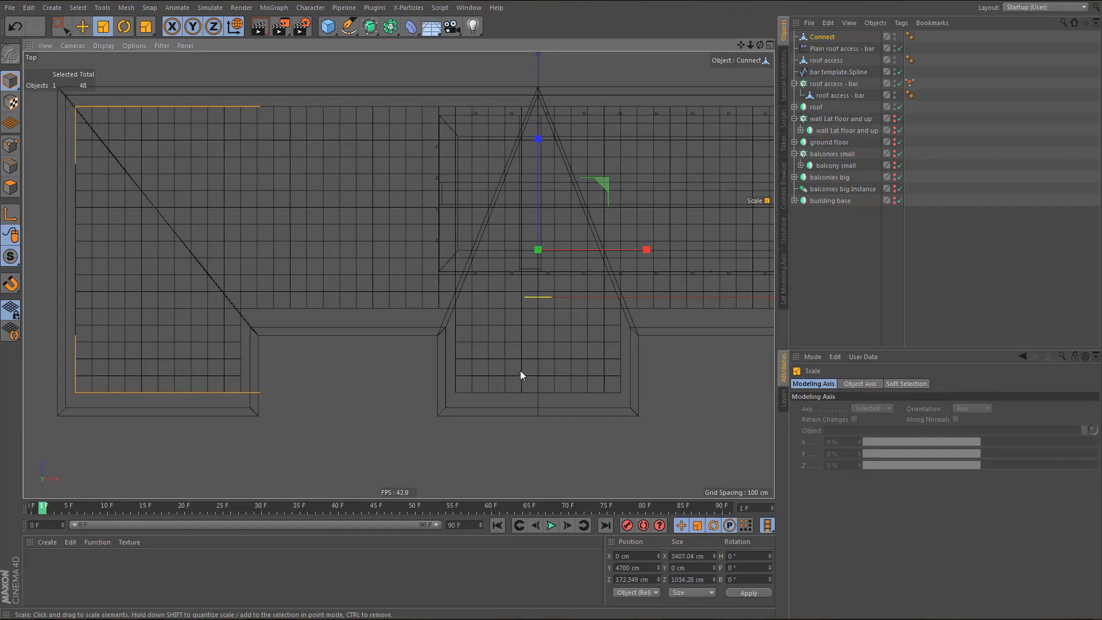
pyautogui.moveTo(520, 370)
pyautogui.keyDown('alt'); pyautogui.mouseDown(button='right')
pyautogui.moveTo(512, 375)
pyautogui.moveTo(527, 382)
pyautogui.mouseUp(button='right'); pyautogui.keyUp('alt')
pyautogui.keyDown('alt'); pyautogui.moveTo(527, 381); pyautogui.dragTo(449, 374, button='middle'); pyautogui.keyUp('alt')
pyautogui.keyDown('alt'); pyautogui.moveTo(422, 353); pyautogui.dragTo(446, 355, button='right'); pyautogui.keyUp('alt')
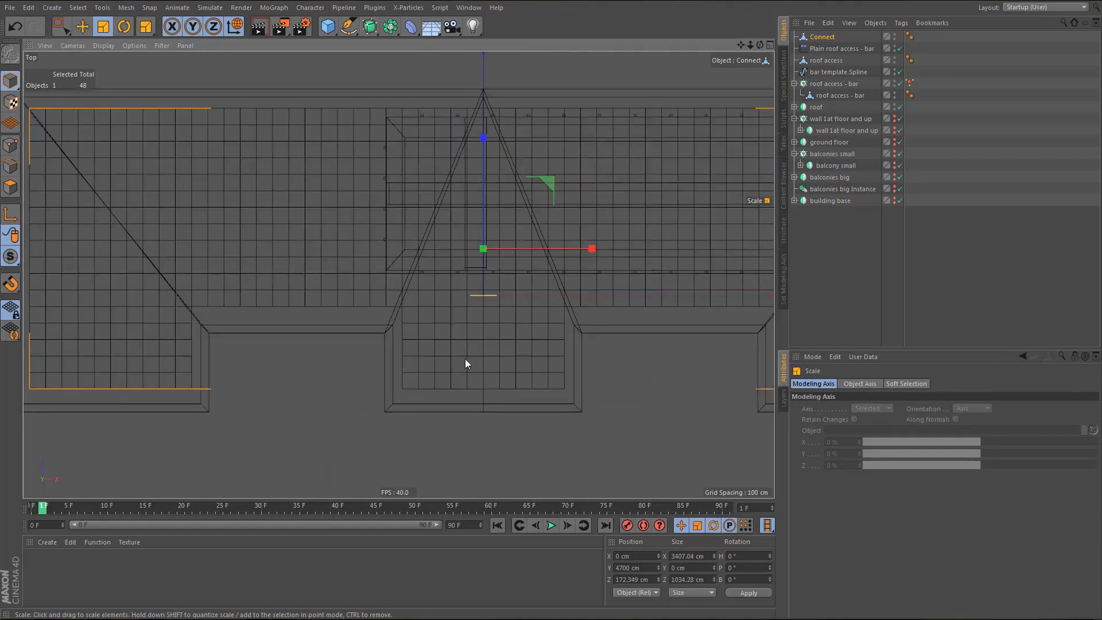
# - Select the tile grid's whole outer boundary edge loop with Loop Selection and show it in the perspective view
pyautogui.keyDown('alt'); pyautogui.moveTo(465, 359); pyautogui.dragTo(458, 332, button='middle'); pyautogui.keyUp('alt')
pyautogui.press('Return')
pyautogui.scroll(-4, 488, 352)
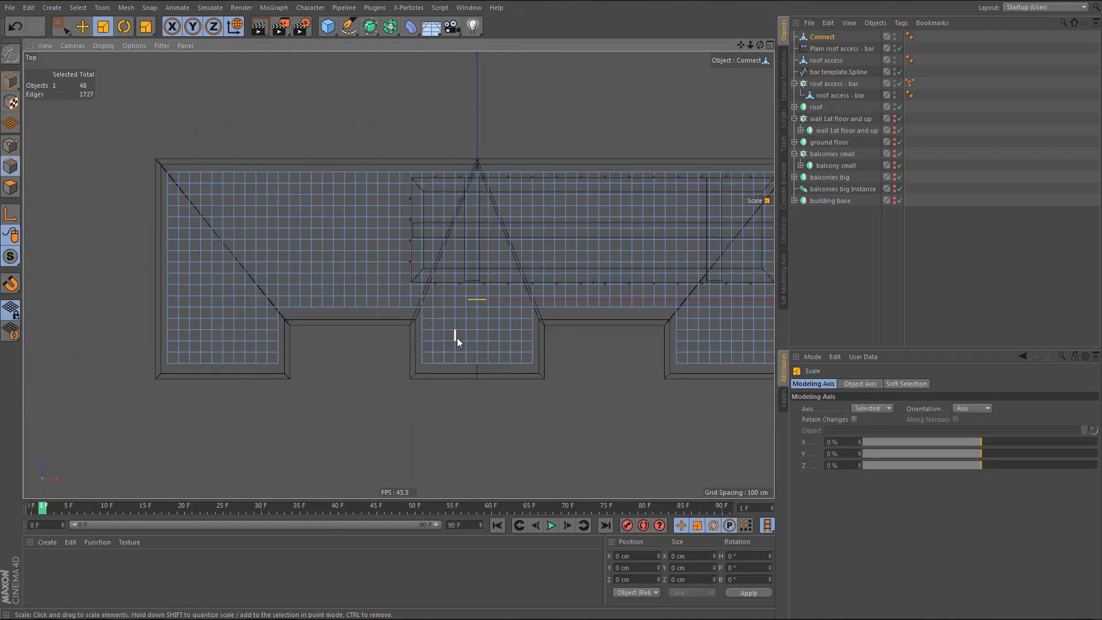
pyautogui.press('u')
pyautogui.press('l')
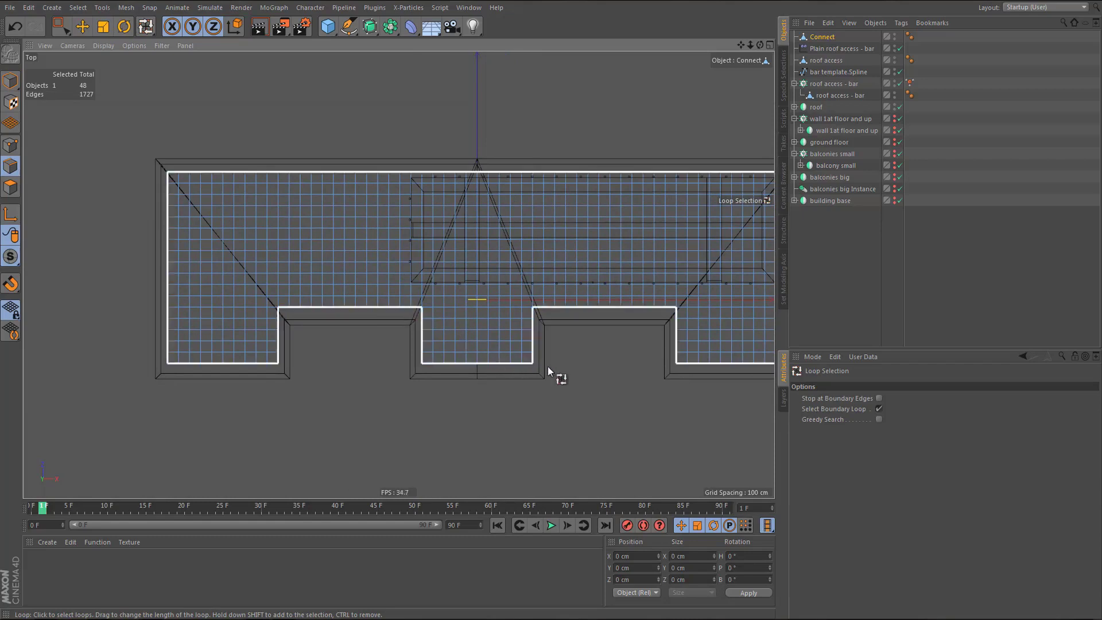
pyautogui.click(505, 171)
pyautogui.press('F1')
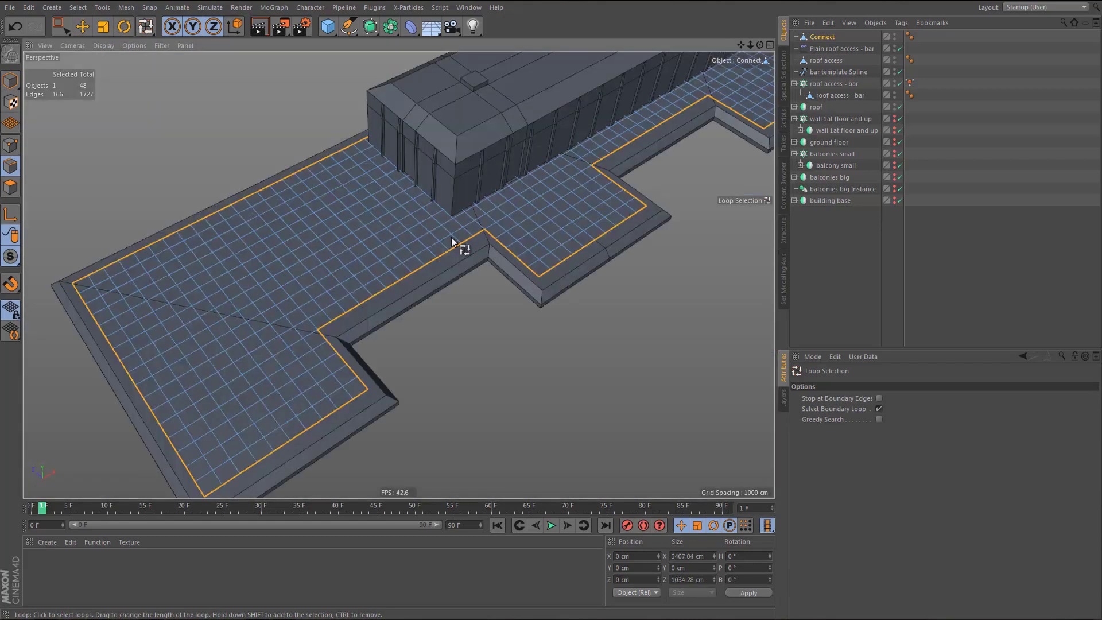
# - Create a spline from the selected boundary edges with Edge to Spline and move it out of the Connect object's hierarchy
pyautogui.scroll(-2, 321, 278)
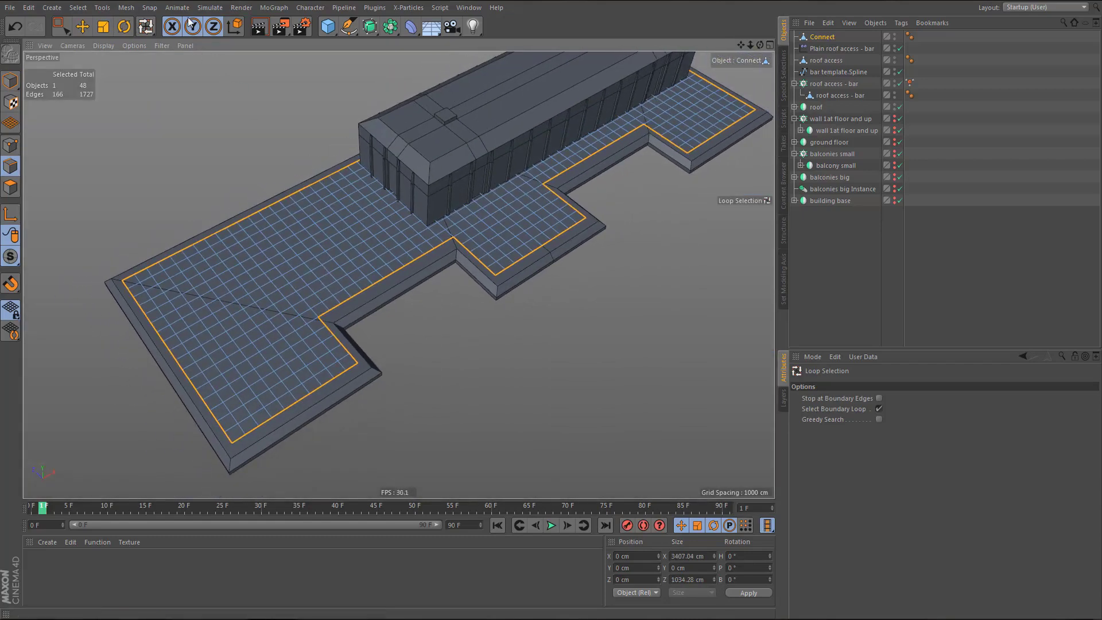
pyautogui.click(126, 8)
pyautogui.moveTo(137, 37)
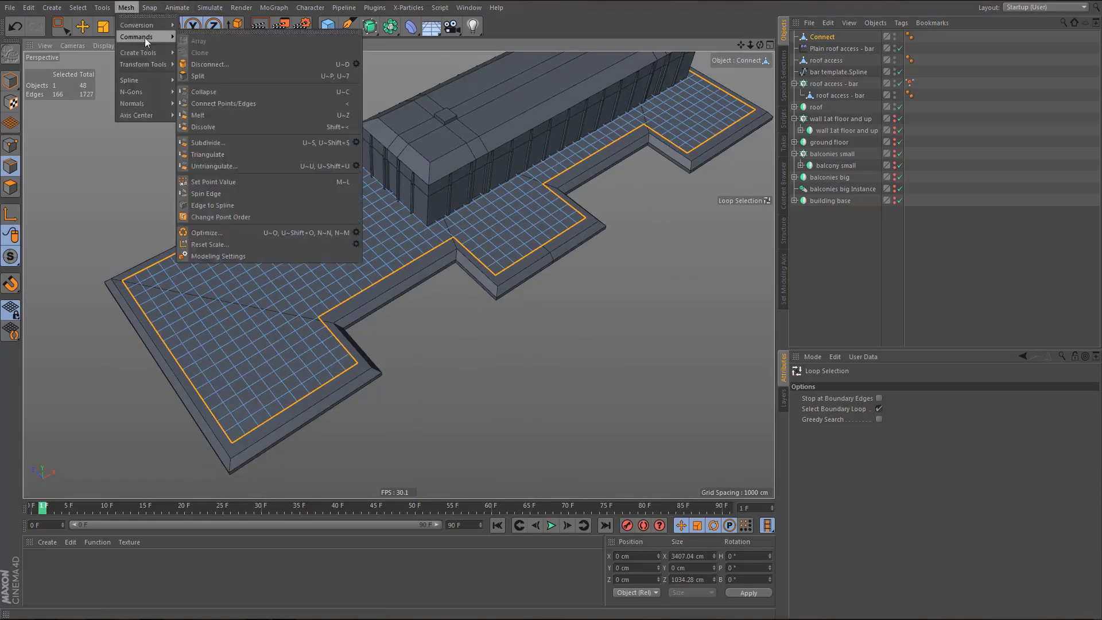
pyautogui.click(224, 218)
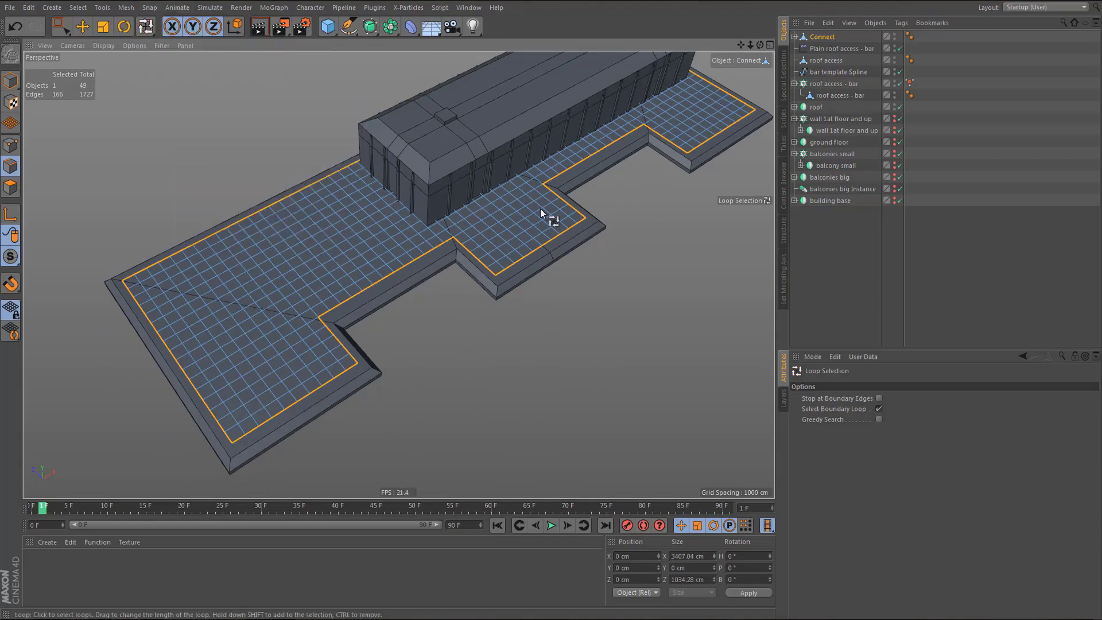
pyautogui.click(794, 36)
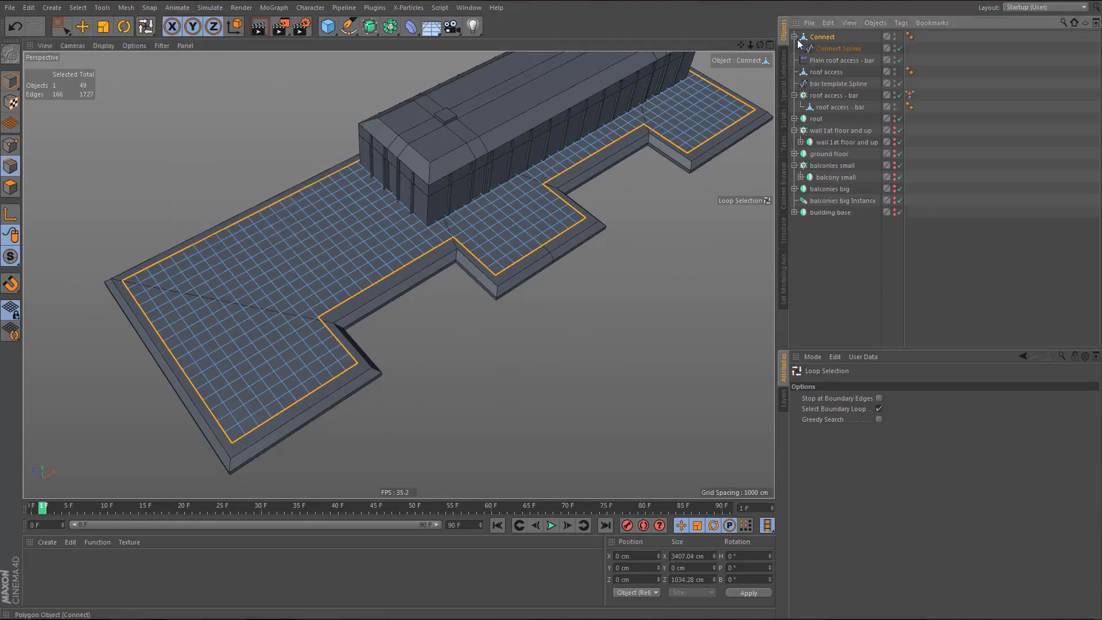
pyautogui.click(827, 49)
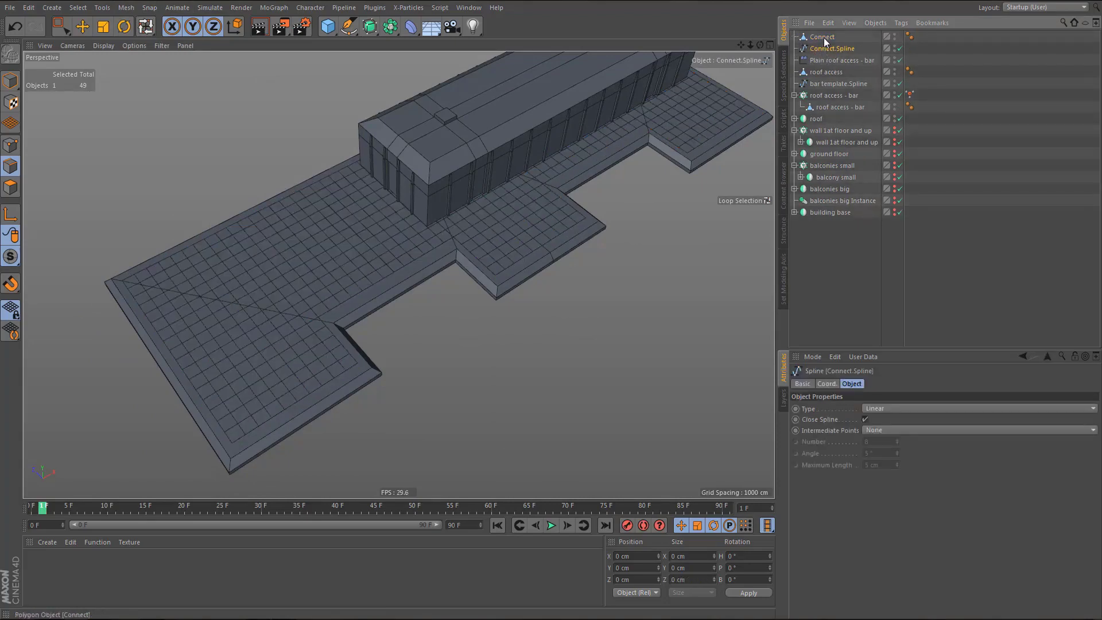
# - Hide the Connect tile grid and rename the extracted boundary spline as roof - baluster path
pyautogui.click(826, 39)
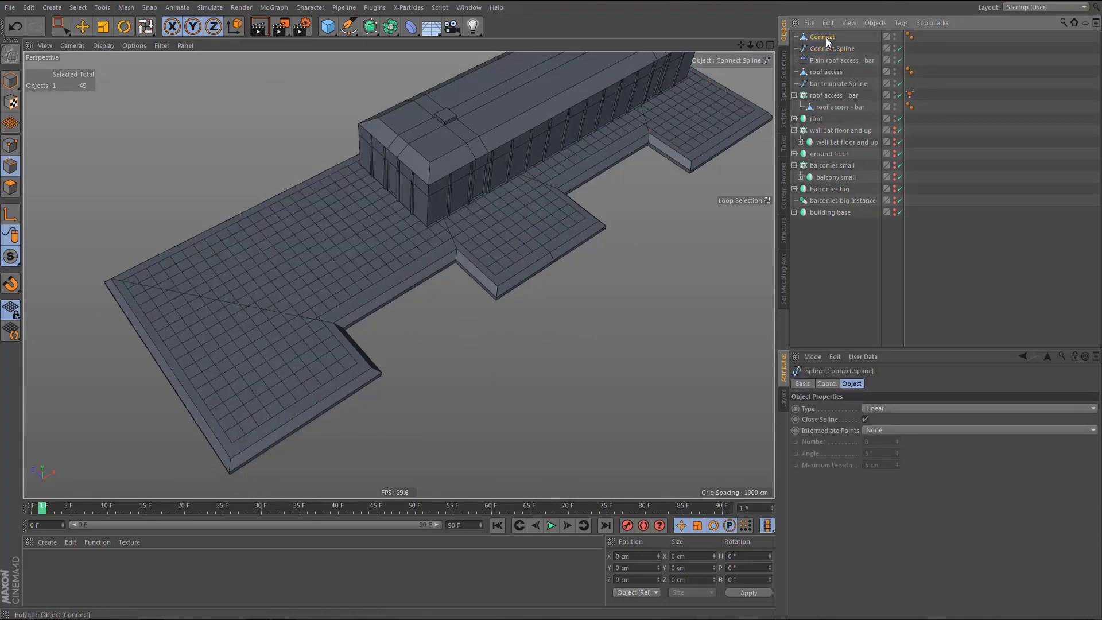
pyautogui.keyDown('ctrl'); pyautogui.click(894, 36); pyautogui.keyUp('ctrl')
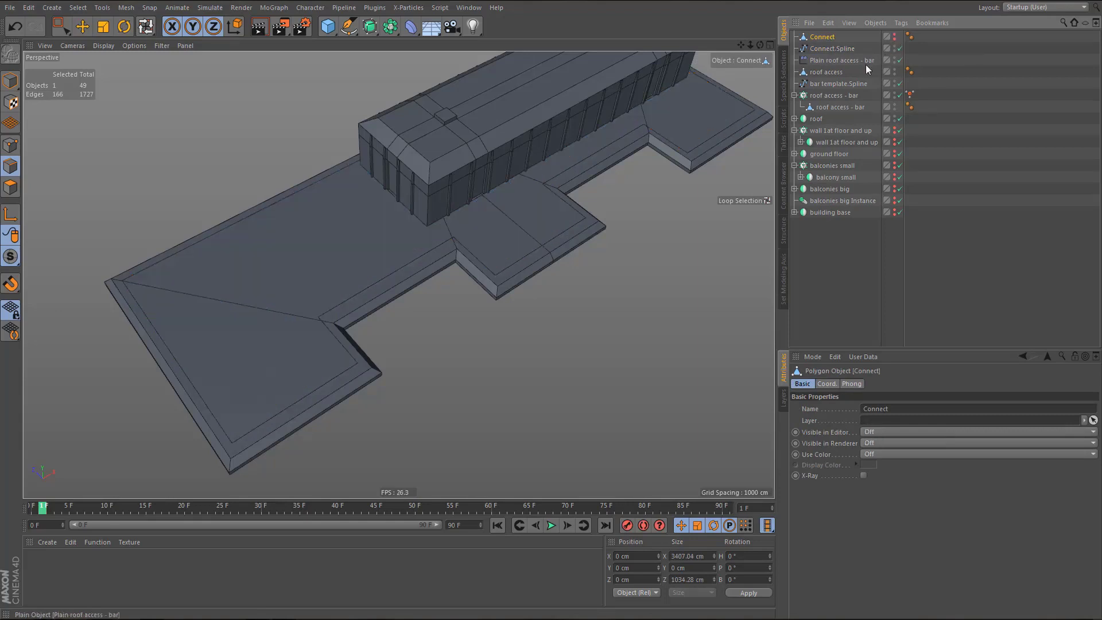
pyautogui.click(832, 48)
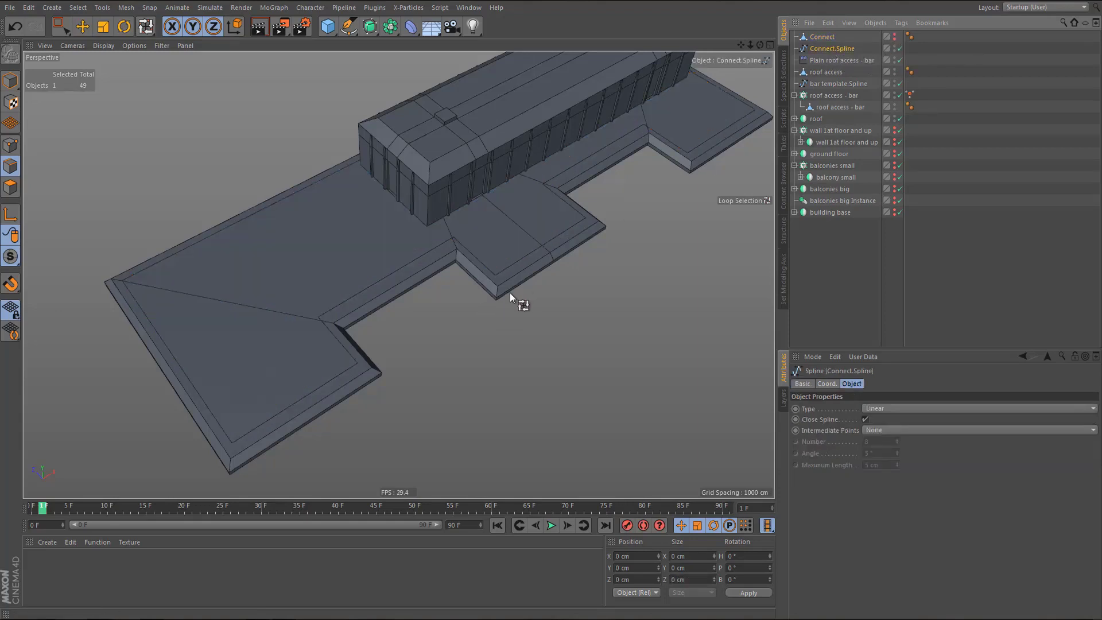
pyautogui.doubleClick(833, 48)
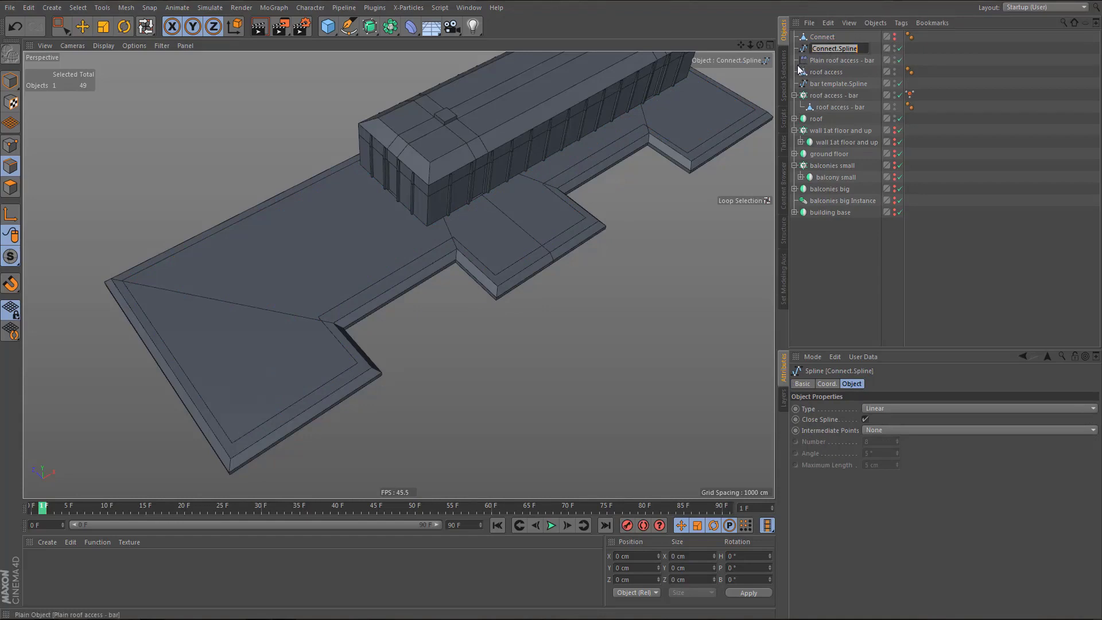
pyautogui.write('roof')
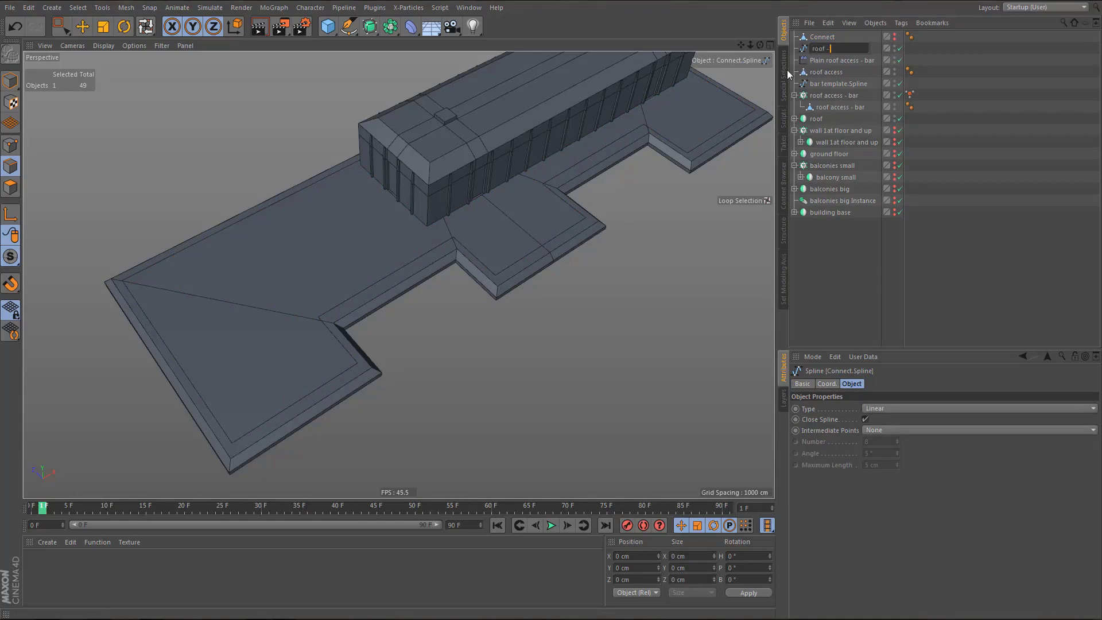
pyautogui.write(' - baluster path')
pyautogui.press('Return')
# - Duplicate the roof - baluster path spline and name the copy roof - baluster big path
pyautogui.press('F4')
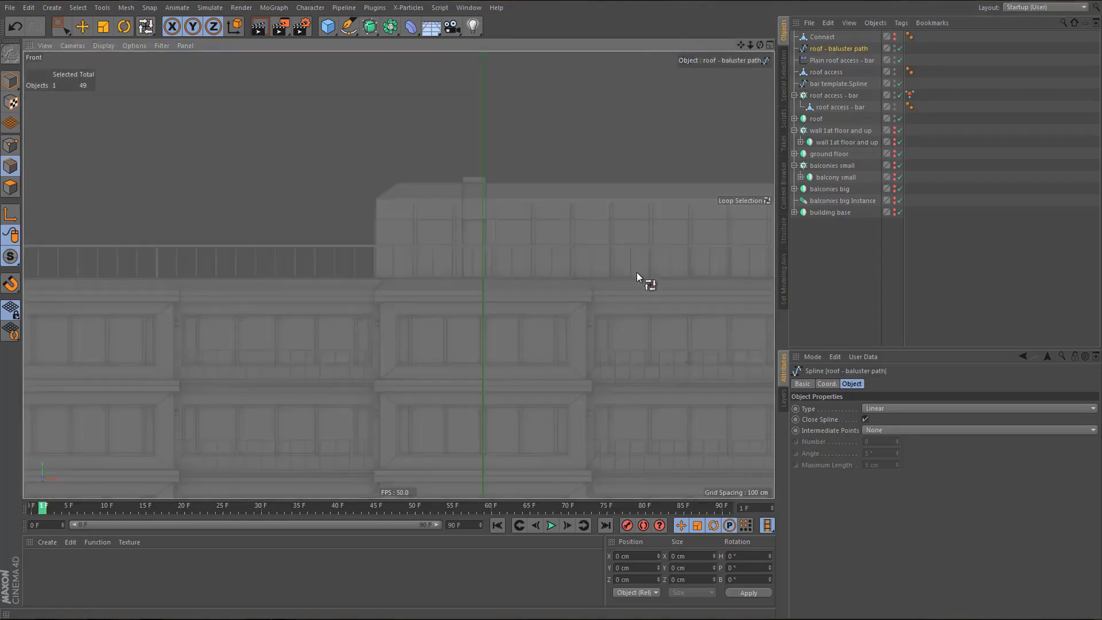
pyautogui.keyDown('alt'); pyautogui.moveTo(418, 288); pyautogui.dragTo(698, 281, button='middle'); pyautogui.keyUp('alt')
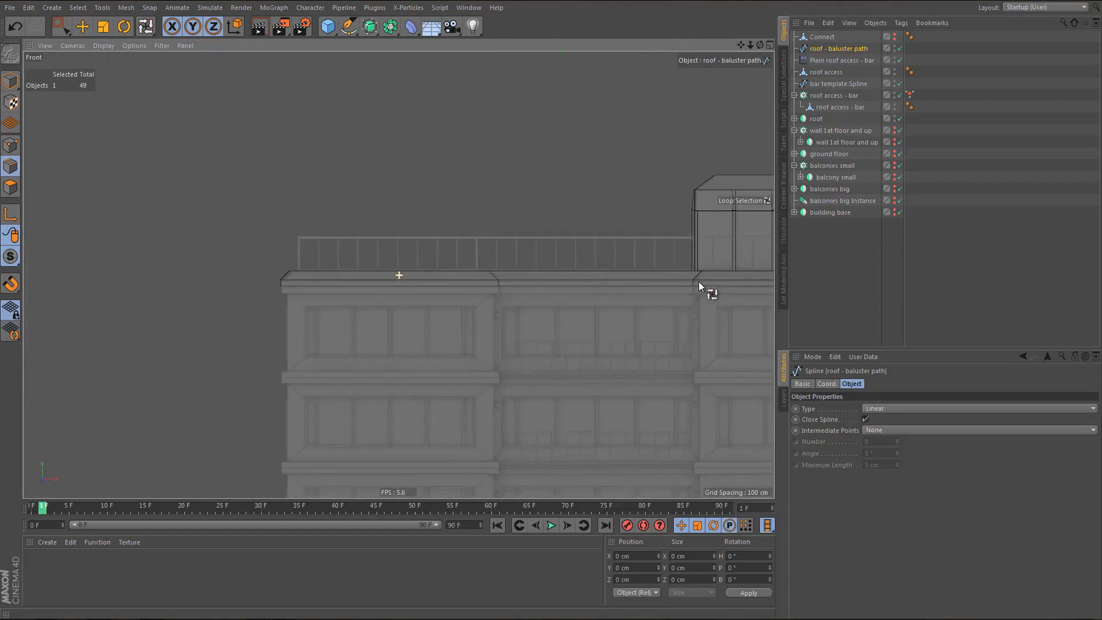
pyautogui.scroll(1, 312, 258)
pyautogui.scroll(5, 313, 259)
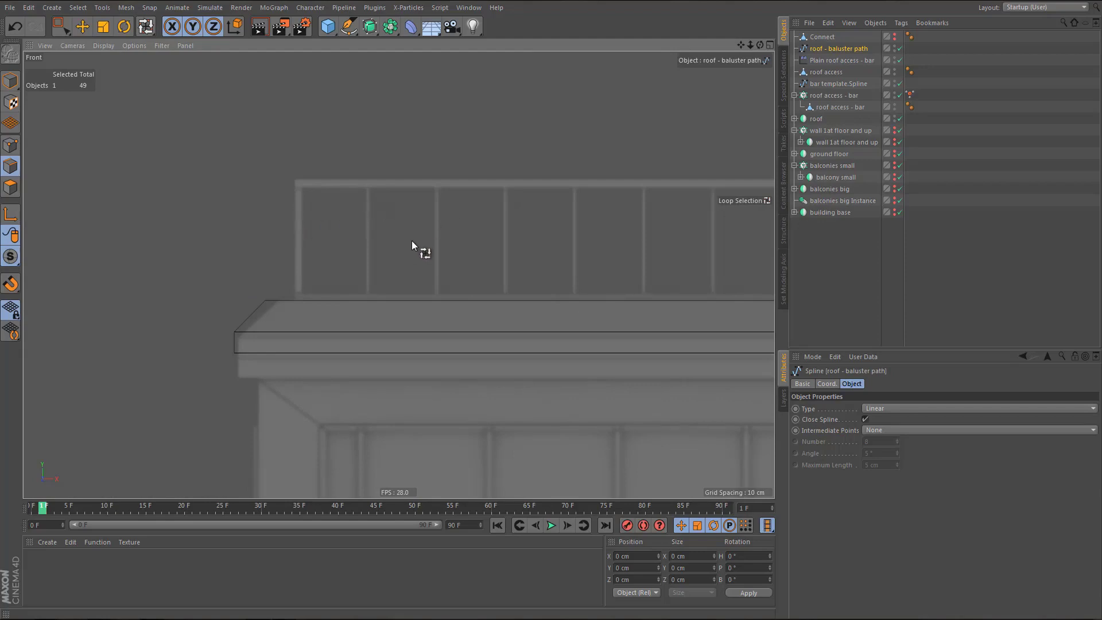
pyautogui.keyDown('ctrl'); pyautogui.moveTo(825, 58); pyautogui.dragTo(878, 60); pyautogui.keyUp('ctrl')
pyautogui.doubleClick(838, 60)
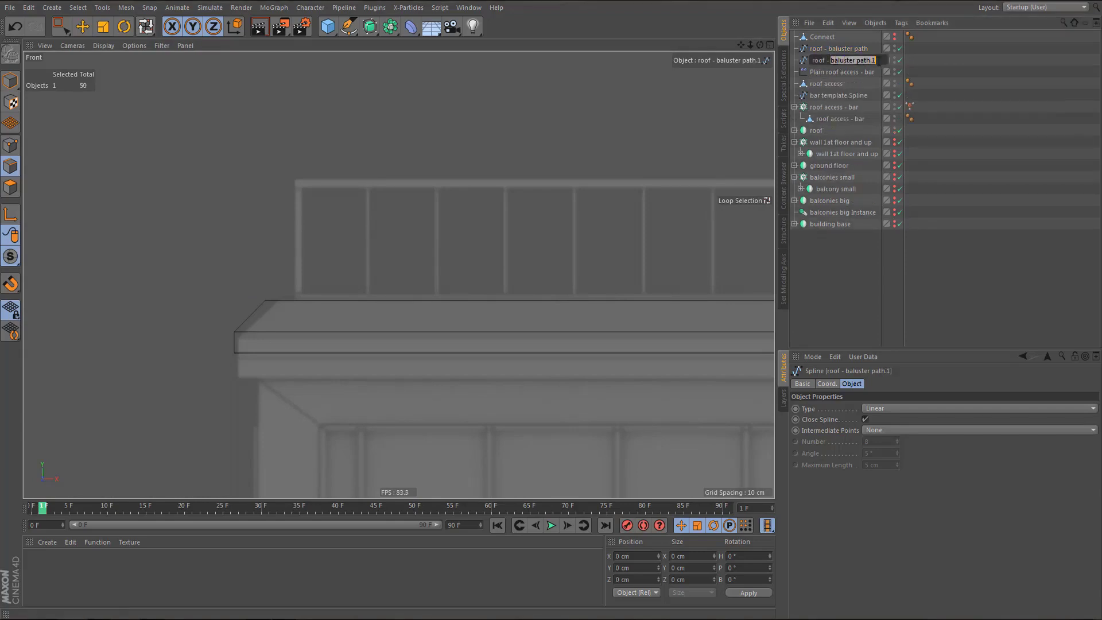
pyautogui.write('baluster b')
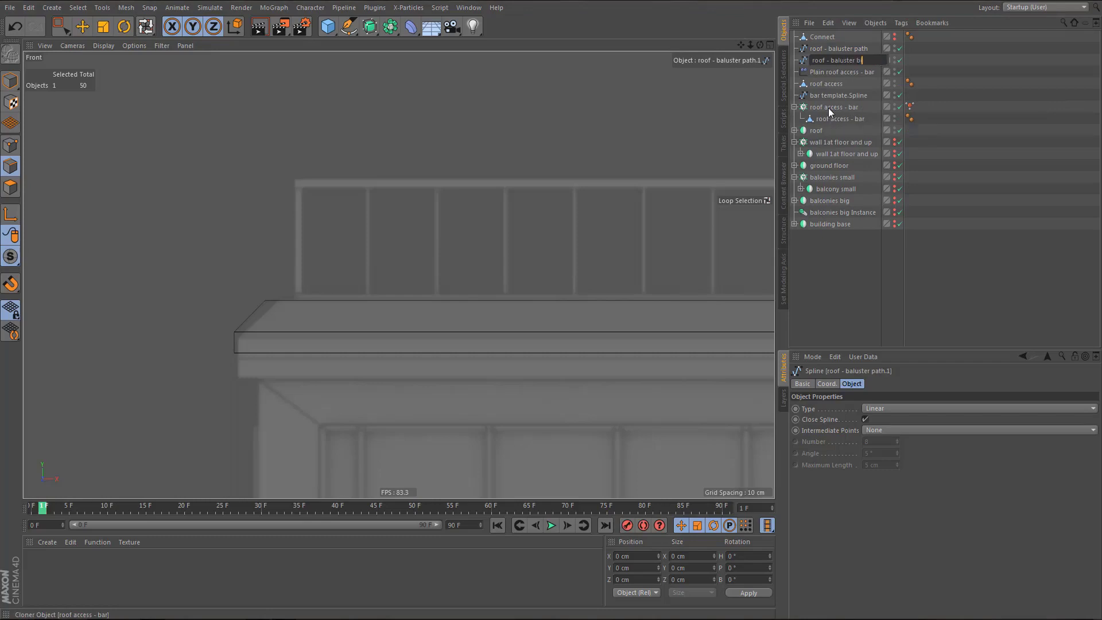
pyautogui.write('ig path')
# - Rename the original spline as roof - baluster small path
pyautogui.doubleClick(858, 49)
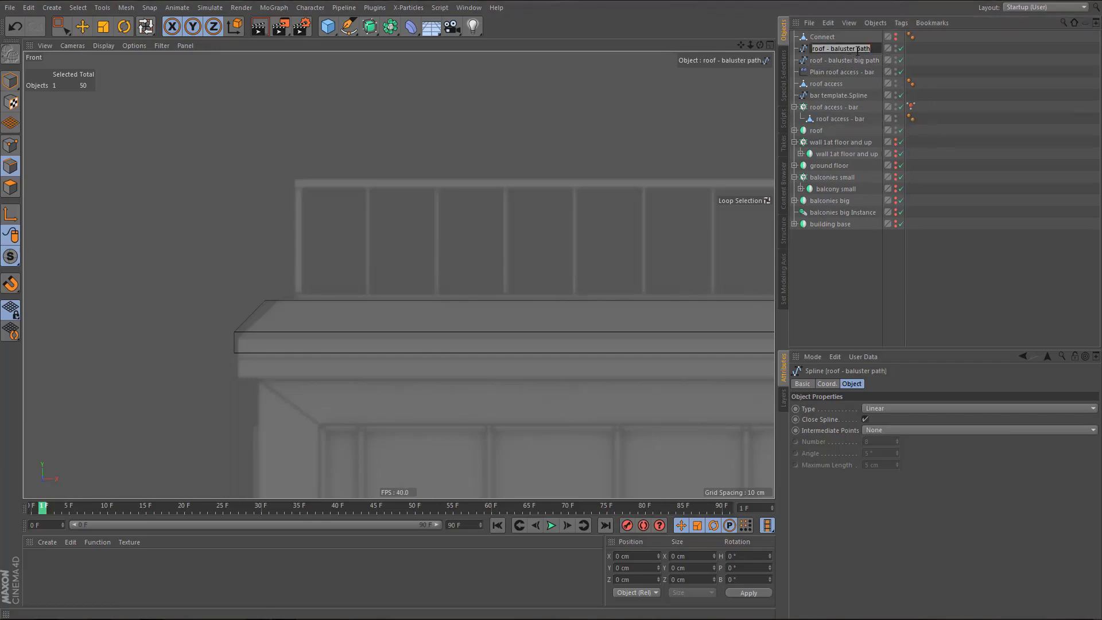
pyautogui.click(857, 49)
pyautogui.write('sm')
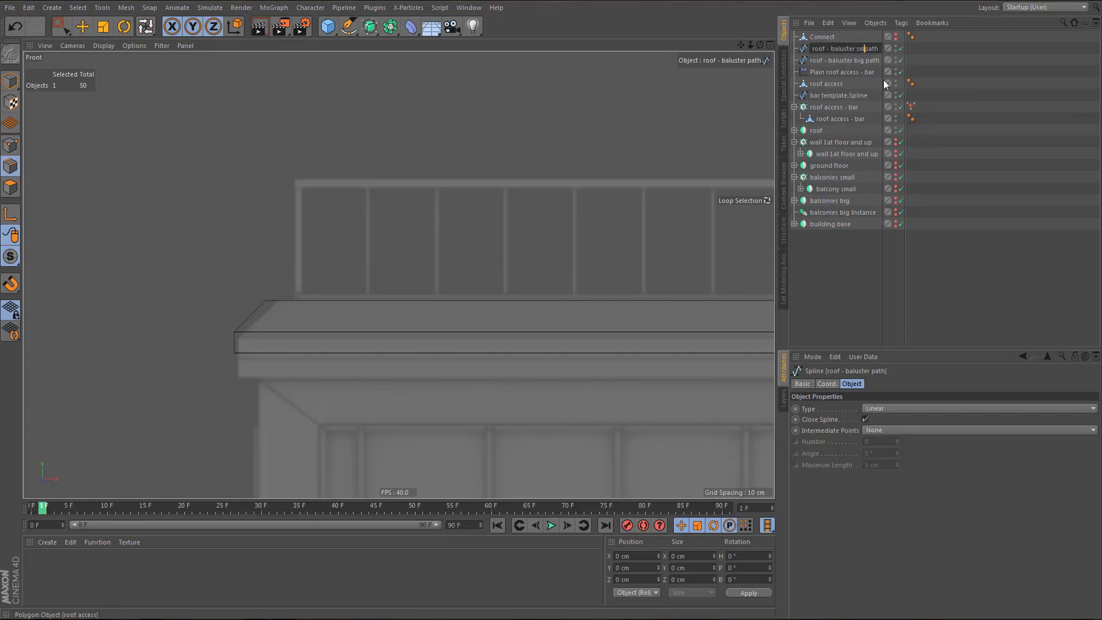
pyautogui.write('all')
pyautogui.press('Return')
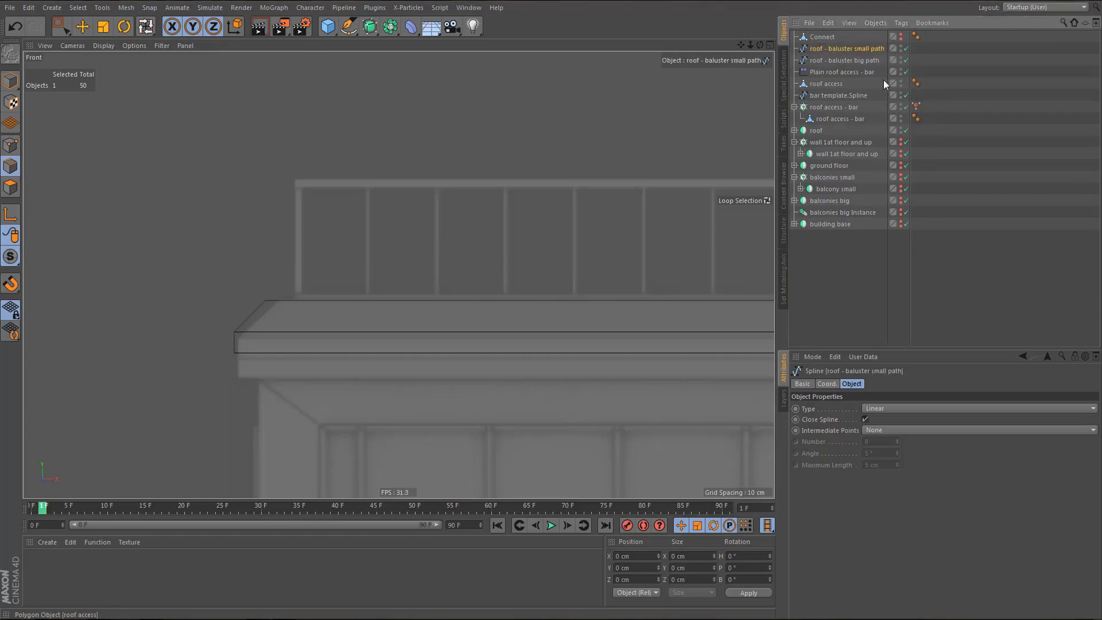
# - Open the roof - baluster big path spline for point editing in the top view
pyautogui.click(860, 58)
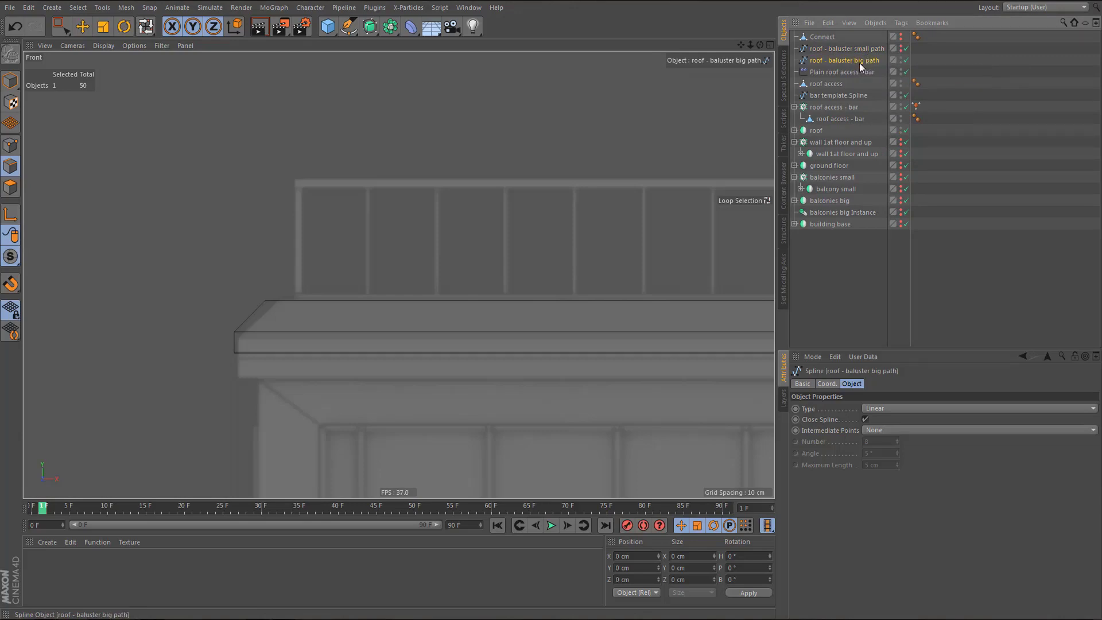
pyautogui.press('F2')
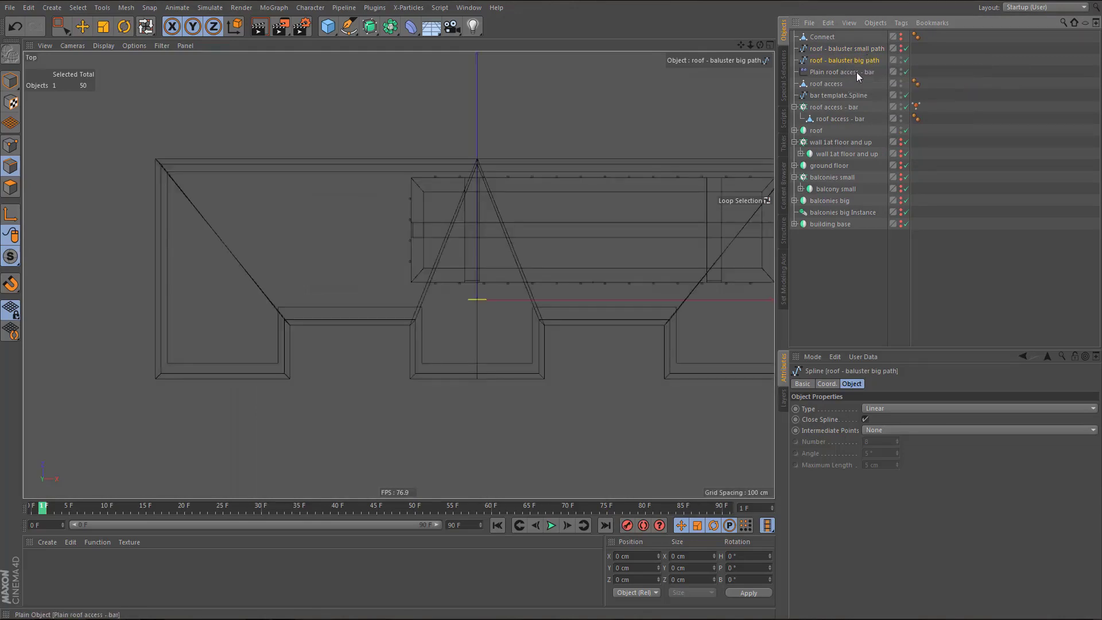
pyautogui.press('Return')
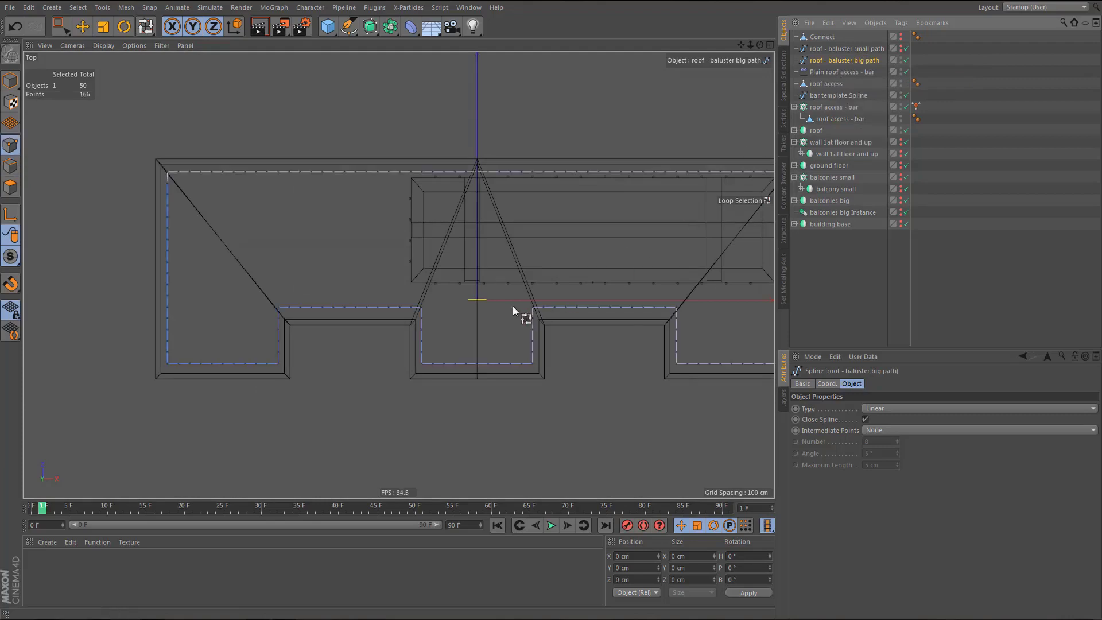
pyautogui.scroll(-4, 310, 253)
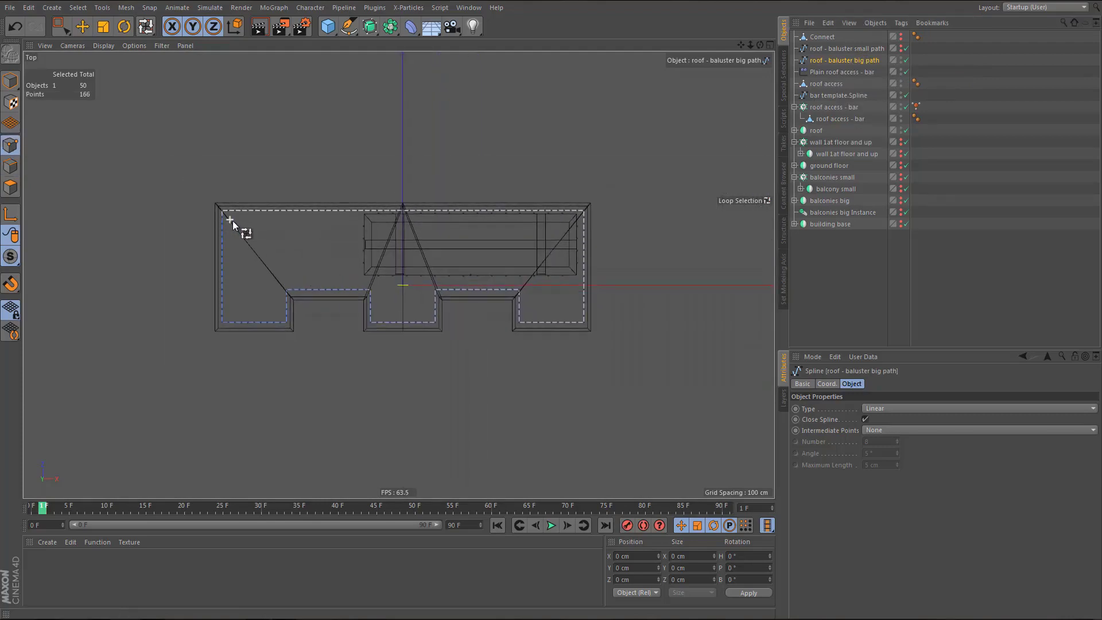
pyautogui.scroll(1, 227, 213)
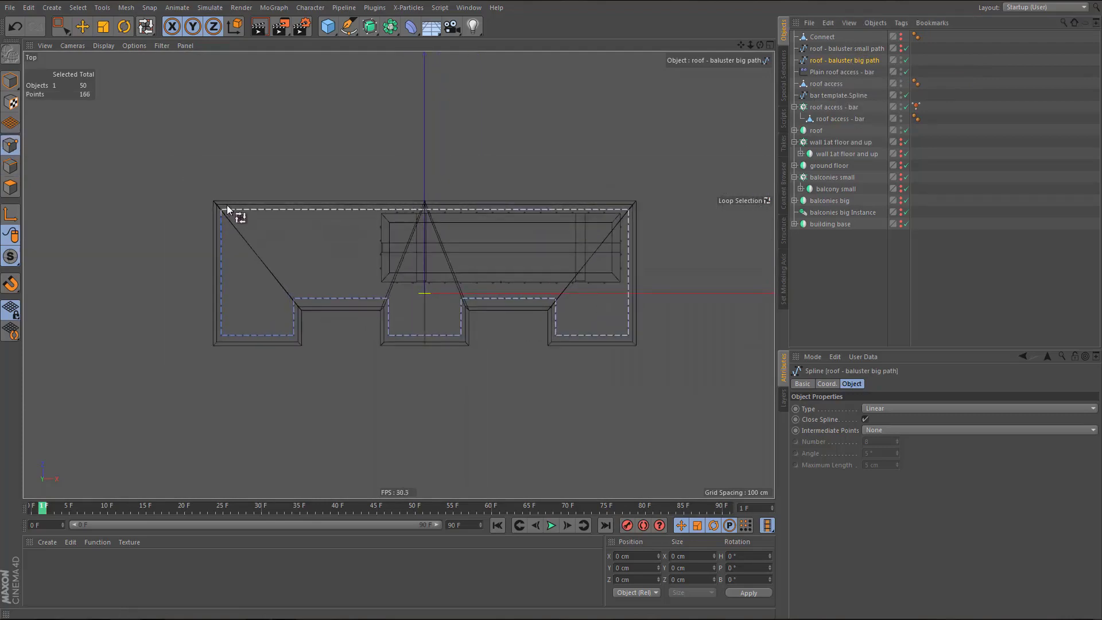
# - Try deleting the points along the big path's long rear edge in the top view and undo the deletion
pyautogui.press('0')
pyautogui.moveTo(223, 205); pyautogui.dragTo(620, 239)
pyautogui.press('Delete')
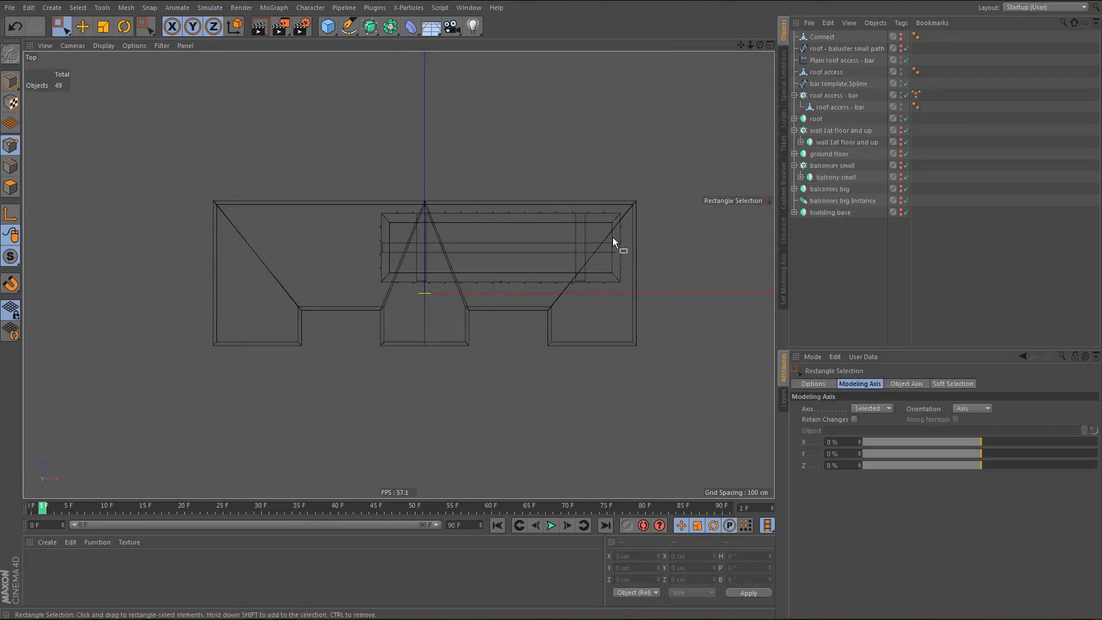
pyautogui.hotkey('ctrl', 'z')
pyautogui.moveTo(227, 204); pyautogui.dragTo(624, 246)
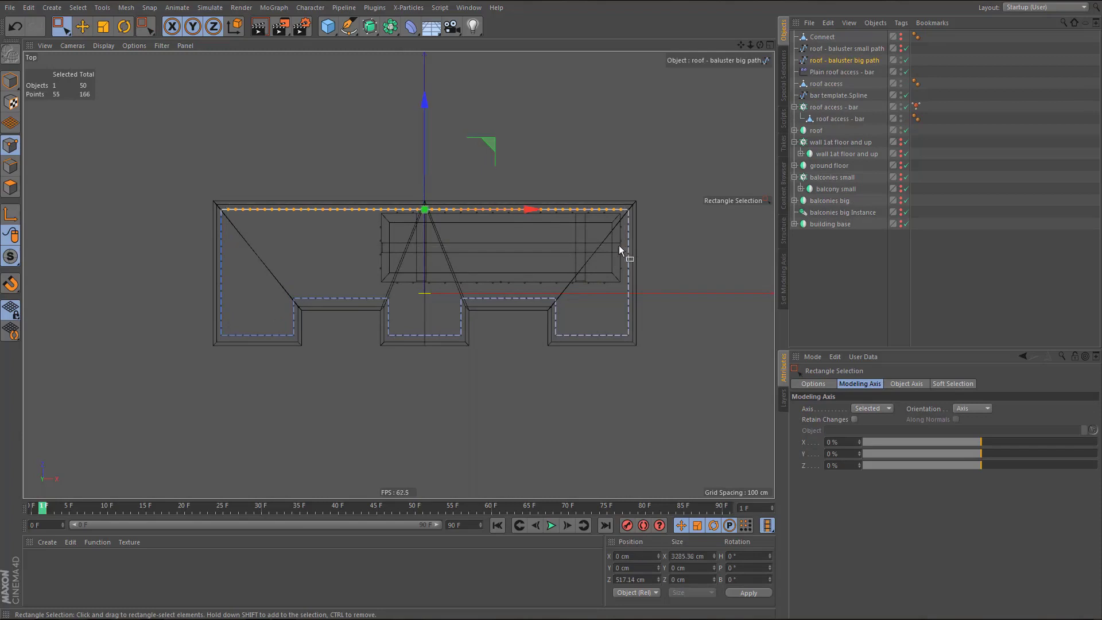
pyautogui.press('Delete')
pyautogui.hotkey('ctrl', 'z')
# - Isolate the roof - baluster big path spline in the perspective view with Viewport Solo
pyautogui.middleClick(516, 254)
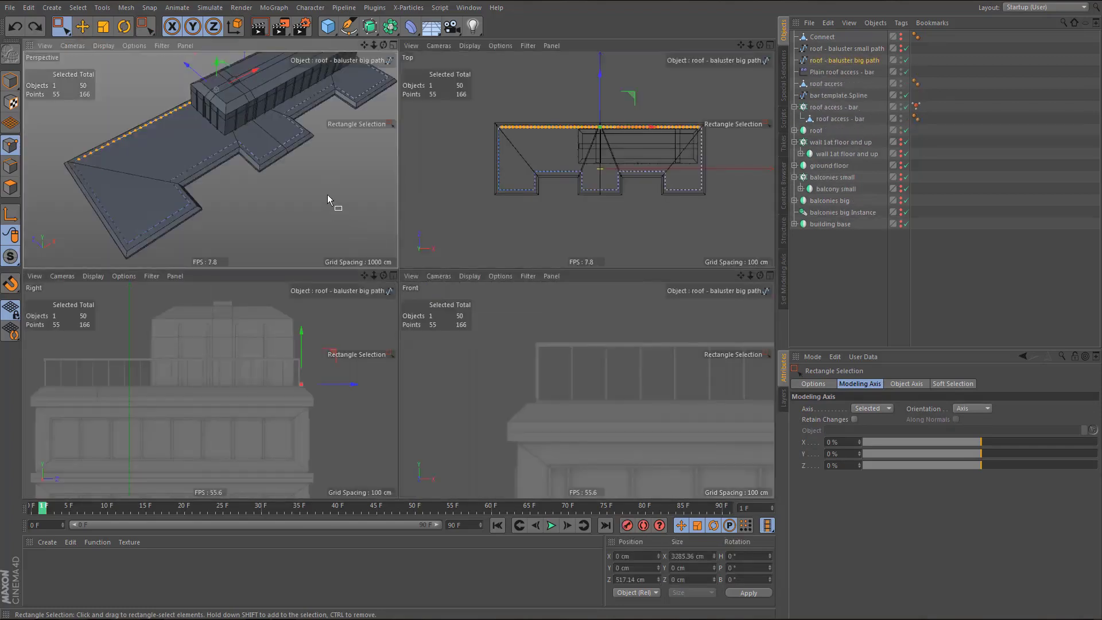
pyautogui.middleClick(327, 194)
pyautogui.keyDown('alt'); pyautogui.moveTo(405, 256); pyautogui.dragTo(396, 269, button='right'); pyautogui.keyUp('alt')
pyautogui.keyDown('alt'); pyautogui.moveTo(396, 268); pyautogui.dragTo(403, 269, button='middle'); pyautogui.keyUp('alt')
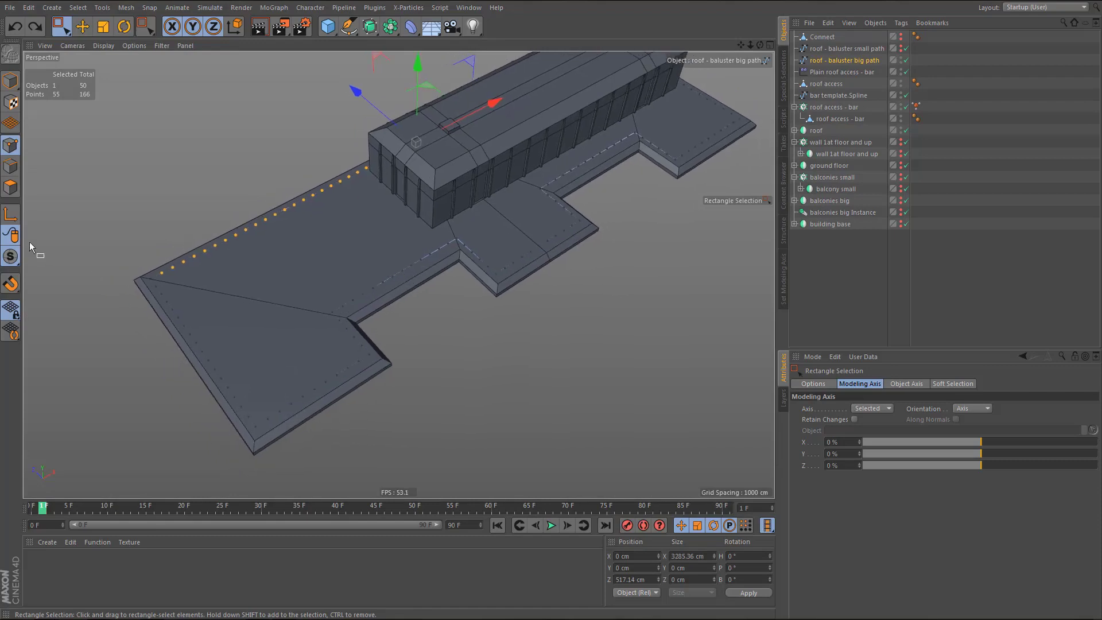
pyautogui.moveTo(16, 259); pyautogui.dragTo(55, 287)
pyautogui.keyDown('alt'); pyautogui.moveTo(265, 312); pyautogui.dragTo(204, 367, button='middle'); pyautogui.keyUp('alt')
pyautogui.click(204, 367)
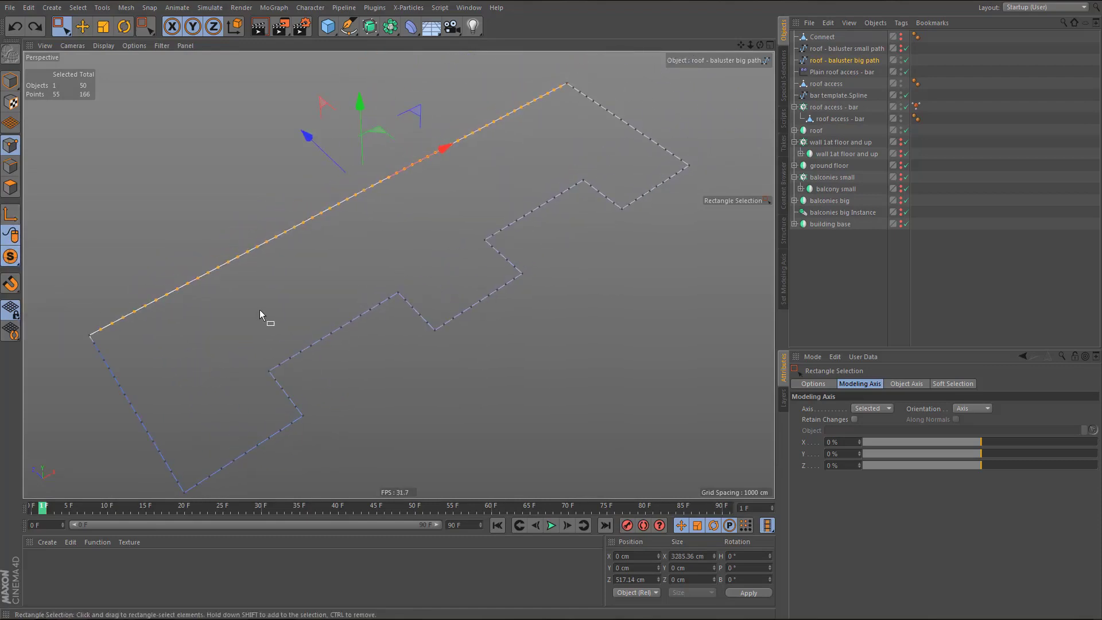
# - Delete the intermediate spline points along most of the long straight rear edge and along the right end edge, keeping the corners
pyautogui.moveTo(217, 224); pyautogui.dragTo(292, 289)
pyautogui.press('Delete')
pyautogui.moveTo(279, 152); pyautogui.dragTo(438, 259)
pyautogui.press('Delete')
pyautogui.moveTo(426, 101); pyautogui.dragTo(546, 175)
pyautogui.press('Delete')
pyautogui.moveTo(529, 85); pyautogui.dragTo(568, 124)
pyautogui.press('Delete')
pyautogui.moveTo(569, 84); pyautogui.dragTo(684, 167)
pyautogui.press('Delete')
# - Delete the intermediate points along the right recess's inner edge and the right wing's side and front edges, keeping the corners
pyautogui.moveTo(475, 168); pyautogui.dragTo(575, 234)
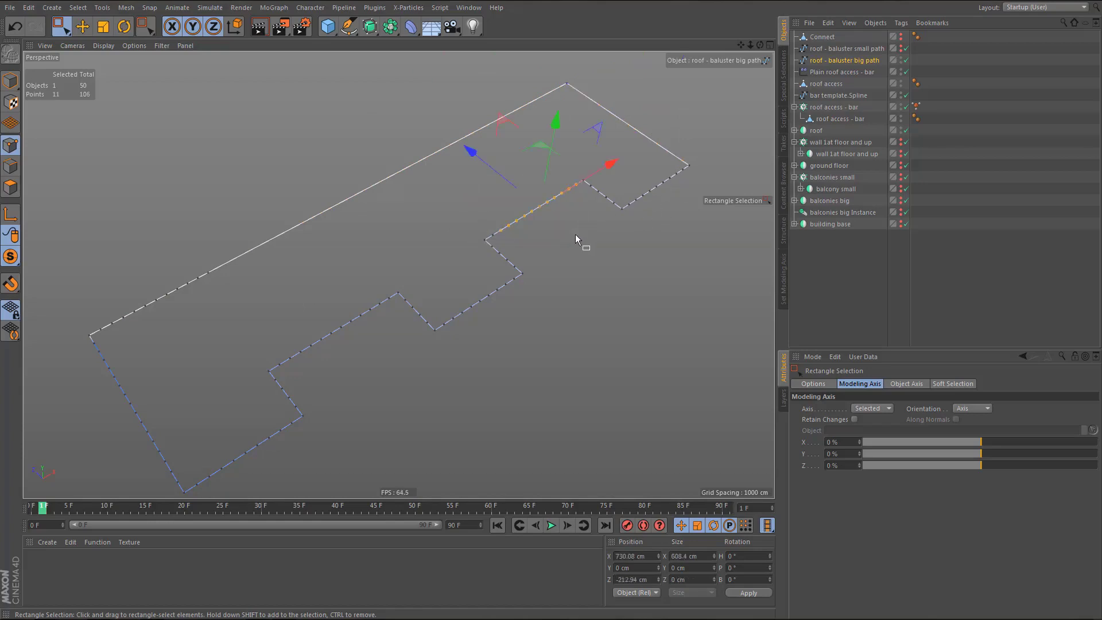
pyautogui.press('Delete')
pyautogui.moveTo(488, 228); pyautogui.dragTo(522, 246)
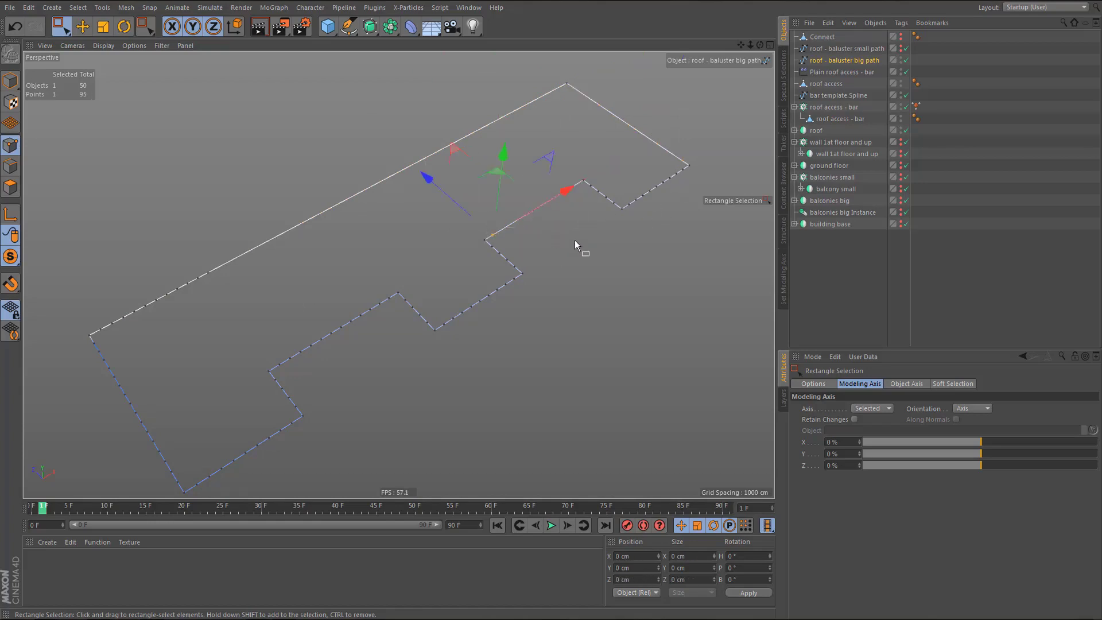
pyautogui.press('Delete')
pyautogui.moveTo(588, 184); pyautogui.dragTo(616, 216)
pyautogui.press('Delete')
pyautogui.moveTo(631, 170); pyautogui.dragTo(682, 216)
pyautogui.press('Delete')
pyautogui.moveTo(677, 164); pyautogui.dragTo(686, 178)
pyautogui.press('Delete')
pyautogui.moveTo(628, 198); pyautogui.dragTo(639, 227)
pyautogui.press('Delete')
# - Delete the intermediate points along the middle wing's front edge and its right side, keeping the corners
pyautogui.moveTo(426, 281); pyautogui.dragTo(523, 323)
pyautogui.press('Delete')
pyautogui.moveTo(507, 274); pyautogui.dragTo(516, 288)
pyautogui.press('Delete')
pyautogui.moveTo(489, 244); pyautogui.dragTo(523, 264)
pyautogui.press('Delete')
# - Delete the intermediate points along the left recess's inner edge and both of its sides, keeping the corners
pyautogui.moveTo(261, 318); pyautogui.dragTo(394, 356)
pyautogui.press('Delete')
pyautogui.moveTo(332, 282); pyautogui.dragTo(391, 344)
pyautogui.press('Delete')
pyautogui.moveTo(403, 297); pyautogui.dragTo(431, 327)
pyautogui.press('Delete')
pyautogui.moveTo(273, 376); pyautogui.dragTo(305, 406)
pyautogui.press('Delete')
pyautogui.moveTo(278, 350); pyautogui.dragTo(304, 379)
pyautogui.press('Delete')
# - Delete the intermediate points along the left wing's front edge and left end edge, plus those remaining on the long rear edge
pyautogui.moveTo(173, 415); pyautogui.dragTo(287, 477)
pyautogui.press('Delete')
pyautogui.moveTo(197, 484); pyautogui.dragTo(212, 494)
pyautogui.press('Delete')
pyautogui.moveTo(92, 340); pyautogui.dragTo(185, 479)
pyautogui.press('Delete')
pyautogui.moveTo(98, 276); pyautogui.dragTo(232, 326)
pyautogui.press('Delete')
pyautogui.moveTo(192, 256); pyautogui.dragTo(252, 325)
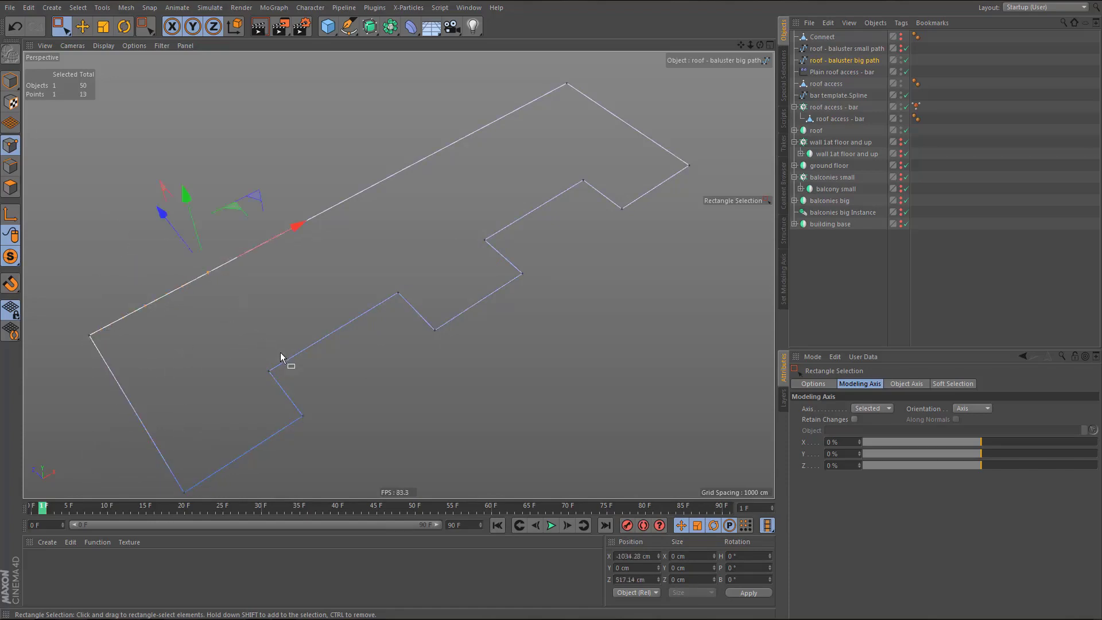
pyautogui.press('Delete')
pyautogui.scroll(-3, 330, 304)
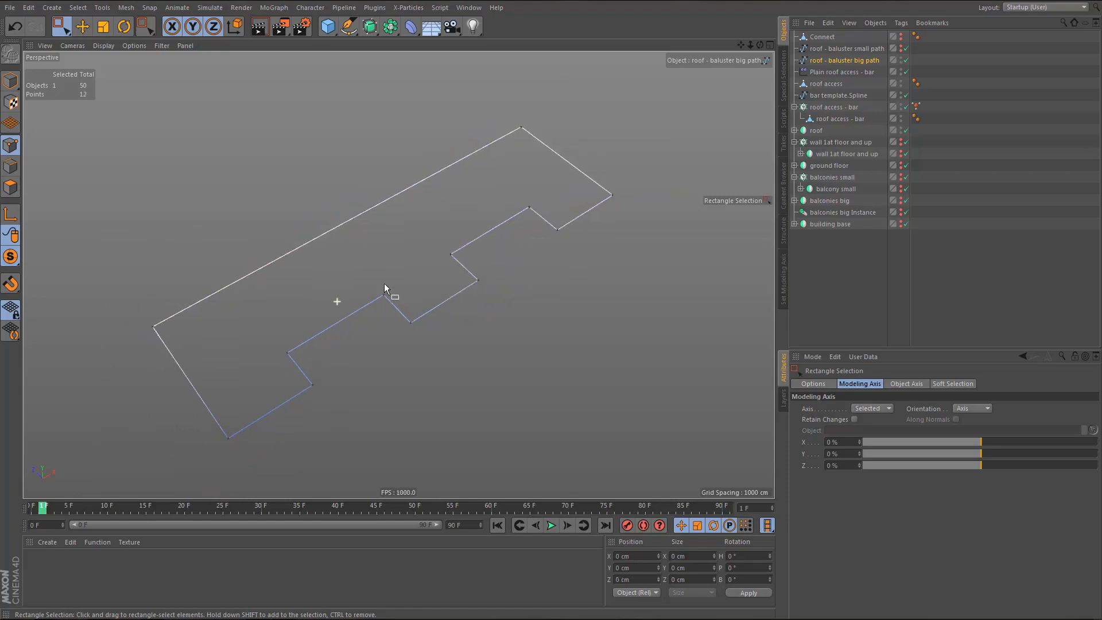
# - Duplicate the roof's big baluster path spline and rename the copy "roof - railing path"
pyautogui.keyDown('alt'); pyautogui.moveTo(355, 268); pyautogui.dragTo(356, 270); pyautogui.keyUp('alt')
pyautogui.keyDown('alt'); pyautogui.moveTo(355, 270); pyautogui.dragTo(382, 261, button='middle'); pyautogui.keyUp('alt')
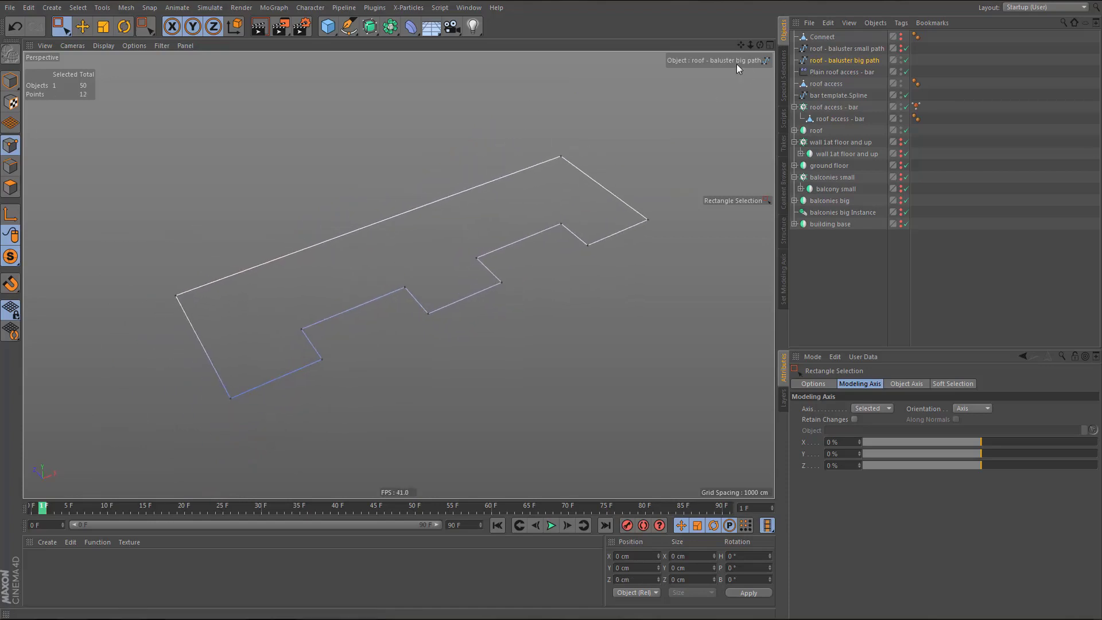
pyautogui.click(838, 48)
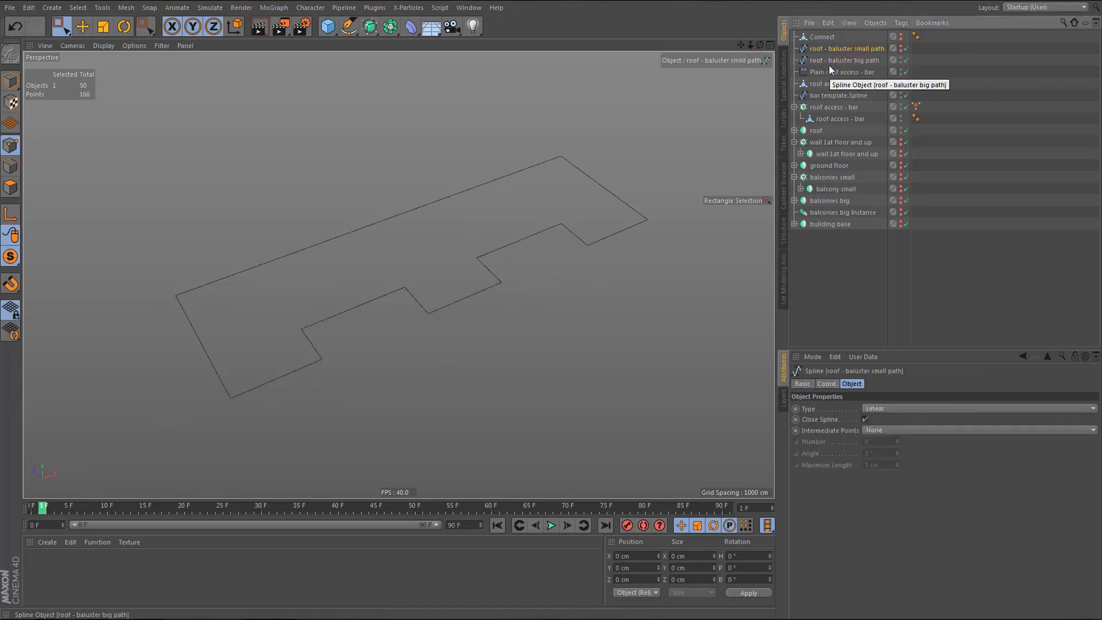
pyautogui.click(820, 61)
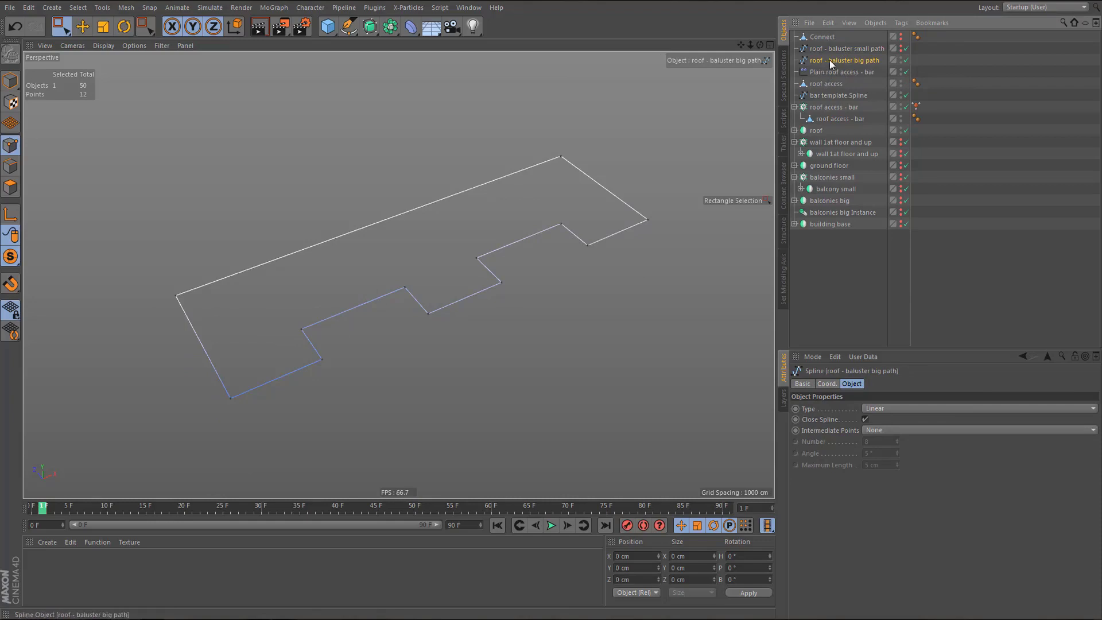
pyautogui.keyDown('ctrl'); pyautogui.moveTo(830, 65); pyautogui.dragTo(890, 73); pyautogui.keyUp('ctrl')
pyautogui.doubleClick(839, 71)
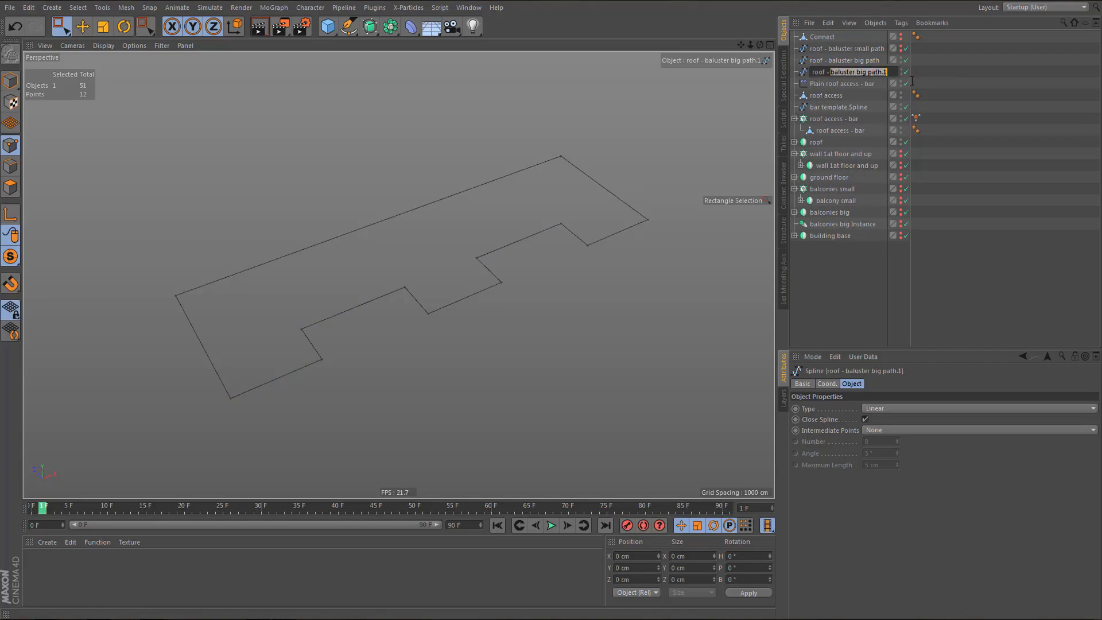
pyautogui.write('railing path')
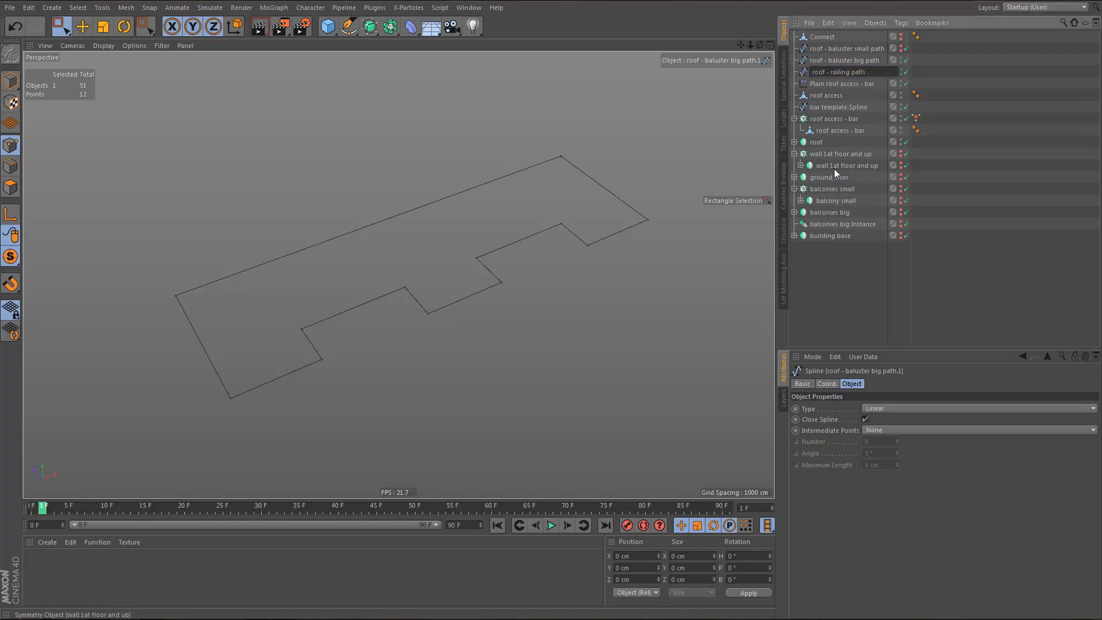
pyautogui.press('Return')
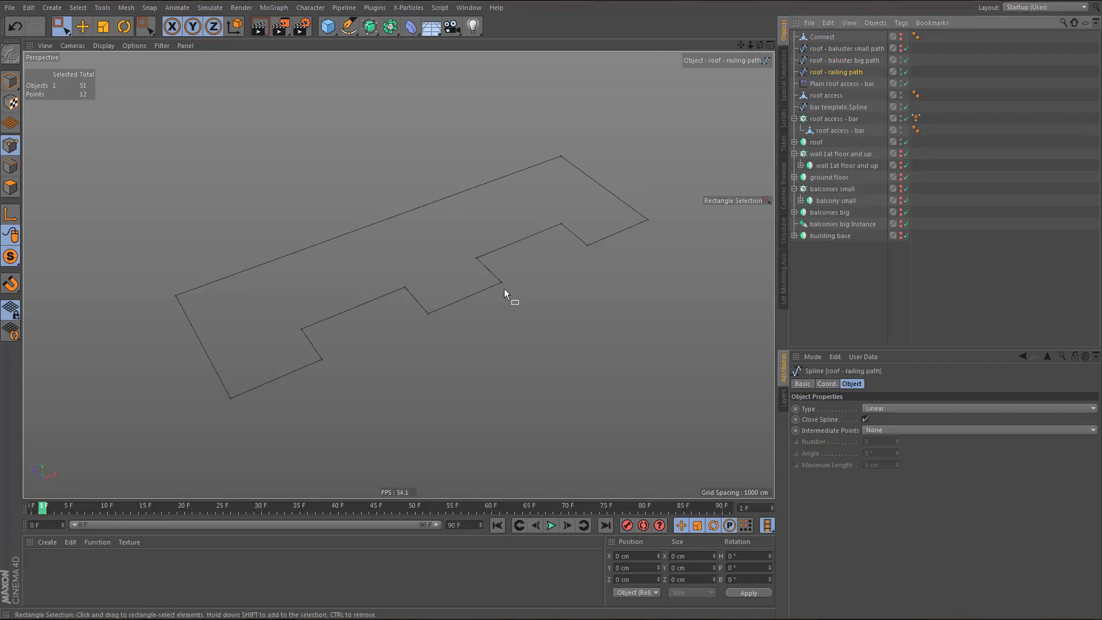
# - Examine the roof and balcony railings on the front view's reference image against the railing path, then return to the perspective view
pyautogui.middleClick(475, 293)
pyautogui.middleClick(535, 356)
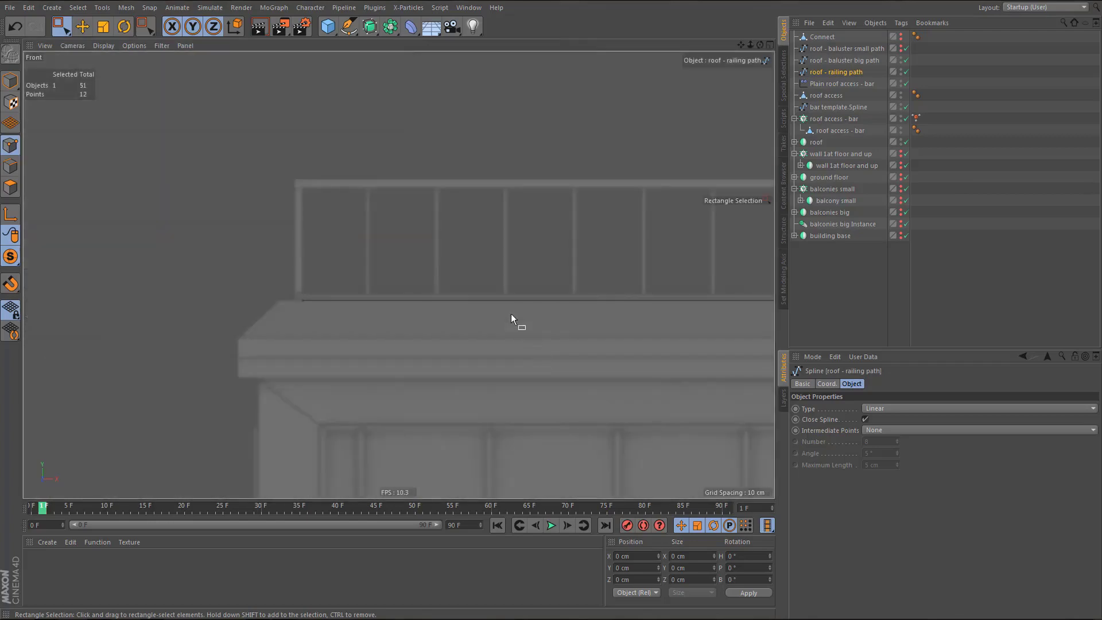
pyautogui.keyDown('alt'); pyautogui.moveTo(475, 301); pyautogui.dragTo(480, 404, button='right'); pyautogui.keyUp('alt')
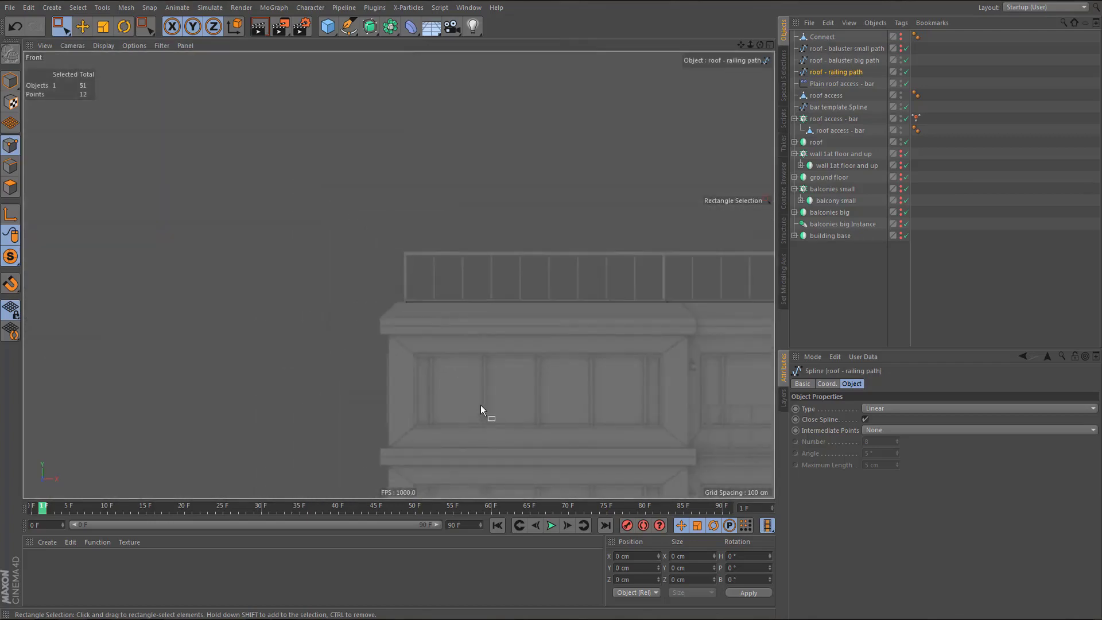
pyautogui.keyDown('alt'); pyautogui.moveTo(491, 459); pyautogui.dragTo(490, 284, button='middle'); pyautogui.keyUp('alt')
pyautogui.keyDown('alt'); pyautogui.moveTo(490, 283); pyautogui.dragTo(532, 349, button='right'); pyautogui.keyUp('alt')
pyautogui.keyDown('alt'); pyautogui.moveTo(531, 349); pyautogui.dragTo(384, 316, button='middle'); pyautogui.keyUp('alt')
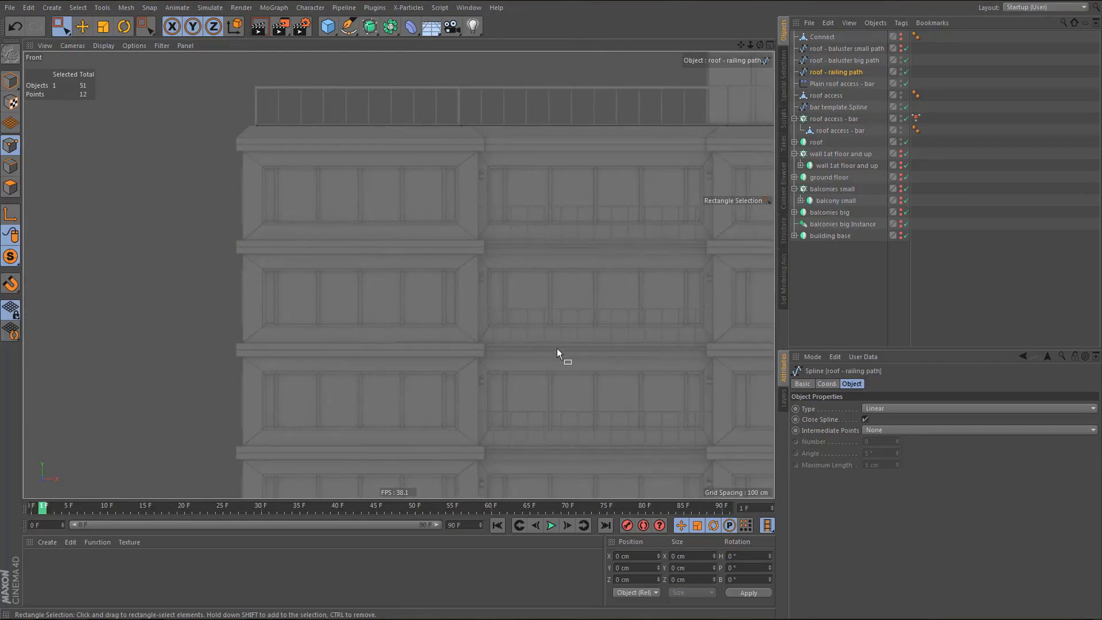
pyautogui.scroll(5, 561, 340)
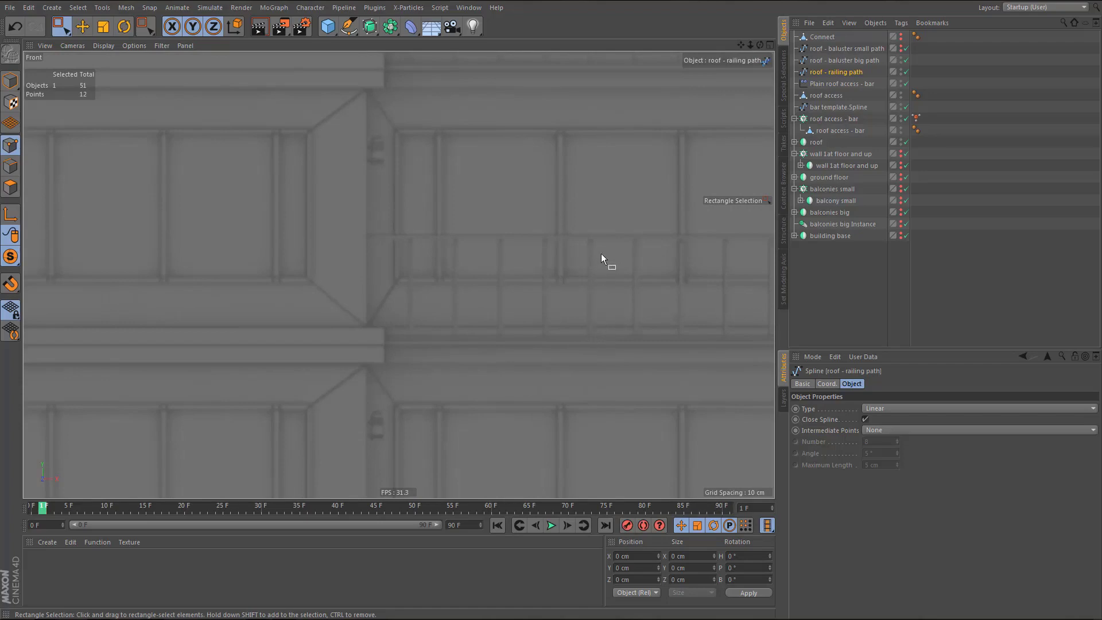
pyautogui.scroll(-5, 459, 307)
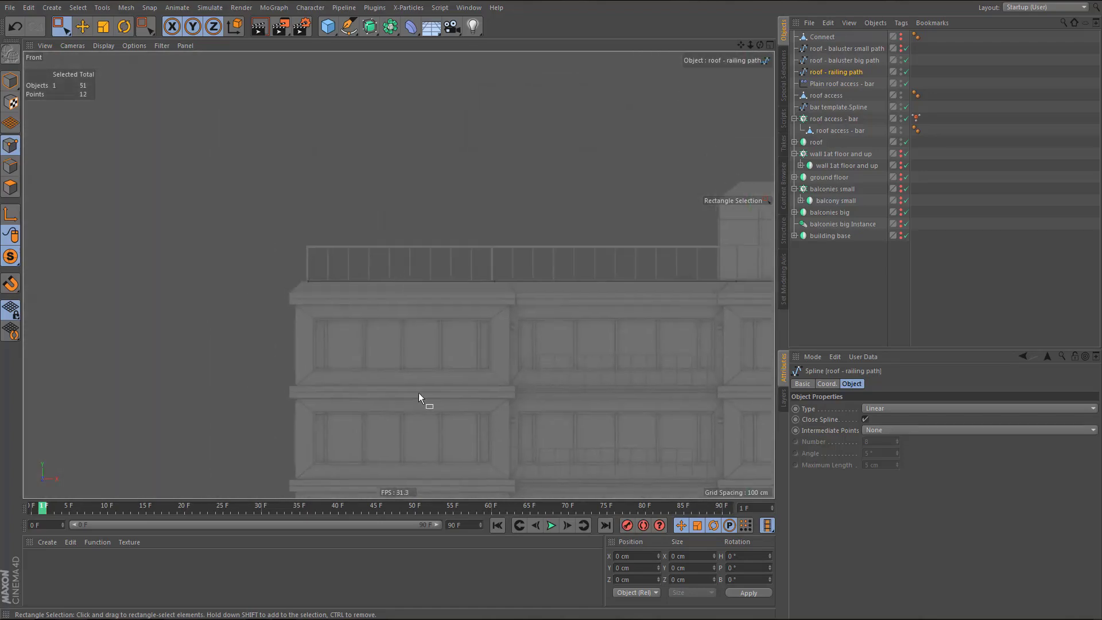
pyautogui.scroll(5, 361, 282)
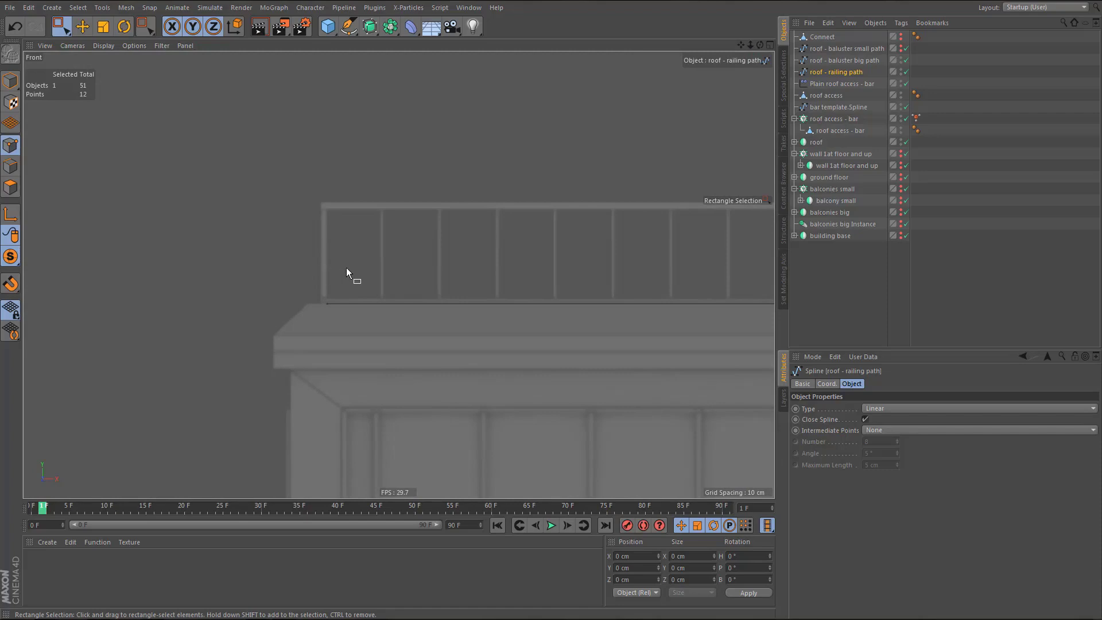
pyautogui.middleClick(346, 268)
pyautogui.middleClick(393, 209)
pyautogui.scroll(-2, 394, 209)
pyautogui.keyDown('alt'); pyautogui.moveTo(388, 280); pyautogui.dragTo(415, 298, button='middle'); pyautogui.keyUp('alt')
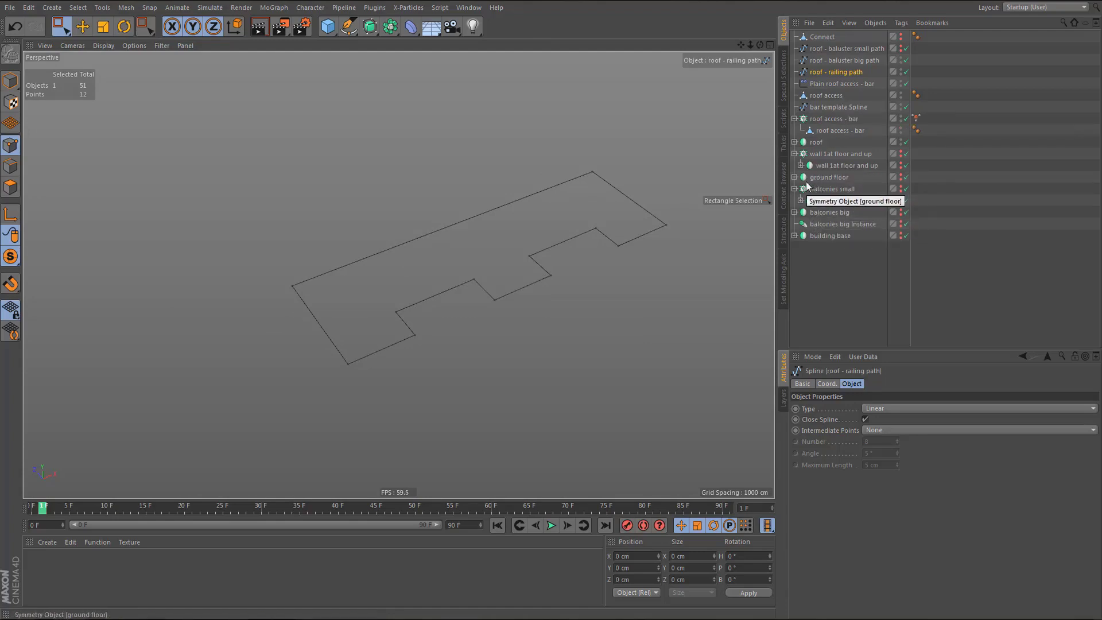
# - Copy the baluster mesh nested inside the small balcony's baluster cloner and paste it as a separate top-level object
pyautogui.click(801, 201)
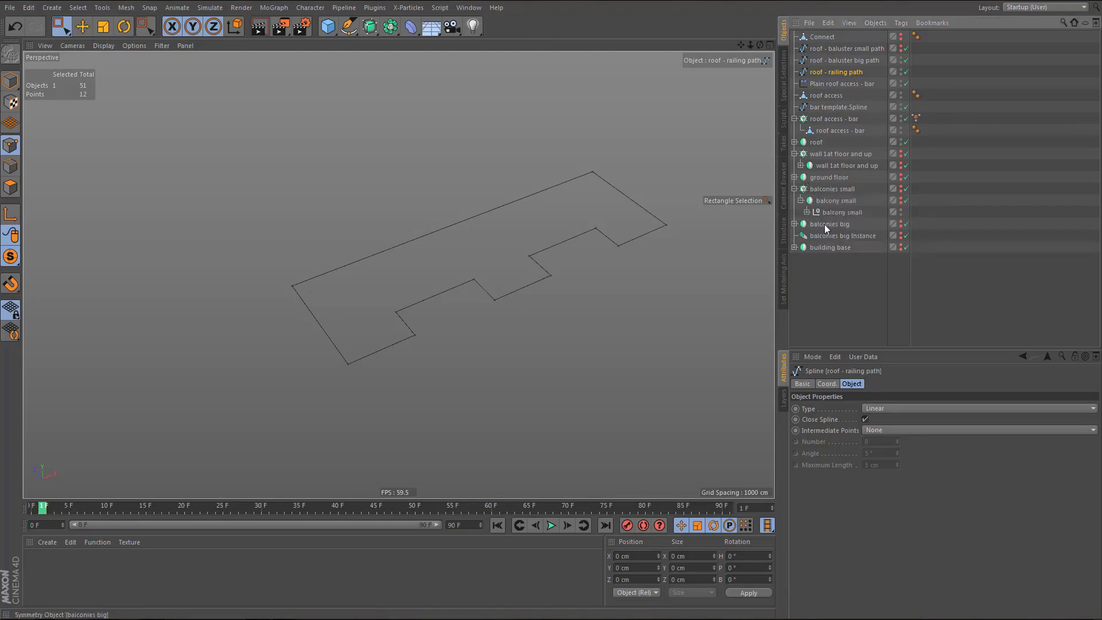
pyautogui.click(807, 211)
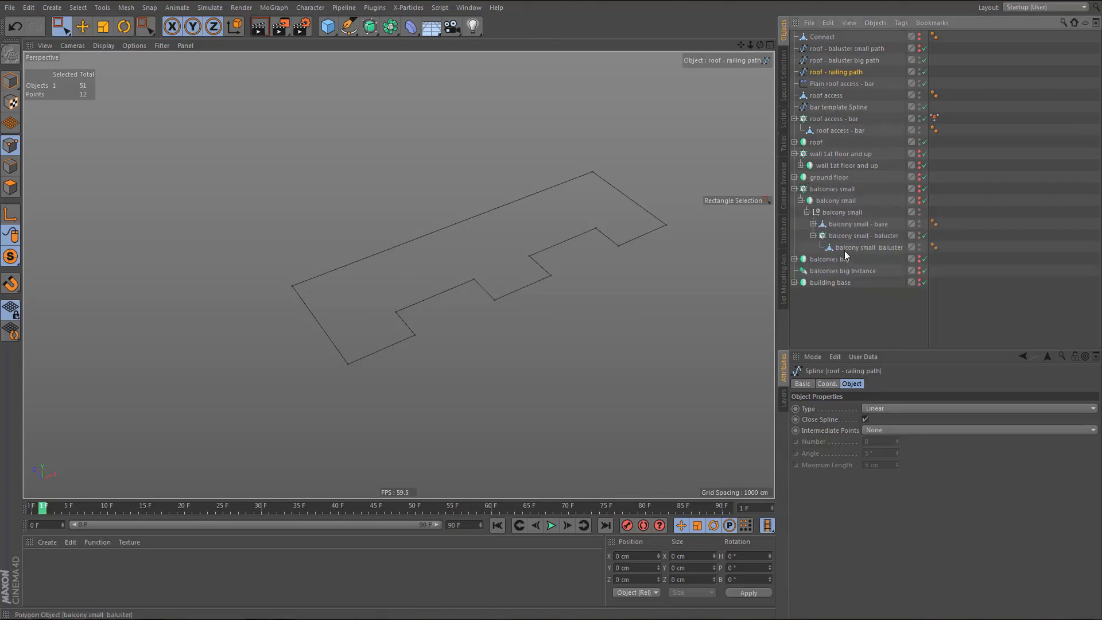
pyautogui.click(845, 250)
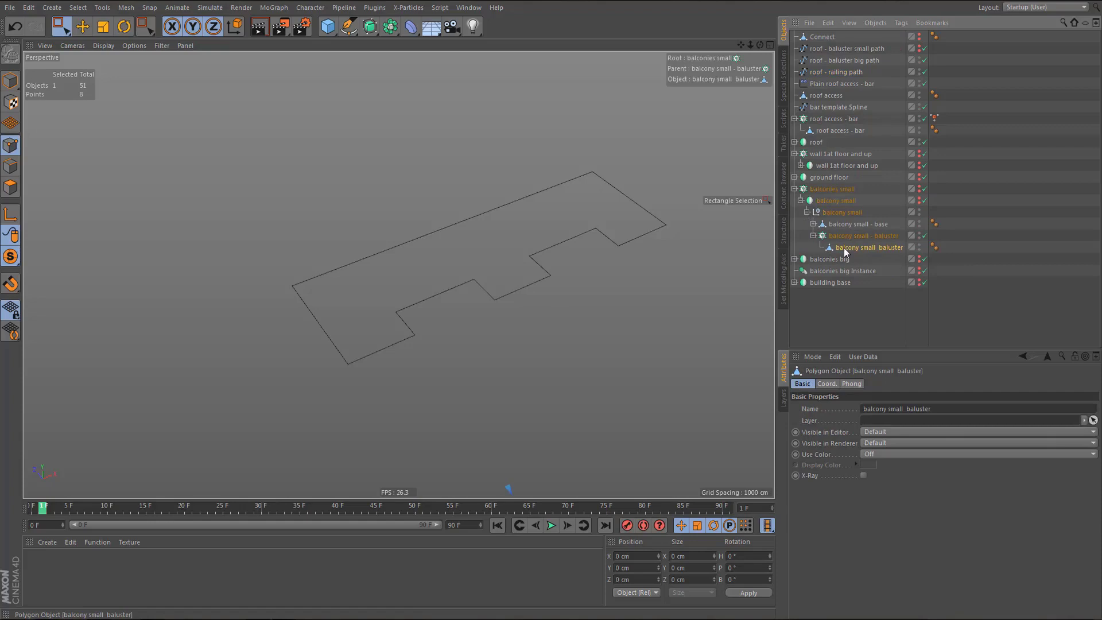
pyautogui.hotkey('ctrl', 'c')
pyautogui.hotkey('ctrl', 'v')
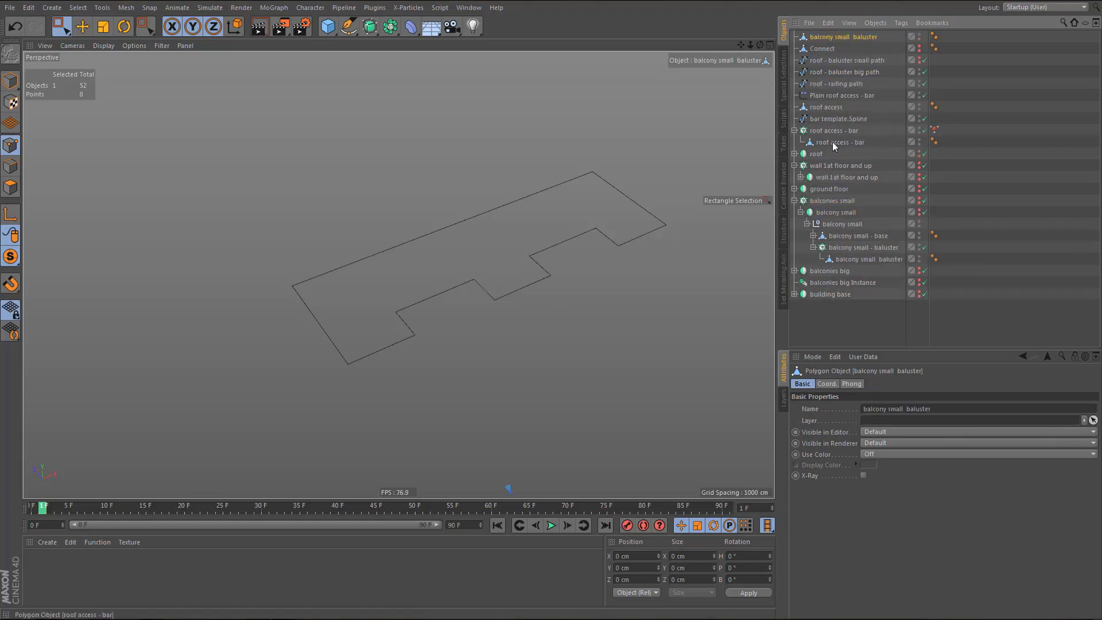
# - Rename the pasted baluster mesh as "roof - baluster small"
pyautogui.doubleClick(828, 37)
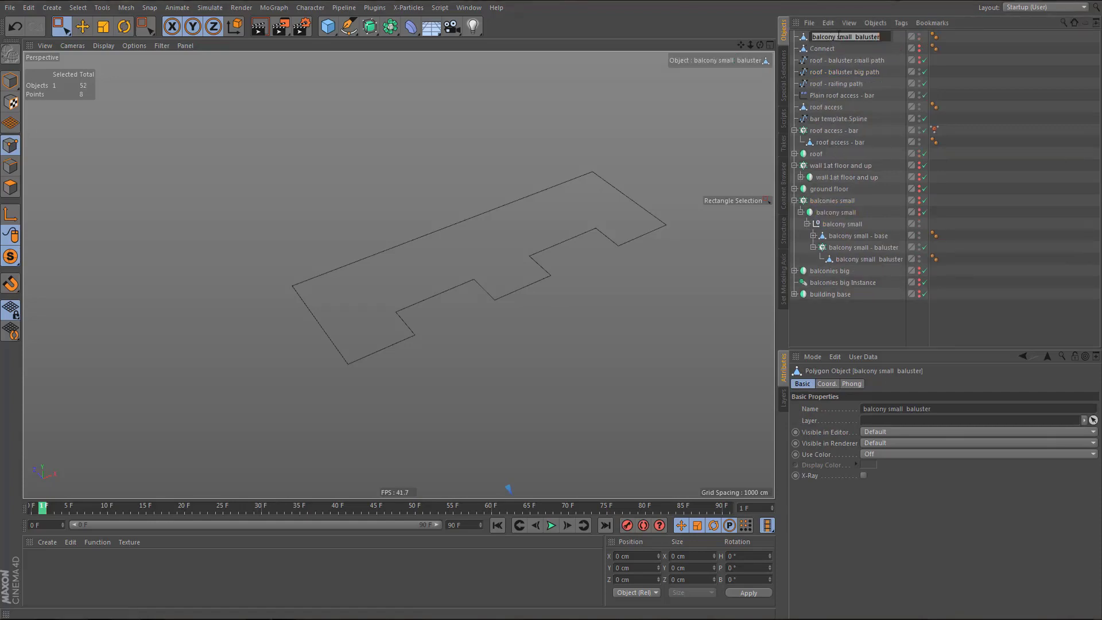
pyautogui.moveTo(838, 36); pyautogui.dragTo(881, 37)
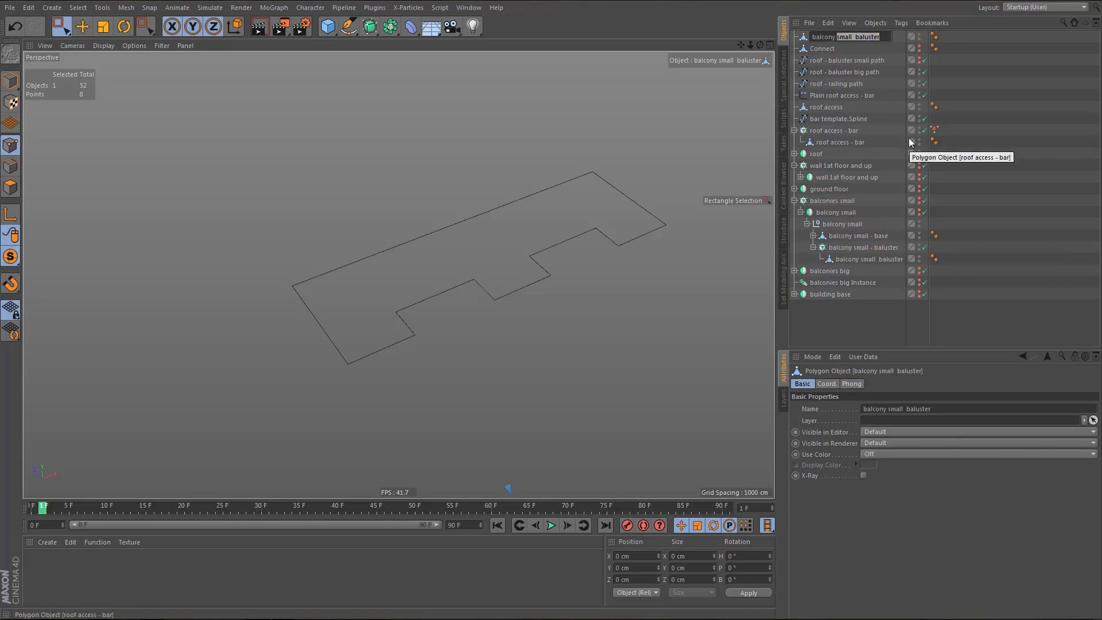
pyautogui.hotkey('ctrl', 'a')
pyautogui.write('roof')
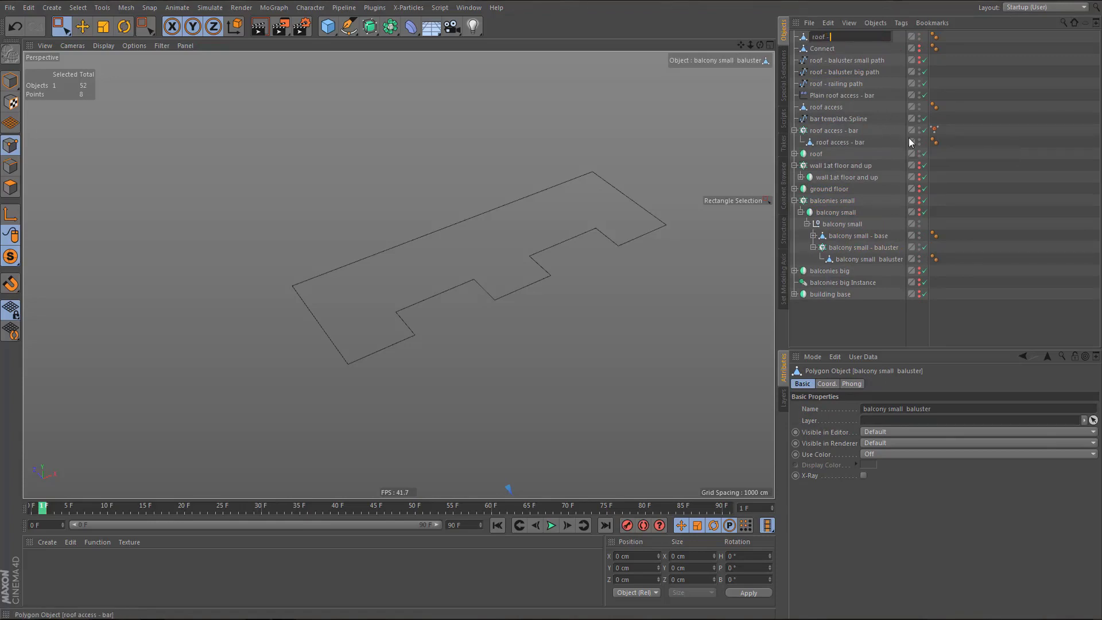
pyautogui.write('baluster small')
pyautogui.press('Return')
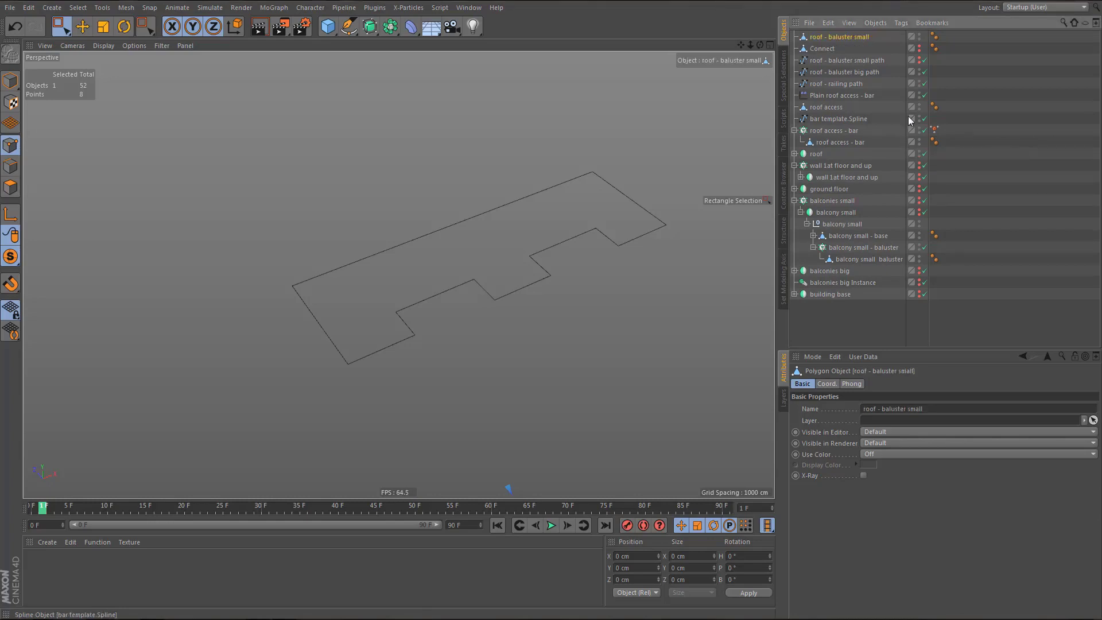
# - Duplicate the small roof baluster and rename the copy "roof - baluster big"
pyautogui.moveTo(821, 39); pyautogui.dragTo(824, 46)
pyautogui.doubleClick(860, 48)
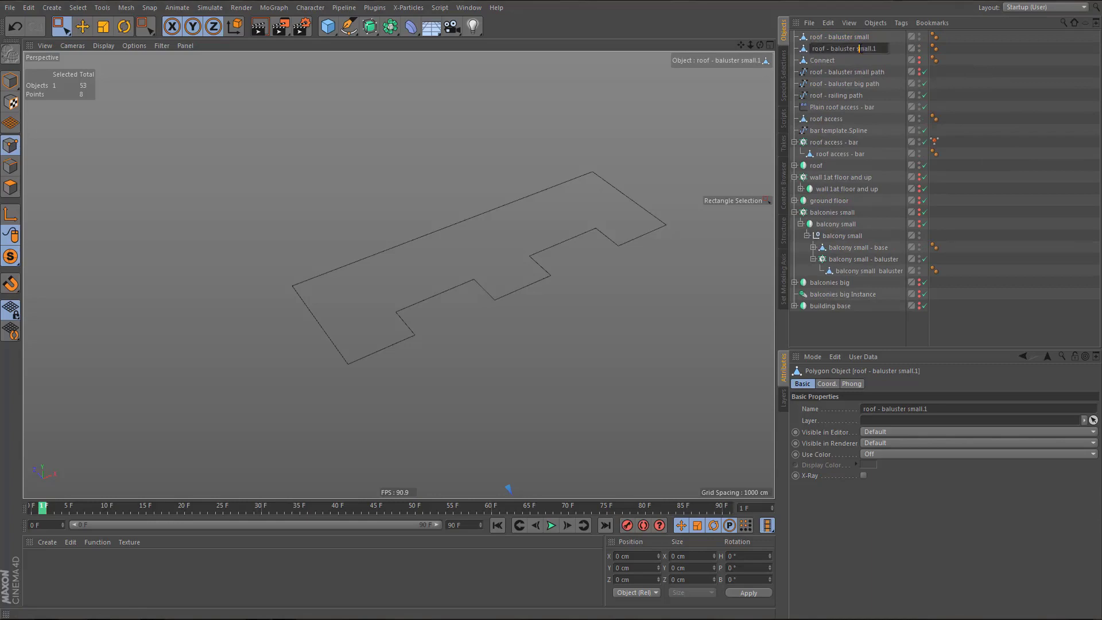
pyautogui.press('Delete')
pyautogui.press('Delete')
pyautogui.press('Delete')
pyautogui.press('Delete')
pyautogui.press('Delete')
pyautogui.press('Delete')
pyautogui.press('Delete')
pyautogui.write('big')
pyautogui.press('Return')
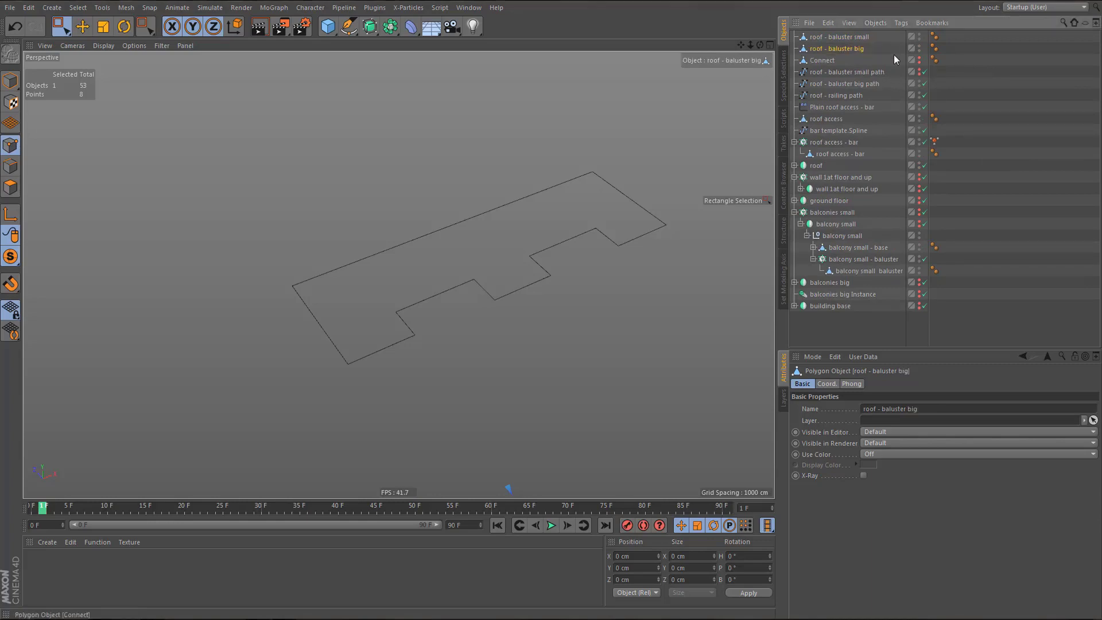
# - Place copies of the small and big roof balusters as children of the "roof - baluster small path" spline
pyautogui.keyDown('ctrl'); pyautogui.click(839, 36); pyautogui.keyUp('ctrl')
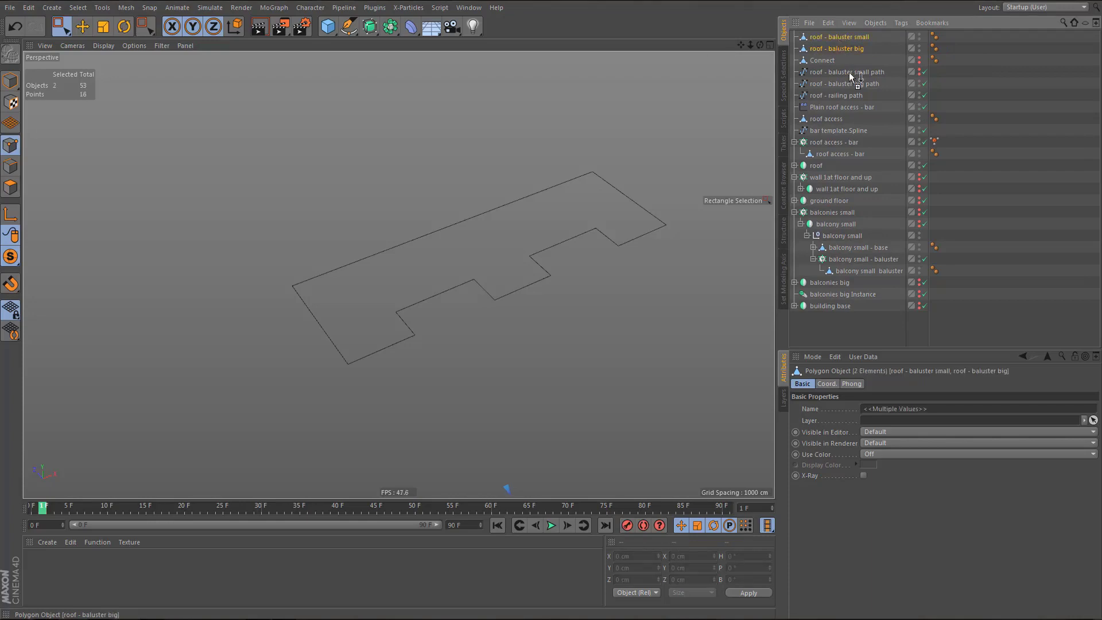
pyautogui.moveTo(849, 71); pyautogui.dragTo(849, 72)
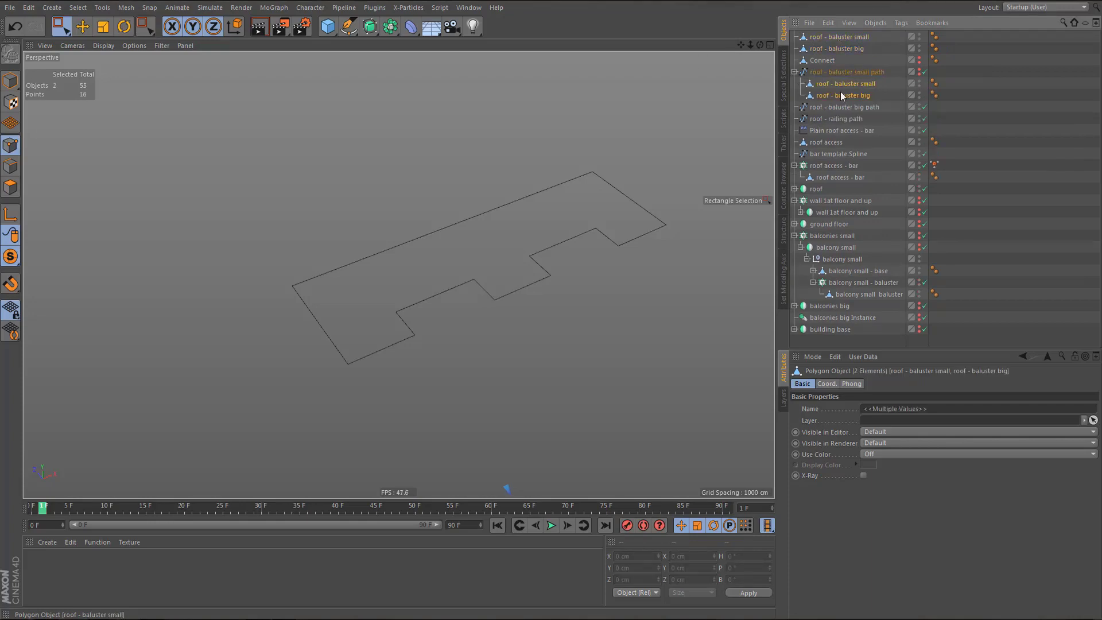
pyautogui.click(839, 85)
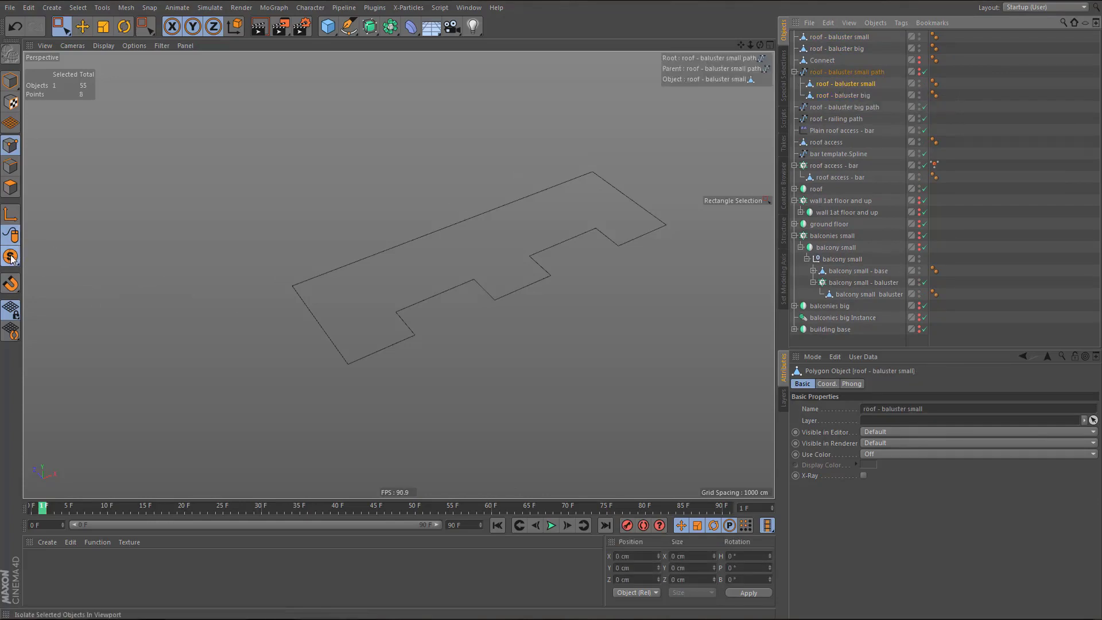
# - Turn off viewport isolation and collapse the small balconies and first-floor wall hierarchies
pyautogui.moveTo(20, 263); pyautogui.dragTo(52, 269)
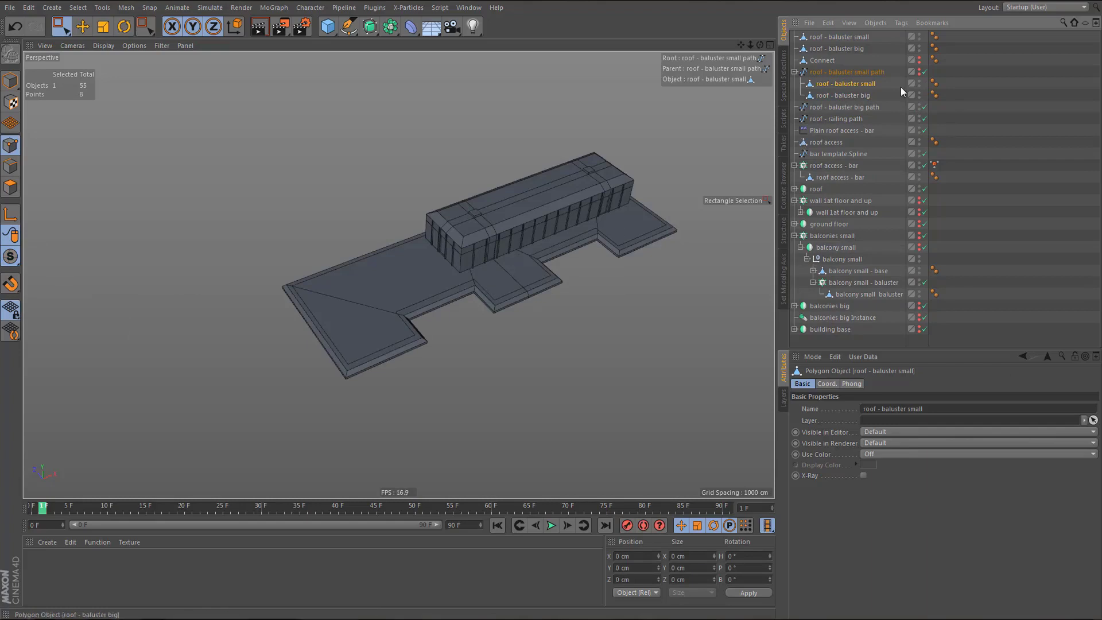
pyautogui.click(796, 235)
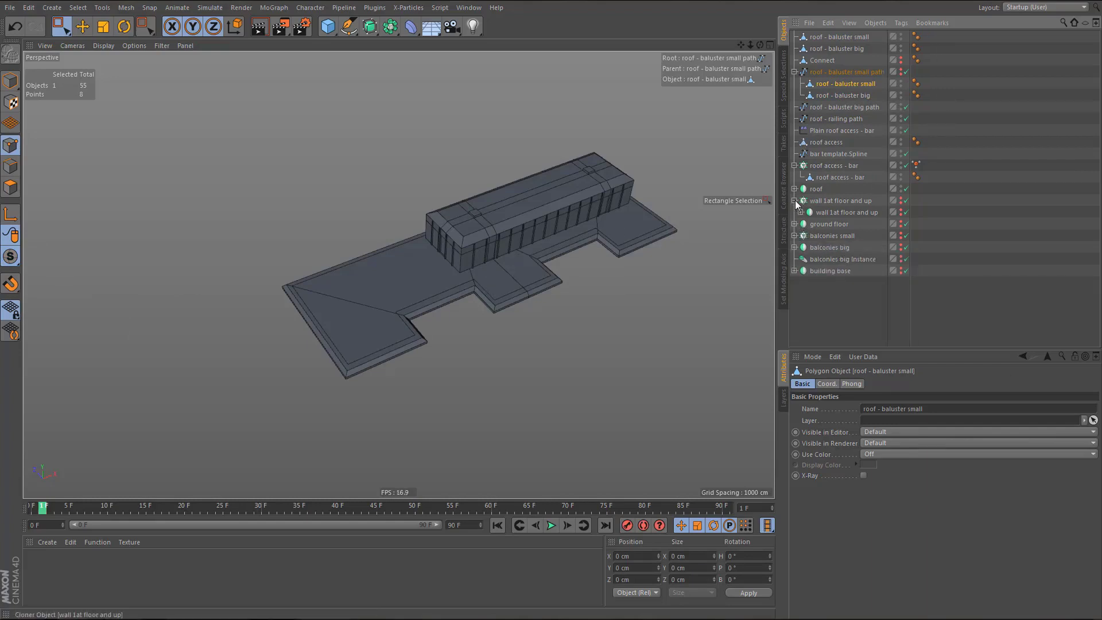
pyautogui.click(795, 200)
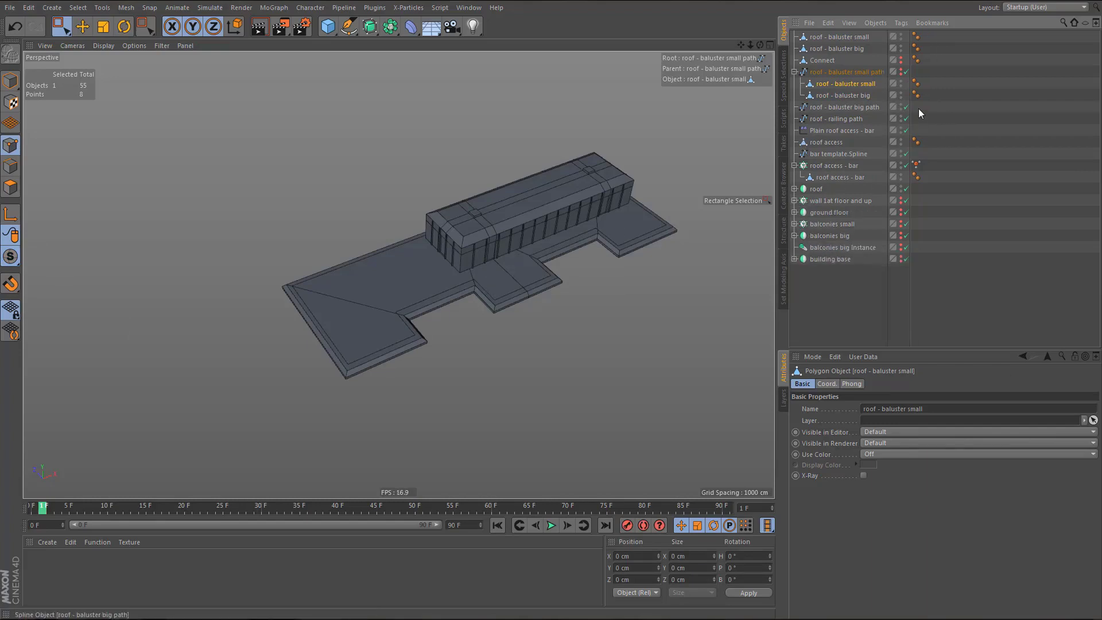
# - Hide the roof access bars, the roof access and the roof in the viewport, and collapse the roof access bar hierarchy
pyautogui.click(901, 164)
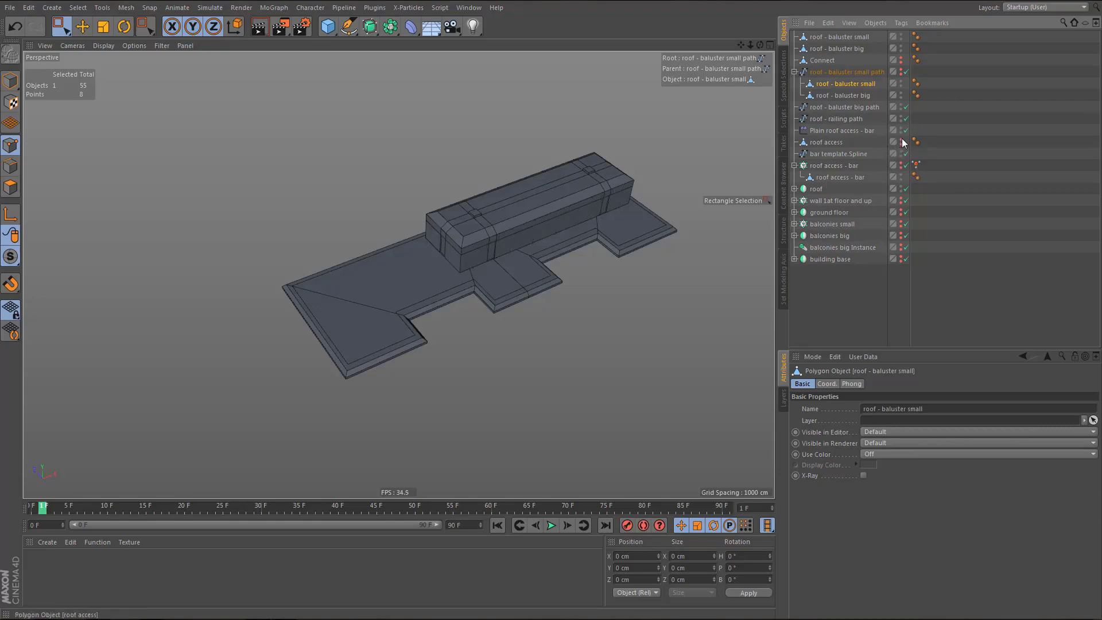
pyautogui.click(901, 140)
pyautogui.scroll(6, 515, 247)
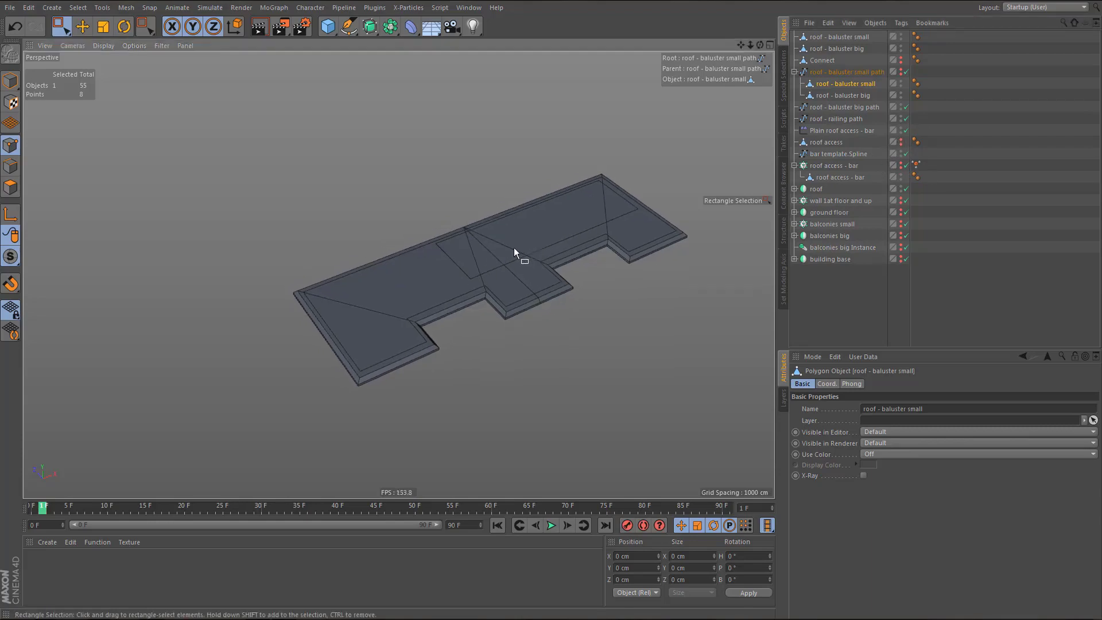
pyautogui.scroll(1, 516, 265)
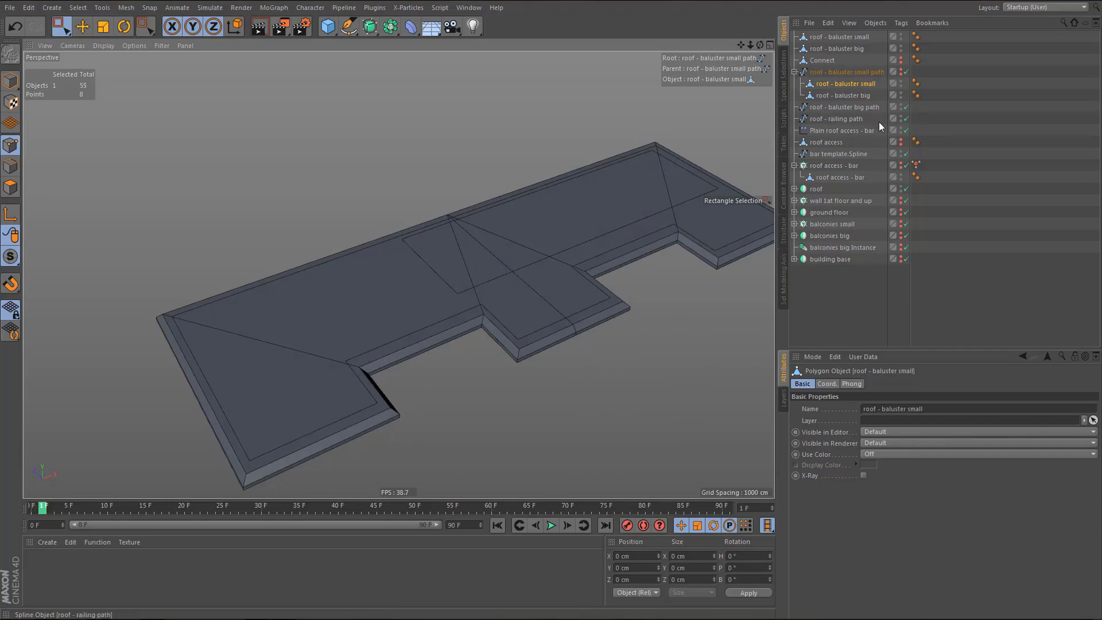
pyautogui.click(794, 165)
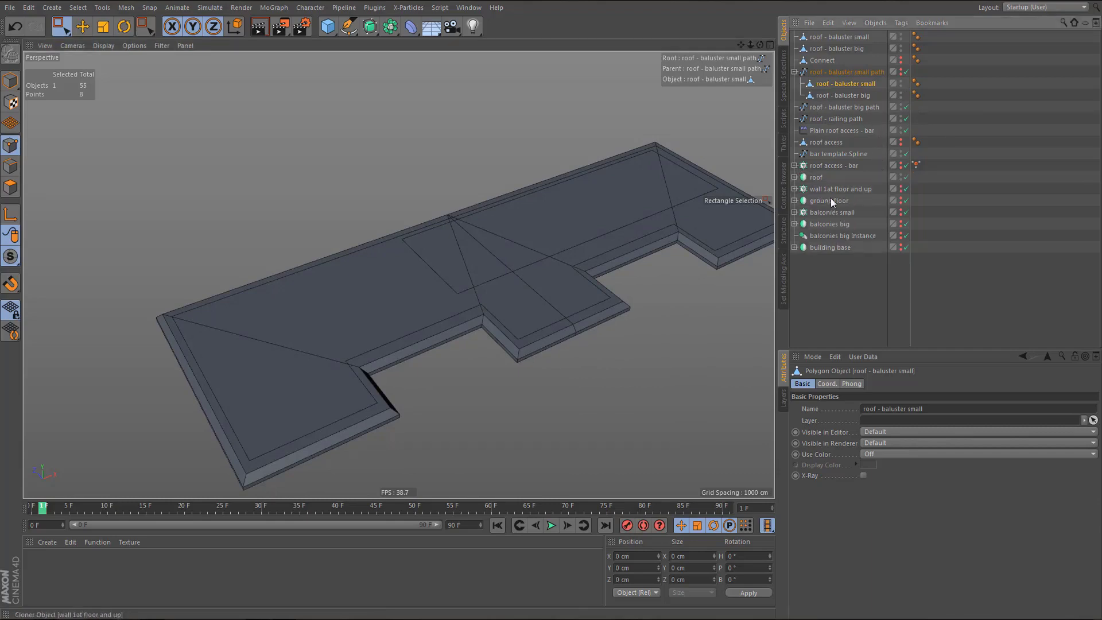
pyautogui.click(901, 176)
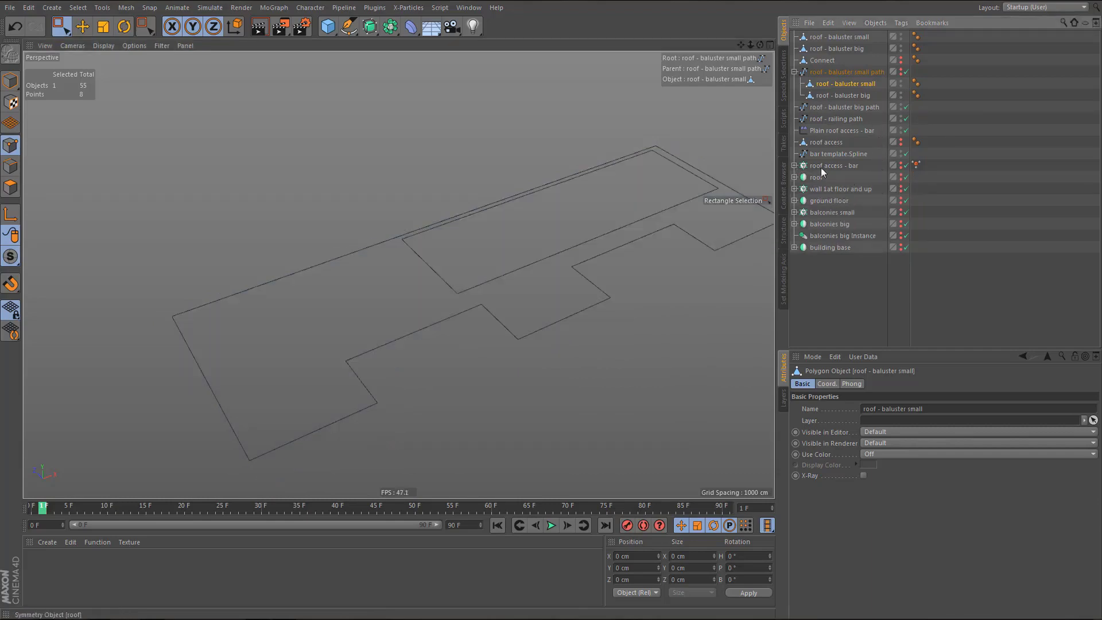
# - Move the small and big baluster copies out of the "roof - baluster small path" spline and delete the Connect object
pyautogui.keyDown('ctrl'); pyautogui.click(830, 96); pyautogui.keyUp('ctrl')
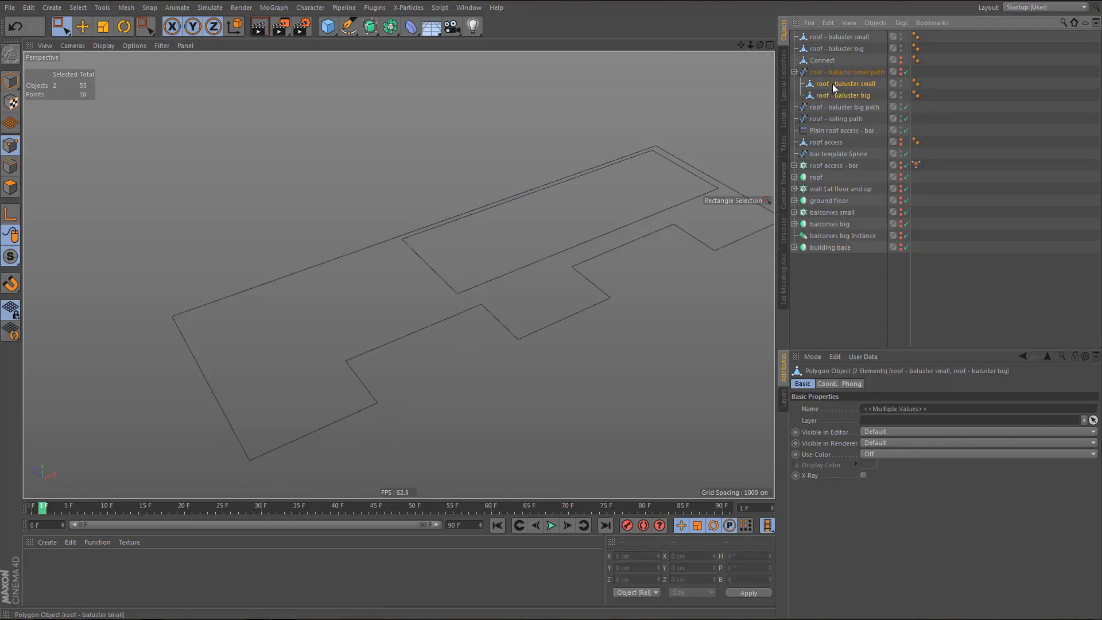
pyautogui.moveTo(835, 68); pyautogui.dragTo(831, 64)
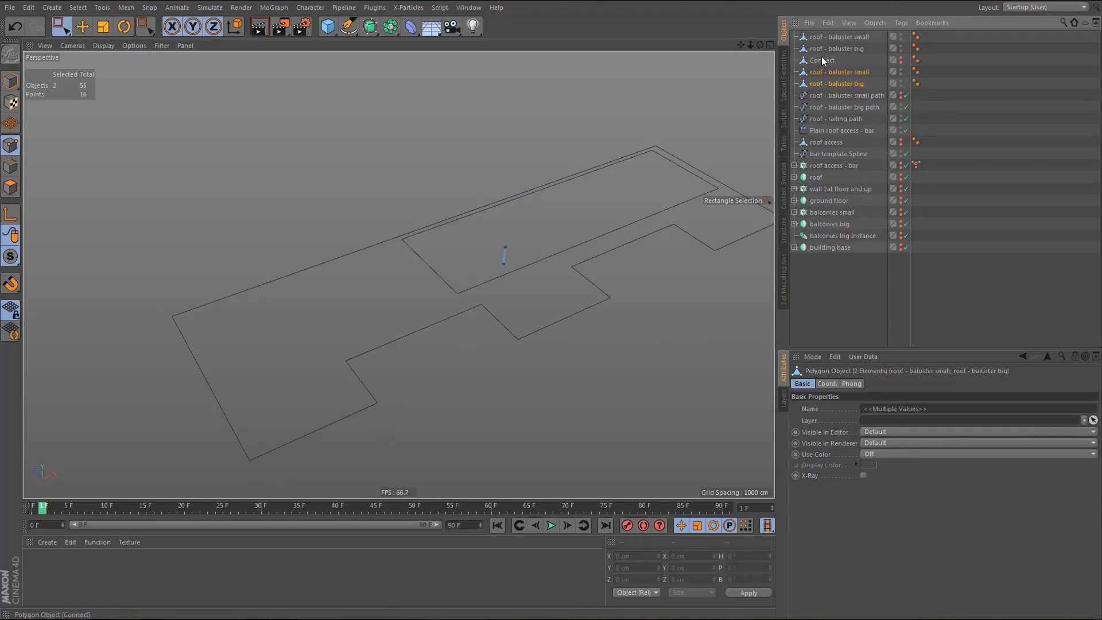
pyautogui.click(823, 61)
pyautogui.press('Delete')
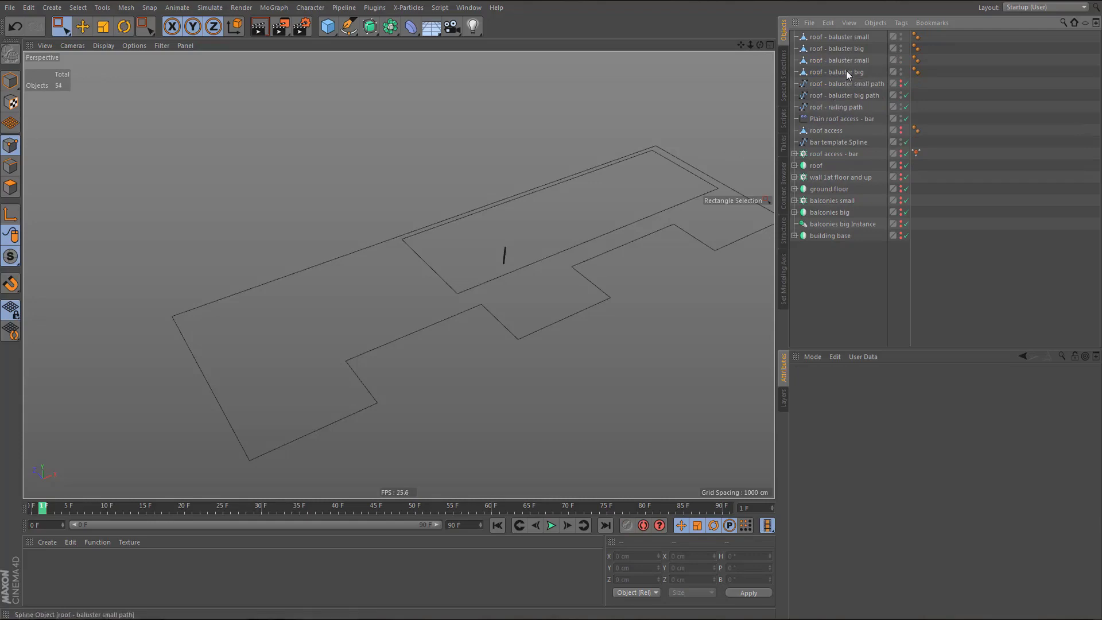
# - Select all points of the lower "roof - baluster big" copy and set its X and Z size to 8 cm
pyautogui.scroll(5, 516, 255)
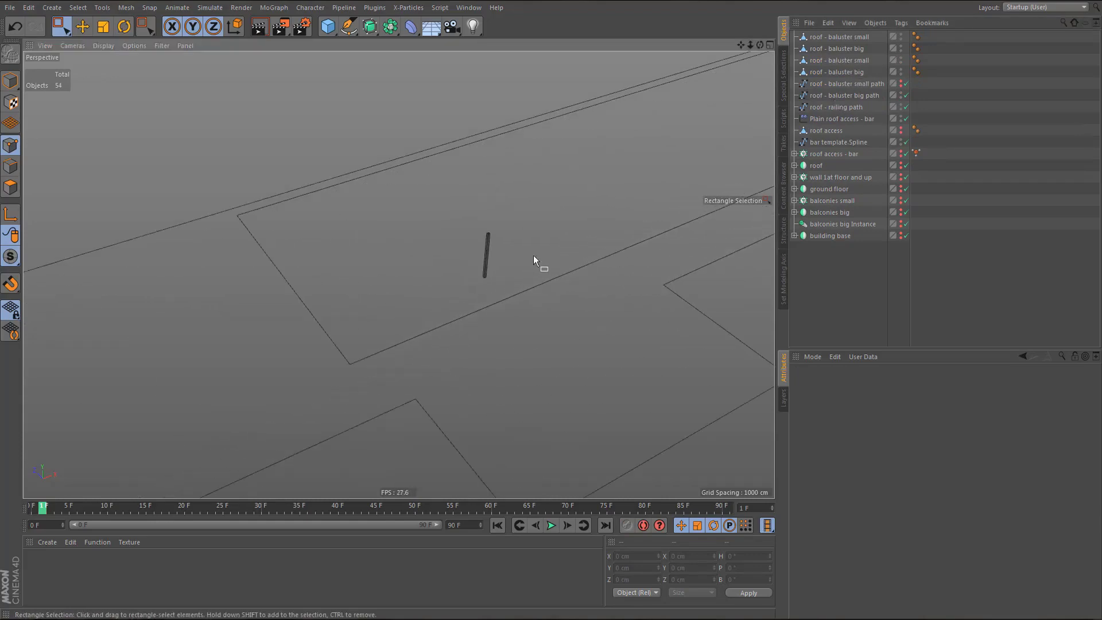
pyautogui.click(846, 72)
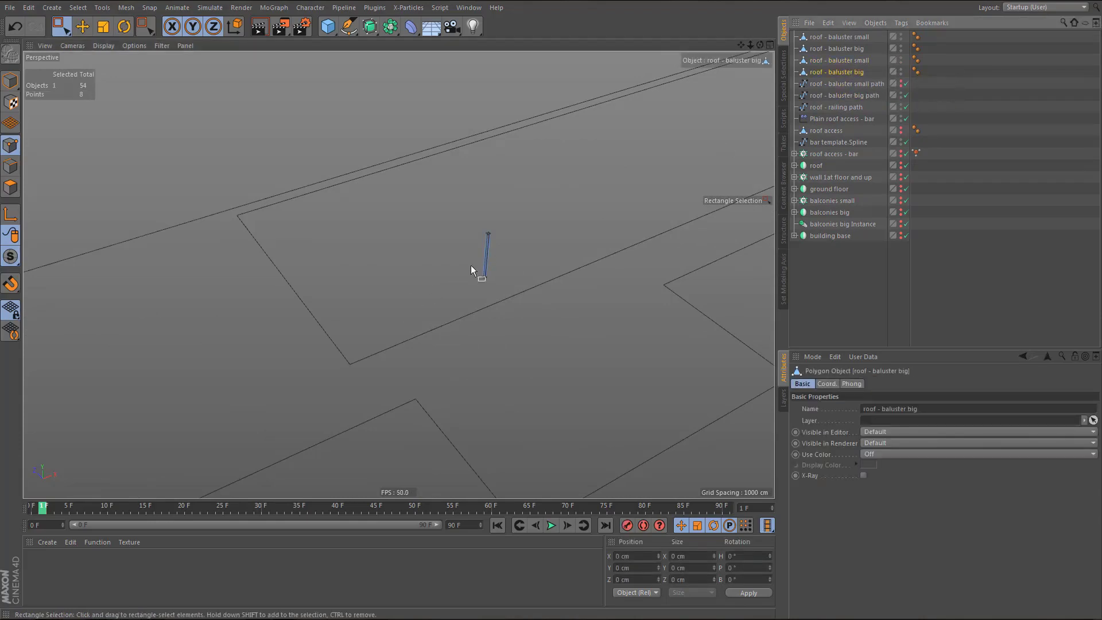
pyautogui.scroll(1, 530, 254)
pyautogui.press('o')
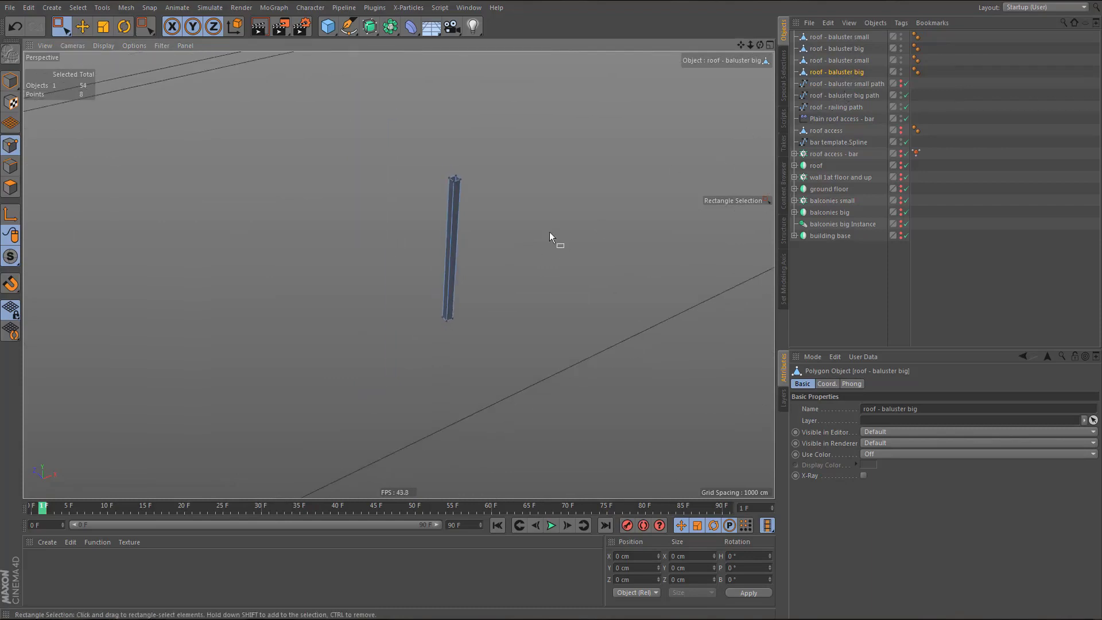
pyautogui.hotkey('ctrl', 'a')
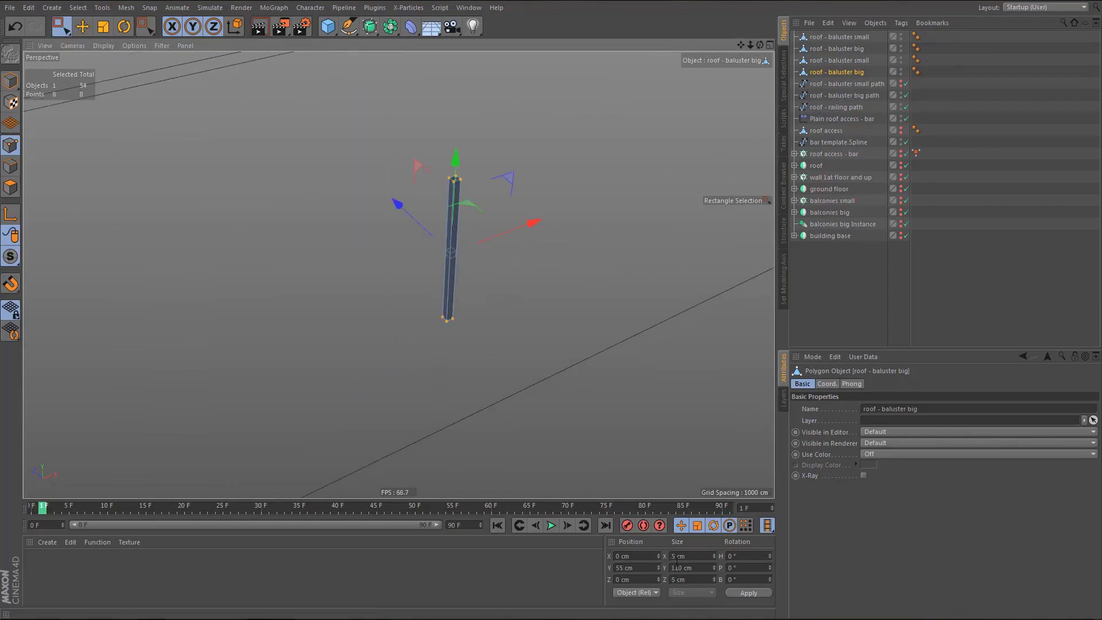
pyautogui.click(700, 560)
pyautogui.write('8')
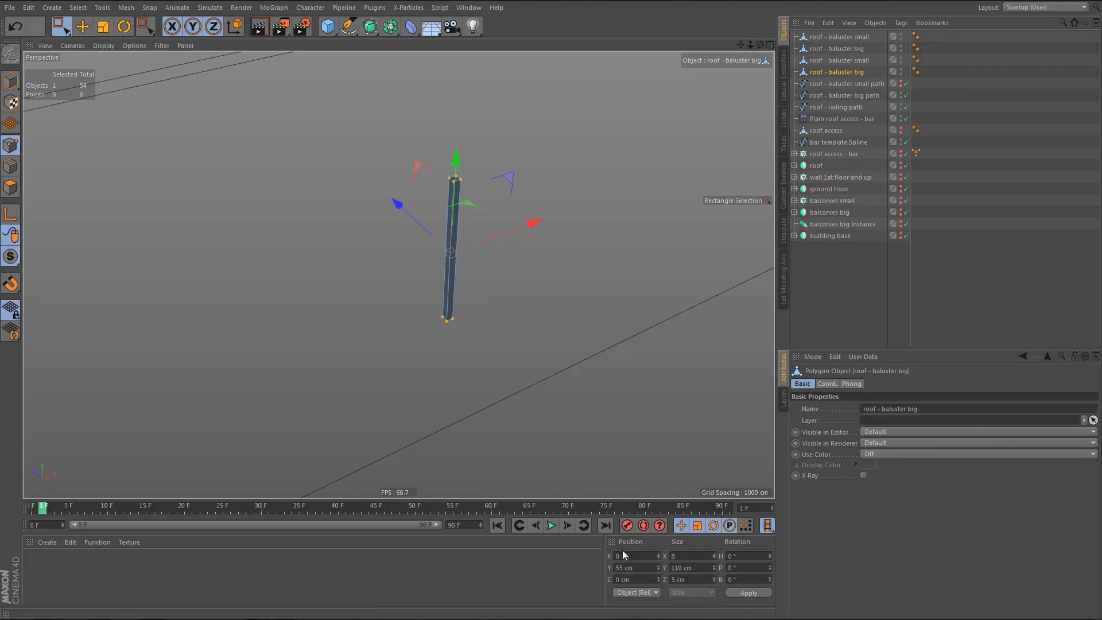
pyautogui.click(690, 580)
pyautogui.write('8')
pyautogui.click(749, 593)
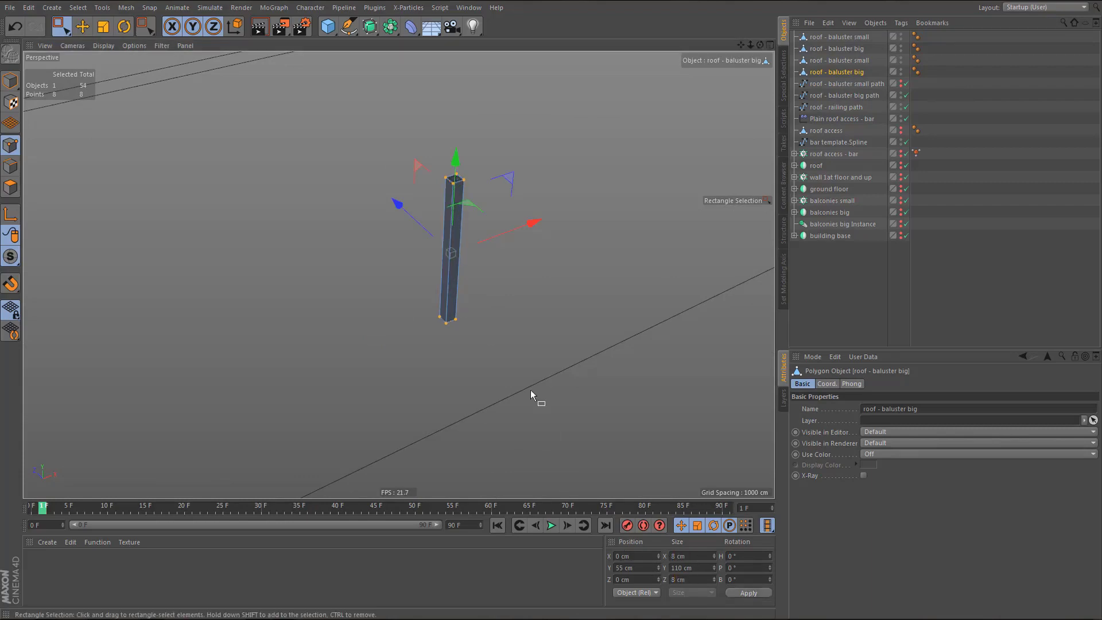
# - Add a MoGraph Cloner as the parent of the resized "roof - baluster big" mesh
pyautogui.scroll(-10, 479, 333)
pyautogui.keyDown('alt'); pyautogui.moveTo(478, 336); pyautogui.dragTo(505, 270, button='middle'); pyautogui.keyUp('alt')
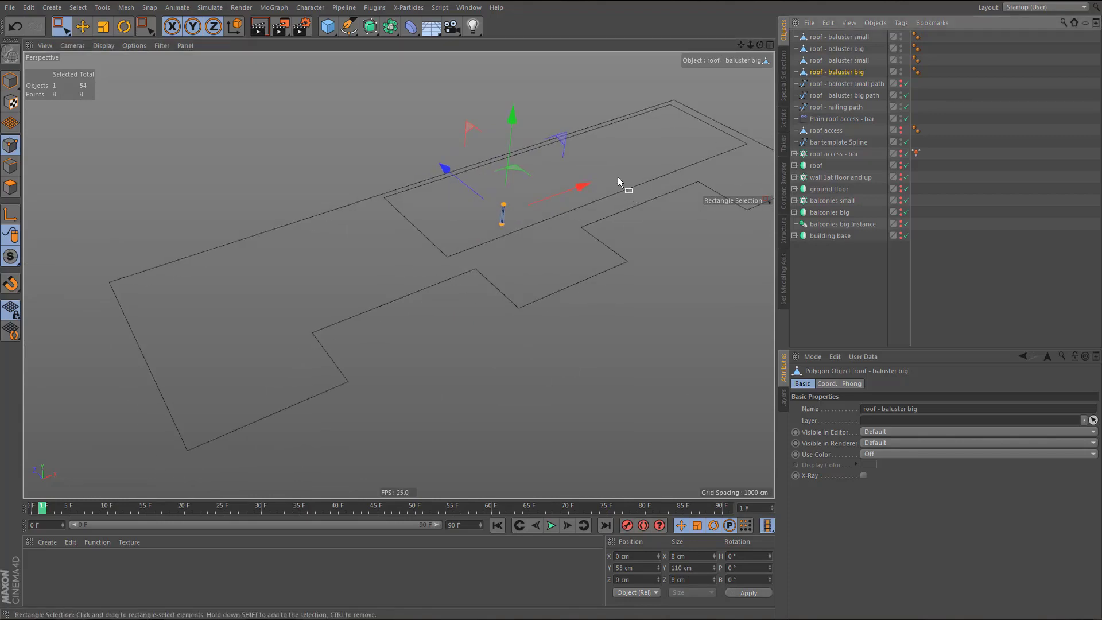
pyautogui.click(274, 7)
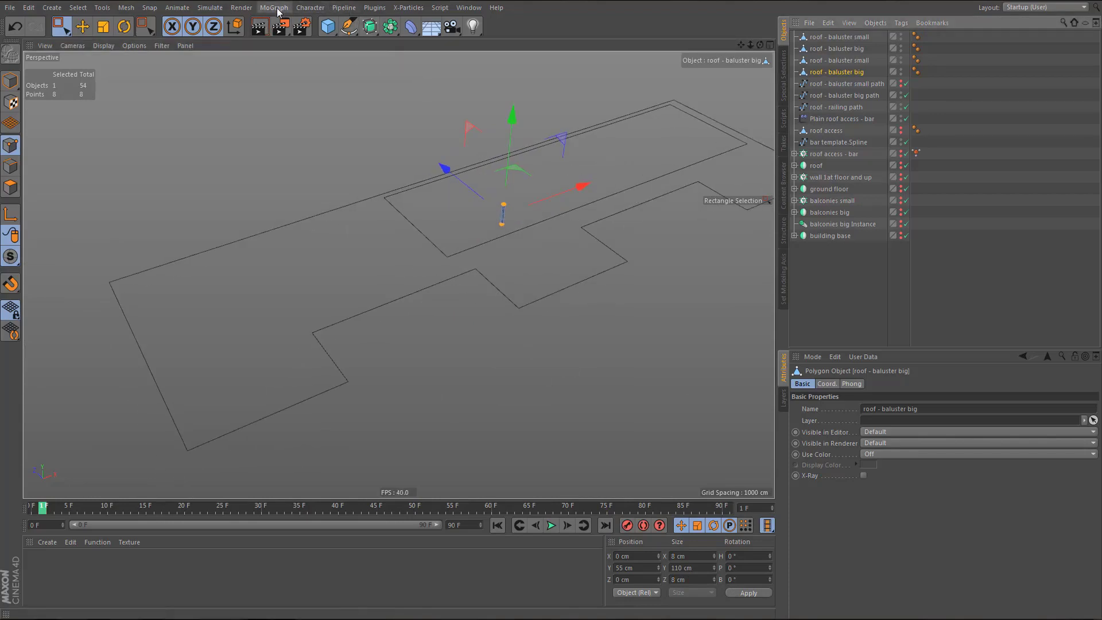
pyautogui.keyDown('alt'); pyautogui.click(303, 134); pyautogui.keyUp('alt')
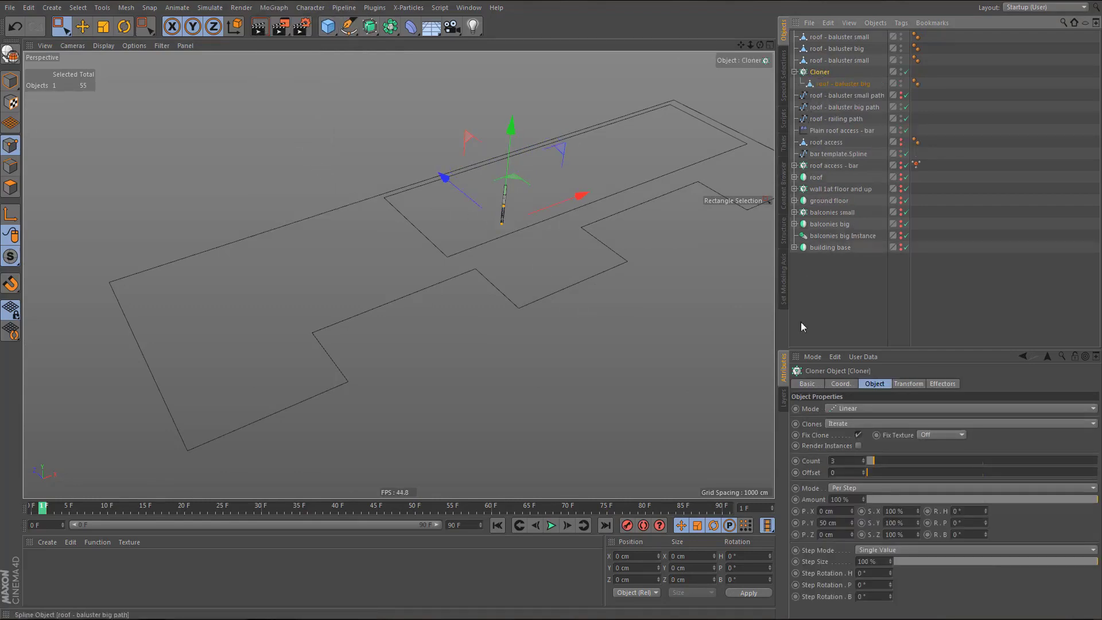
# - Set the Cloner to Object mode on the "roof - baluster big path" spline with Vertex distribution
pyautogui.click(852, 410)
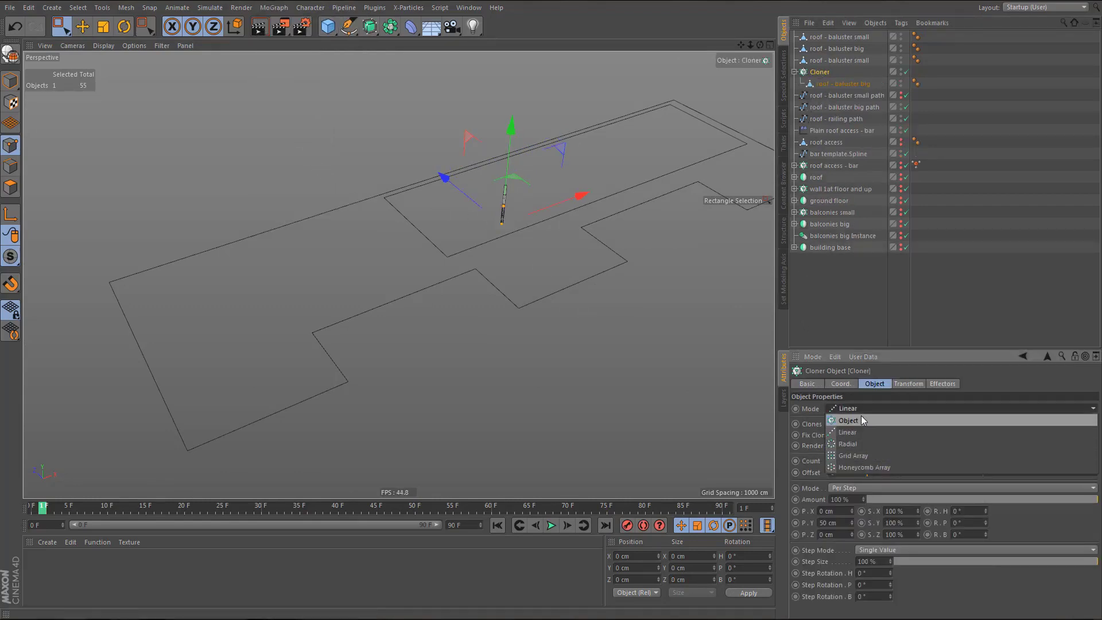
pyautogui.click(863, 420)
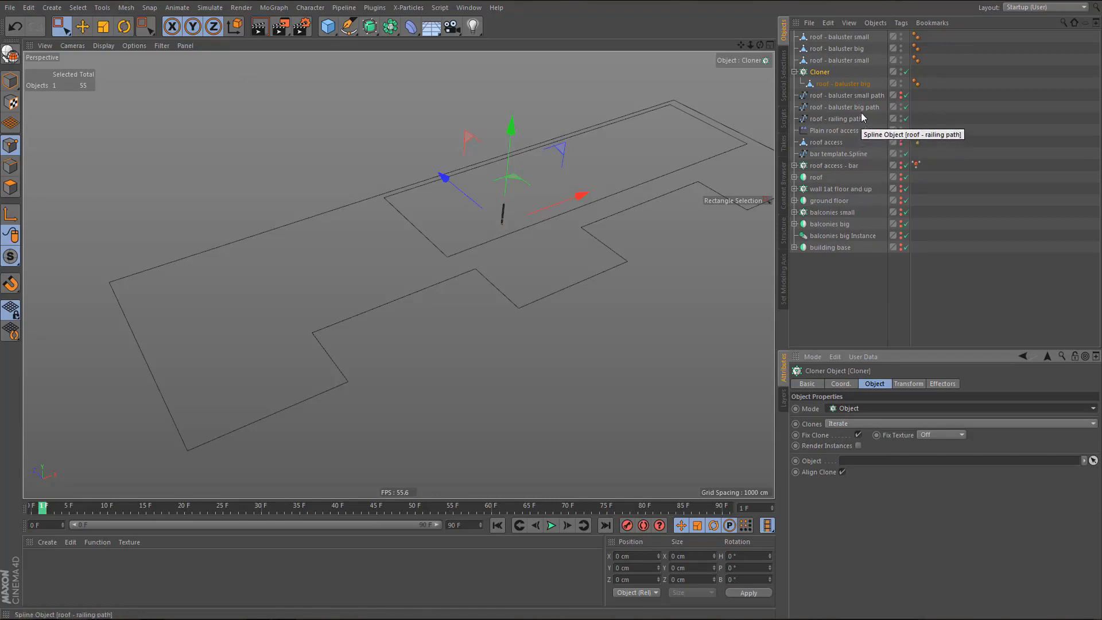
pyautogui.moveTo(861, 108); pyautogui.dragTo(862, 463)
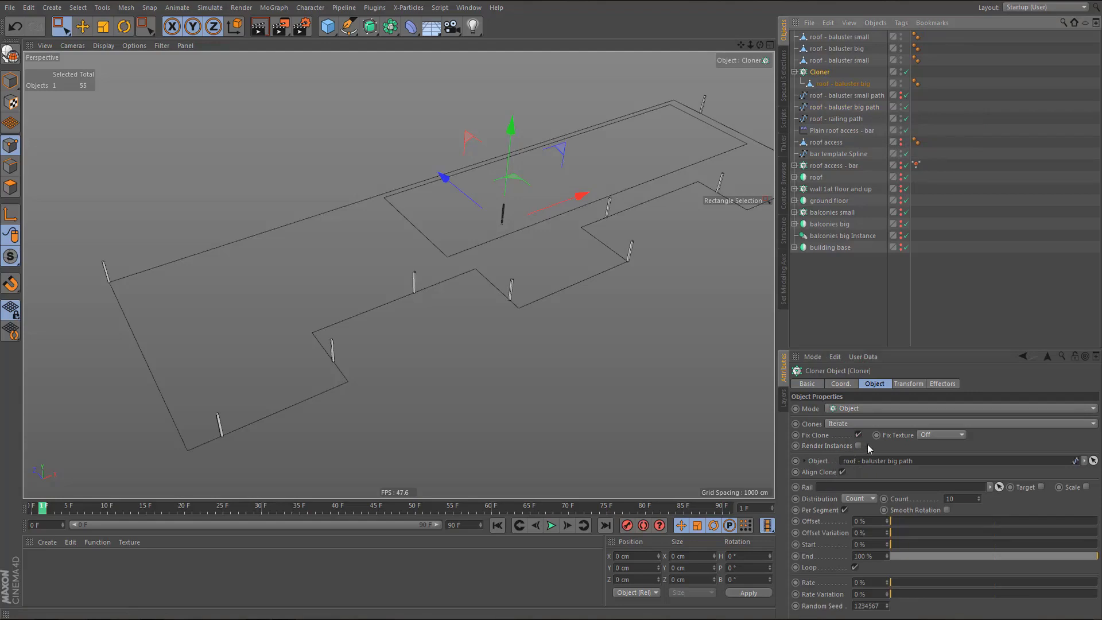
pyautogui.click(869, 498)
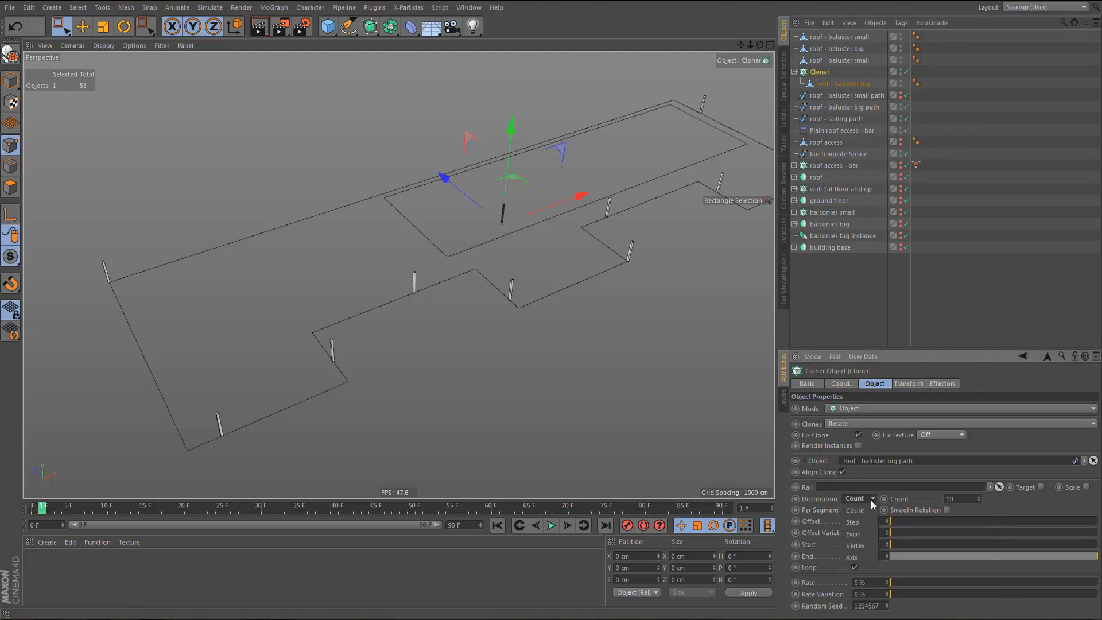
pyautogui.click(857, 545)
pyautogui.keyDown('alt'); pyautogui.moveTo(374, 364); pyautogui.dragTo(436, 315); pyautogui.keyUp('alt')
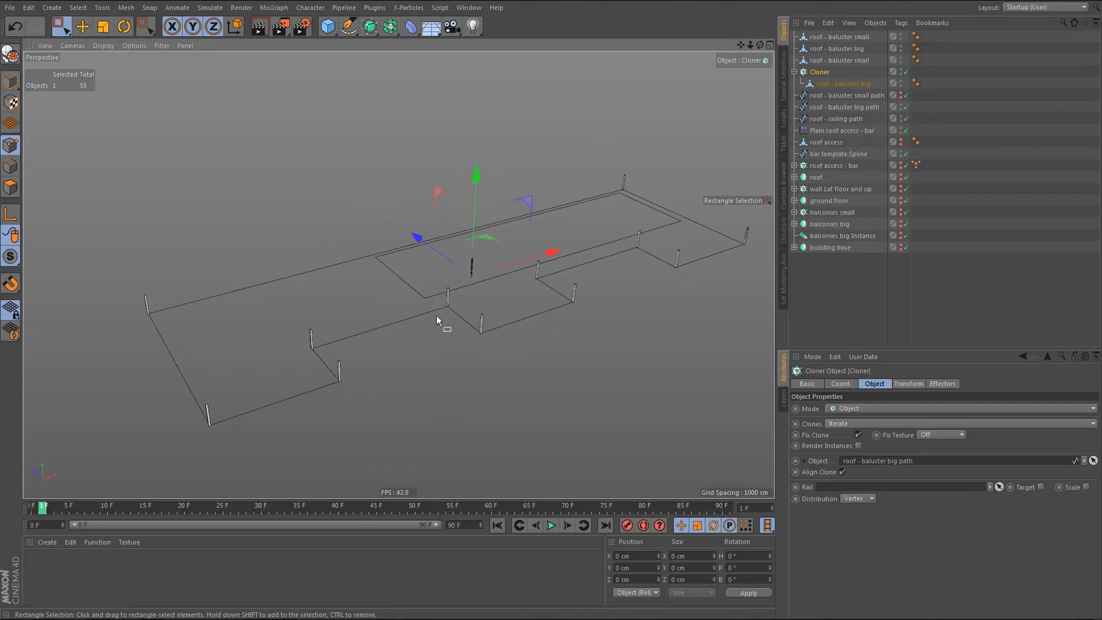
# - Rename the Cloner "roof - baluster big" and collapse its hierarchy
pyautogui.click(825, 83)
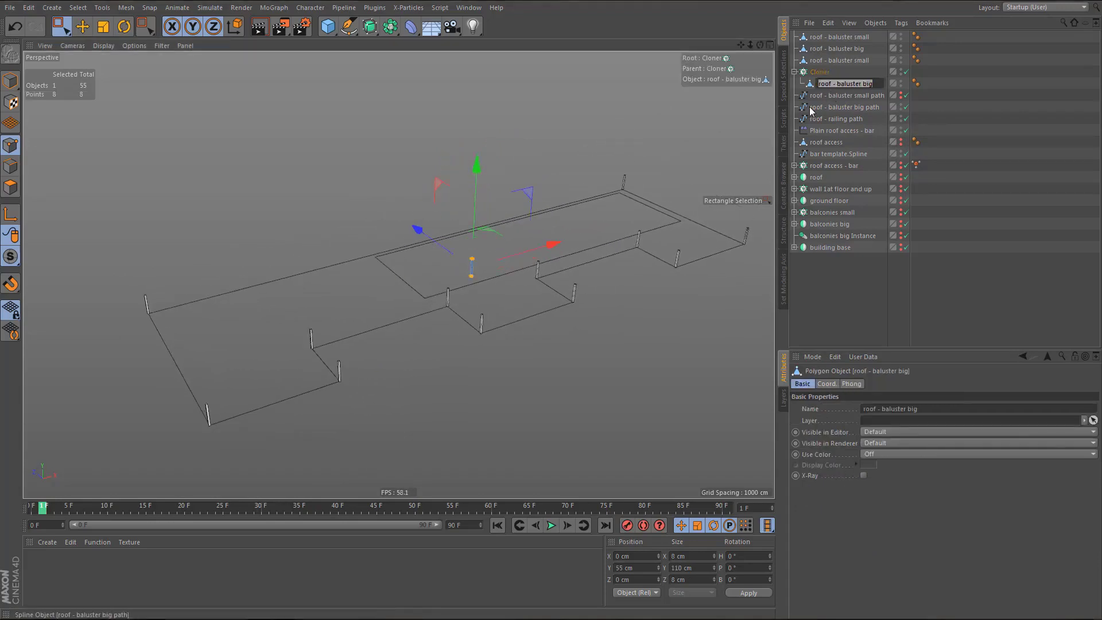
pyautogui.hotkey('ctrl', 'c')
pyautogui.press('Up')
pyautogui.hotkey('ctrl', 'v')
pyautogui.press('Return')
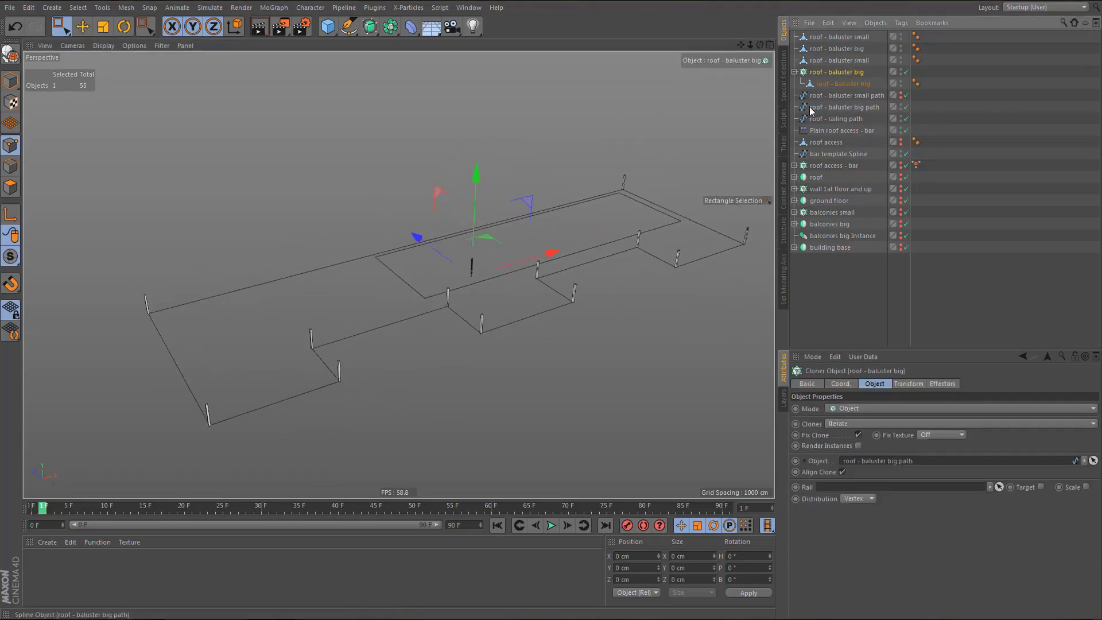
pyautogui.click(795, 72)
# - Add a Cloner as the parent of the lower small baluster copy and rename it "roof - baluster small"
pyautogui.click(826, 62)
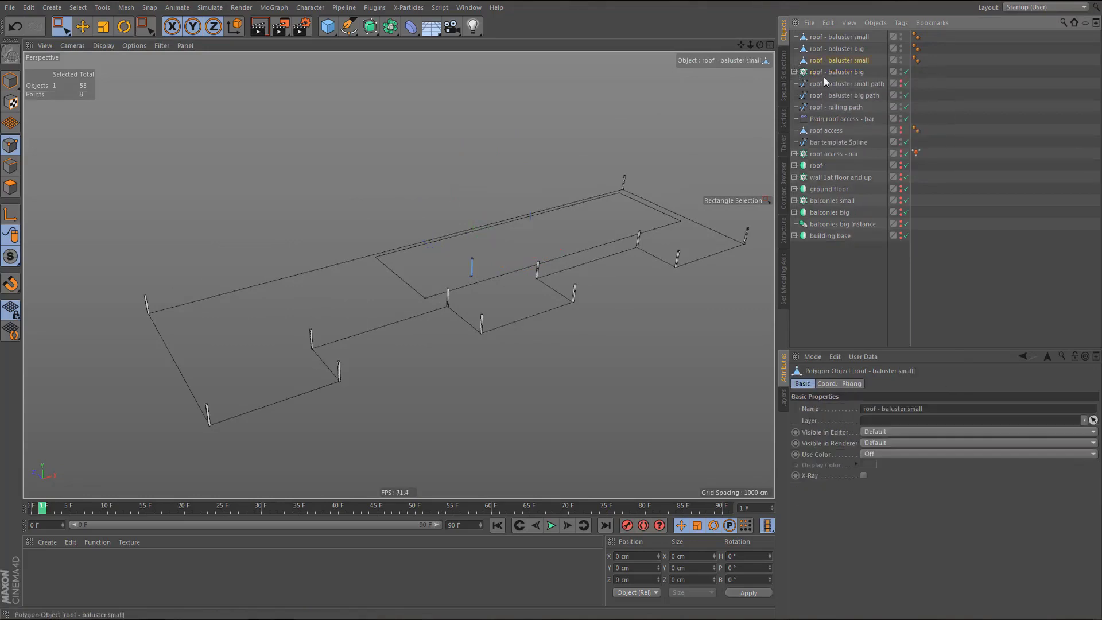
pyautogui.click(274, 8)
pyautogui.keyDown('alt'); pyautogui.click(312, 134); pyautogui.keyUp('alt')
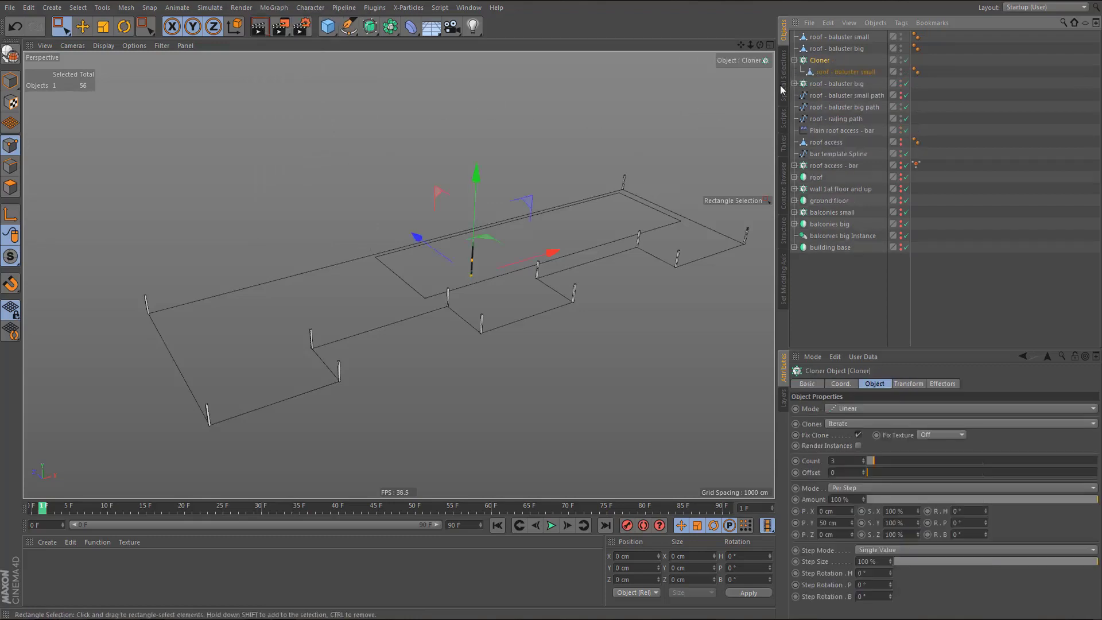
pyautogui.doubleClick(830, 72)
pyautogui.hotkey('ctrl', 'c')
pyautogui.press('Up')
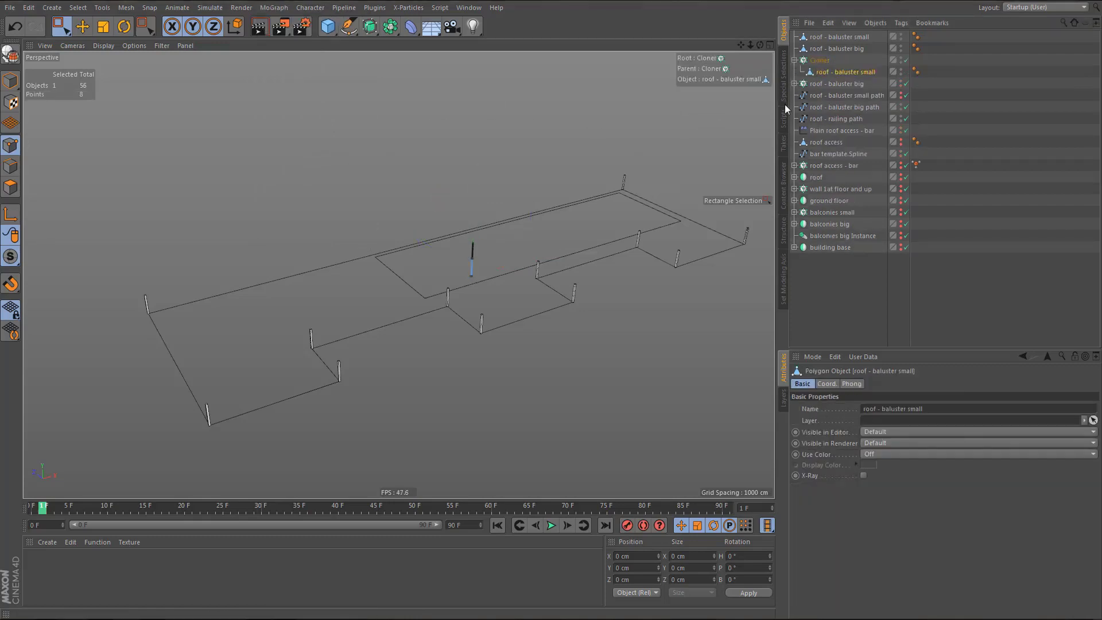
pyautogui.hotkey('ctrl', 'v')
pyautogui.press('Return')
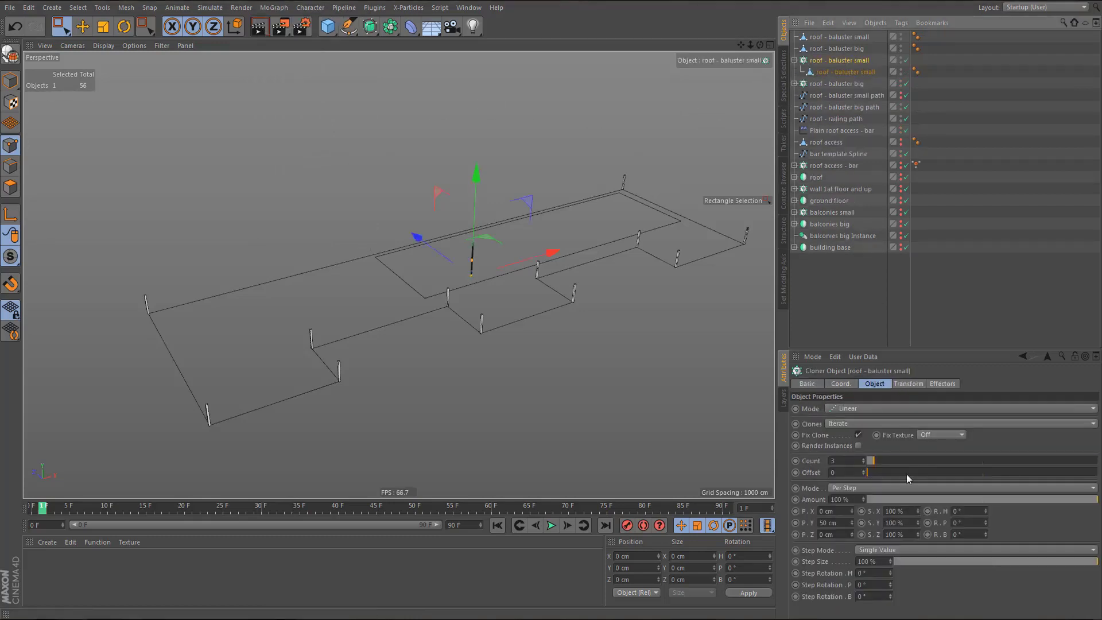
# - Set the small baluster Cloner to Object mode on the "roof - baluster small path" spline with Vertex distribution
pyautogui.click(872, 410)
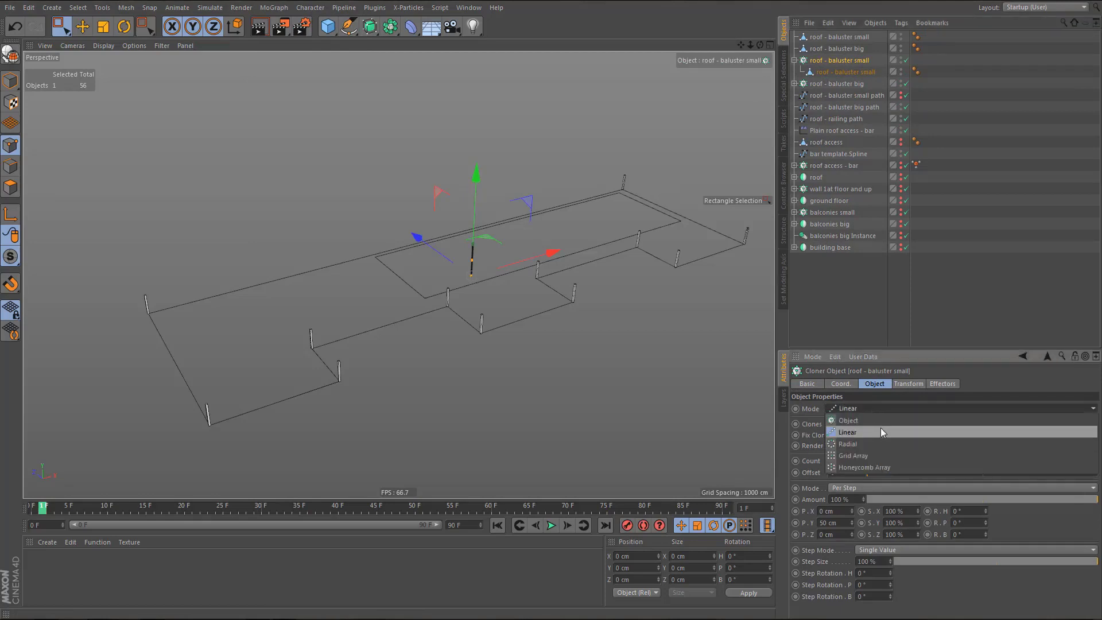
pyautogui.click(883, 419)
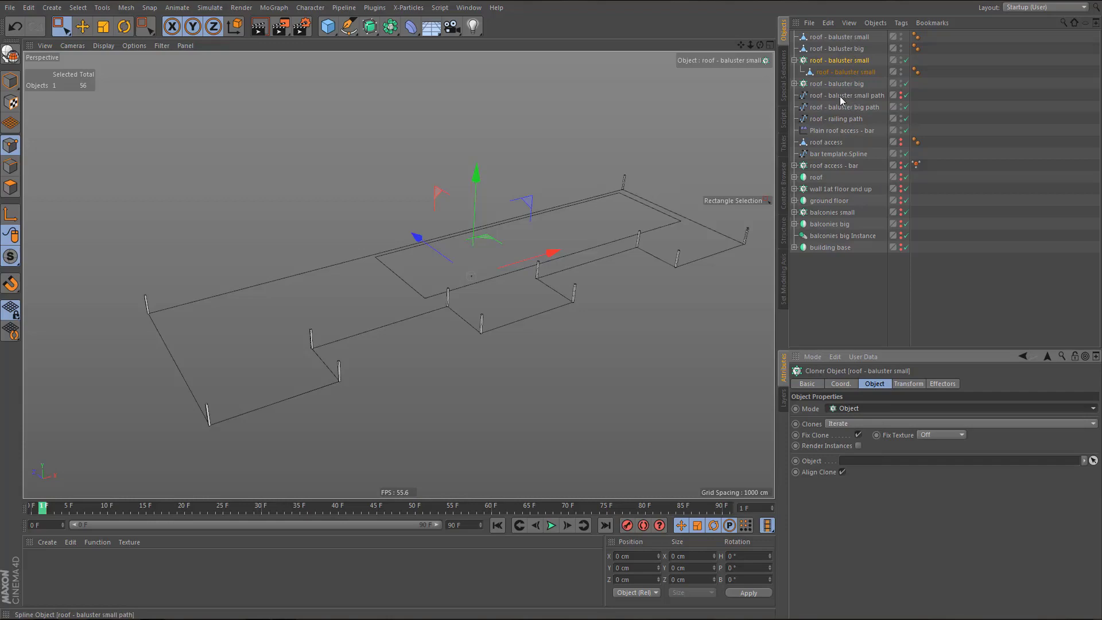
pyautogui.moveTo(839, 95); pyautogui.dragTo(858, 461)
pyautogui.click(842, 60)
pyautogui.click(862, 499)
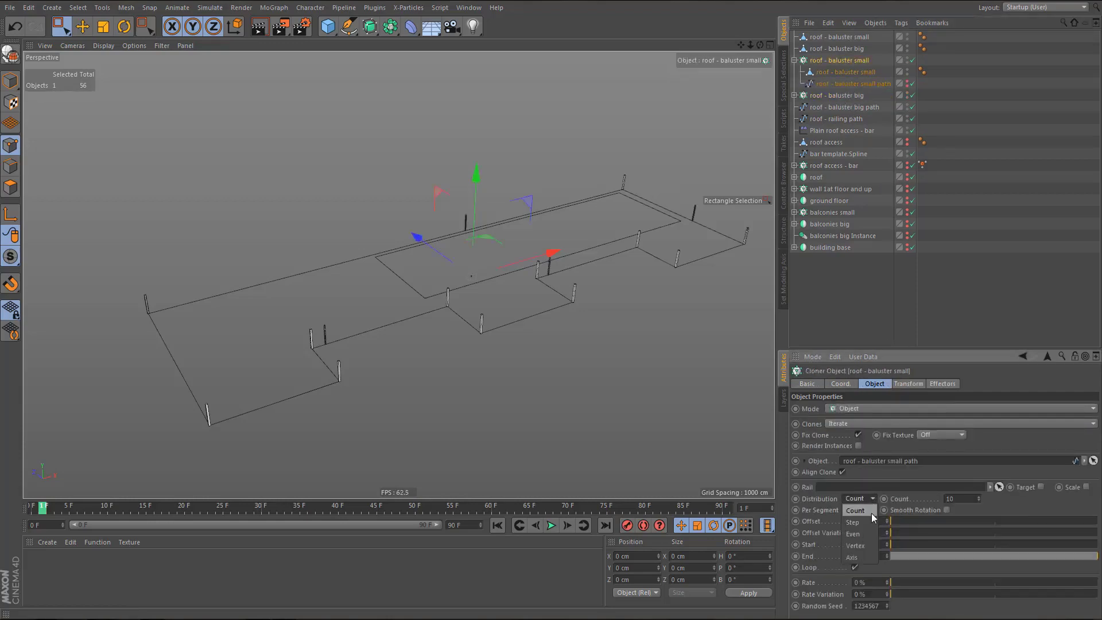
pyautogui.click(868, 544)
# - Move the "roof - baluster small path" spline out of the small baluster Cloner and place it above the Cloner
pyautogui.keyDown('alt'); pyautogui.moveTo(487, 434); pyautogui.dragTo(437, 356); pyautogui.keyUp('alt')
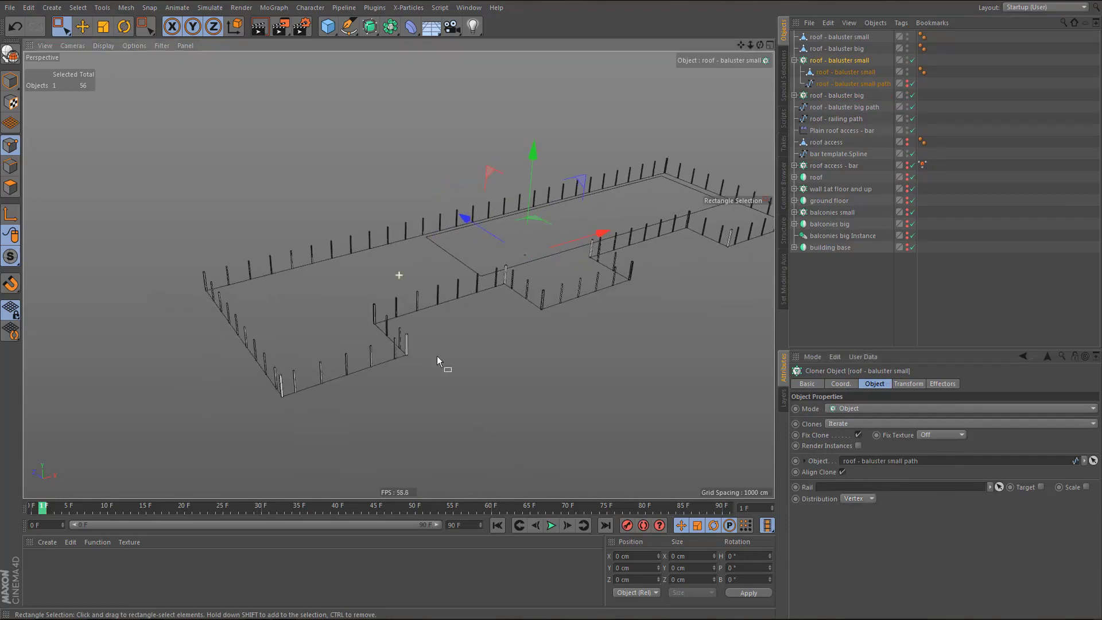
pyautogui.keyDown('alt'); pyautogui.moveTo(338, 377); pyautogui.dragTo(465, 352, button='right'); pyautogui.keyUp('alt')
pyautogui.click(870, 84)
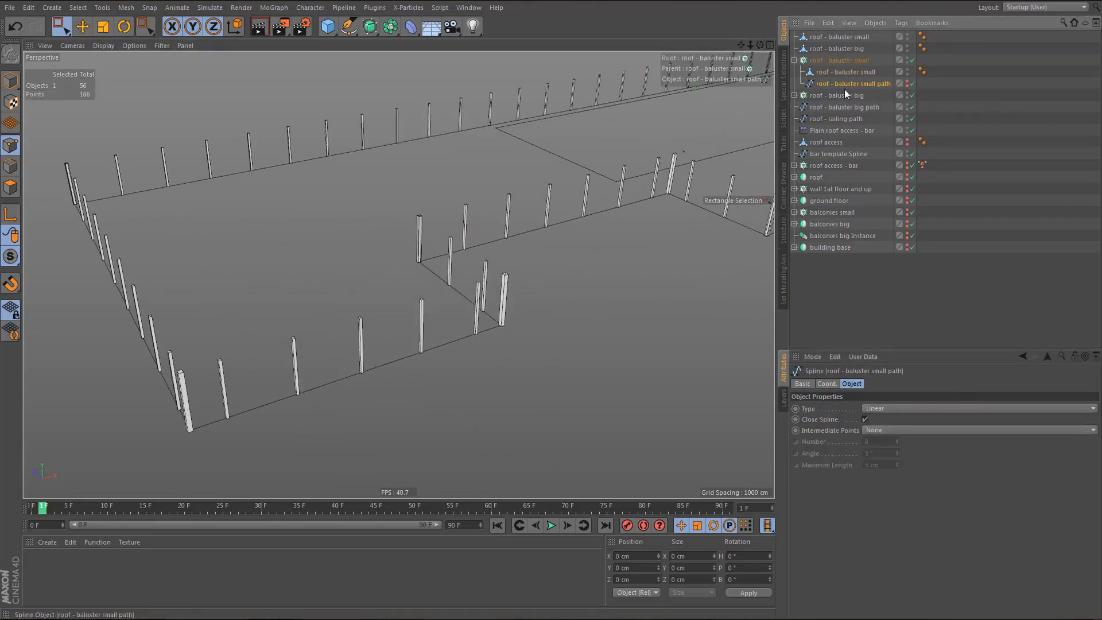
pyautogui.moveTo(839, 85); pyautogui.dragTo(830, 52)
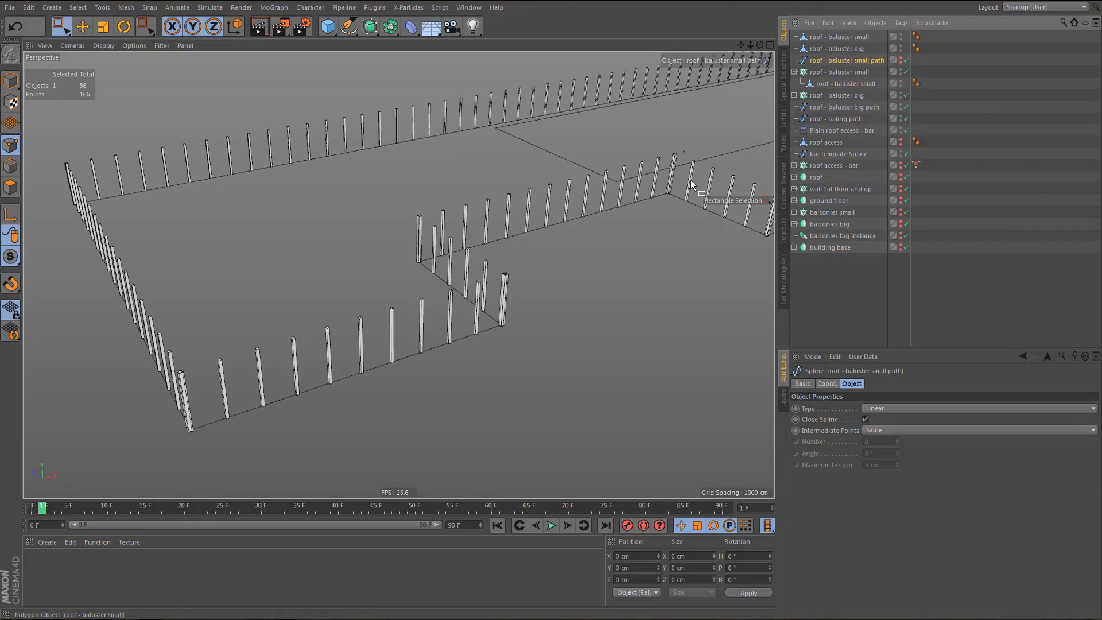
# - Render the perspective view and examine the distribution of the small and big balusters around the roof outline
pyautogui.scroll(-2, 486, 293)
pyautogui.keyDown('alt'); pyautogui.moveTo(486, 302); pyautogui.dragTo(463, 289, button='middle'); pyautogui.keyUp('alt')
pyautogui.keyDown('alt'); pyautogui.moveTo(455, 296); pyautogui.dragTo(432, 343, button='right'); pyautogui.keyUp('alt')
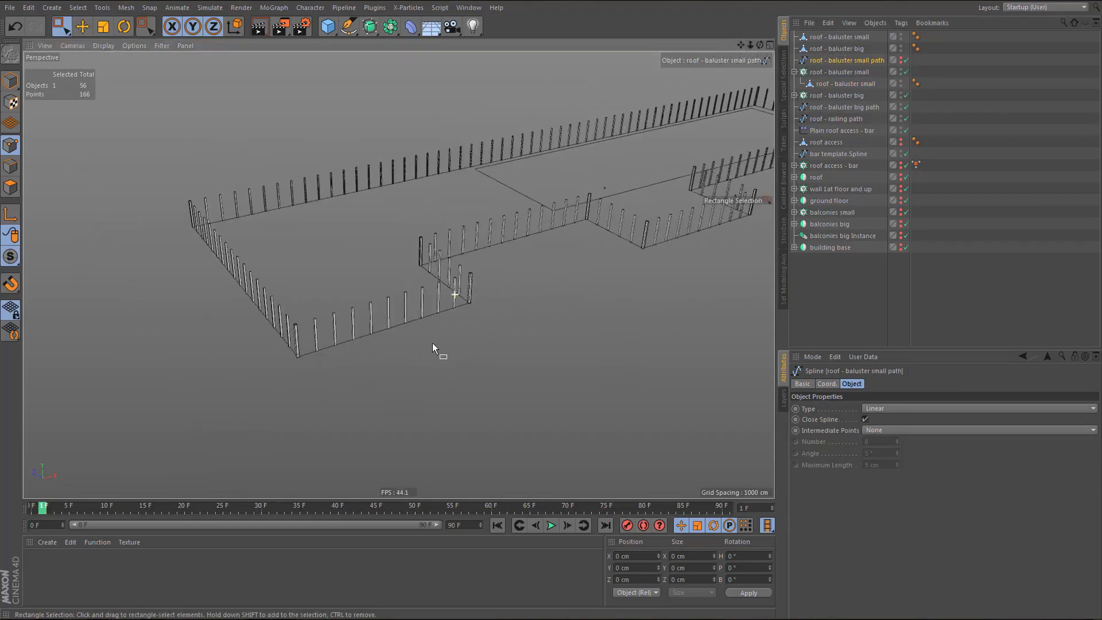
pyautogui.keyDown('alt'); pyautogui.moveTo(432, 342); pyautogui.dragTo(443, 313); pyautogui.keyUp('alt')
pyautogui.hotkey('ctrl', 'r')
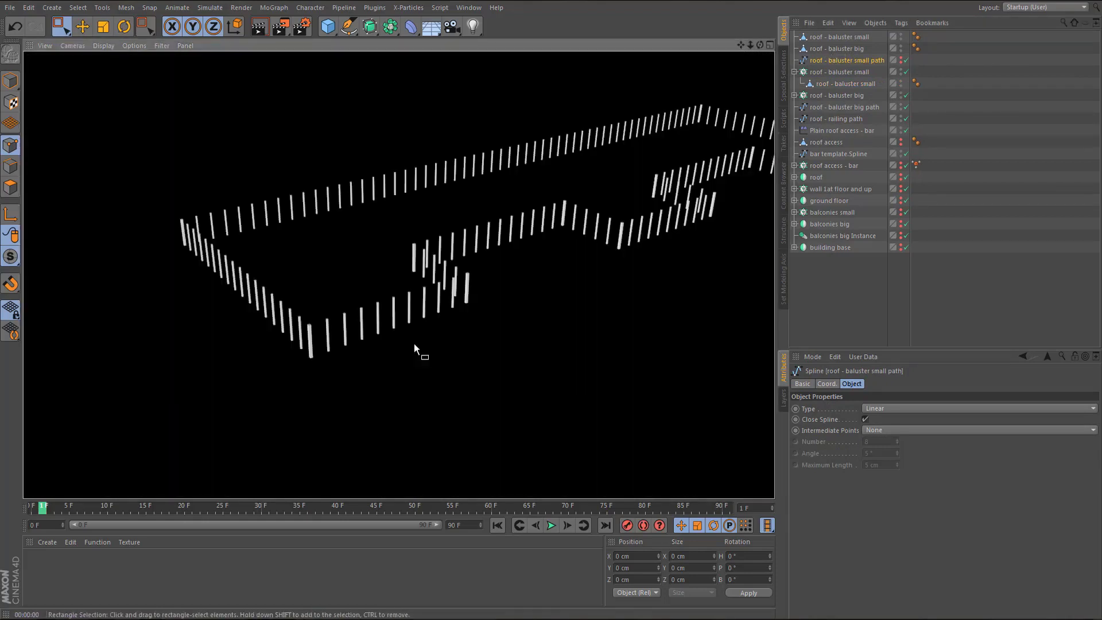
pyautogui.scroll(5, 549, 250)
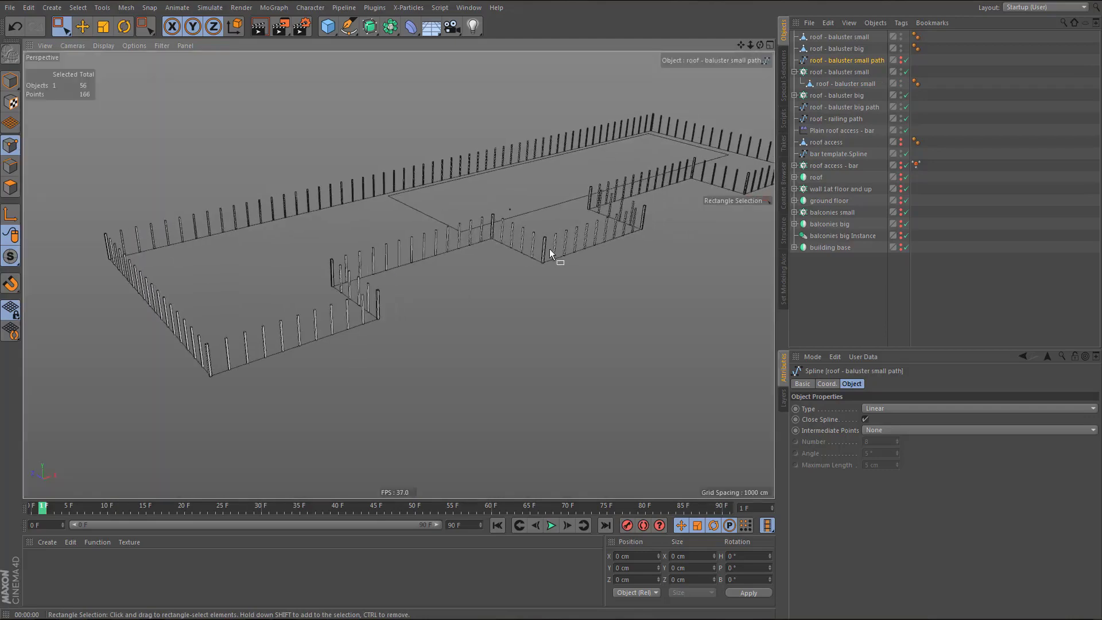
pyautogui.scroll(2, 523, 271)
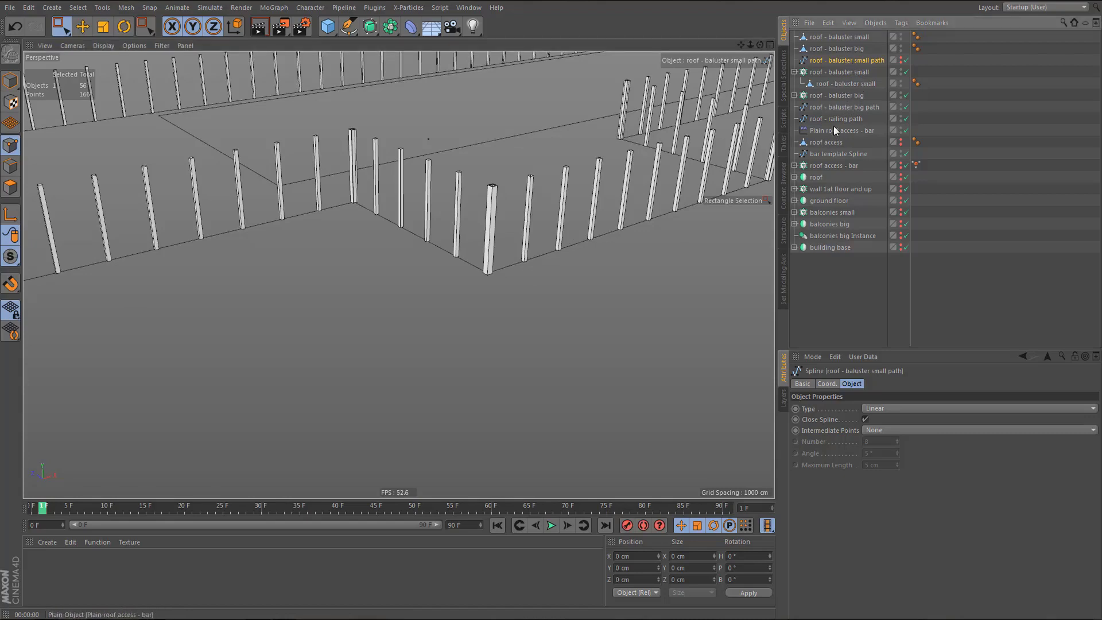
# - Raise the "roof - baluster small path" and "roof - baluster big path" splines by 5 cm to a Y position of 4705 cm
pyautogui.keyDown('ctrl'); pyautogui.click(844, 108); pyautogui.keyUp('ctrl')
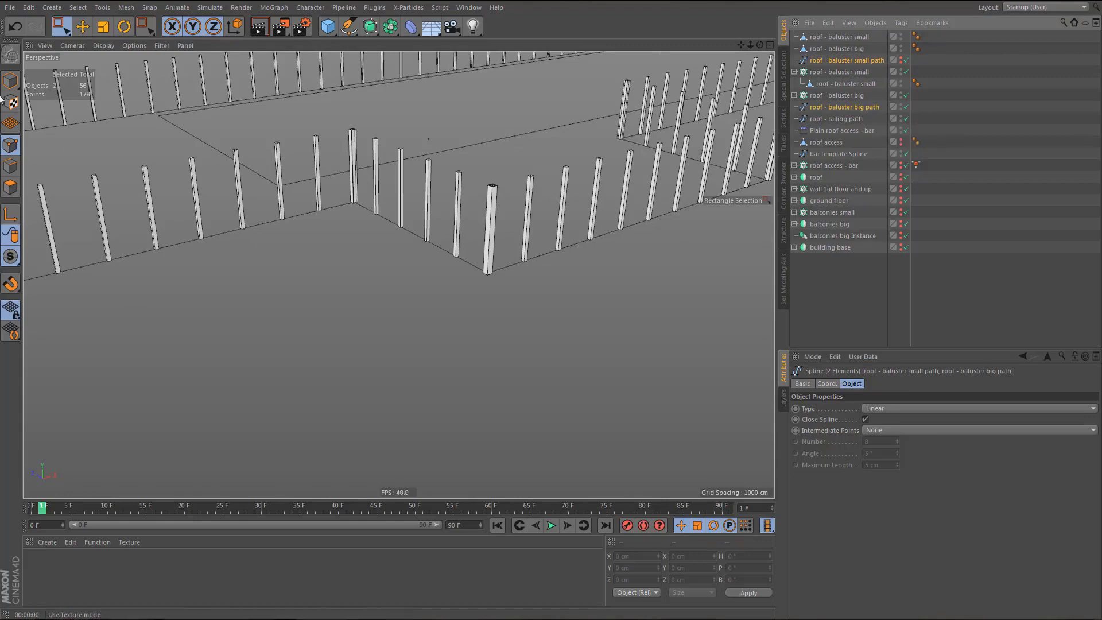
pyautogui.click(11, 82)
pyautogui.click(644, 568)
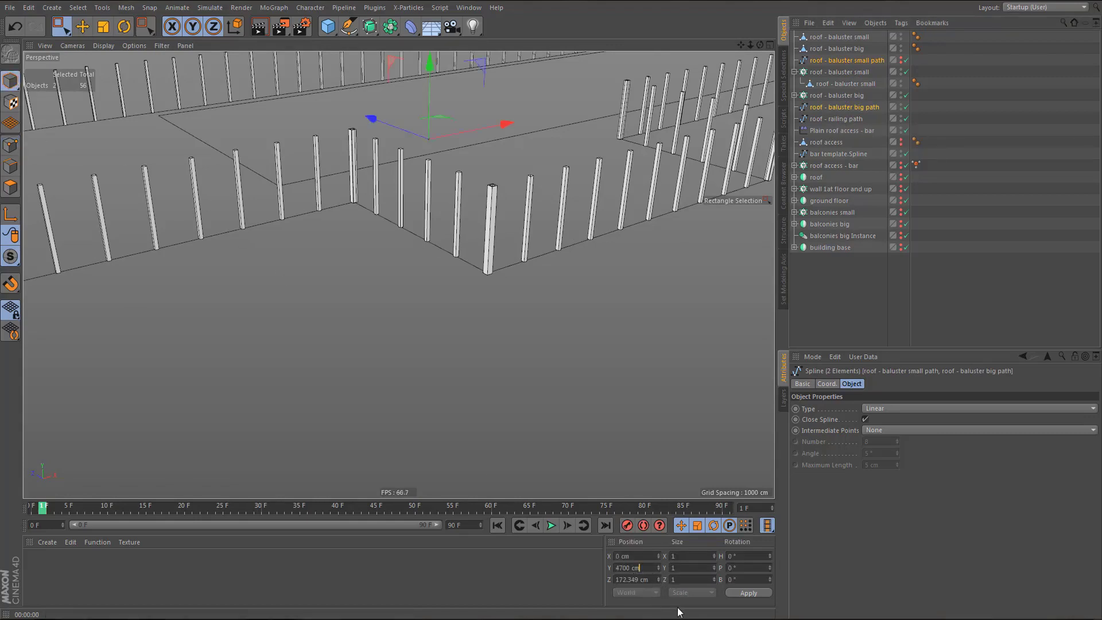
pyautogui.write('+5')
pyautogui.press('Return')
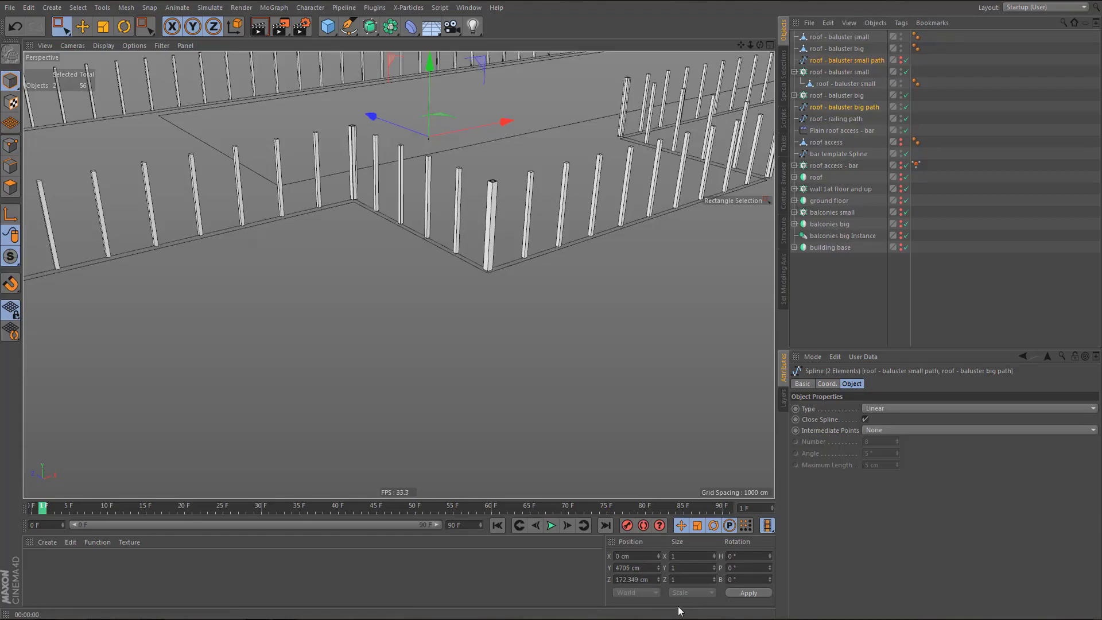
pyautogui.keyDown('alt'); pyautogui.moveTo(527, 252); pyautogui.dragTo(559, 232); pyautogui.keyUp('alt')
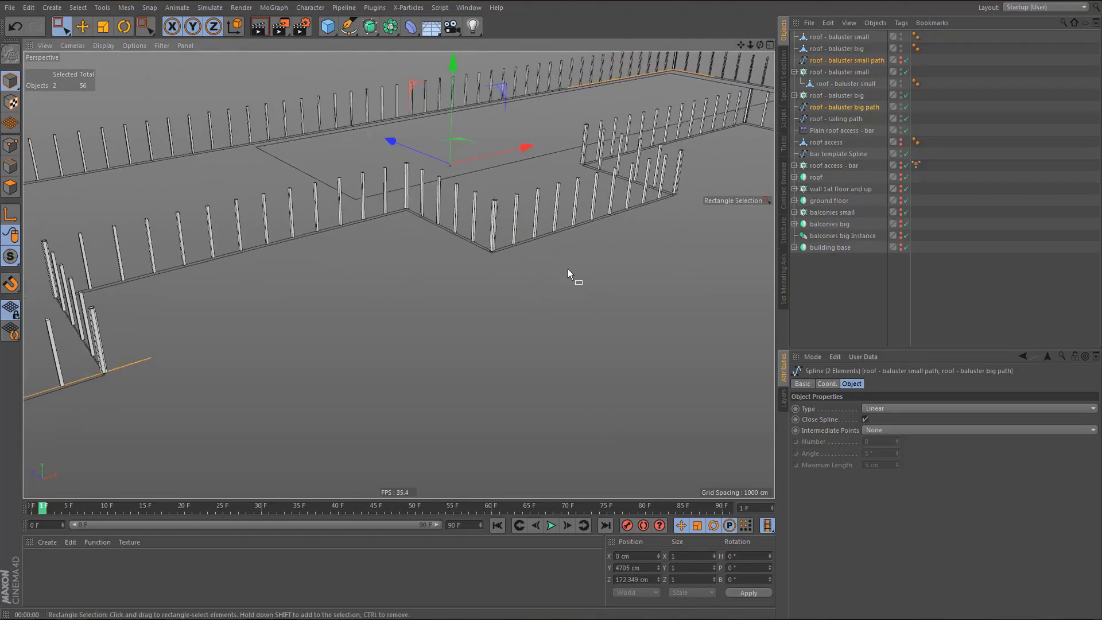
# - Delete the two standalone baluster objects and place "roof - baluster small path" directly below the collapsed small baluster Cloner
pyautogui.click(843, 49)
pyautogui.keyDown('ctrl'); pyautogui.click(842, 38); pyautogui.keyUp('ctrl')
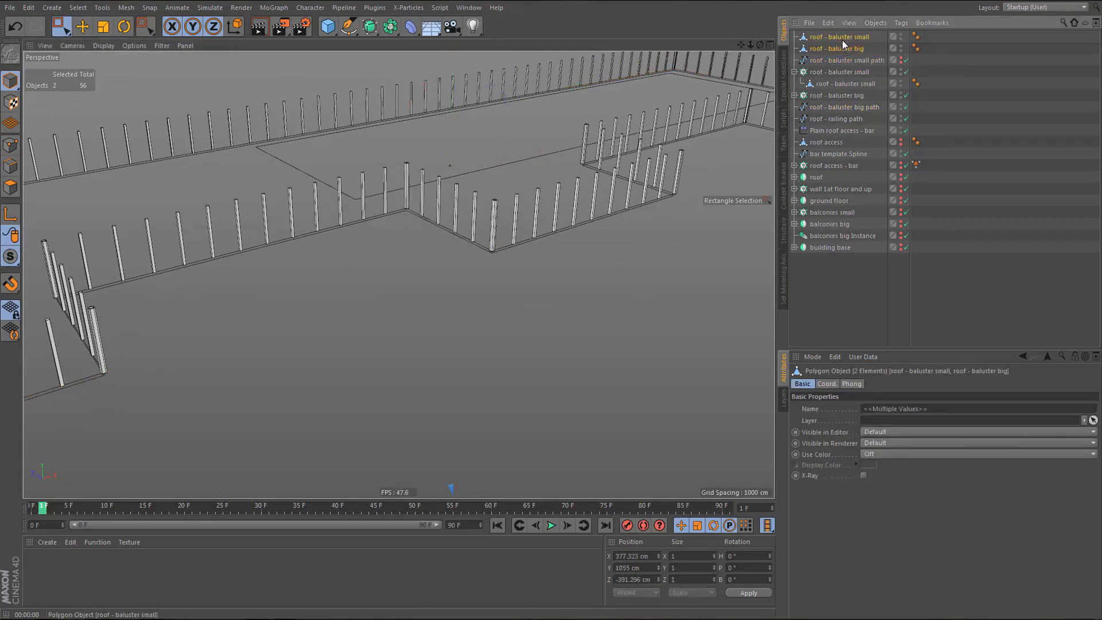
pyautogui.press('Delete')
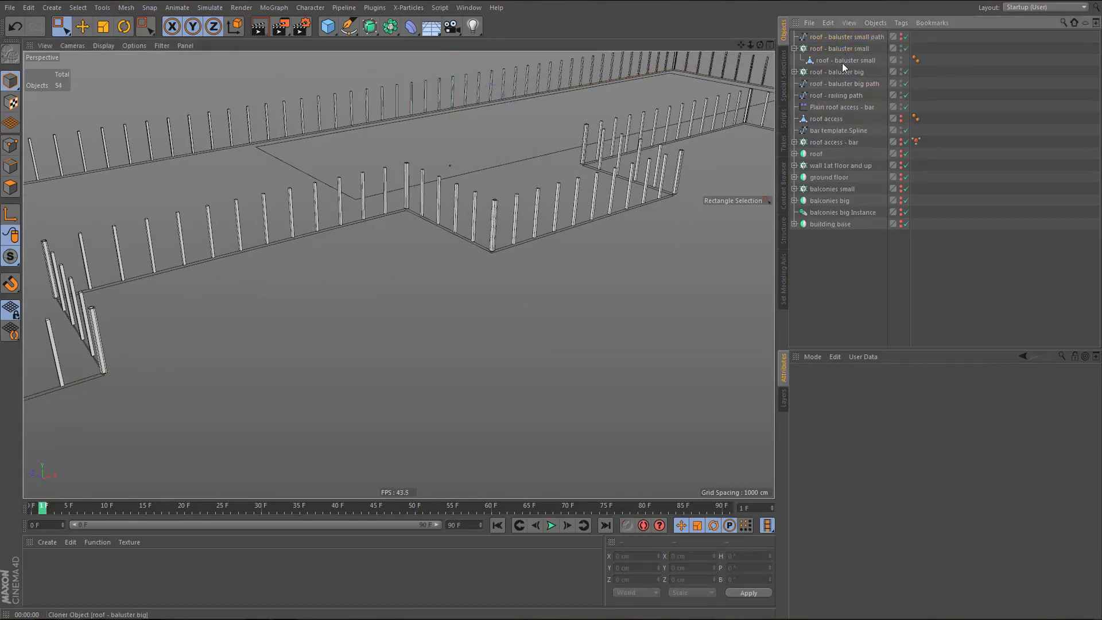
pyautogui.click(795, 48)
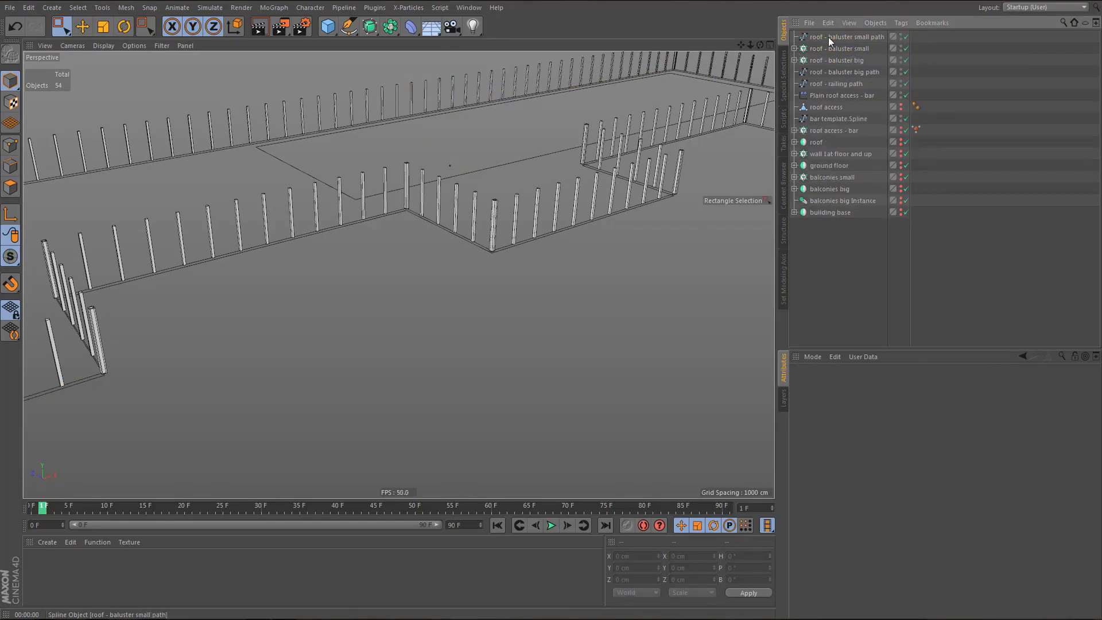
pyautogui.moveTo(833, 53); pyautogui.dragTo(835, 53)
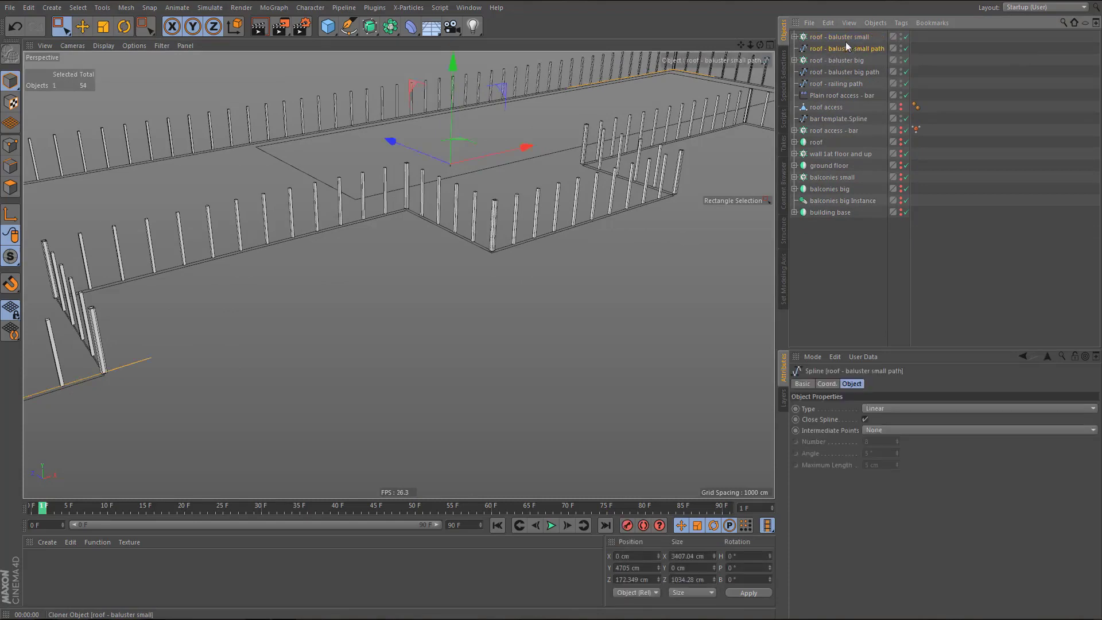
# - Add a Sweep as the parent of "roof - railing path" and insert a Rectangle spline as its profile
pyautogui.click(837, 83)
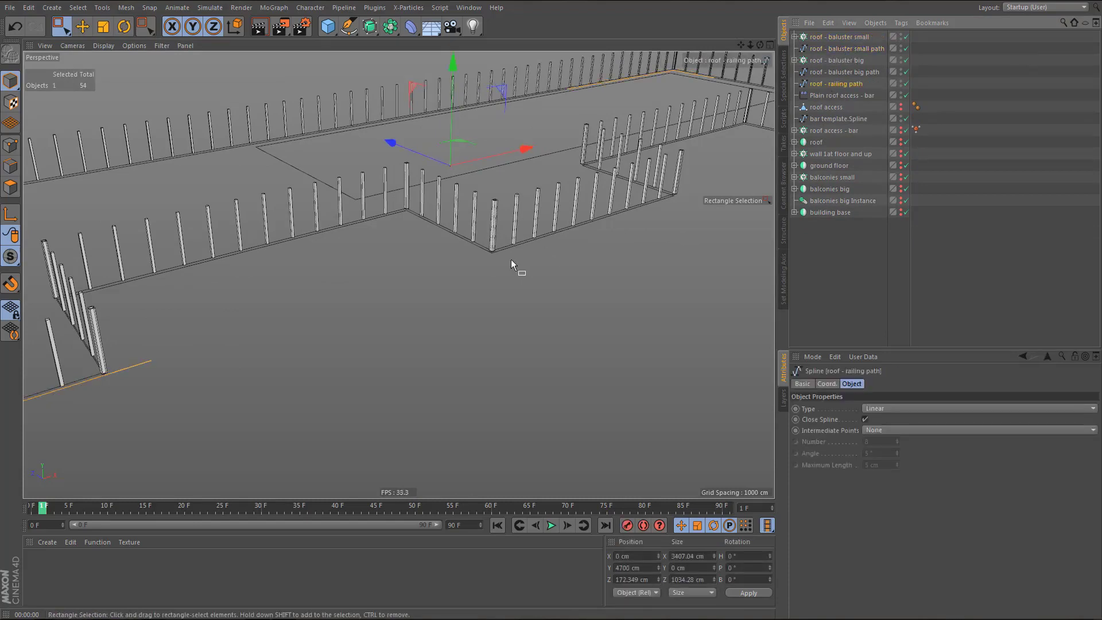
pyautogui.keyDown('alt'); pyautogui.moveTo(511, 260); pyautogui.dragTo(495, 255, button='middle'); pyautogui.keyUp('alt')
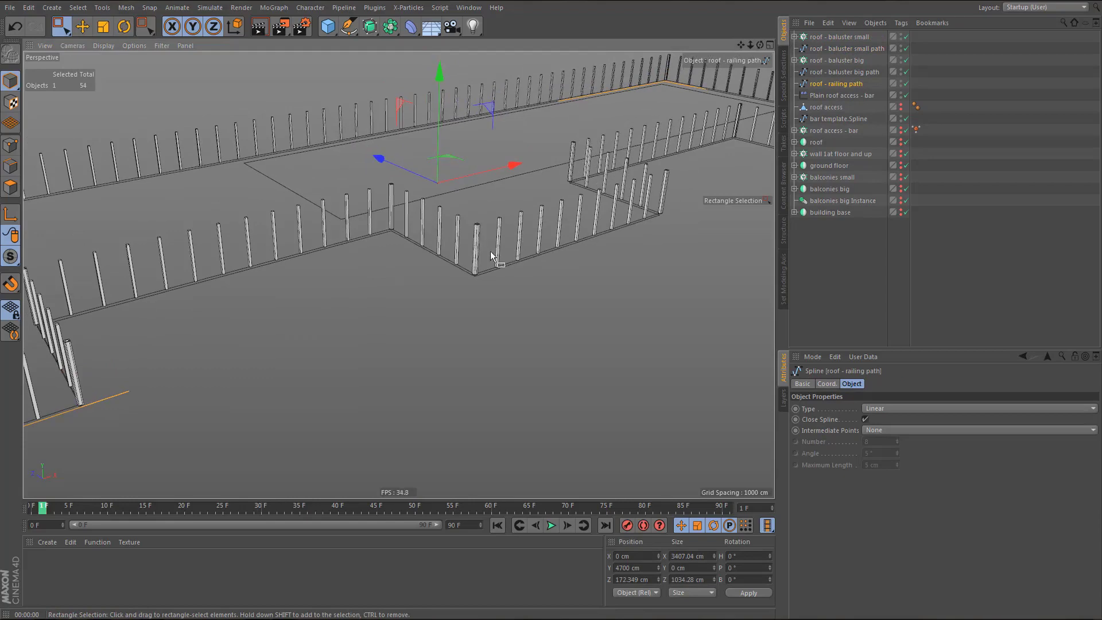
pyautogui.moveTo(373, 30); pyautogui.dragTo(438, 83)
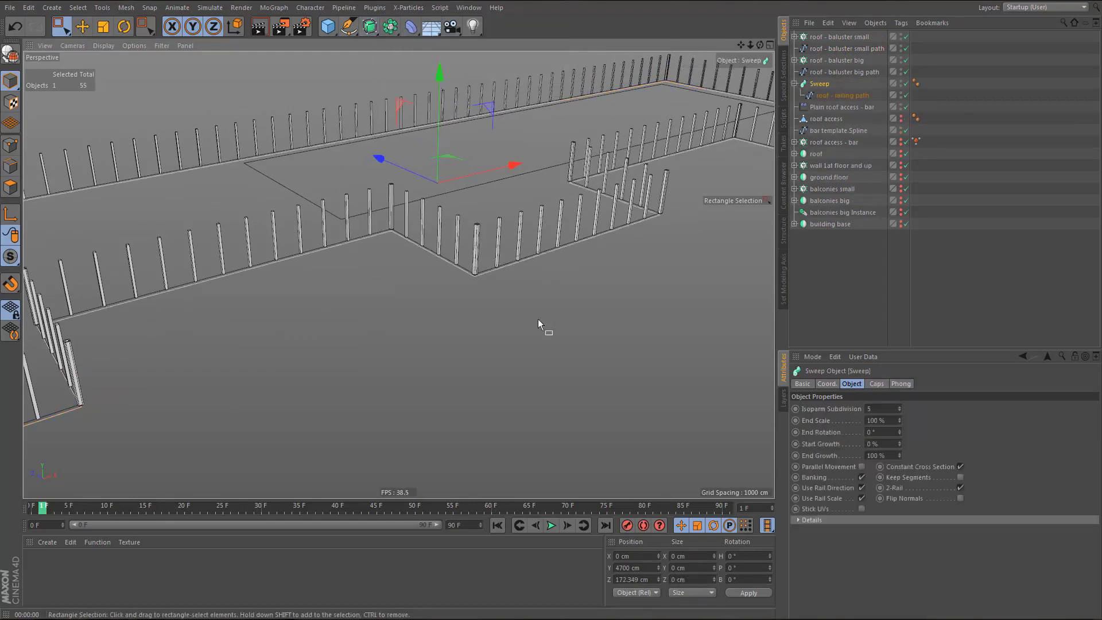
pyautogui.keyDown('alt'); pyautogui.moveTo(506, 302); pyautogui.dragTo(515, 295, button='middle'); pyautogui.keyUp('alt')
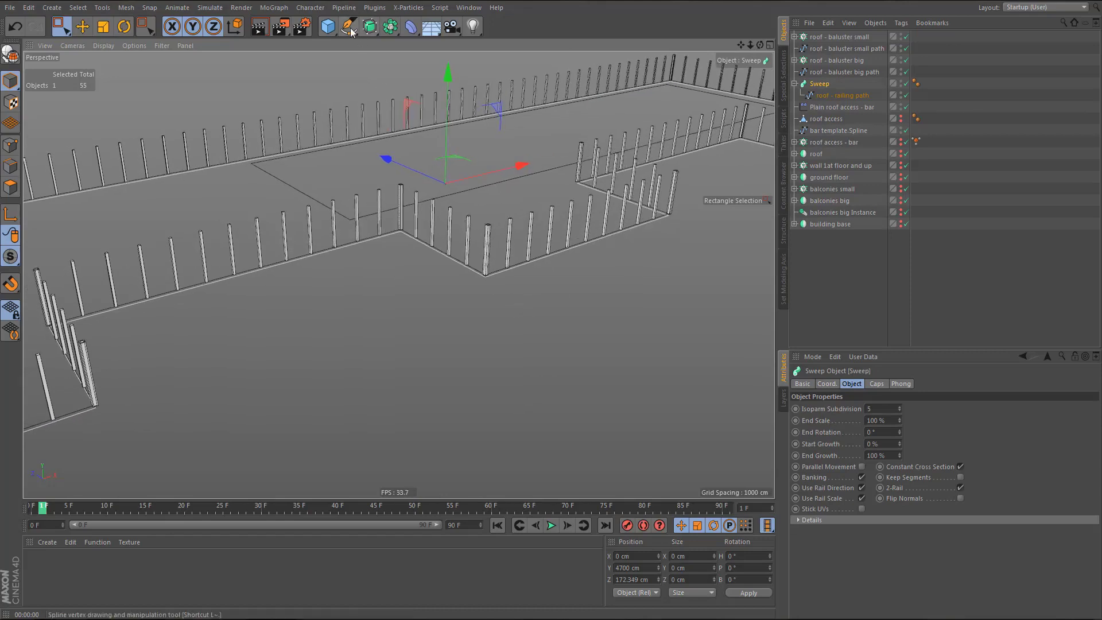
pyautogui.moveTo(349, 26); pyautogui.dragTo(457, 128)
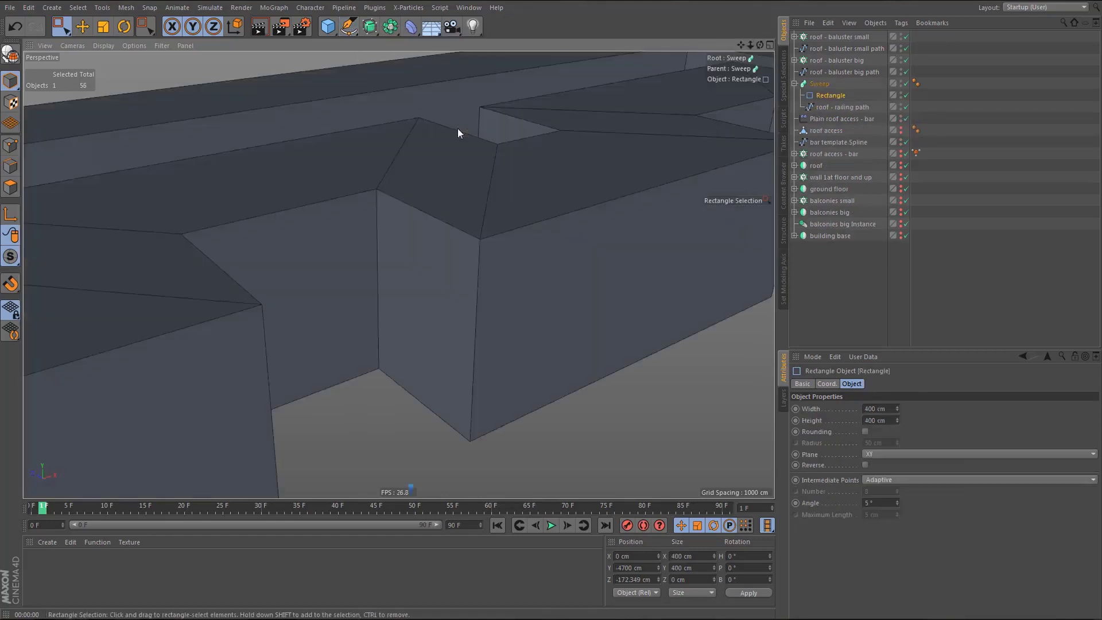
# - Set the Rectangle profile's width to 10 cm and height to 5 cm
pyautogui.click(893, 409)
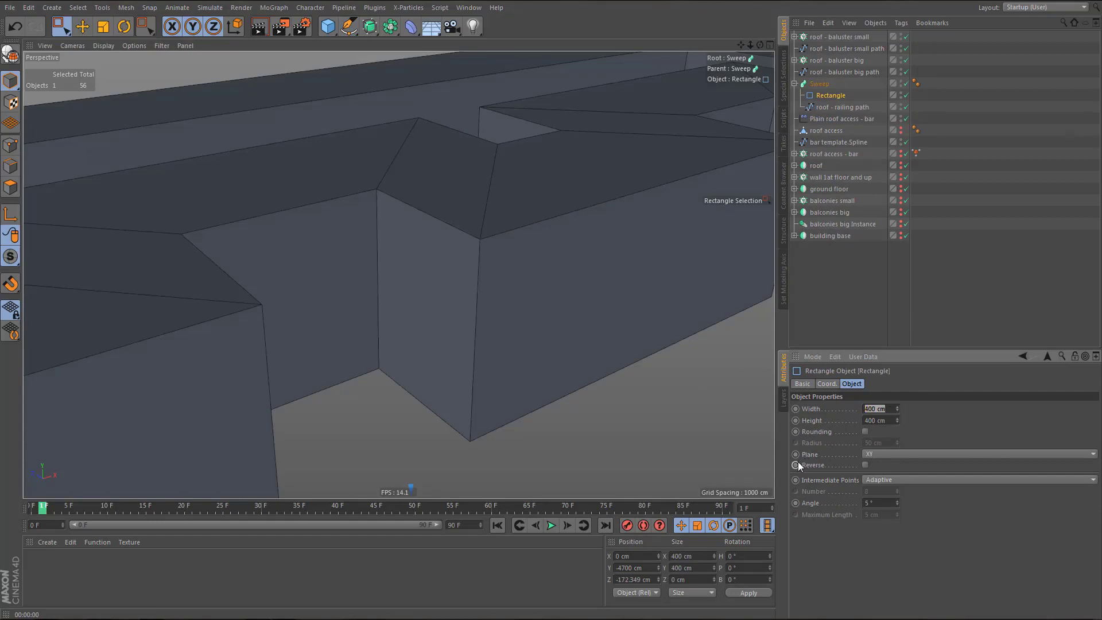
pyautogui.write('10')
pyautogui.press('Tab')
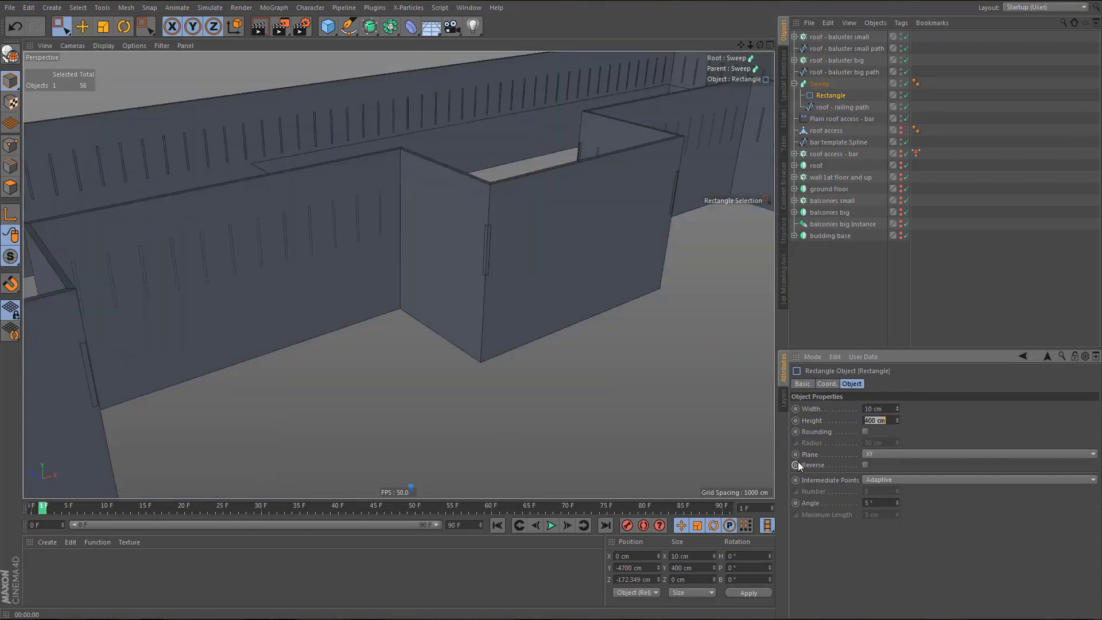
pyautogui.write('5')
pyautogui.press('Return')
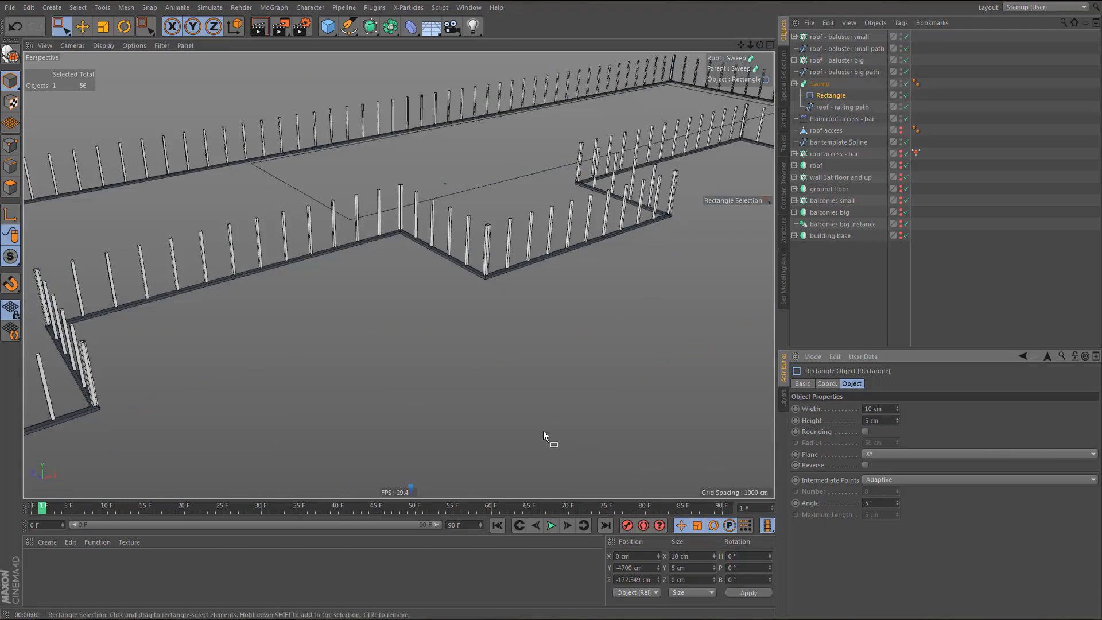
# - Try to lower both baluster path splines to the top edge of the swept rail by eye in the Front view, at about Y 4702.9 cm
pyautogui.keyDown('alt'); pyautogui.moveTo(482, 260); pyautogui.dragTo(695, 232, button='right'); pyautogui.keyUp('alt')
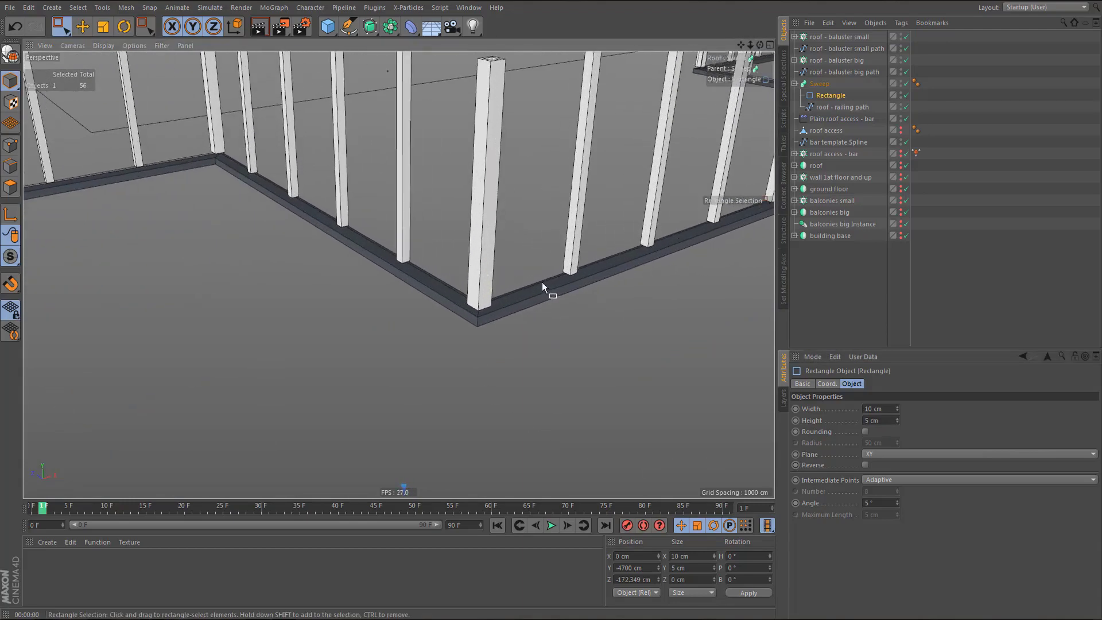
pyautogui.keyDown('alt'); pyautogui.moveTo(542, 282); pyautogui.dragTo(547, 256); pyautogui.keyUp('alt')
pyautogui.keyDown('alt'); pyautogui.moveTo(485, 283); pyautogui.dragTo(455, 263, button='middle'); pyautogui.keyUp('alt')
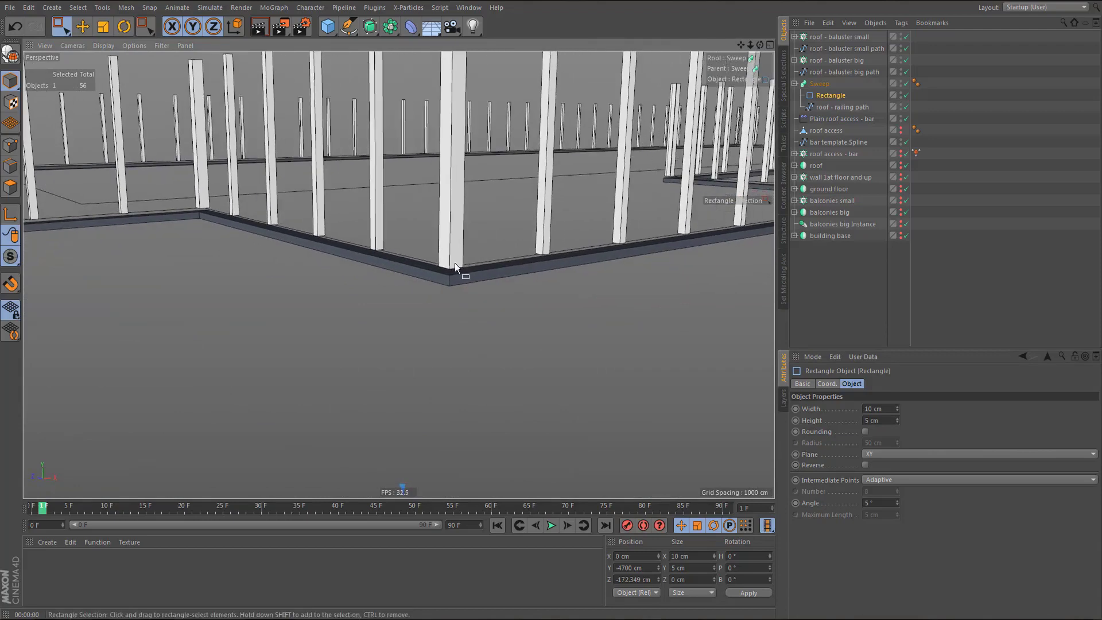
pyautogui.keyDown('alt'); pyautogui.moveTo(455, 263); pyautogui.dragTo(559, 257, button='right'); pyautogui.keyUp('alt')
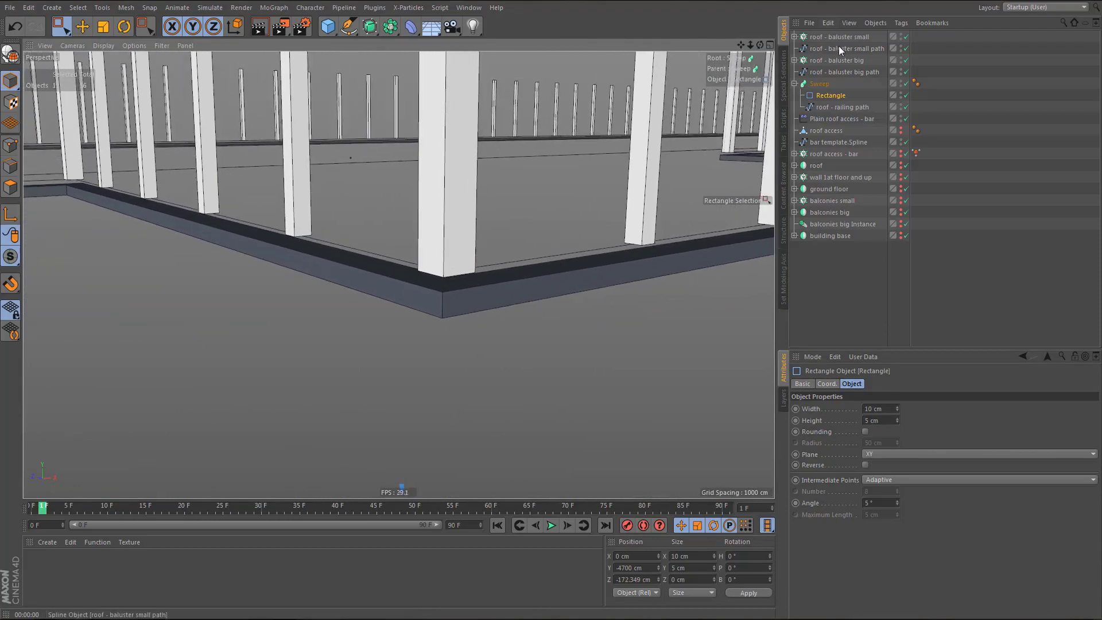
pyautogui.click(839, 48)
pyautogui.keyDown('ctrl'); pyautogui.click(837, 73); pyautogui.keyUp('ctrl')
pyautogui.middleClick(601, 335)
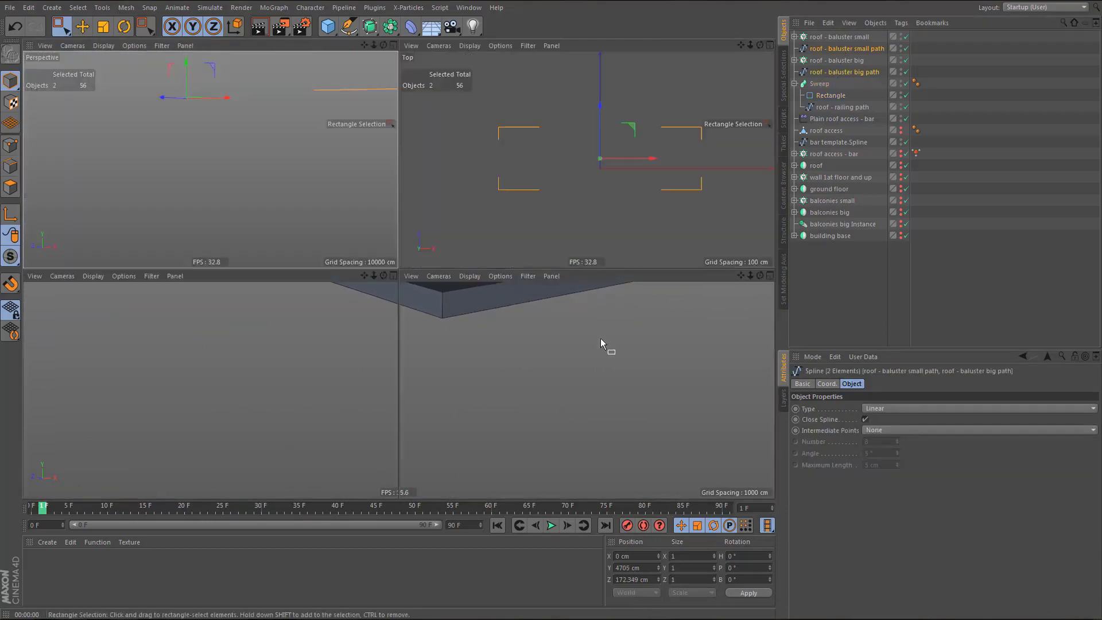
pyautogui.middleClick(598, 351)
pyautogui.keyDown('alt'); pyautogui.moveTo(444, 288); pyautogui.dragTo(228, 297, button='middle'); pyautogui.keyUp('alt')
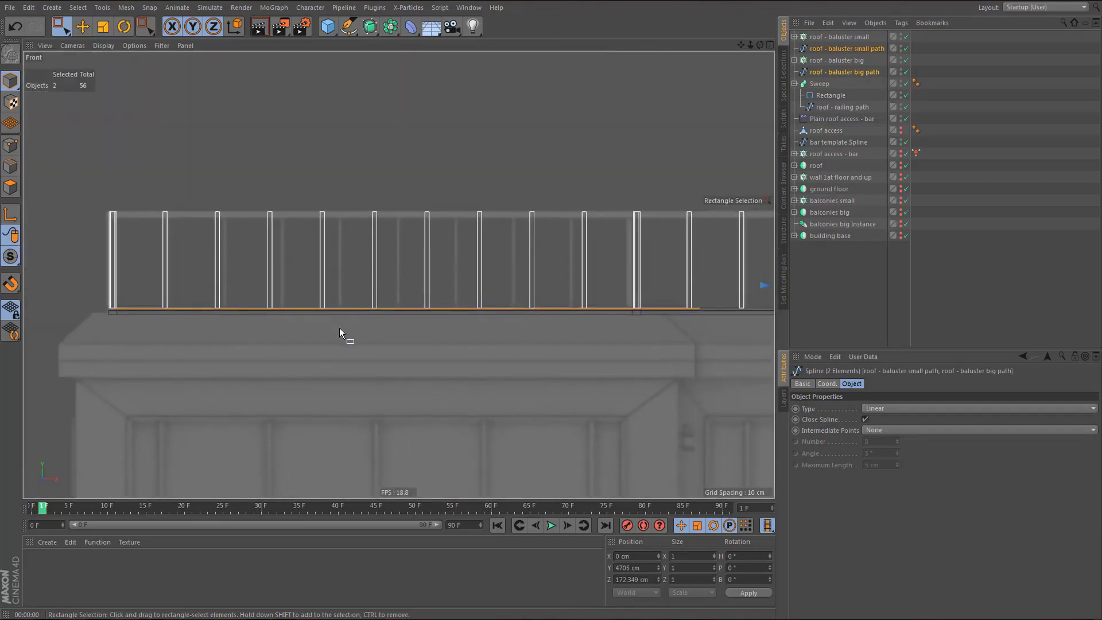
pyautogui.press('e')
pyautogui.scroll(-5, 278, 373)
pyautogui.keyDown('alt'); pyautogui.moveTo(415, 345); pyautogui.dragTo(210, 344, button='middle'); pyautogui.keyUp('alt')
pyautogui.keyDown('alt'); pyautogui.moveTo(581, 359); pyautogui.dragTo(520, 354, button='middle'); pyautogui.keyUp('alt')
pyautogui.scroll(10, 519, 354)
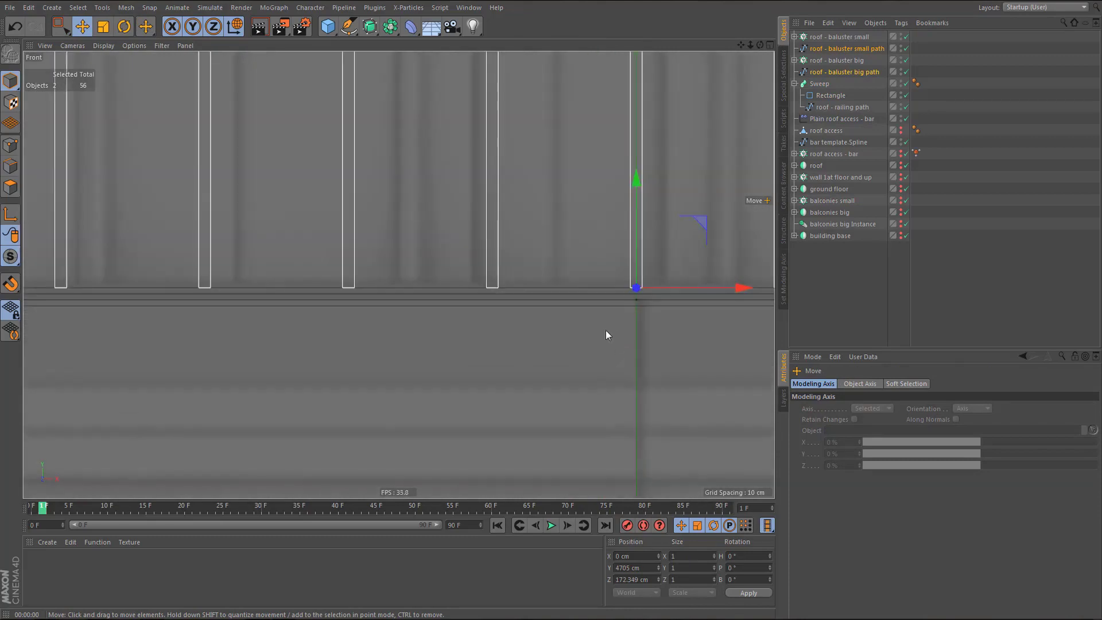
pyautogui.keyDown('alt'); pyautogui.moveTo(641, 289); pyautogui.dragTo(550, 342, button='middle'); pyautogui.keyUp('alt')
pyautogui.scroll(5, 618, 329)
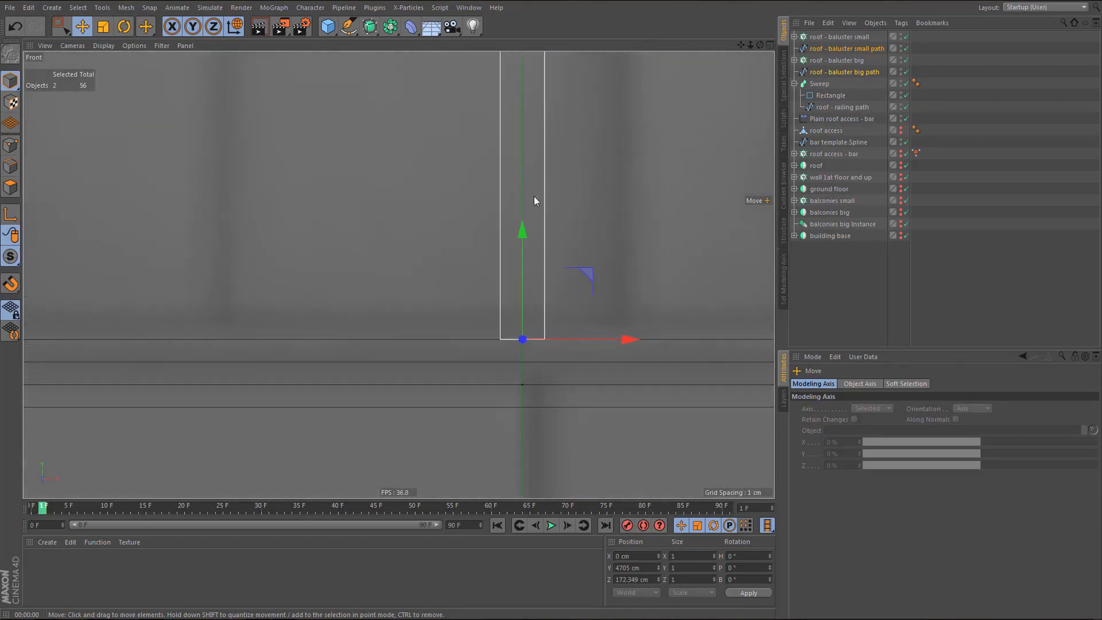
pyautogui.moveTo(522, 230); pyautogui.dragTo(533, 250)
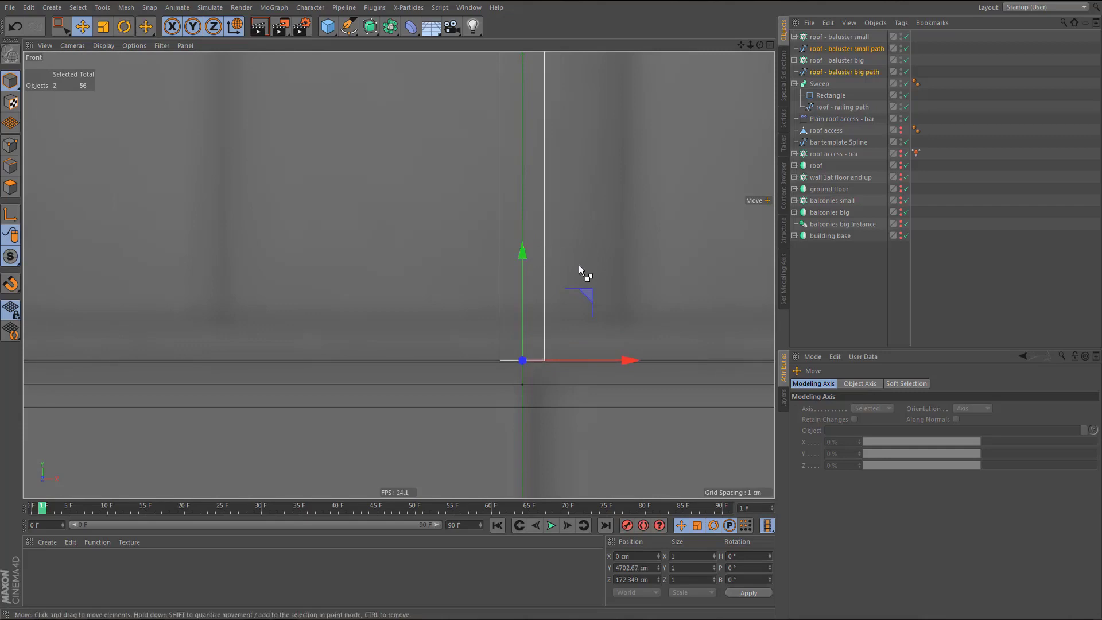
pyautogui.hotkey('ctrl', 'z')
# - Set the Y position of both baluster path splines to 4702.5 cm and return to the perspective view
pyautogui.click(826, 50)
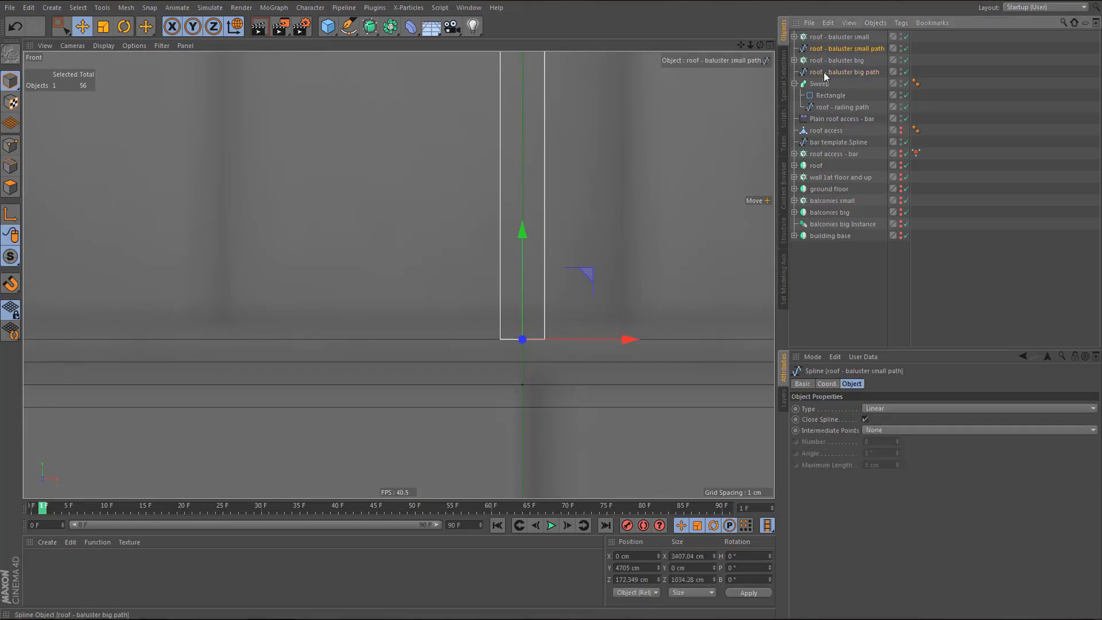
pyautogui.keyDown('ctrl'); pyautogui.click(825, 73); pyautogui.keyUp('ctrl')
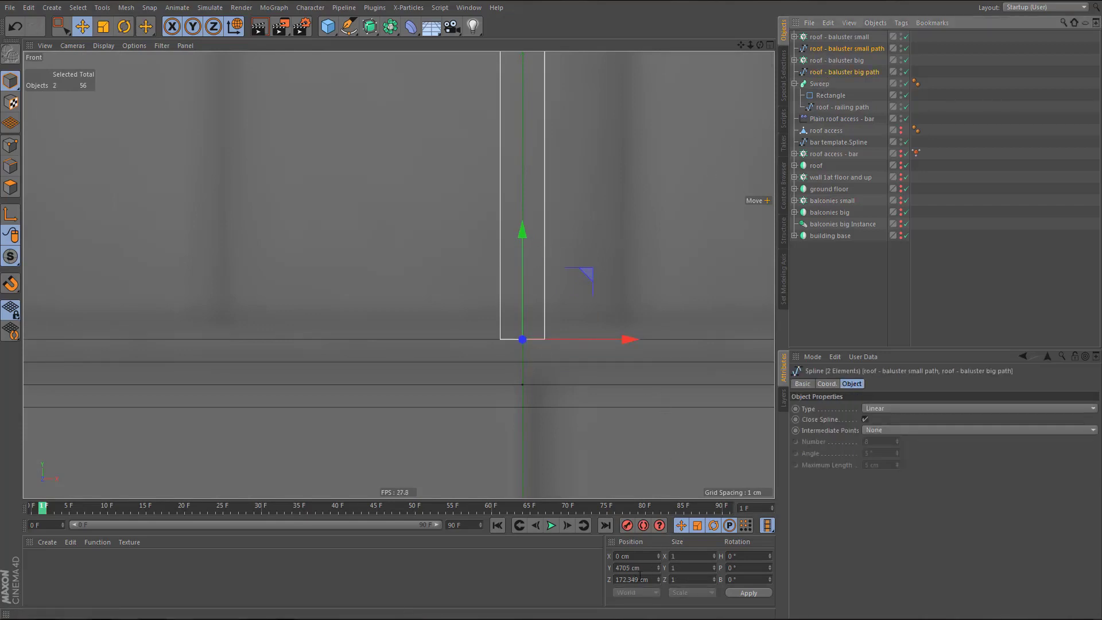
pyautogui.click(645, 568)
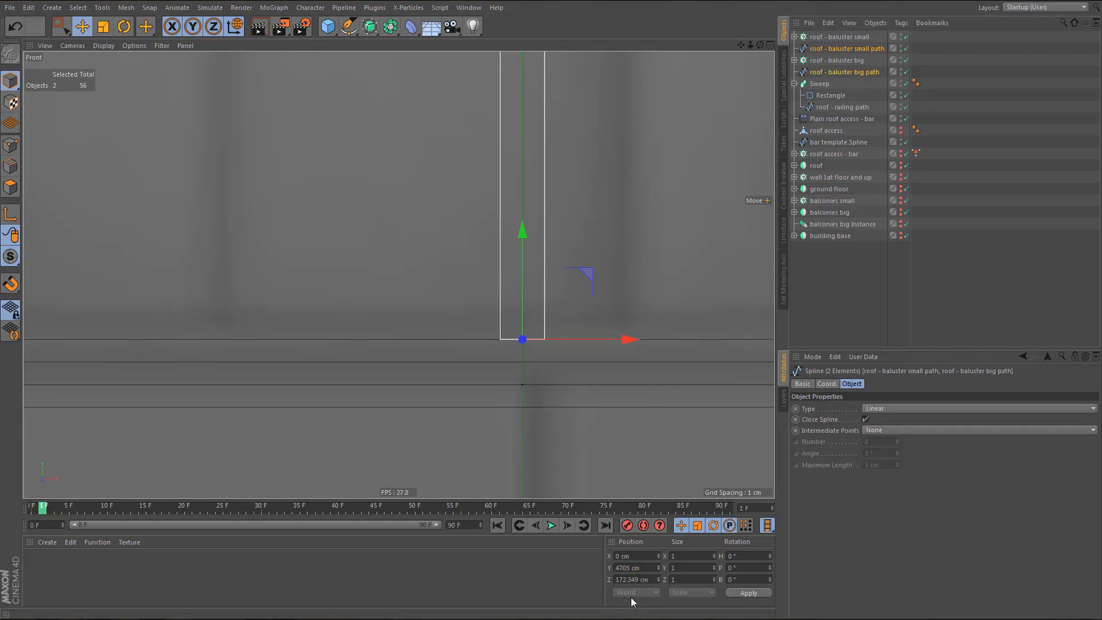
pyautogui.write('-5')
pyautogui.press('Return')
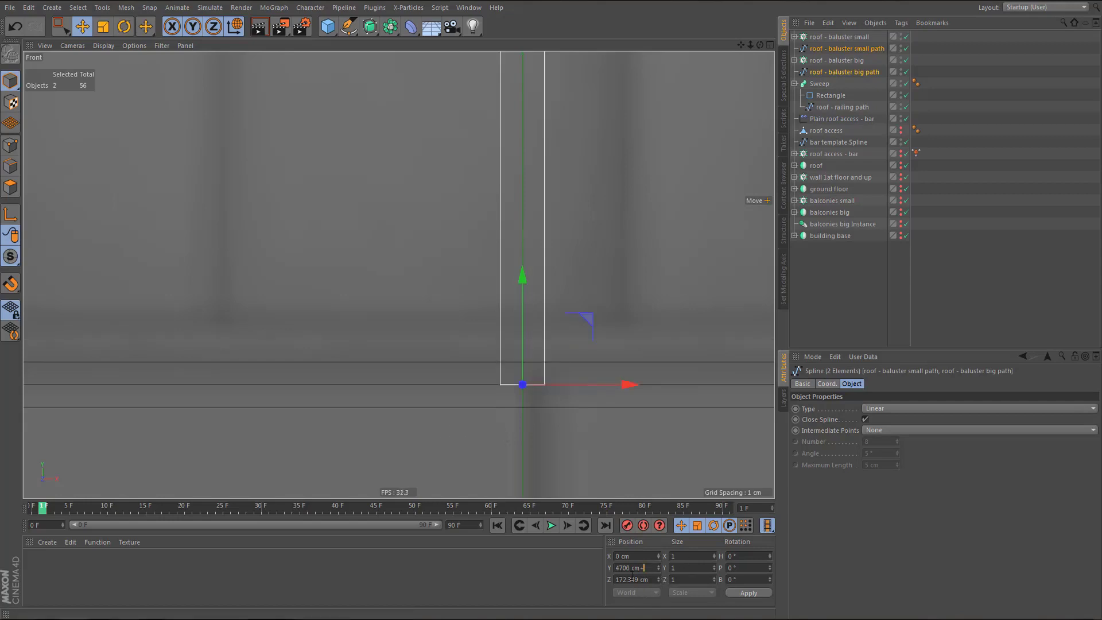
pyautogui.press('Return')
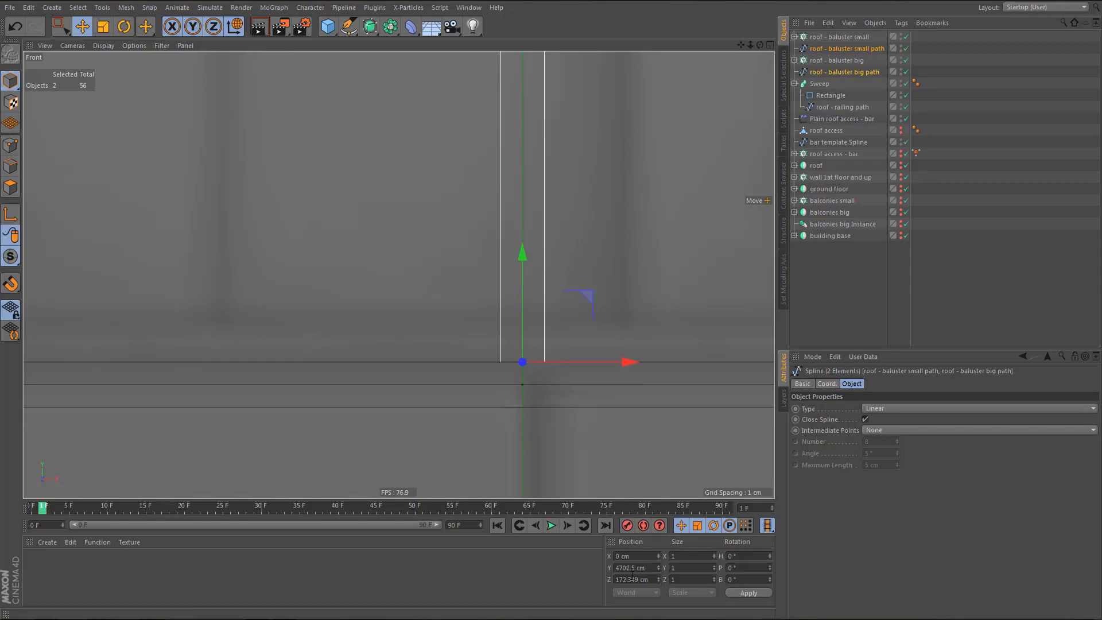
pyautogui.middleClick(537, 398)
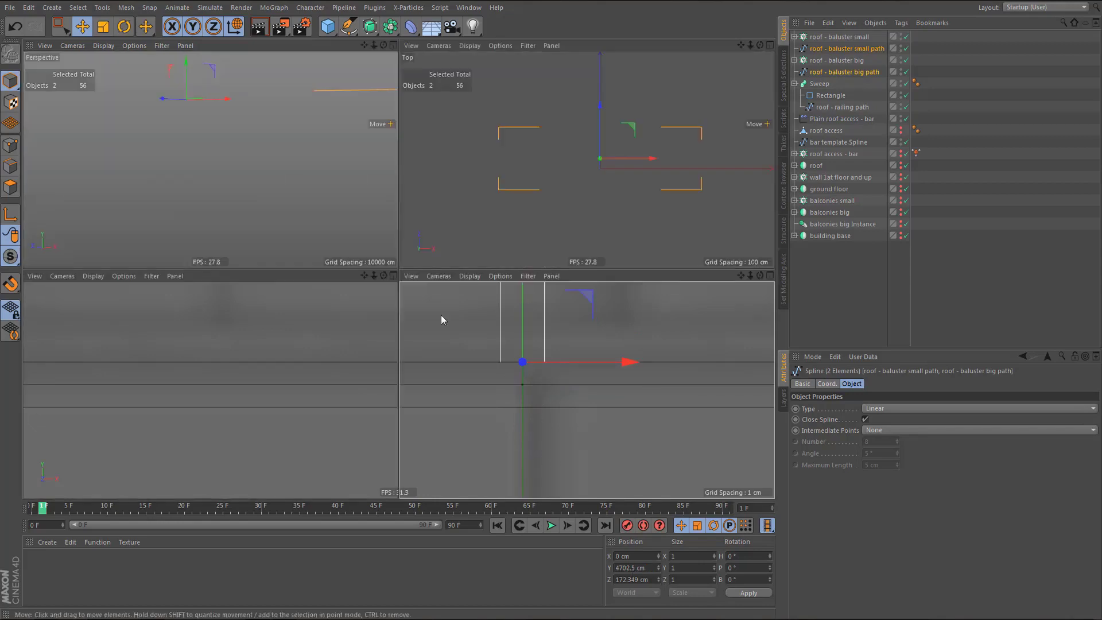
pyautogui.middleClick(274, 177)
pyautogui.scroll(-10, 369, 361)
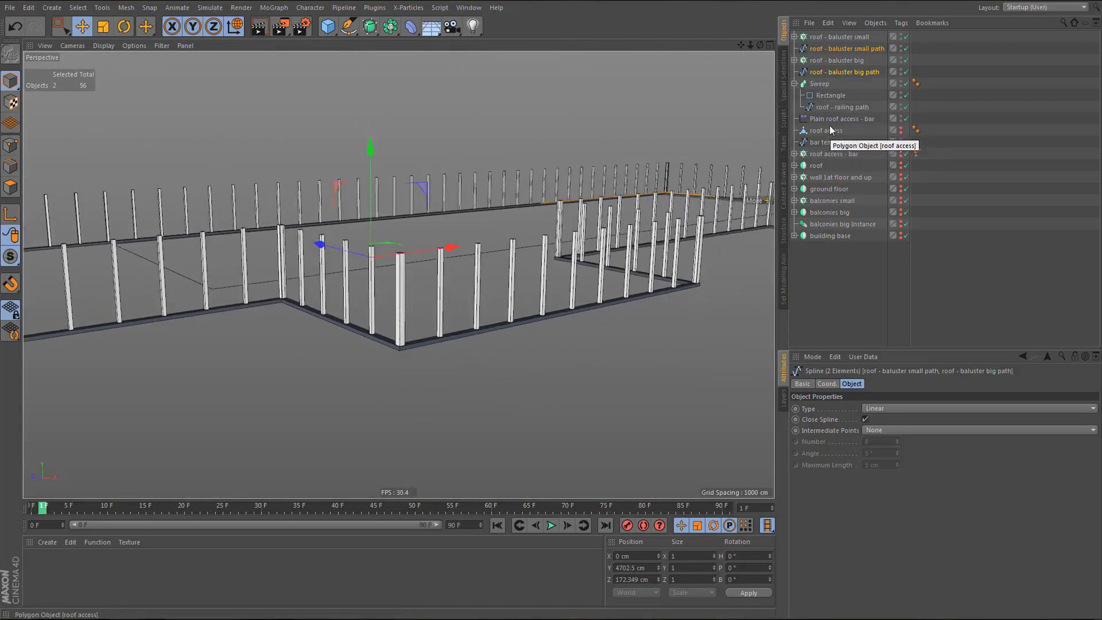
# - Rename the Rectangle spline "roof - railing profile", reusing the name of the railing path
pyautogui.doubleClick(839, 108)
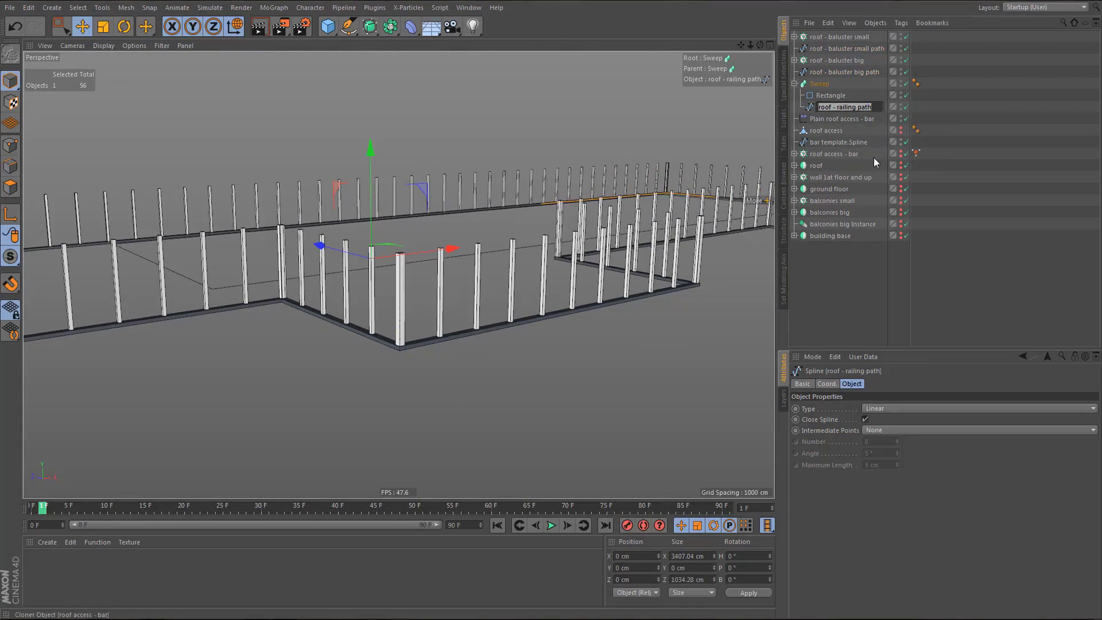
pyautogui.hotkey('ctrl', 'c')
pyautogui.press('Up')
pyautogui.hotkey('ctrl', 'v')
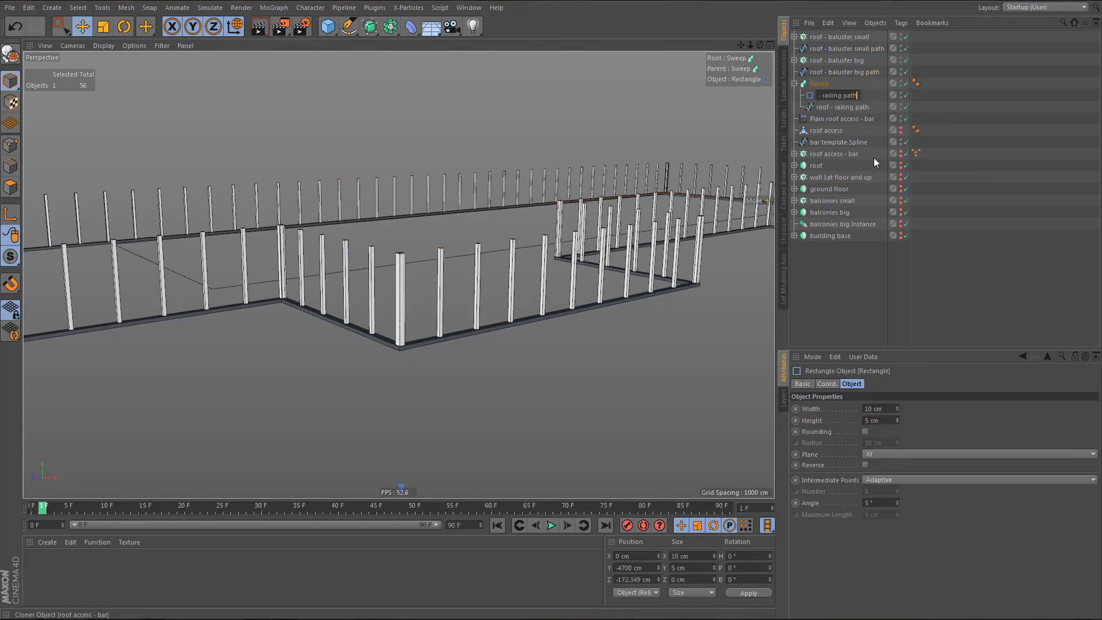
pyautogui.press('BackSpace')
pyautogui.press('BackSpace')
pyautogui.press('BackSpace')
pyautogui.write('rofil')
pyautogui.press('Home')
pyautogui.press('Delete')
pyautogui.press('Delete')
pyautogui.press('Delete')
pyautogui.press('Delete')
pyautogui.press('Delete')
pyautogui.press('Delete')
pyautogui.press('Delete')
pyautogui.write('e')
# - Rename the Sweep object "roof - railing bottom", reusing the copied railing name, and collapse its child splines
pyautogui.press('Up')
pyautogui.hotkey('ctrl', 'v')
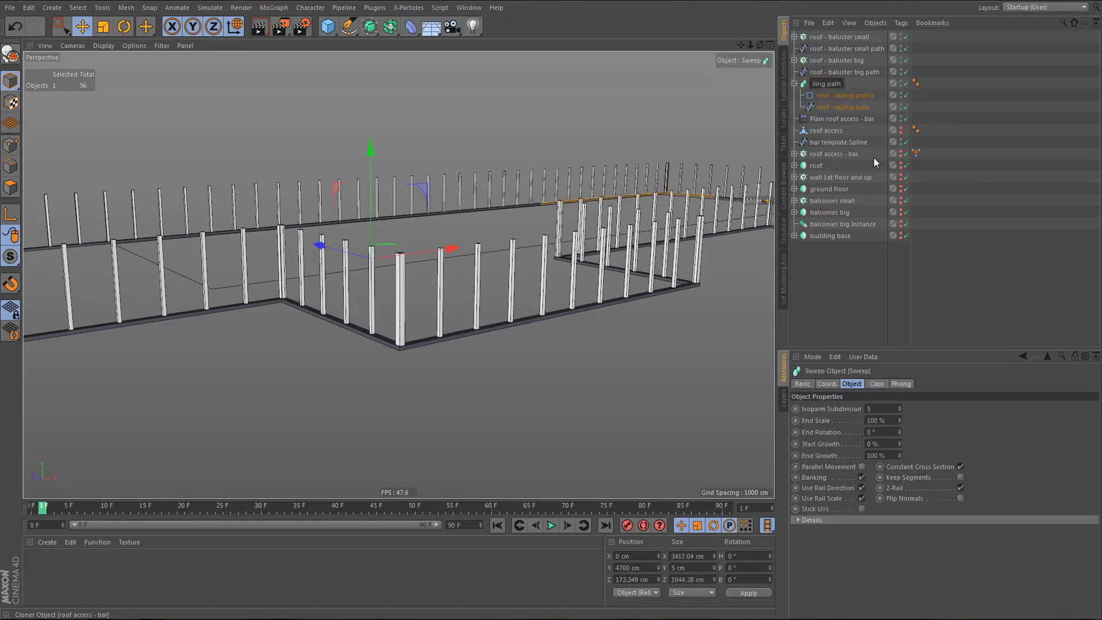
pyautogui.press('BackSpace')
pyautogui.press('BackSpace')
pyautogui.press('BackSpace')
pyautogui.press('BackSpace')
pyautogui.press('BackSpace')
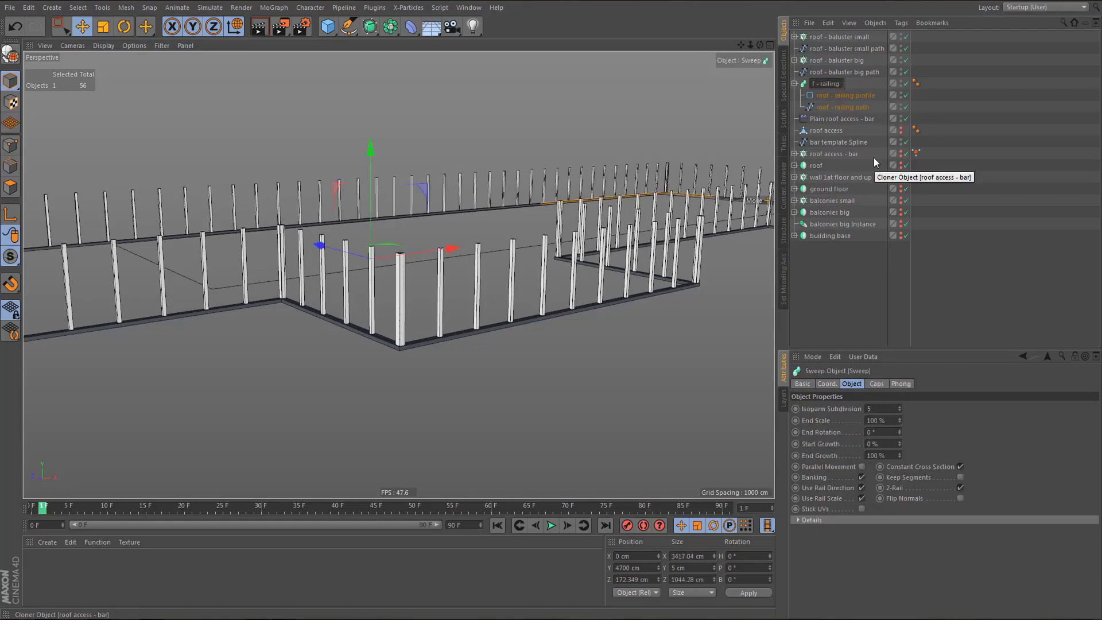
pyautogui.write('bottom')
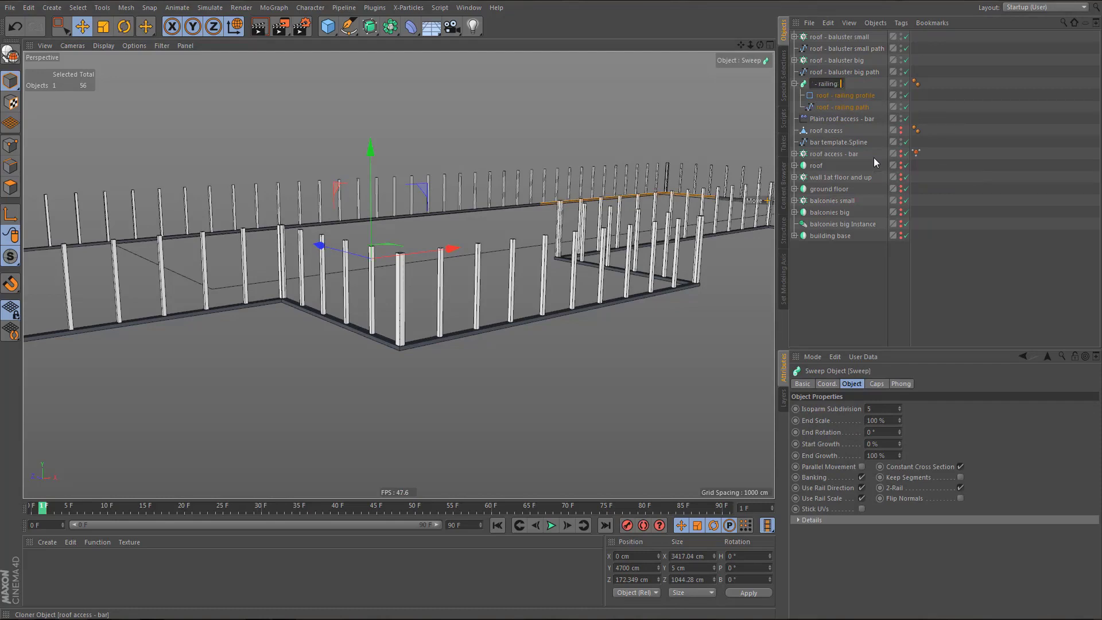
pyautogui.press('Return')
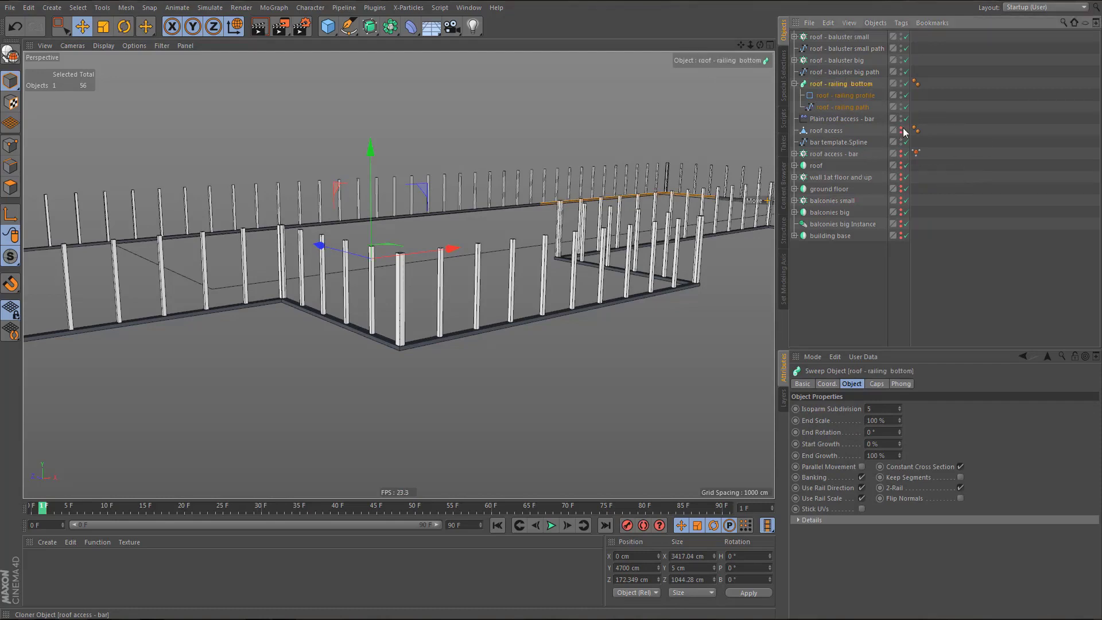
pyautogui.click(795, 83)
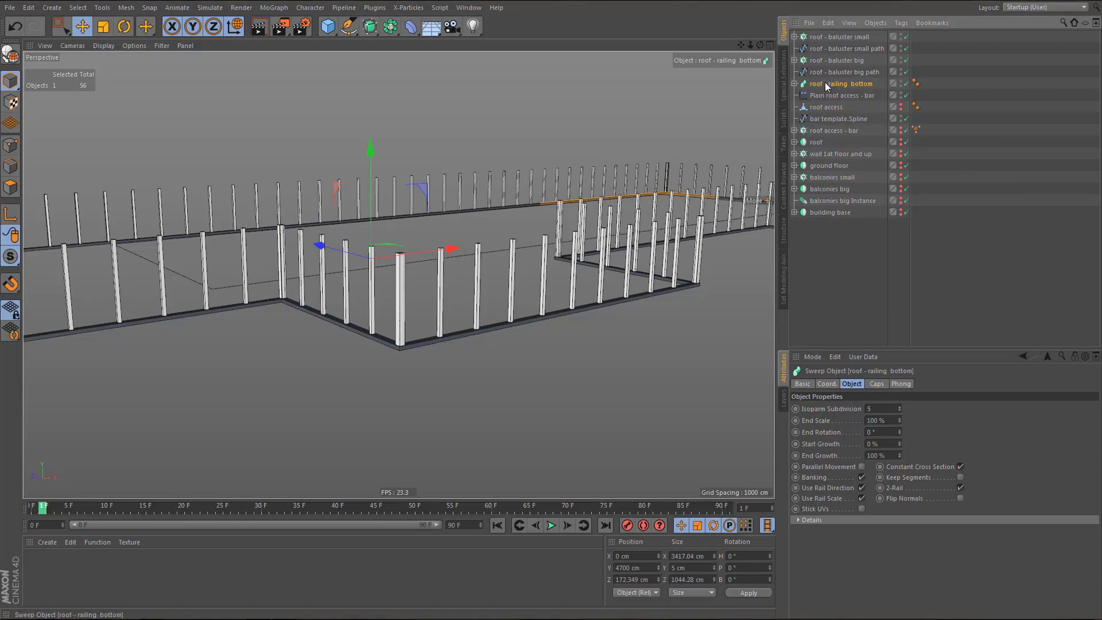
# - Duplicate the bottom railing sweep and raise the copy in the Front view to Y 4815 cm, resting on the baluster tops
pyautogui.keyDown('ctrl'); pyautogui.moveTo(830, 88); pyautogui.dragTo(830, 90); pyautogui.keyUp('ctrl')
pyautogui.middleClick(629, 313)
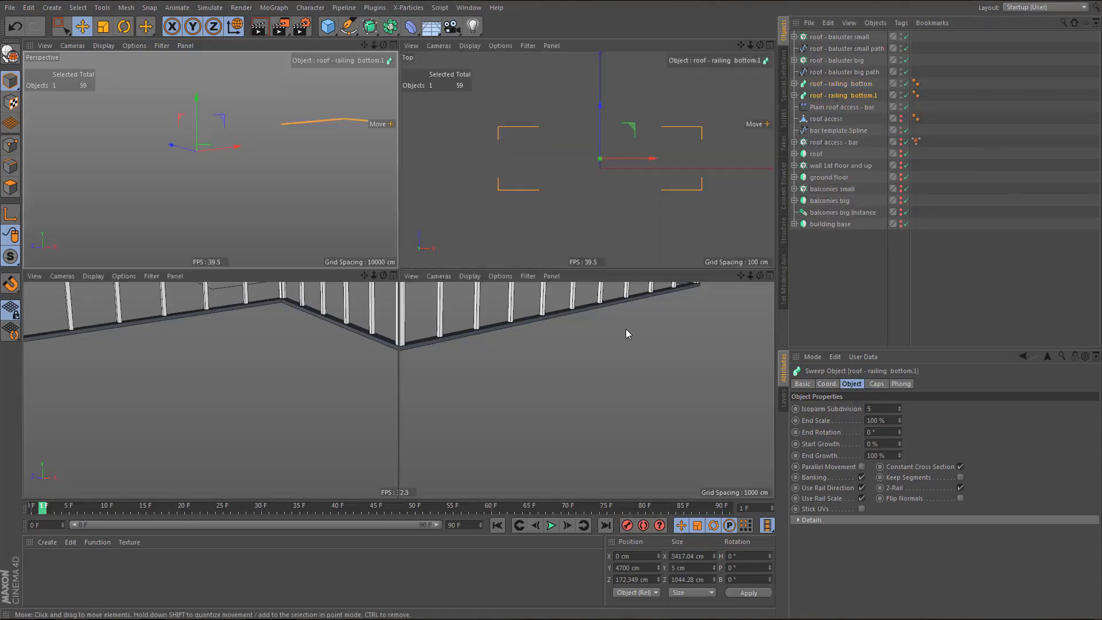
pyautogui.middleClick(574, 368)
pyautogui.scroll(-3, 546, 356)
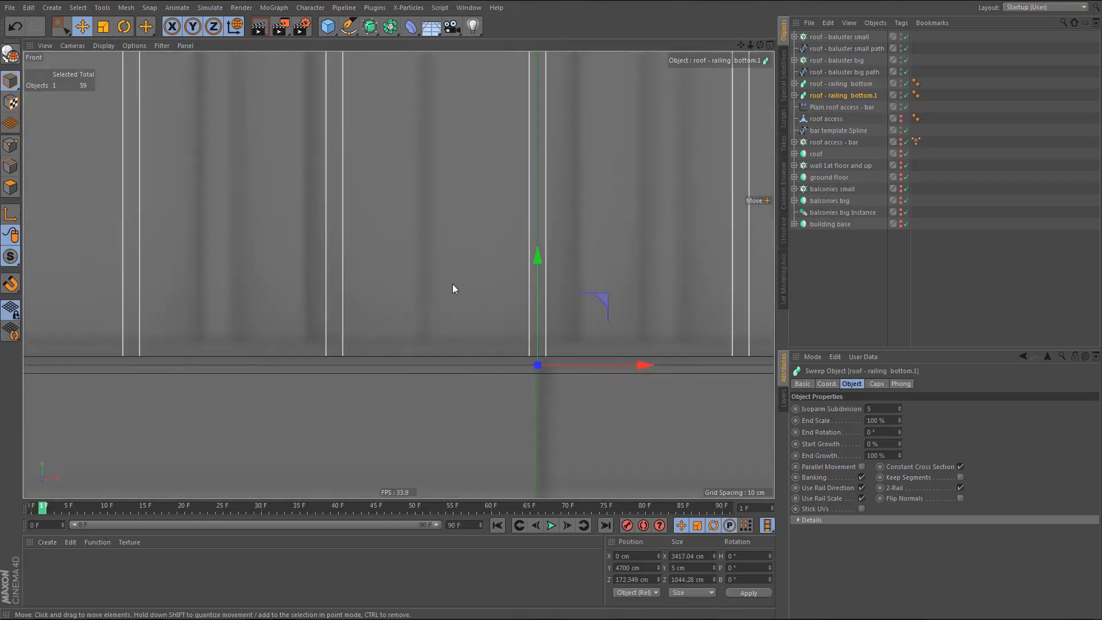
pyautogui.moveTo(539, 257); pyautogui.dragTo(558, 62)
pyautogui.keyDown('alt'); pyautogui.moveTo(562, 212); pyautogui.dragTo(549, 401, button='middle'); pyautogui.keyUp('alt')
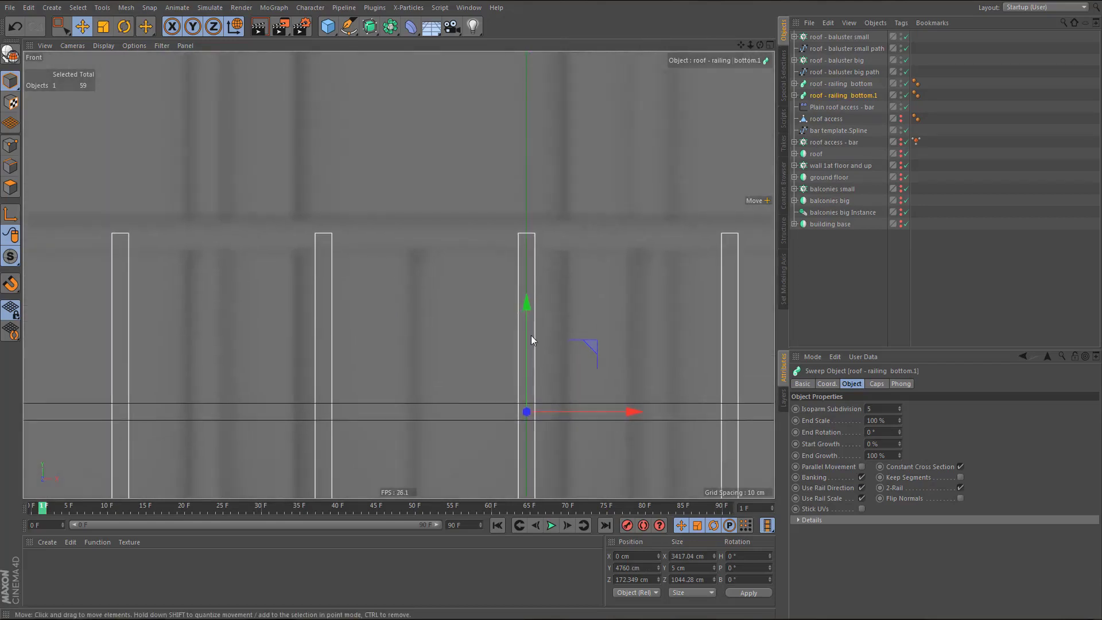
pyautogui.keyDown('shift'); pyautogui.moveTo(526, 302); pyautogui.dragTo(551, 113); pyautogui.keyUp('shift')
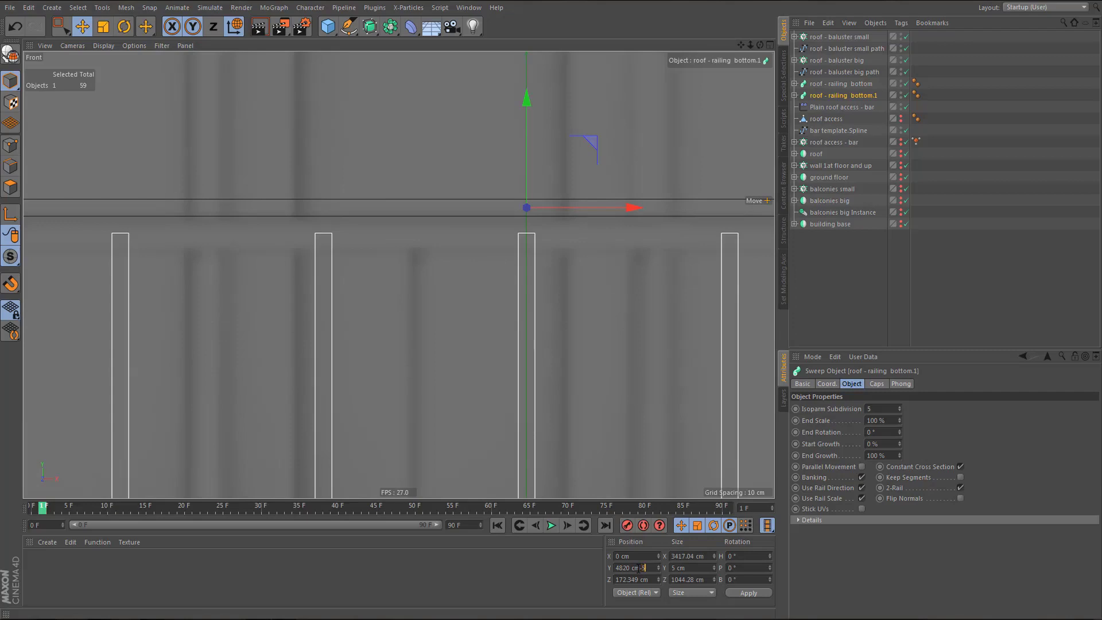
pyautogui.press('Return')
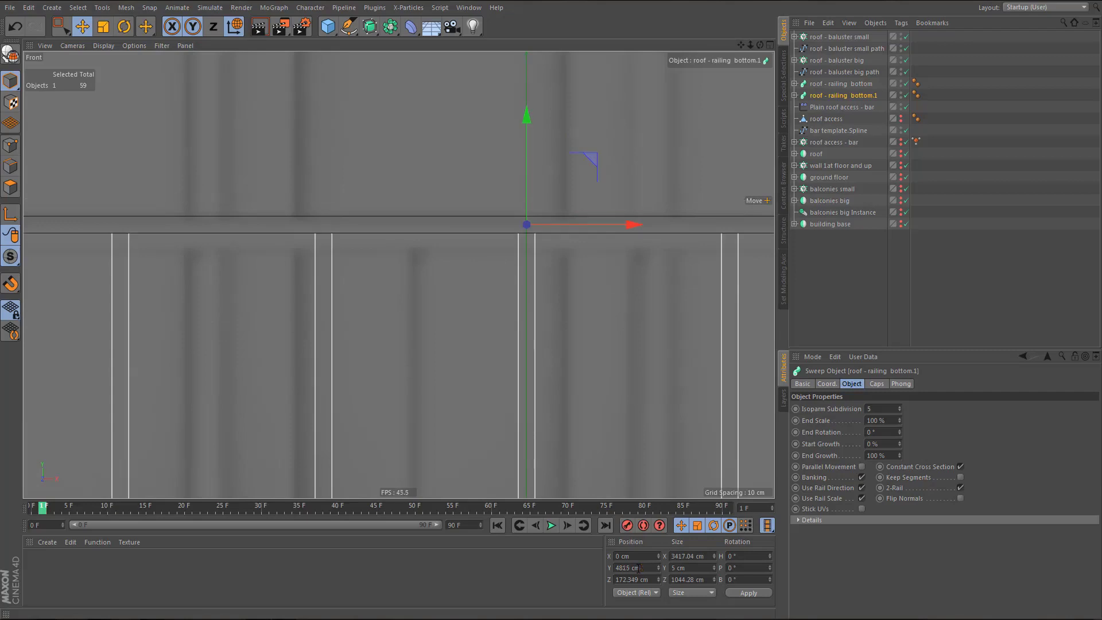
# - Return to the perspective view and render a preview of the complete roof railing
pyautogui.middleClick(523, 301)
pyautogui.middleClick(374, 208)
pyautogui.keyDown('alt'); pyautogui.moveTo(373, 208); pyautogui.dragTo(440, 289); pyautogui.keyUp('alt')
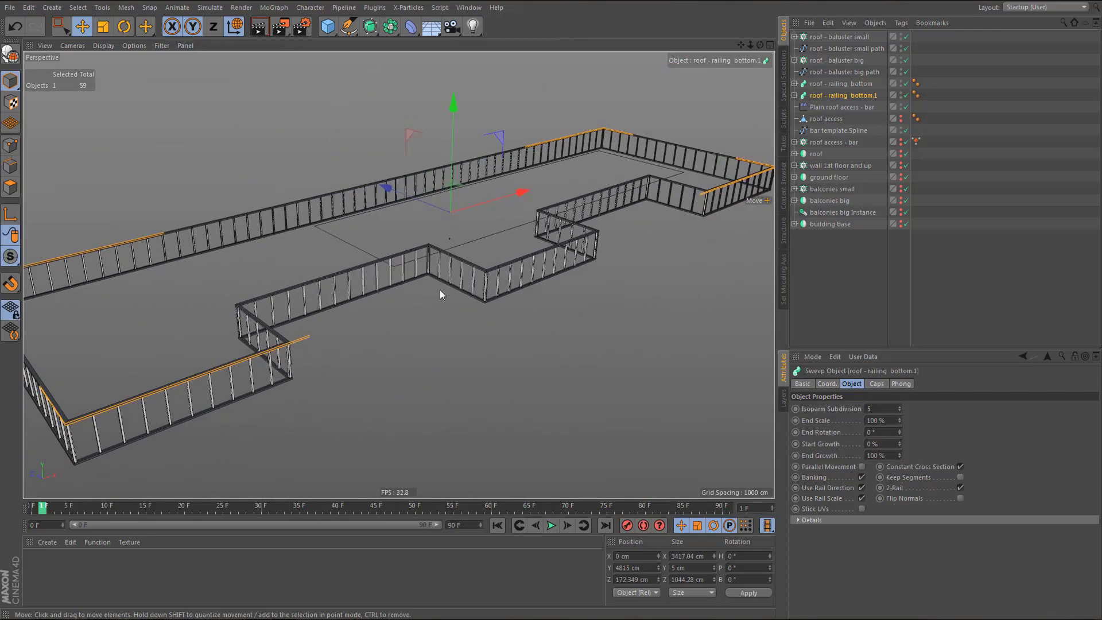
pyautogui.hotkey('ctrl', 'r')
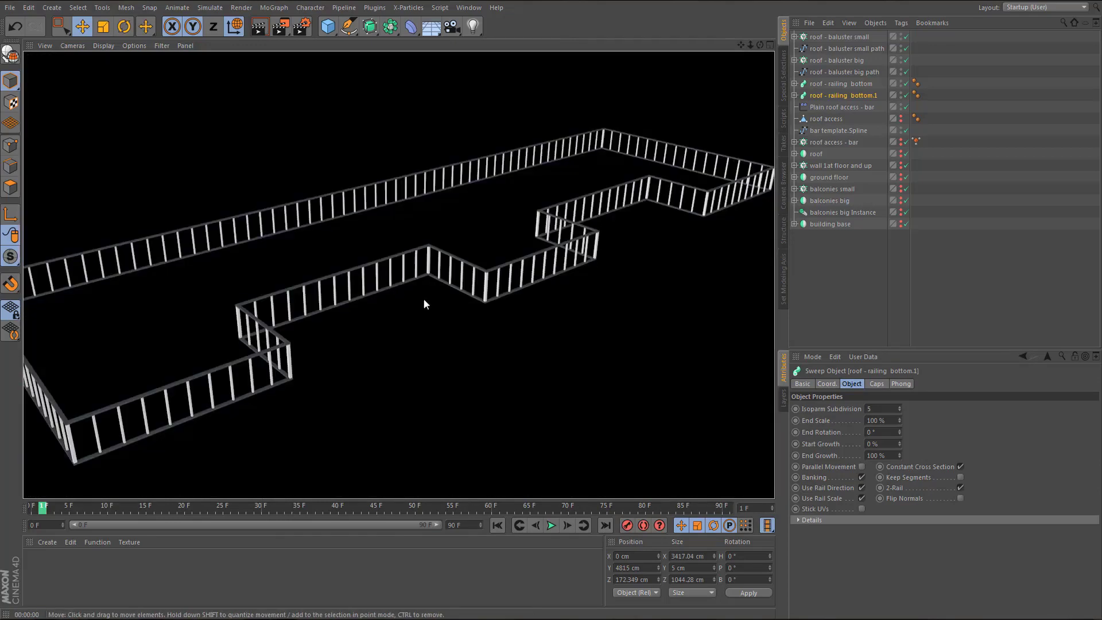
pyautogui.scroll(-3, 424, 301)
pyautogui.keyDown('alt'); pyautogui.moveTo(423, 301); pyautogui.dragTo(438, 262); pyautogui.keyUp('alt')
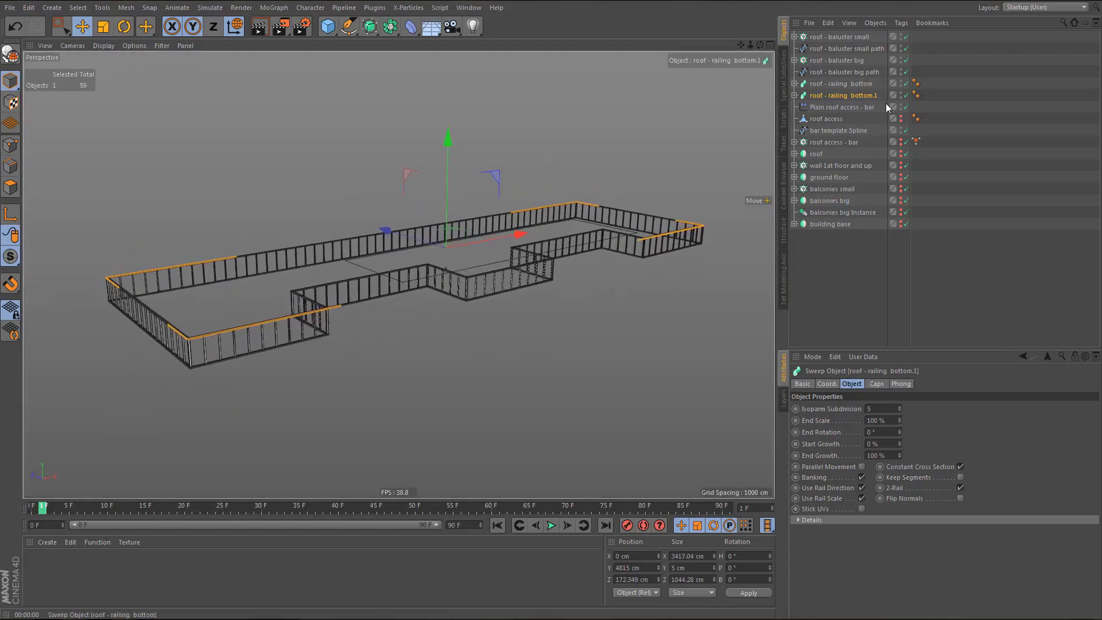
# - Make the roof access, its bars, the roof and the remaining top-level building parts visible again
pyautogui.click(901, 117)
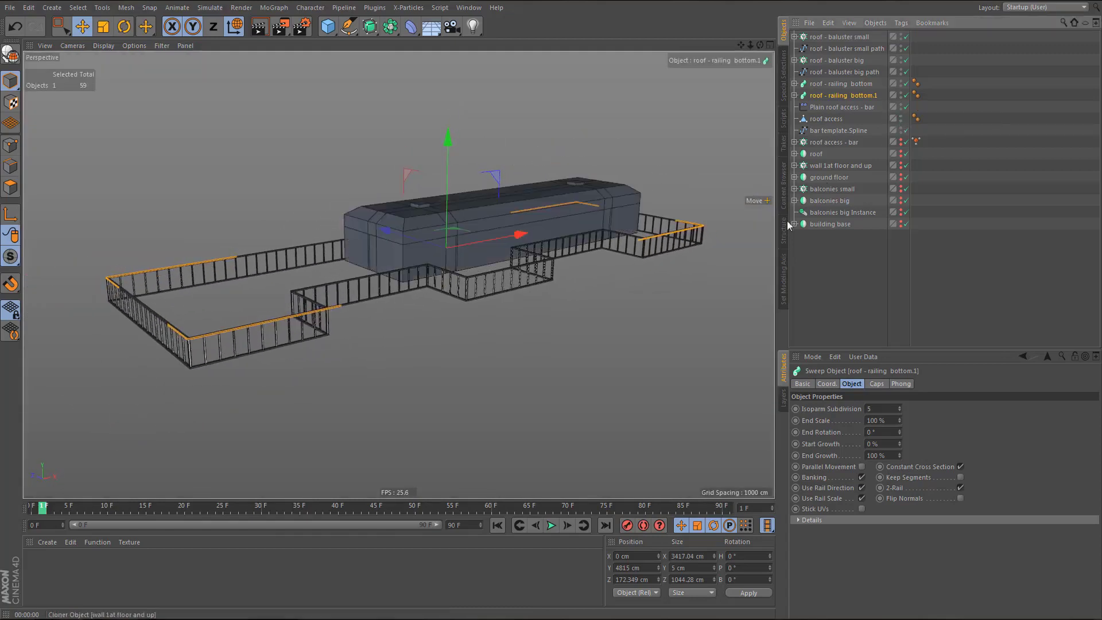
pyautogui.moveTo(504, 274)
pyautogui.keyDown('alt'); pyautogui.mouseDown()
pyautogui.moveTo(495, 274)
pyautogui.moveTo(498, 295)
pyautogui.mouseUp(); pyautogui.keyUp('alt')
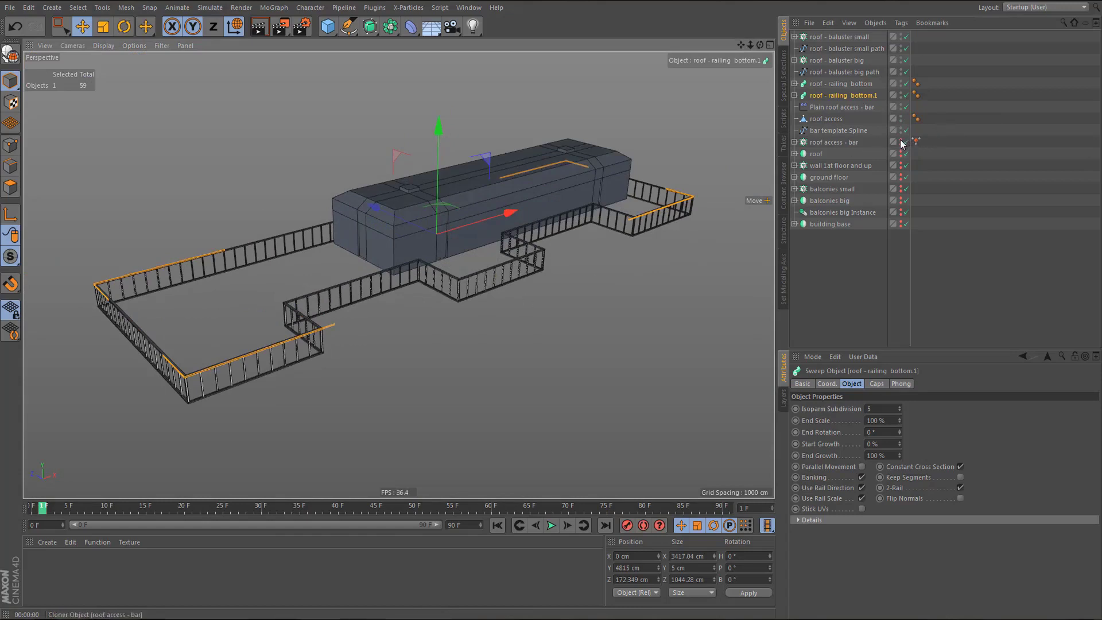
pyautogui.moveTo(901, 221); pyautogui.dragTo(901, 153)
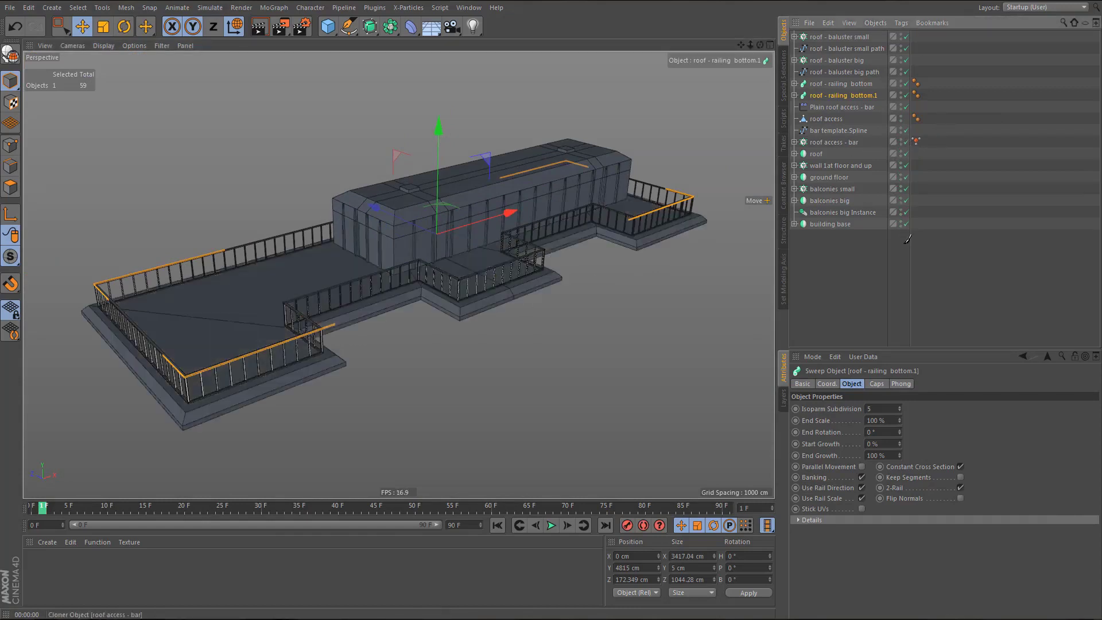
pyautogui.keyDown('alt'); pyautogui.moveTo(636, 267); pyautogui.dragTo(607, 271, button='middle'); pyautogui.keyUp('alt')
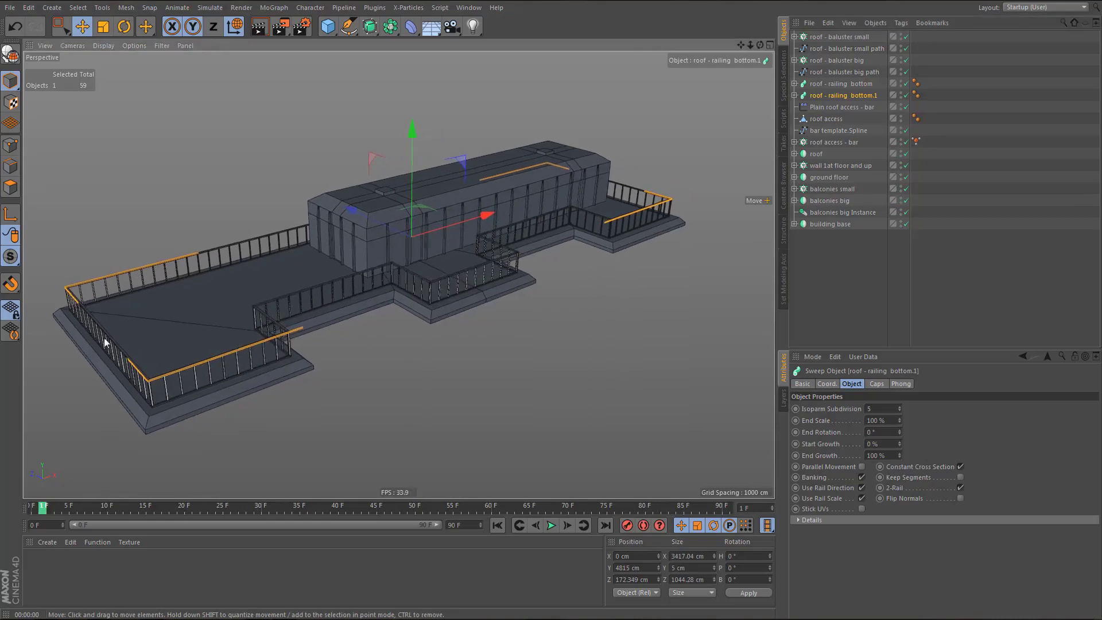
pyautogui.moveTo(13, 263); pyautogui.dragTo(50, 274)
pyautogui.keyDown('alt'); pyautogui.moveTo(506, 264); pyautogui.dragTo(522, 213, button='middle'); pyautogui.keyUp('alt')
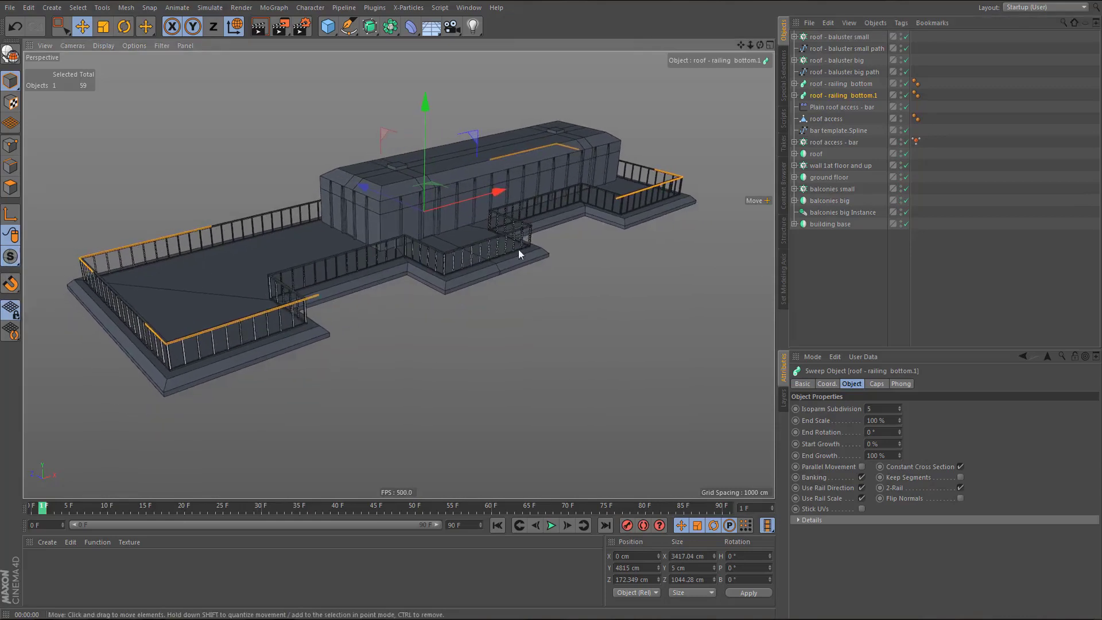
pyautogui.keyDown('alt'); pyautogui.moveTo(518, 249); pyautogui.dragTo(515, 266, button='right'); pyautogui.keyUp('alt')
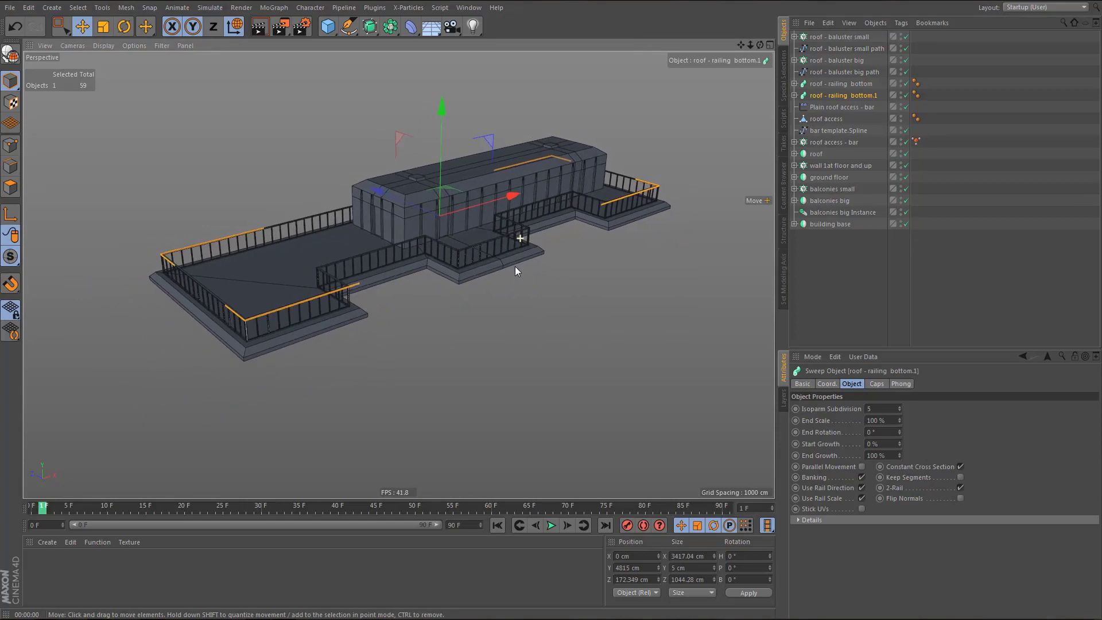
# - Unfold the whole object hierarchy and unhide the "wall 1st floor and up" symmetry inside its cloner
pyautogui.click(850, 22)
pyautogui.moveTo(866, 52)
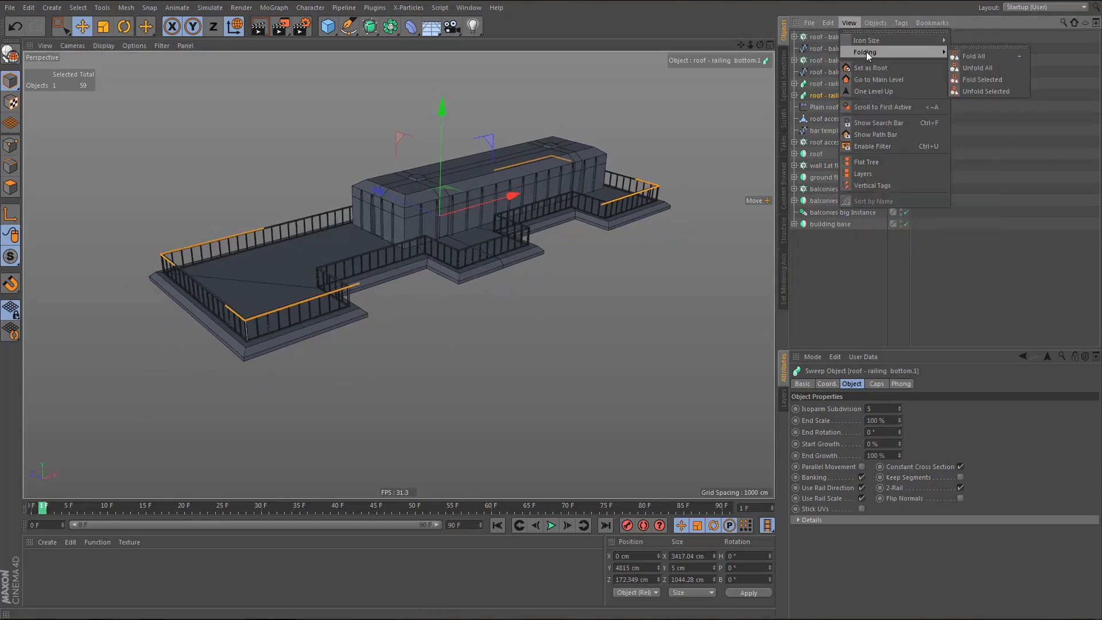
pyautogui.click(984, 67)
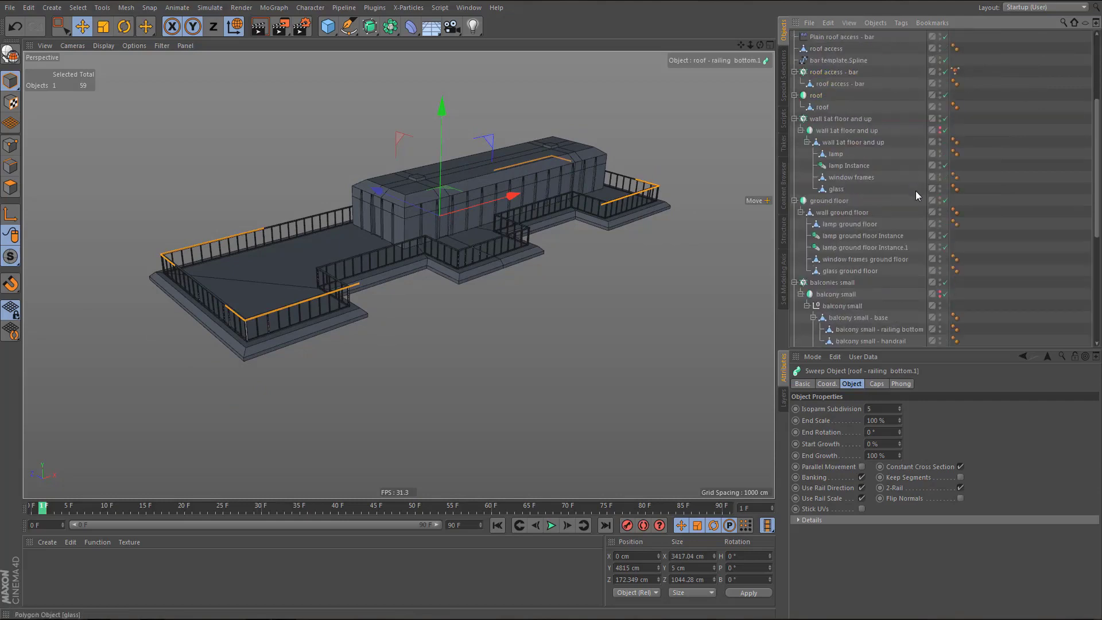
pyautogui.click(940, 131)
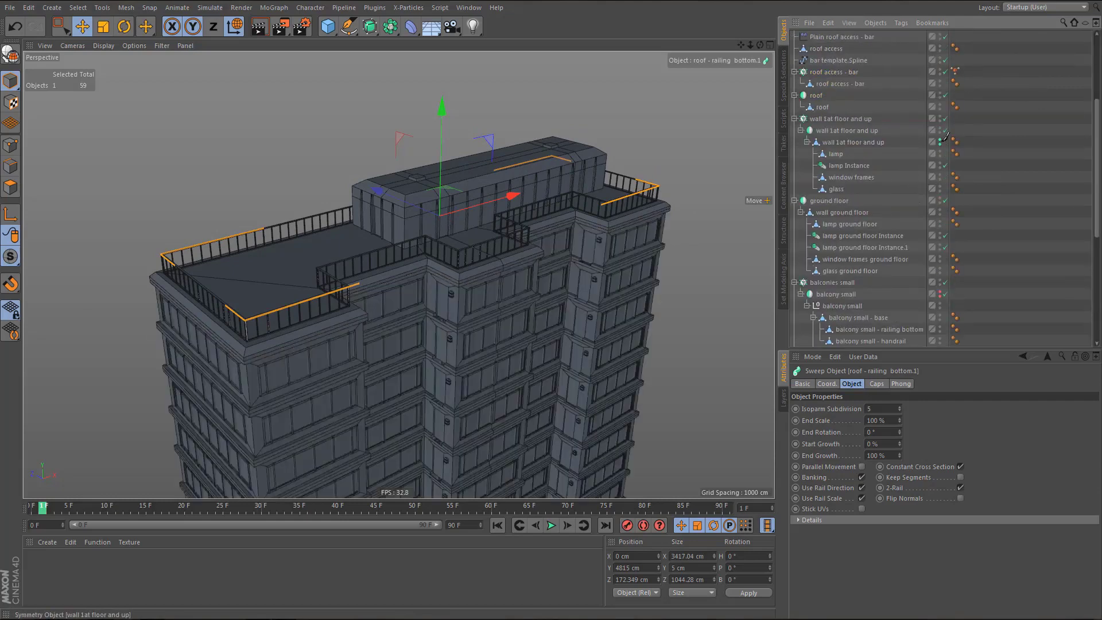
# - Unhide the nested small and big balcony objects inside their parents, and fold the whole object hierarchy
pyautogui.click(941, 258)
pyautogui.click(940, 257)
pyautogui.moveTo(941, 257); pyautogui.dragTo(942, 287)
pyautogui.click(941, 258)
pyautogui.scroll(5, 927, 203)
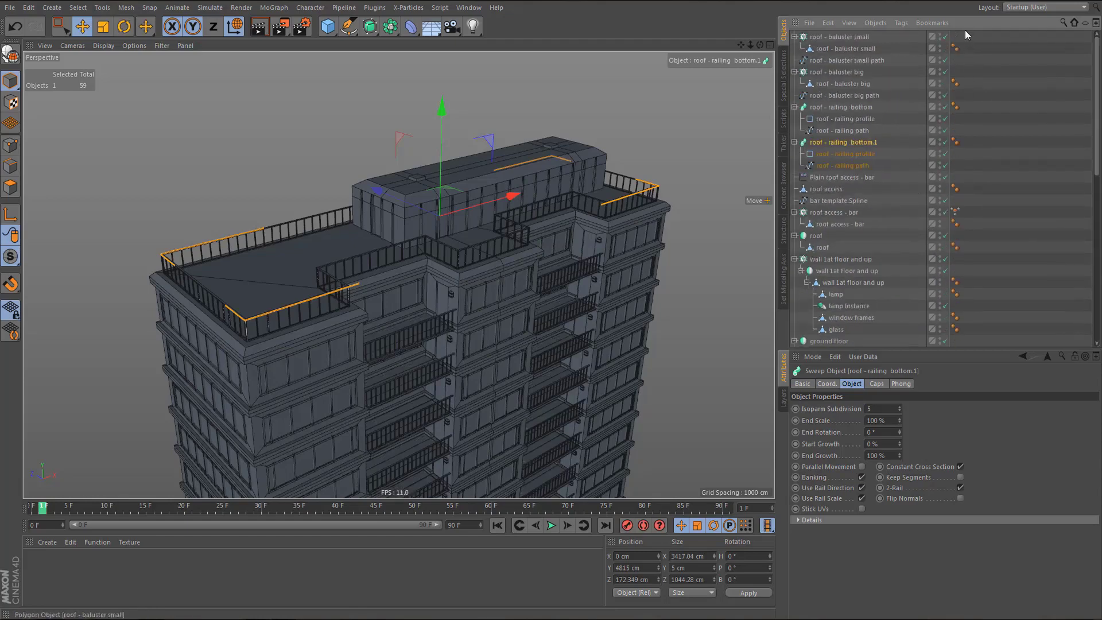
pyautogui.click(856, 24)
pyautogui.moveTo(870, 43)
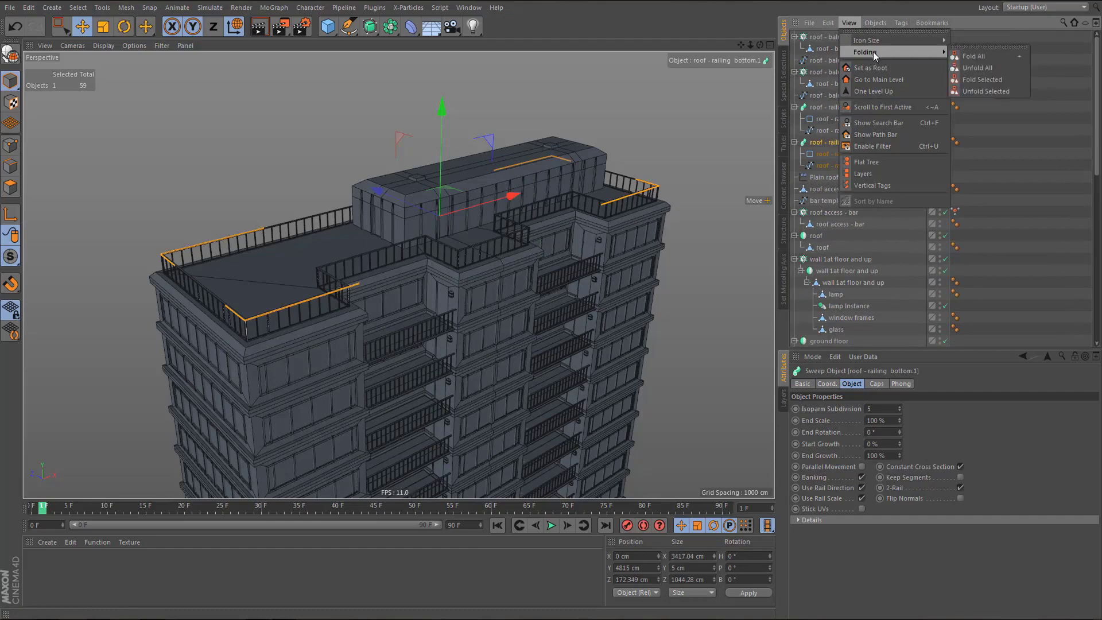
pyautogui.click(976, 58)
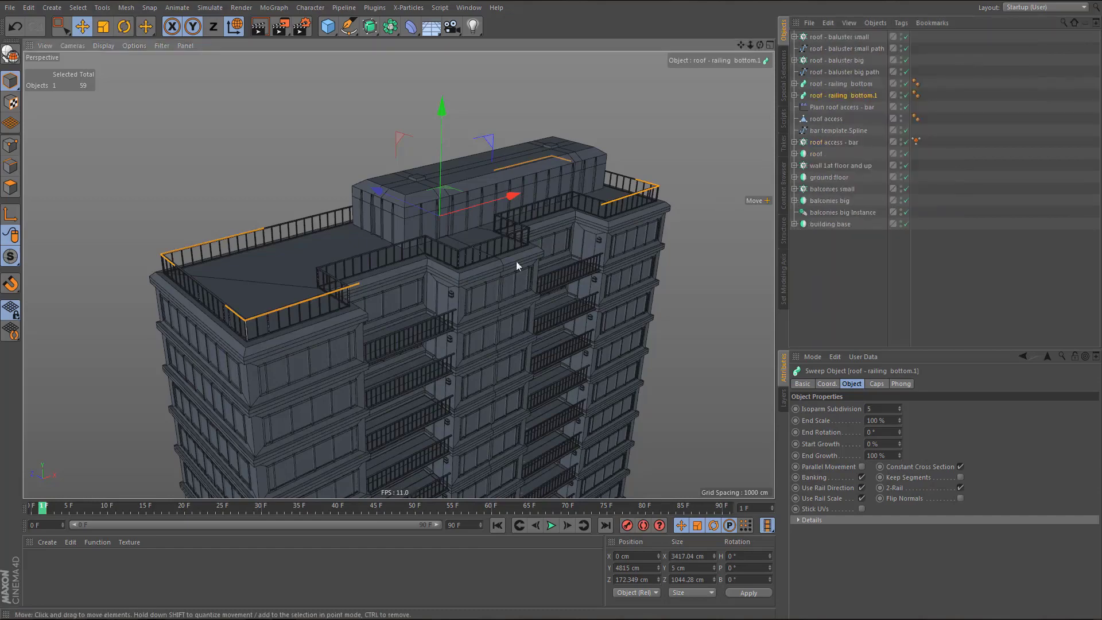
# - Frame the rooftop railing up close and switch the viewport display to Constant Shading (Lines)
pyautogui.keyDown('alt'); pyautogui.moveTo(515, 260); pyautogui.dragTo(468, 287); pyautogui.keyUp('alt')
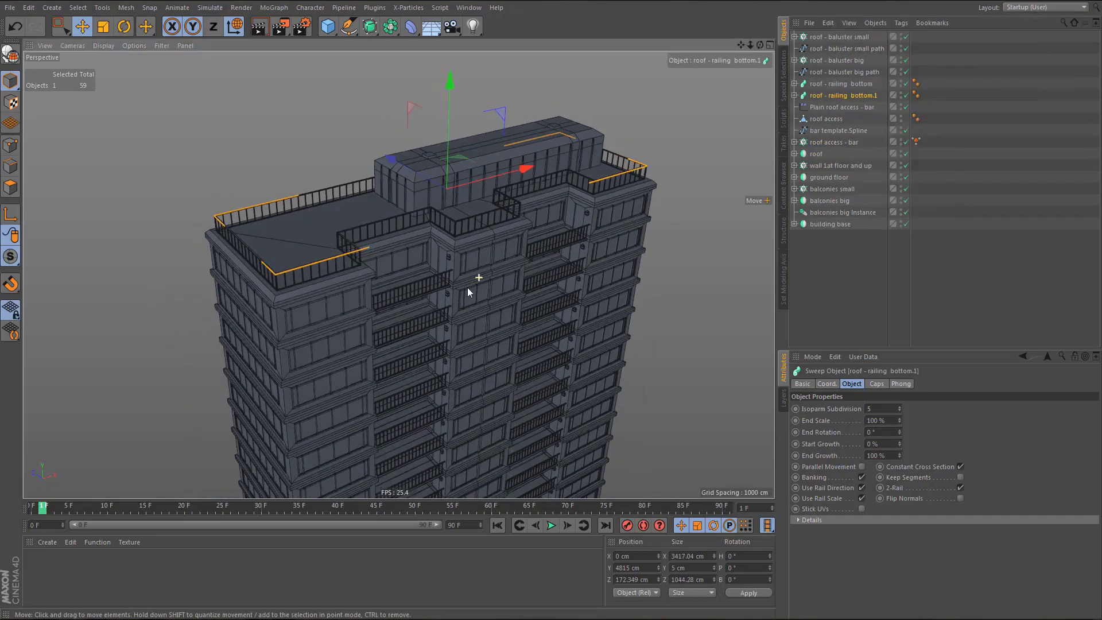
pyautogui.keyDown('alt'); pyautogui.moveTo(509, 205); pyautogui.dragTo(604, 184, button='right'); pyautogui.keyUp('alt')
pyautogui.keyDown('alt'); pyautogui.moveTo(584, 192); pyautogui.dragTo(555, 223, button='middle'); pyautogui.keyUp('alt')
pyautogui.scroll(3, 553, 224)
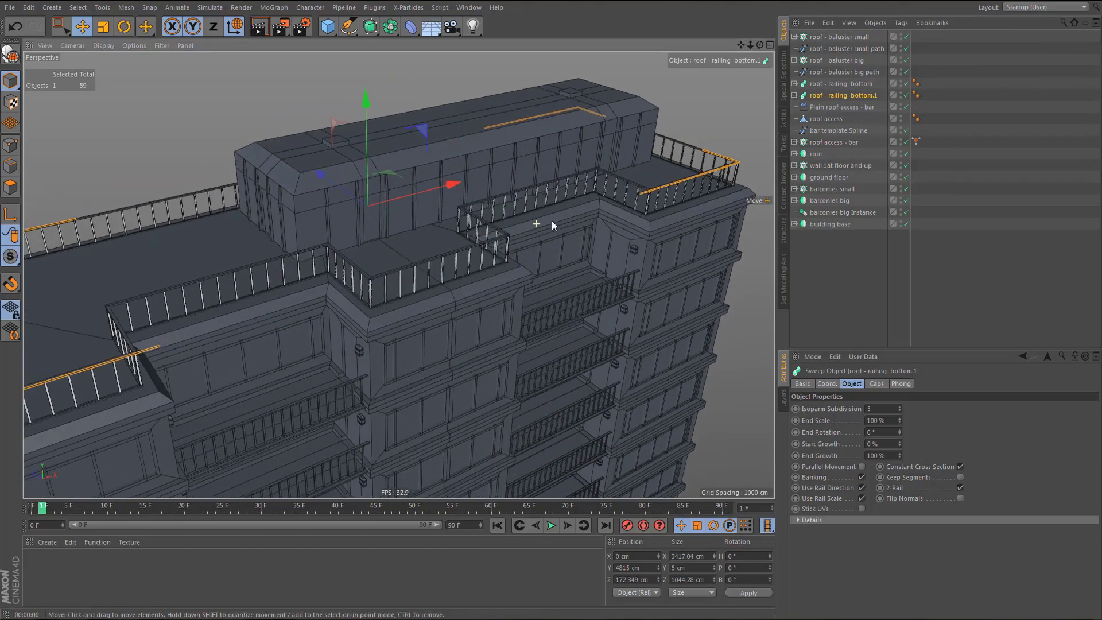
pyautogui.click(104, 46)
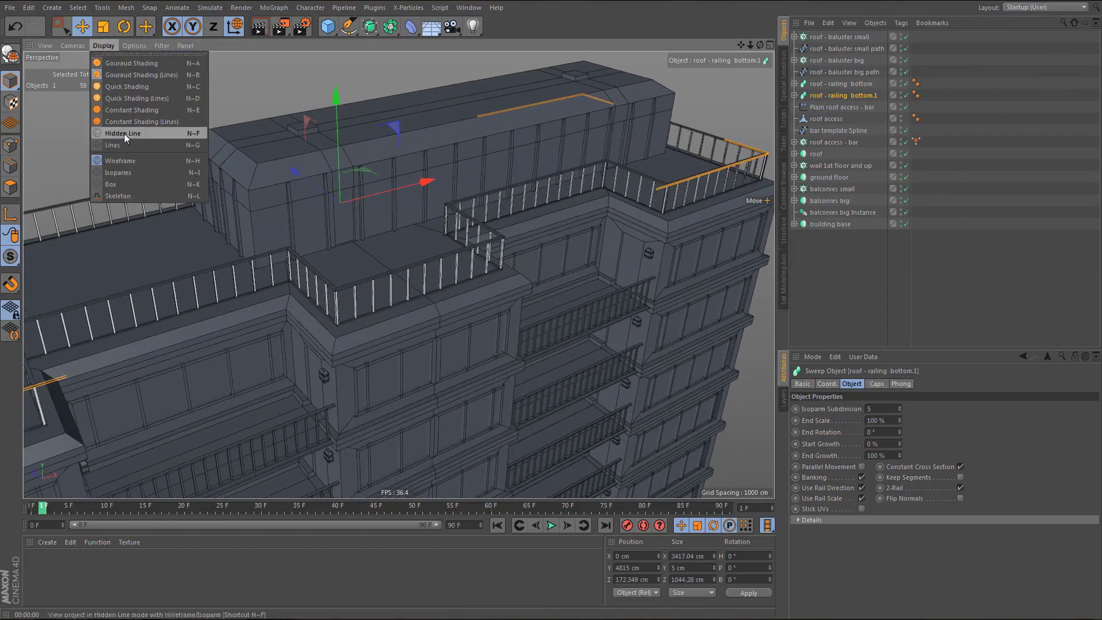
pyautogui.click(132, 120)
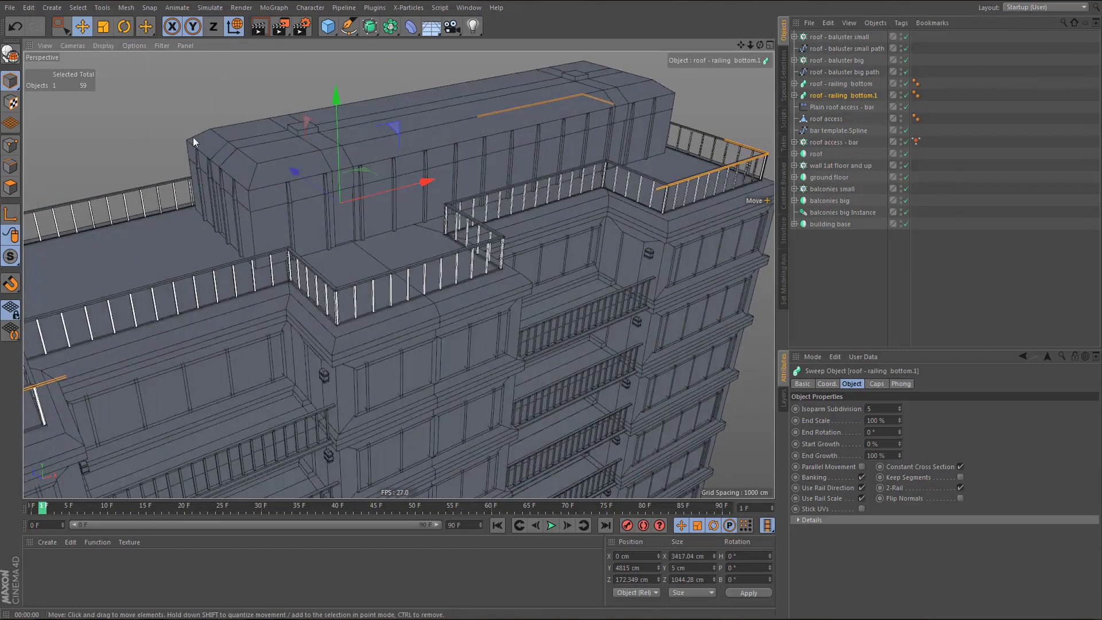
# - Set the Transform color of both baluster cloners to the building's gray by sampling it from the roof access in the viewport
pyautogui.click(828, 60)
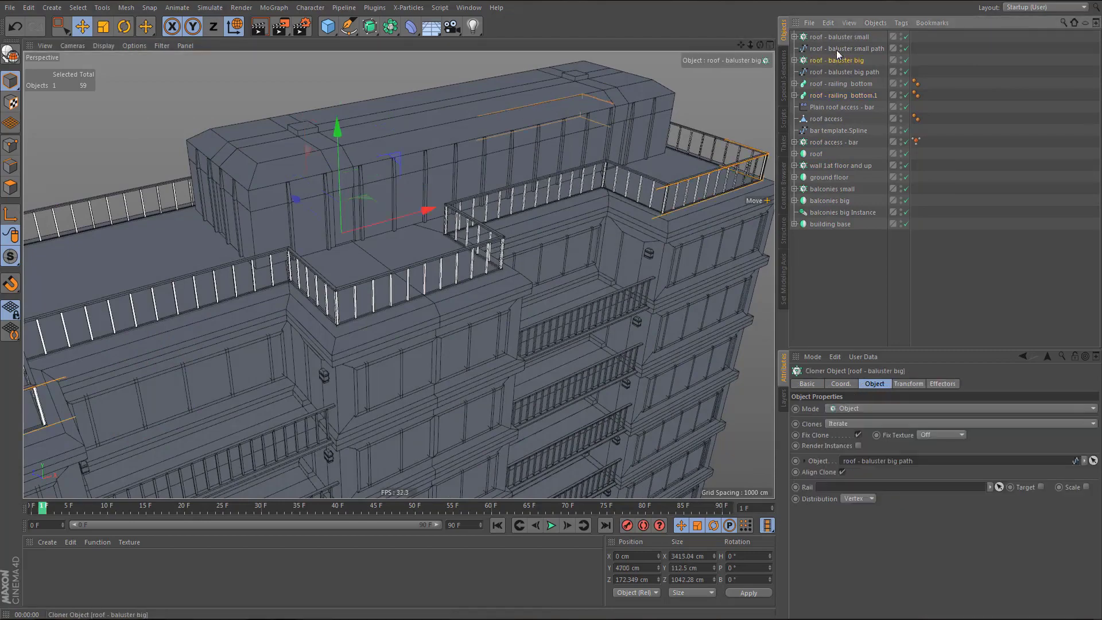
pyautogui.keyDown('ctrl'); pyautogui.click(836, 37); pyautogui.keyUp('ctrl')
pyautogui.keyDown('alt'); pyautogui.moveTo(546, 245); pyautogui.dragTo(504, 222, button='middle'); pyautogui.keyUp('alt')
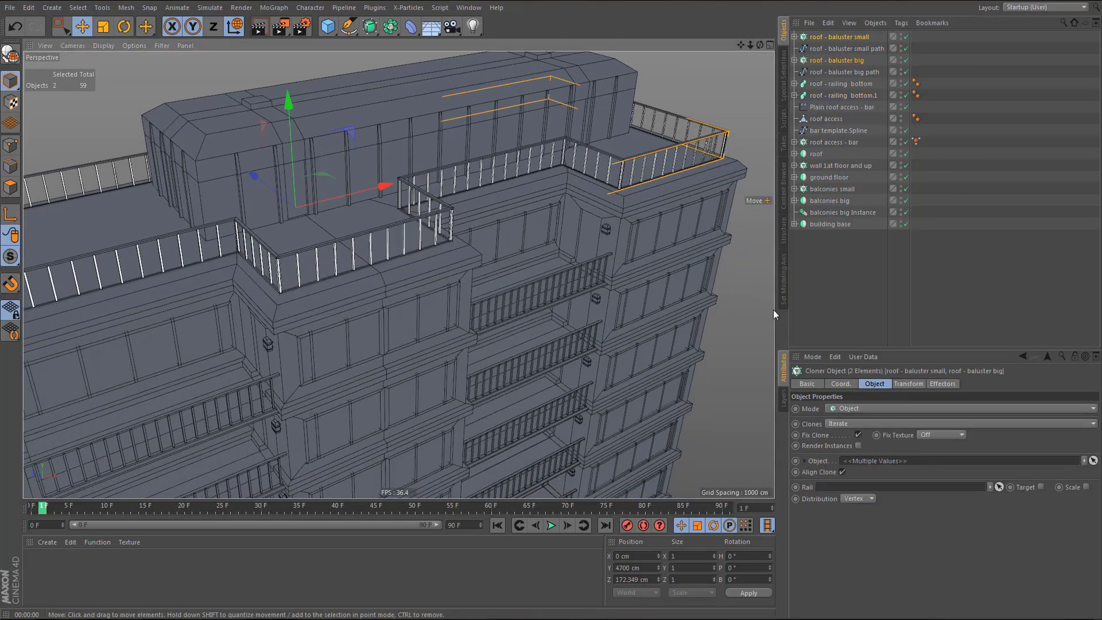
pyautogui.click(908, 384)
pyautogui.click(1000, 475)
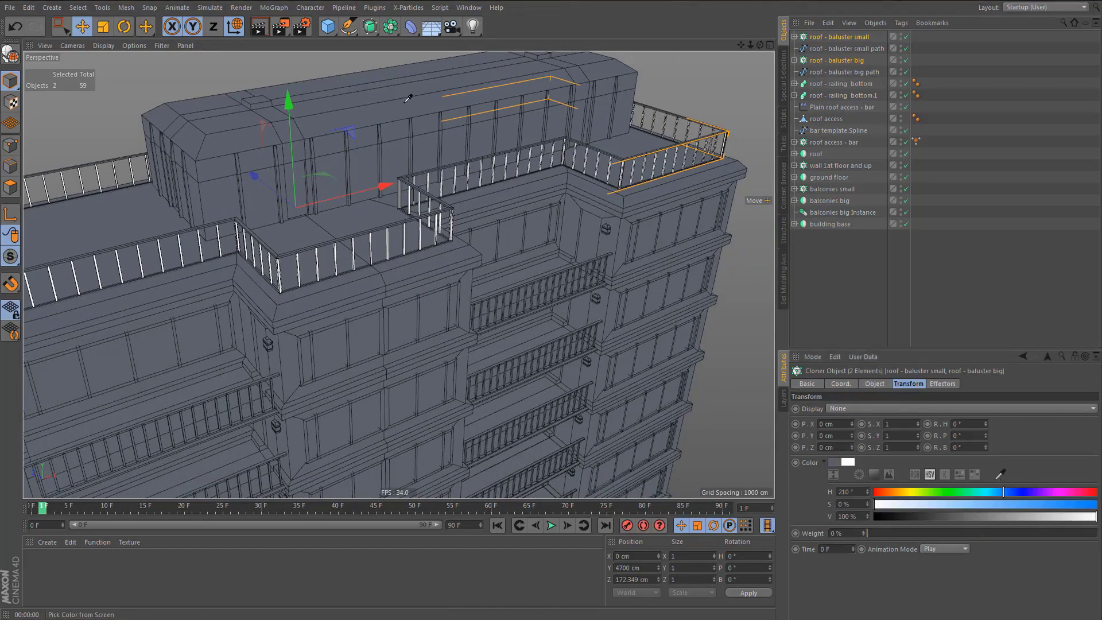
pyautogui.click(407, 99)
# - Frame the complete building and switch the viewport display to Gouraud Shading (Lines)
pyautogui.moveTo(490, 146)
pyautogui.keyDown('alt'); pyautogui.mouseDown()
pyautogui.moveTo(475, 214)
pyautogui.moveTo(478, 150)
pyautogui.mouseUp(); pyautogui.keyUp('alt')
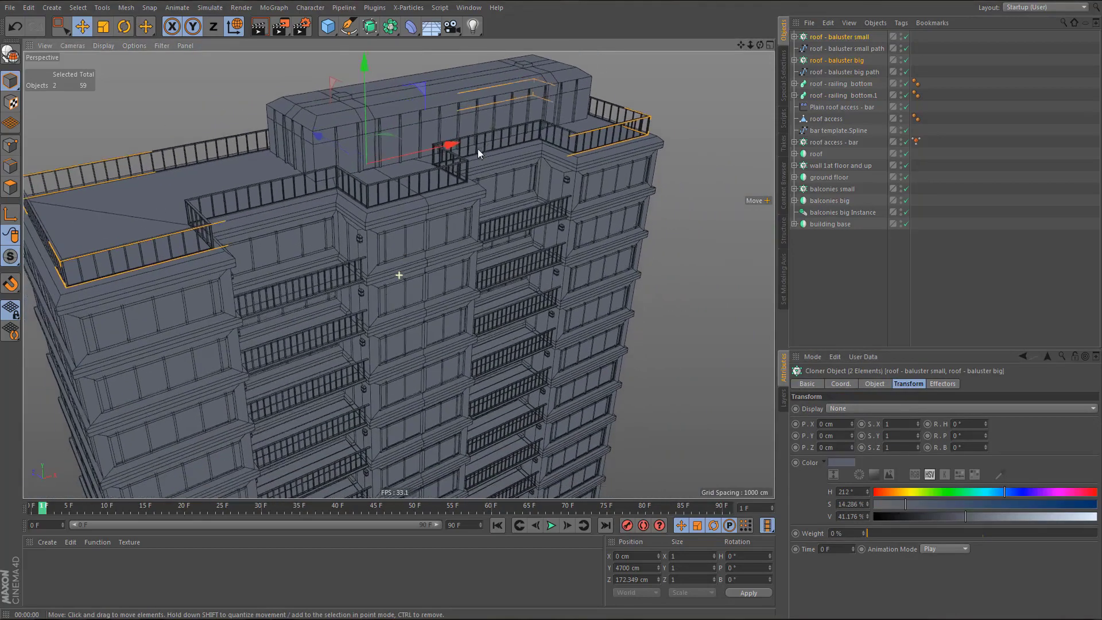
pyautogui.scroll(-8, 477, 149)
pyautogui.keyDown('alt'); pyautogui.moveTo(439, 226); pyautogui.dragTo(440, 200, button='middle'); pyautogui.keyUp('alt')
pyautogui.keyDown('alt'); pyautogui.moveTo(443, 263); pyautogui.dragTo(421, 301); pyautogui.keyUp('alt')
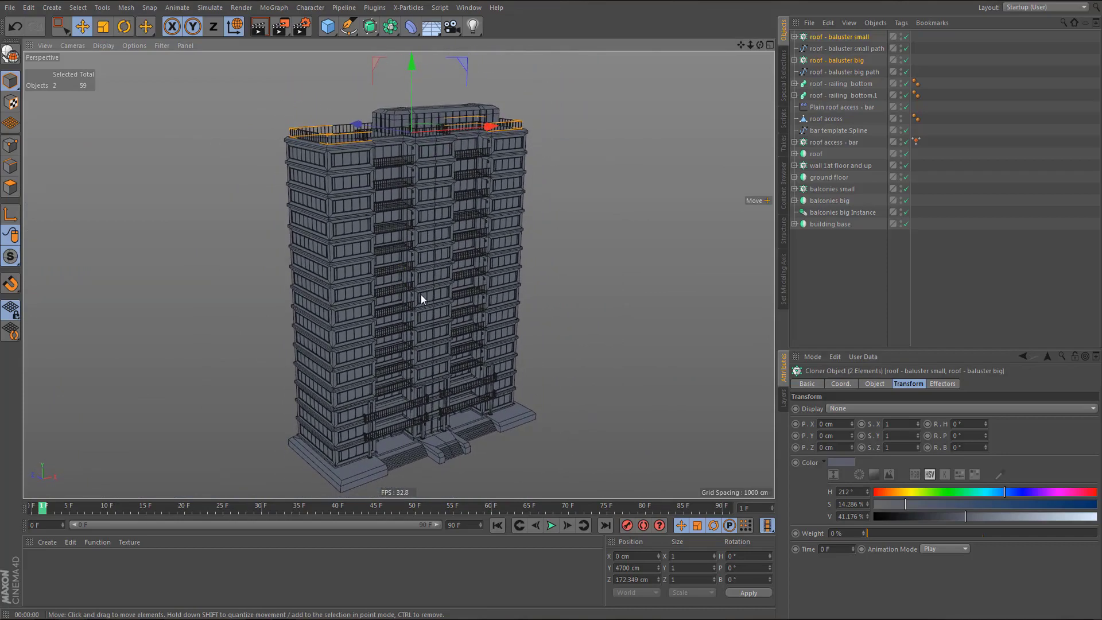
pyautogui.click(103, 46)
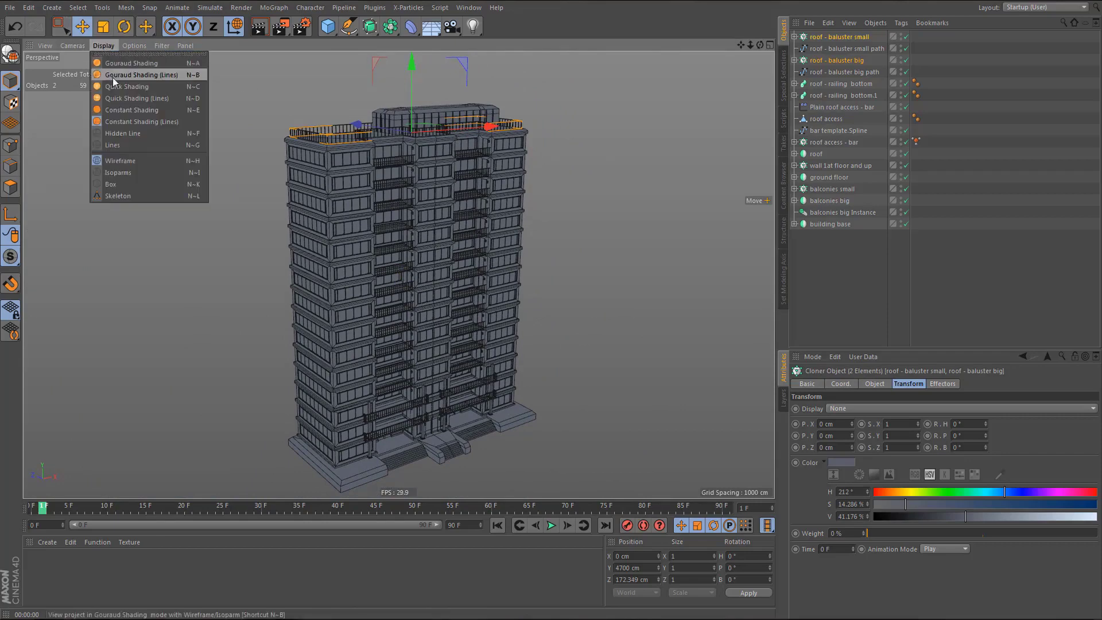
pyautogui.click(119, 74)
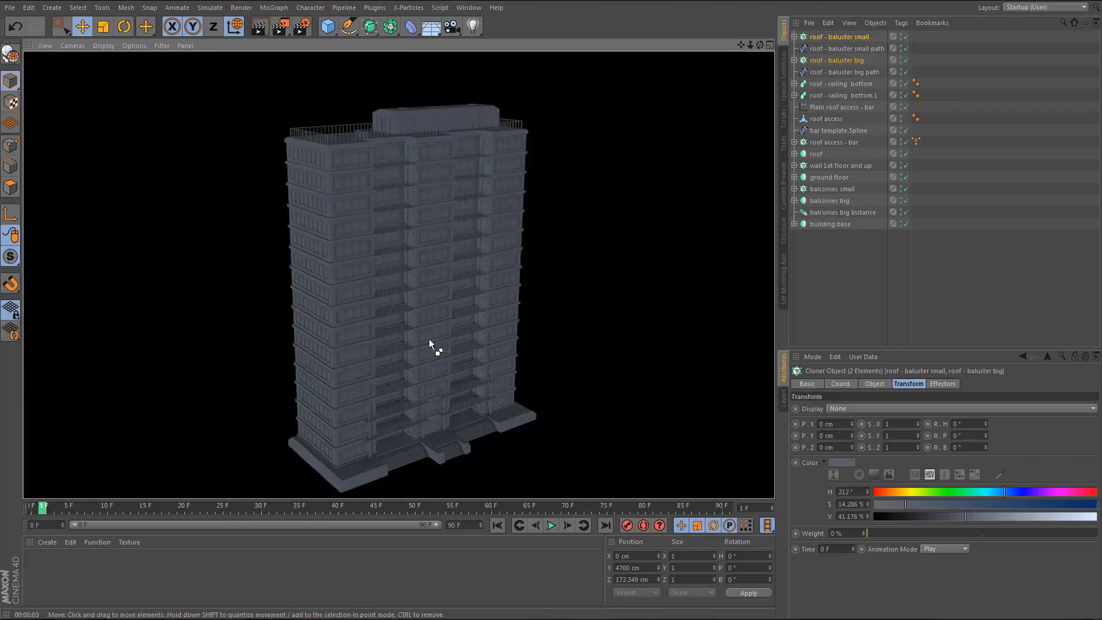
pyautogui.moveTo(440, 280)
pyautogui.keyDown('alt'); pyautogui.mouseDown()
pyautogui.moveTo(452, 291)
pyautogui.moveTo(439, 281)
pyautogui.mouseUp(); pyautogui.keyUp('alt')
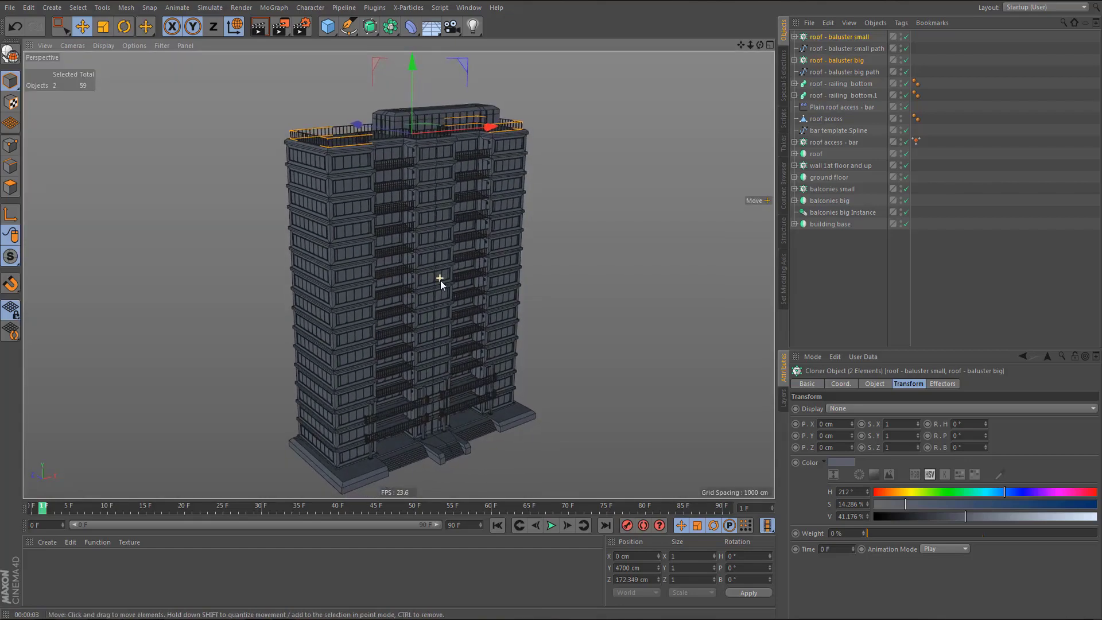
pyautogui.keyDown('alt'); pyautogui.moveTo(443, 292); pyautogui.dragTo(438, 285, button='middle'); pyautogui.keyUp('alt')
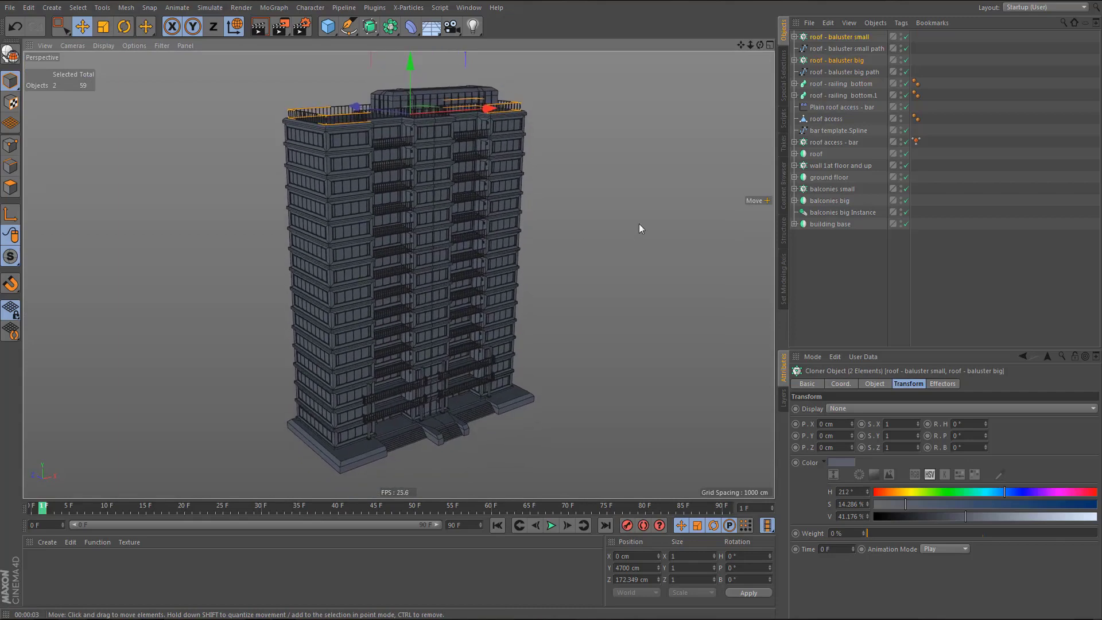
# - Create a null as parent of the "roof - baluster small path" spline to match its position, and move the spline back out of it
pyautogui.click(829, 49)
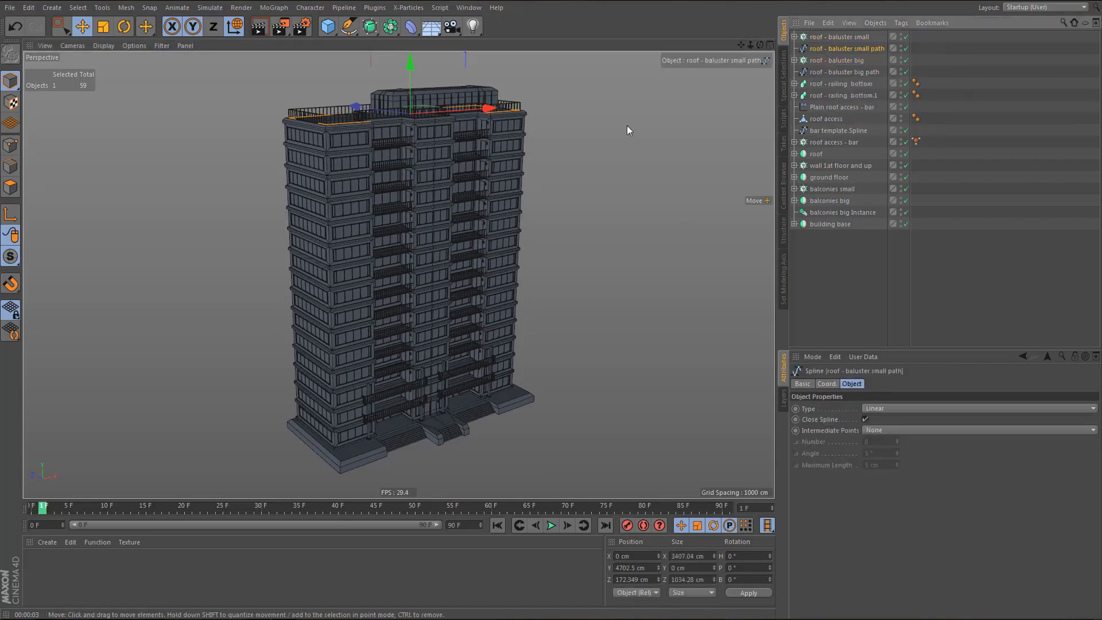
pyautogui.click(331, 28)
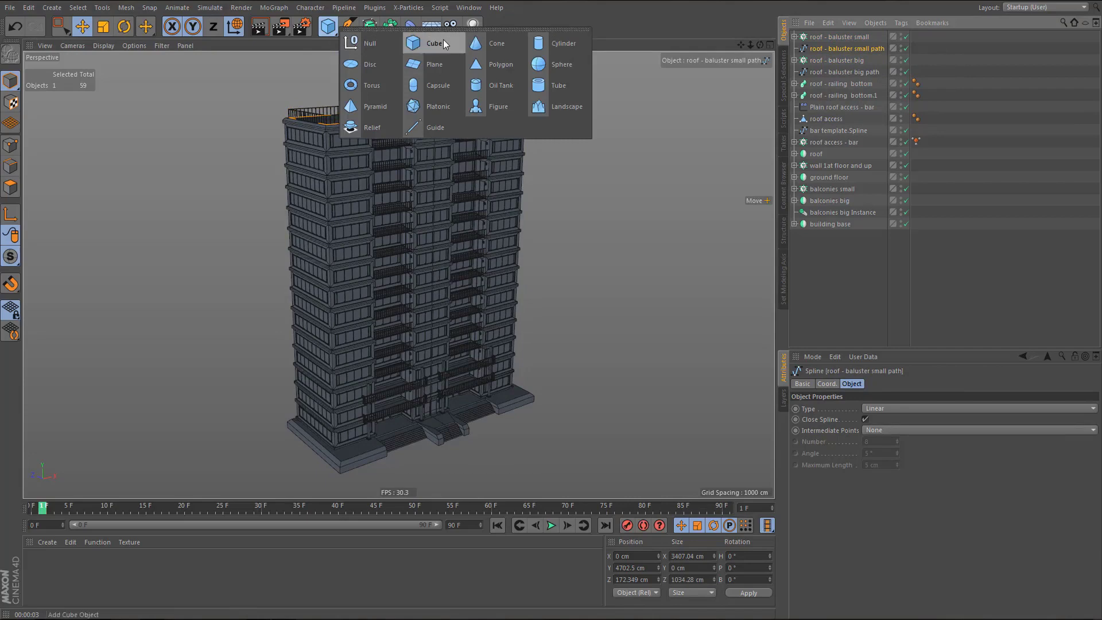
pyautogui.keyDown('alt'); pyautogui.click(378, 46); pyautogui.keyUp('alt')
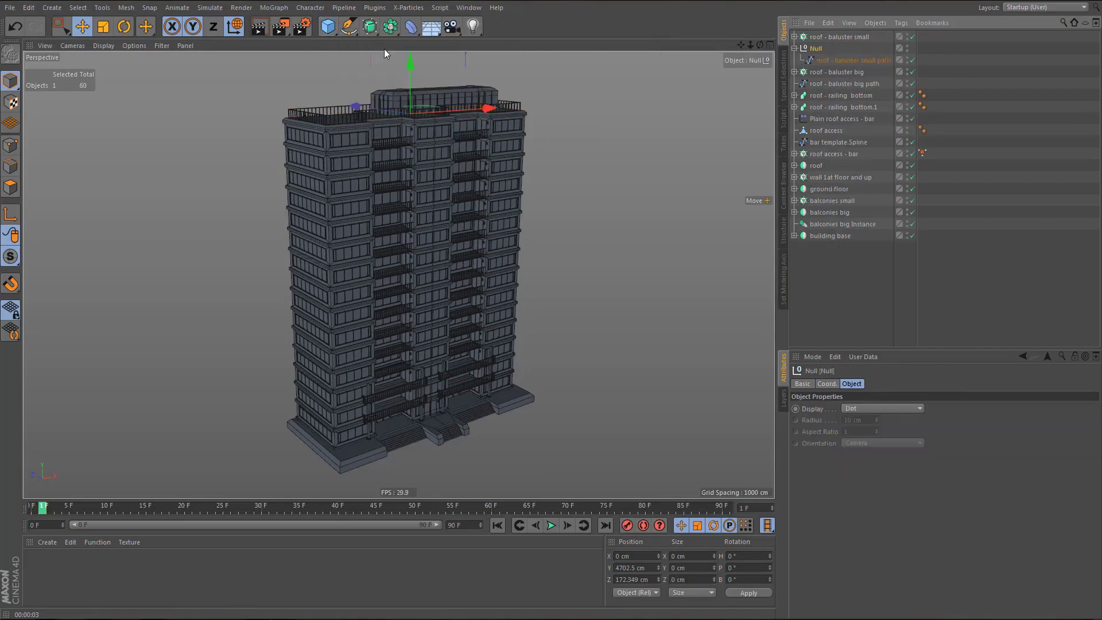
pyautogui.click(824, 60)
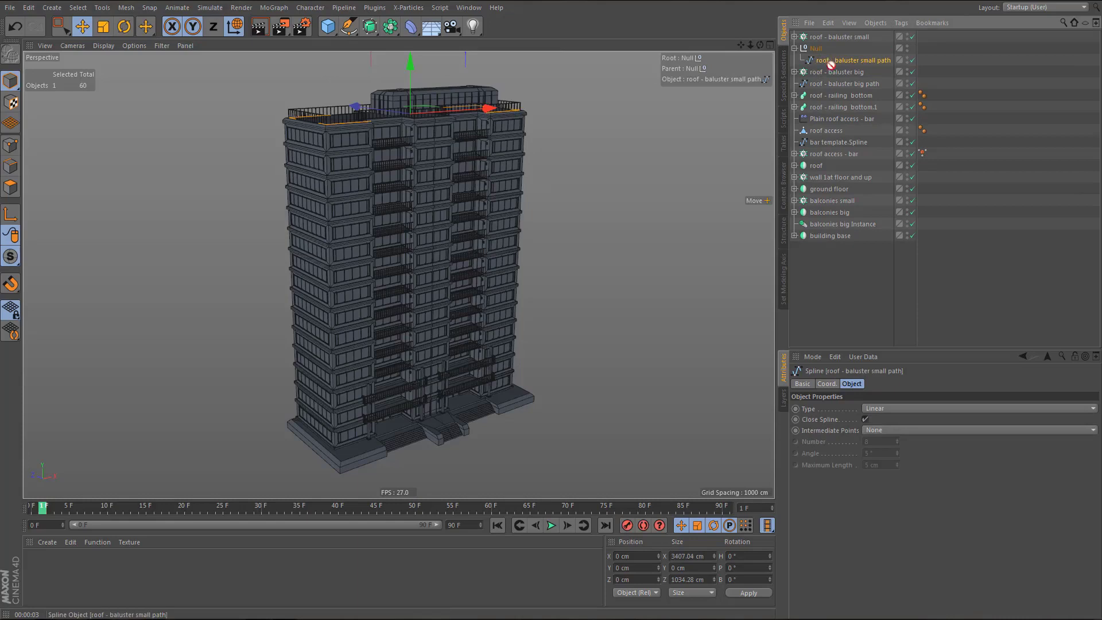
pyautogui.moveTo(833, 65); pyautogui.dragTo(832, 66)
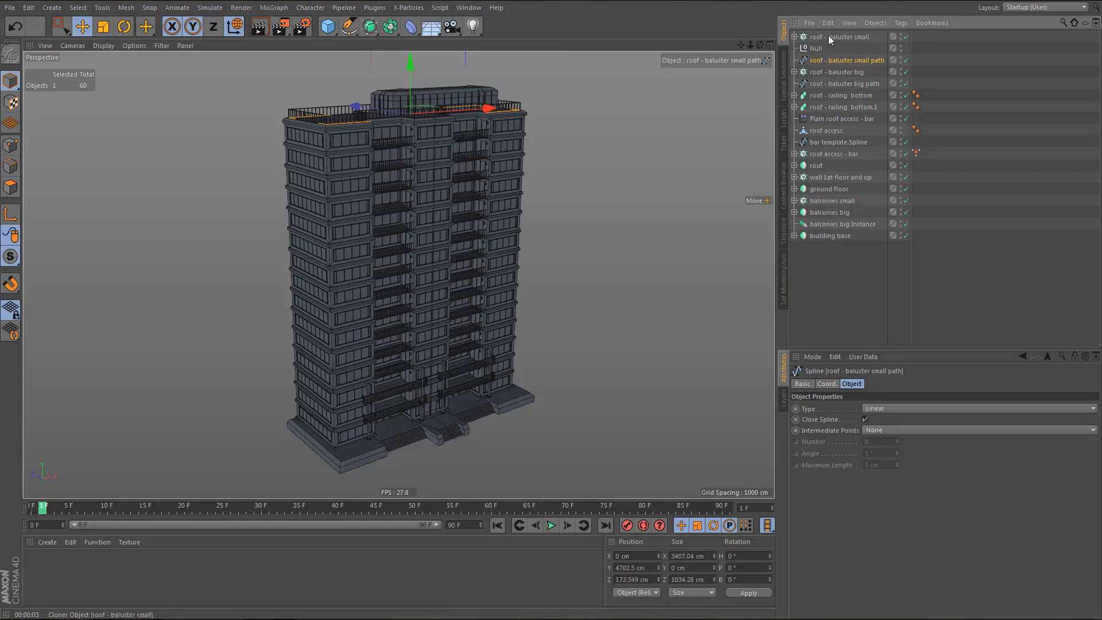
# - Group all eleven rooftop objects, from "roof - baluster small" through "roof", under the new null
pyautogui.click(839, 154)
pyautogui.keyDown('ctrl'); pyautogui.click(835, 165); pyautogui.keyUp('ctrl')
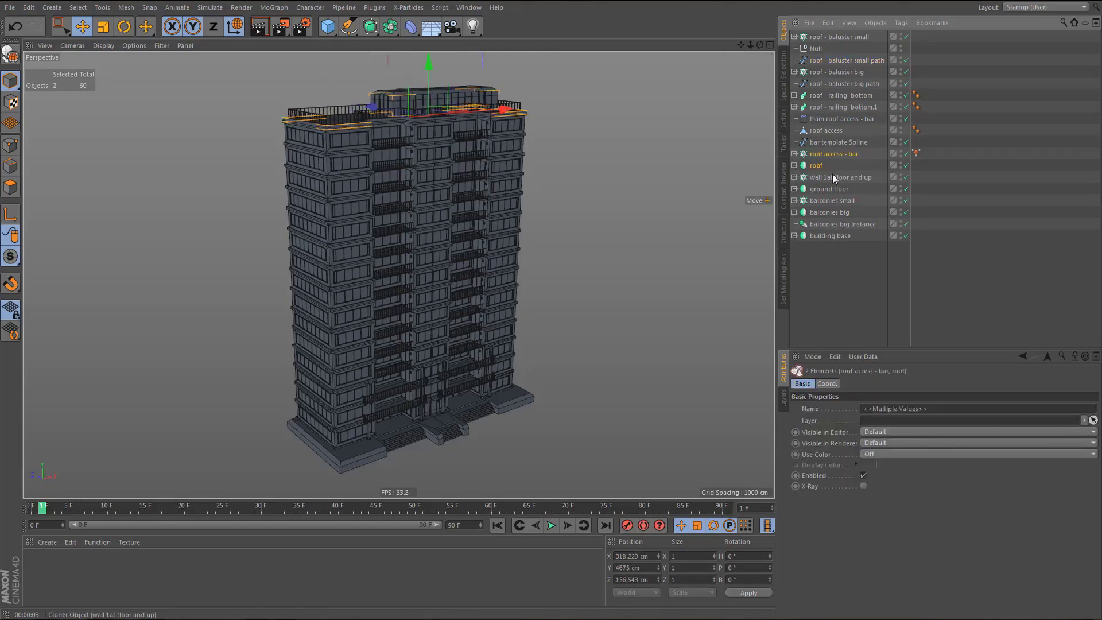
pyautogui.keyDown('ctrl'); pyautogui.click(829, 142); pyautogui.keyUp('ctrl')
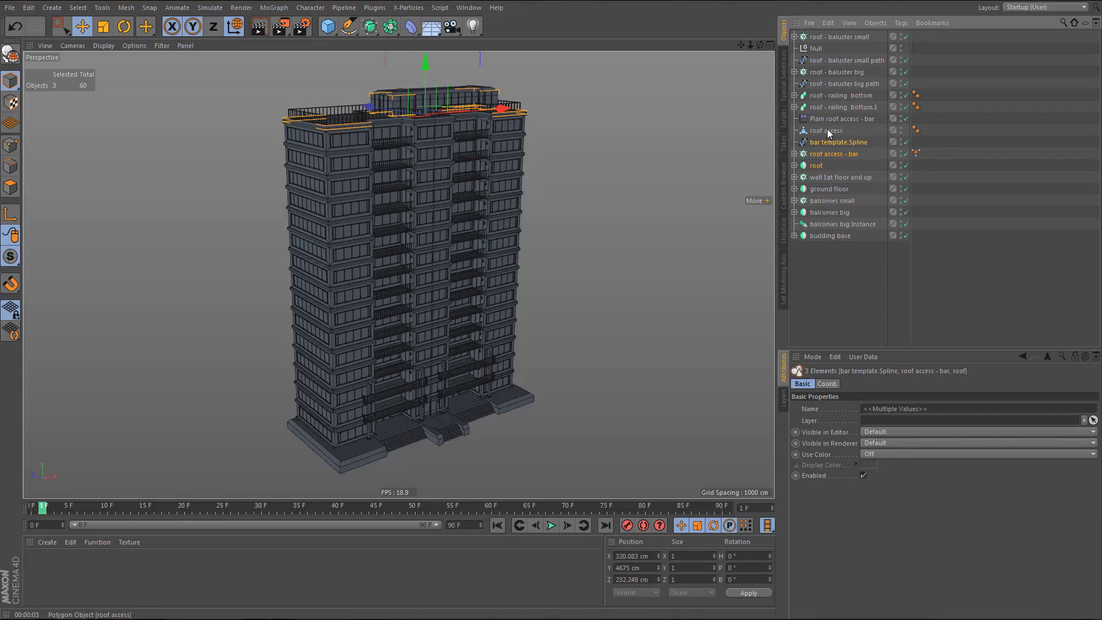
pyautogui.keyDown('ctrl'); pyautogui.click(828, 130); pyautogui.keyUp('ctrl')
pyautogui.keyDown('ctrl'); pyautogui.click(826, 119); pyautogui.keyUp('ctrl')
pyautogui.keyDown('ctrl'); pyautogui.click(821, 107); pyautogui.keyUp('ctrl')
pyautogui.keyDown('ctrl'); pyautogui.click(819, 95); pyautogui.keyUp('ctrl')
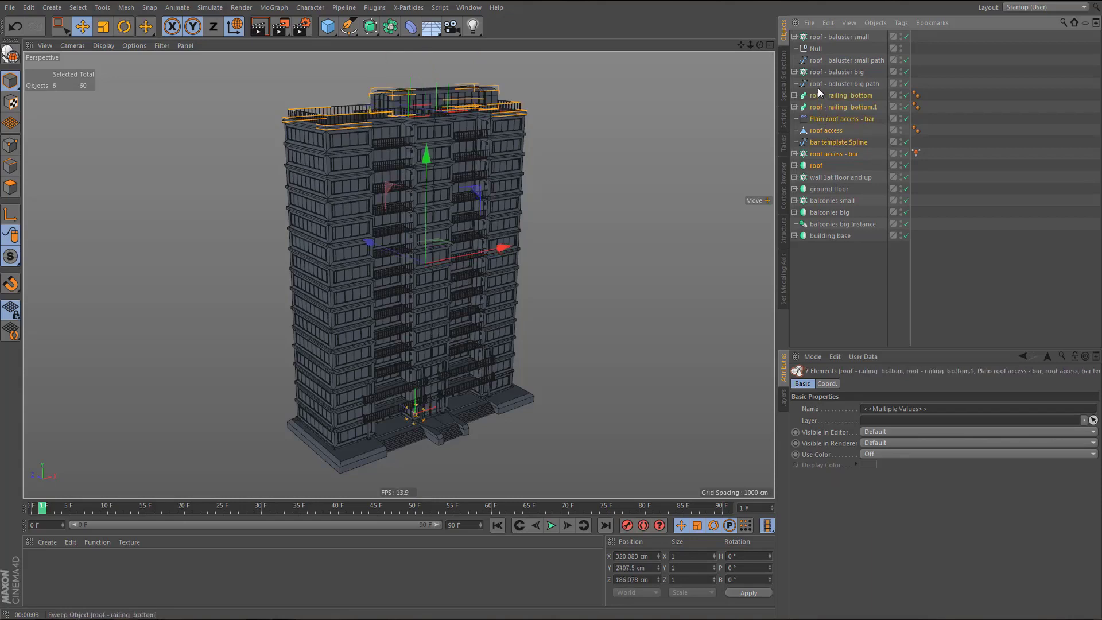
pyautogui.keyDown('ctrl'); pyautogui.click(818, 84); pyautogui.keyUp('ctrl')
pyautogui.keyDown('ctrl'); pyautogui.click(817, 71); pyautogui.keyUp('ctrl')
pyautogui.keyDown('ctrl'); pyautogui.click(826, 60); pyautogui.keyUp('ctrl')
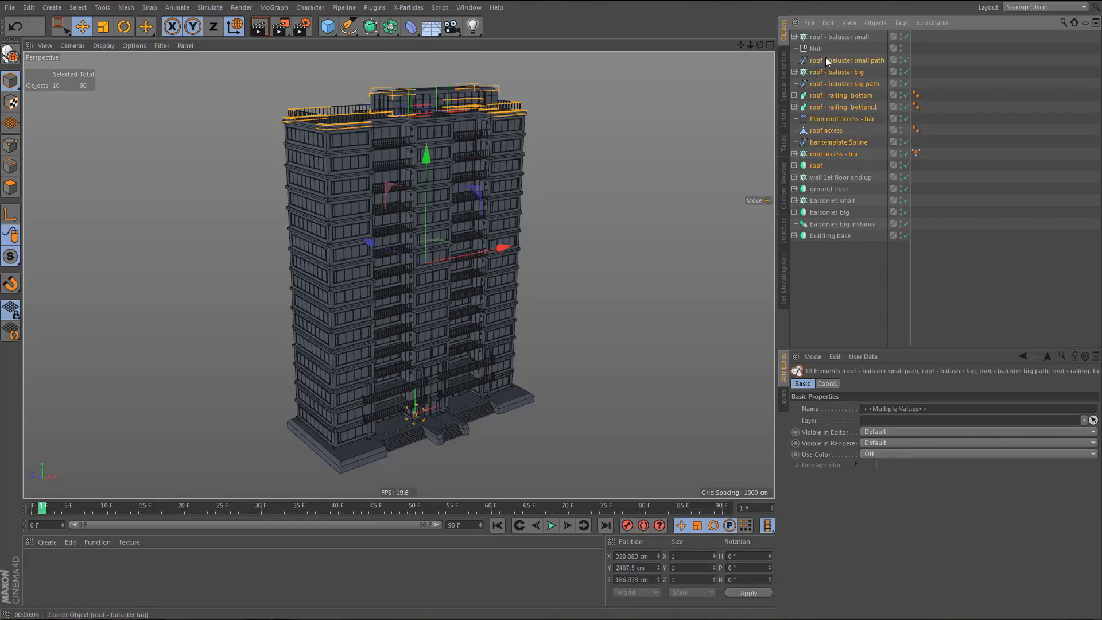
pyautogui.keyDown('ctrl'); pyautogui.click(825, 37); pyautogui.keyUp('ctrl')
pyautogui.moveTo(818, 37); pyautogui.dragTo(819, 51)
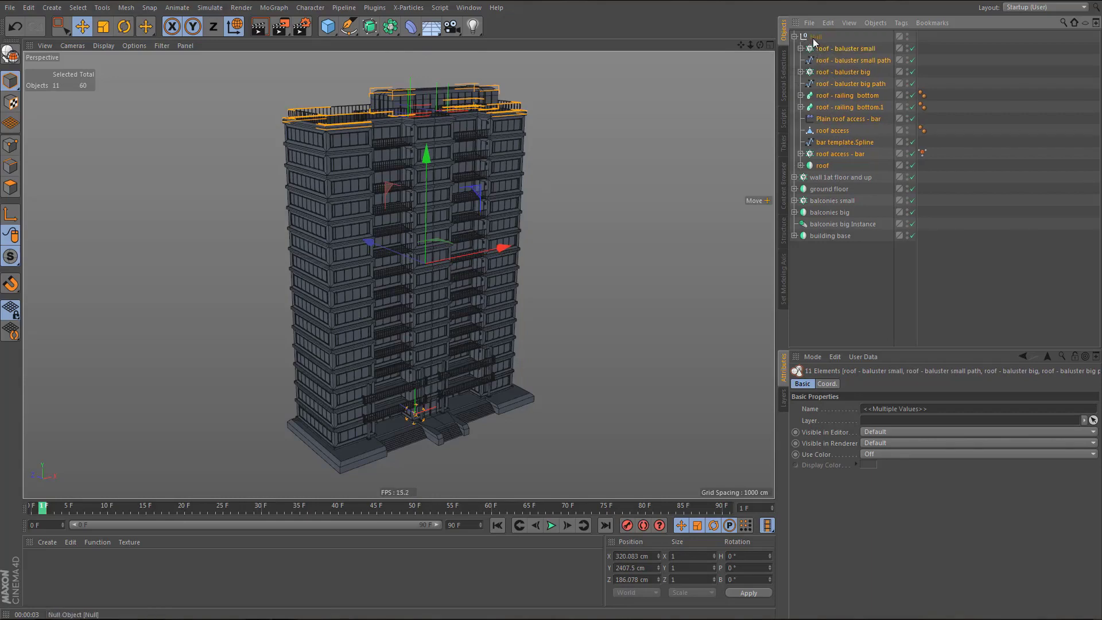
# - Fold the null holding the rooftop objects and rename it "roof components"
pyautogui.click(795, 36)
pyautogui.doubleClick(818, 37)
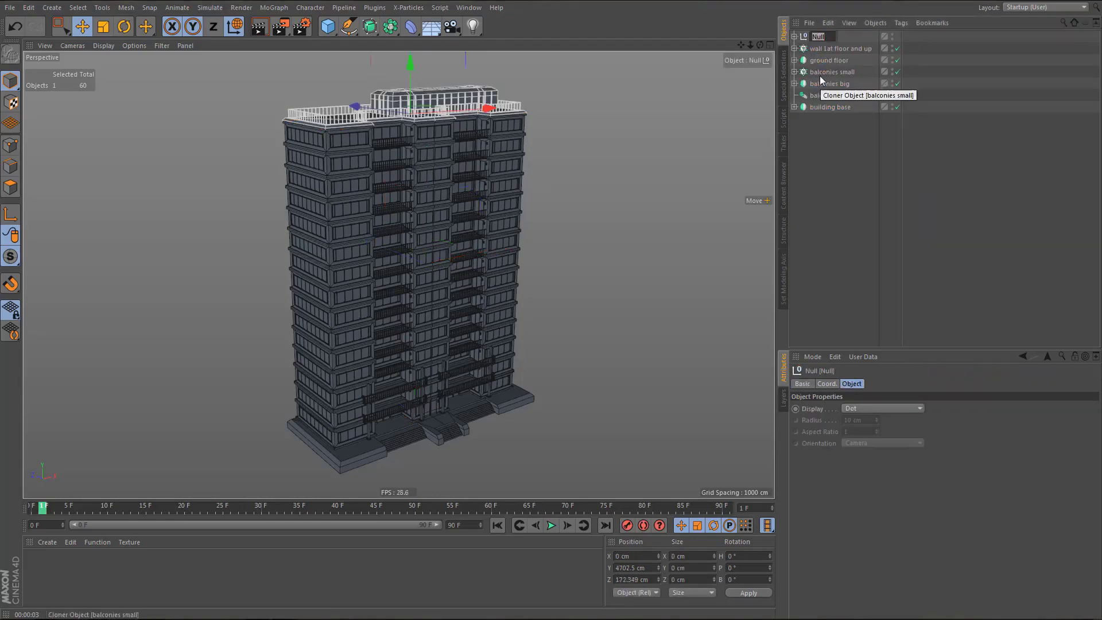
pyautogui.write('roof components')
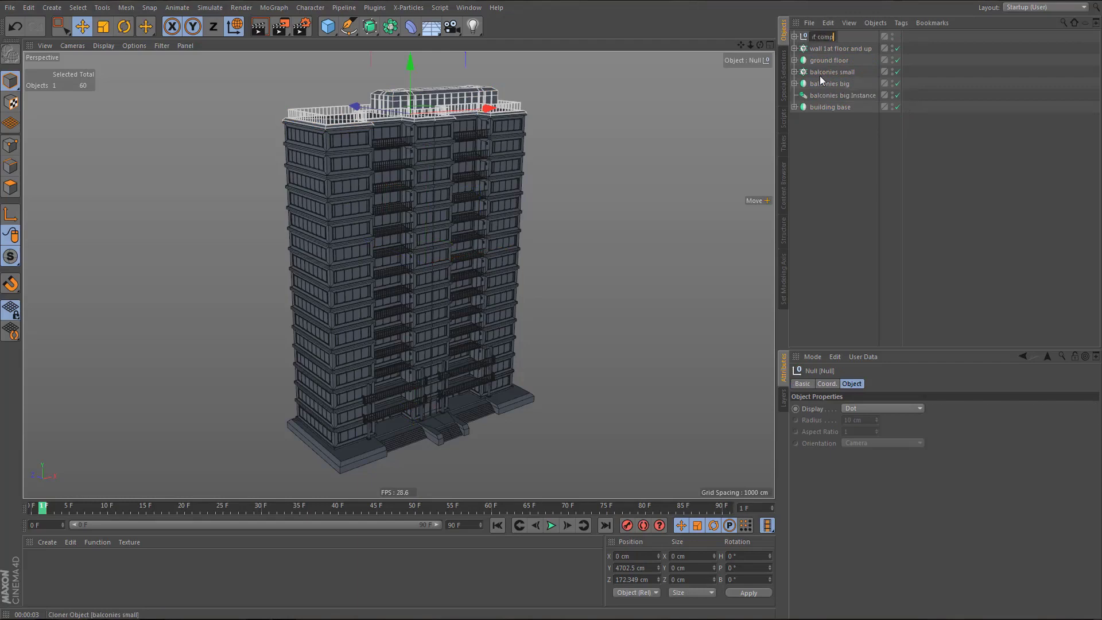
pyautogui.press('Return')
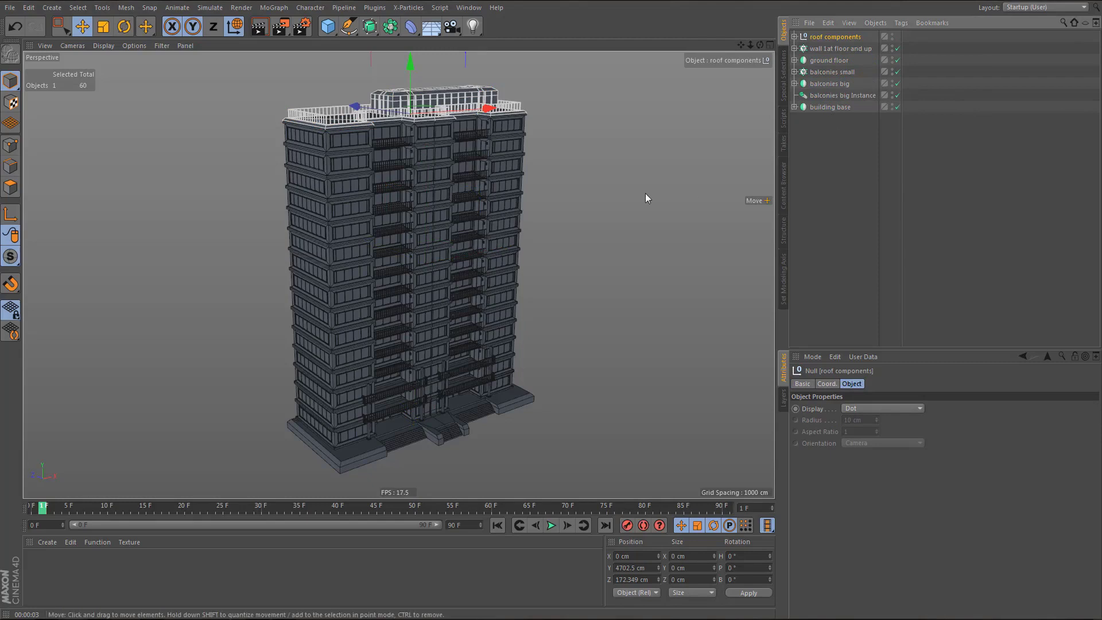
# - Add another null at the world origin and rename it "highrise building"
pyautogui.click(328, 26)
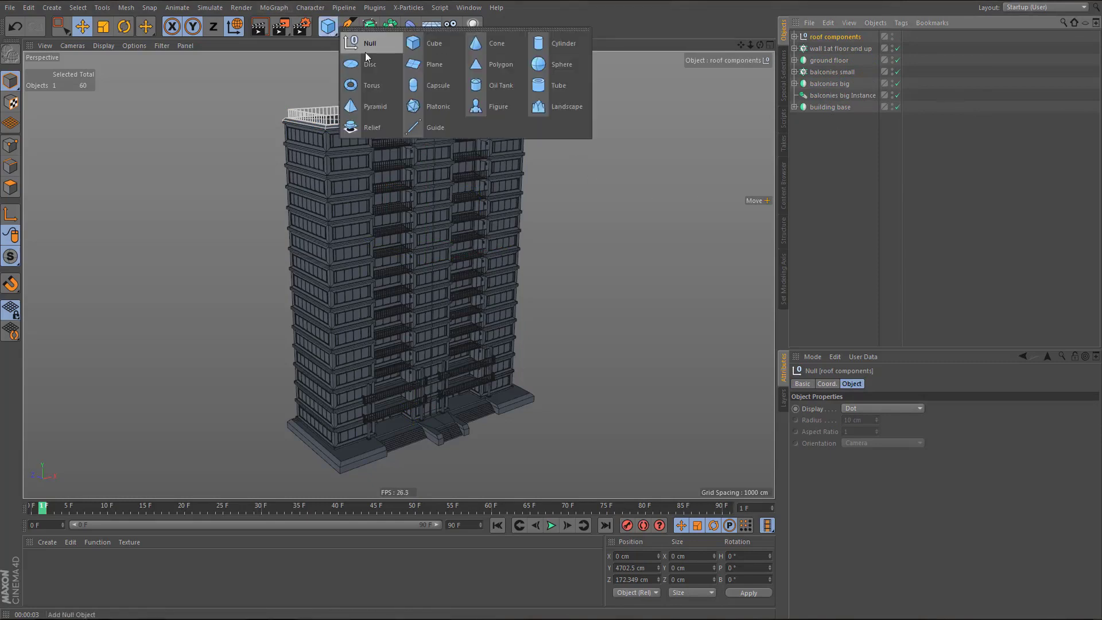
pyautogui.click(367, 46)
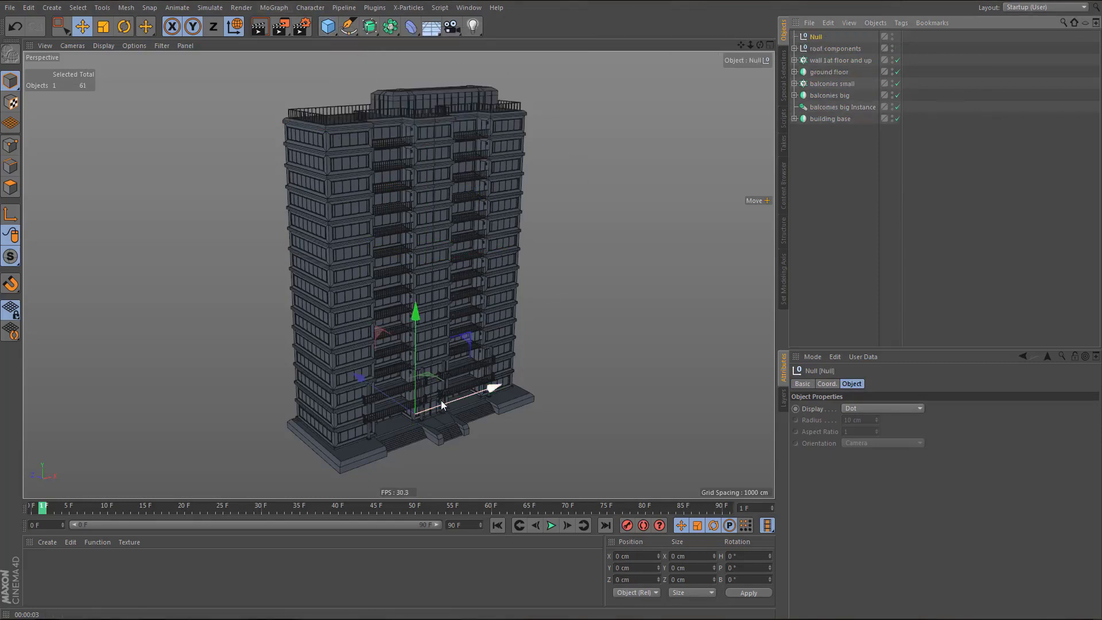
pyautogui.doubleClick(818, 36)
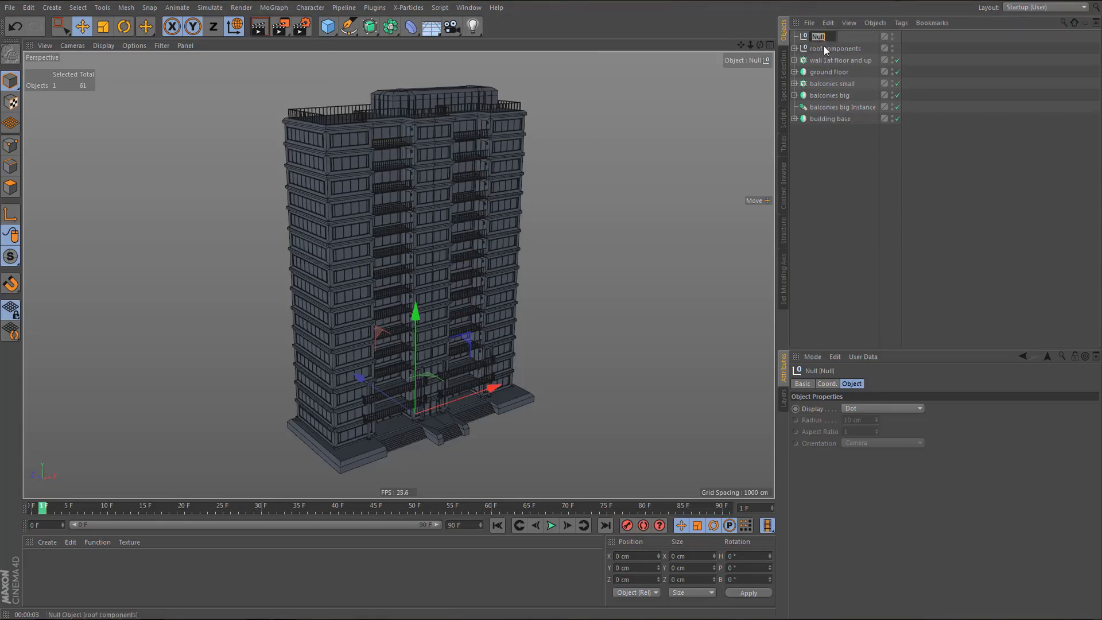
pyautogui.write('highrise building')
pyautogui.press('Return')
# - Group all the building's objects, from "roof components" through "building base", under the "highrise building" null, fold it and clear the selection
pyautogui.click(836, 50)
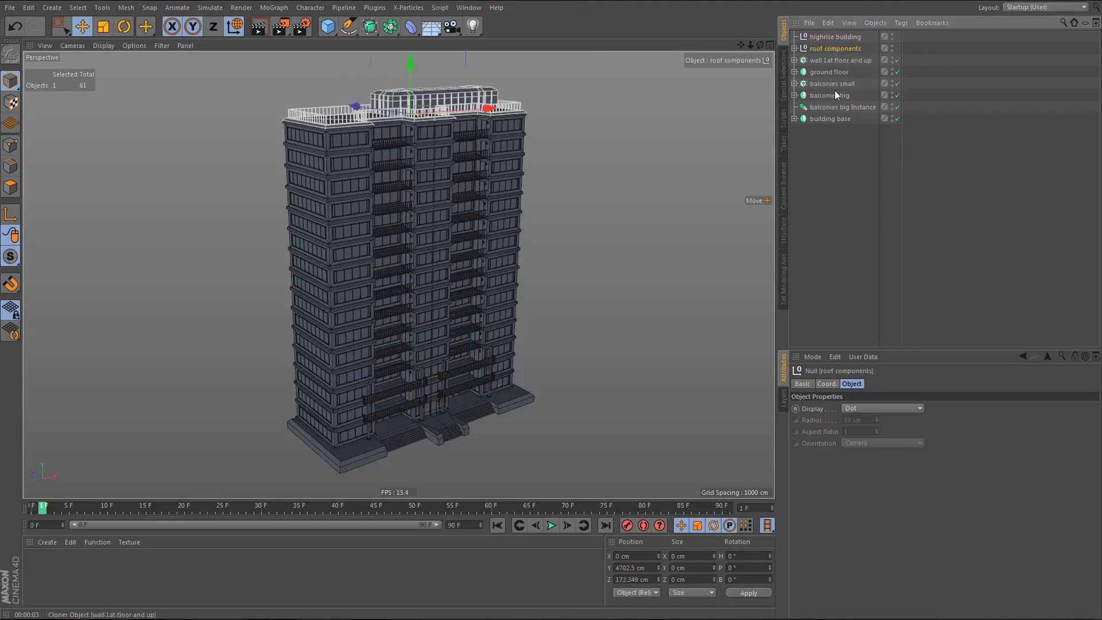
pyautogui.keyDown('shift'); pyautogui.click(836, 119); pyautogui.keyUp('shift')
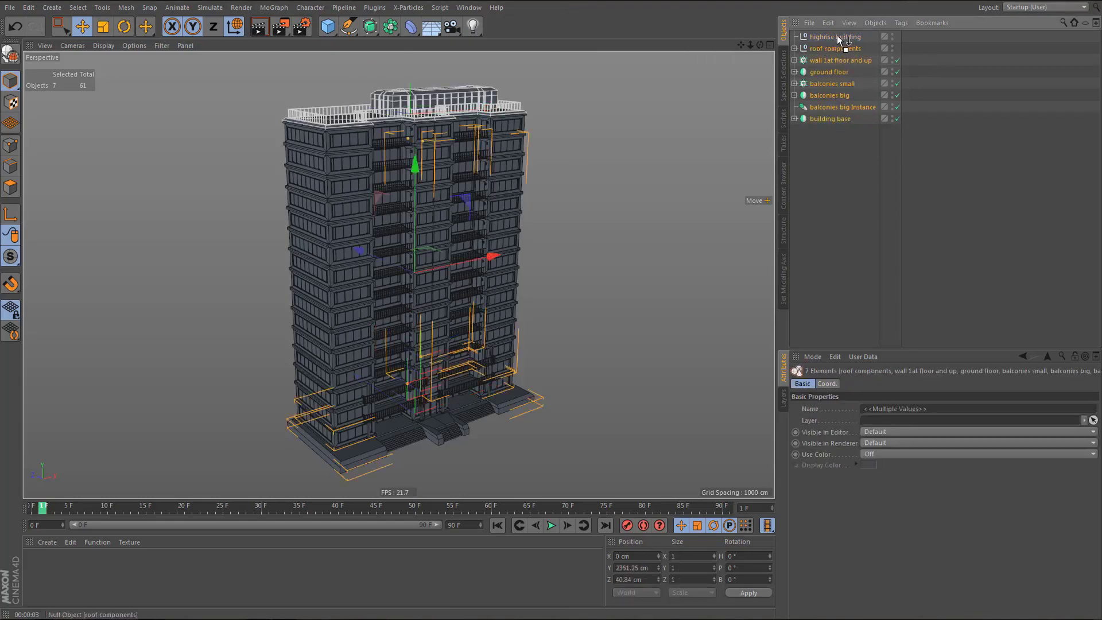
pyautogui.moveTo(834, 36); pyautogui.dragTo(832, 36)
pyautogui.click(795, 37)
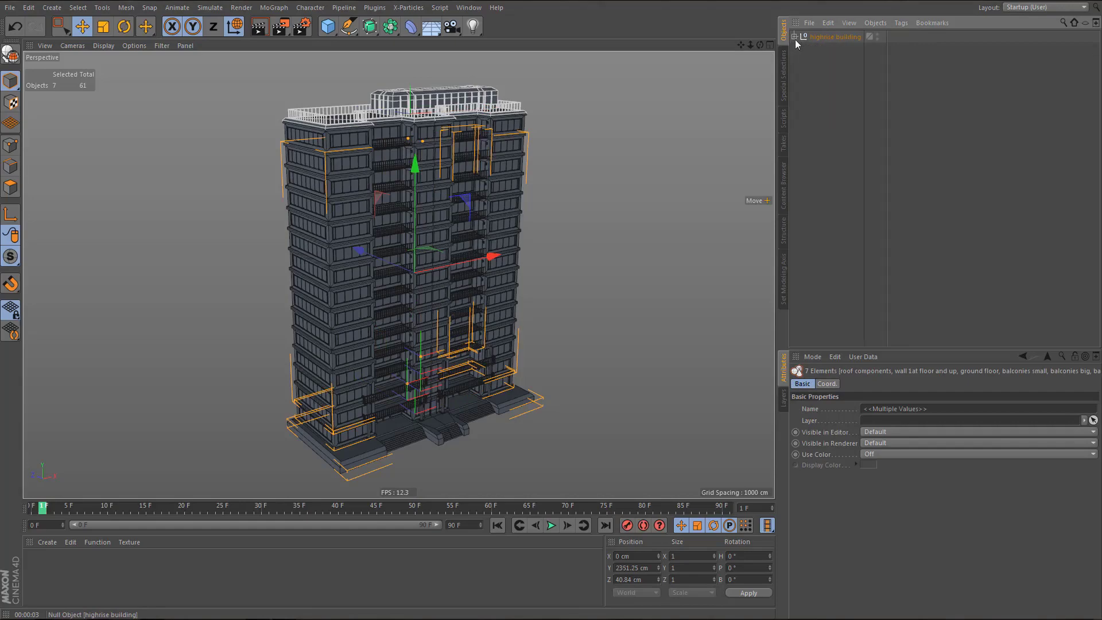
pyautogui.click(823, 60)
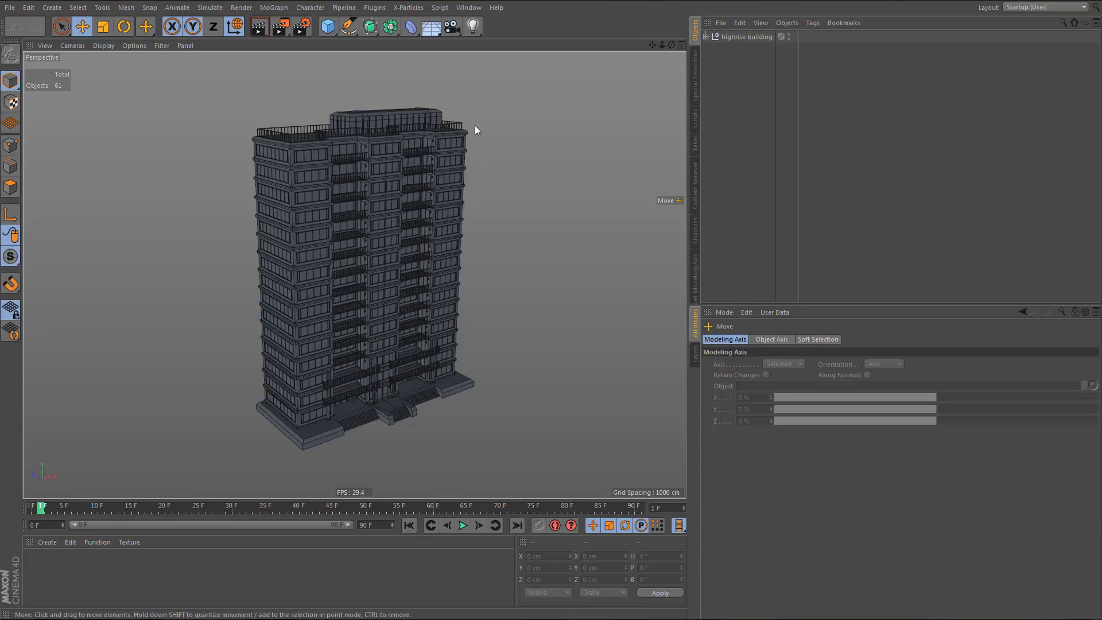
# - Switch to the open project "highrise building converted.c4d" and select the single polygon object "converted objects.2"
pyautogui.click(477, 8)
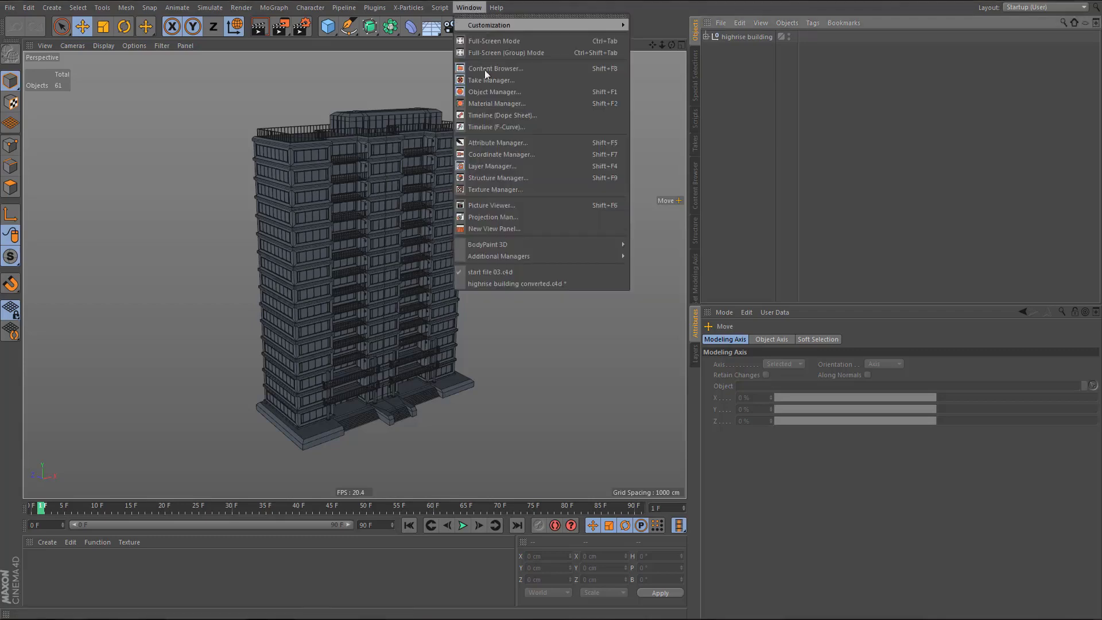
pyautogui.click(519, 282)
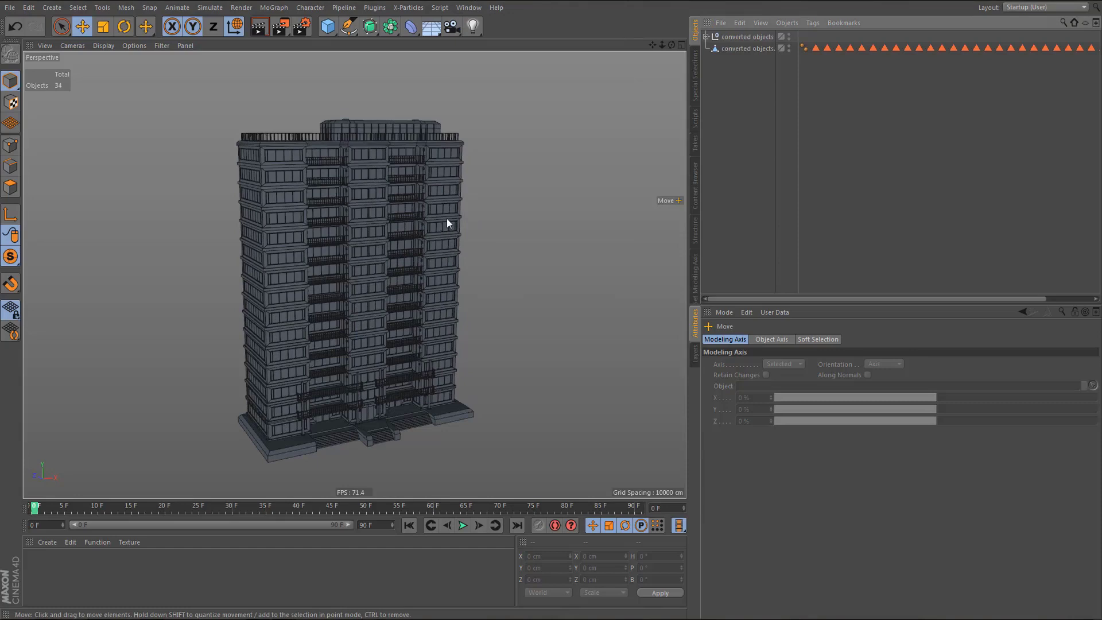
pyautogui.click(744, 49)
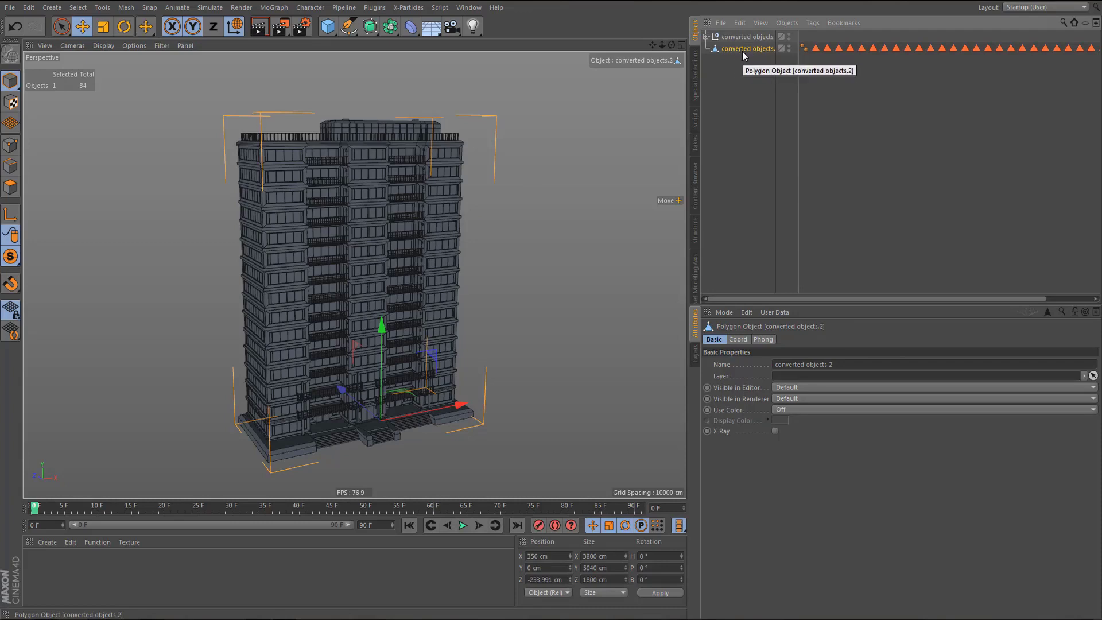
# - Unfold the "converted objects" hierarchy and examine the roof, baluster and railing polygon objects inside "roof components" one by one
pyautogui.click(705, 36)
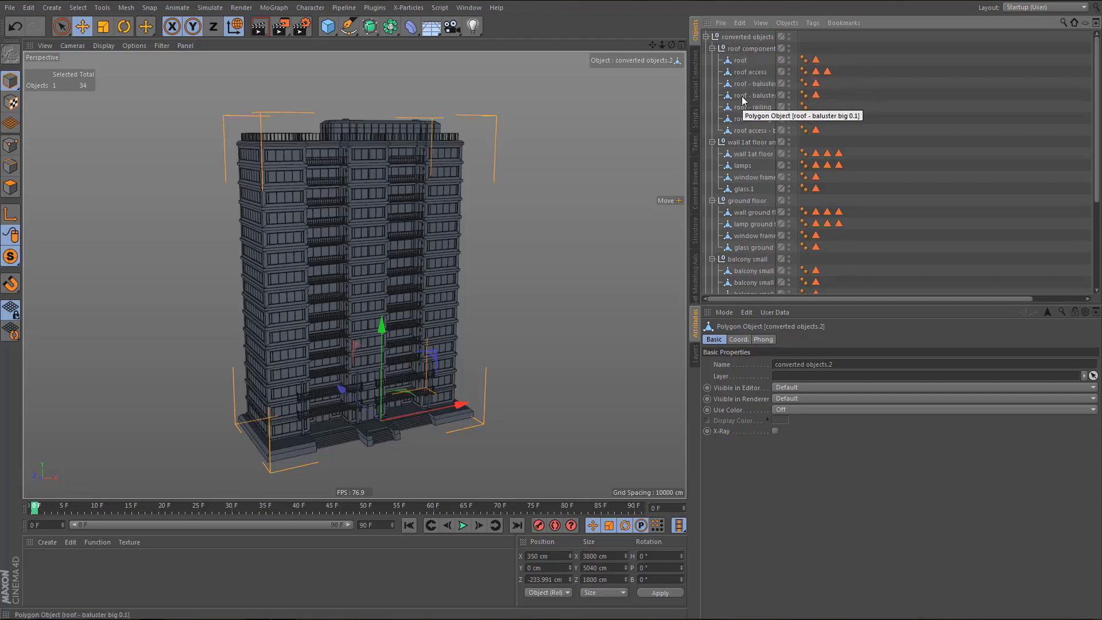
pyautogui.click(744, 49)
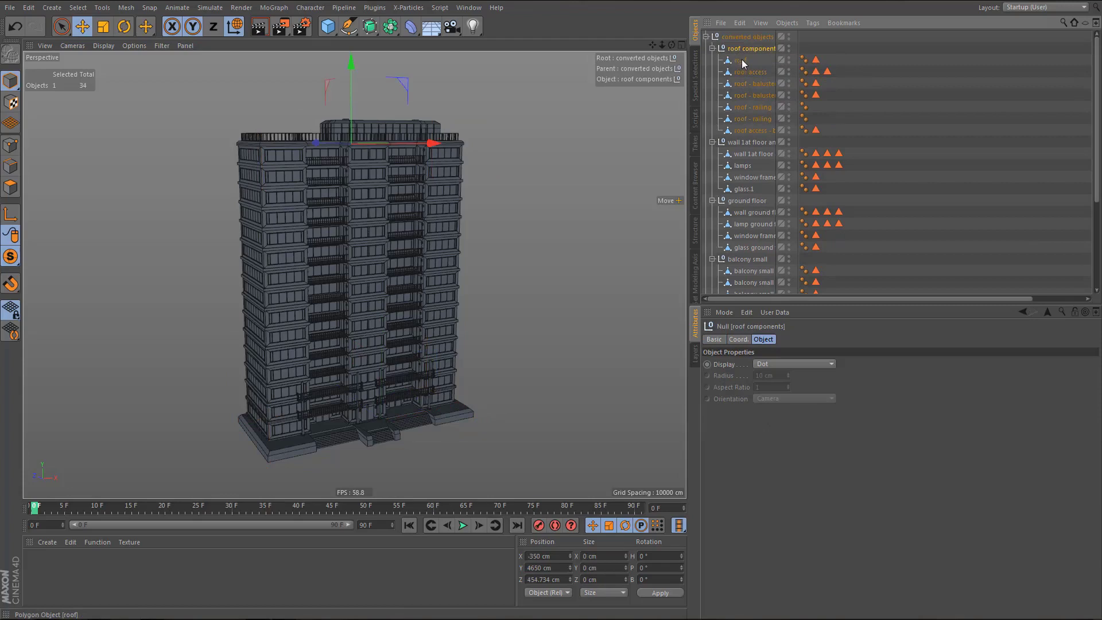
pyautogui.click(746, 71)
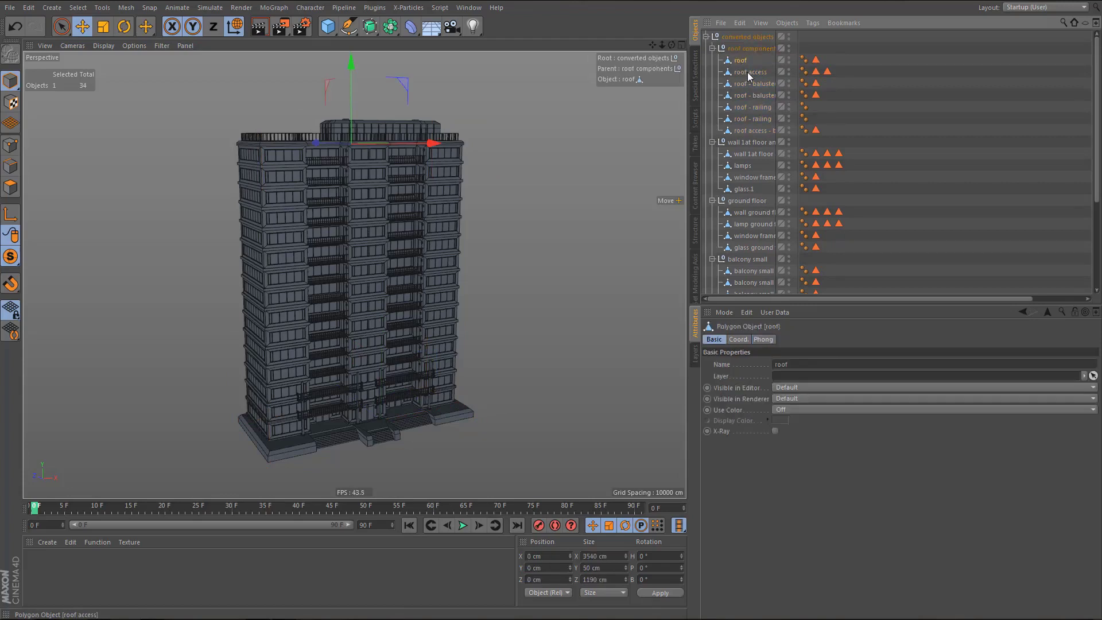
pyautogui.click(747, 85)
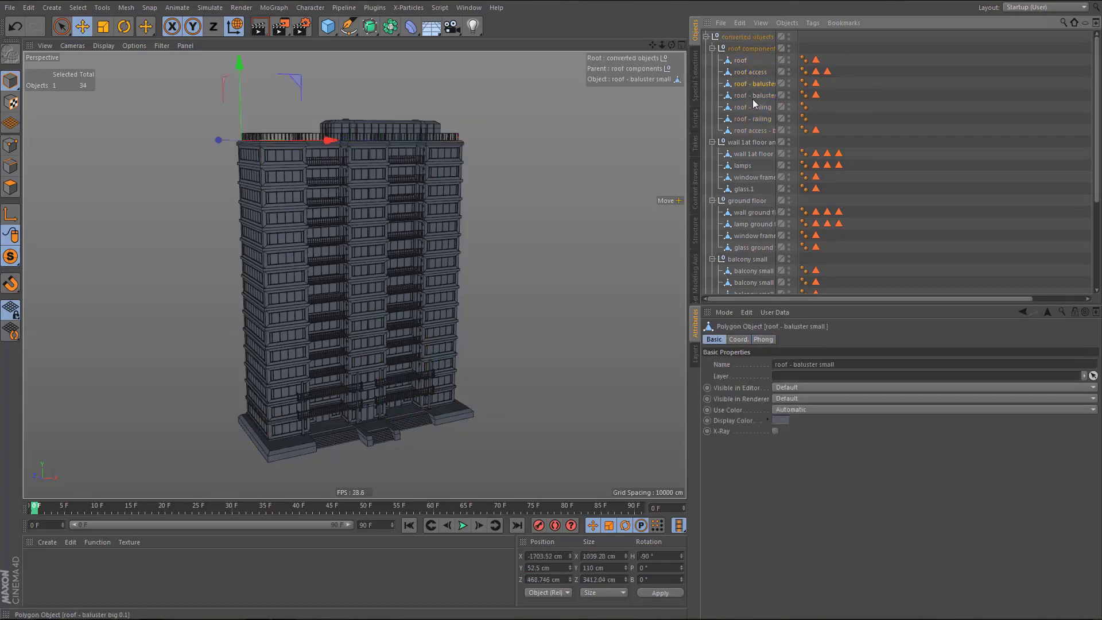
pyautogui.click(754, 98)
pyautogui.click(759, 108)
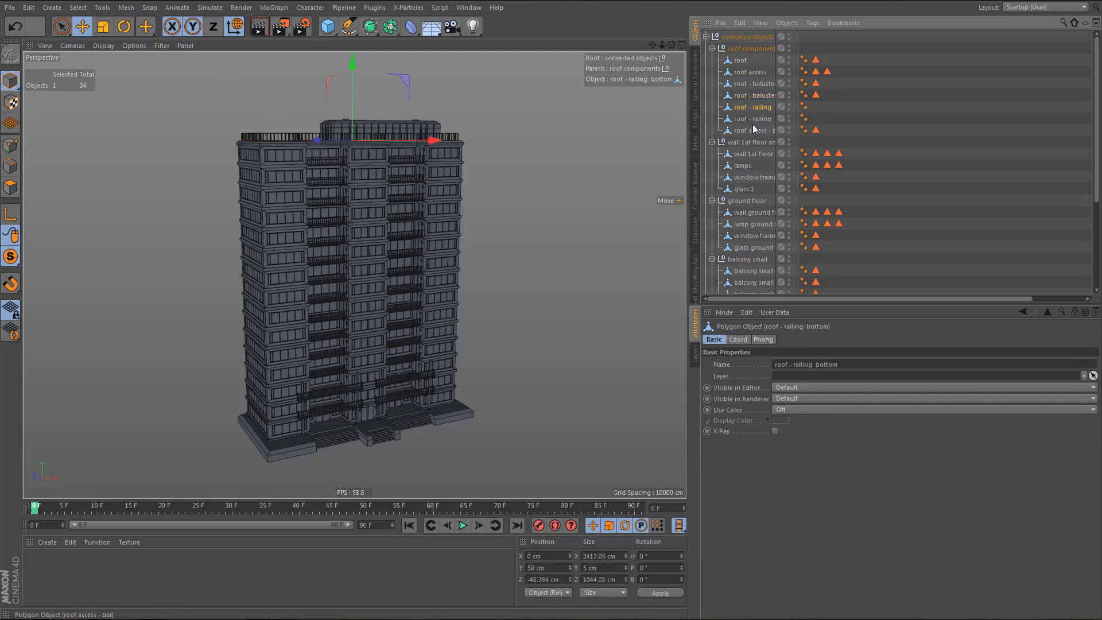
pyautogui.click(755, 119)
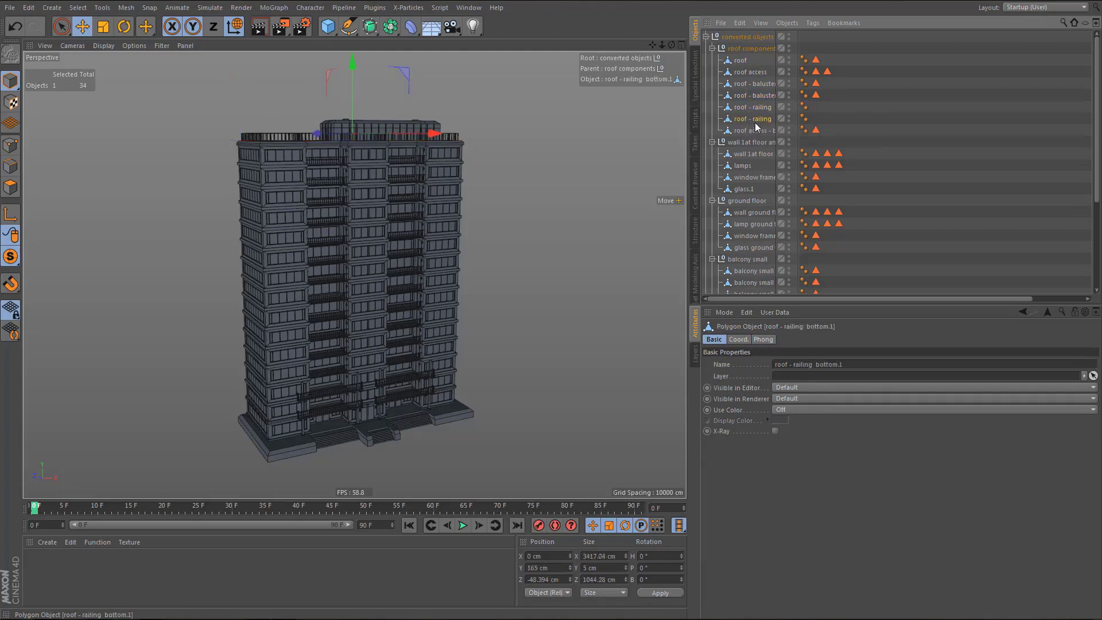
# - Fold the "converted objects" hierarchy, select the single object "converted objects.2" and switch to polygon editing
pyautogui.click(744, 83)
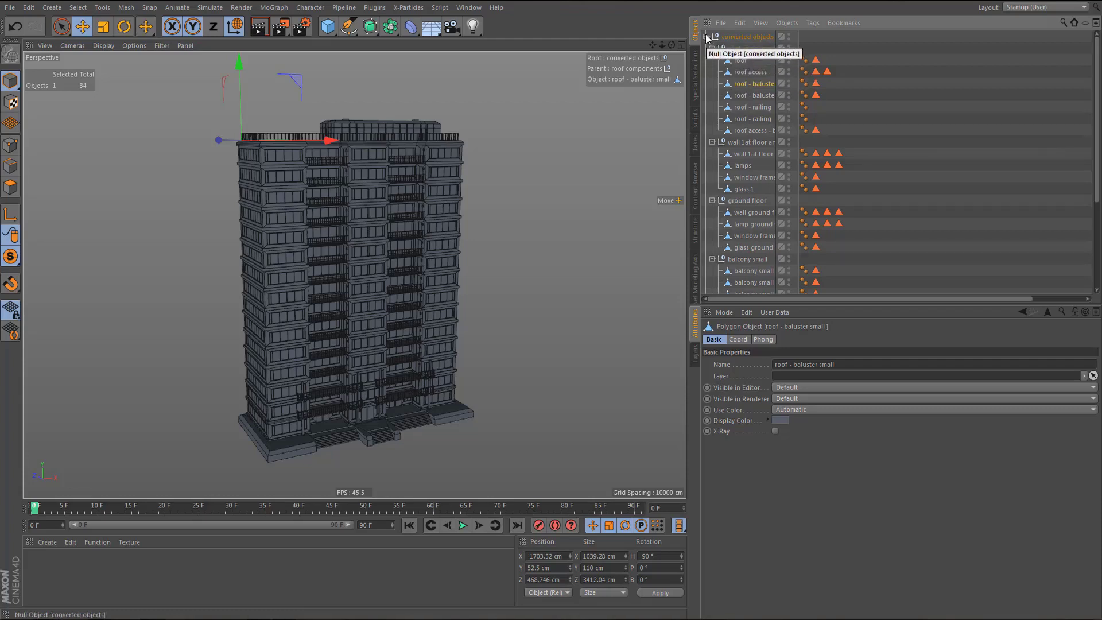
pyautogui.click(740, 49)
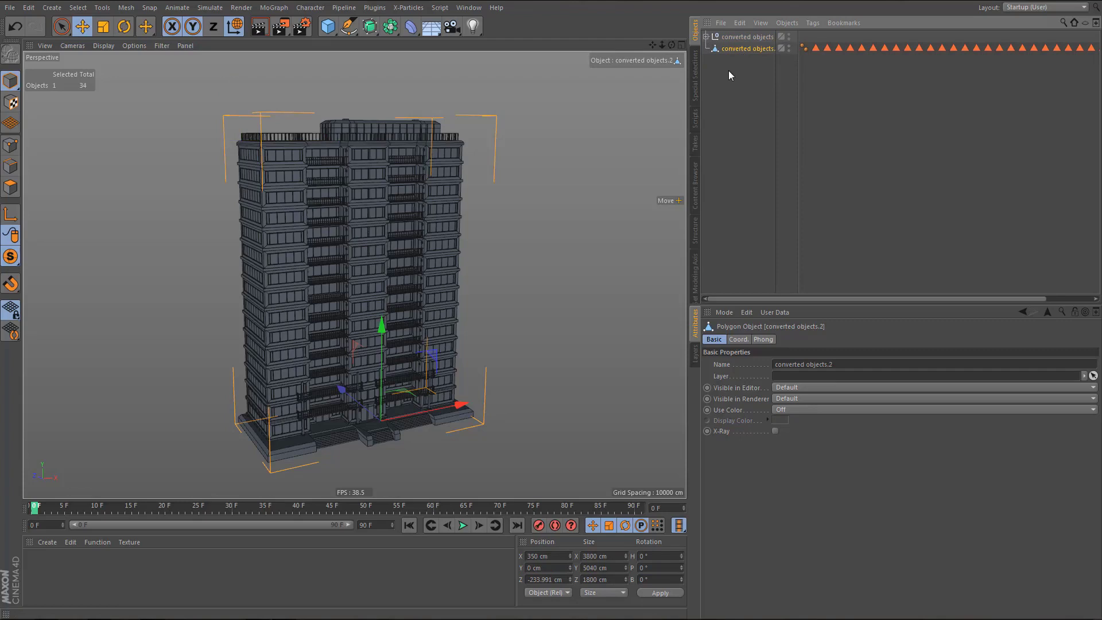
pyautogui.press('Return')
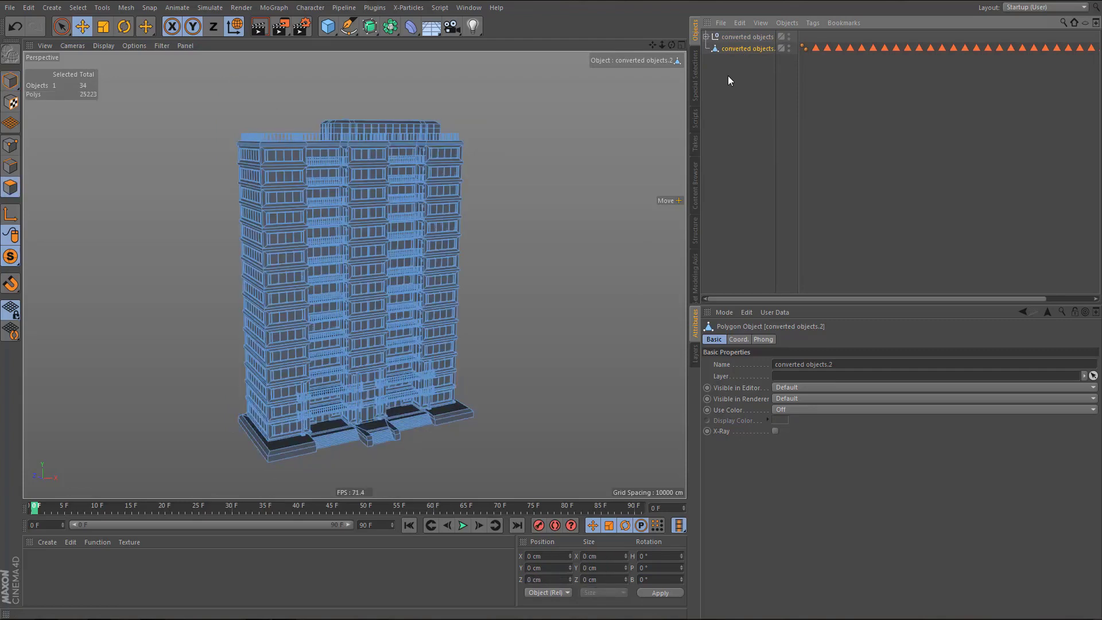
# - Restore the "roof" polygon selection of "converted objects.2" and examine the selected roof polygons and the tag's name up close
pyautogui.doubleClick(816, 48)
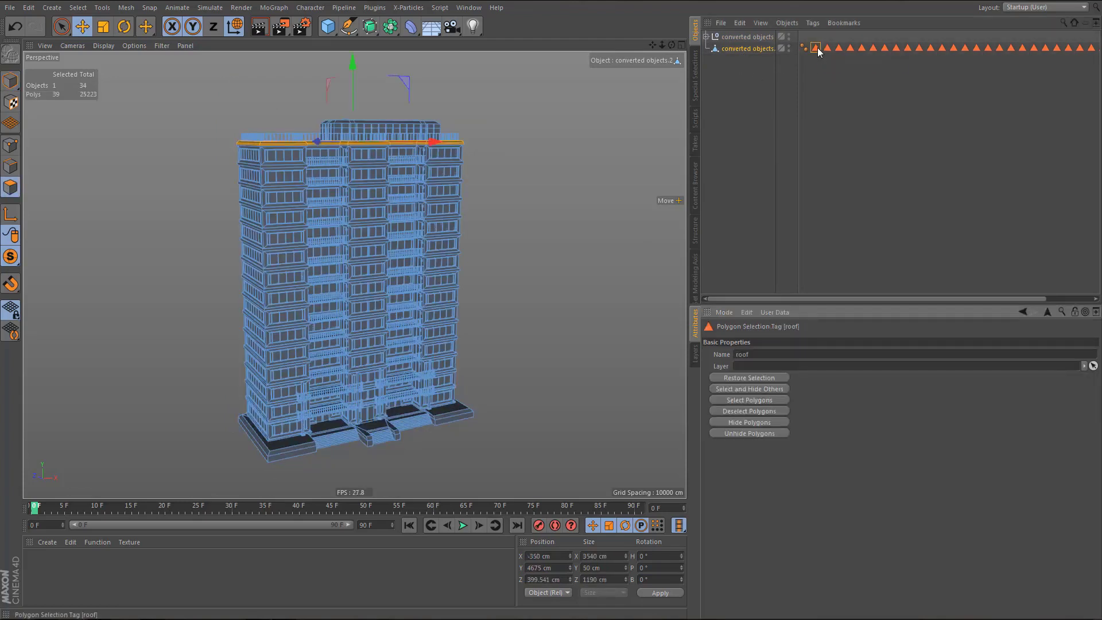
pyautogui.keyDown('alt'); pyautogui.moveTo(381, 198); pyautogui.dragTo(373, 215); pyautogui.keyUp('alt')
pyautogui.keyDown('alt'); pyautogui.moveTo(374, 216); pyautogui.dragTo(384, 258, button='middle'); pyautogui.keyUp('alt')
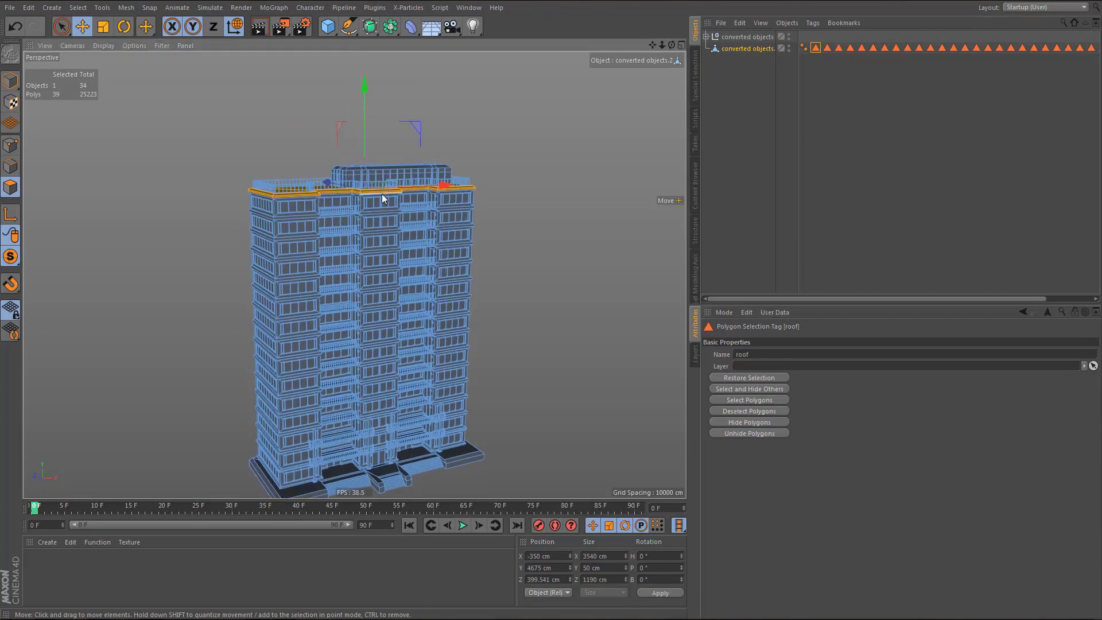
pyautogui.keyDown('alt'); pyautogui.moveTo(385, 194); pyautogui.dragTo(426, 200, button='right'); pyautogui.keyUp('alt')
pyautogui.keyDown('alt'); pyautogui.moveTo(425, 201); pyautogui.dragTo(424, 236); pyautogui.keyUp('alt')
pyautogui.keyDown('alt'); pyautogui.moveTo(373, 219); pyautogui.dragTo(432, 210, button='right'); pyautogui.keyUp('alt')
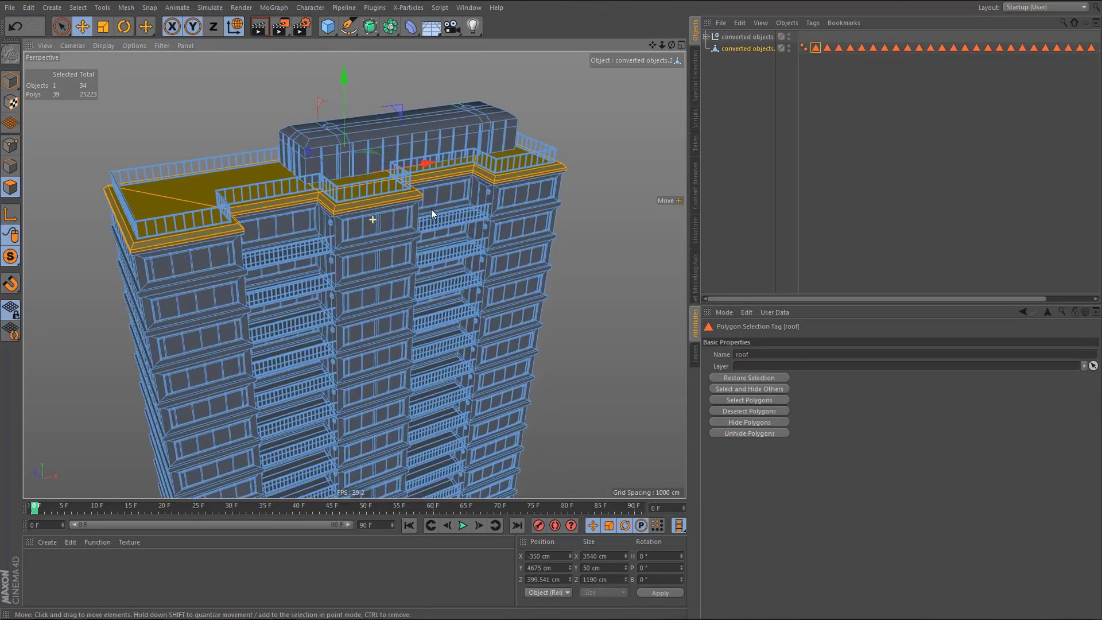
pyautogui.keyDown('alt'); pyautogui.moveTo(431, 209); pyautogui.dragTo(401, 217); pyautogui.keyUp('alt')
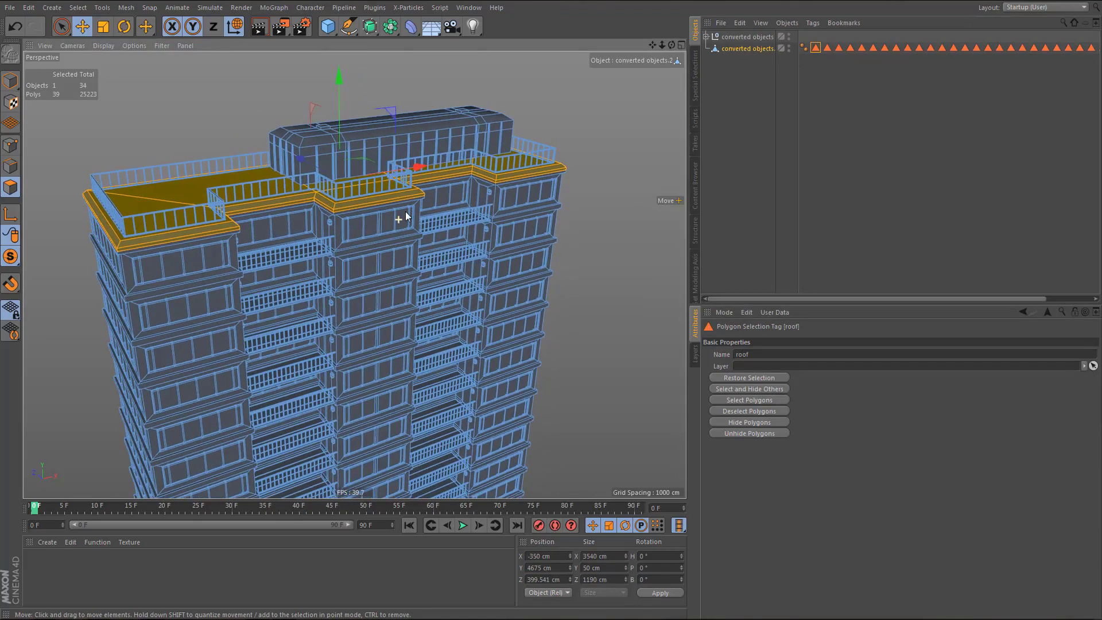
pyautogui.click(814, 52)
pyautogui.moveTo(756, 355); pyautogui.dragTo(693, 374)
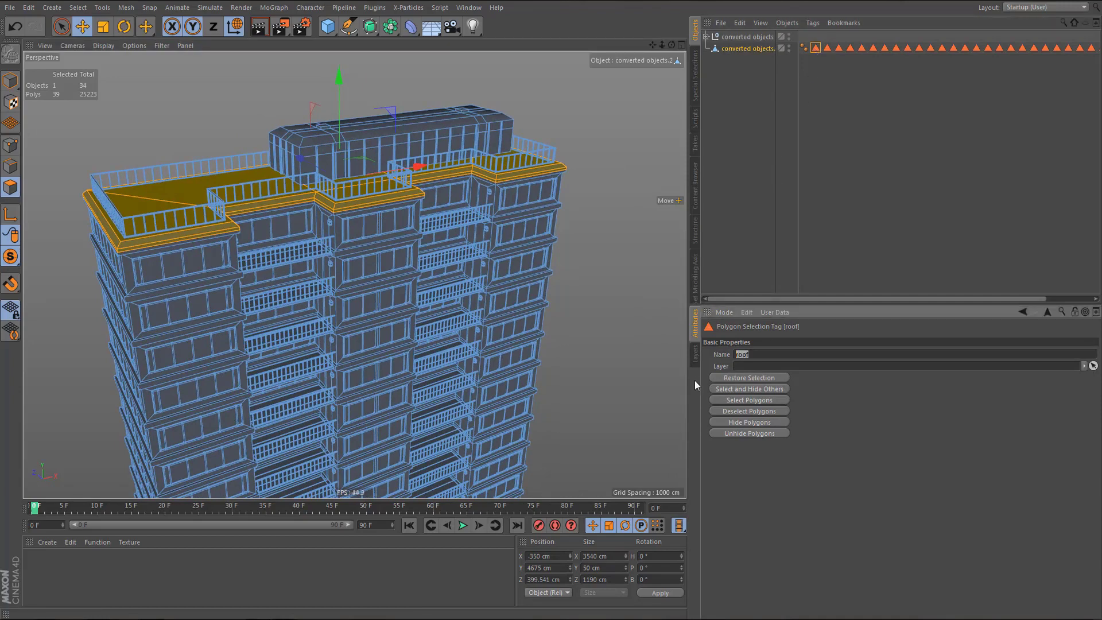
# - Recall the stored polygon selections for the roof access doors and for the ledges and walls of "wall 1at floor and up" in turn
pyautogui.click(828, 49)
pyautogui.click(840, 49)
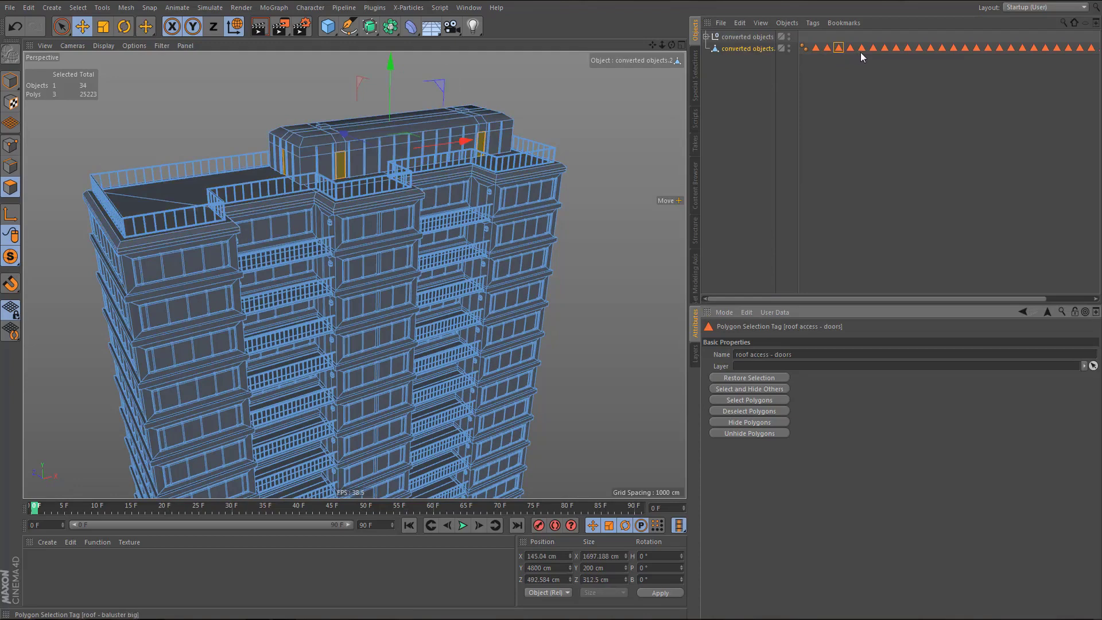
pyautogui.click(885, 48)
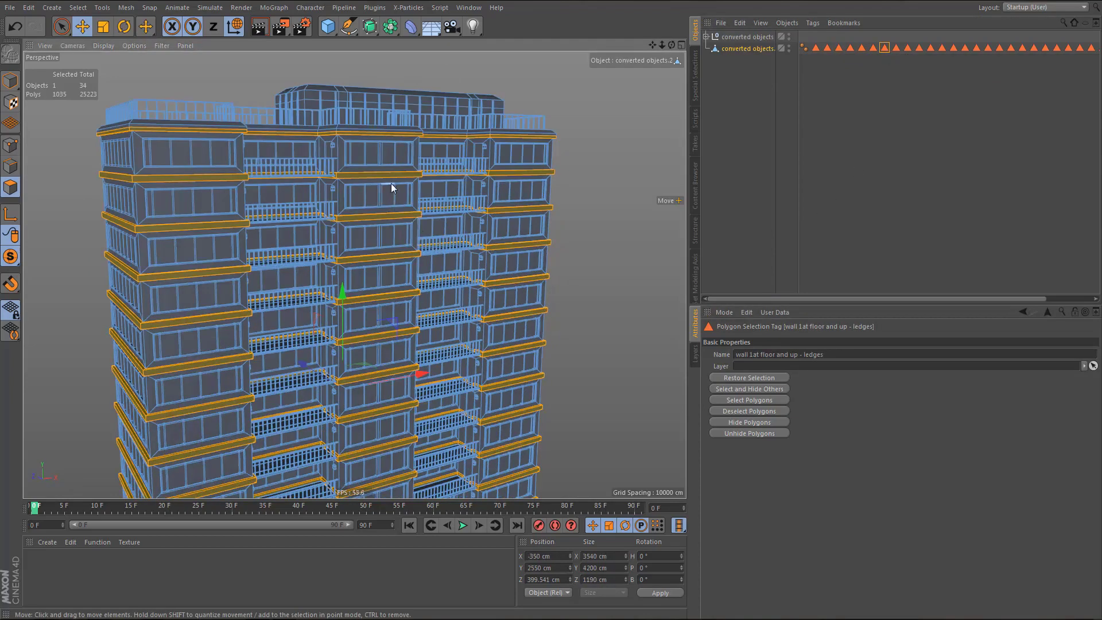
pyautogui.keyDown('alt'); pyautogui.moveTo(383, 179); pyautogui.dragTo(473, 178, button='right'); pyautogui.keyUp('alt')
pyautogui.keyDown('alt'); pyautogui.moveTo(406, 166); pyautogui.dragTo(556, 192); pyautogui.keyUp('alt')
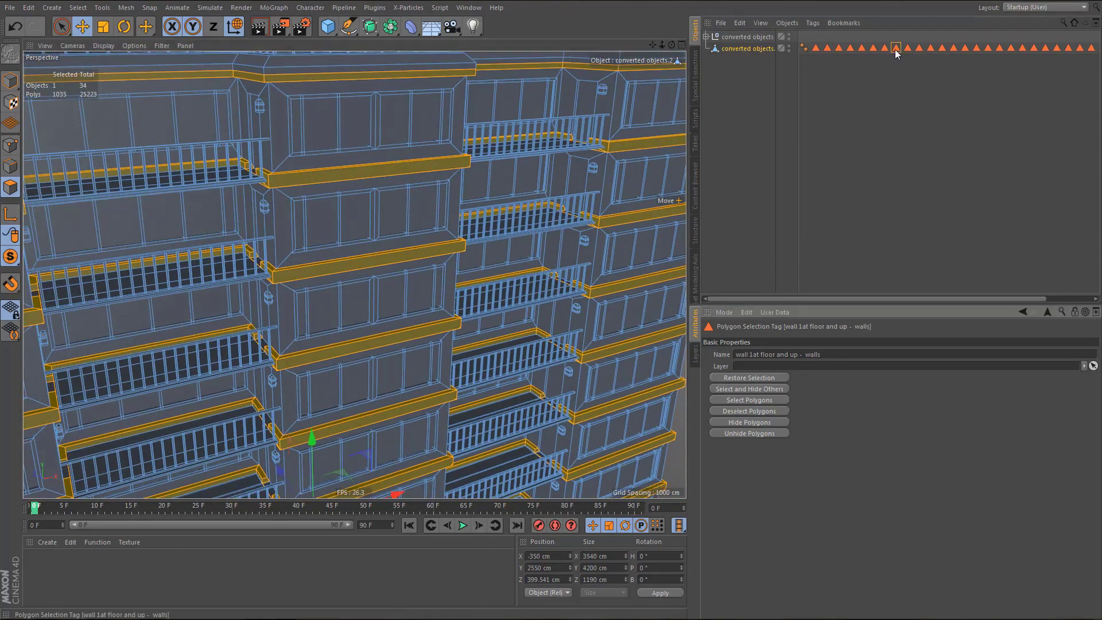
pyautogui.click(896, 47)
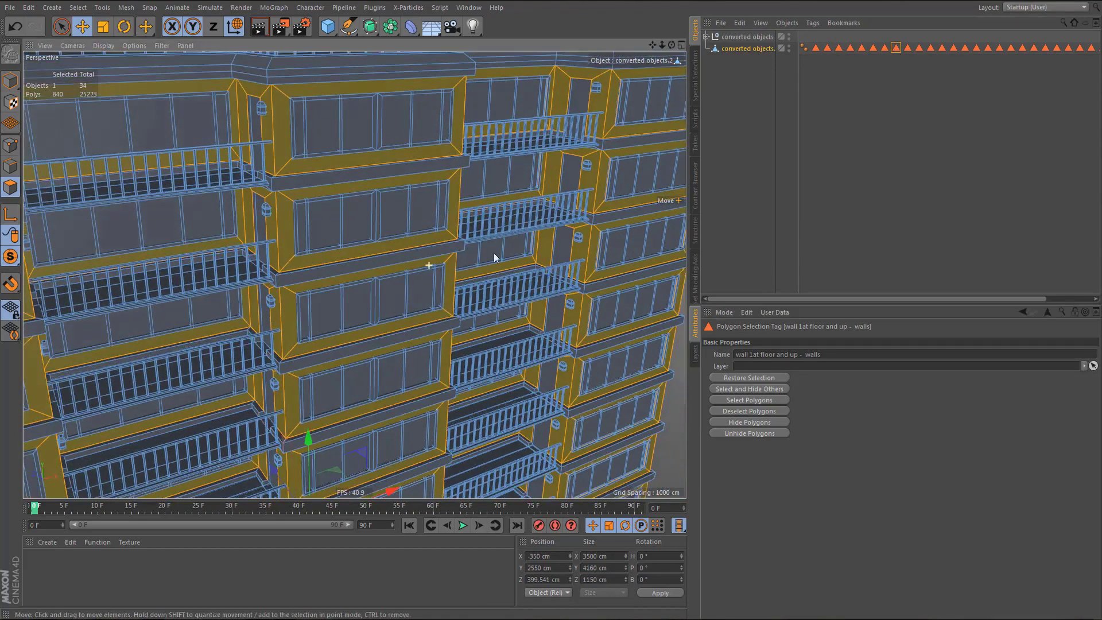
pyautogui.click(907, 48)
# - Recall the "lamp ground floor" glass, fixture and lamp body polygon selections one by one and examine a lamp up close
pyautogui.click(920, 48)
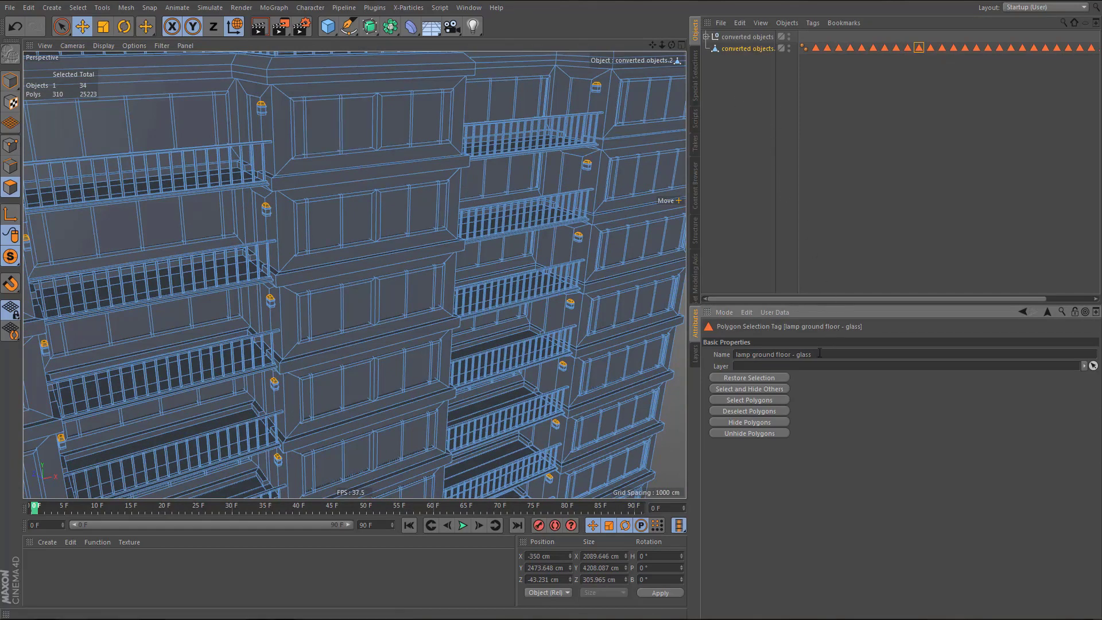
pyautogui.moveTo(815, 354); pyautogui.dragTo(723, 353)
pyautogui.click(931, 48)
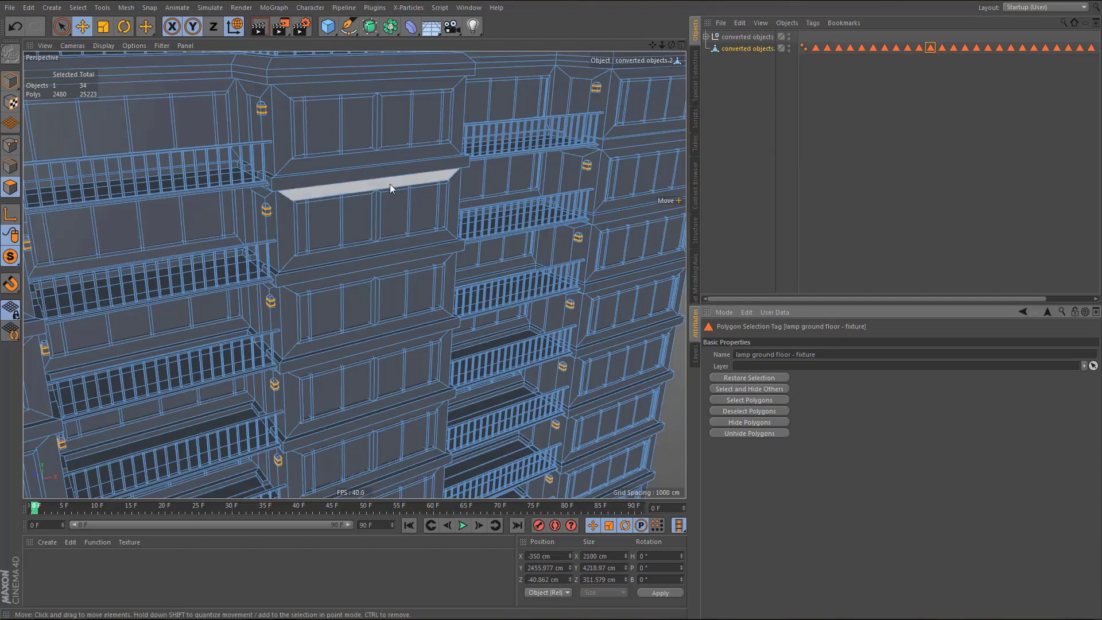
pyautogui.scroll(6, 335, 105)
pyautogui.scroll(-2, 361, 162)
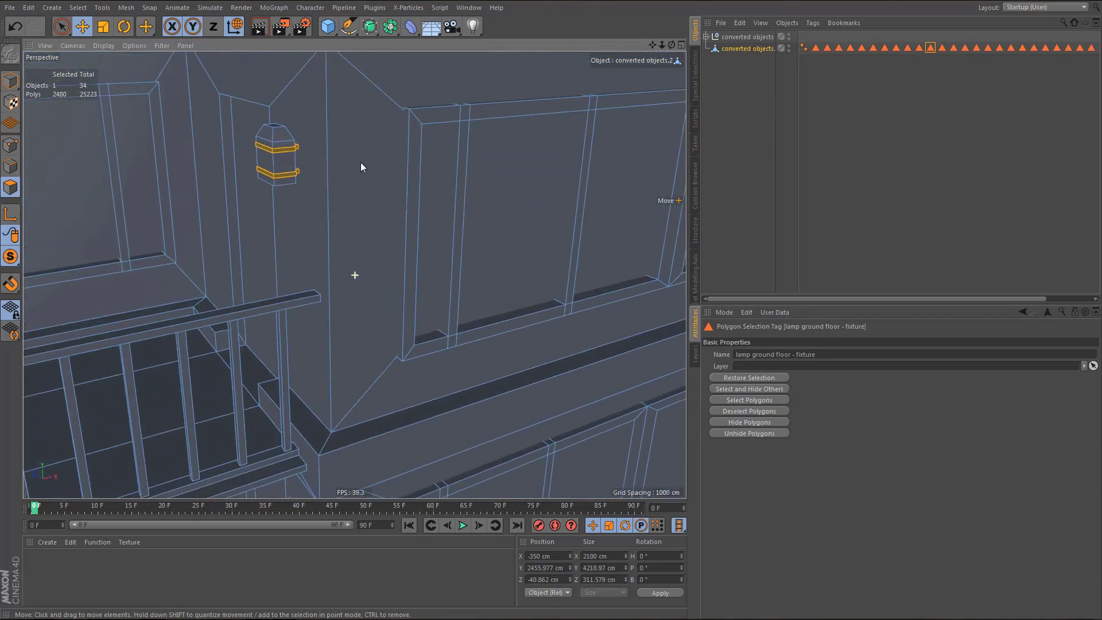
pyautogui.click(942, 48)
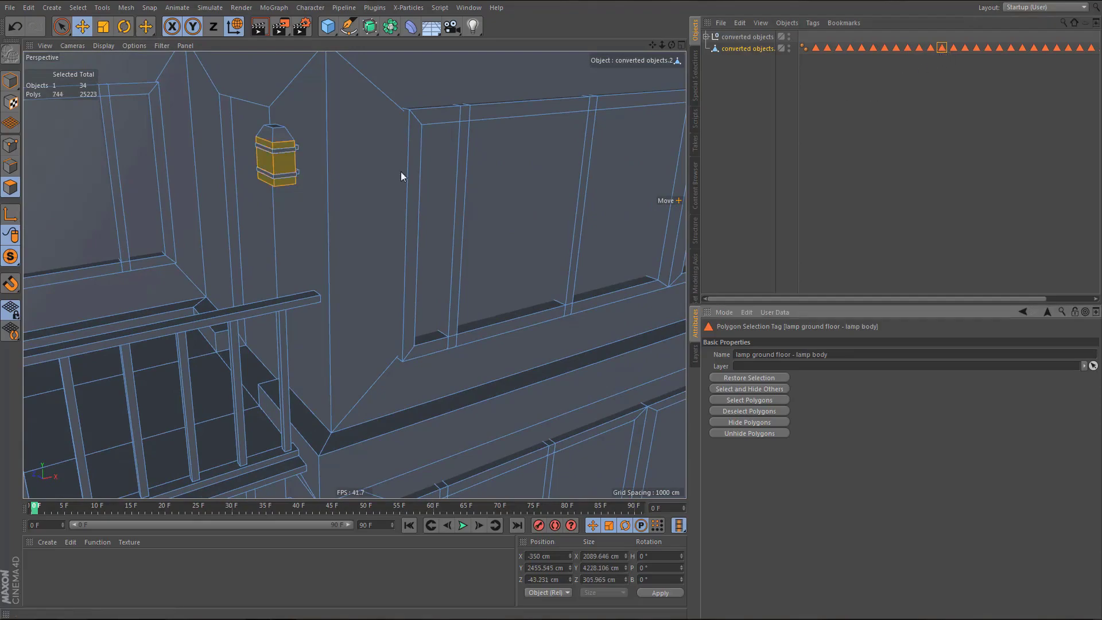
# - Return to a view of the whole building and clear the object selection
pyautogui.keyDown('alt'); pyautogui.moveTo(323, 172); pyautogui.dragTo(247, 299, button='right'); pyautogui.keyUp('alt')
pyautogui.keyDown('alt'); pyautogui.moveTo(401, 201); pyautogui.dragTo(353, 268, button='right'); pyautogui.keyUp('alt')
pyautogui.keyDown('alt'); pyautogui.moveTo(384, 229); pyautogui.dragTo(370, 161, button='middle'); pyautogui.keyUp('alt')
pyautogui.keyDown('alt'); pyautogui.moveTo(376, 184); pyautogui.dragTo(341, 270, button='right'); pyautogui.keyUp('alt')
pyautogui.keyDown('alt'); pyautogui.moveTo(377, 236); pyautogui.dragTo(356, 277, button='right'); pyautogui.keyUp('alt')
pyautogui.keyDown('alt'); pyautogui.moveTo(355, 275); pyautogui.dragTo(361, 247, button='middle'); pyautogui.keyUp('alt')
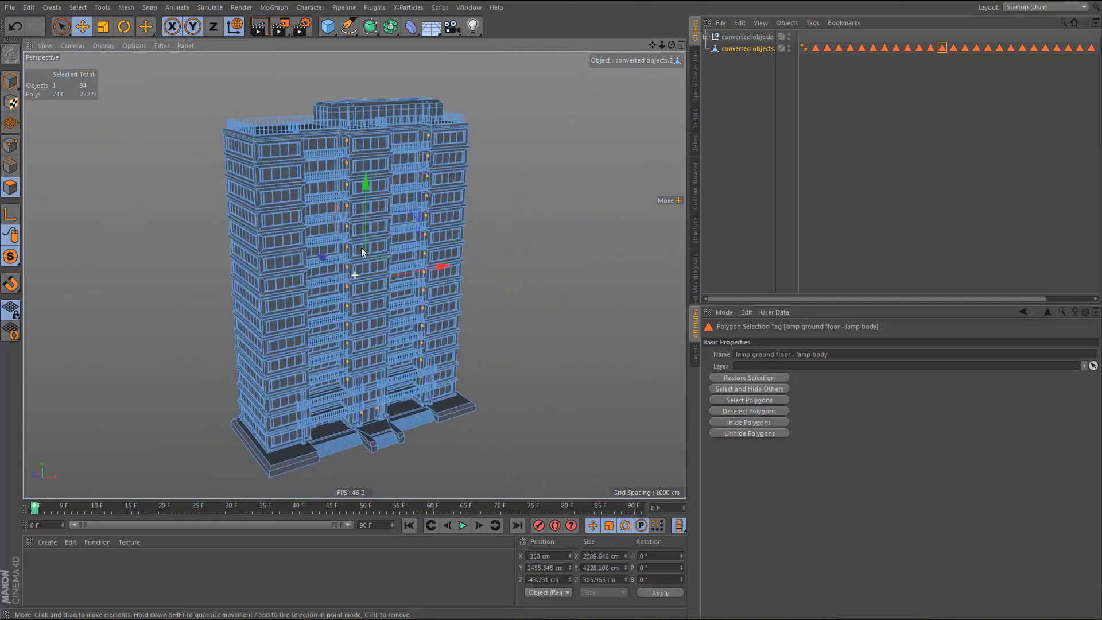
pyautogui.click(732, 108)
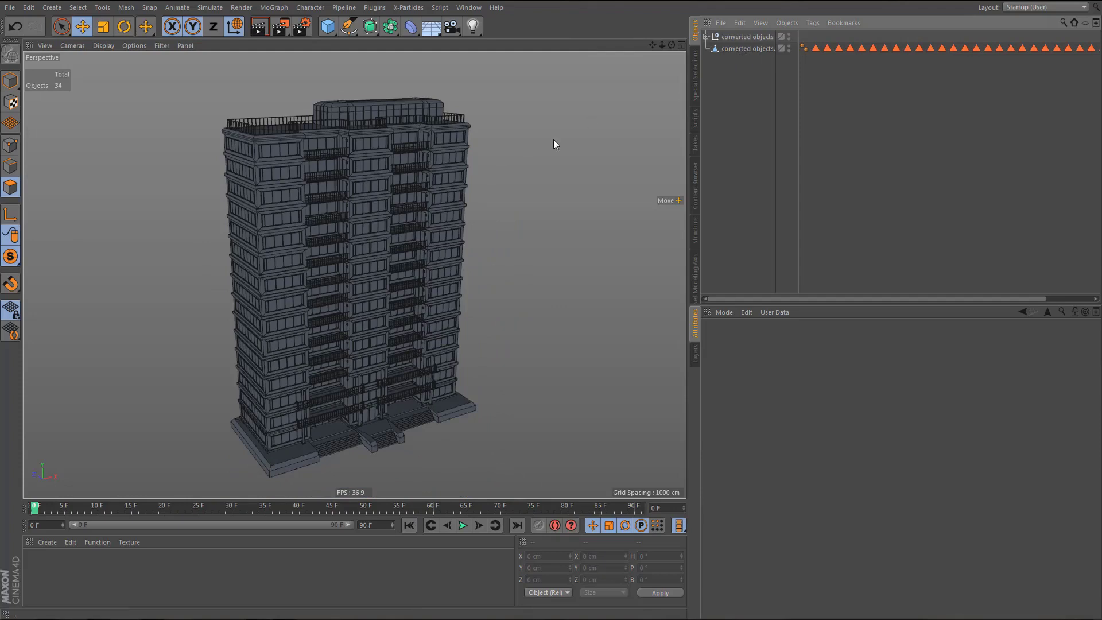
pyautogui.keyDown('alt'); pyautogui.moveTo(418, 246); pyautogui.dragTo(375, 262); pyautogui.keyUp('alt')
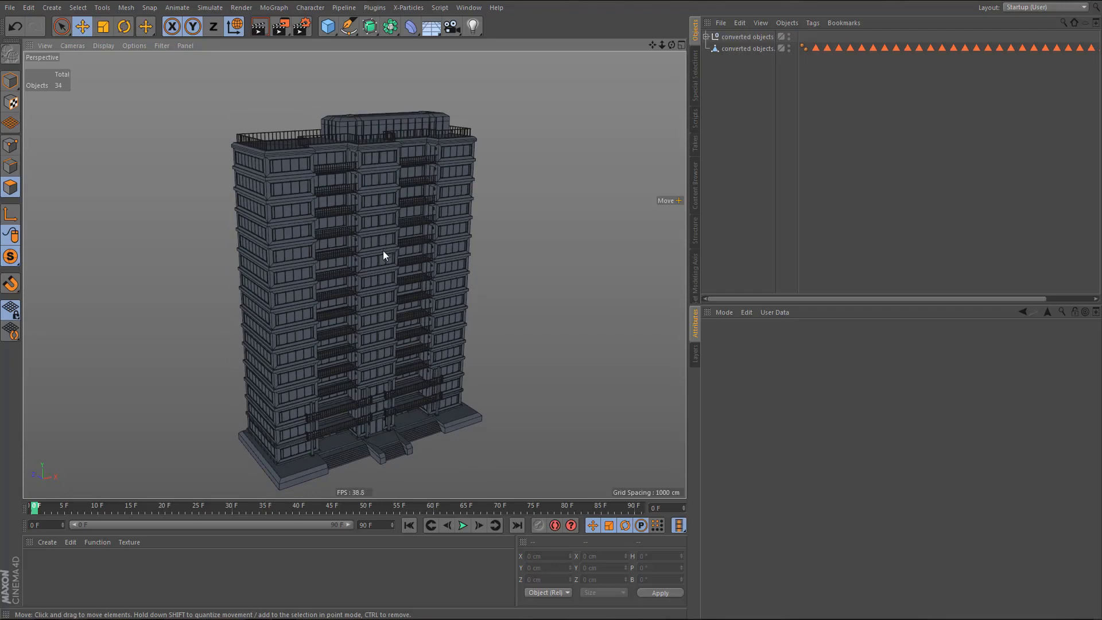
pyautogui.keyDown('alt'); pyautogui.moveTo(383, 259); pyautogui.dragTo(381, 243, button='middle'); pyautogui.keyUp('alt')
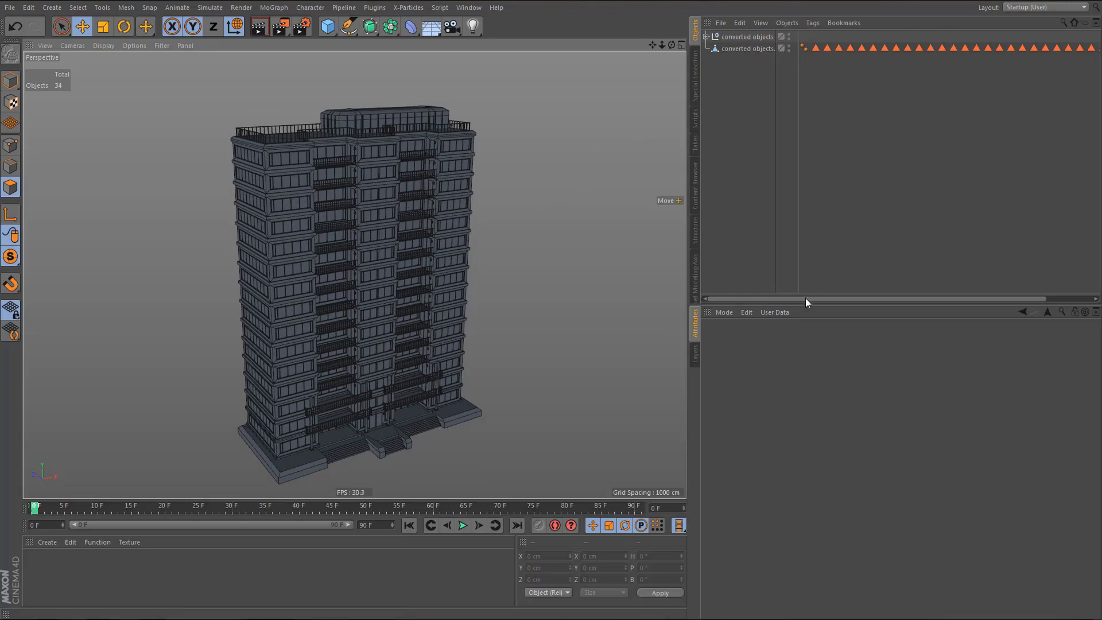
pyautogui.moveTo(805, 298)
pyautogui.mouseDown()
pyautogui.moveTo(915, 294)
pyautogui.moveTo(800, 297)
pyautogui.mouseUp()
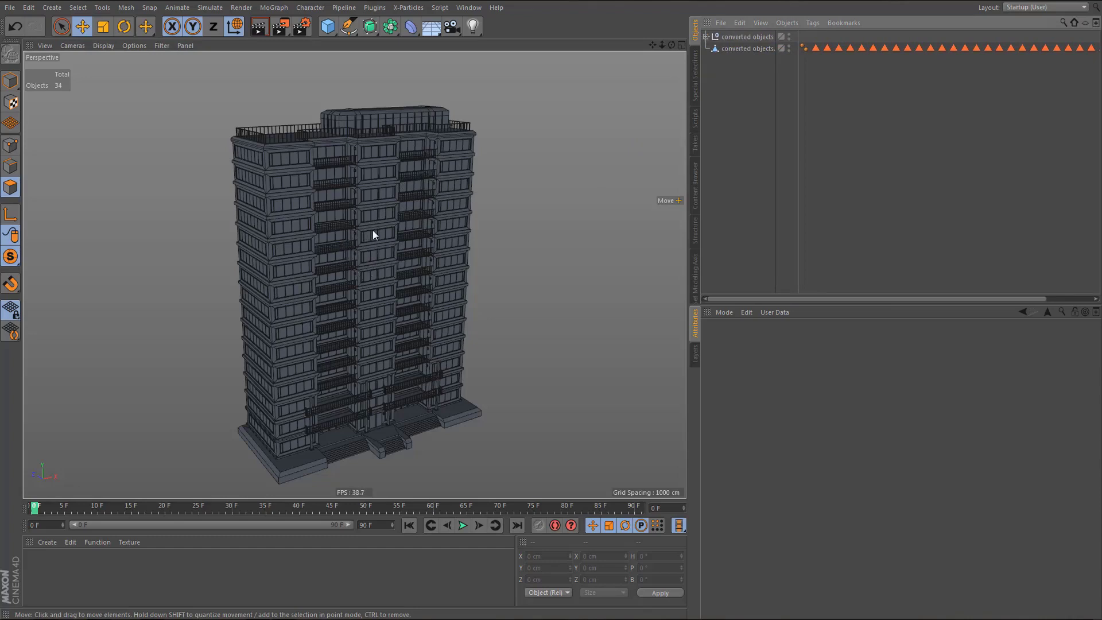
pyautogui.keyDown('alt'); pyautogui.moveTo(352, 247); pyautogui.dragTo(344, 240); pyautogui.keyUp('alt')
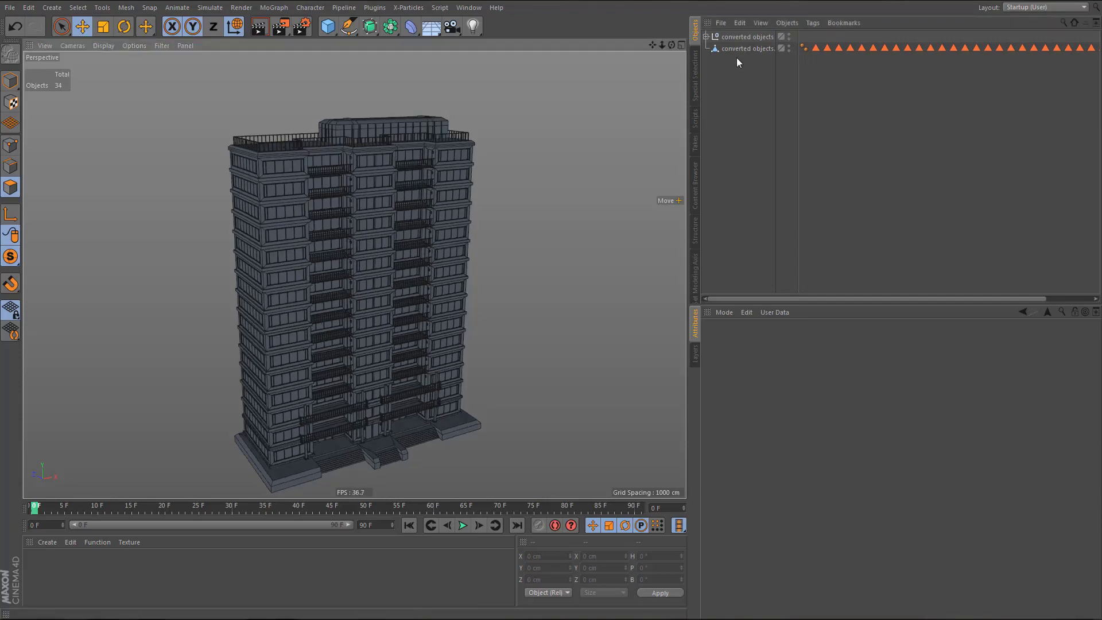
# - Check the topology of "converted objects.2" by selecting all its quadrangles, and clear the polygon selection
pyautogui.click(740, 49)
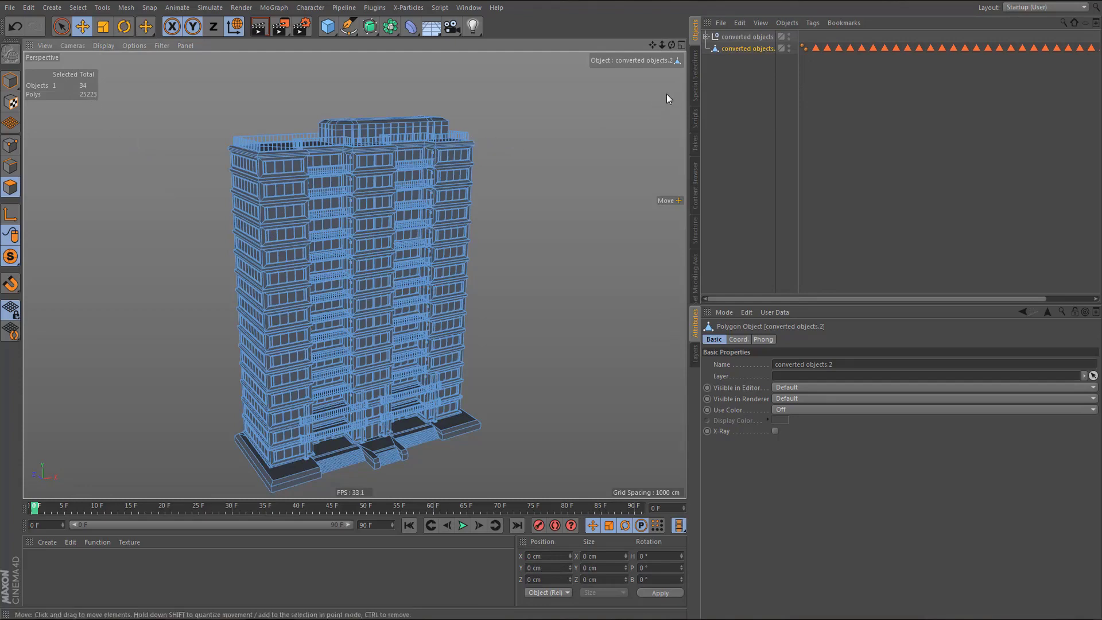
pyautogui.click(695, 74)
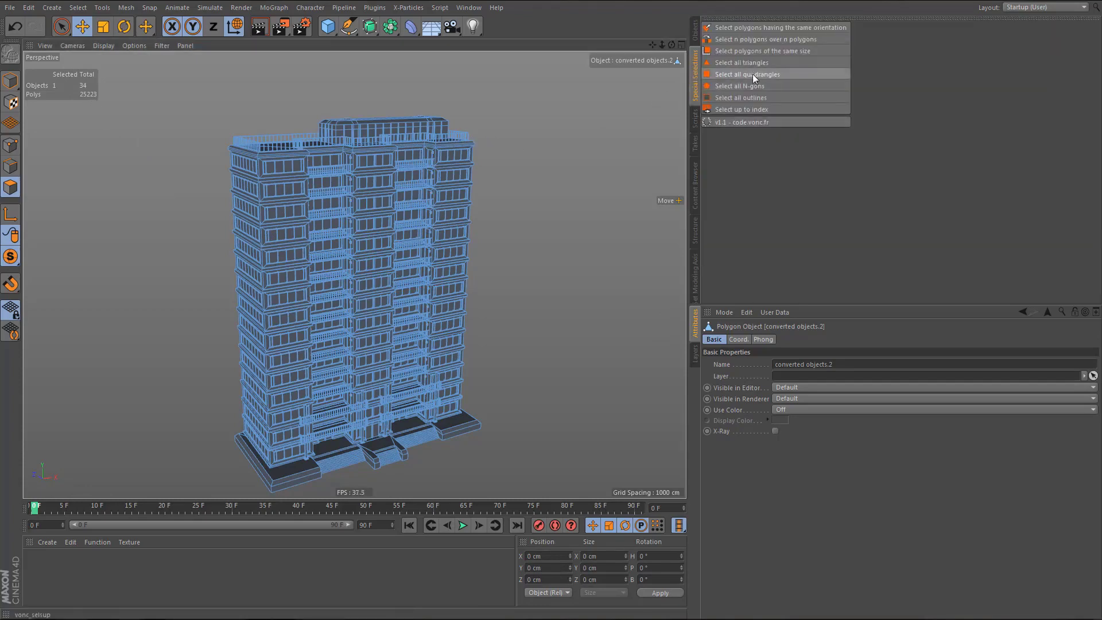
pyautogui.click(753, 75)
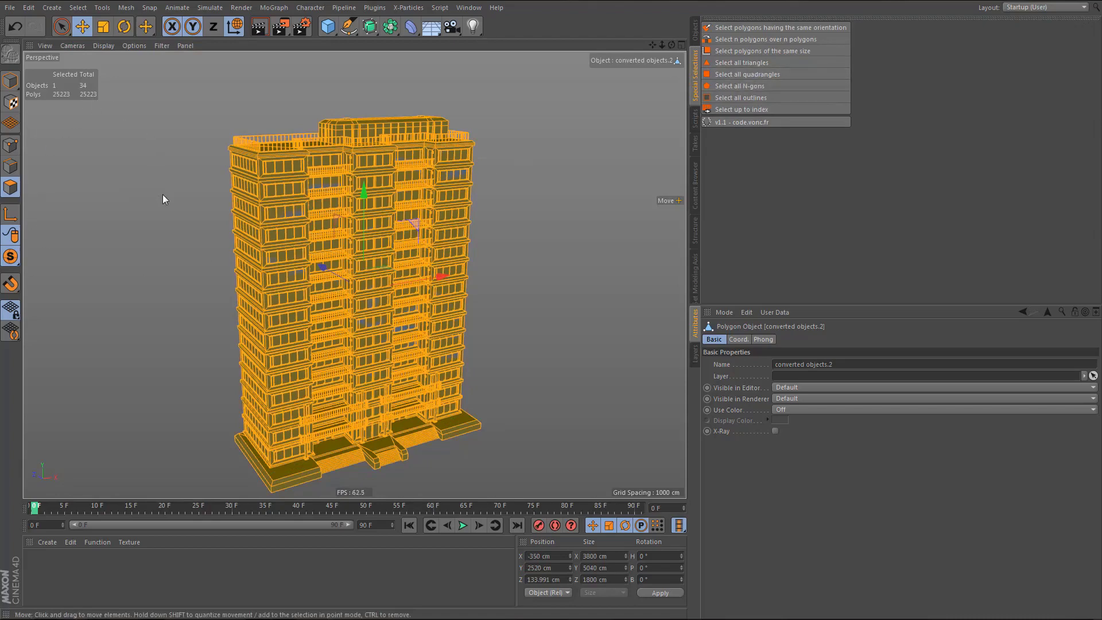
pyautogui.click(175, 223)
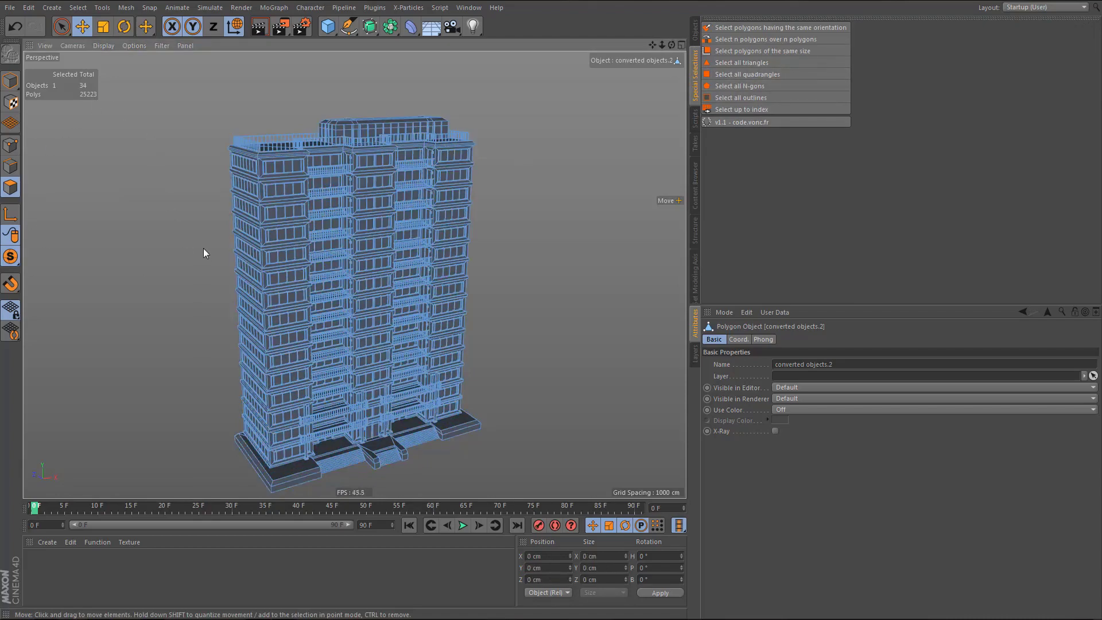